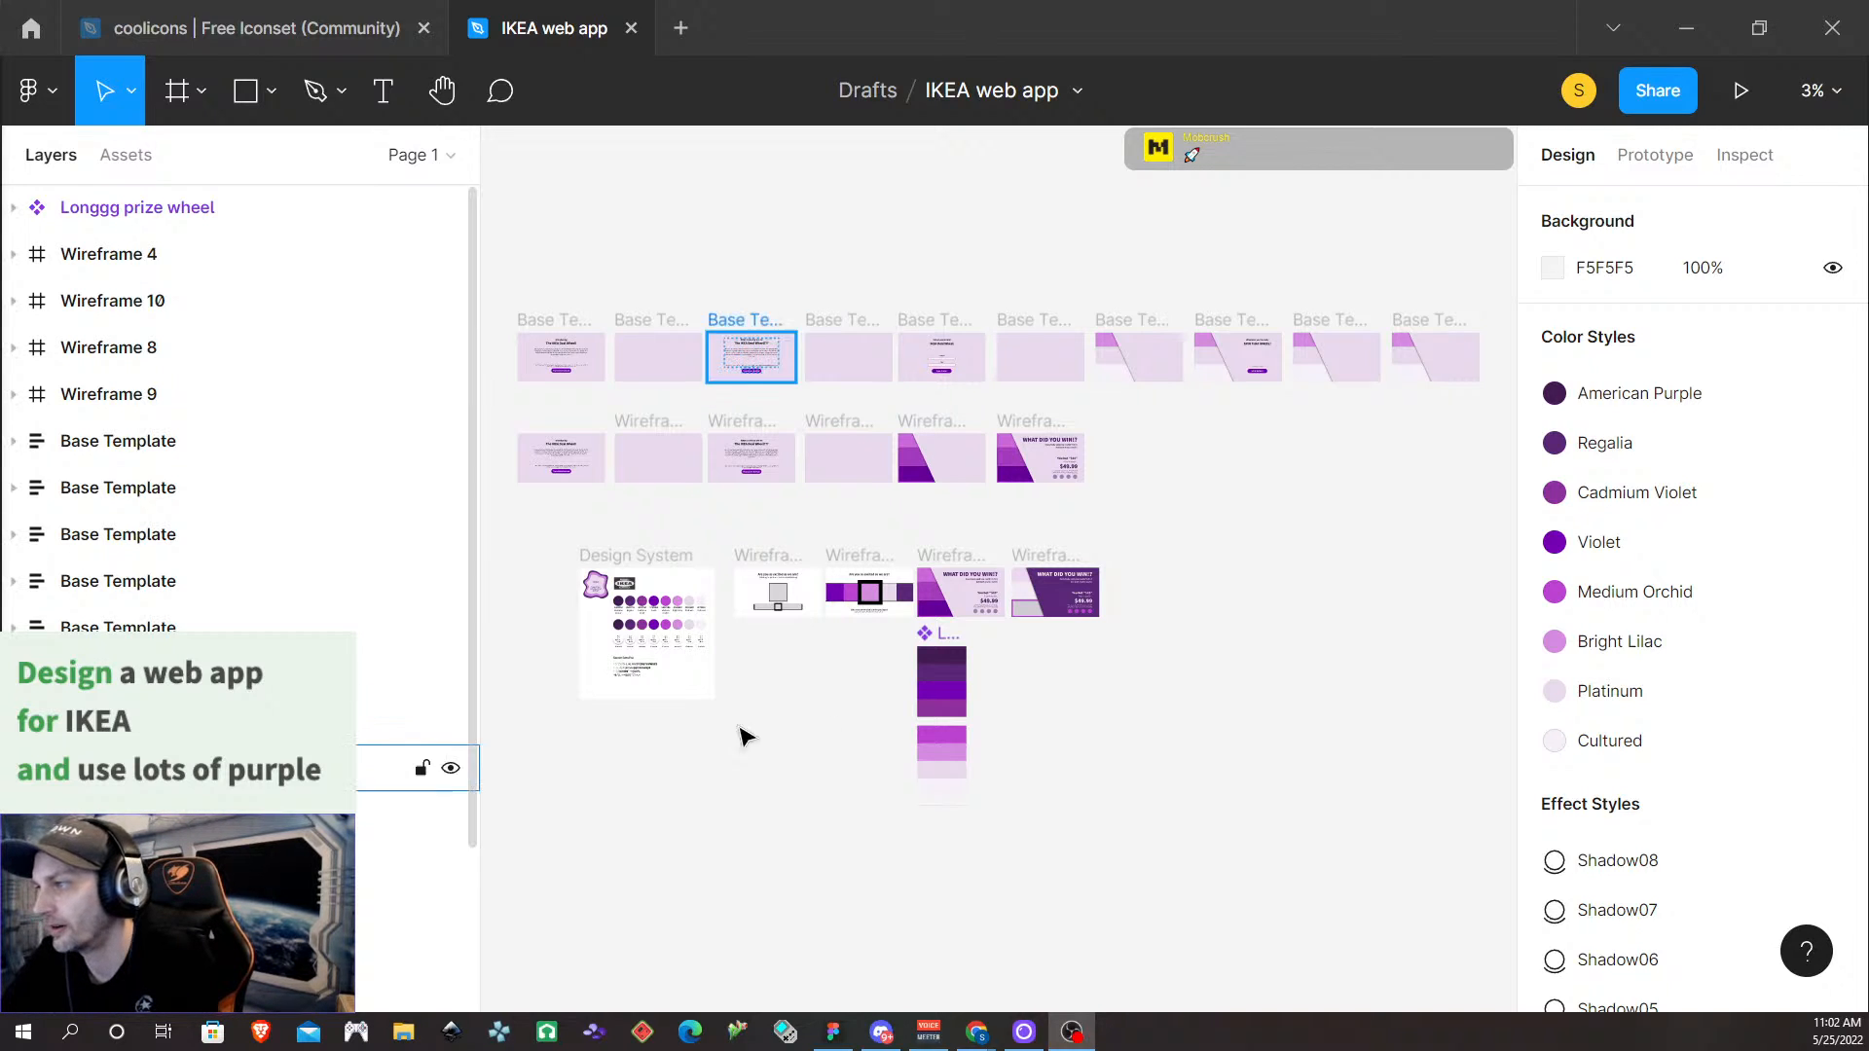
Examine the layouts of the Wireframe 1 and Wireframe 2 prize spinner screens
{"action": "scroll", "coordinate": [888, 626], "scroll_direction": "down", "scroll_amount": 2}
{"action": "scroll", "coordinate": [796, 565], "scroll_direction": "up", "scroll_amount": 2}
{"action": "scroll", "coordinate": [796, 564], "scroll_direction": "up", "scroll_amount": 5}
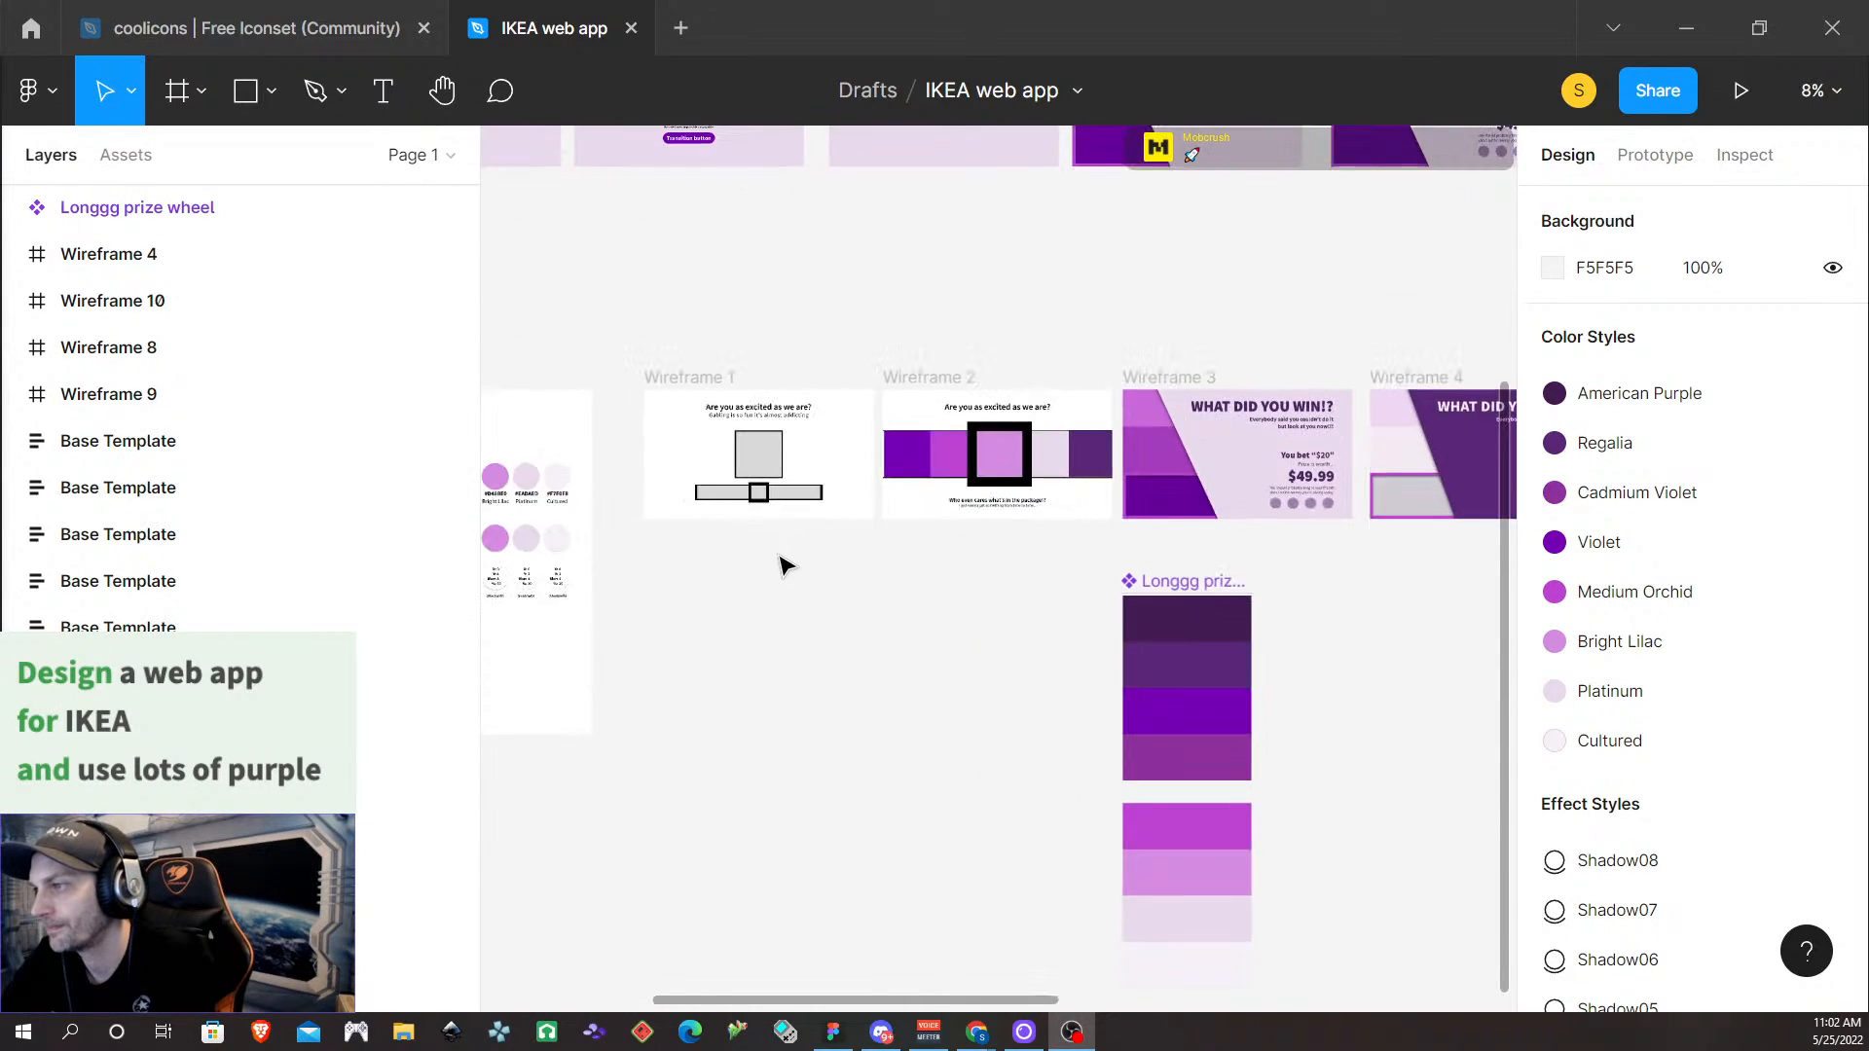
{"action": "scroll", "coordinate": [646, 390], "scroll_direction": "left", "scroll_amount": 3}
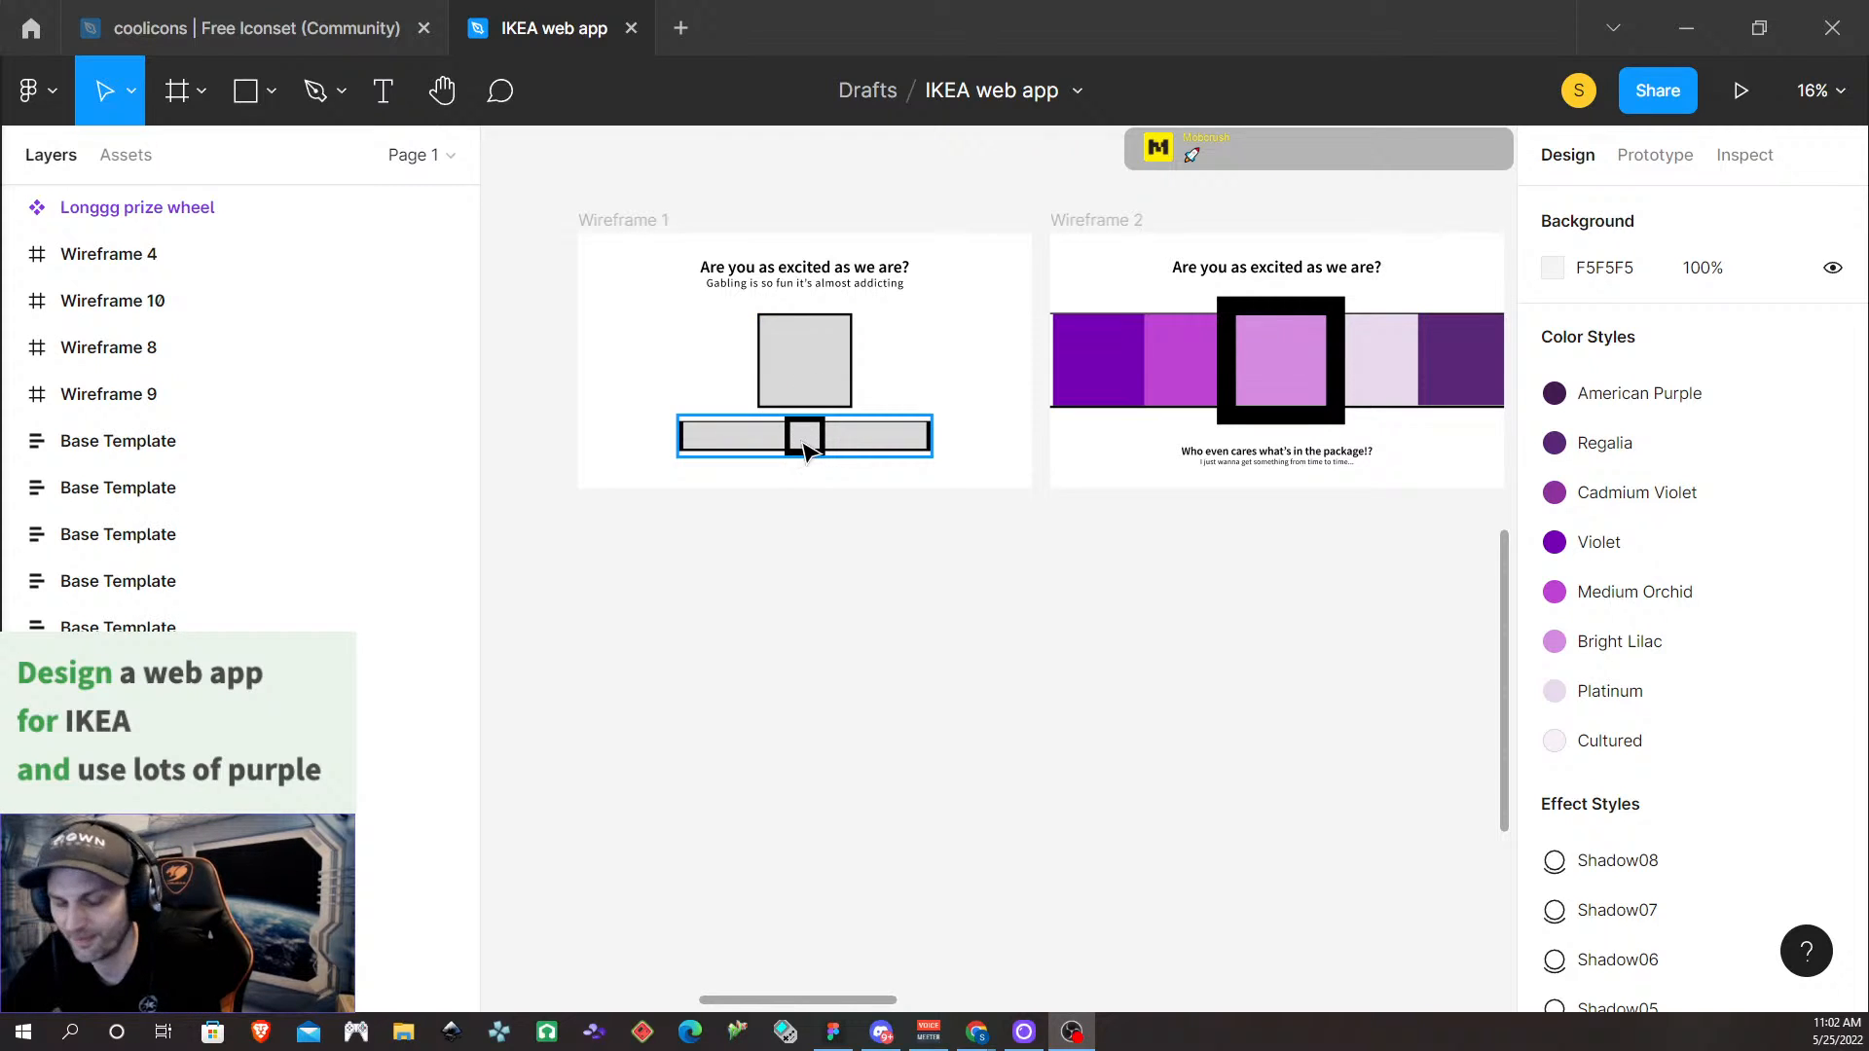
{"action": "scroll", "coordinate": [816, 371], "scroll_direction": "down", "scroll_amount": 1}
{"action": "scroll", "coordinate": [816, 370], "scroll_direction": "down", "scroll_amount": 2}
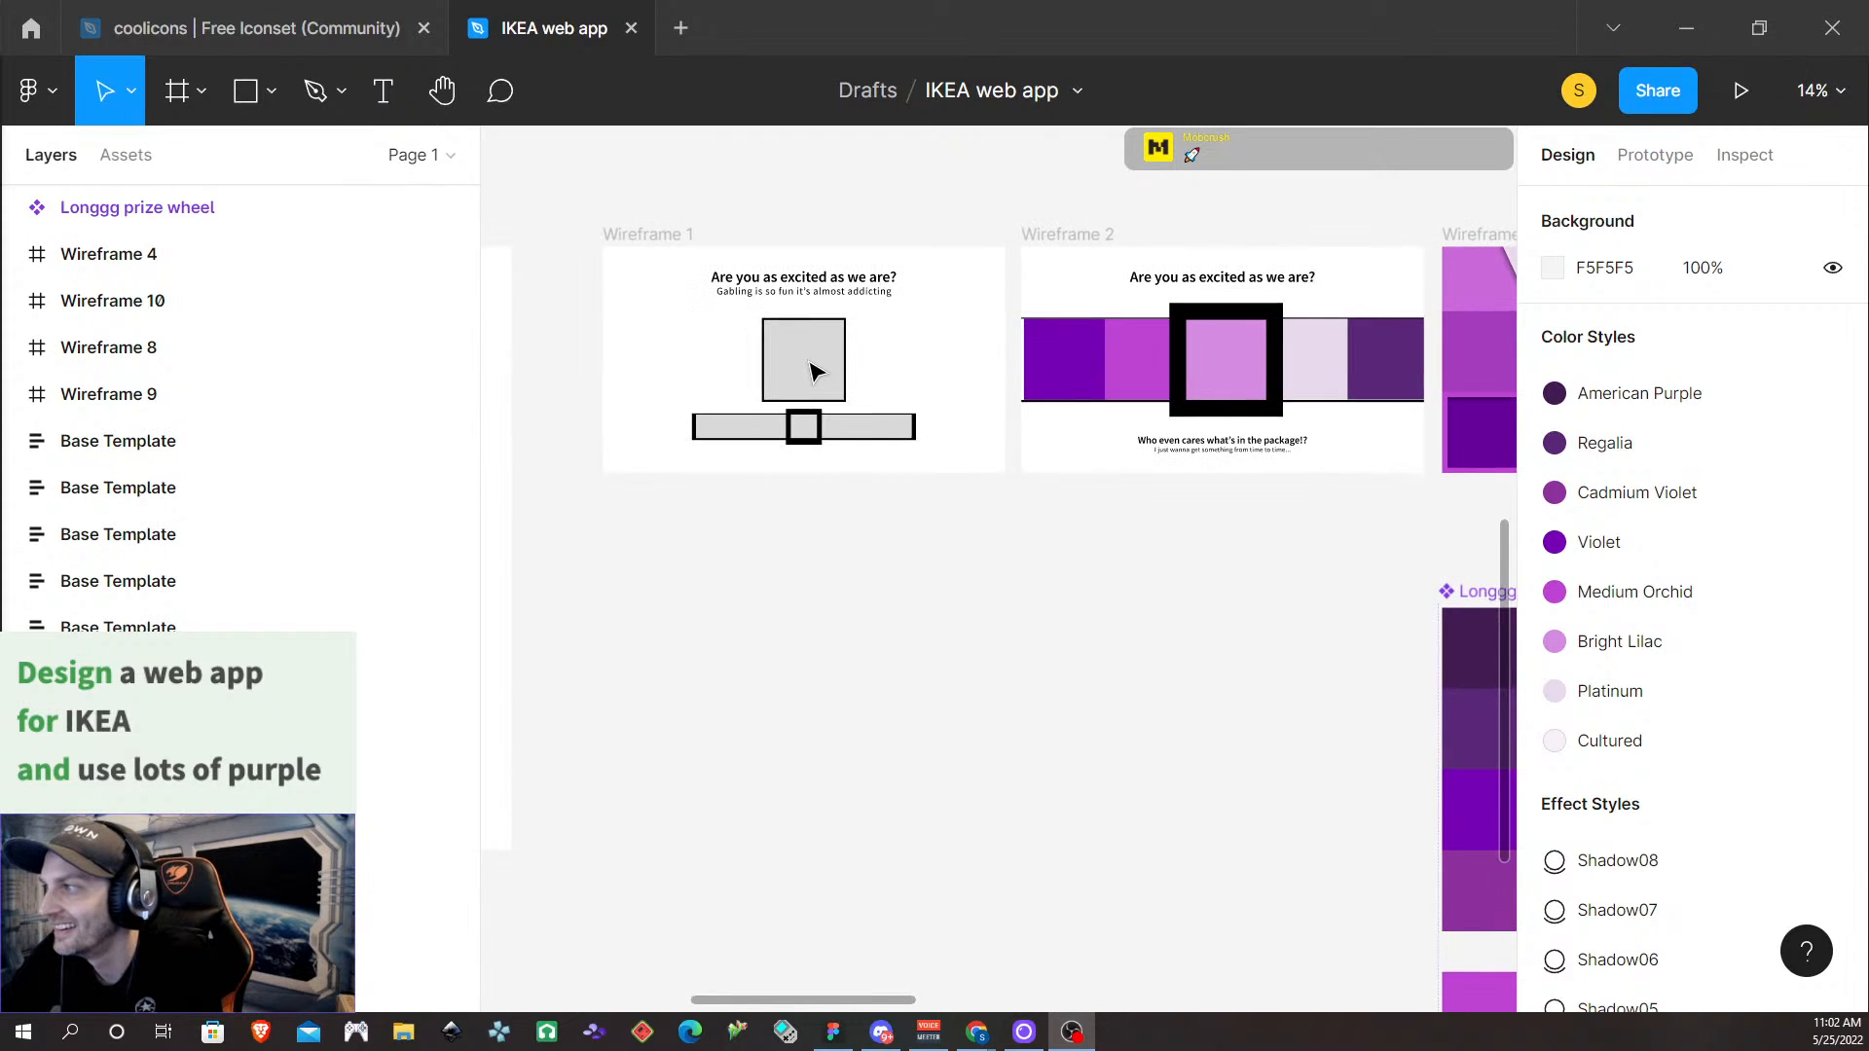
{"action": "scroll", "coordinate": [816, 371], "scroll_direction": "right", "scroll_amount": 1}
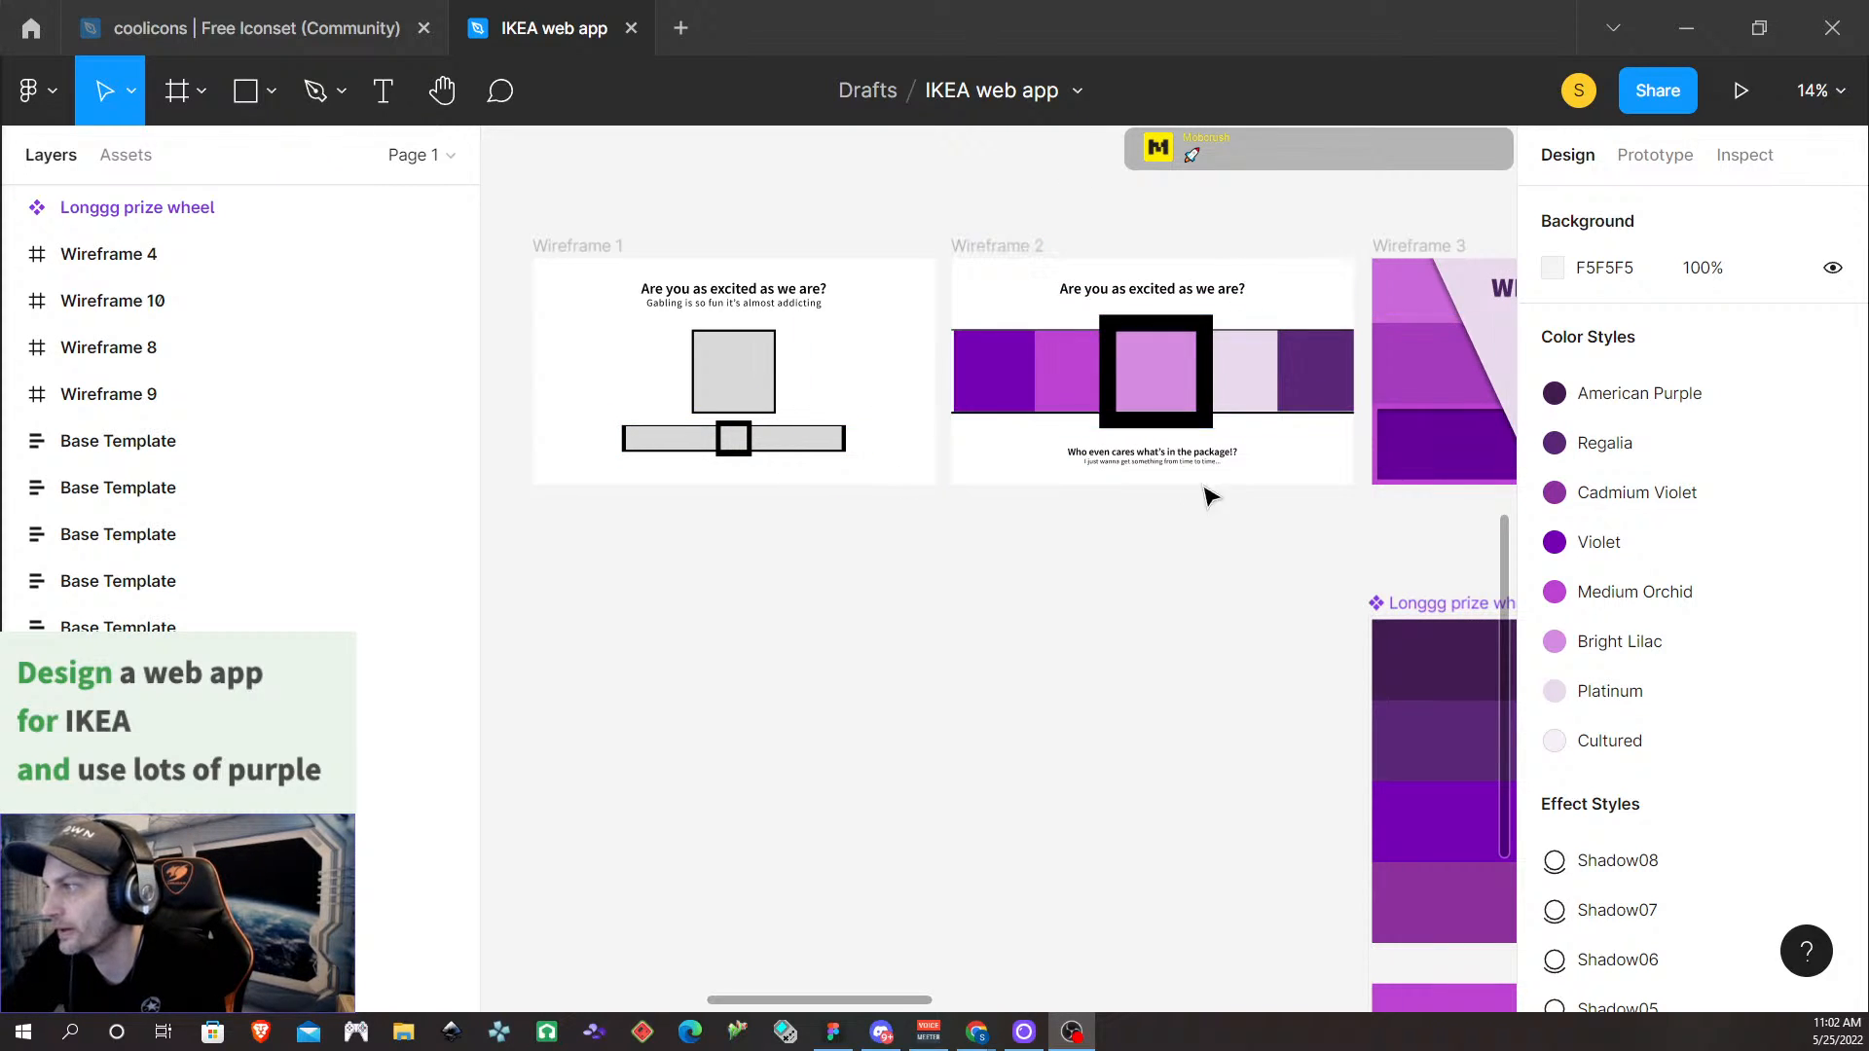
{"action": "scroll", "coordinate": [1272, 370], "scroll_direction": "up", "scroll_amount": 3}
{"action": "scroll", "coordinate": [1270, 378], "scroll_direction": "up", "scroll_amount": 1}
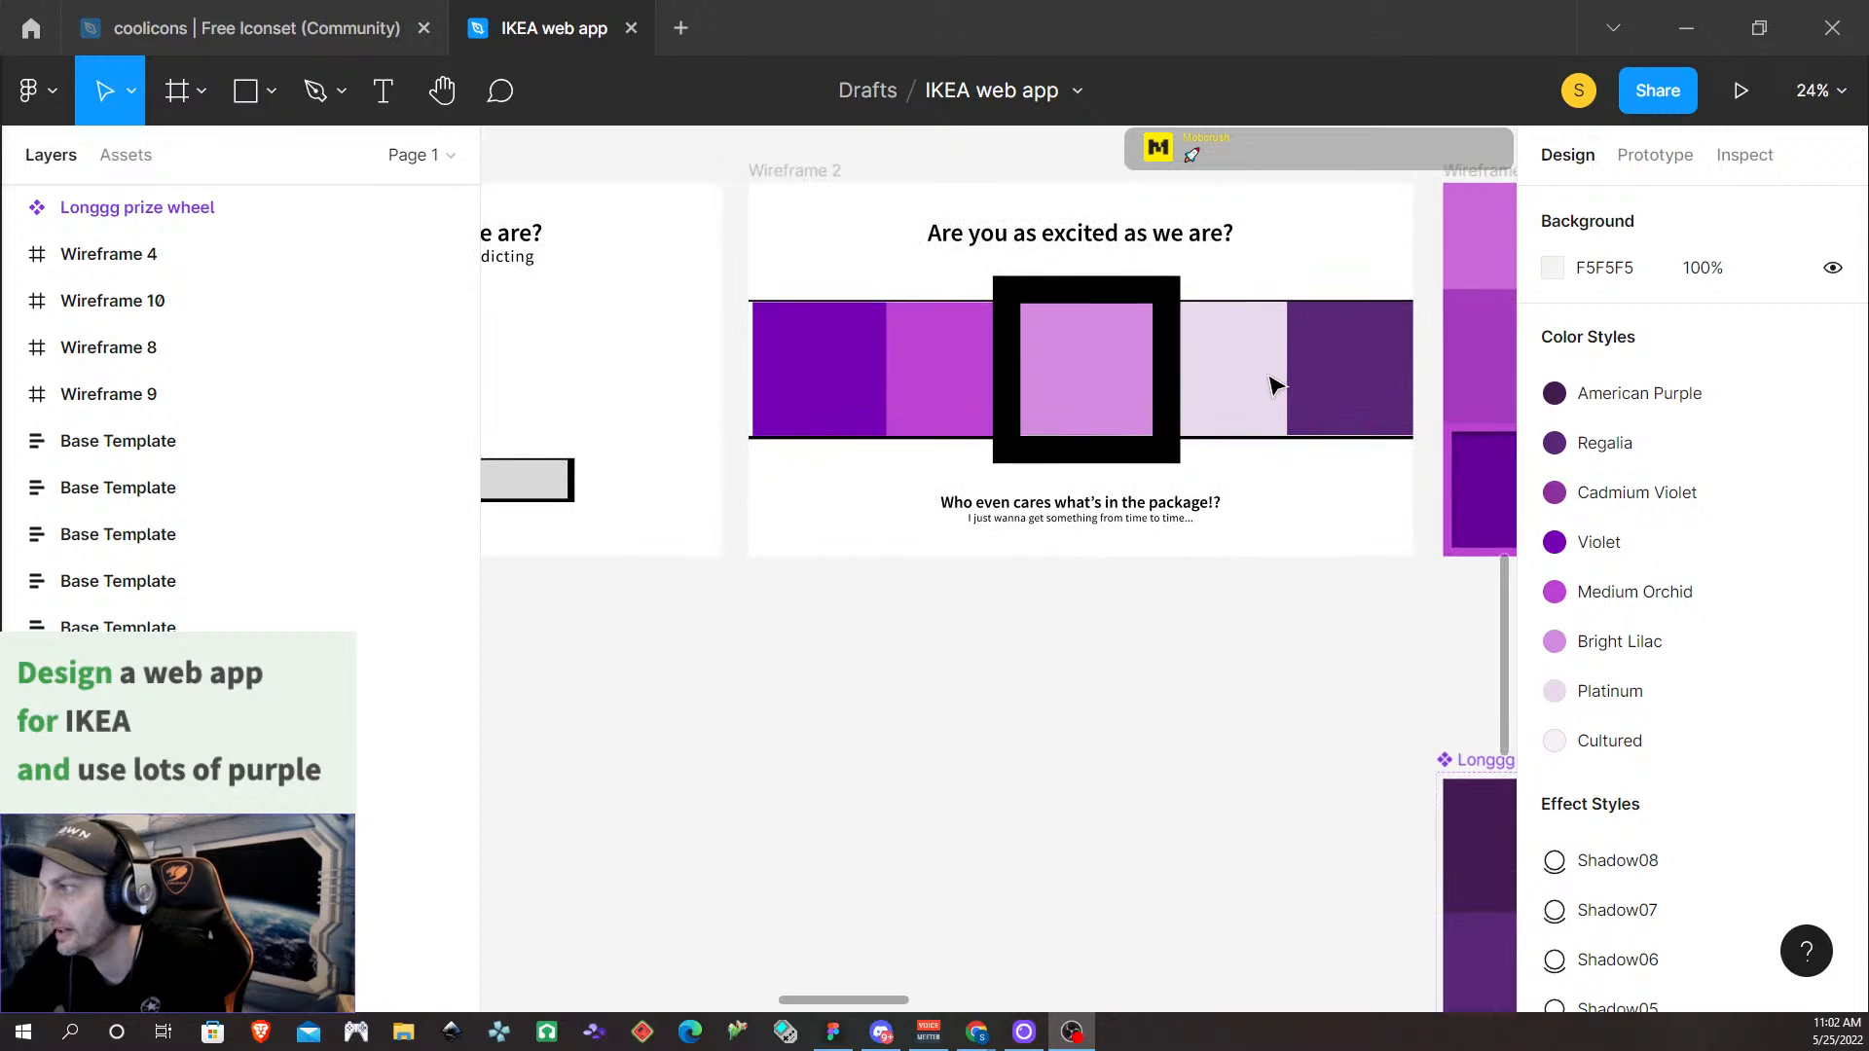
{"action": "scroll", "coordinate": [994, 359], "scroll_direction": "down", "scroll_amount": 1}
{"action": "scroll", "coordinate": [983, 352], "scroll_direction": "up", "scroll_amount": 2}
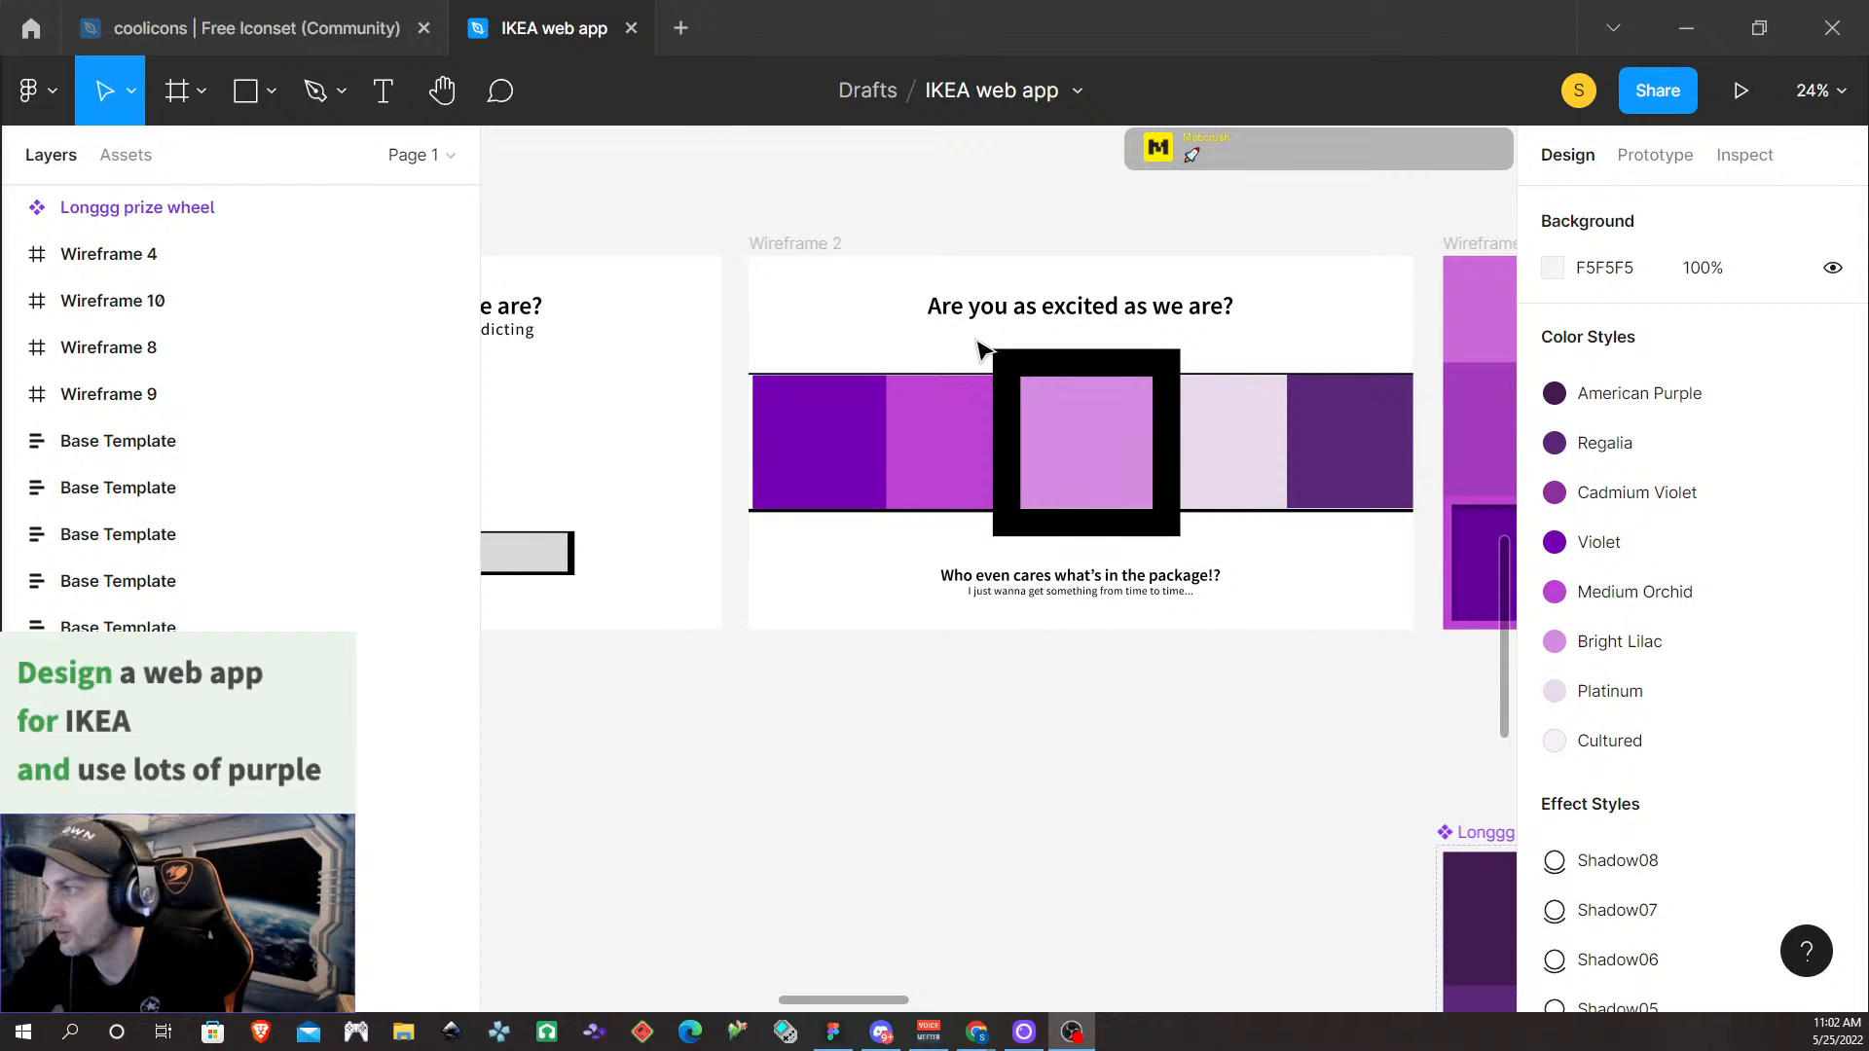
Review the Wireframe 3 prize result screen, including its angled wheel area and winnings text
{"action": "scroll", "coordinate": [981, 349], "scroll_direction": "right", "scroll_amount": 5}
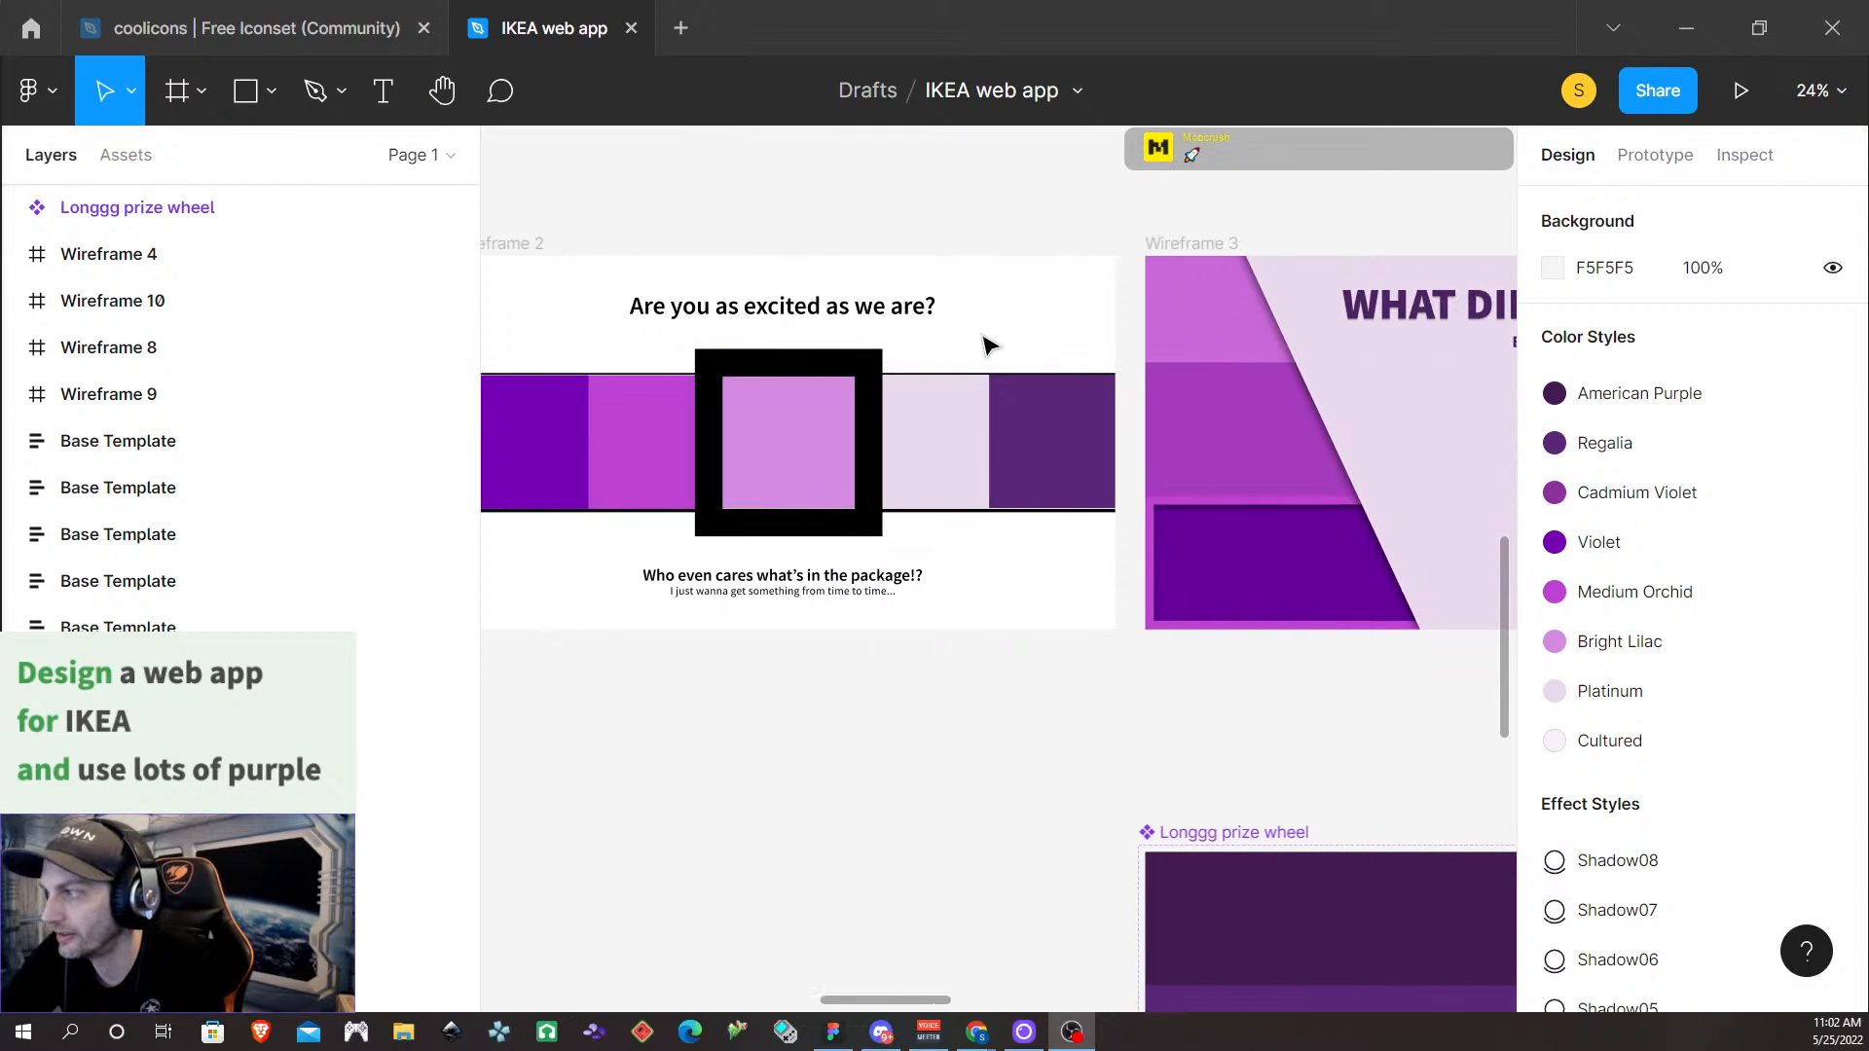
{"action": "left_click", "coordinate": [1329, 462]}
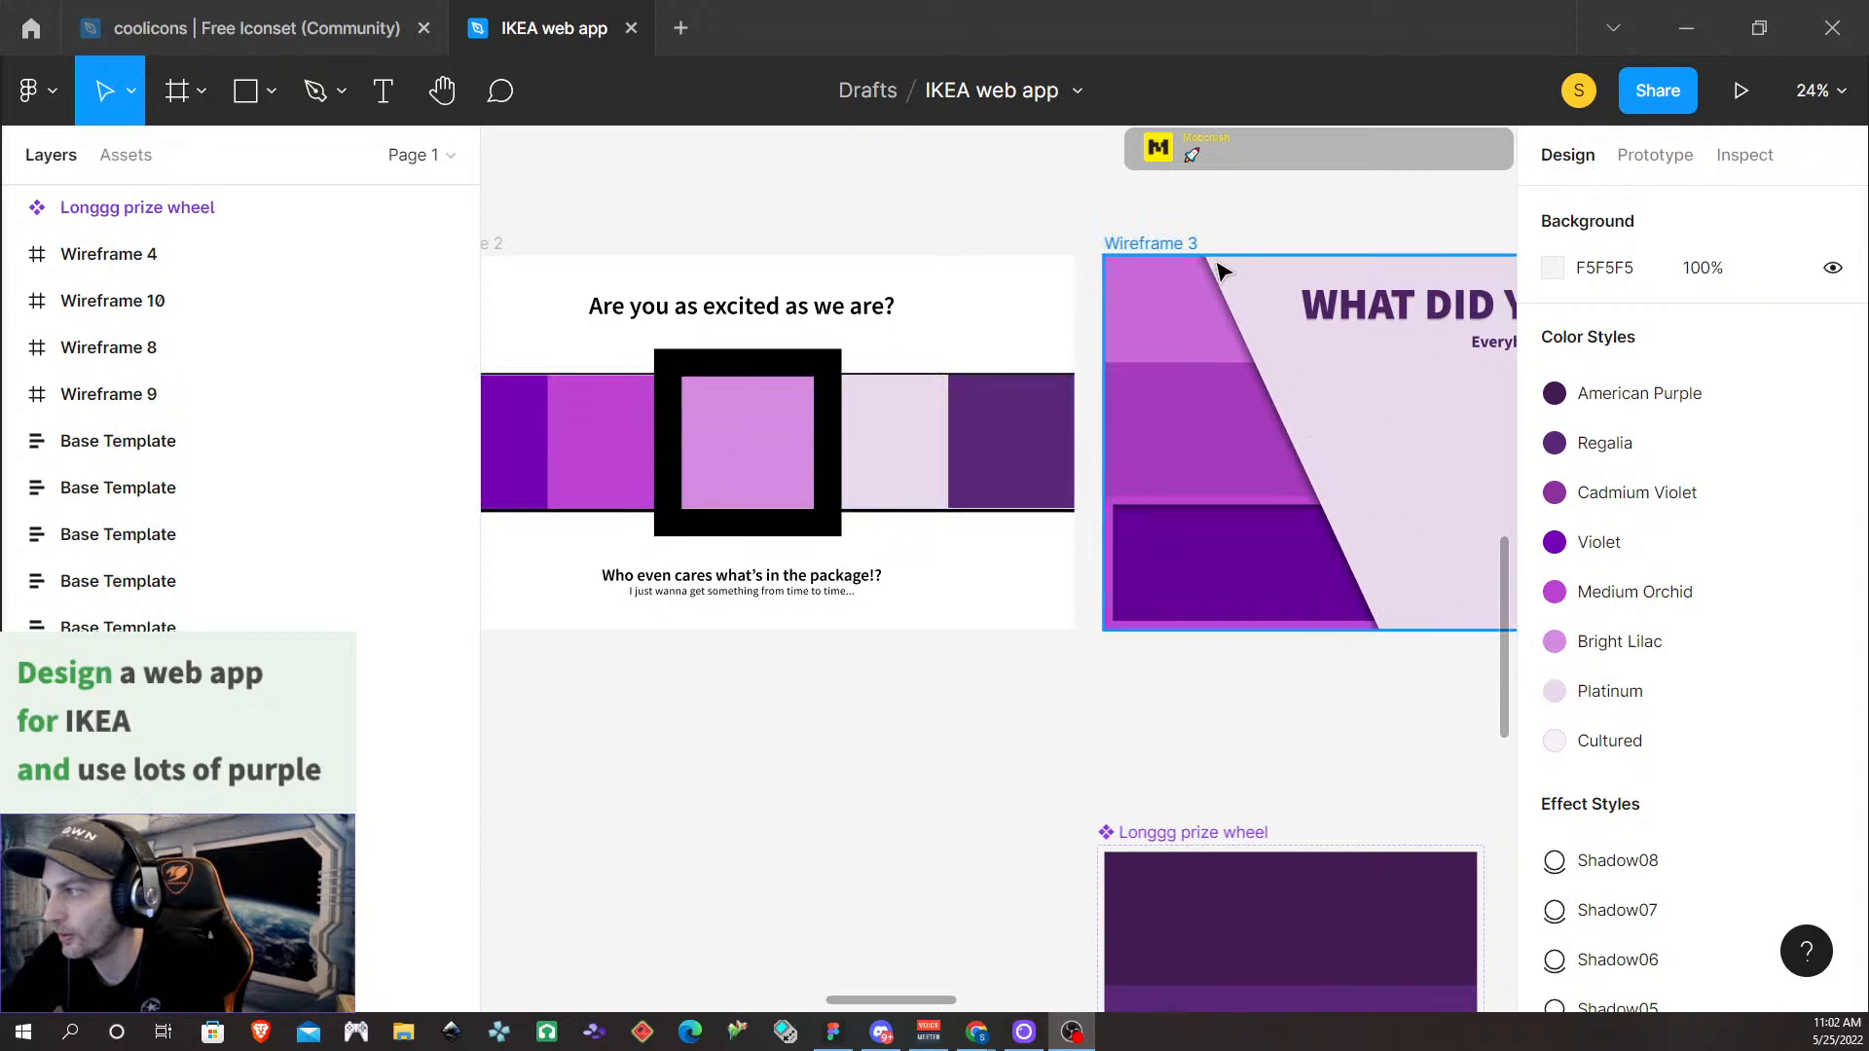
{"action": "scroll", "coordinate": [1220, 271], "scroll_direction": "right", "scroll_amount": 5}
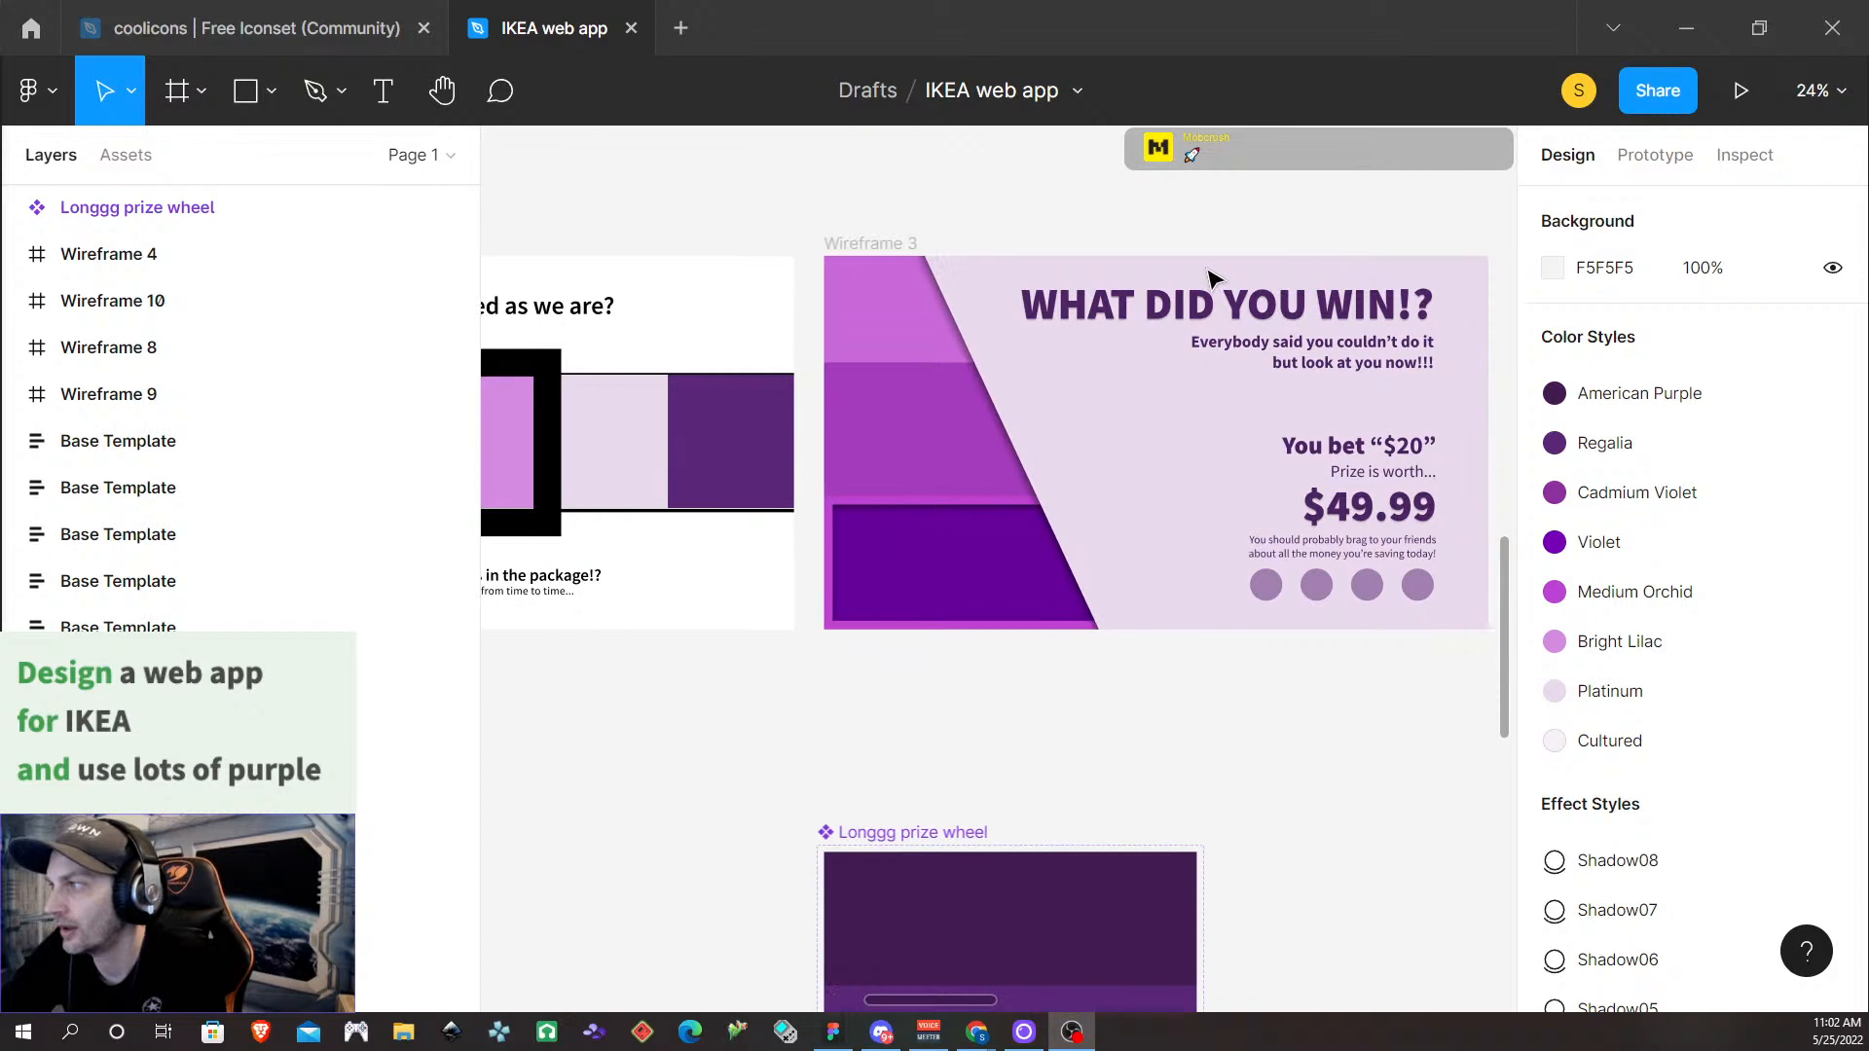
{"action": "scroll", "coordinate": [1210, 280], "scroll_direction": "right", "scroll_amount": 1}
{"action": "scroll", "coordinate": [1207, 288], "scroll_direction": "down", "scroll_amount": 5}
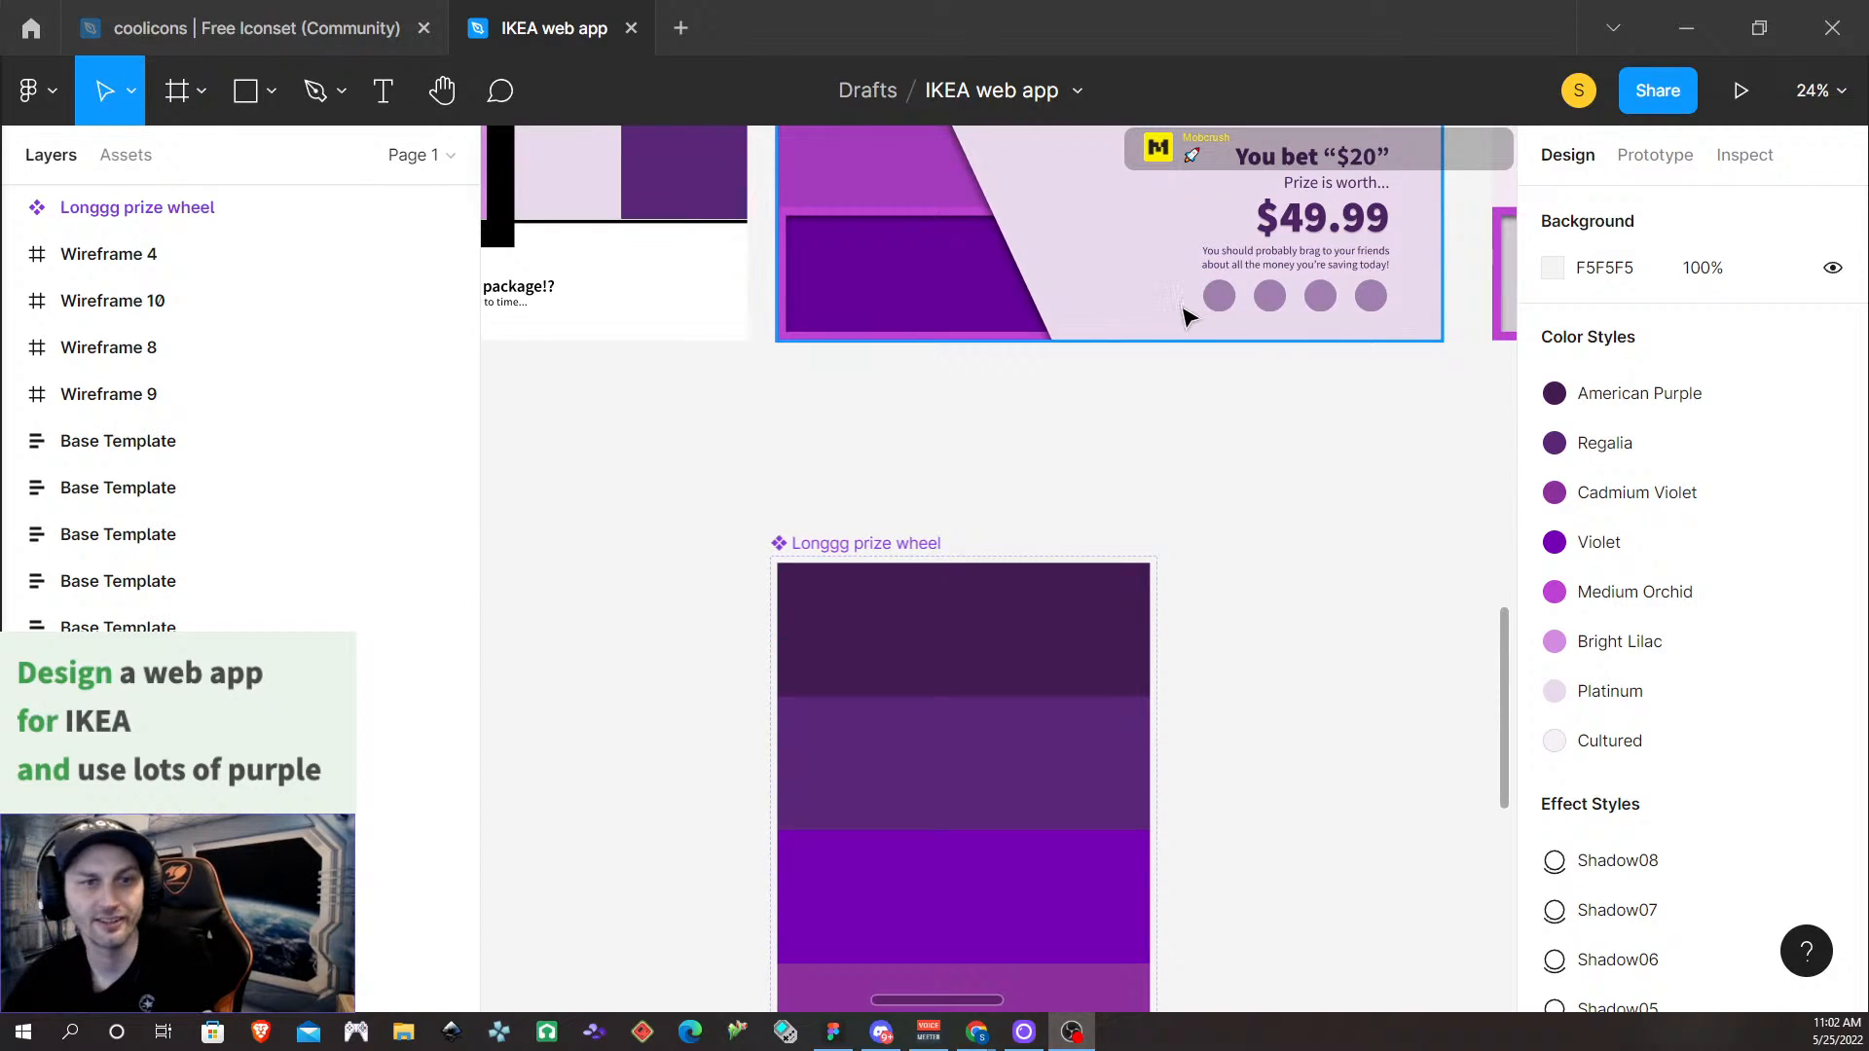
{"action": "scroll", "coordinate": [1172, 405], "scroll_direction": "up", "scroll_amount": 5}
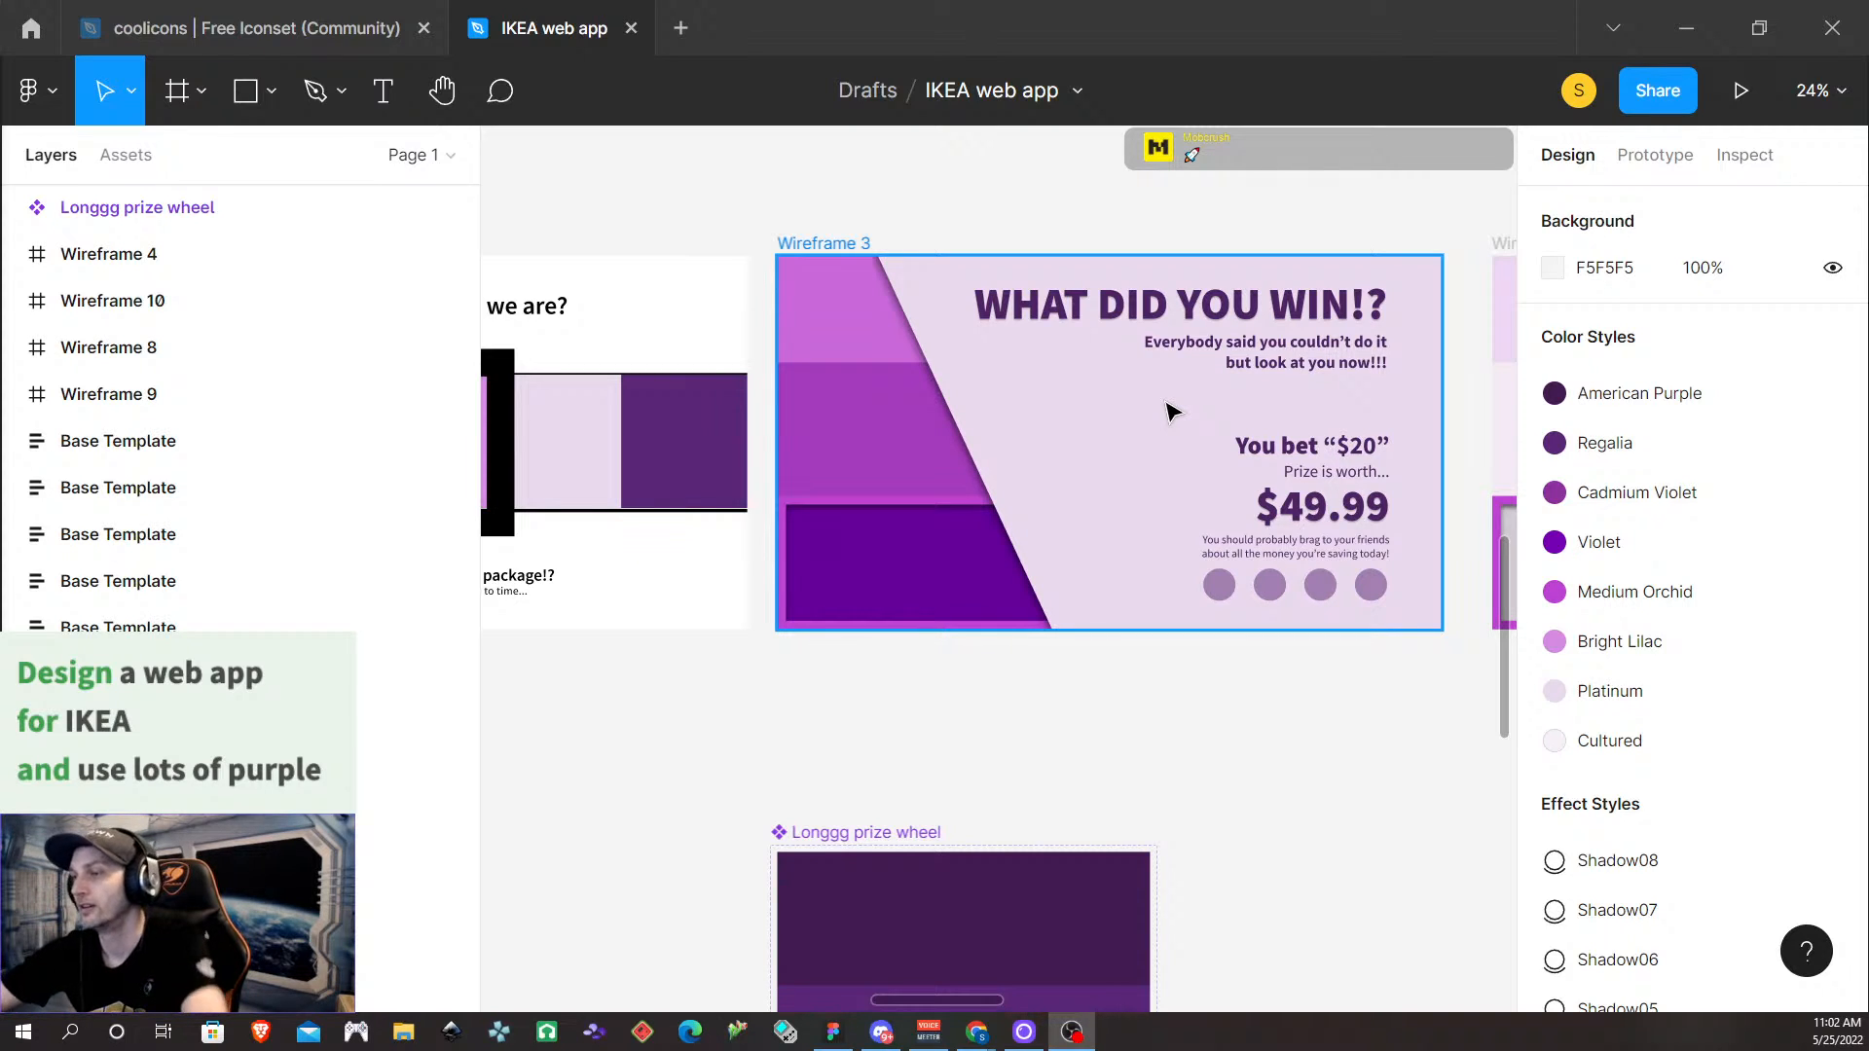
{"action": "scroll", "coordinate": [1131, 735], "scroll_direction": "down", "scroll_amount": 3}
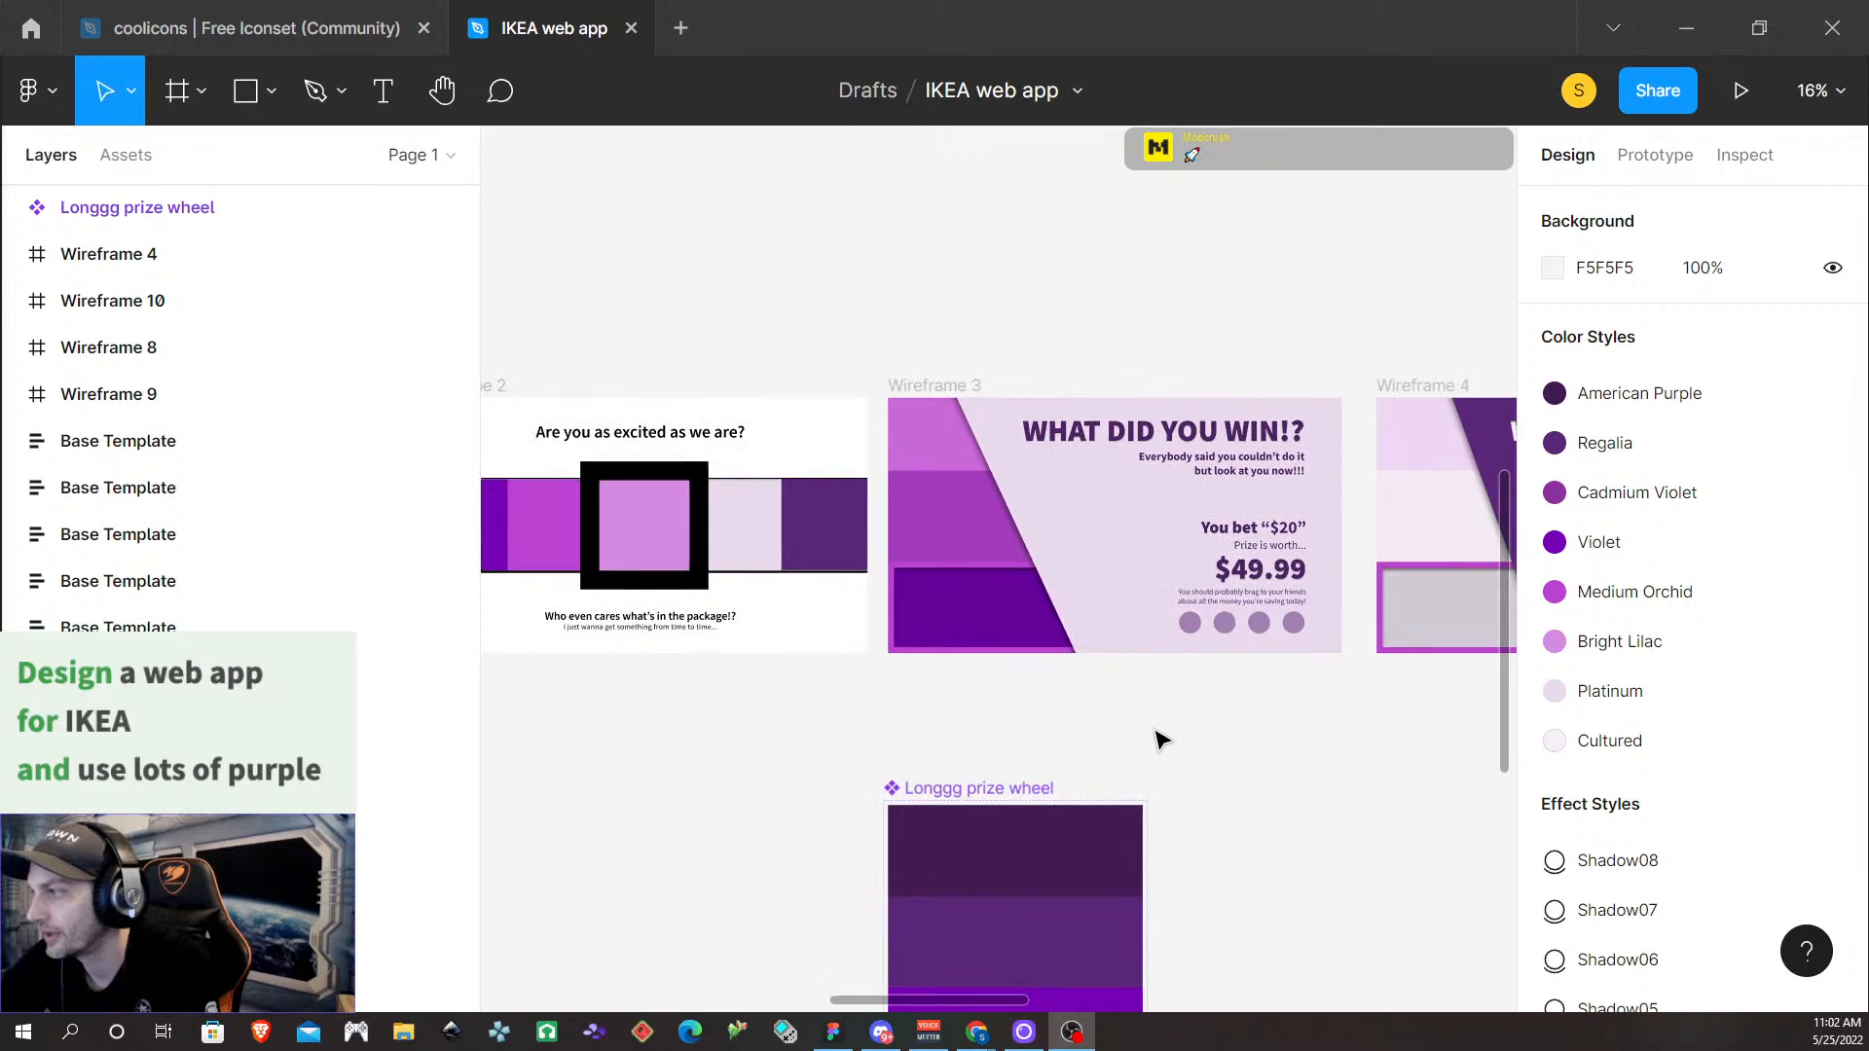
Select the Default variant of the Longgg prize wheel component and toggle its content clipping off and back on
{"action": "scroll", "coordinate": [1162, 740], "scroll_direction": "down", "scroll_amount": 5}
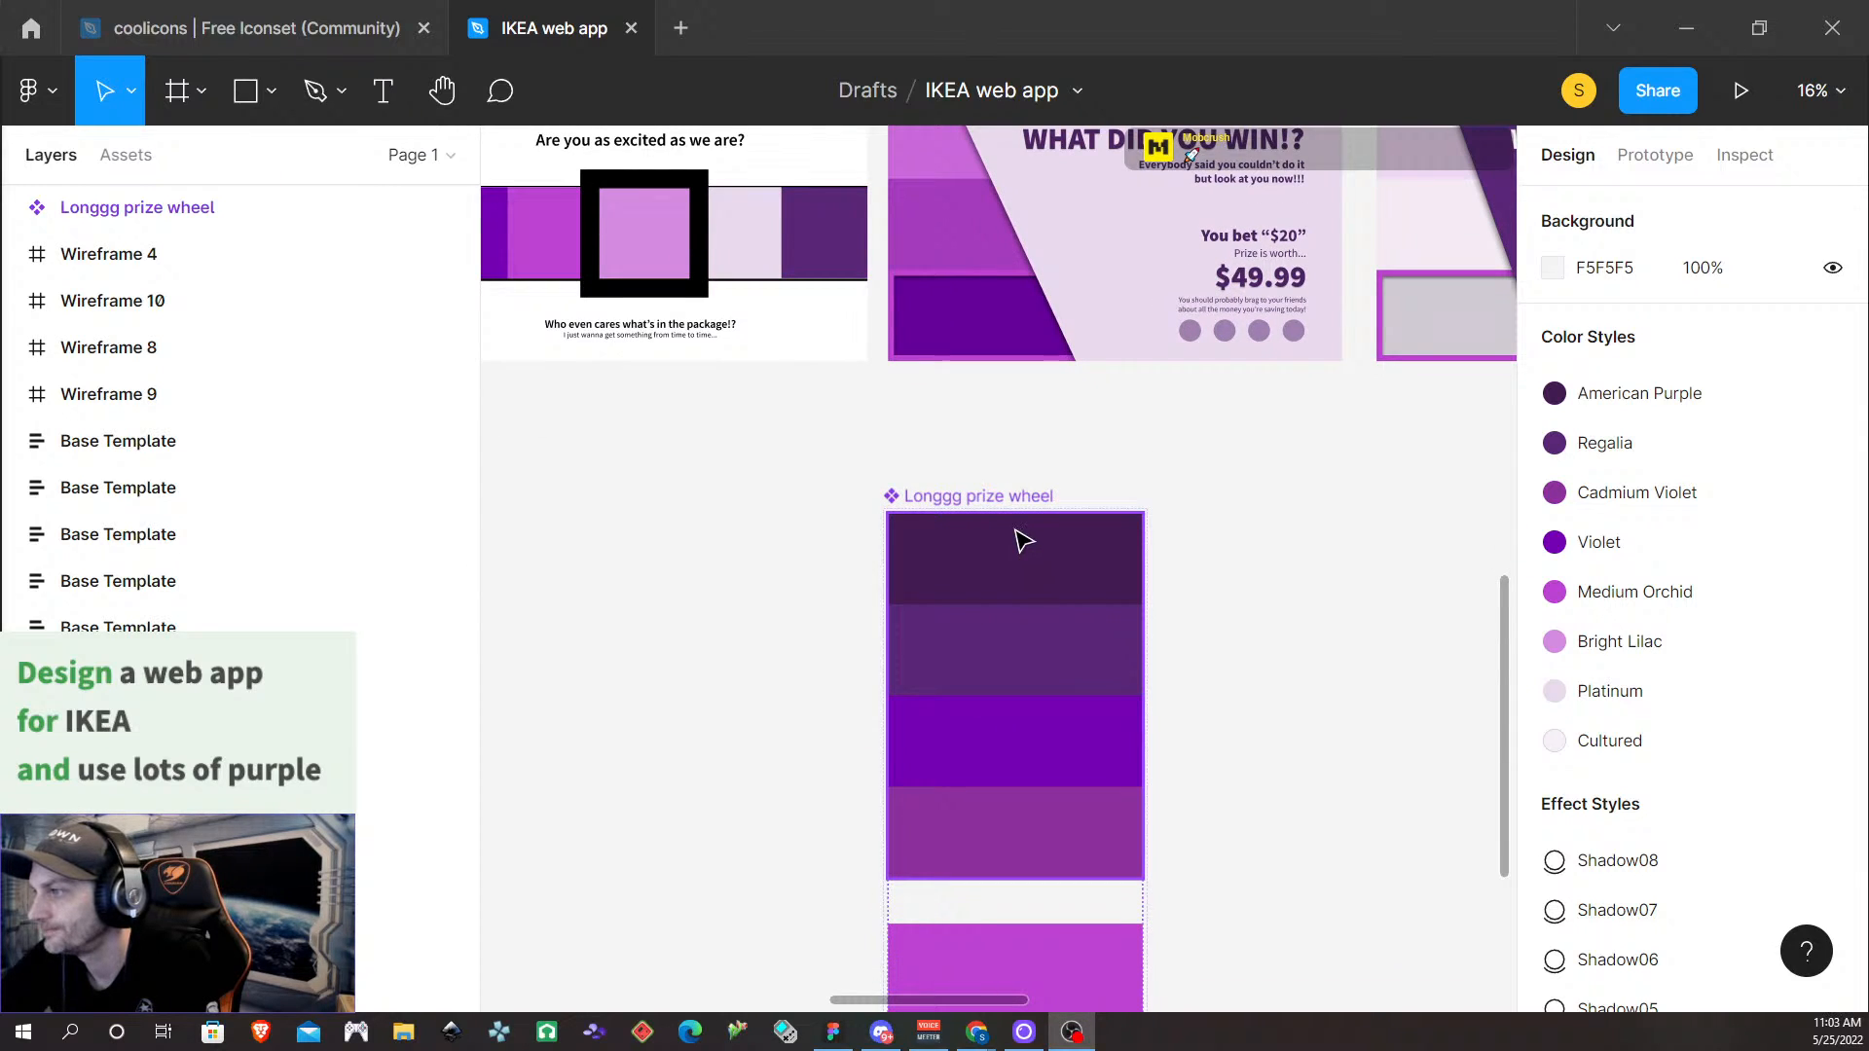
{"action": "scroll", "coordinate": [955, 405], "scroll_direction": "up", "scroll_amount": 1}
{"action": "left_click", "coordinate": [1032, 608]}
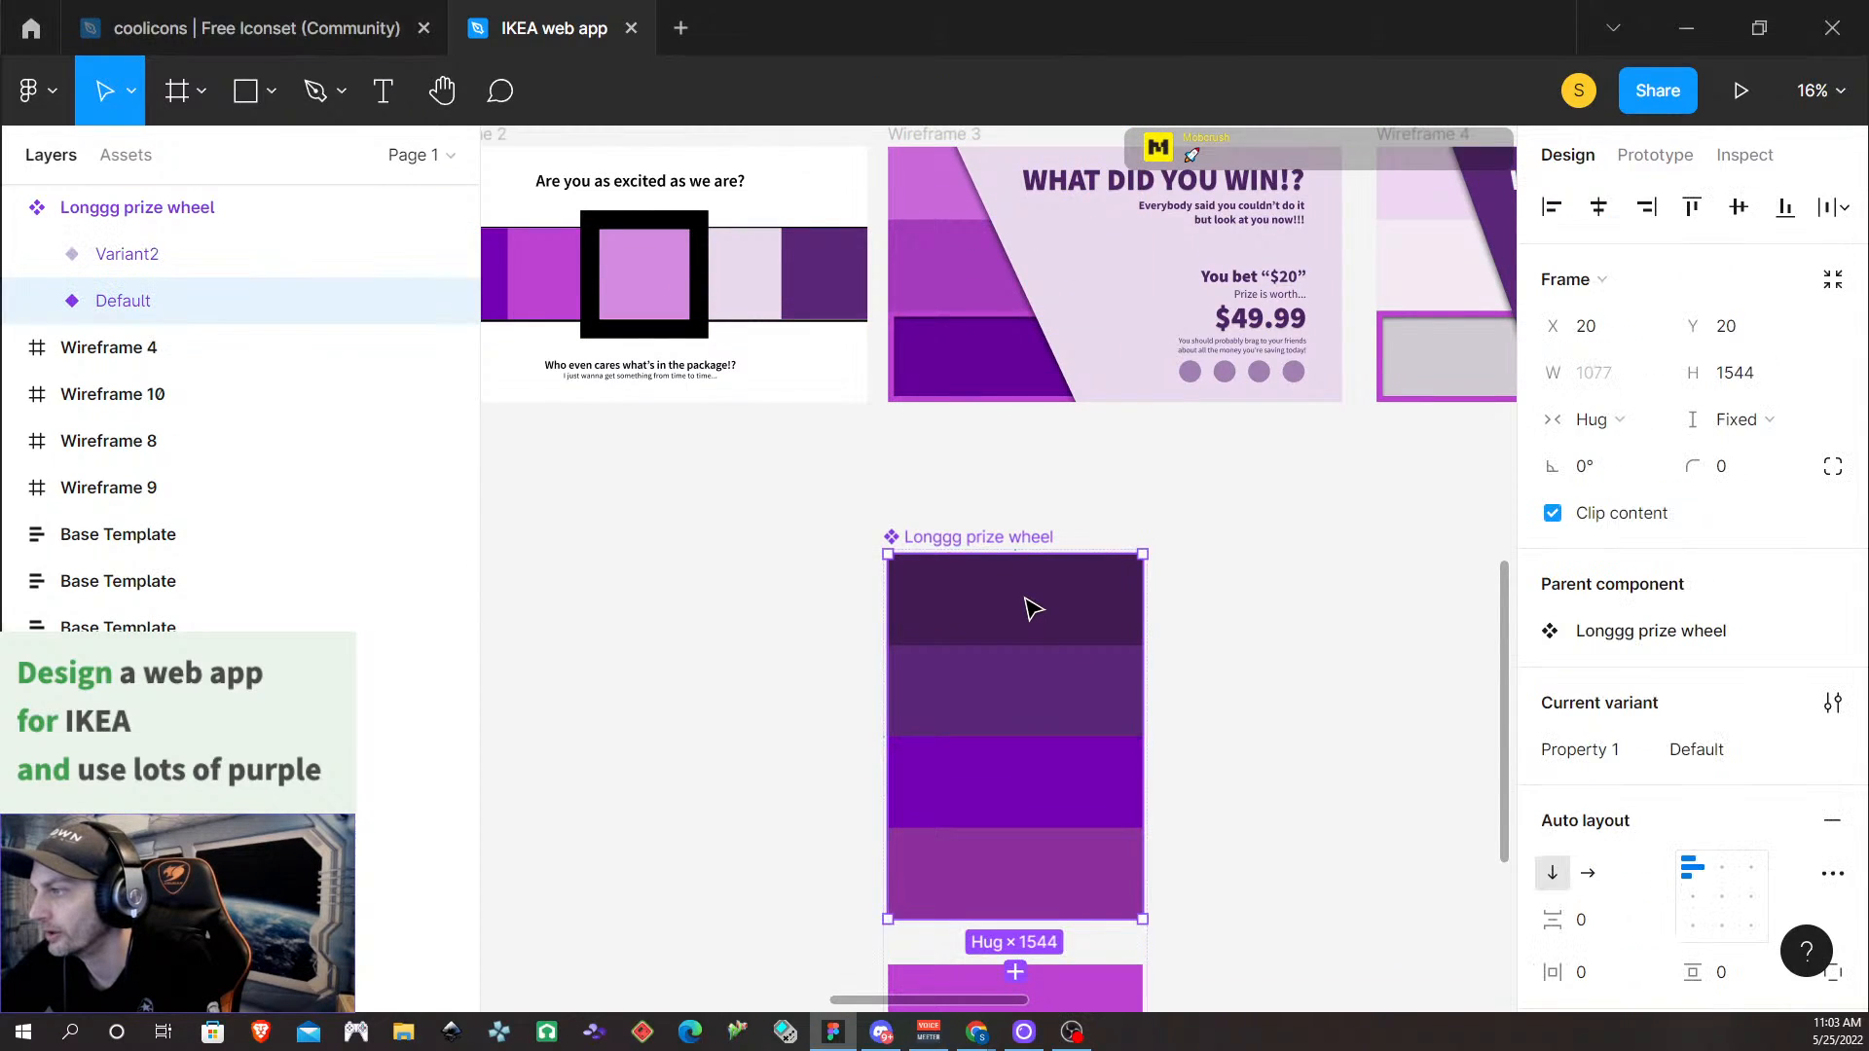
{"action": "scroll", "coordinate": [1210, 646], "scroll_direction": "down", "scroll_amount": 1}
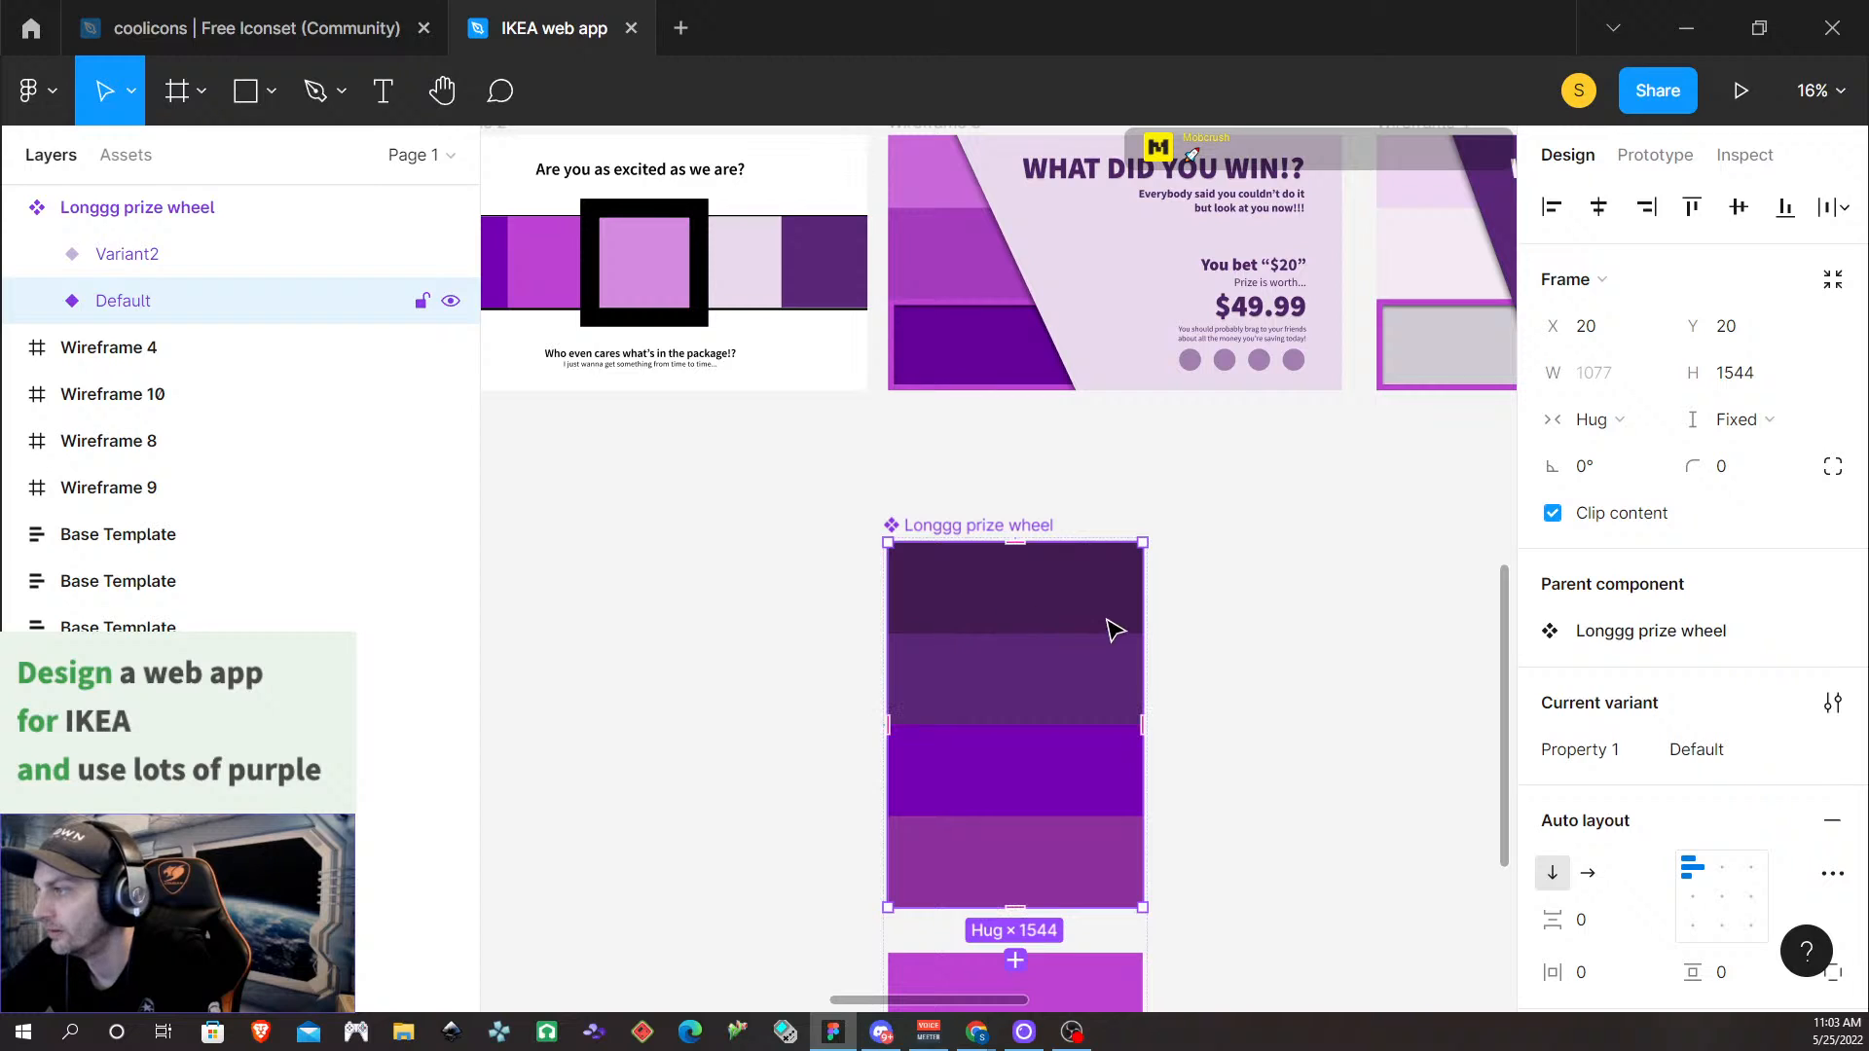
{"action": "scroll", "coordinate": [1427, 467], "scroll_direction": "down", "scroll_amount": 3}
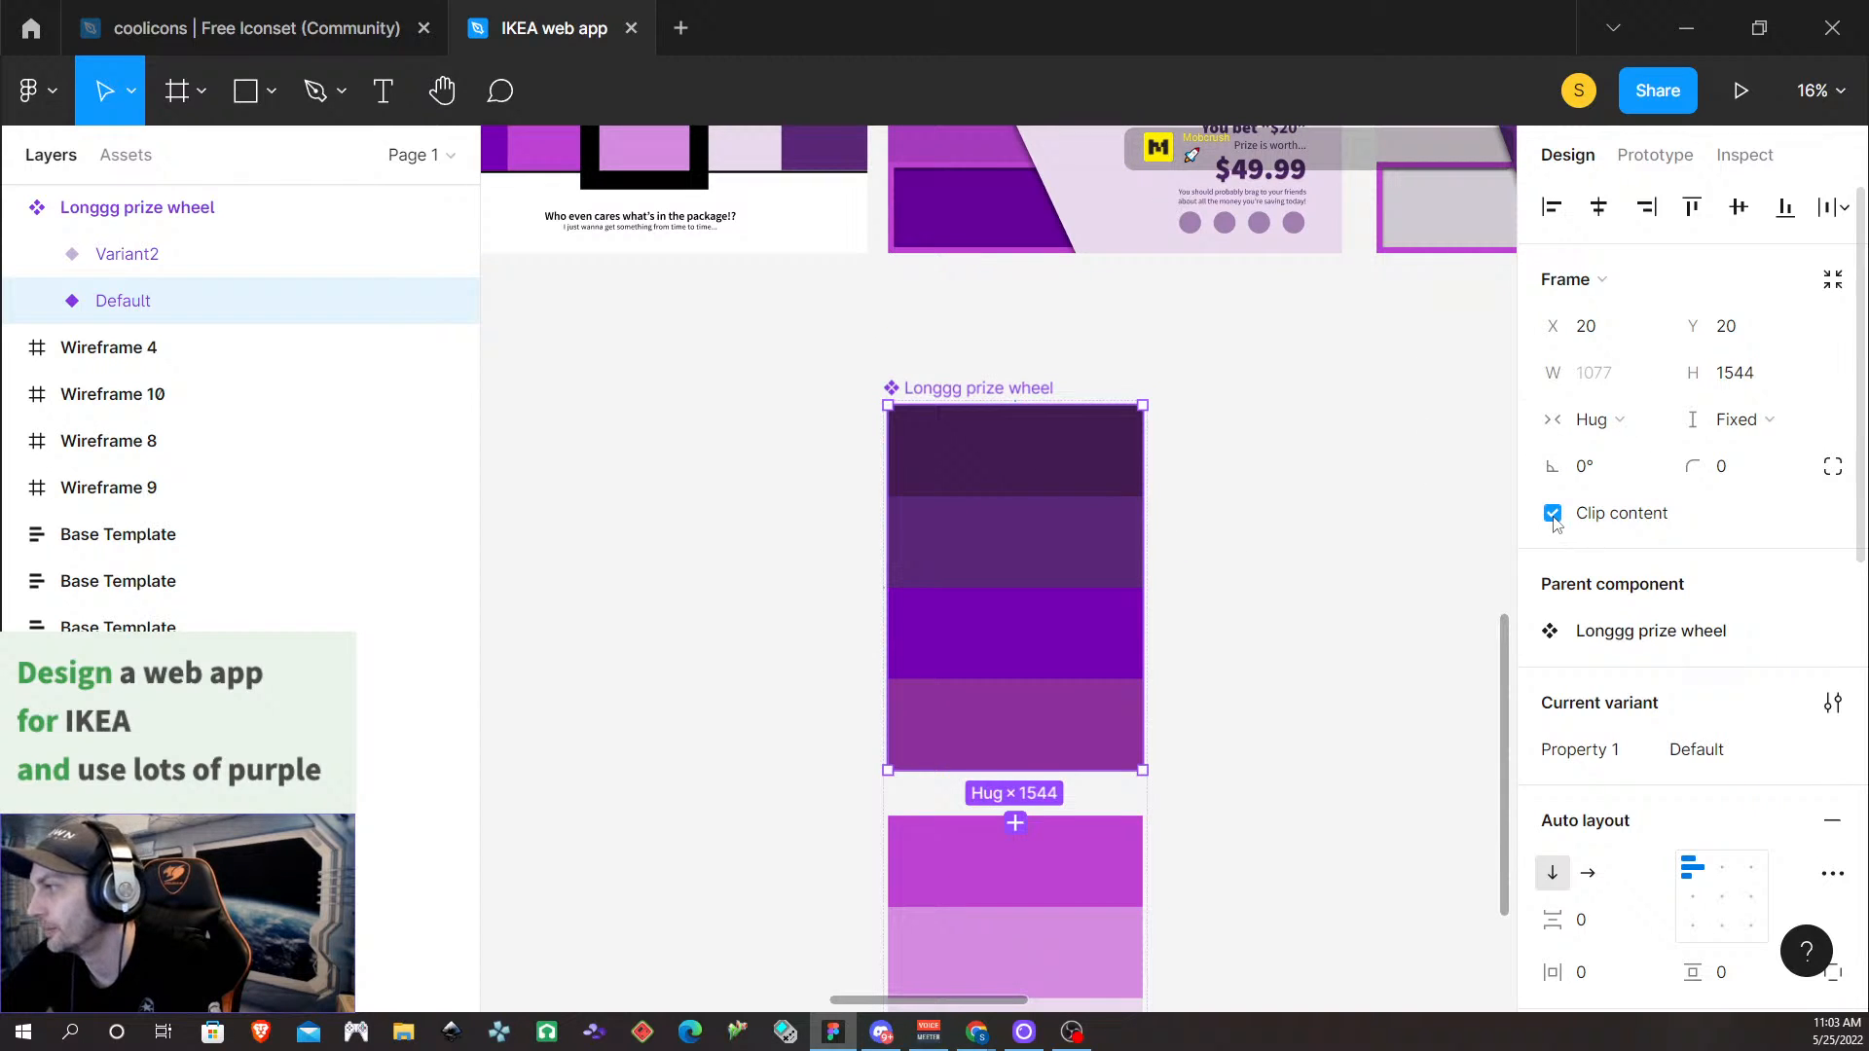
{"action": "left_click", "coordinate": [1554, 521]}
{"action": "left_click", "coordinate": [1554, 520]}
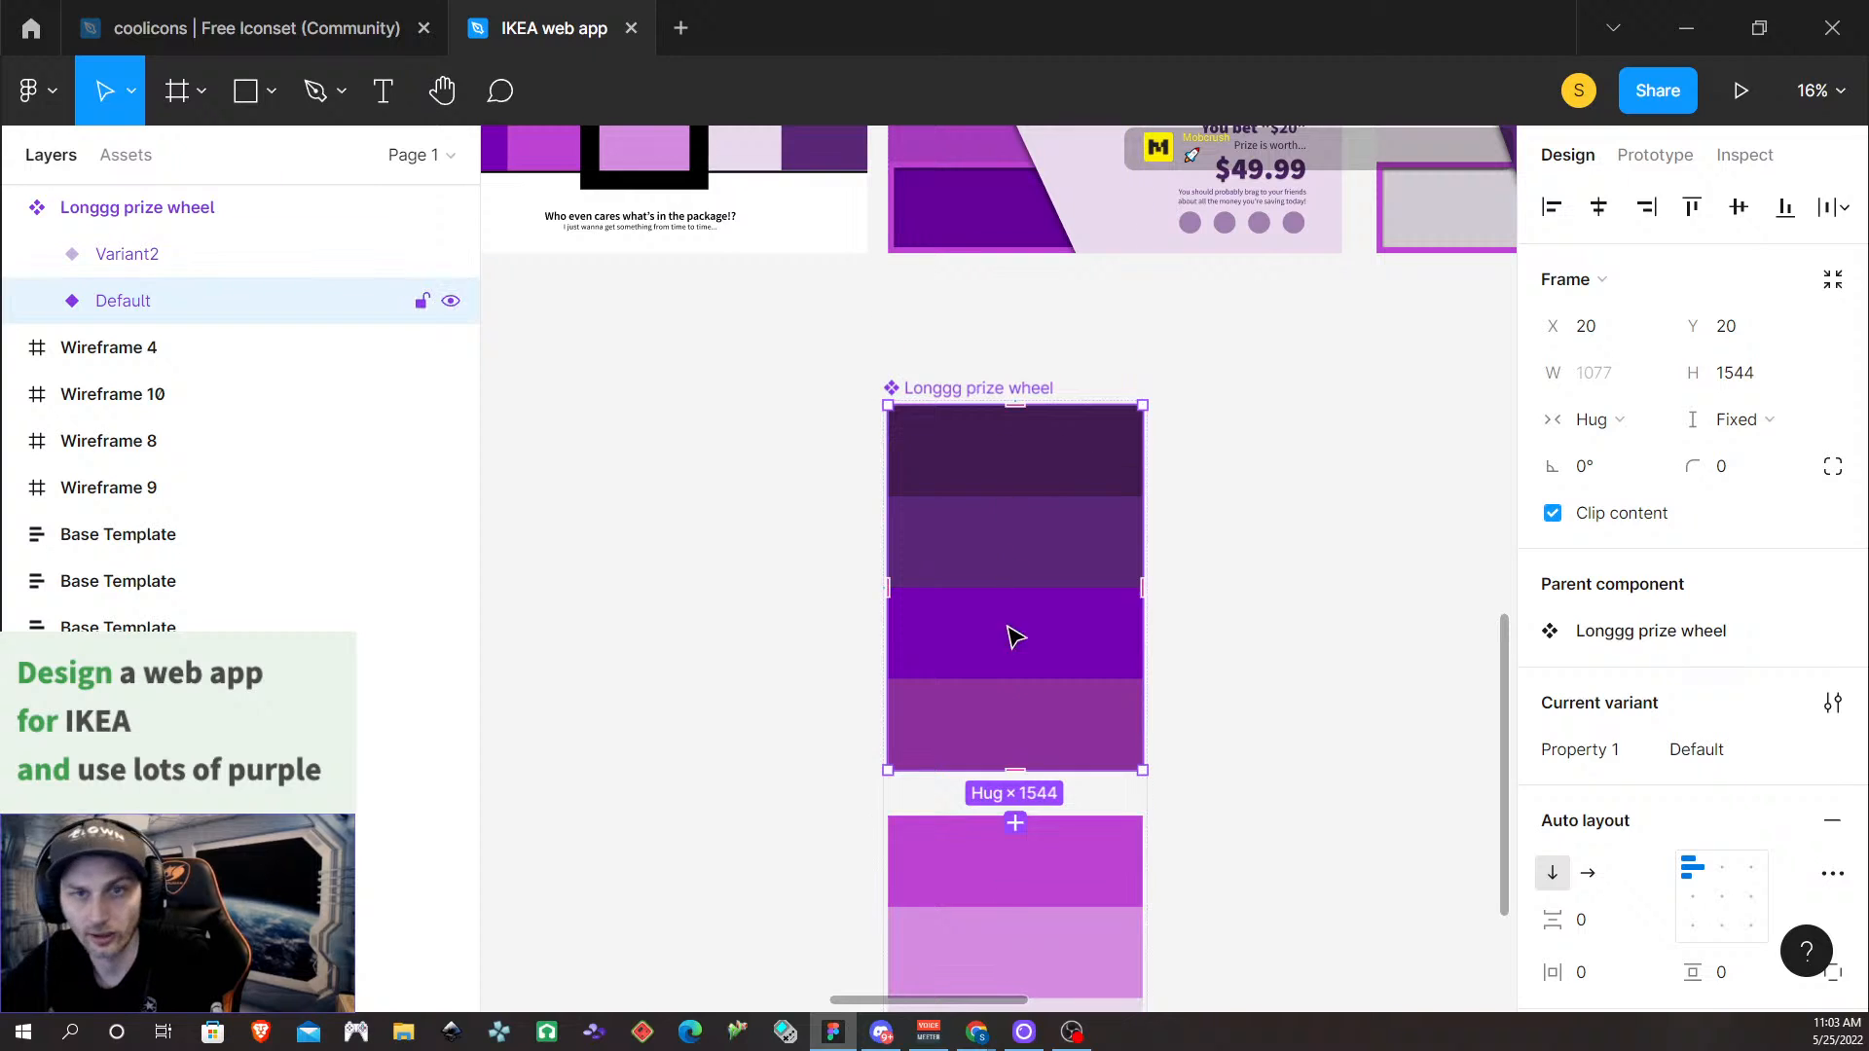
Temporarily disable Clip content on the prize wheel's Default variant to inspect its overflowing colour bands, and re-enable it
{"action": "scroll", "coordinate": [1104, 760], "scroll_direction": "down", "scroll_amount": 3}
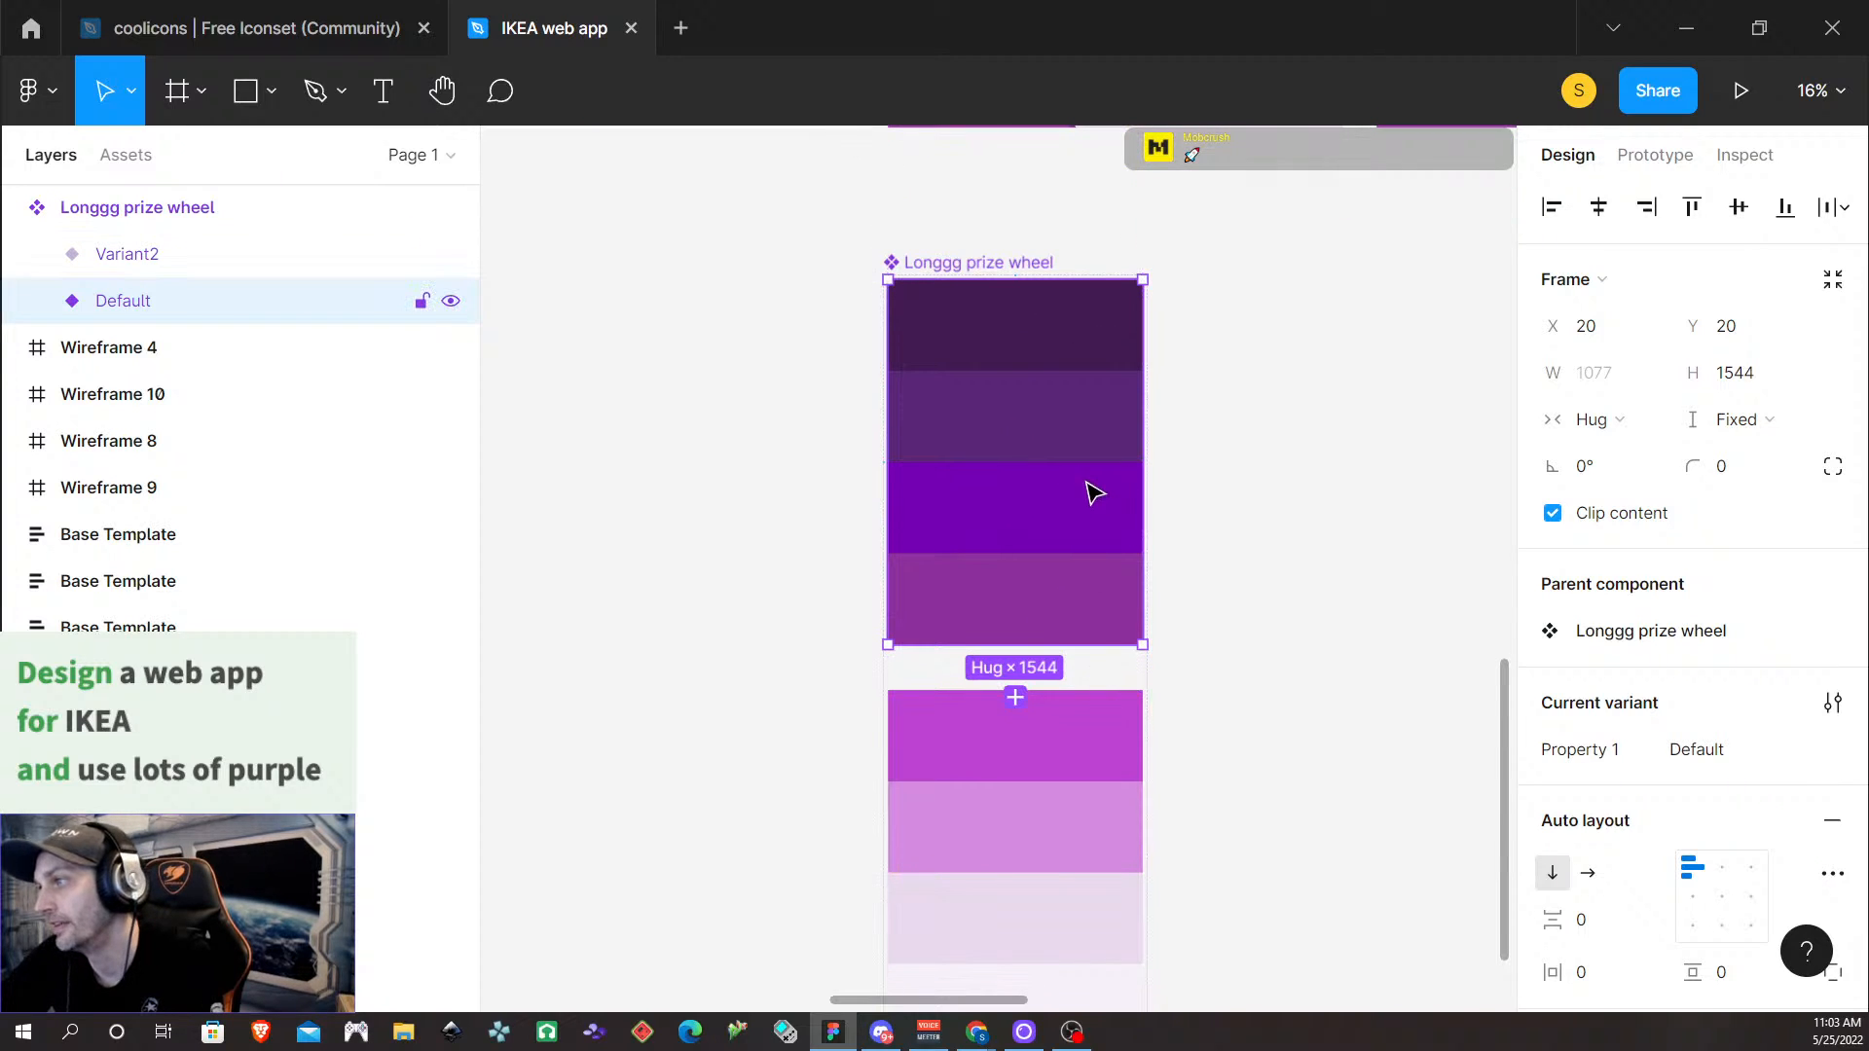
{"action": "scroll", "coordinate": [1032, 487], "scroll_direction": "down", "scroll_amount": 5}
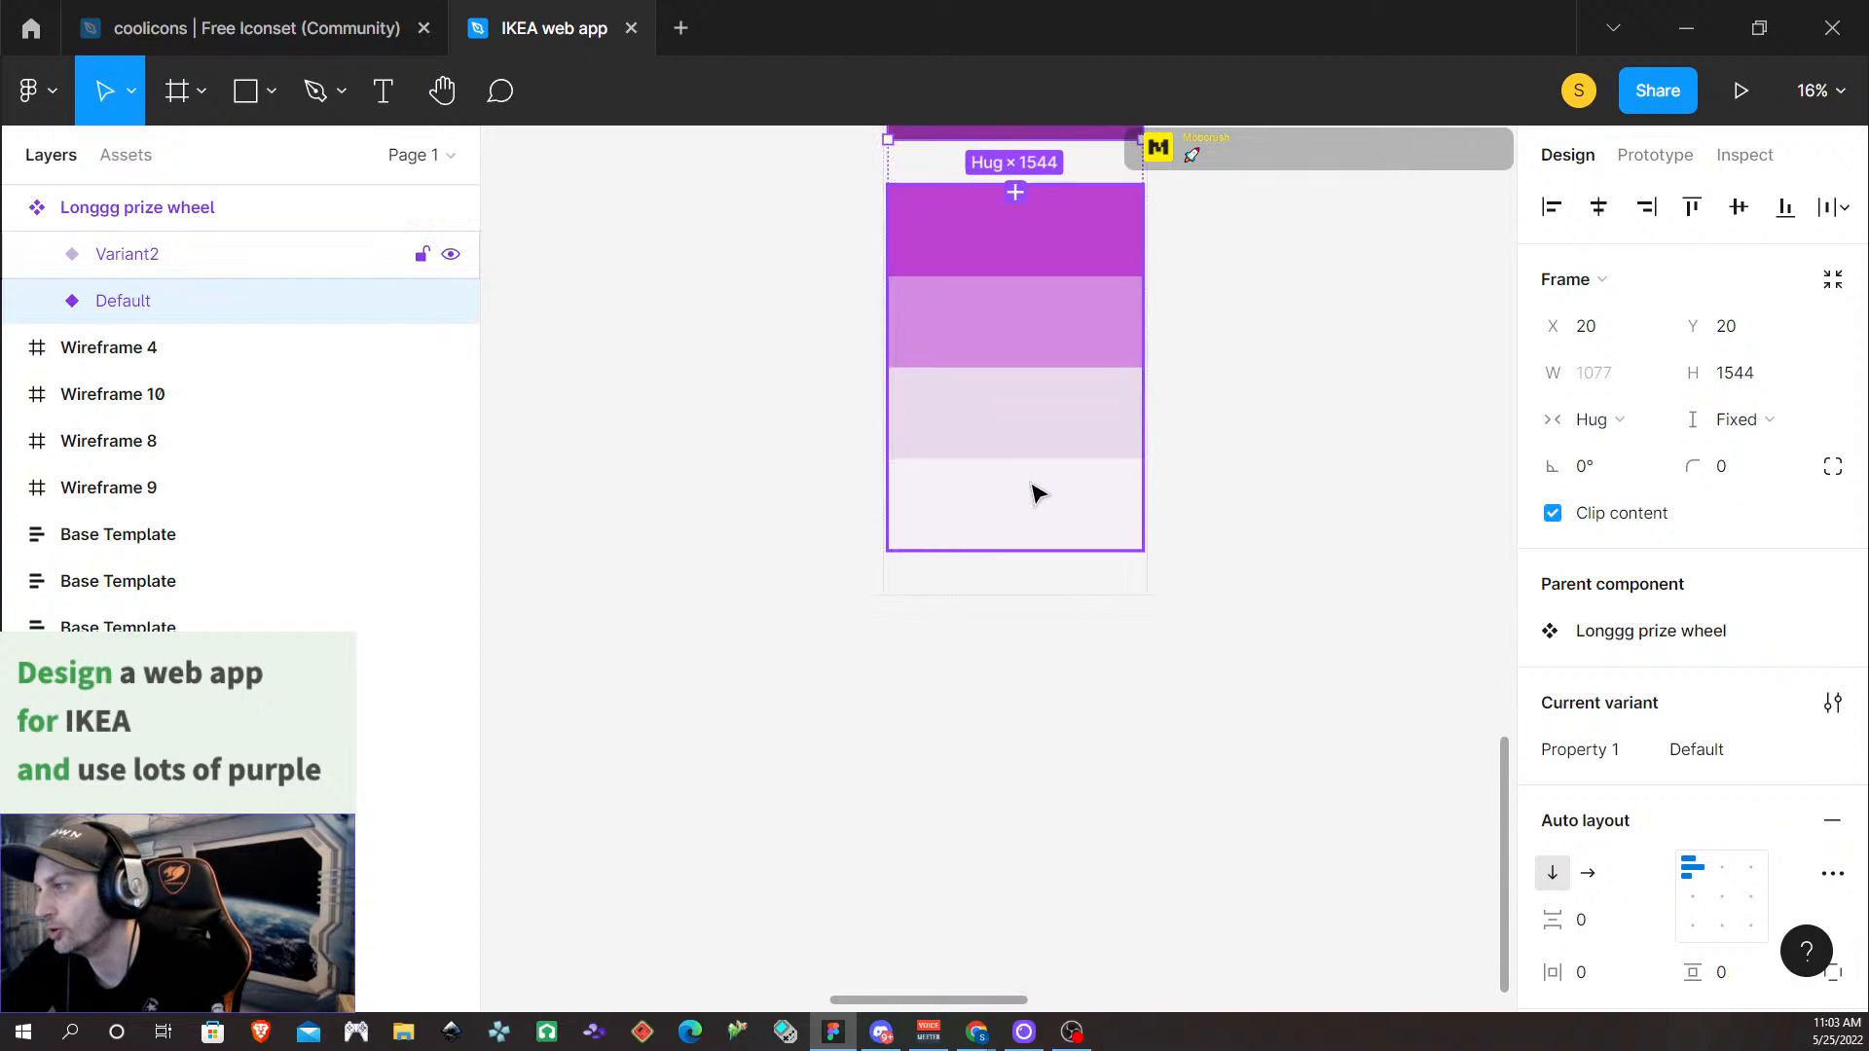
{"action": "scroll", "coordinate": [1035, 494], "scroll_direction": "up", "scroll_amount": 3}
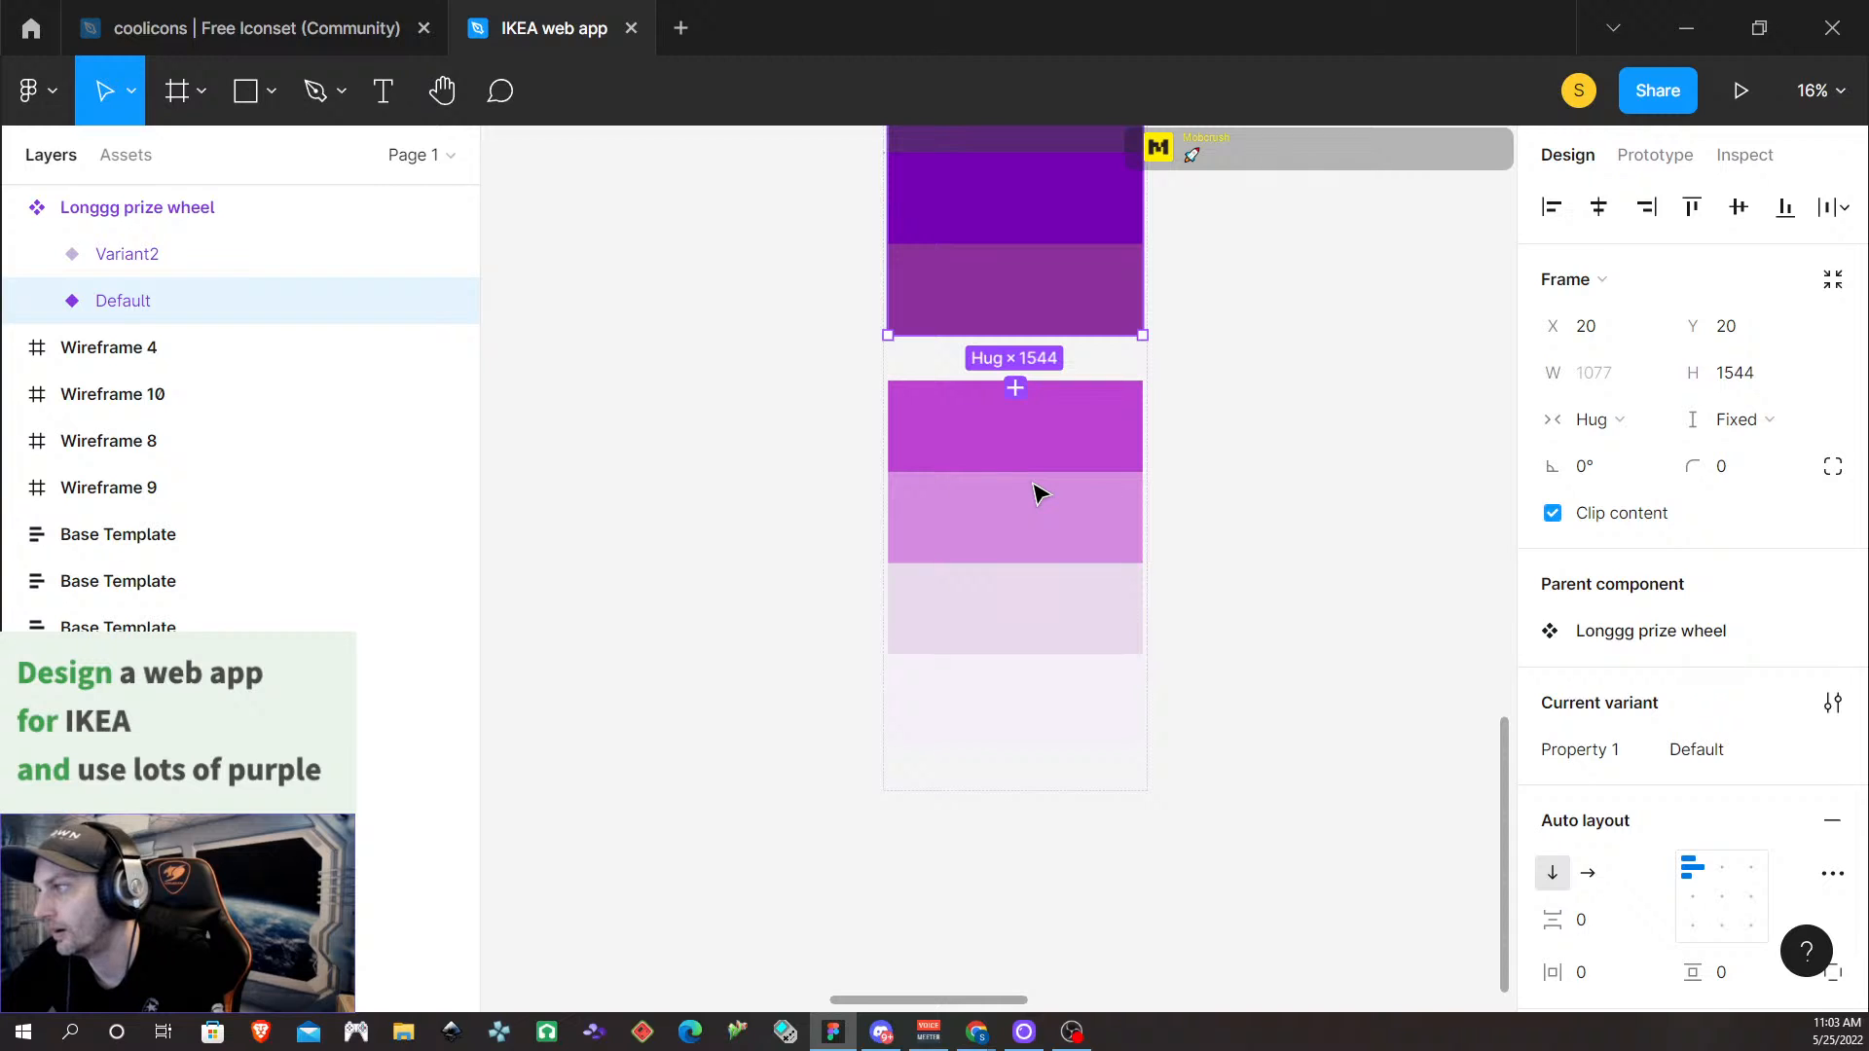
{"action": "scroll", "coordinate": [1035, 494], "scroll_direction": "up", "scroll_amount": 3}
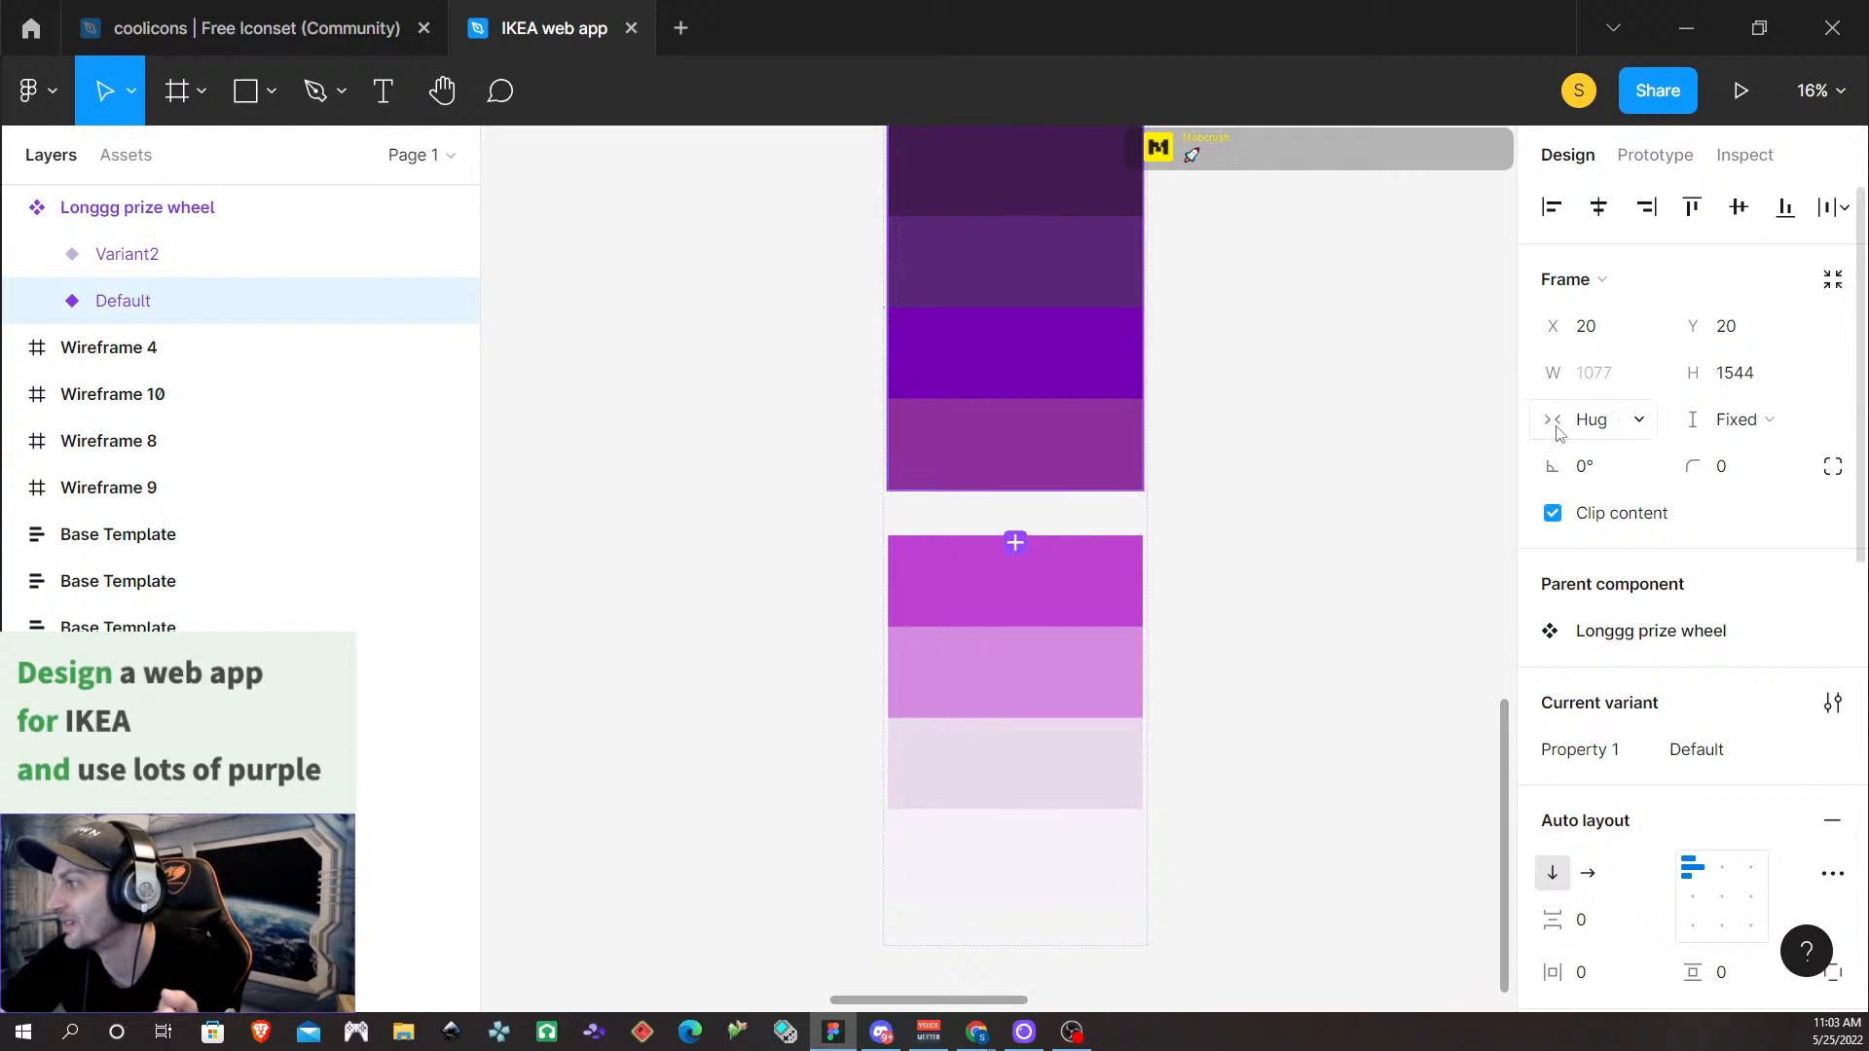
{"action": "left_click", "coordinate": [1553, 513]}
{"action": "scroll", "coordinate": [1310, 550], "scroll_direction": "down", "scroll_amount": 10}
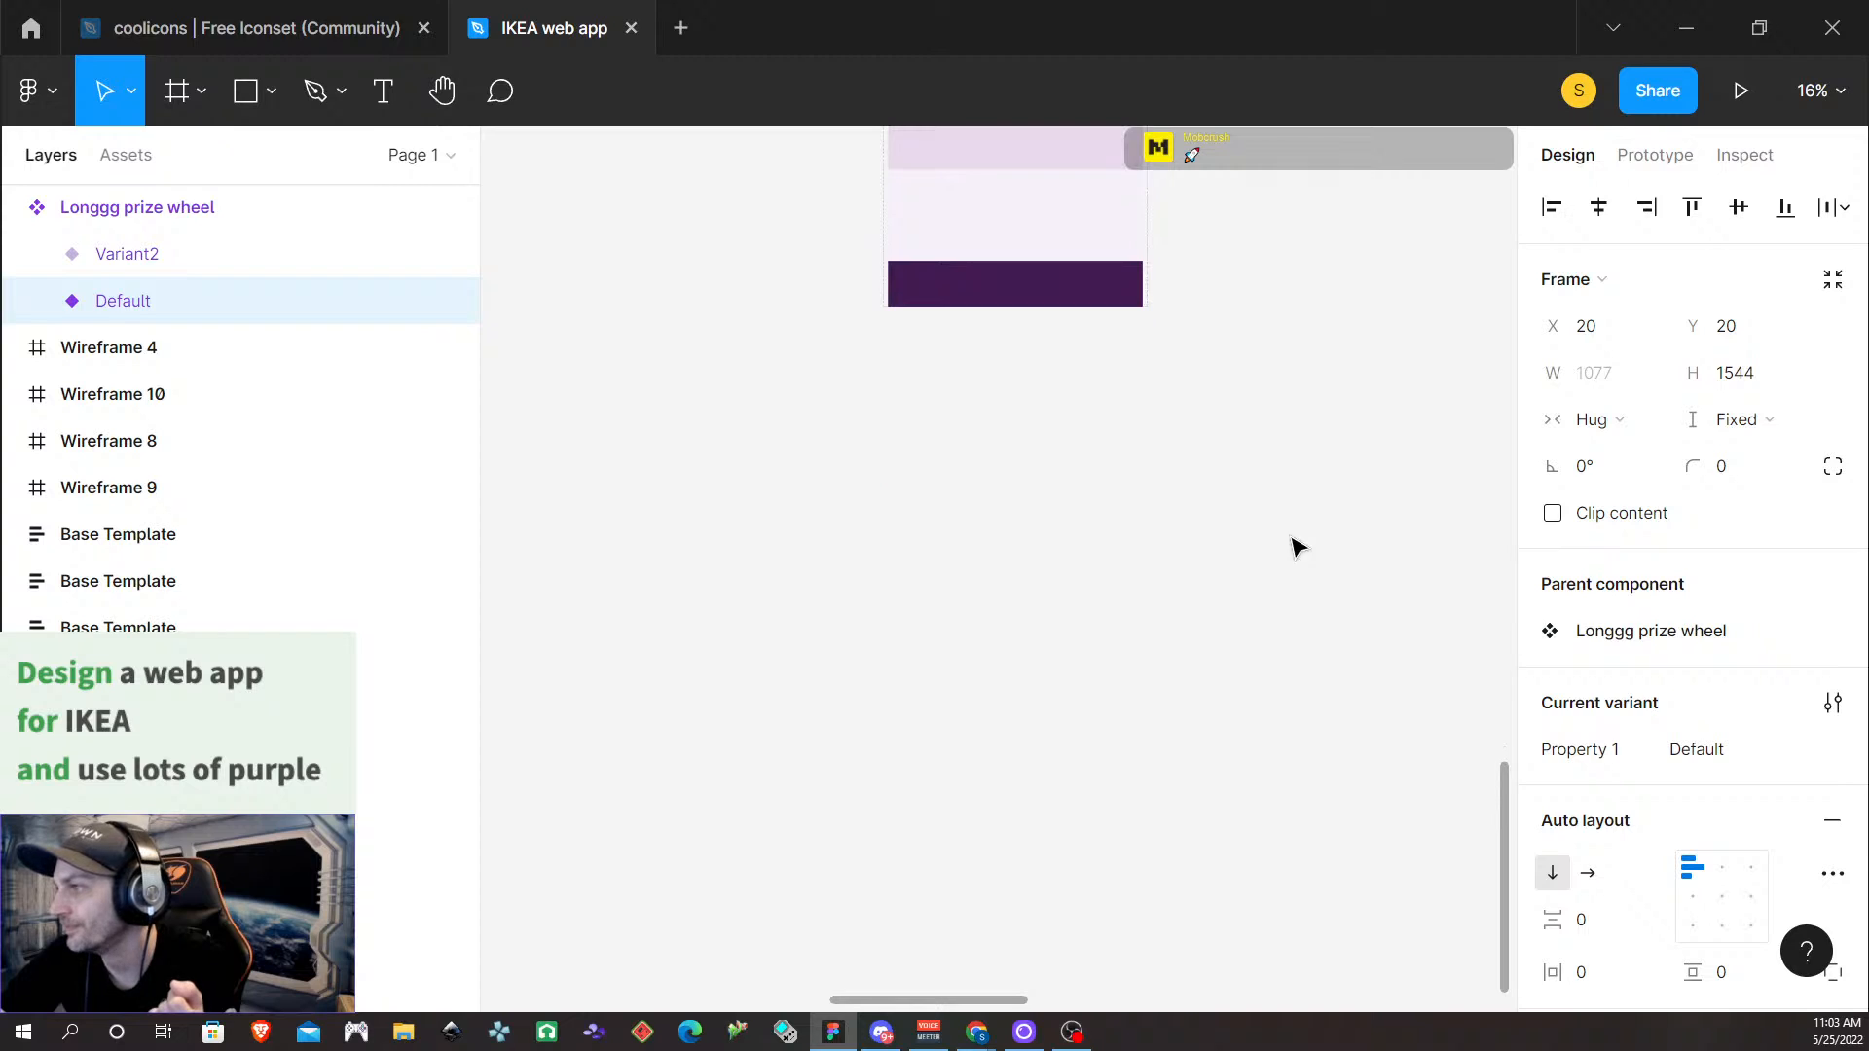
{"action": "scroll", "coordinate": [1145, 498], "scroll_direction": "up", "scroll_amount": 10}
{"action": "scroll", "coordinate": [1142, 495], "scroll_direction": "down", "scroll_amount": 3}
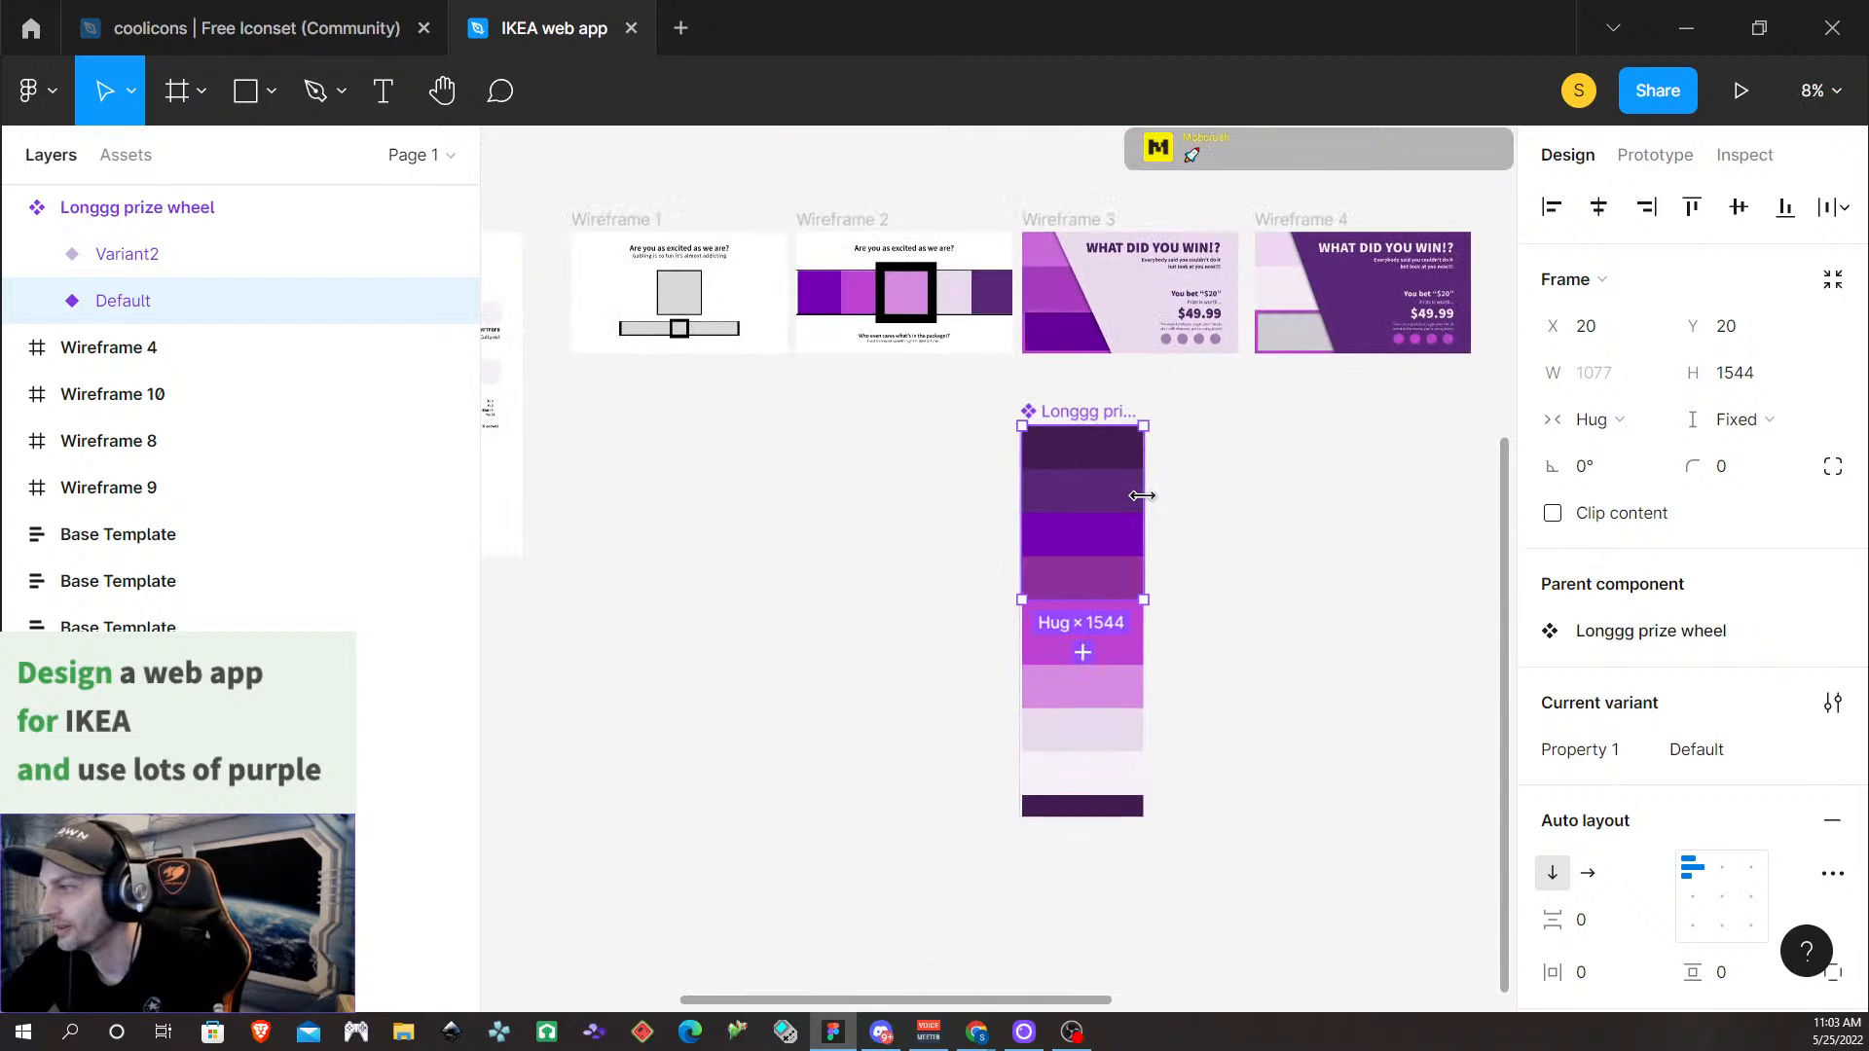
{"action": "scroll", "coordinate": [1142, 496], "scroll_direction": "down", "scroll_amount": 2}
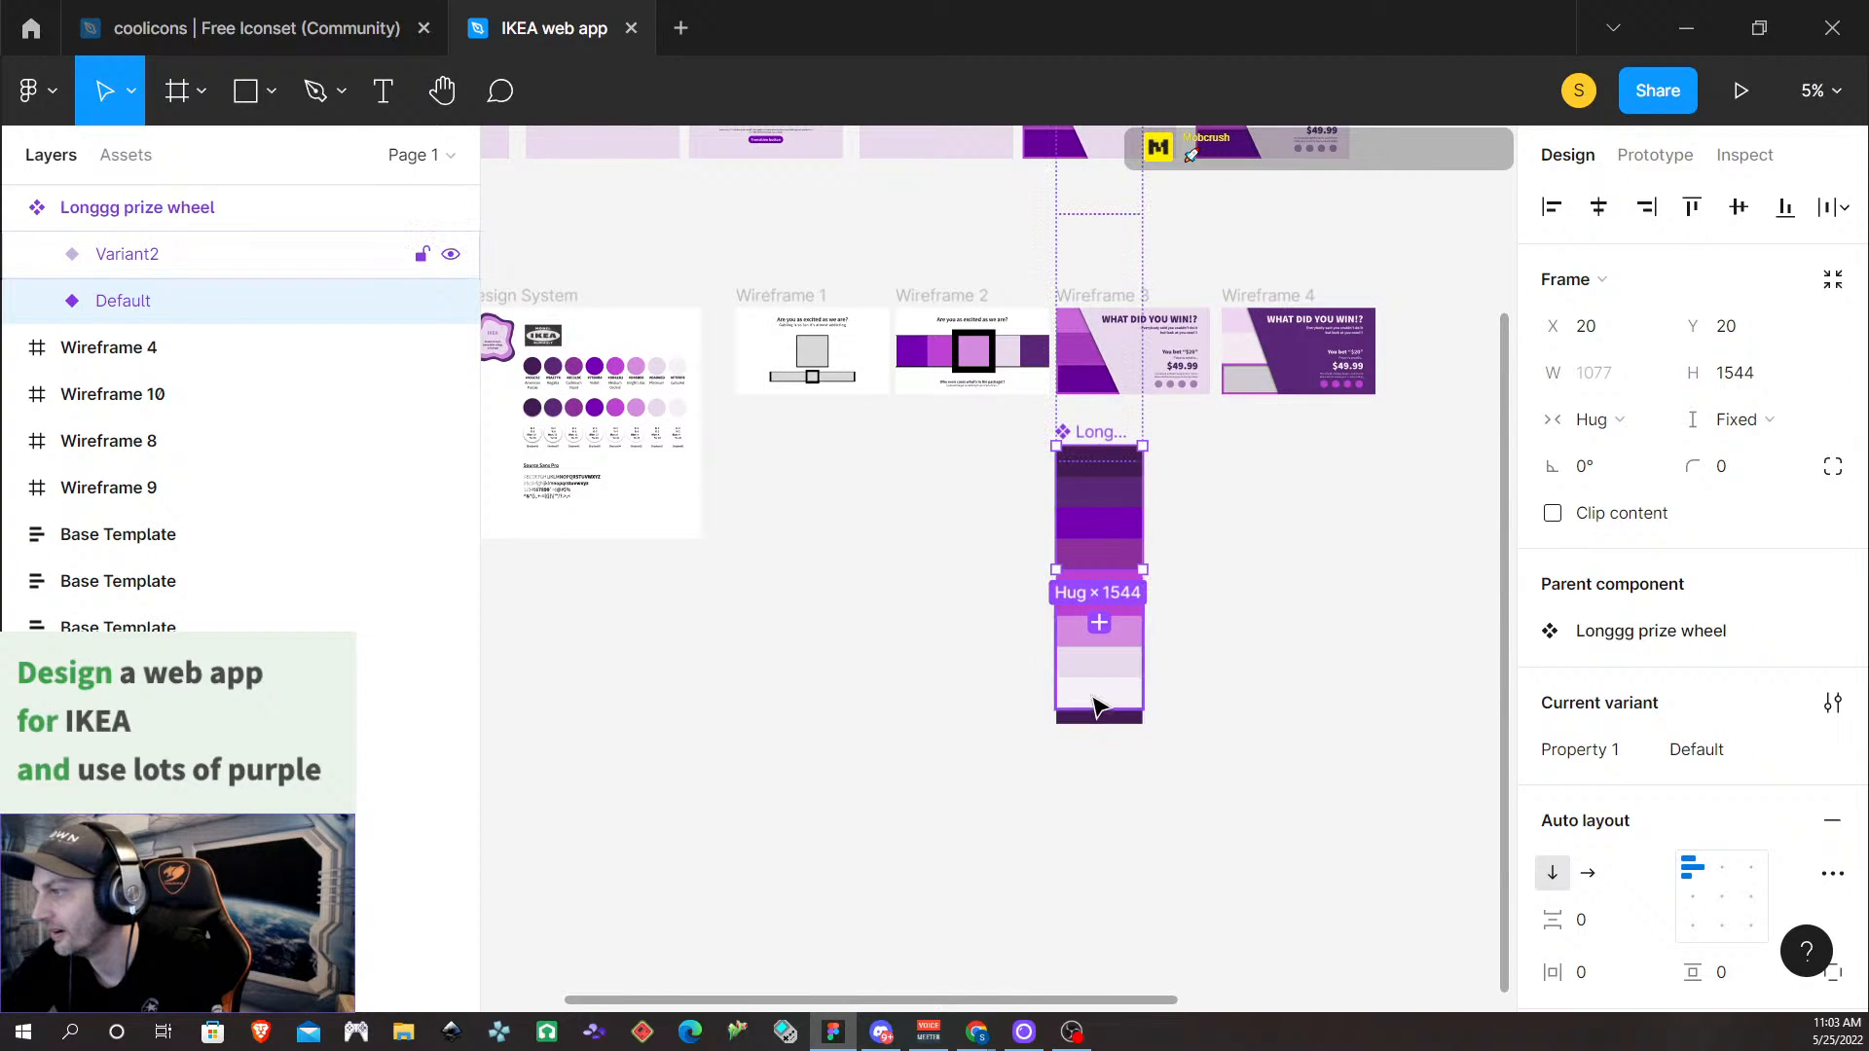
{"action": "scroll", "coordinate": [1097, 389], "scroll_direction": "up", "scroll_amount": 3}
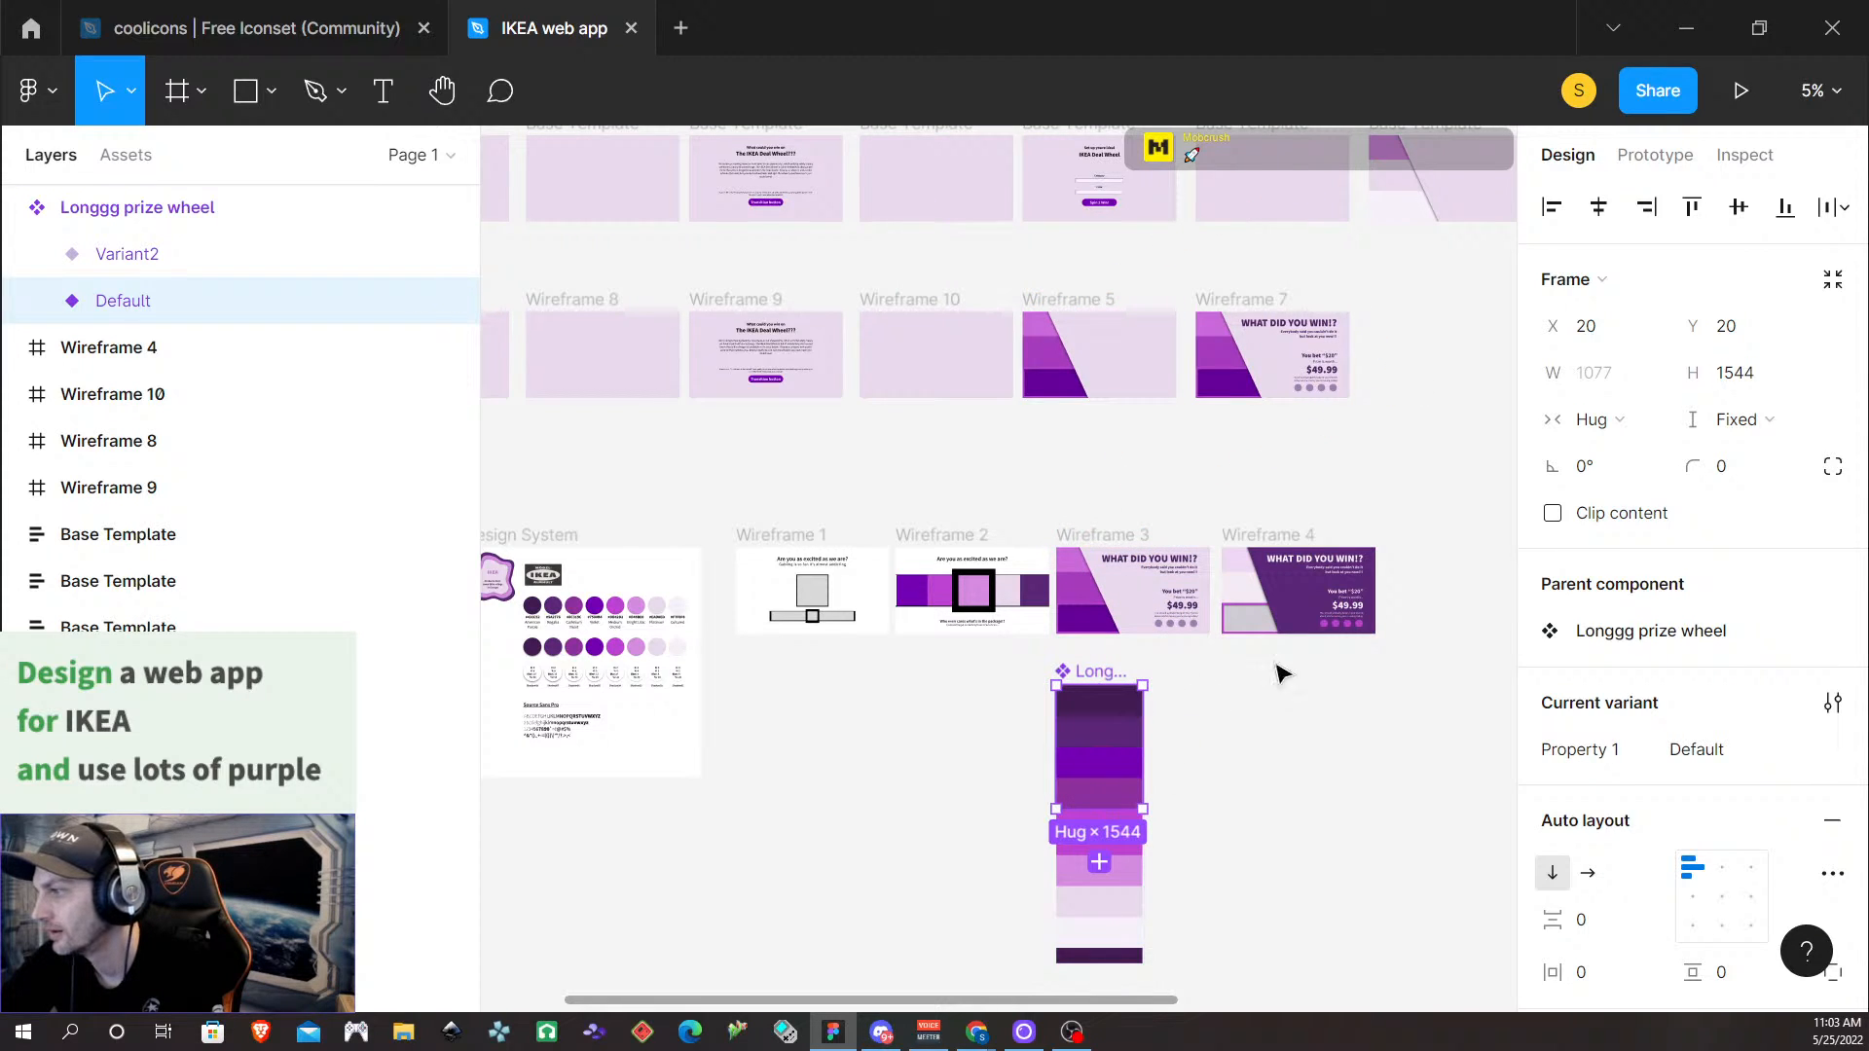
{"action": "left_click", "coordinate": [1553, 513]}
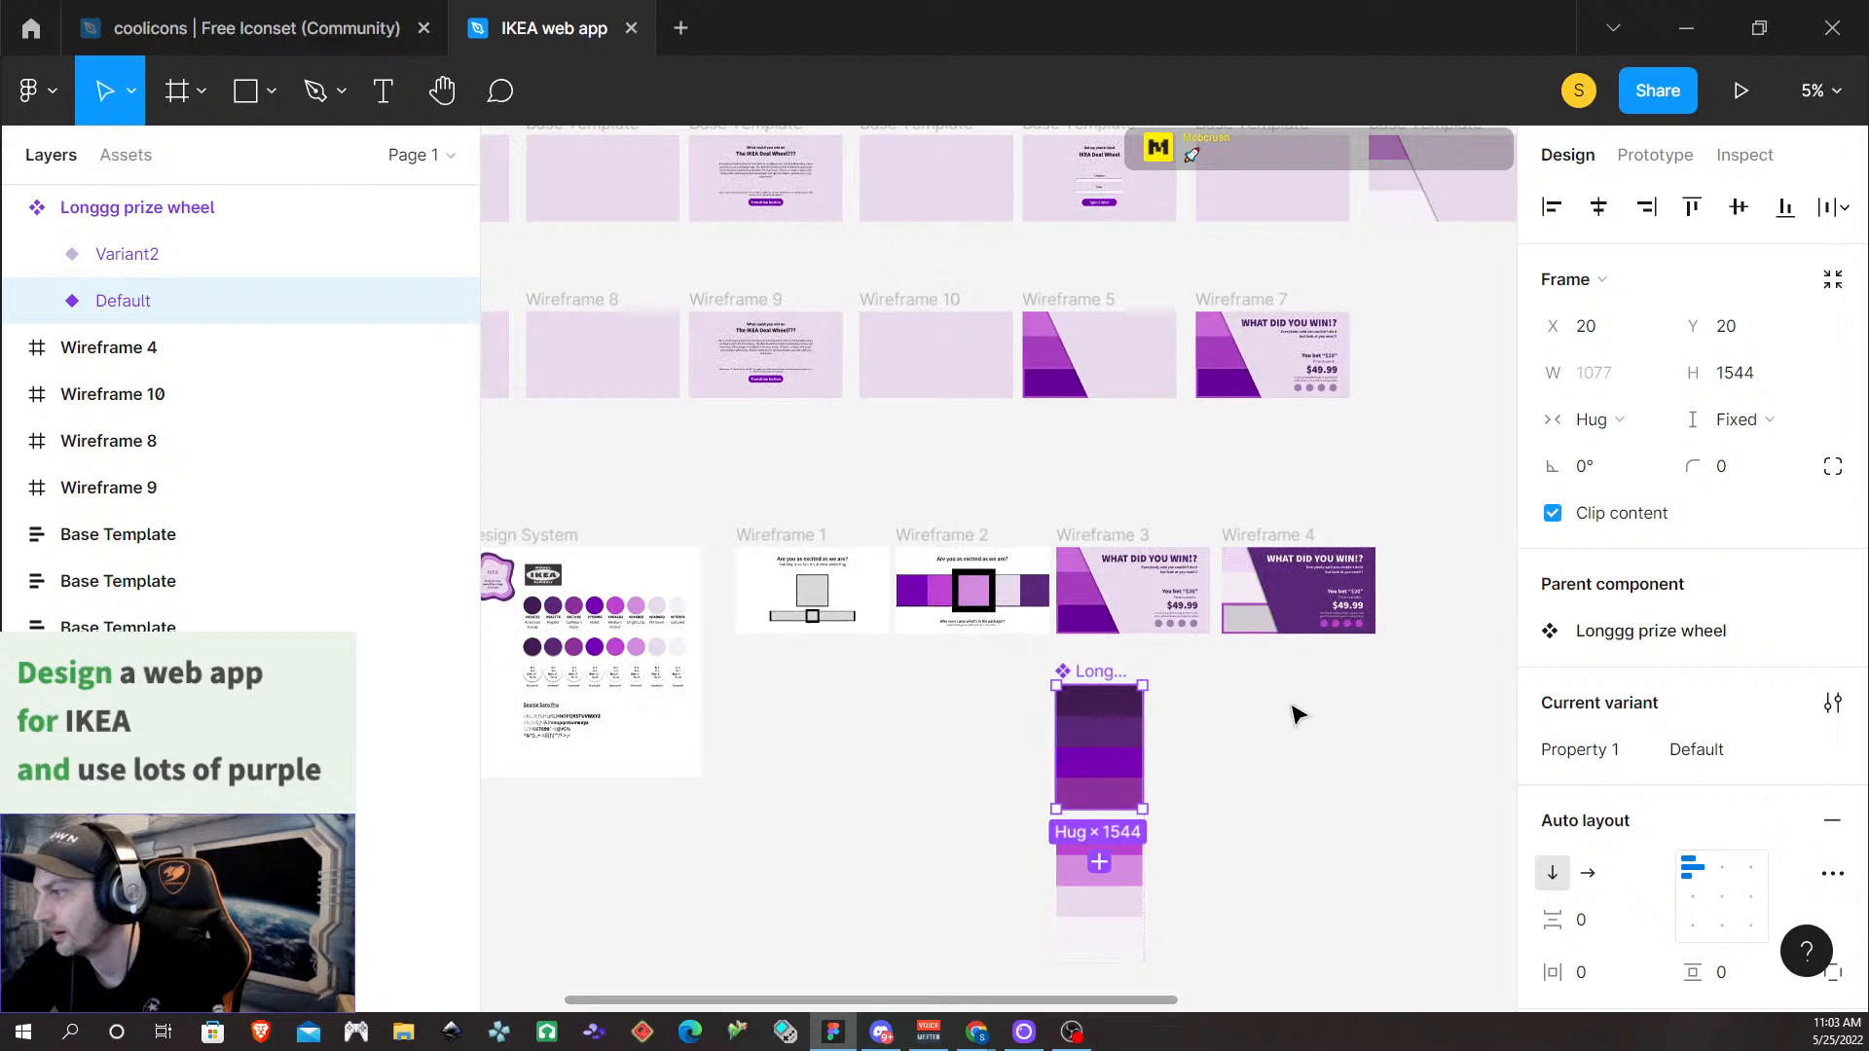
{"action": "scroll", "coordinate": [1297, 716], "scroll_direction": "down", "scroll_amount": 3}
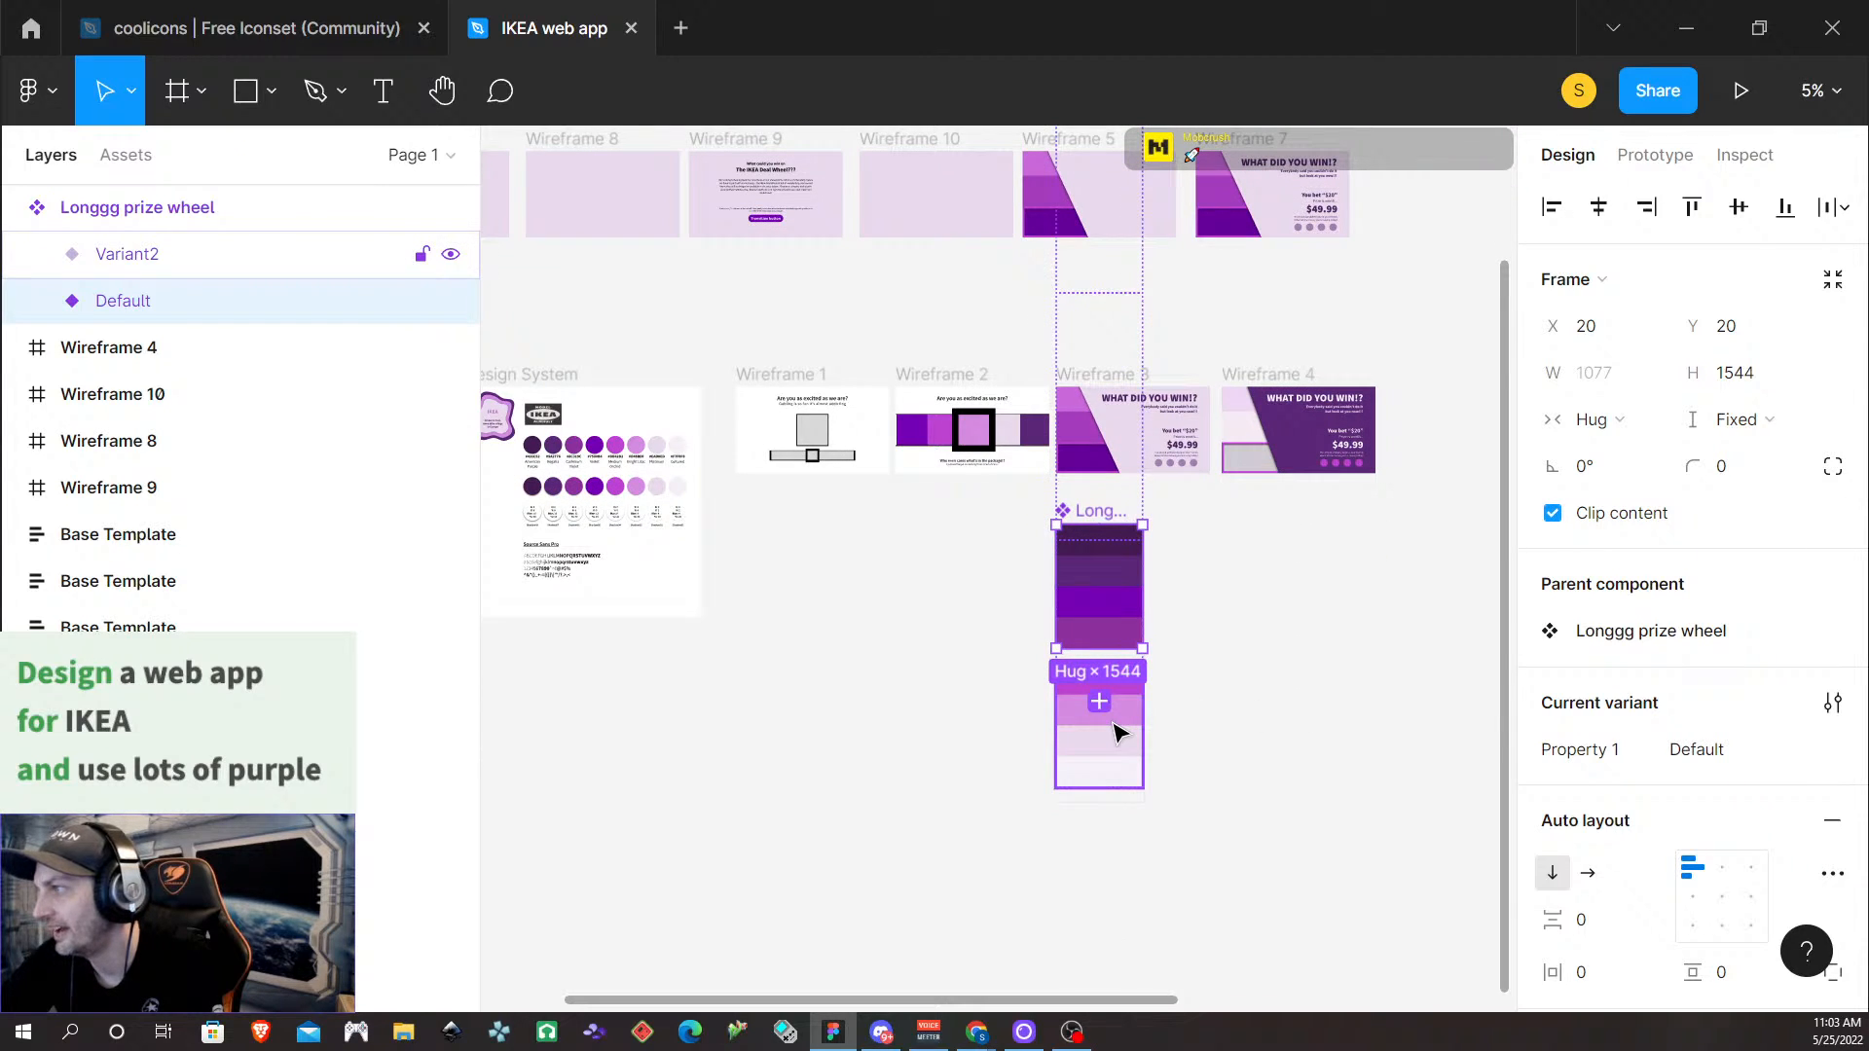
{"action": "scroll", "coordinate": [1118, 732], "scroll_direction": "up", "scroll_amount": 2}
{"action": "scroll", "coordinate": [1117, 733], "scroll_direction": "down", "scroll_amount": 2}
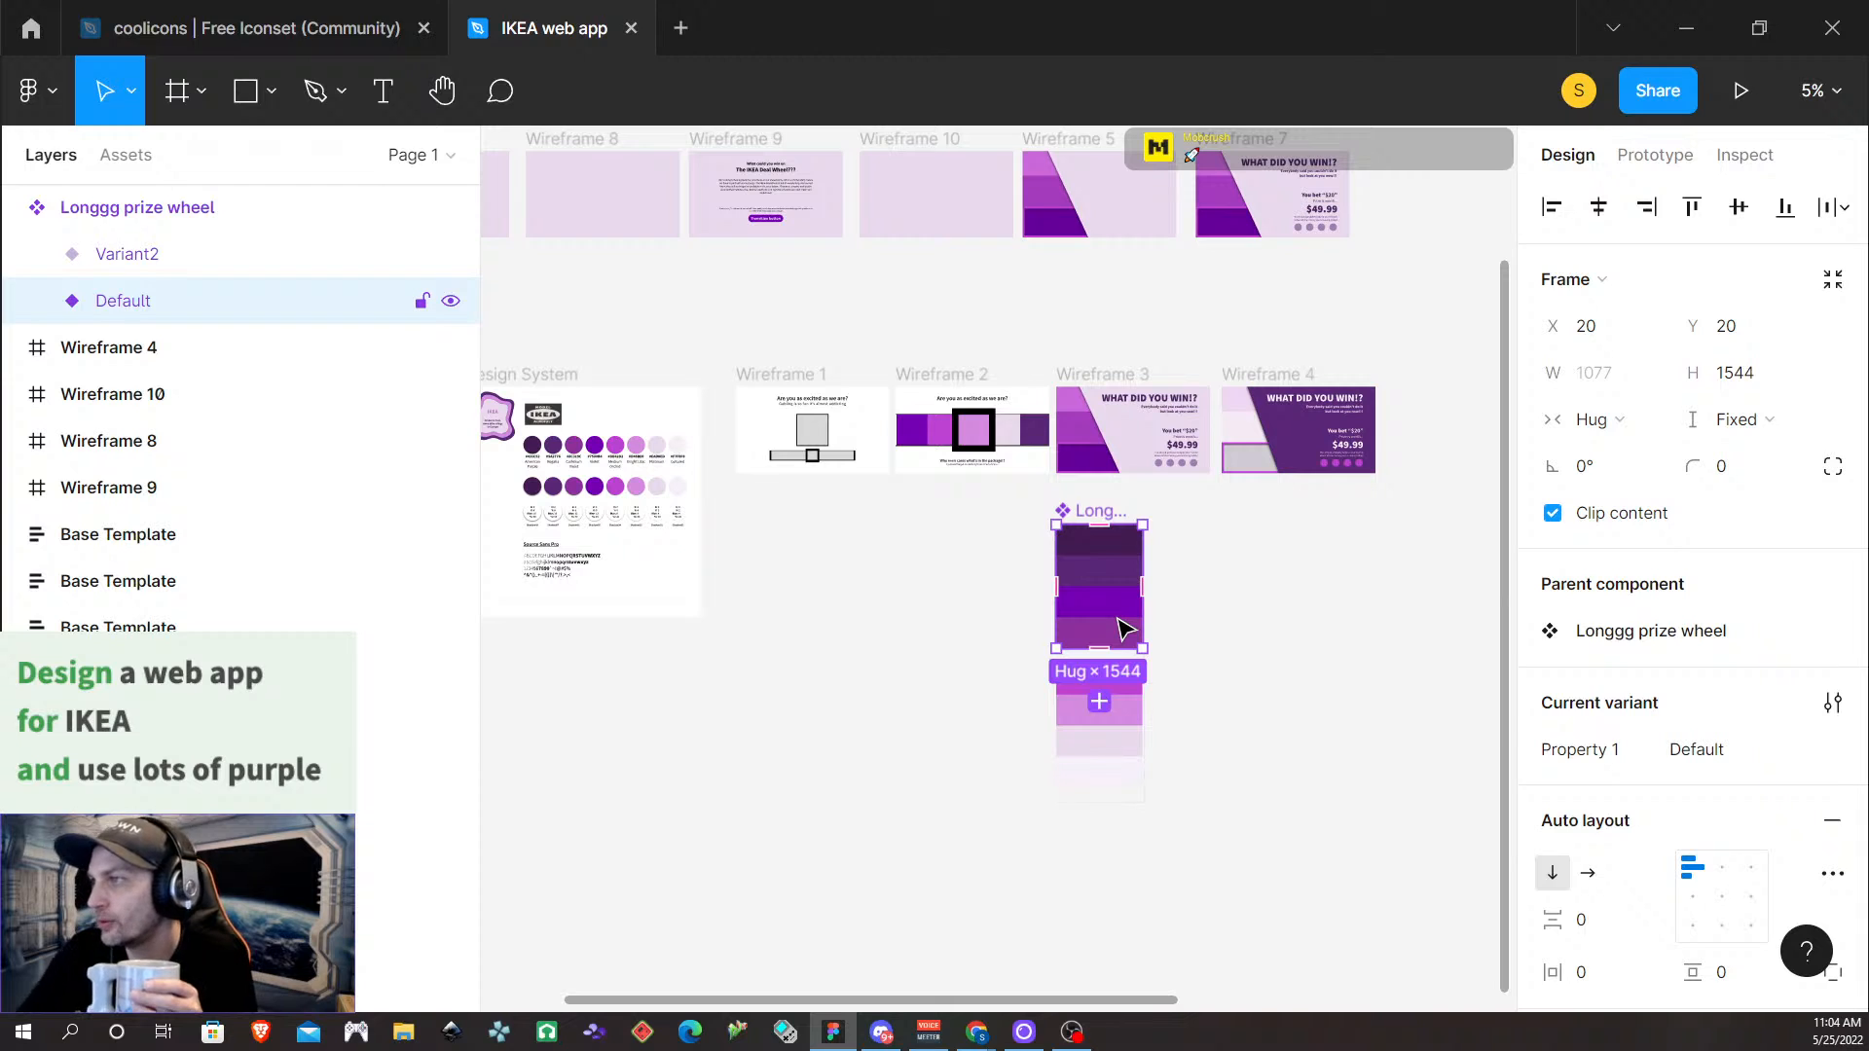
Present the prototype from the first Base Template frame in the upper row, scaled to fit the screen
{"action": "scroll", "coordinate": [959, 474], "scroll_direction": "up", "scroll_amount": 3}
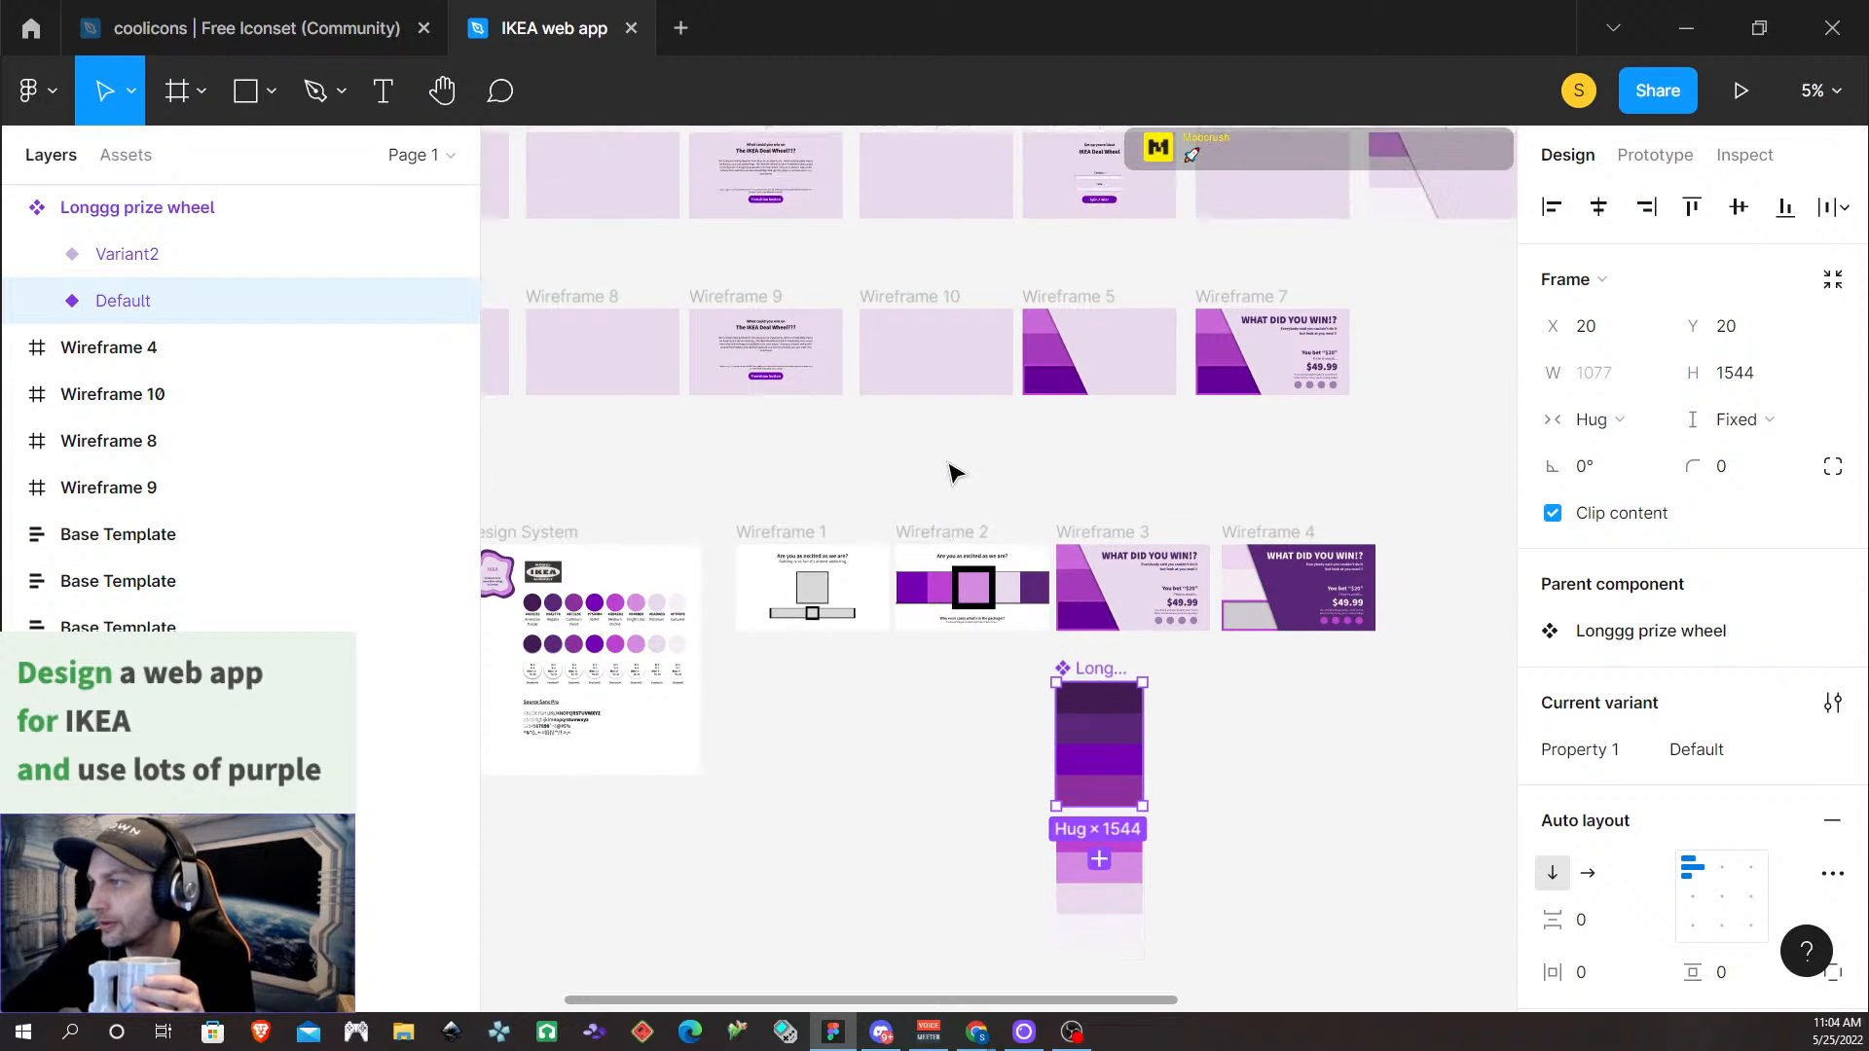
{"action": "scroll", "coordinate": [959, 474], "scroll_direction": "up", "scroll_amount": 4}
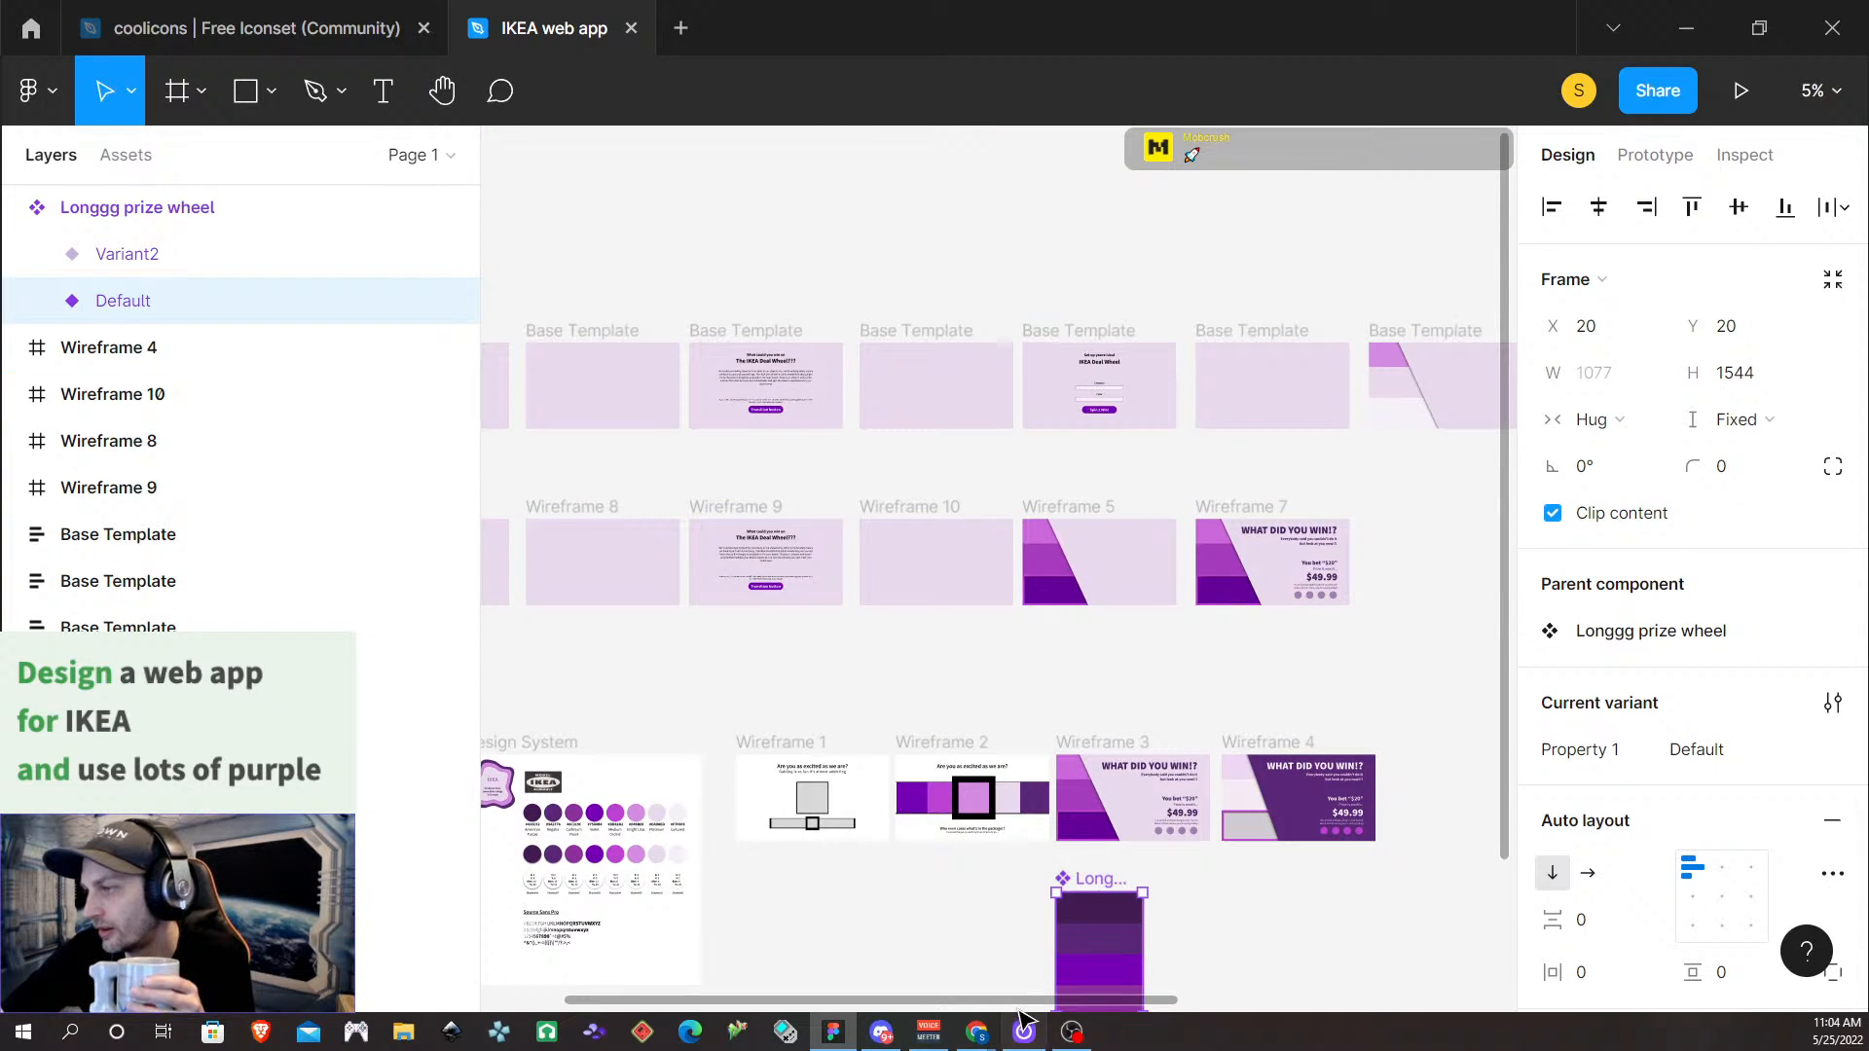
{"action": "left_click_drag", "start_coordinate": [1030, 1001], "coordinate": [833, 1001]}
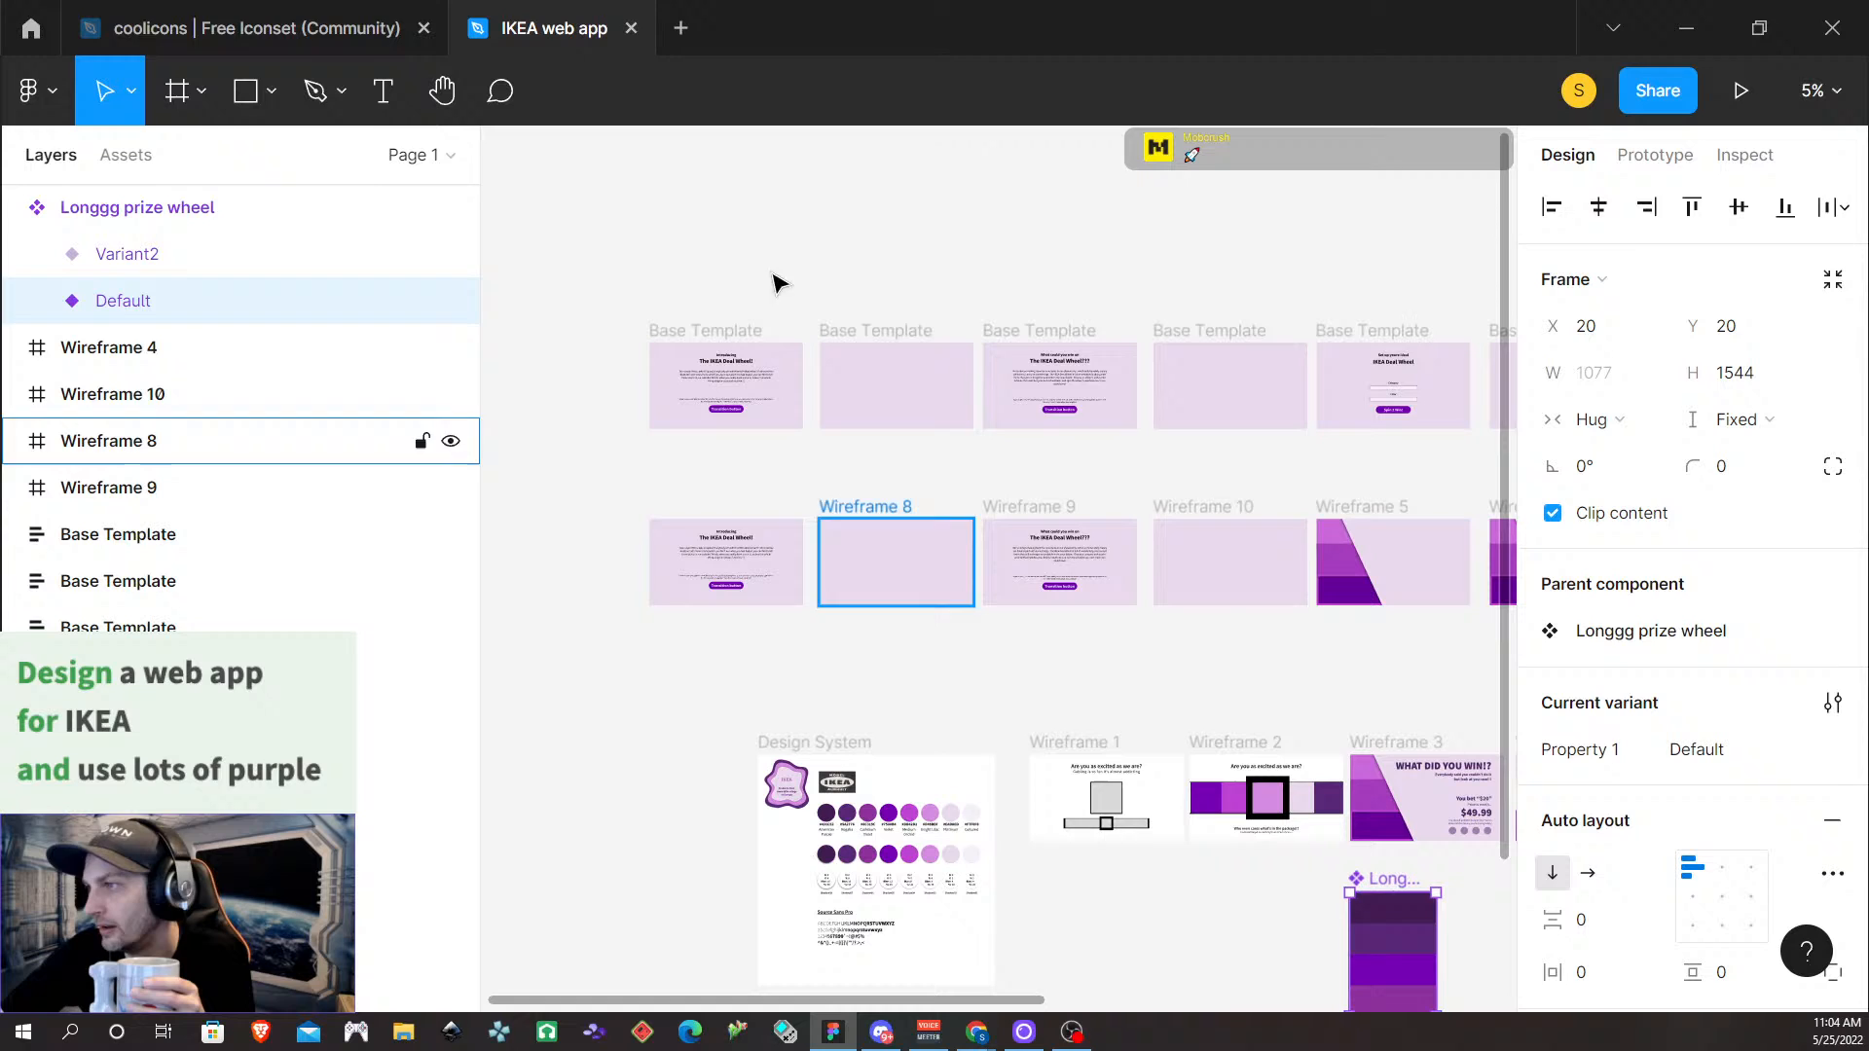
{"action": "left_click", "coordinate": [722, 330]}
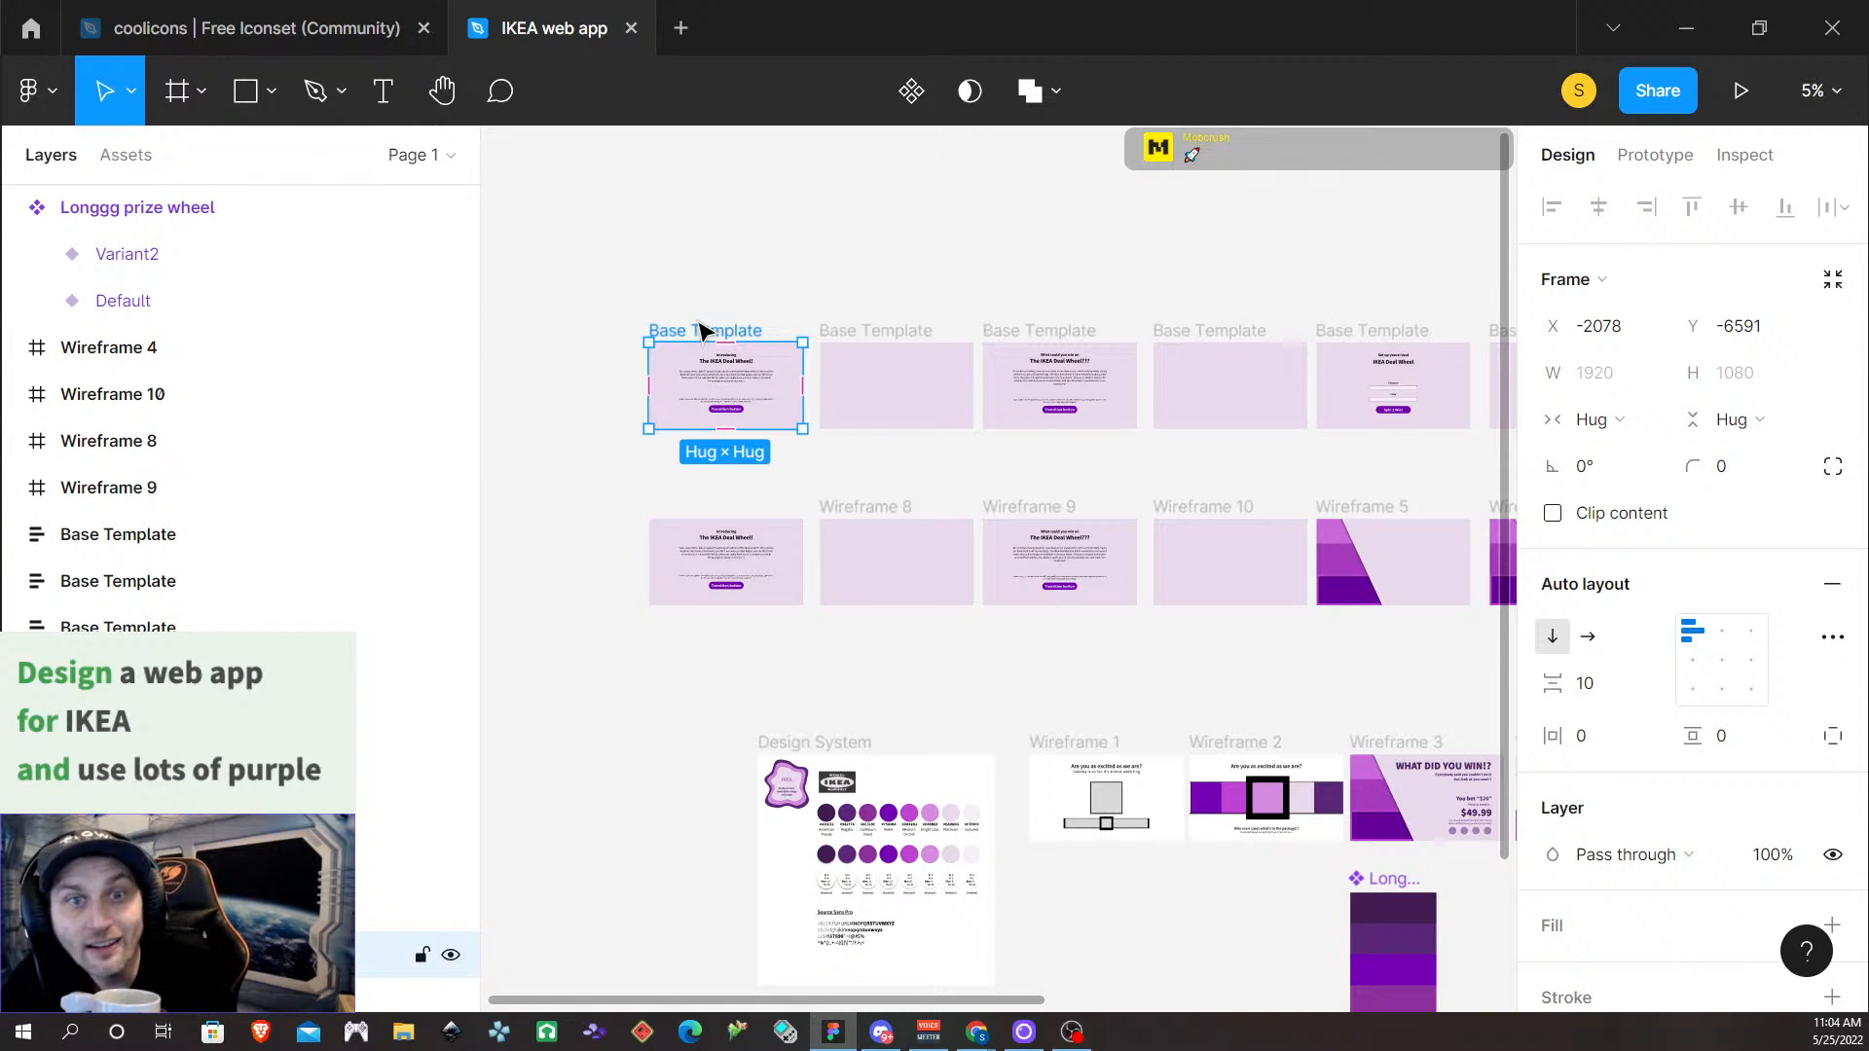
{"action": "left_click", "coordinate": [1744, 93]}
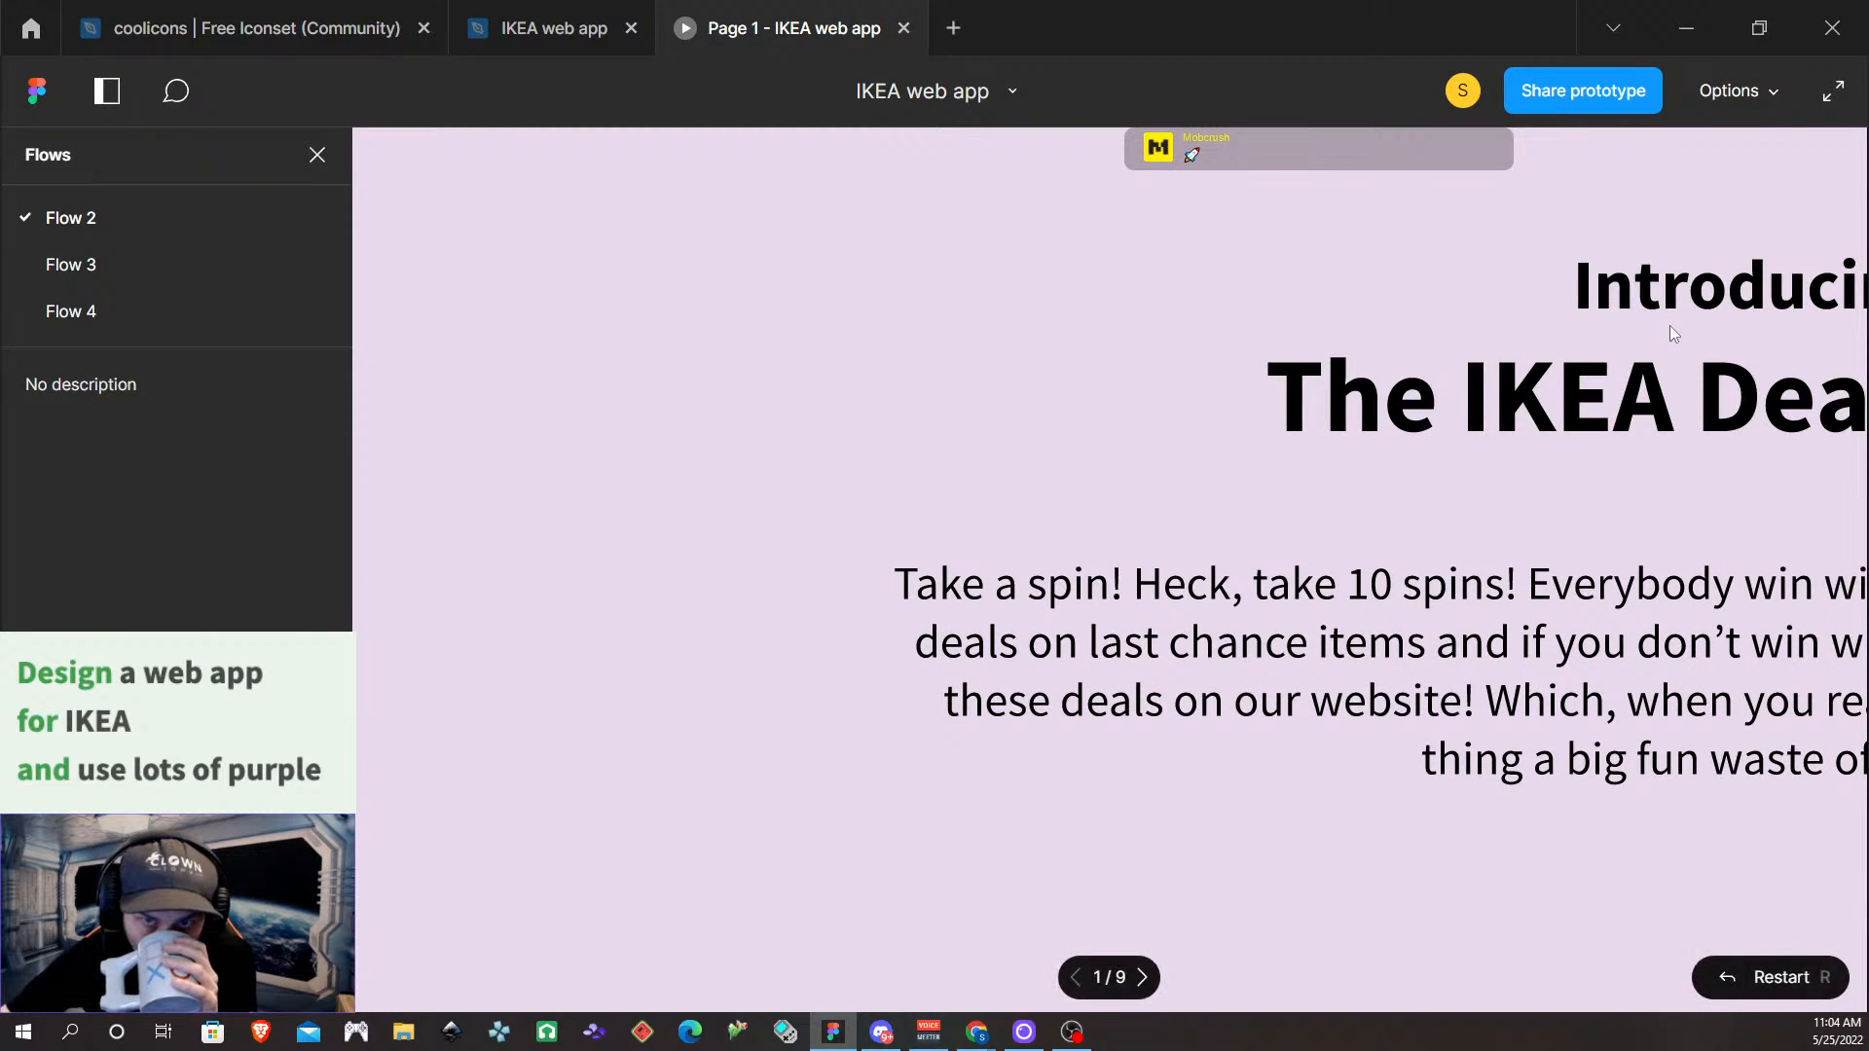
{"action": "left_click", "coordinate": [1778, 97]}
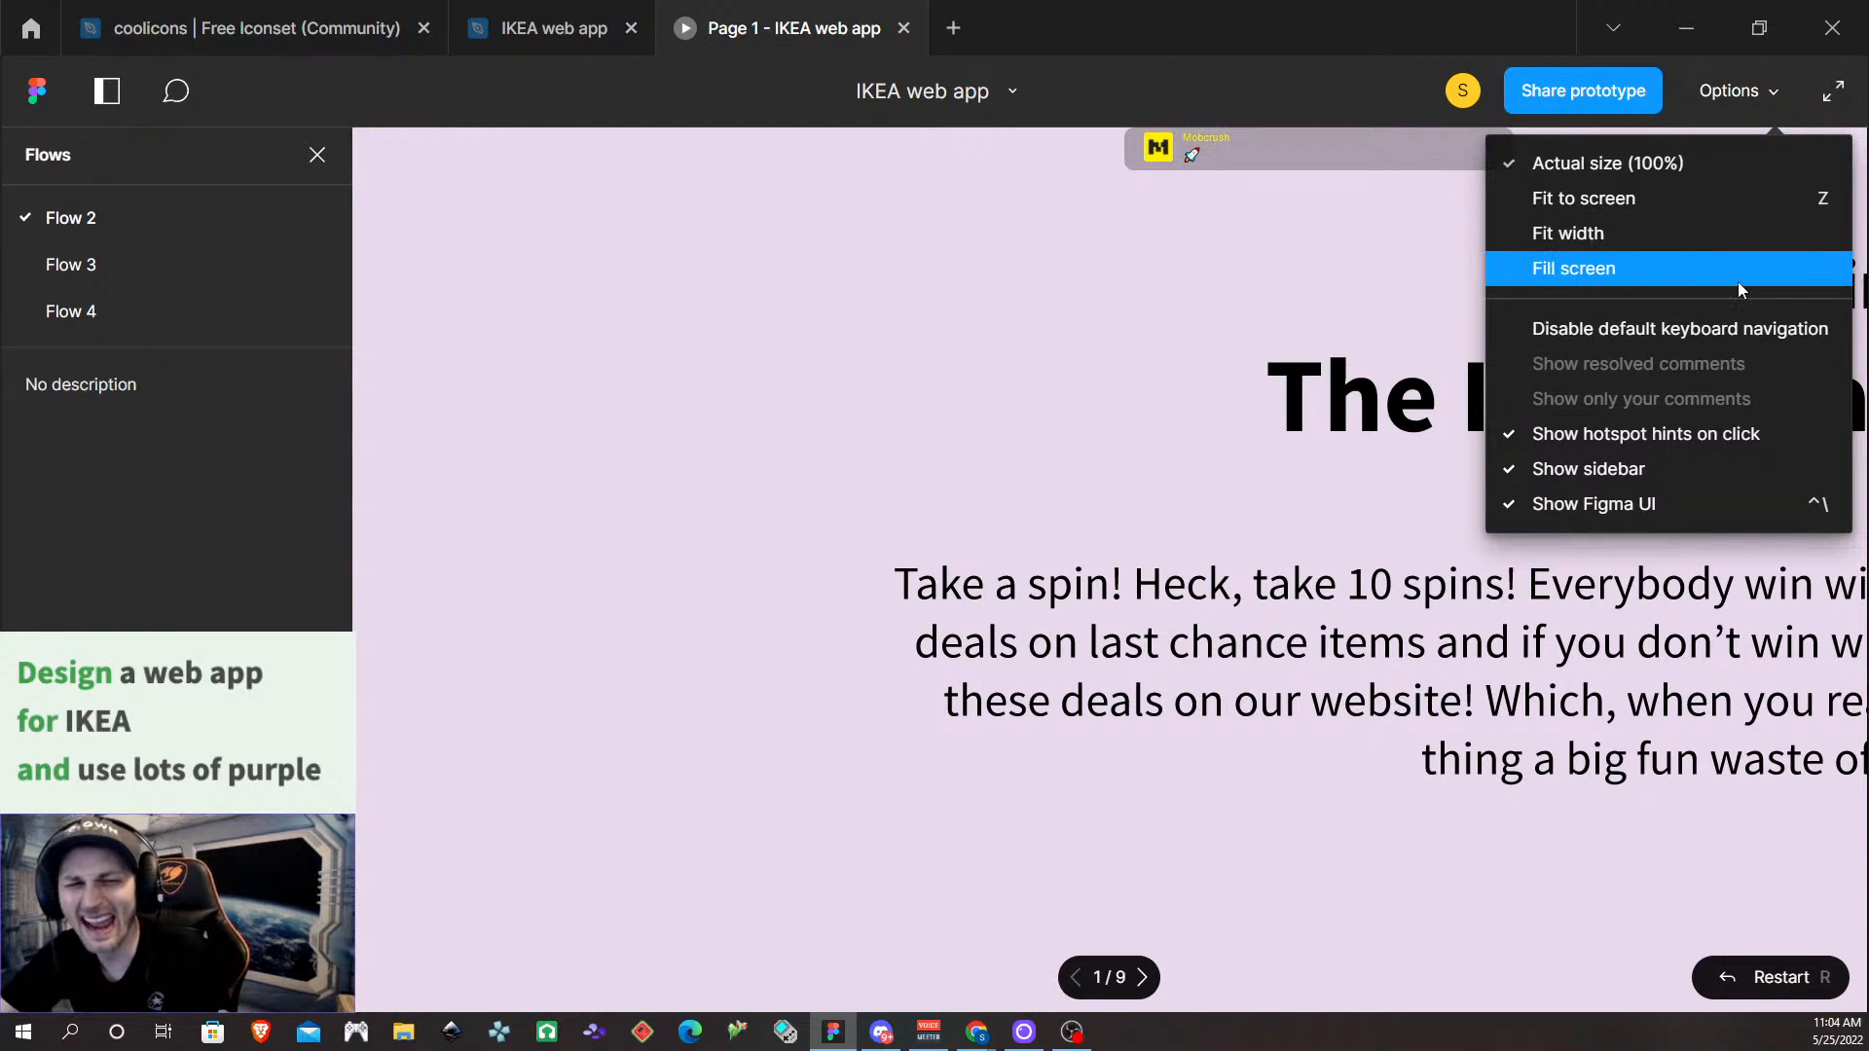
{"action": "left_click", "coordinate": [1714, 198]}
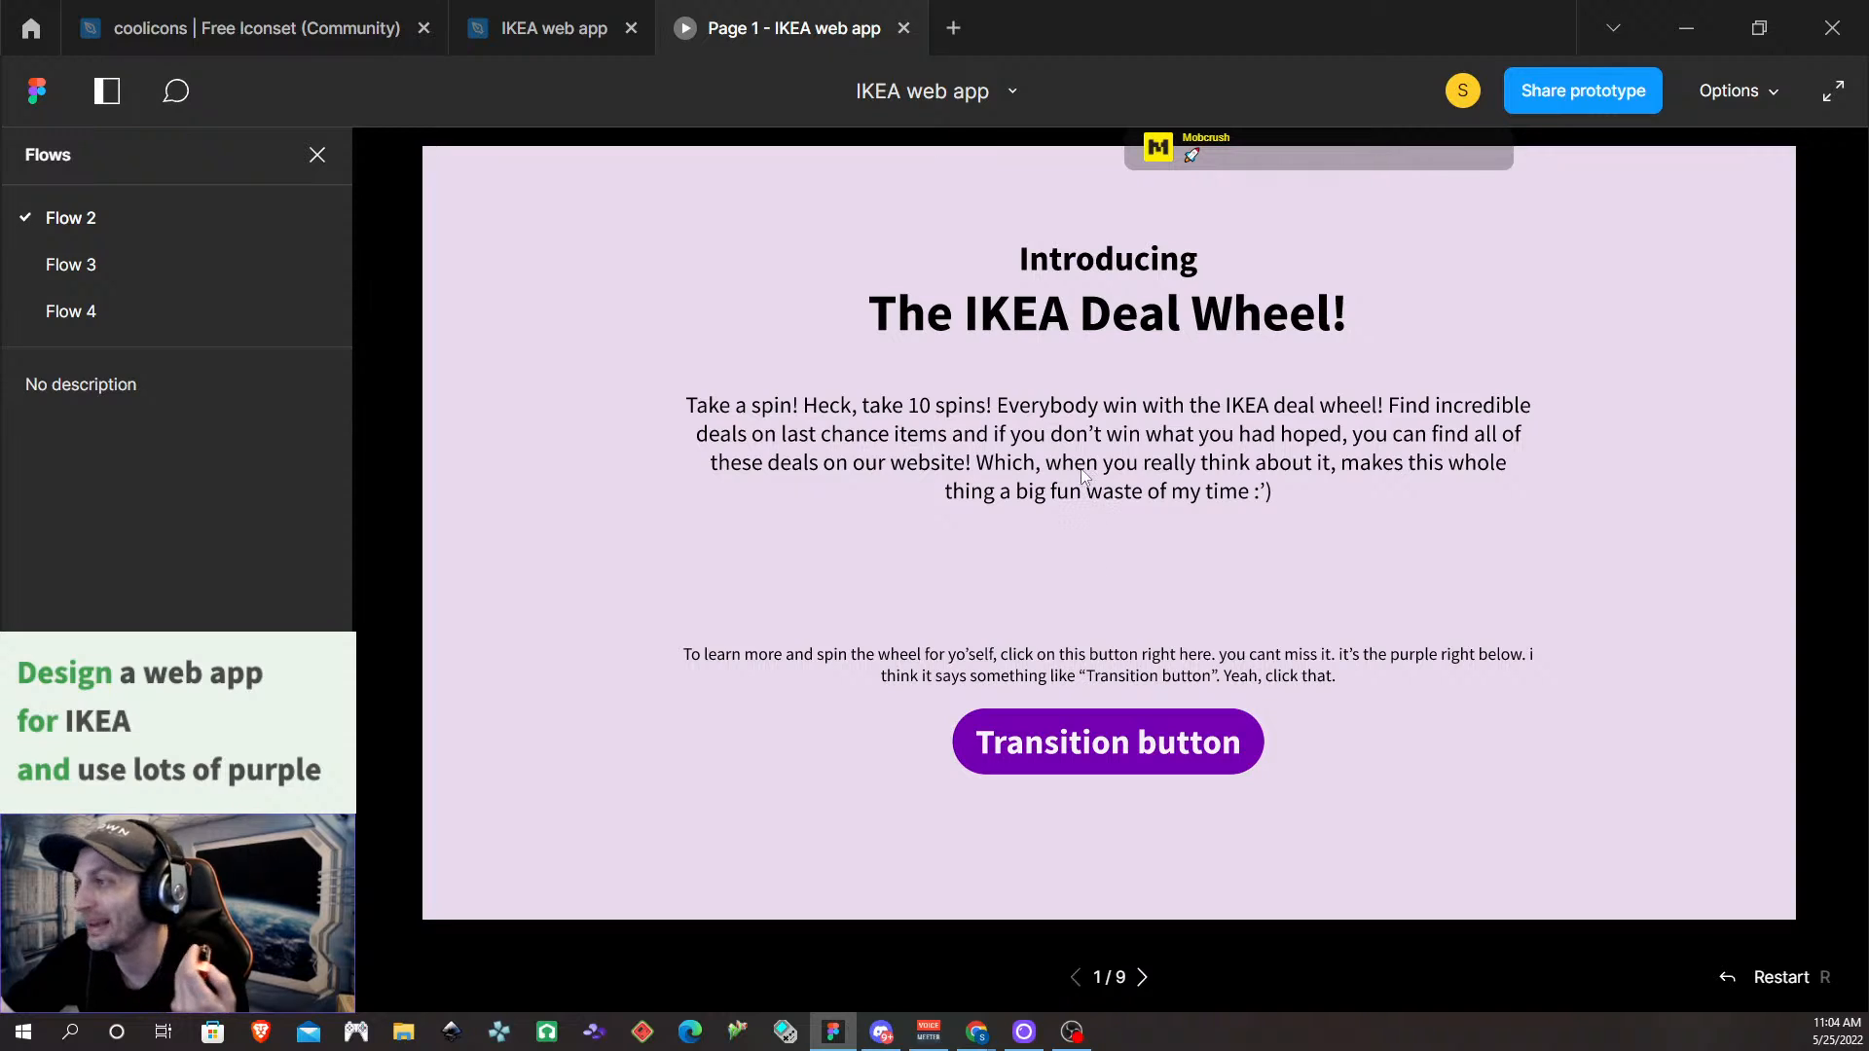
Play through the deal wheel prototype from the introduction past the Category and Color form, and spin the wheel
{"action": "left_click", "coordinate": [1117, 744]}
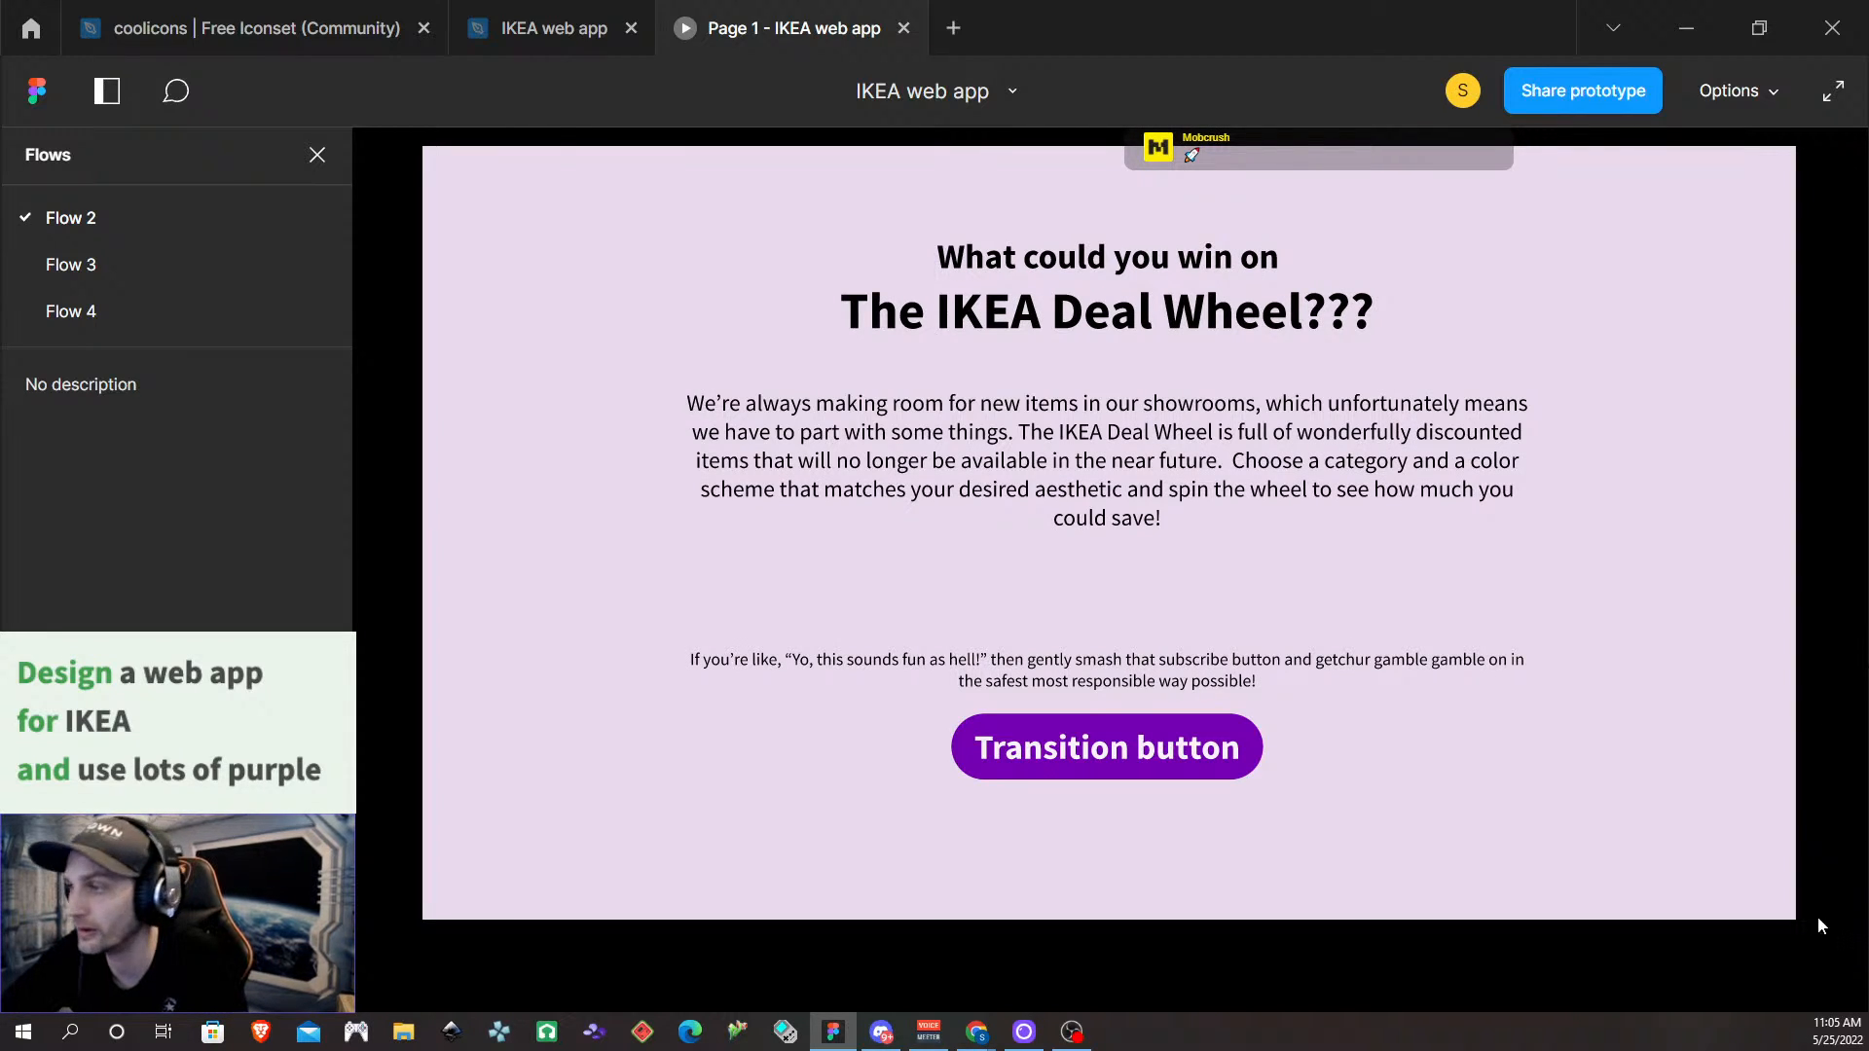
{"action": "left_click", "coordinate": [1150, 746]}
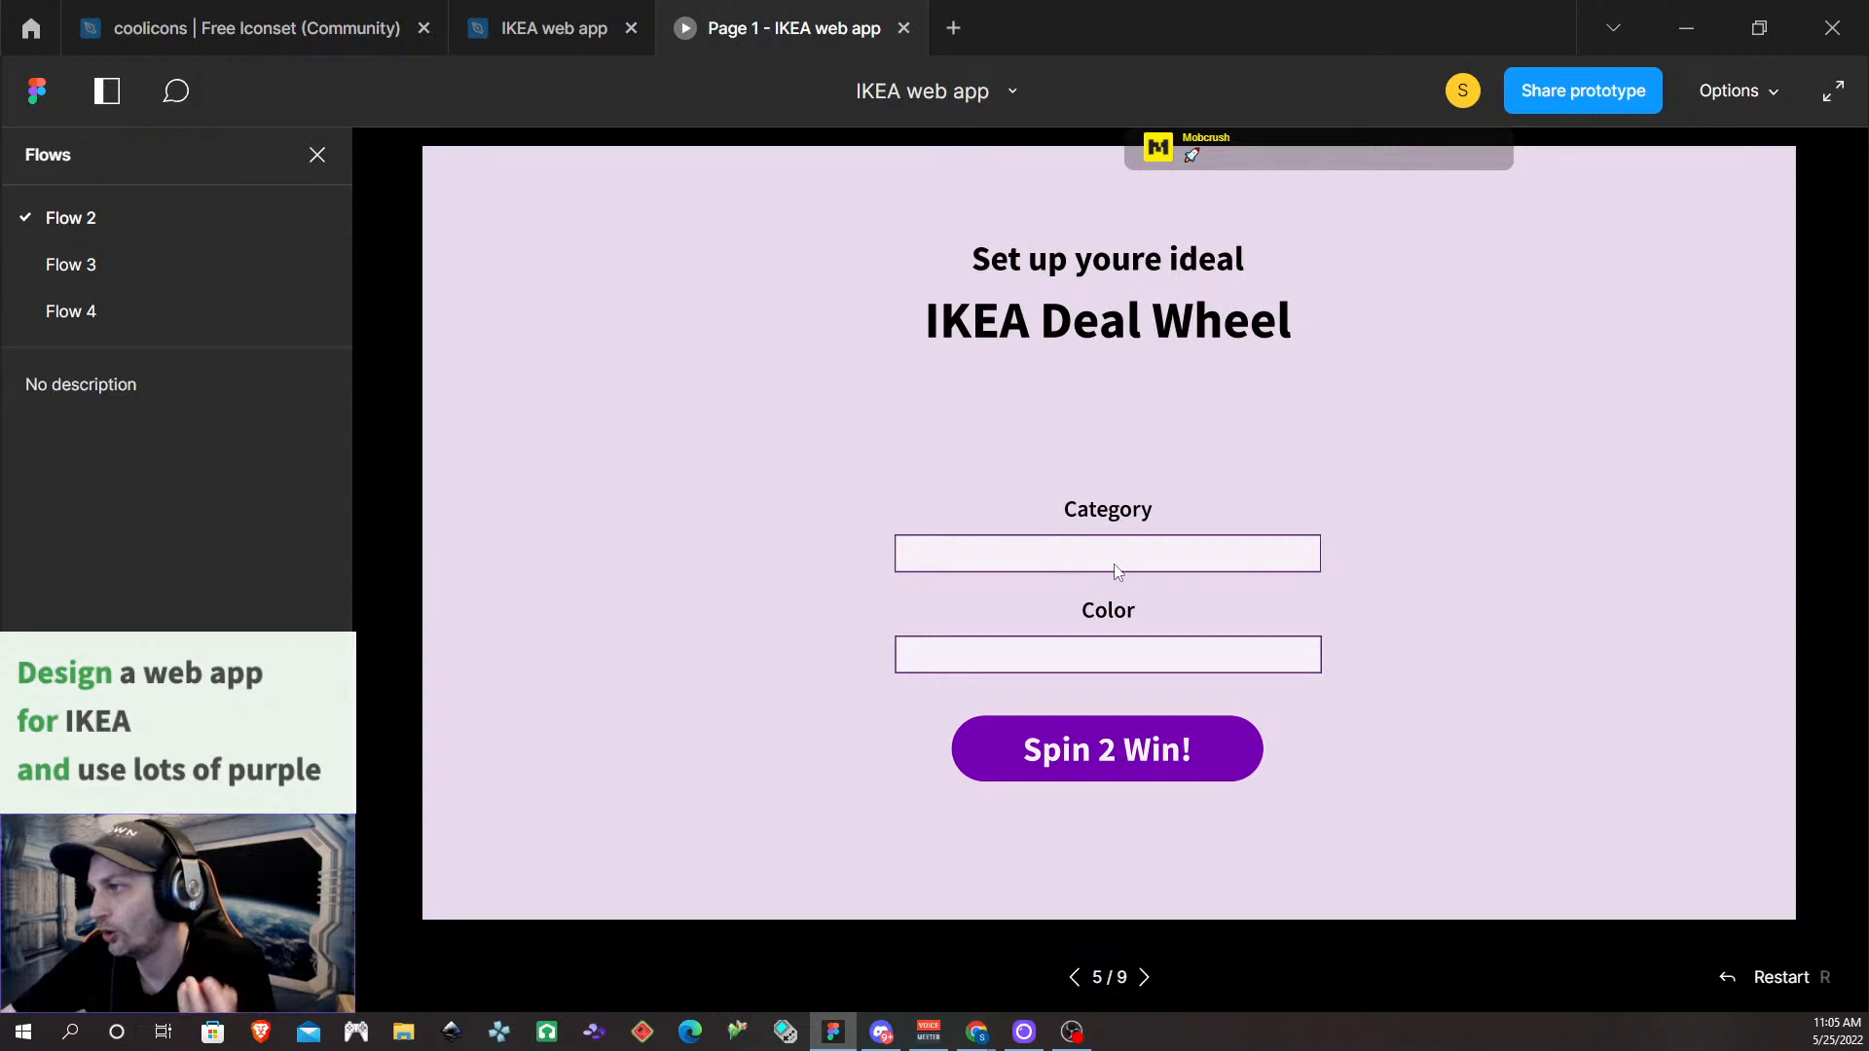
{"action": "left_click", "coordinate": [1306, 556]}
{"action": "left_click", "coordinate": [1303, 660]}
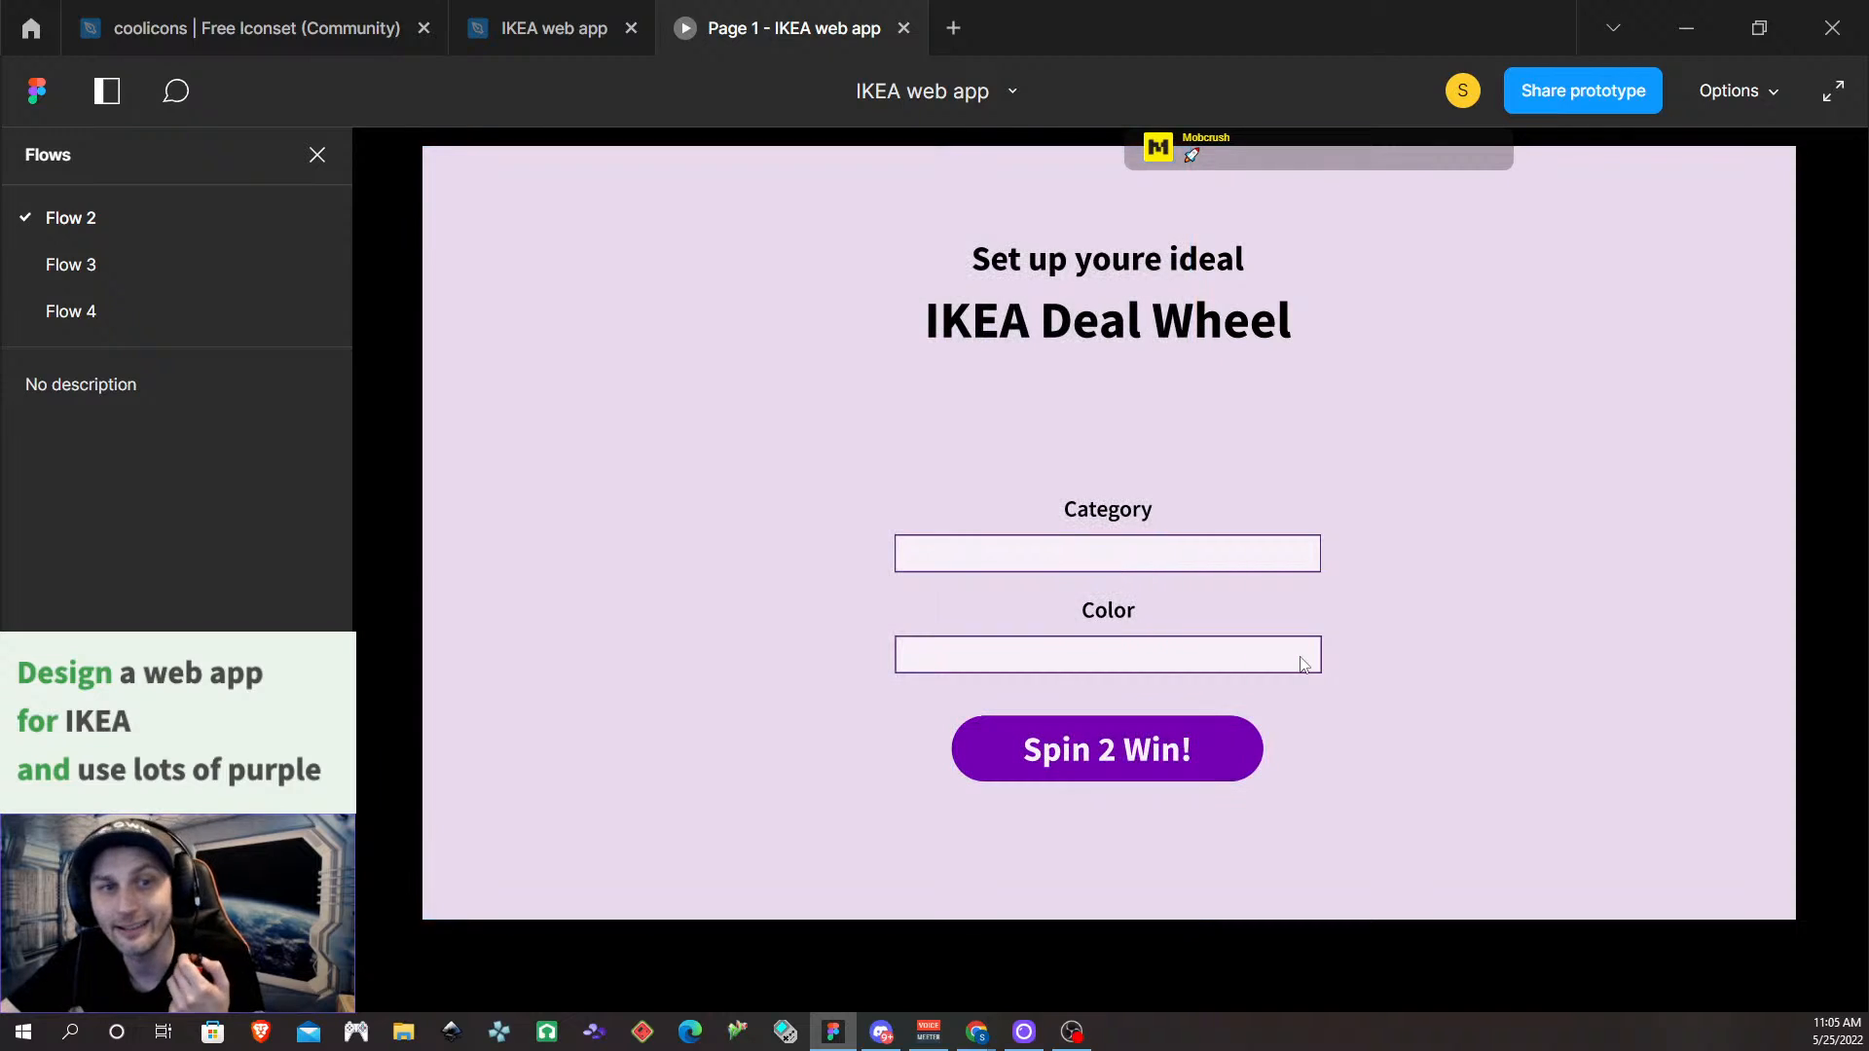
{"action": "left_click", "coordinate": [1129, 745]}
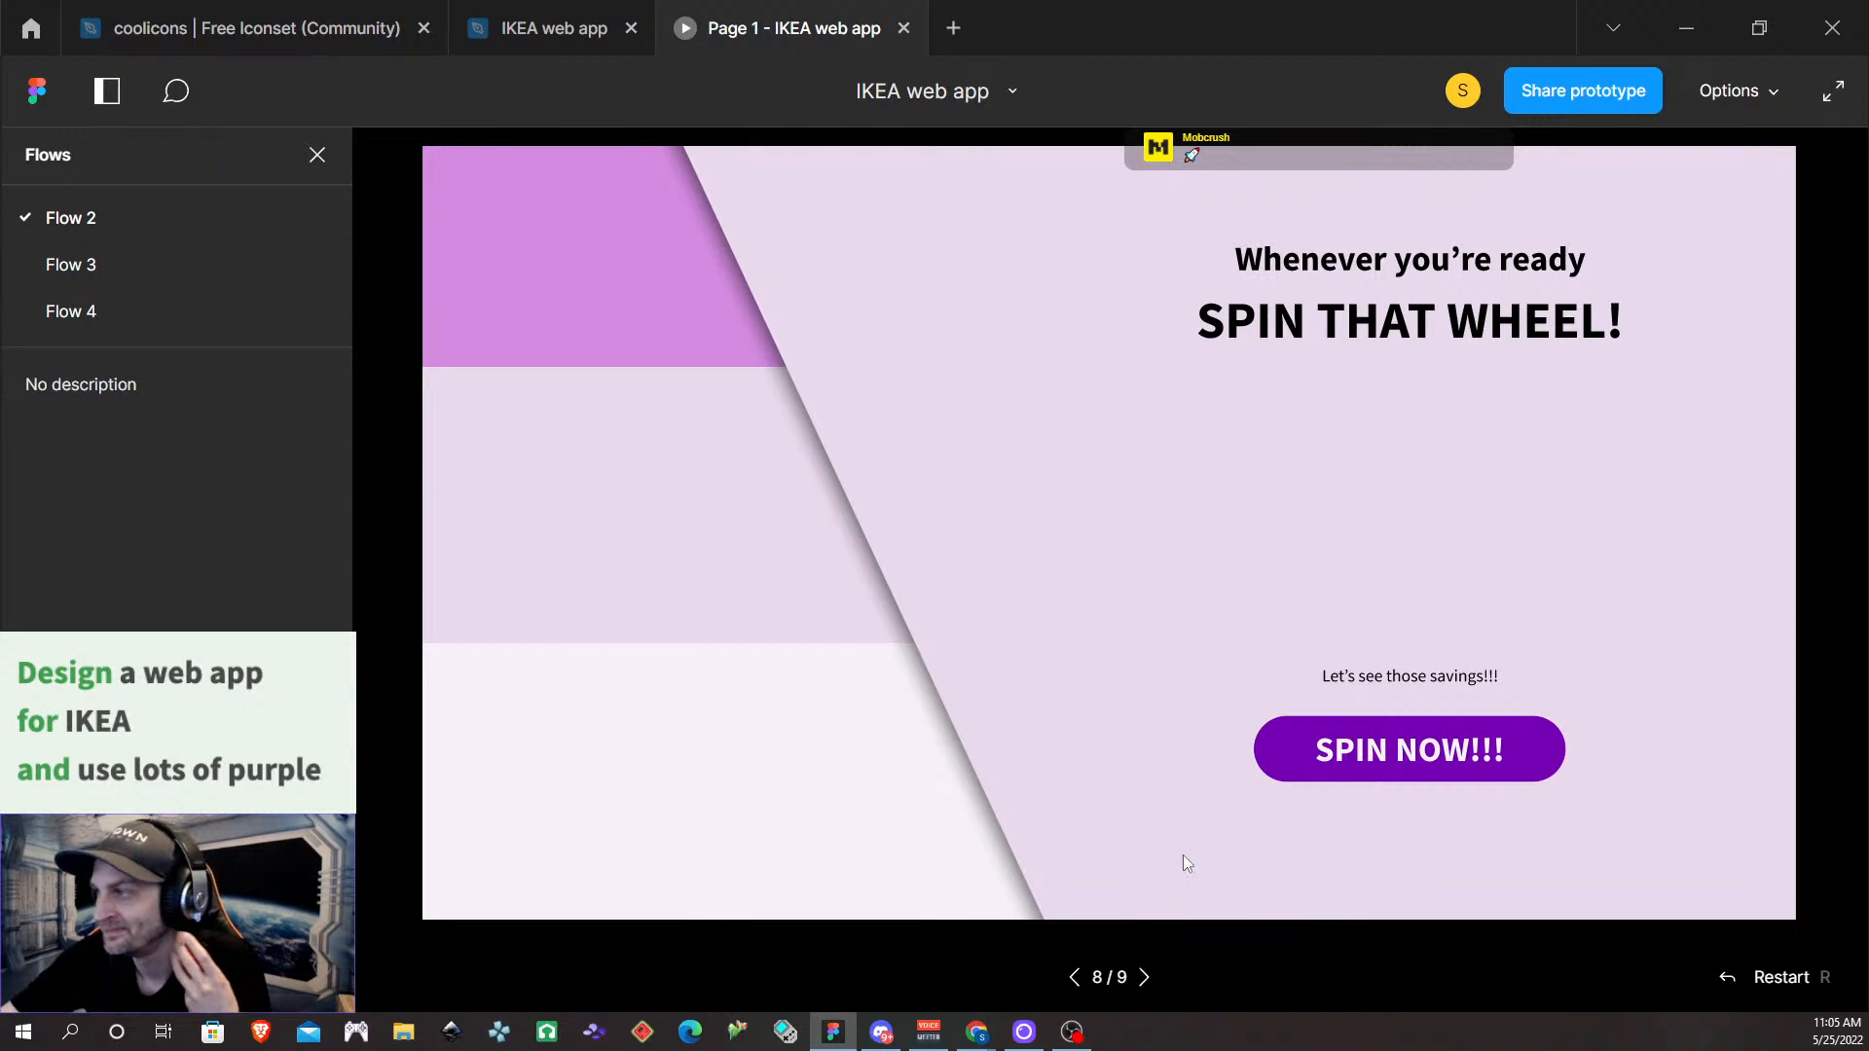
{"action": "left_click", "coordinate": [1382, 751]}
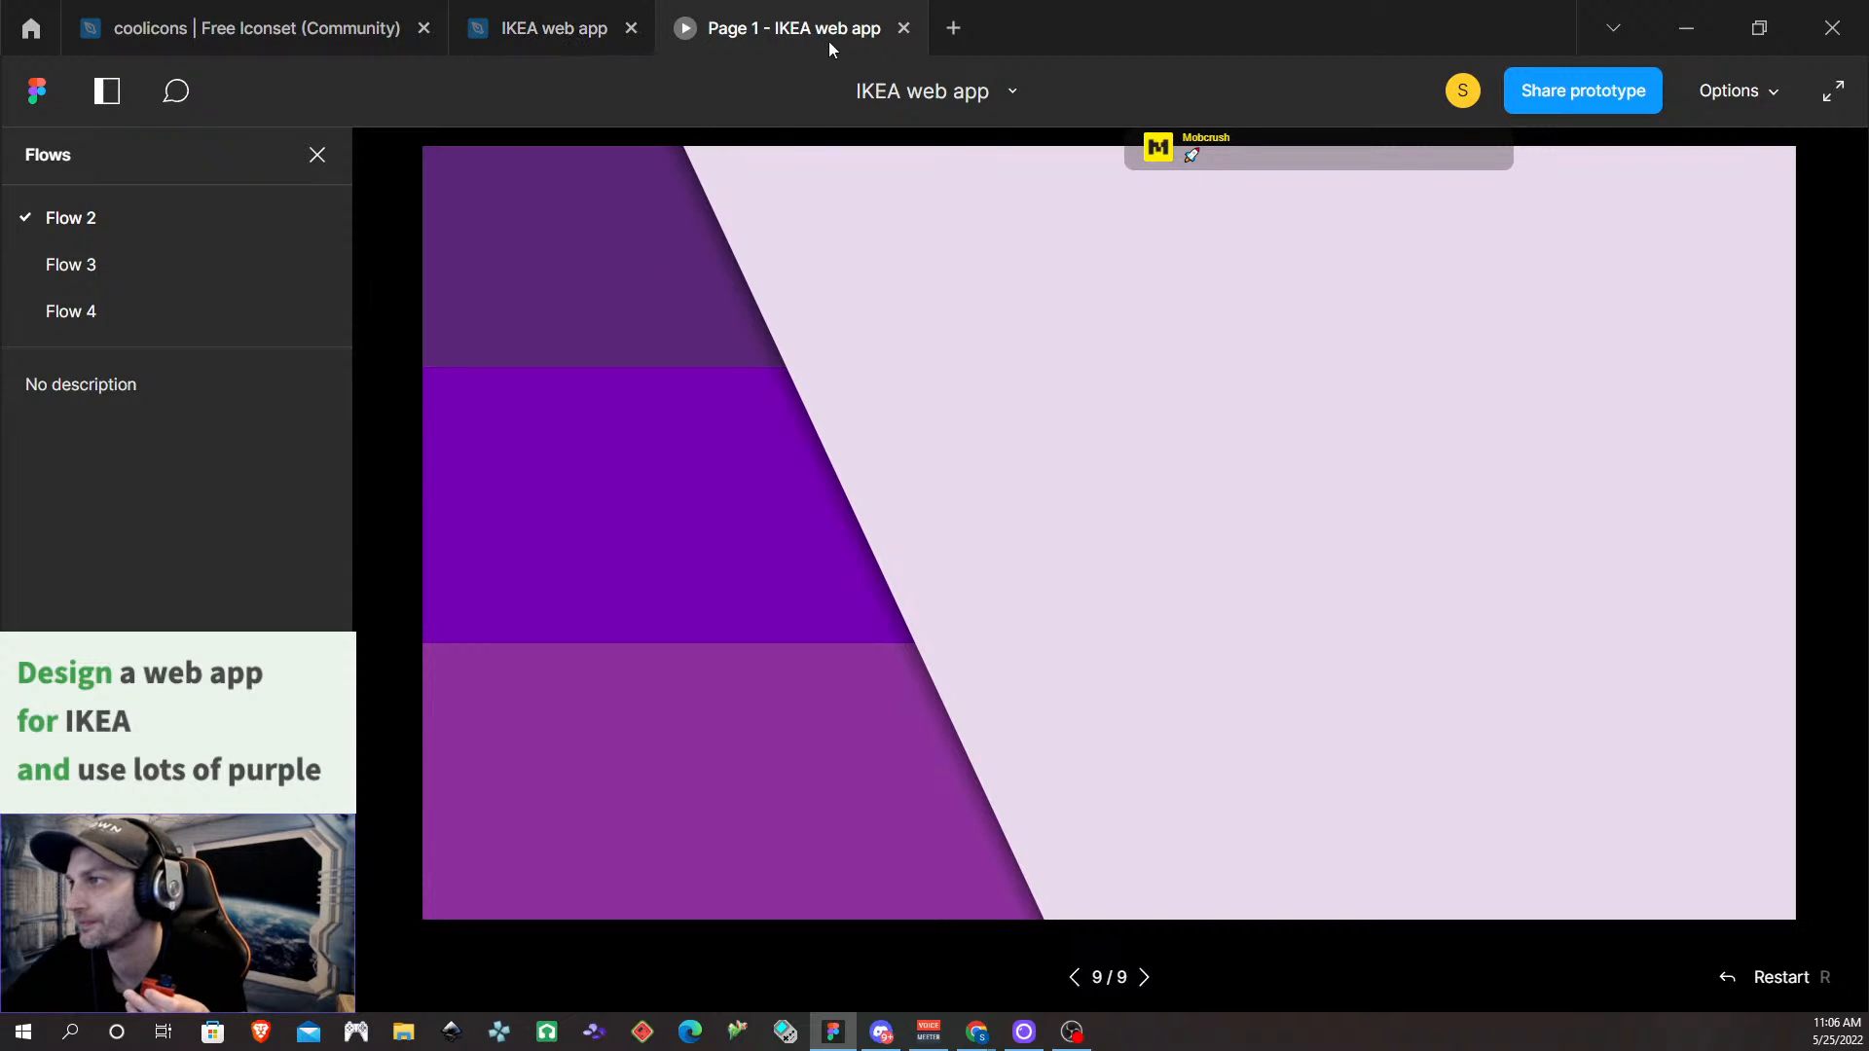
Return to the IKEA web app design file and examine the first Base Template frame with the deal wheel introduction
{"action": "left_click", "coordinate": [573, 31]}
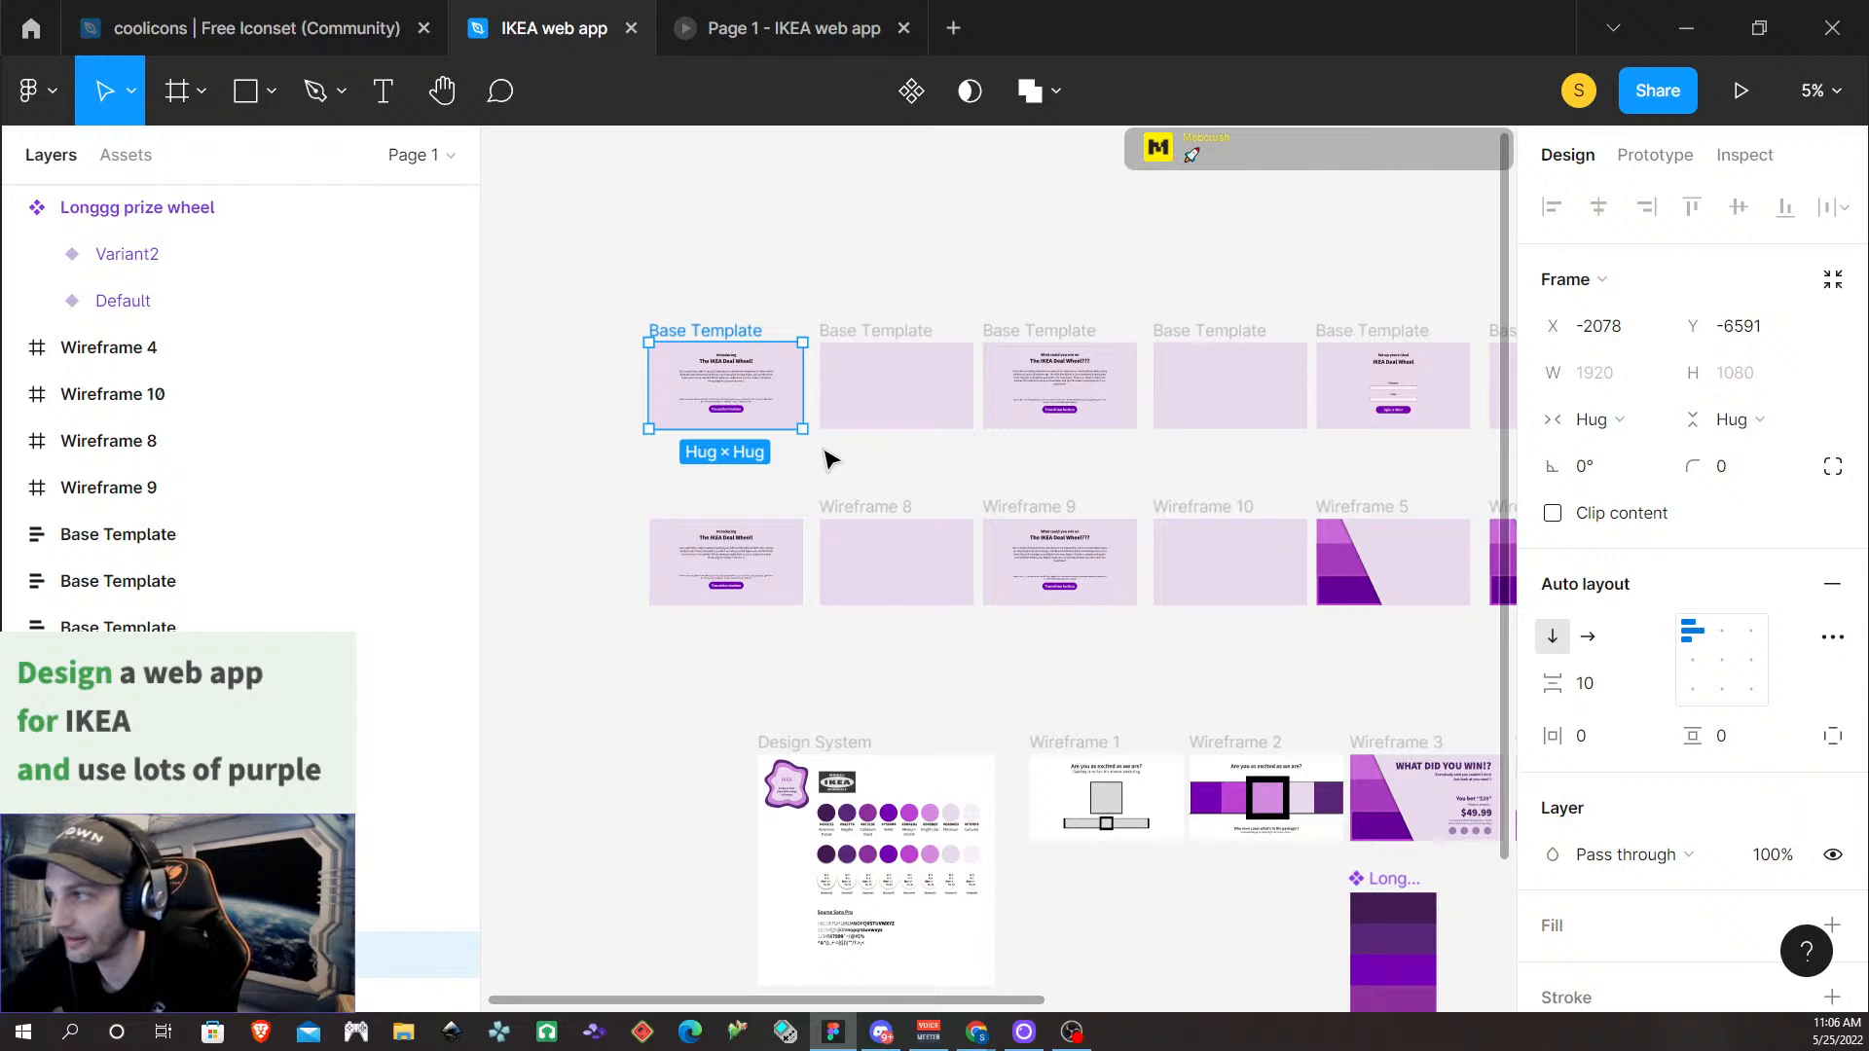
{"action": "scroll", "coordinate": [788, 413], "scroll_direction": "right", "scroll_amount": 1}
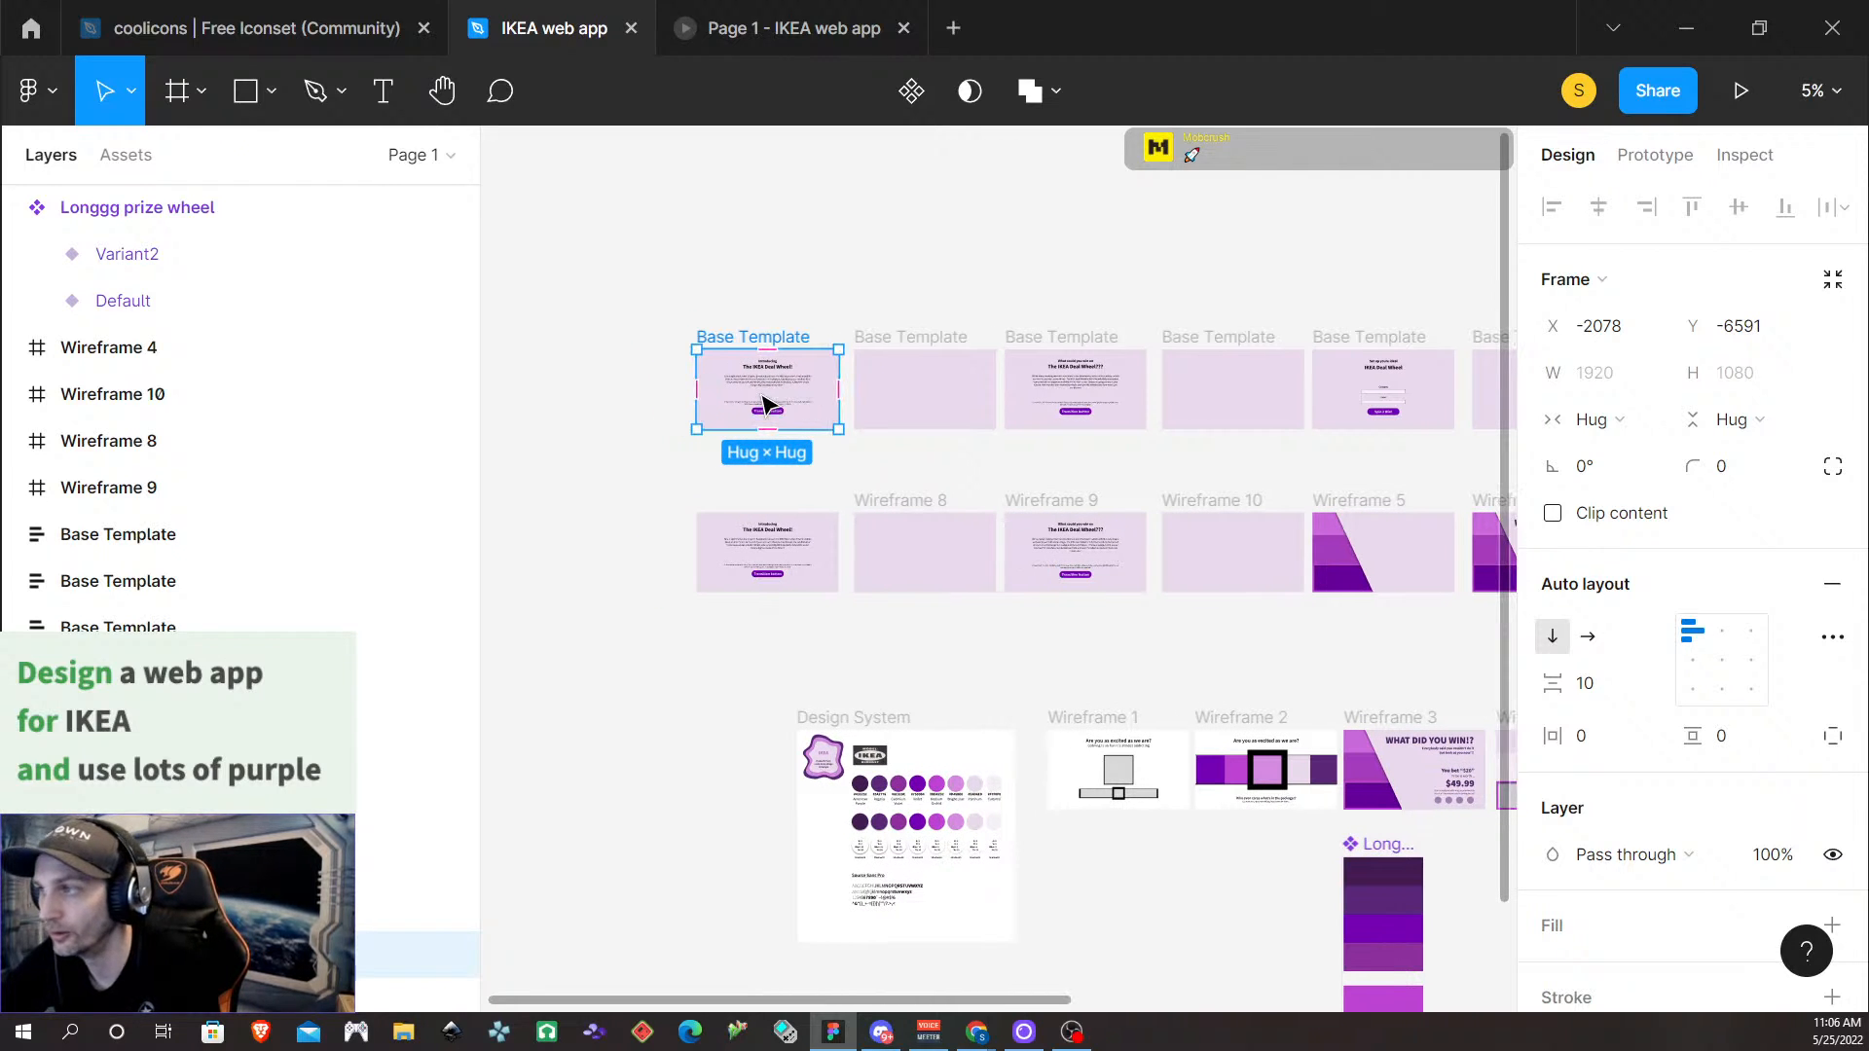
{"action": "scroll", "coordinate": [764, 402], "scroll_direction": "right", "scroll_amount": 2}
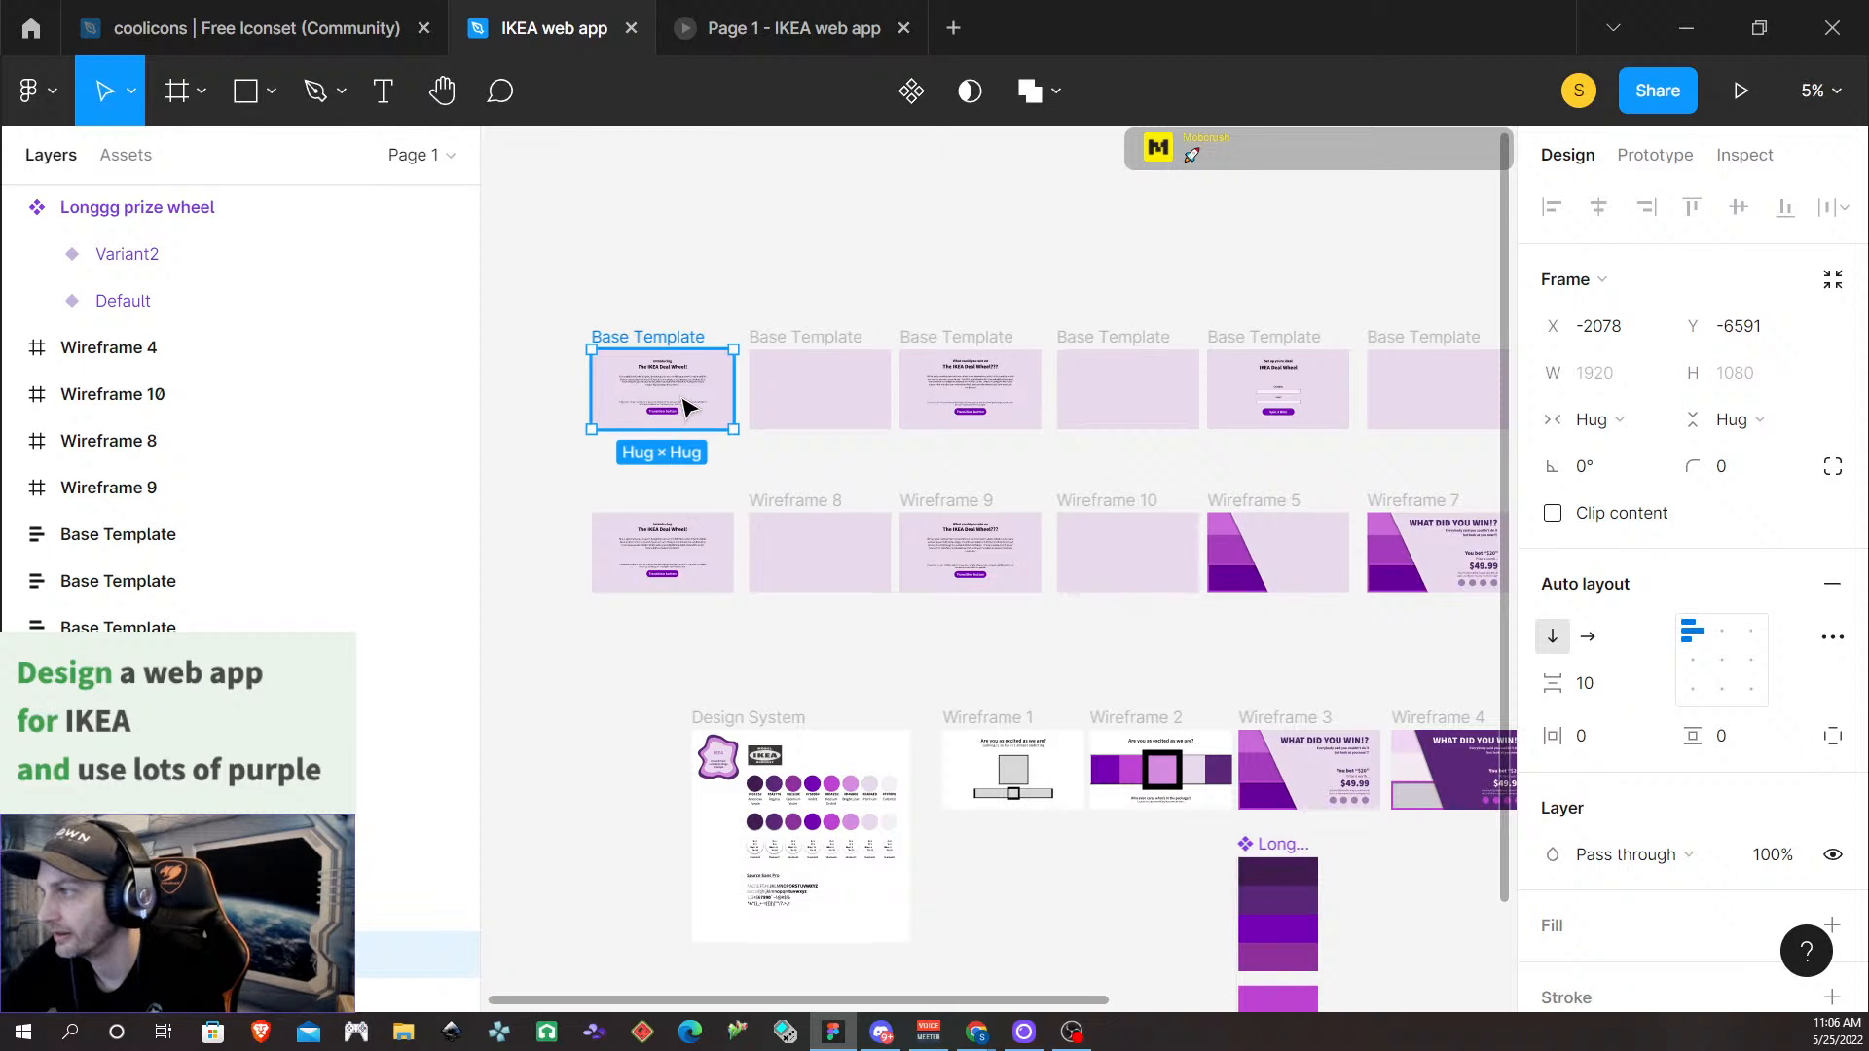
{"action": "scroll", "coordinate": [672, 391], "scroll_direction": "left", "scroll_amount": 2}
{"action": "scroll", "coordinate": [708, 394], "scroll_direction": "up", "scroll_amount": 5}
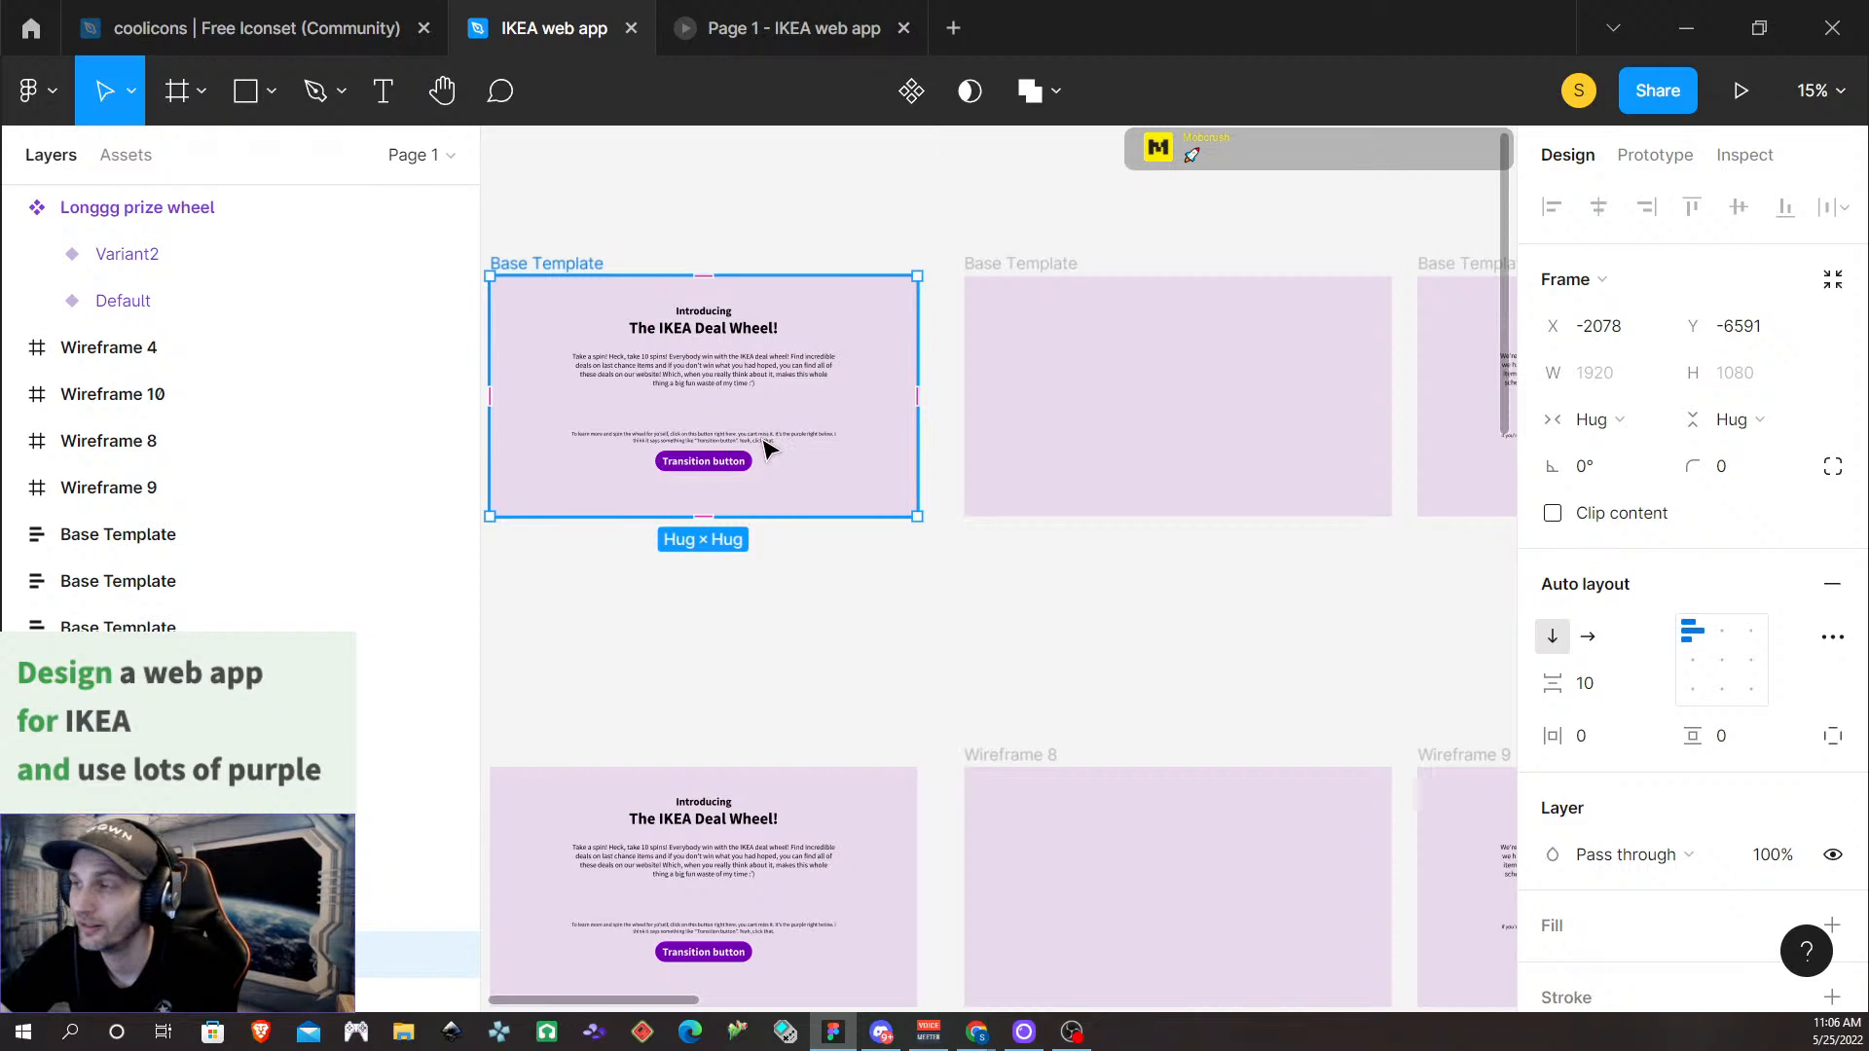
Review the upper row of Base Template frames, from the introduction through the wheel setup form to the spin screens
{"action": "scroll", "coordinate": [838, 390], "scroll_direction": "down", "scroll_amount": 1}
{"action": "scroll", "coordinate": [870, 380], "scroll_direction": "right", "scroll_amount": 5}
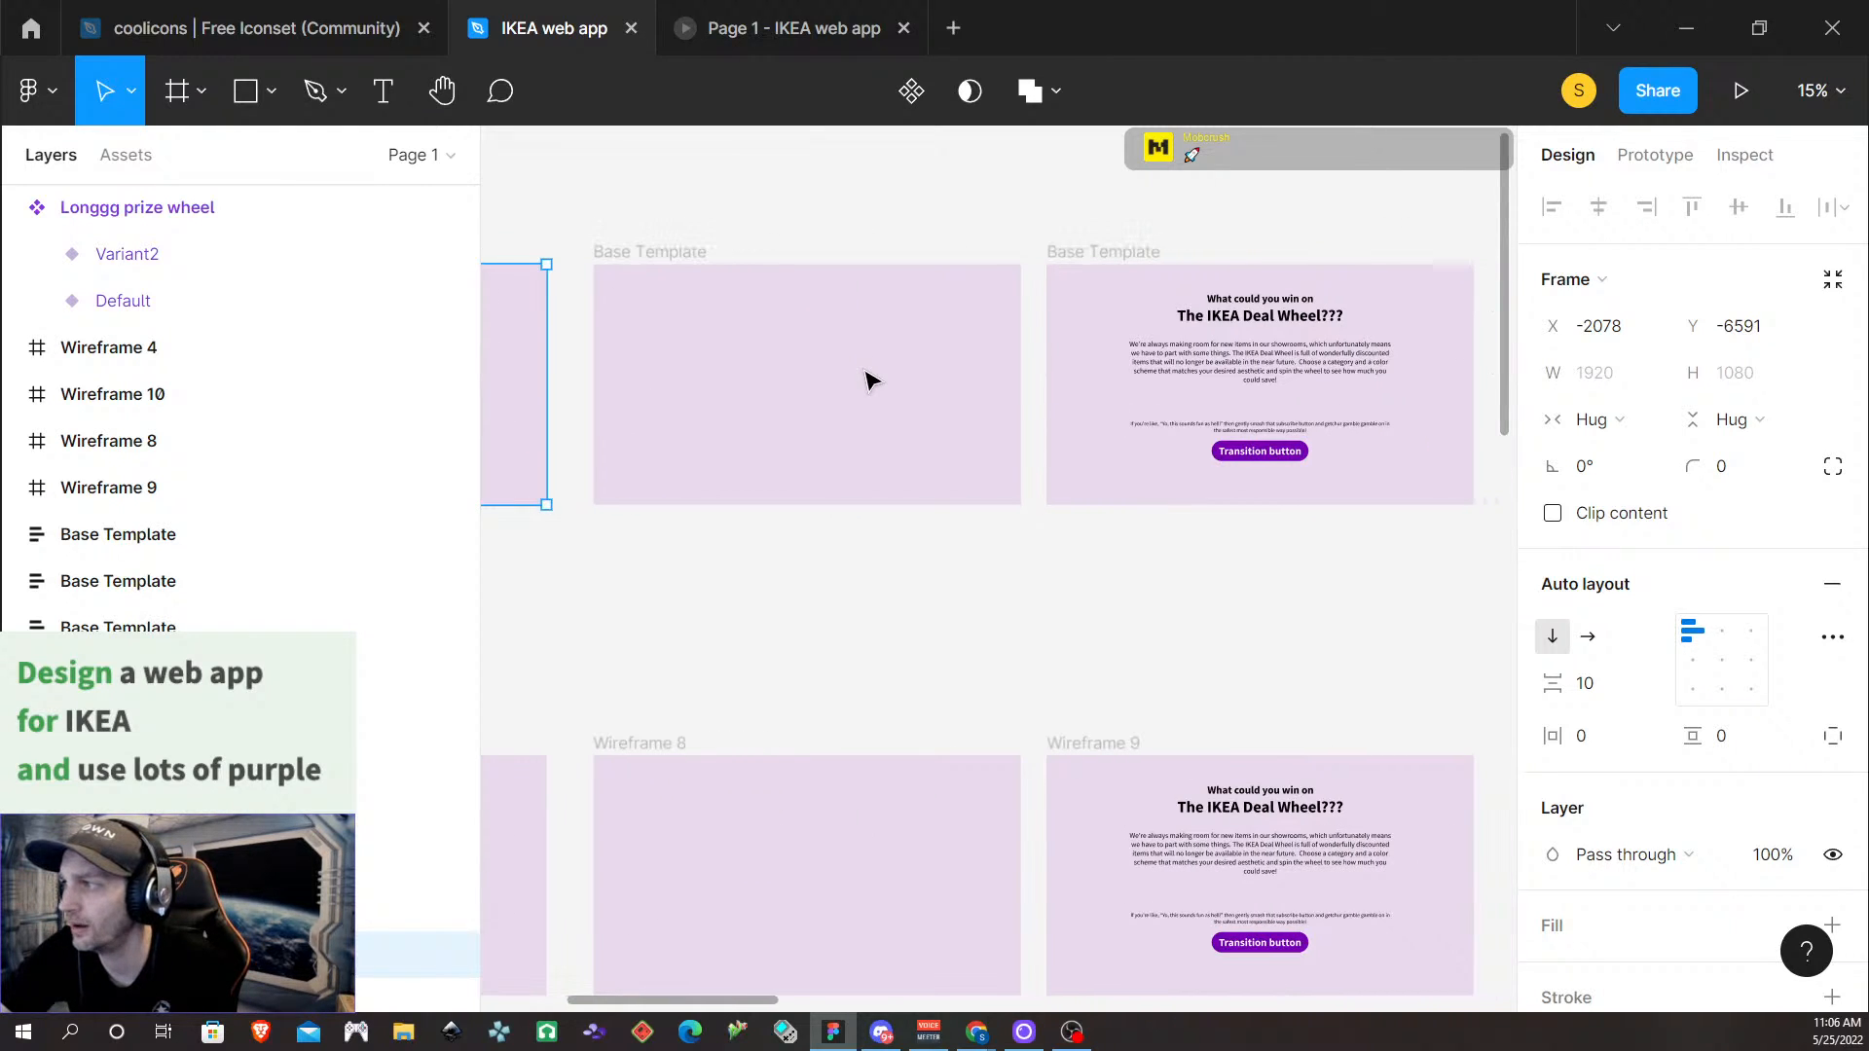
{"action": "scroll", "coordinate": [869, 379], "scroll_direction": "right", "scroll_amount": 5}
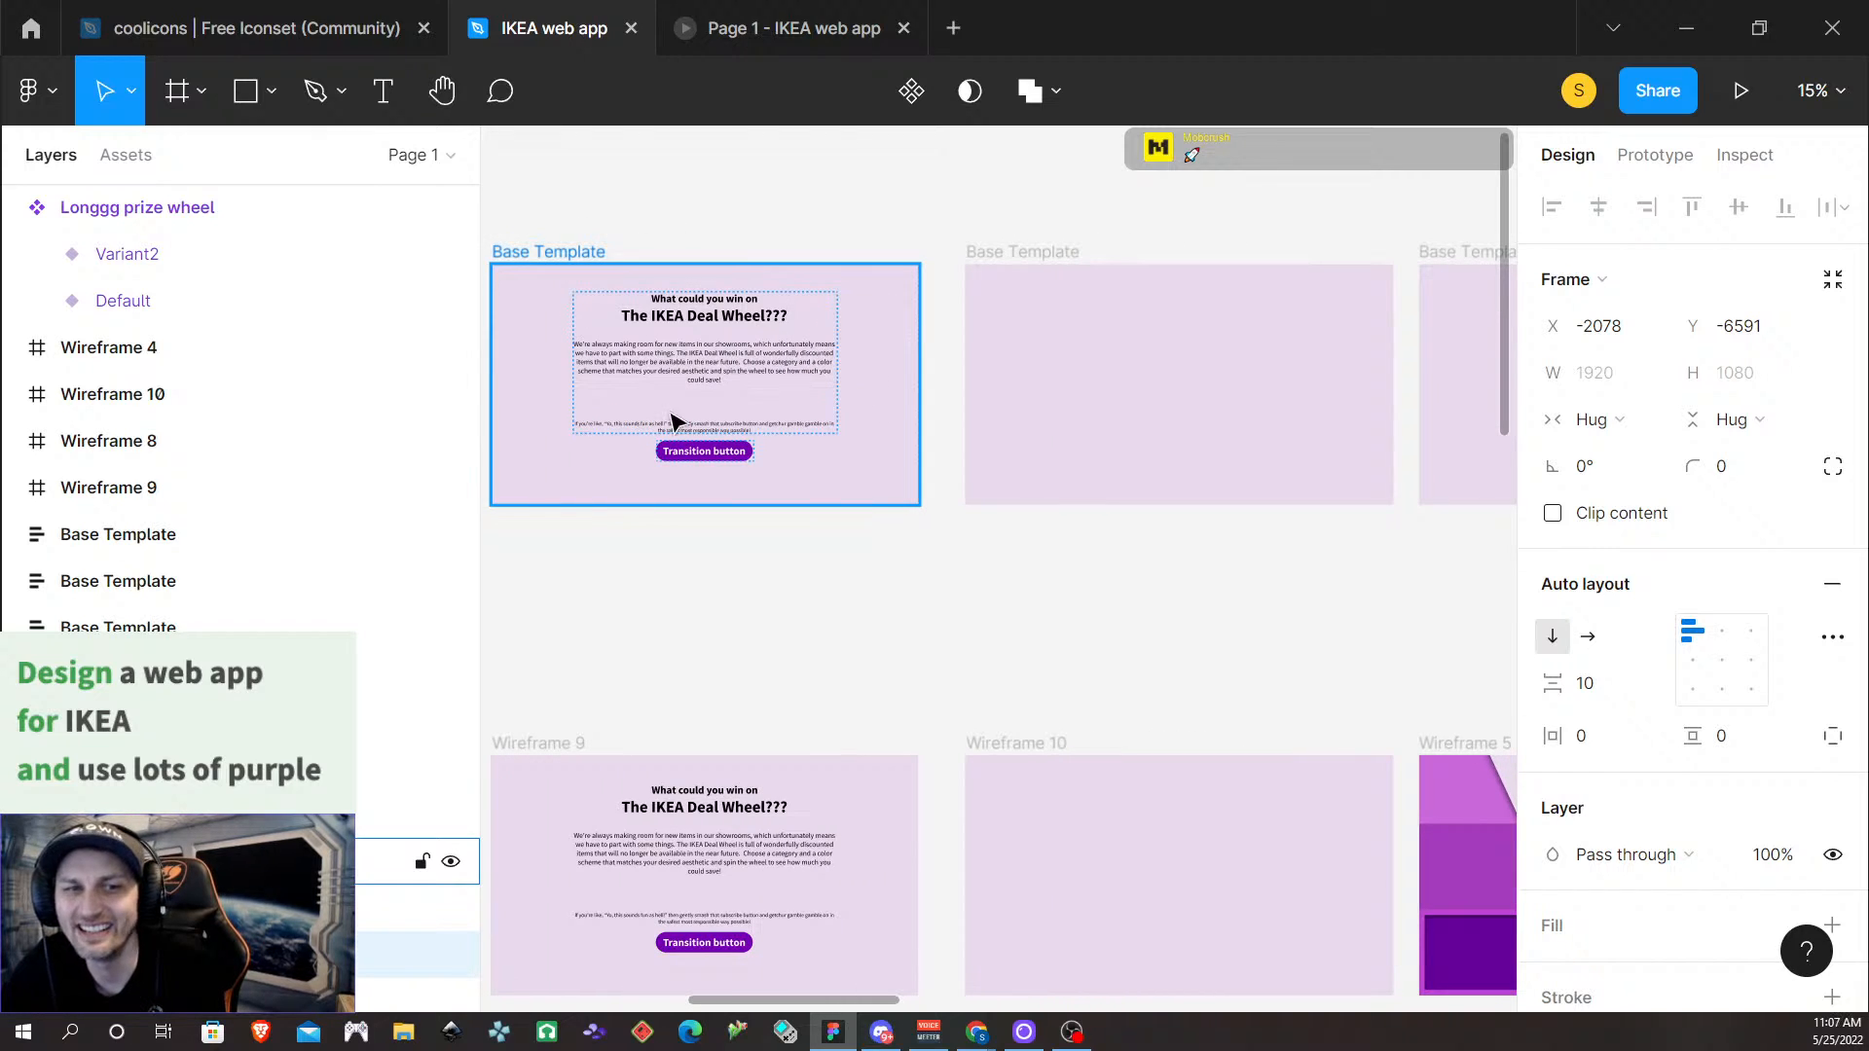
{"action": "scroll", "coordinate": [879, 458], "scroll_direction": "right", "scroll_amount": 1}
{"action": "scroll", "coordinate": [869, 458], "scroll_direction": "right", "scroll_amount": 5}
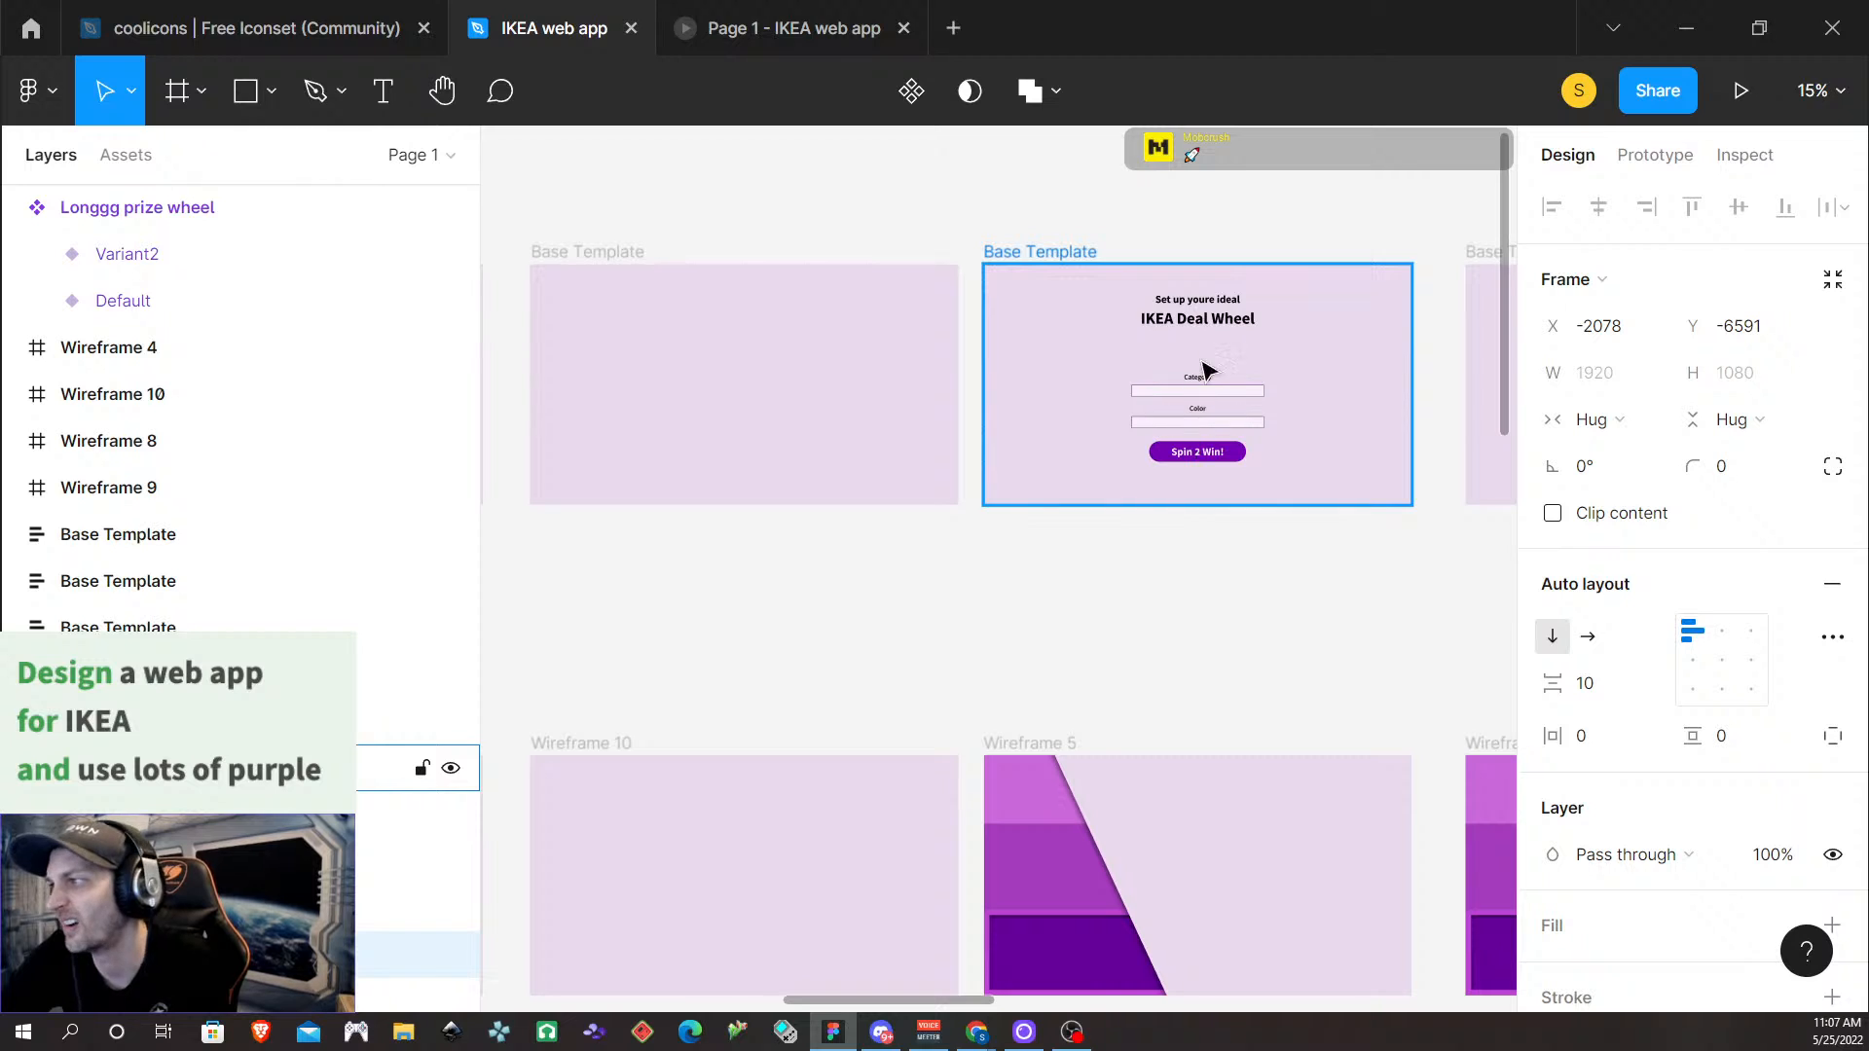
{"action": "scroll", "coordinate": [1201, 383], "scroll_direction": "right", "scroll_amount": 3}
{"action": "scroll", "coordinate": [1202, 383], "scroll_direction": "right", "scroll_amount": 10}
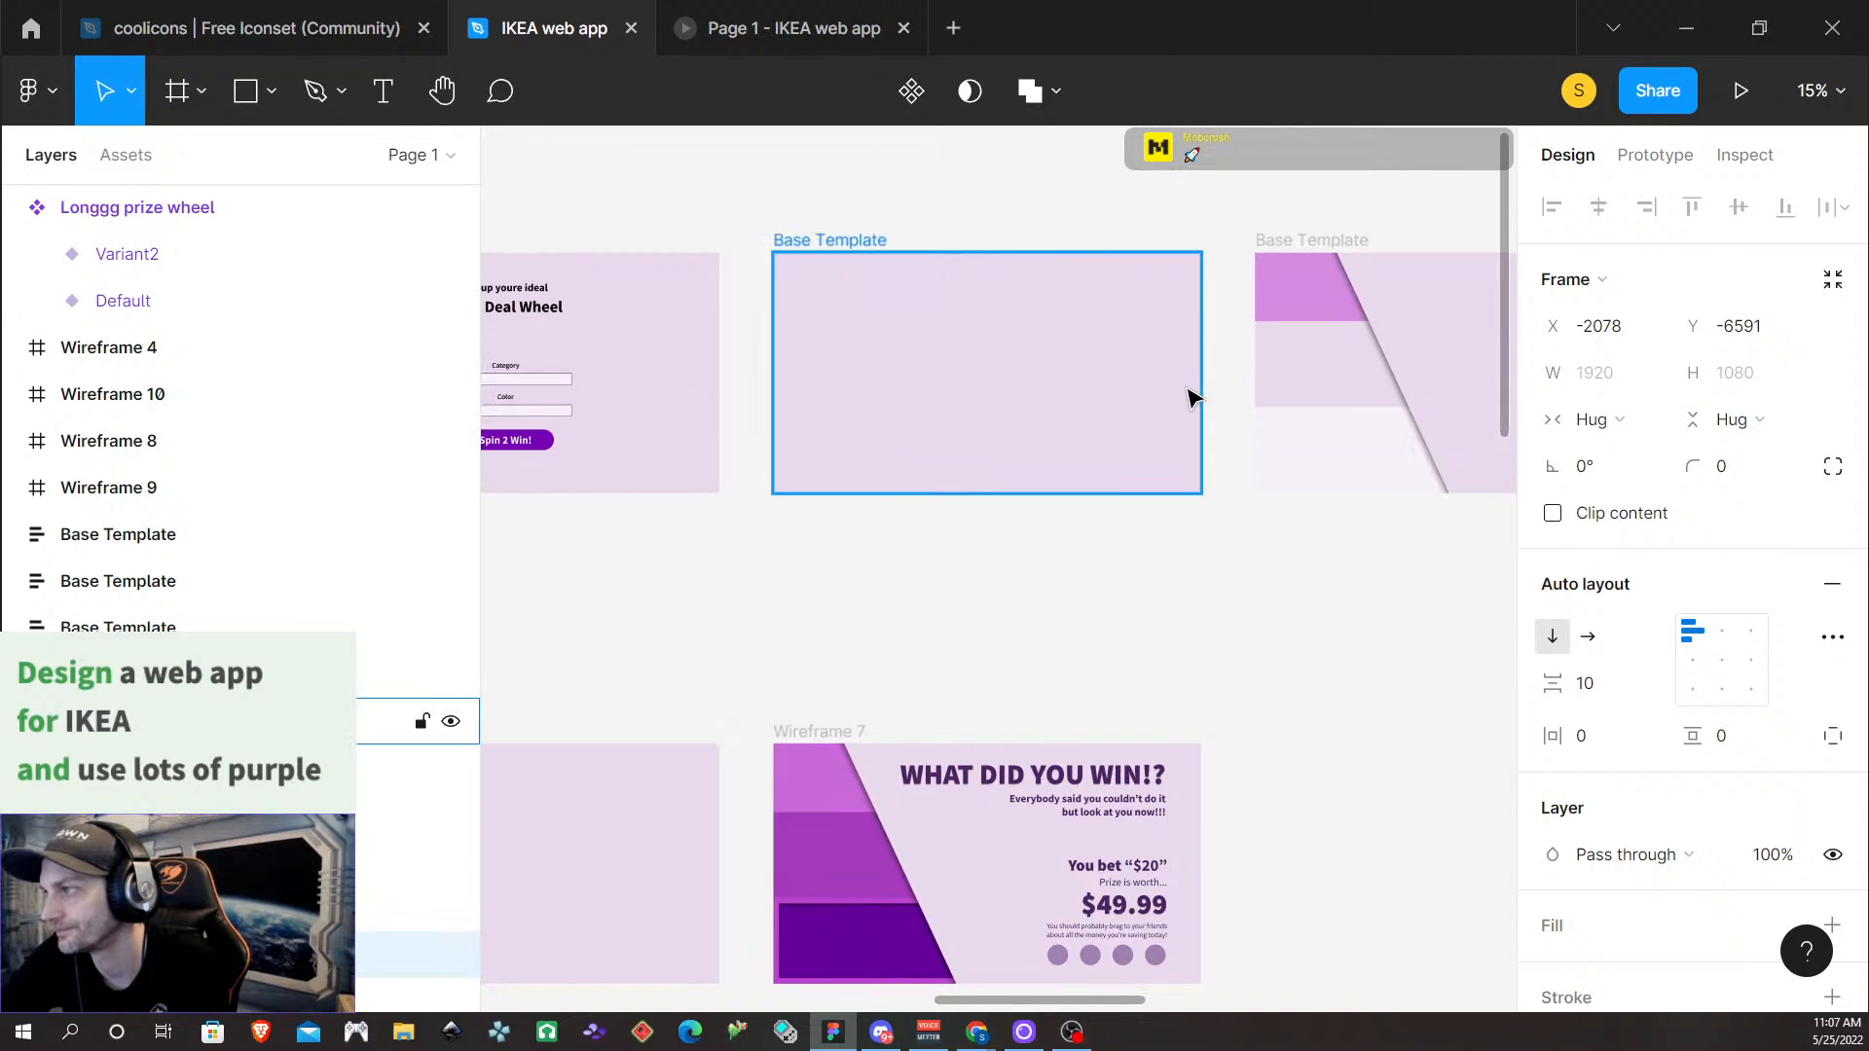
{"action": "scroll", "coordinate": [1195, 397], "scroll_direction": "right", "scroll_amount": 10}
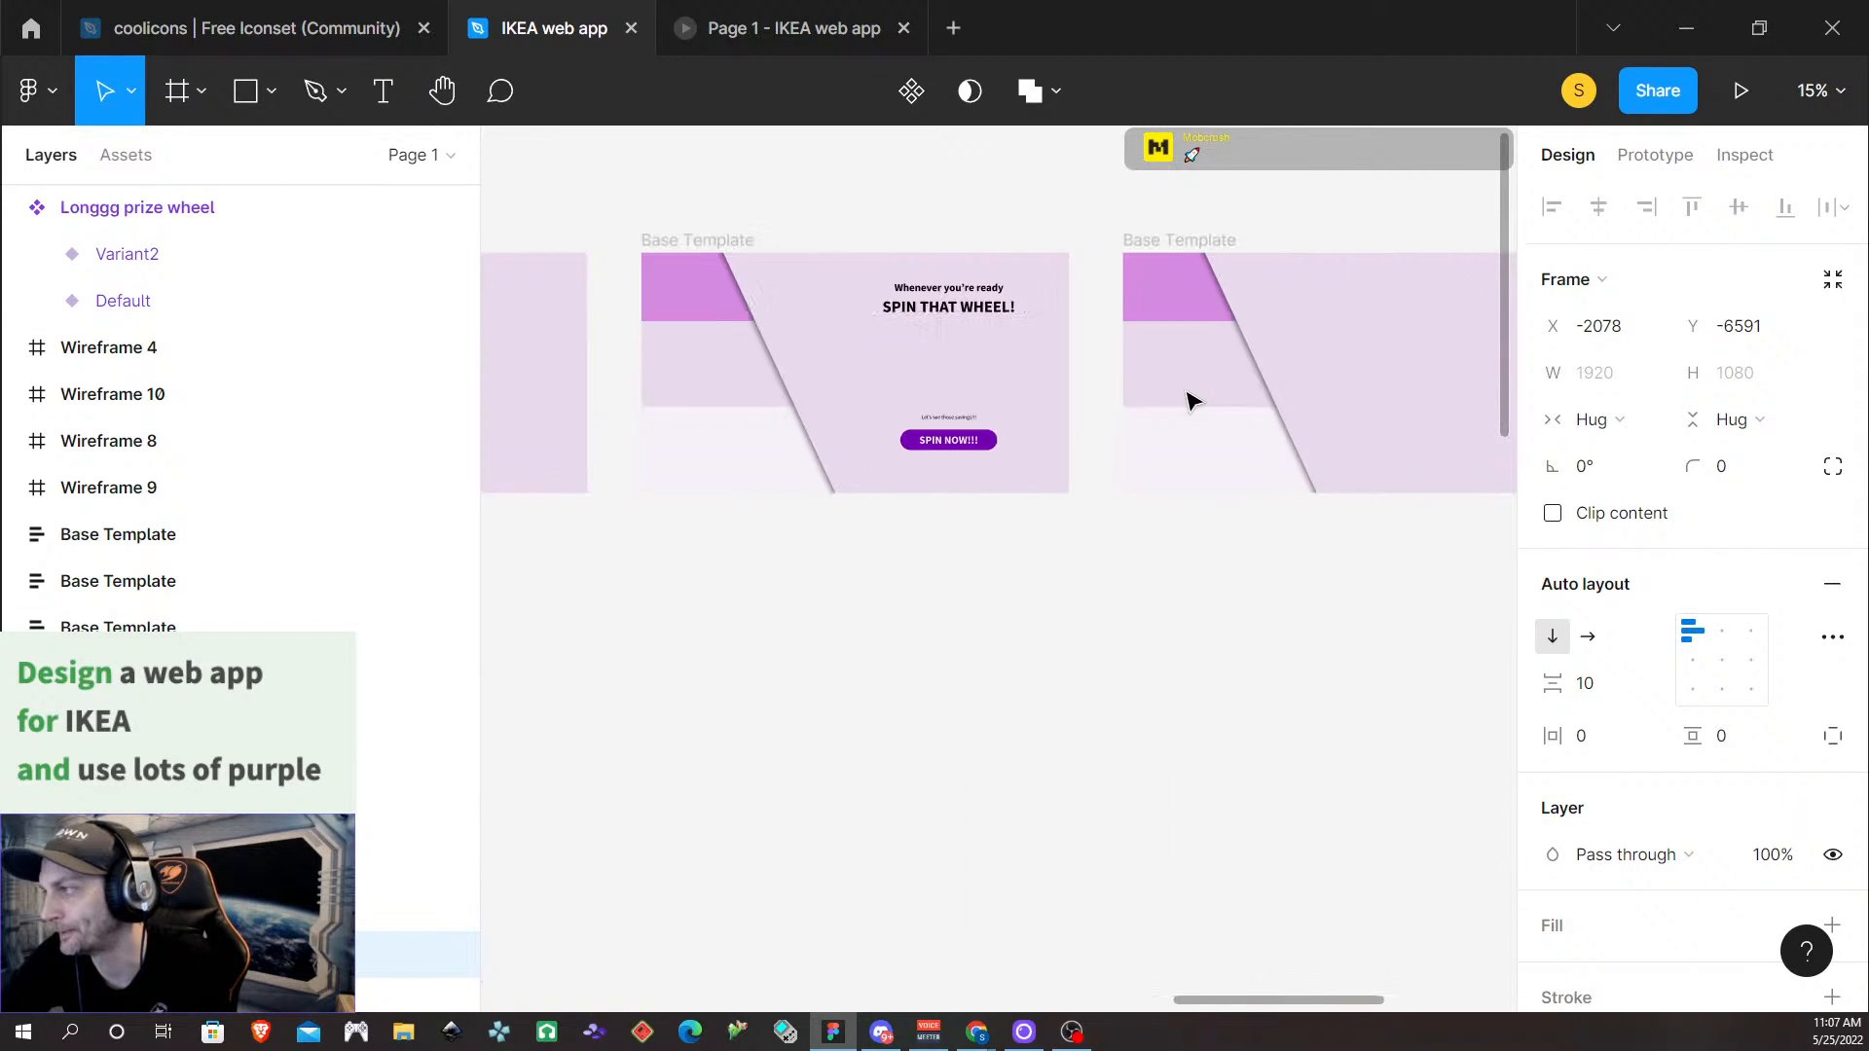
{"action": "scroll", "coordinate": [1186, 405], "scroll_direction": "left", "scroll_amount": 5}
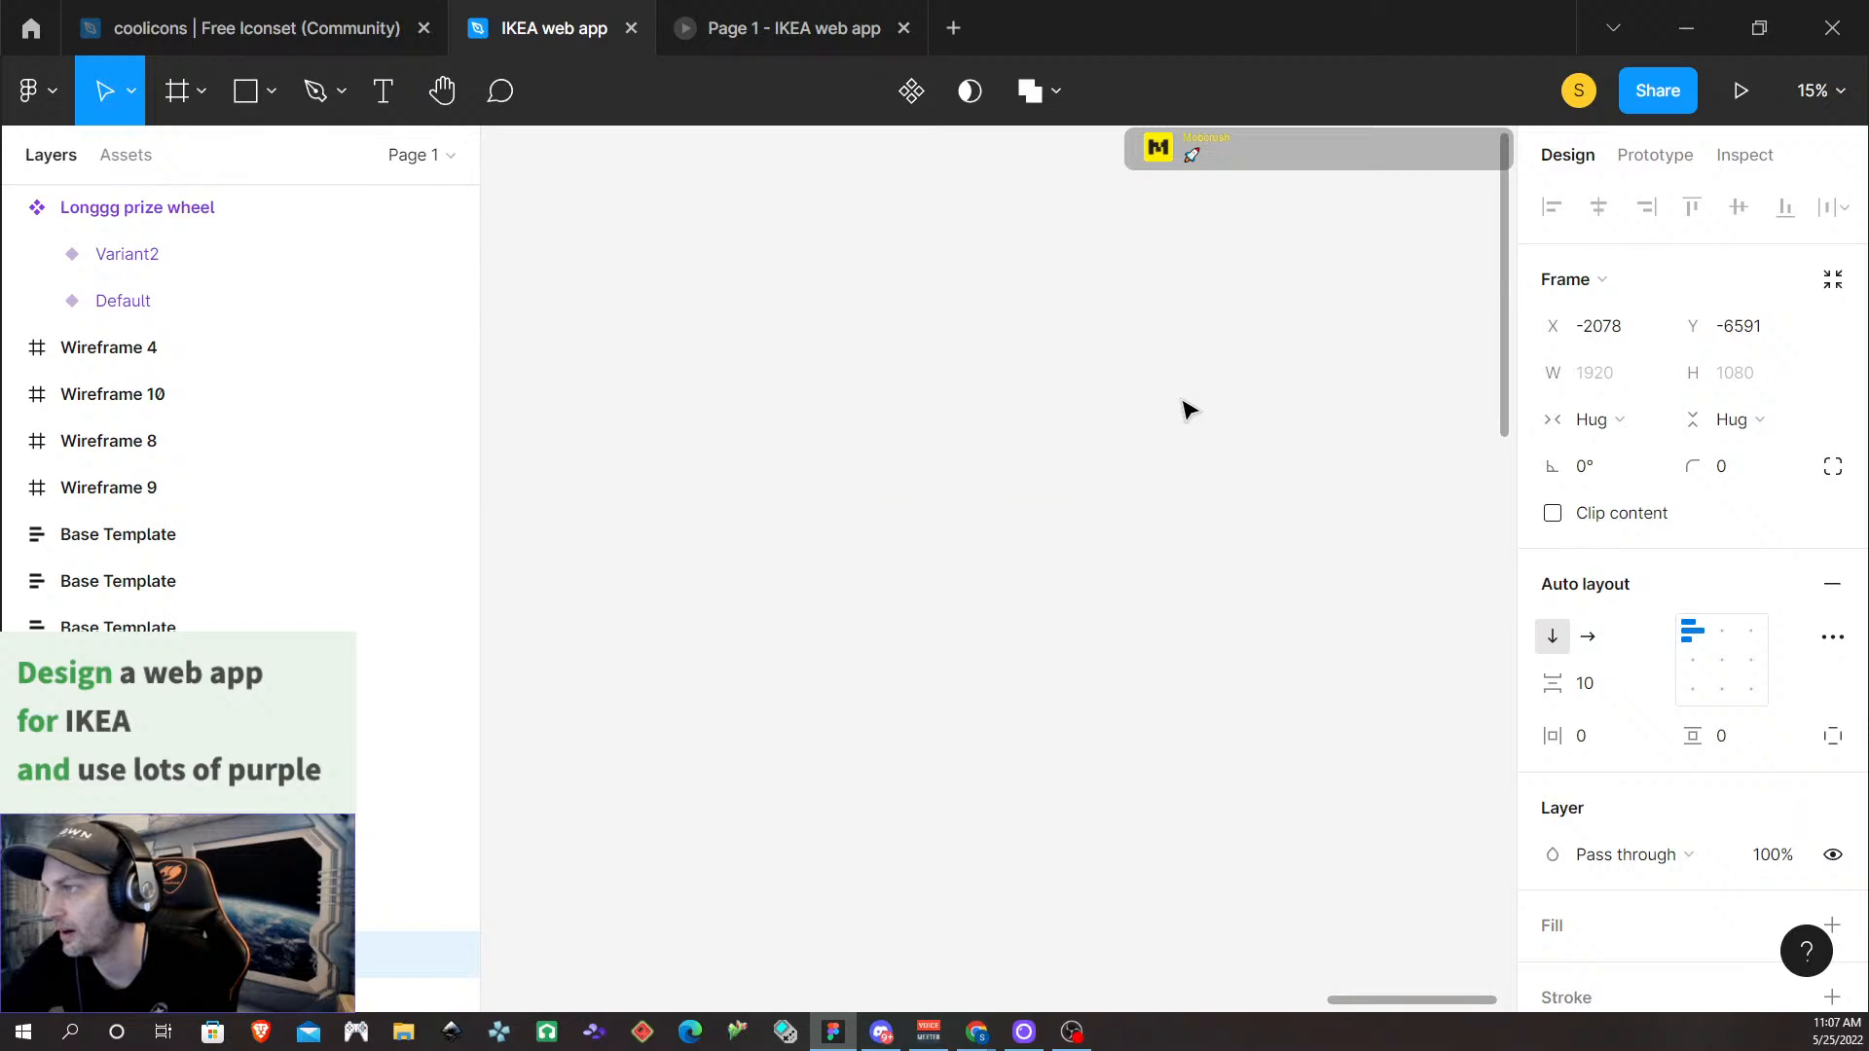
{"action": "scroll", "coordinate": [1186, 409], "scroll_direction": "left", "scroll_amount": 15}
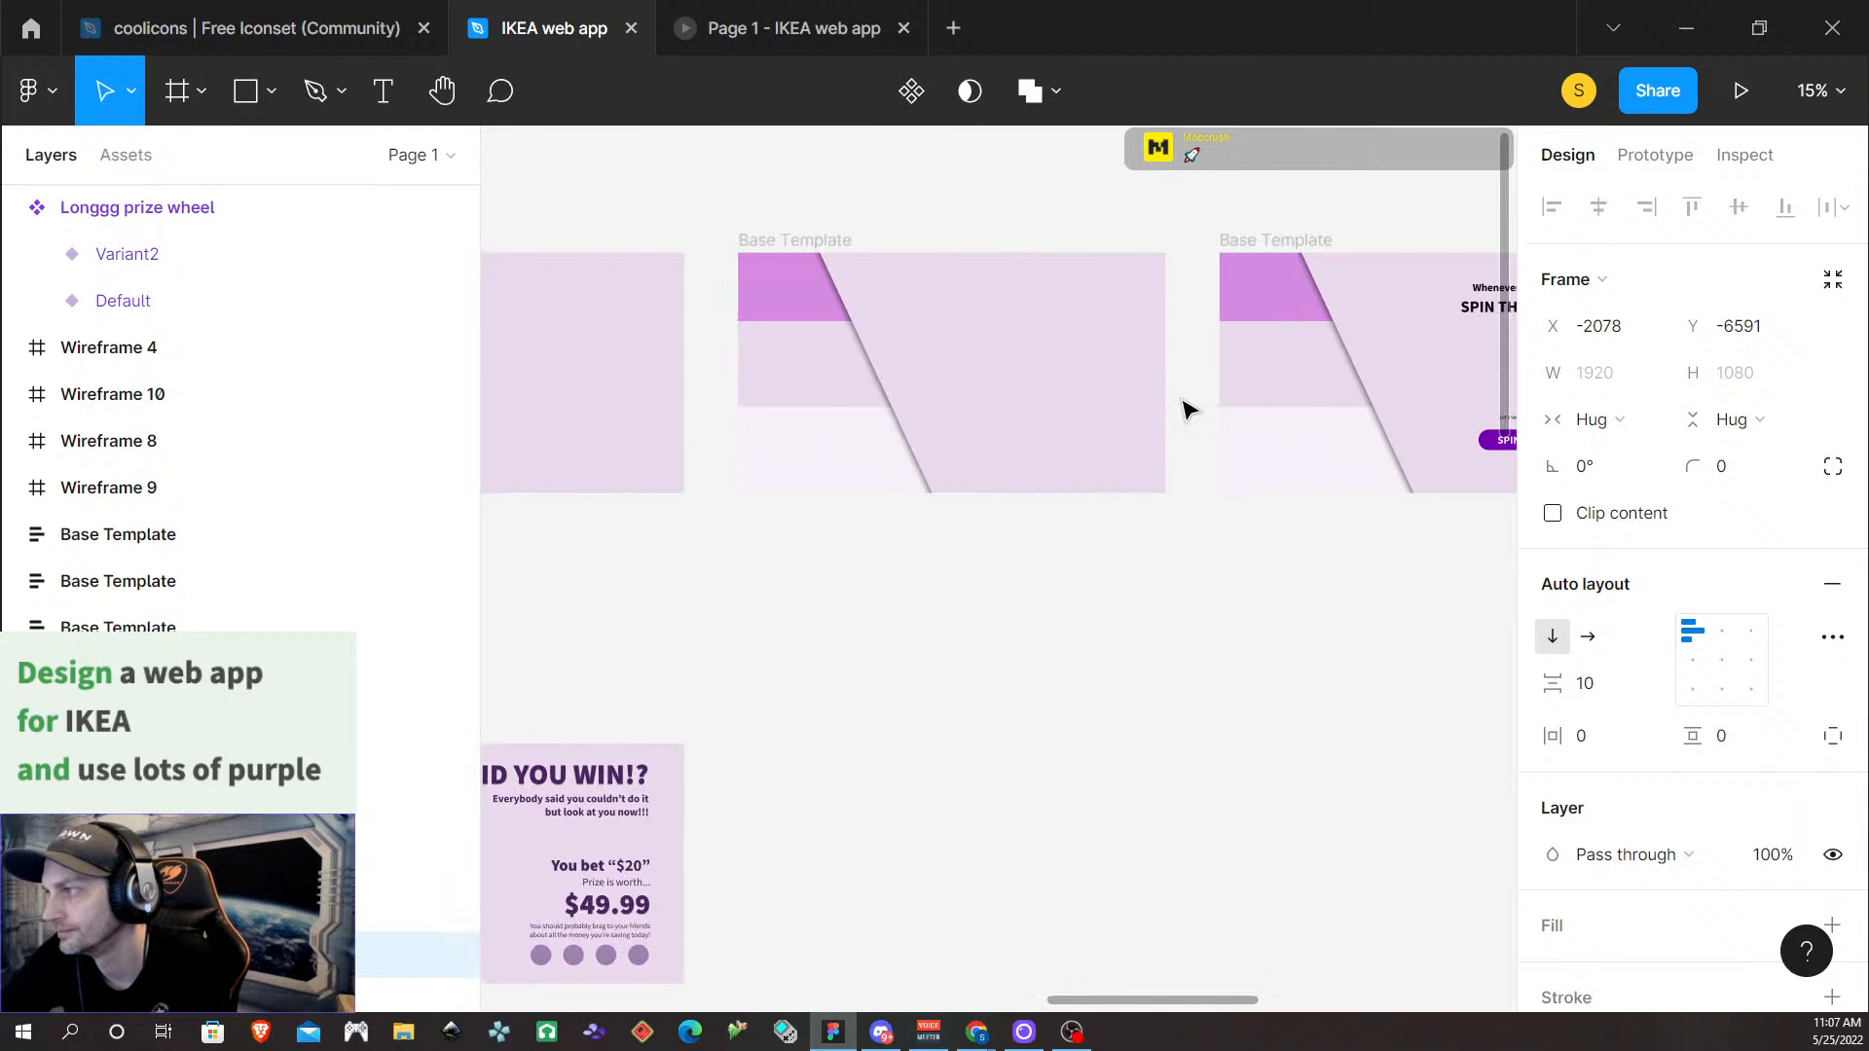
{"action": "scroll", "coordinate": [1096, 504], "scroll_direction": "left", "scroll_amount": 2}
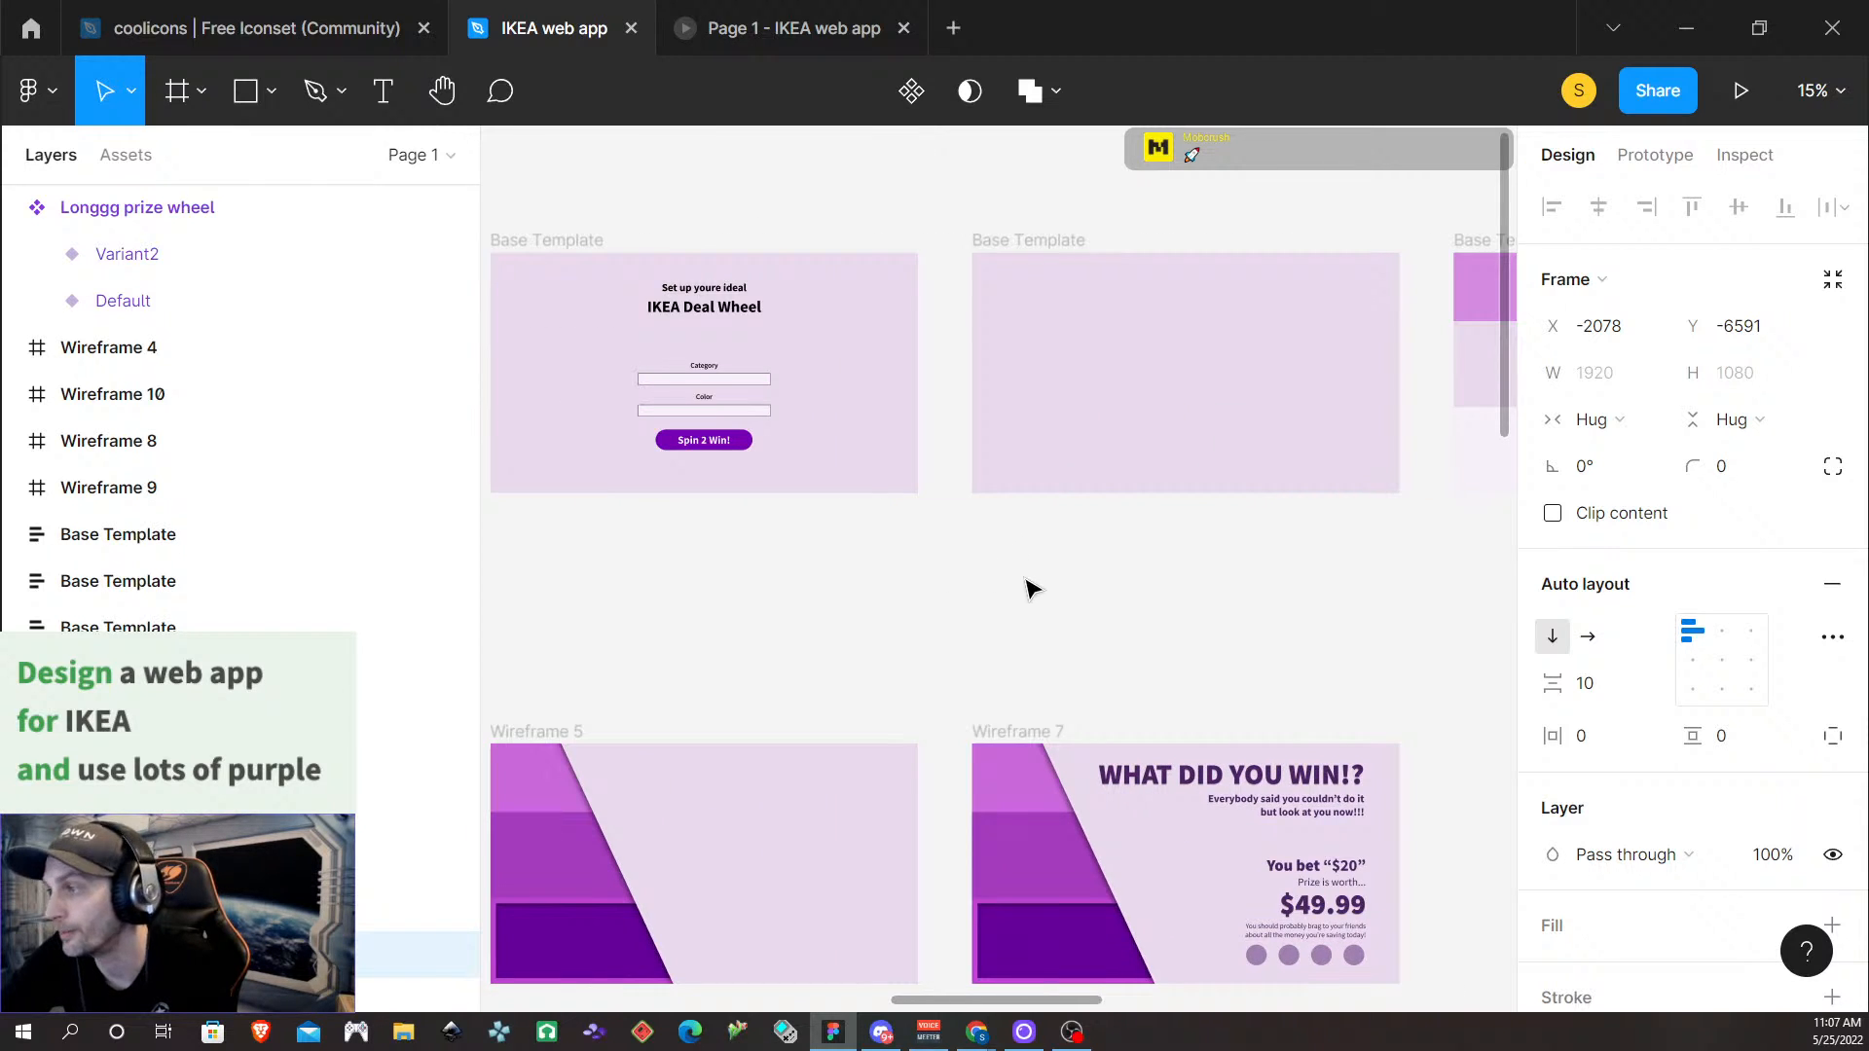
Compare the prize result screens in Wireframes 7, 3 and 4 with the Longgg prize wheel component's colour bands
{"action": "scroll", "coordinate": [1026, 588], "scroll_direction": "down", "scroll_amount": 2}
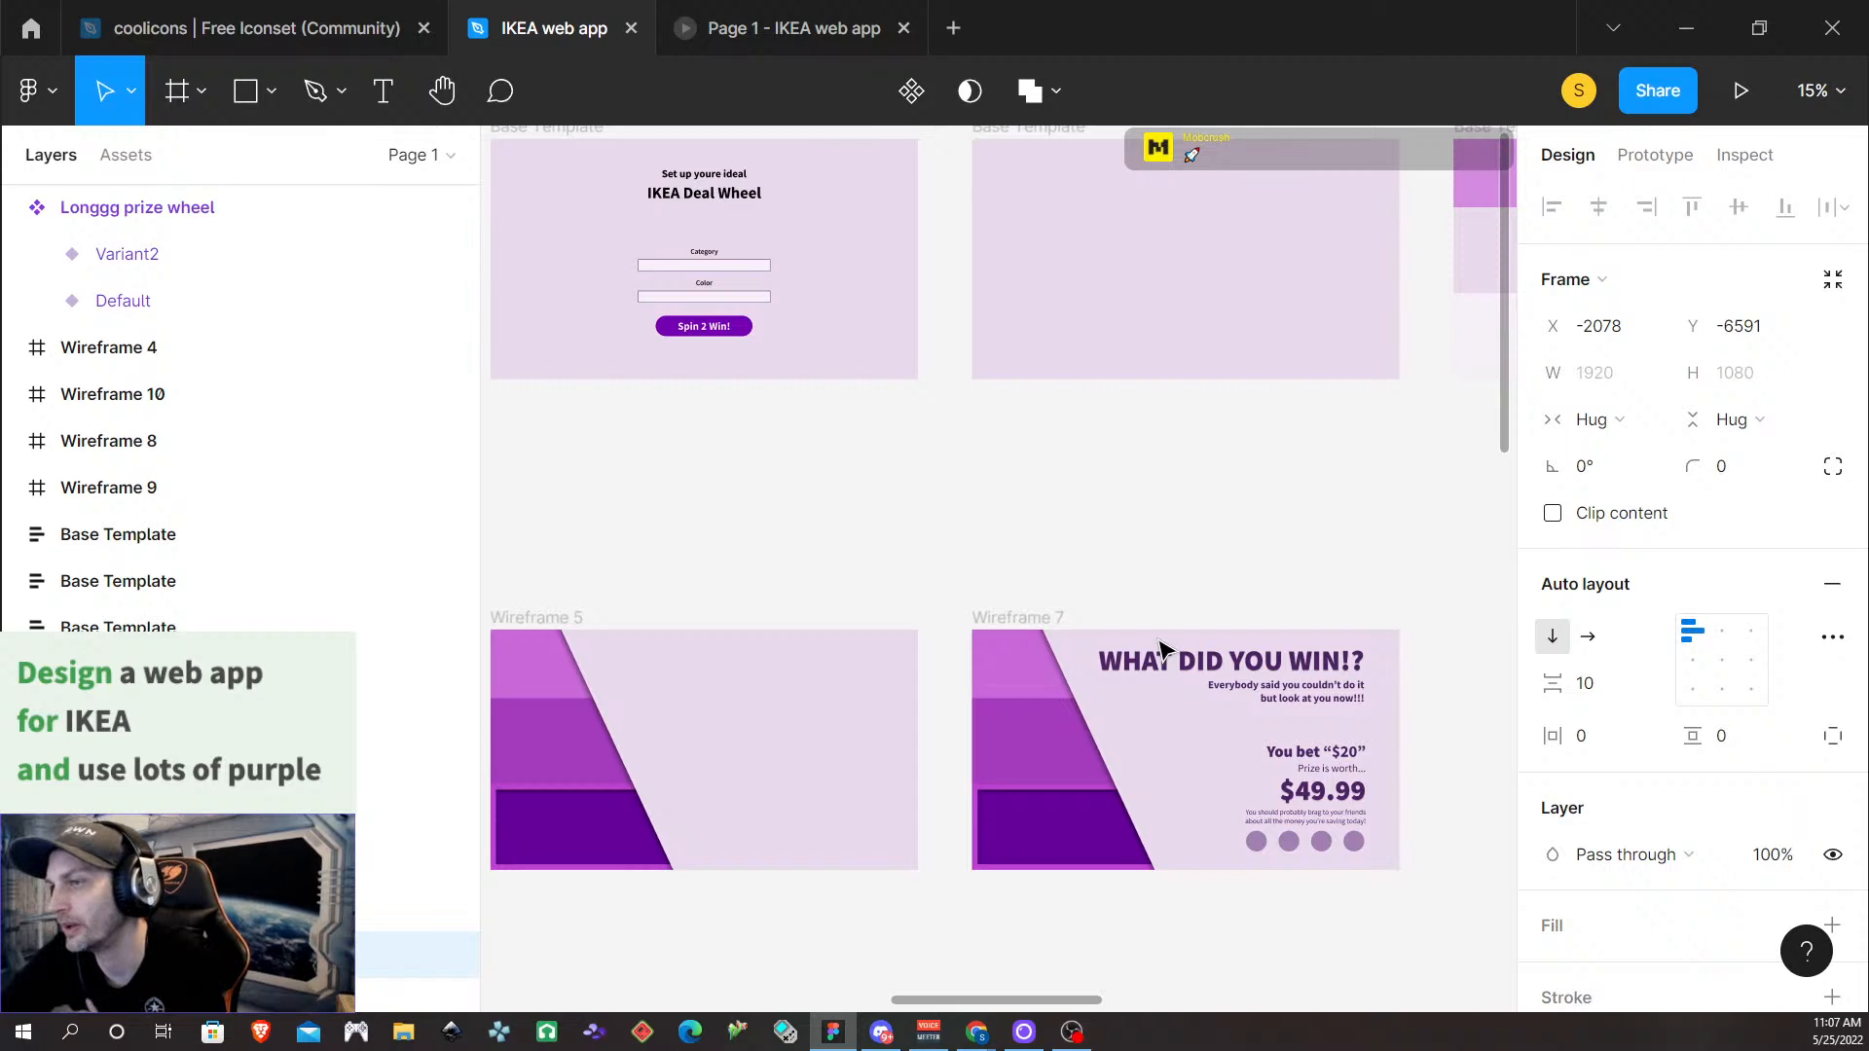
{"action": "scroll", "coordinate": [1052, 614], "scroll_direction": "down", "scroll_amount": 7}
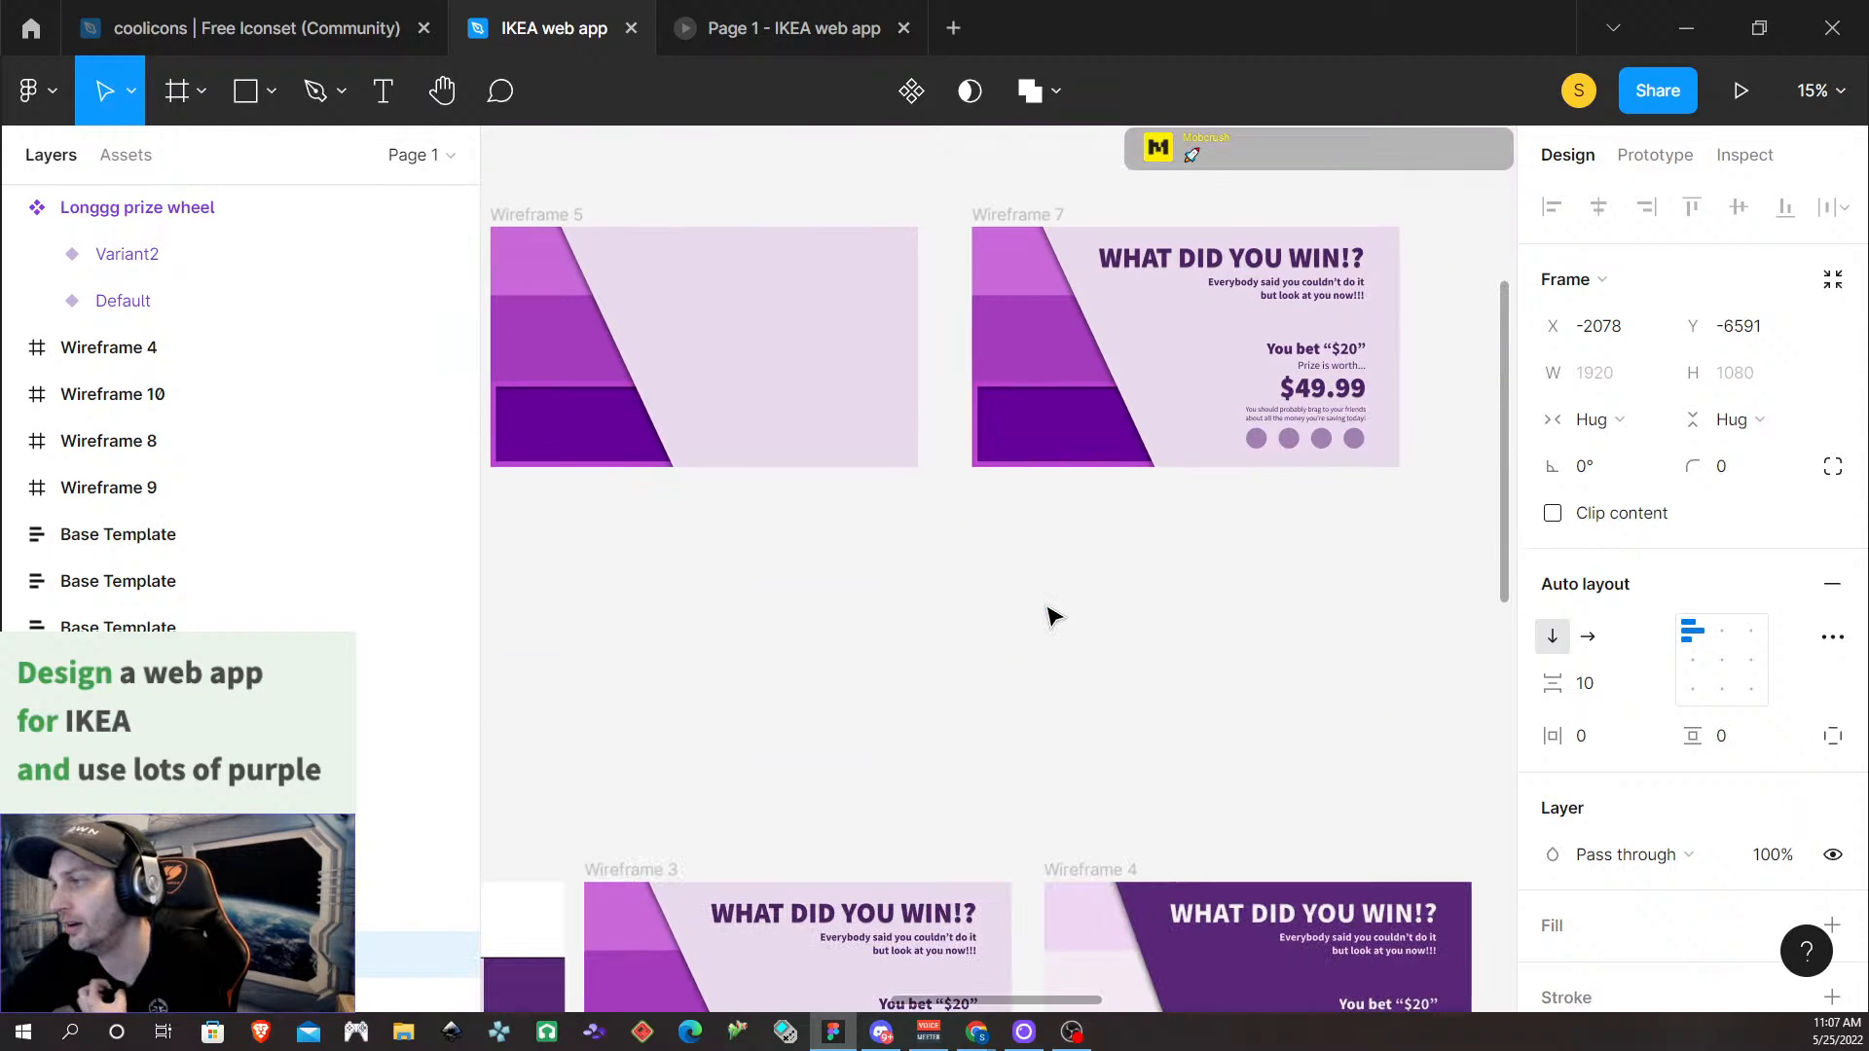
{"action": "scroll", "coordinate": [977, 630], "scroll_direction": "down", "scroll_amount": 2}
{"action": "scroll", "coordinate": [976, 630], "scroll_direction": "down", "scroll_amount": 5}
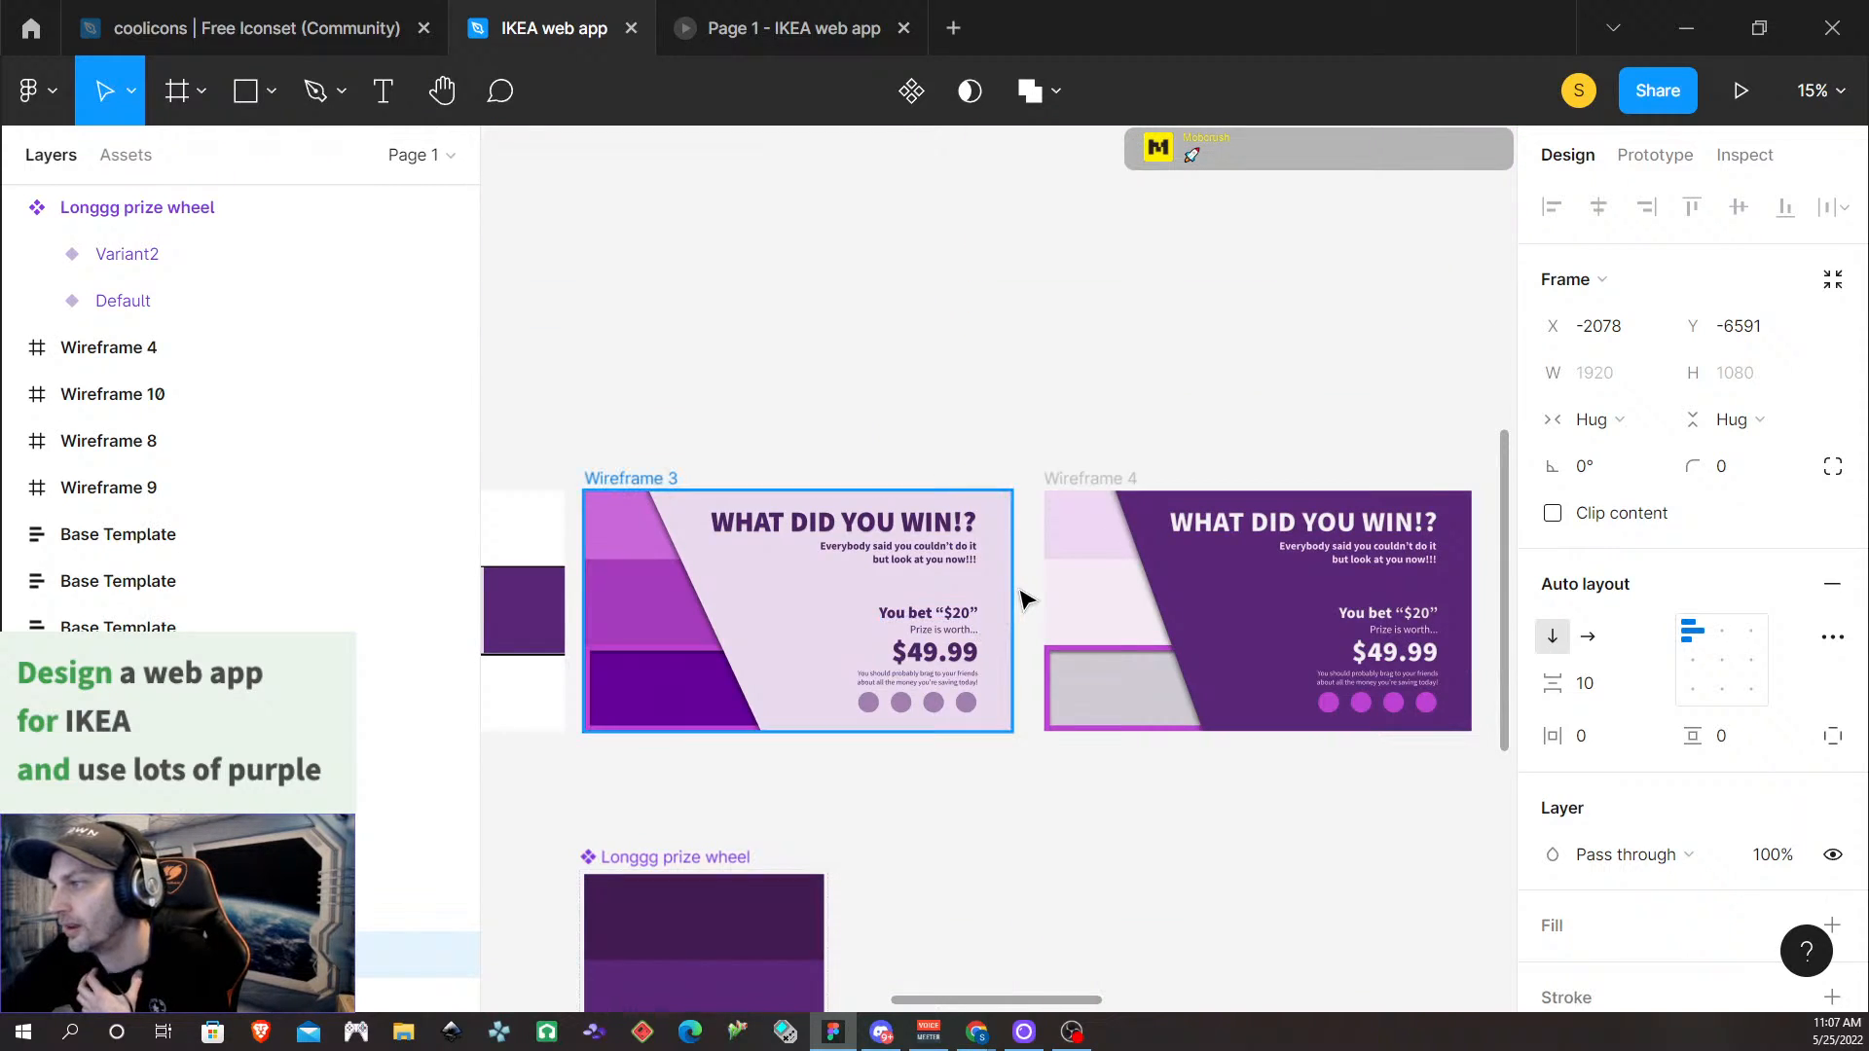
{"action": "scroll", "coordinate": [1026, 598], "scroll_direction": "down", "scroll_amount": 1}
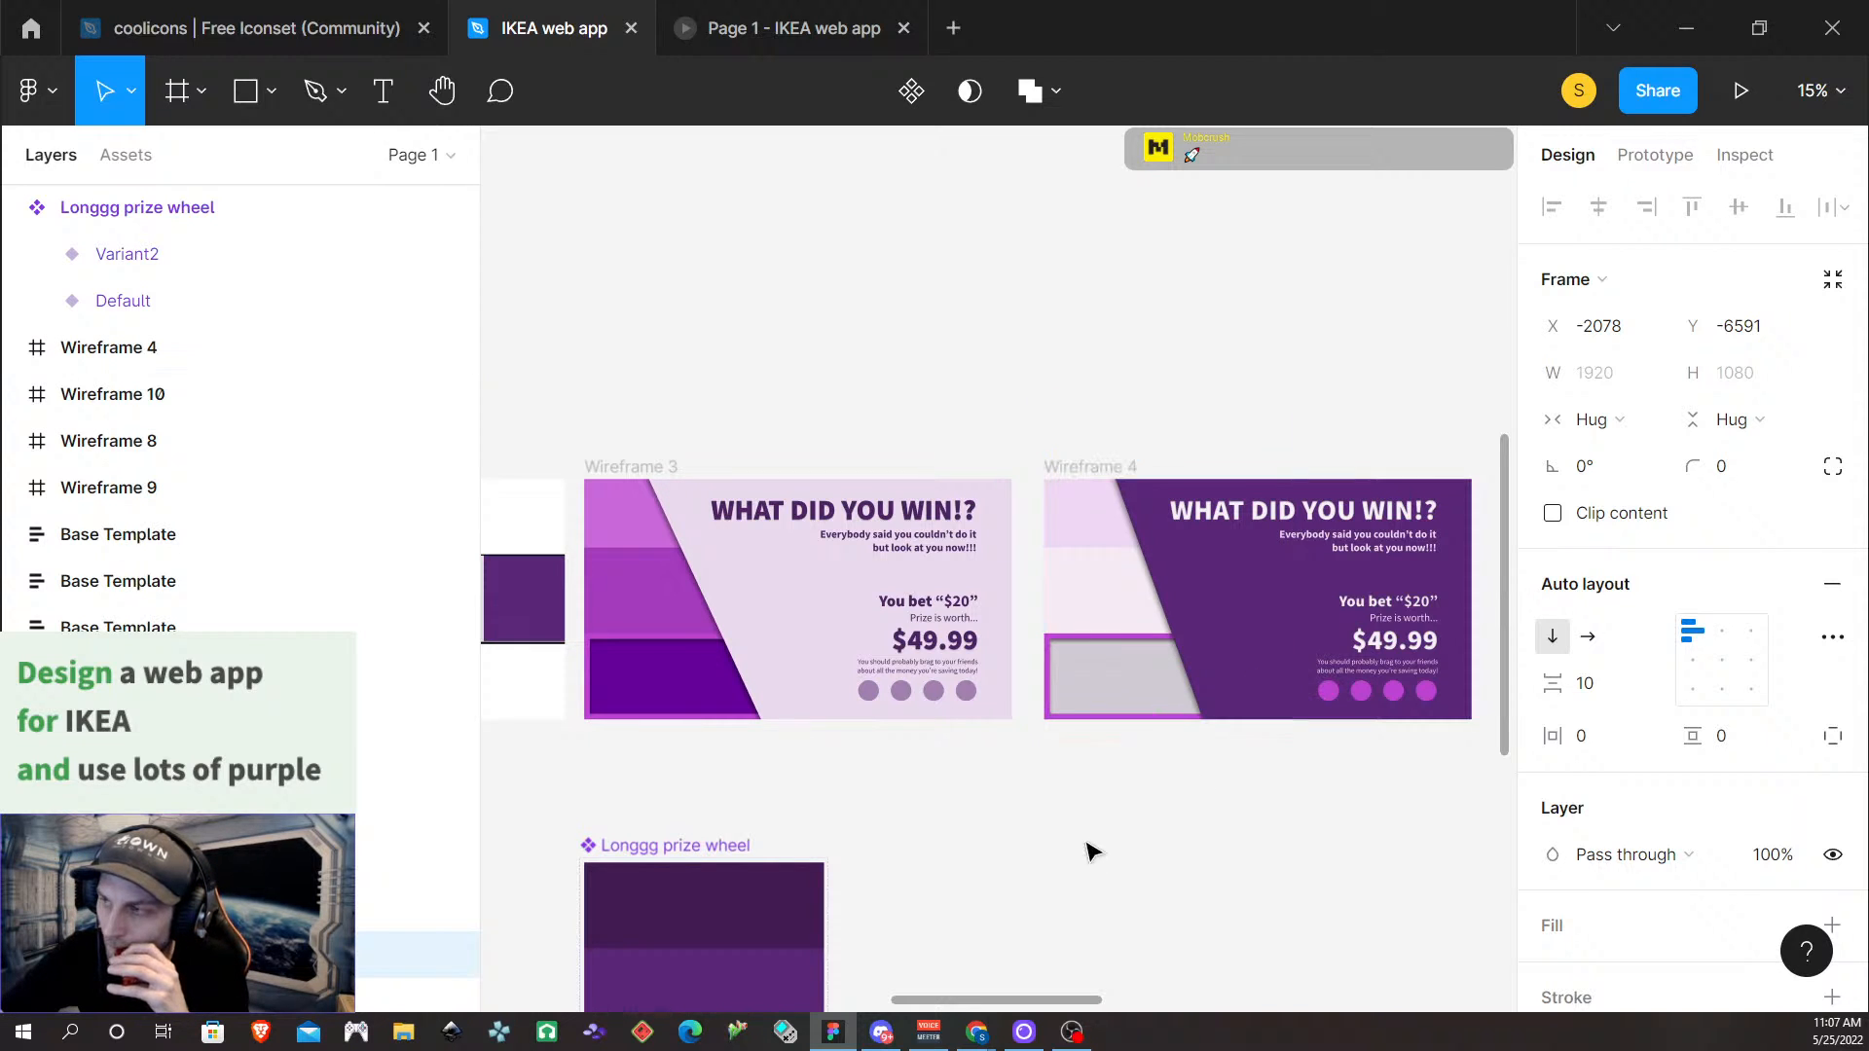
{"action": "scroll", "coordinate": [1089, 851], "scroll_direction": "down", "scroll_amount": 7}
{"action": "scroll", "coordinate": [1090, 876], "scroll_direction": "down", "scroll_amount": 2}
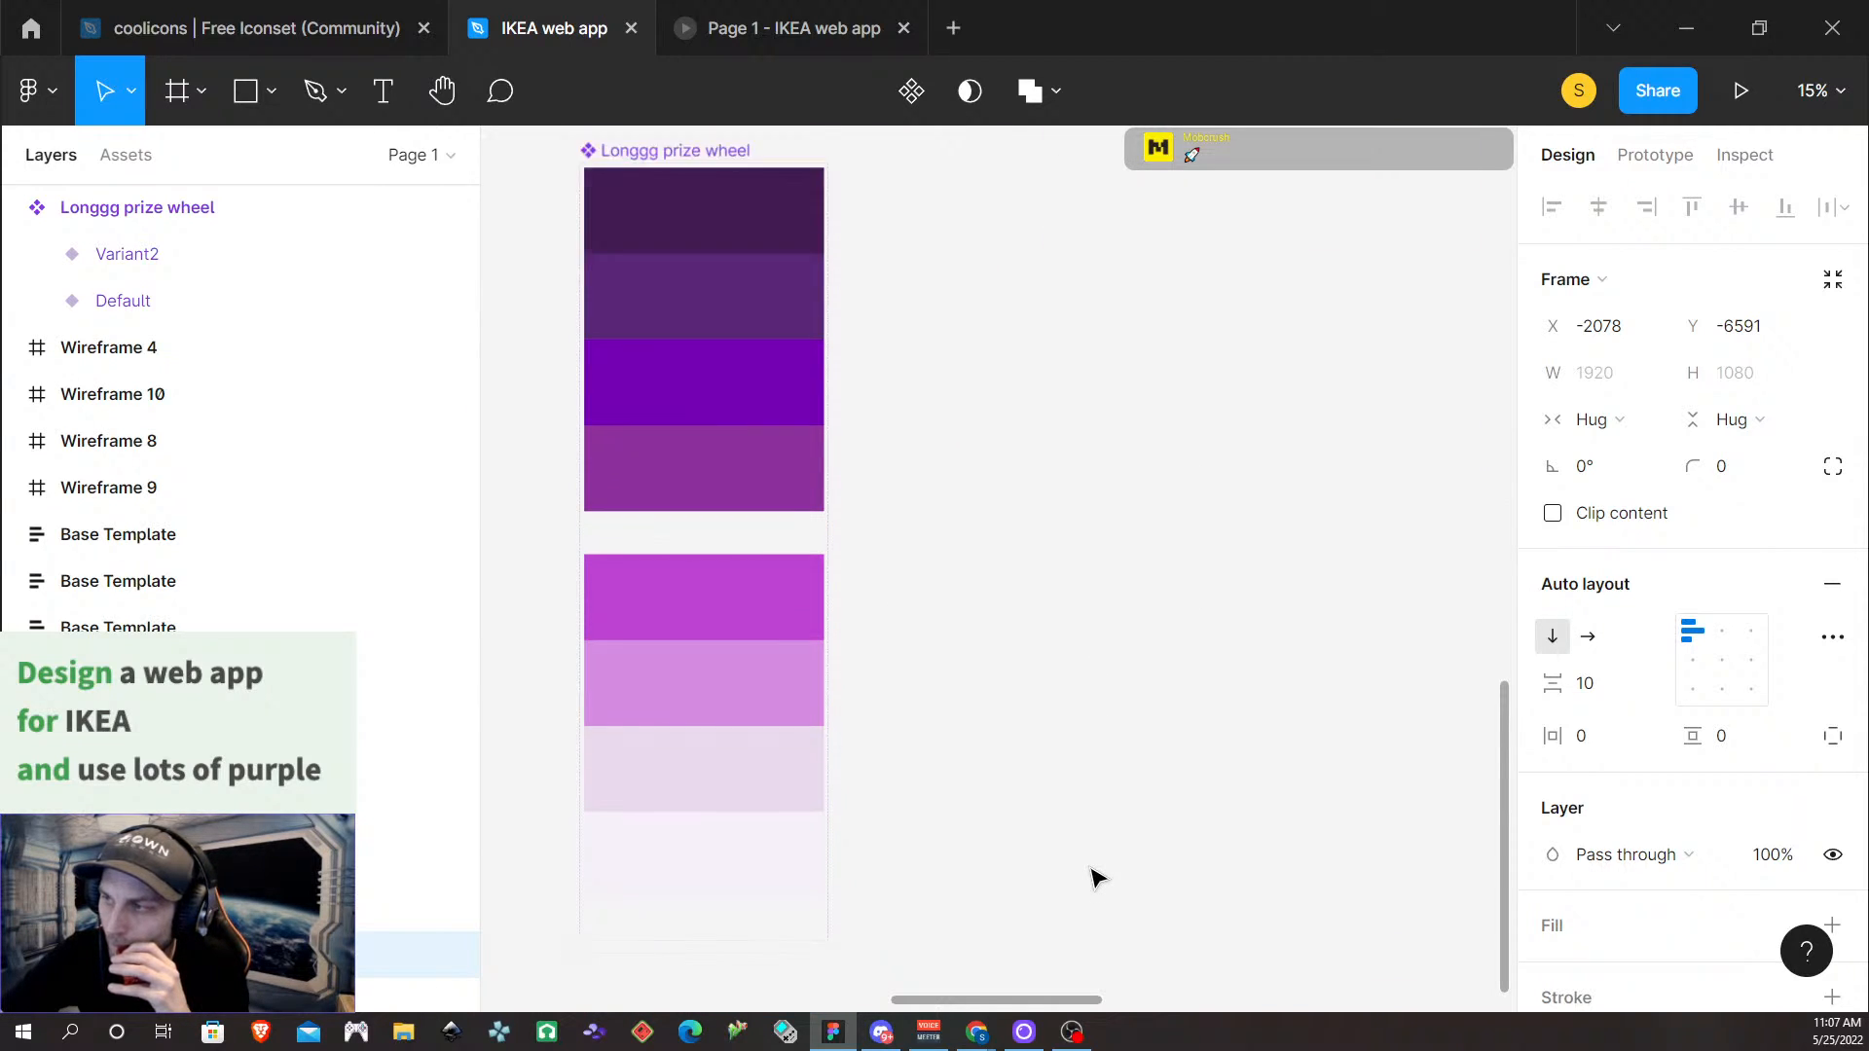
{"action": "scroll", "coordinate": [1091, 876], "scroll_direction": "up", "scroll_amount": 5}
{"action": "scroll", "coordinate": [1092, 876], "scroll_direction": "up", "scroll_amount": 3}
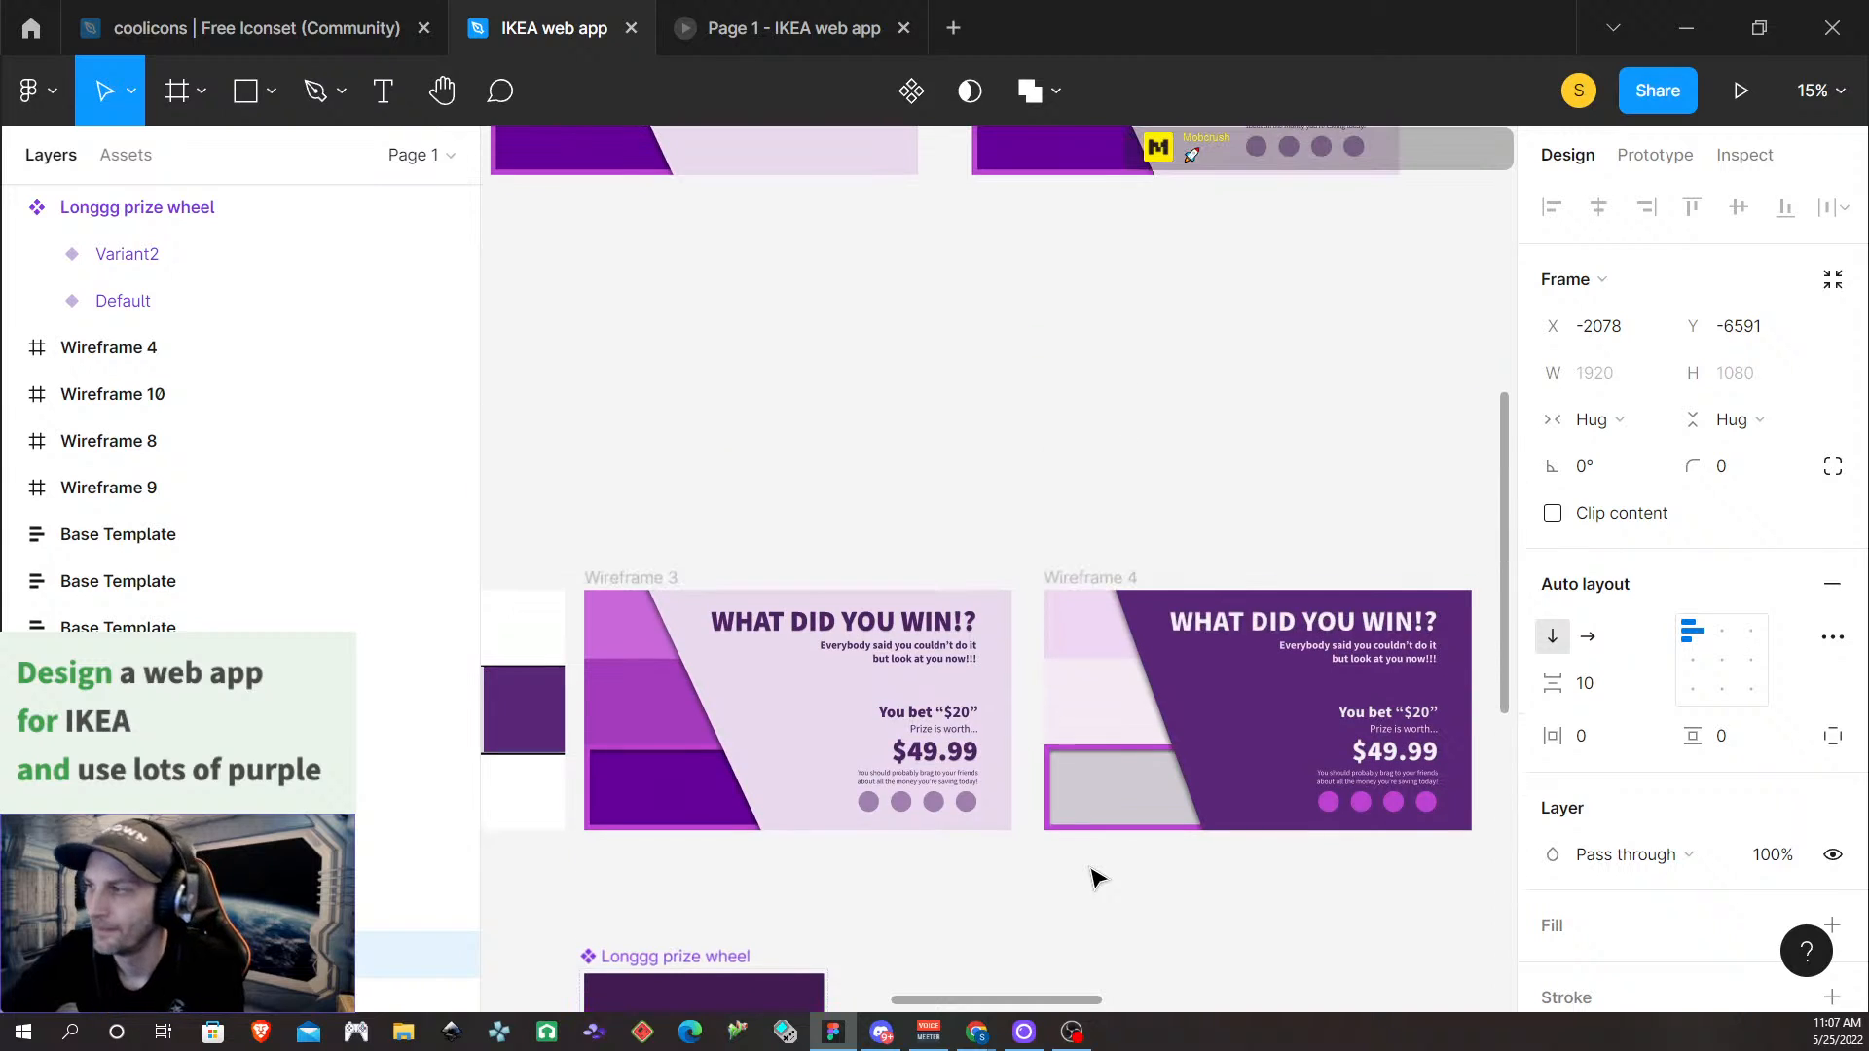
{"action": "scroll", "coordinate": [993, 572], "scroll_direction": "up", "scroll_amount": 3}
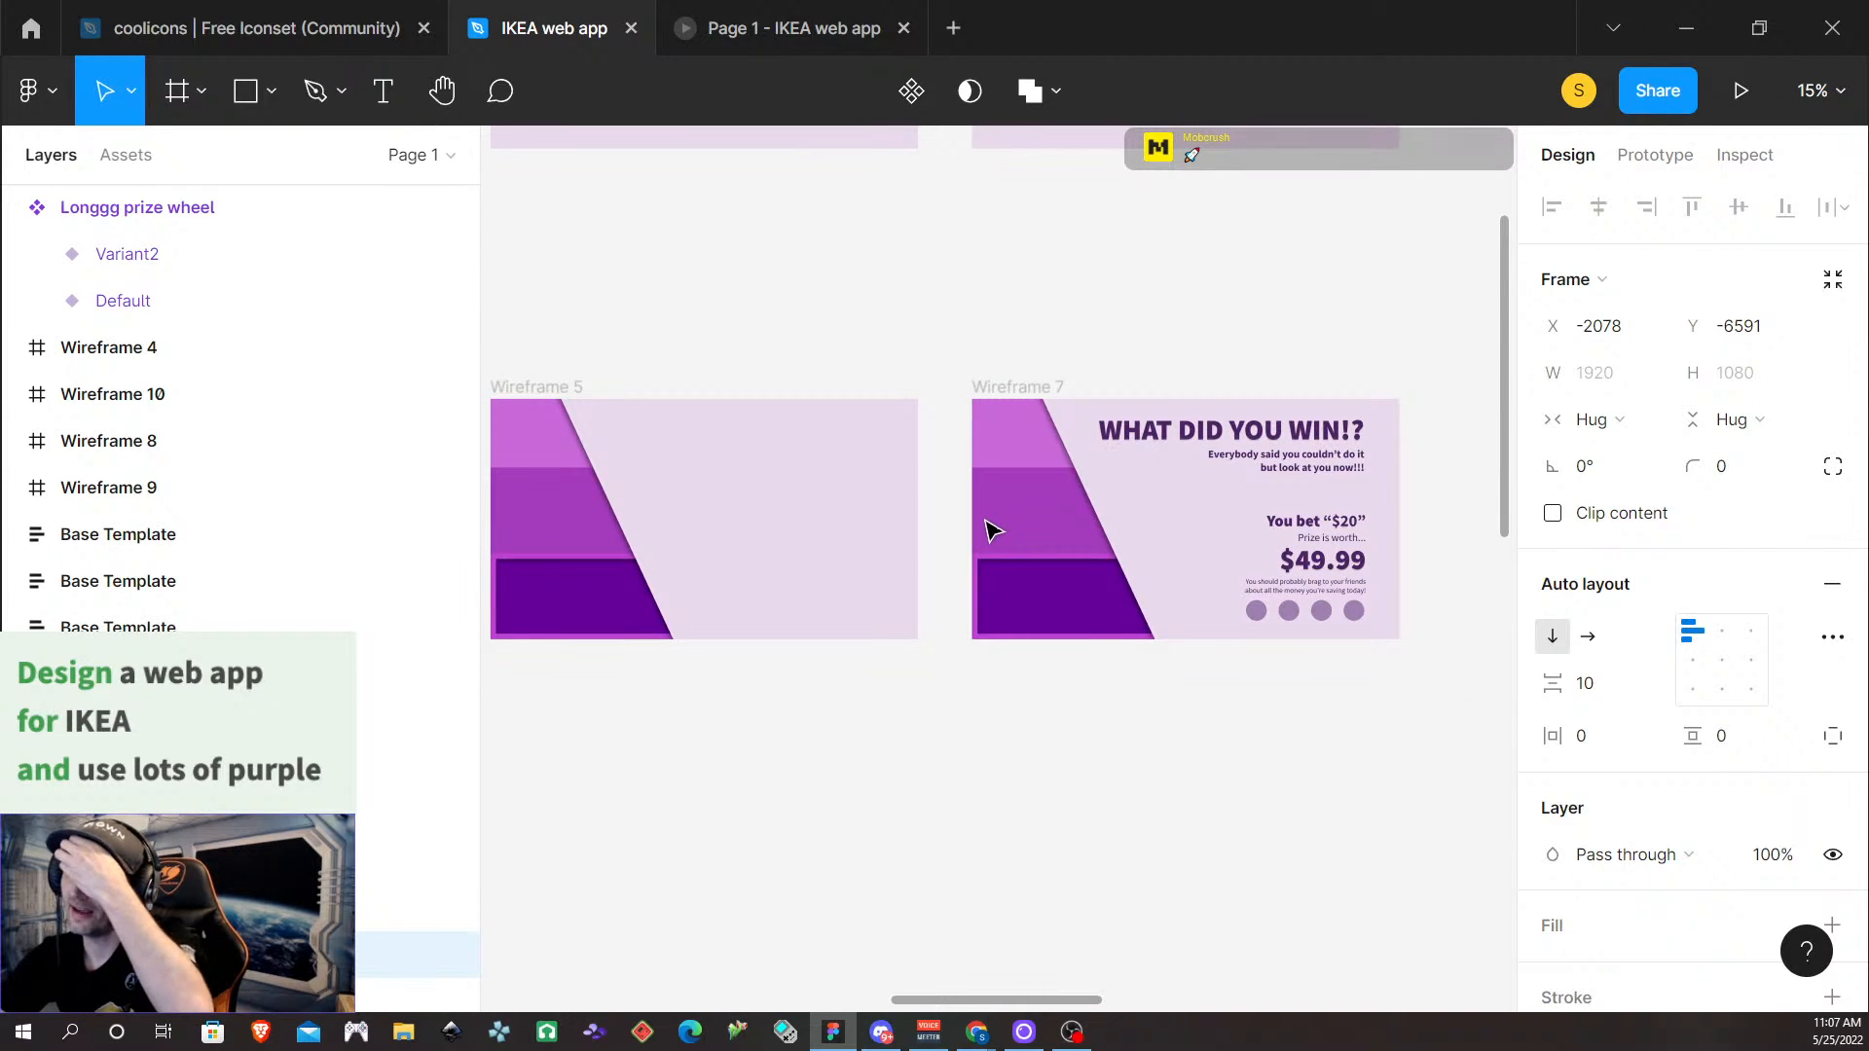
Review the lower row of wireframes from Wireframe 7 back to the introduction screen
{"action": "scroll", "coordinate": [978, 552], "scroll_direction": "left", "scroll_amount": 10}
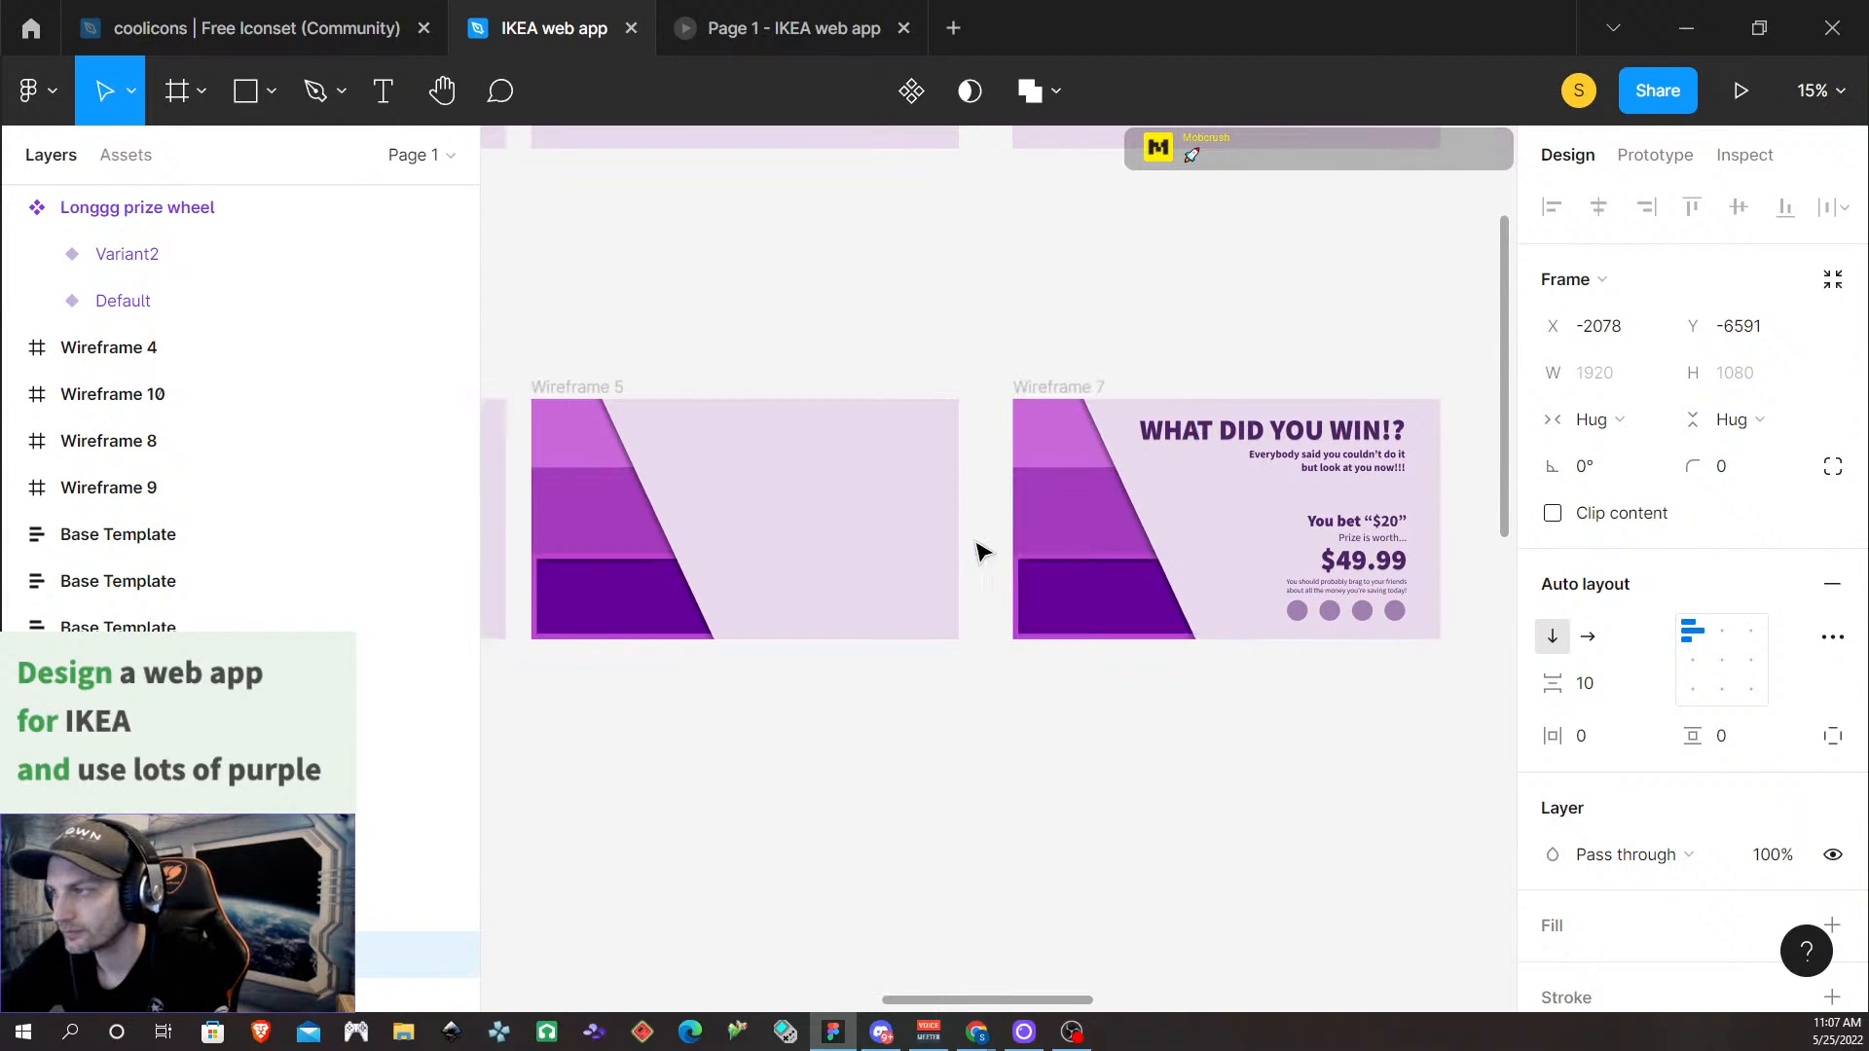
{"action": "scroll", "coordinate": [979, 552], "scroll_direction": "left", "scroll_amount": 5}
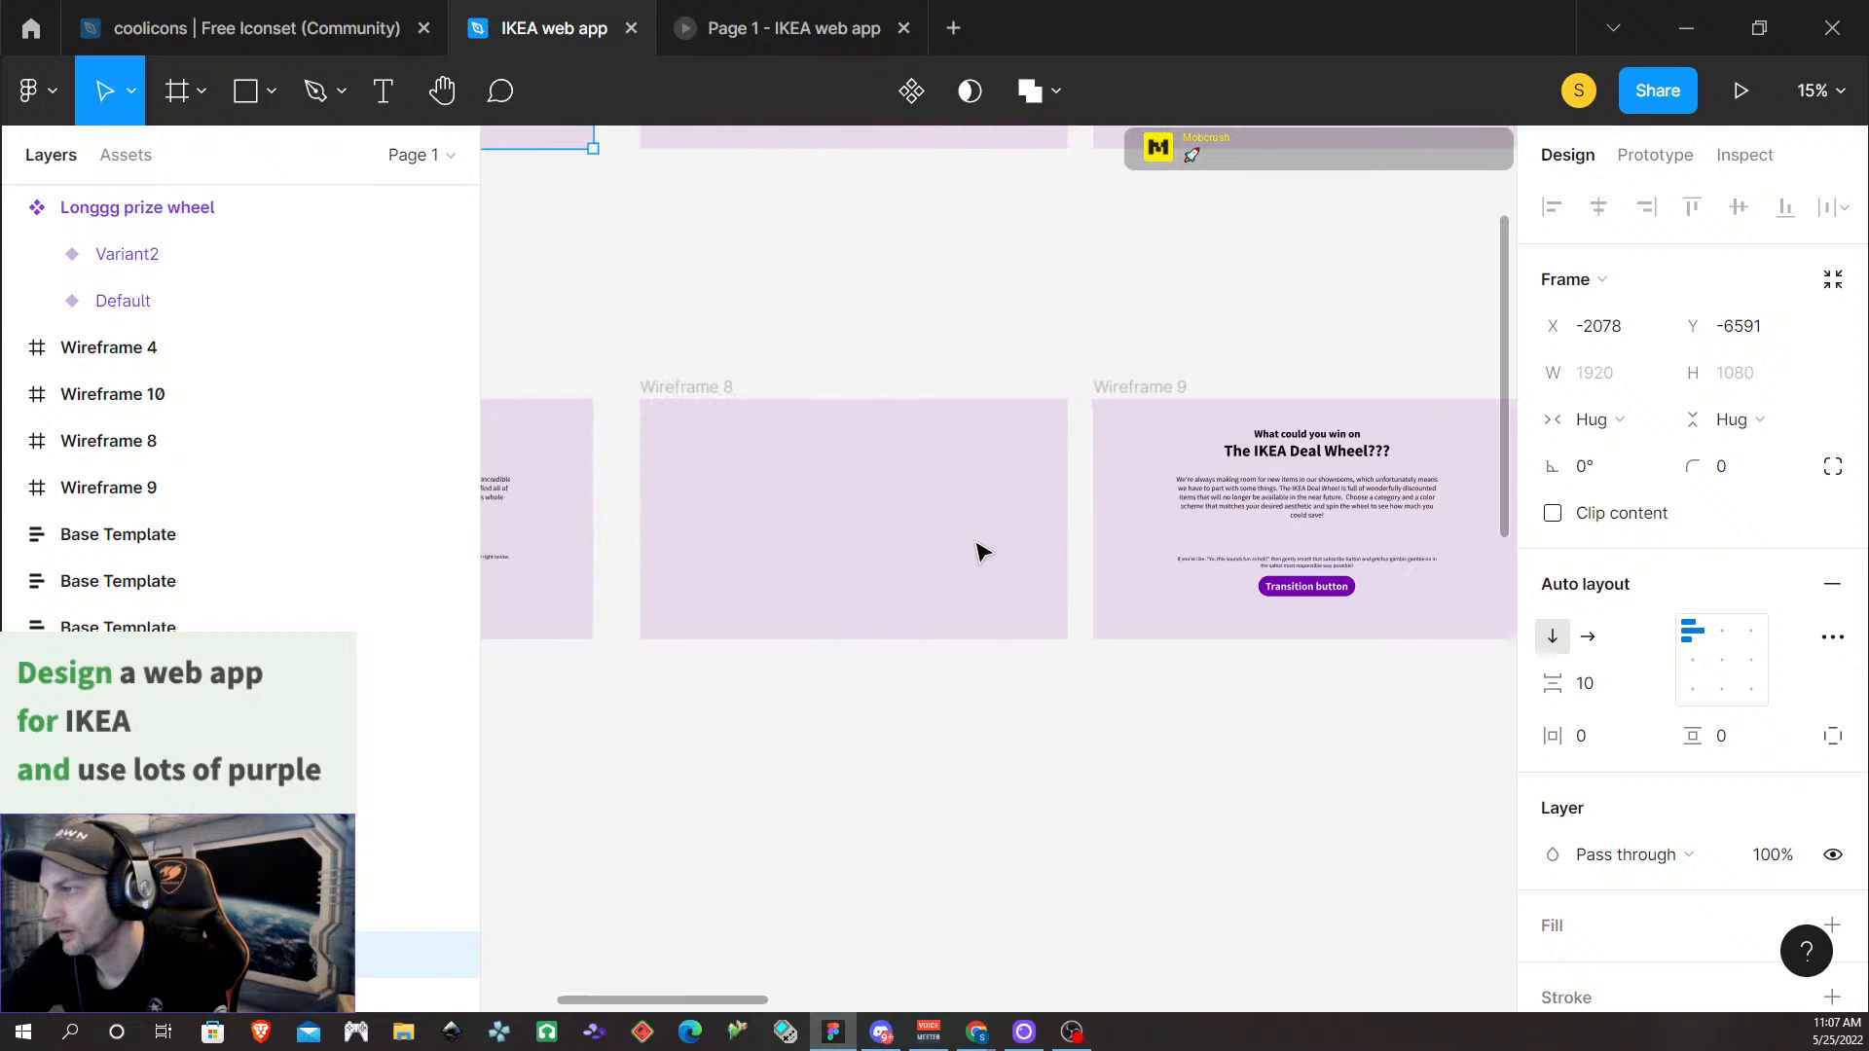
{"action": "scroll", "coordinate": [978, 552], "scroll_direction": "right", "scroll_amount": 8}
{"action": "scroll", "coordinate": [977, 555], "scroll_direction": "left", "scroll_amount": 7}
{"action": "scroll", "coordinate": [977, 557], "scroll_direction": "left", "scroll_amount": 10}
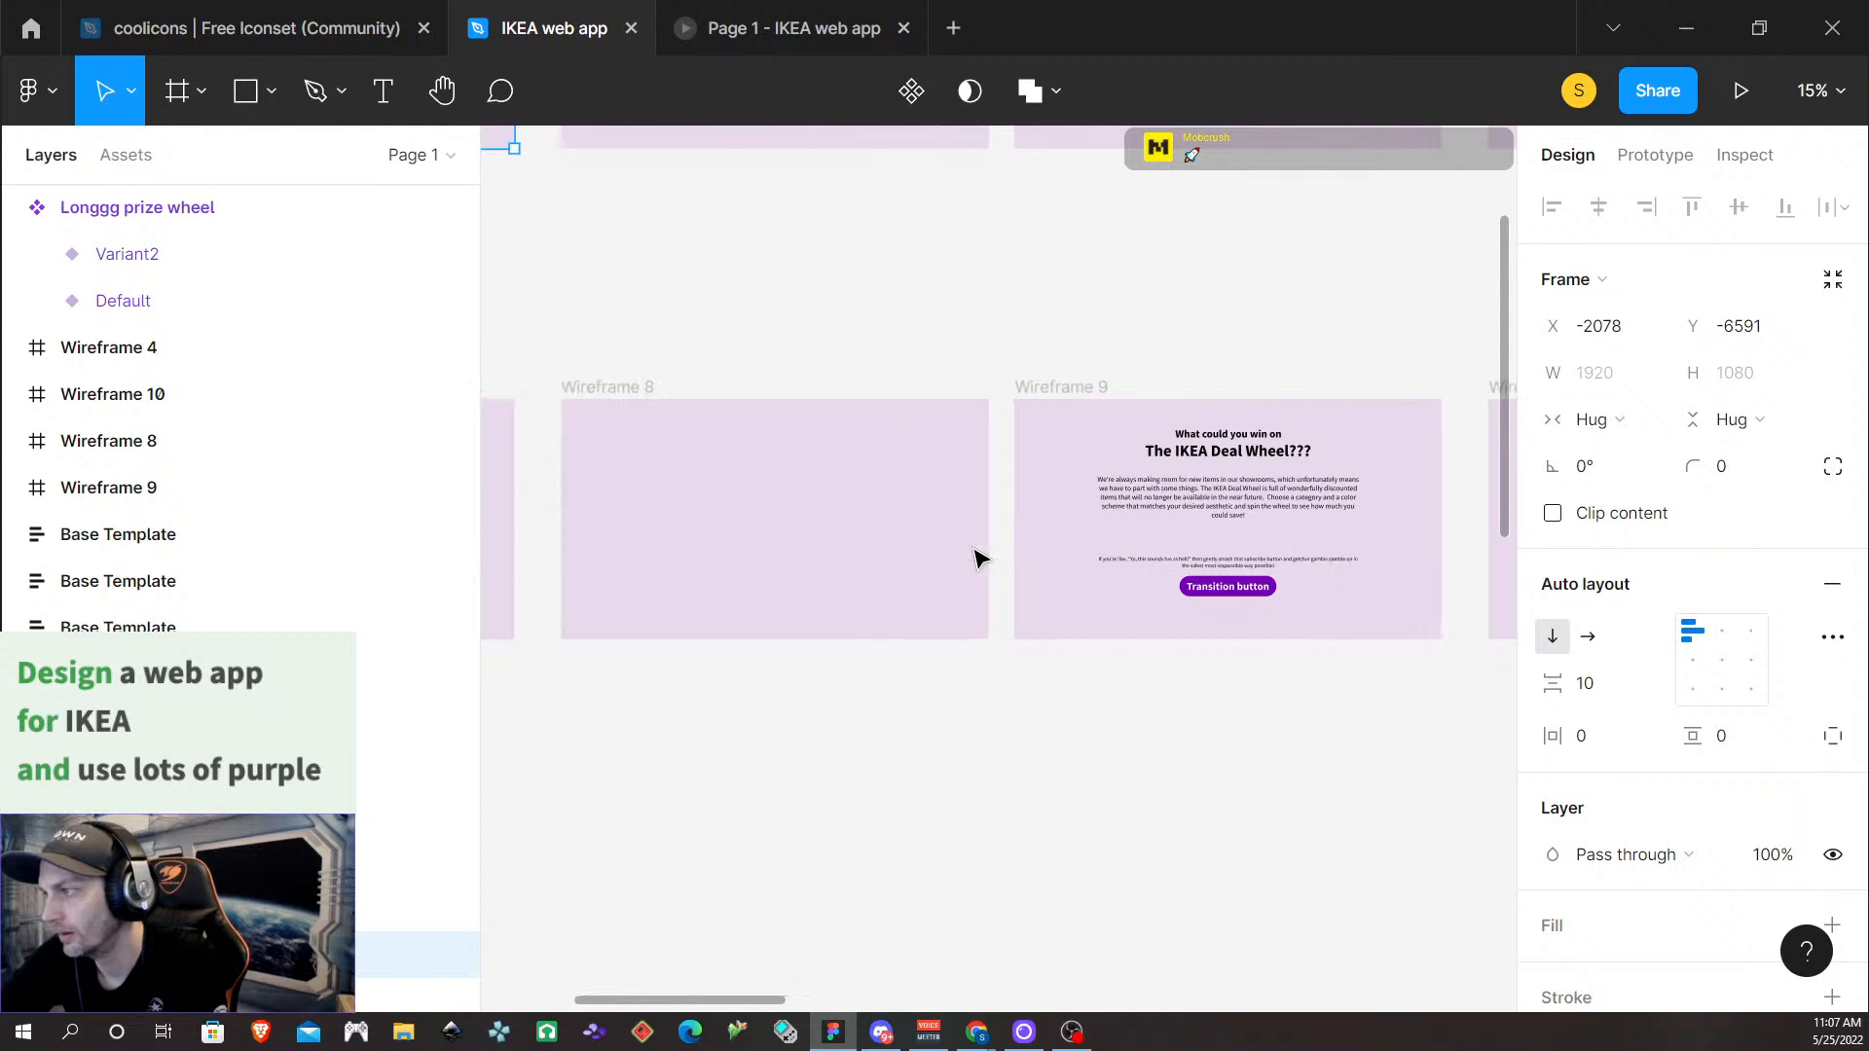
{"action": "scroll", "coordinate": [979, 560], "scroll_direction": "up", "scroll_amount": 4}
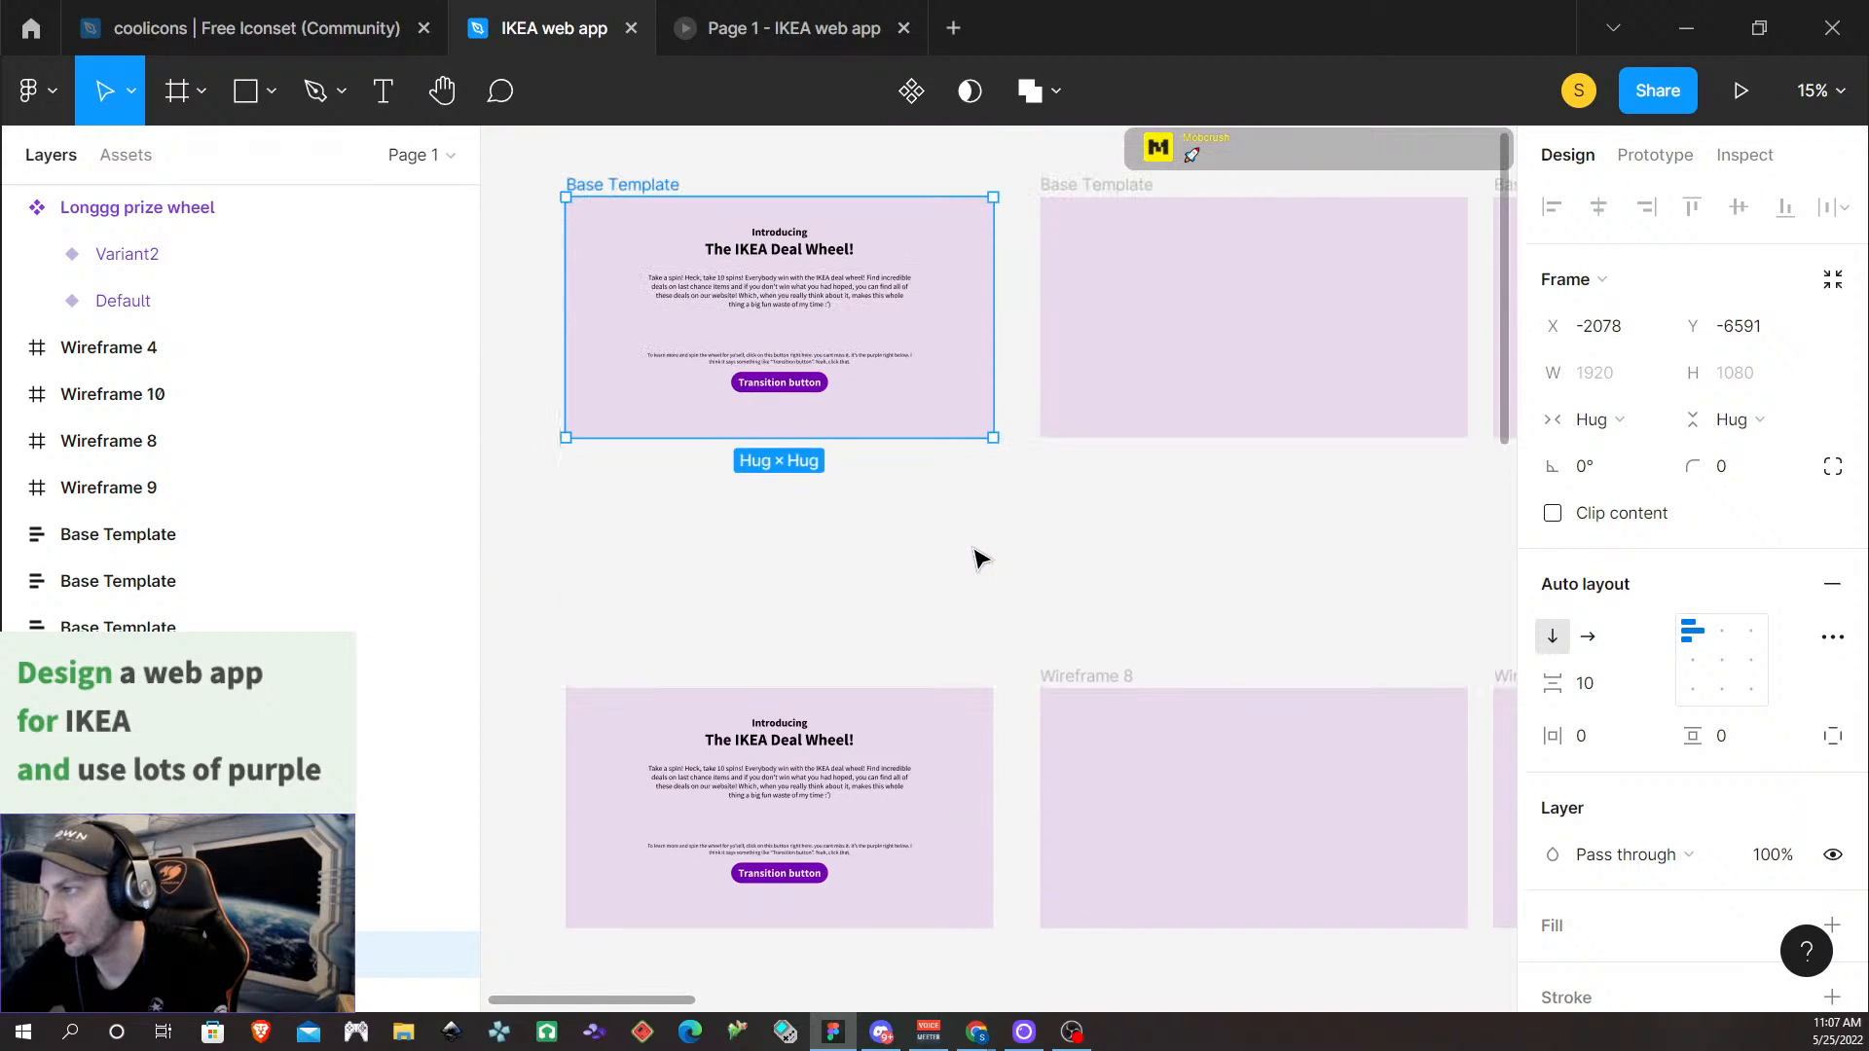
Select the Category drop down group inside the "Set up youre ideal IKEA Deal Wheel" frame of the upper row
{"action": "scroll", "coordinate": [978, 560], "scroll_direction": "right", "scroll_amount": 12}
{"action": "scroll", "coordinate": [977, 563], "scroll_direction": "right", "scroll_amount": 5}
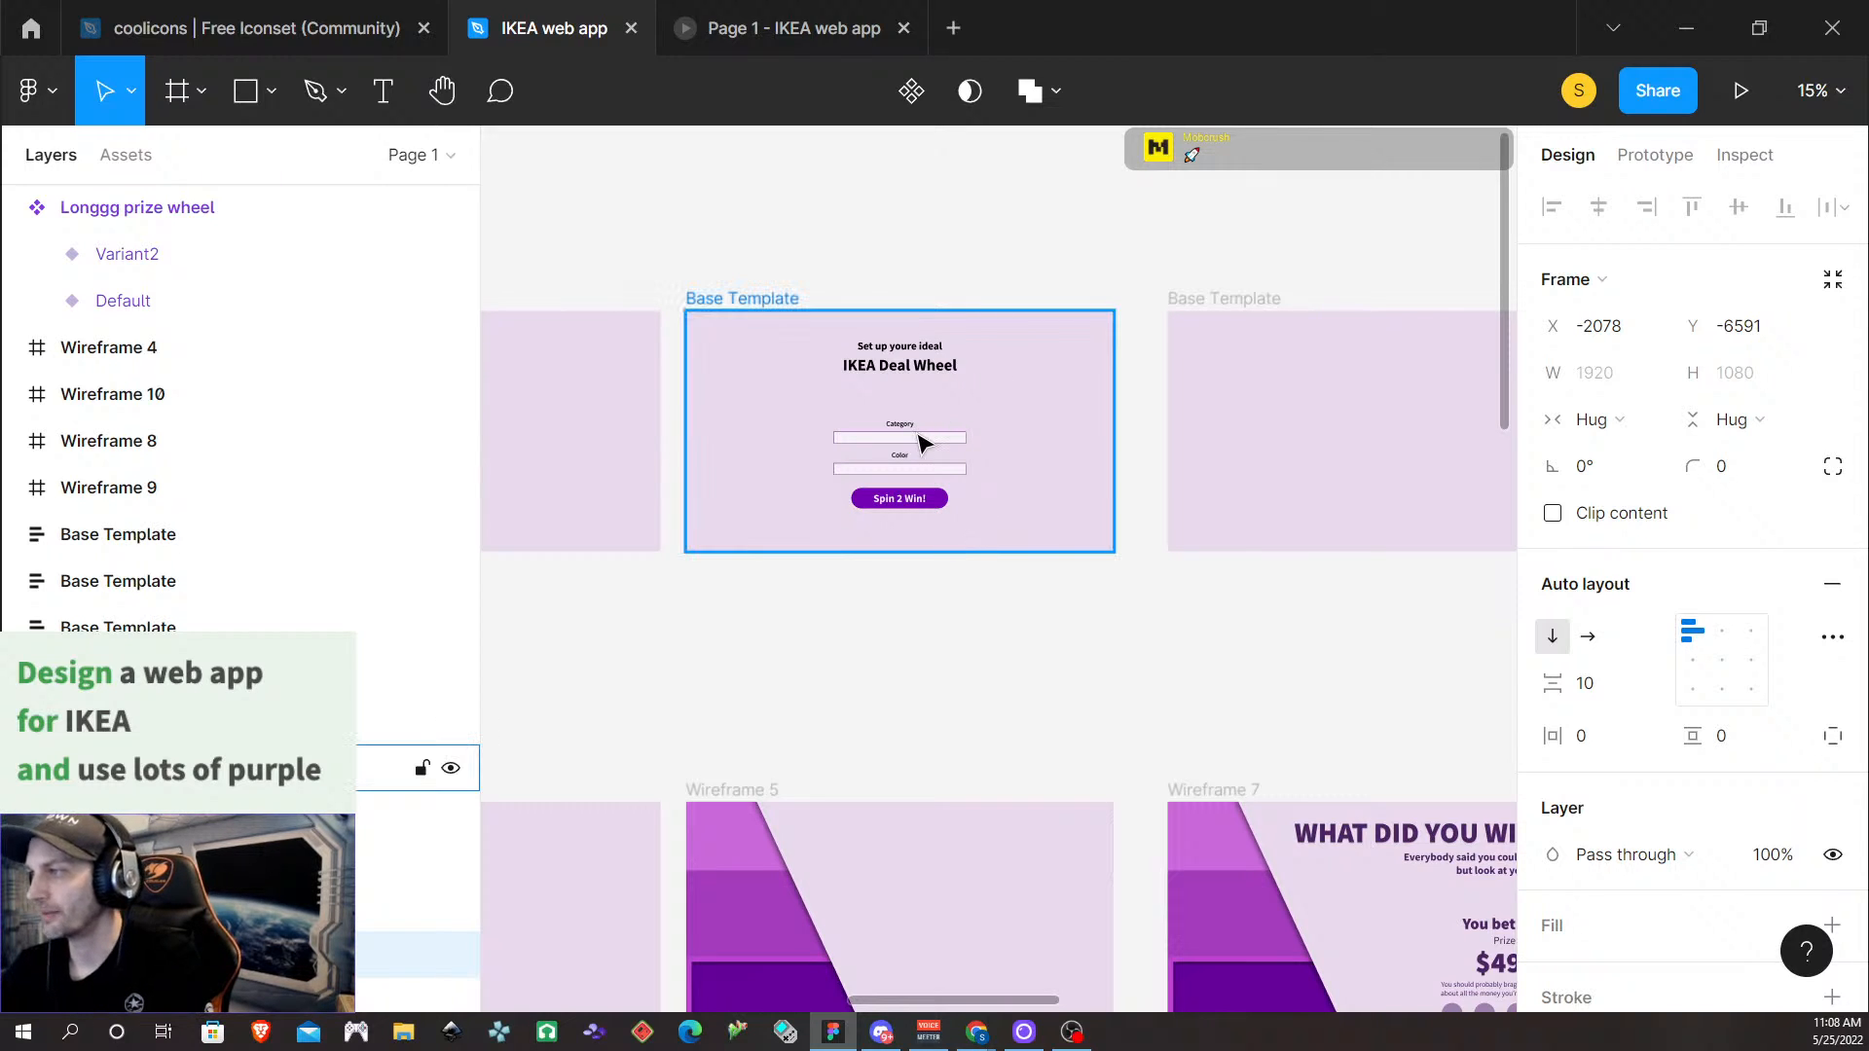
{"action": "double_click", "coordinate": [915, 443]}
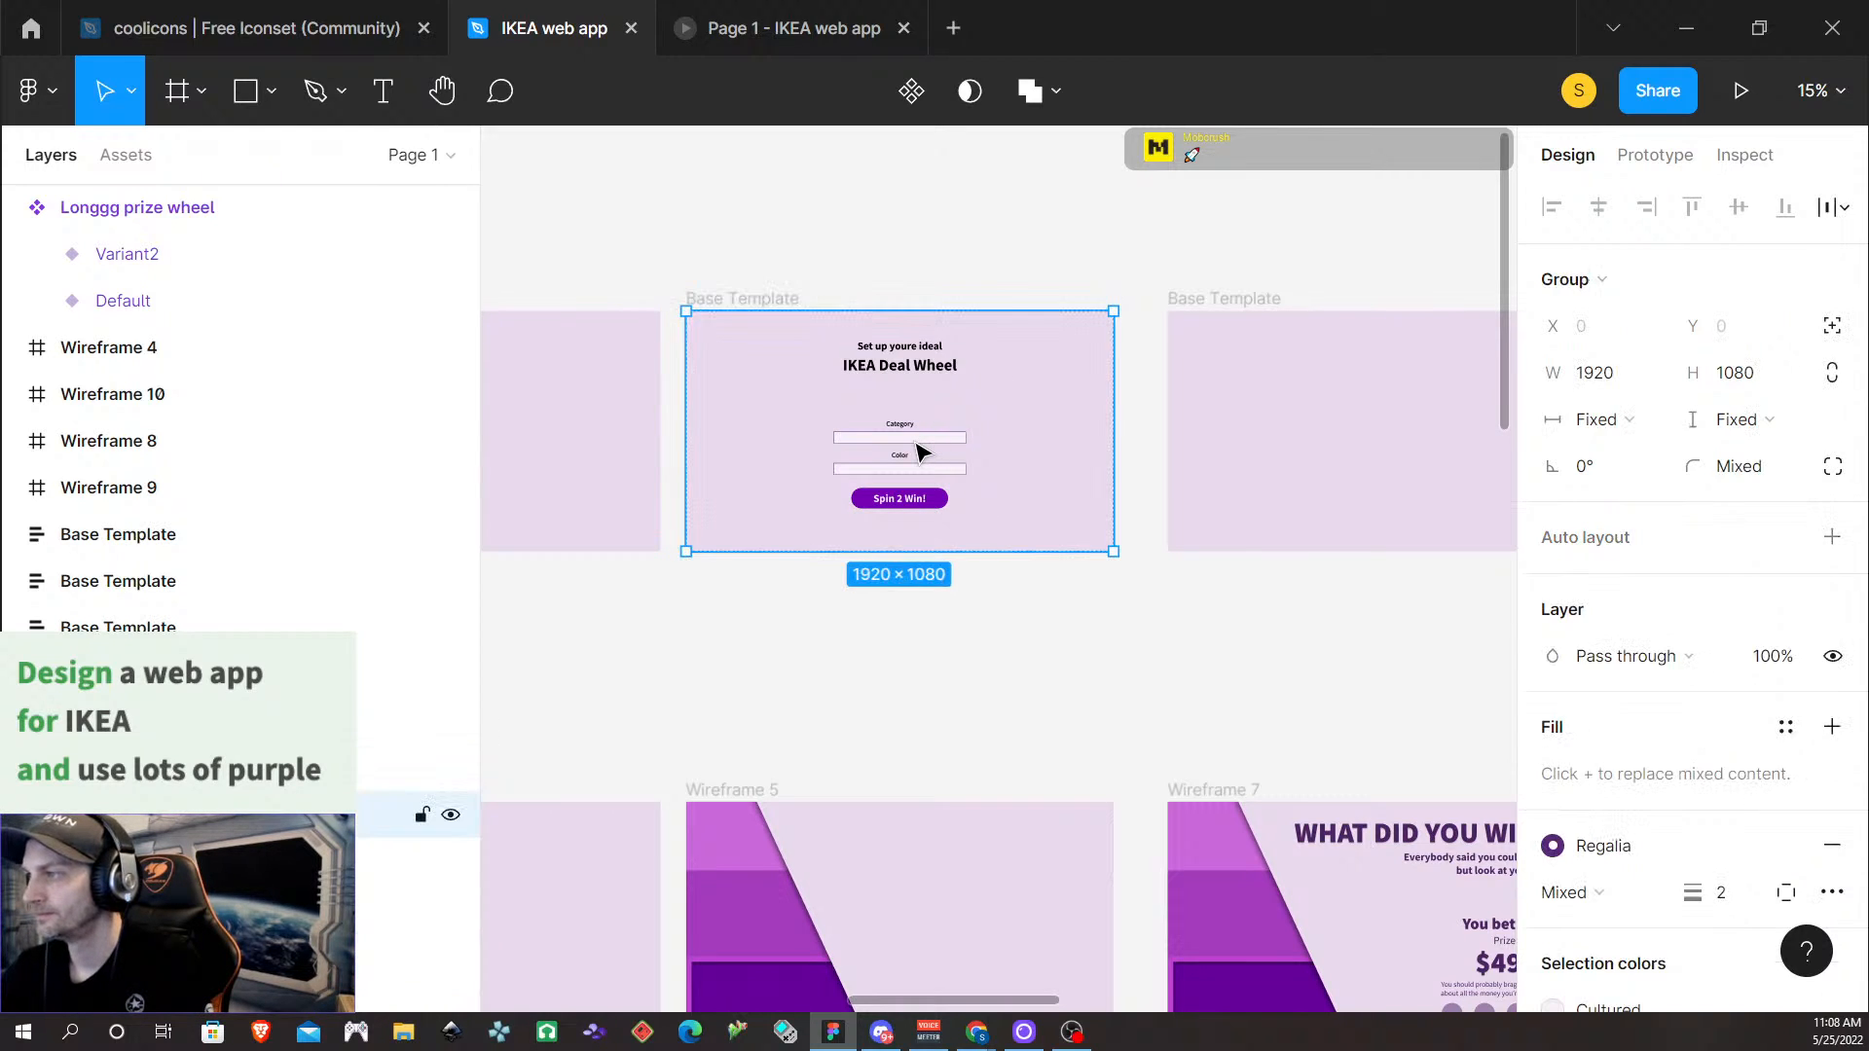
{"action": "double_click", "coordinate": [915, 443]}
{"action": "double_click", "coordinate": [915, 443]}
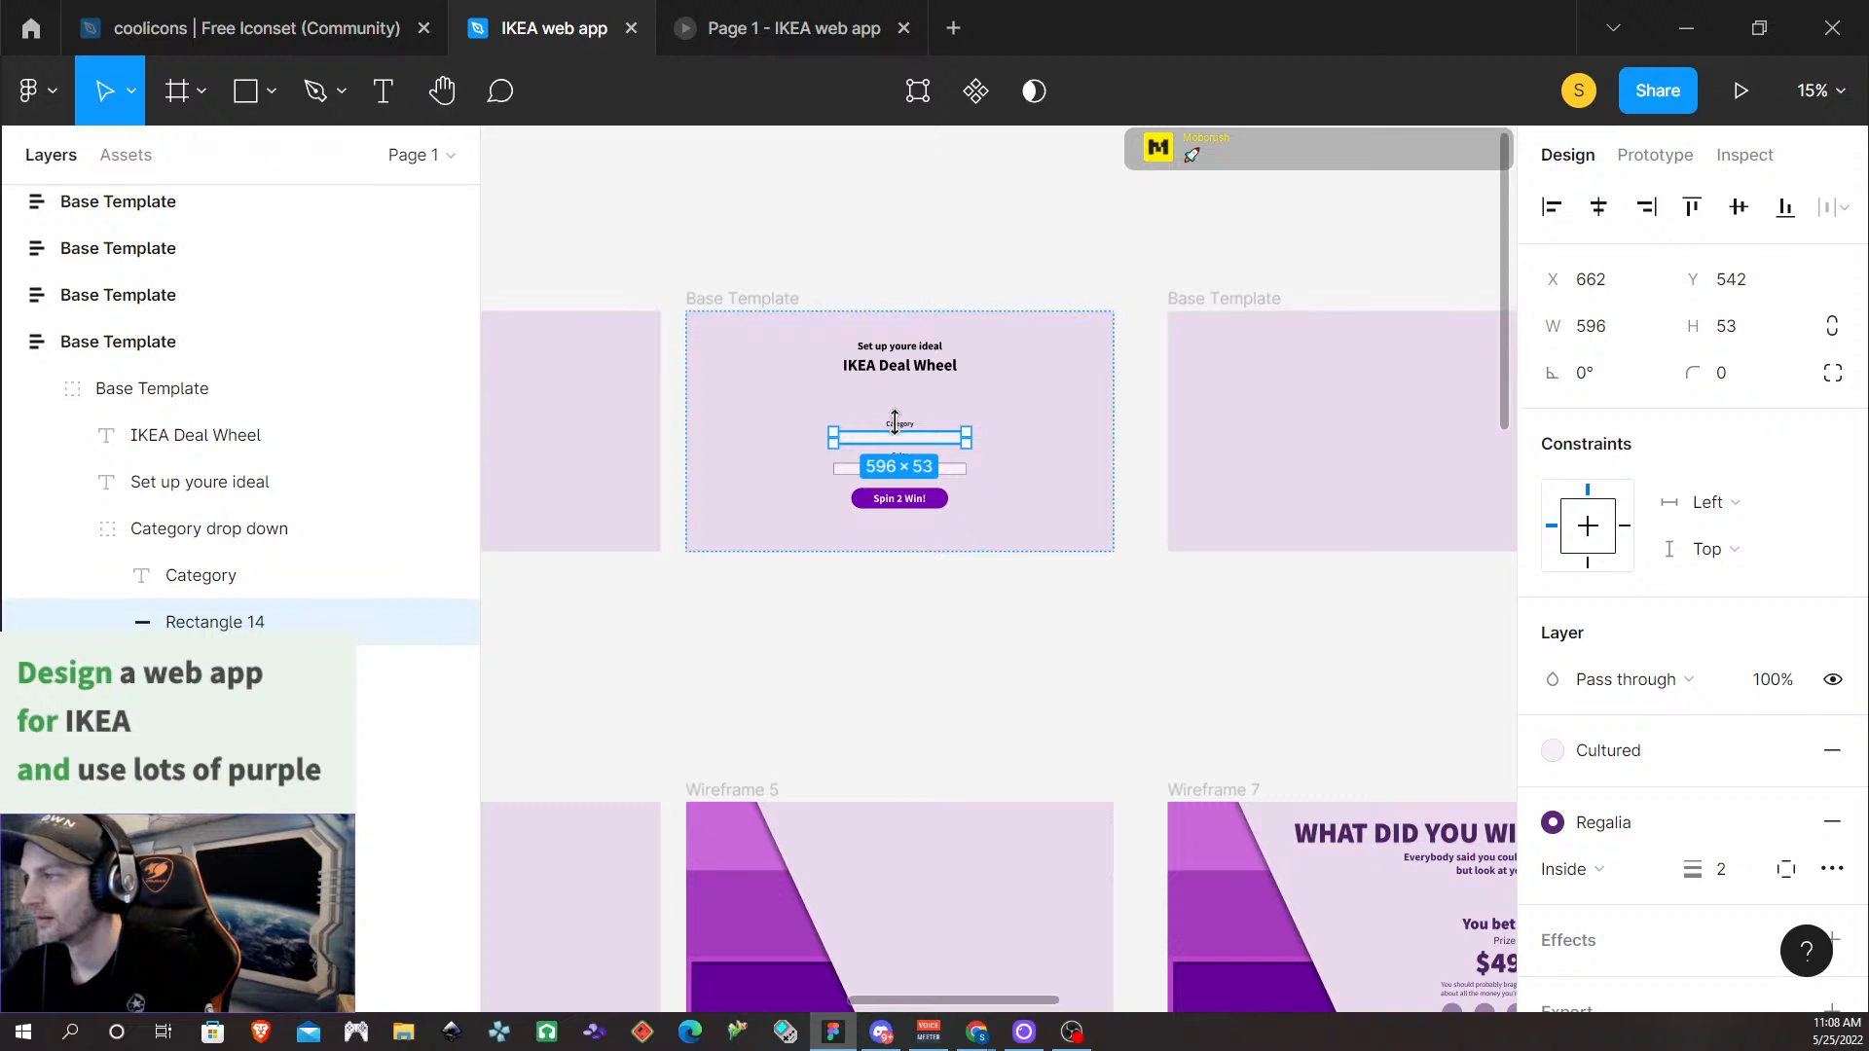
{"action": "left_click", "coordinate": [1002, 509]}
{"action": "double_click", "coordinate": [904, 429]}
{"action": "double_click", "coordinate": [904, 428]}
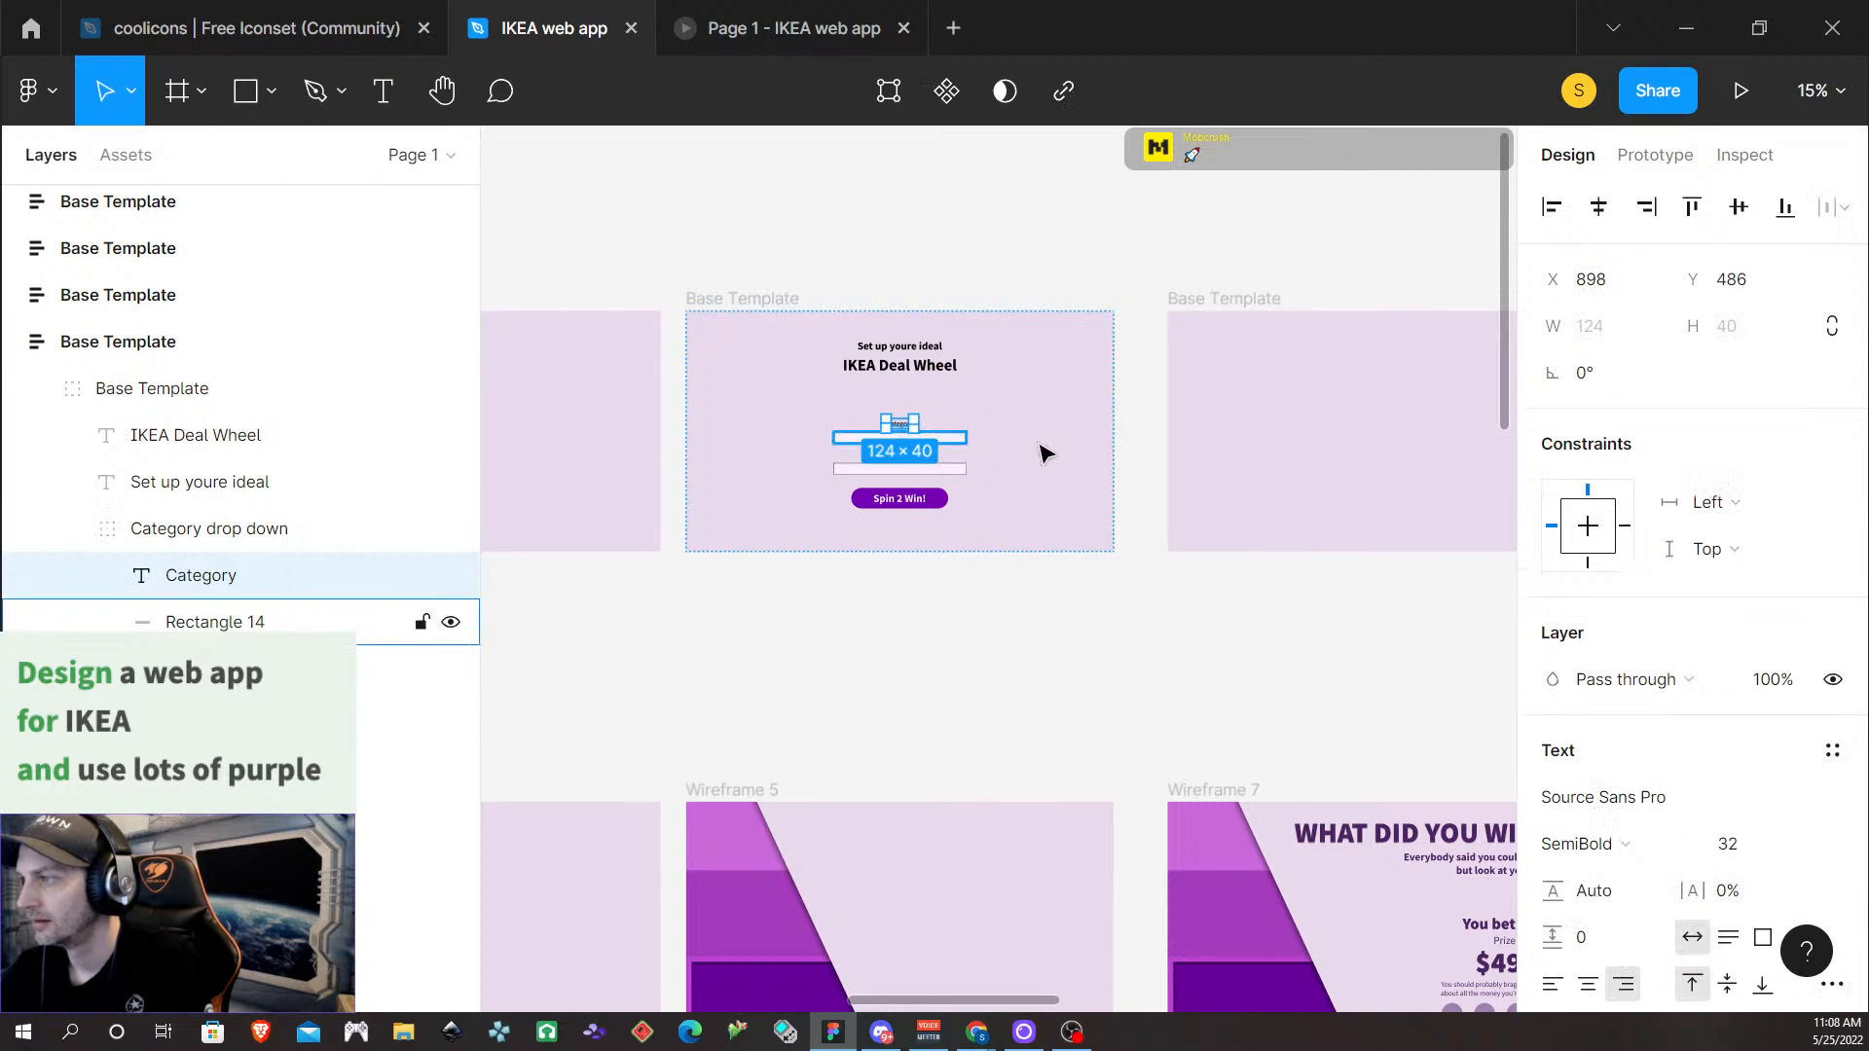
{"action": "left_click", "coordinate": [1042, 450]}
{"action": "double_click", "coordinate": [905, 430]}
{"action": "double_click", "coordinate": [905, 429]}
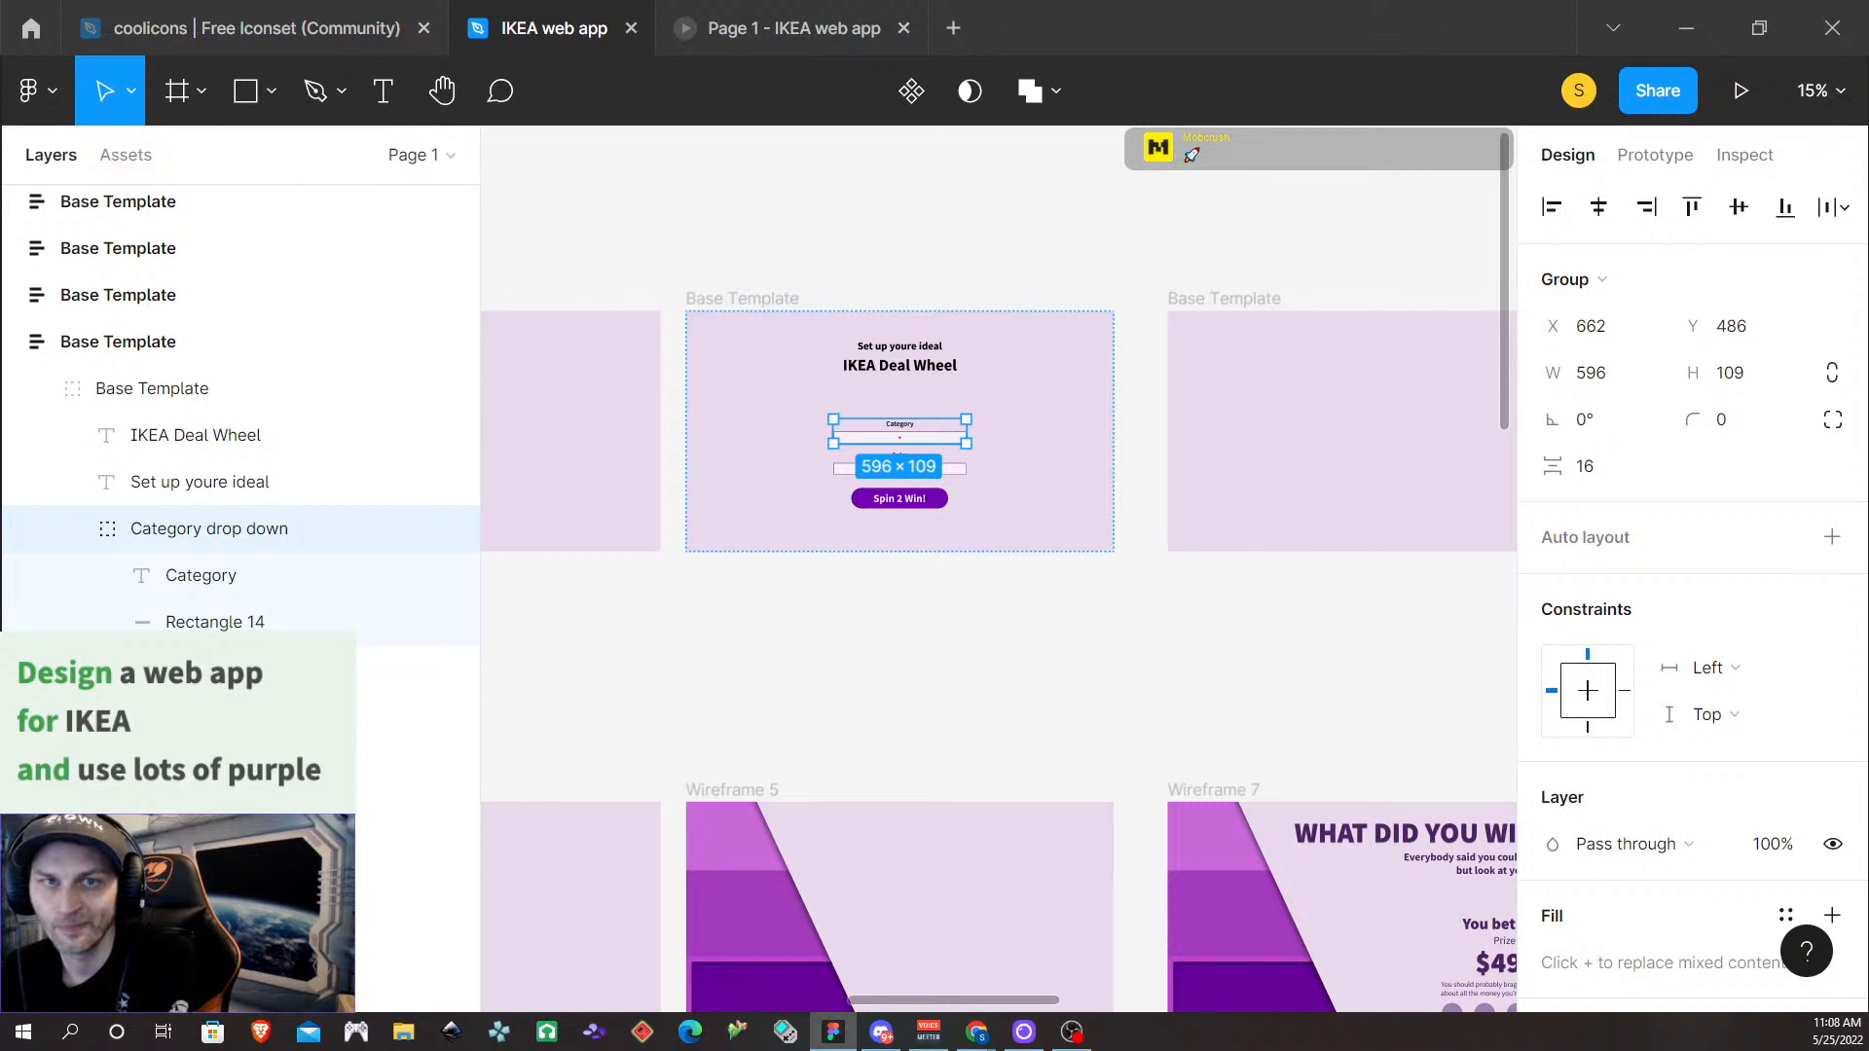
Switch to Chrome and place its new tab window over the design file
{"action": "key", "text": "alt+Tab"}
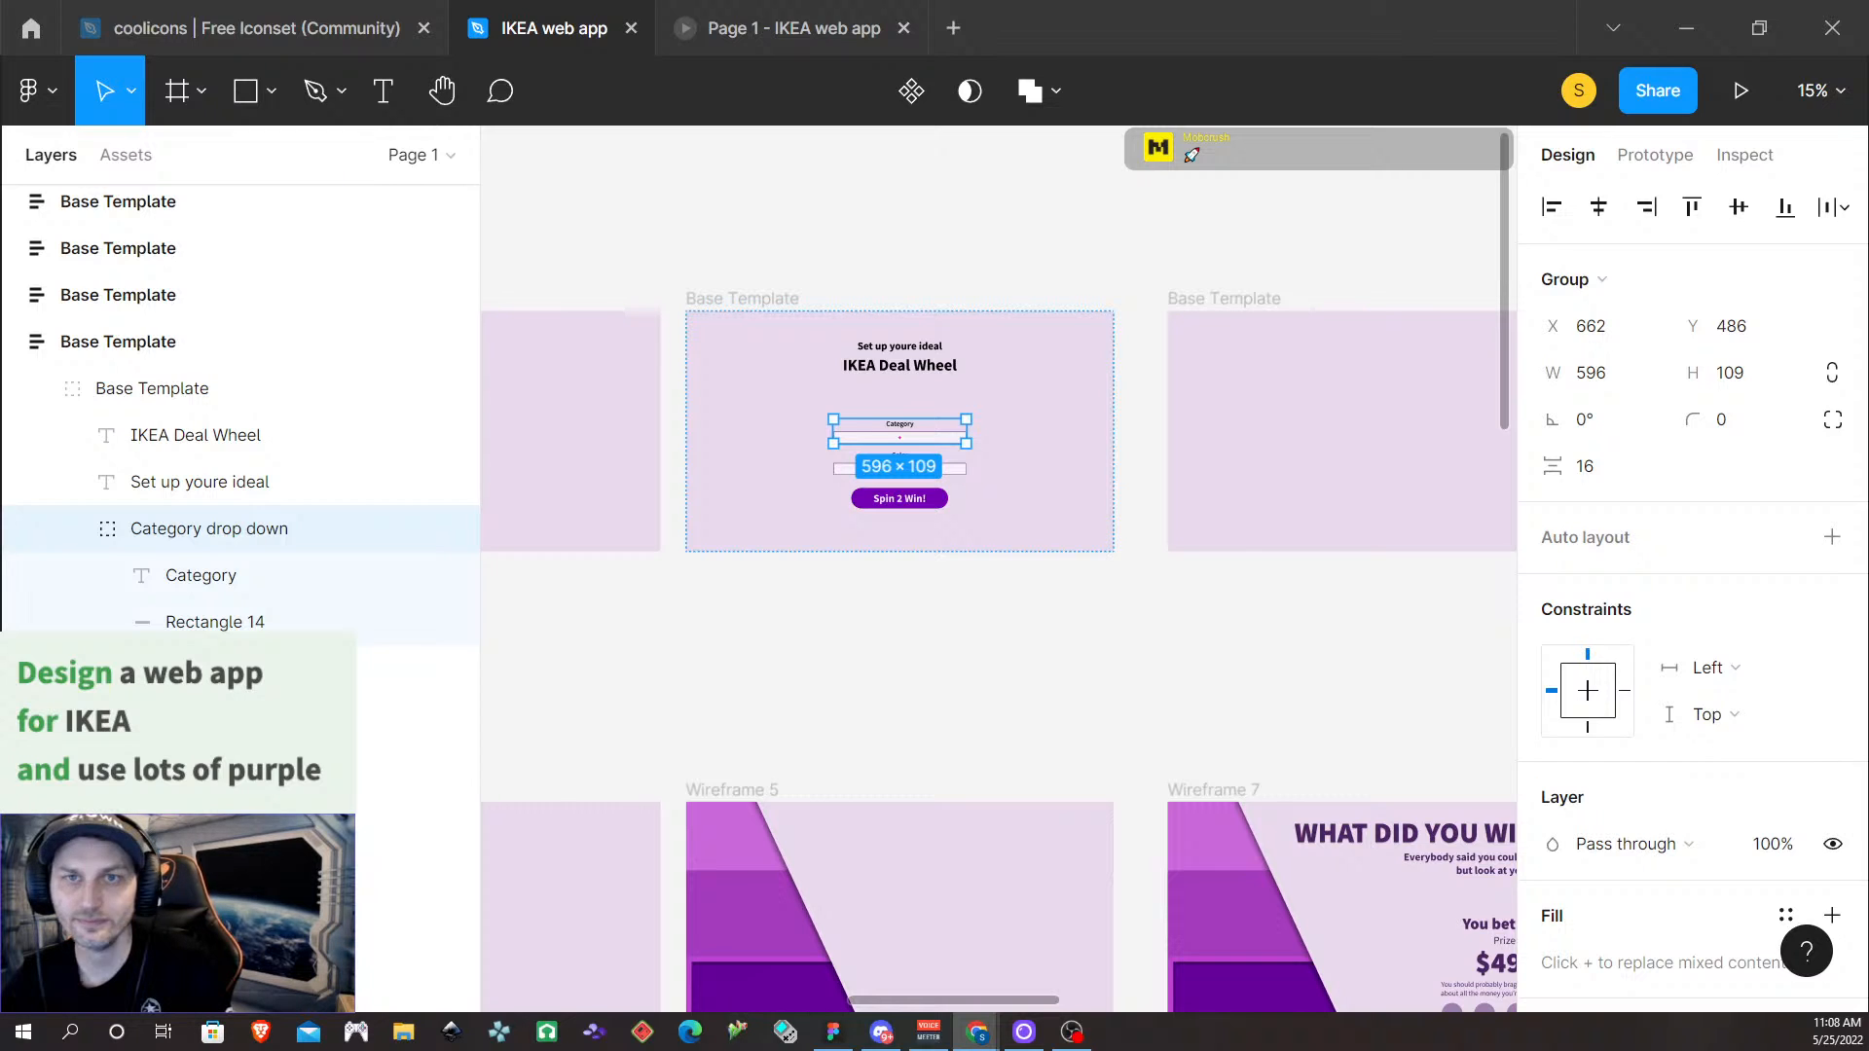
{"action": "left_click_drag", "start_coordinate": [0, 137], "coordinate": [1154, 119]}
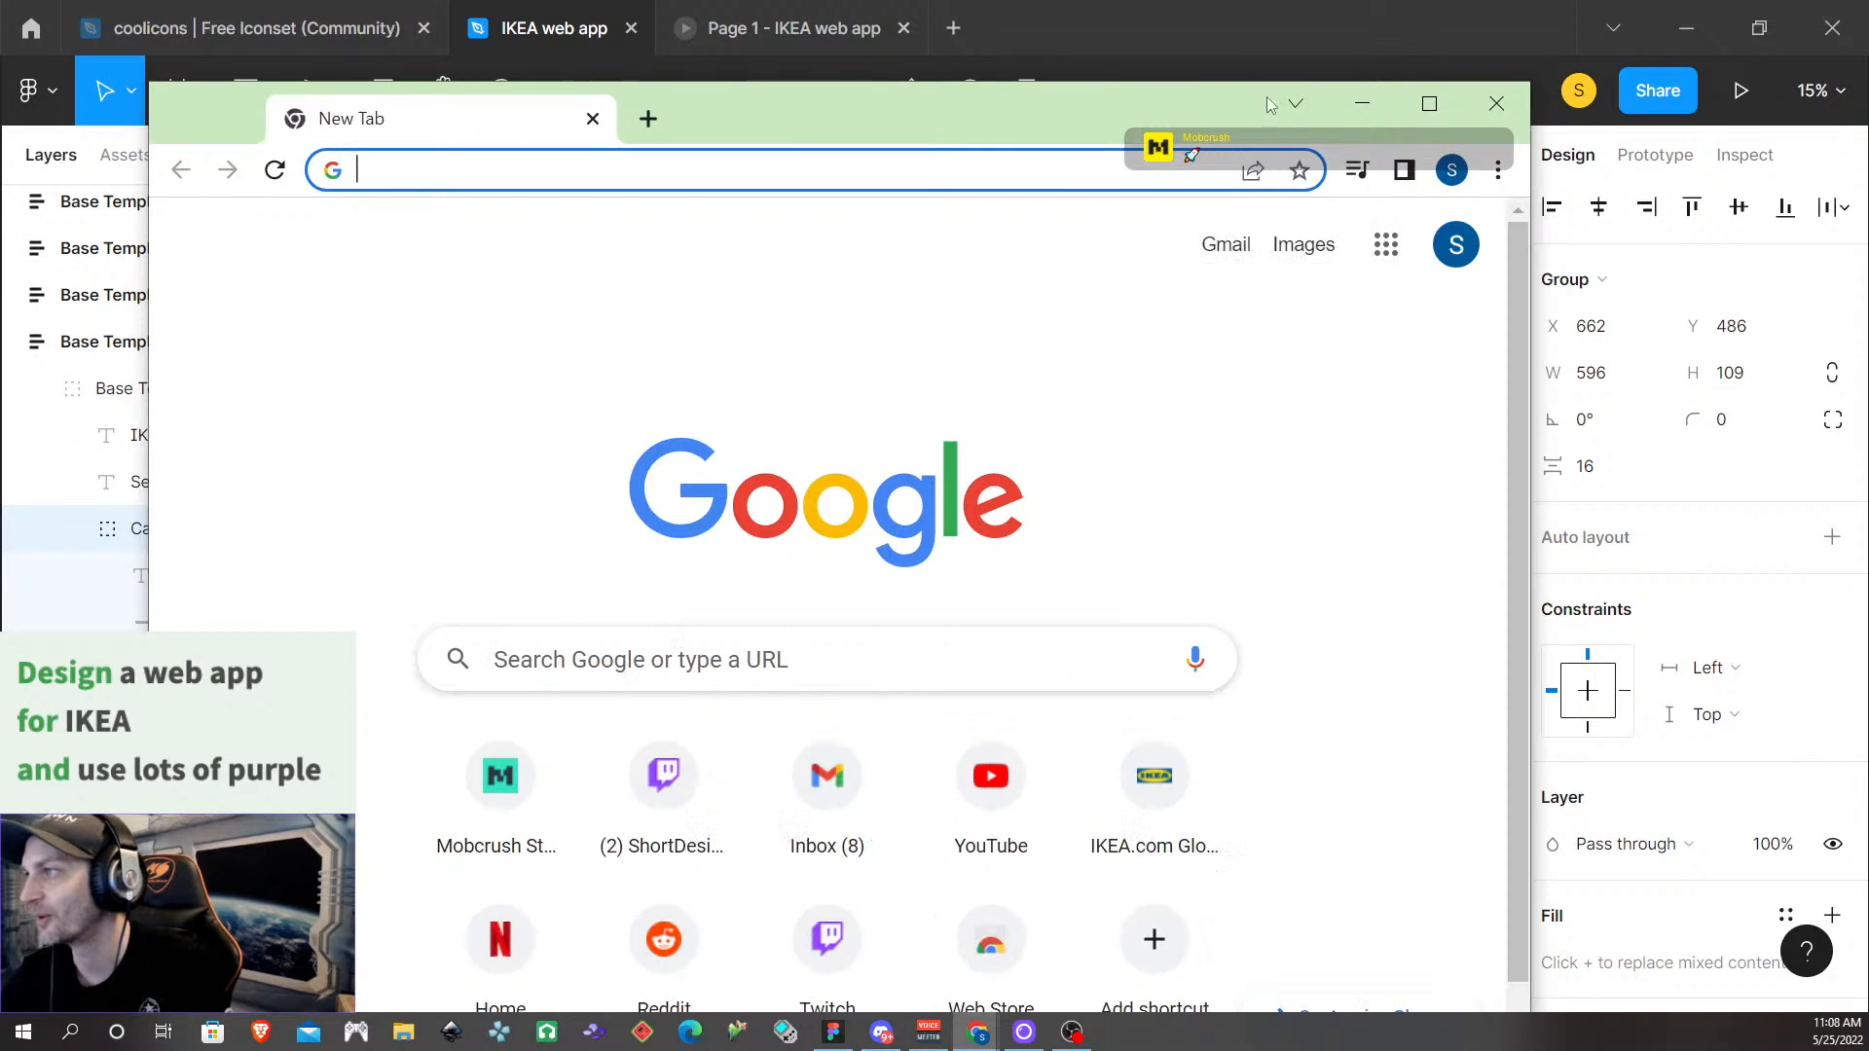
Maximize the Chrome window and go to ikea.com
{"action": "double_click", "coordinate": [1151, 119]}
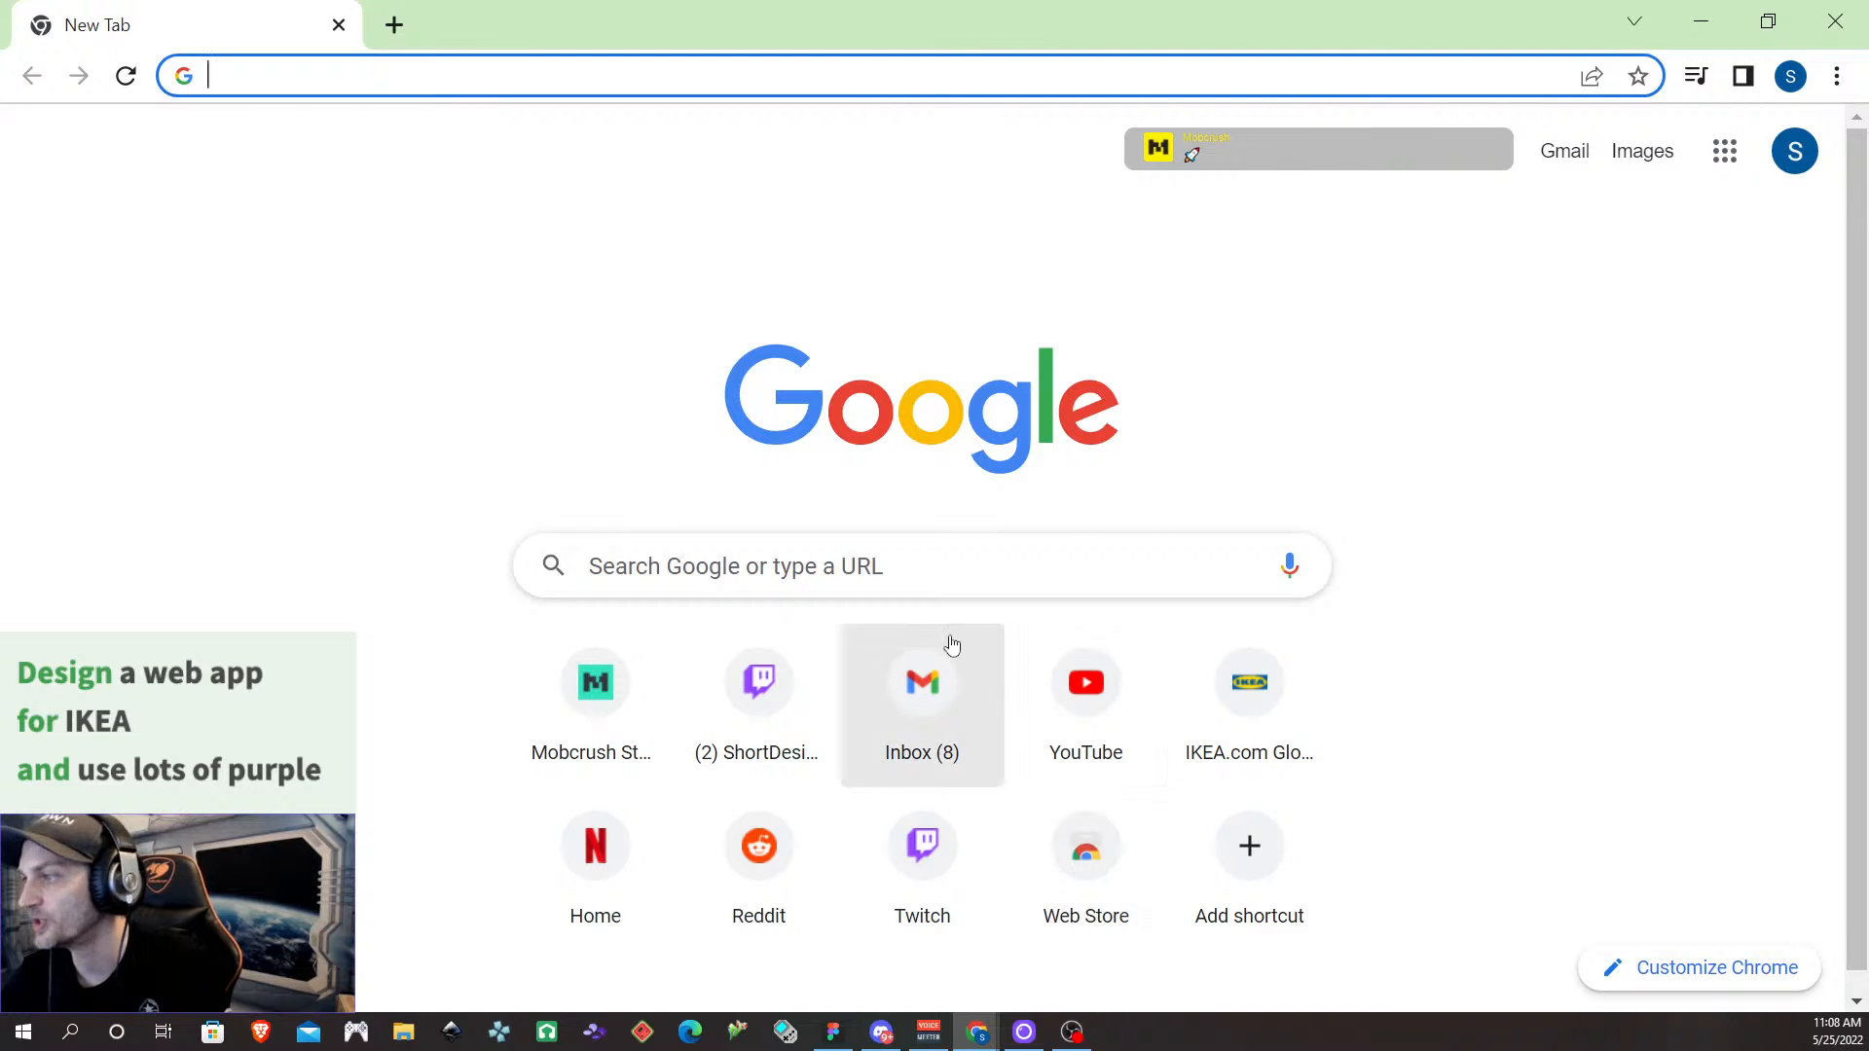
{"action": "left_click", "coordinate": [923, 552]}
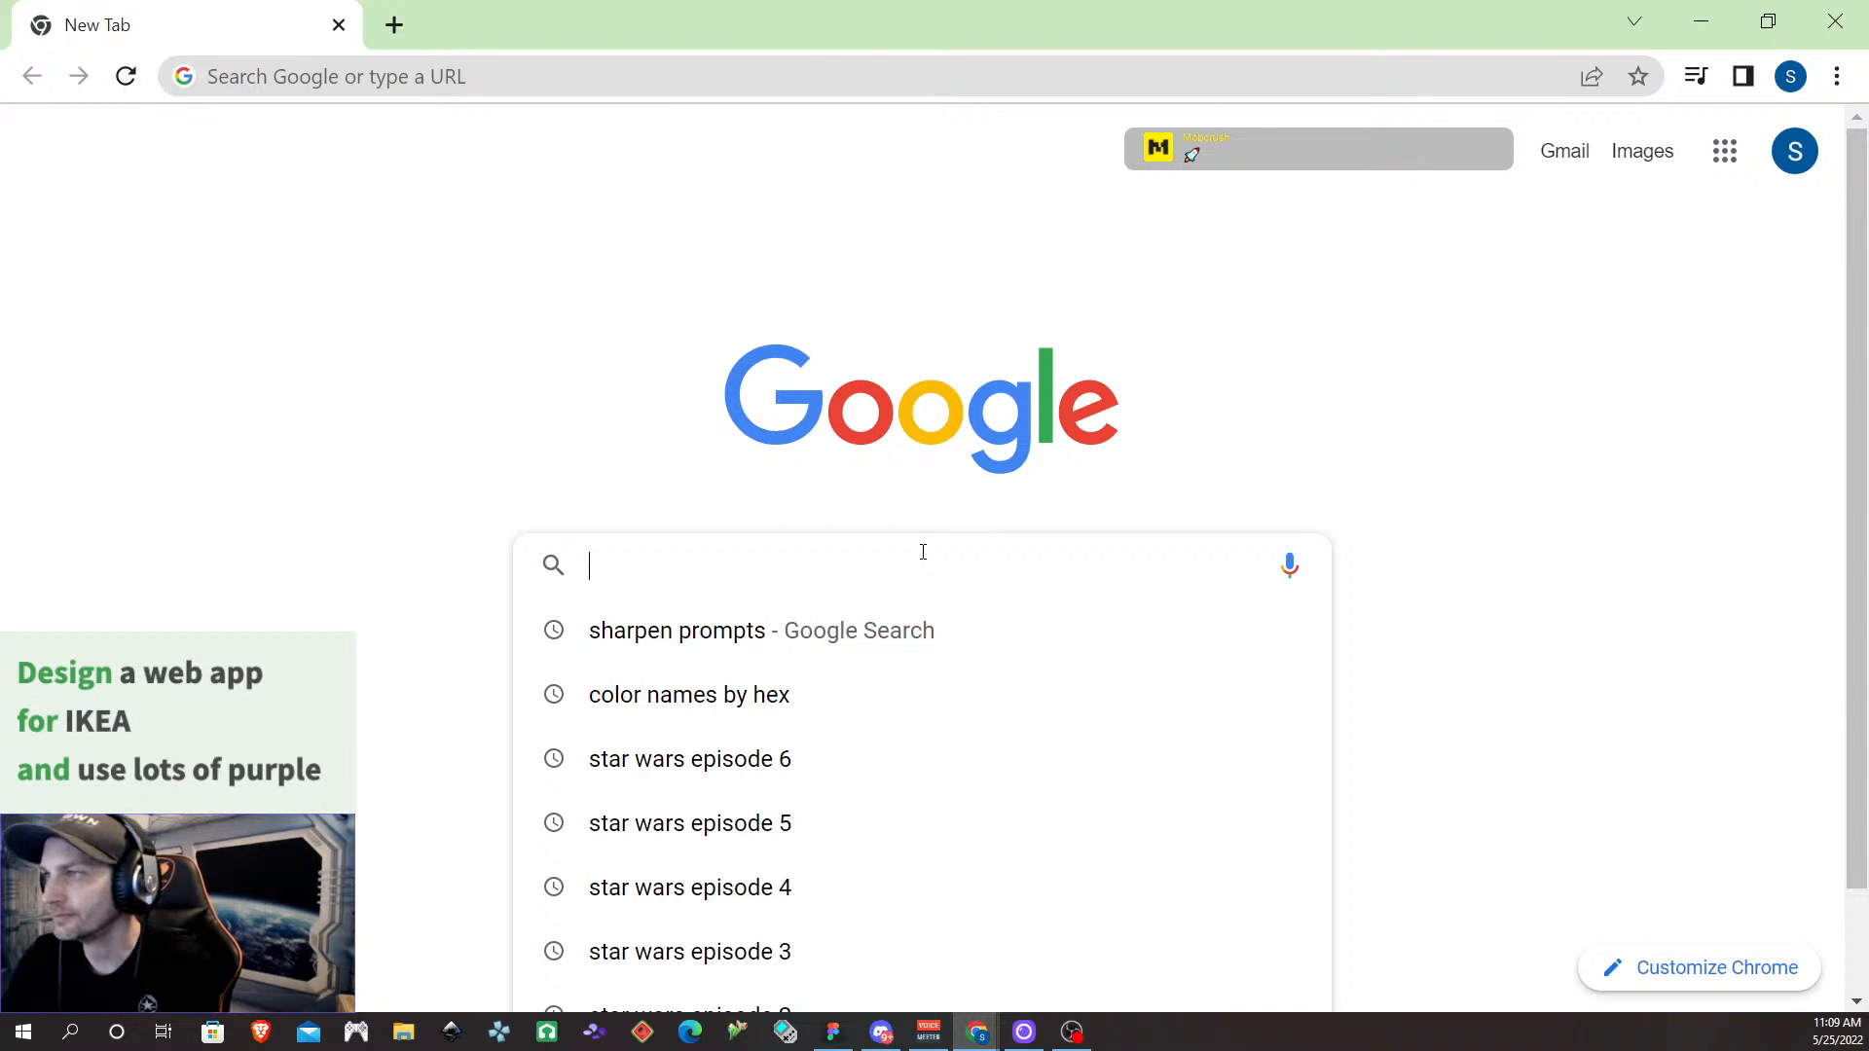
{"action": "left_click", "coordinate": [722, 87]}
{"action": "type", "text": "ikea"}
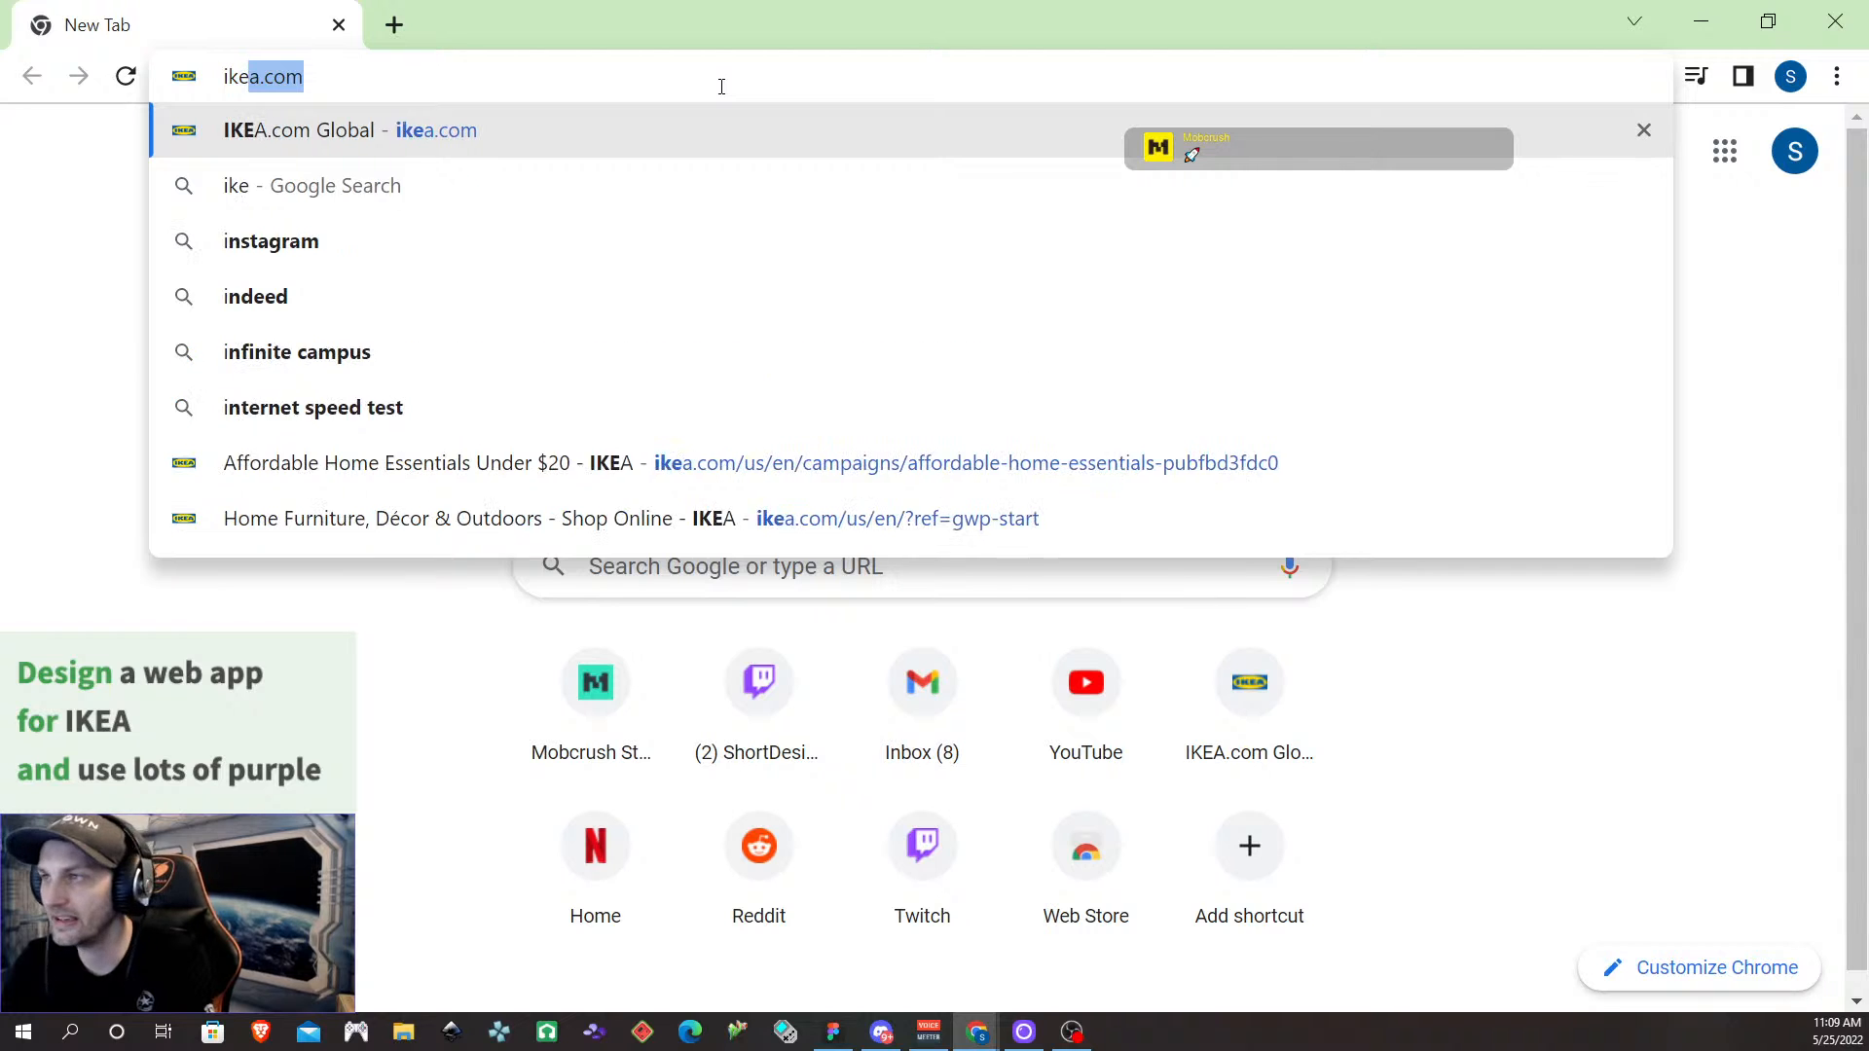
{"action": "type", "text": ".com"}
{"action": "key", "text": "Return"}
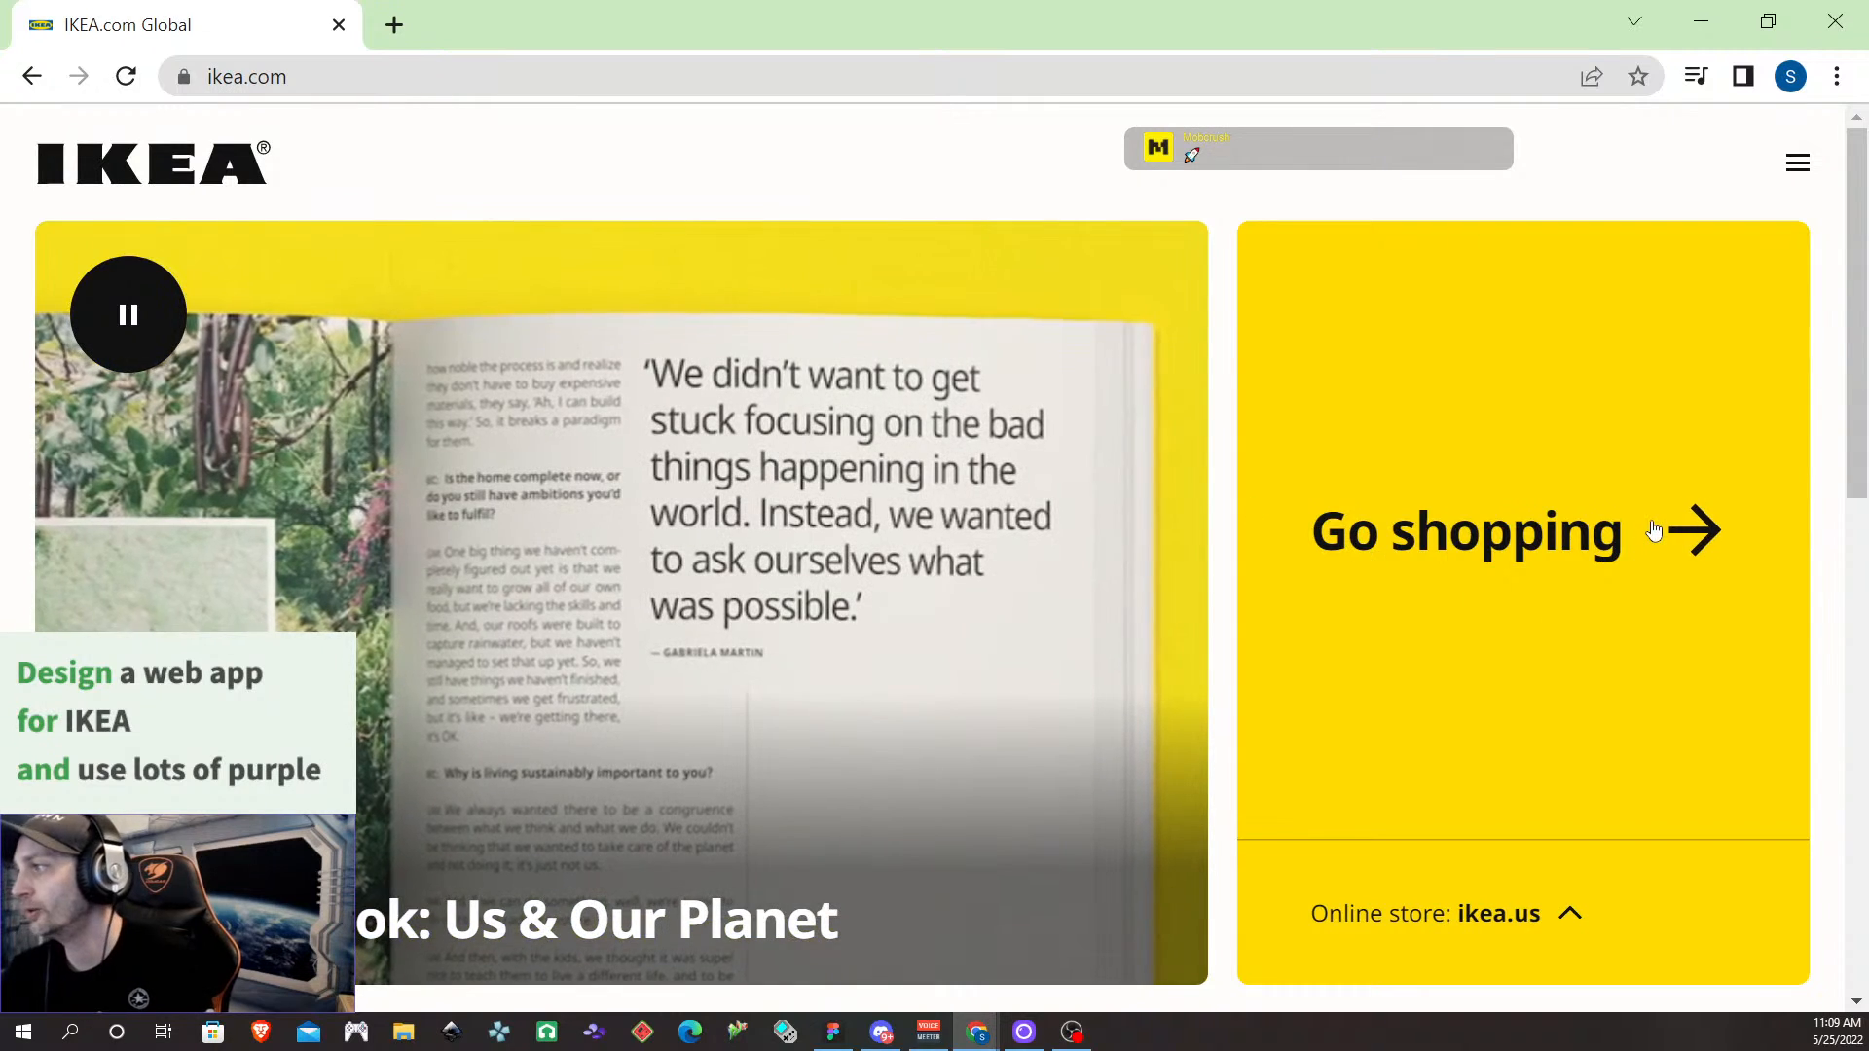
Enter the IKEA online store and open the page with all deals
{"action": "left_click", "coordinate": [1709, 548]}
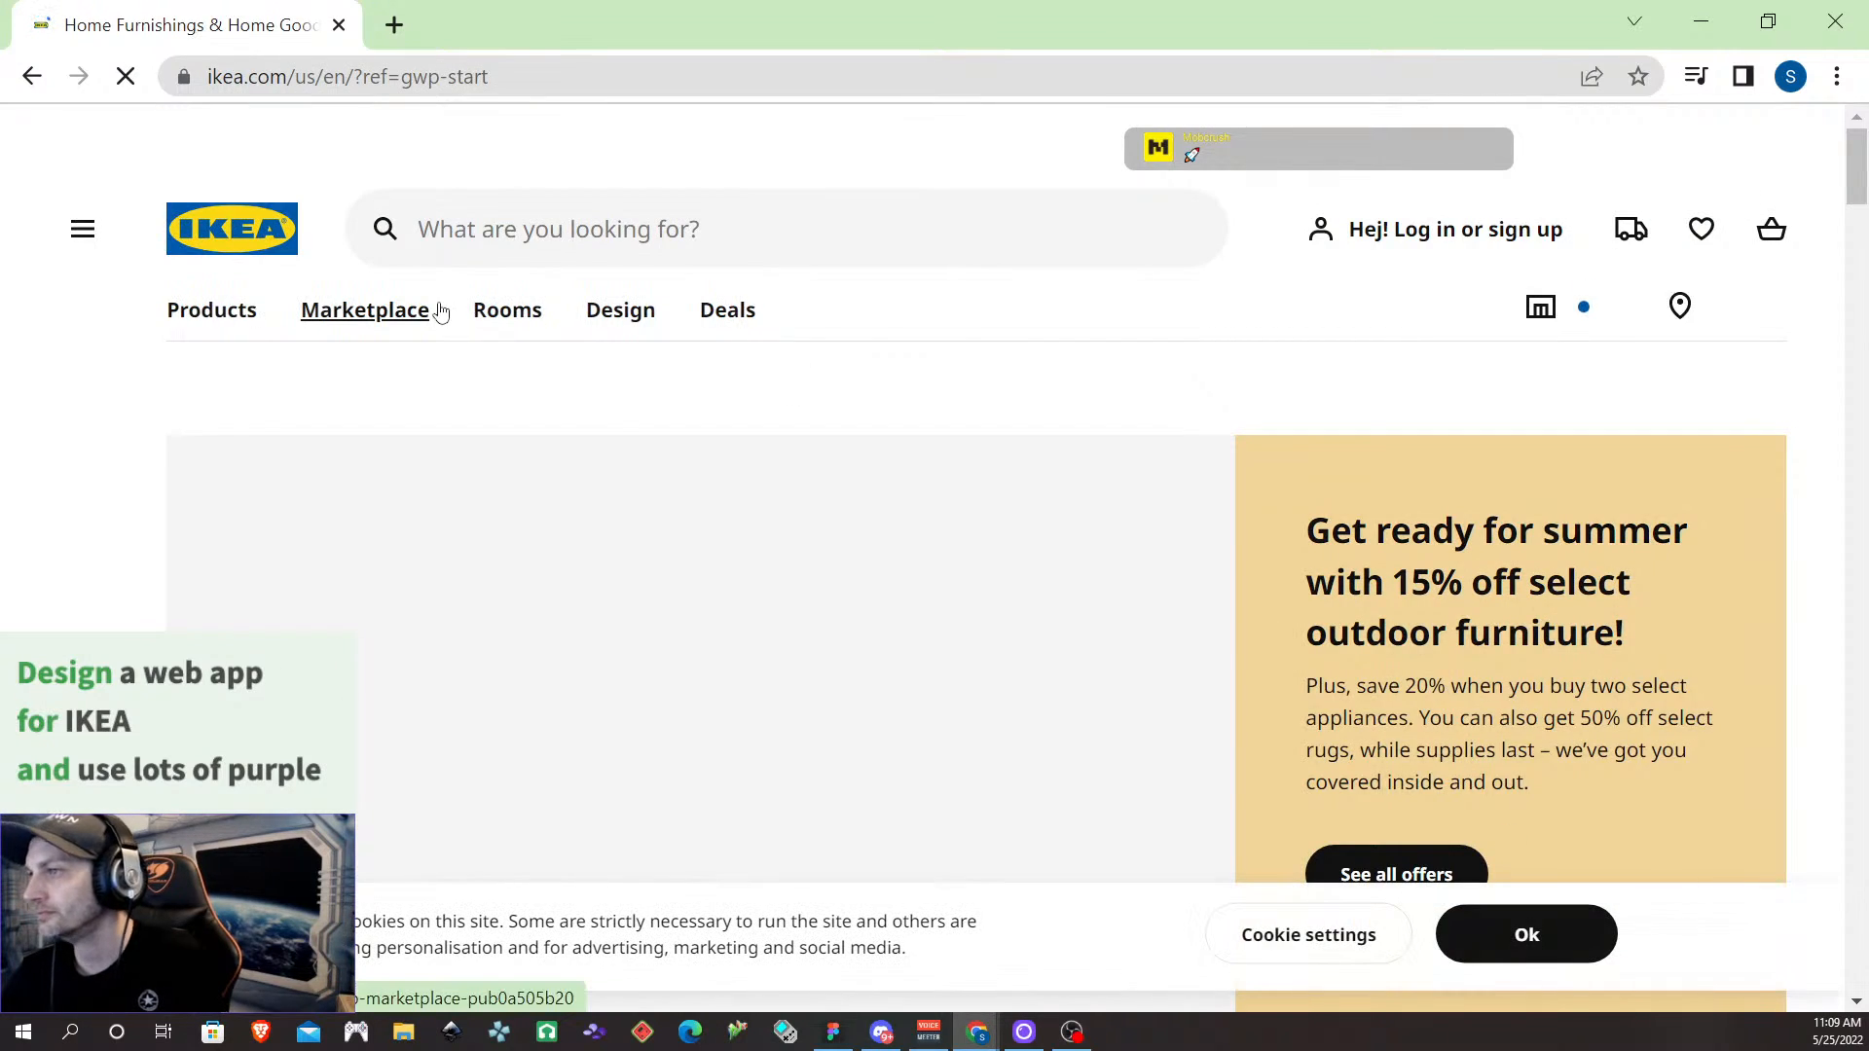
{"action": "left_click", "coordinate": [726, 309]}
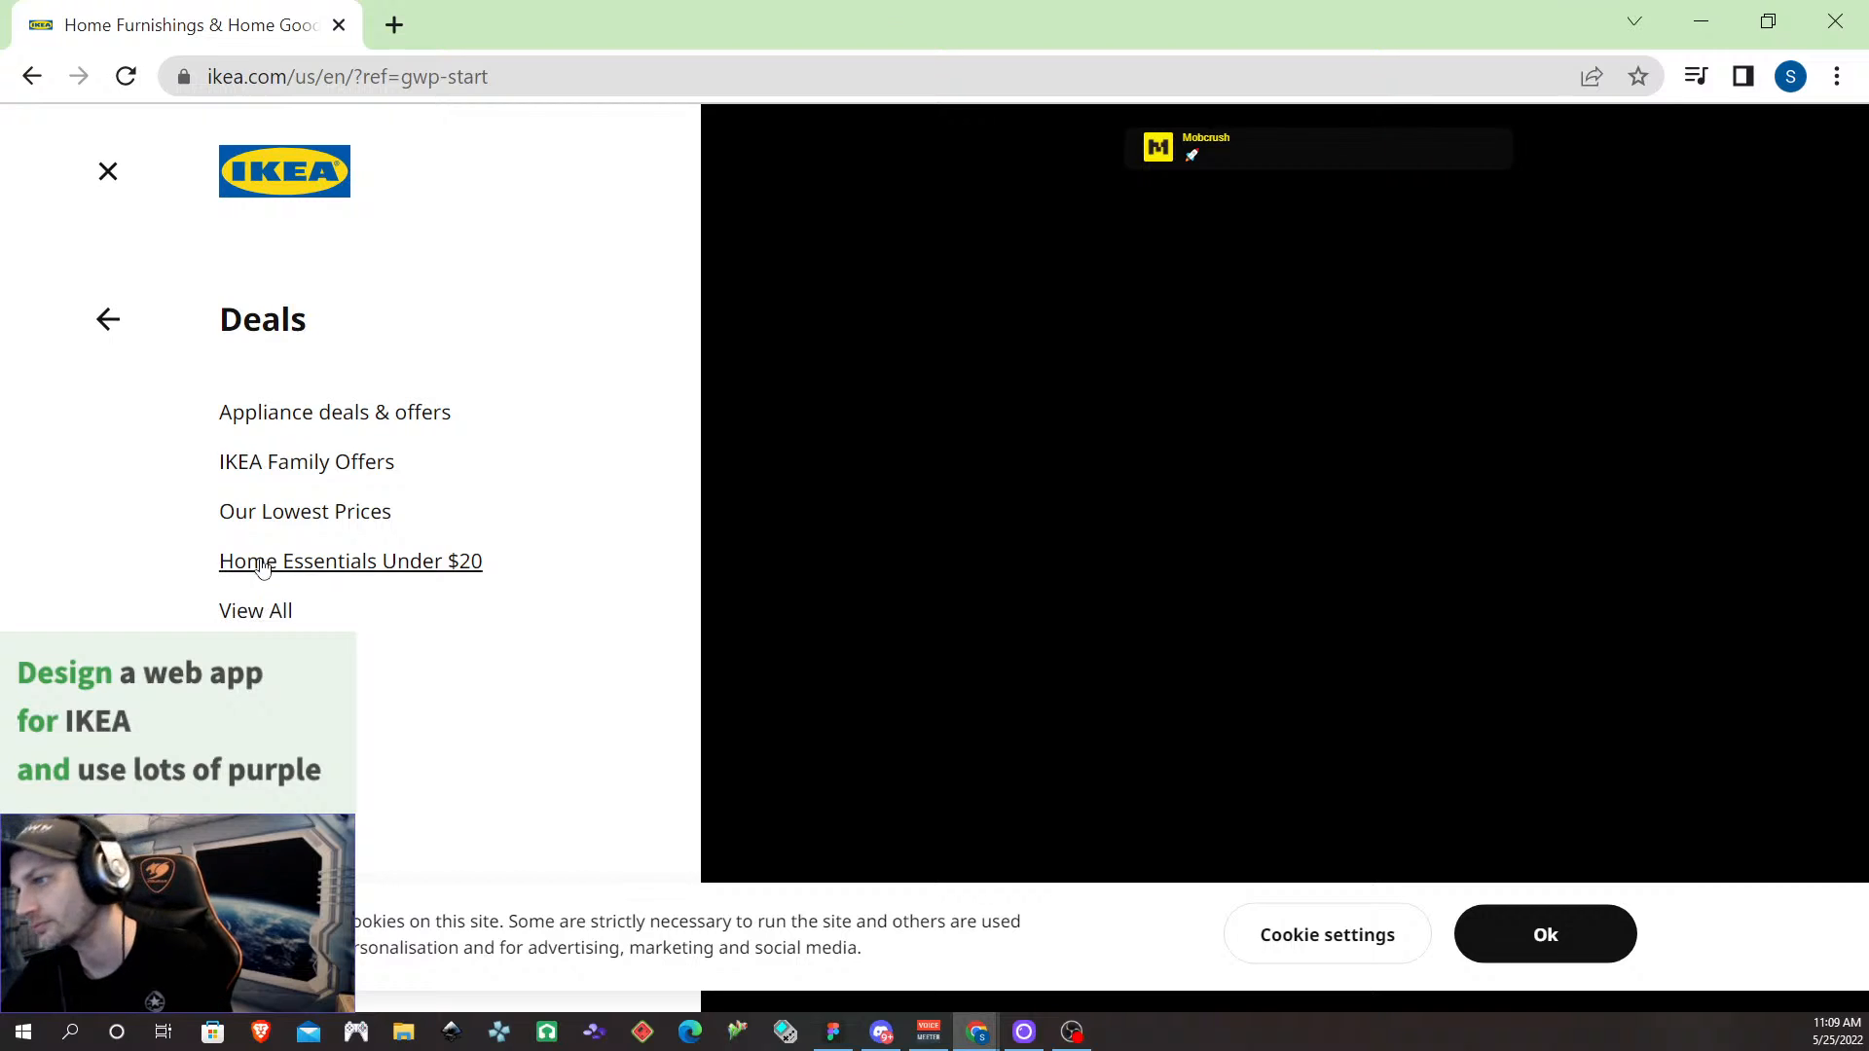
{"action": "left_click", "coordinate": [258, 611]}
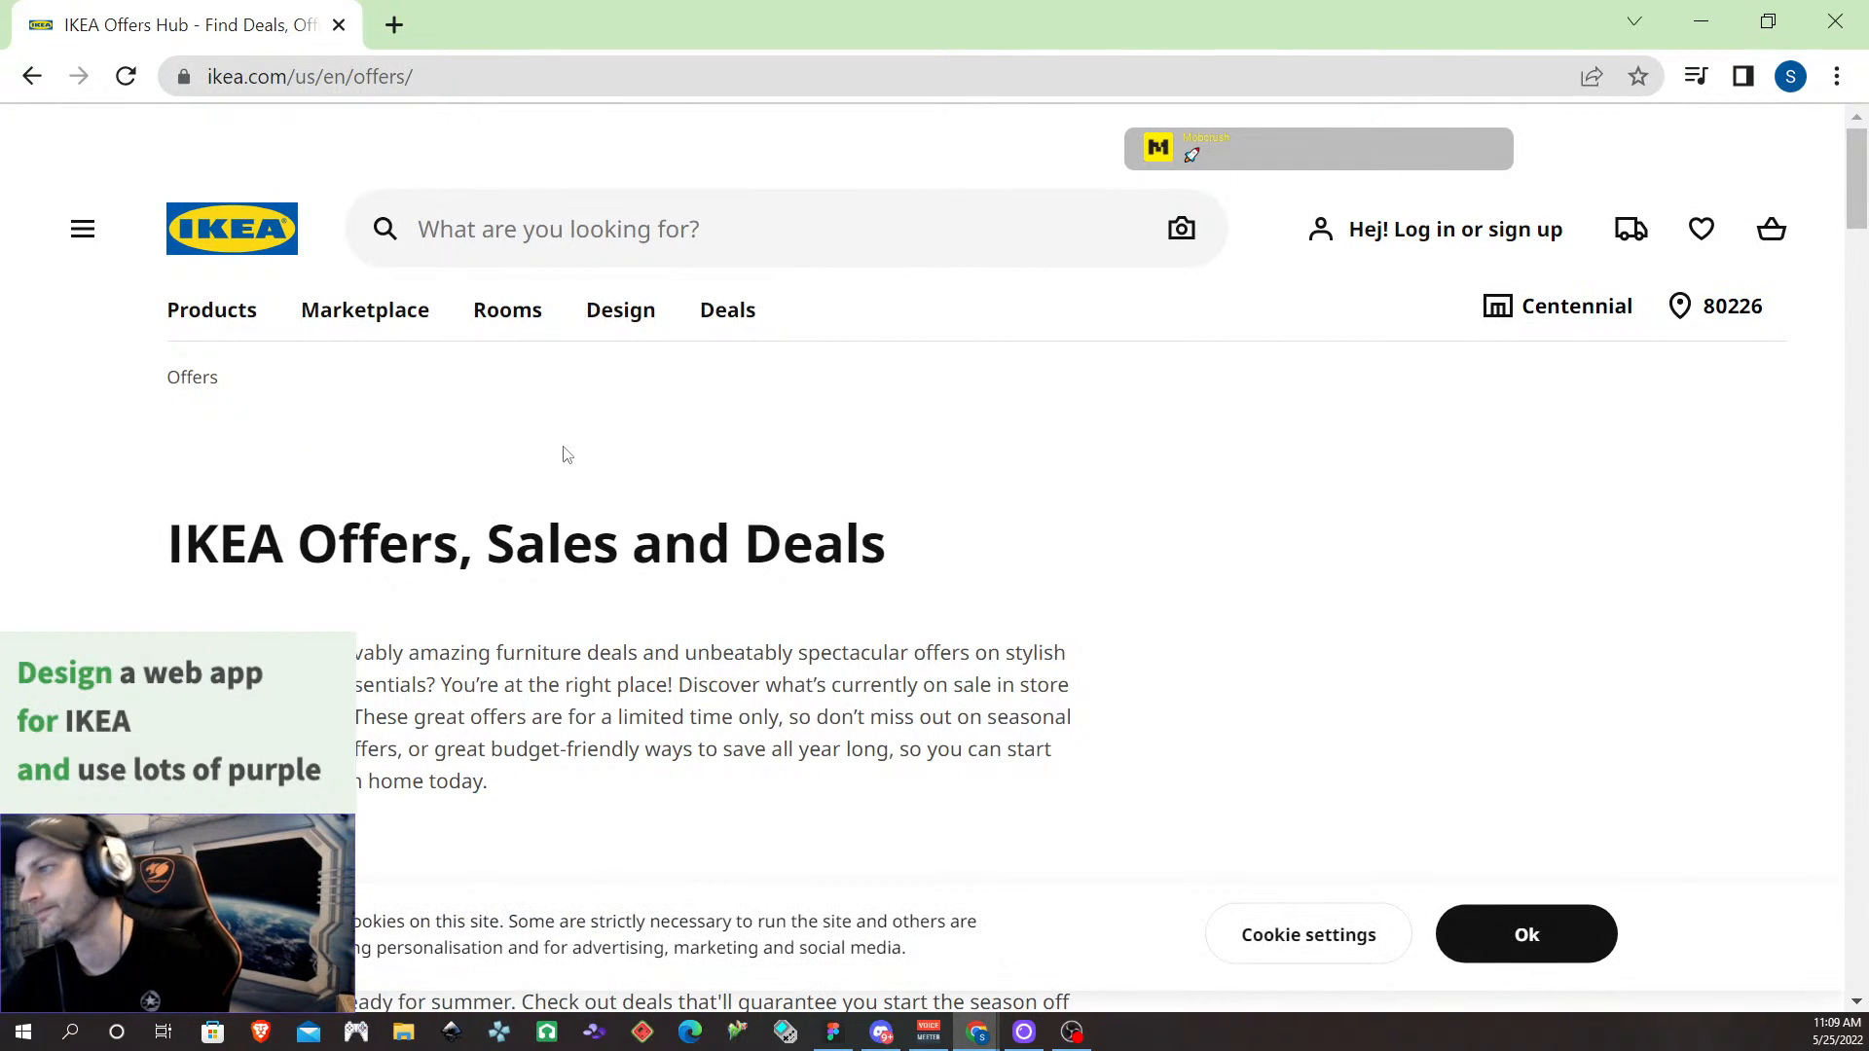
Look through the IKEA Offers, Sales and Deals page for deal types, from the outdoor and IKEA Family offers to the under $20 goods
{"action": "scroll", "coordinate": [568, 455], "scroll_direction": "down", "scroll_amount": 9}
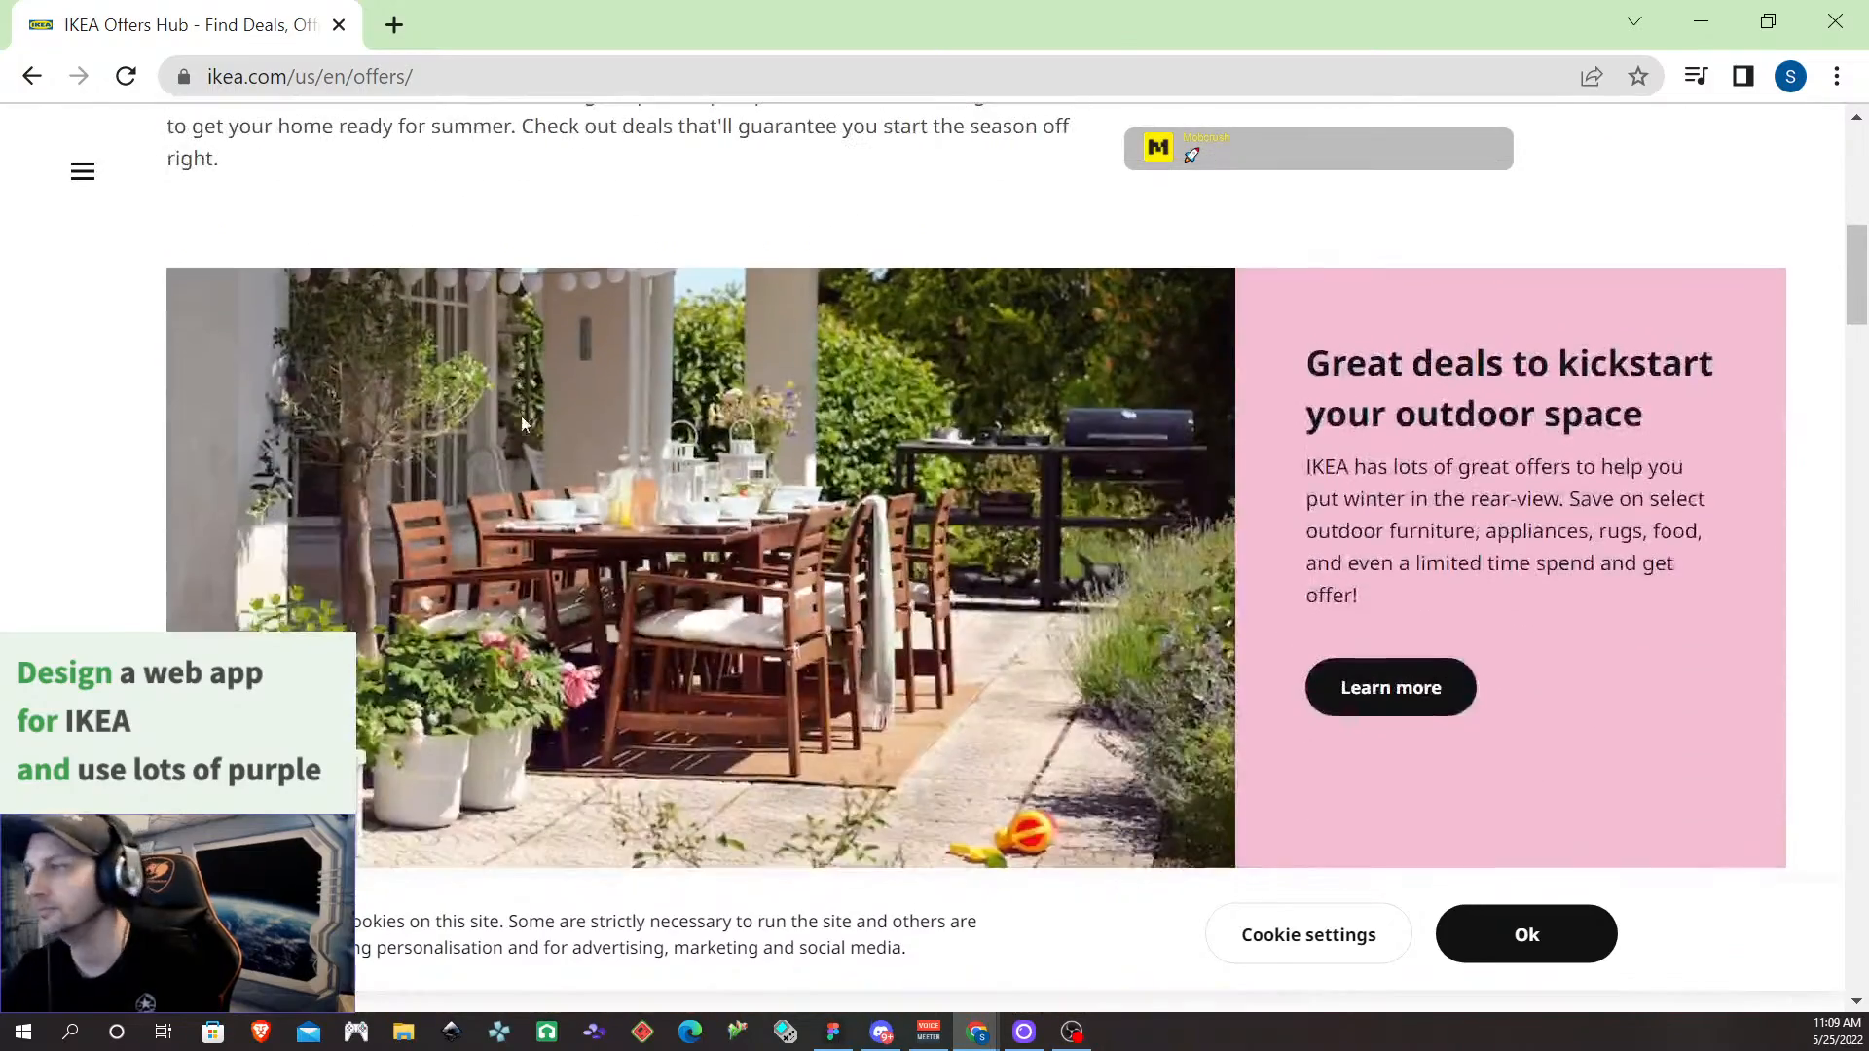
{"action": "scroll", "coordinate": [522, 423], "scroll_direction": "down", "scroll_amount": 8}
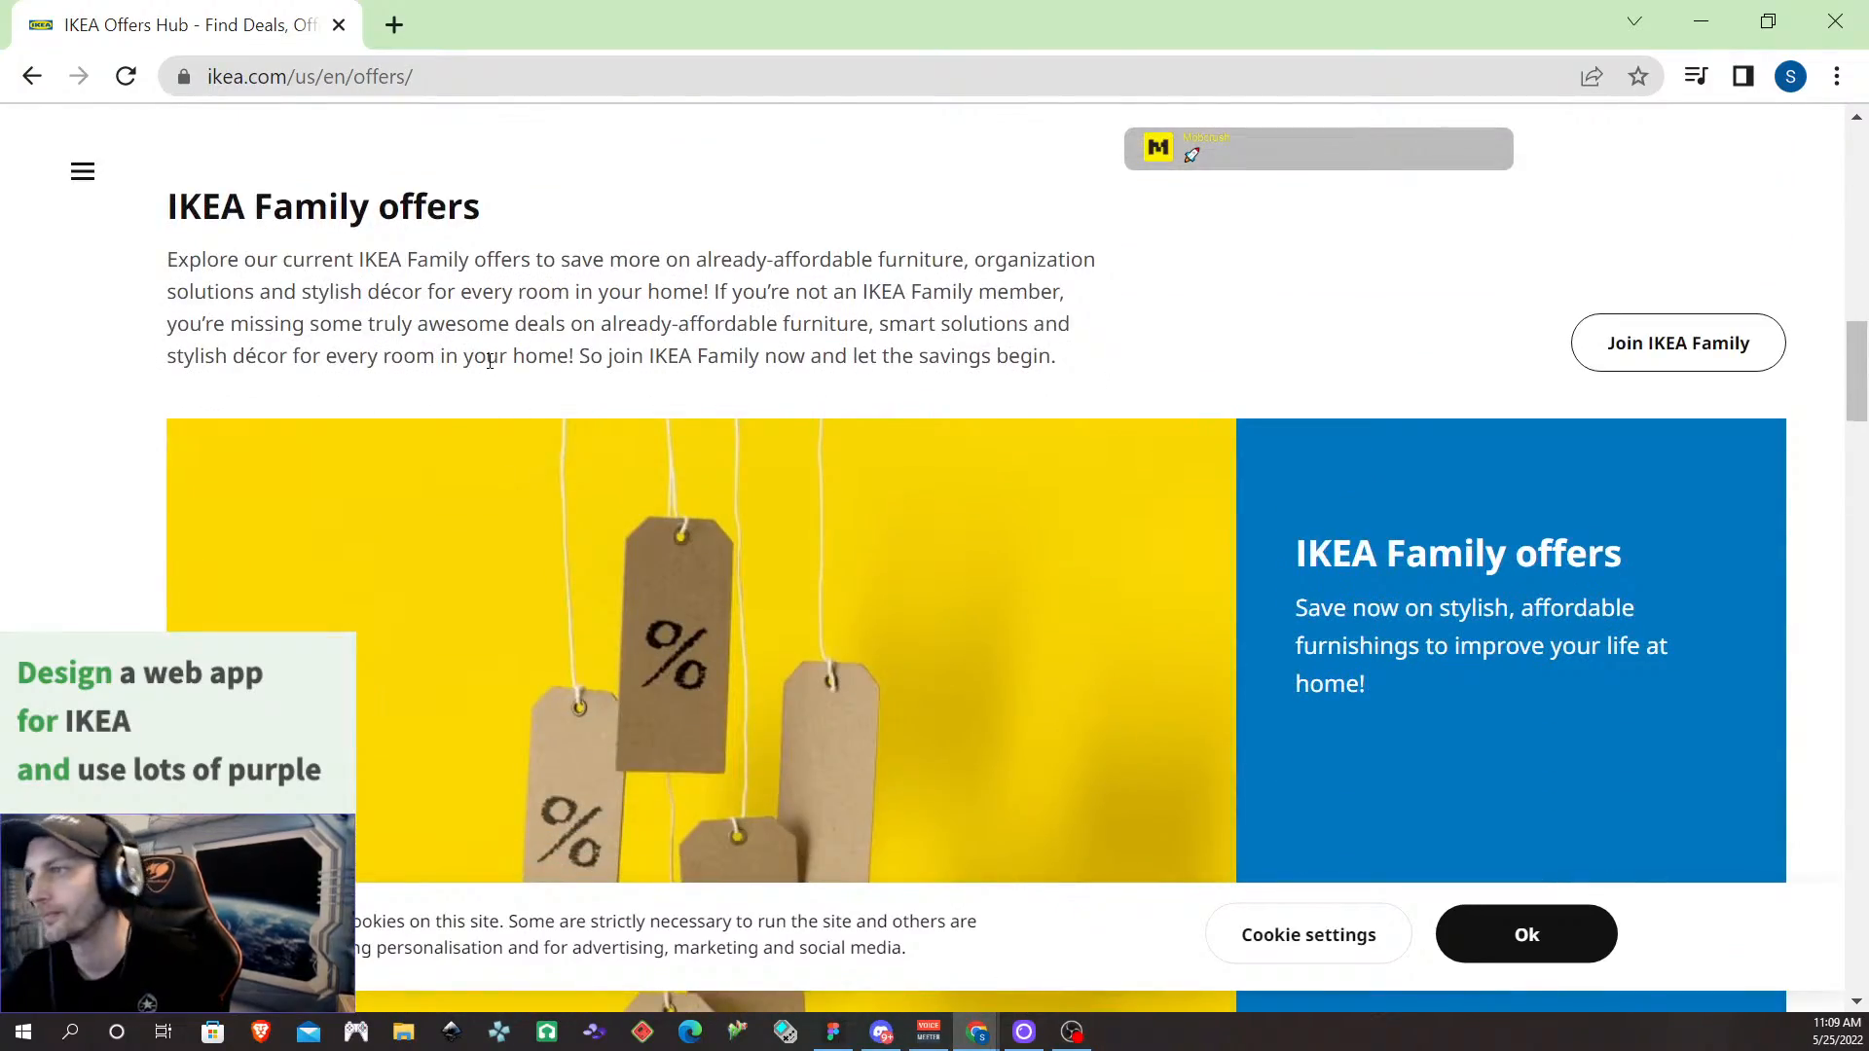
{"action": "scroll", "coordinate": [490, 362], "scroll_direction": "down", "scroll_amount": 12}
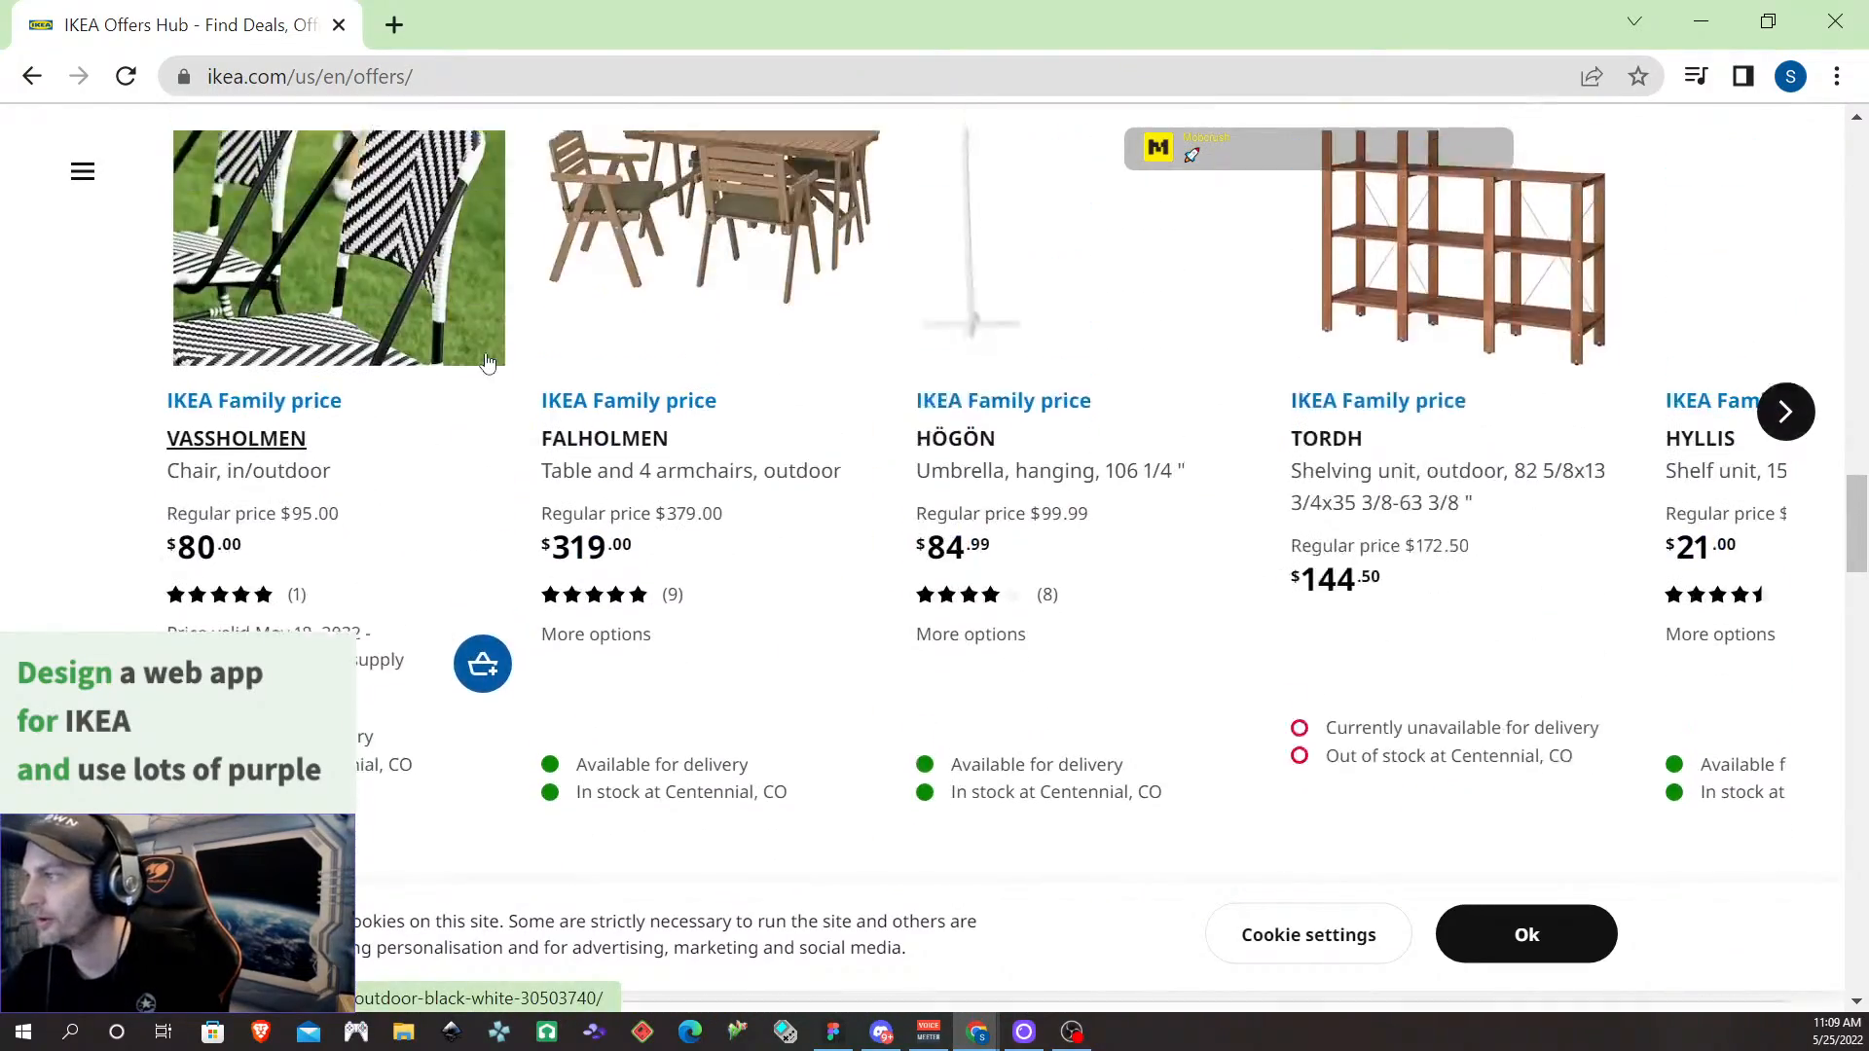
{"action": "scroll", "coordinate": [487, 363], "scroll_direction": "up", "scroll_amount": 8}
{"action": "scroll", "coordinate": [488, 362], "scroll_direction": "down", "scroll_amount": 7}
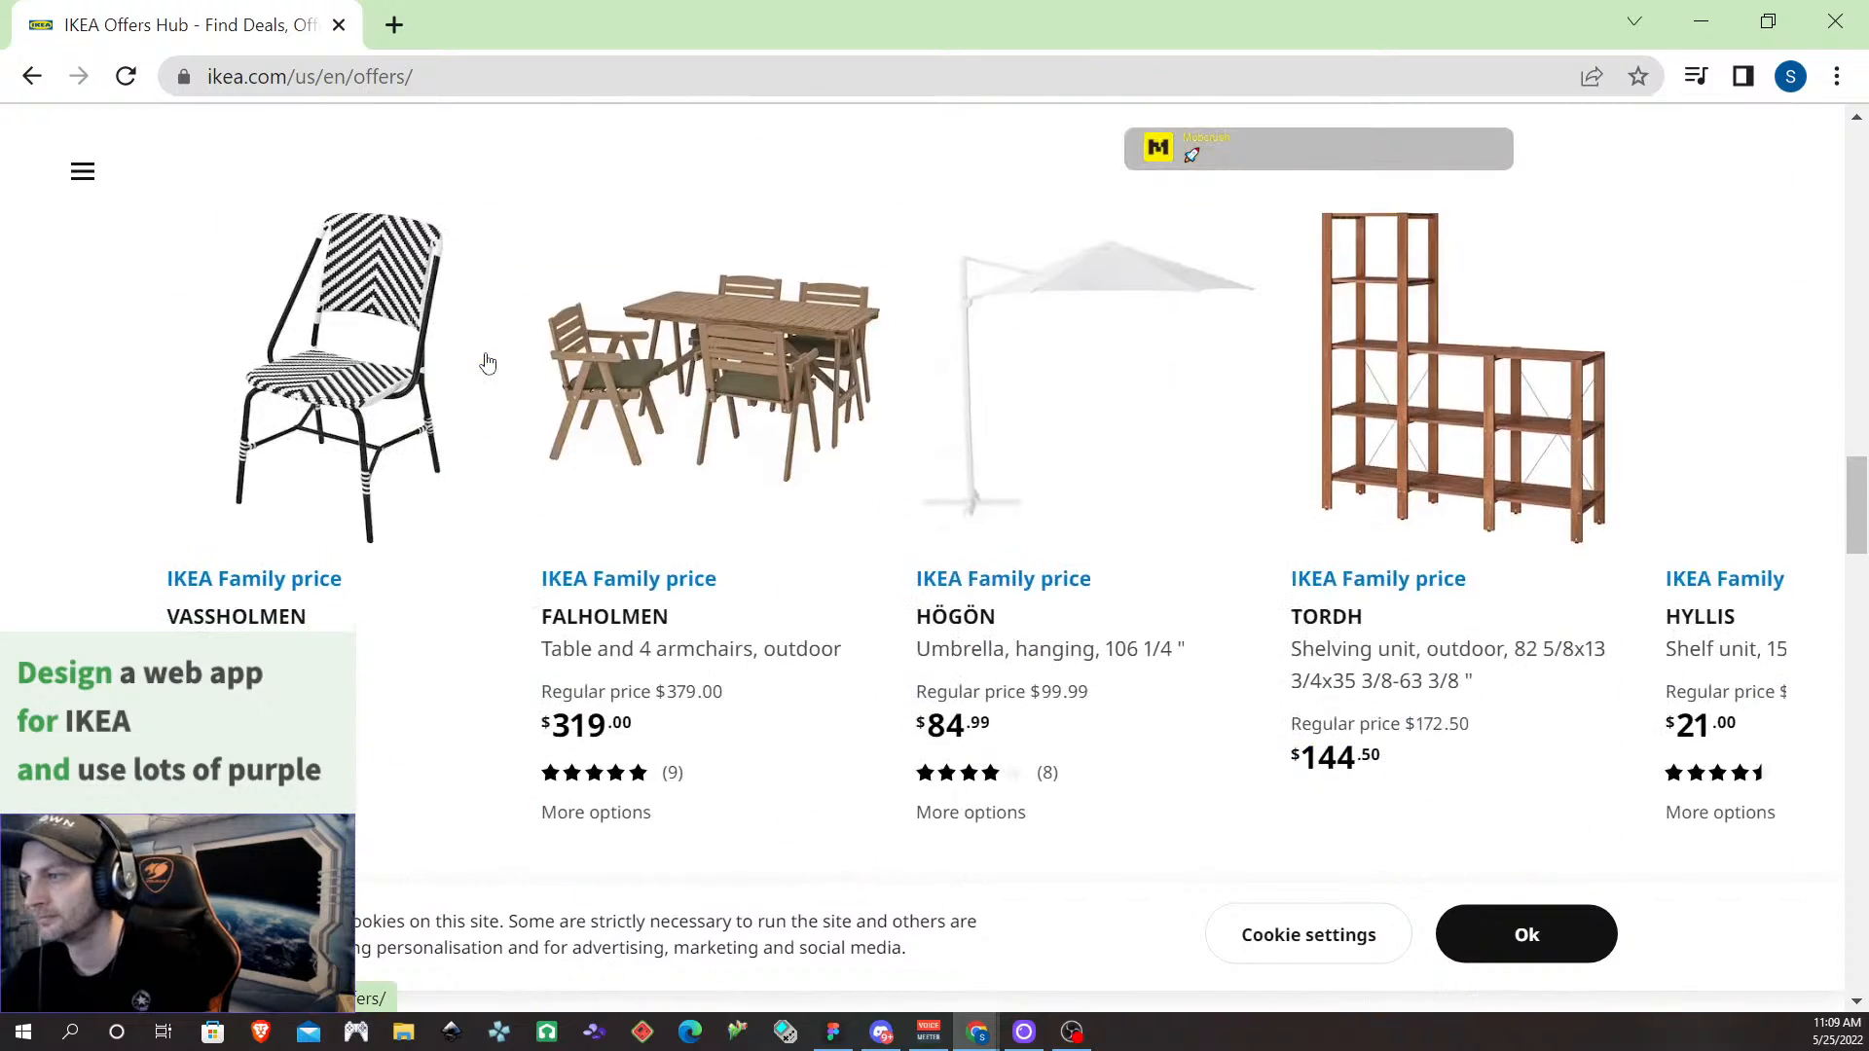
{"action": "scroll", "coordinate": [488, 362], "scroll_direction": "down", "scroll_amount": 8}
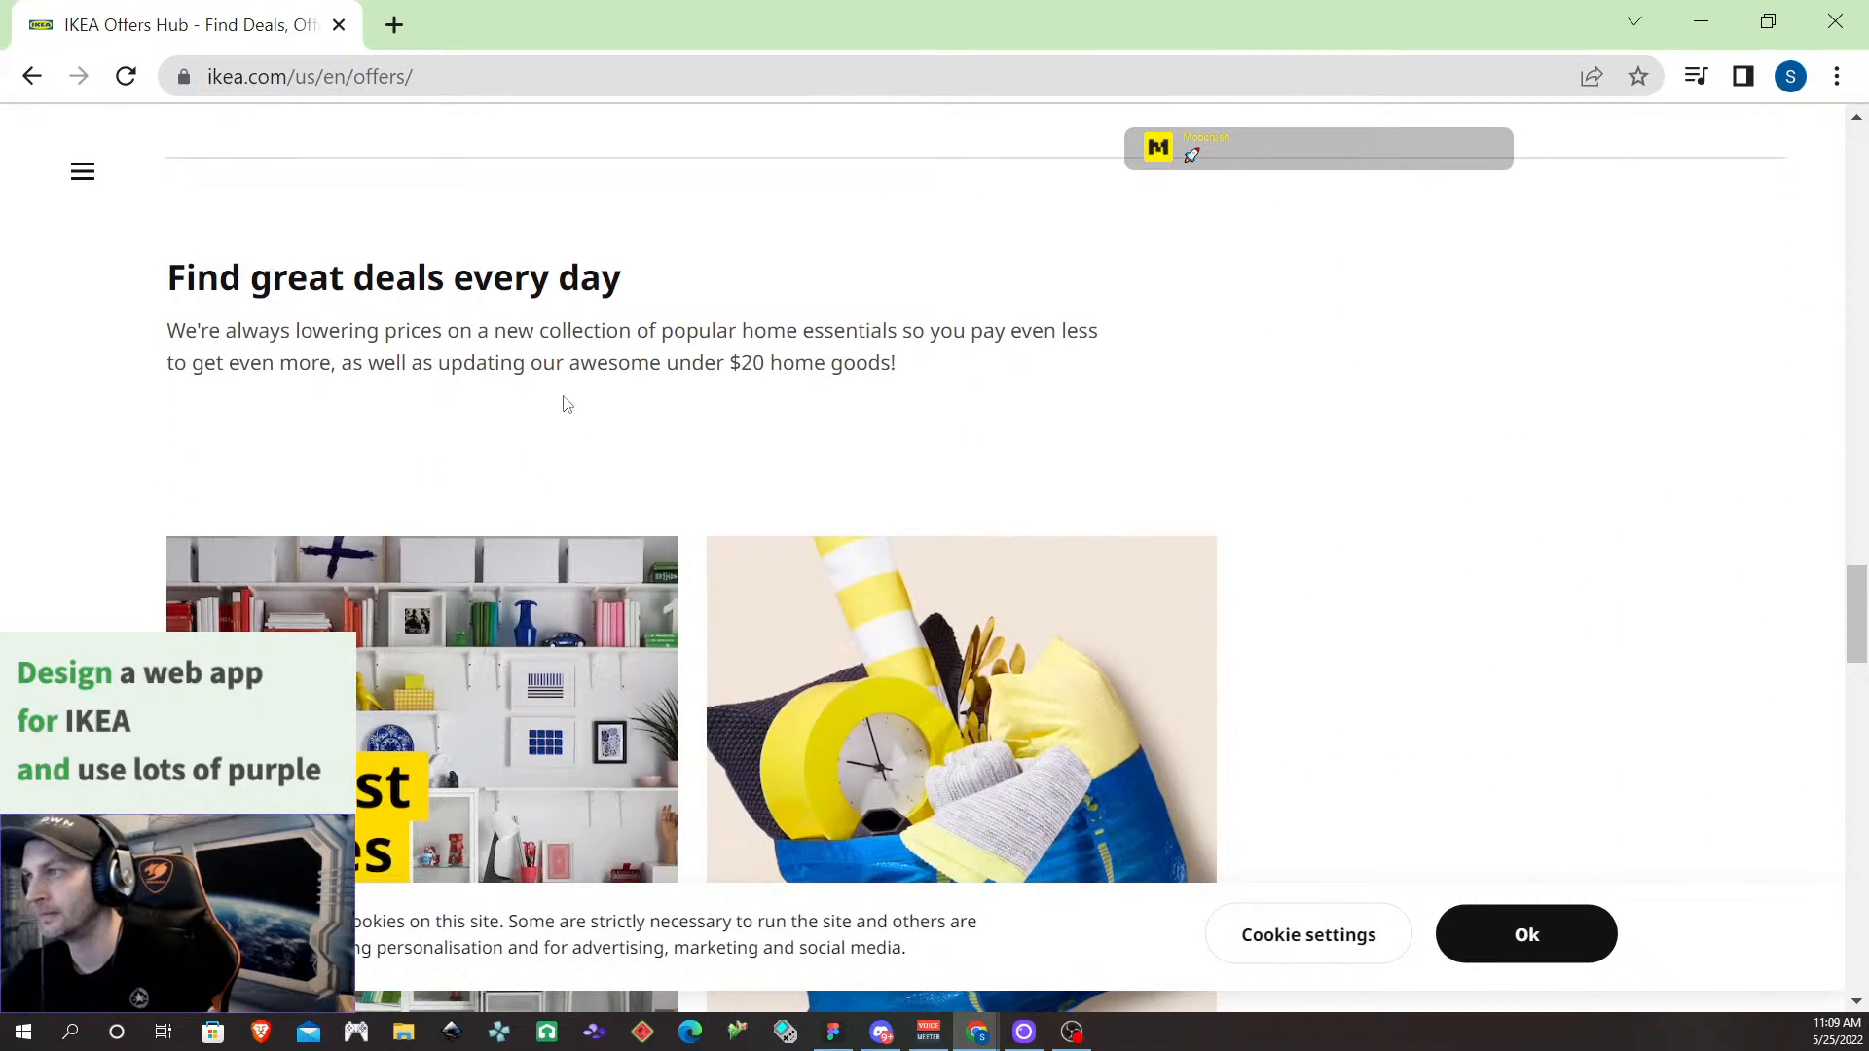
{"action": "scroll", "coordinate": [740, 361], "scroll_direction": "down", "scroll_amount": 9}
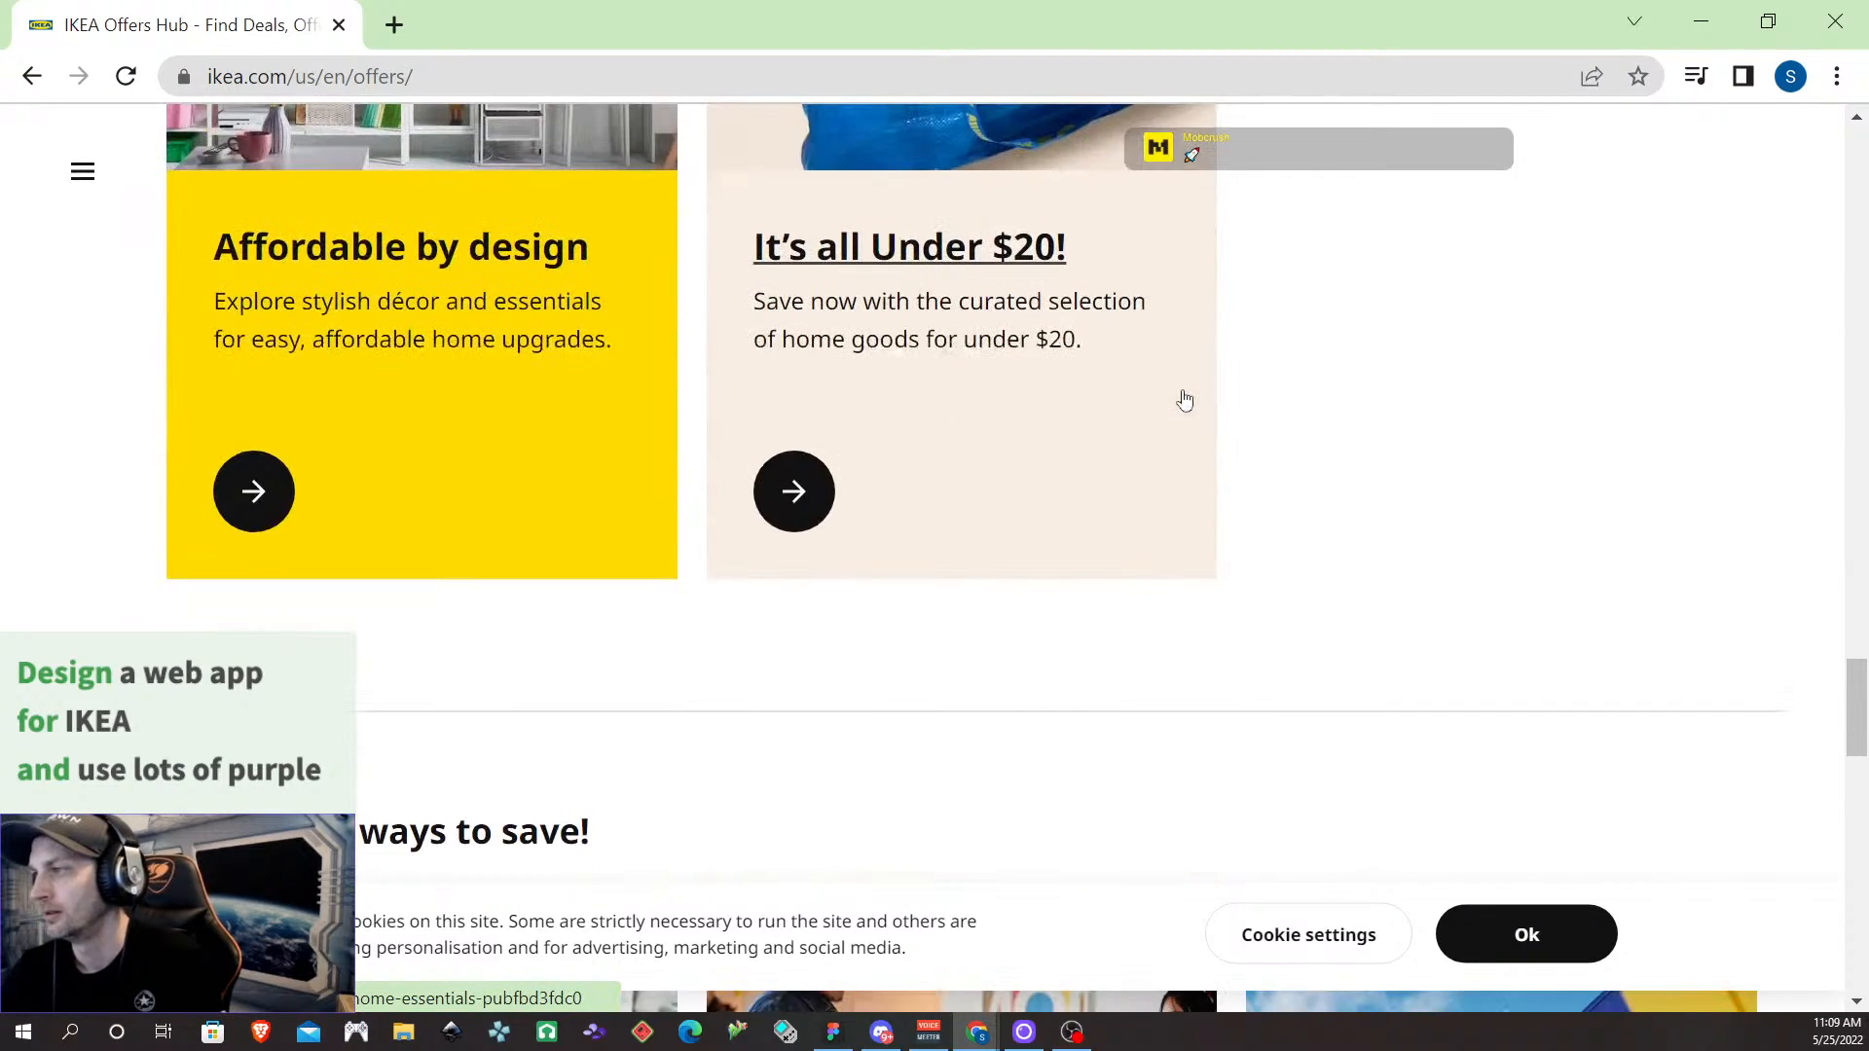
{"action": "scroll", "coordinate": [1193, 398], "scroll_direction": "up", "scroll_amount": 8}
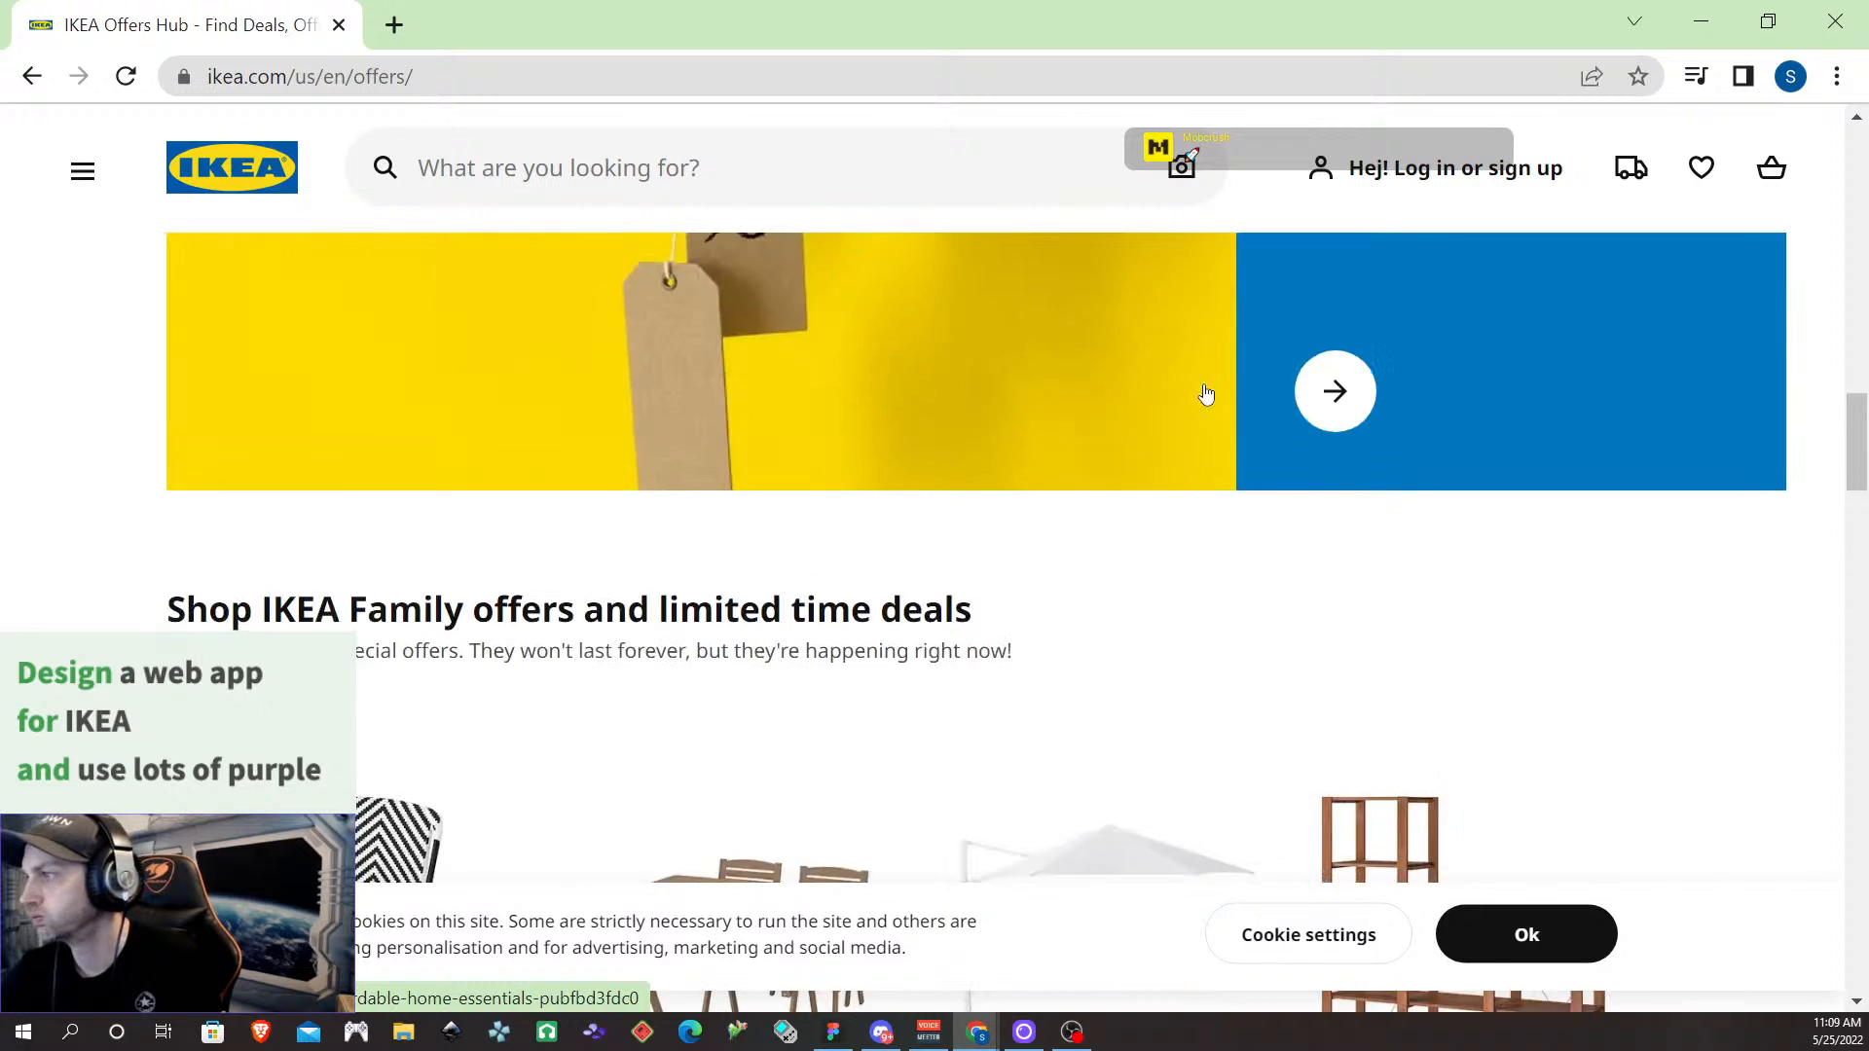
{"action": "scroll", "coordinate": [1205, 393], "scroll_direction": "up", "scroll_amount": 10}
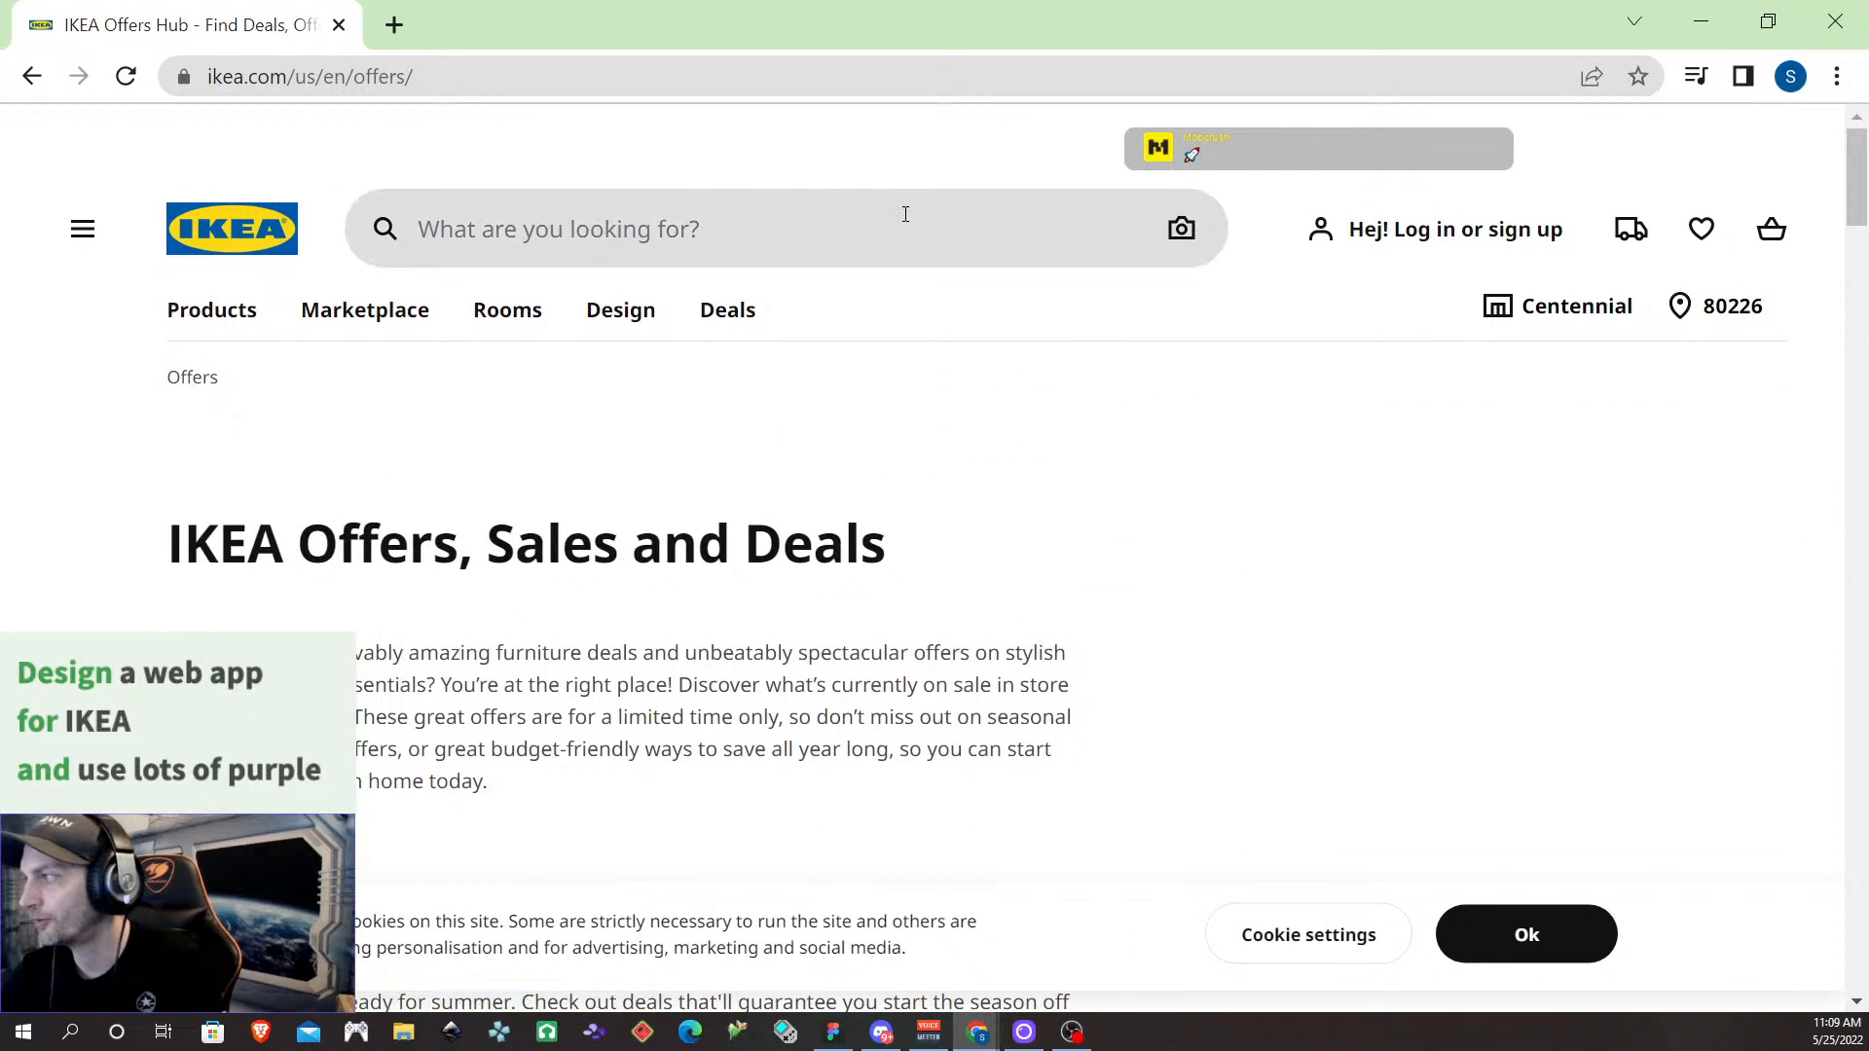
Review the offers page again from the IKEA Family product prices down to the "Even more ways to save!" cards
{"action": "left_click_drag", "start_coordinate": [1854, 190], "coordinate": [1774, 545]}
{"action": "scroll", "coordinate": [1774, 545], "scroll_direction": "up", "scroll_amount": 1}
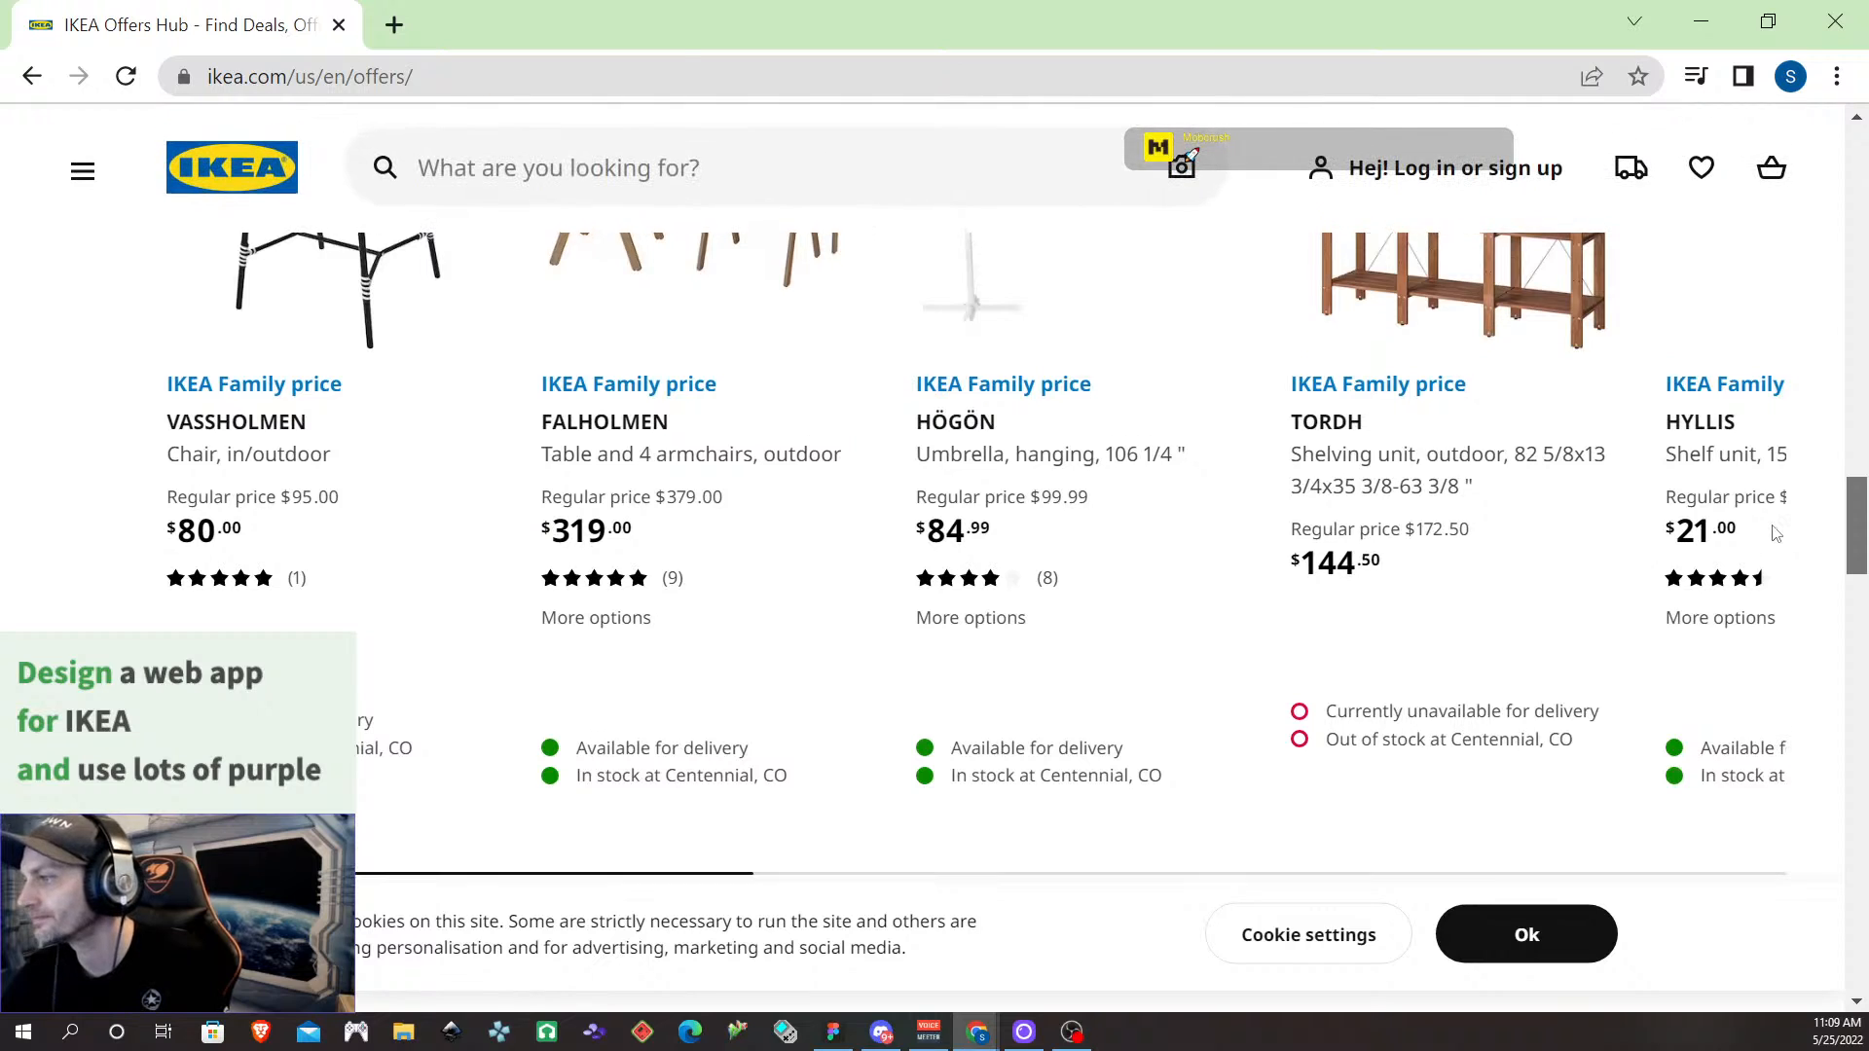
{"action": "scroll", "coordinate": [1768, 535], "scroll_direction": "down", "scroll_amount": 10}
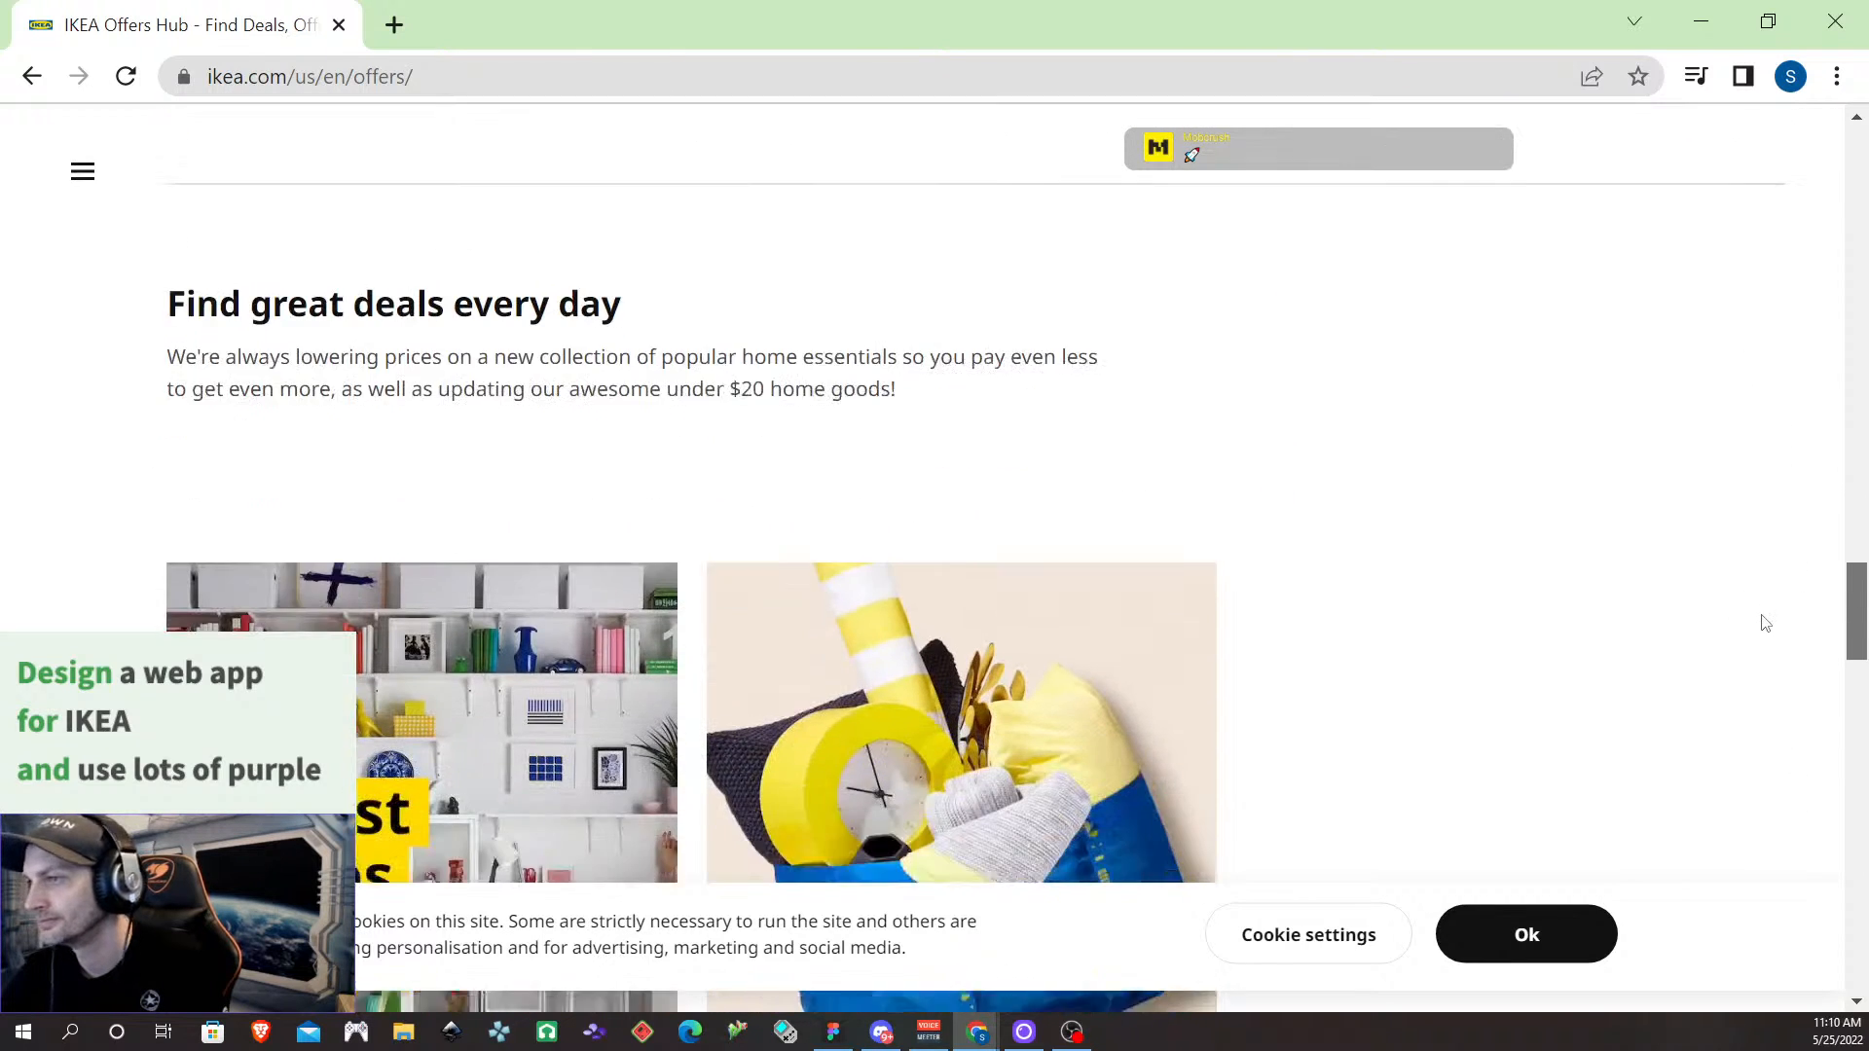
{"action": "scroll", "coordinate": [1766, 662], "scroll_direction": "down", "scroll_amount": 1}
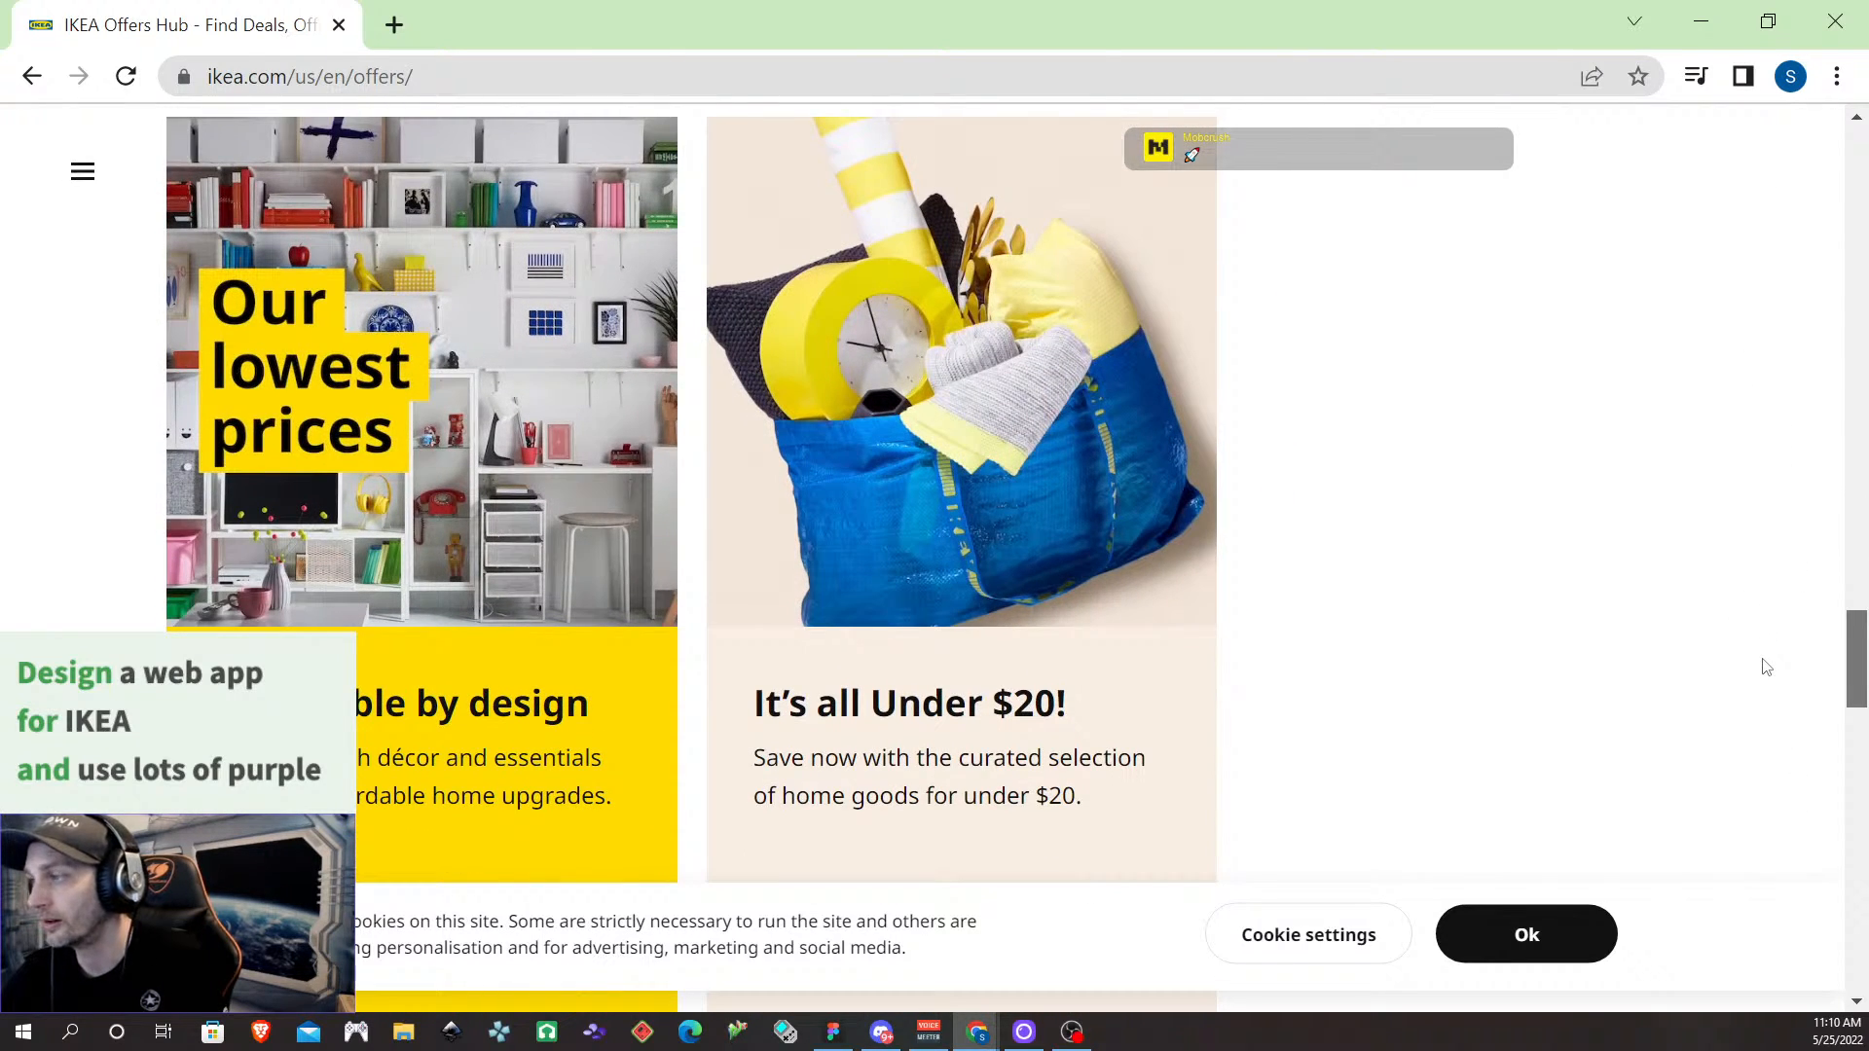
{"action": "scroll", "coordinate": [1767, 667], "scroll_direction": "down", "scroll_amount": 3}
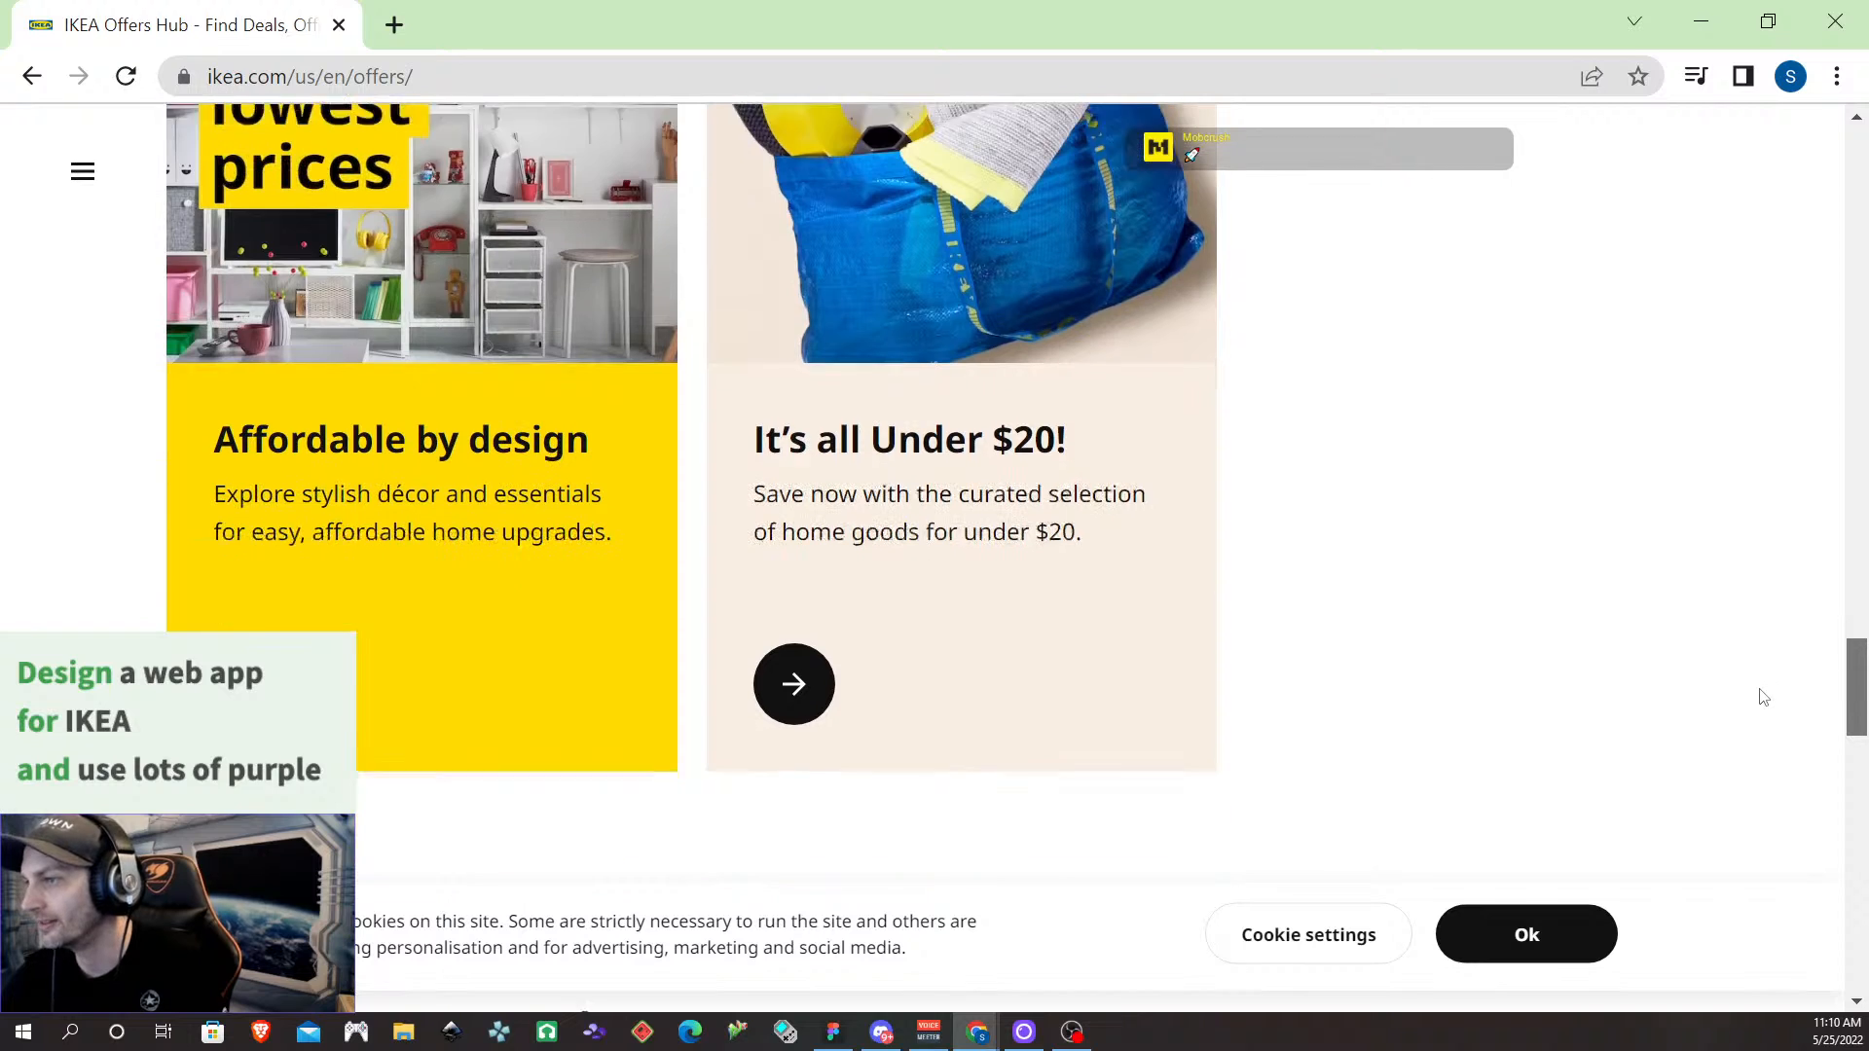
{"action": "scroll", "coordinate": [1766, 697], "scroll_direction": "down", "scroll_amount": 10}
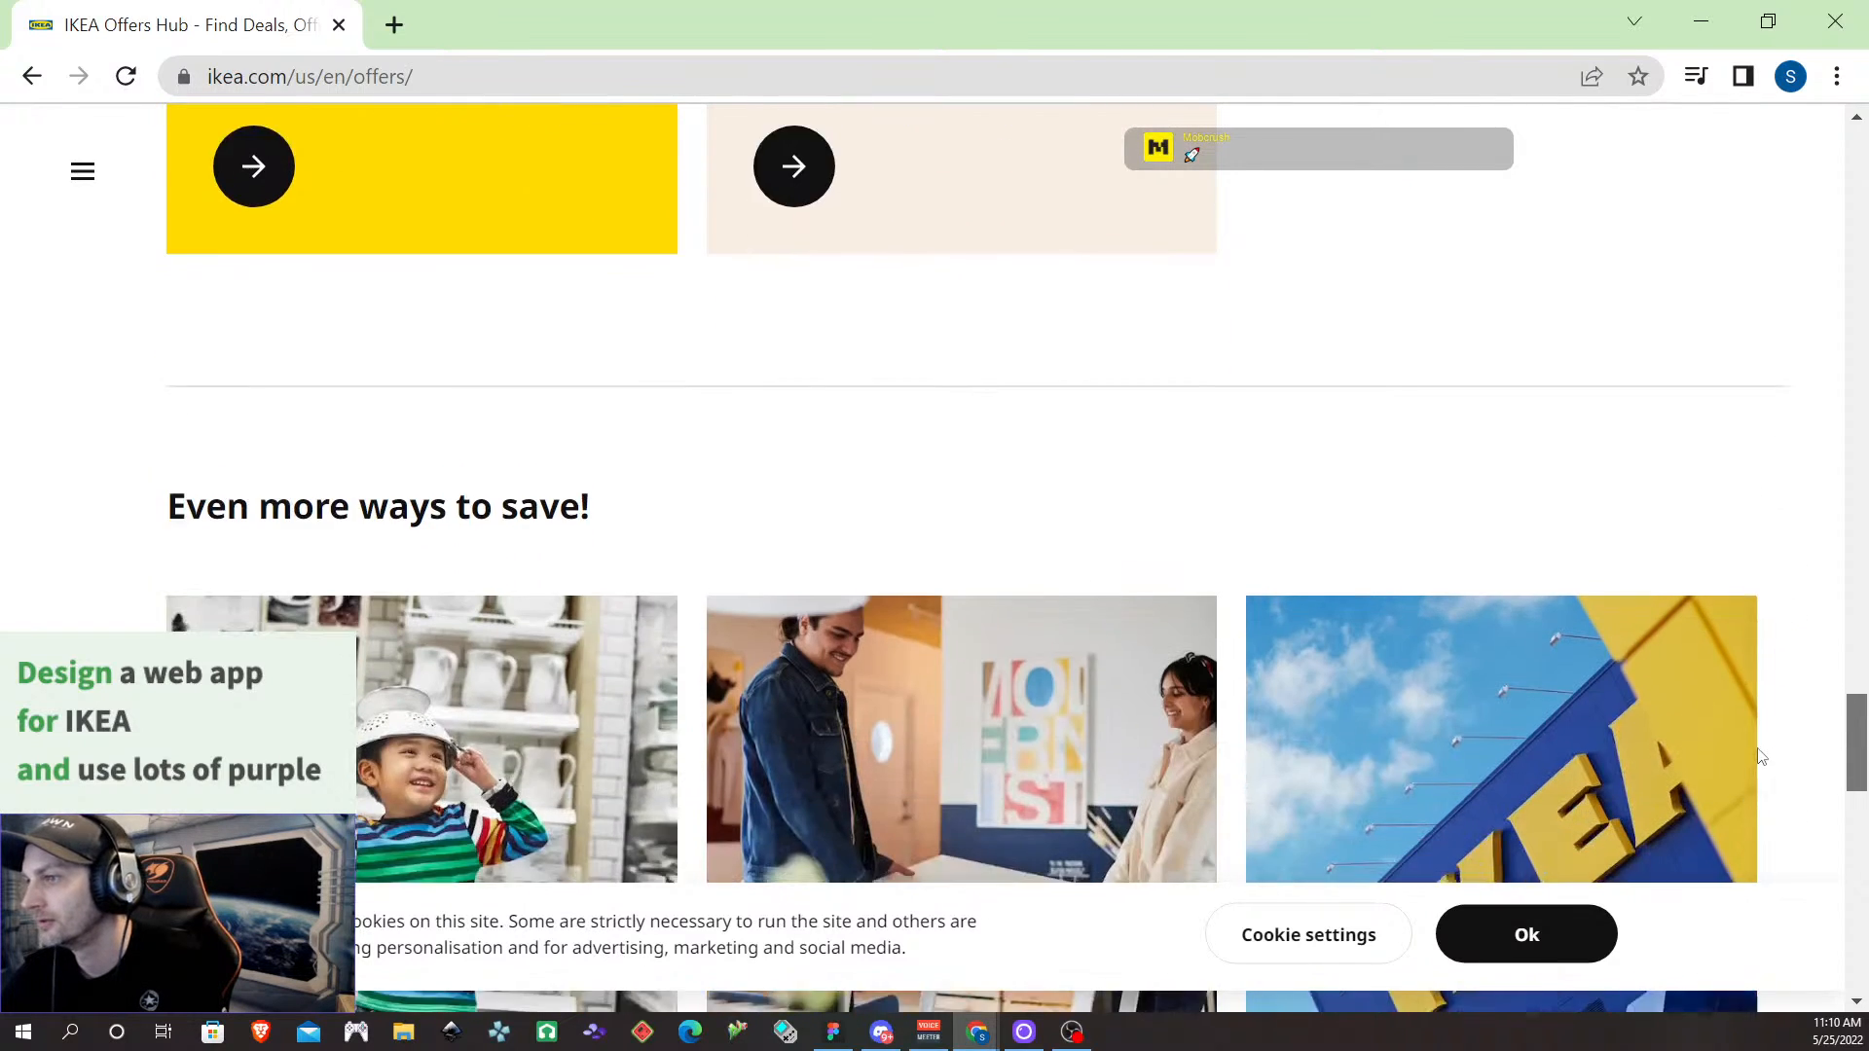
{"action": "scroll", "coordinate": [1769, 818], "scroll_direction": "down", "scroll_amount": 2}
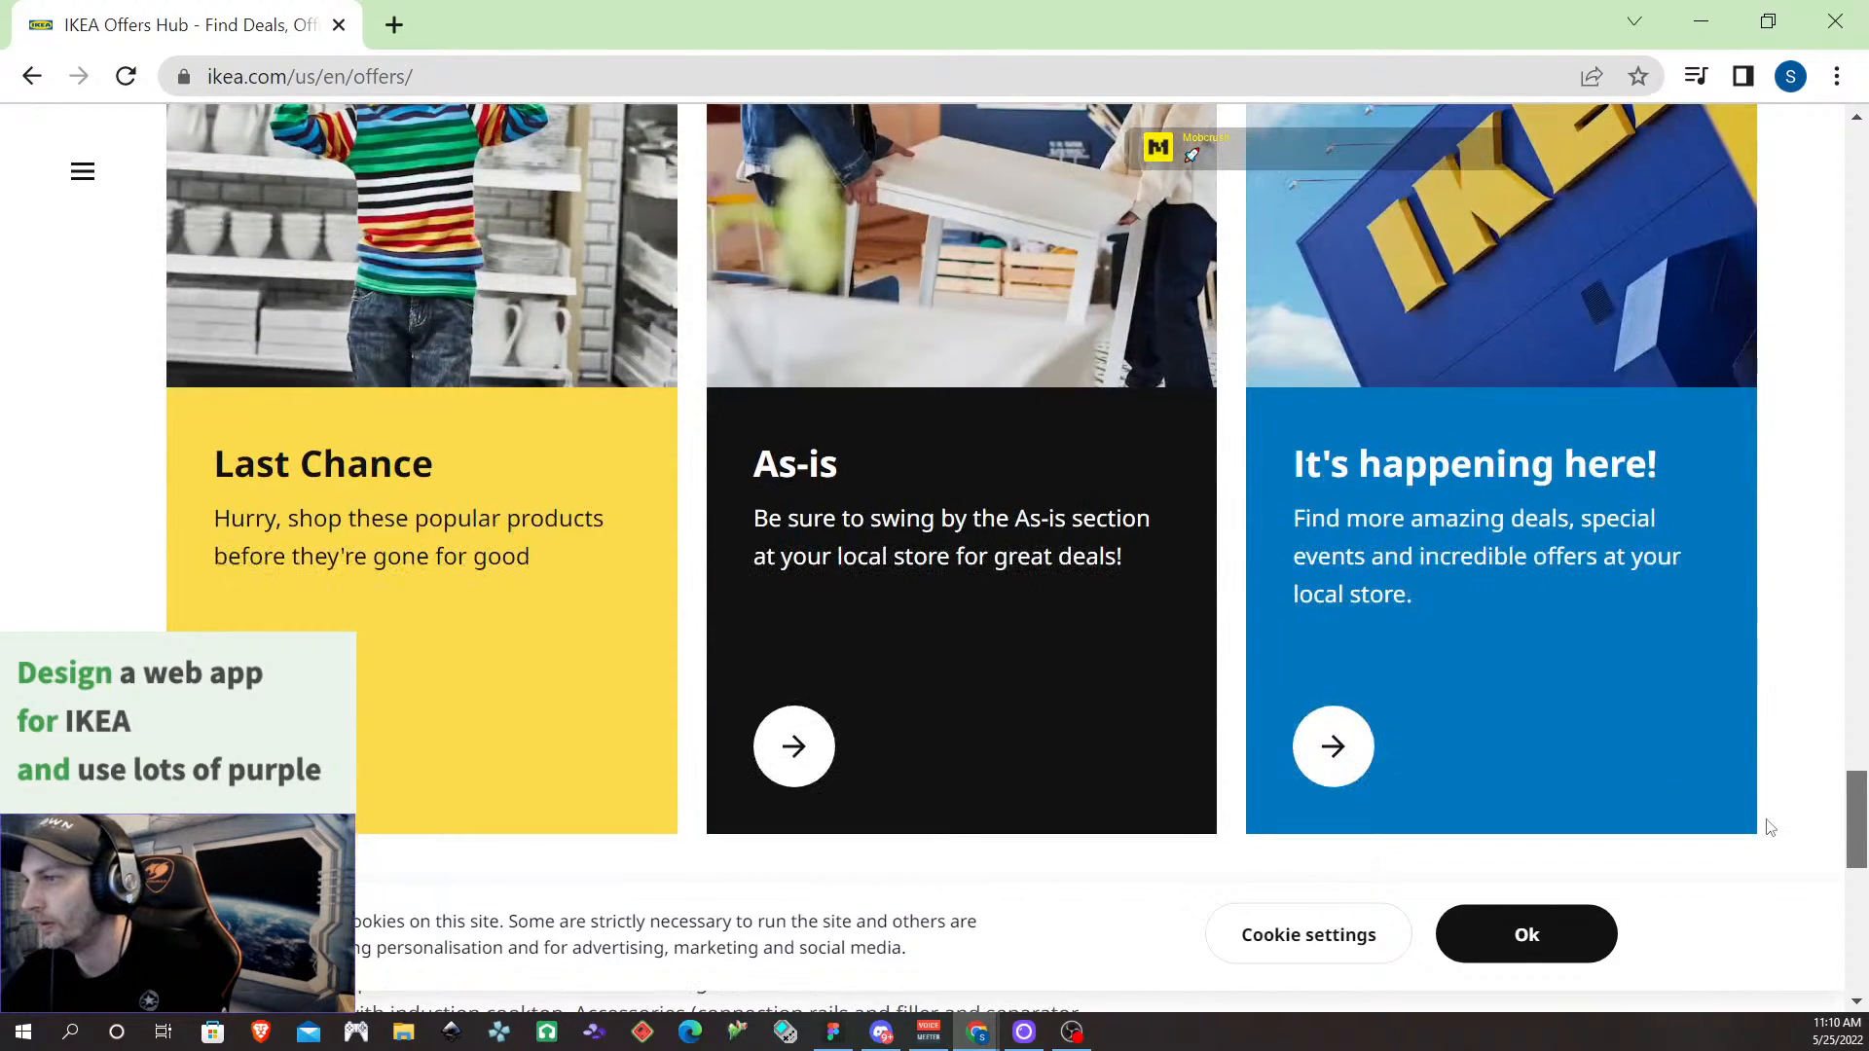
{"action": "scroll", "coordinate": [1768, 843], "scroll_direction": "down", "scroll_amount": 7}
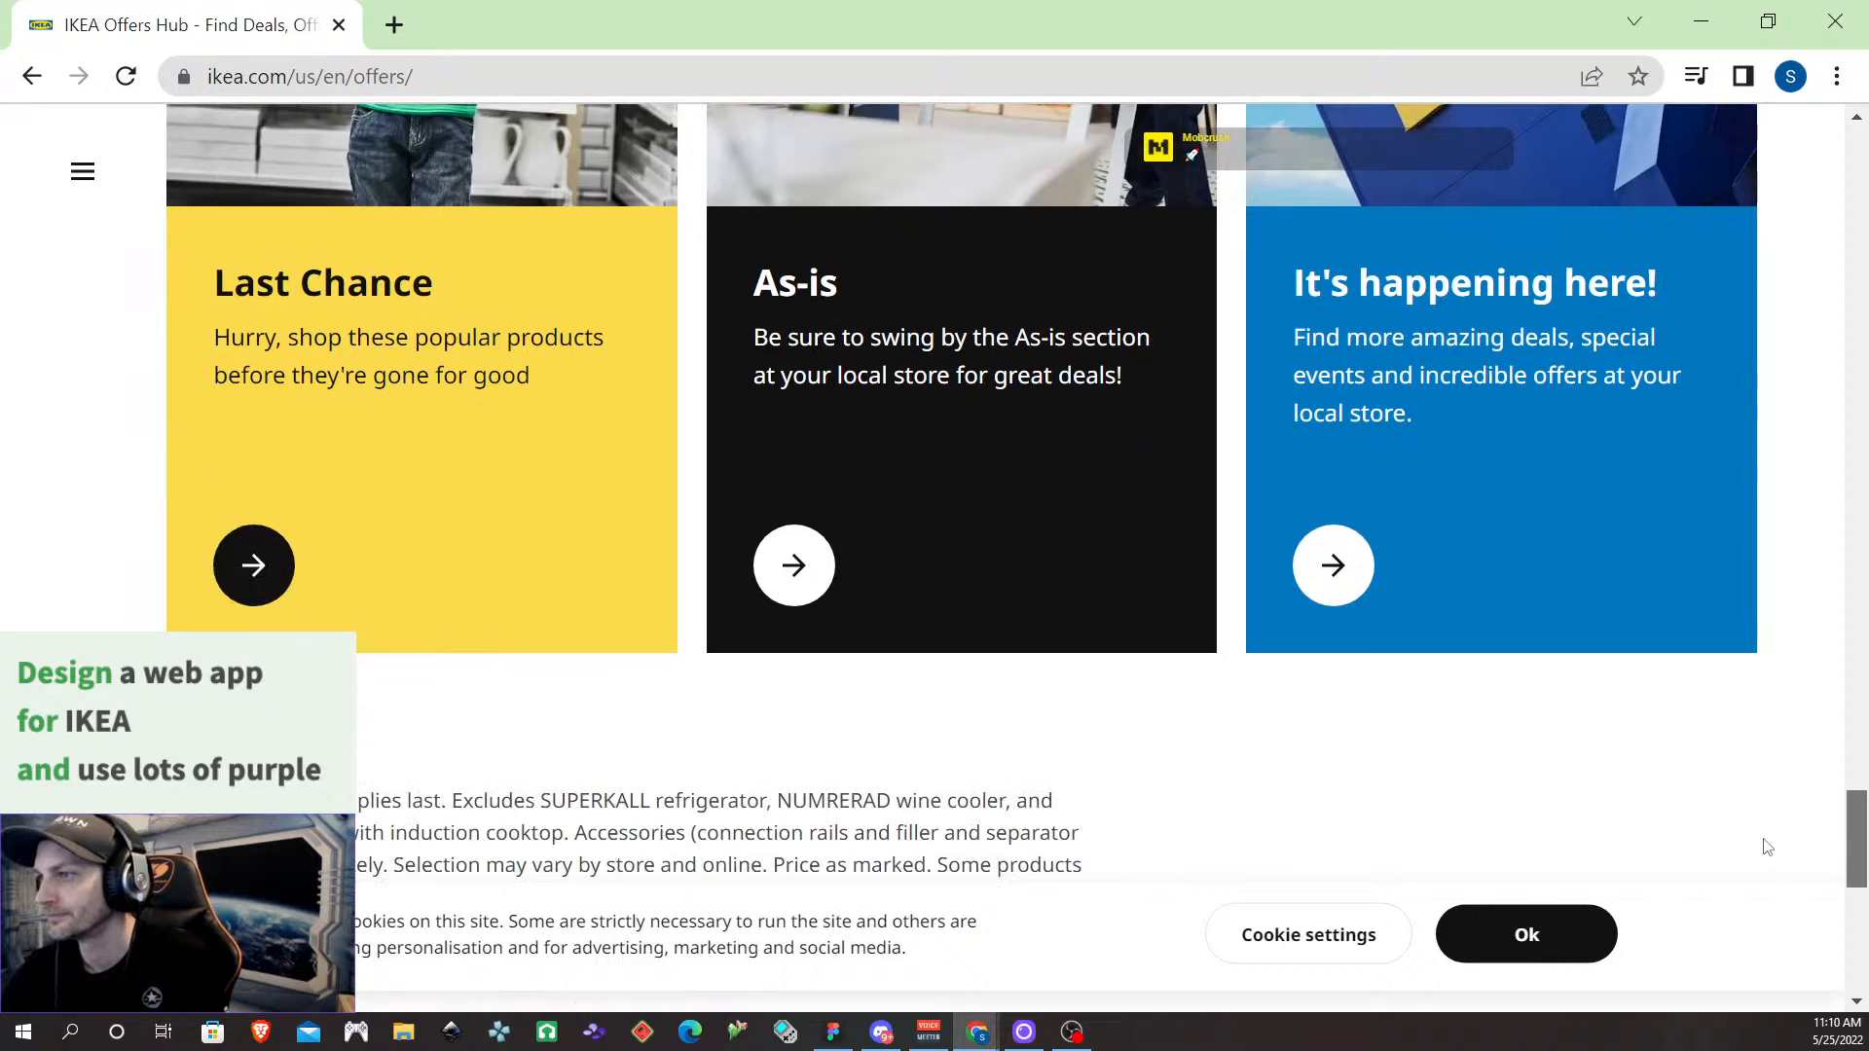
{"action": "scroll", "coordinate": [1766, 798], "scroll_direction": "up", "scroll_amount": 13}
{"action": "scroll", "coordinate": [1763, 813], "scroll_direction": "down", "scroll_amount": 2}
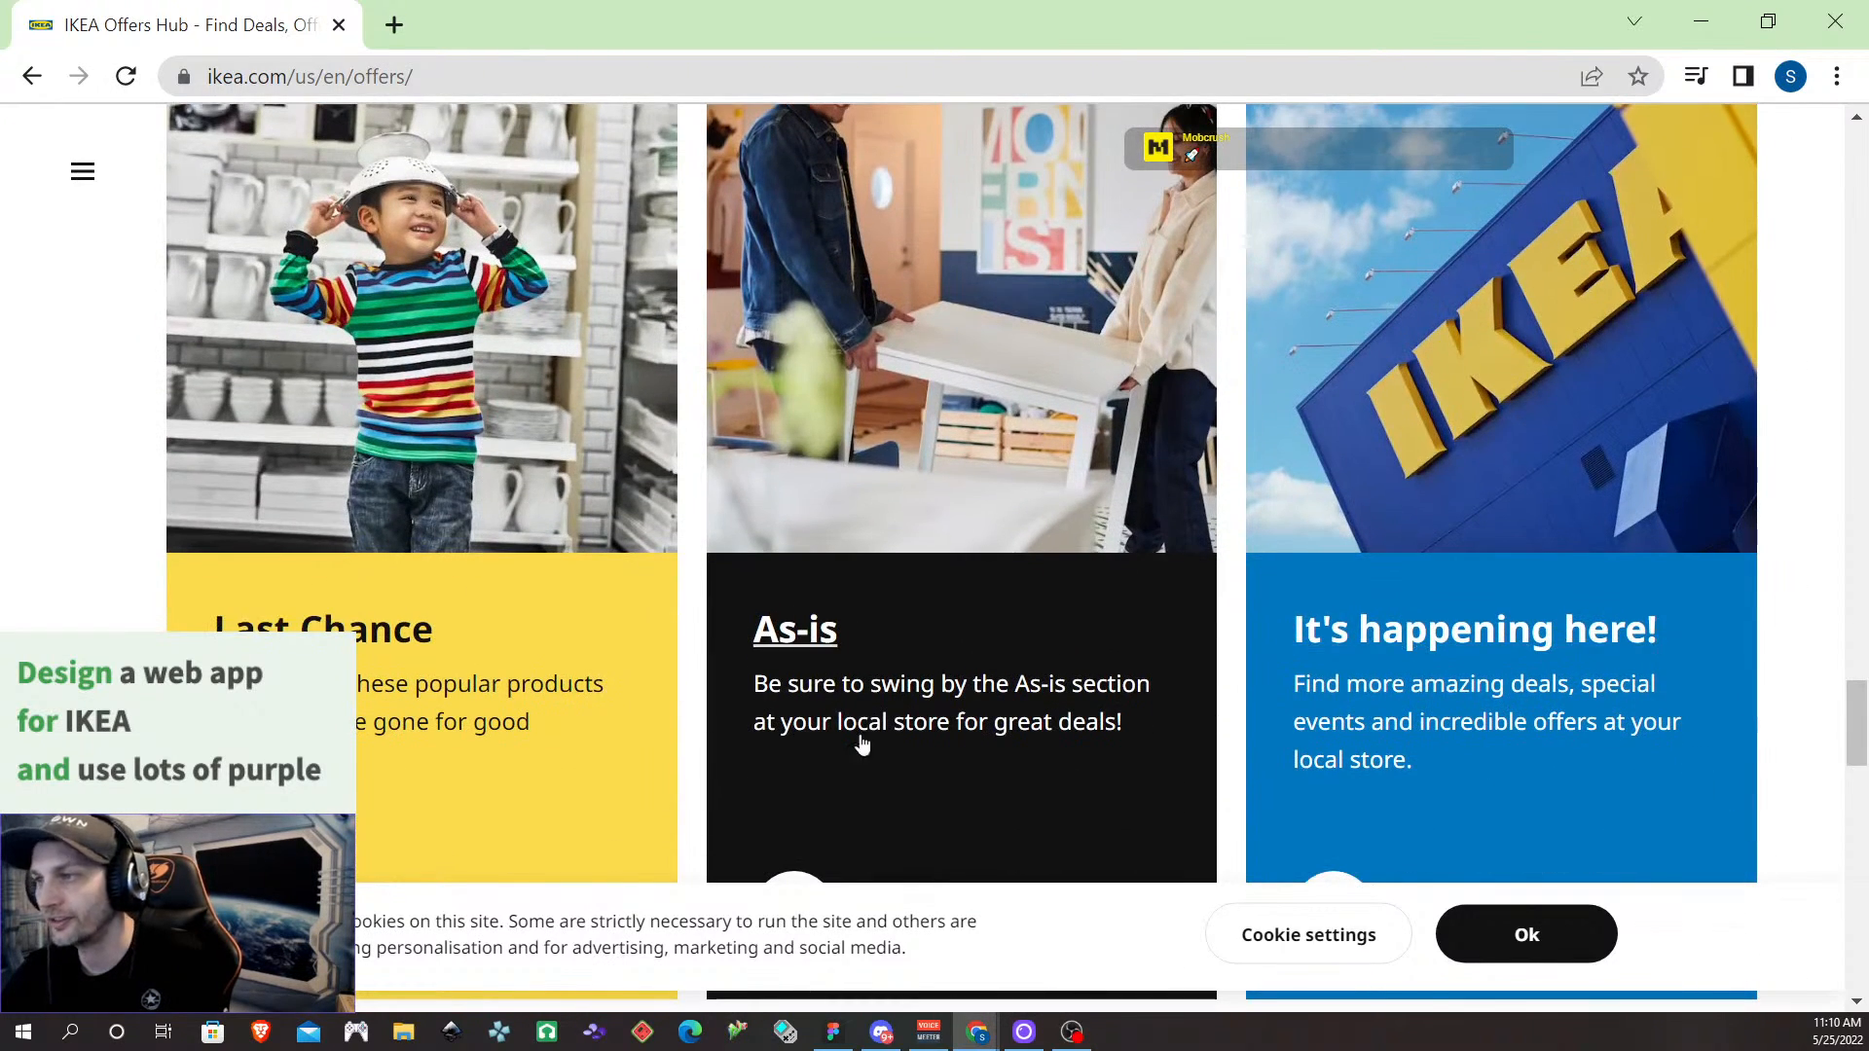
Open the Last Chance deals and examine the page's product categories and filter options
{"action": "left_click", "coordinate": [322, 628]}
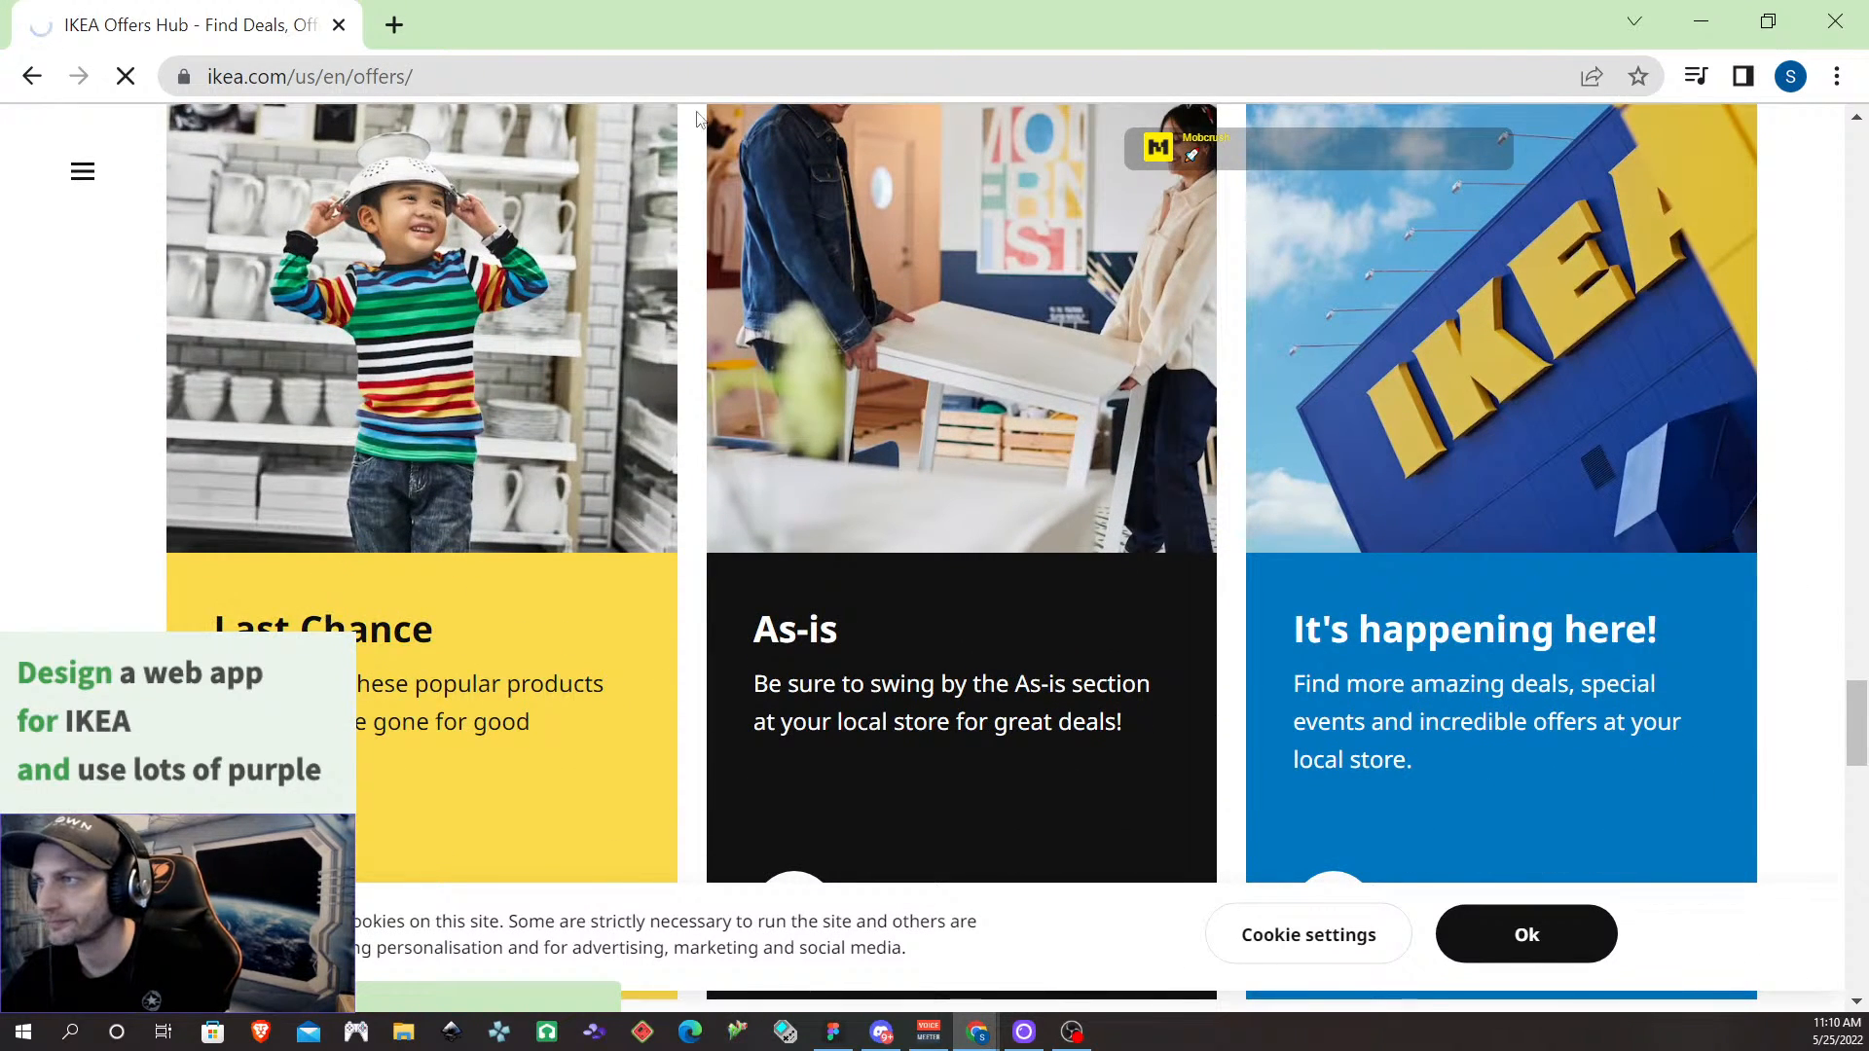
{"action": "scroll", "coordinate": [905, 516], "scroll_direction": "down", "scroll_amount": 3}
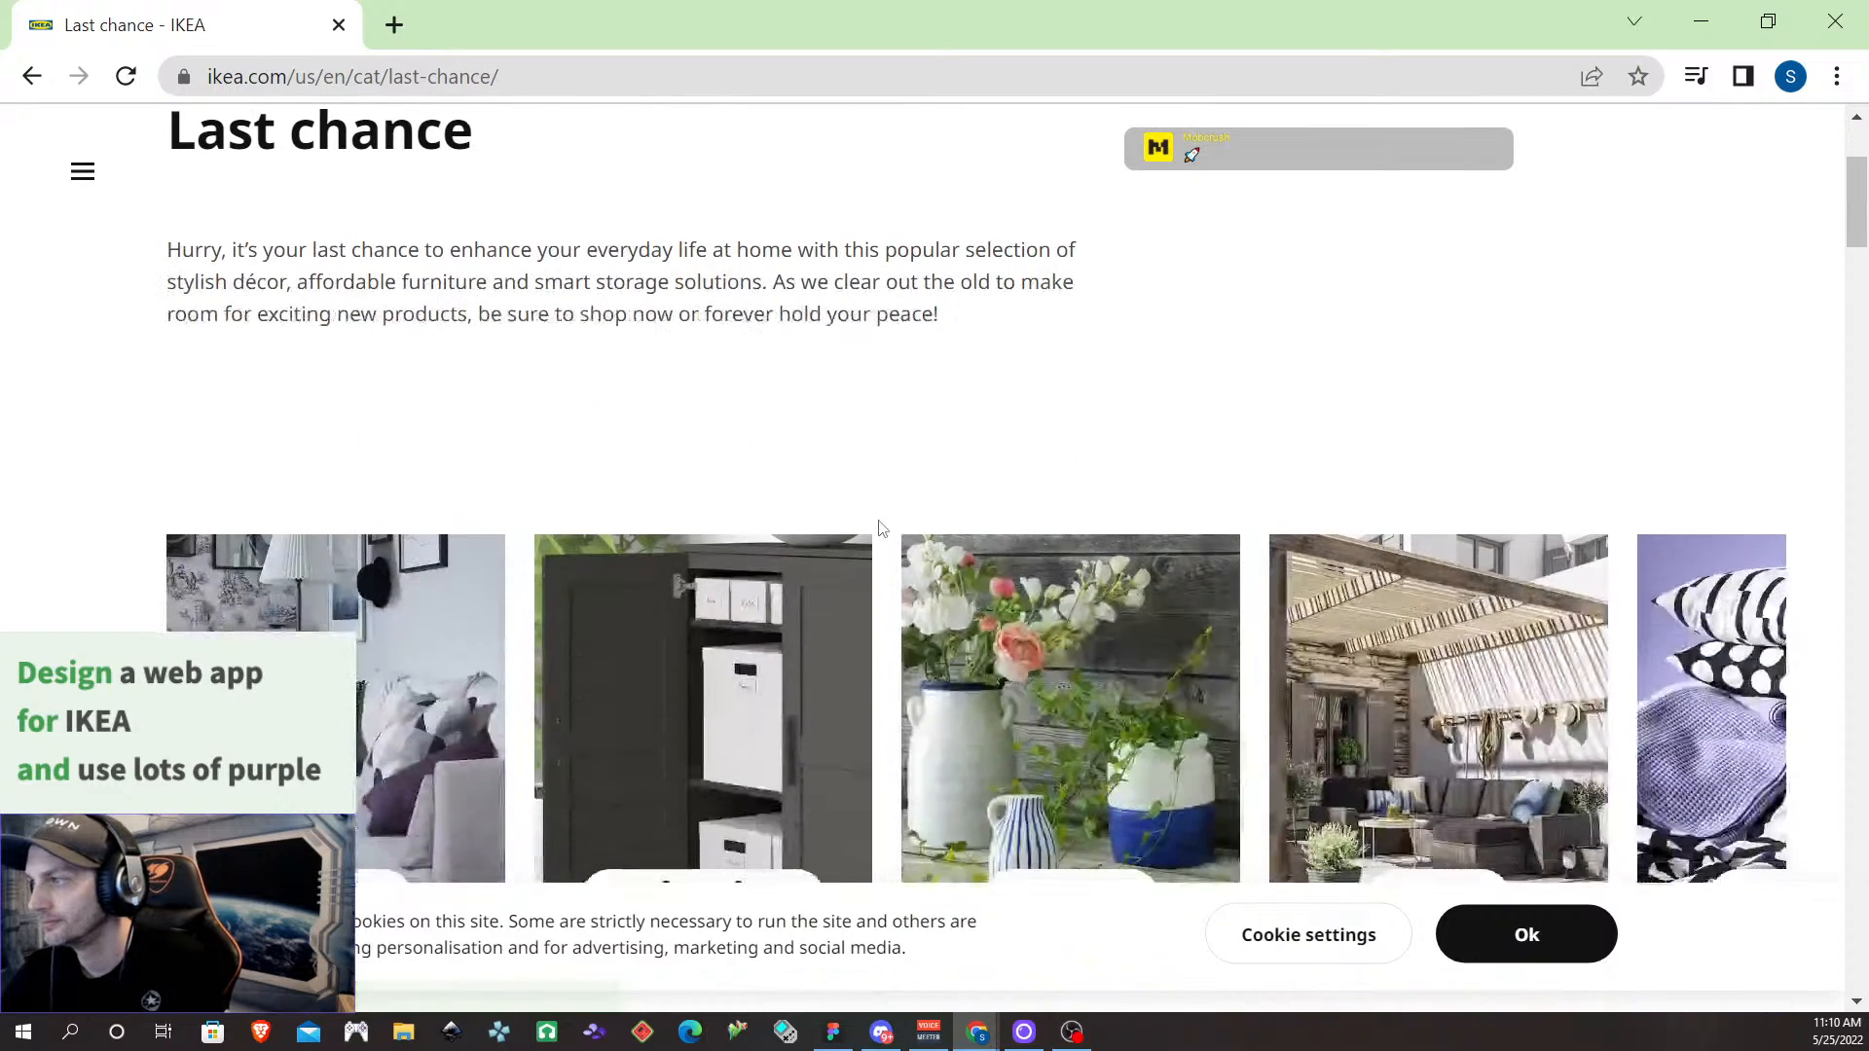
{"action": "scroll", "coordinate": [884, 520], "scroll_direction": "down", "scroll_amount": 5}
{"action": "scroll", "coordinate": [884, 506], "scroll_direction": "up", "scroll_amount": 4}
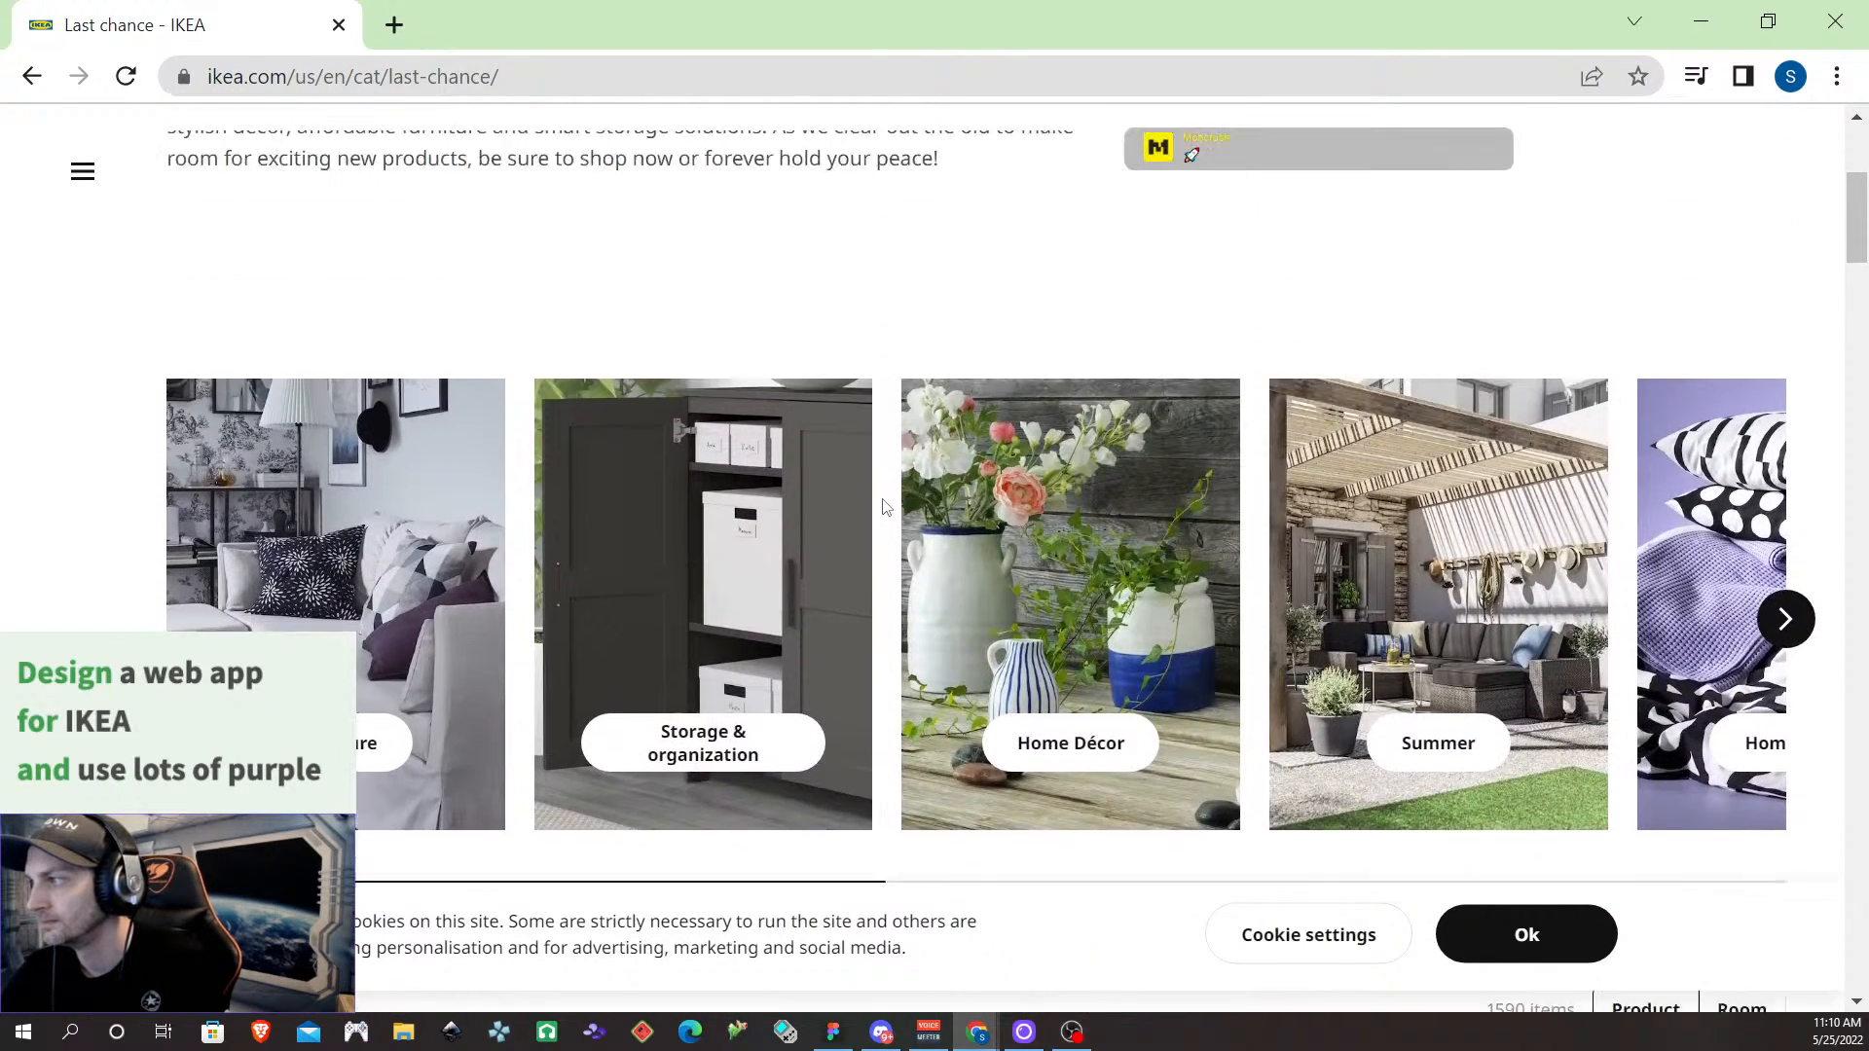
{"action": "scroll", "coordinate": [886, 507], "scroll_direction": "up", "scroll_amount": 2}
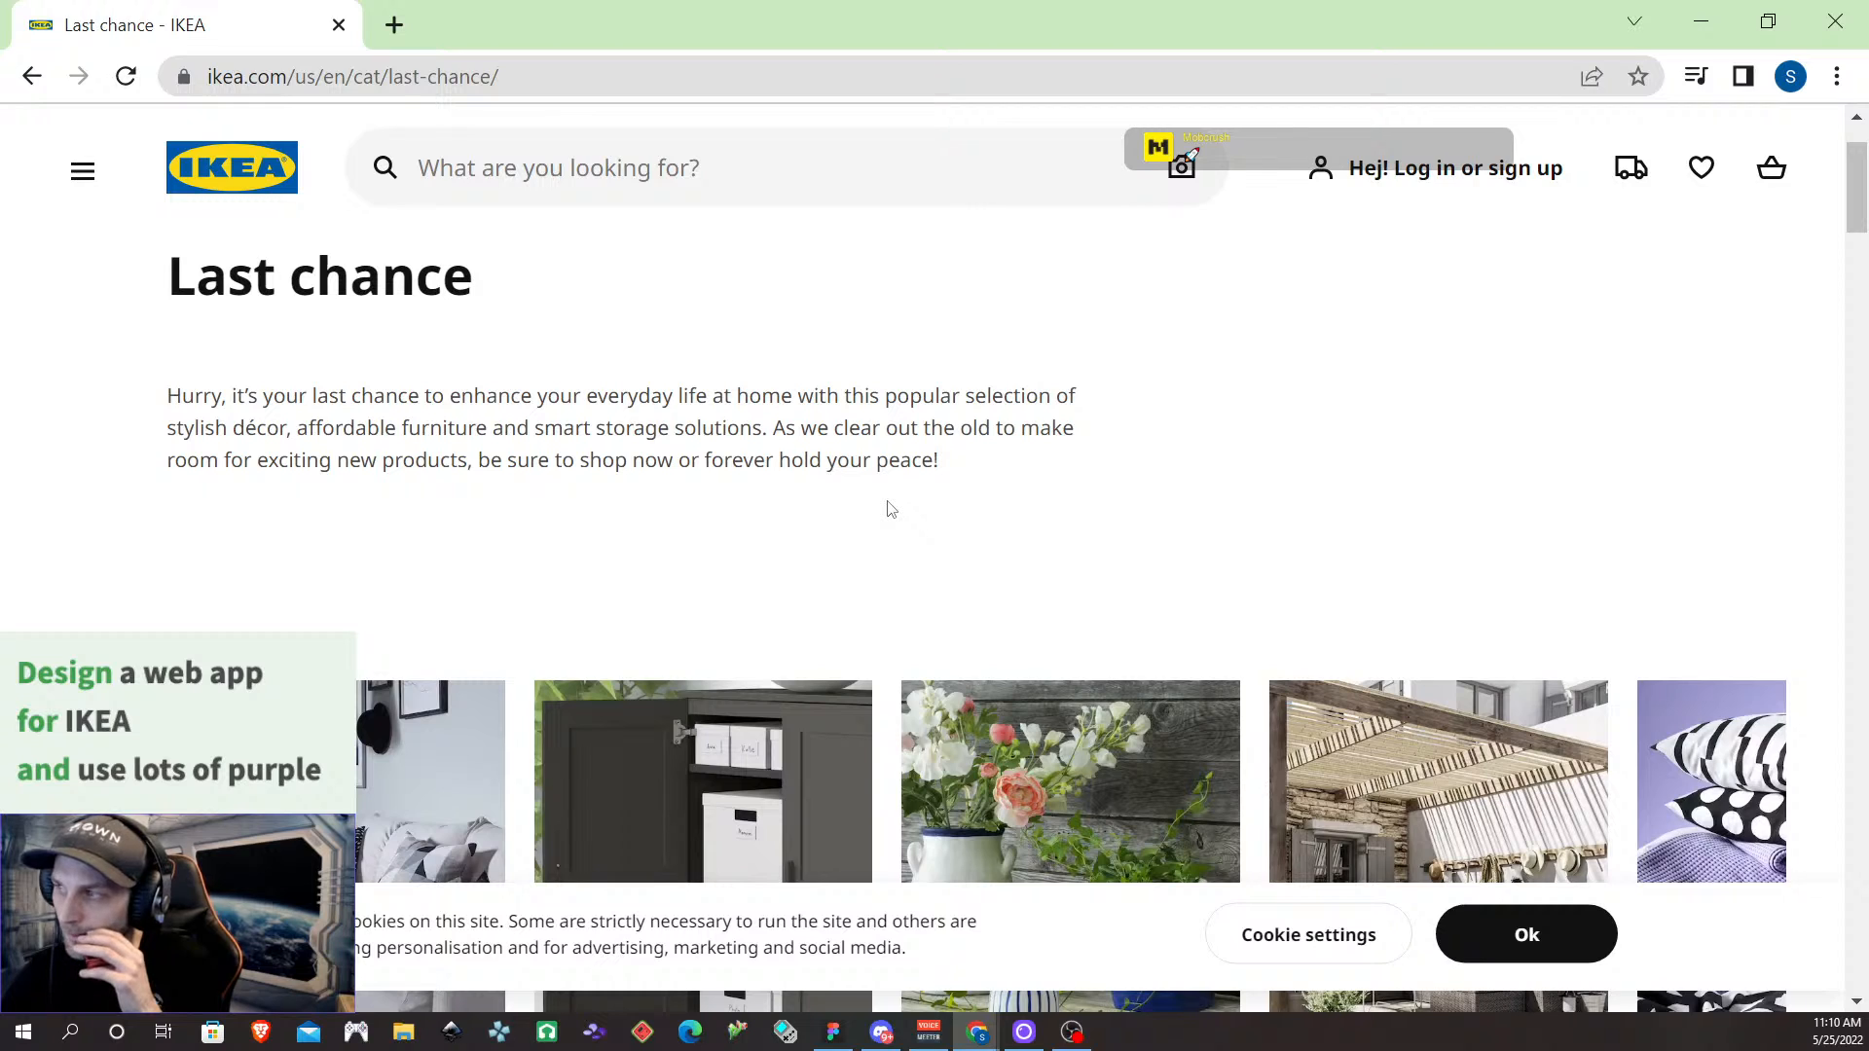
{"action": "scroll", "coordinate": [896, 522], "scroll_direction": "down", "scroll_amount": 1}
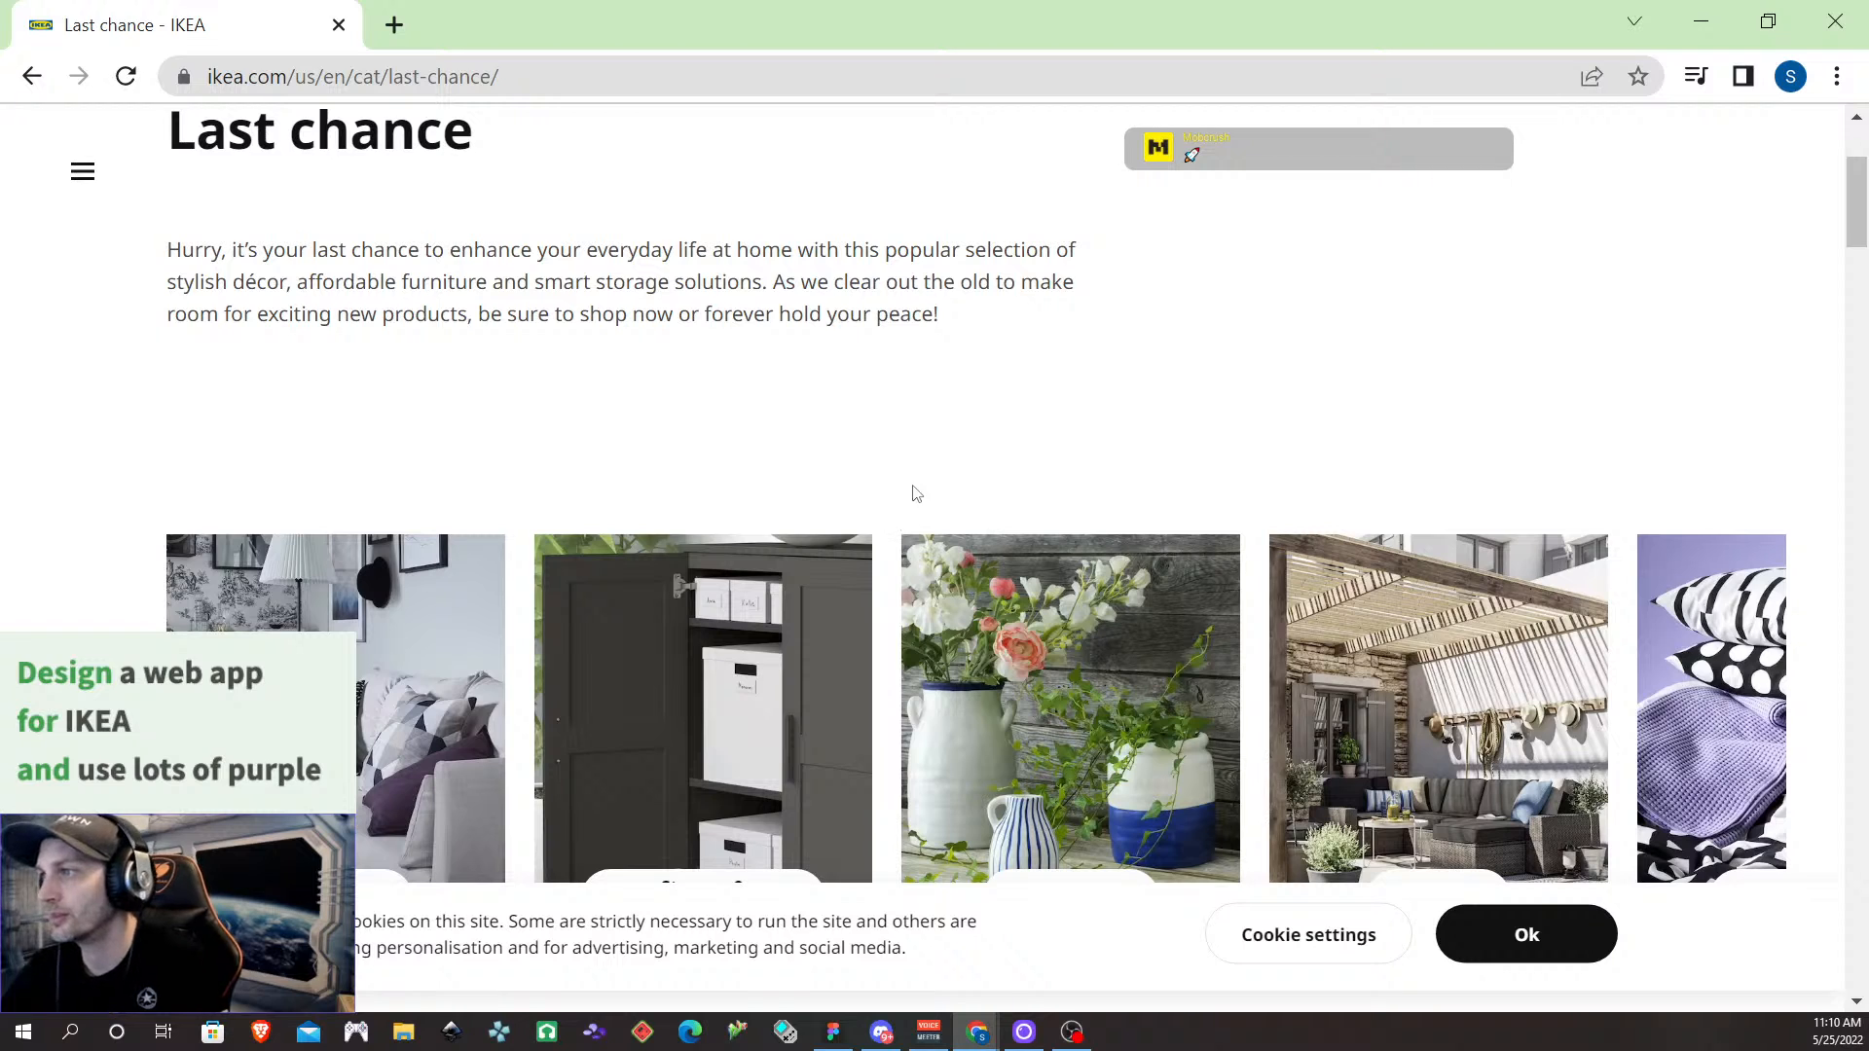
{"action": "scroll", "coordinate": [902, 485], "scroll_direction": "down", "scroll_amount": 5}
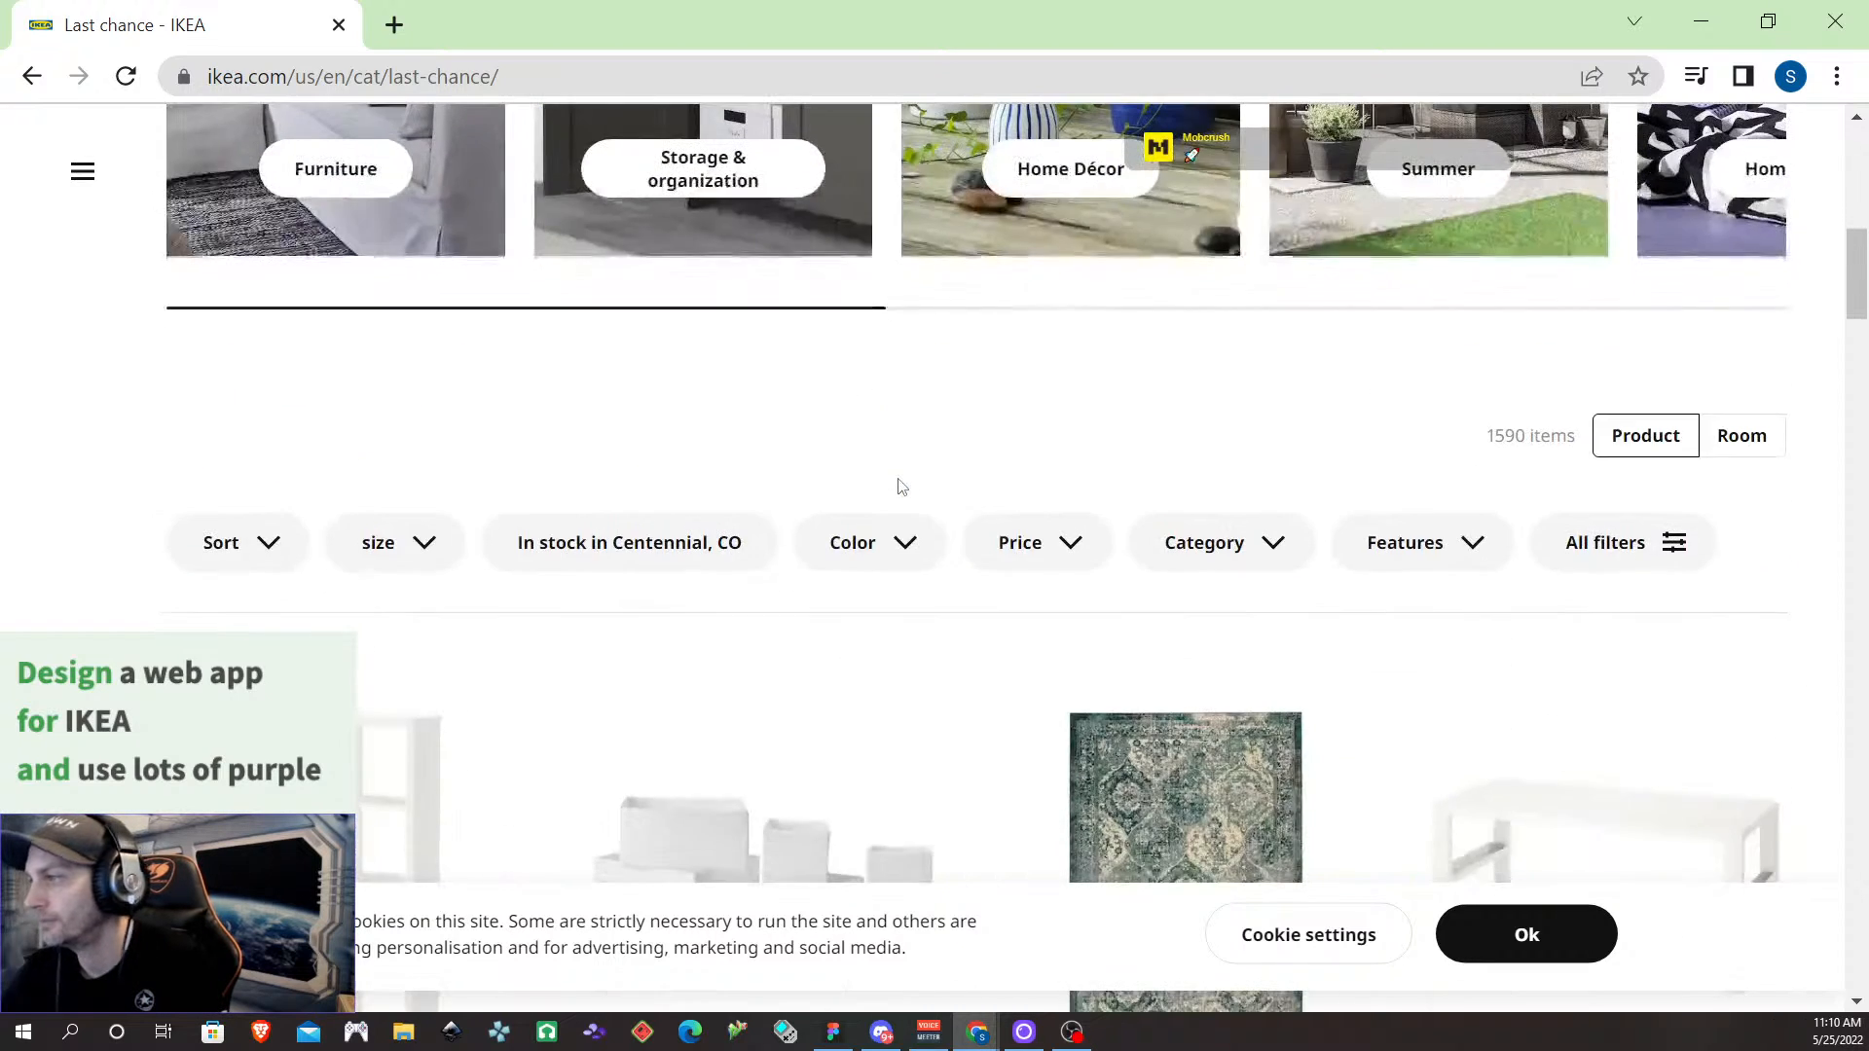
{"action": "scroll", "coordinate": [898, 488], "scroll_direction": "up", "scroll_amount": 3}
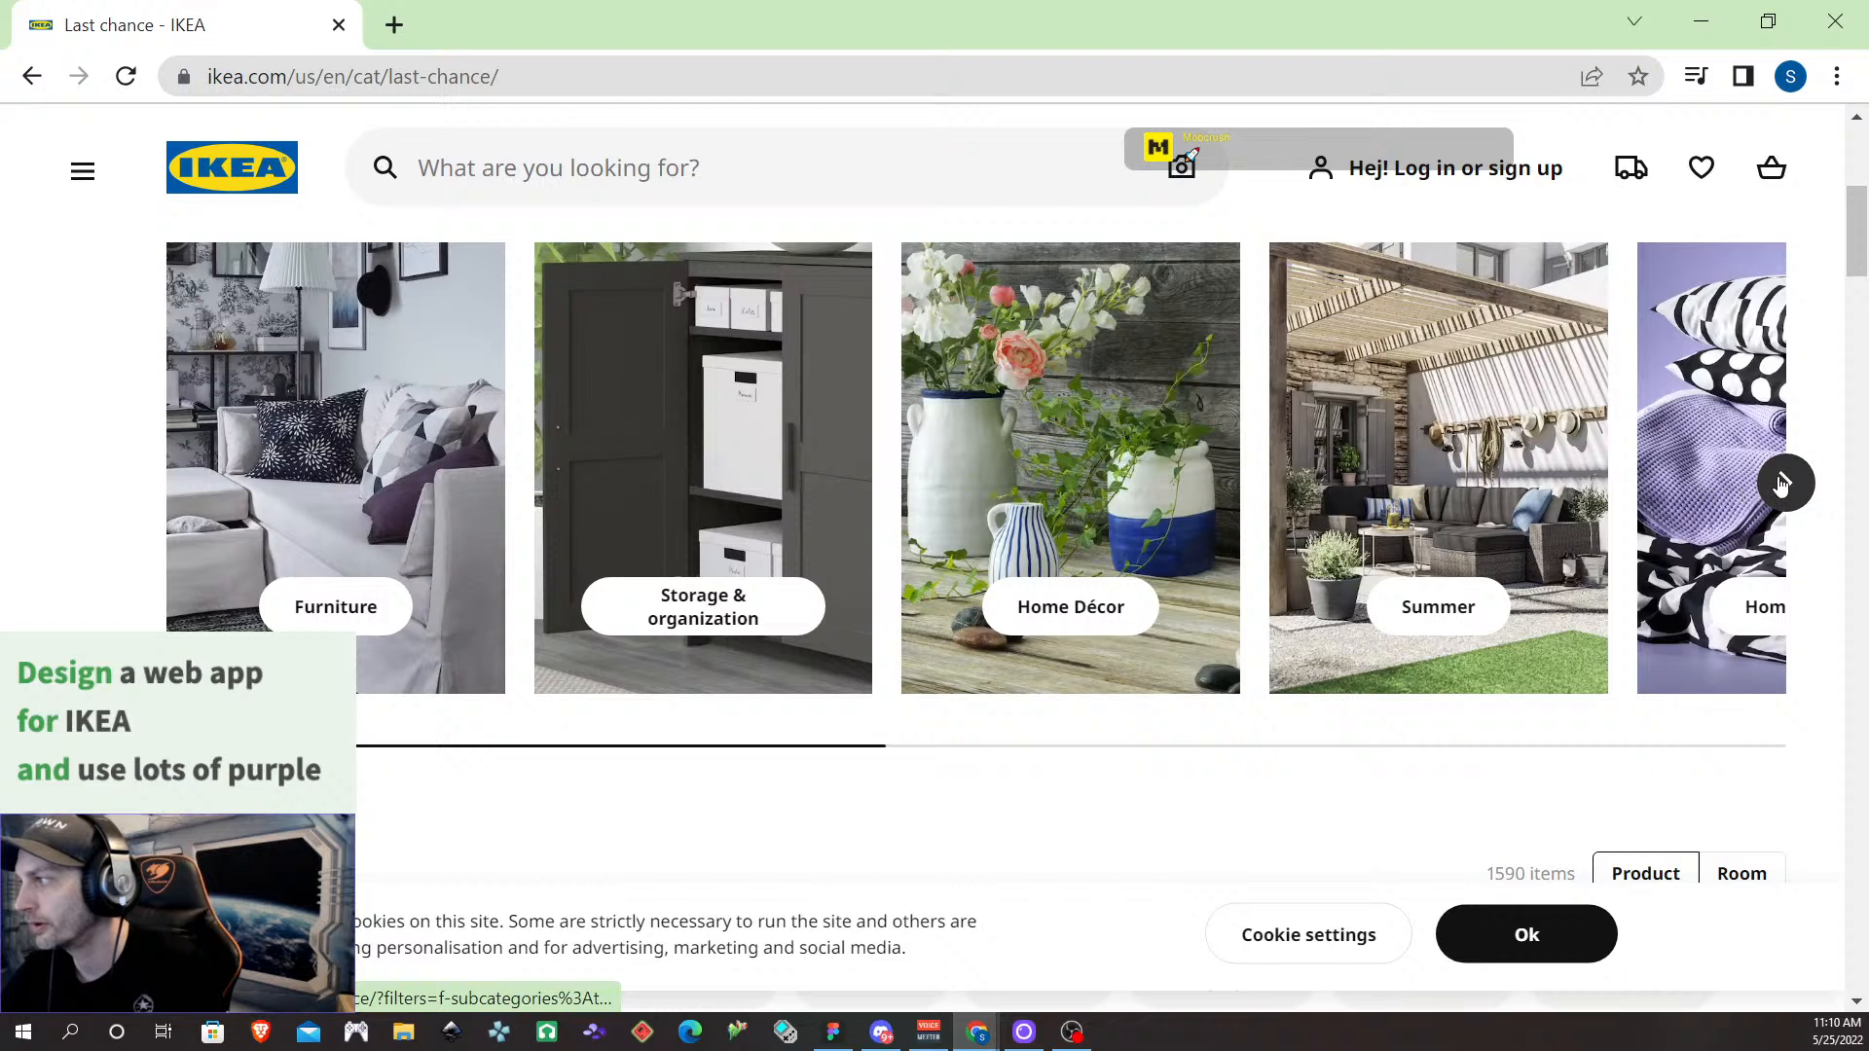
Browse the remaining Last chance categories through to Bathroom, and return to the unfiltered Last chance page
{"action": "left_click", "coordinate": [1783, 484]}
{"action": "left_click", "coordinate": [1780, 484]}
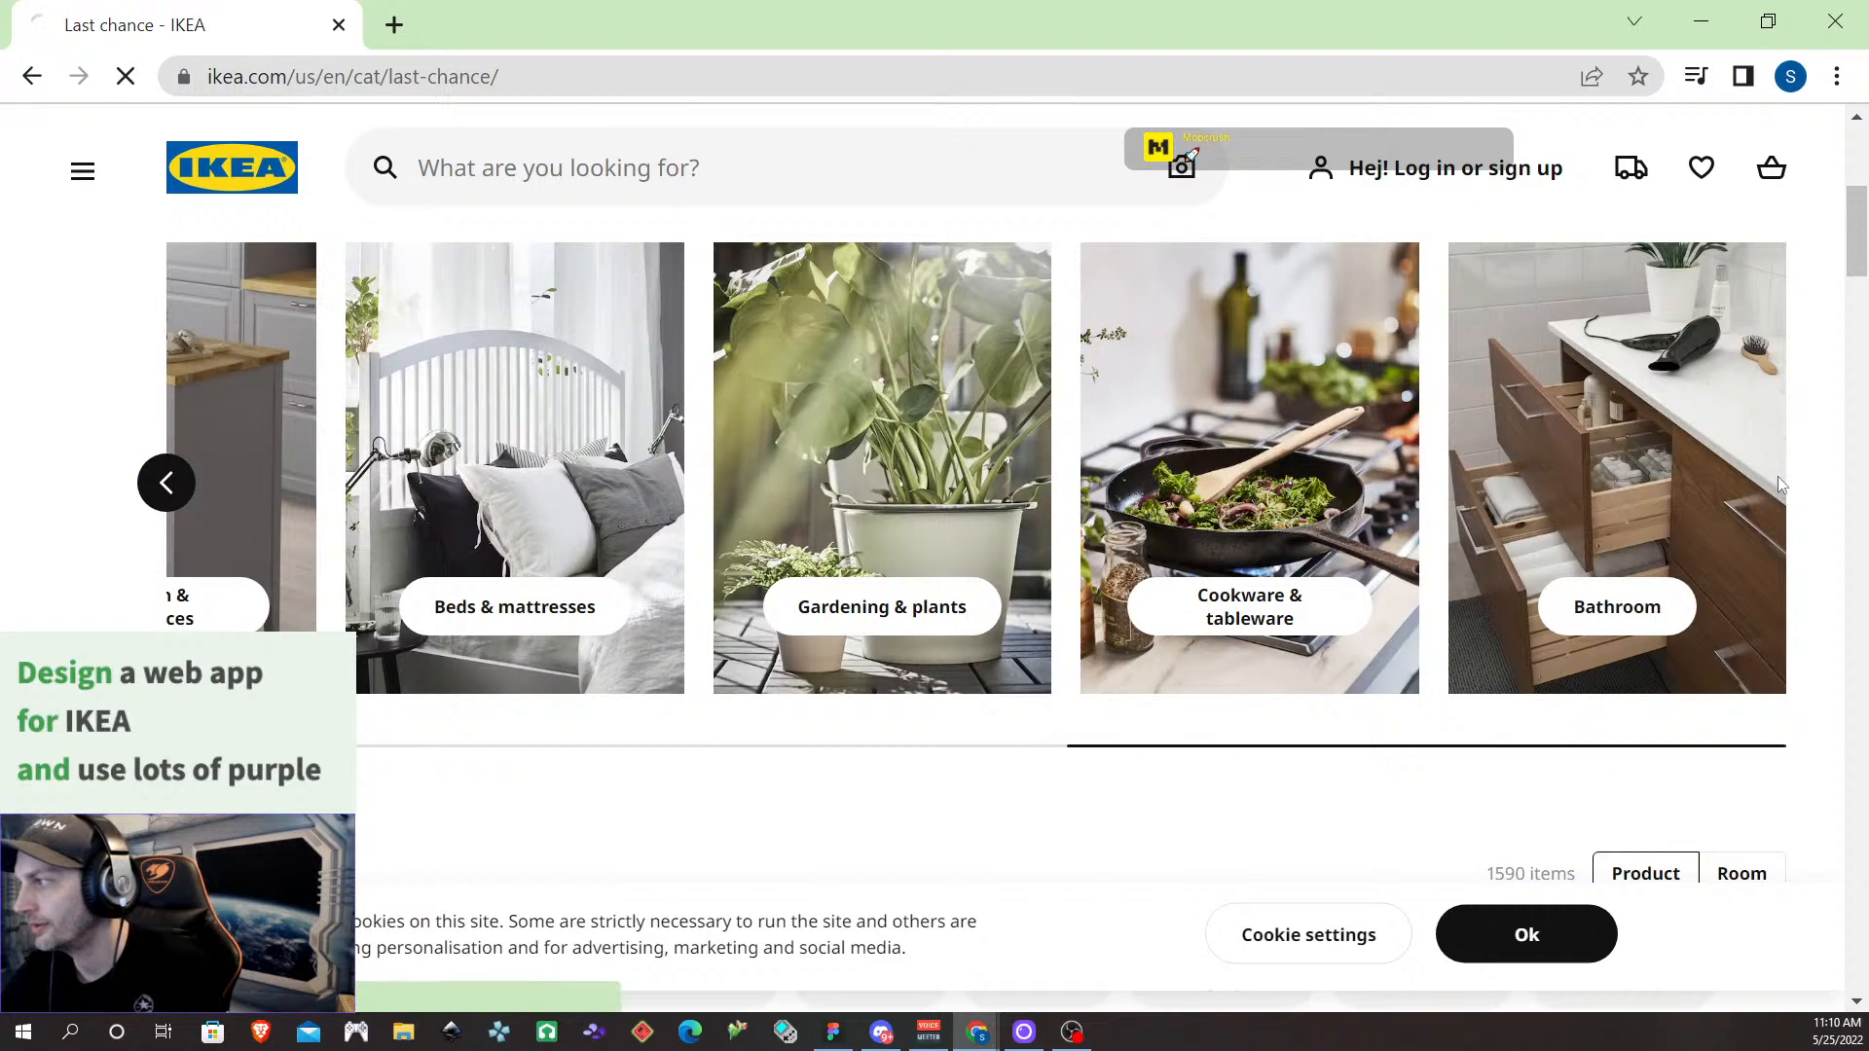
{"action": "left_click", "coordinate": [1462, 406]}
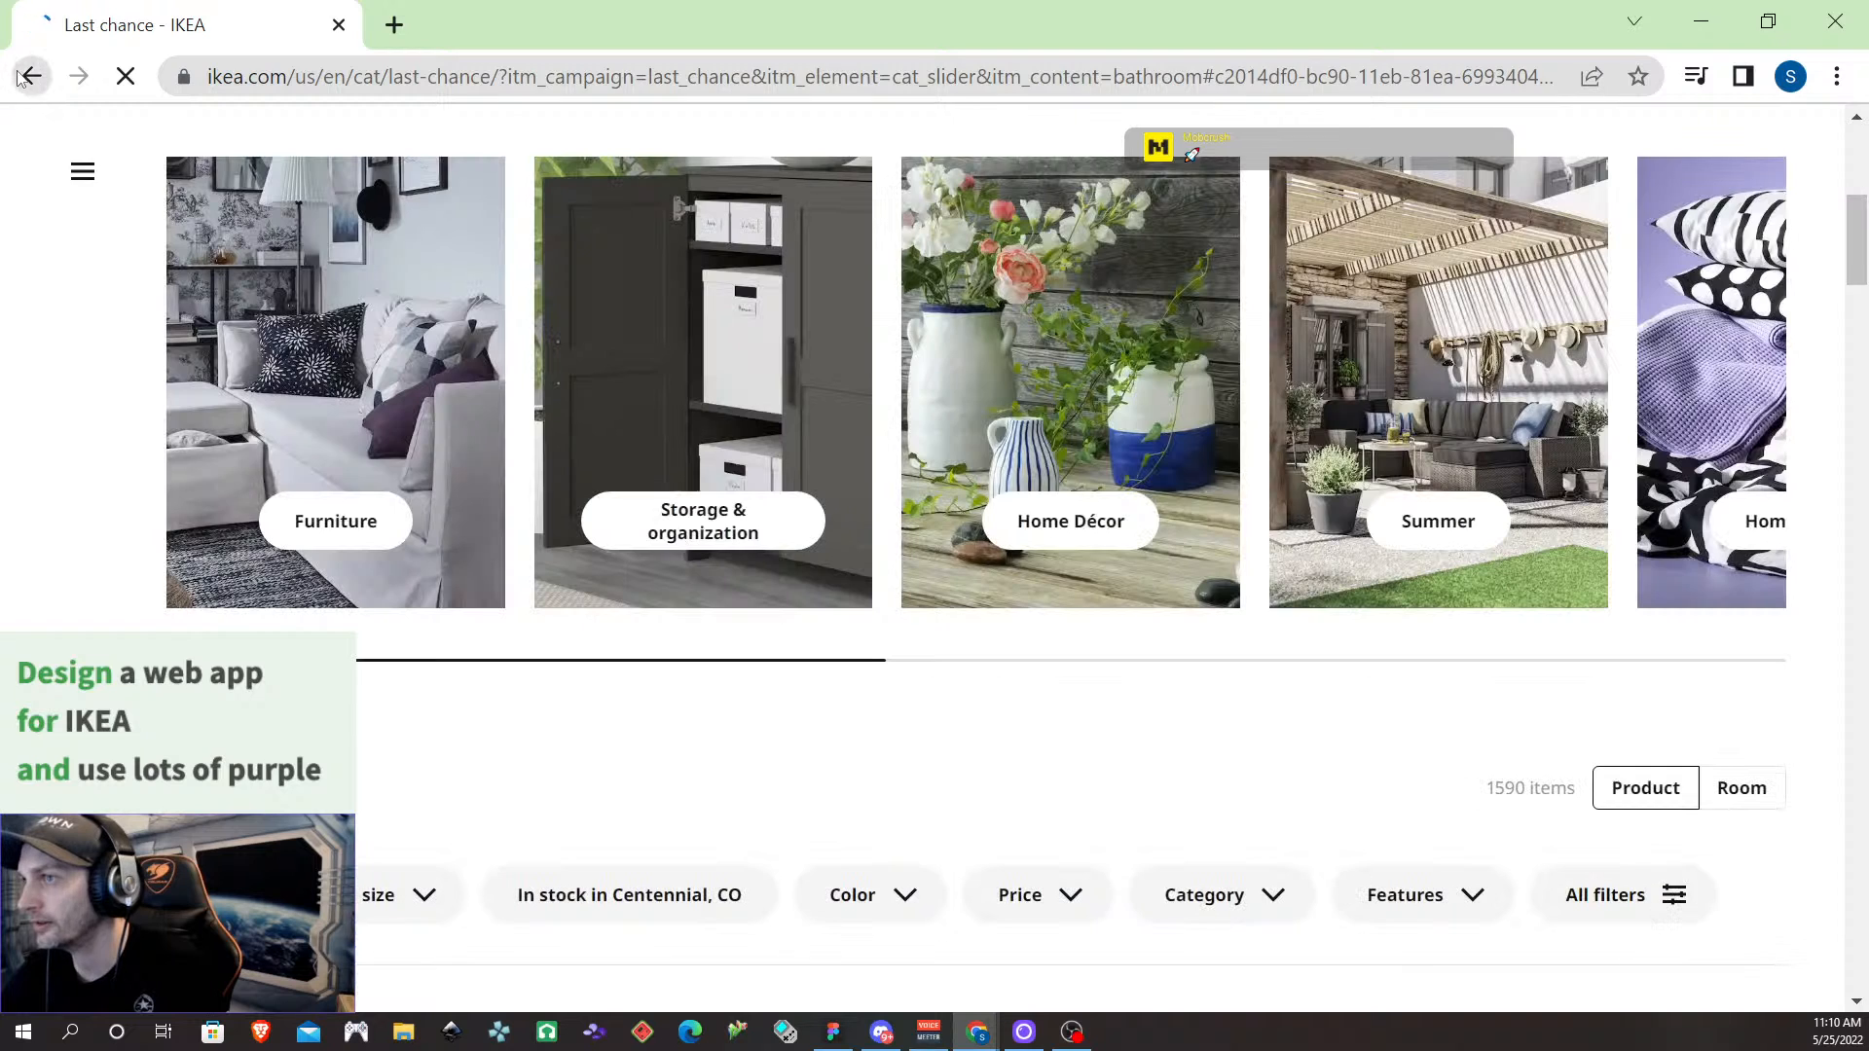
{"action": "left_click", "coordinate": [37, 84]}
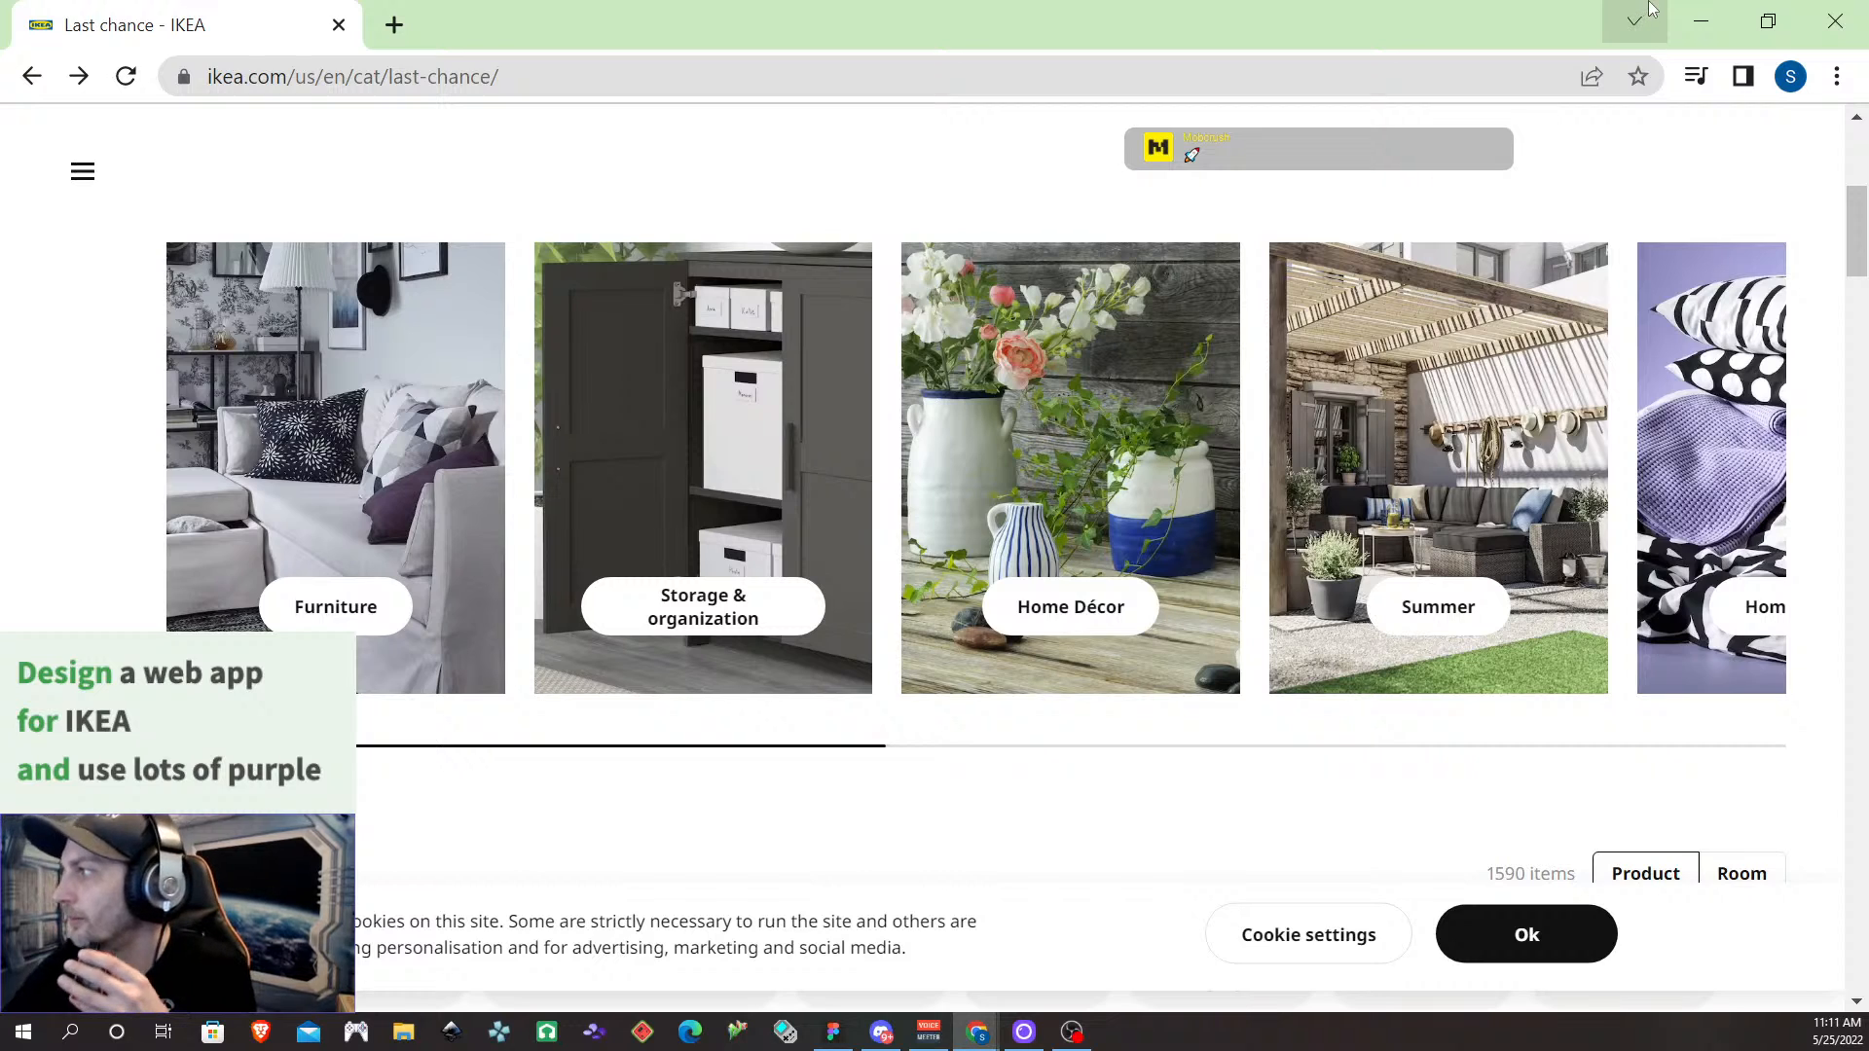
Move the Chrome window off the design file and switch back to Figma with the Category drop down group selected
{"action": "left_click_drag", "start_coordinate": [1194, 25], "coordinate": [0, 70]}
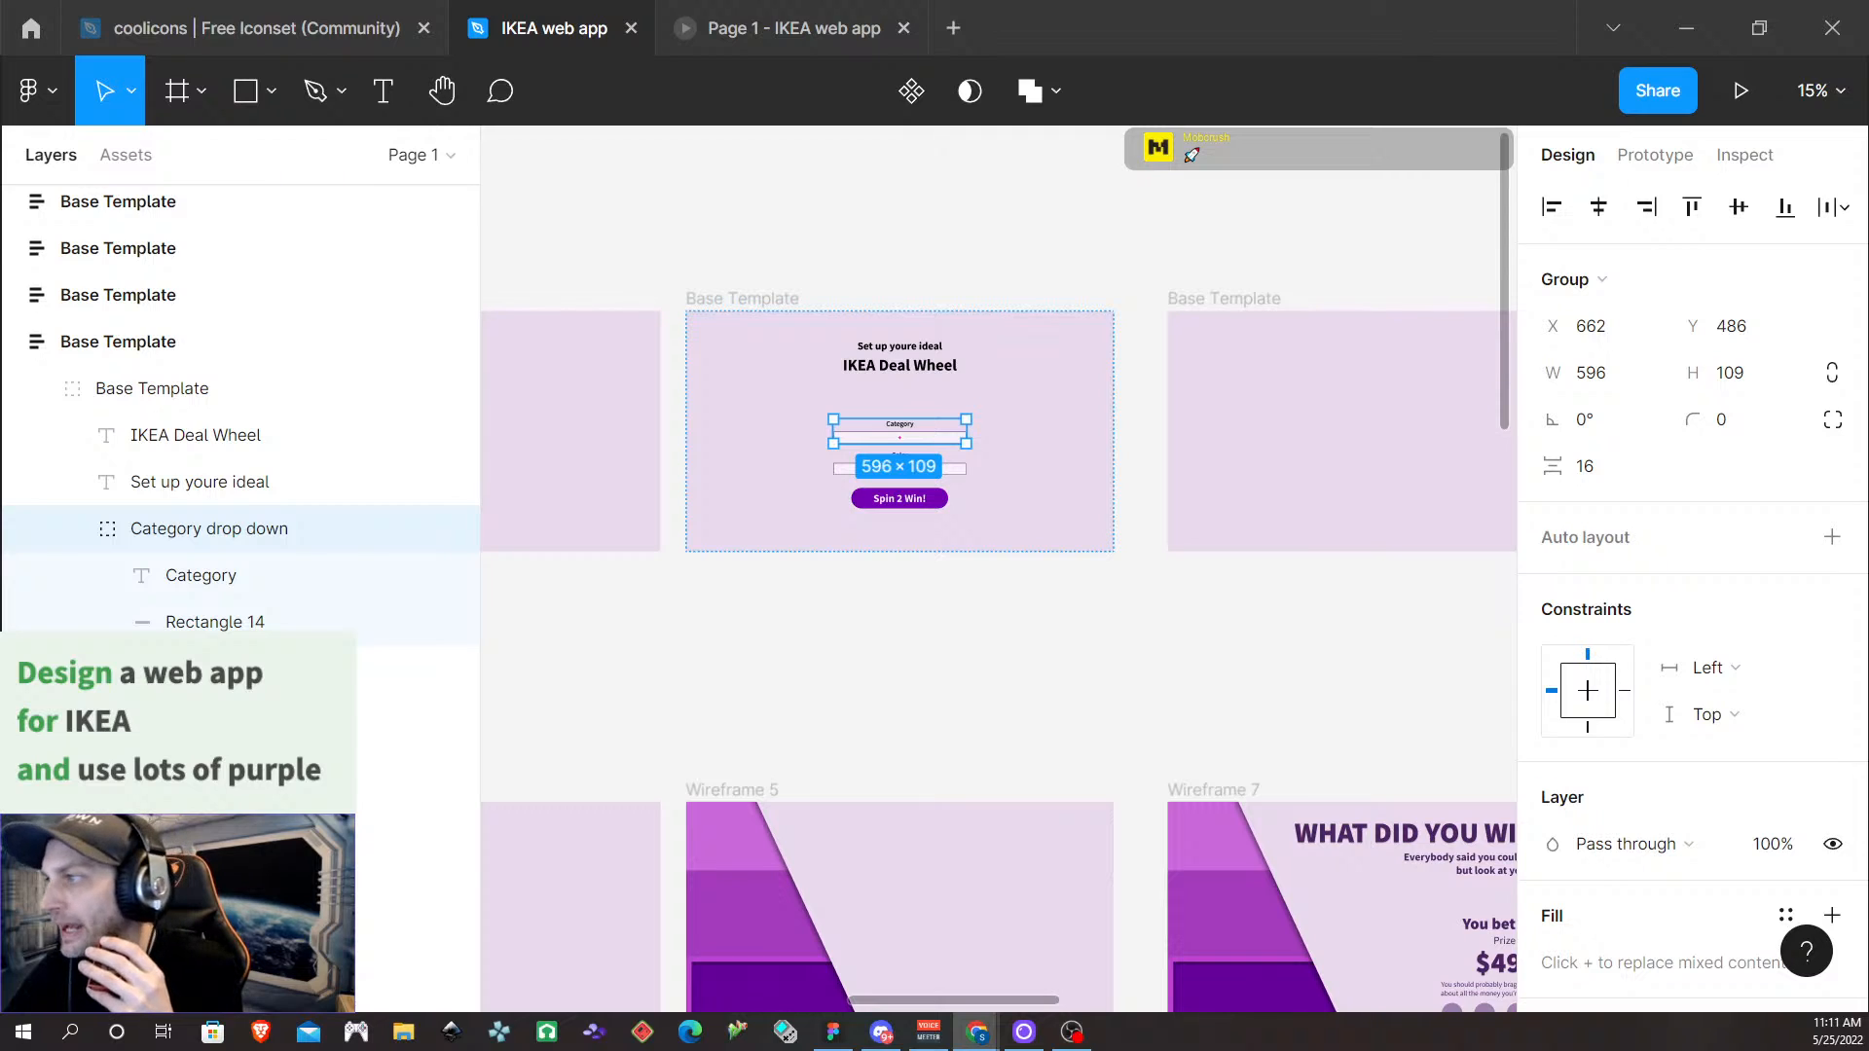
{"action": "left_click", "coordinate": [941, 450]}
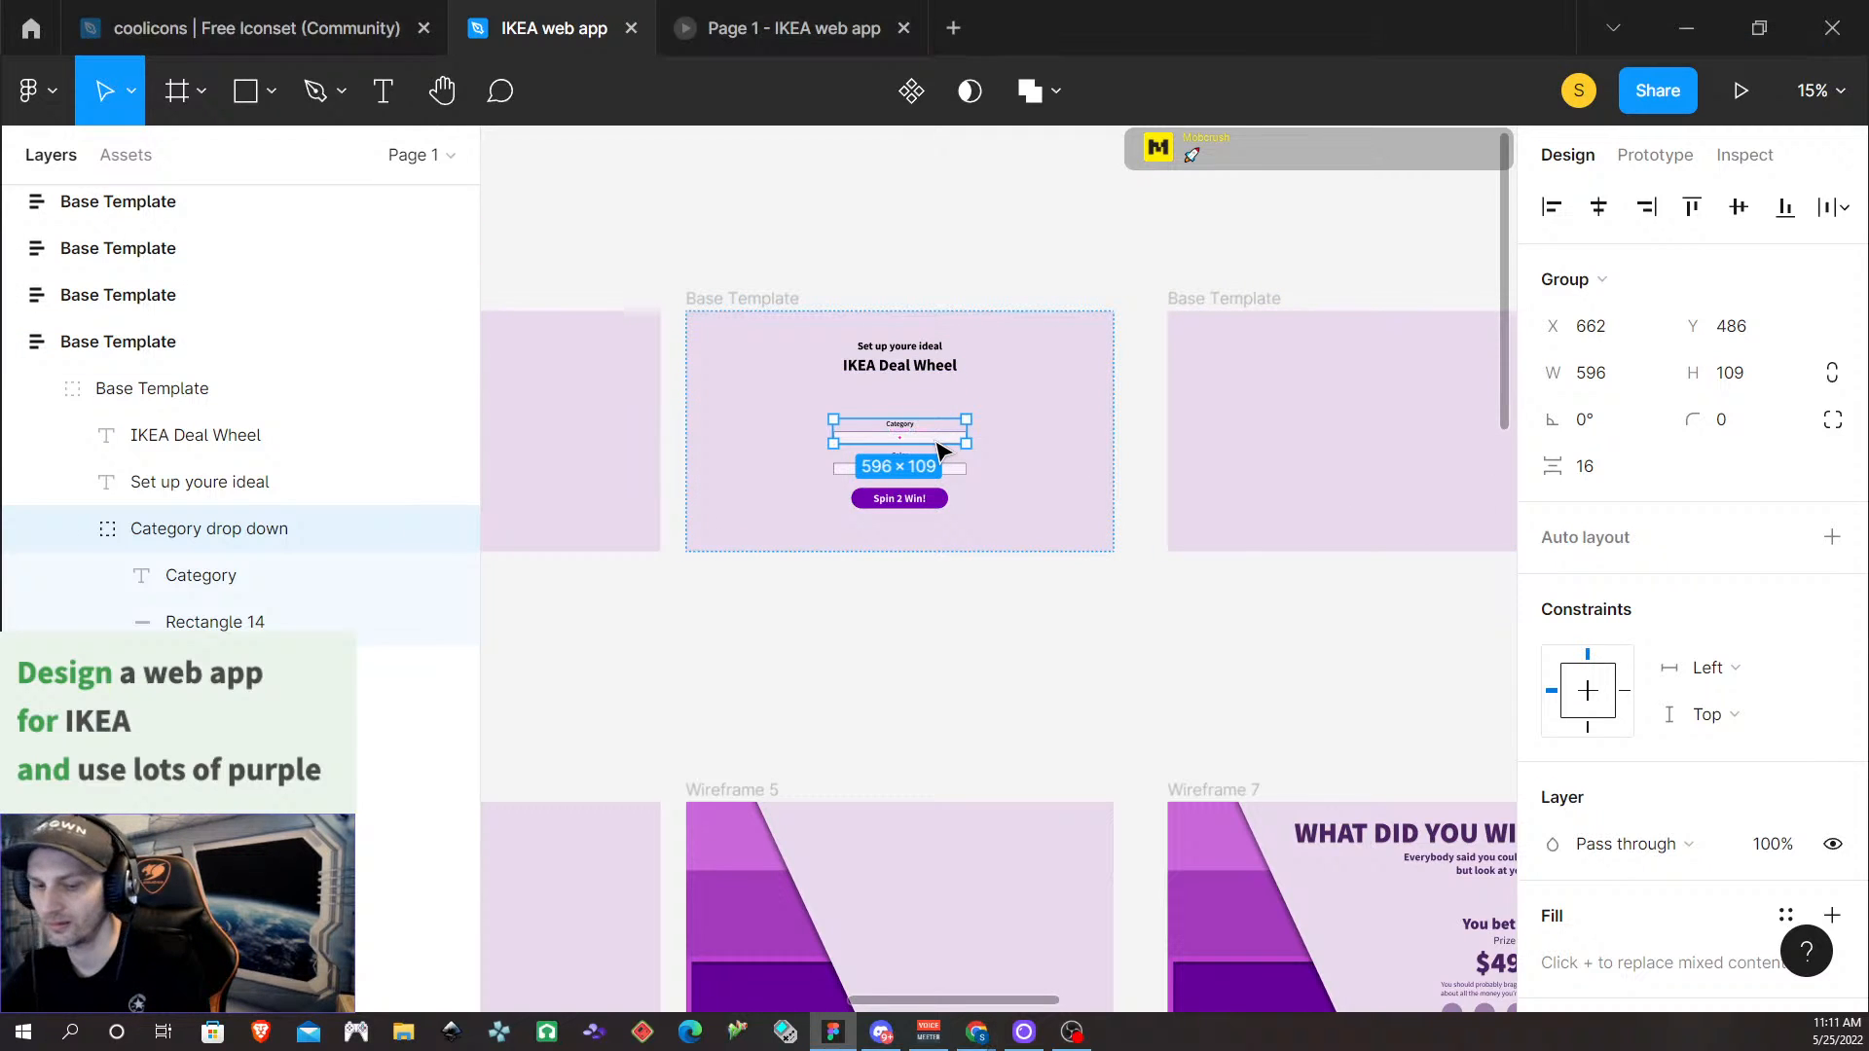
Place a duplicate of the Category drop down group on the empty canvas above the IKEA Deal Wheel setup screen
{"action": "left_click_drag", "start_coordinate": [941, 450], "coordinate": [948, 305]}
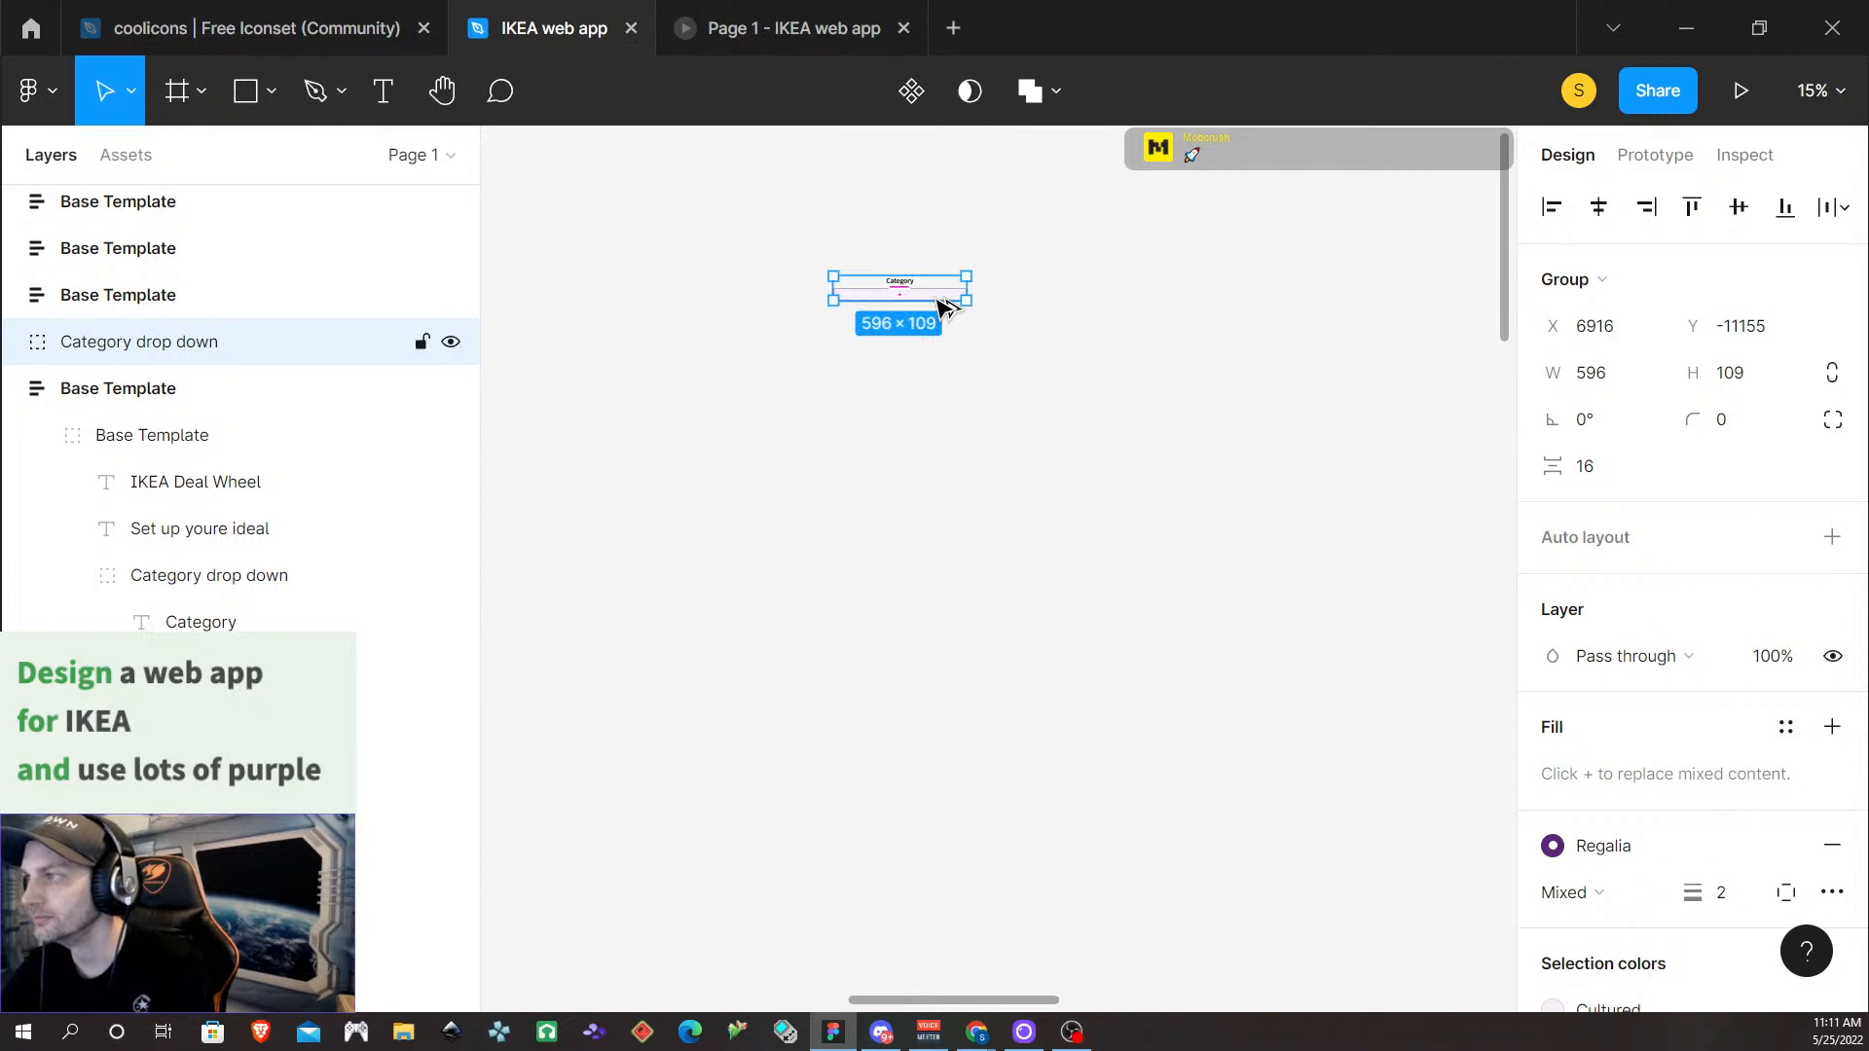
{"action": "left_click", "coordinate": [961, 373]}
{"action": "left_click", "coordinate": [922, 300]}
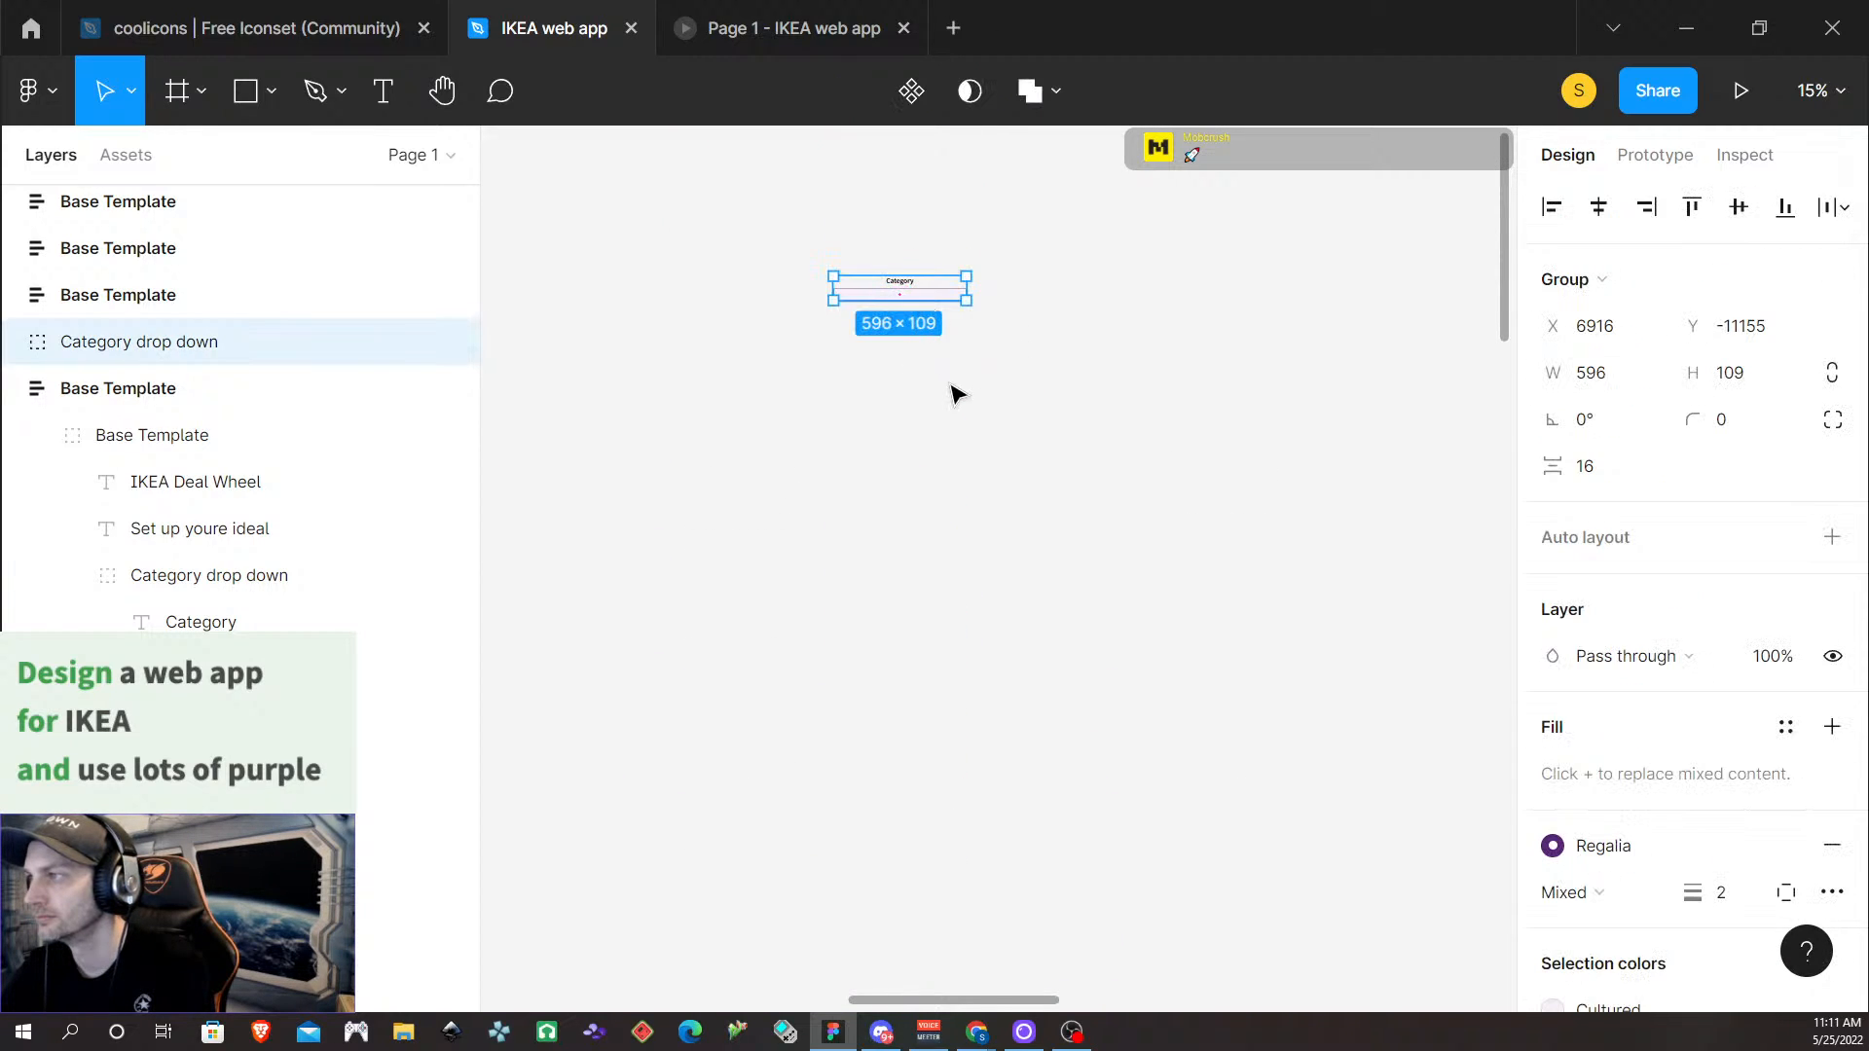
{"action": "scroll", "coordinate": [955, 400], "scroll_direction": "left", "scroll_amount": 5}
{"action": "scroll", "coordinate": [955, 405], "scroll_direction": "right", "scroll_amount": 3}
{"action": "scroll", "coordinate": [1087, 416], "scroll_direction": "right", "scroll_amount": 2}
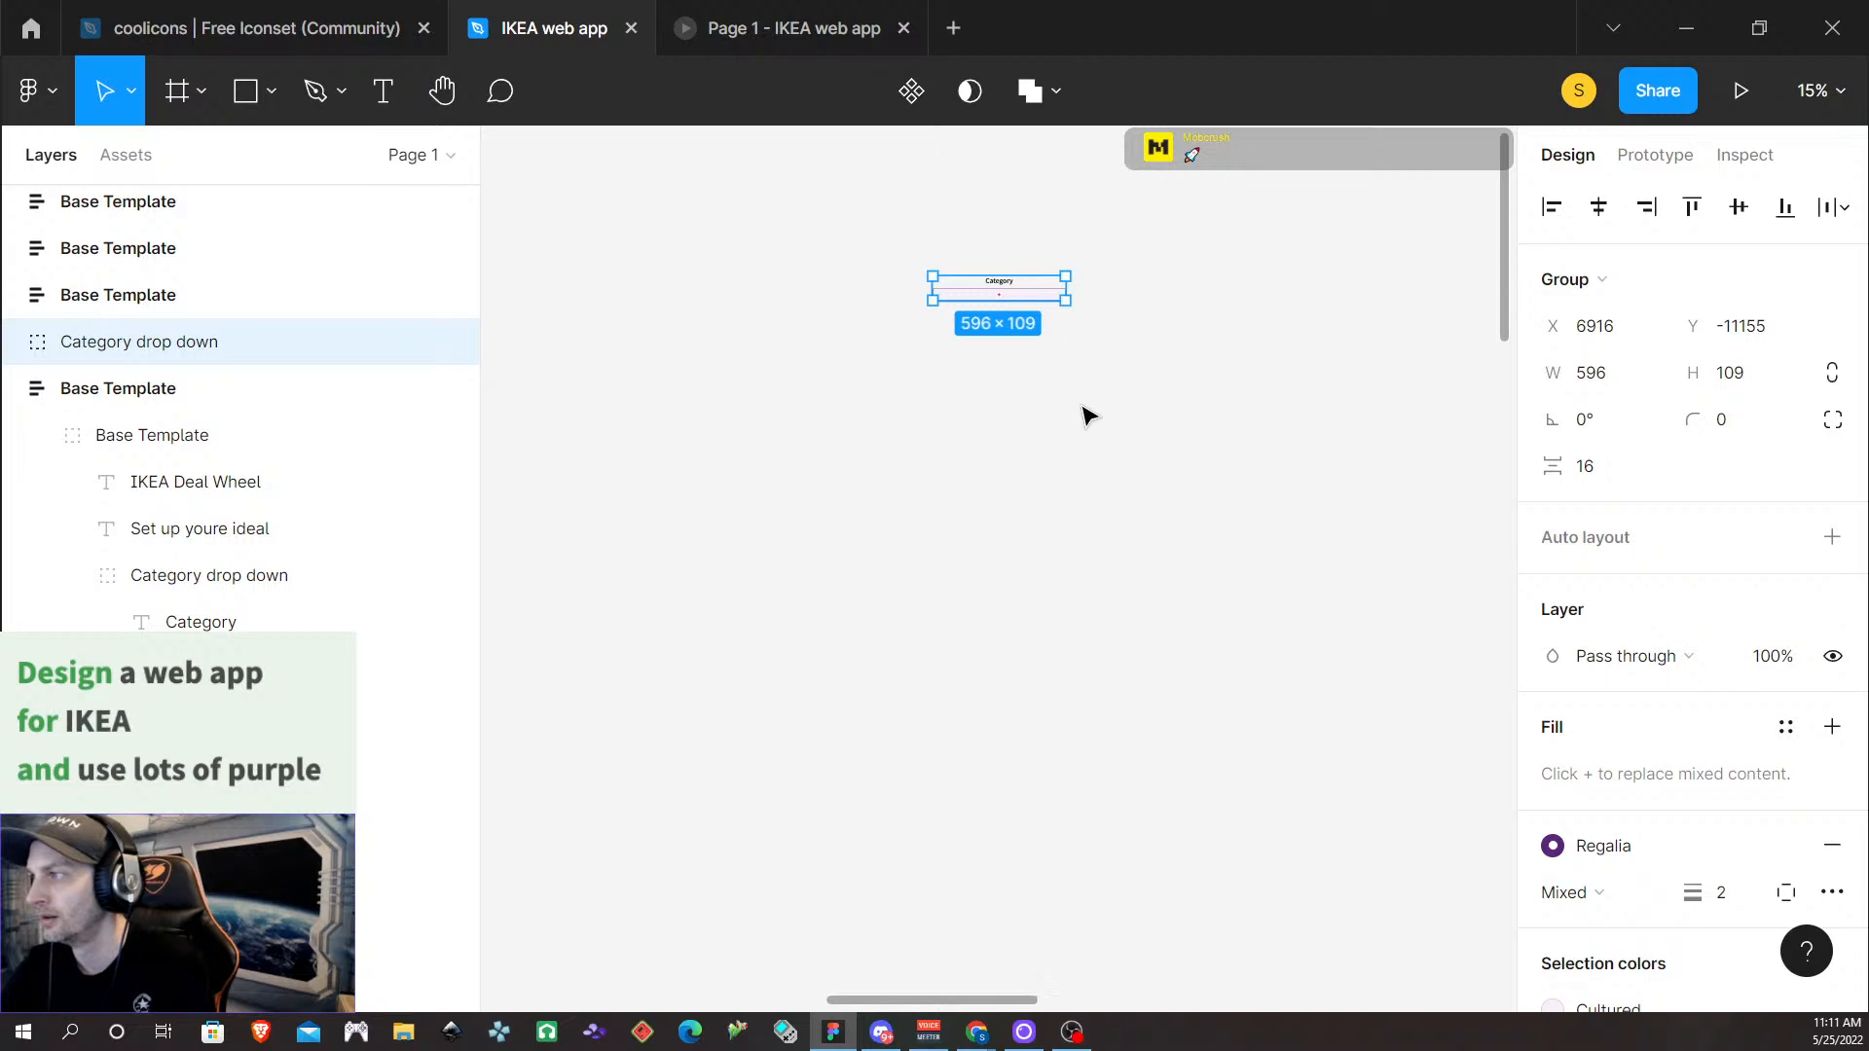
{"action": "scroll", "coordinate": [1034, 410], "scroll_direction": "down", "scroll_amount": 4}
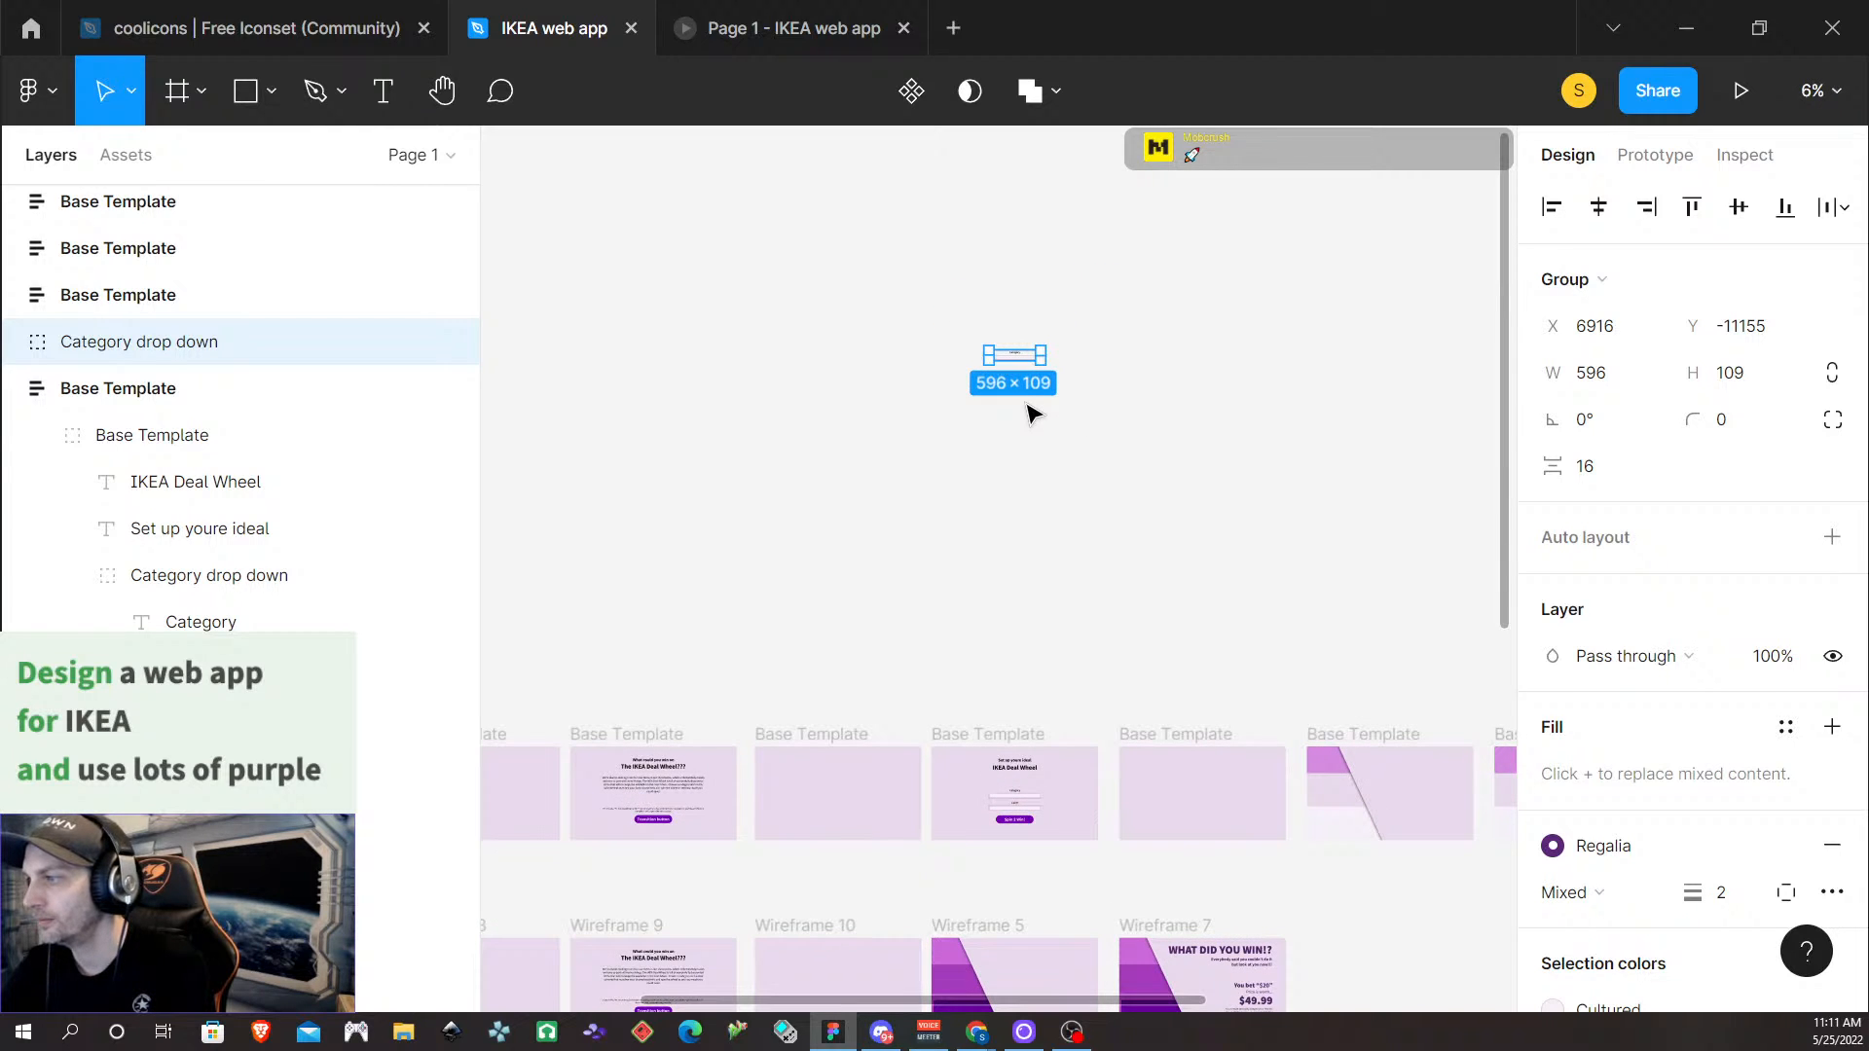
{"action": "scroll", "coordinate": [1032, 413], "scroll_direction": "down", "scroll_amount": 2}
{"action": "scroll", "coordinate": [1031, 413], "scroll_direction": "up", "scroll_amount": 5}
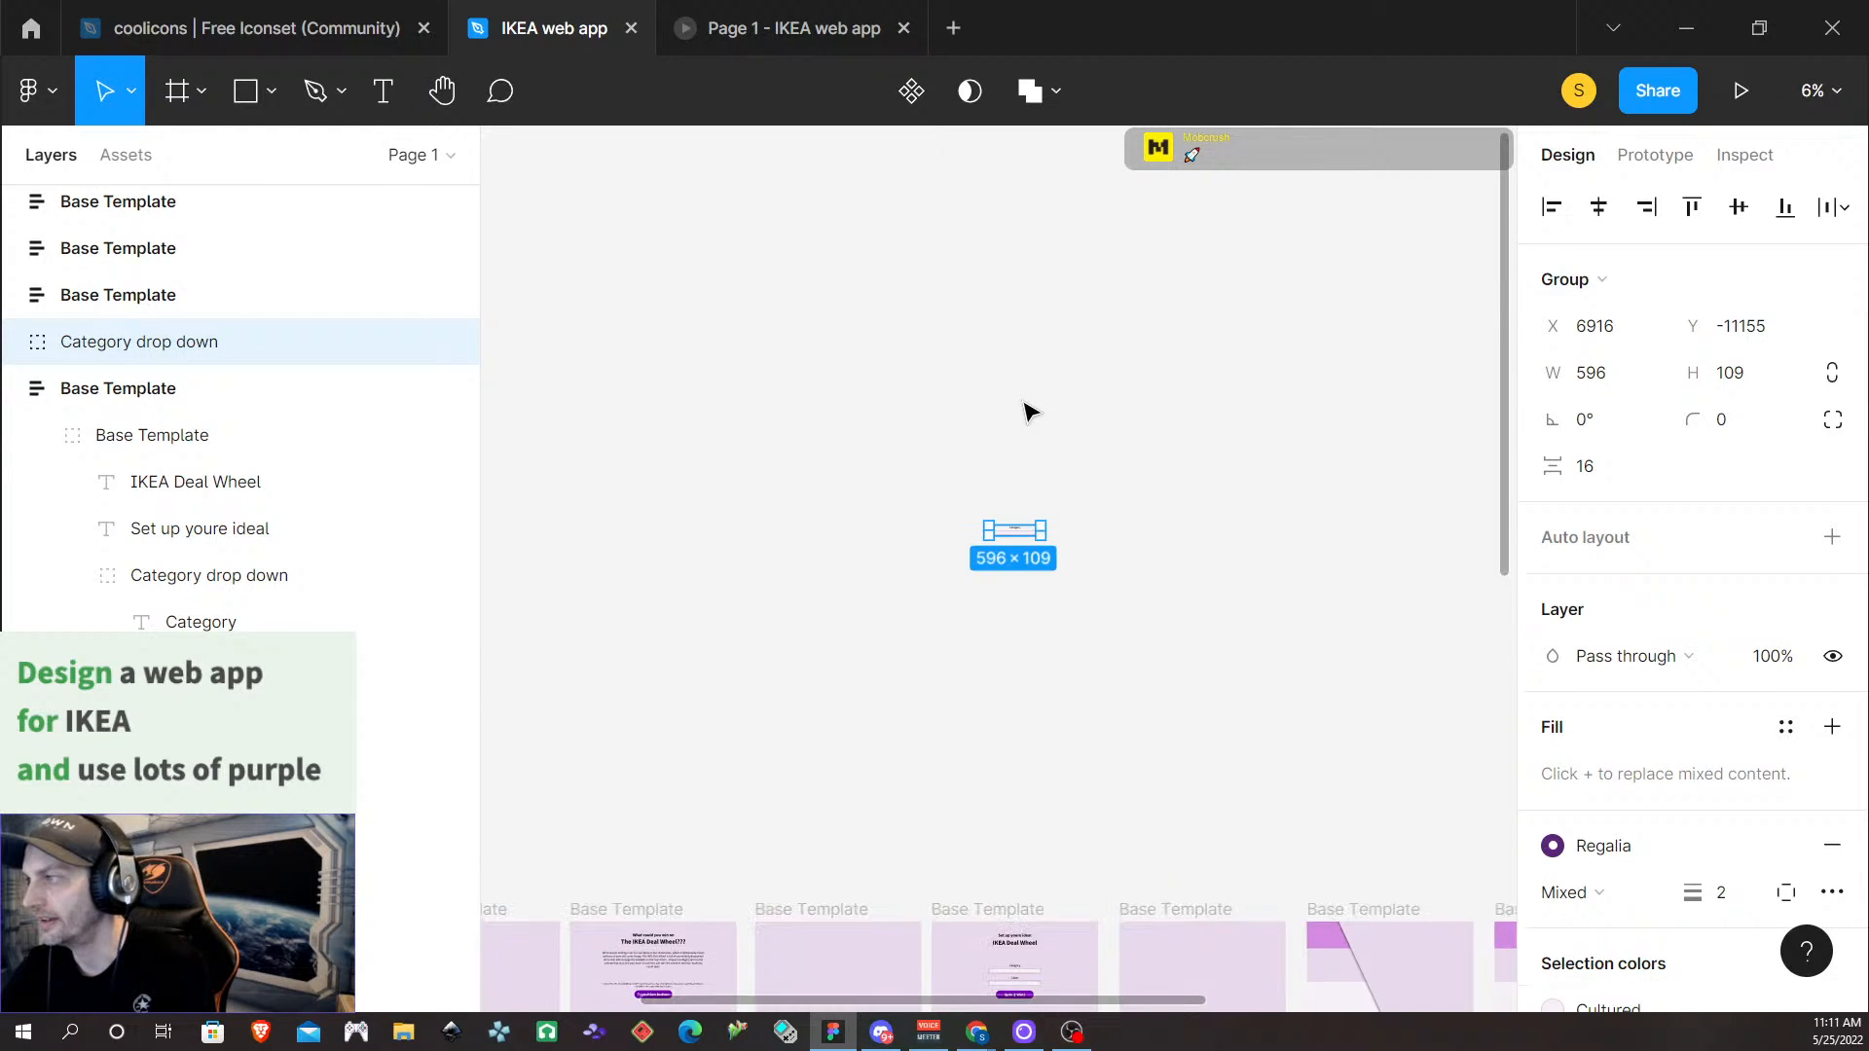
{"action": "scroll", "coordinate": [1022, 652], "scroll_direction": "down", "scroll_amount": 3}
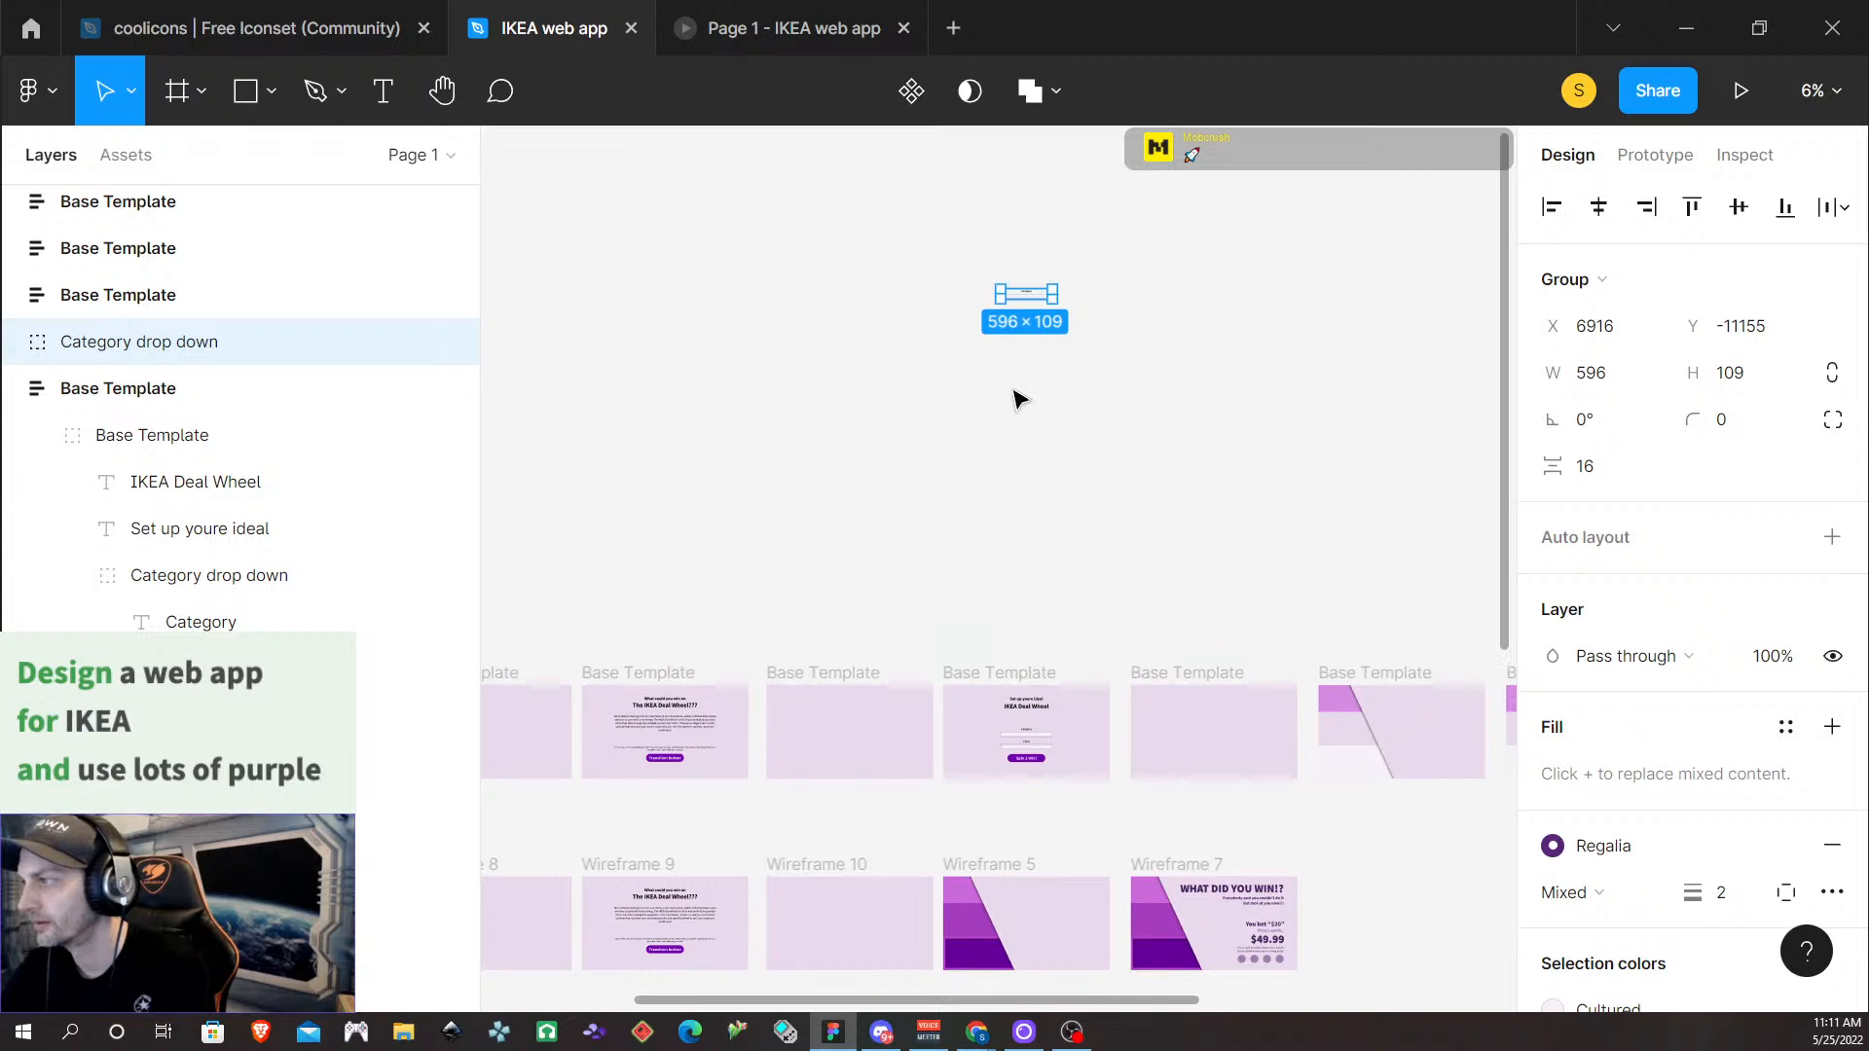
{"action": "scroll", "coordinate": [1022, 405], "scroll_direction": "up", "scroll_amount": 4}
{"action": "scroll", "coordinate": [1022, 404], "scroll_direction": "down", "scroll_amount": 5}
{"action": "scroll", "coordinate": [1022, 404], "scroll_direction": "up", "scroll_amount": 2}
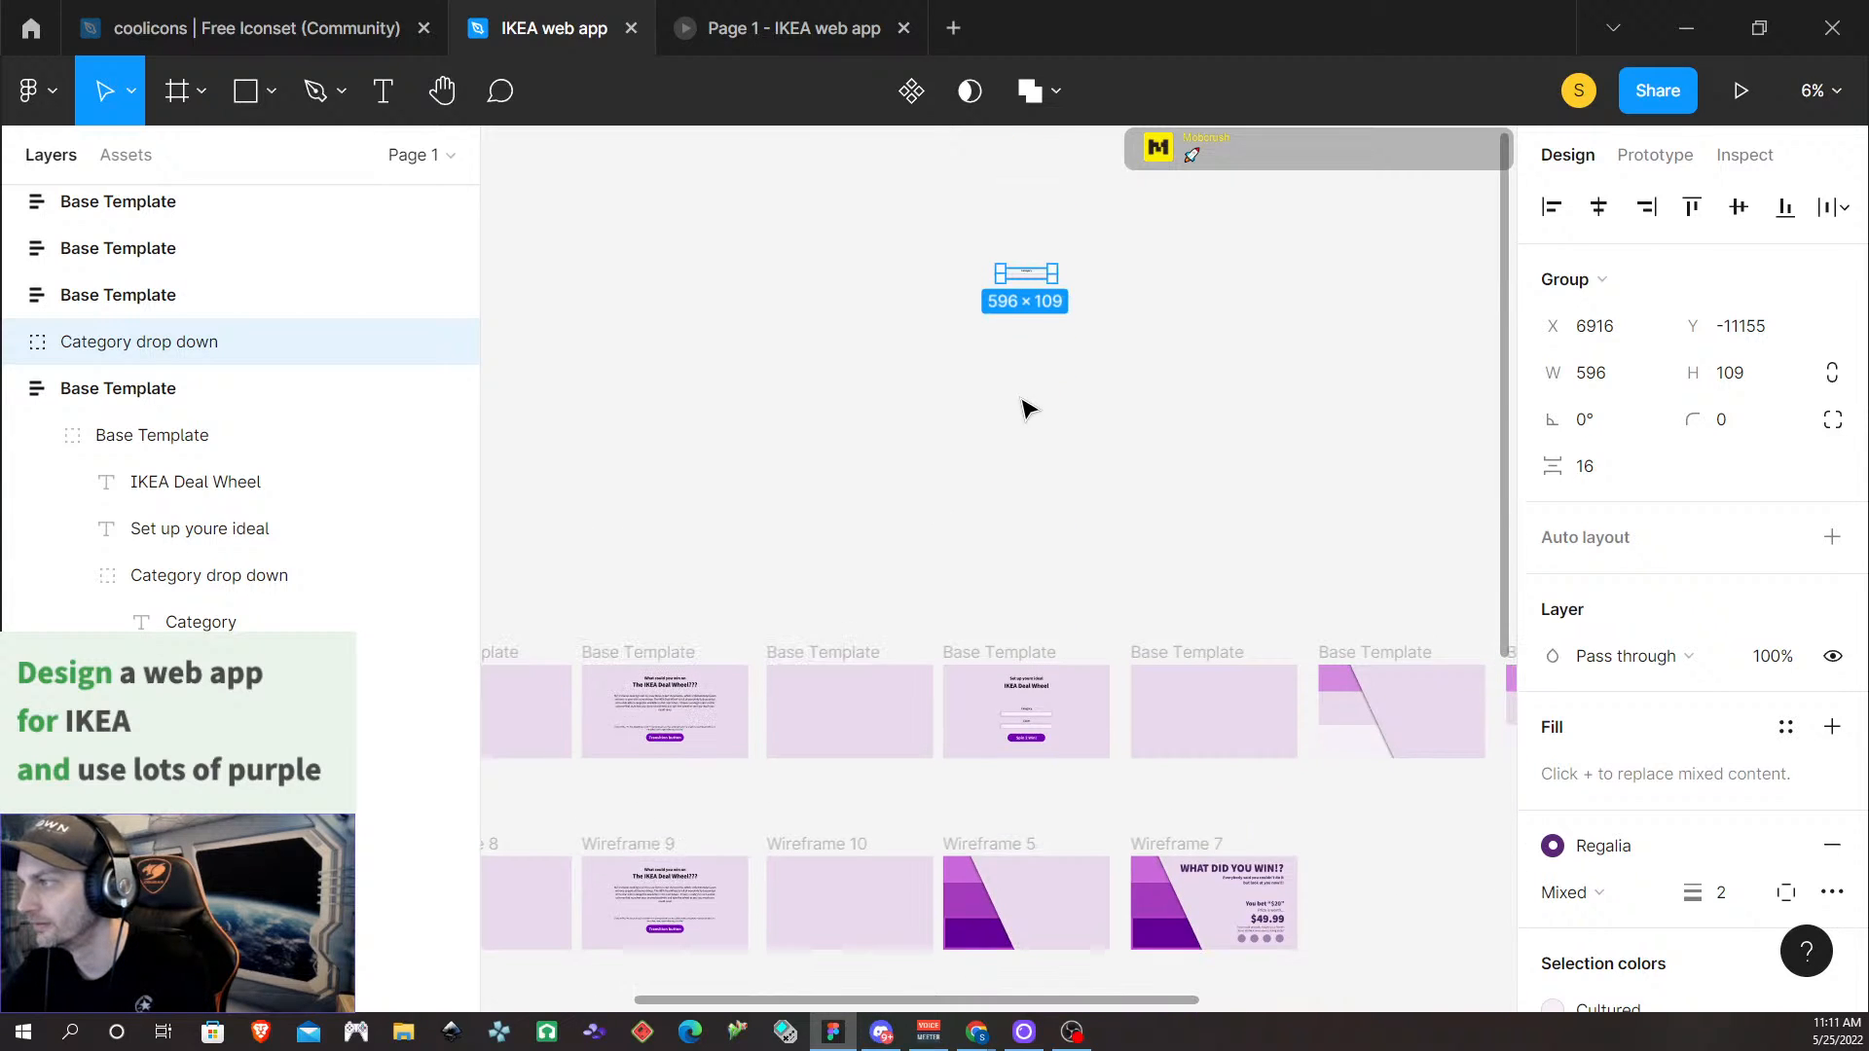
{"action": "scroll", "coordinate": [1053, 312], "scroll_direction": "up", "scroll_amount": 5, "text": "ctrl"}
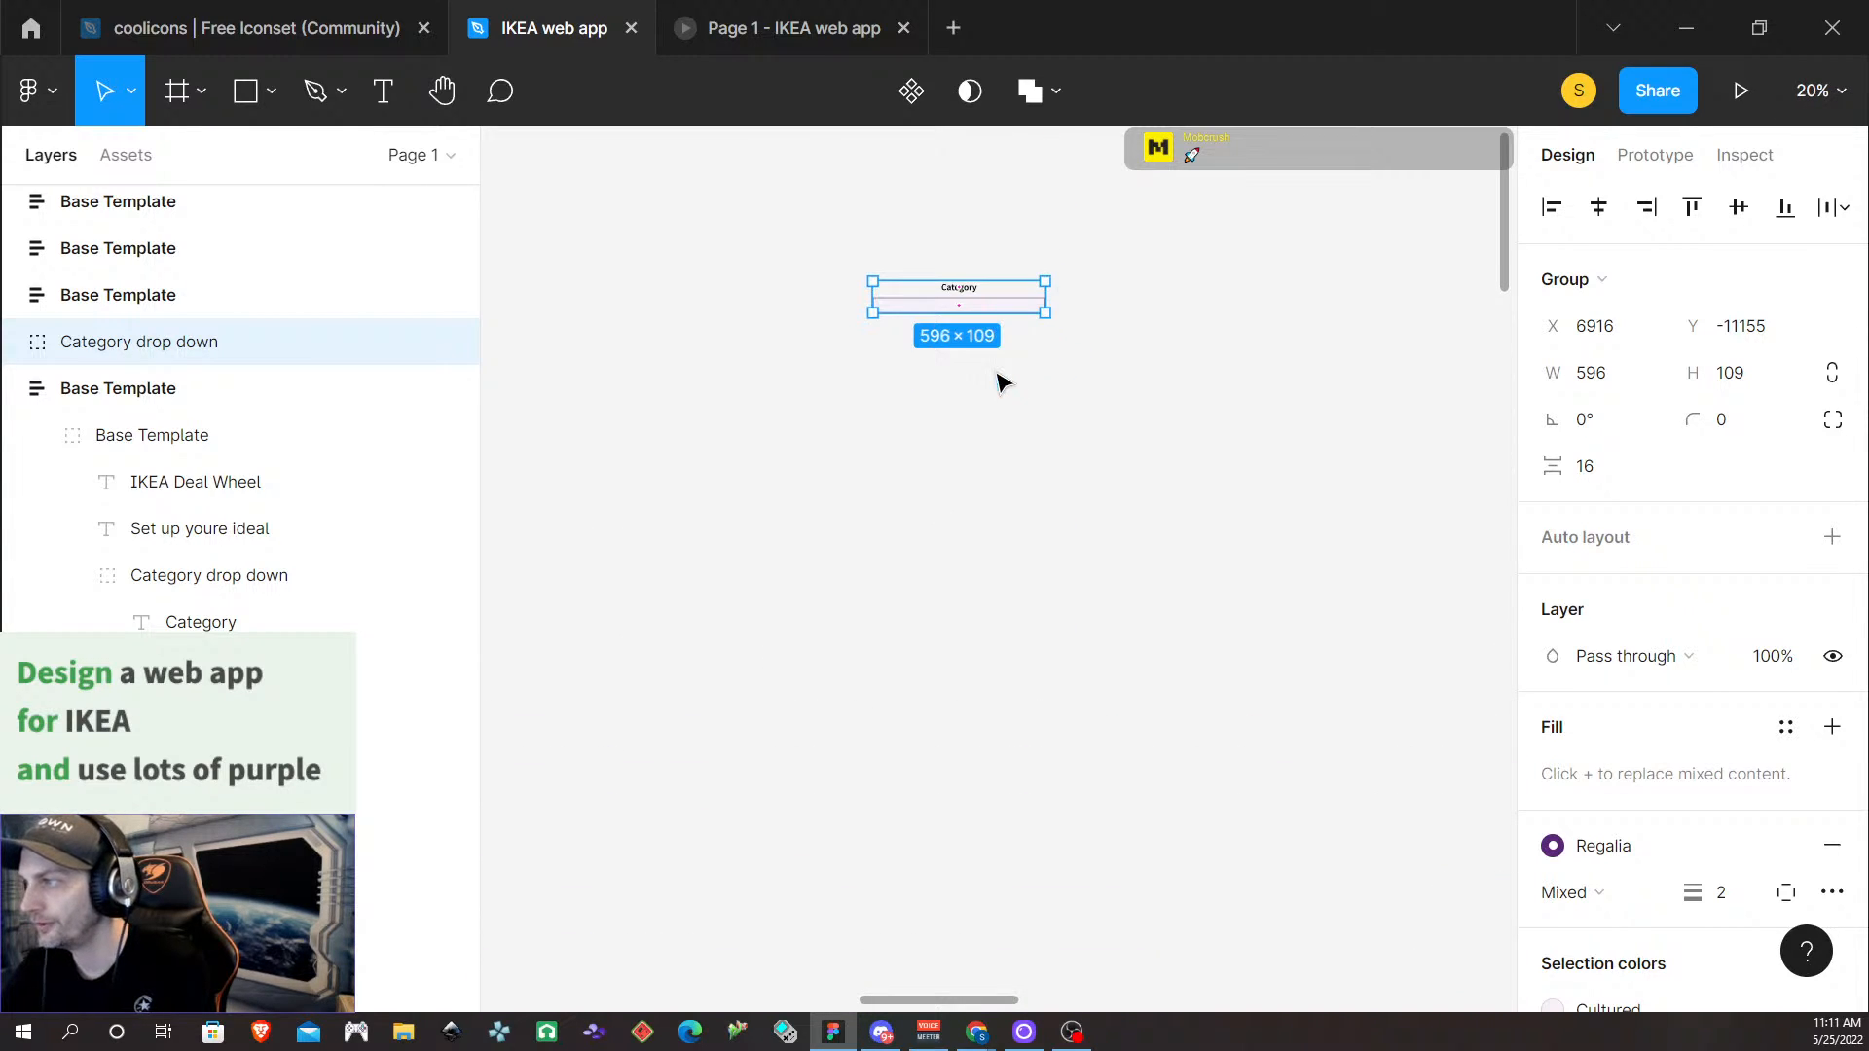
Add a text layer reading "Furniture" below the field, inside the duplicated Category drop down group
{"action": "left_click", "coordinate": [1041, 382]}
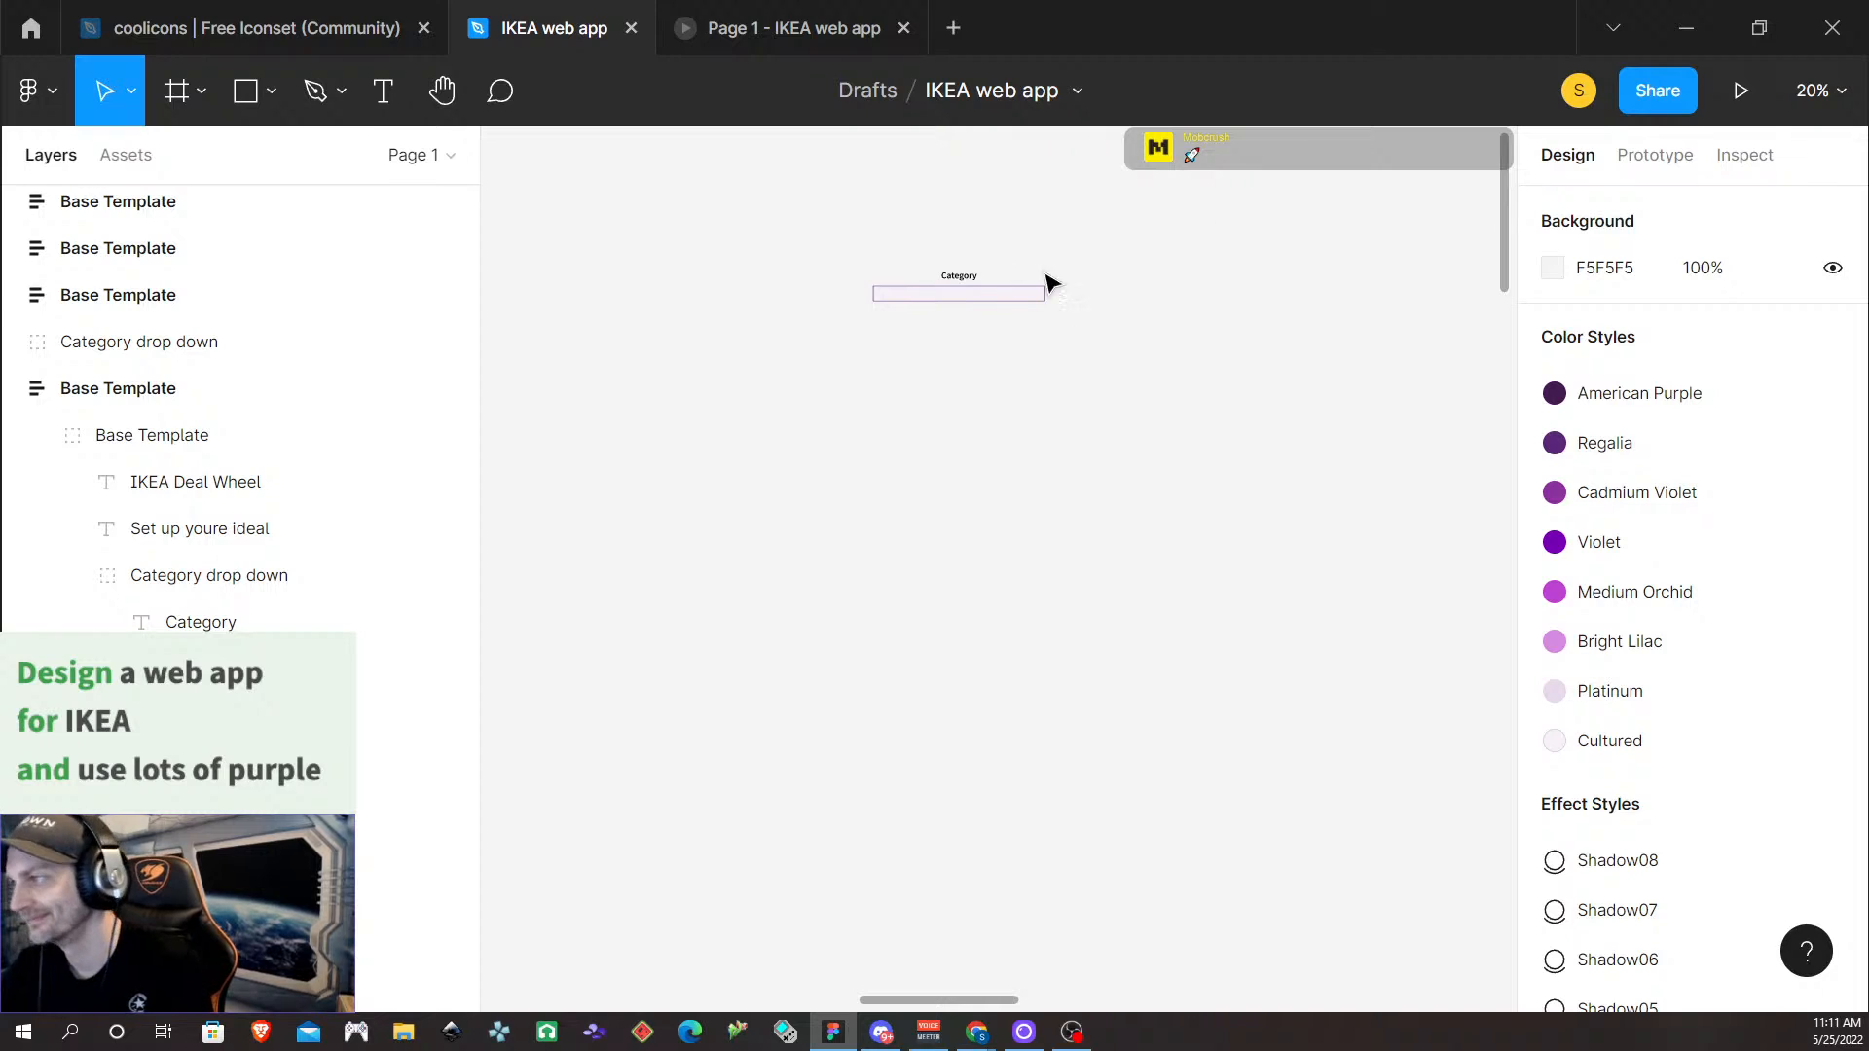
{"action": "double_click", "coordinate": [1009, 305]}
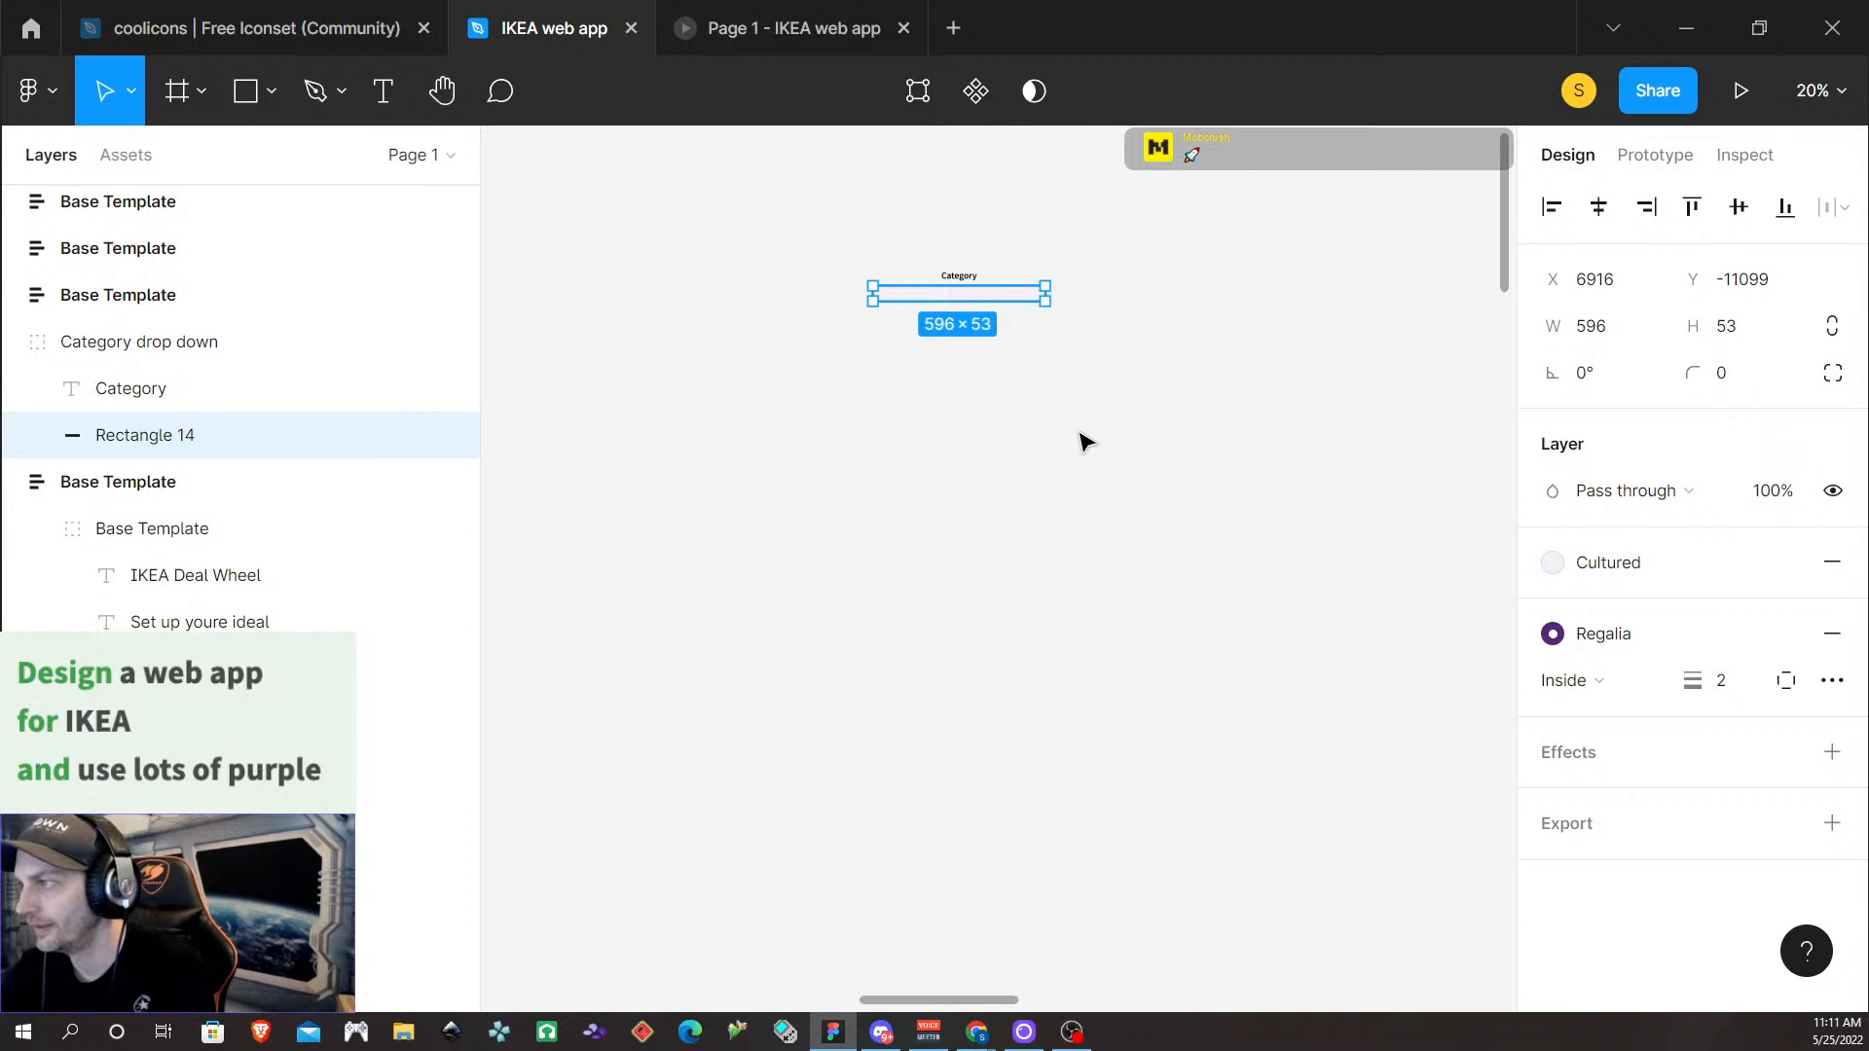
{"action": "left_click", "coordinate": [1081, 435]}
{"action": "double_click", "coordinate": [997, 295]}
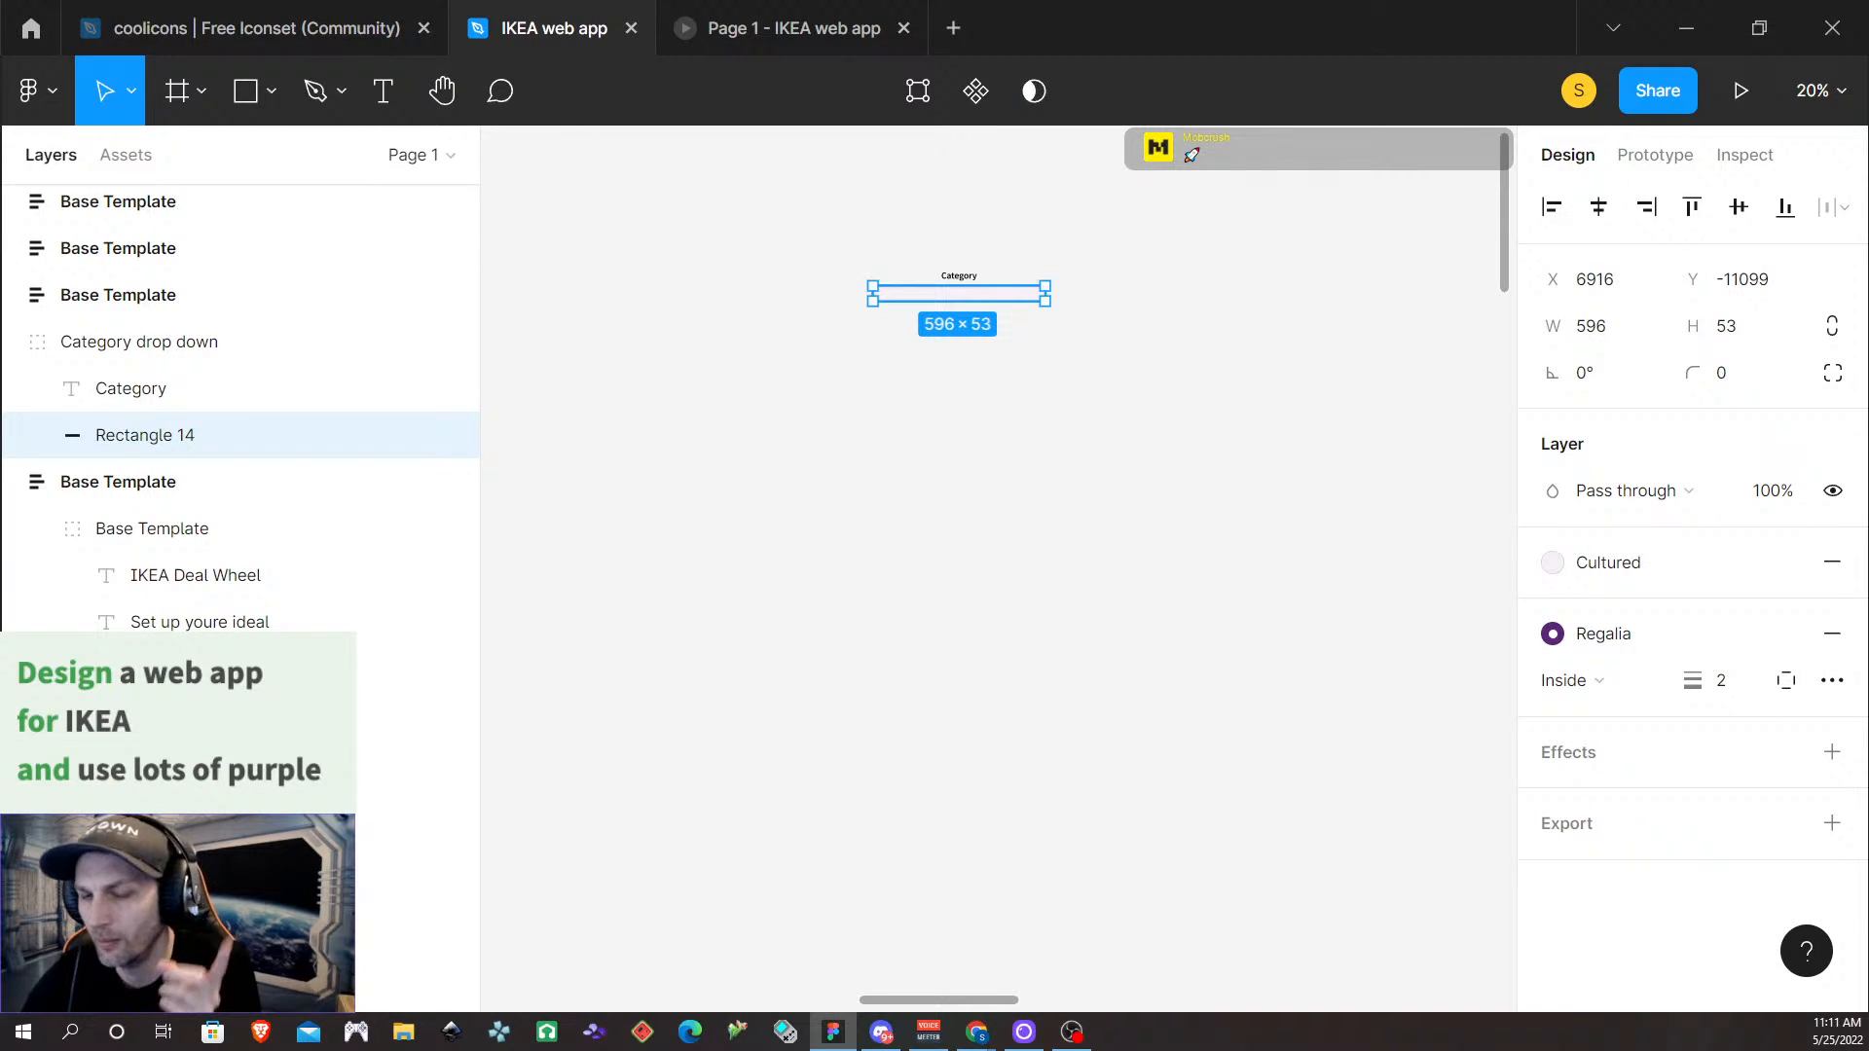
{"action": "key", "text": "super+d"}
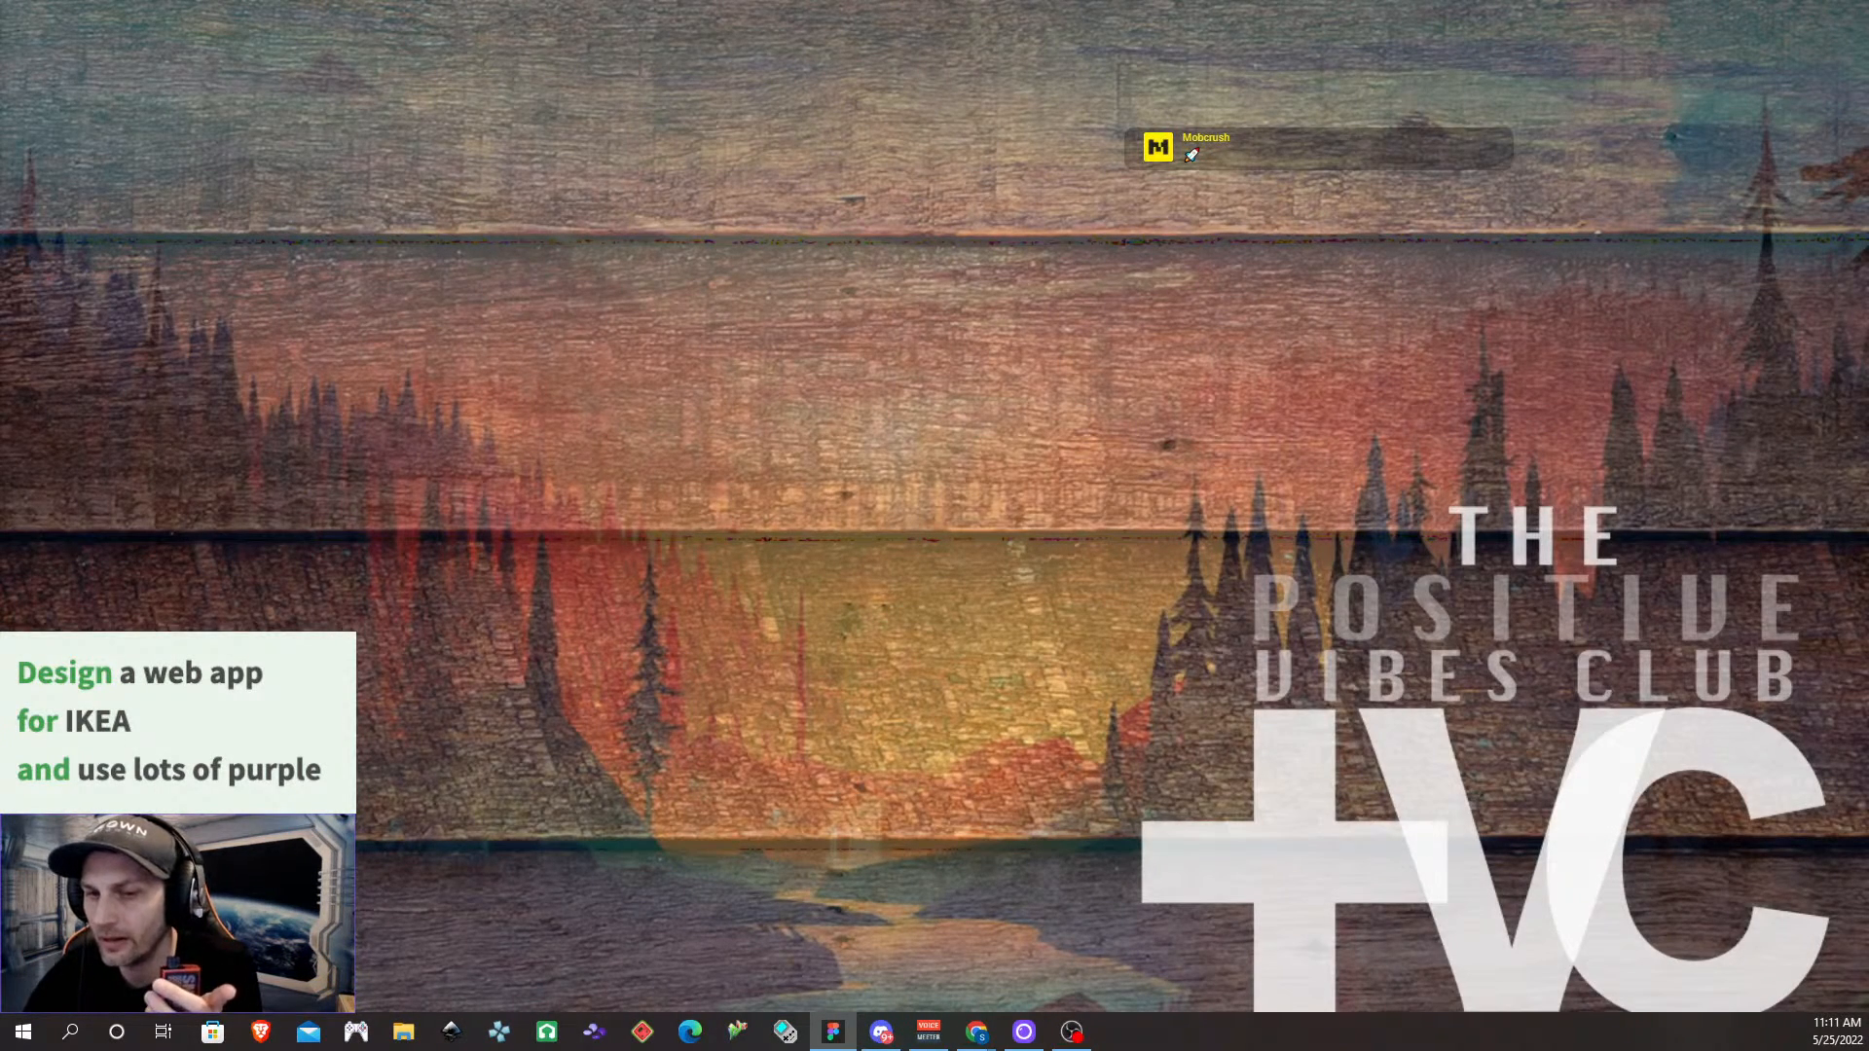
{"action": "key", "text": "super+d"}
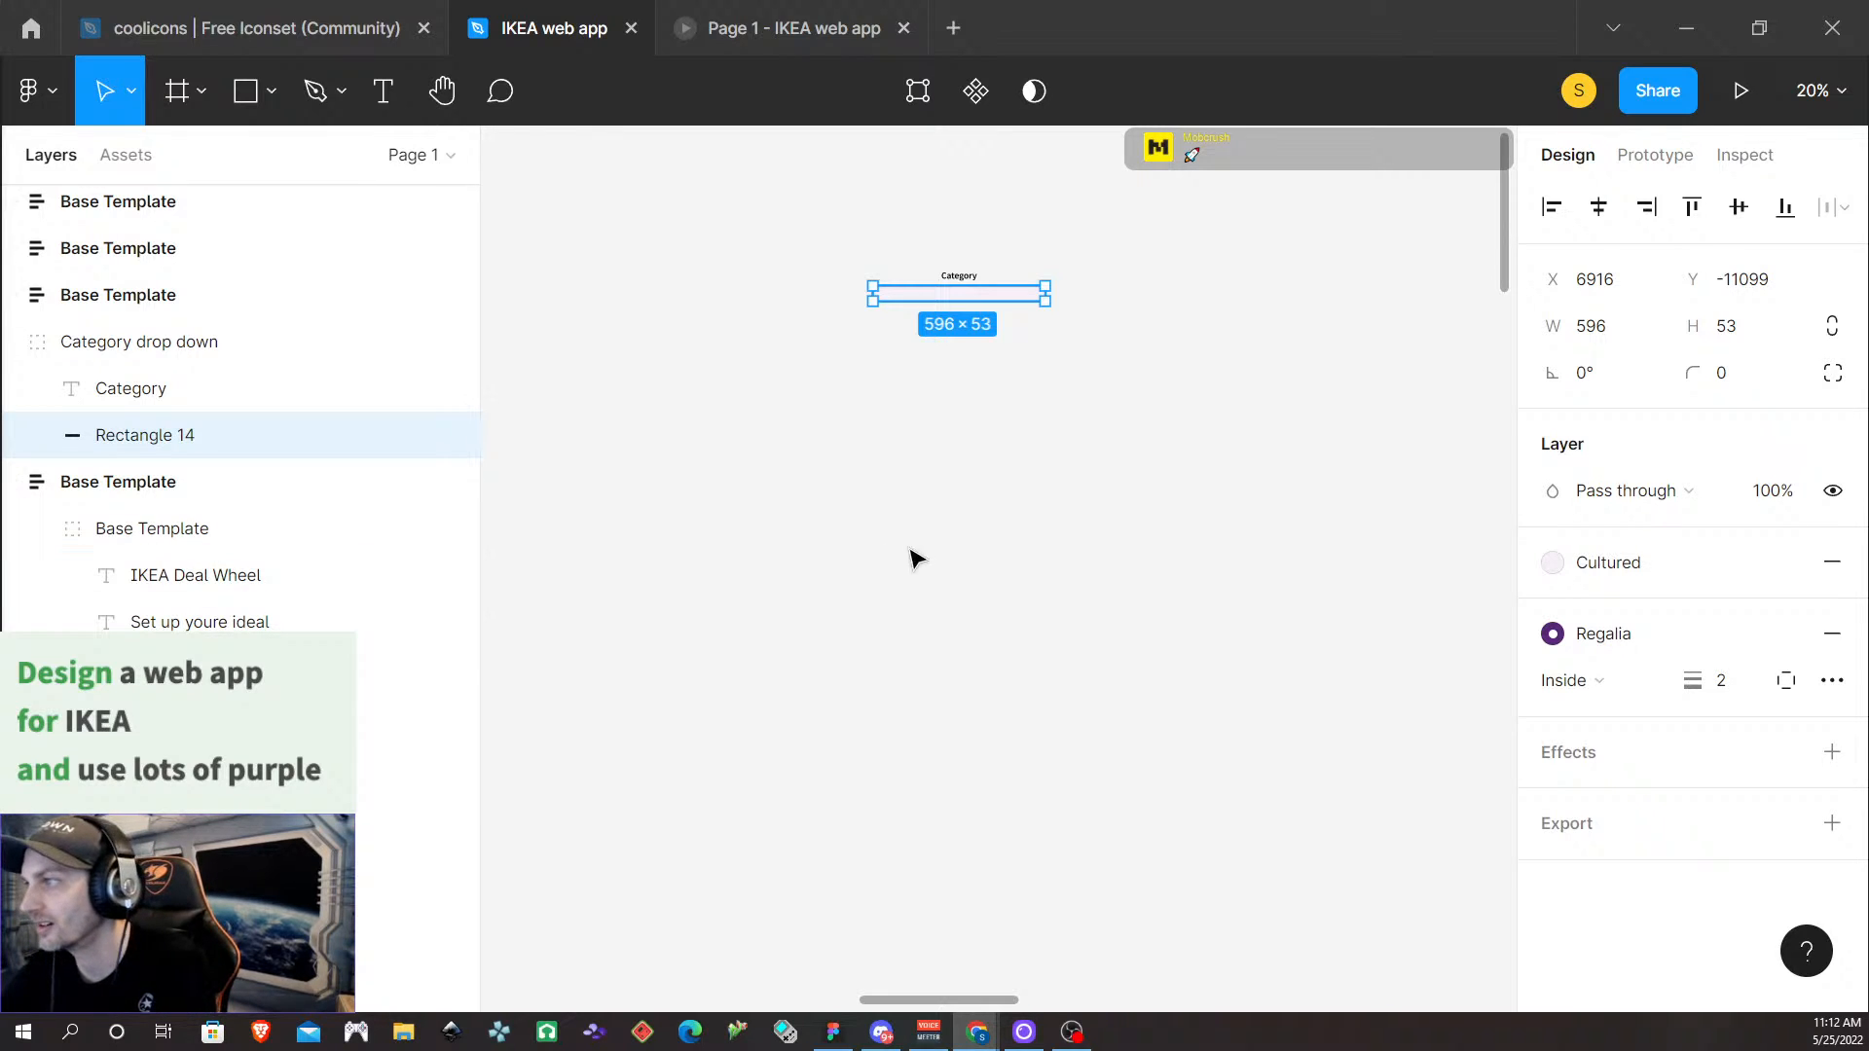
{"action": "key", "text": "t"}
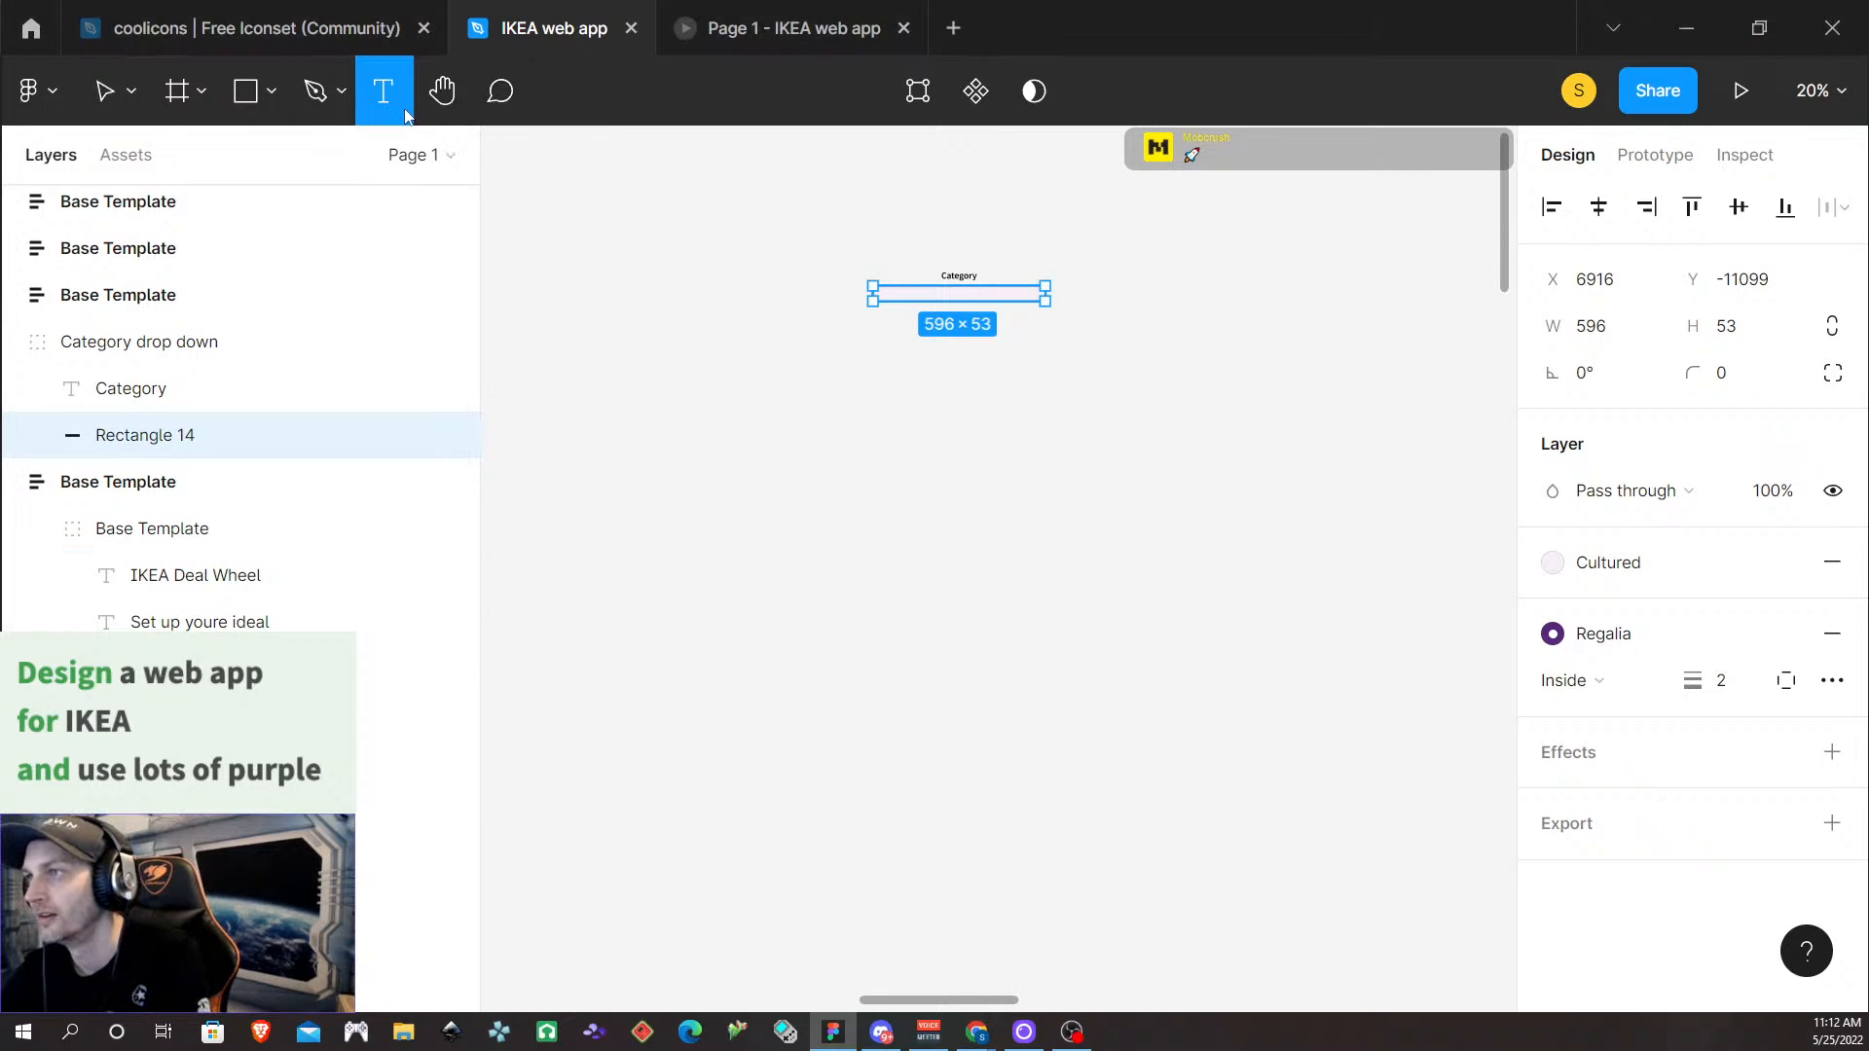
{"action": "left_click", "coordinate": [897, 376]}
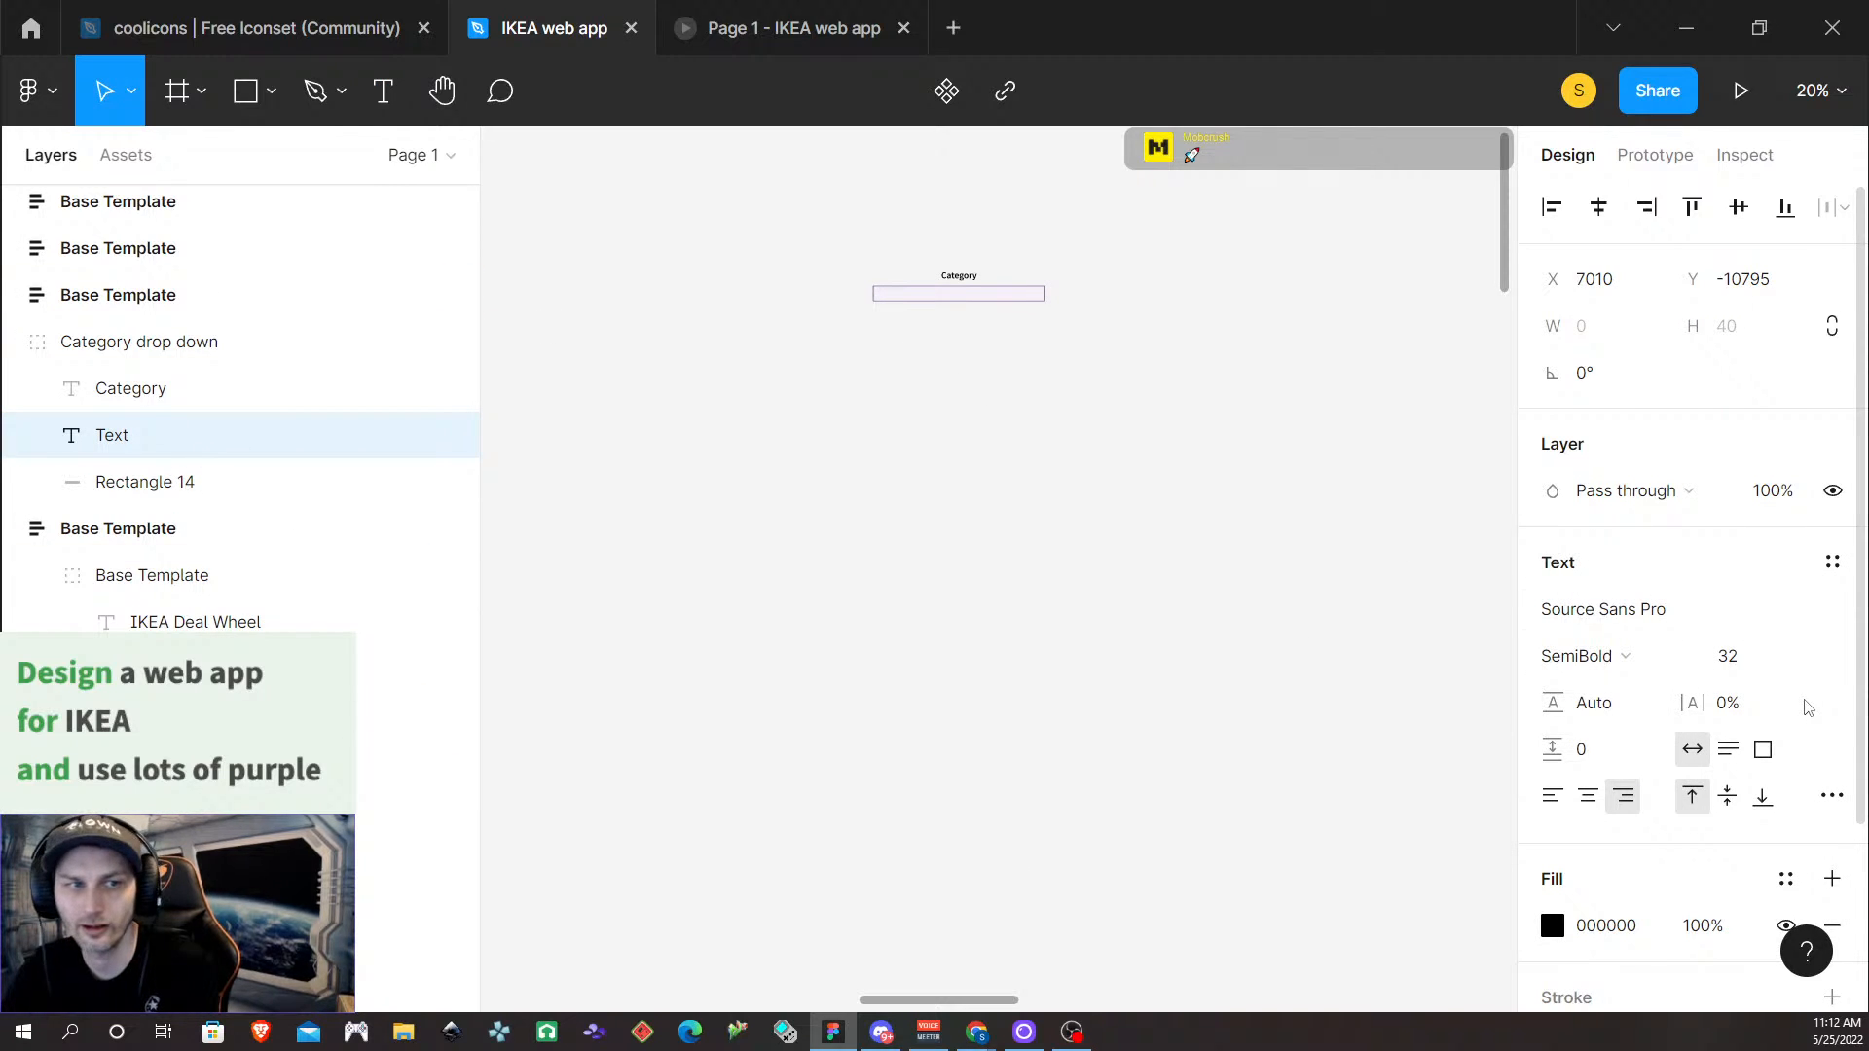
{"action": "type", "text": "Furn"}
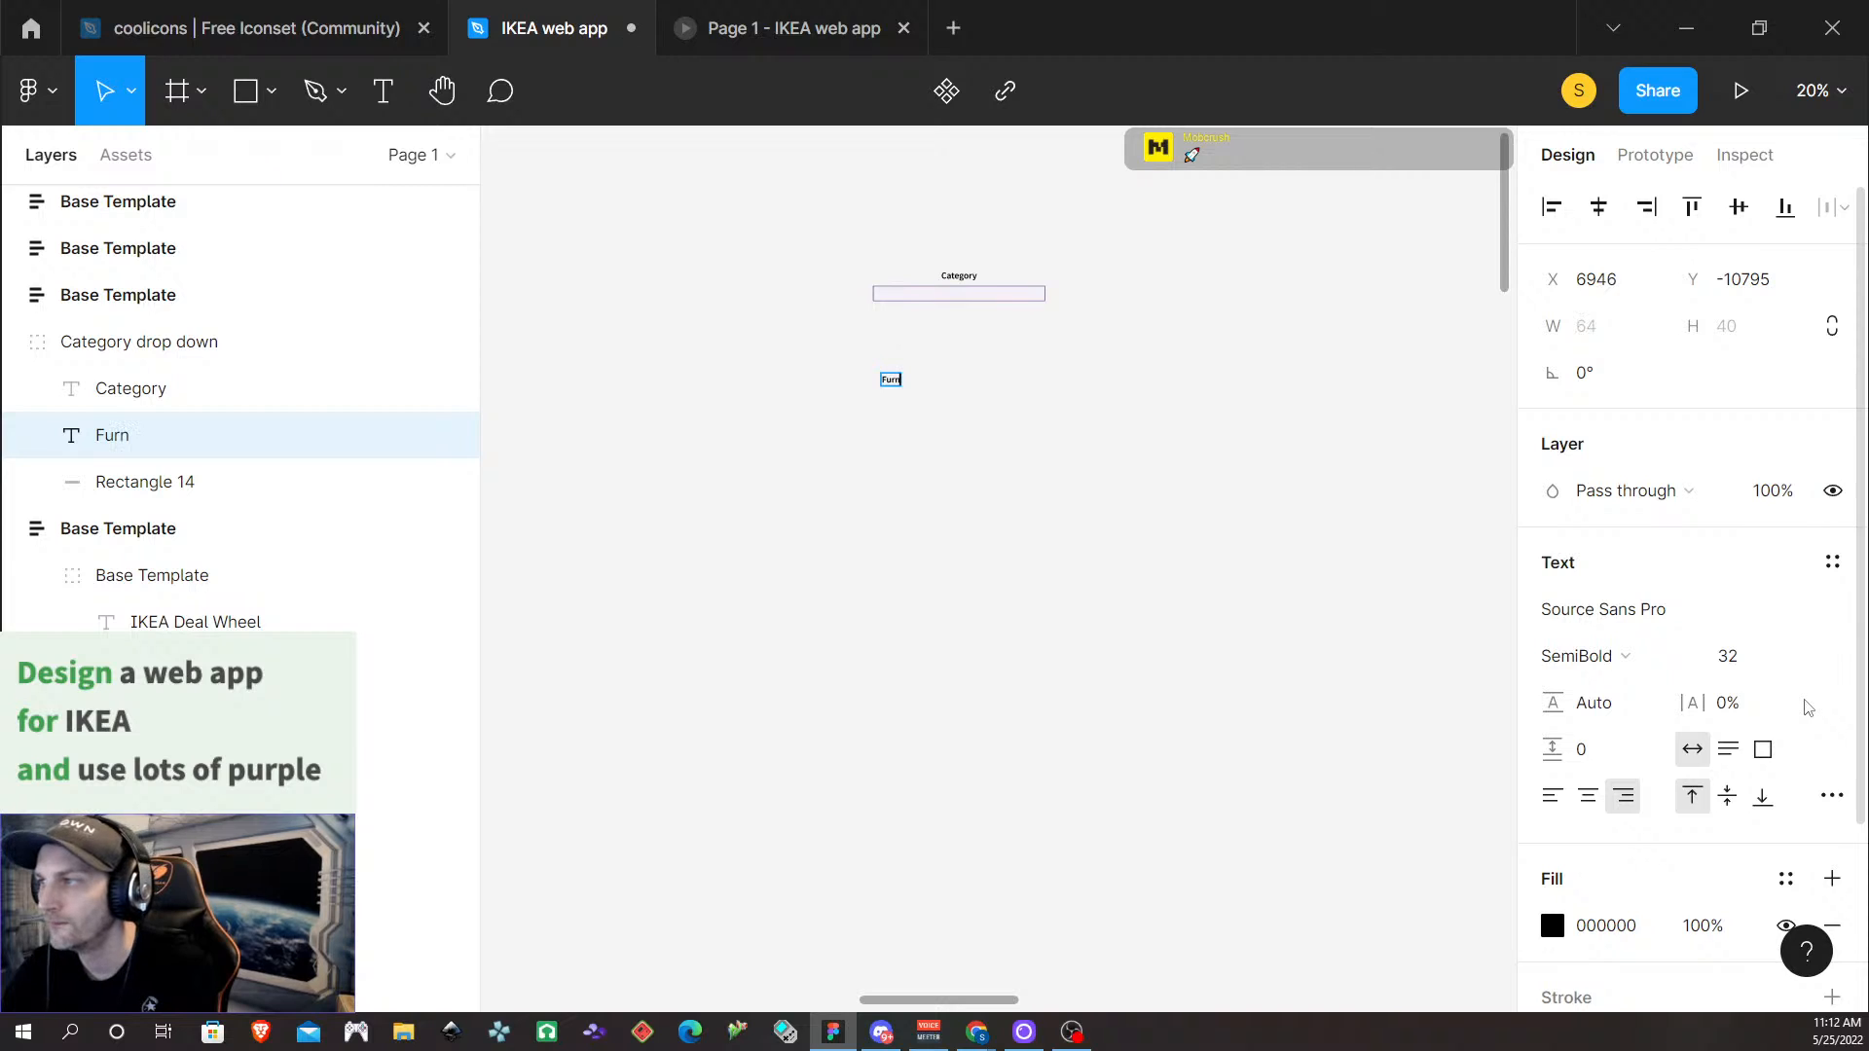
{"action": "type", "text": "iture"}
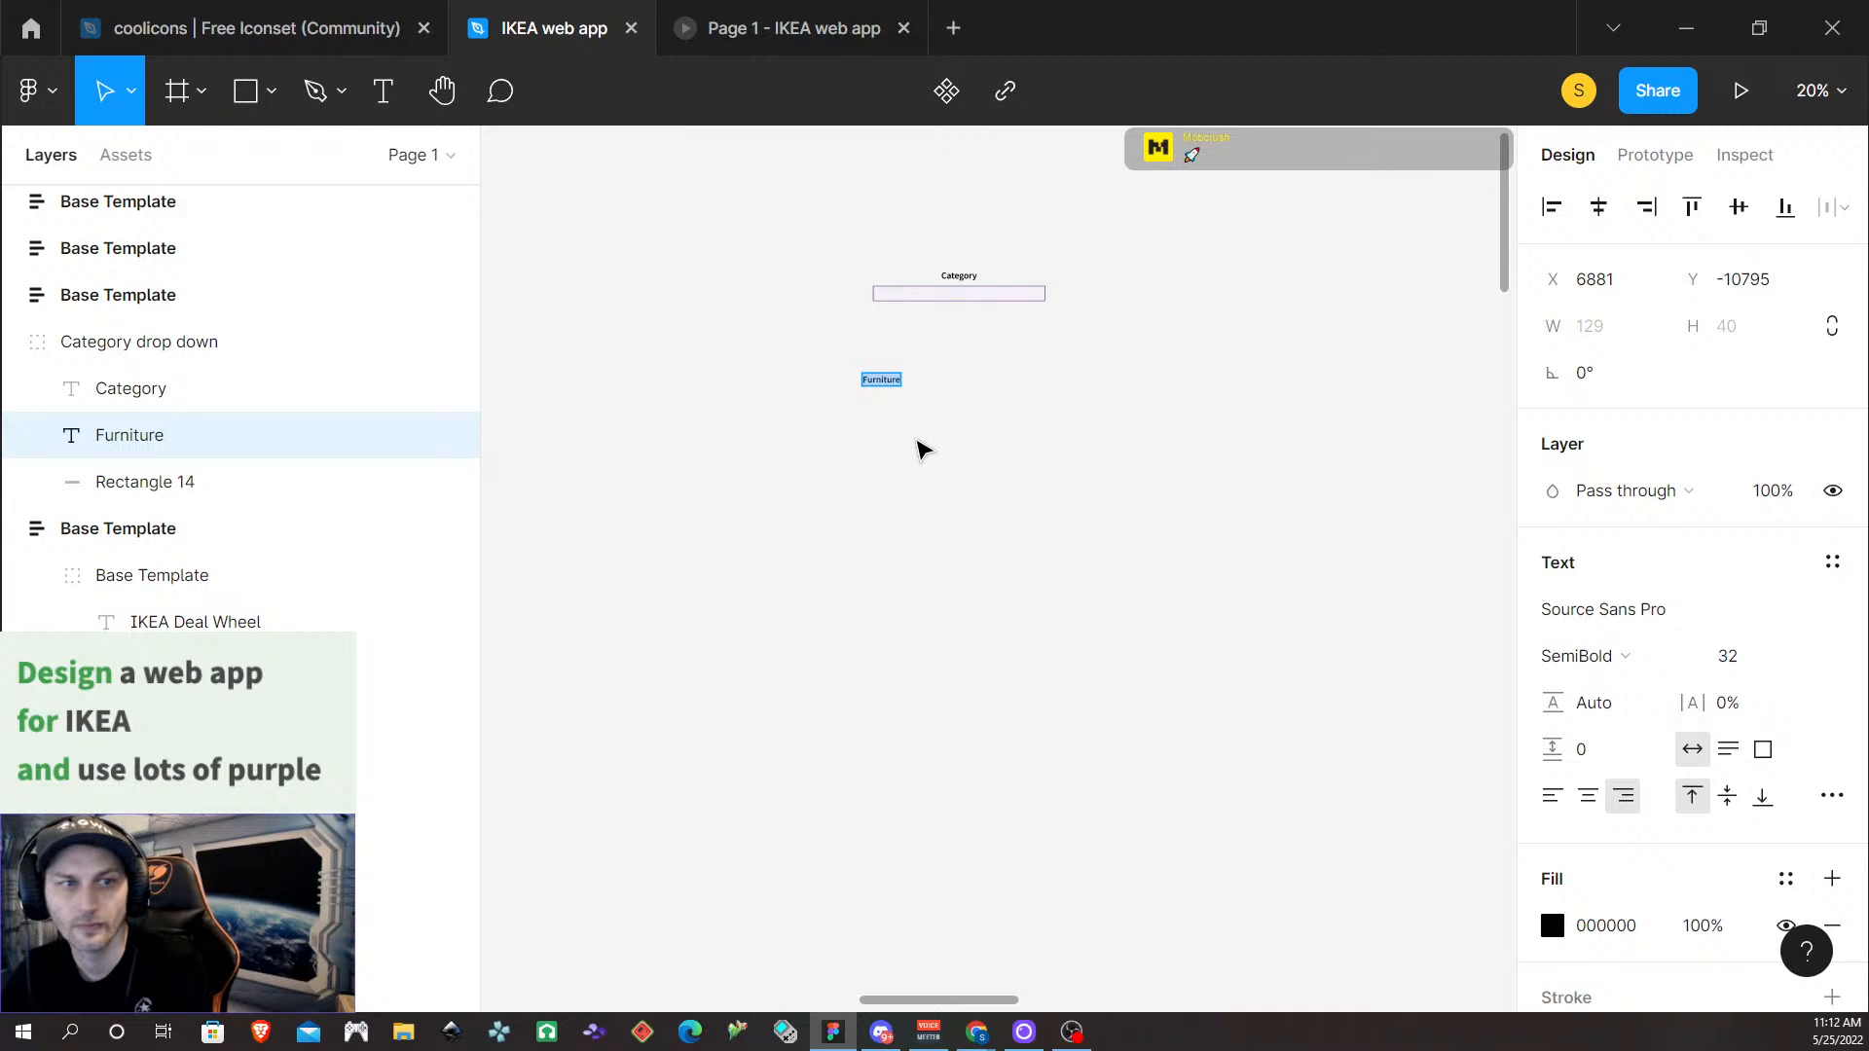
{"action": "key", "text": "Escape"}
{"action": "left_click", "coordinate": [877, 477]}
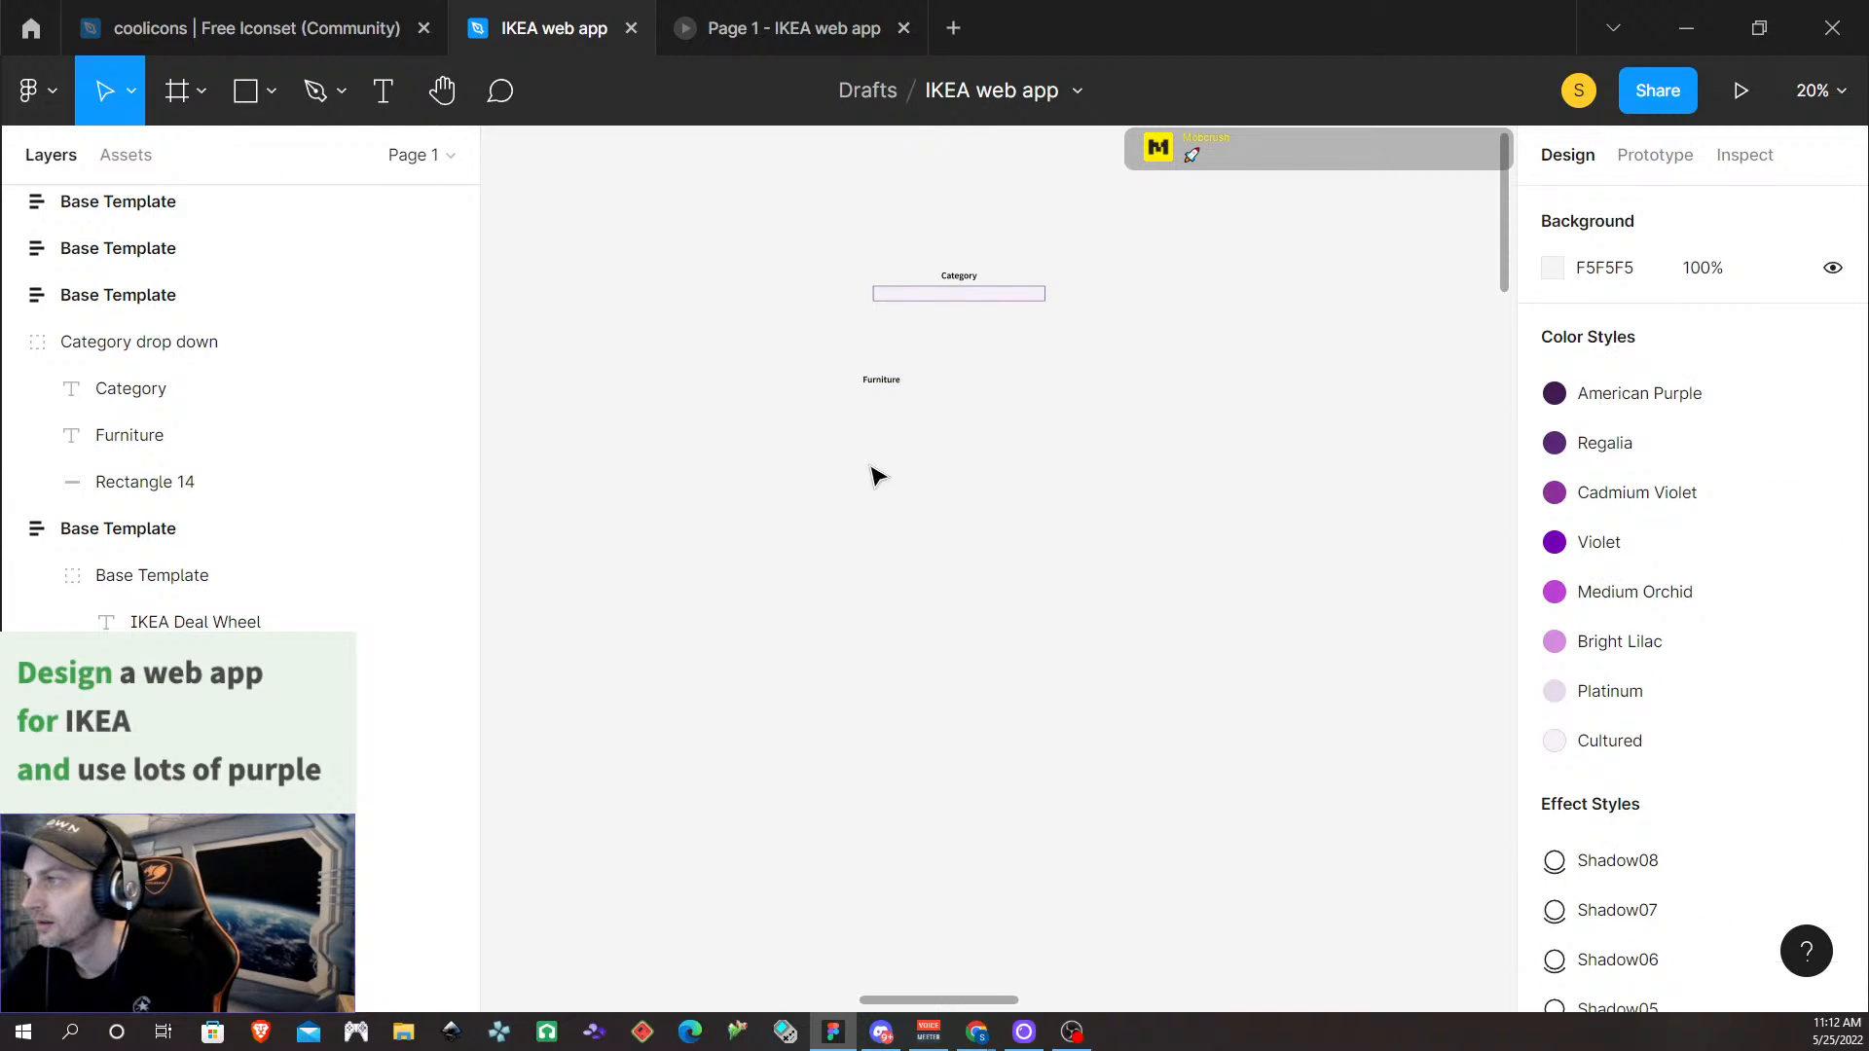
Stack seven evenly spaced Furniture labels under the Category field, aligned with the field's left edge
{"action": "left_click", "coordinate": [880, 384]}
{"action": "left_click", "coordinate": [893, 446]}
{"action": "left_click", "coordinate": [889, 387]}
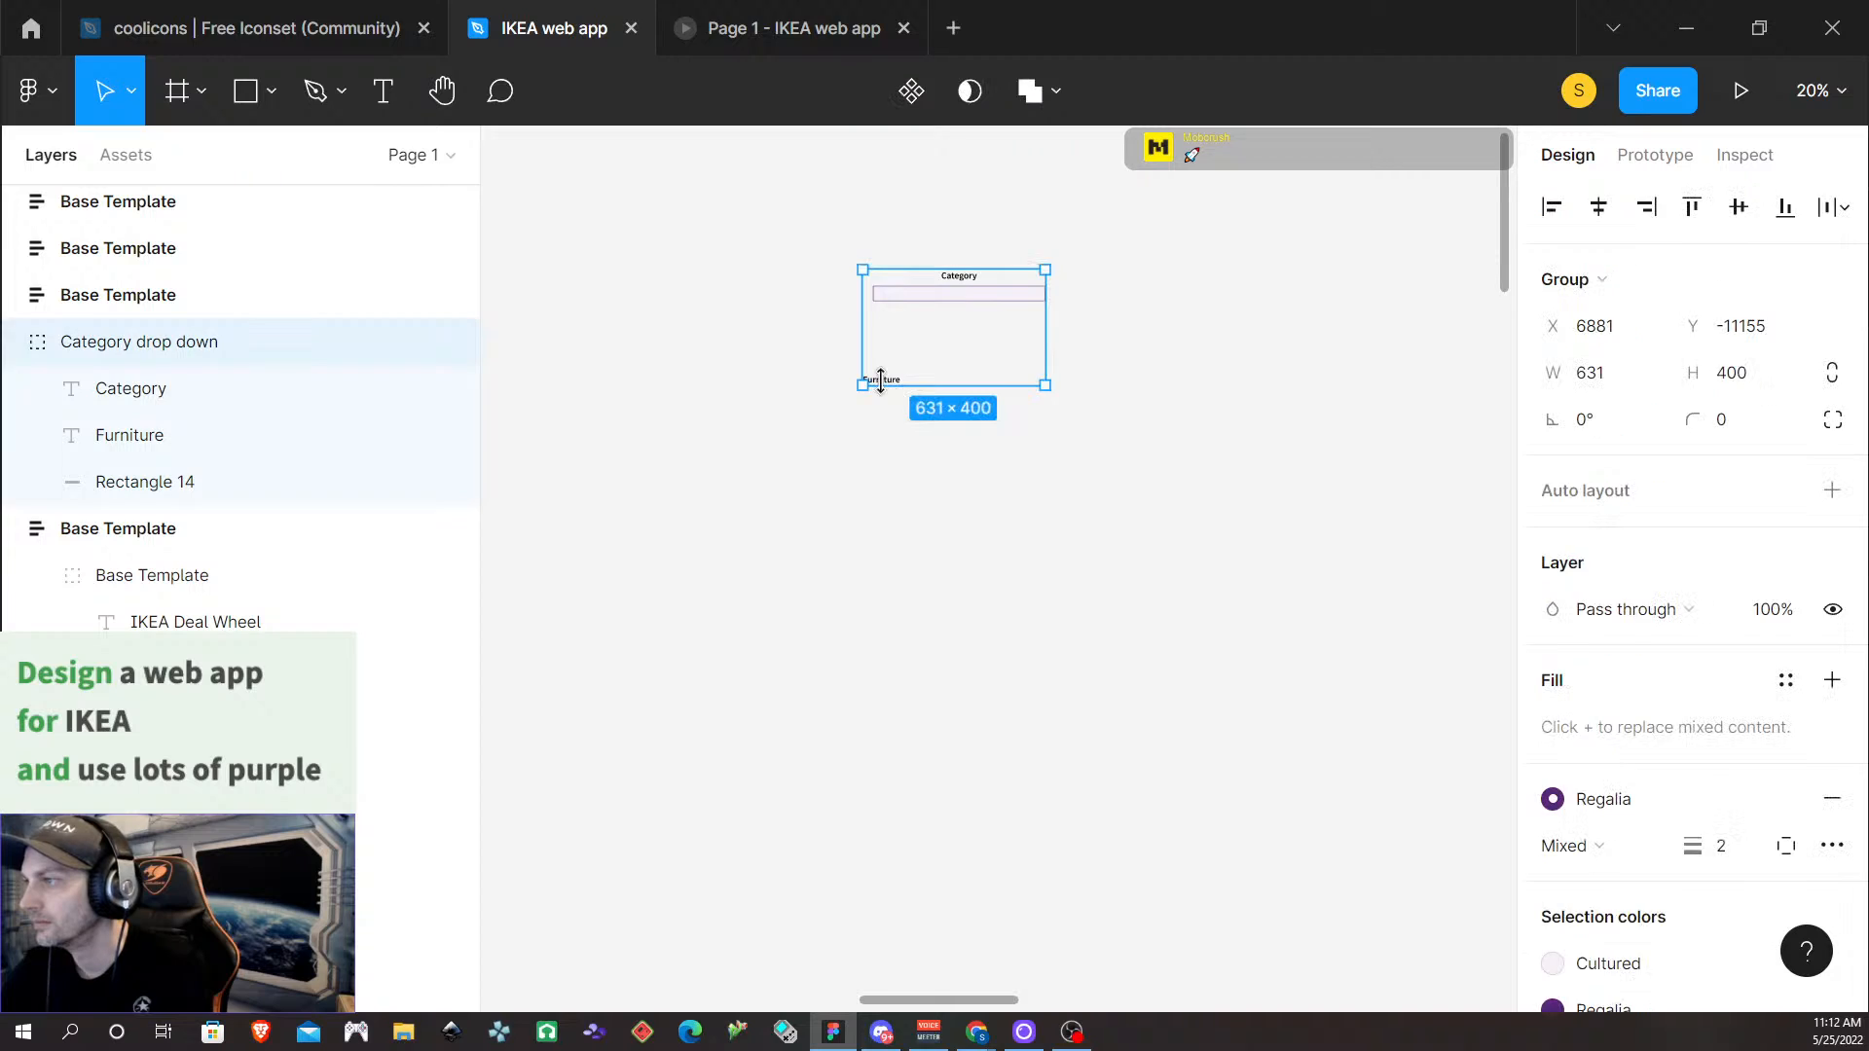
{"action": "left_click", "coordinate": [888, 388]}
{"action": "left_click_drag", "start_coordinate": [888, 388], "coordinate": [961, 329]}
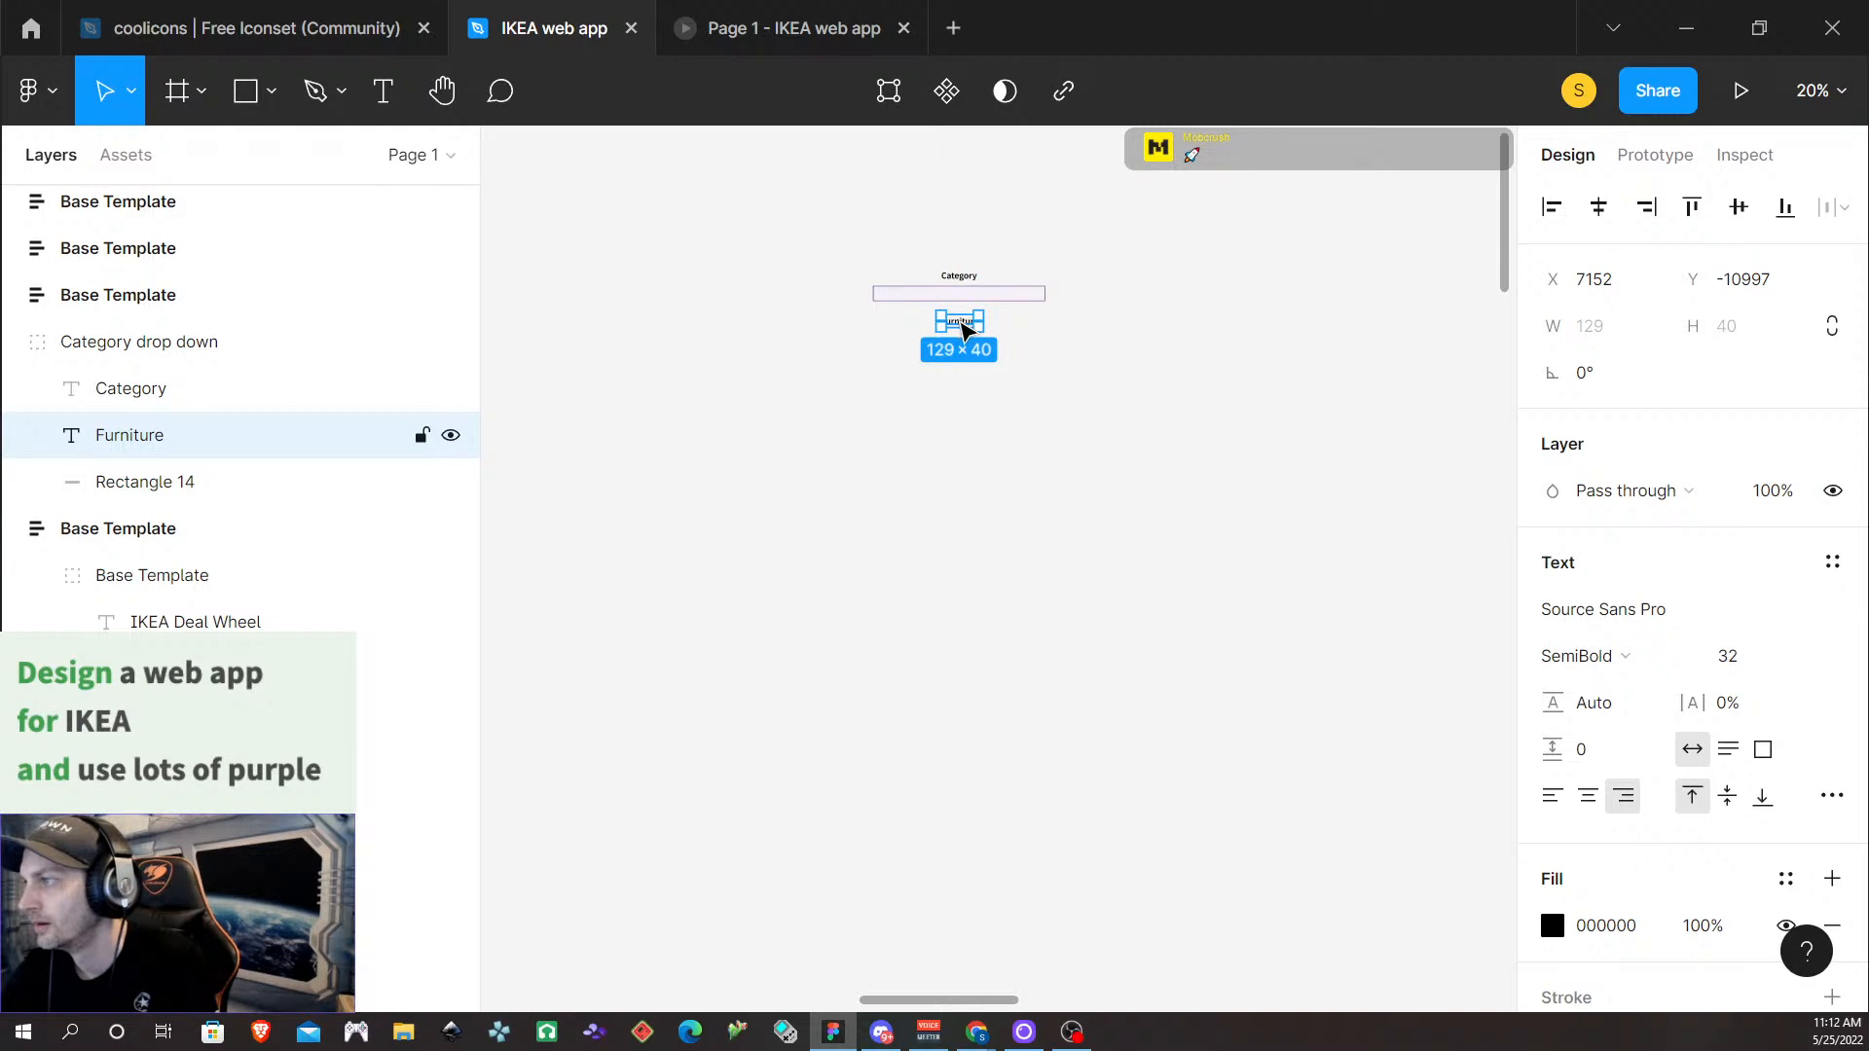
{"action": "left_click_drag", "start_coordinate": [964, 329], "coordinate": [890, 494]}
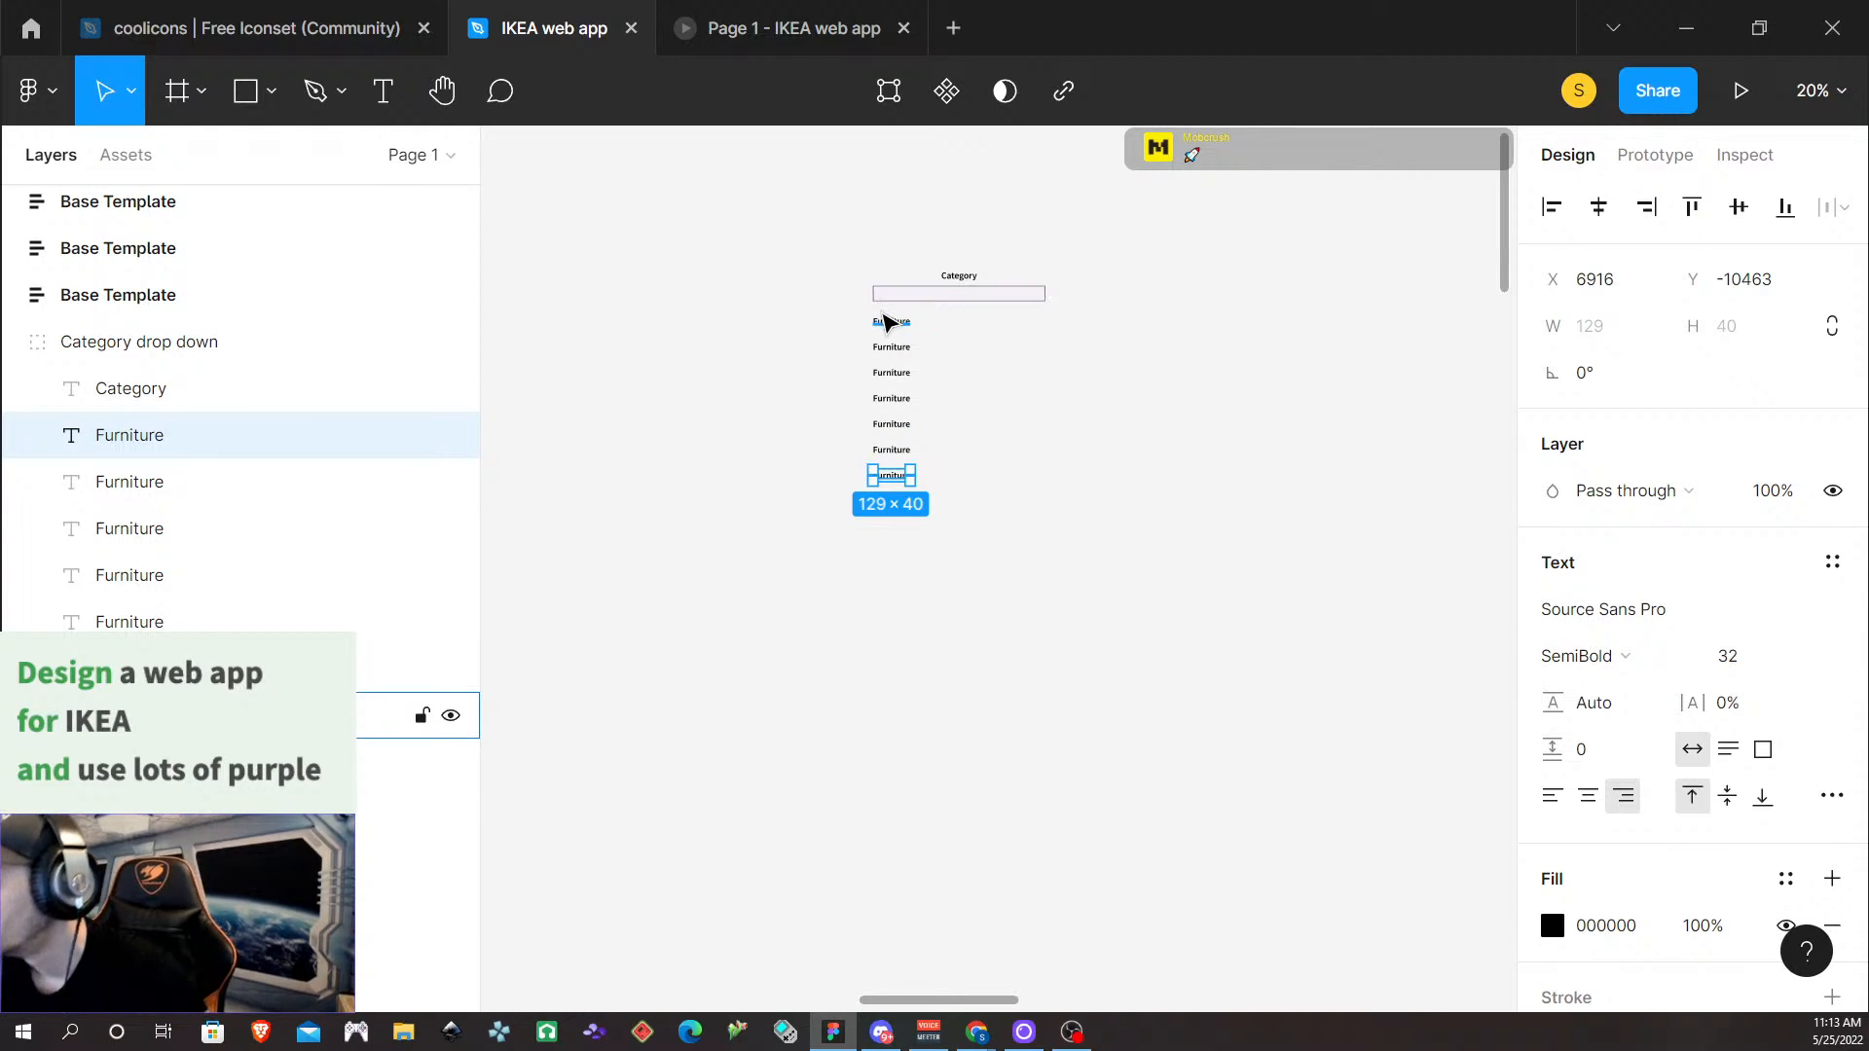
{"action": "left_click", "coordinate": [919, 559]}
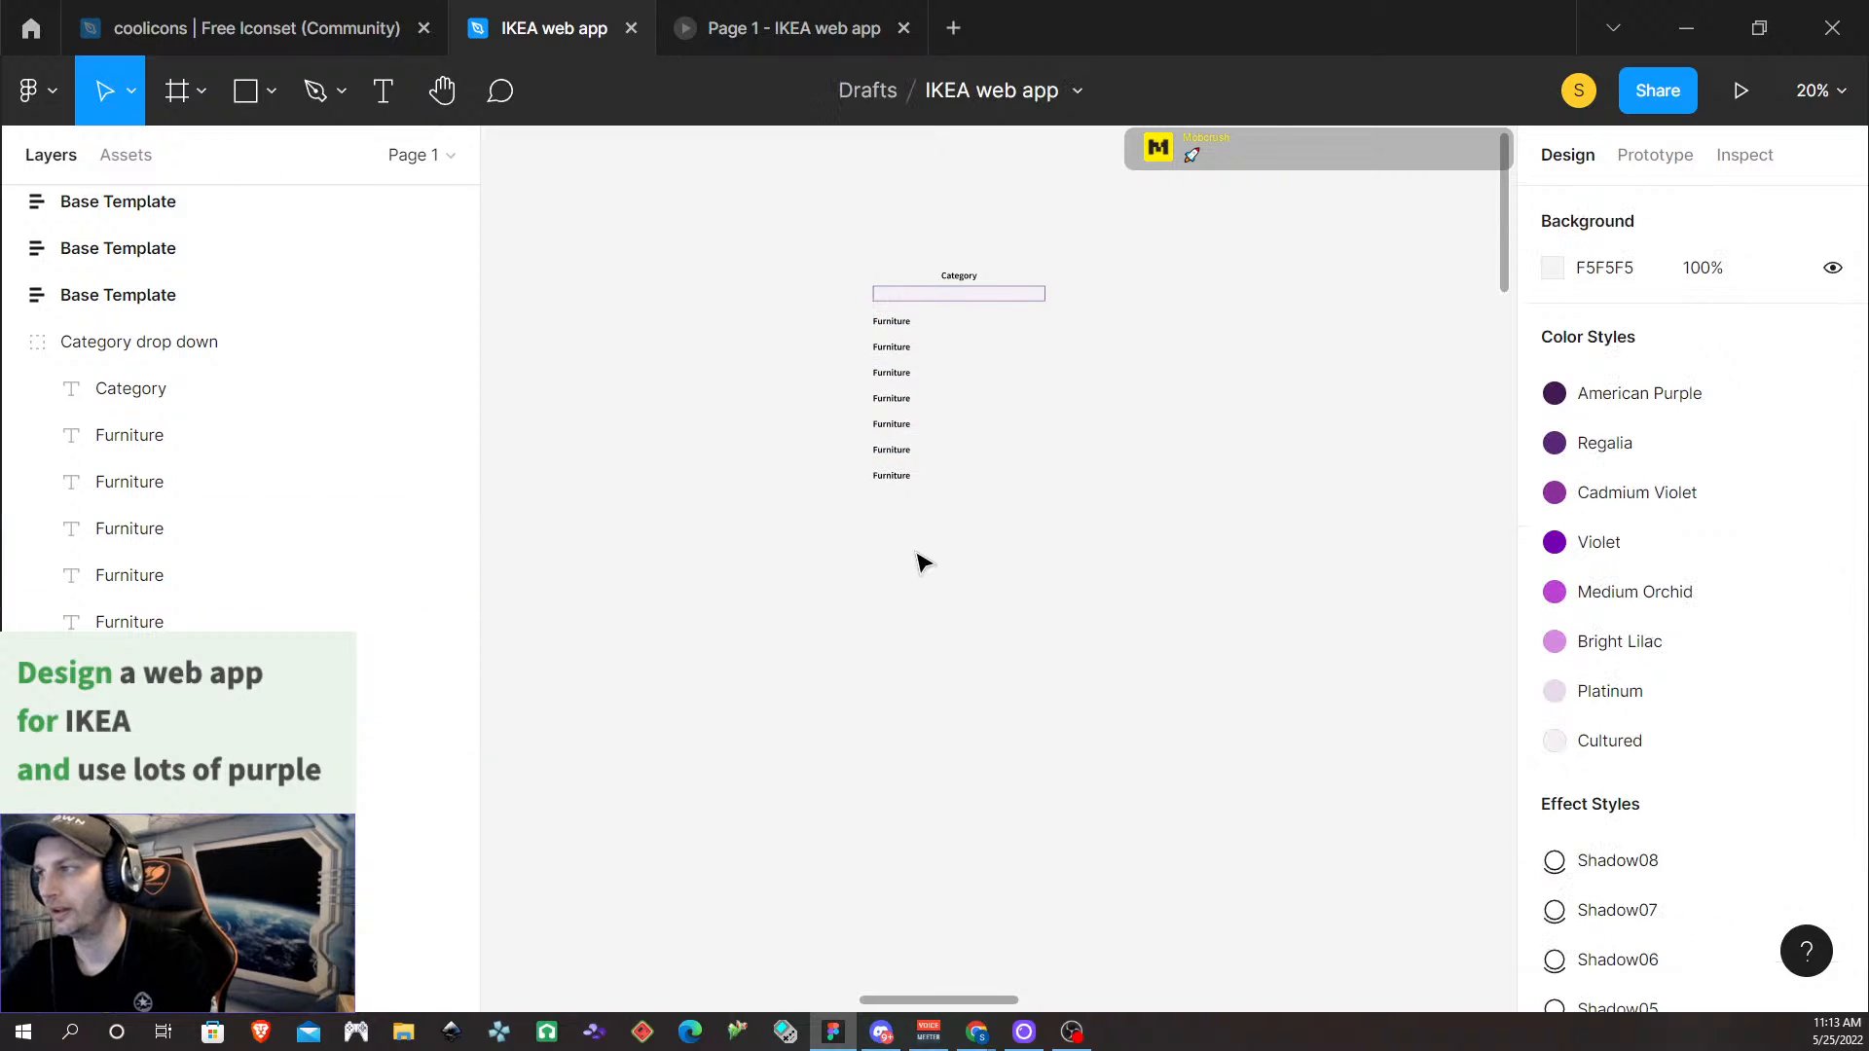
Delete the five Furniture copies between the first and last labels in the stack
{"action": "left_click", "coordinate": [895, 331]}
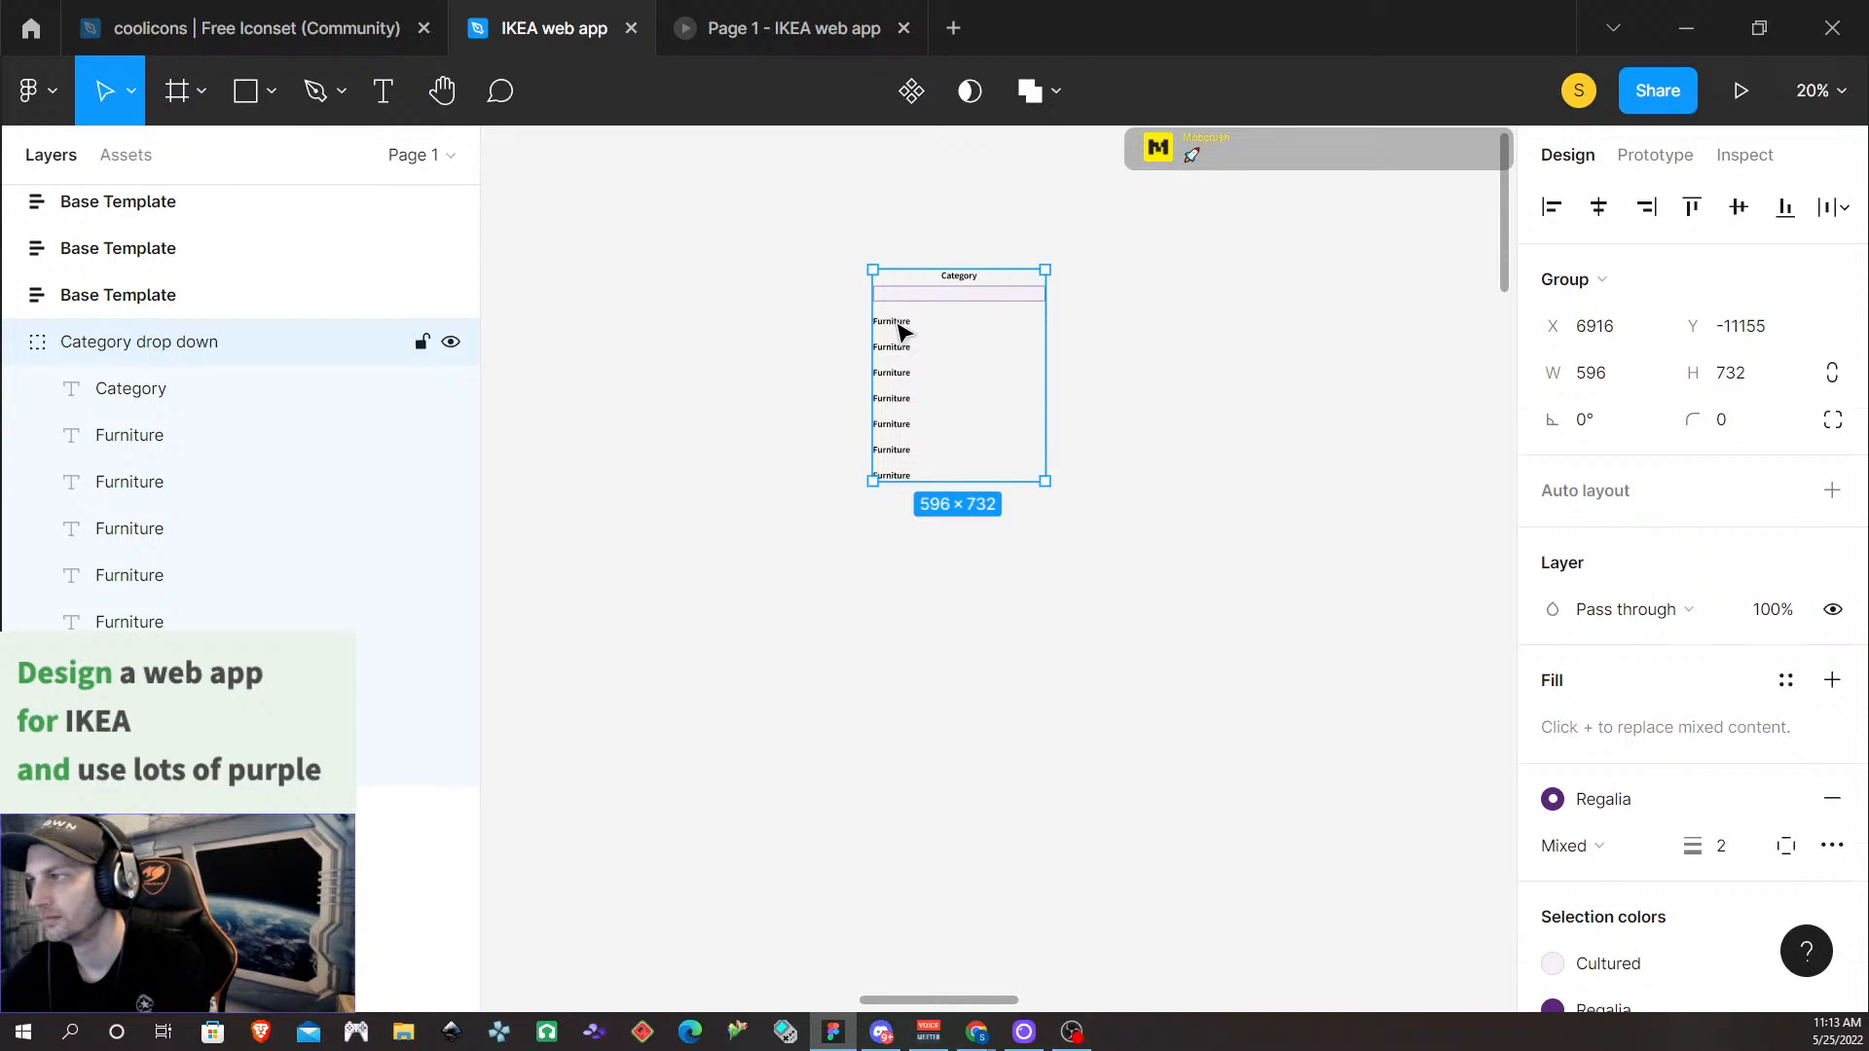
{"action": "double_click", "coordinate": [893, 328]}
{"action": "left_click", "coordinate": [978, 432]}
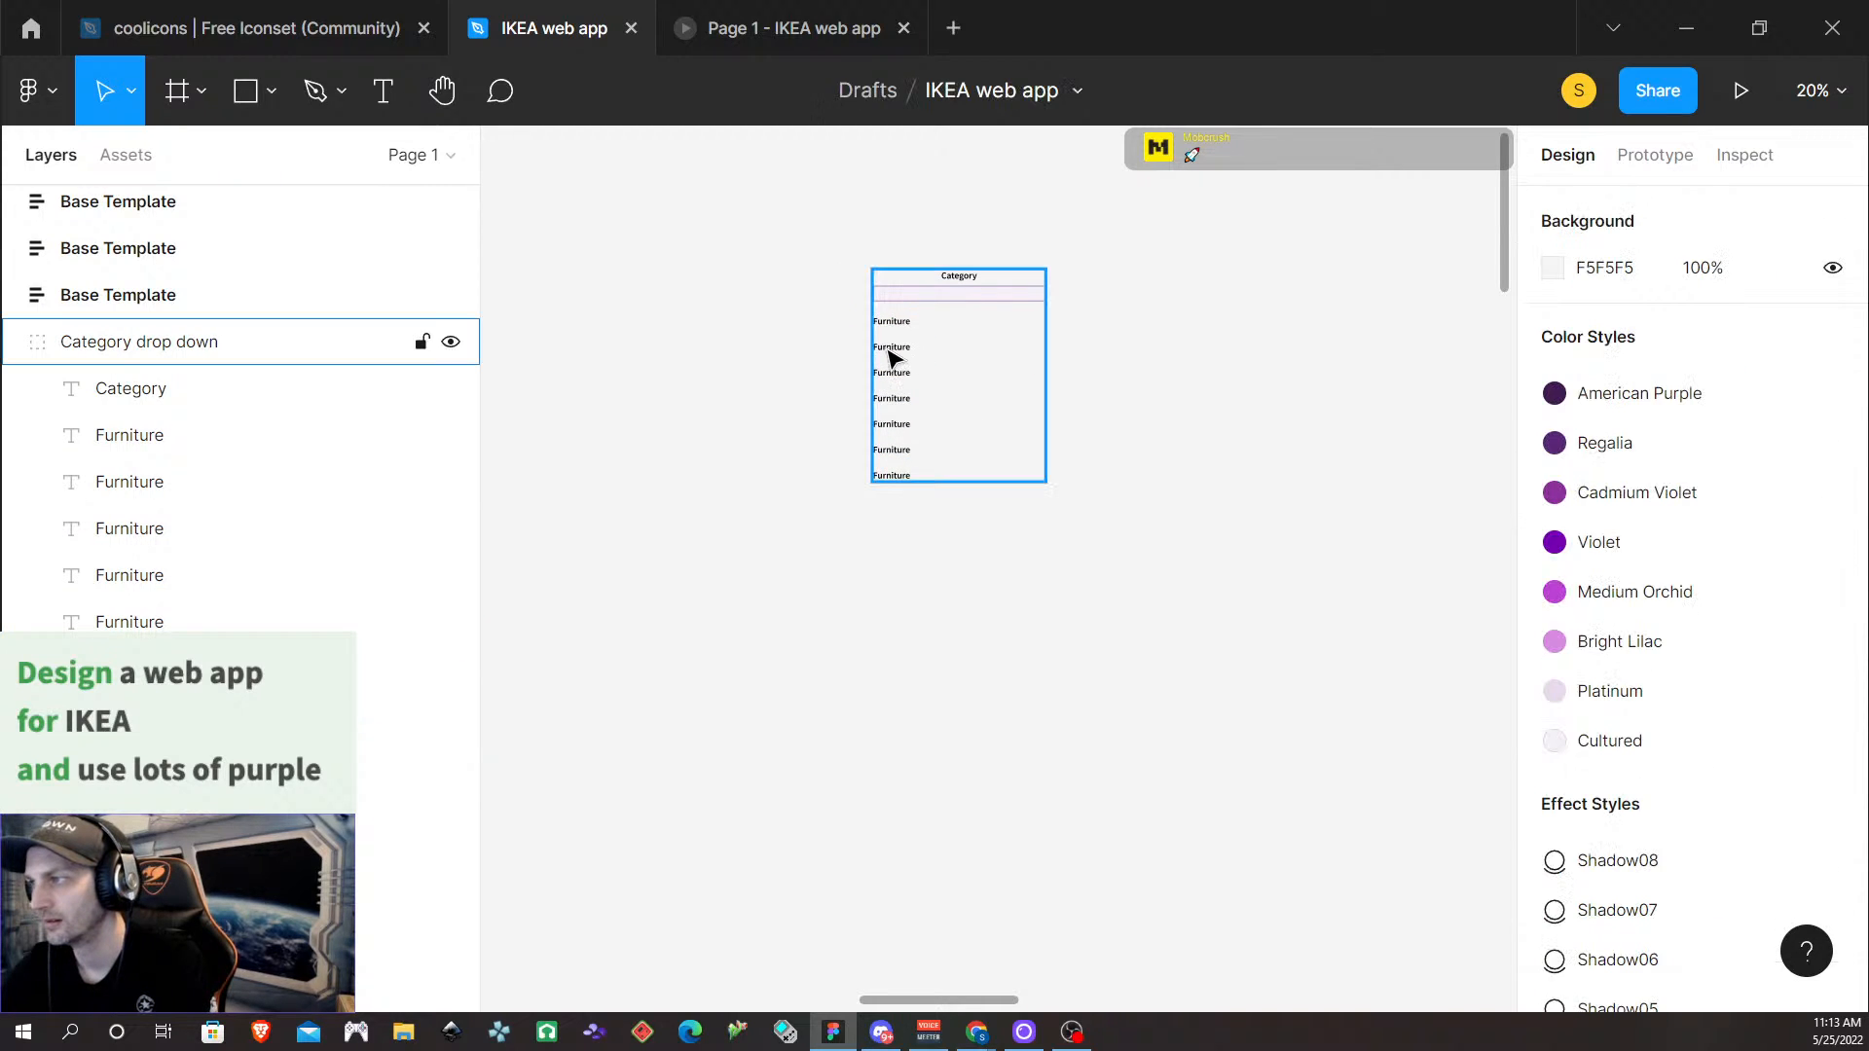
{"action": "left_click", "coordinate": [889, 355]}
{"action": "double_click", "coordinate": [889, 352]}
{"action": "key", "text": "Delete"}
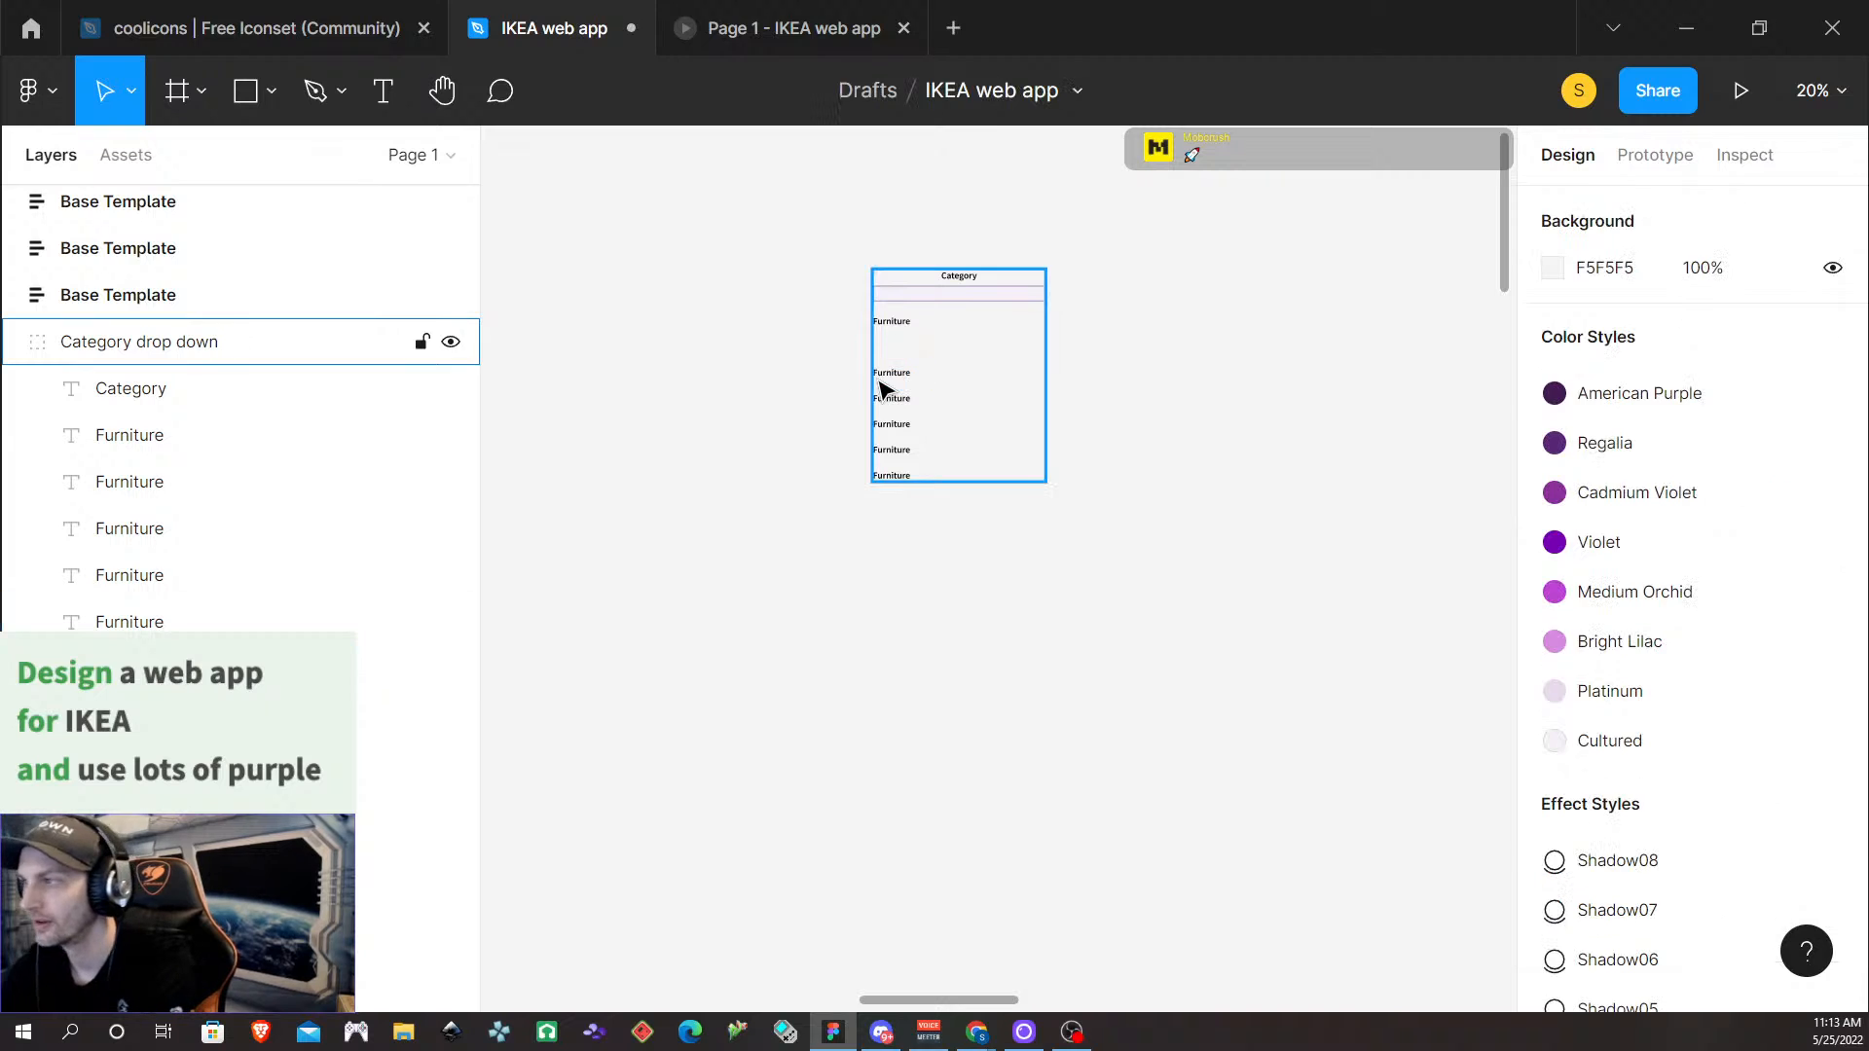
{"action": "left_click", "coordinate": [896, 378]}
{"action": "double_click", "coordinate": [893, 376]}
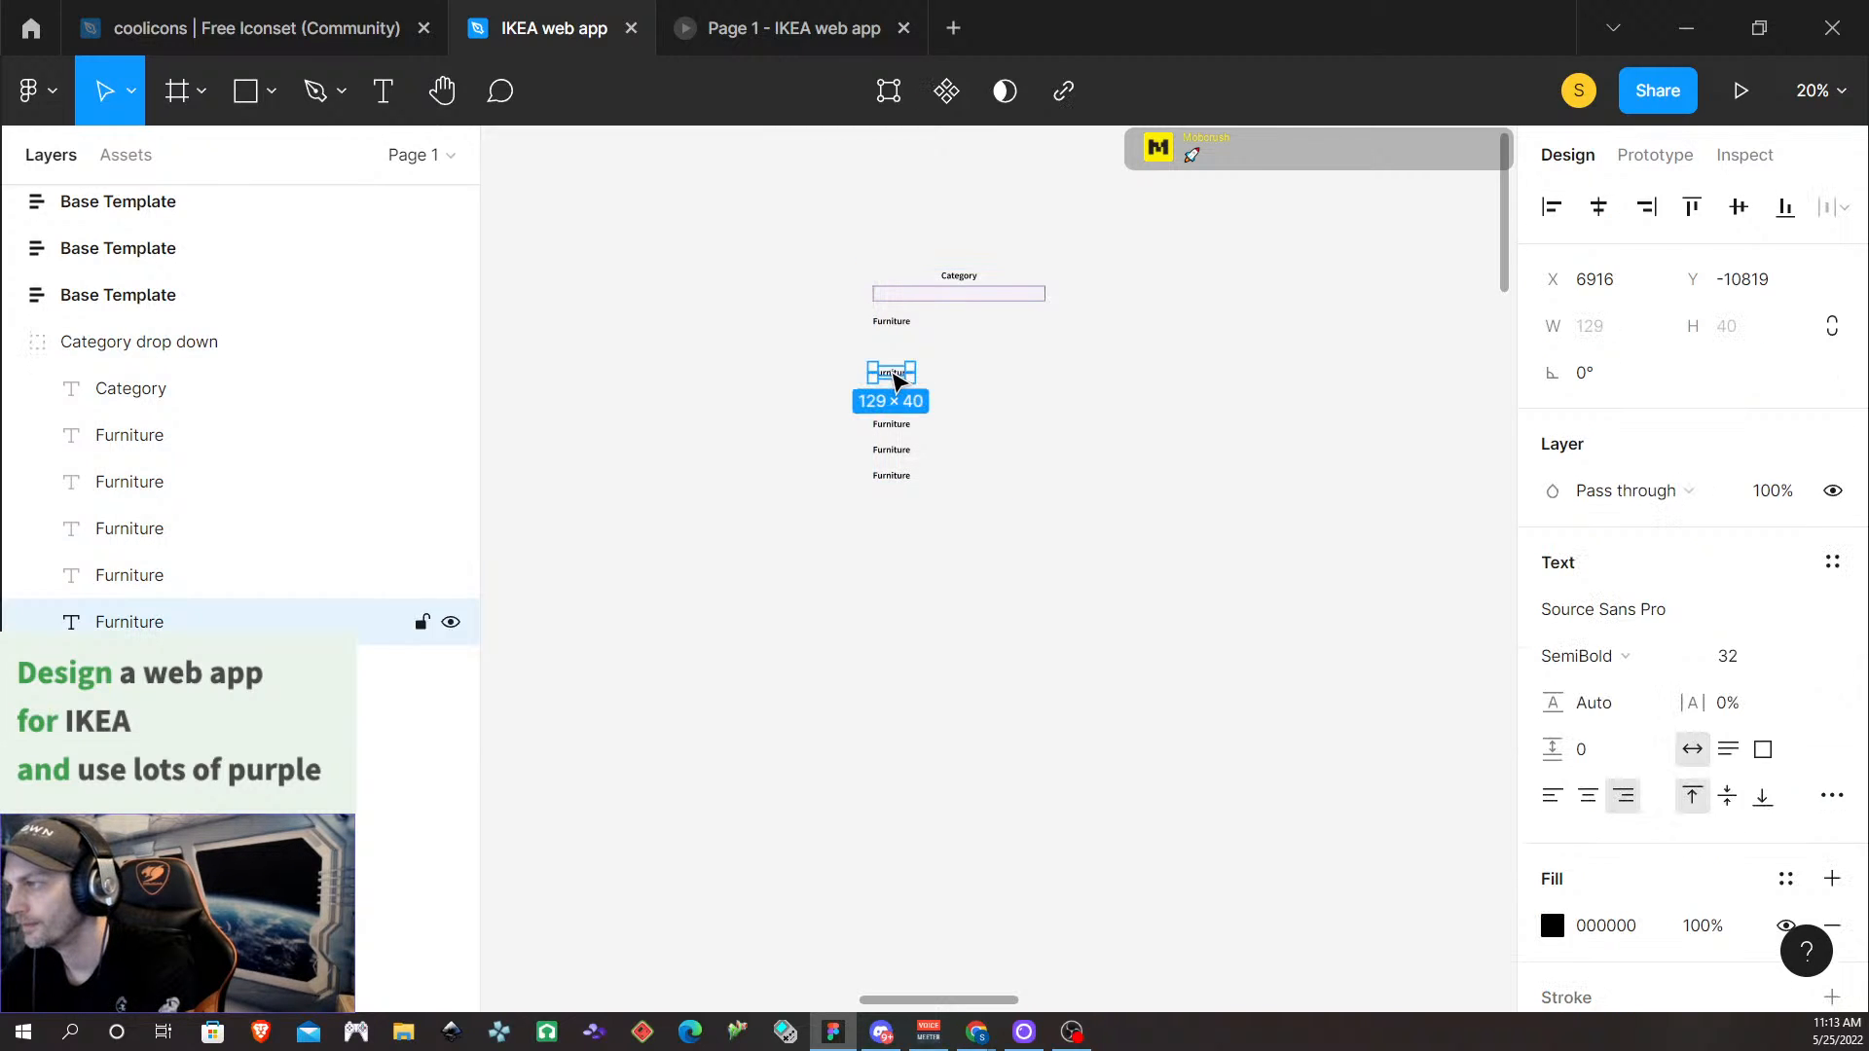
{"action": "key", "text": "Delete"}
{"action": "double_click", "coordinate": [892, 401]}
{"action": "key", "text": "Delete"}
{"action": "double_click", "coordinate": [893, 425]}
{"action": "key", "text": "Delete"}
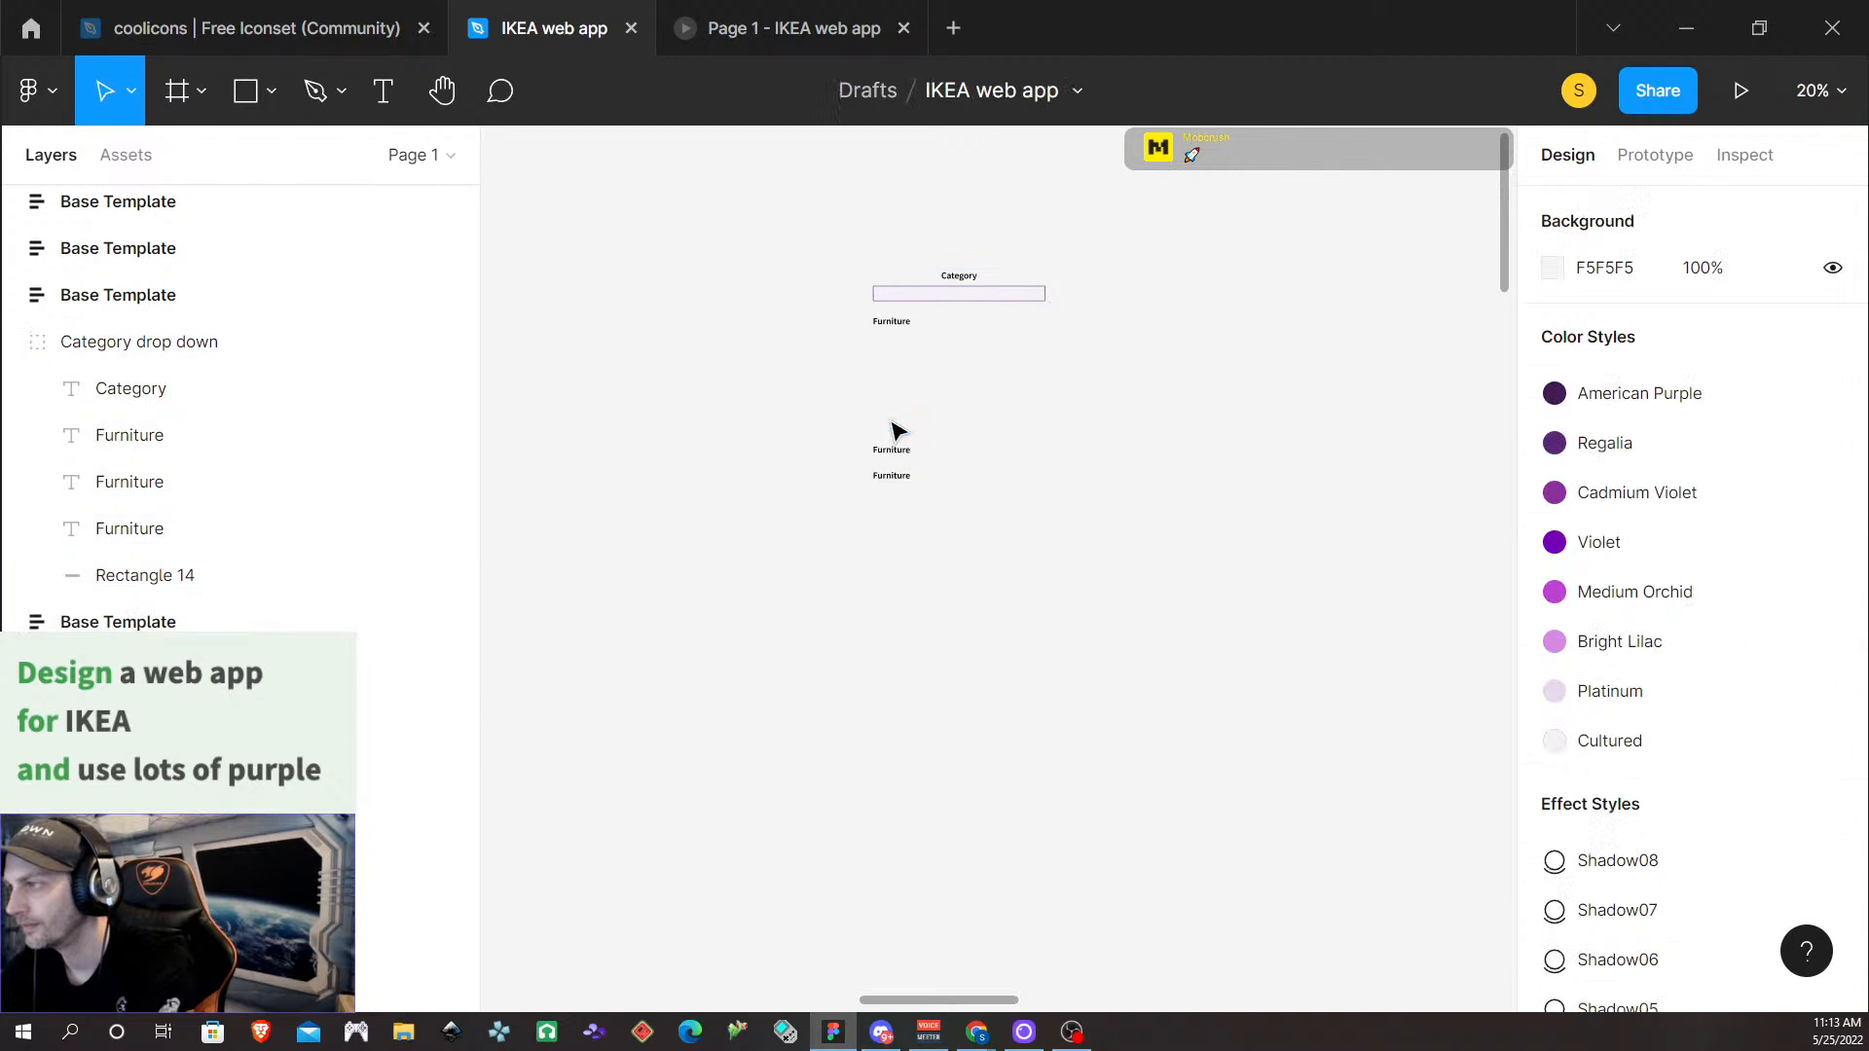
{"action": "left_click", "coordinate": [891, 454]}
{"action": "double_click", "coordinate": [891, 451]}
{"action": "key", "text": "Delete"}
{"action": "left_click", "coordinate": [896, 479]}
{"action": "left_click", "coordinate": [896, 479]}
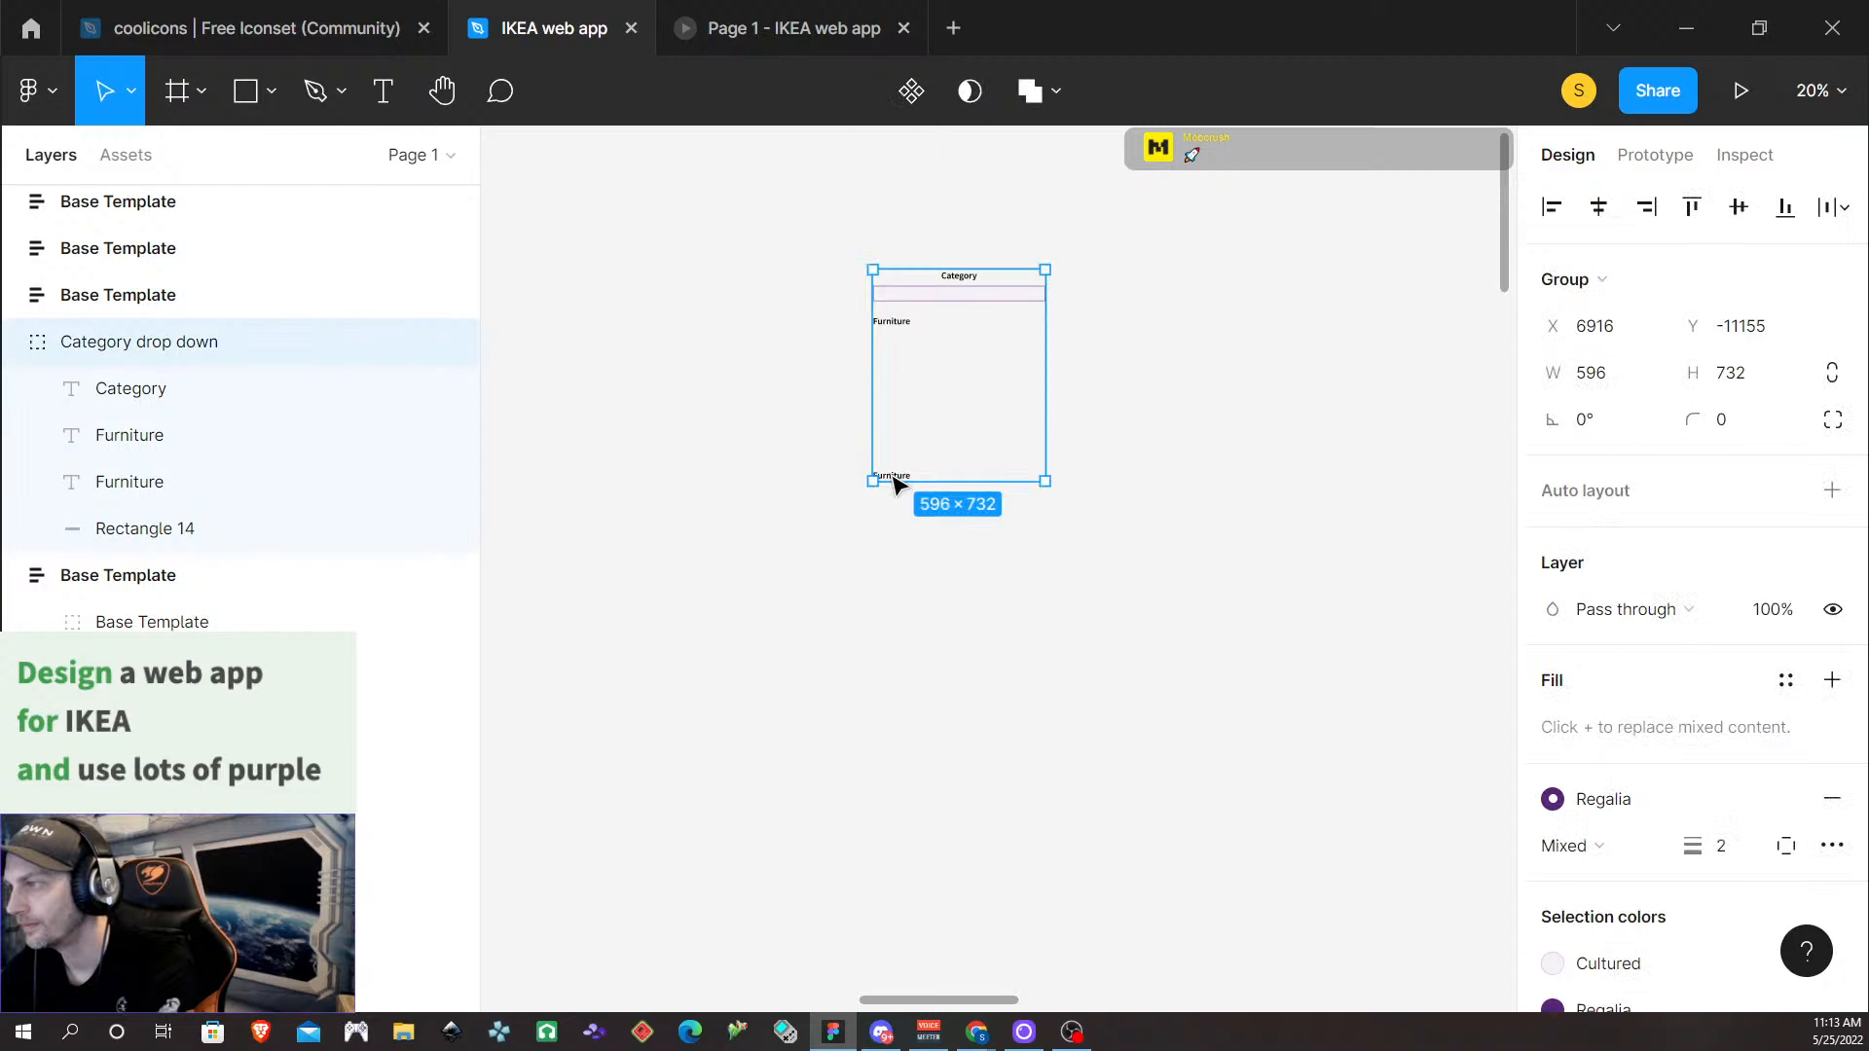
{"action": "key", "text": "Delete"}
{"action": "key", "text": "ctrl+z"}
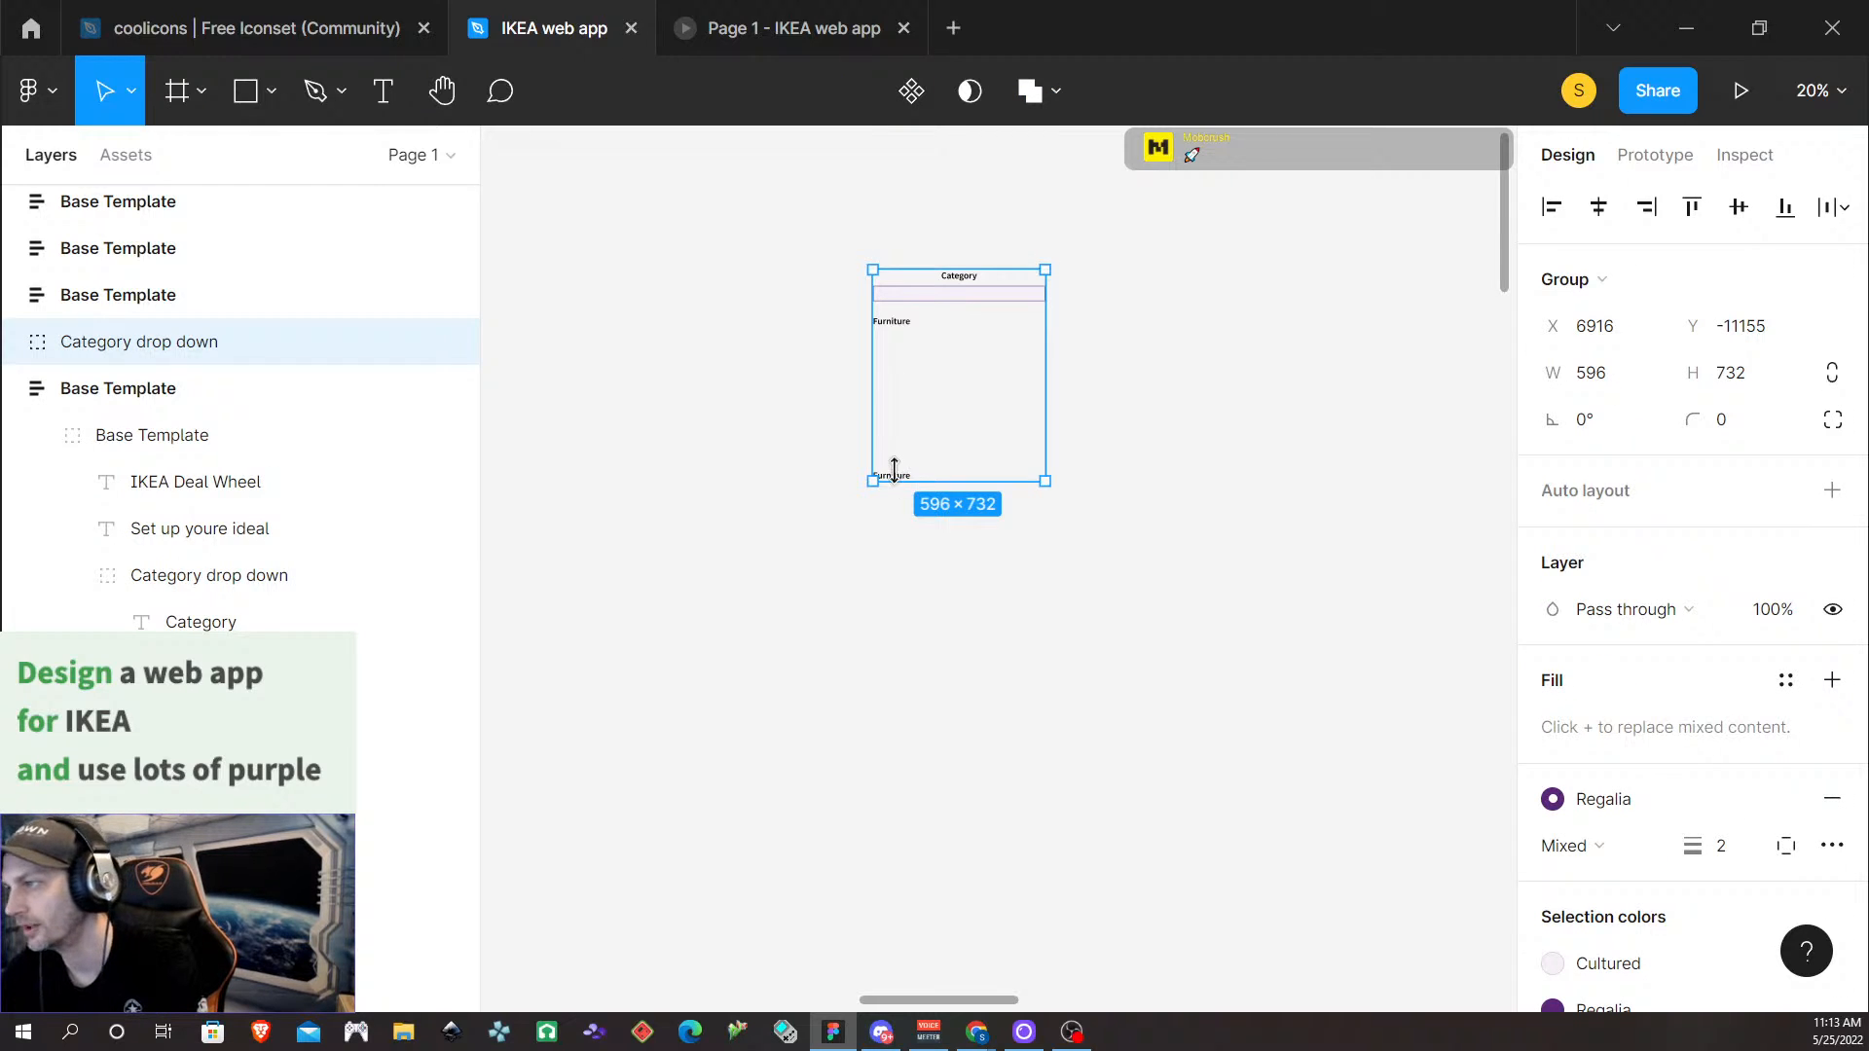
Remove the lowest Furniture label so only the first one under the Category field is left
{"action": "double_click", "coordinate": [894, 474]}
{"action": "double_click", "coordinate": [898, 476]}
{"action": "key", "text": "BackSpace"}
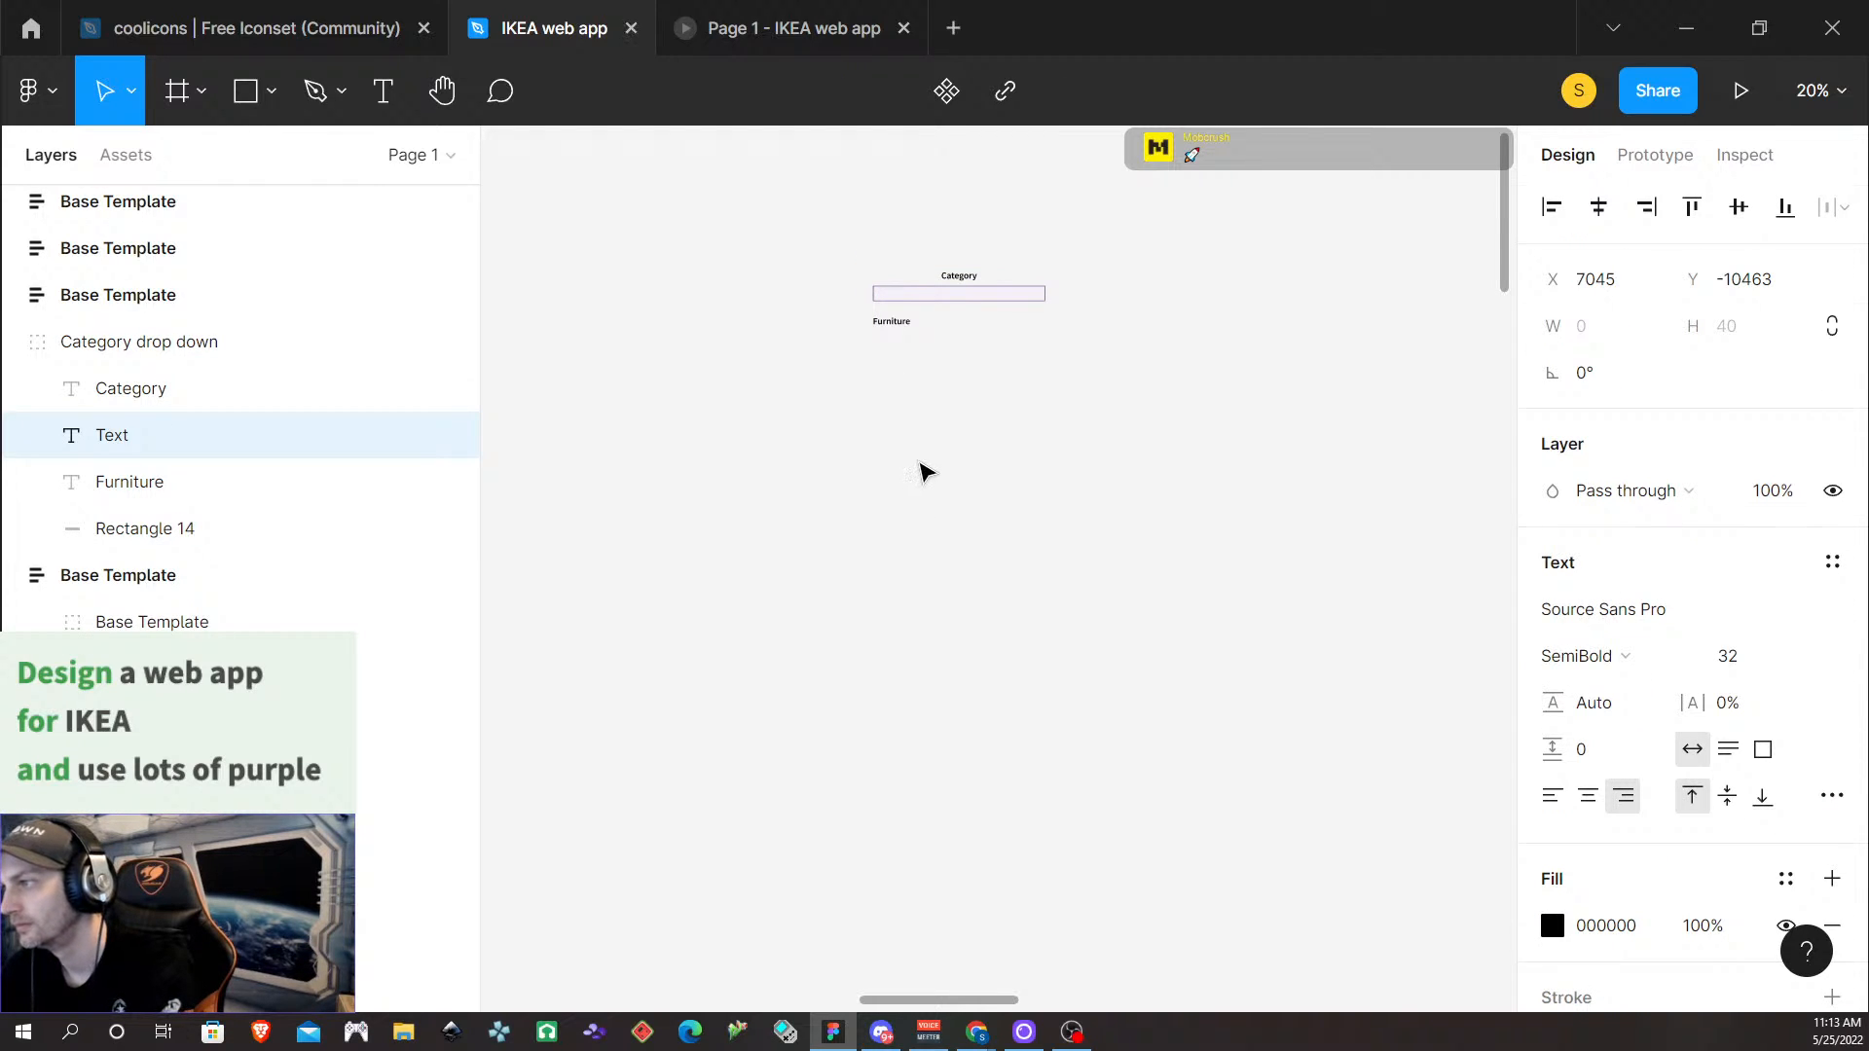
{"action": "left_click", "coordinate": [915, 482]}
Wrap the Furniture label in an auto layout frame, widen it to 596 and align it beneath the Category field
{"action": "left_click", "coordinate": [881, 329]}
{"action": "left_click", "coordinate": [883, 338]}
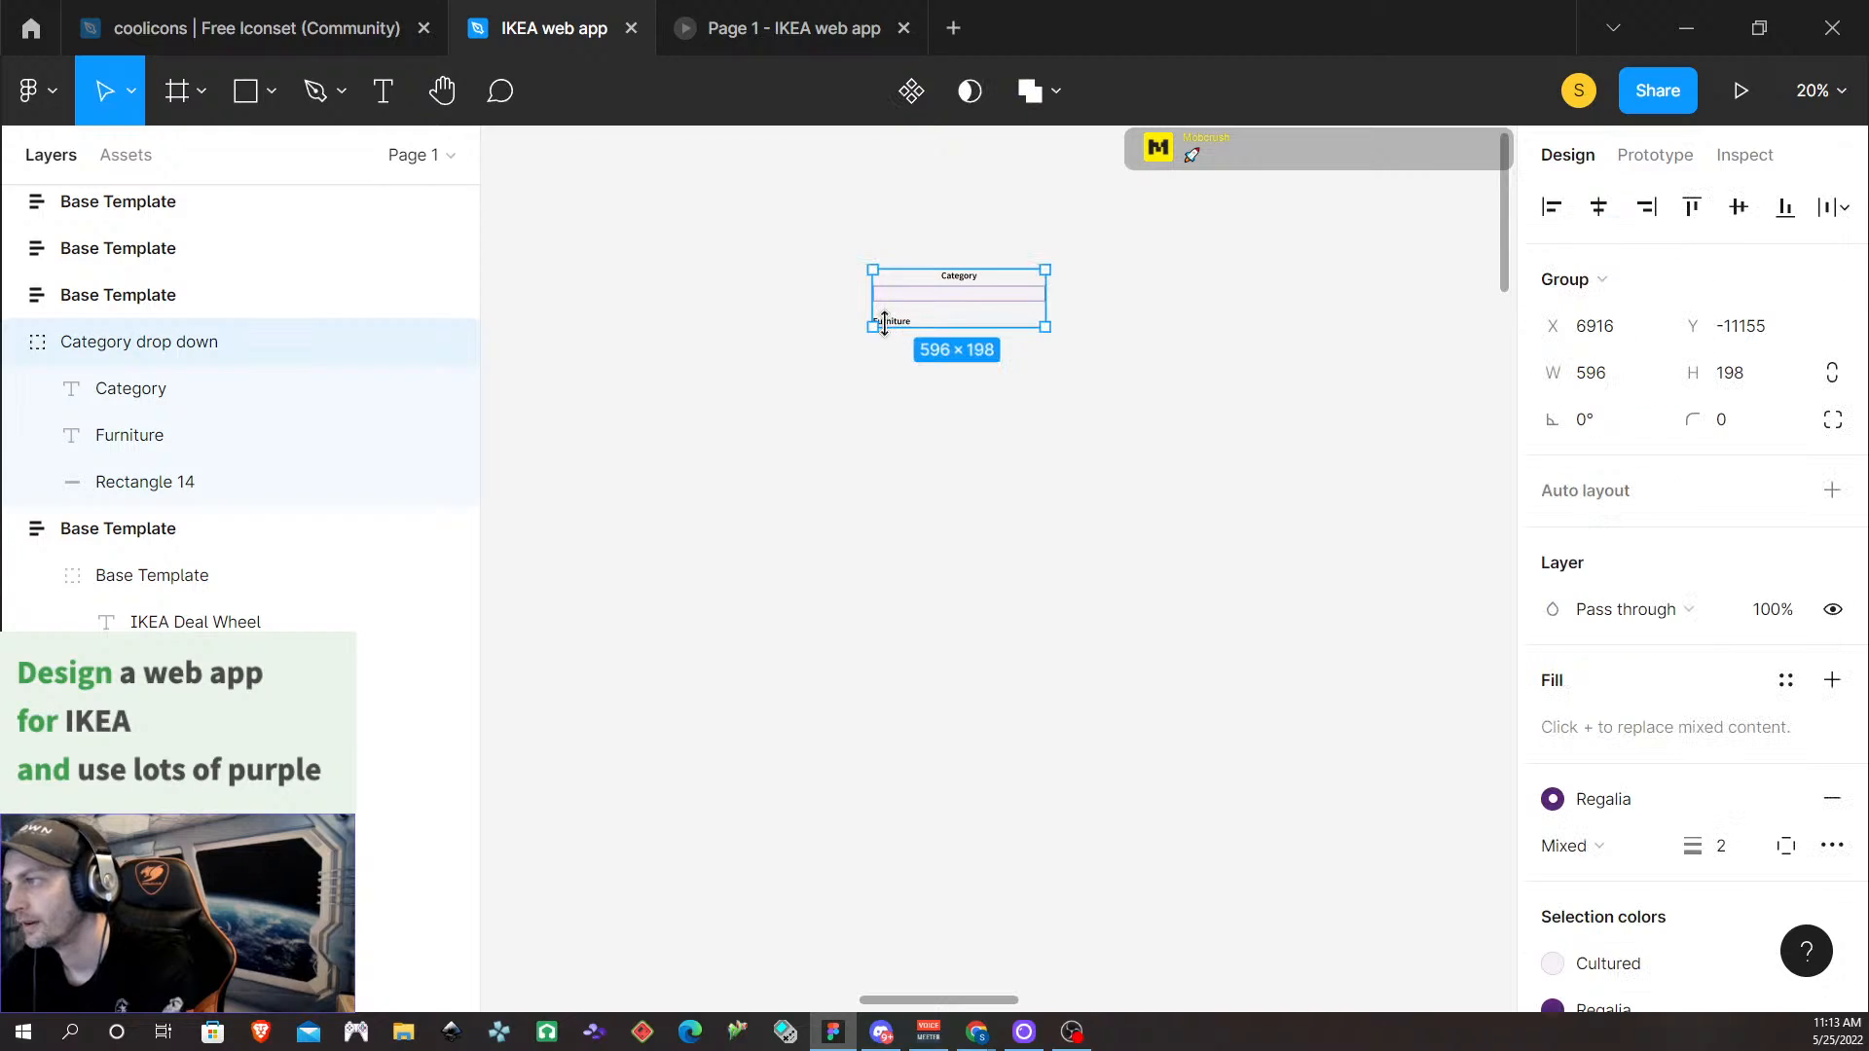
{"action": "double_click", "coordinate": [893, 321]}
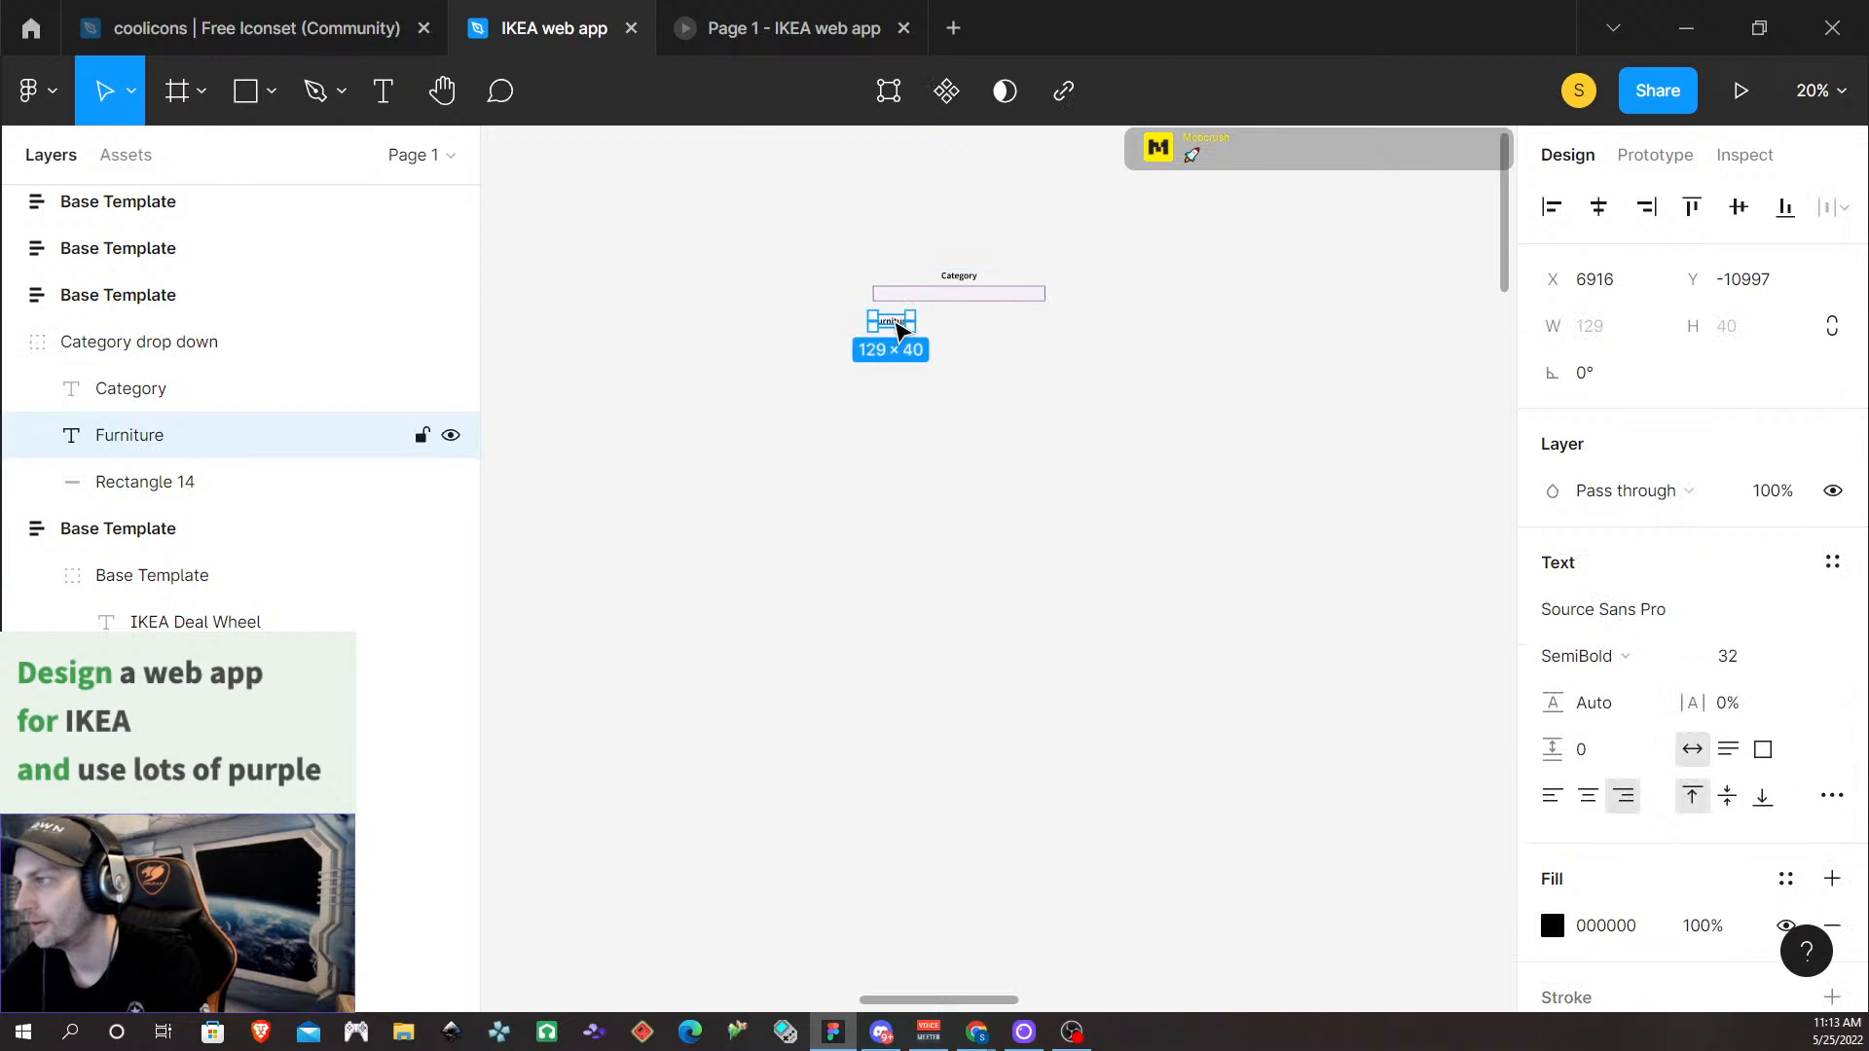
{"action": "key", "text": "shift+a"}
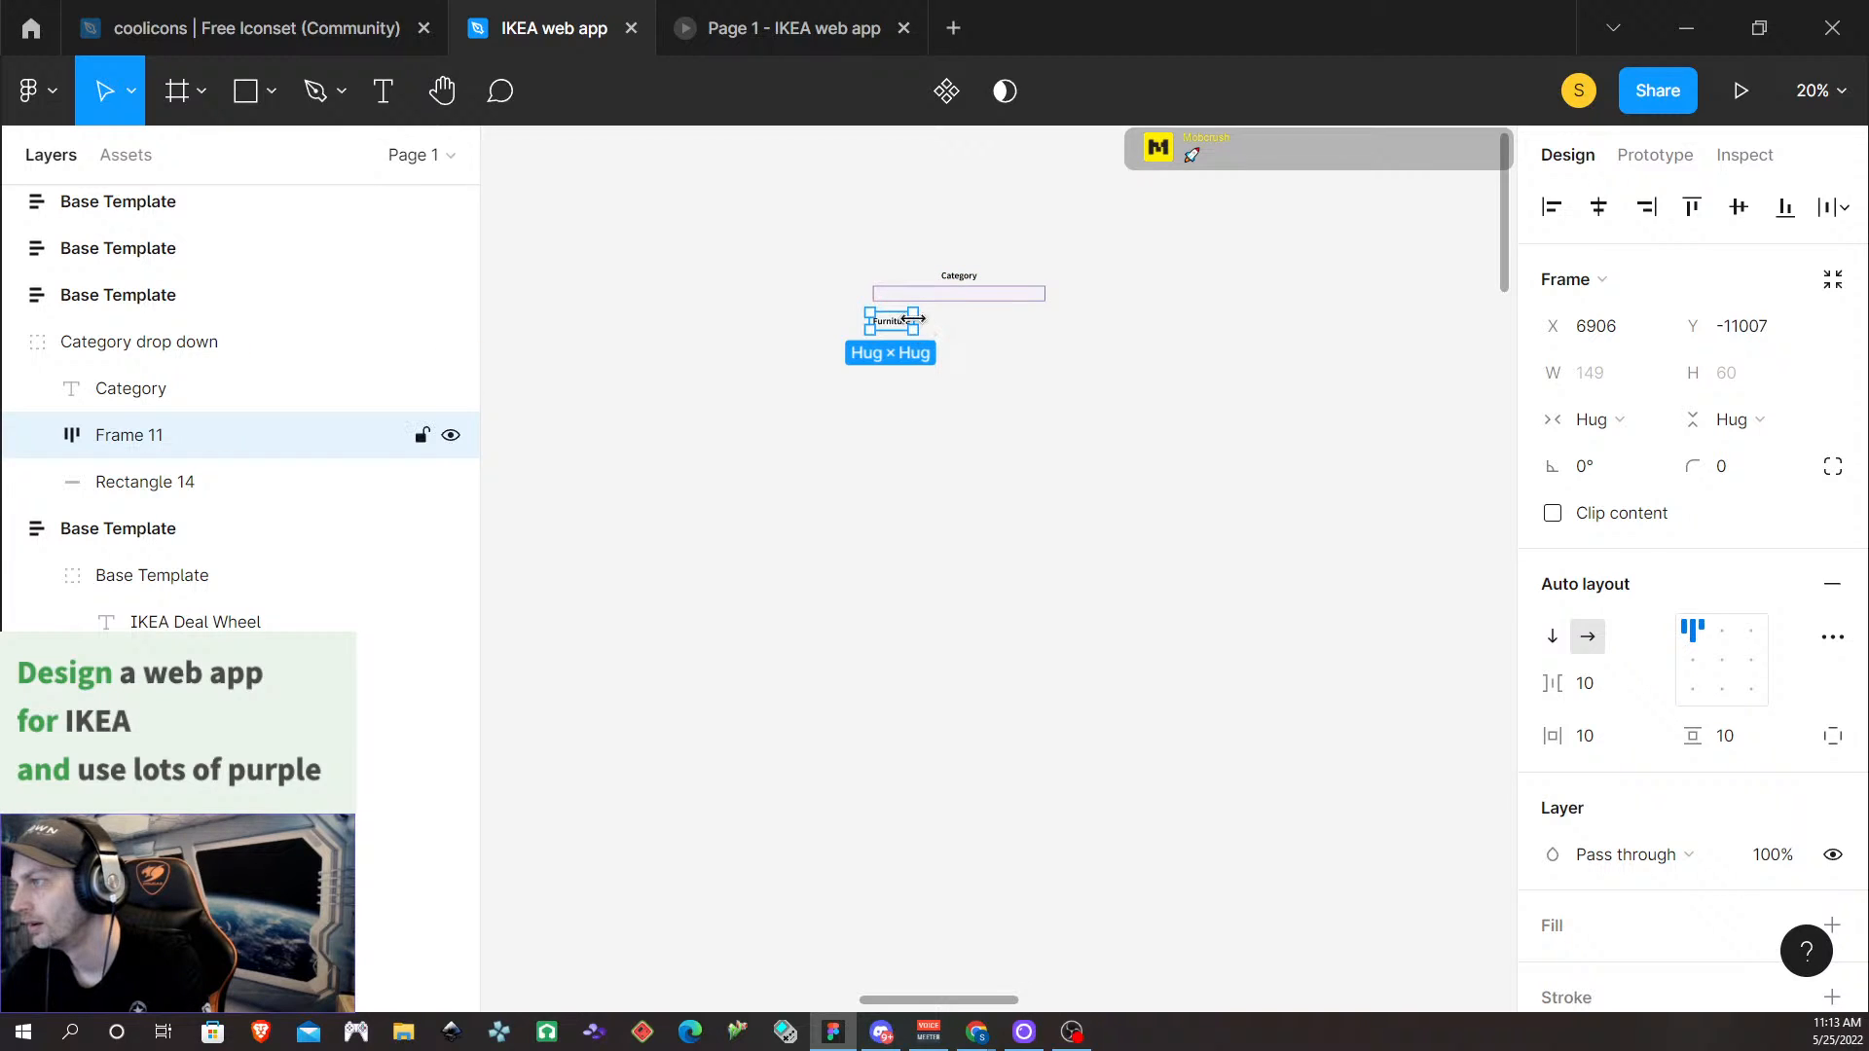
{"action": "left_click_drag", "start_coordinate": [913, 319], "coordinate": [1047, 337]}
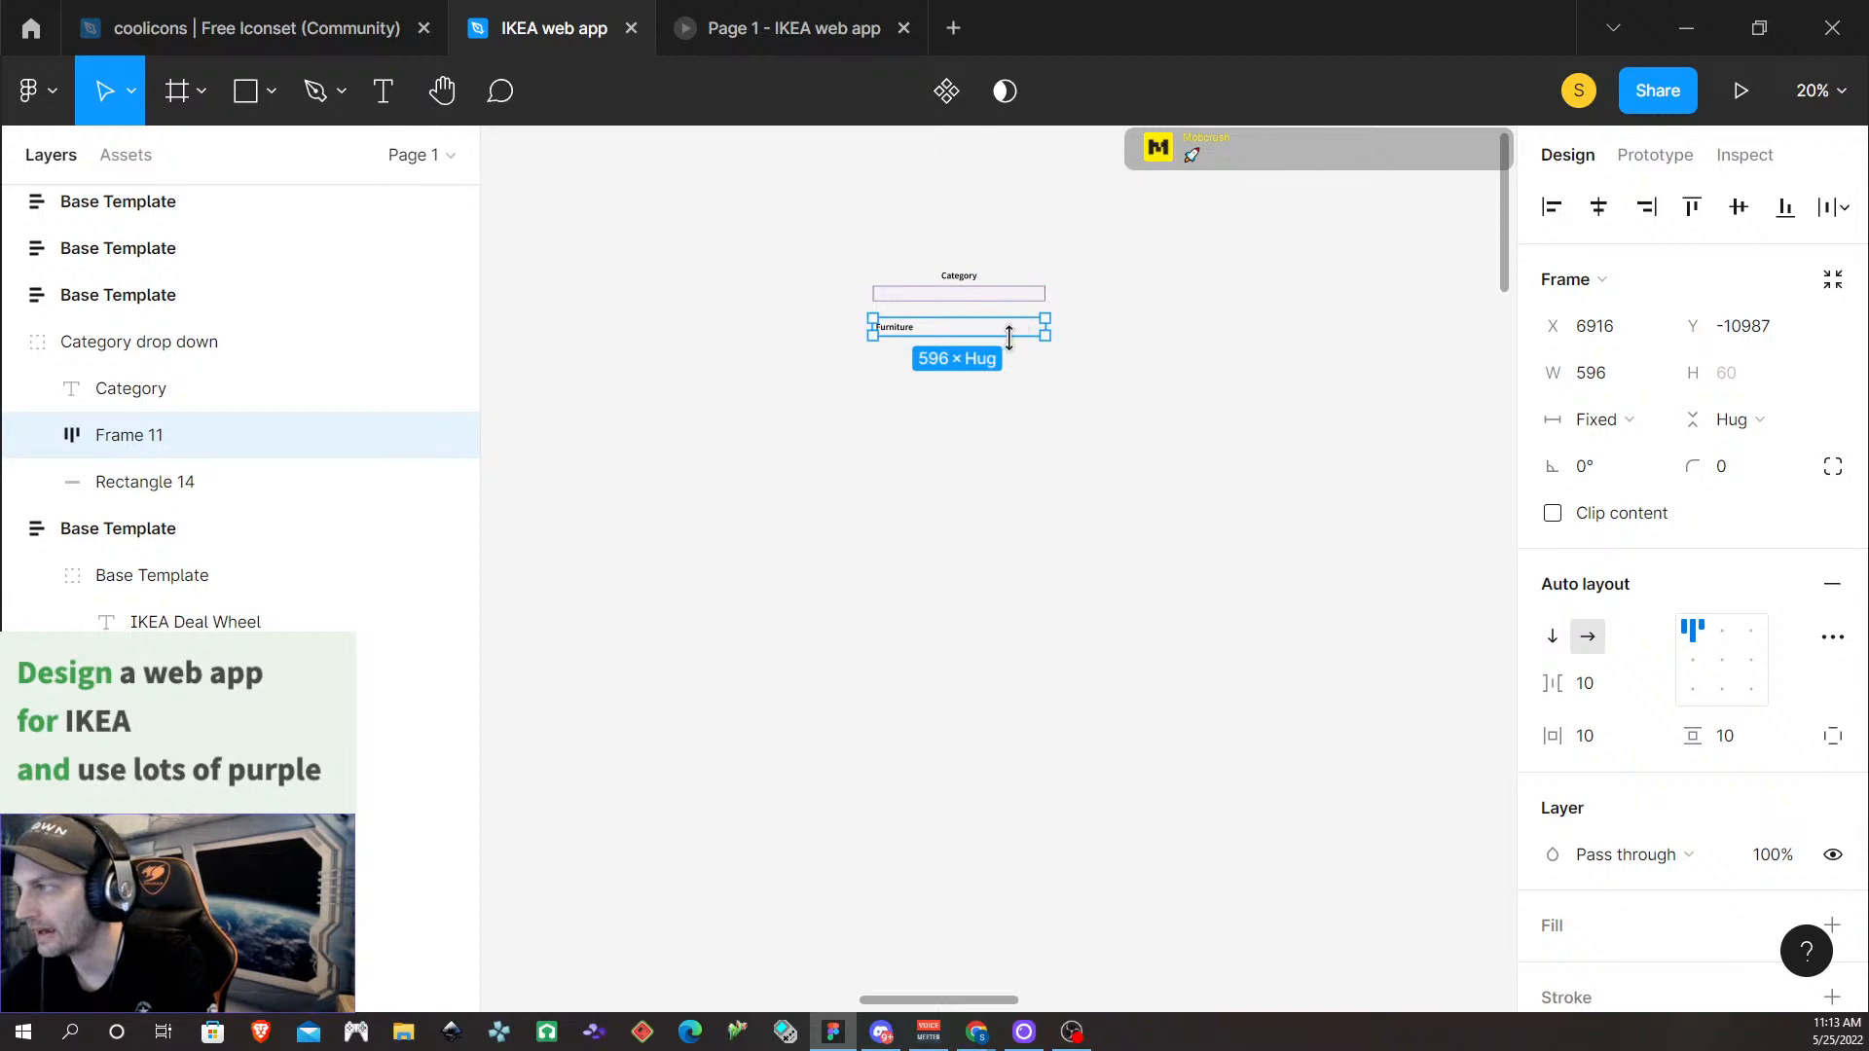
{"action": "left_click", "coordinate": [904, 391]}
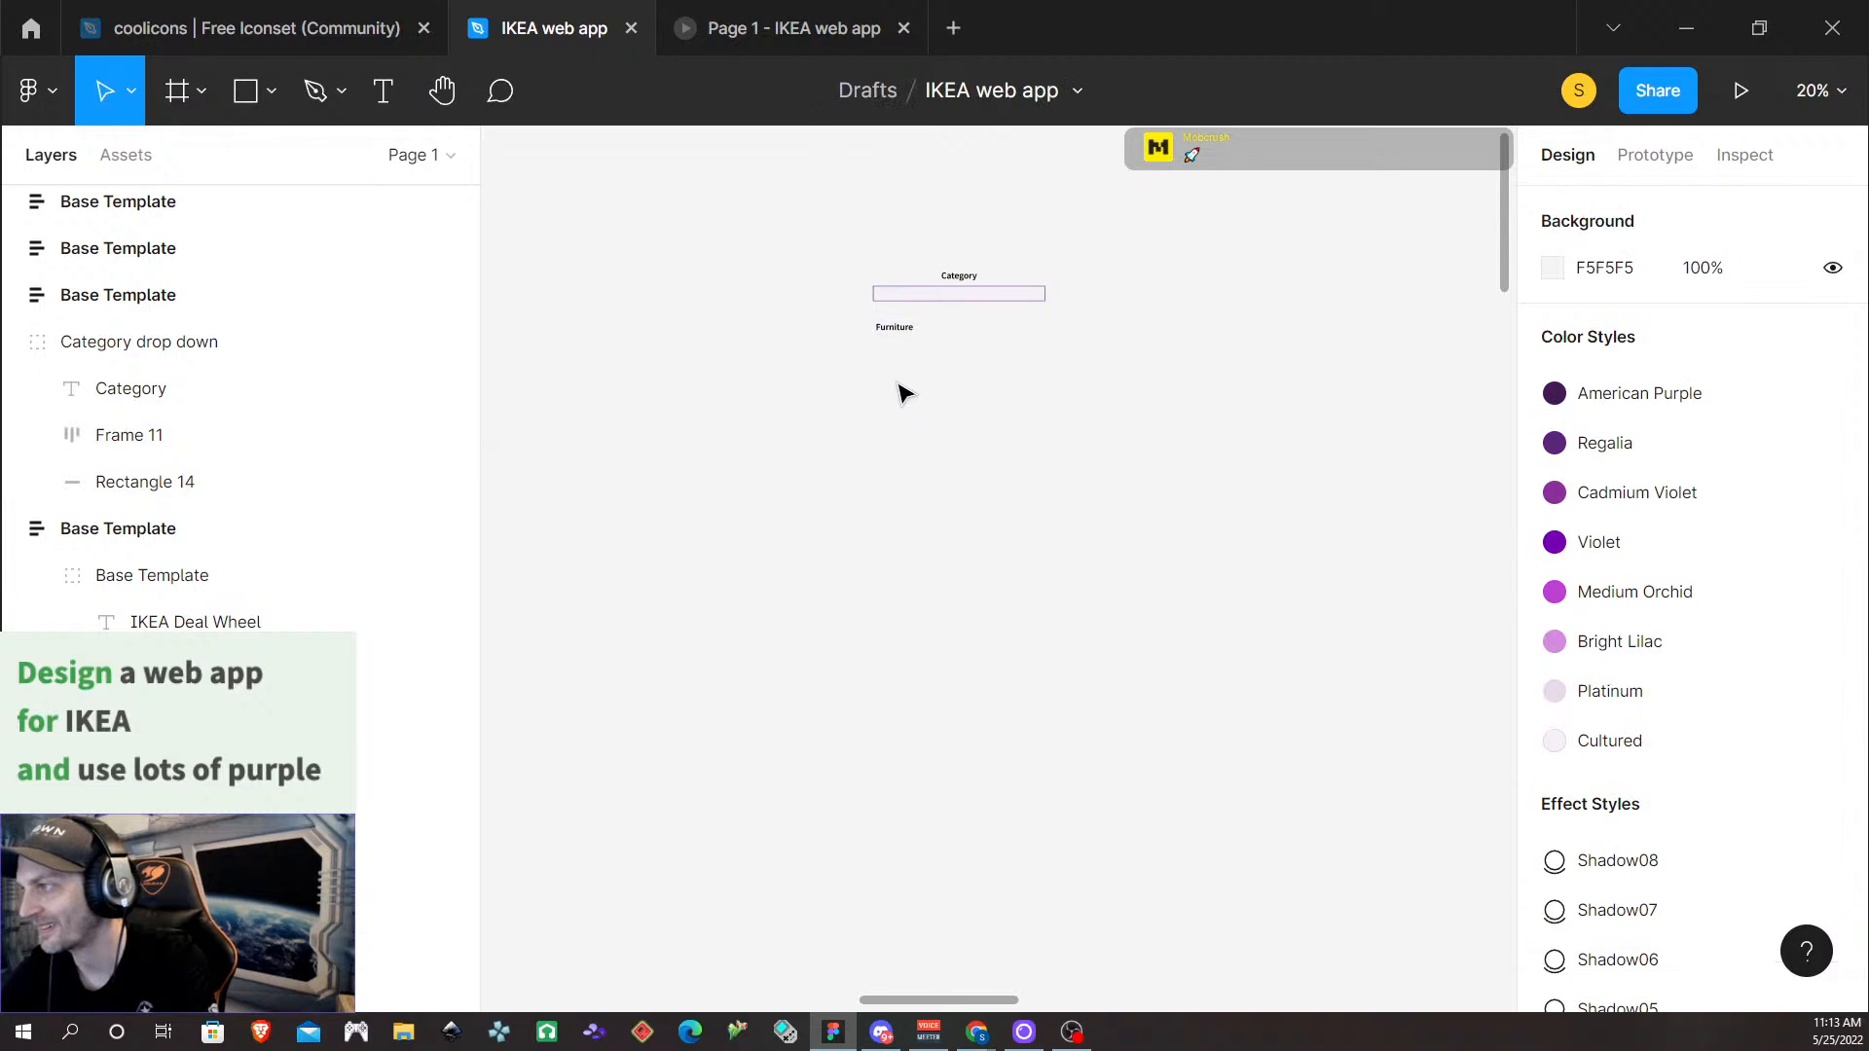
Set the horizontal padding of the Furniture auto layout frame to 16
{"action": "left_click", "coordinate": [902, 331]}
{"action": "double_click", "coordinate": [904, 333]}
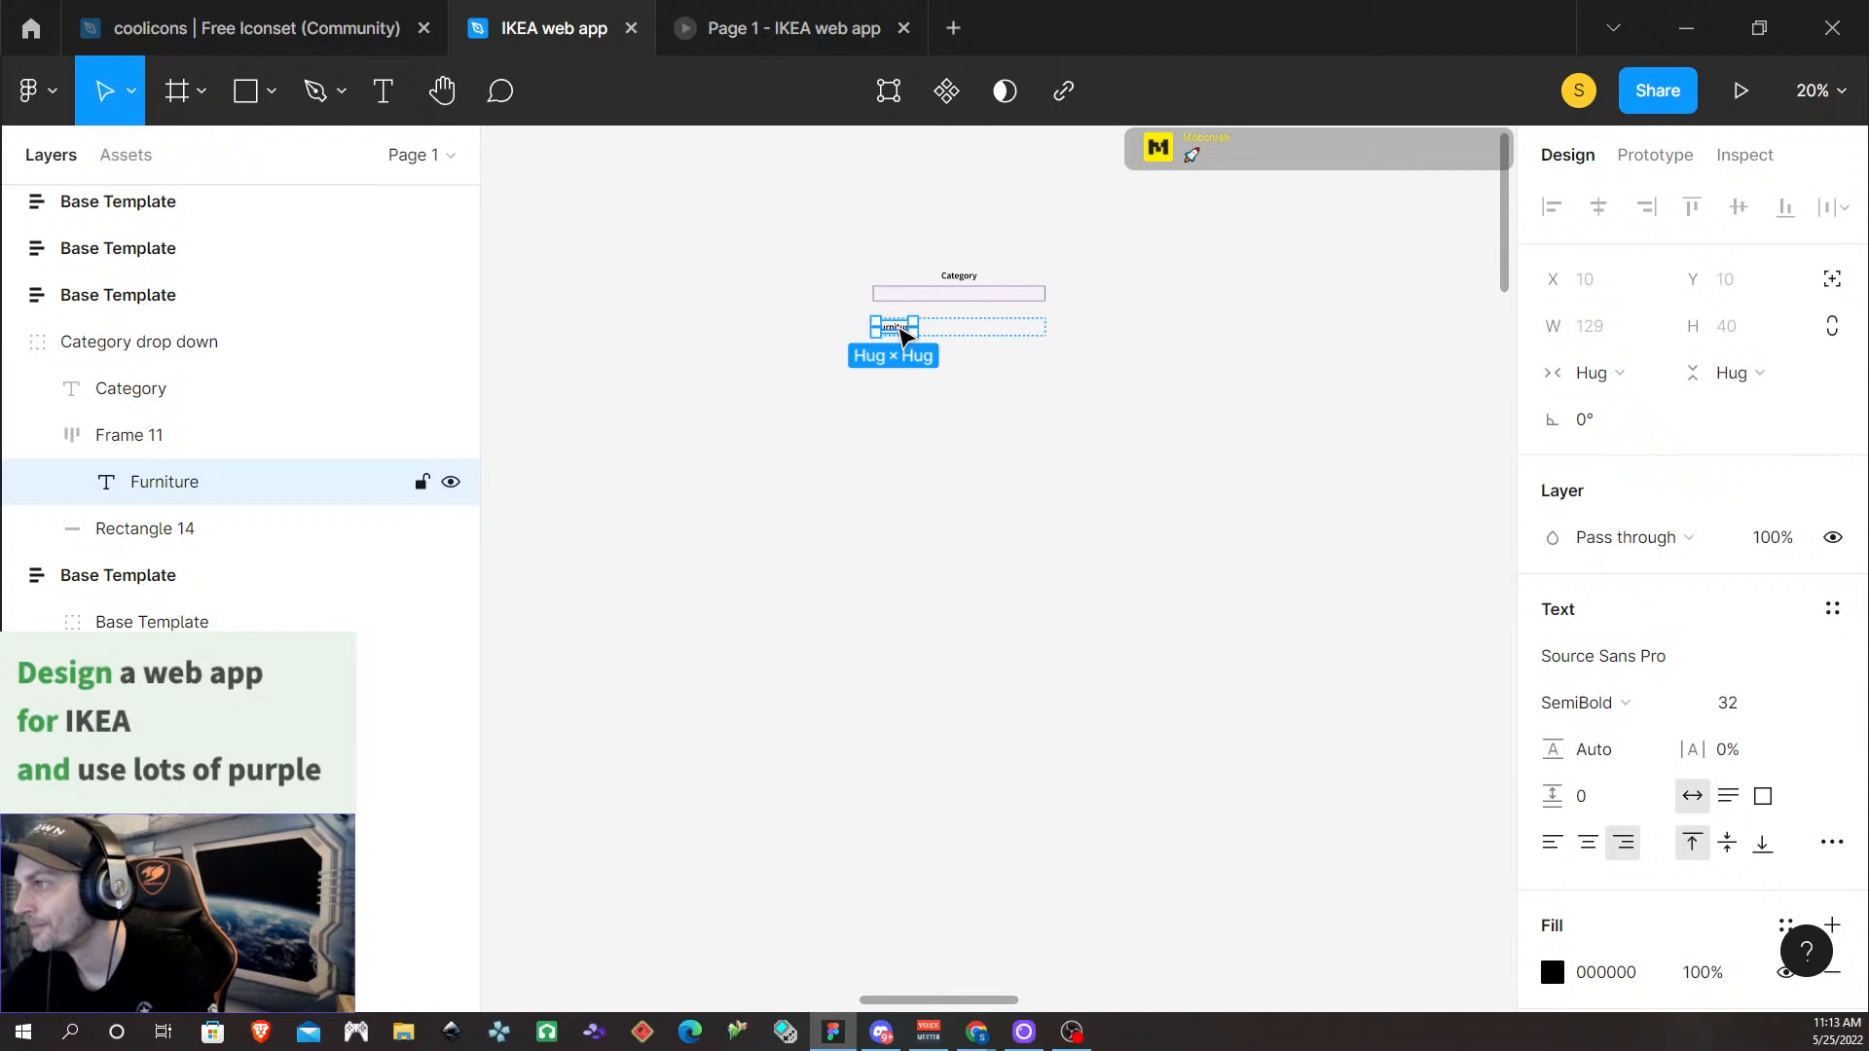
{"action": "left_click", "coordinate": [910, 448]}
{"action": "left_click", "coordinate": [893, 328]}
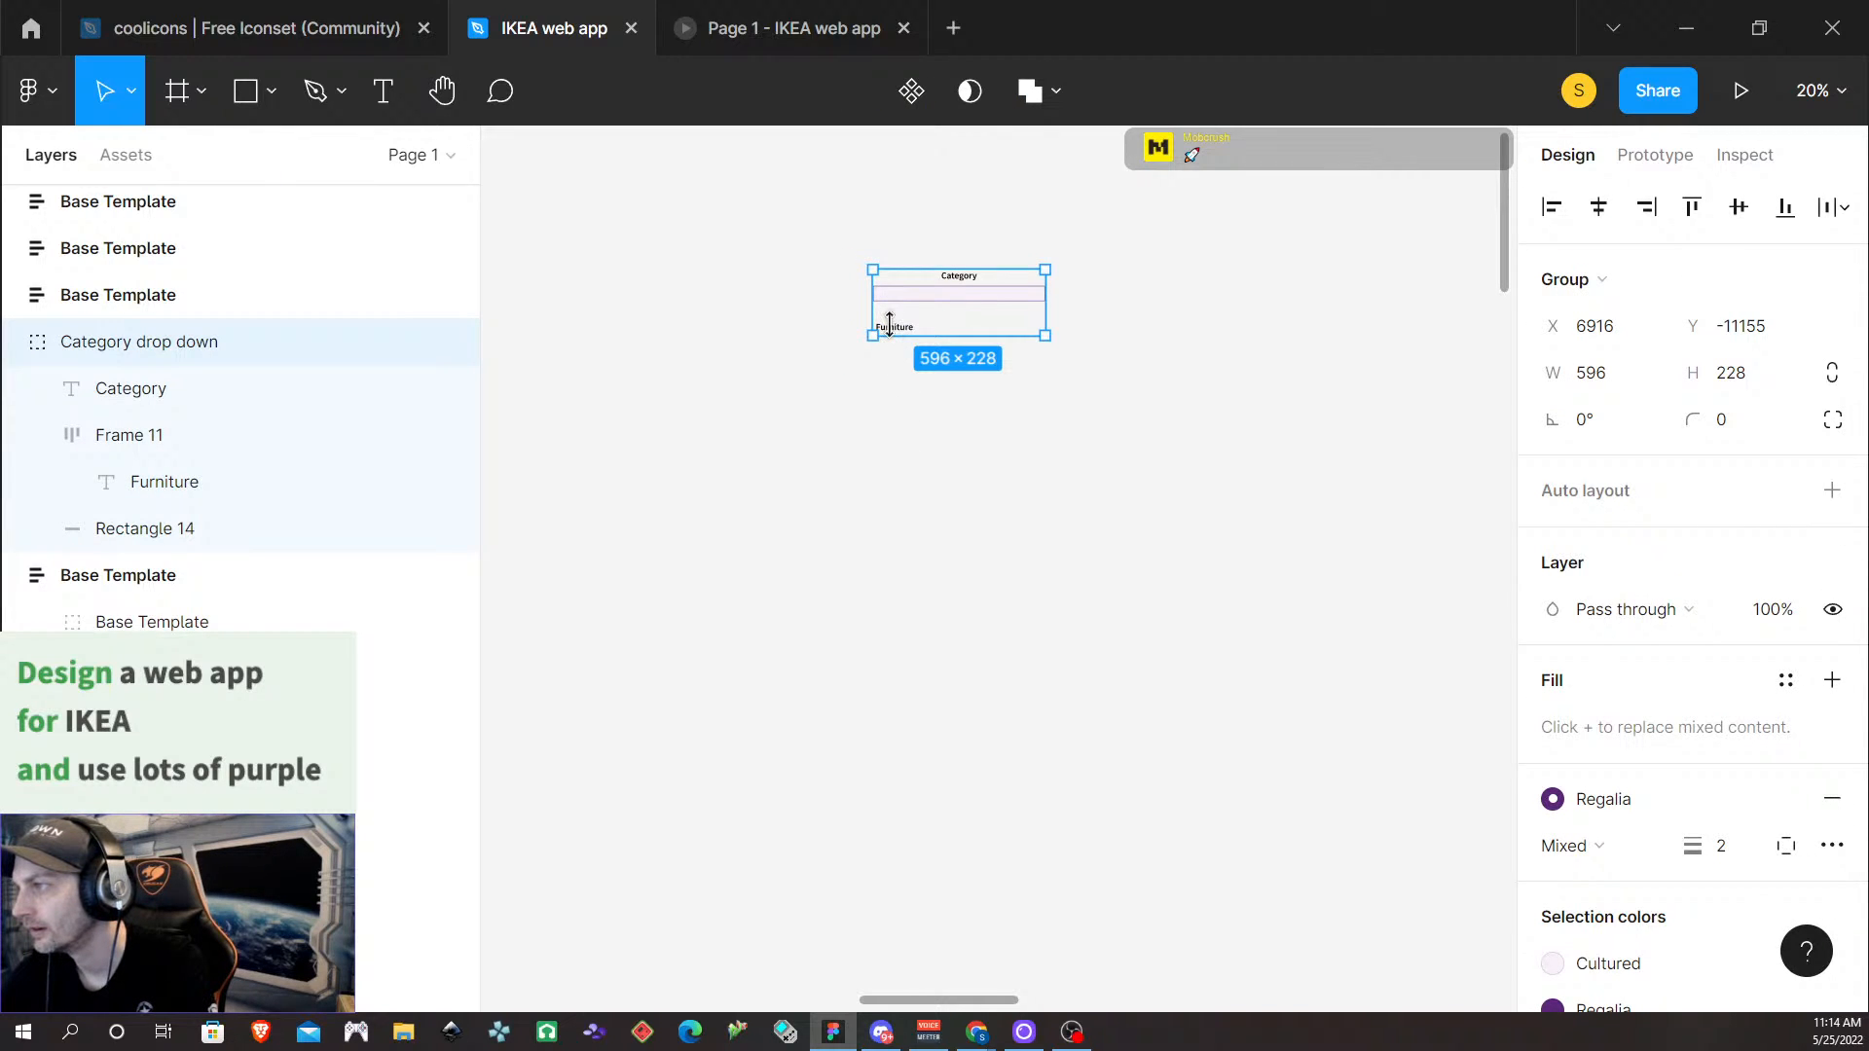
{"action": "double_click", "coordinate": [889, 326]}
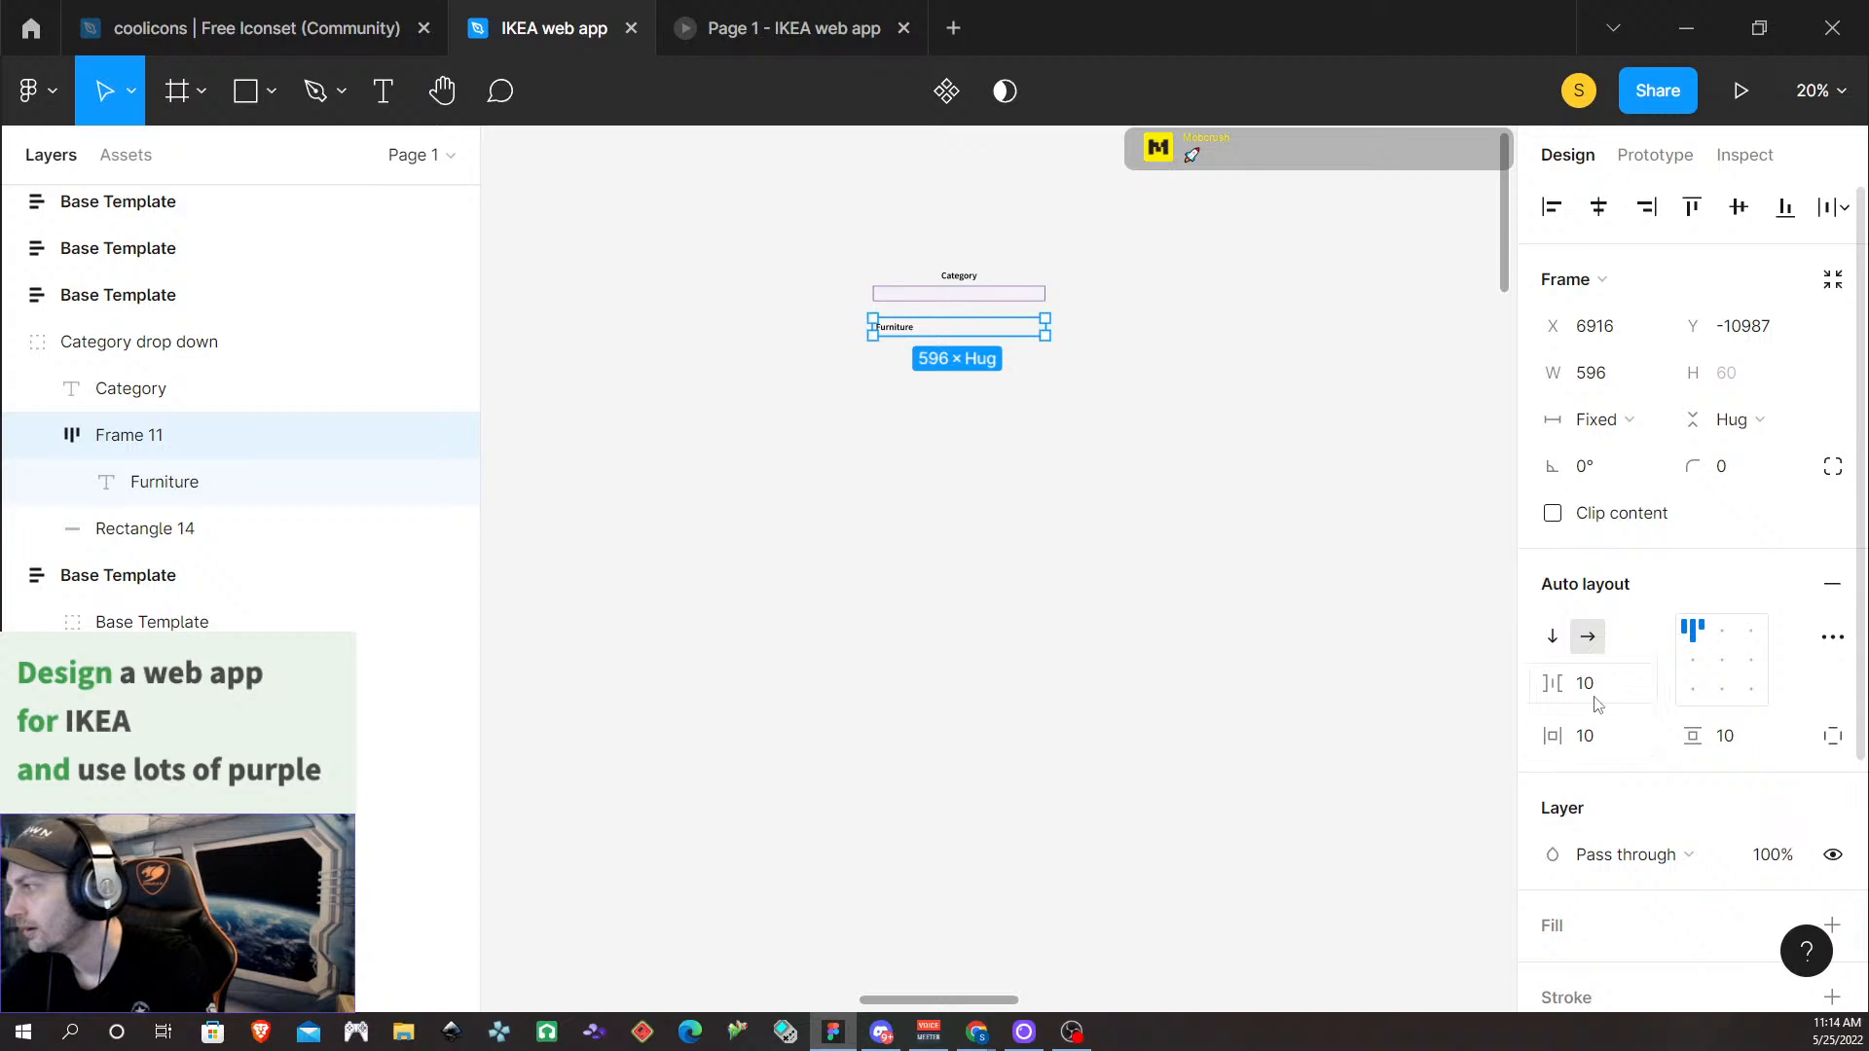
{"action": "scroll", "coordinate": [892, 356], "scroll_direction": "up", "scroll_amount": 5}
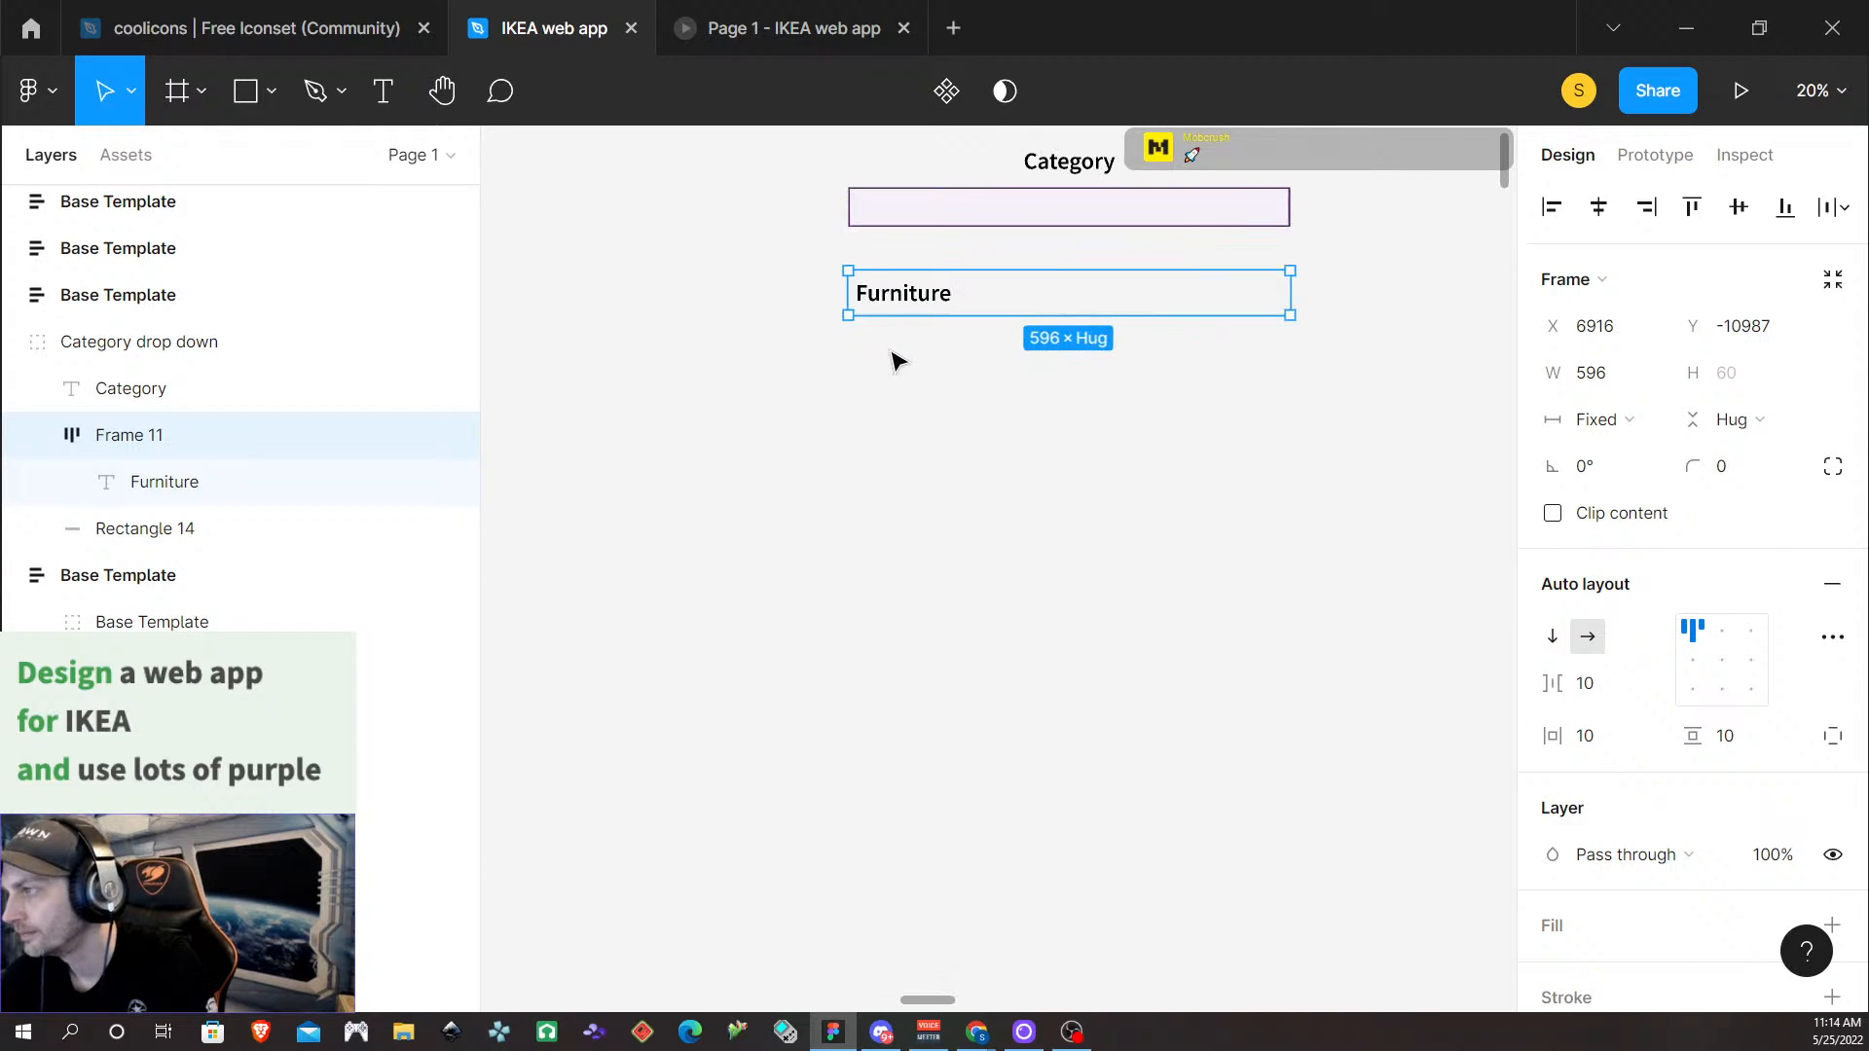
{"action": "double_click", "coordinate": [905, 276]}
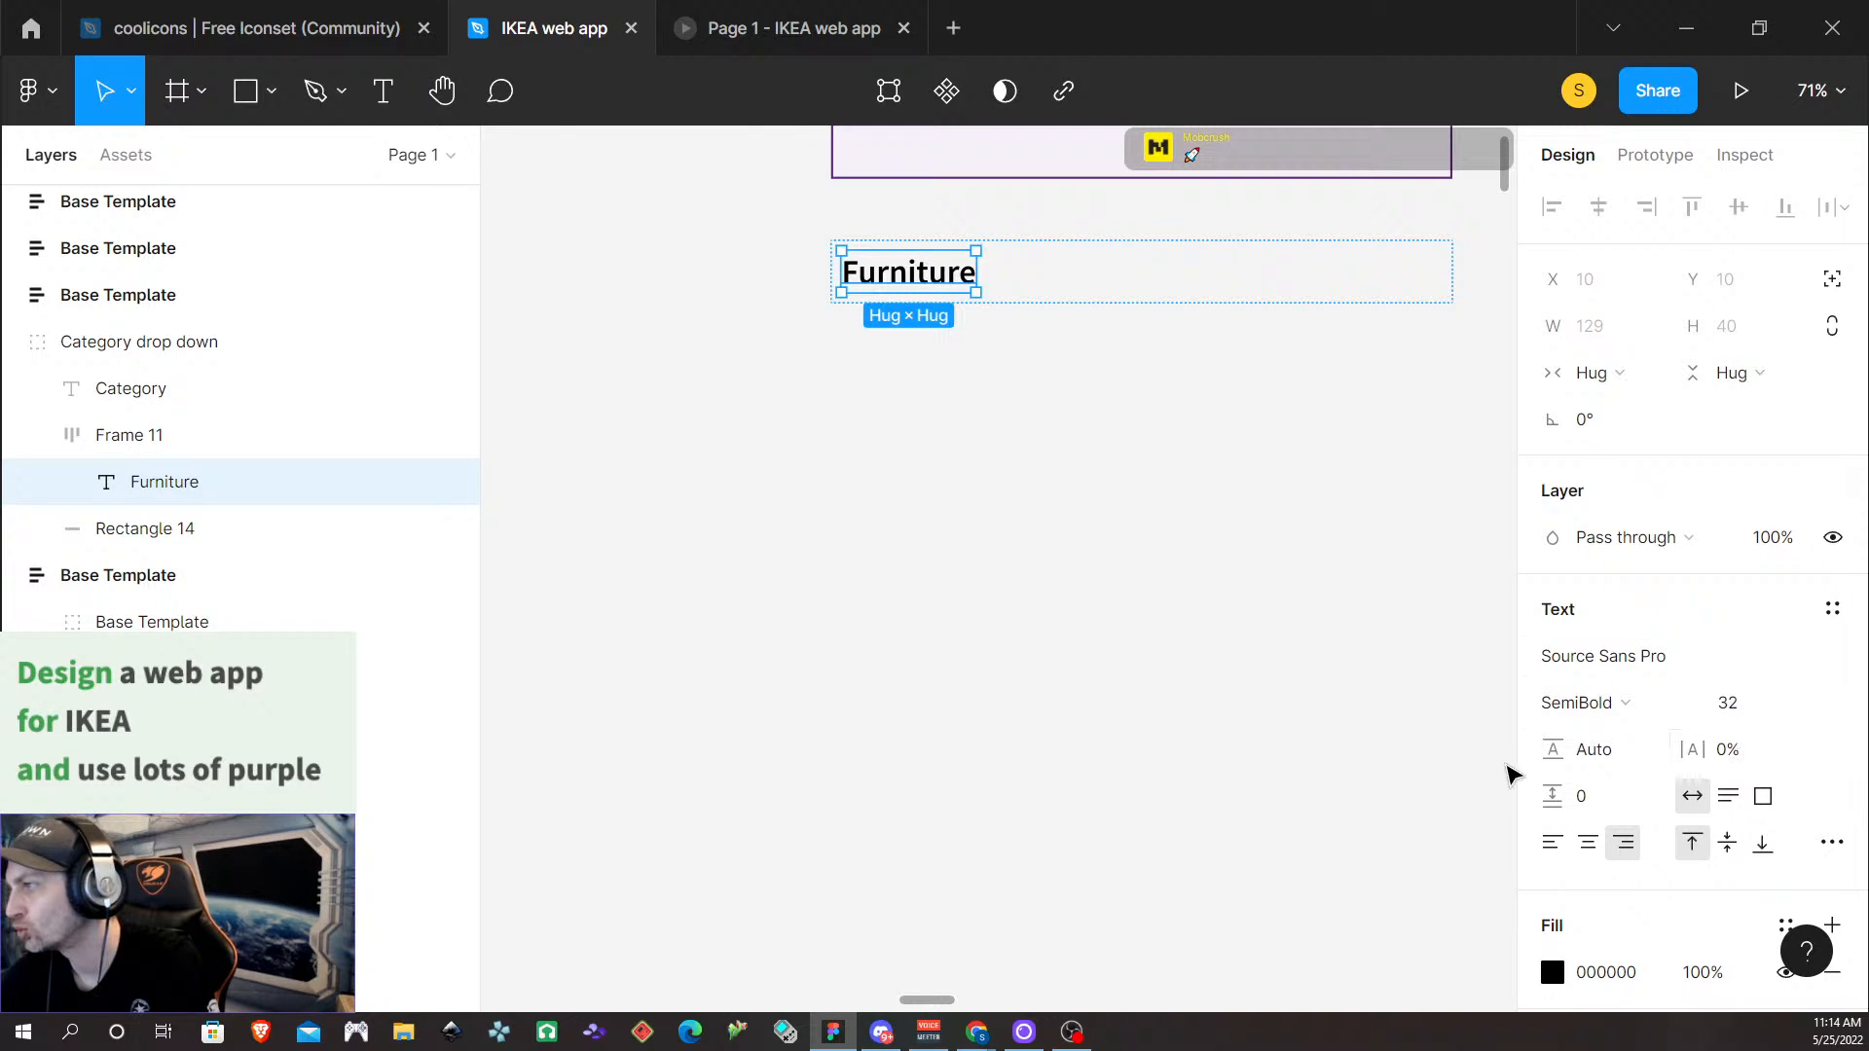
{"action": "double_click", "coordinate": [920, 277]}
{"action": "key", "text": "Escape"}
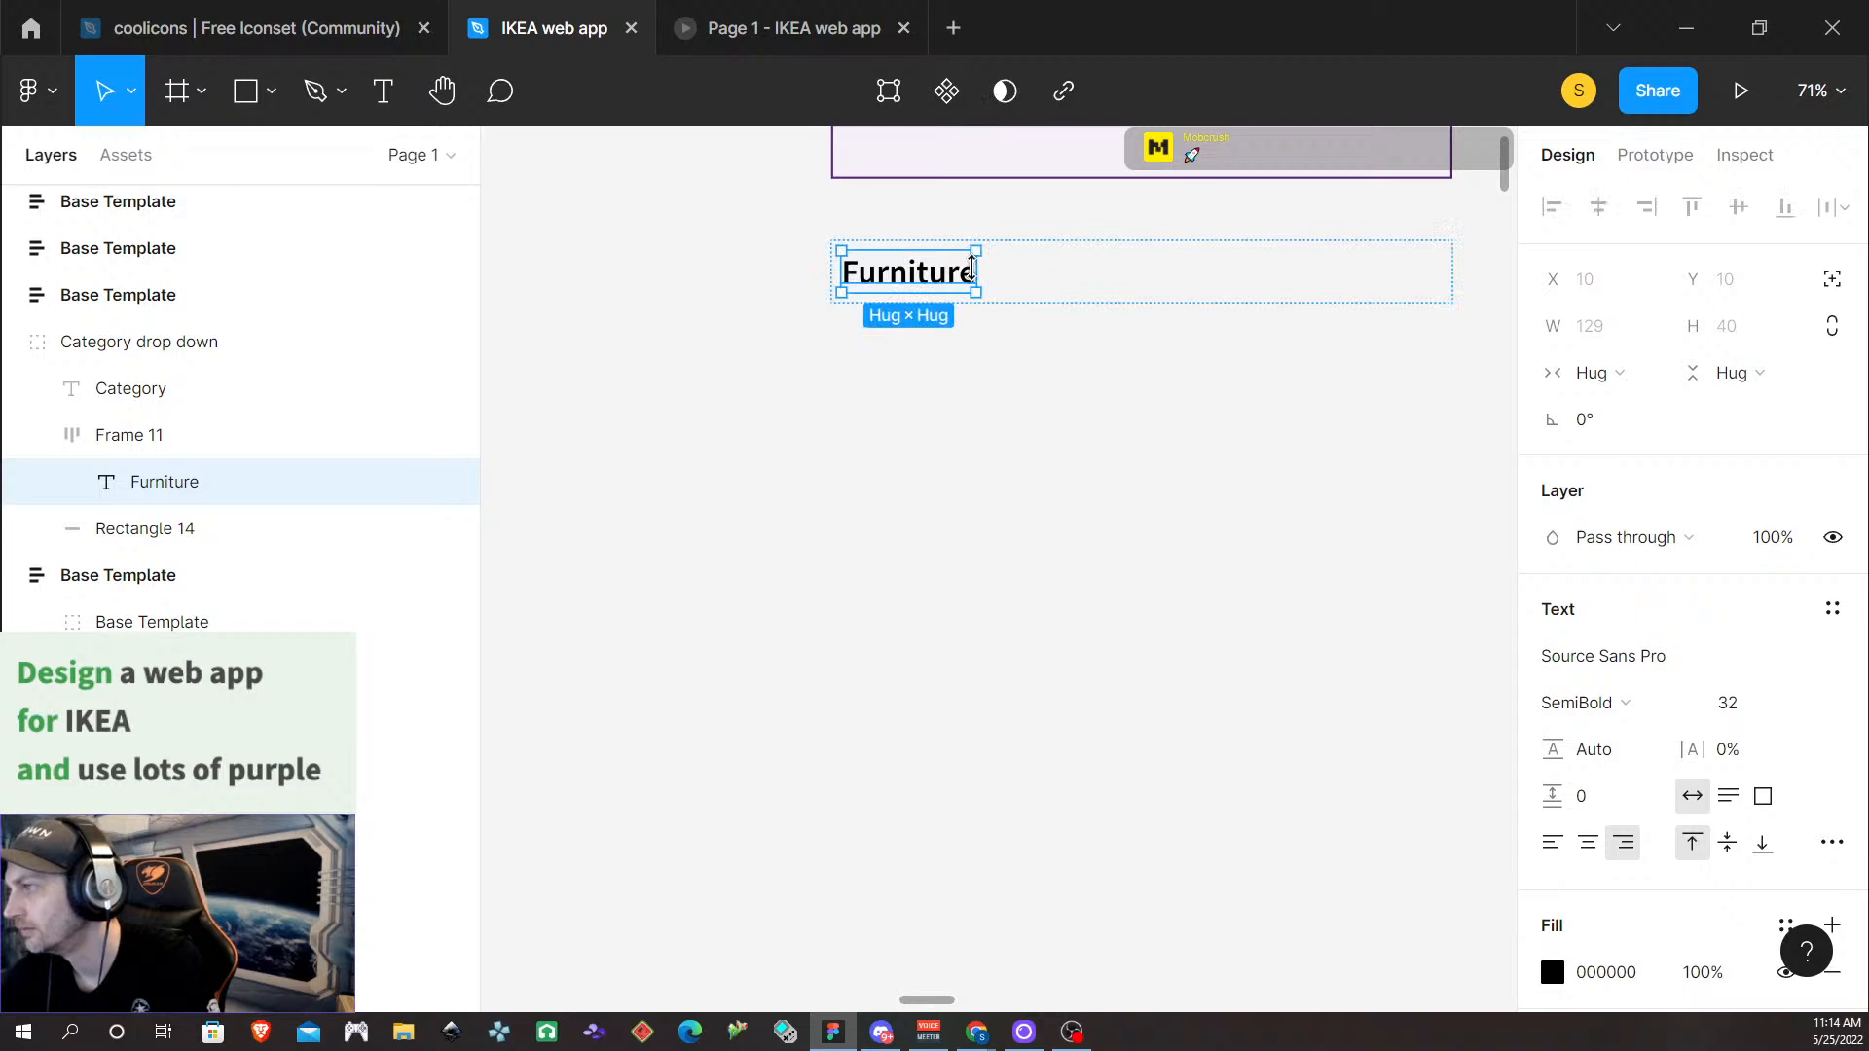
{"action": "key", "text": "Escape"}
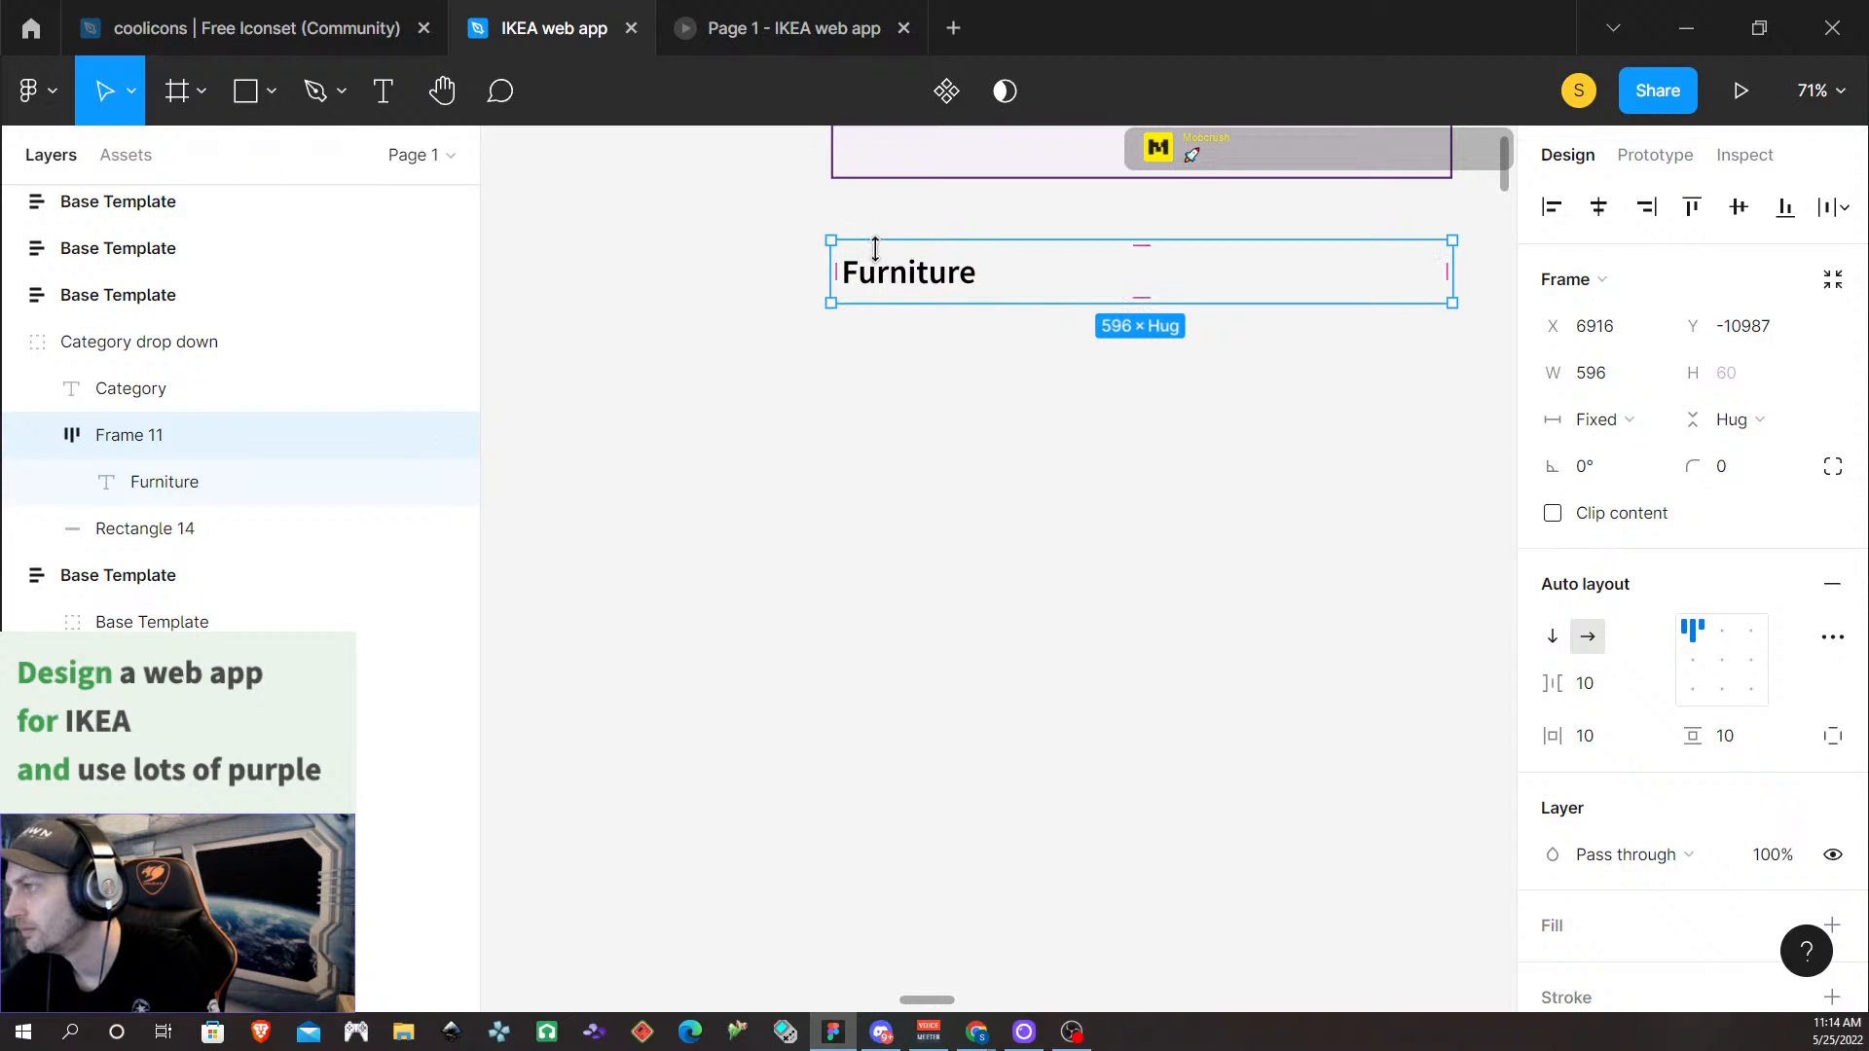
{"action": "left_click", "coordinate": [1607, 740]}
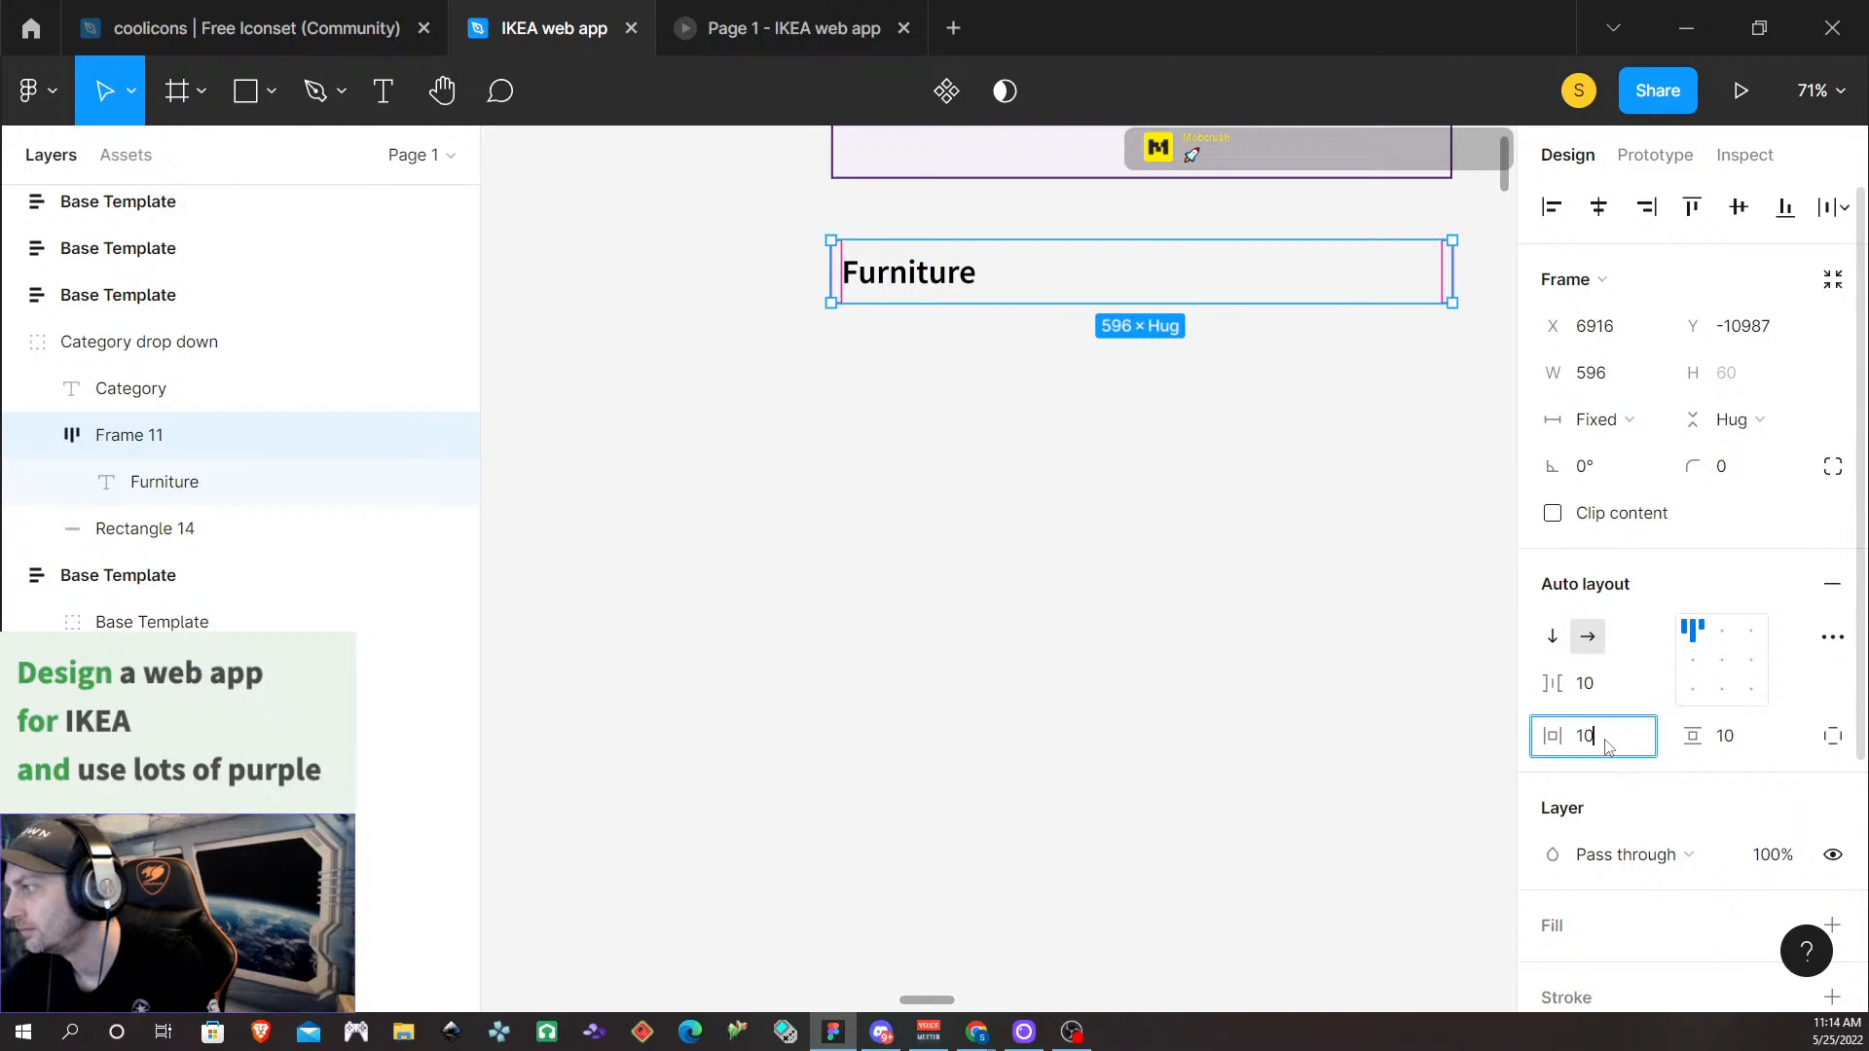
{"action": "type", "text": "16"}
{"action": "key", "text": "Return"}
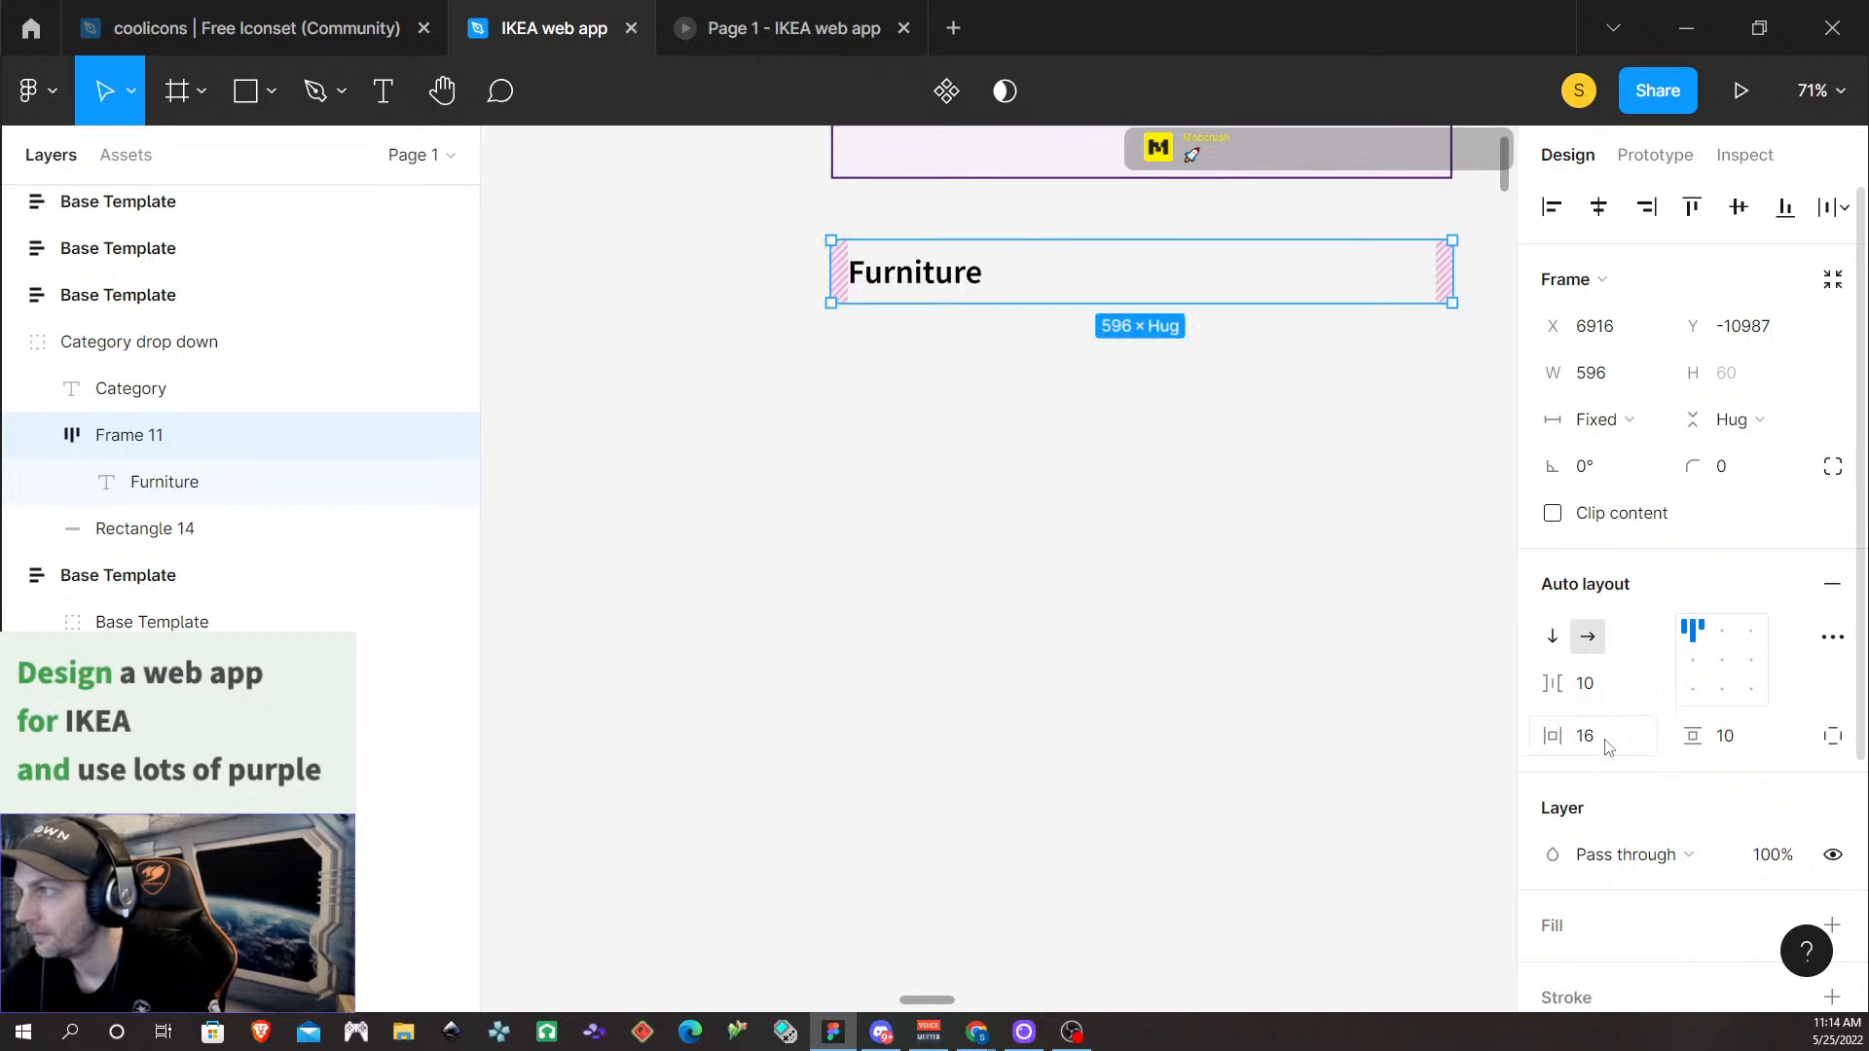
{"action": "left_click", "coordinate": [955, 322]}
{"action": "scroll", "coordinate": [981, 380], "scroll_direction": "up", "scroll_amount": 5}
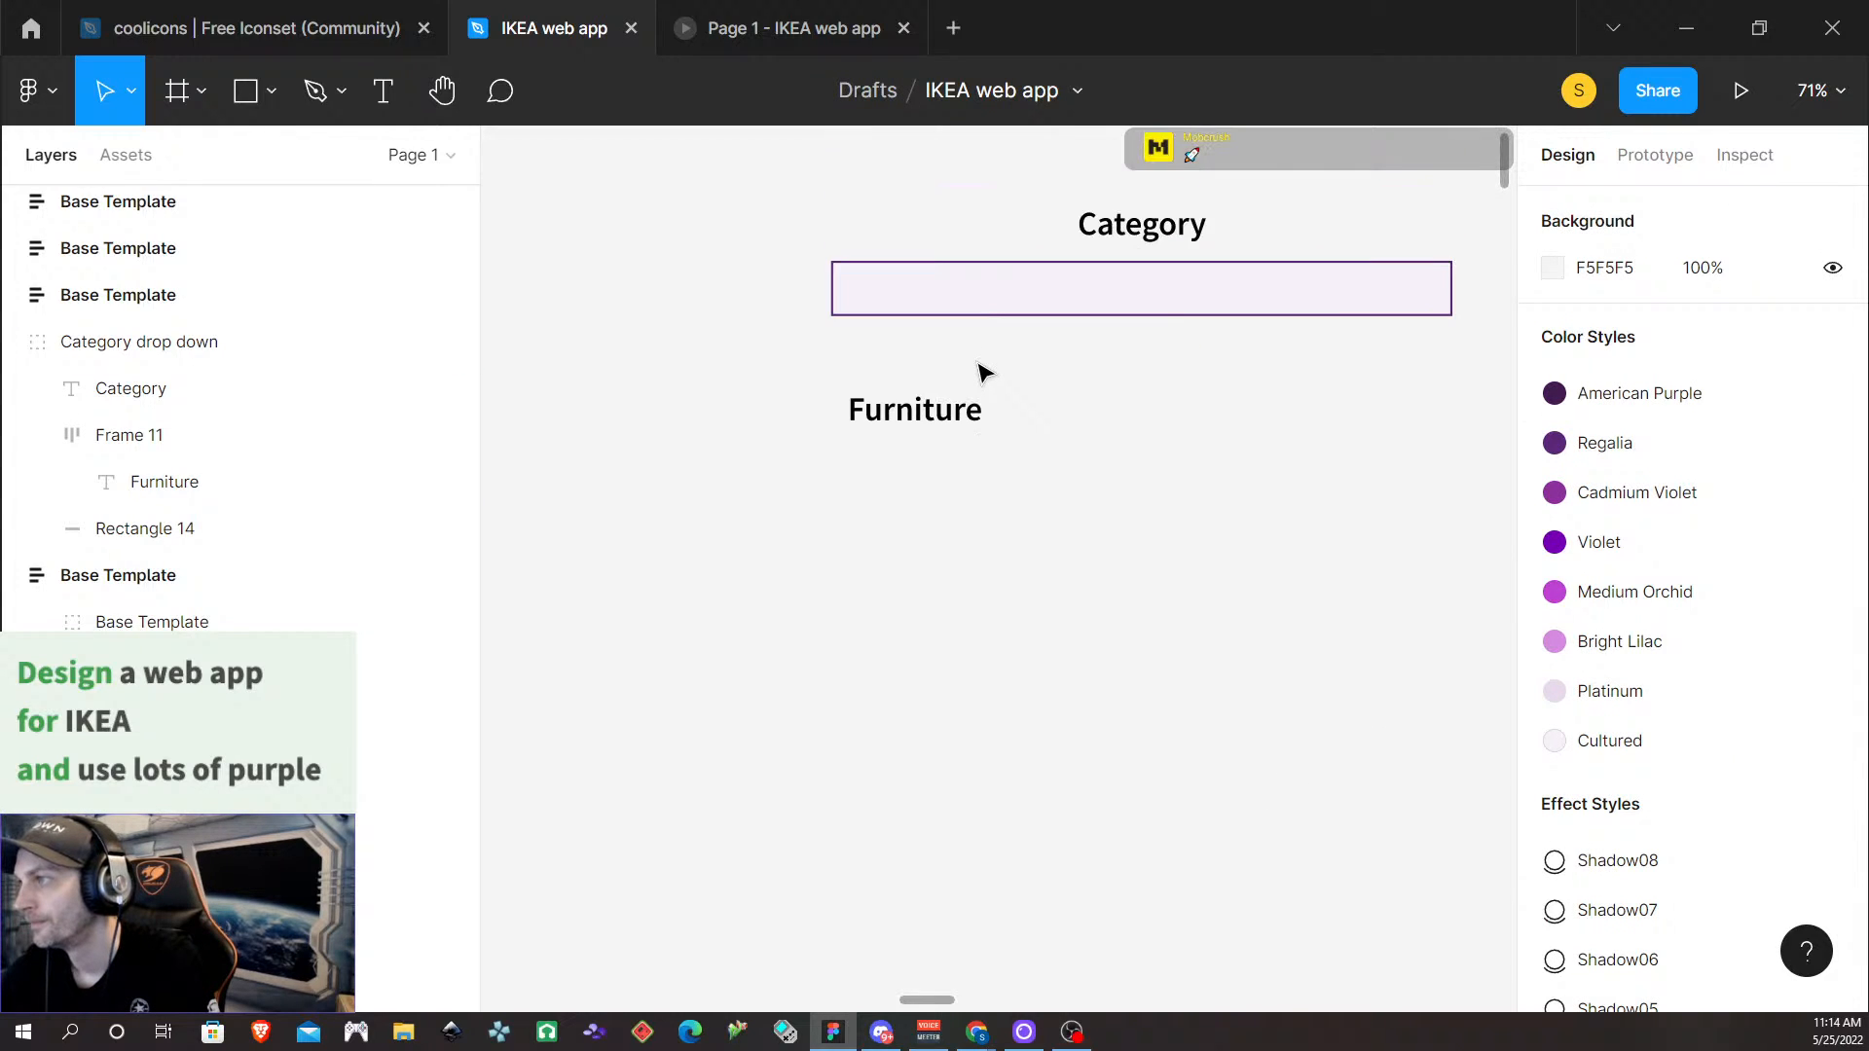
{"action": "scroll", "coordinate": [979, 402], "scroll_direction": "up", "scroll_amount": 6}
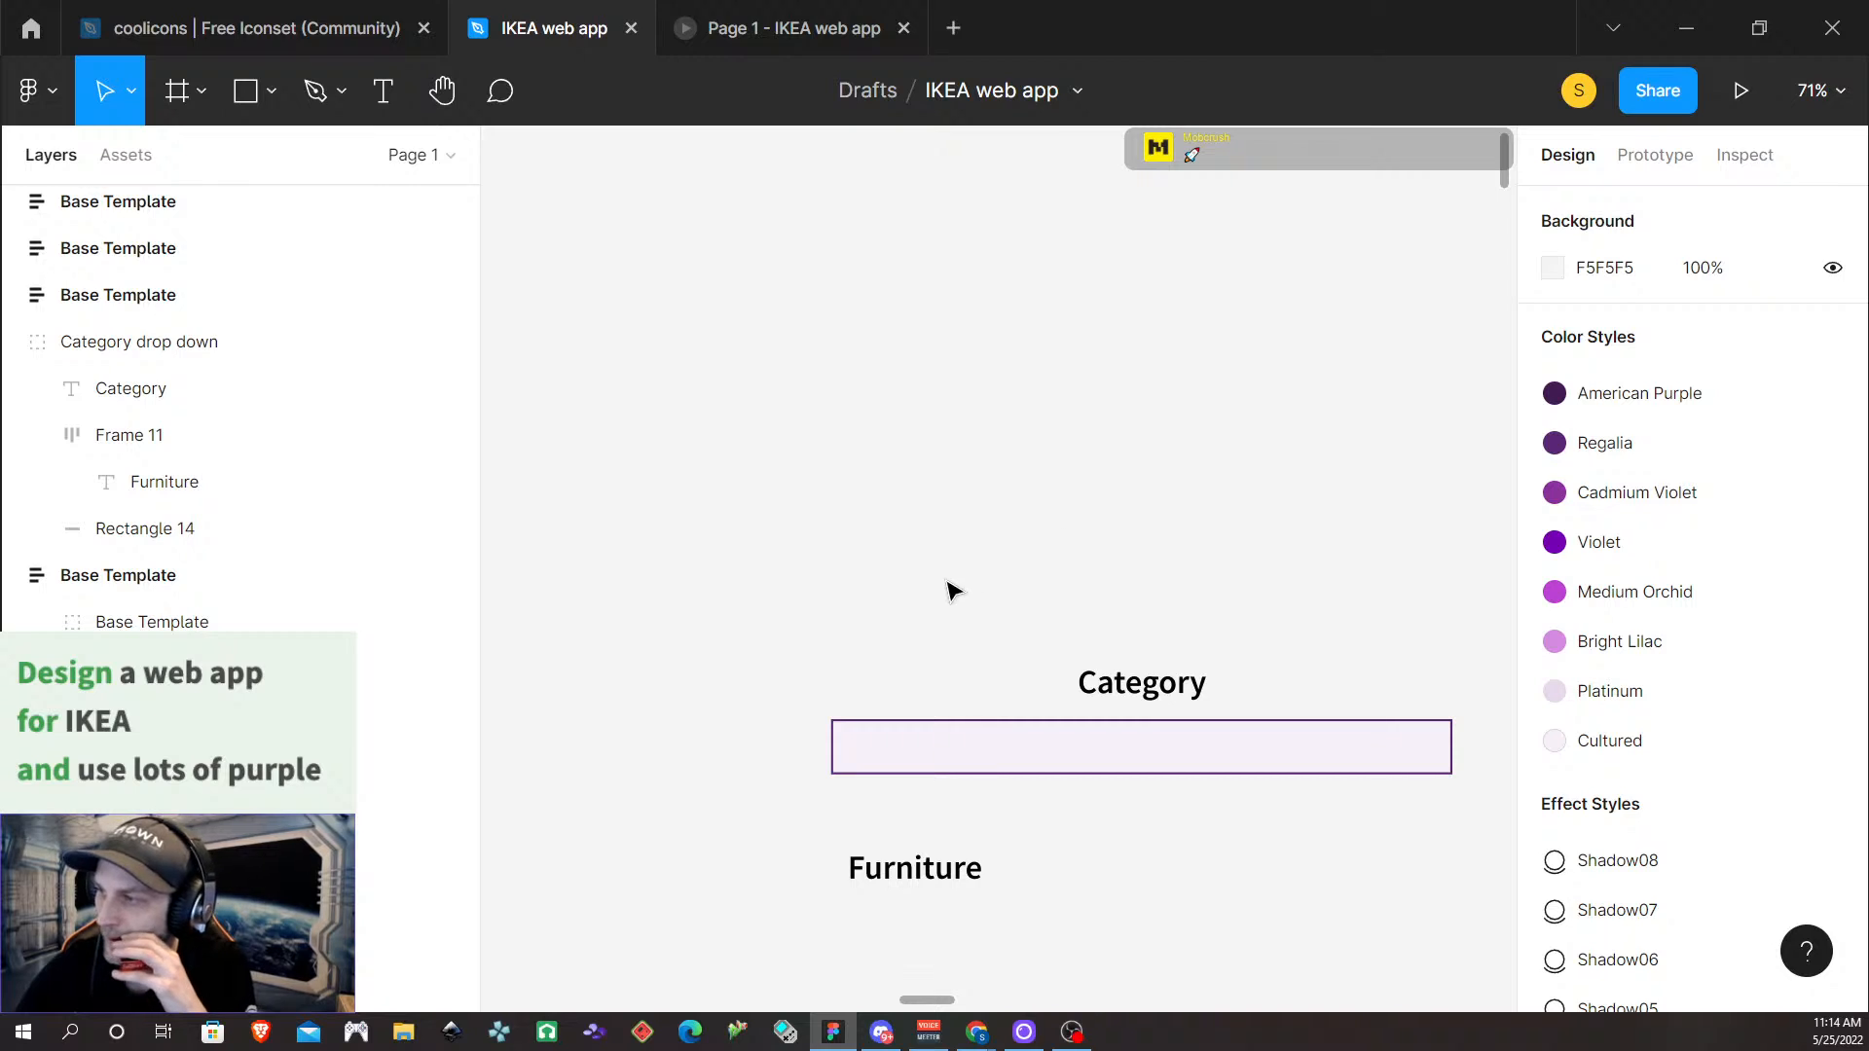
{"action": "scroll", "coordinate": [947, 588], "scroll_direction": "up", "scroll_amount": 3}
{"action": "scroll", "coordinate": [952, 592], "scroll_direction": "up", "scroll_amount": 3}
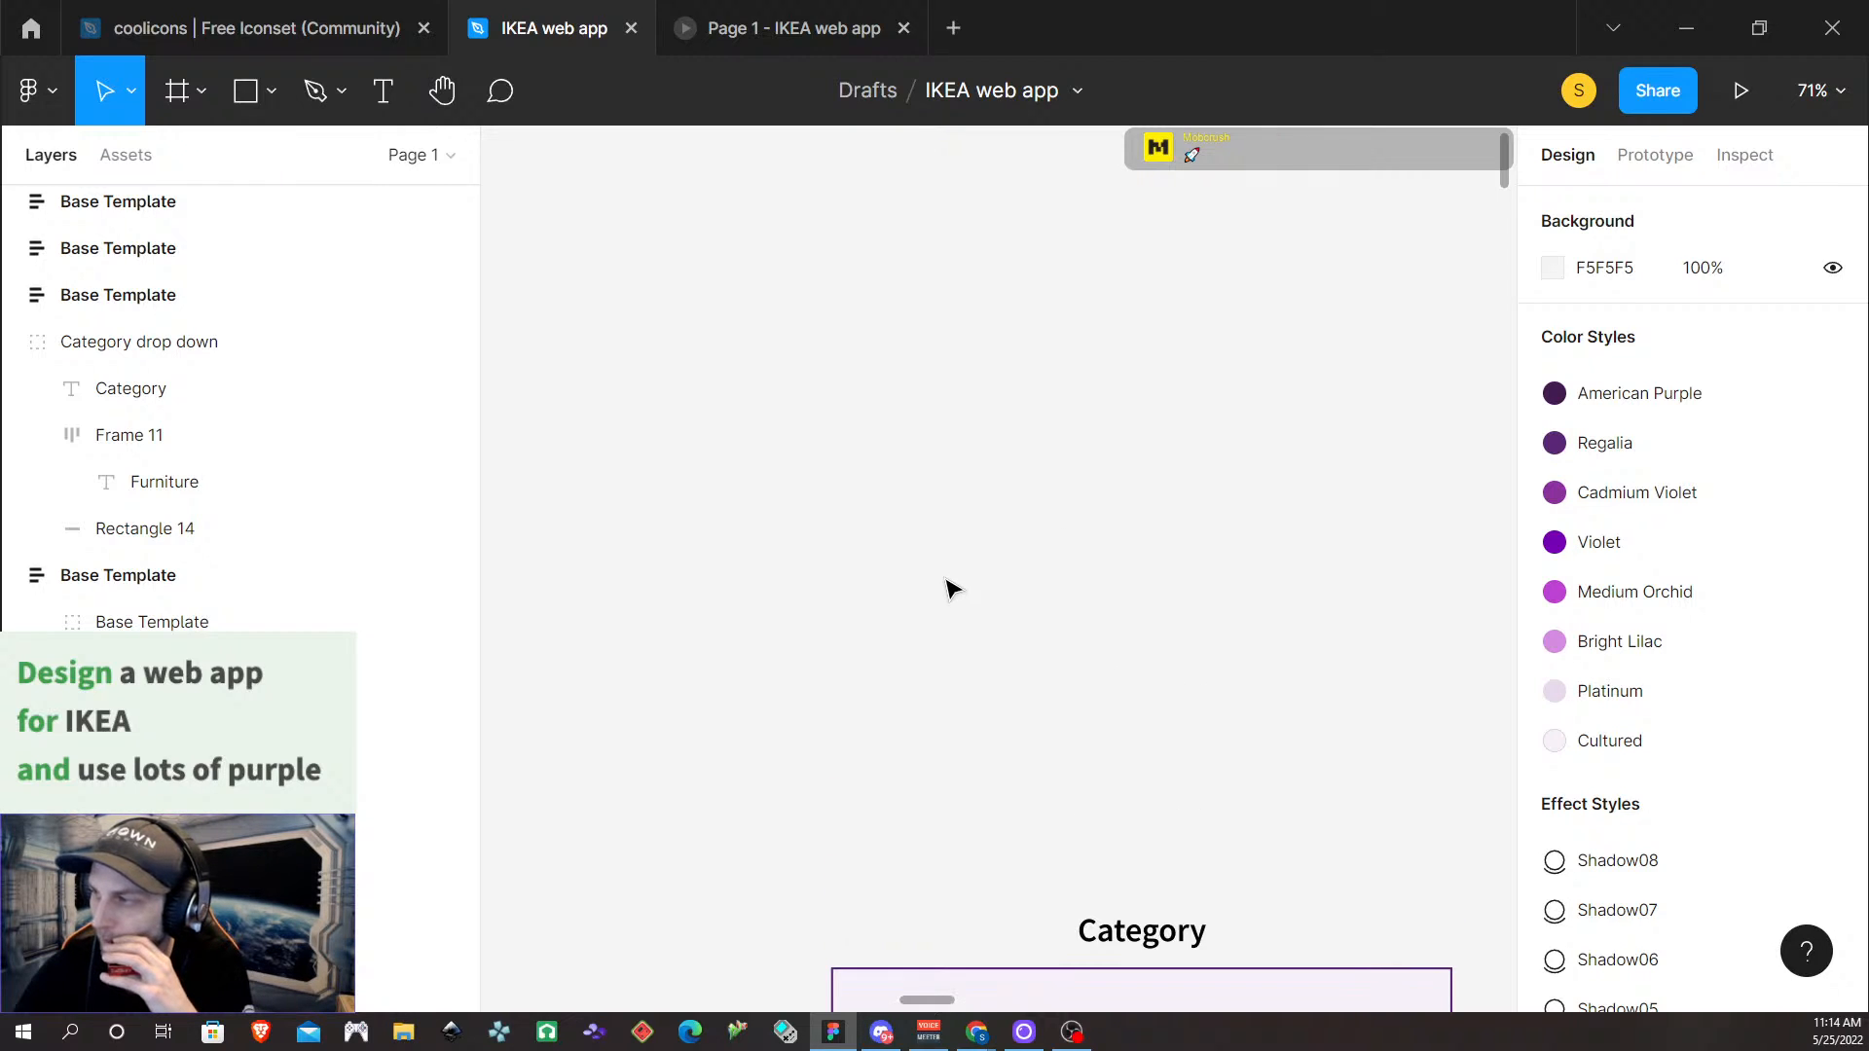
{"action": "scroll", "coordinate": [952, 589], "scroll_direction": "down", "scroll_amount": 10}
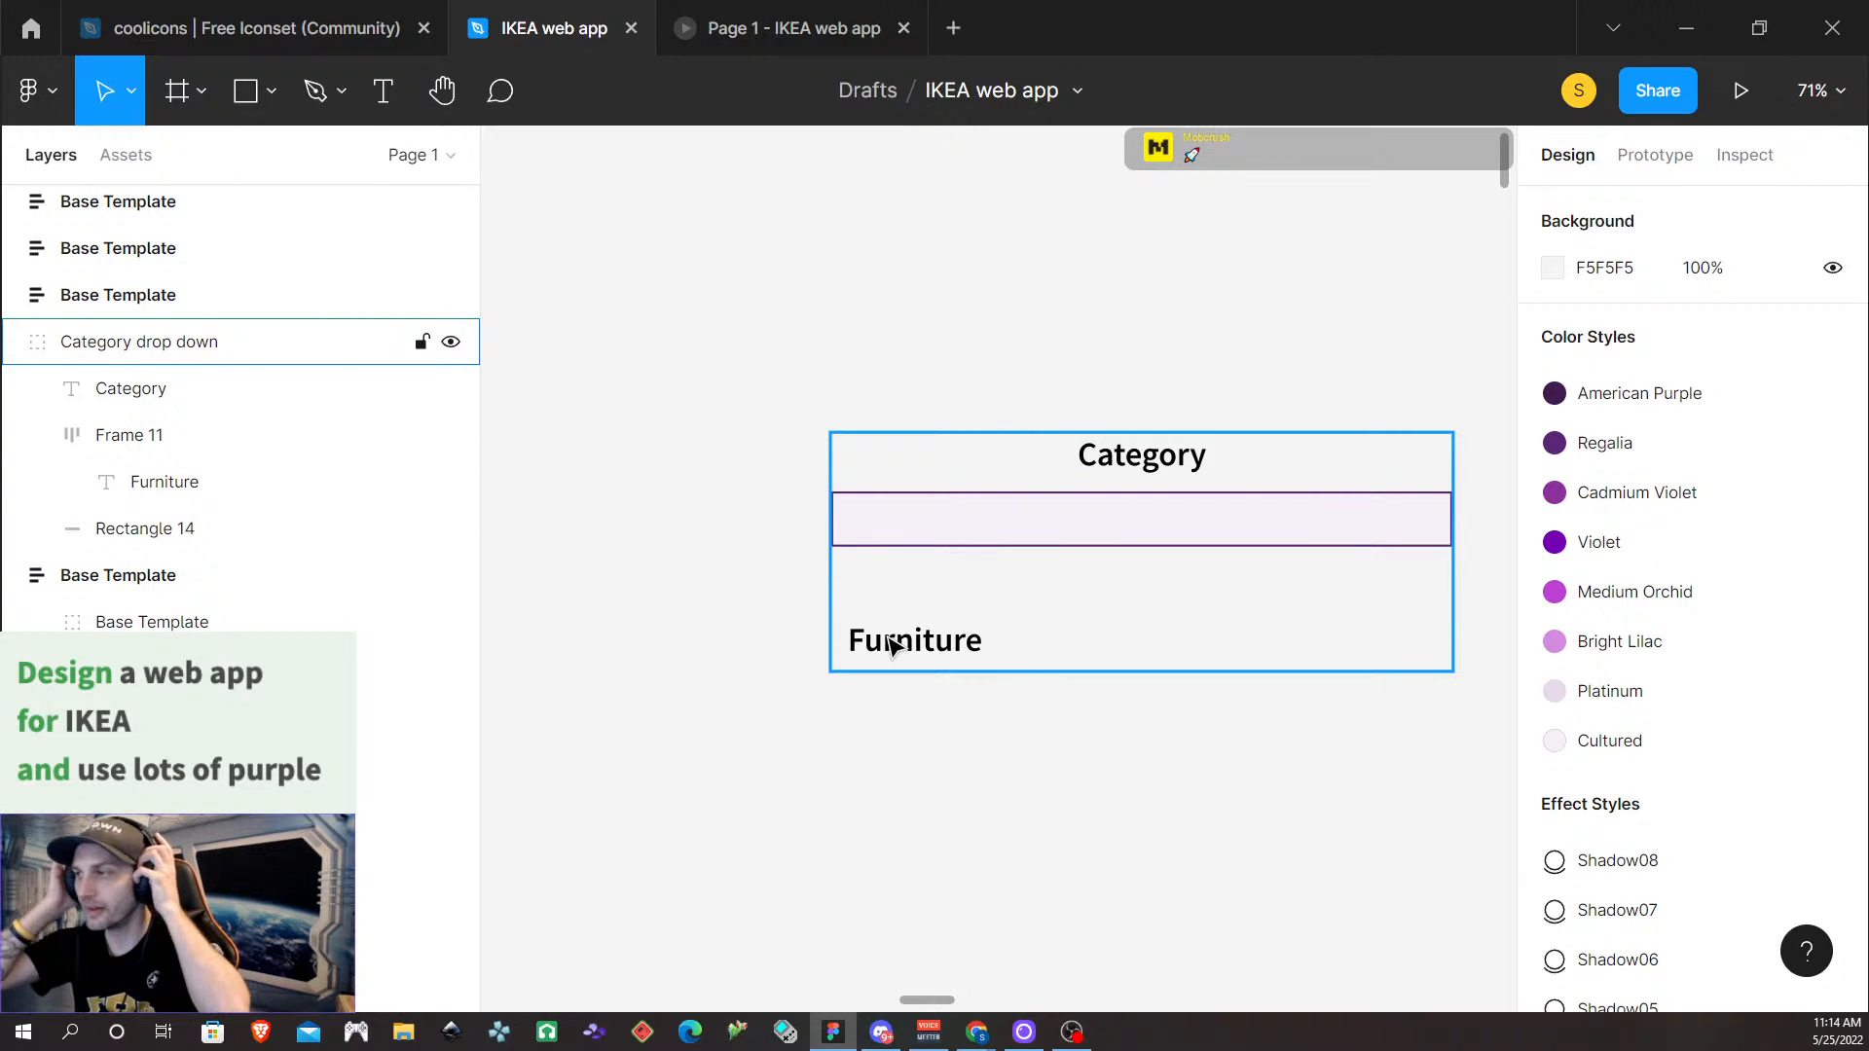
Duplicate the Furniture frame directly beneath the original, keeping it aligned with the Category field
{"action": "left_click", "coordinate": [882, 656]}
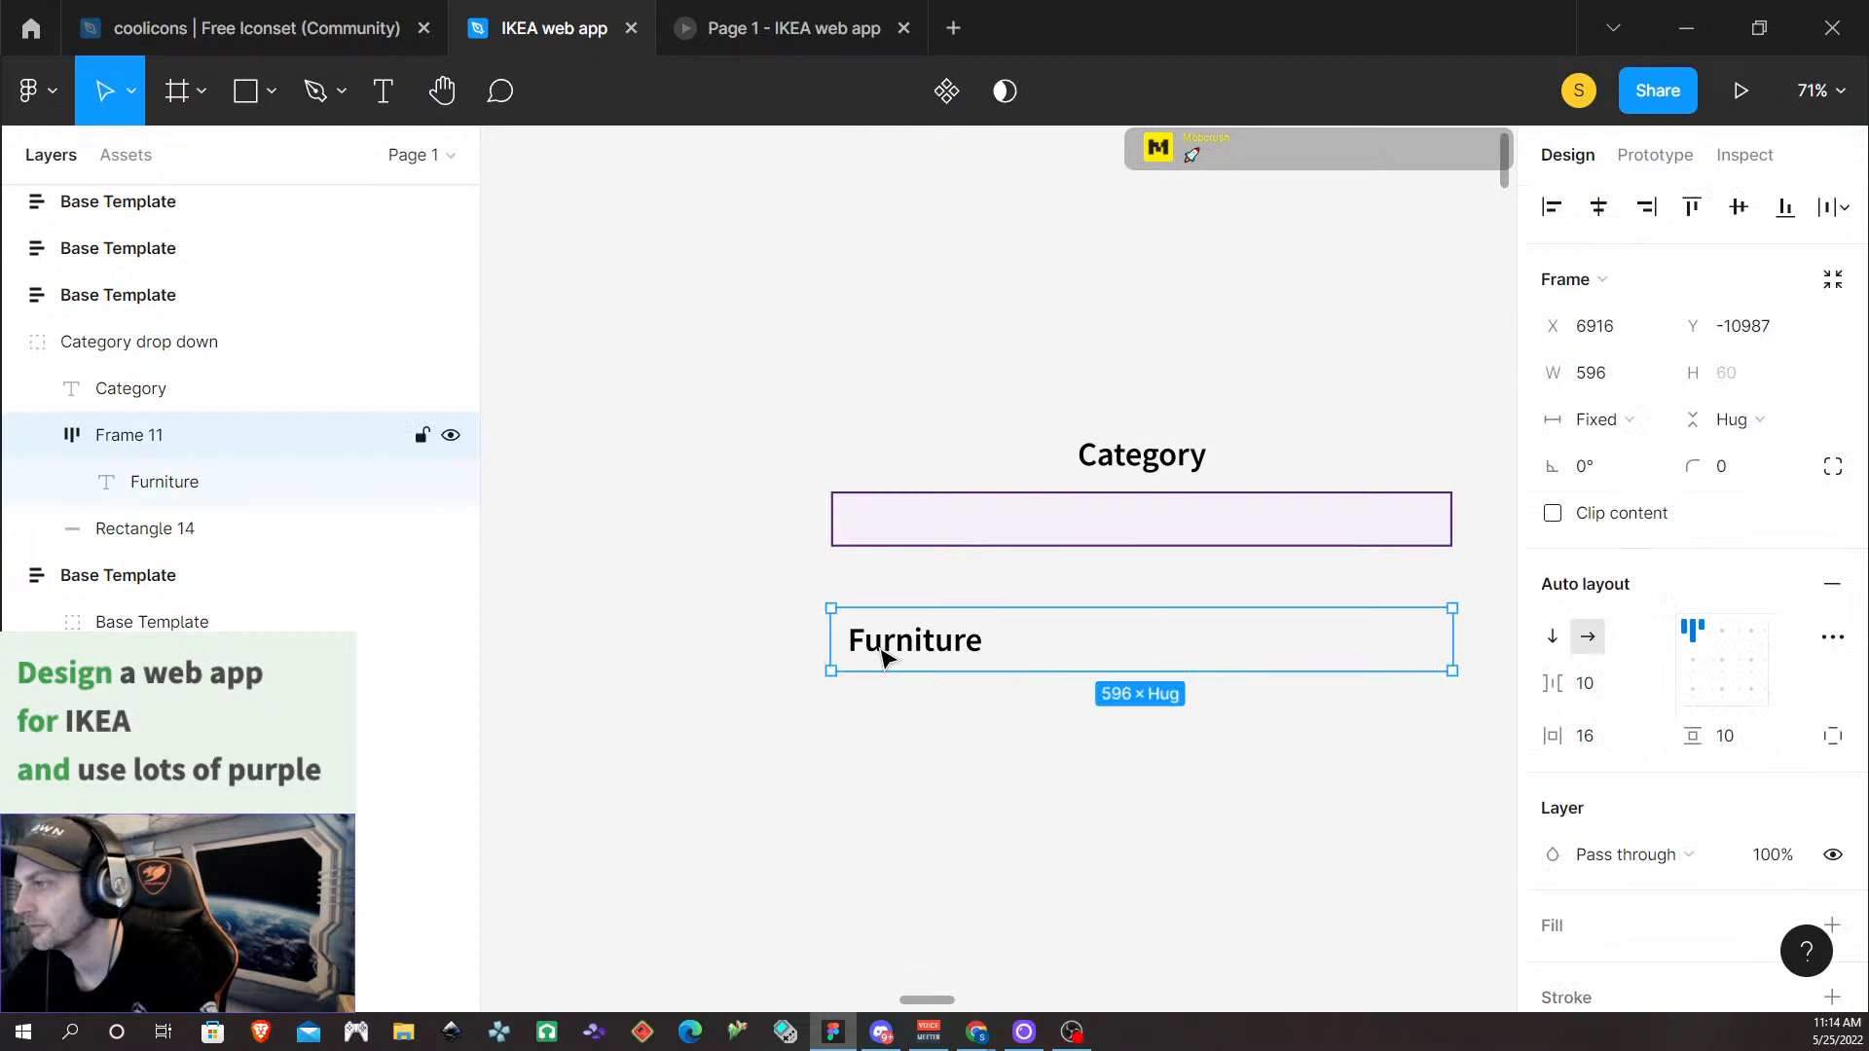
{"action": "left_click", "coordinate": [882, 655]}
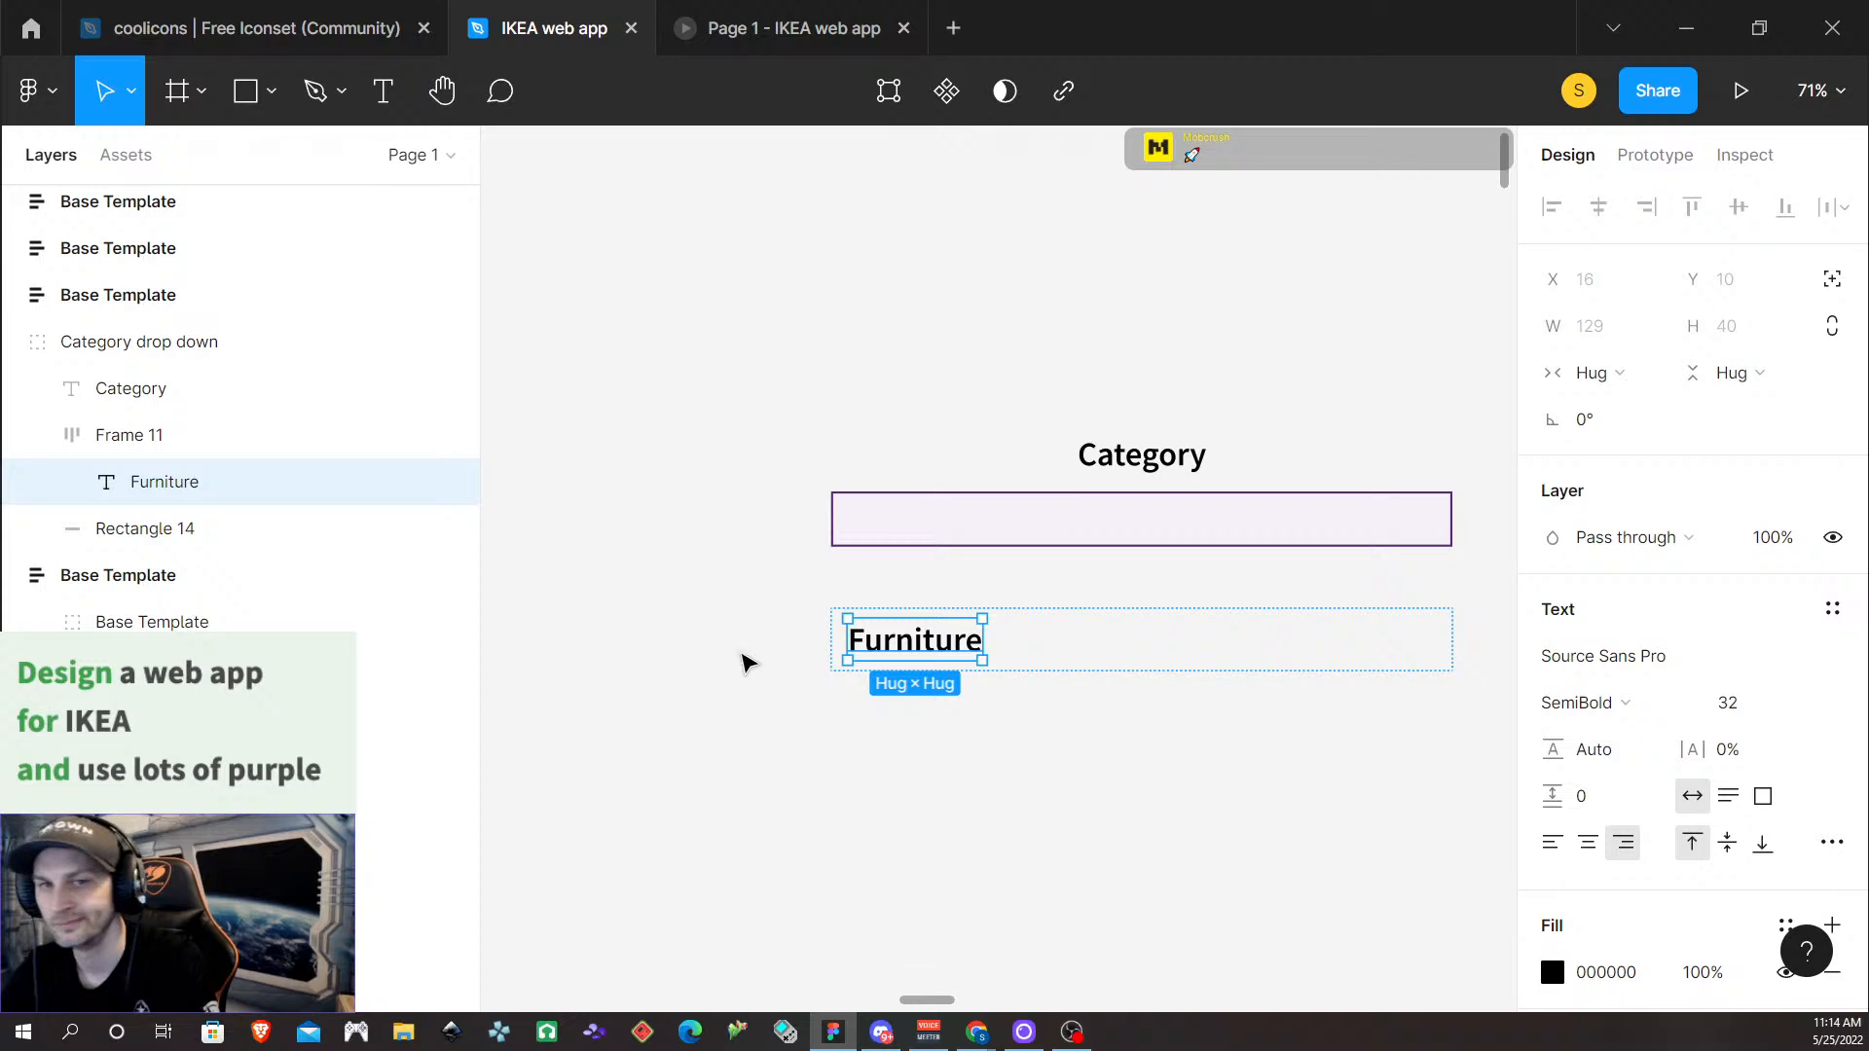
{"action": "left_click", "coordinate": [935, 731]}
{"action": "left_click", "coordinate": [948, 644]}
{"action": "left_click", "coordinate": [923, 617]}
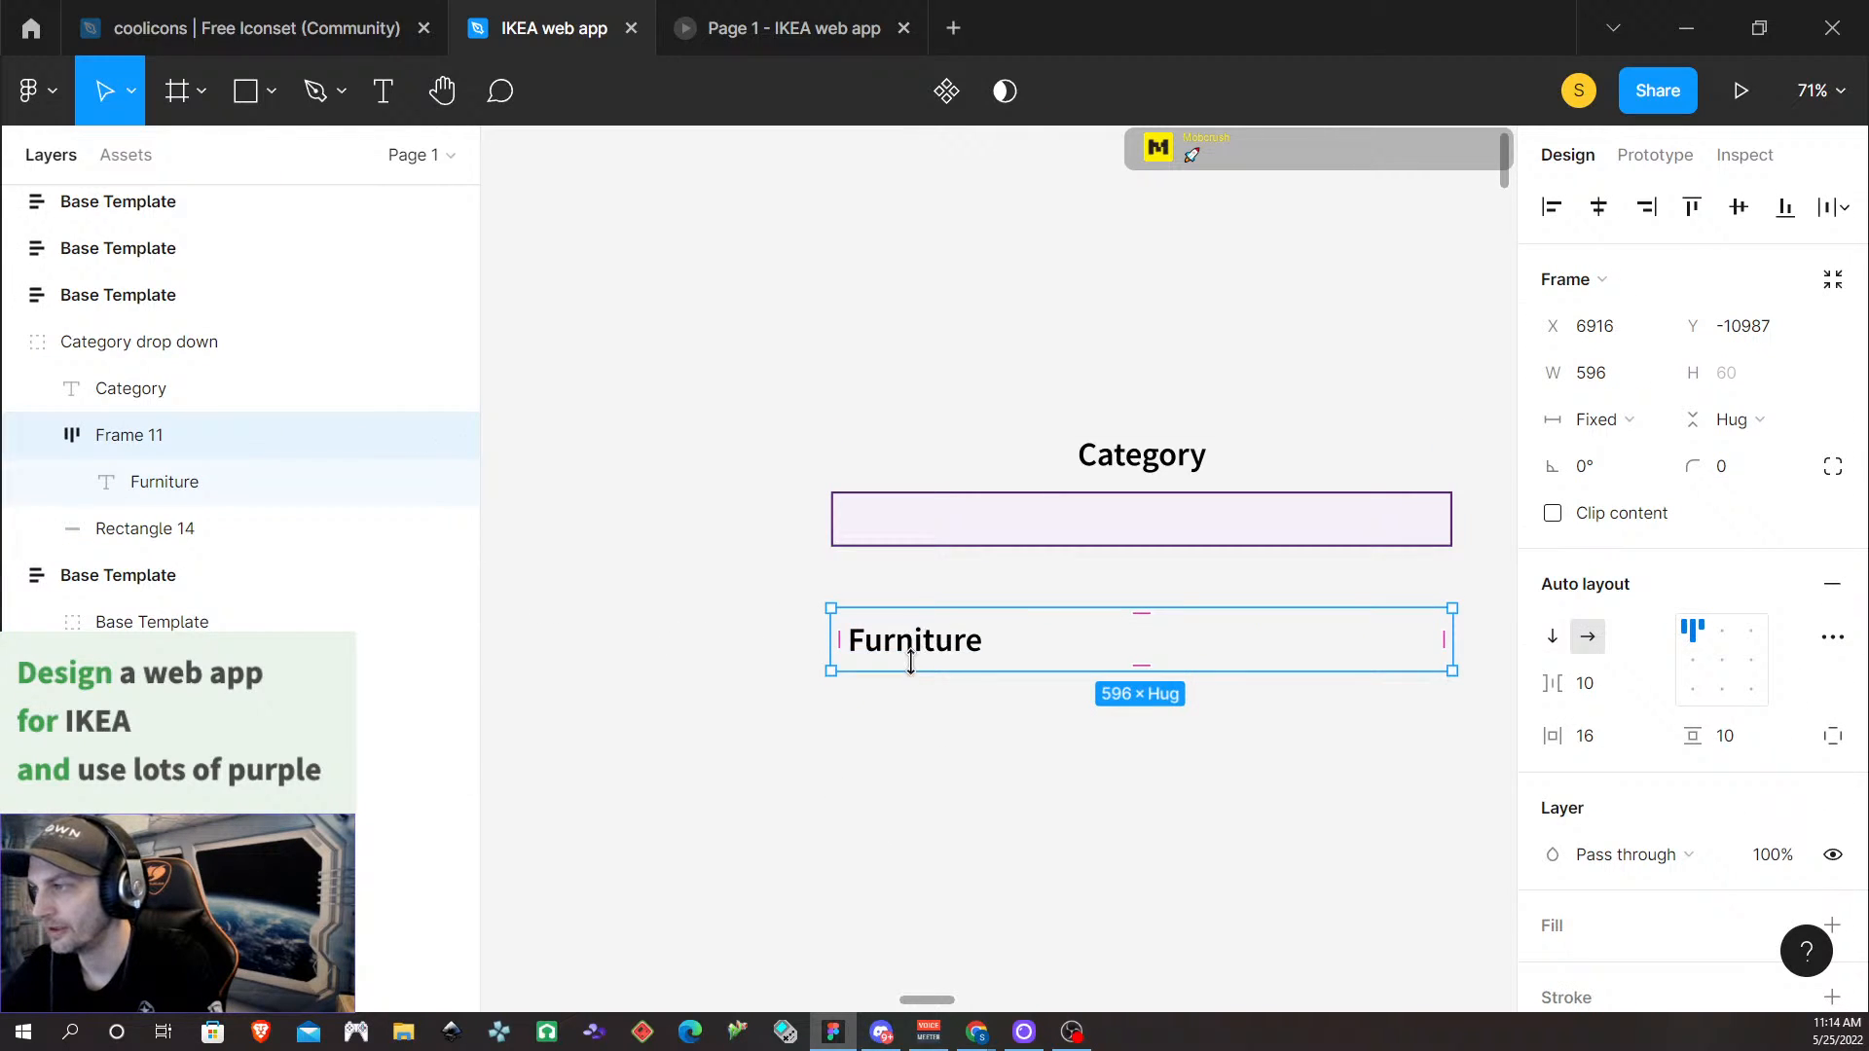
{"action": "left_click_drag", "start_coordinate": [920, 653], "coordinate": [922, 709]}
Replace the text of the lower Furniture label with "Storage & Organization"
{"action": "double_click", "coordinate": [920, 709]}
{"action": "double_click", "coordinate": [922, 711]}
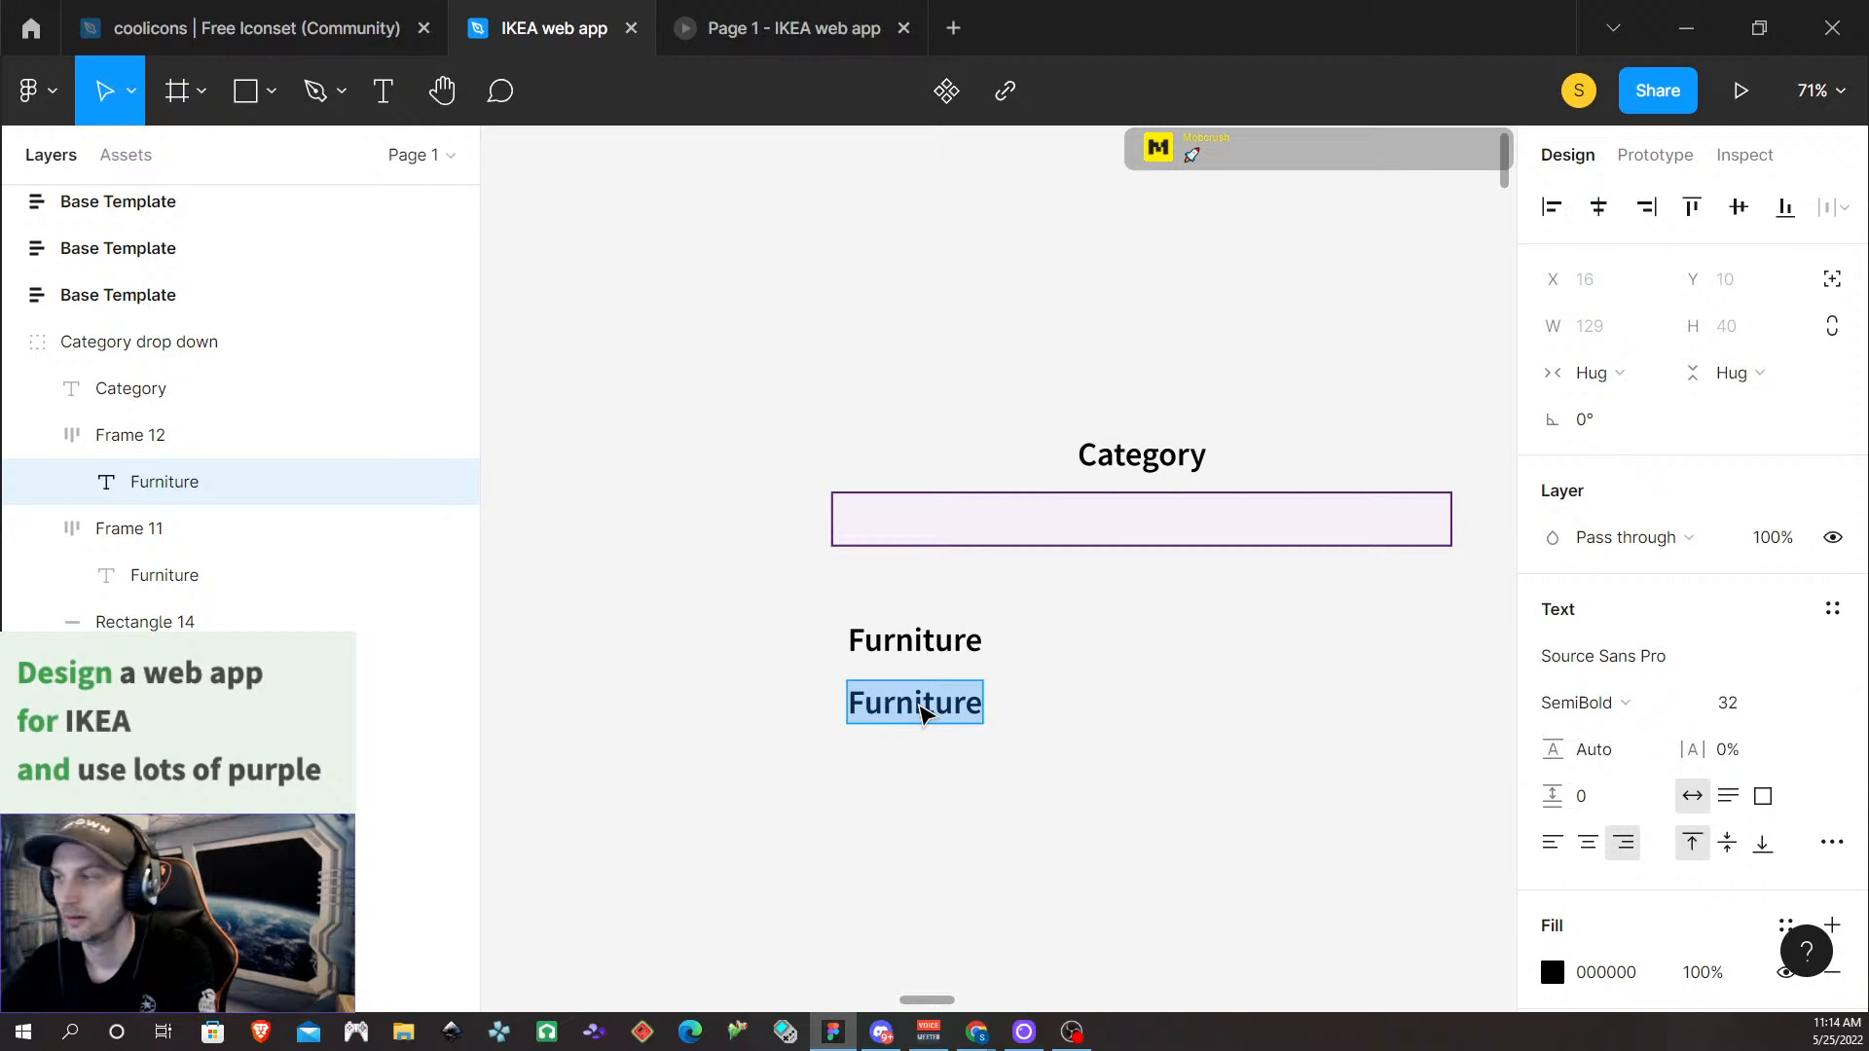
{"action": "type", "text": "Storage"}
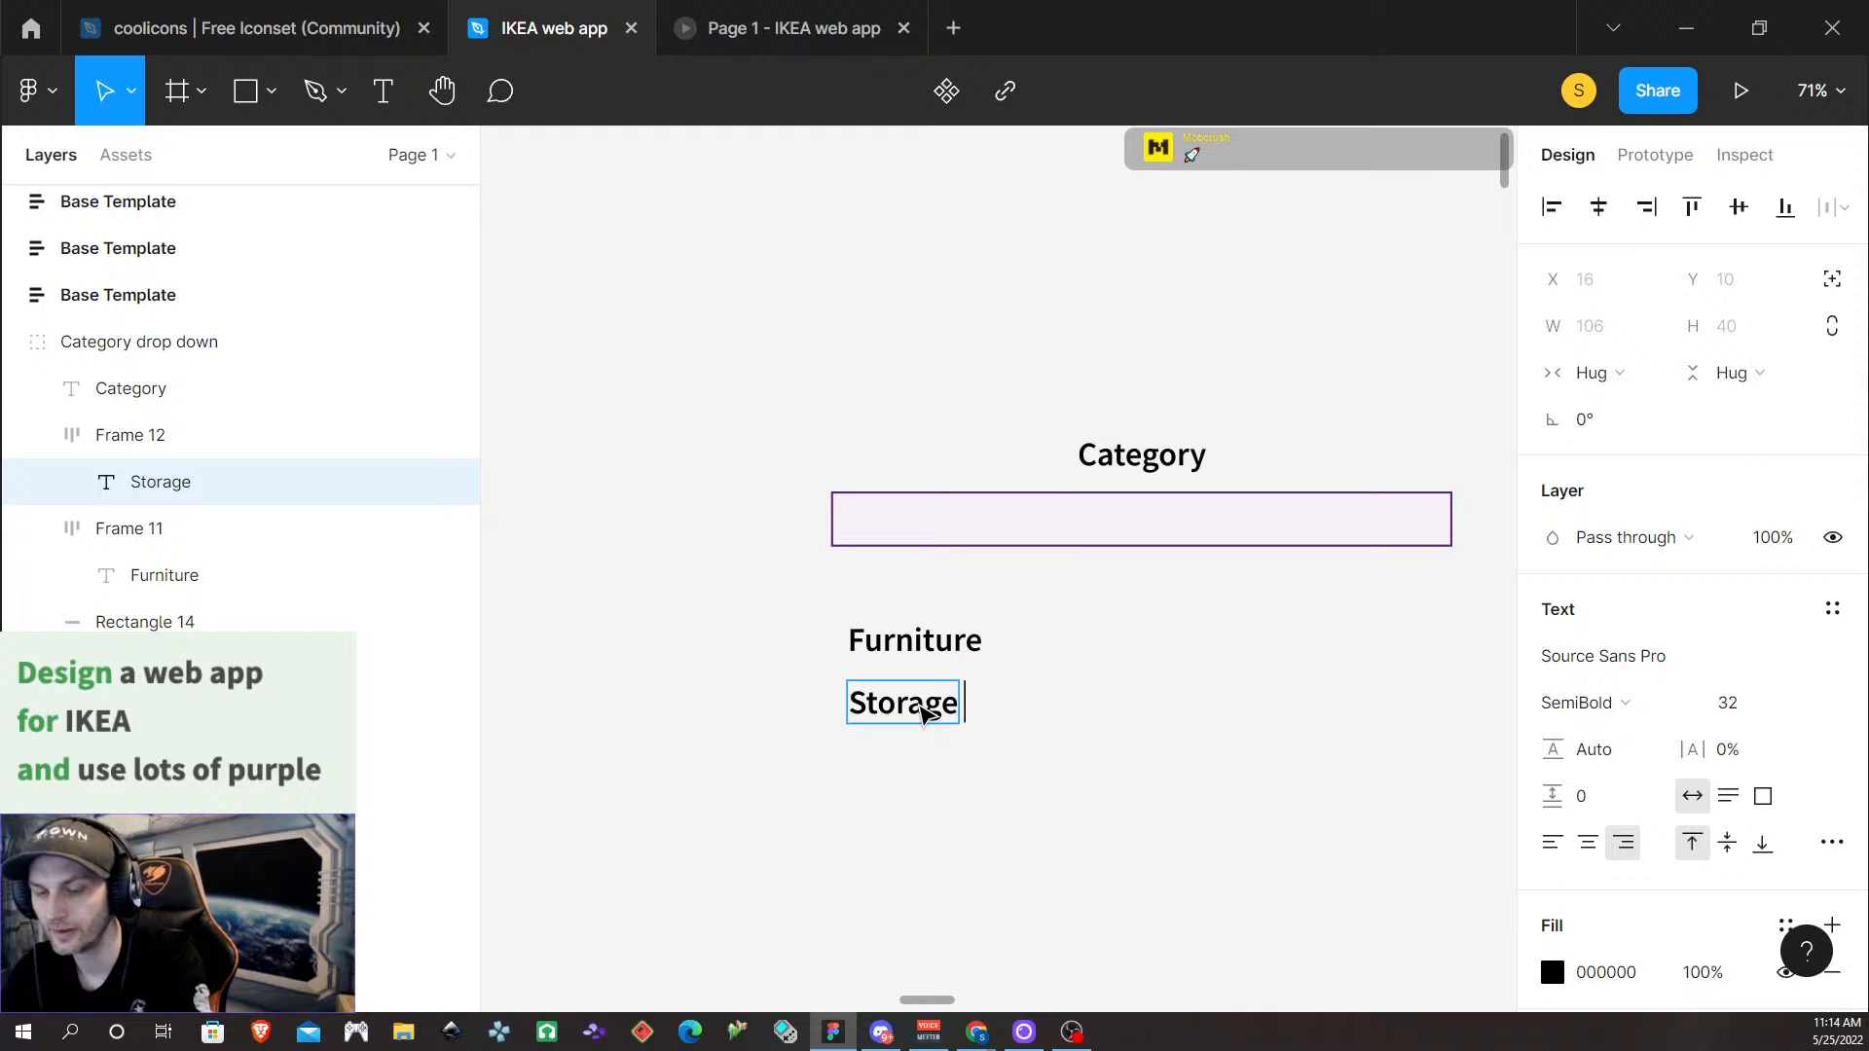
{"action": "type", "text": " &"}
{"action": "type", "text": "Organ"}
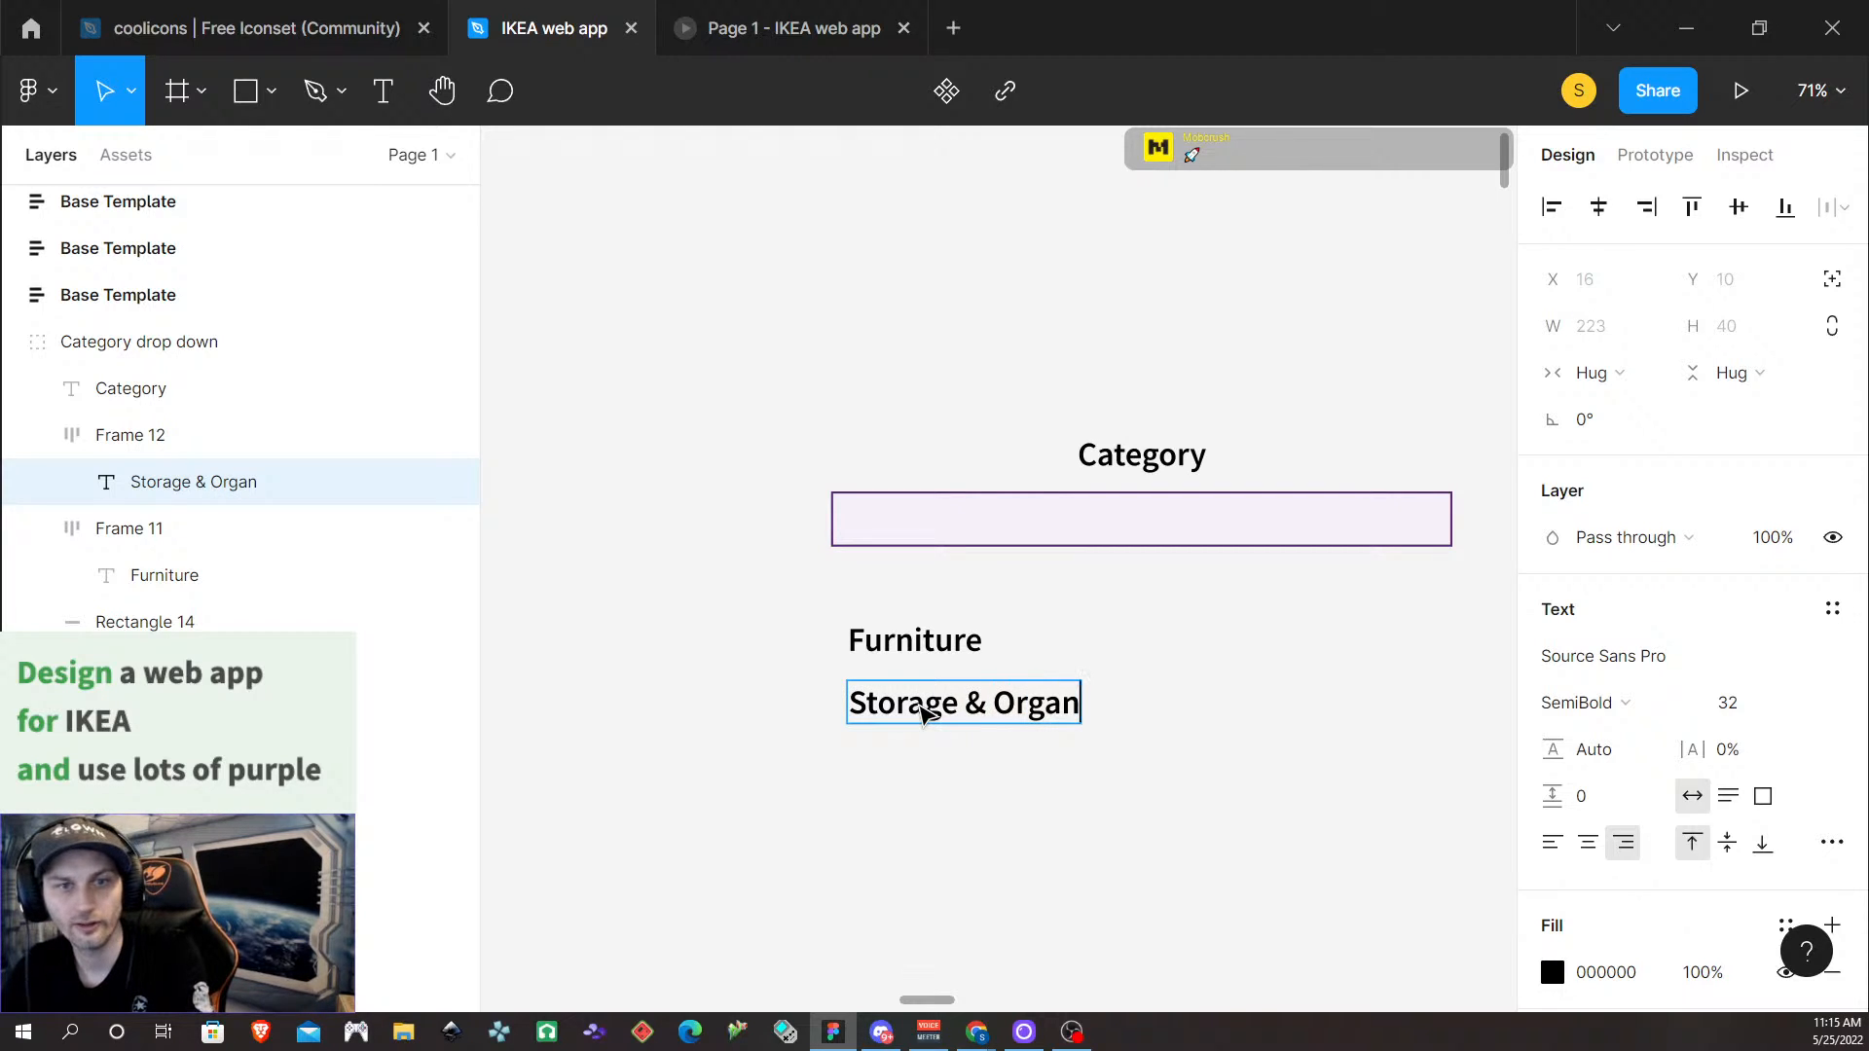
{"action": "type", "text": "ization"}
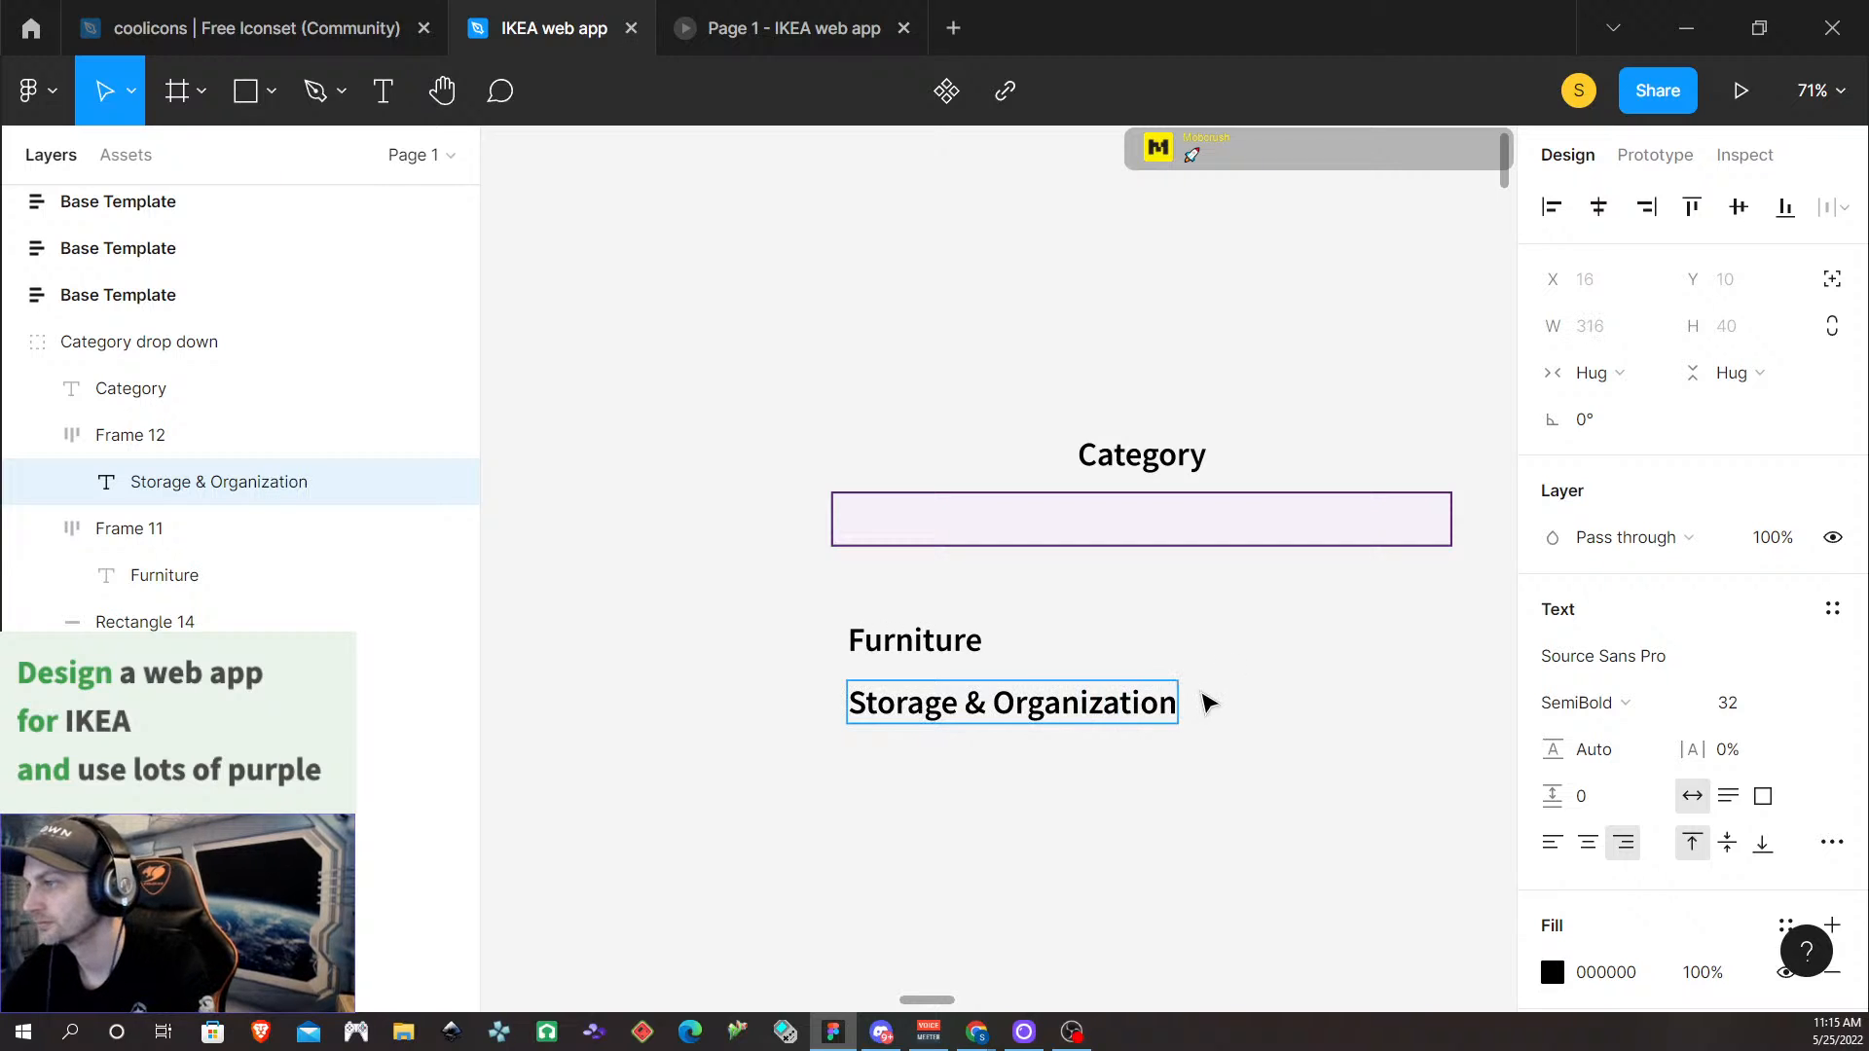
{"action": "key", "text": "Escape"}
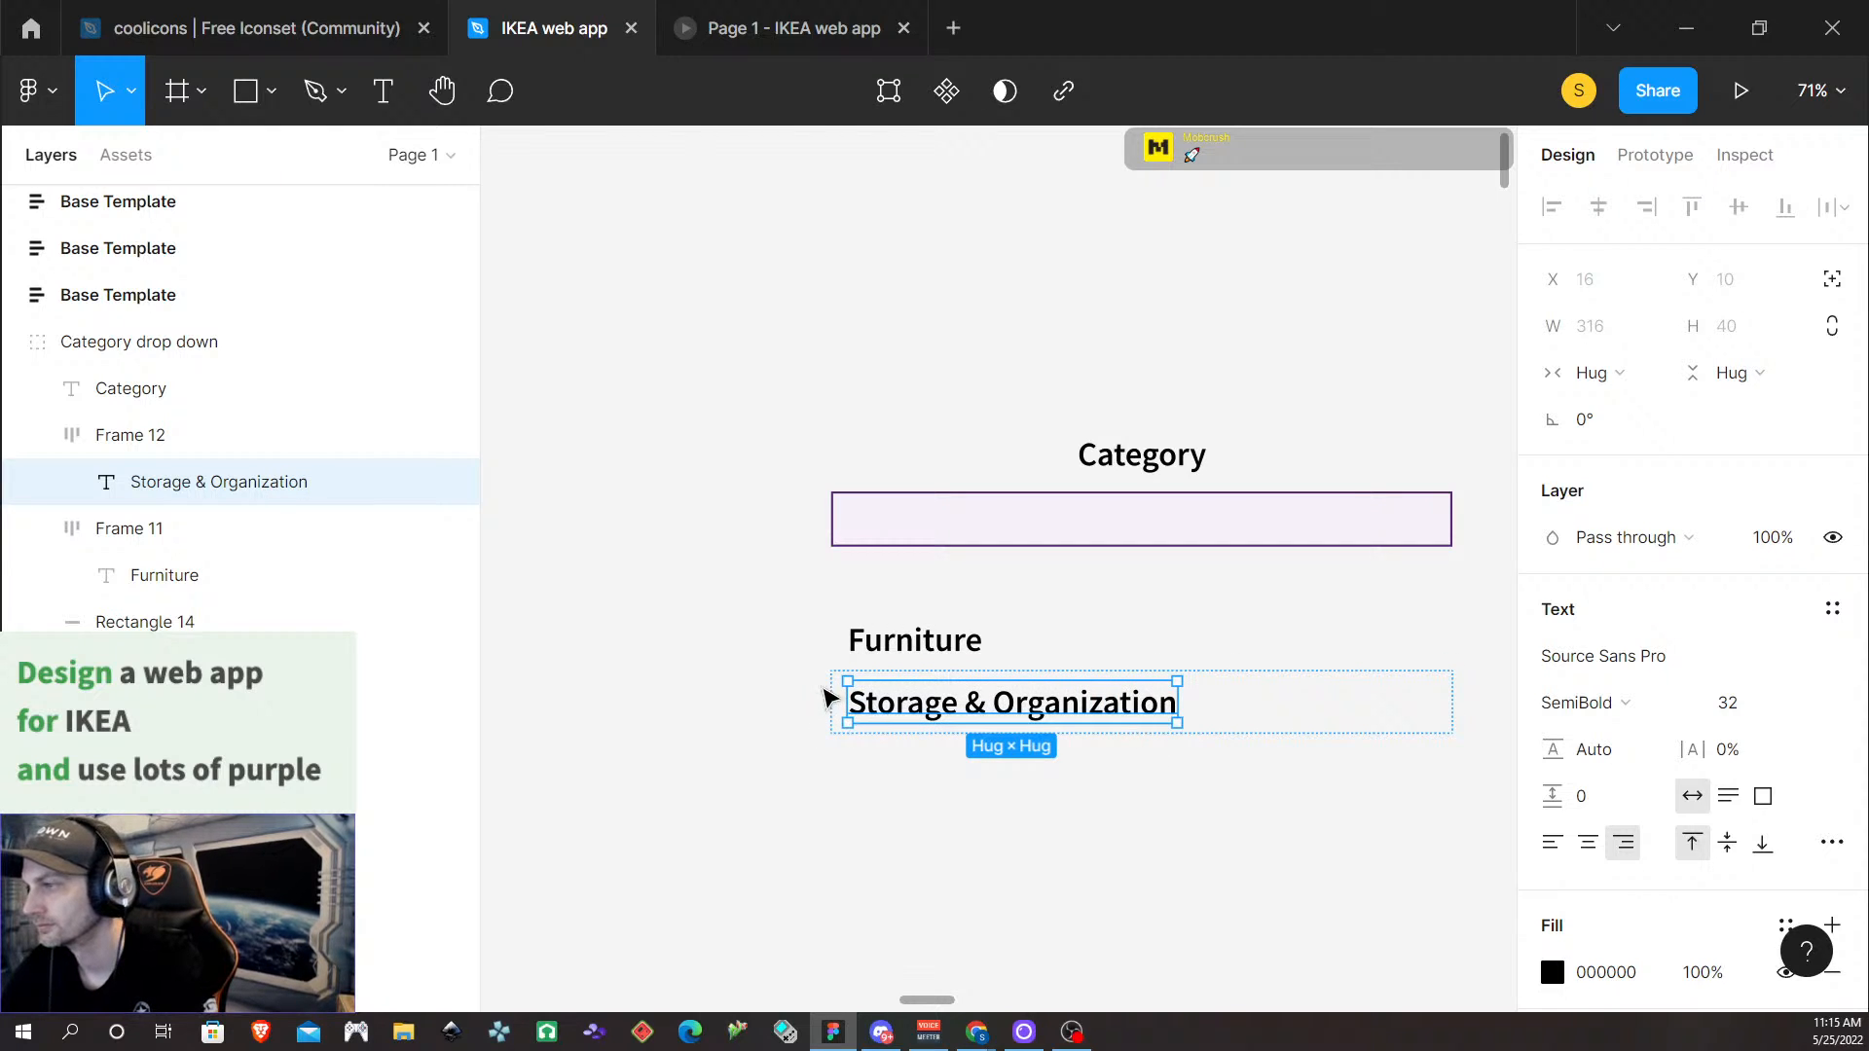
{"action": "left_click", "coordinate": [693, 685]}
Duplicate the Storage & Organization frame directly below itself as the third row of the list
{"action": "left_click", "coordinate": [837, 701]}
{"action": "left_click", "coordinate": [910, 719]}
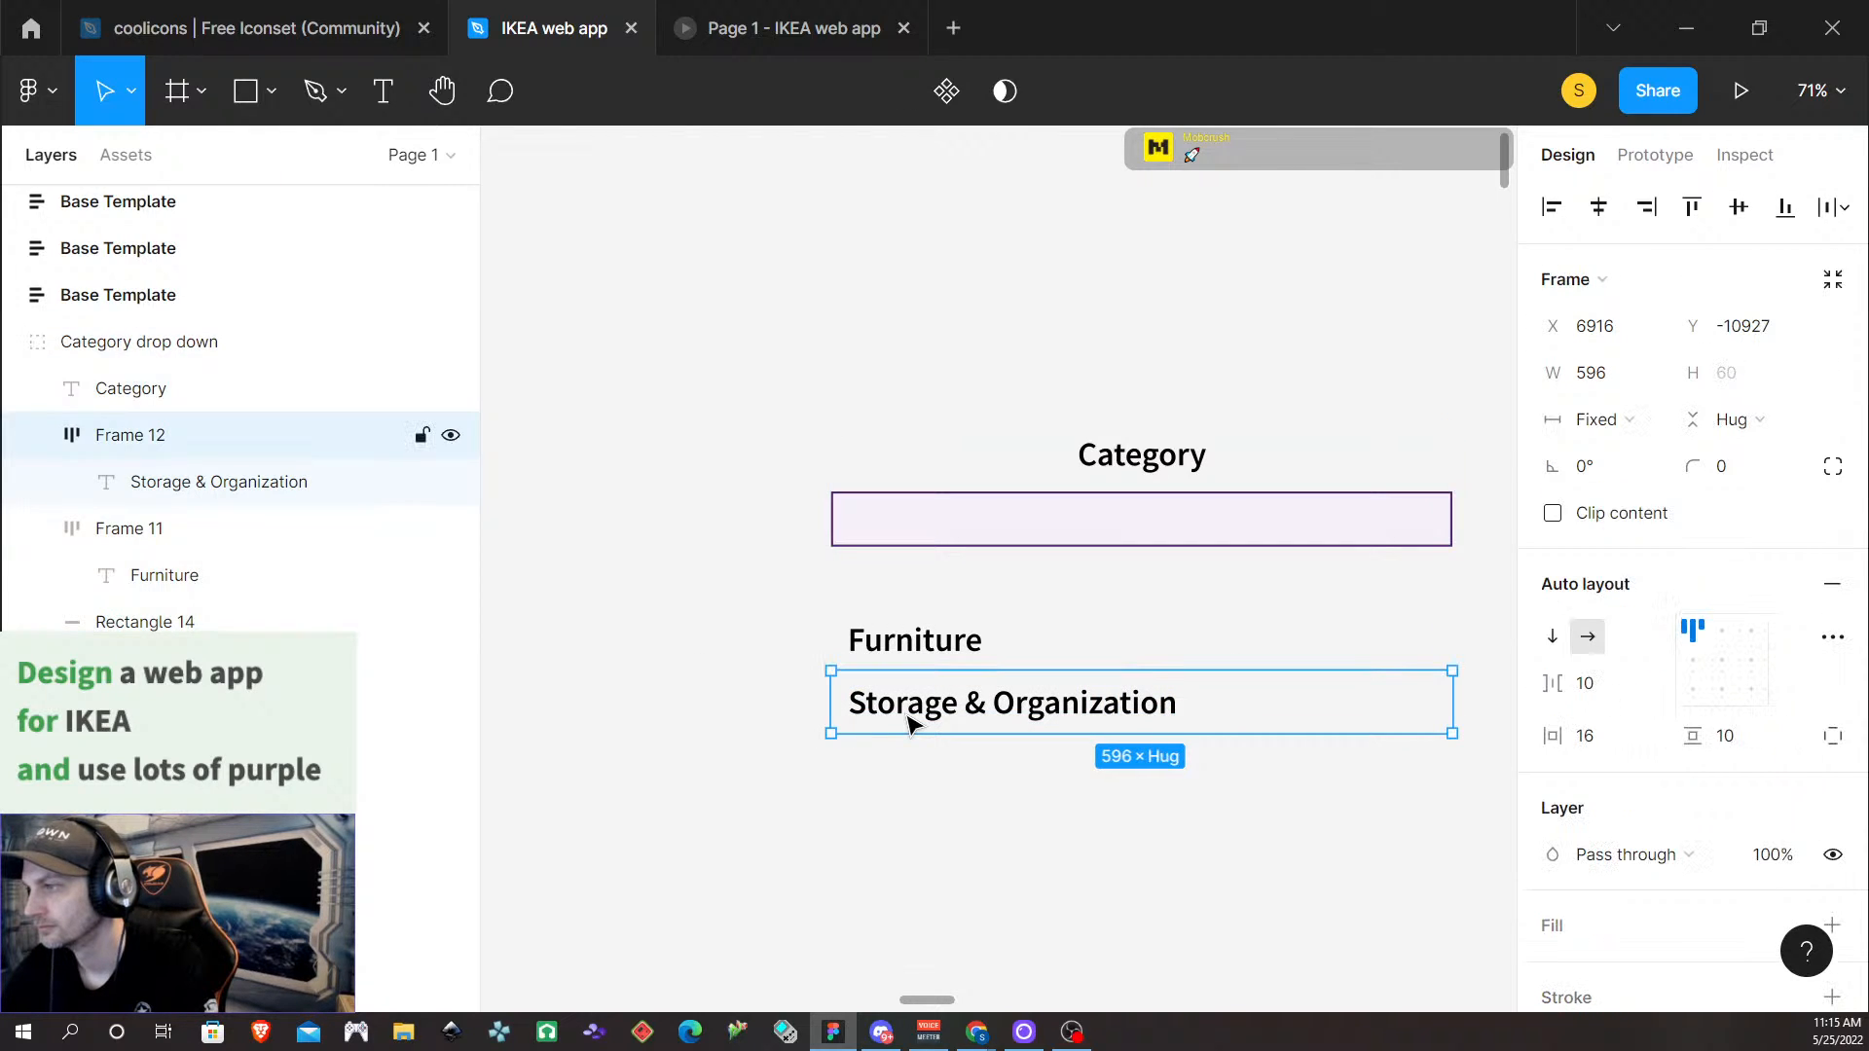
{"action": "key", "text": "ctrl+d"}
{"action": "left_click_drag", "start_coordinate": [910, 719], "coordinate": [906, 776]}
Replace the text of the third row's label with "Home Decor"
{"action": "left_click", "coordinate": [905, 776]}
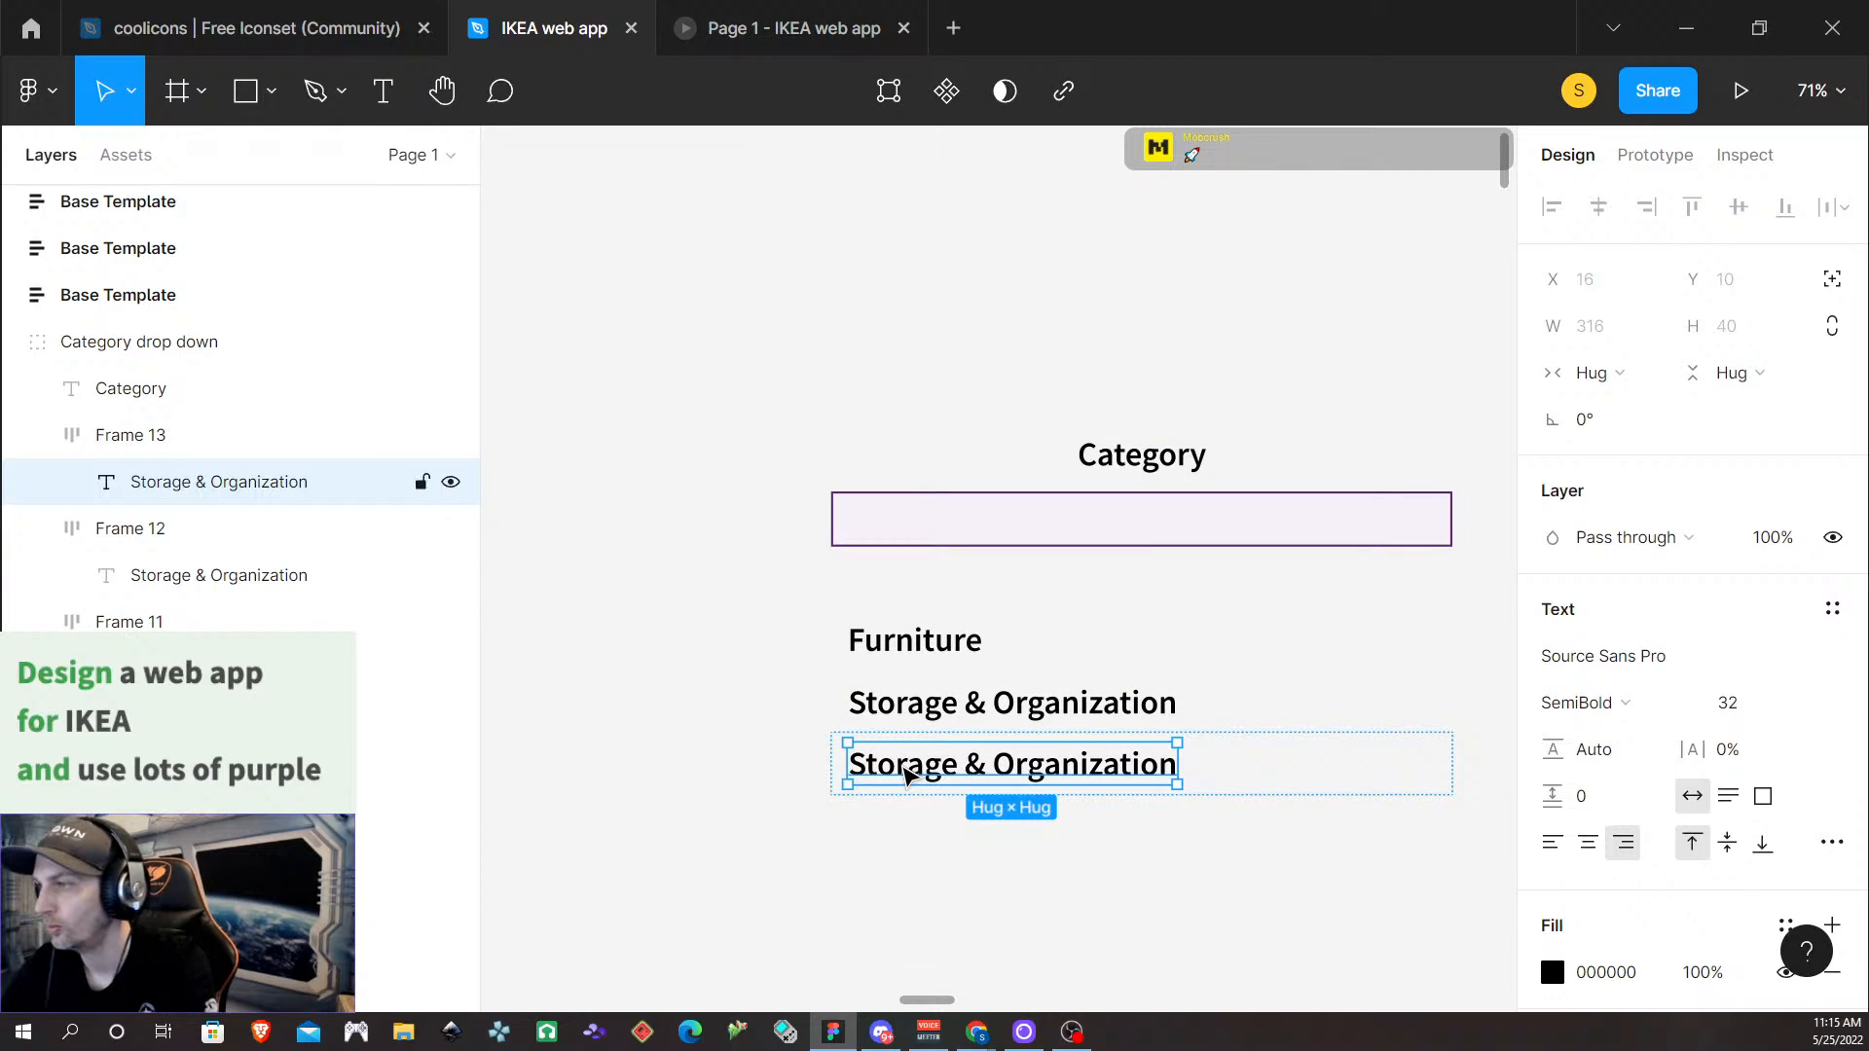
{"action": "double_click", "coordinate": [905, 776]}
{"action": "triple_click", "coordinate": [904, 769]}
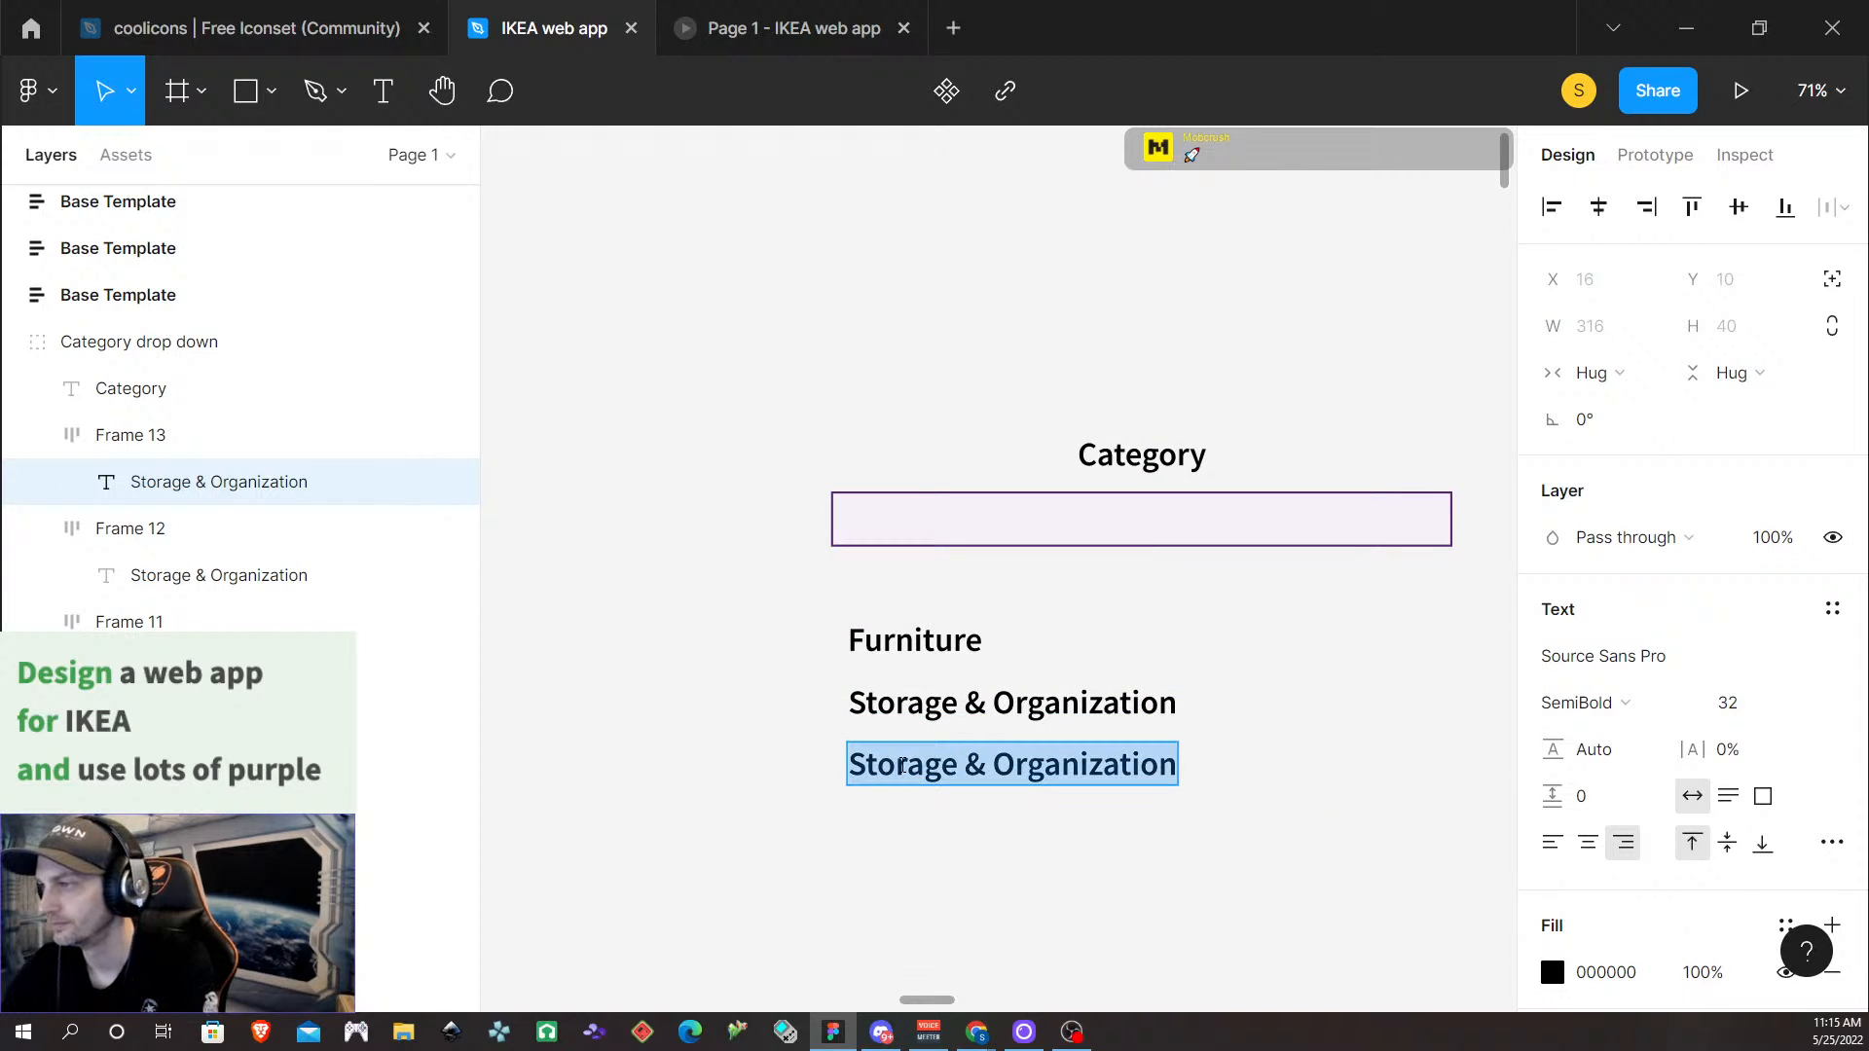
{"action": "type", "text": "Home"}
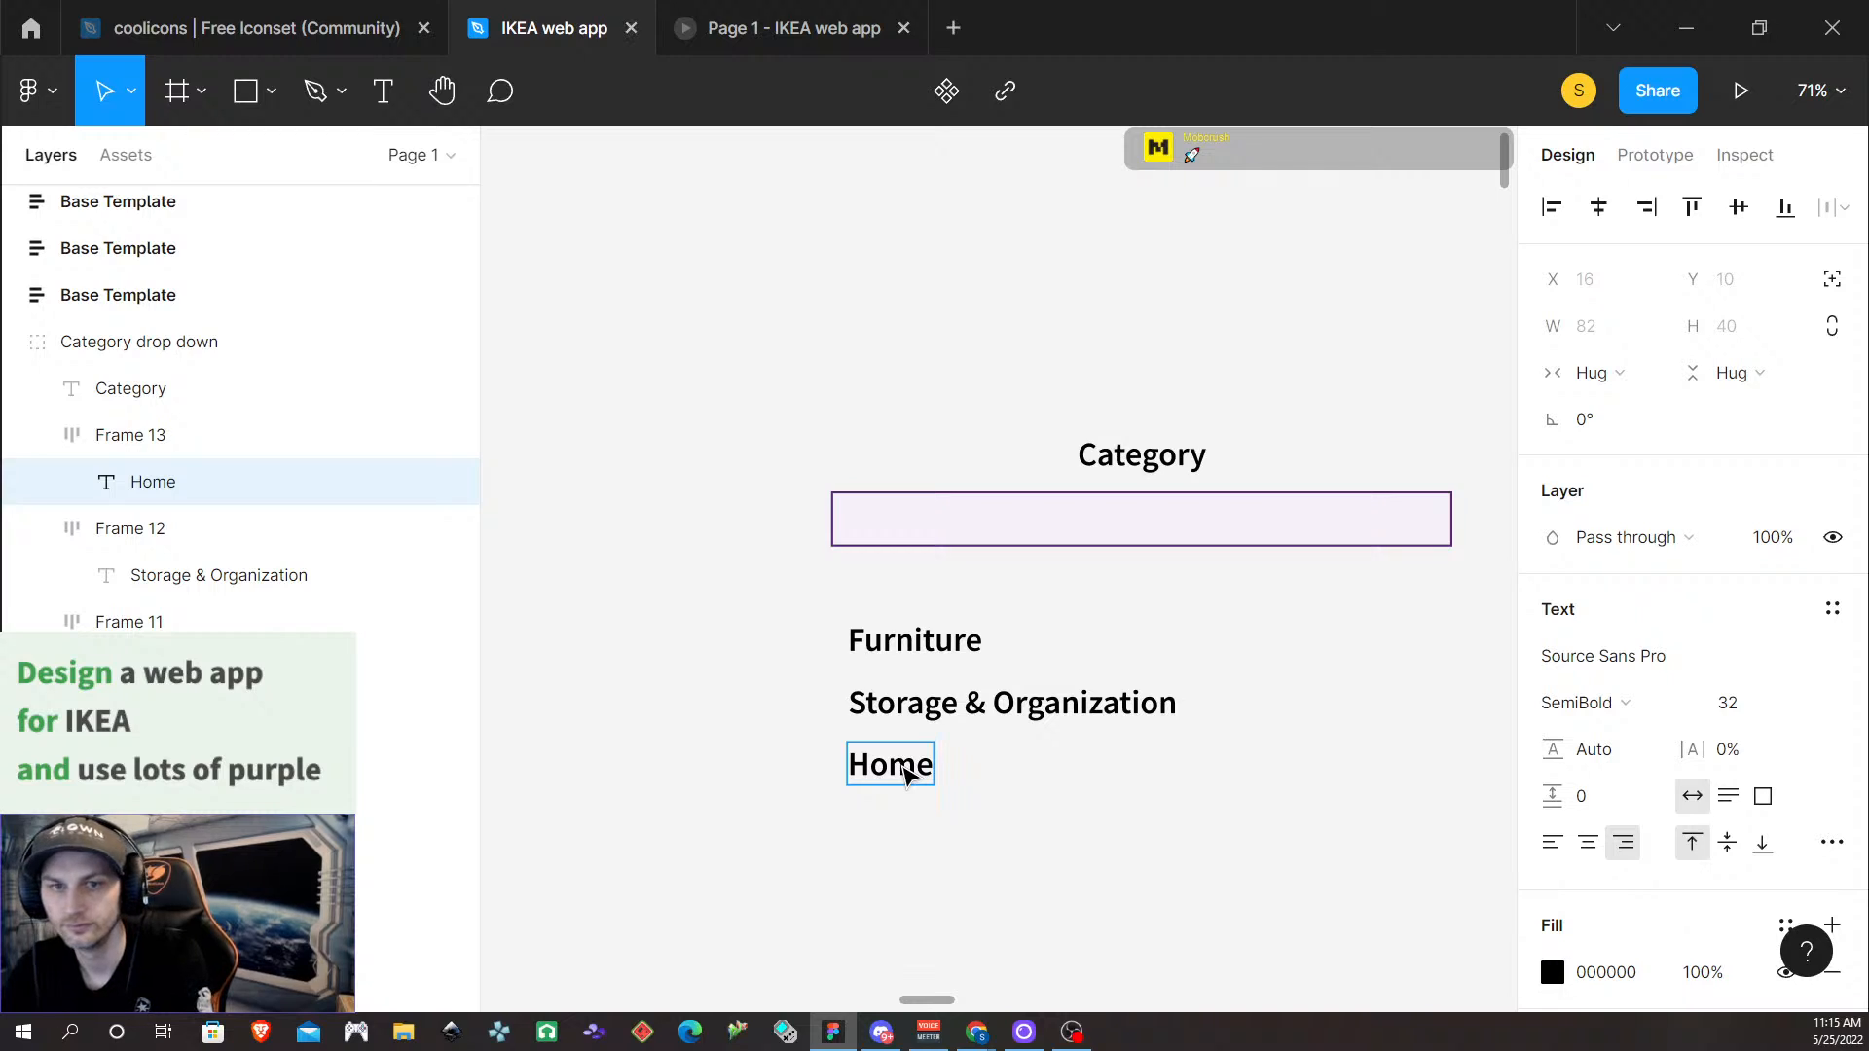
{"action": "type", "text": " Decor"}
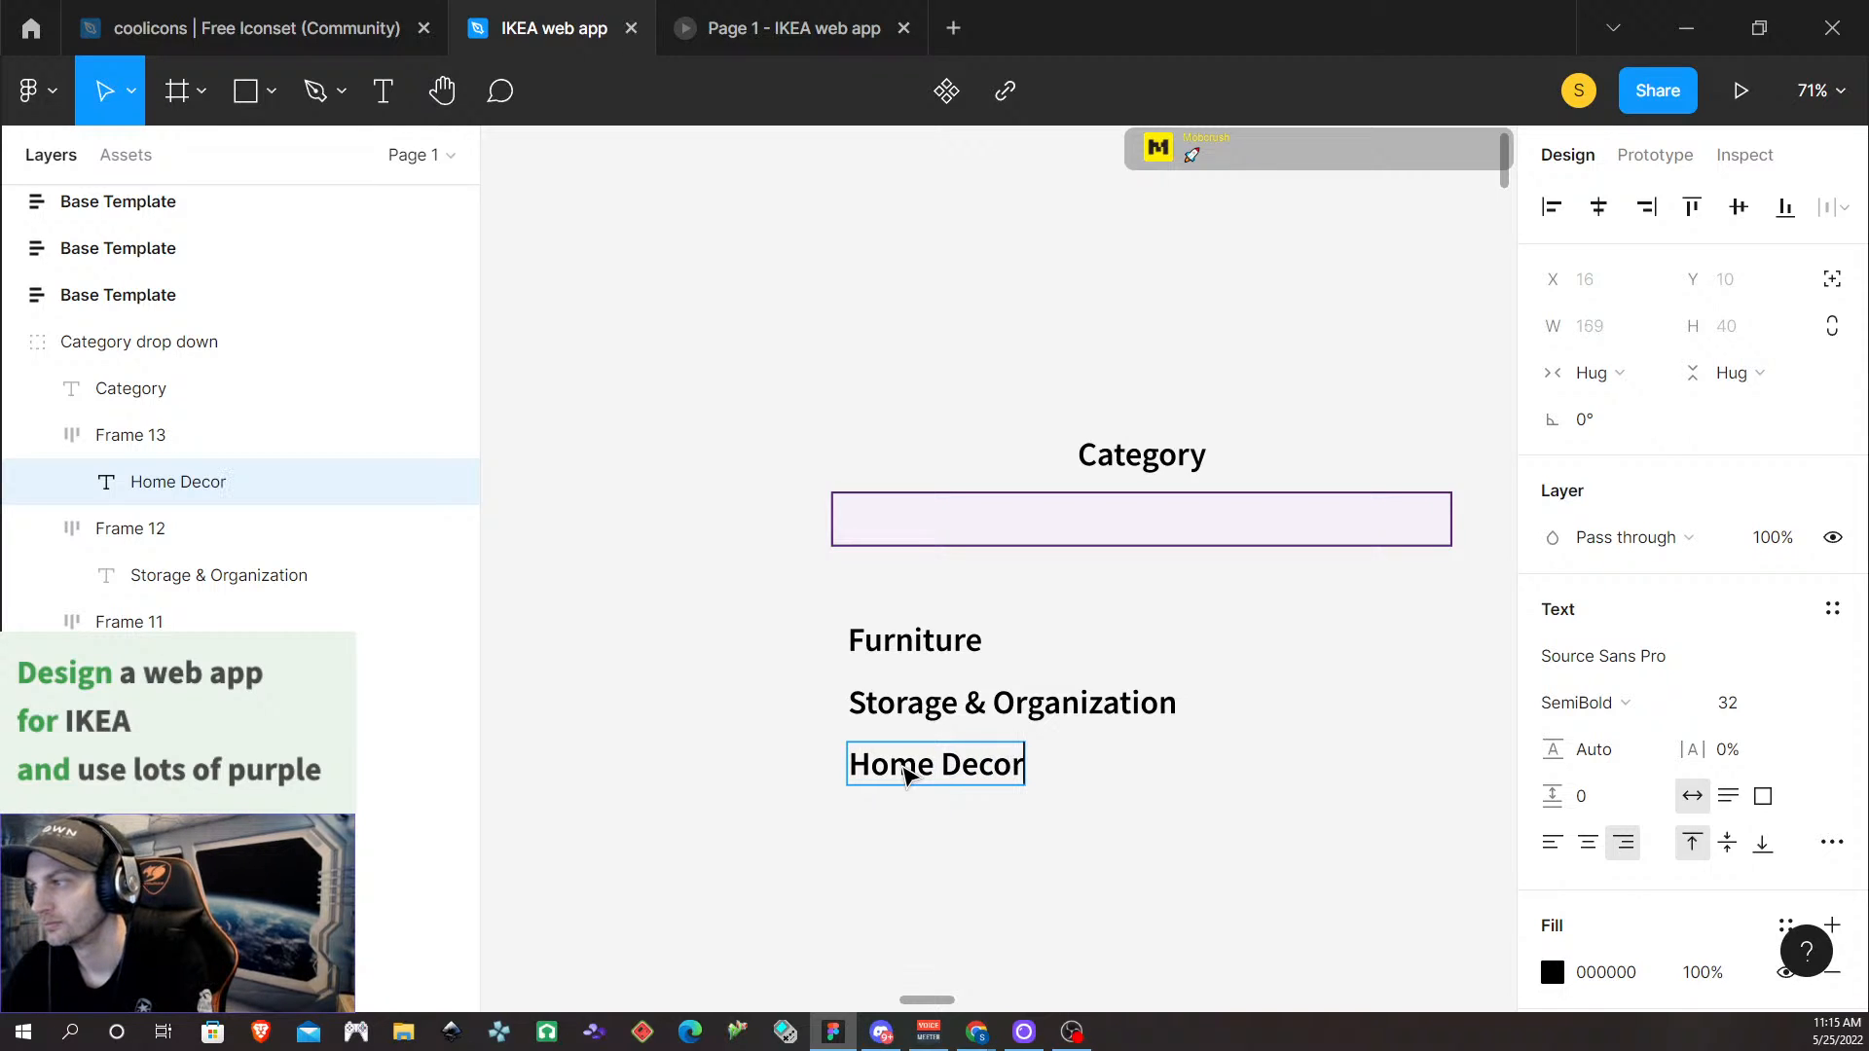
Delete the letter e in the word "Decor" of the third row's label and enter it again
{"action": "triple_click", "coordinate": [975, 770]}
{"action": "left_click", "coordinate": [974, 769]}
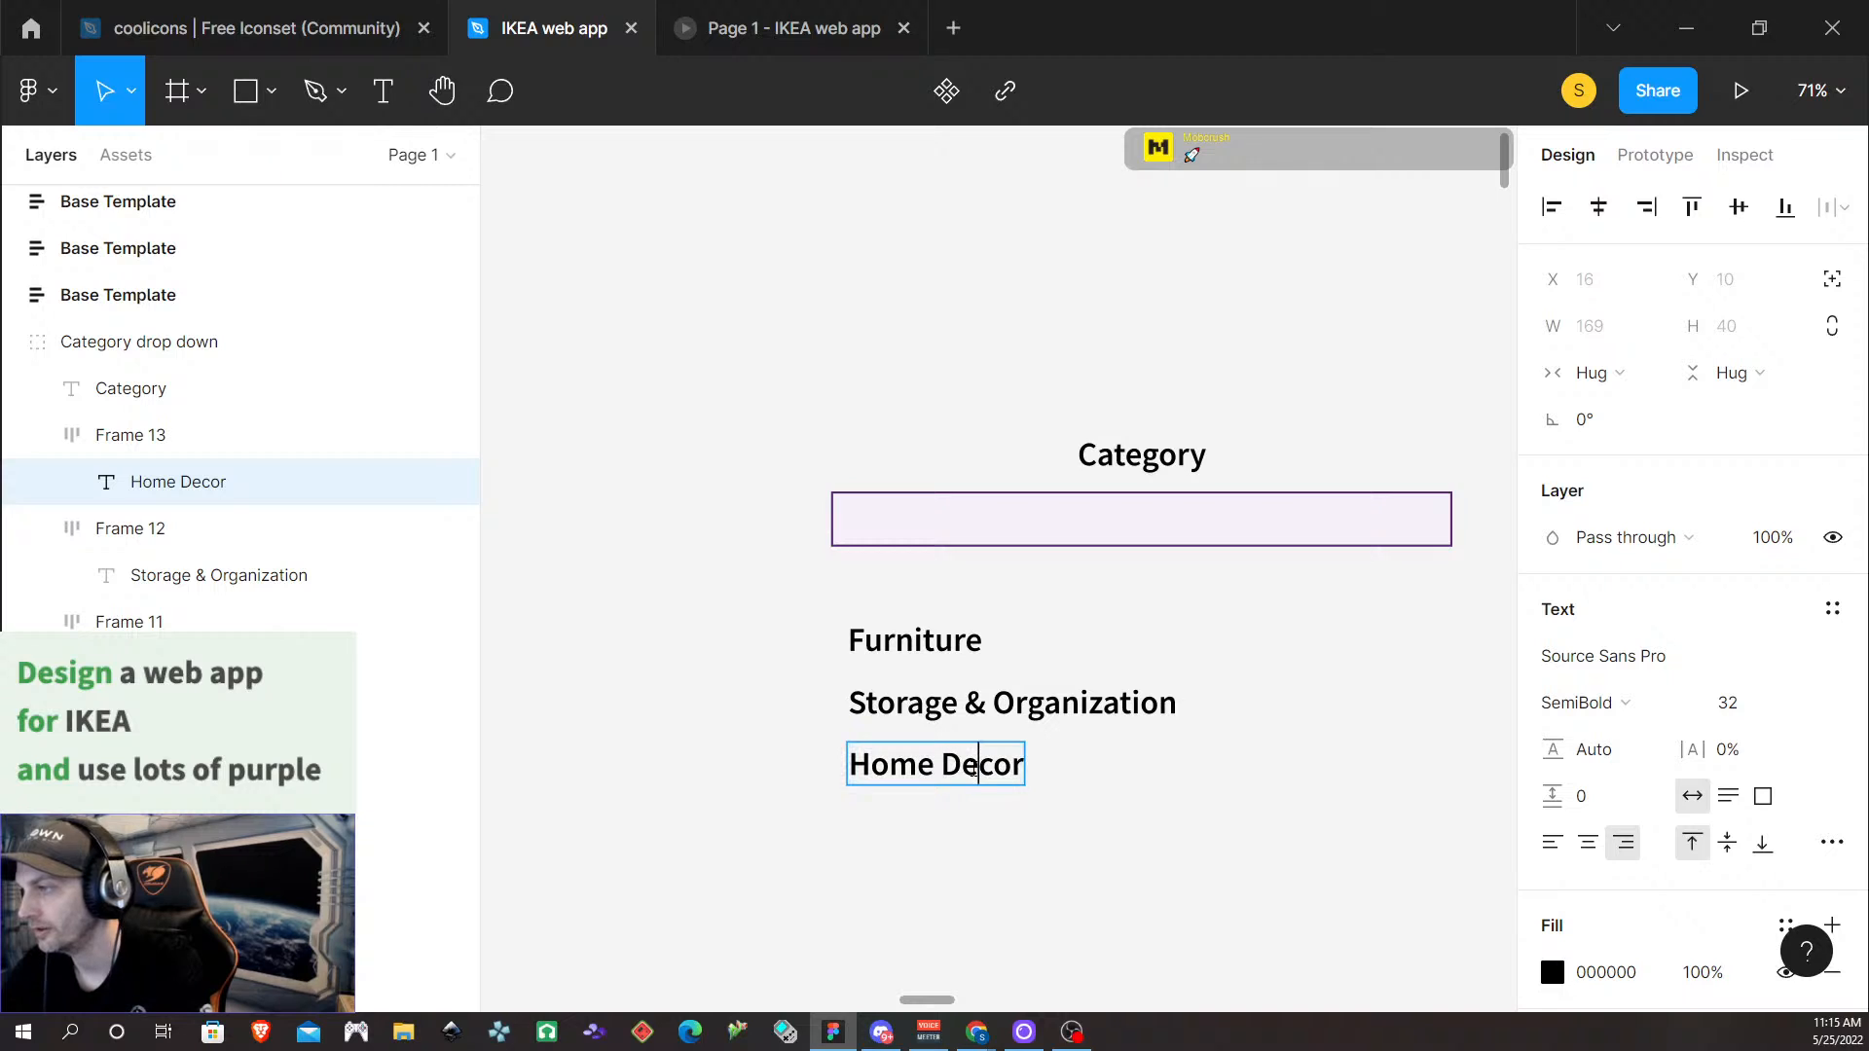
{"action": "key", "text": "BackSpace"}
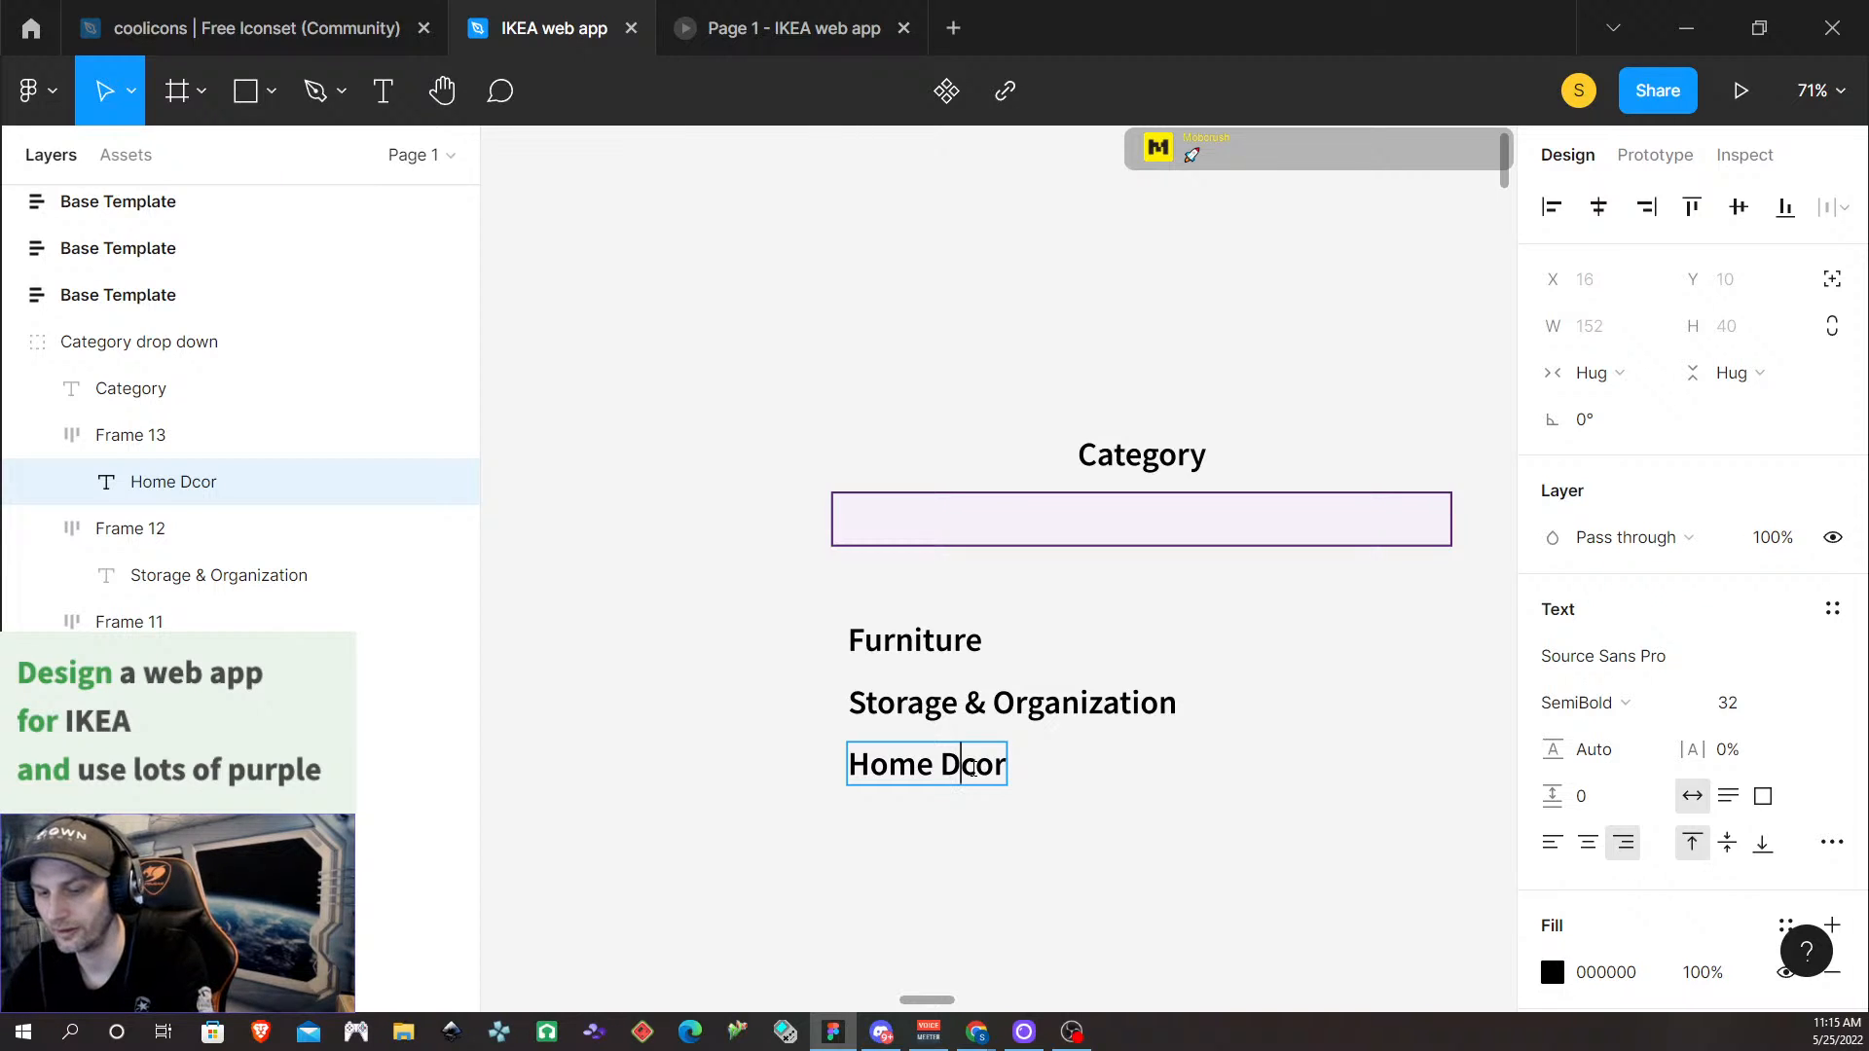
{"action": "type", "text": "e"}
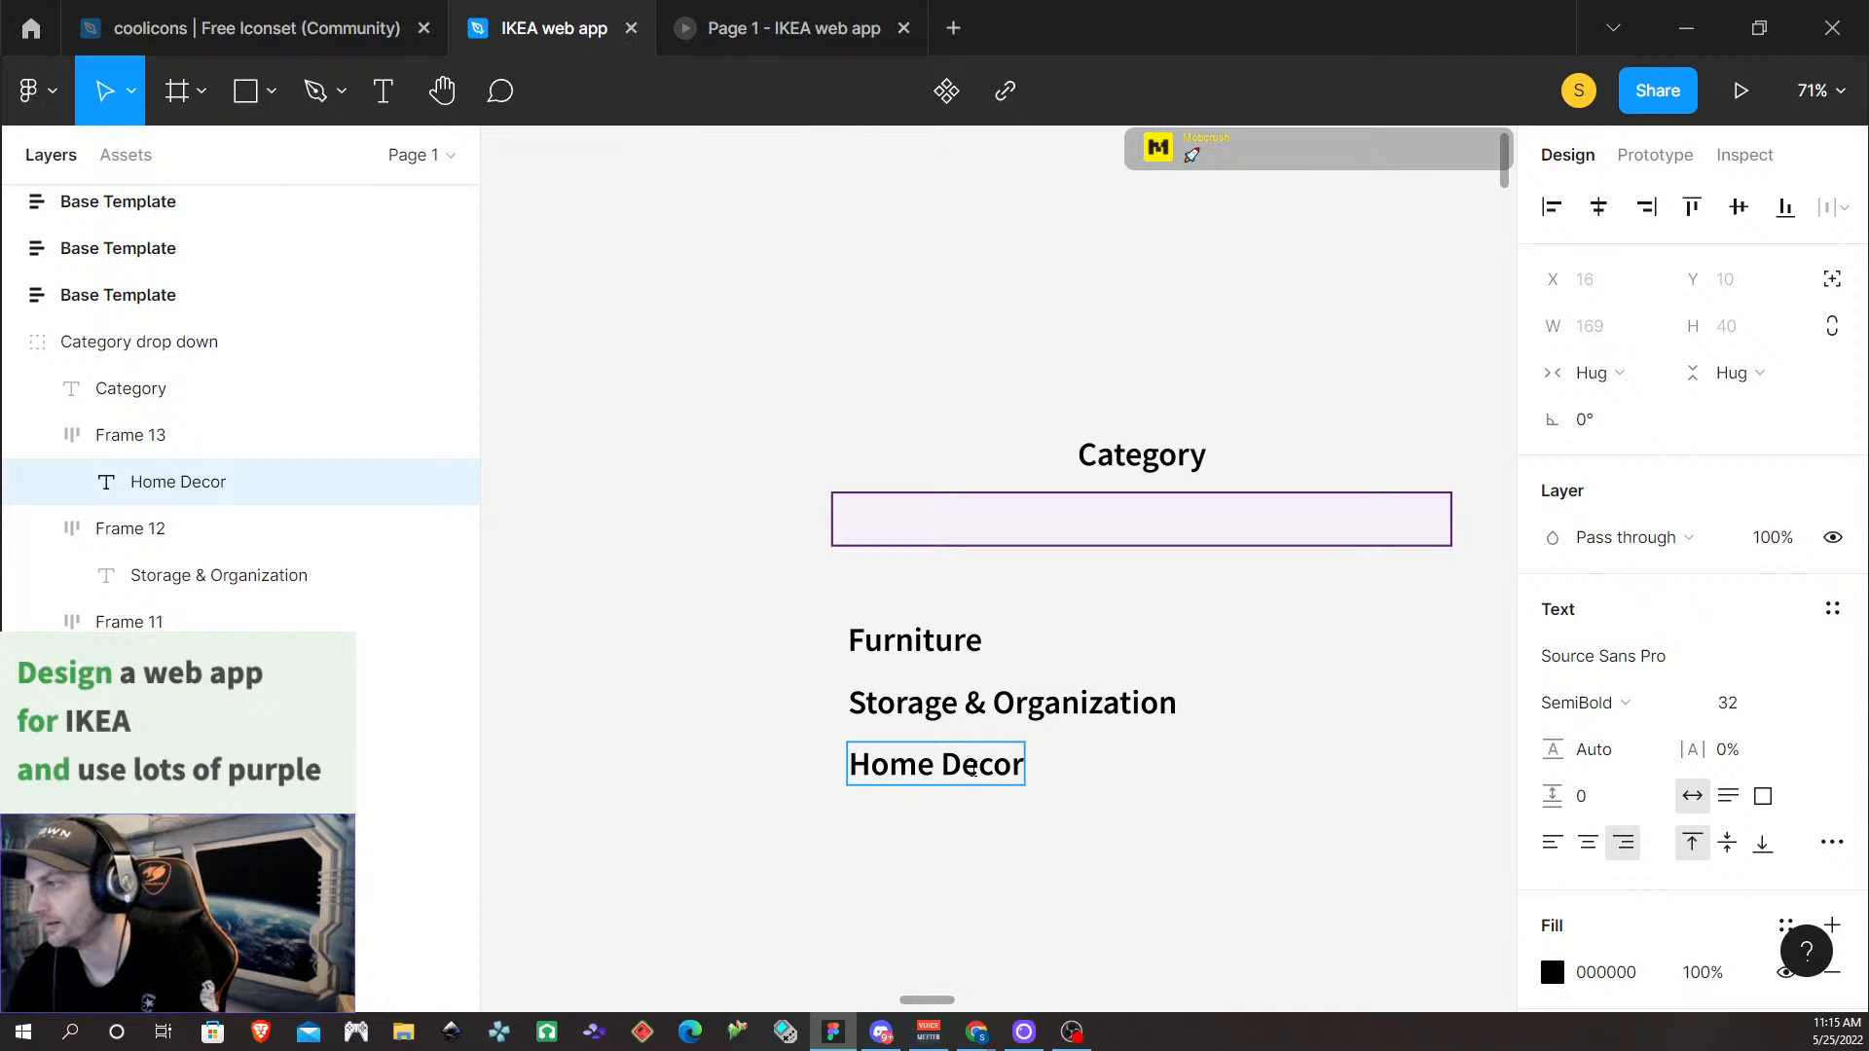
{"action": "key", "text": "Escape"}
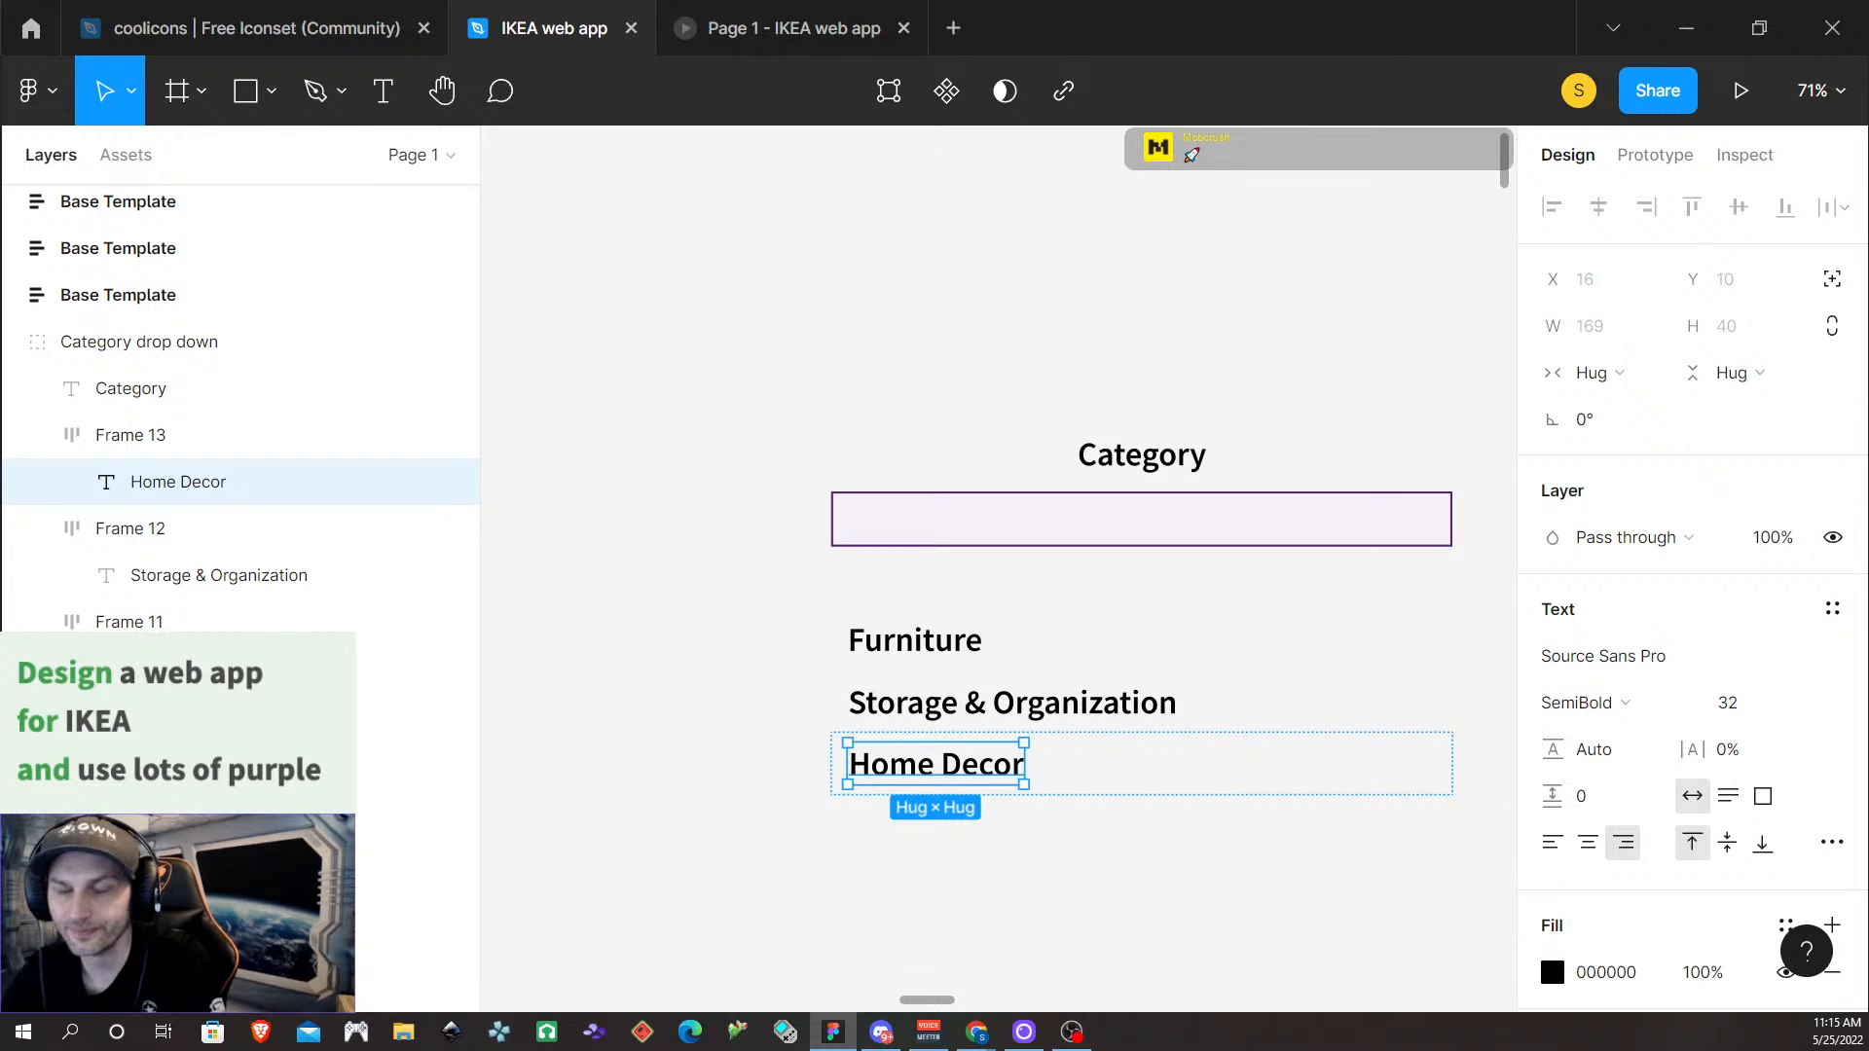
{"action": "key", "text": "alt+Tab"}
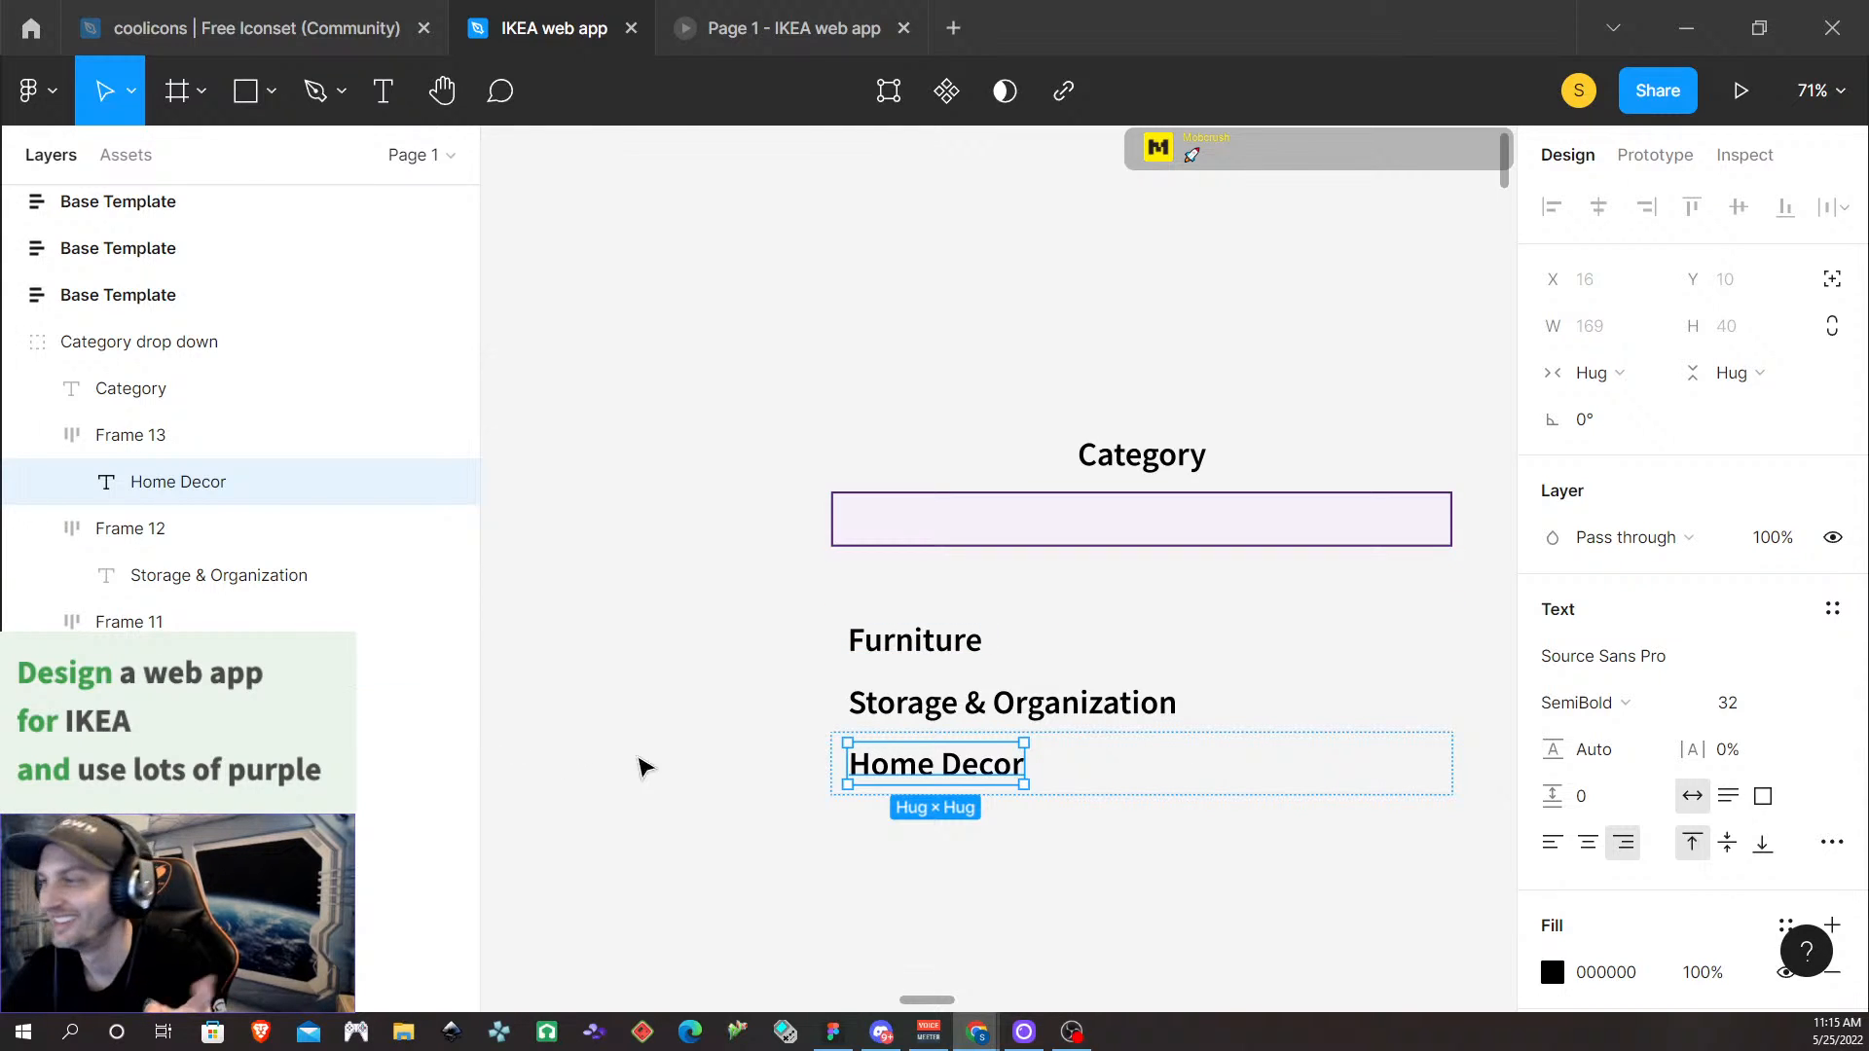
Duplicate the Home Decor frame directly below itself as the fourth row of the list
{"action": "left_click", "coordinate": [1018, 855]}
{"action": "double_click", "coordinate": [1121, 785]}
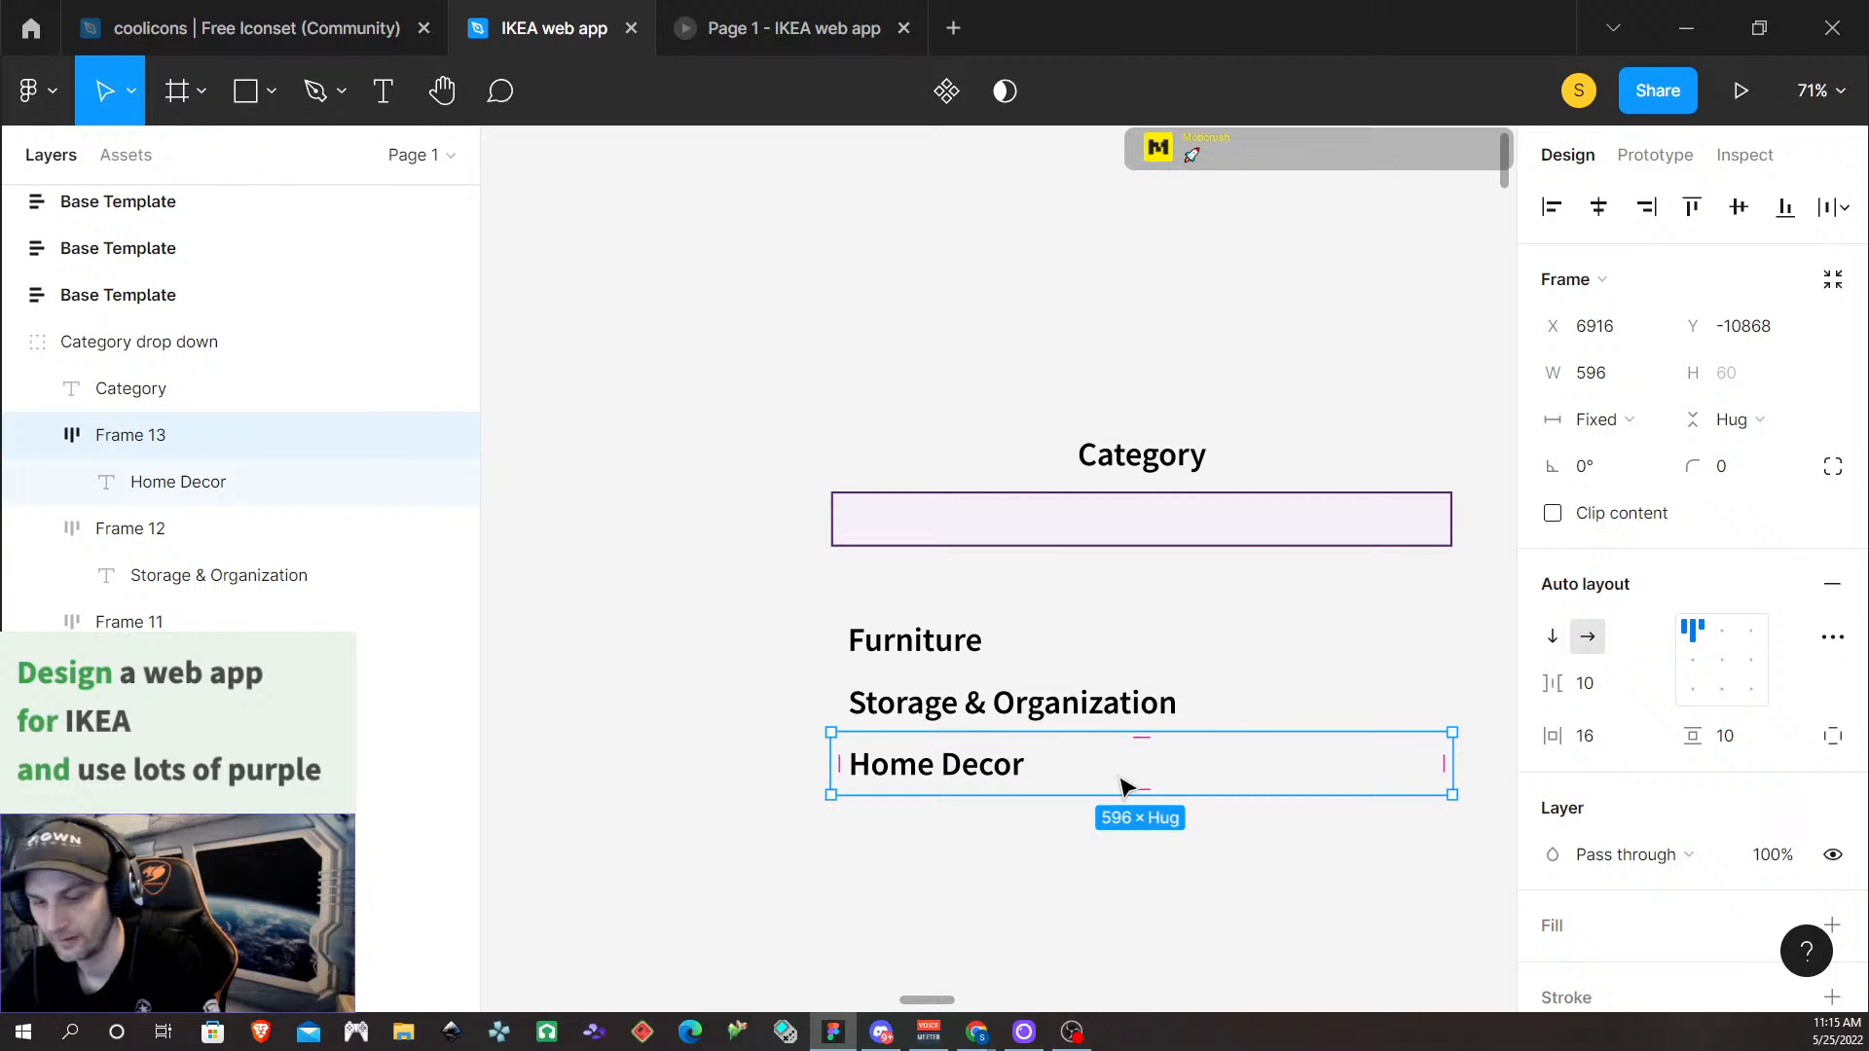
{"action": "left_click_drag", "start_coordinate": [1122, 784], "coordinate": [1119, 847]}
Replace the text of the fourth row's label with "Summer"
{"action": "double_click", "coordinate": [1002, 827]}
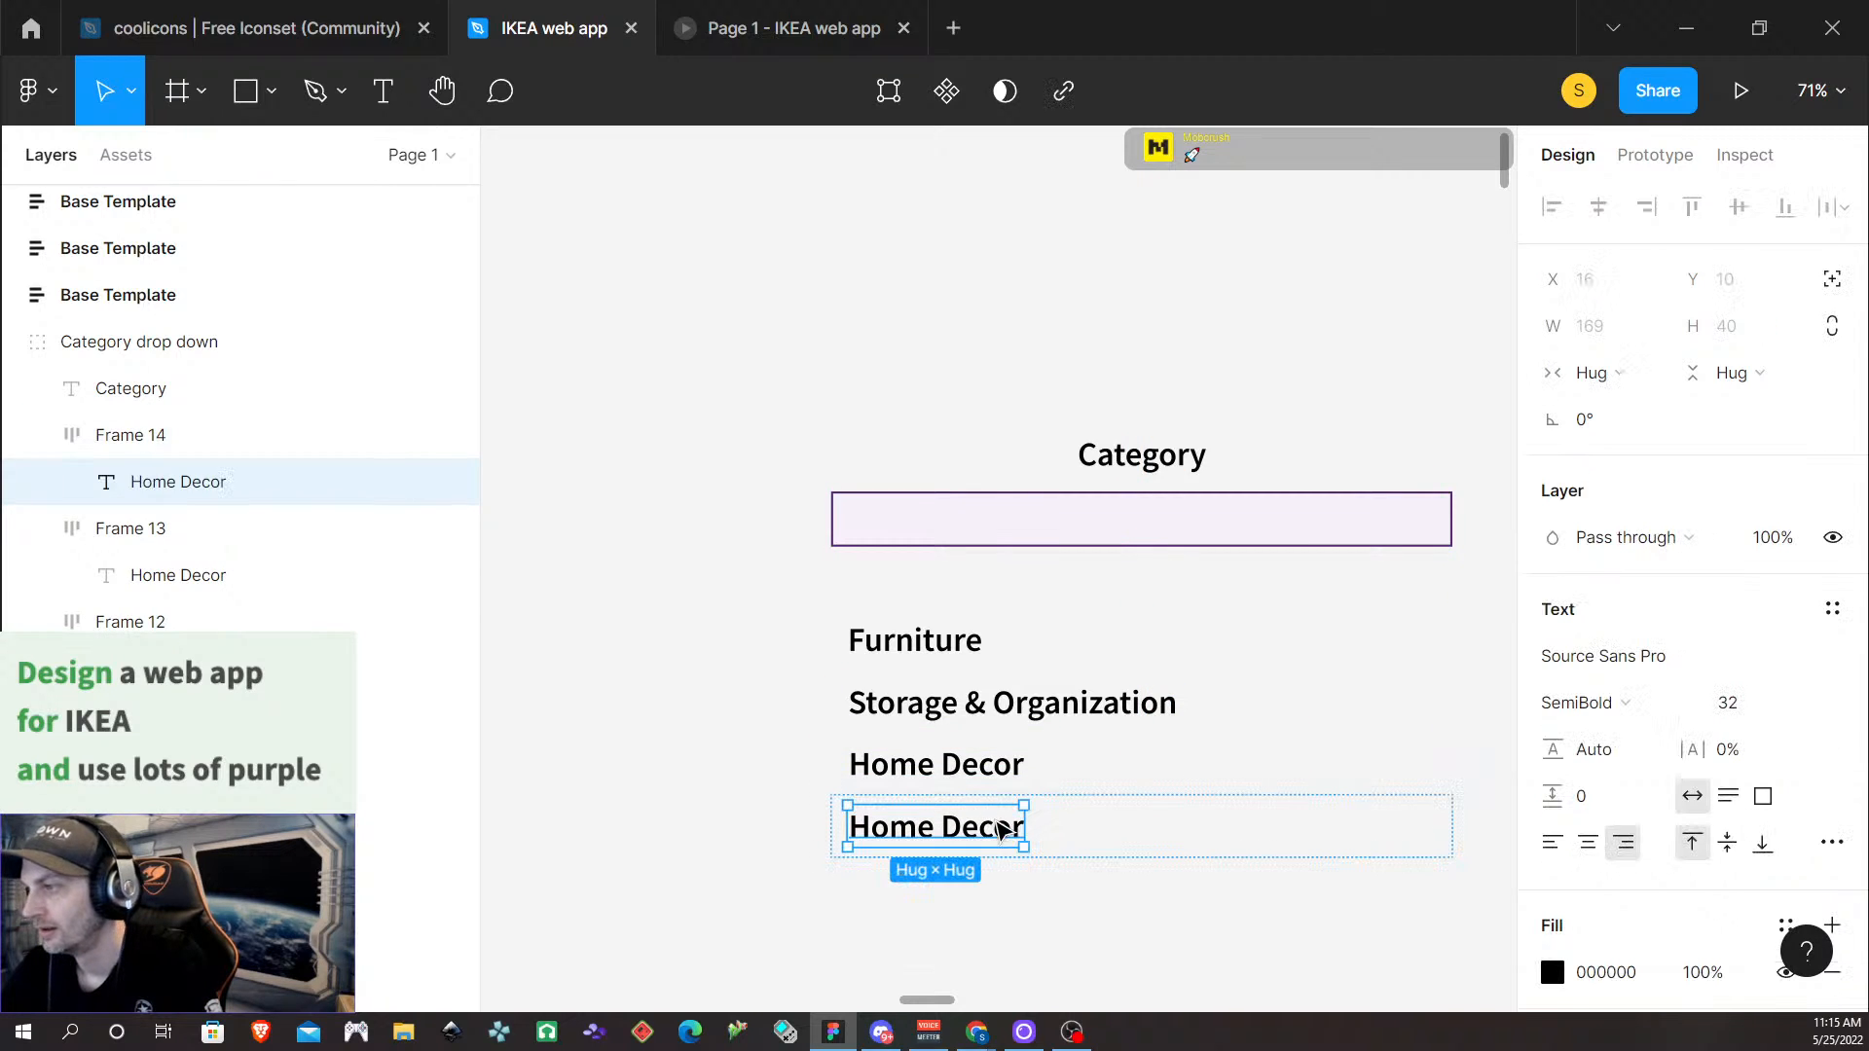
{"action": "double_click", "coordinate": [995, 823]}
{"action": "type", "text": "Summer"}
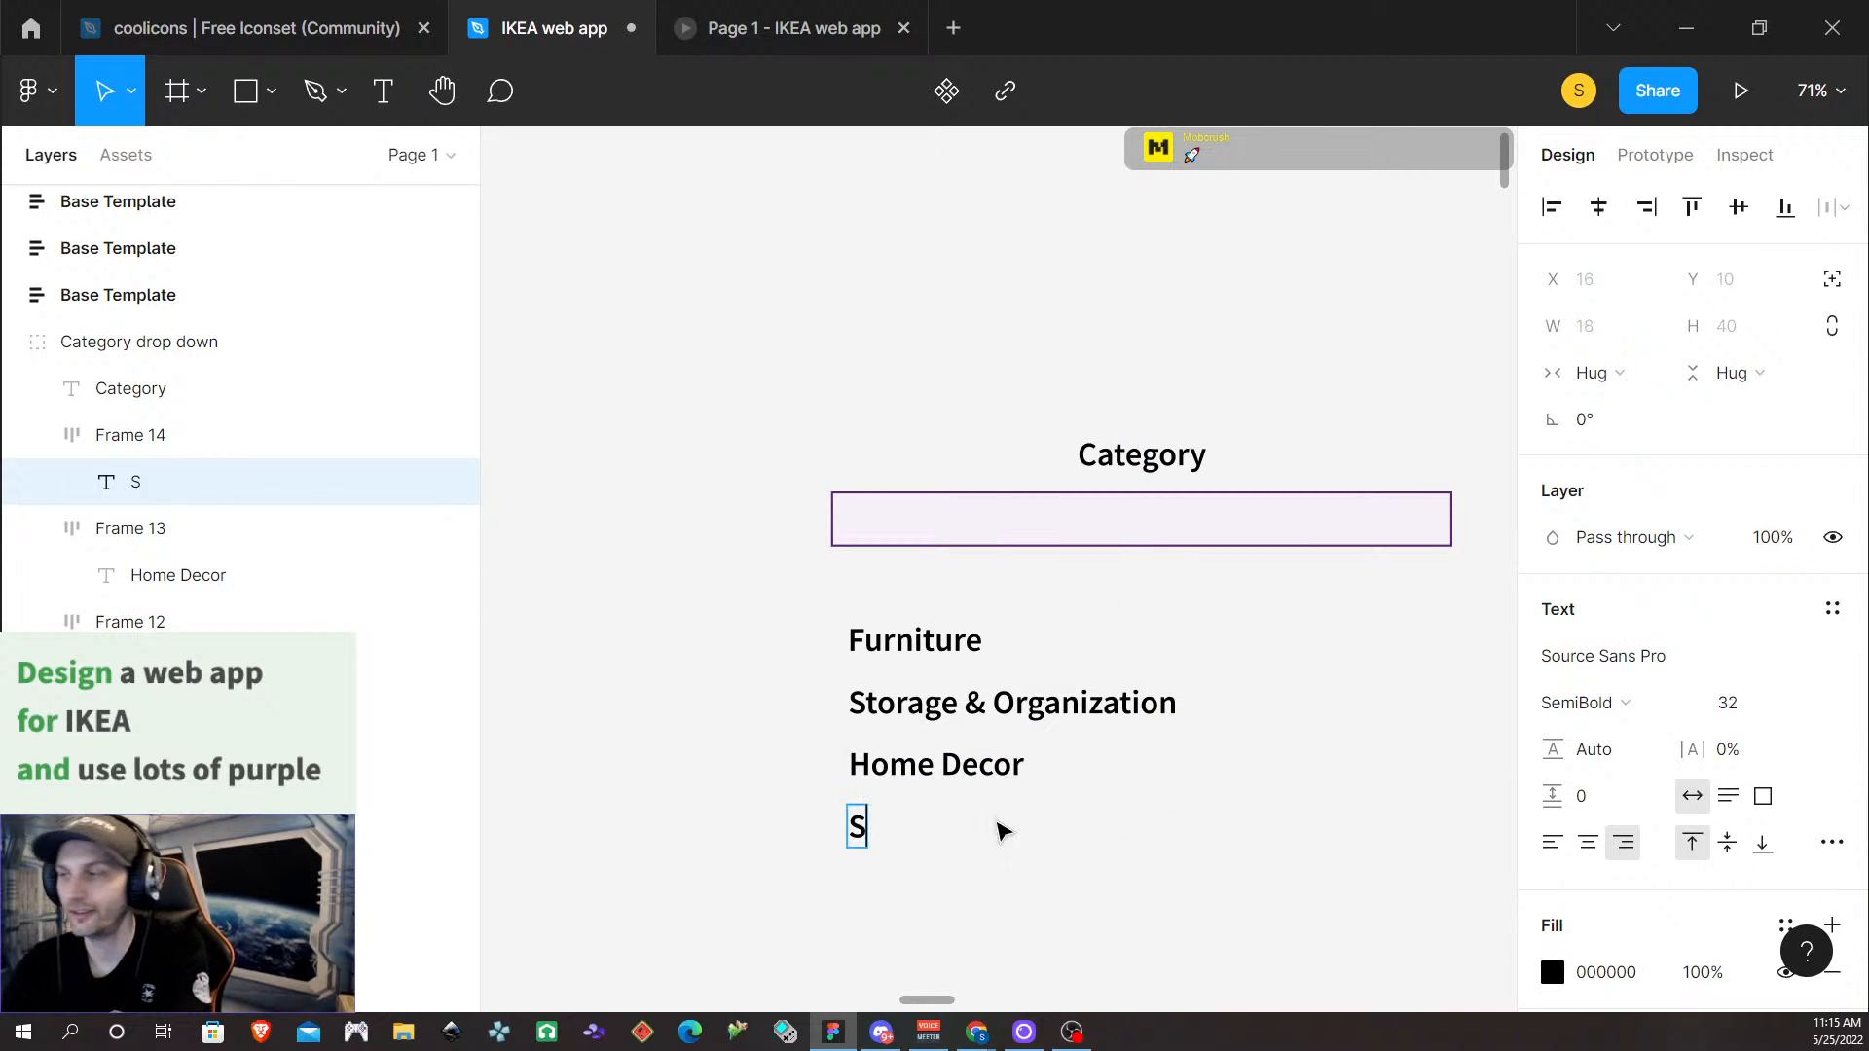
{"action": "key", "text": "Escape"}
{"action": "key", "text": "Escape"}
Duplicate the Summer row directly below itself as the fifth row and change its label to "Home Textiles"
{"action": "left_click_drag", "start_coordinate": [1061, 846], "coordinate": [1059, 905]}
{"action": "double_click", "coordinate": [938, 894]}
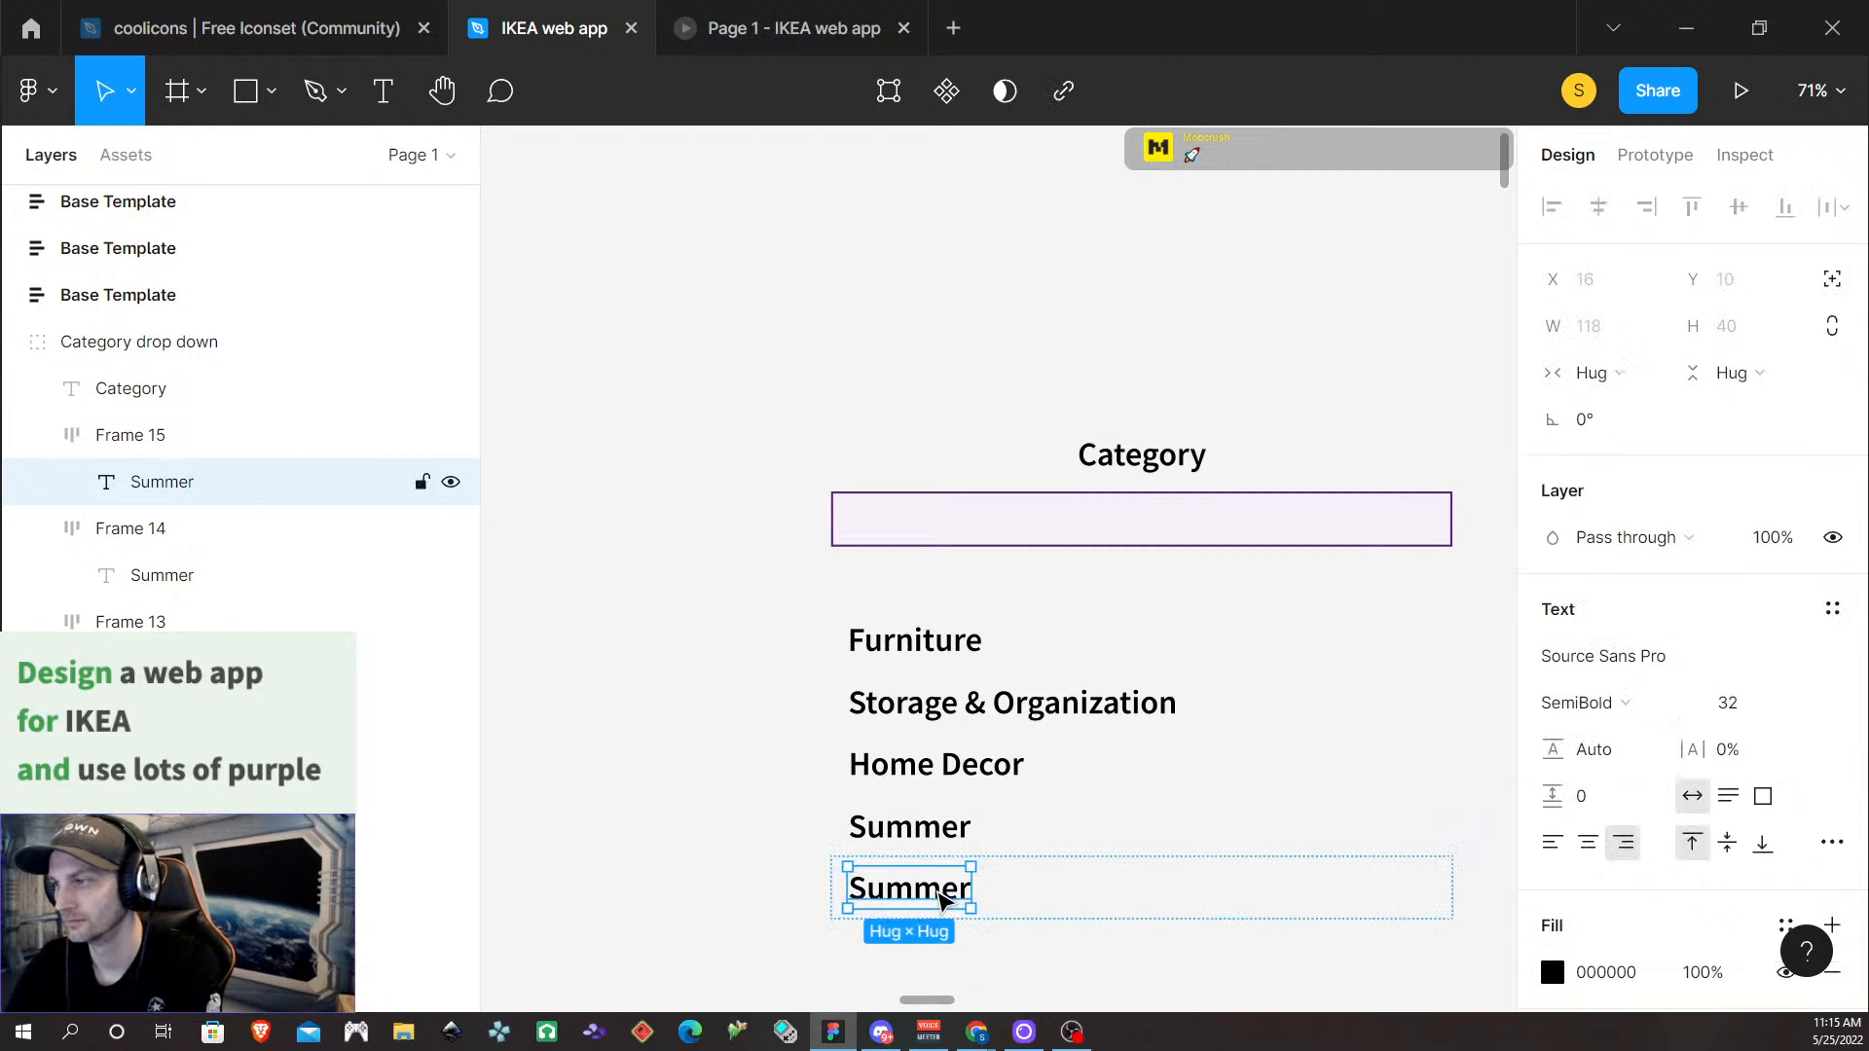
{"action": "double_click", "coordinate": [937, 891]}
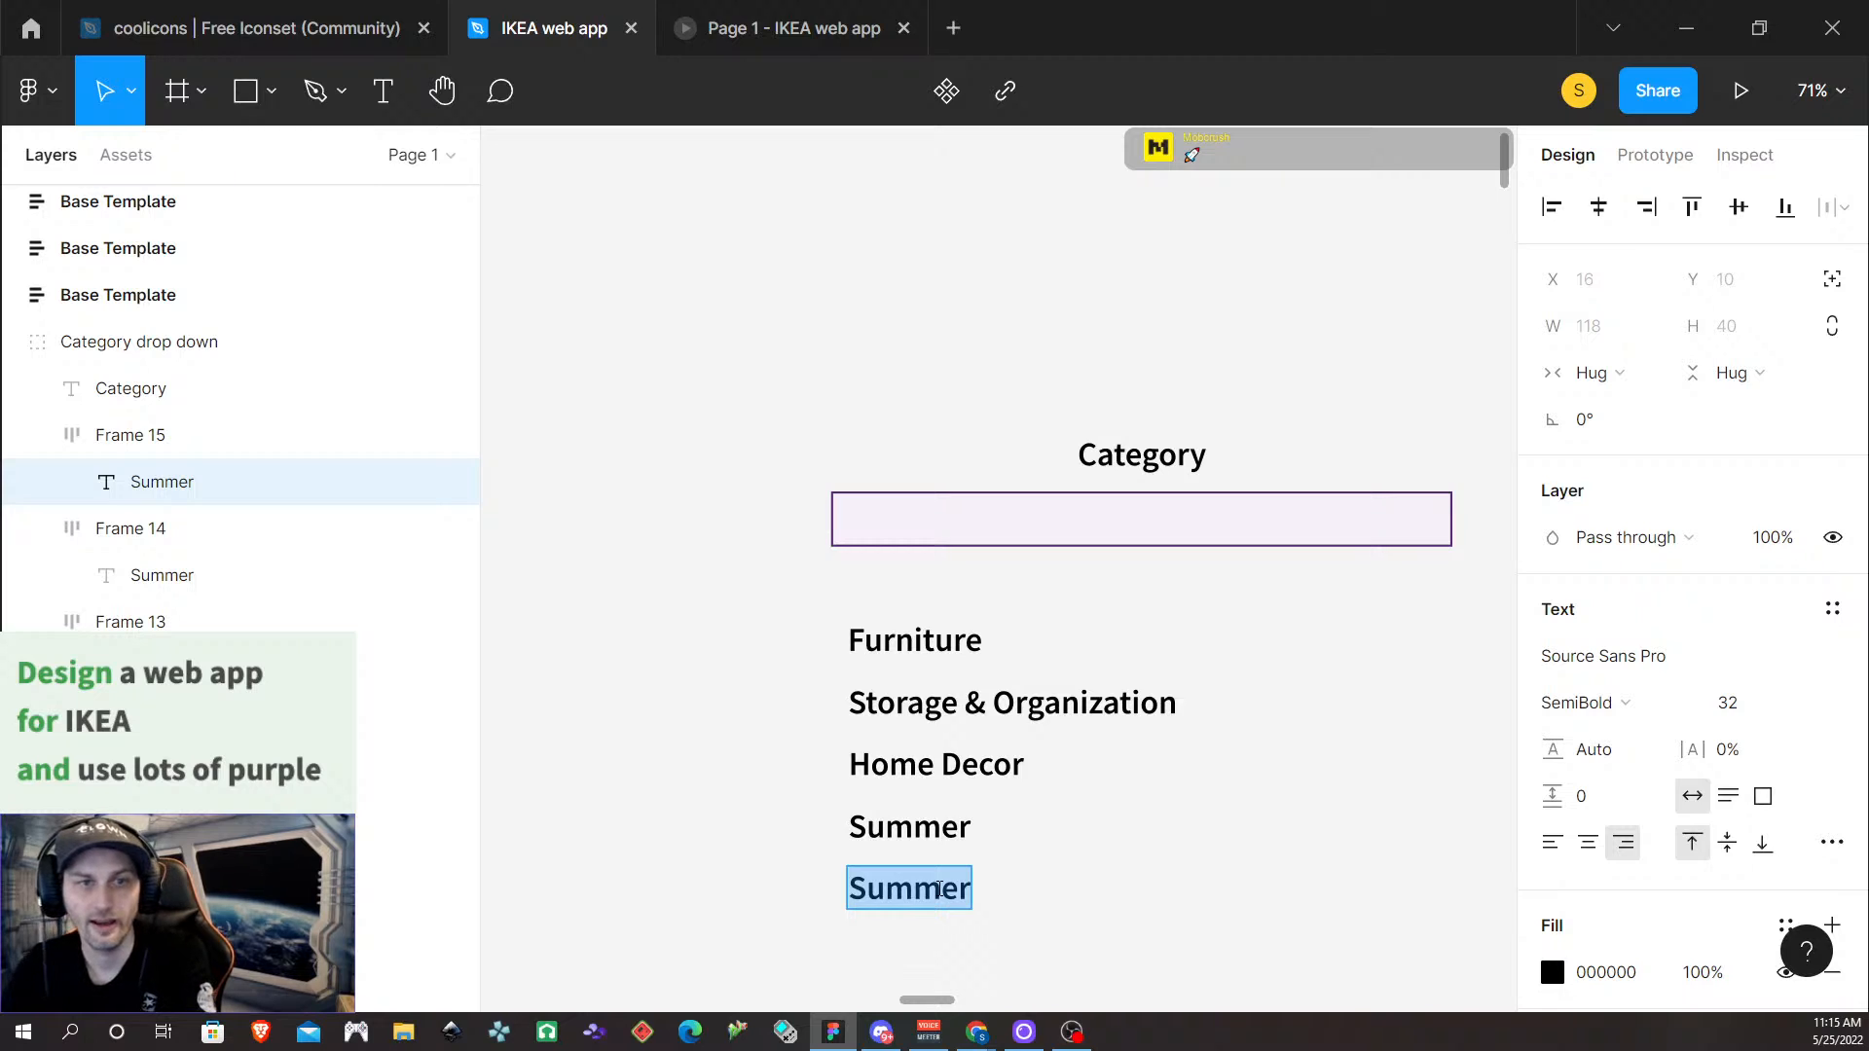
{"action": "type", "text": "Home Te"}
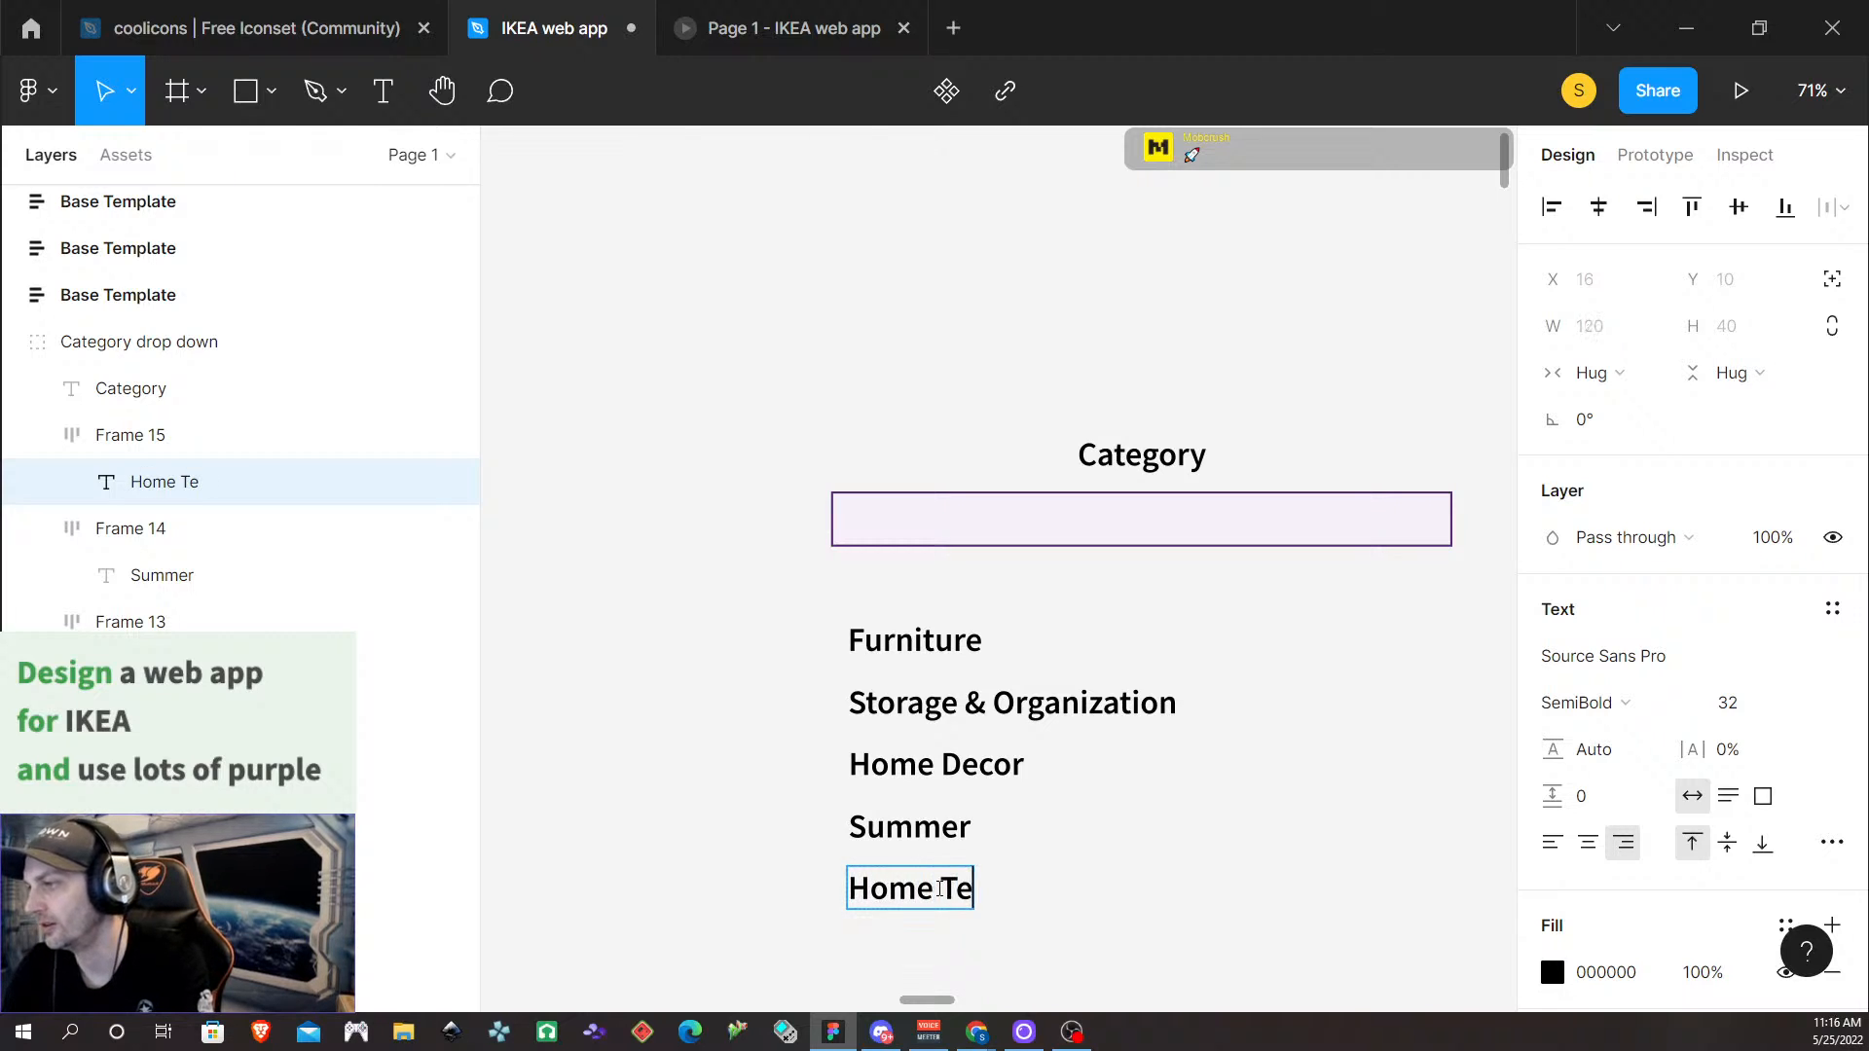
{"action": "type", "text": "xtiles"}
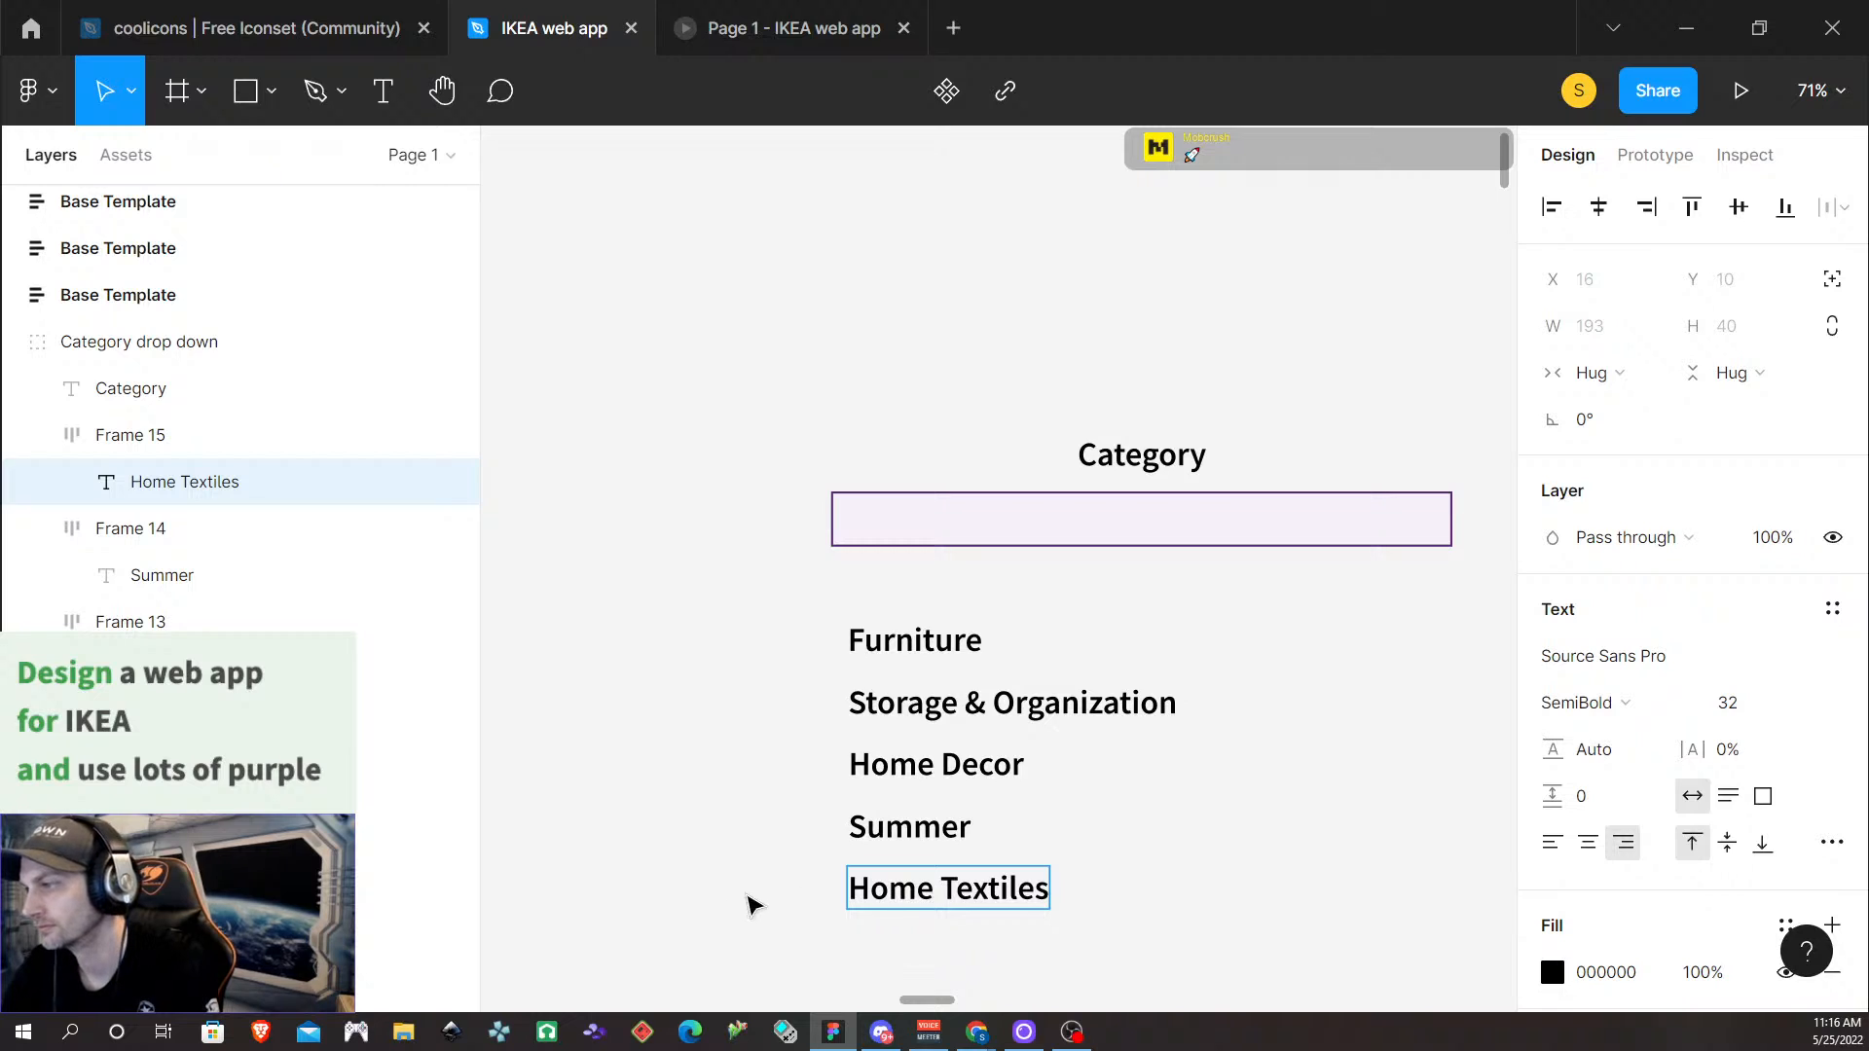
{"action": "key", "text": "Escape"}
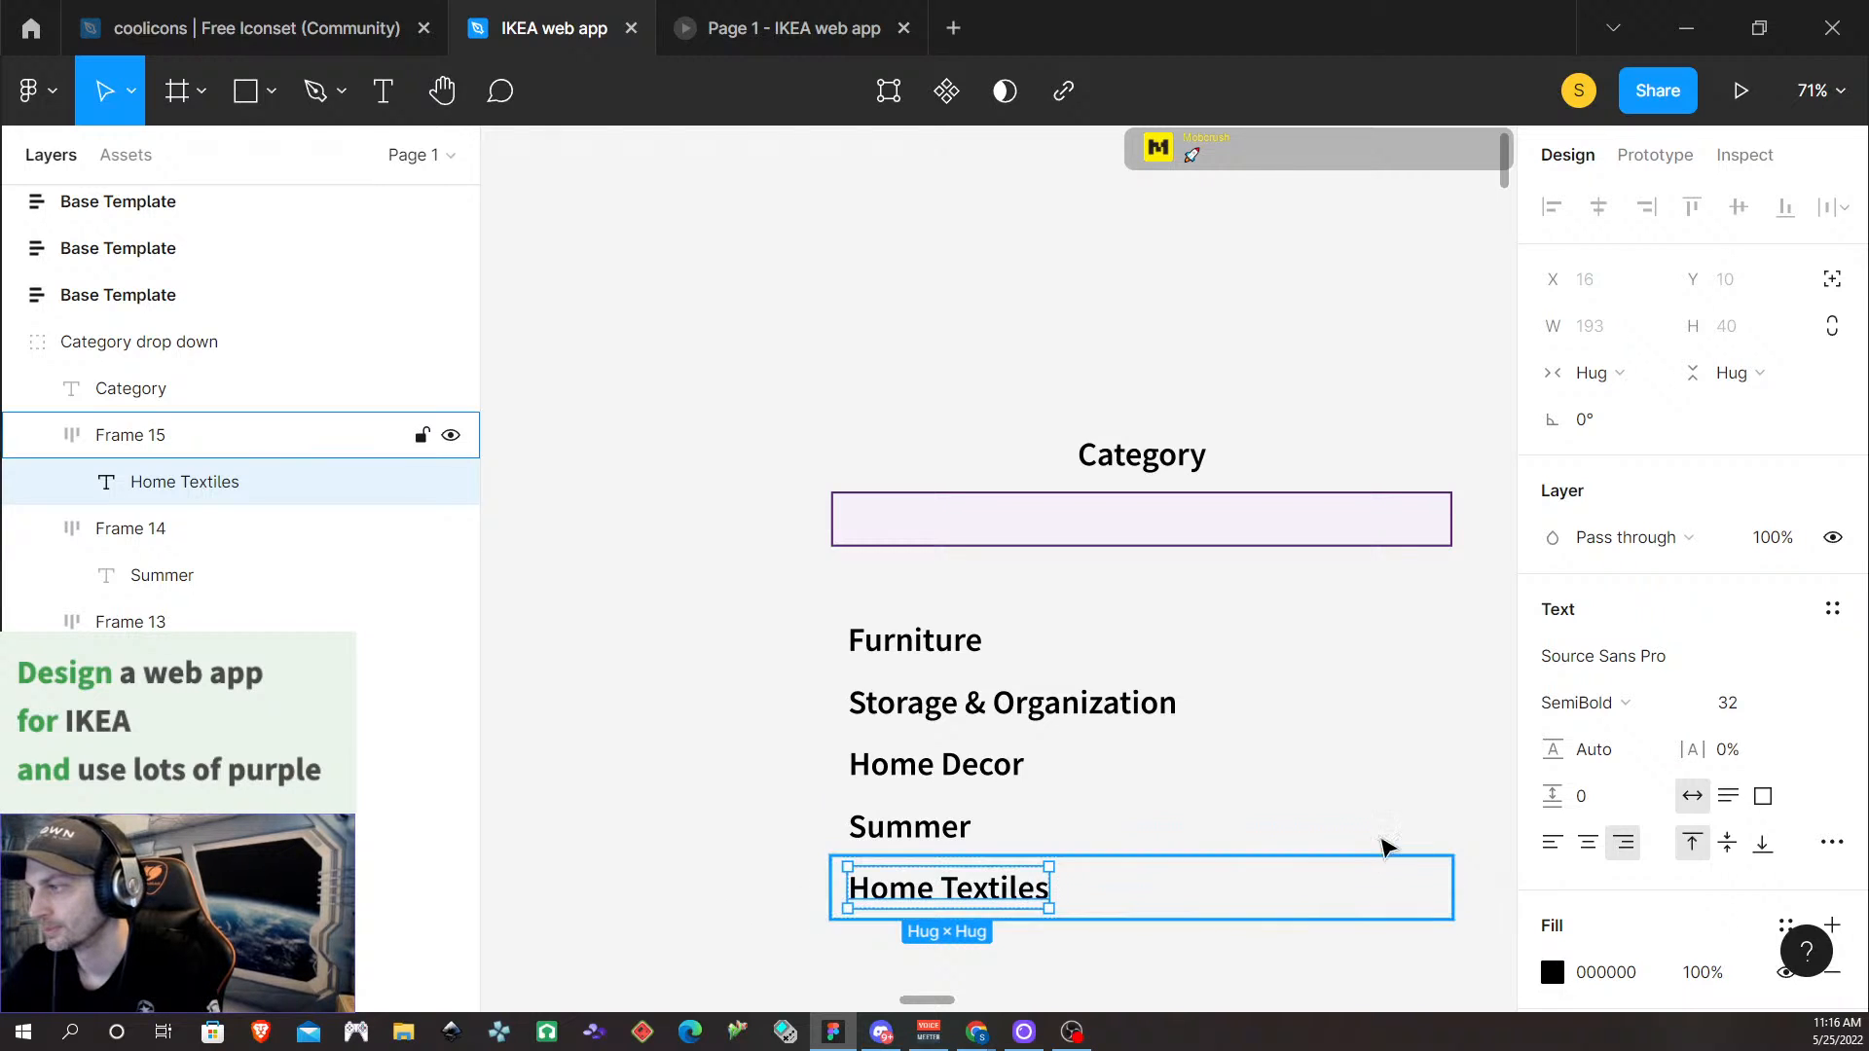
{"action": "left_click", "coordinate": [1387, 843]}
{"action": "left_click", "coordinate": [699, 887]}
Duplicate the Home Textiles frame directly below itself as the sixth row of the list
{"action": "scroll", "coordinate": [750, 888], "scroll_direction": "down", "scroll_amount": 1}
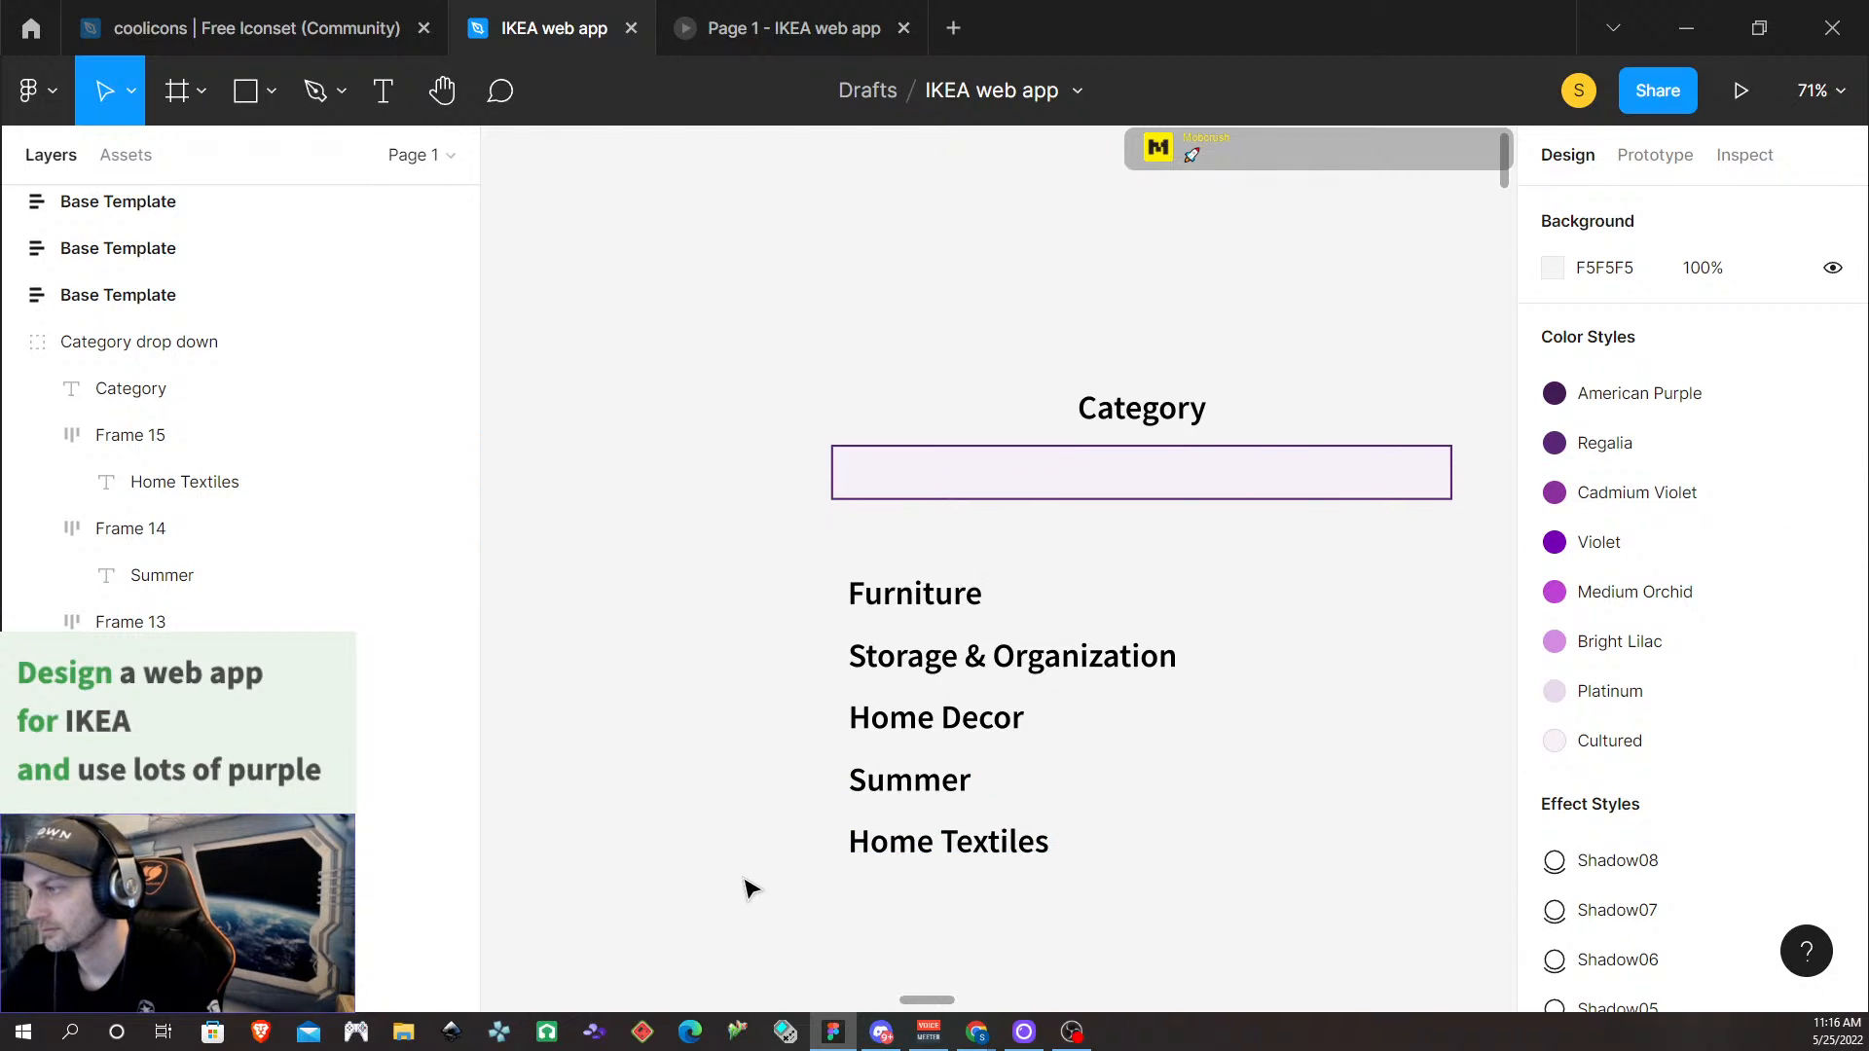
{"action": "scroll", "coordinate": [750, 888], "scroll_direction": "down", "scroll_amount": 2}
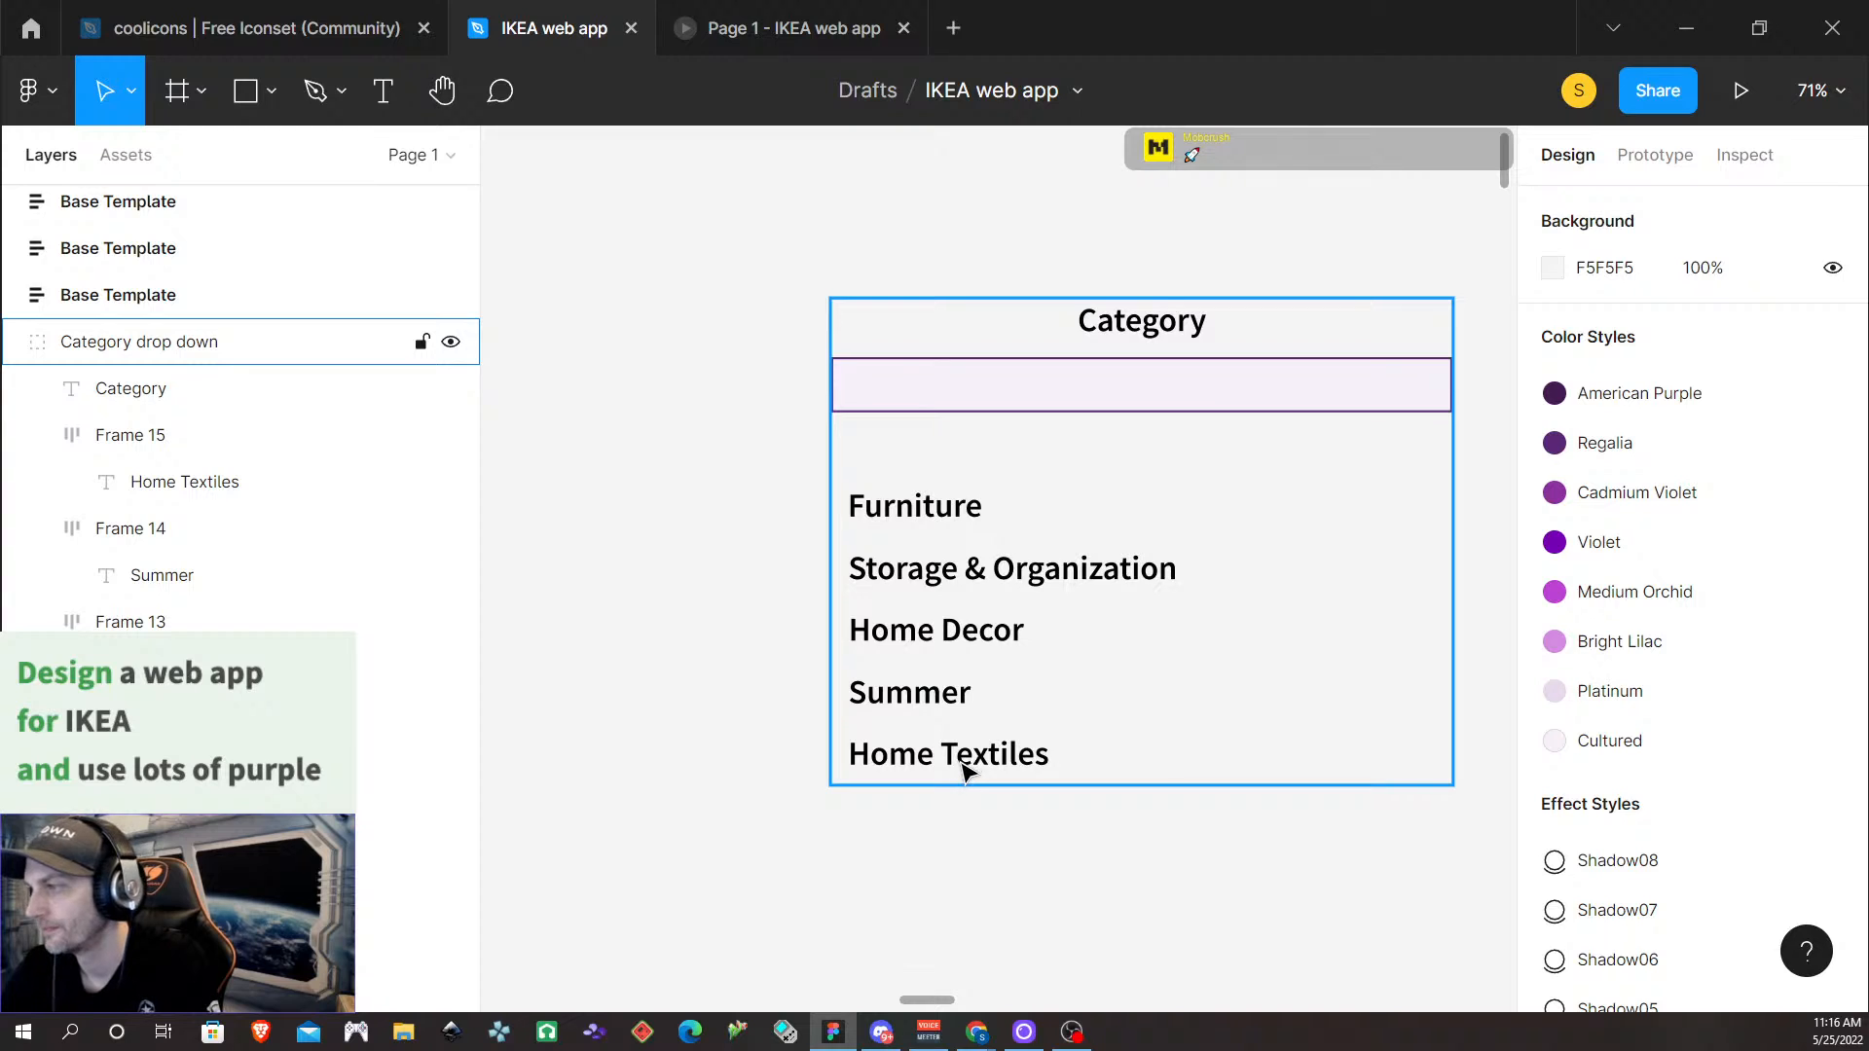
{"action": "scroll", "coordinate": [973, 768], "scroll_direction": "down", "scroll_amount": 1}
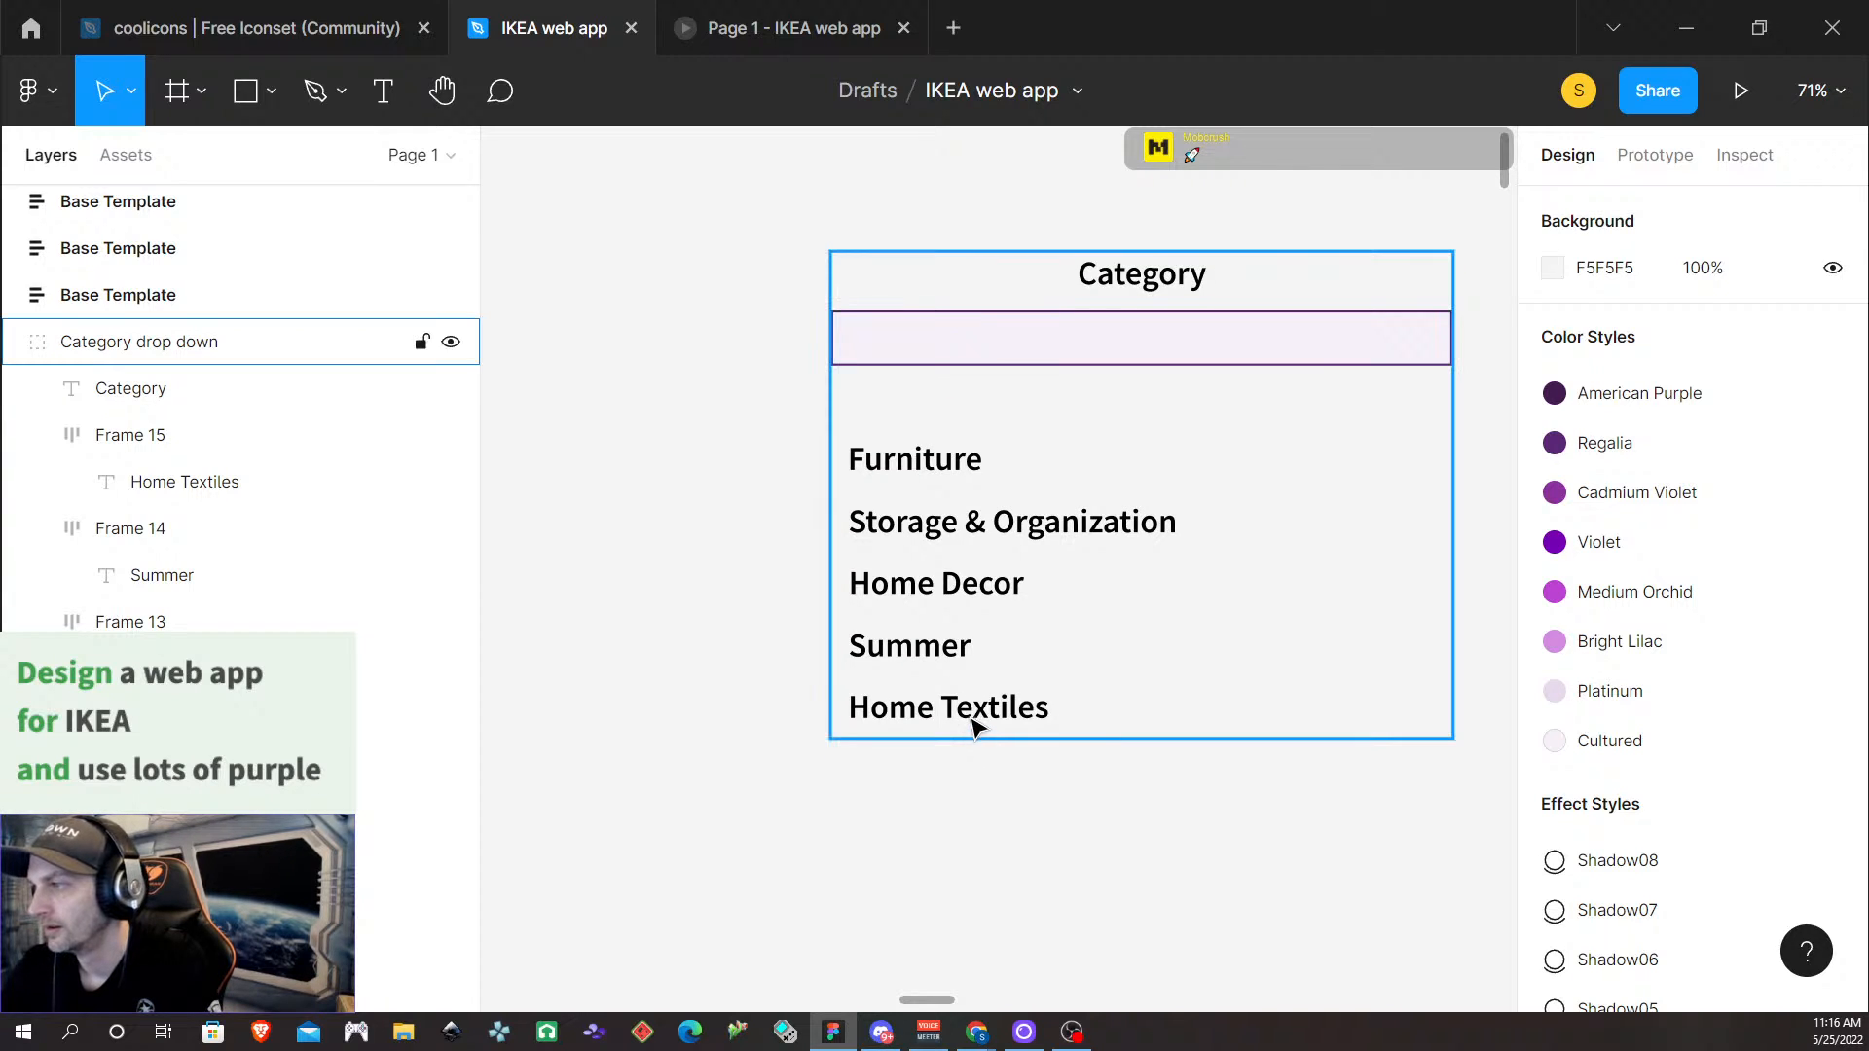
{"action": "left_click", "coordinate": [974, 726]}
{"action": "left_click_drag", "start_coordinate": [974, 726], "coordinate": [974, 779], "text": "alt"}
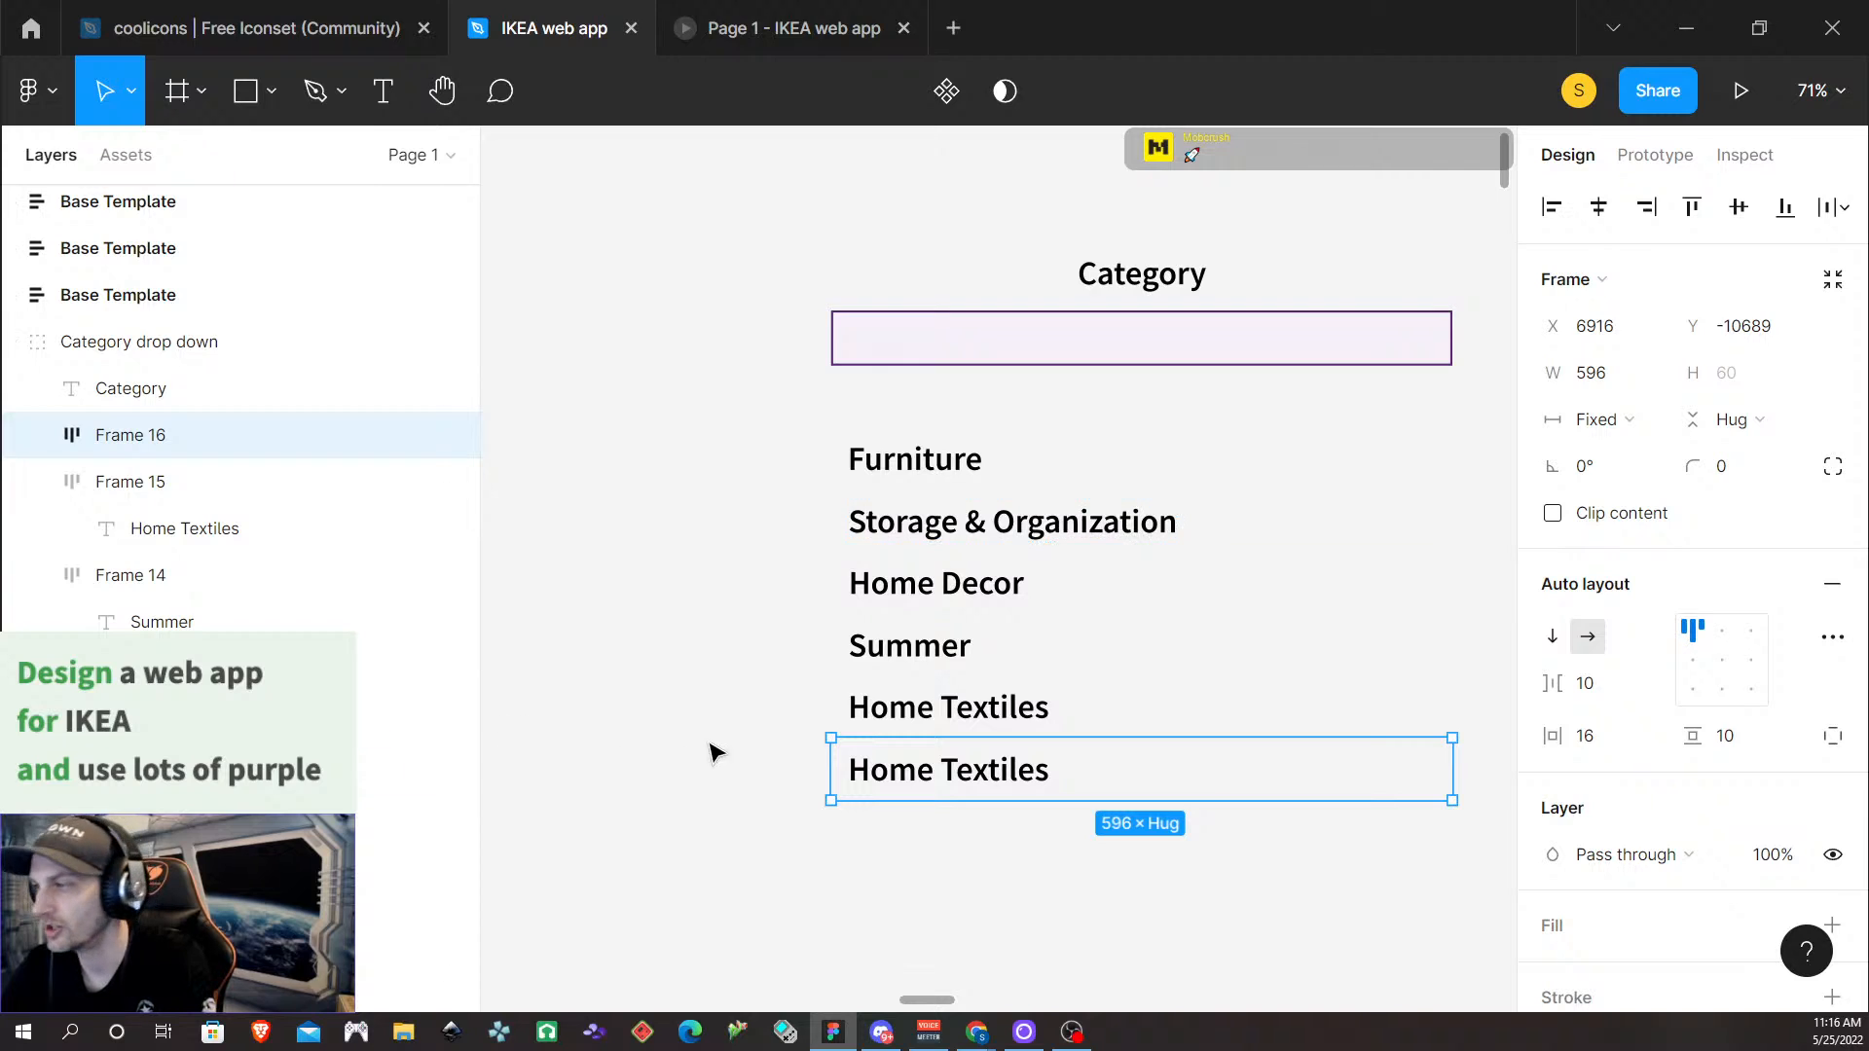
Replace the text of the sixth row's label with "Kitchen & Appliances"
{"action": "double_click", "coordinate": [892, 771]}
{"action": "double_click", "coordinate": [892, 771]}
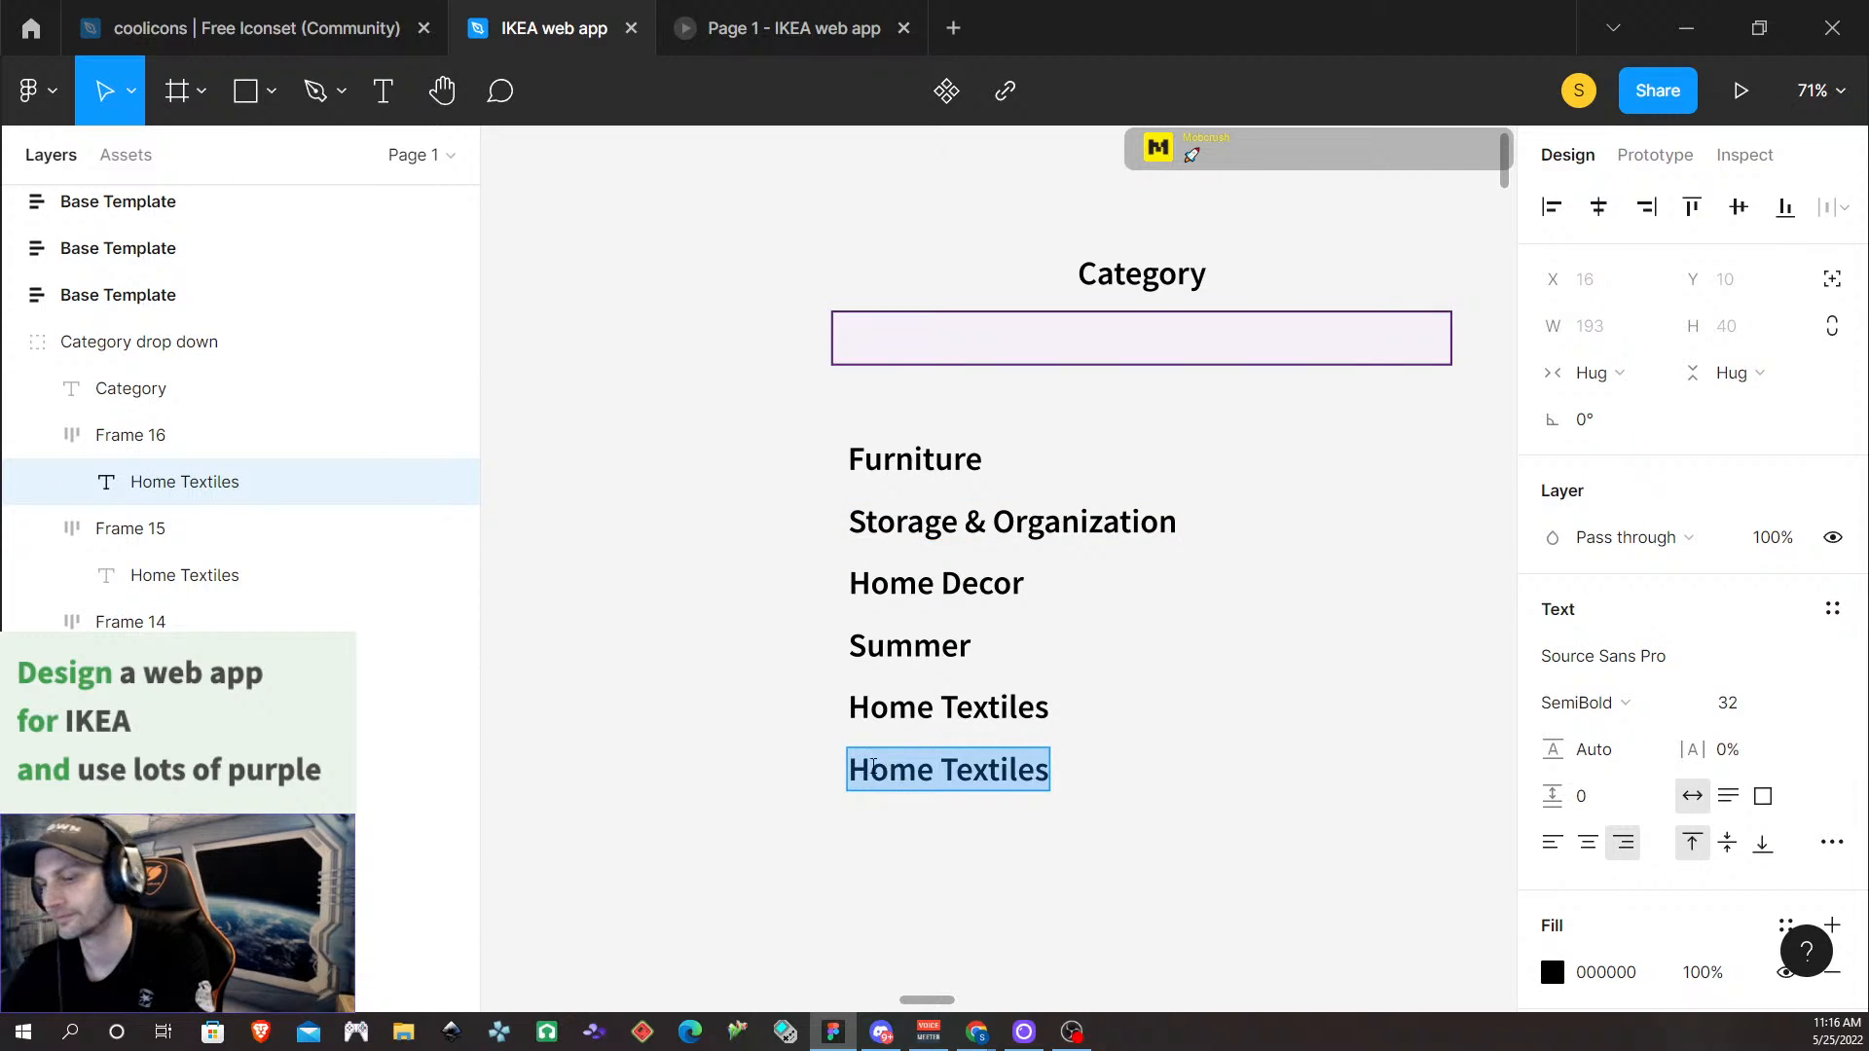
{"action": "type", "text": "Kitchen"}
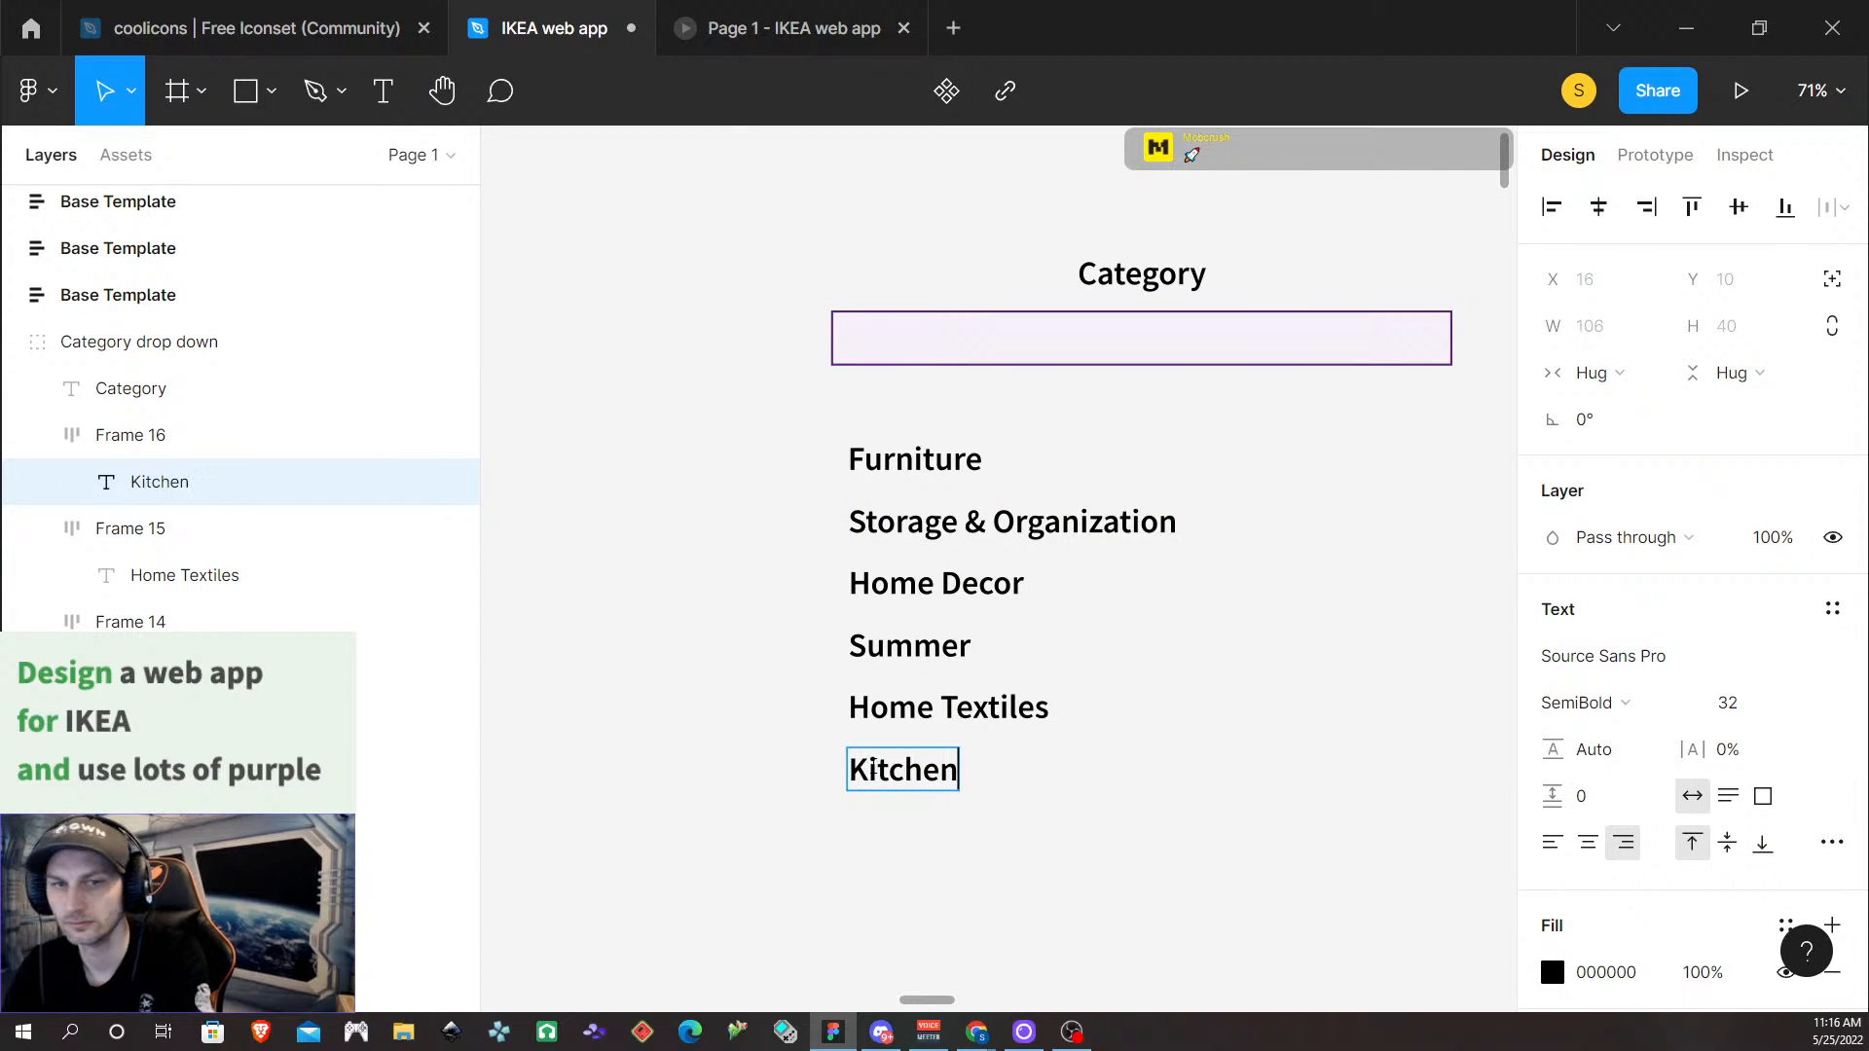
{"action": "type", "text": " & A"}
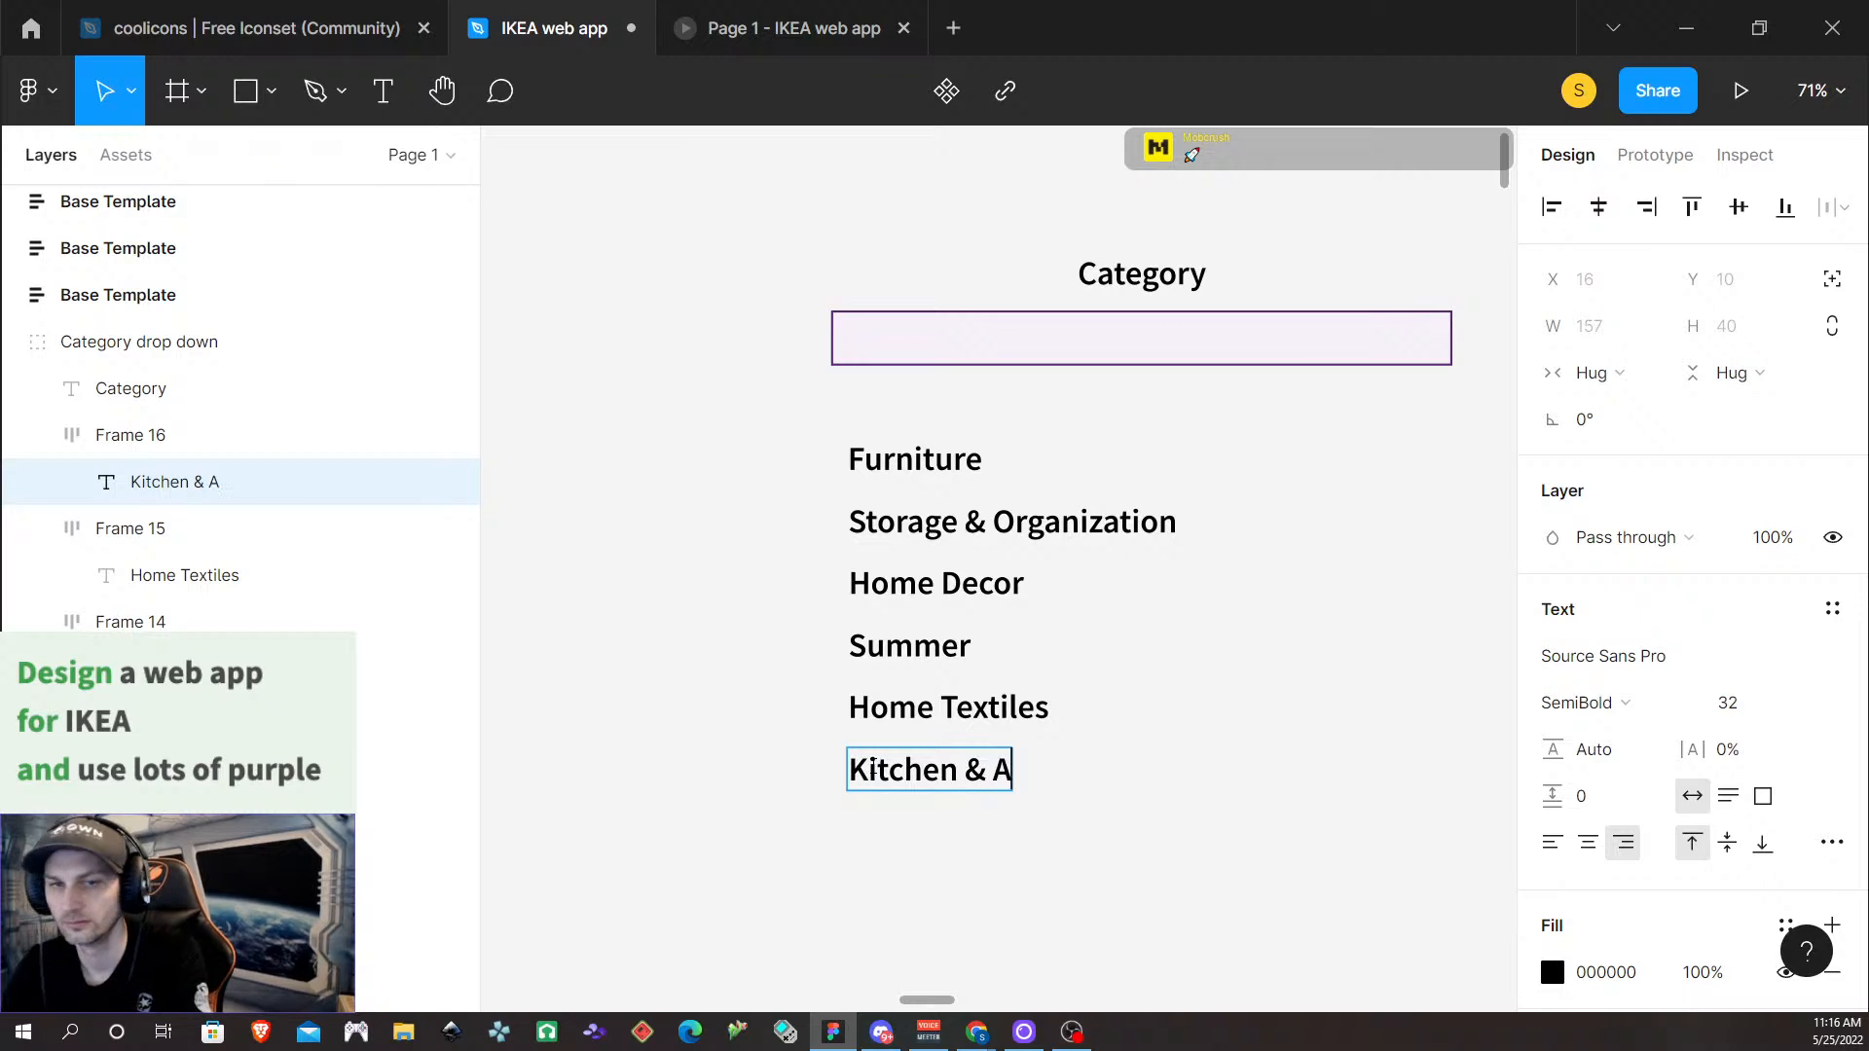
{"action": "type", "text": "ppliances"}
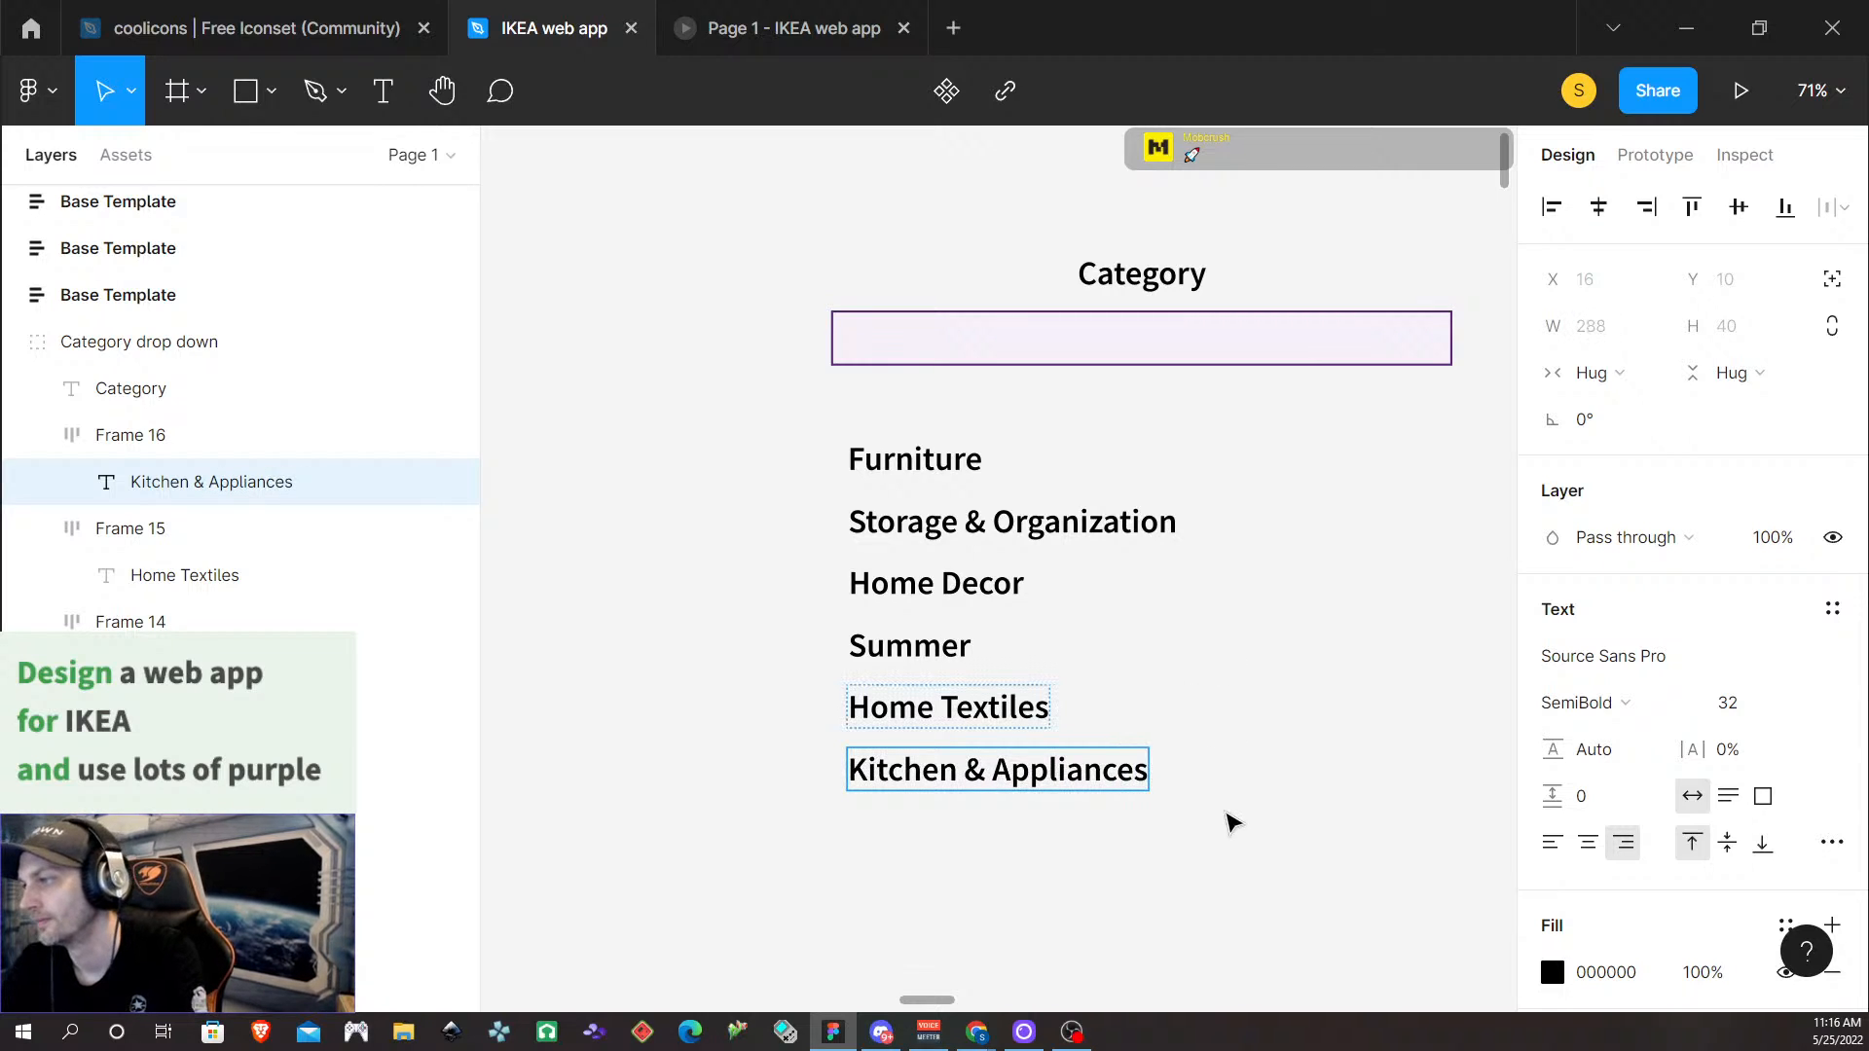
{"action": "key", "text": "Escape"}
{"action": "left_click", "coordinate": [1339, 834]}
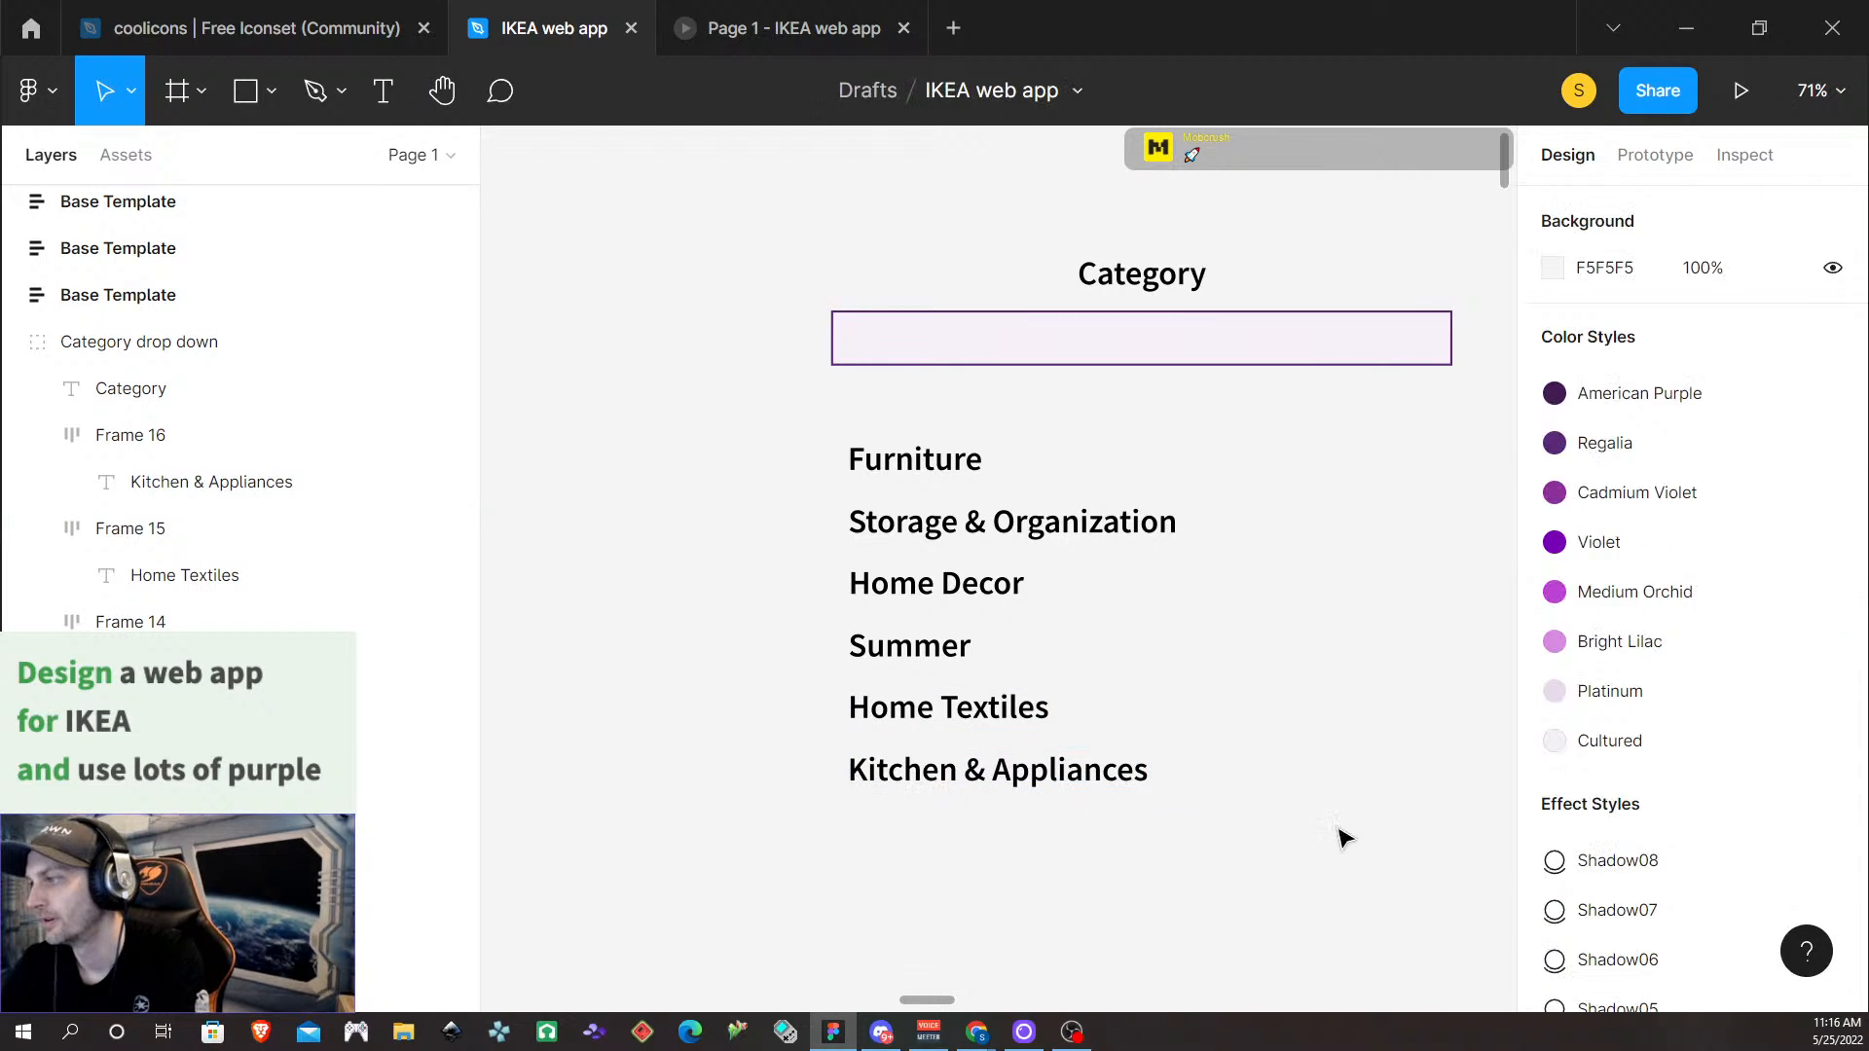
Duplicate the Kitchen & Appliances frame directly below itself as the seventh row of the list
{"action": "left_click", "coordinate": [1297, 792]}
{"action": "left_click", "coordinate": [1298, 795]}
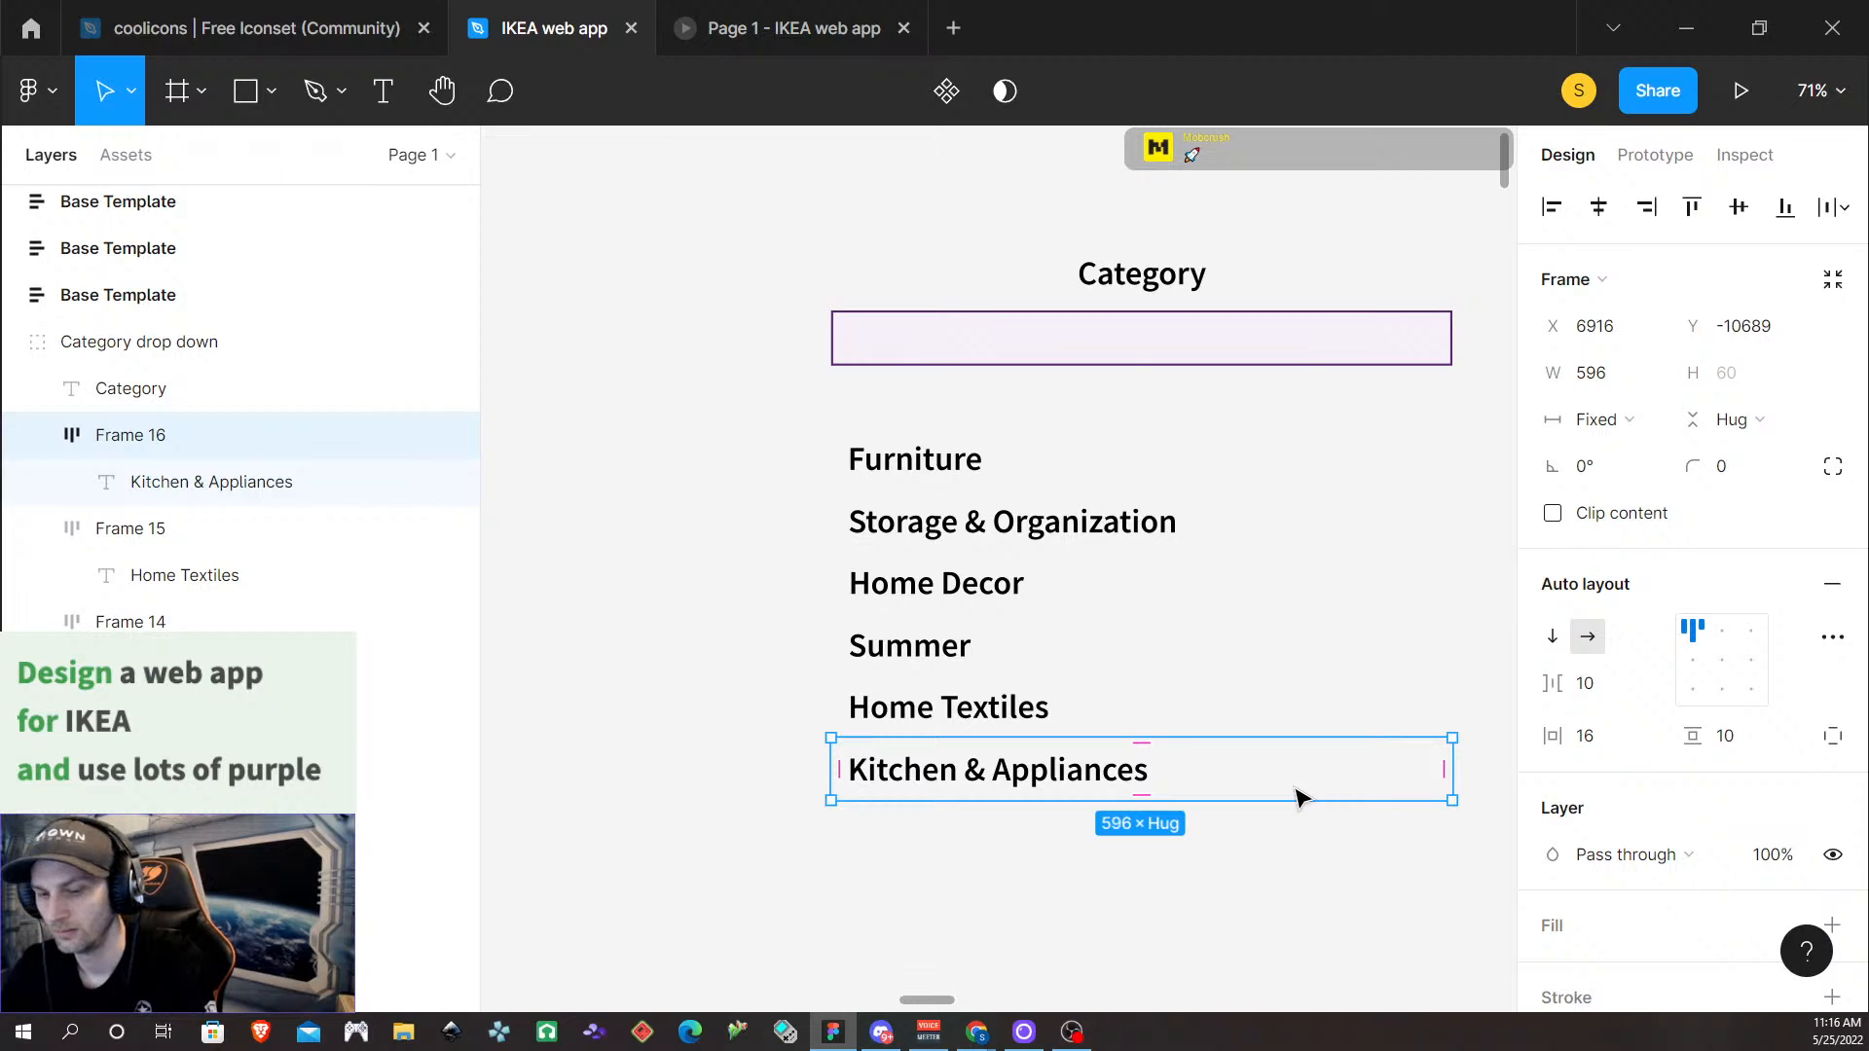
{"action": "left_click_drag", "start_coordinate": [1298, 796], "coordinate": [1303, 858]}
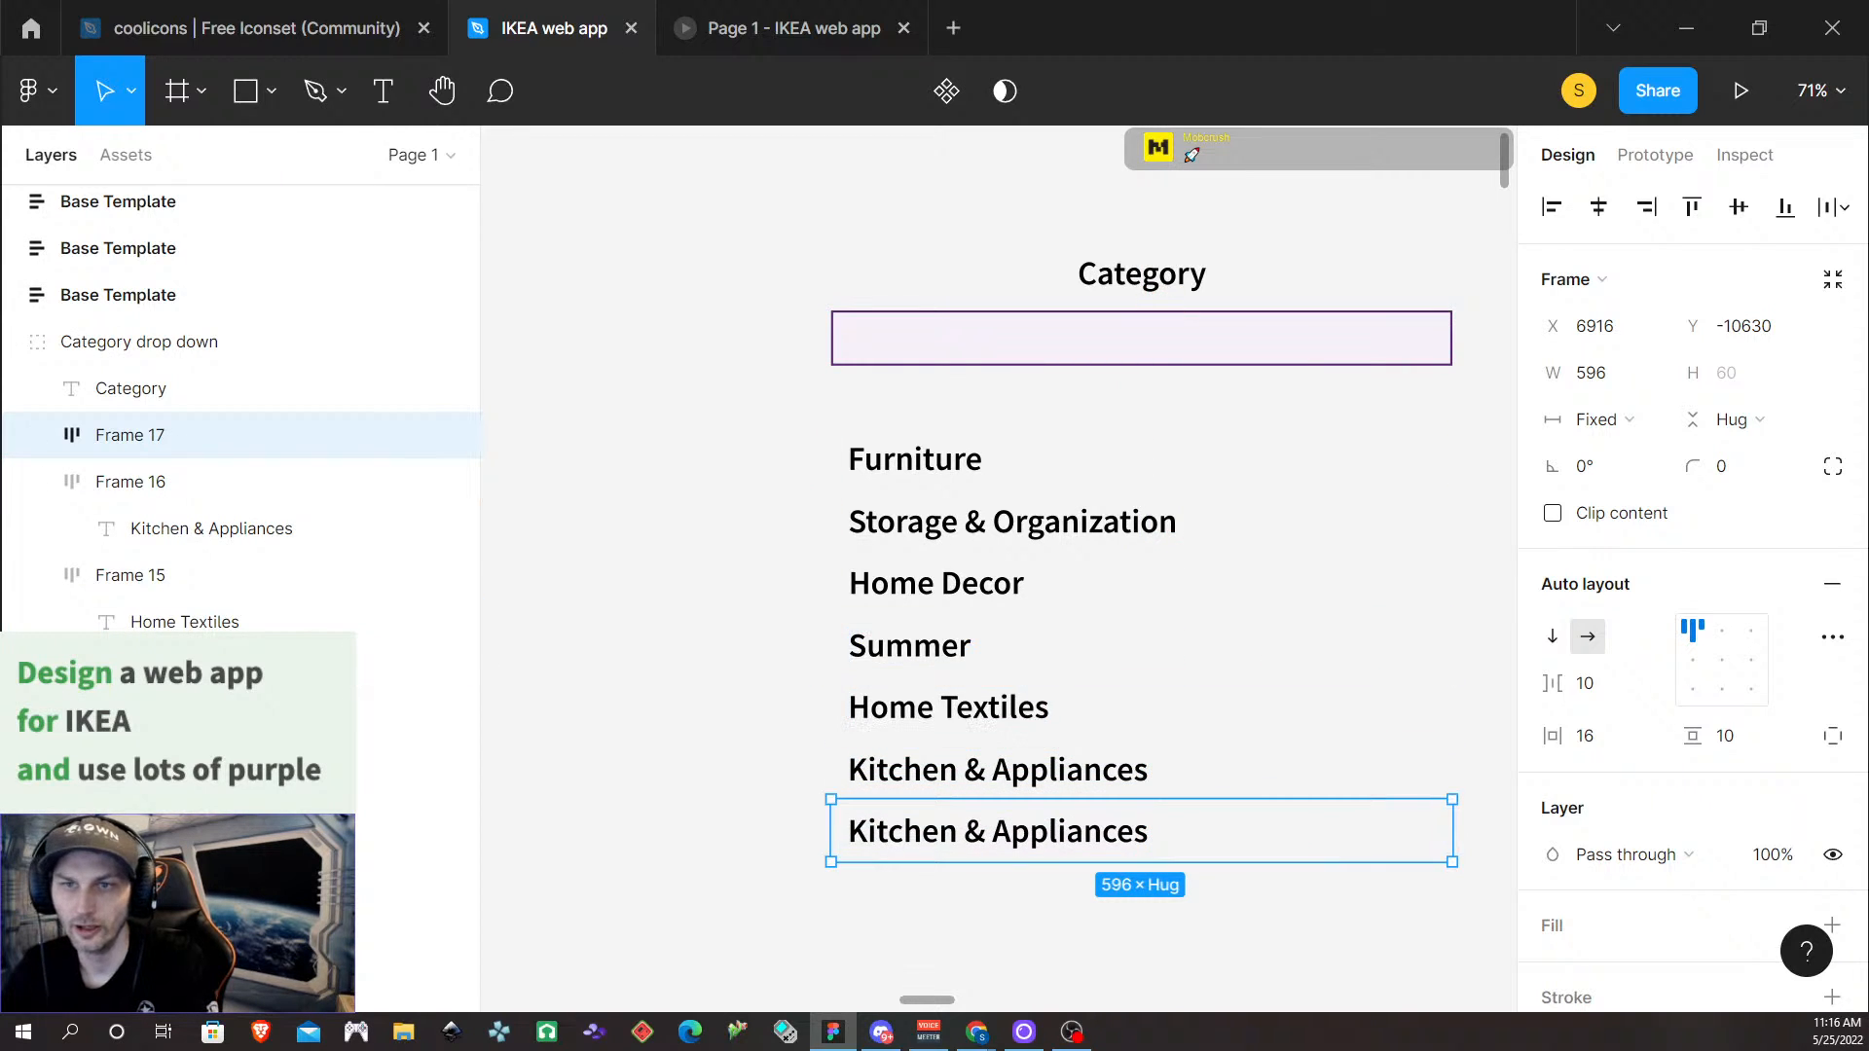
Replace the text of the seventh row's label with "Beds & Mattresses"
{"action": "key", "text": "alt+Tab"}
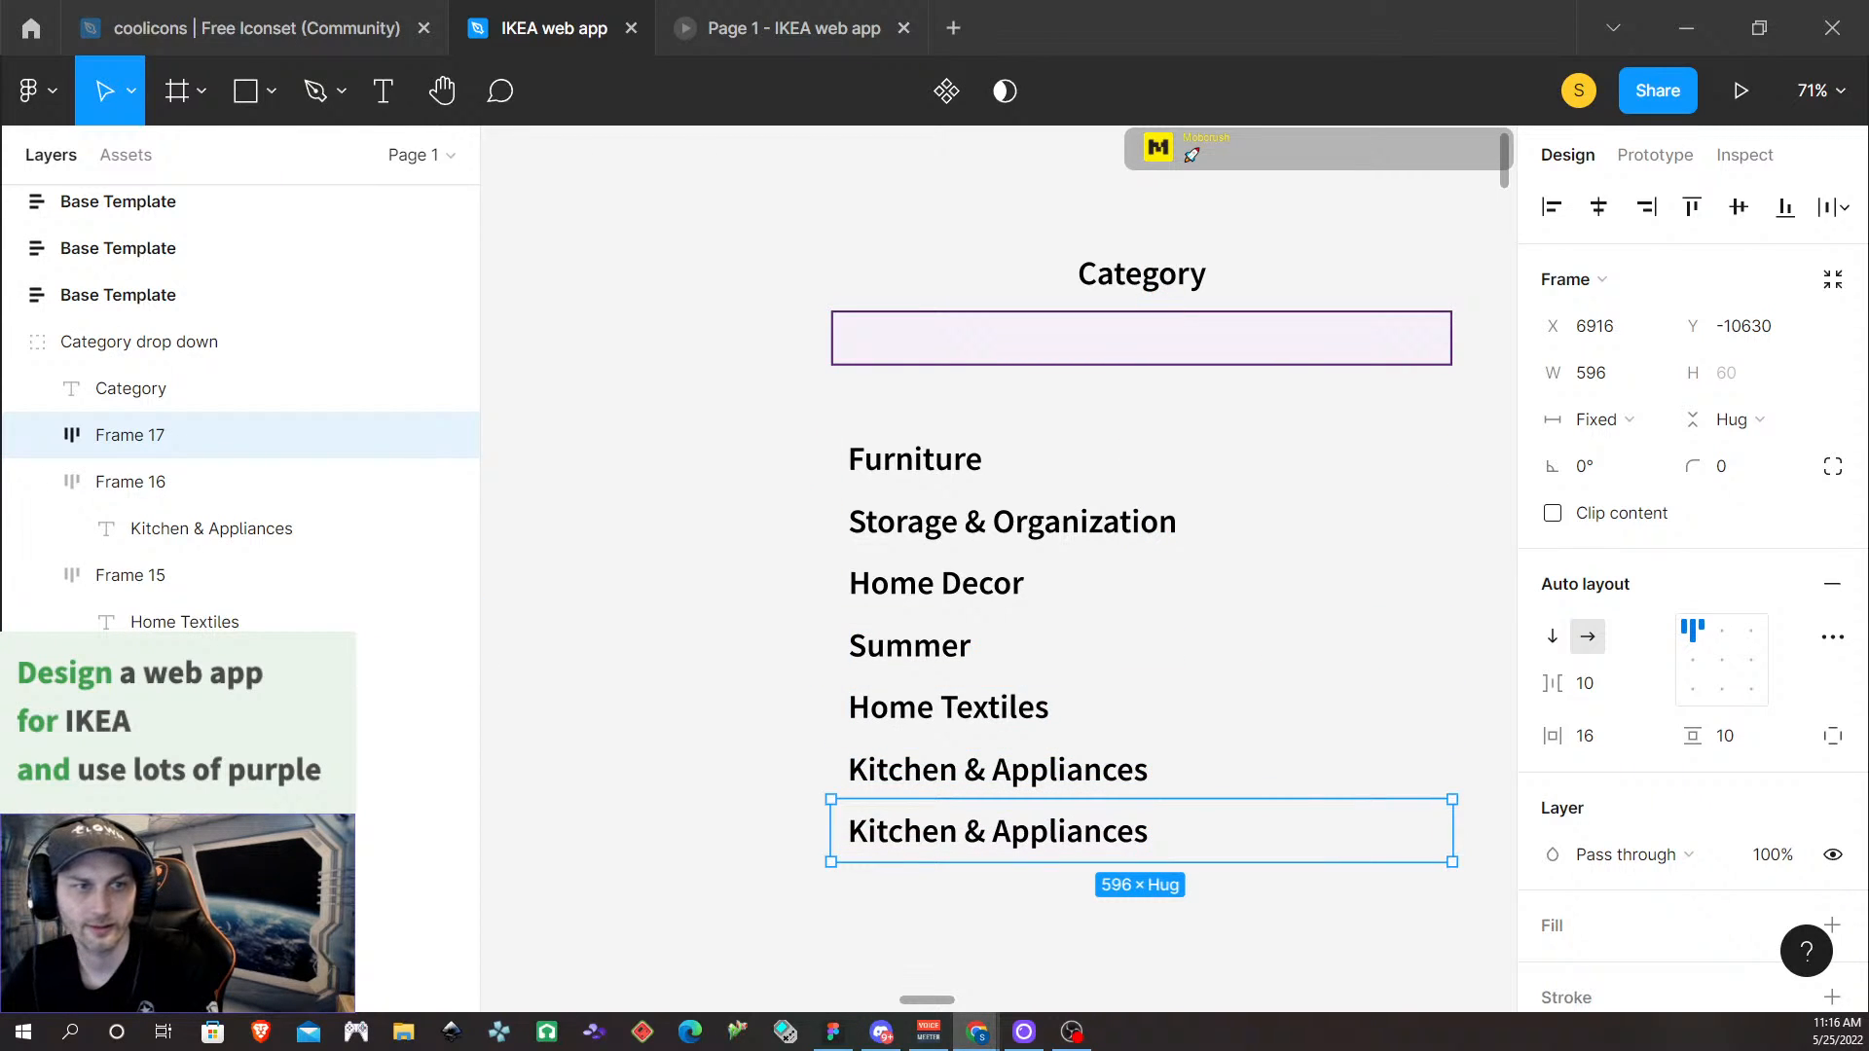
{"action": "double_click", "coordinate": [966, 835]}
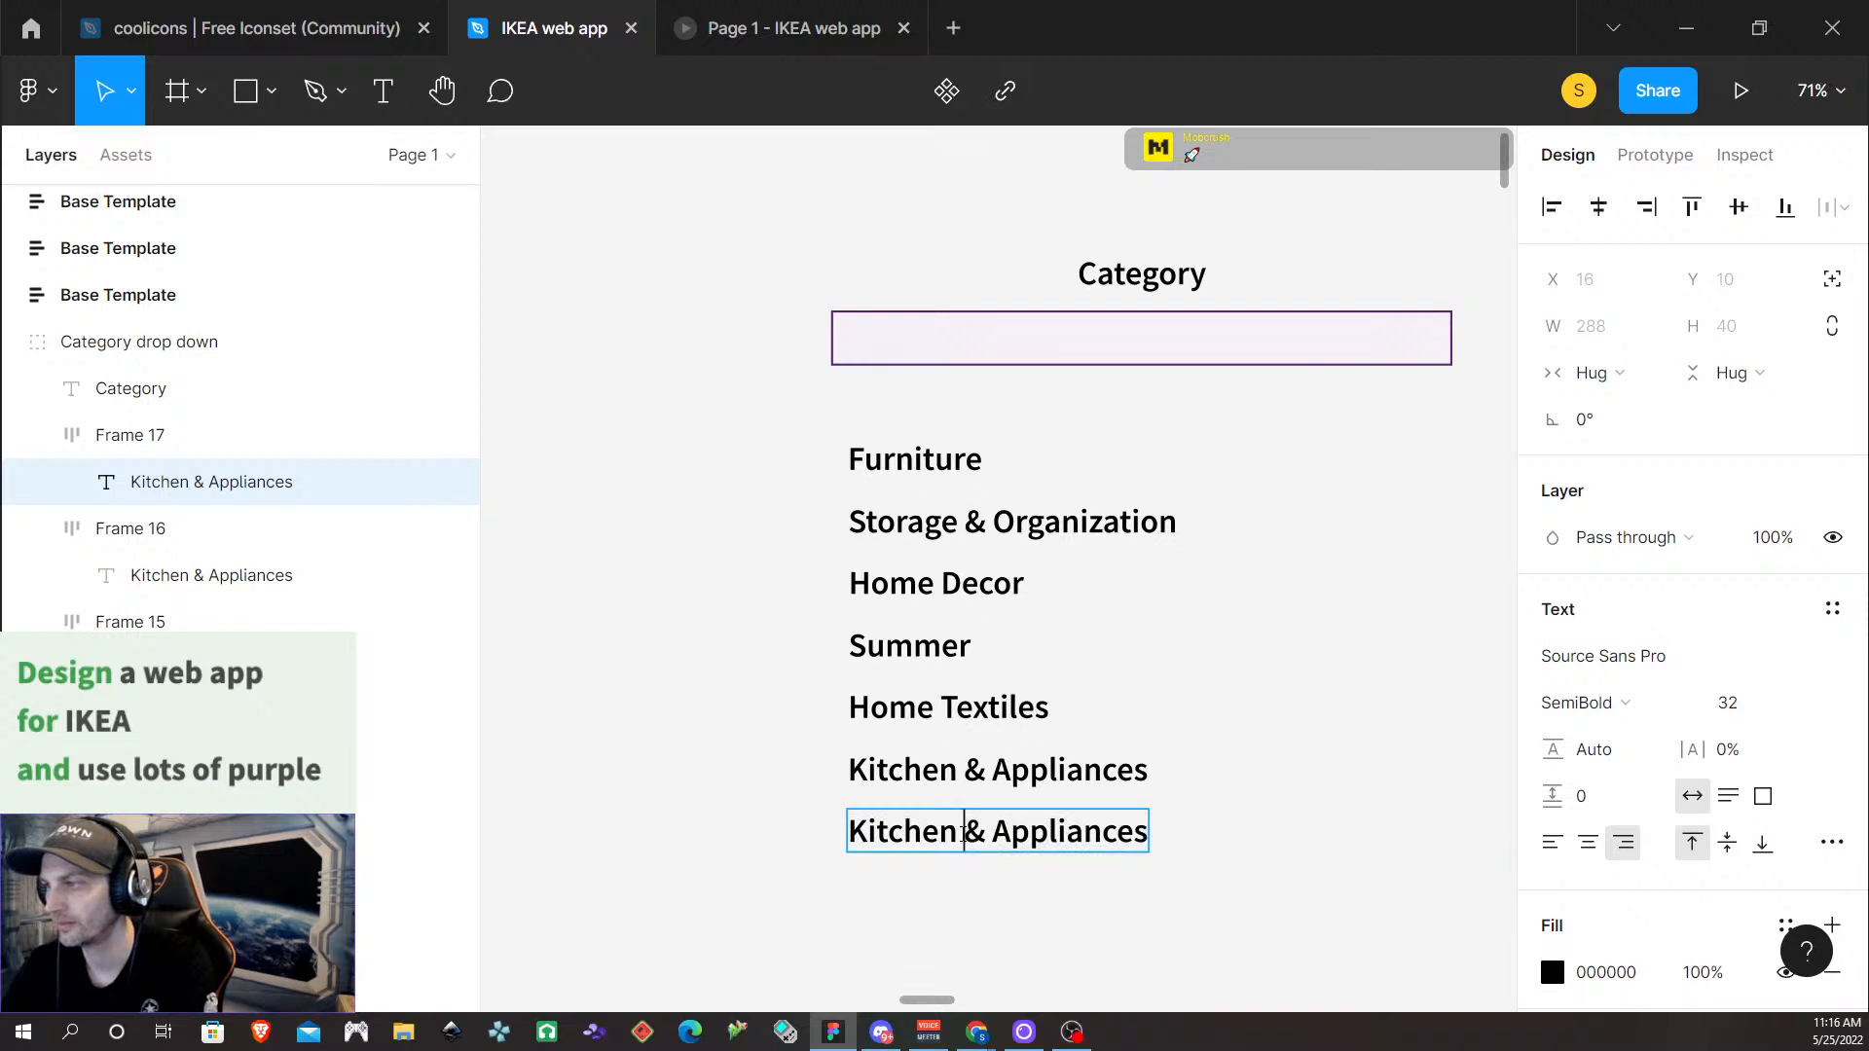
{"action": "key", "text": "ctrl+a"}
{"action": "type", "text": "Beds"}
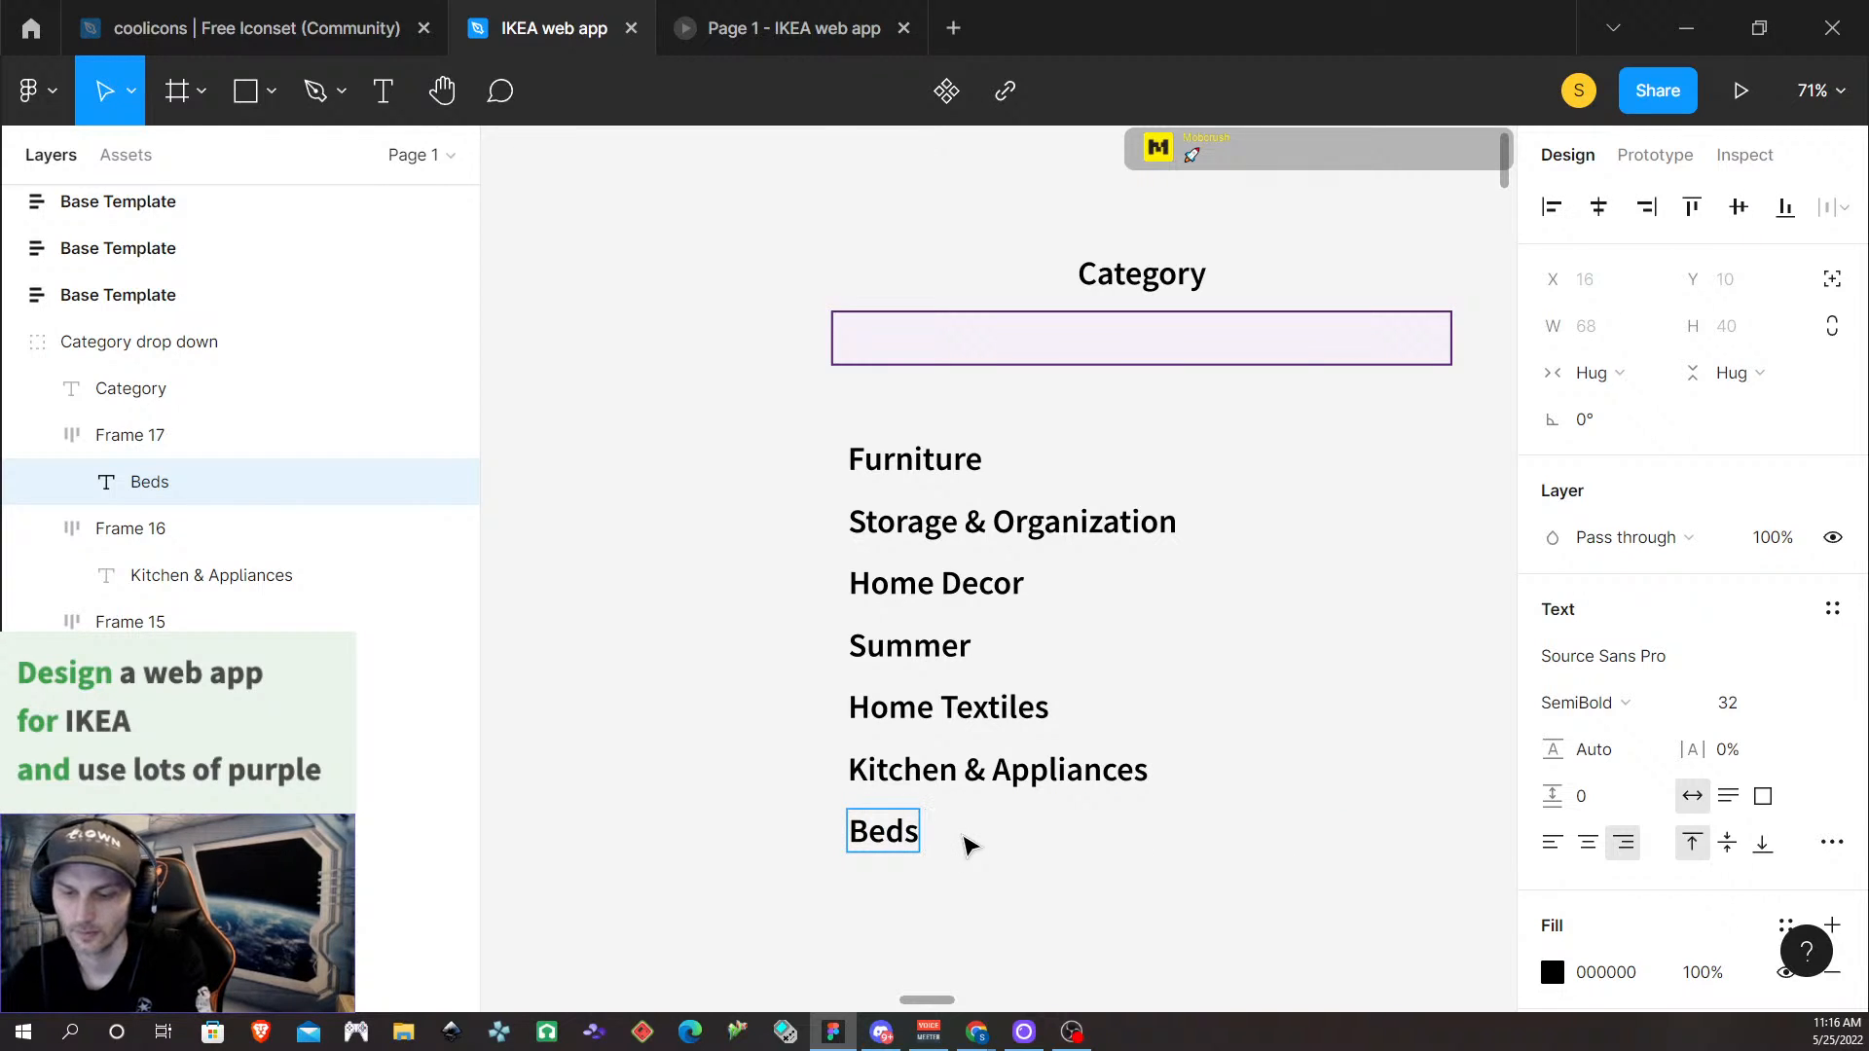
{"action": "type", "text": " & M"}
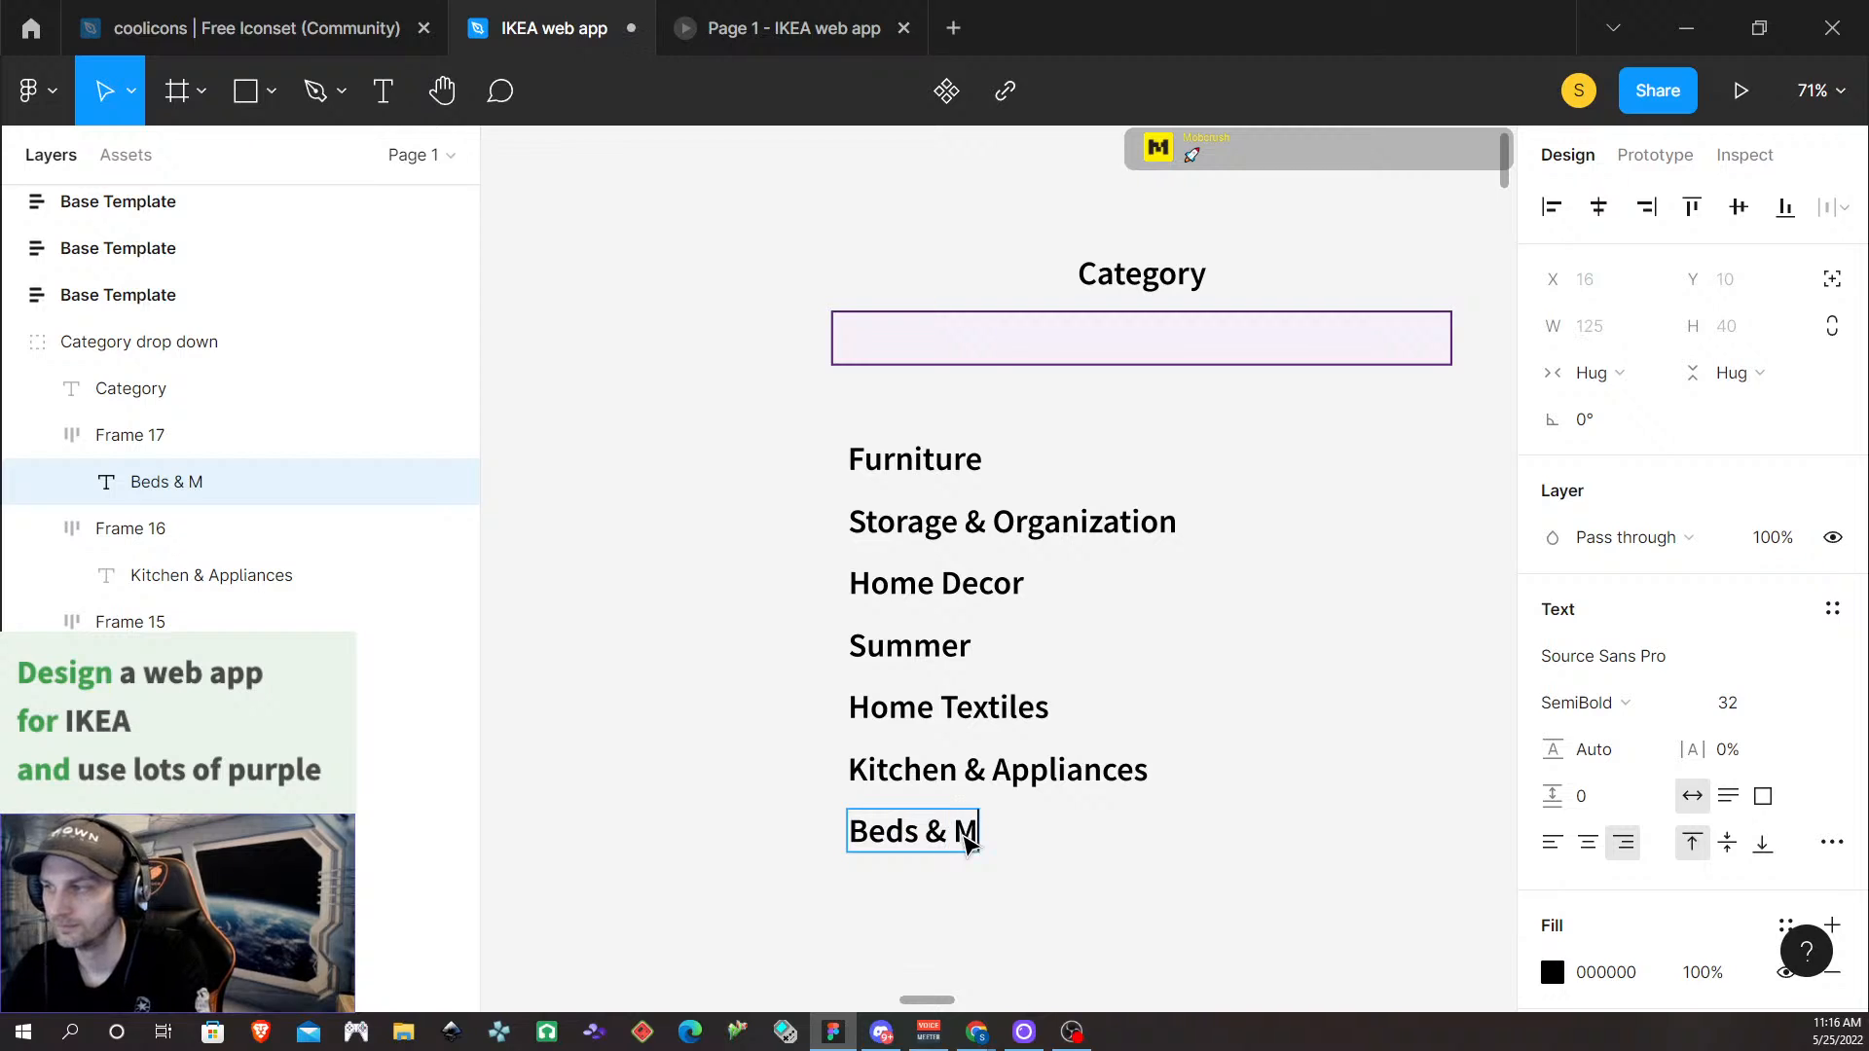
{"action": "type", "text": "attresses"}
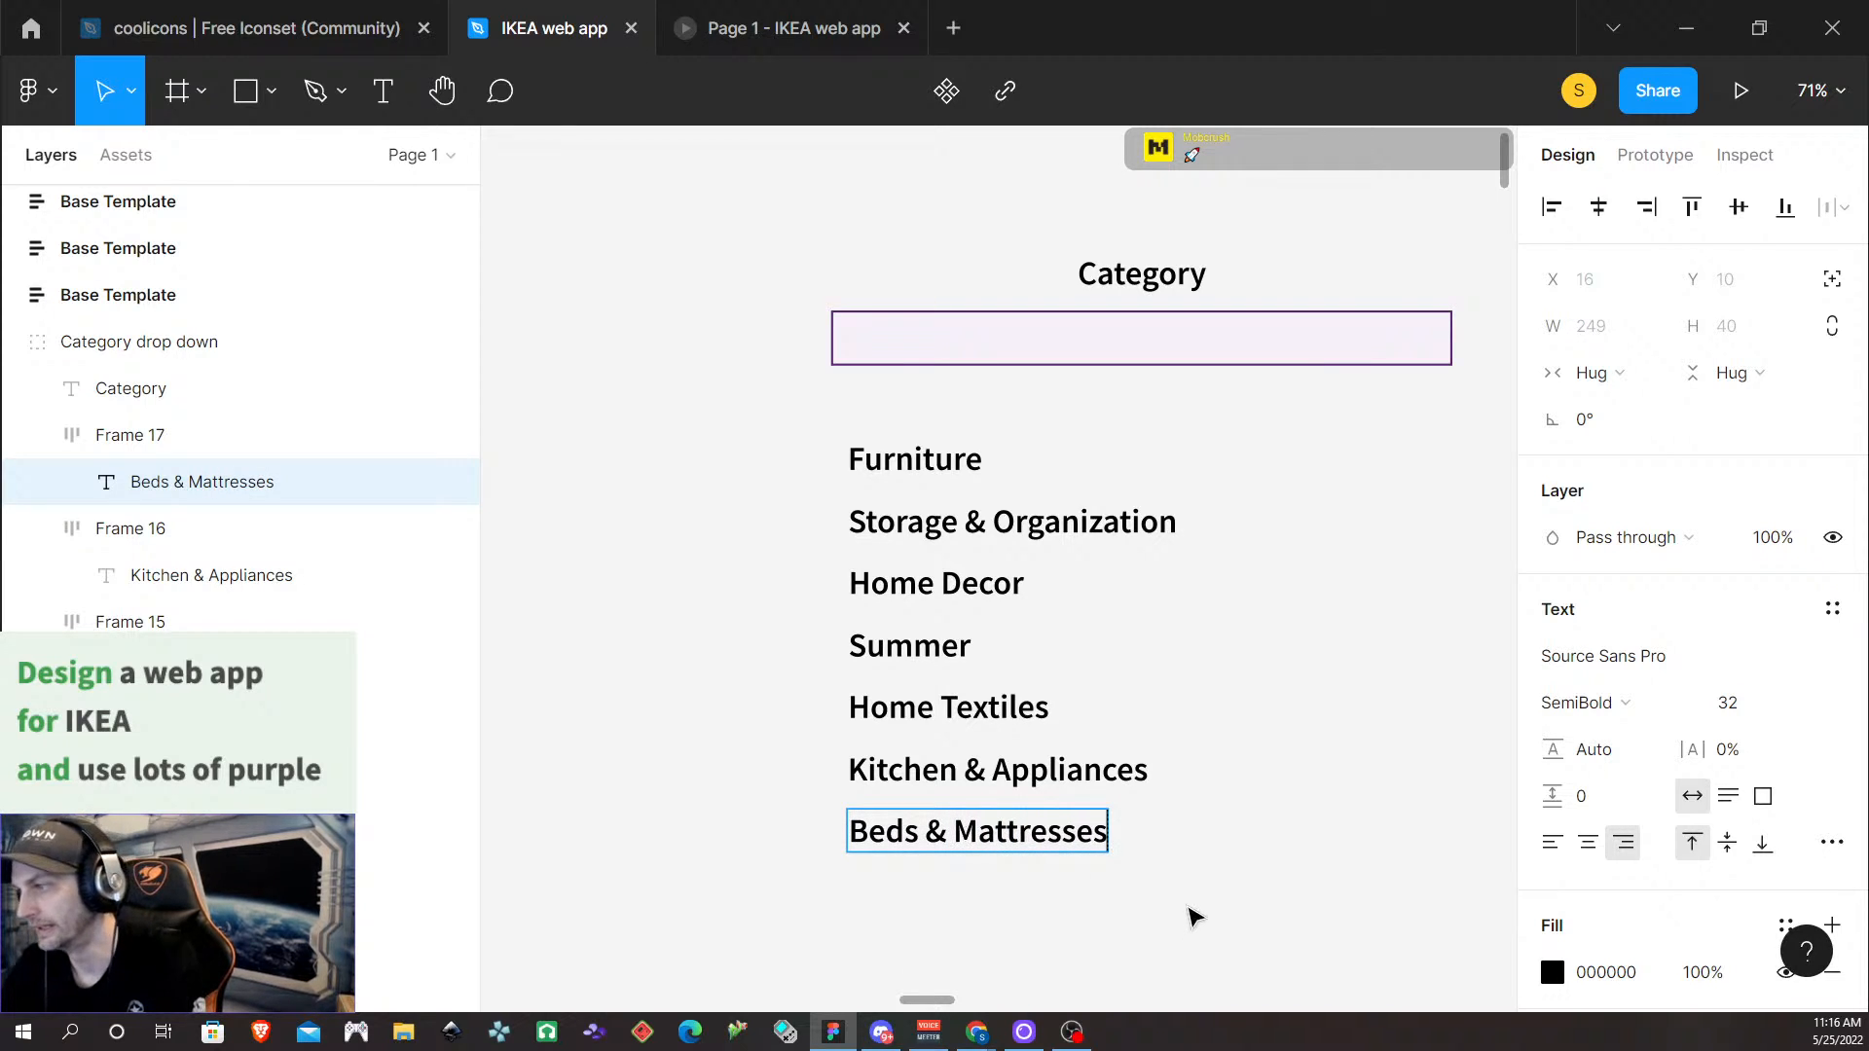
{"action": "key", "text": "Escape"}
{"action": "left_click", "coordinate": [1048, 950]}
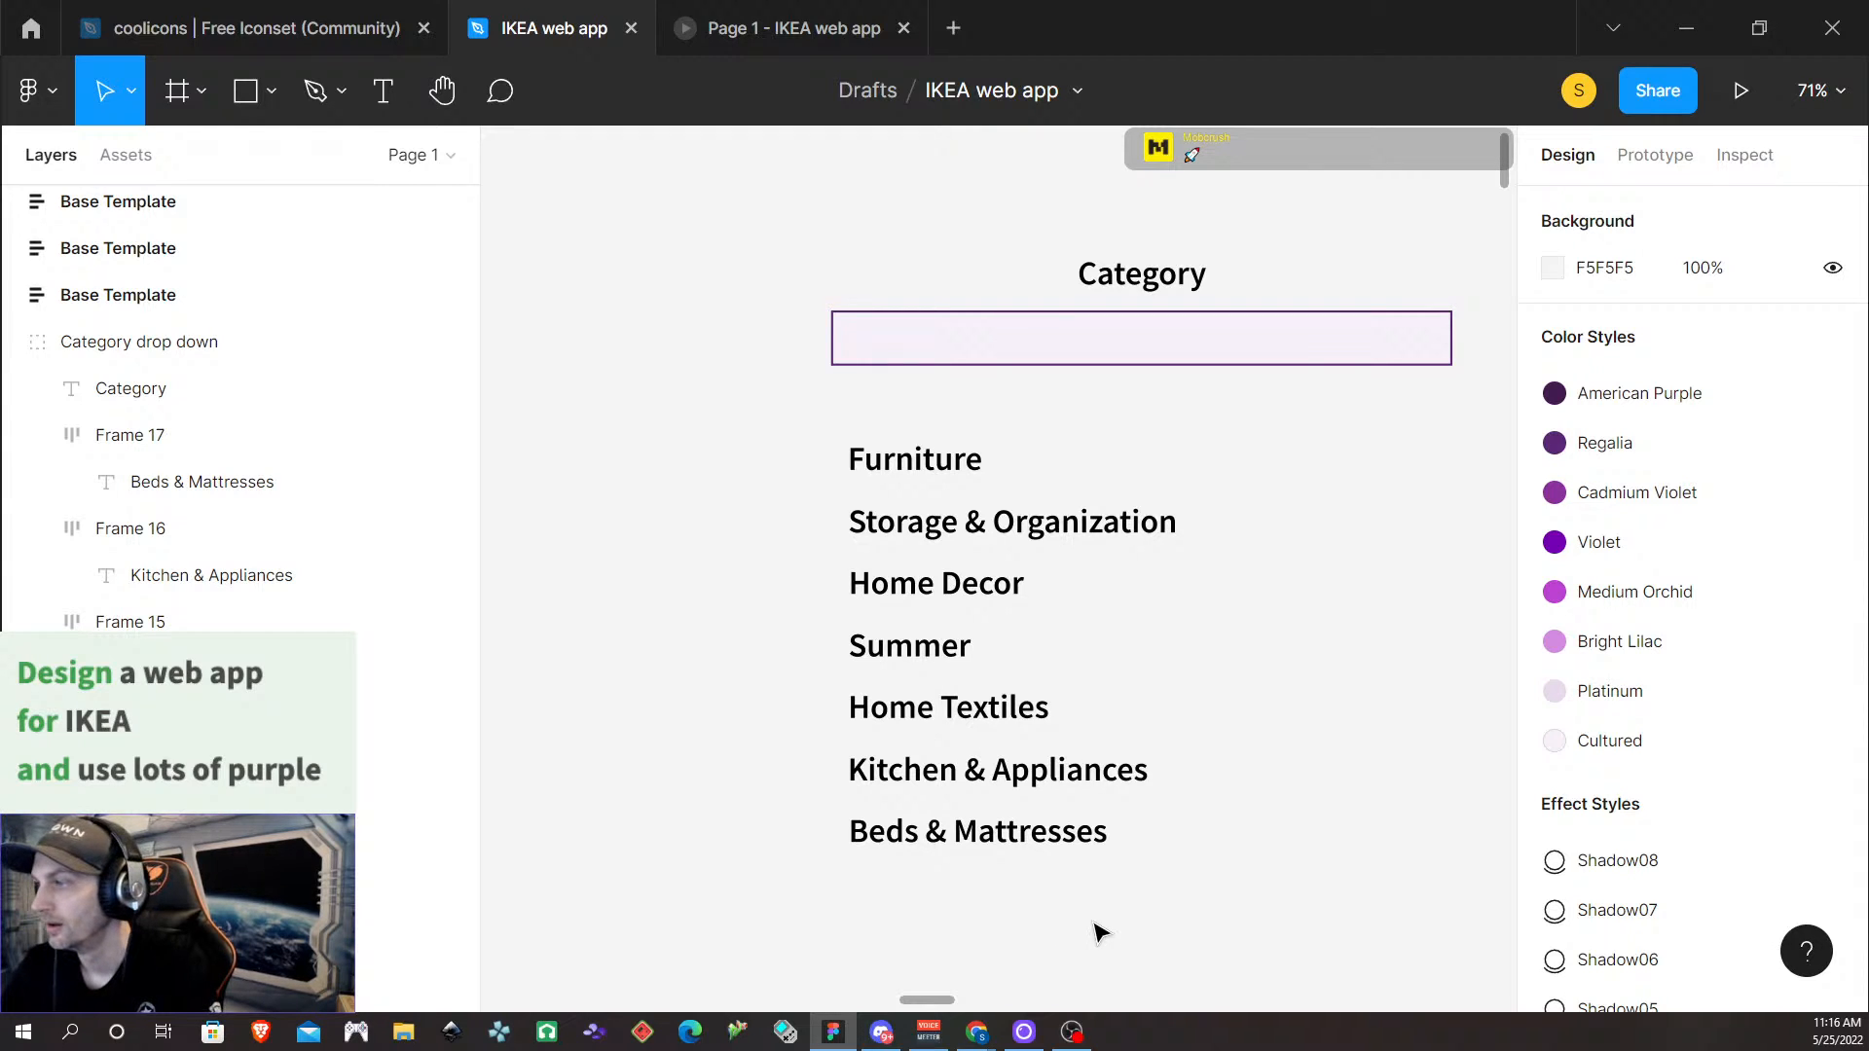
Duplicate the Beds & Mattresses frame directly below itself as the eighth row of the list
{"action": "left_click", "coordinate": [1060, 847]}
{"action": "left_click", "coordinate": [1061, 847]}
{"action": "key", "text": "ctrl+d"}
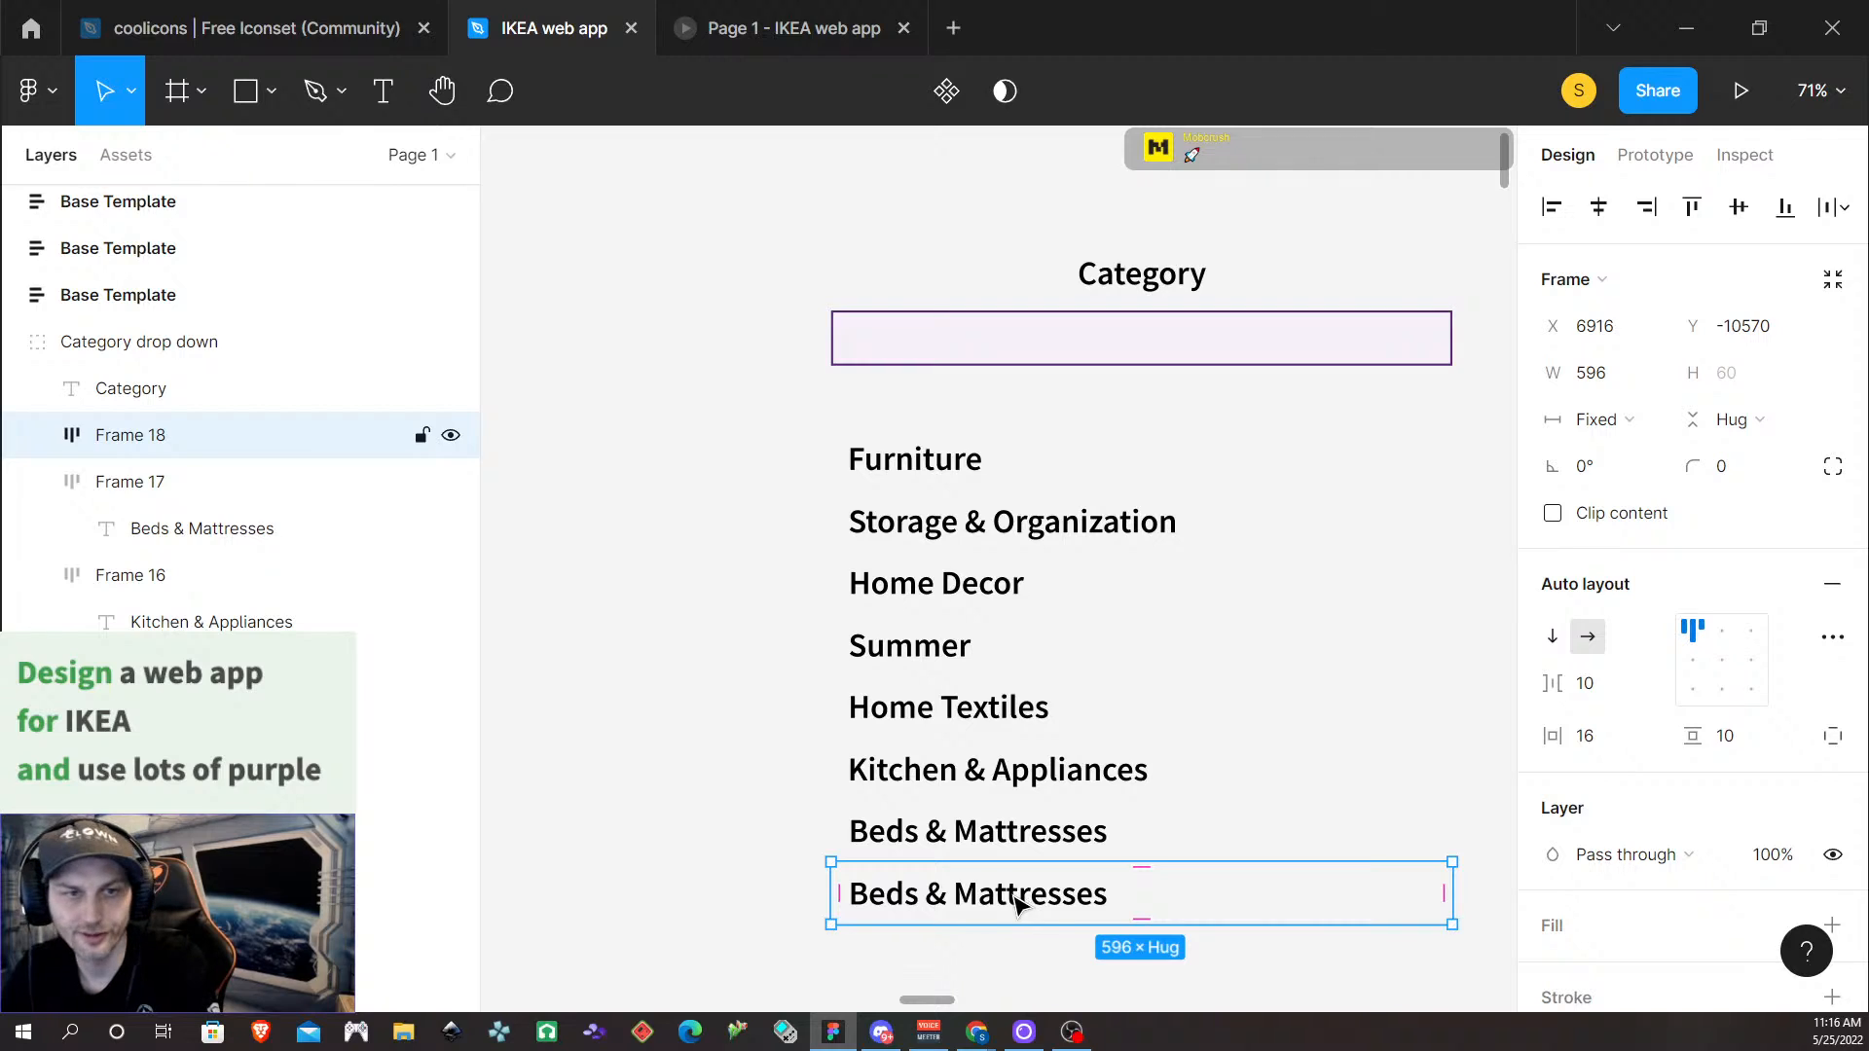
Replace the text of the eighth row's label with "Gardening & Plants"
{"action": "double_click", "coordinate": [1013, 904]}
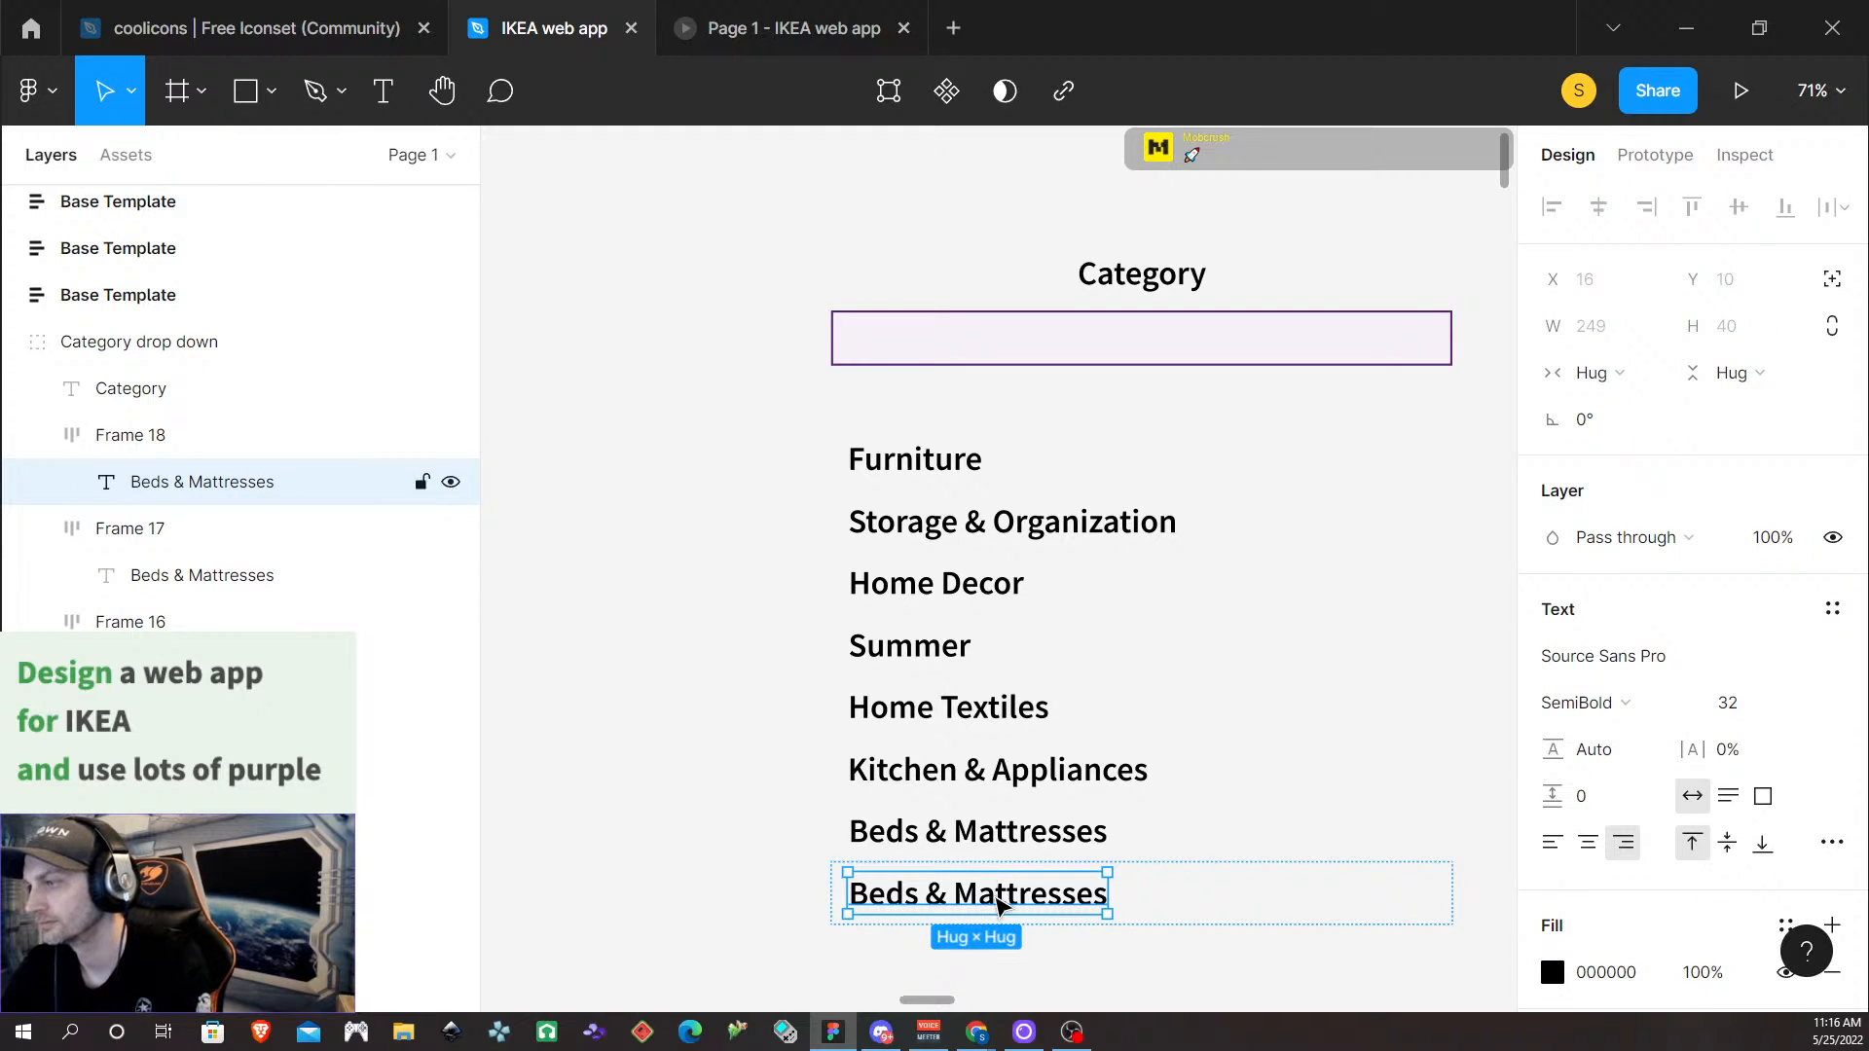
{"action": "double_click", "coordinate": [1001, 896]}
{"action": "left_click", "coordinate": [995, 893]}
{"action": "triple_click", "coordinate": [995, 894]}
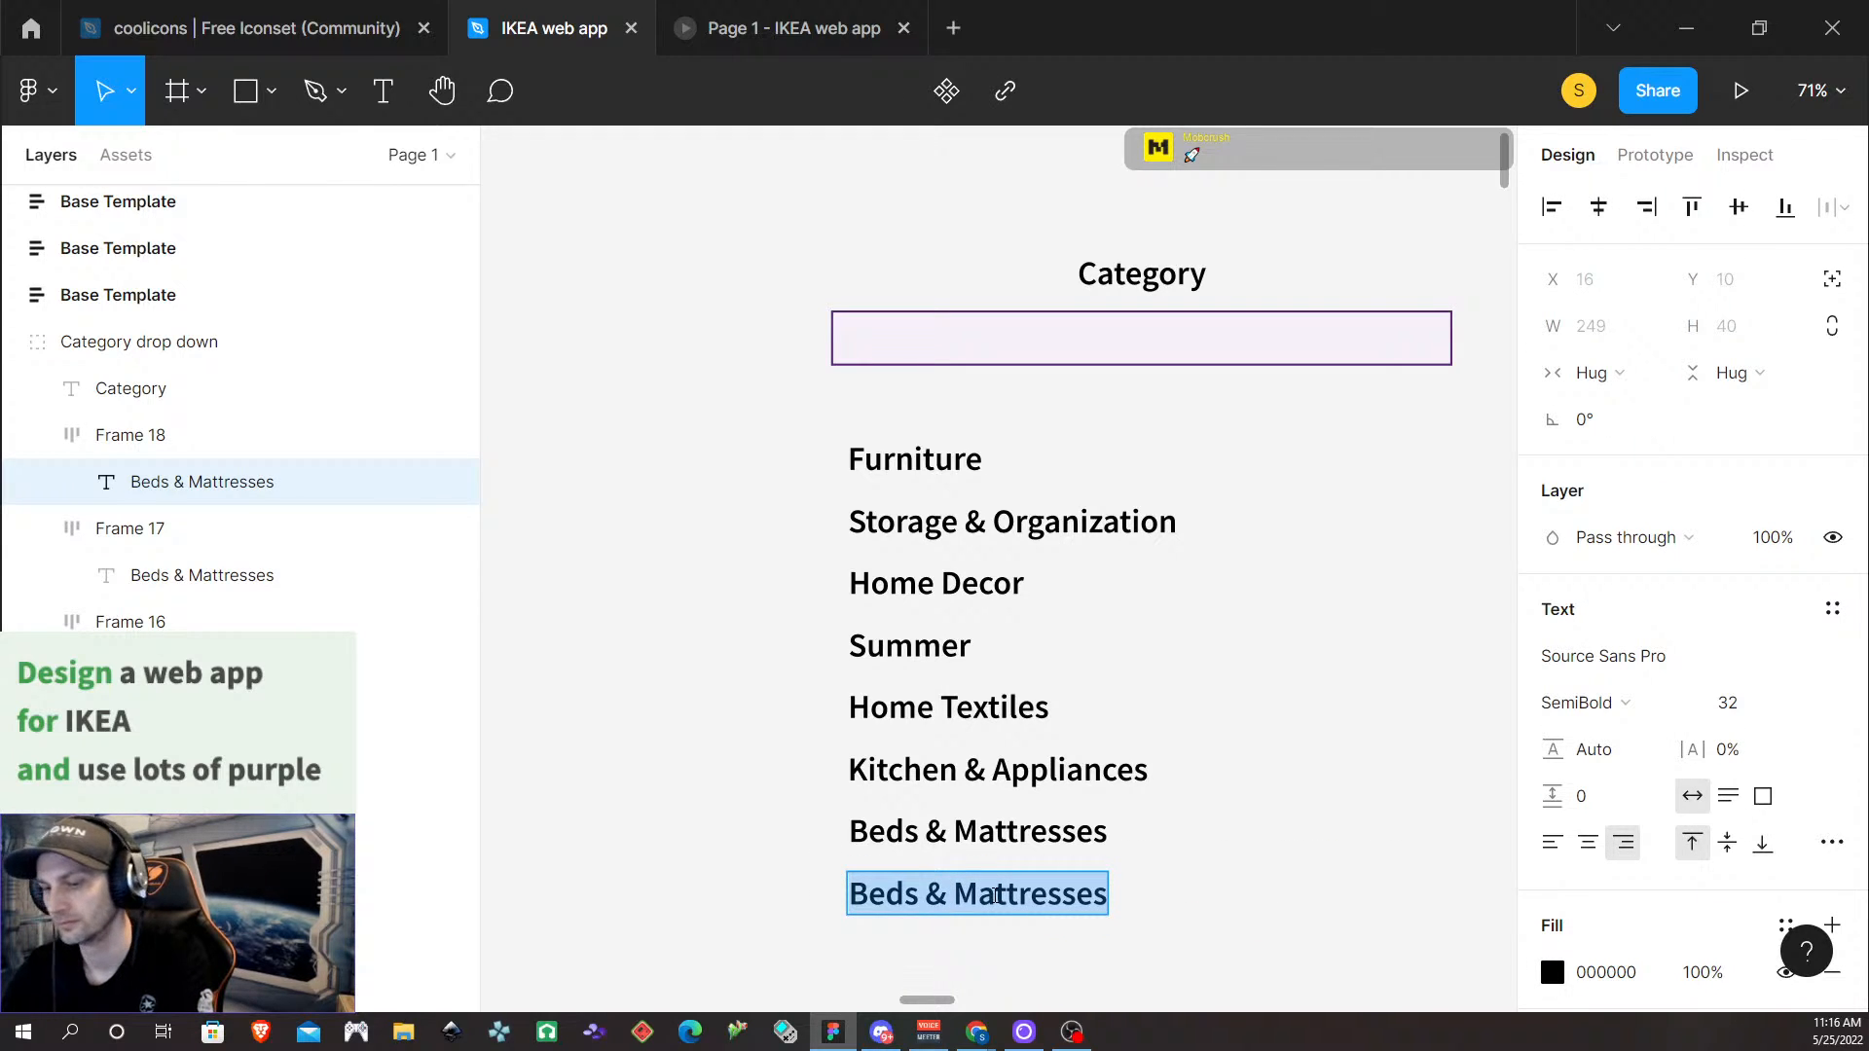
{"action": "type", "text": "Gardening"}
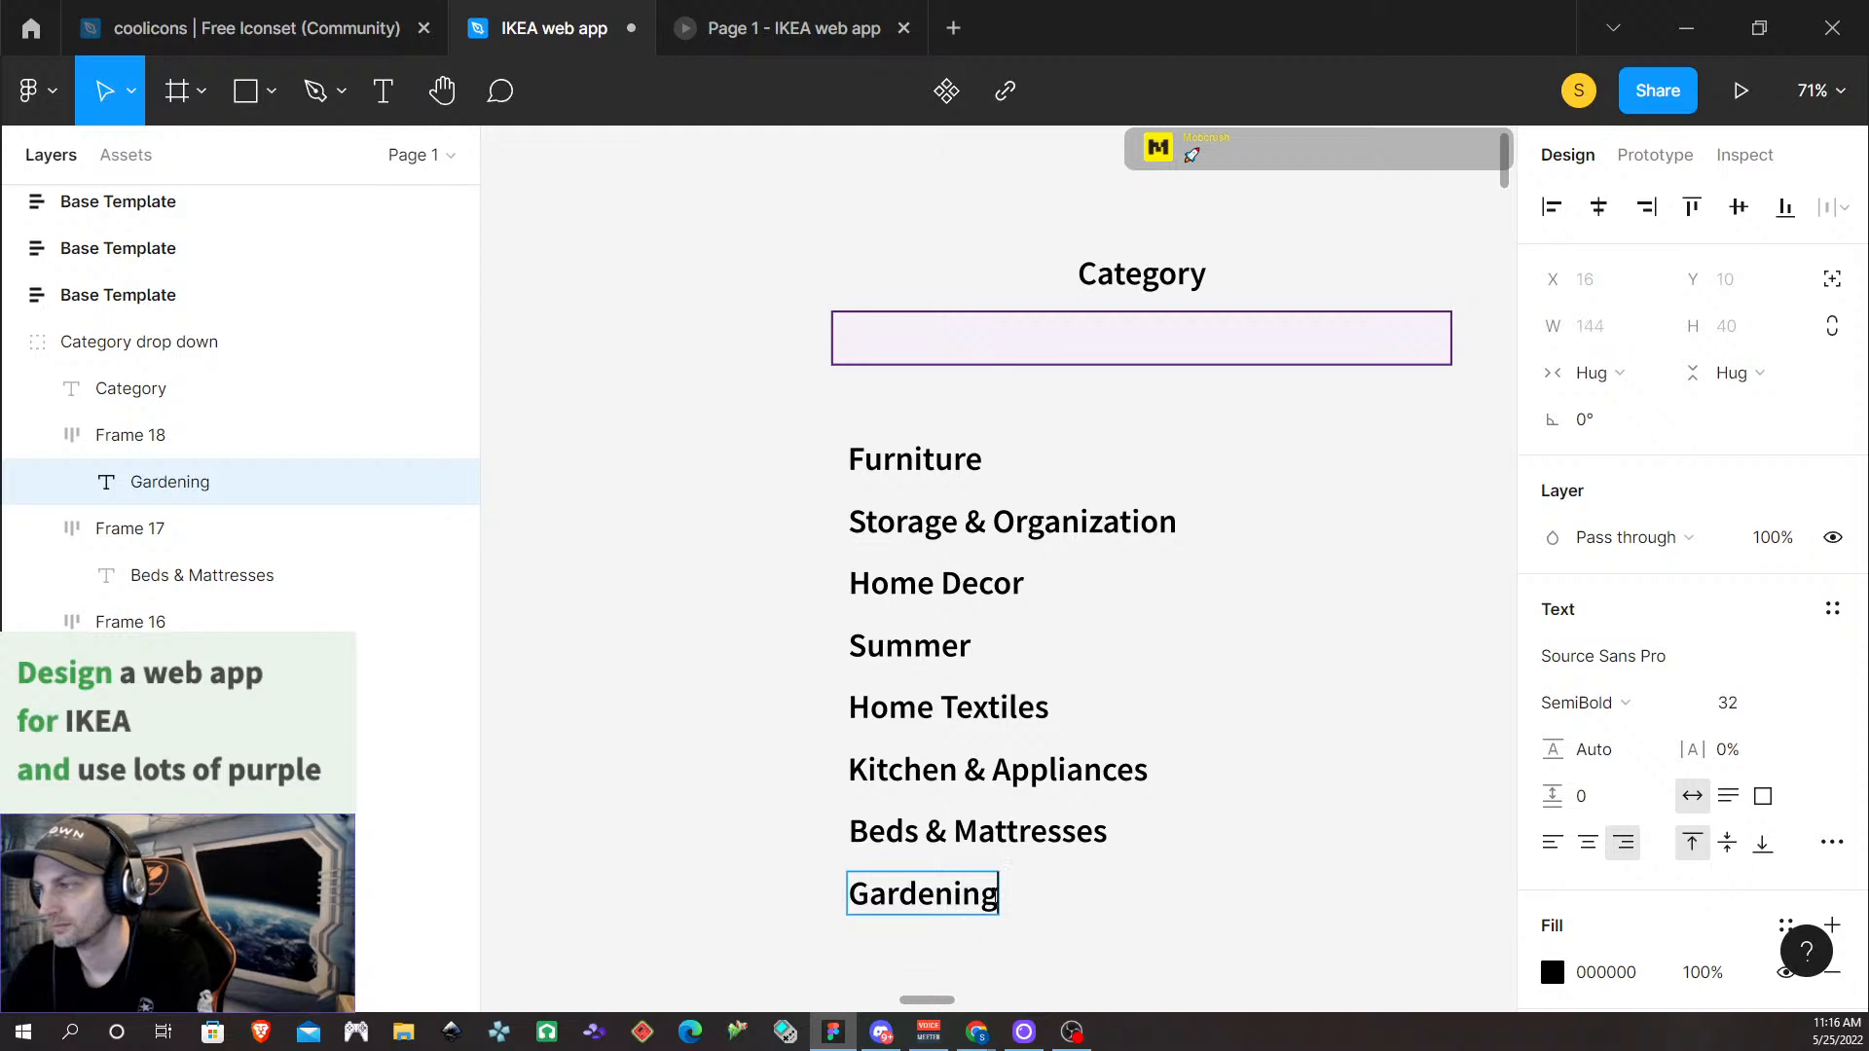
{"action": "type", "text": " &"}
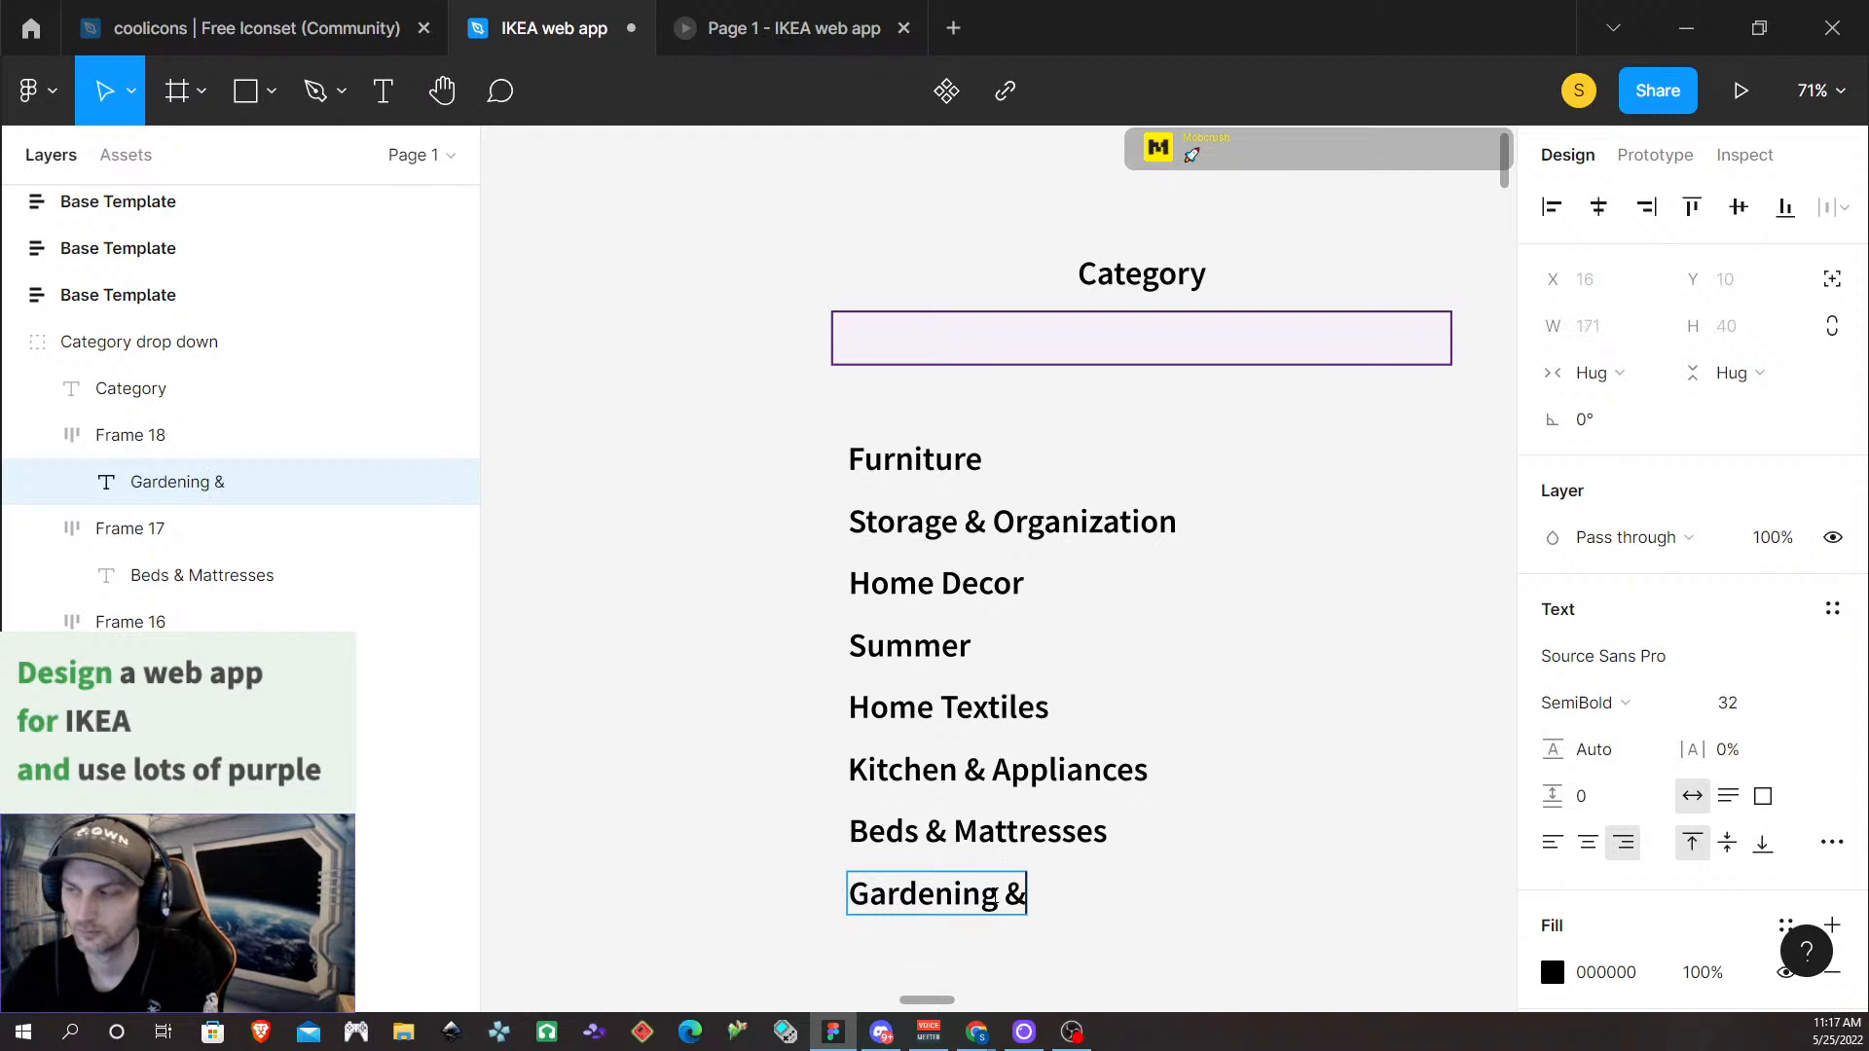
{"action": "type", "text": " Plants"}
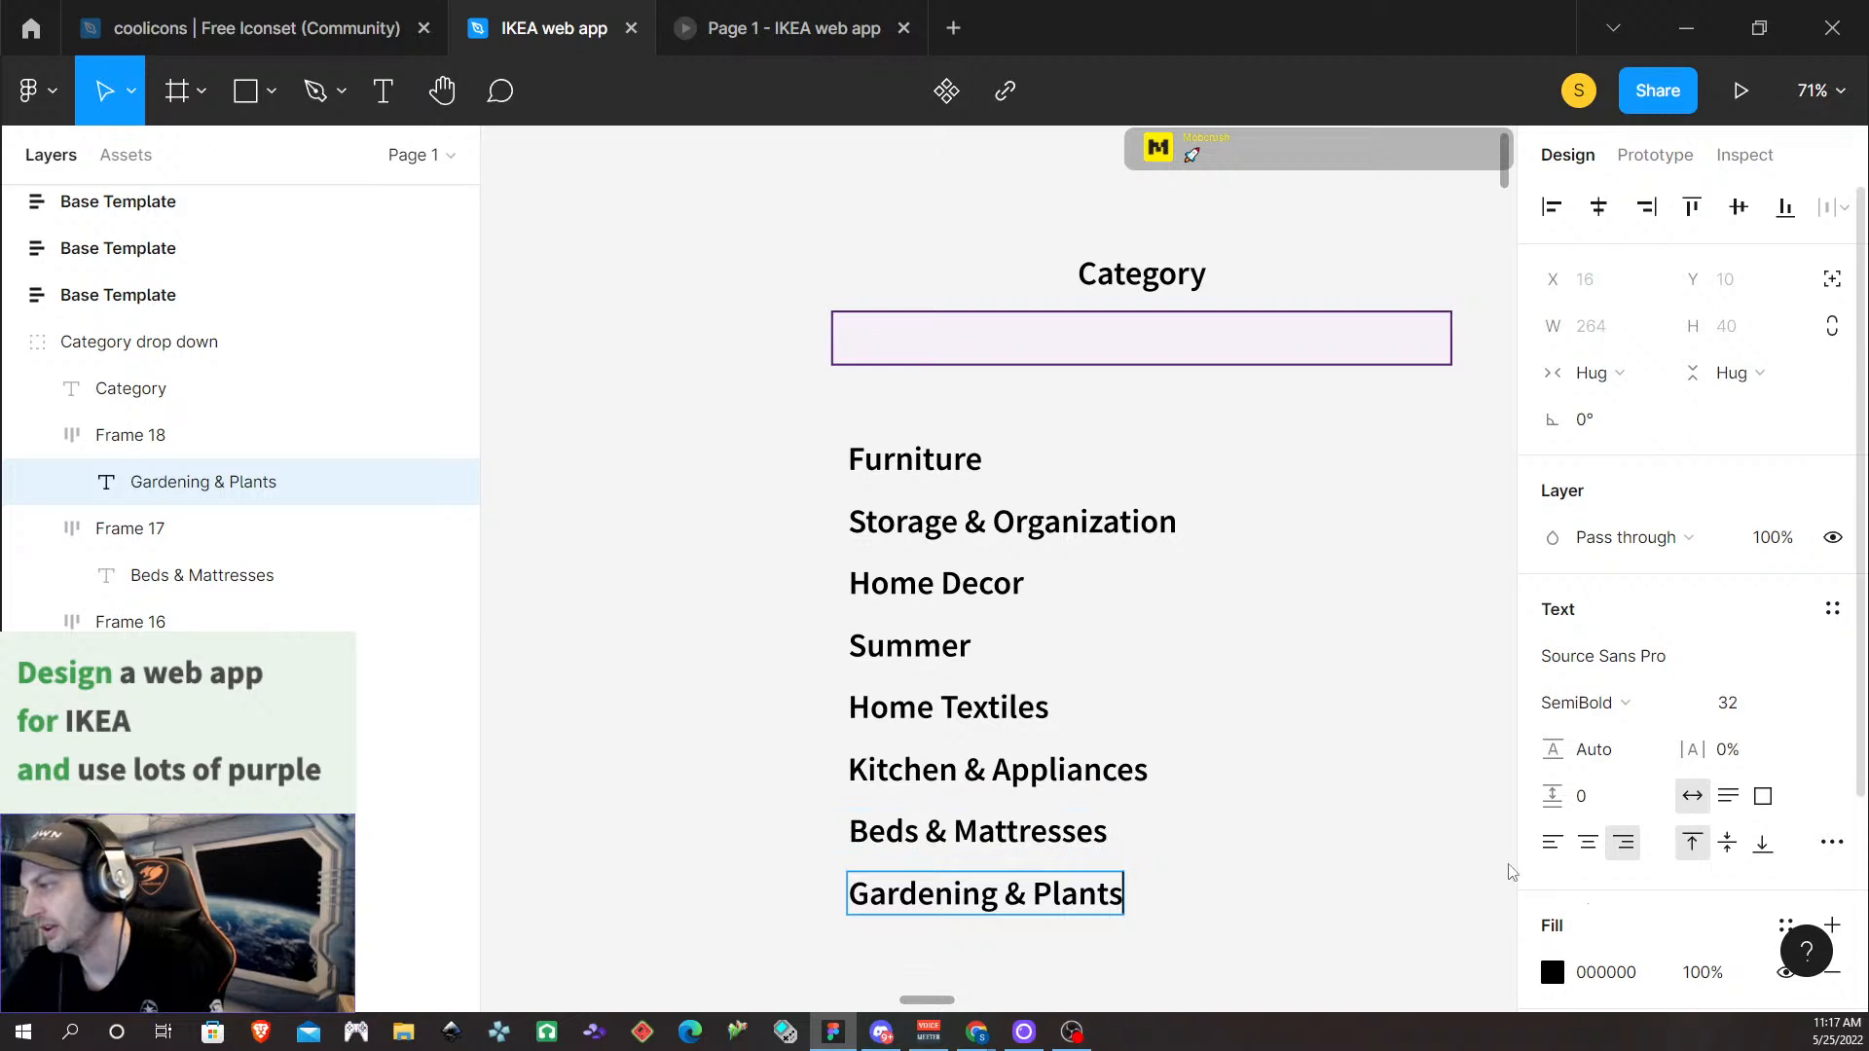
{"action": "key", "text": "Escape"}
Duplicate the Gardening & Plants frame directly below itself as the ninth row of the list
{"action": "scroll", "coordinate": [1397, 881], "scroll_direction": "down", "scroll_amount": 3}
{"action": "scroll", "coordinate": [1397, 905], "scroll_direction": "down", "scroll_amount": 3}
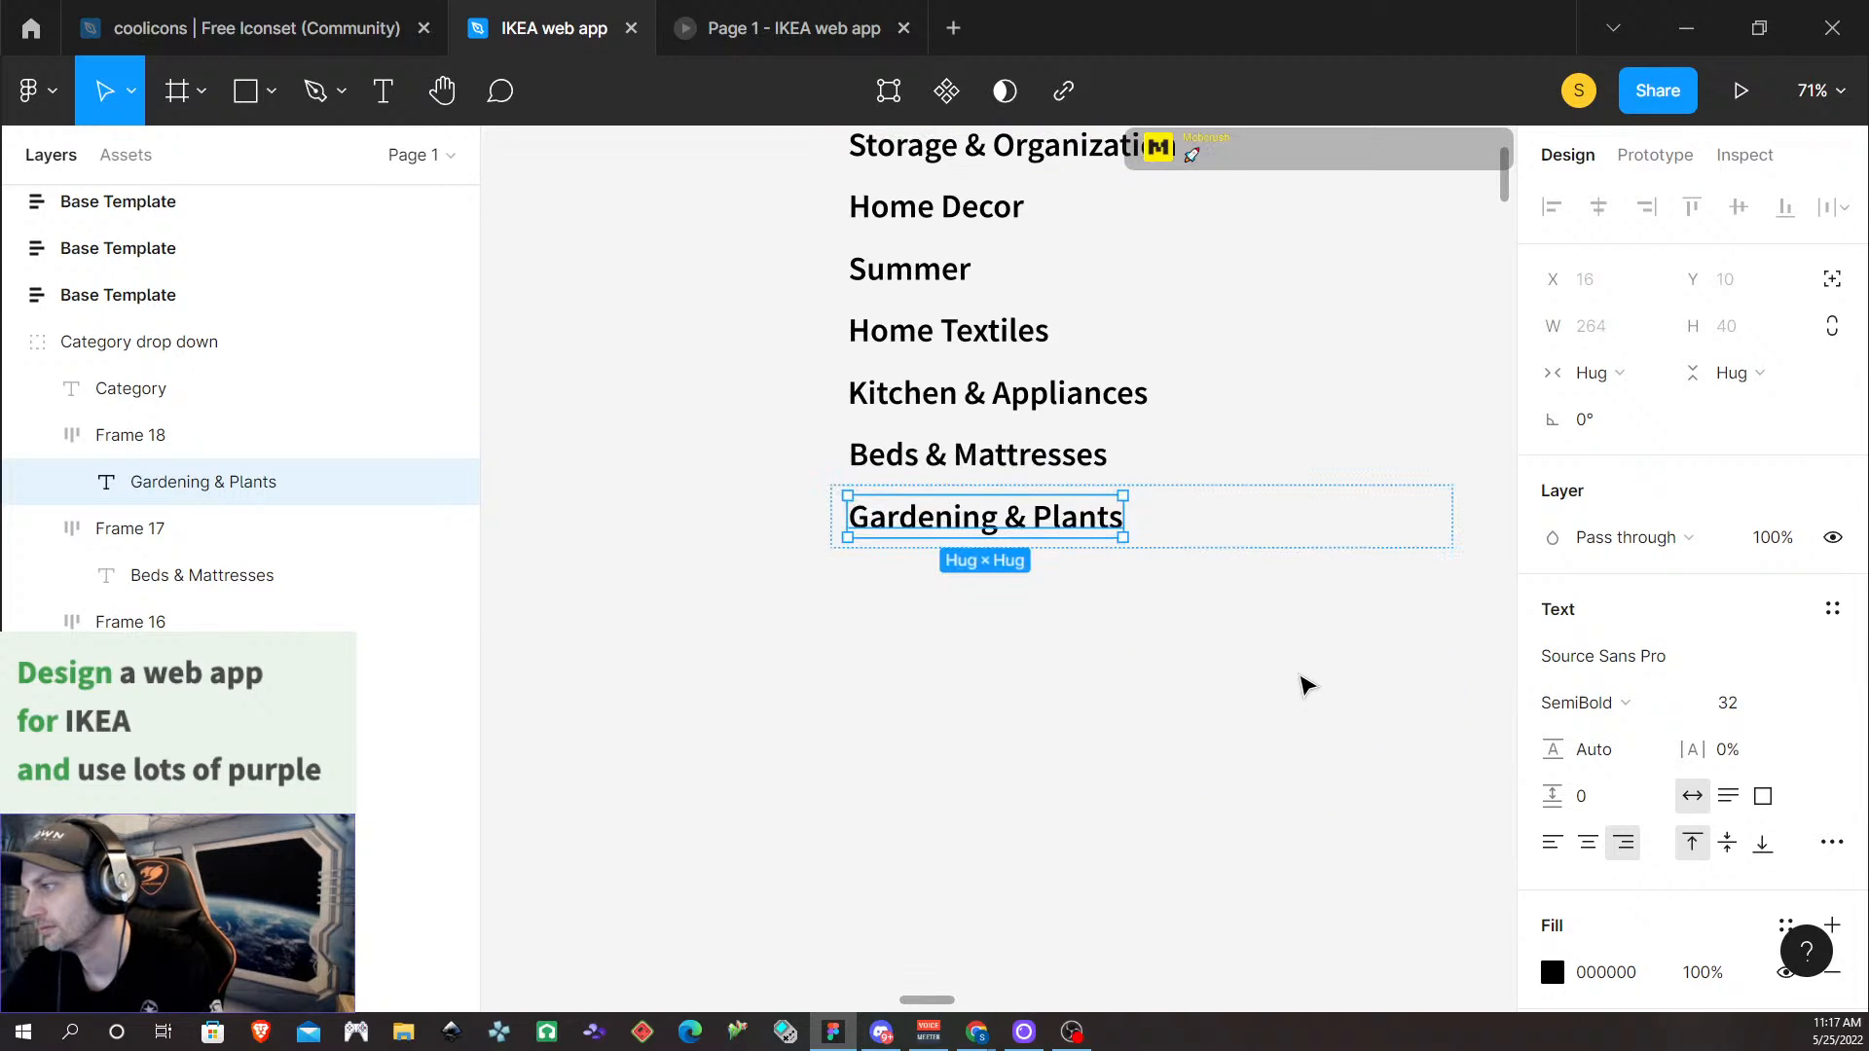
{"action": "left_click", "coordinate": [1306, 684]}
{"action": "left_click", "coordinate": [1272, 526]}
{"action": "left_click", "coordinate": [1273, 526]}
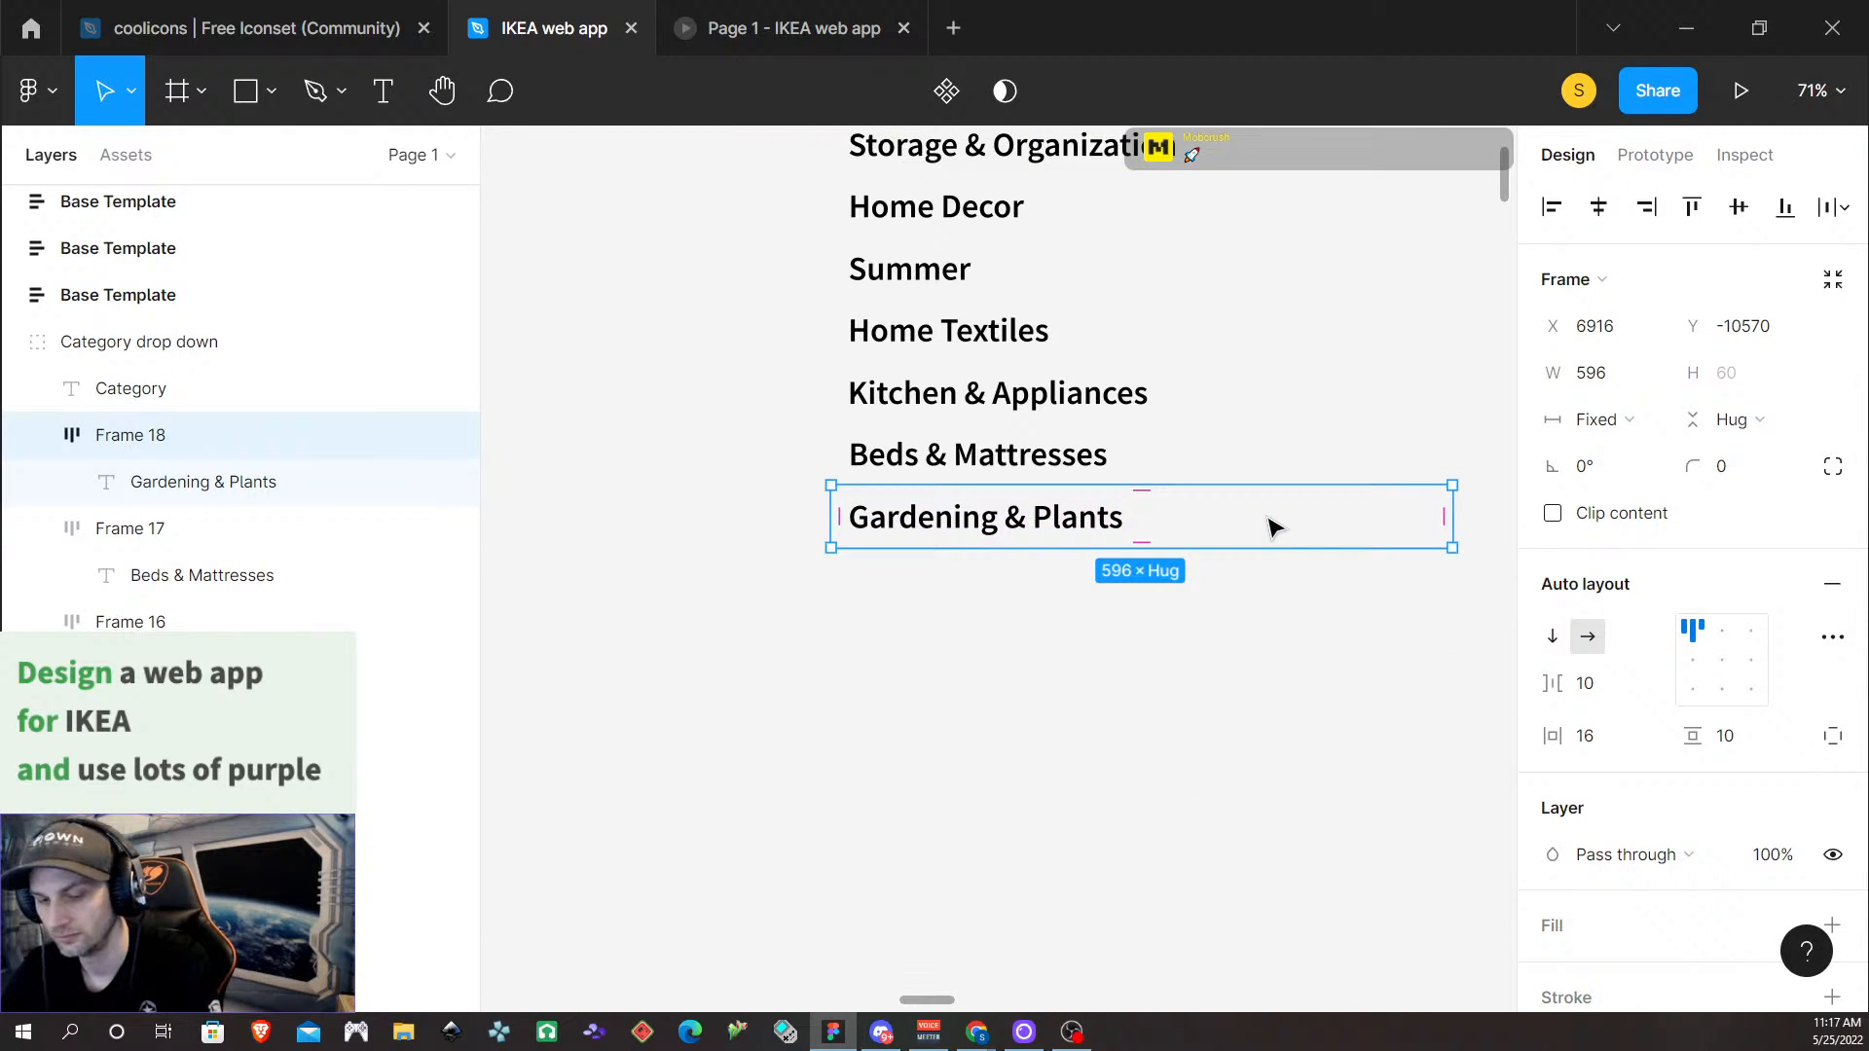
{"action": "left_click_drag", "start_coordinate": [1273, 526], "coordinate": [1274, 592]}
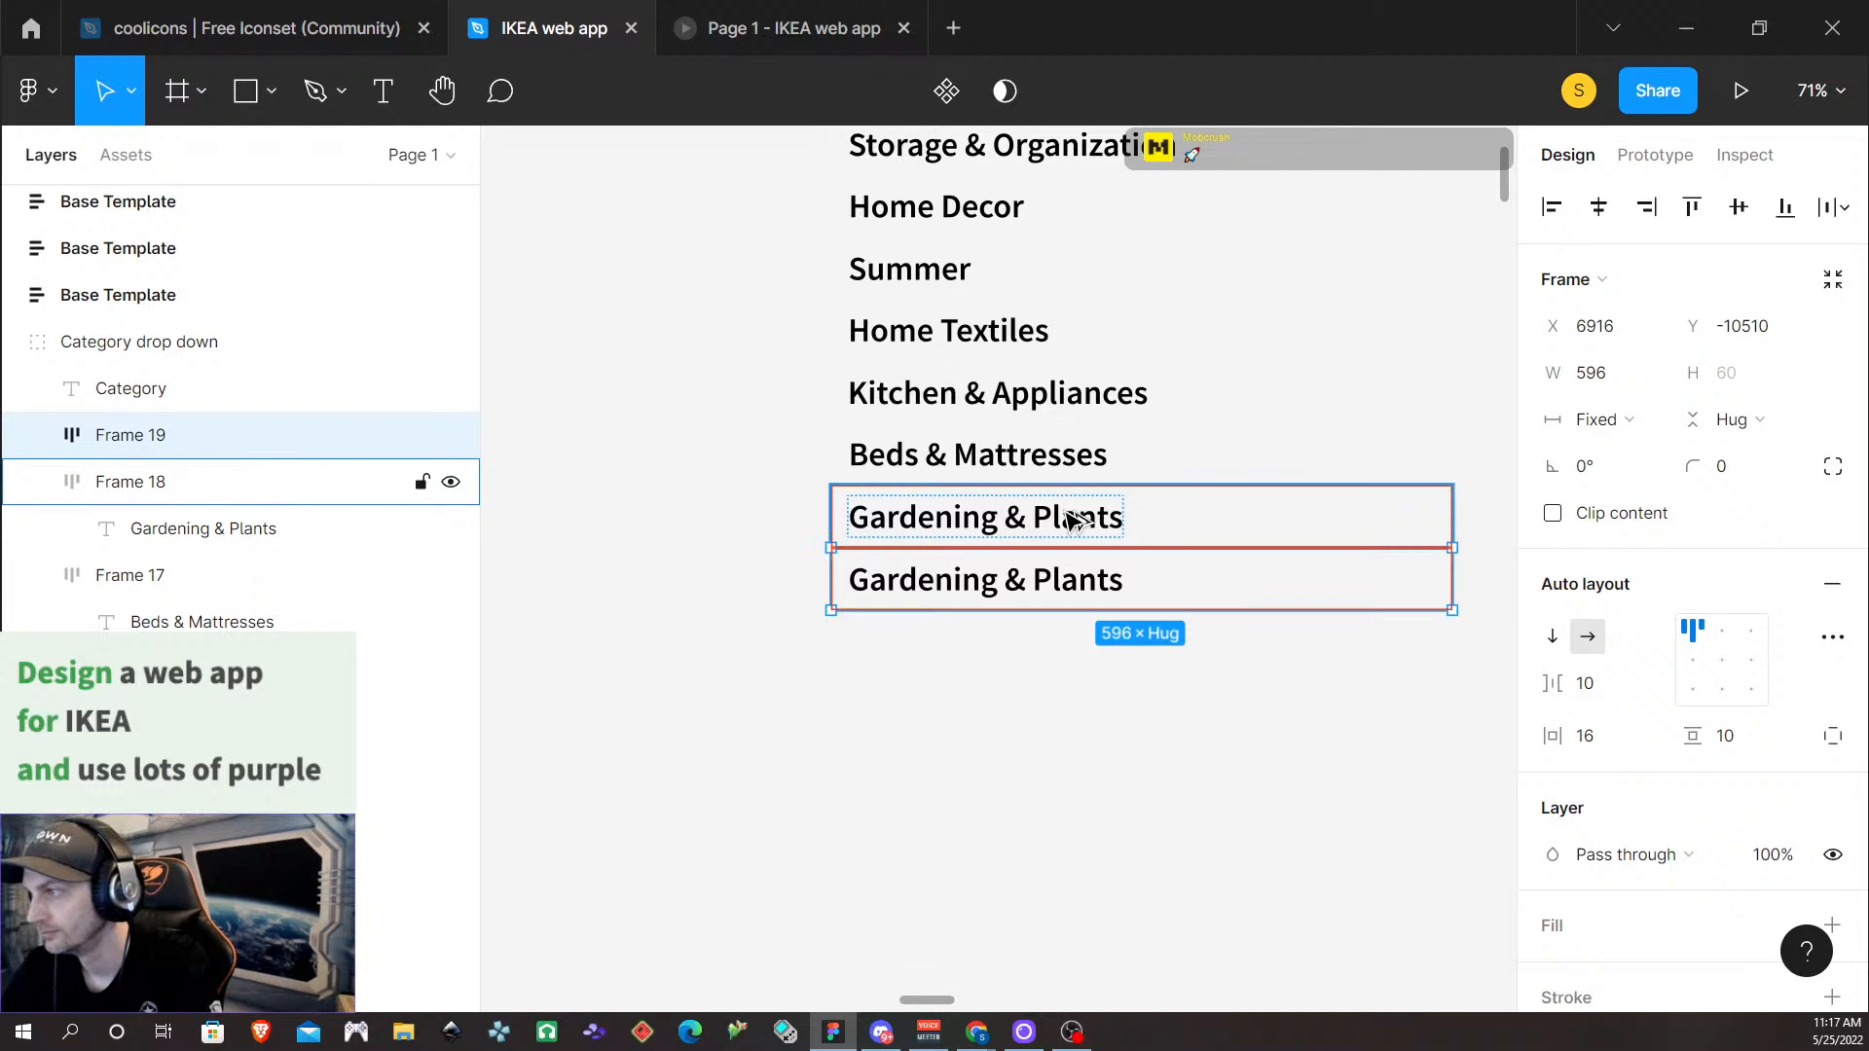
Replace the text of the ninth row's label with "Cookware & Tableware"
{"action": "double_click", "coordinate": [1009, 594]}
{"action": "double_click", "coordinate": [1007, 589]}
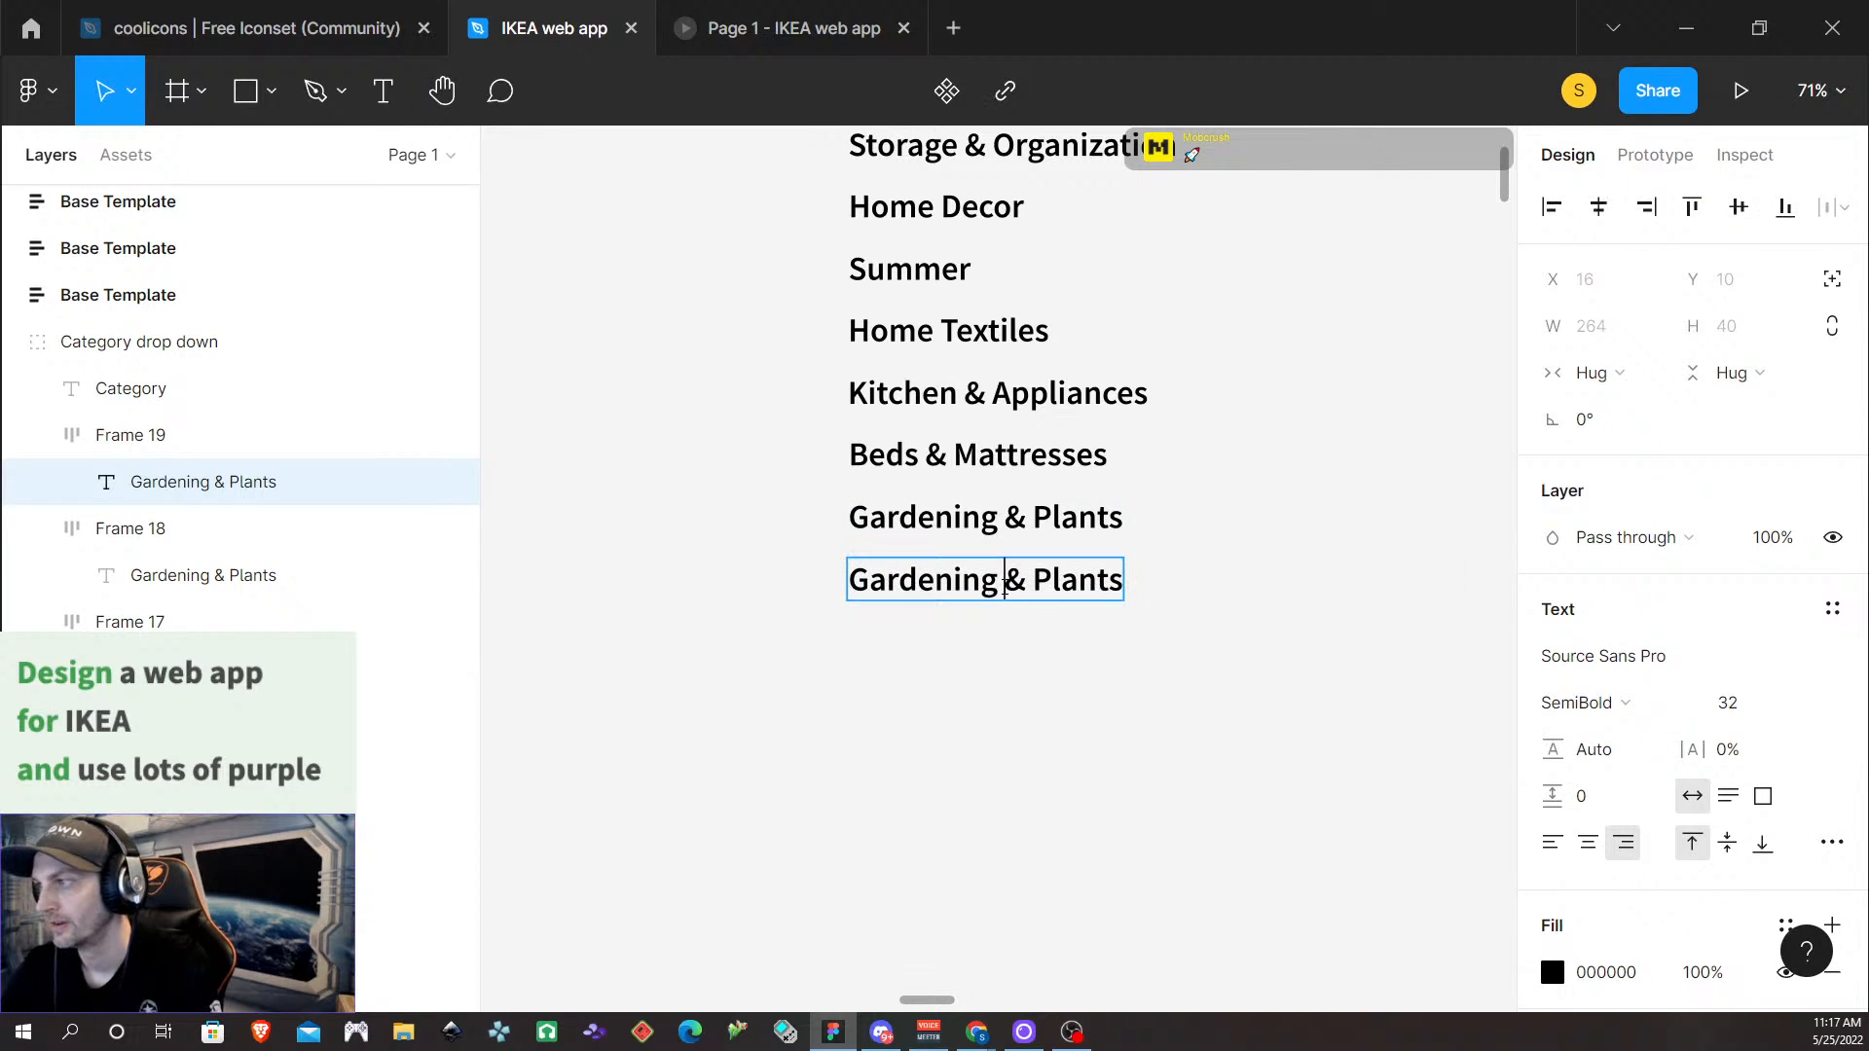
{"action": "key", "text": "ctrl+a"}
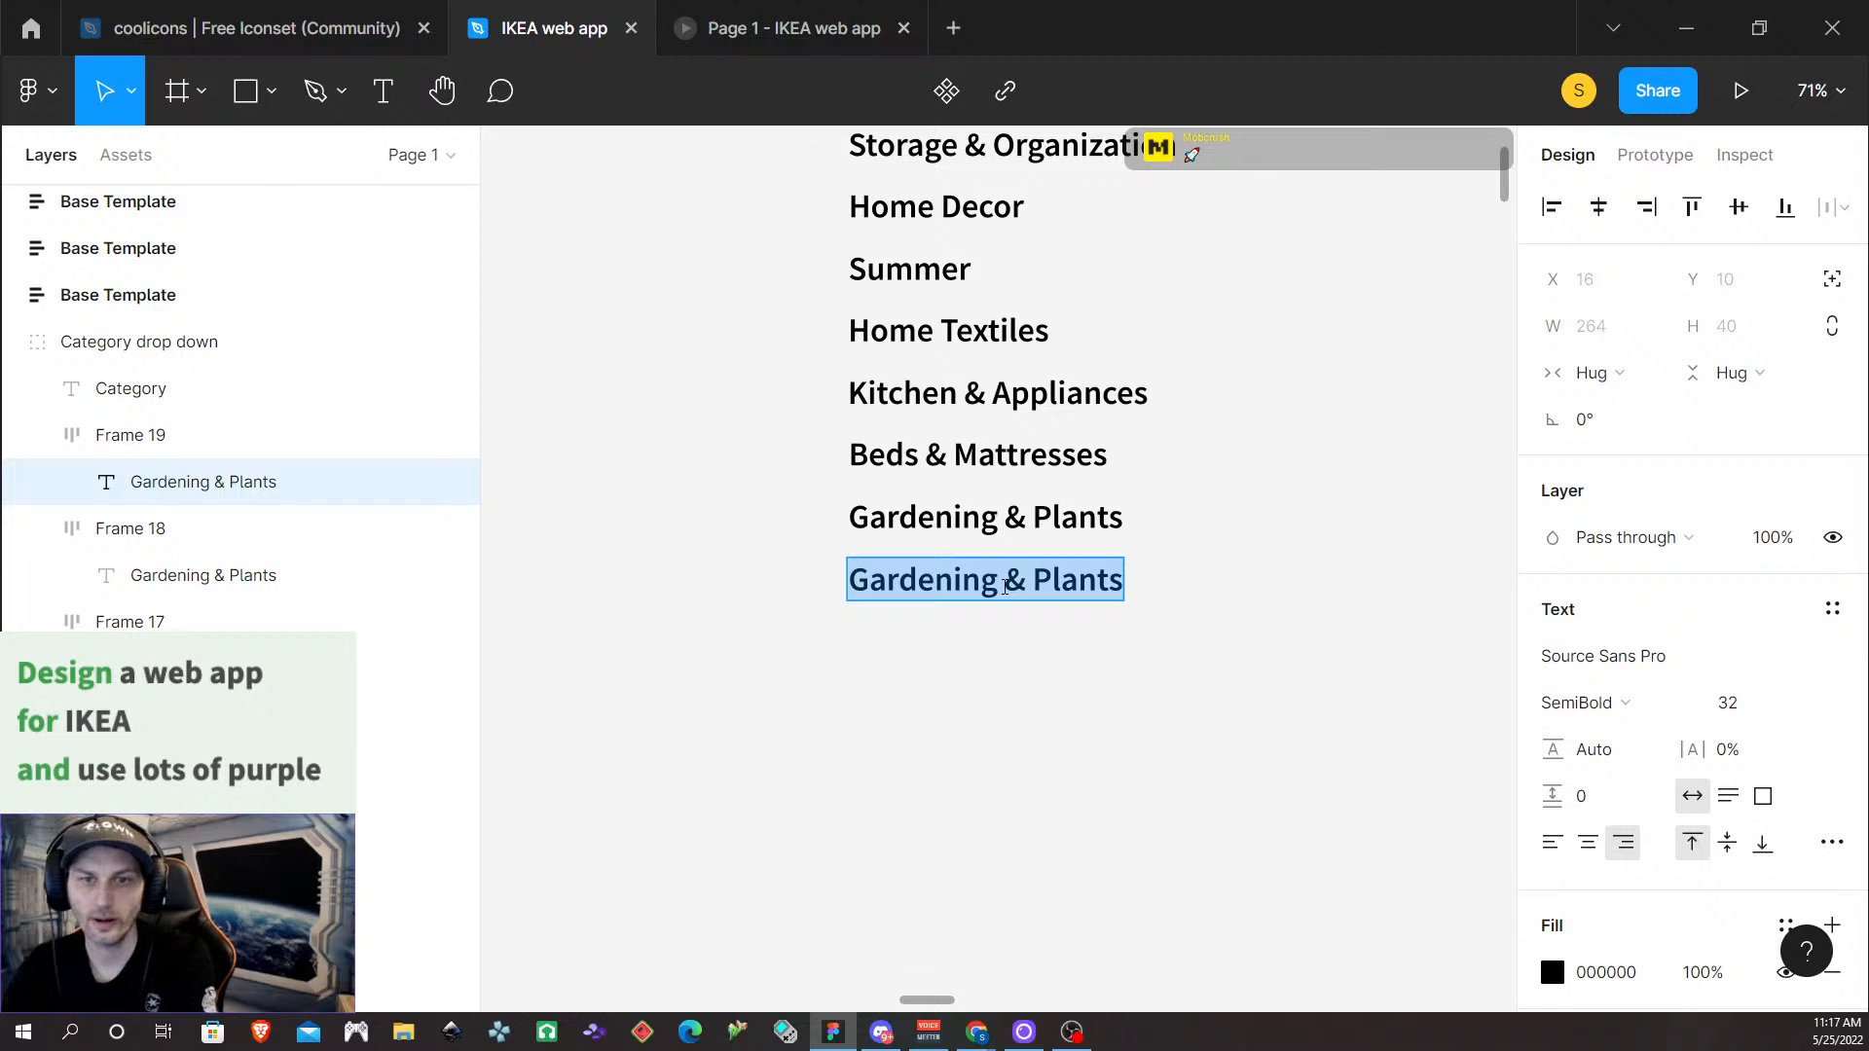
{"action": "type", "text": "Cookwa"}
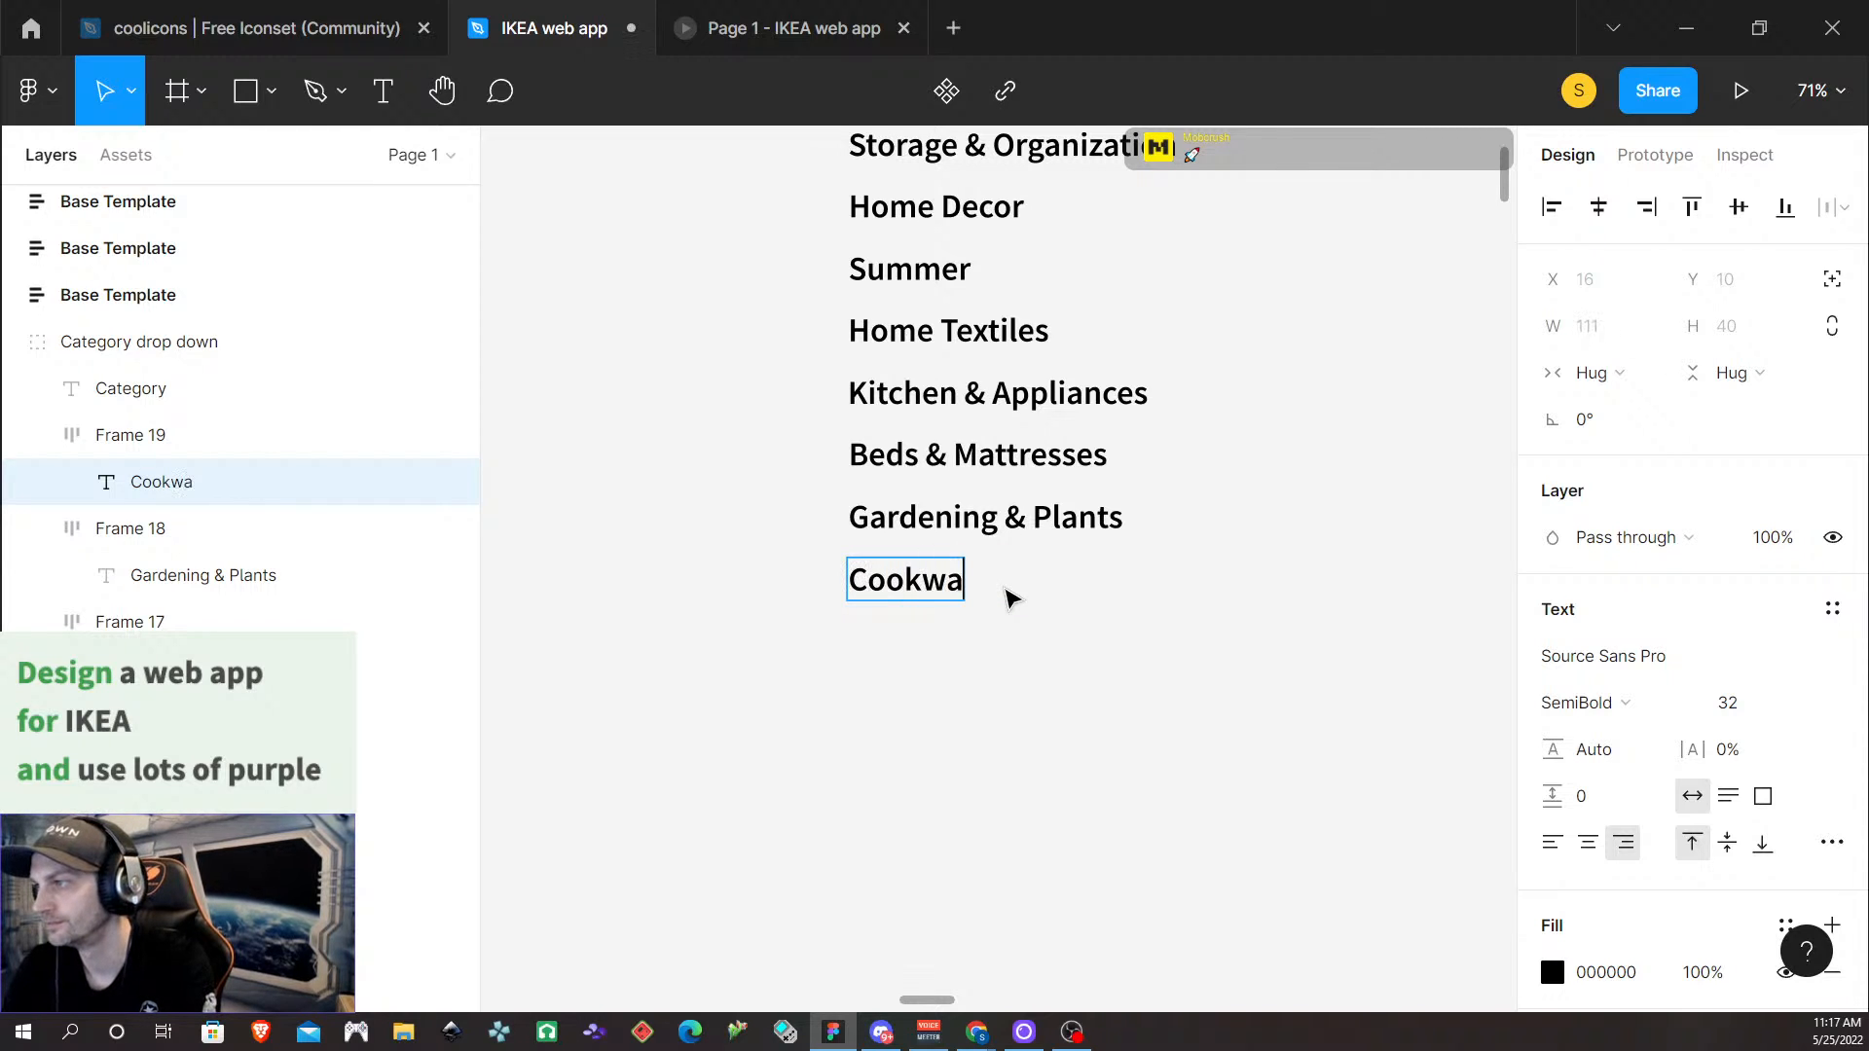
{"action": "type", "text": "re & "}
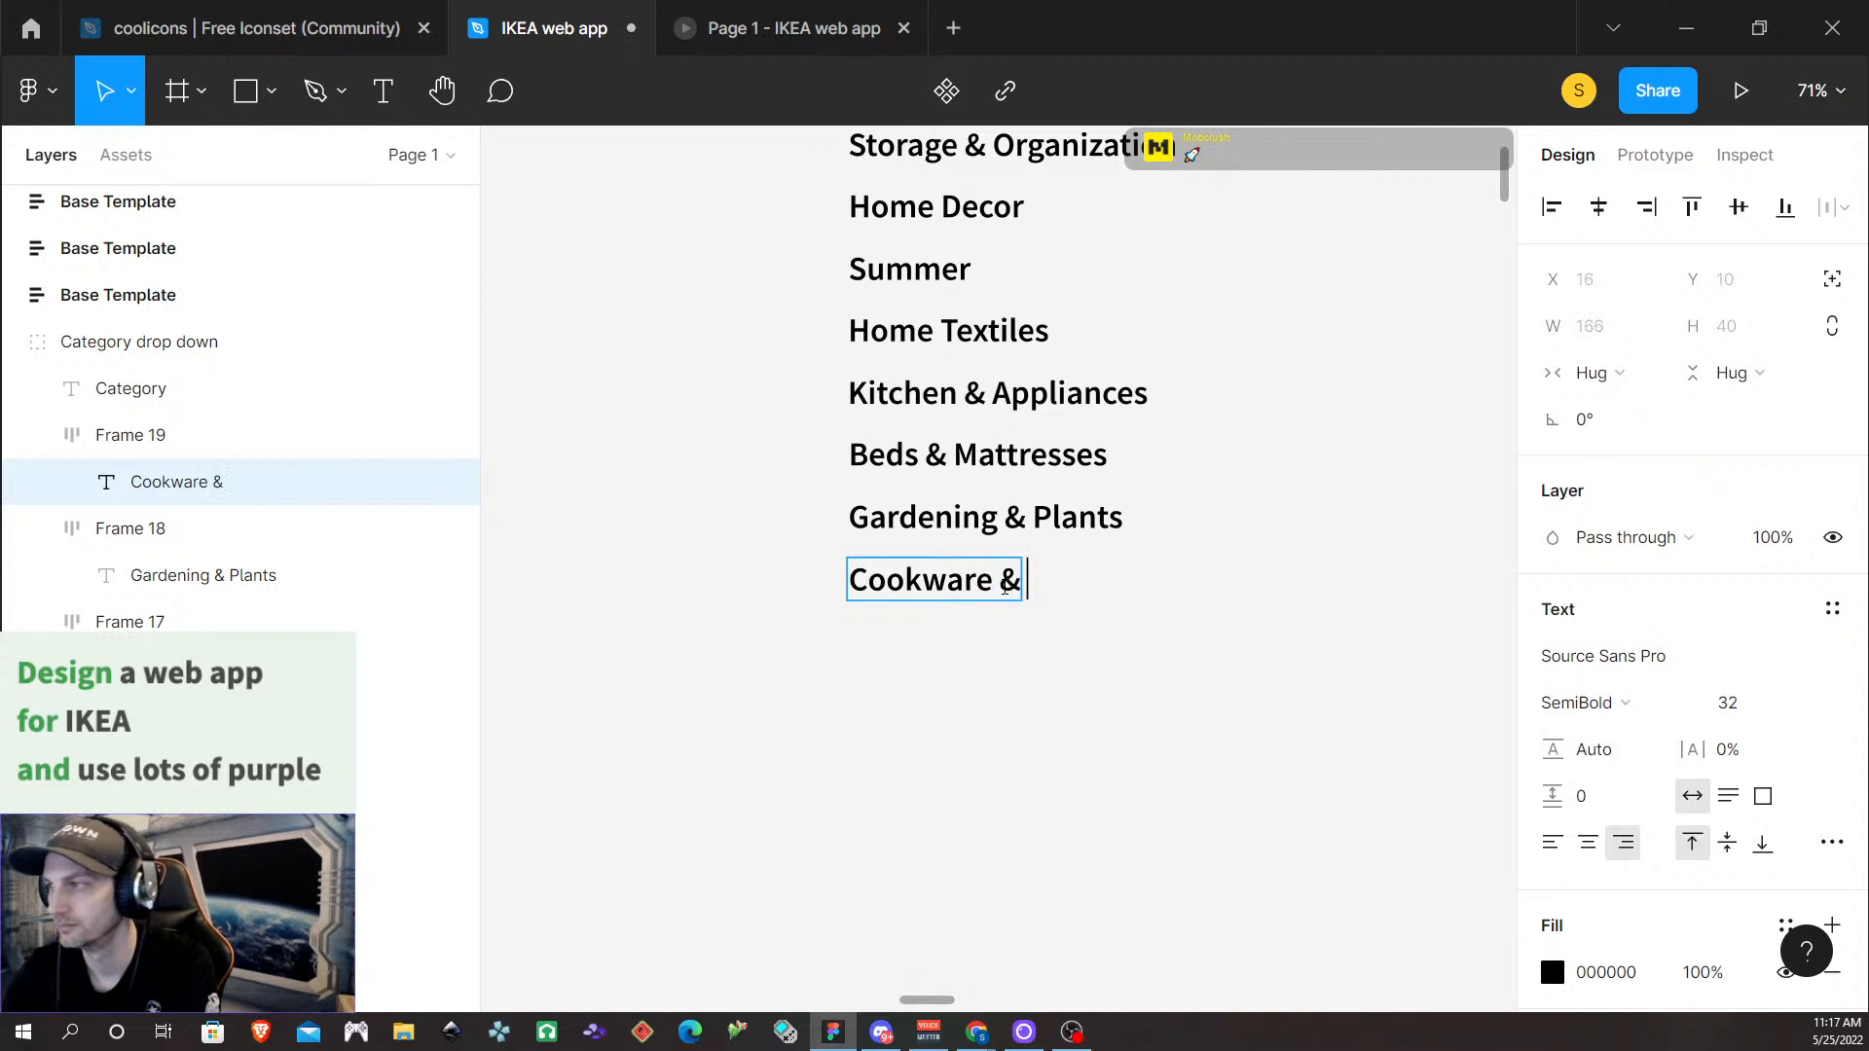
{"action": "type", "text": "Table"}
{"action": "key", "text": "BackSpace"}
{"action": "type", "text": "leware"}
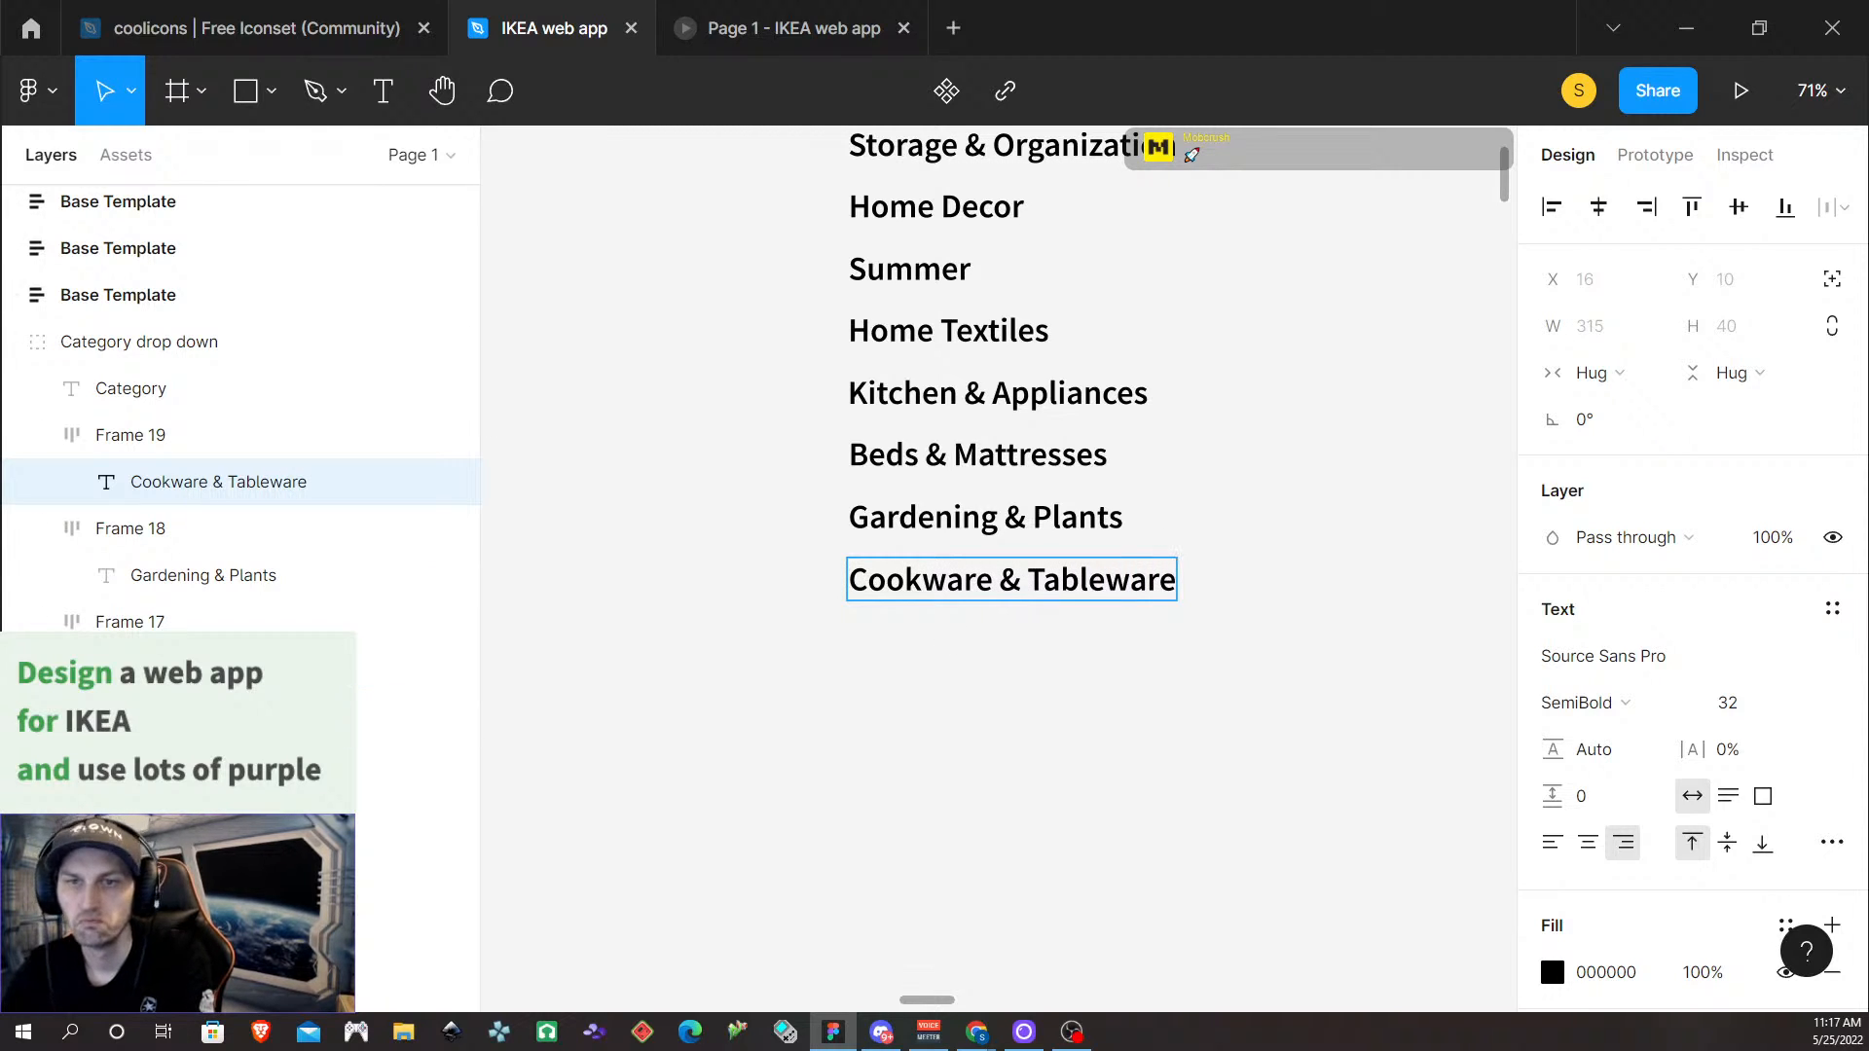
{"action": "key", "text": "alt+Tab"}
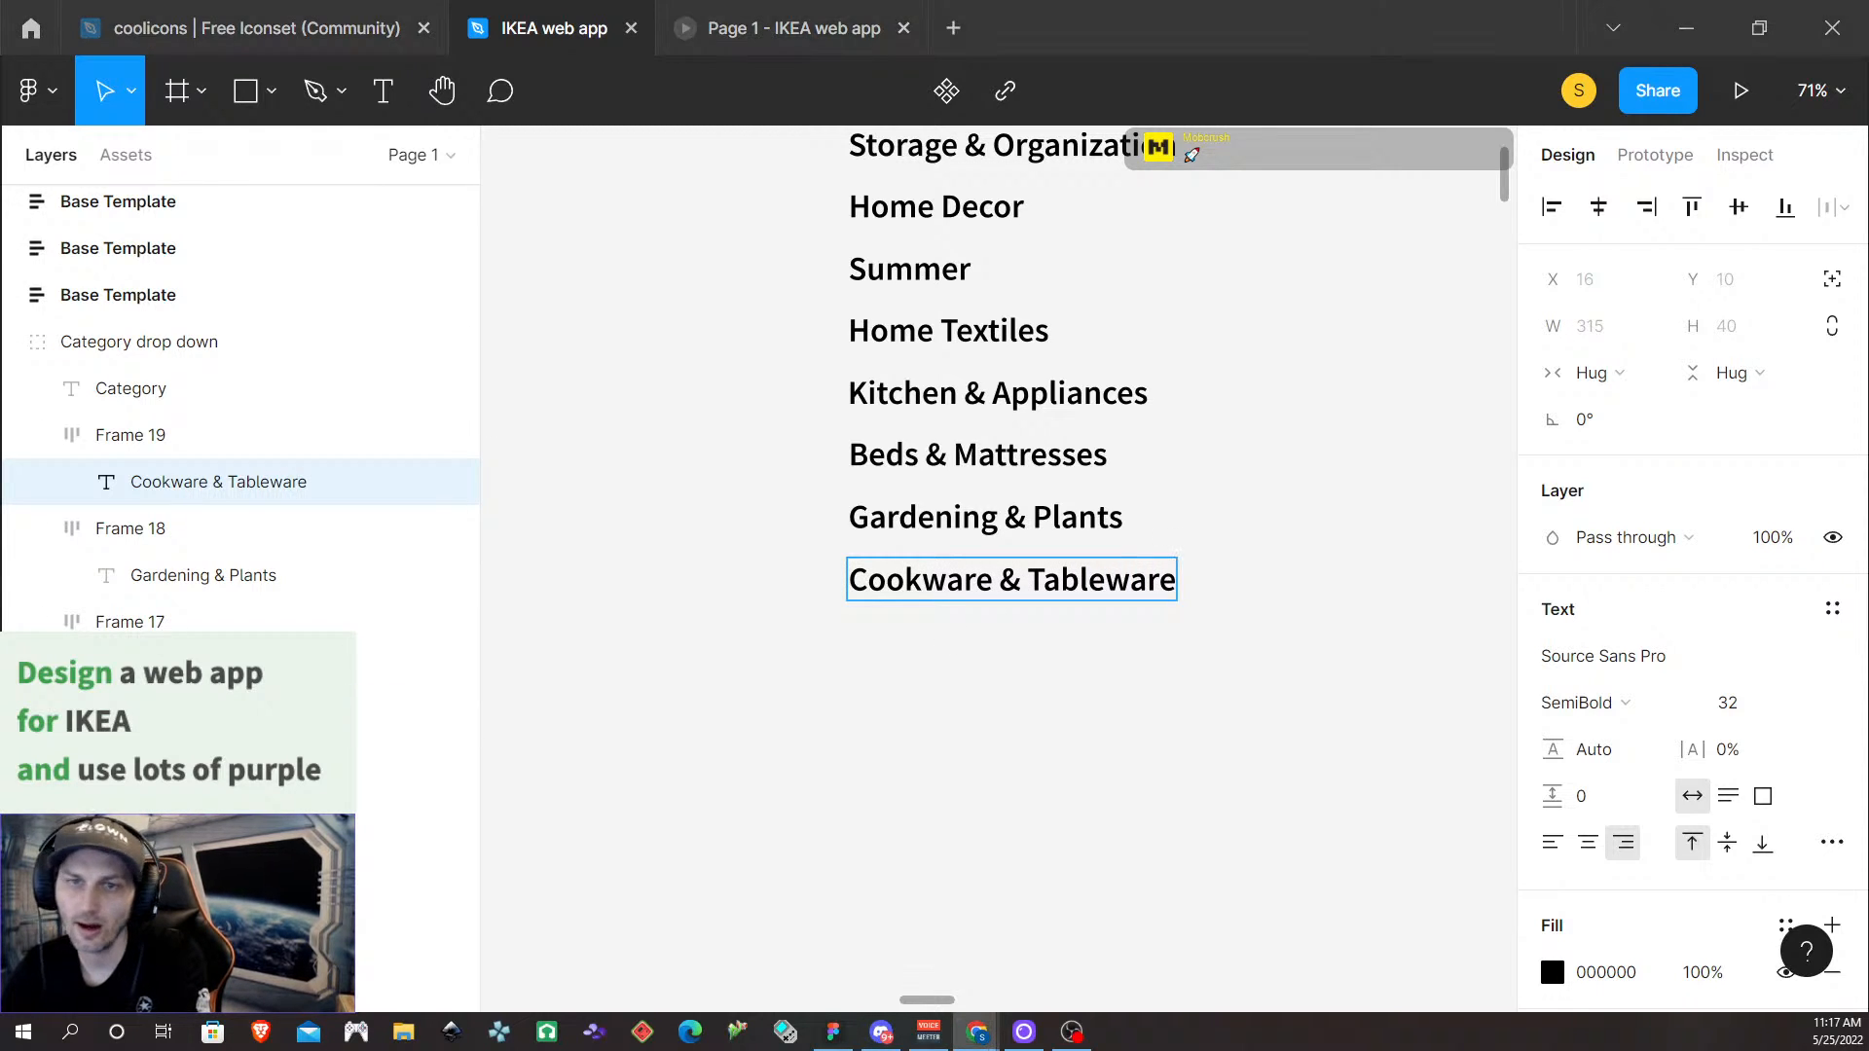
{"action": "left_click", "coordinate": [948, 742]}
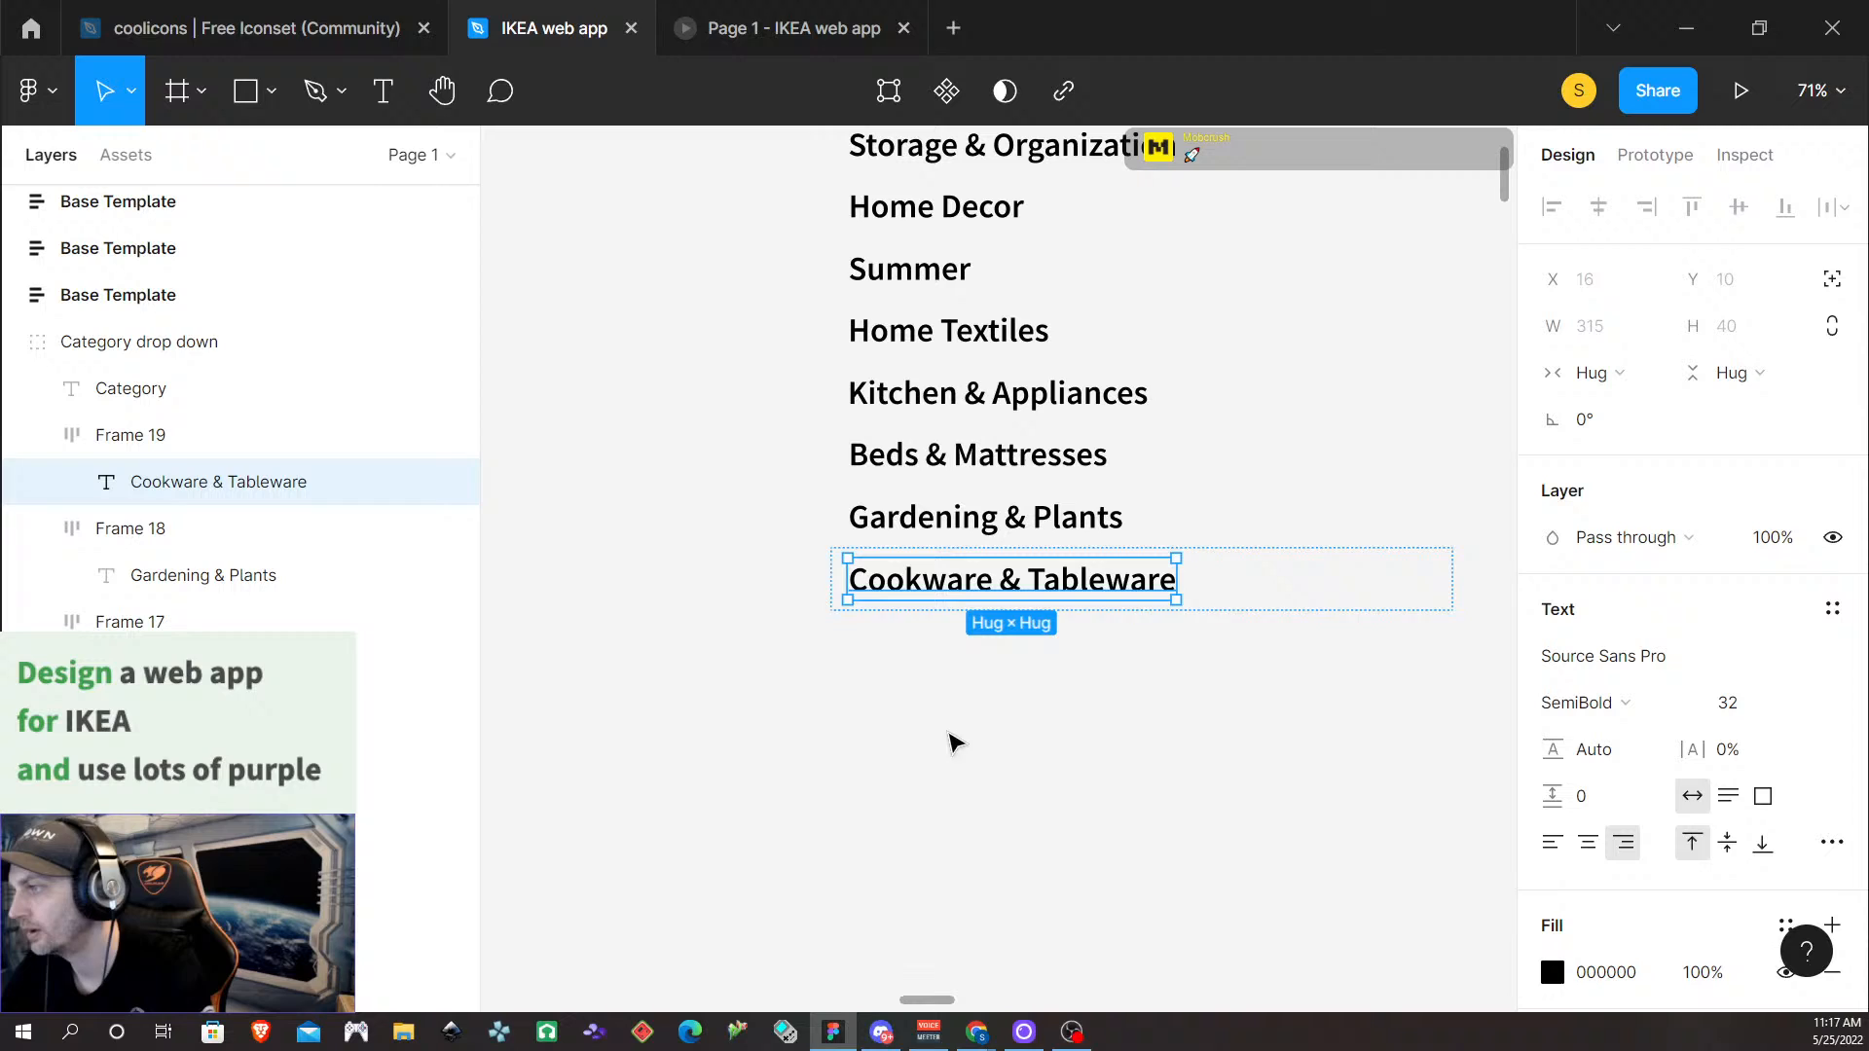
Duplicate the Cookware & Tableware frame directly below itself as the tenth row of the list
{"action": "left_click", "coordinate": [1144, 789]}
{"action": "left_click", "coordinate": [1184, 581]}
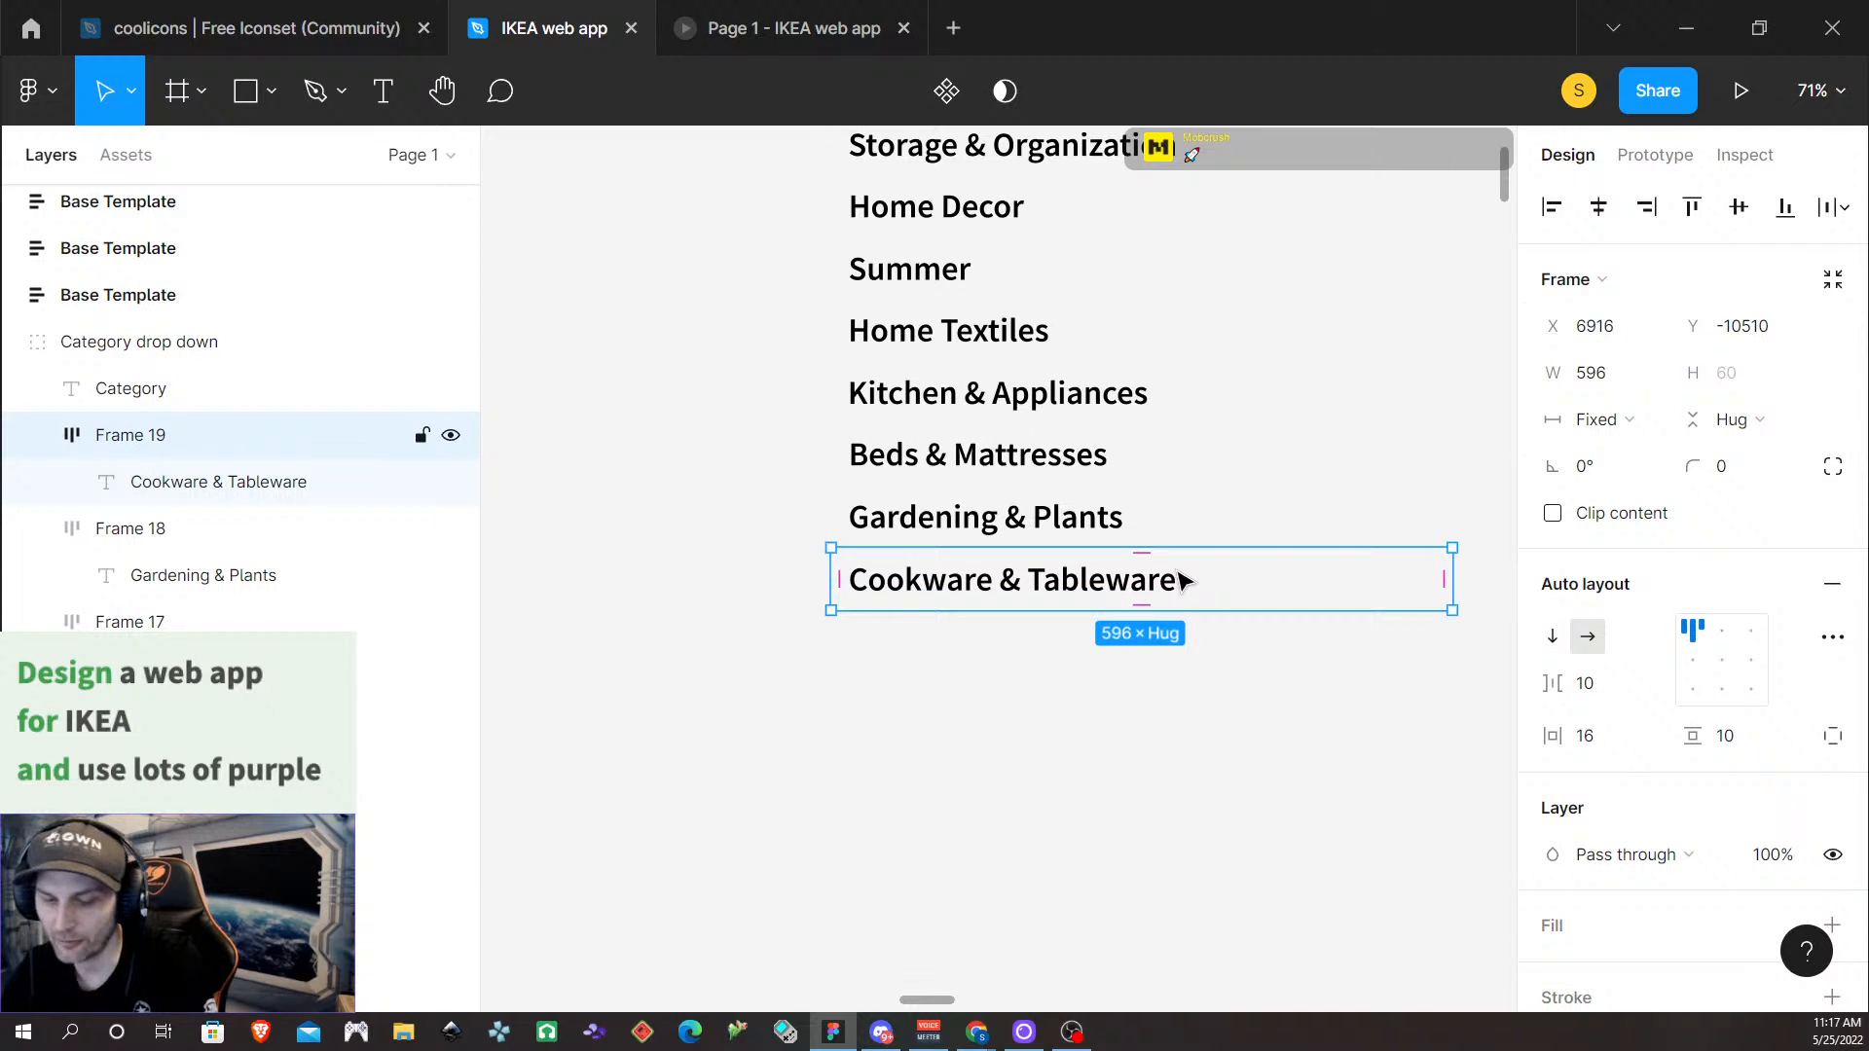
{"action": "left_click_drag", "start_coordinate": [1184, 581], "coordinate": [1084, 643]}
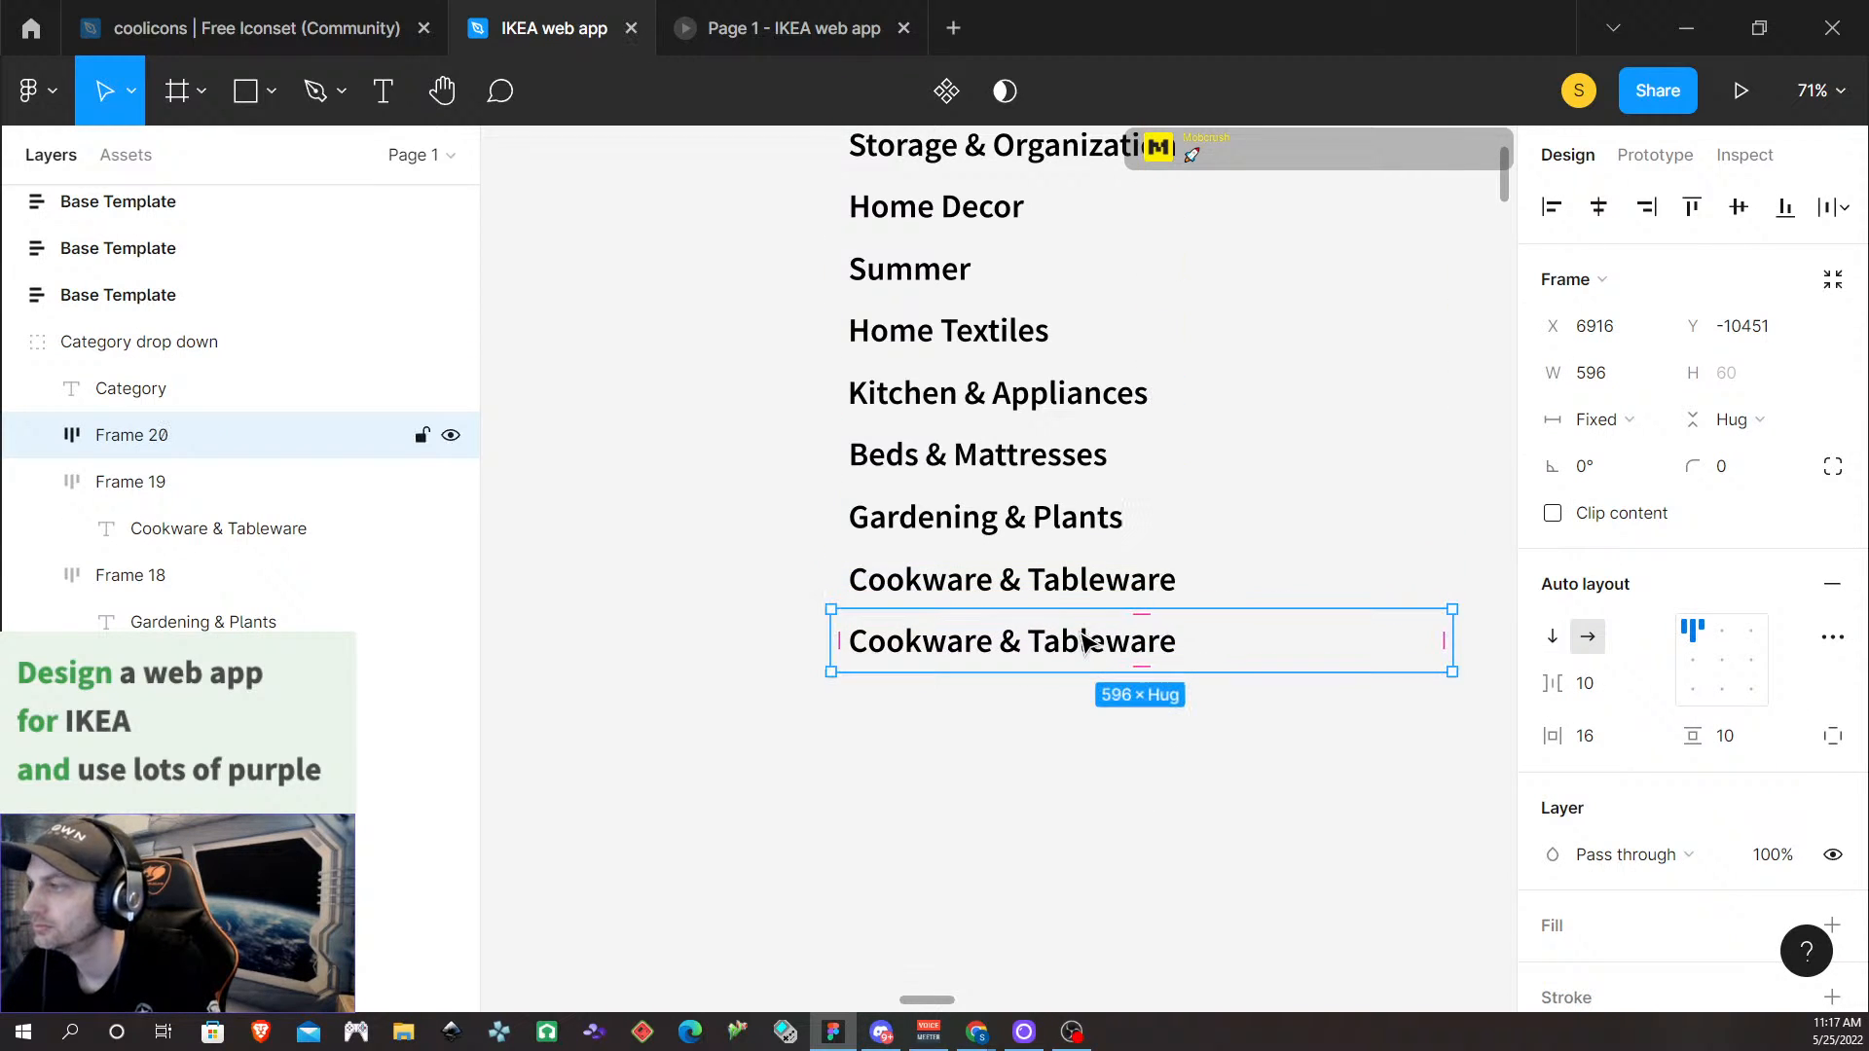
Replace the text of the tenth row's label with "Bathroom"
{"action": "double_click", "coordinate": [1084, 642]}
{"action": "double_click", "coordinate": [1081, 644]}
{"action": "triple_click", "coordinate": [1081, 644]}
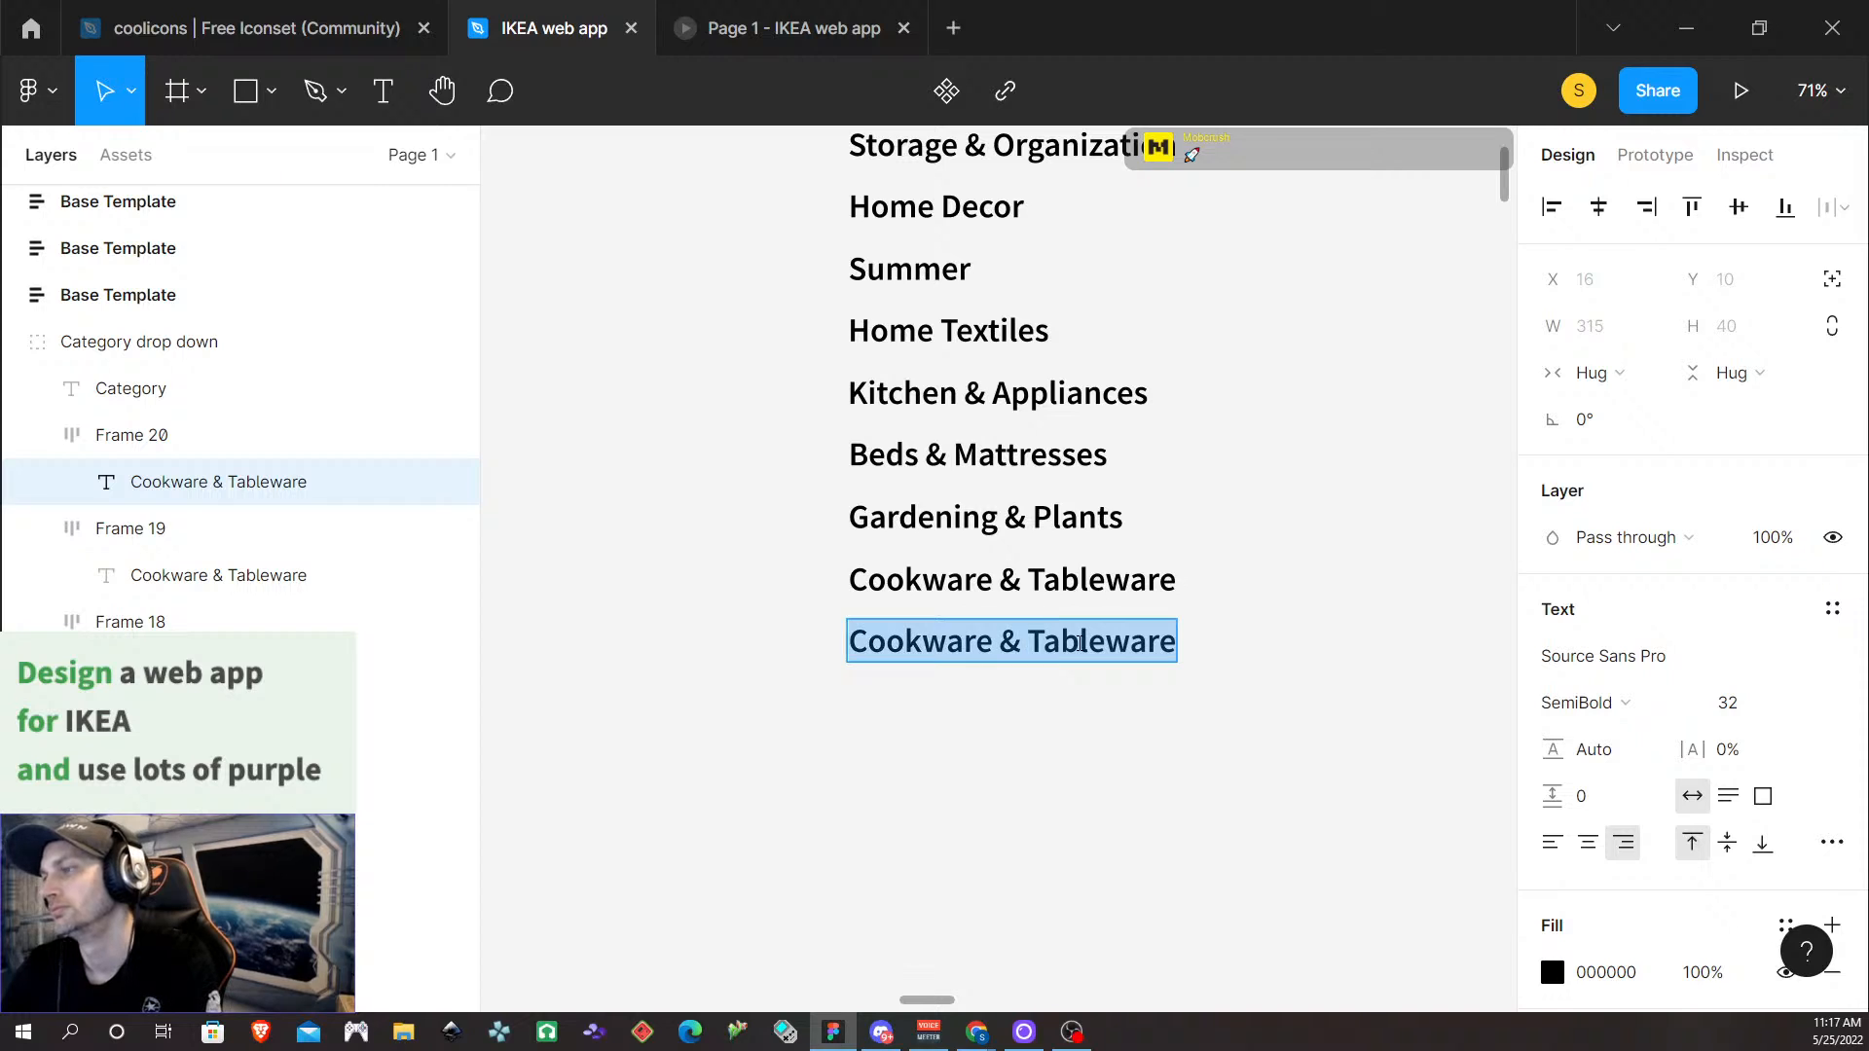
{"action": "type", "text": "Bathroom"}
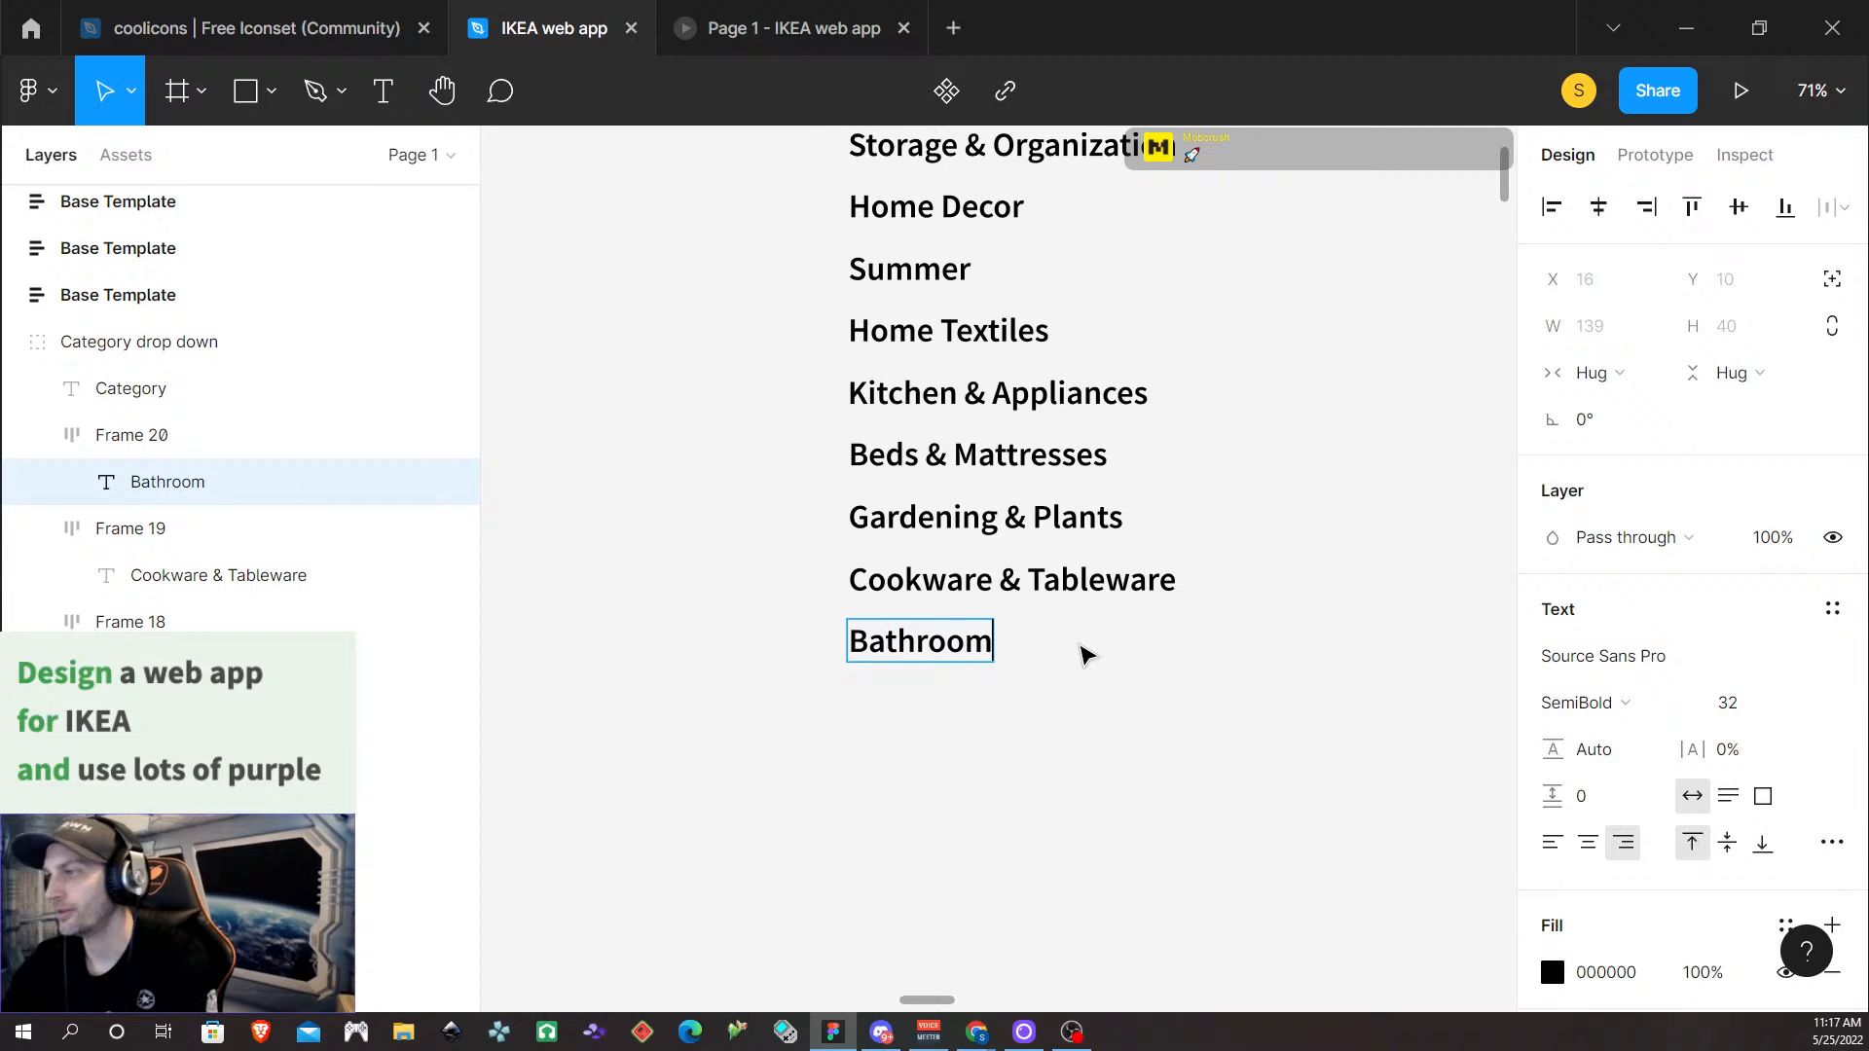
{"action": "key", "text": "Escape"}
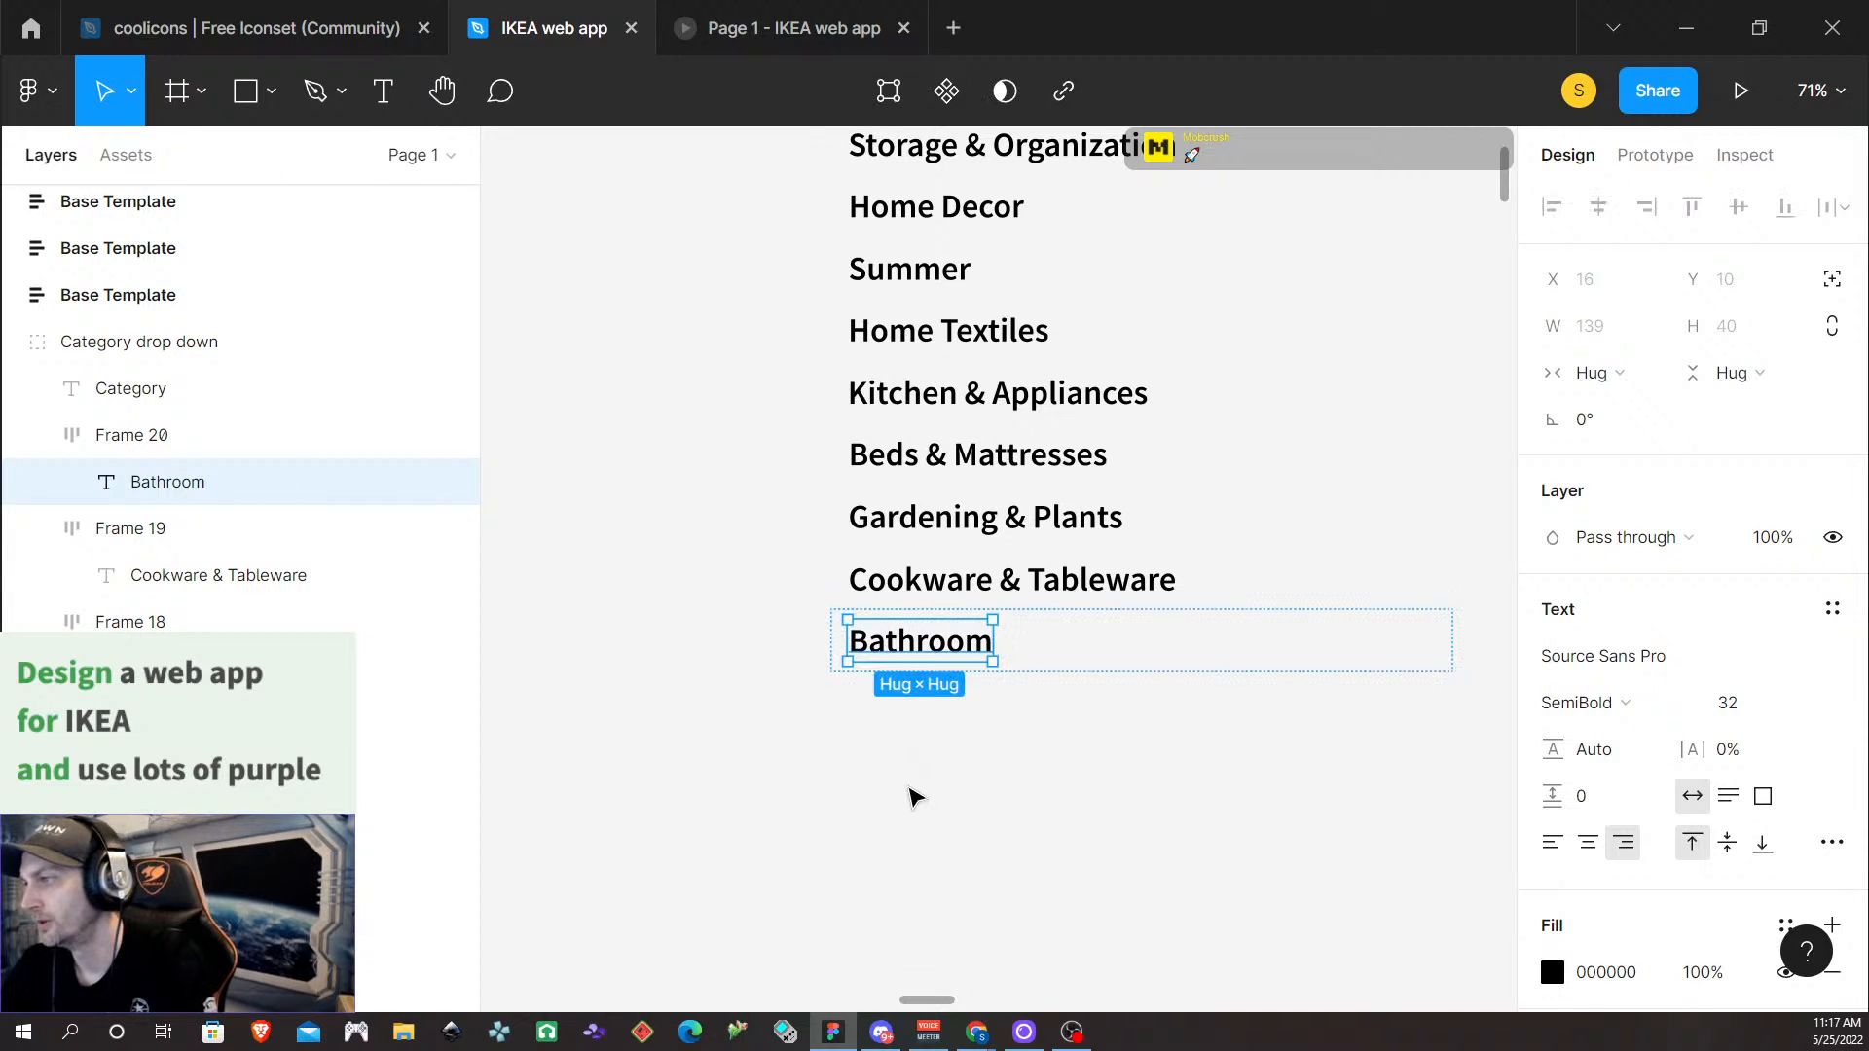
Duplicate the Furniture frame directly above itself, filling the gap beneath the purple-outlined Category box
{"action": "scroll", "coordinate": [1089, 835], "scroll_direction": "up", "scroll_amount": 5}
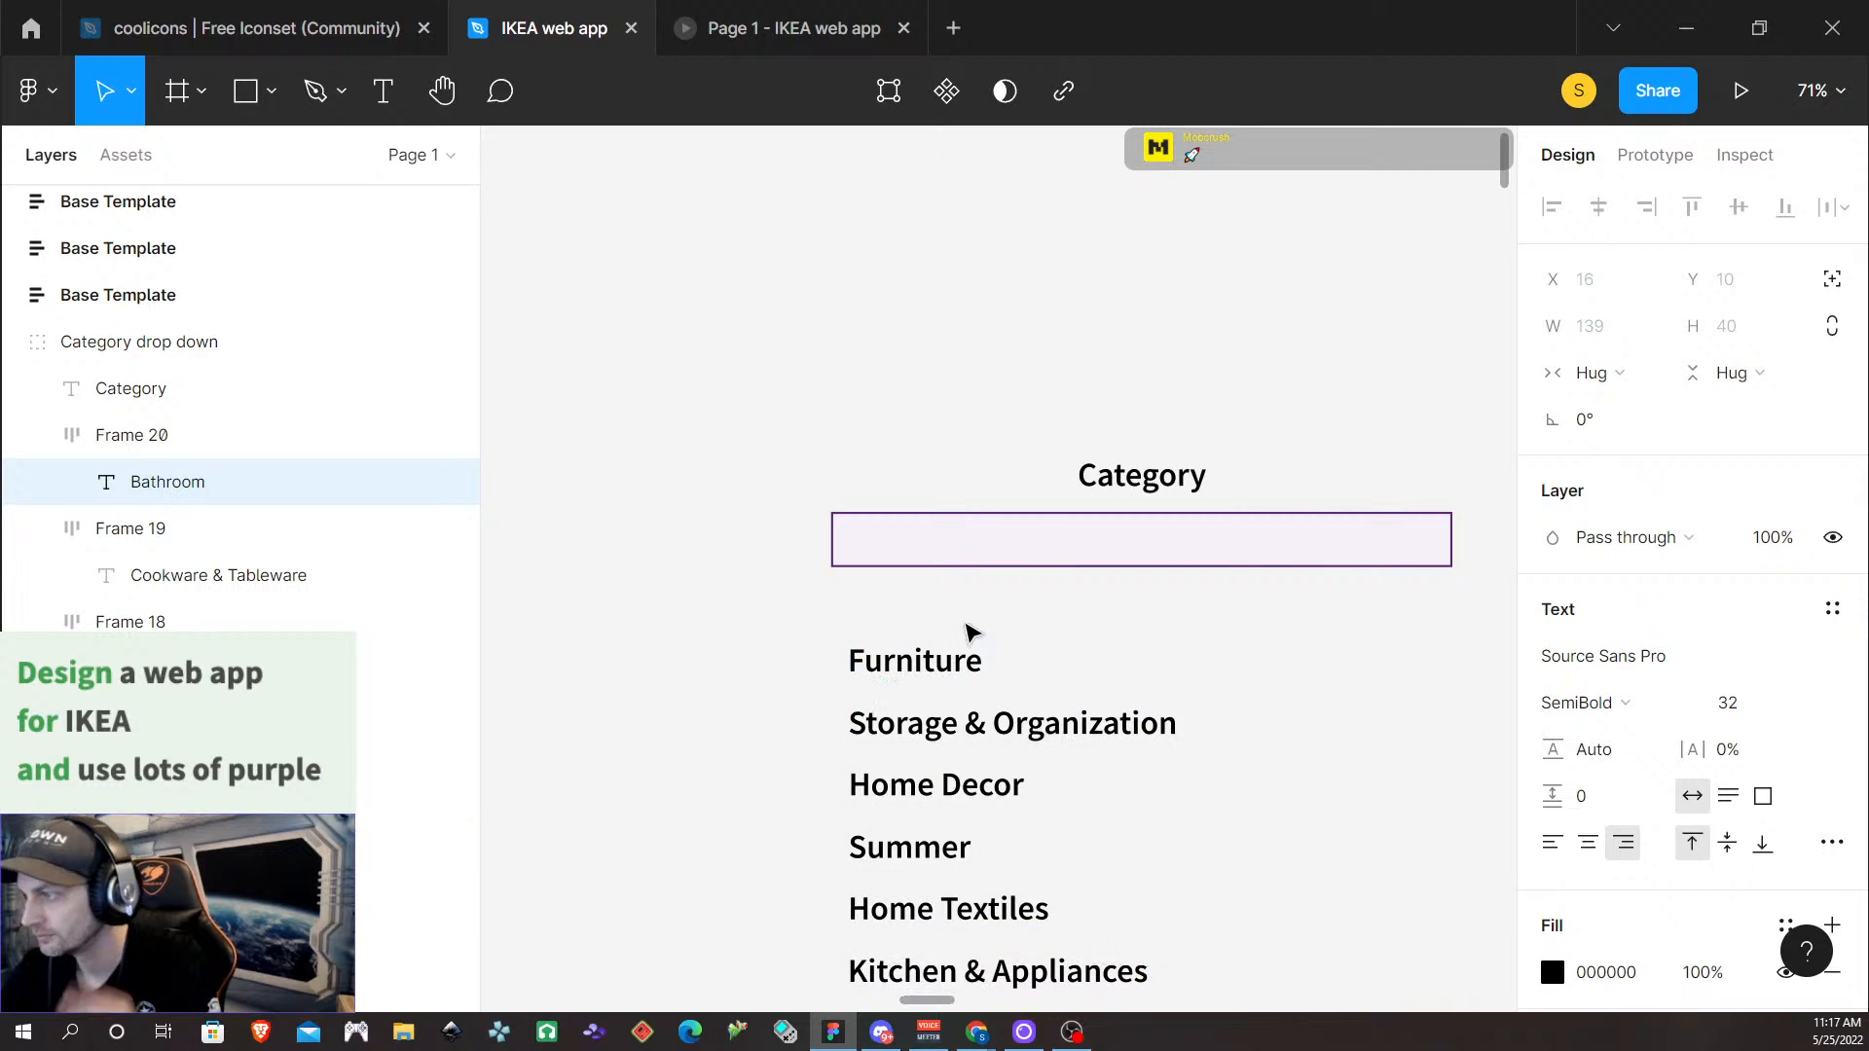
{"action": "left_click", "coordinate": [1113, 681]}
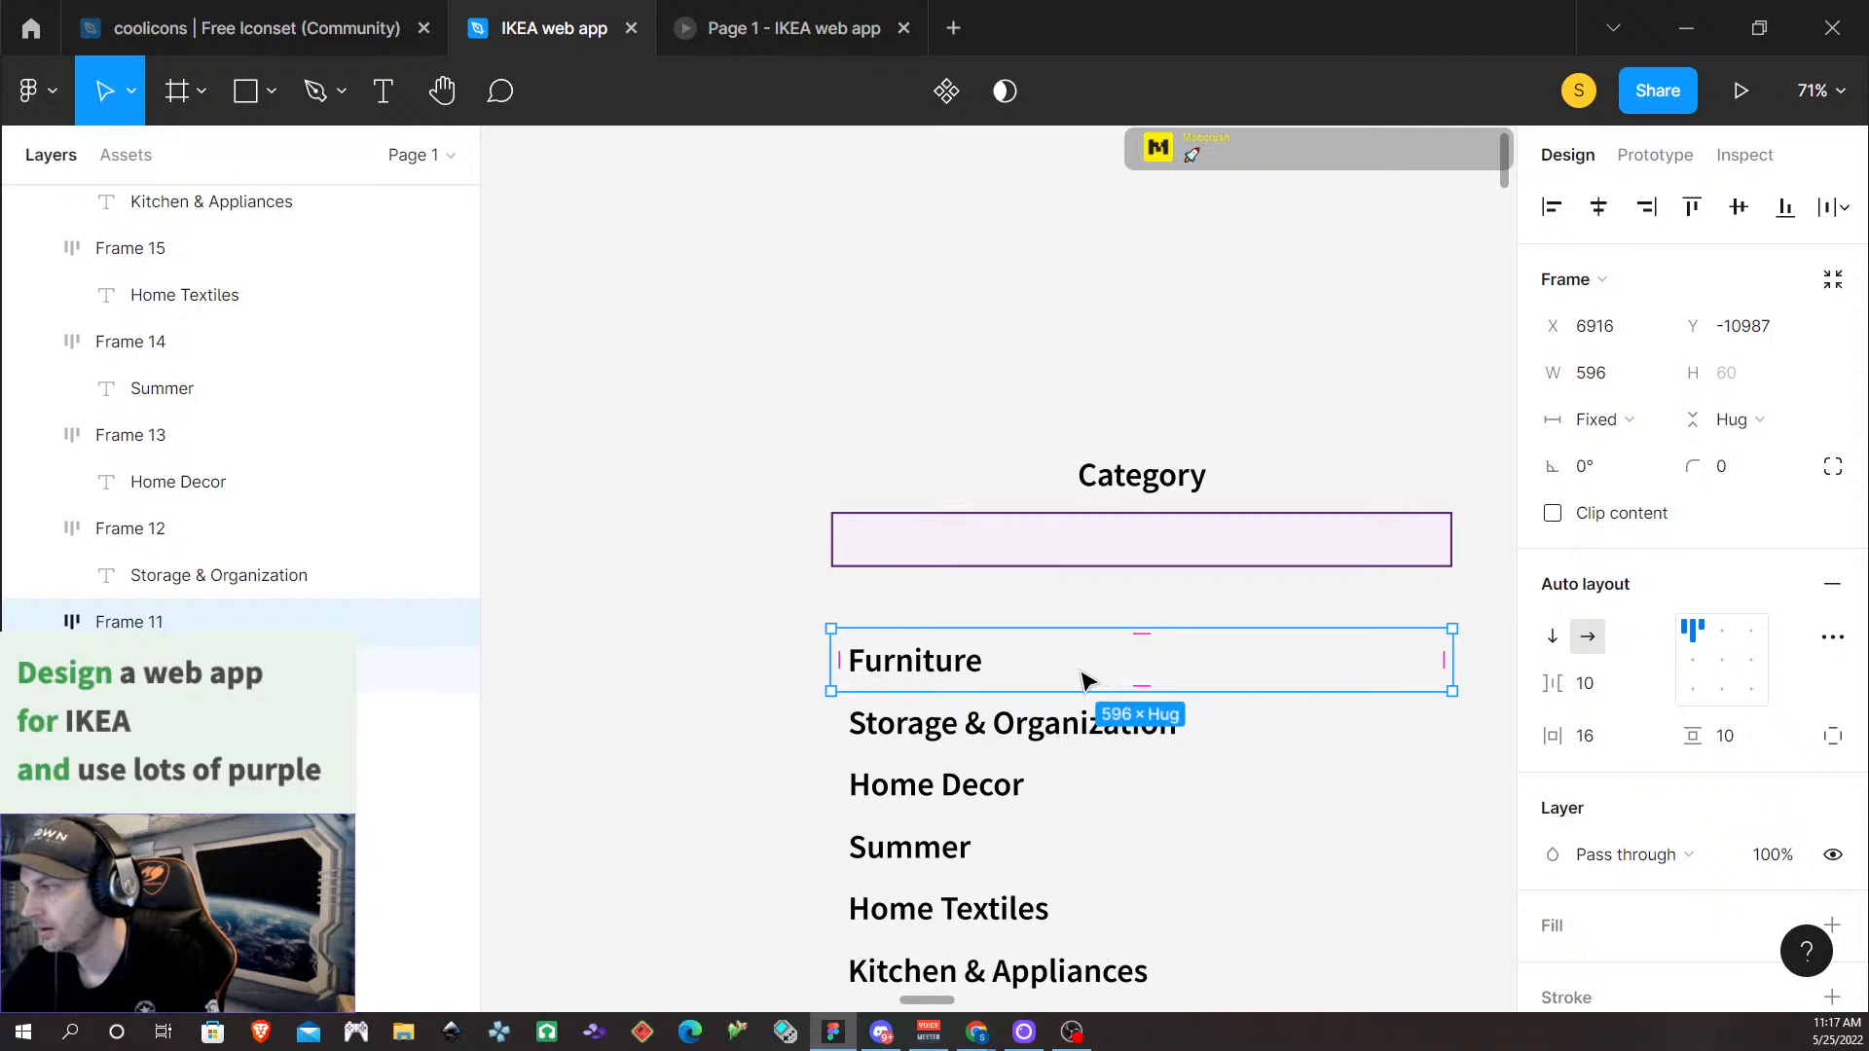
{"action": "left_click_drag", "start_coordinate": [1085, 681], "coordinate": [1089, 615], "text": "alt"}
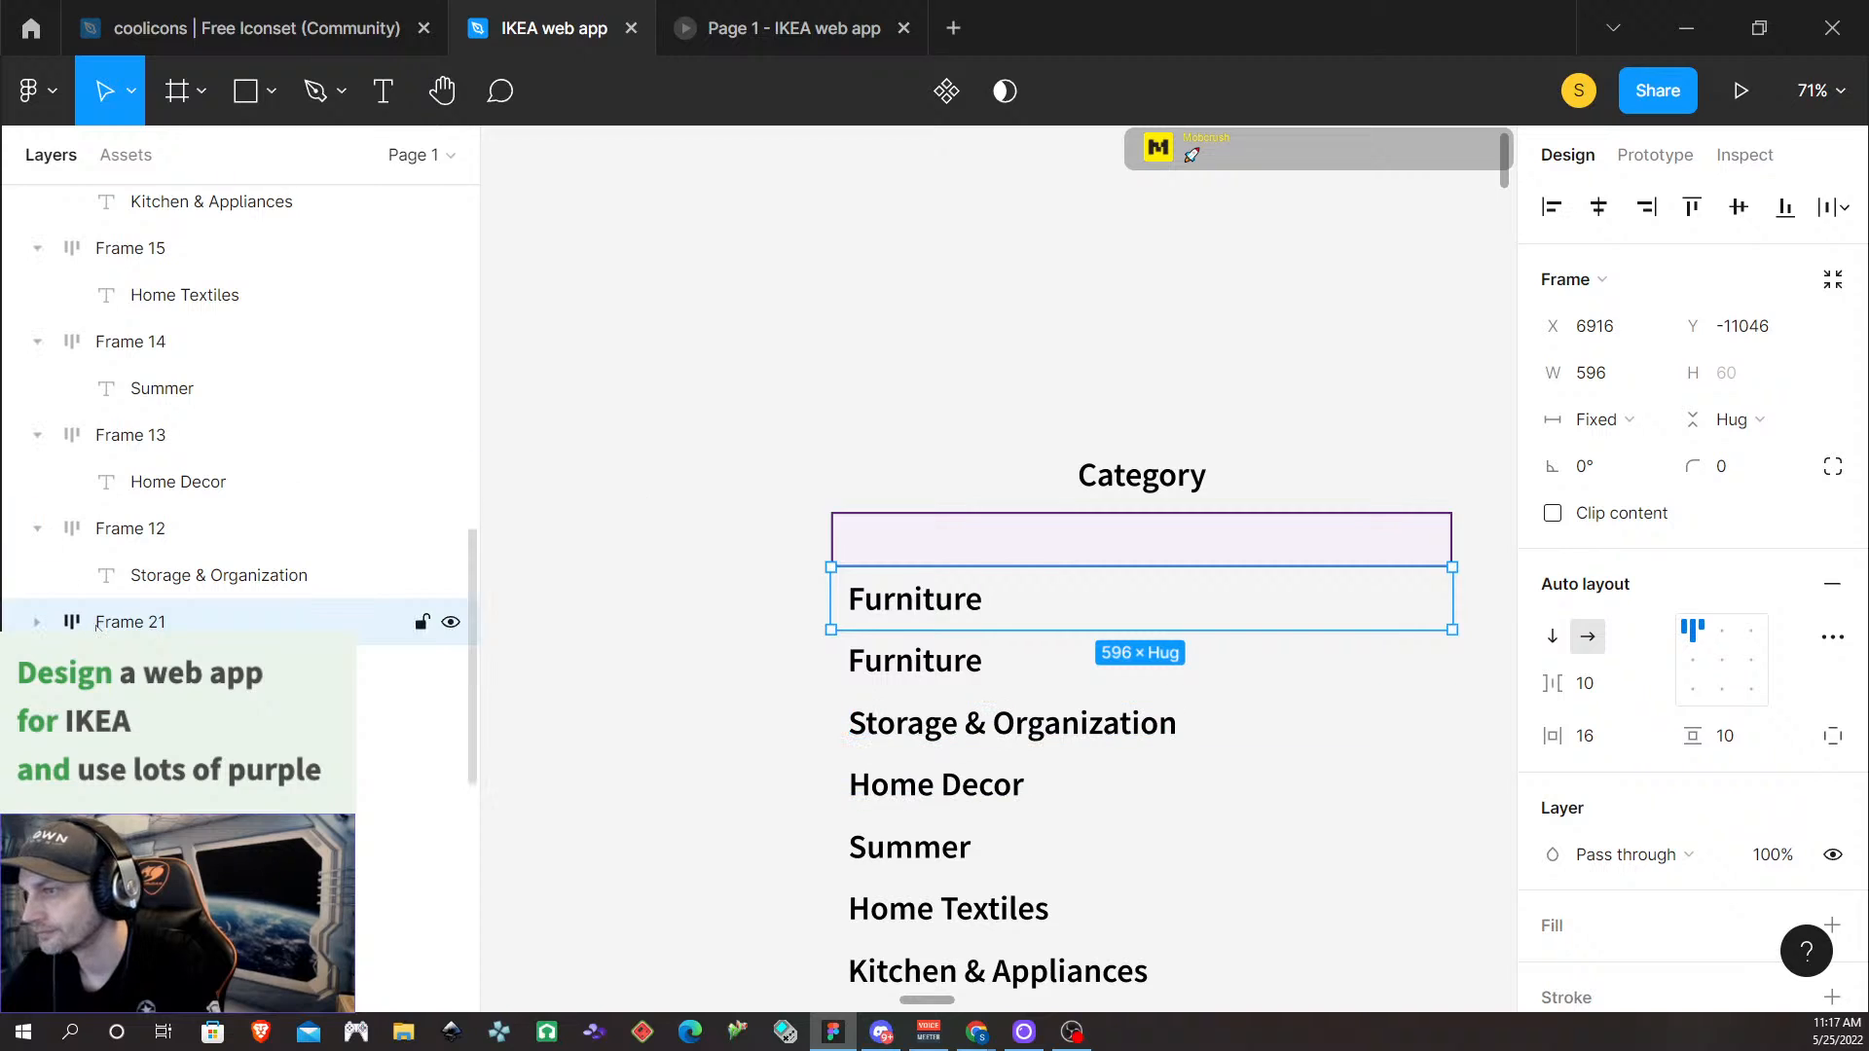
Hide the Furniture text inside the duplicated row directly beneath the Category box, leaving that row blank
{"action": "left_click", "coordinate": [37, 623]}
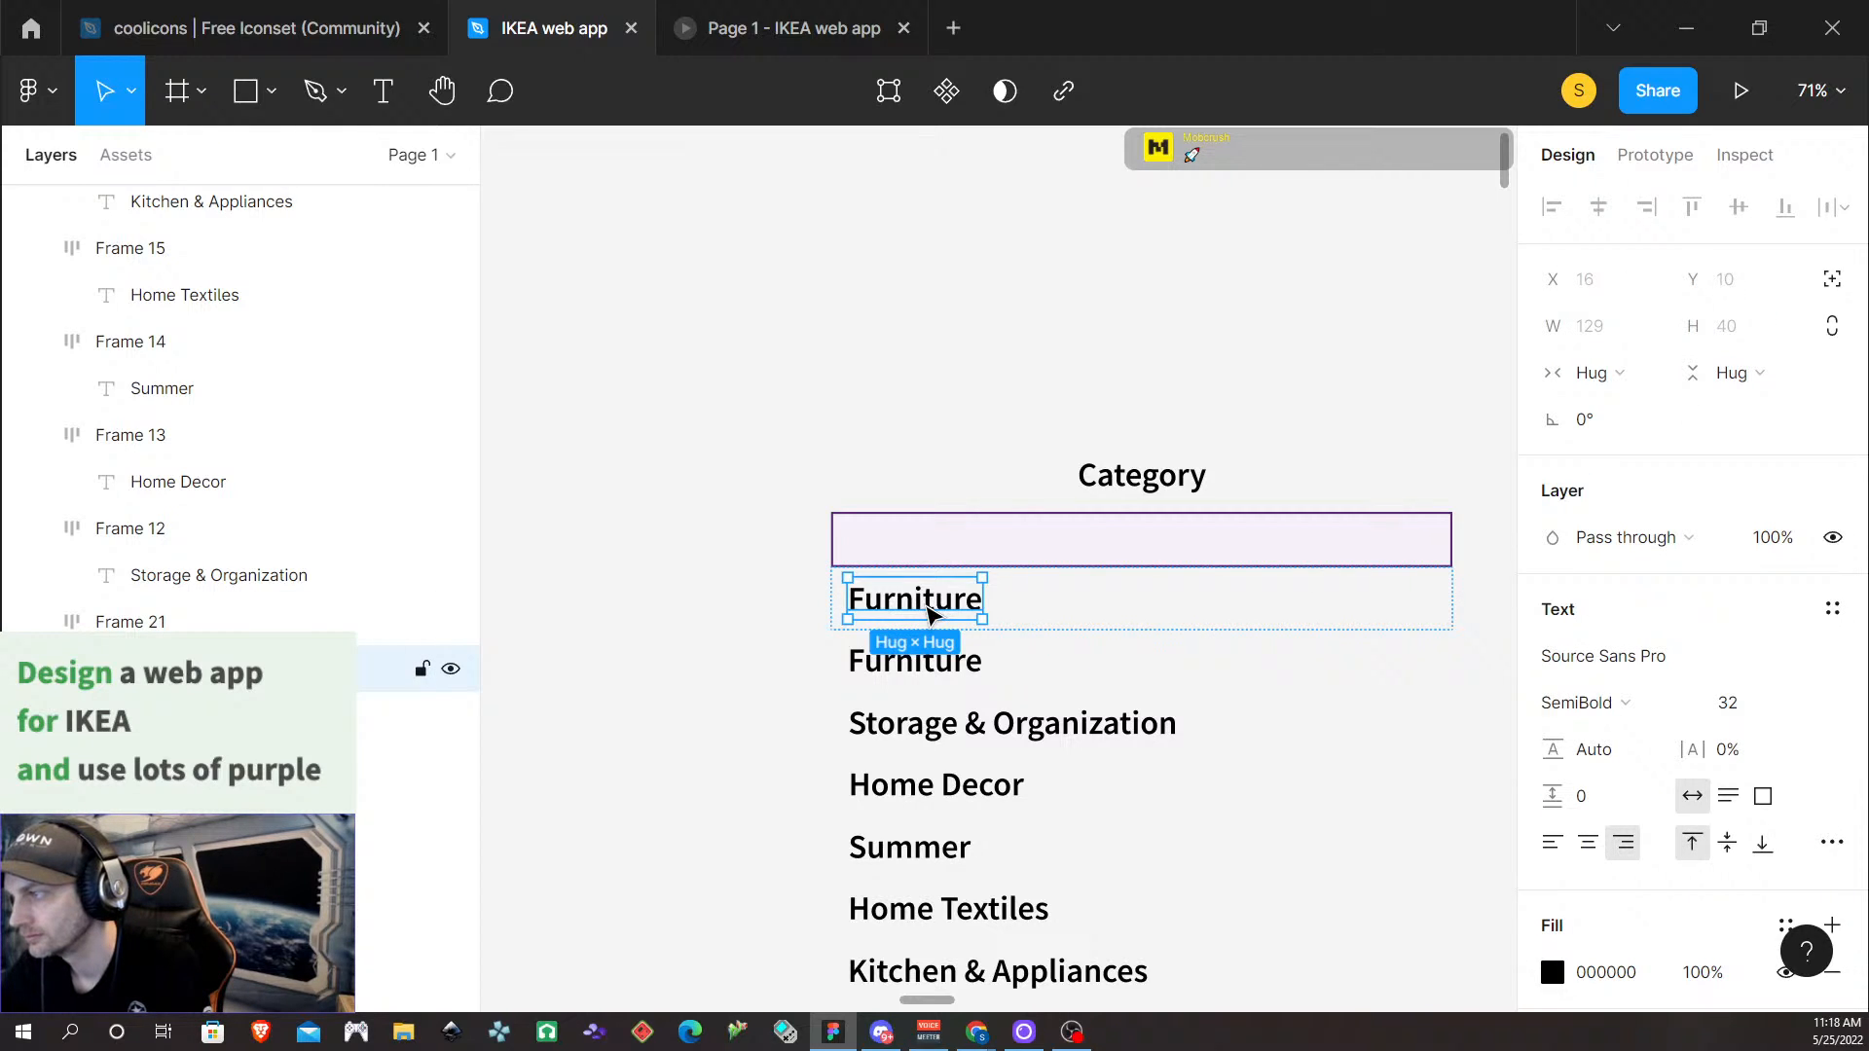
{"action": "left_click", "coordinate": [1481, 684]}
{"action": "left_click", "coordinate": [896, 608]}
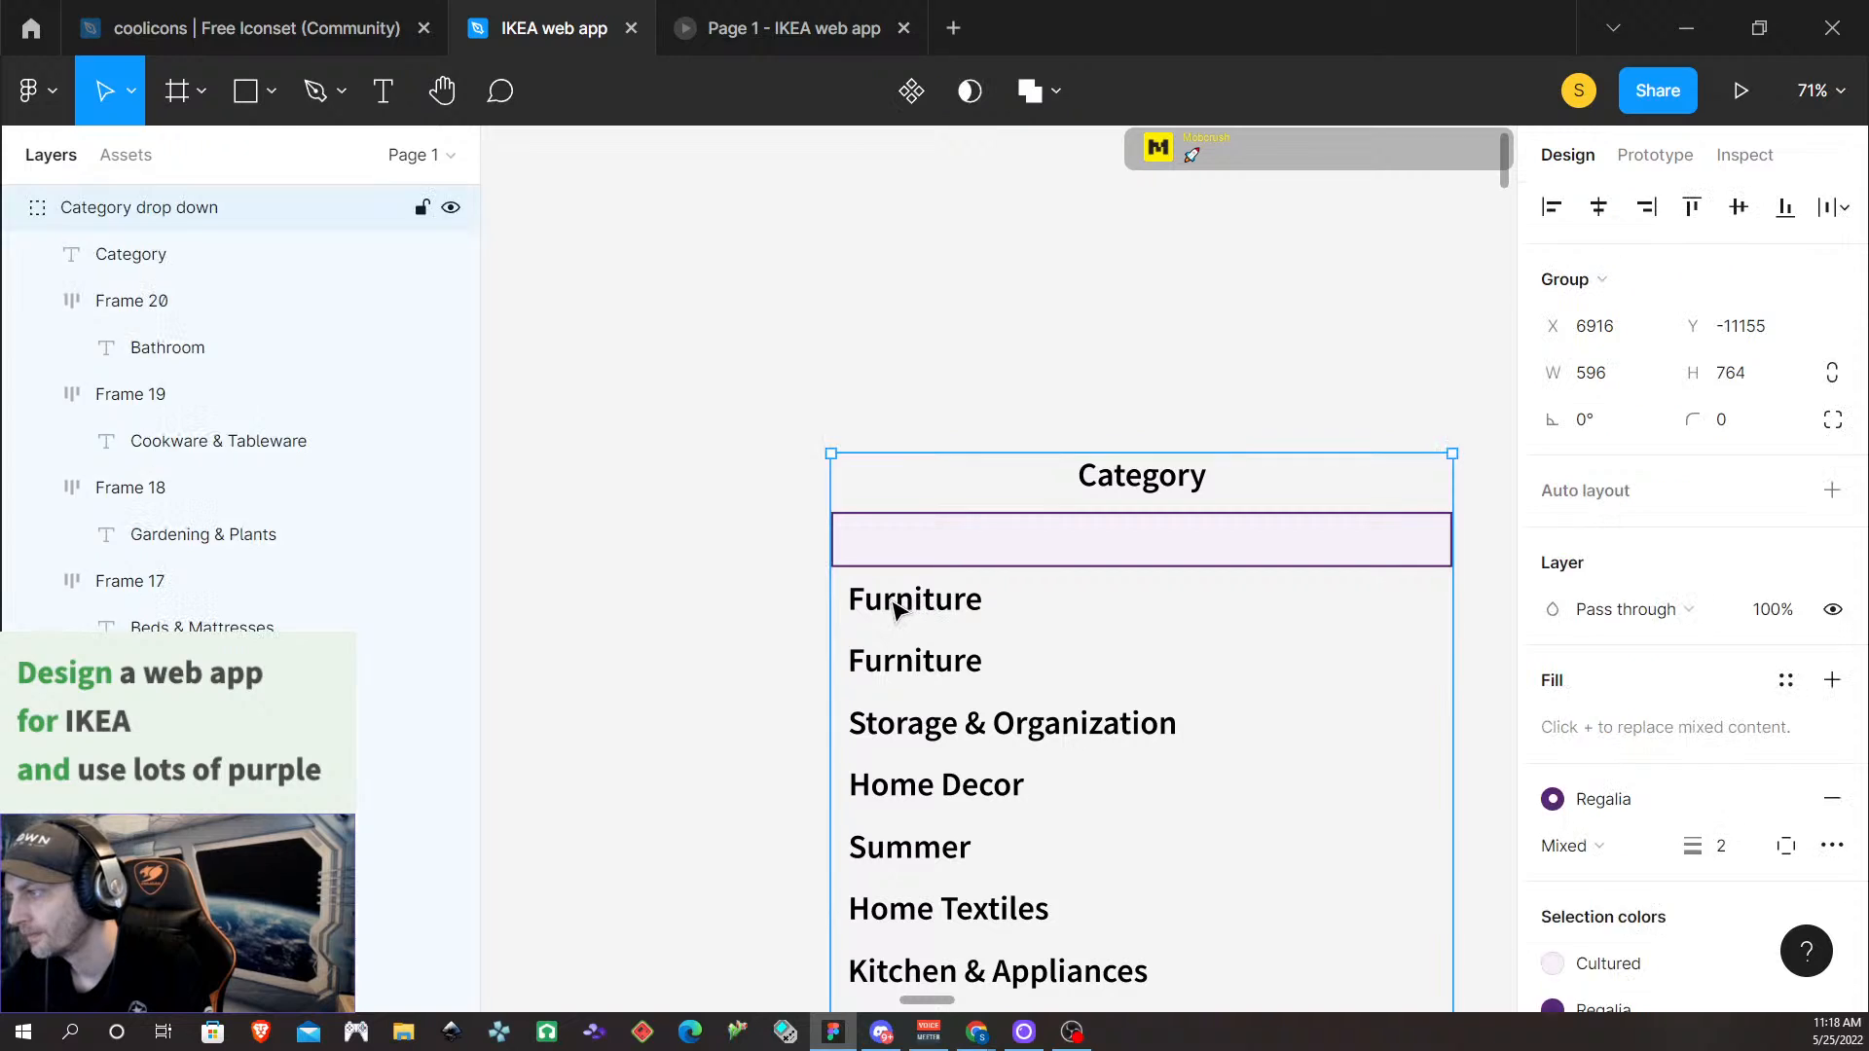
{"action": "left_click", "coordinate": [895, 608]}
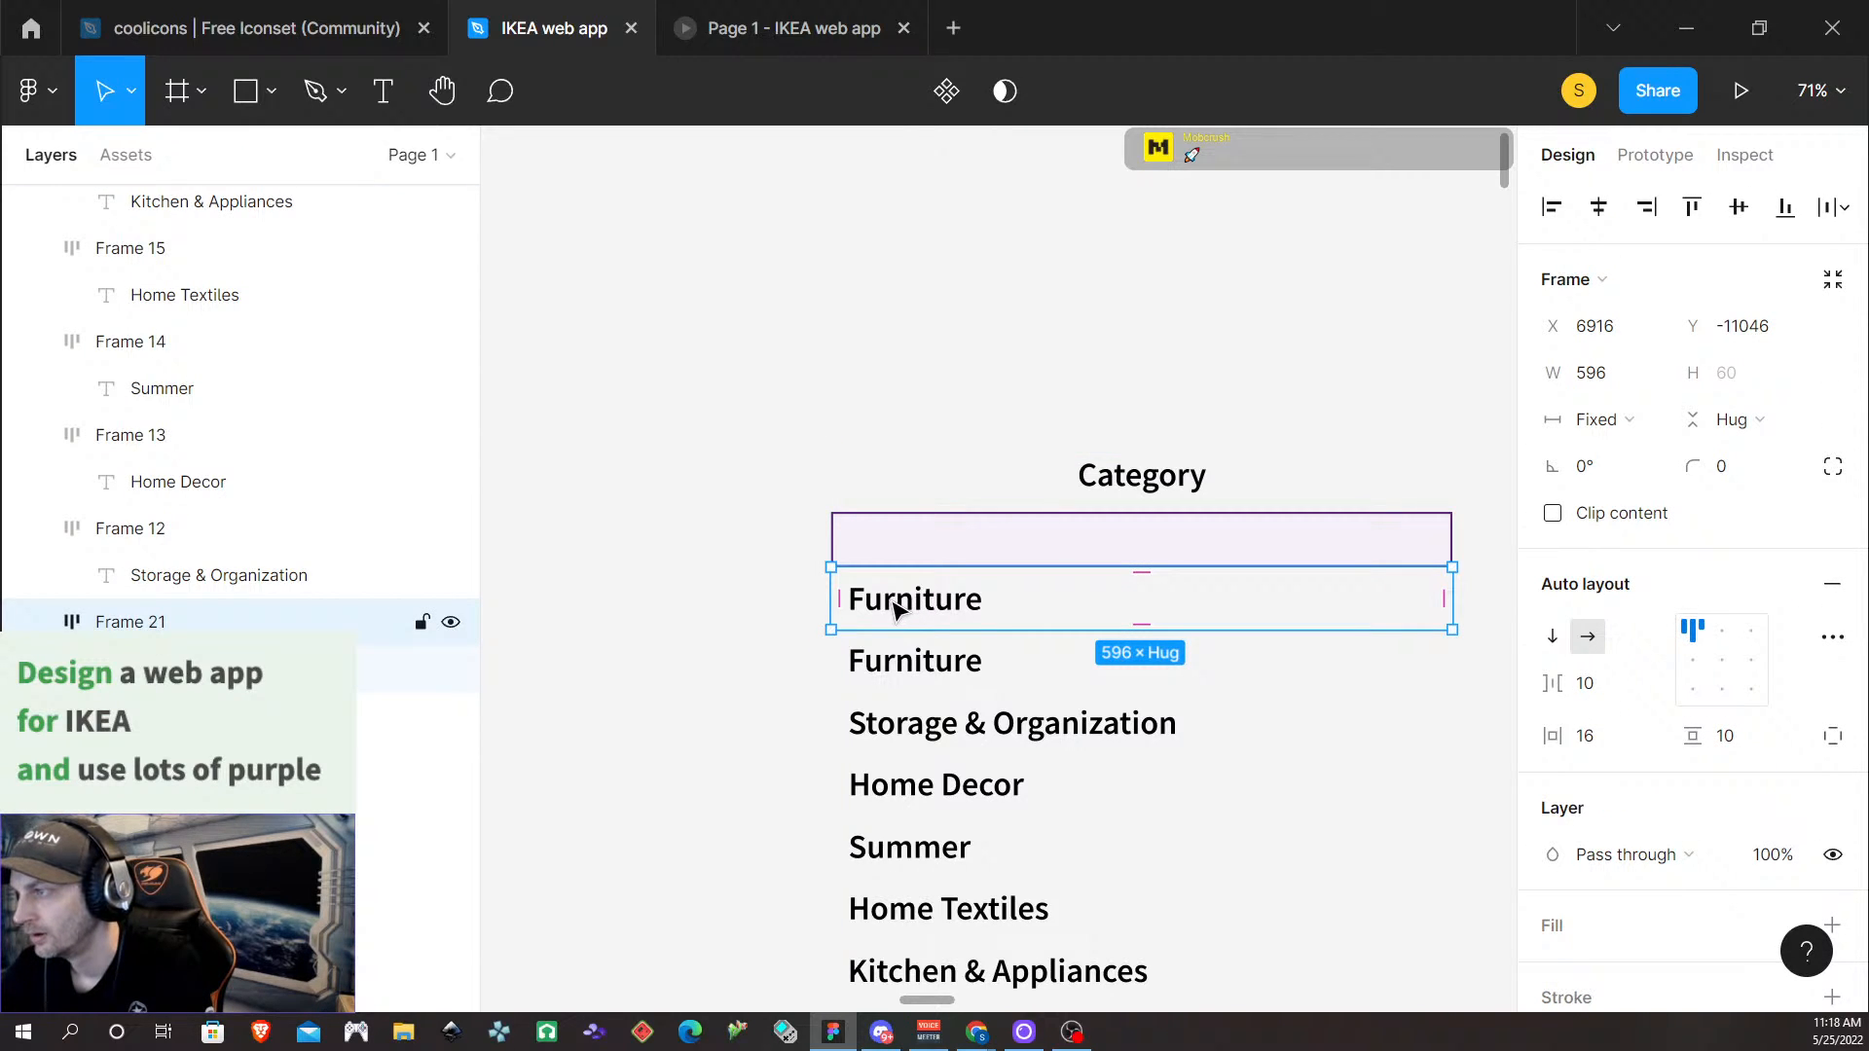
{"action": "left_click", "coordinate": [925, 618]}
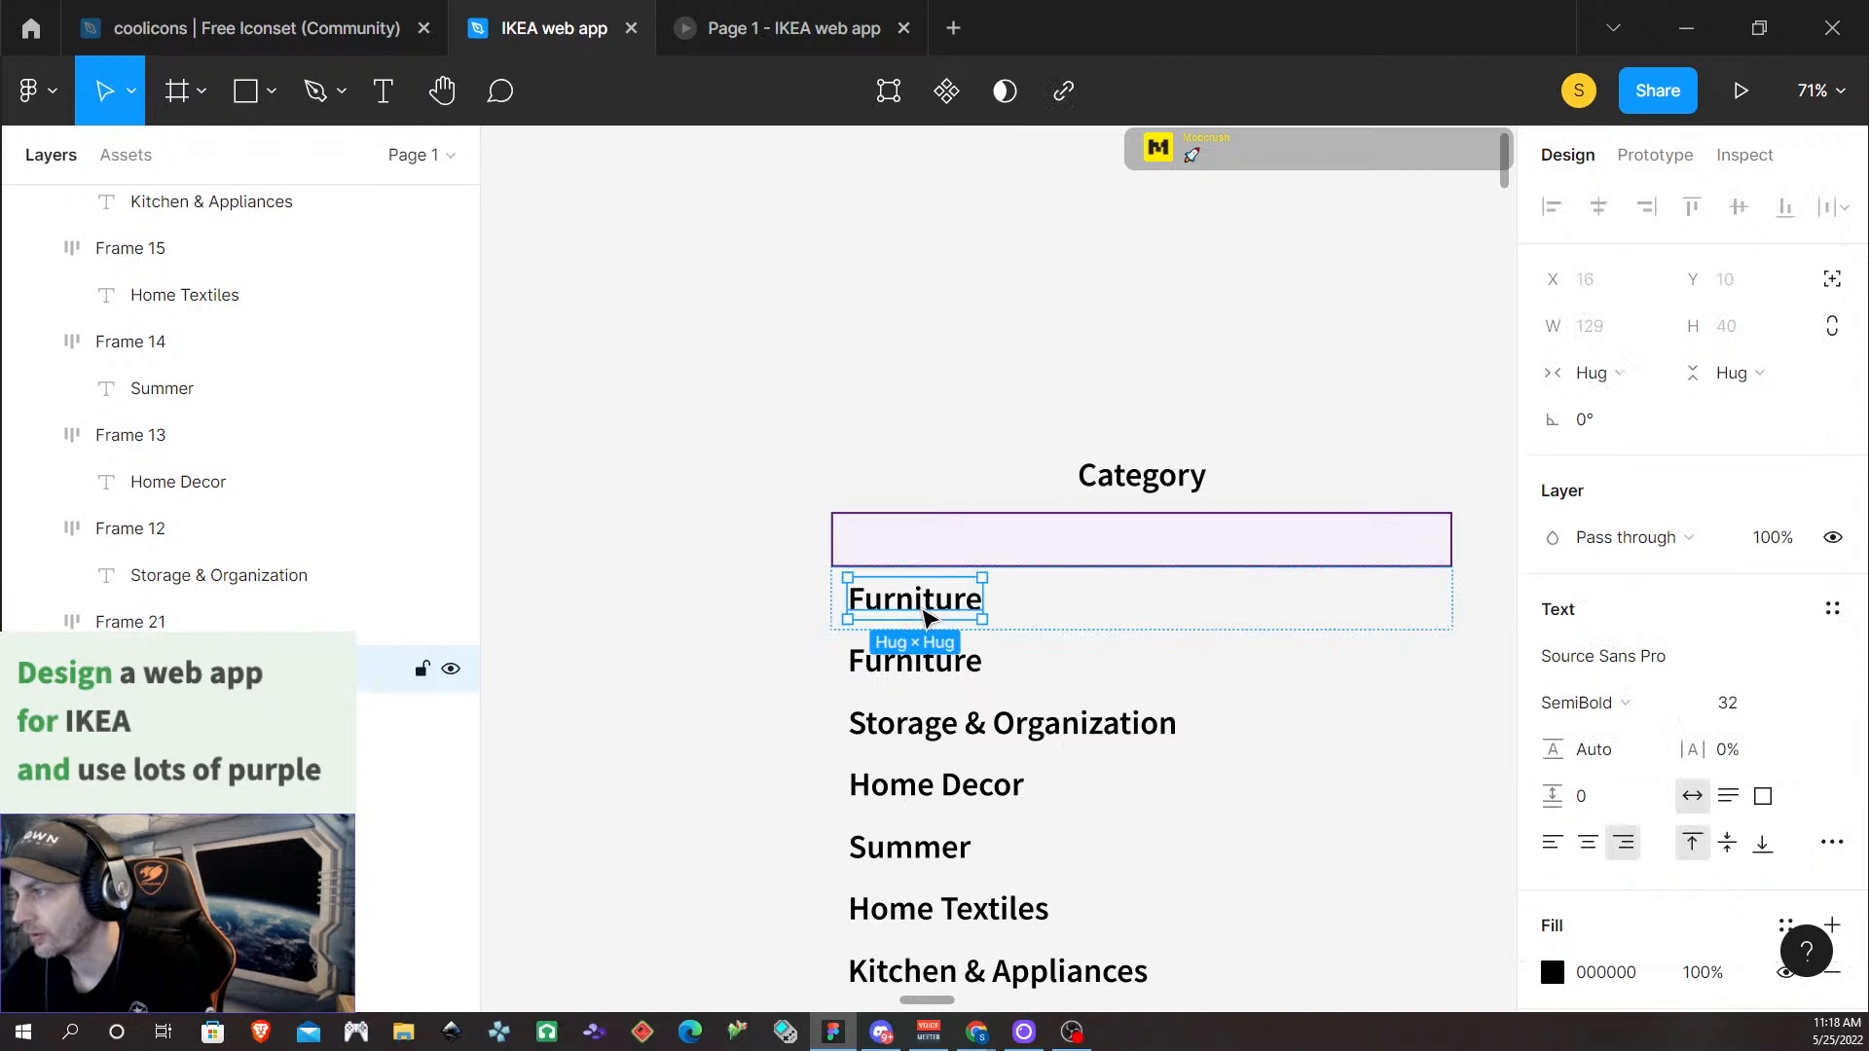
{"action": "left_click", "coordinate": [451, 669]}
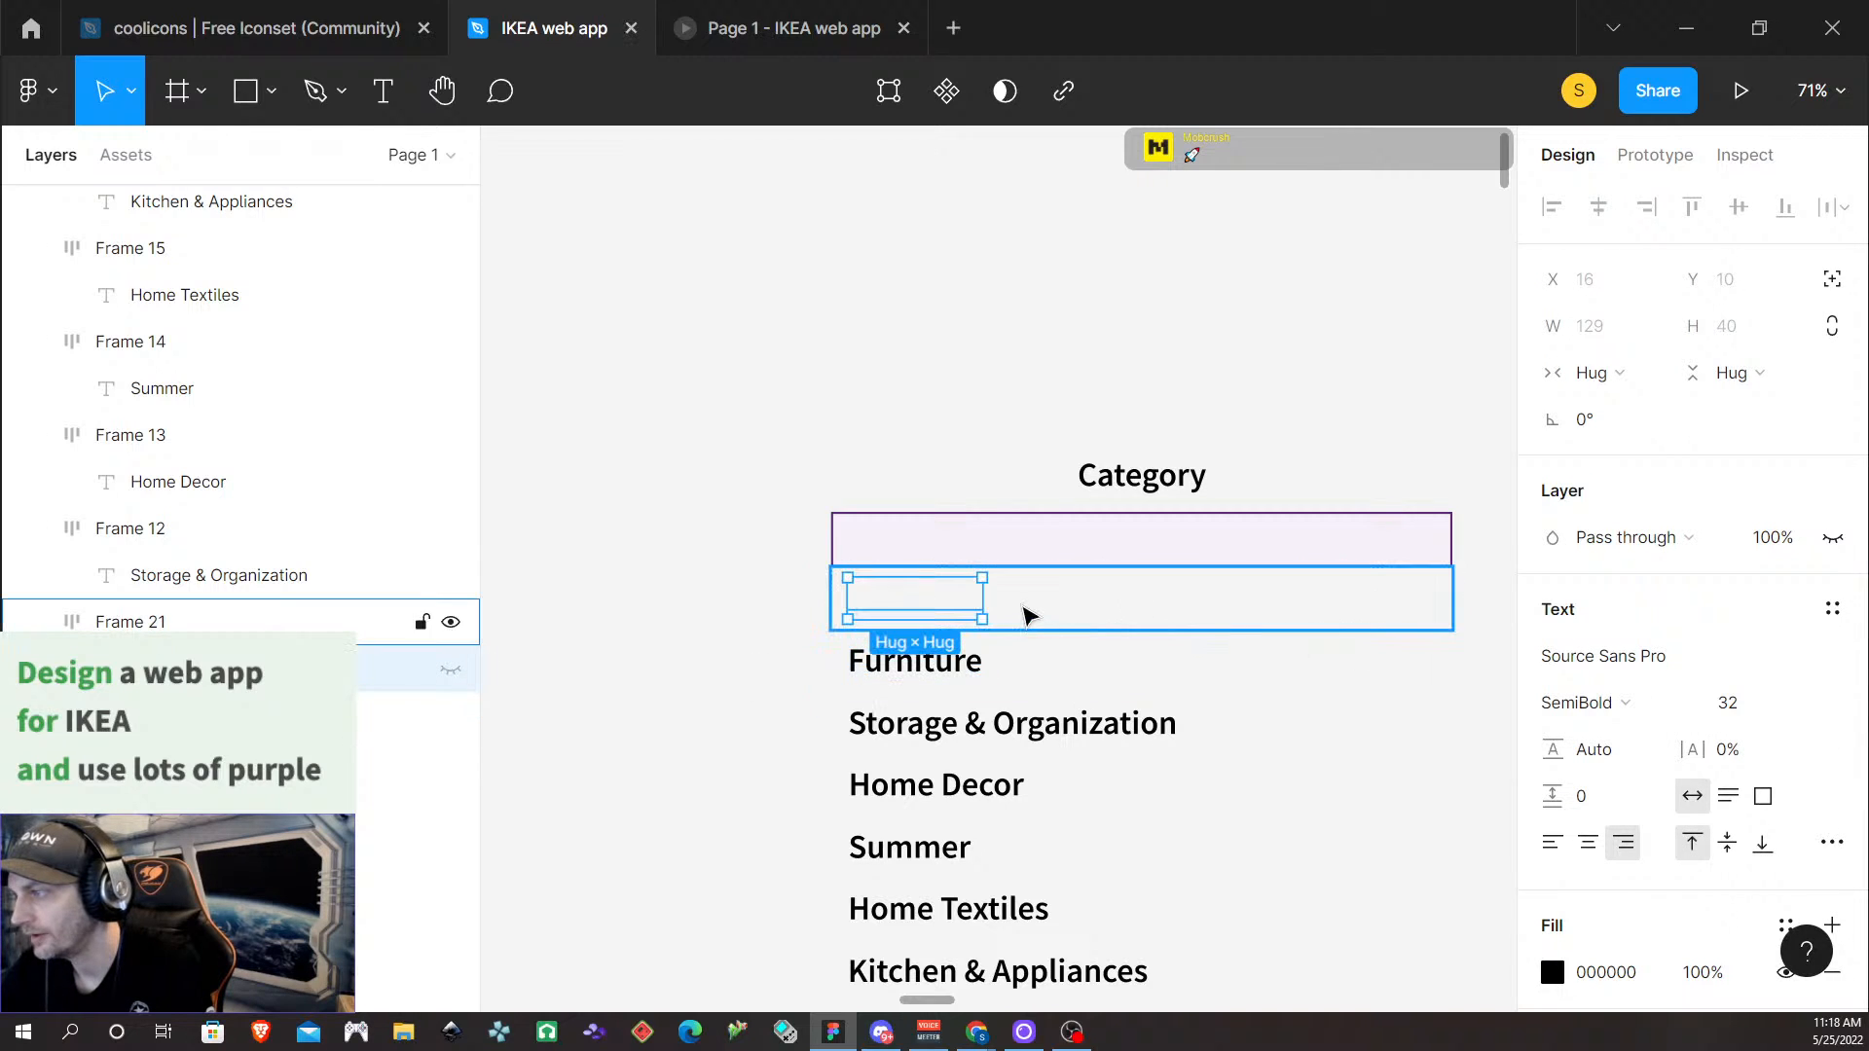
{"action": "left_click", "coordinate": [1485, 601]}
Try to adjust the width of the blank row's frame at both of its side edges
{"action": "left_click", "coordinate": [1256, 600]}
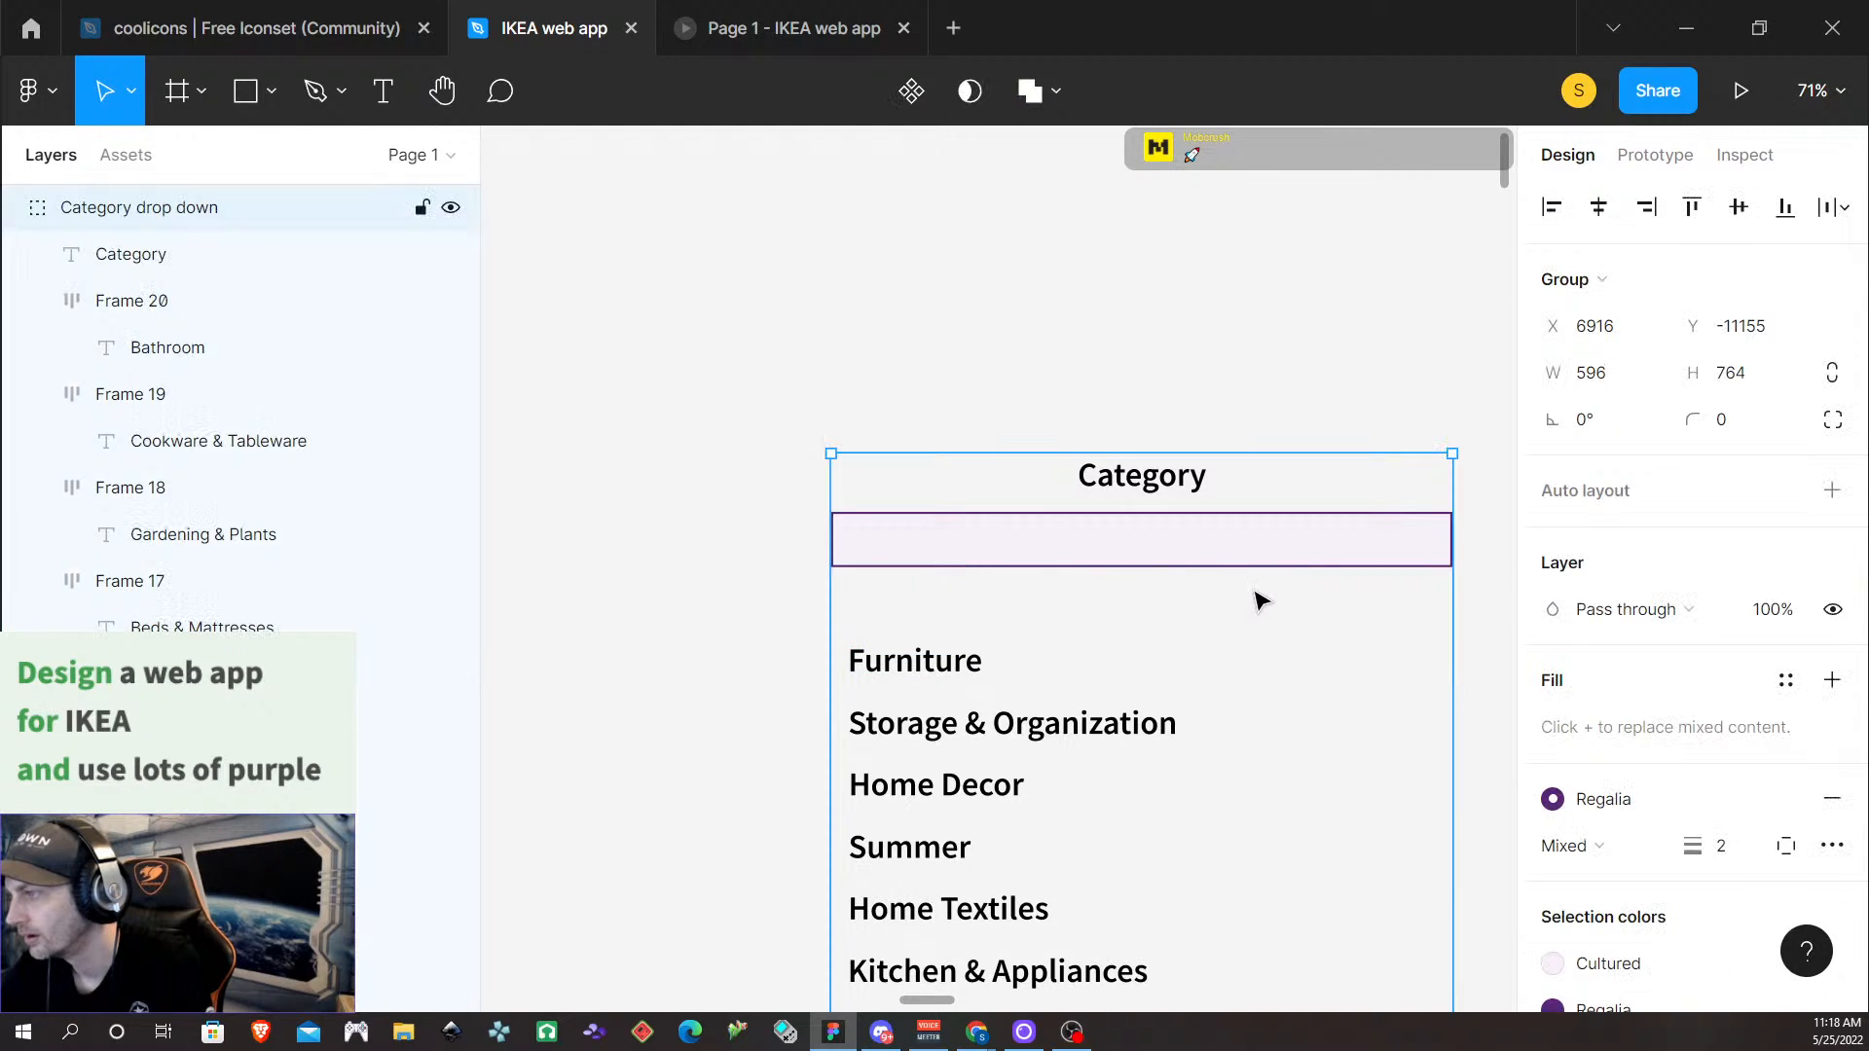
{"action": "left_click", "coordinate": [1256, 600]}
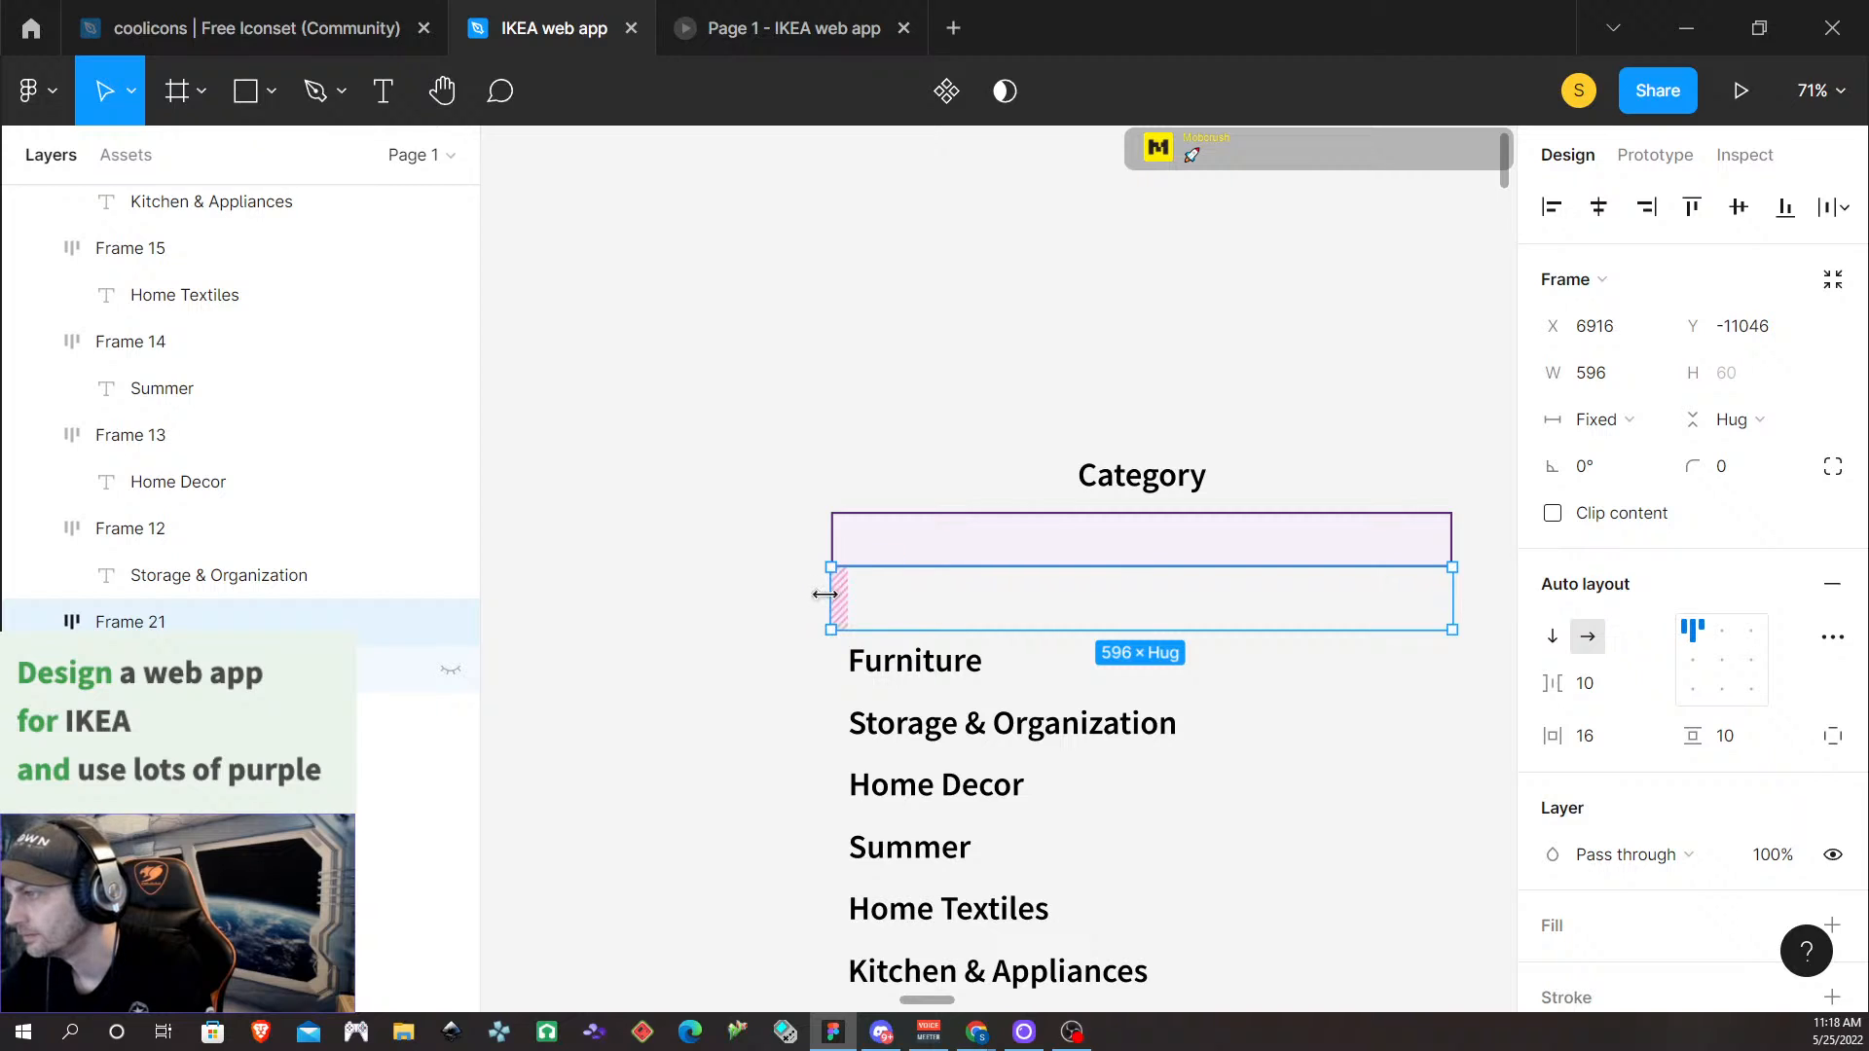
{"action": "left_click_drag", "start_coordinate": [825, 594], "coordinate": [816, 596]}
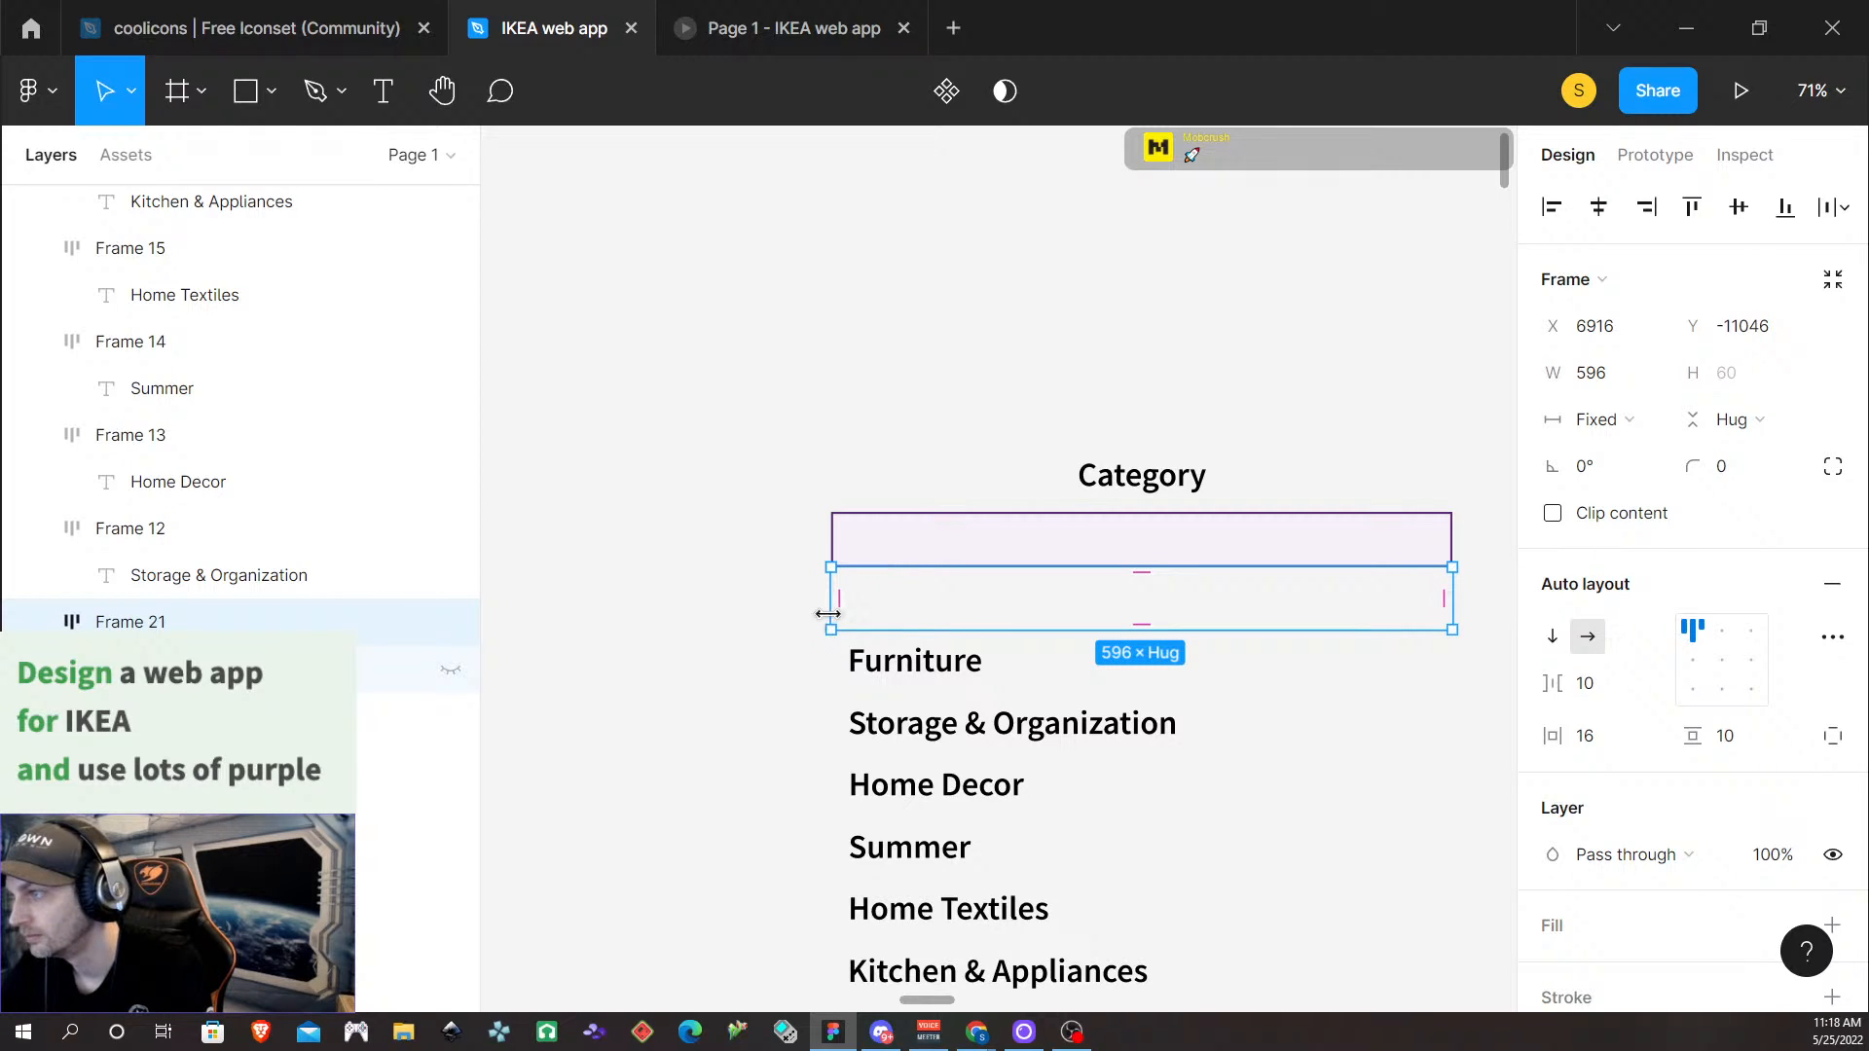
{"action": "left_click_drag", "start_coordinate": [833, 613], "coordinate": [830, 613]}
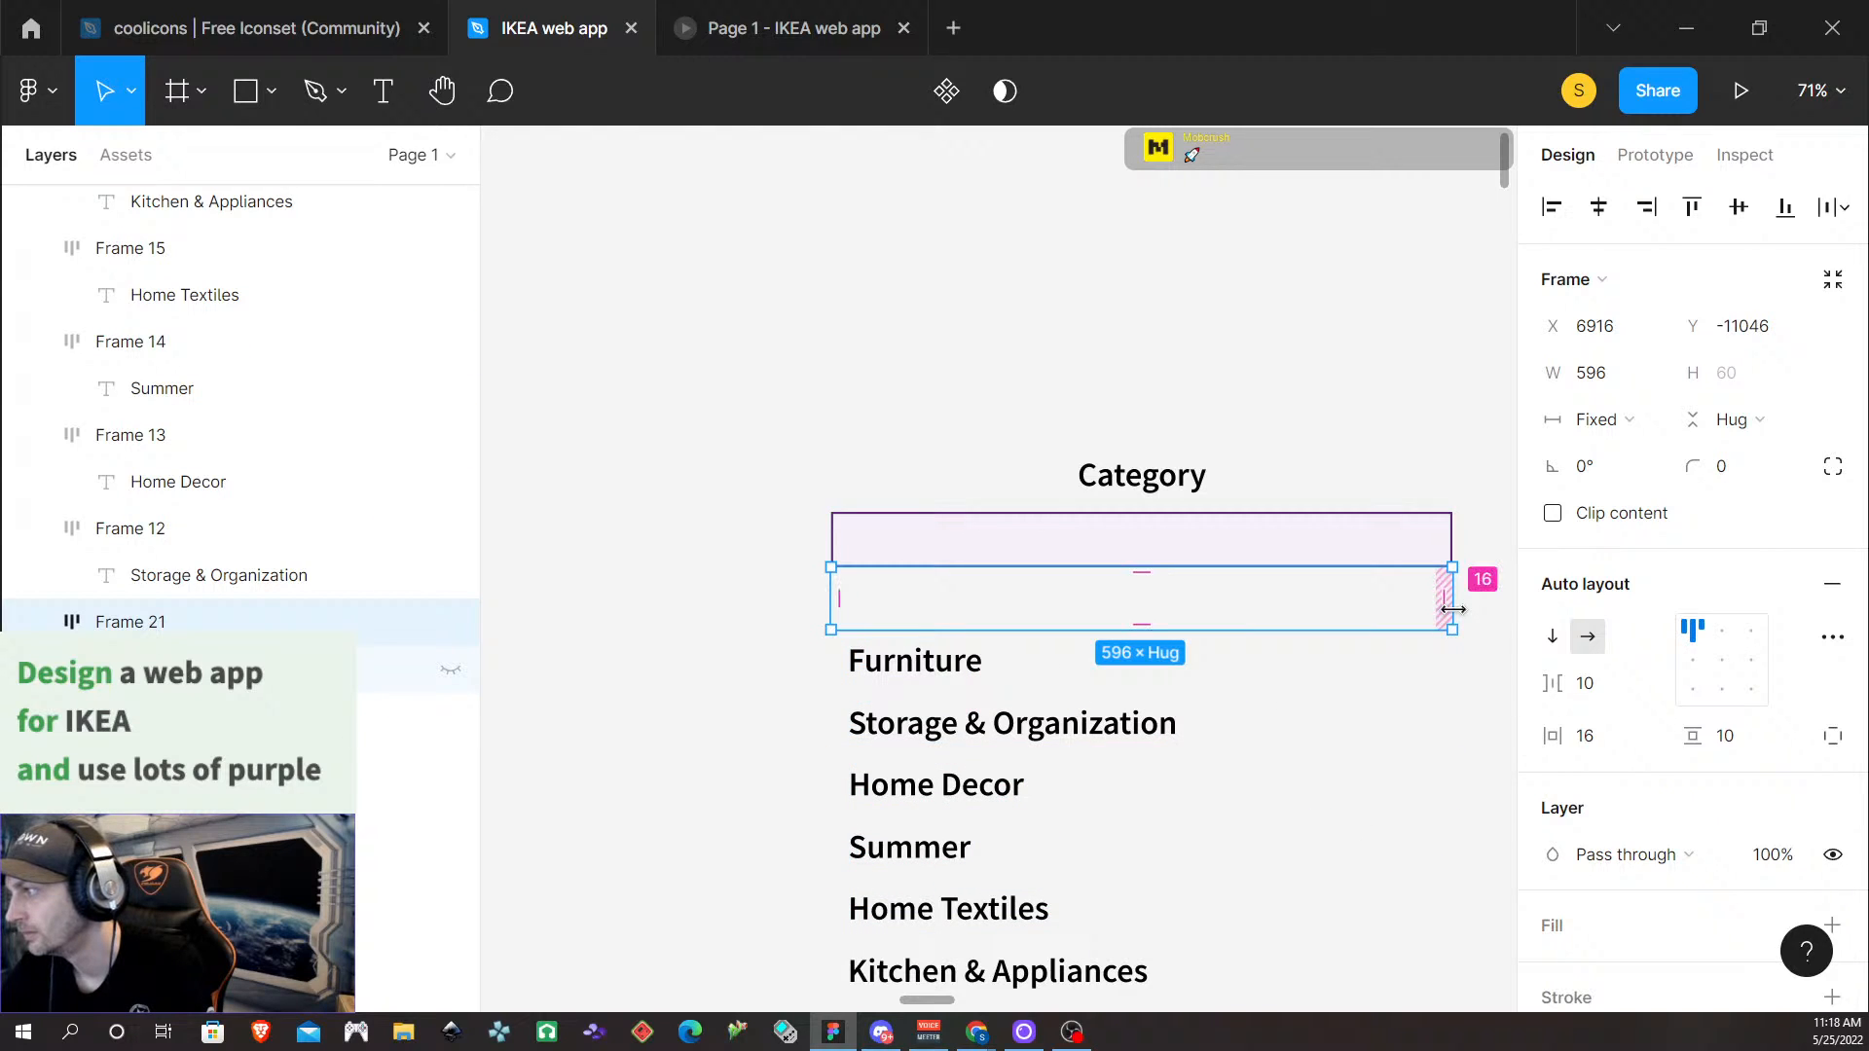
{"action": "mouse_move", "coordinate": [1452, 610]}
{"action": "left_mouse_down"}
{"action": "mouse_move", "coordinate": [1435, 613]}
{"action": "mouse_move", "coordinate": [1455, 616]}
{"action": "left_mouse_up"}
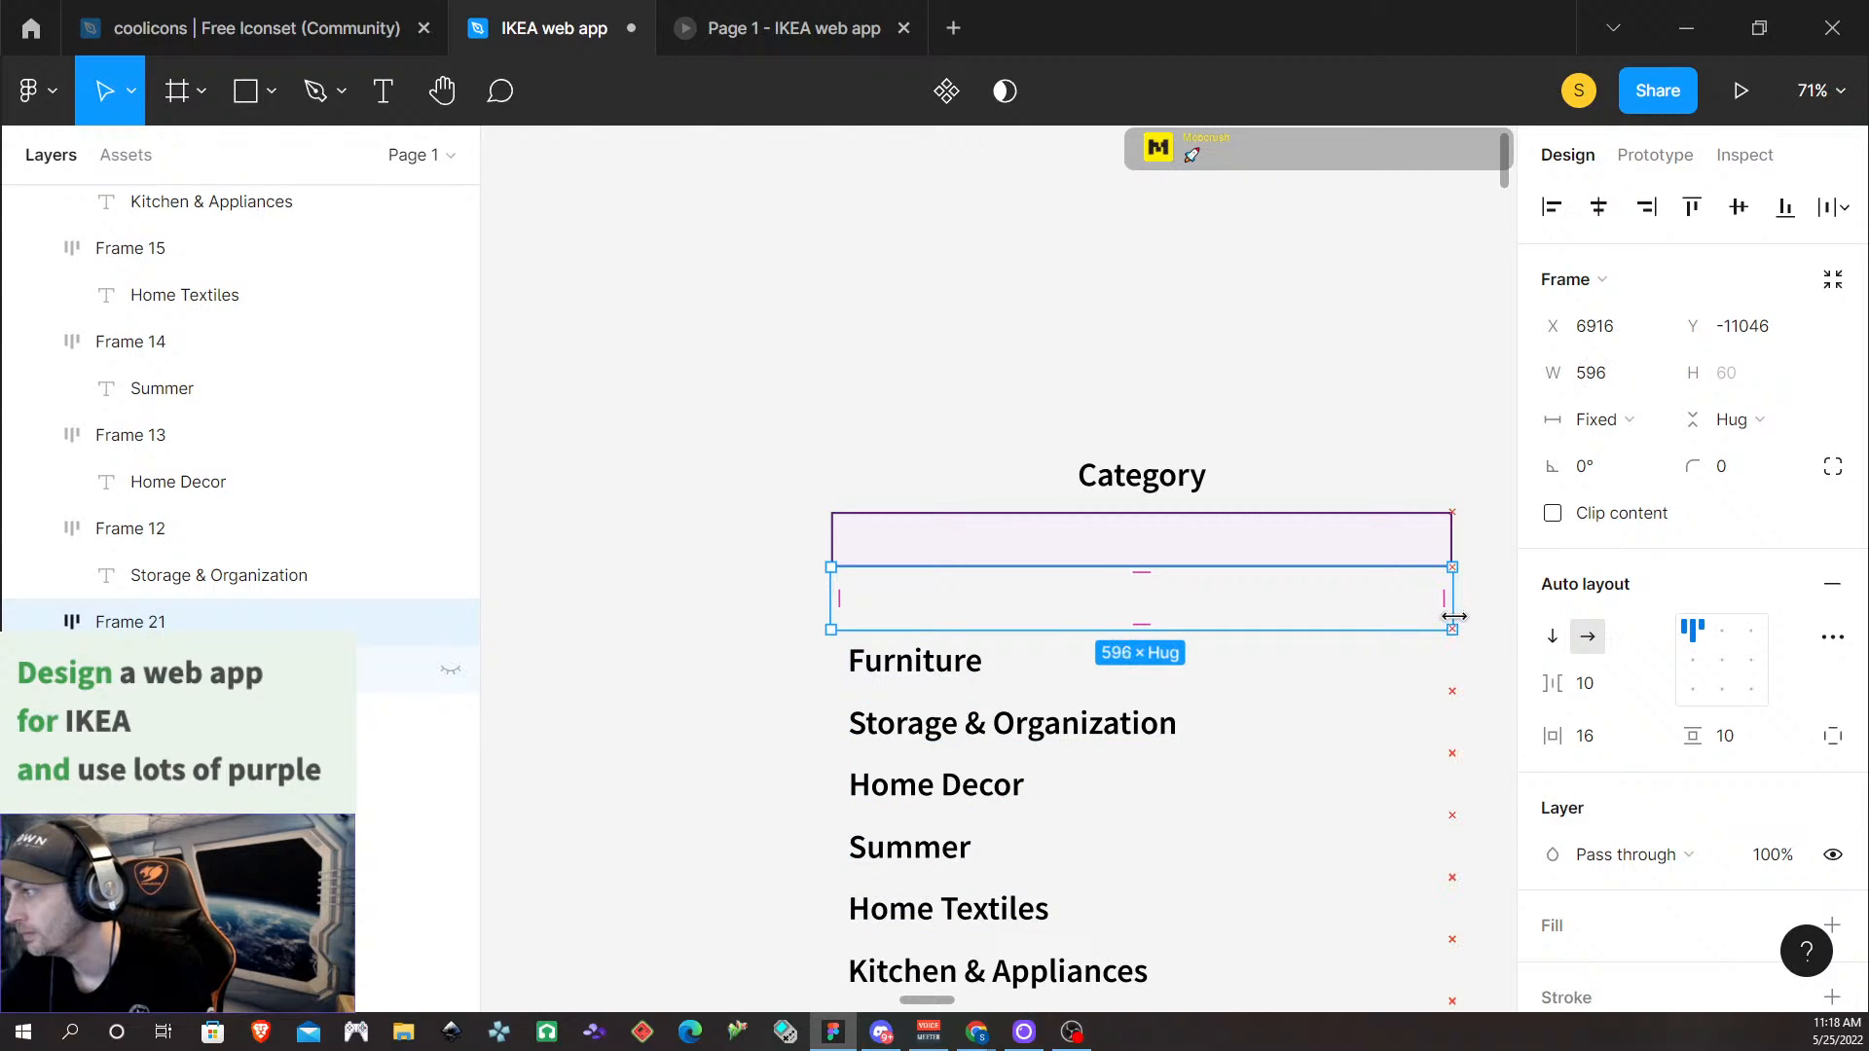
{"action": "left_click", "coordinate": [1499, 611]}
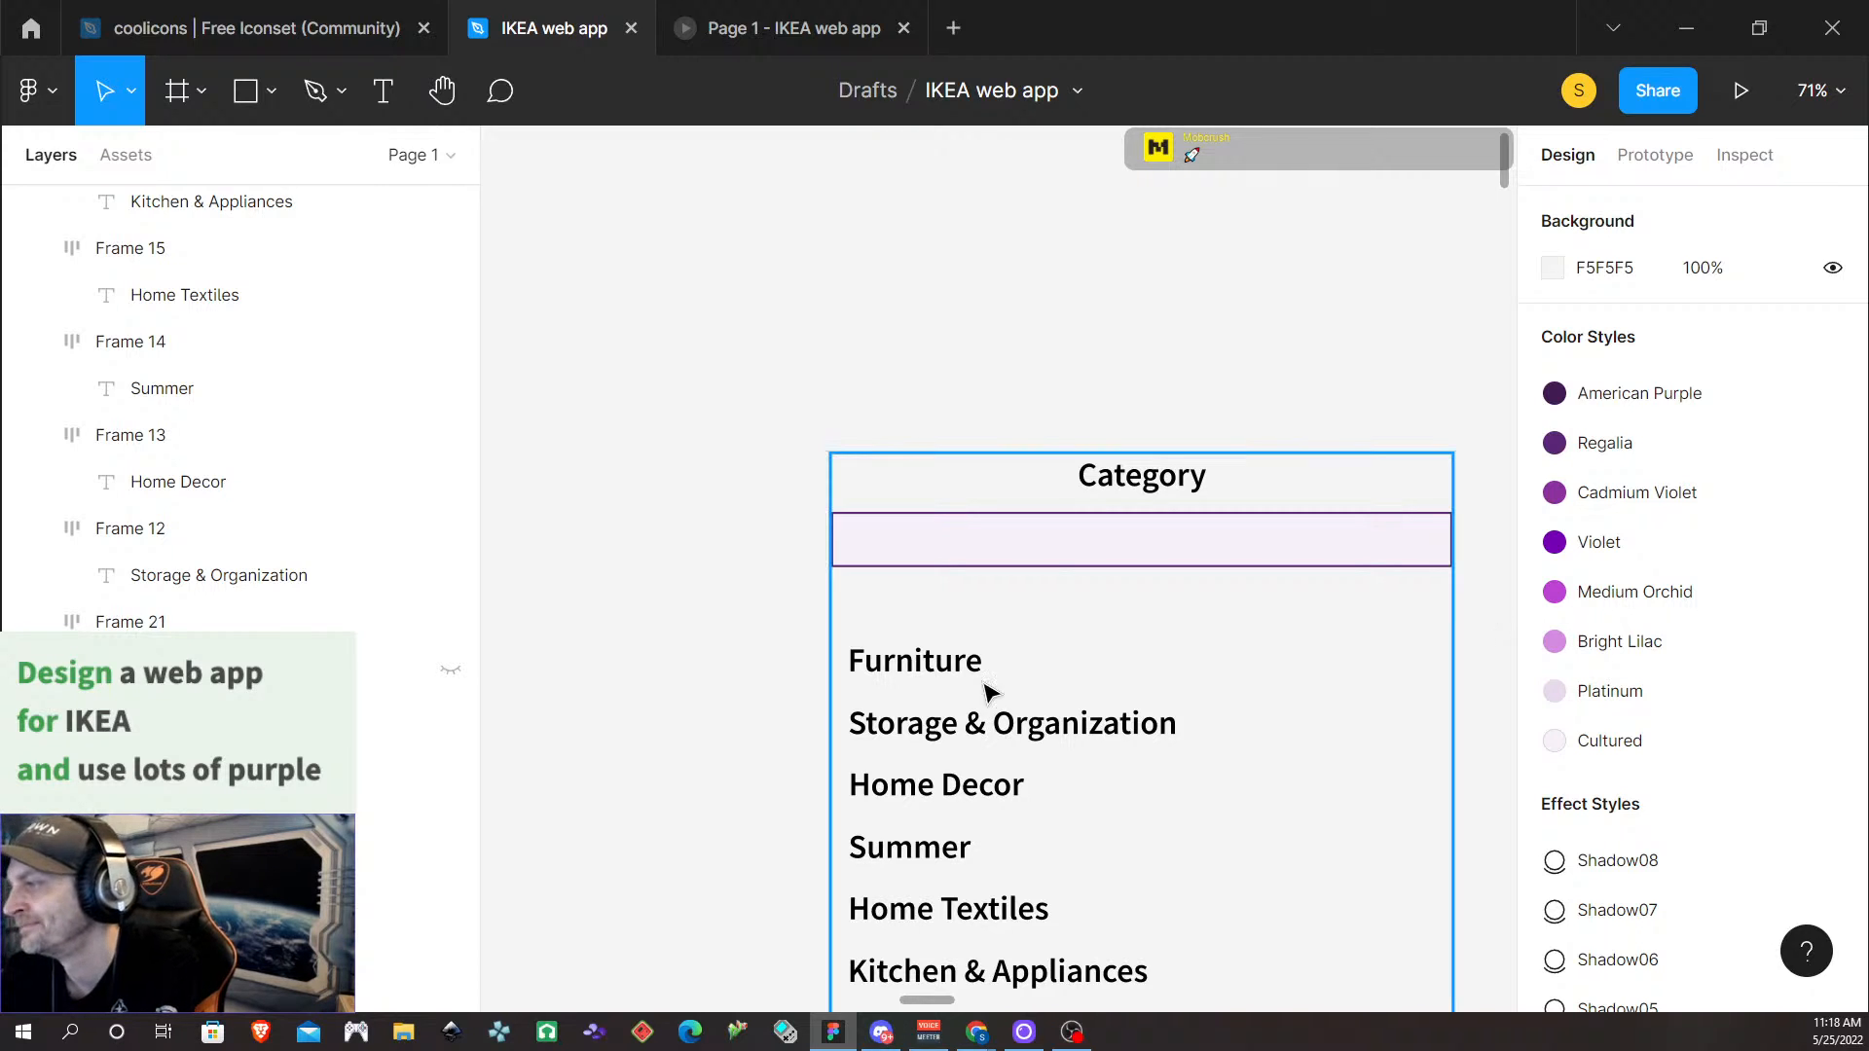
Rename the layer of the empty row's frame above Furniture as "Blank"
{"action": "left_click", "coordinate": [944, 662]}
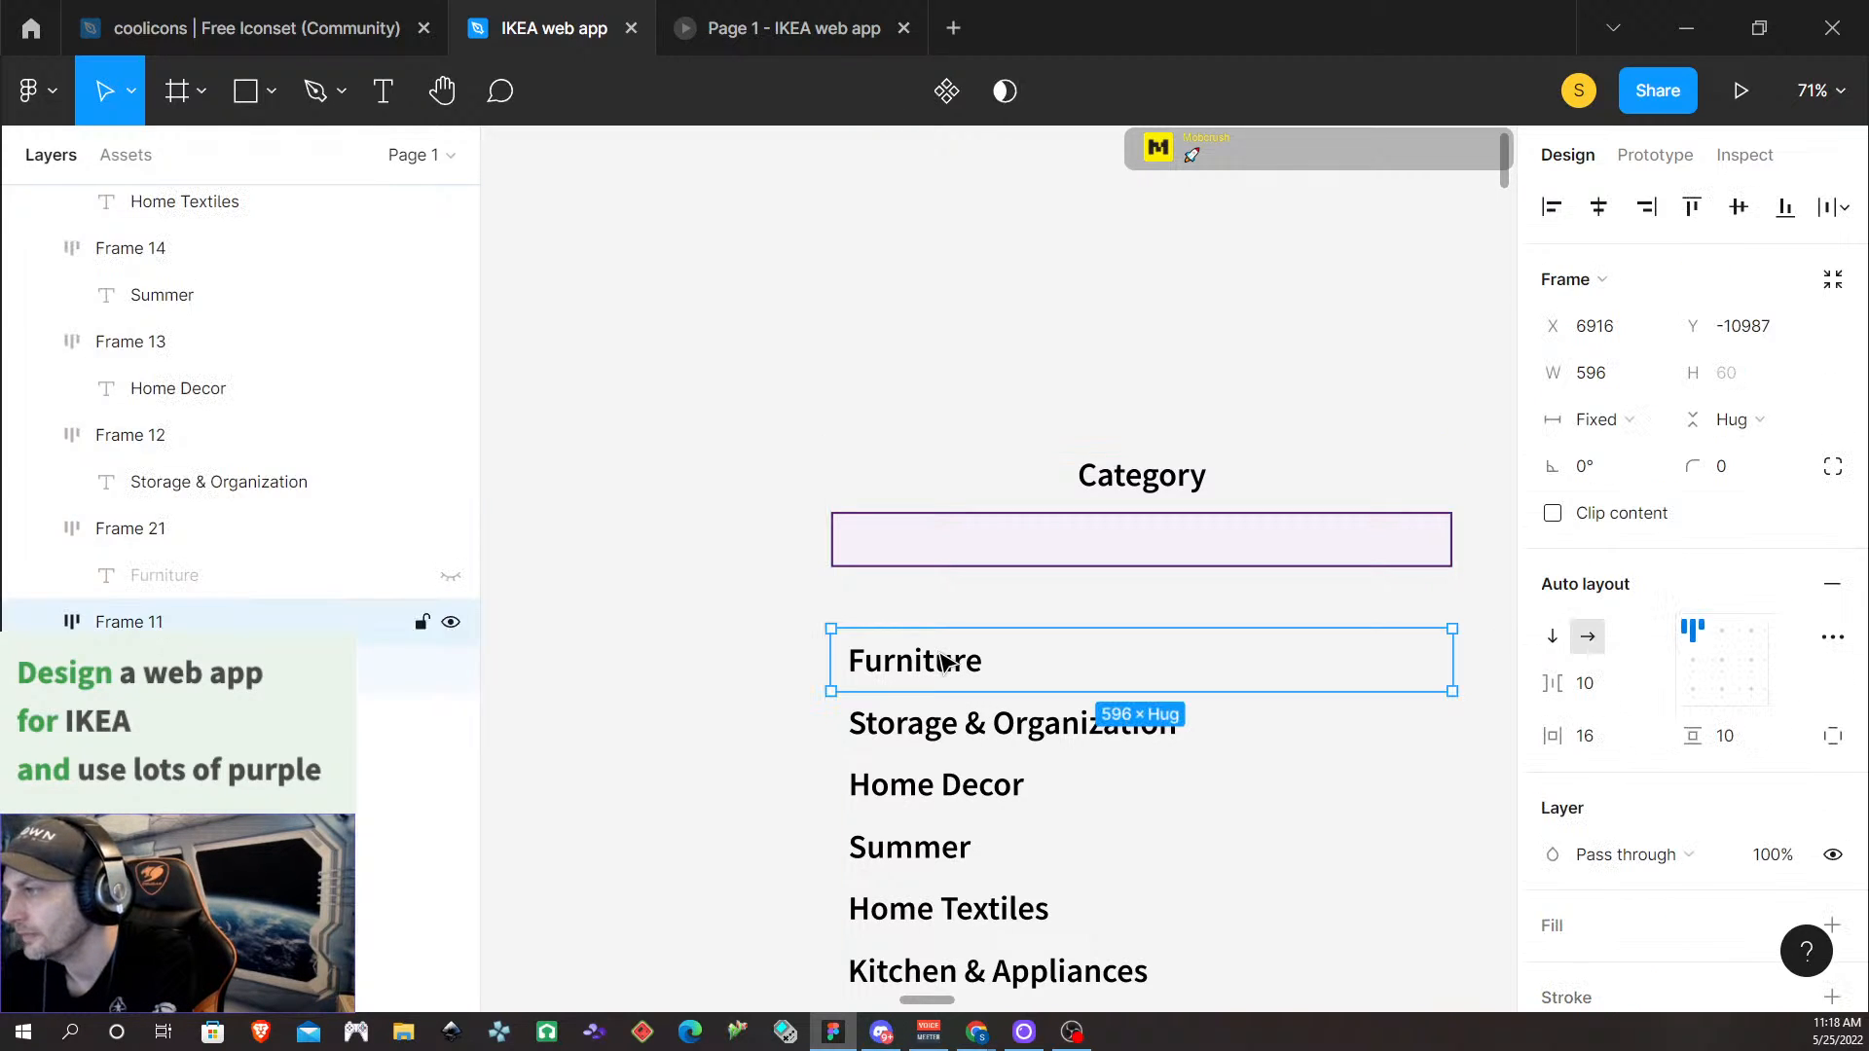
{"action": "left_click", "coordinate": [930, 621]}
{"action": "double_click", "coordinate": [156, 529]}
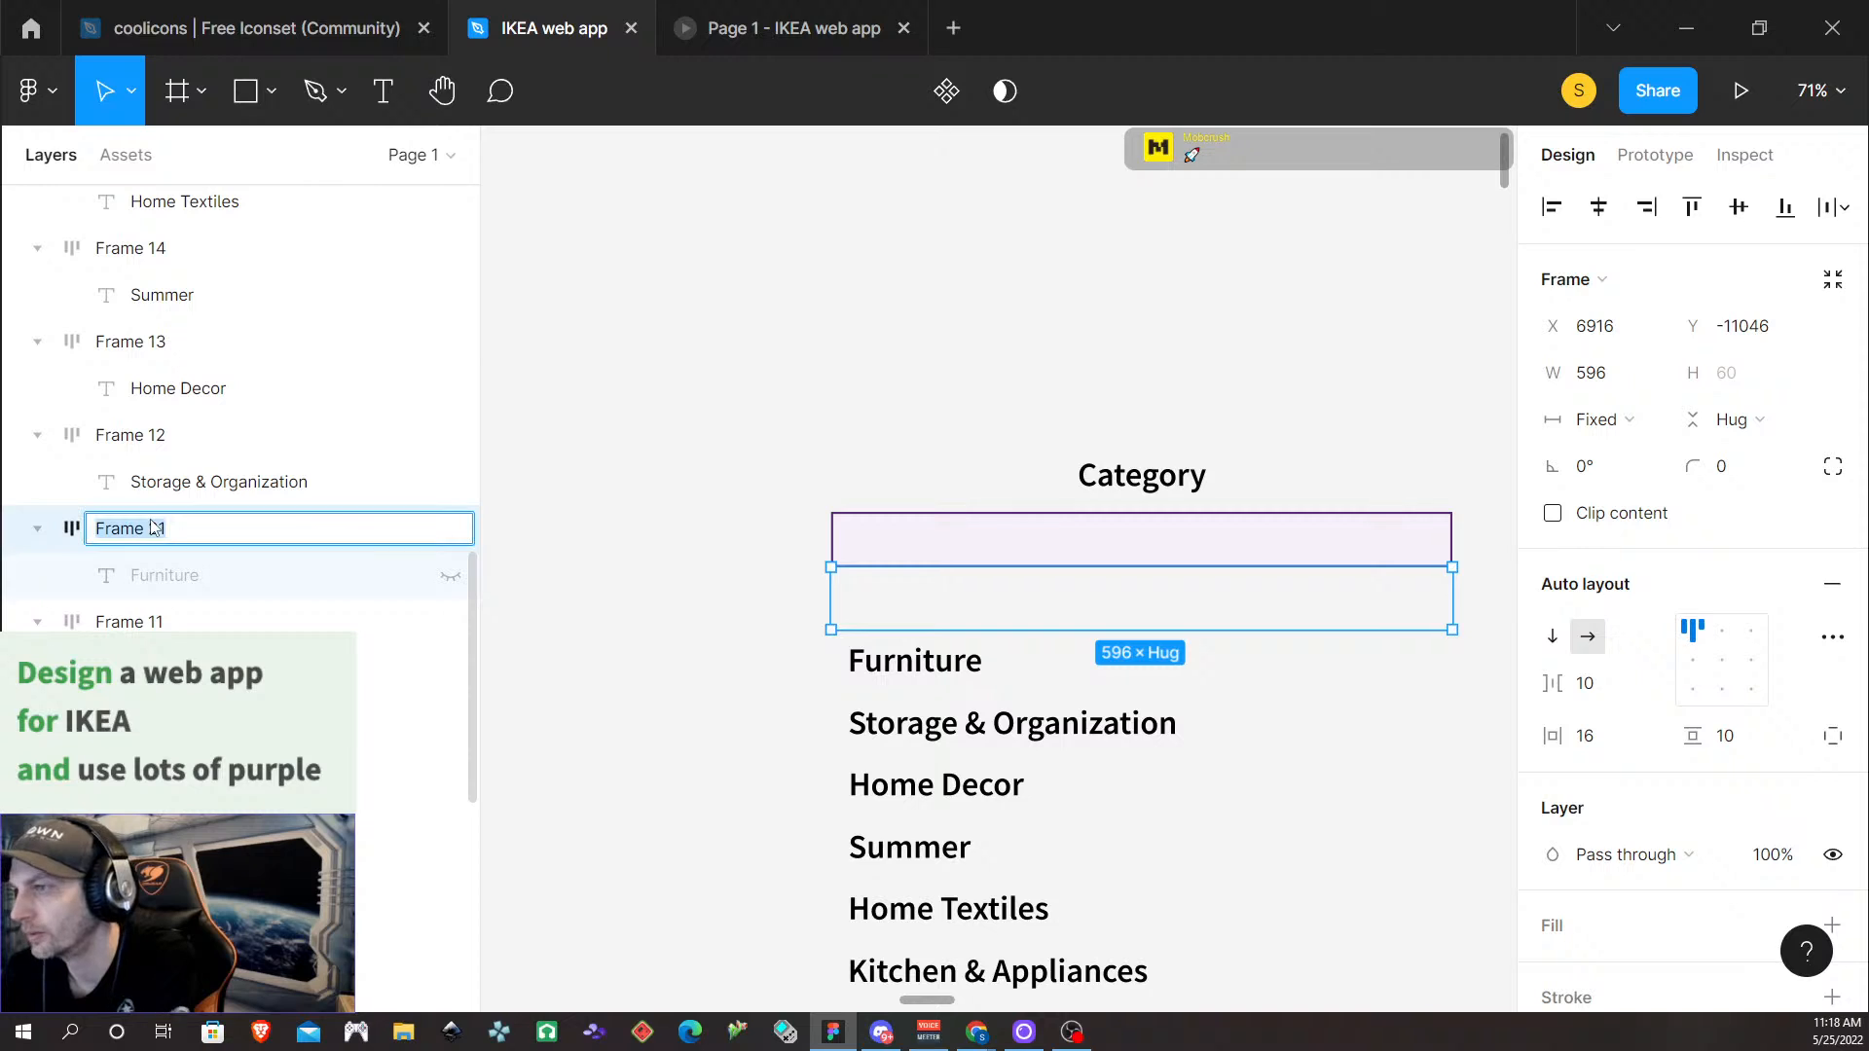
{"action": "type", "text": "Blank"}
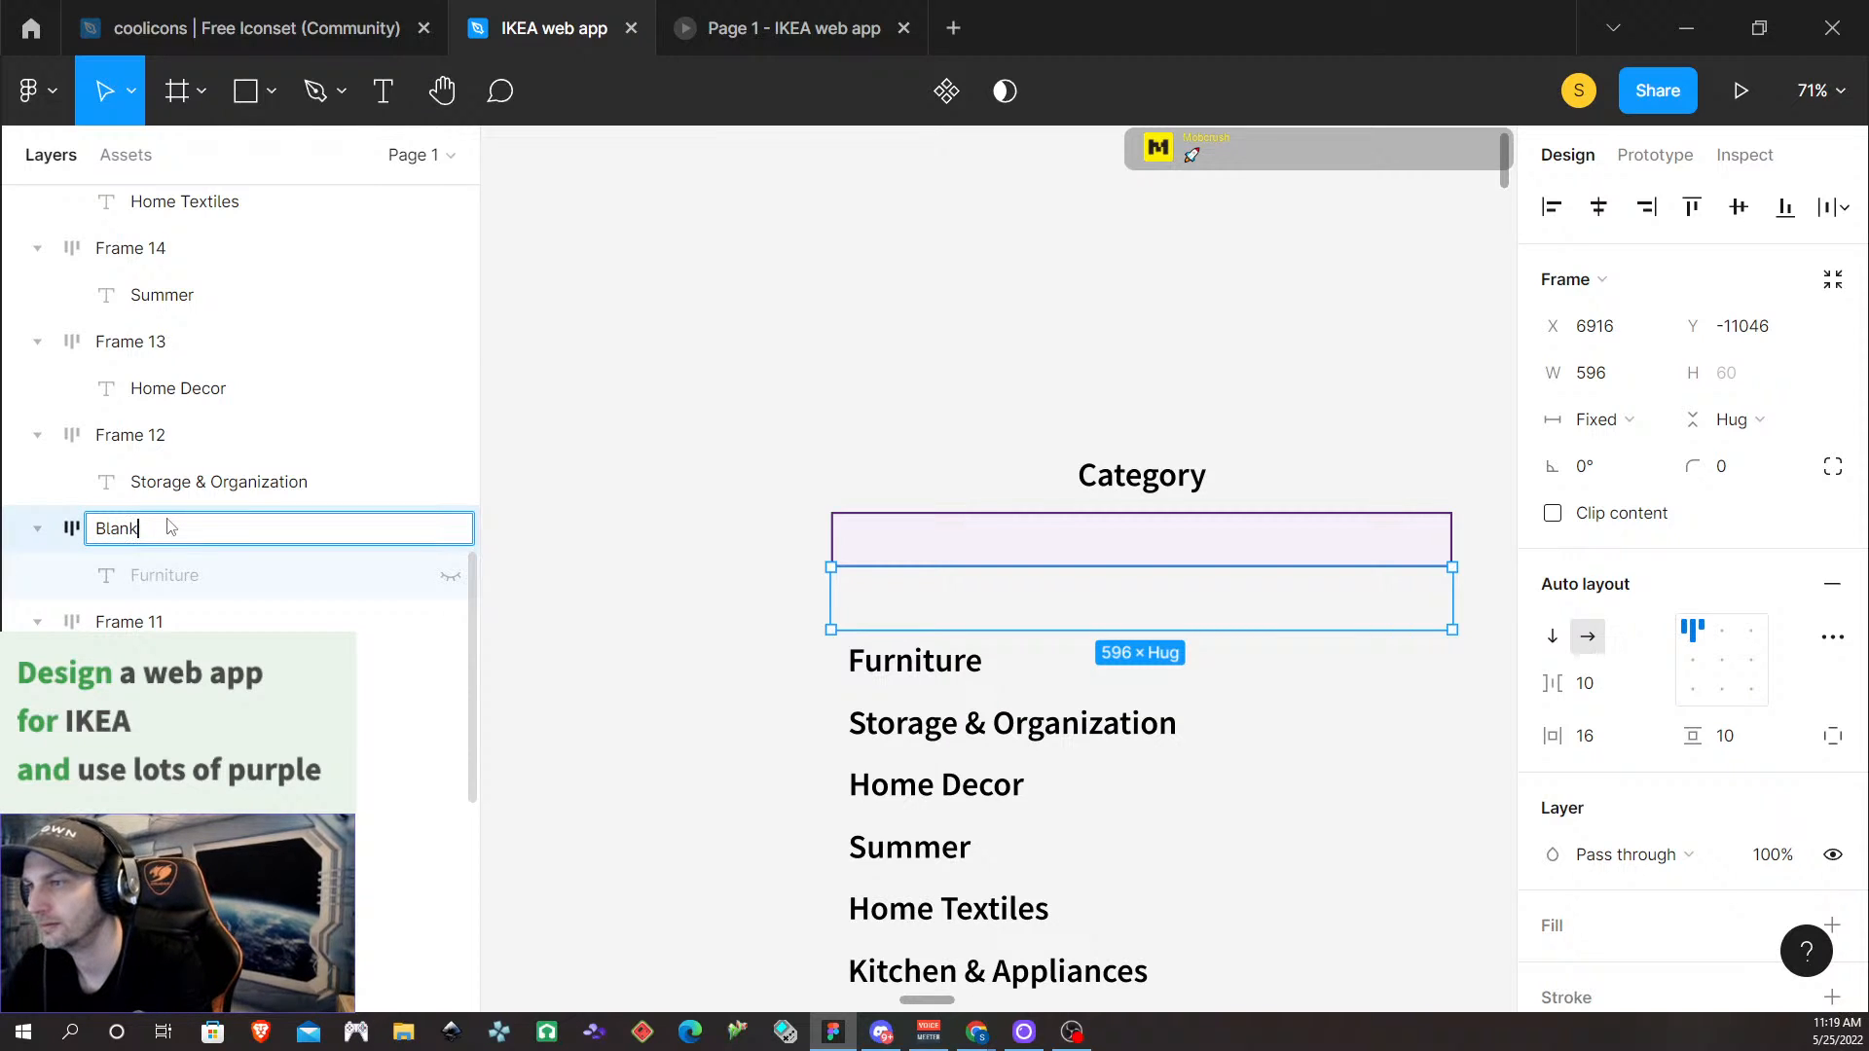
Rename the layer of the visible Furniture row's frame as "Furniture"
{"action": "left_click", "coordinate": [949, 672]}
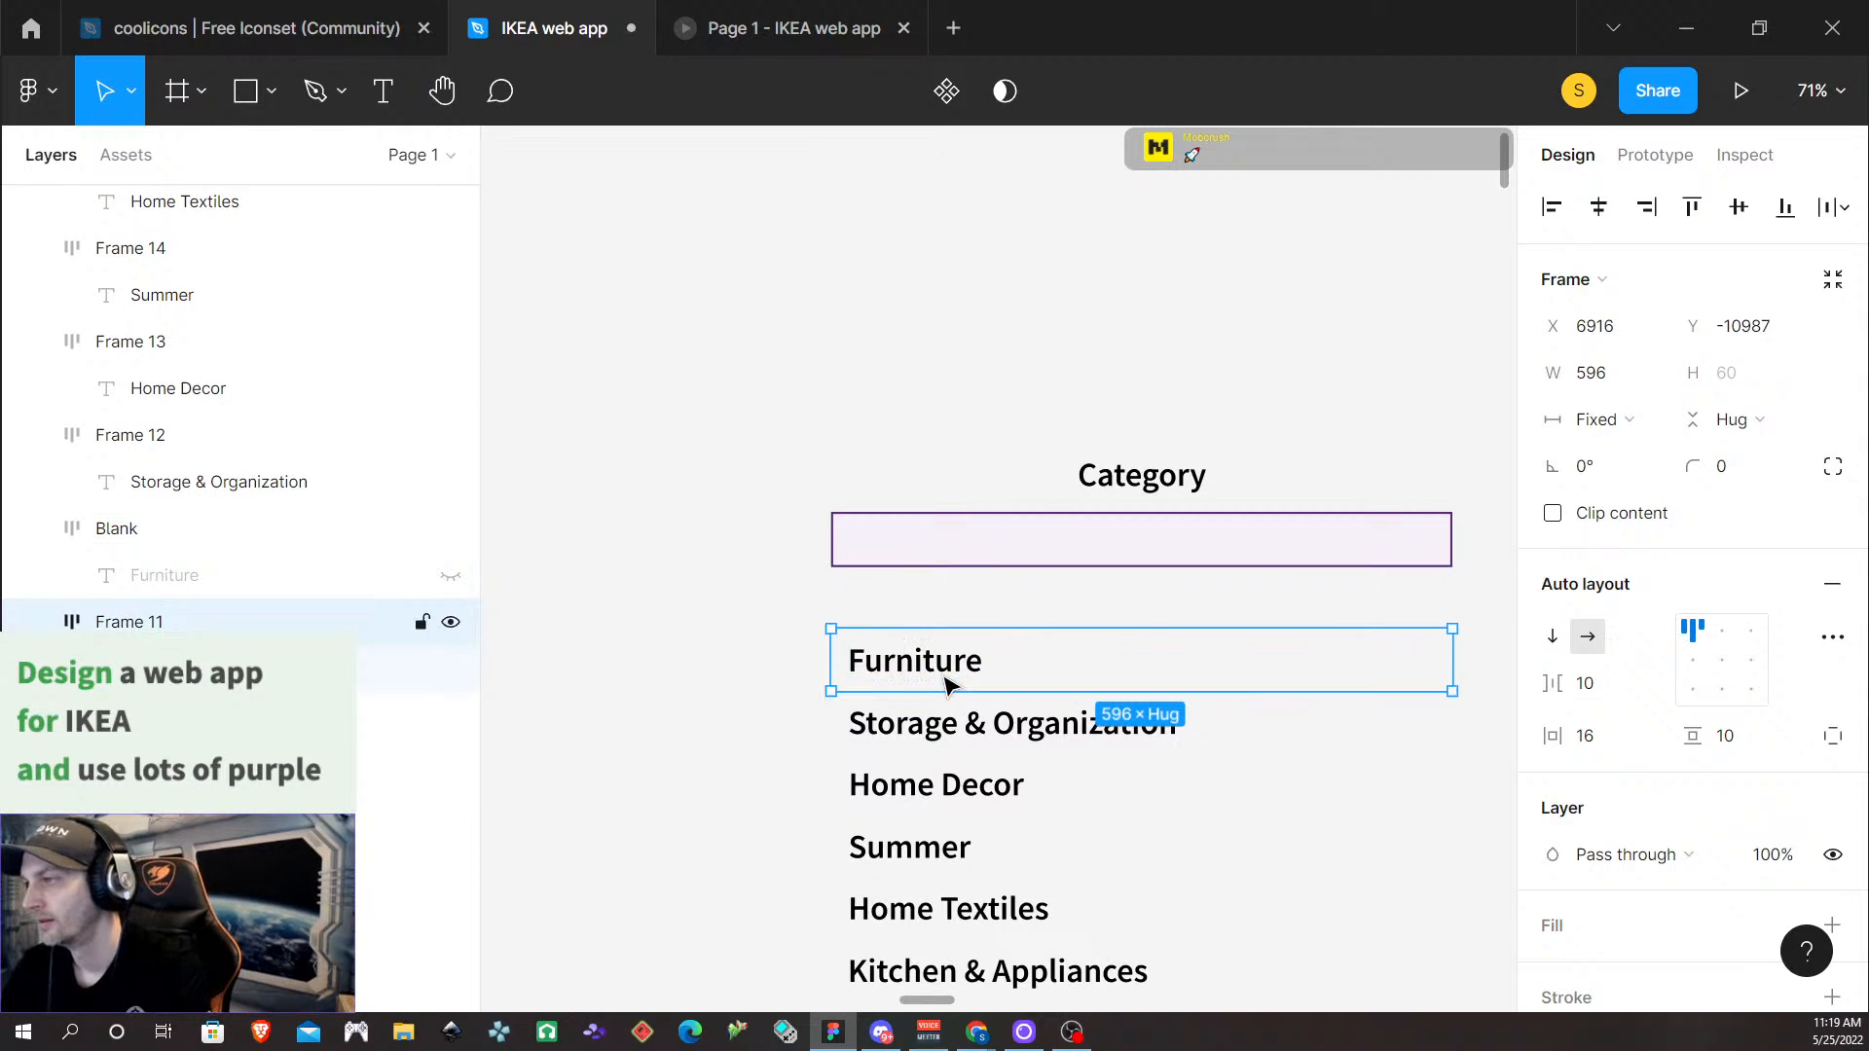
{"action": "double_click", "coordinate": [156, 623]}
{"action": "type", "text": "F"}
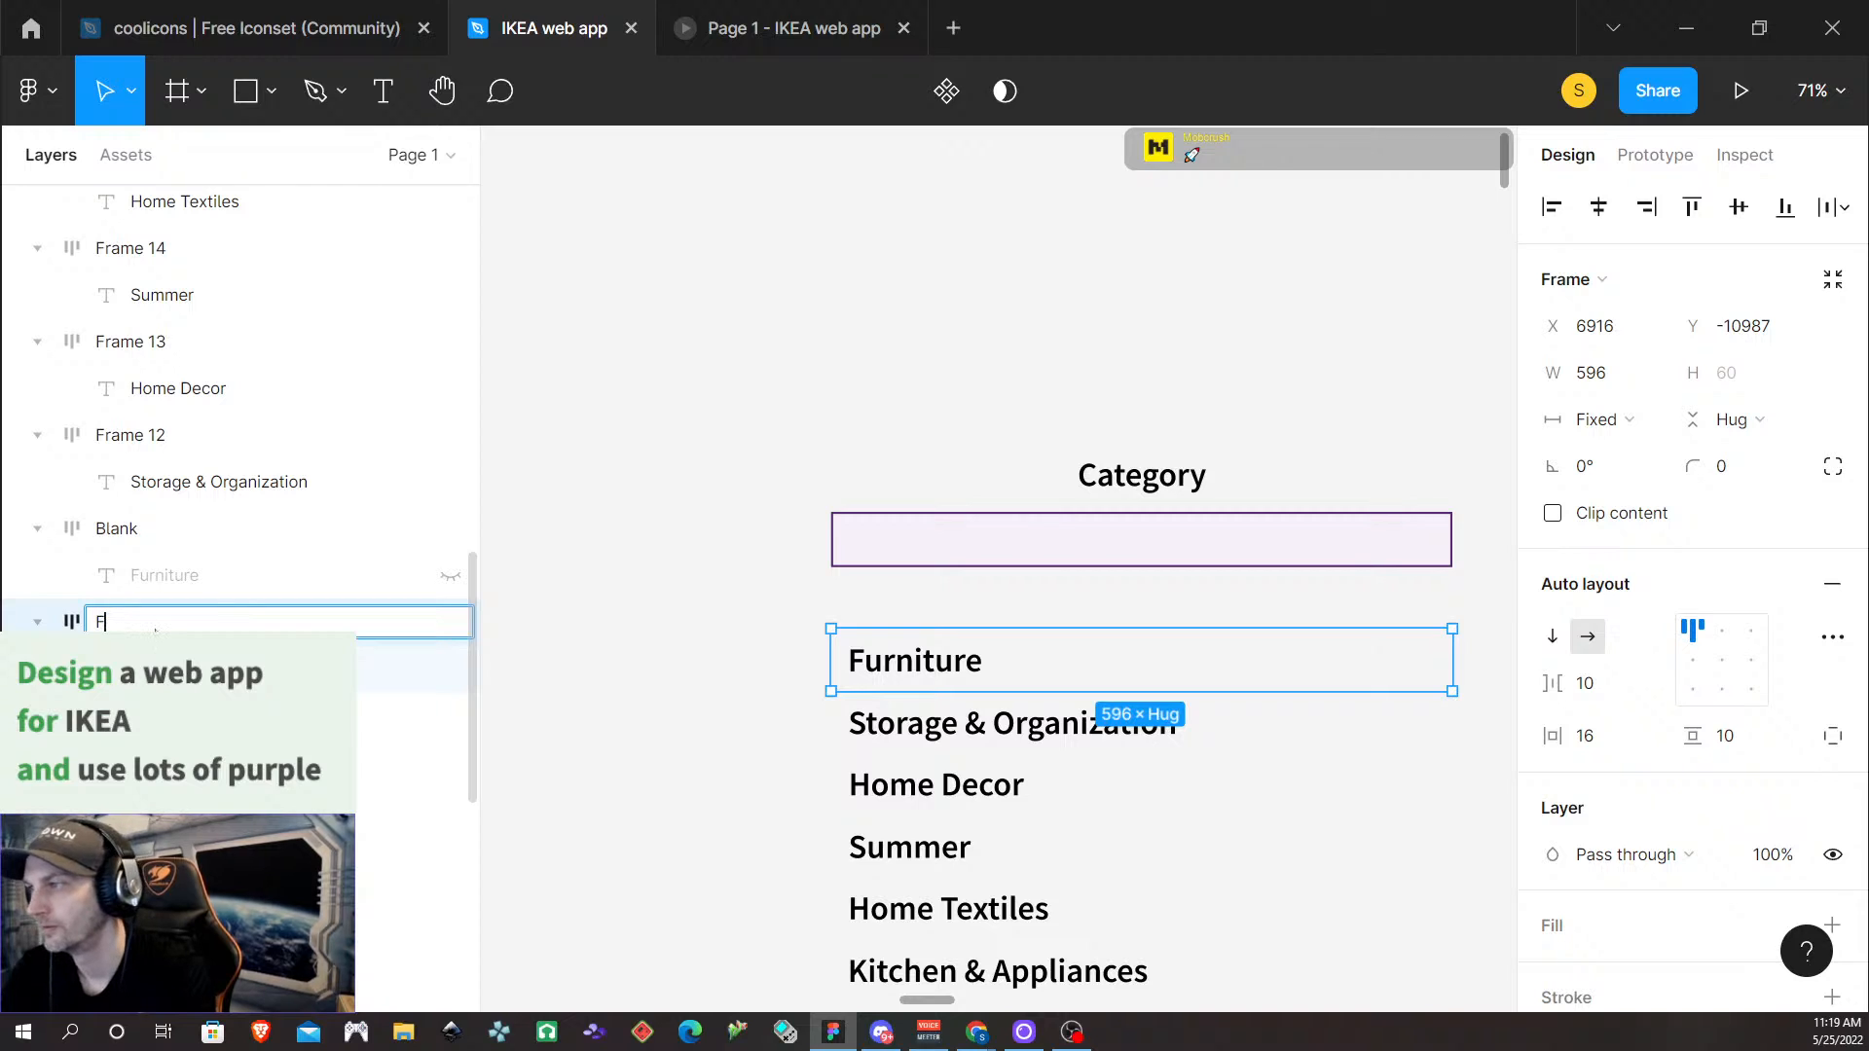
{"action": "type", "text": "urniture"}
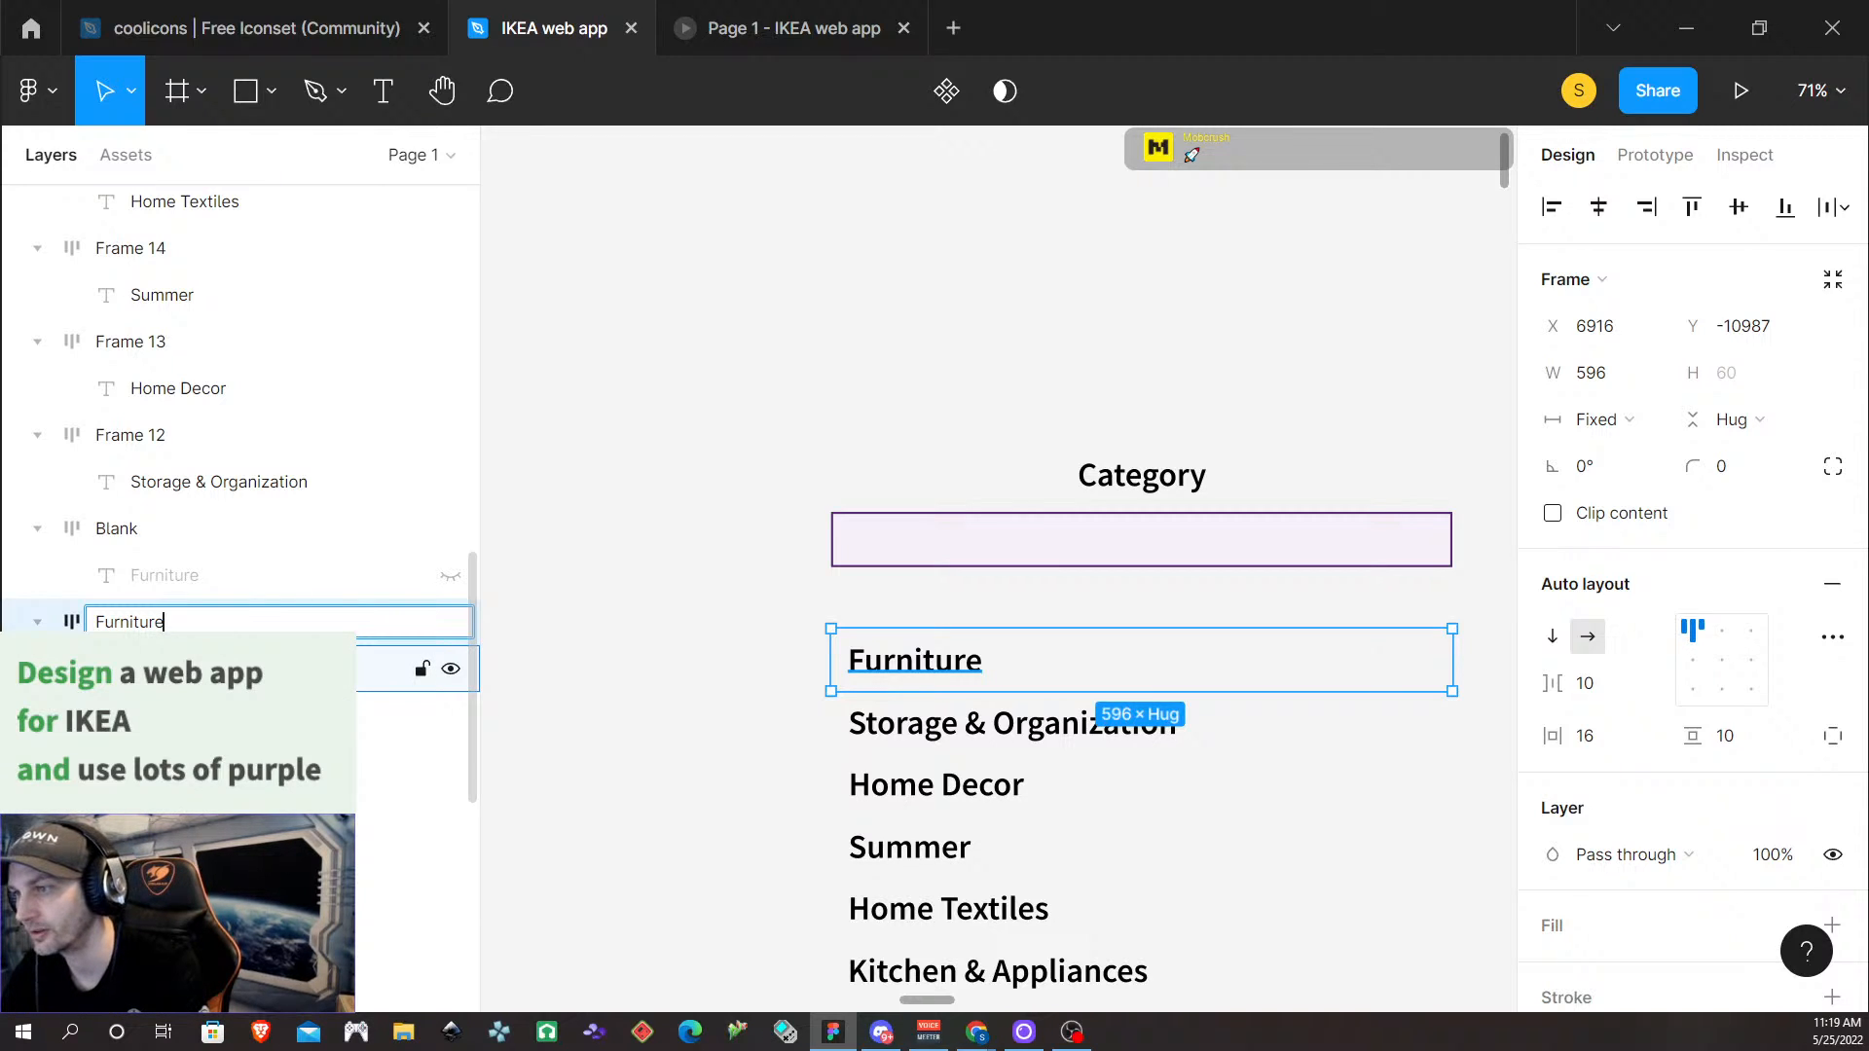
Rename the layer of the Storage & Organization row's frame as "Storage & Organization"
{"action": "left_click", "coordinate": [965, 730]}
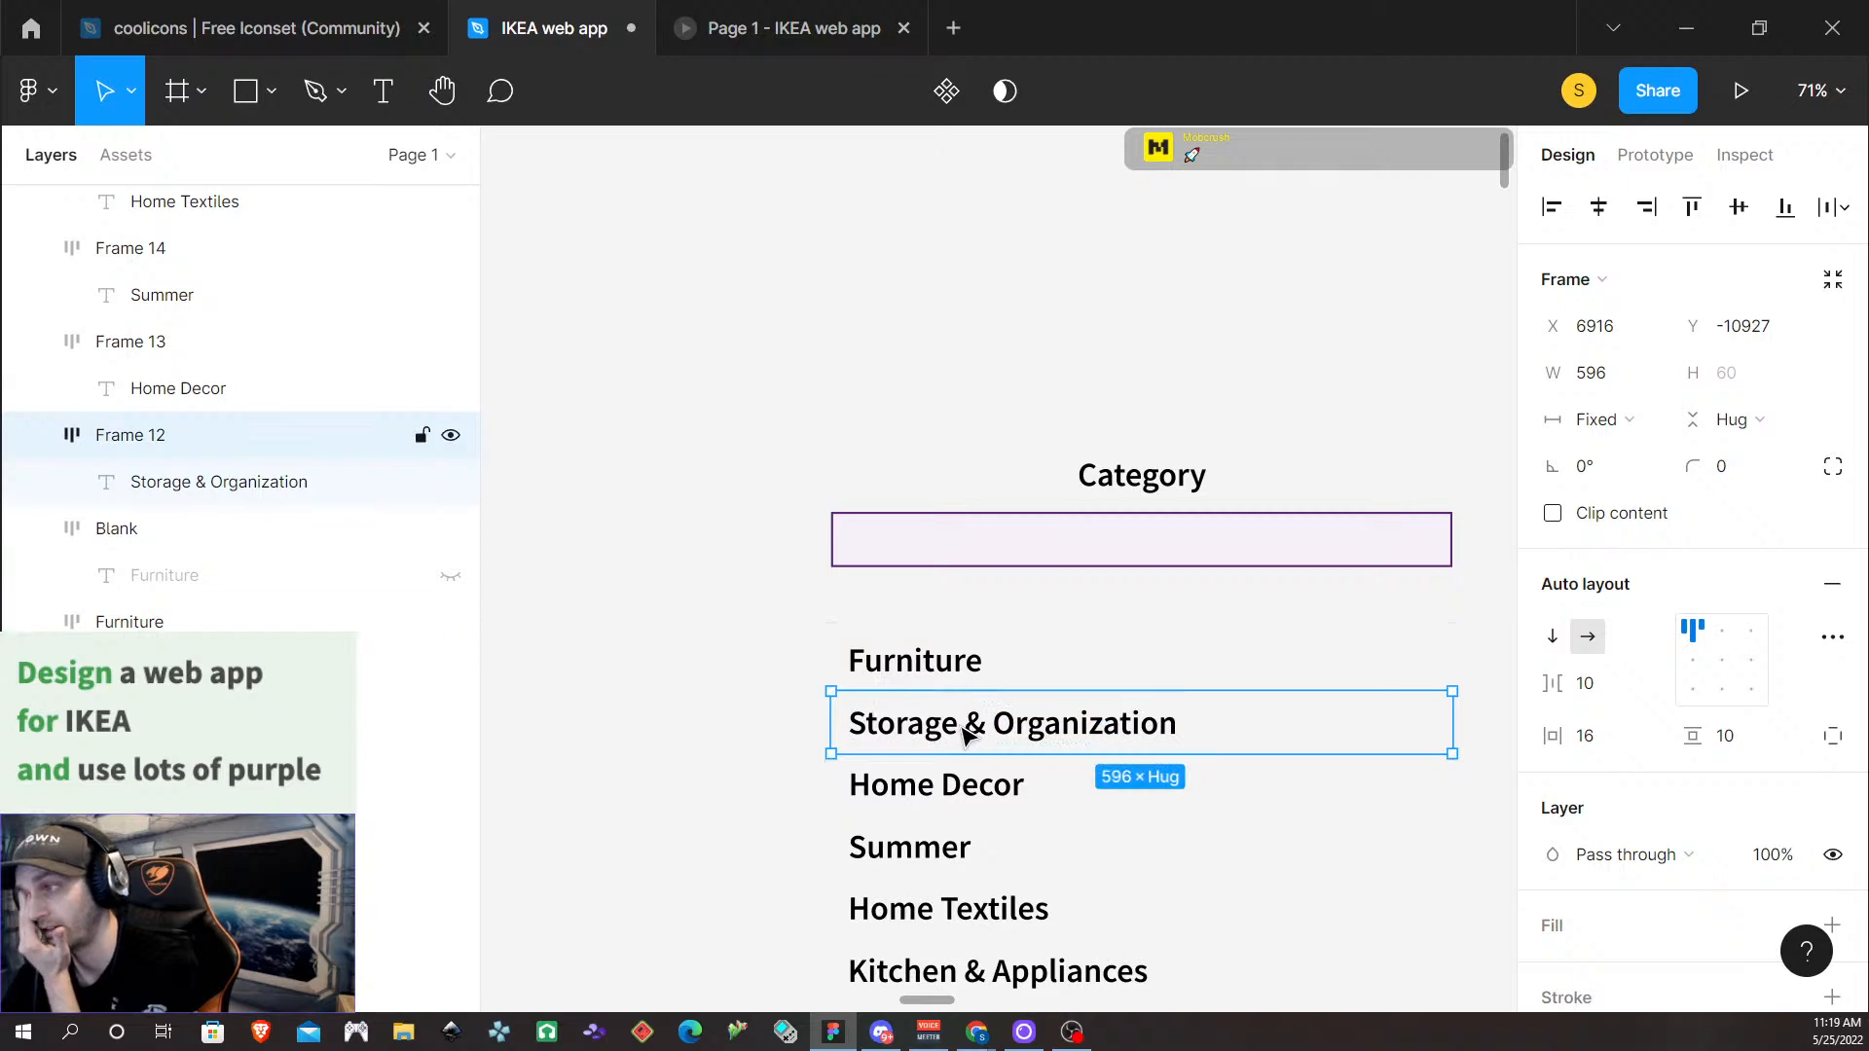
{"action": "double_click", "coordinate": [154, 443]}
{"action": "type", "text": "Store"}
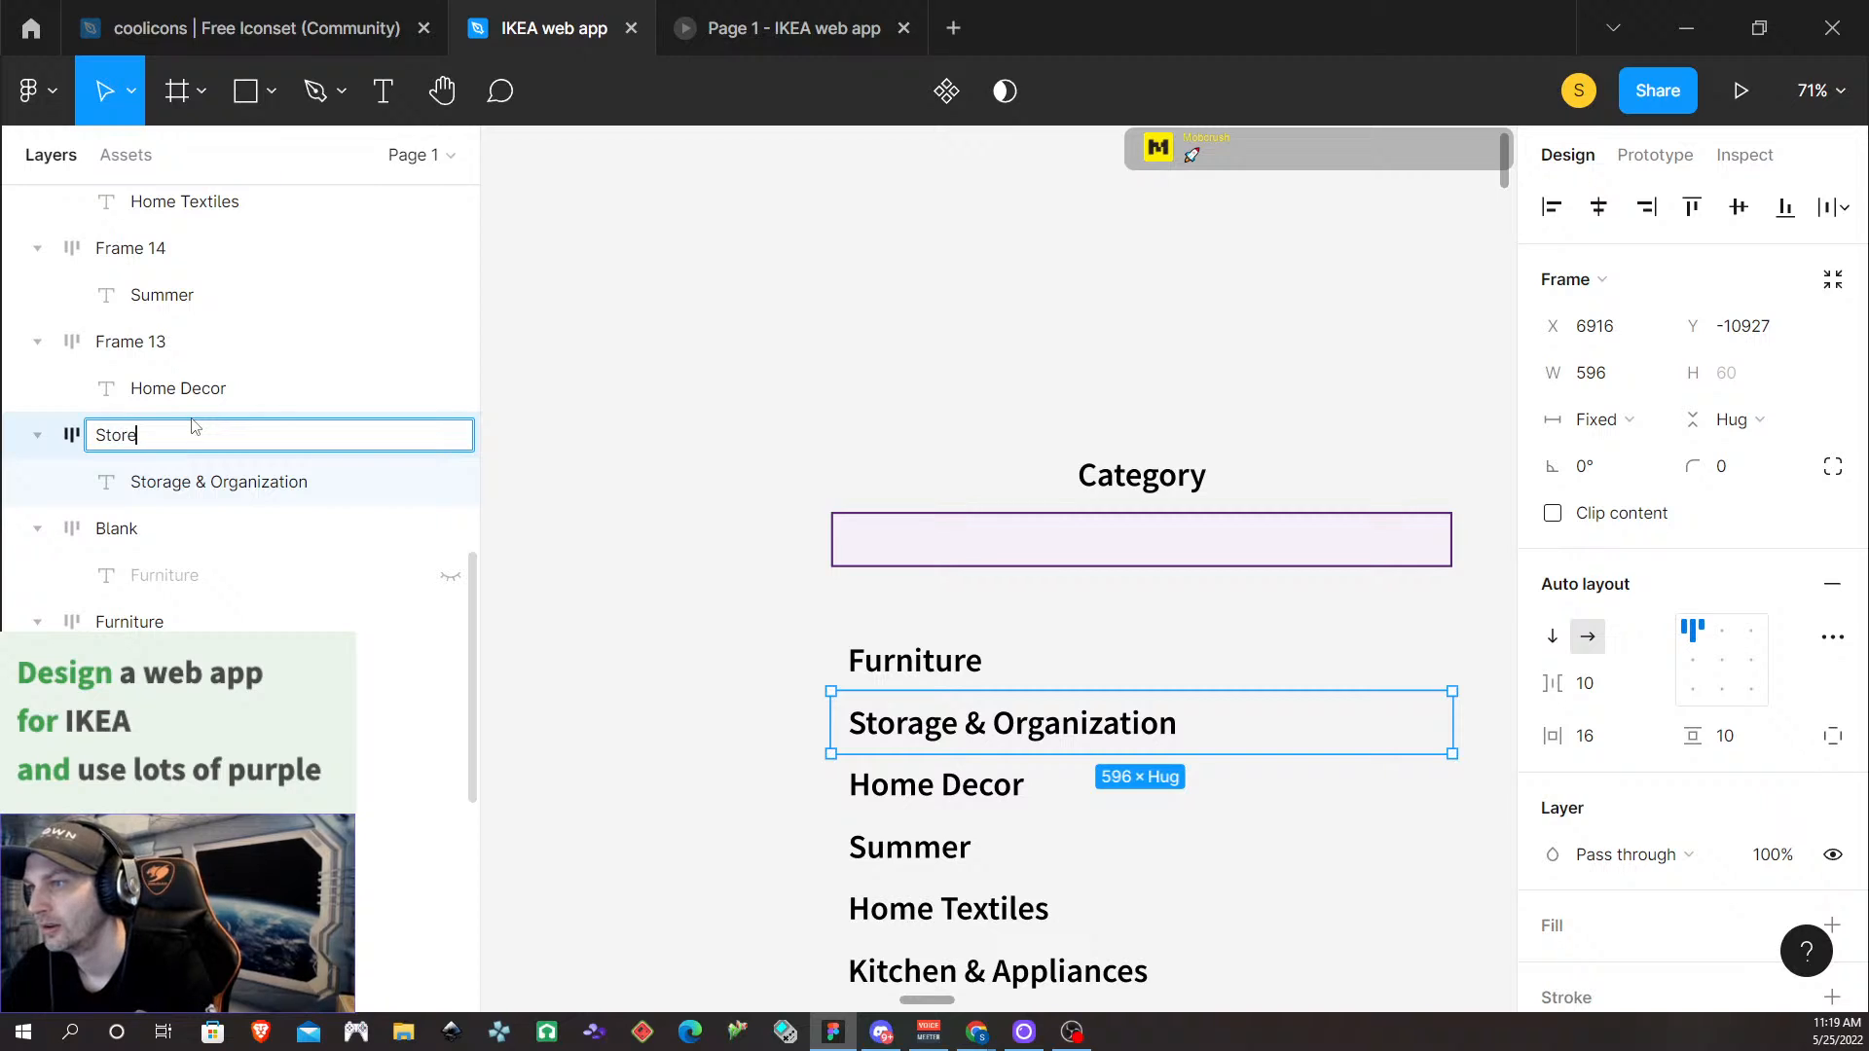
{"action": "key", "text": "BackSpace"}
{"action": "type", "text": "age &"}
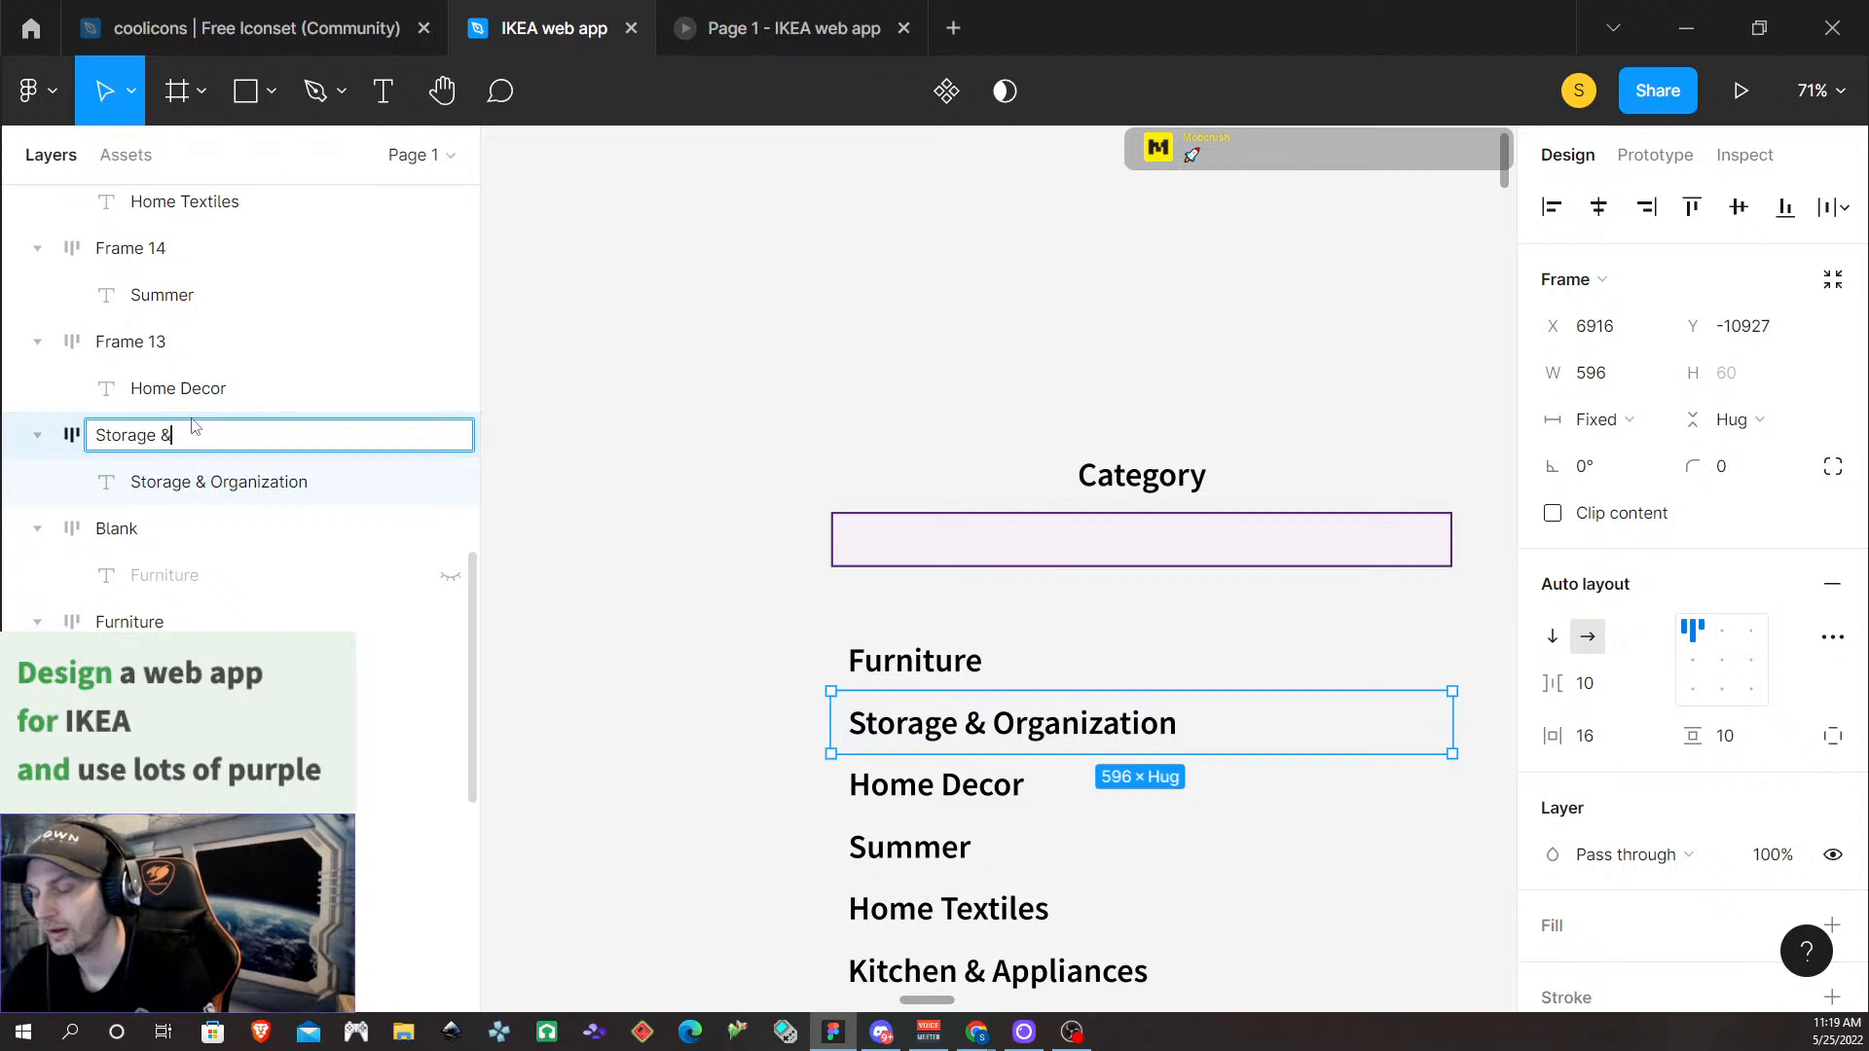
{"action": "type", "text": " Organiz"}
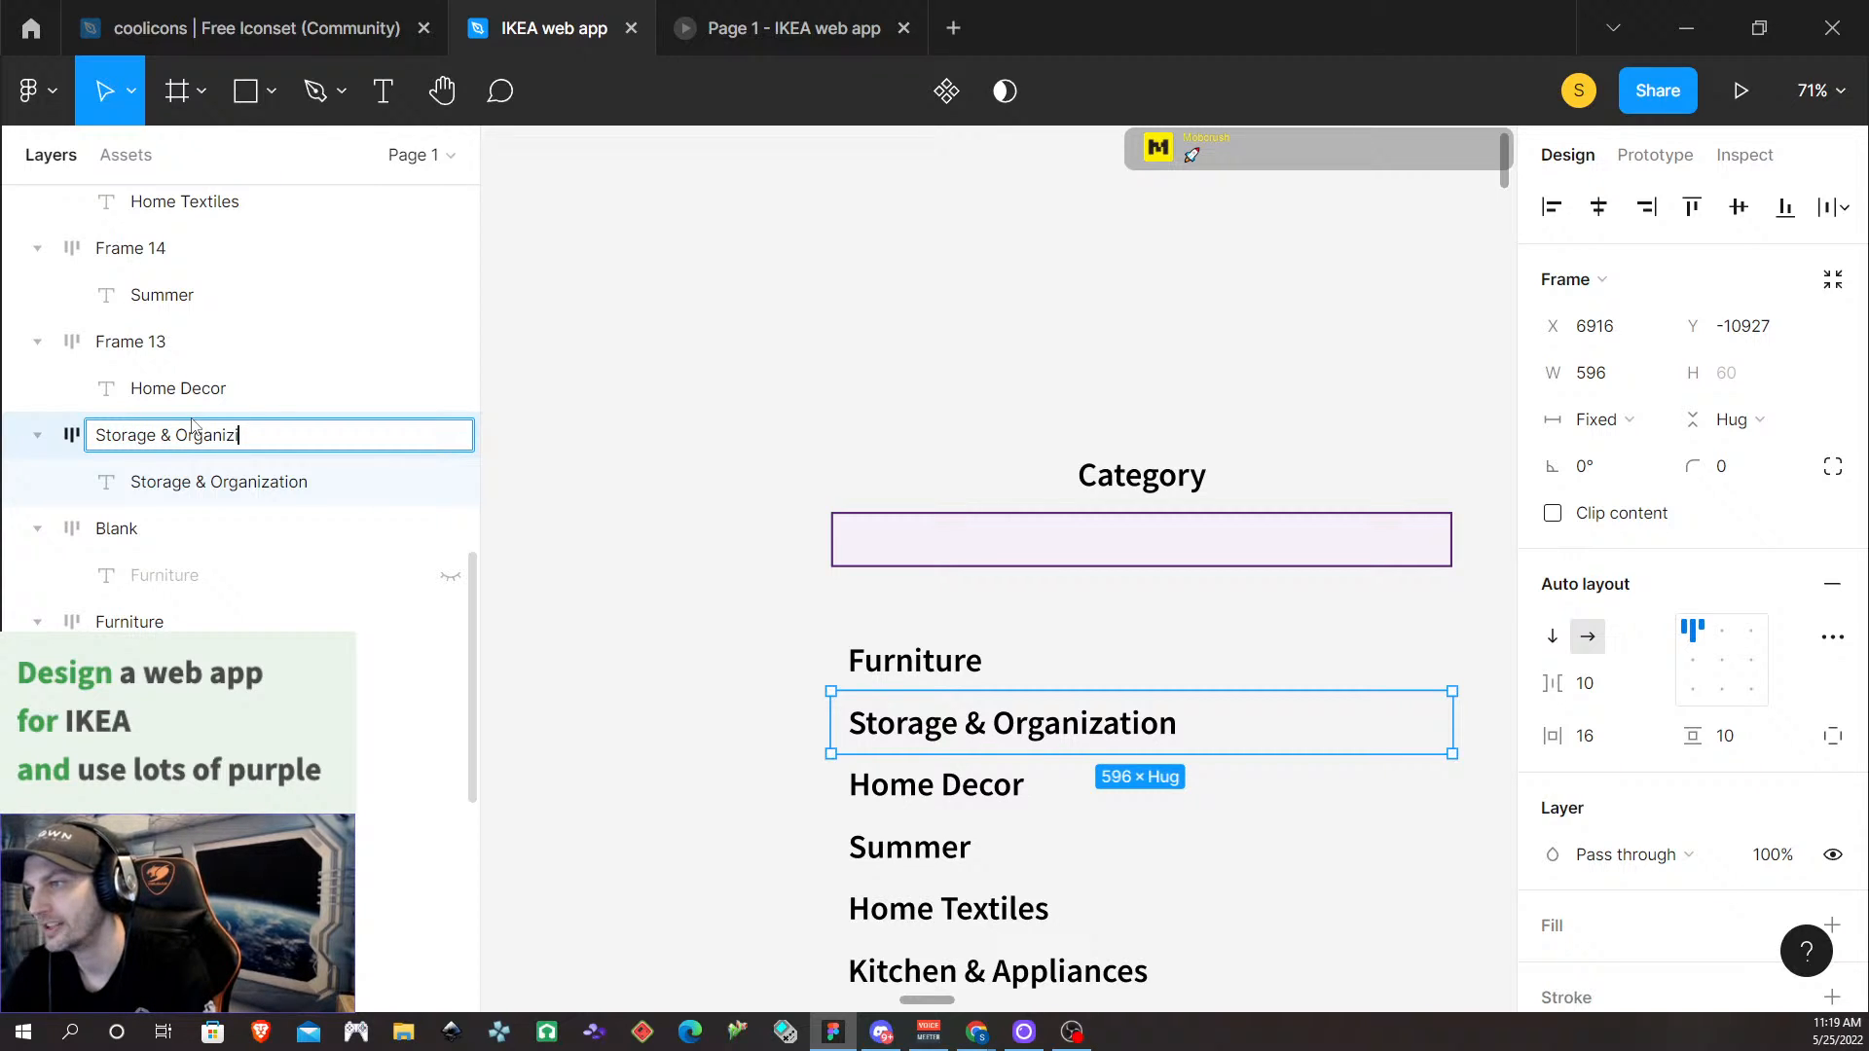
{"action": "type", "text": "ation"}
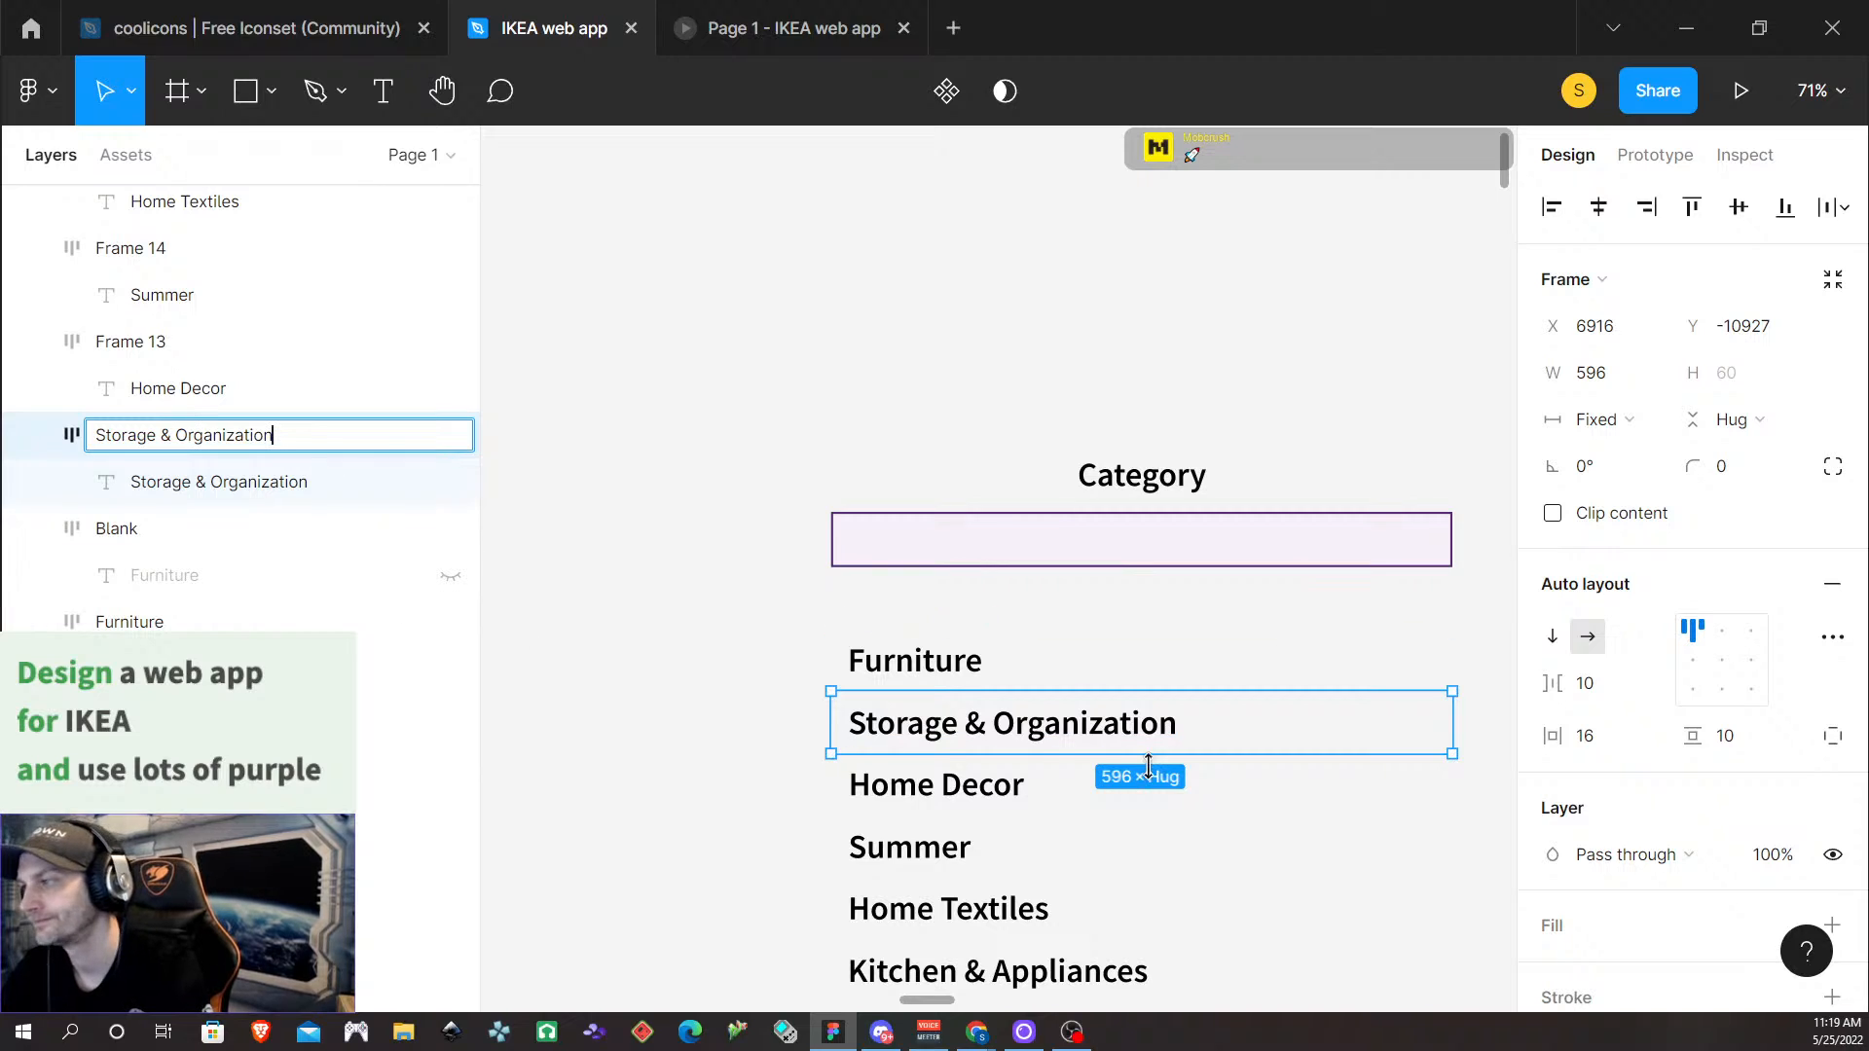
Rename the layer of the Home Decor row's frame as "Home Decor"
{"action": "left_click", "coordinate": [1232, 785]}
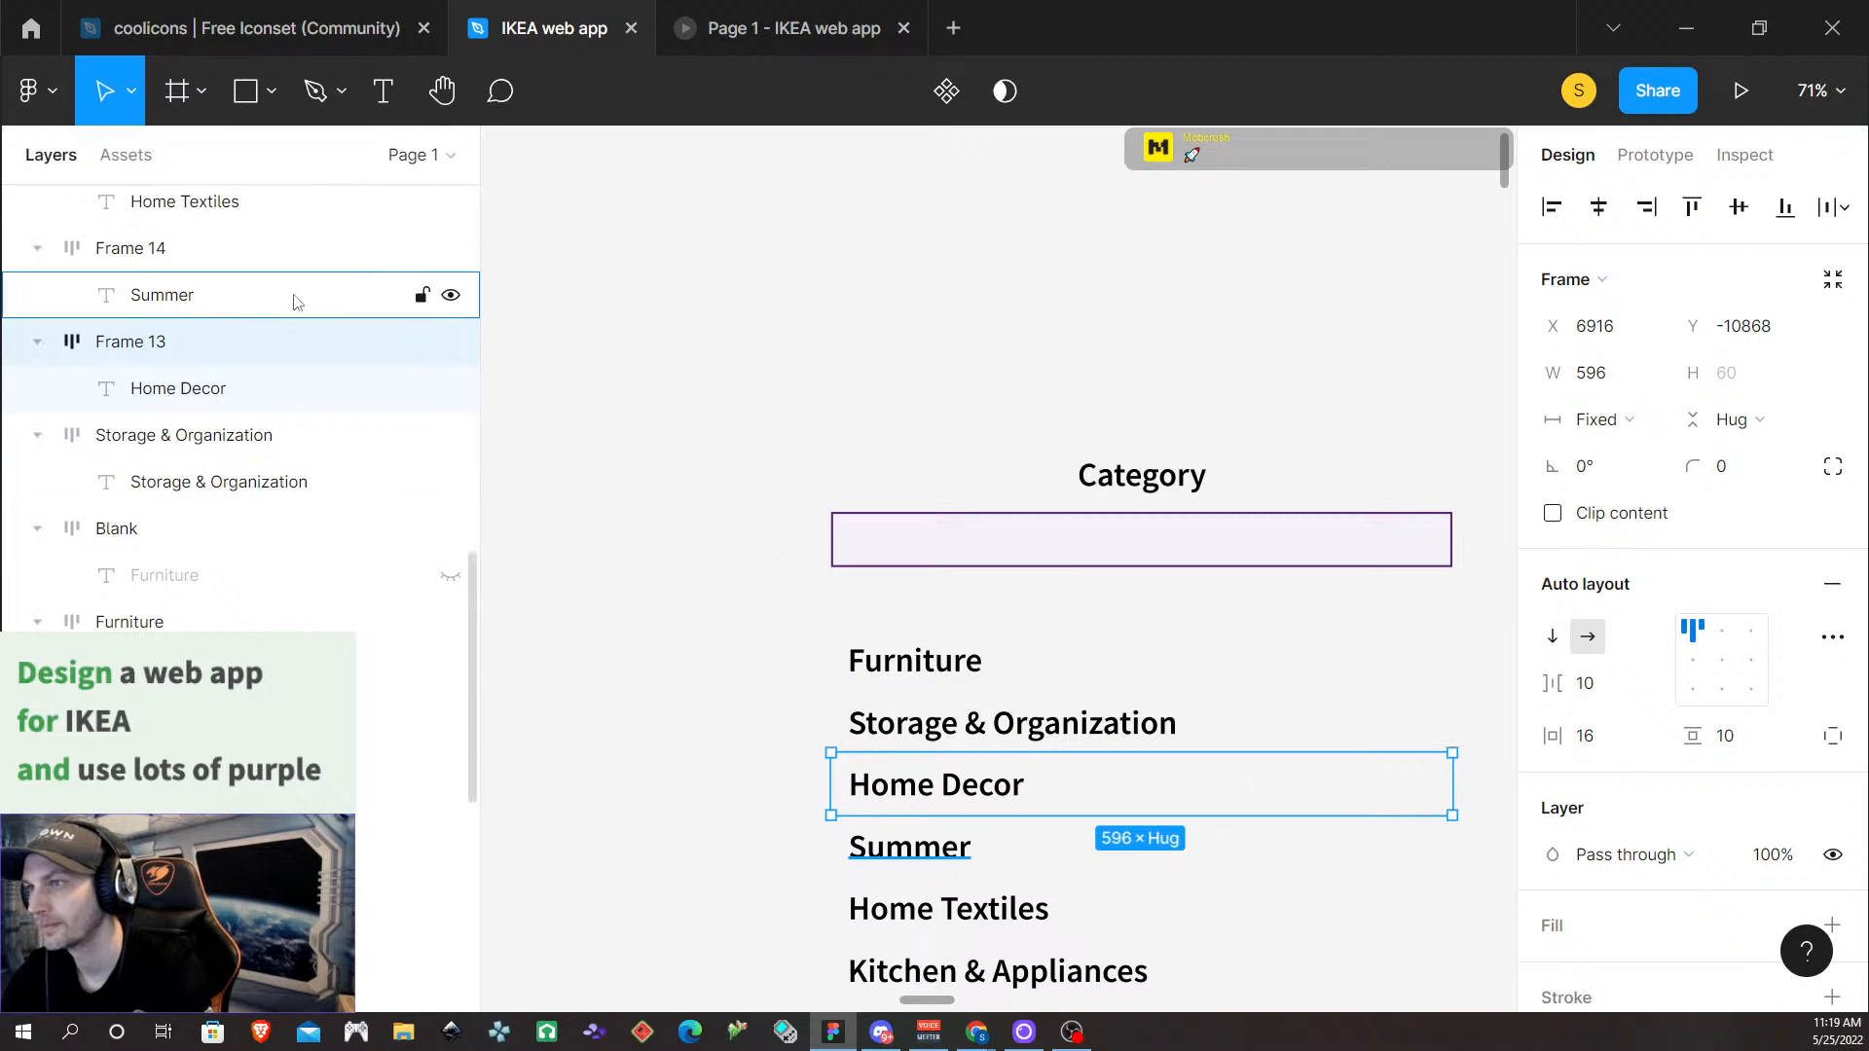
{"action": "double_click", "coordinate": [161, 343]}
{"action": "type", "text": "H"}
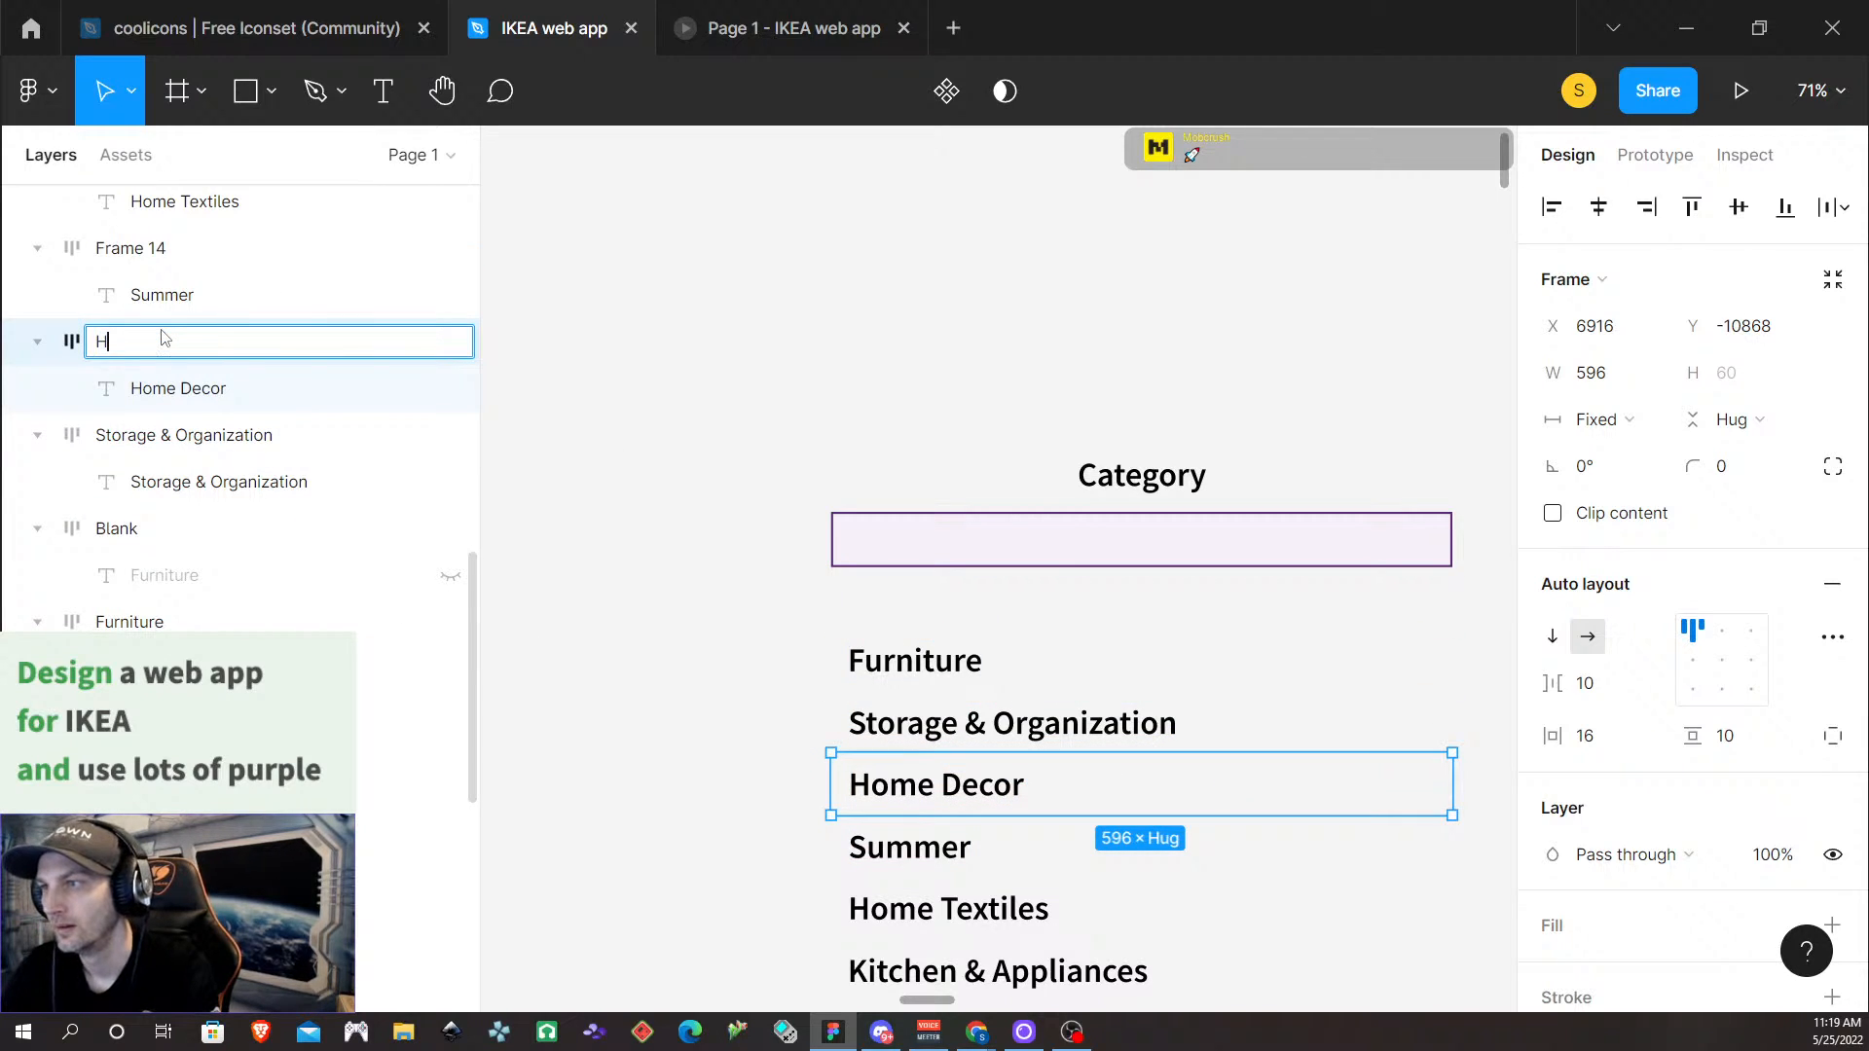
{"action": "type", "text": "ome Deco"}
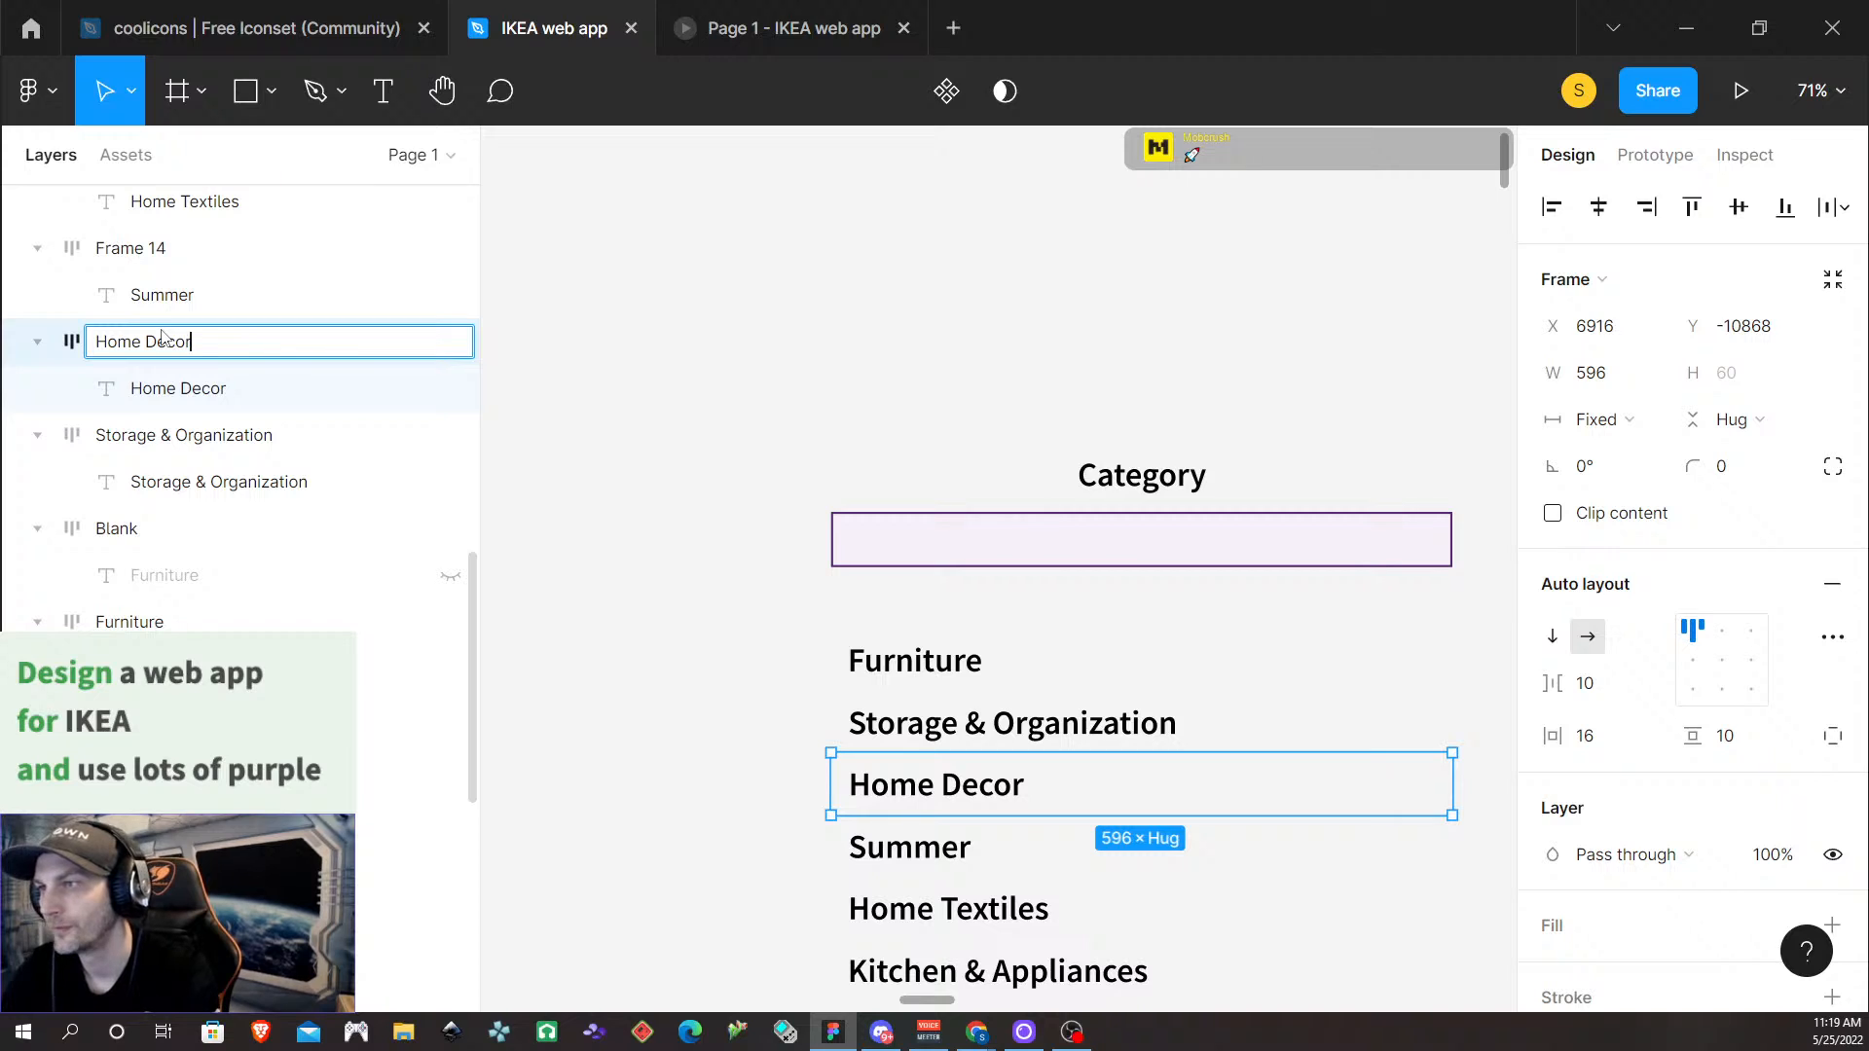
{"action": "type", "text": "r"}
Rename the frame layers of the Summer and Home Textiles rows as "Summer" and "Home Textiles"
{"action": "left_click", "coordinate": [897, 857]}
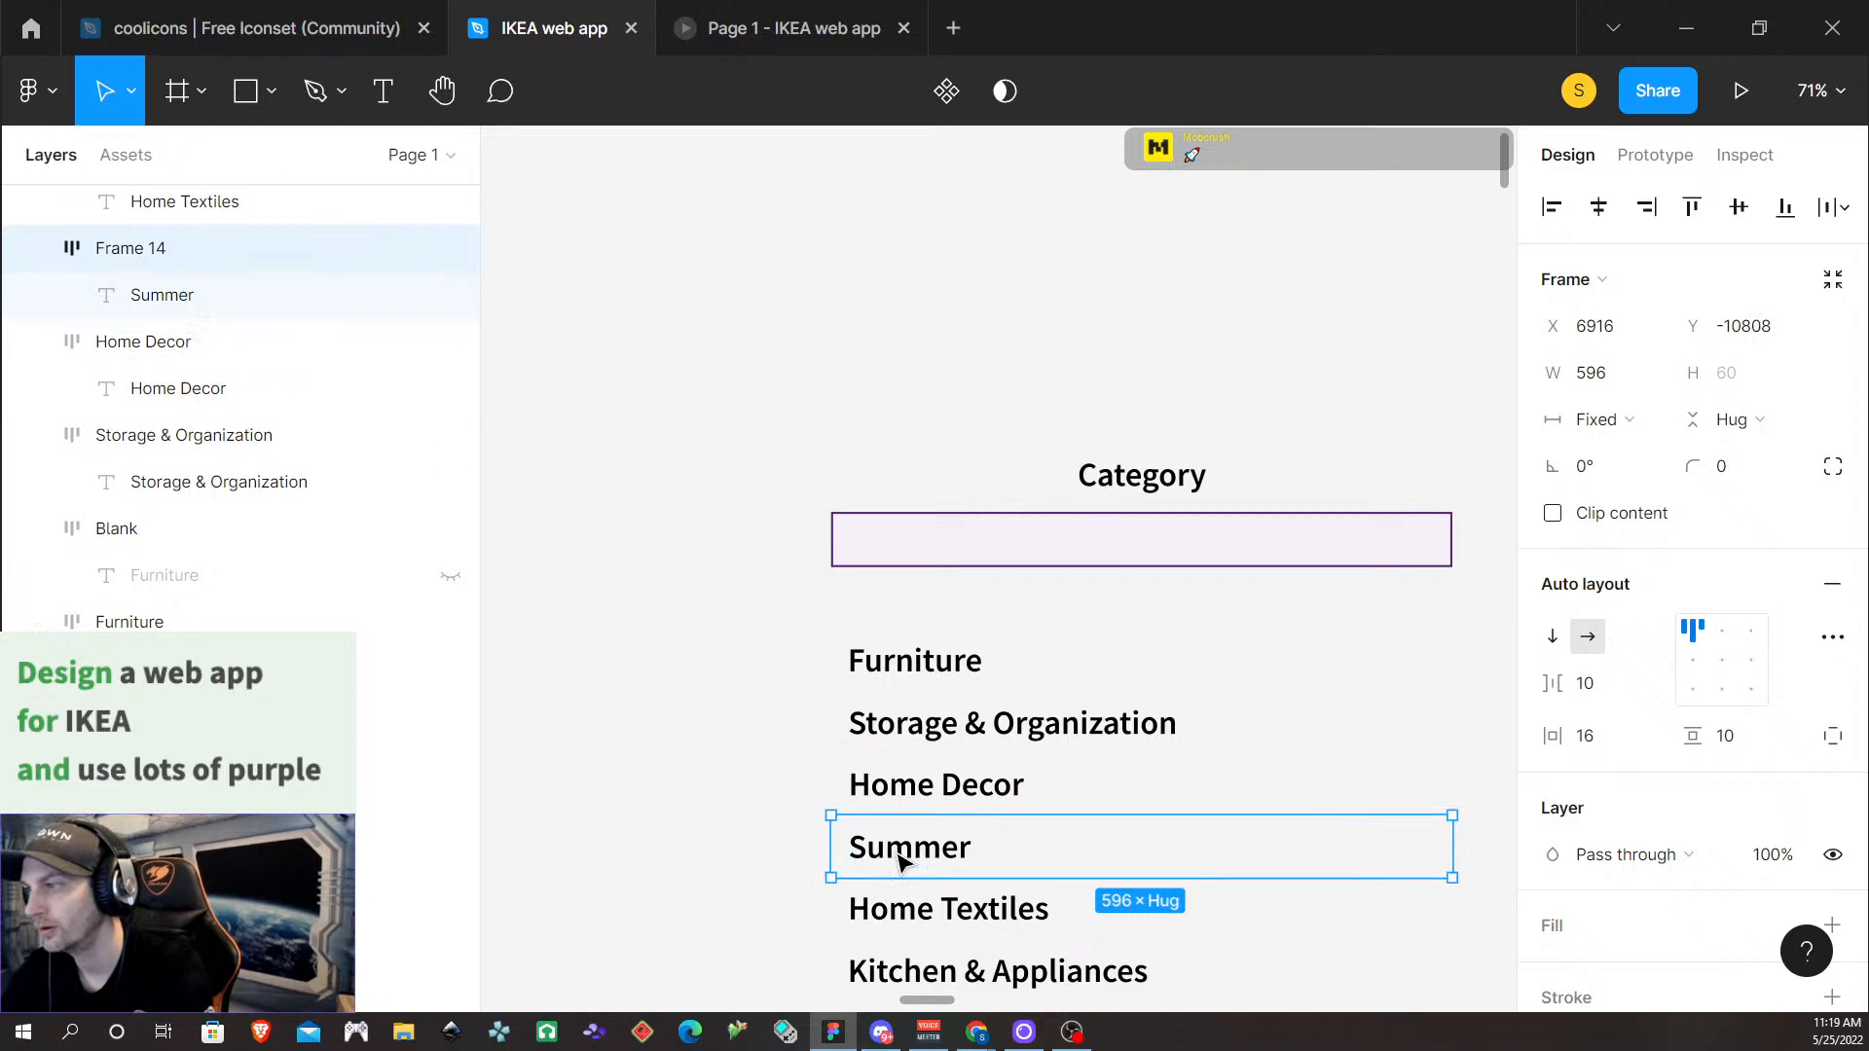
{"action": "double_click", "coordinate": [130, 249]}
{"action": "type", "text": "Summer"}
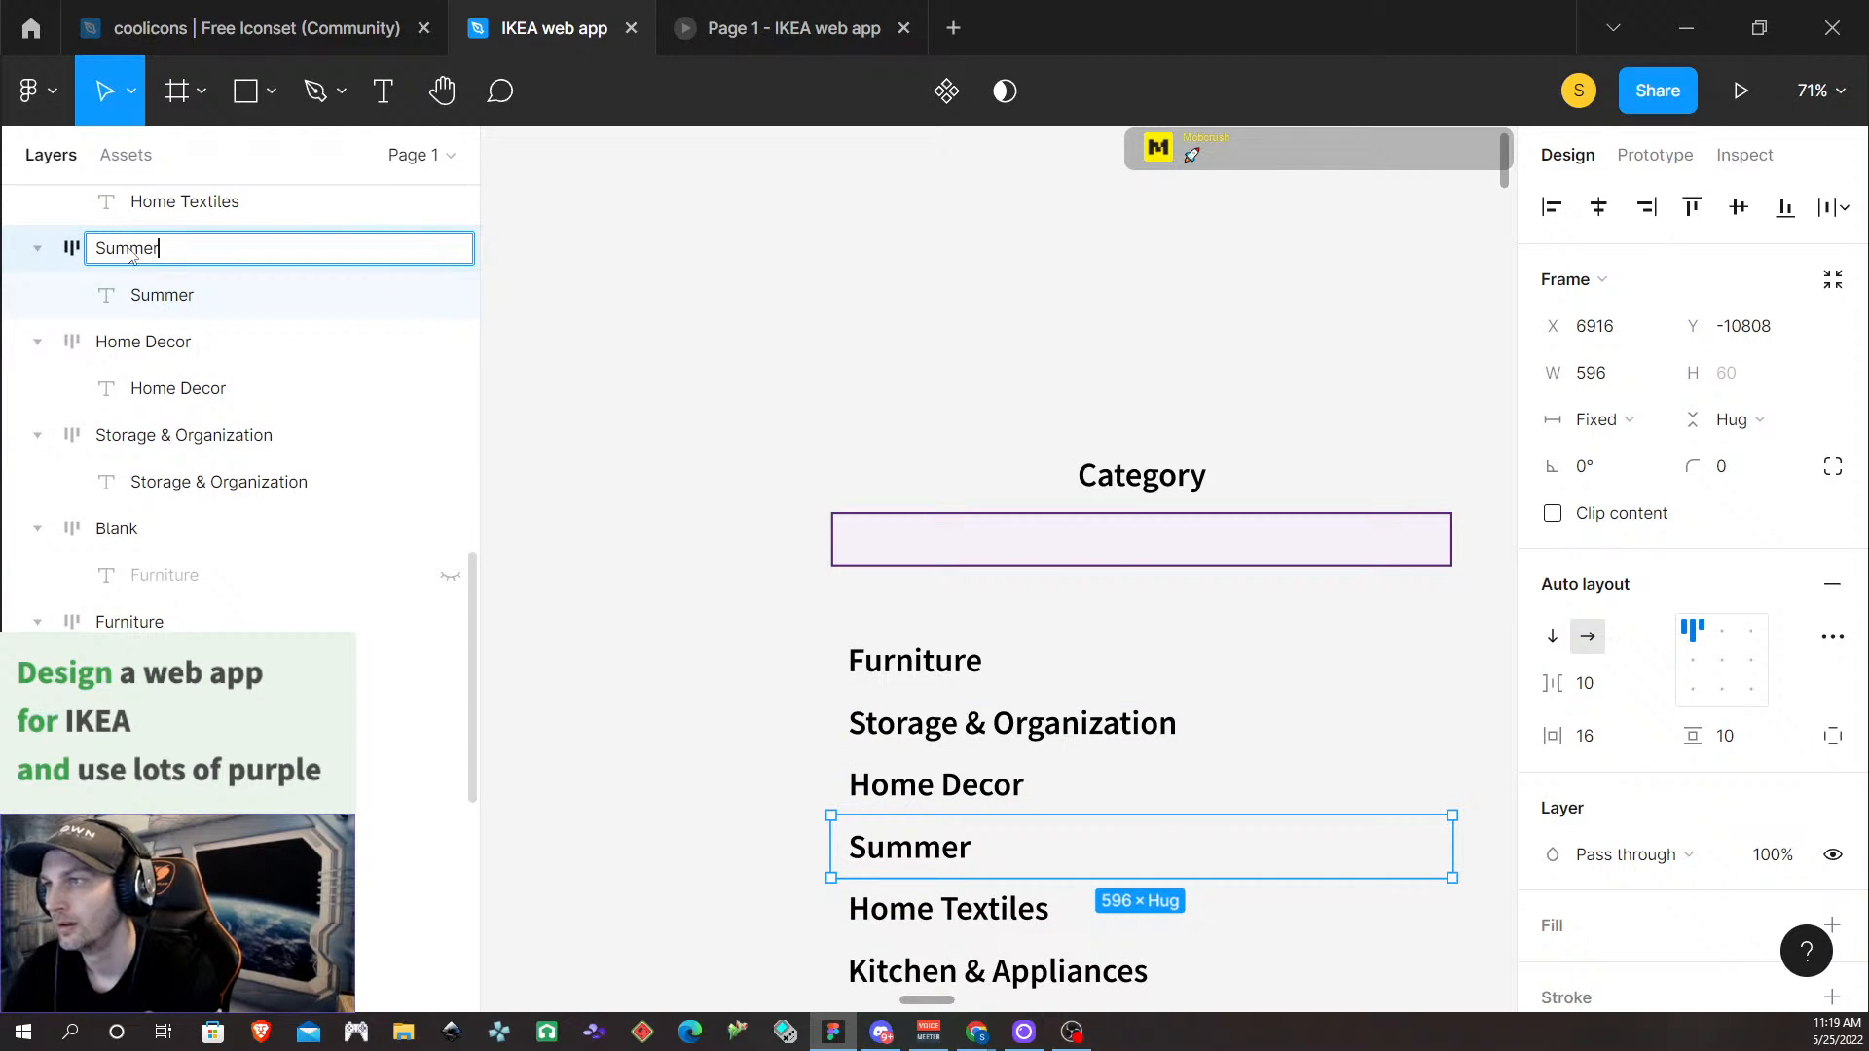
{"action": "left_click", "coordinate": [1013, 910]}
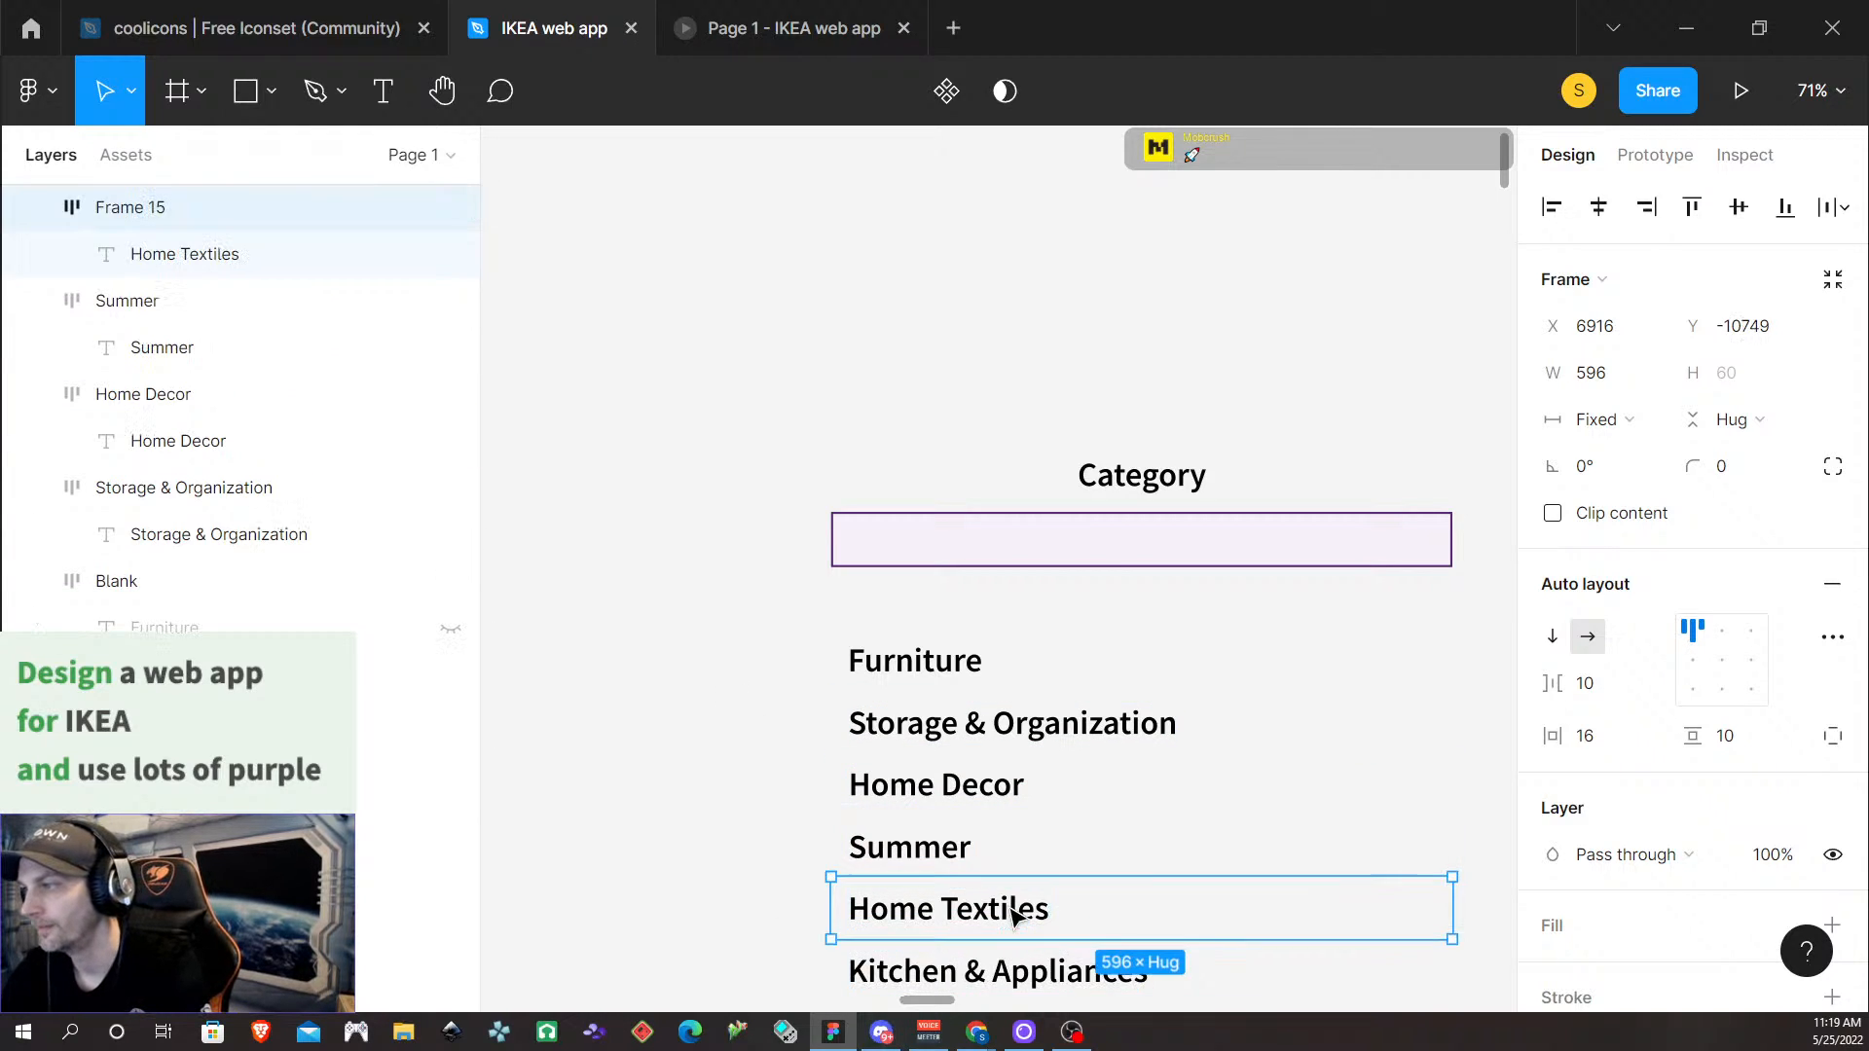
{"action": "double_click", "coordinate": [146, 205]}
{"action": "type", "text": "Ho"}
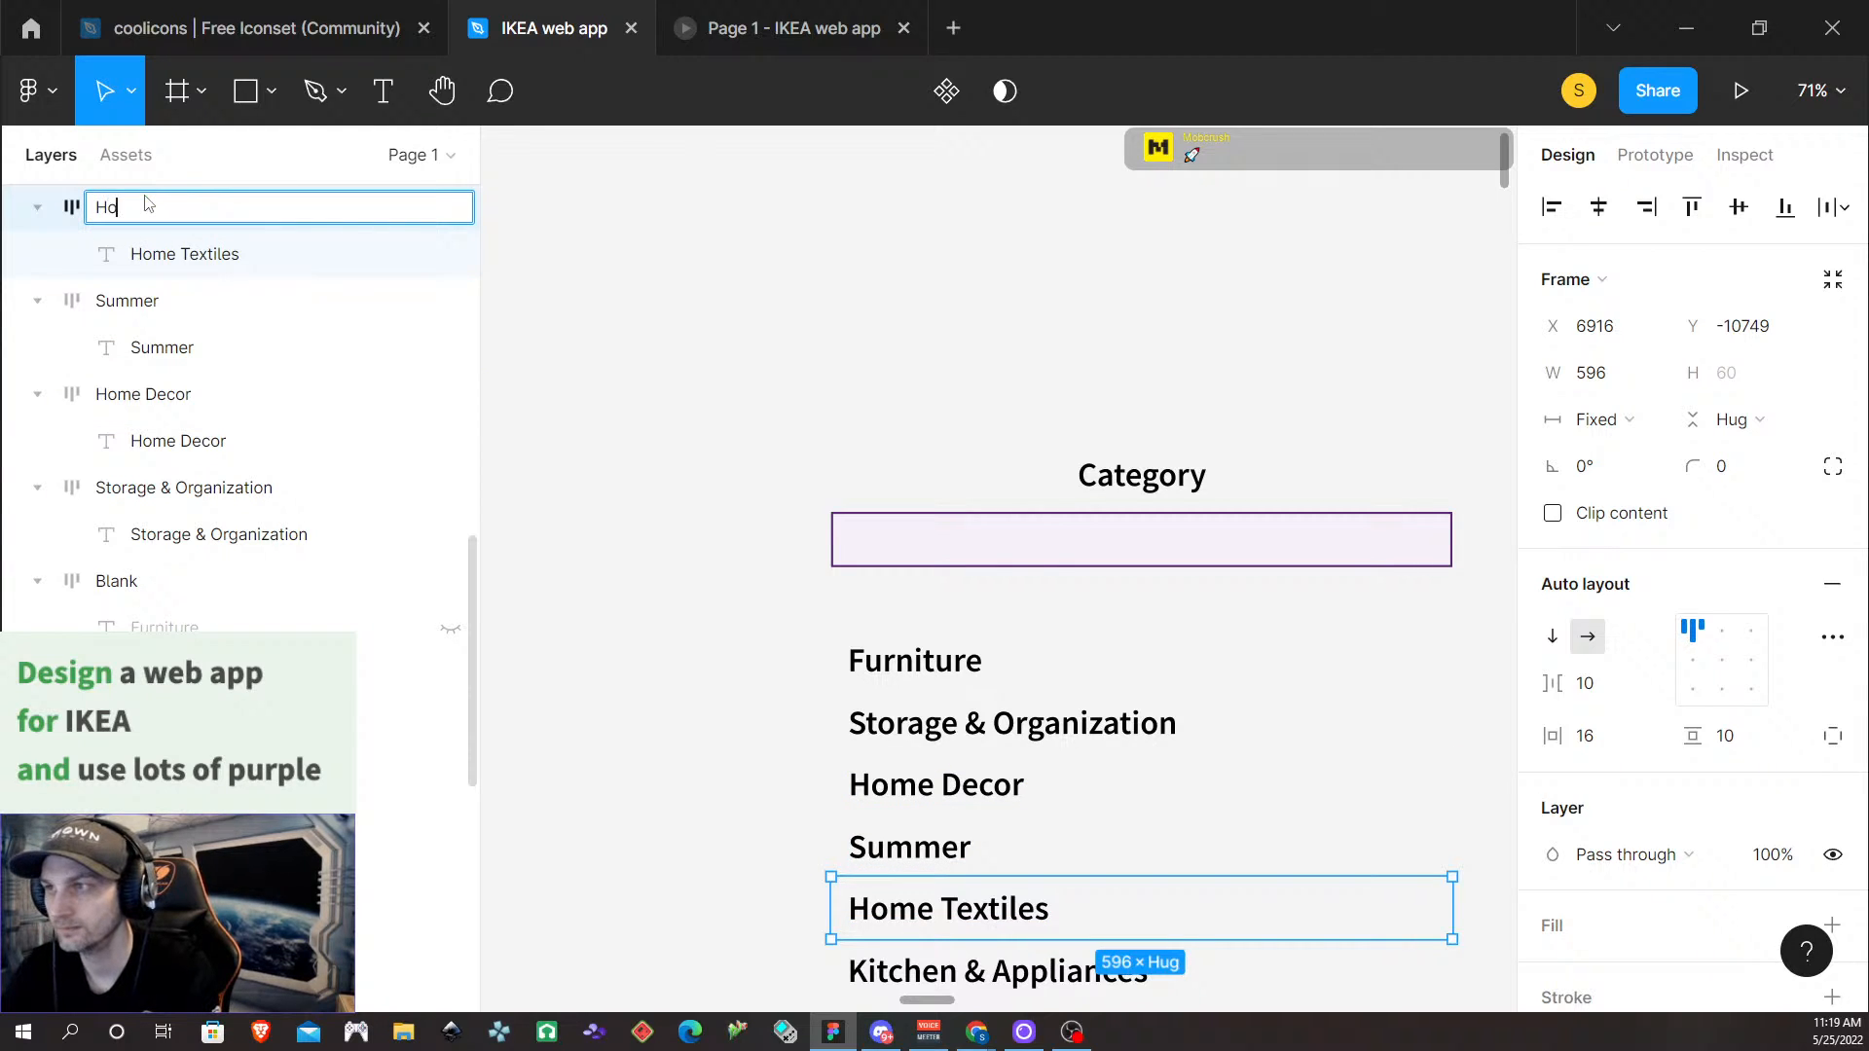
{"action": "type", "text": "me Textiles"}
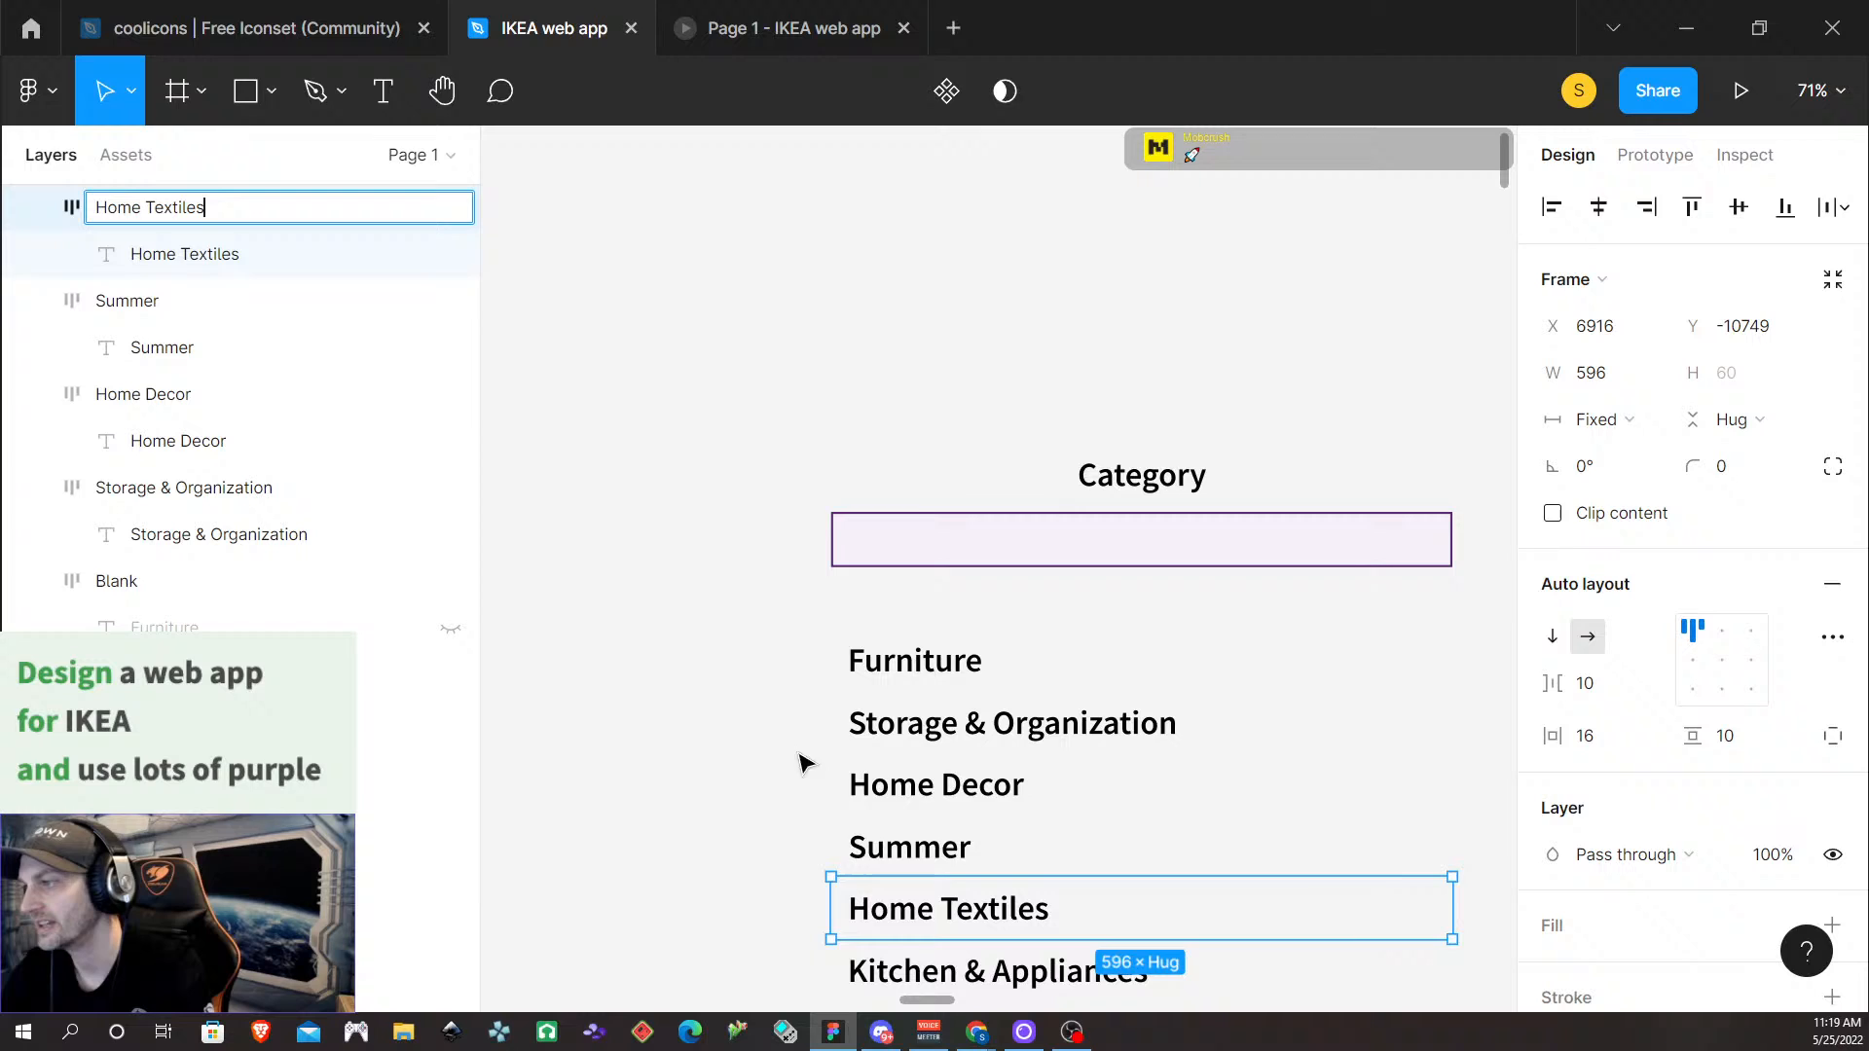
Rename the layer of the Kitchen & Appliances row's frame as "Kitchen & Appliances"
{"action": "scroll", "coordinate": [800, 762], "scroll_direction": "down", "scroll_amount": 5}
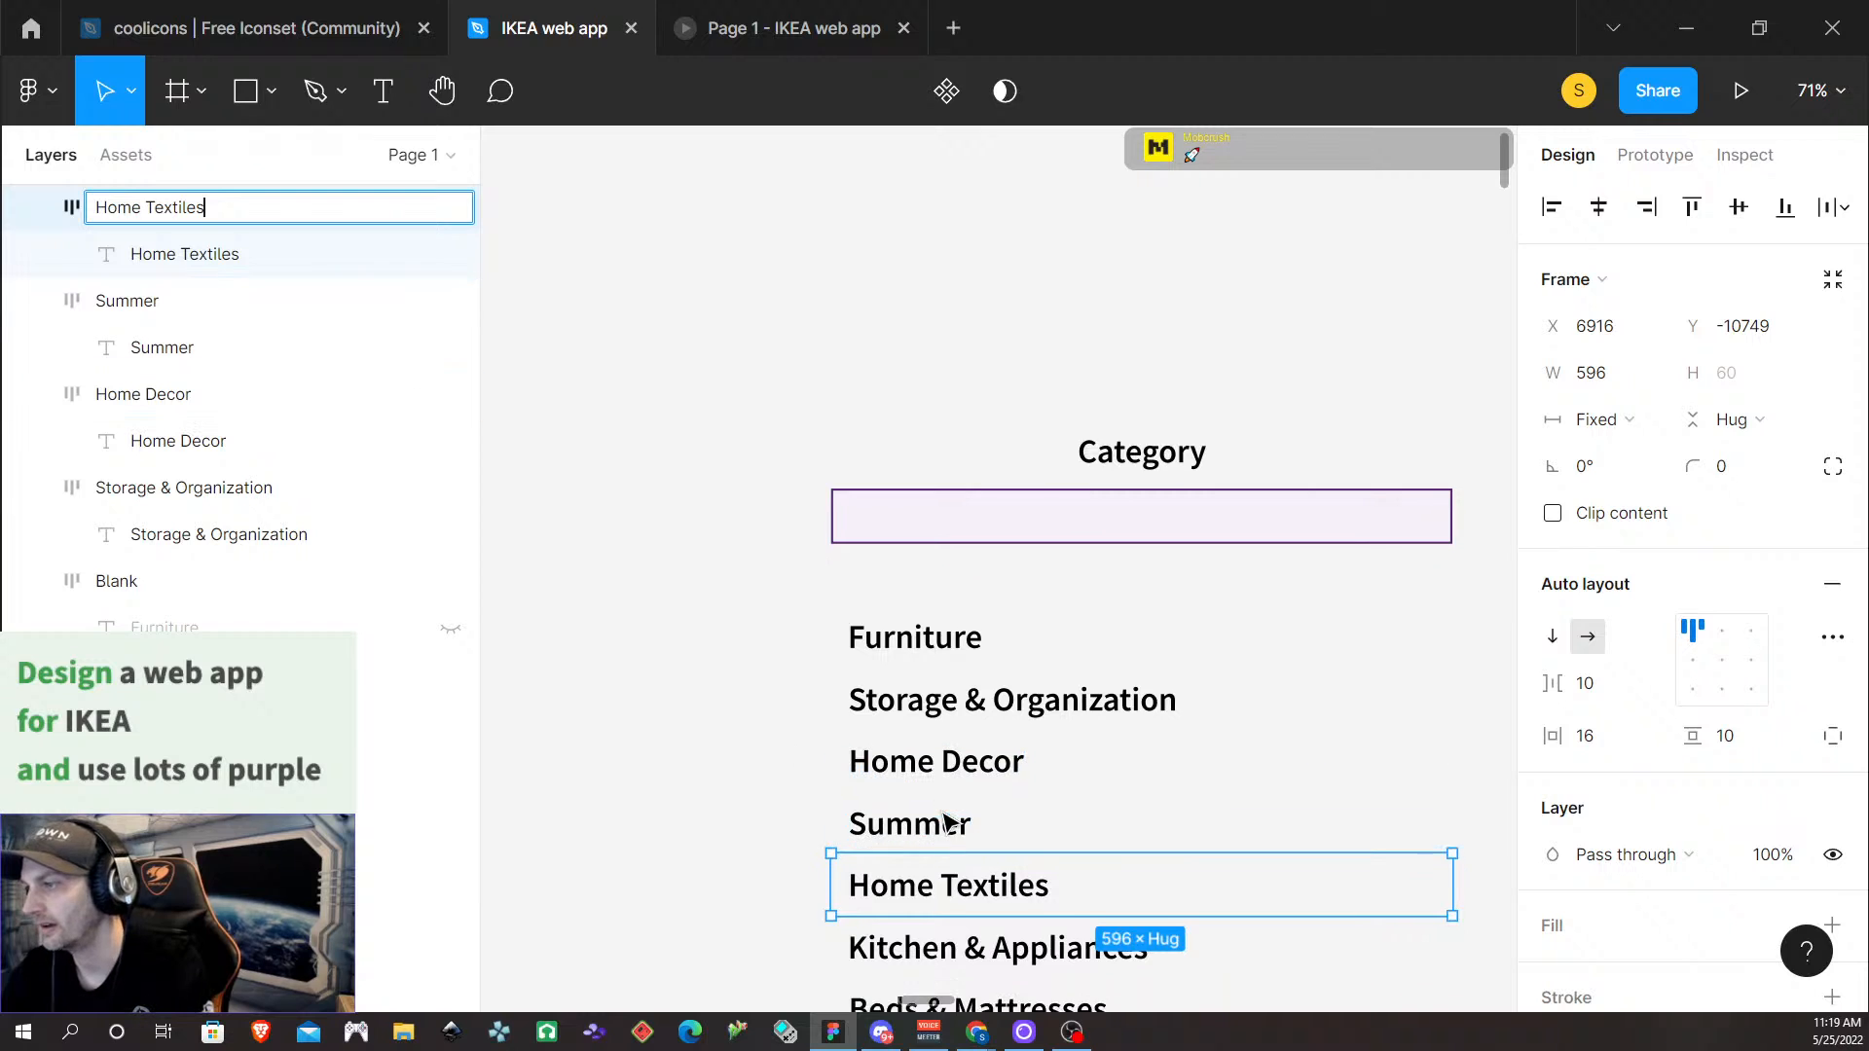
{"action": "left_click", "coordinate": [876, 736]}
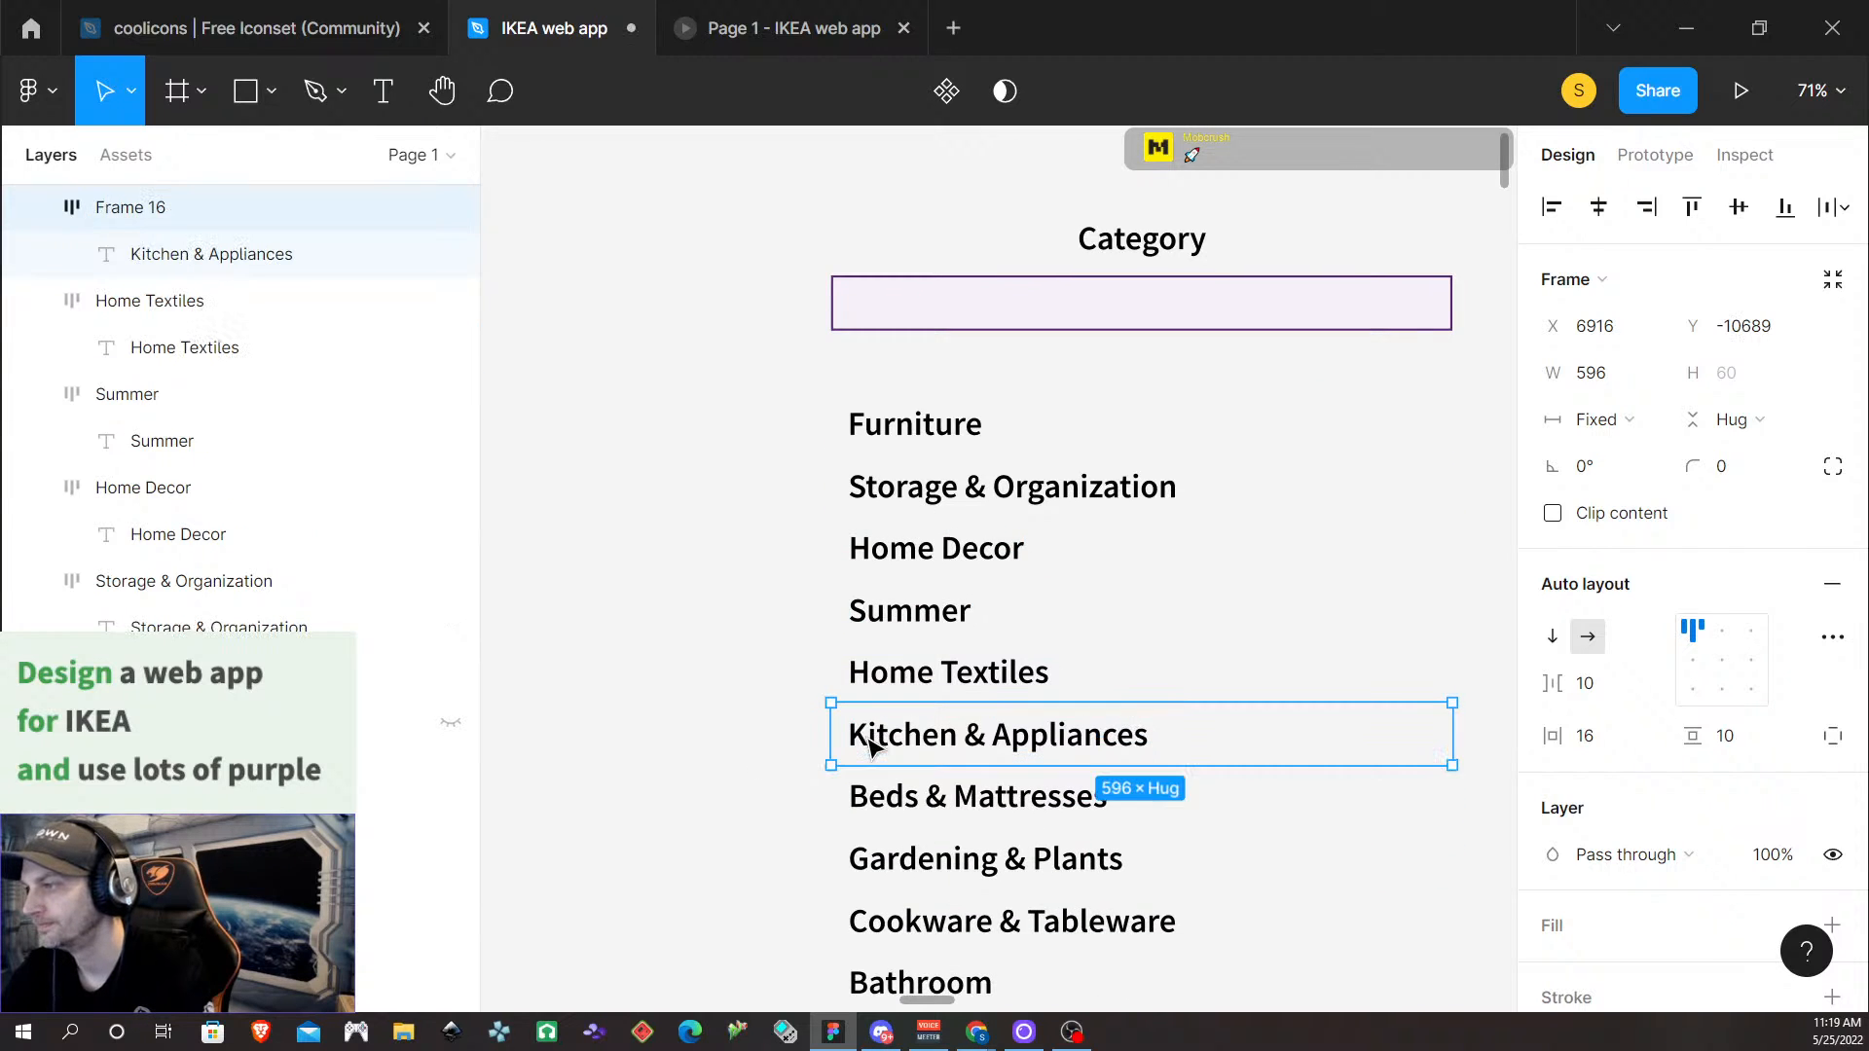
{"action": "double_click", "coordinate": [133, 210]}
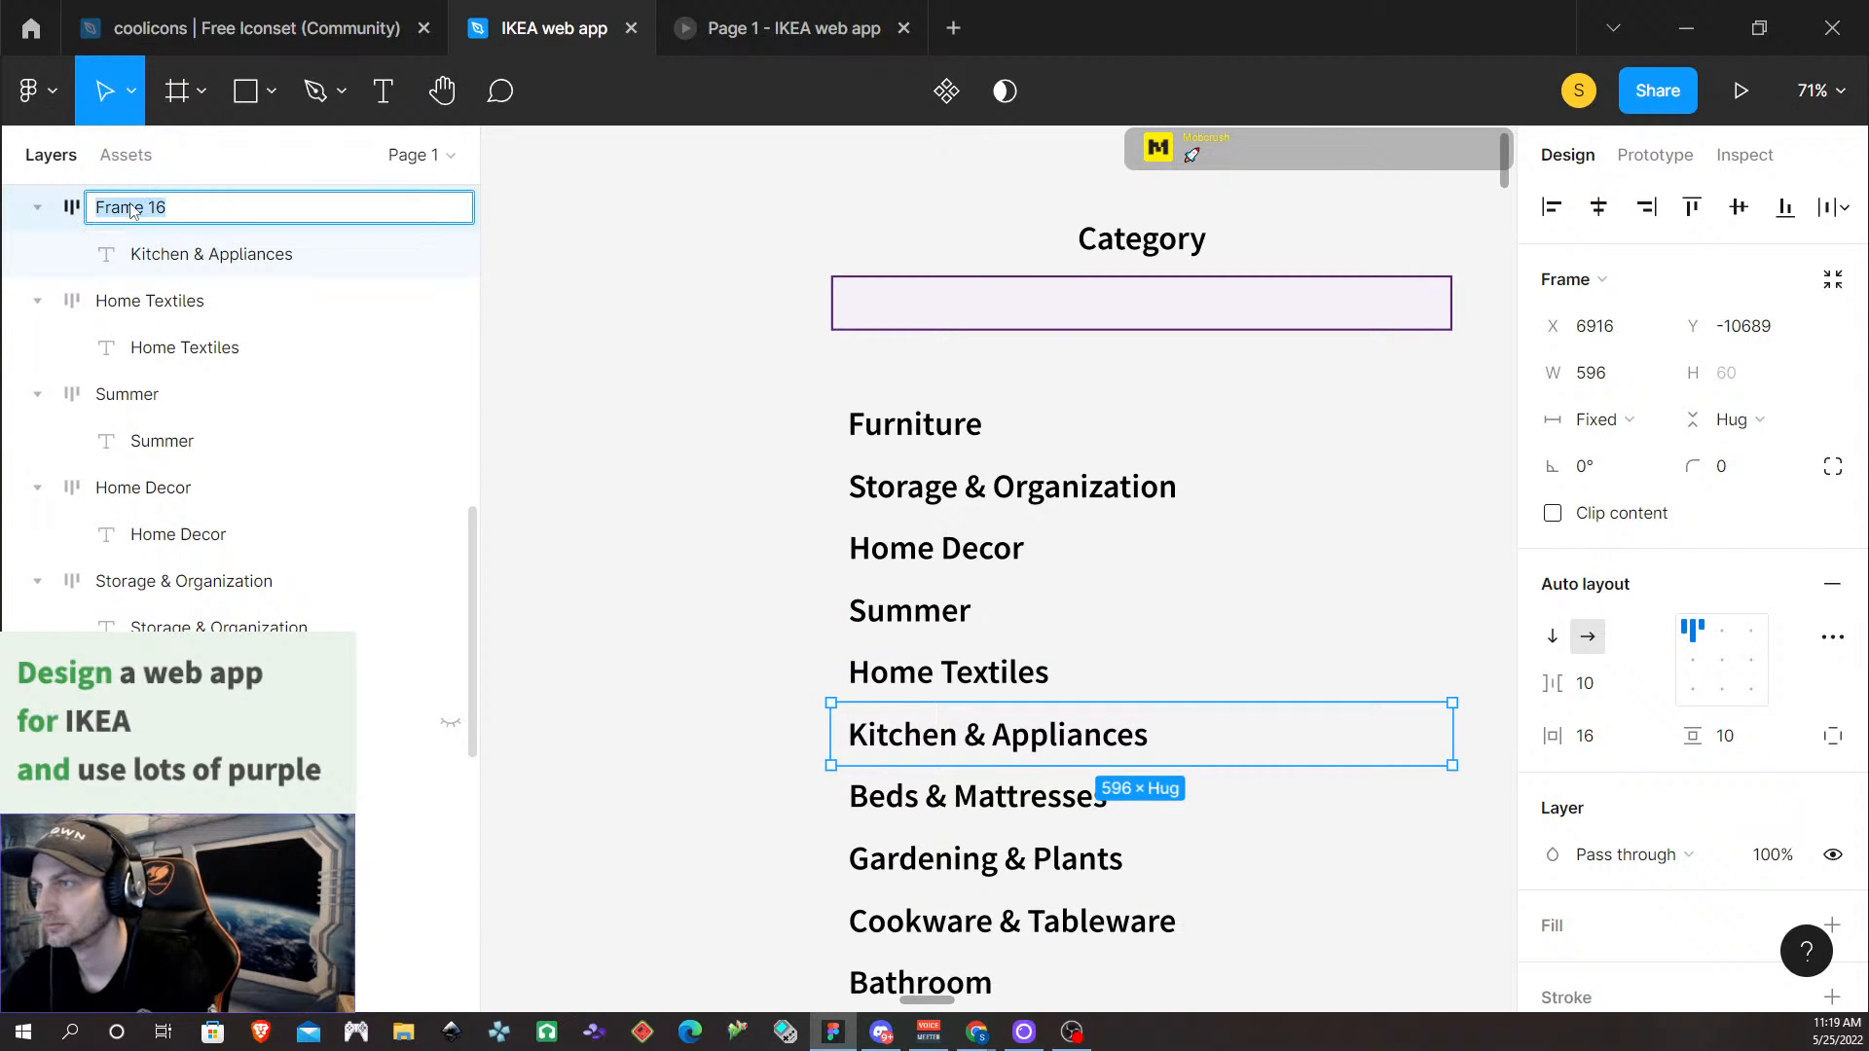
{"action": "type", "text": "Kitchen & Ap"}
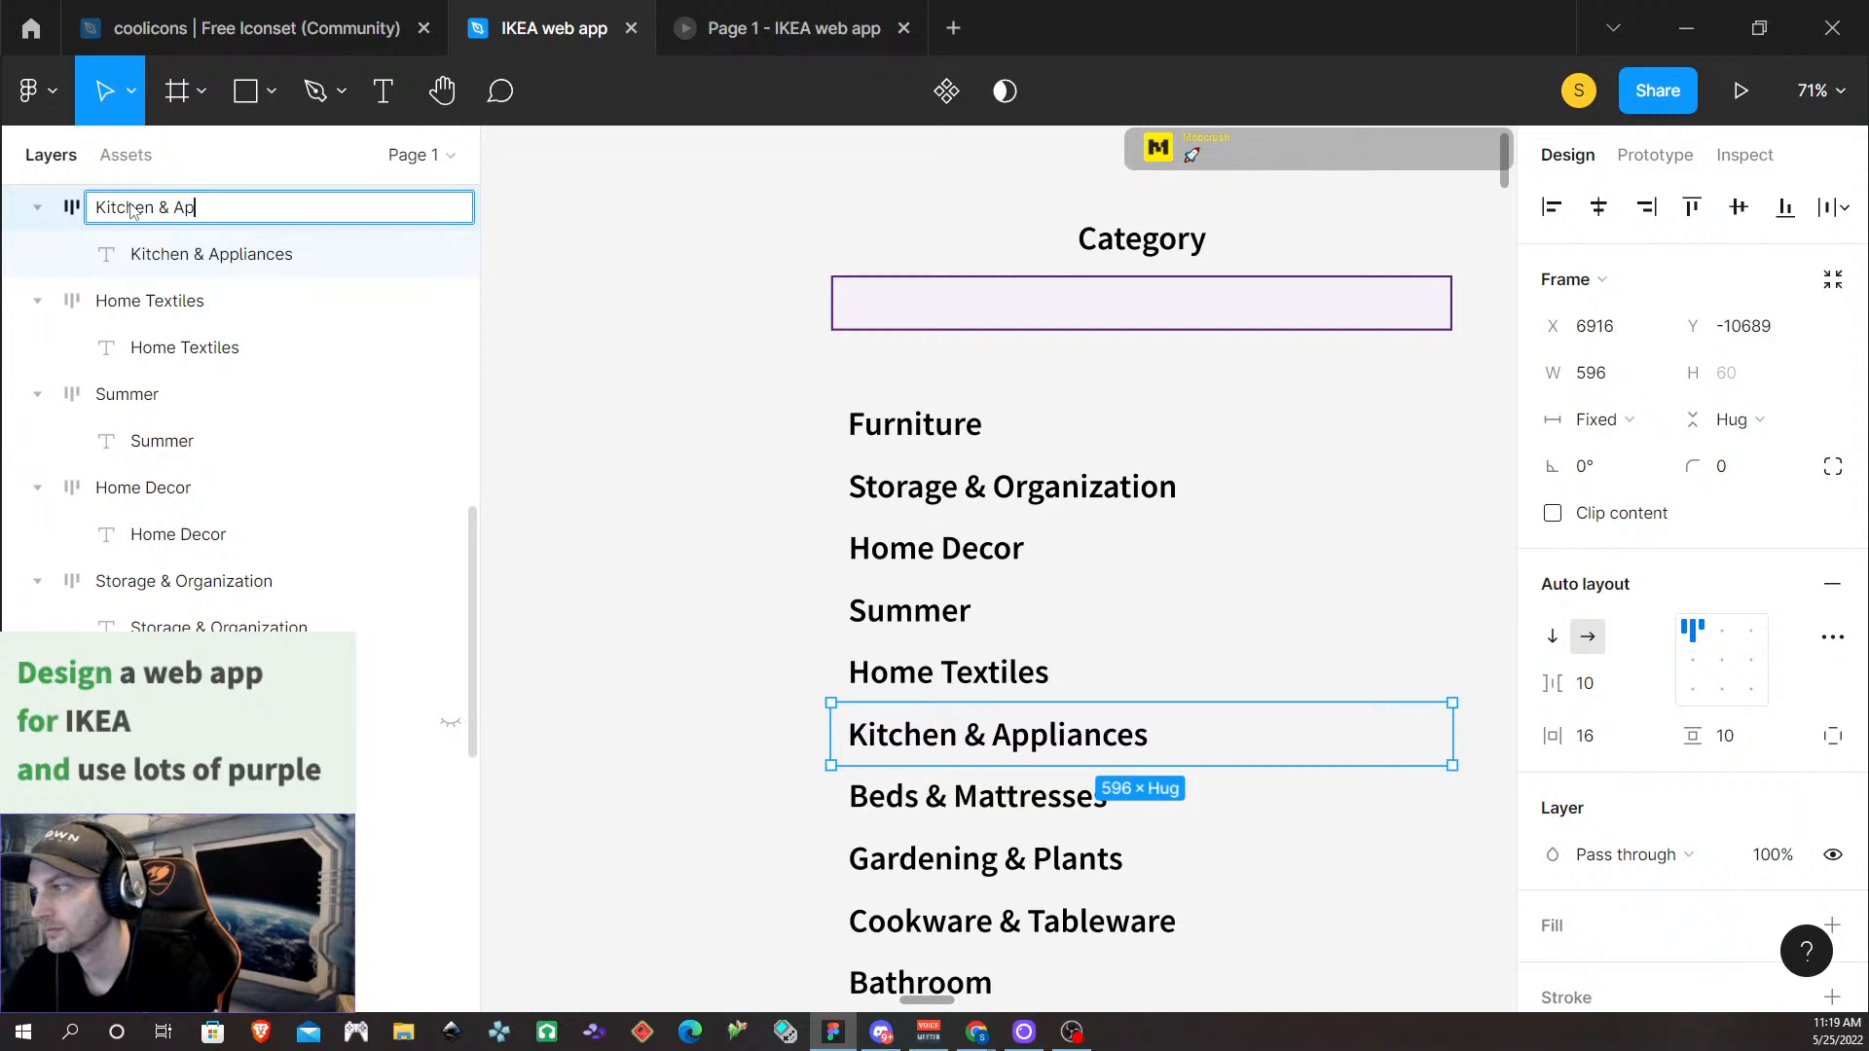
{"action": "type", "text": "pliances"}
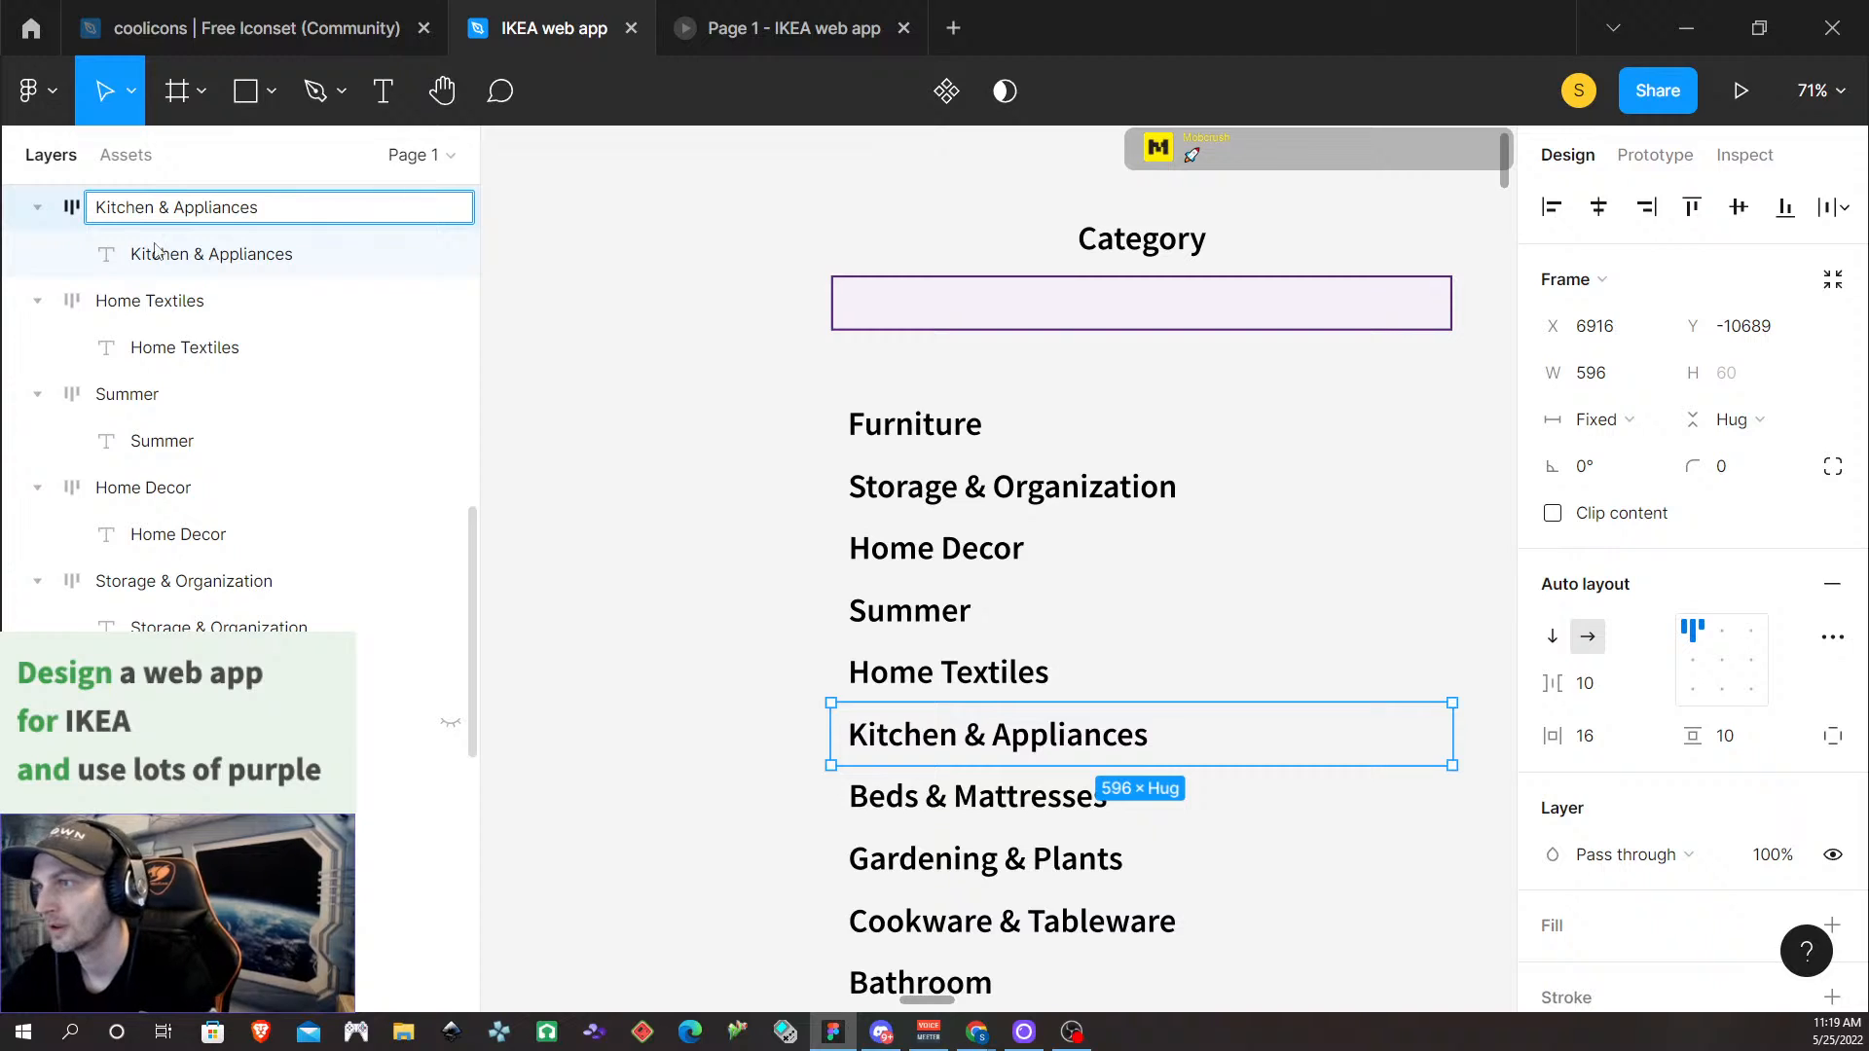
Rename the layer of the Beds & Mattresses row's frame as "Beds & Mattresses"
{"action": "left_click", "coordinate": [1023, 803]}
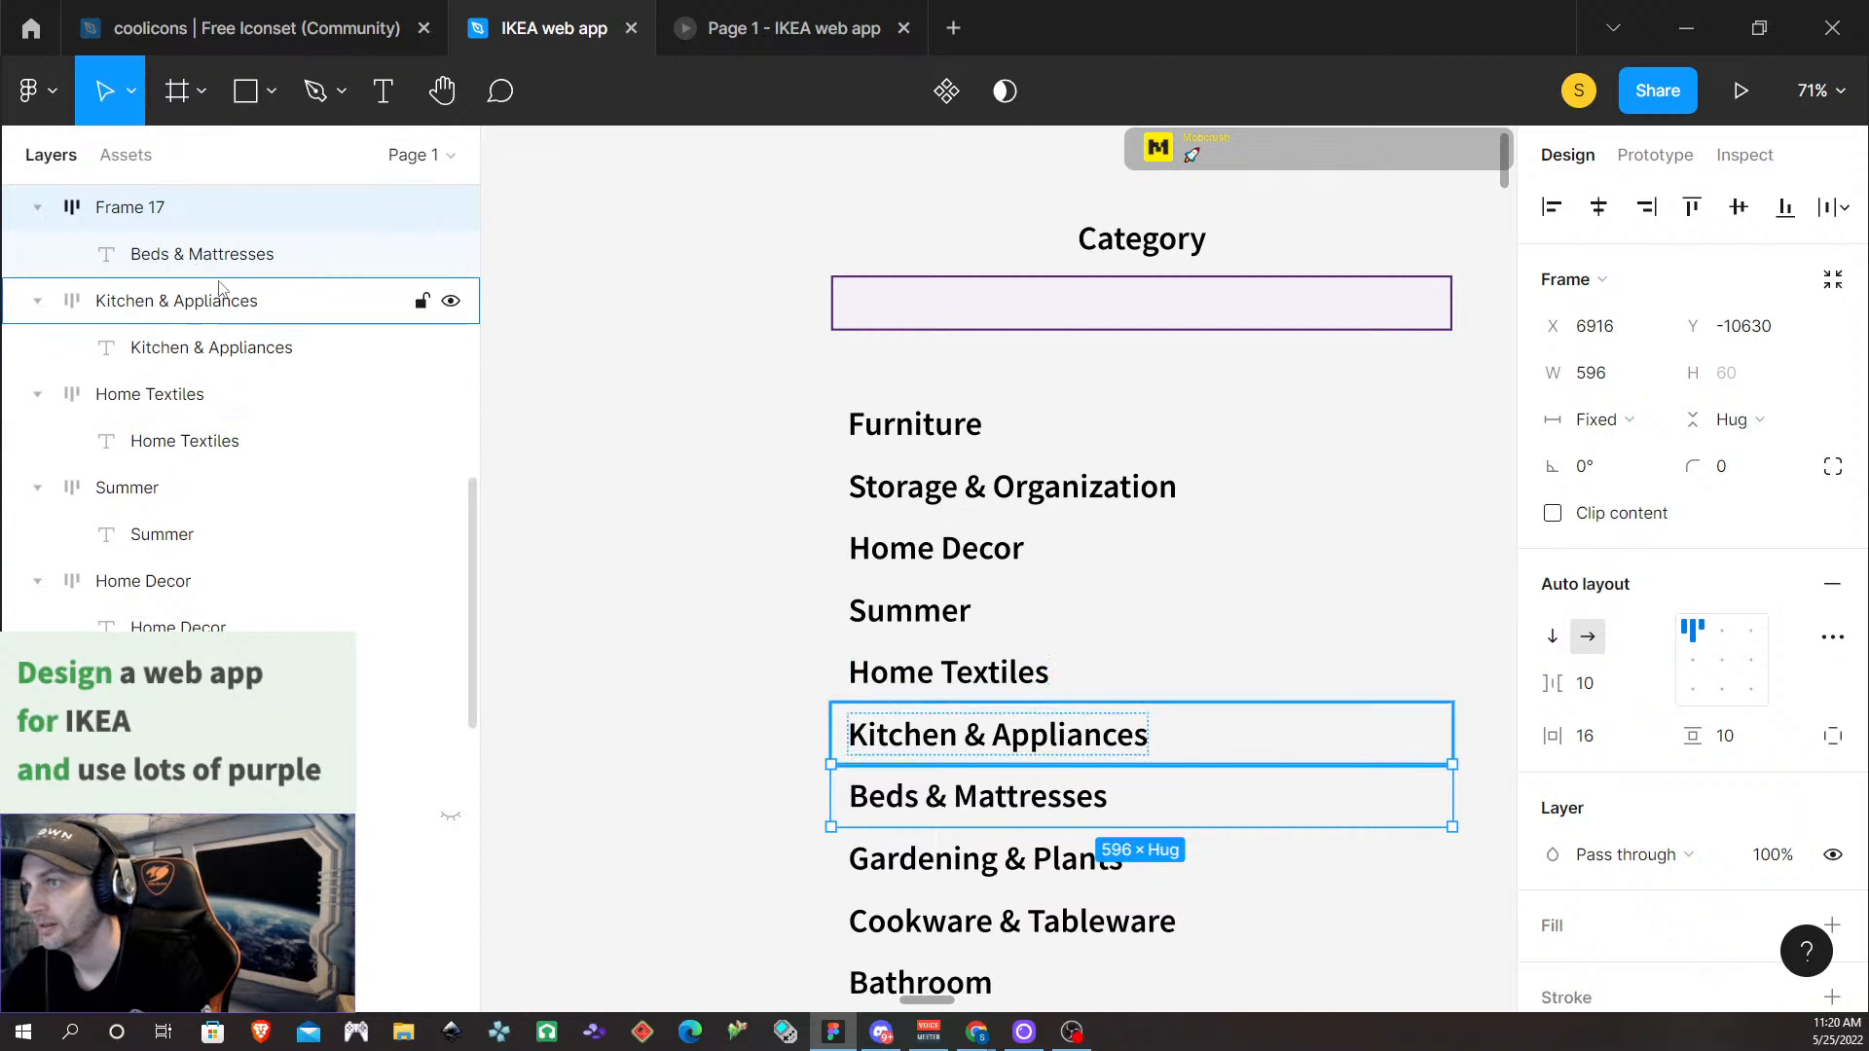
{"action": "double_click", "coordinate": [127, 214]}
{"action": "type", "text": "Bed"}
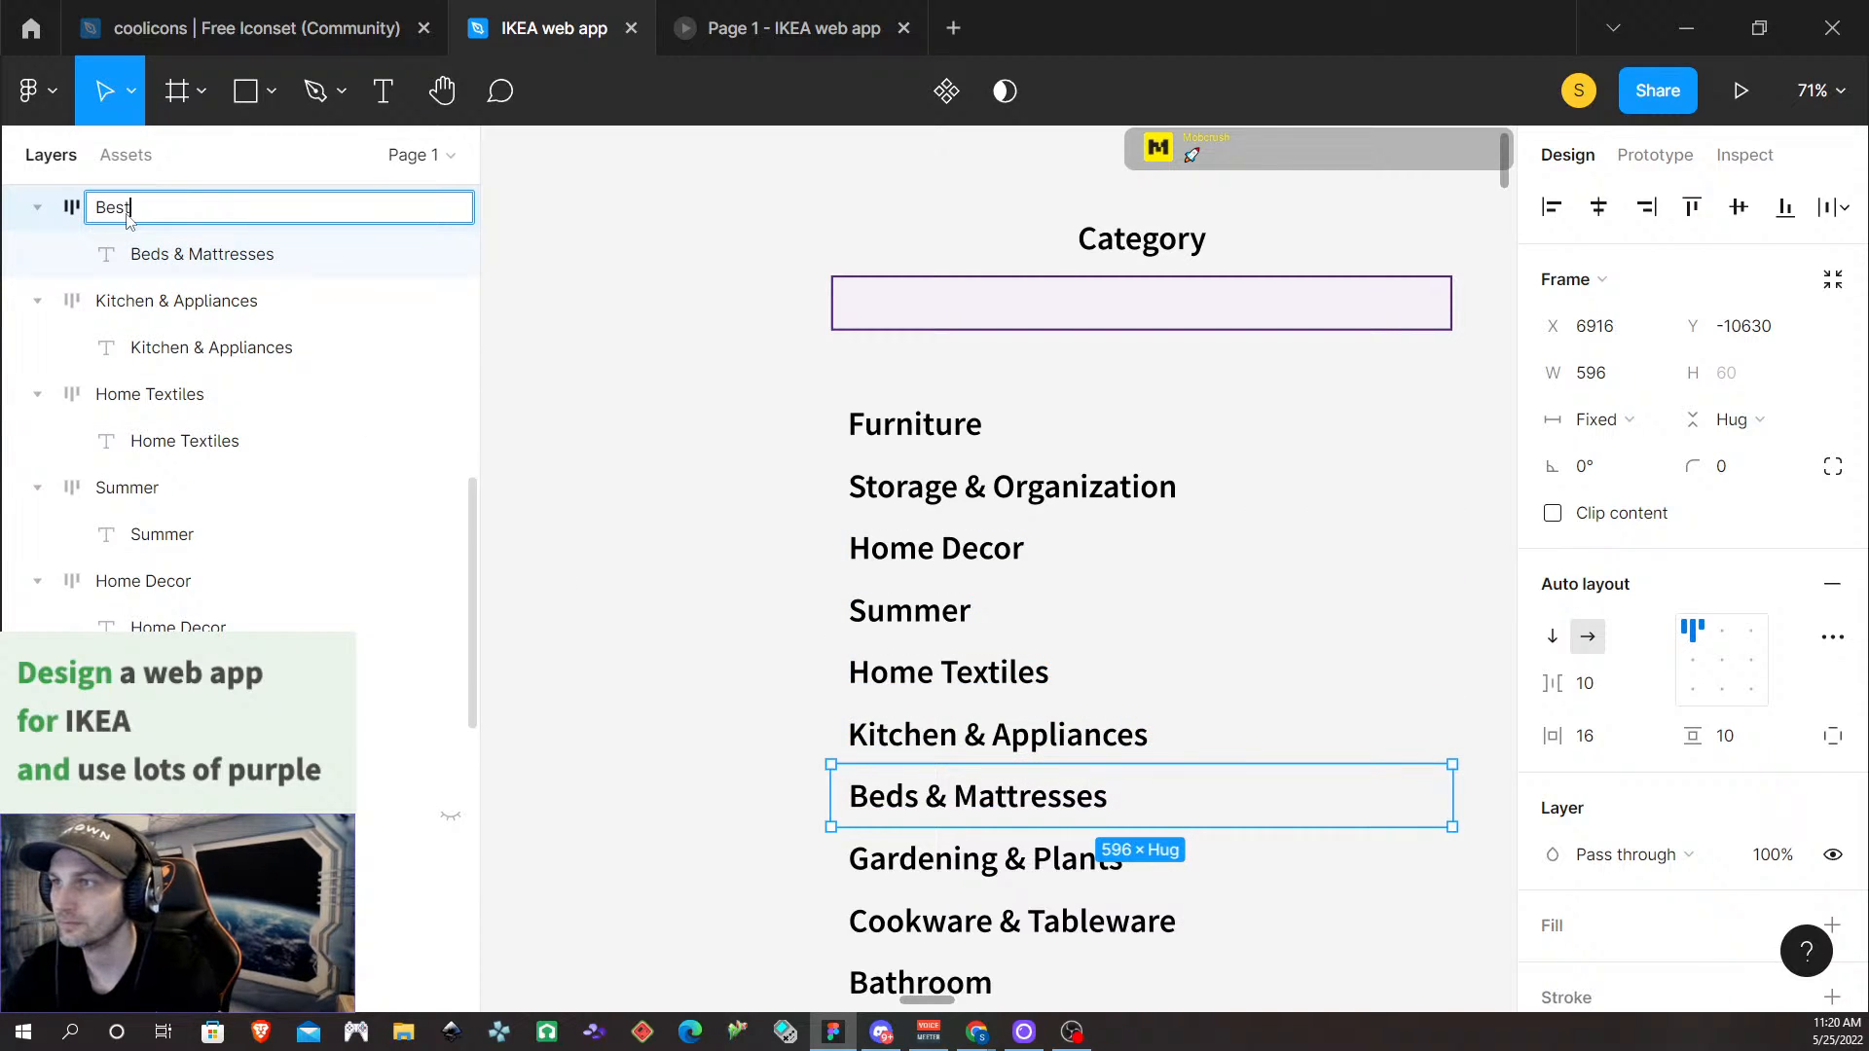
{"action": "type", "text": "s"}
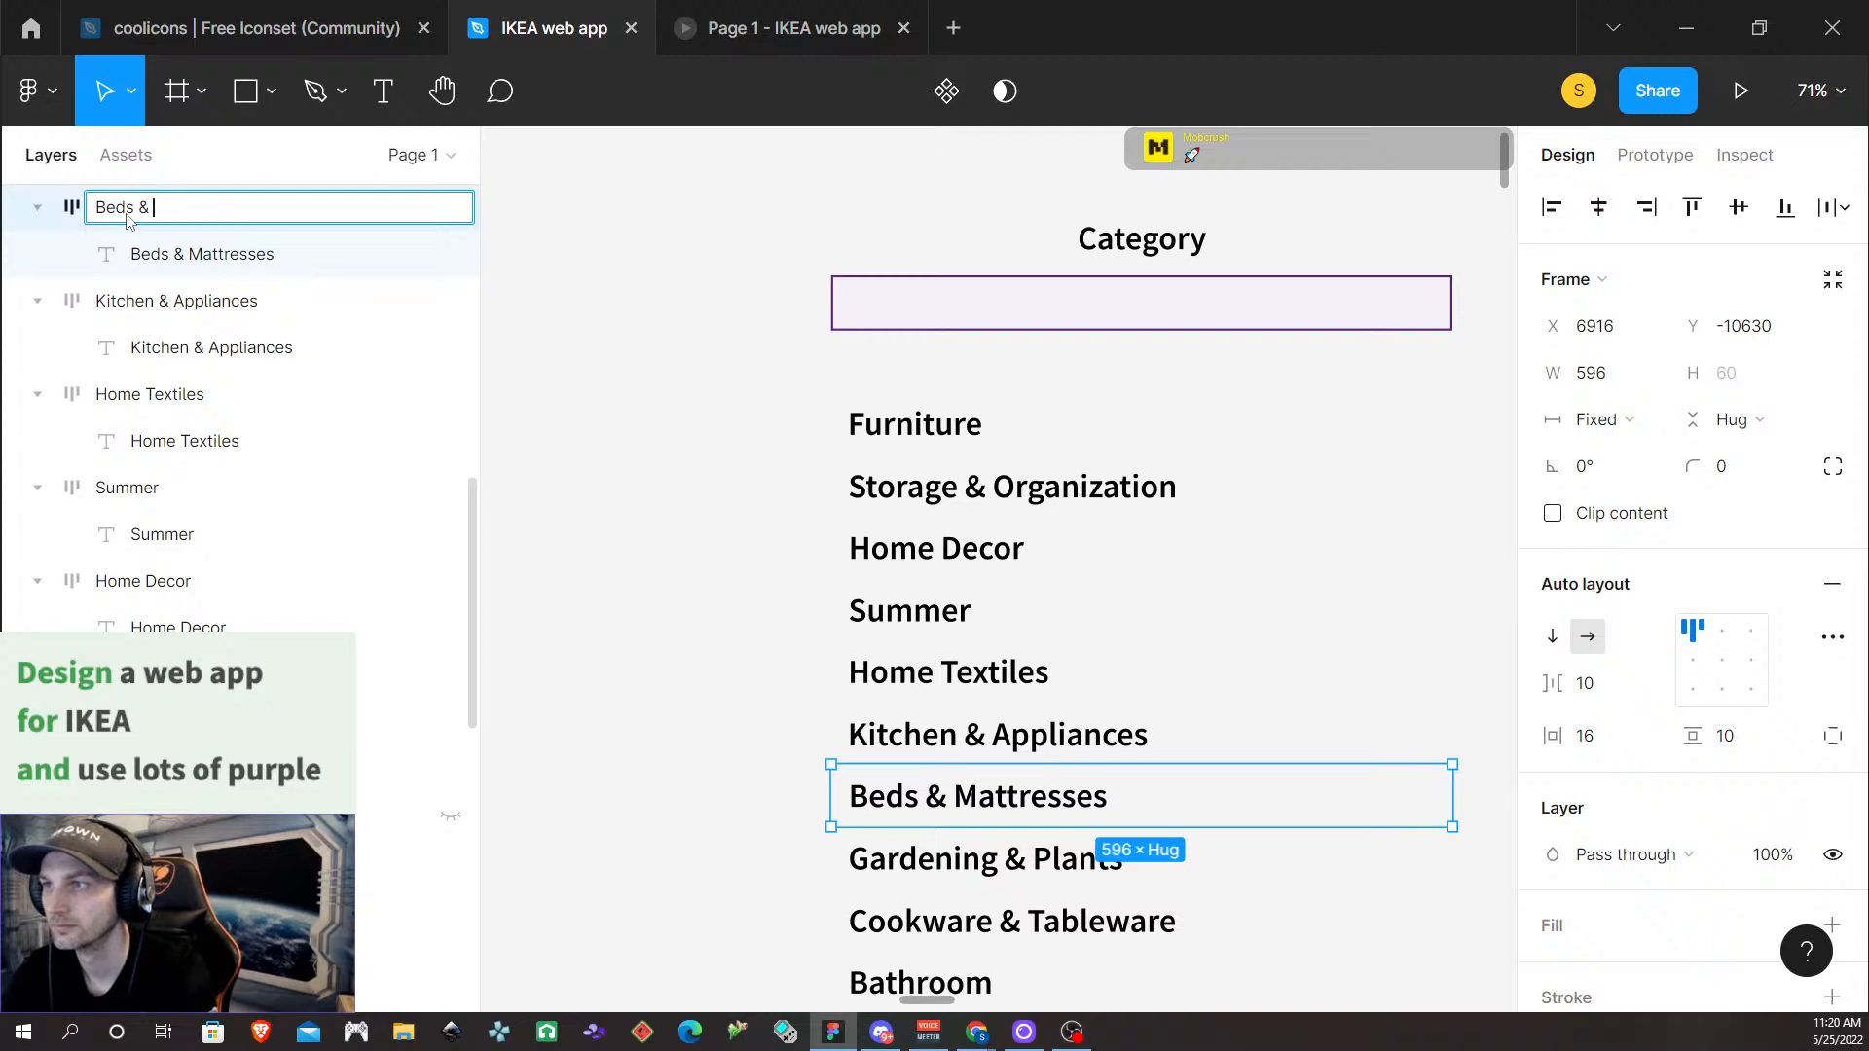
{"action": "type", "text": " & Mattresses"}
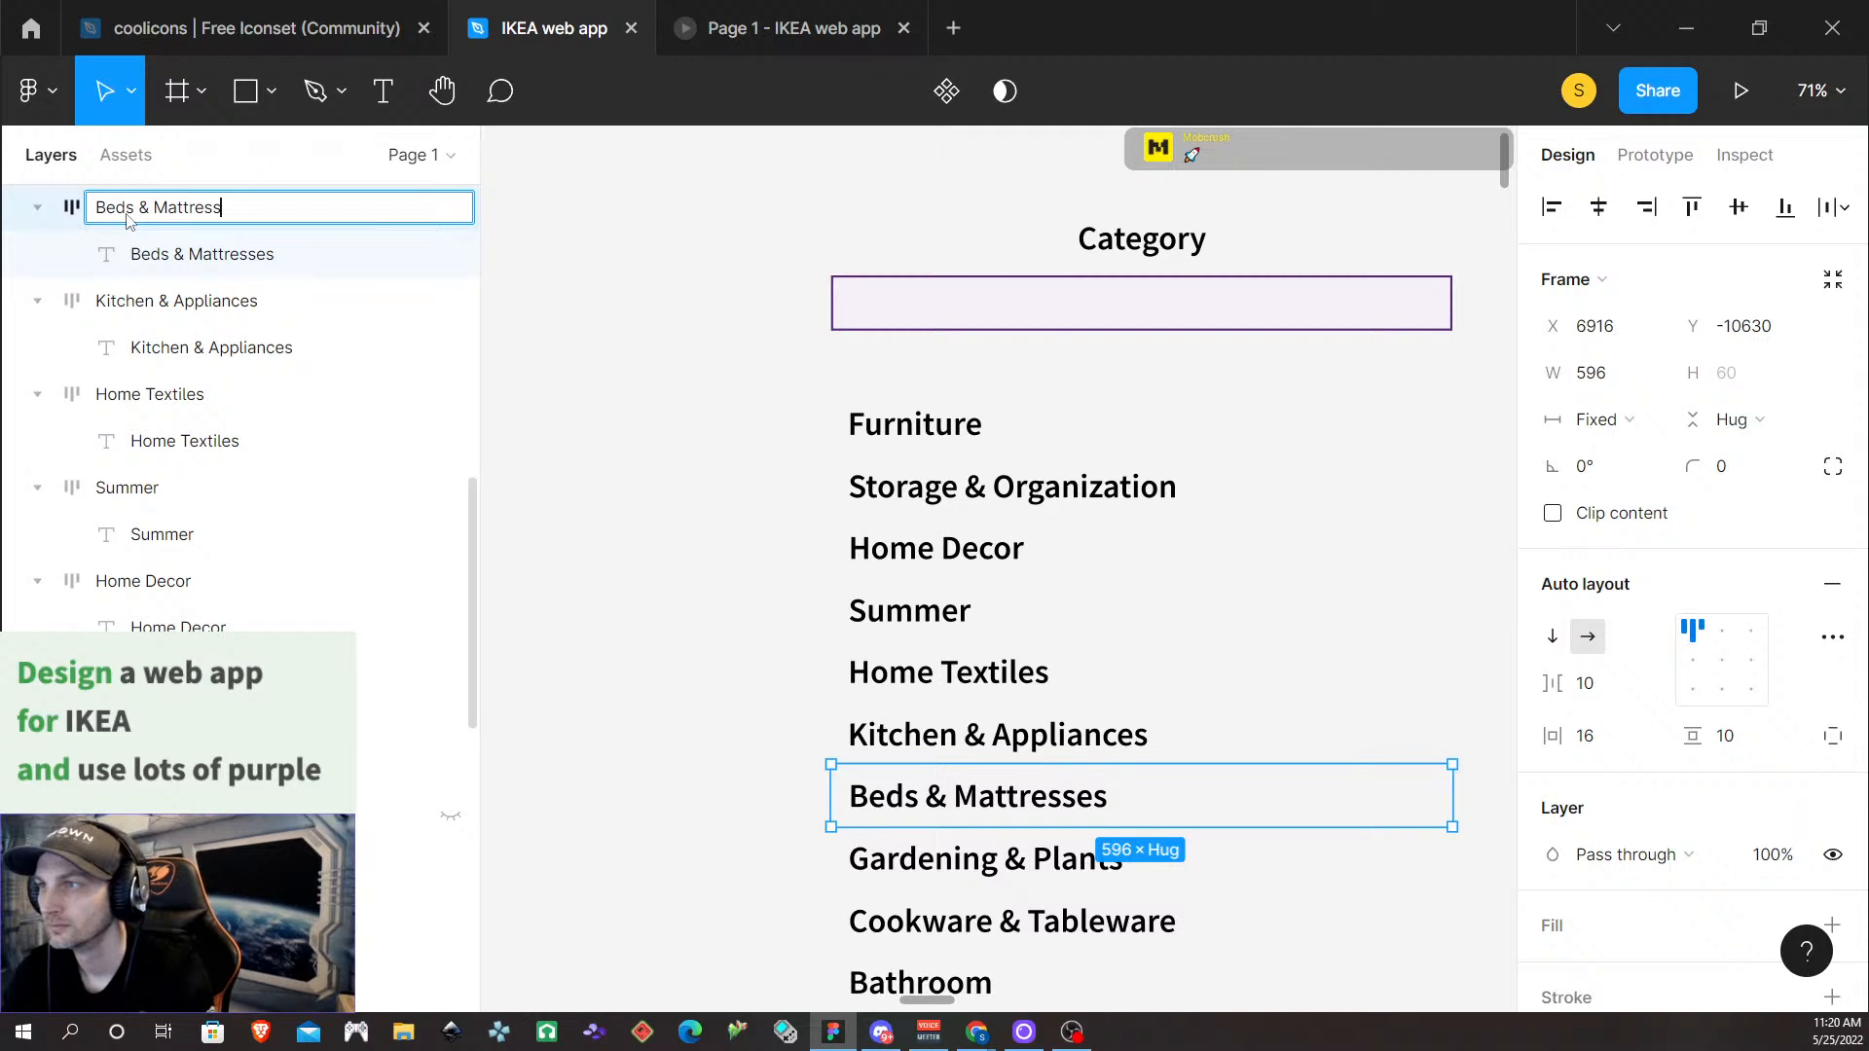
Rename the layer of the Gardening & Plants row's frame as "Gardening & Plants"
{"action": "left_click", "coordinate": [959, 849]}
{"action": "scroll", "coordinate": [135, 264], "scroll_direction": "up", "scroll_amount": 2}
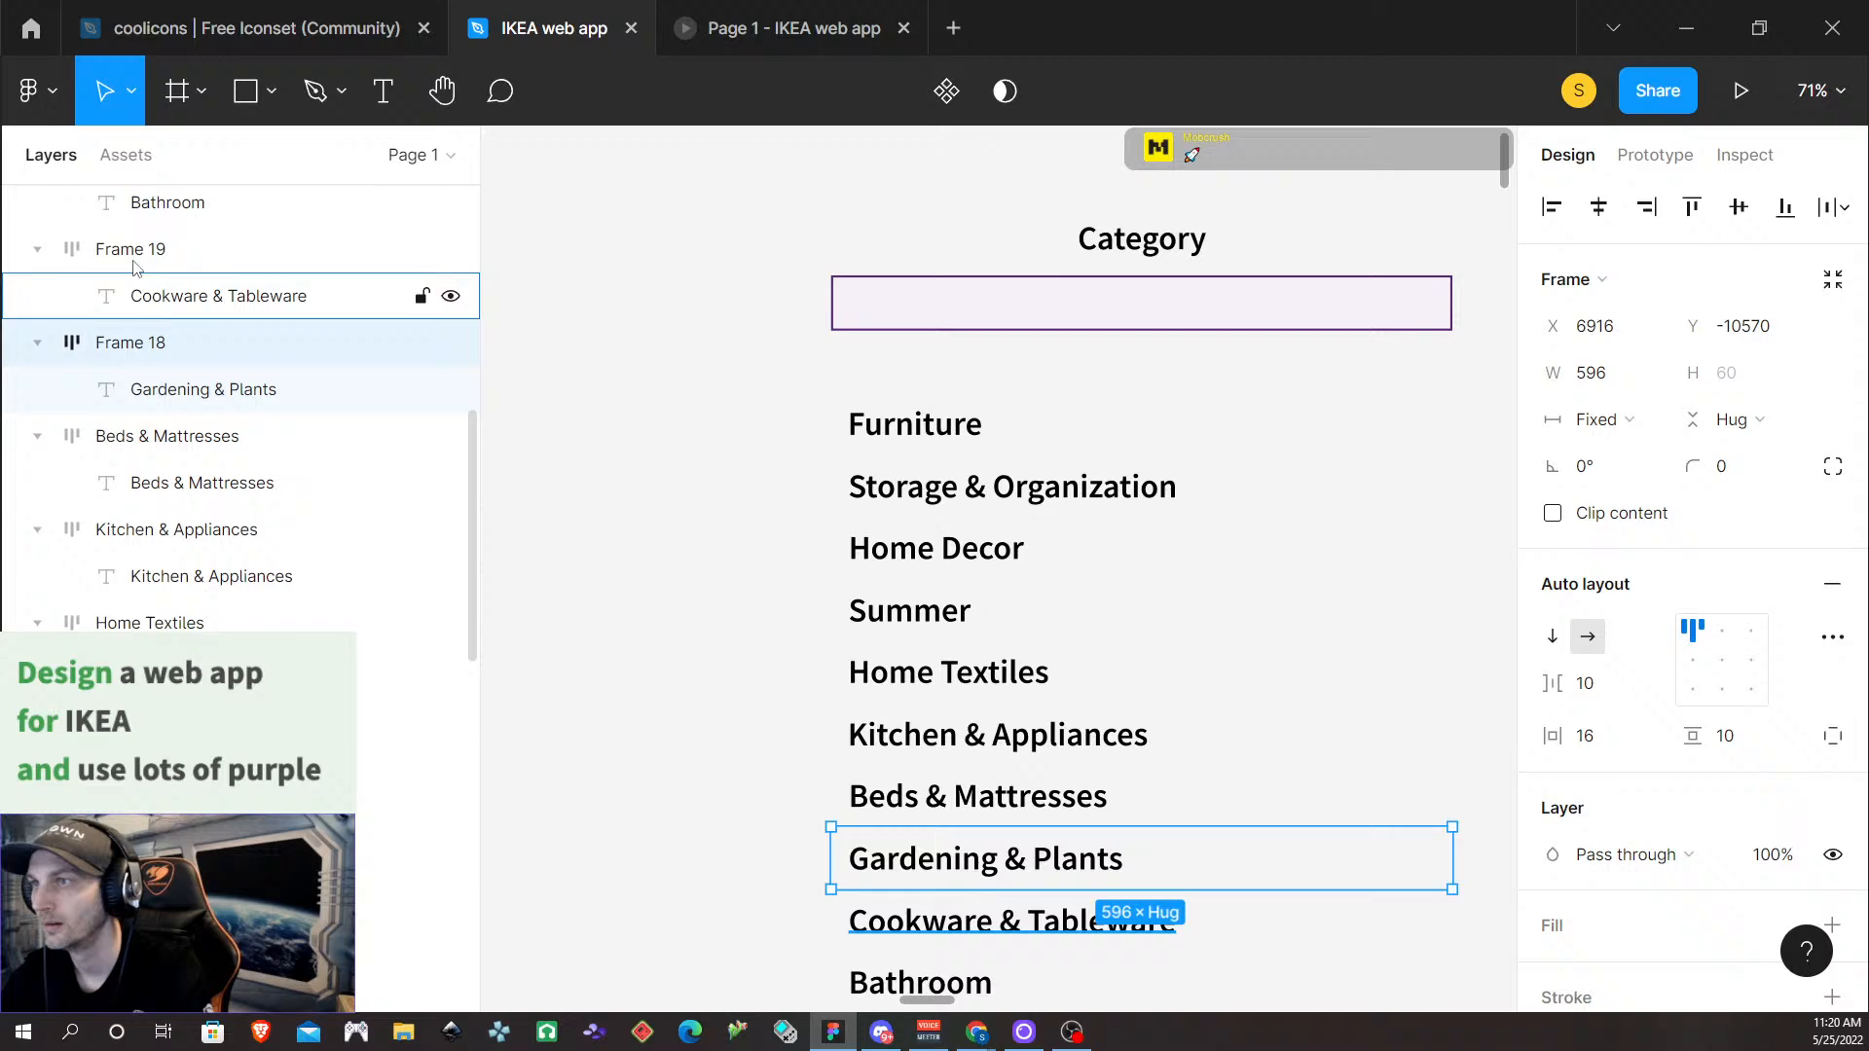
{"action": "double_click", "coordinate": [153, 360]}
{"action": "type", "text": "Garg"}
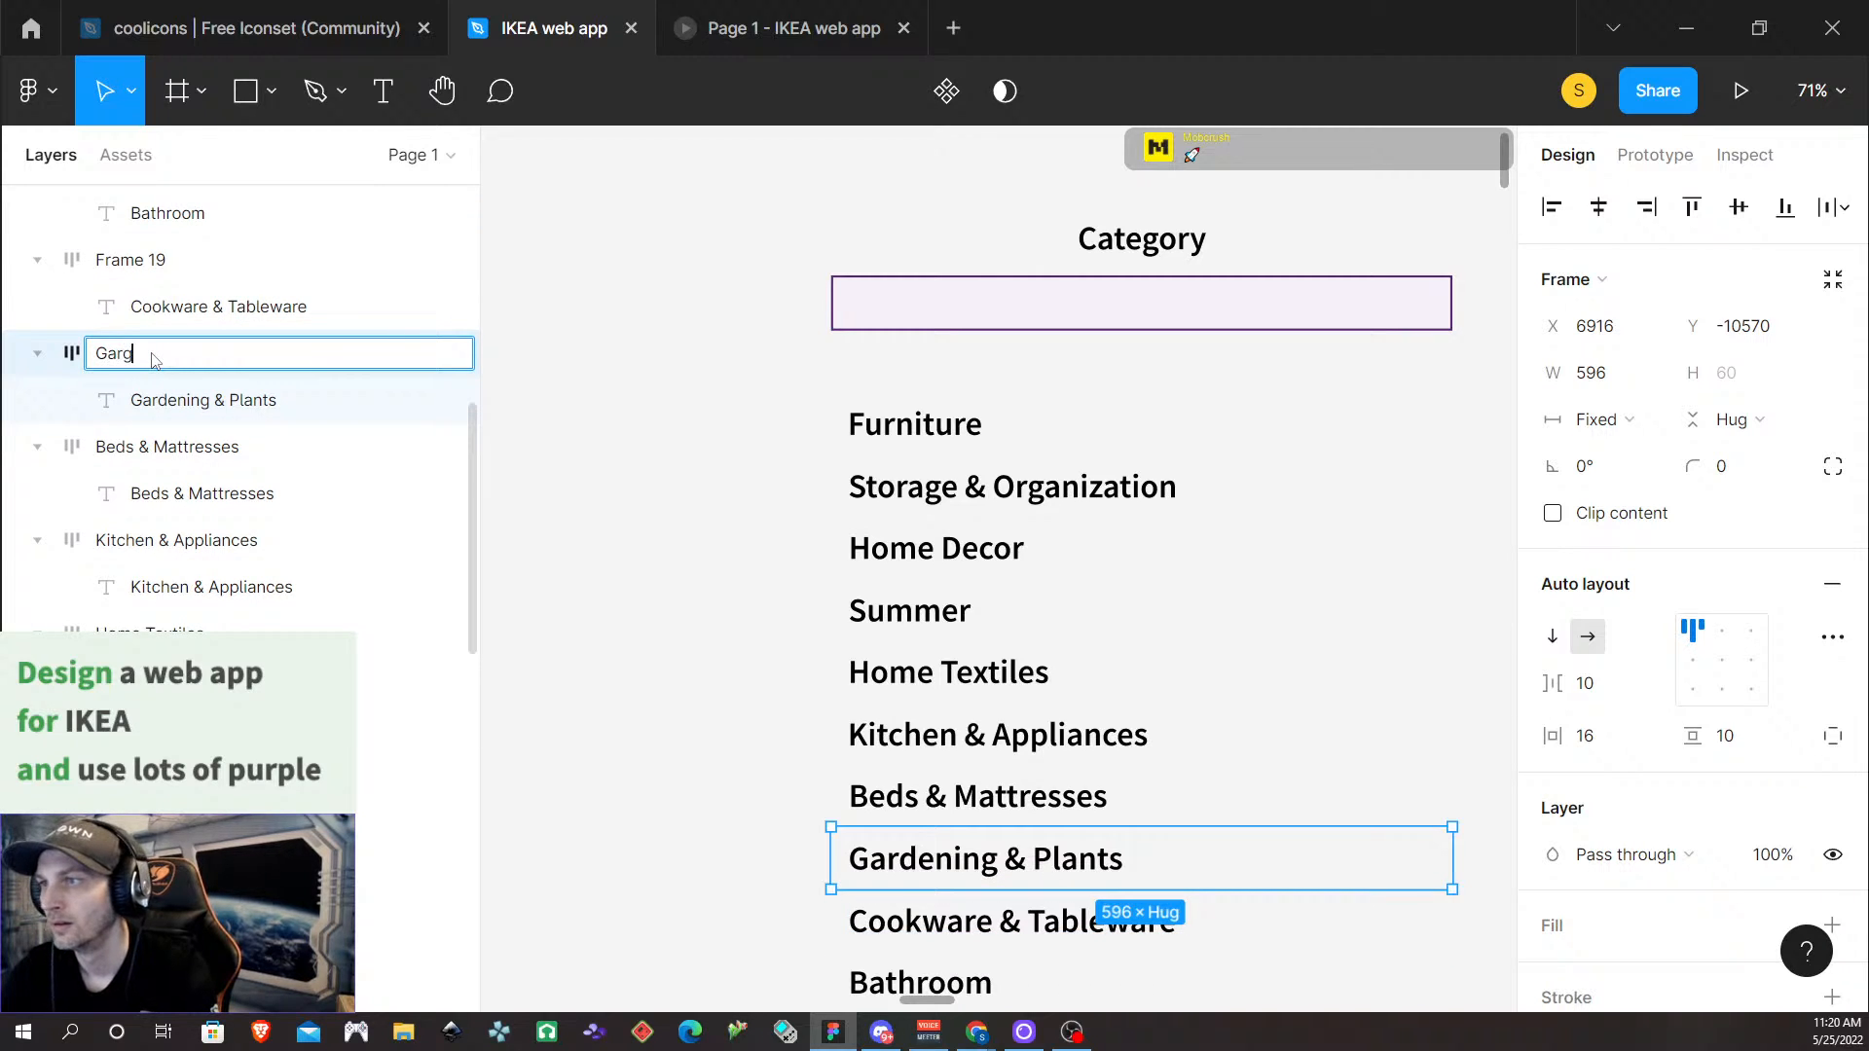
{"action": "key", "text": "BackSpace"}
{"action": "type", "text": "dening "}
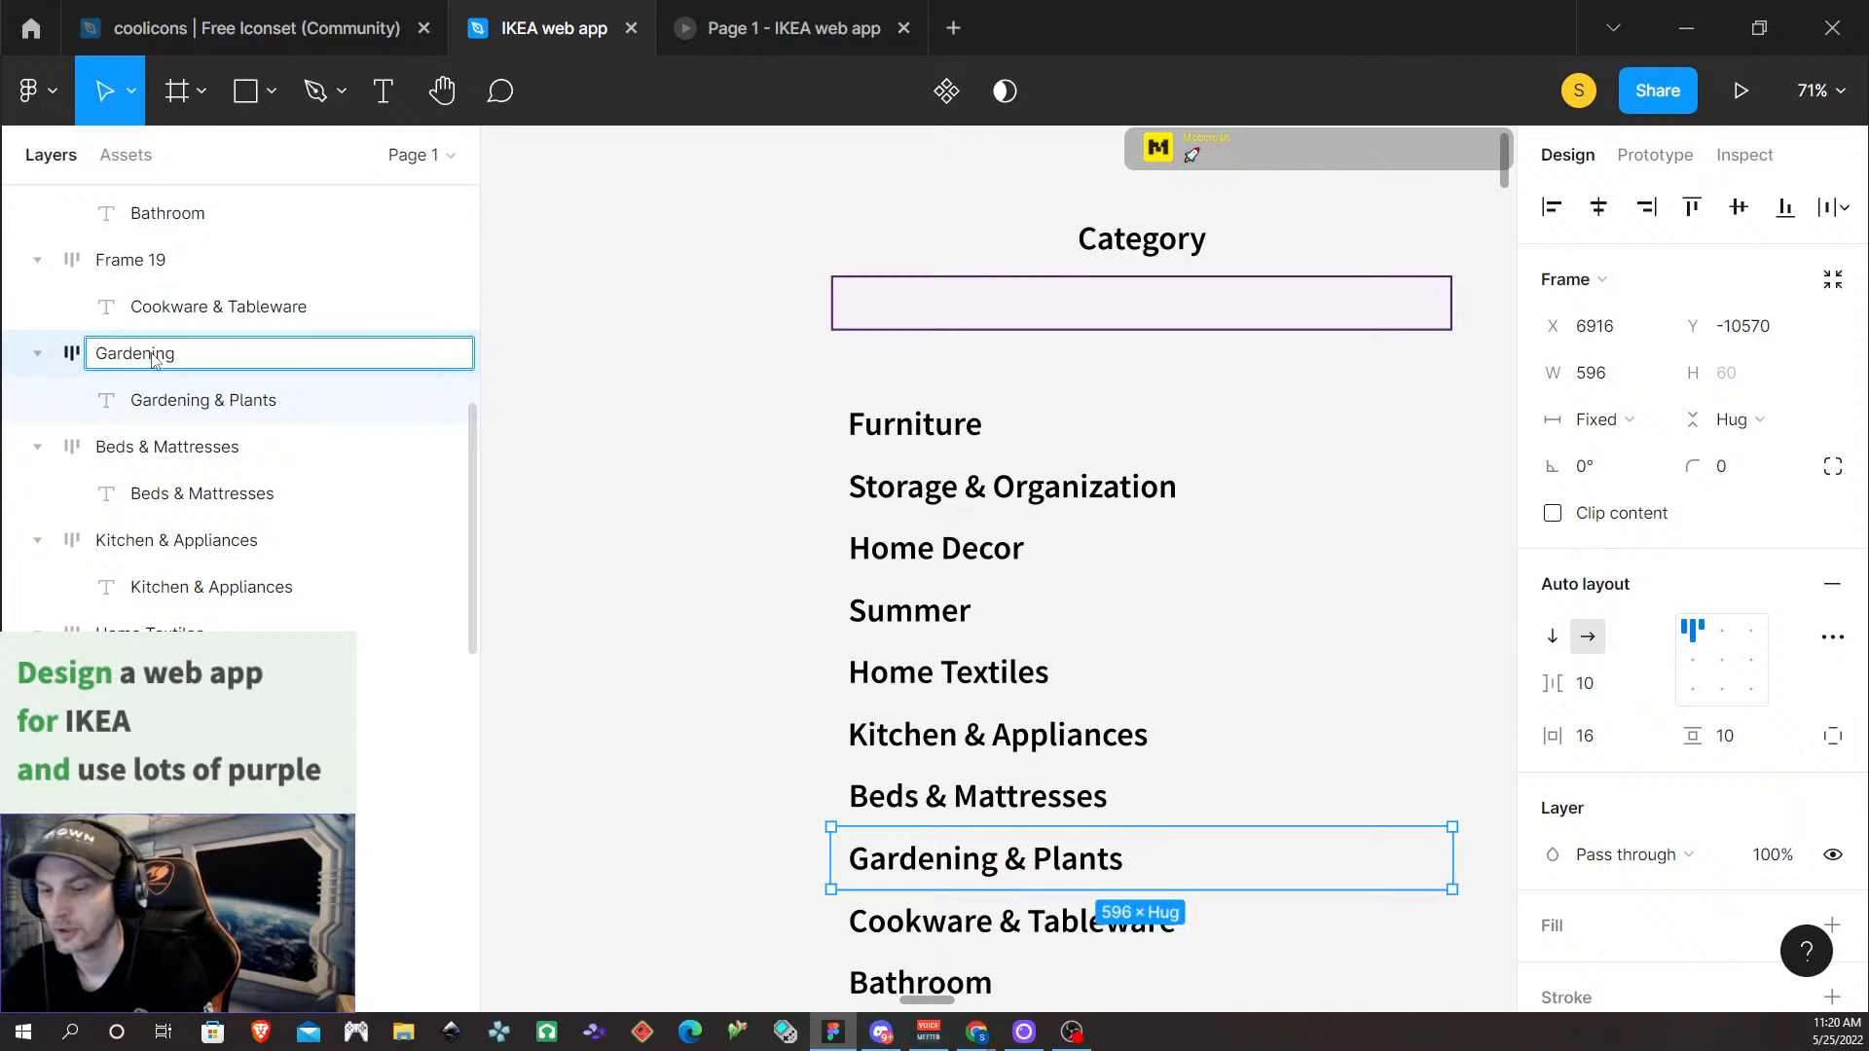
{"action": "type", "text": "& Plant"}
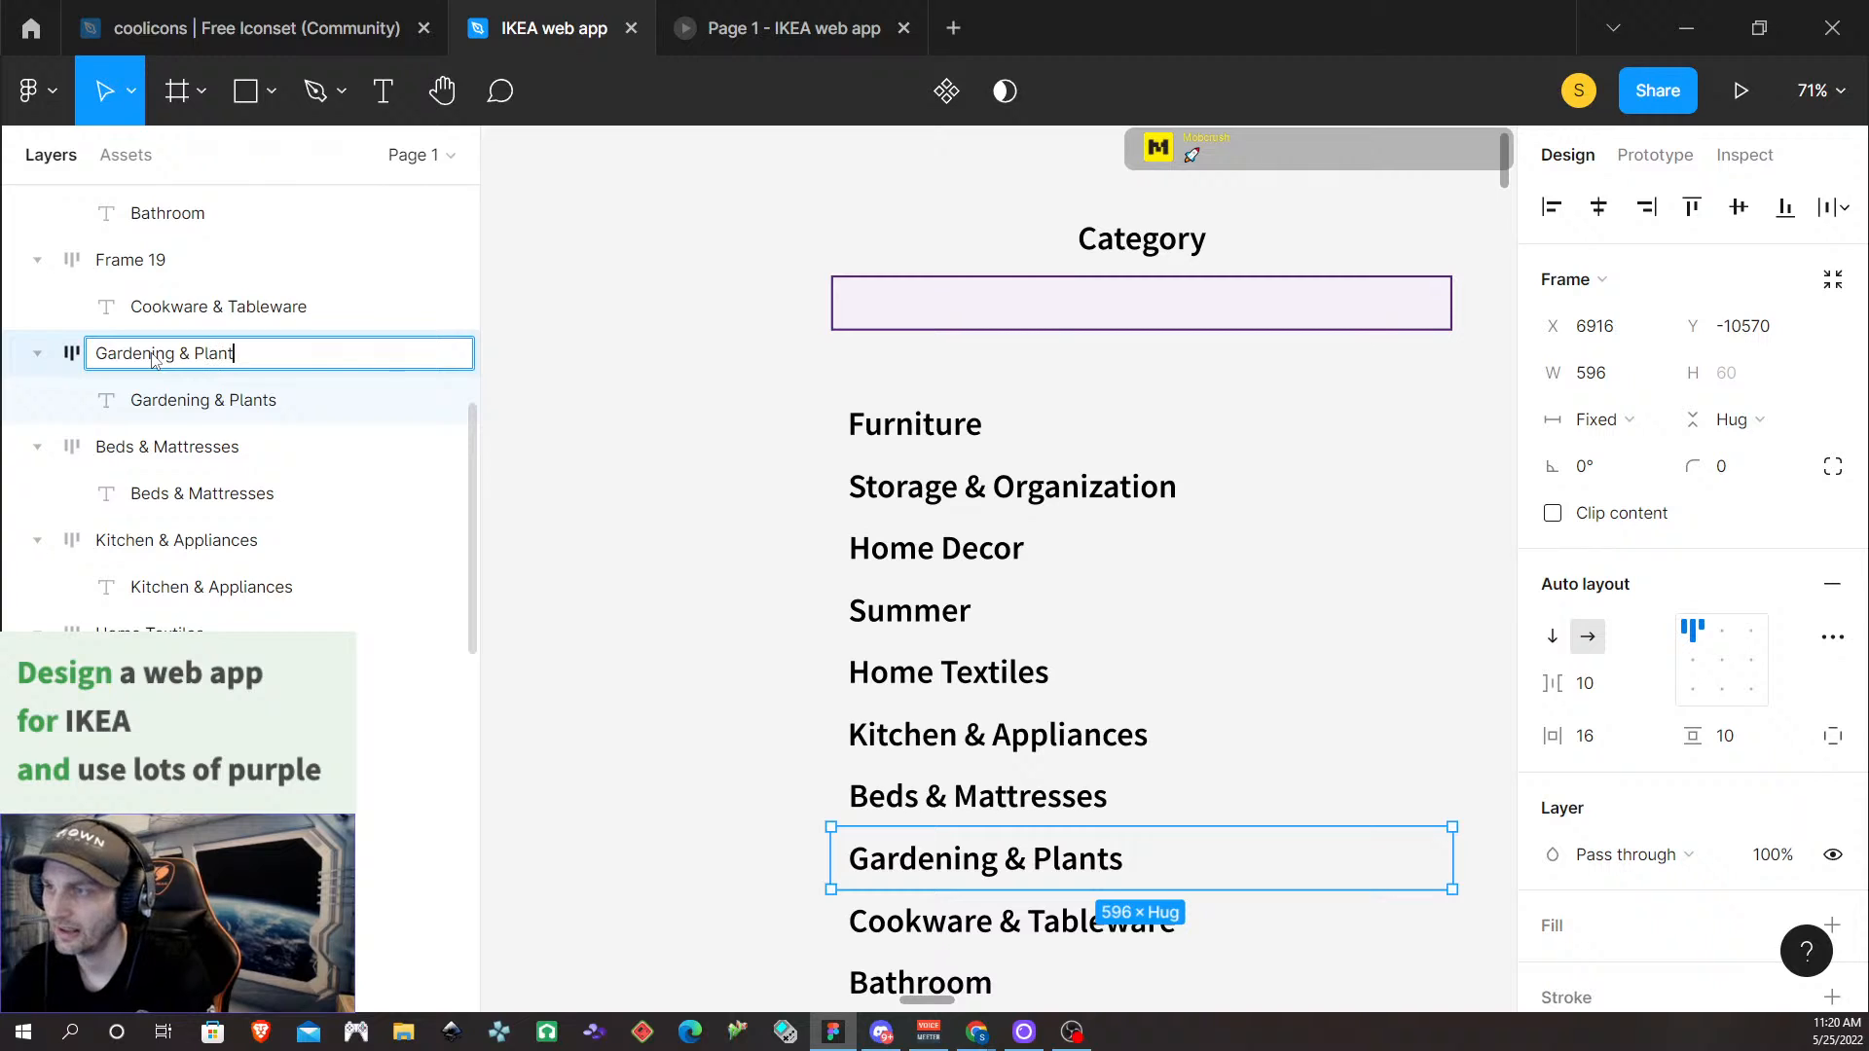
{"action": "type", "text": "s"}
Rename the layer of the Cookware & Tableware row's frame as "Cookware & Tableware"
{"action": "left_click", "coordinate": [125, 271]}
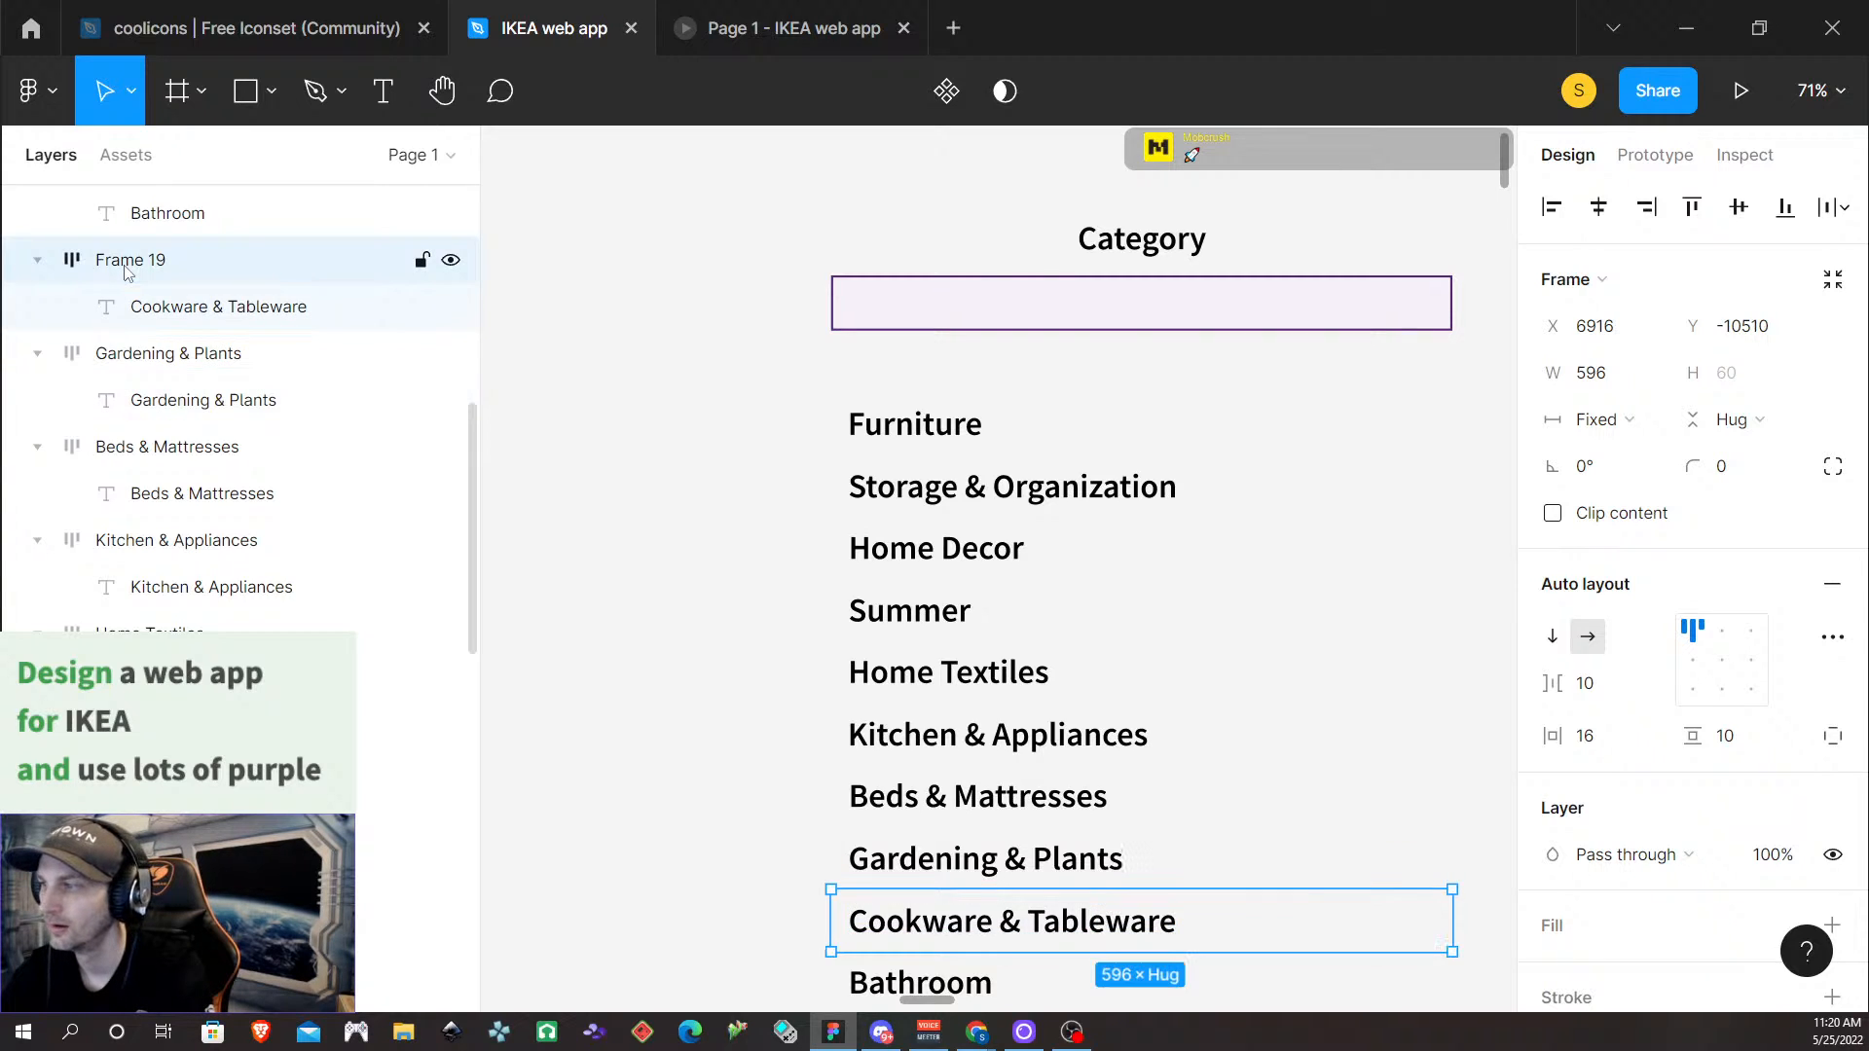
{"action": "double_click", "coordinate": [126, 261]}
{"action": "type", "text": "Cookware"}
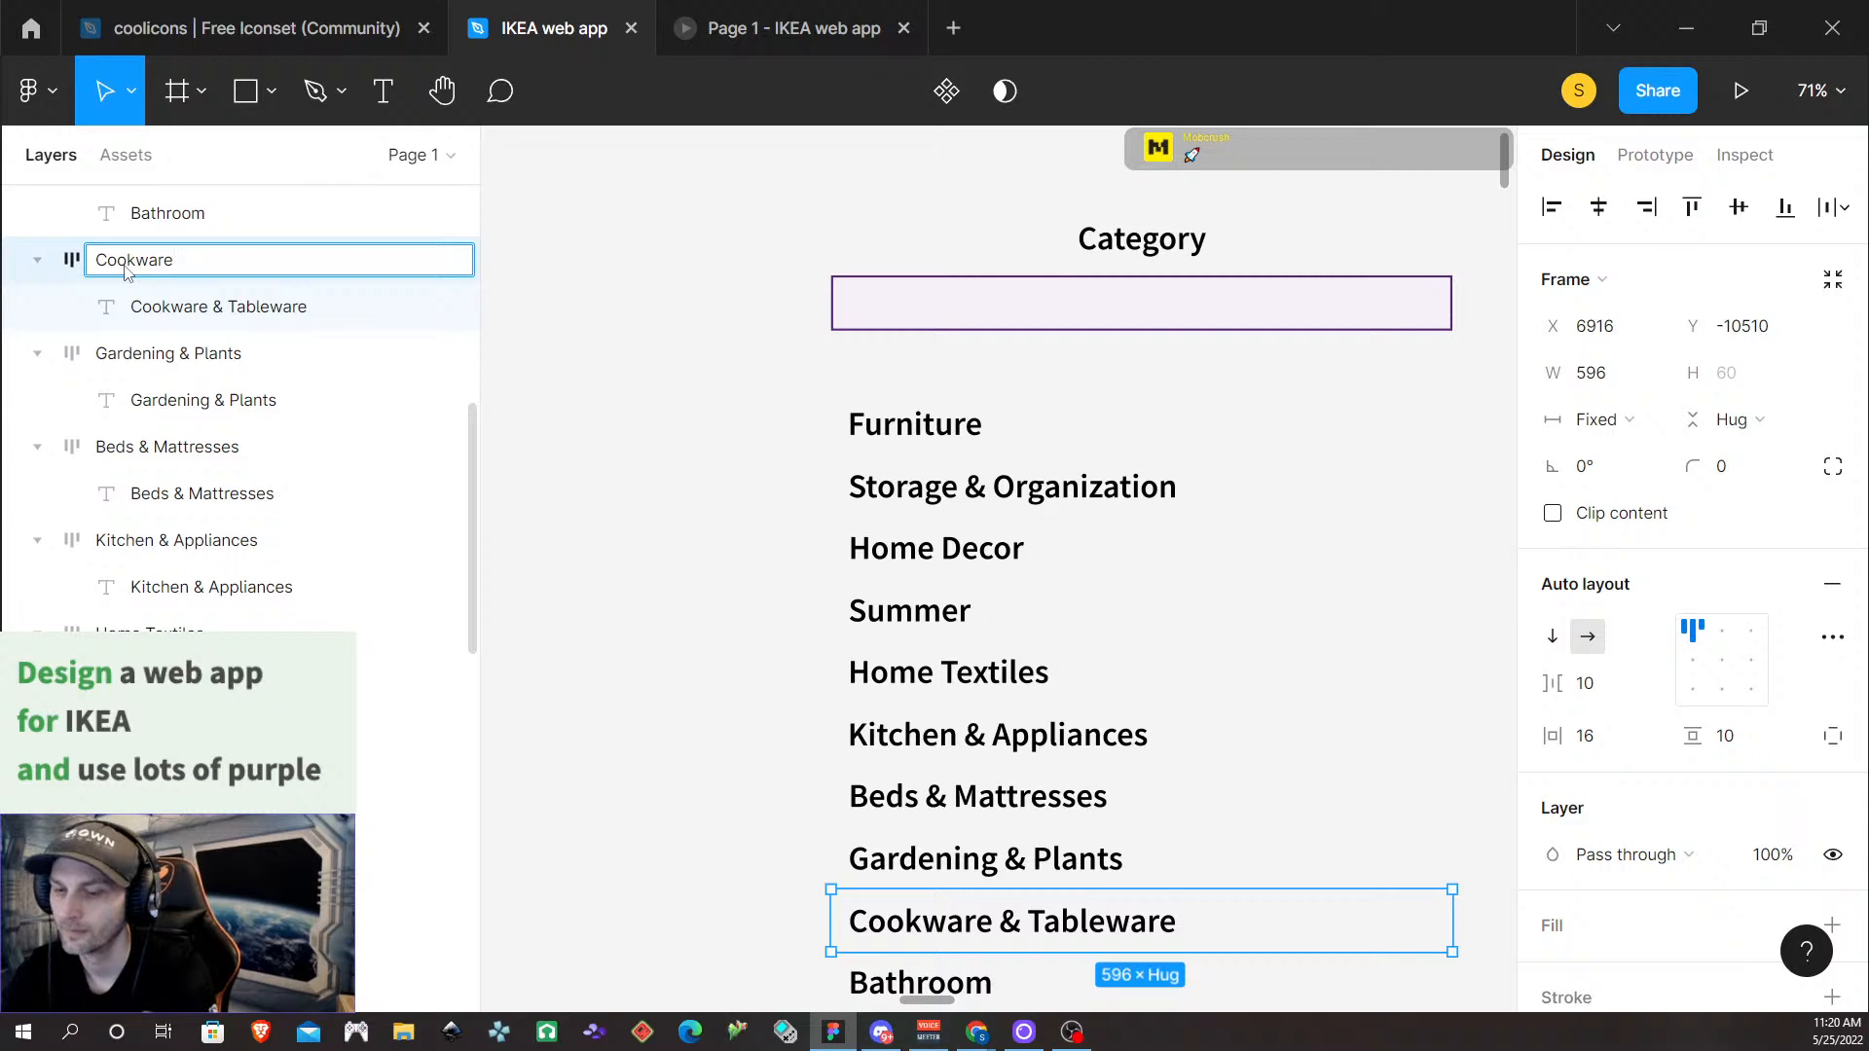
{"action": "type", "text": " & Table"}
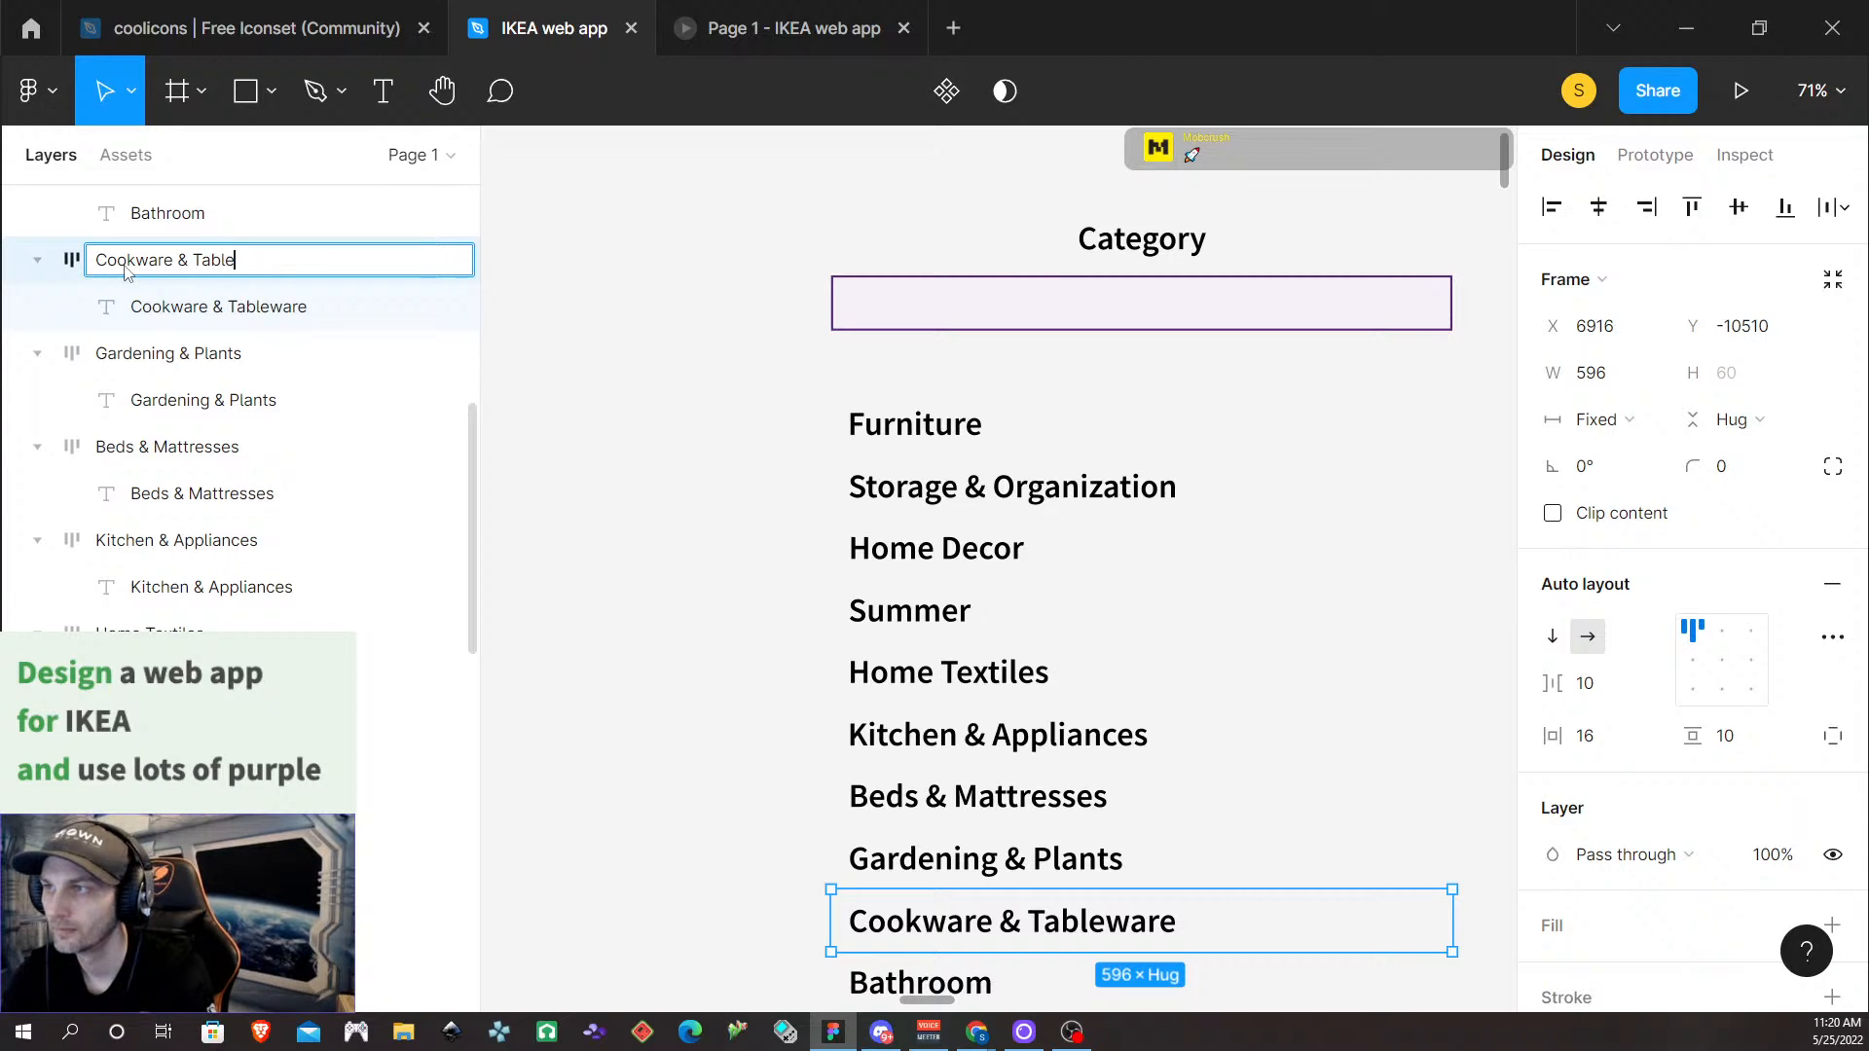
{"action": "type", "text": "ware"}
Rename the layer of the Bathroom row's frame as "Bathroom" and collapse it in the layer list
{"action": "scroll", "coordinate": [188, 339], "scroll_direction": "up", "scroll_amount": 1}
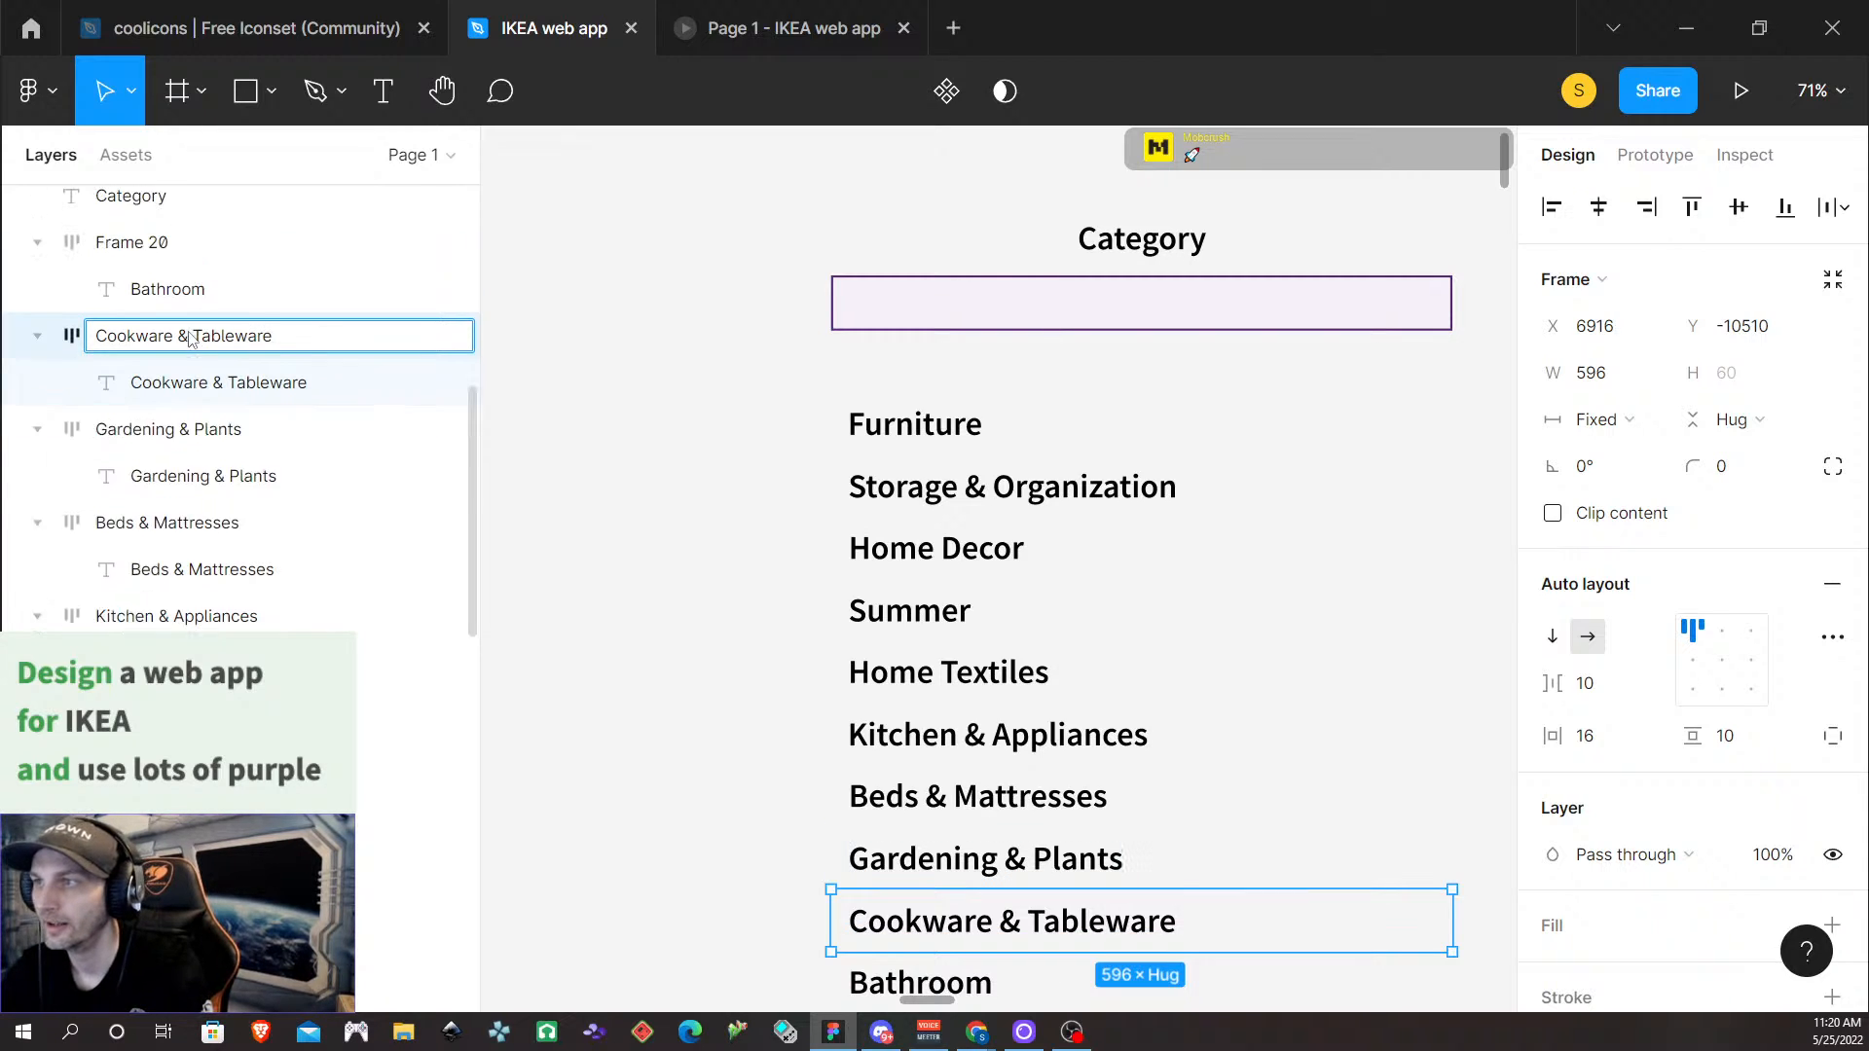
{"action": "scroll", "coordinate": [188, 340], "scroll_direction": "up", "scroll_amount": 2}
{"action": "left_click", "coordinate": [131, 311]}
{"action": "scroll", "coordinate": [1332, 725], "scroll_direction": "down", "scroll_amount": 1}
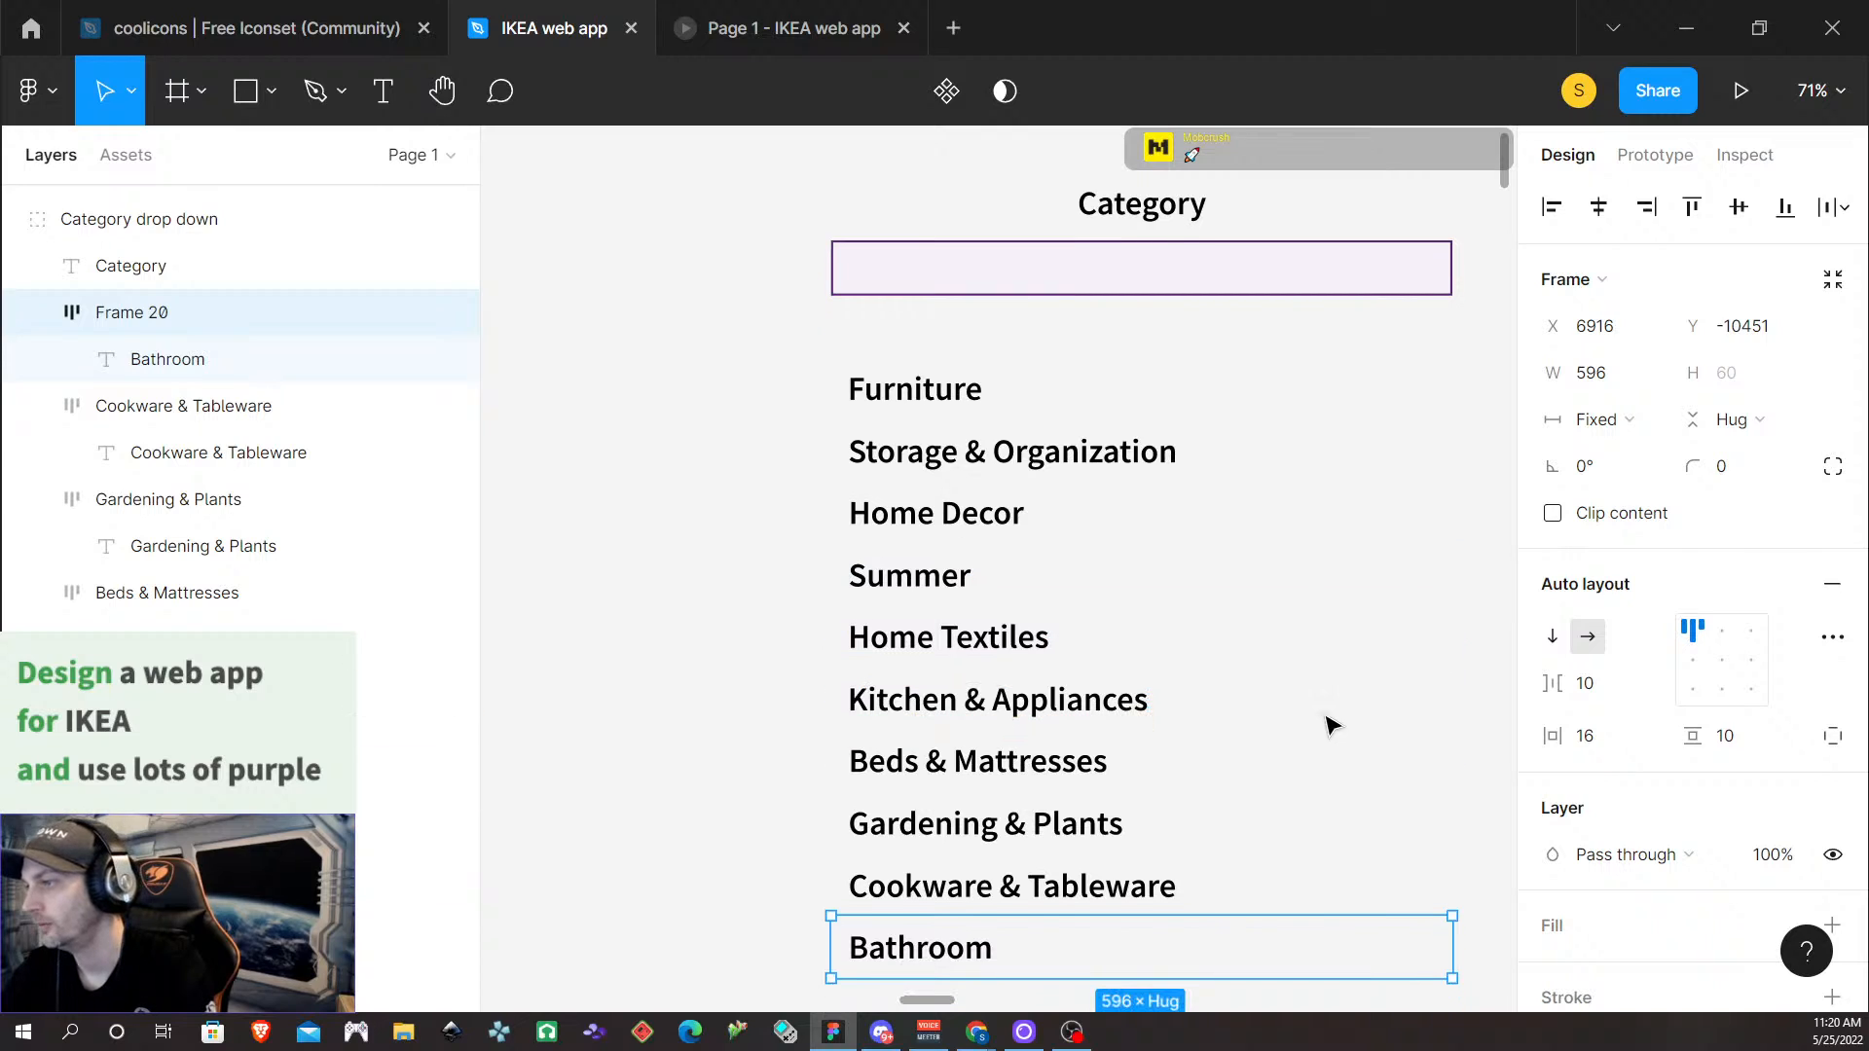
{"action": "scroll", "coordinate": [1332, 725], "scroll_direction": "down", "scroll_amount": 2}
{"action": "double_click", "coordinate": [136, 313]}
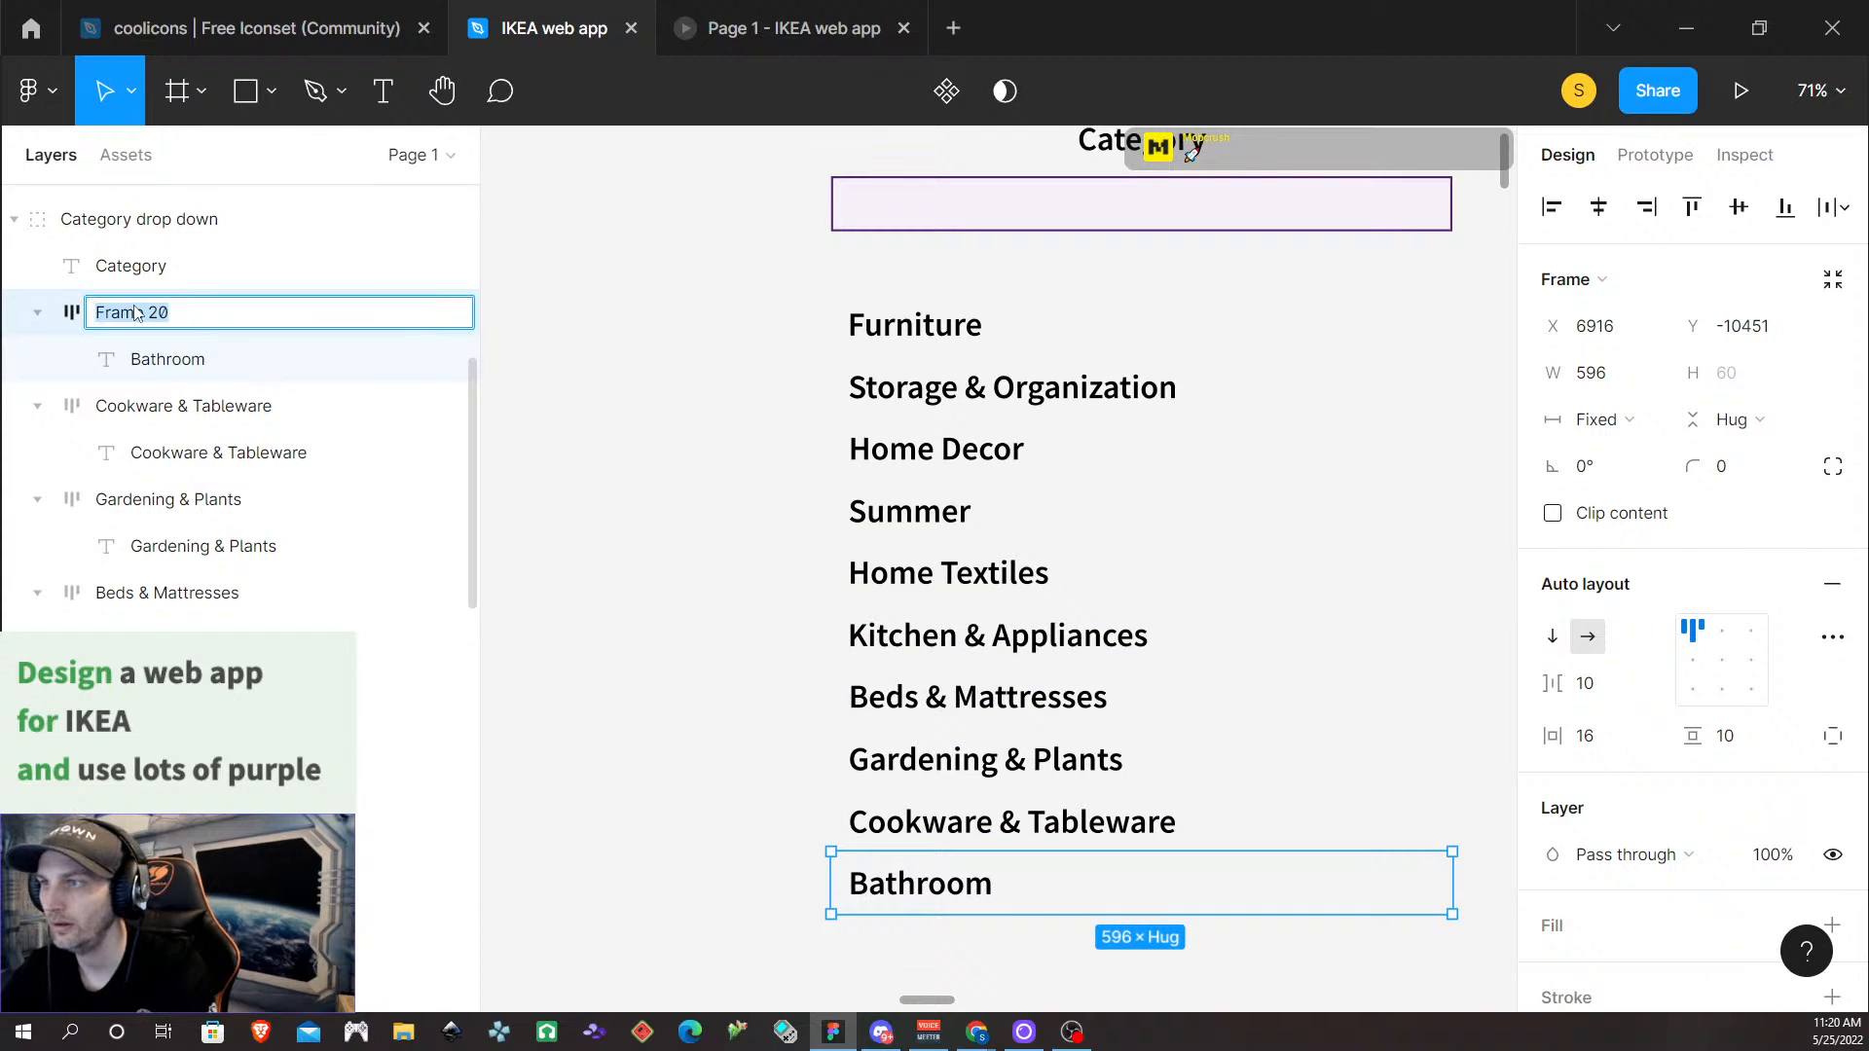
{"action": "type", "text": "Bathro"}
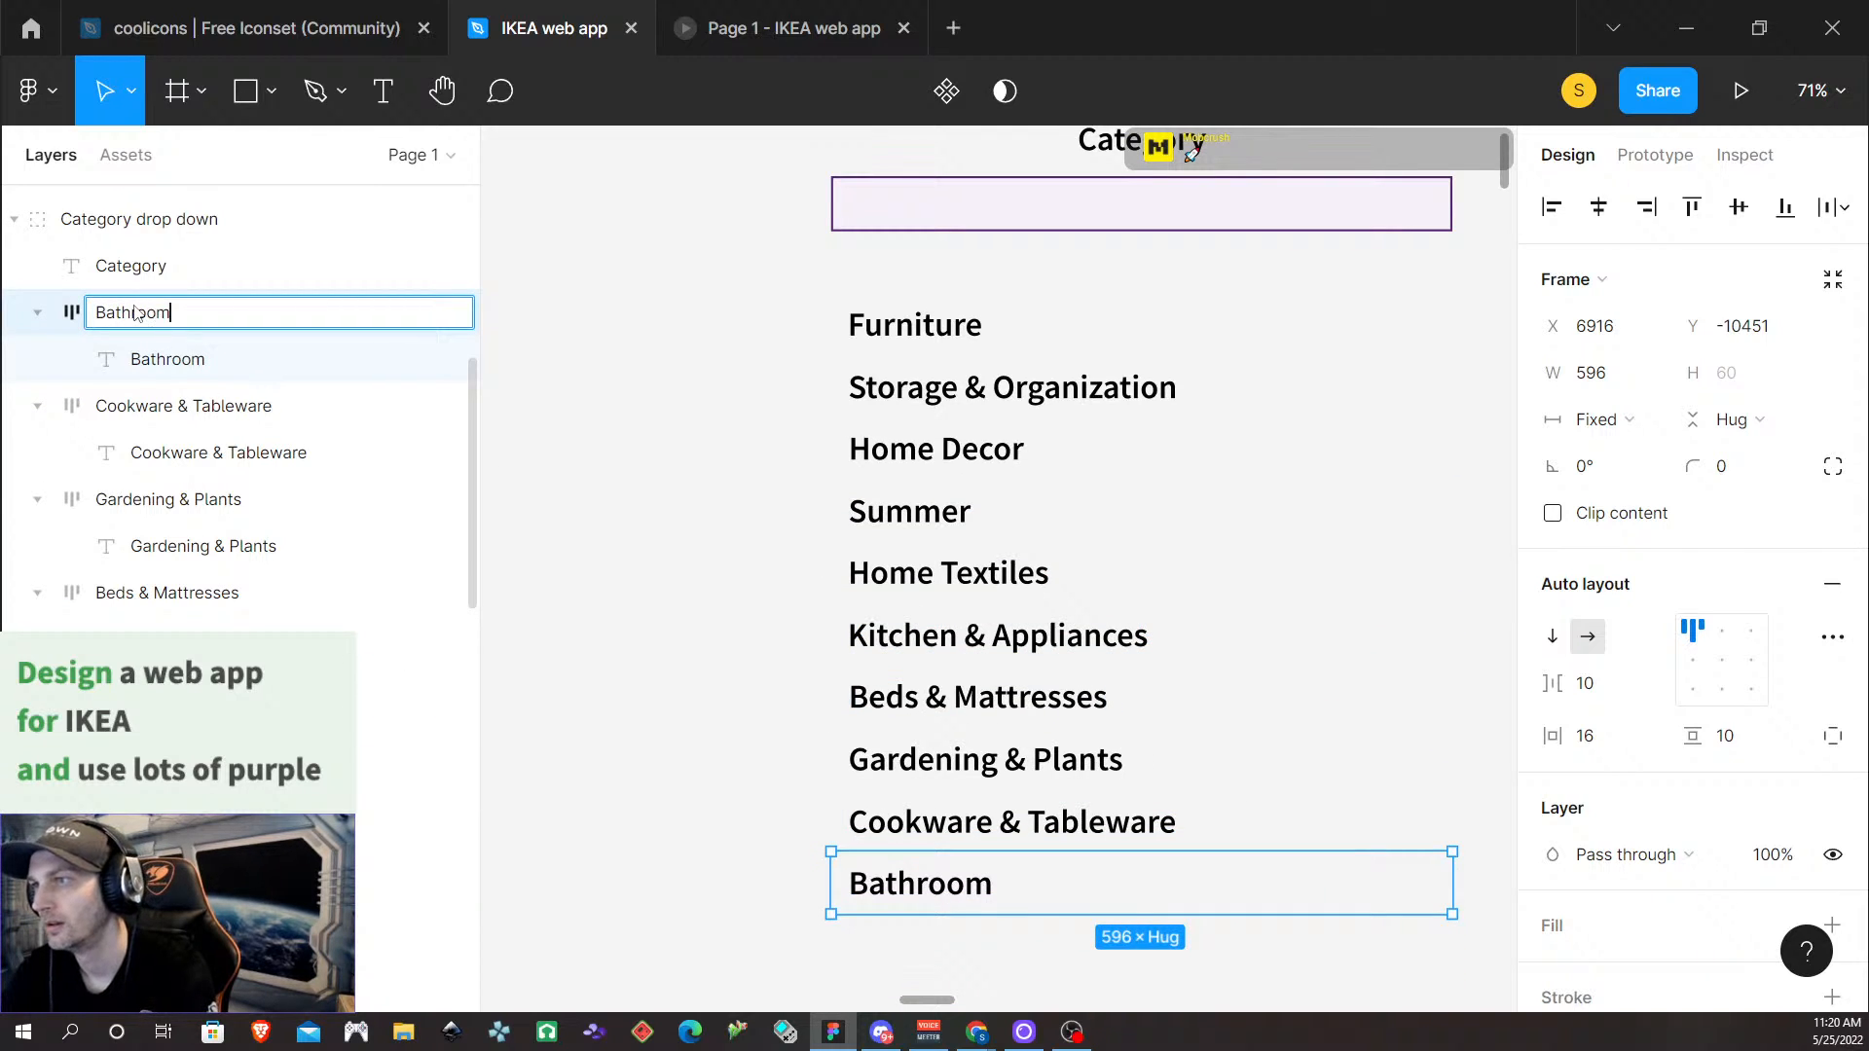
{"action": "type", "text": "om"}
{"action": "key", "text": "Return"}
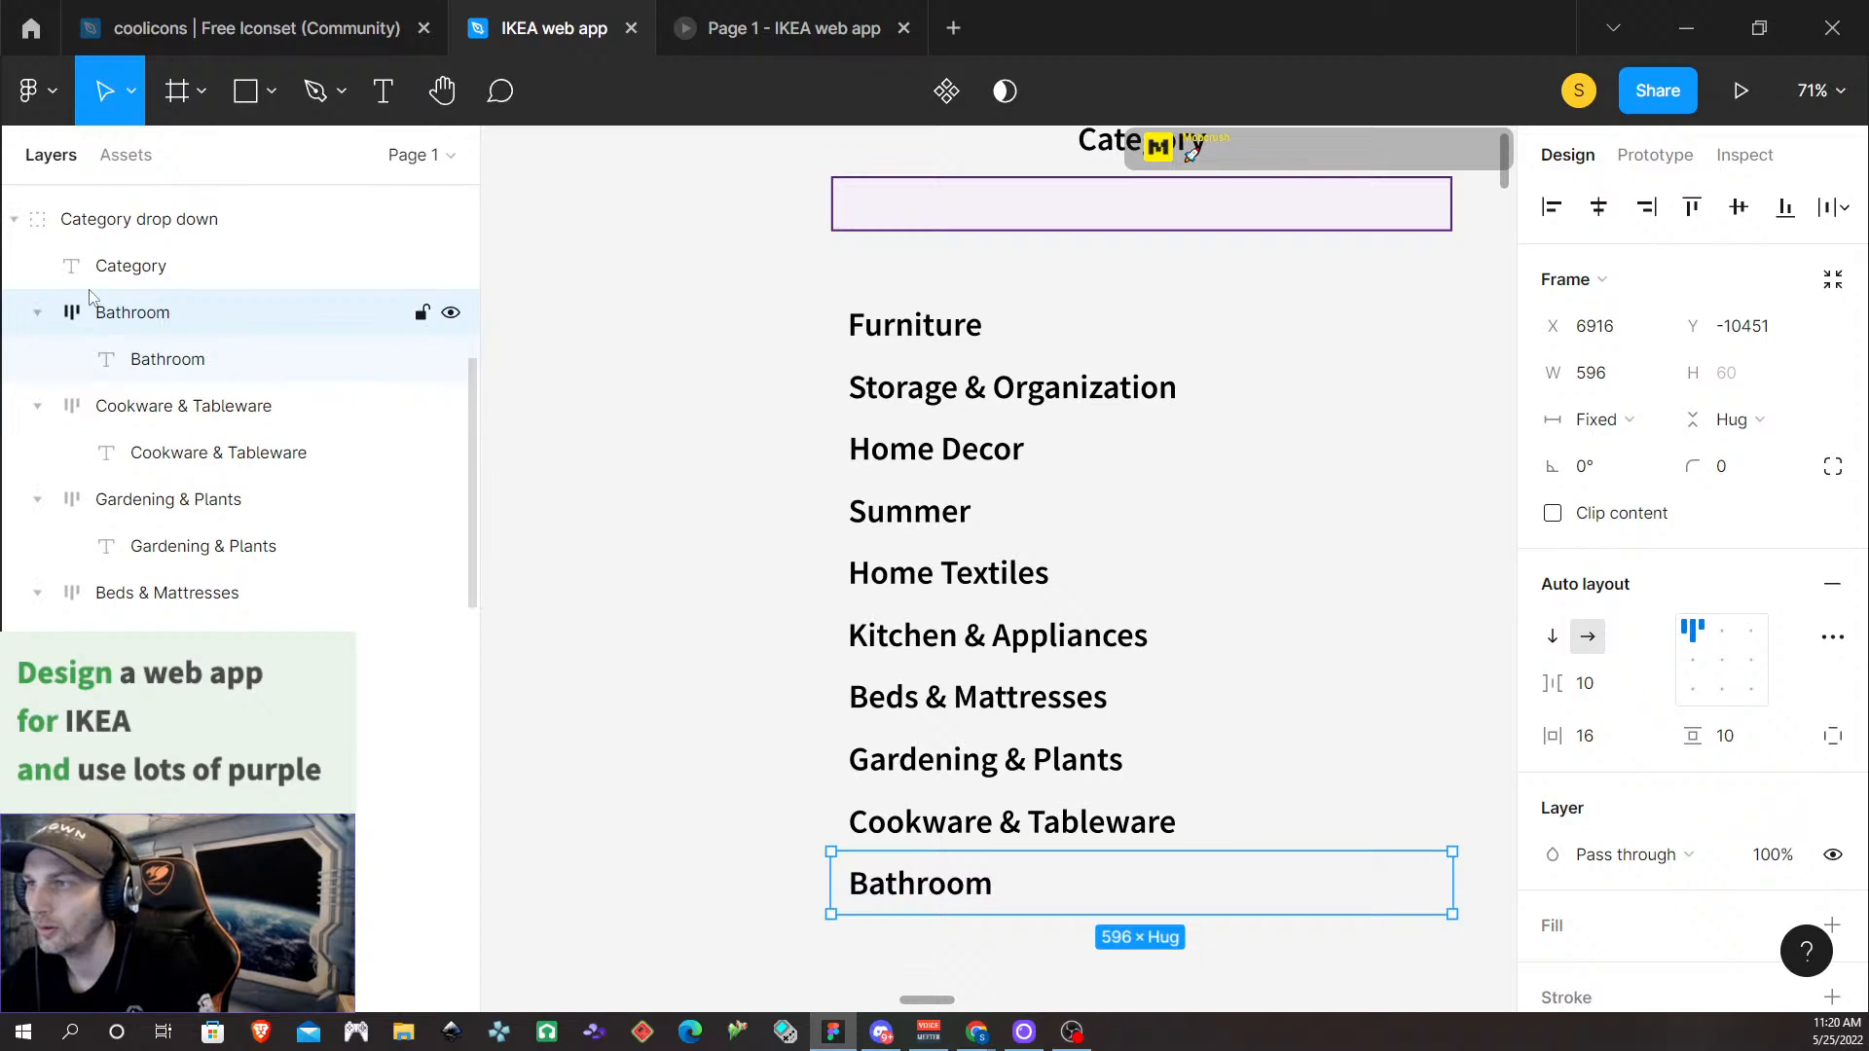
{"action": "left_click", "coordinate": [38, 312]}
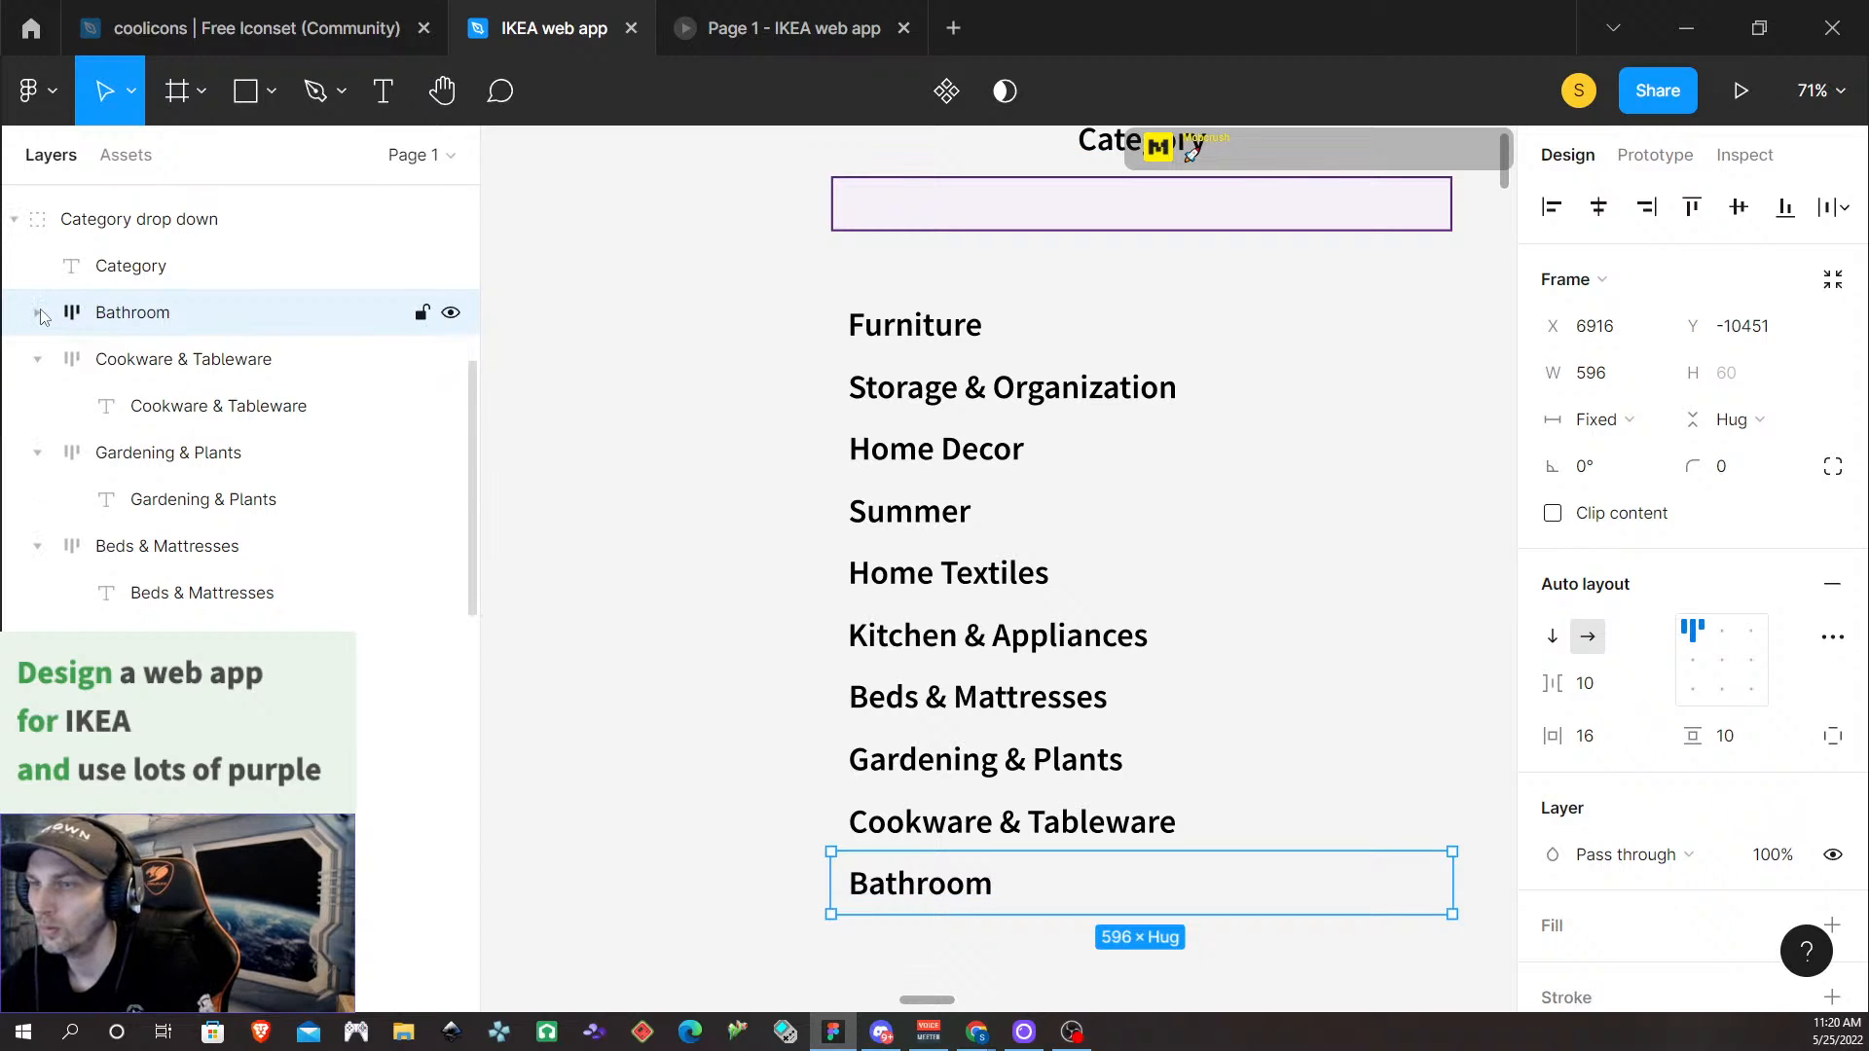
Collapse the category row layers from Cookware & Tableware through Summer in the layer list
{"action": "left_click", "coordinate": [38, 359]}
{"action": "left_click", "coordinate": [38, 406]}
{"action": "left_click", "coordinate": [38, 453]}
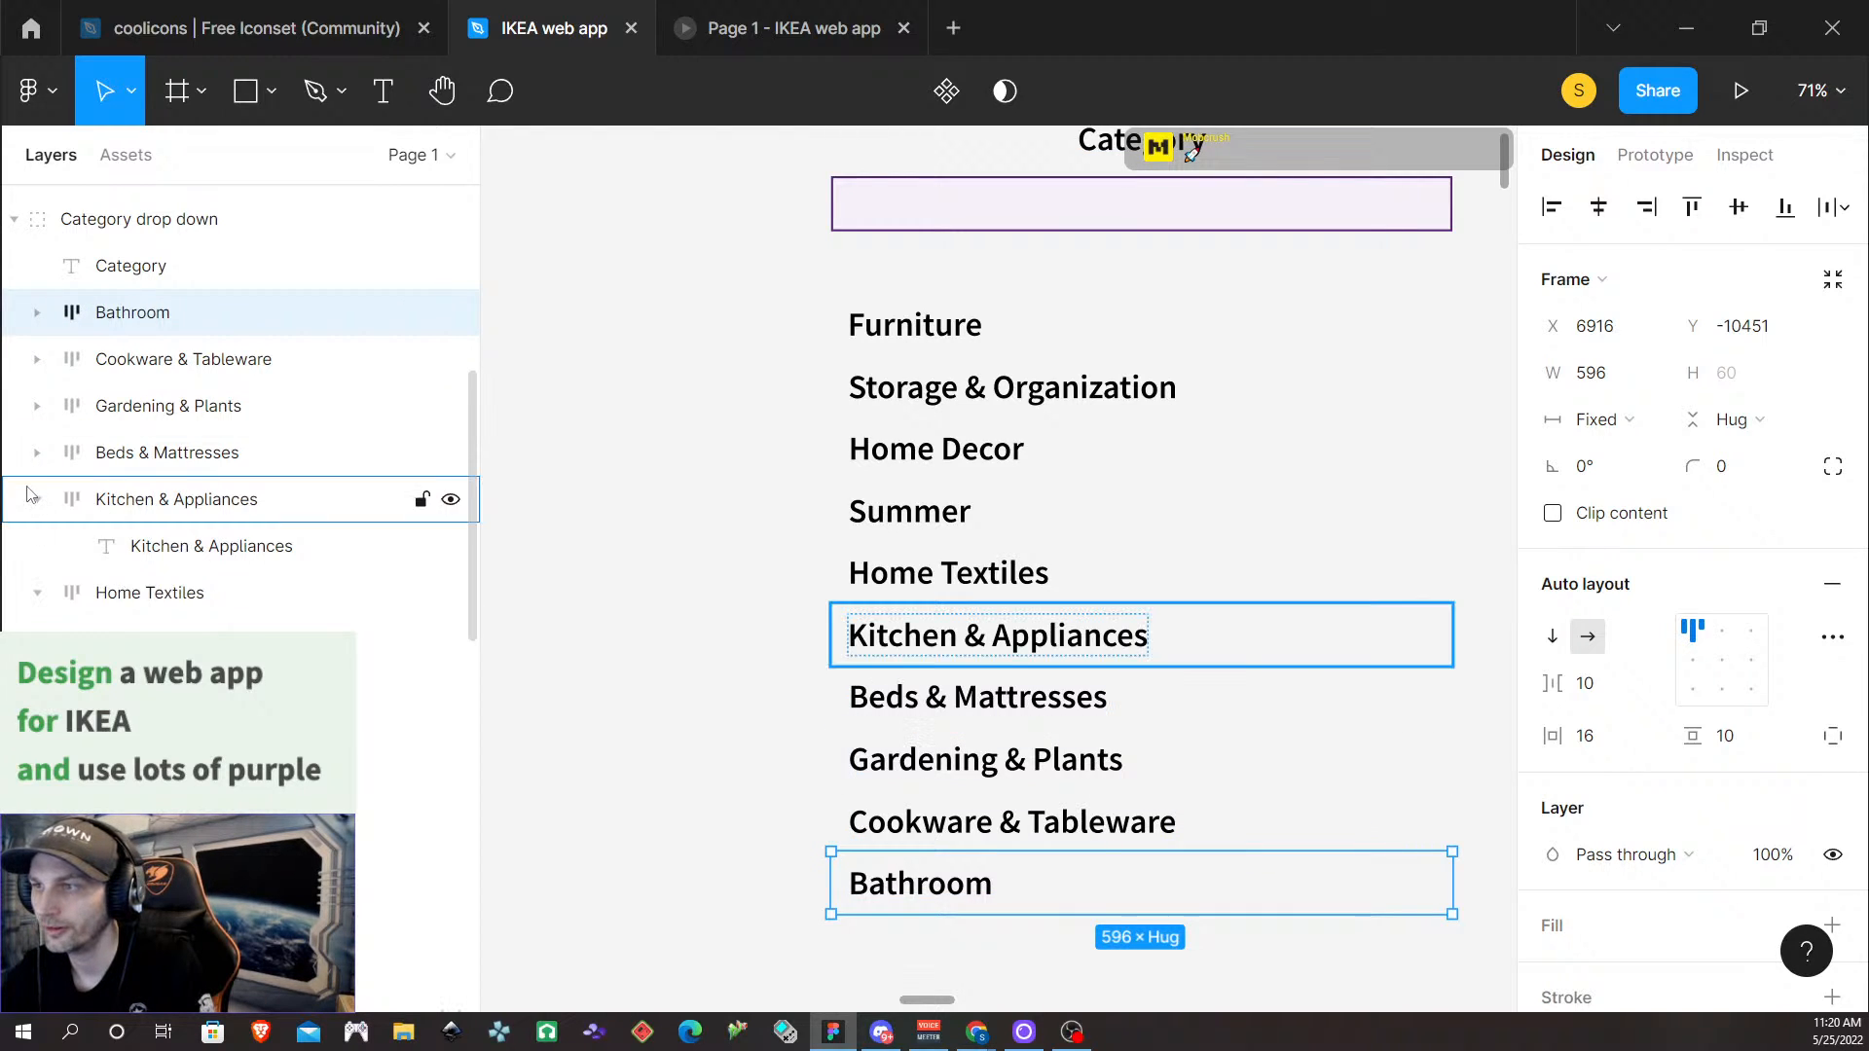
{"action": "left_click", "coordinate": [38, 500]}
{"action": "left_click", "coordinate": [38, 546]}
{"action": "left_click", "coordinate": [36, 593]}
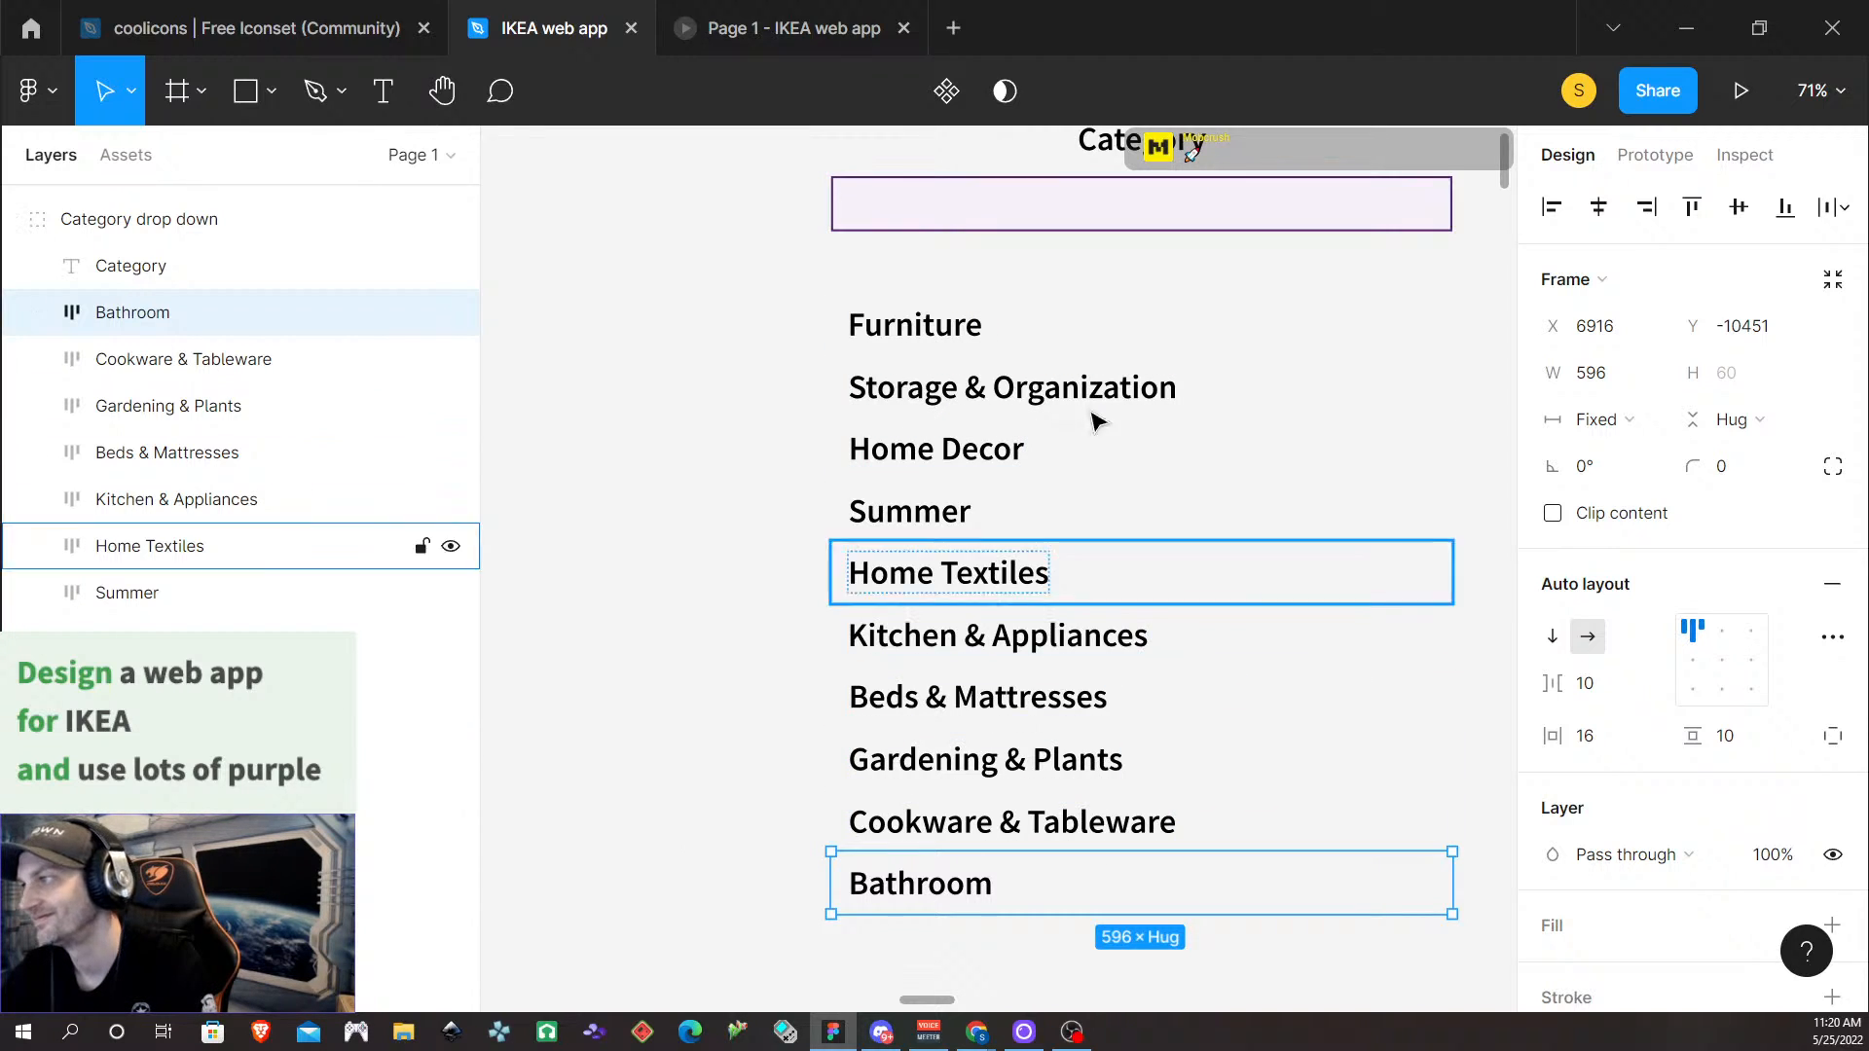
Select all the category row frames, from the blank row down to Bathroom, and group them
{"action": "scroll", "coordinate": [1010, 301], "scroll_direction": "up", "scroll_amount": 1}
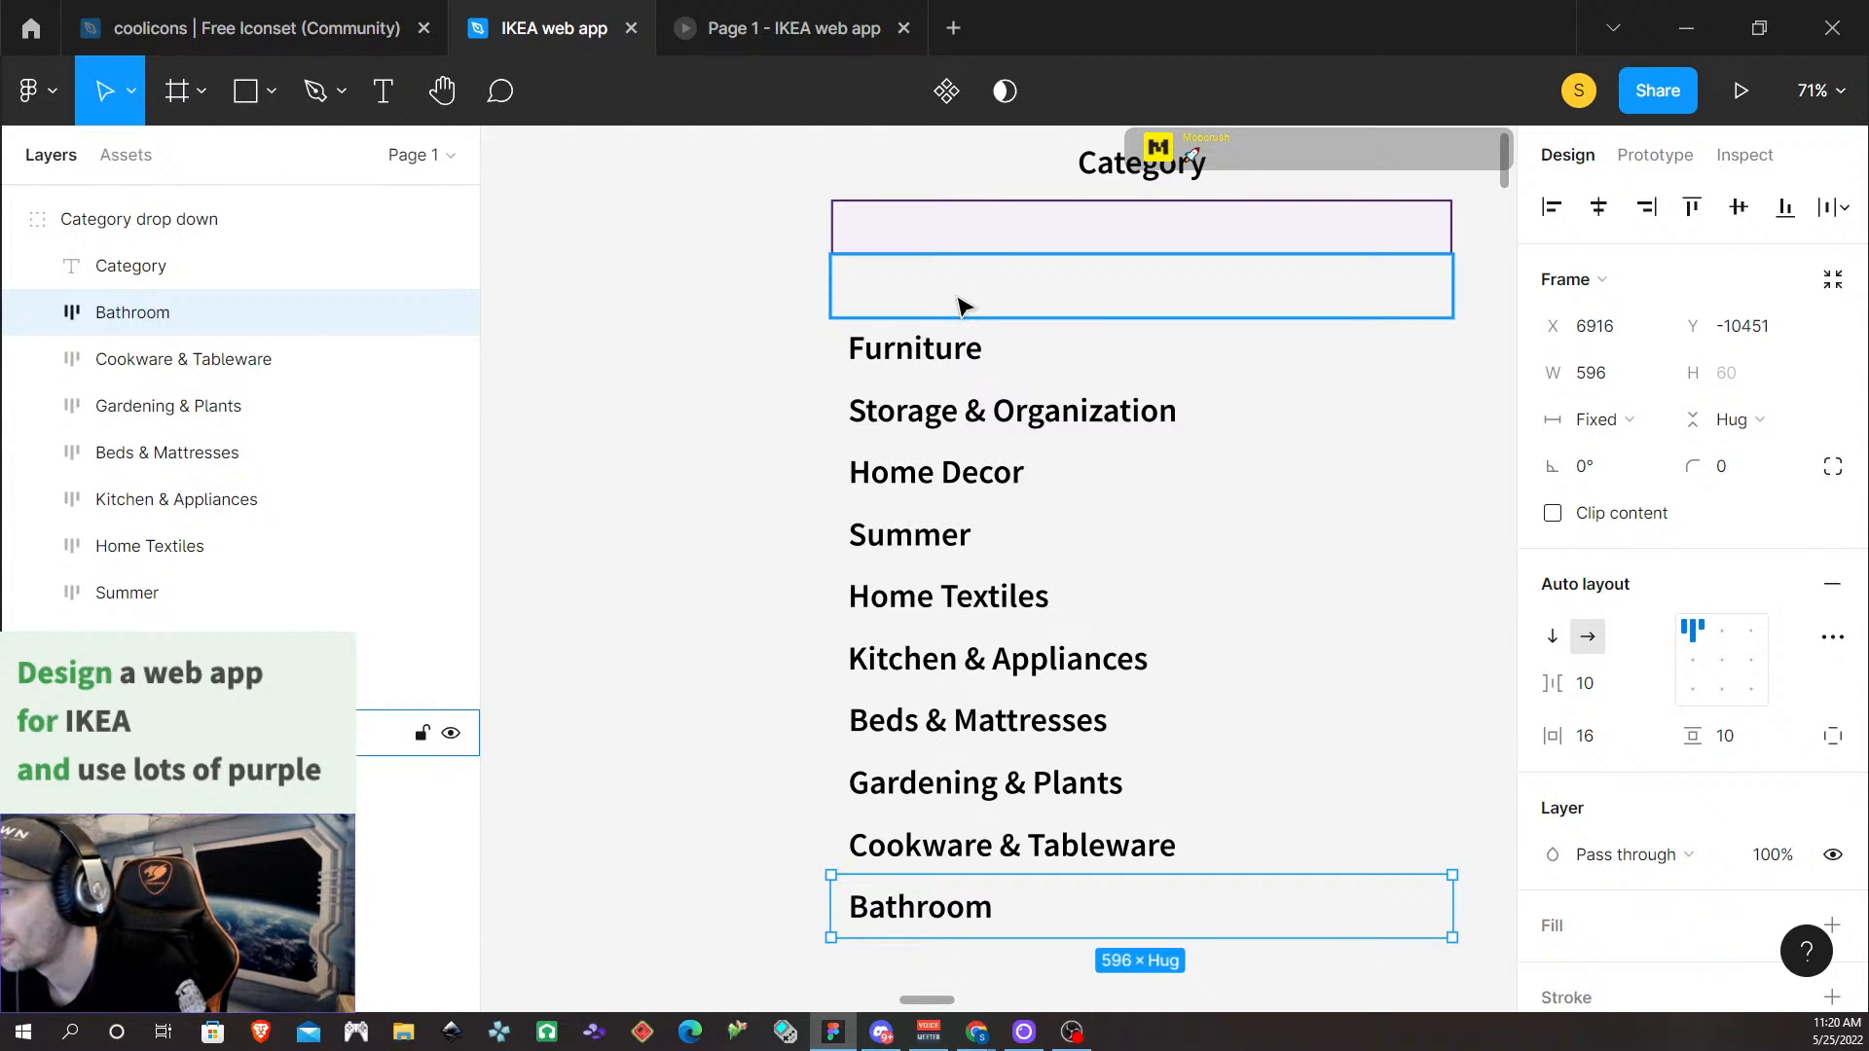
{"action": "left_click", "coordinate": [175, 733]}
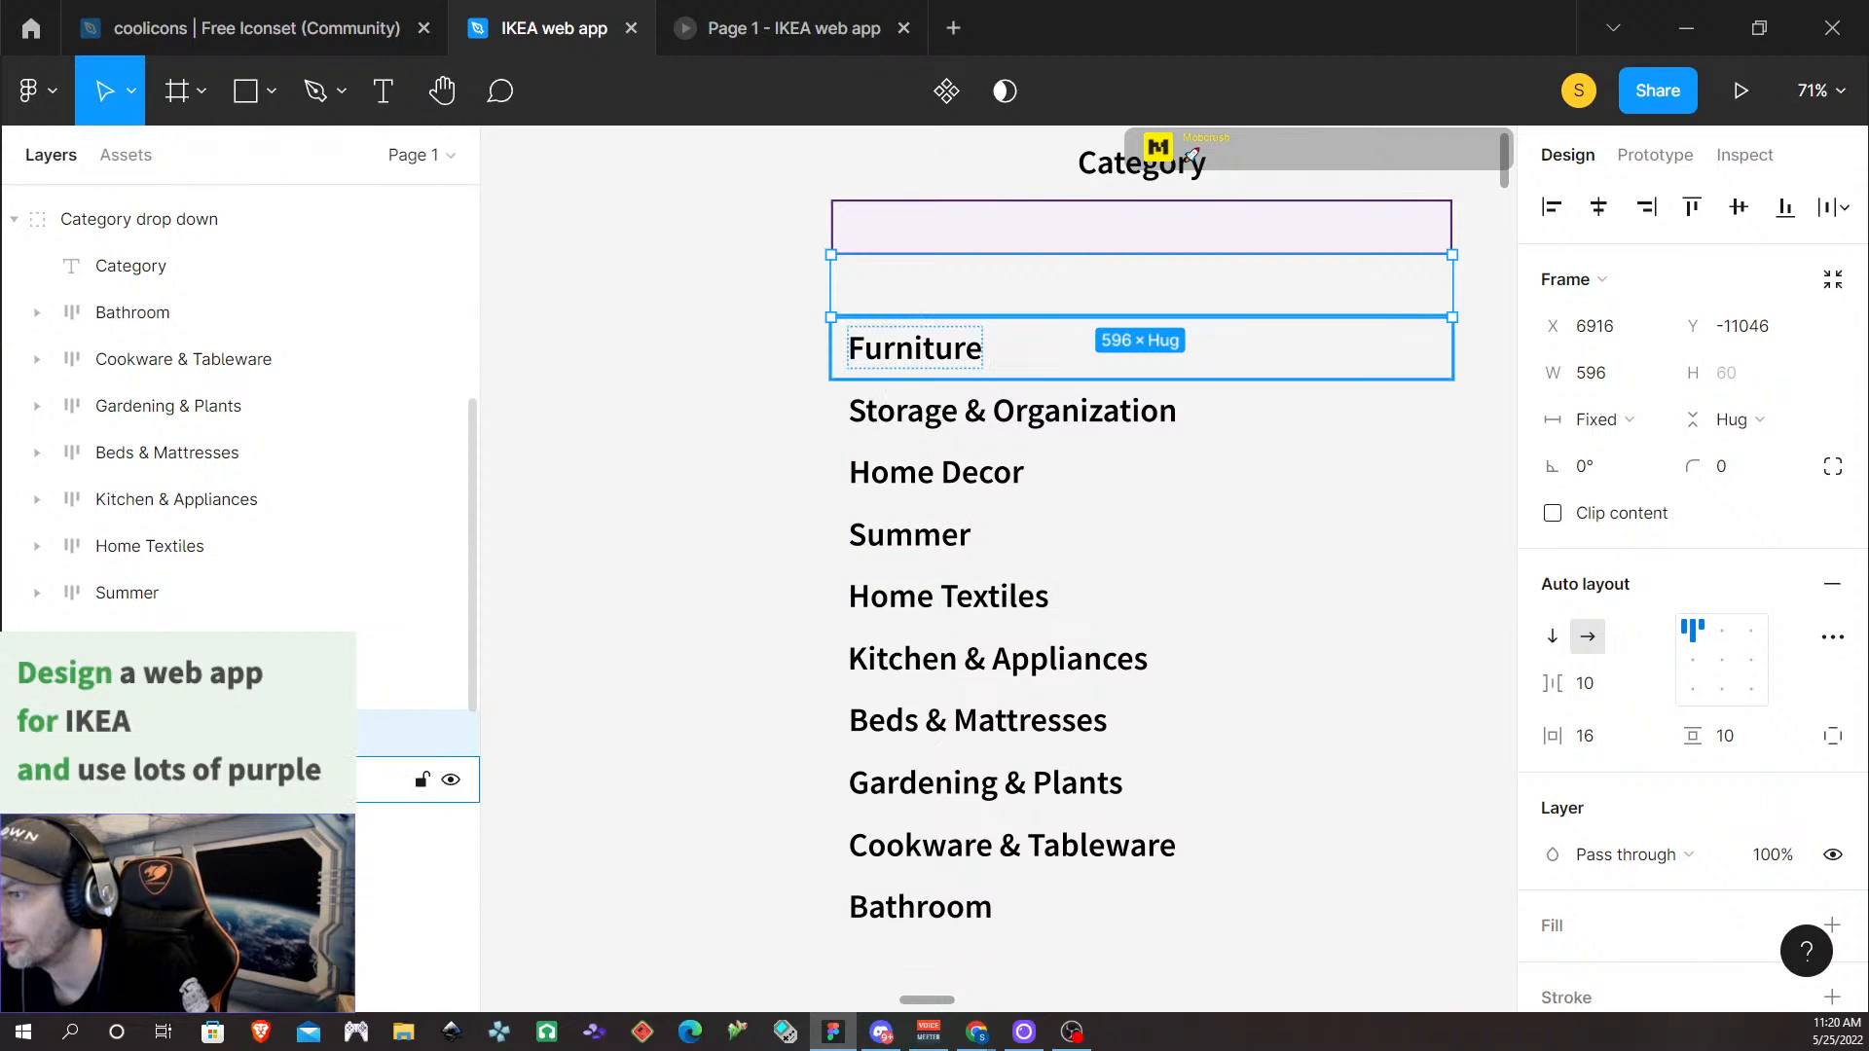
{"action": "left_click_drag", "start_coordinate": [175, 780], "coordinate": [175, 718]}
{"action": "left_click", "coordinate": [175, 780]}
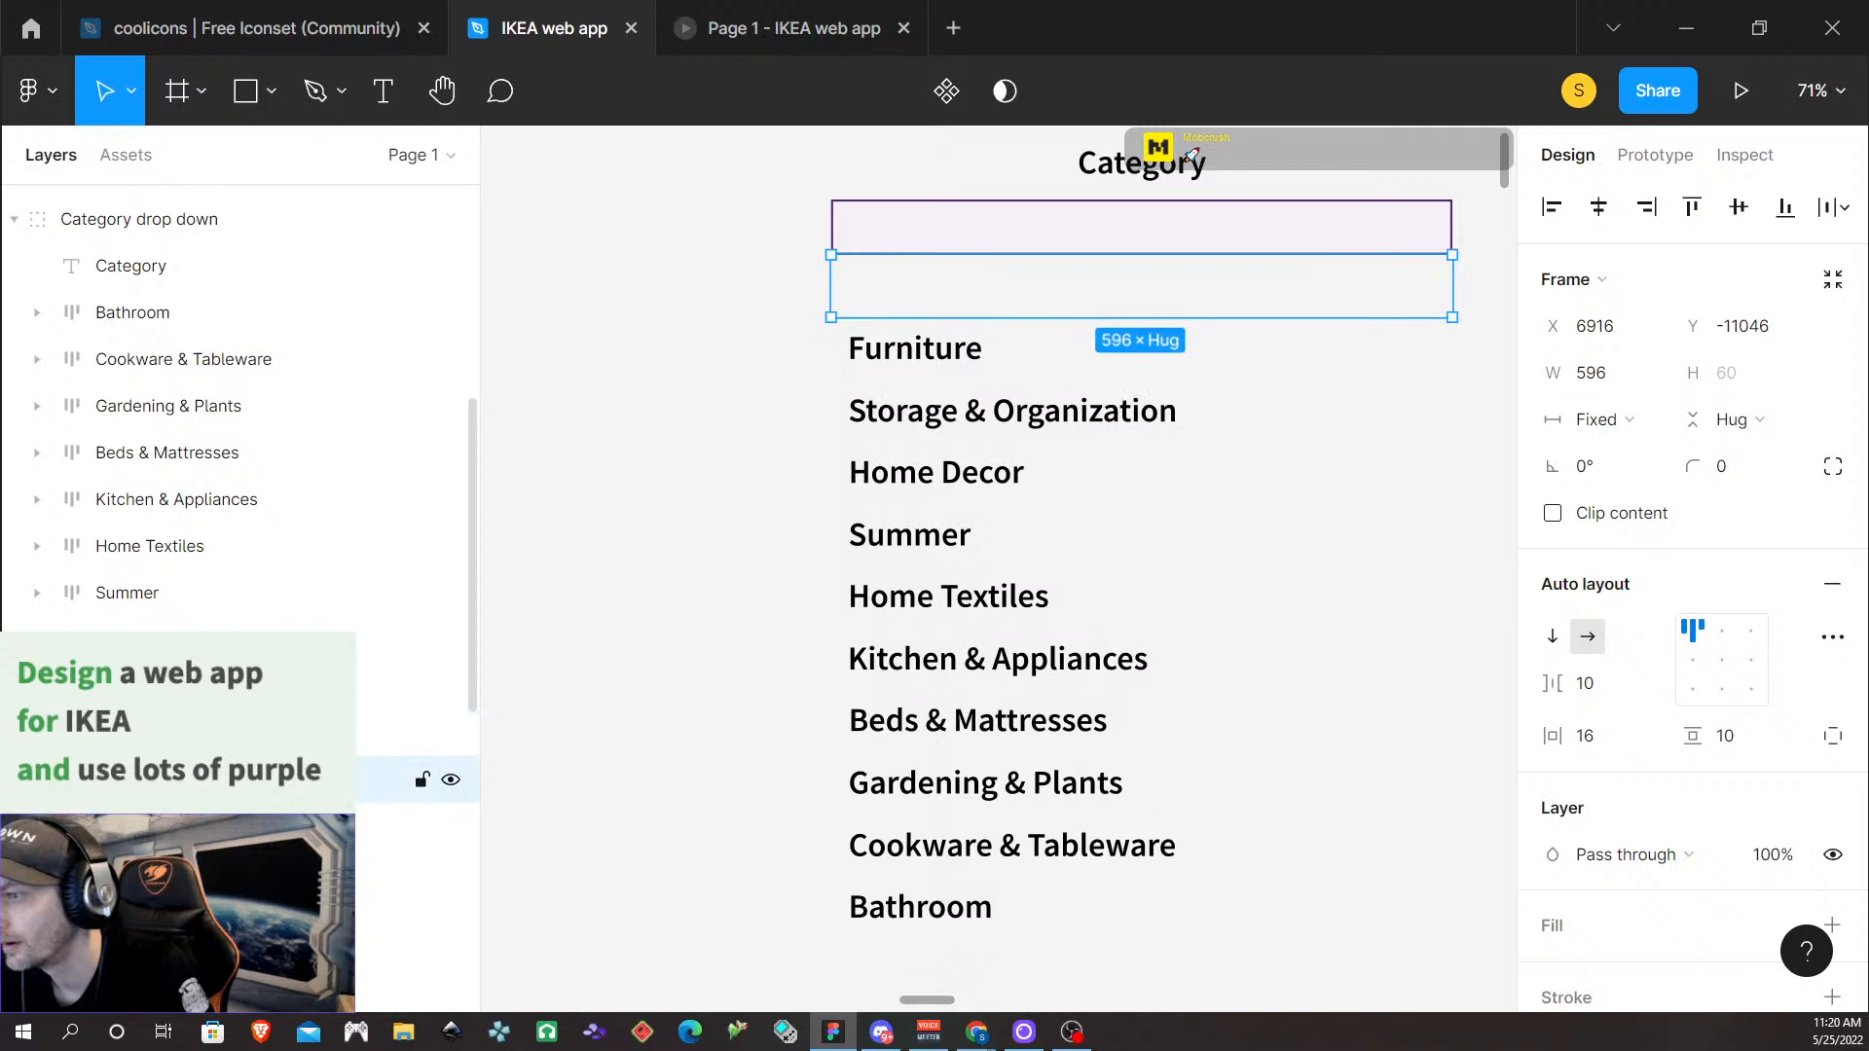
{"action": "scroll", "coordinate": [175, 643], "scroll_direction": "up", "scroll_amount": 3}
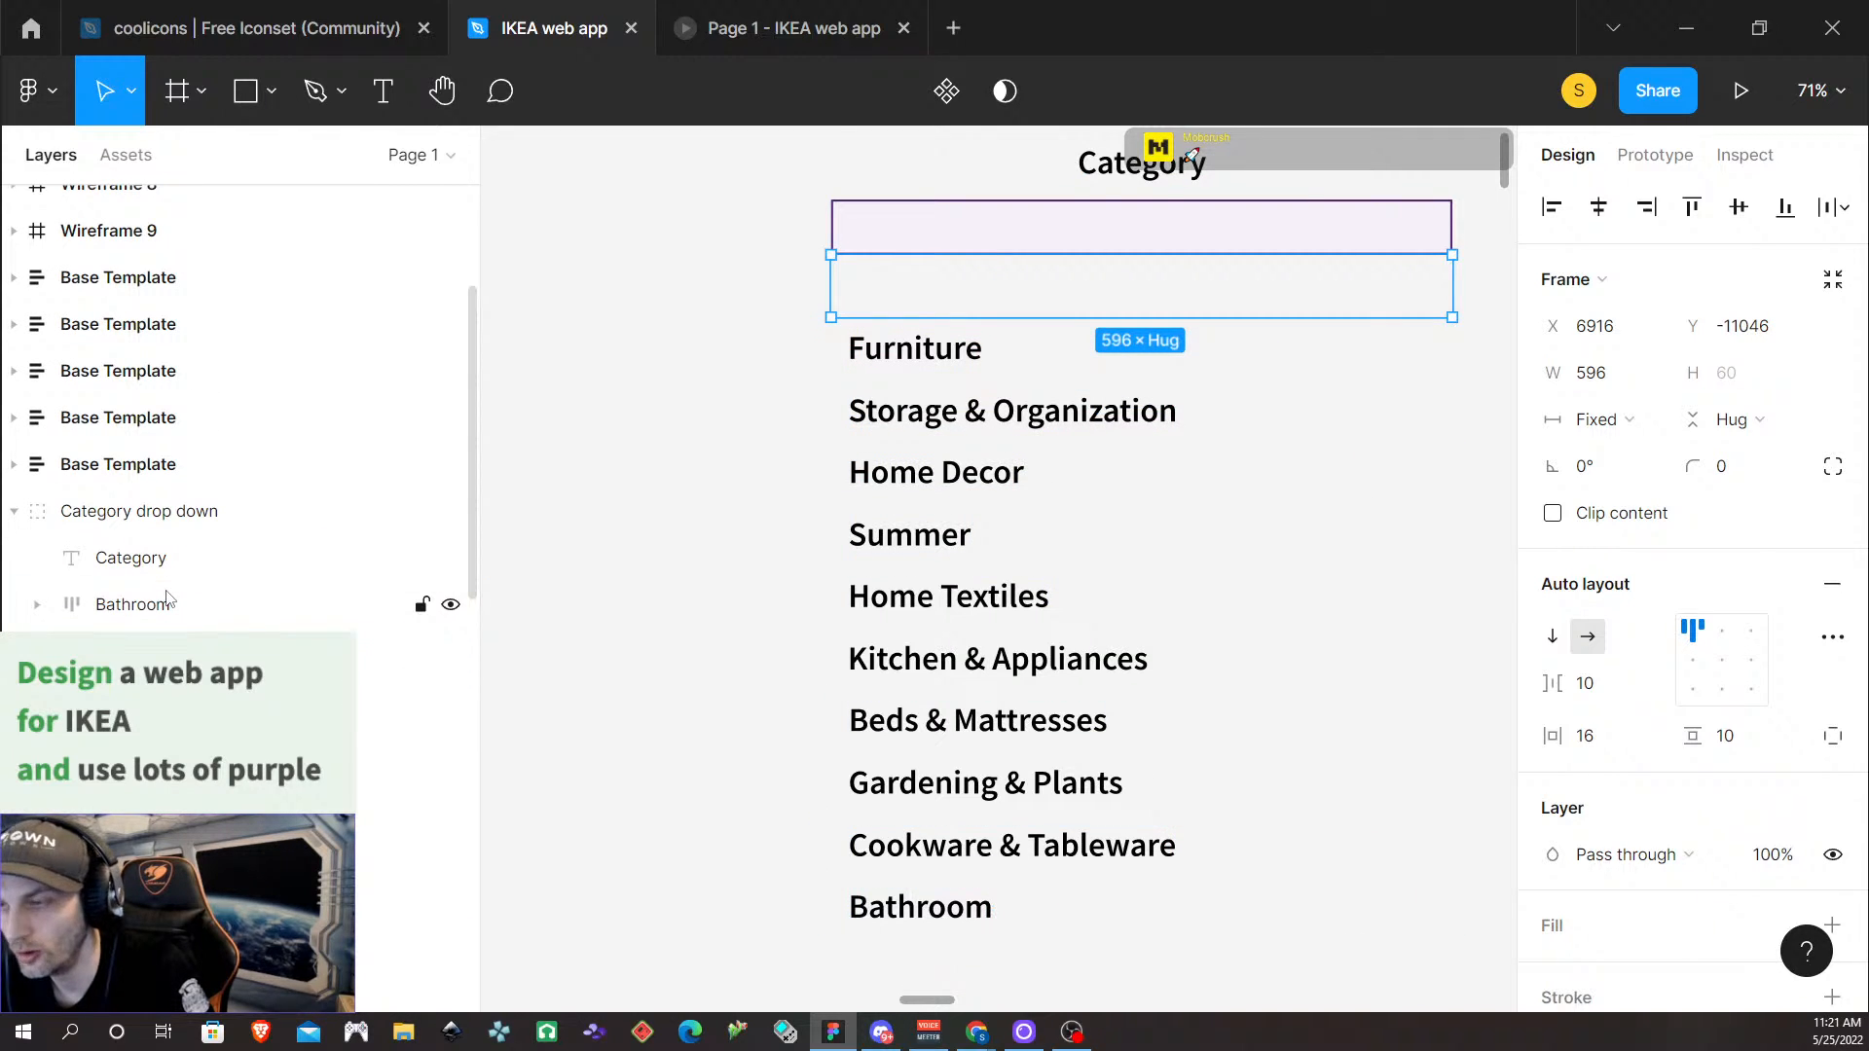
{"action": "left_click", "coordinate": [167, 604], "text": "shift"}
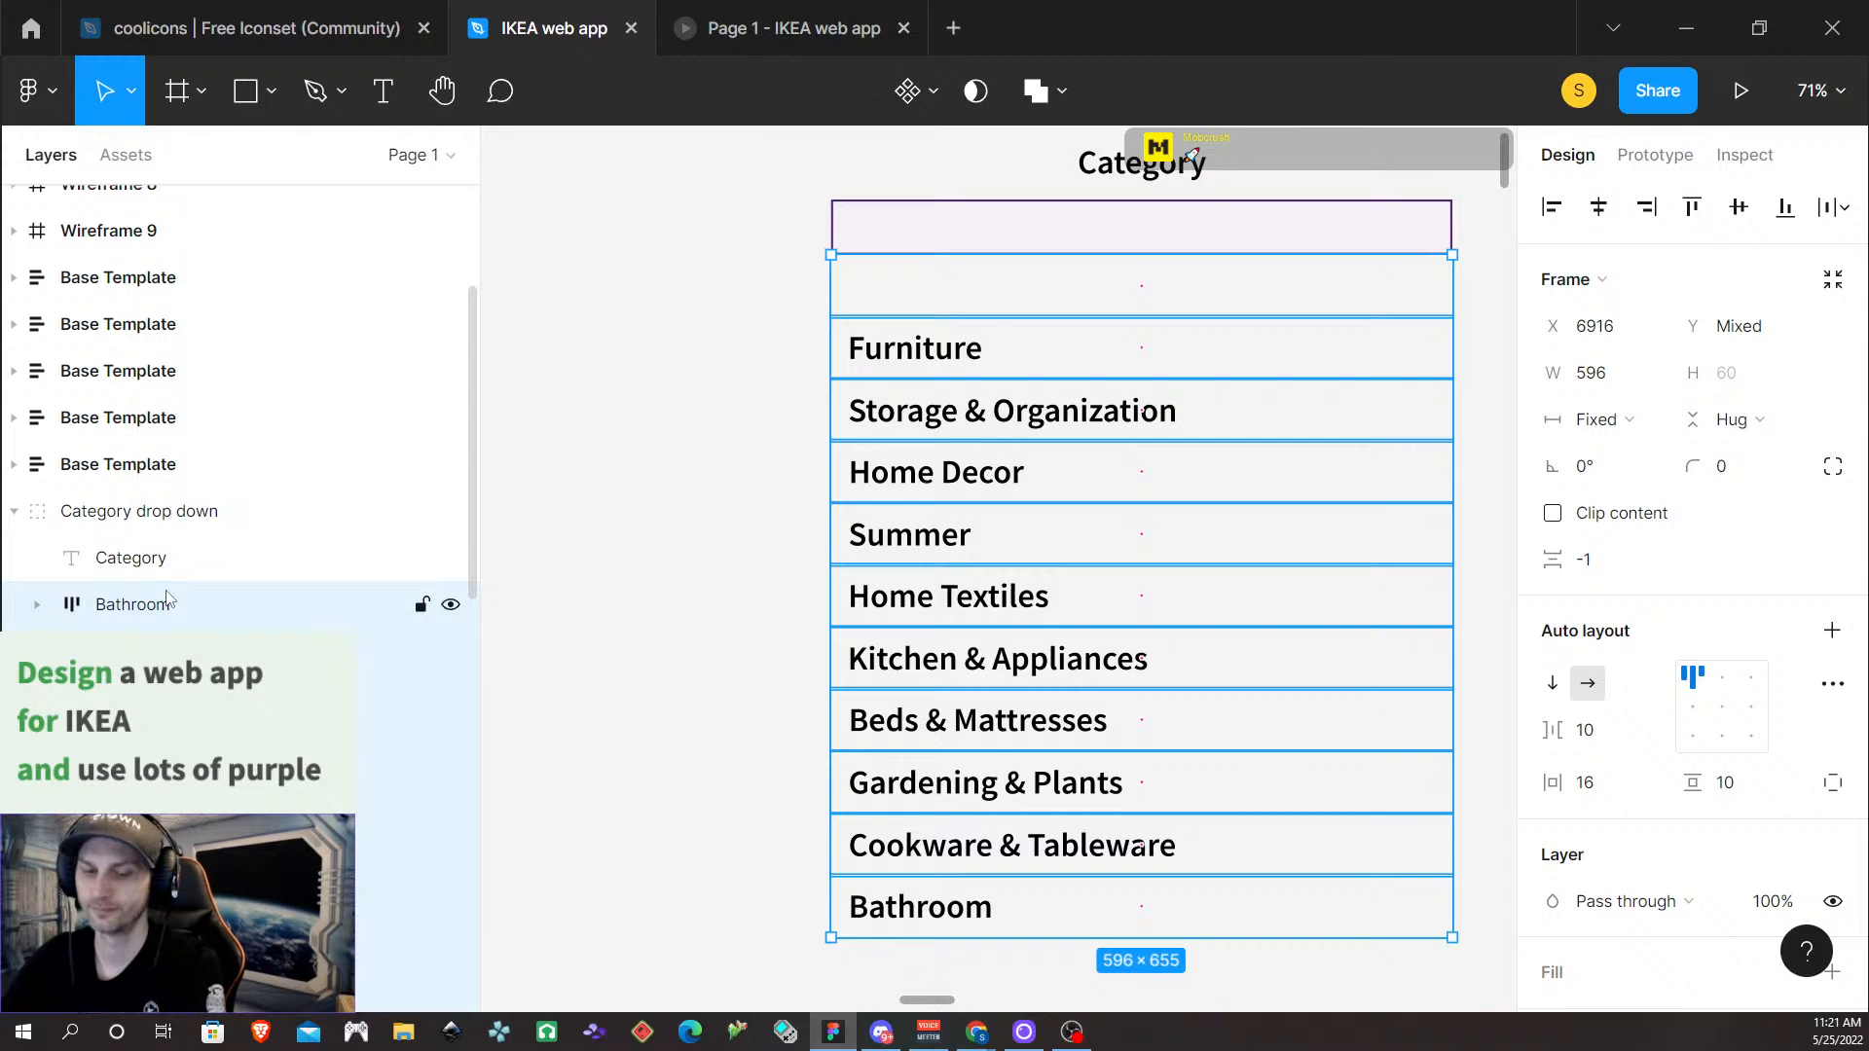
{"action": "key", "text": "ctrl+g"}
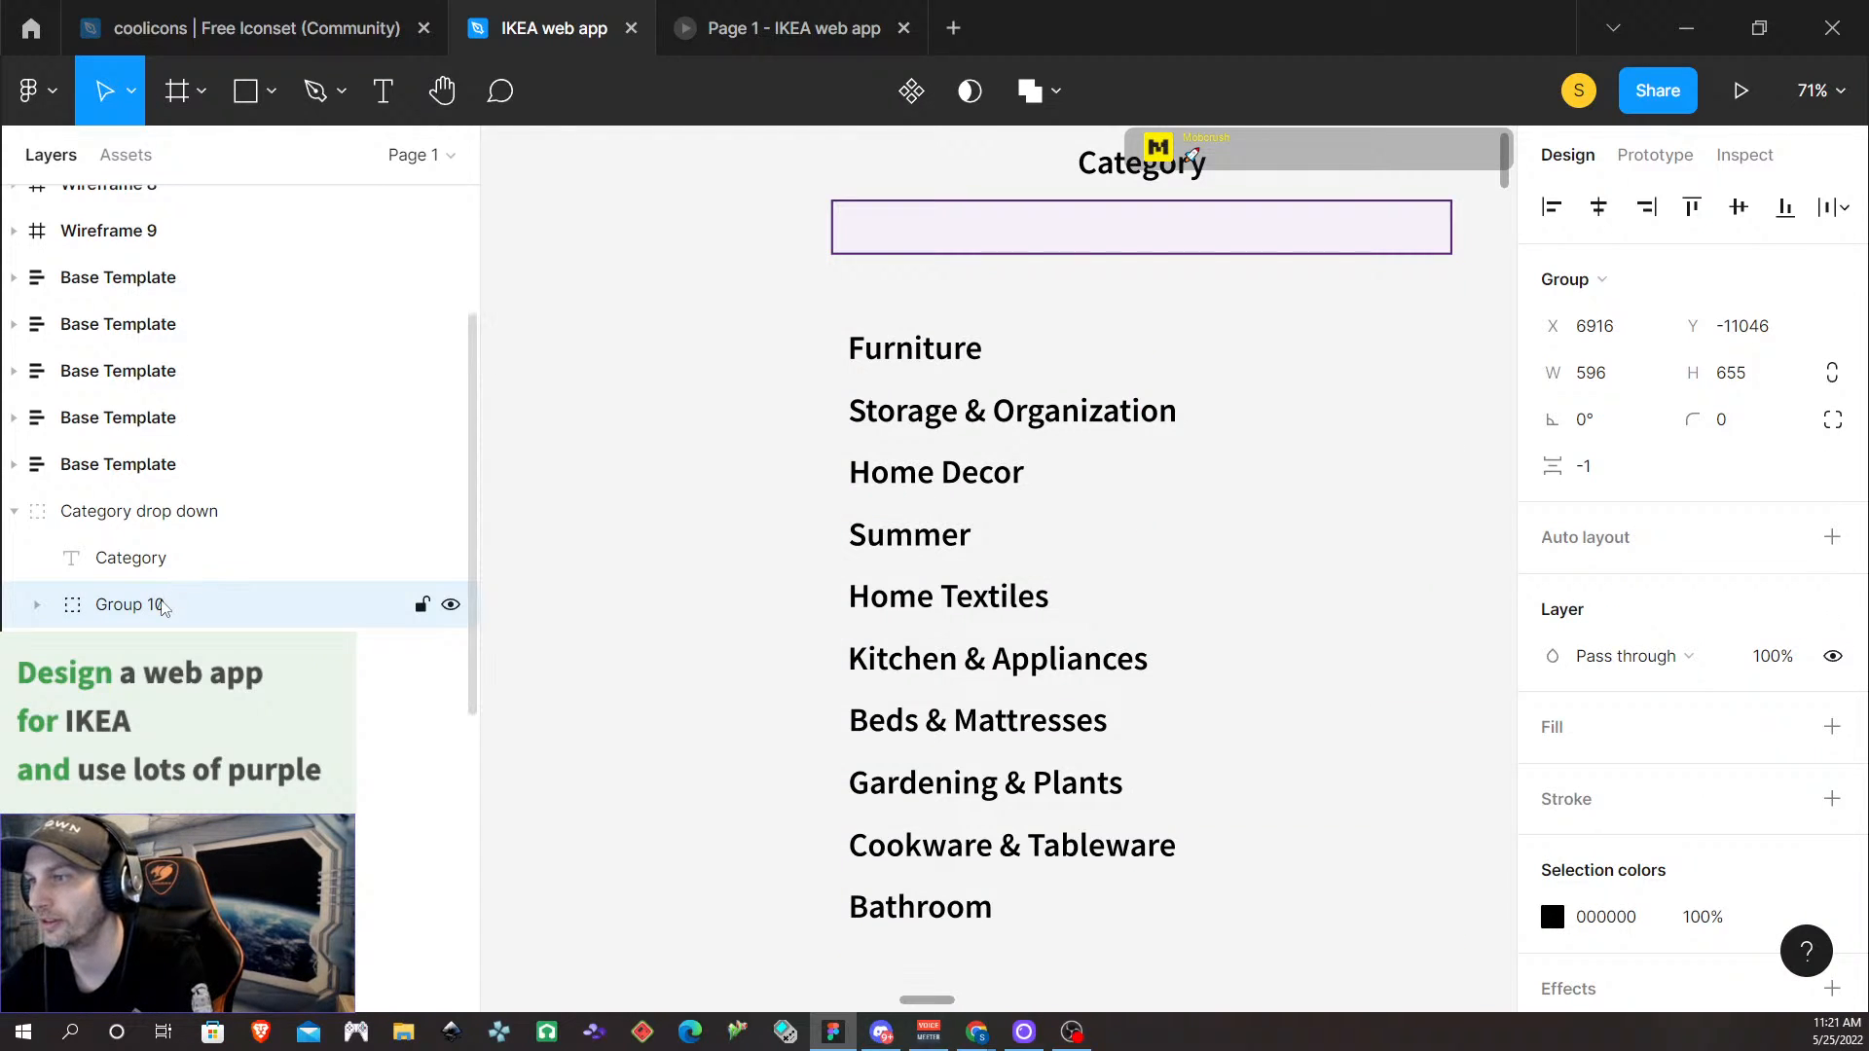
Rename the new group of rows as "Category drop down list"
{"action": "double_click", "coordinate": [165, 602]}
{"action": "type", "text": "Cate"}
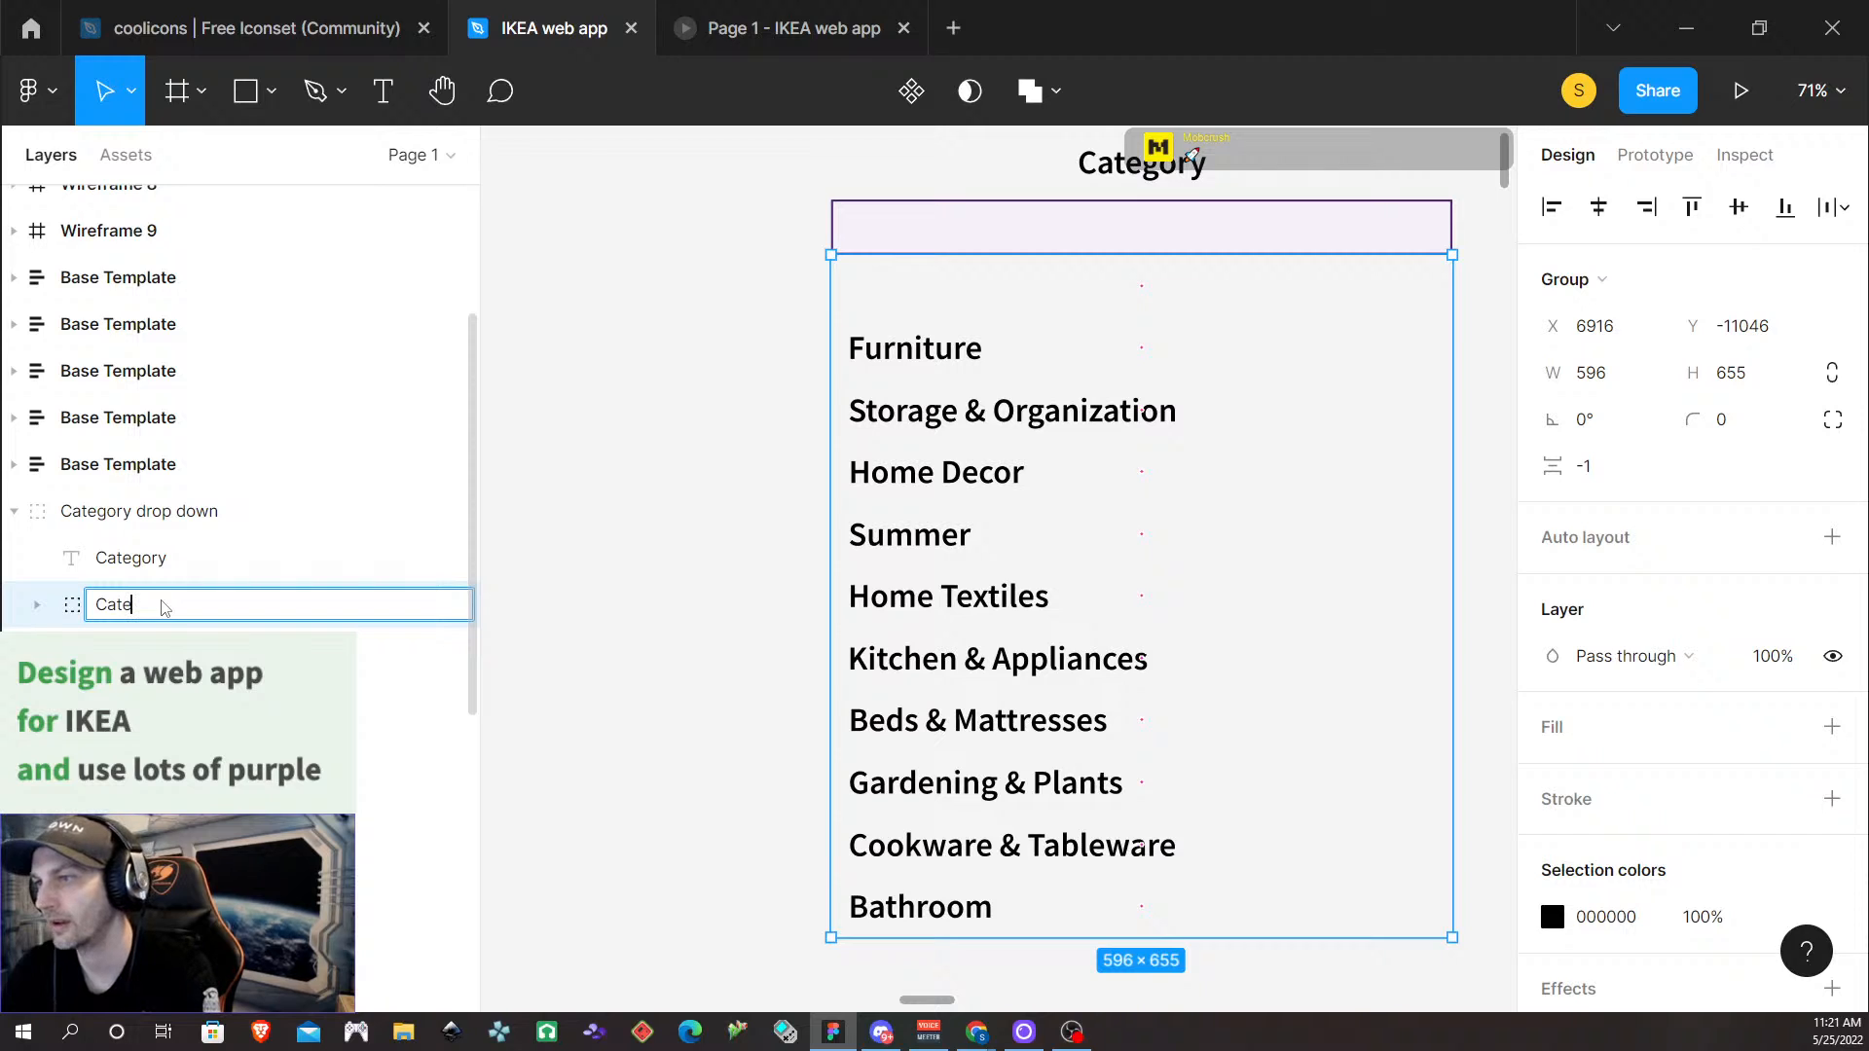
{"action": "type", "text": "gory dro"}
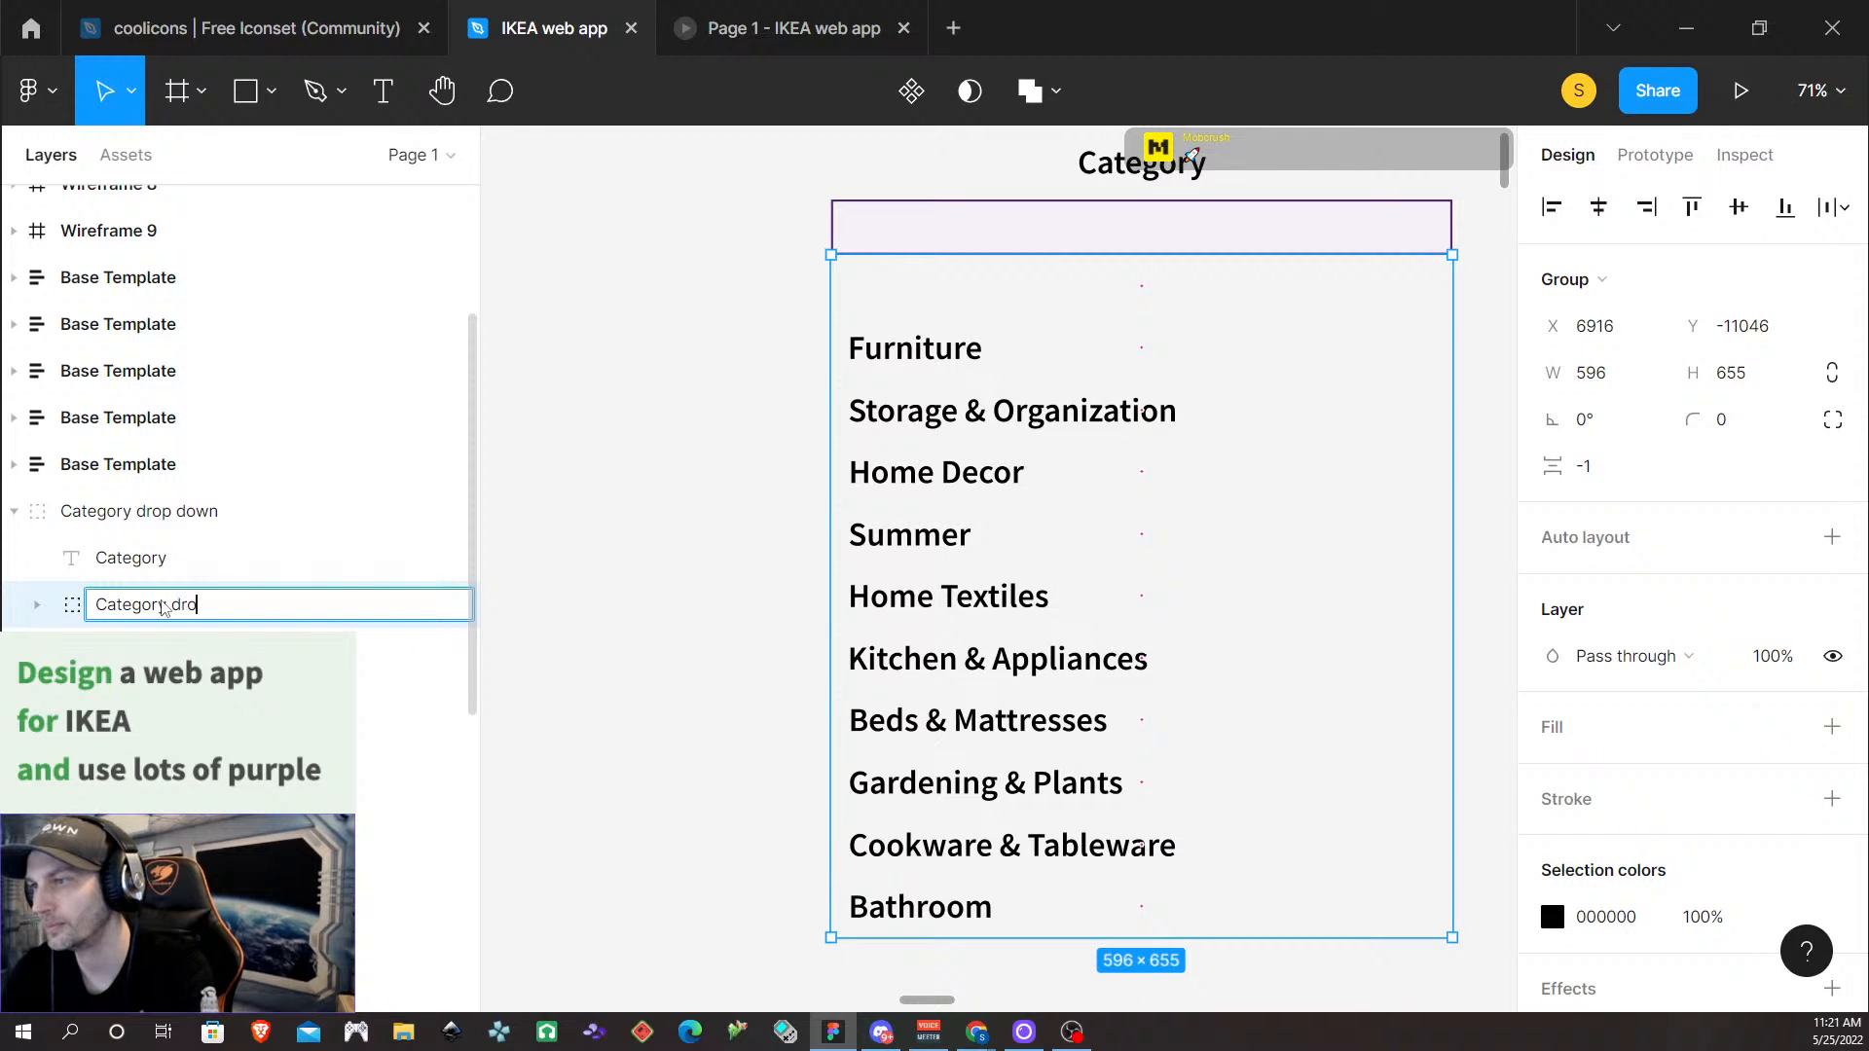
{"action": "type", "text": "p down list"}
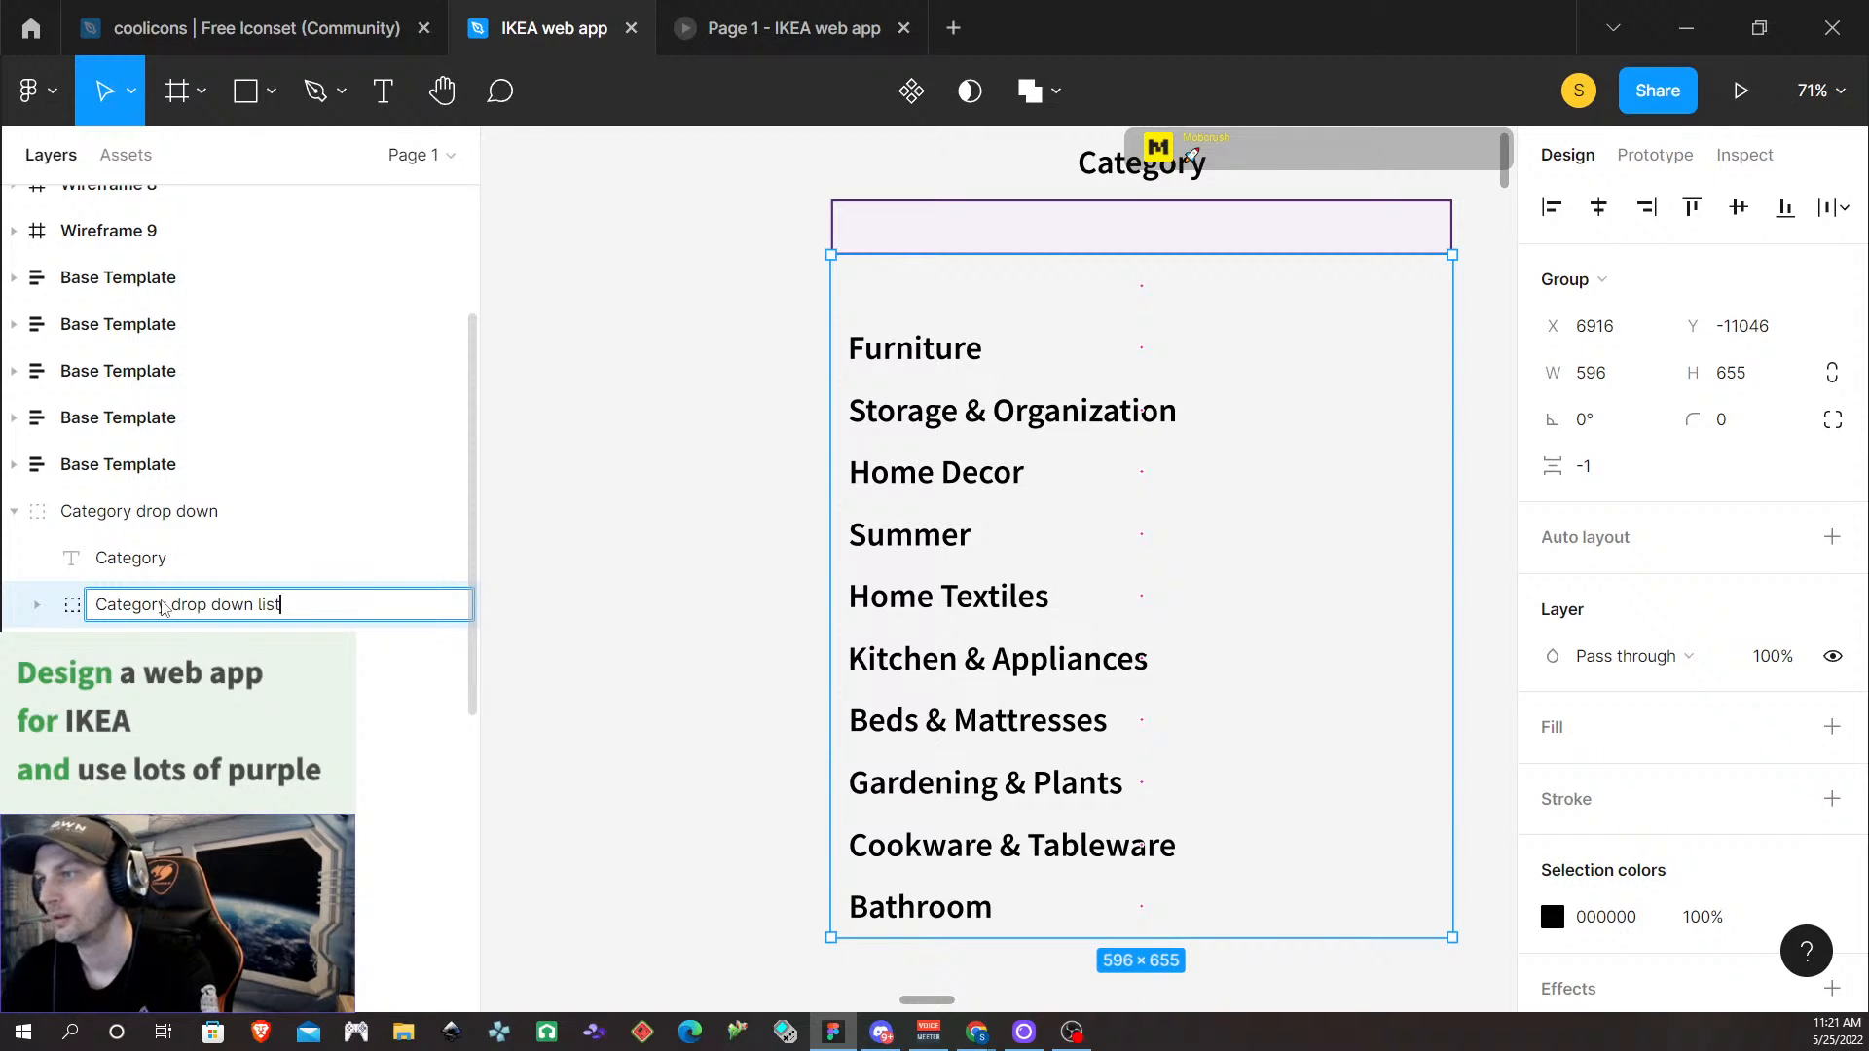
{"action": "key", "text": "Return"}
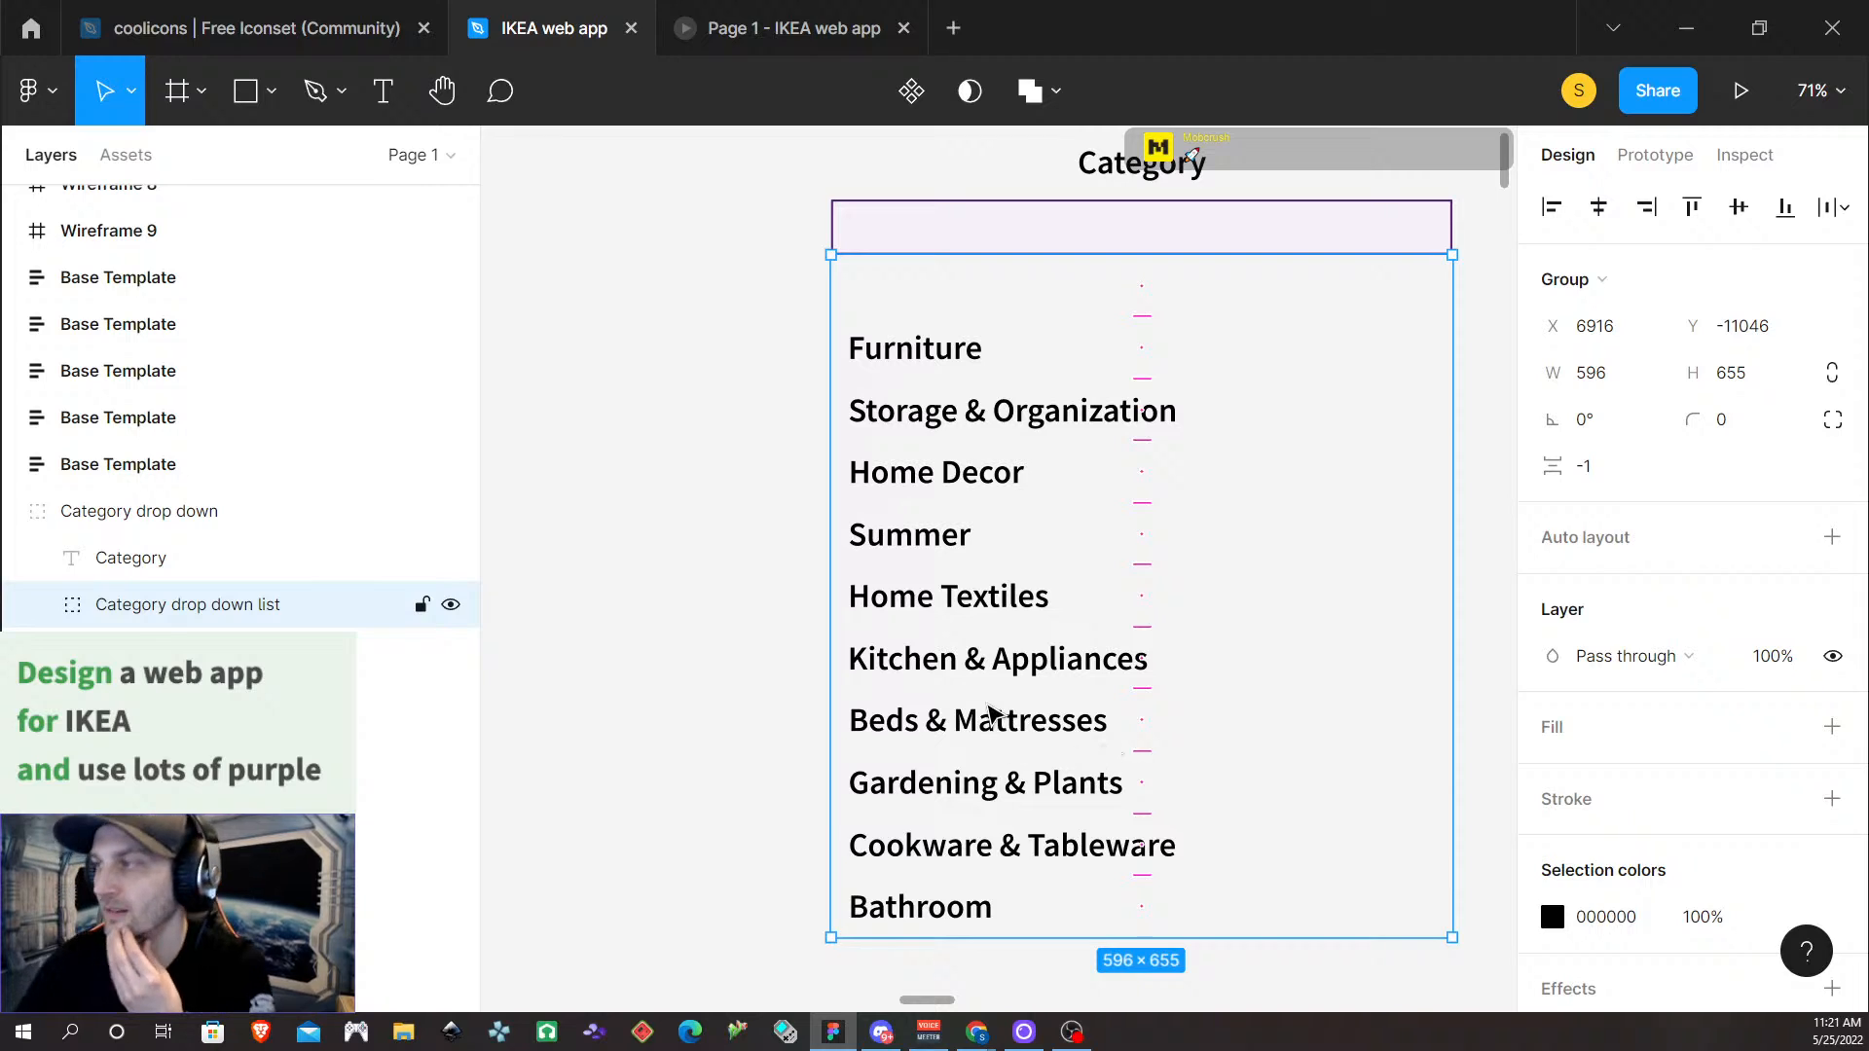
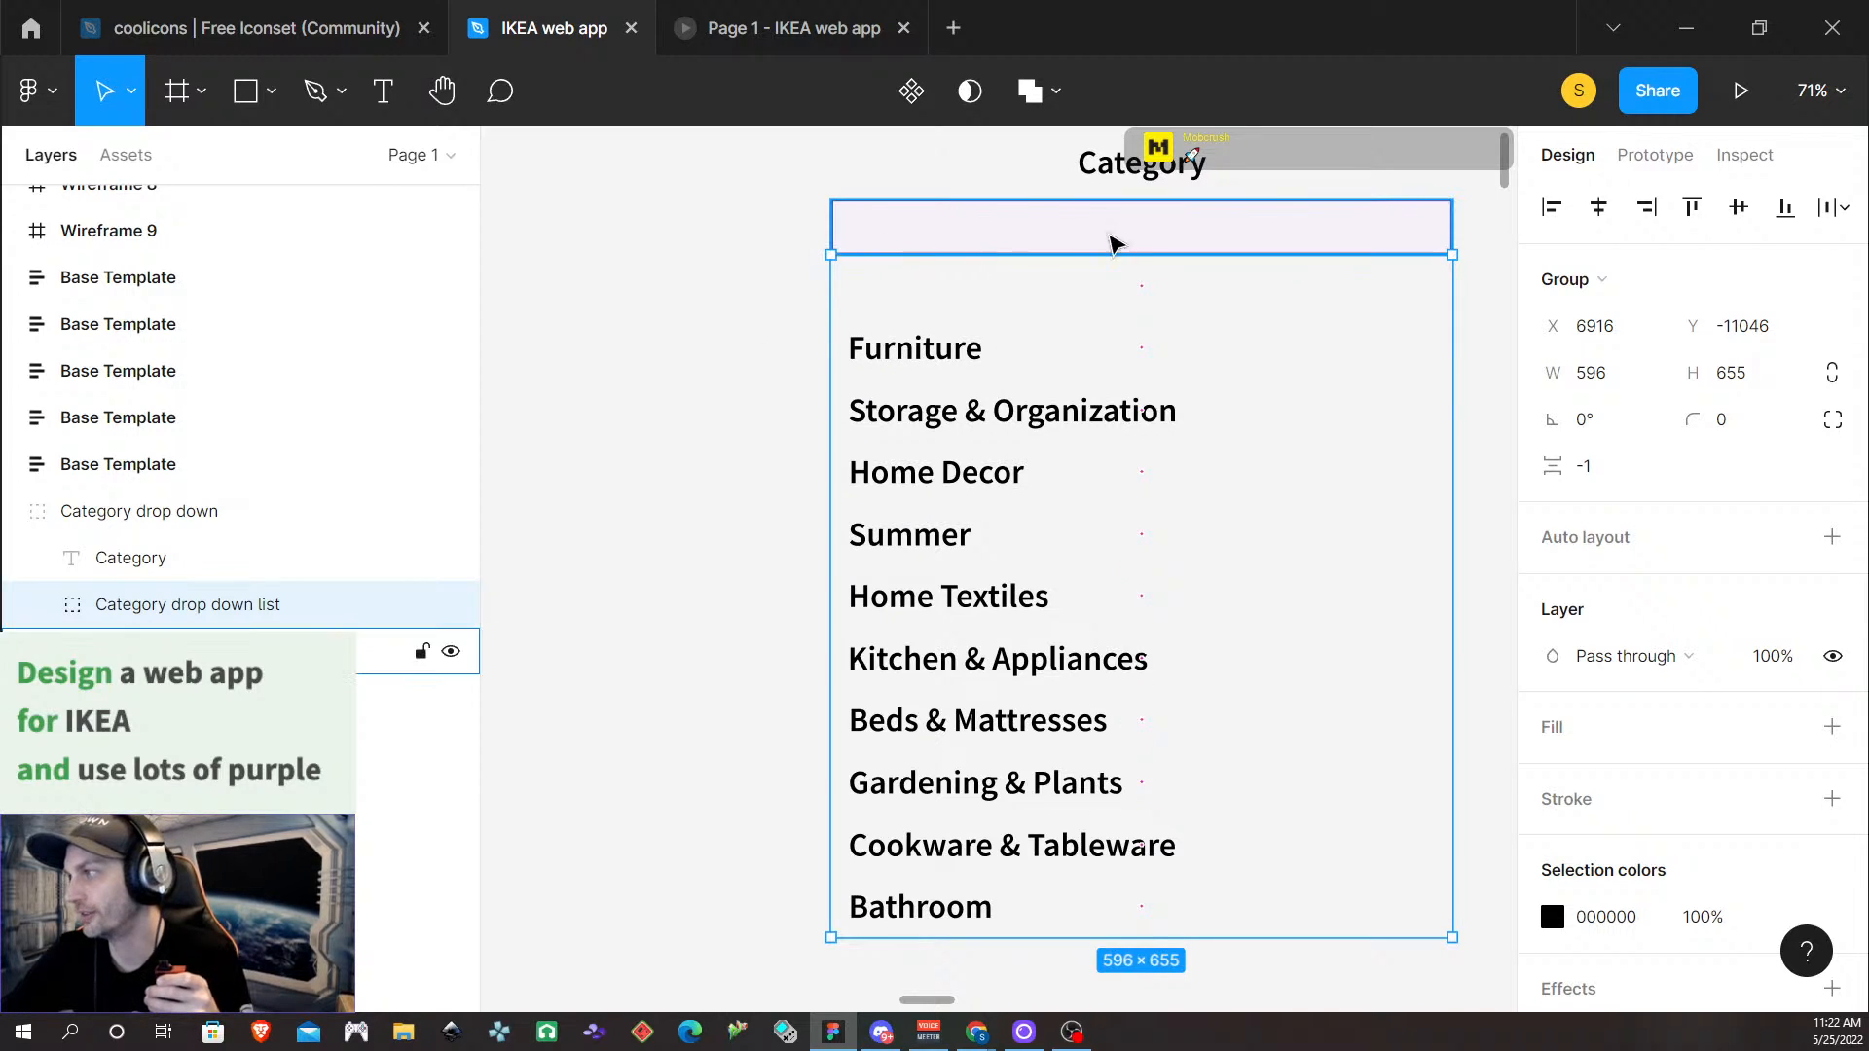
Move the Category drop down list group up so its blank row overlaps the purple-outlined field under the heading
{"action": "double_click", "coordinate": [974, 348]}
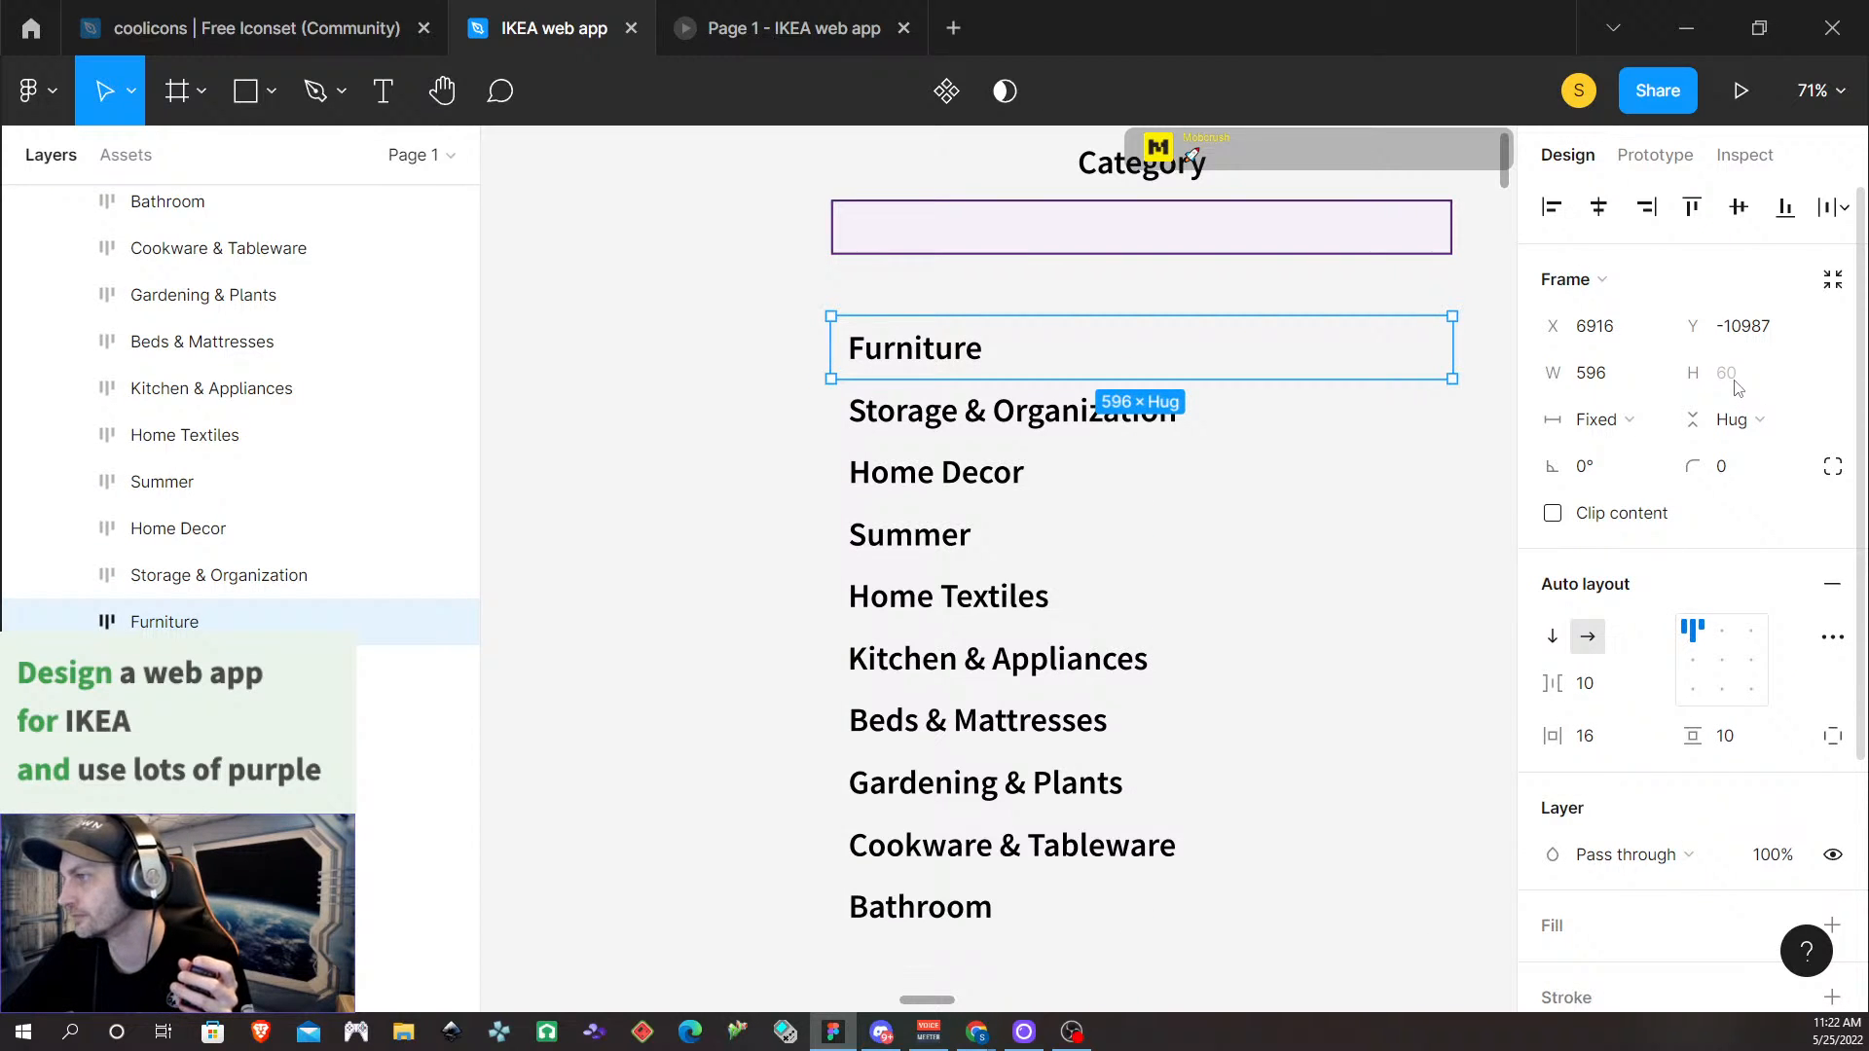
{"action": "left_click", "coordinate": [1368, 251]}
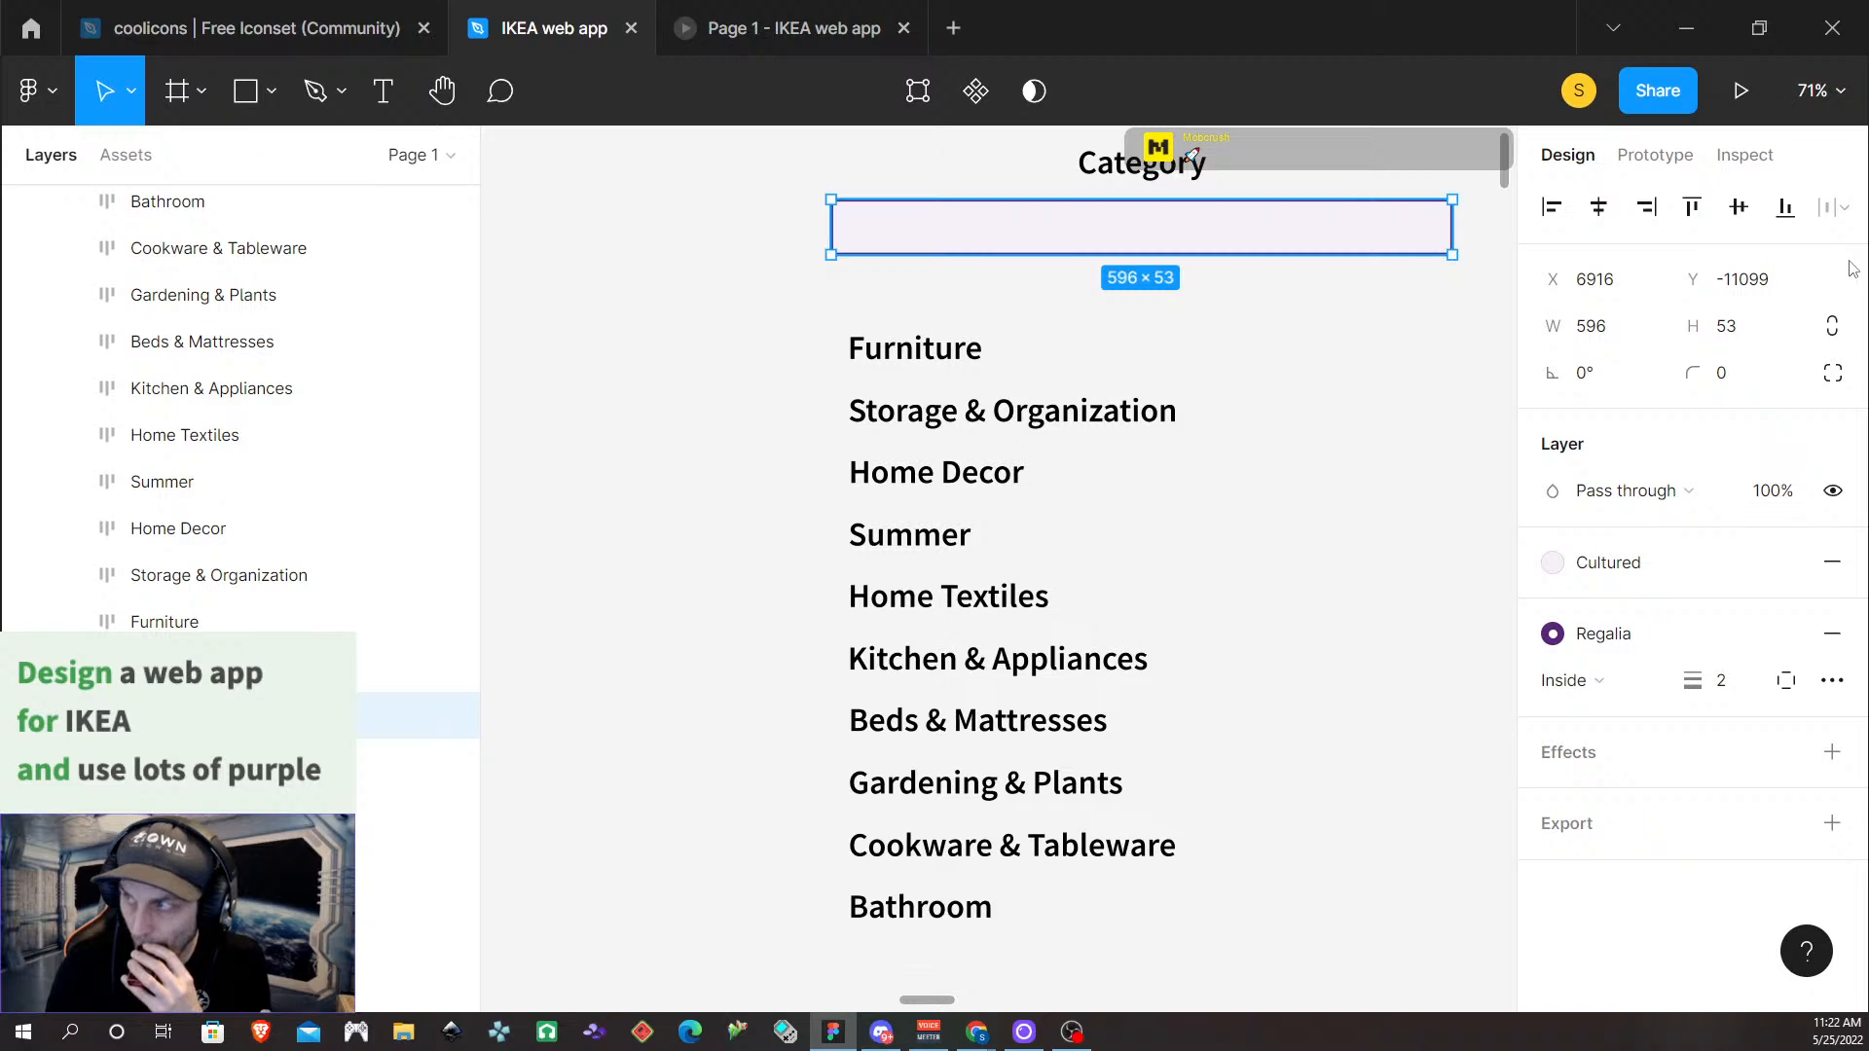
{"action": "left_click", "coordinate": [1023, 314]}
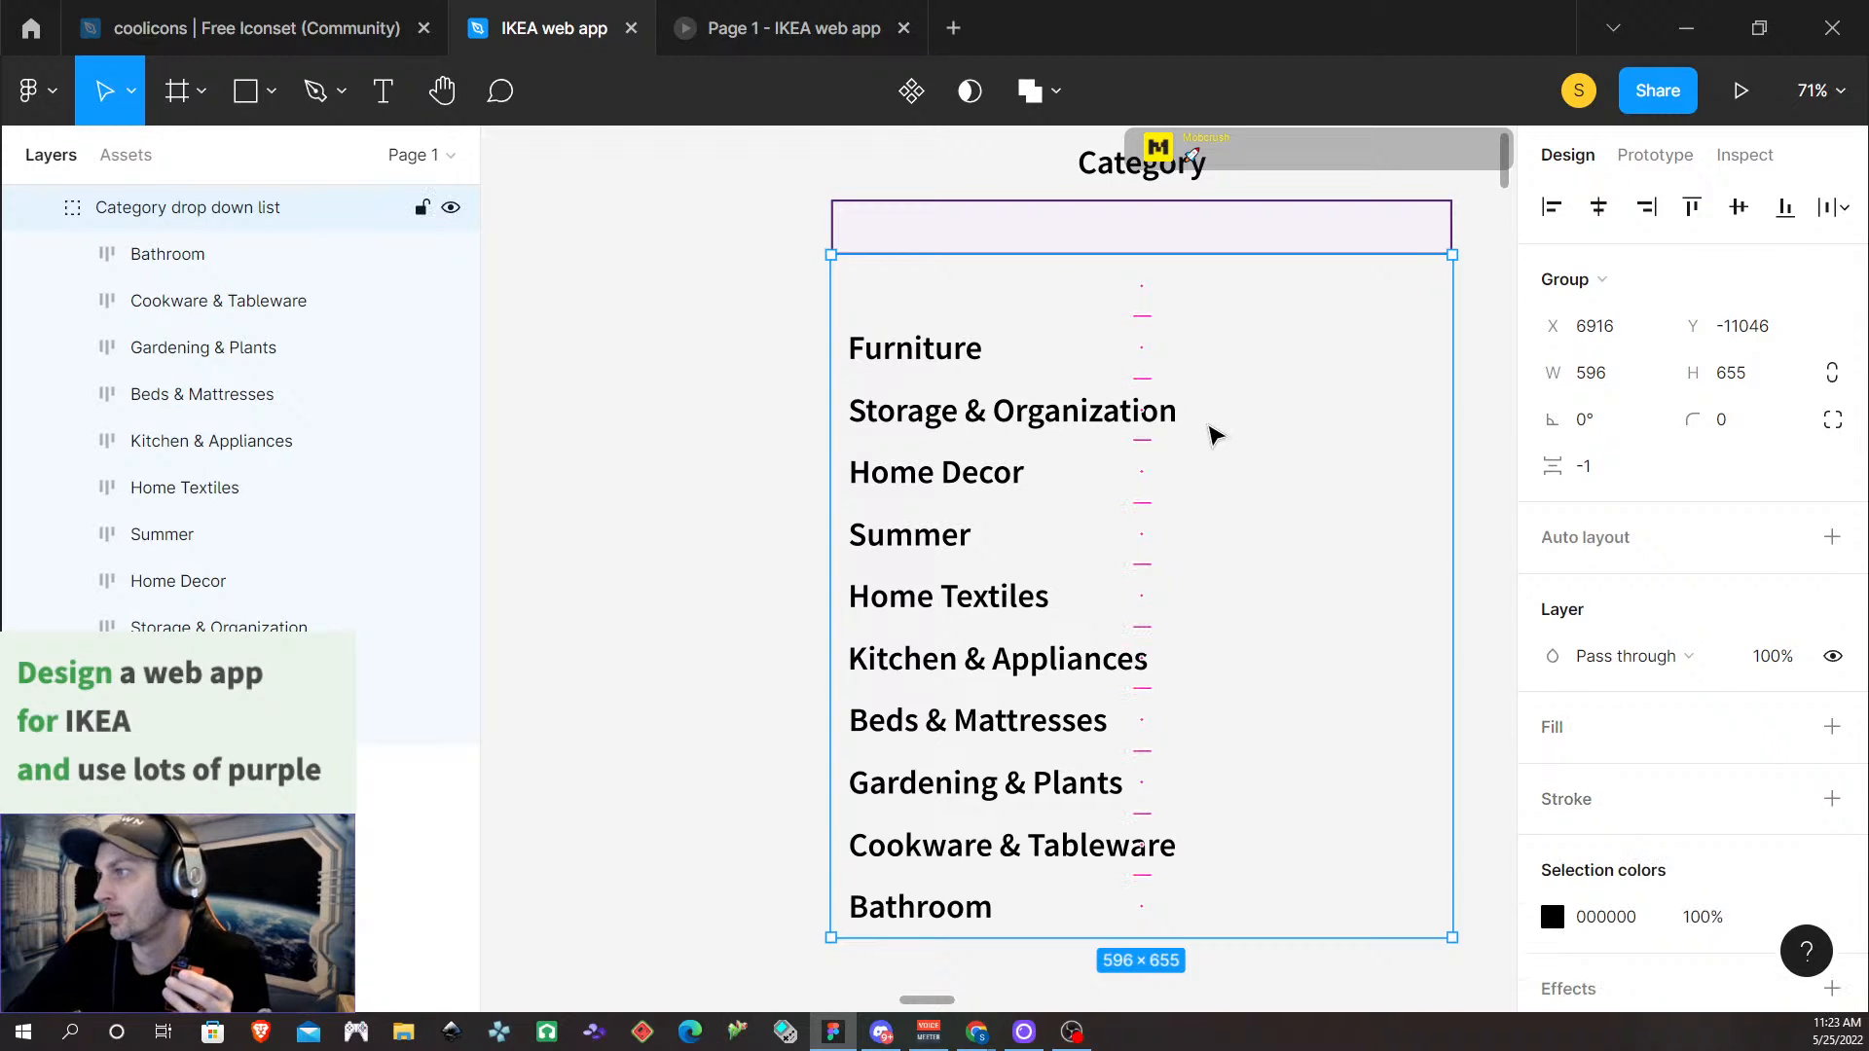
{"action": "left_click_drag", "start_coordinate": [1295, 551], "coordinate": [1277, 501]}
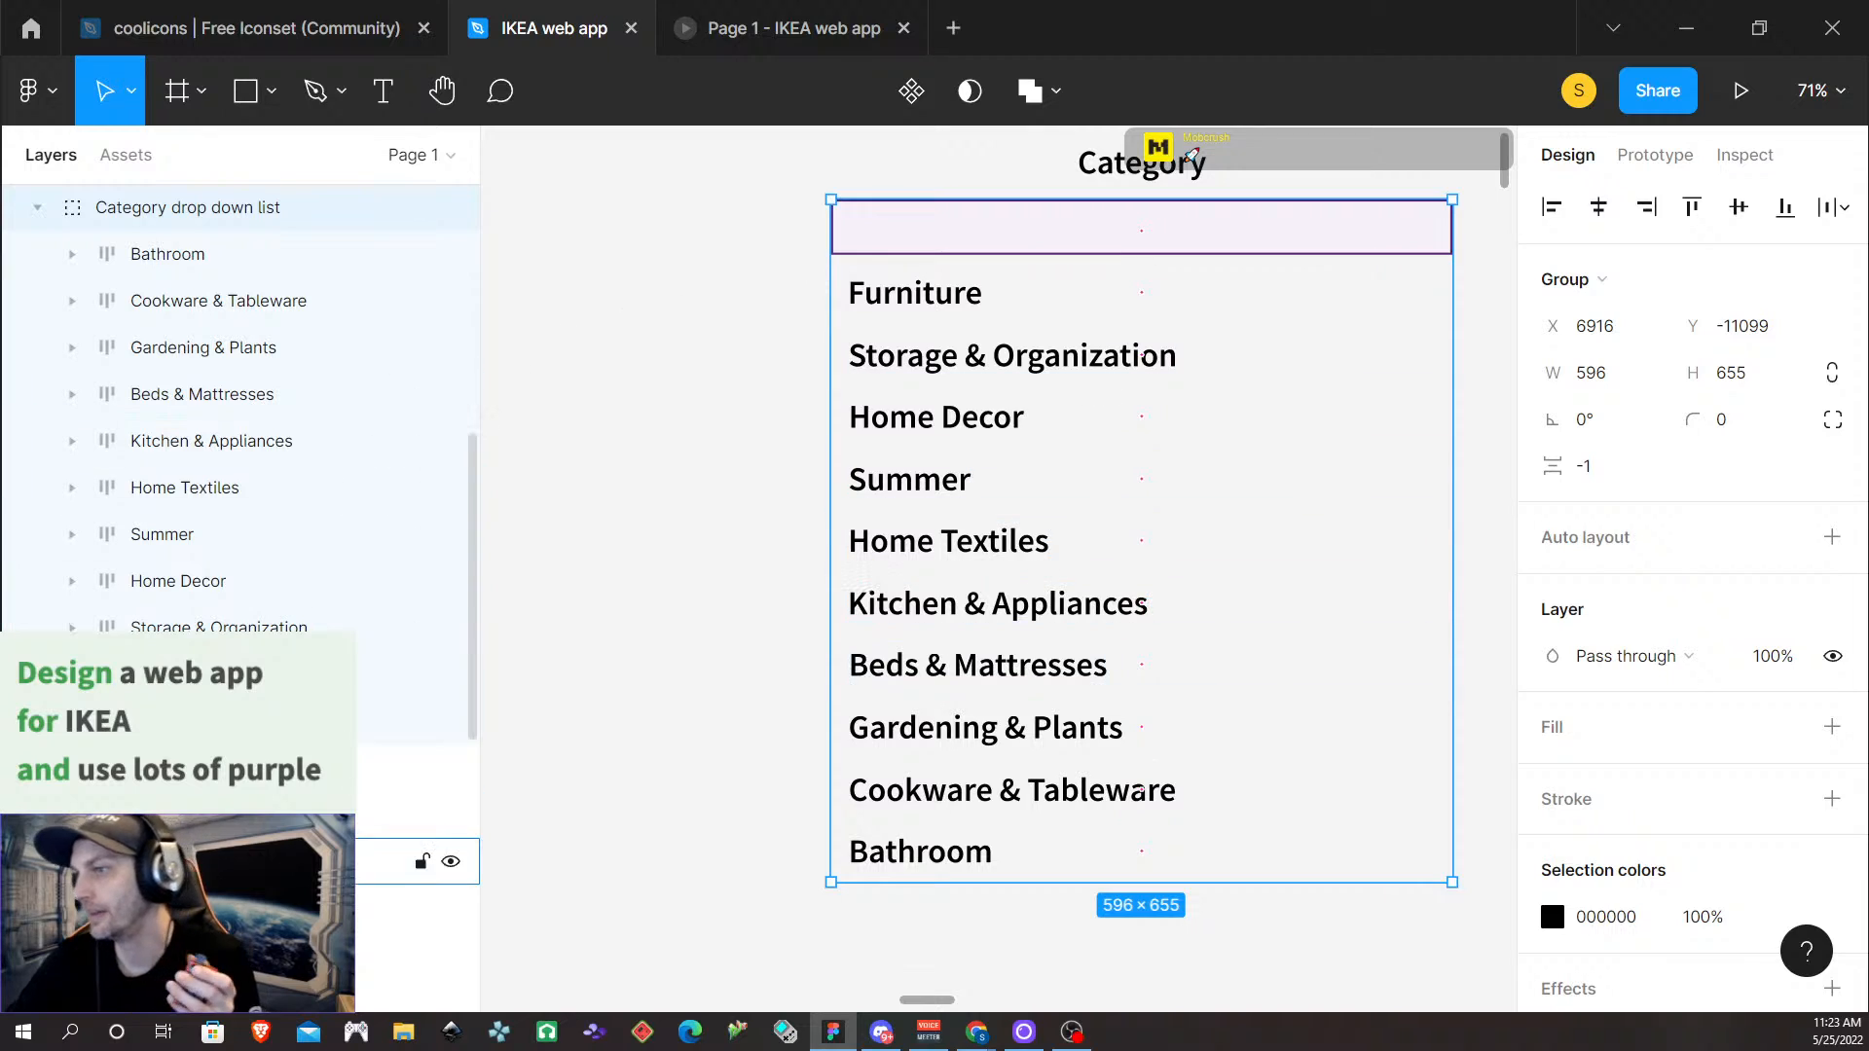
{"action": "scroll", "coordinate": [195, 468], "scroll_direction": "up", "scroll_amount": 2}
{"action": "scroll", "coordinate": [195, 677], "scroll_direction": "down", "scroll_amount": 2}
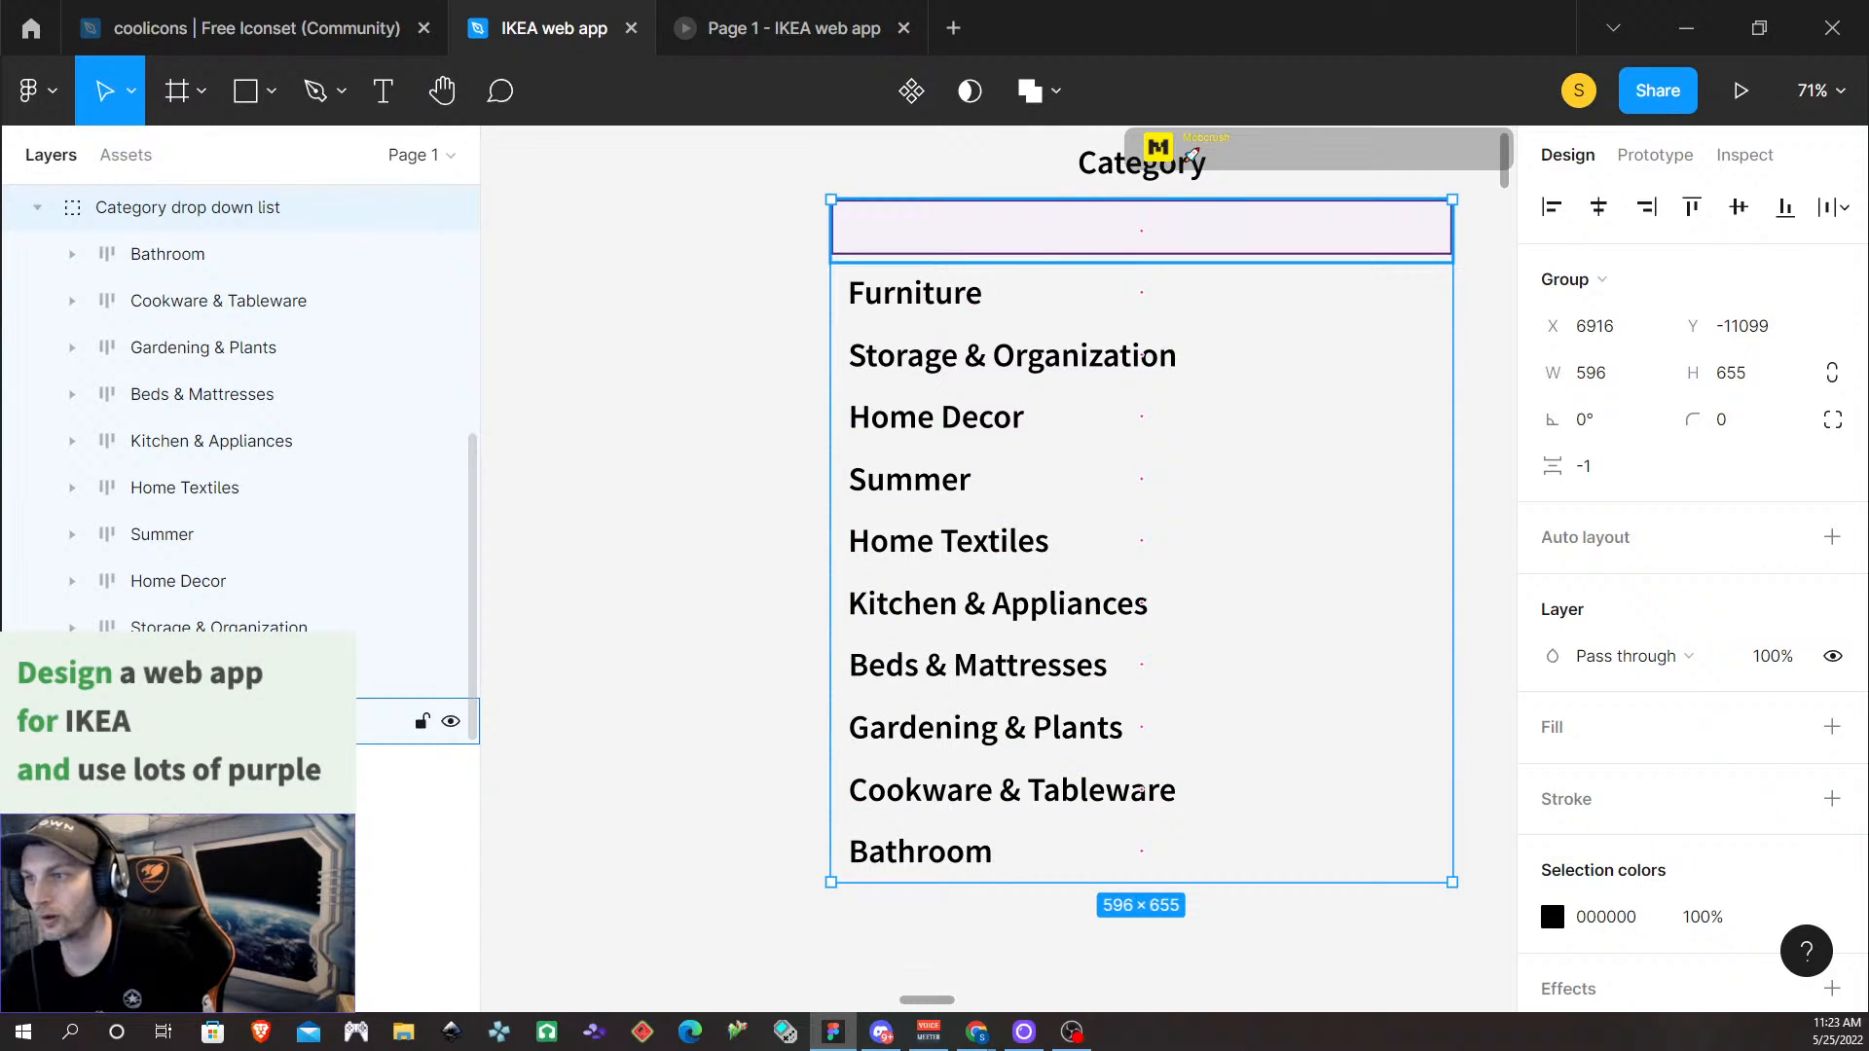
With the blank row's hidden text shown as a temporary guide, nudge the list group up to Y -11104, and hide the text again
{"action": "left_click", "coordinate": [451, 770]}
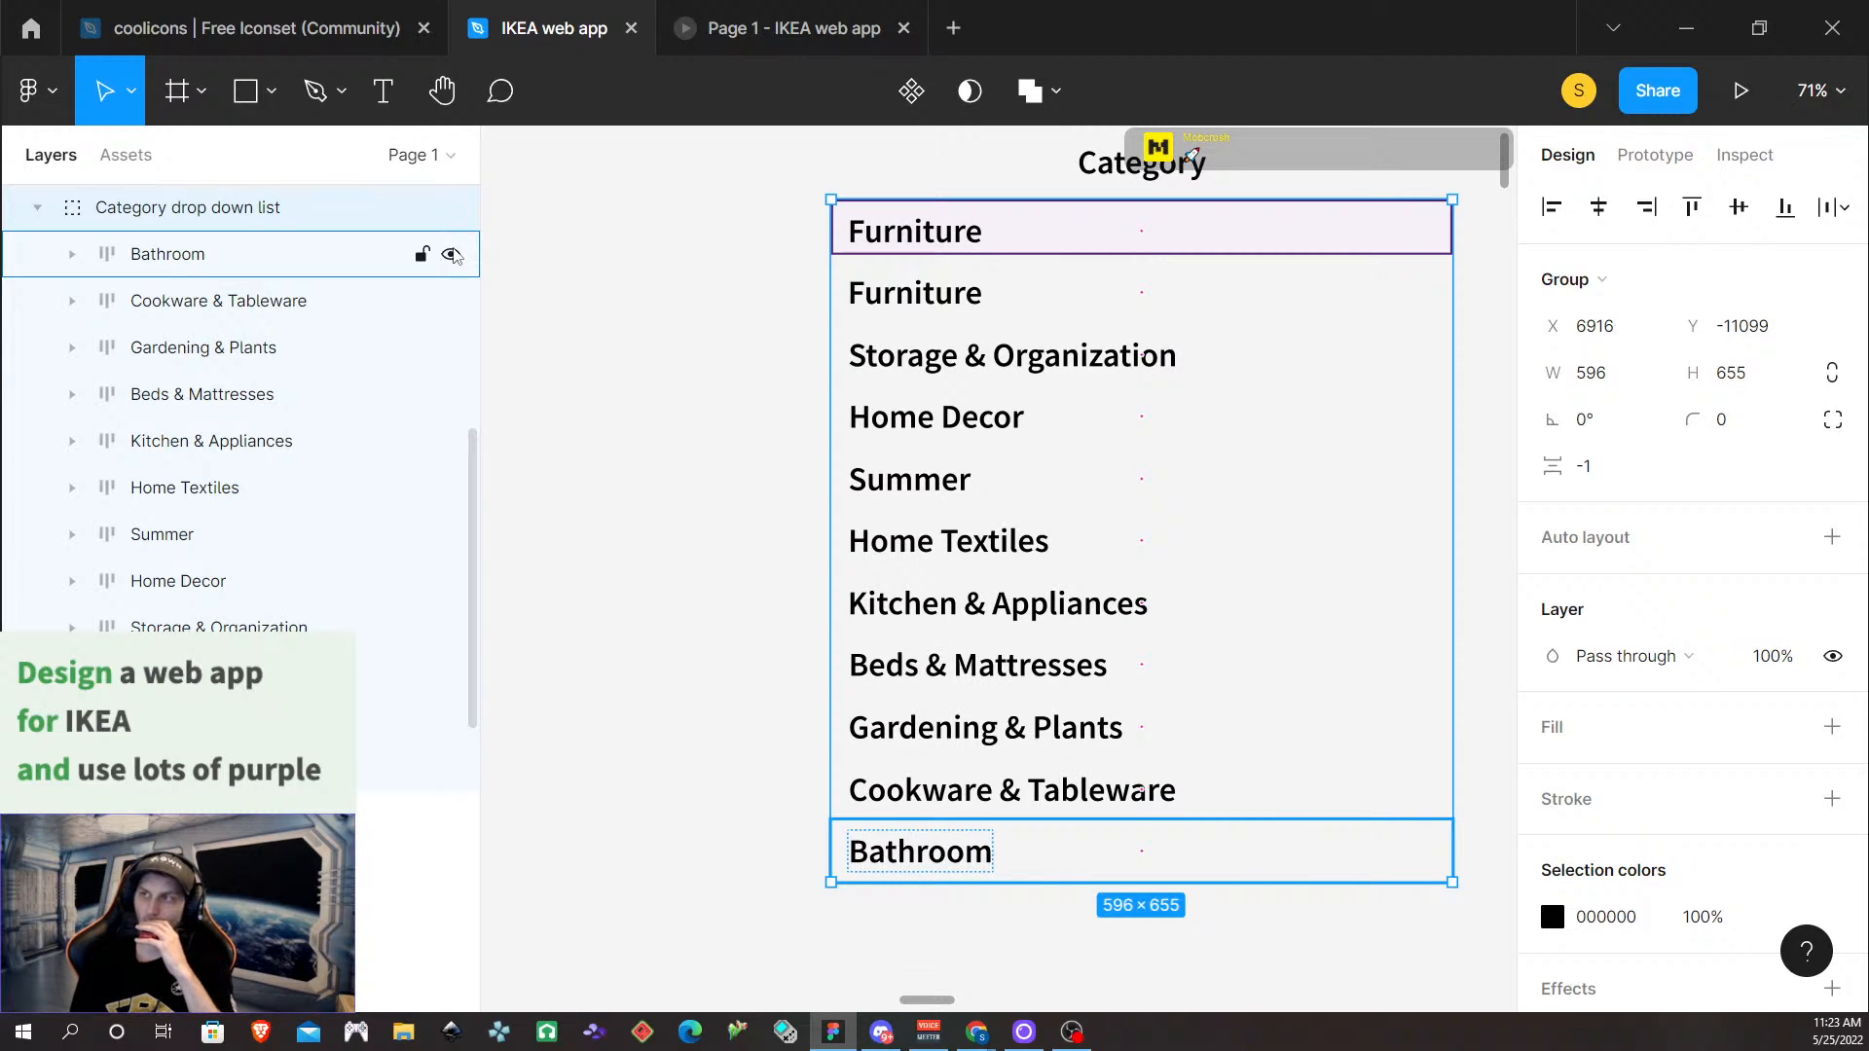
{"action": "key", "text": "Up"}
{"action": "key", "text": "Up"}
{"action": "key", "text": "Up"}
{"action": "key", "text": "Up"}
{"action": "key", "text": "Up"}
{"action": "key", "text": "Up"}
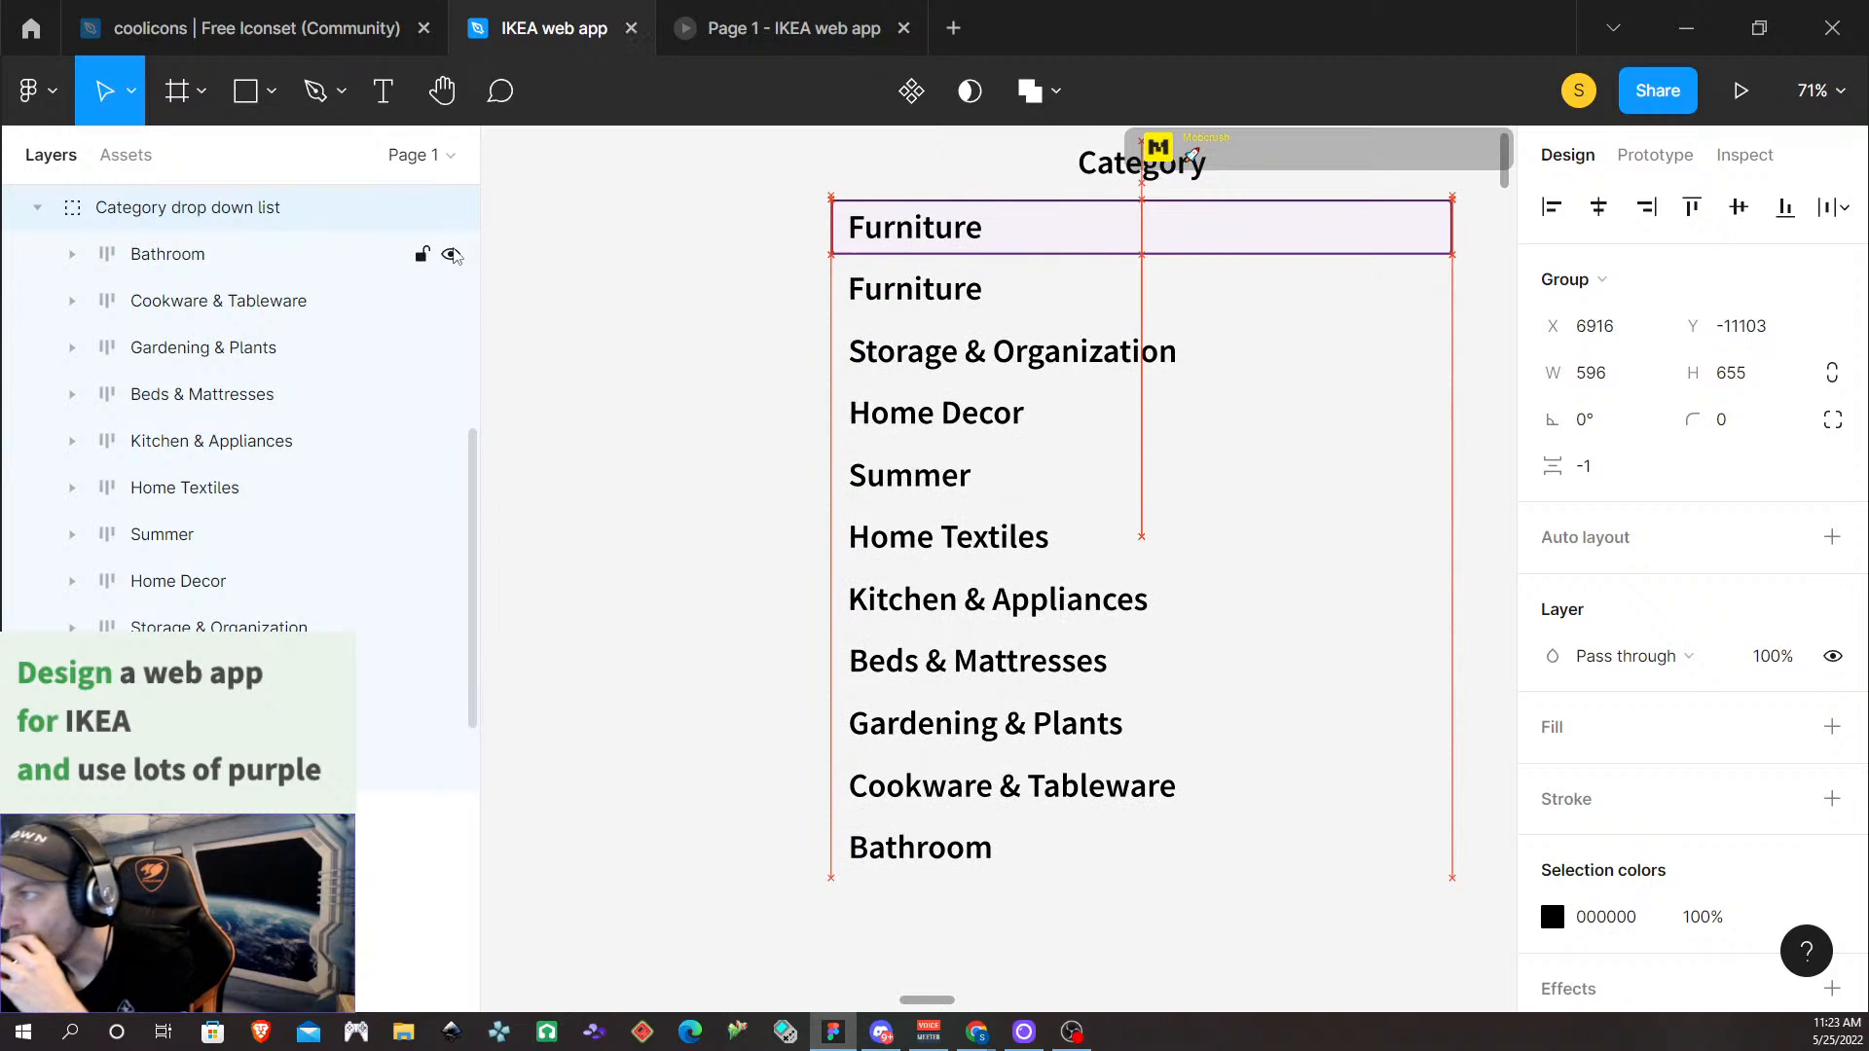
{"action": "key", "text": "Down"}
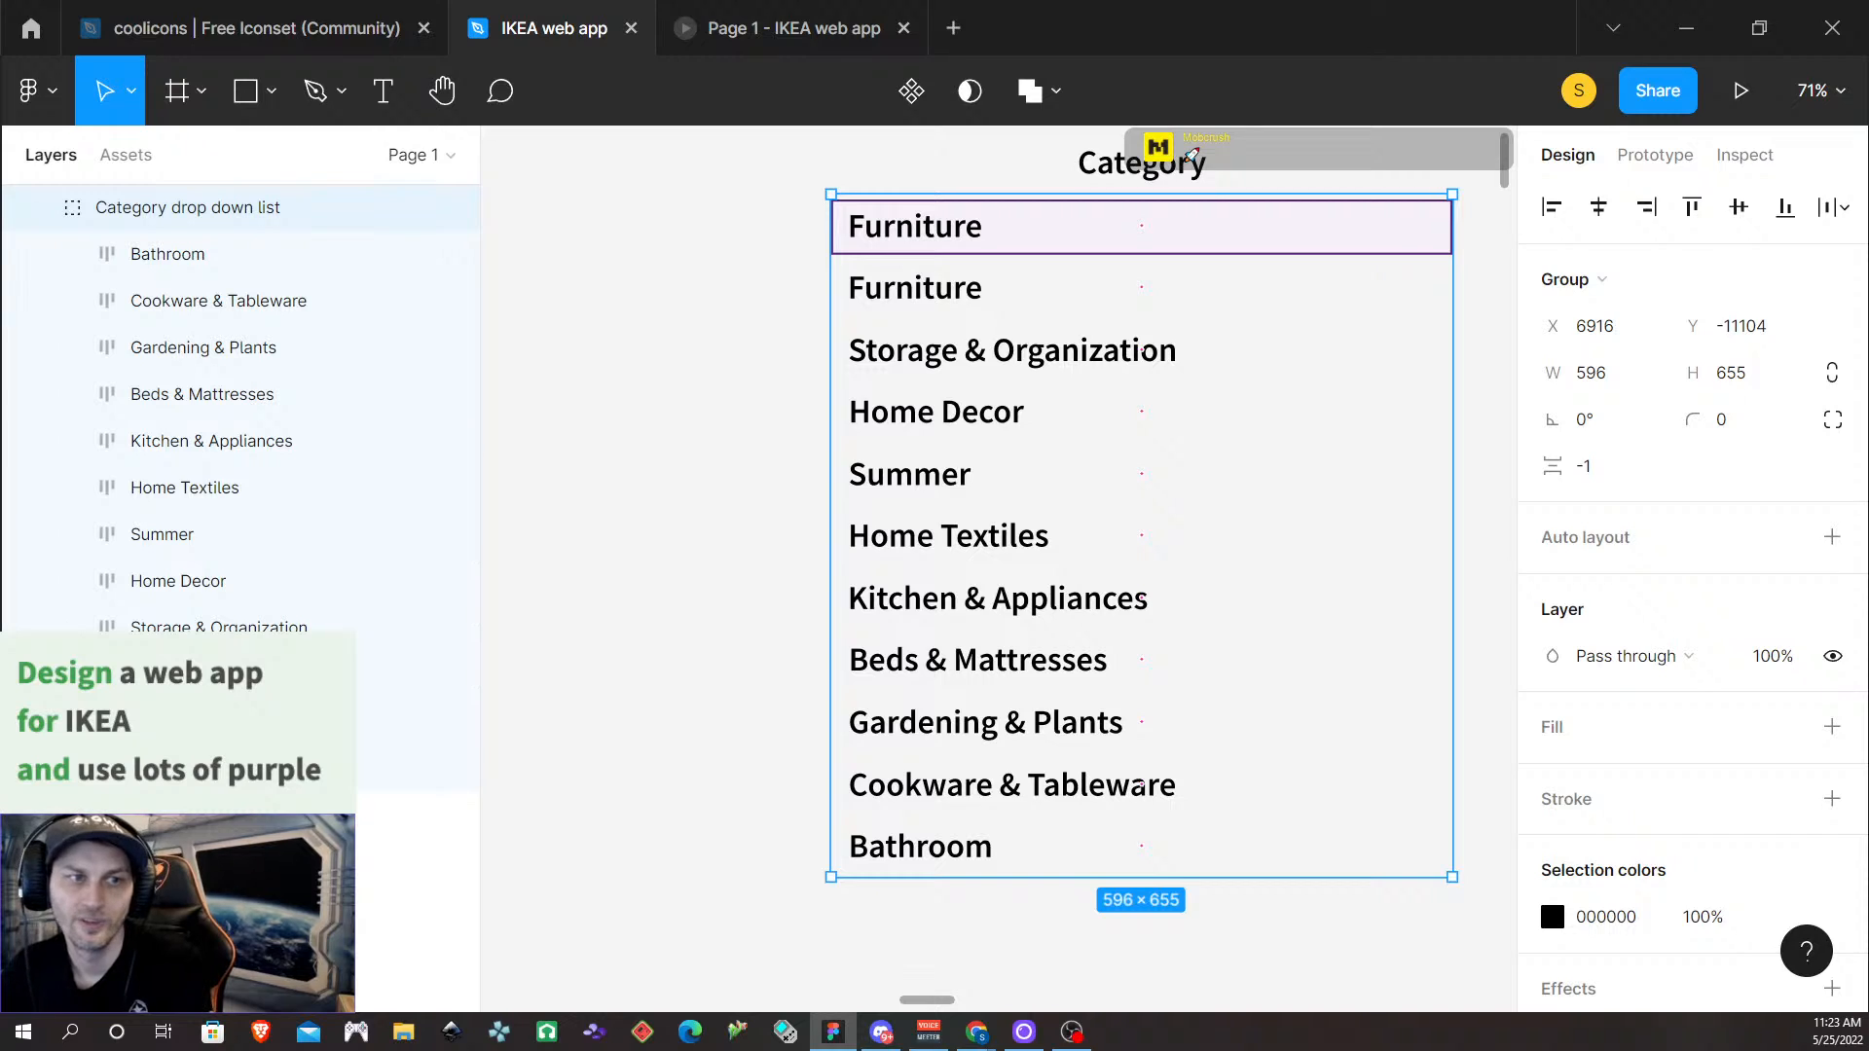
{"action": "key", "text": "alt+Tab"}
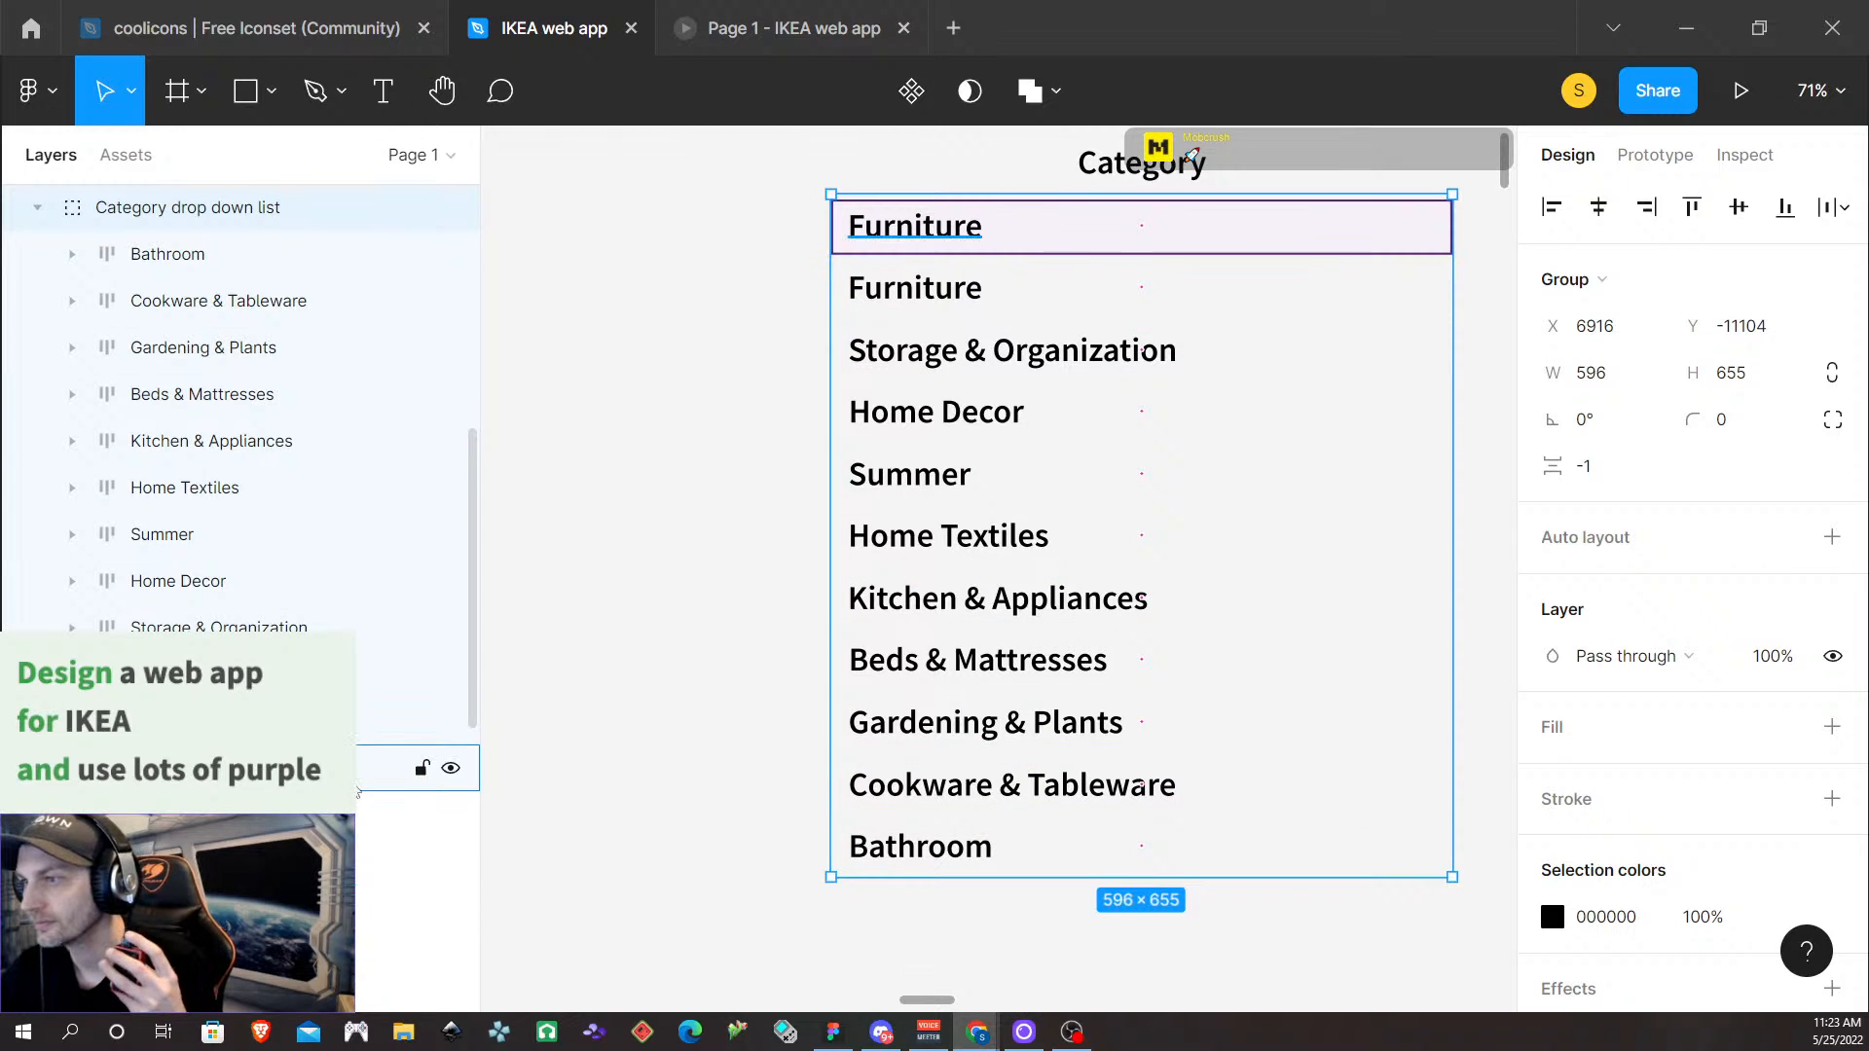
{"action": "left_click", "coordinate": [453, 769]}
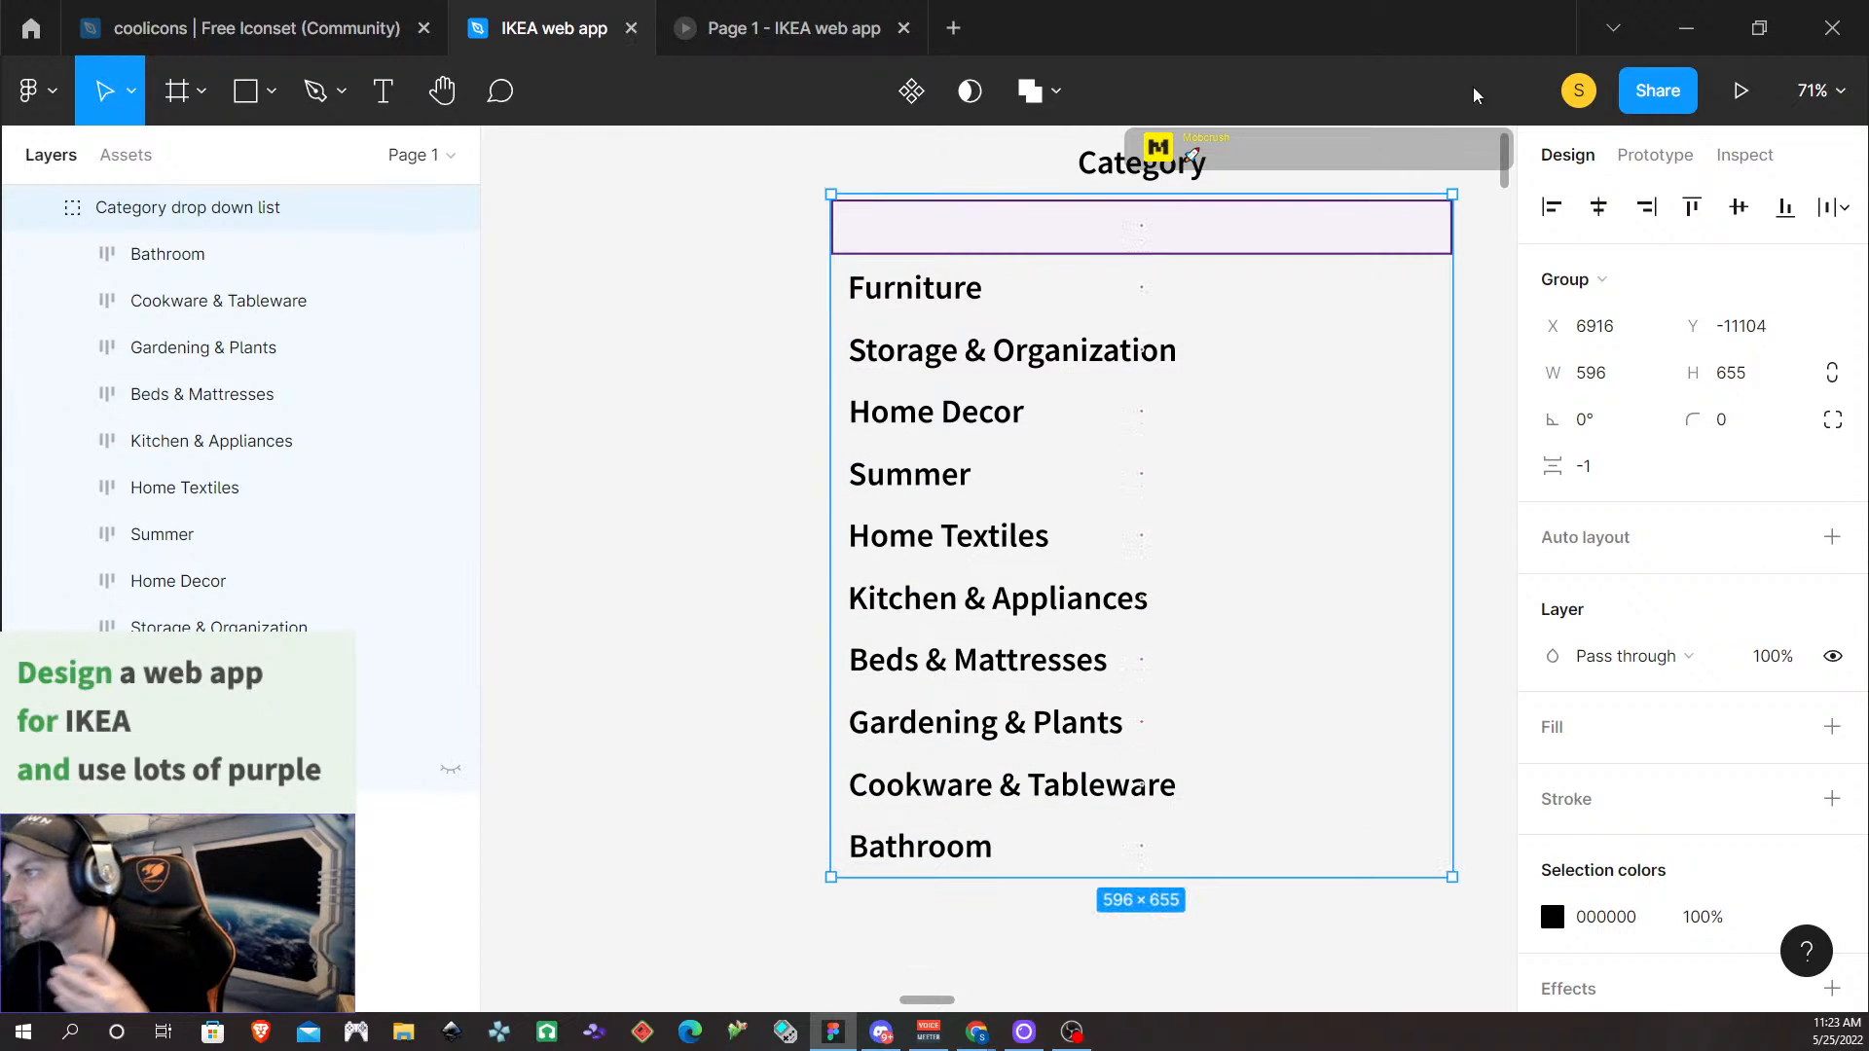
Set the font weight of the Category heading text to Bold
{"action": "left_click", "coordinate": [1171, 173]}
{"action": "left_click", "coordinate": [1199, 239]}
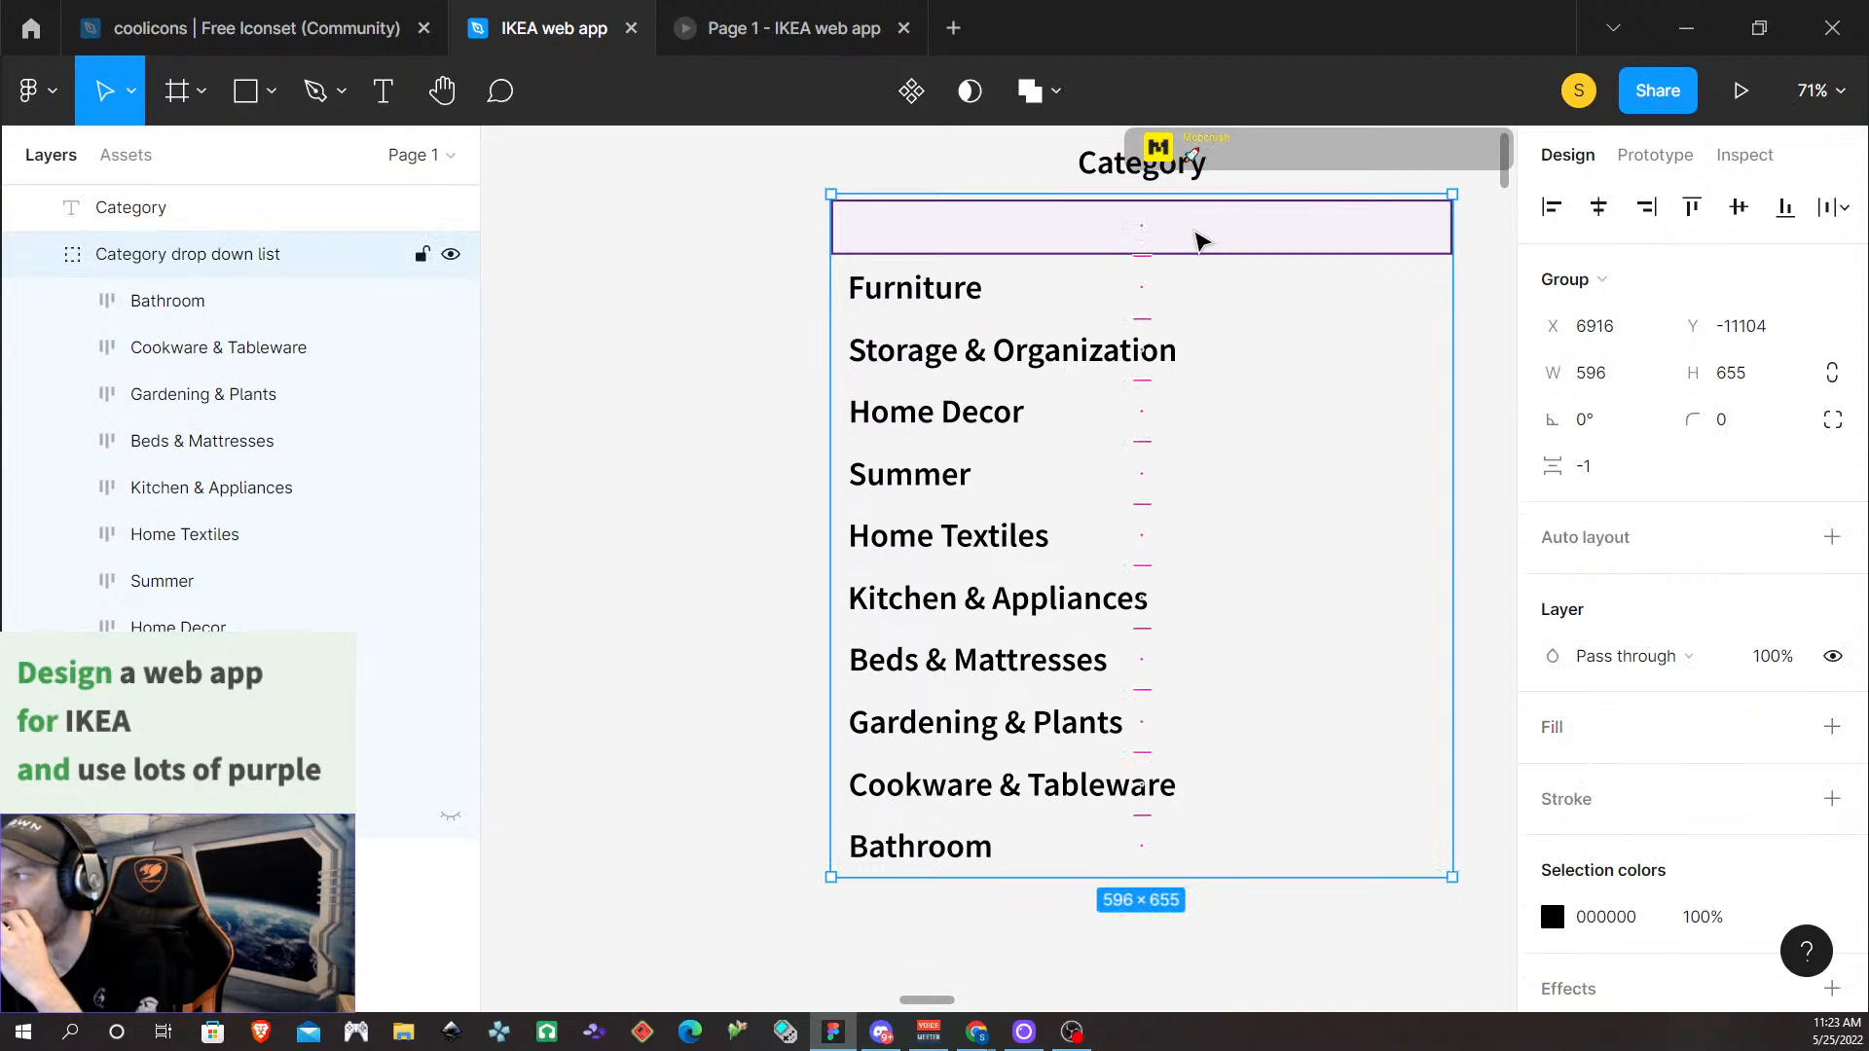
{"action": "left_click", "coordinate": [1184, 165]}
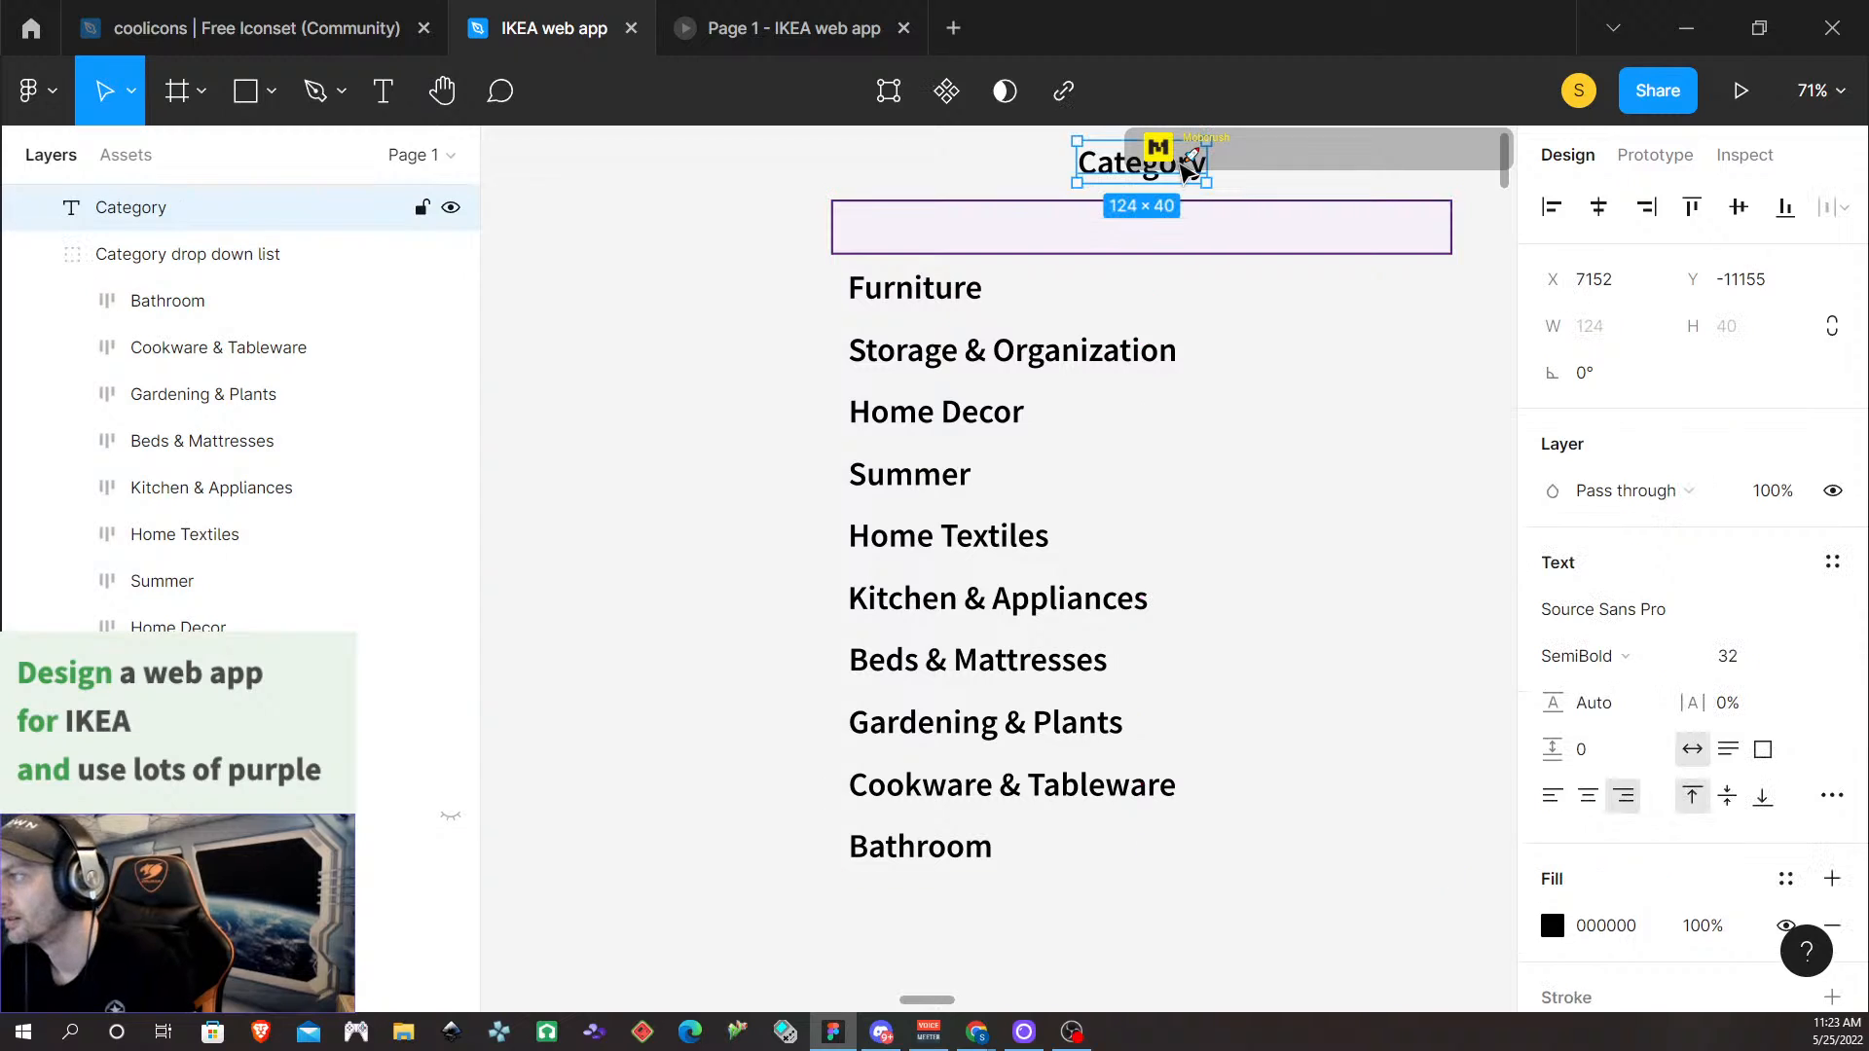
{"action": "double_click", "coordinate": [1184, 166]}
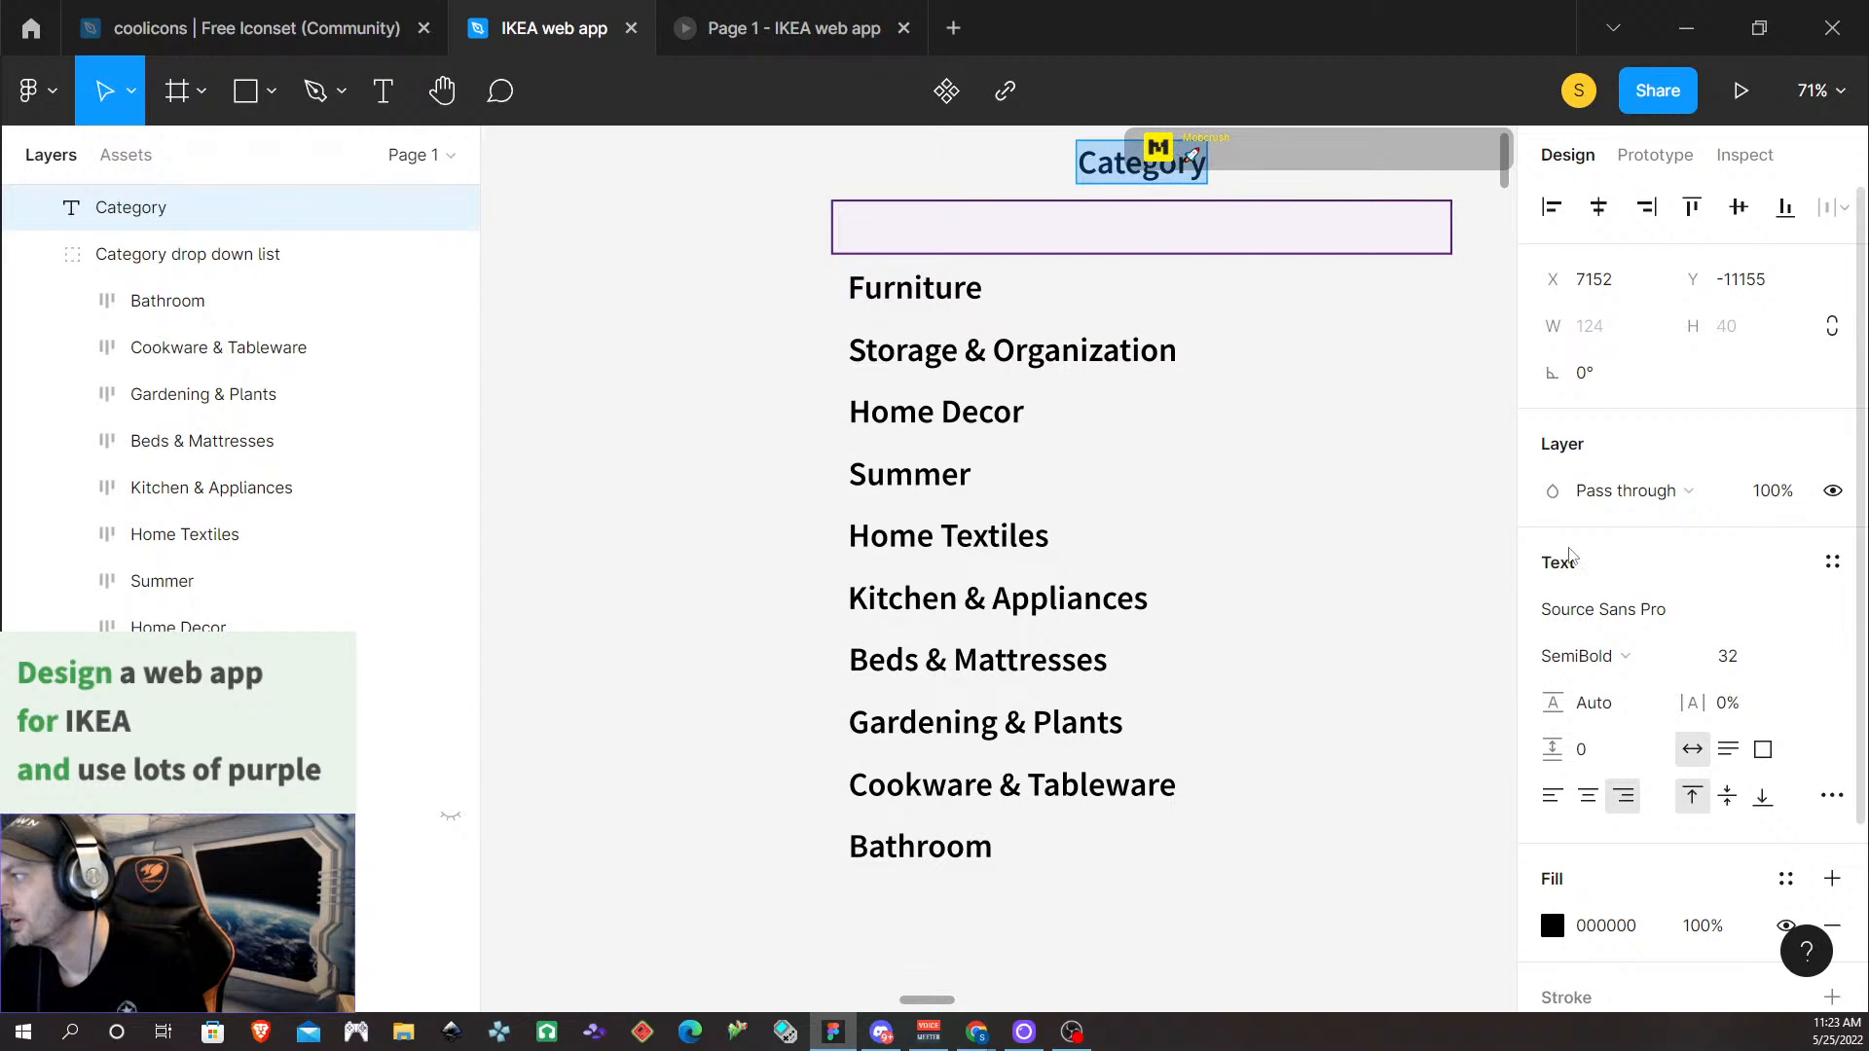
{"action": "left_click", "coordinate": [1672, 669]}
{"action": "left_click", "coordinate": [1606, 698]}
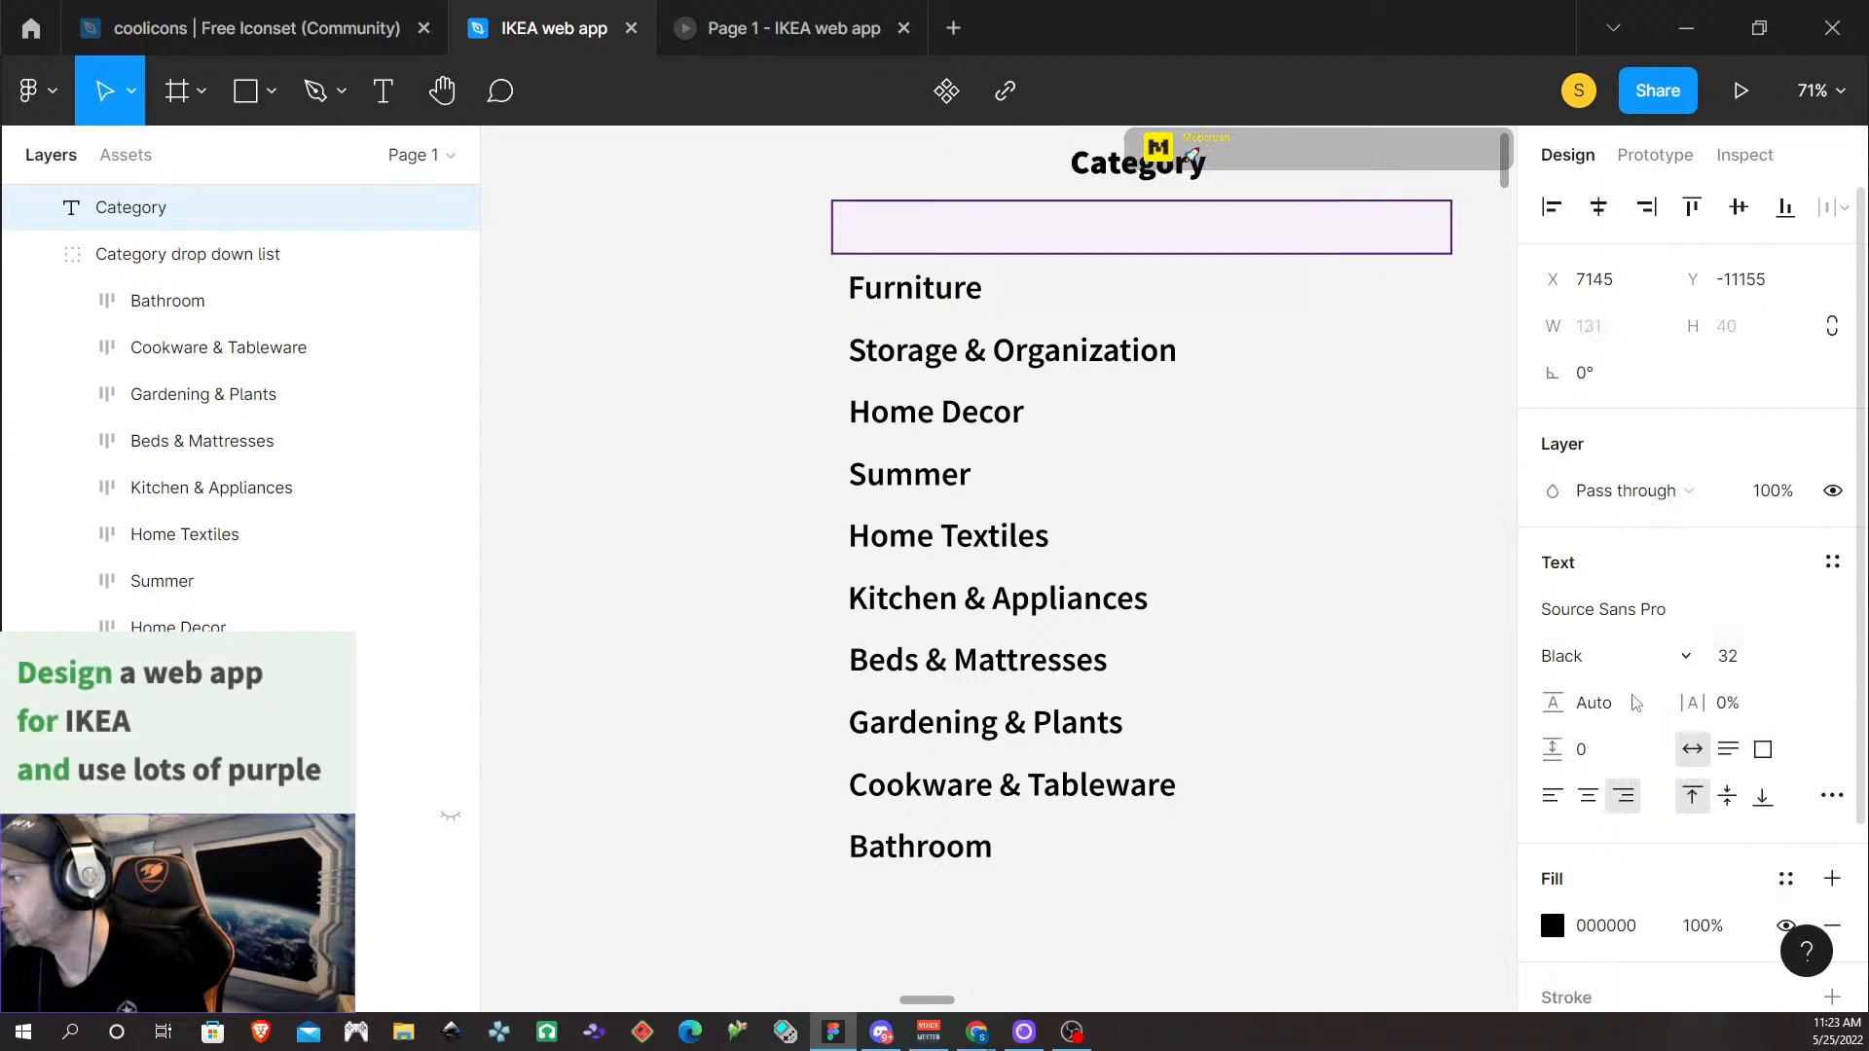
{"action": "left_click", "coordinate": [1622, 658]}
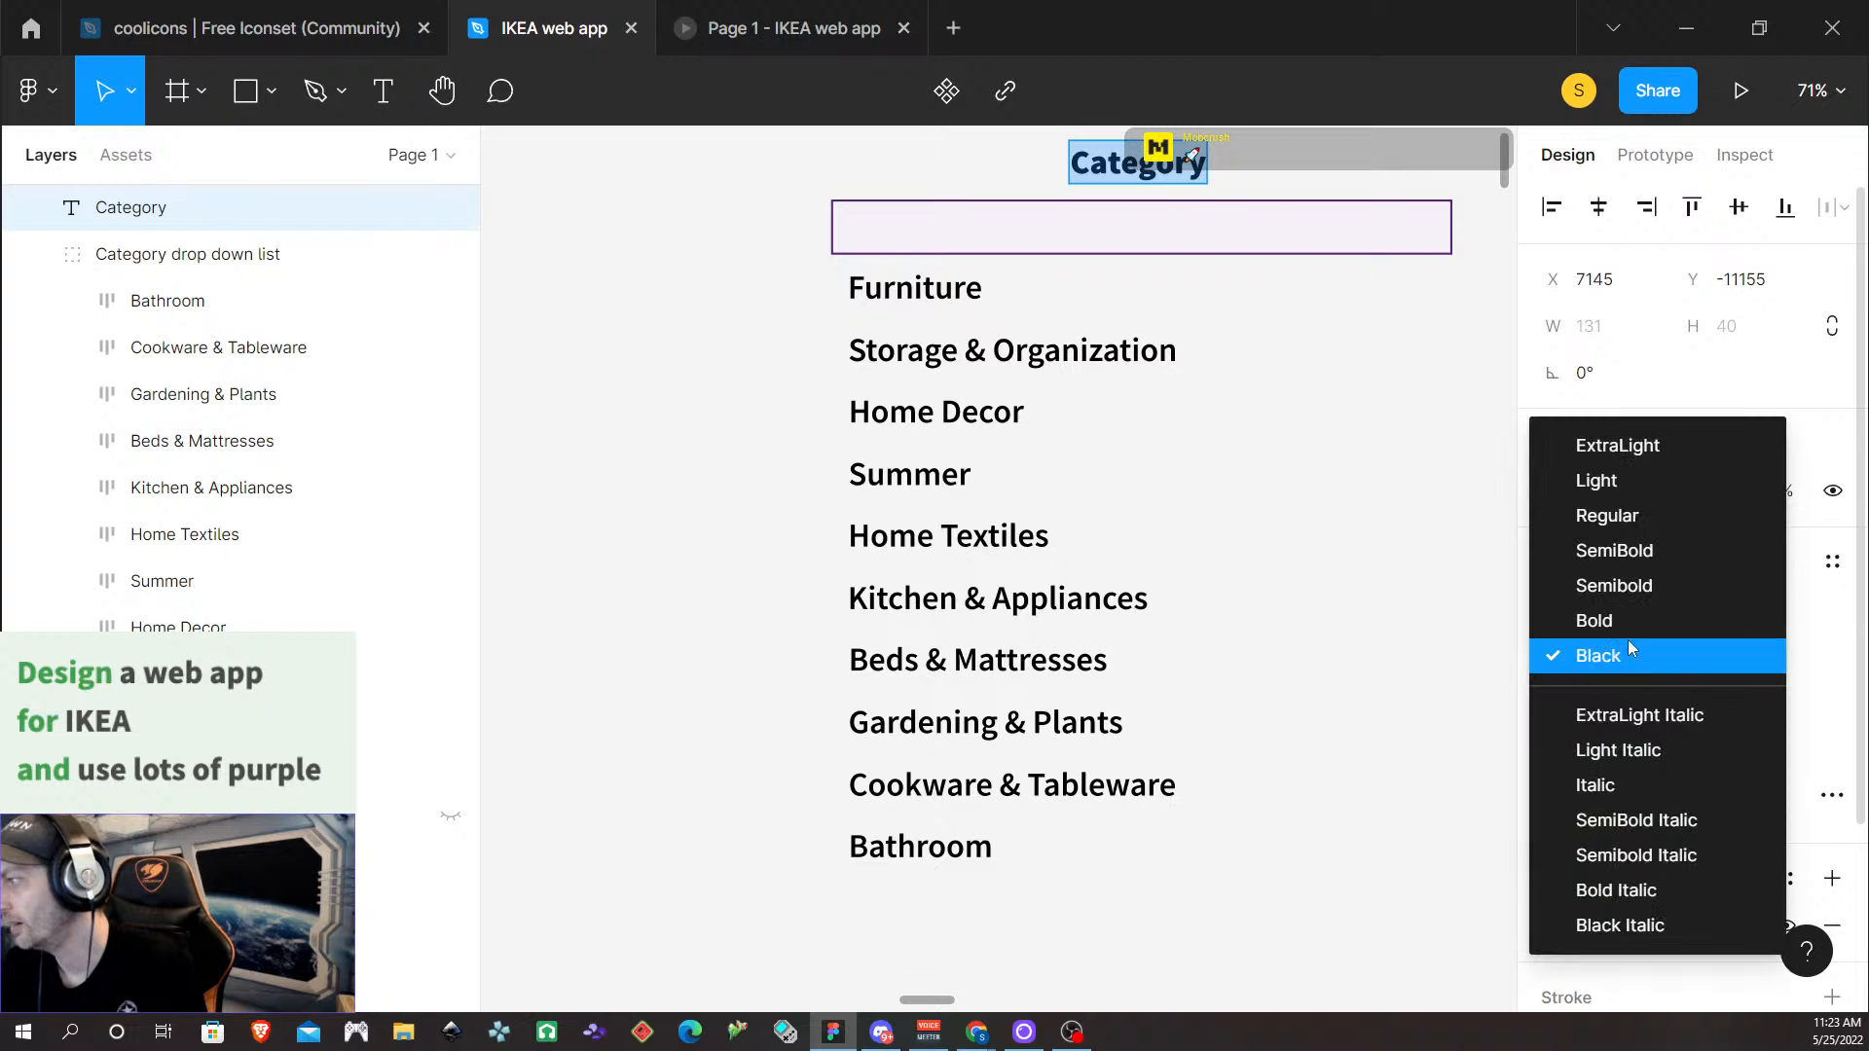
{"action": "left_click", "coordinate": [1626, 617]}
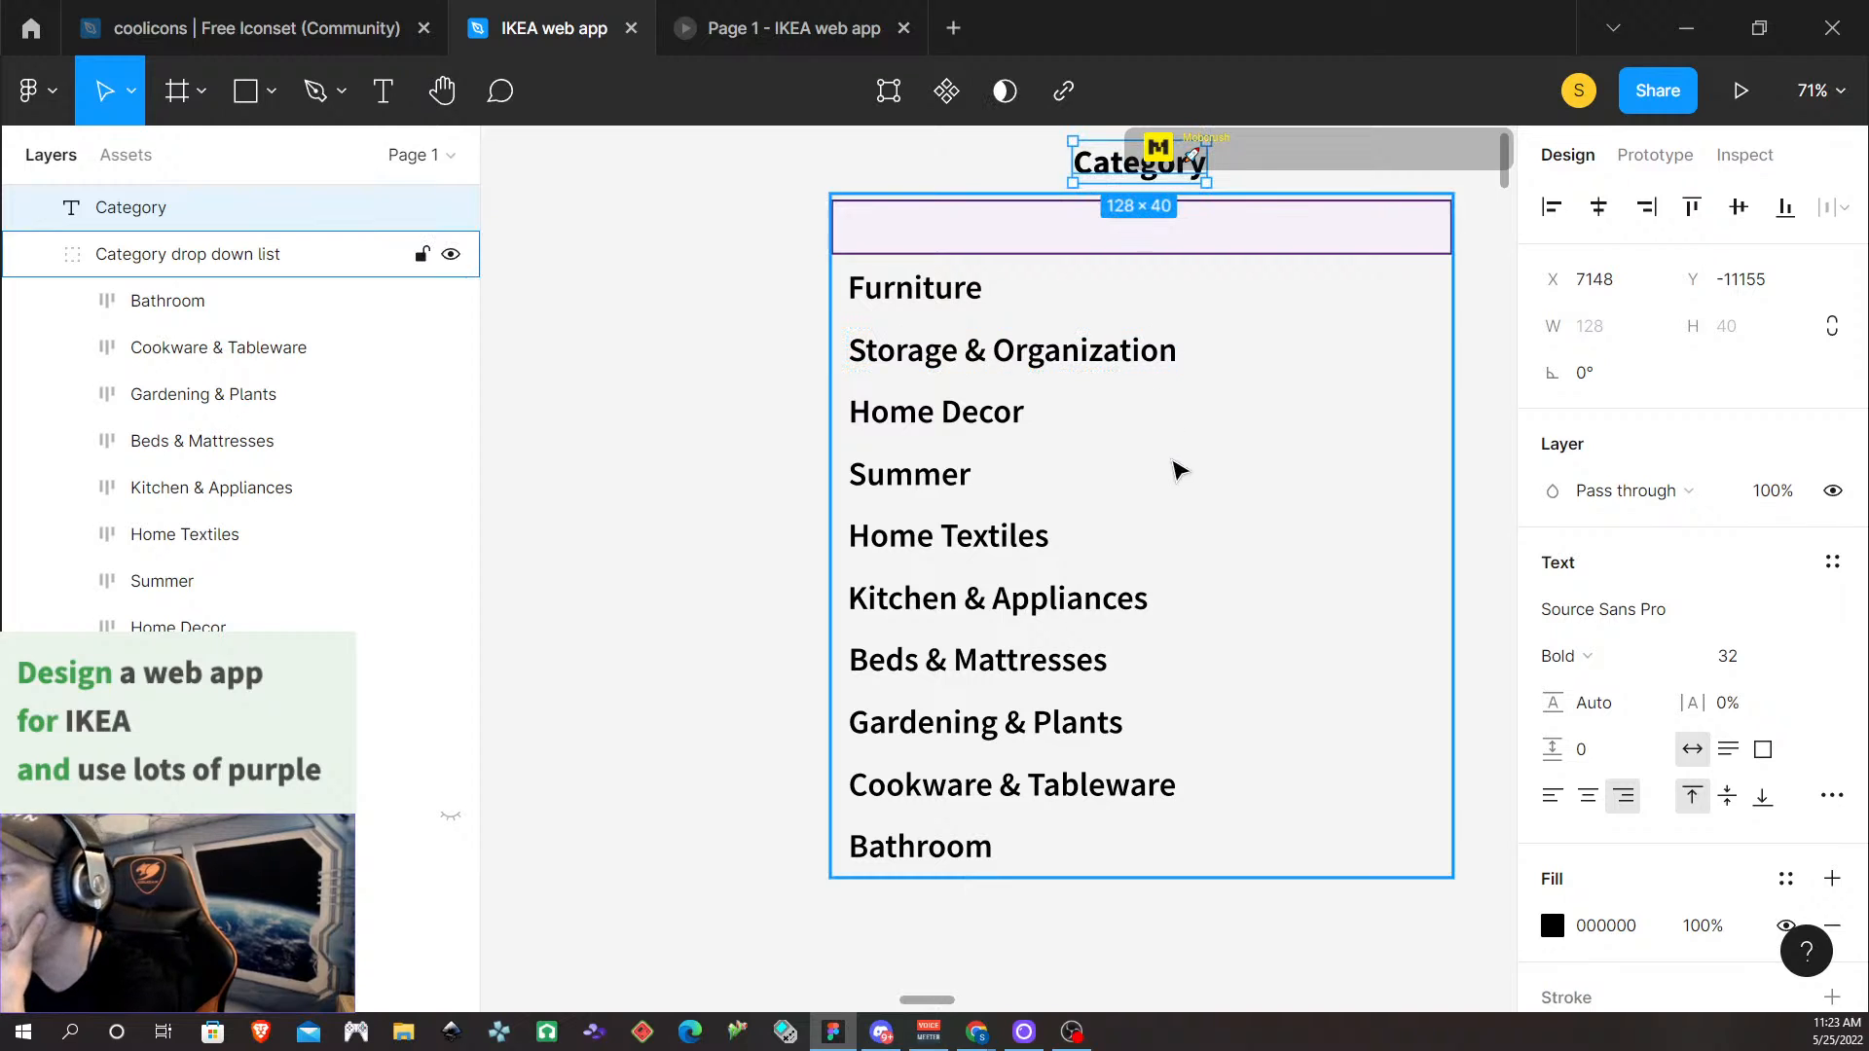
Duplicate the Furniture row onto the empty canvas to the left of the list, at X 6176 and Y -11046
{"action": "left_click", "coordinate": [904, 292]}
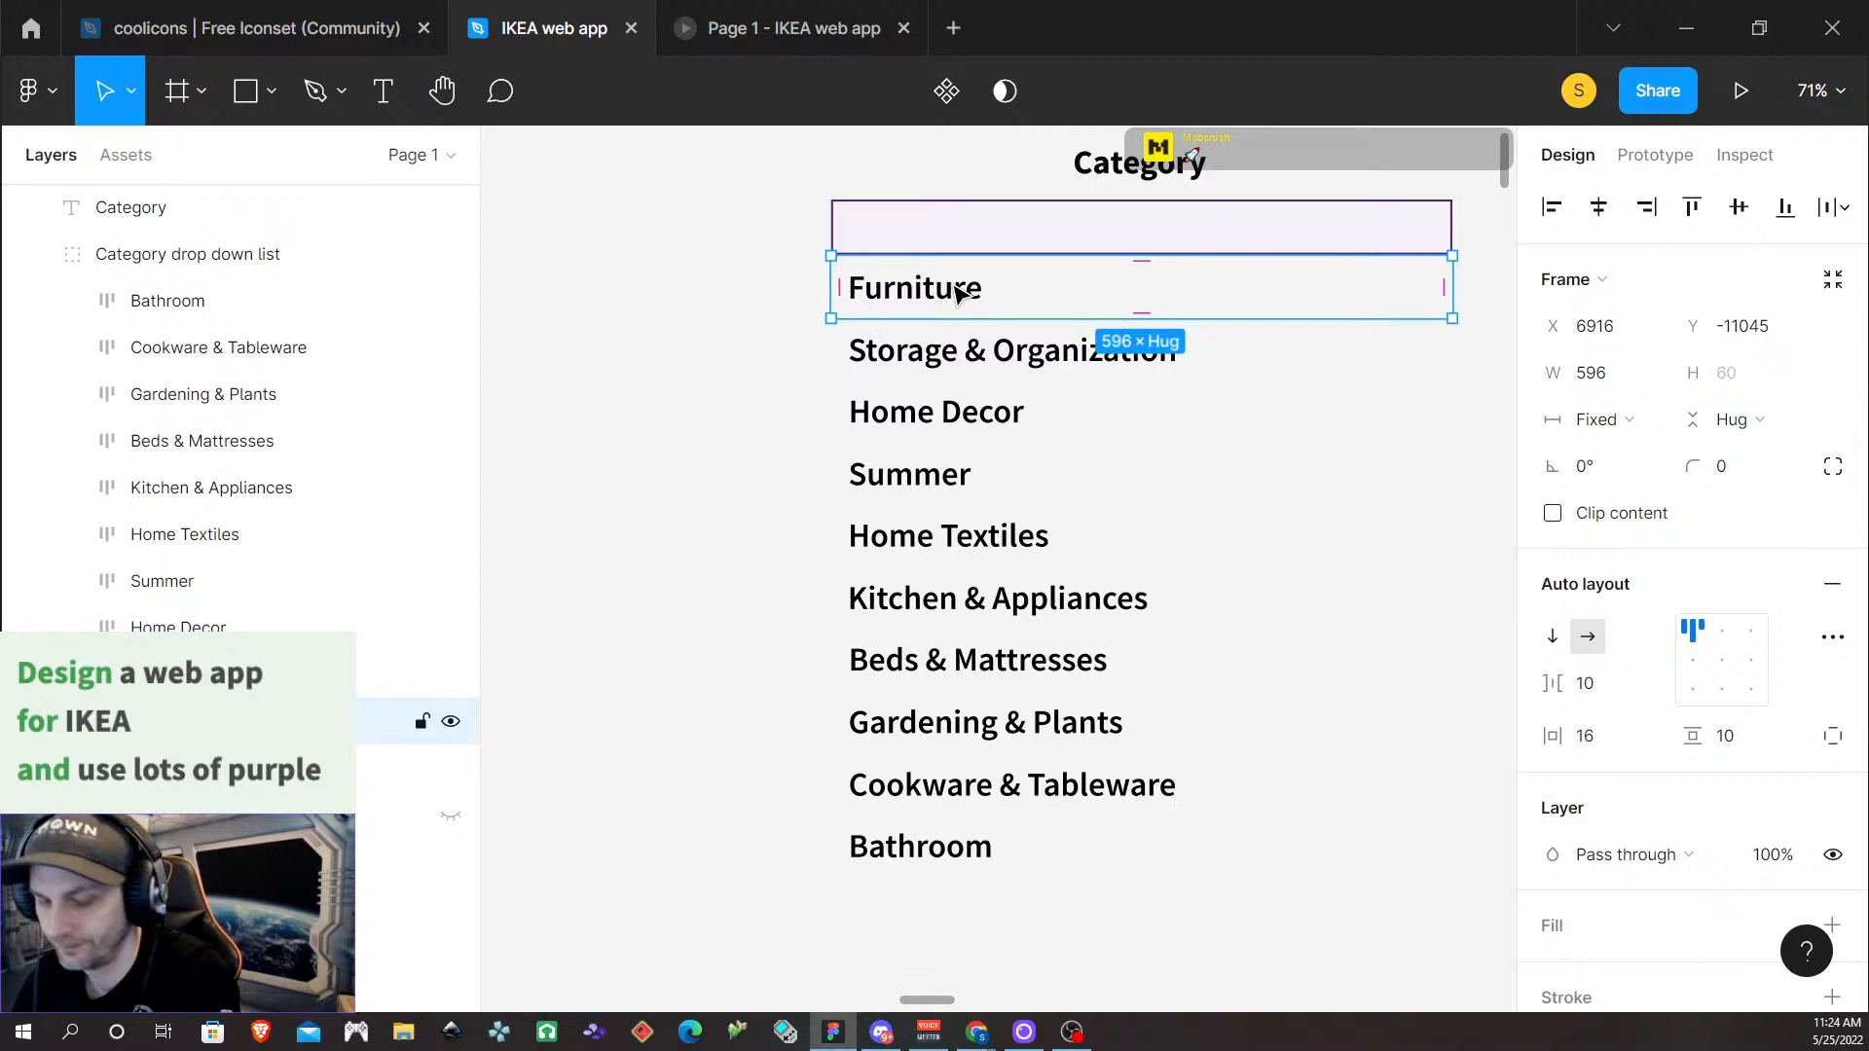
{"action": "left_click_drag", "start_coordinate": [959, 292], "coordinate": [617, 289]}
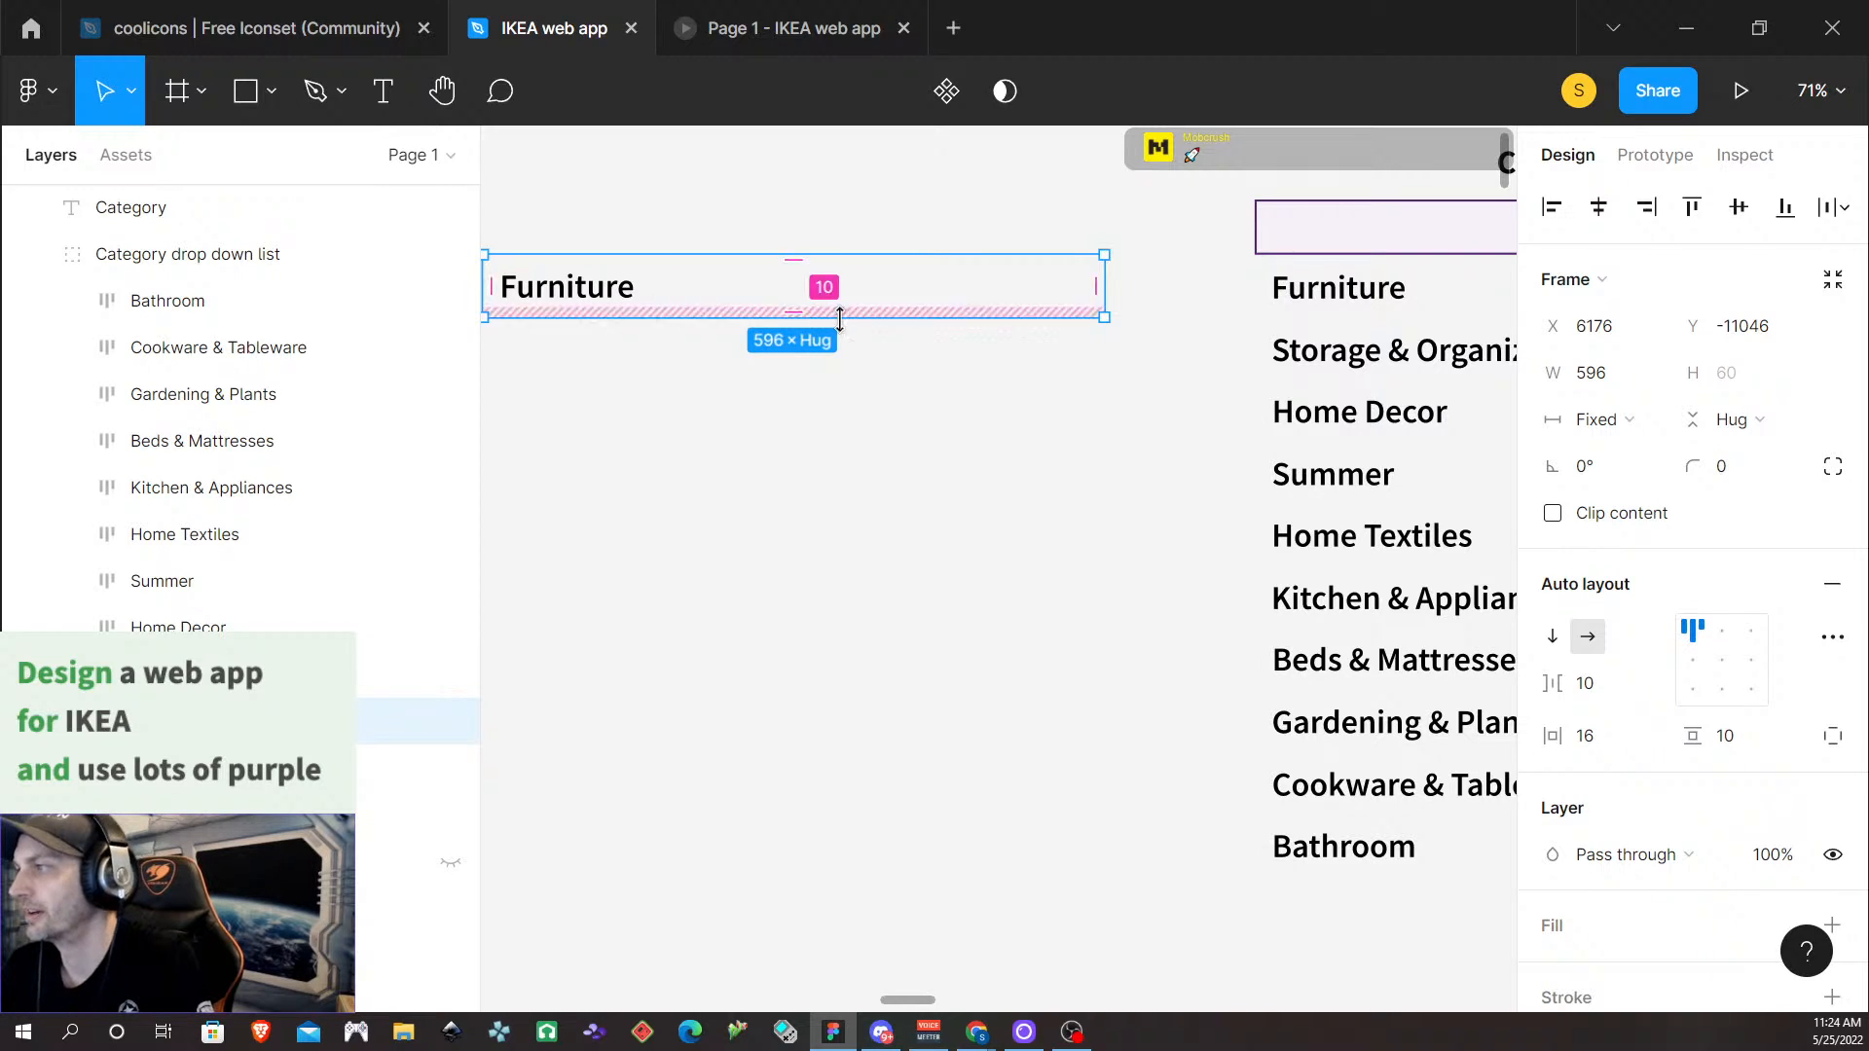
Apply the American Purple color style to the text of the duplicated Furniture row
{"action": "left_click", "coordinate": [570, 292]}
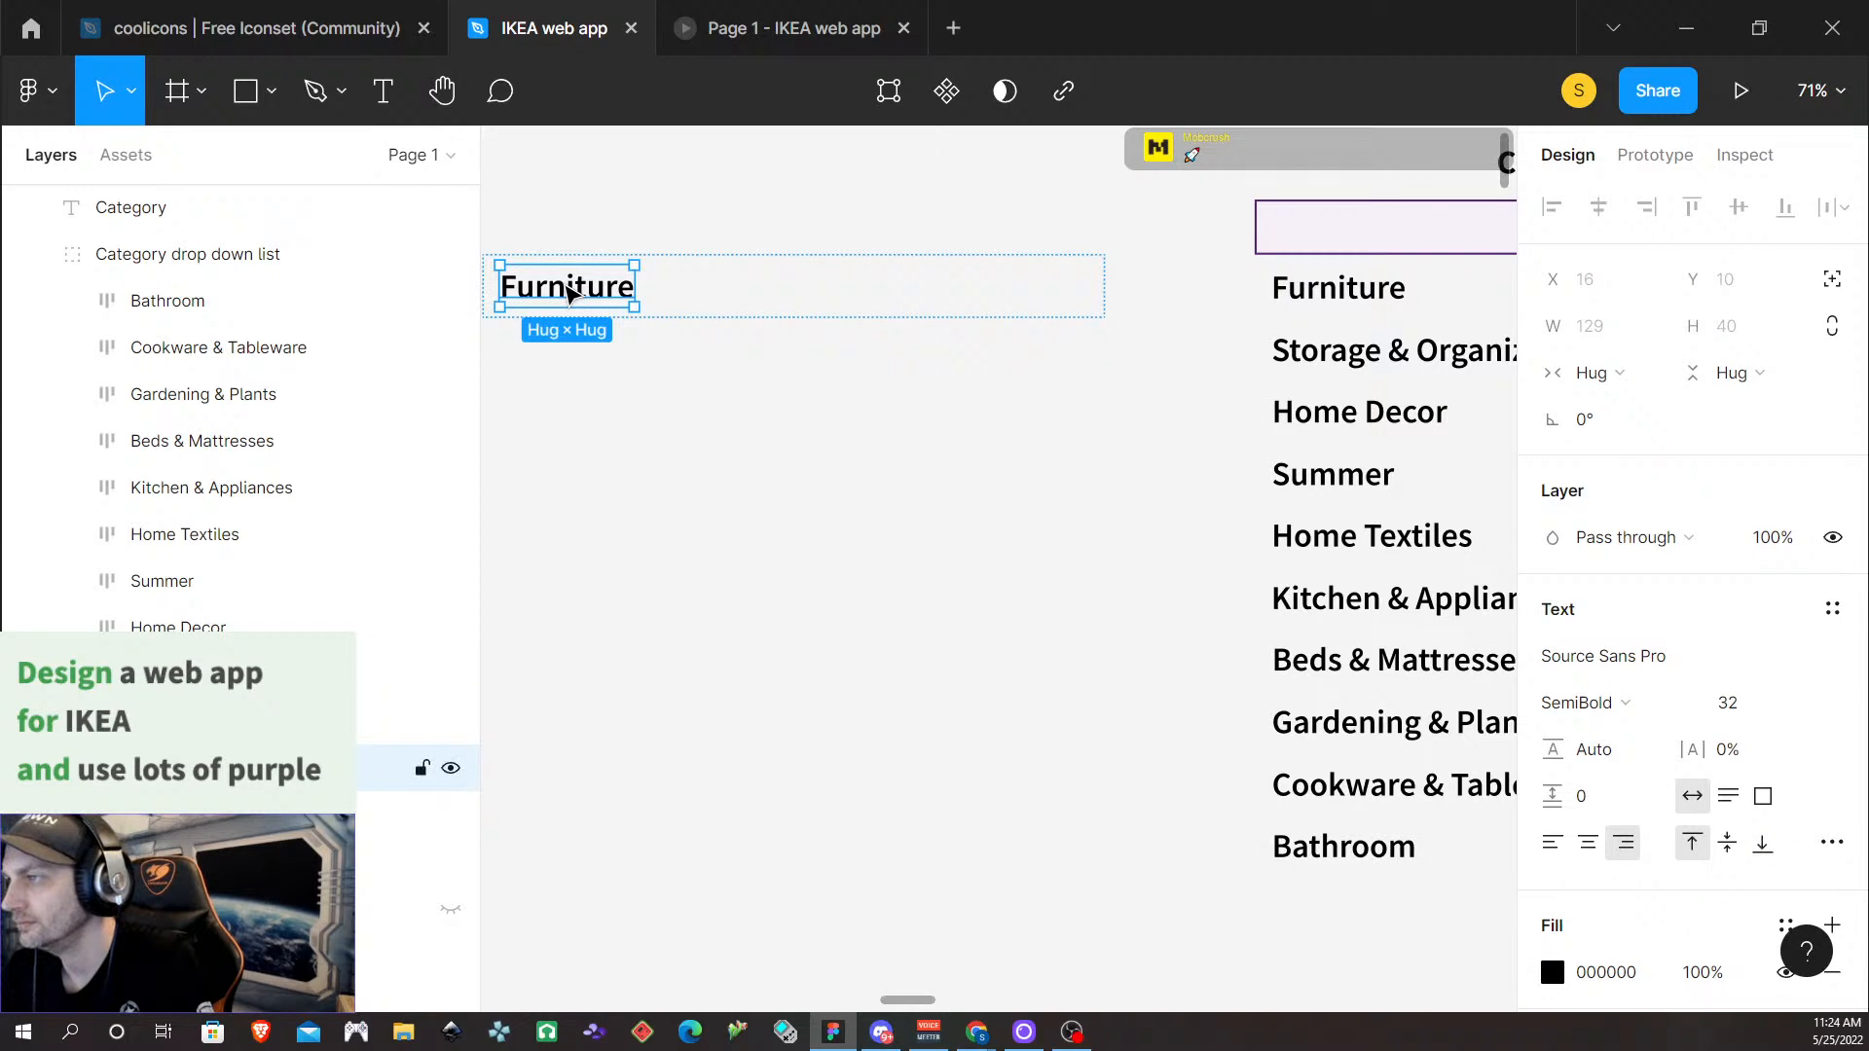
{"action": "double_click", "coordinate": [569, 289]}
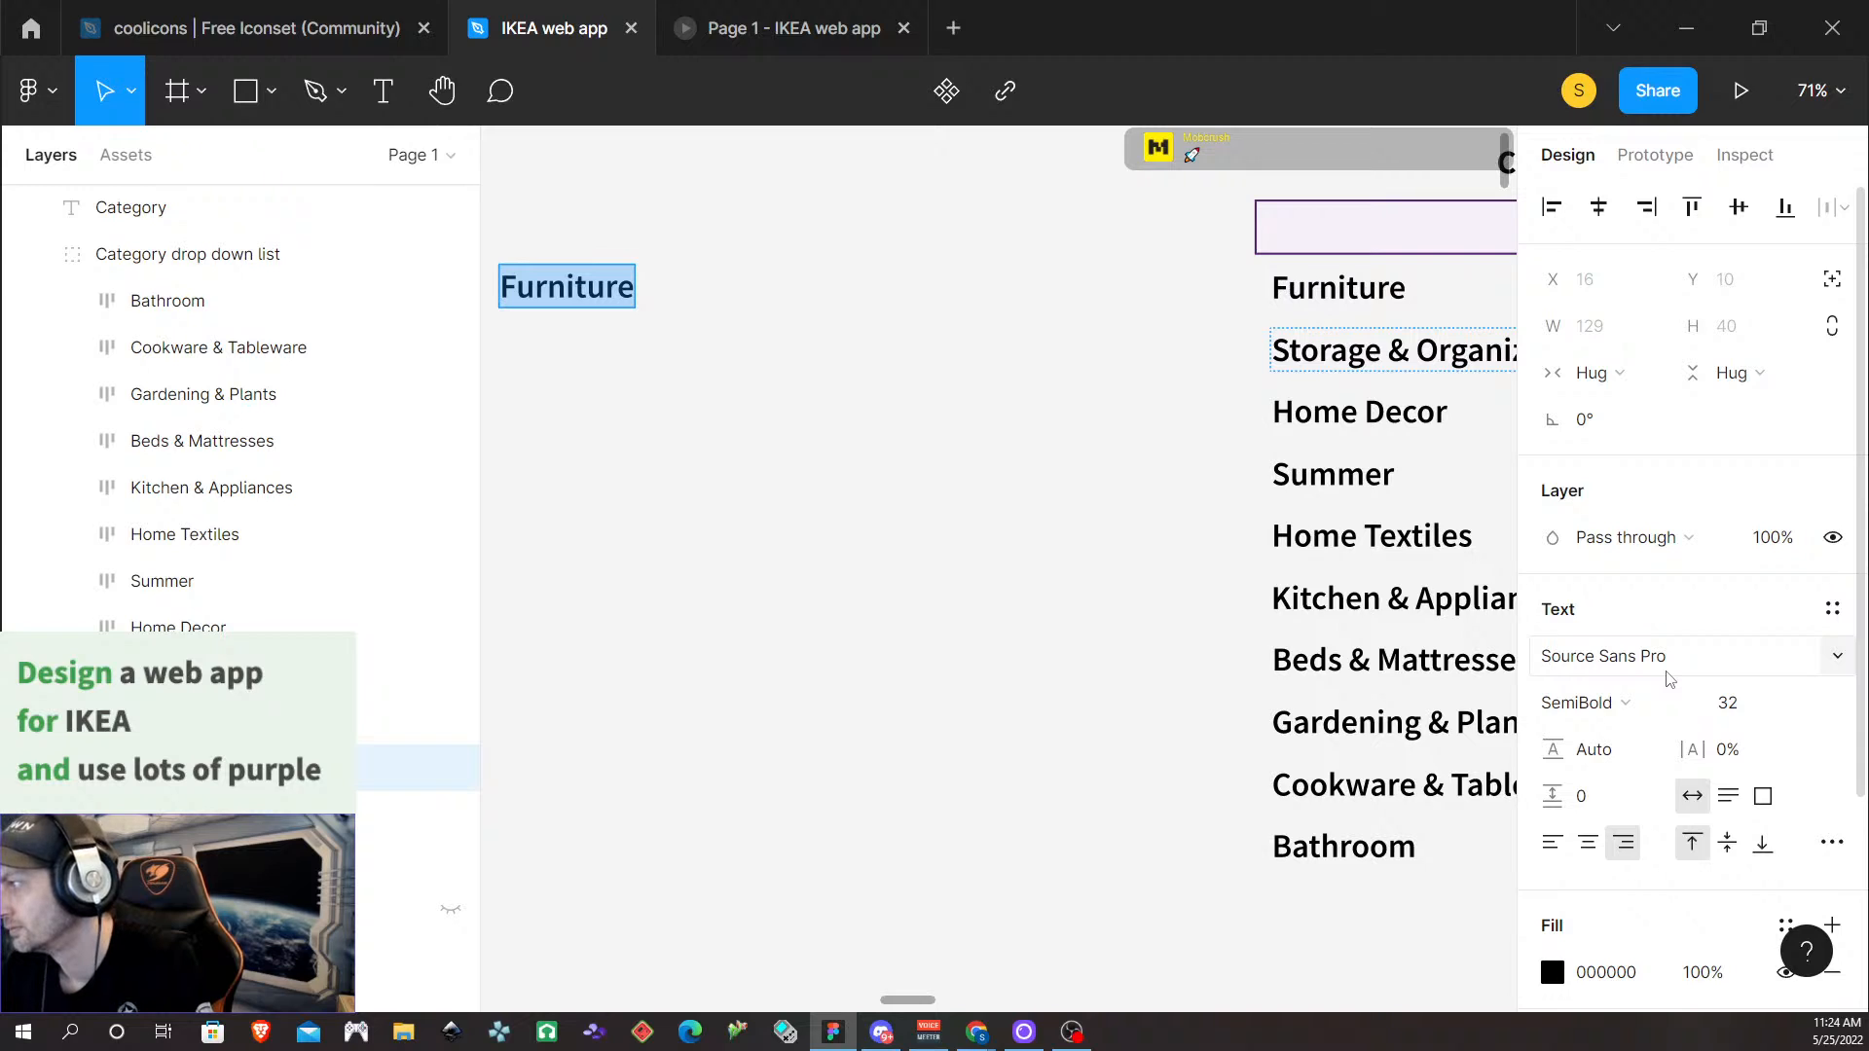
{"action": "key", "text": "Escape"}
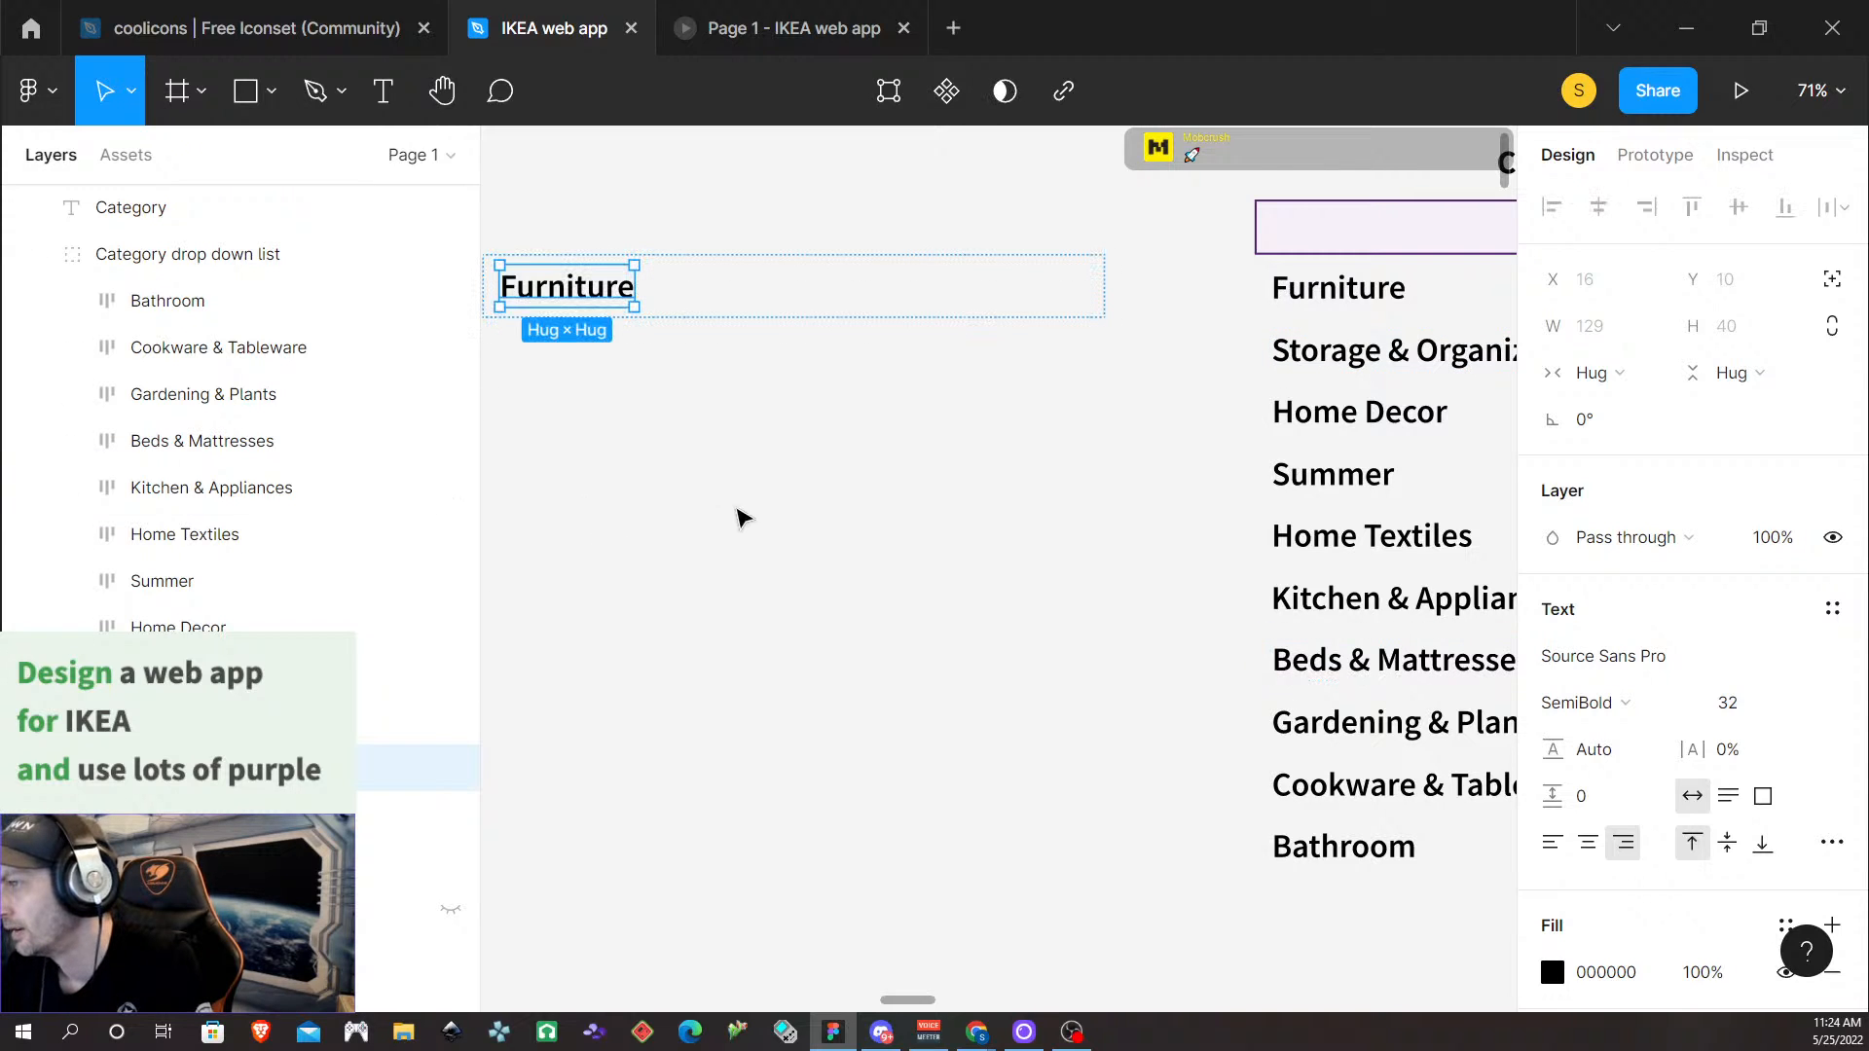
{"action": "double_click", "coordinate": [567, 290]}
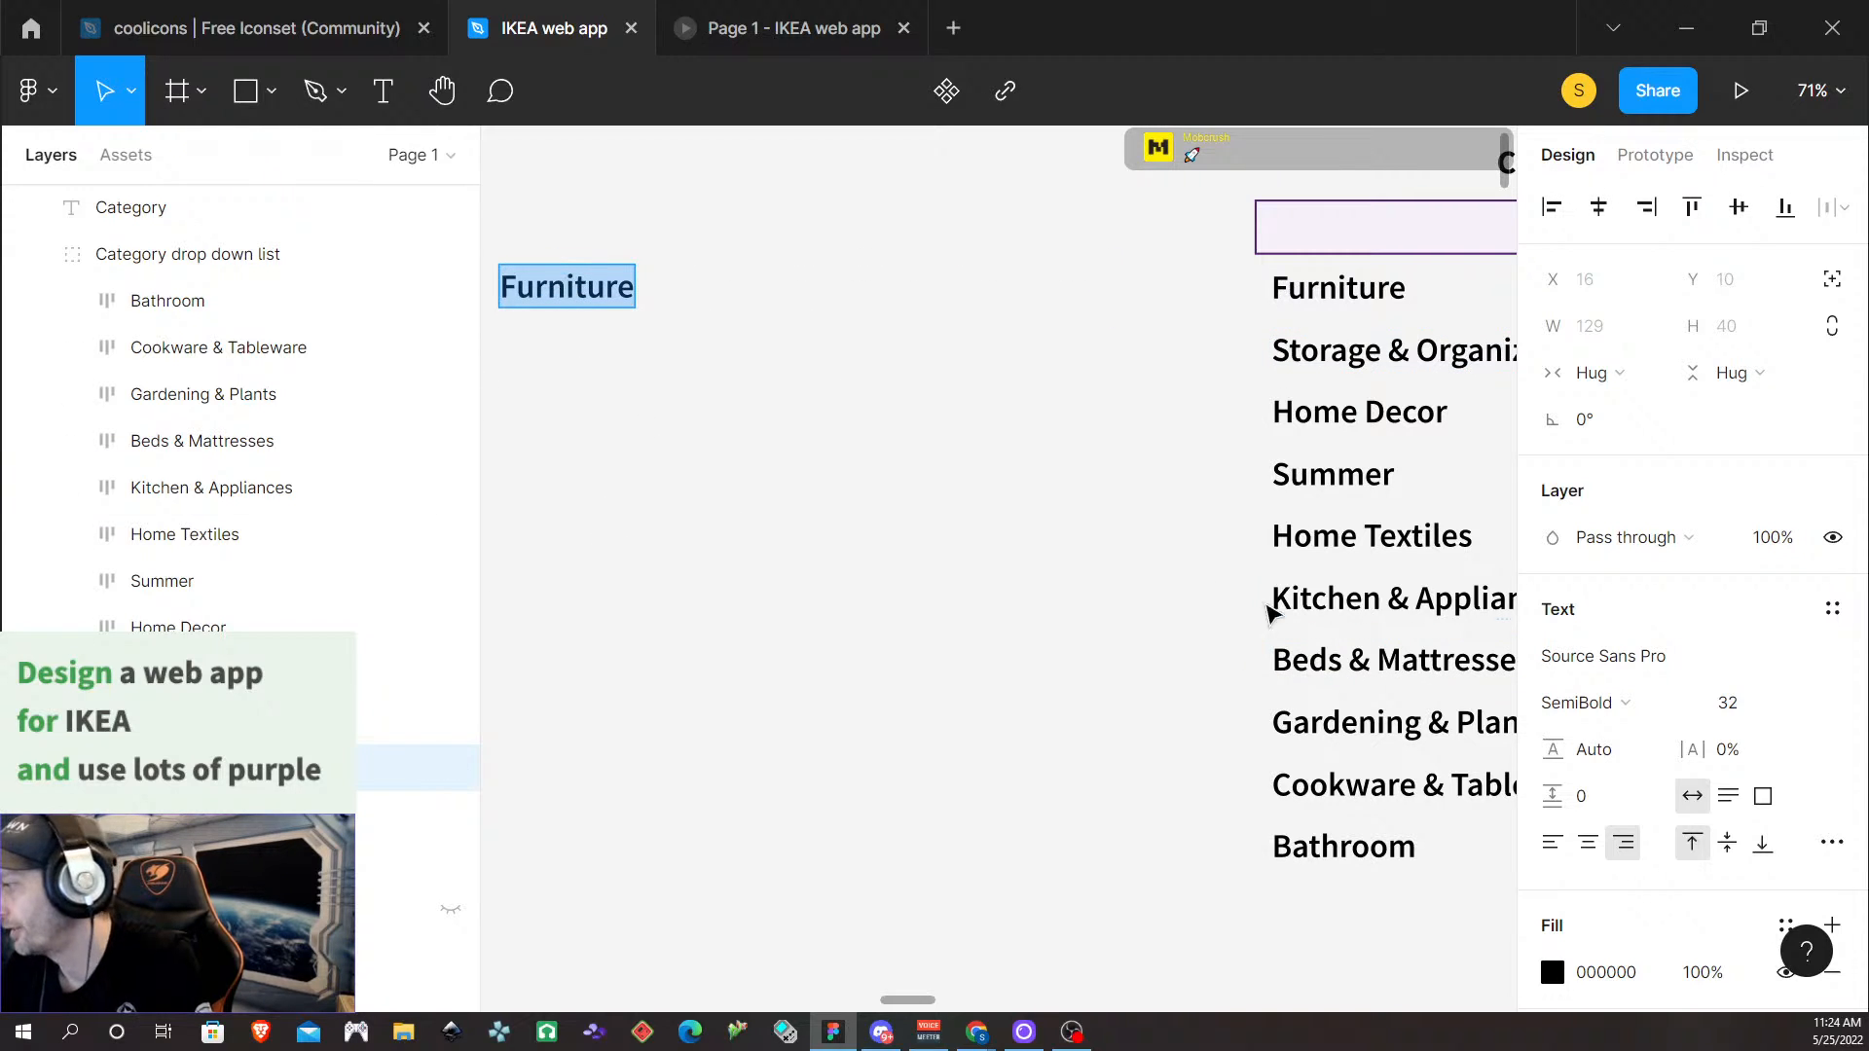
{"action": "scroll", "coordinate": [1786, 771], "scroll_direction": "down", "scroll_amount": 3}
{"action": "left_click", "coordinate": [1785, 641]}
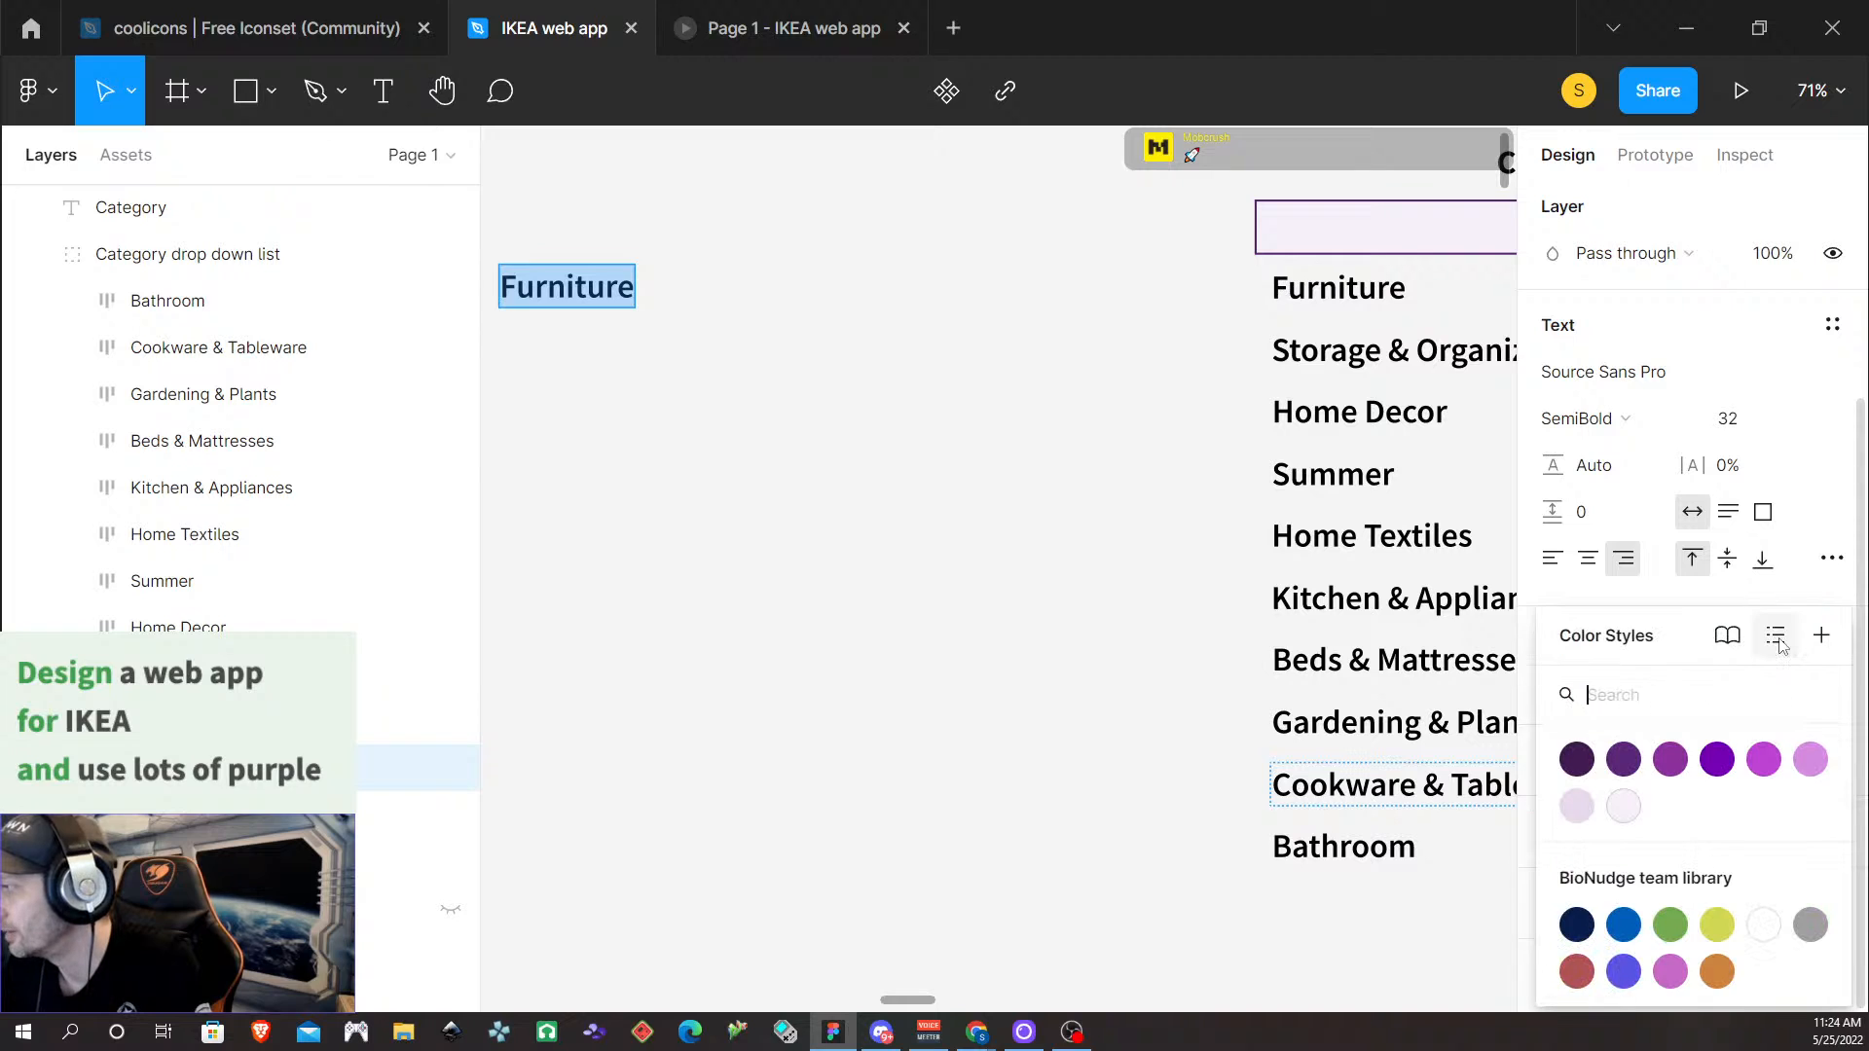
{"action": "left_click", "coordinate": [1578, 759]}
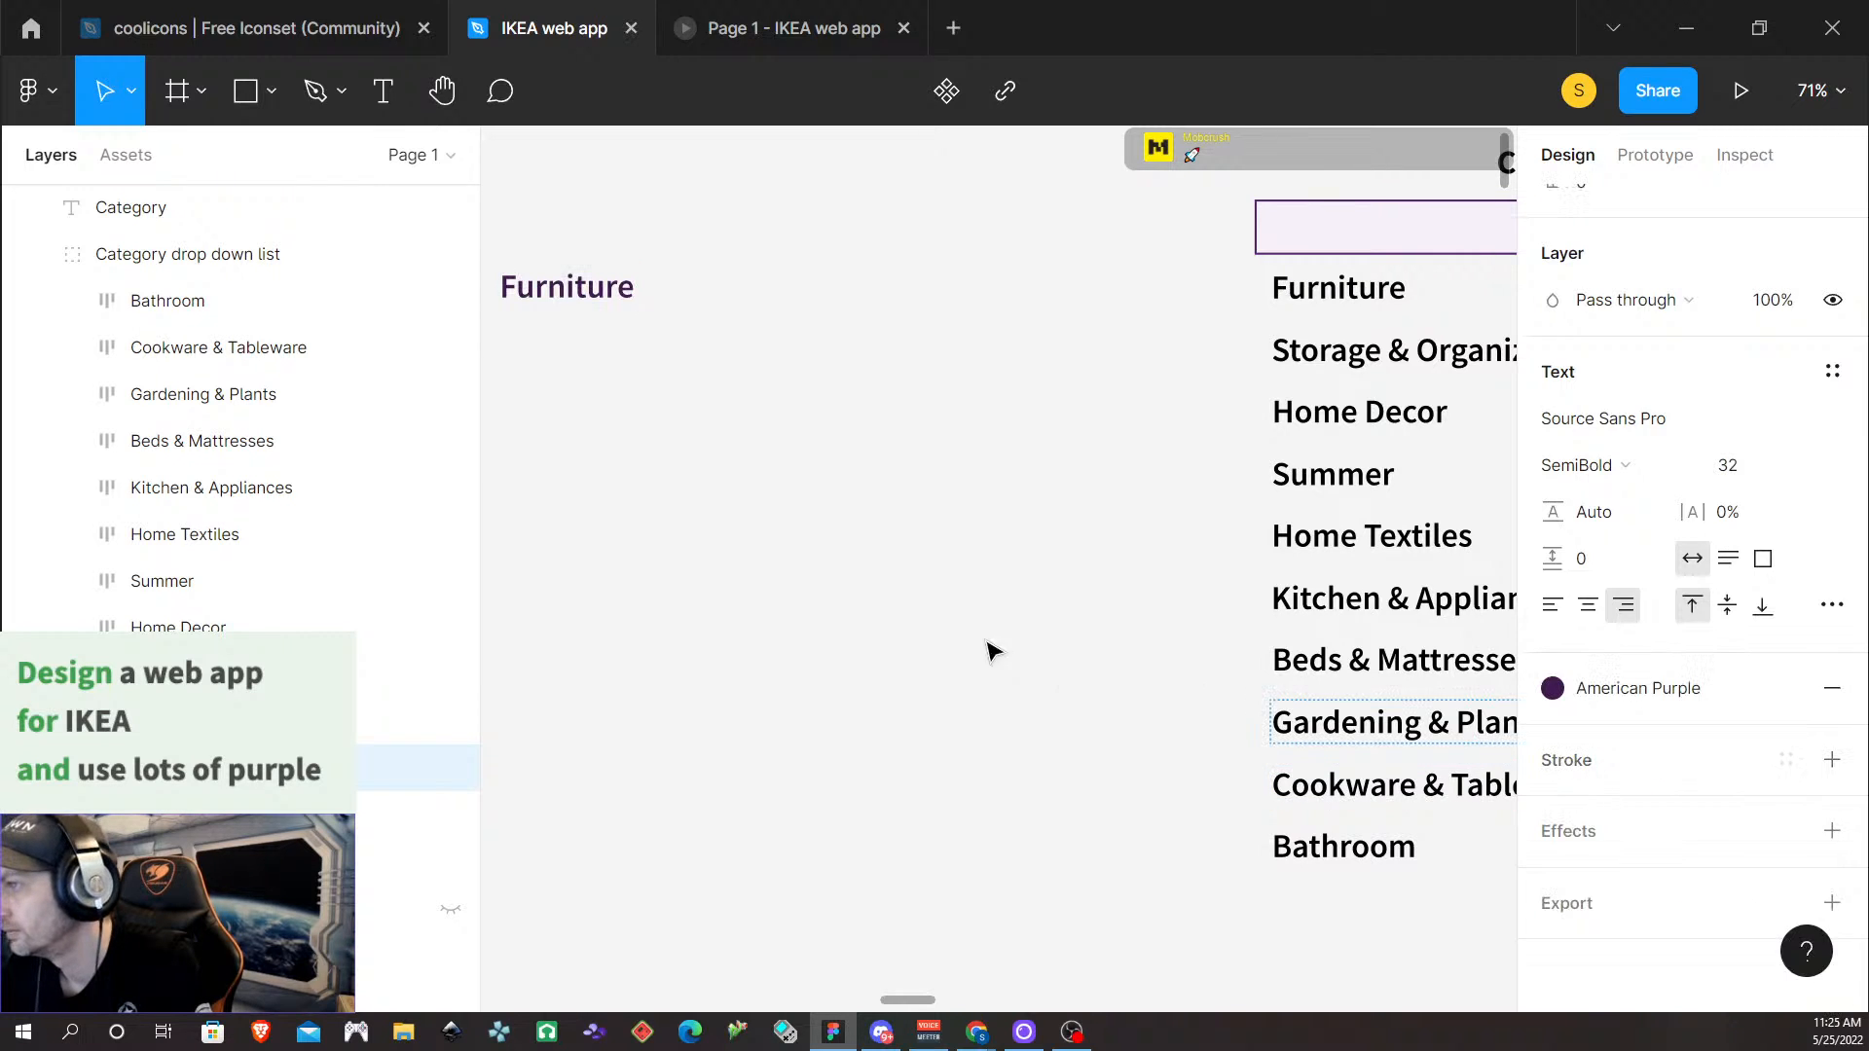
{"action": "left_click", "coordinate": [756, 396]}
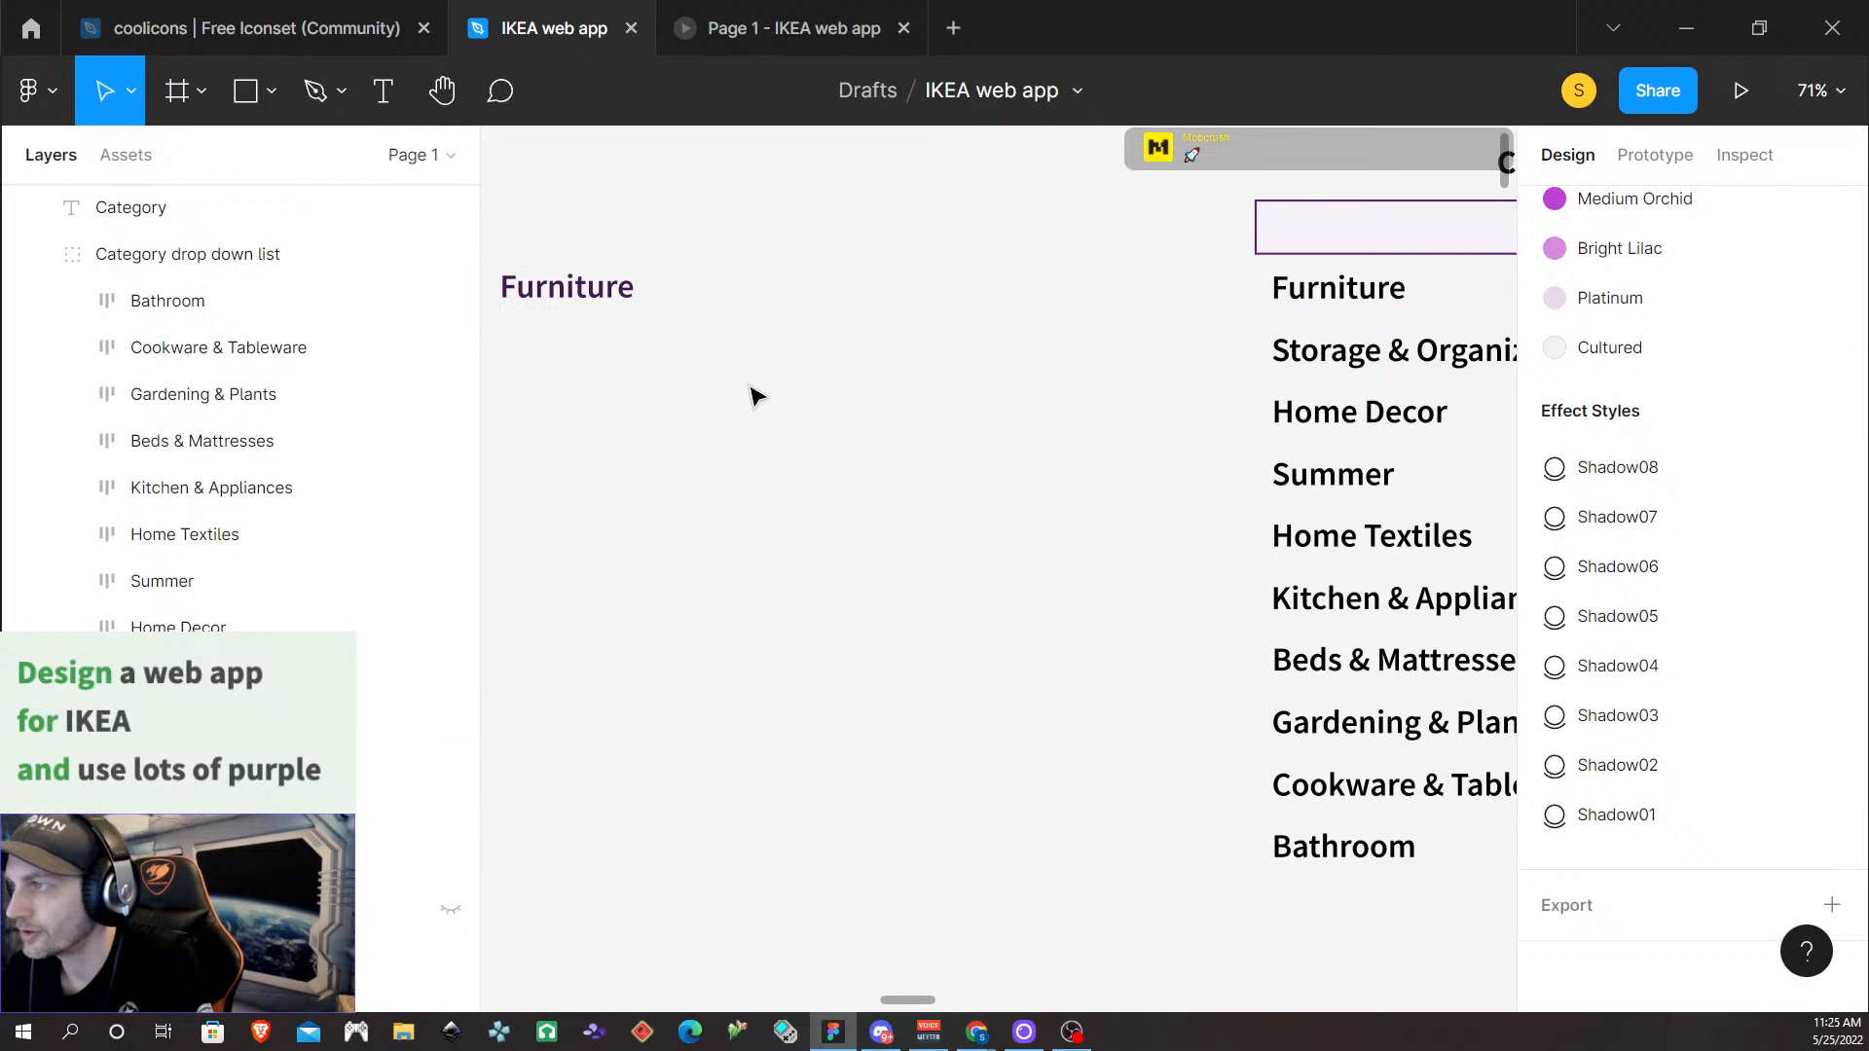
Turn the duplicated Furniture row into a component
{"action": "double_click", "coordinate": [536, 297]}
{"action": "double_click", "coordinate": [536, 297]}
{"action": "double_click", "coordinate": [535, 297]}
{"action": "left_click", "coordinate": [588, 480]}
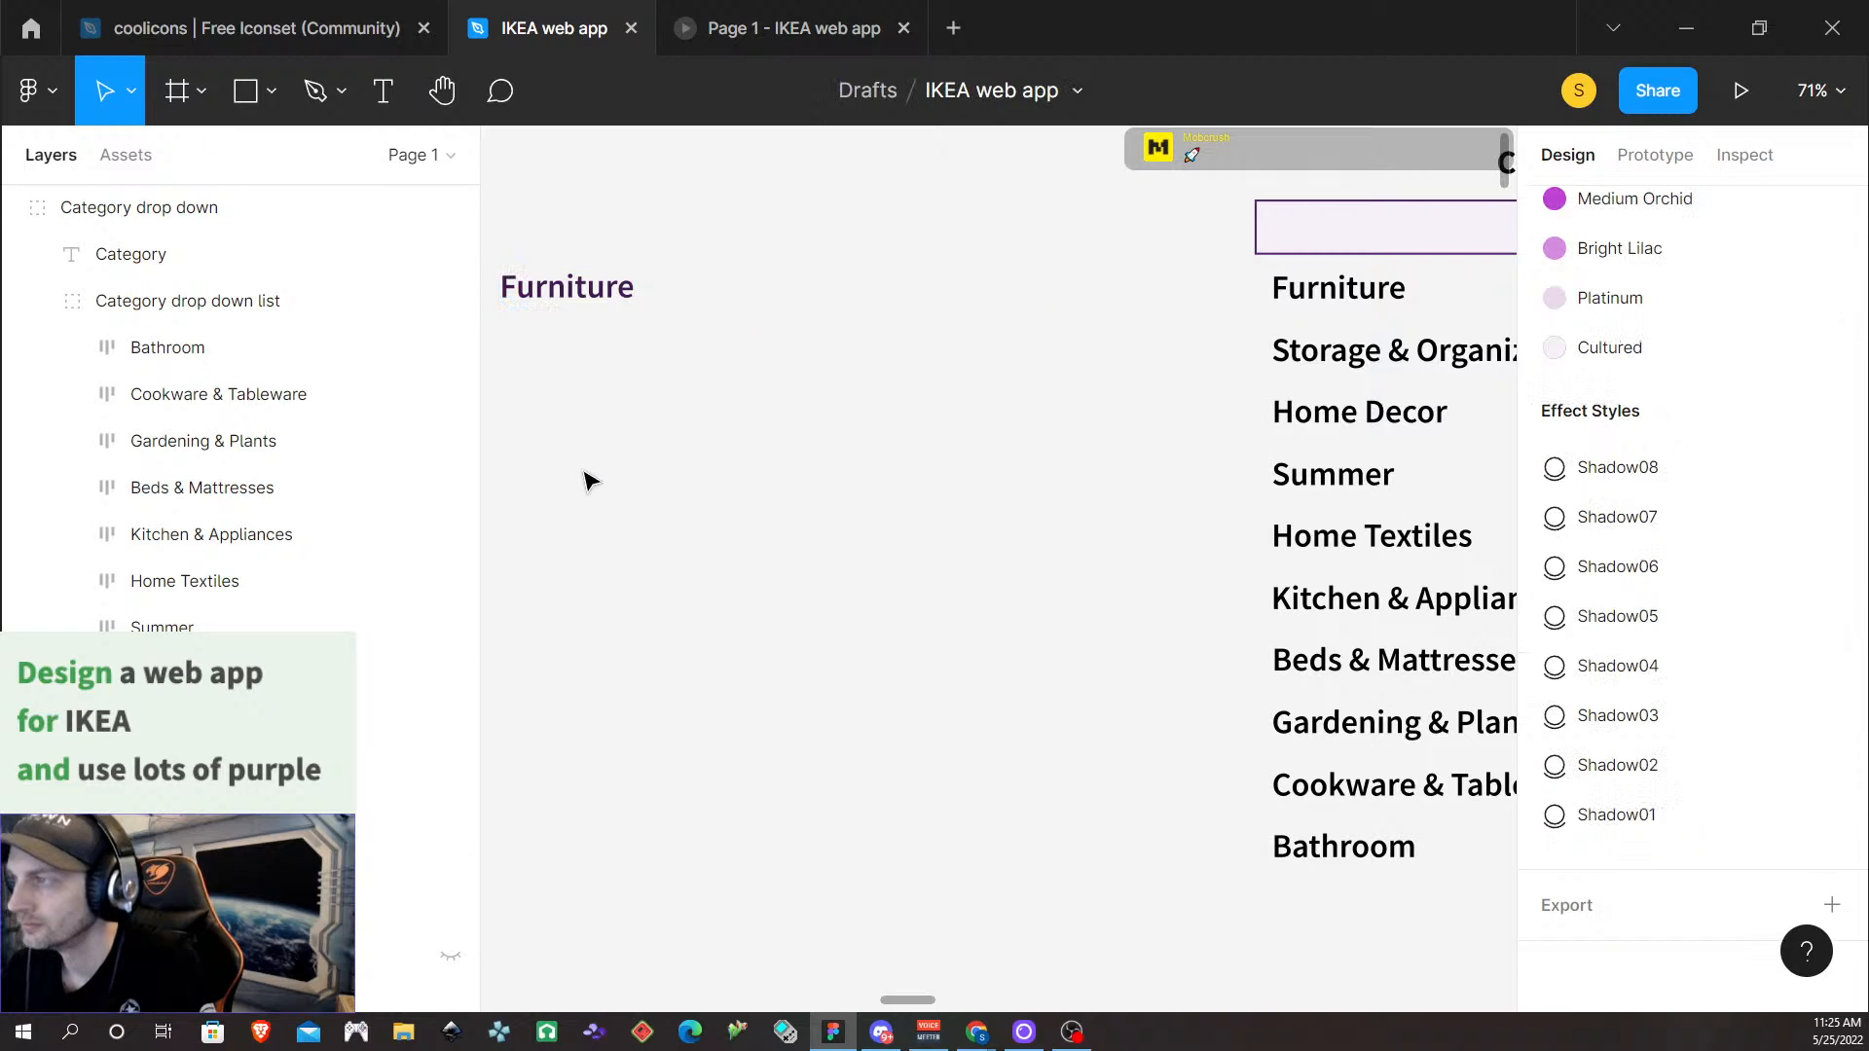
{"action": "left_click", "coordinate": [559, 292]}
{"action": "double_click", "coordinate": [559, 292]}
{"action": "double_click", "coordinate": [559, 294]}
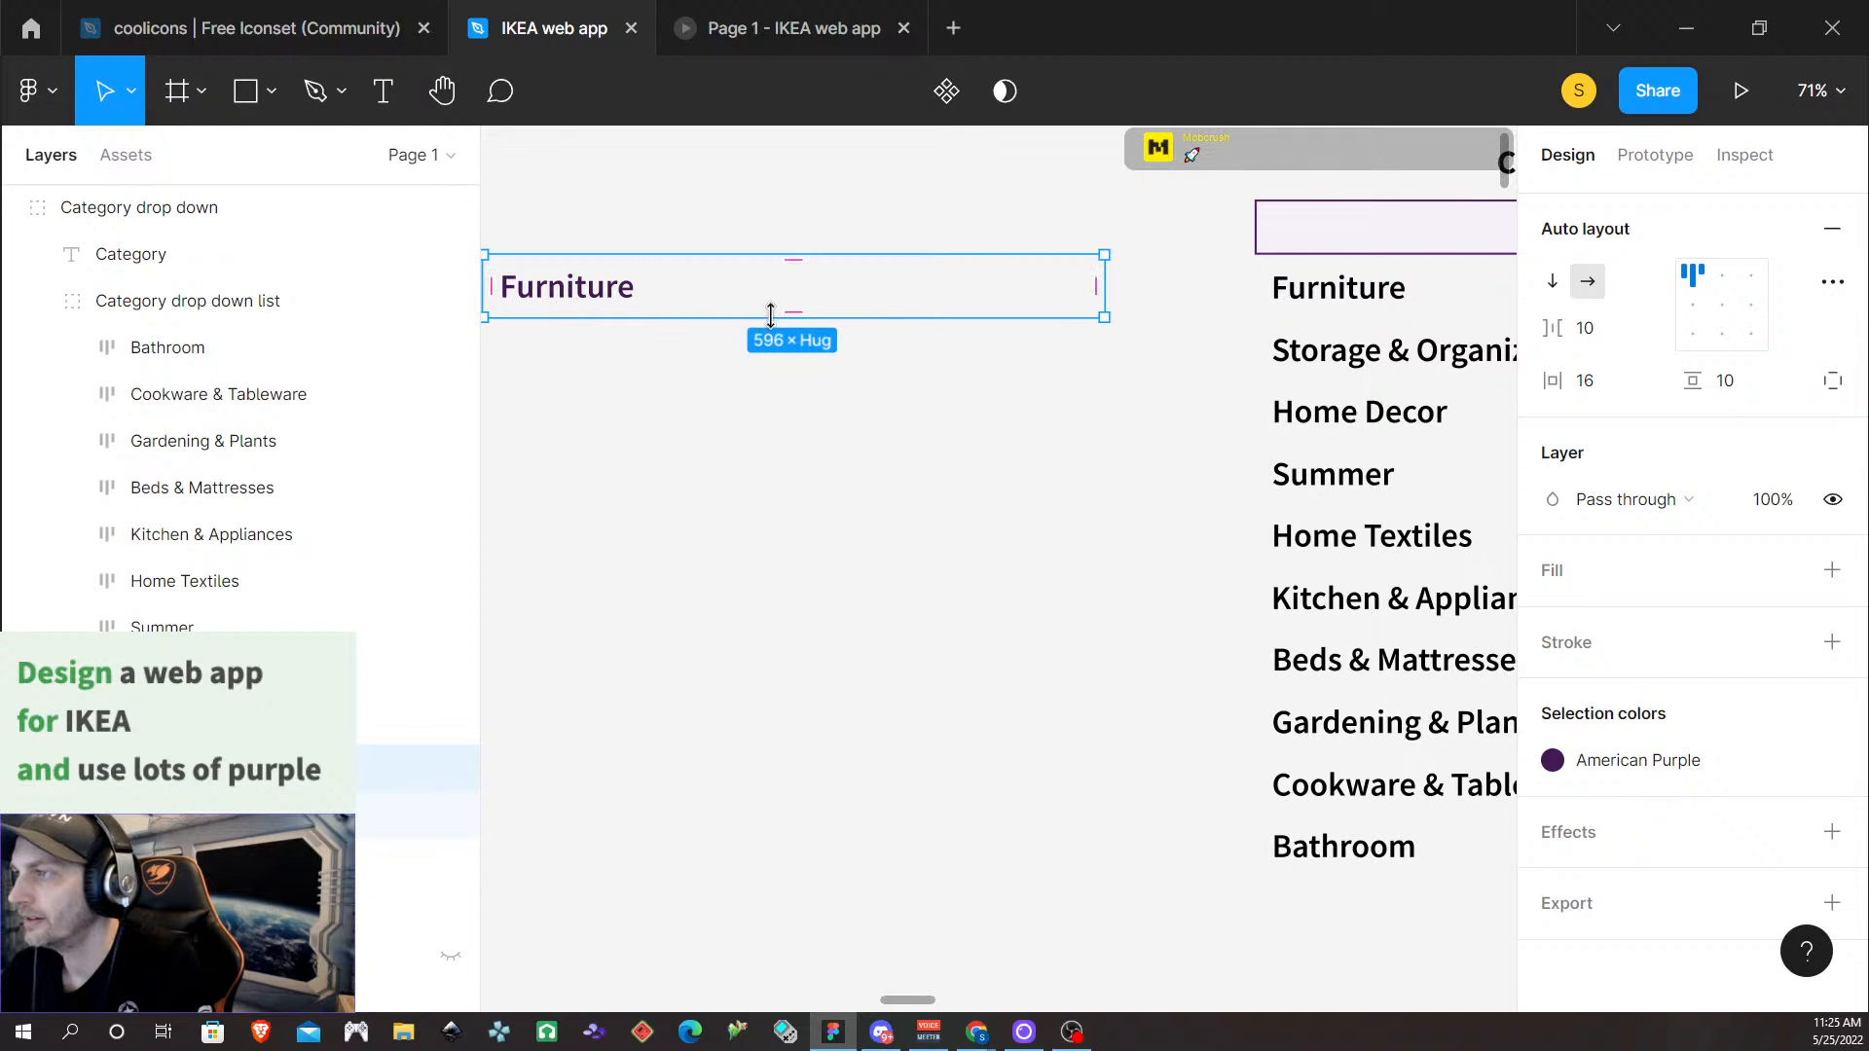
{"action": "scroll", "coordinate": [671, 501], "scroll_direction": "up", "scroll_amount": 5, "text": "ctrl"}
{"action": "scroll", "coordinate": [686, 501], "scroll_direction": "down", "scroll_amount": 3, "text": "ctrl"}
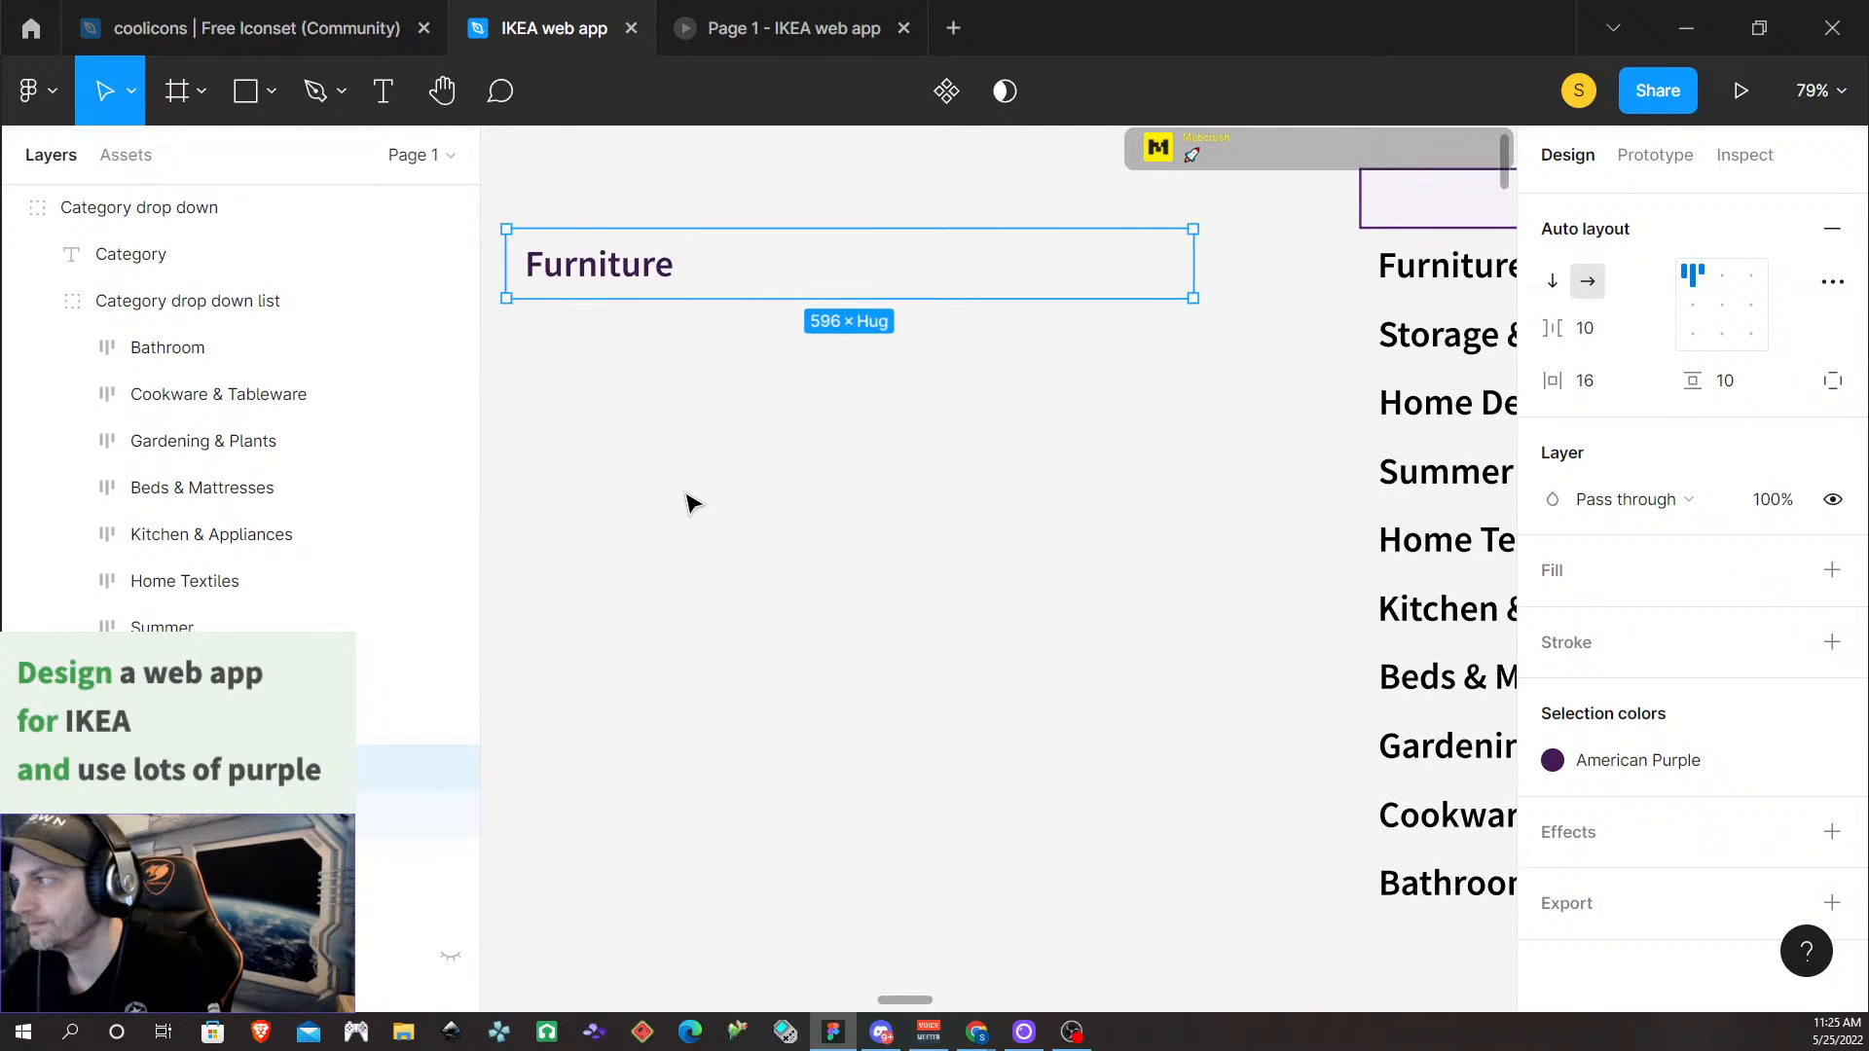
{"action": "scroll", "coordinate": [692, 503], "scroll_direction": "left", "scroll_amount": 2, "text": "shift"}
{"action": "left_click", "coordinate": [675, 301]}
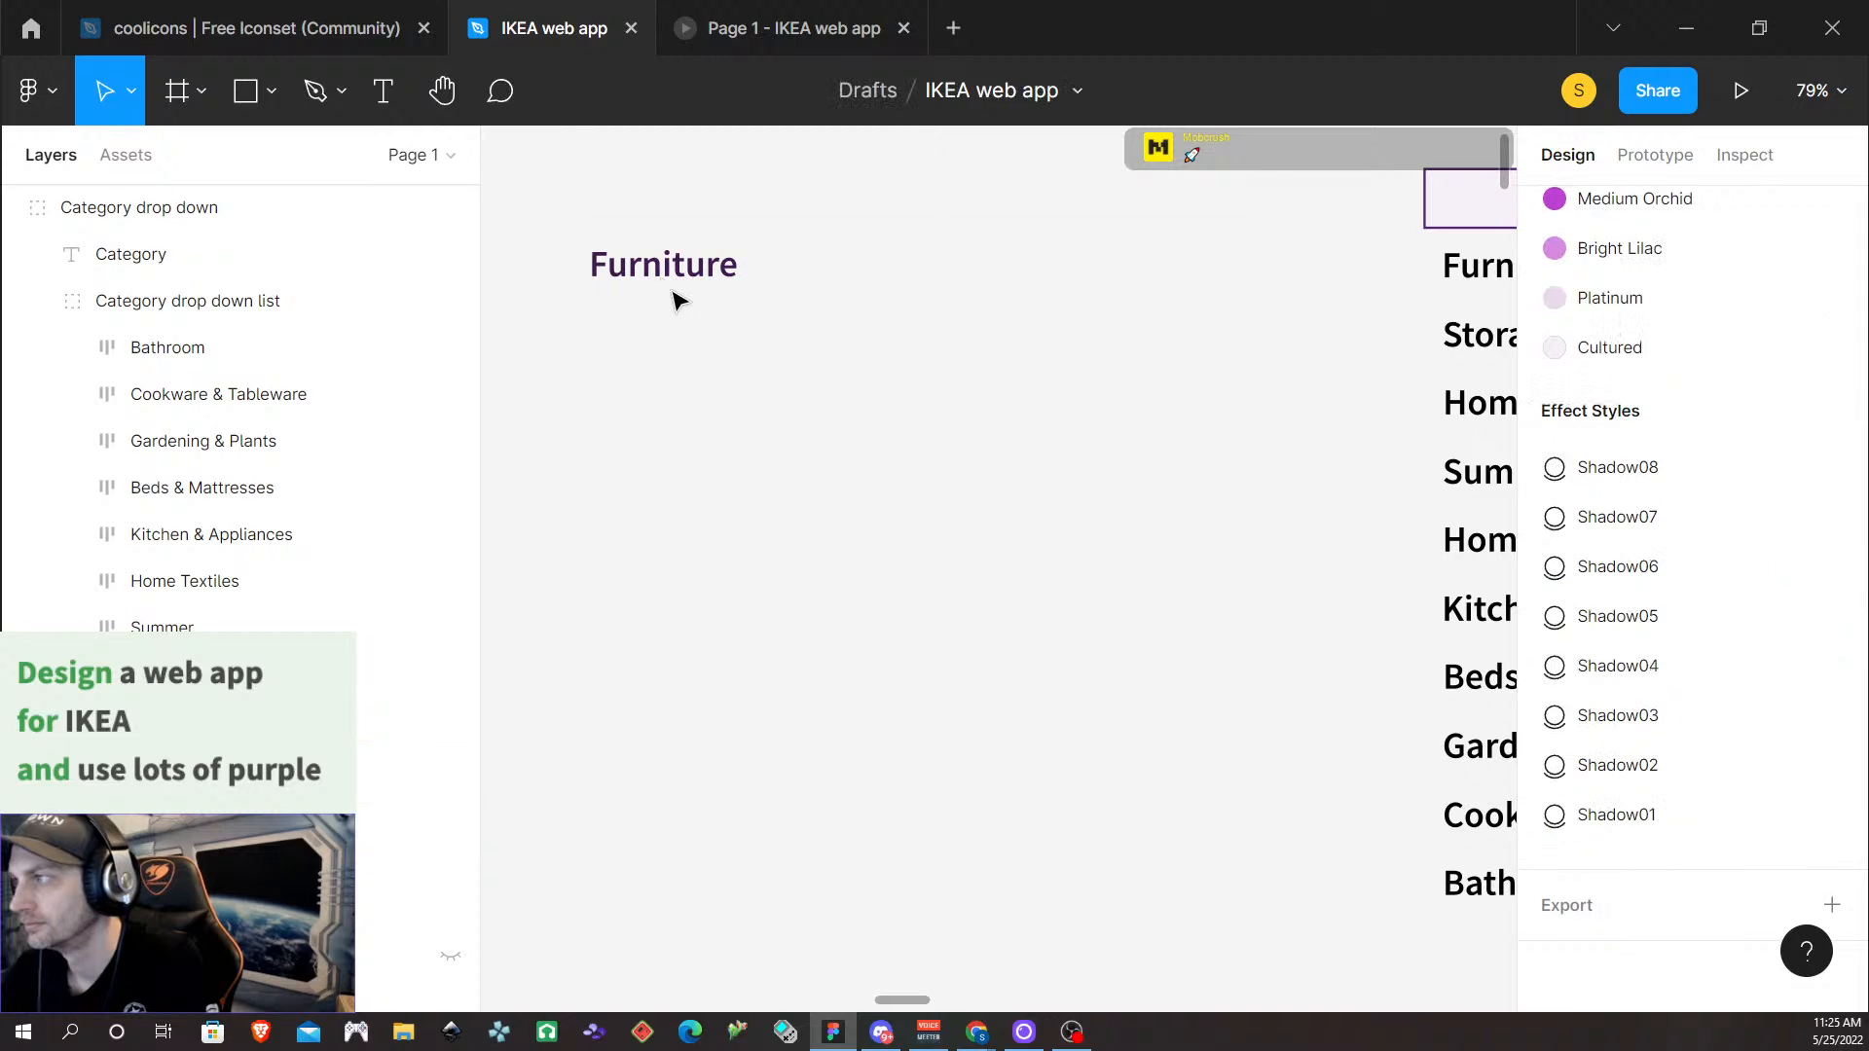
{"action": "left_click", "coordinate": [676, 276]}
{"action": "double_click", "coordinate": [676, 277]}
{"action": "double_click", "coordinate": [674, 276]}
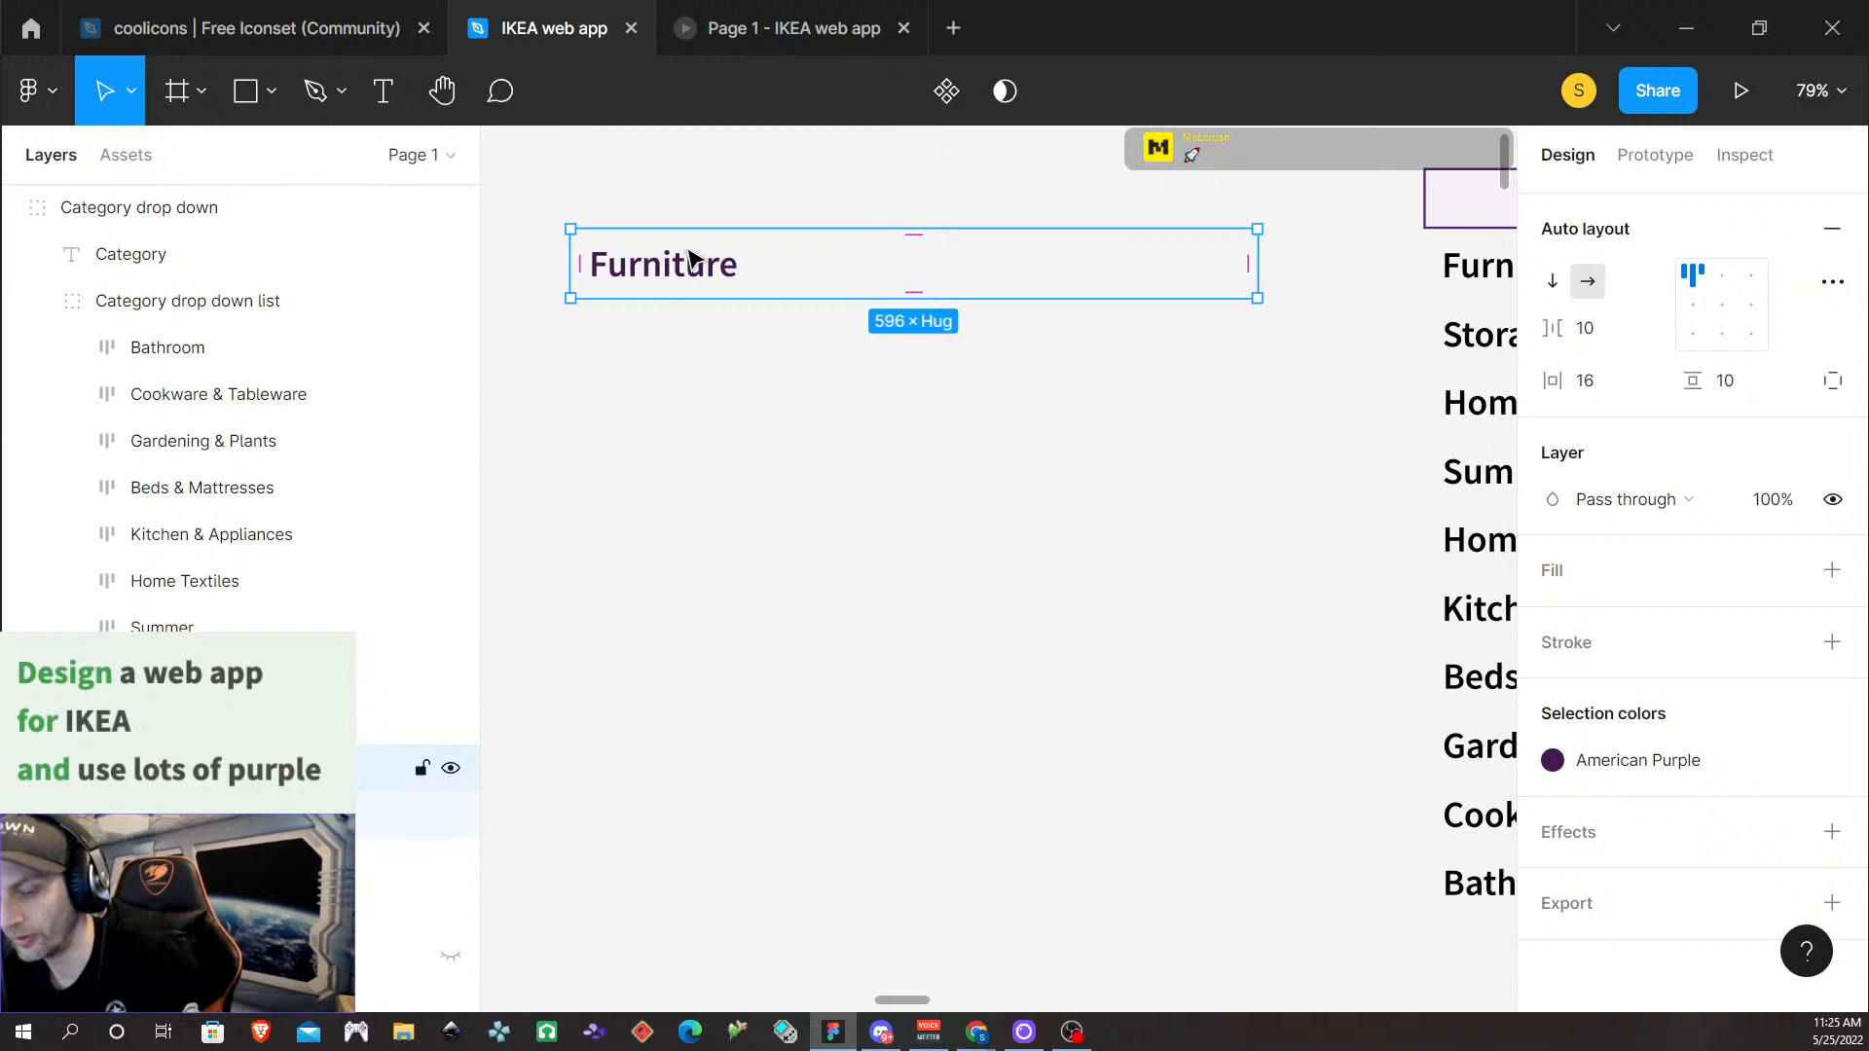
{"action": "left_click", "coordinate": [947, 91]}
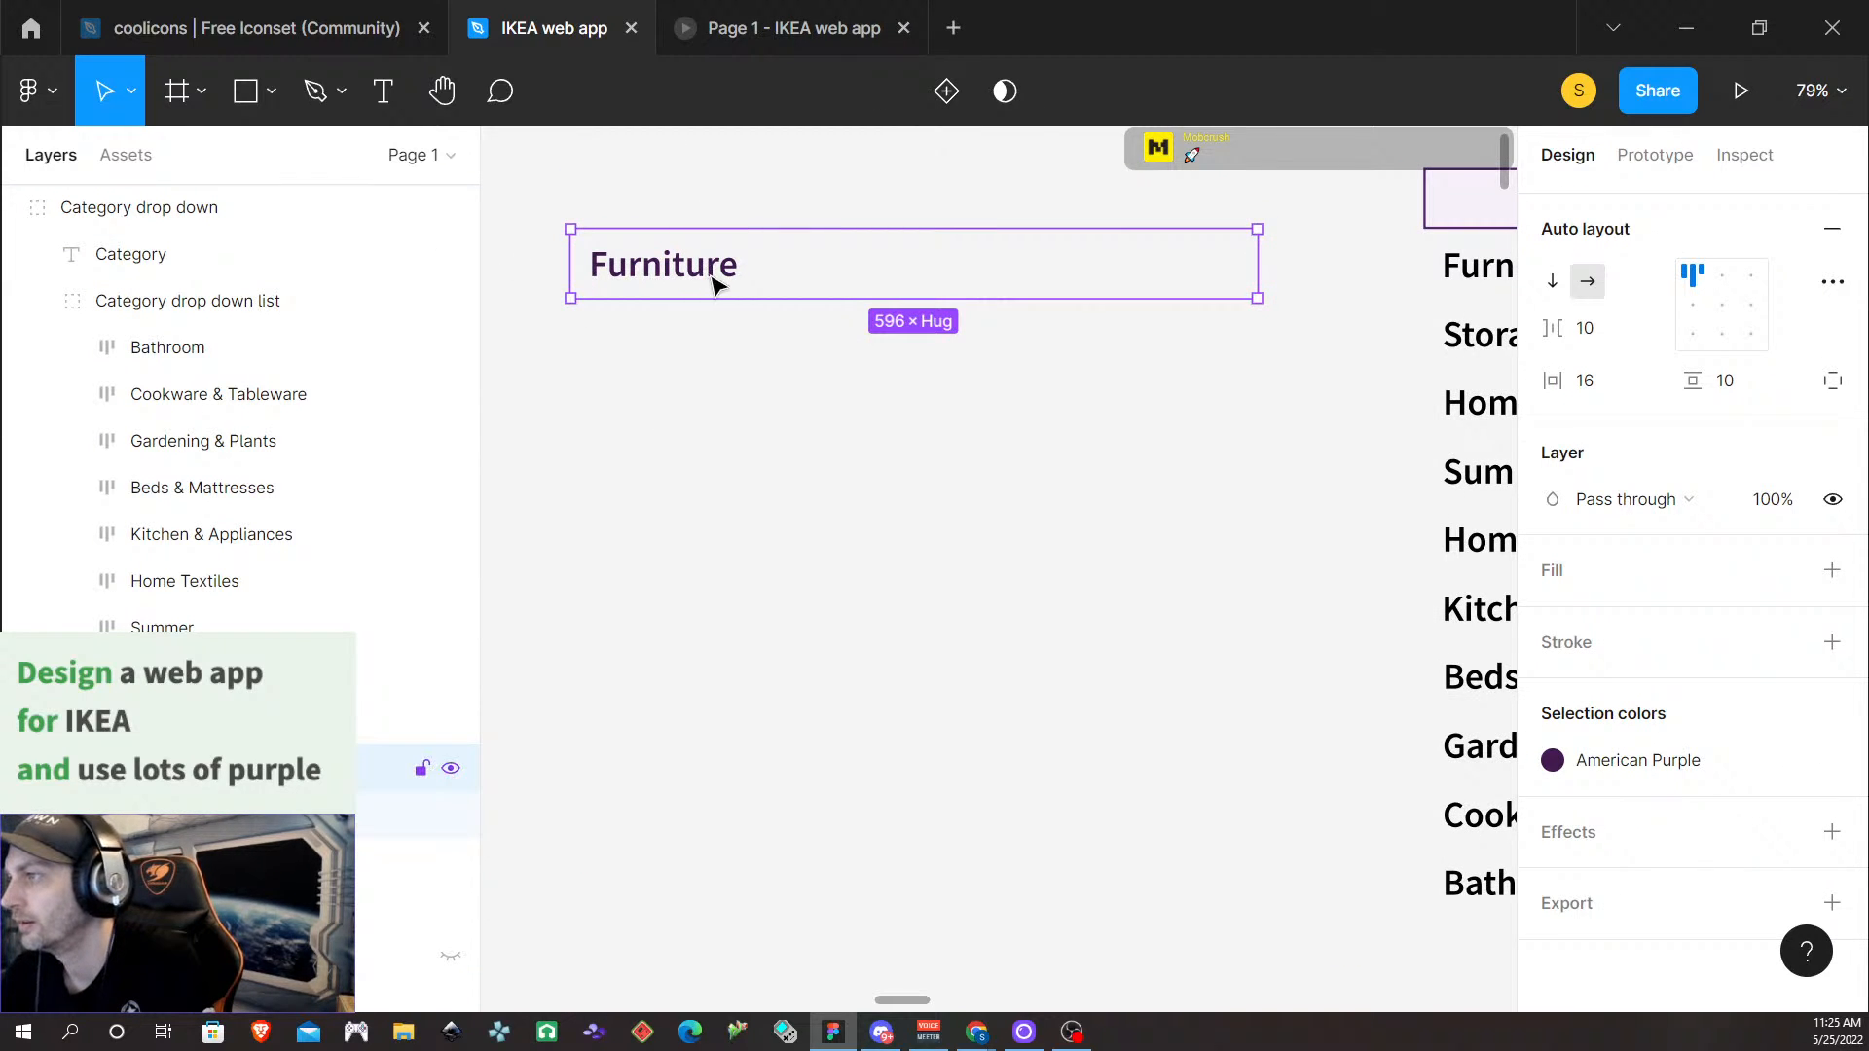
Add a second variant to the Furniture component and set its Property 1 value to Hover
{"action": "left_click", "coordinate": [947, 93]}
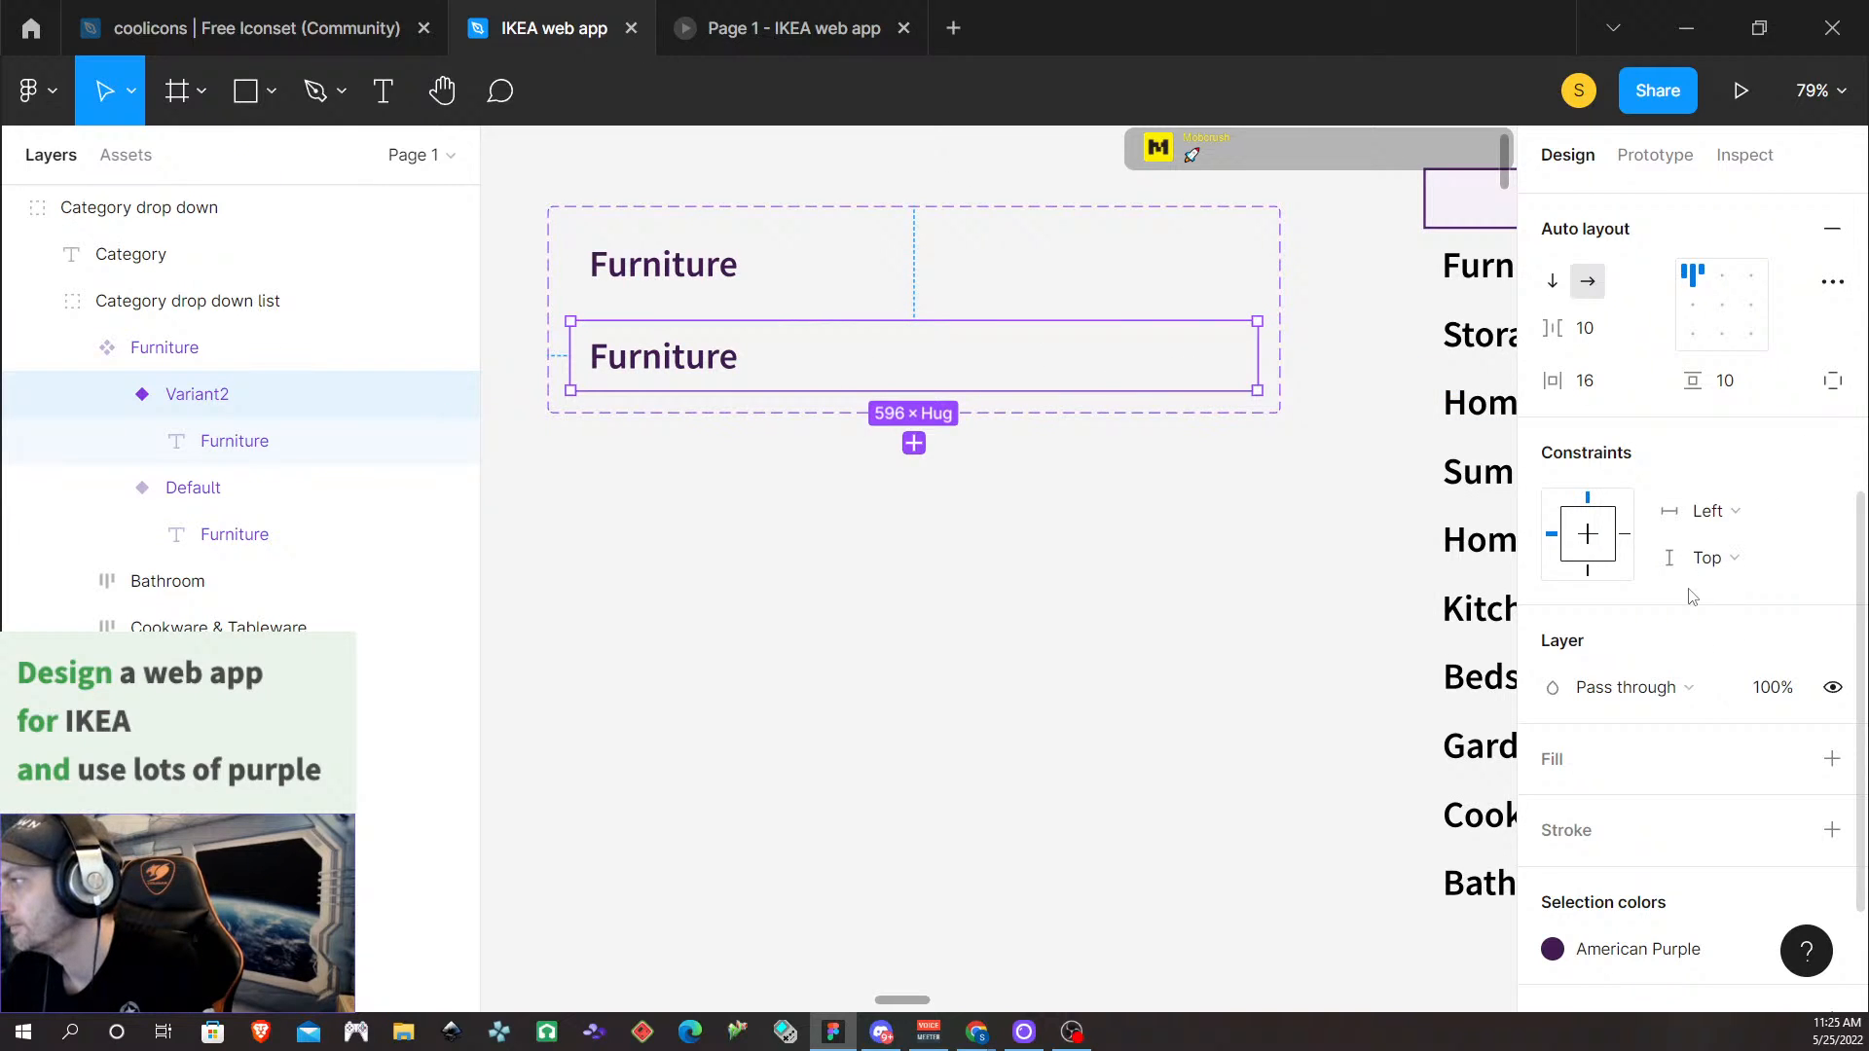
{"action": "scroll", "coordinate": [1692, 596], "scroll_direction": "up", "scroll_amount": 5}
{"action": "type", "text": "Hover"}
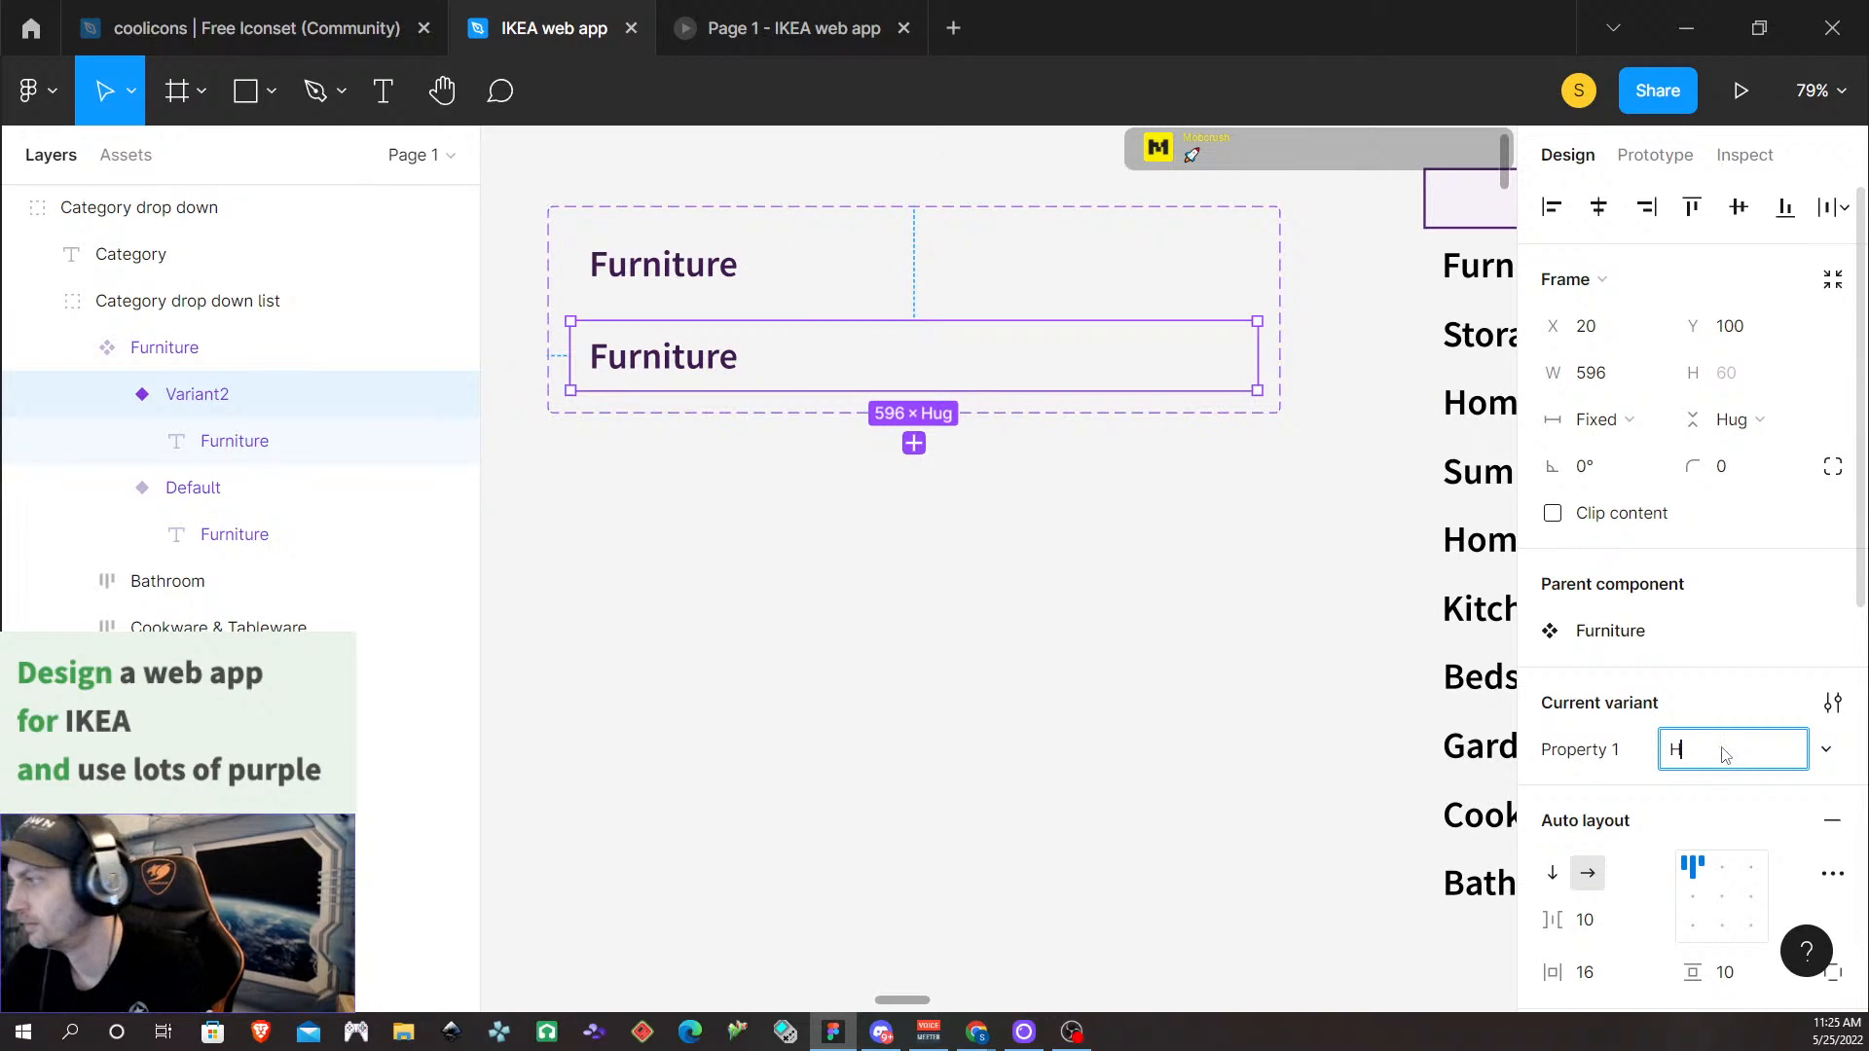
{"action": "left_click", "coordinate": [1010, 676]}
Apply the Cultured color style to the Furniture text in the Hover variant
{"action": "left_click", "coordinate": [679, 376]}
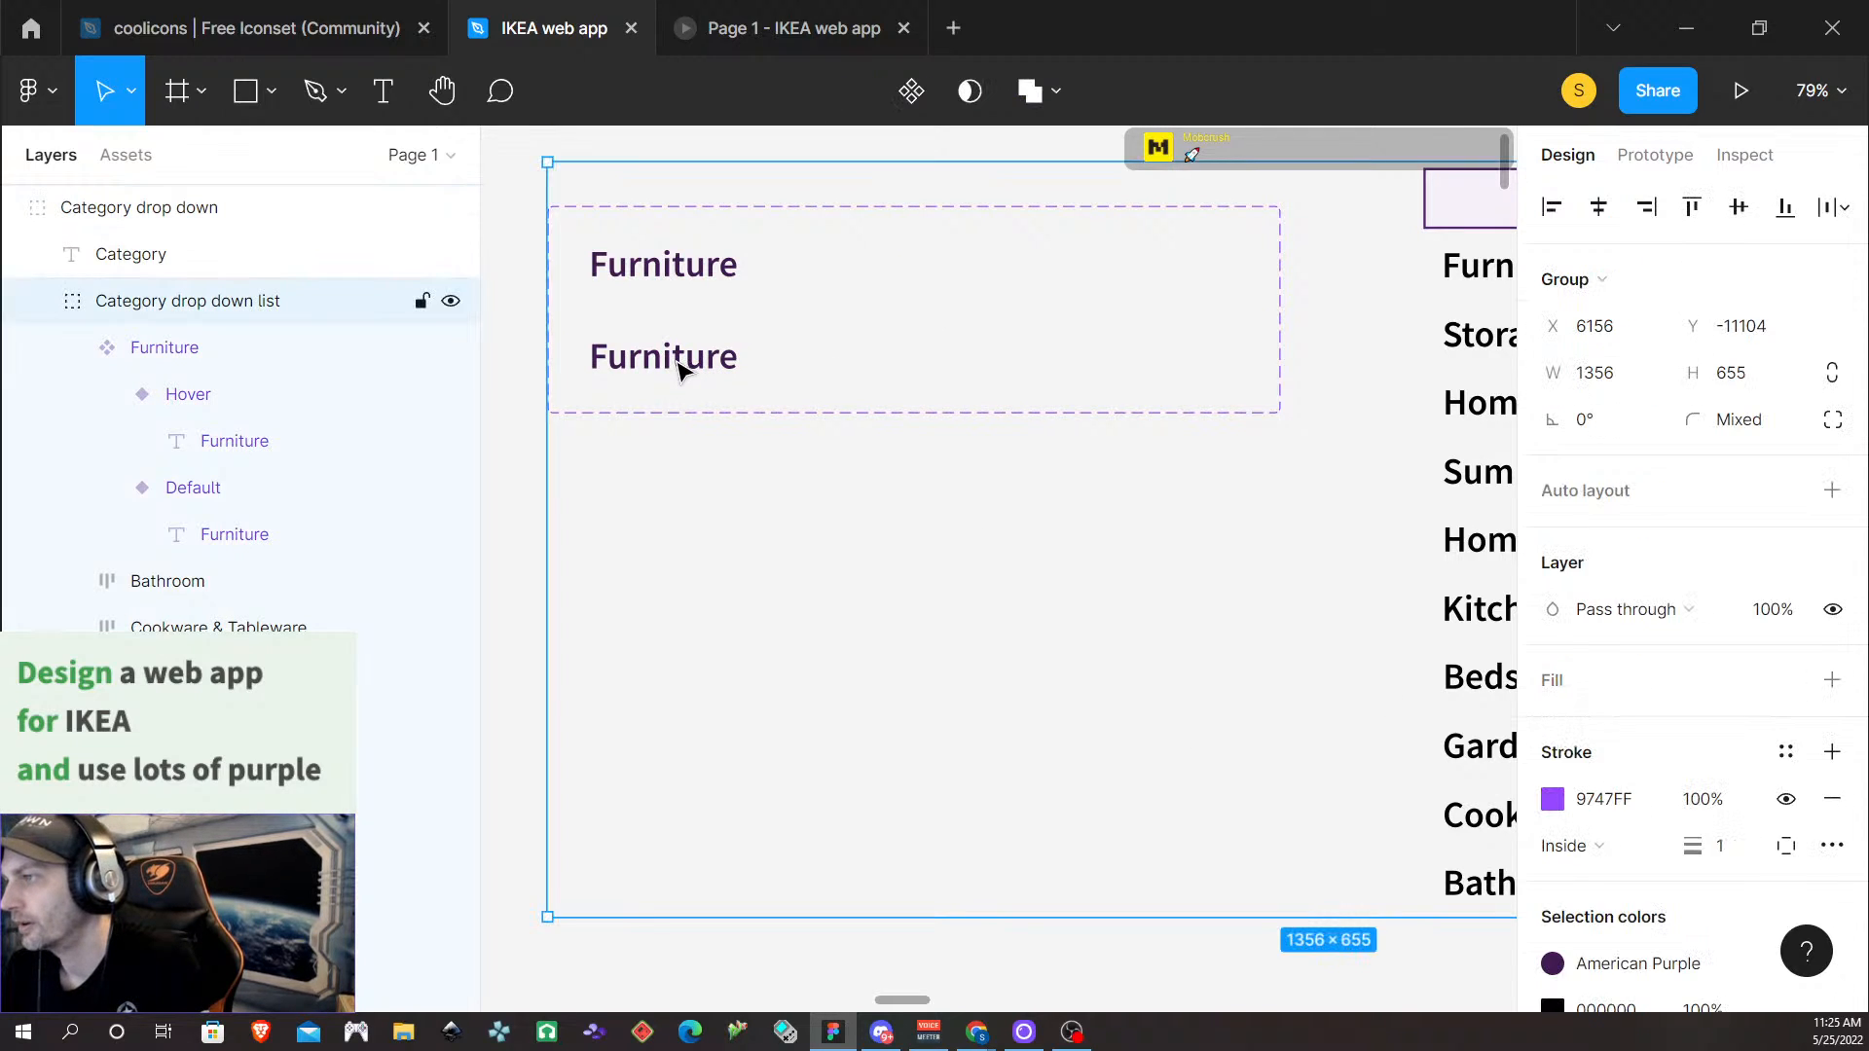
{"action": "left_click", "coordinate": [681, 370]}
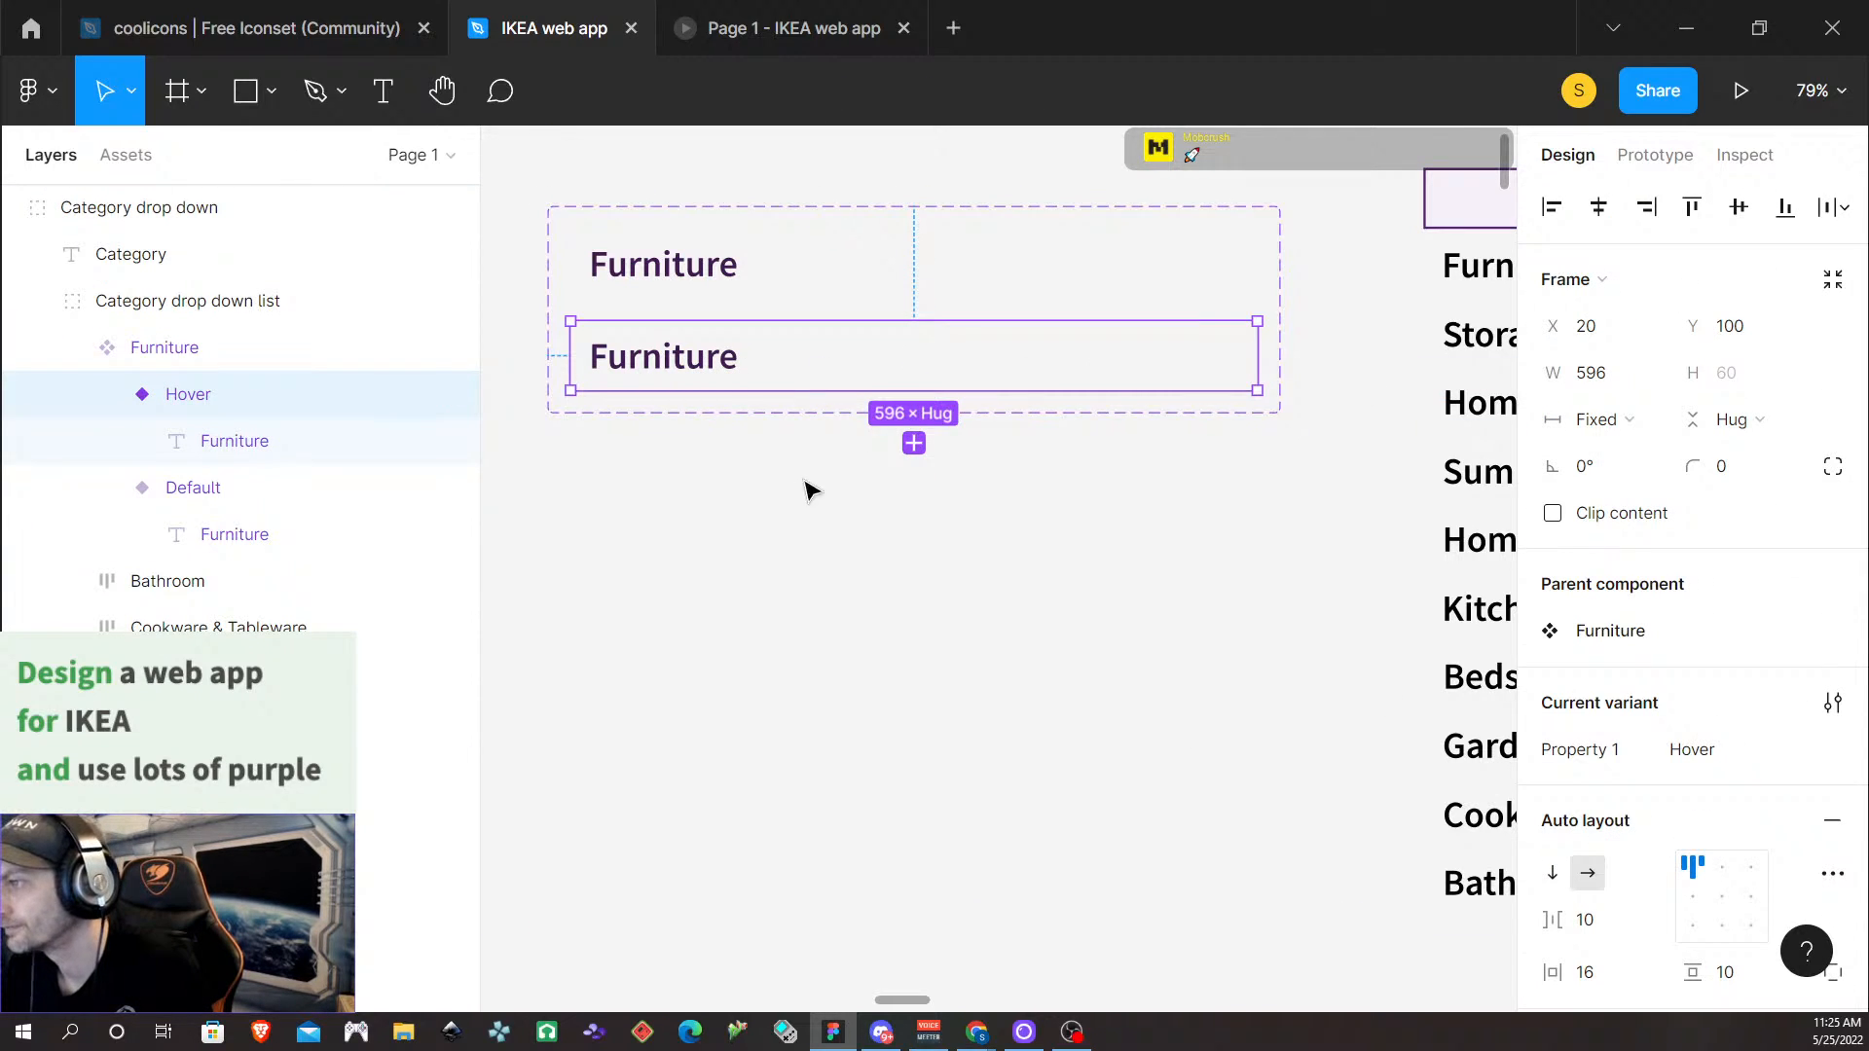
{"action": "left_click", "coordinate": [672, 368]}
{"action": "double_click", "coordinate": [672, 368]}
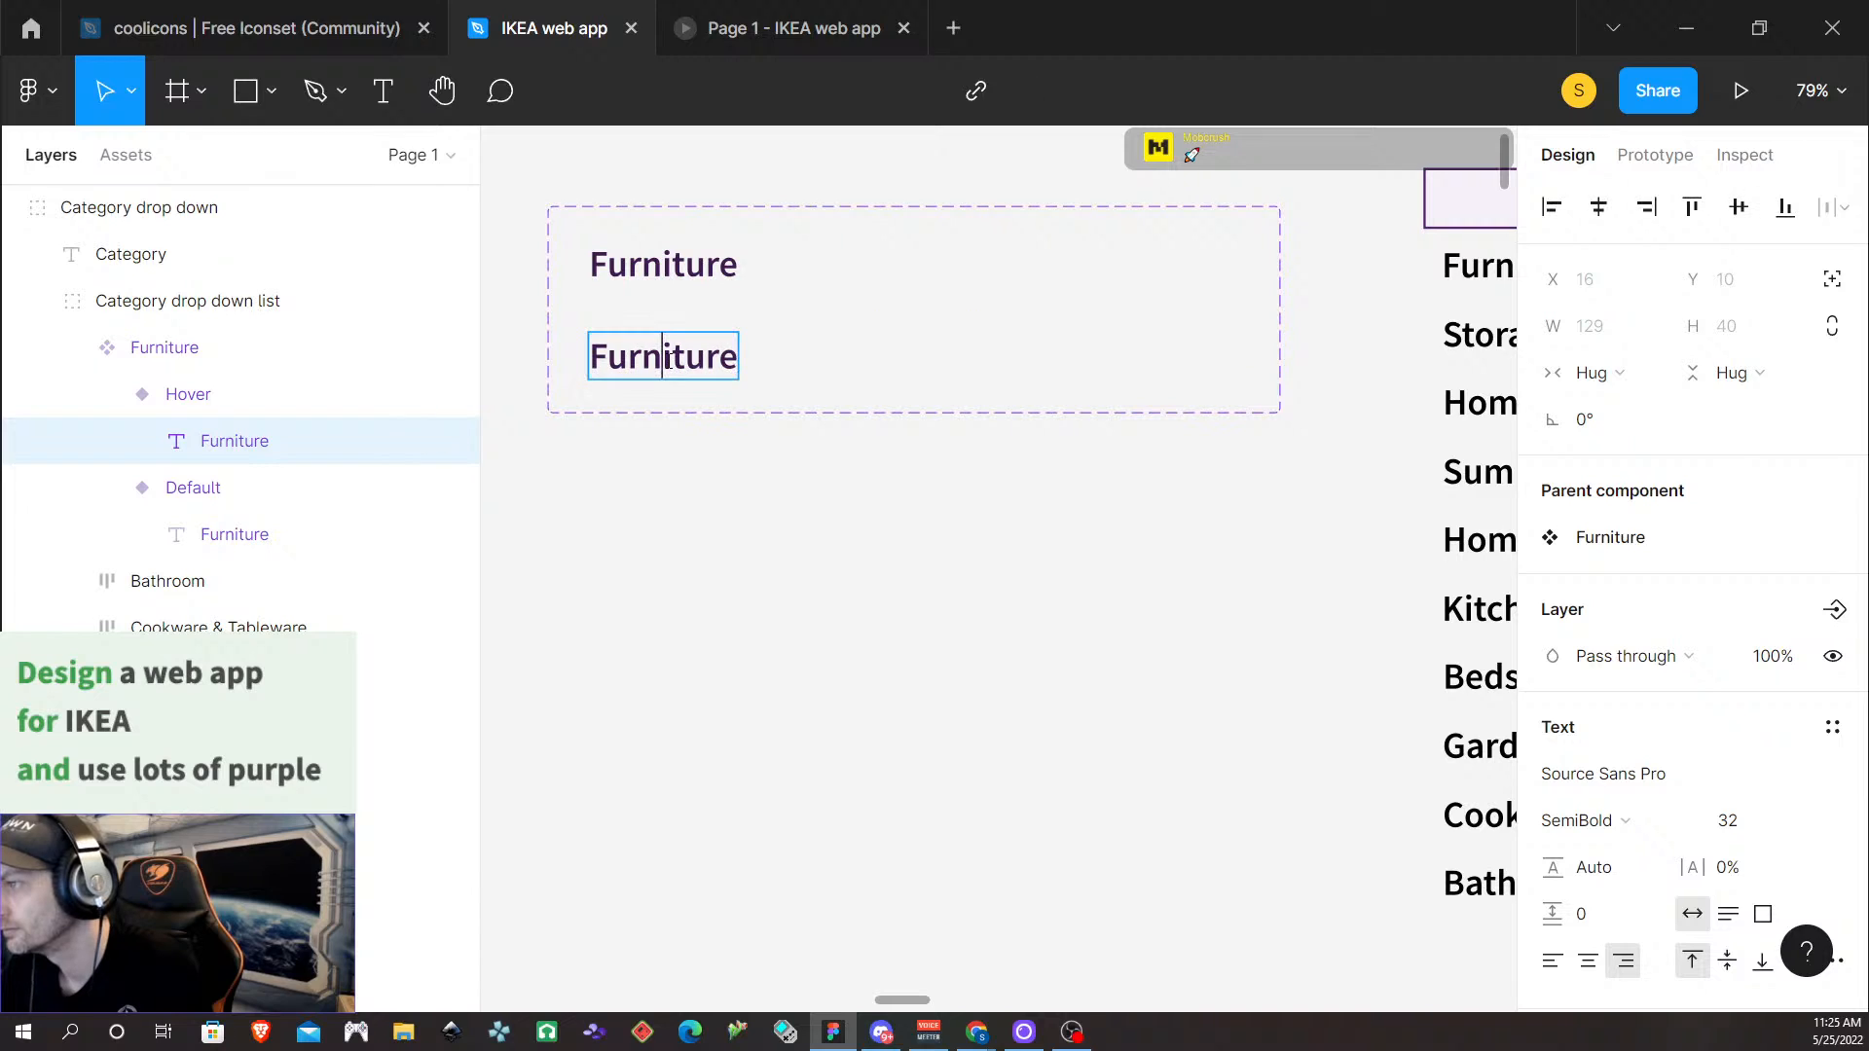
{"action": "double_click", "coordinate": [662, 355]}
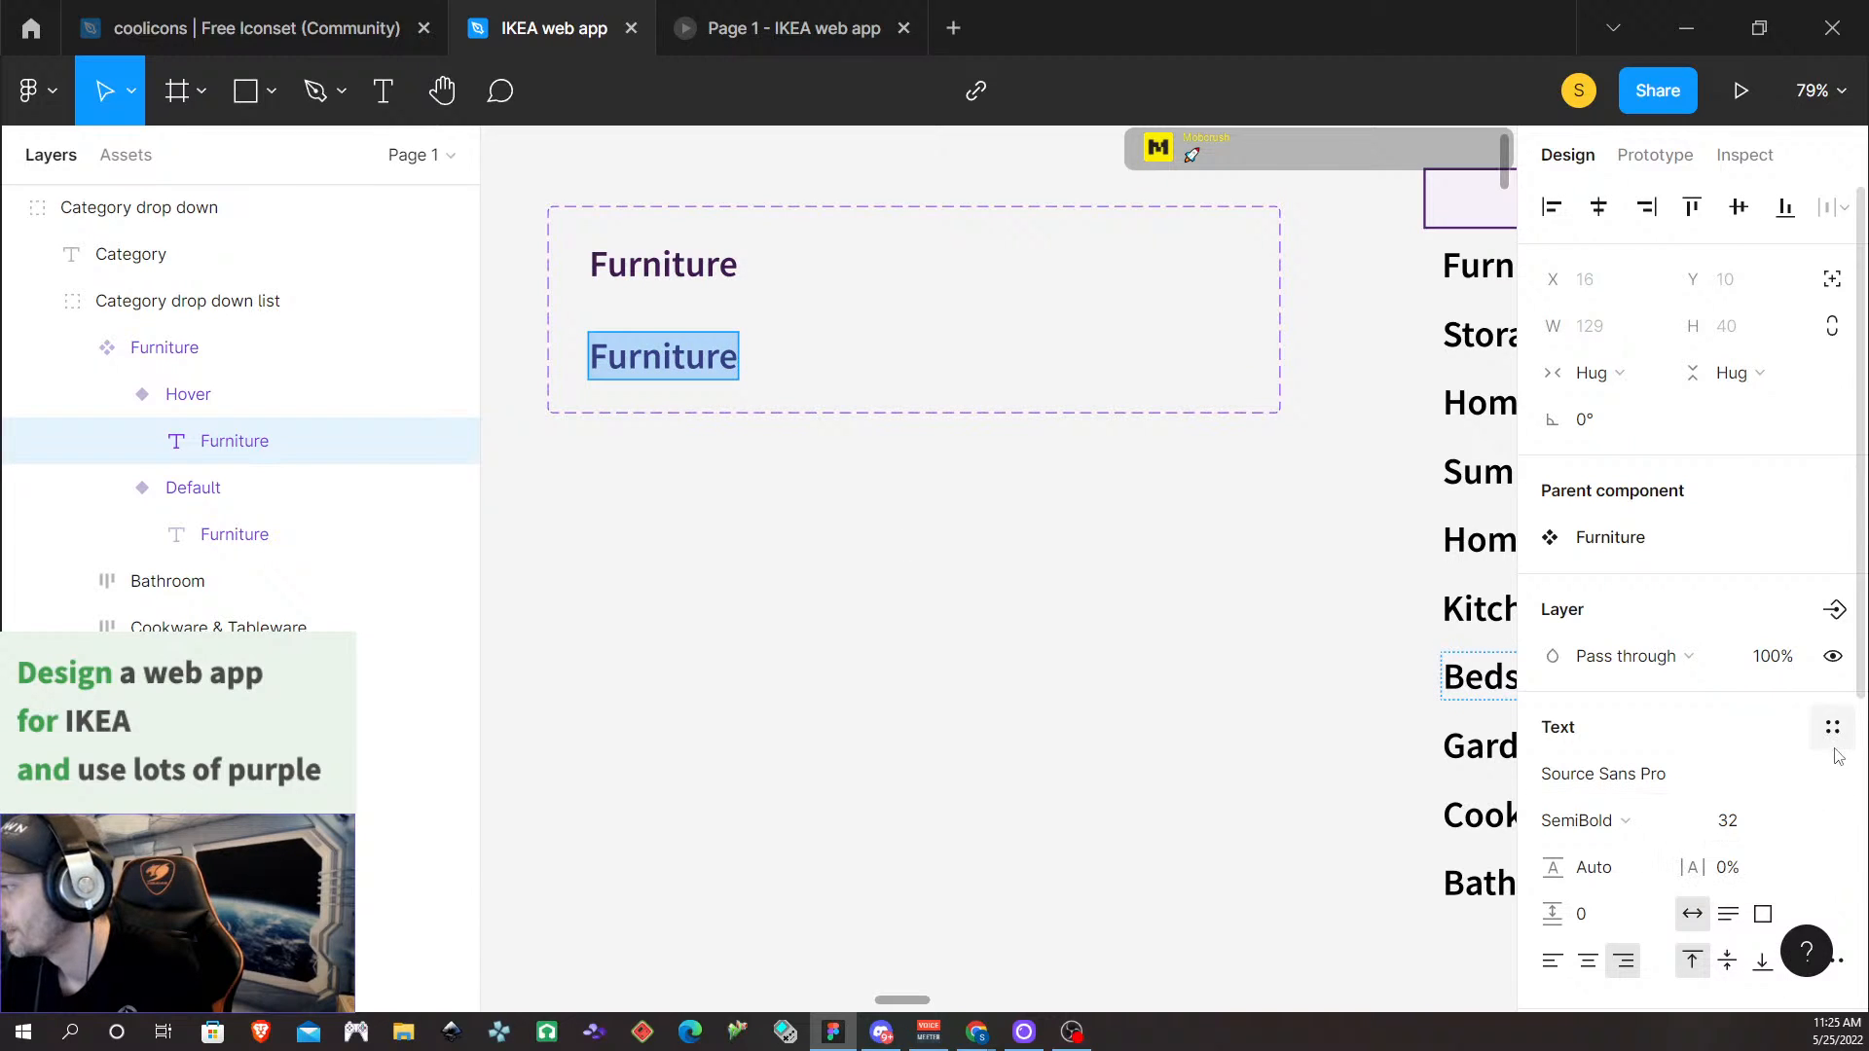
{"action": "scroll", "coordinate": [1797, 847], "scroll_direction": "down", "scroll_amount": 3}
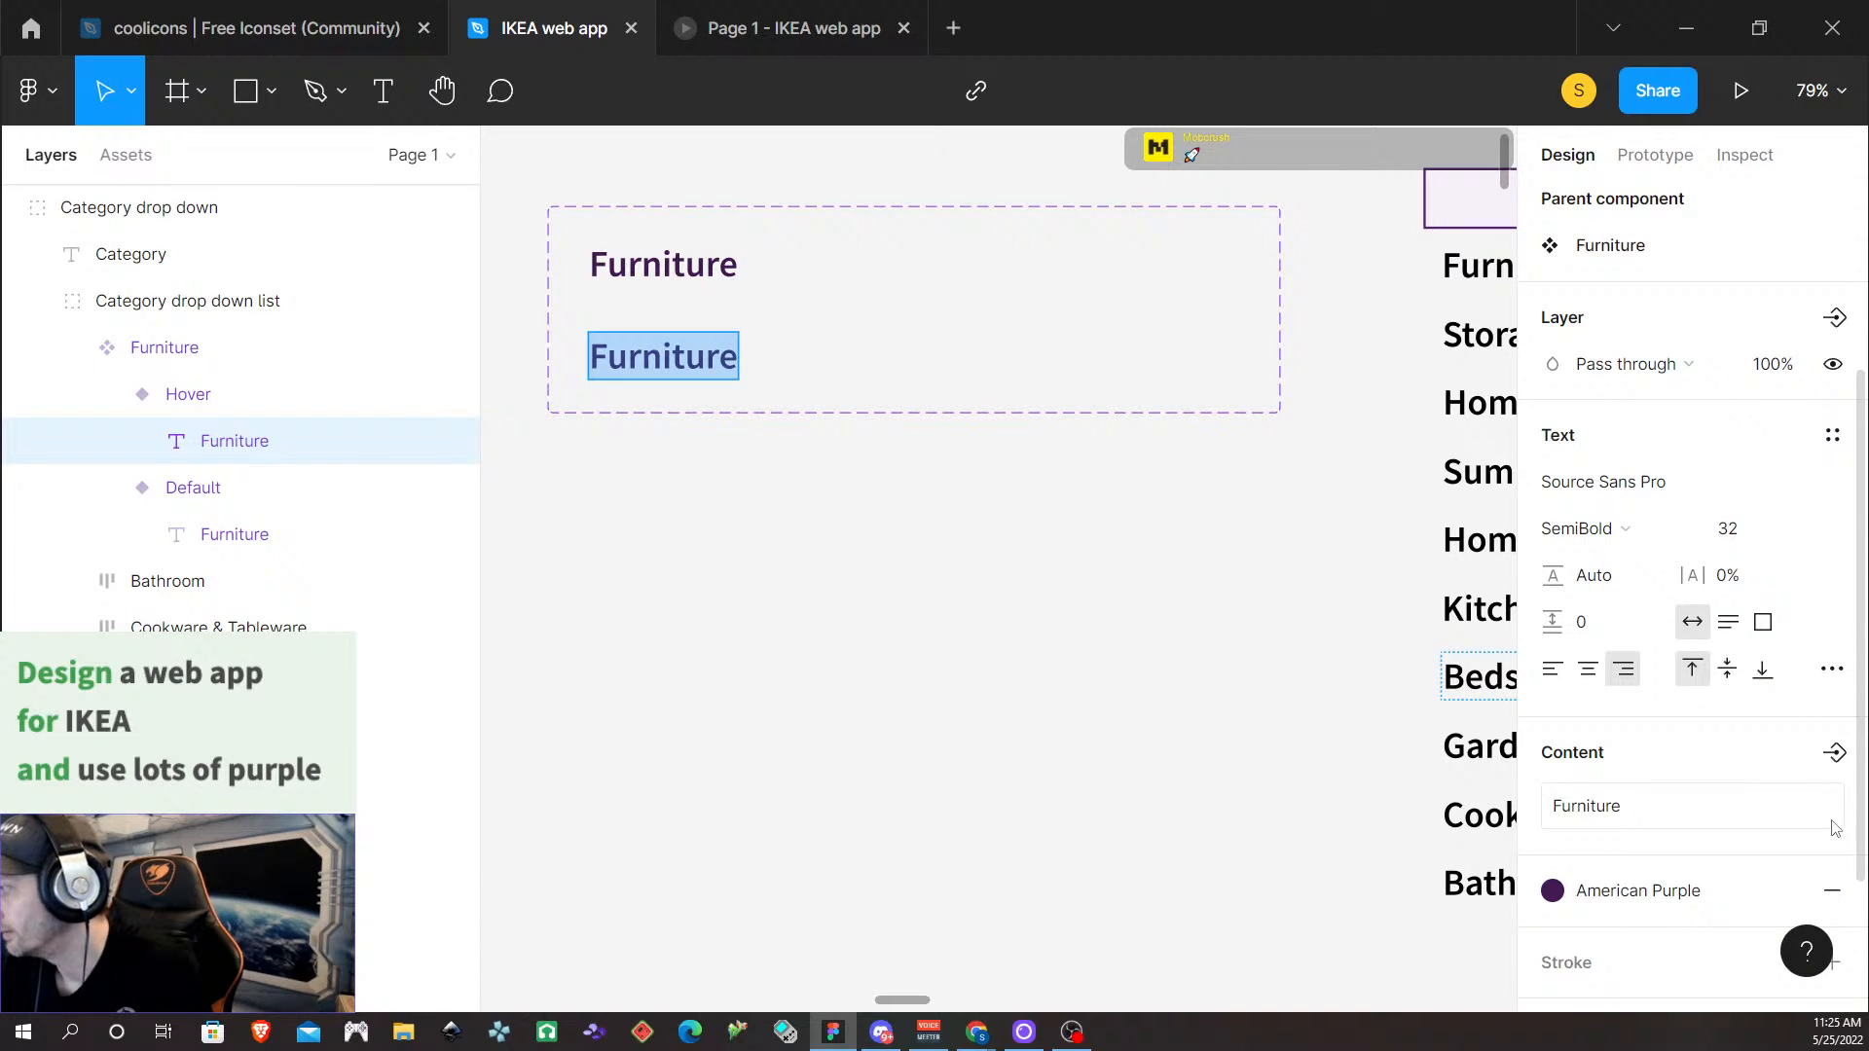
{"action": "scroll", "coordinate": [1713, 787], "scroll_direction": "down", "scroll_amount": 2}
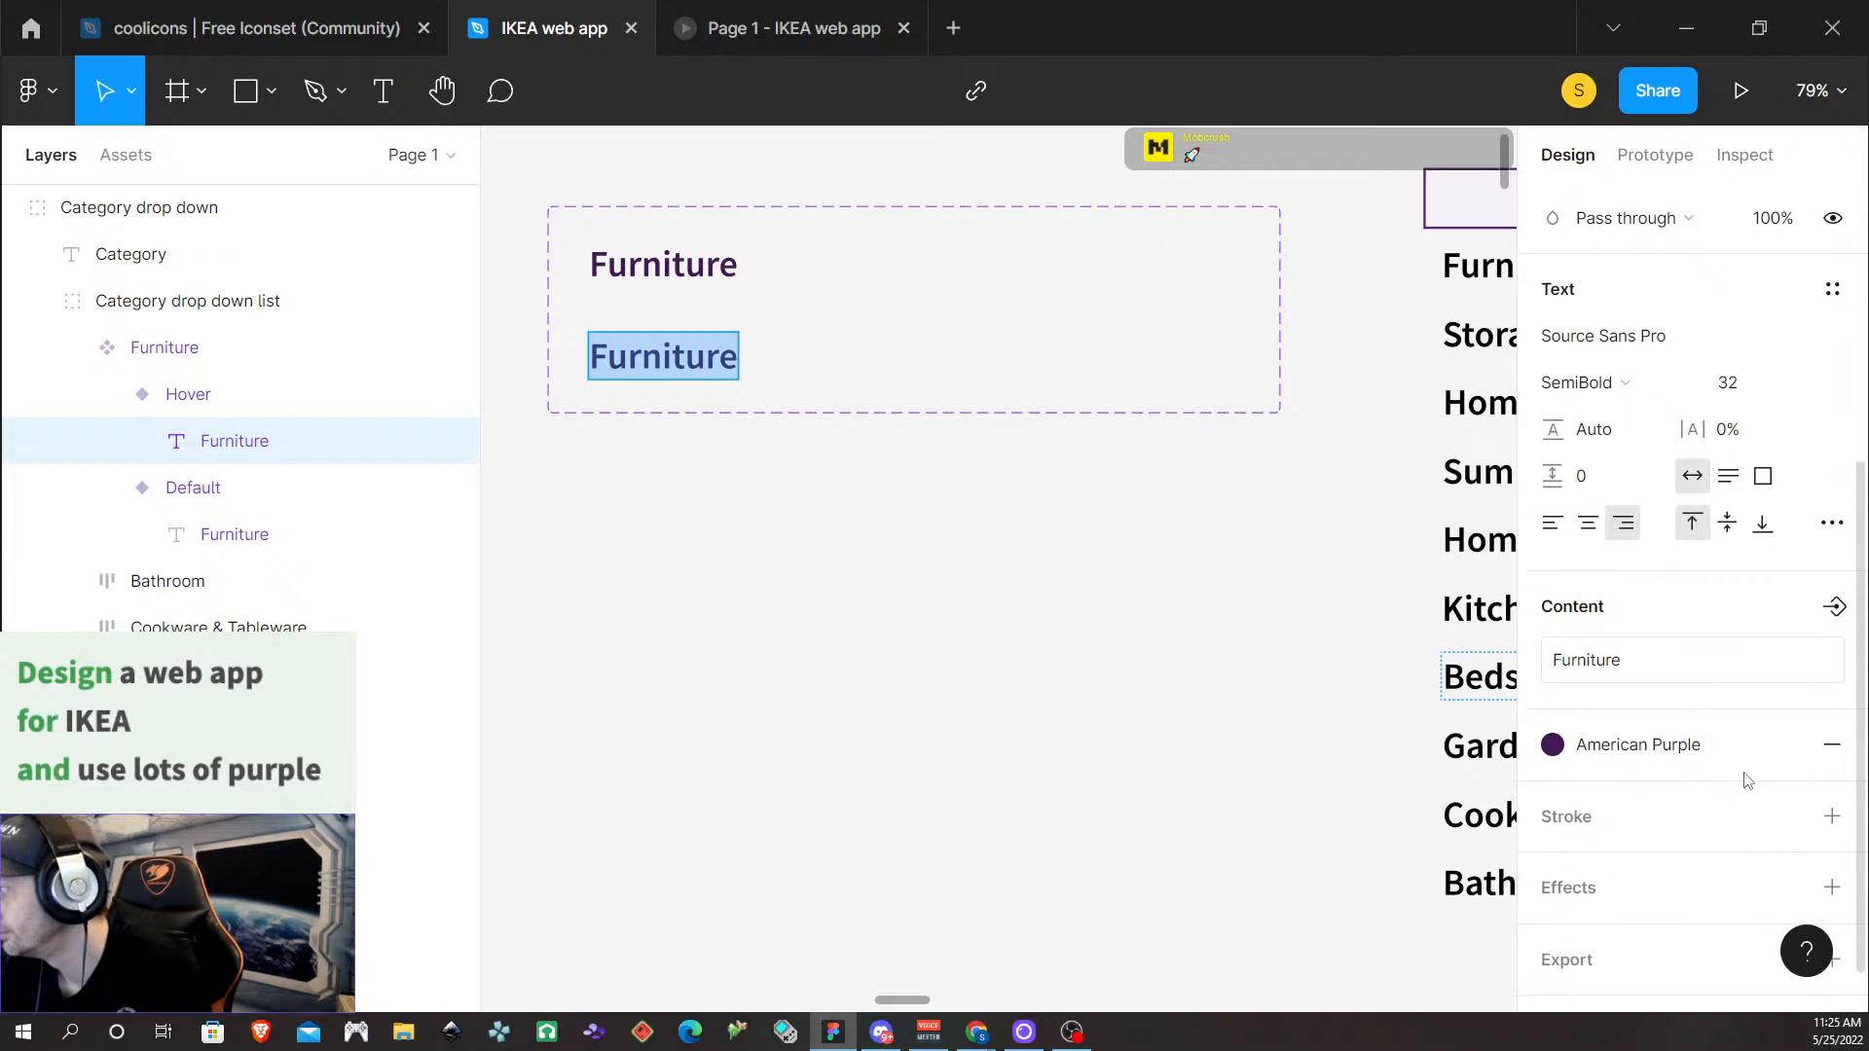
{"action": "left_click", "coordinate": [1788, 747]}
{"action": "left_click", "coordinate": [1788, 747]}
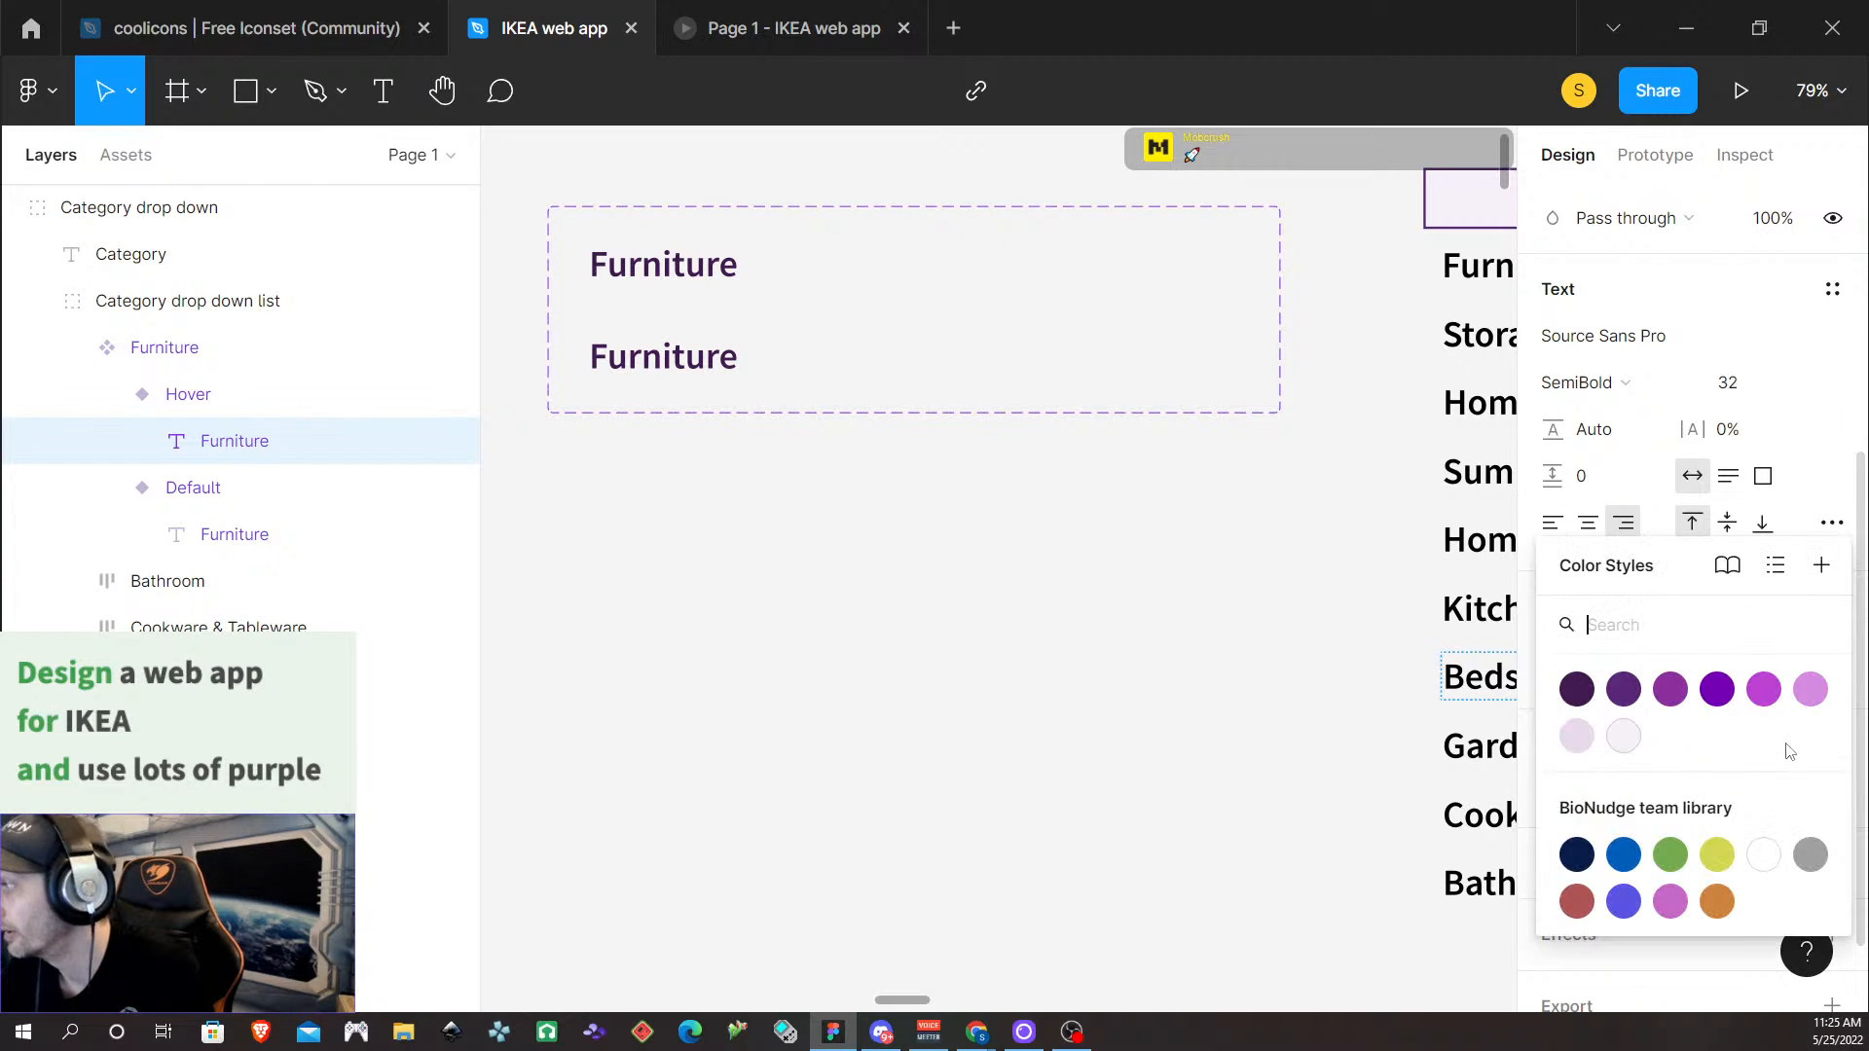
{"action": "left_click", "coordinate": [1623, 736]}
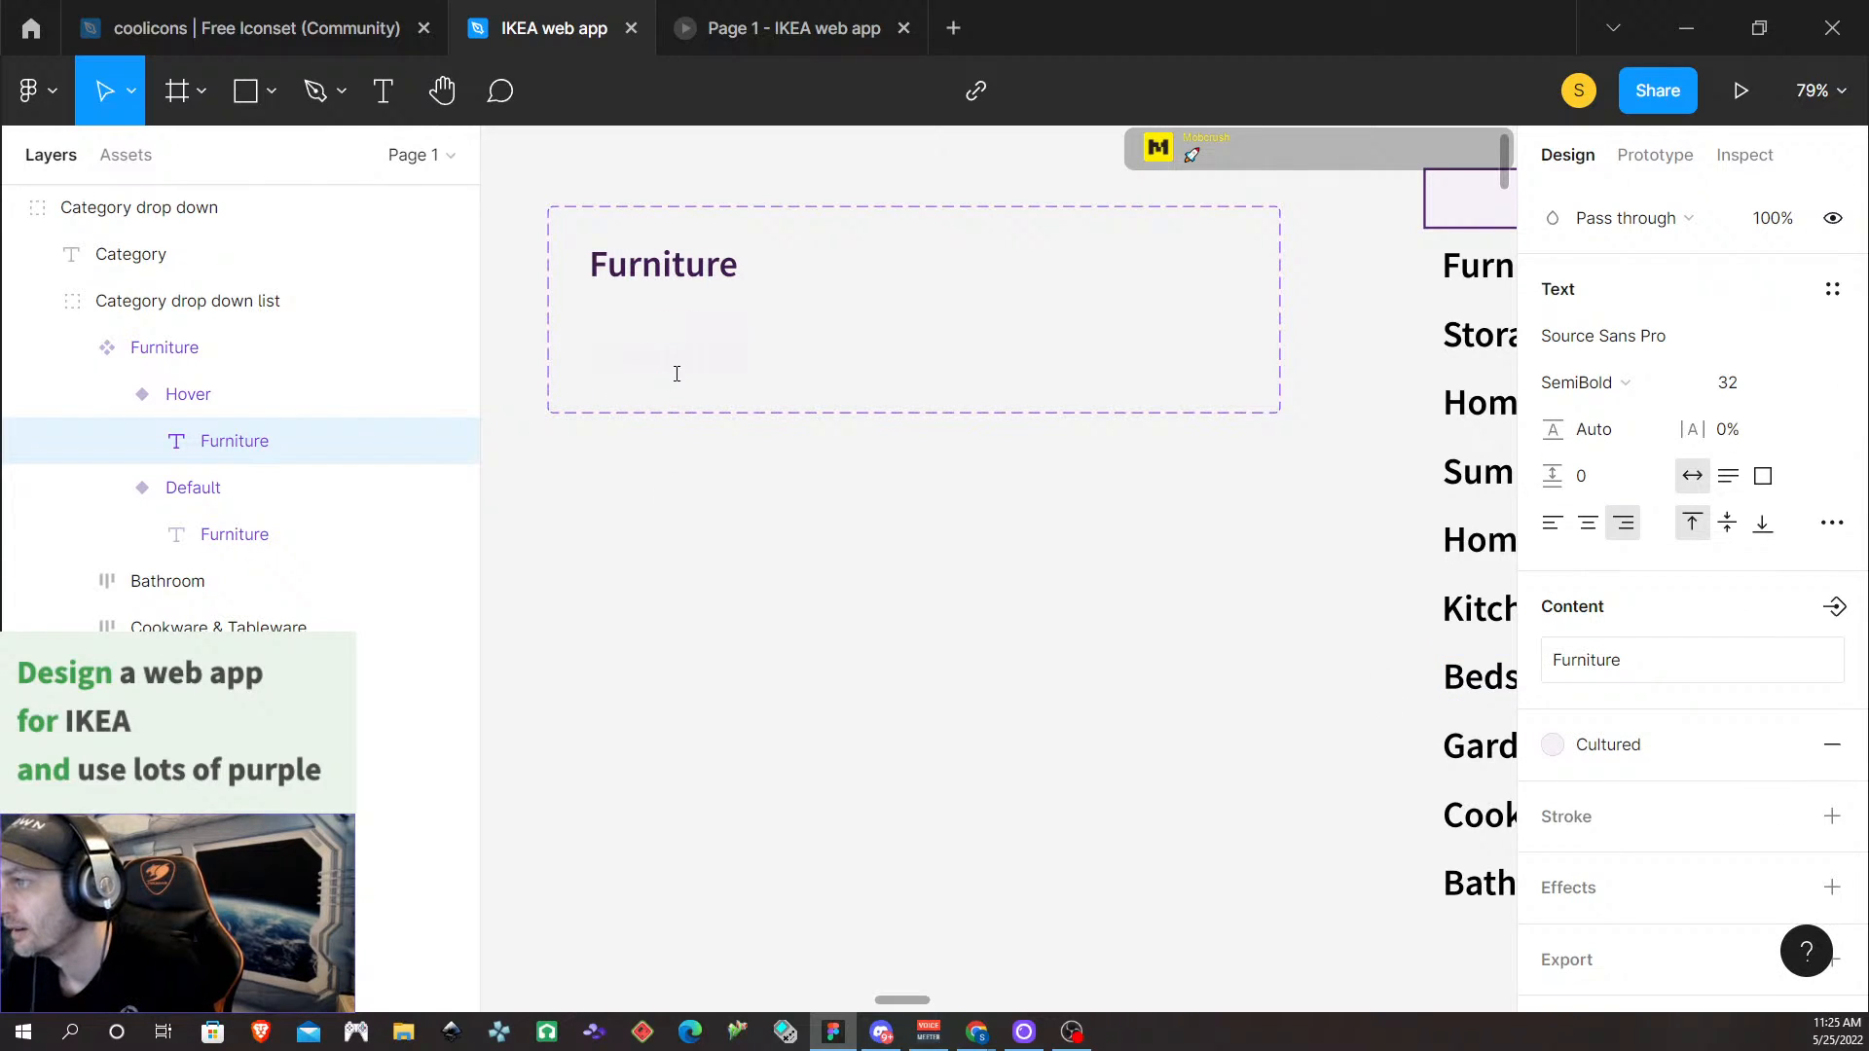
{"action": "key", "text": "Return"}
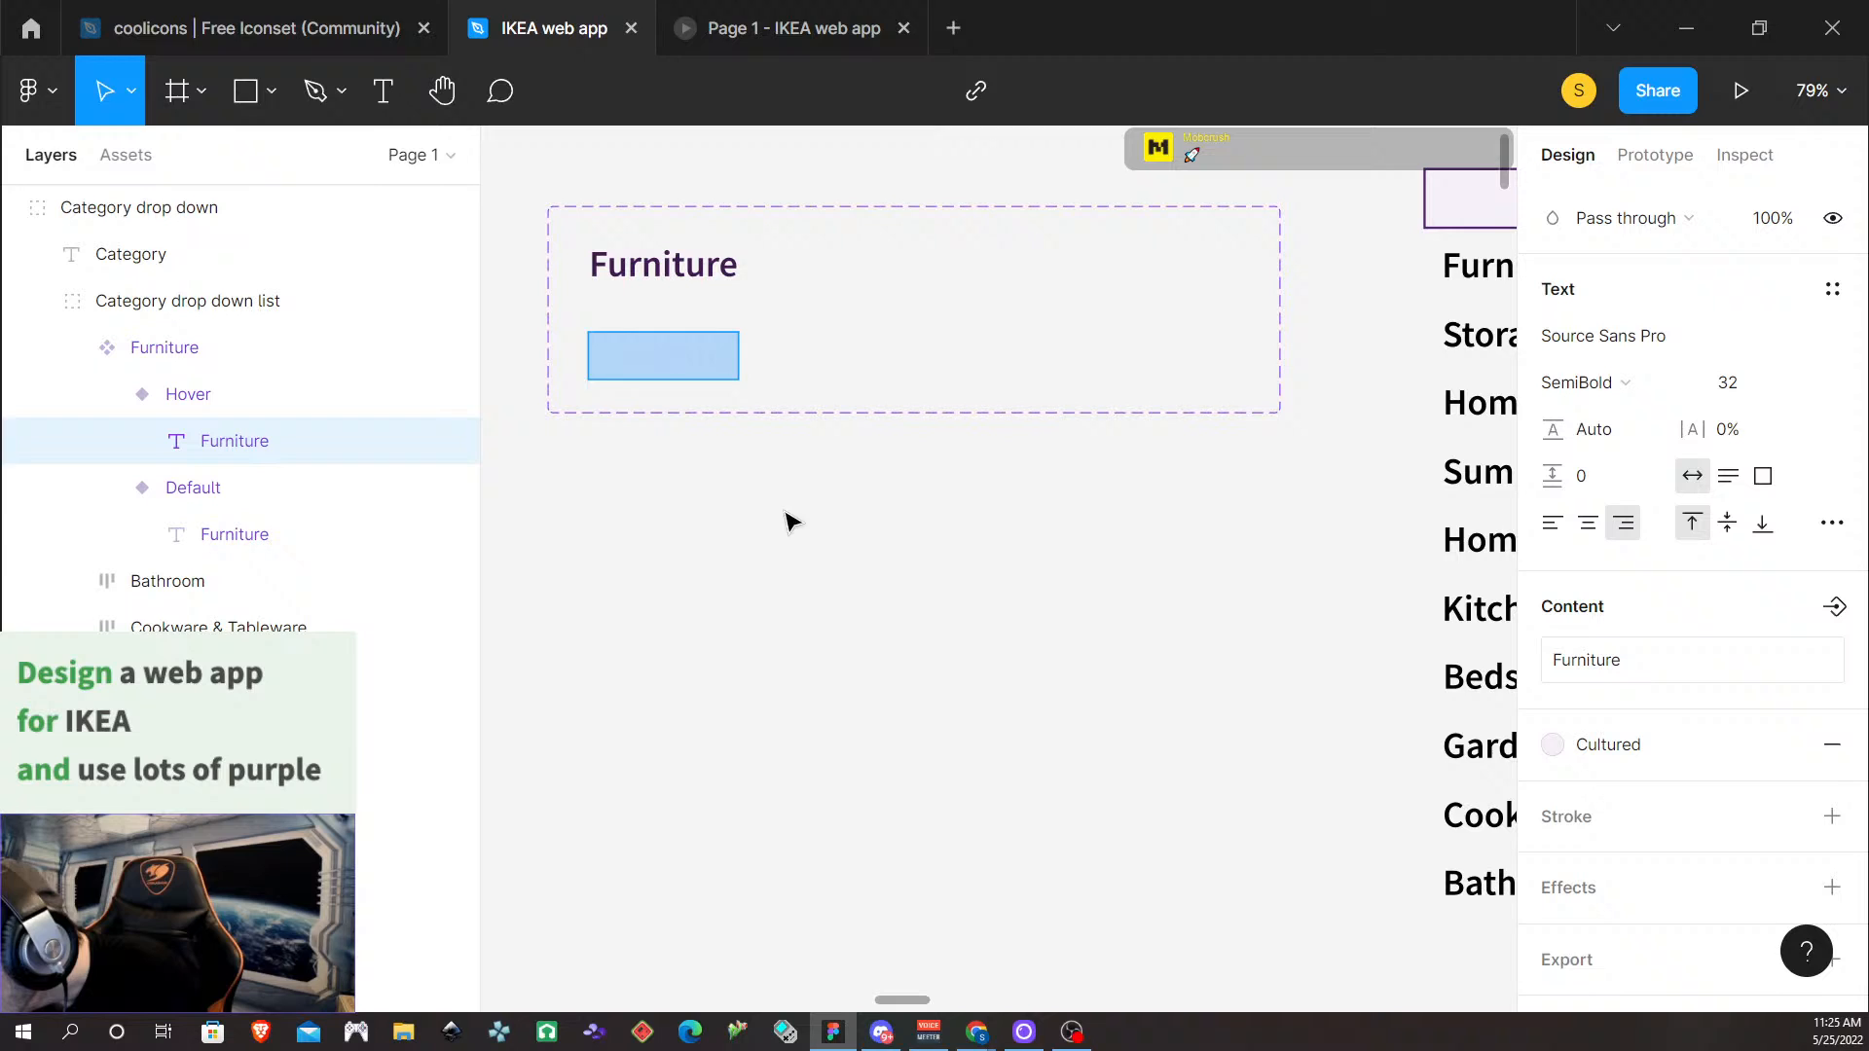
{"action": "key", "text": "Escape"}
Fill the background of the Hover variant with the American Purple color style
{"action": "left_click", "coordinate": [832, 359]}
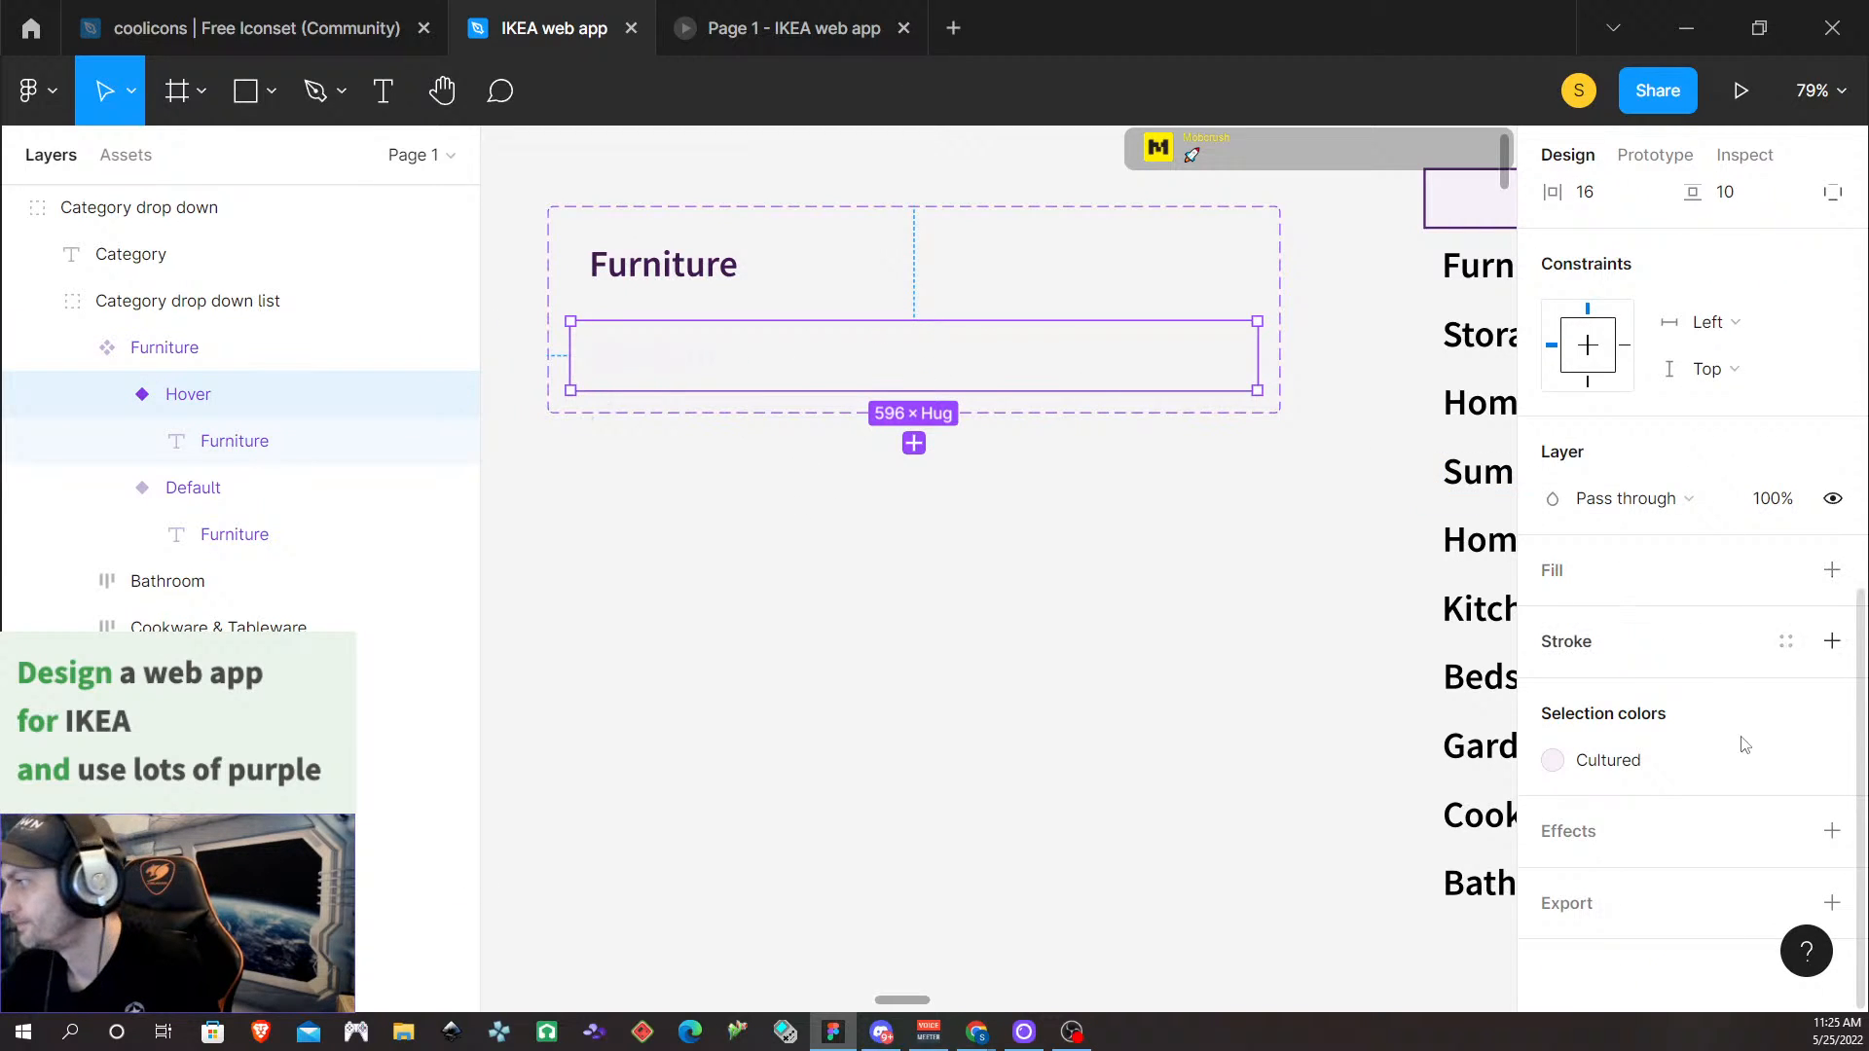
{"action": "left_click", "coordinate": [1786, 570]}
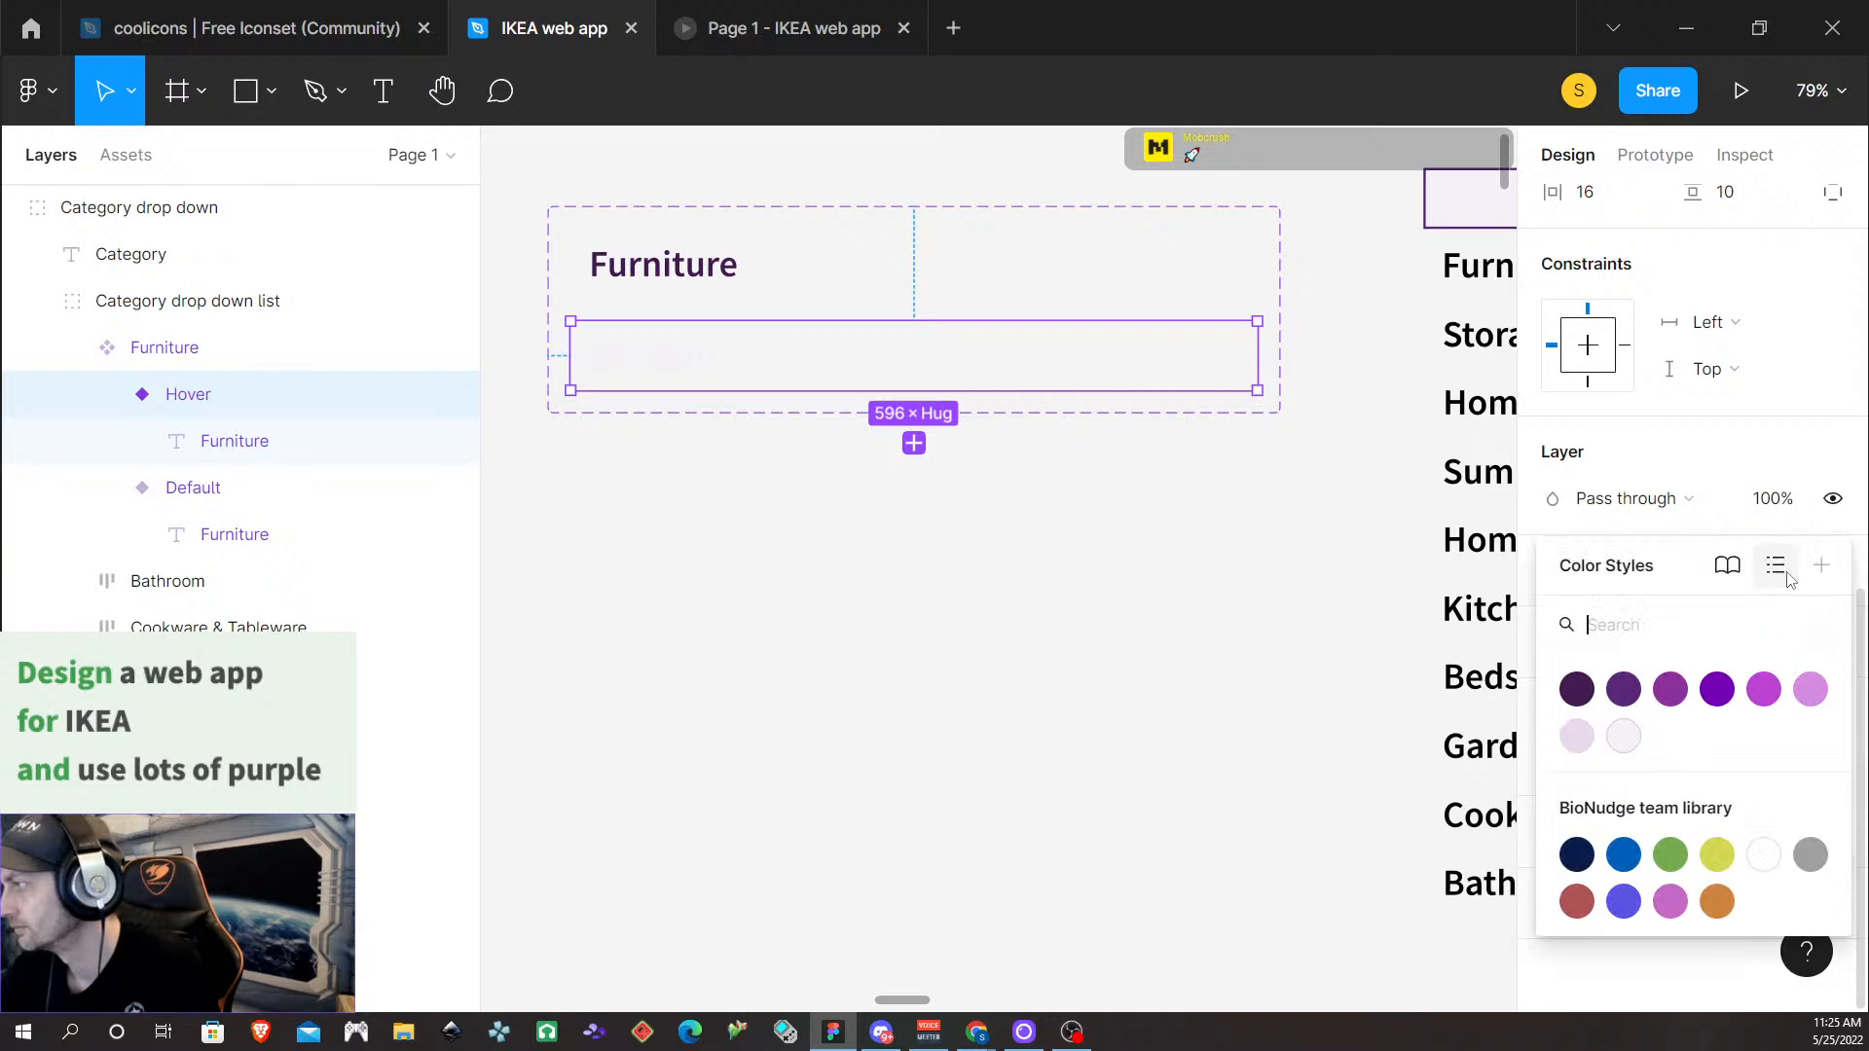
{"action": "left_click", "coordinate": [1569, 688]}
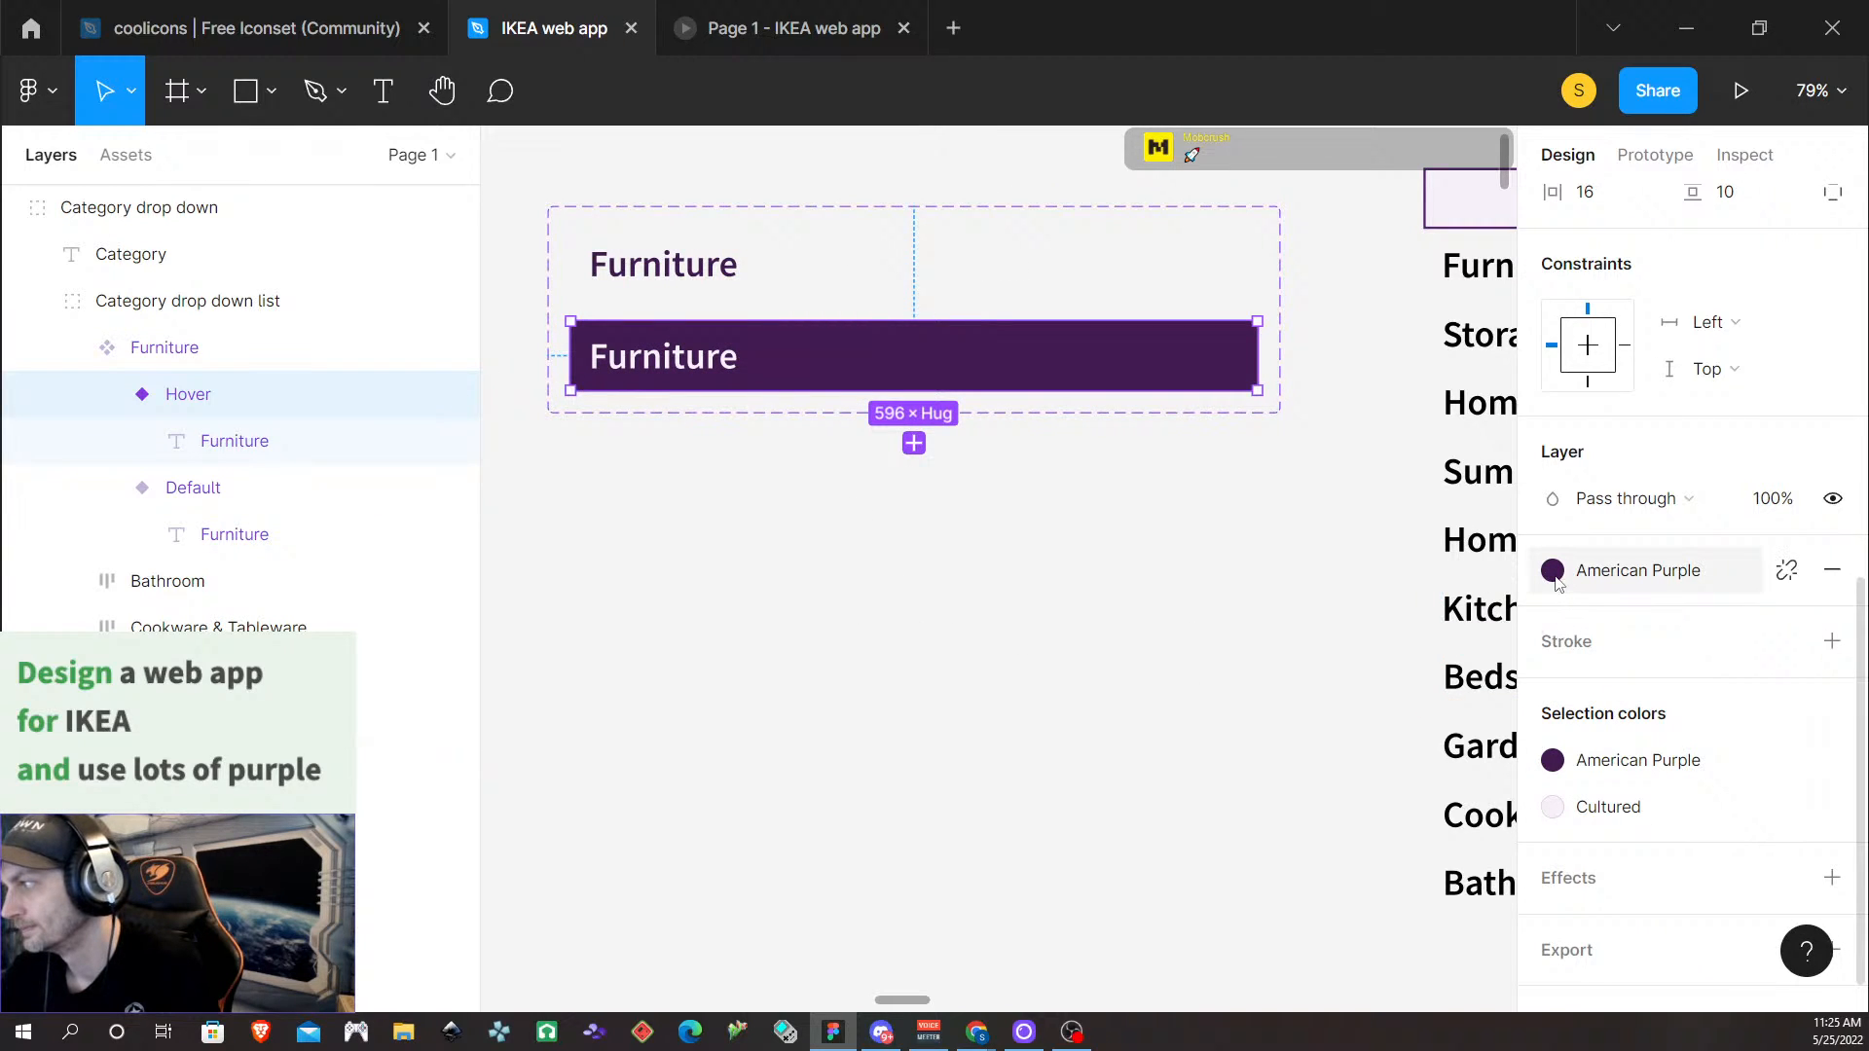
Detach the Hover variant's fill style and apply the Regalia color style instead
{"action": "left_click", "coordinate": [1787, 573]}
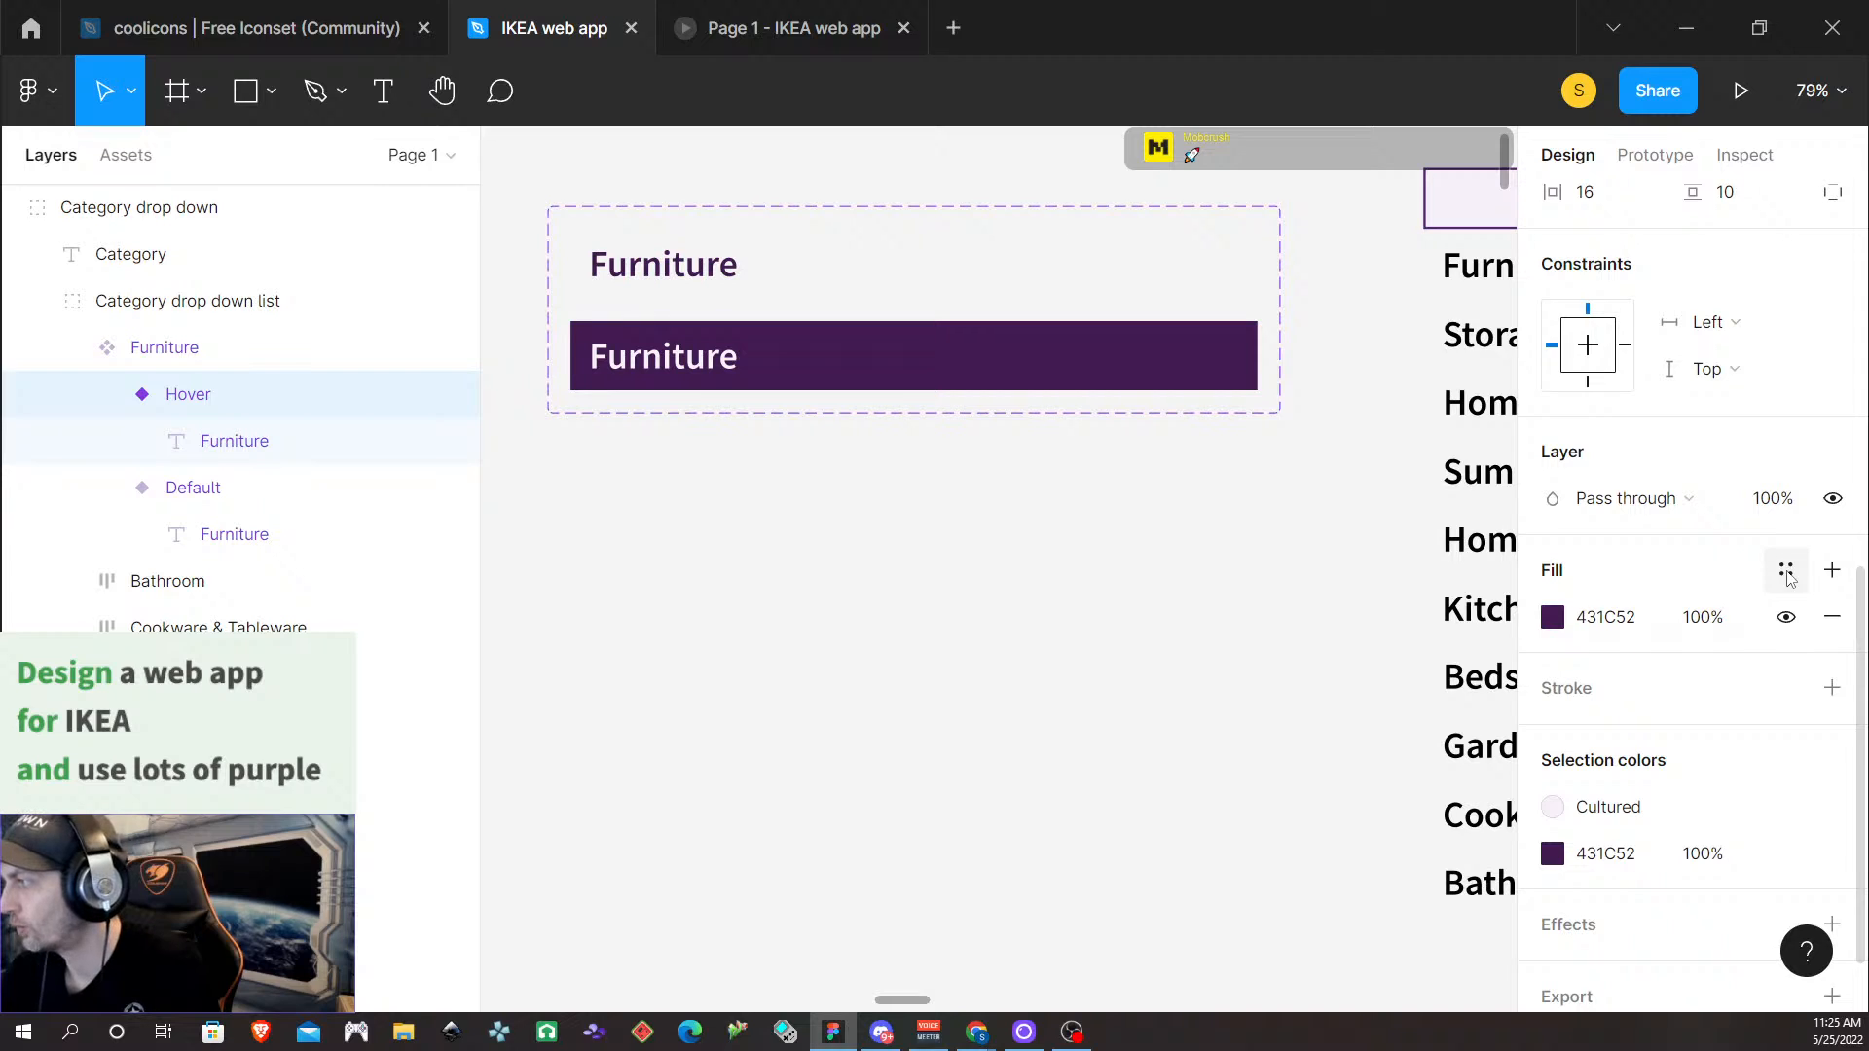
{"action": "left_click", "coordinate": [1787, 575]}
{"action": "left_click", "coordinate": [1624, 689]}
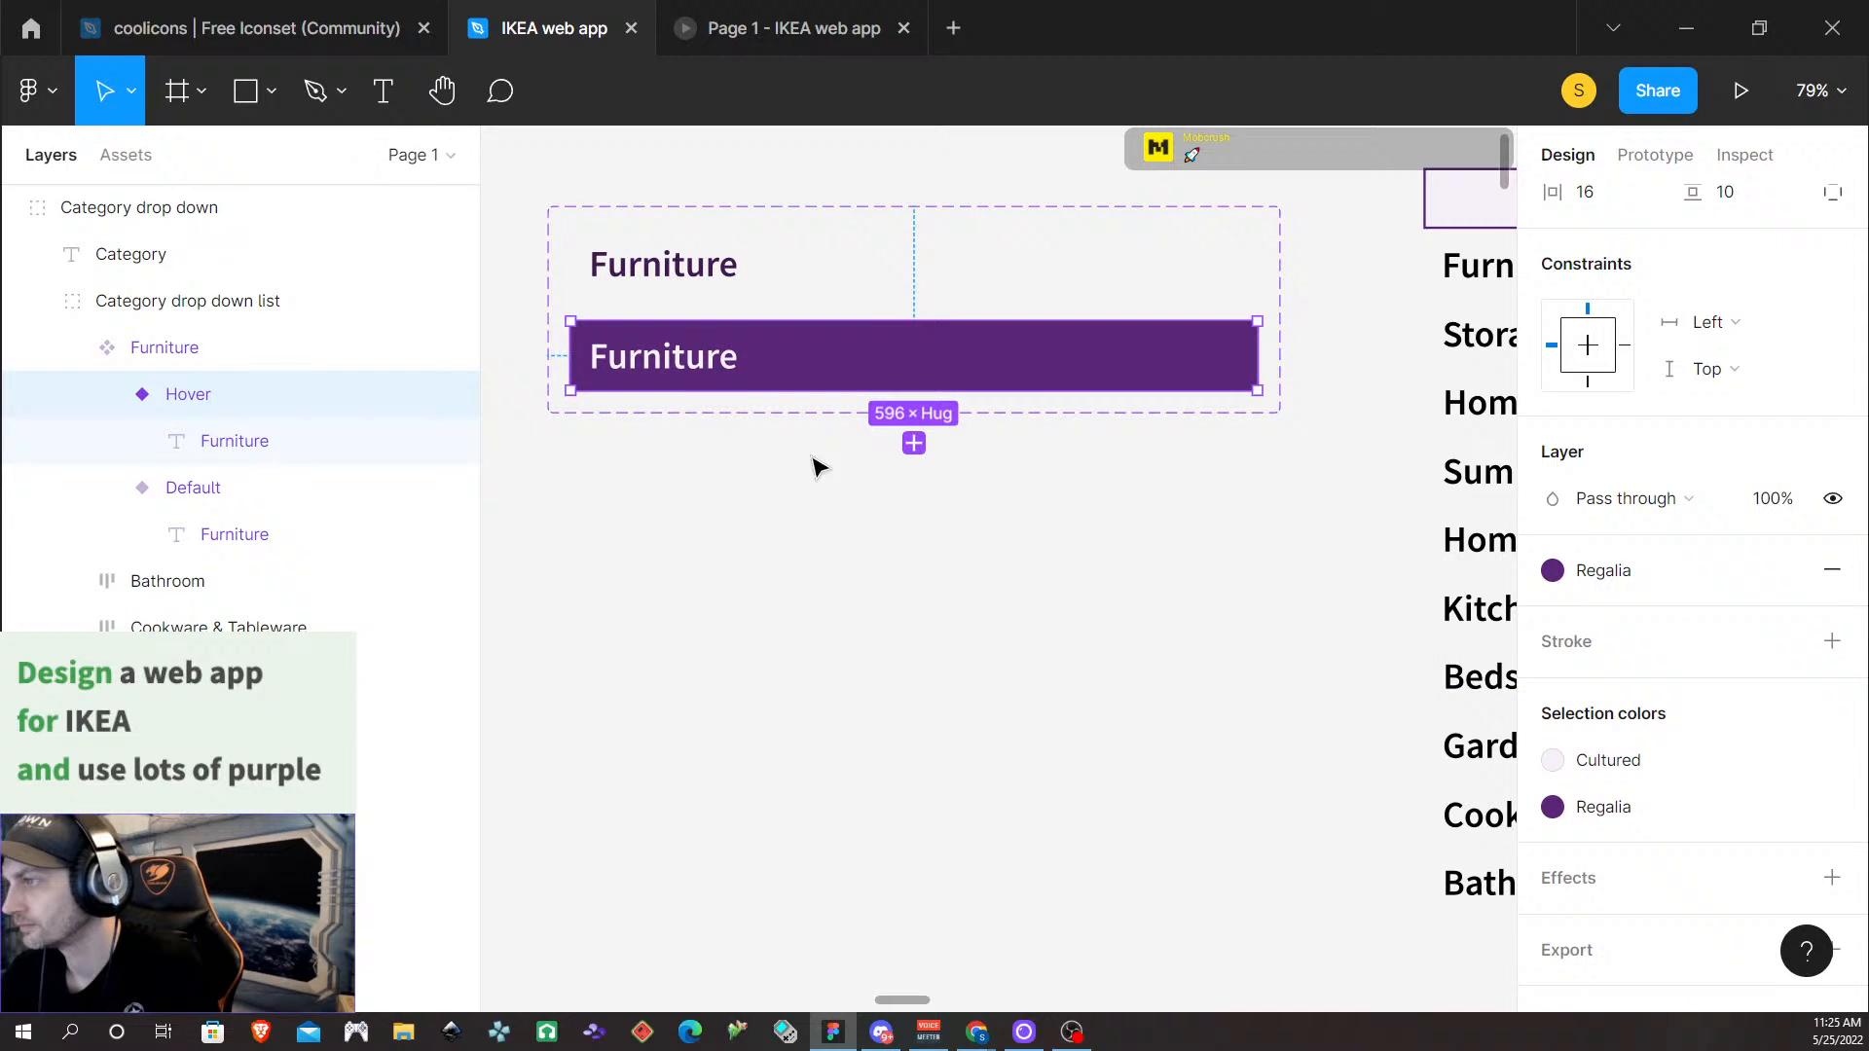
{"action": "left_click", "coordinate": [740, 603]}
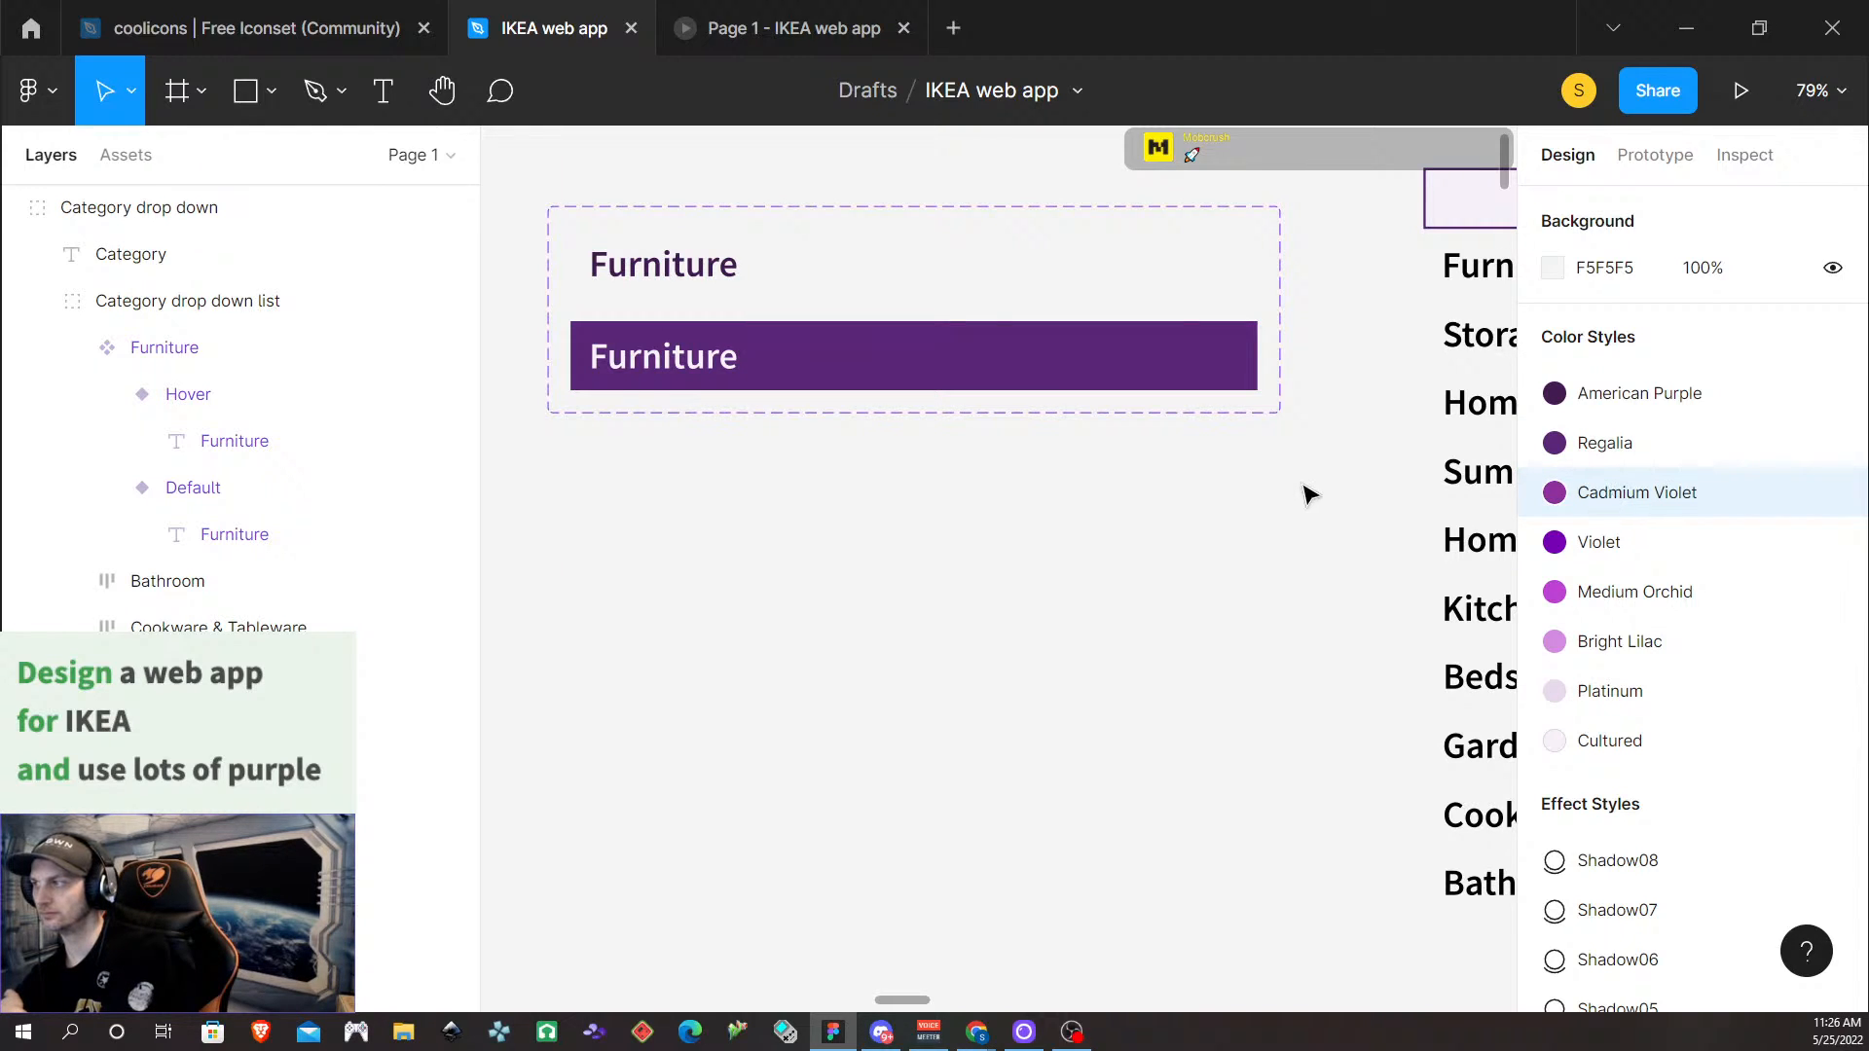
Replace the Hover variant's background fill with the Cadmium Violet color style
{"action": "left_click", "coordinate": [1034, 365]}
{"action": "double_click", "coordinate": [1035, 365]}
{"action": "double_click", "coordinate": [1032, 363]}
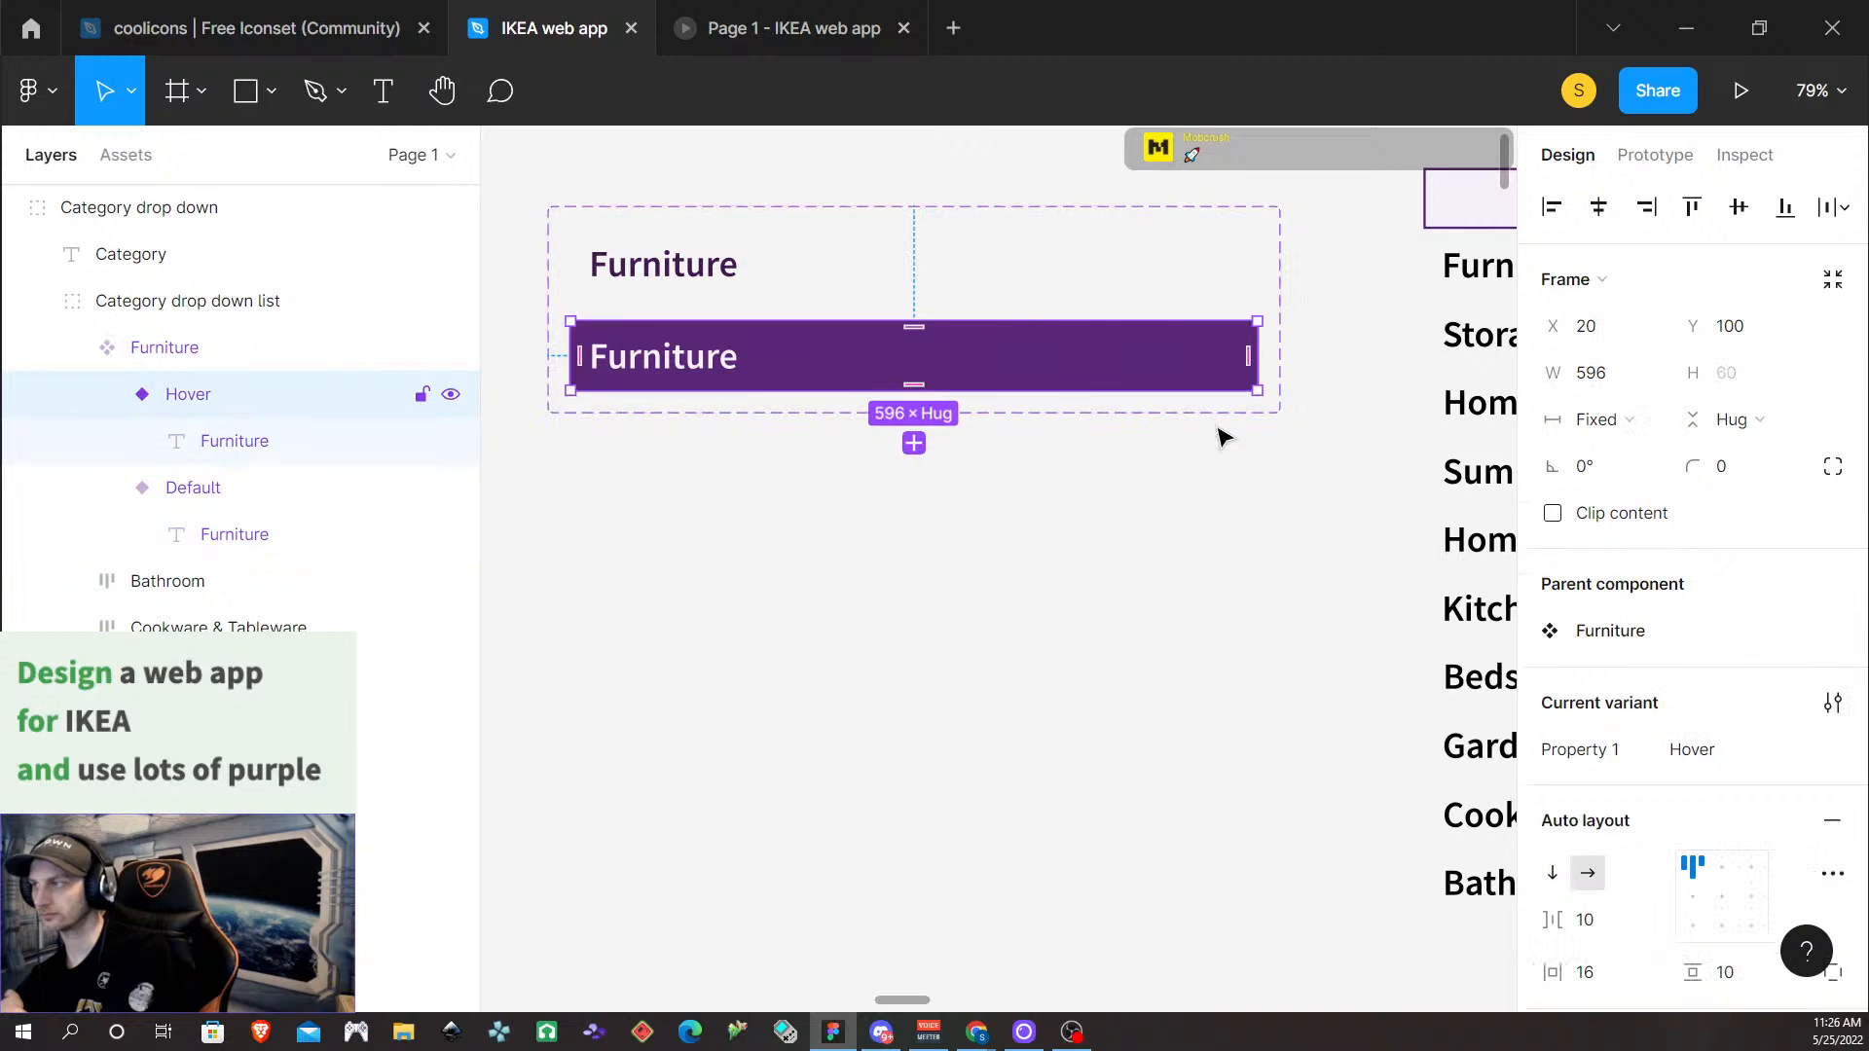
{"action": "scroll", "coordinate": [1743, 594], "scroll_direction": "down", "scroll_amount": 8}
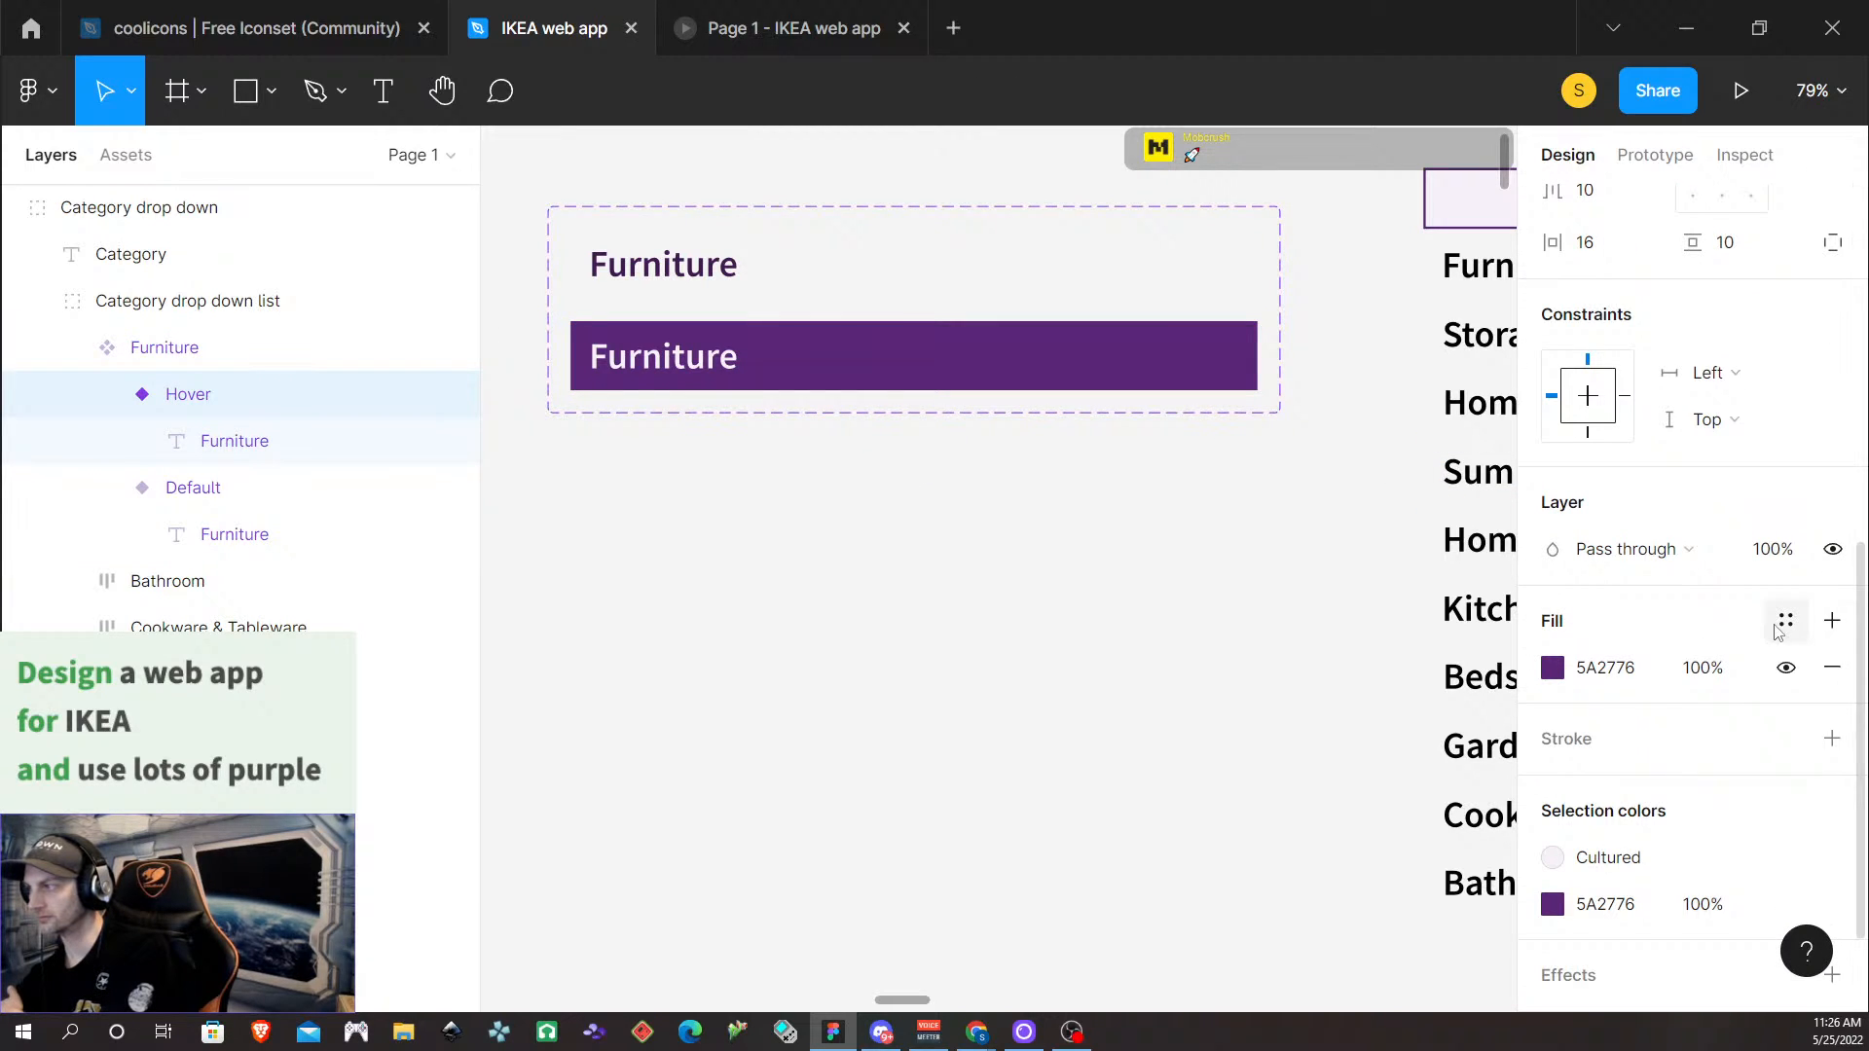
{"action": "left_click", "coordinate": [1784, 620]}
{"action": "left_click", "coordinate": [1669, 689]}
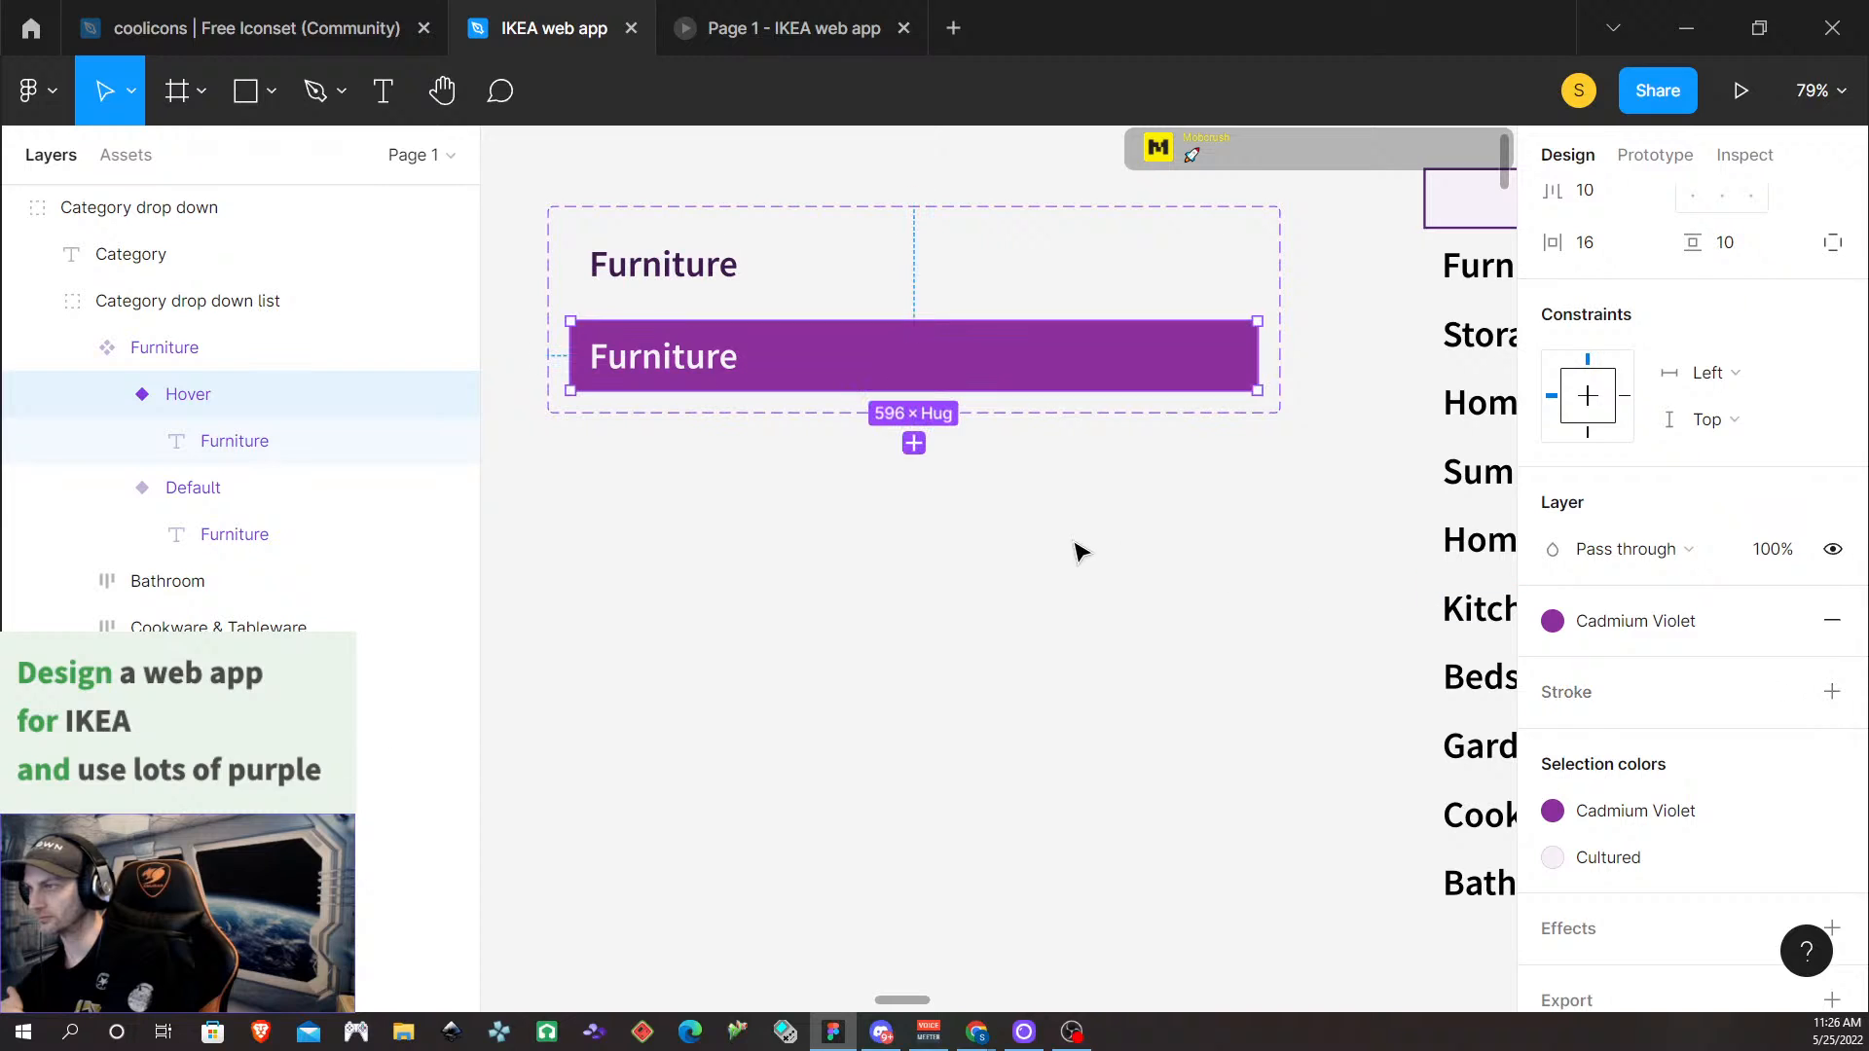
{"action": "left_click", "coordinate": [1137, 542]}
Add a prototype interaction from the Furniture component's Default variant that changes it to the Hover variant while hovering, with Instant animation
{"action": "scroll", "coordinate": [949, 500], "scroll_direction": "down", "scroll_amount": 5}
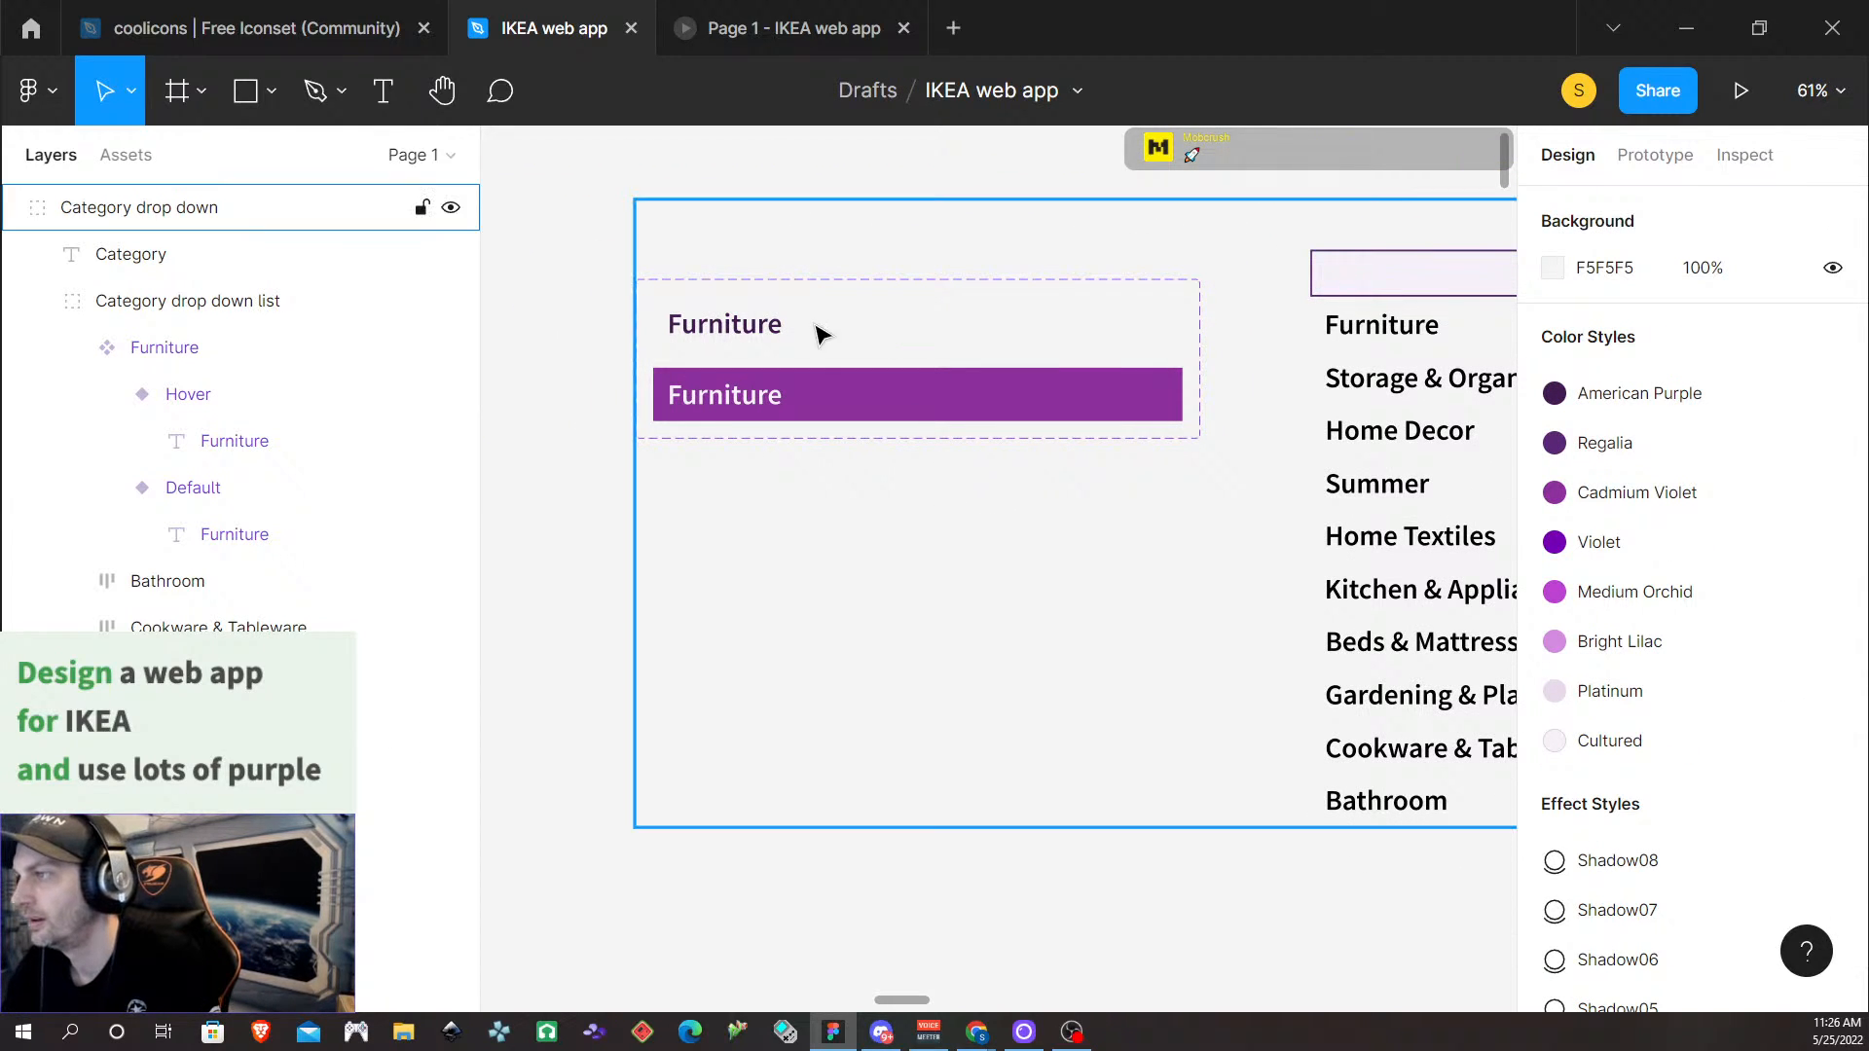
{"action": "left_click", "coordinate": [769, 336]}
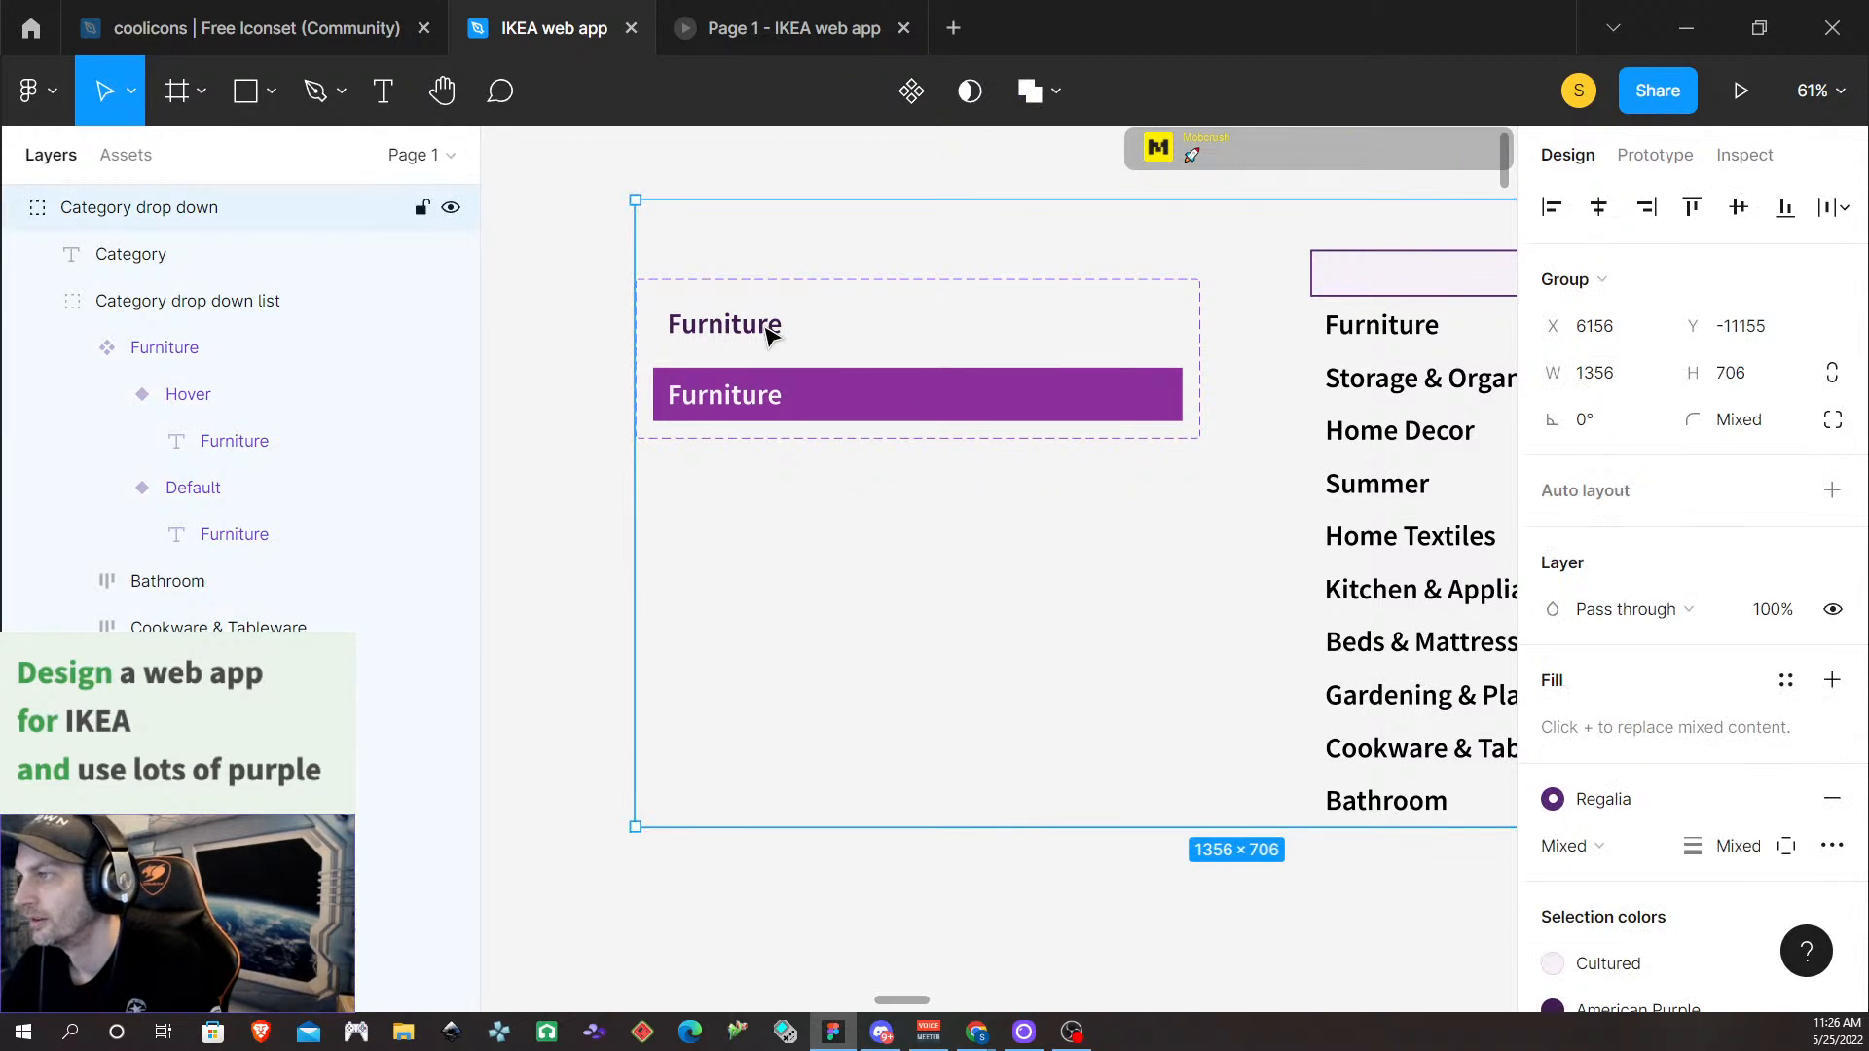
{"action": "left_click", "coordinate": [1655, 154]}
{"action": "left_click", "coordinate": [755, 329]}
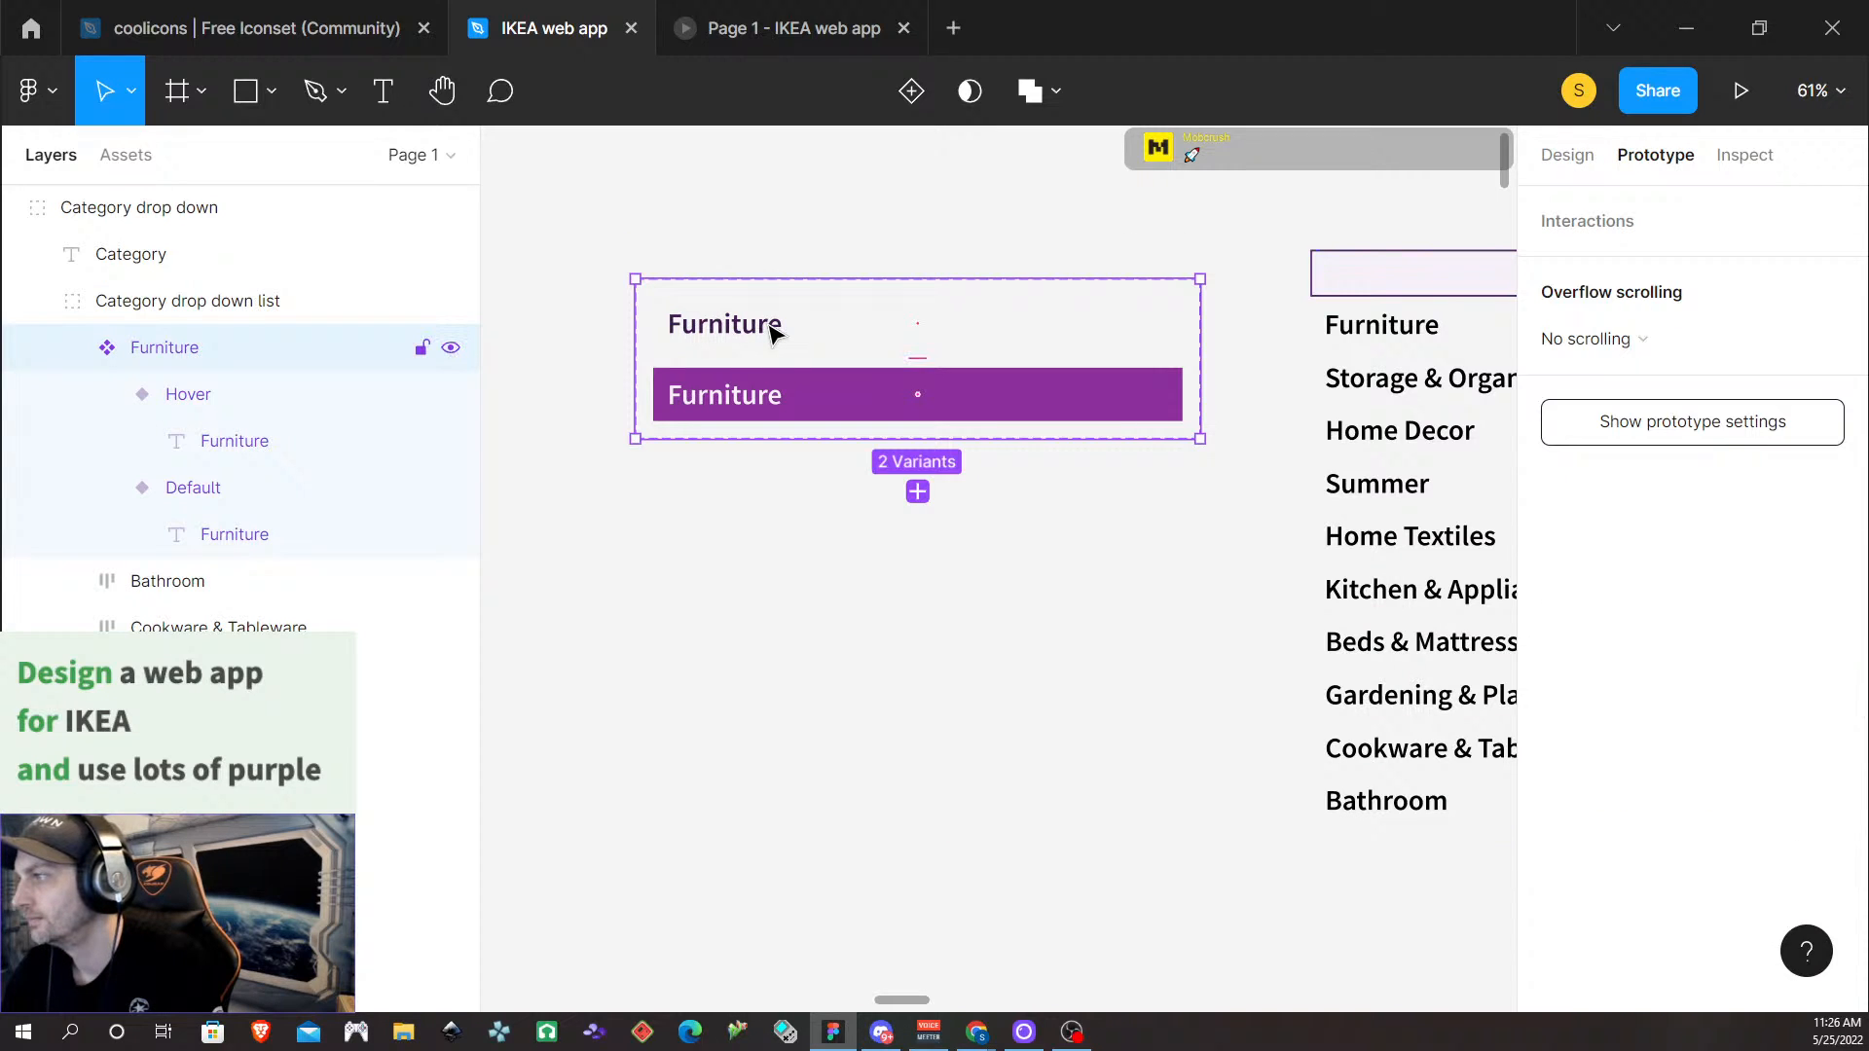
{"action": "left_click", "coordinate": [779, 327]}
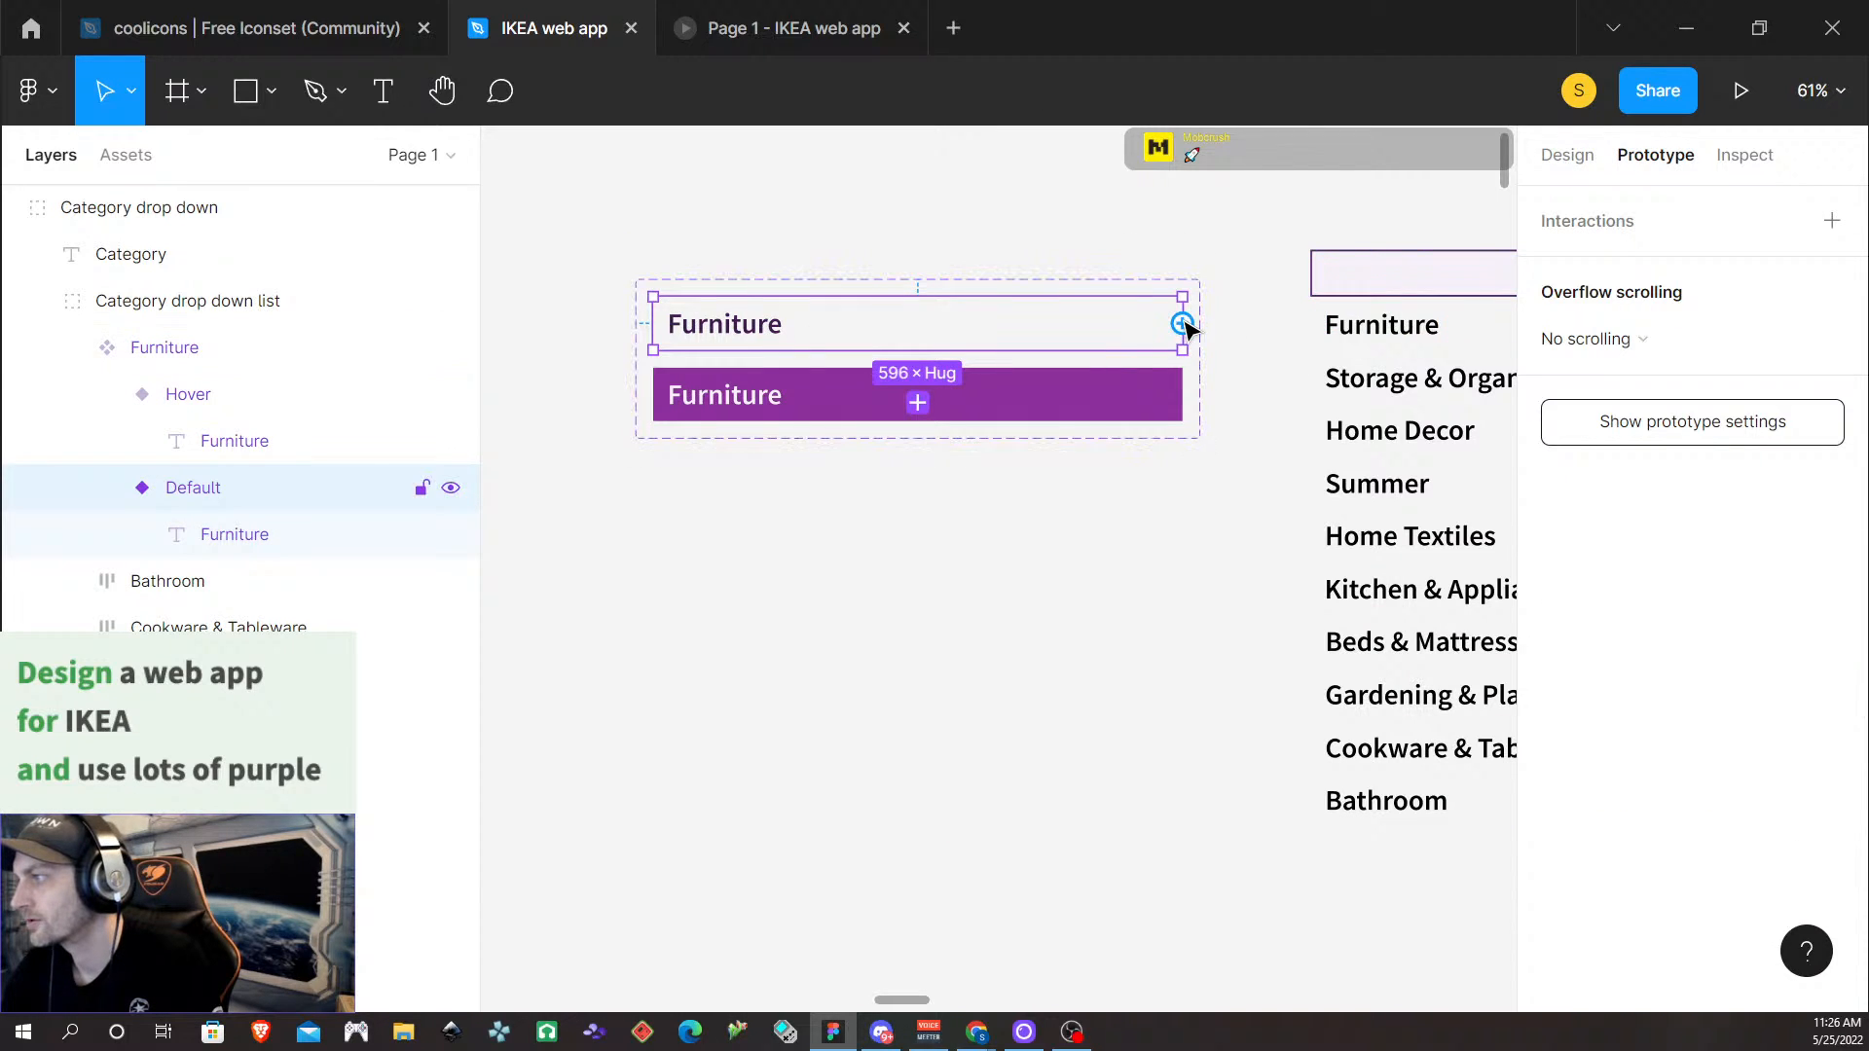
{"action": "left_click_drag", "start_coordinate": [1182, 323], "coordinate": [1032, 404]}
{"action": "left_click", "coordinate": [1283, 340]}
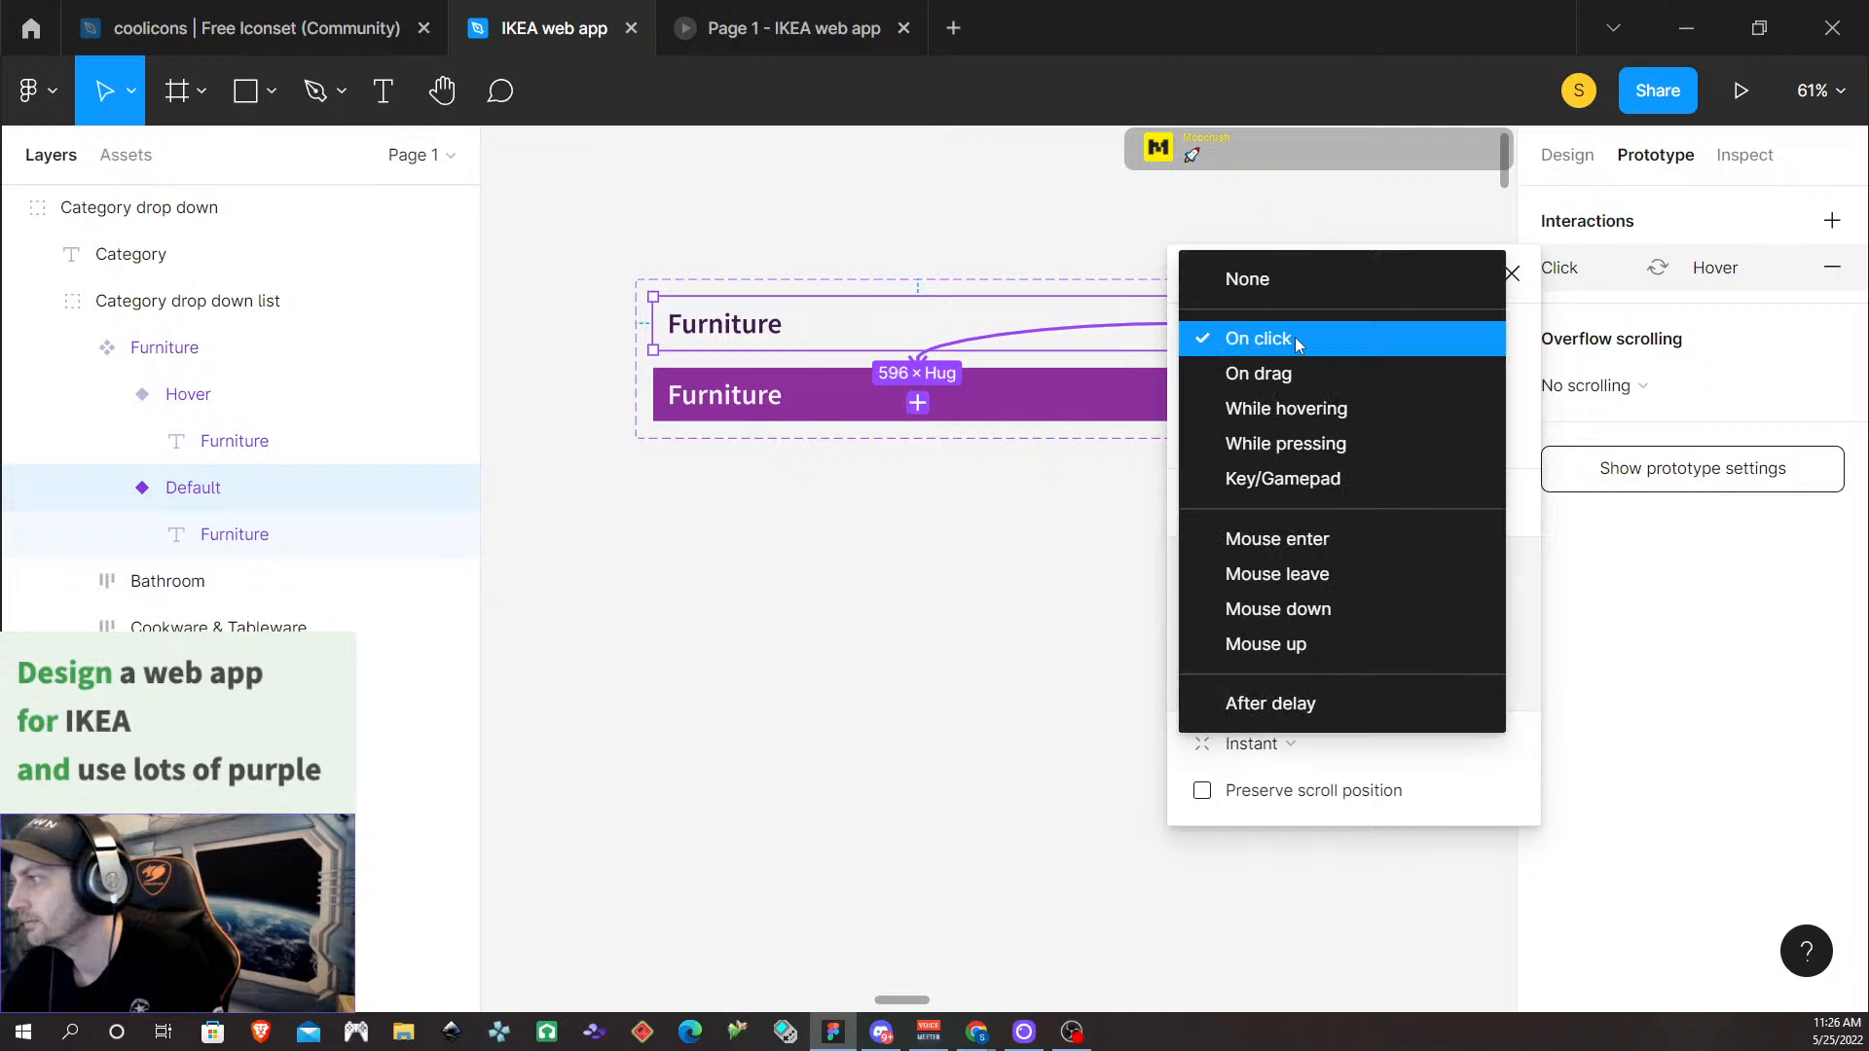
{"action": "left_click", "coordinate": [1302, 429]}
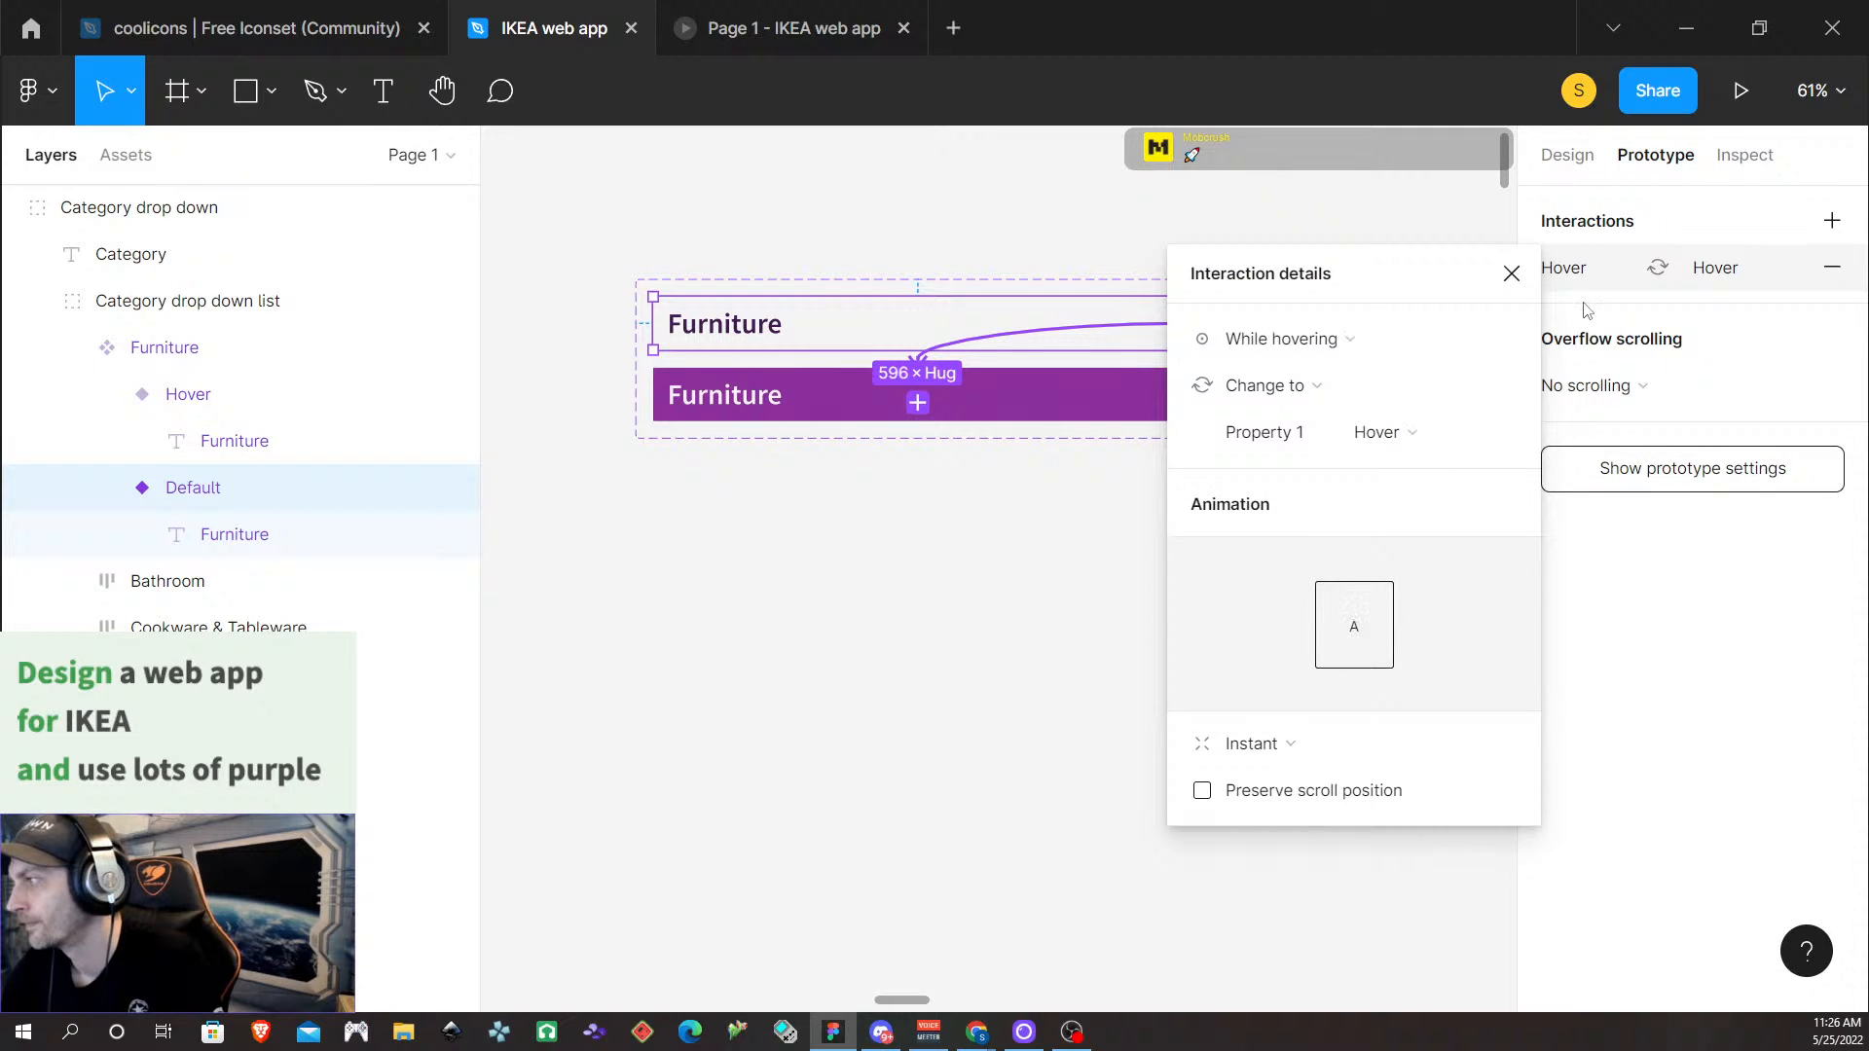
{"action": "left_click", "coordinate": [1512, 274]}
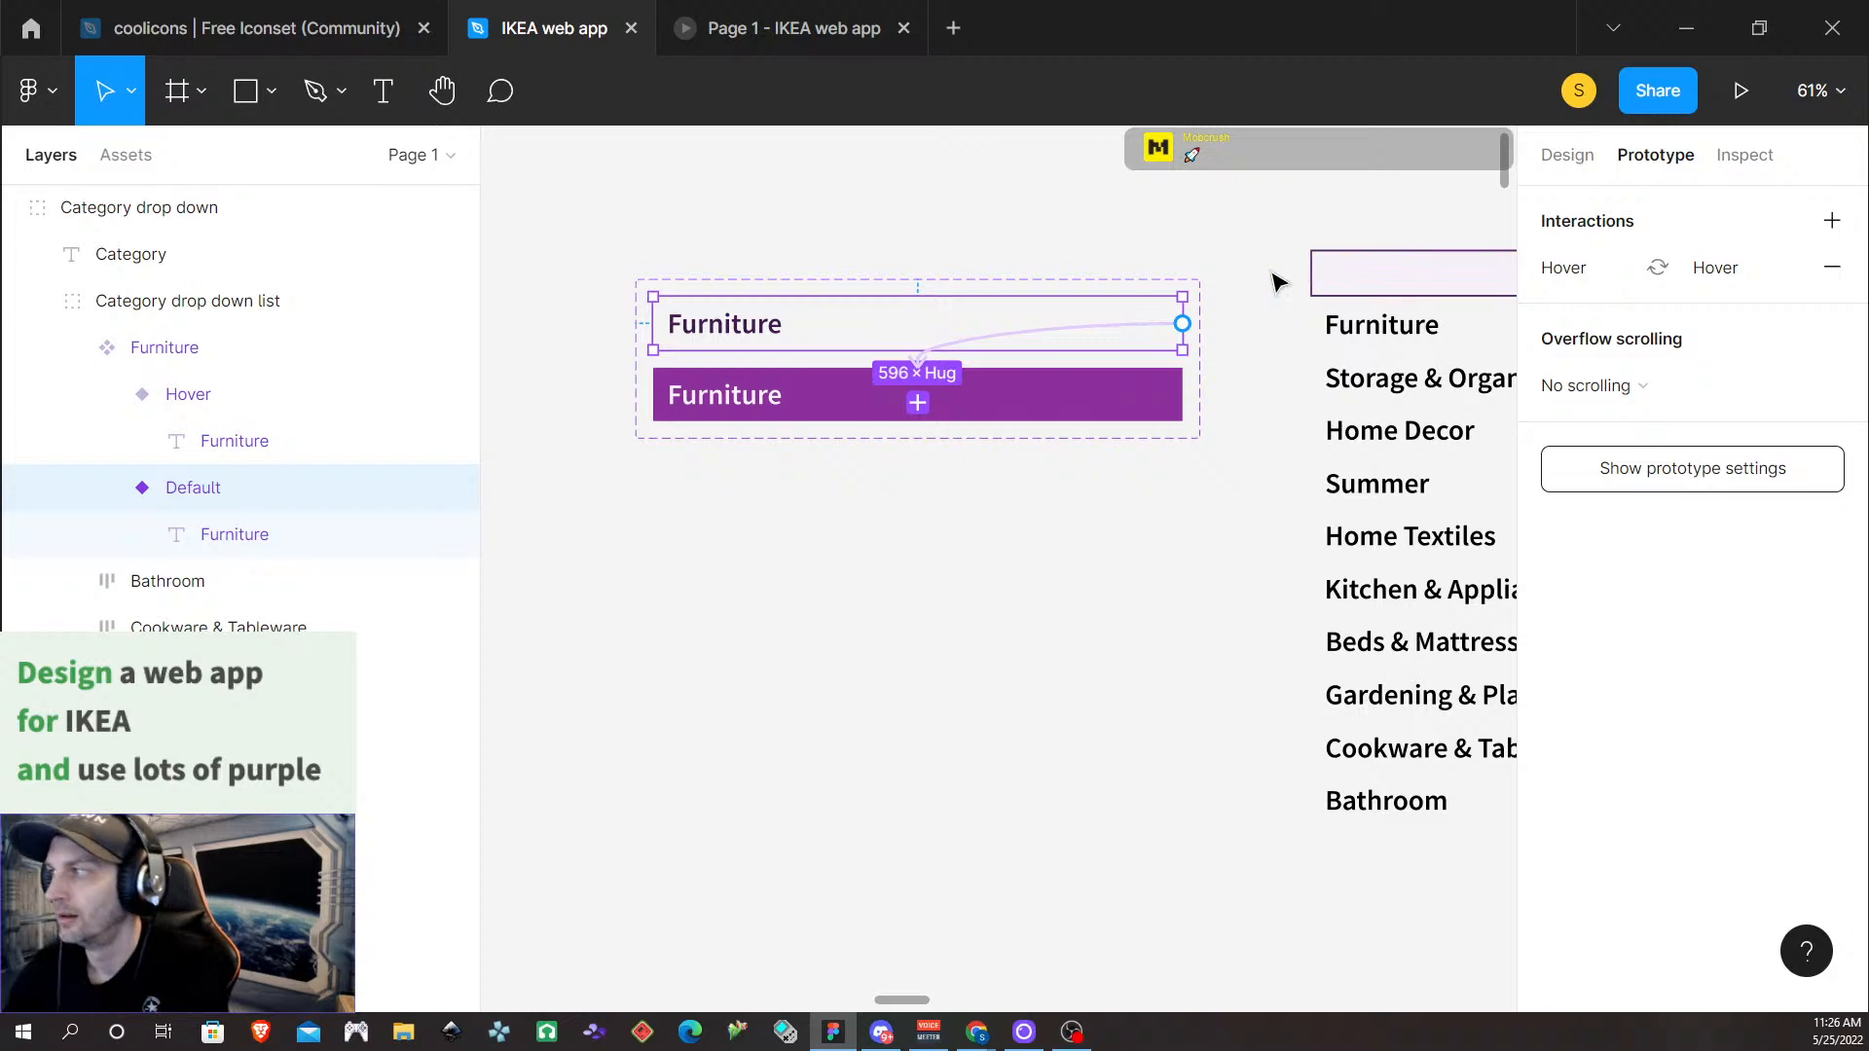
{"action": "scroll", "coordinate": [1294, 313], "scroll_direction": "down", "scroll_amount": 1}
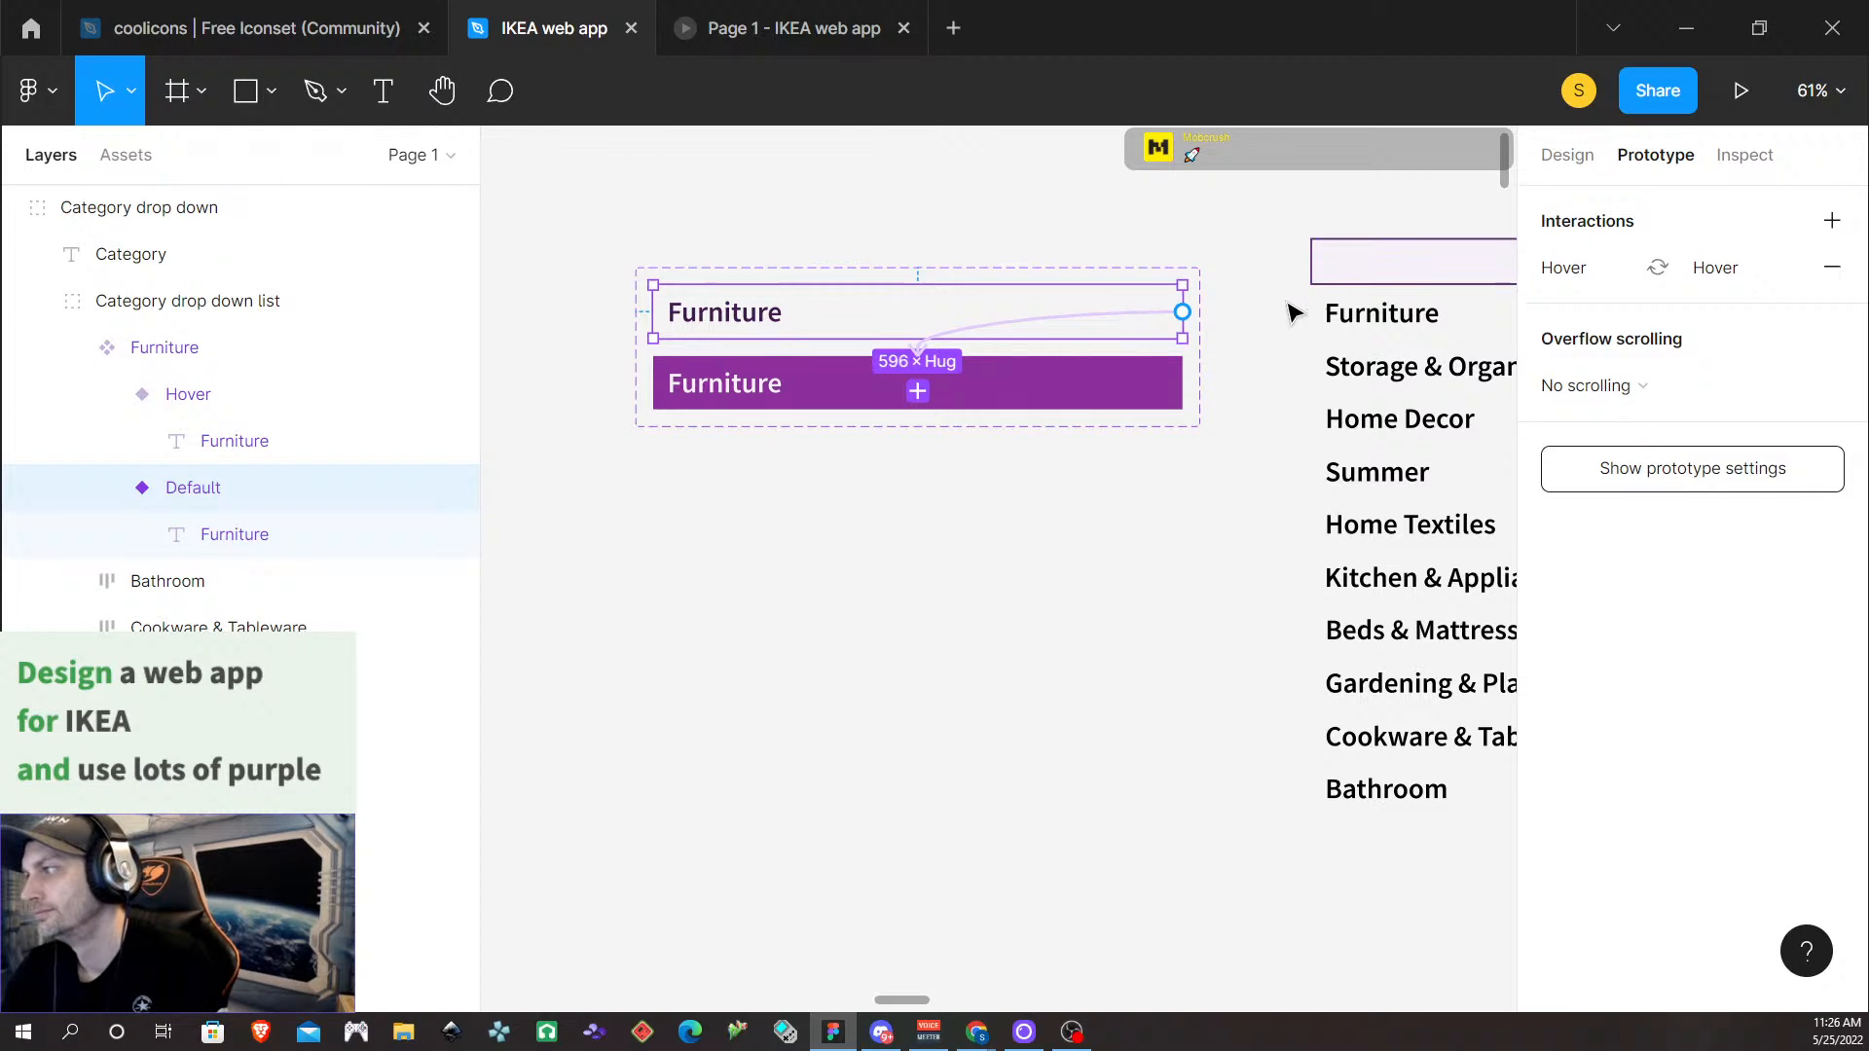
Review the design properties and the hover interaction details of the Default Furniture variant
{"action": "scroll", "coordinate": [1289, 309], "scroll_direction": "up", "scroll_amount": 2}
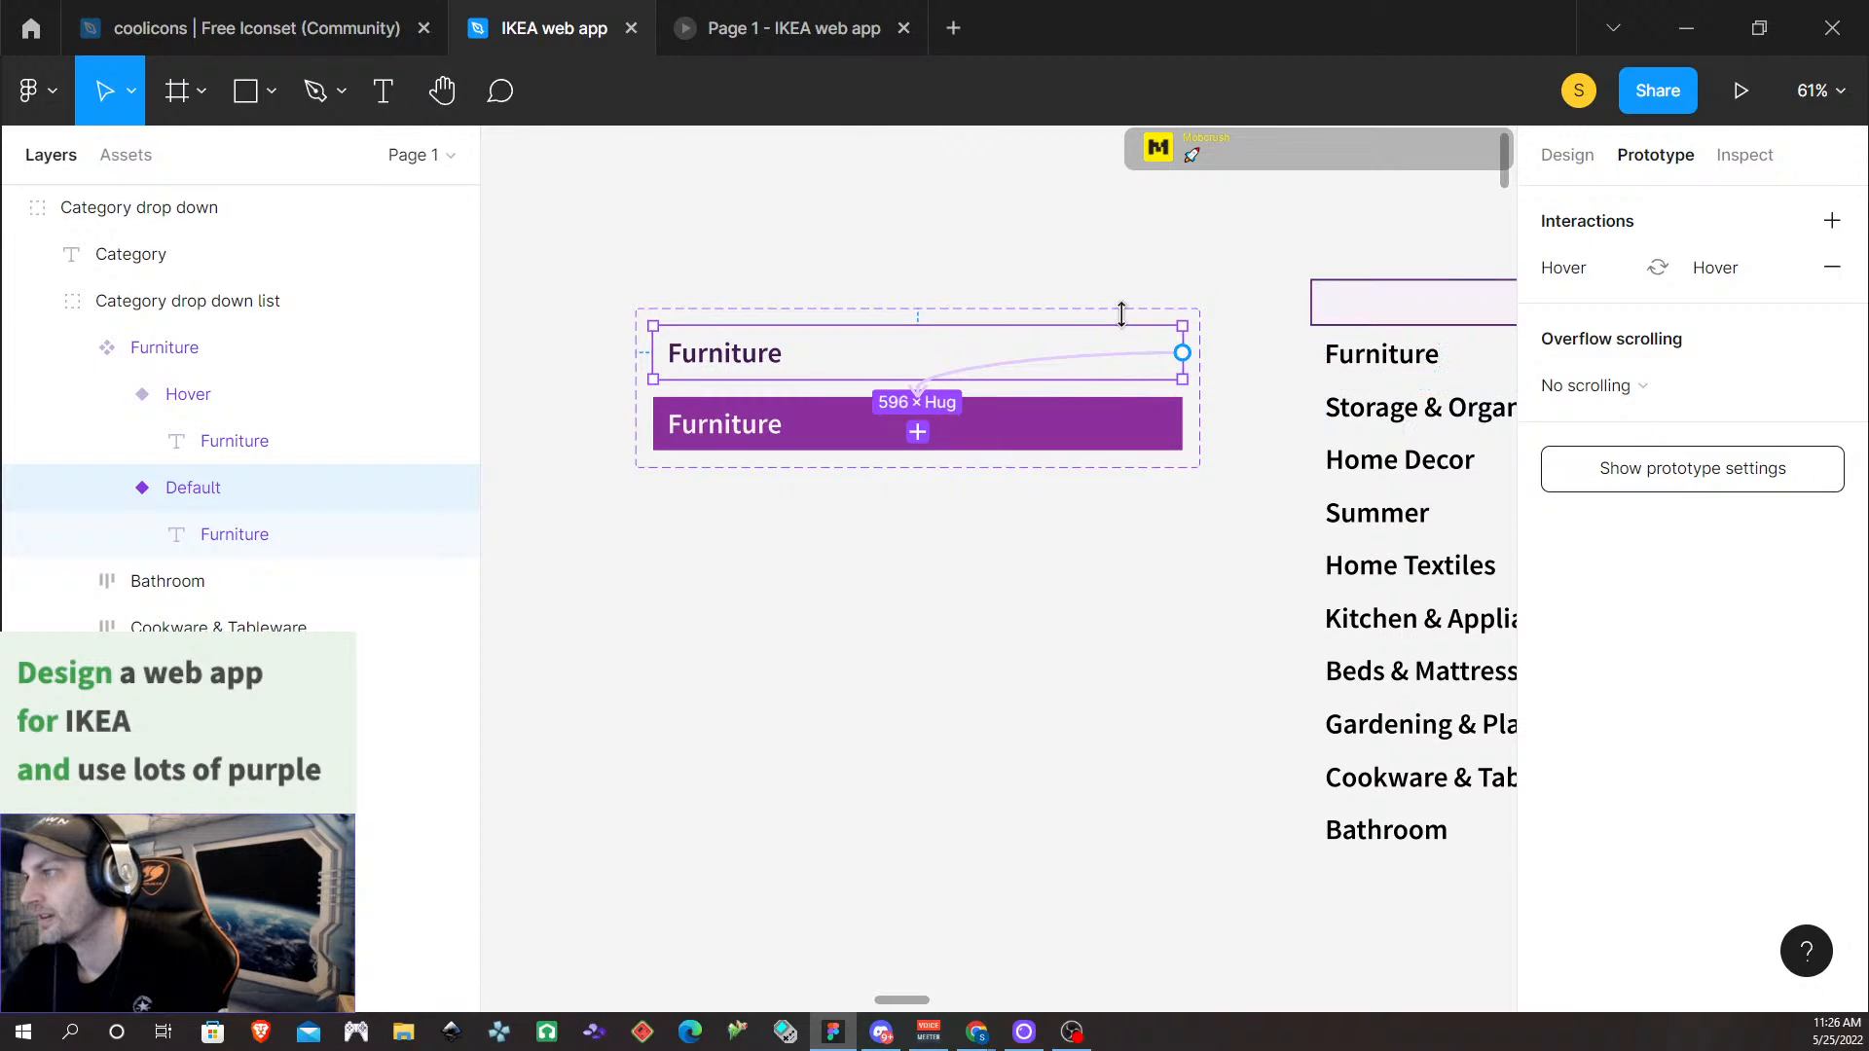
{"action": "left_click", "coordinate": [1566, 156]}
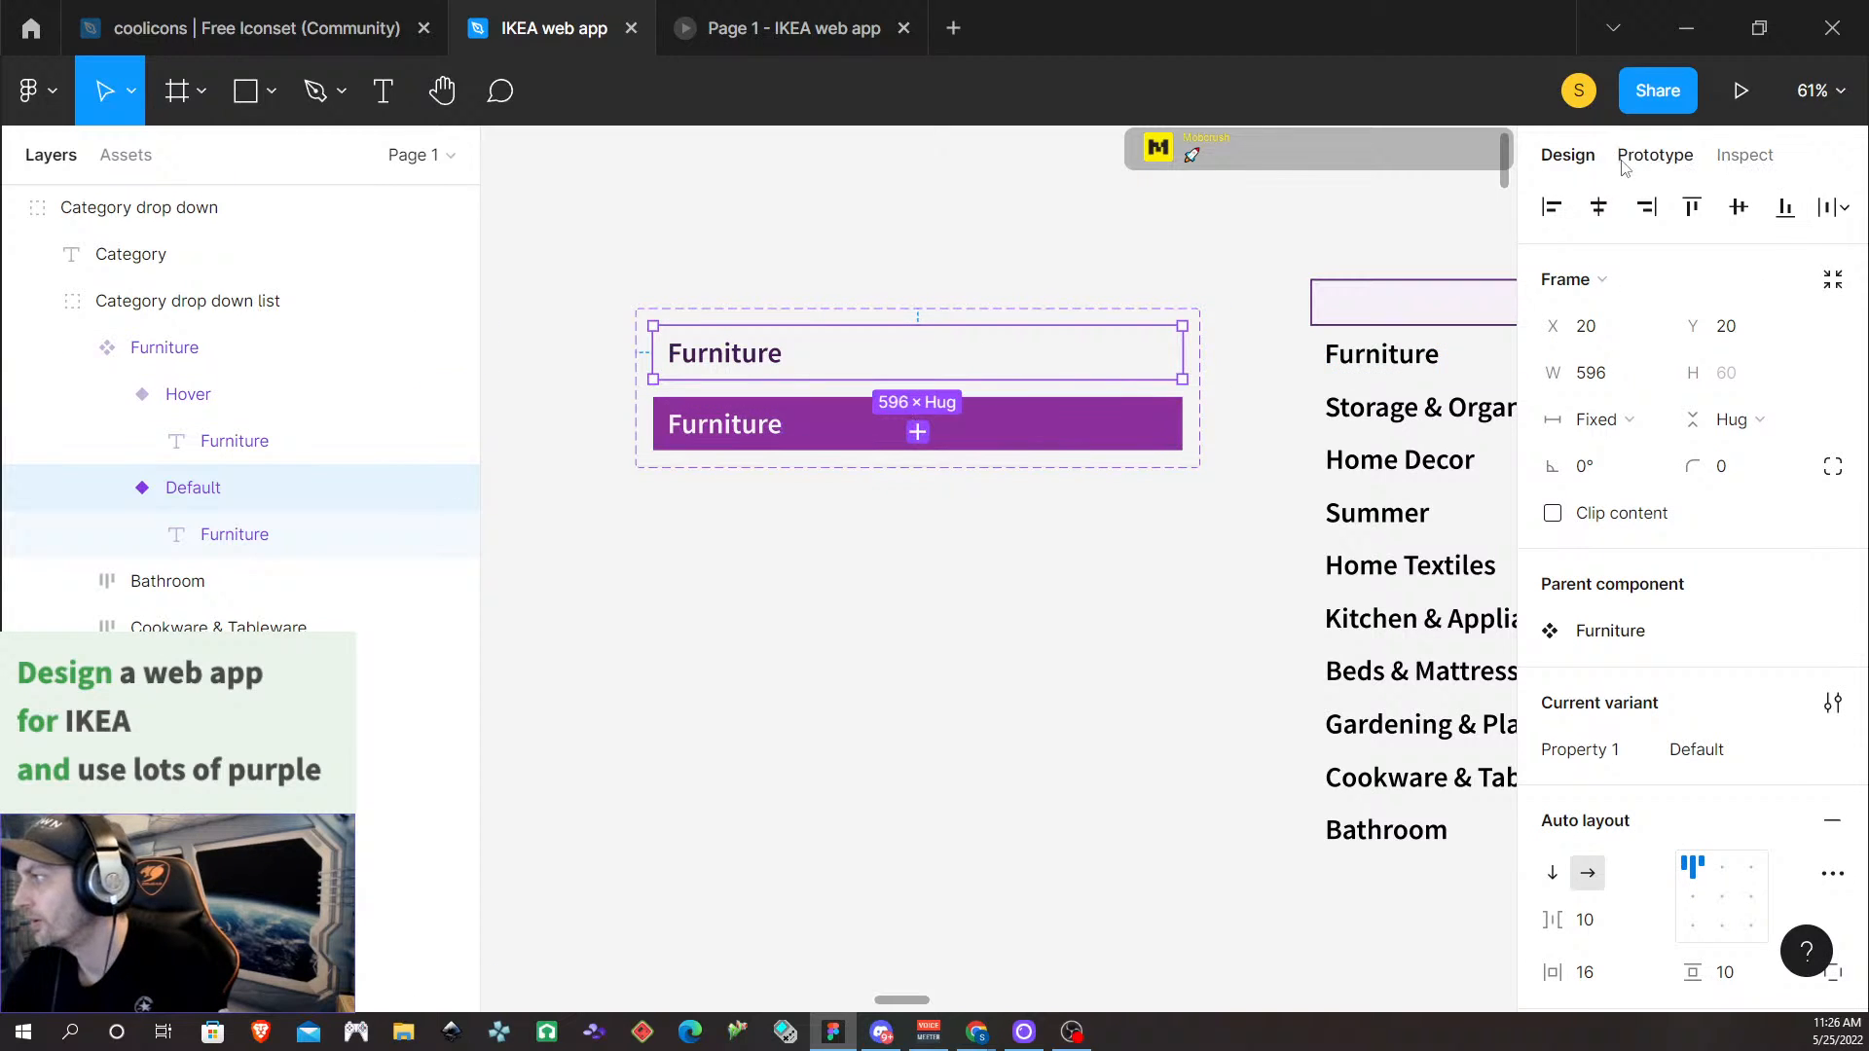
{"action": "key", "text": "shift+e"}
{"action": "left_click", "coordinate": [1105, 367]}
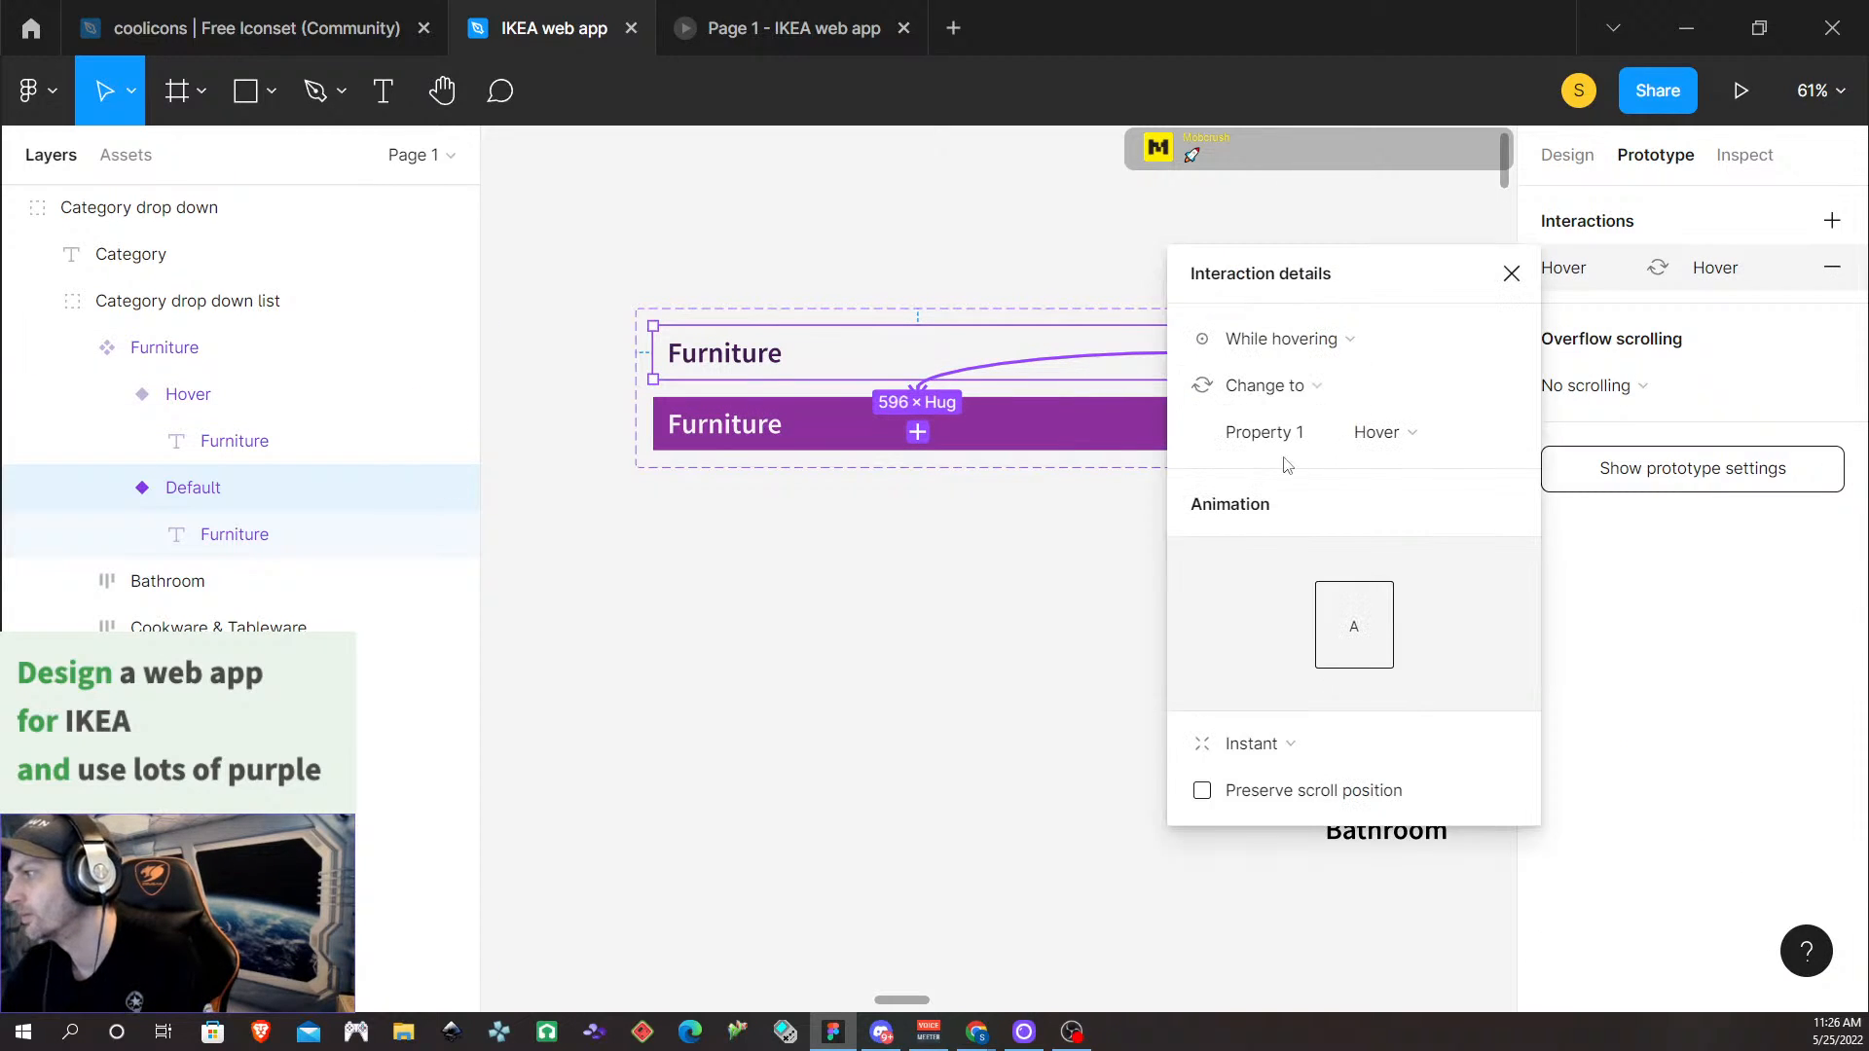
{"action": "left_click", "coordinate": [1518, 280]}
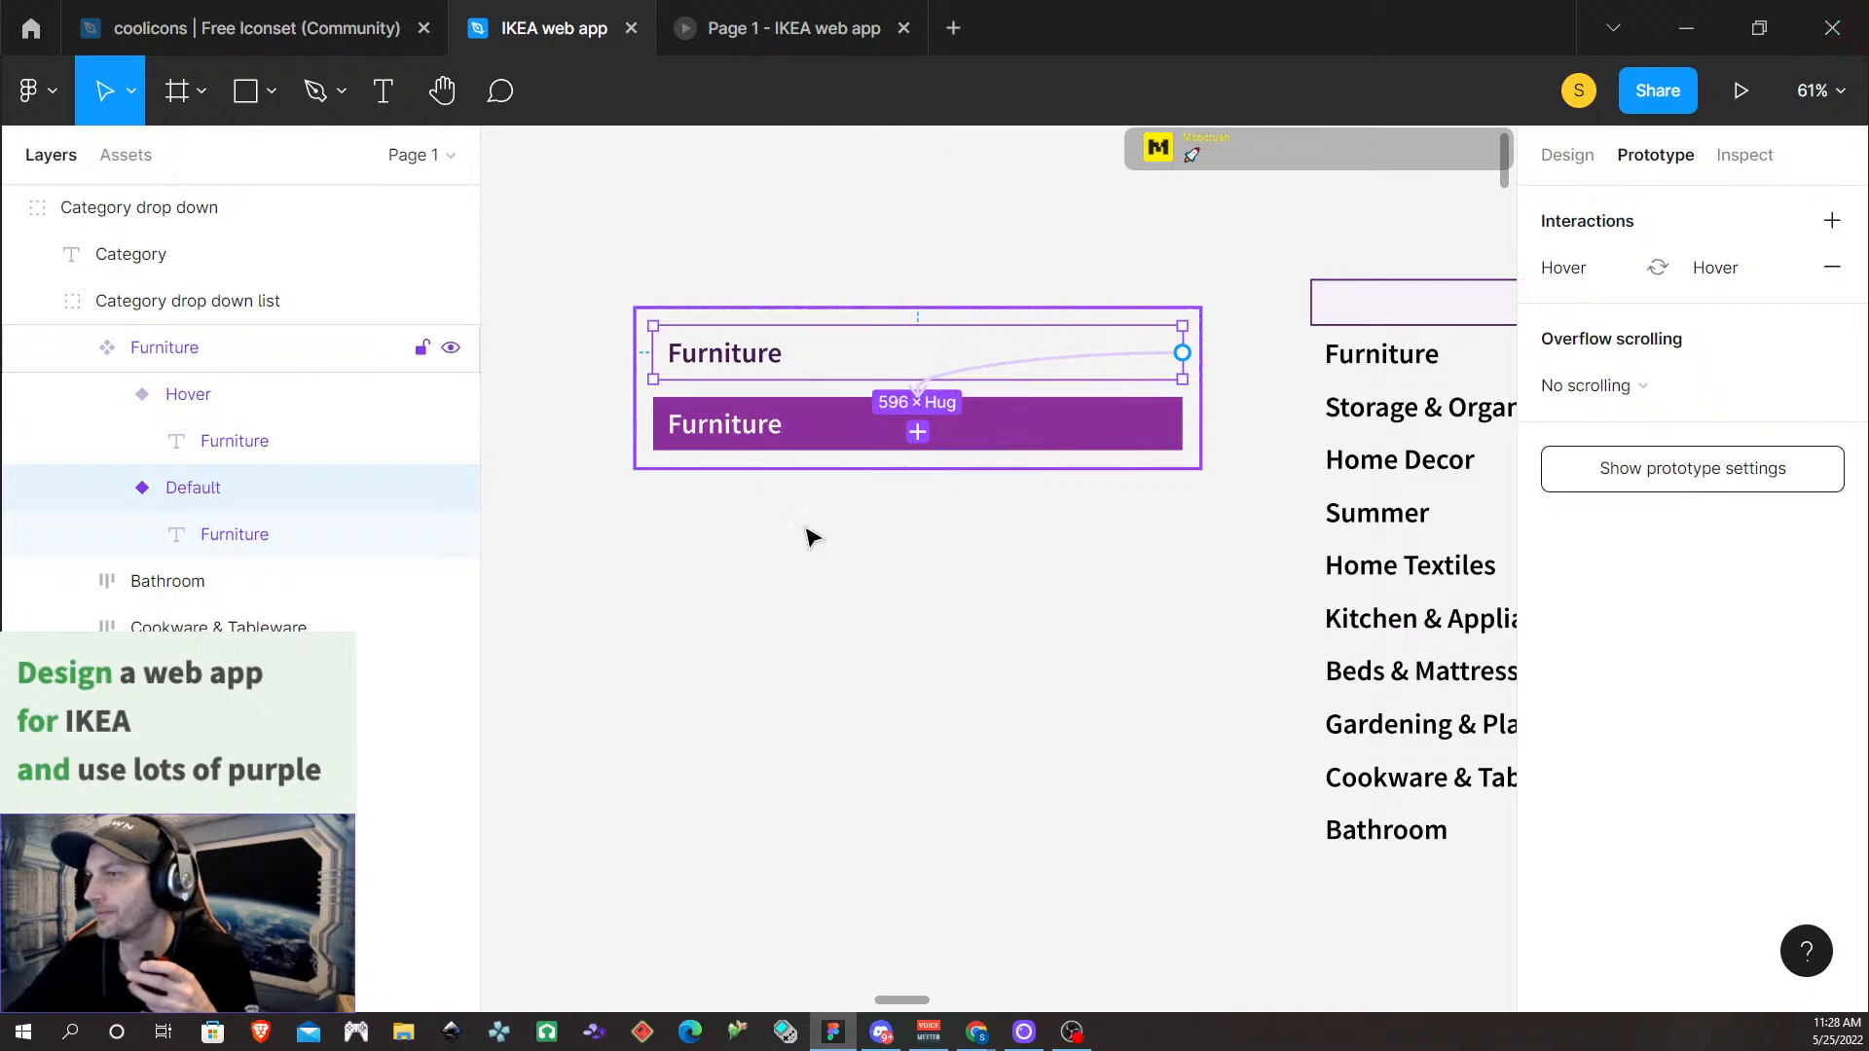
Copy the Default Furniture variant and paste it to replace the plain Furniture row in the category list
{"action": "left_click", "coordinate": [1013, 701]}
{"action": "left_click", "coordinate": [763, 360]}
{"action": "left_click", "coordinate": [763, 360]}
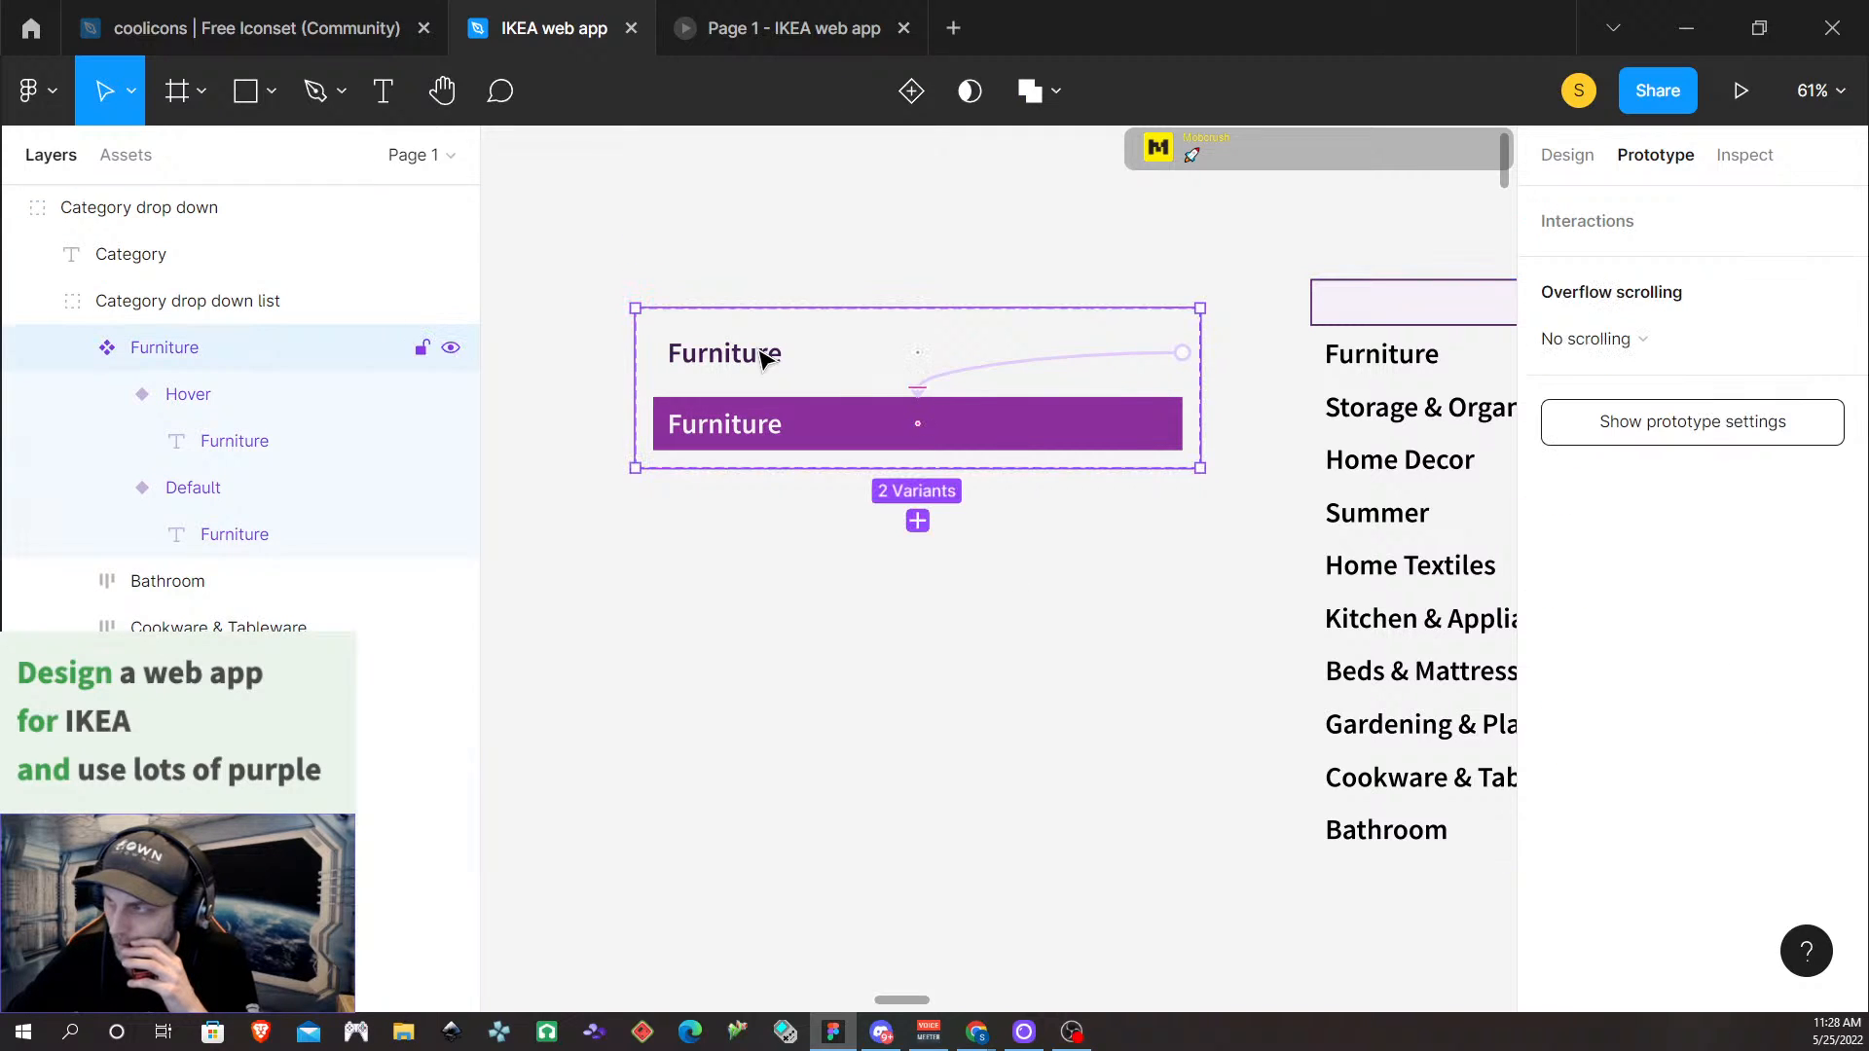
{"action": "left_click", "coordinate": [762, 360]}
{"action": "right_click", "coordinate": [762, 360]}
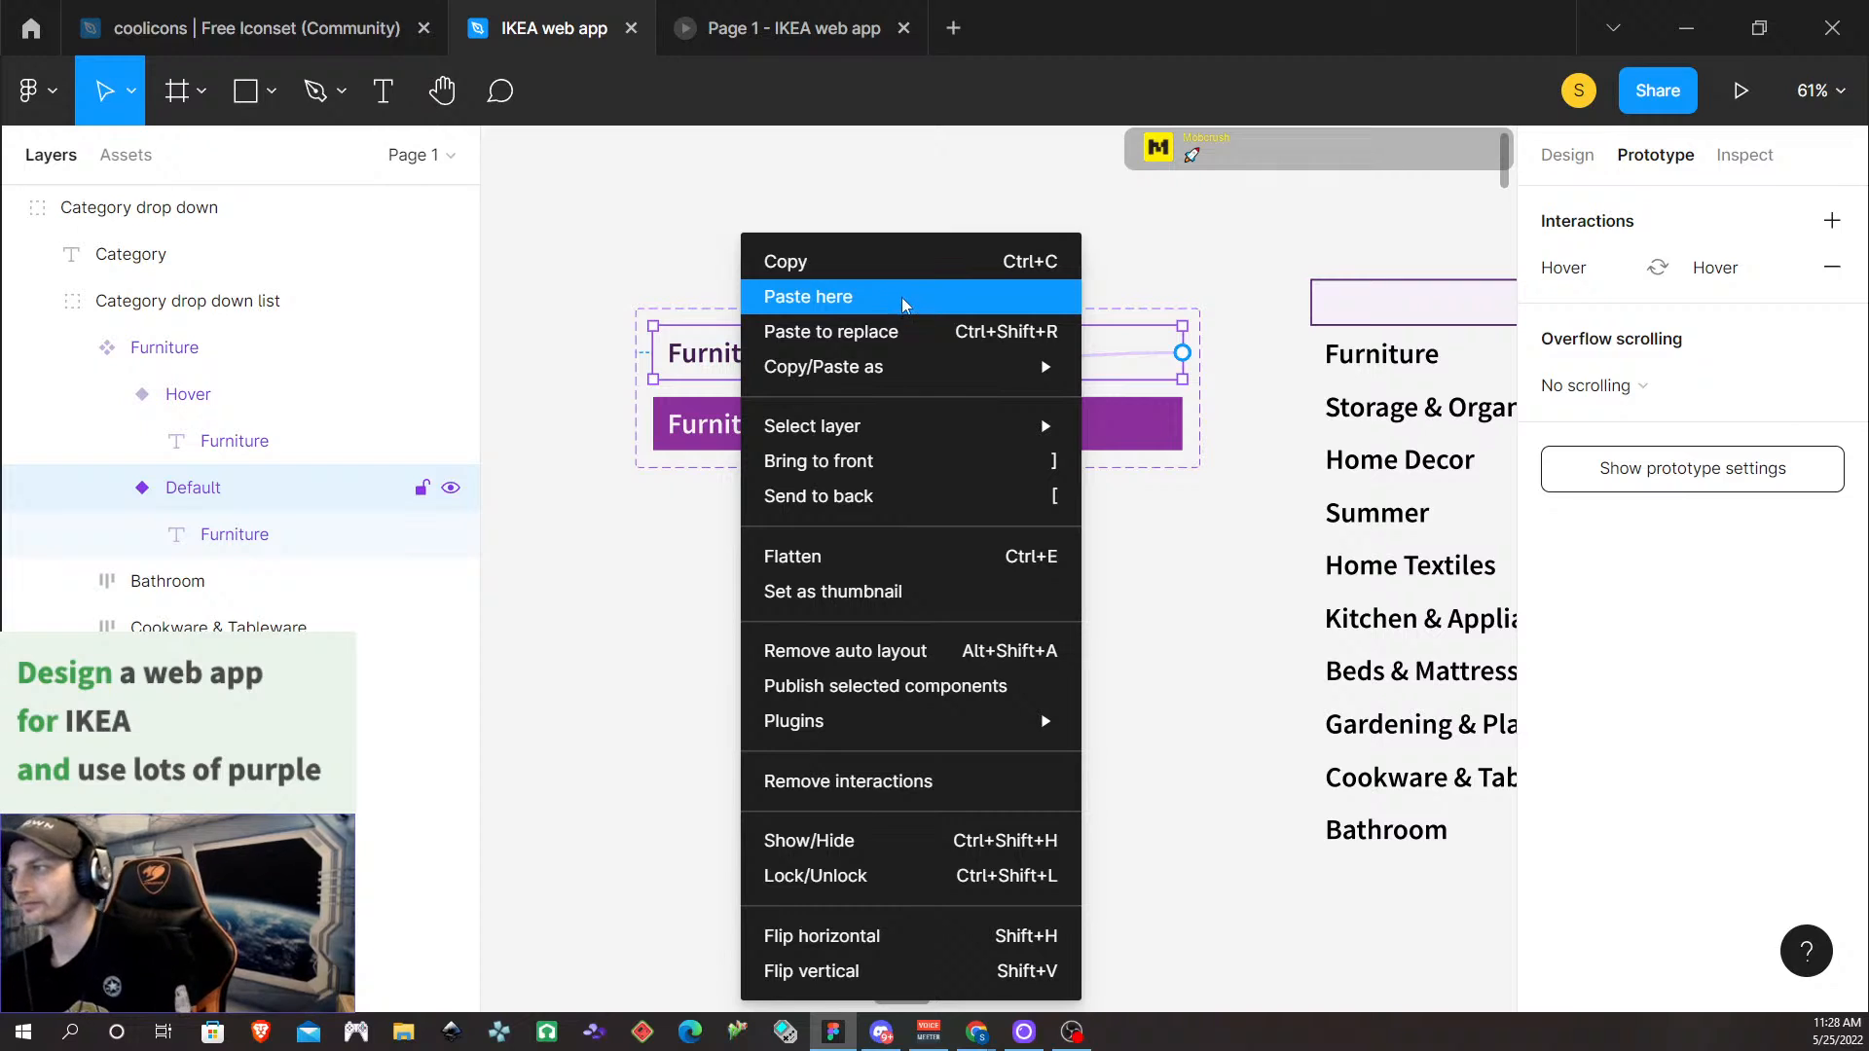
{"action": "left_click", "coordinate": [902, 263]}
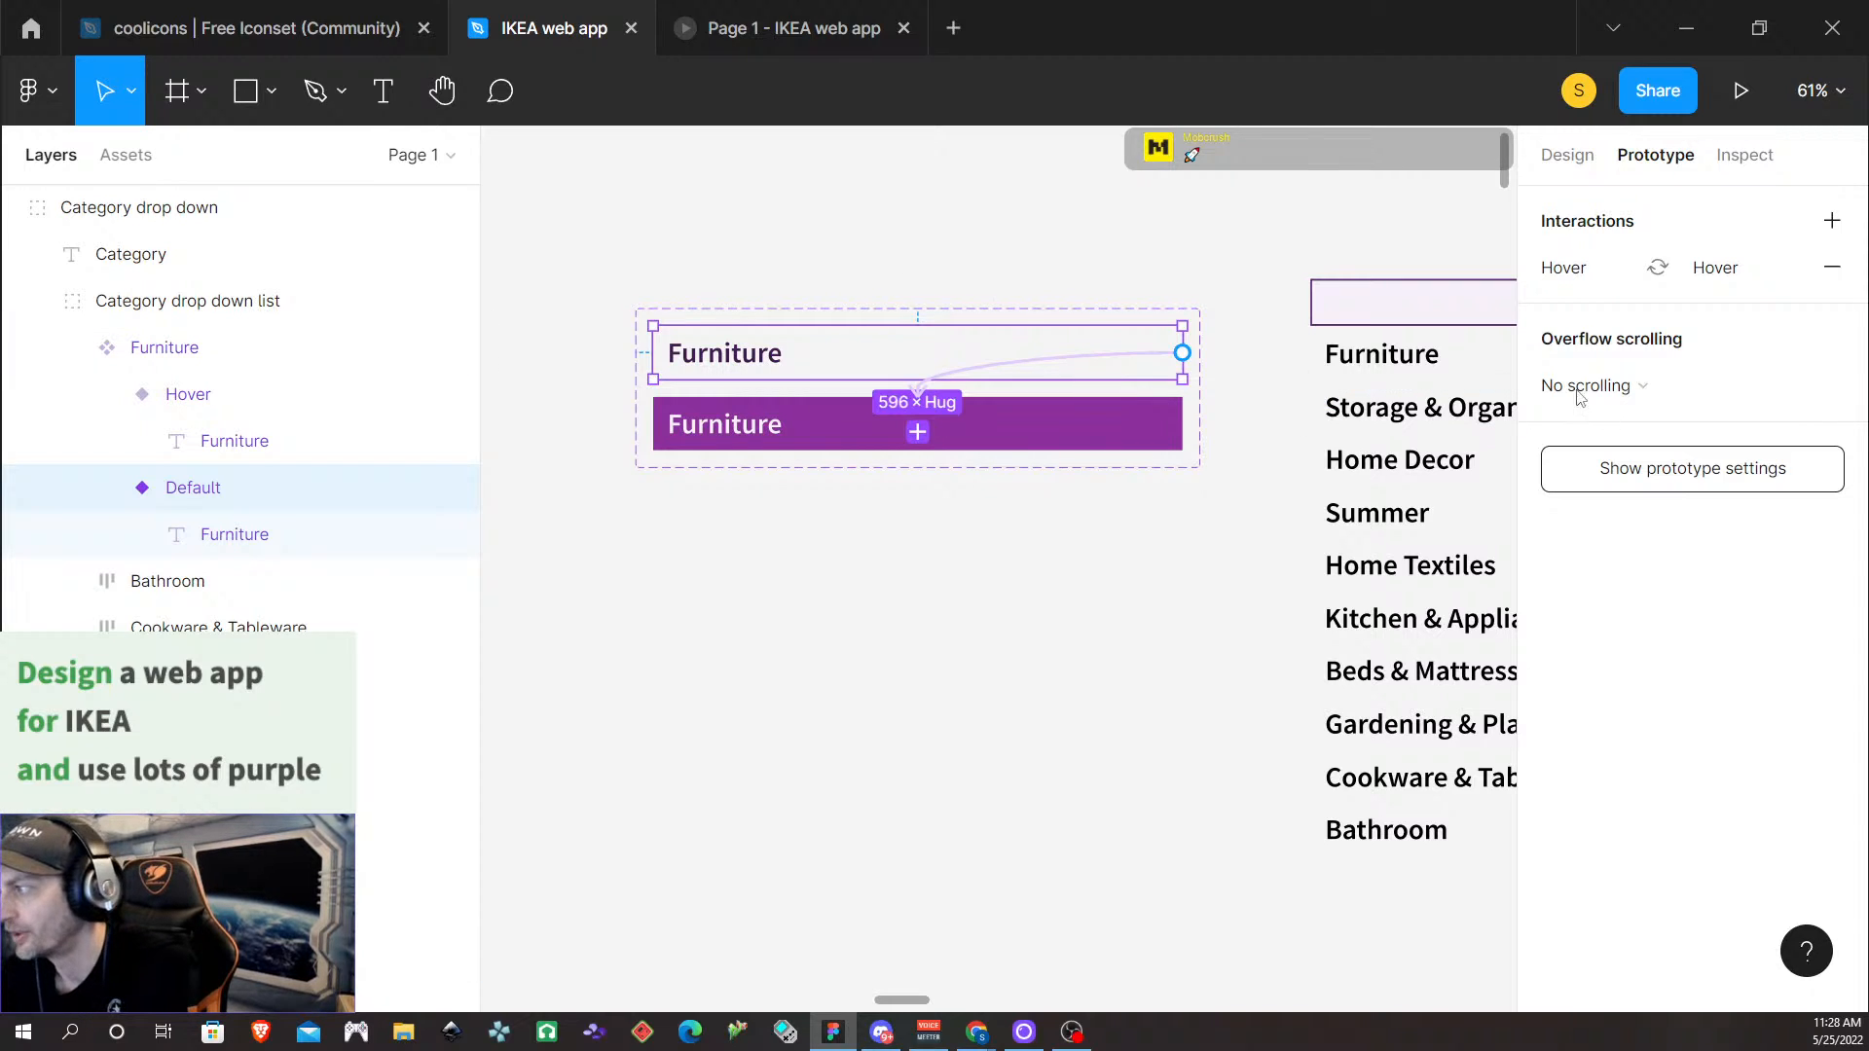
{"action": "left_click", "coordinate": [1443, 360]}
{"action": "right_click", "coordinate": [1443, 360]}
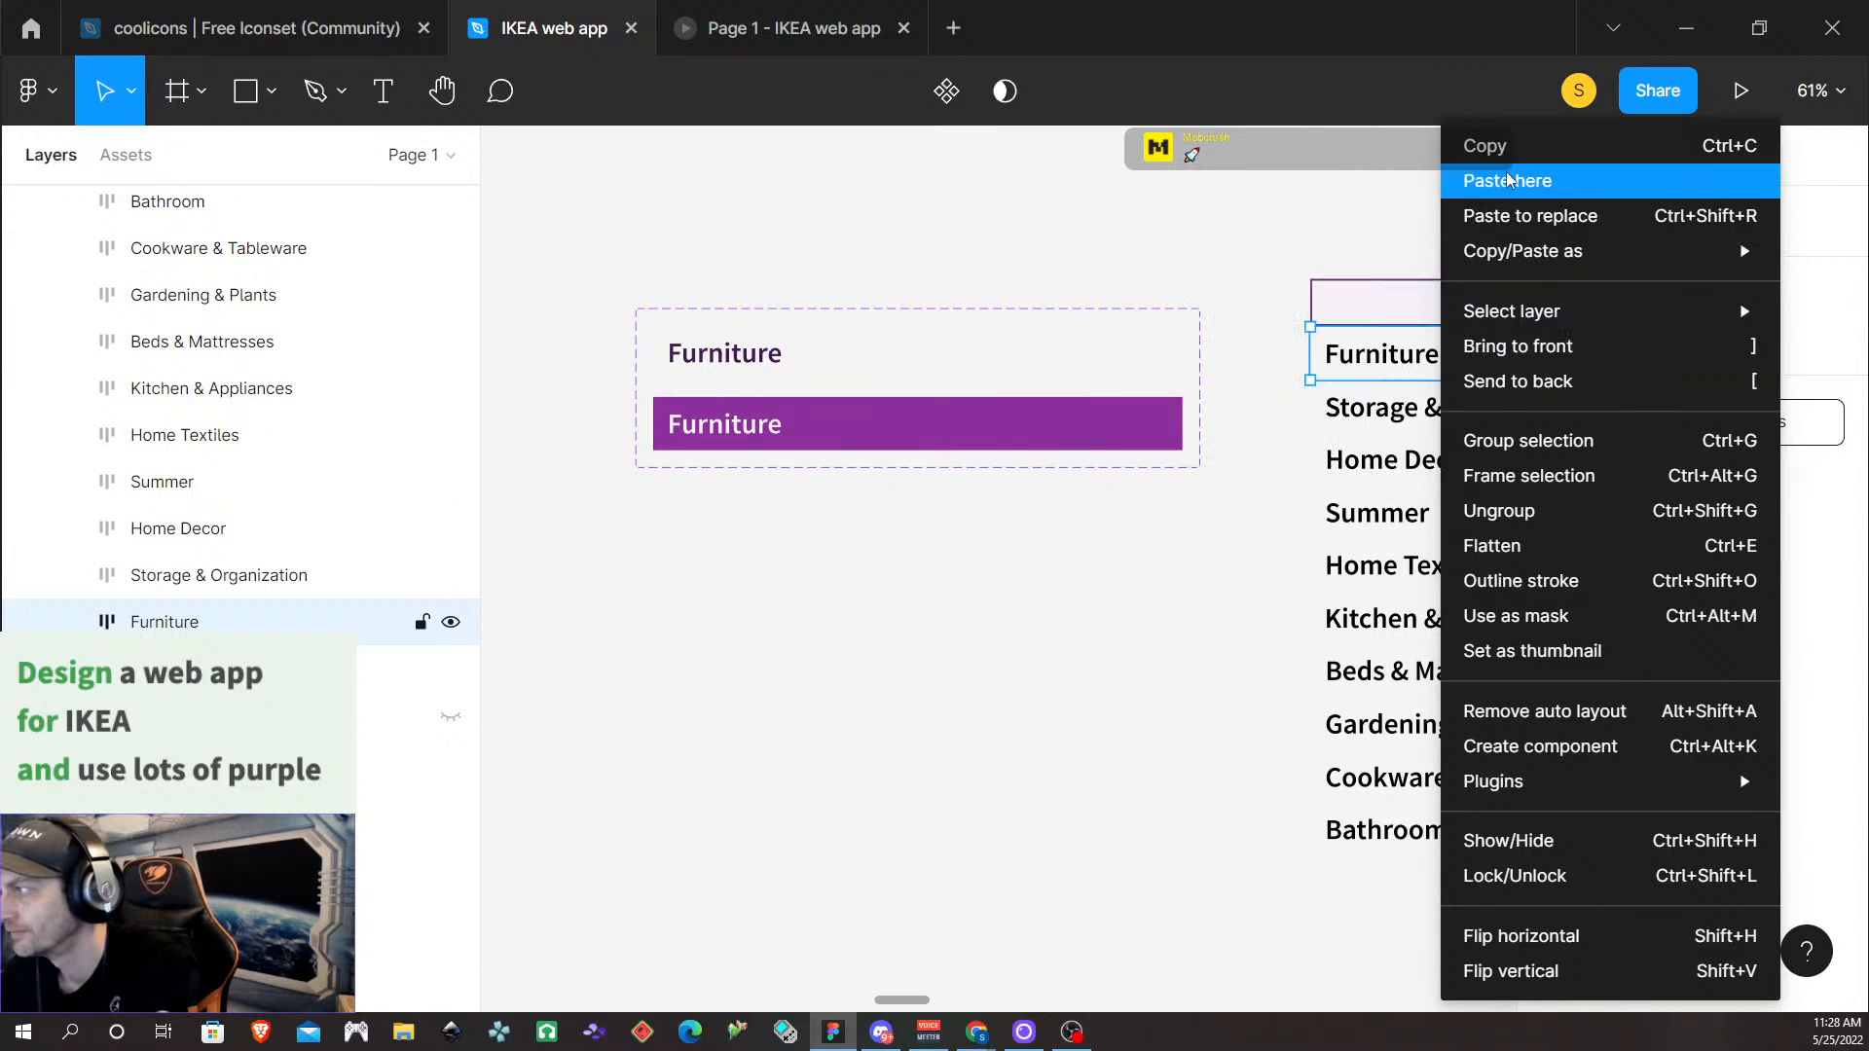
{"action": "left_click", "coordinate": [1532, 214]}
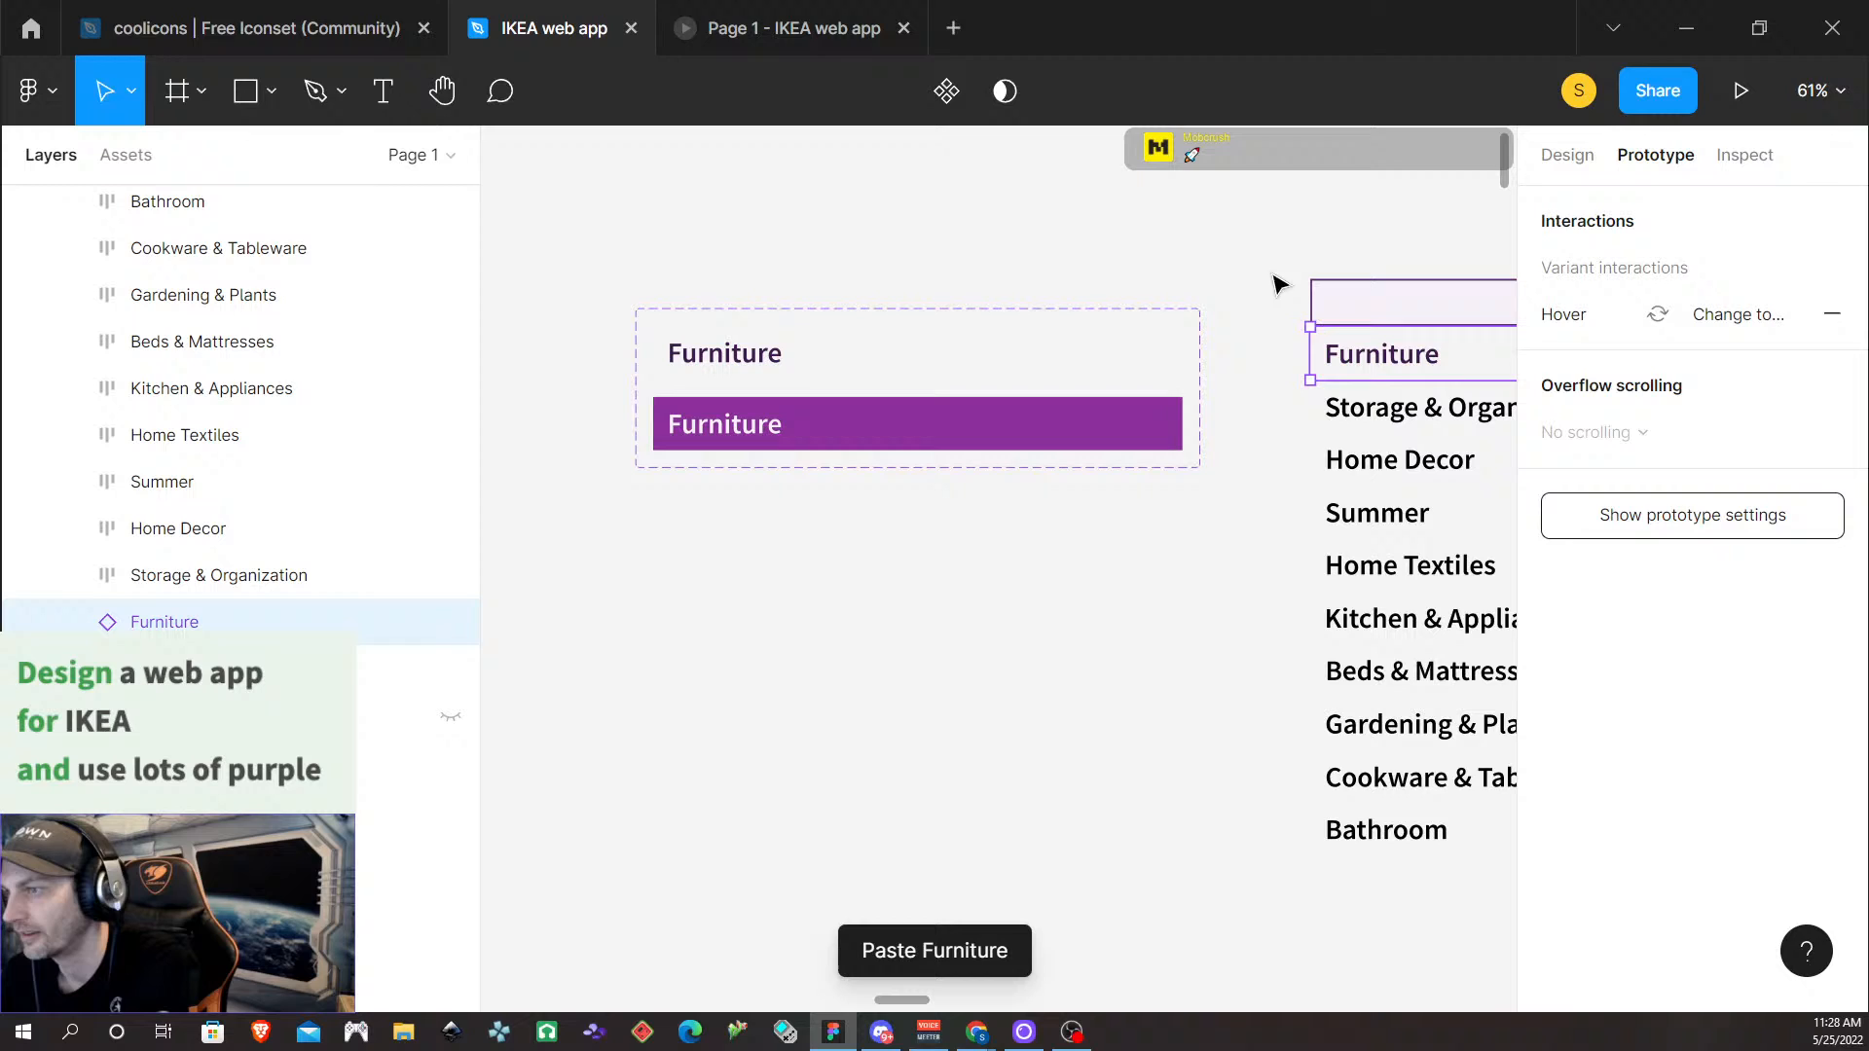
Replace the Storage & Organization row of the category list with the copied Furniture variant
{"action": "left_click", "coordinate": [1409, 414]}
{"action": "scroll", "coordinate": [1266, 526], "scroll_direction": "up", "scroll_amount": 1}
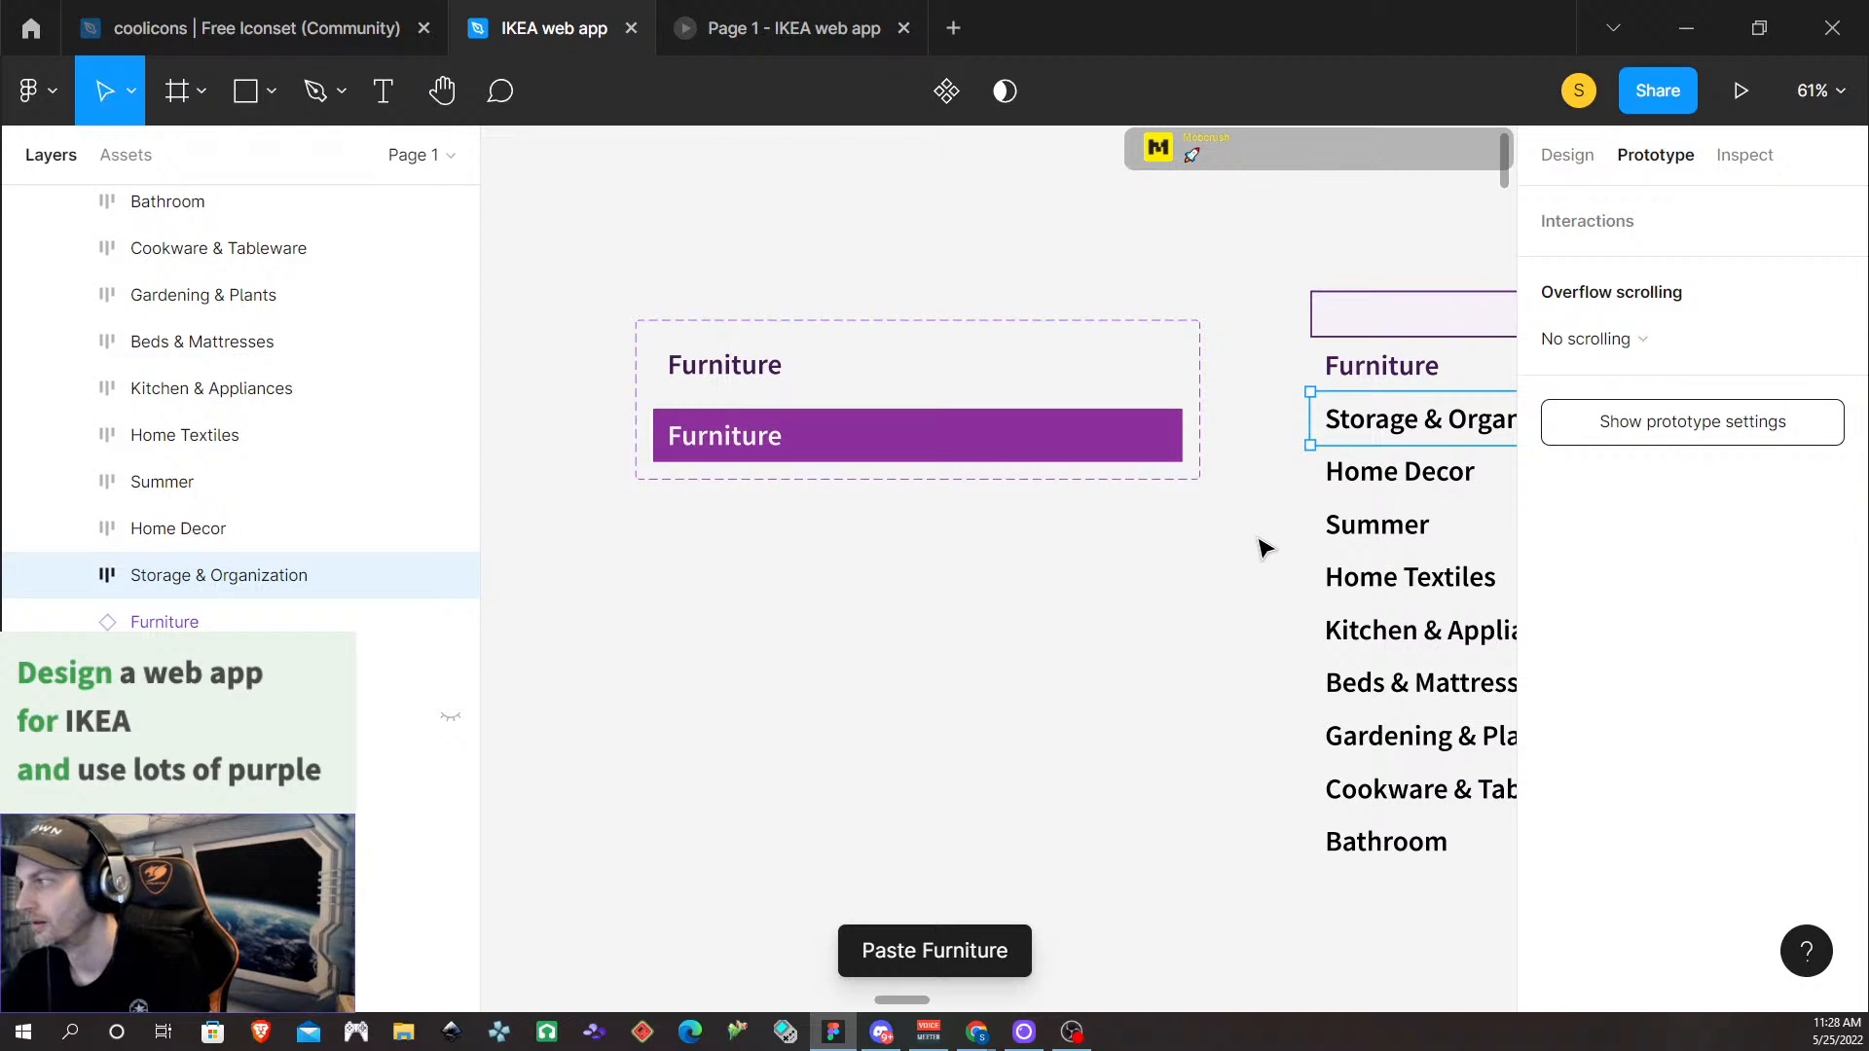
{"action": "scroll", "coordinate": [1264, 542], "scroll_direction": "right", "scroll_amount": 5}
{"action": "double_click", "coordinate": [1120, 428]}
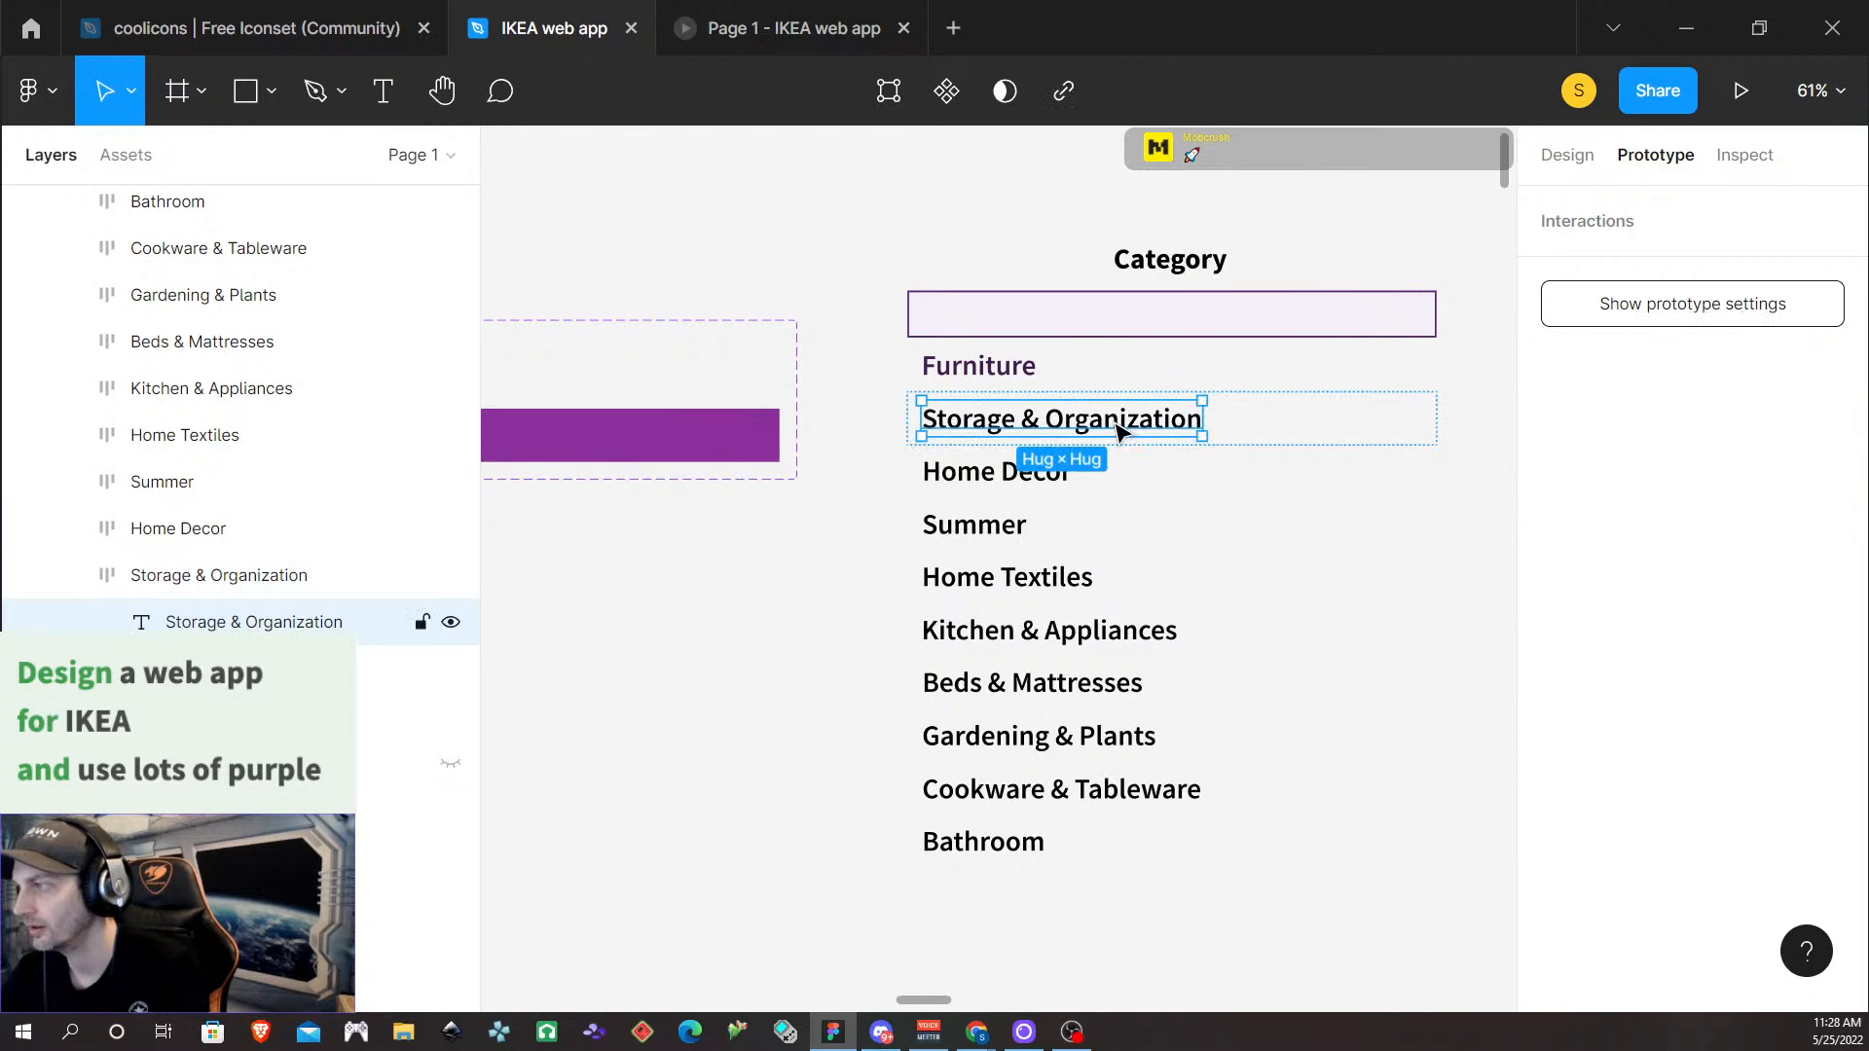
{"action": "double_click", "coordinate": [1118, 427]}
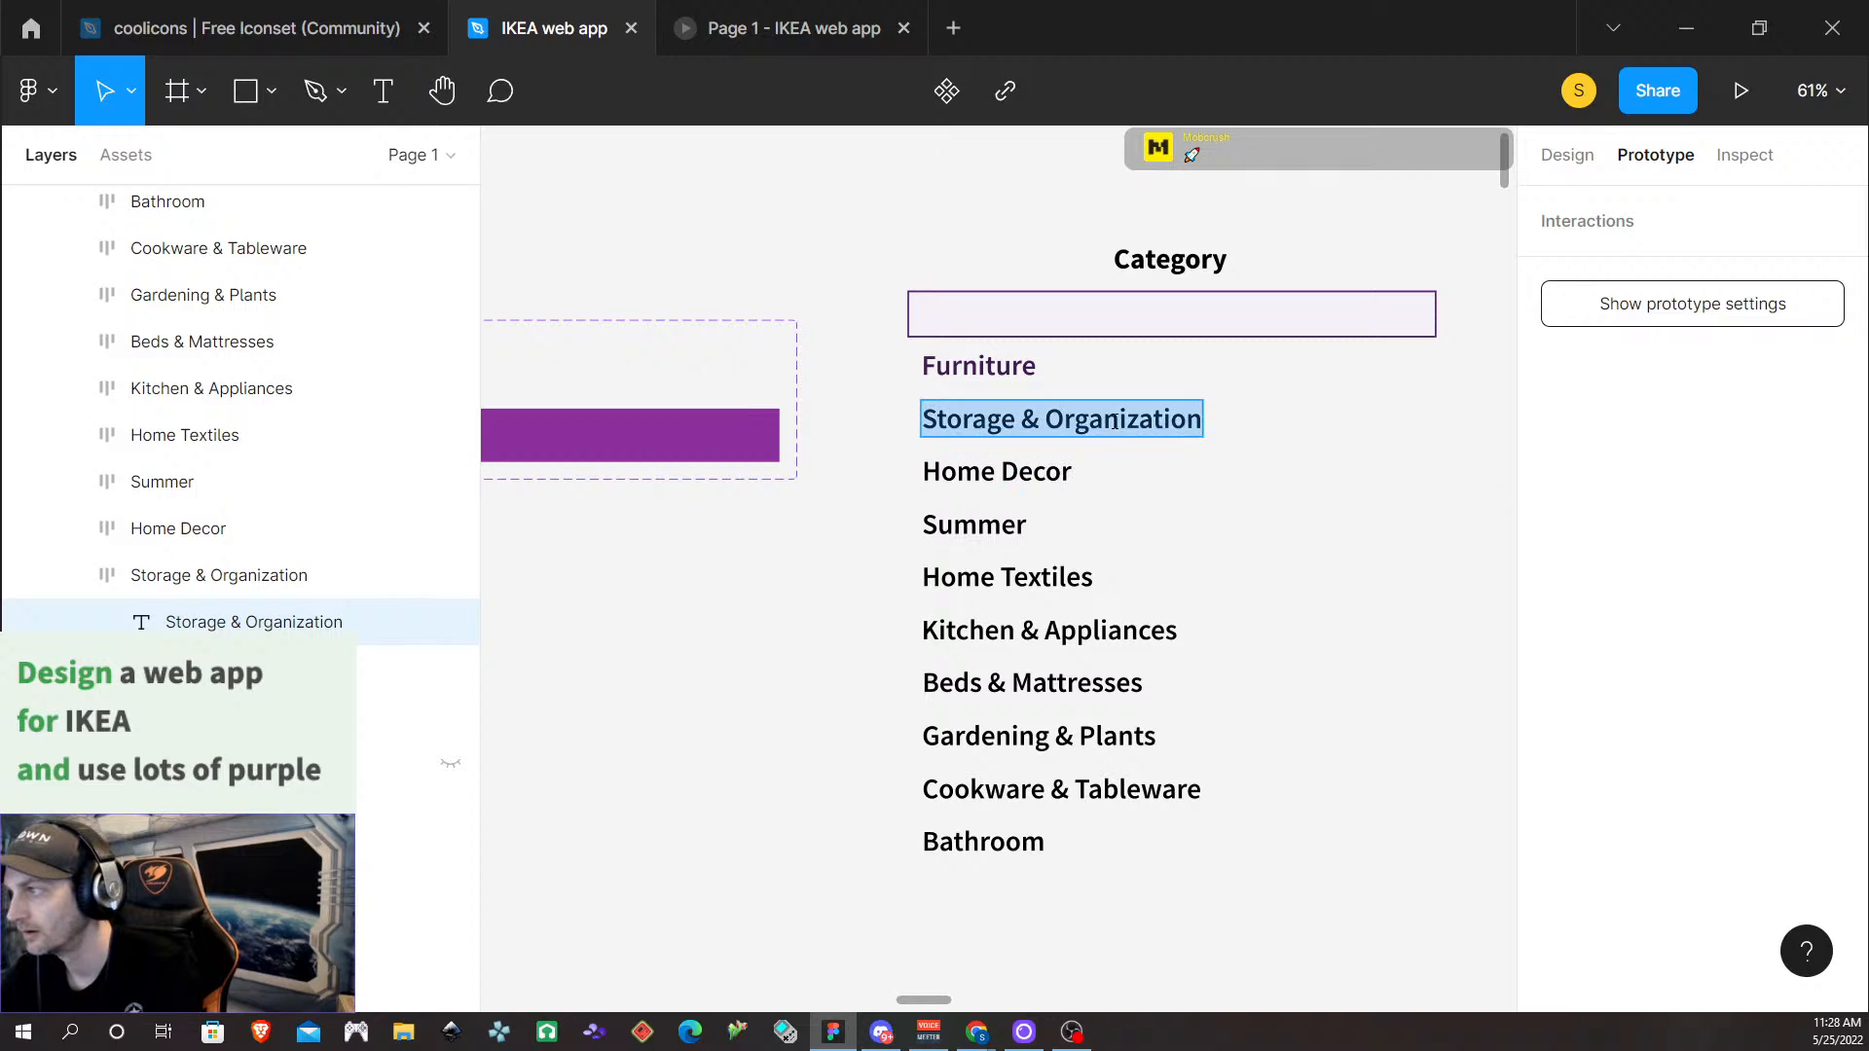
{"action": "left_click", "coordinate": [1115, 421]}
{"action": "triple_click", "coordinate": [1115, 422]}
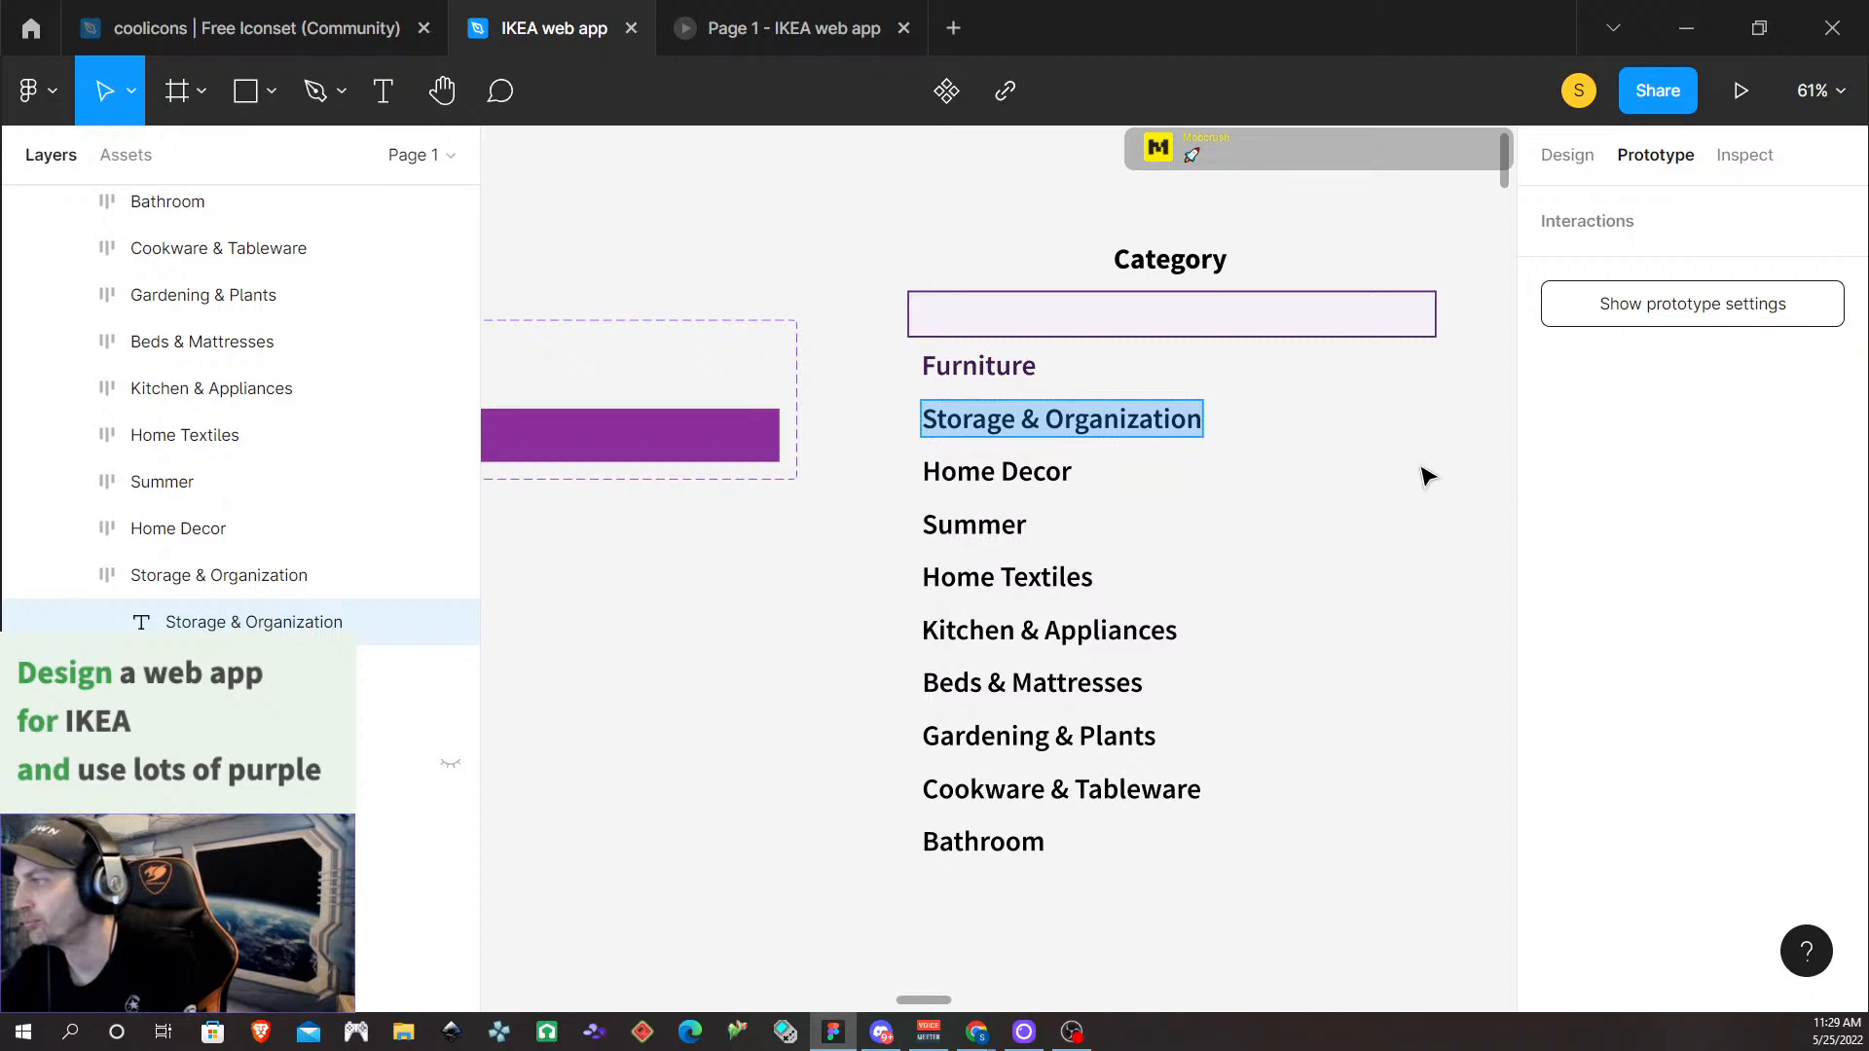
{"action": "left_click", "coordinate": [1363, 442]}
{"action": "right_click", "coordinate": [1357, 434]}
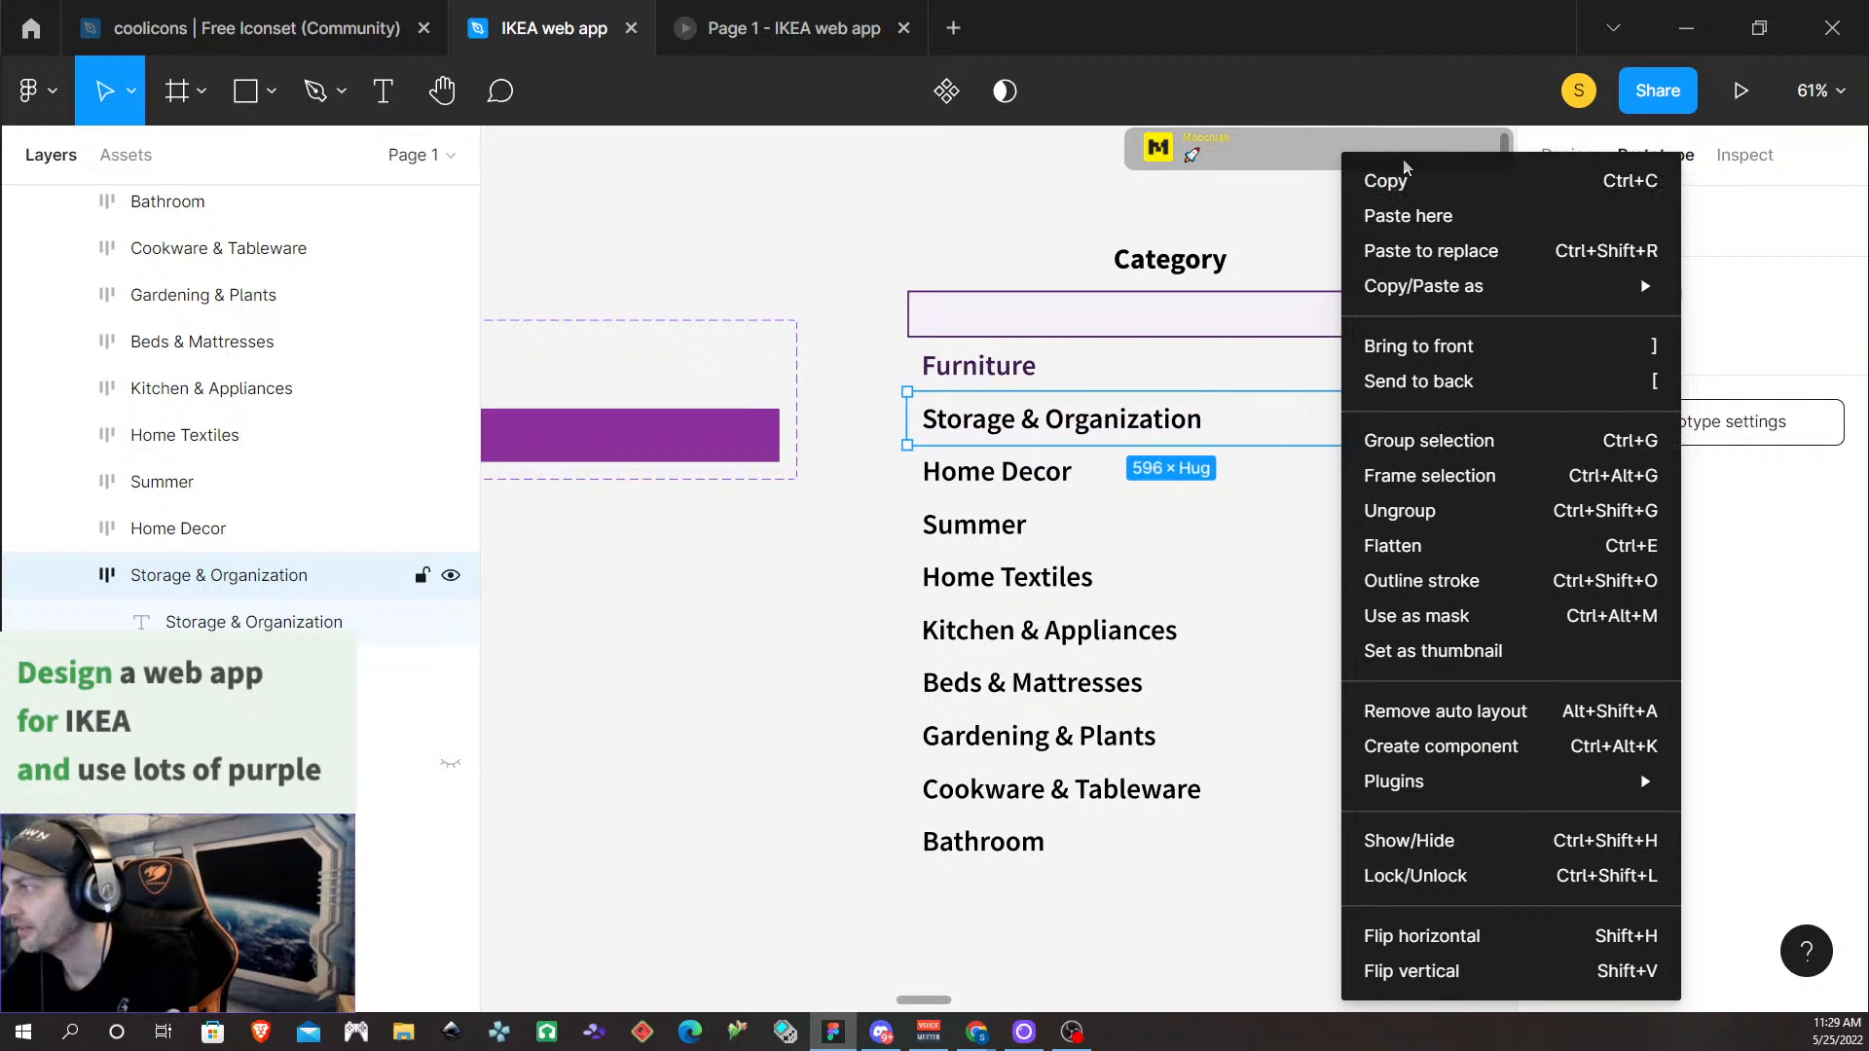
{"action": "left_click", "coordinate": [1413, 255]}
Change the text of the second list row's Furniture instance to "Storage & Organization"
{"action": "left_click", "coordinate": [985, 426]}
{"action": "double_click", "coordinate": [985, 427]}
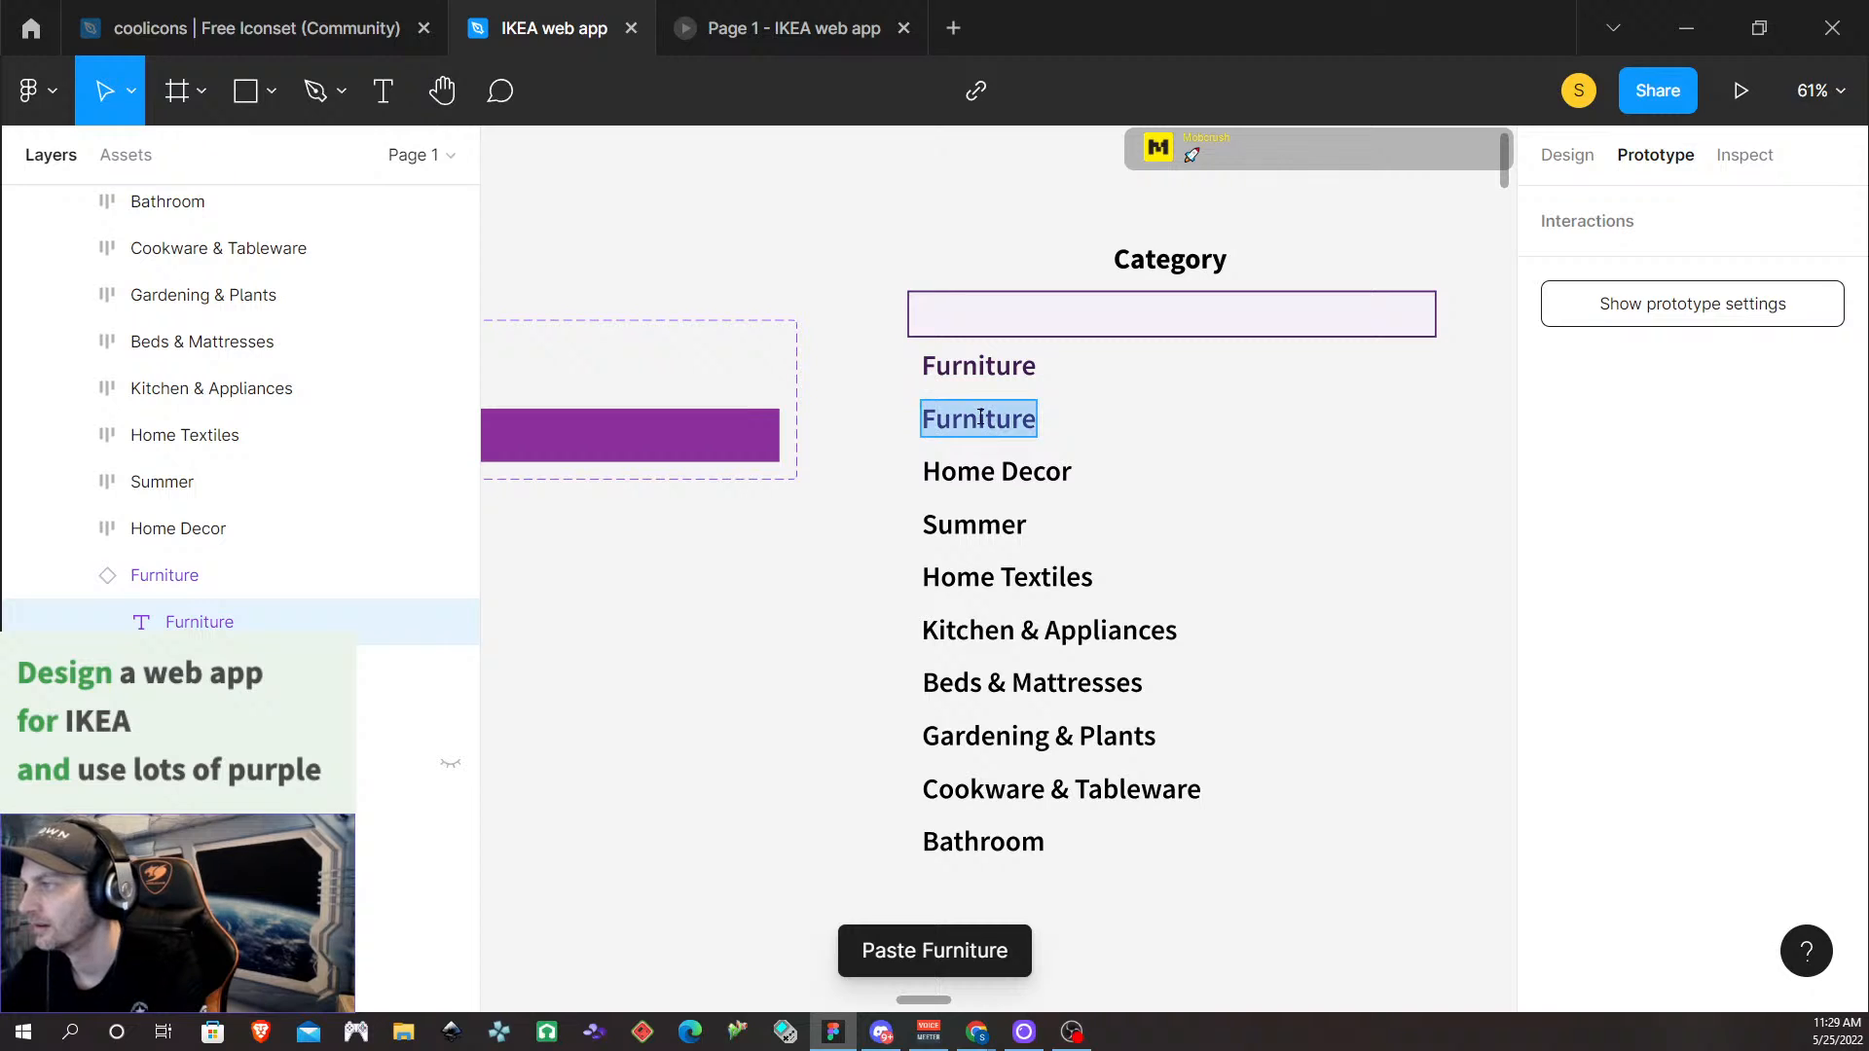
{"action": "type", "text": "Str"}
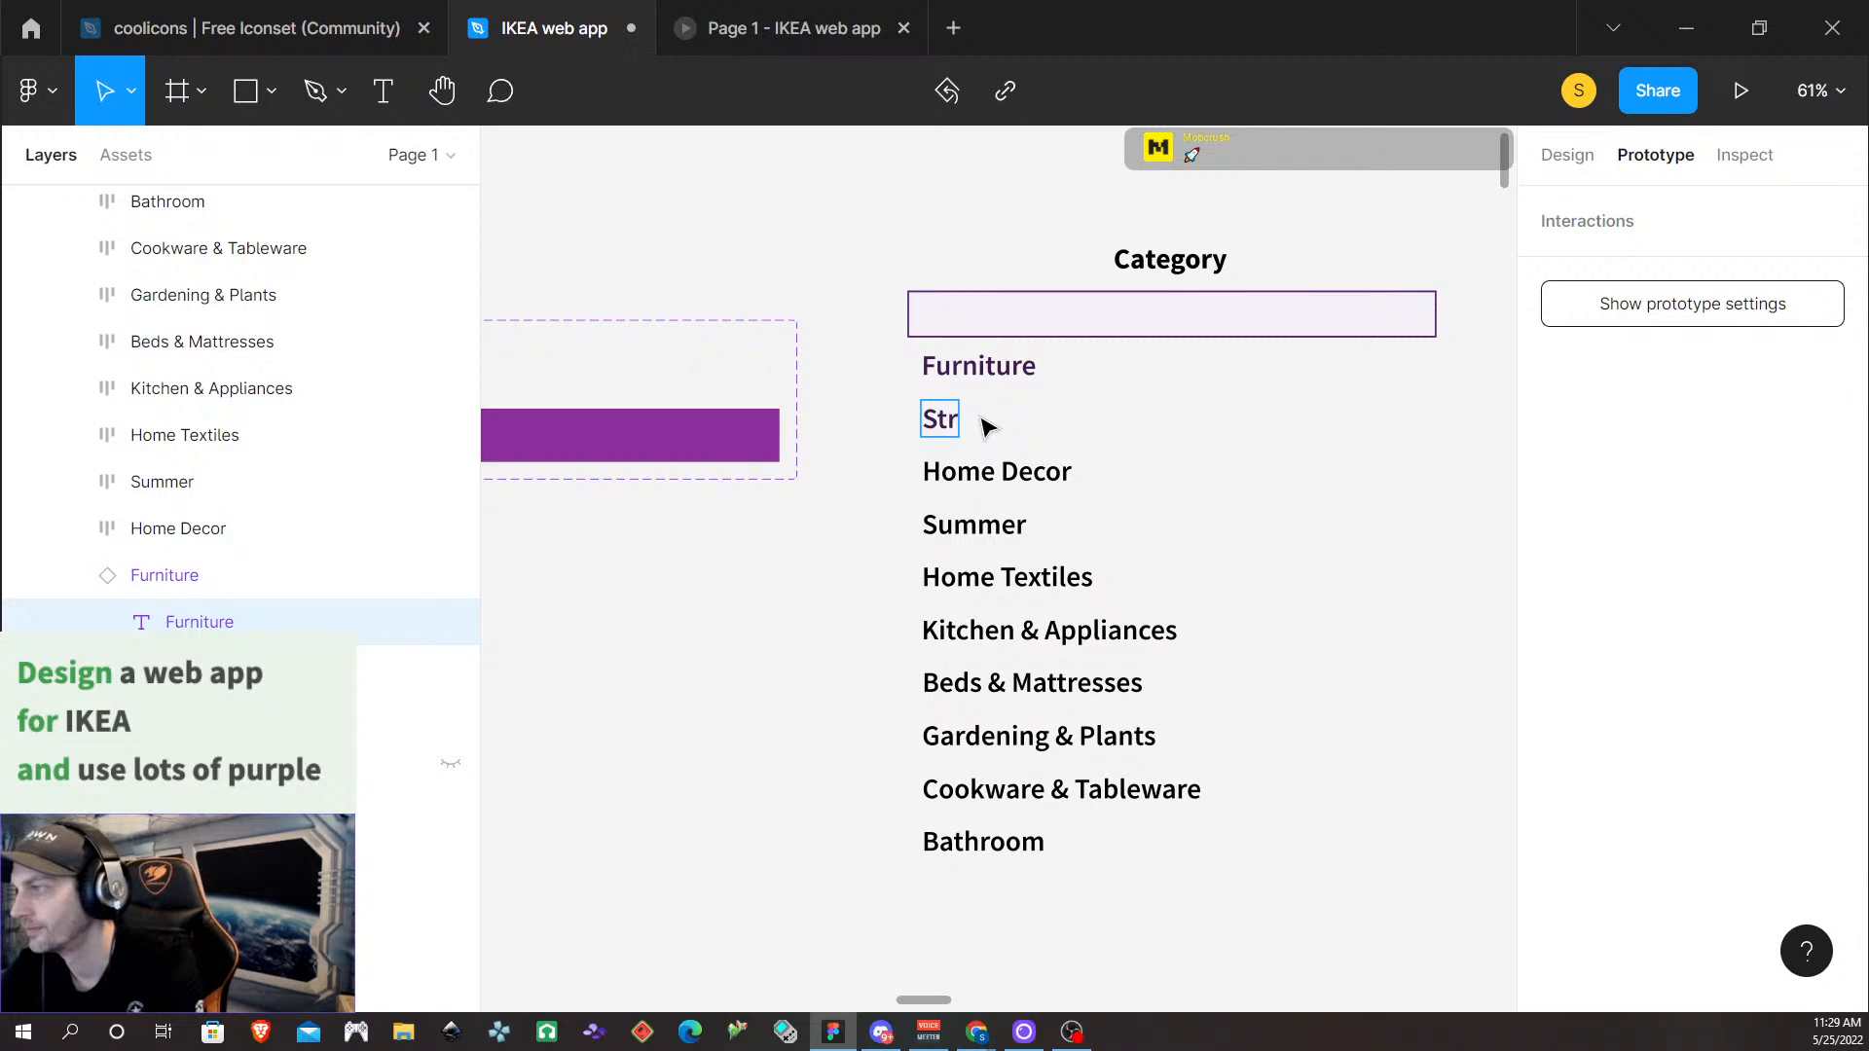
{"action": "type", "text": "orage"}
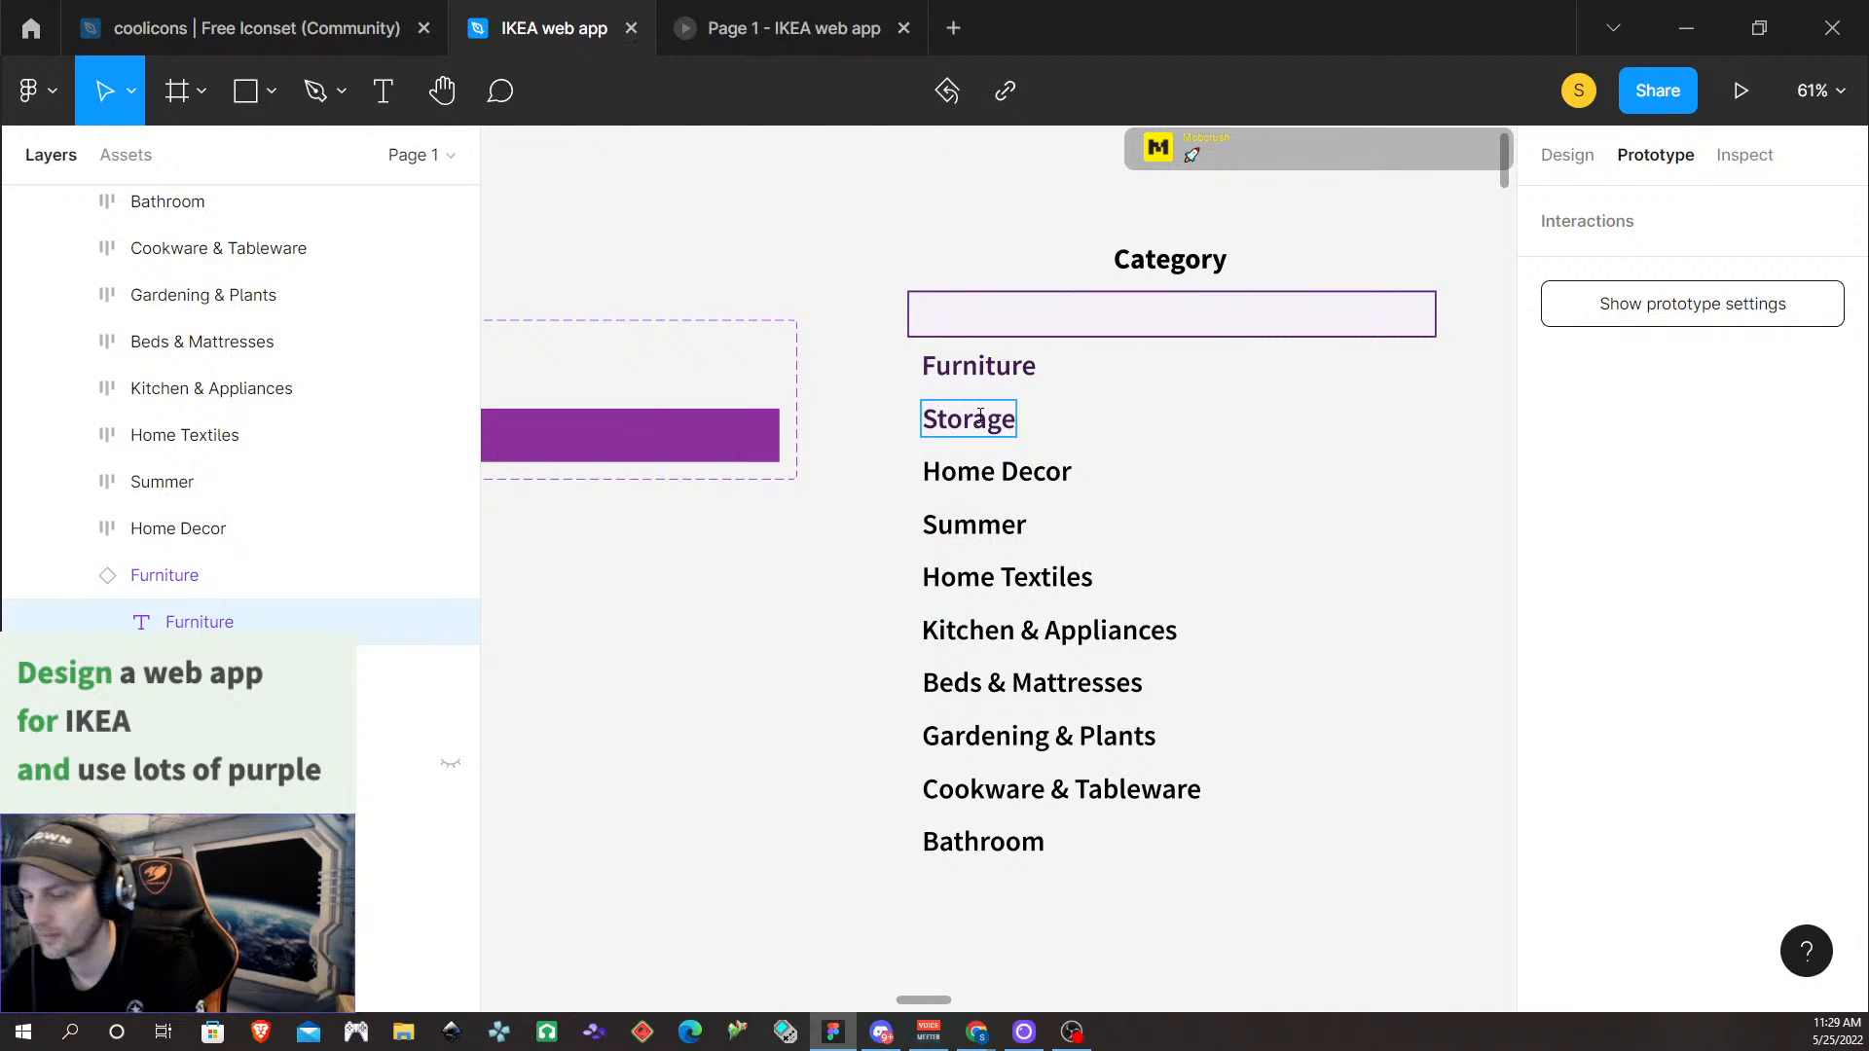
{"action": "type", "text": " &"}
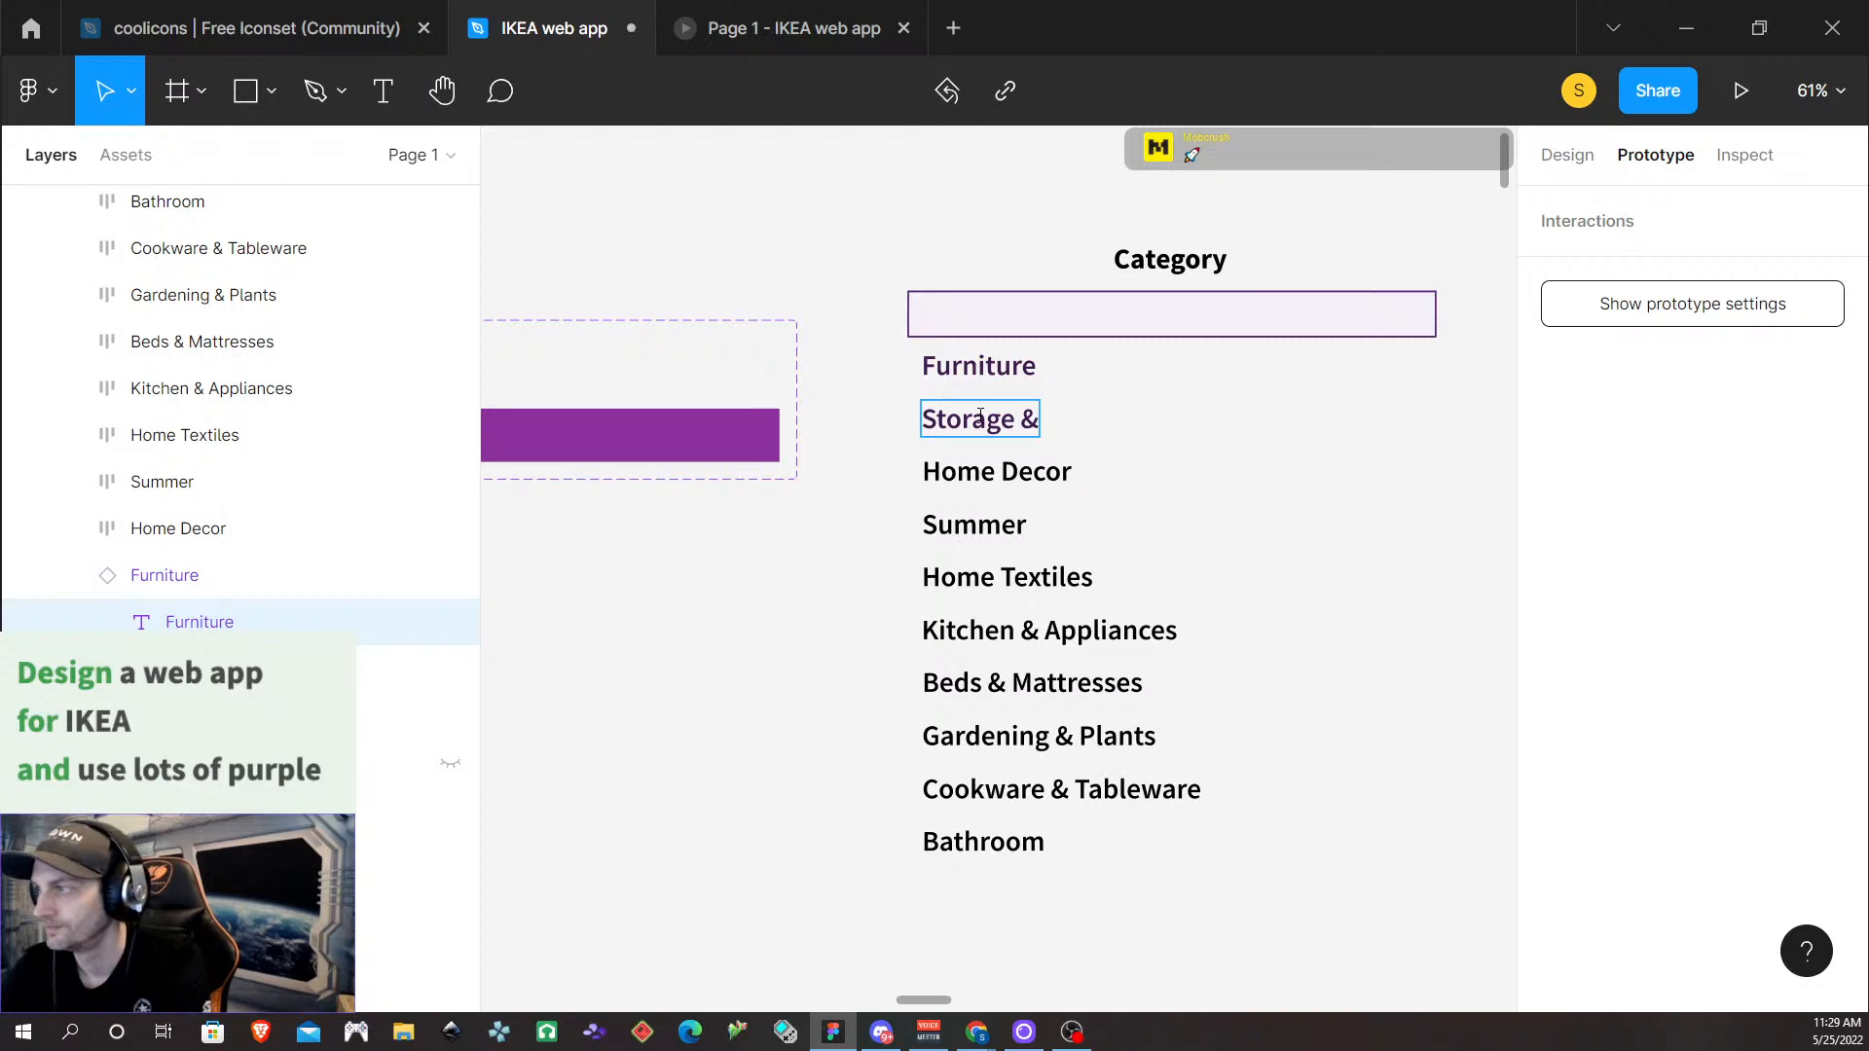
{"action": "type", "text": " Organiz"}
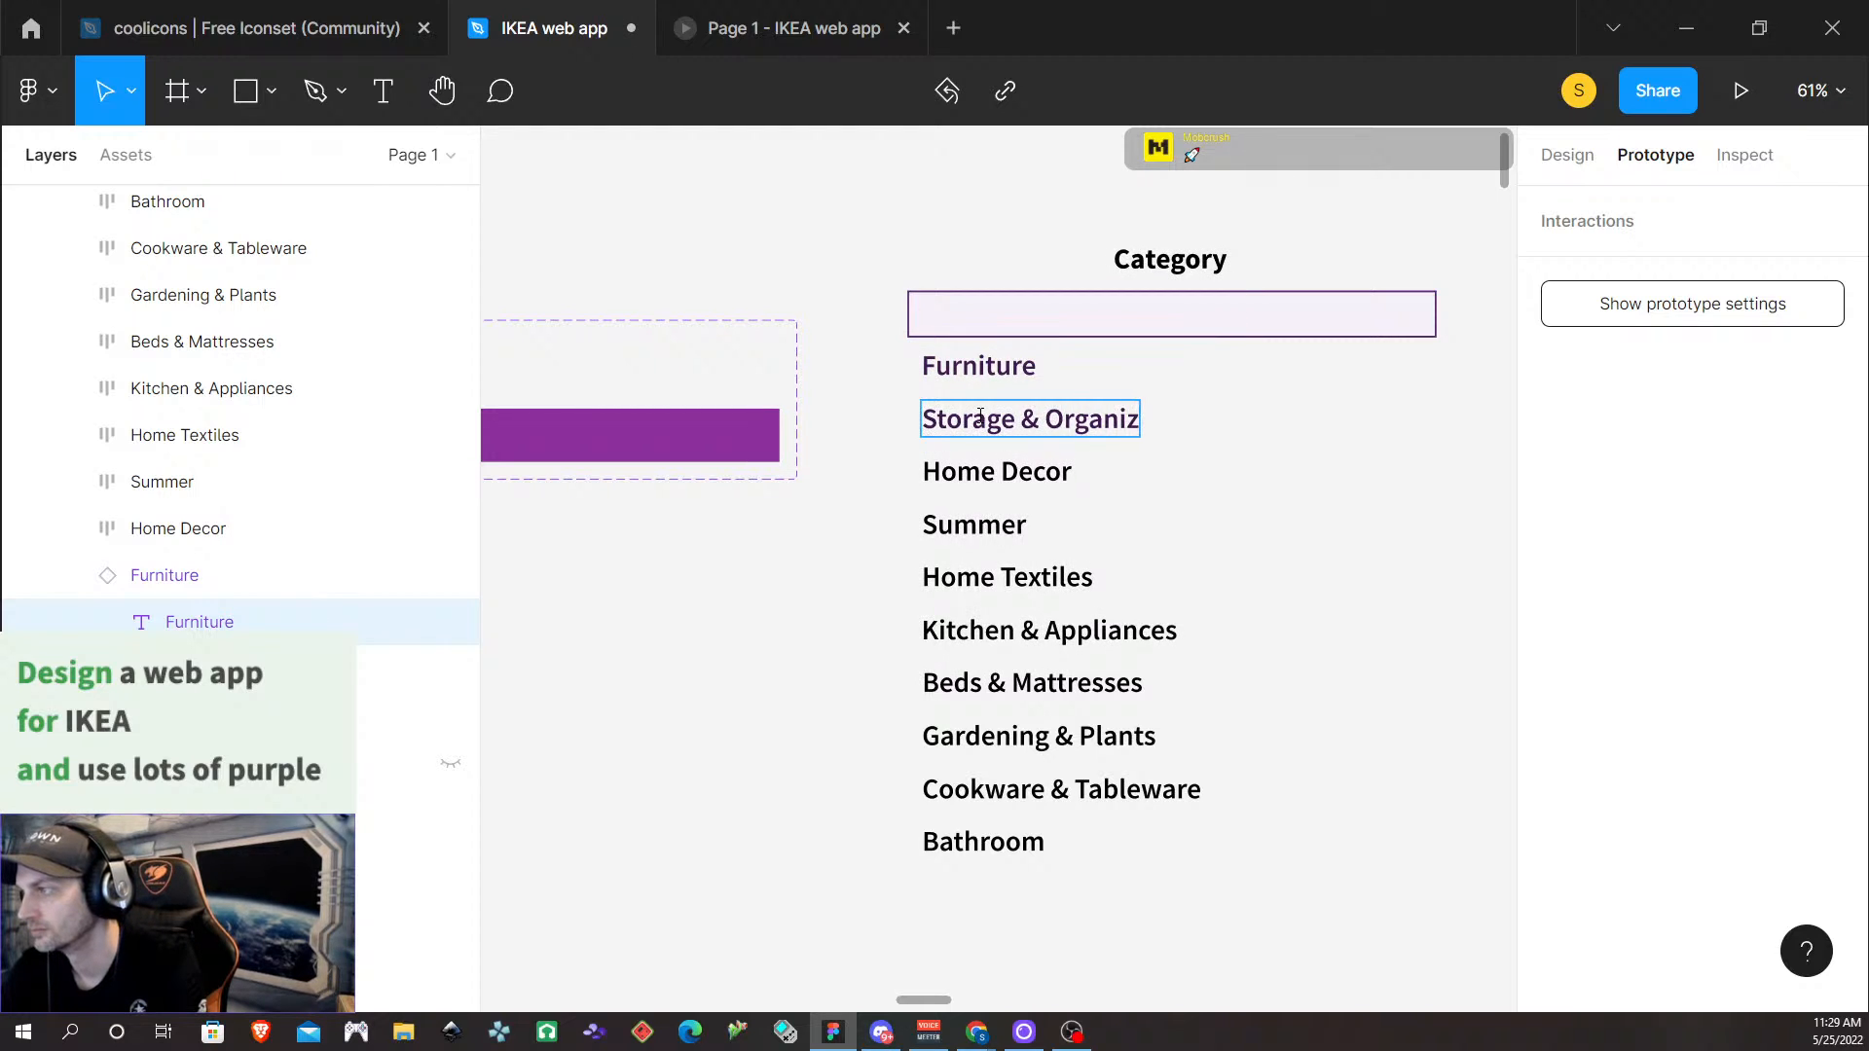
{"action": "type", "text": "ation"}
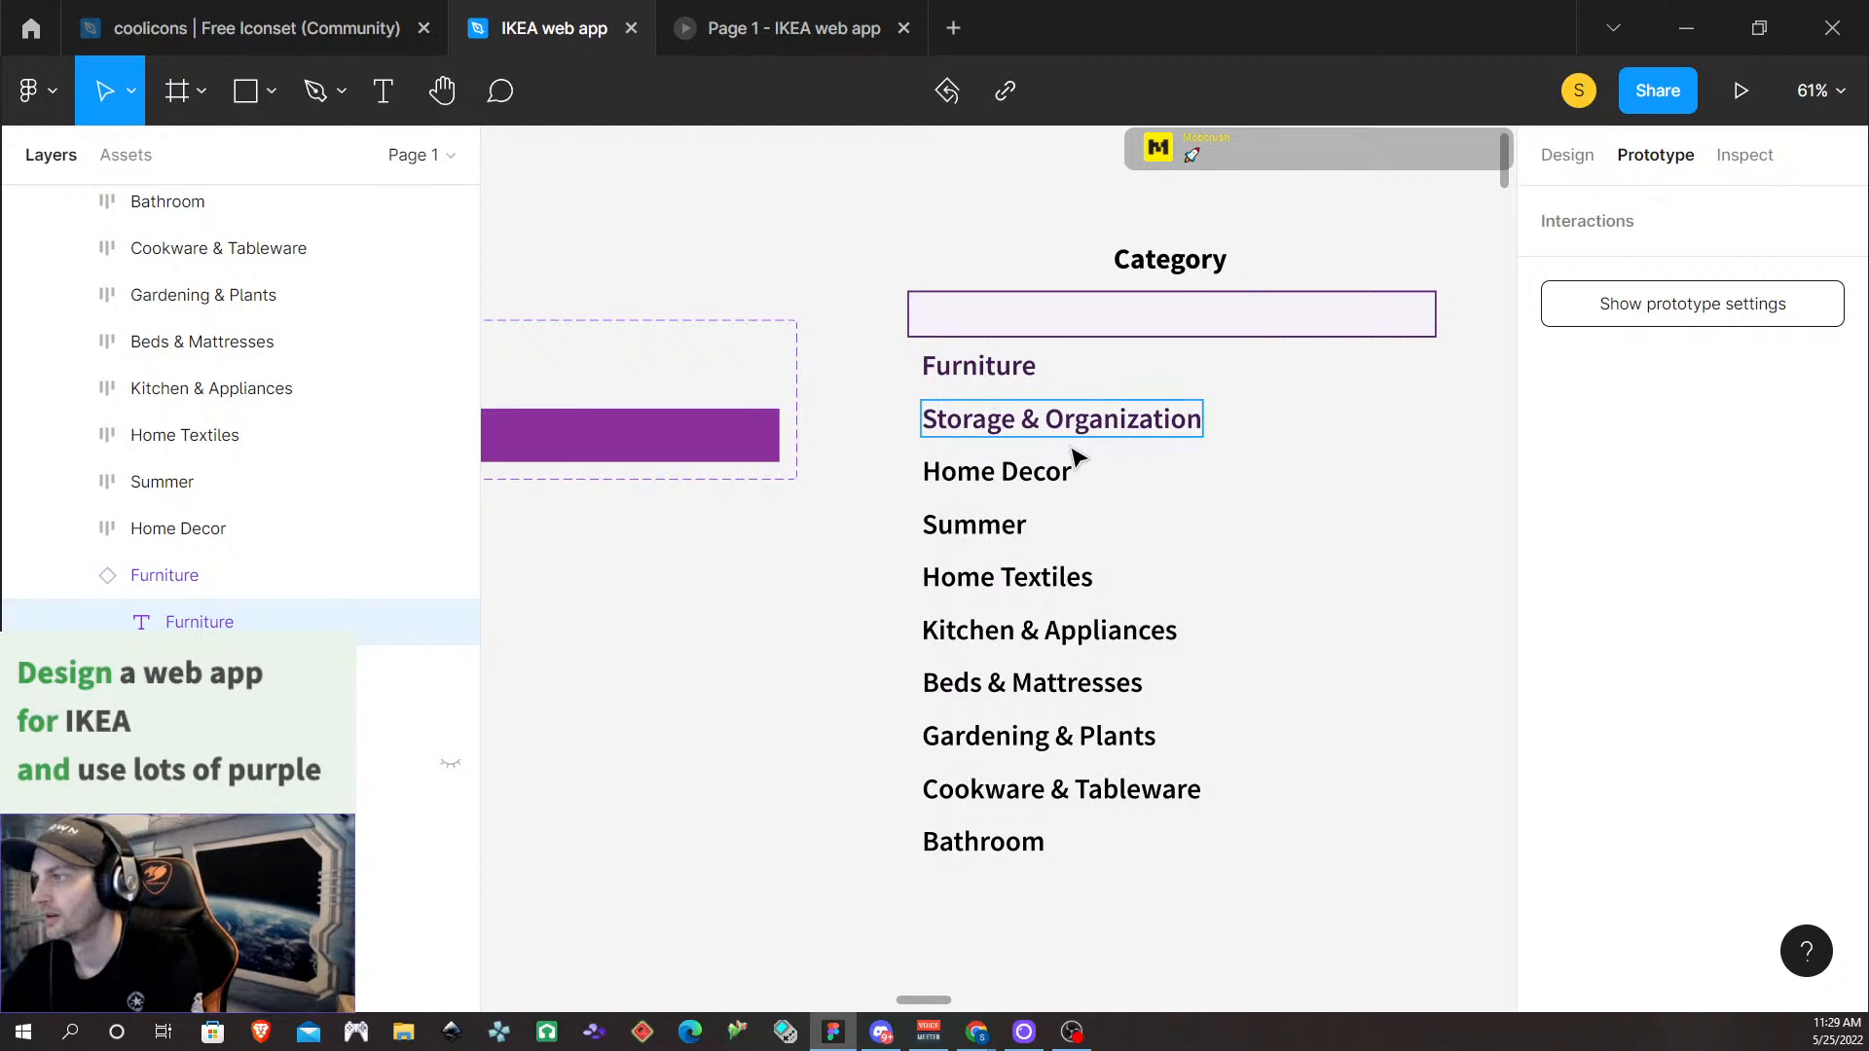
{"action": "left_click", "coordinate": [1248, 438]}
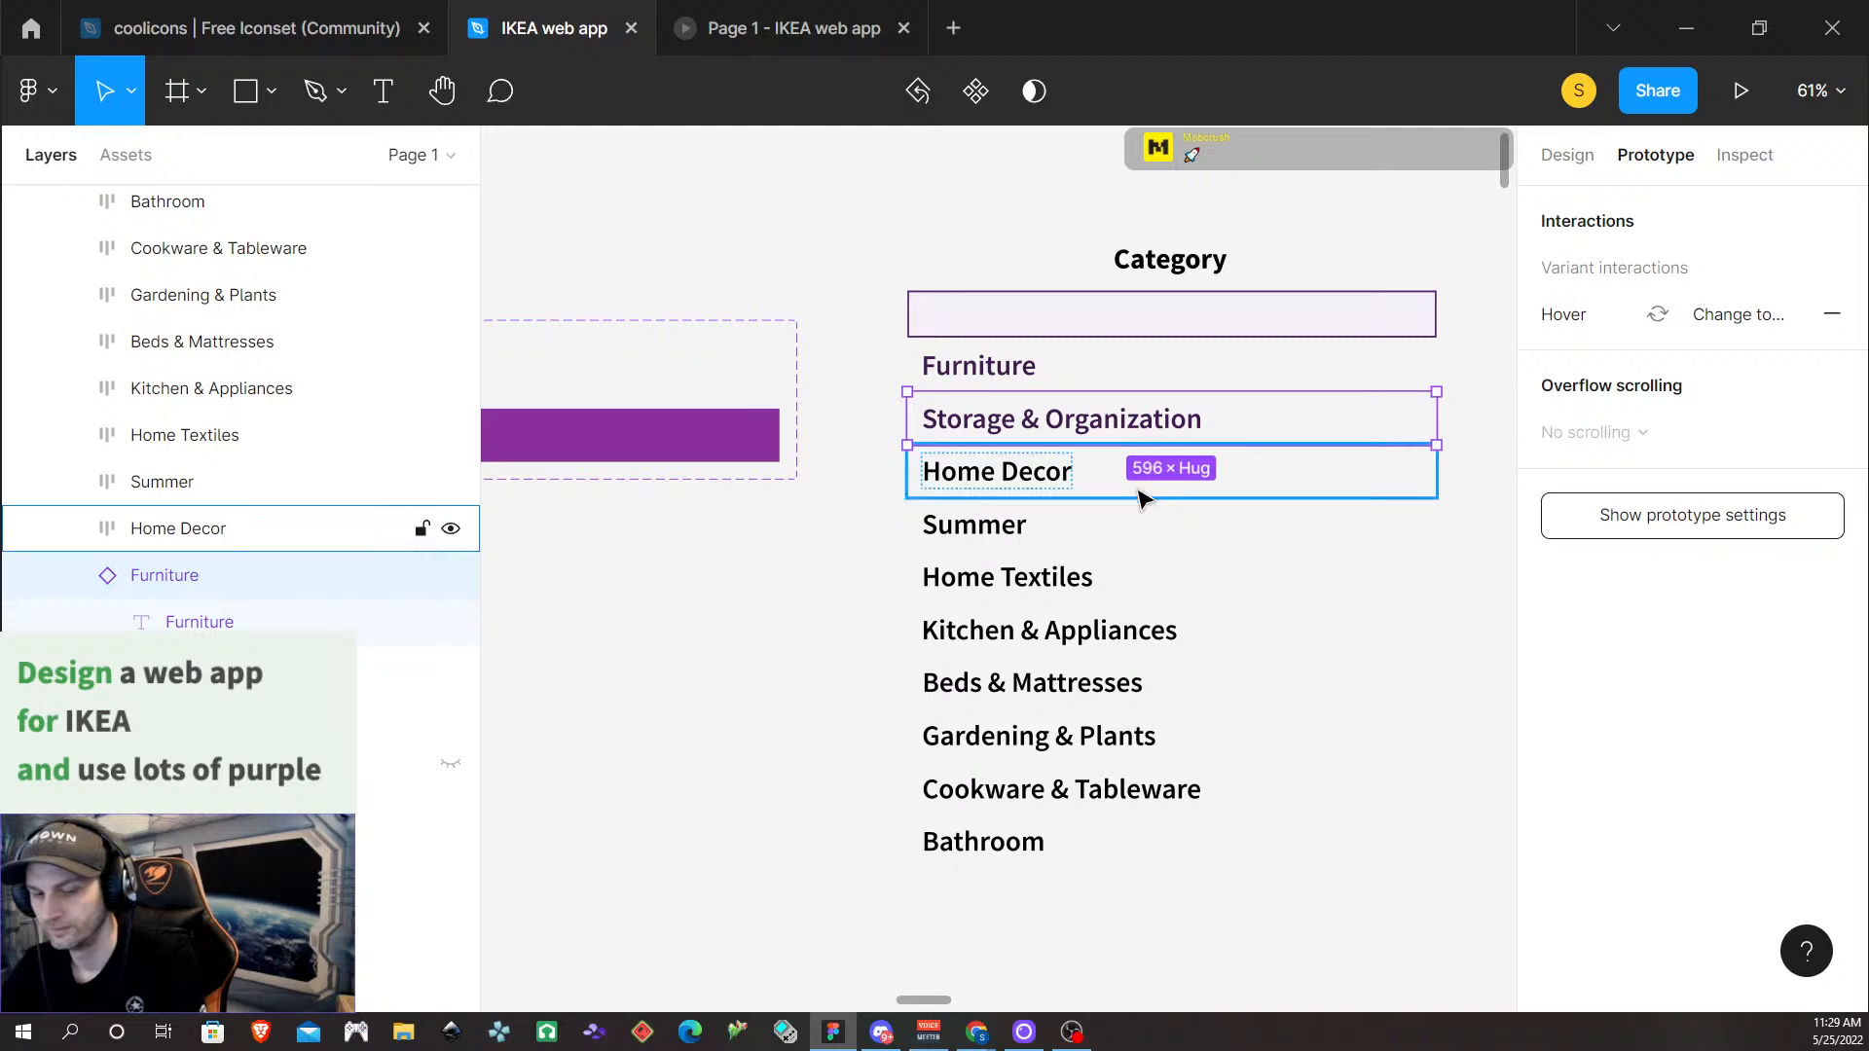
Replace the Home Decor row of the category list with the copied Furniture variant
{"action": "left_click", "coordinate": [1090, 482]}
{"action": "right_click", "coordinate": [1152, 487]}
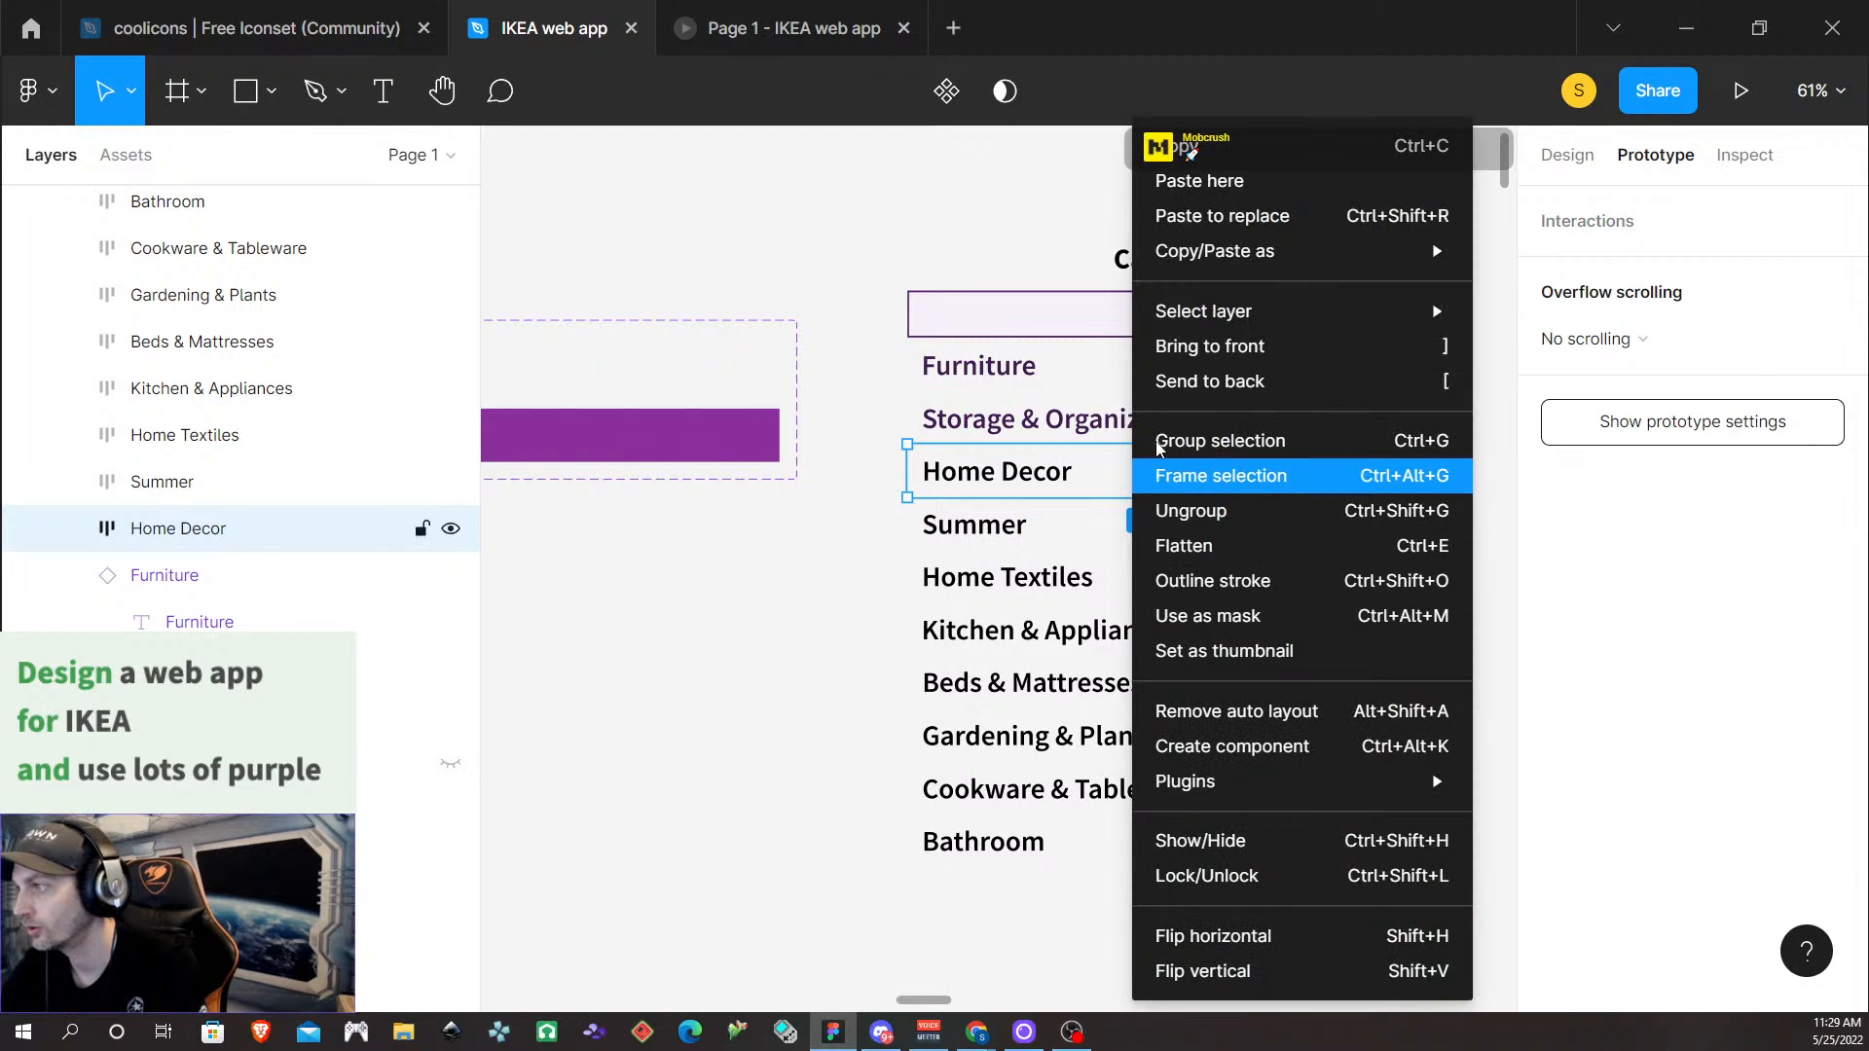
{"action": "left_click", "coordinate": [1178, 213]}
Change the text of the third list row's Furniture instance to "Home Decor"
{"action": "double_click", "coordinate": [967, 470]}
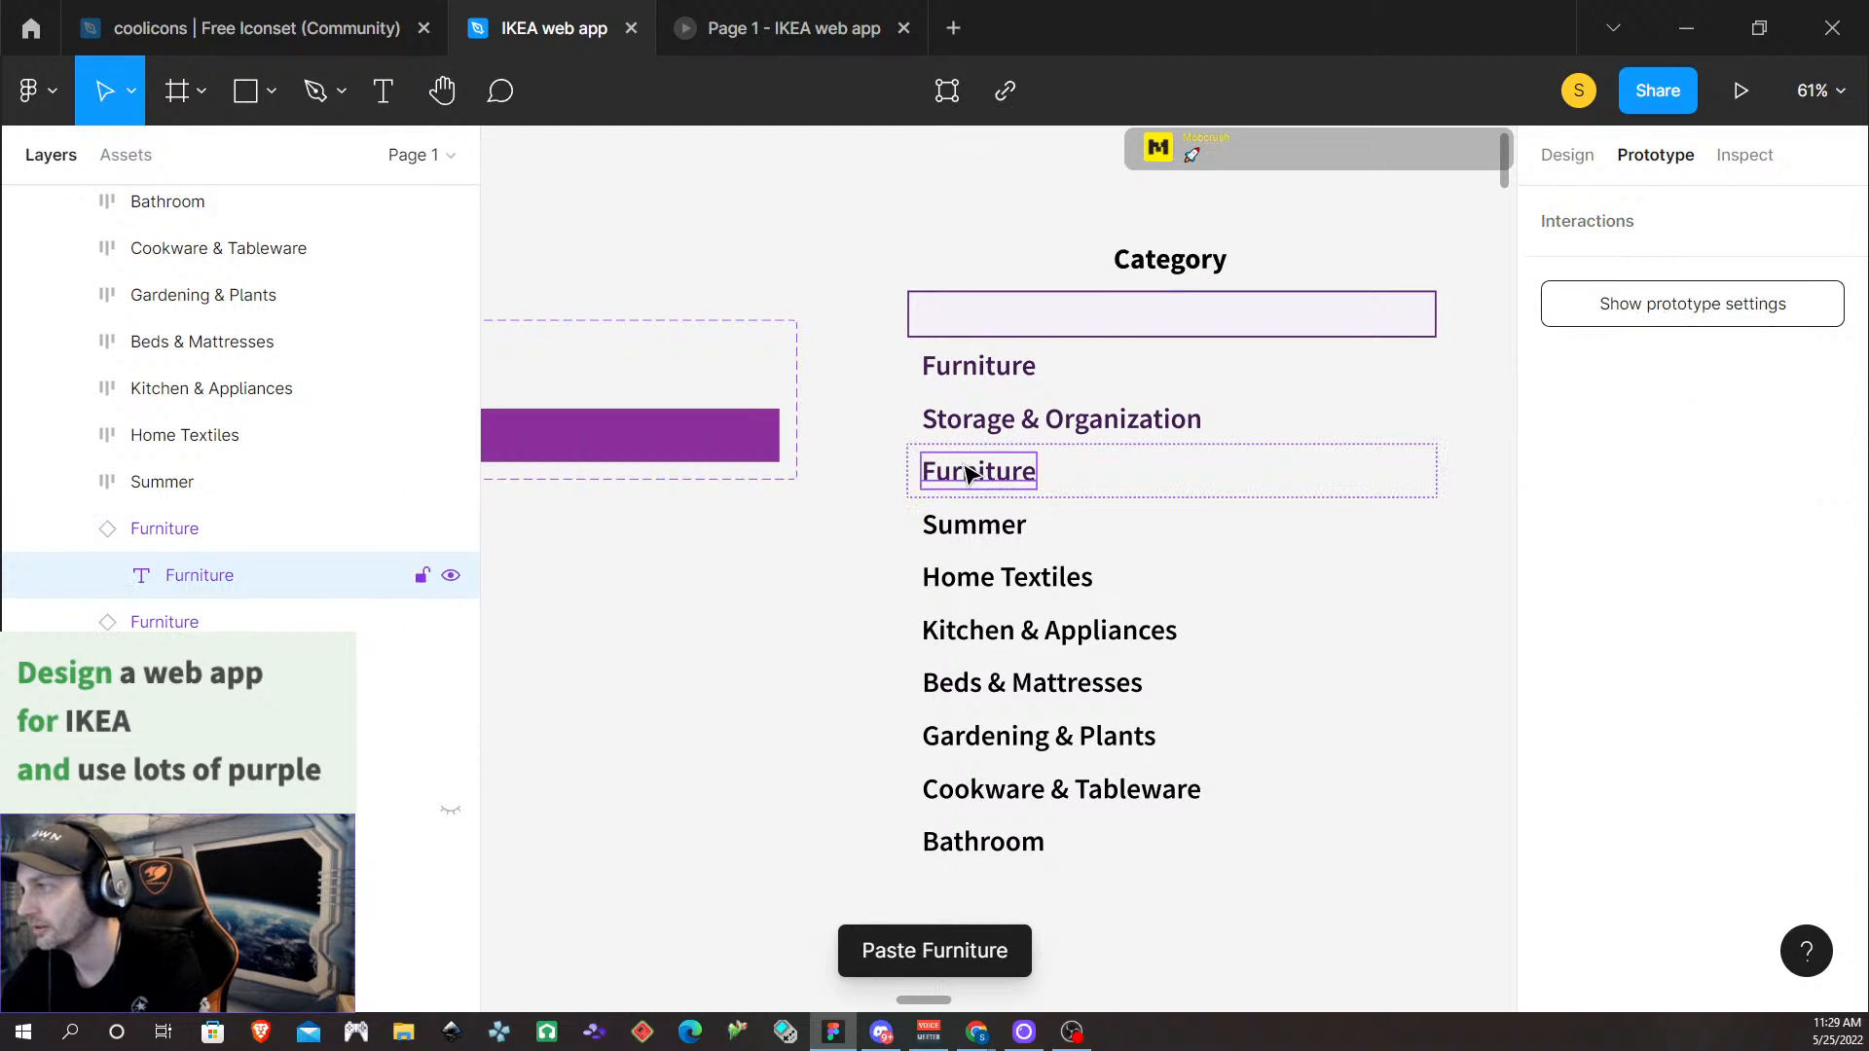
{"action": "double_click", "coordinate": [969, 471]}
{"action": "left_click", "coordinate": [970, 469]}
{"action": "double_click", "coordinate": [972, 467]}
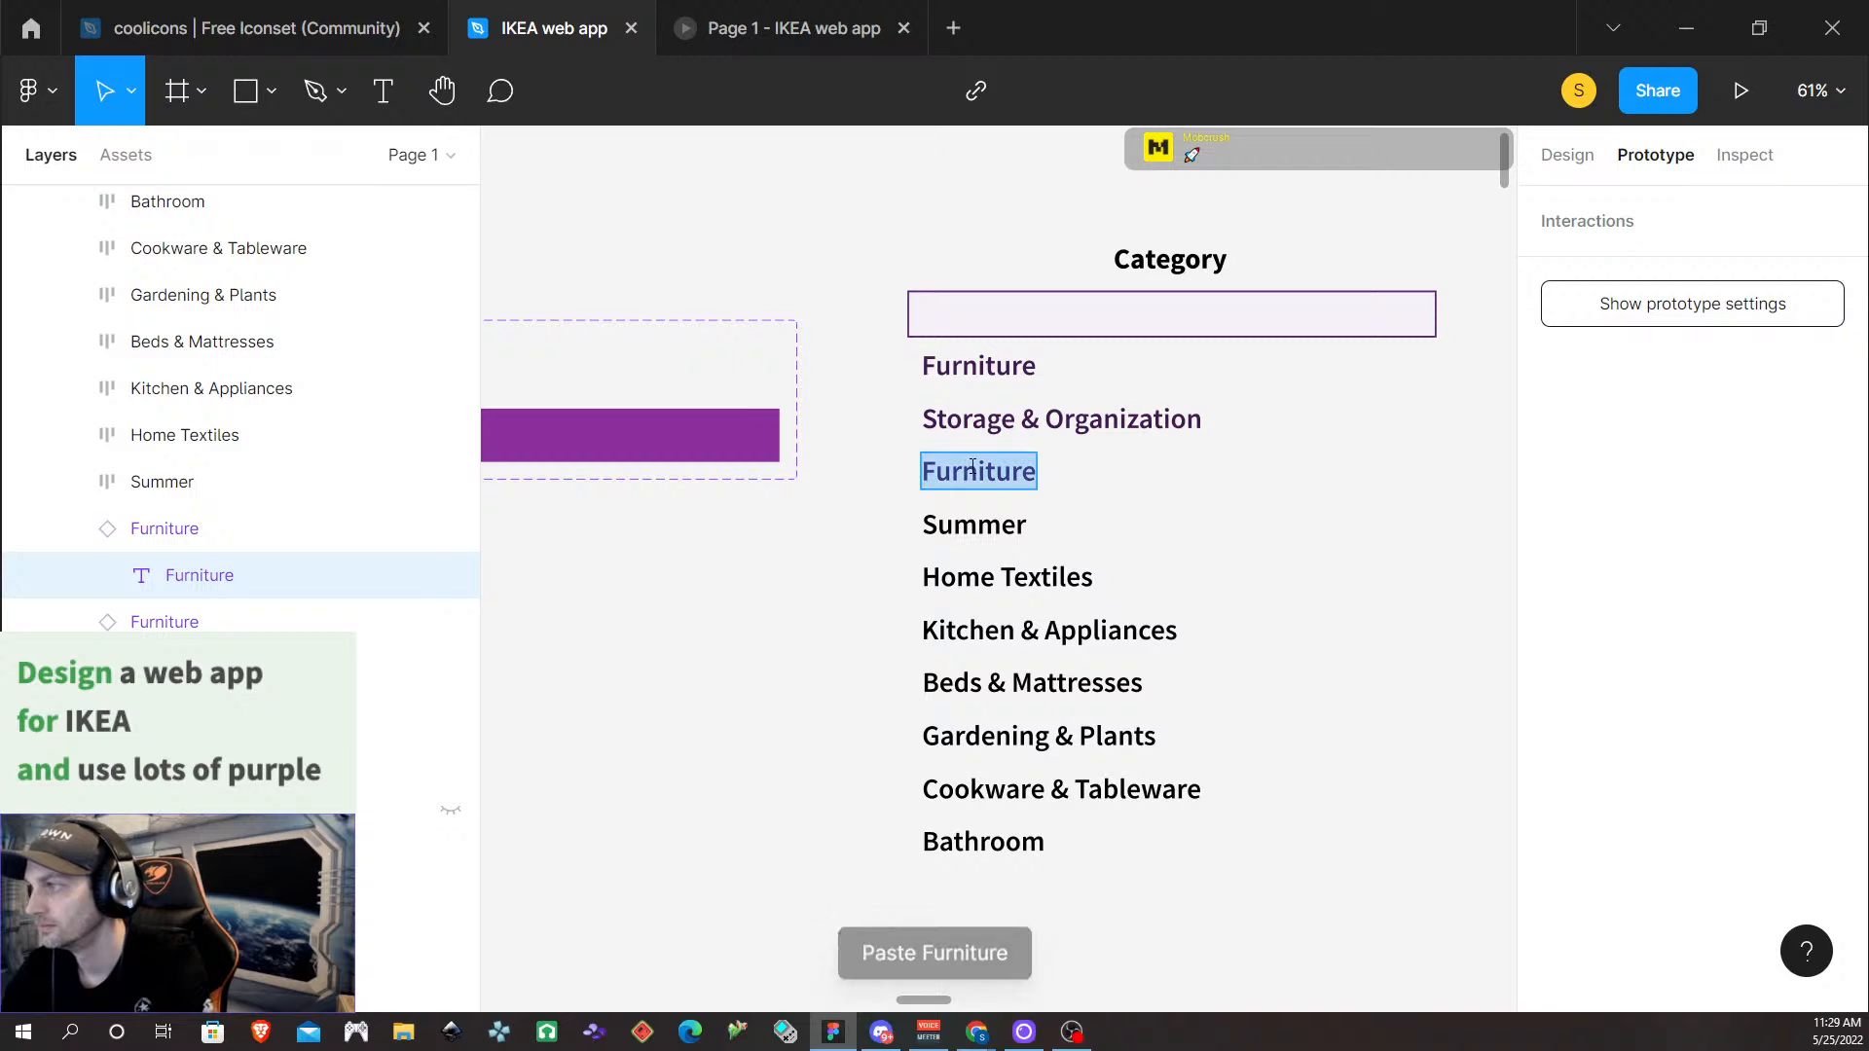
{"action": "type", "text": "Ho"}
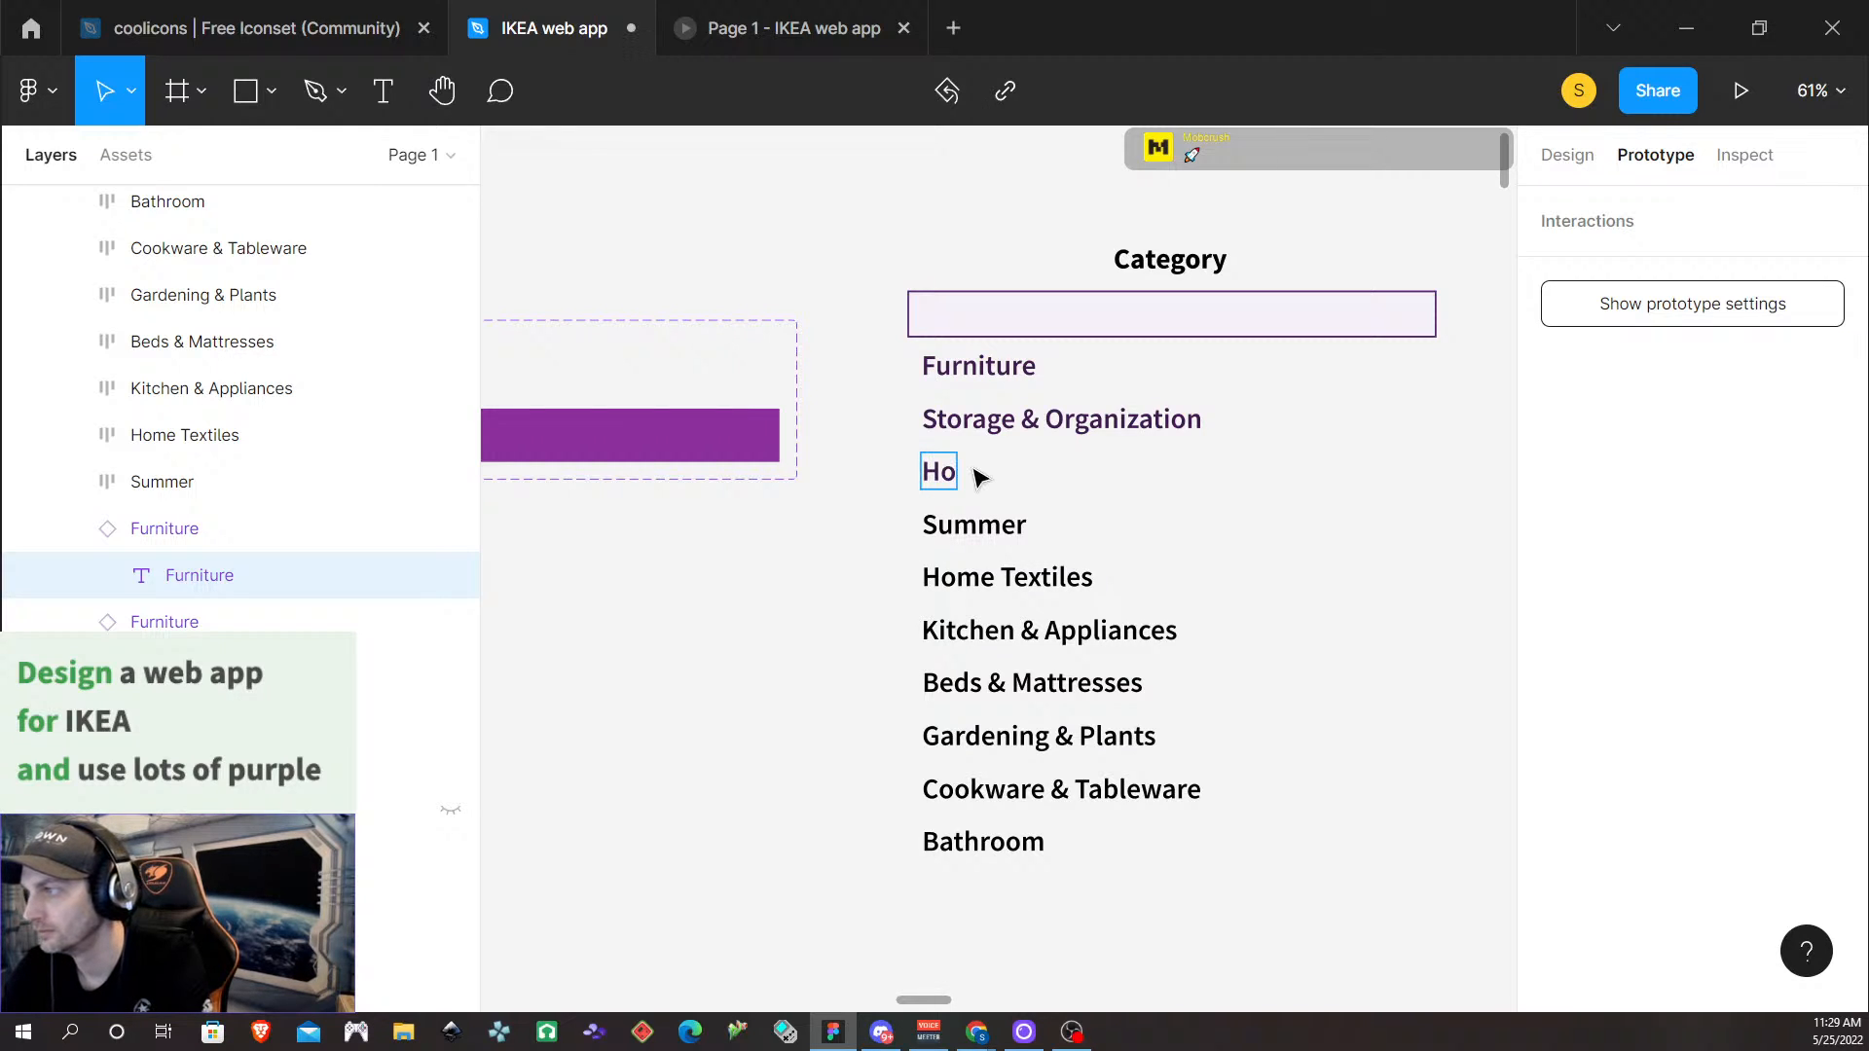
{"action": "type", "text": "me Decore"}
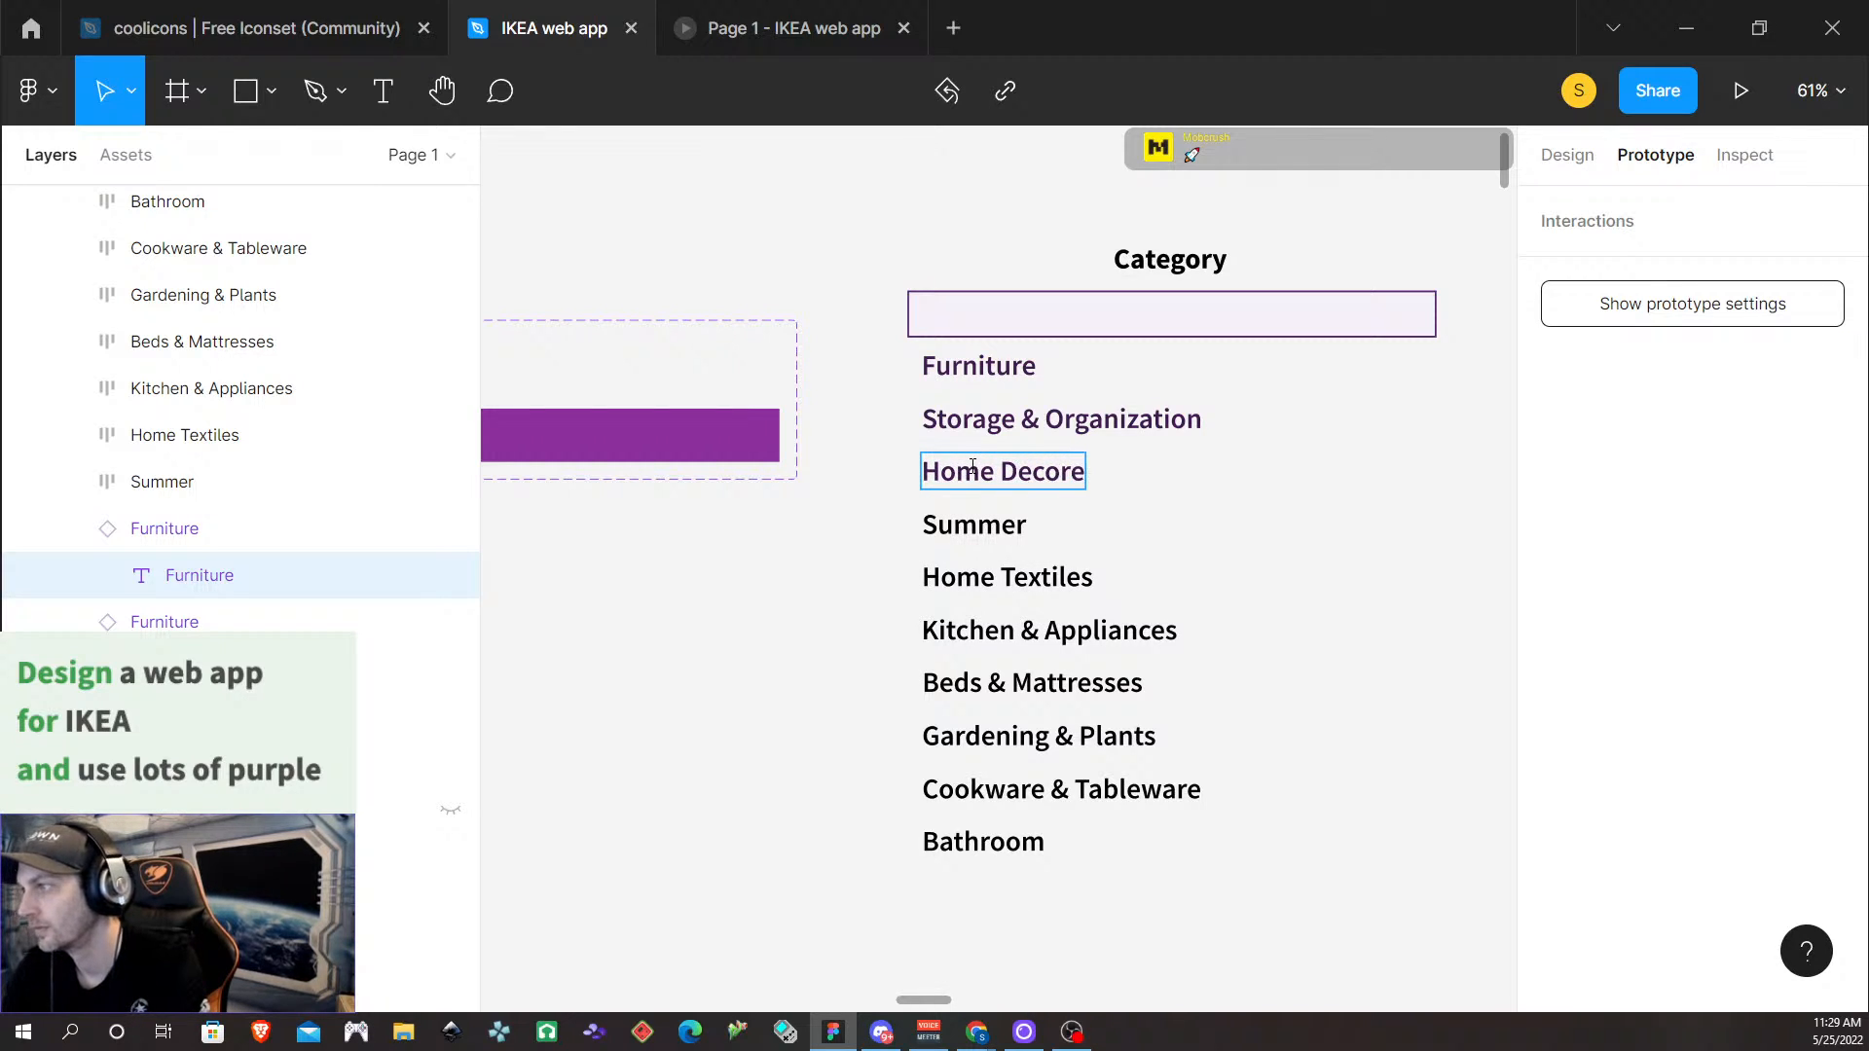
{"action": "key", "text": "BackSpace"}
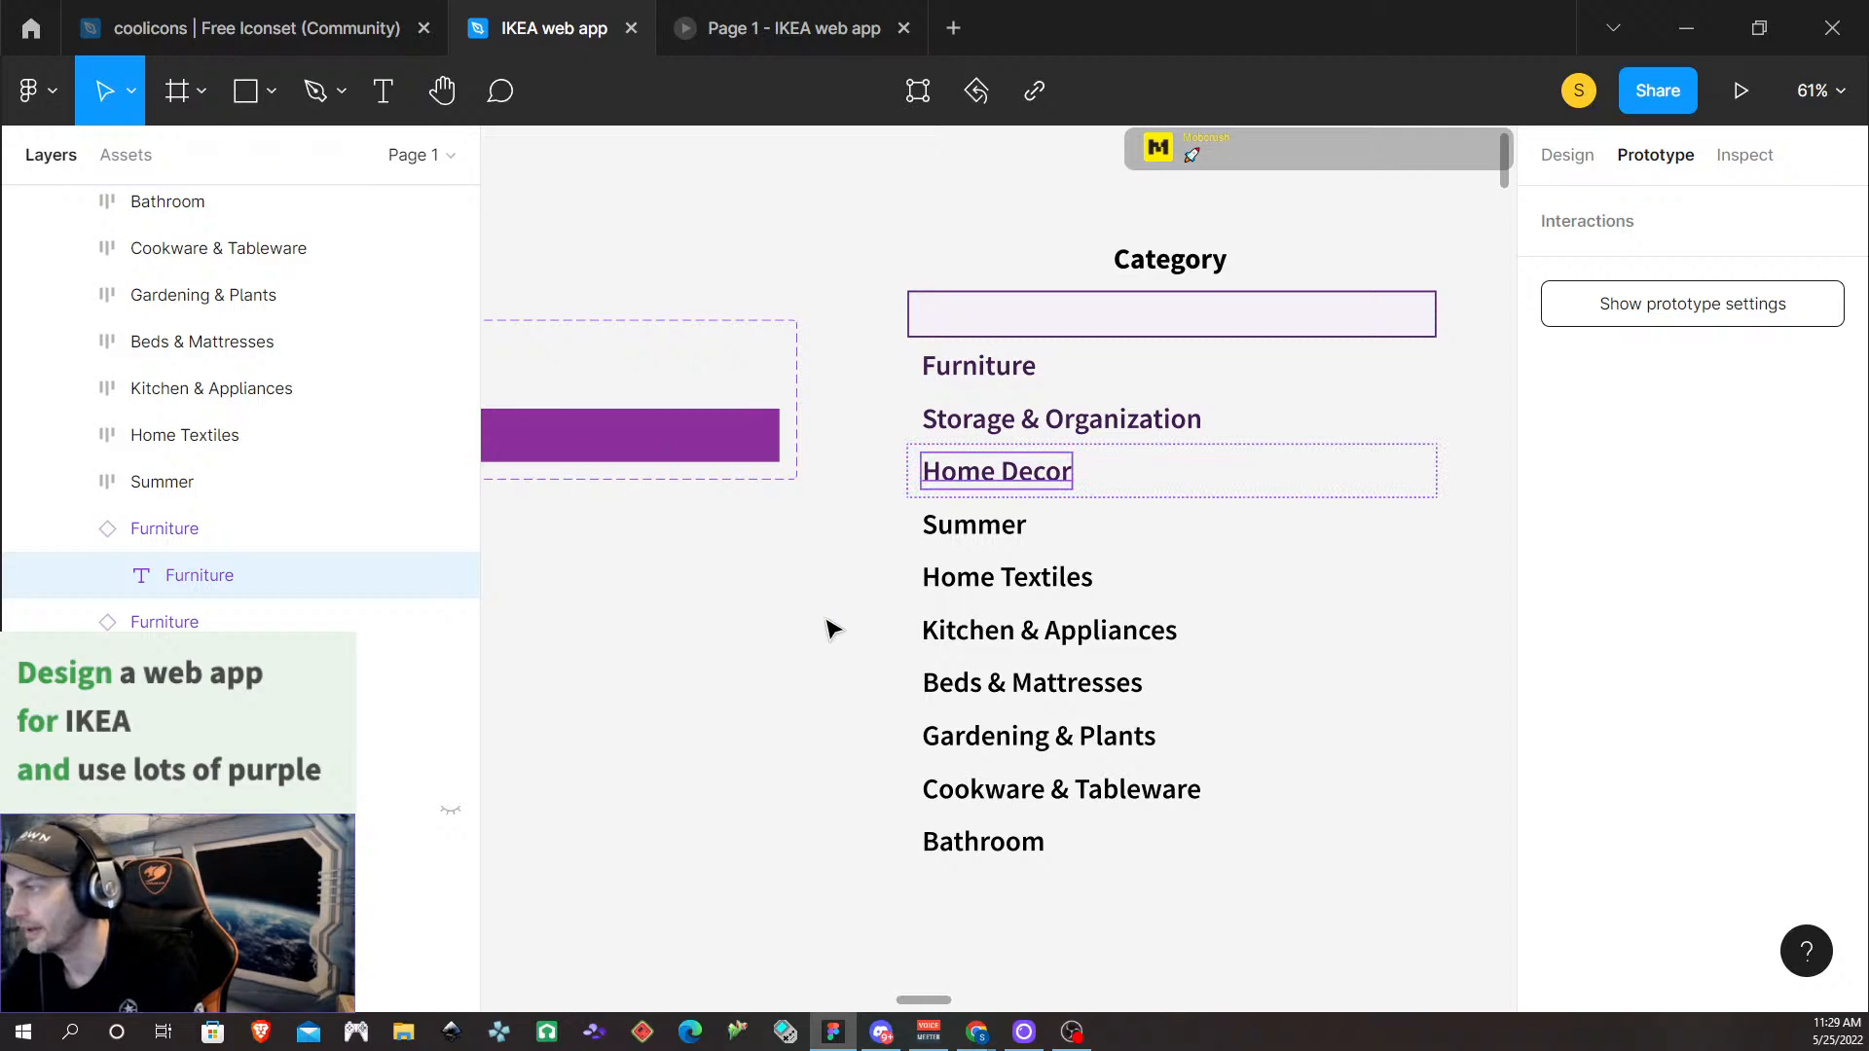
Replace the Summer row of the category list with the copied Furniture variant
{"action": "left_click", "coordinate": [1004, 533]}
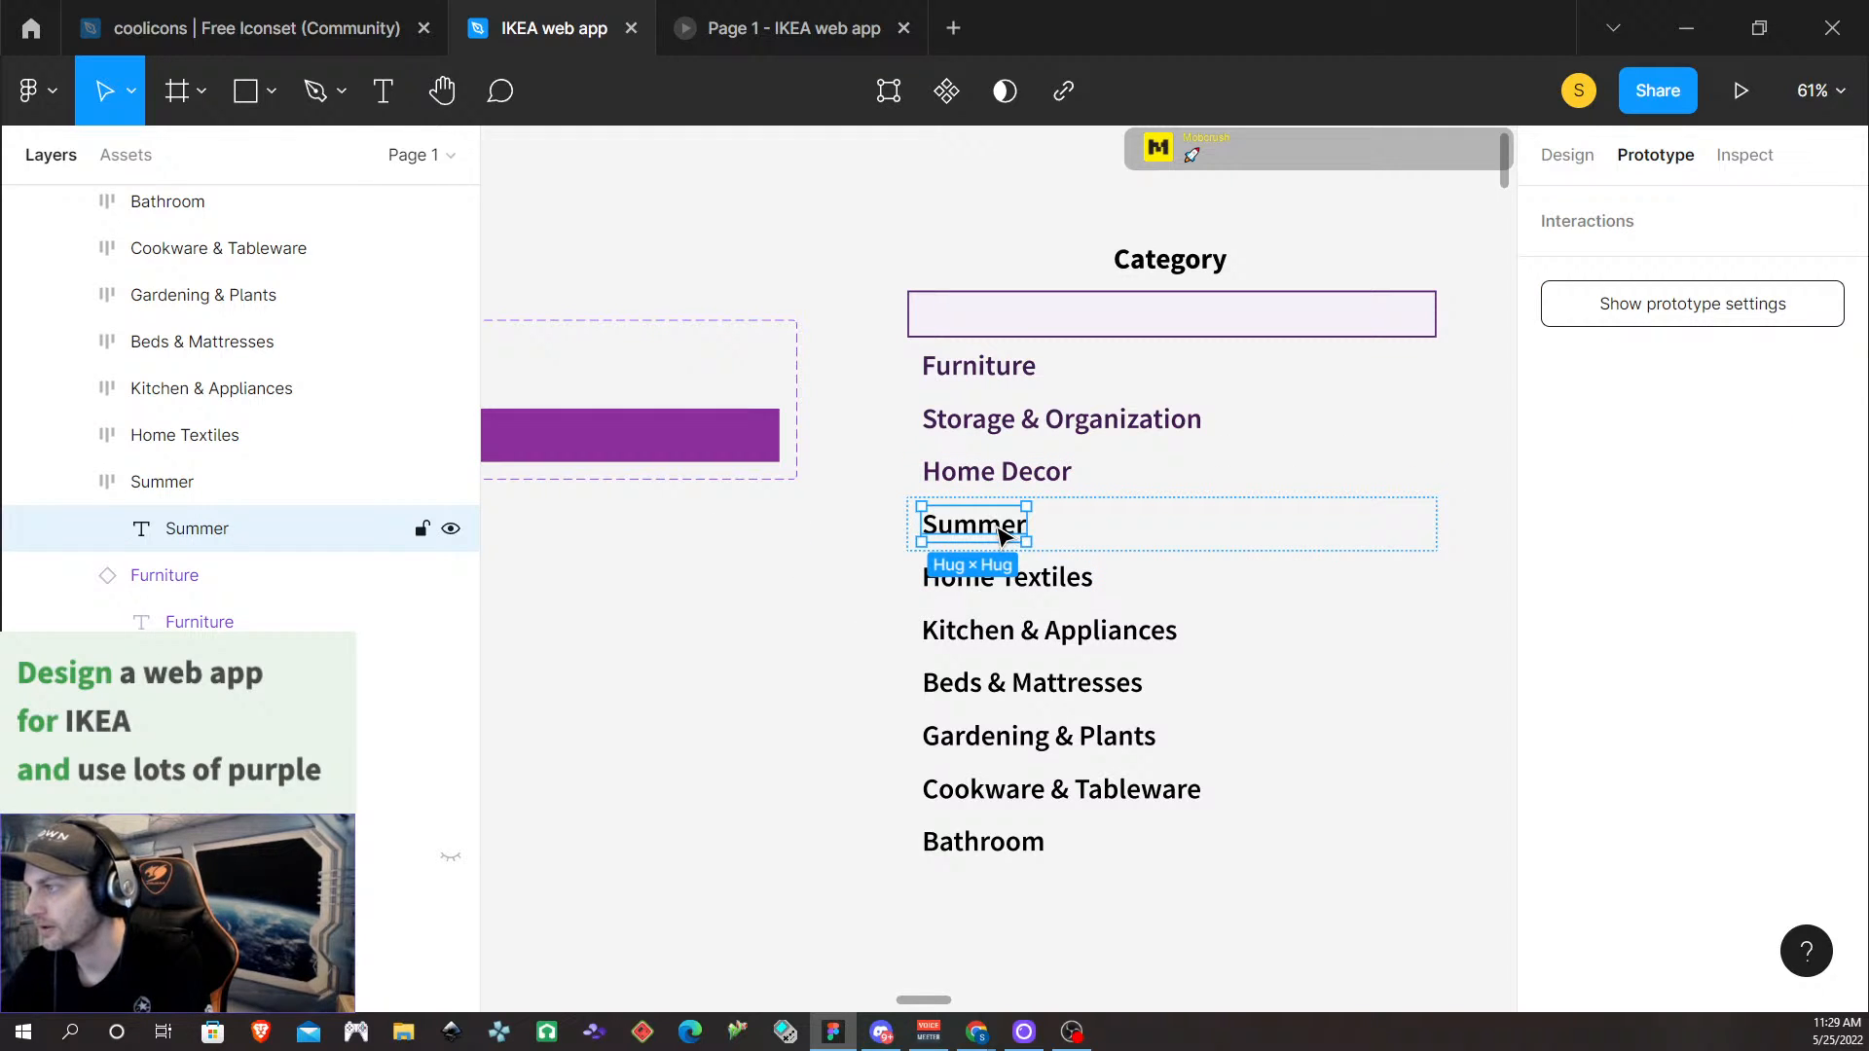
{"action": "double_click", "coordinate": [998, 528]}
{"action": "left_click", "coordinate": [1121, 544]}
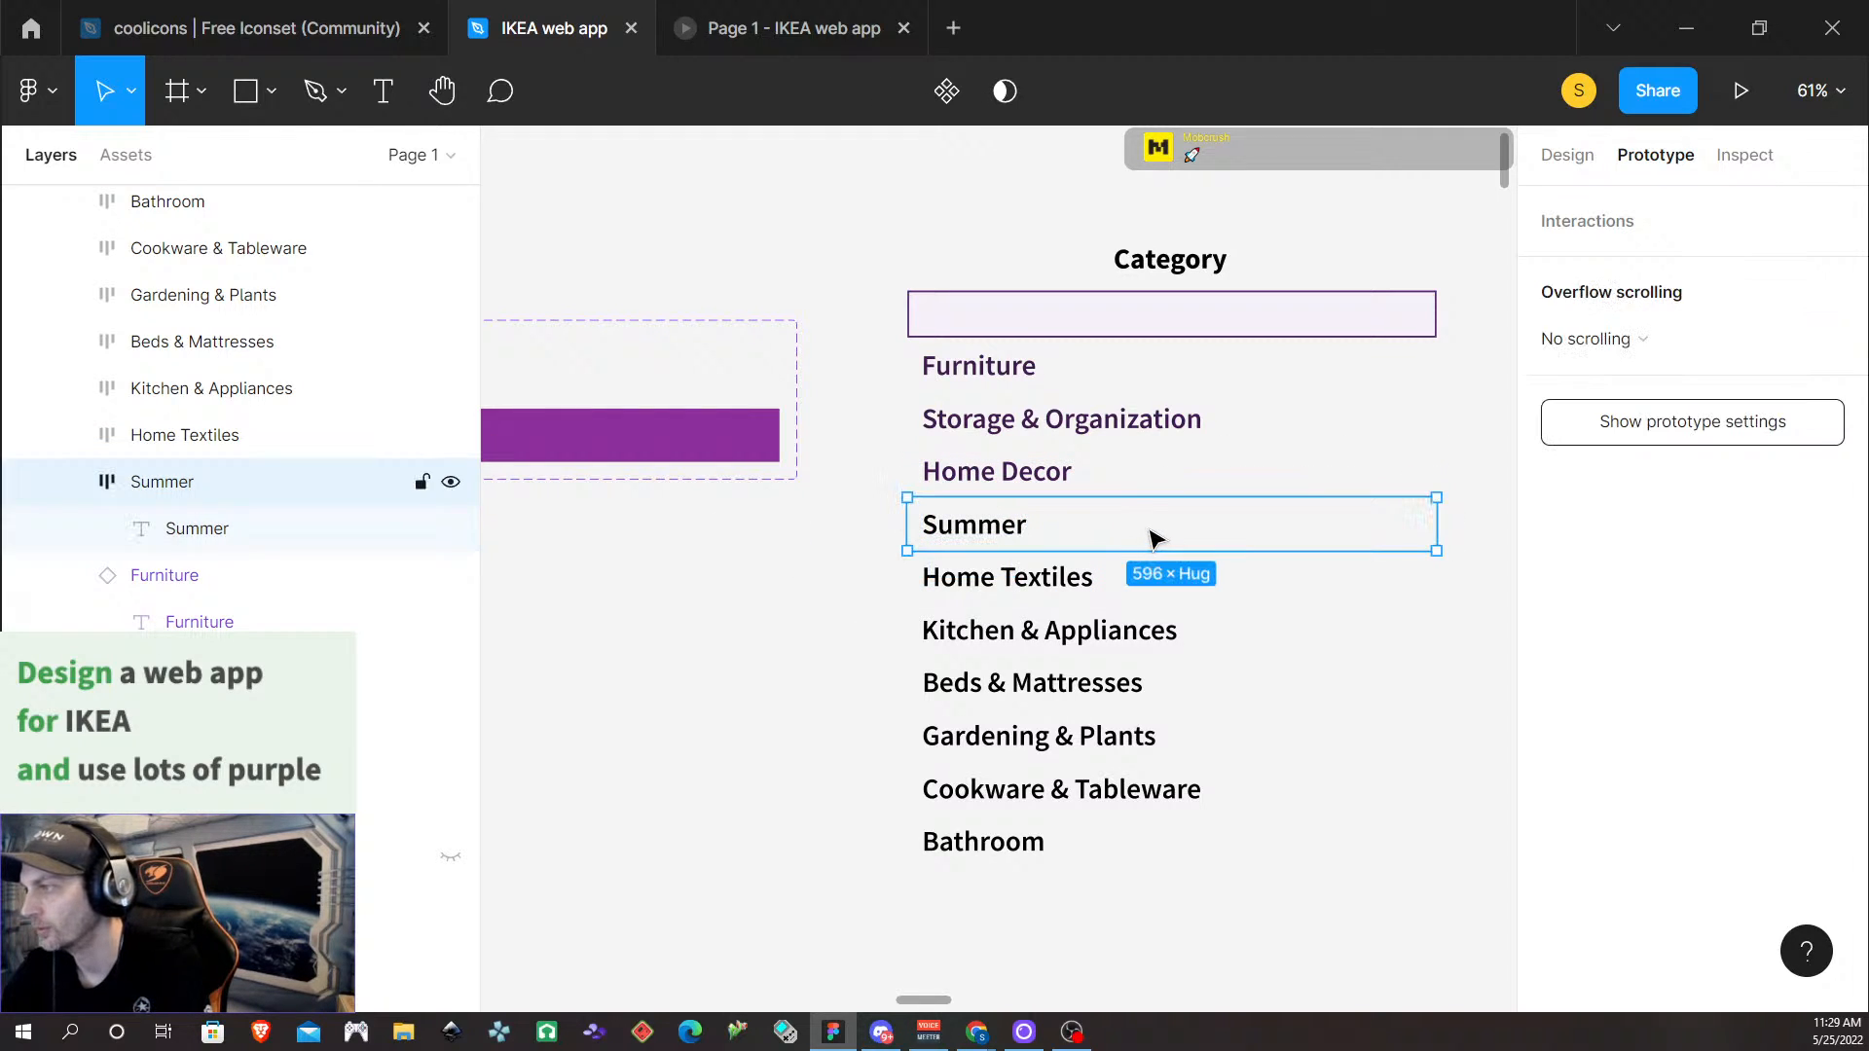
{"action": "right_click", "coordinate": [1061, 531]}
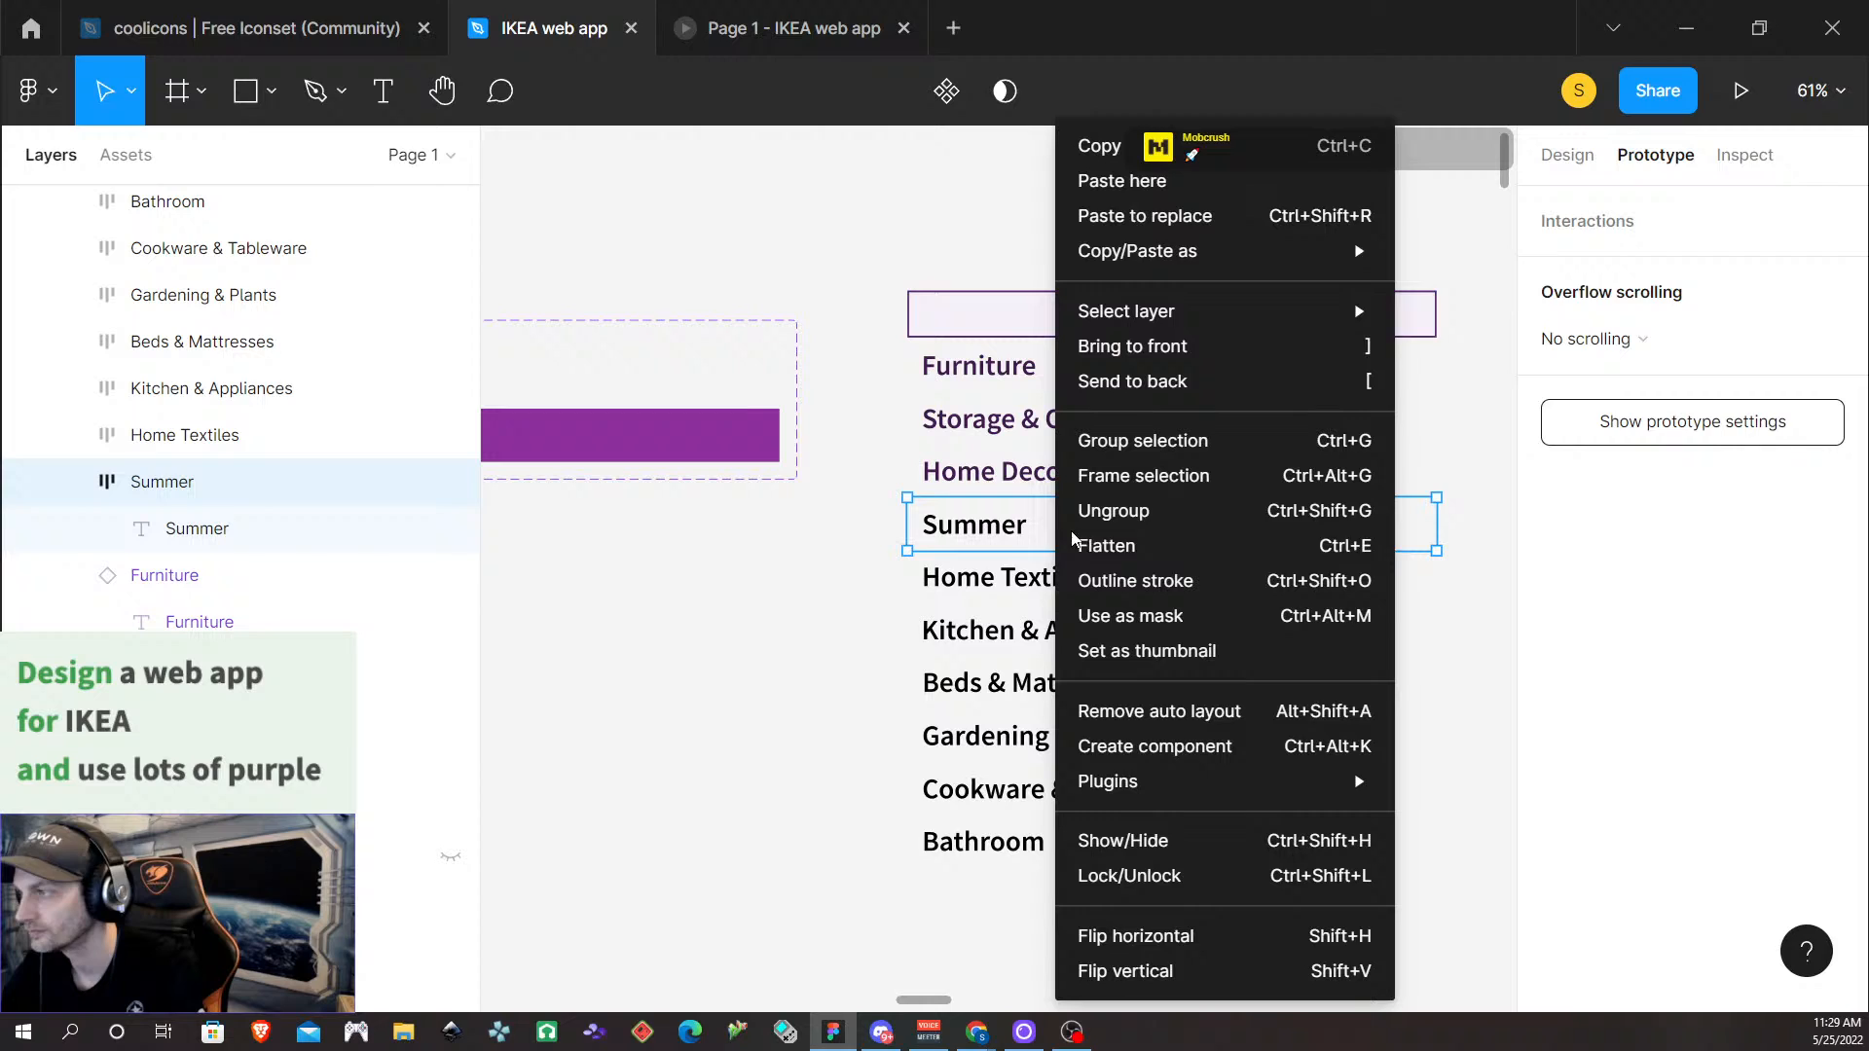
{"action": "left_click", "coordinate": [1126, 218]}
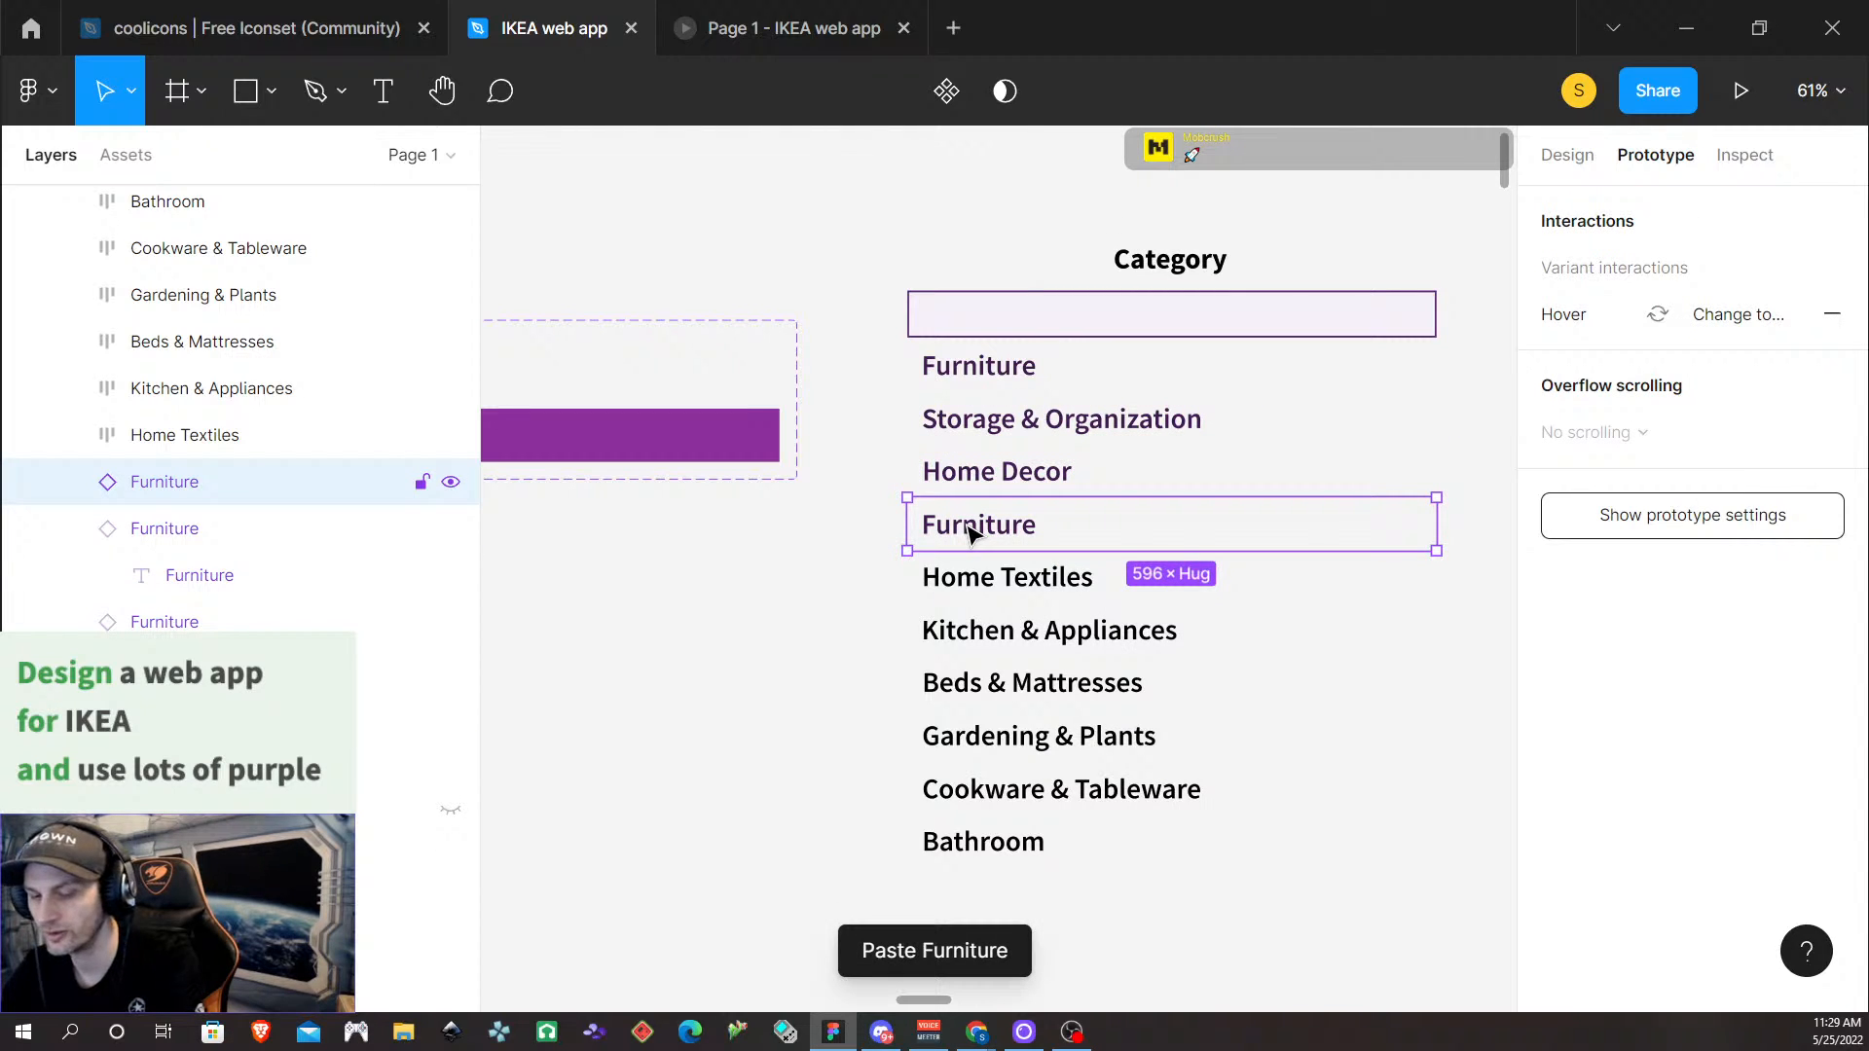
Change the text of the fourth list row's Furniture instance to "Summer"
{"action": "double_click", "coordinate": [971, 531]}
{"action": "double_click", "coordinate": [968, 525]}
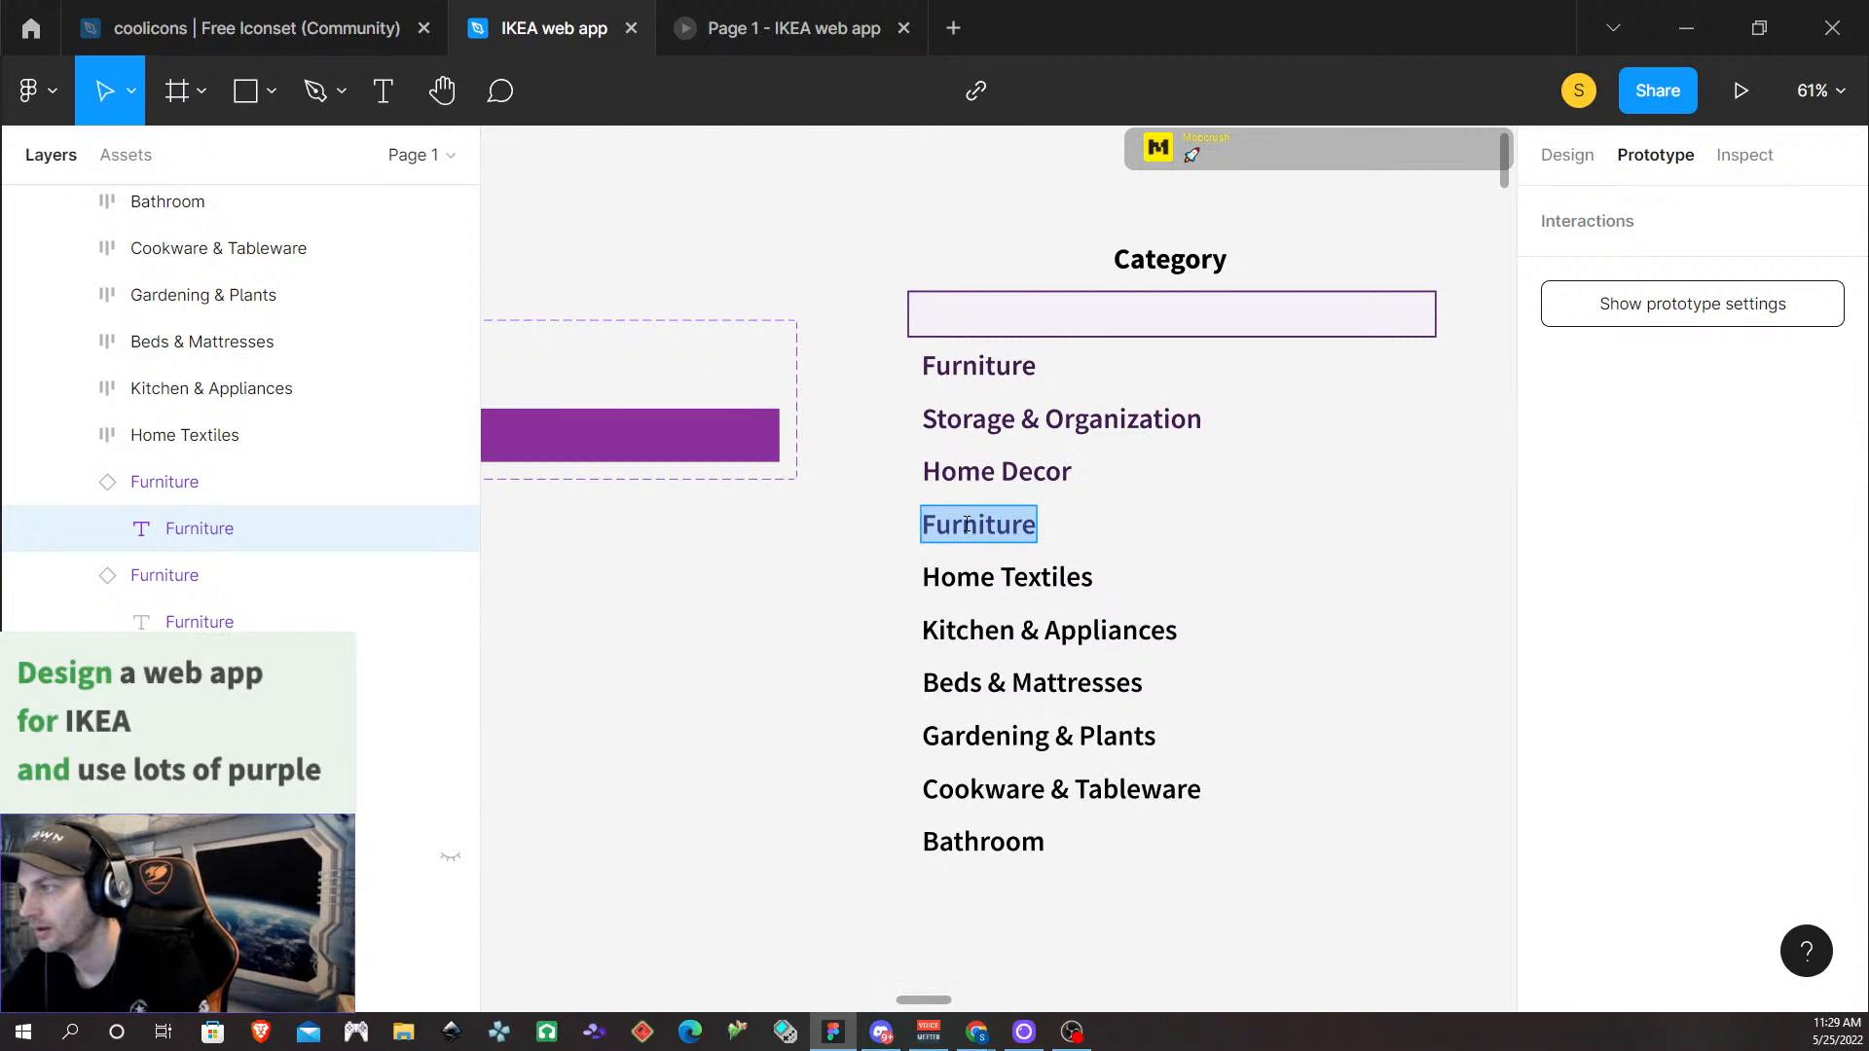
{"action": "type", "text": "Summer"}
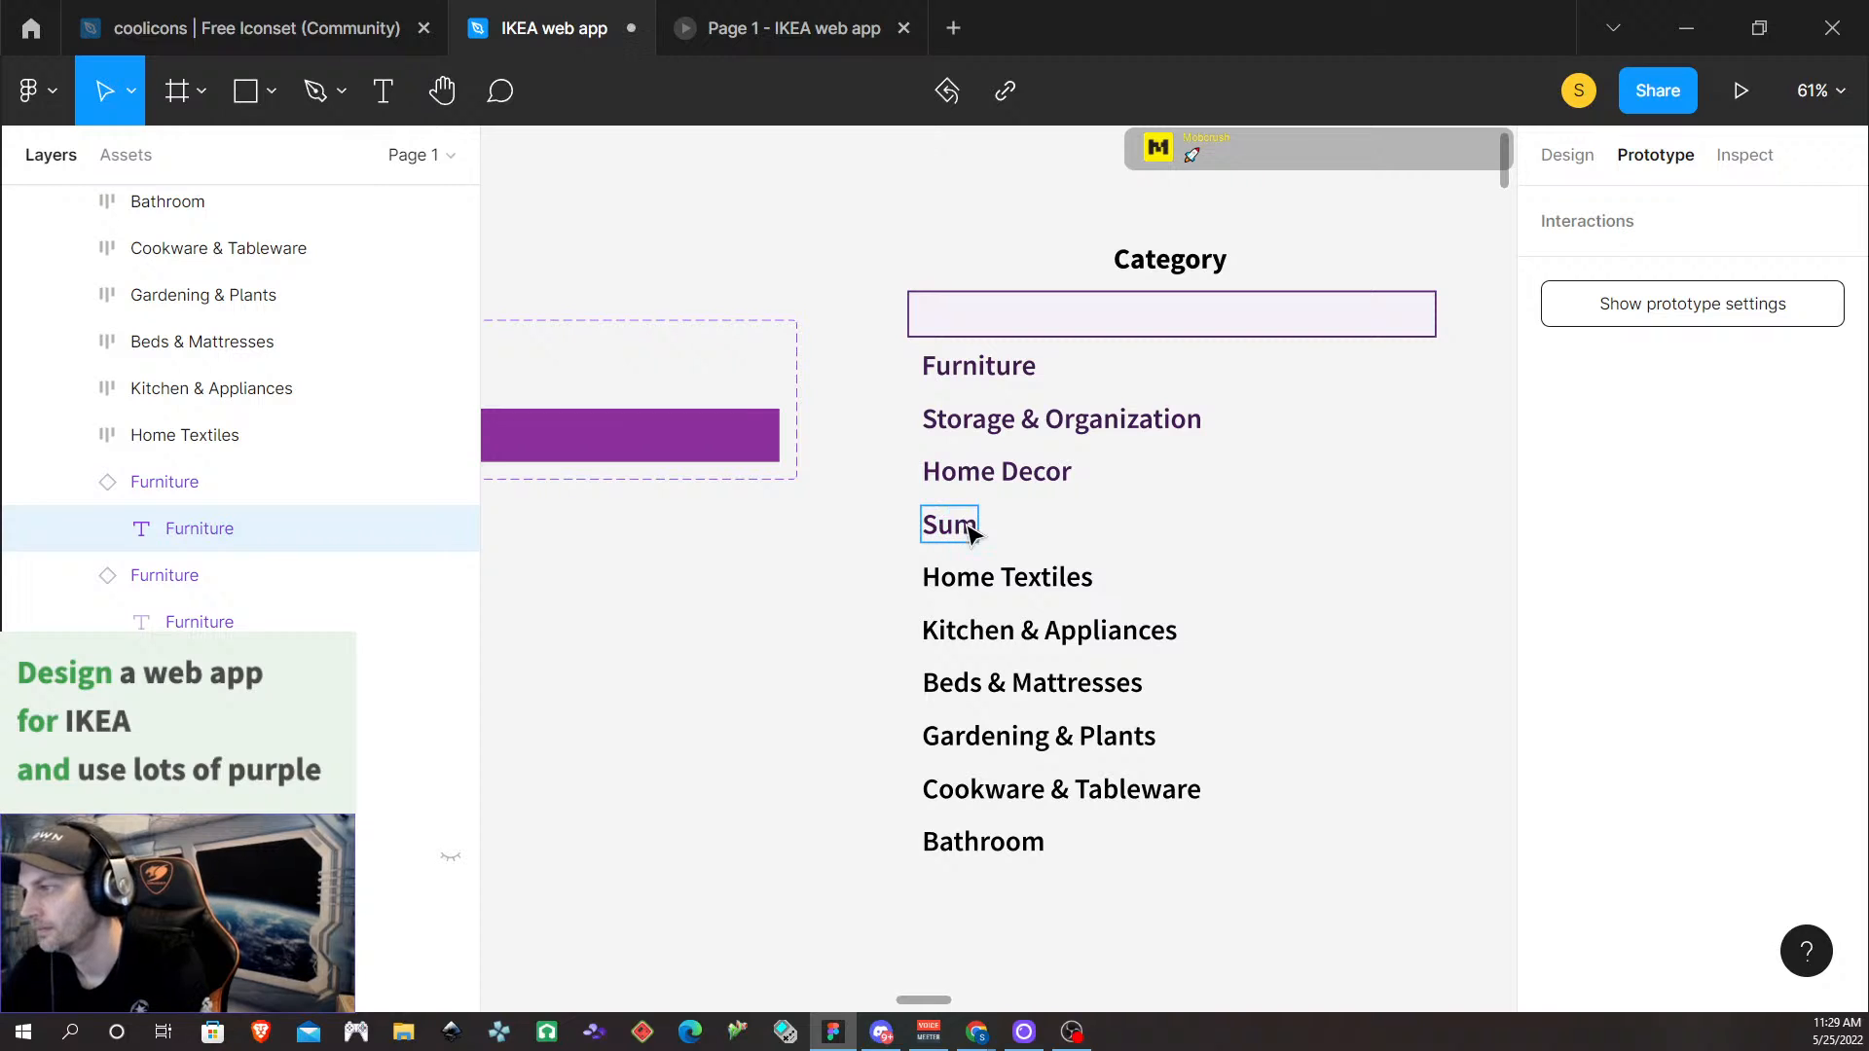
Replace the Home Textiles row of the category list with the copied Furniture variant
{"action": "left_click", "coordinate": [1064, 576]}
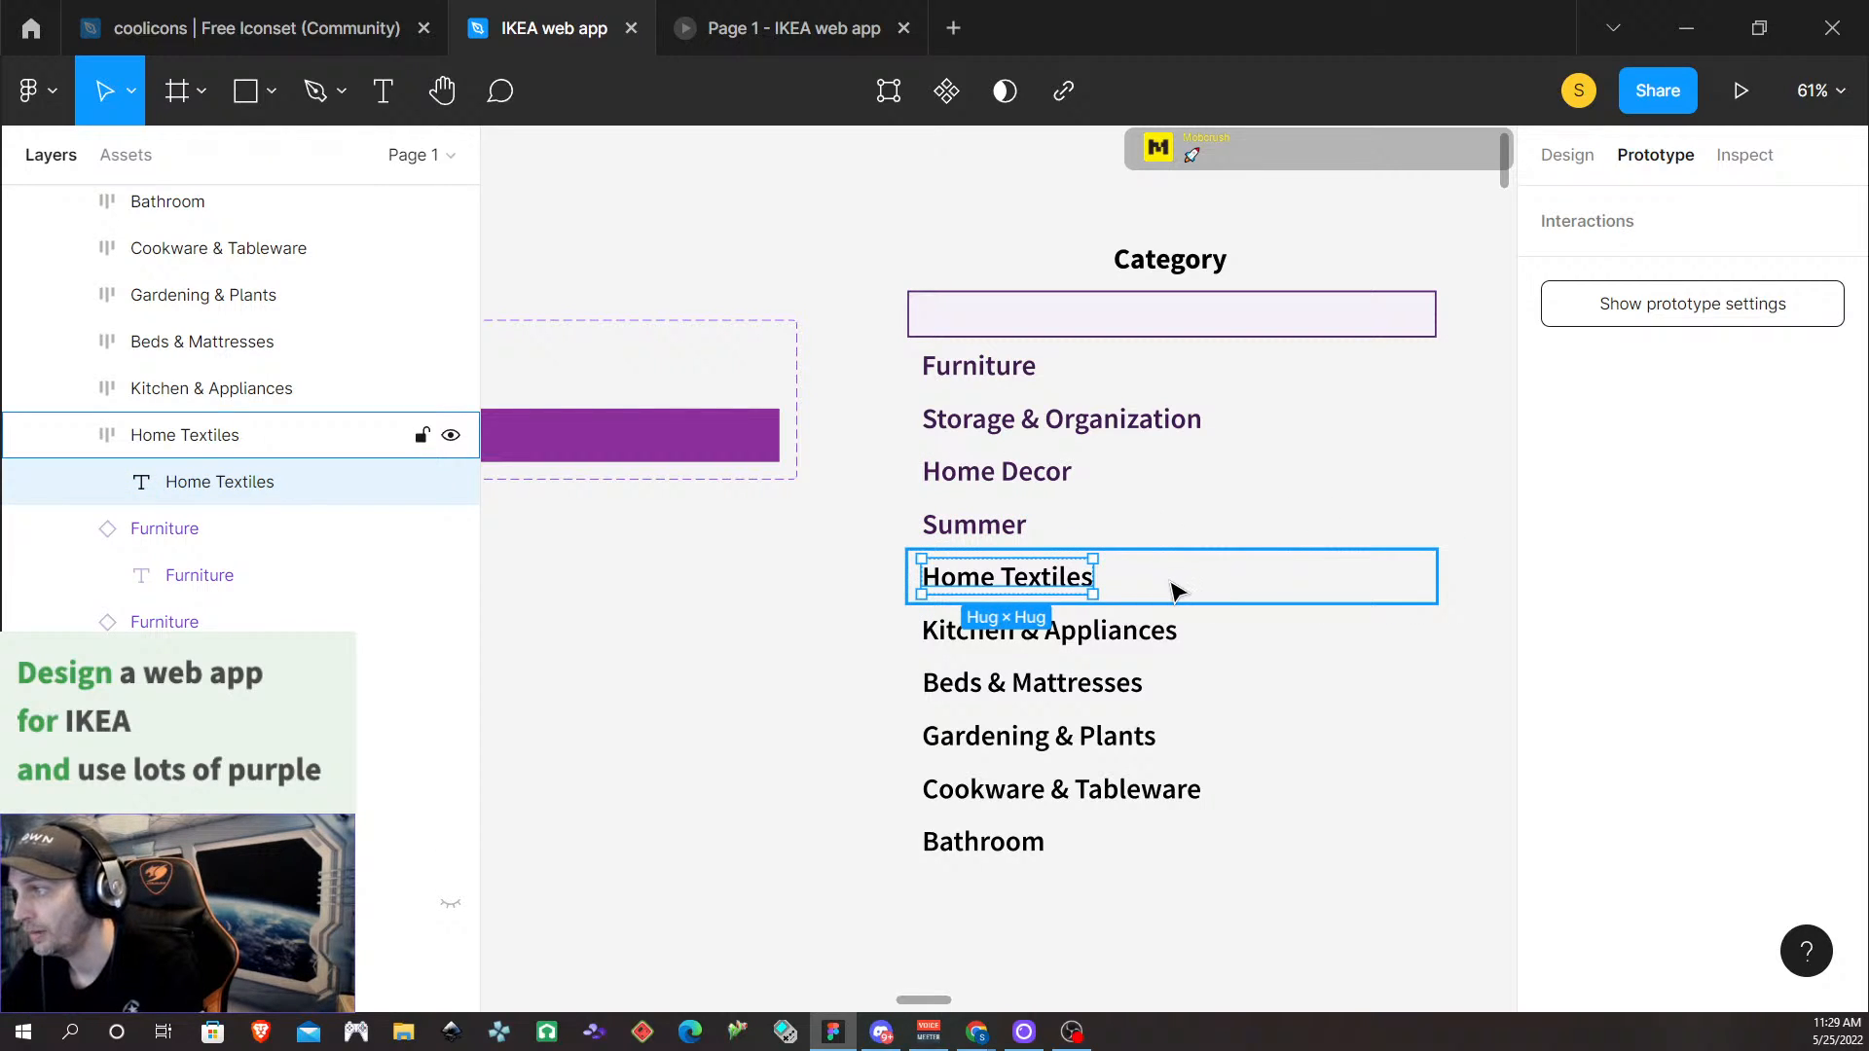
{"action": "left_click", "coordinate": [1287, 574]}
{"action": "right_click", "coordinate": [1287, 575]}
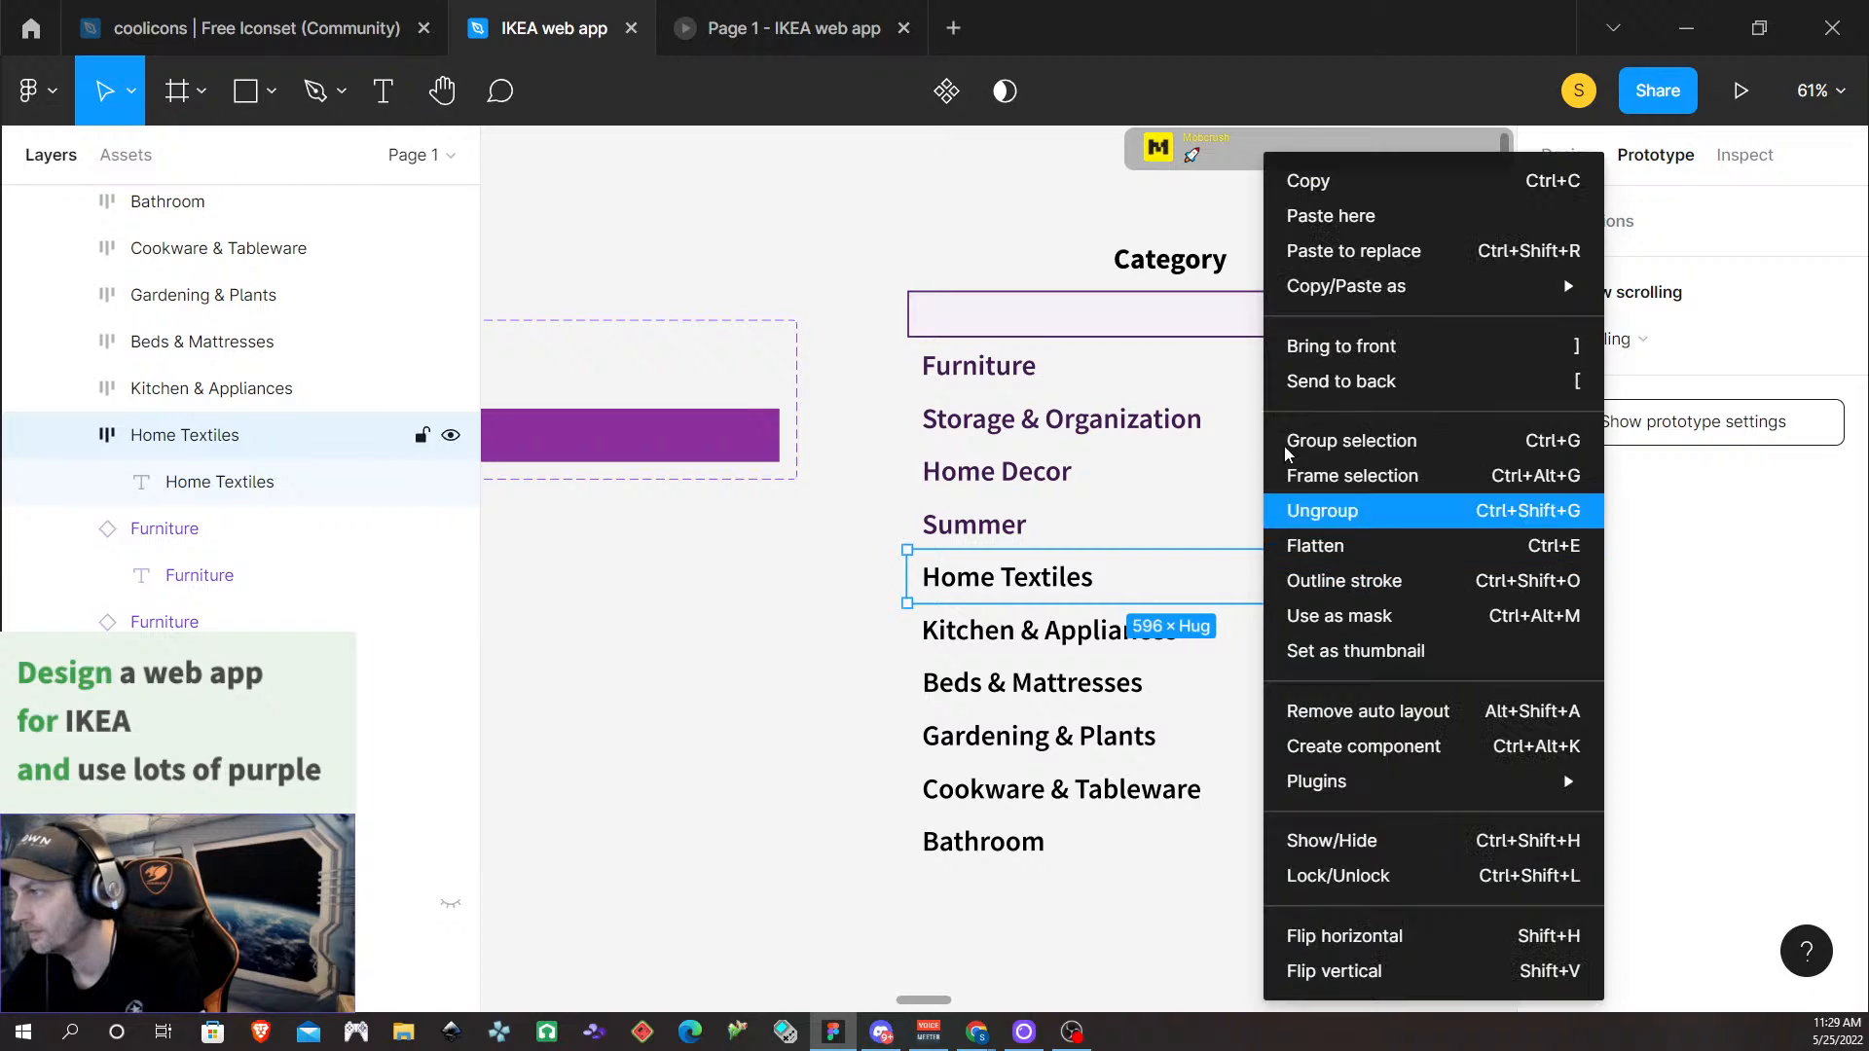
{"action": "left_click", "coordinate": [1318, 251]}
Change the text of the fifth list row's Furniture instance to "Home Textiles"
{"action": "double_click", "coordinate": [955, 576]}
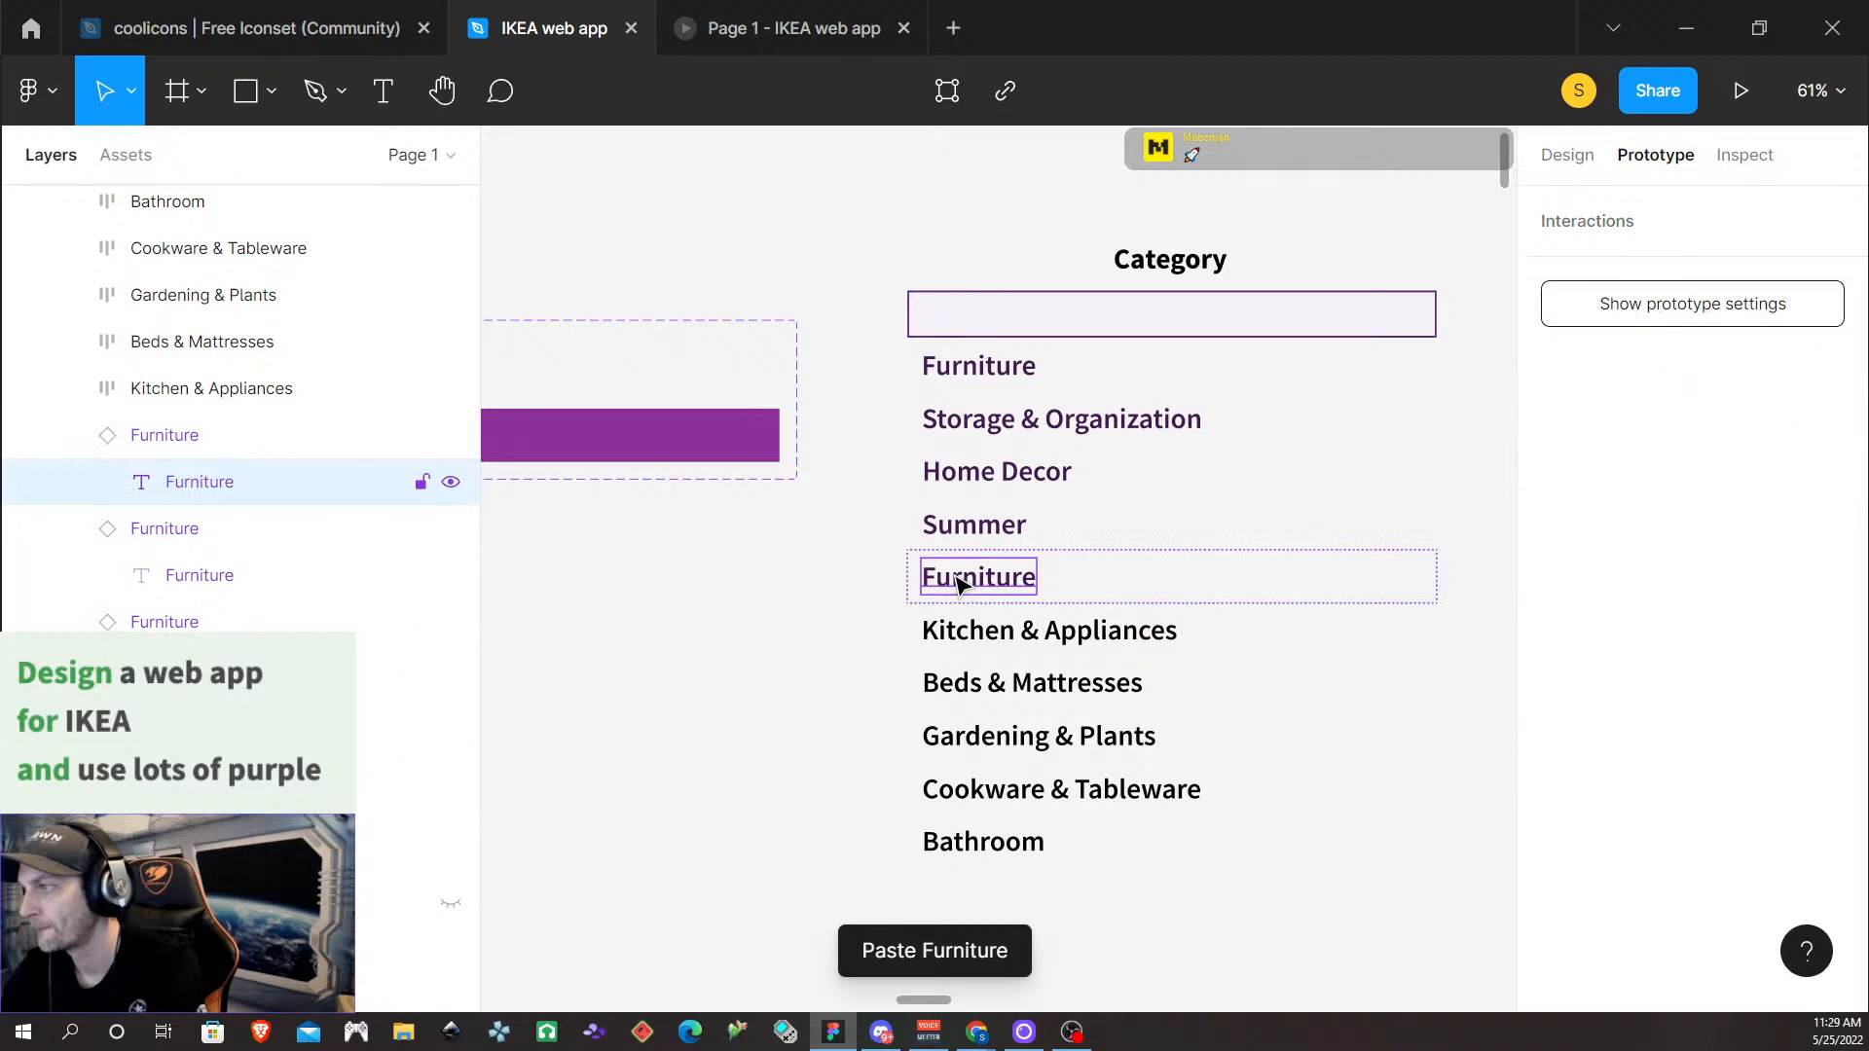
{"action": "double_click", "coordinate": [955, 576]}
{"action": "type", "text": "Ho"}
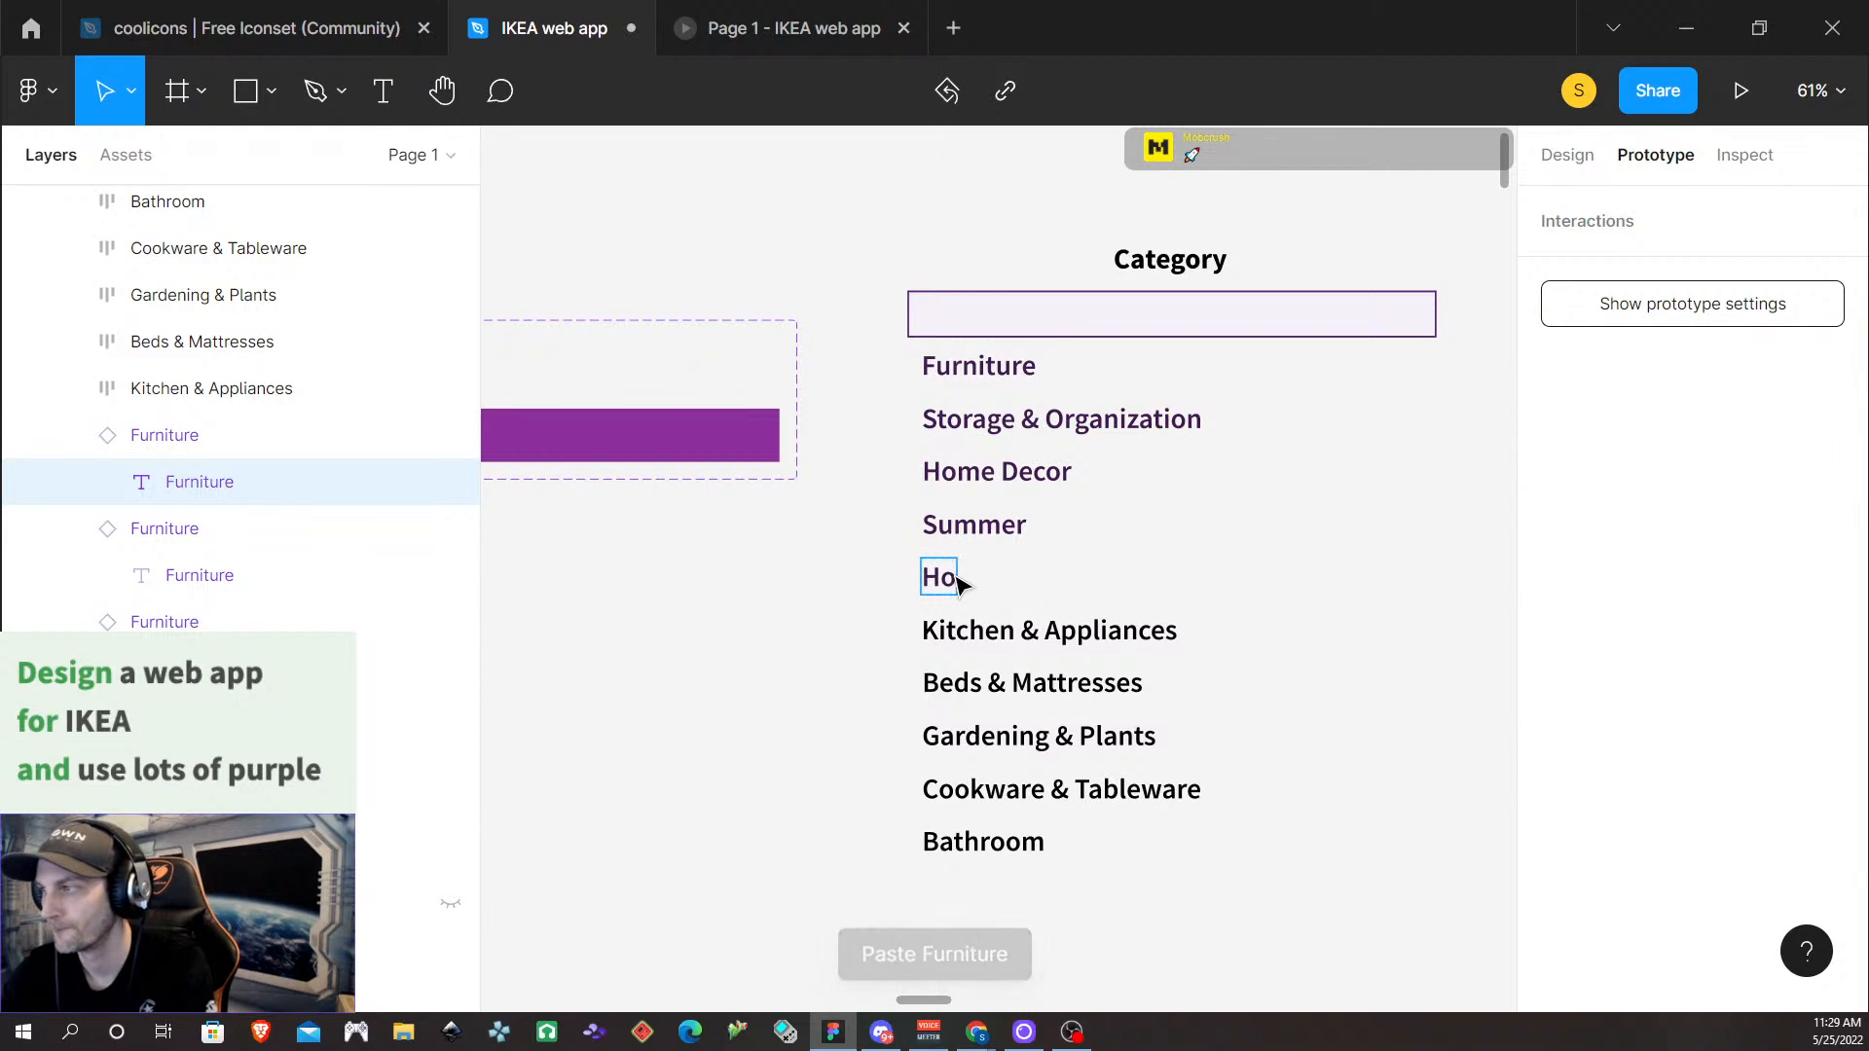
{"action": "type", "text": "me Textiles"}
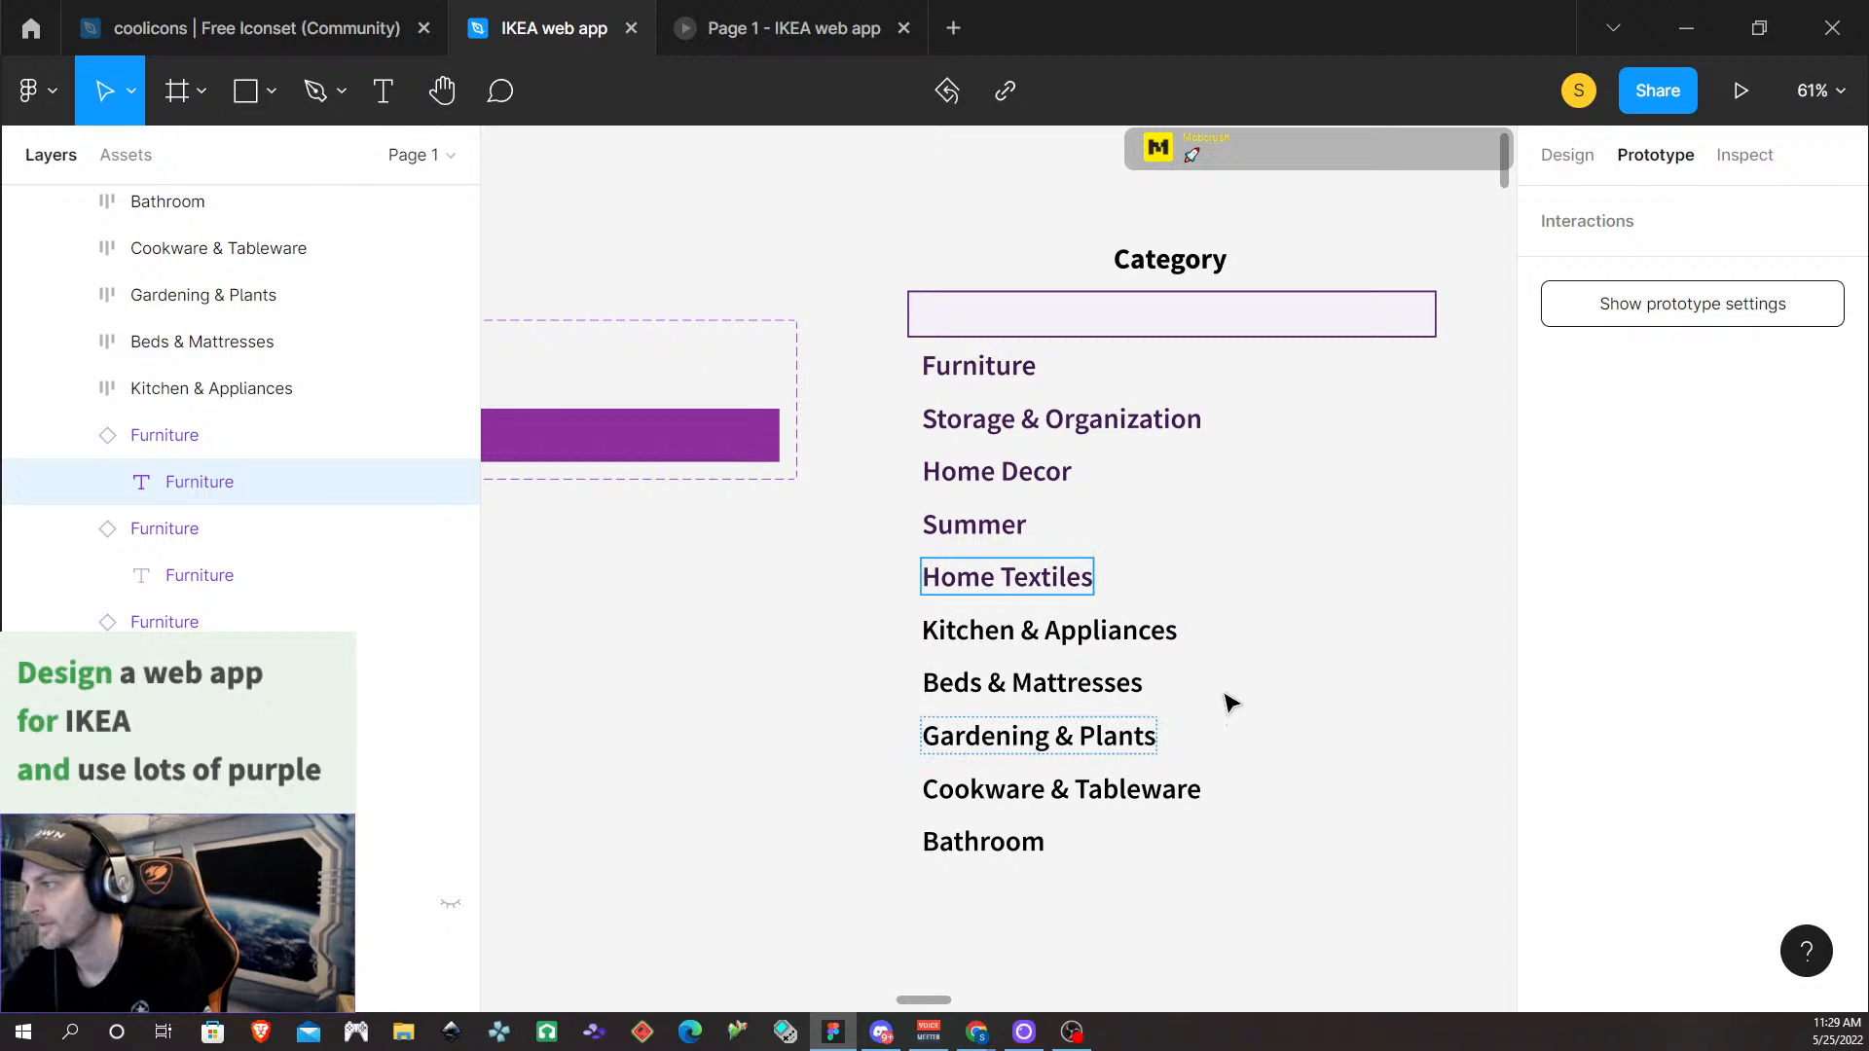
Replace the Kitchen & Appliances row of the category list with the copied Furniture variant
{"action": "double_click", "coordinate": [1142, 630]}
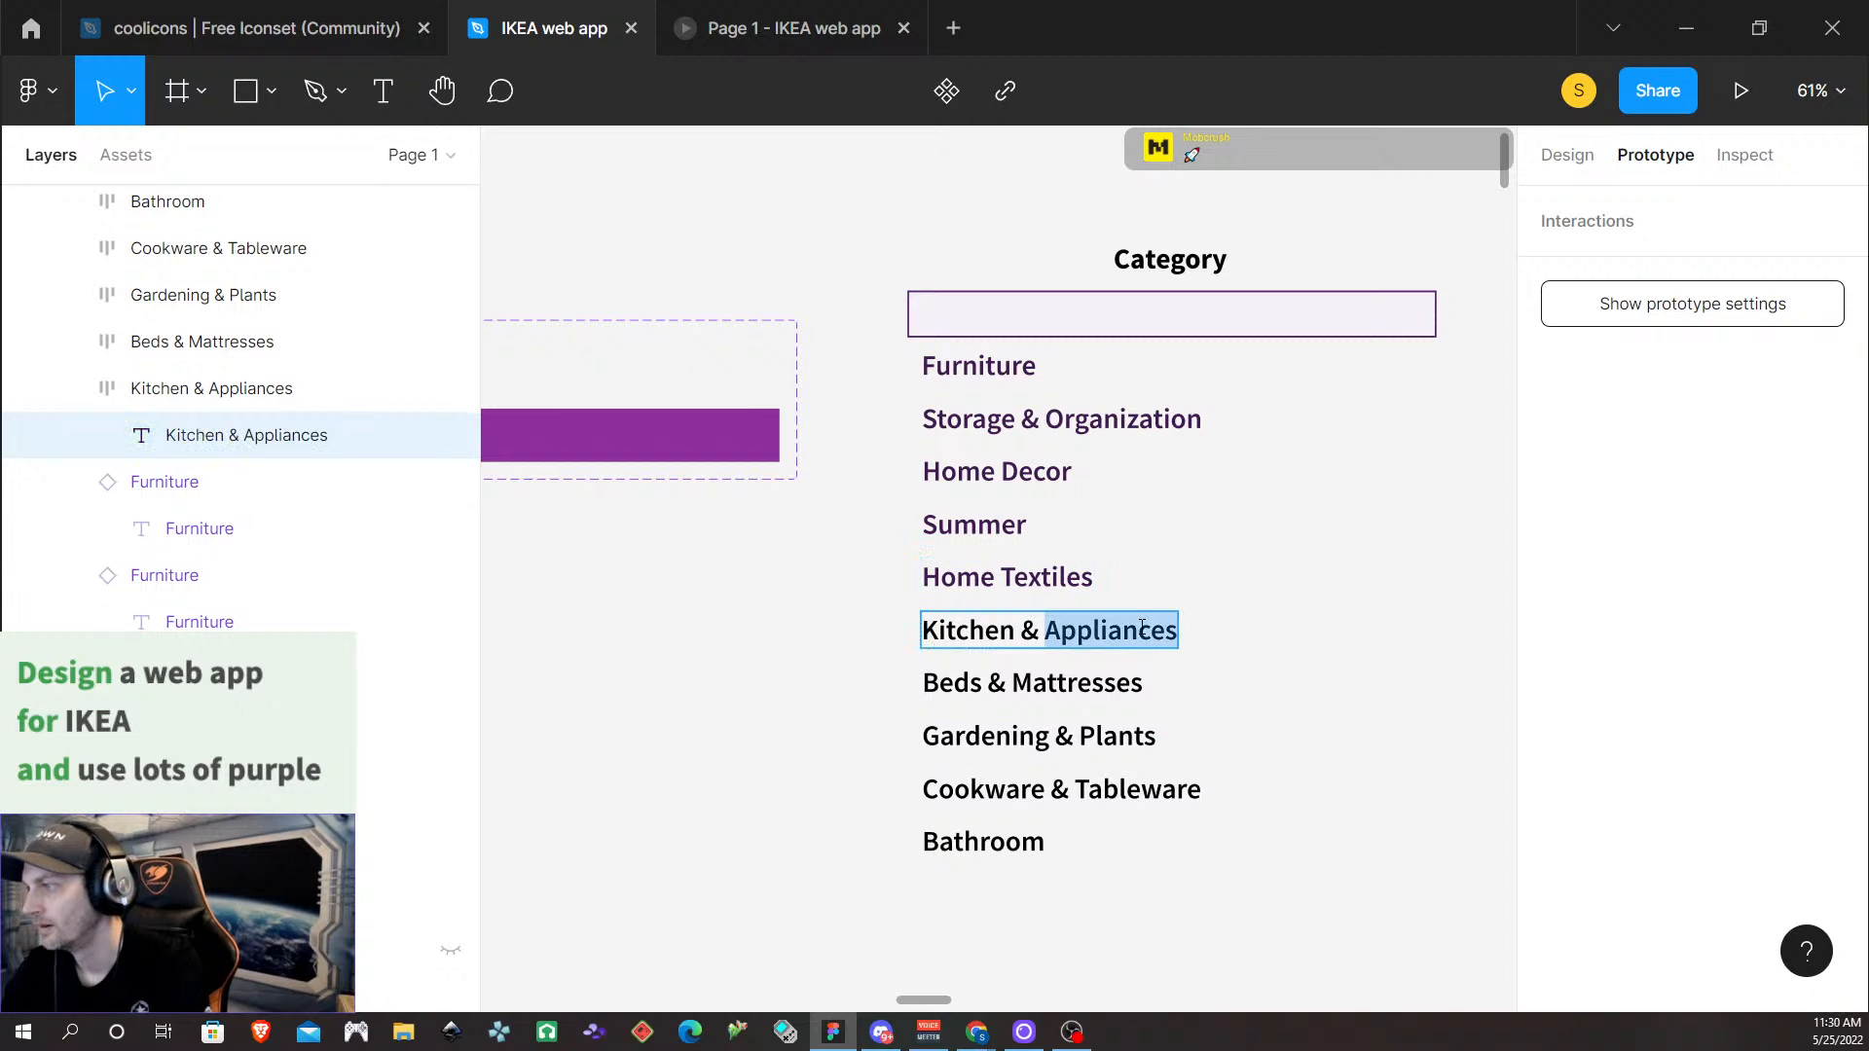
{"action": "left_click", "coordinate": [1237, 646]}
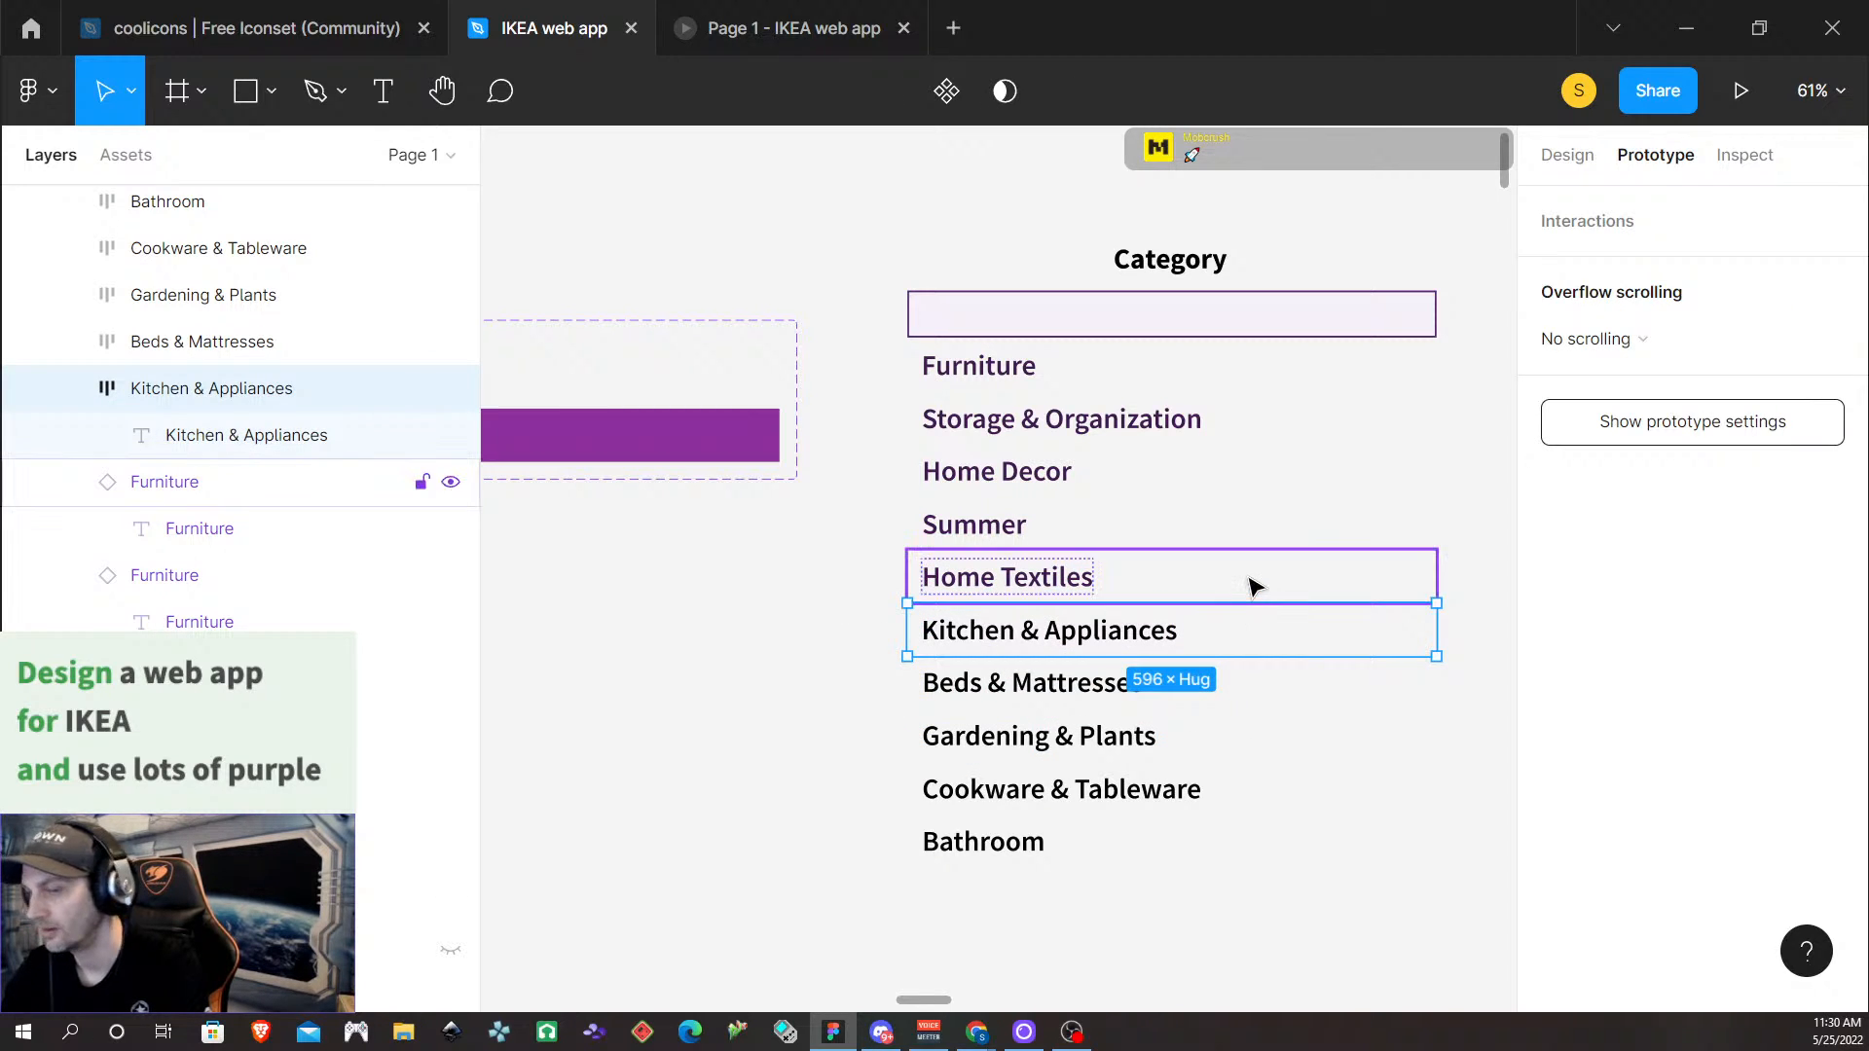
{"action": "right_click", "coordinate": [1189, 643]}
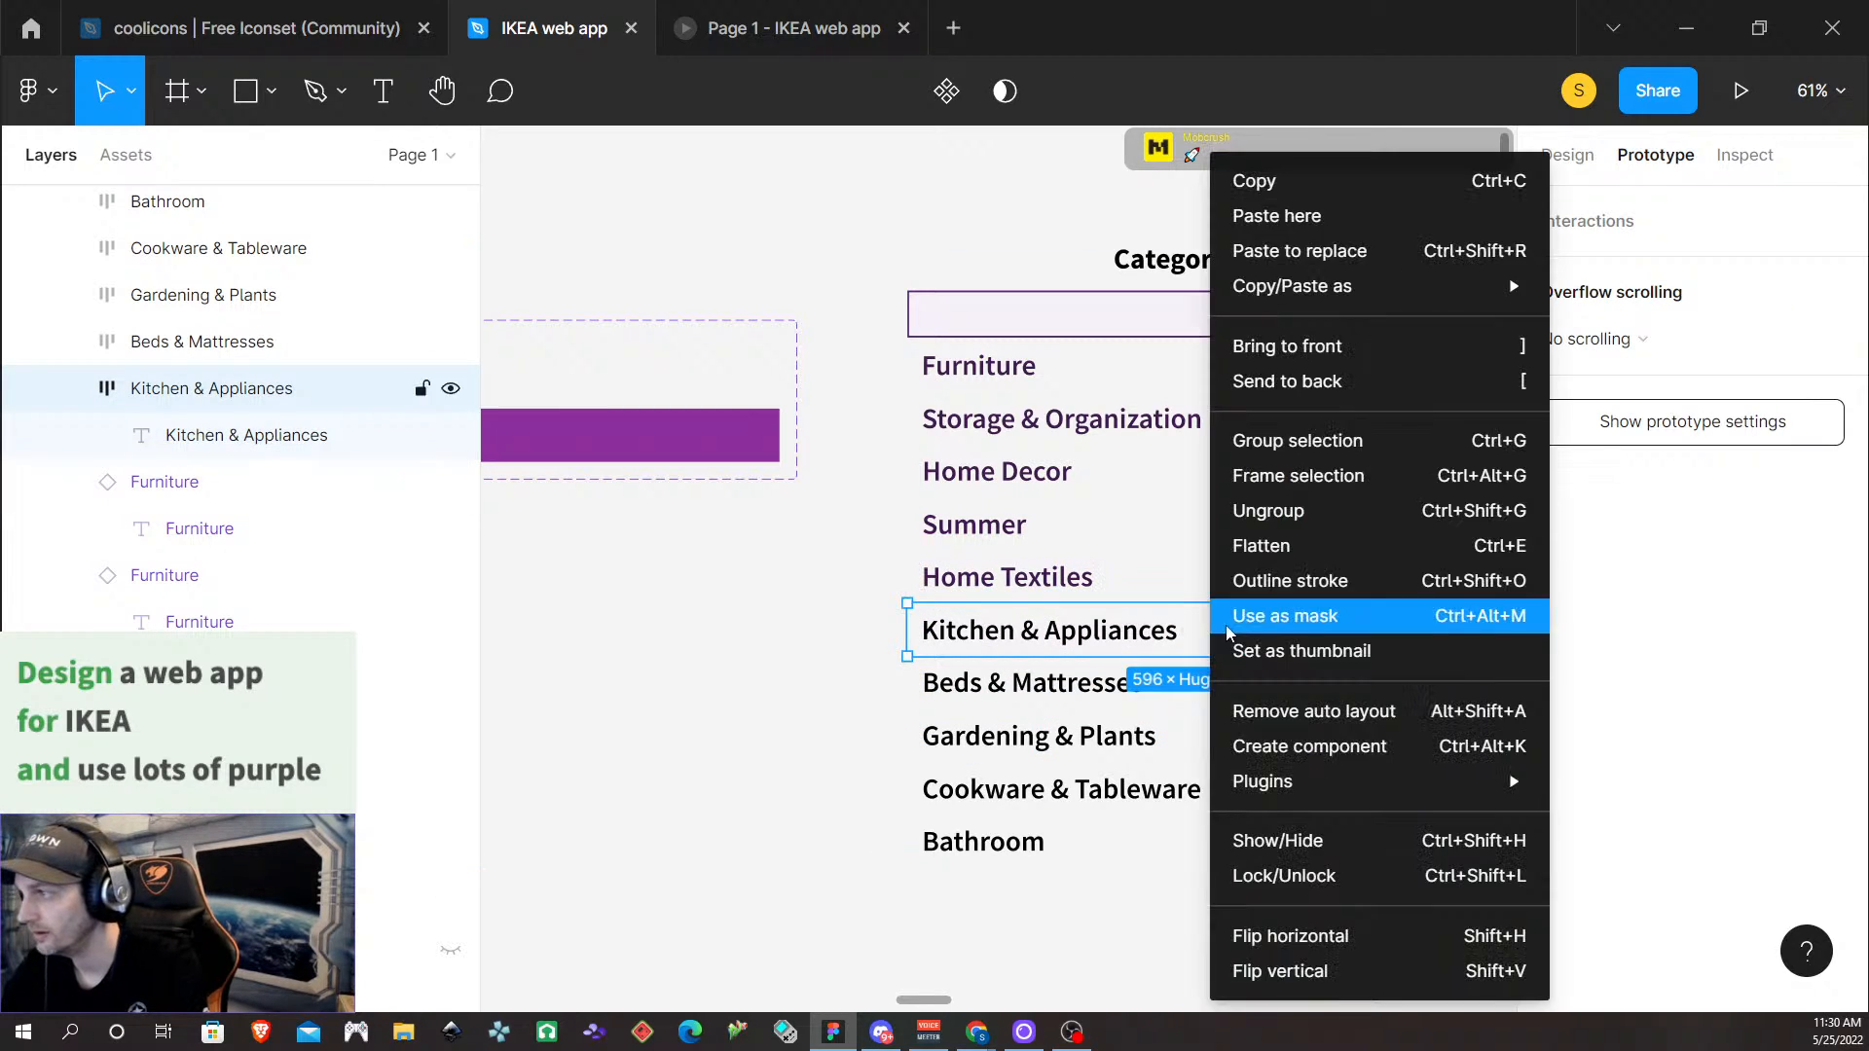
{"action": "left_click", "coordinate": [1305, 252]}
Change the text of the sixth list row's Furniture instance to "Kitchen & Appliances"
{"action": "double_click", "coordinate": [1000, 633]}
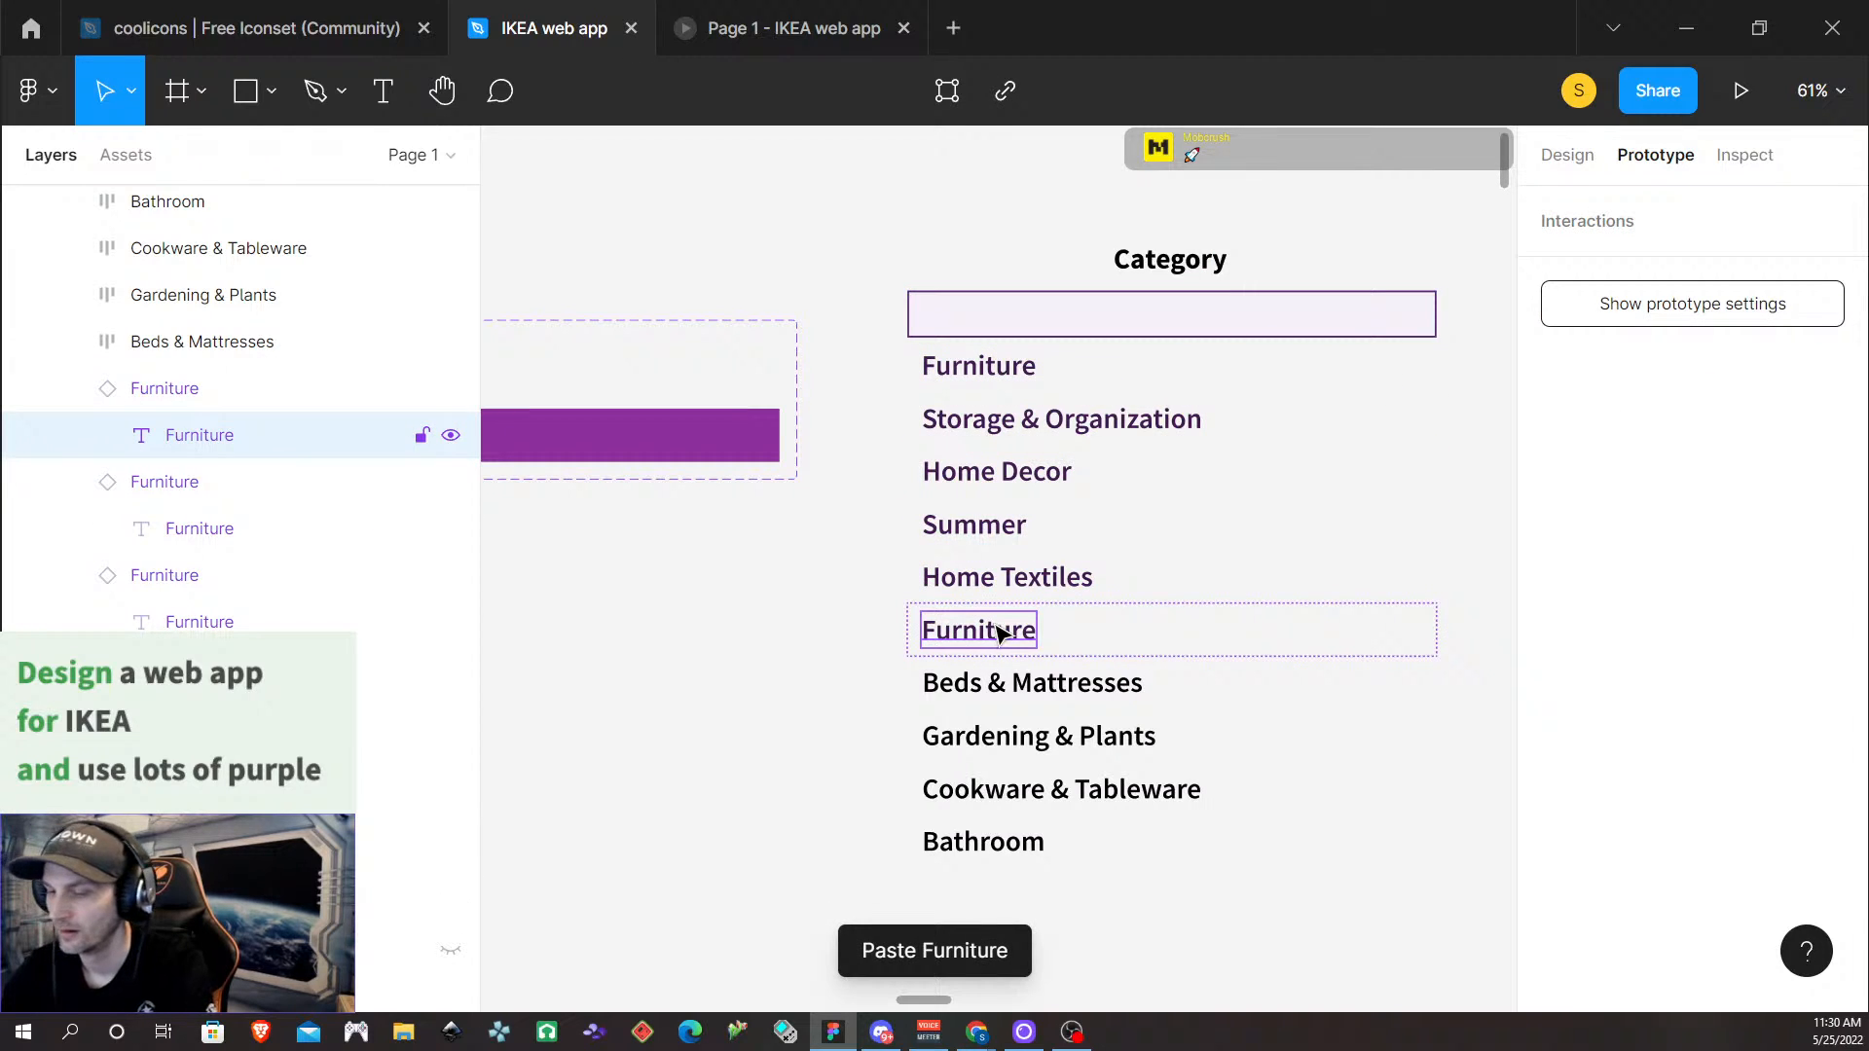
{"action": "double_click", "coordinate": [1000, 643]}
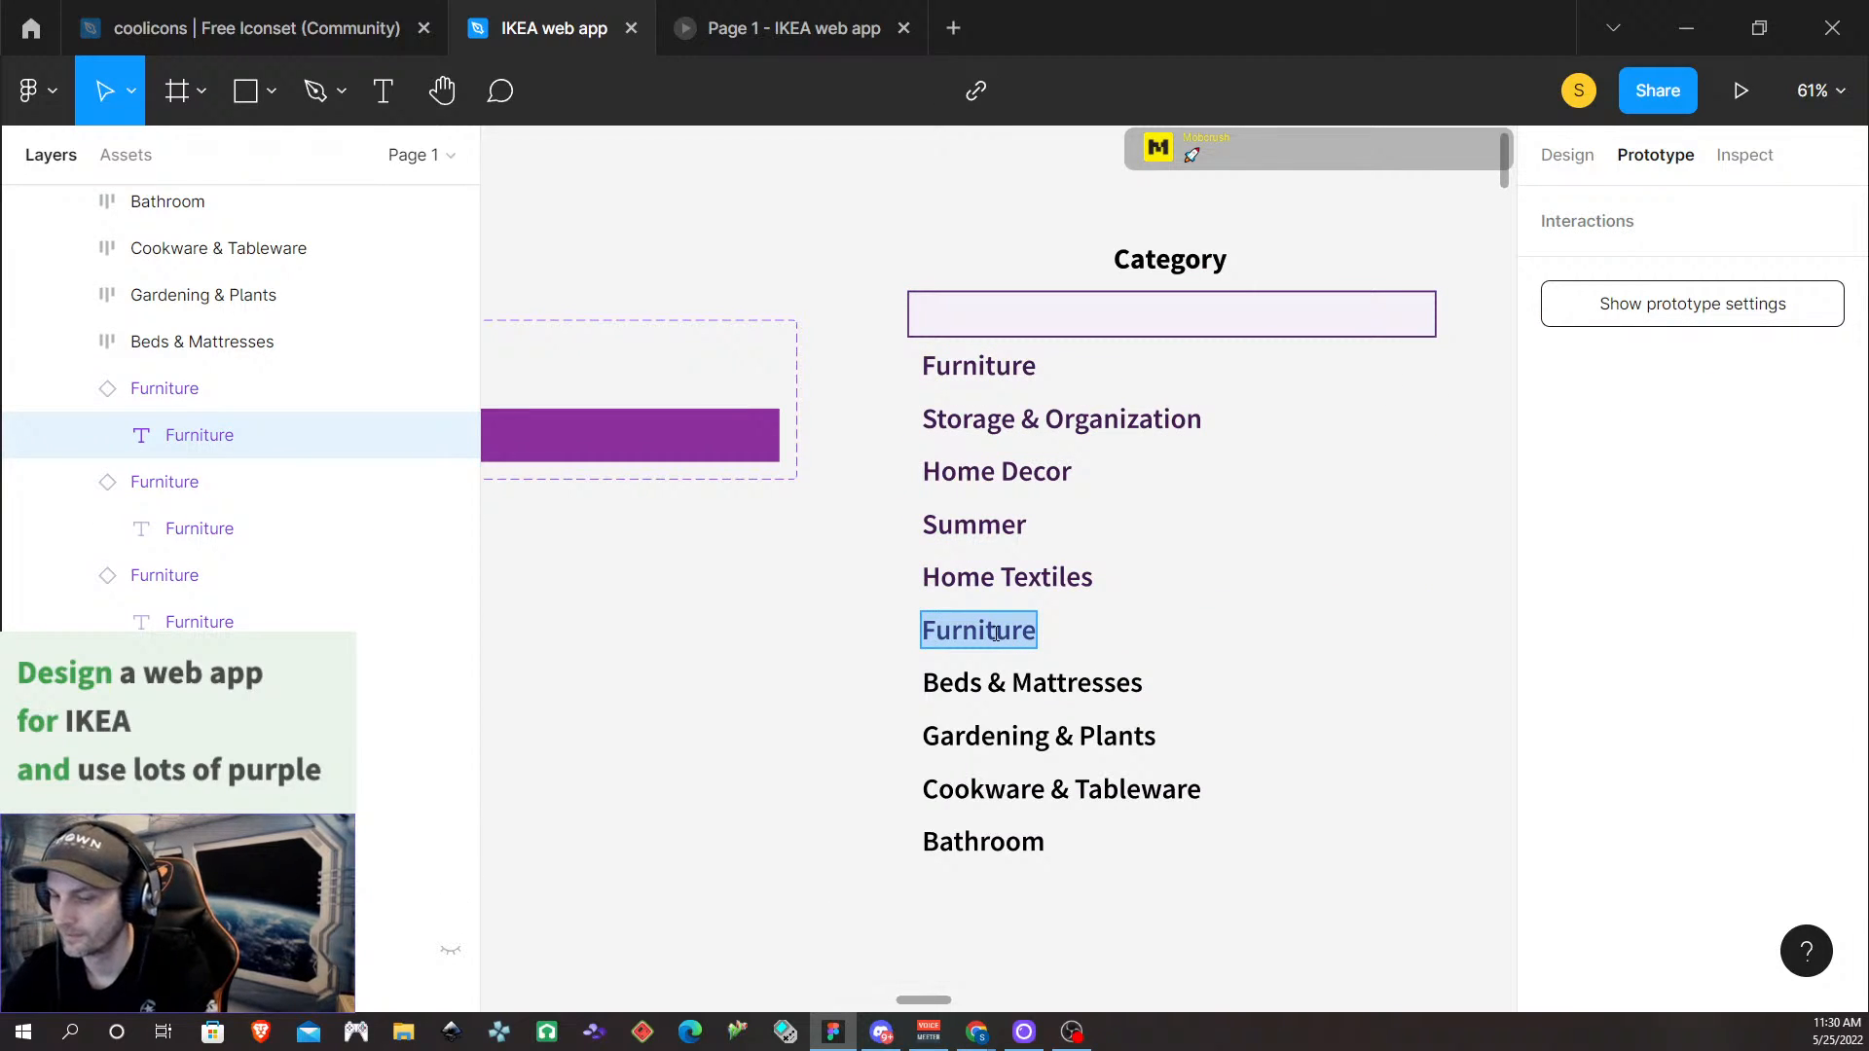
{"action": "type", "text": "Kitchen a"}
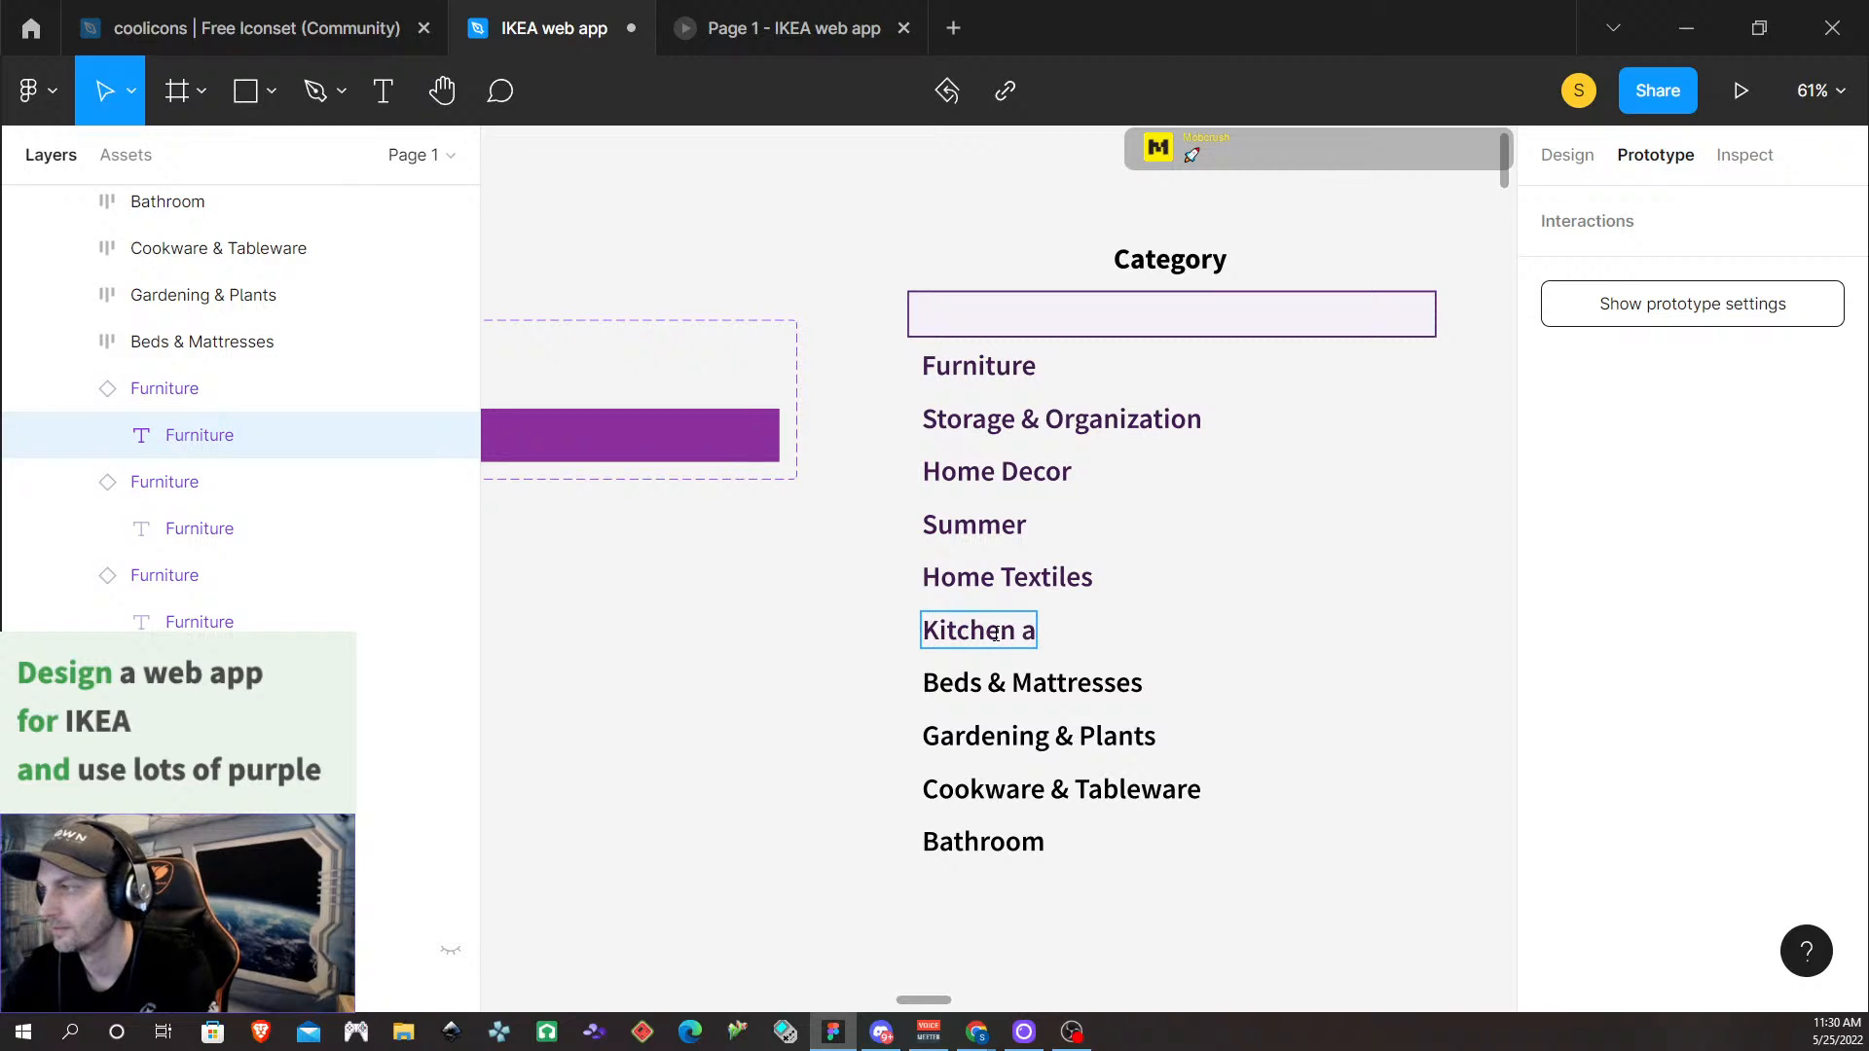
{"action": "key", "text": "BackSpace"}
{"action": "type", "text": "& A"}
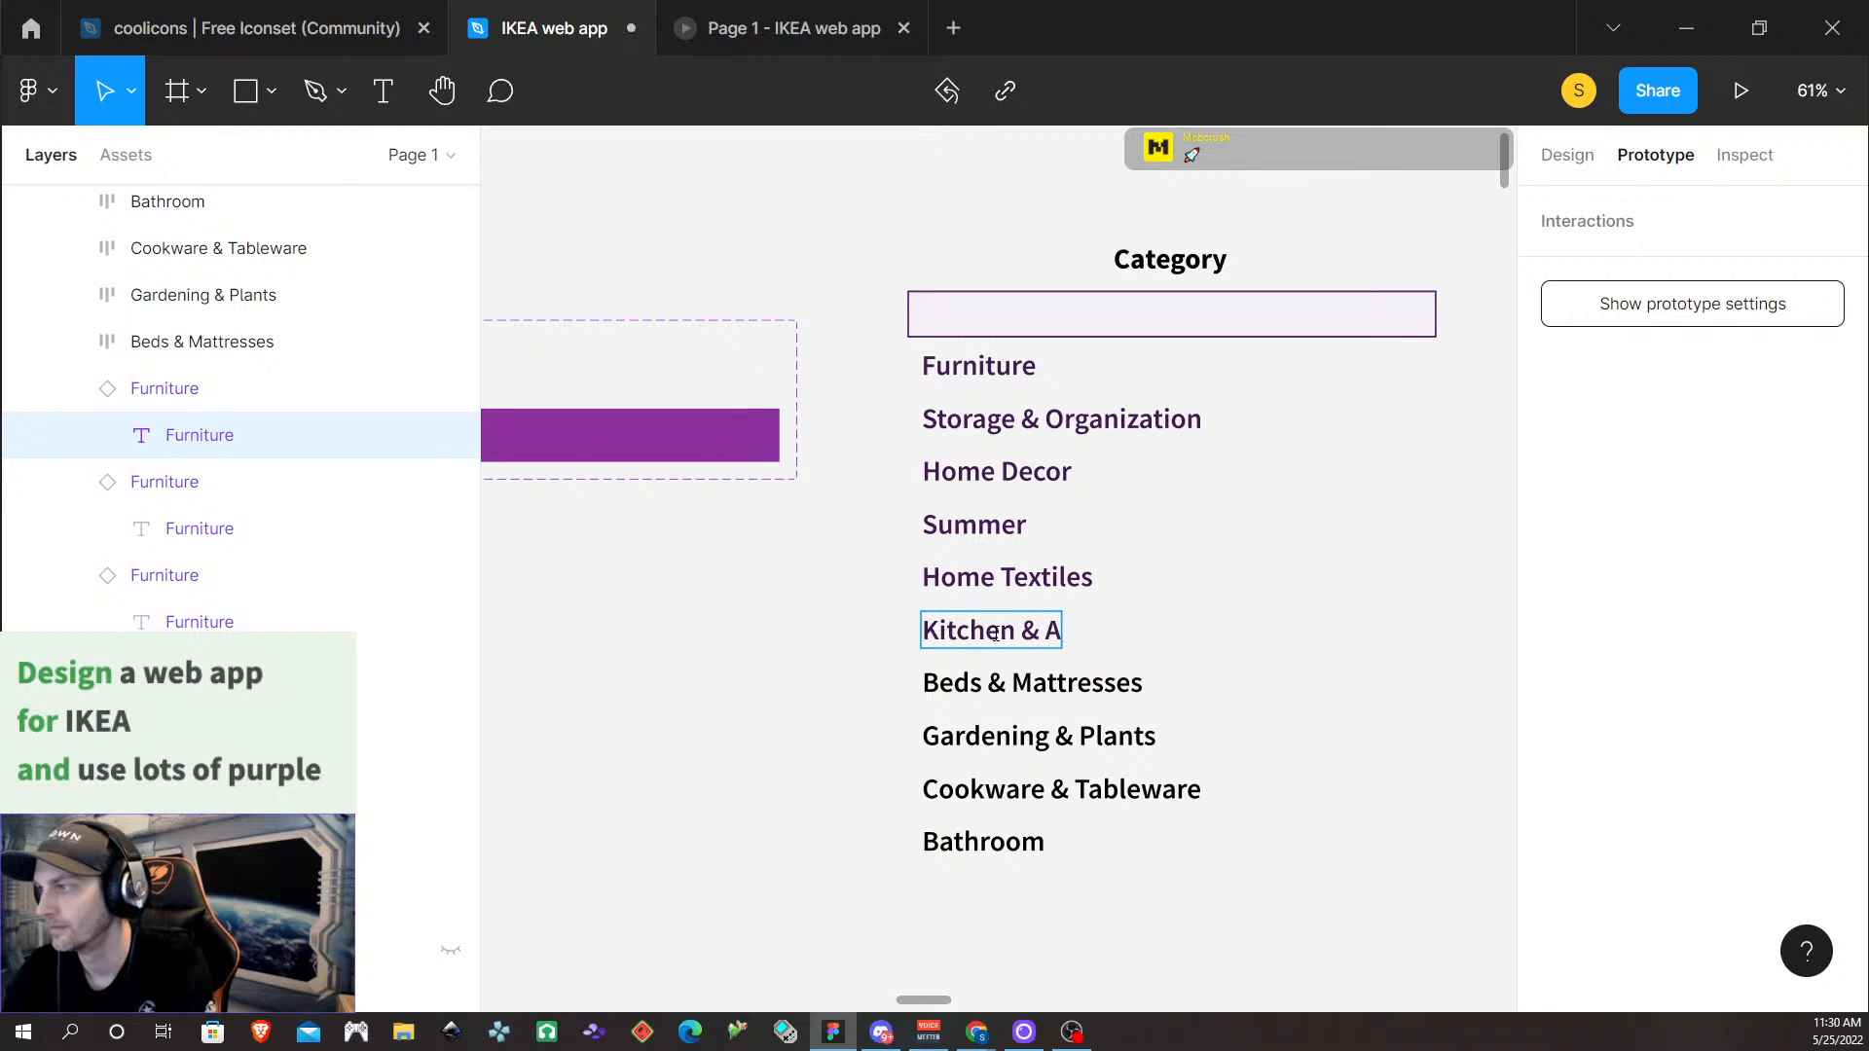
{"action": "type", "text": "ppliances"}
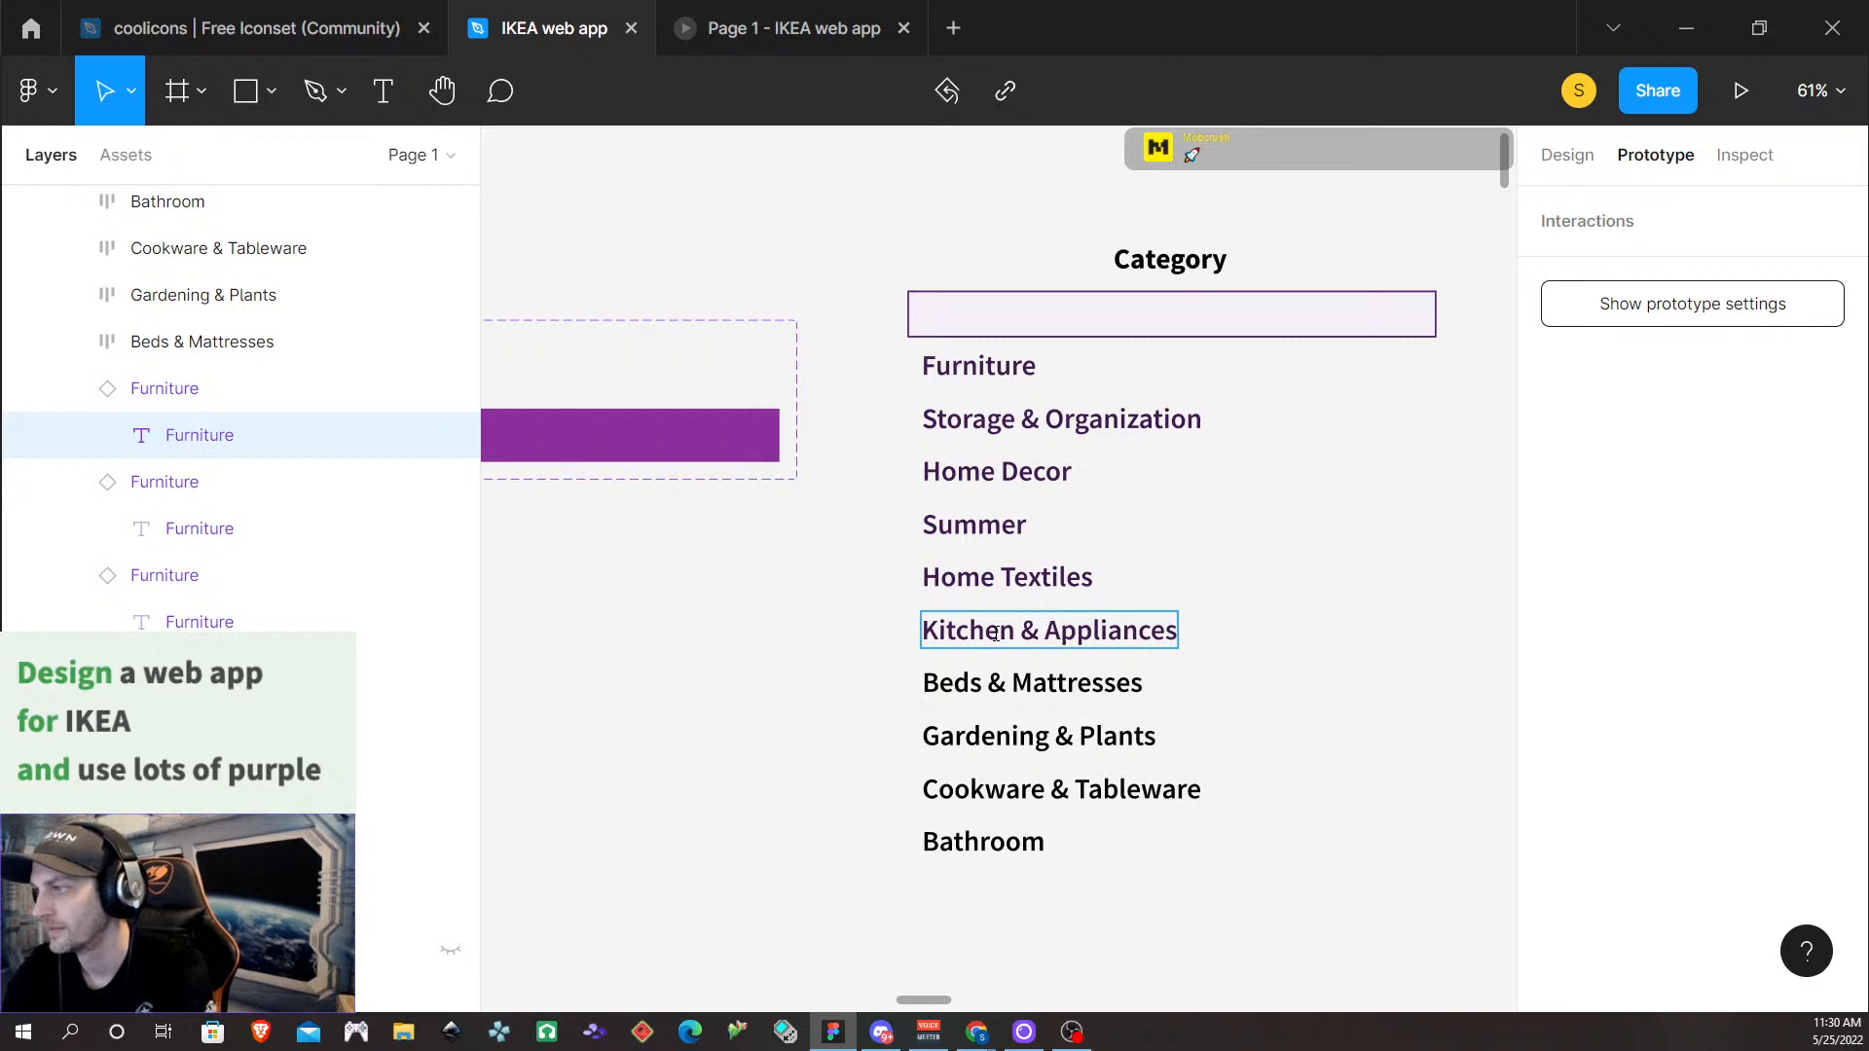
{"action": "key", "text": "Escape"}
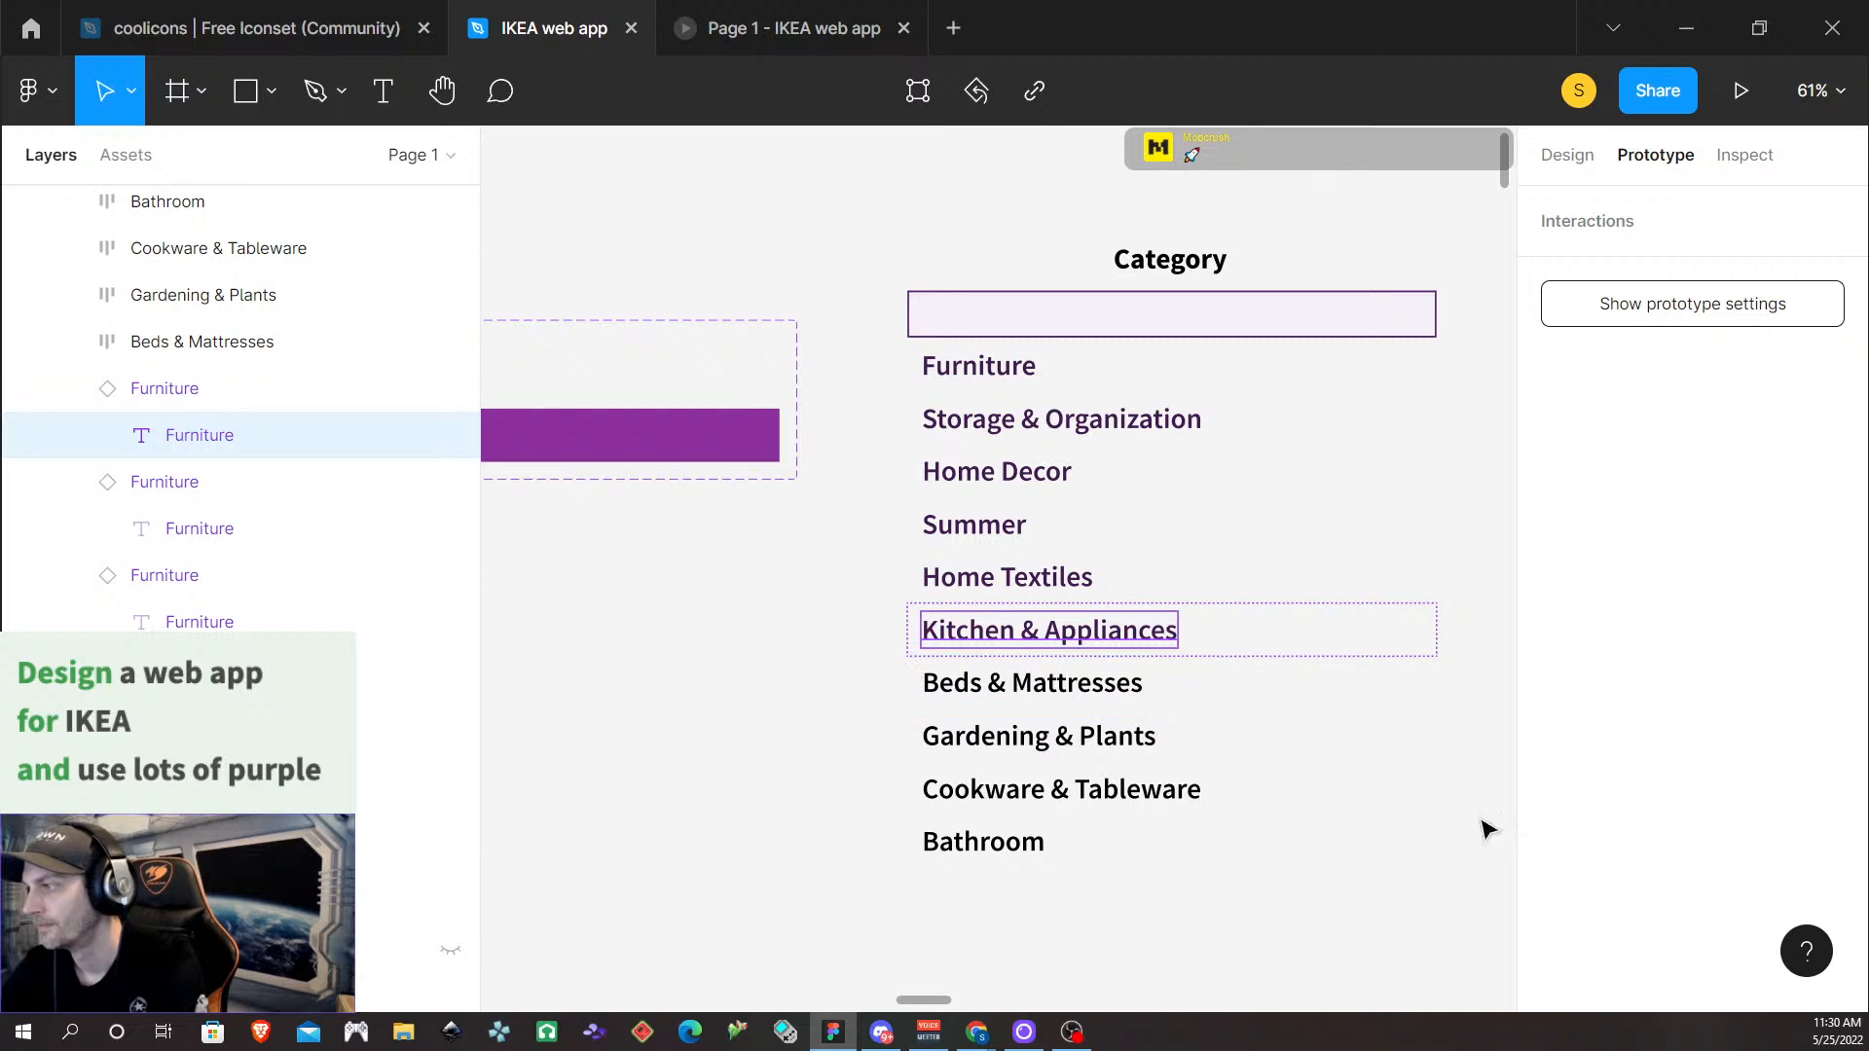
Replace the Beds & Mattresses row with the copied Furniture variant and change the new instance's text to "Beds & Mattresses"
{"action": "right_click", "coordinate": [1353, 696]}
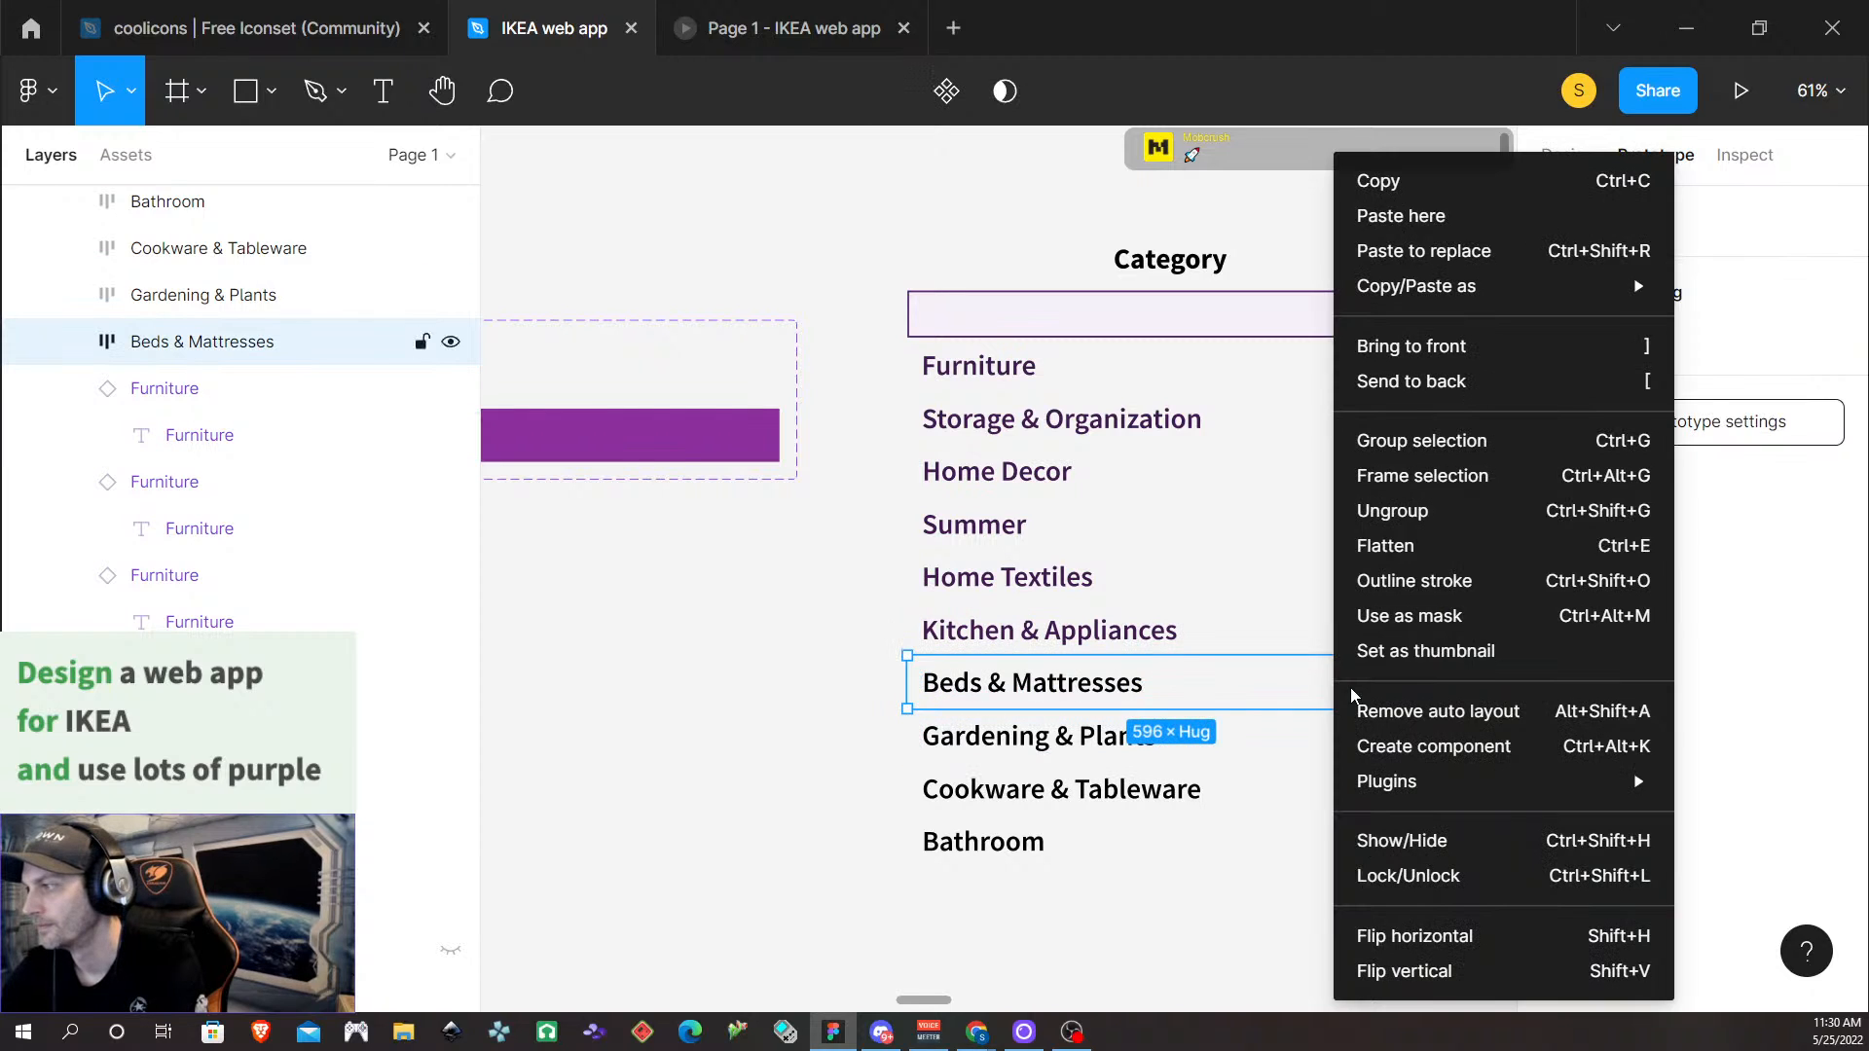
{"action": "left_click", "coordinate": [1428, 250]}
{"action": "double_click", "coordinate": [1030, 701]}
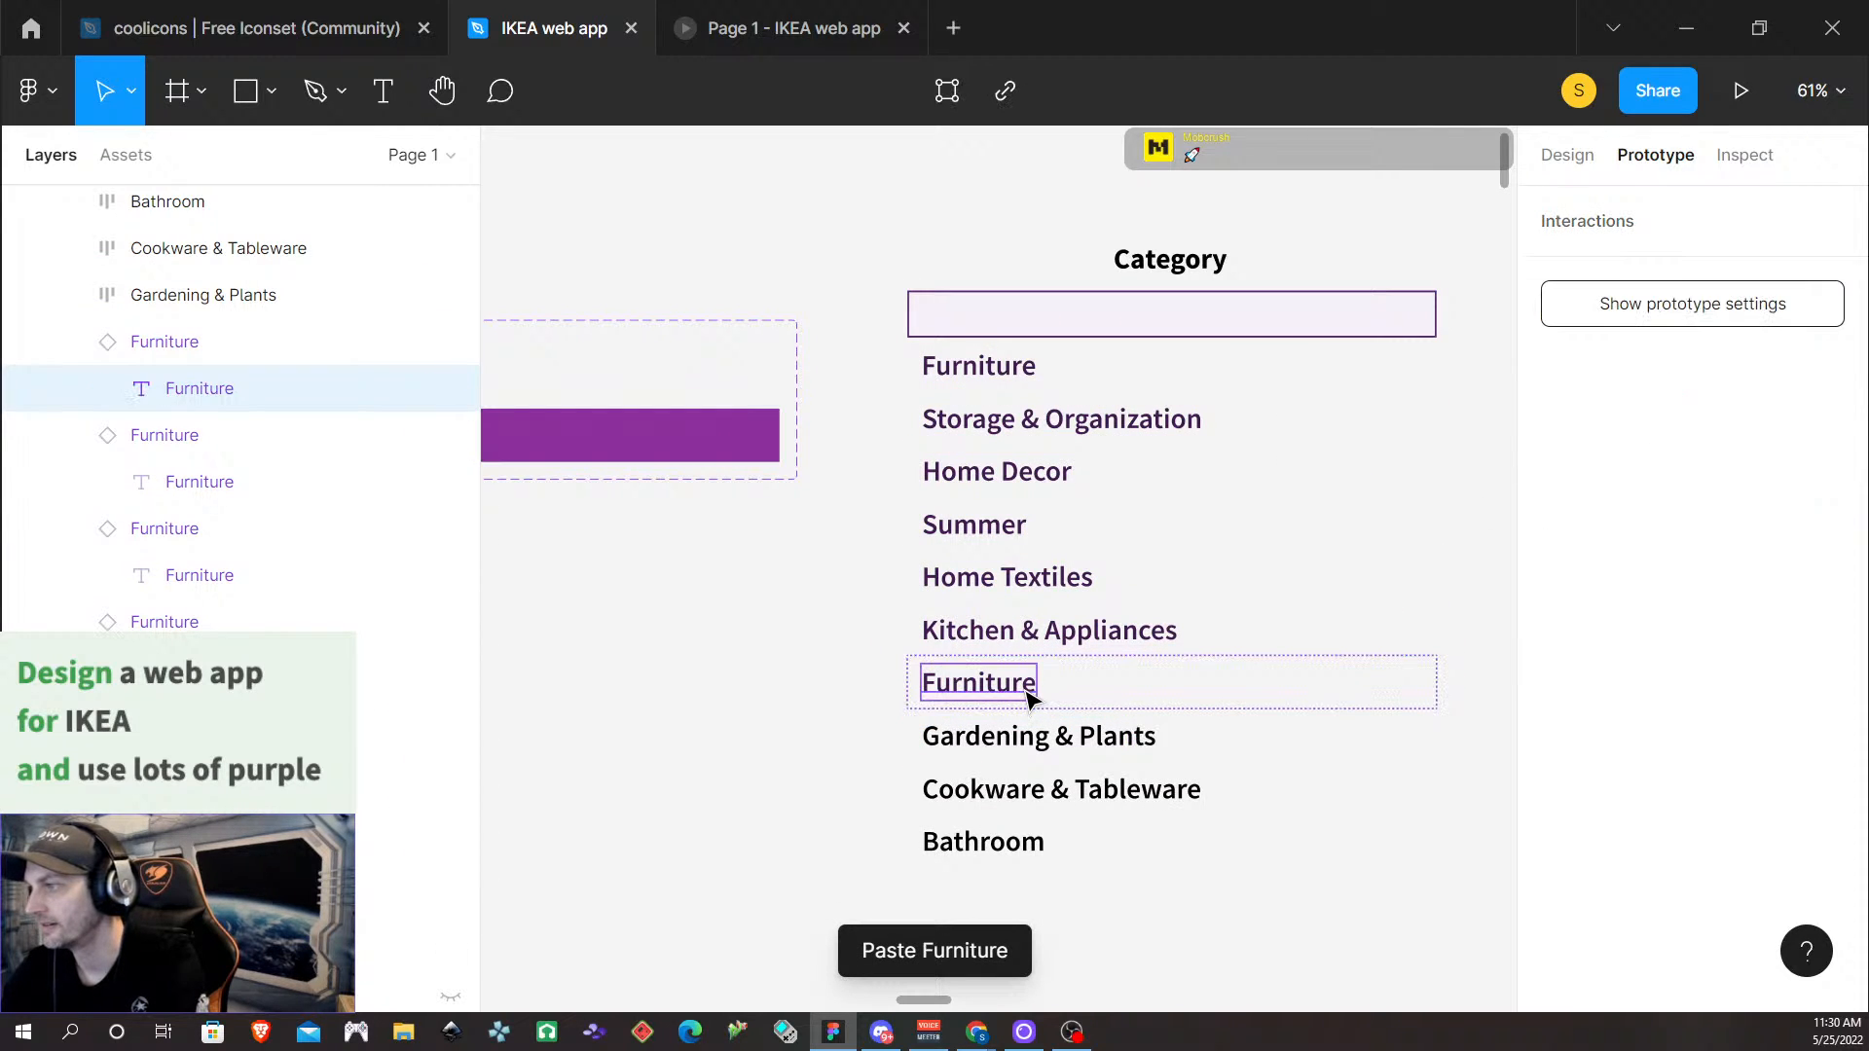
{"action": "double_click", "coordinate": [1017, 689]}
{"action": "type", "text": "Beds"}
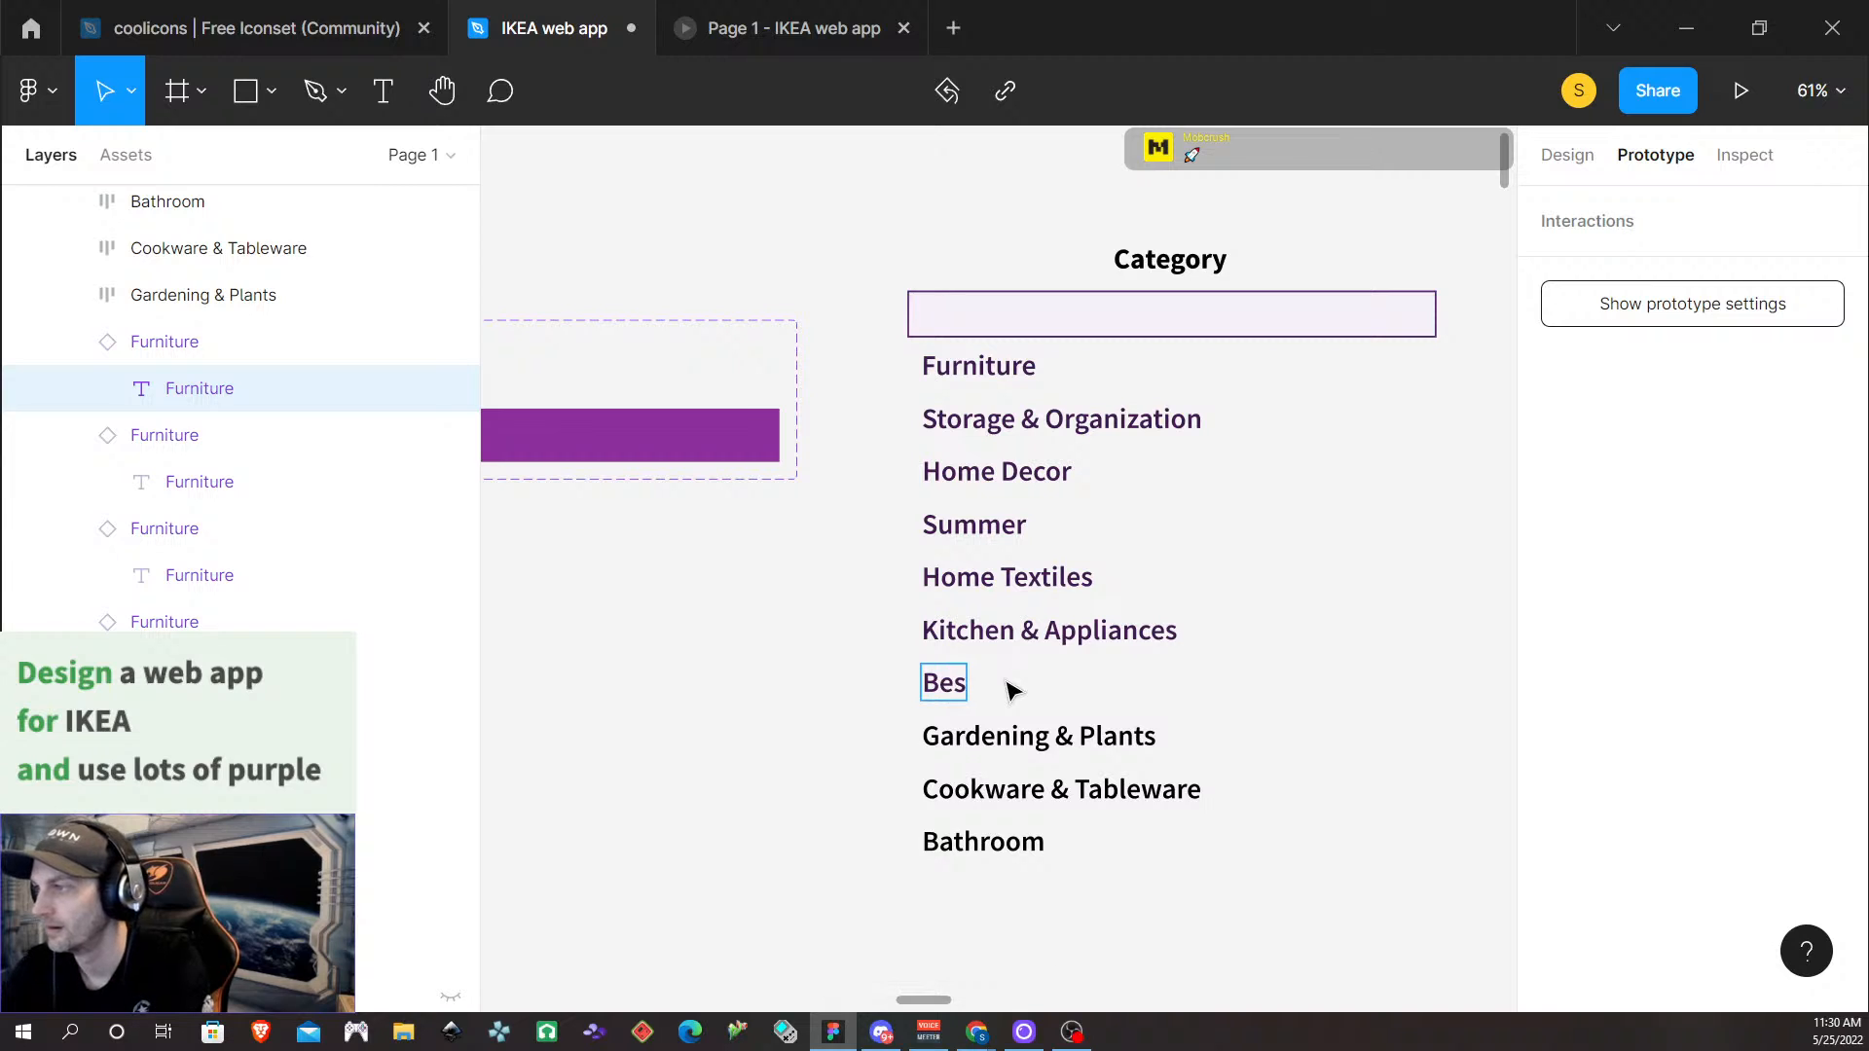
{"action": "type", "text": " an"}
{"action": "key", "text": "BackSpace"}
{"action": "key", "text": "BackSpace"}
{"action": "type", "text": "&"}
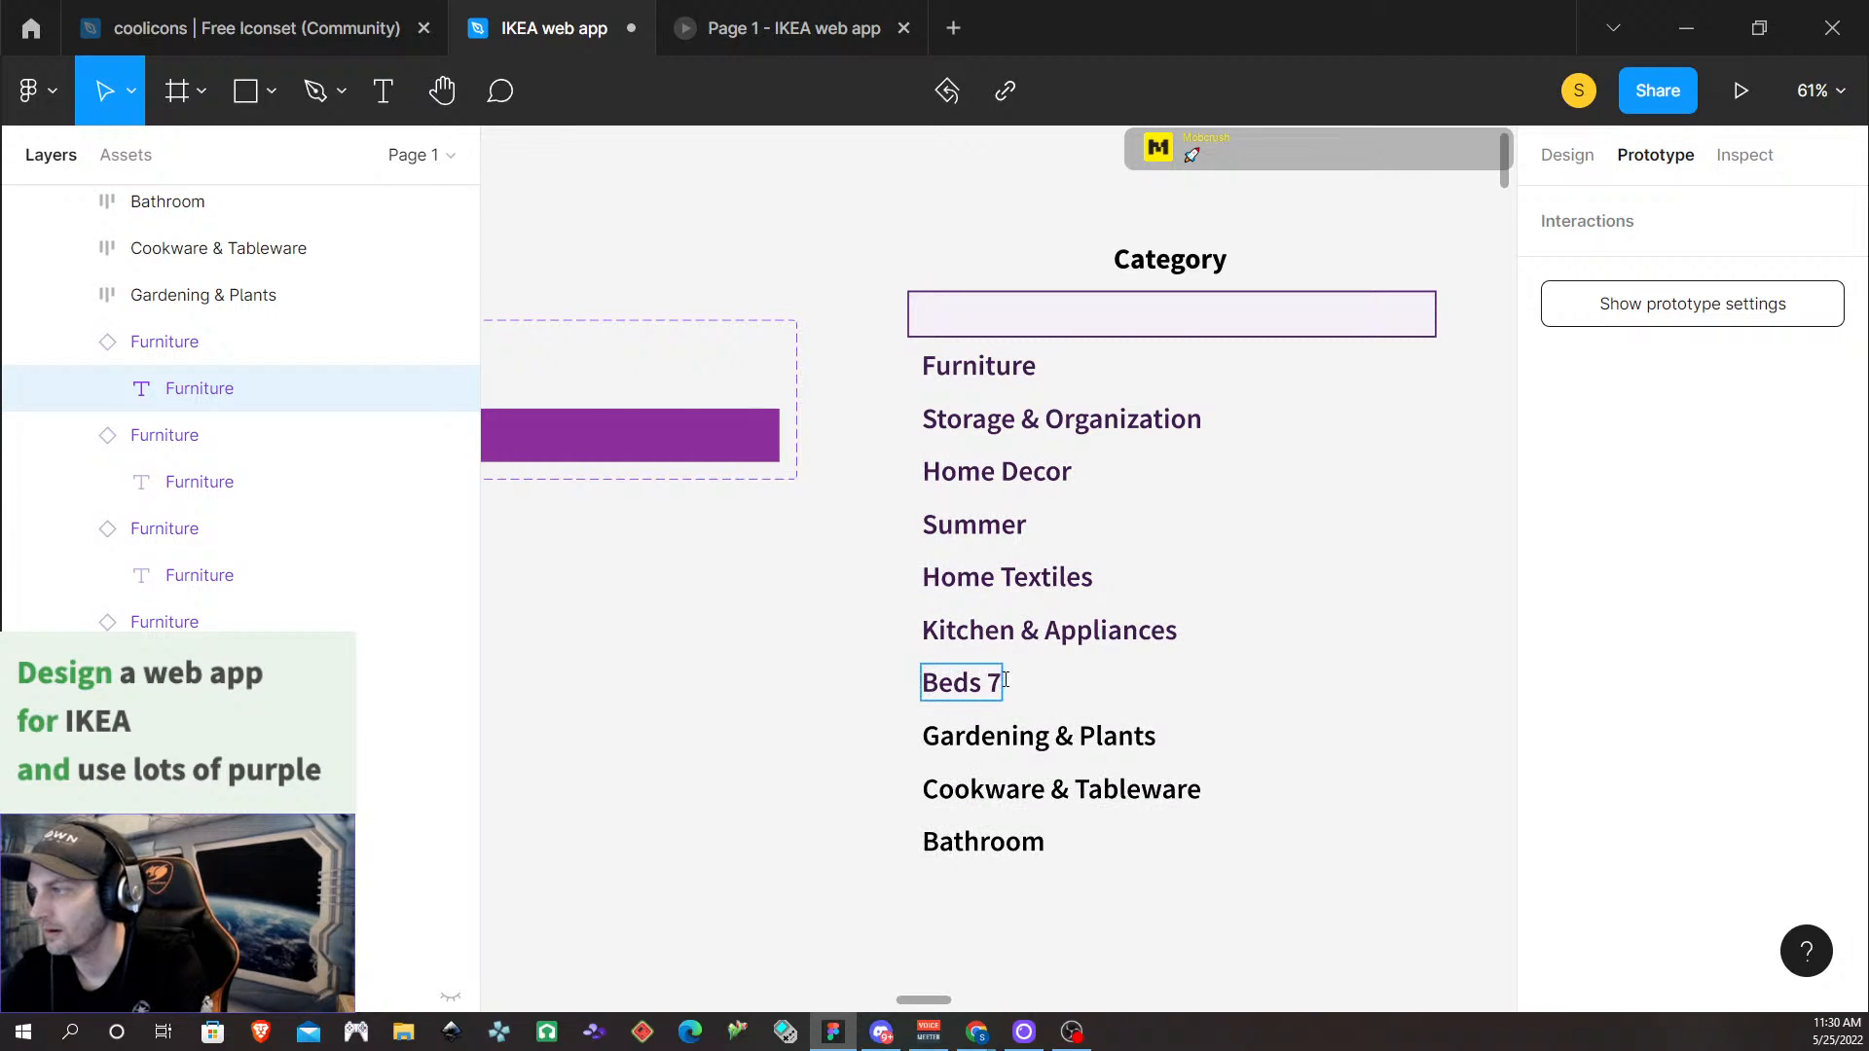
{"action": "type", "text": " Mat"}
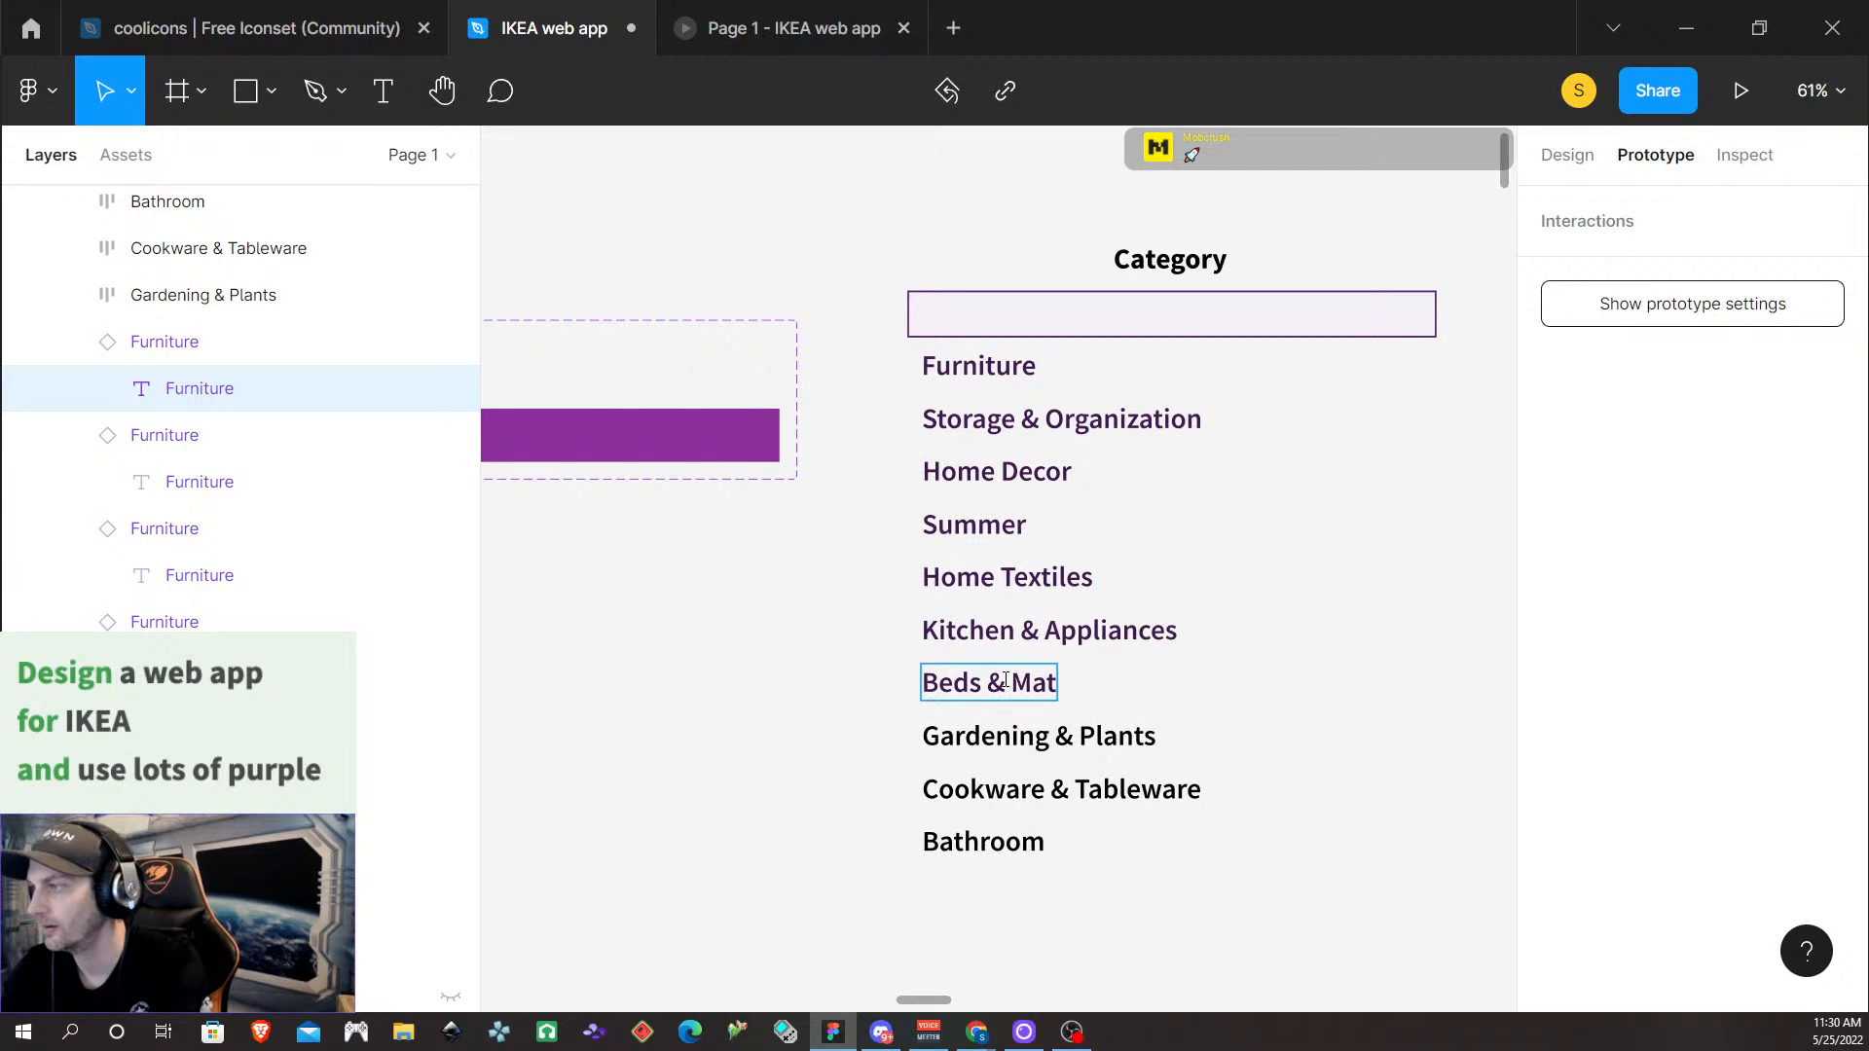
{"action": "type", "text": "tresses"}
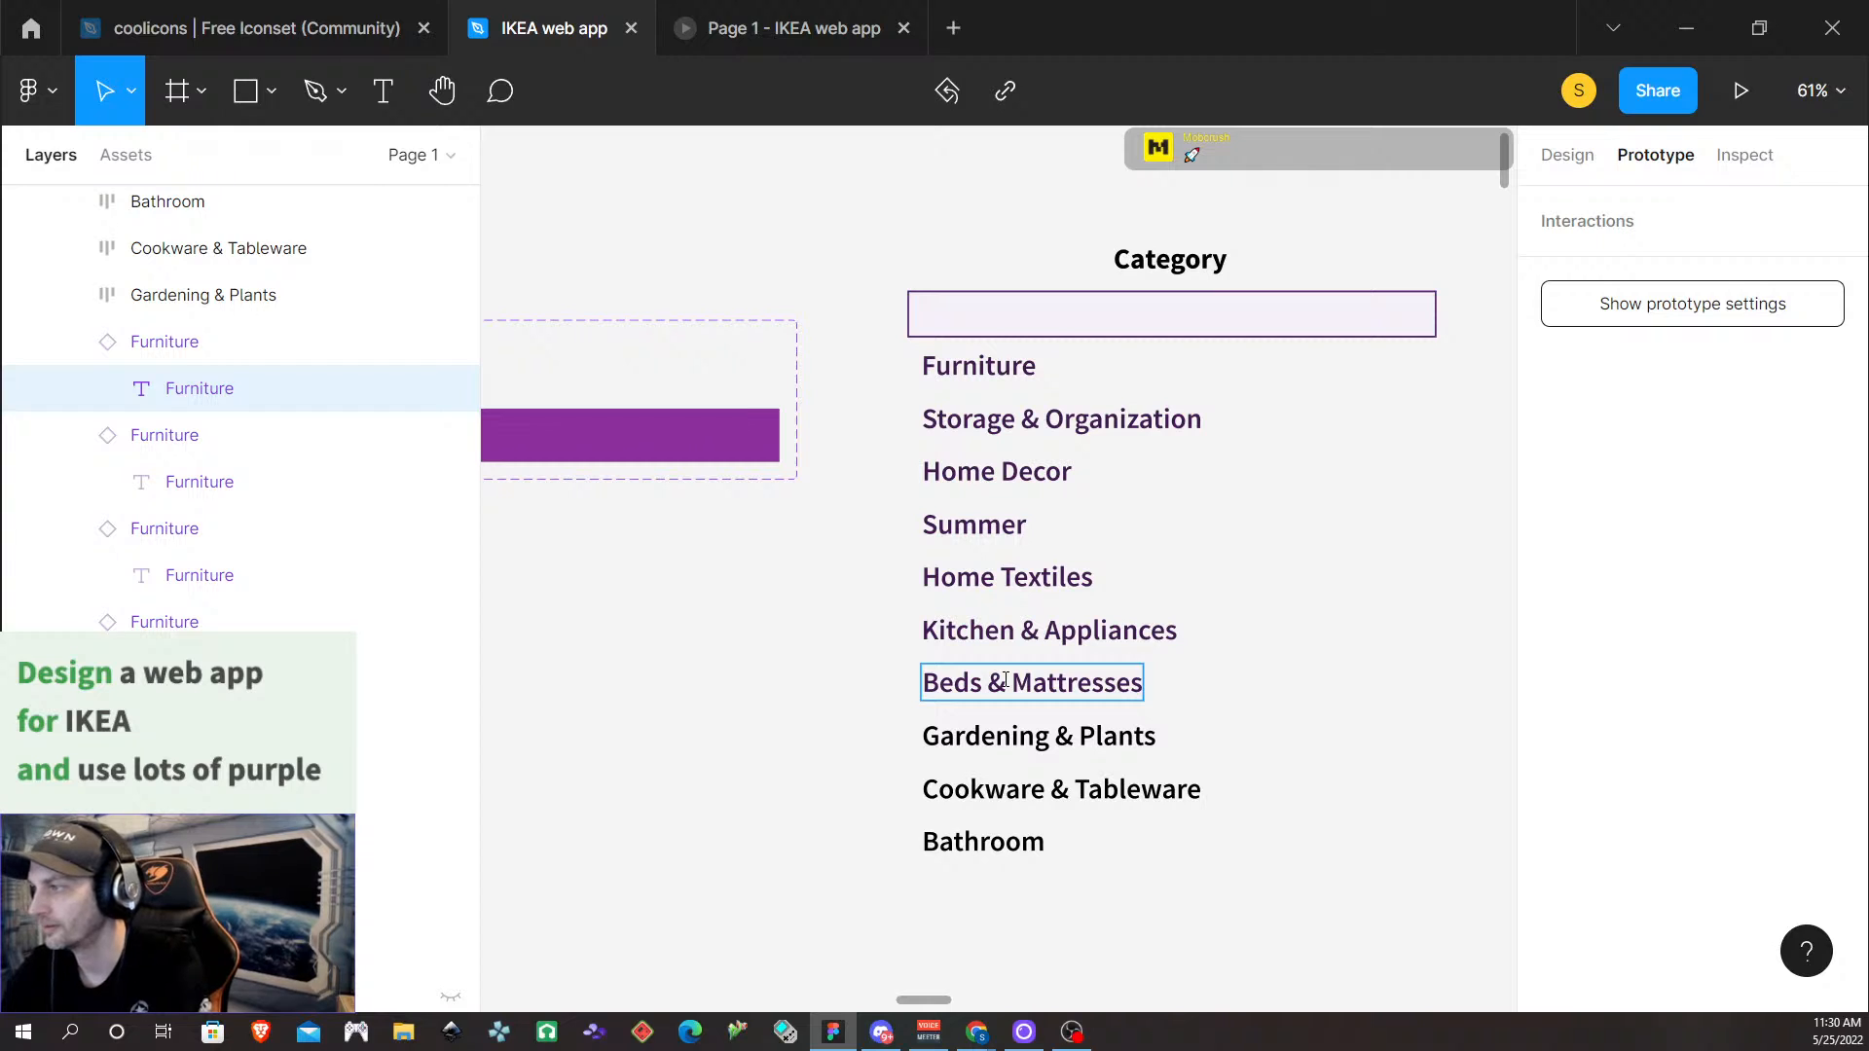
Replace the Gardening & Plants row of the category list with the copied Furniture variant
{"action": "left_click", "coordinate": [1133, 747]}
{"action": "left_click", "coordinate": [1276, 750]}
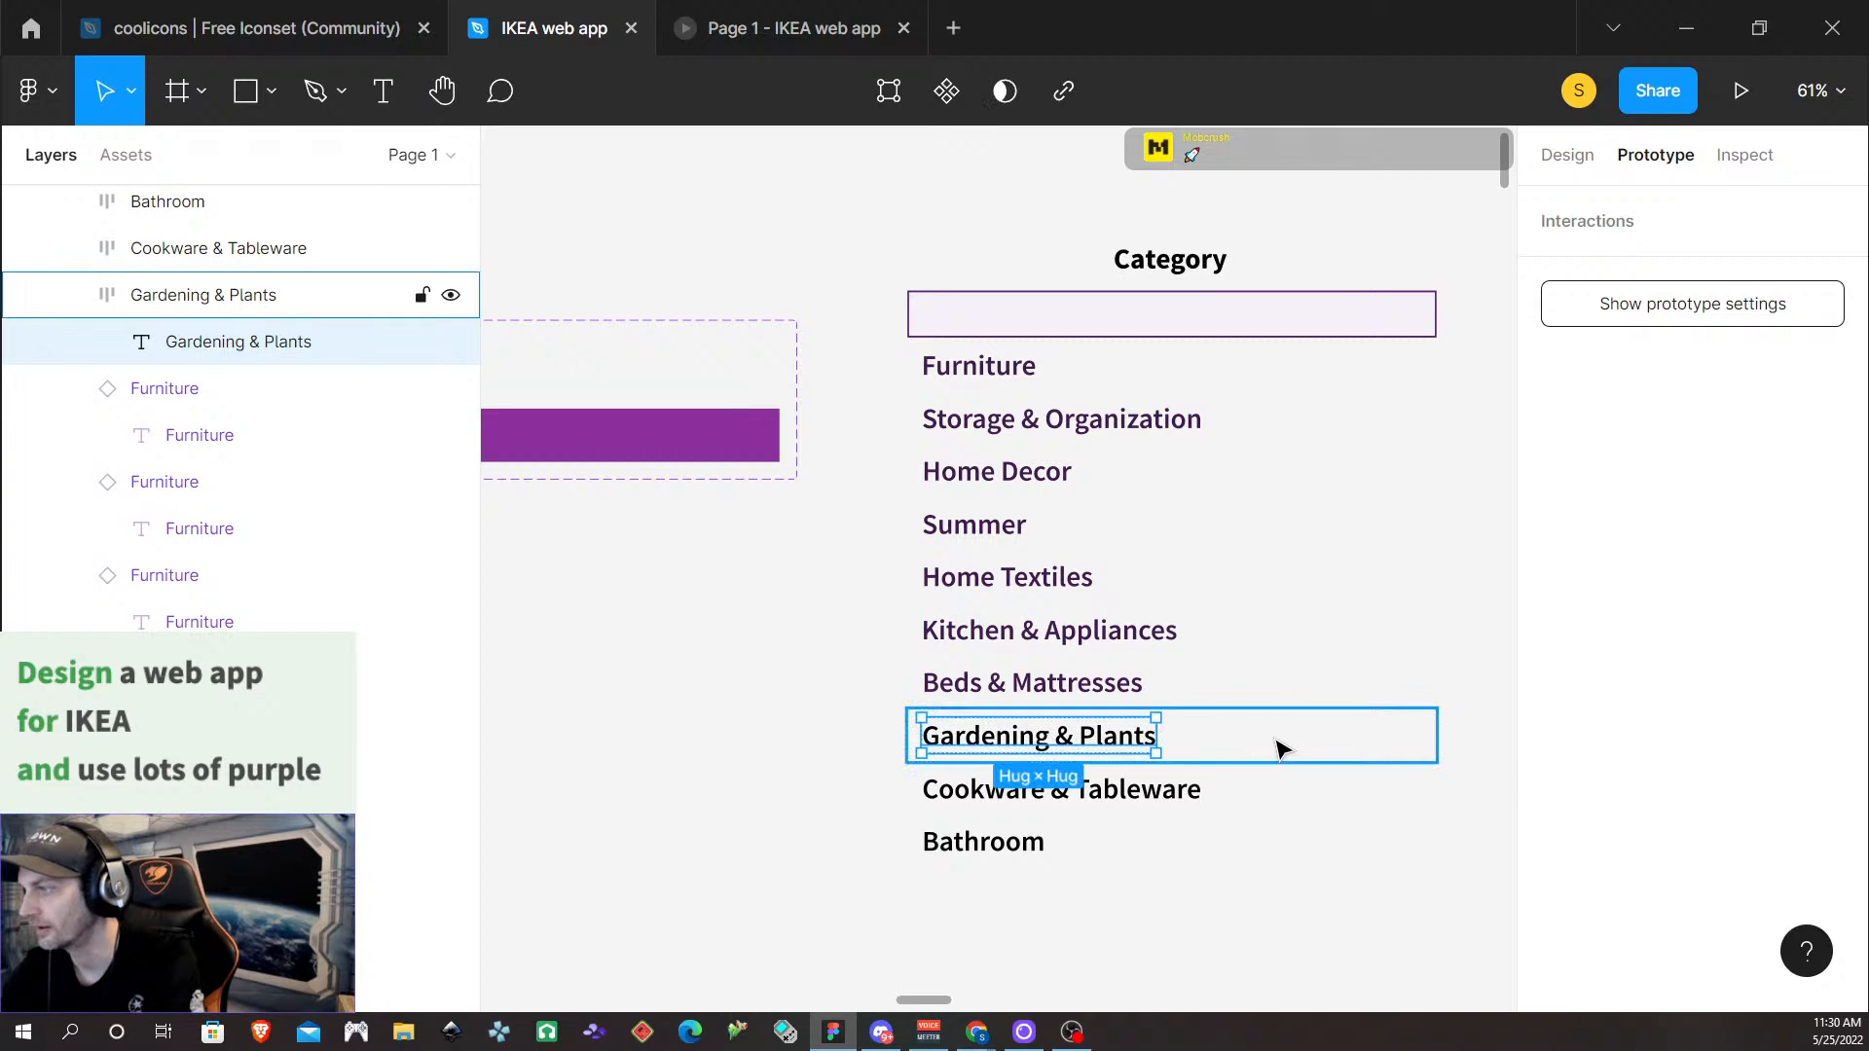
{"action": "right_click", "coordinate": [1329, 745]}
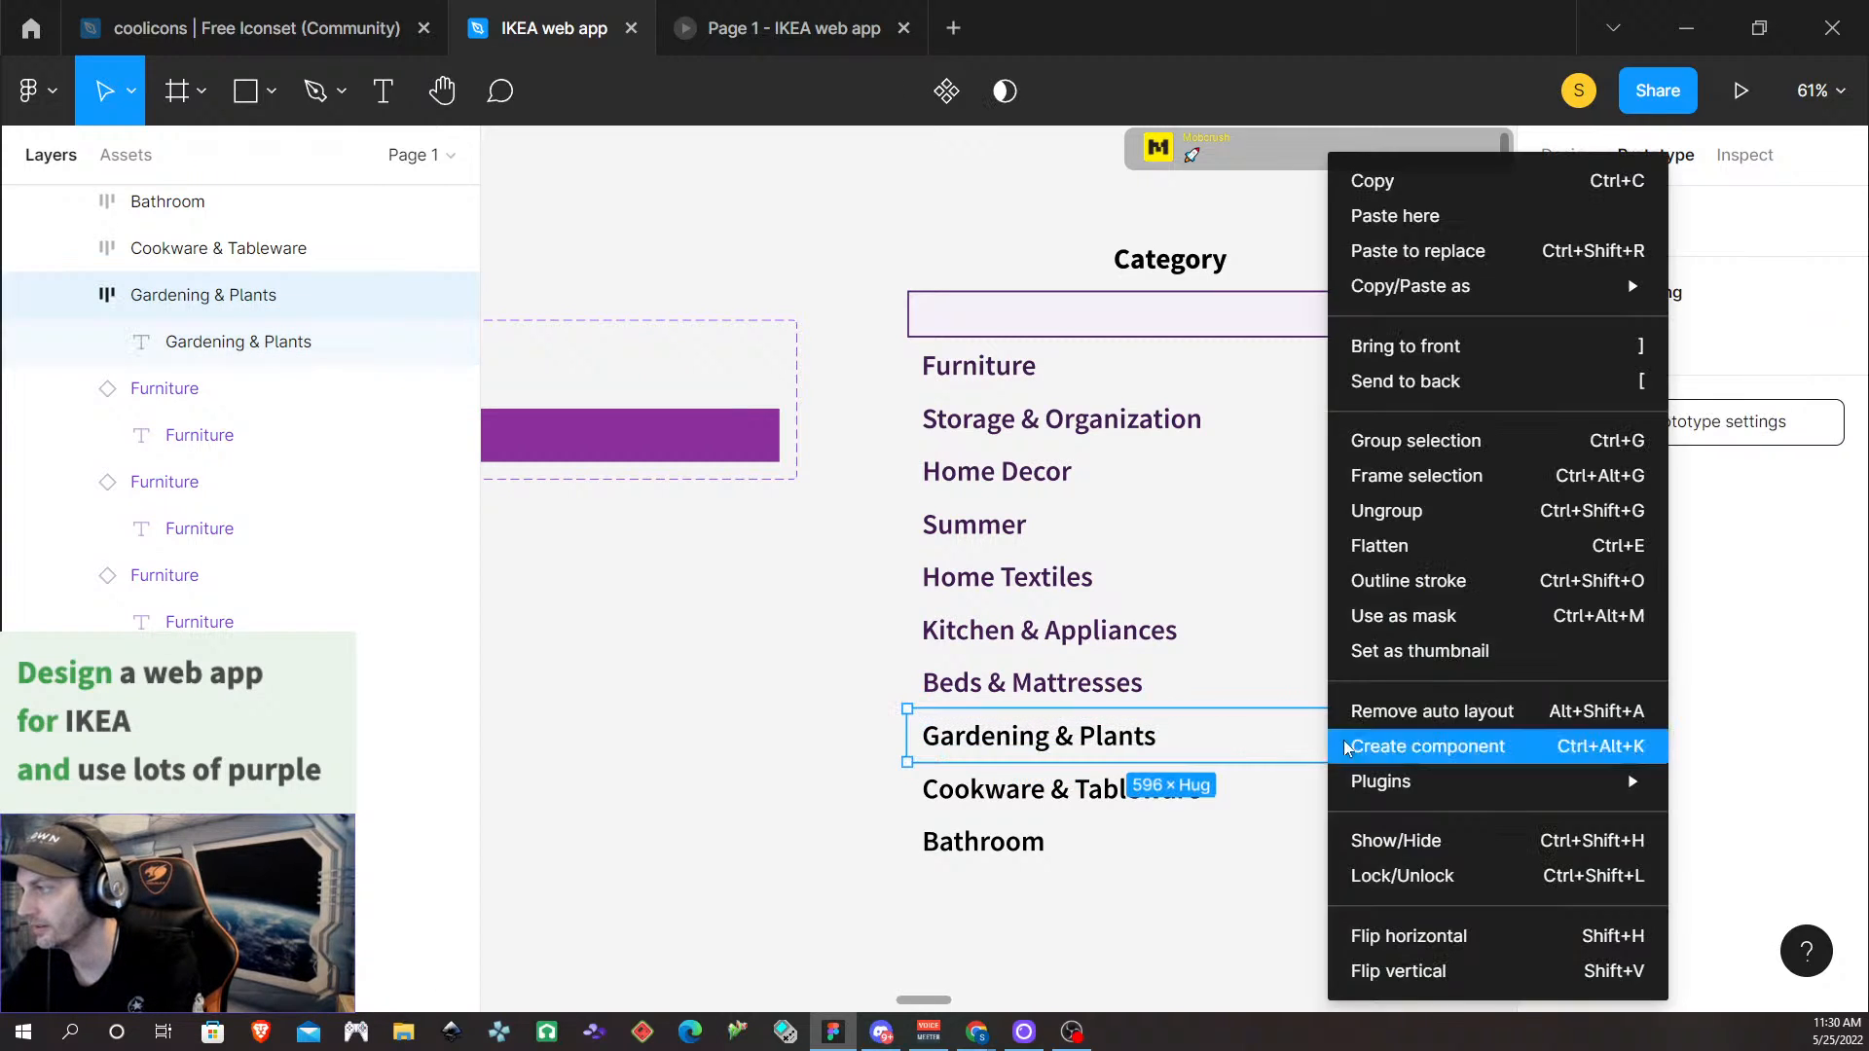
{"action": "left_click", "coordinate": [1435, 263]}
Change the text of the eighth list row's Furniture instance to "Gardening & Plants"
{"action": "left_click", "coordinate": [978, 742]}
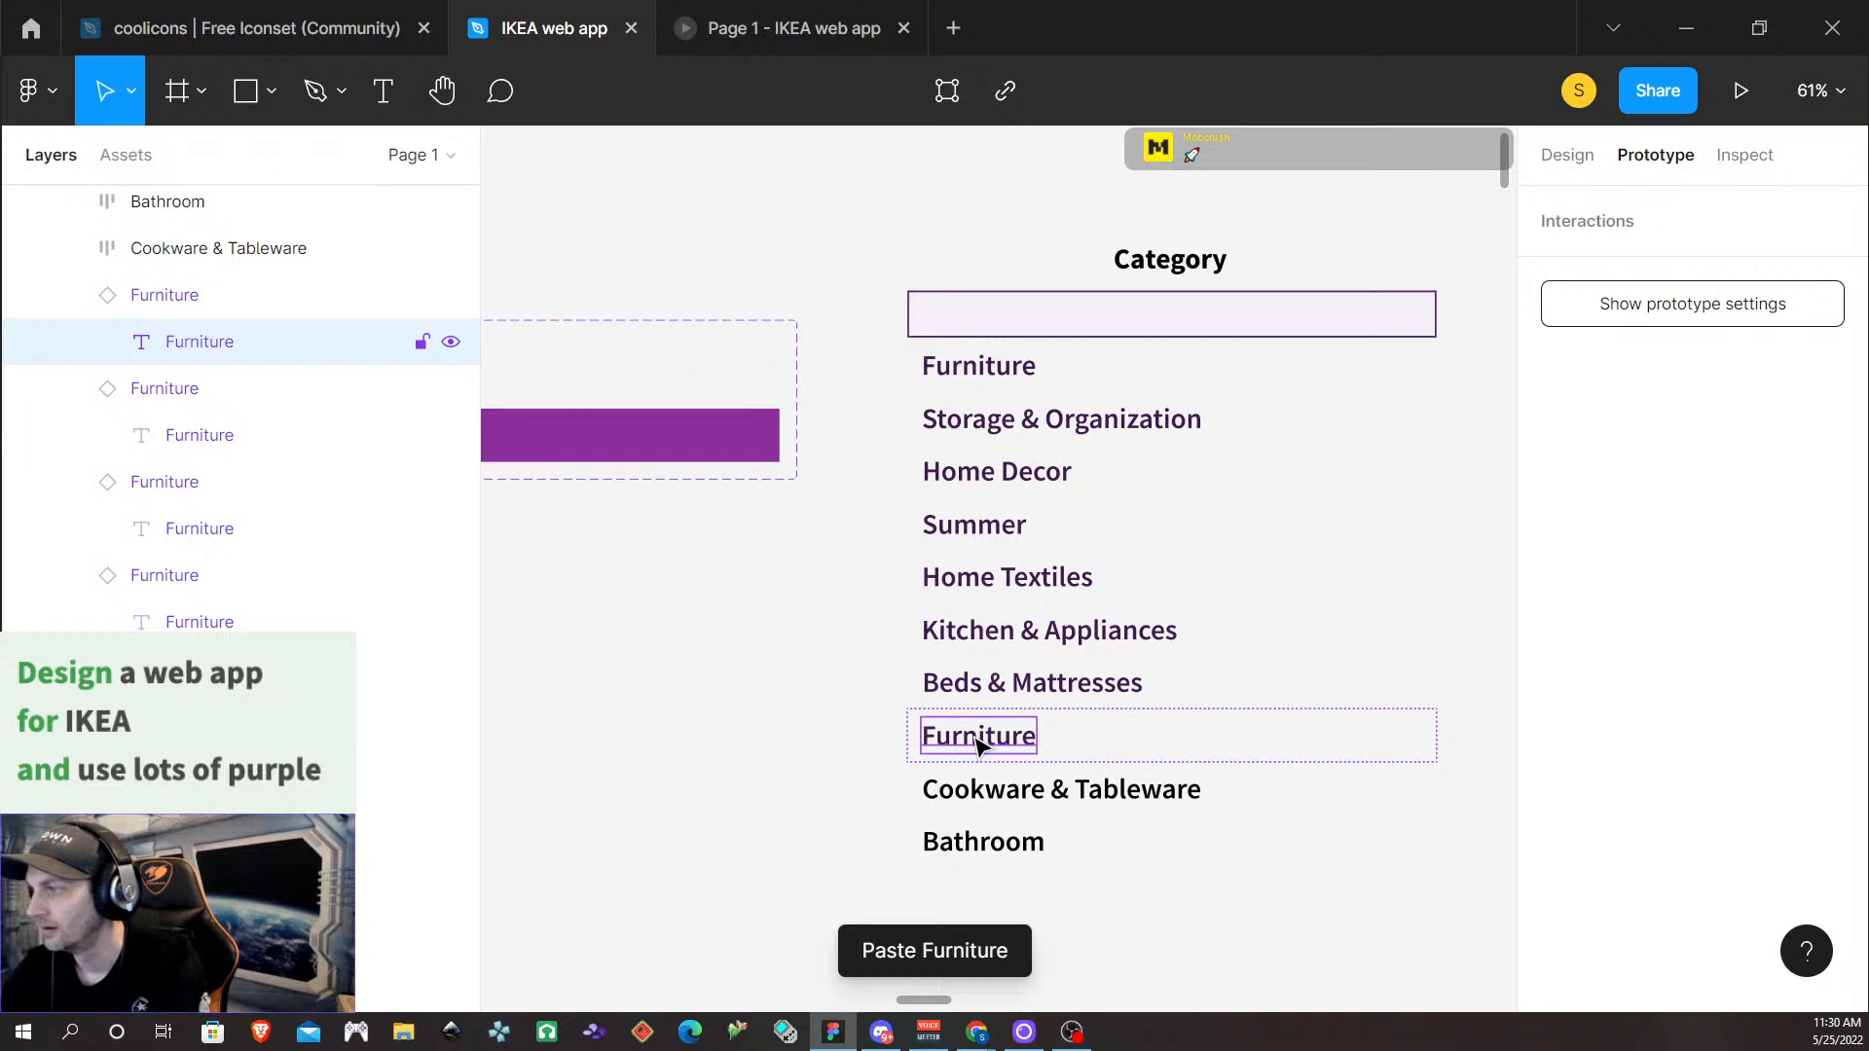
{"action": "double_click", "coordinate": [977, 740]}
{"action": "type", "text": "G"}
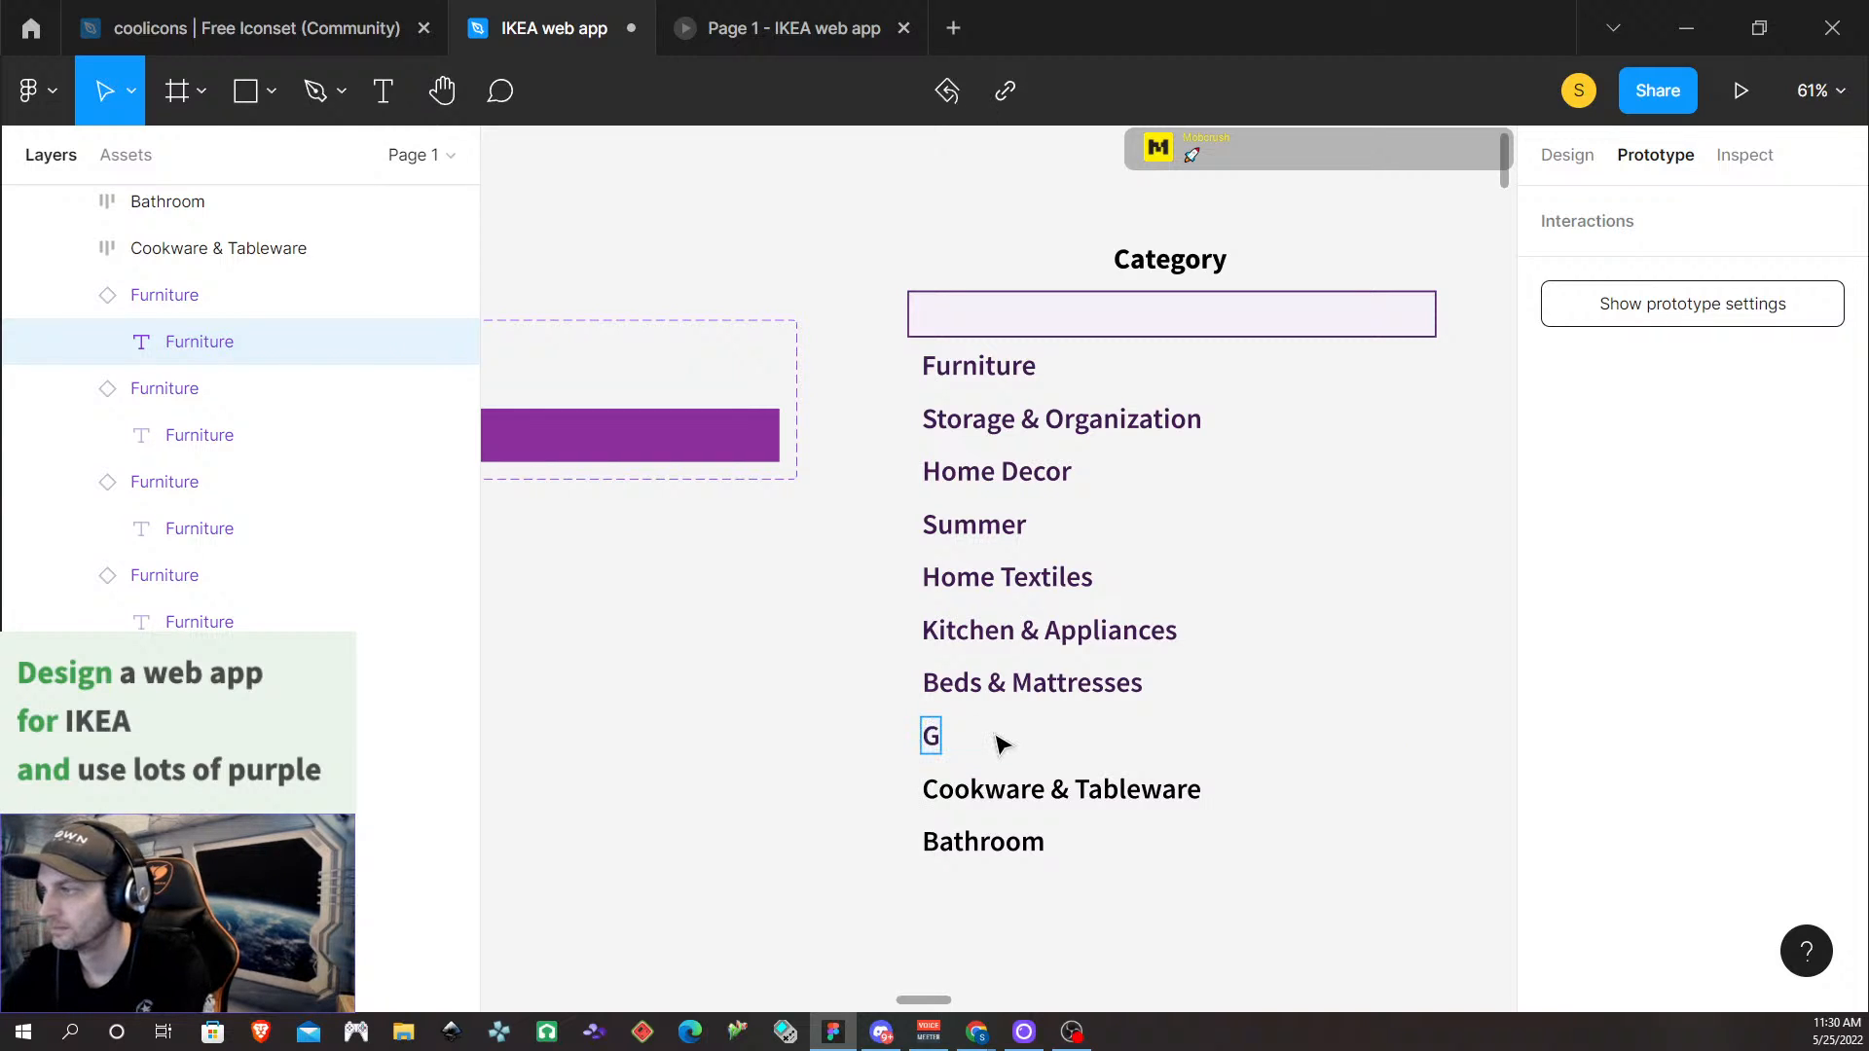
{"action": "type", "text": "ardening"}
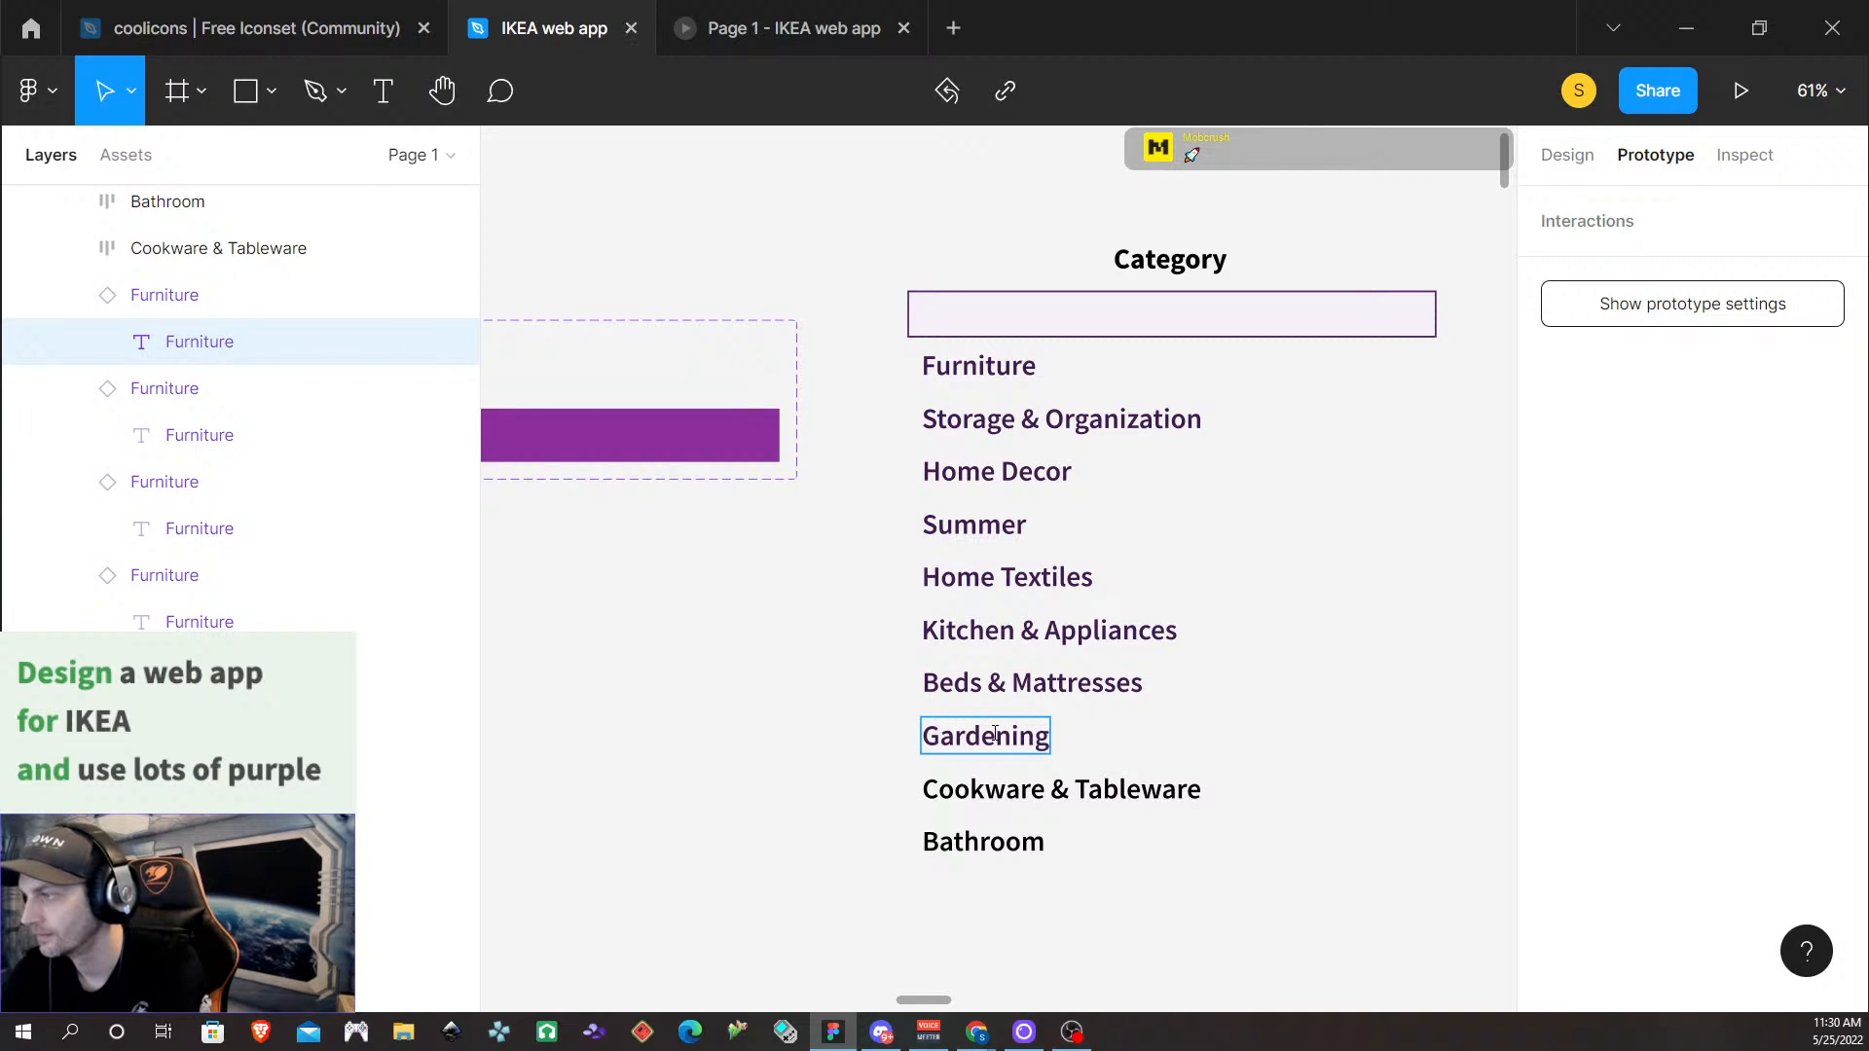
{"action": "type", "text": " & Plants"}
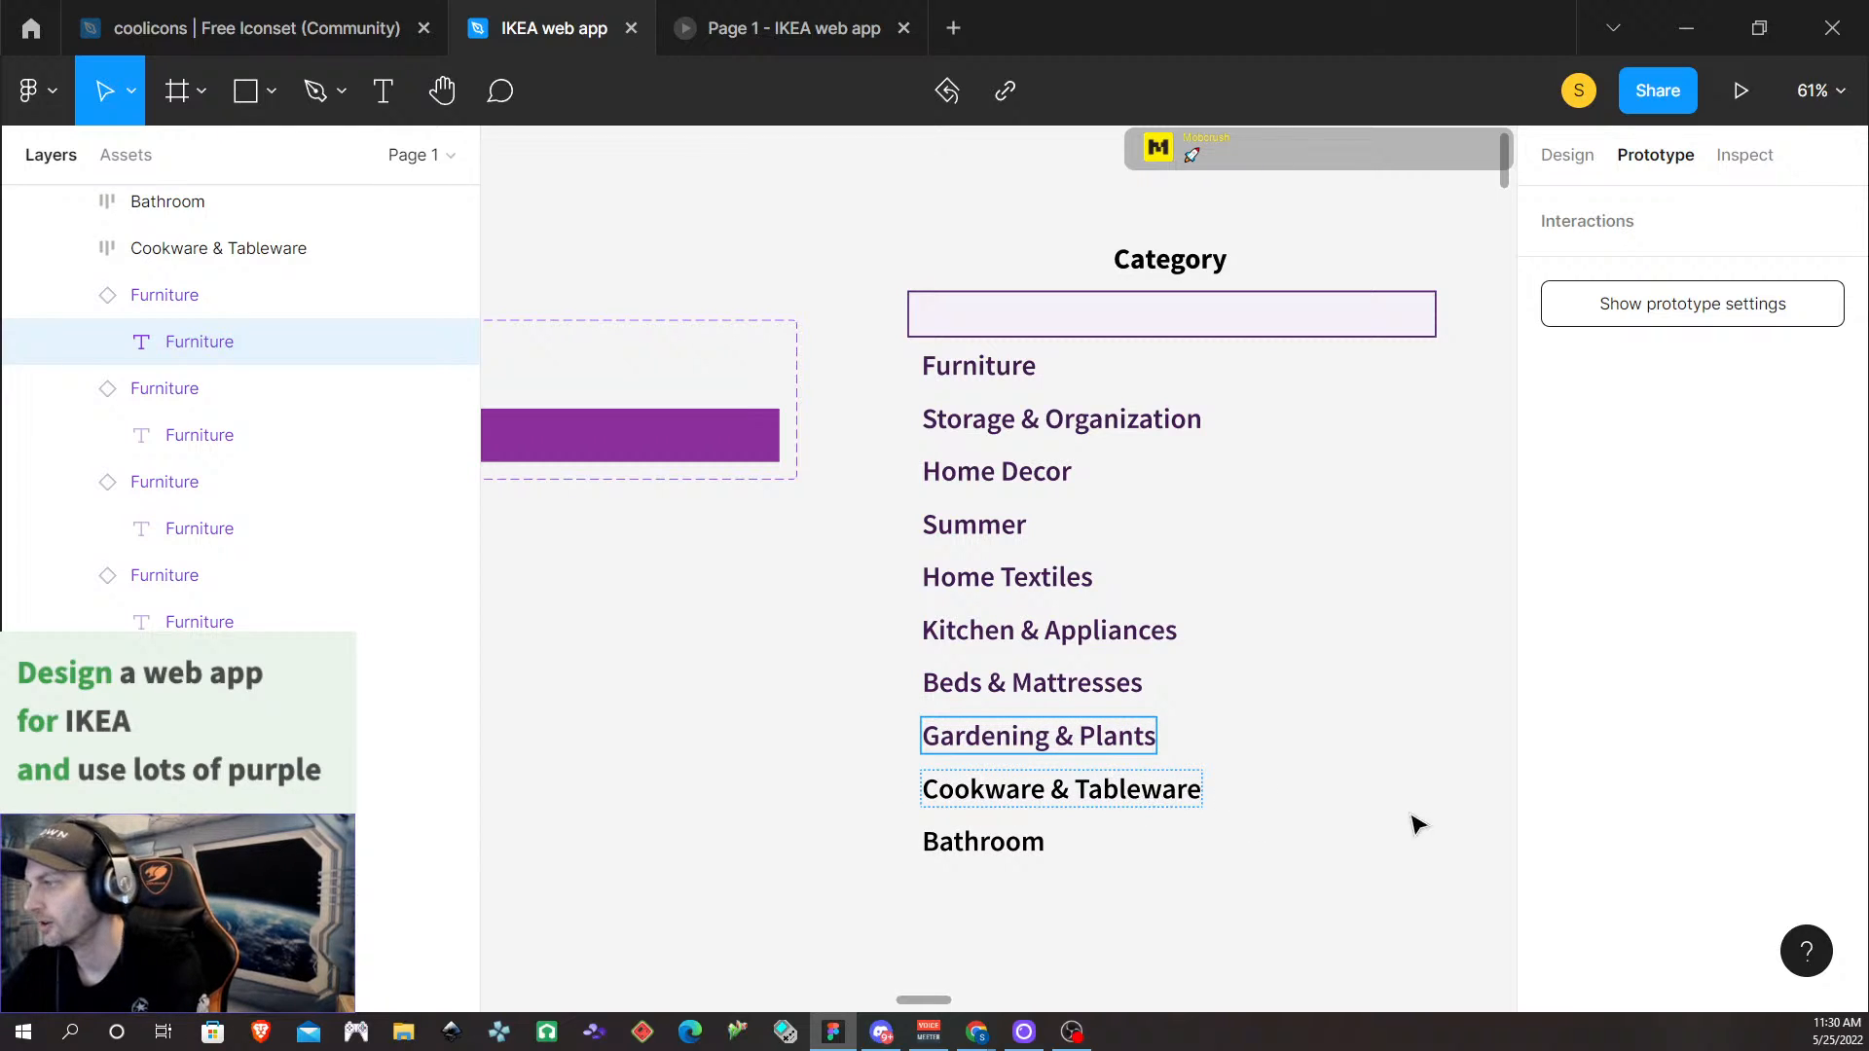
Replace the Cookware & Tableware row of the category list with the copied Furniture variant
{"action": "left_click", "coordinate": [1313, 806]}
{"action": "right_click", "coordinate": [1313, 806]}
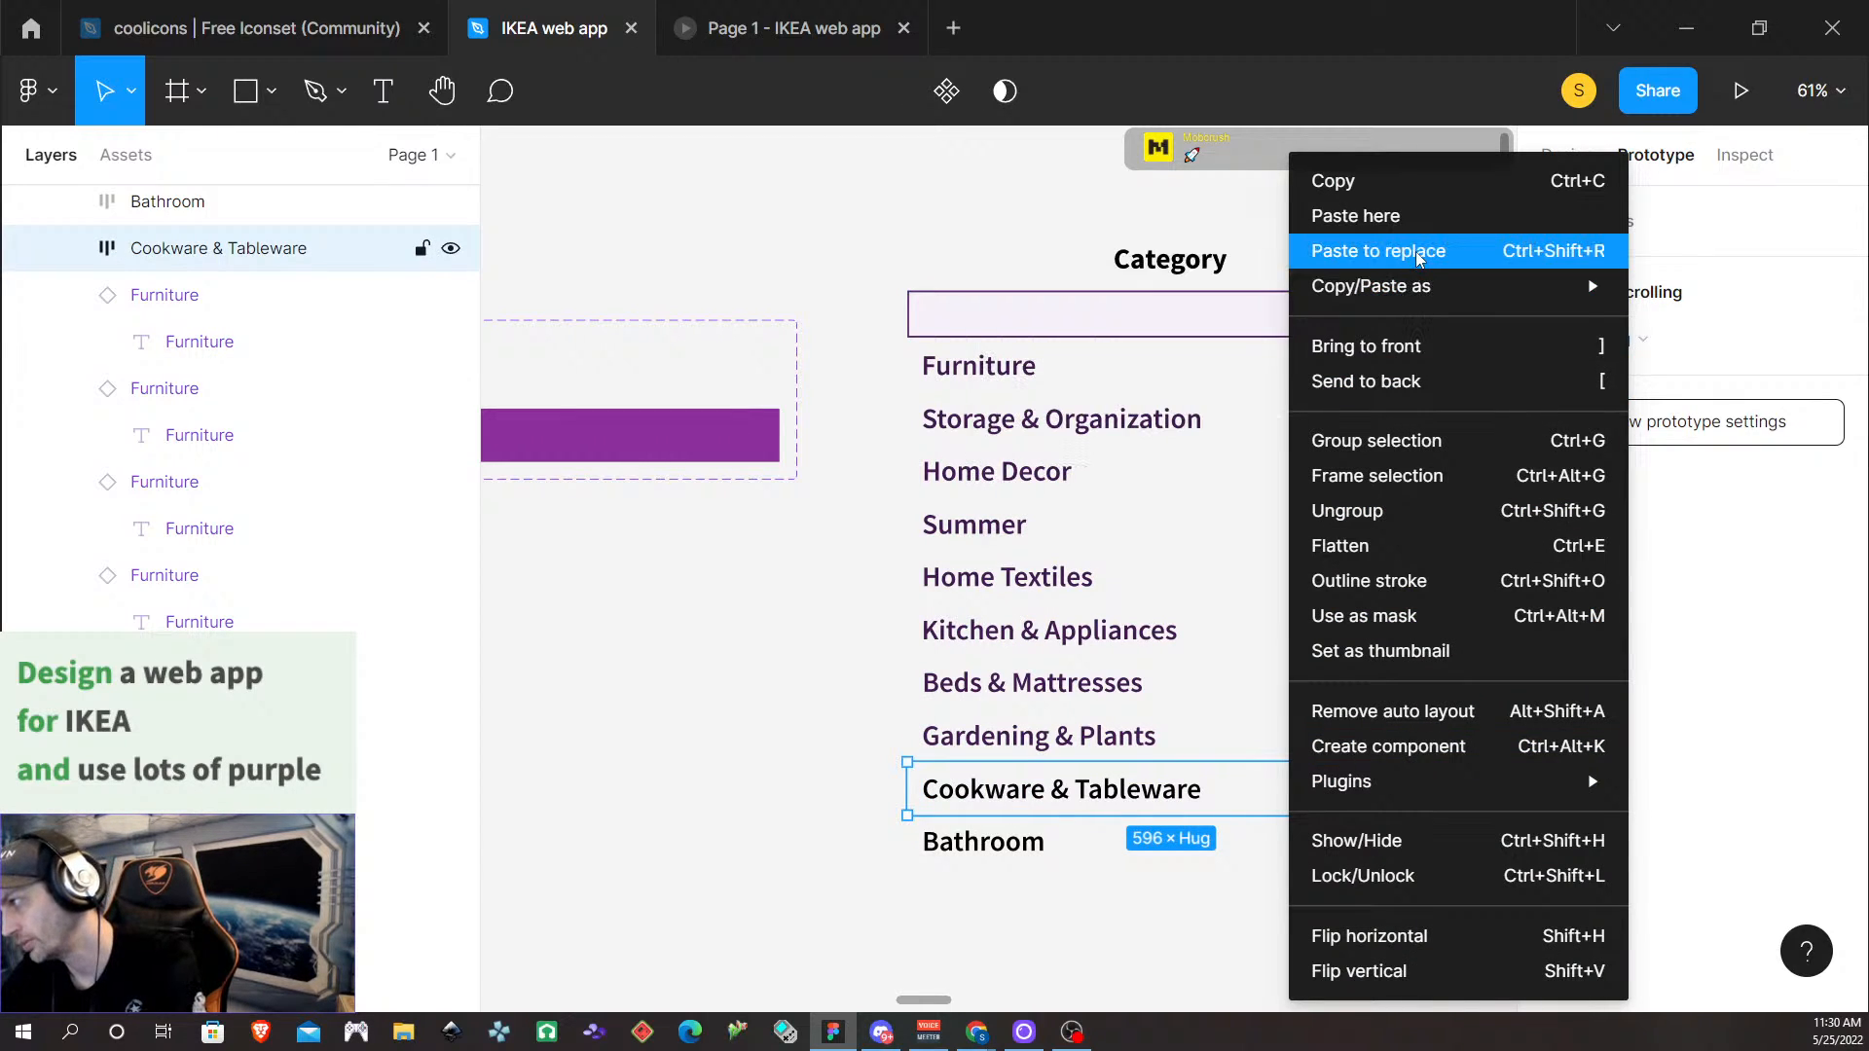
{"action": "left_click", "coordinate": [1378, 251]}
Change the text of the ninth list row's Furniture instance to "Cookware & Tableware"
{"action": "double_click", "coordinate": [1004, 797]}
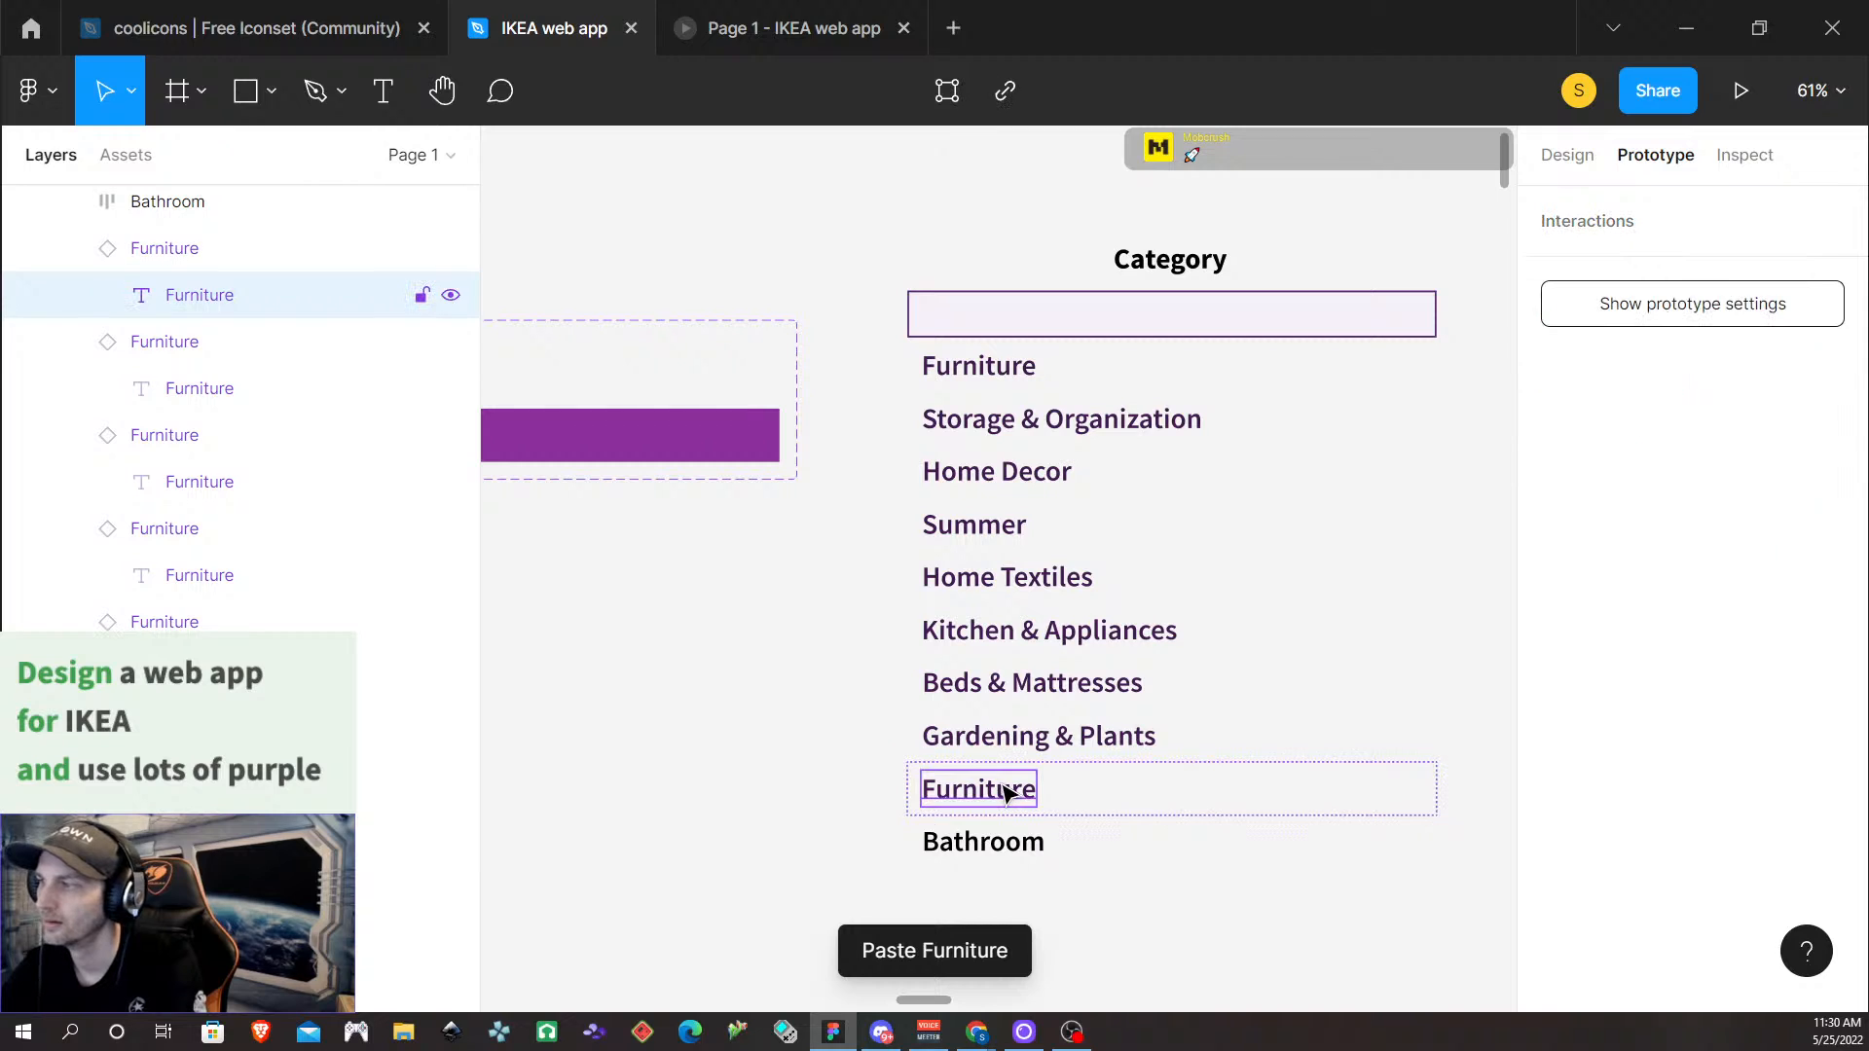
{"action": "double_click", "coordinate": [994, 790]}
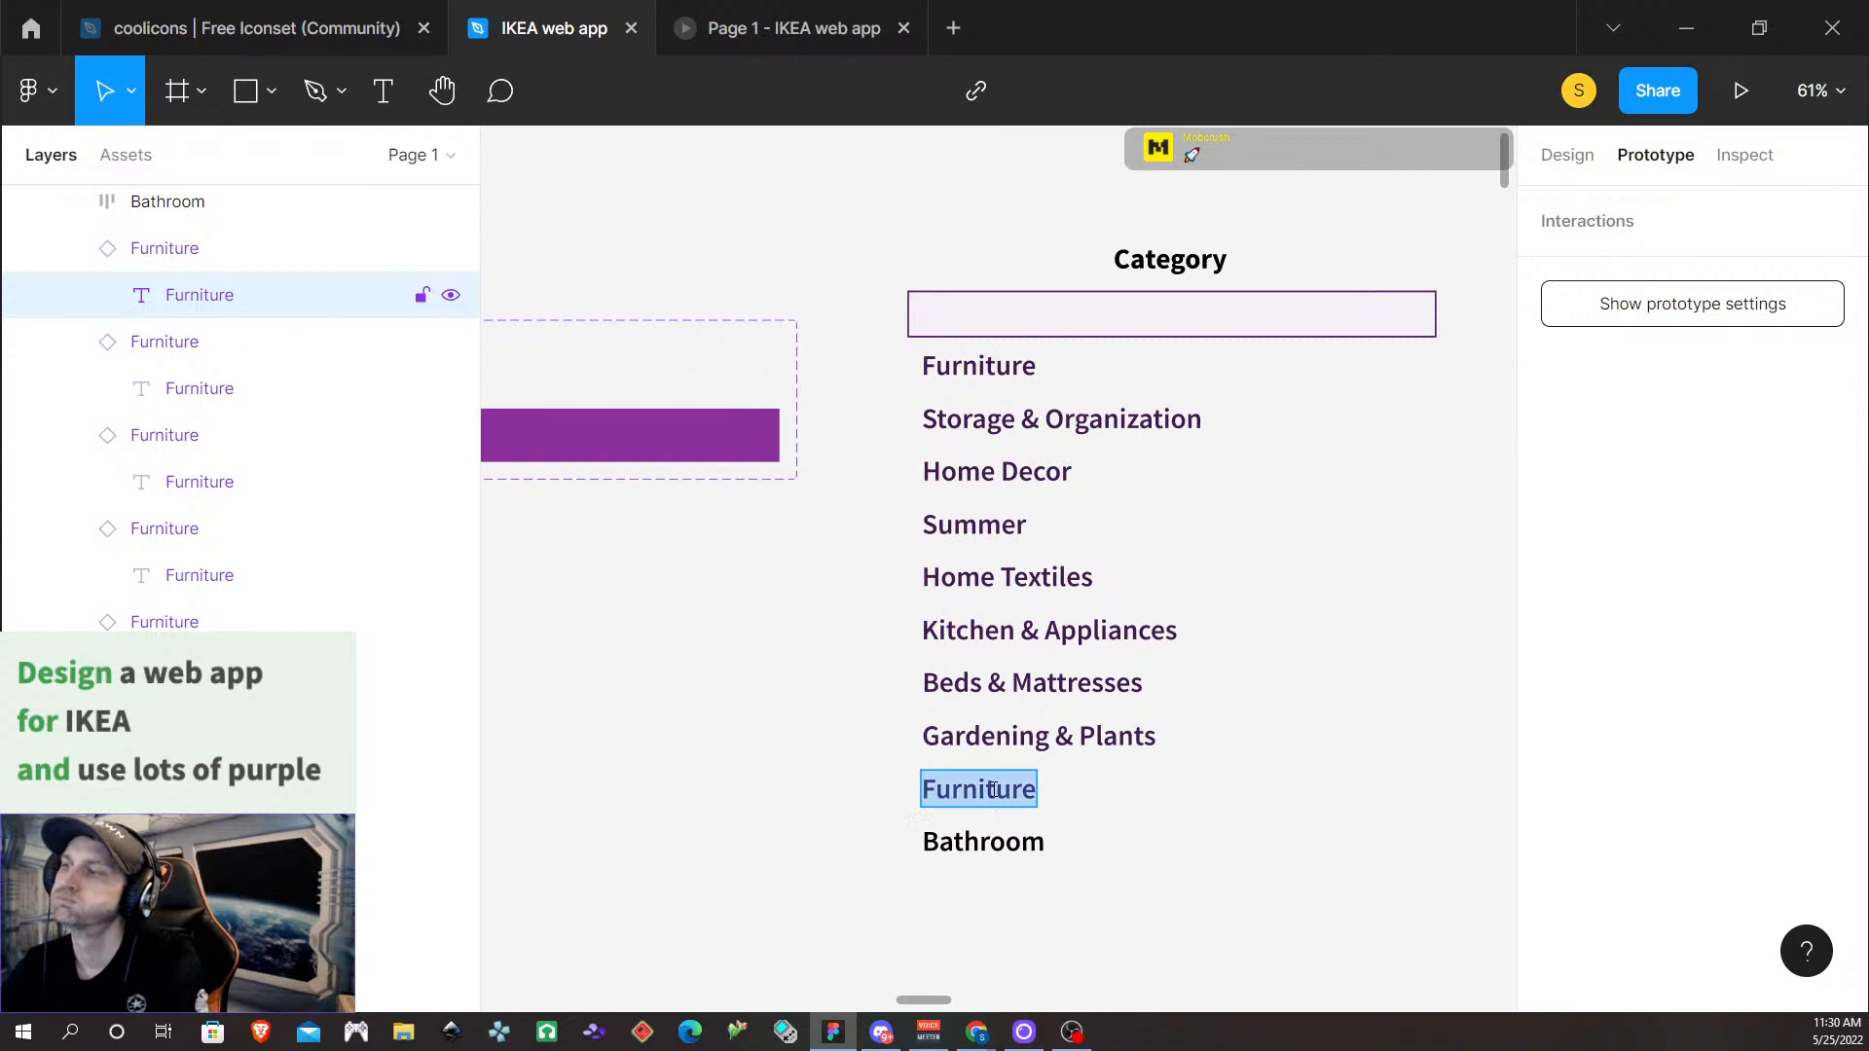
{"action": "type", "text": "Cook"}
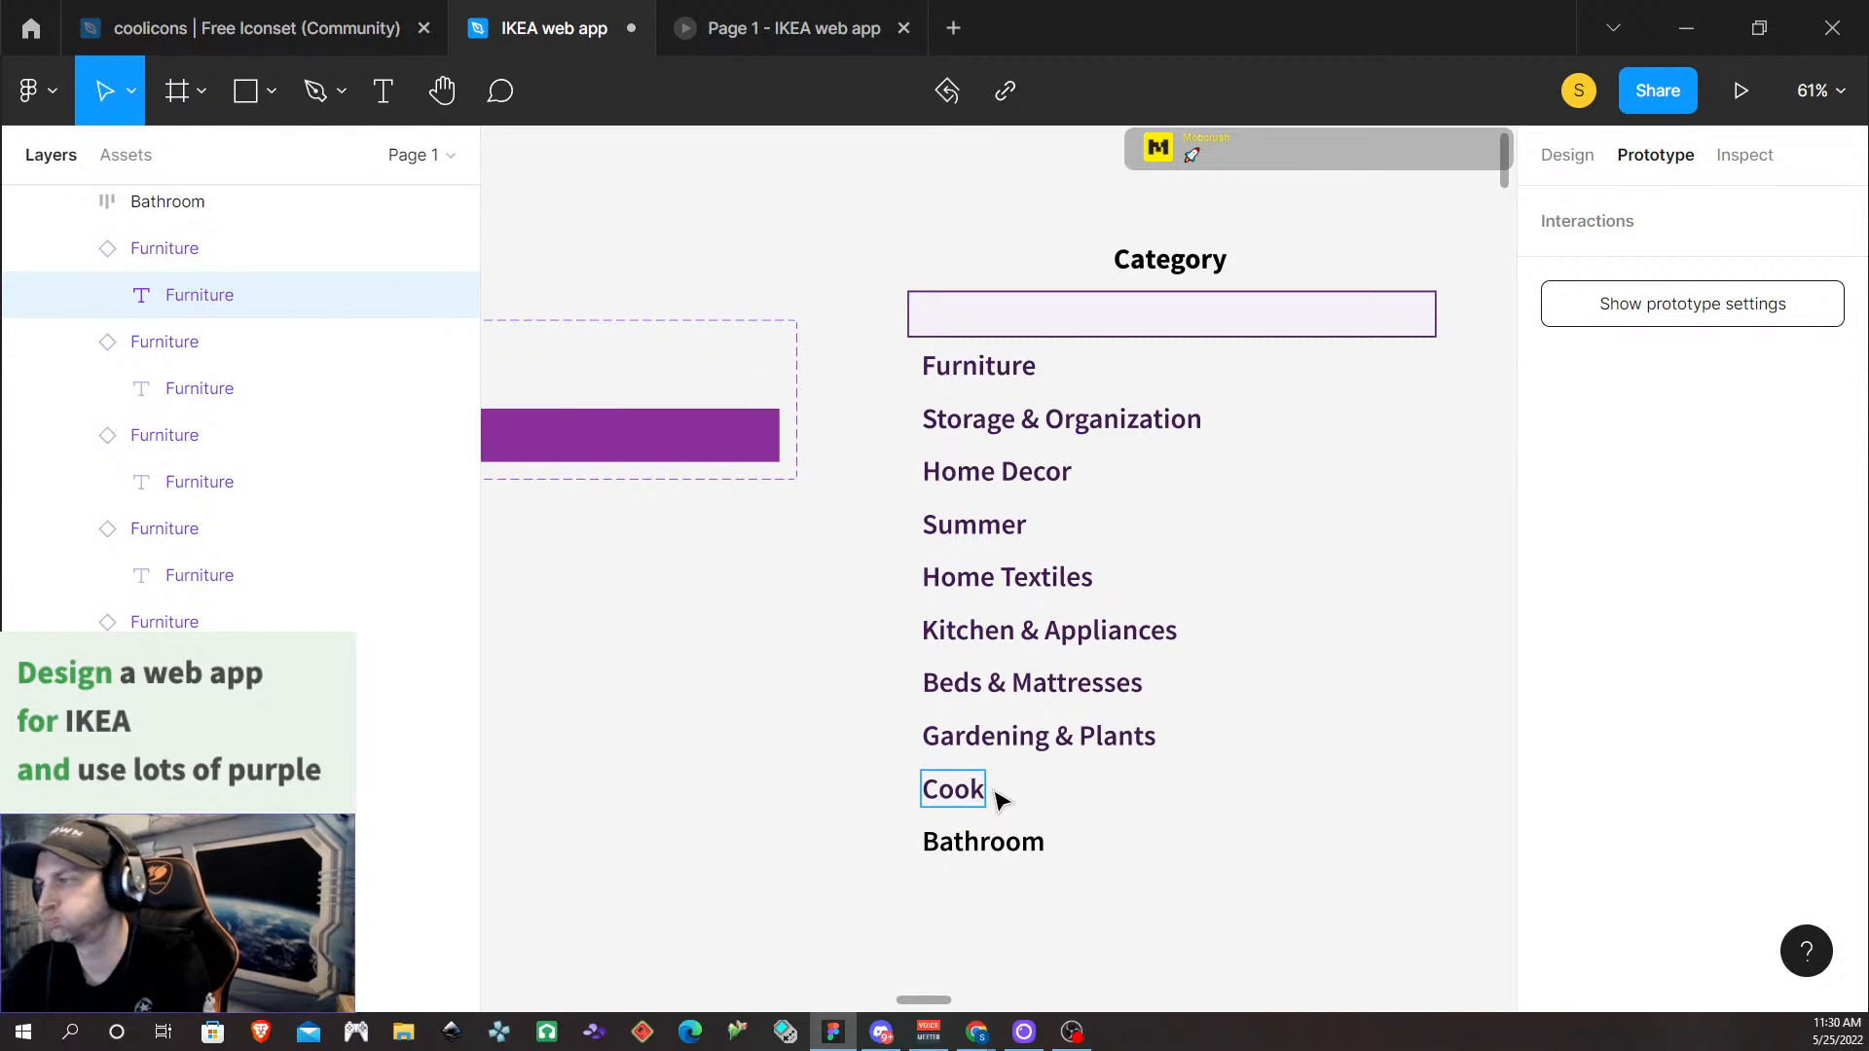
{"action": "type", "text": "ware &"}
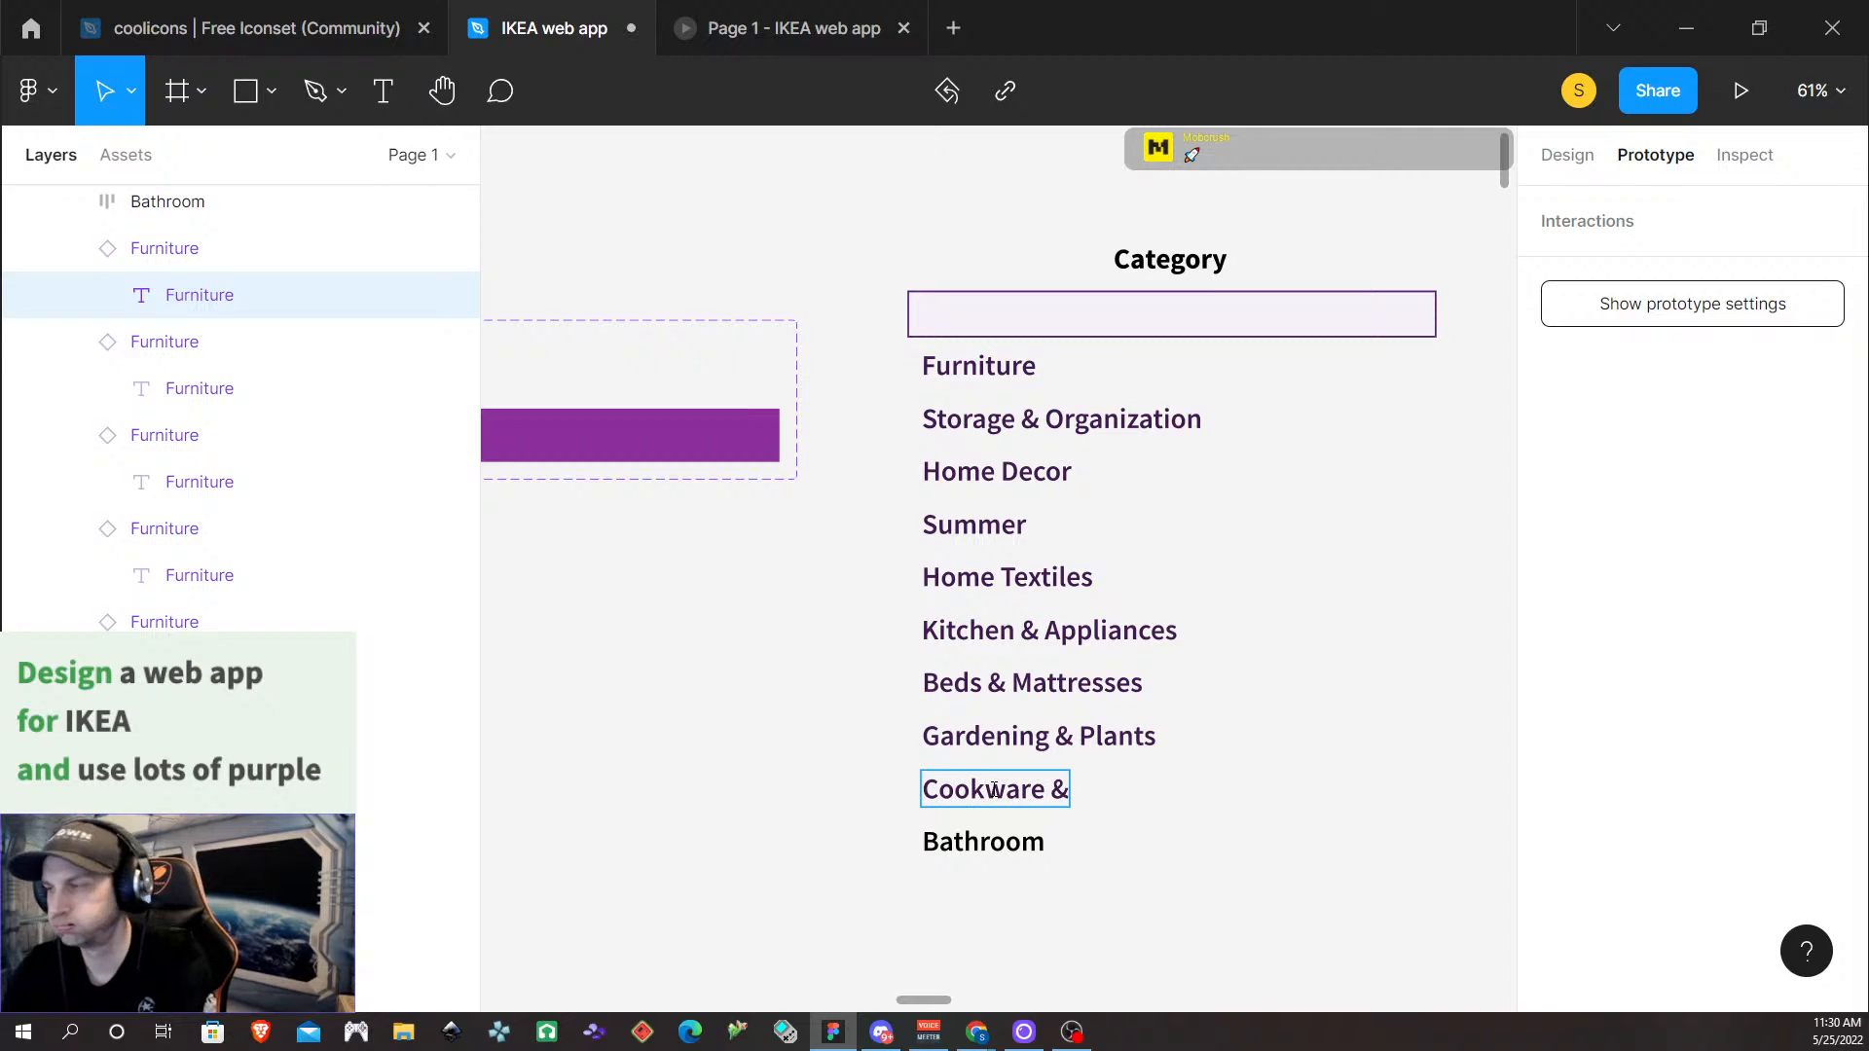
{"action": "type", "text": " Tableware"}
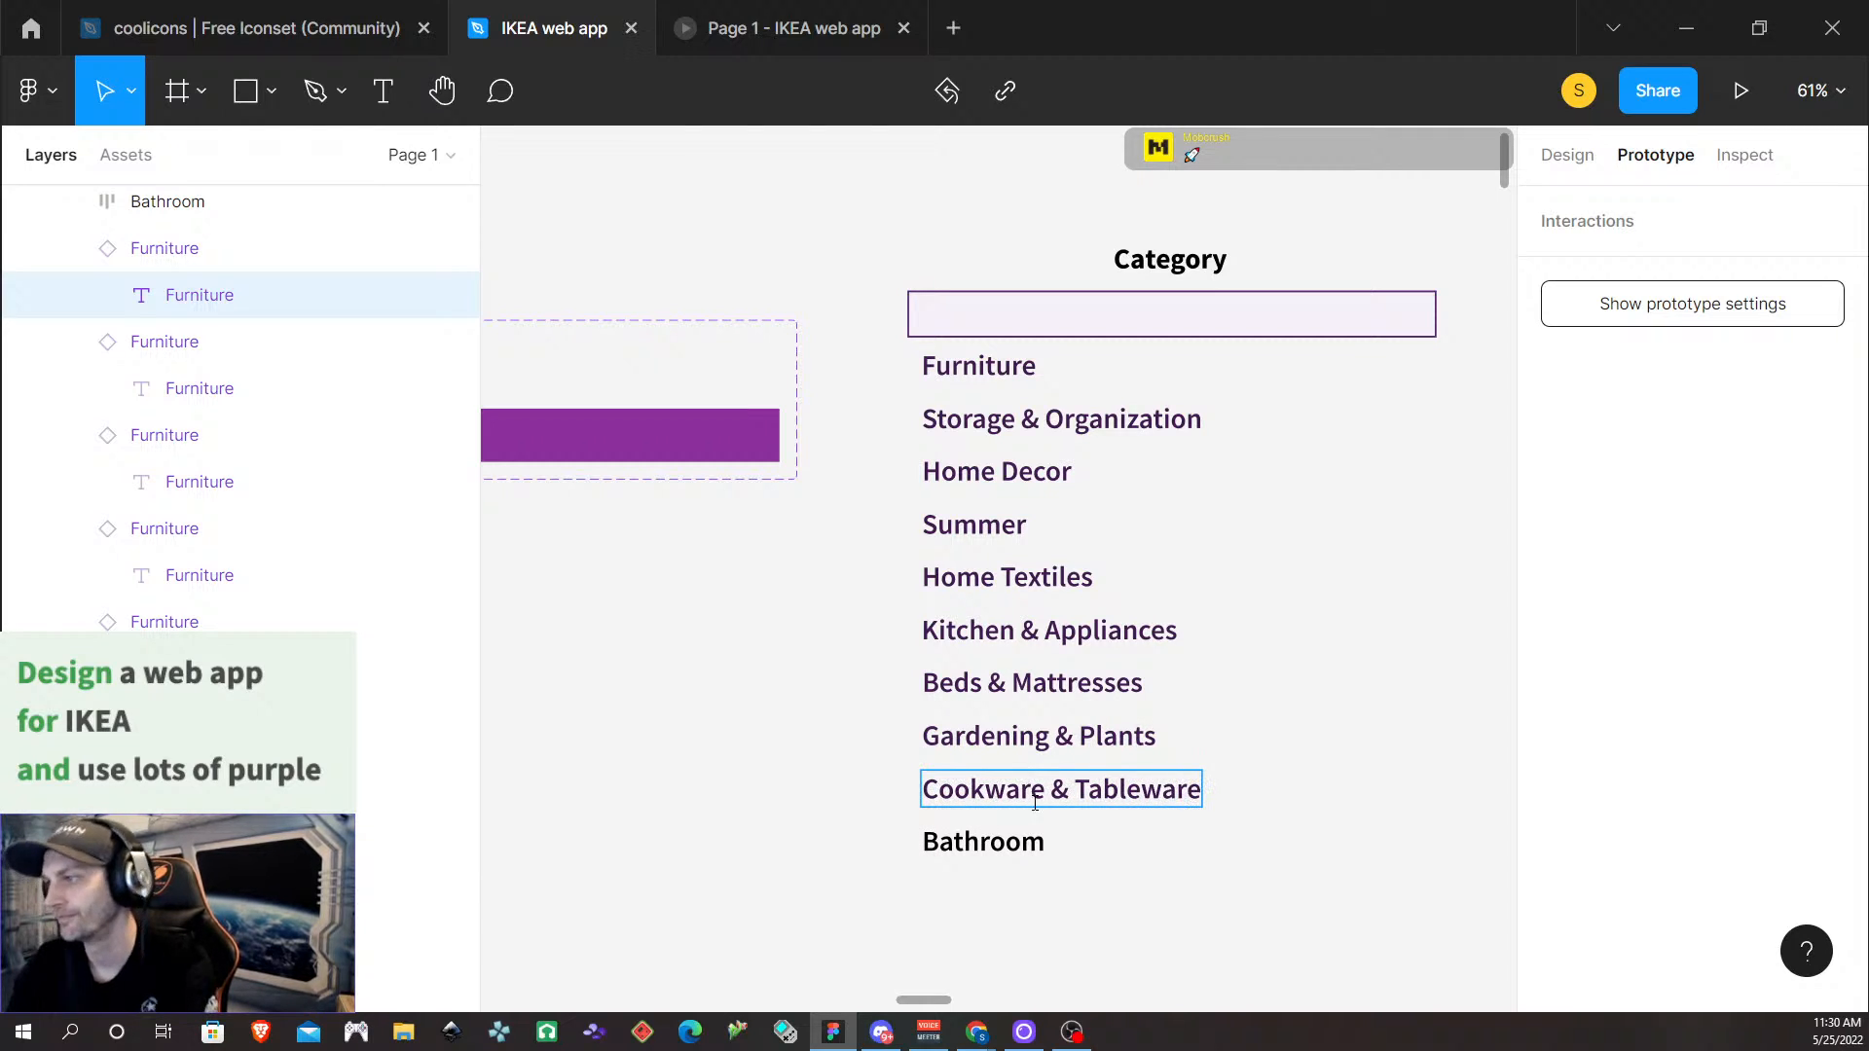
{"action": "key", "text": "Escape"}
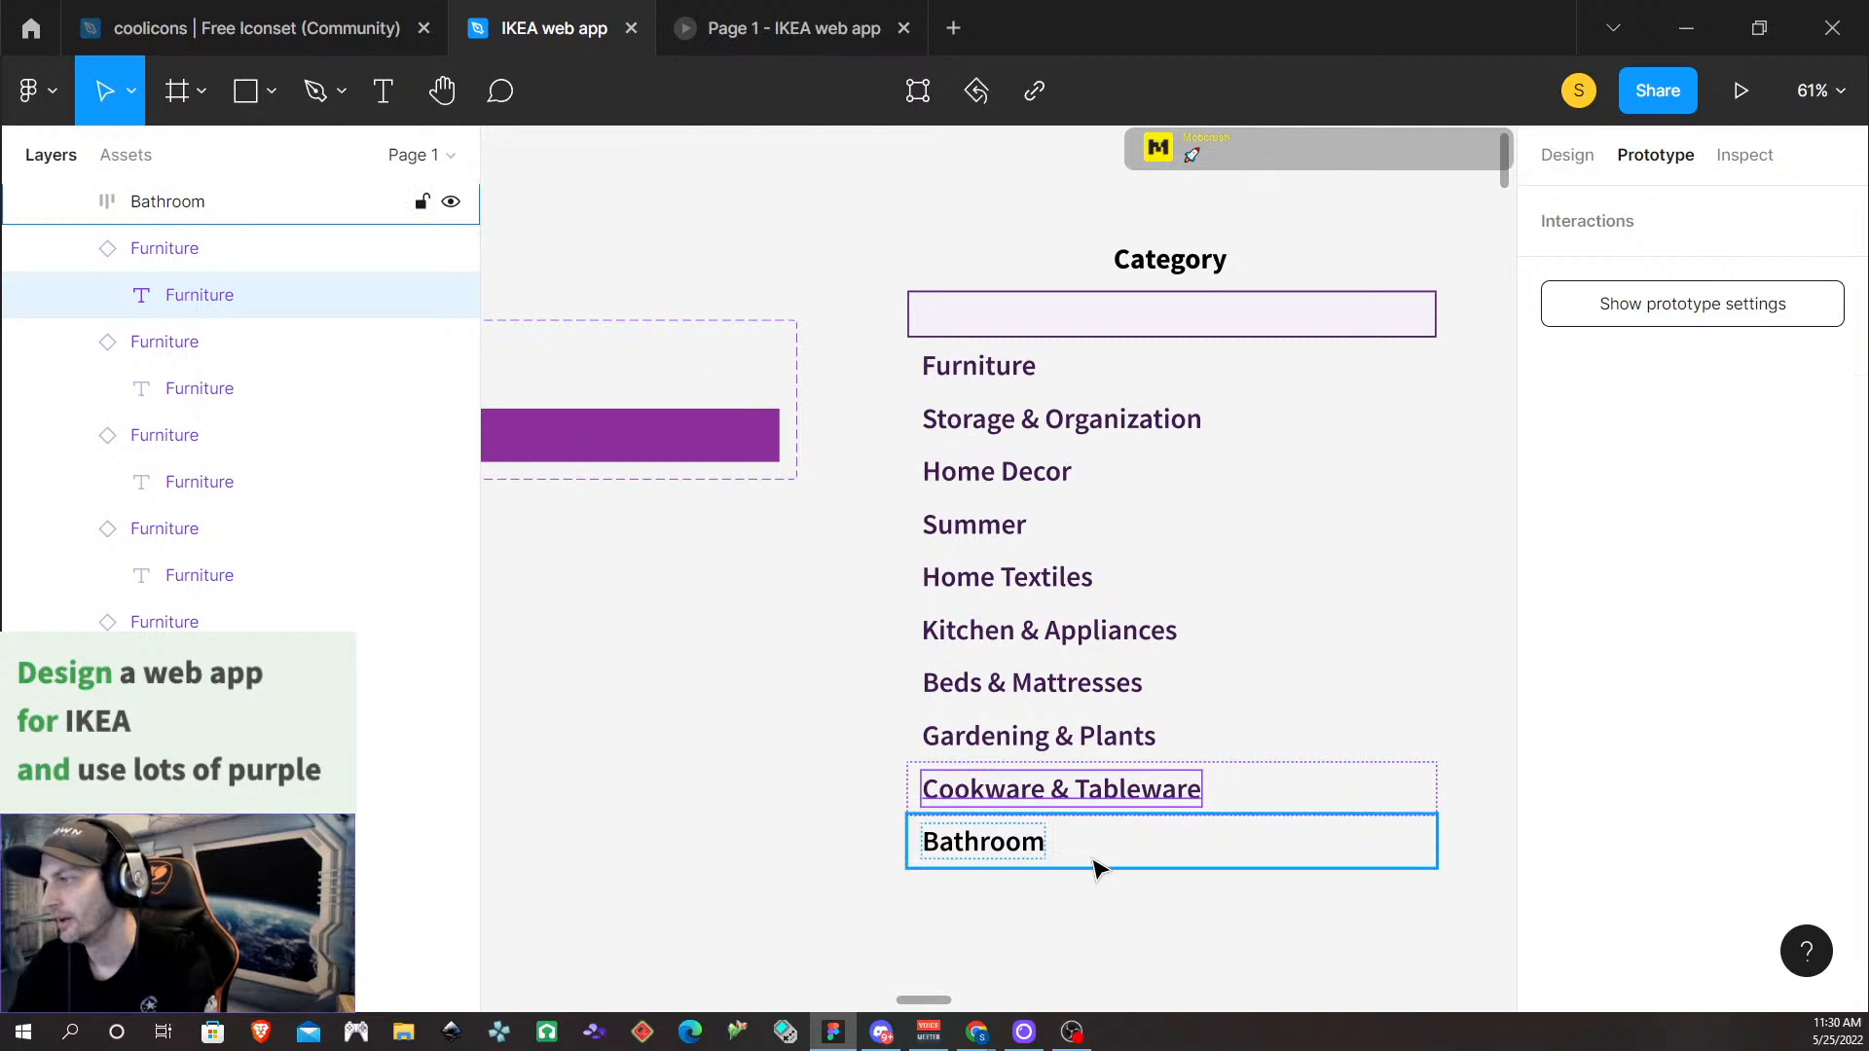
Replace the Bathroom row of the category list with the copied Furniture variant and select the new instance's text
{"action": "left_click", "coordinate": [1090, 867]}
{"action": "right_click", "coordinate": [1235, 861]}
{"action": "left_click", "coordinate": [1363, 250]}
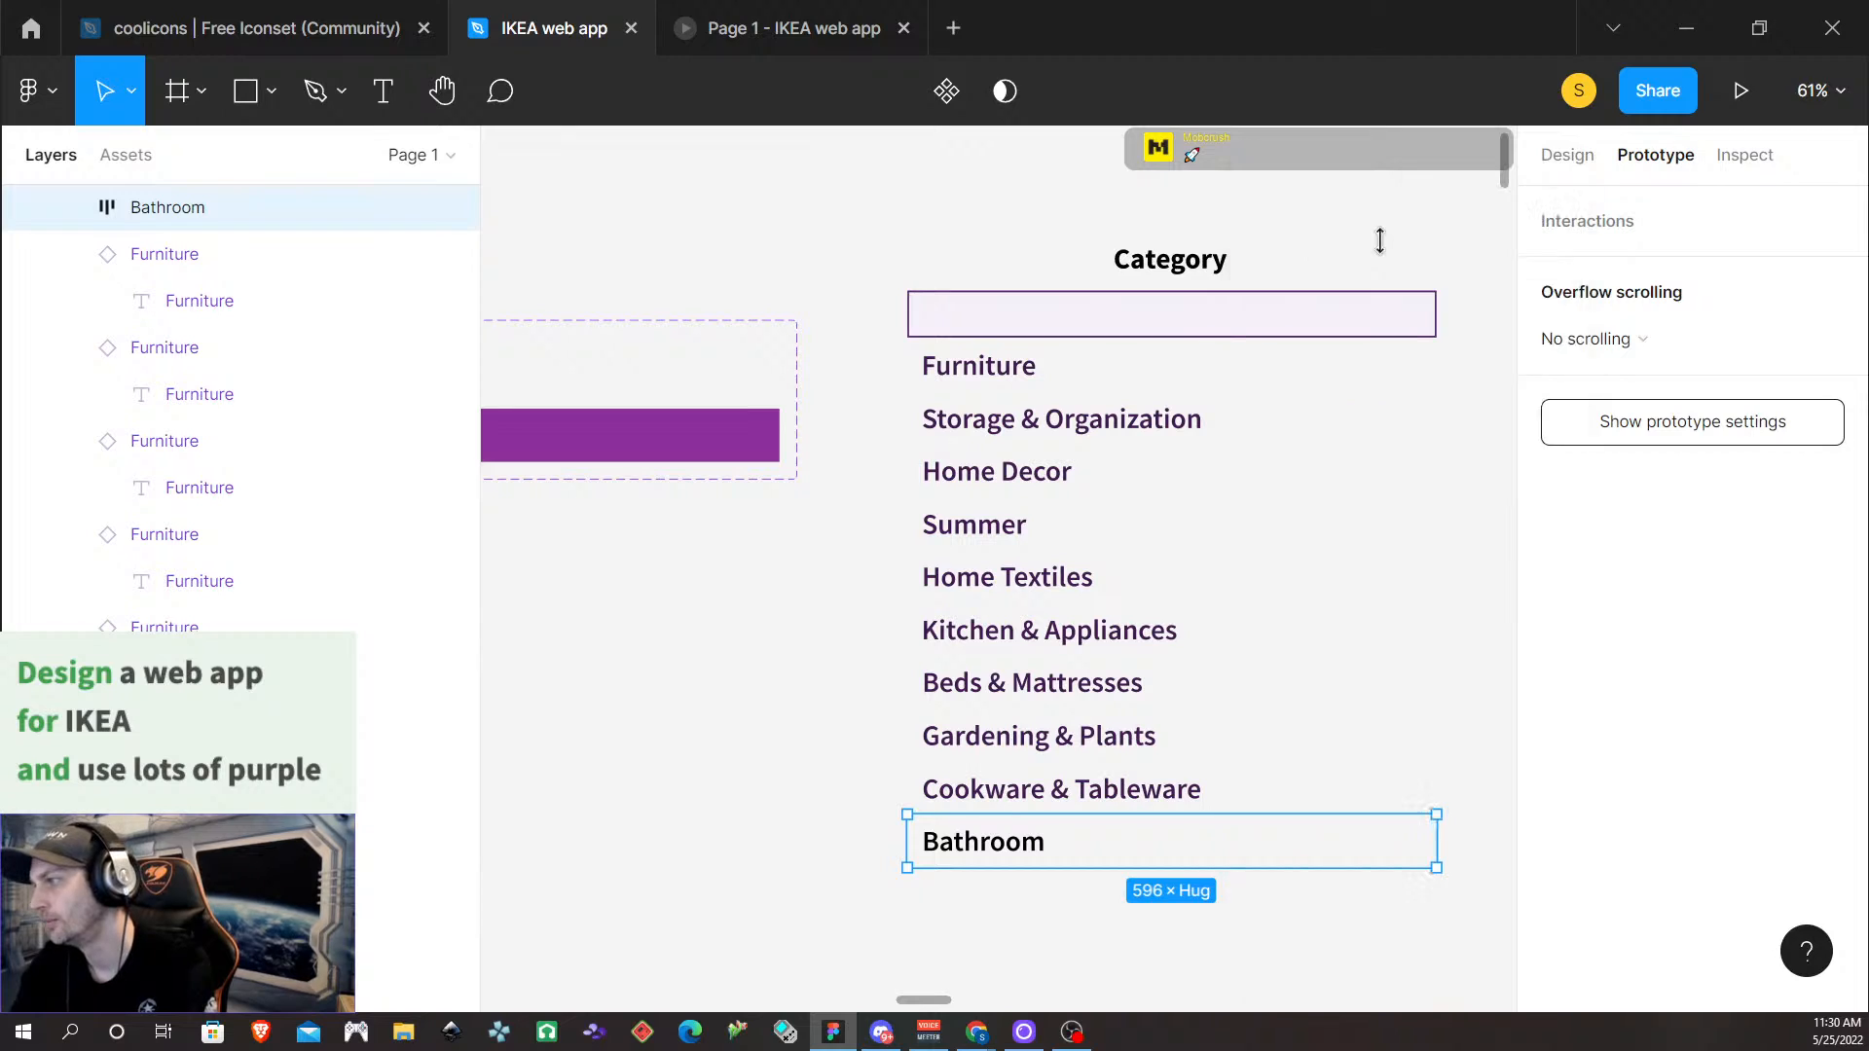
{"action": "double_click", "coordinate": [1008, 845]}
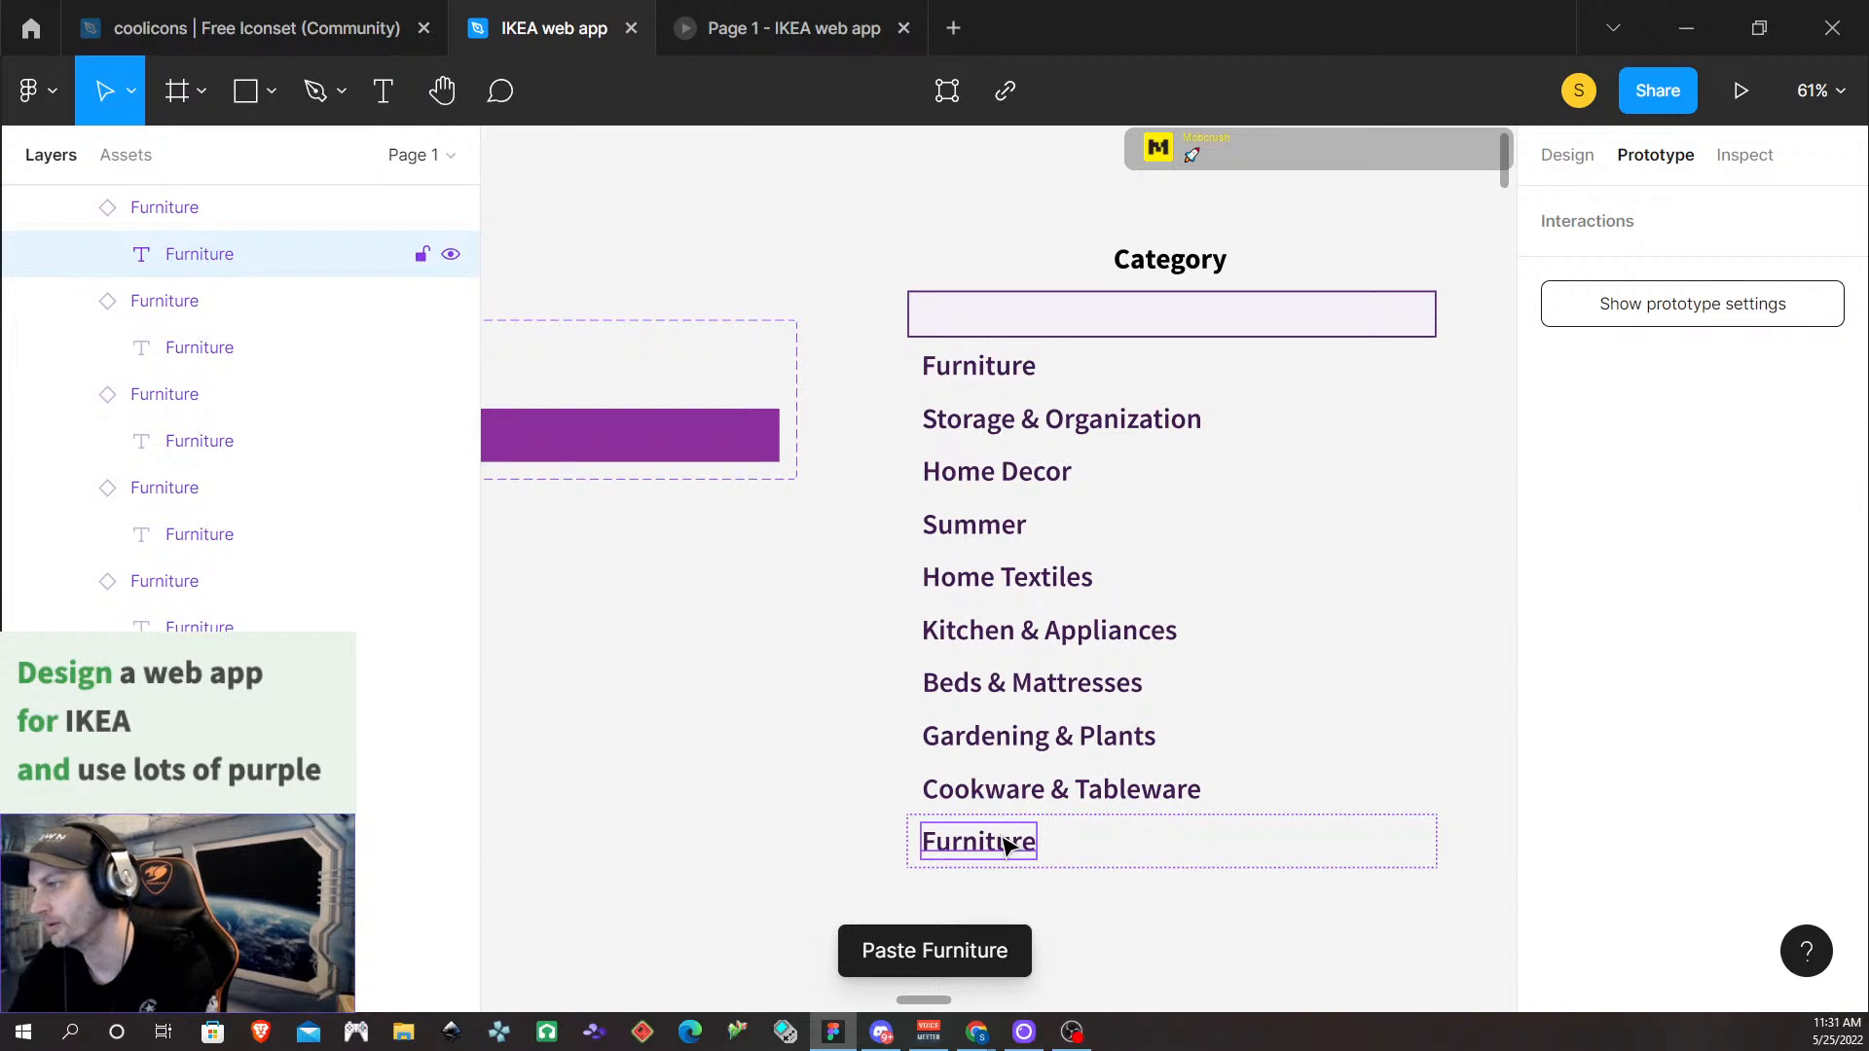
Change the text of the tenth list row's Furniture instance to "Bathroom"
{"action": "double_click", "coordinate": [986, 853]}
{"action": "type", "text": "Ba"}
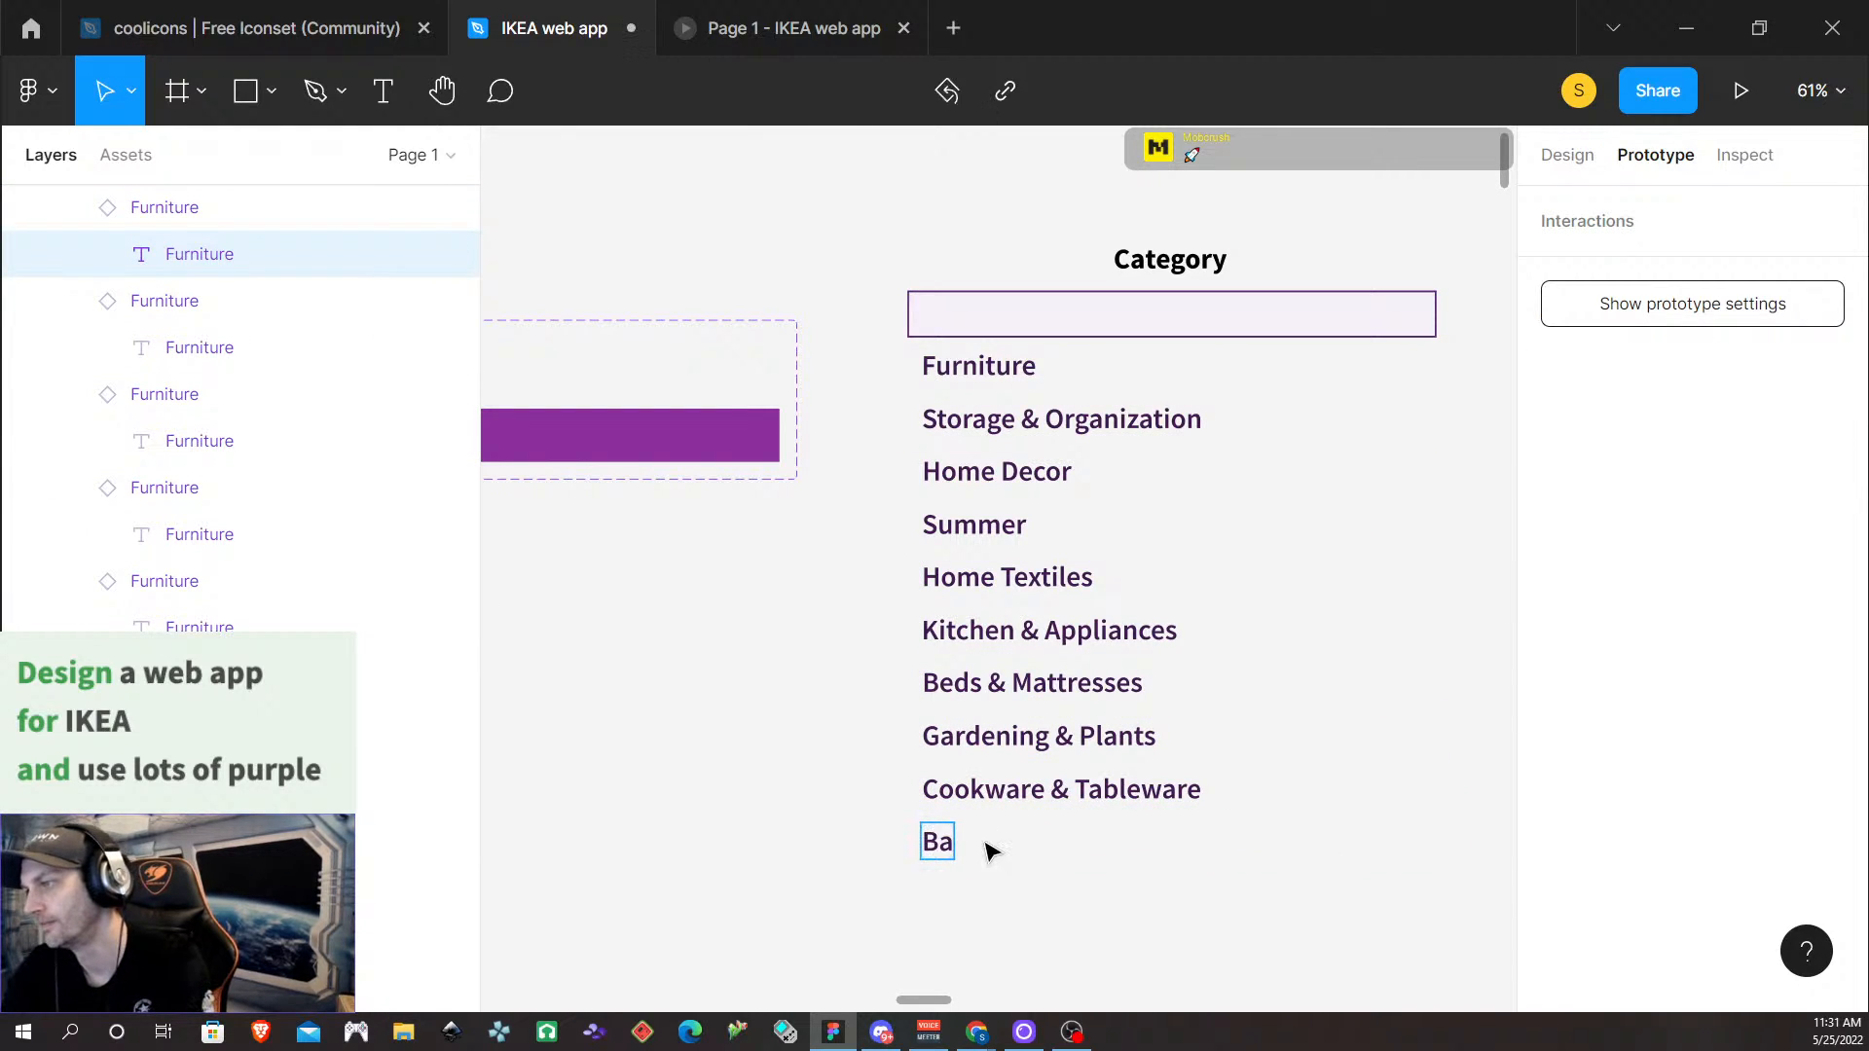
{"action": "type", "text": "throom"}
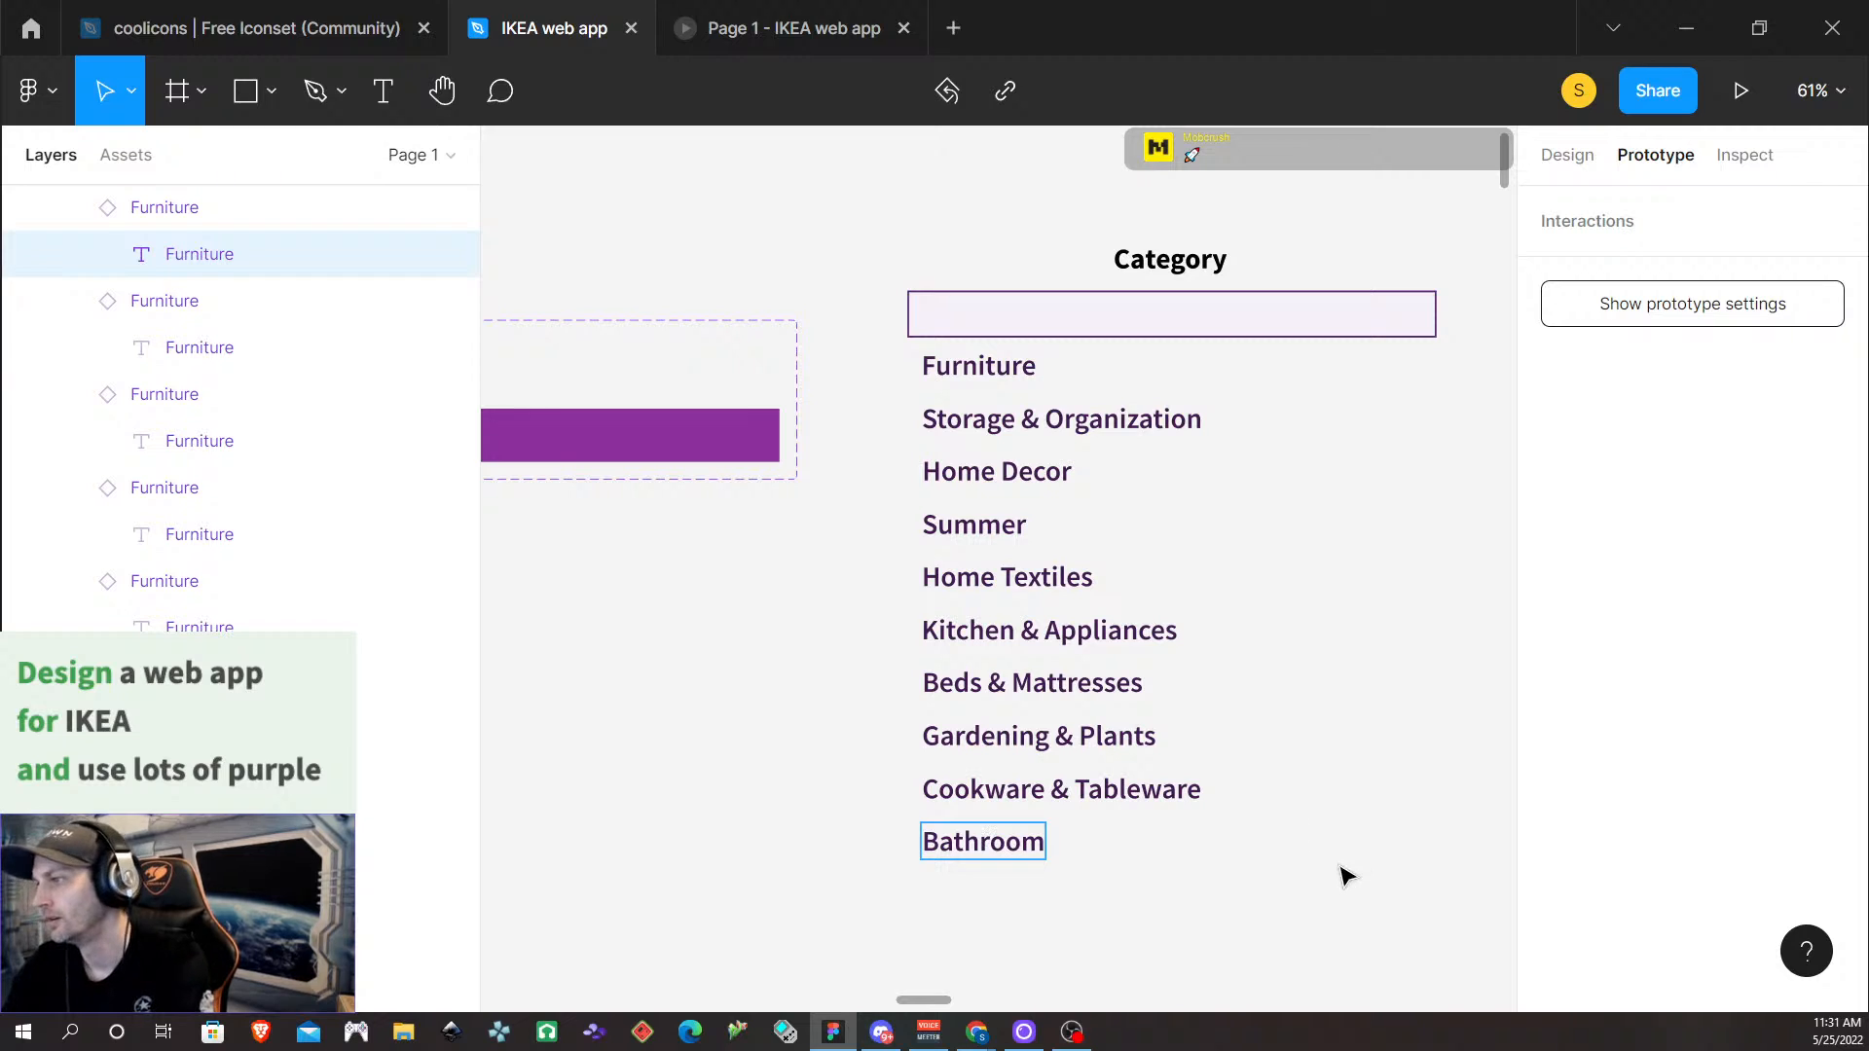
{"action": "left_click", "coordinate": [663, 697]}
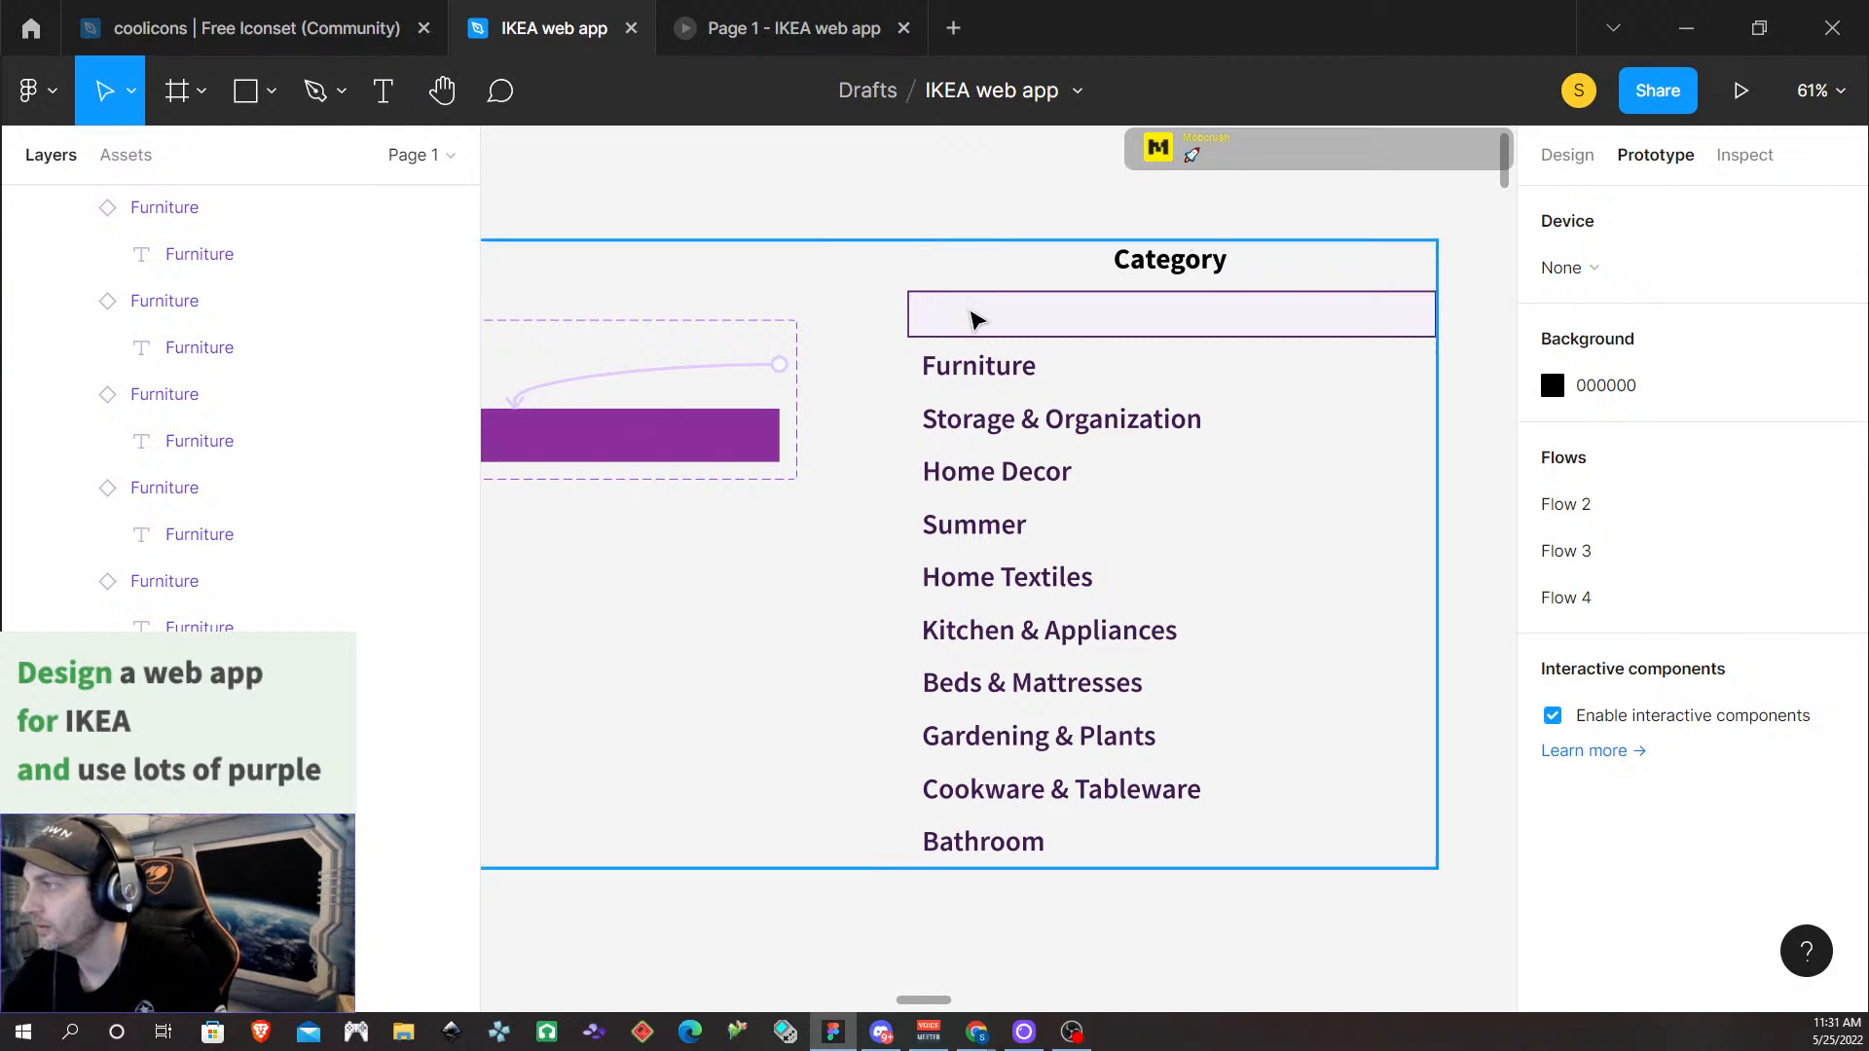
Move the Furniture component set out of the Category drop down list group into the parent Category drop down group
{"action": "left_click", "coordinate": [980, 308]}
{"action": "left_click", "coordinate": [962, 232]}
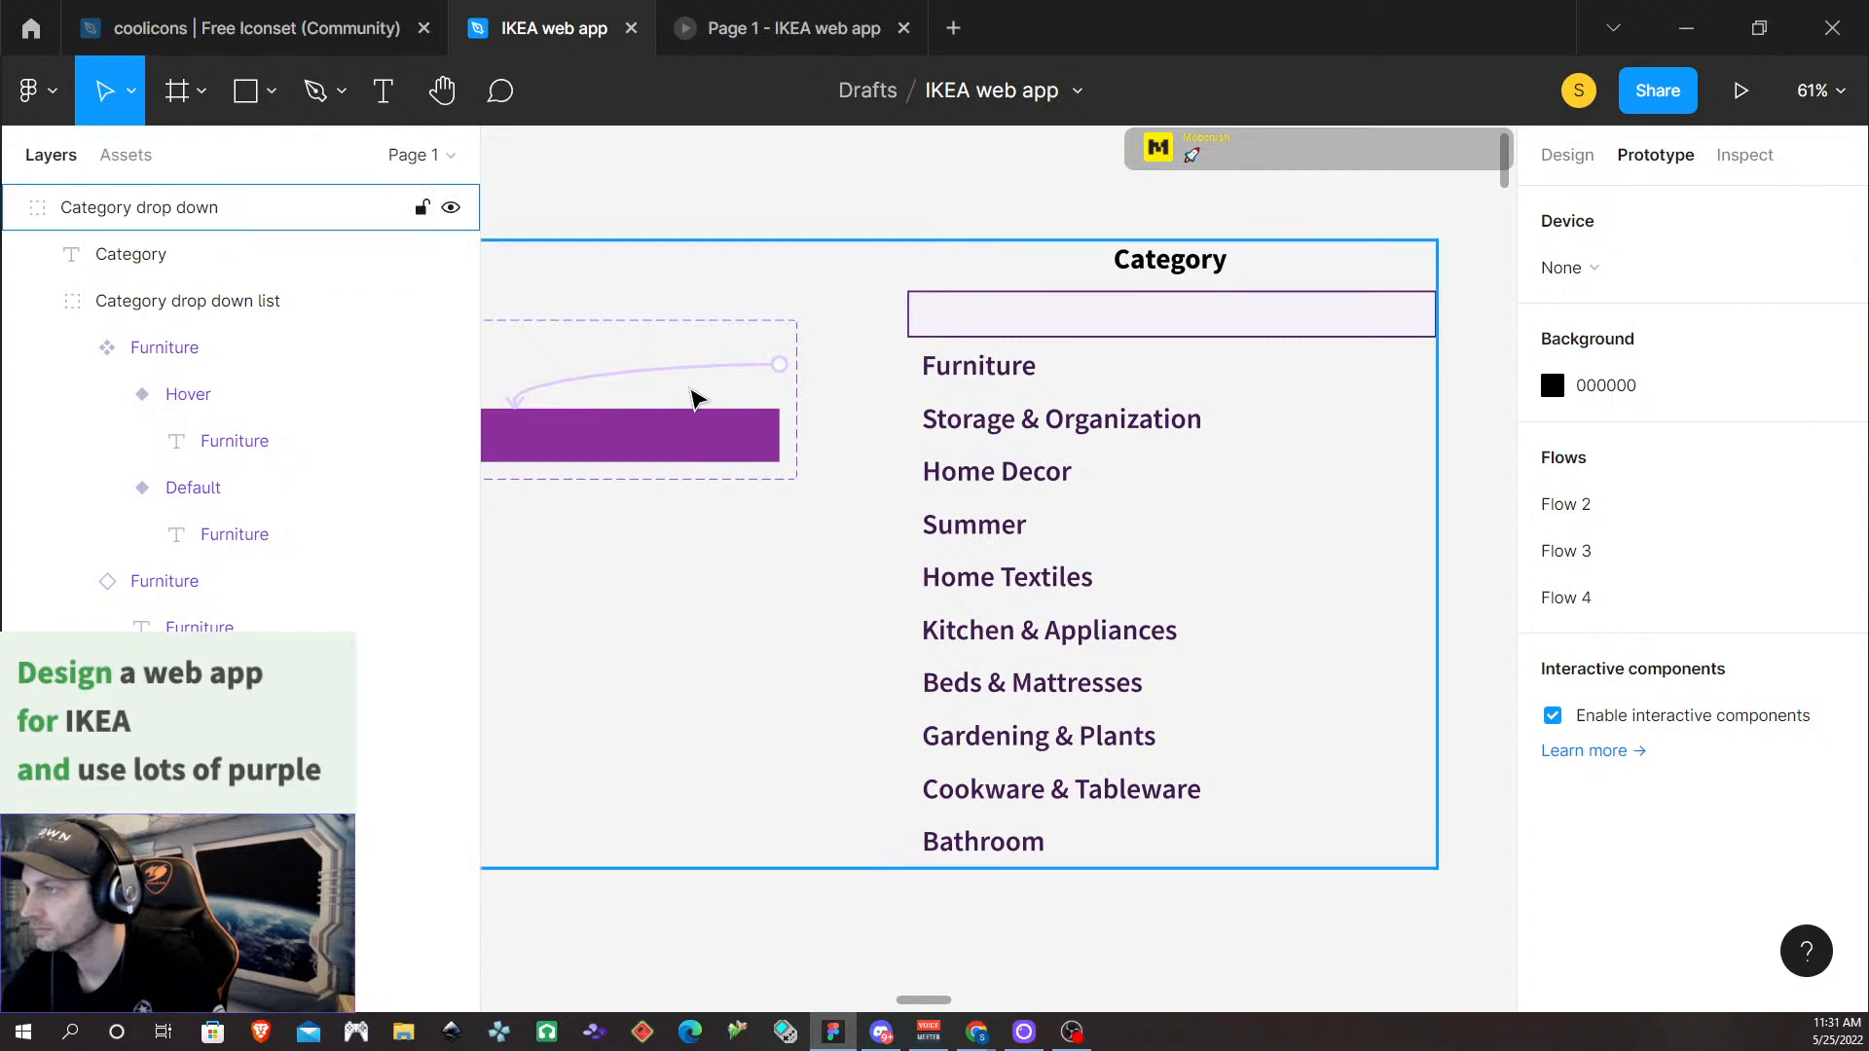
{"action": "left_click", "coordinate": [628, 404]}
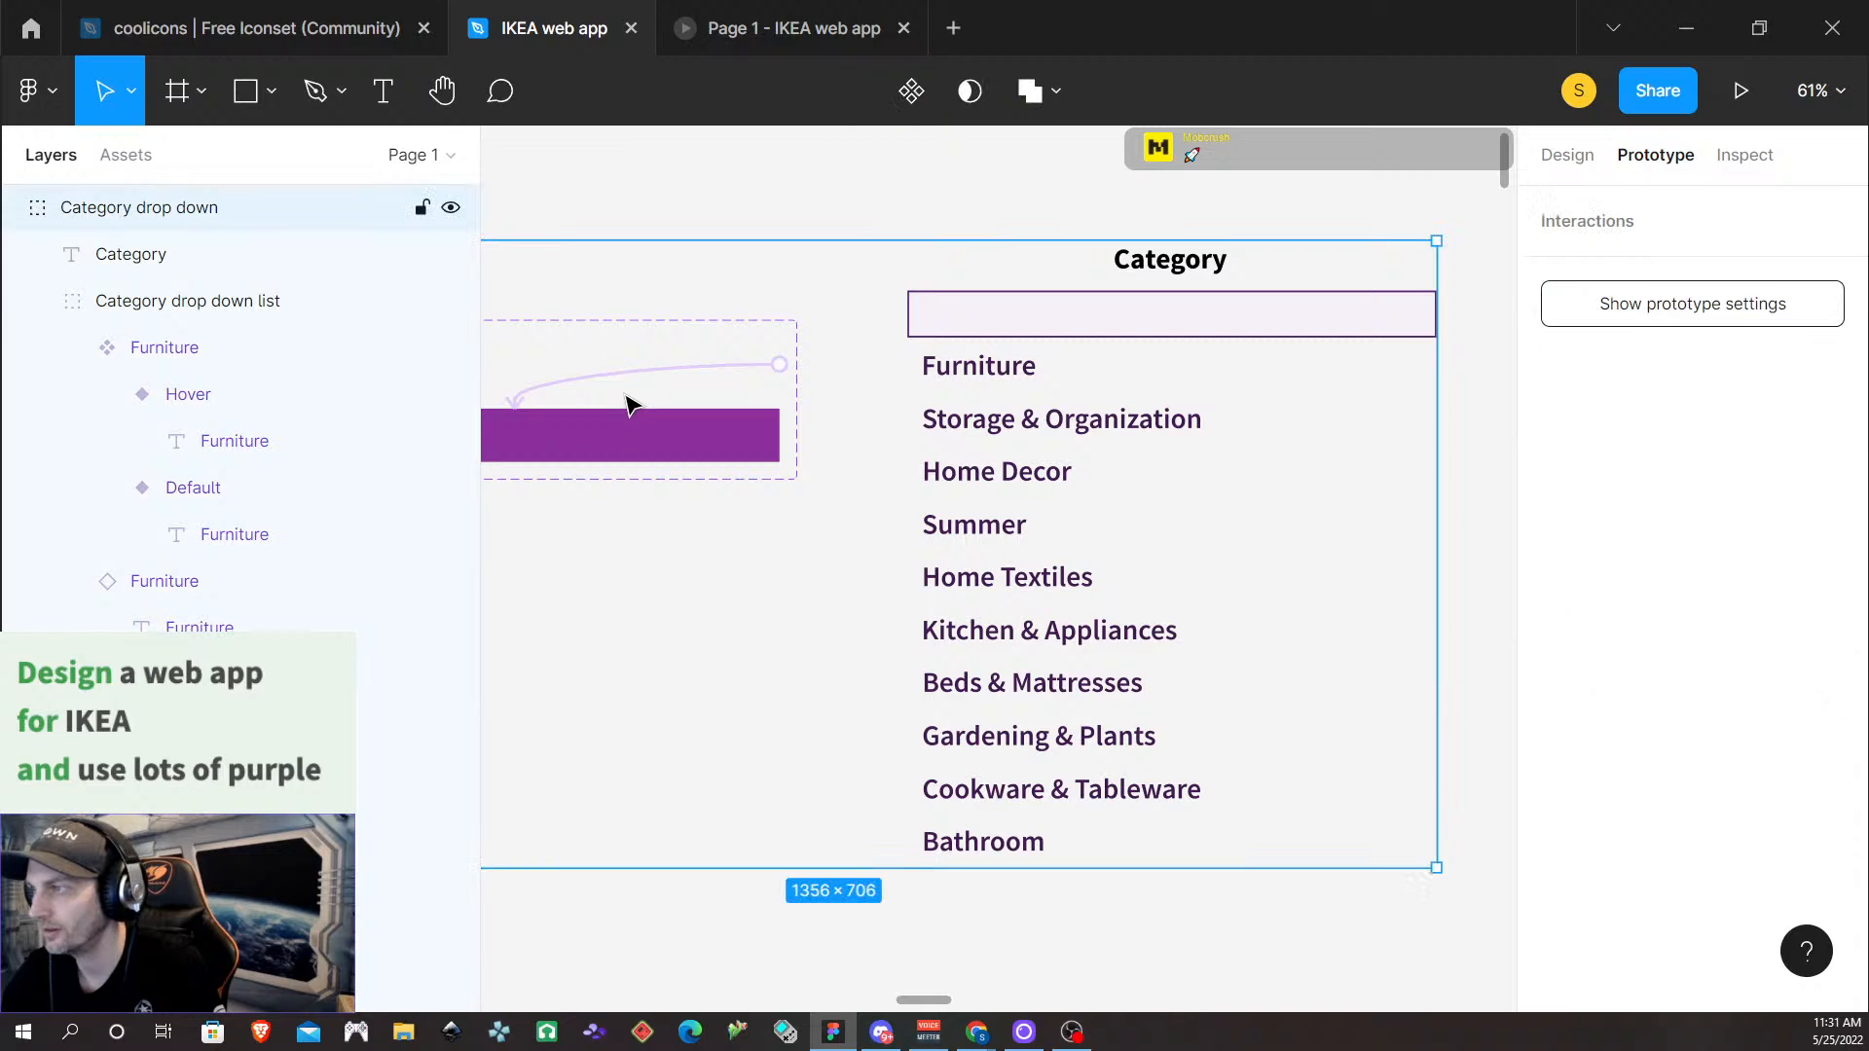
{"action": "scroll", "coordinate": [701, 438], "scroll_direction": "down", "scroll_amount": 5}
{"action": "scroll", "coordinate": [720, 455], "scroll_direction": "left", "scroll_amount": 5}
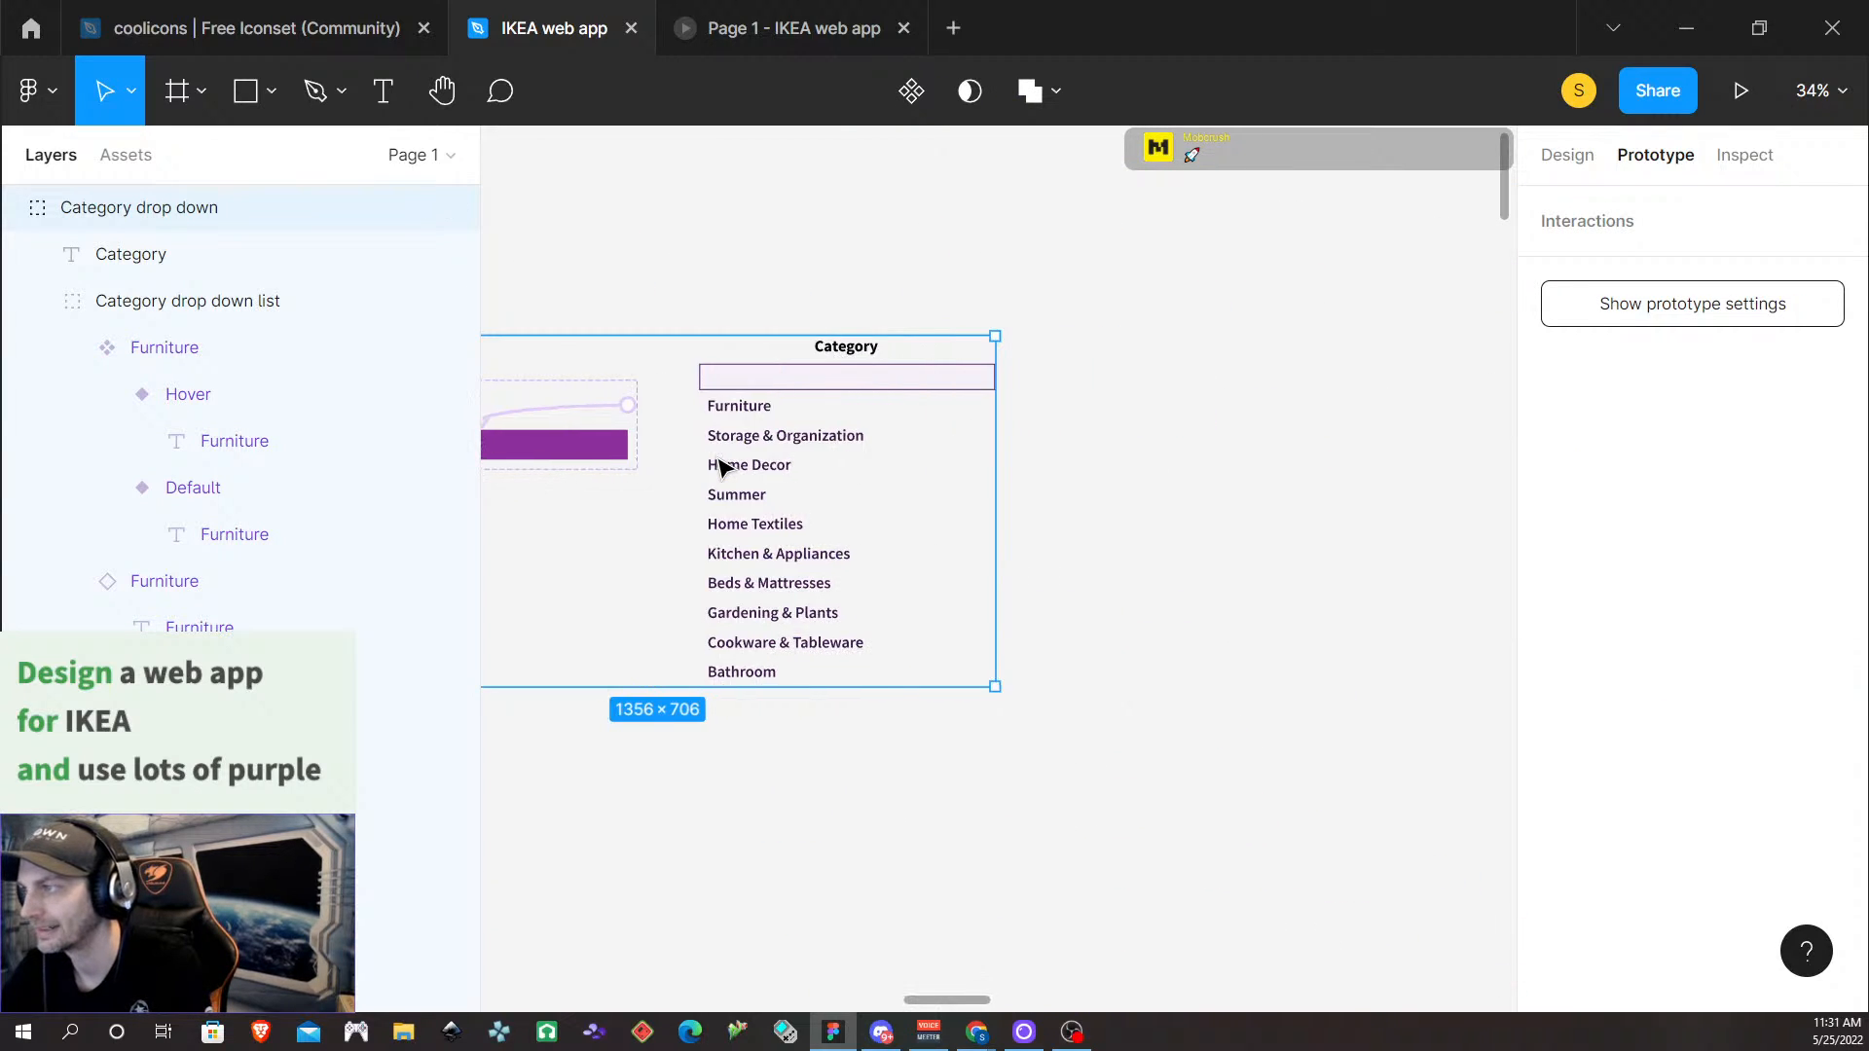
{"action": "left_click", "coordinate": [855, 393]}
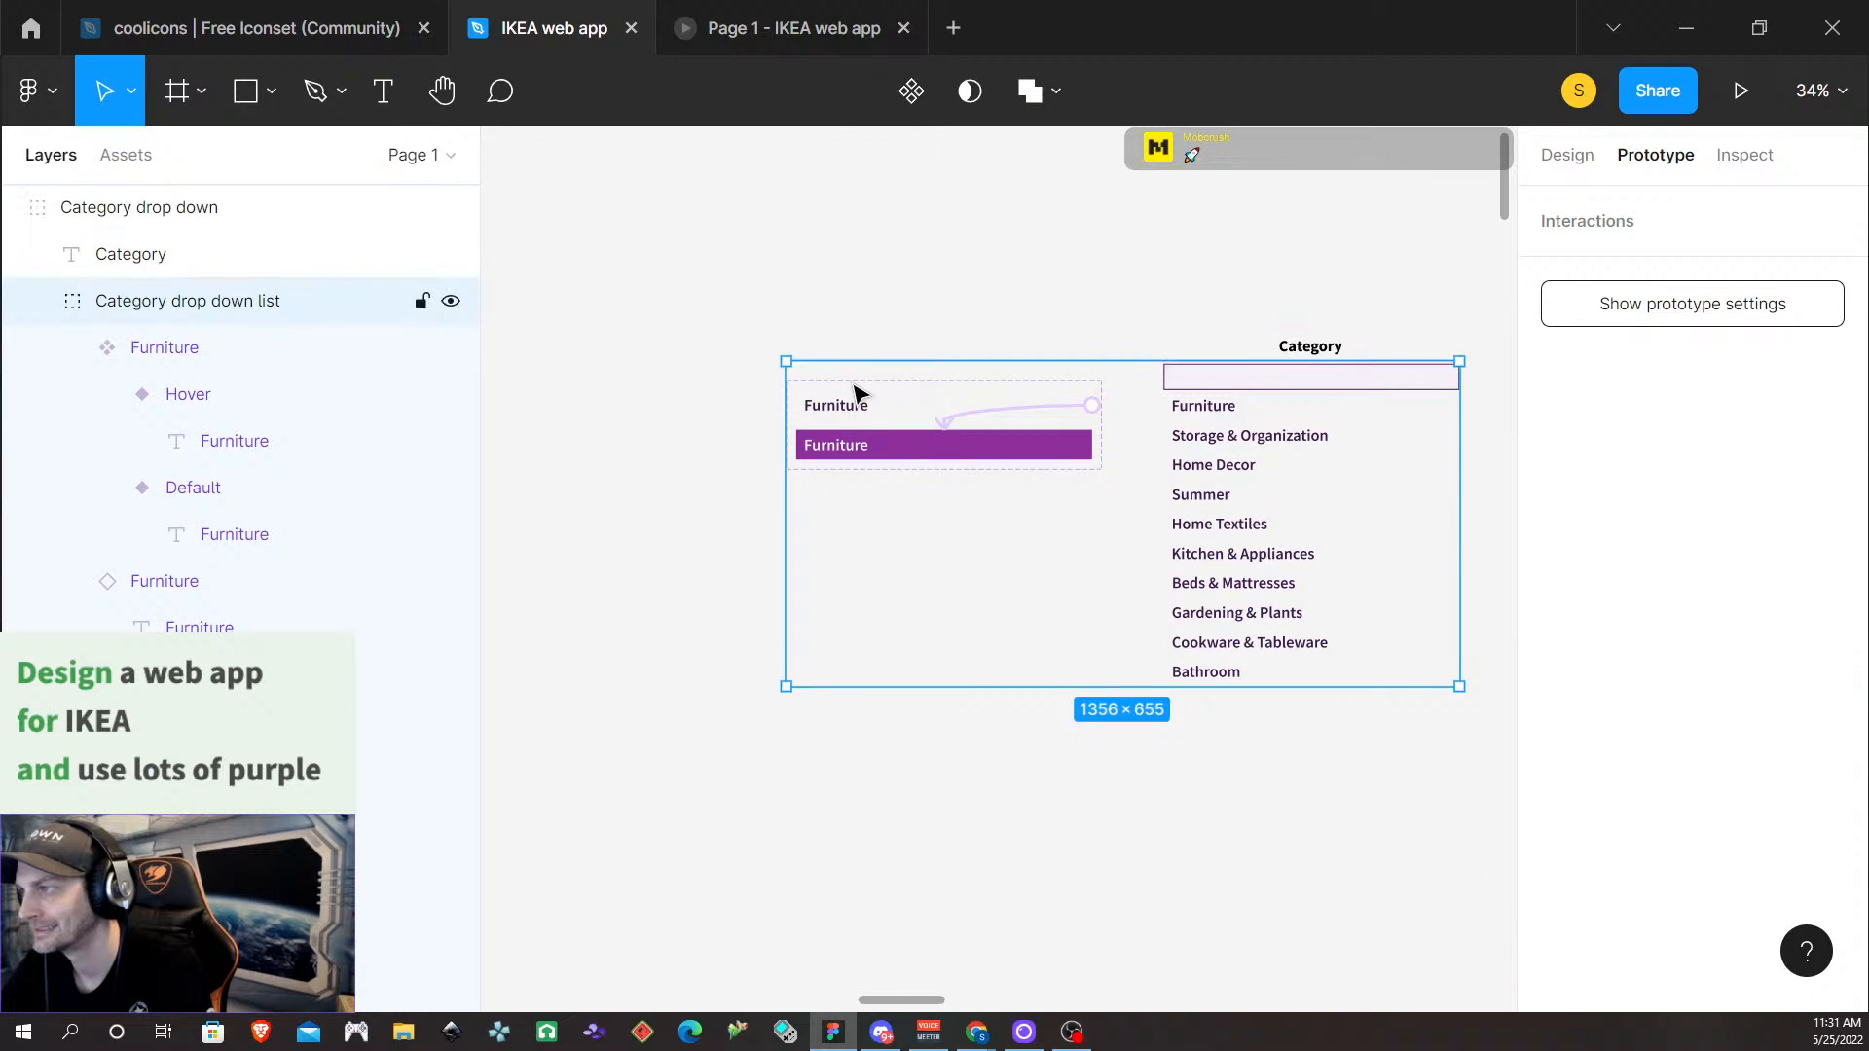
{"action": "left_click", "coordinate": [855, 394]}
{"action": "left_click_drag", "start_coordinate": [192, 353], "coordinate": [95, 280]}
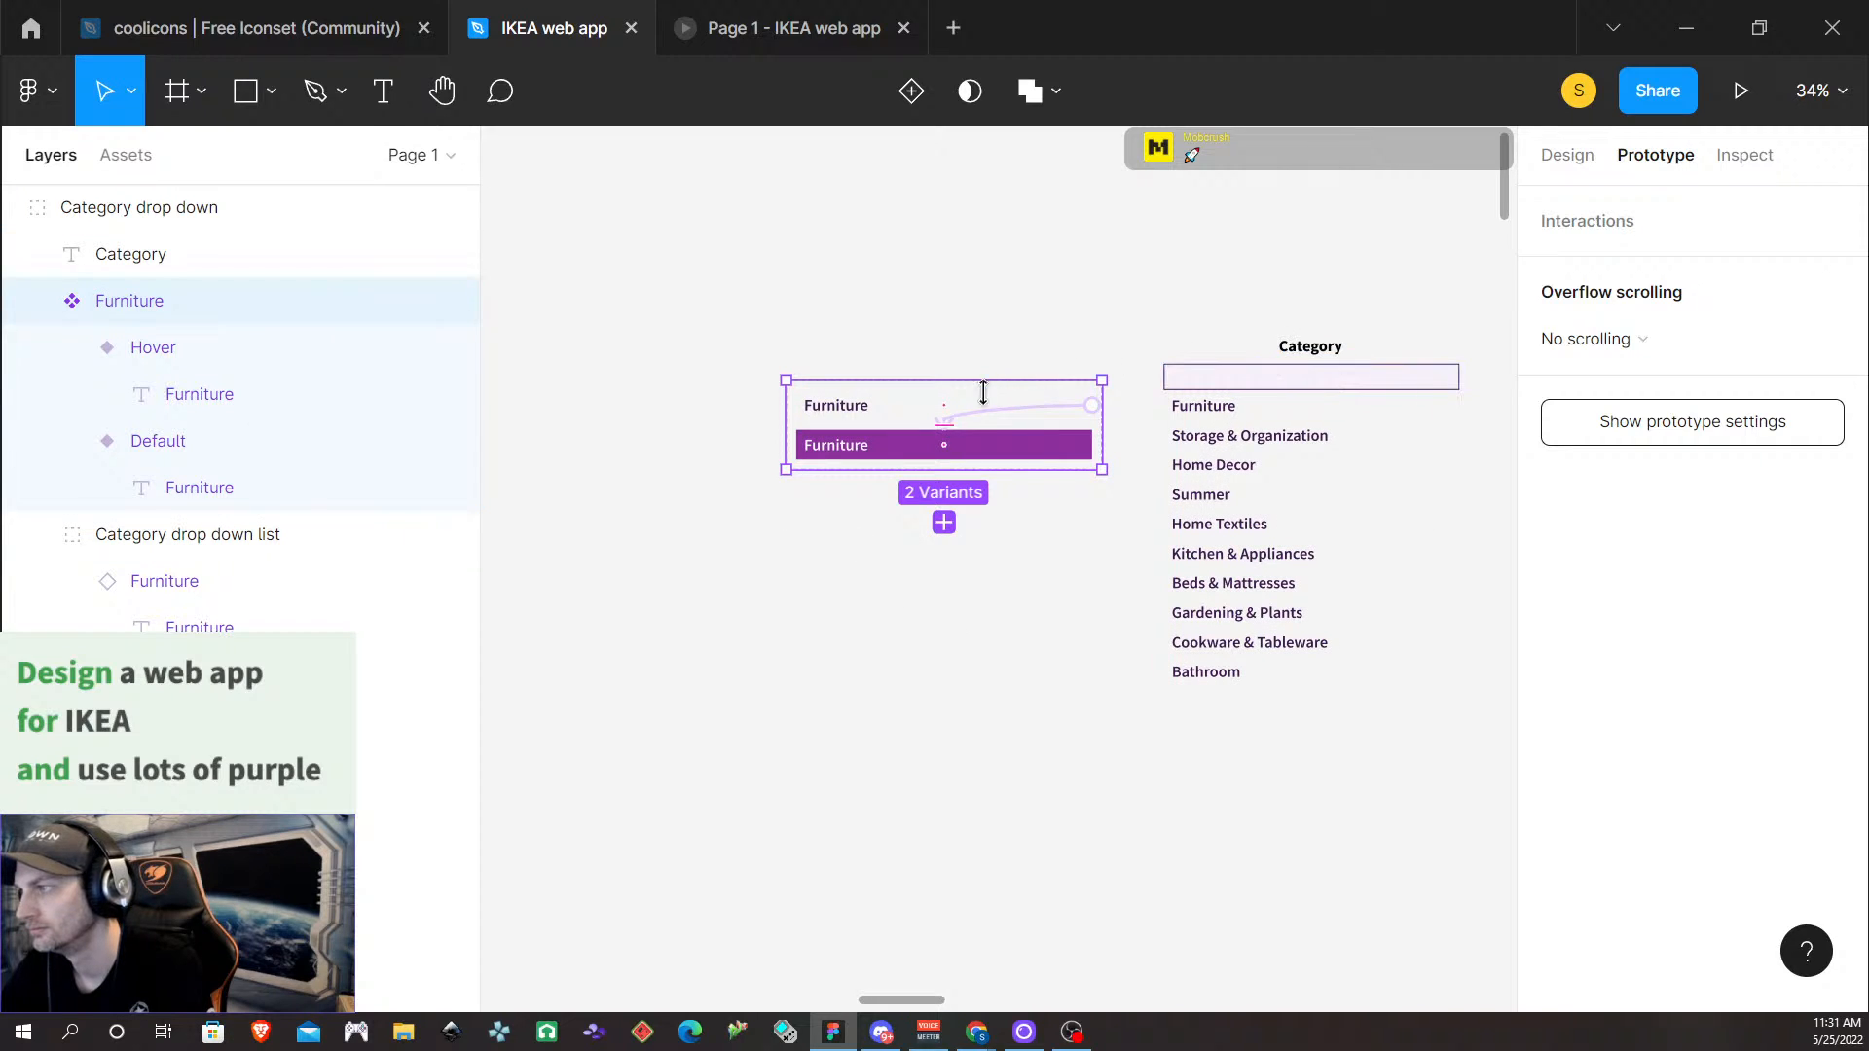
{"action": "left_click", "coordinate": [891, 317]}
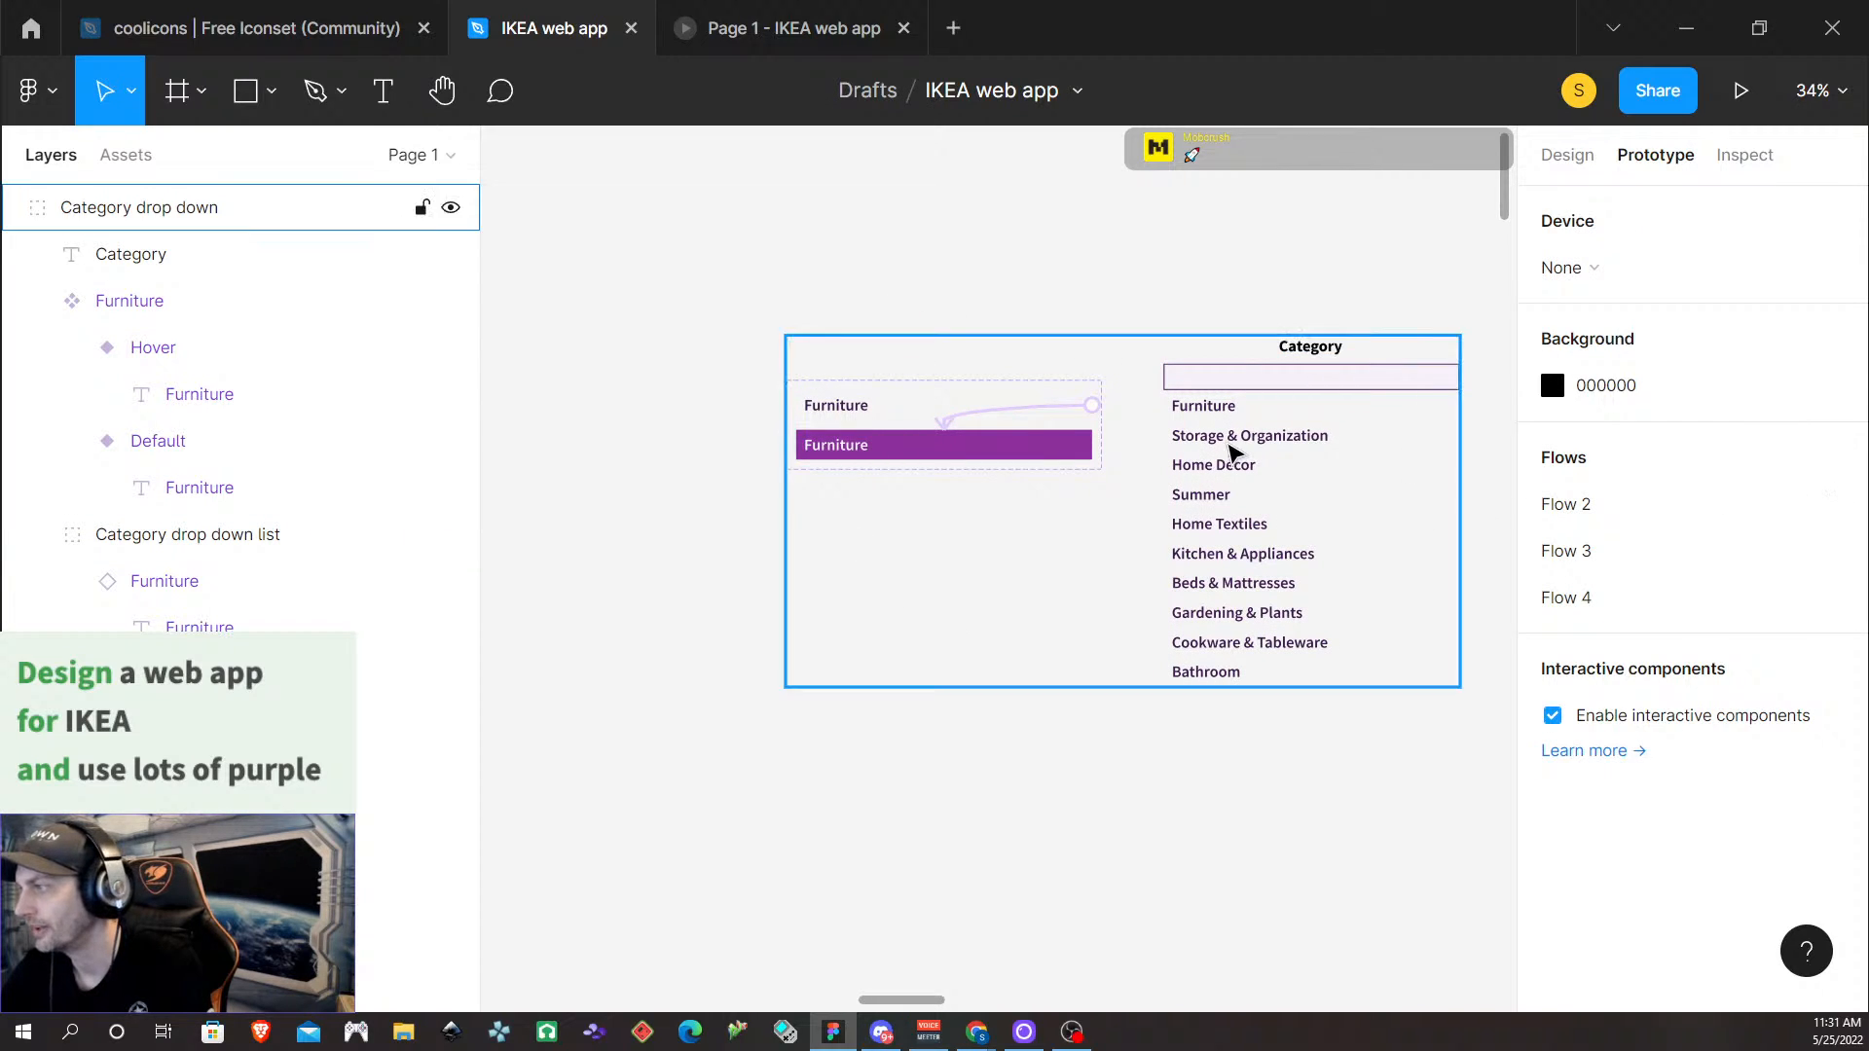
Move the Furniture component set out of the Category drop down group to the page's top level and shift it slightly away from the list
{"action": "scroll", "coordinate": [1217, 450], "scroll_direction": "right", "scroll_amount": 3}
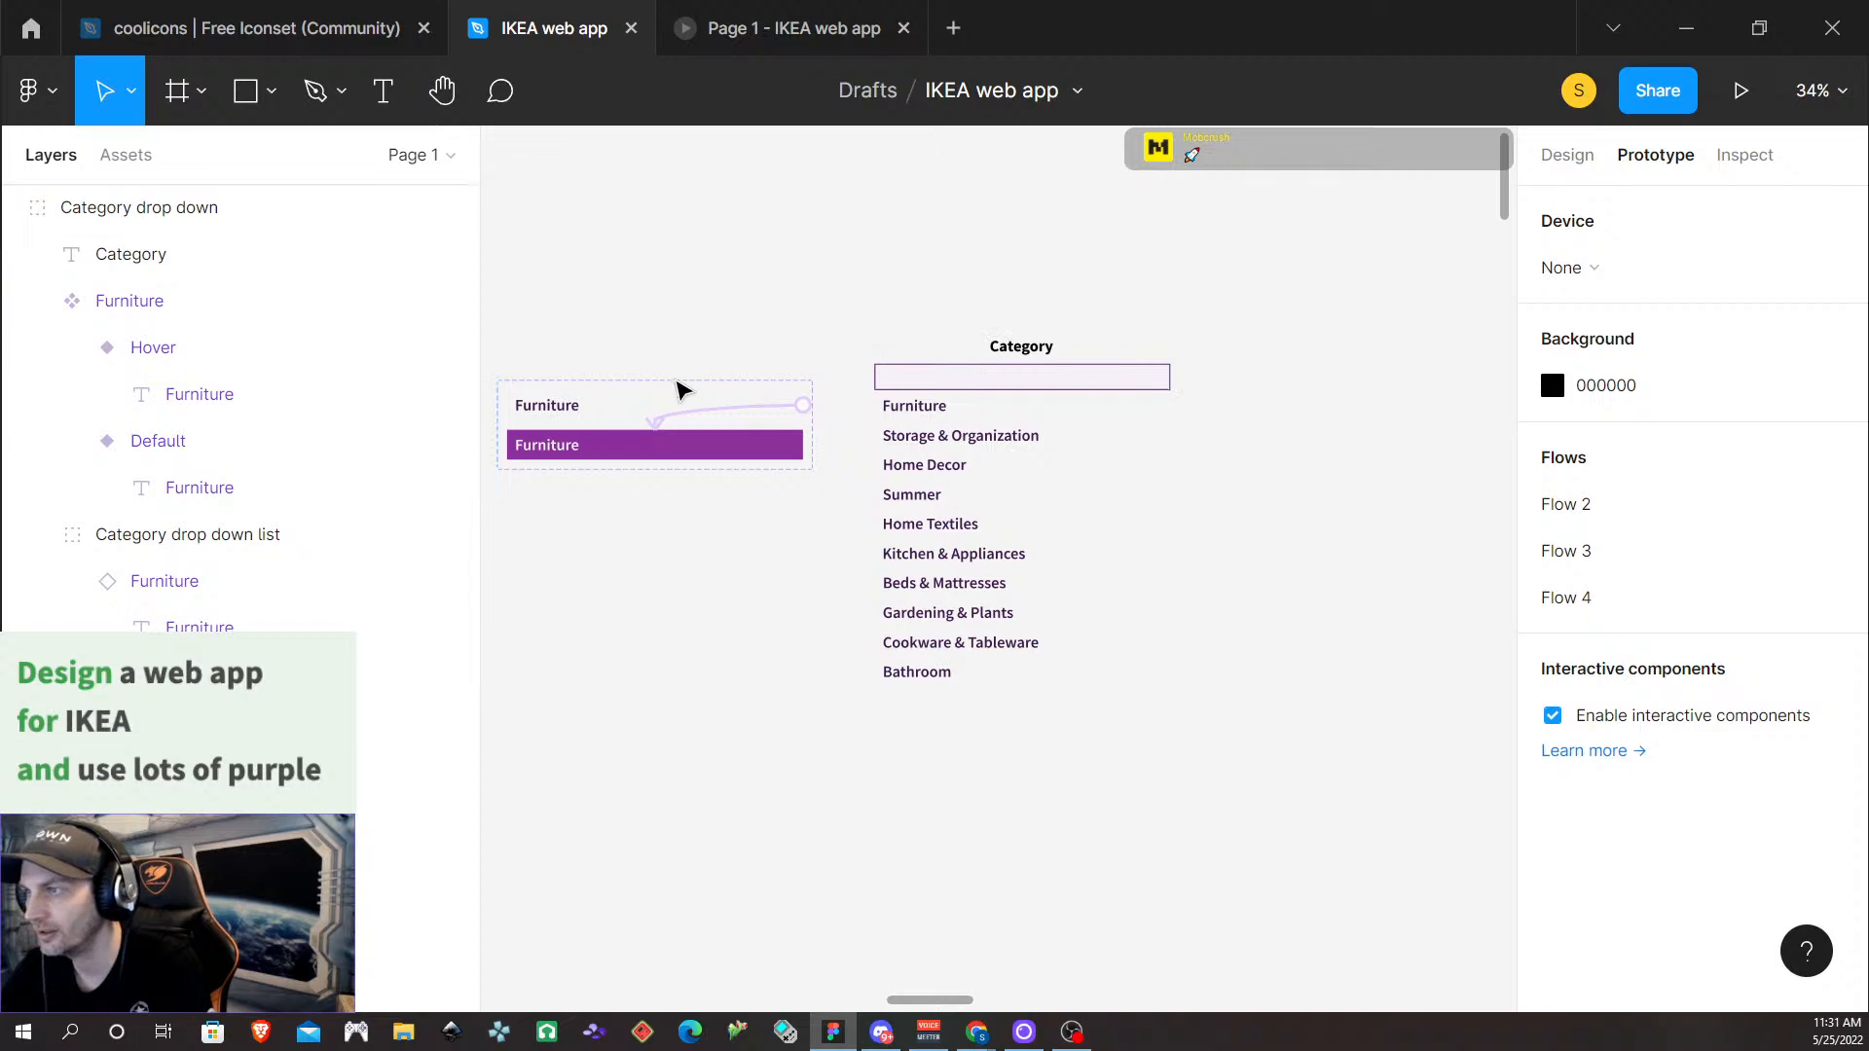
{"action": "left_click", "coordinate": [604, 422]}
{"action": "left_click", "coordinate": [604, 421]}
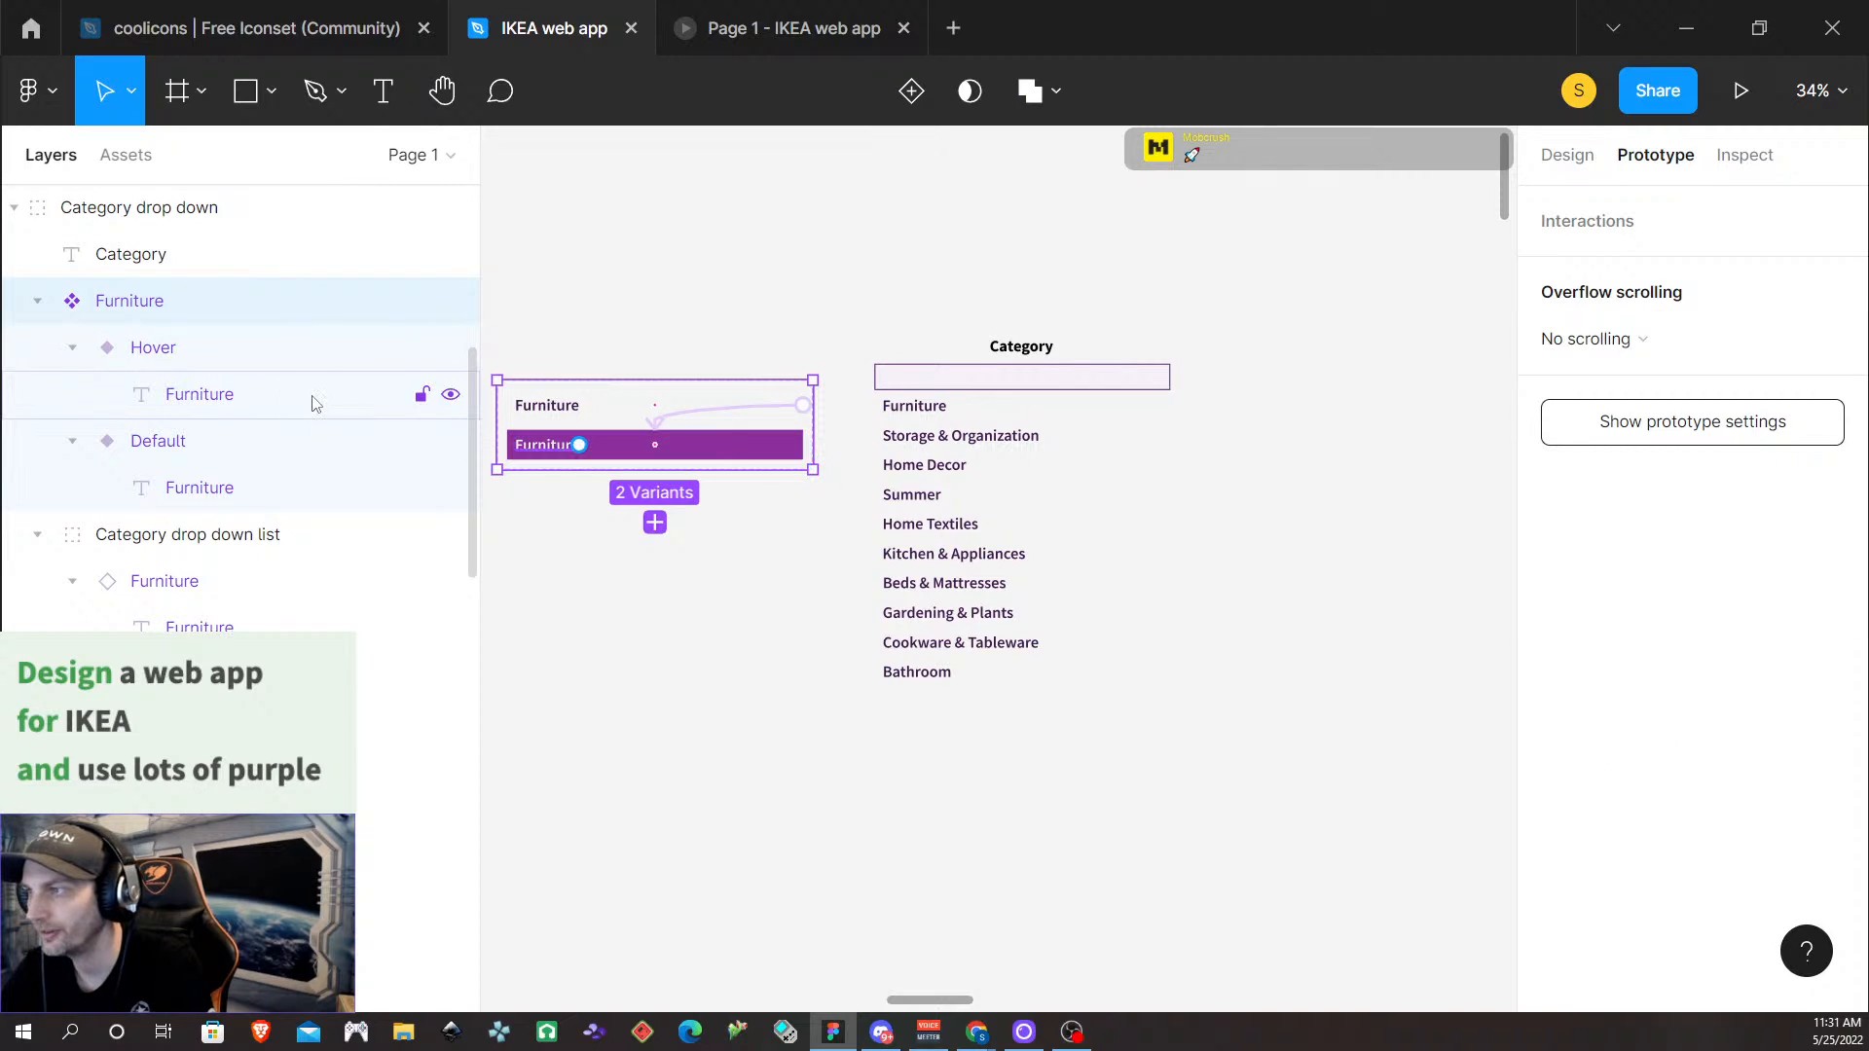
{"action": "scroll", "coordinate": [156, 331], "scroll_direction": "up", "scroll_amount": 3}
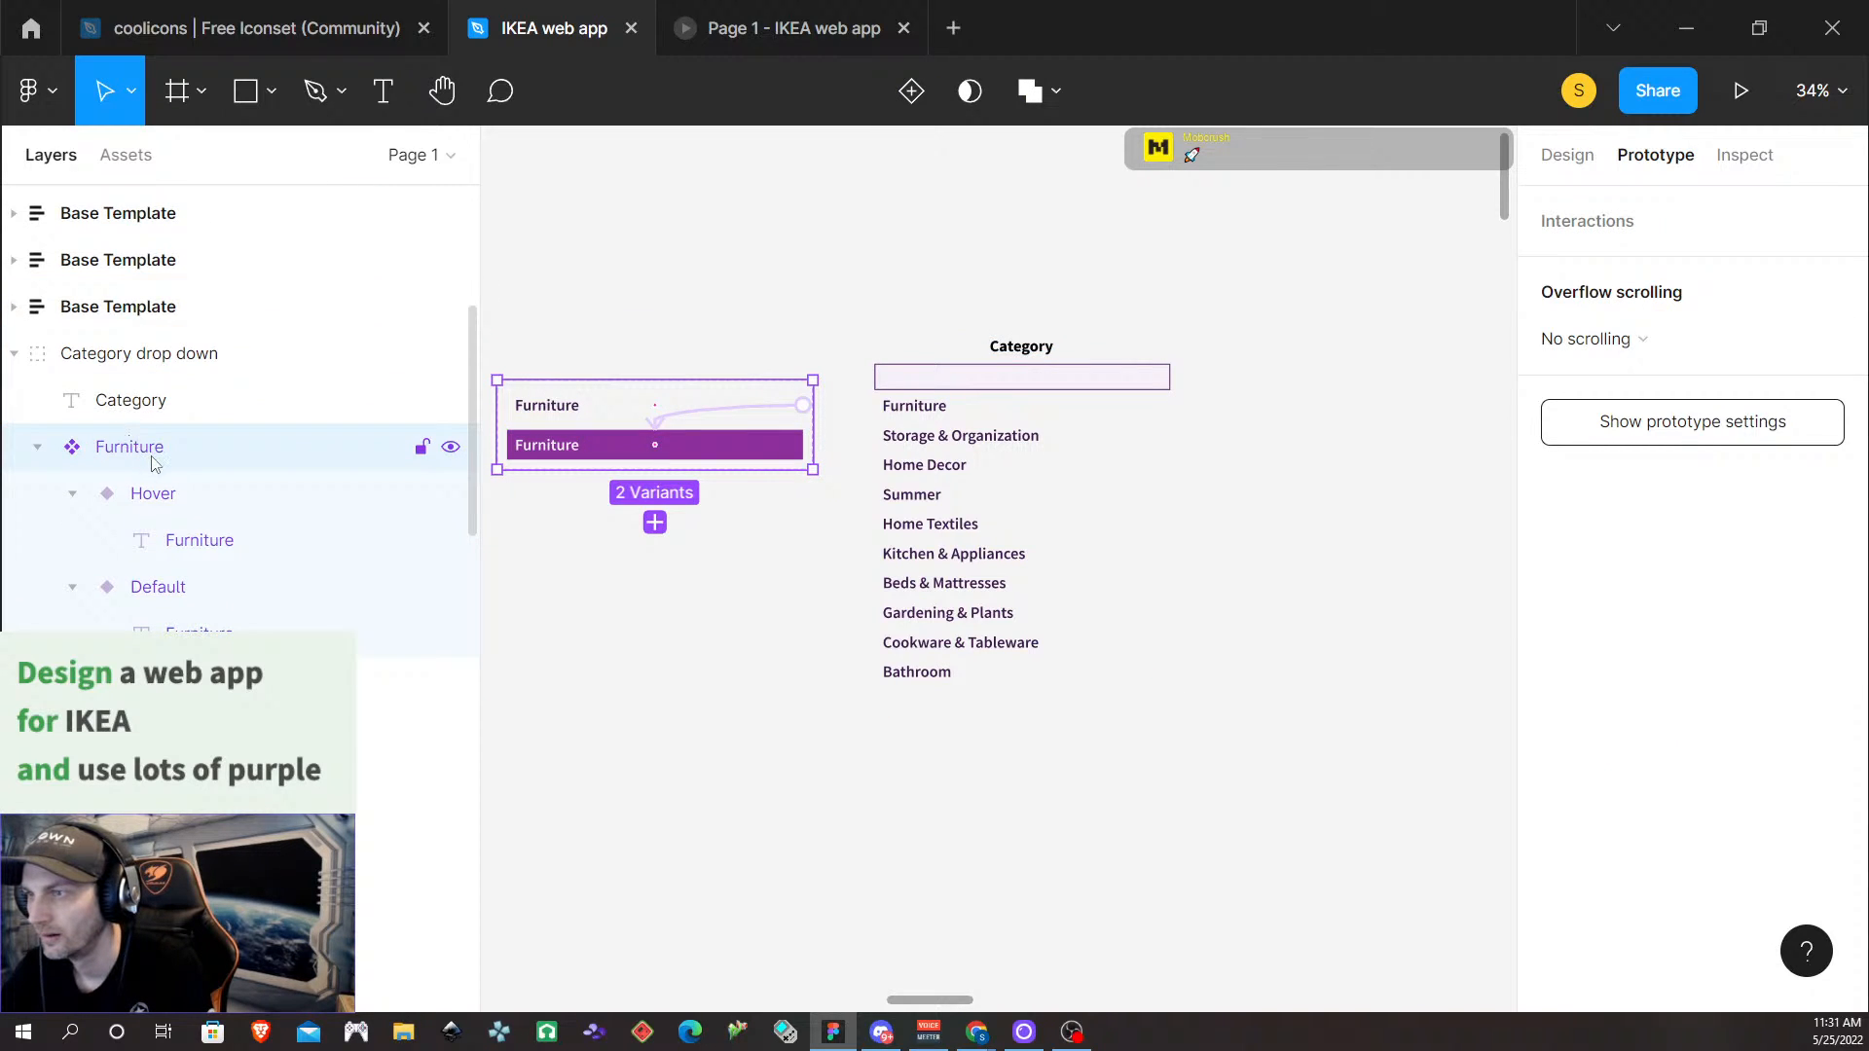
{"action": "left_click_drag", "start_coordinate": [151, 460], "coordinate": [88, 329]}
{"action": "left_click", "coordinate": [591, 533]}
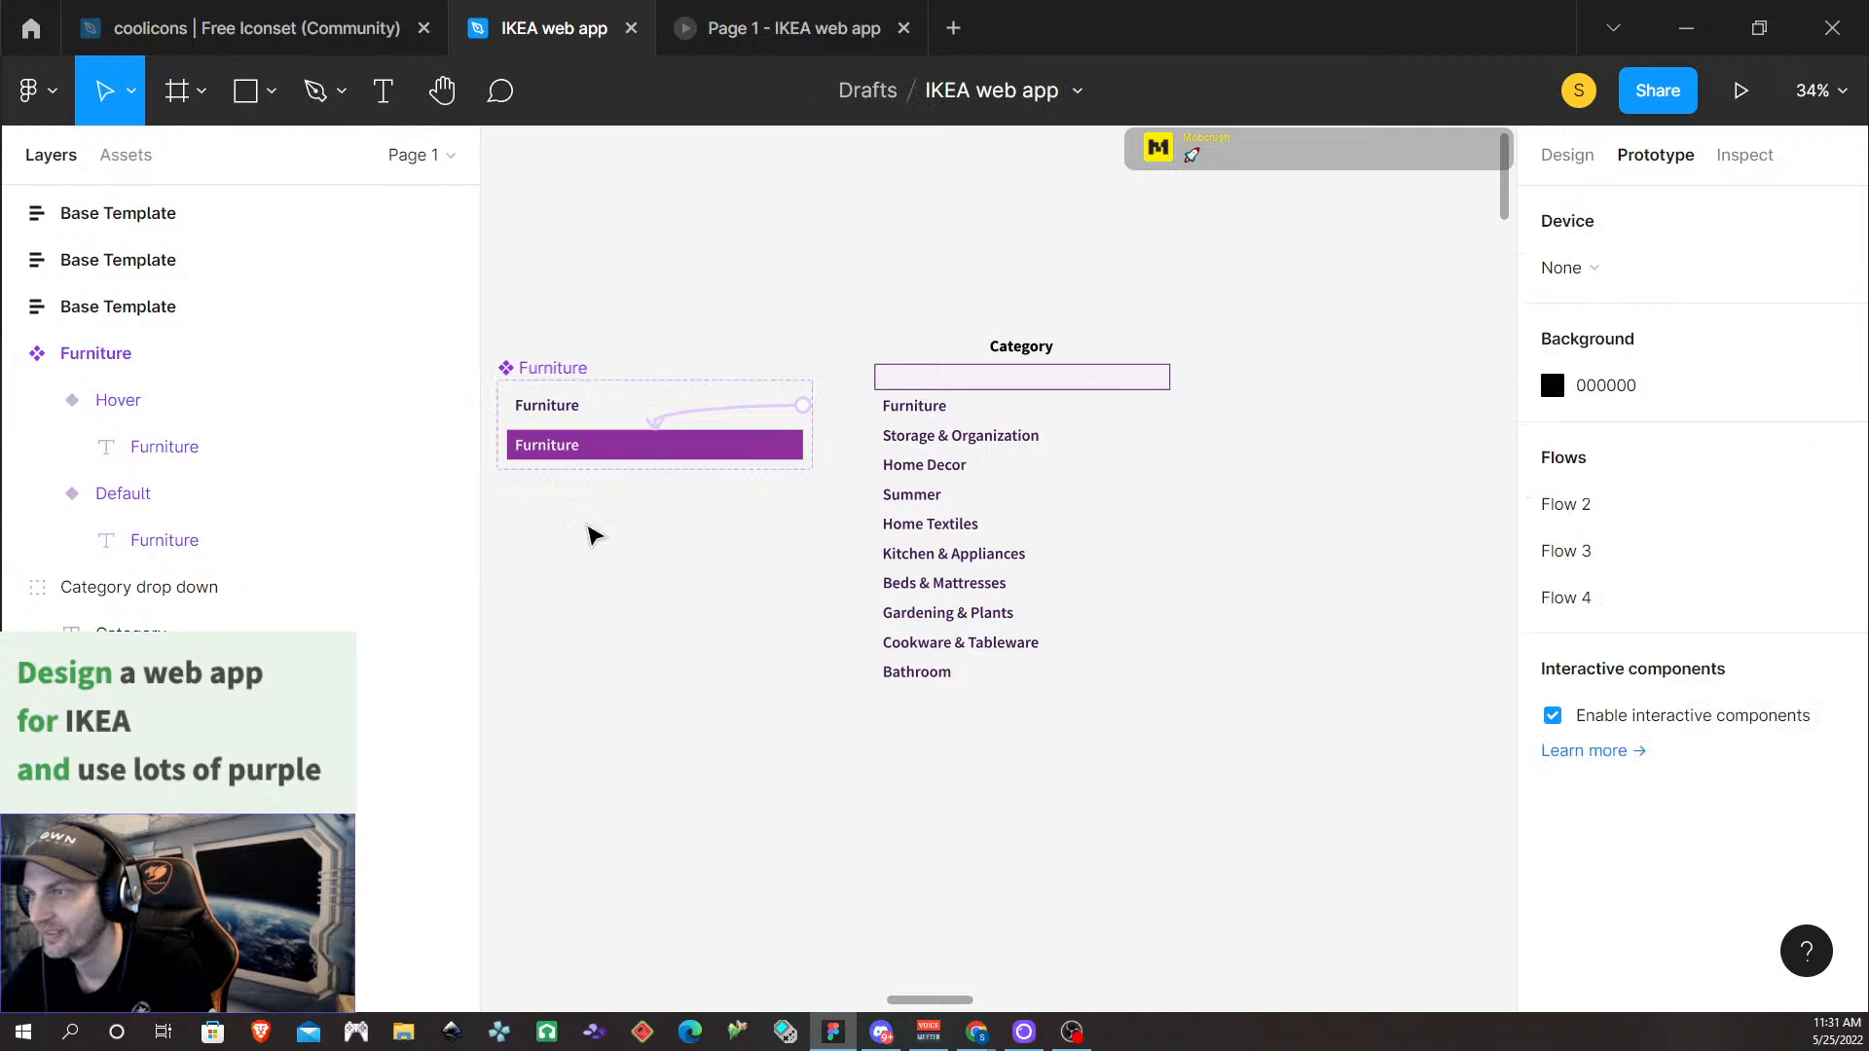
{"action": "left_click_drag", "start_coordinate": [555, 367], "coordinate": [542, 350]}
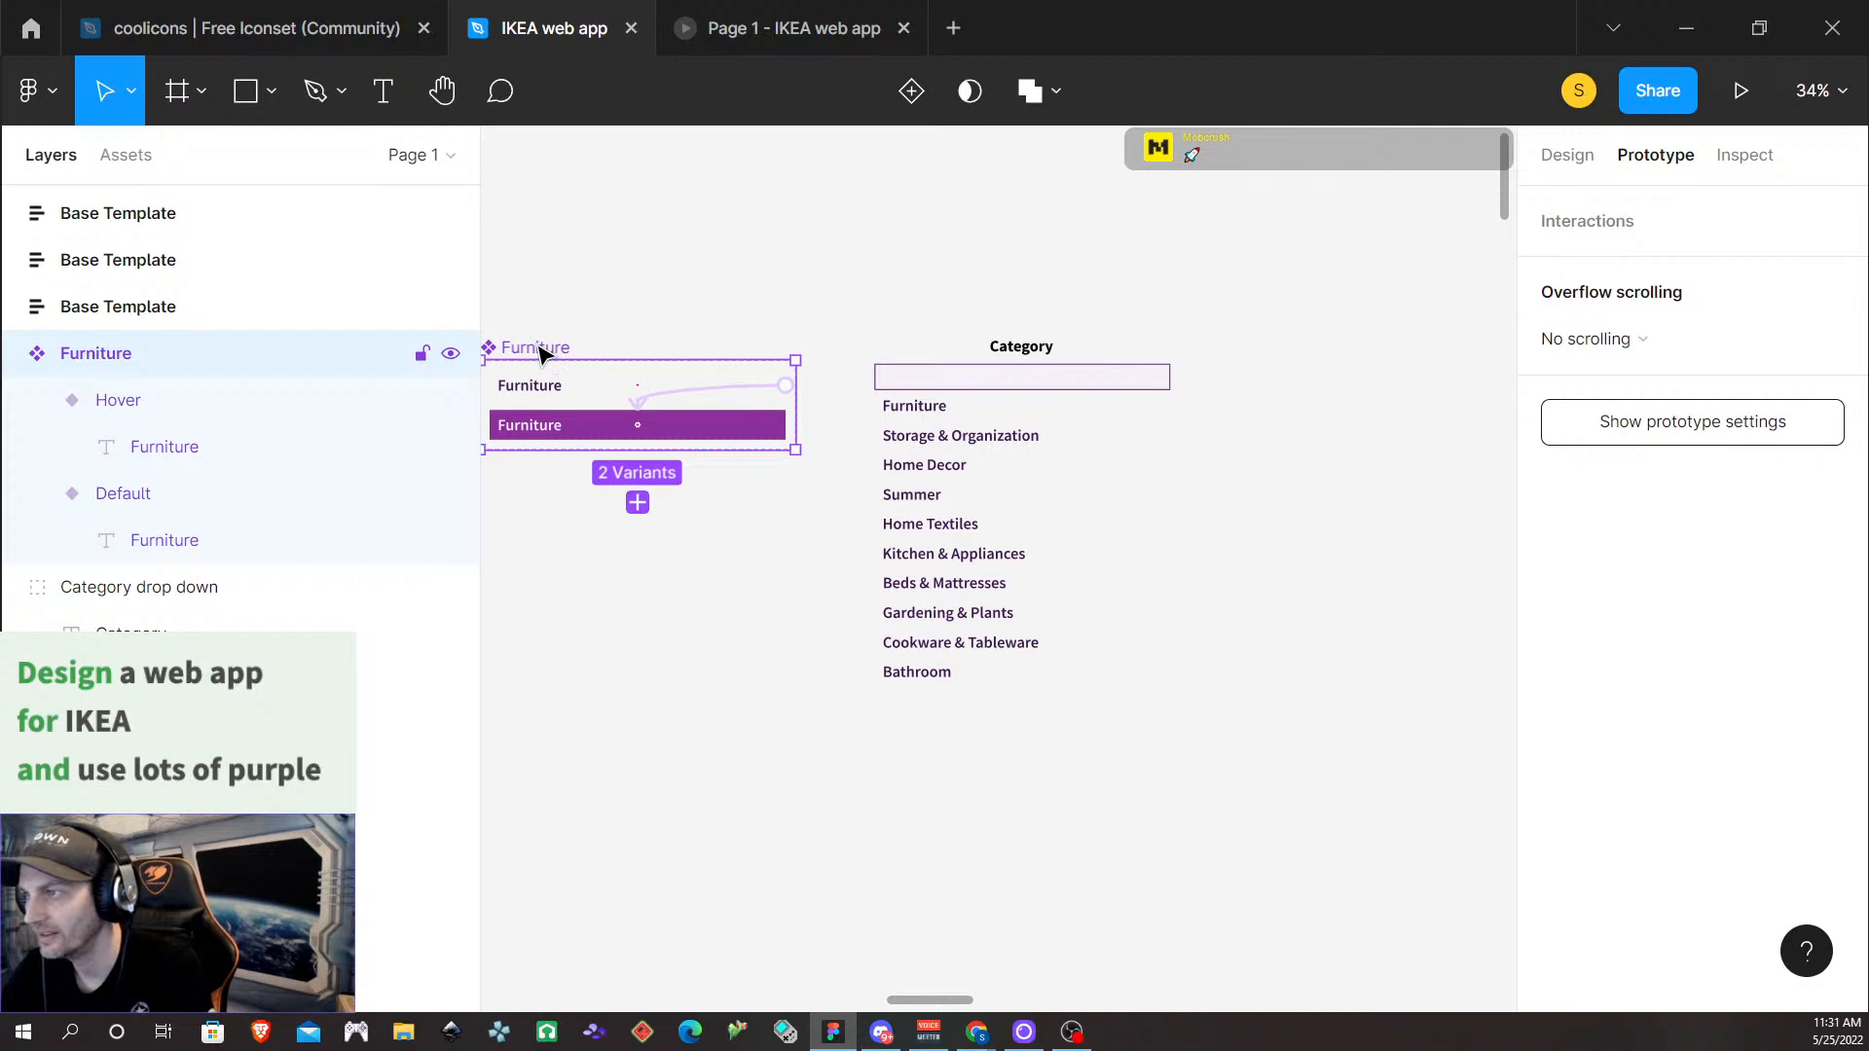
Duplicate the Category drop down group beside the original and draw a frame about 835 × 927 around the copy
{"action": "left_click", "coordinate": [1068, 376]}
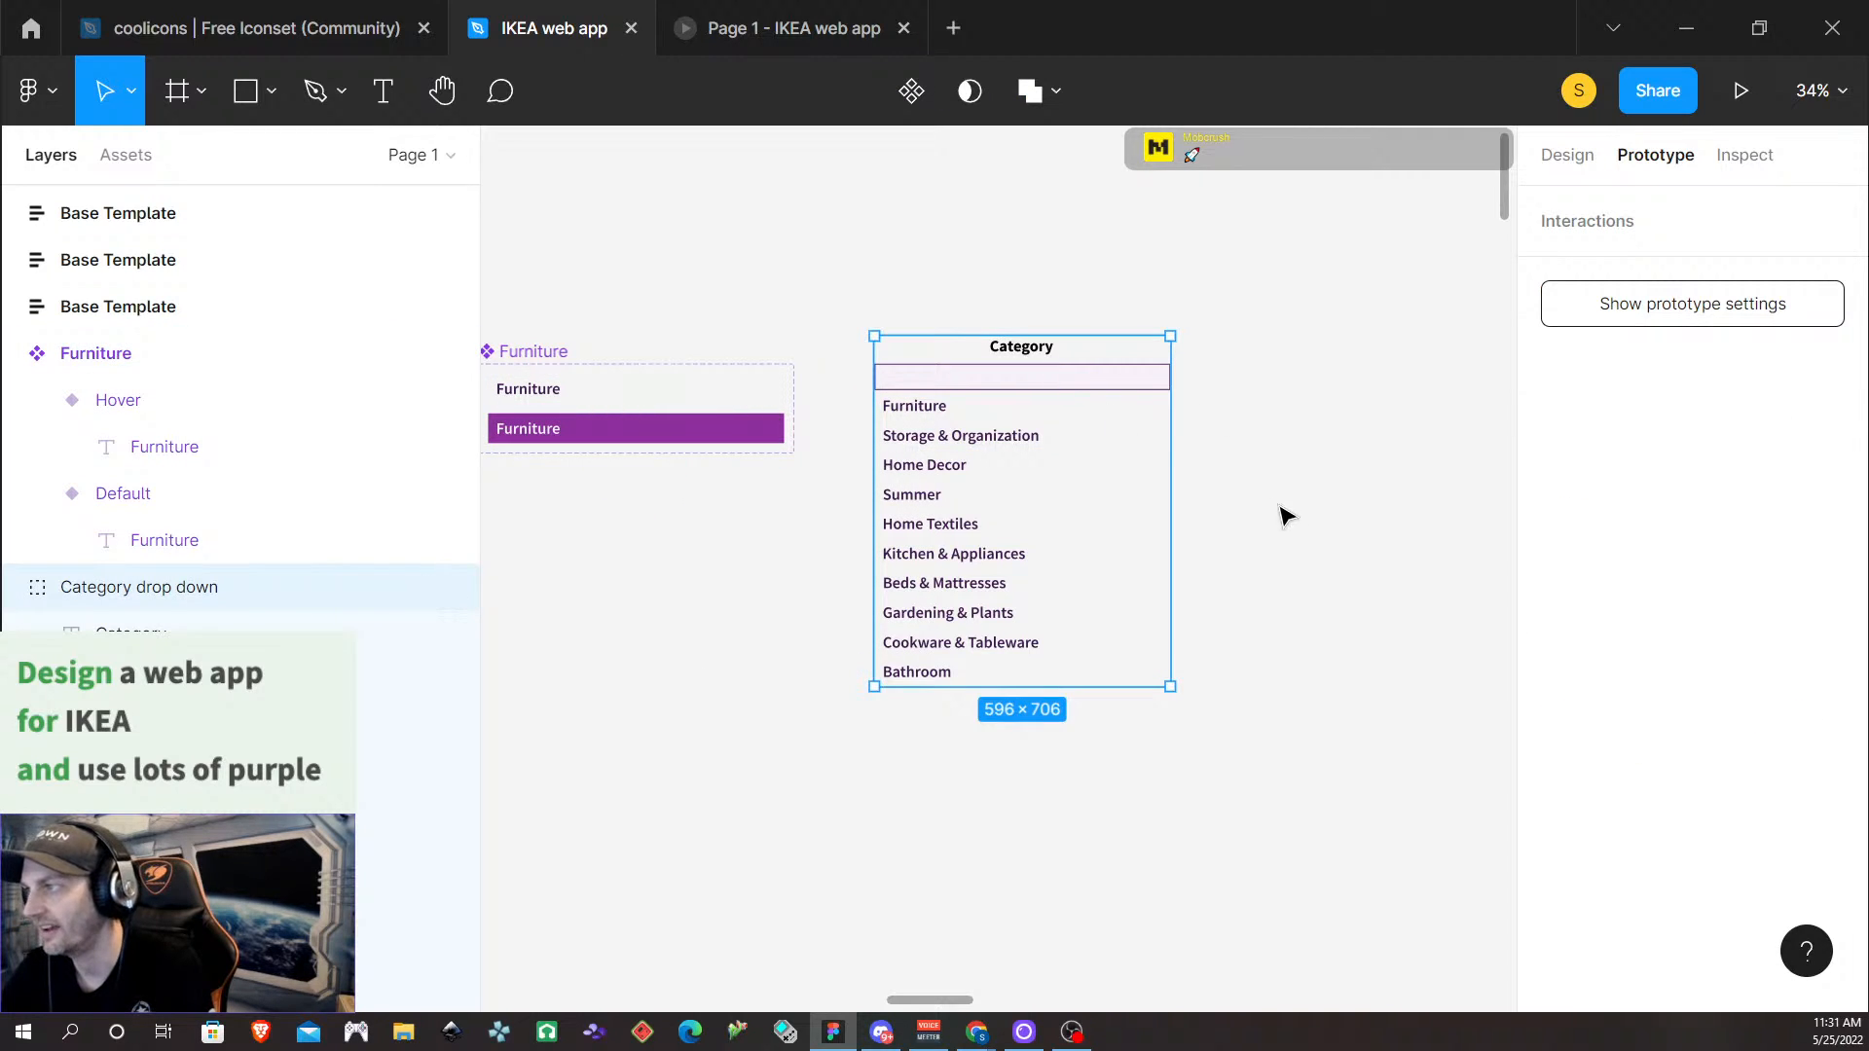
{"action": "scroll", "coordinate": [1288, 516], "scroll_direction": "left", "scroll_amount": 2}
{"action": "scroll", "coordinate": [1304, 511], "scroll_direction": "up", "scroll_amount": 5, "text": "ctrl"}
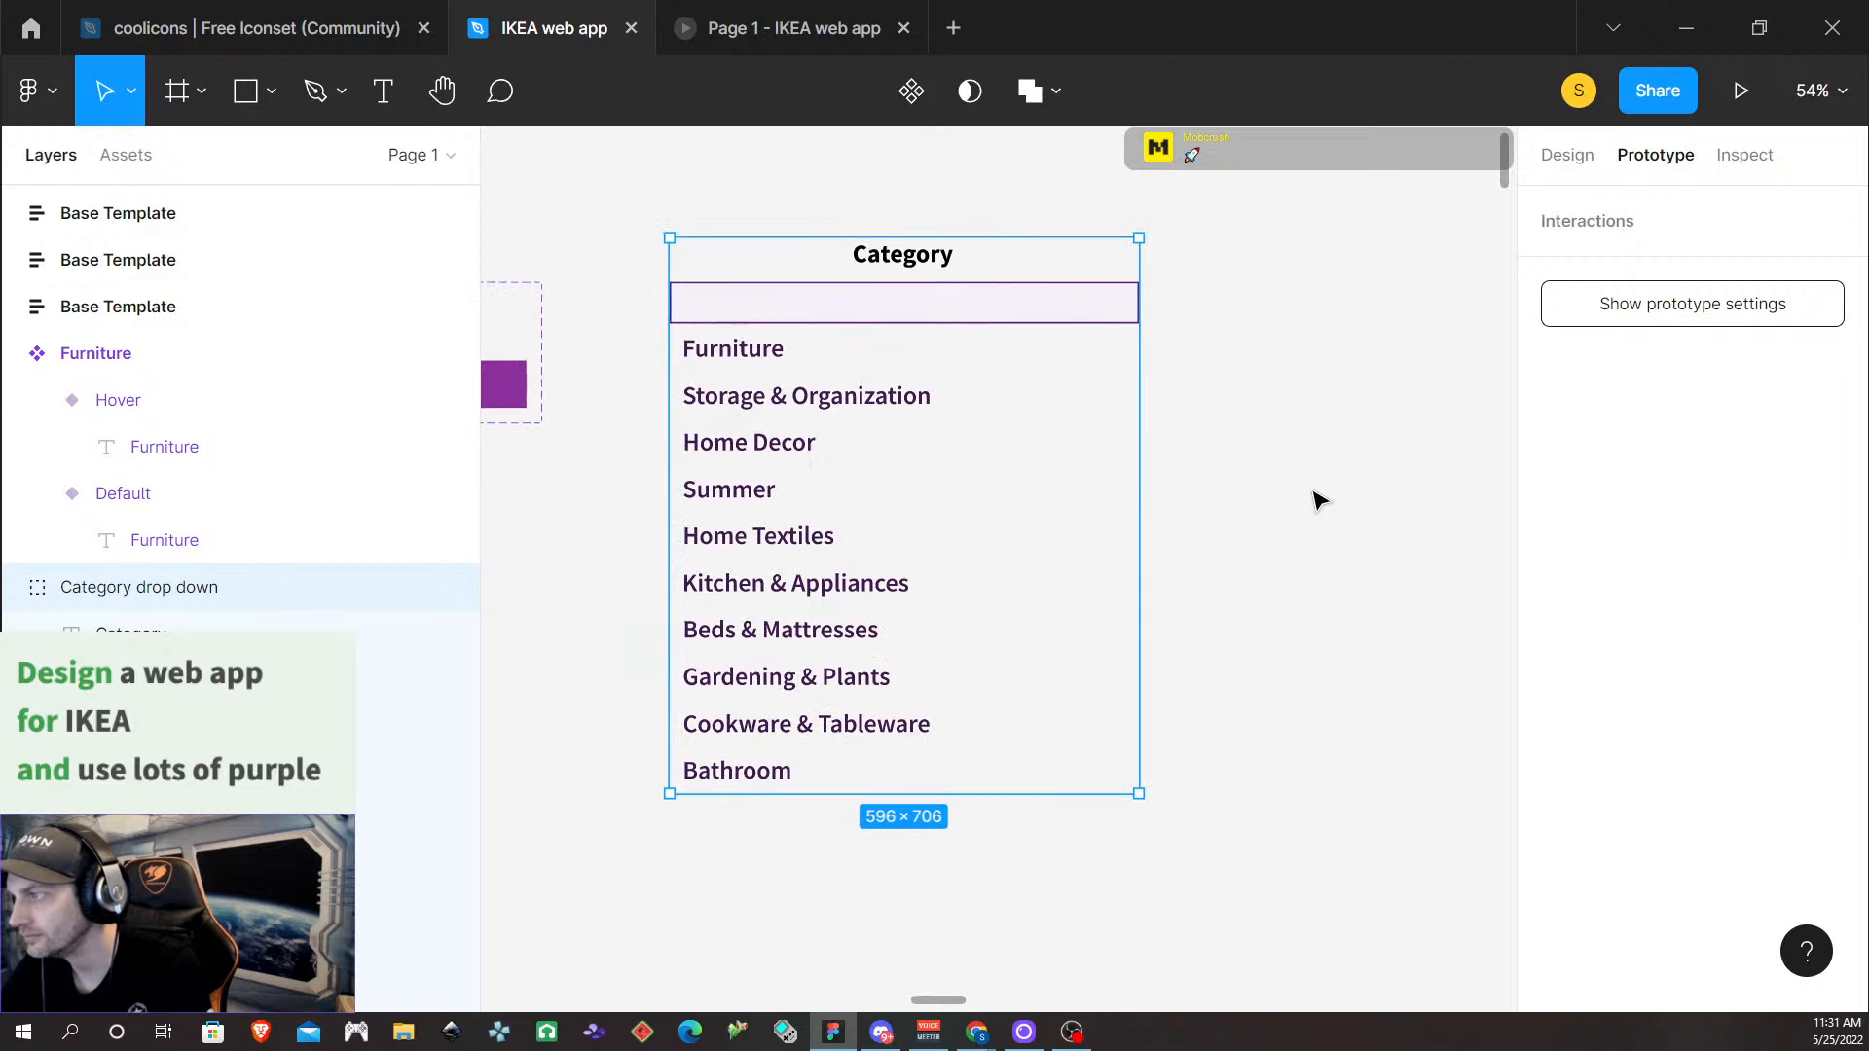
{"action": "scroll", "coordinate": [1244, 544], "scroll_direction": "left", "scroll_amount": 1}
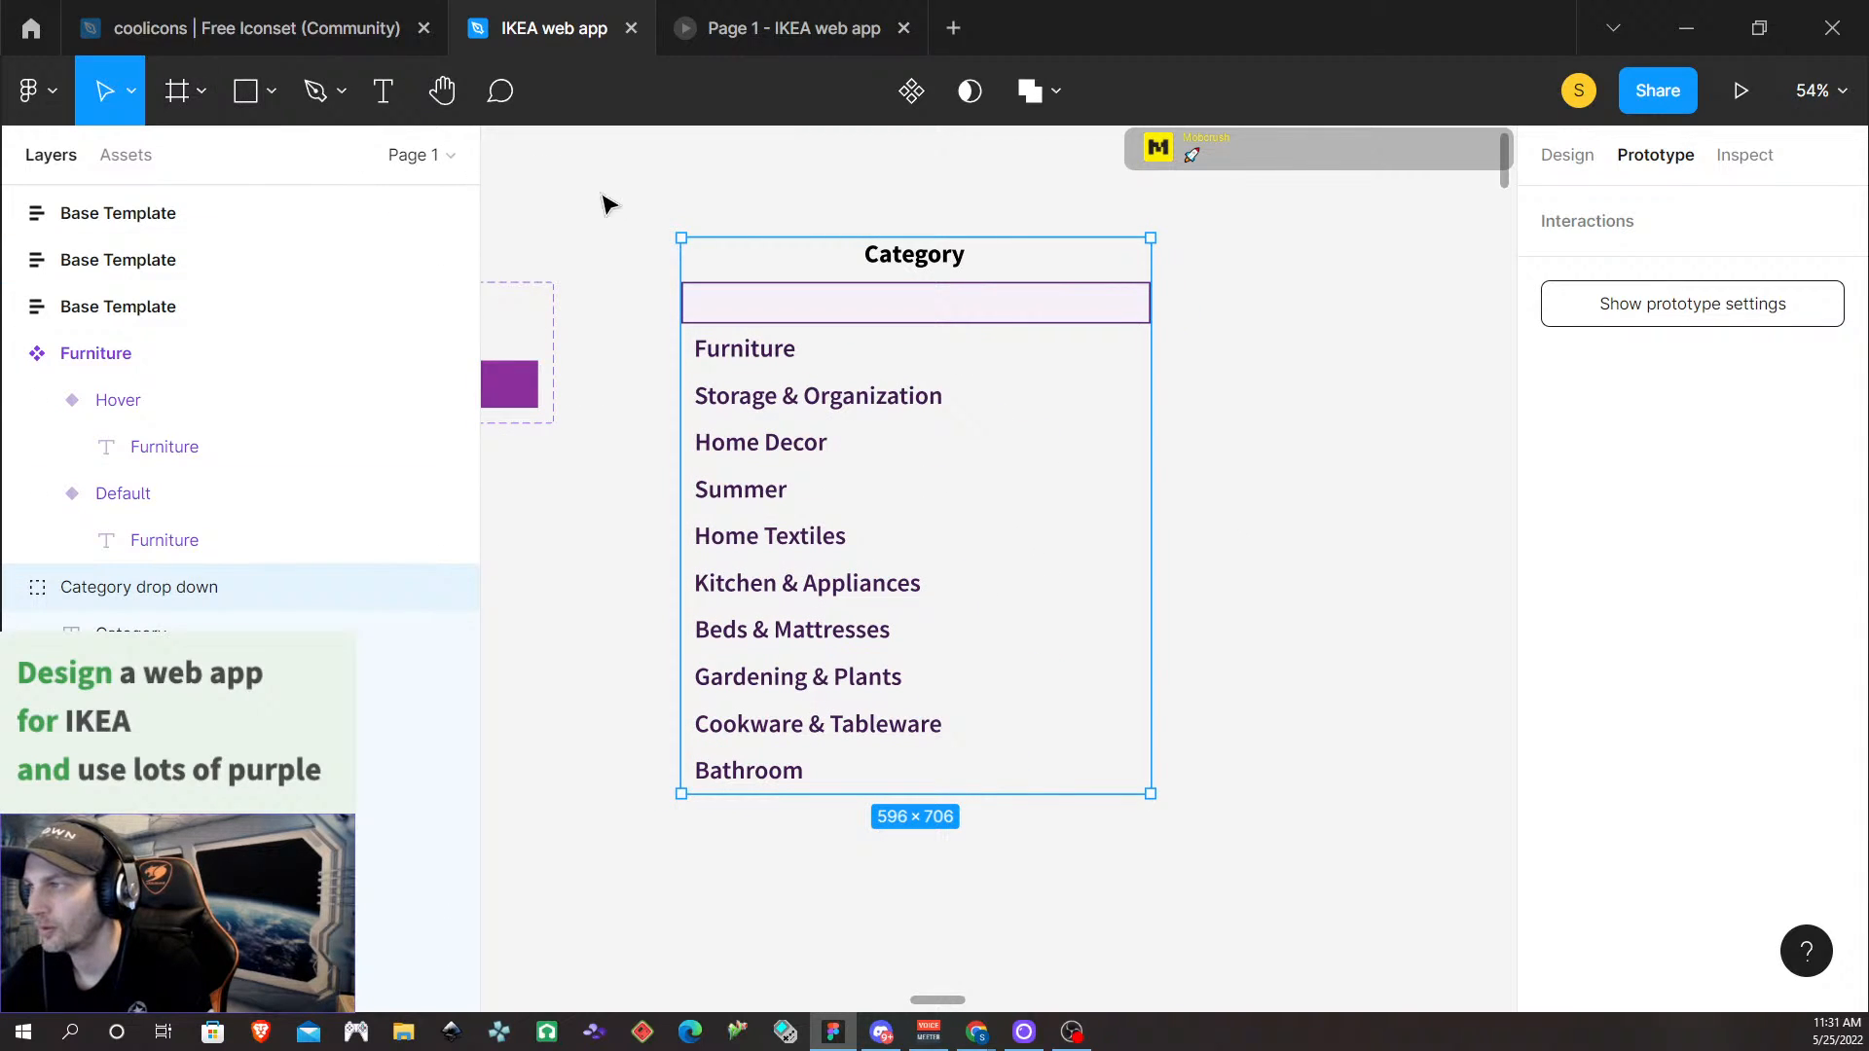
{"action": "left_click", "coordinate": [628, 231]}
{"action": "left_click", "coordinate": [918, 291]}
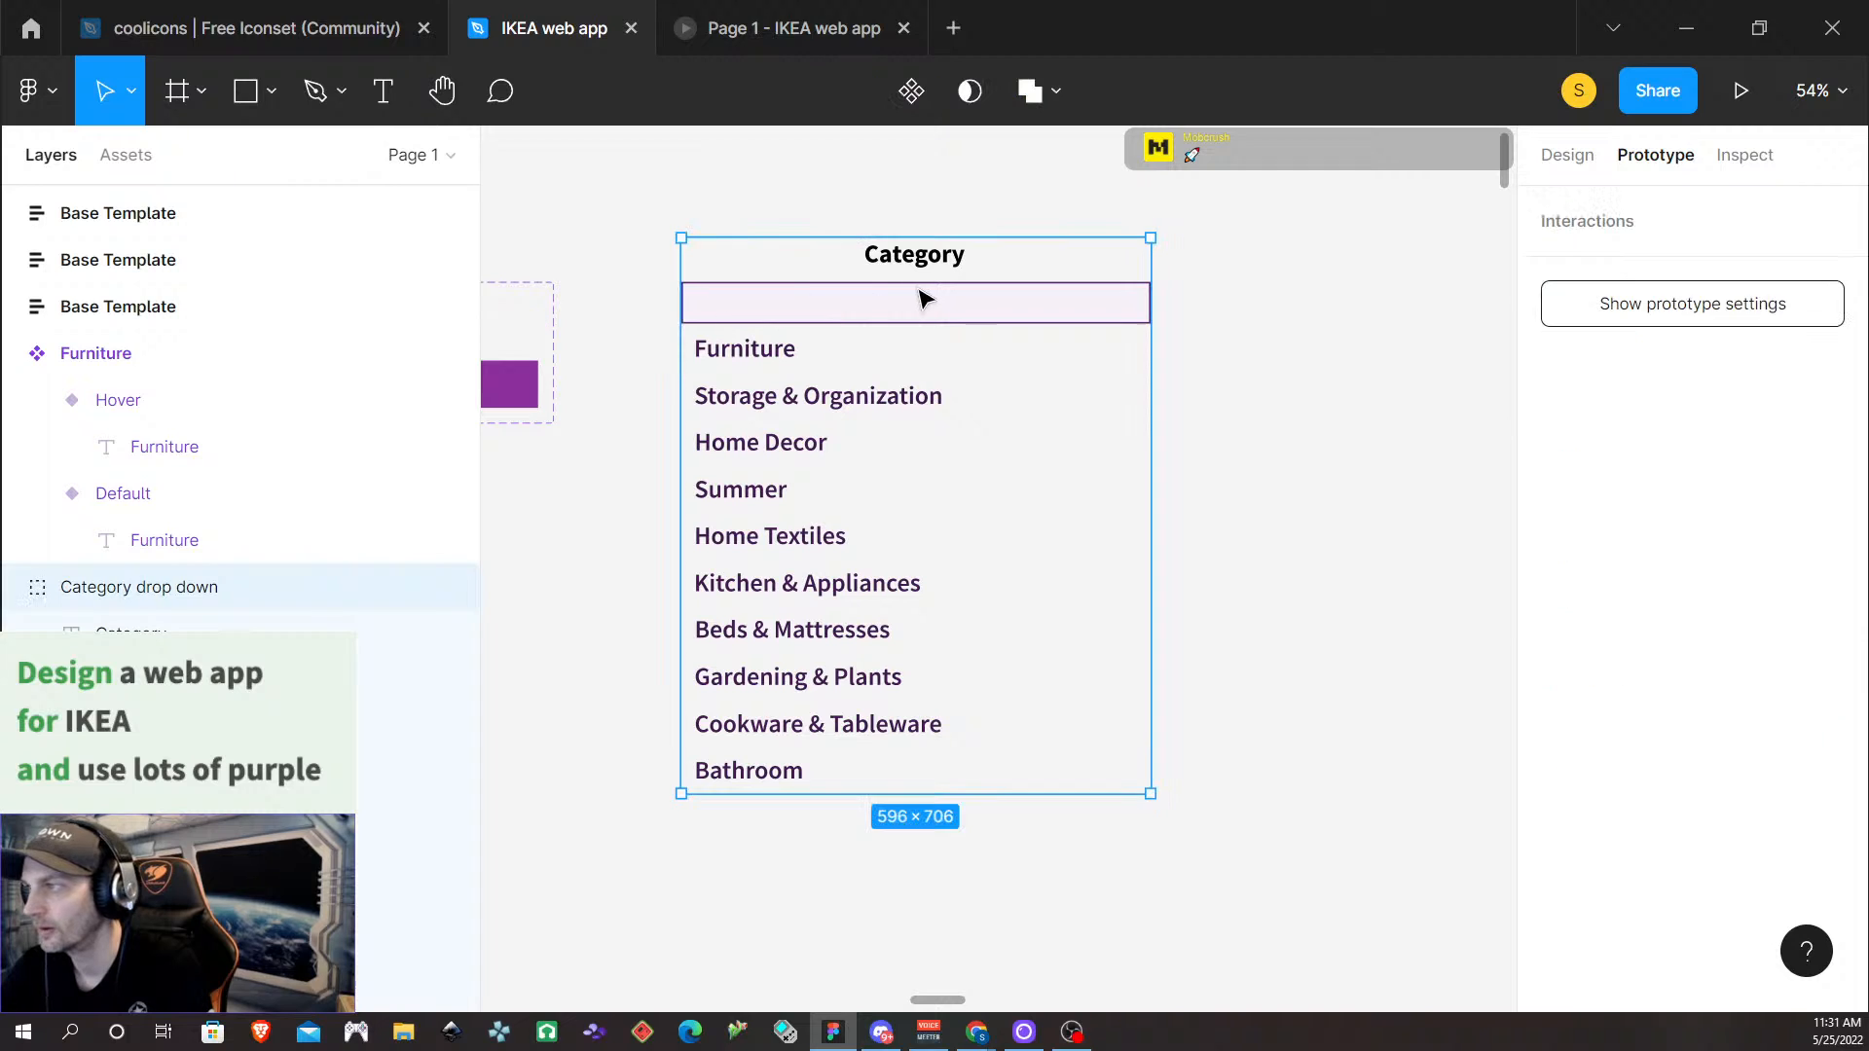
{"action": "left_click_drag", "start_coordinate": [861, 338], "coordinate": [1154, 349]}
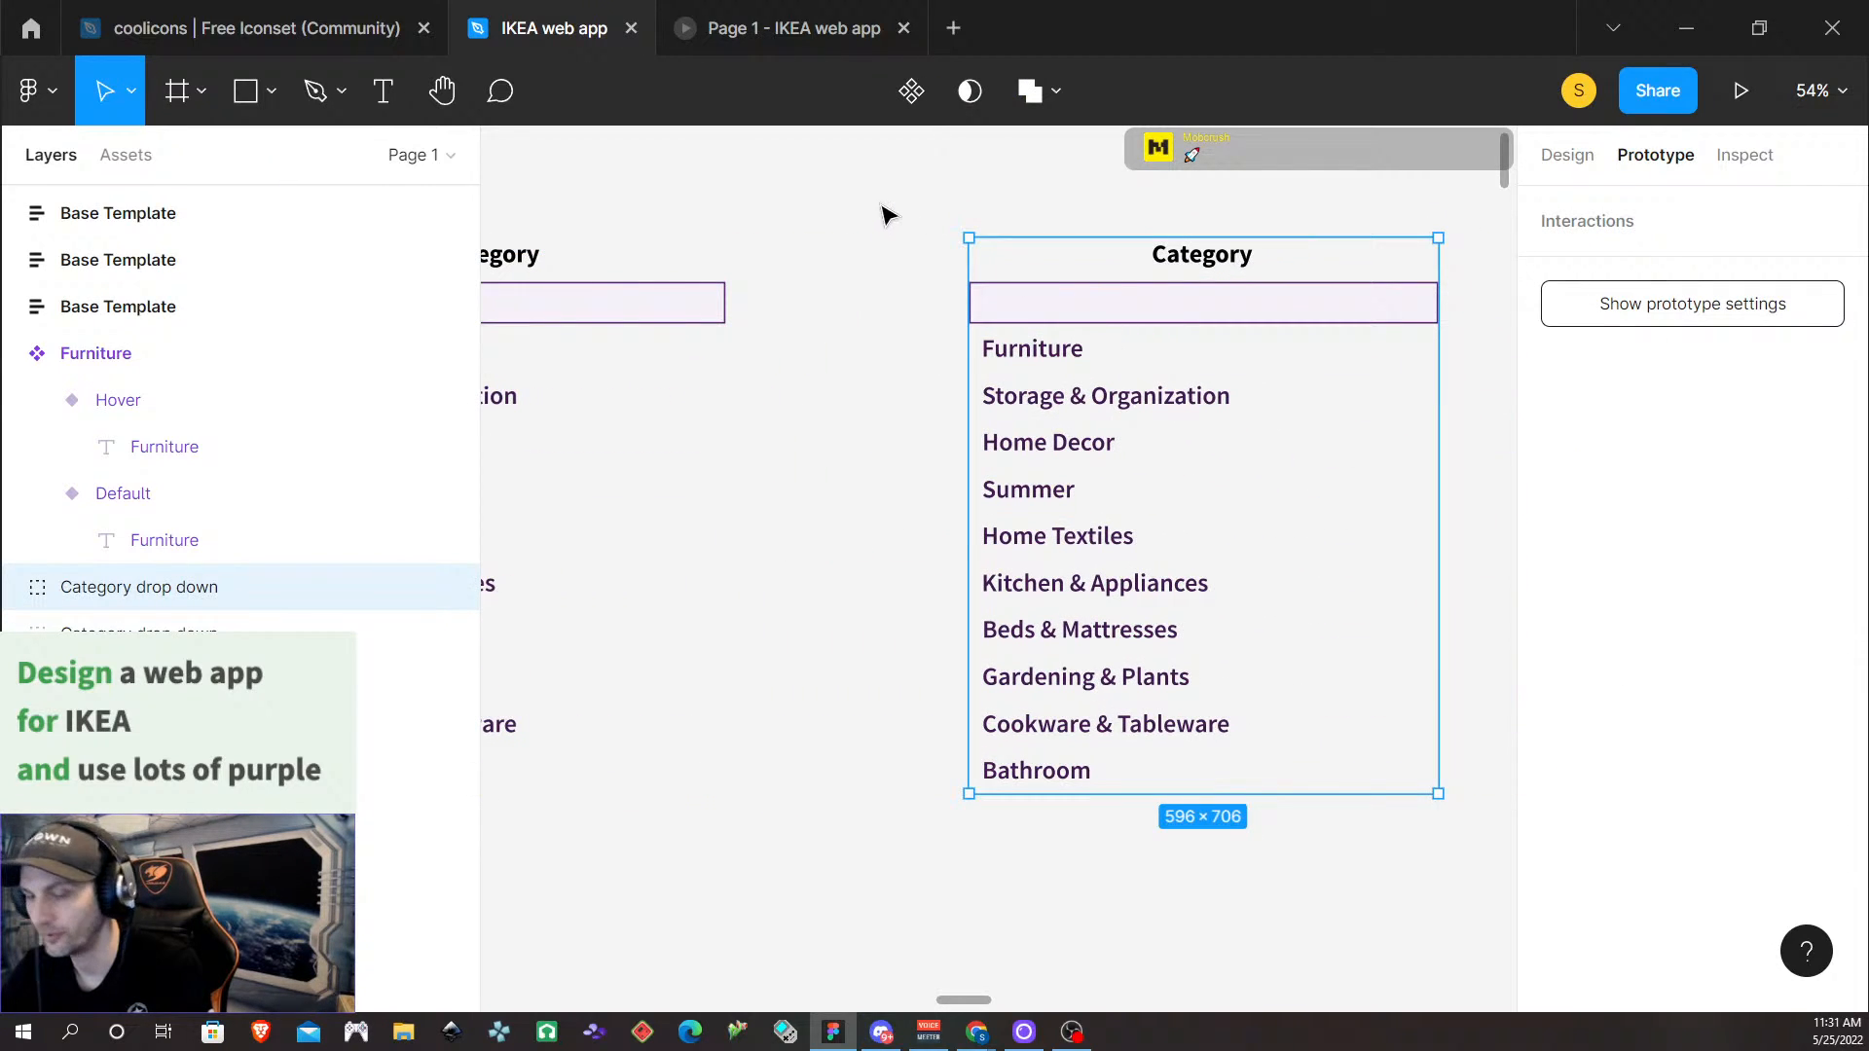
{"action": "key", "text": "f"}
{"action": "left_click_drag", "start_coordinate": [890, 170], "coordinate": [1317, 901]}
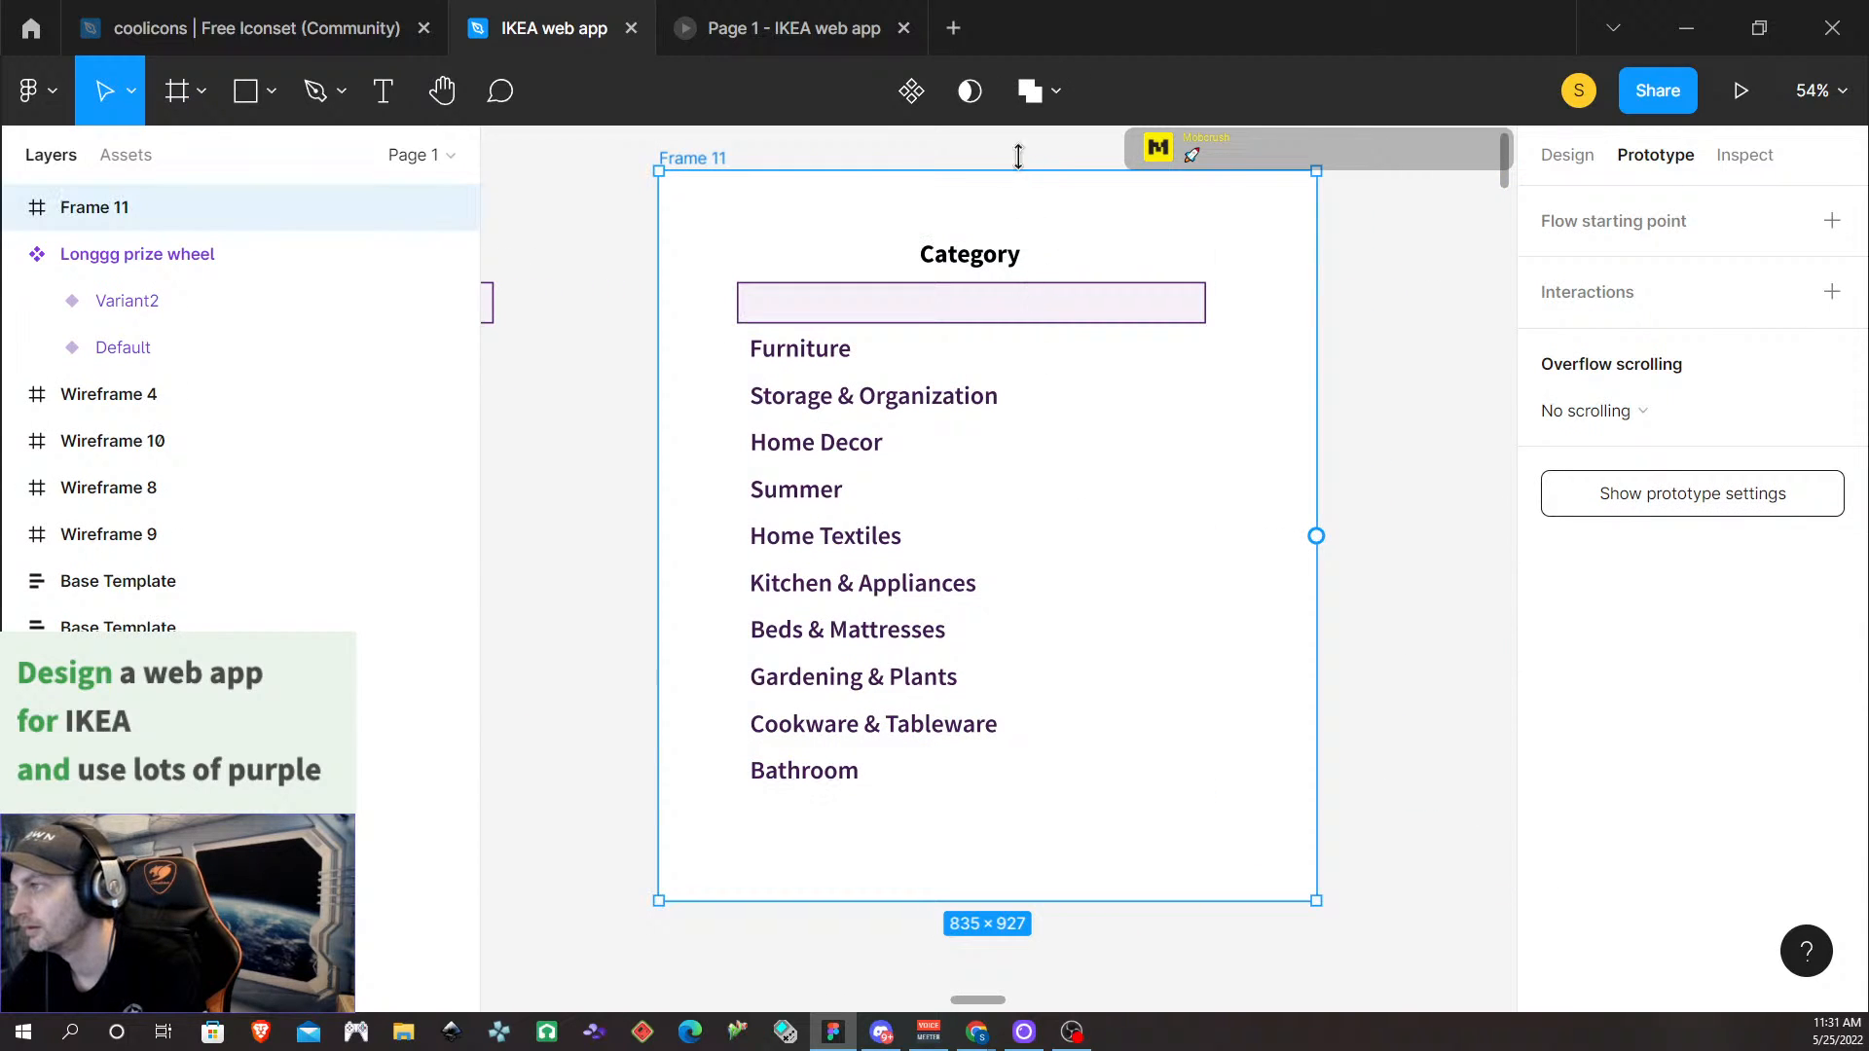
Replace the old prototype preview with one of the new frame, check the hover effect on the category rows, and close the preview
{"action": "left_click", "coordinate": [1741, 91]}
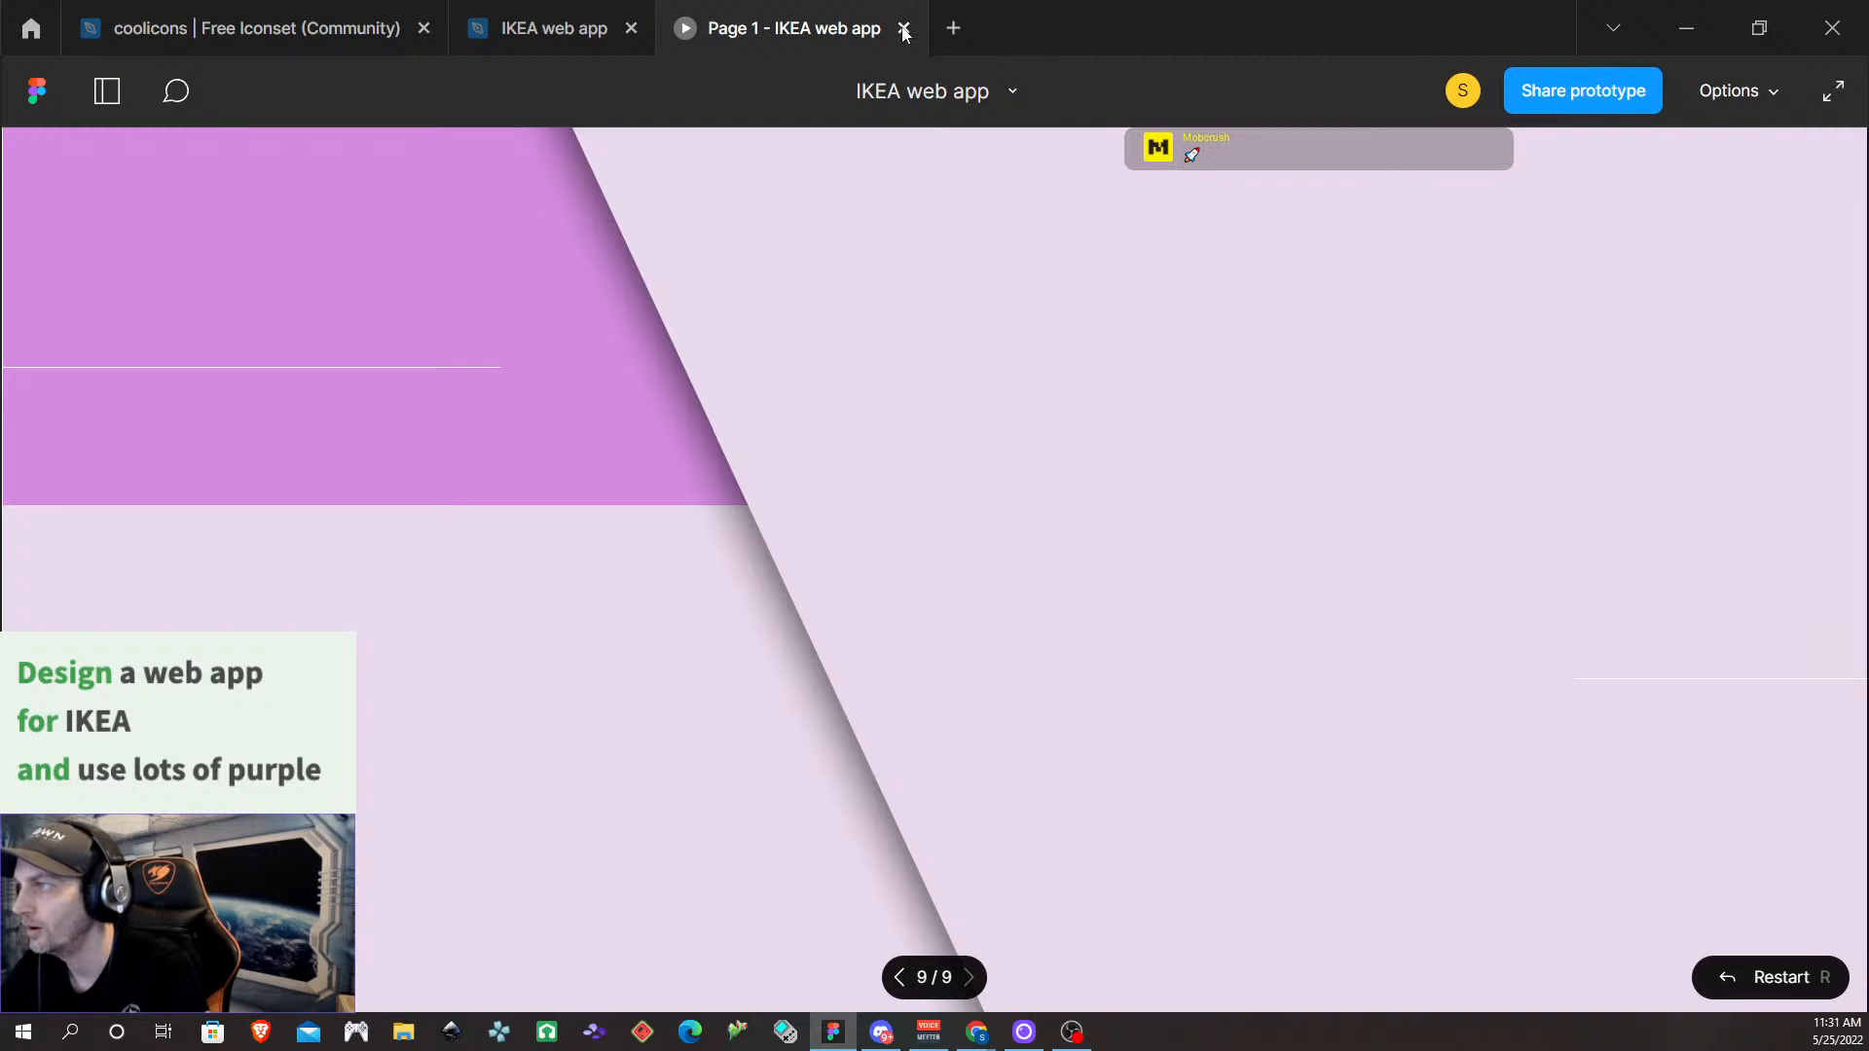
{"action": "left_click", "coordinate": [905, 29]}
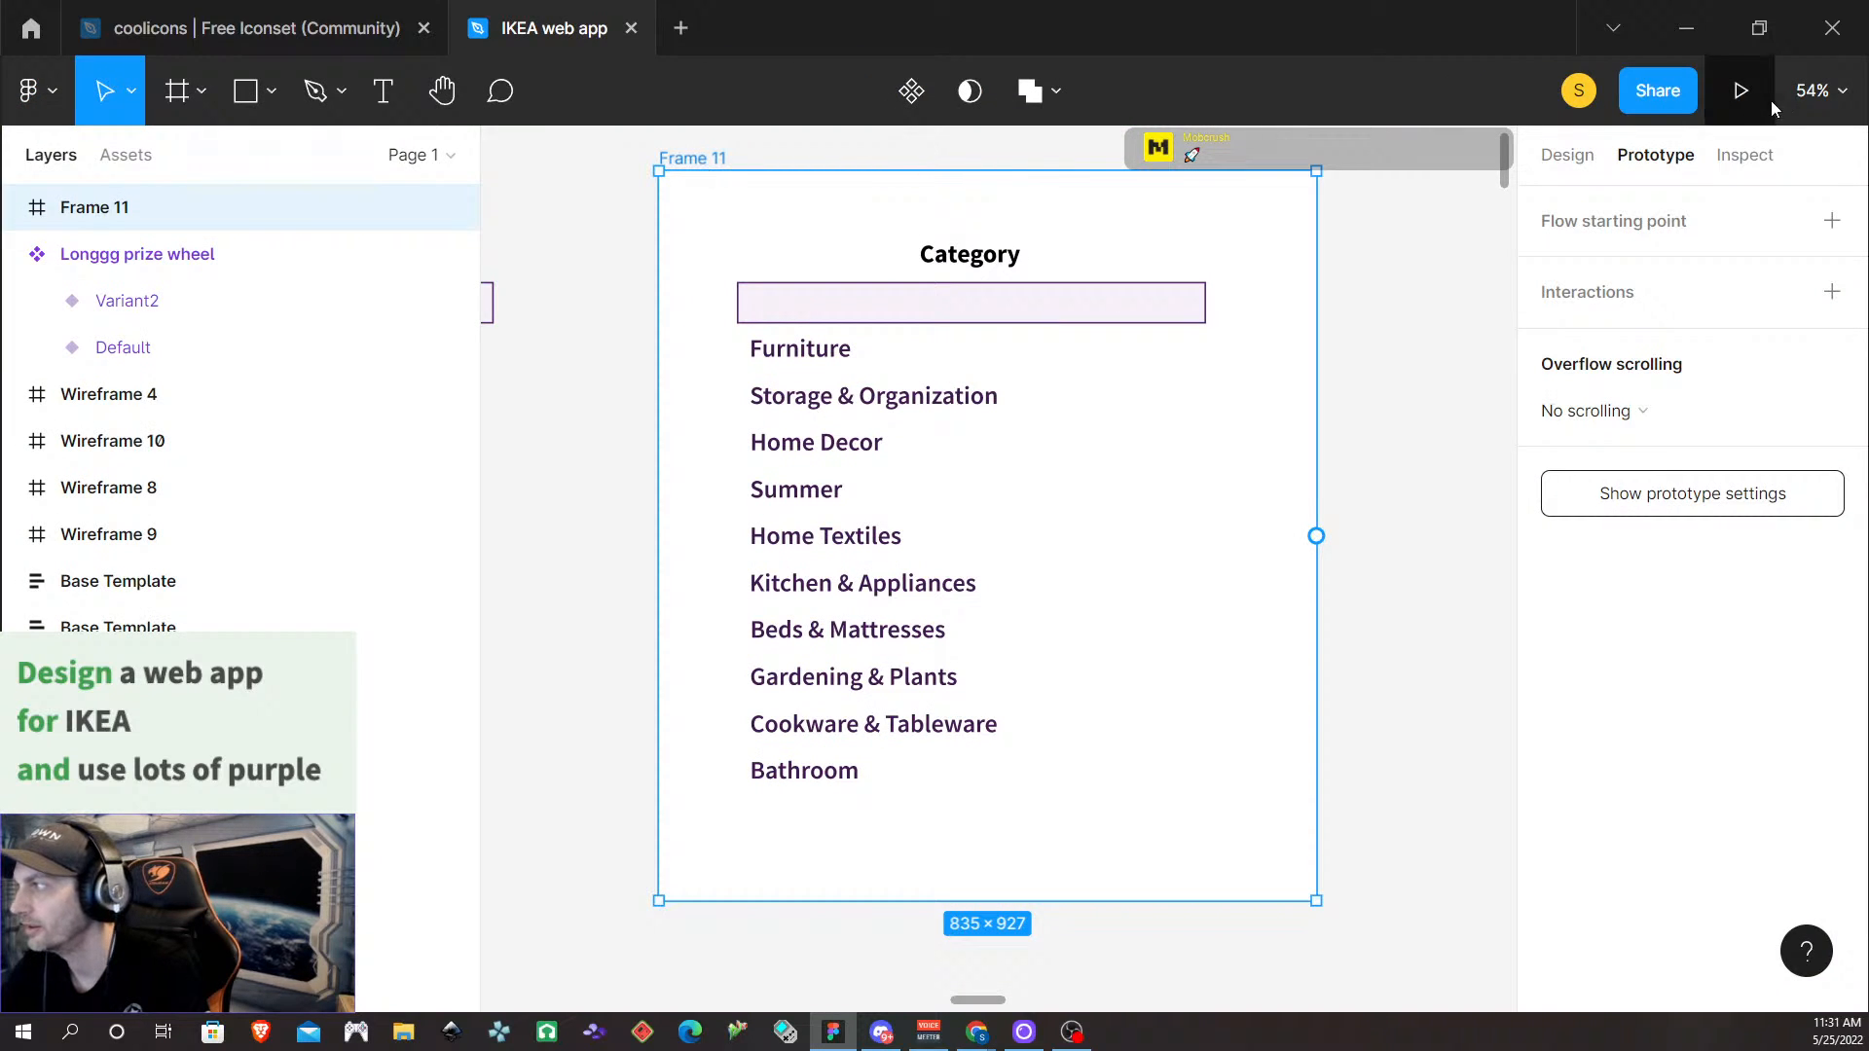
{"action": "left_click", "coordinate": [1721, 96]}
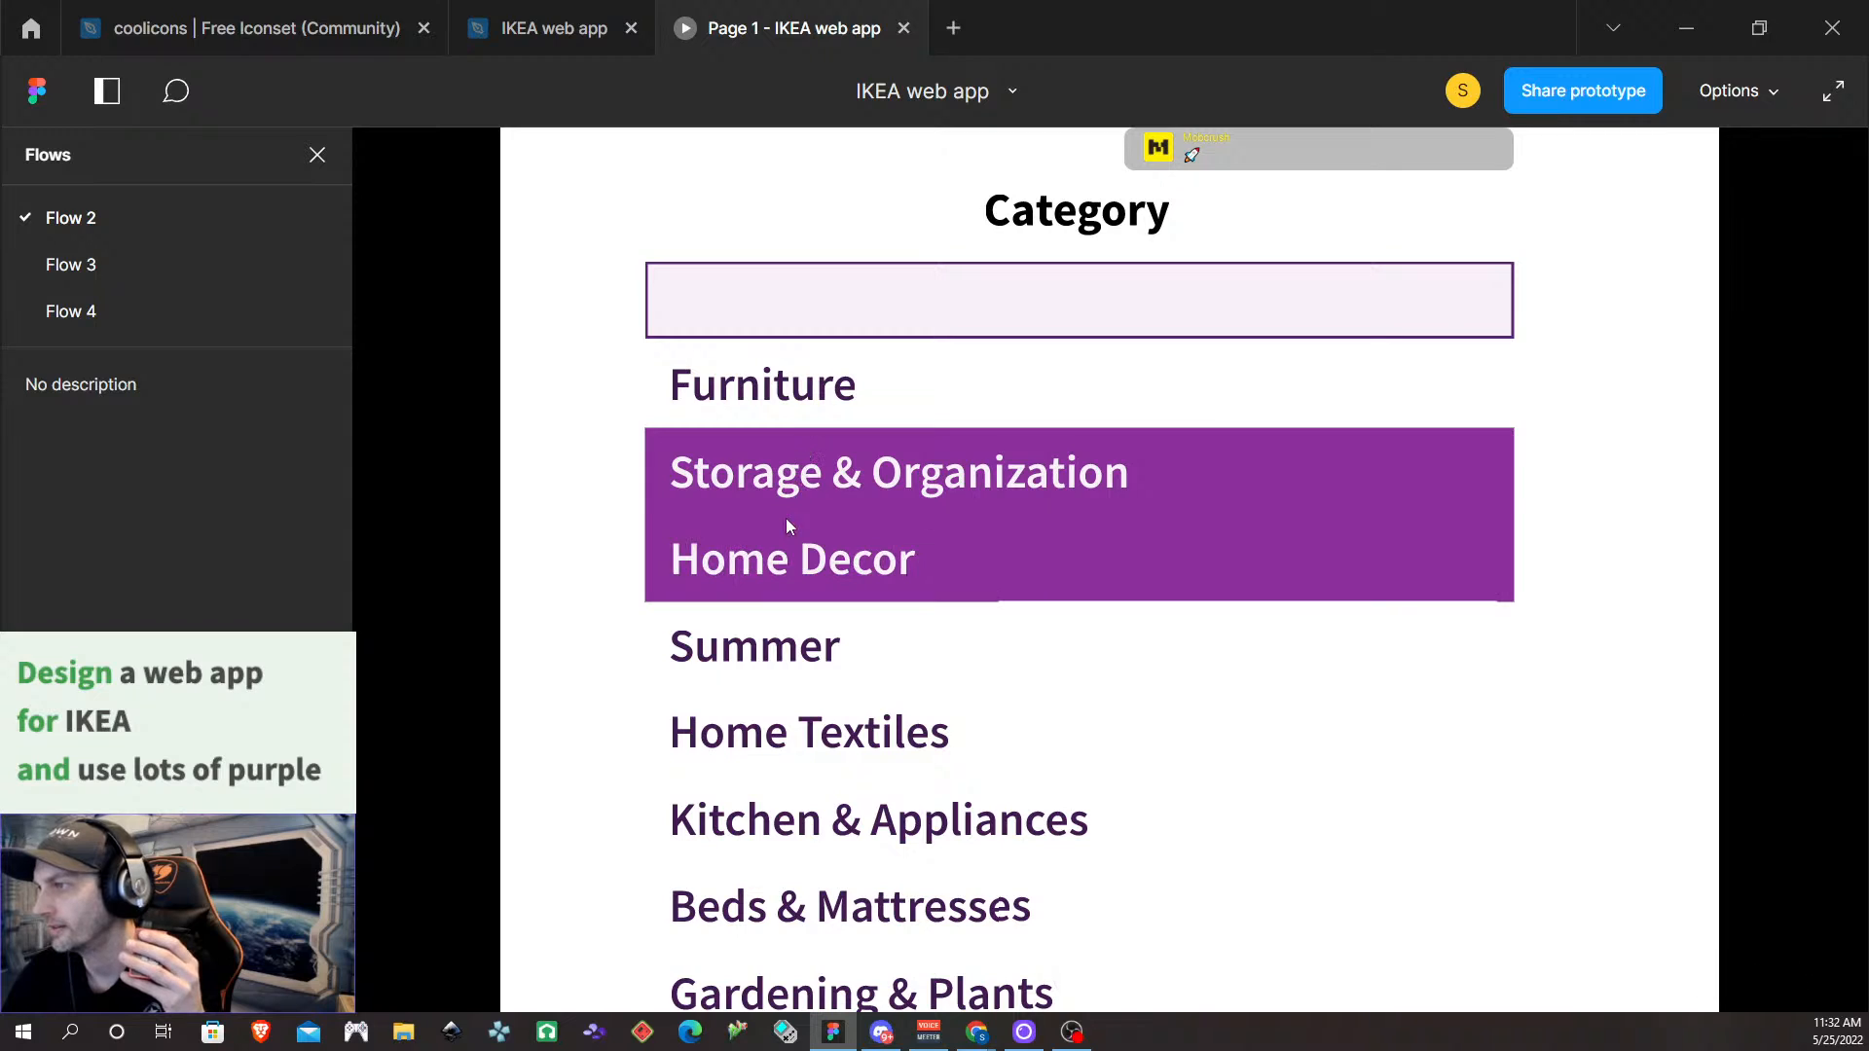
{"action": "scroll", "coordinate": [843, 689], "scroll_direction": "down", "scroll_amount": 4}
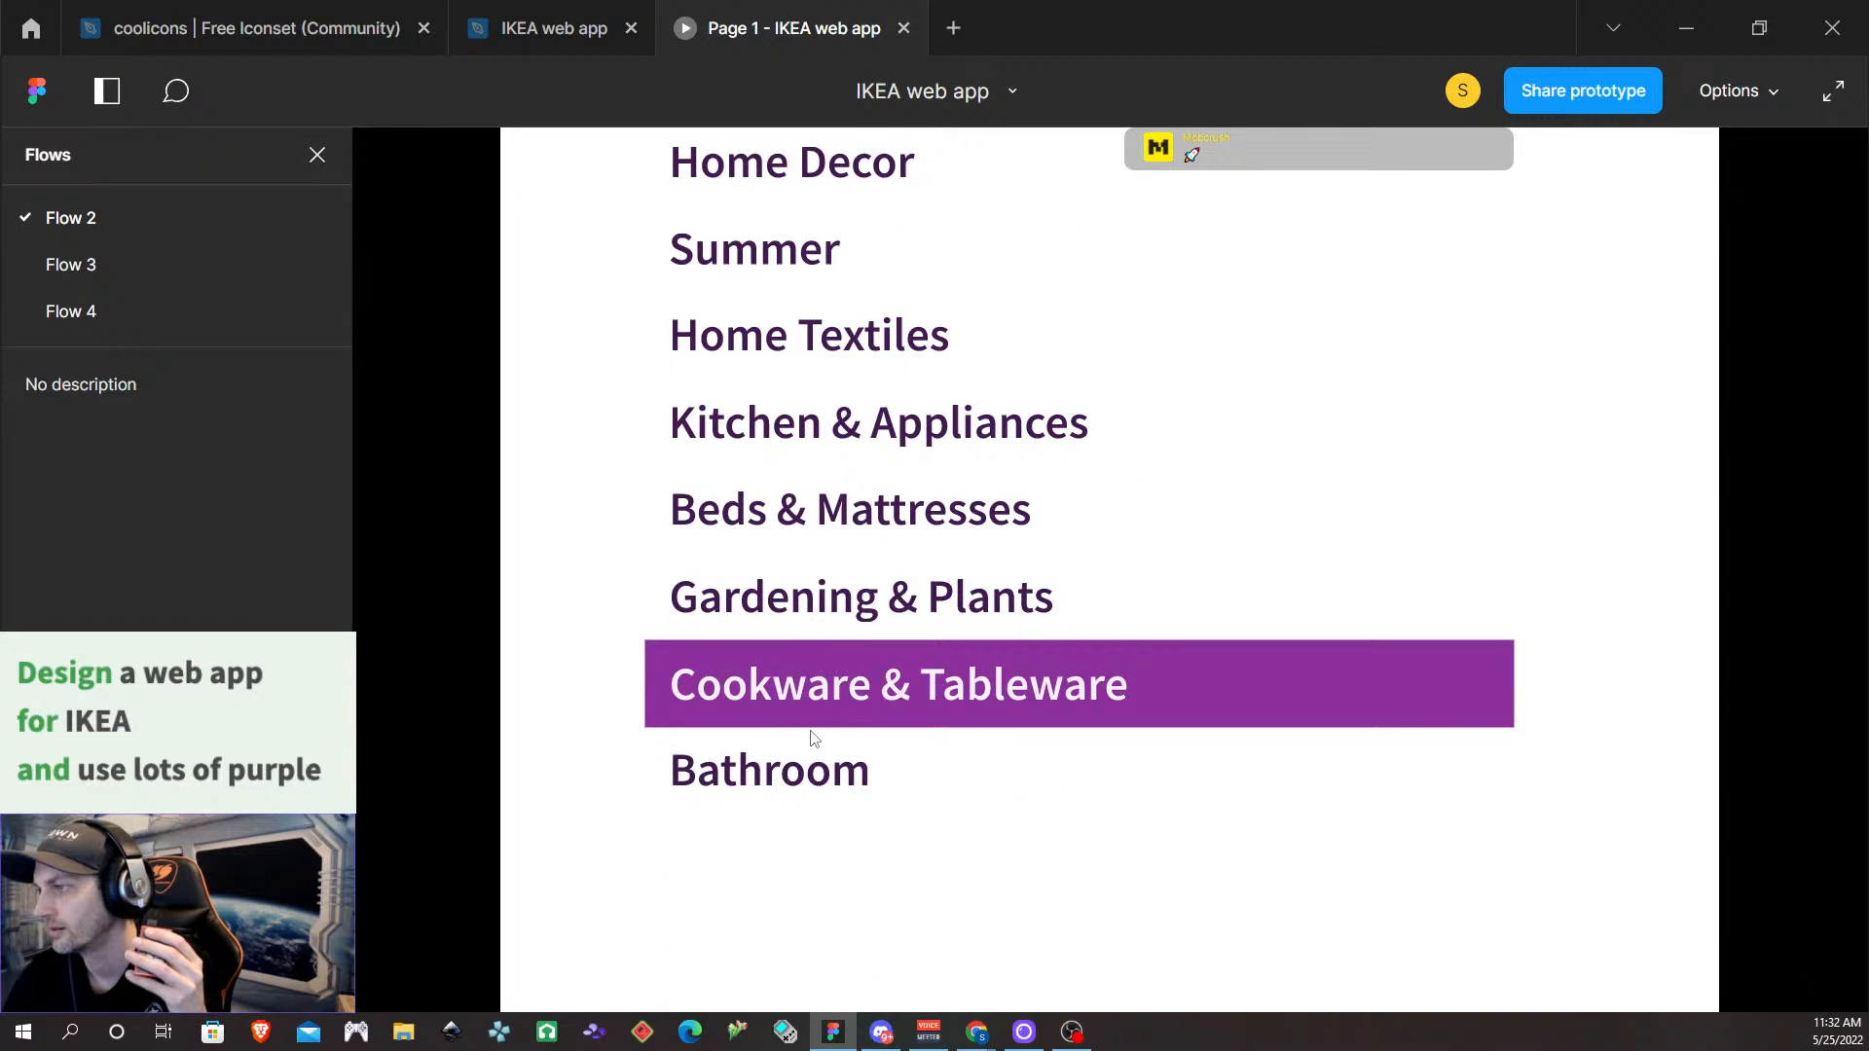
{"action": "scroll", "coordinate": [814, 738], "scroll_direction": "up", "scroll_amount": 4}
{"action": "scroll", "coordinate": [804, 459], "scroll_direction": "down", "scroll_amount": 4}
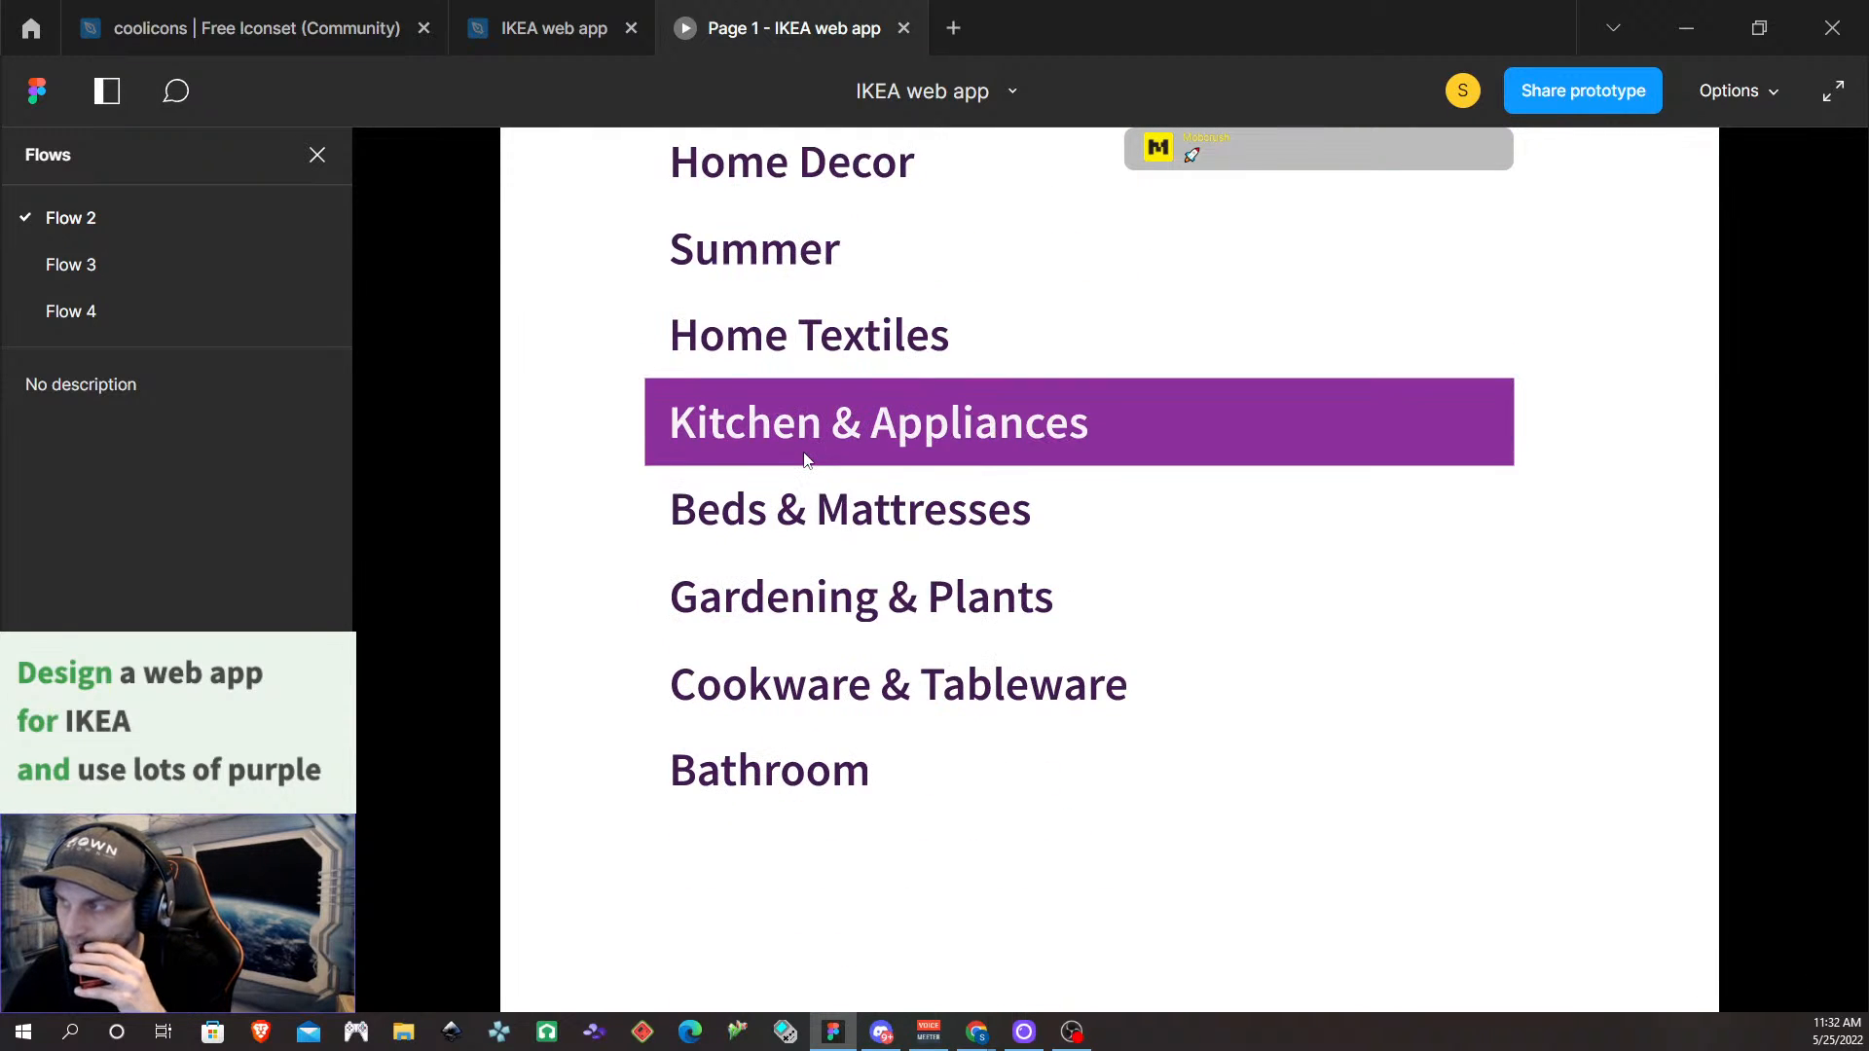
{"action": "scroll", "coordinate": [765, 670], "scroll_direction": "up", "scroll_amount": 4}
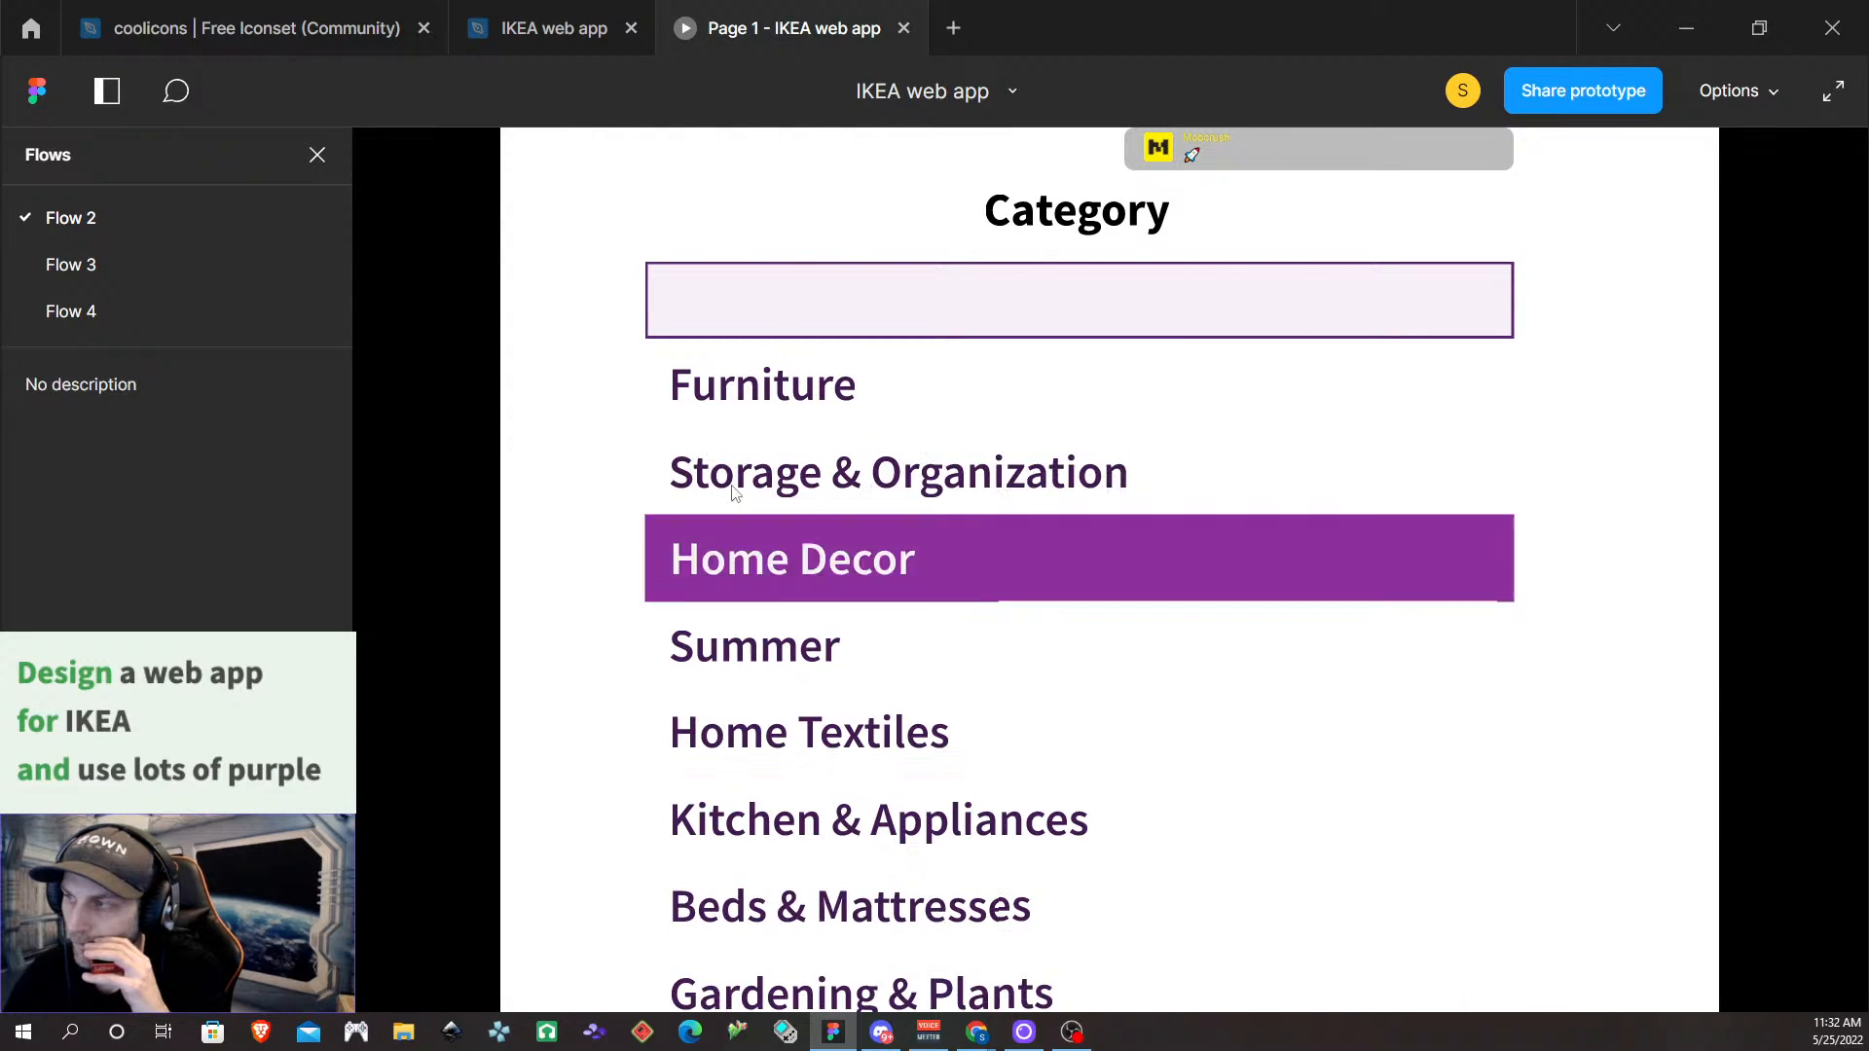
{"action": "scroll", "coordinate": [759, 555], "scroll_direction": "down", "scroll_amount": 4}
{"action": "scroll", "coordinate": [755, 526], "scroll_direction": "up", "scroll_amount": 2}
{"action": "scroll", "coordinate": [768, 555], "scroll_direction": "up", "scroll_amount": 2}
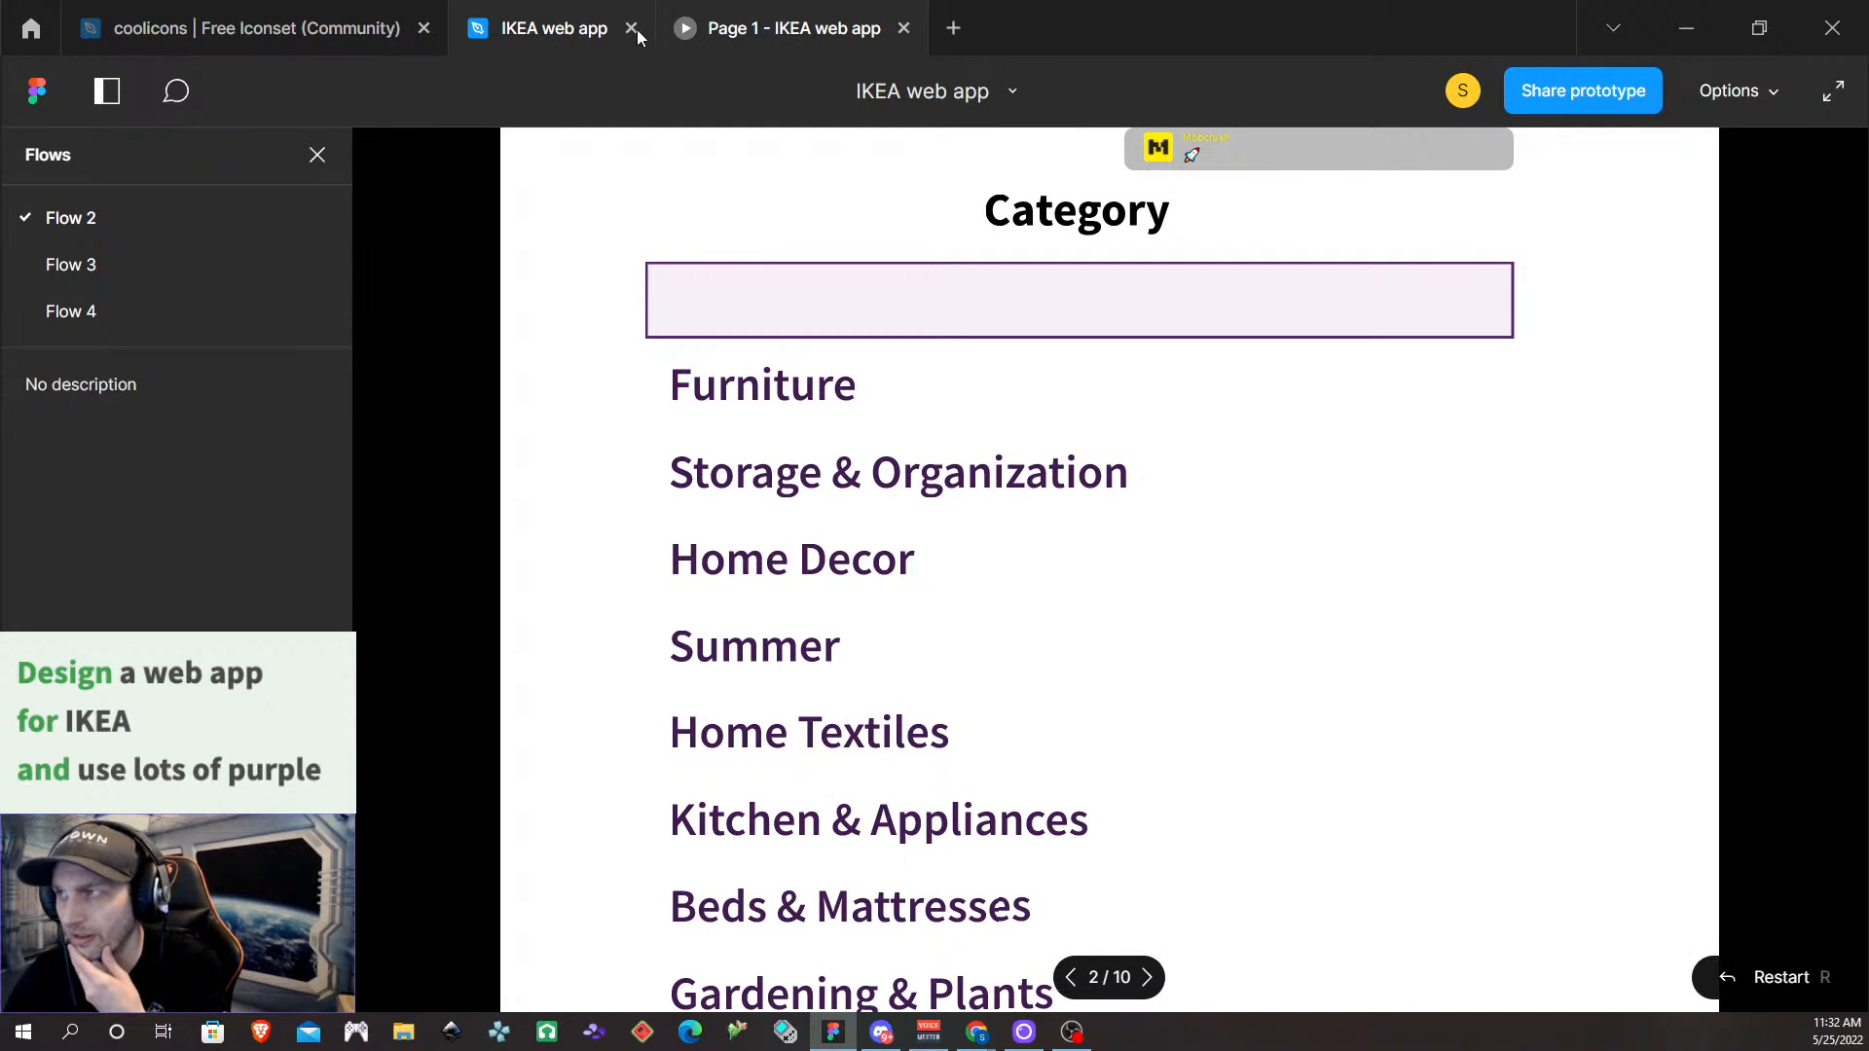
{"action": "left_click", "coordinate": [903, 29]}
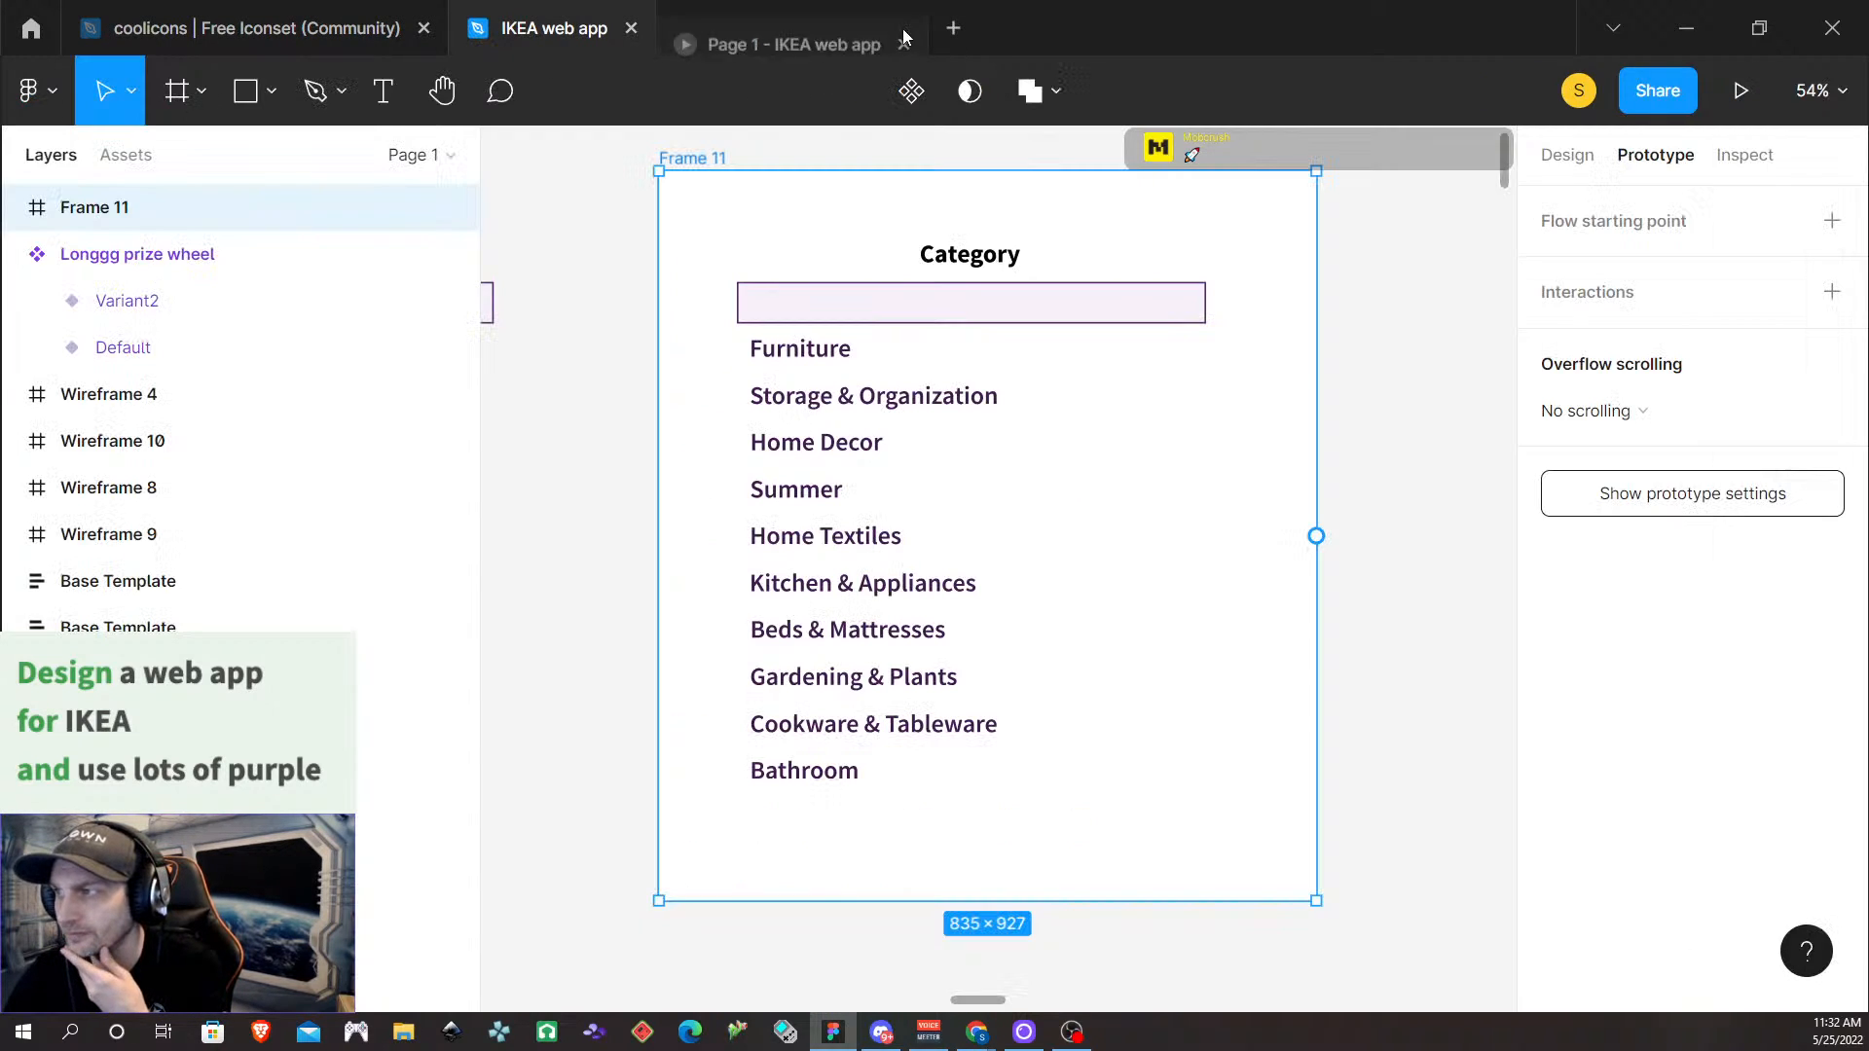
Delete the test frame together with the duplicated category drop-down inside it
{"action": "left_click", "coordinate": [984, 266]}
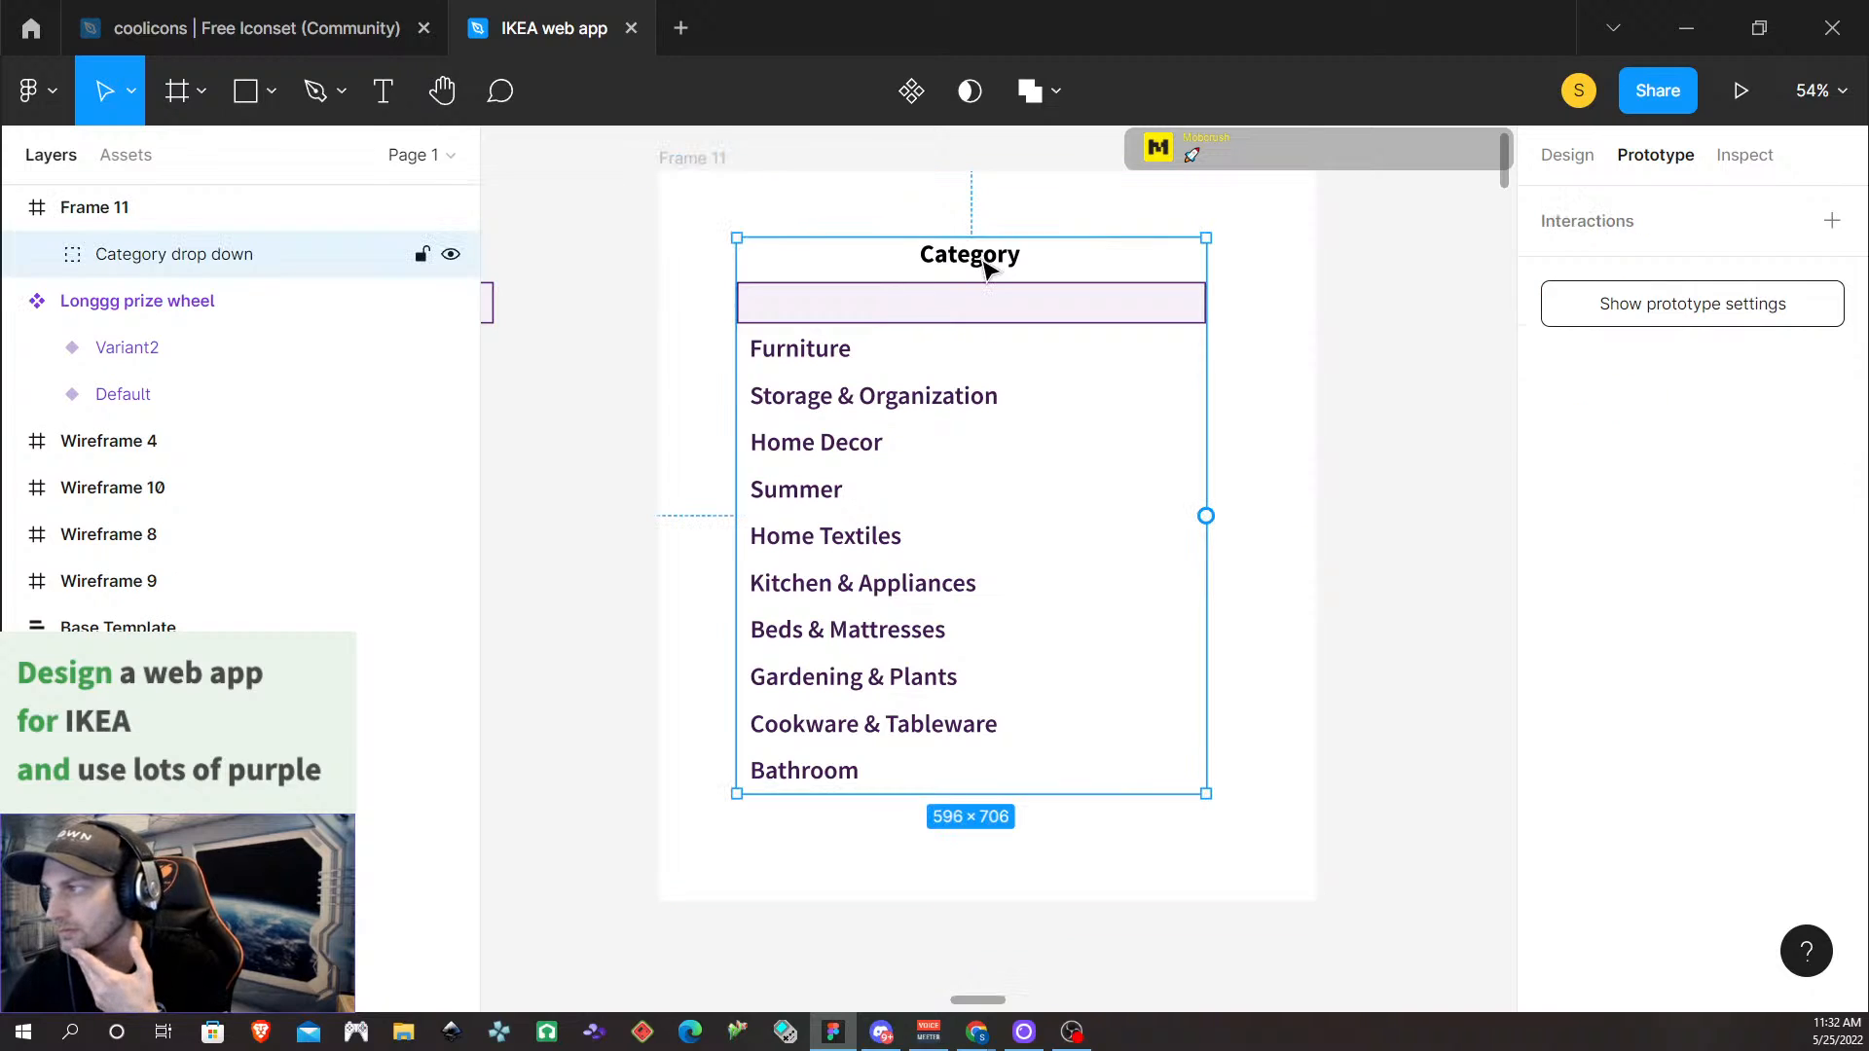
{"action": "left_click", "coordinate": [691, 159]}
{"action": "key", "text": "Delete"}
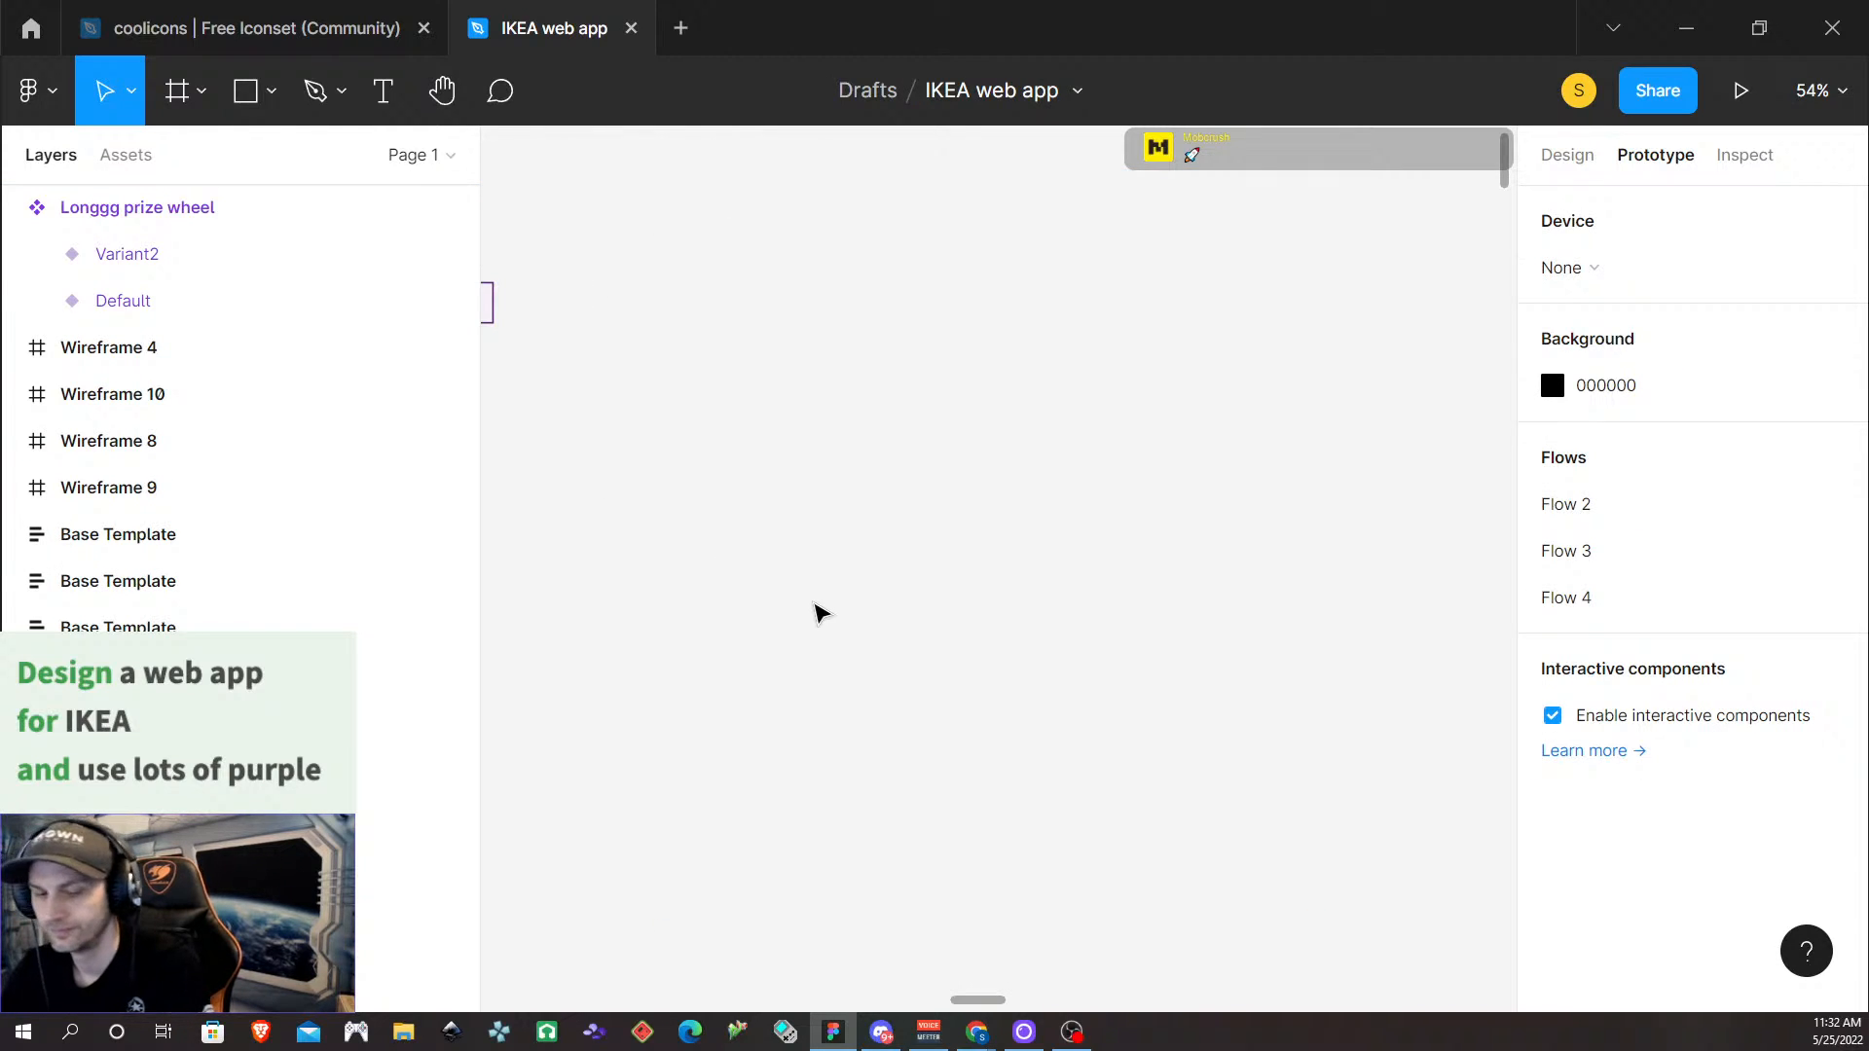
Convert the Category drop down list group inside the original Category drop down from a group into a frame
{"action": "scroll", "coordinate": [818, 605], "scroll_direction": "down", "scroll_amount": 2}
{"action": "scroll", "coordinate": [818, 606], "scroll_direction": "left", "scroll_amount": 5}
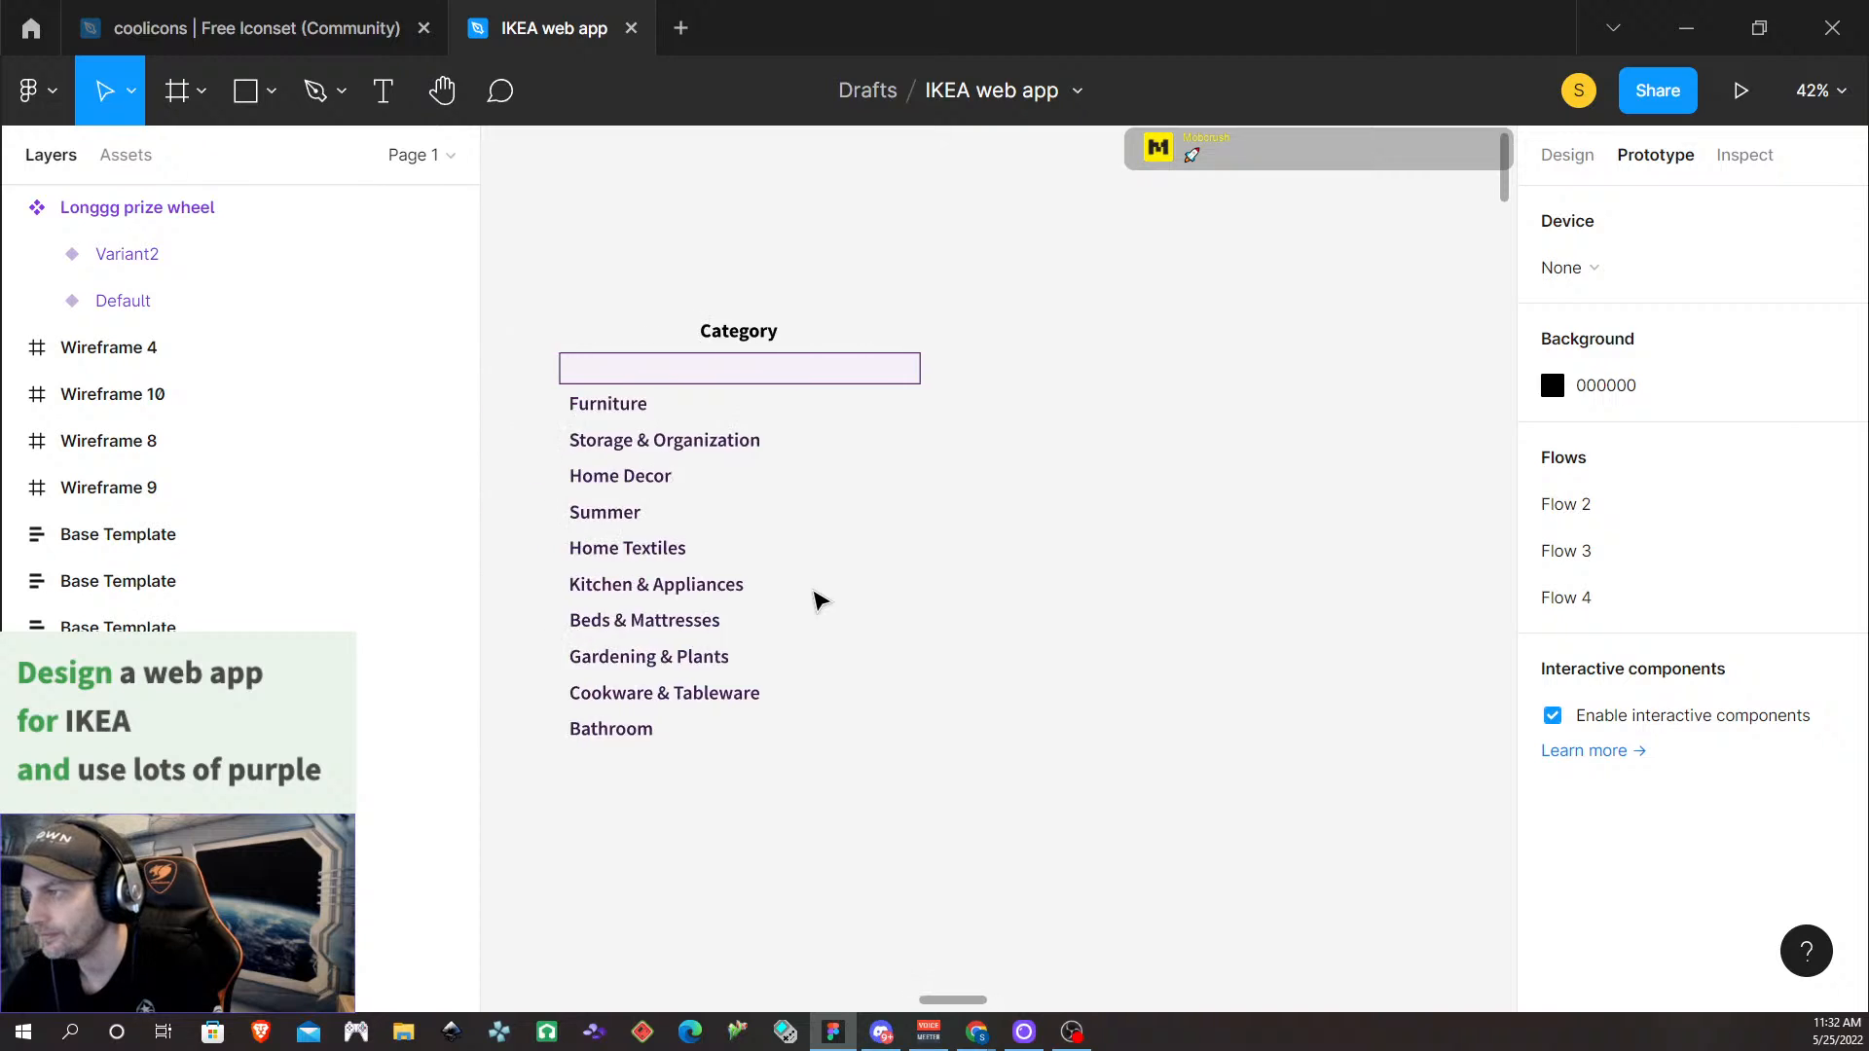
{"action": "left_click", "coordinate": [740, 421]}
{"action": "double_click", "coordinate": [726, 414]}
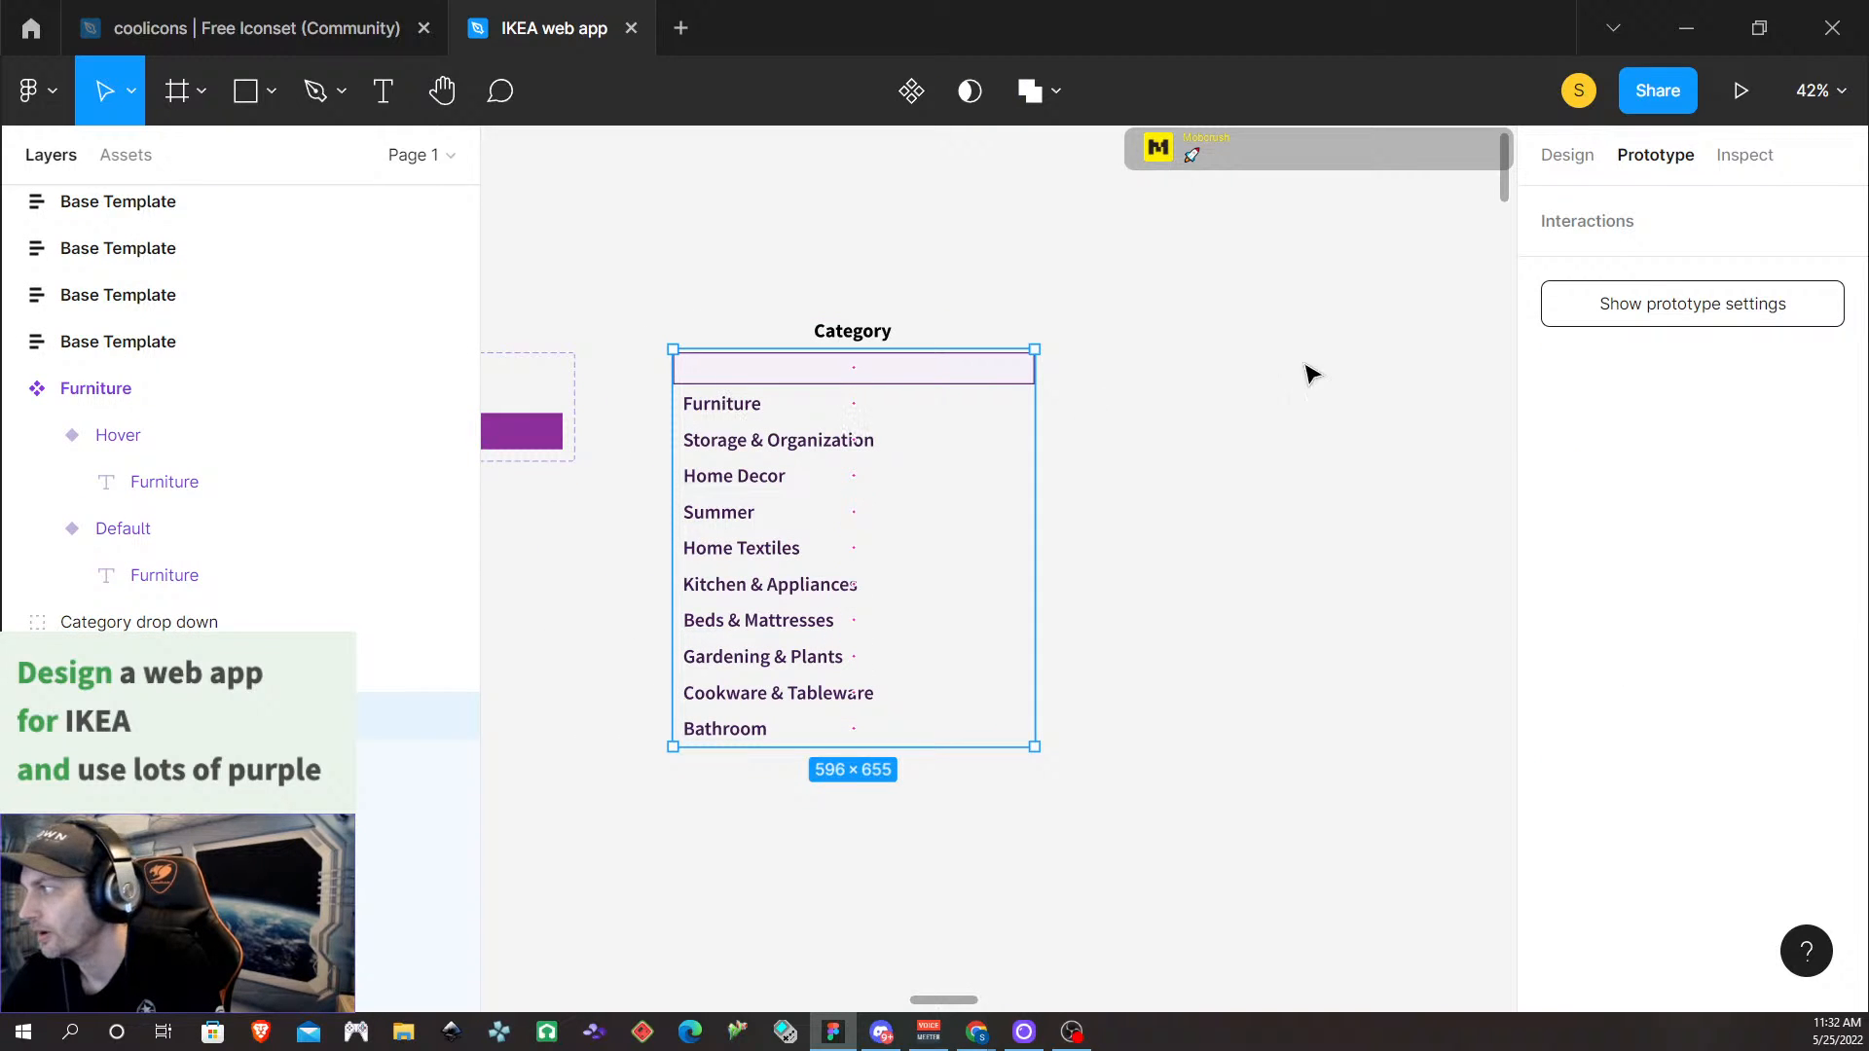
{"action": "left_click", "coordinate": [1575, 160]}
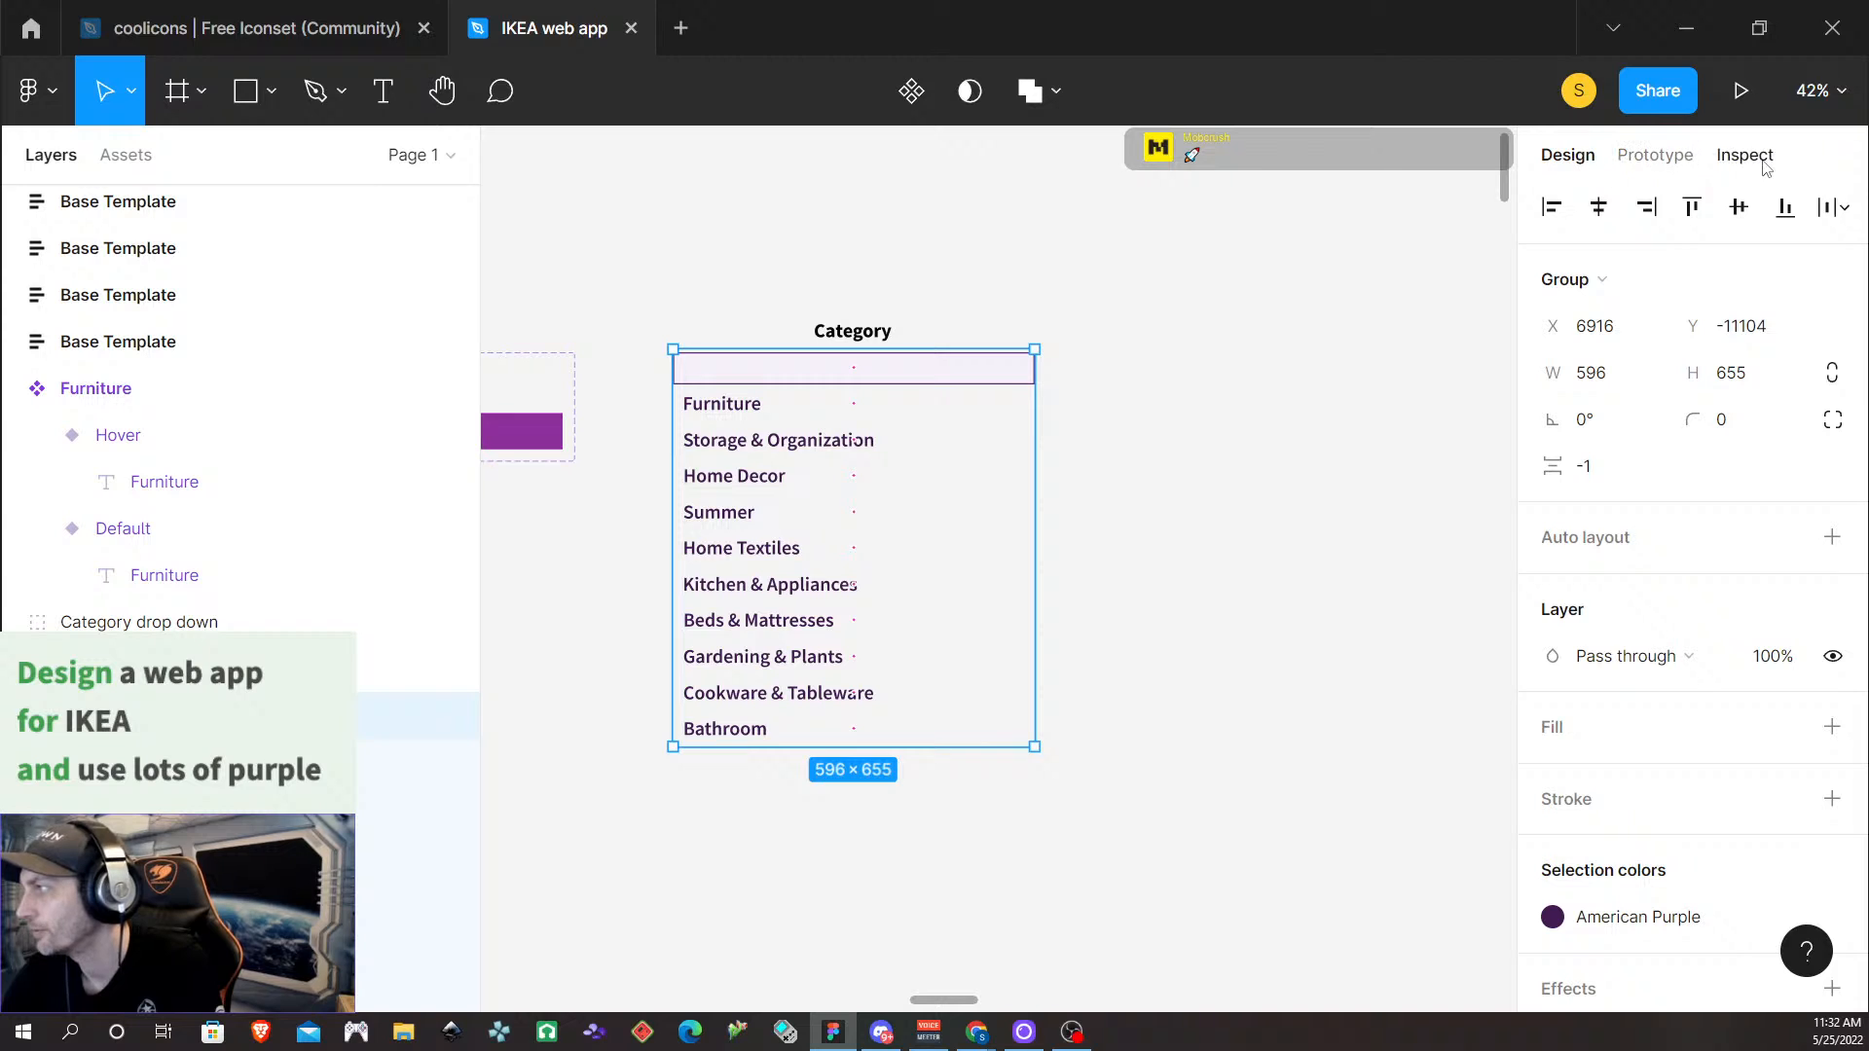
{"action": "left_click", "coordinate": [1797, 295]}
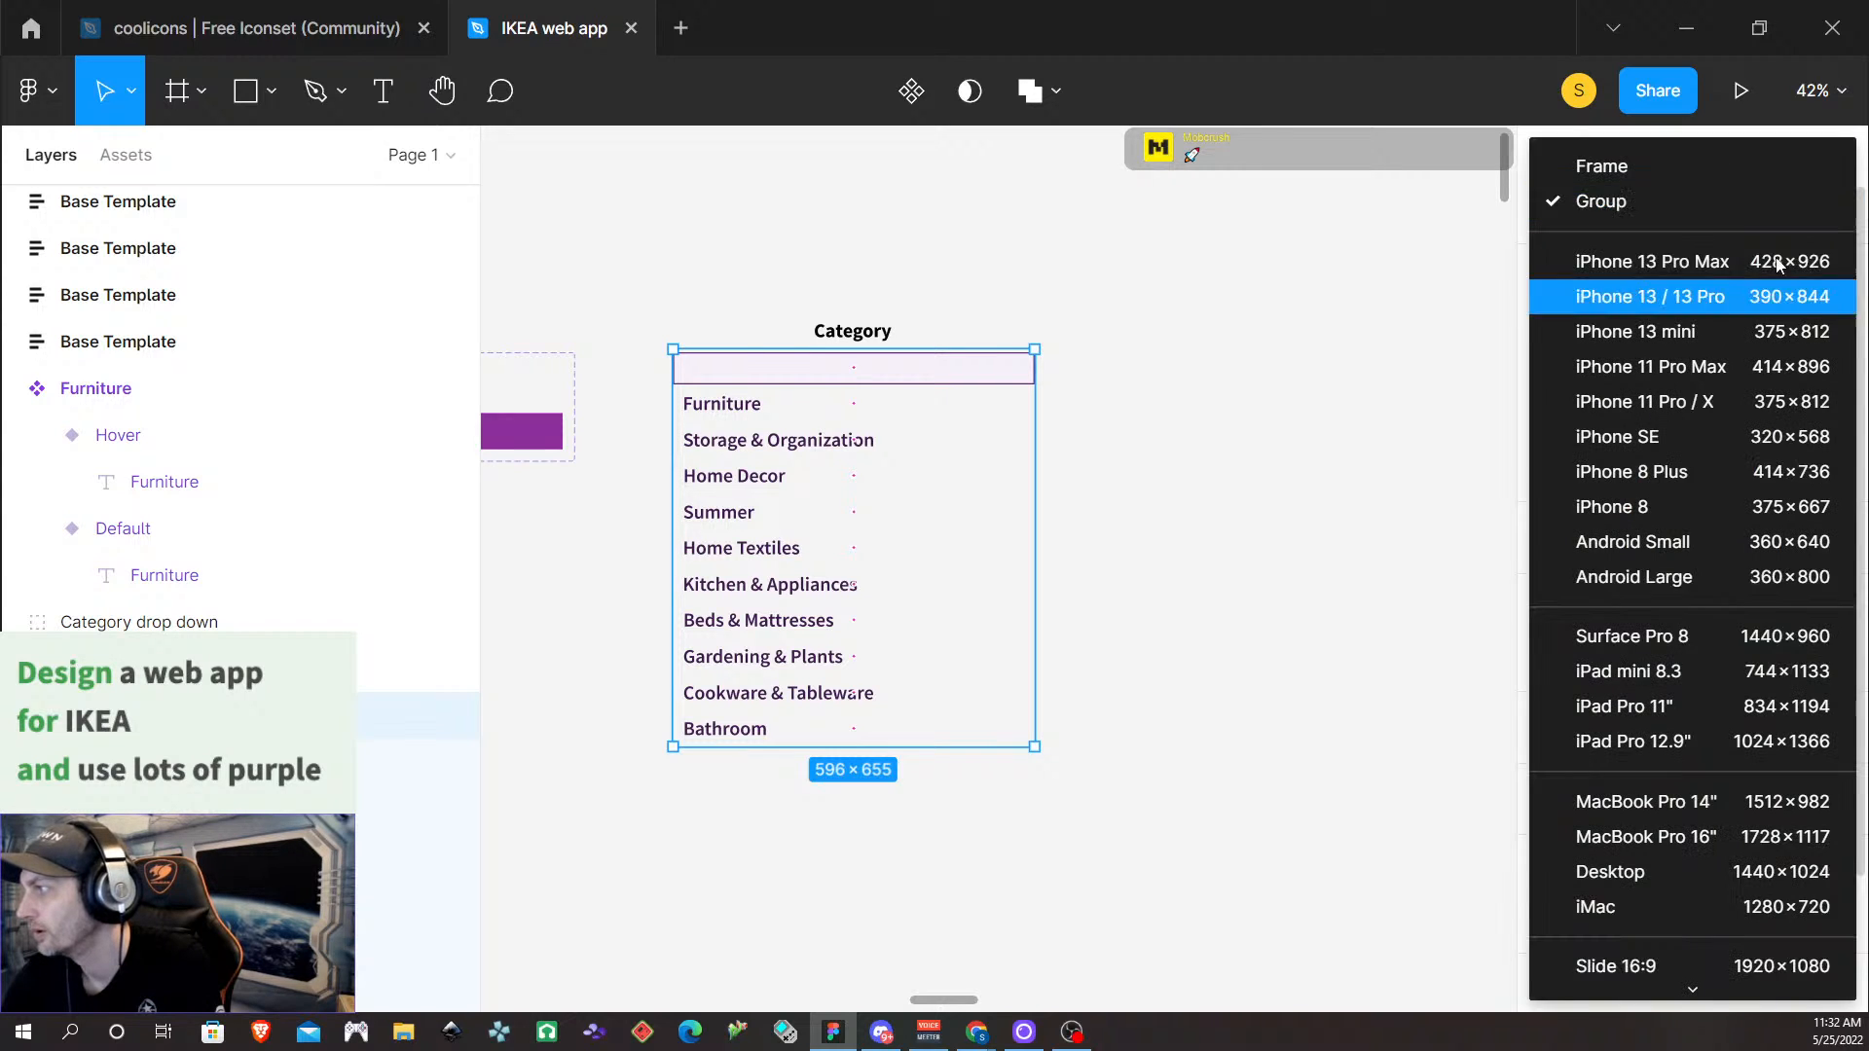
{"action": "left_click", "coordinate": [1660, 168]}
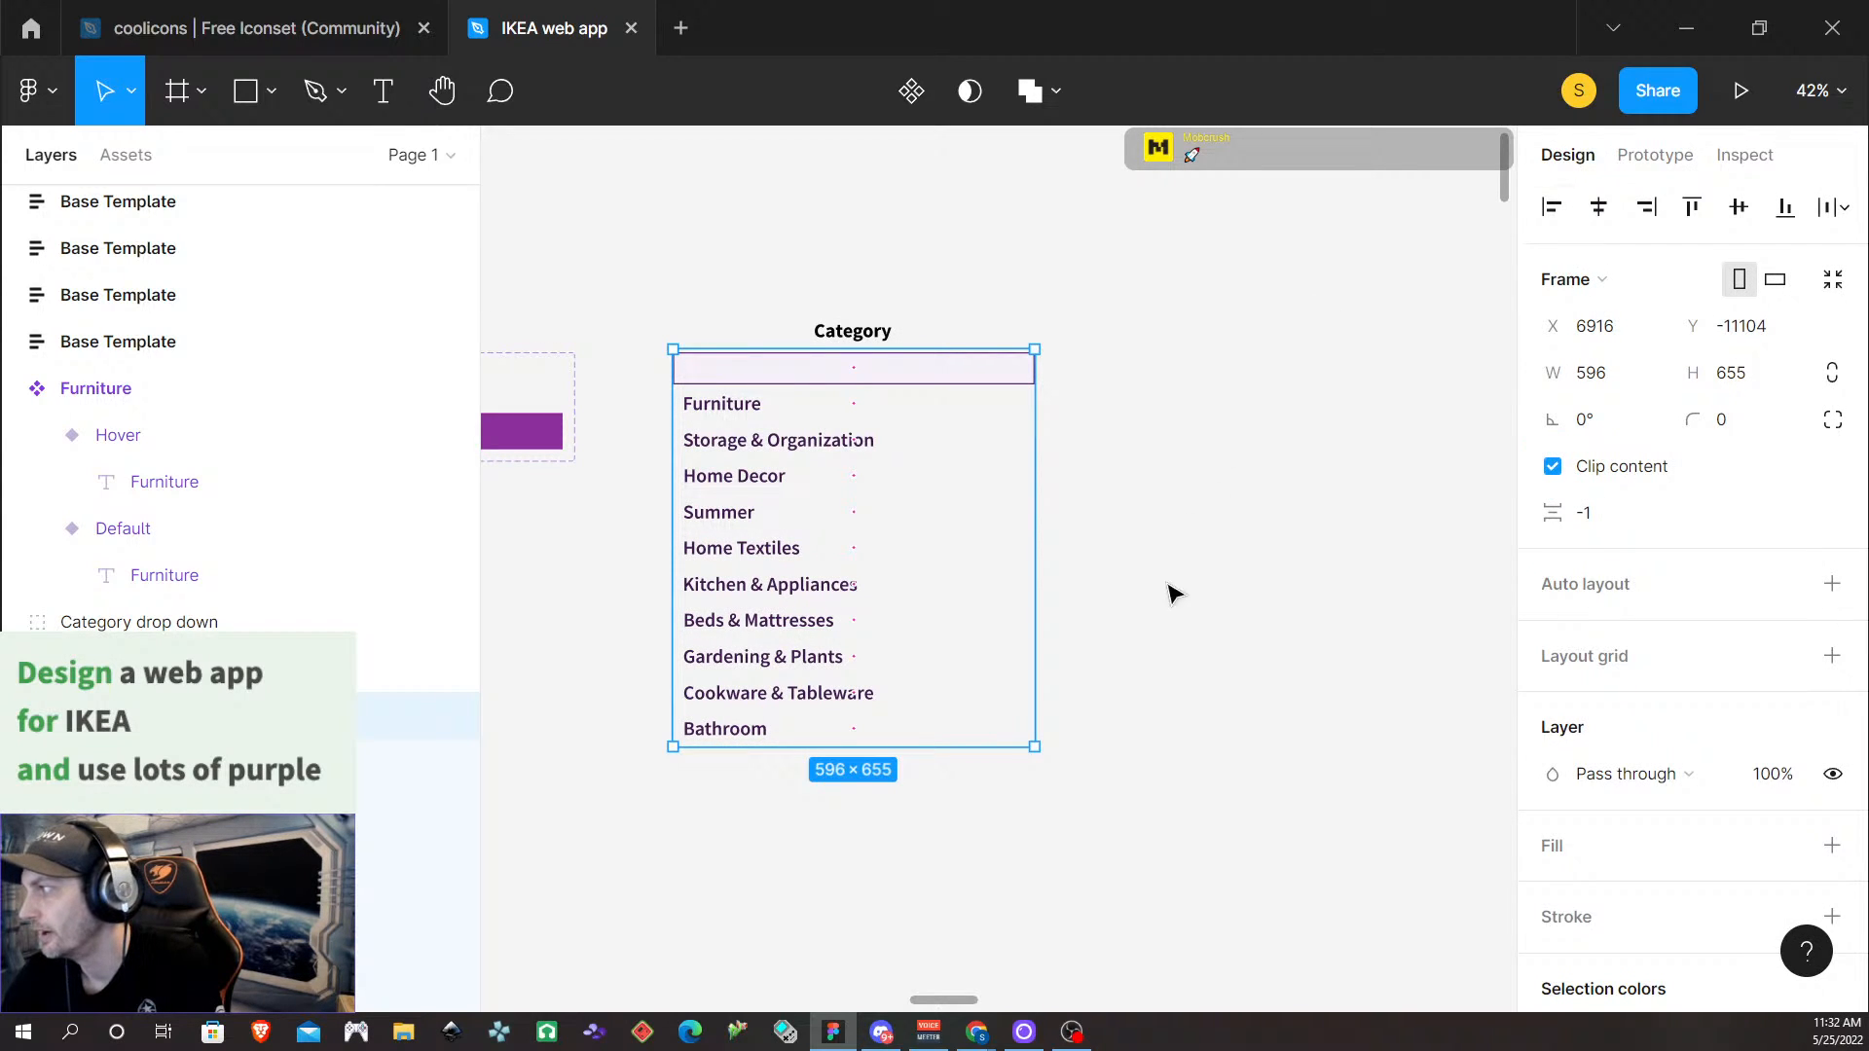
Shrink the Category drop down list frame to a height of 60, leaving only its blank top row inside the clipped frame
{"action": "key", "text": "ctrl+z"}
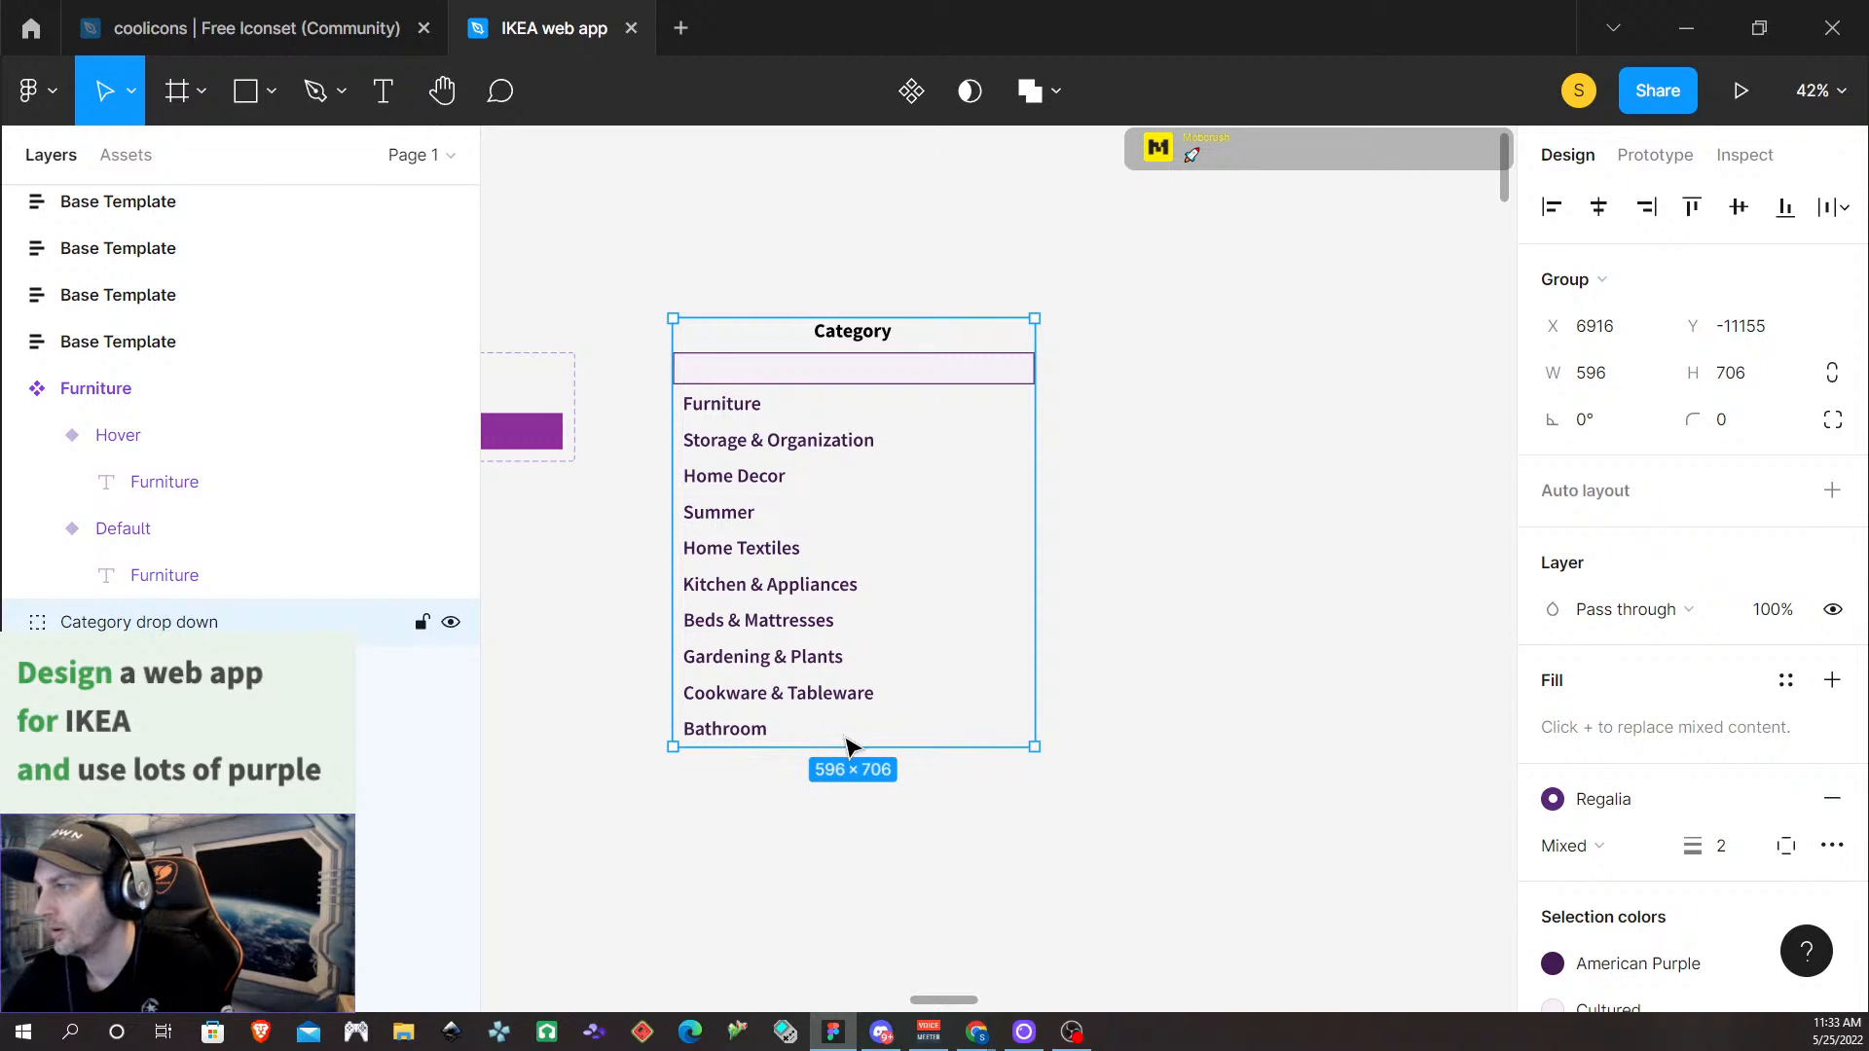
{"action": "key", "text": "ctrl+shift+z"}
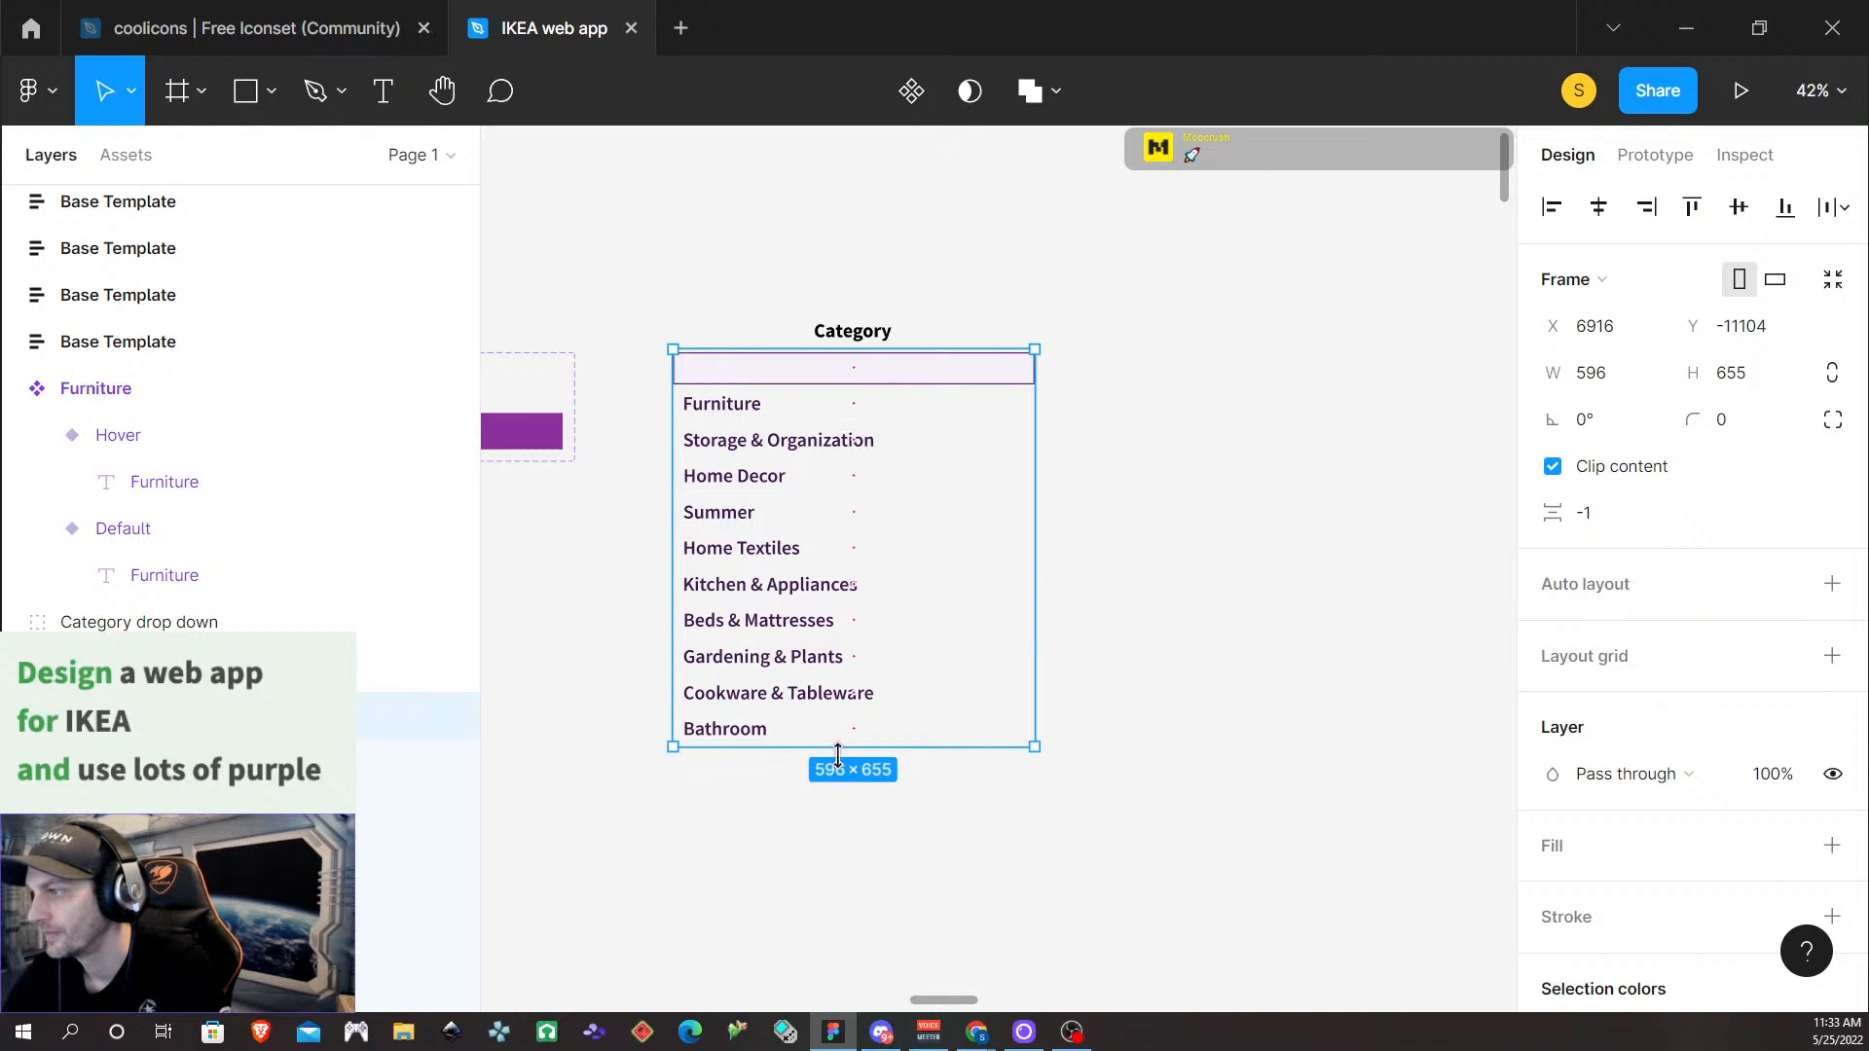
{"action": "left_click_drag", "start_coordinate": [842, 747], "coordinate": [874, 388]}
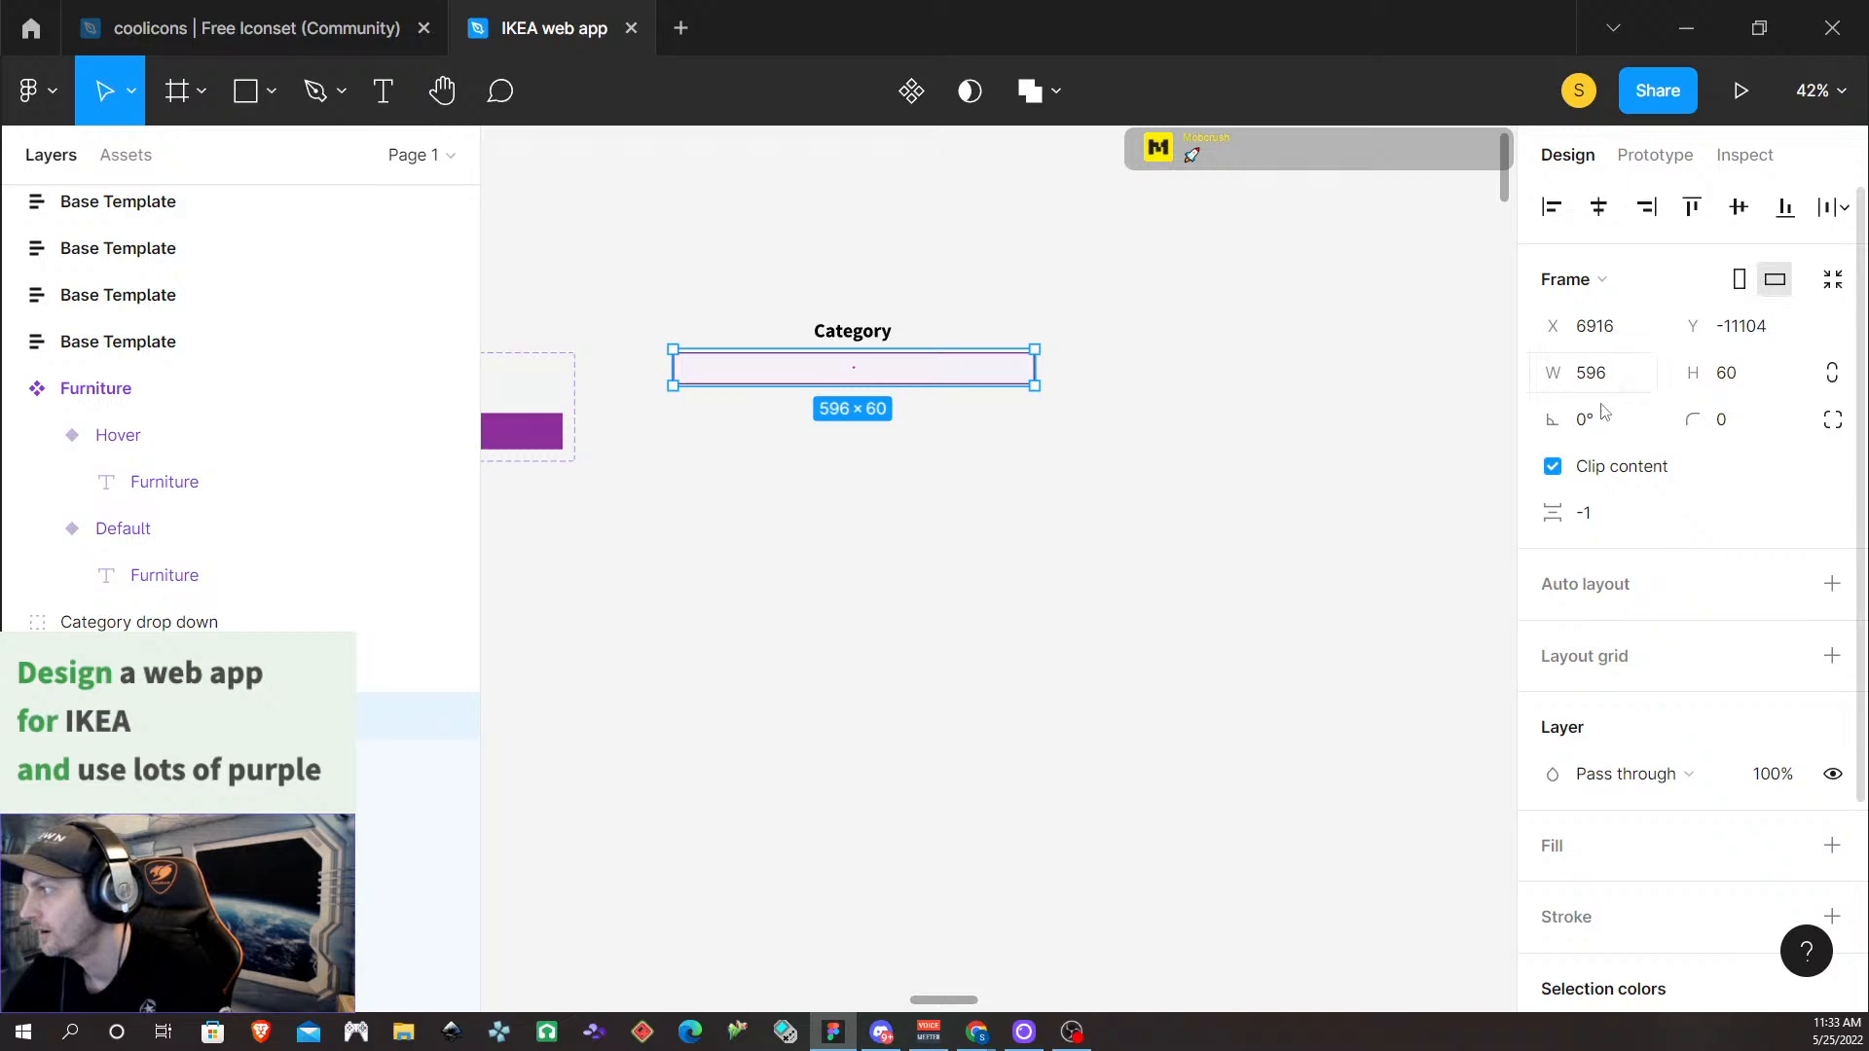
{"action": "left_click", "coordinate": [1360, 563]}
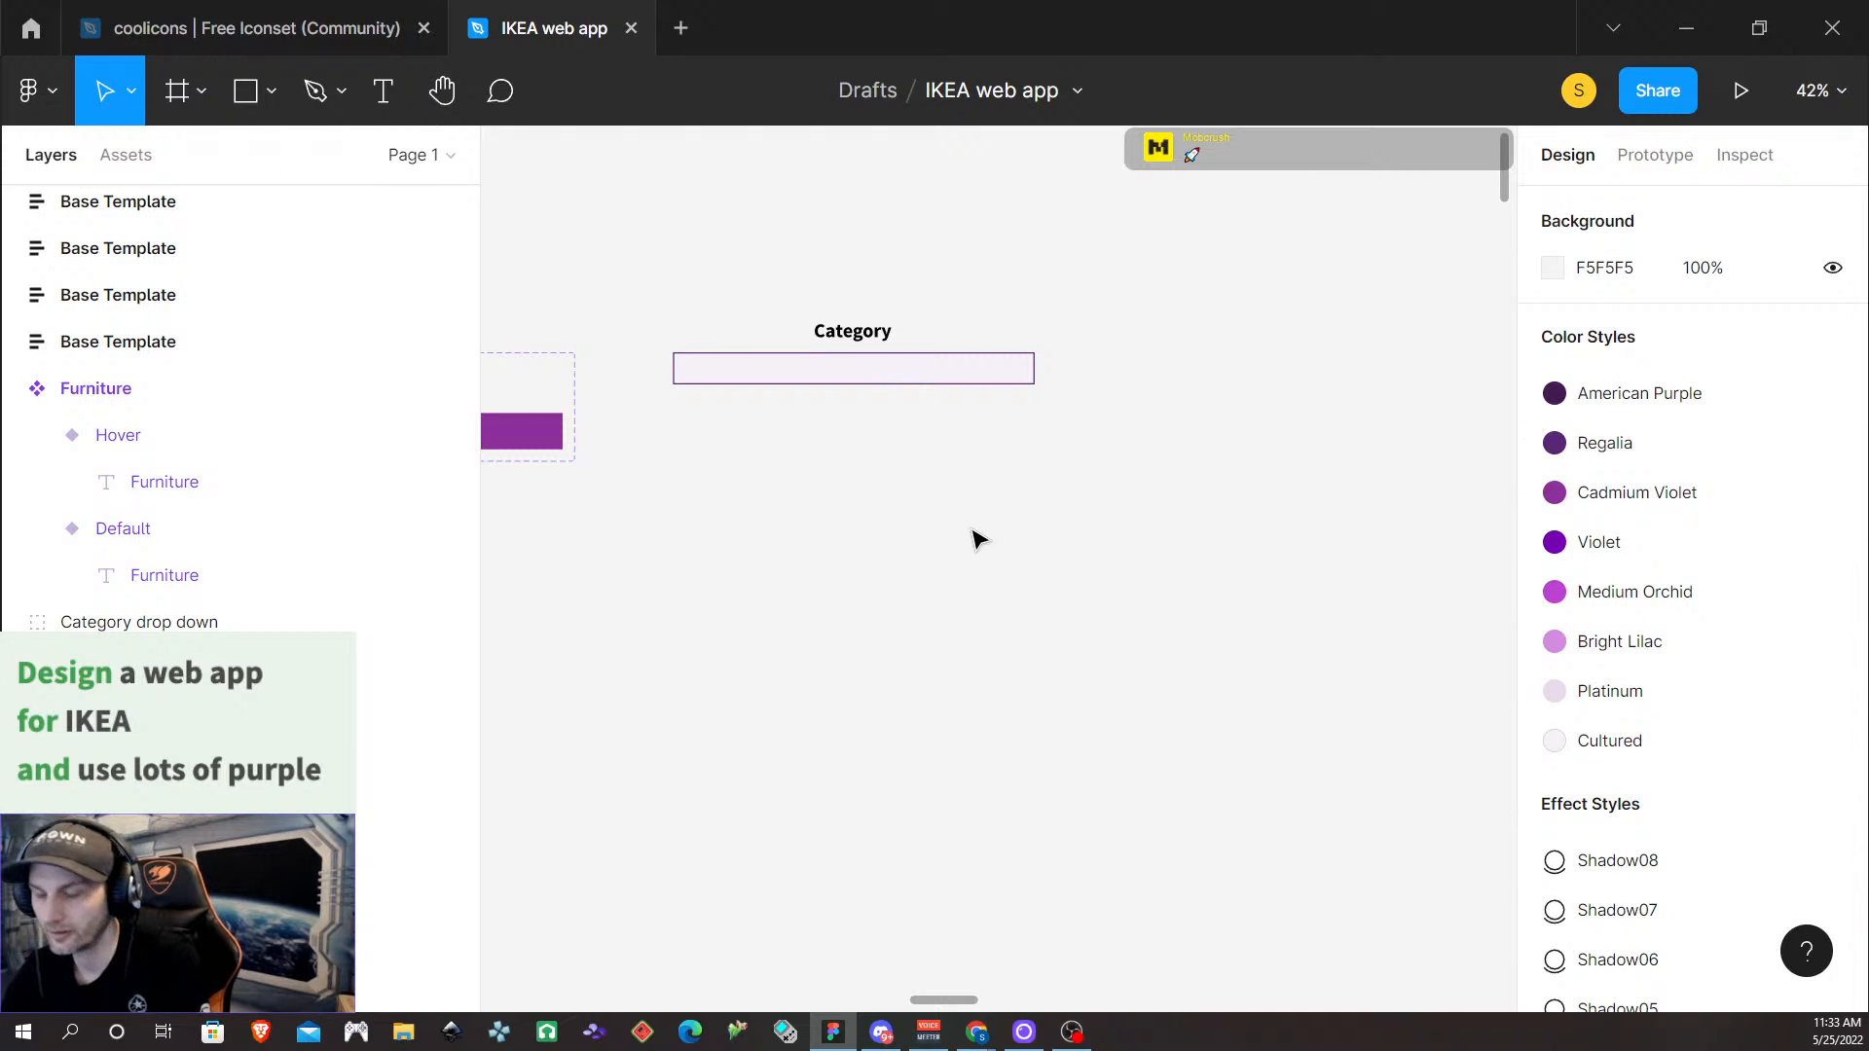
Turn the Category drop down group into a component and add a second variant to it
{"action": "scroll", "coordinate": [976, 536], "scroll_direction": "up", "scroll_amount": 5}
{"action": "scroll", "coordinate": [848, 509], "scroll_direction": "left", "scroll_amount": 4}
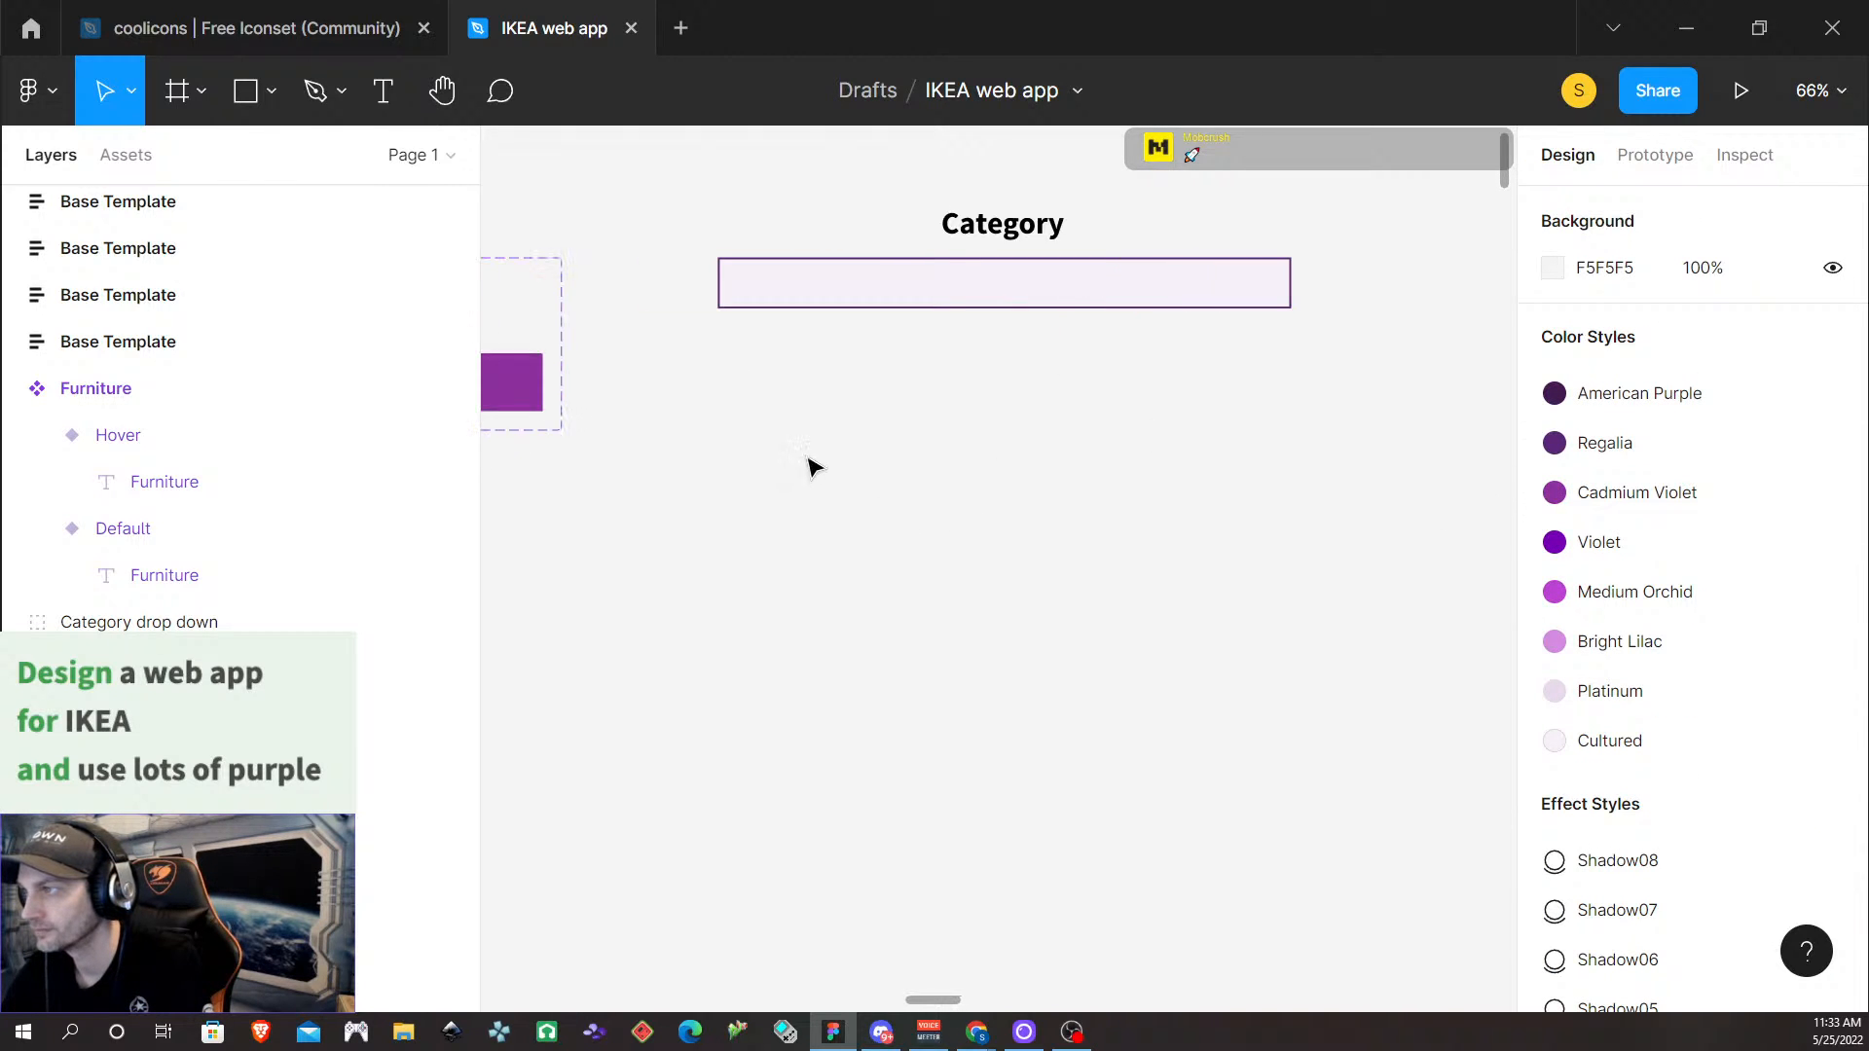
{"action": "left_click", "coordinate": [999, 237]}
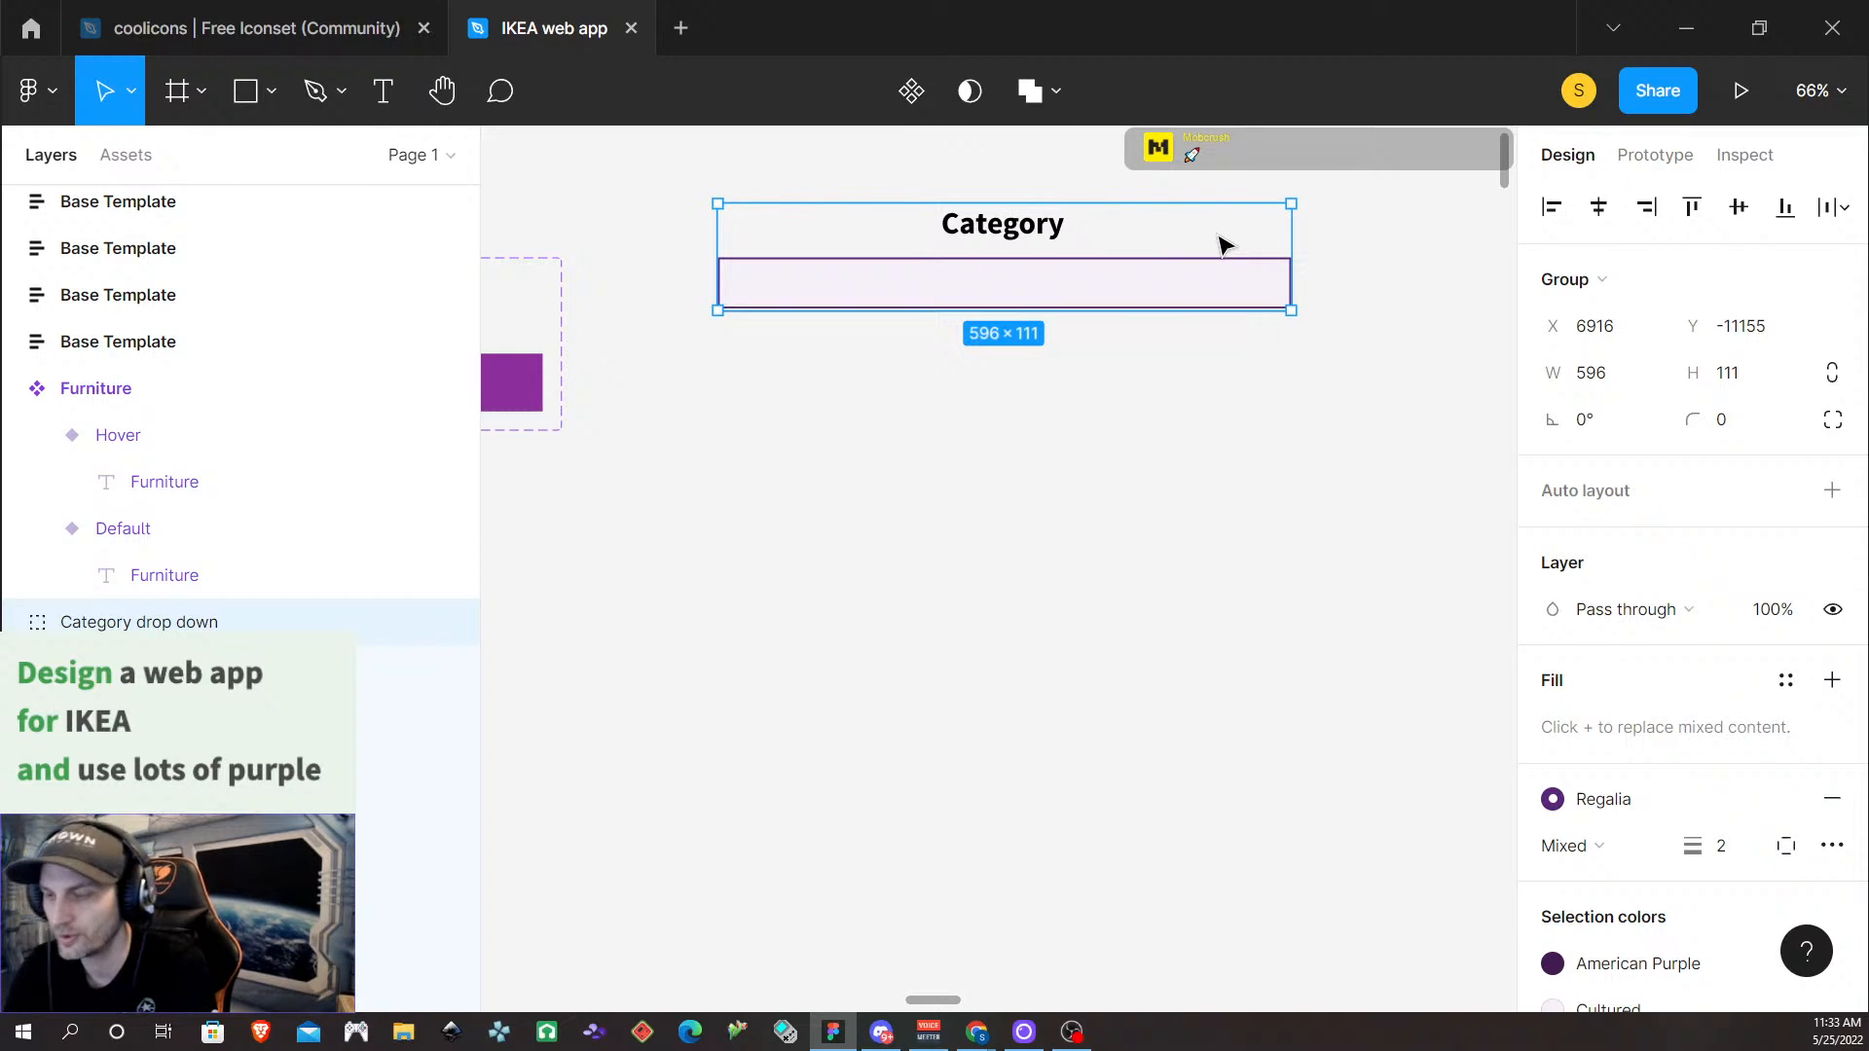
{"action": "key", "text": "ctrl+alt+k"}
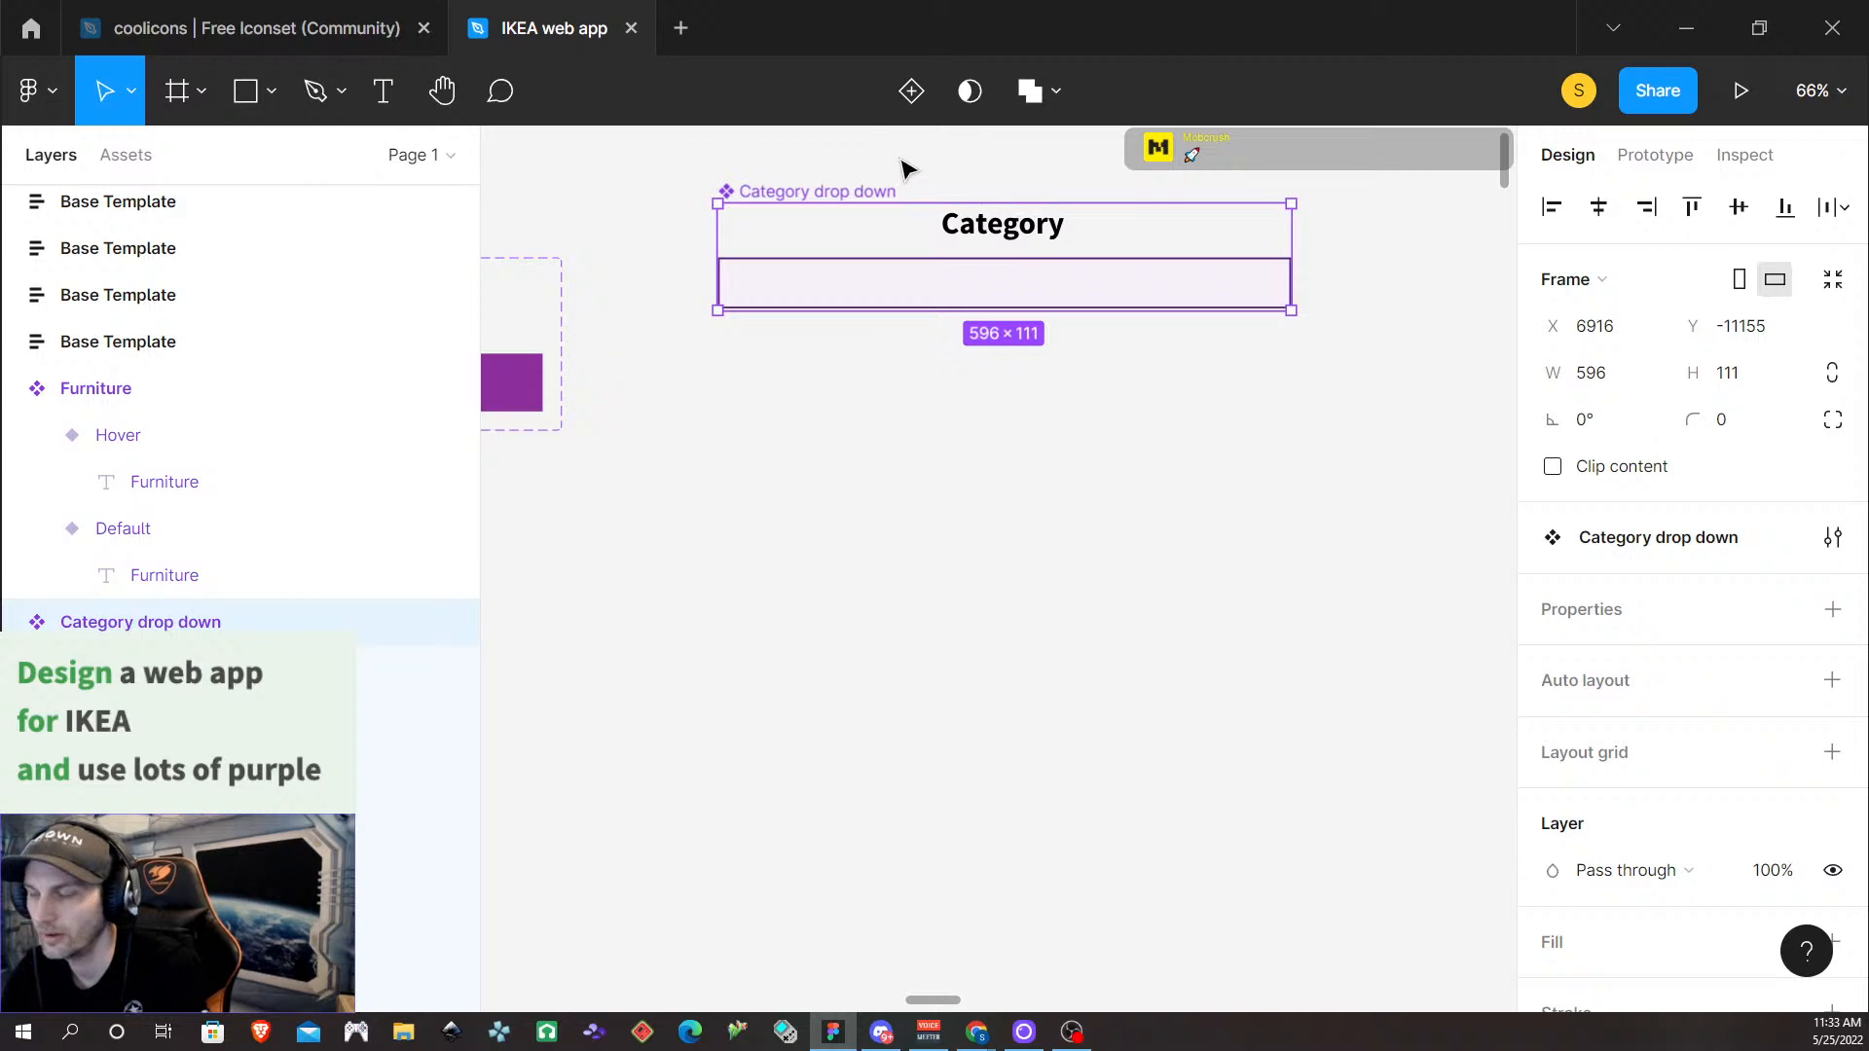
{"action": "left_click", "coordinate": [912, 97]}
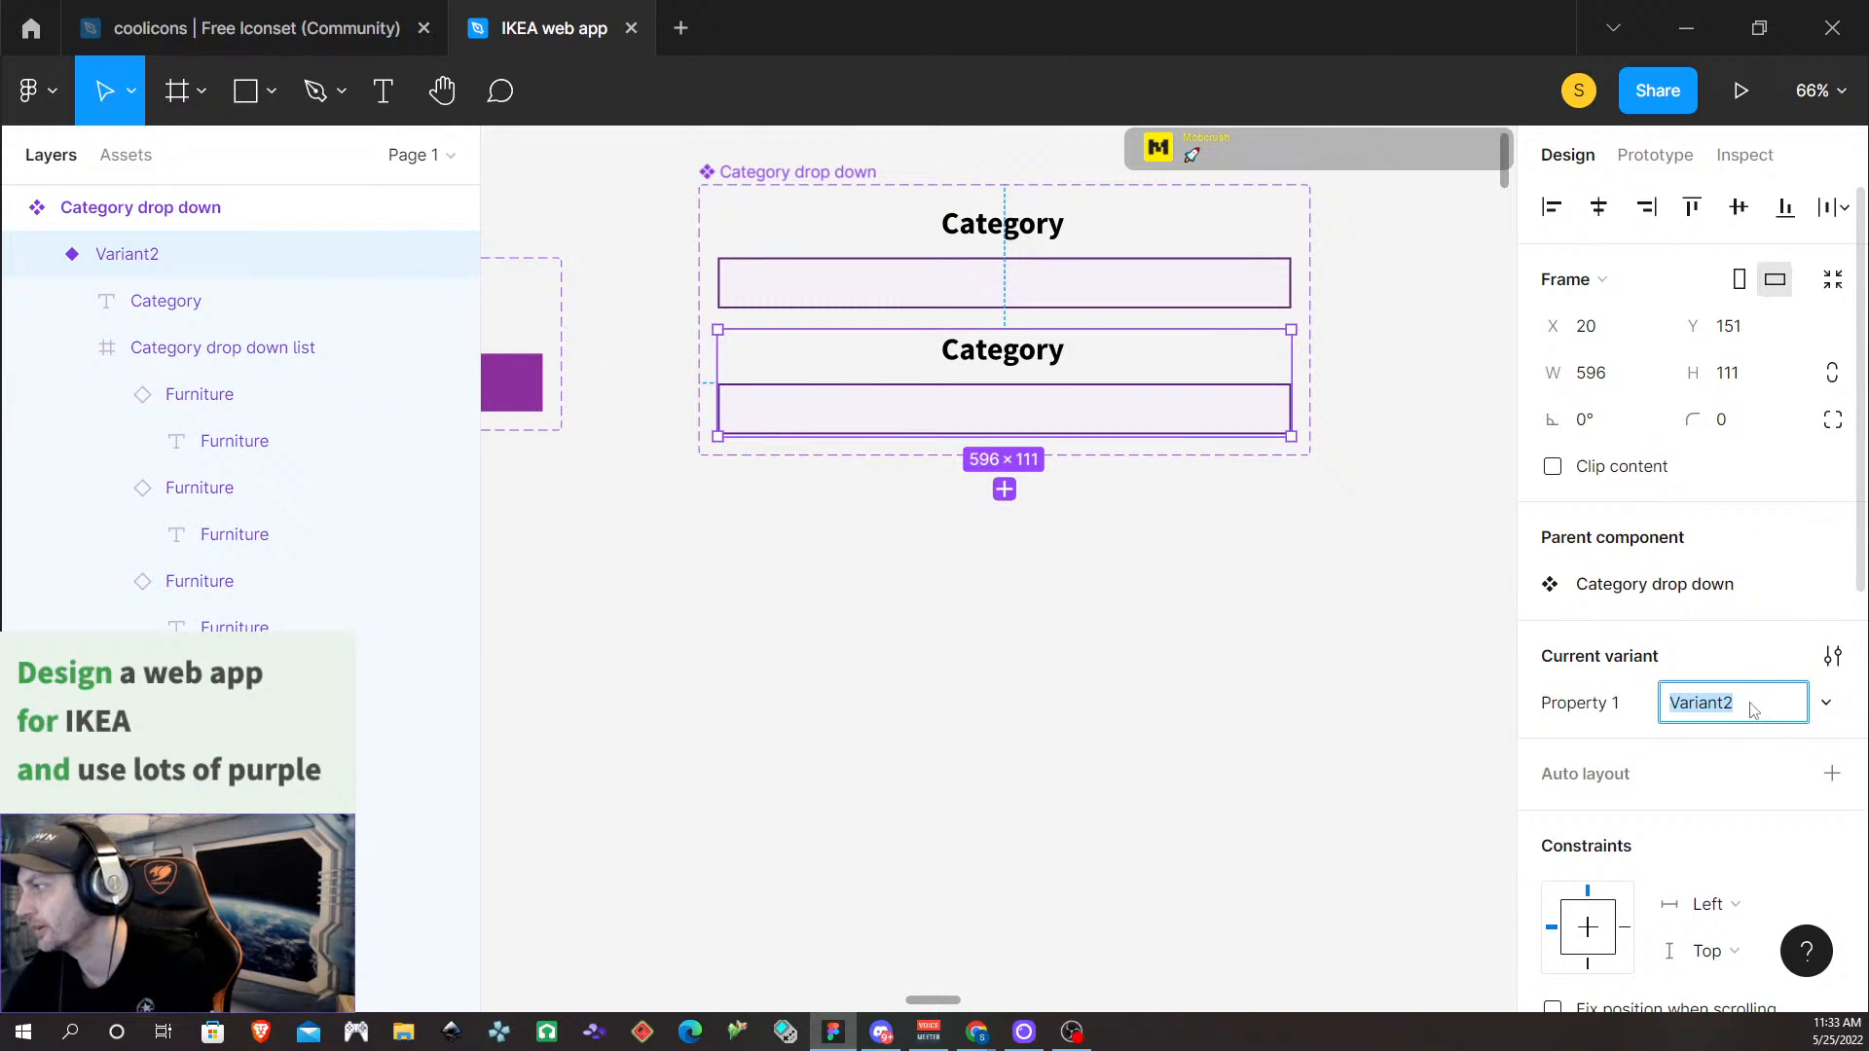
Name the new variant "Drop down open" and the original default variant "Drop down closed"
{"action": "type", "text": "Dro"}
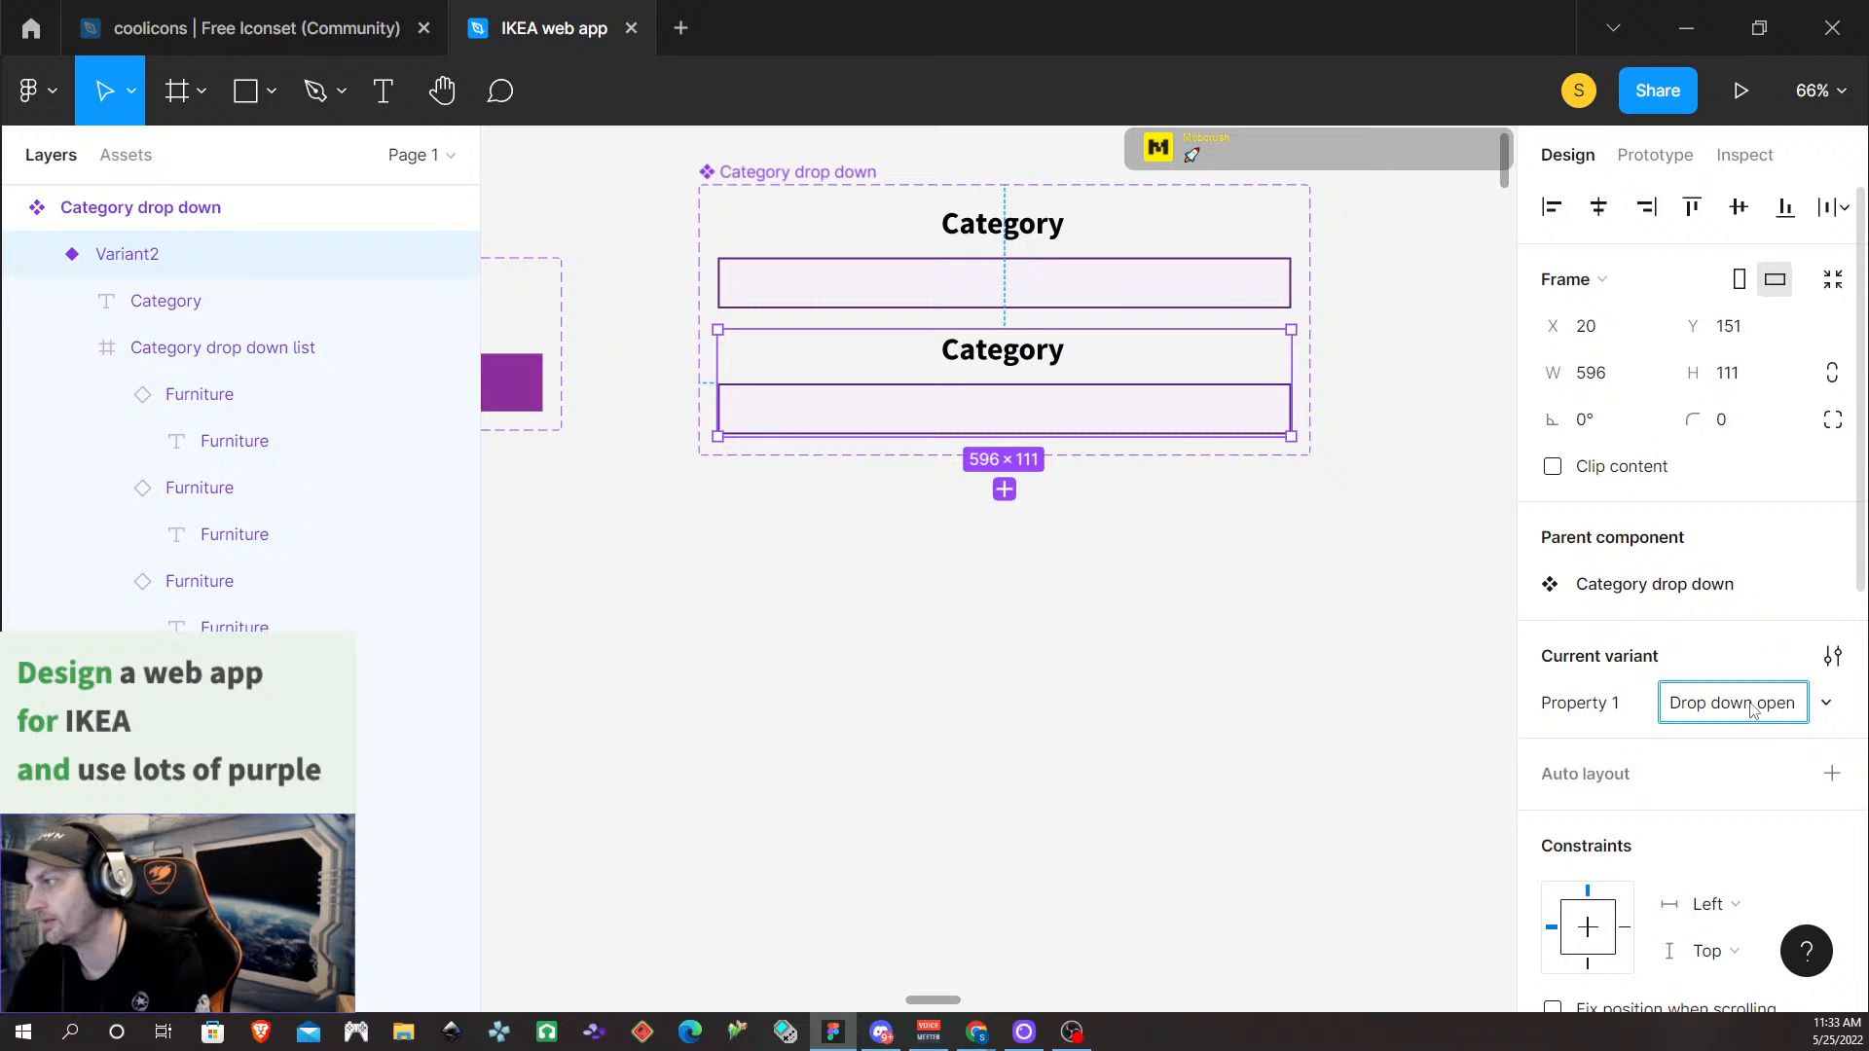
{"action": "type", "text": "p down open"}
{"action": "left_click", "coordinate": [1252, 646]}
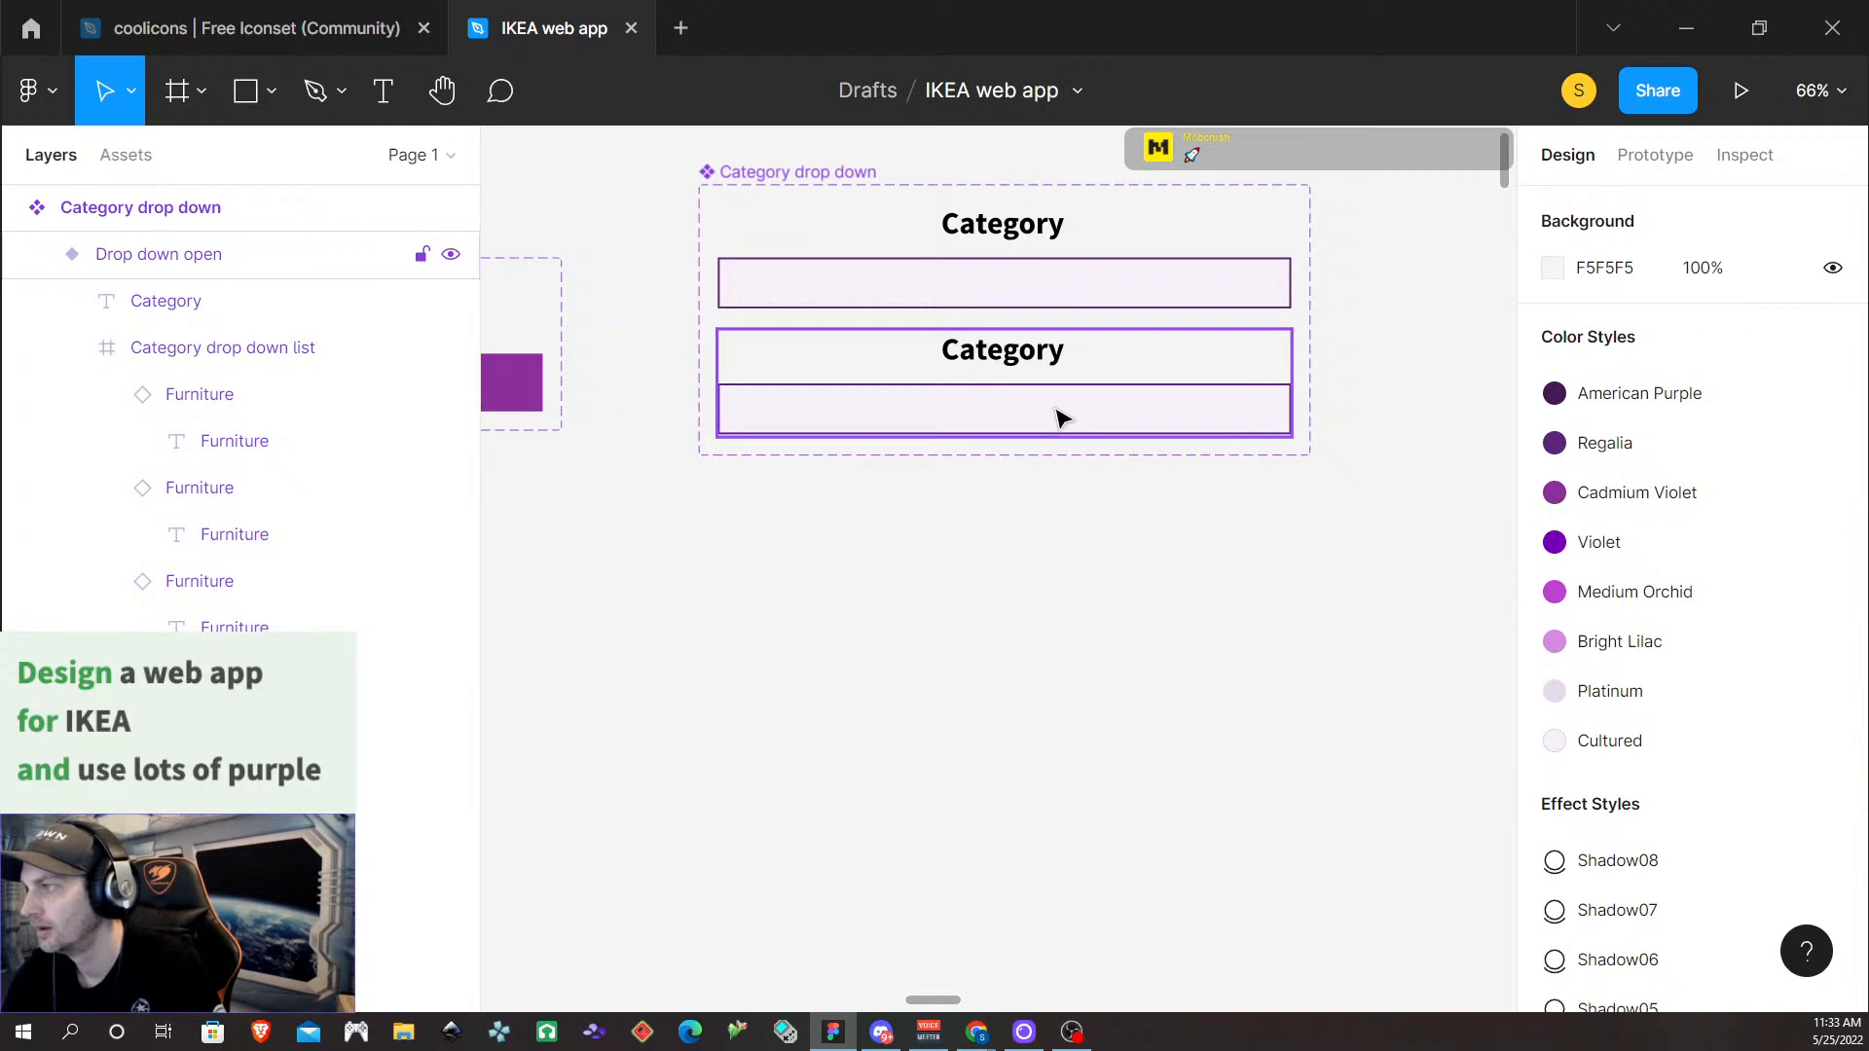
{"action": "left_click", "coordinate": [1037, 289]}
{"action": "left_click", "coordinate": [1718, 718]}
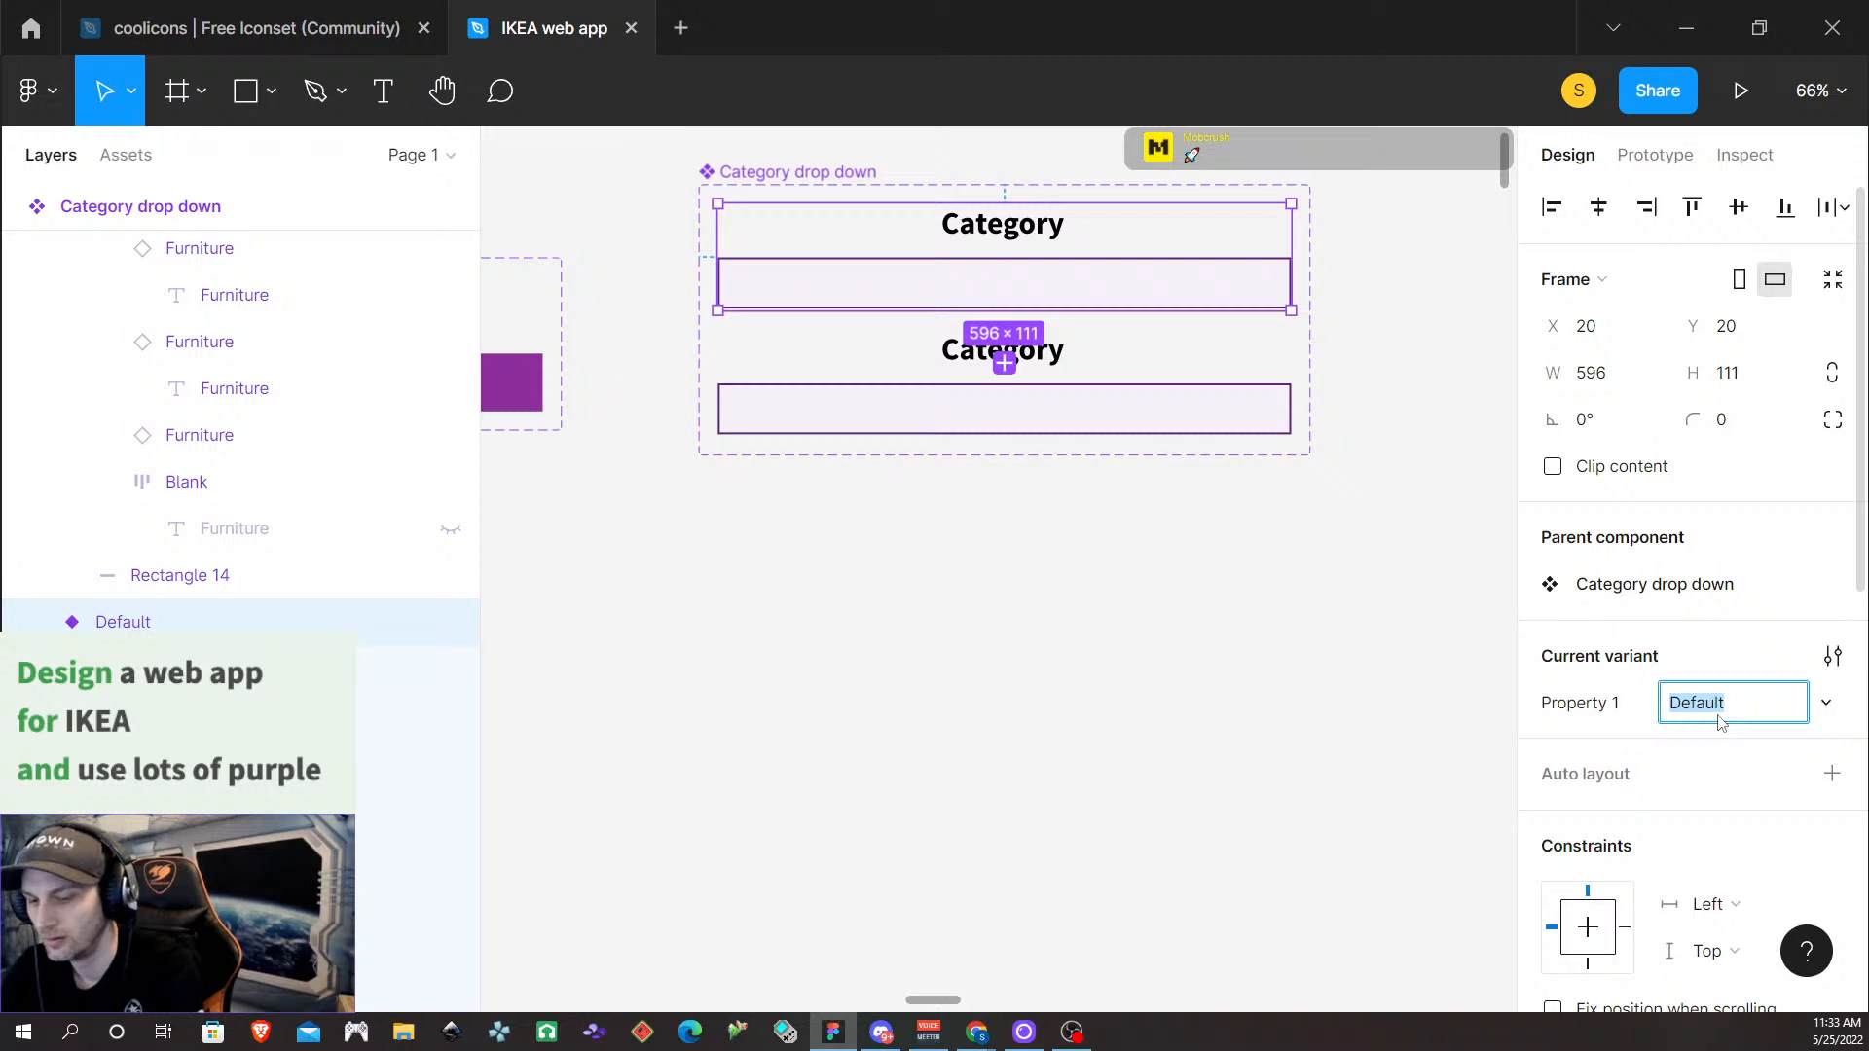
{"action": "type", "text": "Drop down C"}
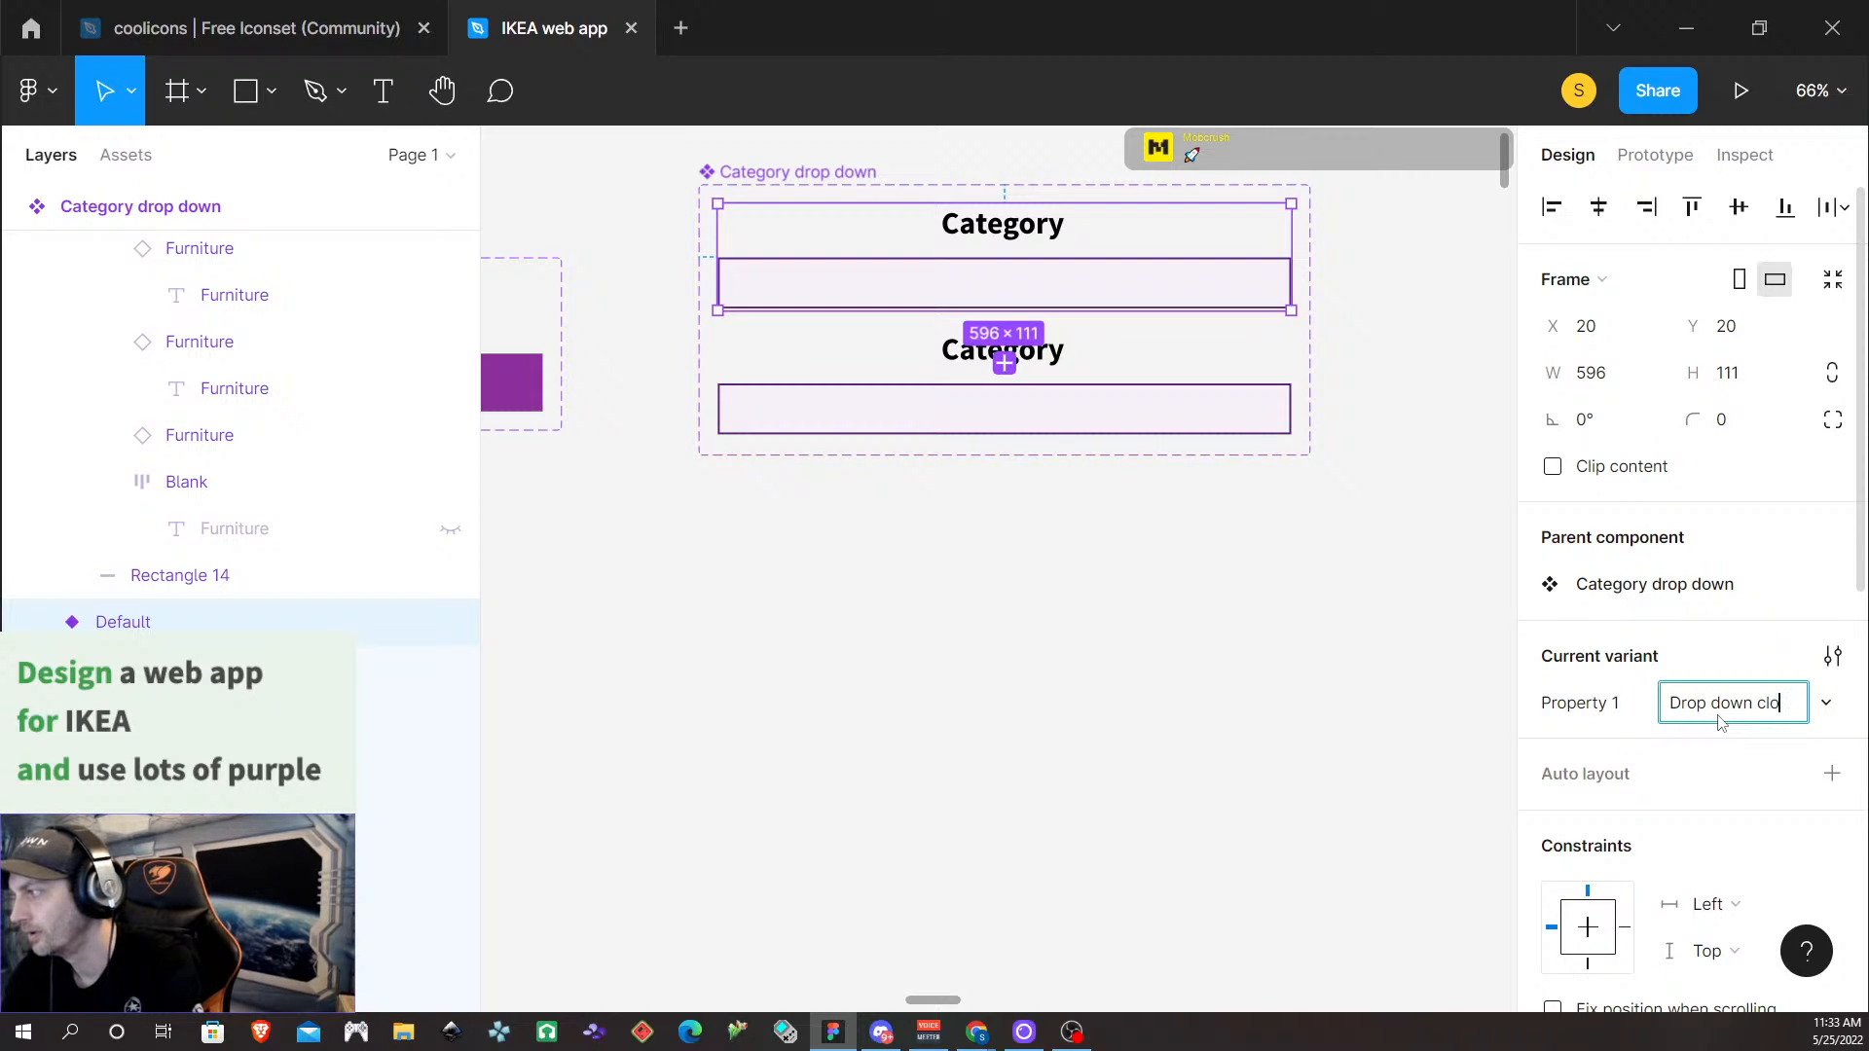
{"action": "left_click", "coordinate": [1235, 641]}
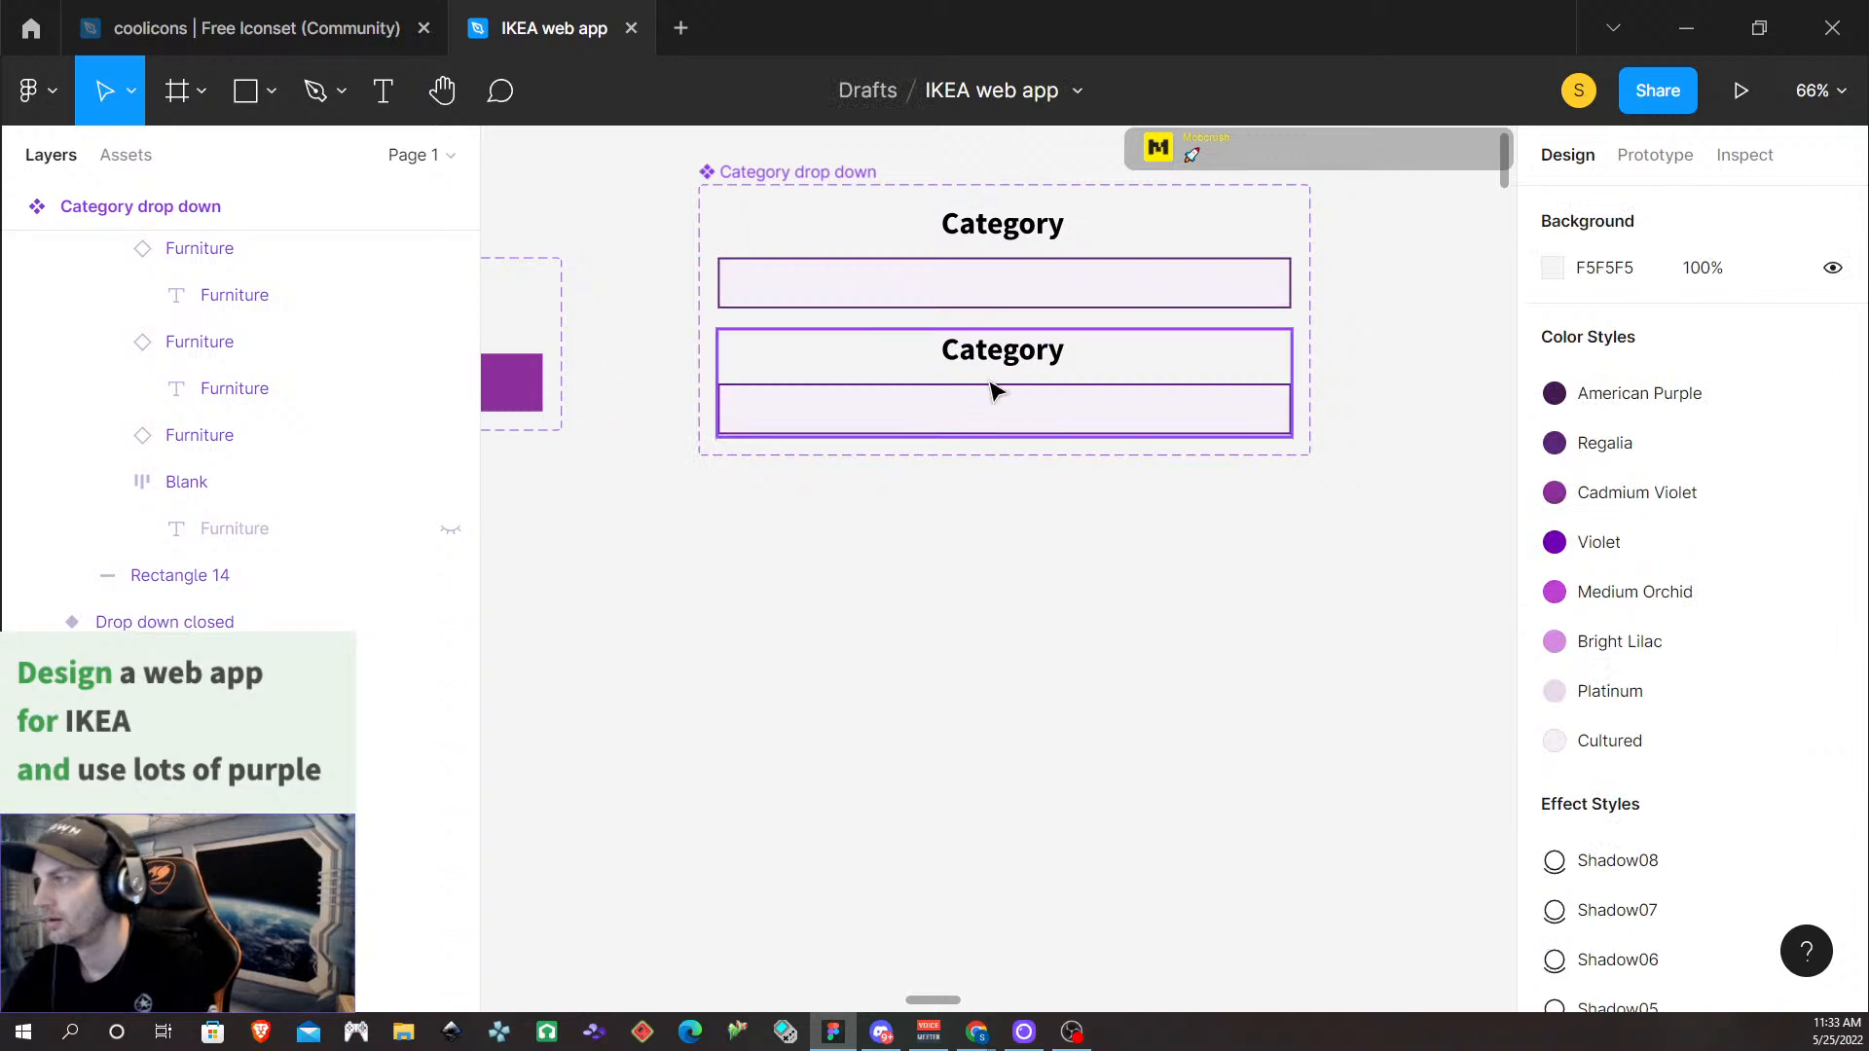
Extend the Drop down open variant's category list frame to a height of 417, and turn off content clipping on the Category drop down component set
{"action": "left_click", "coordinate": [998, 393]}
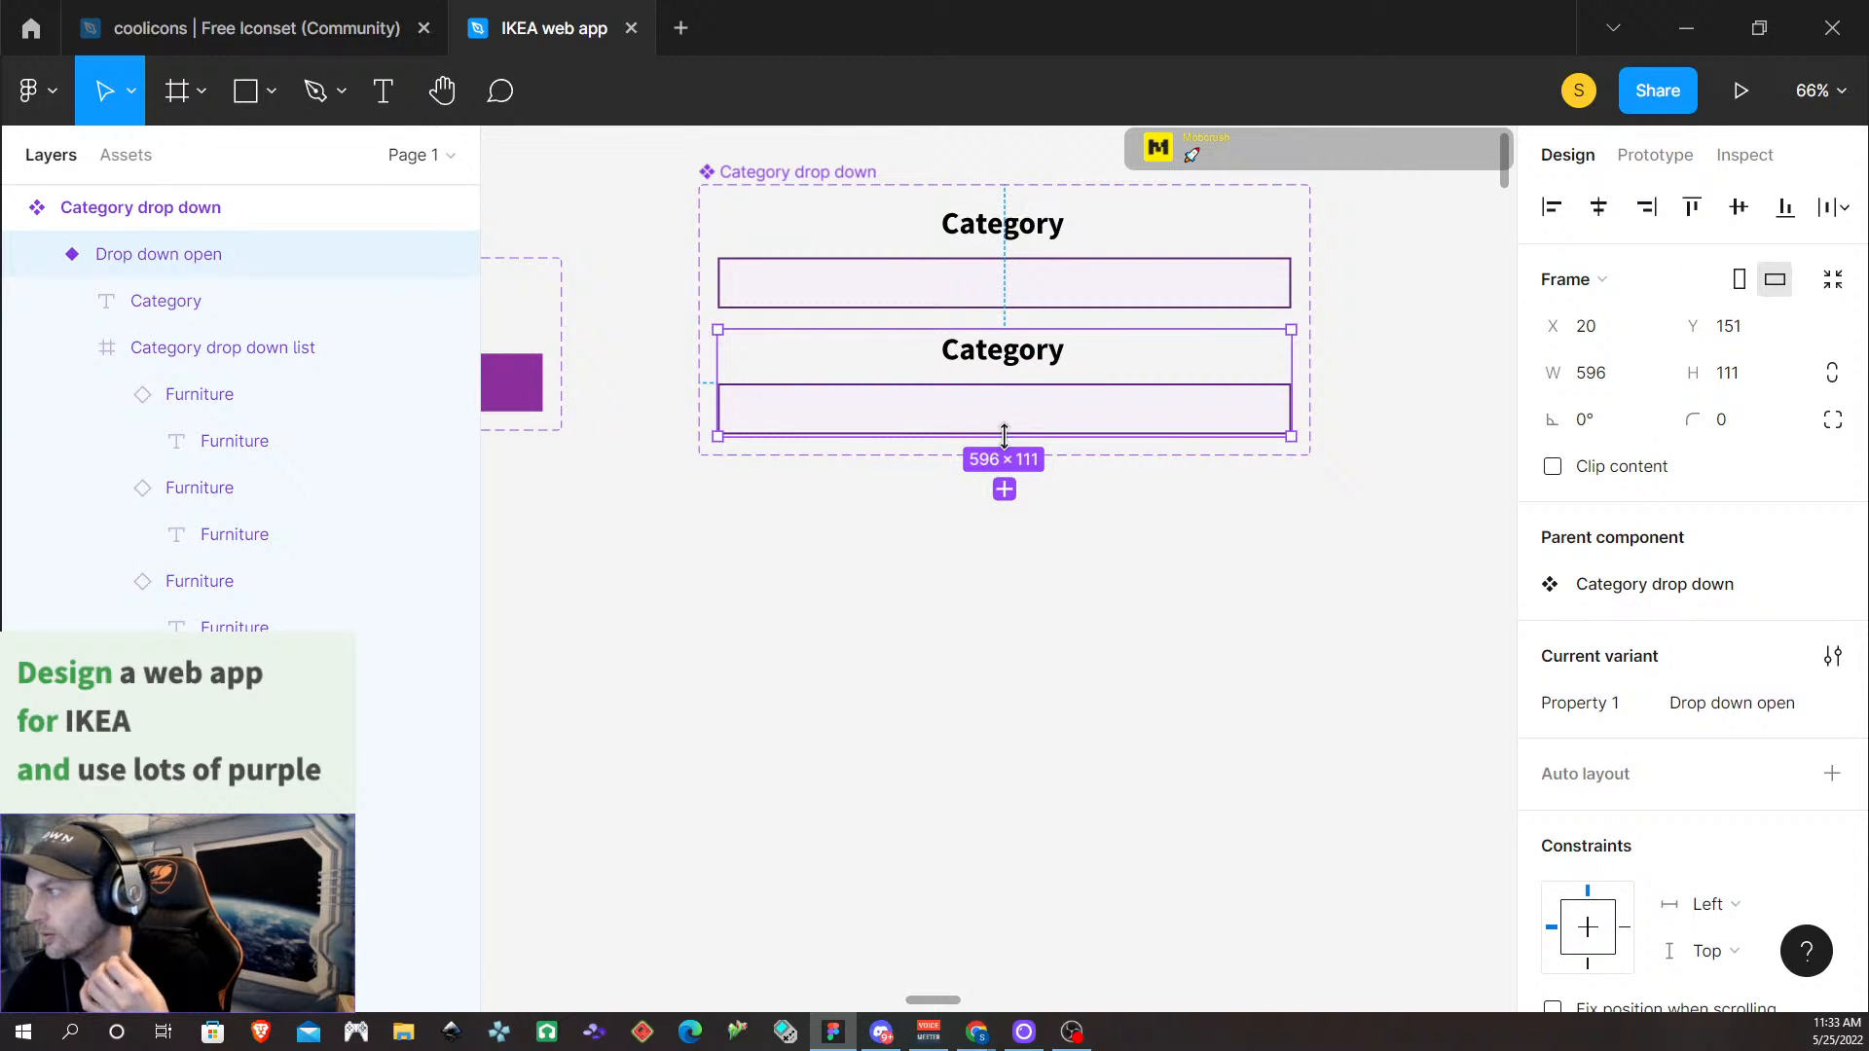
{"action": "left_click", "coordinate": [71, 350]}
{"action": "left_click", "coordinate": [234, 348]}
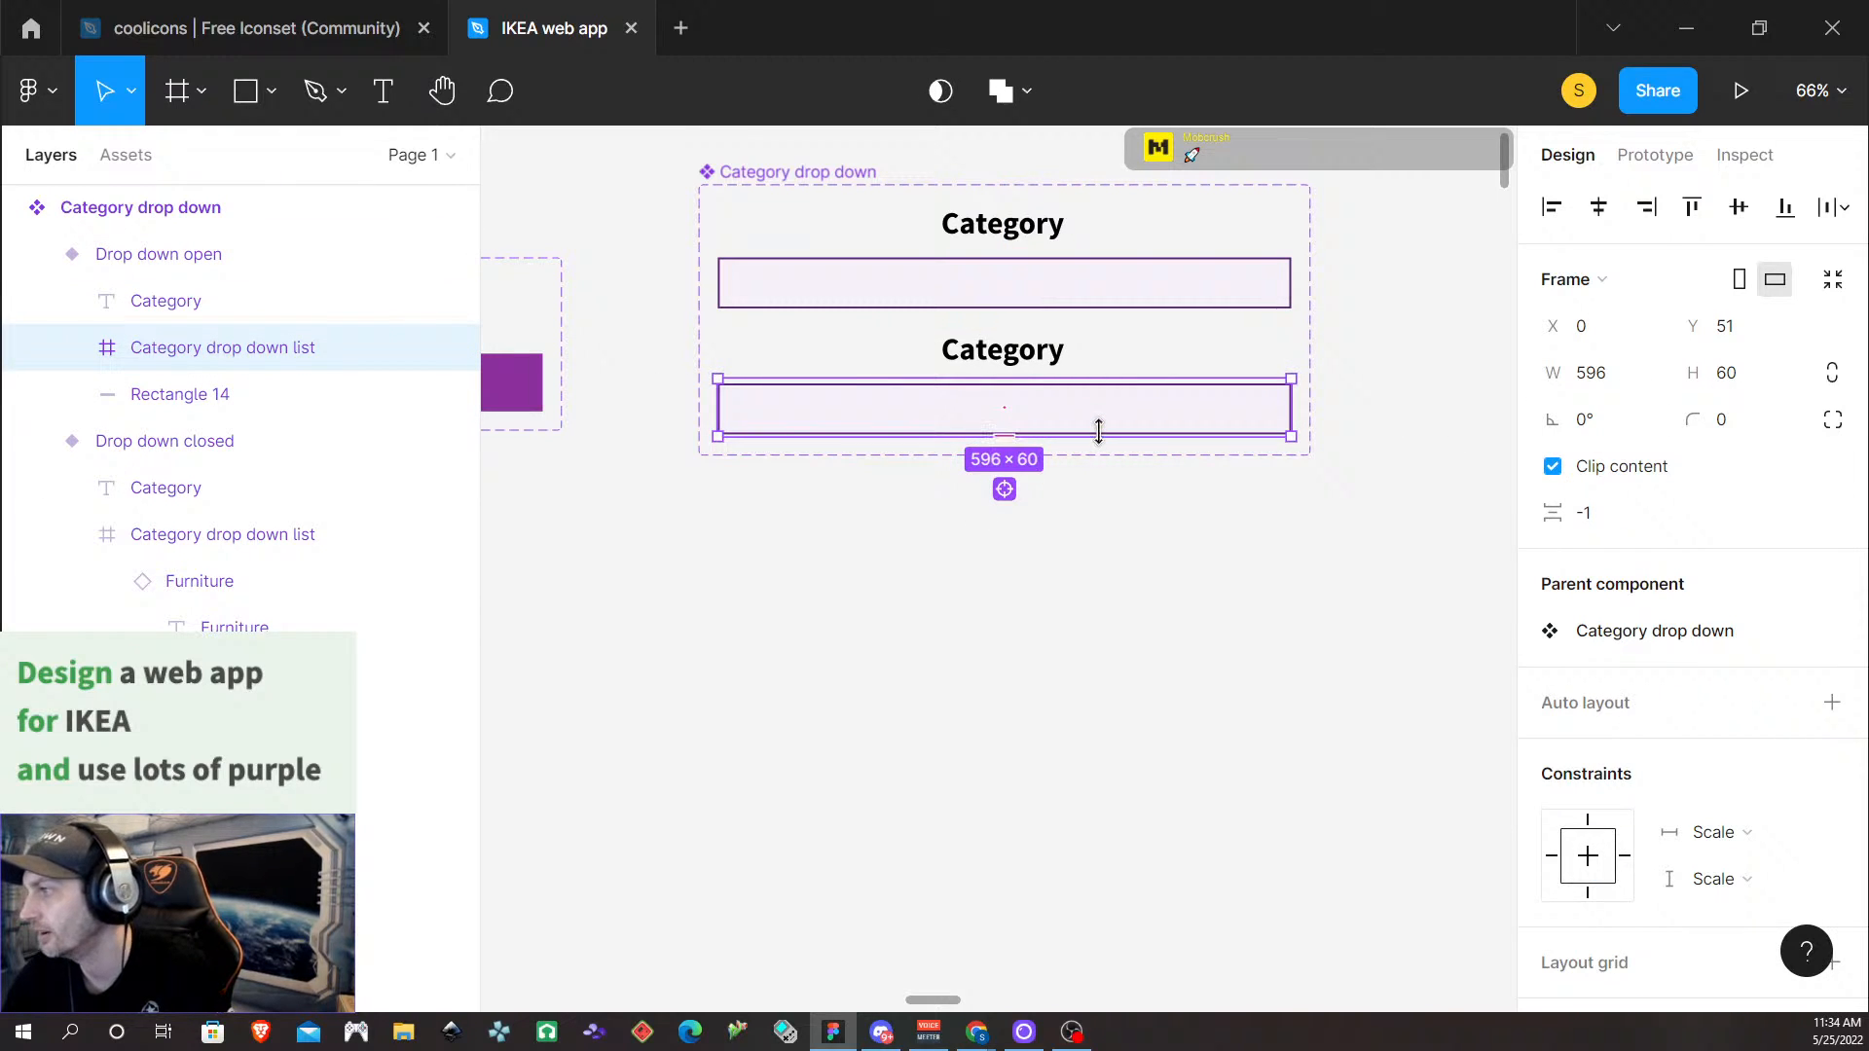
{"action": "left_click_drag", "start_coordinate": [1099, 432], "coordinate": [1091, 605]}
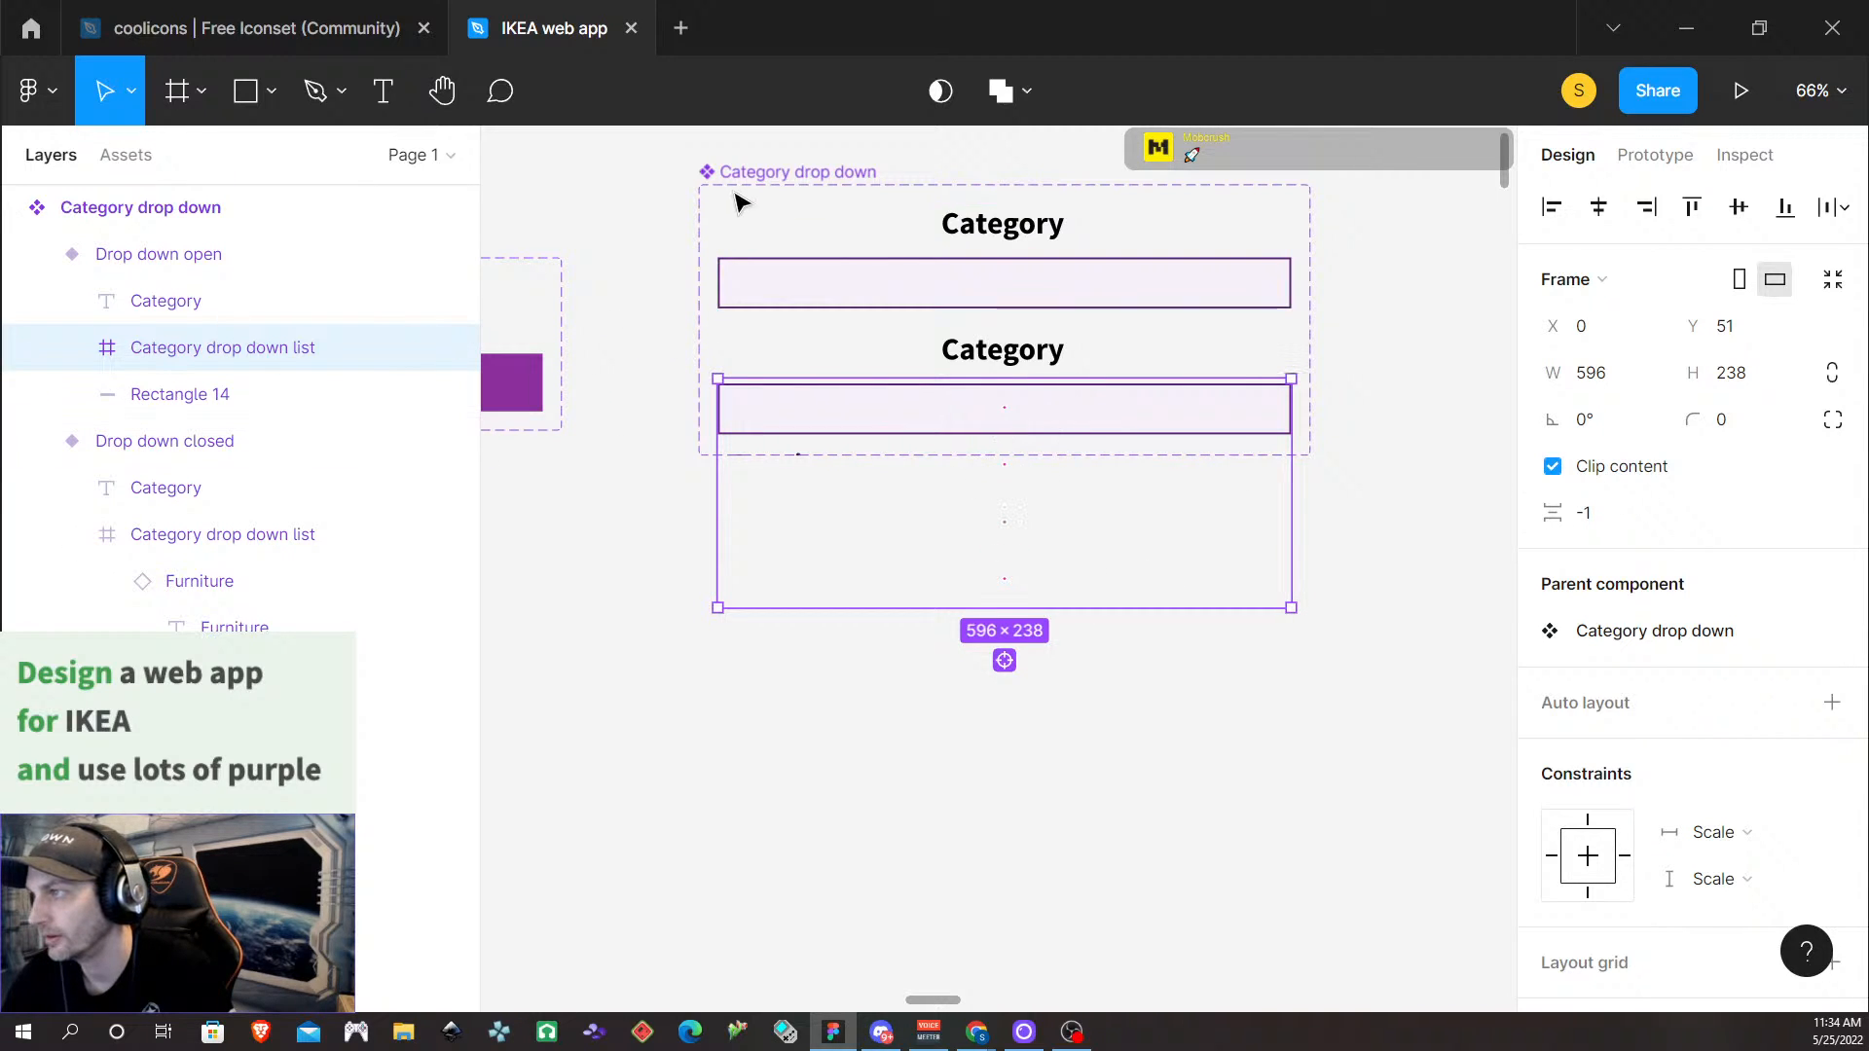
{"action": "left_click", "coordinate": [772, 174]}
{"action": "left_click", "coordinate": [1552, 420]}
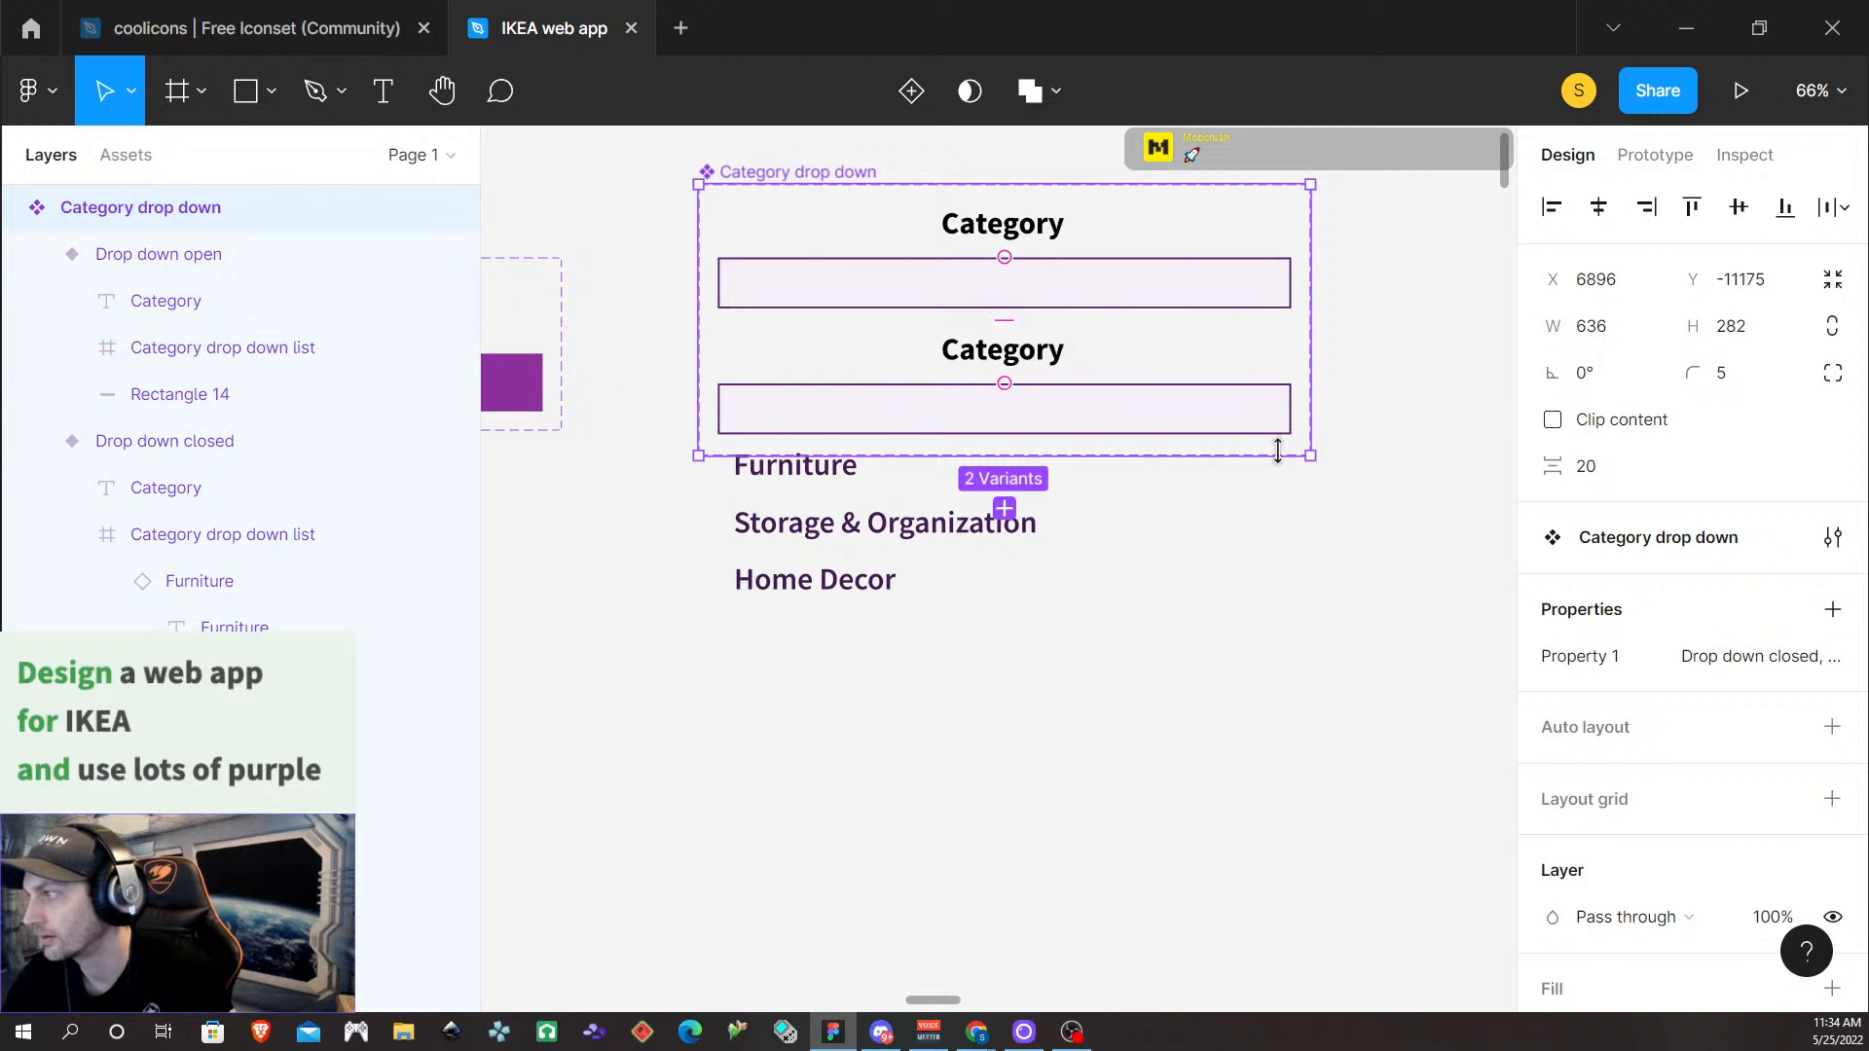
{"action": "left_click", "coordinate": [1377, 442]}
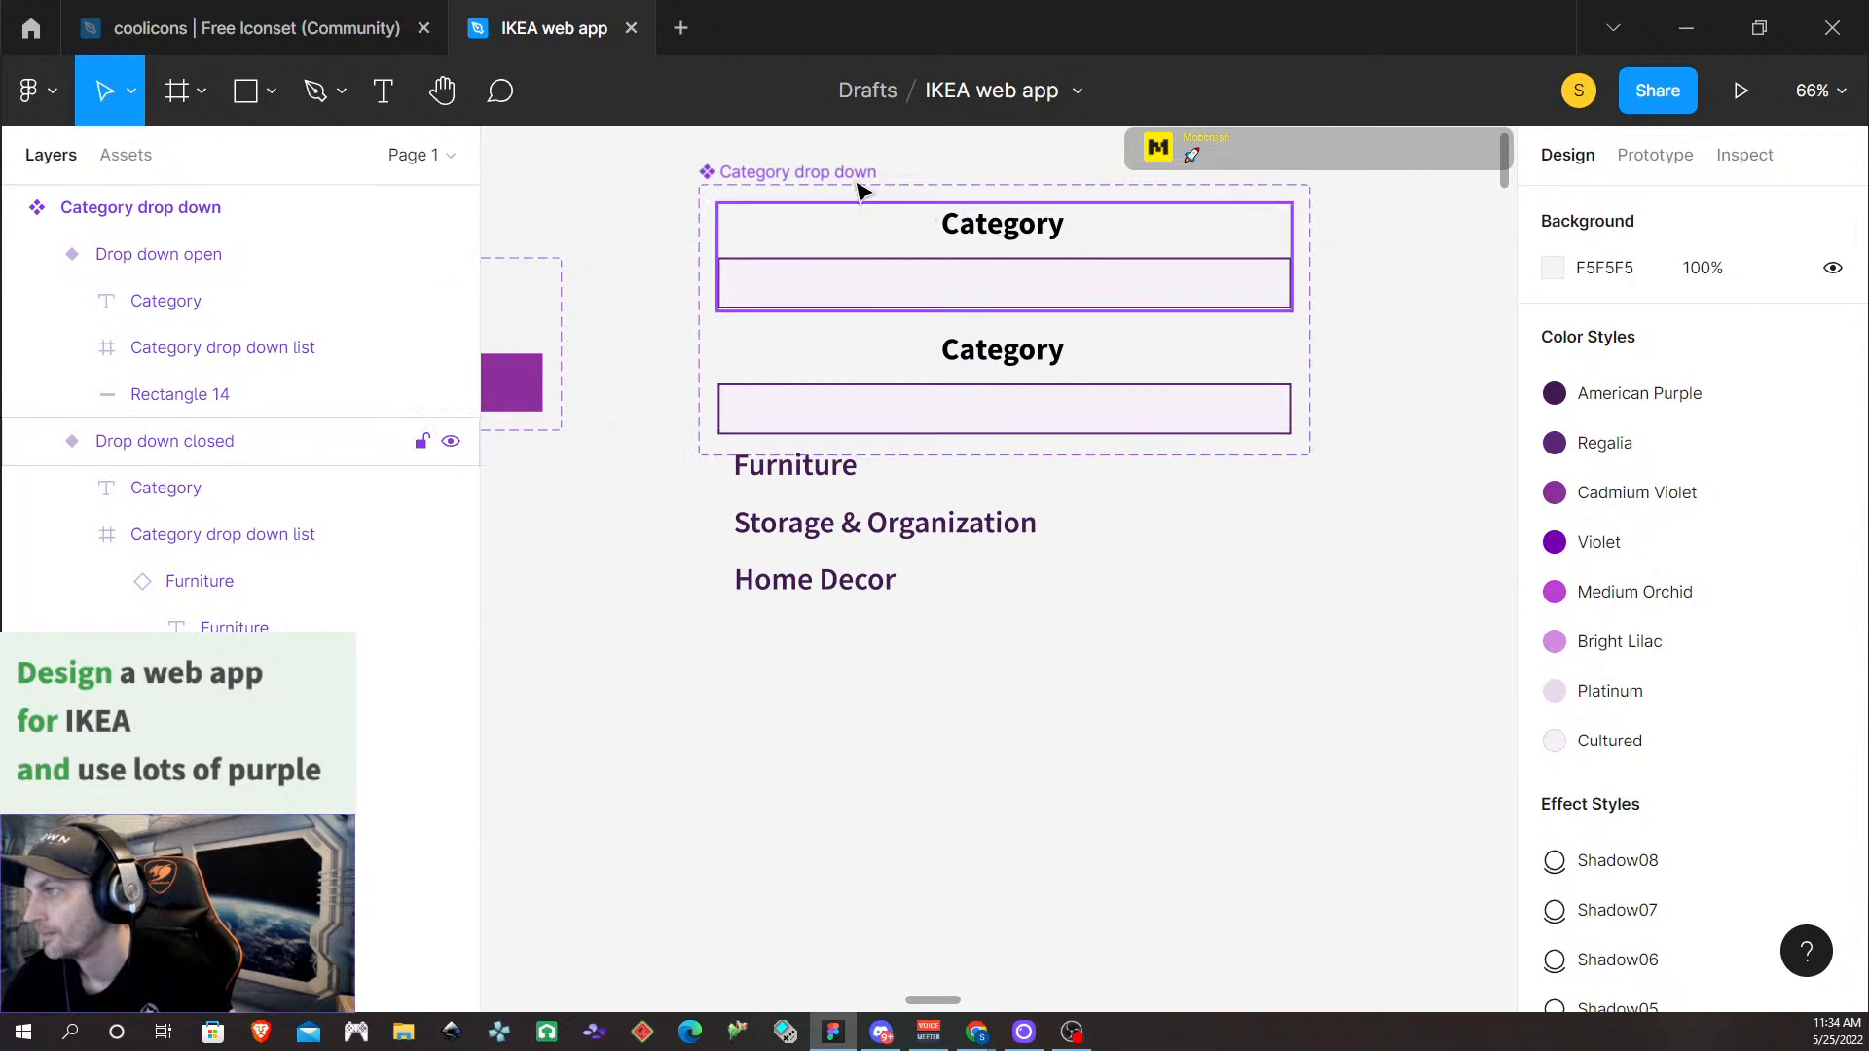
{"action": "left_click", "coordinate": [1043, 395]}
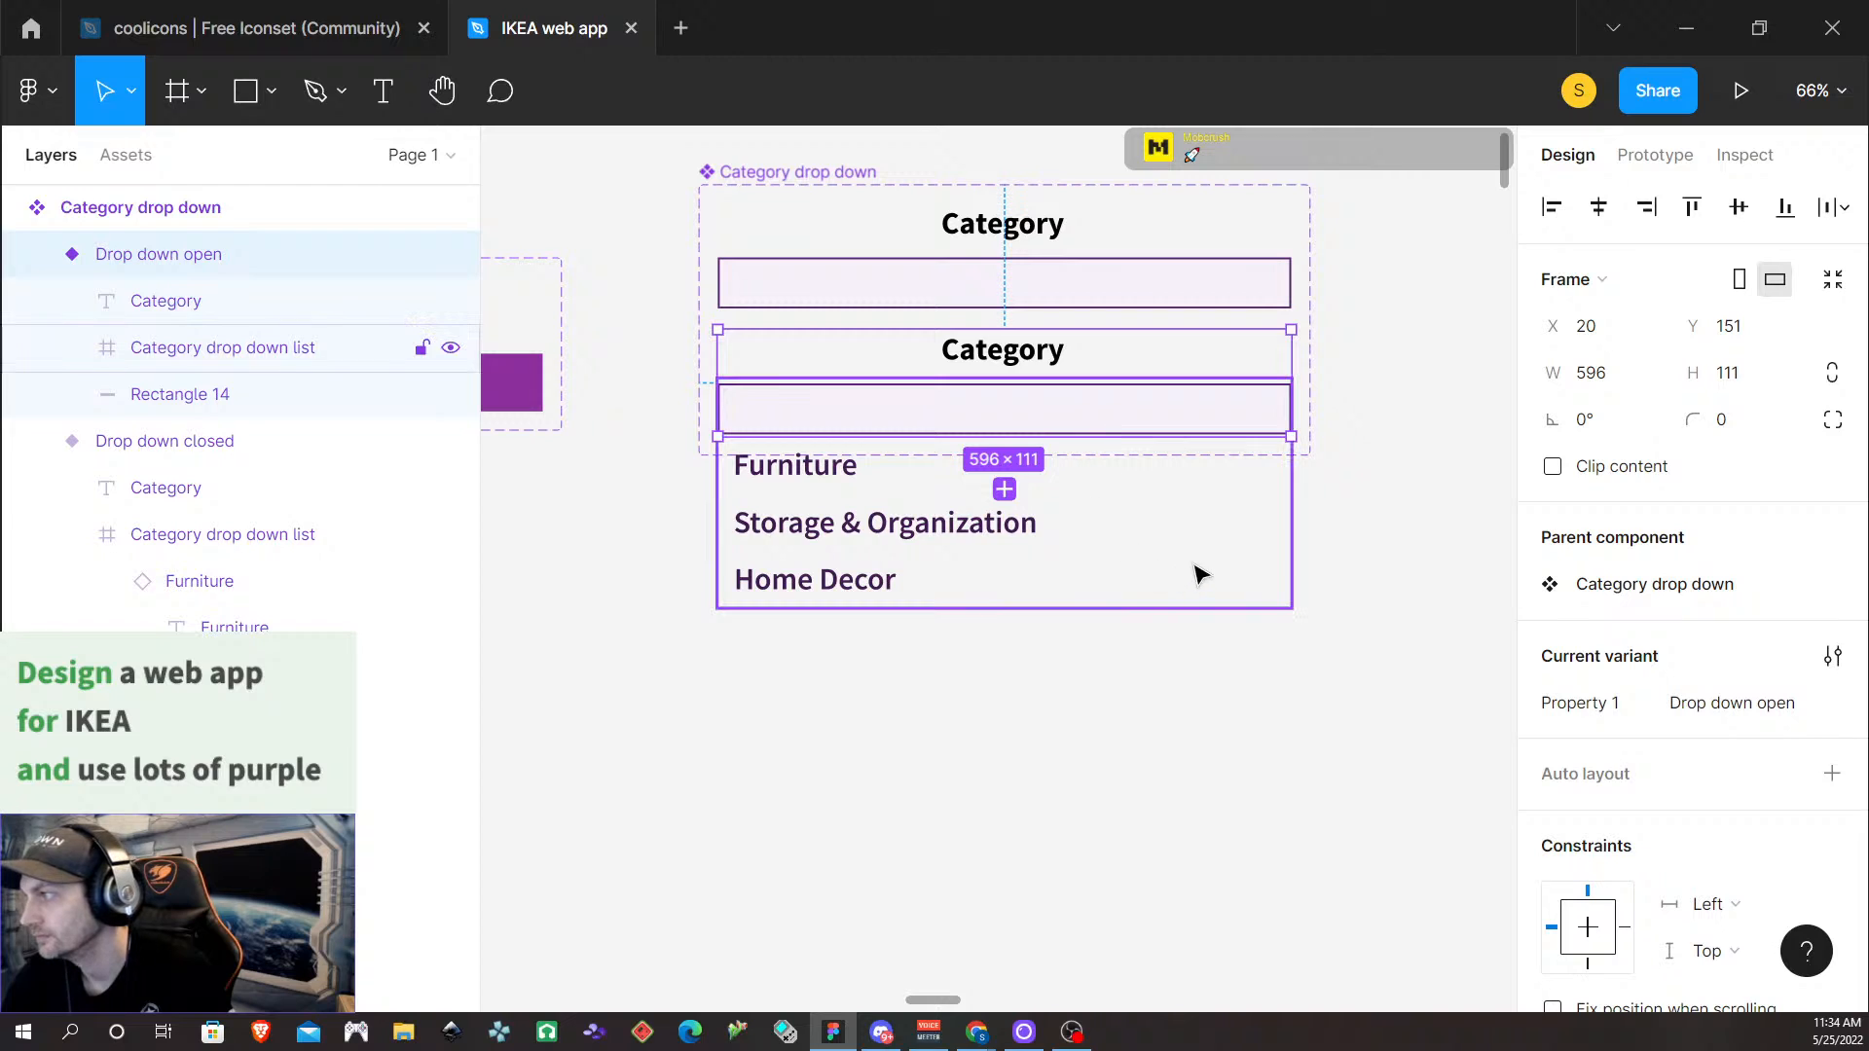
{"action": "left_click", "coordinate": [1049, 548]}
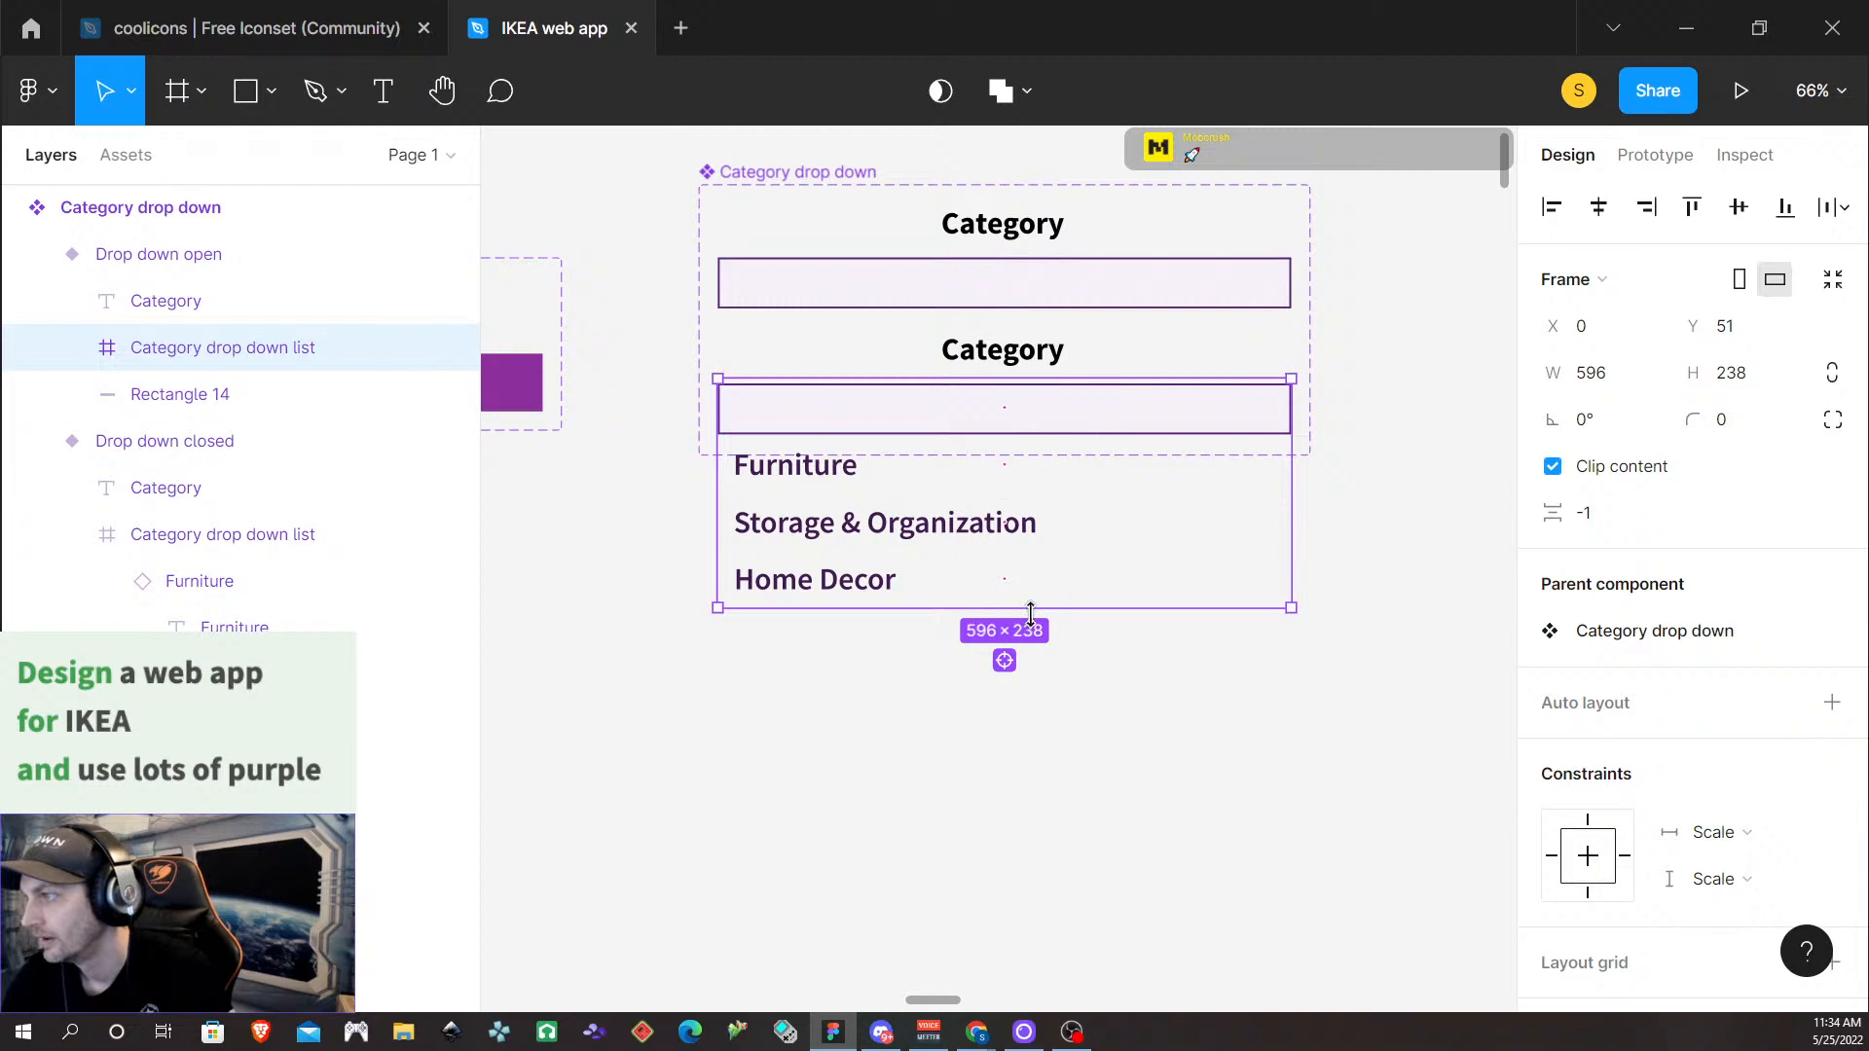
{"action": "left_click_drag", "start_coordinate": [1053, 613], "coordinate": [1041, 780]}
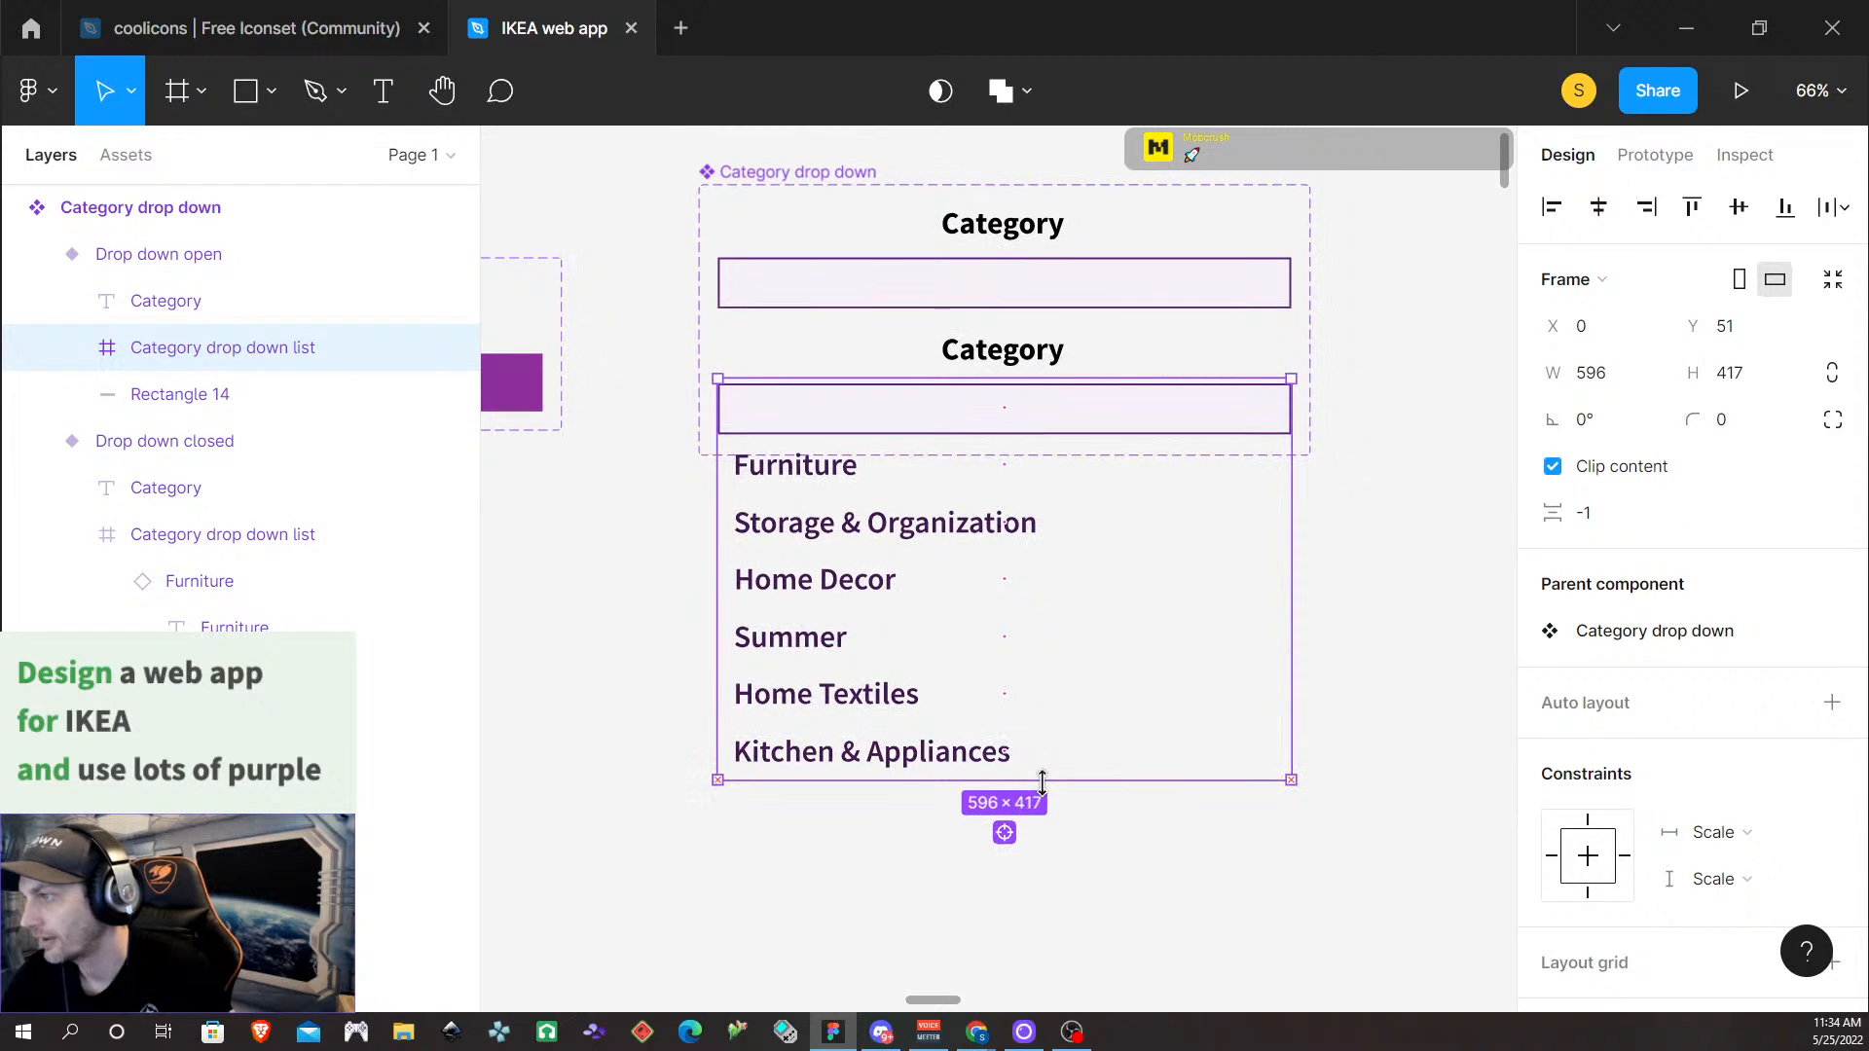
Enable vertical overflow scrolling on the open variant's category list and lower its top edge to reduce its height to 412
{"action": "left_click", "coordinate": [1652, 158]}
{"action": "left_click", "coordinate": [1598, 343]}
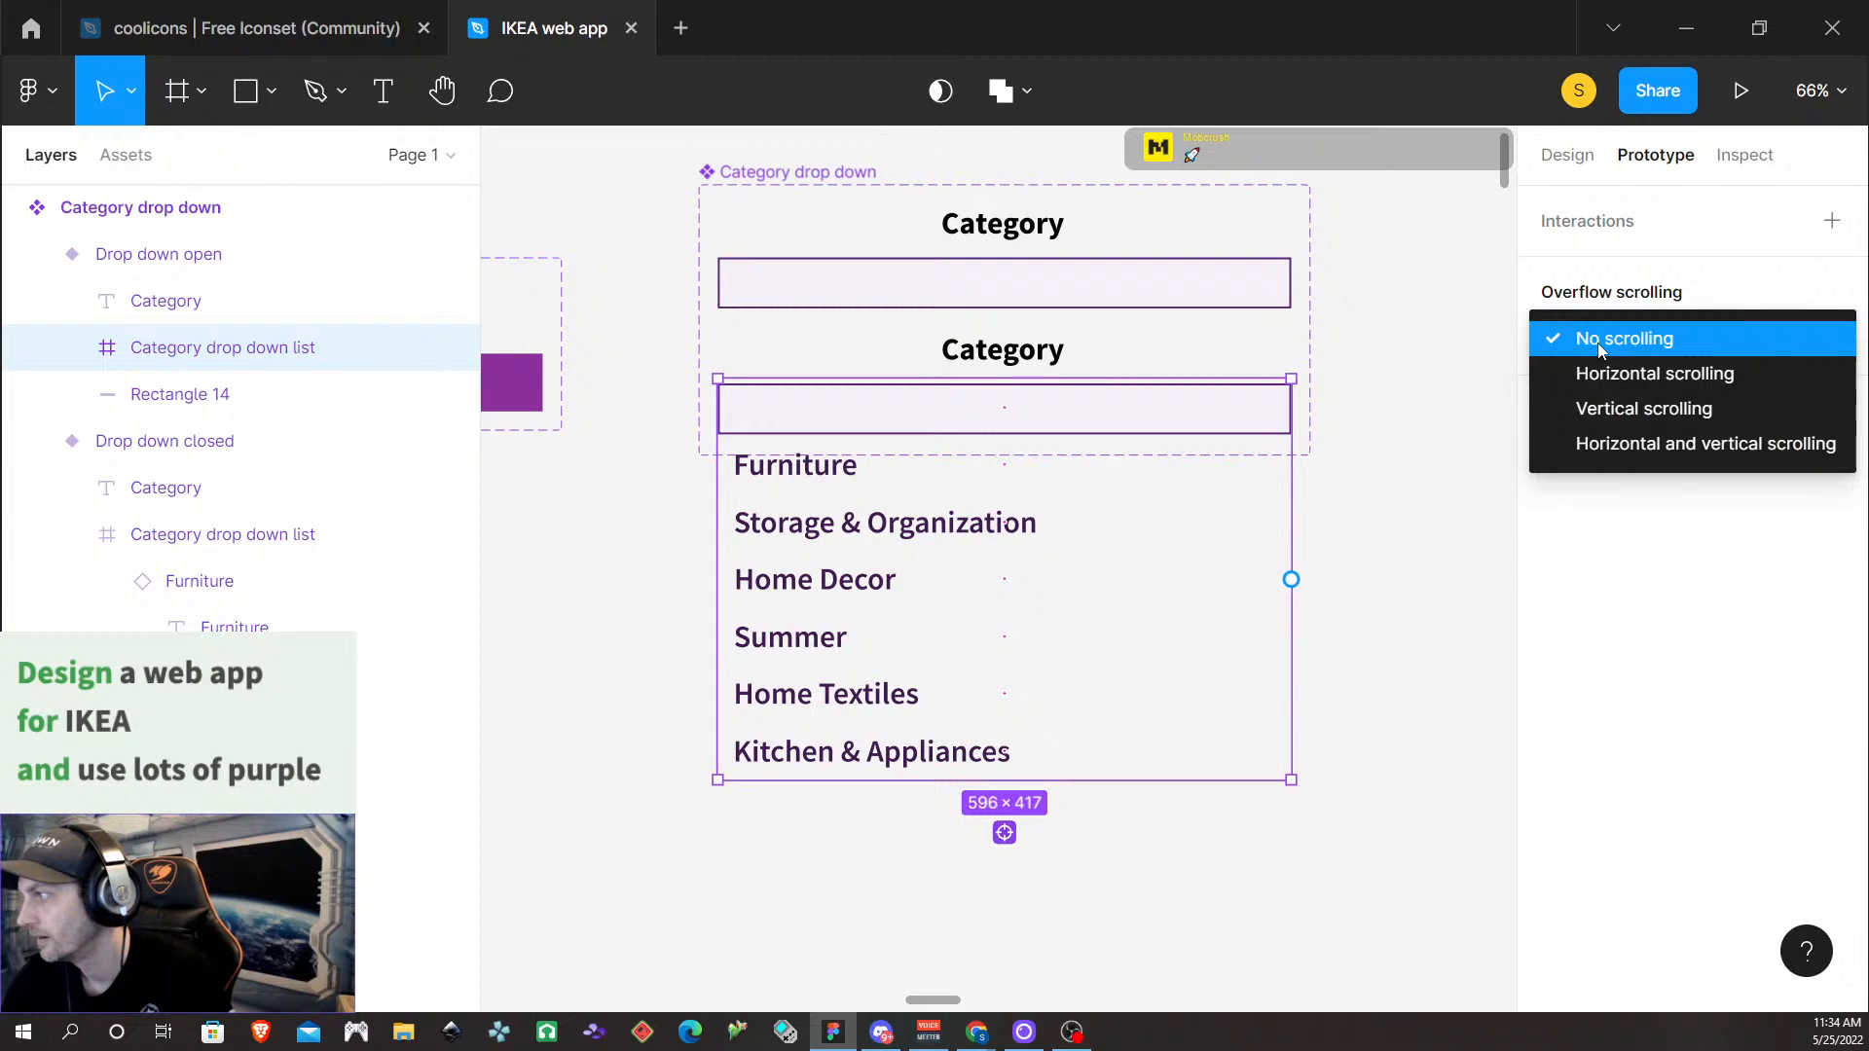
{"action": "left_click", "coordinate": [1644, 413]}
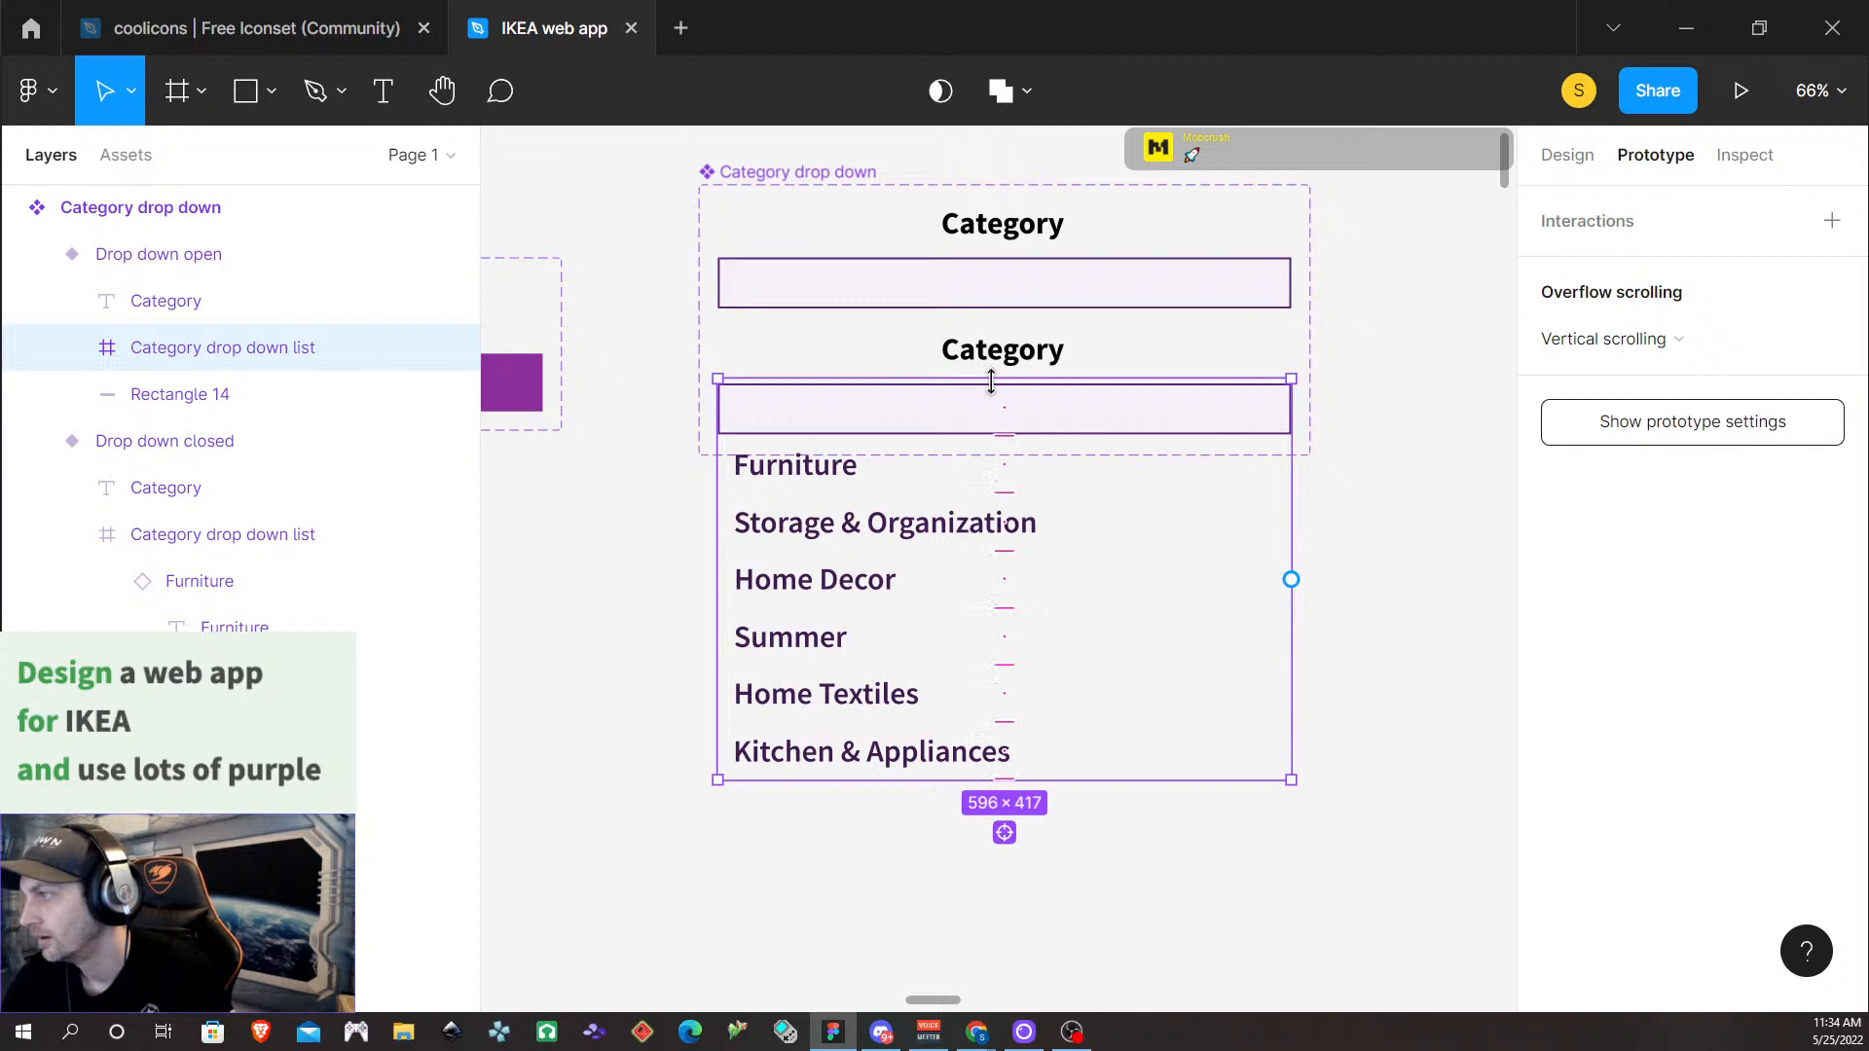
{"action": "mouse_move", "coordinate": [1001, 376]}
{"action": "left_mouse_down"}
{"action": "mouse_move", "coordinate": [994, 399]}
{"action": "mouse_move", "coordinate": [995, 383]}
{"action": "left_mouse_up"}
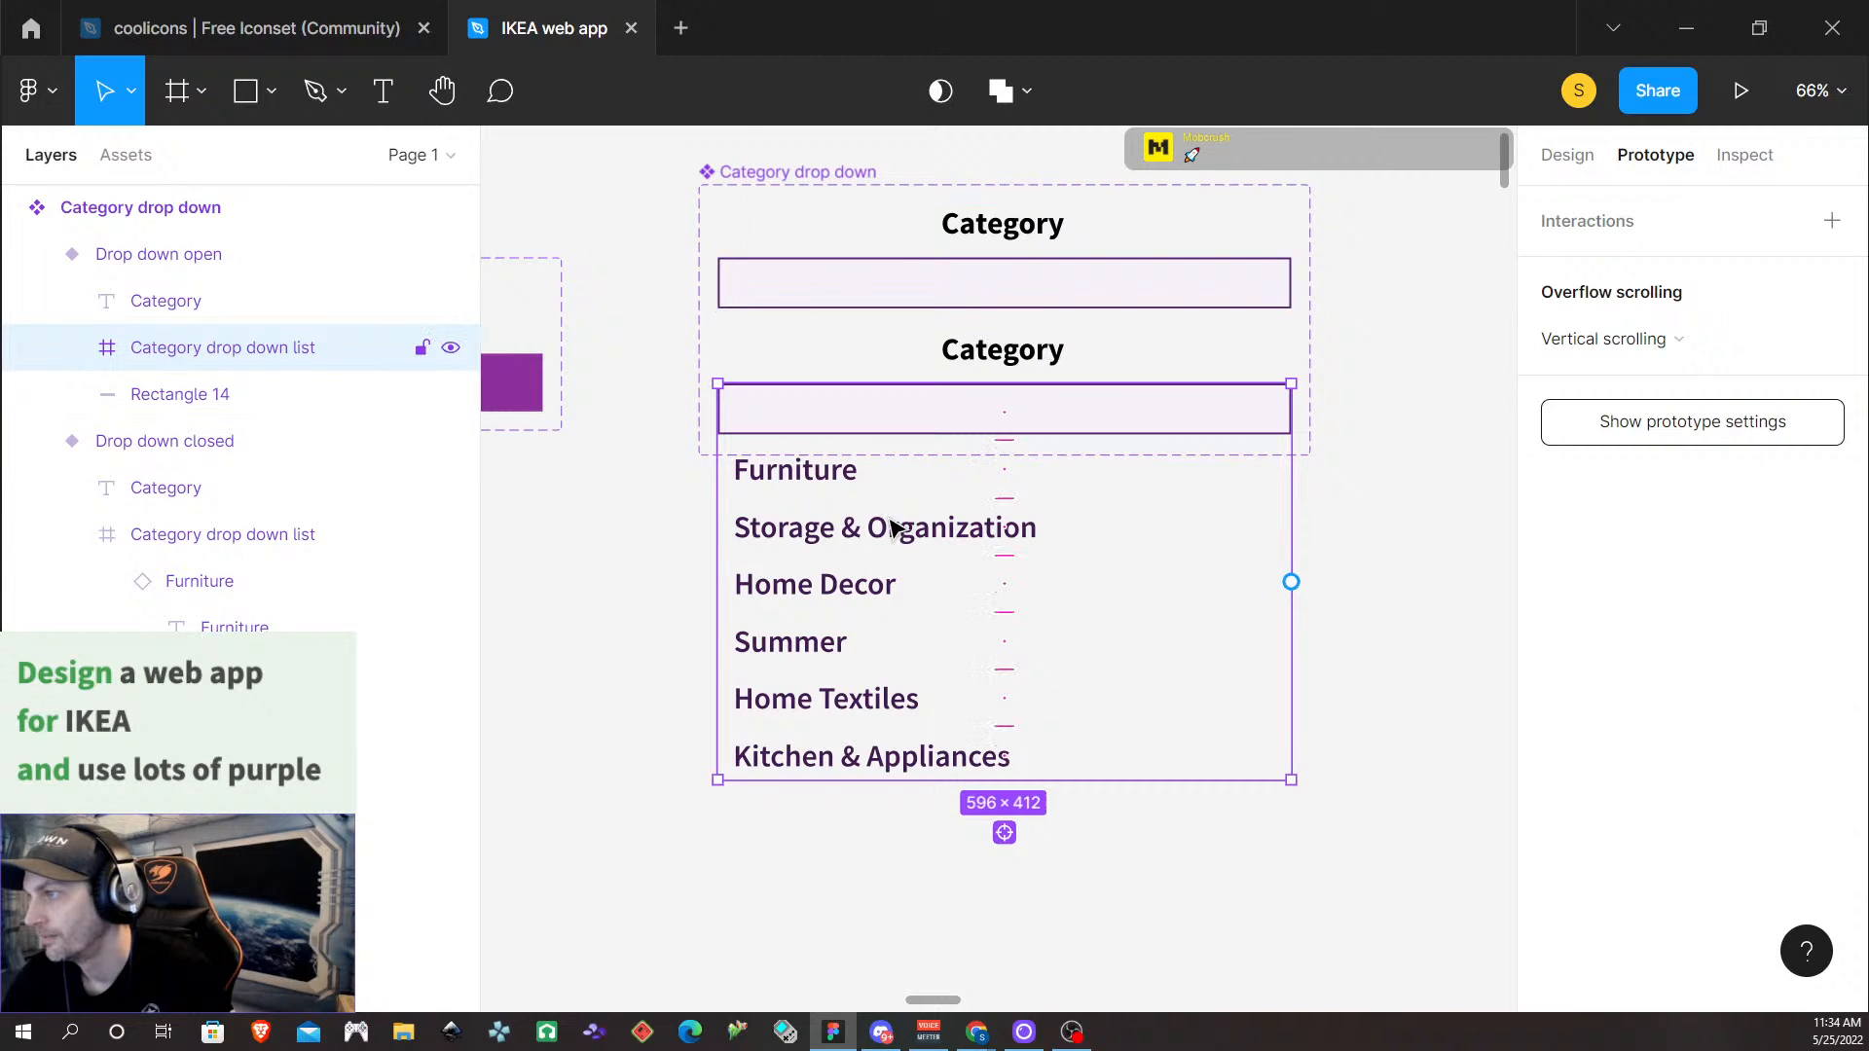
{"action": "scroll", "coordinate": [911, 618], "scroll_direction": "up", "scroll_amount": 1}
{"action": "scroll", "coordinate": [910, 618], "scroll_direction": "down", "scroll_amount": 2}
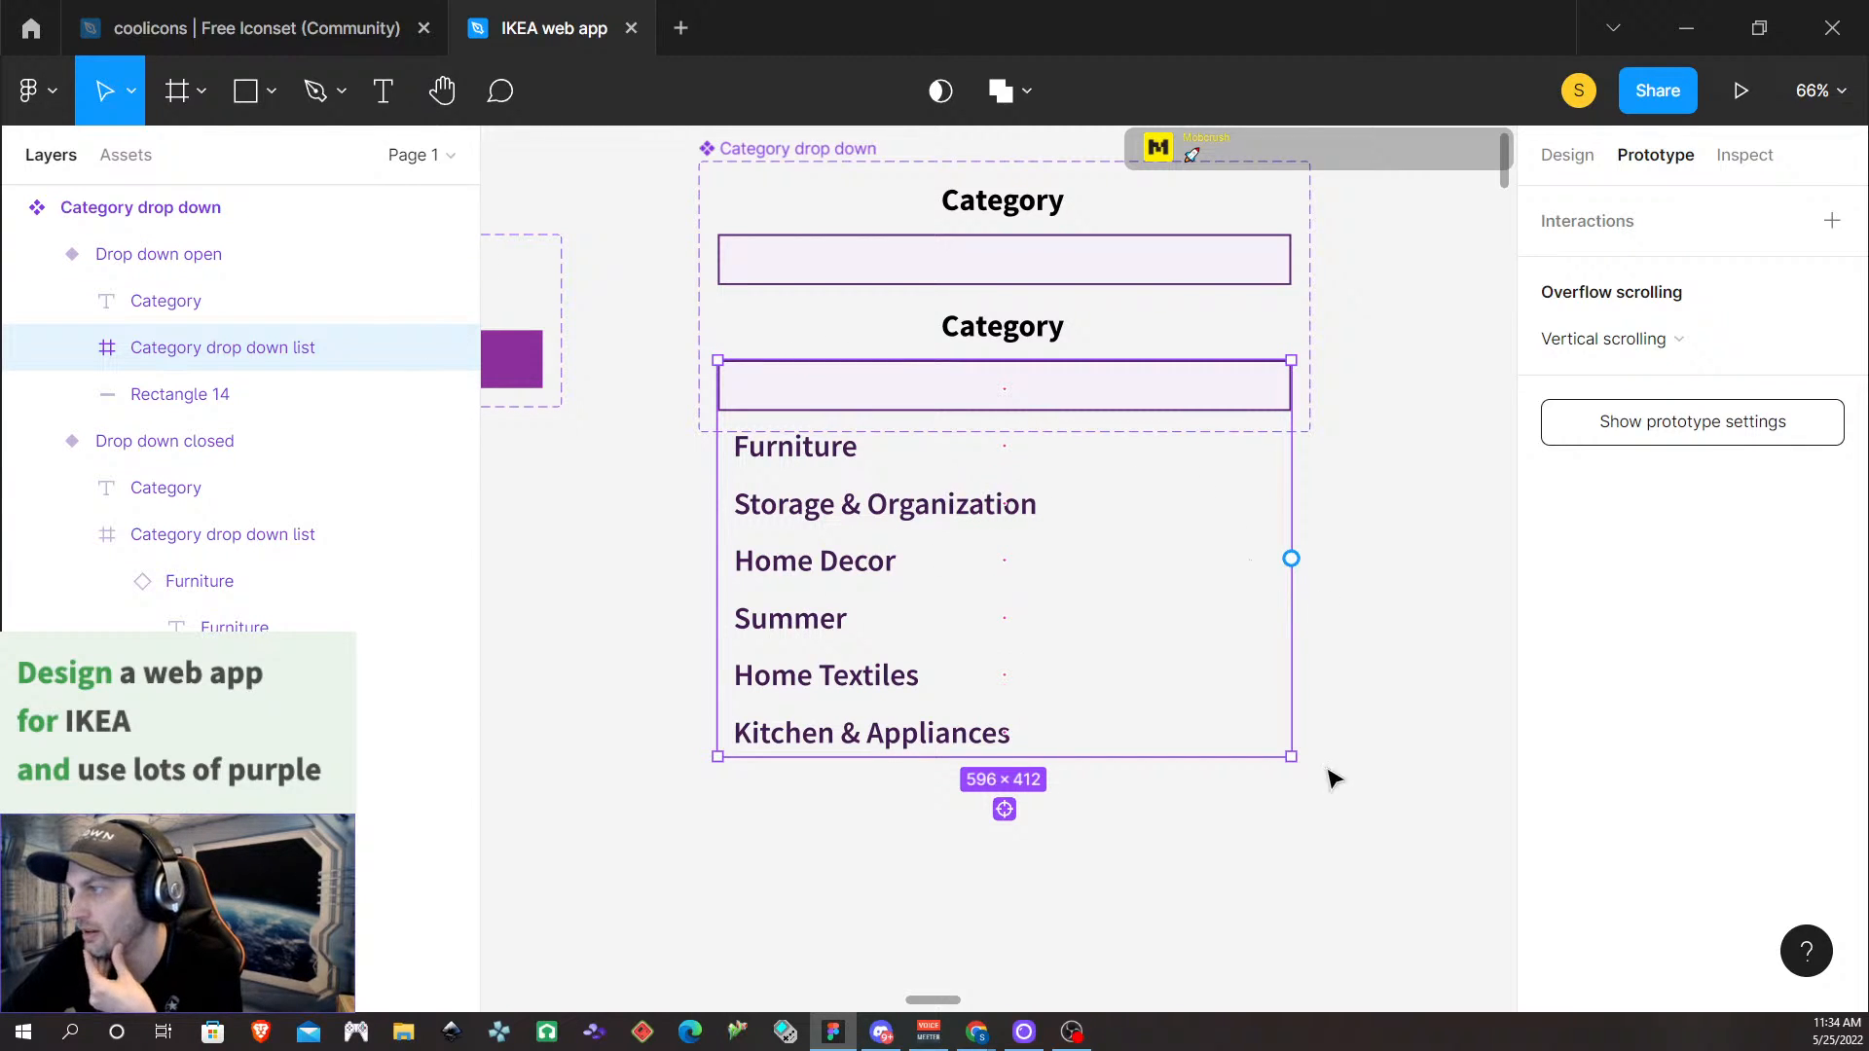
{"action": "scroll", "coordinate": [843, 653], "scroll_direction": "up", "scroll_amount": 5}
{"action": "scroll", "coordinate": [839, 652], "scroll_direction": "down", "scroll_amount": 5}
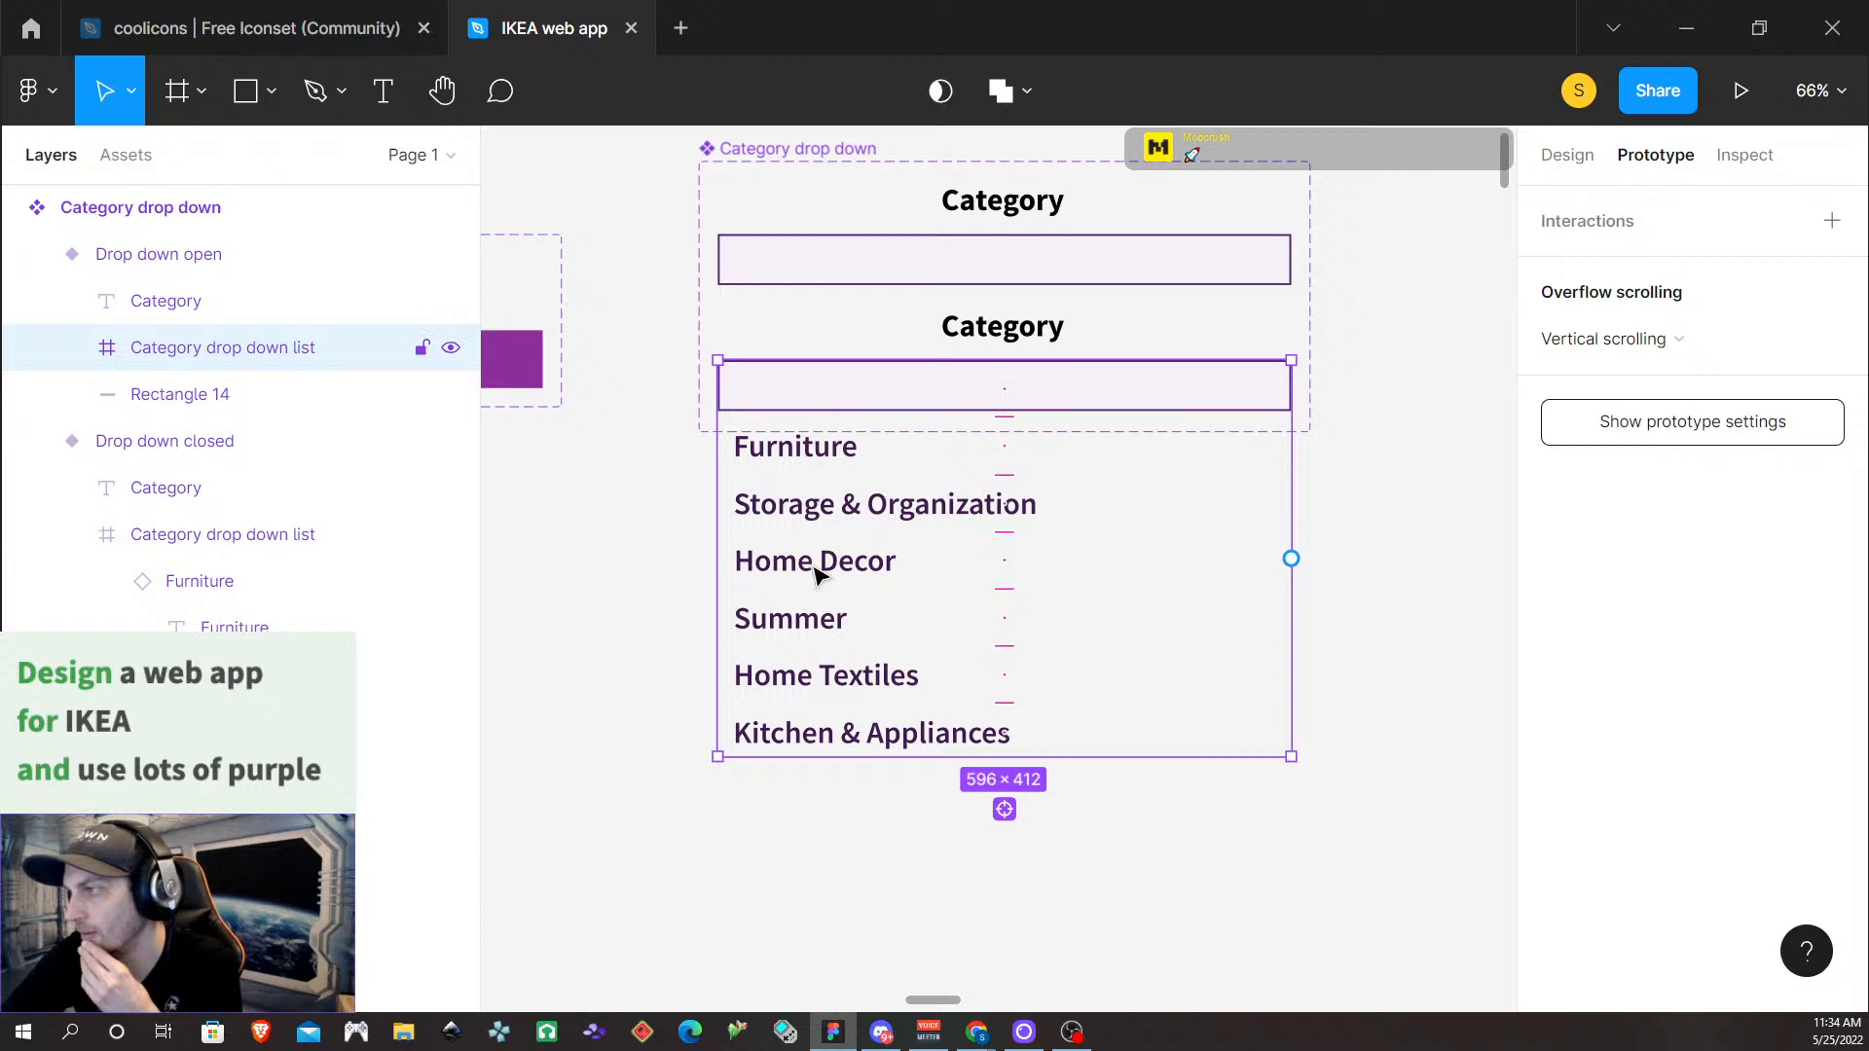
{"action": "scroll", "coordinate": [803, 618], "scroll_direction": "down", "scroll_amount": 1}
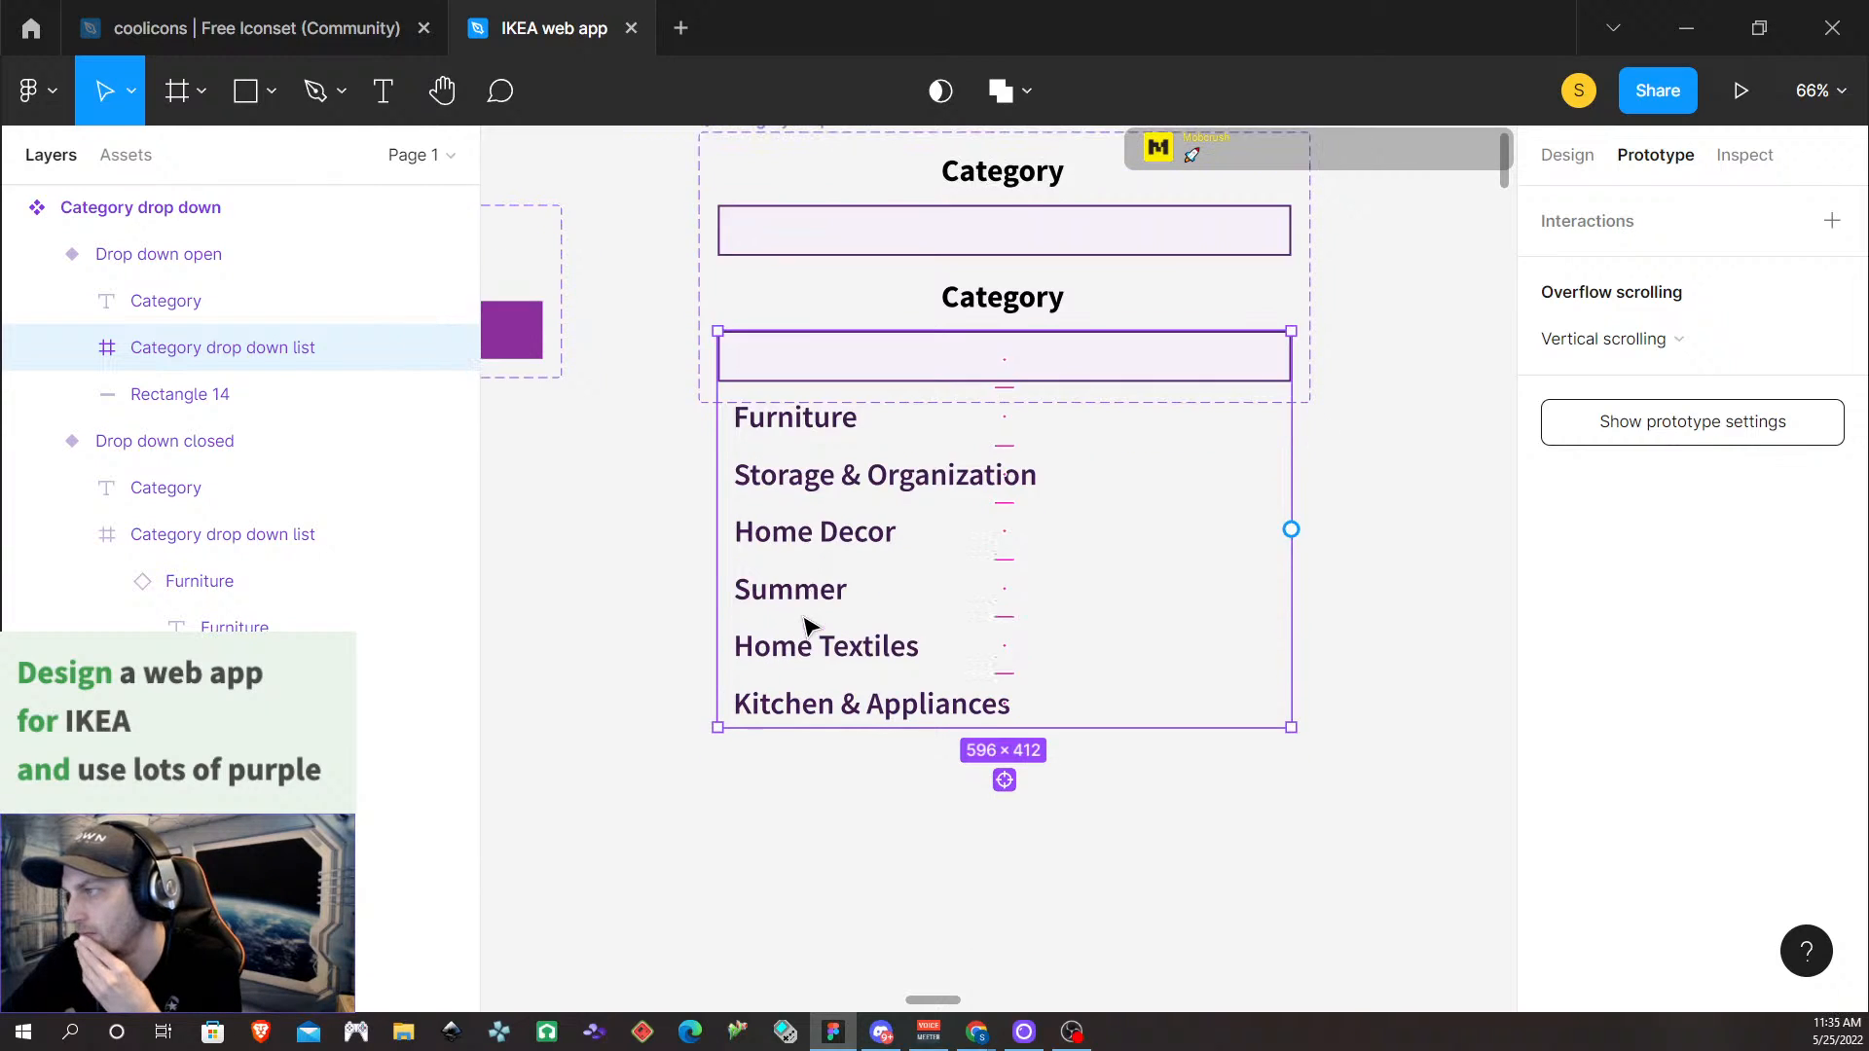
{"action": "scroll", "coordinate": [806, 618], "scroll_direction": "up", "scroll_amount": 1}
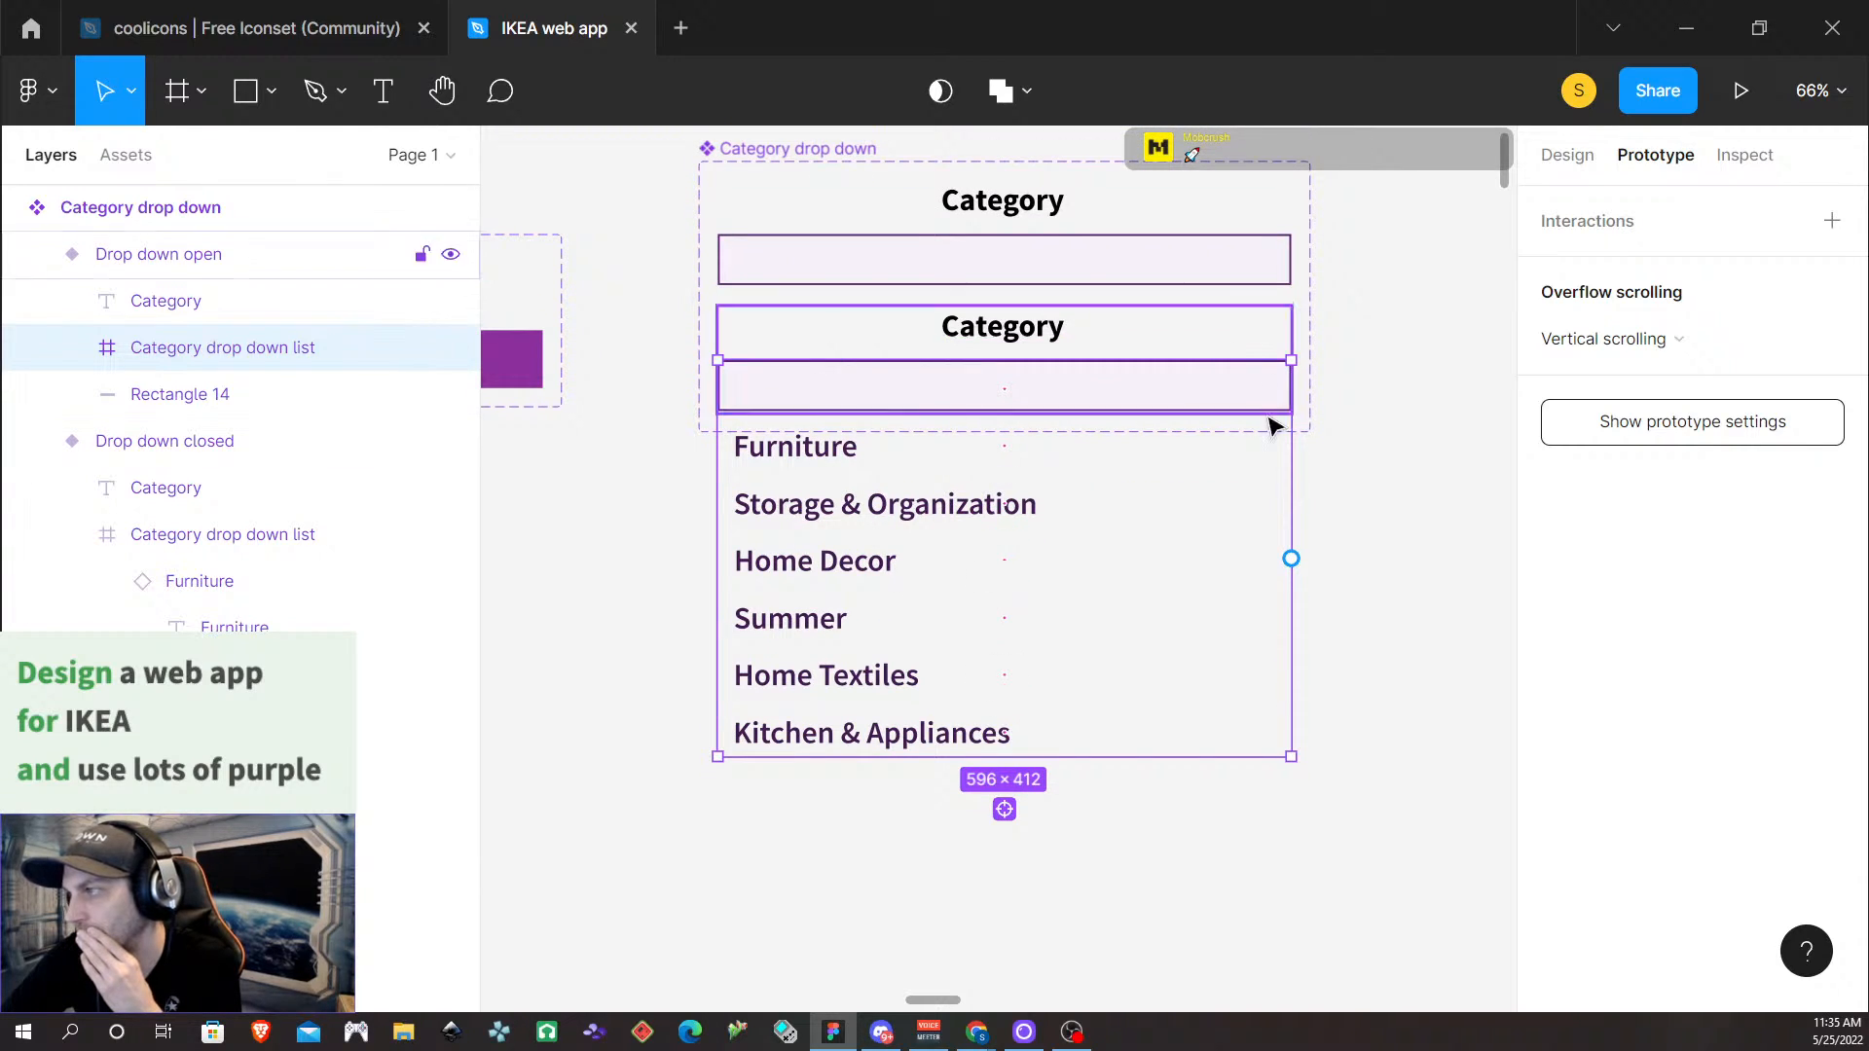
{"action": "left_click", "coordinate": [703, 422]}
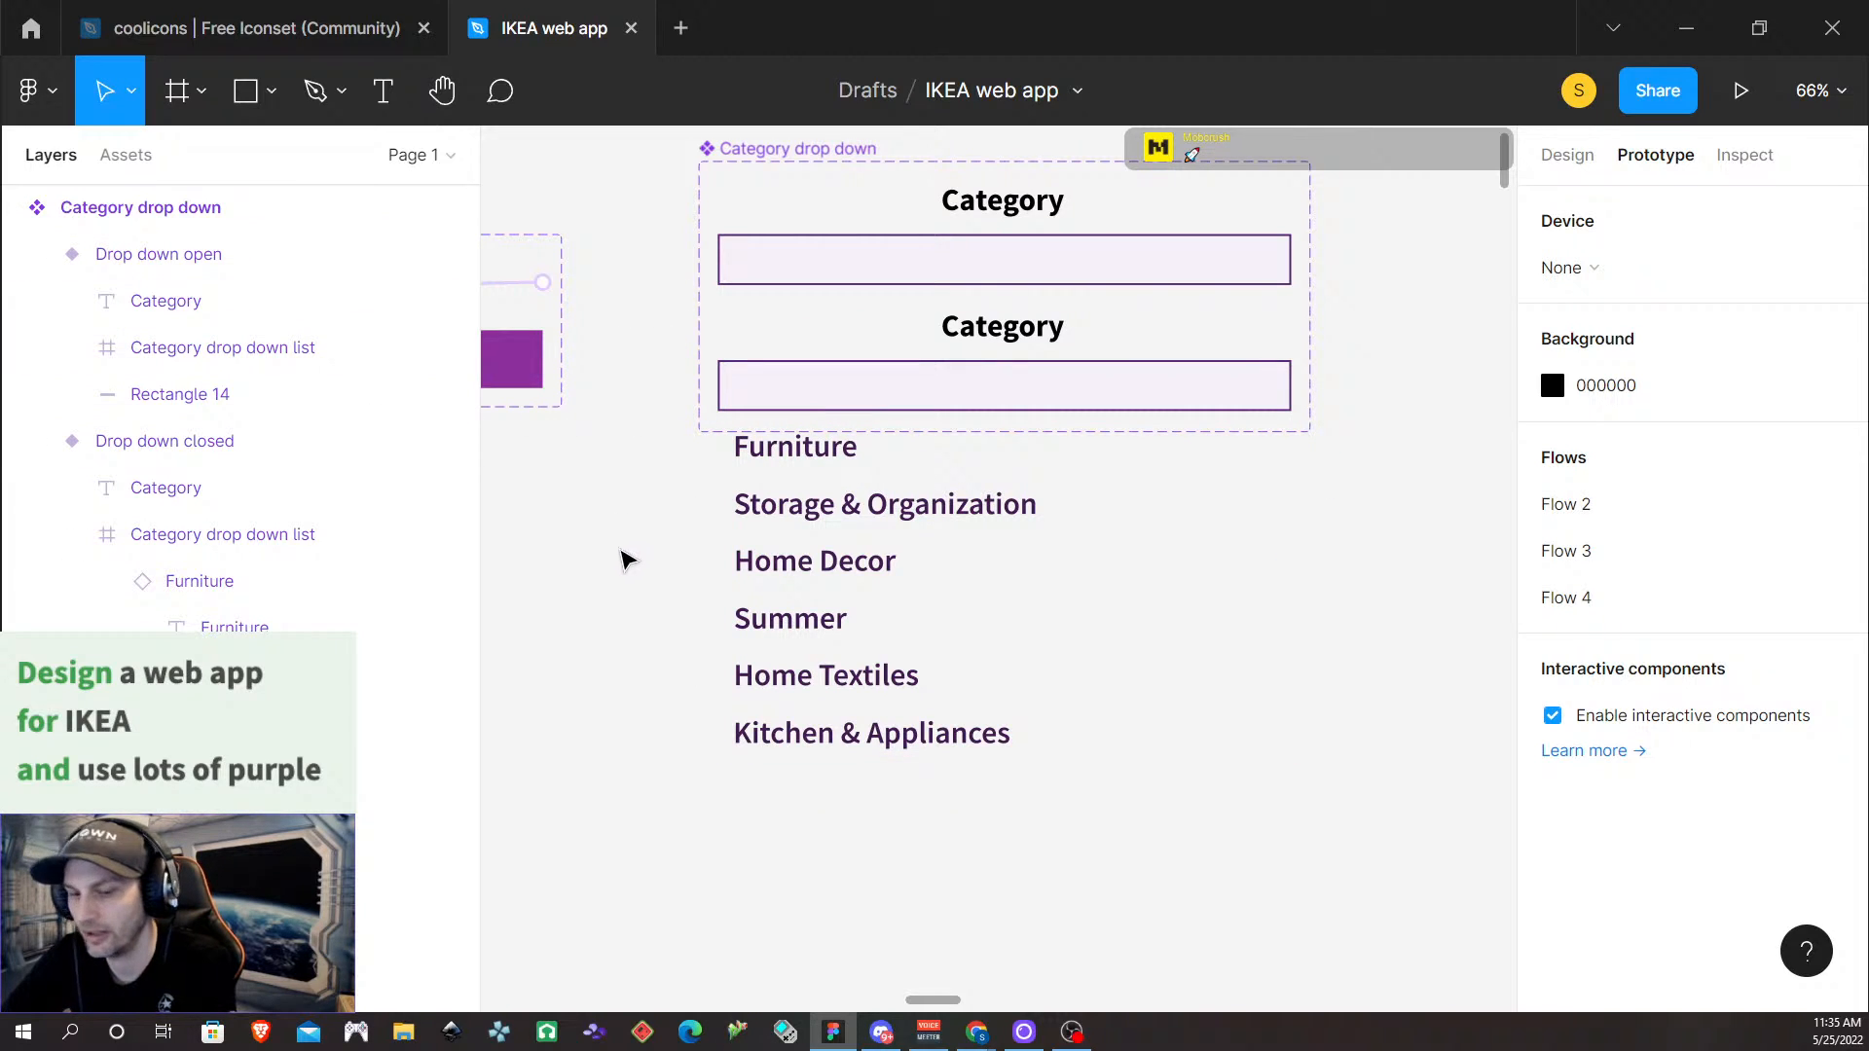
{"action": "scroll", "coordinate": [623, 550], "scroll_direction": "up", "scroll_amount": 5}
{"action": "scroll", "coordinate": [623, 550], "scroll_direction": "down", "scroll_amount": 6}
{"action": "scroll", "coordinate": [623, 547], "scroll_direction": "right", "scroll_amount": 3}
{"action": "scroll", "coordinate": [623, 543], "scroll_direction": "left", "scroll_amount": 7}
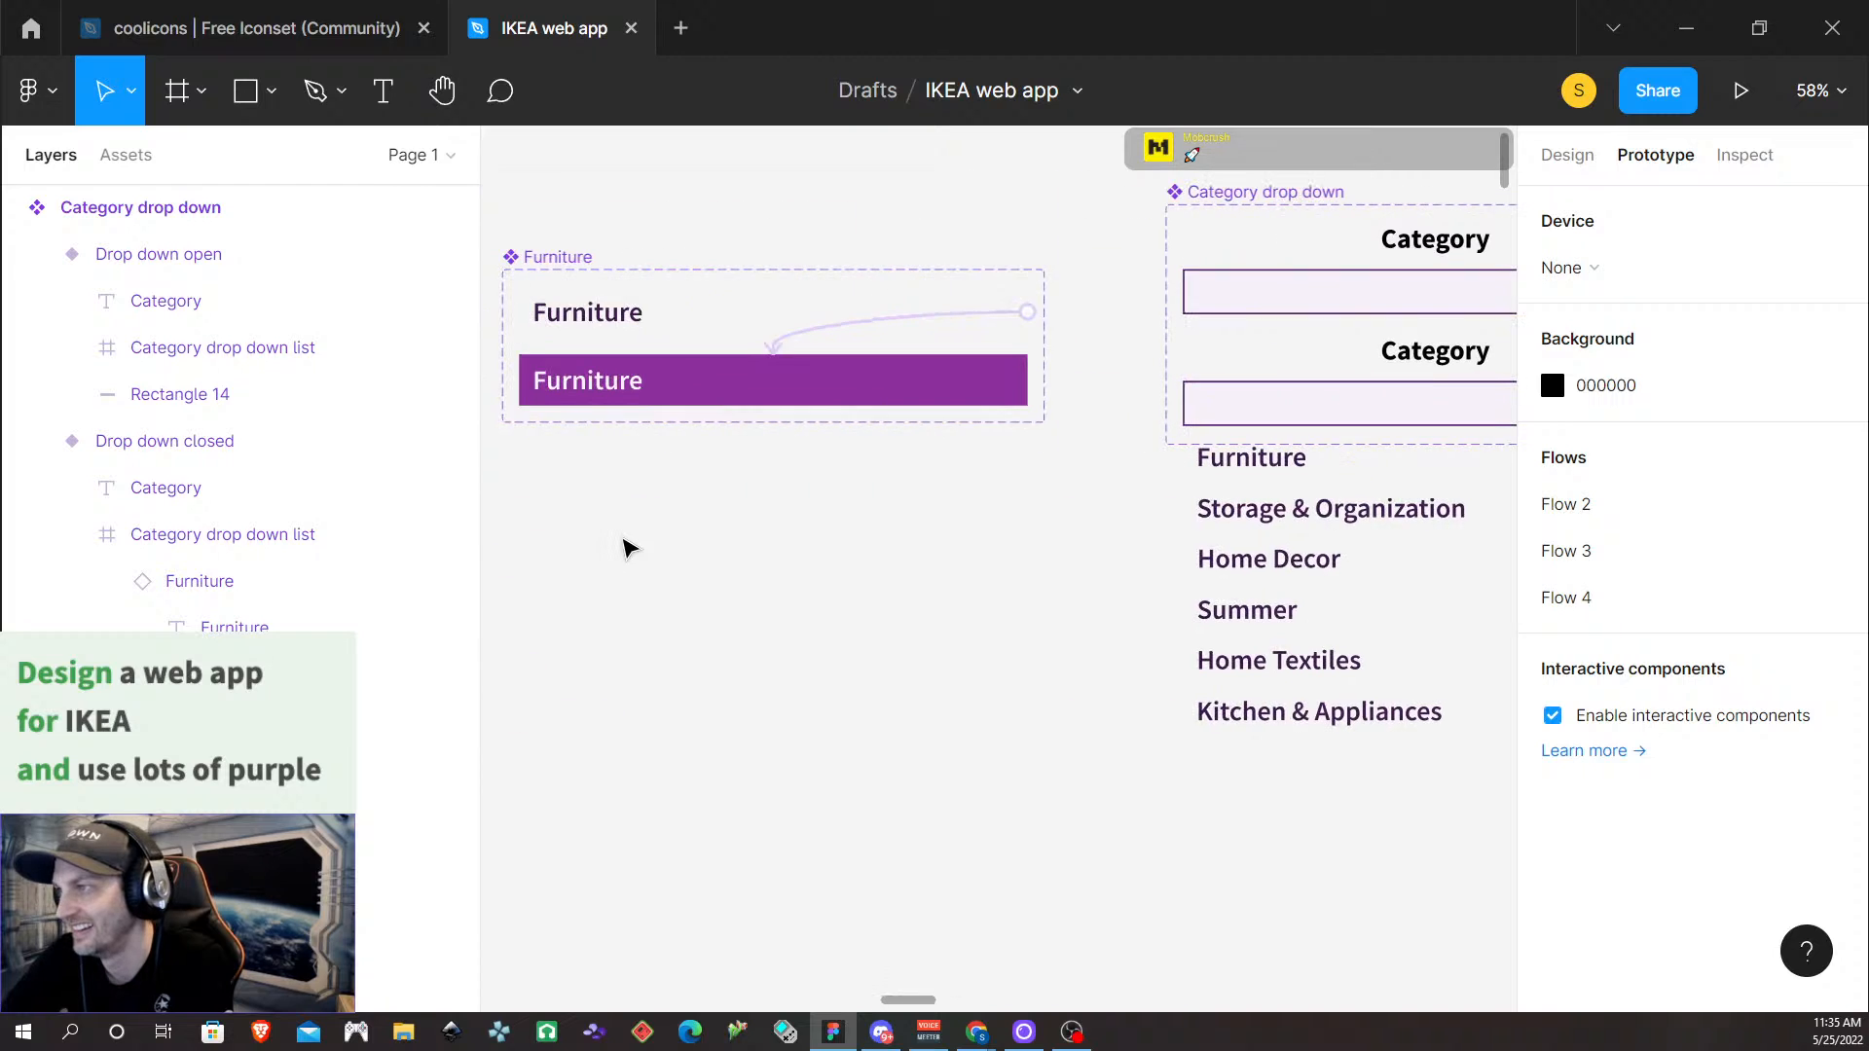
{"action": "scroll", "coordinate": [626, 546], "scroll_direction": "left", "scroll_amount": 3}
{"action": "scroll", "coordinate": [626, 547], "scroll_direction": "right", "scroll_amount": 8}
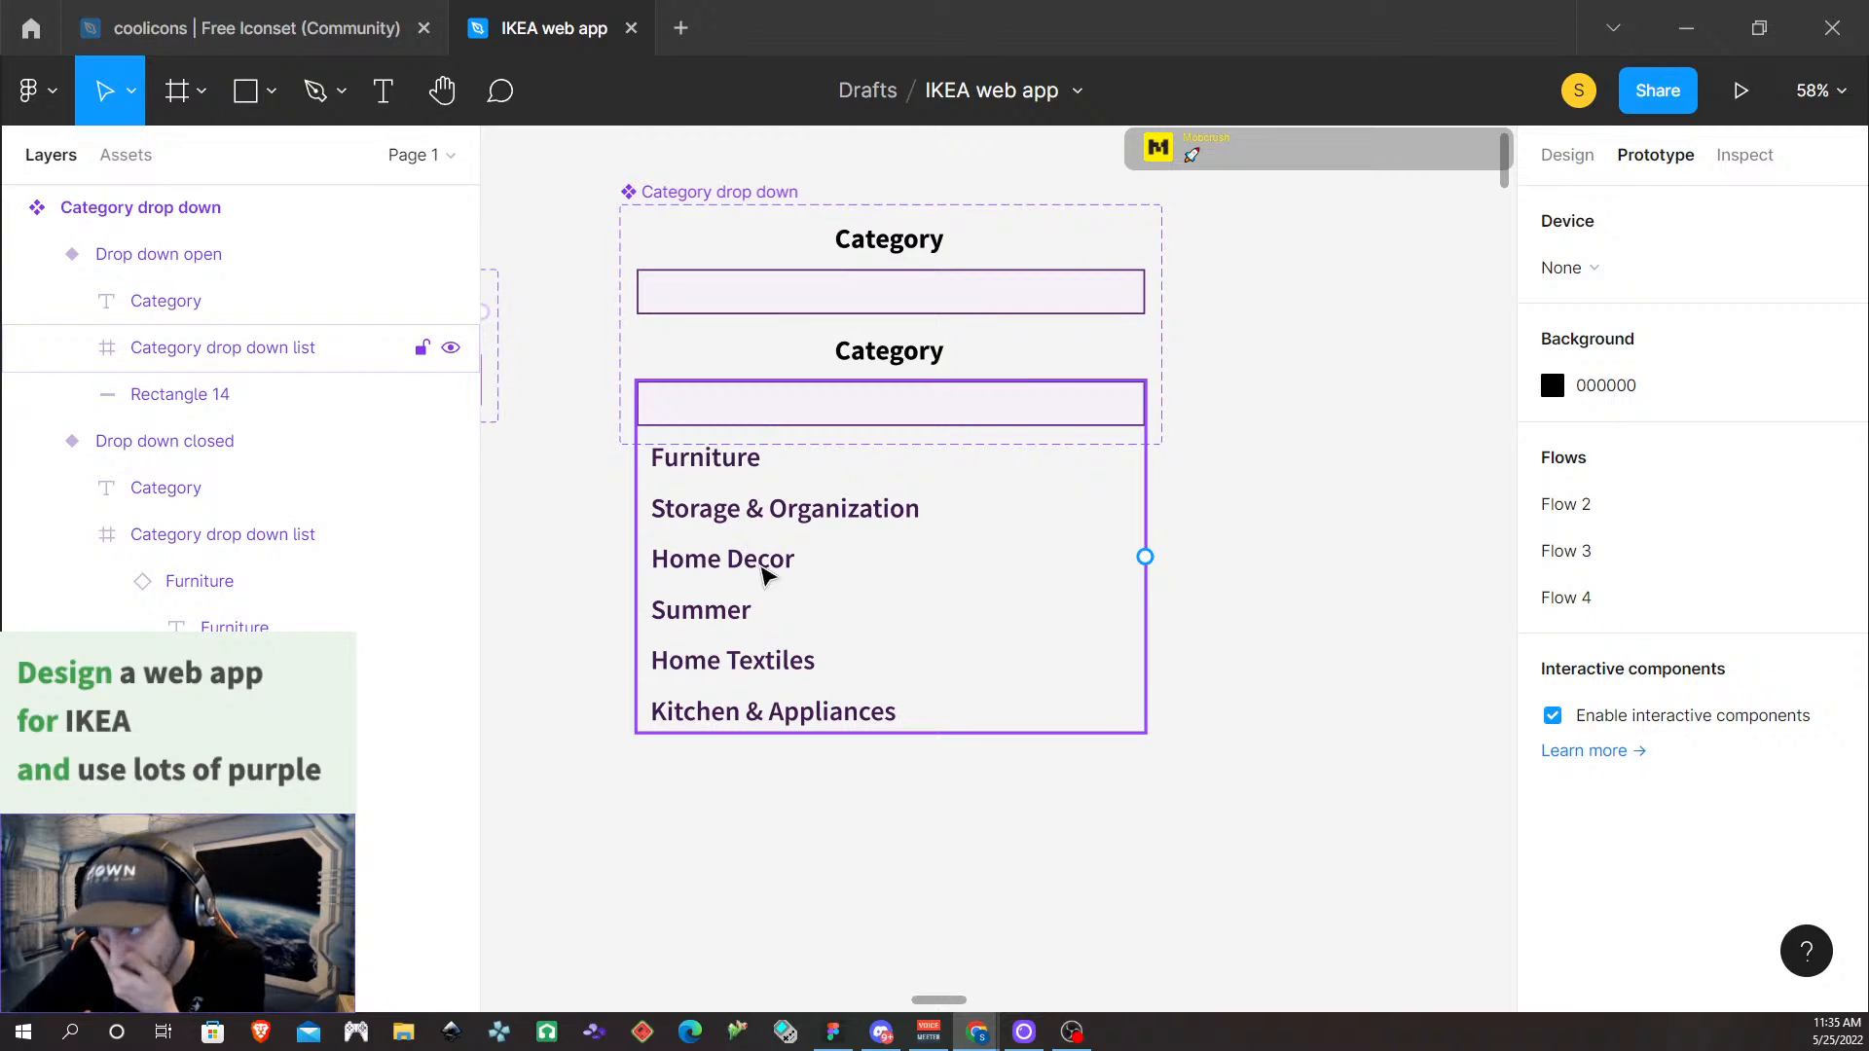
{"action": "left_click", "coordinate": [1237, 827]}
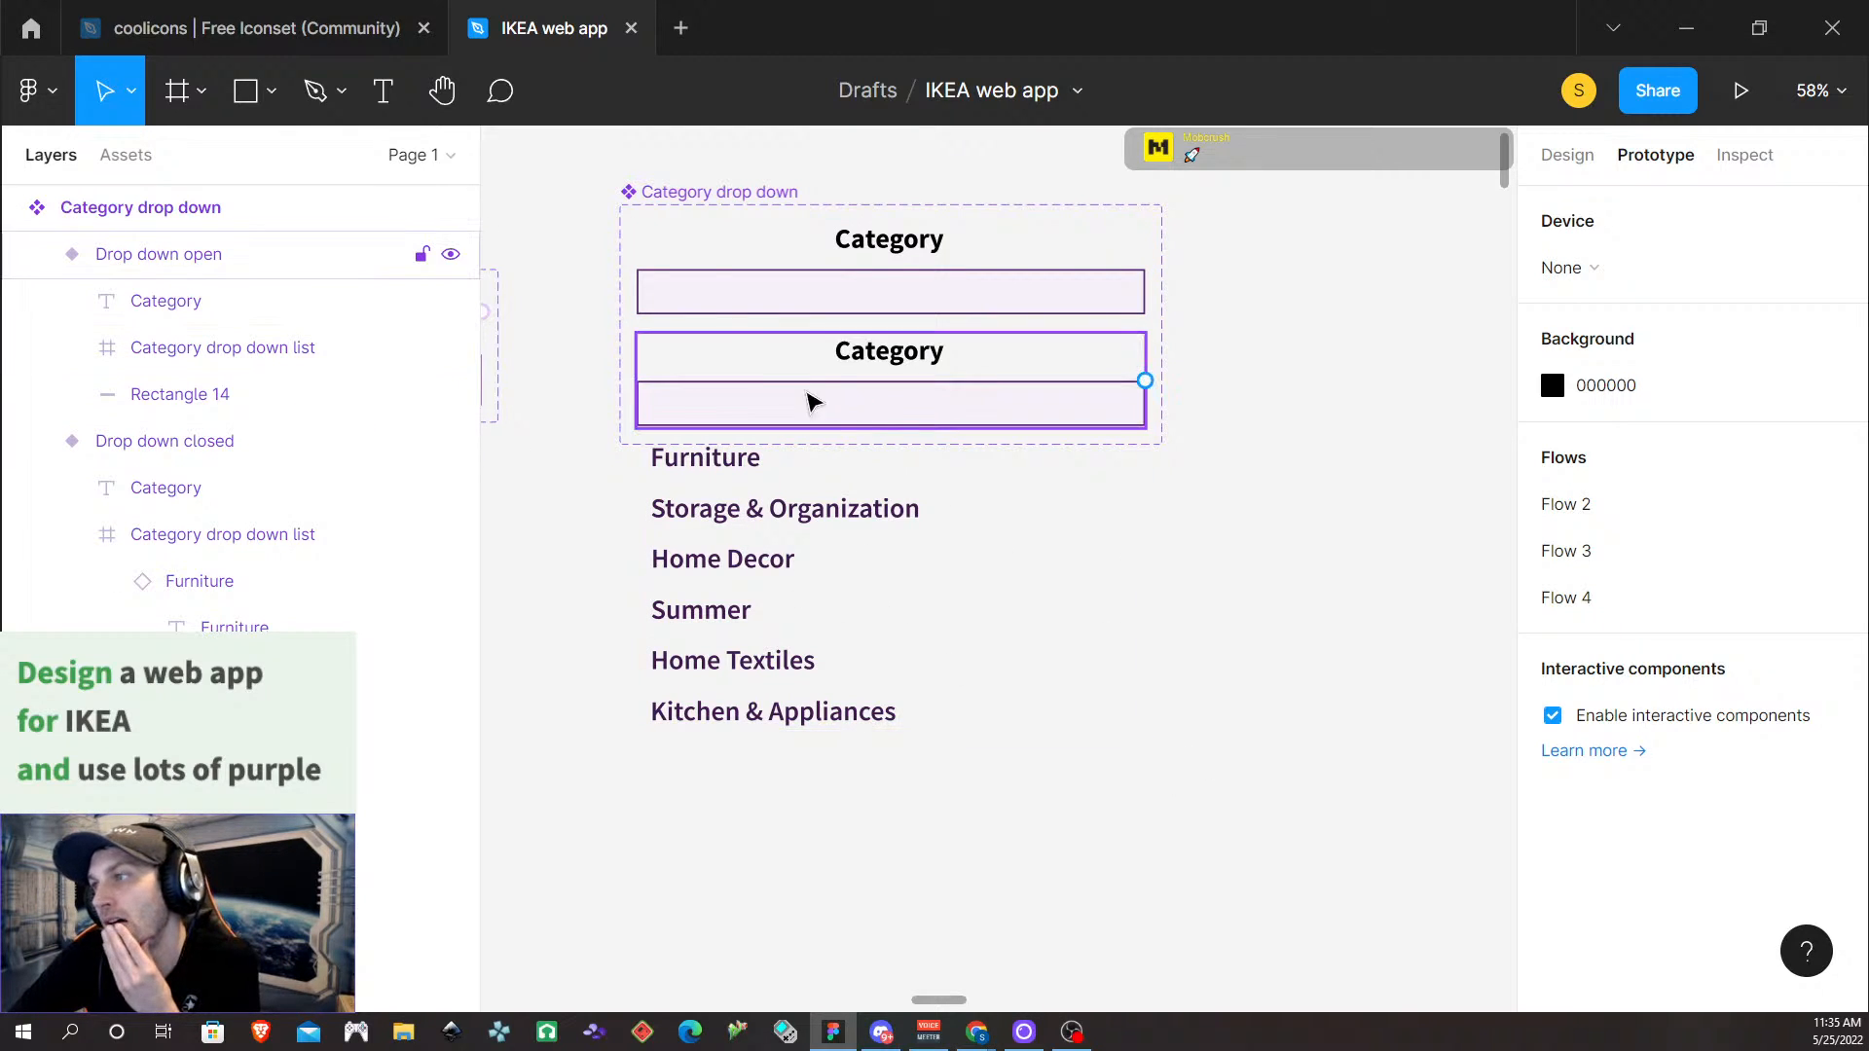
Extend the bottom of the Category drop down component set until it encloses the whole open category list
{"action": "left_click", "coordinate": [725, 194]}
{"action": "left_click_drag", "start_coordinate": [1077, 447], "coordinate": [1123, 755]}
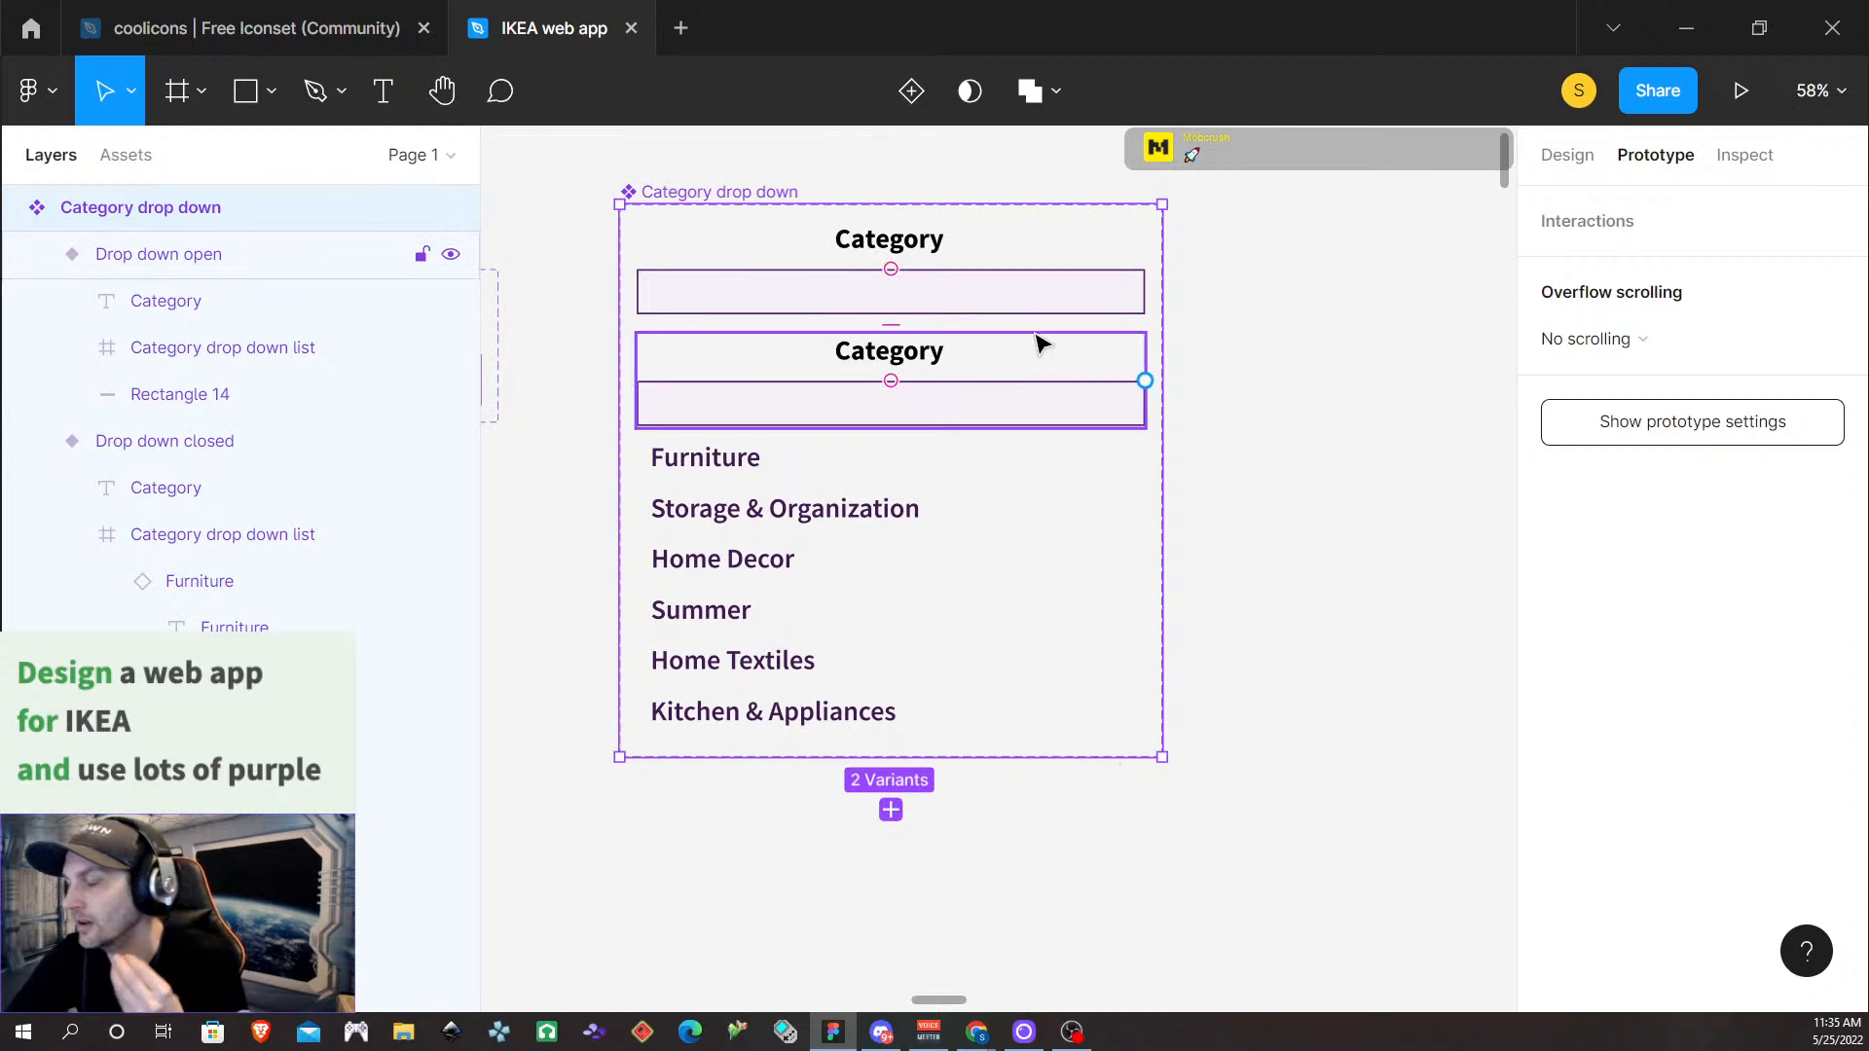
{"action": "left_click", "coordinate": [1472, 695]}
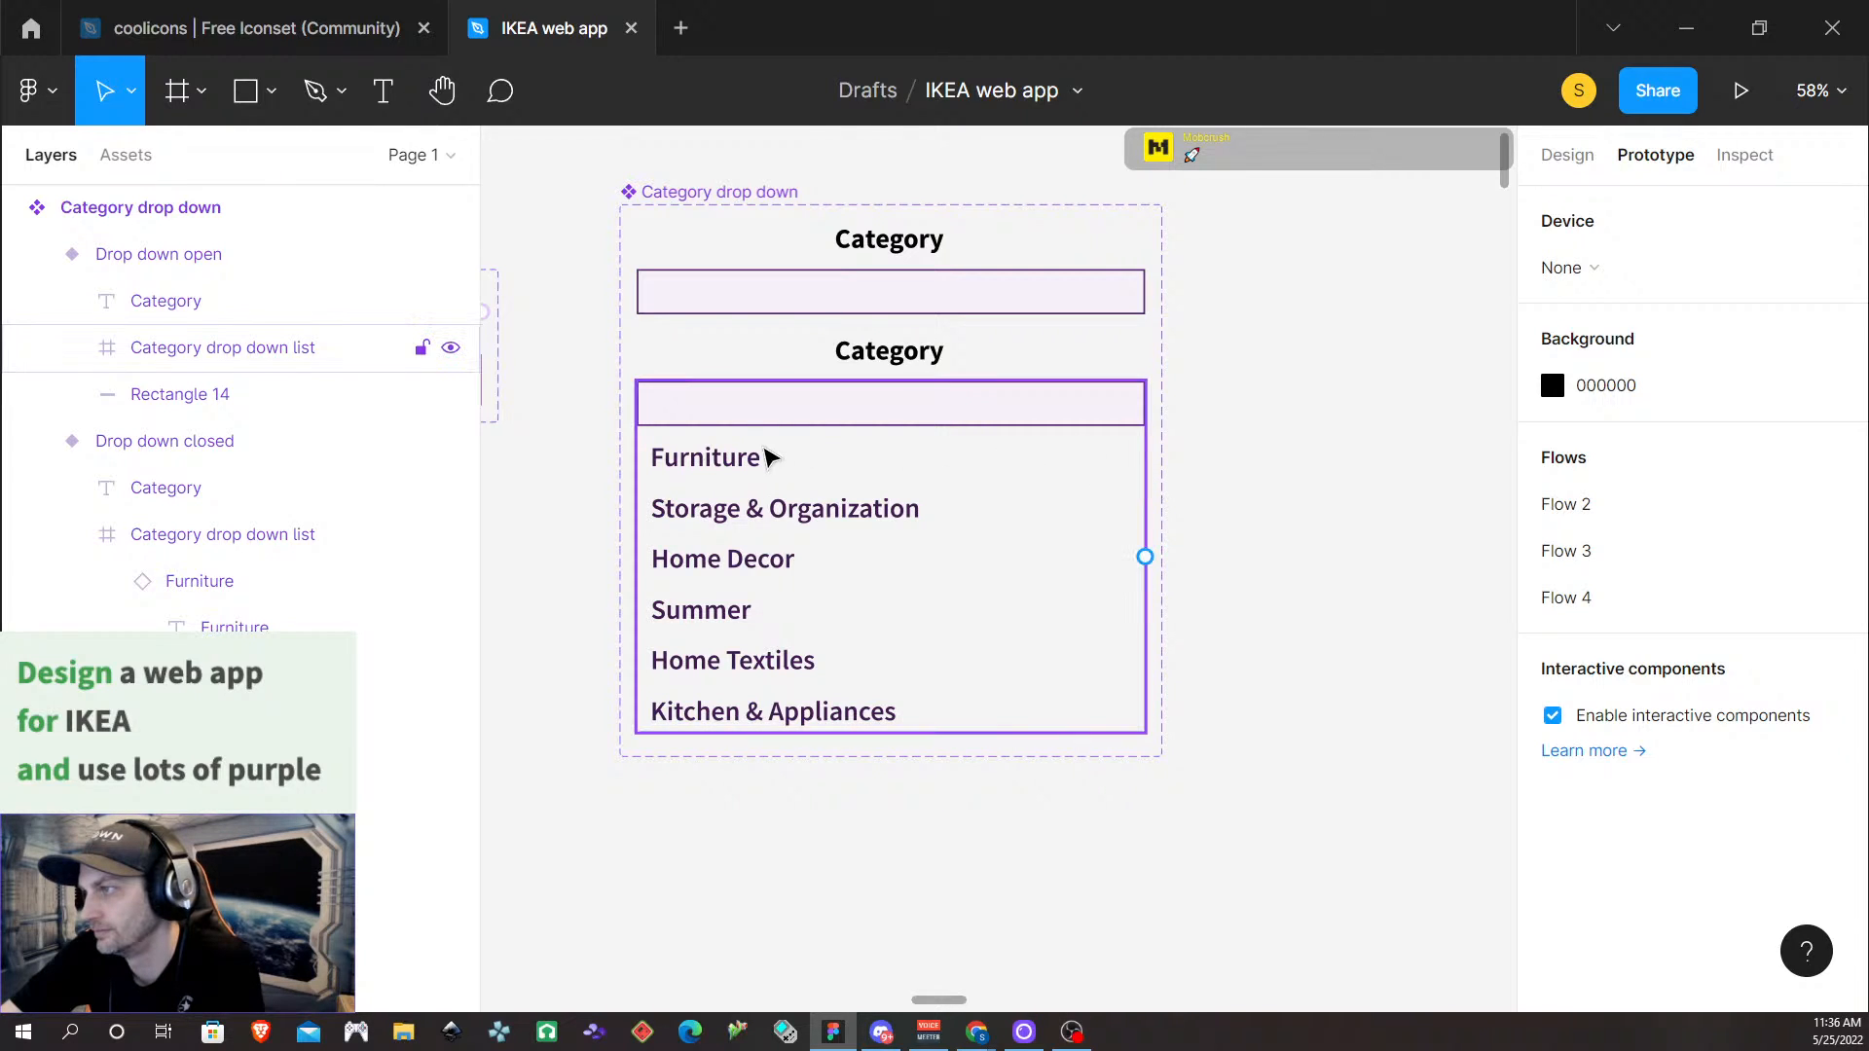
Turn off content clipping on the Drop down open variant's category list frame
{"action": "left_click", "coordinate": [881, 366]}
{"action": "left_click", "coordinate": [900, 258]}
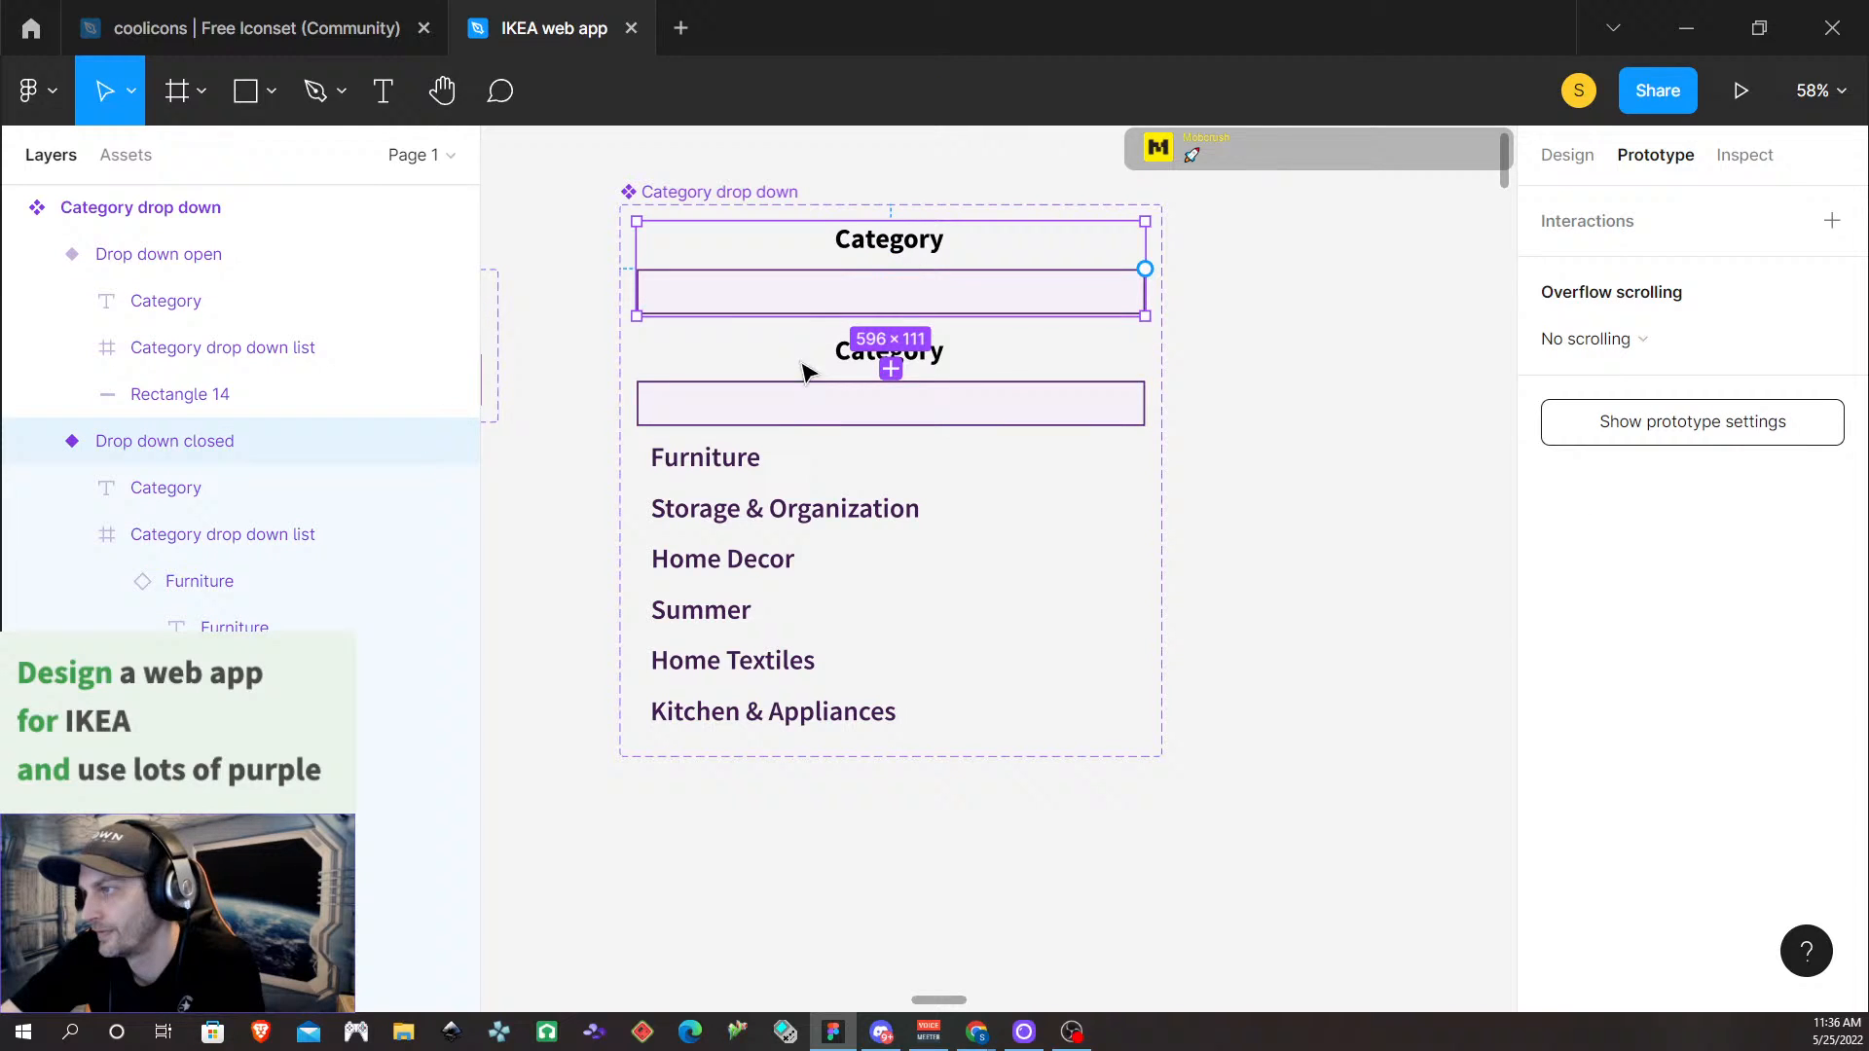
{"action": "left_click", "coordinate": [745, 470]}
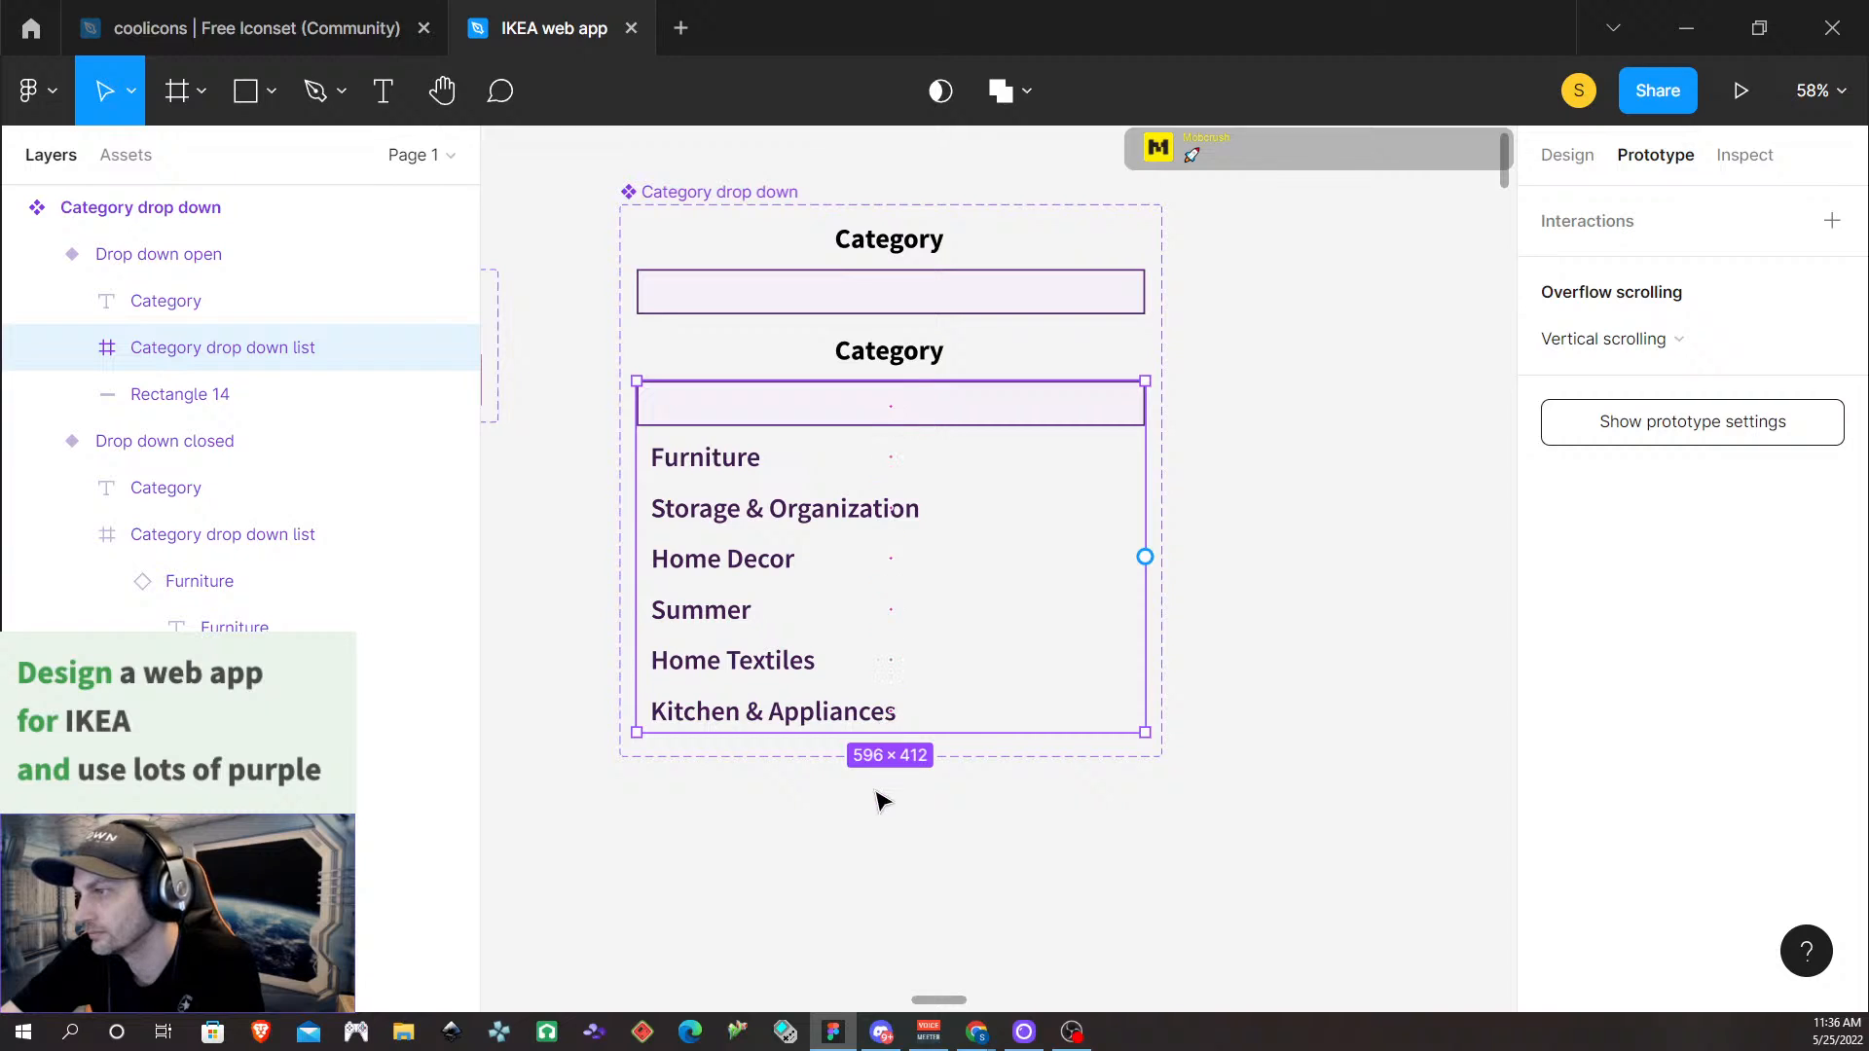
{"action": "left_click", "coordinate": [1568, 154]}
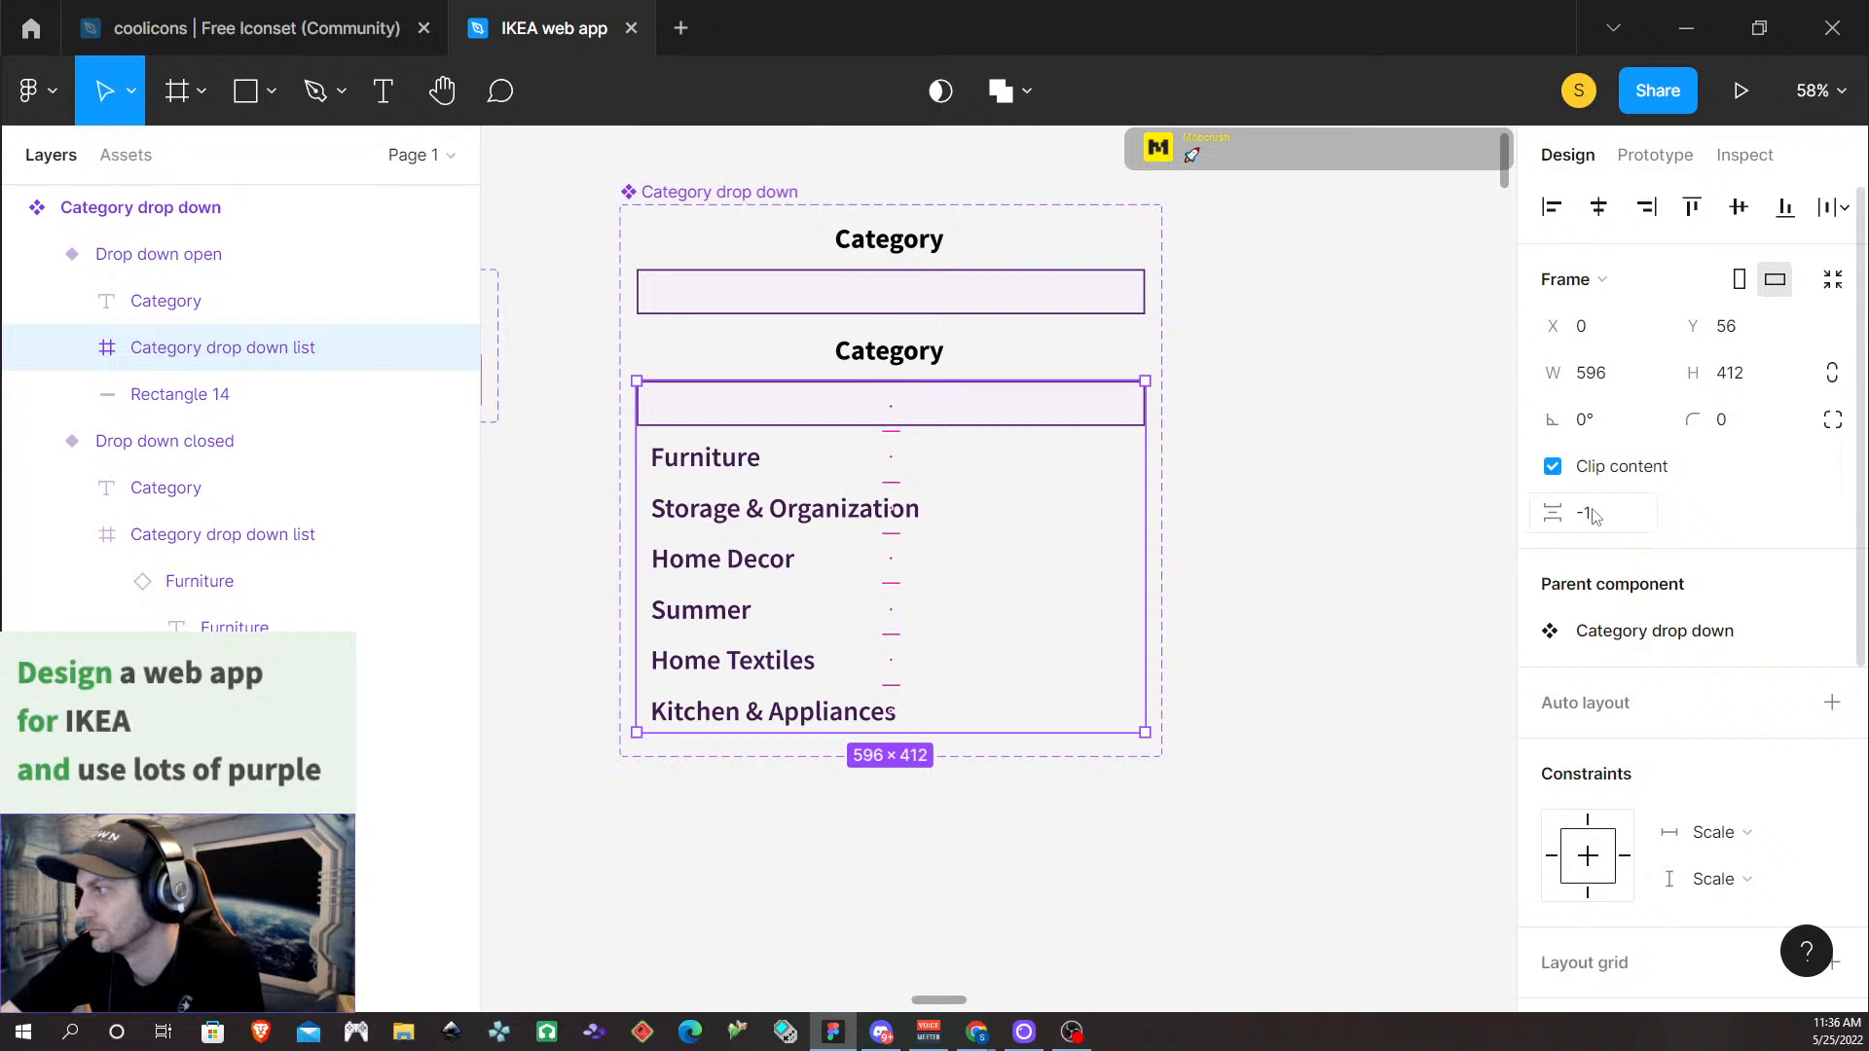
{"action": "left_click", "coordinate": [1552, 467]}
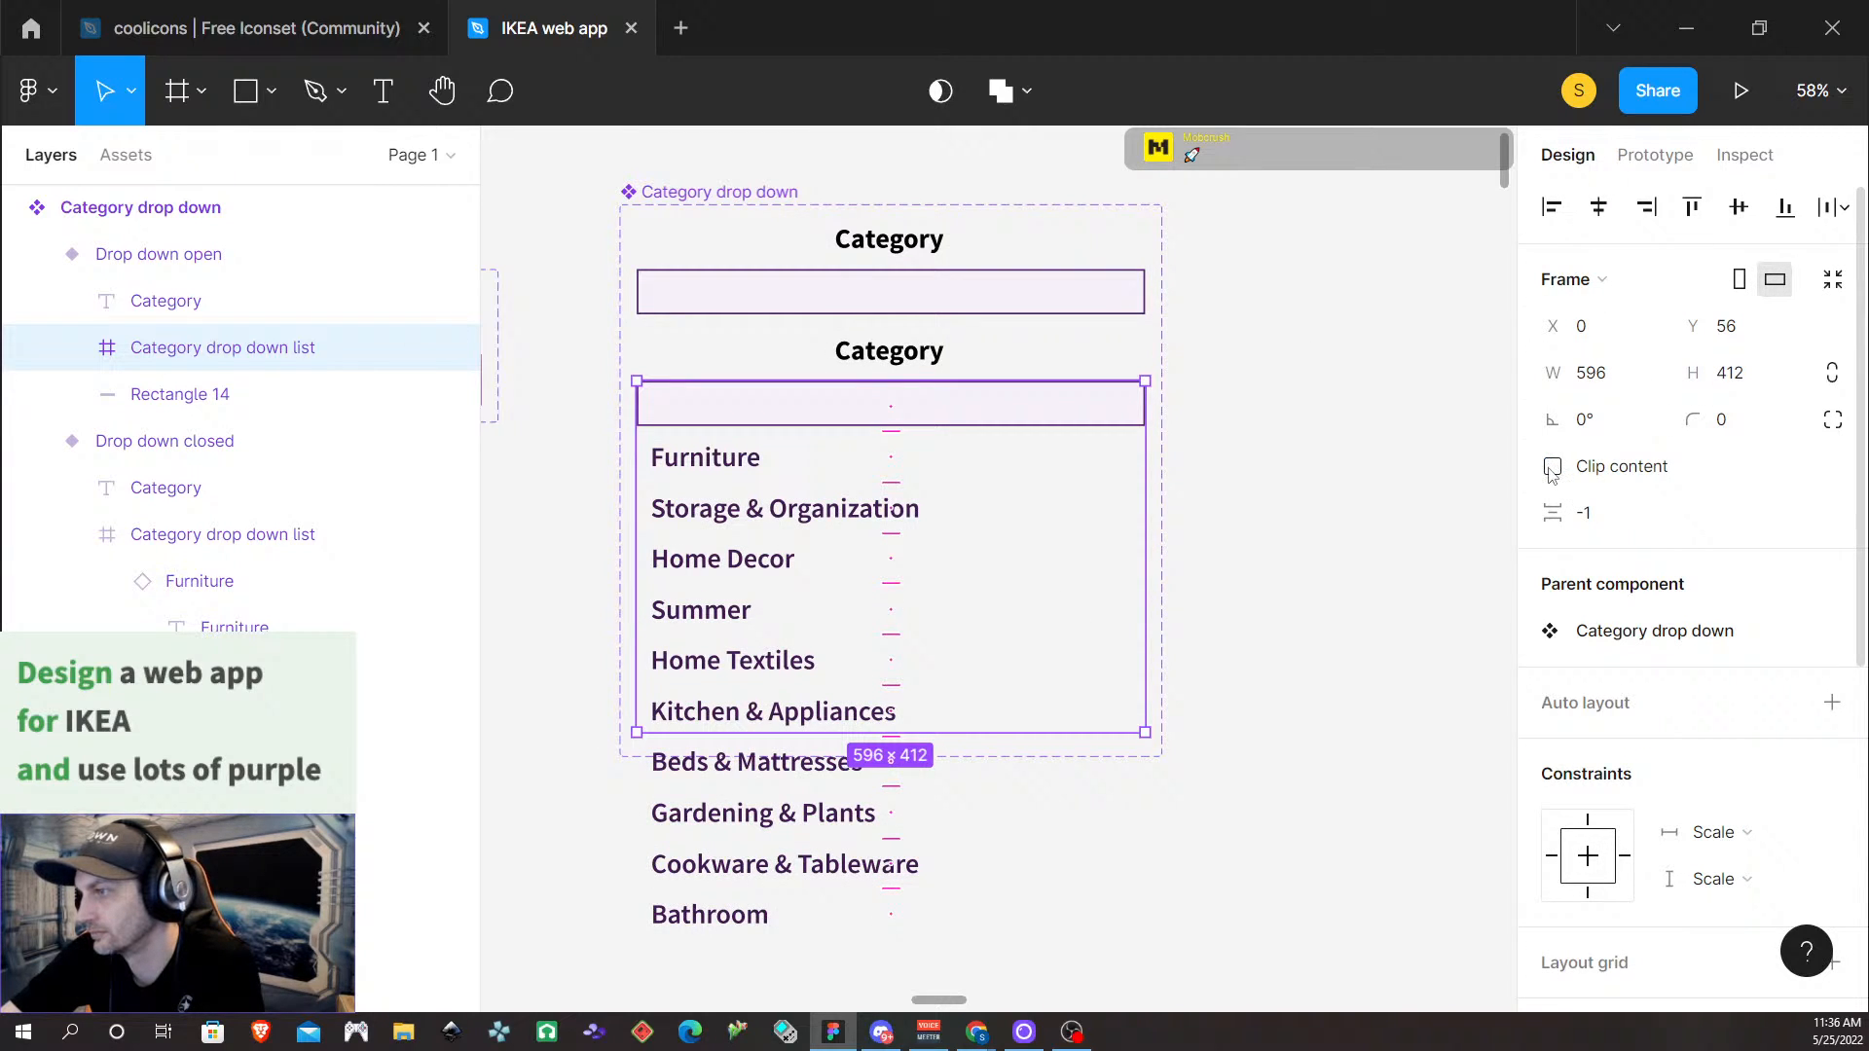
{"action": "left_click", "coordinate": [1552, 467]}
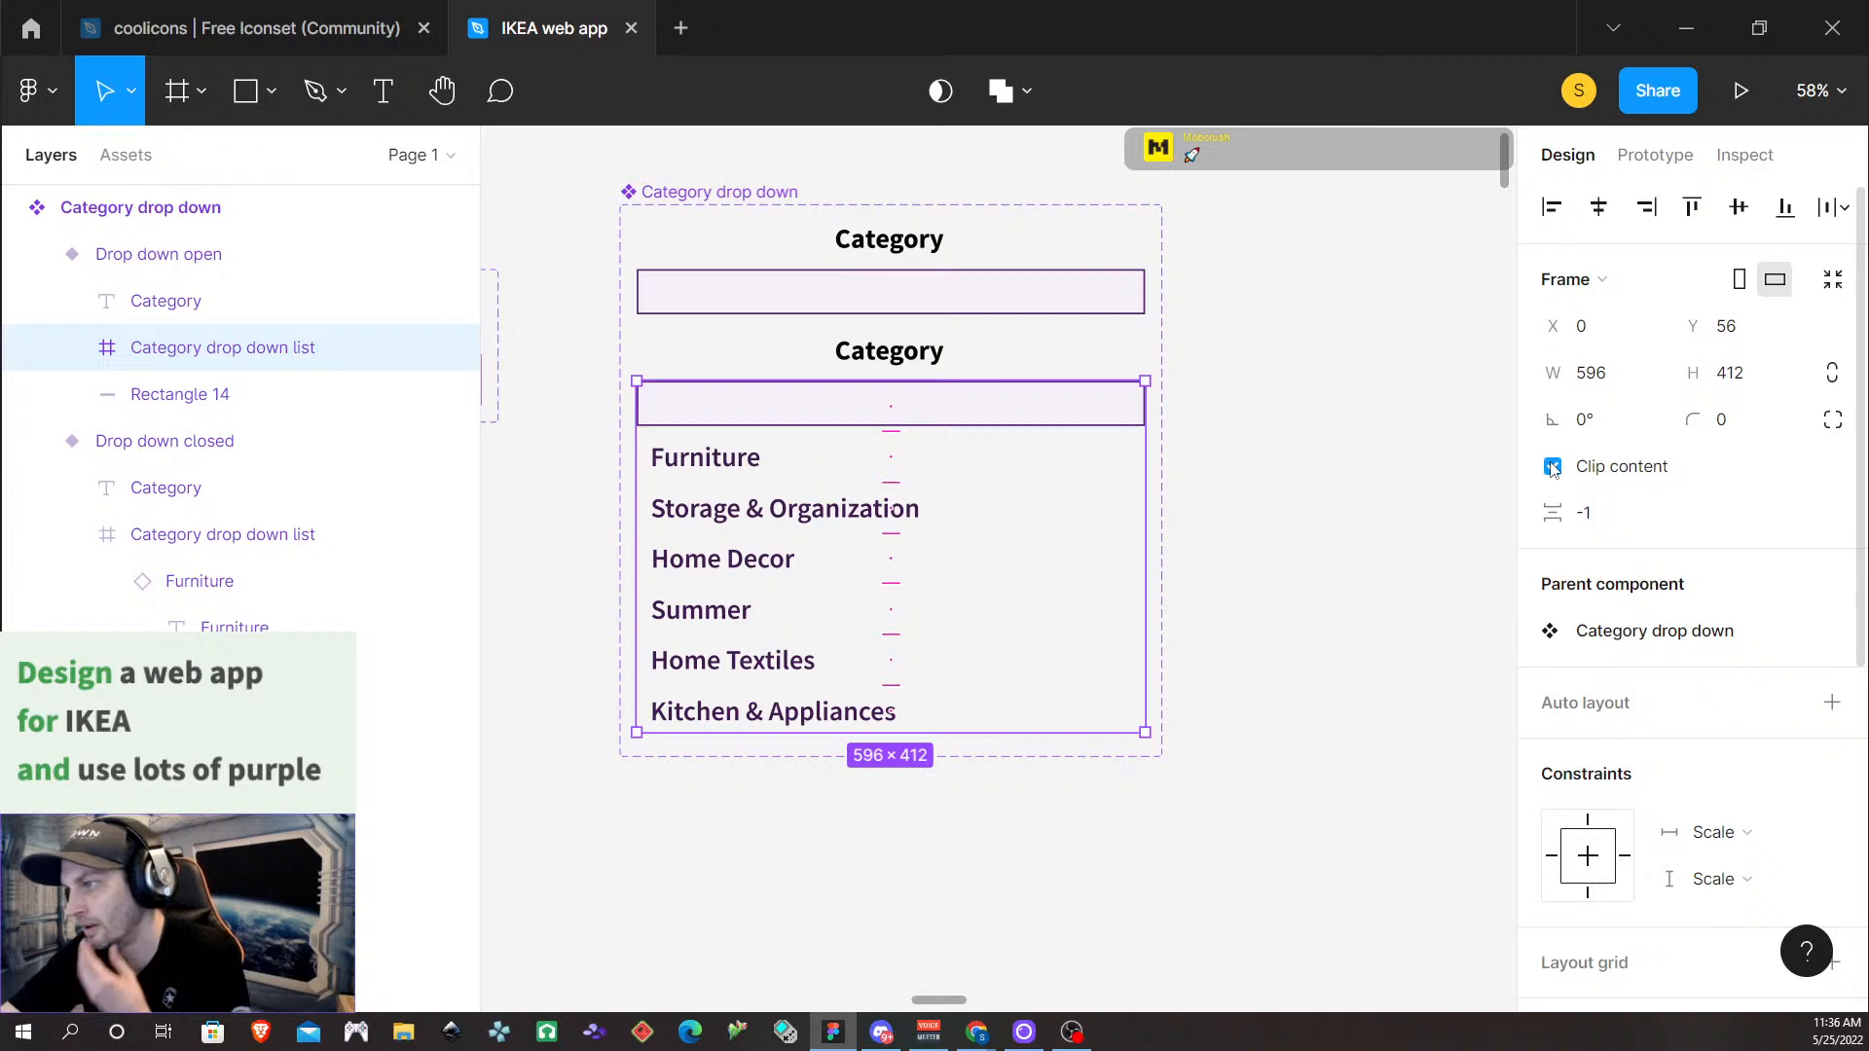
{"action": "left_click", "coordinate": [1552, 468]}
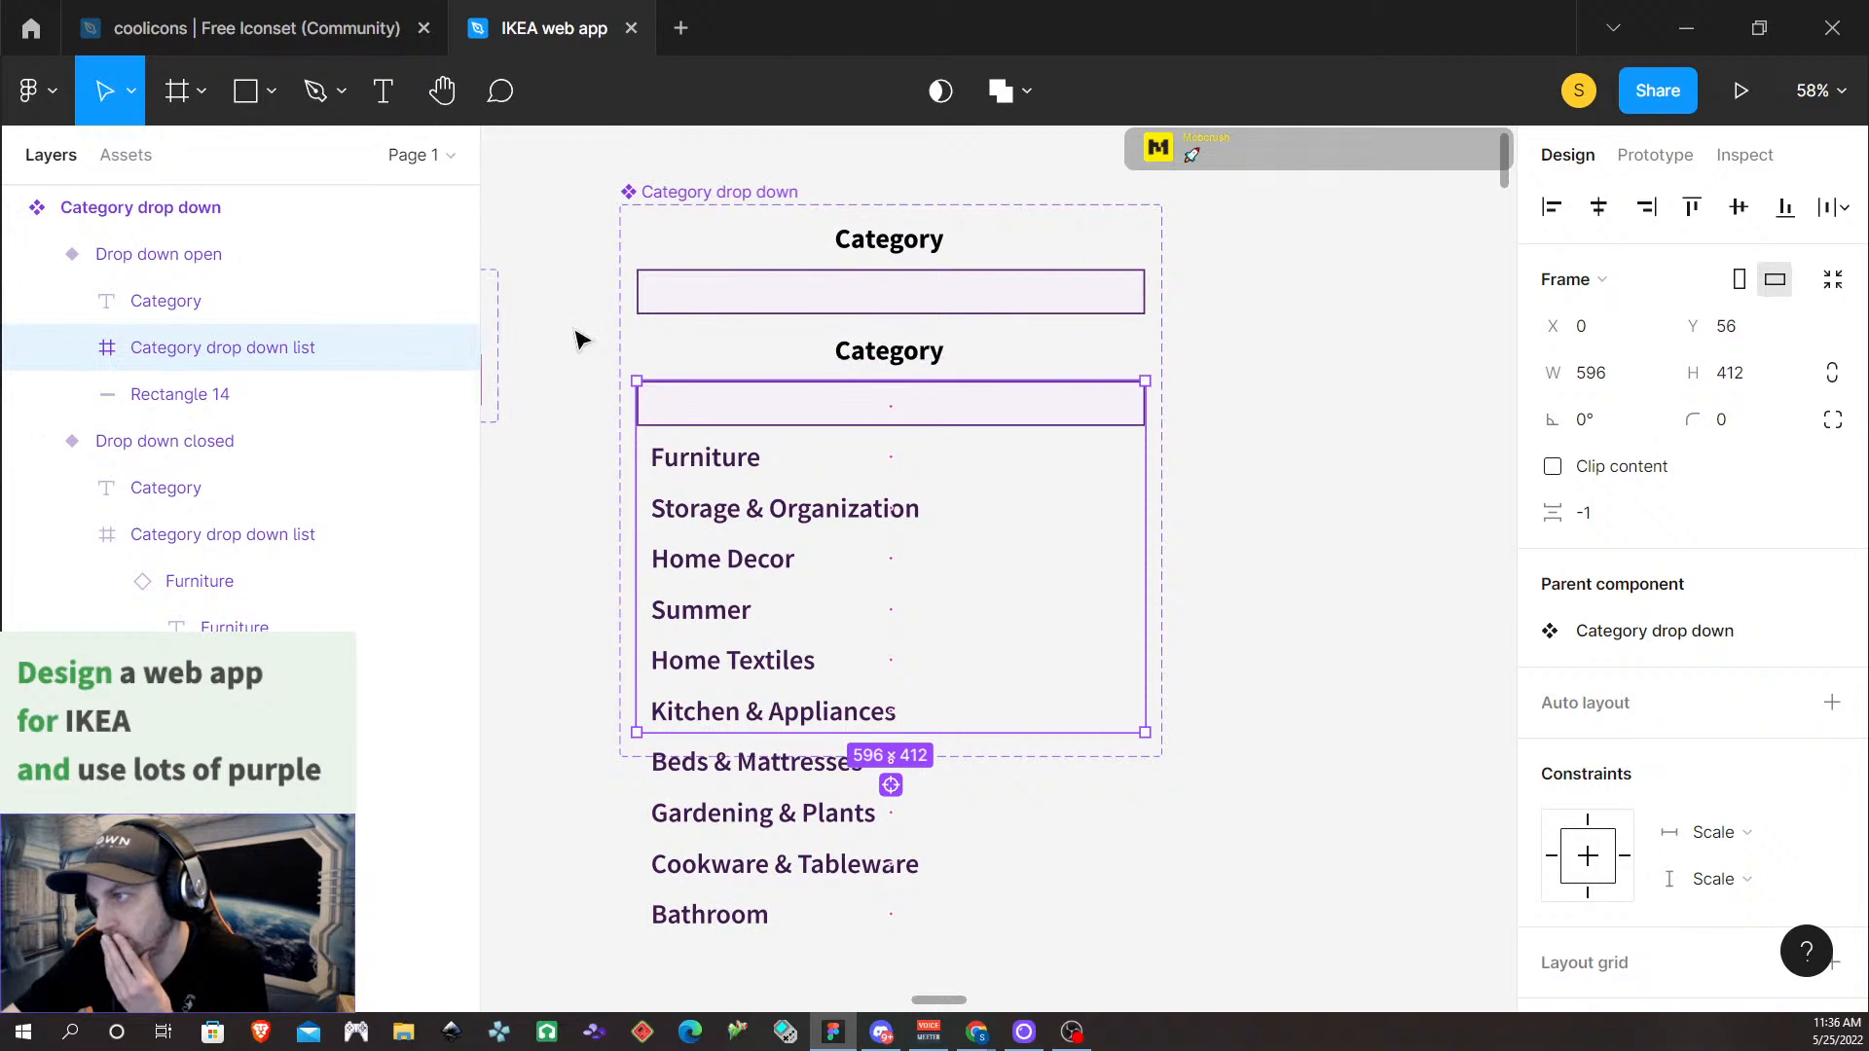
Extend the bottom of the Category drop down component set to a height of 862, enclosing the list down to Bathroom
{"action": "left_click", "coordinate": [675, 194]}
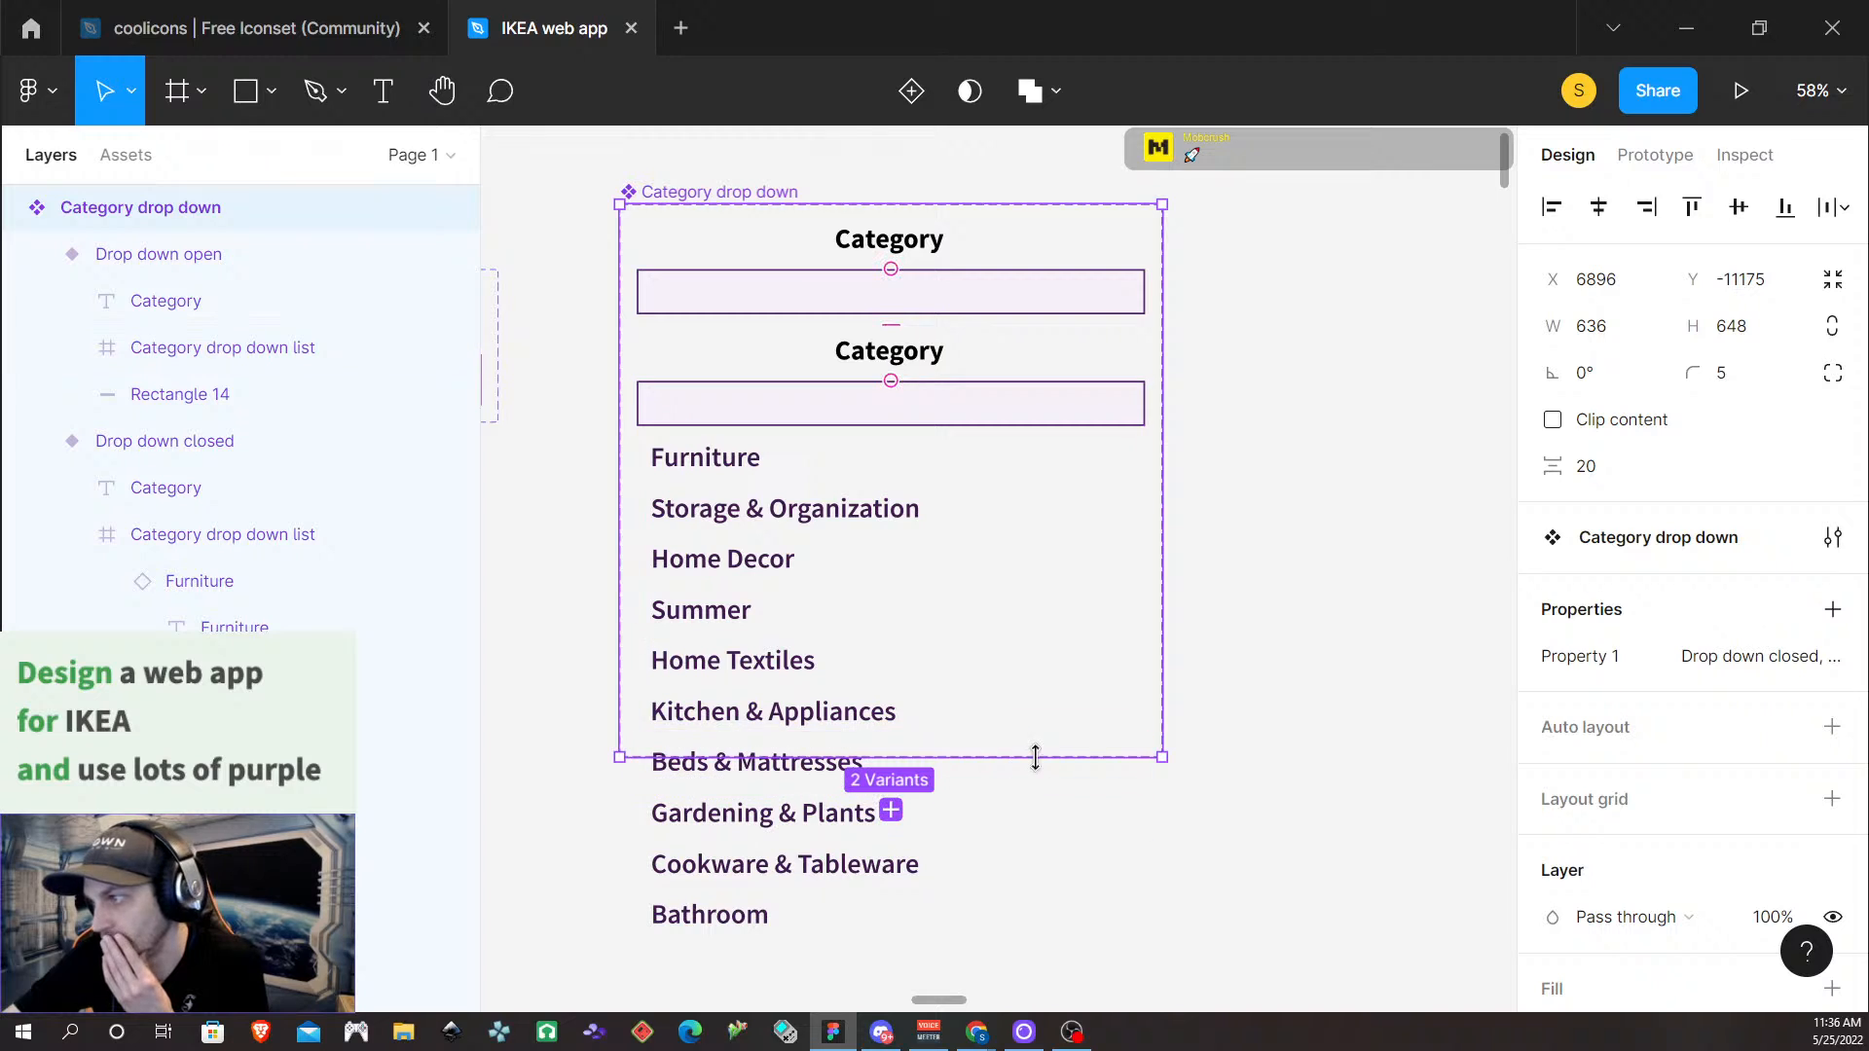
{"action": "left_click_drag", "start_coordinate": [1035, 756], "coordinate": [1044, 942]}
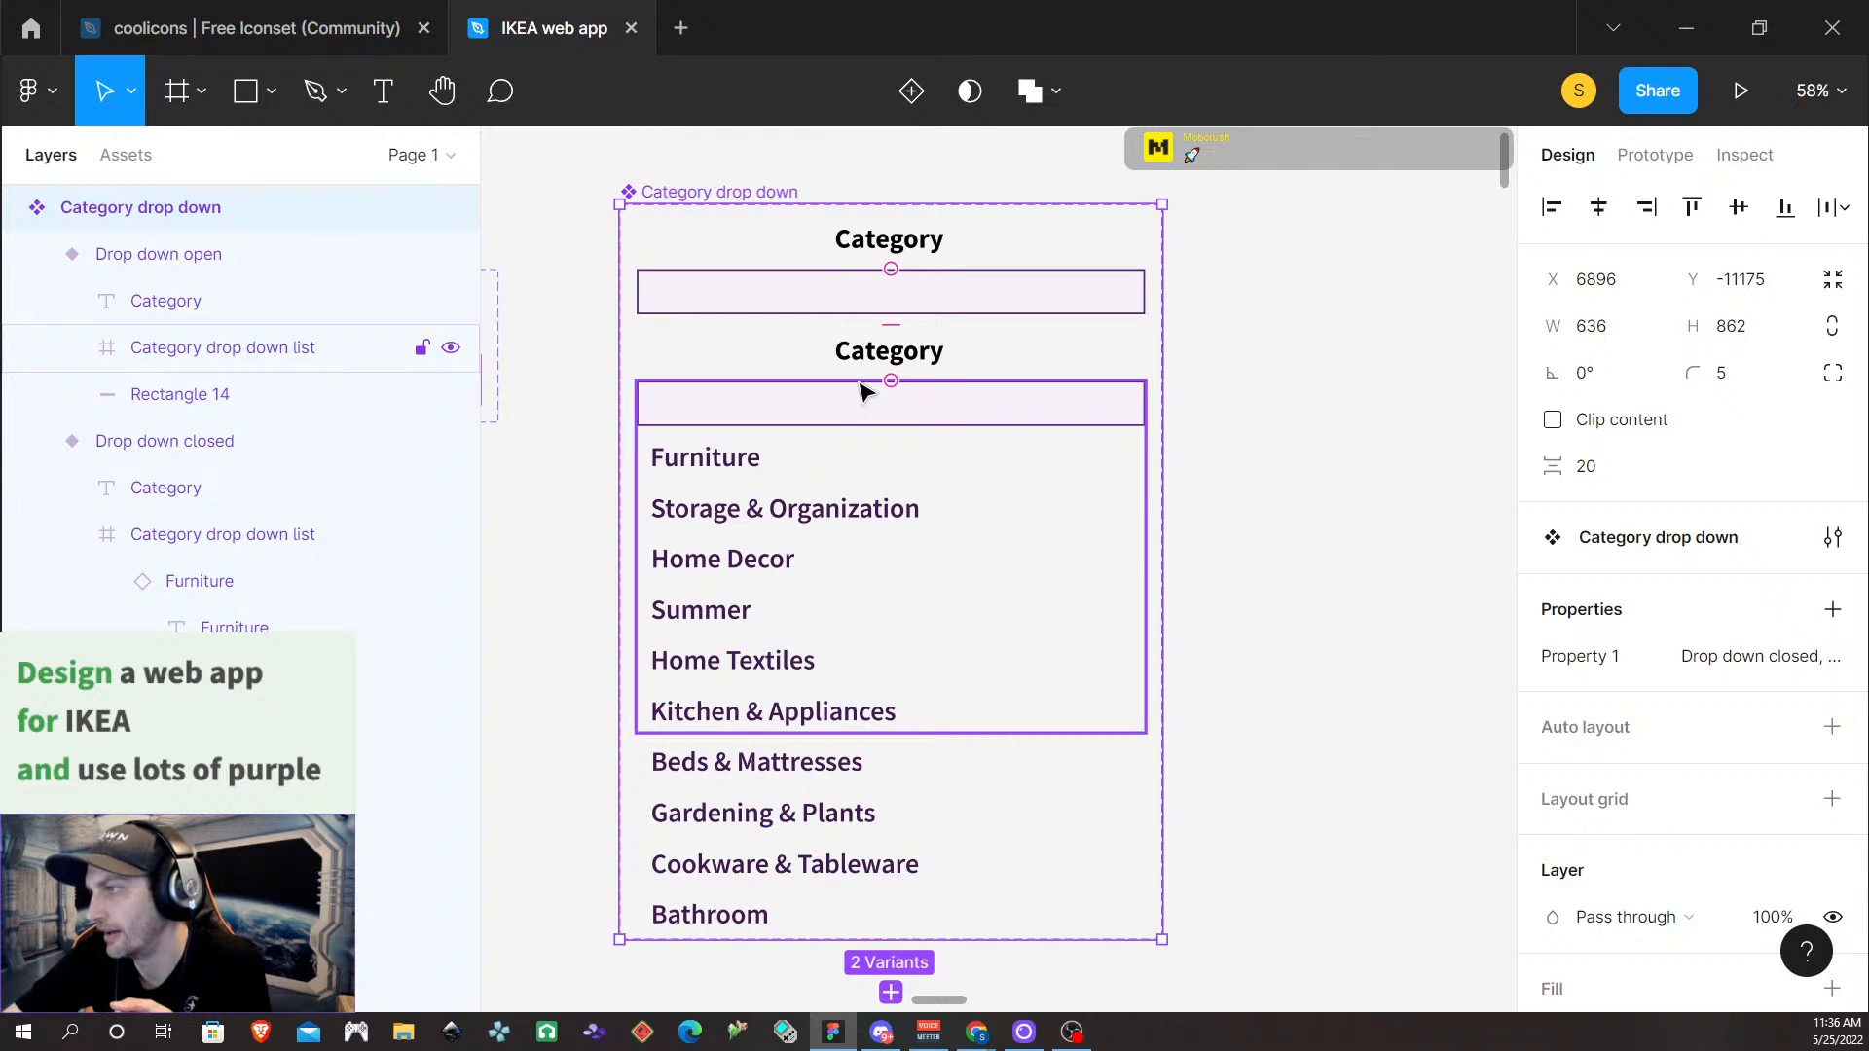
{"action": "left_click", "coordinate": [1281, 608]}
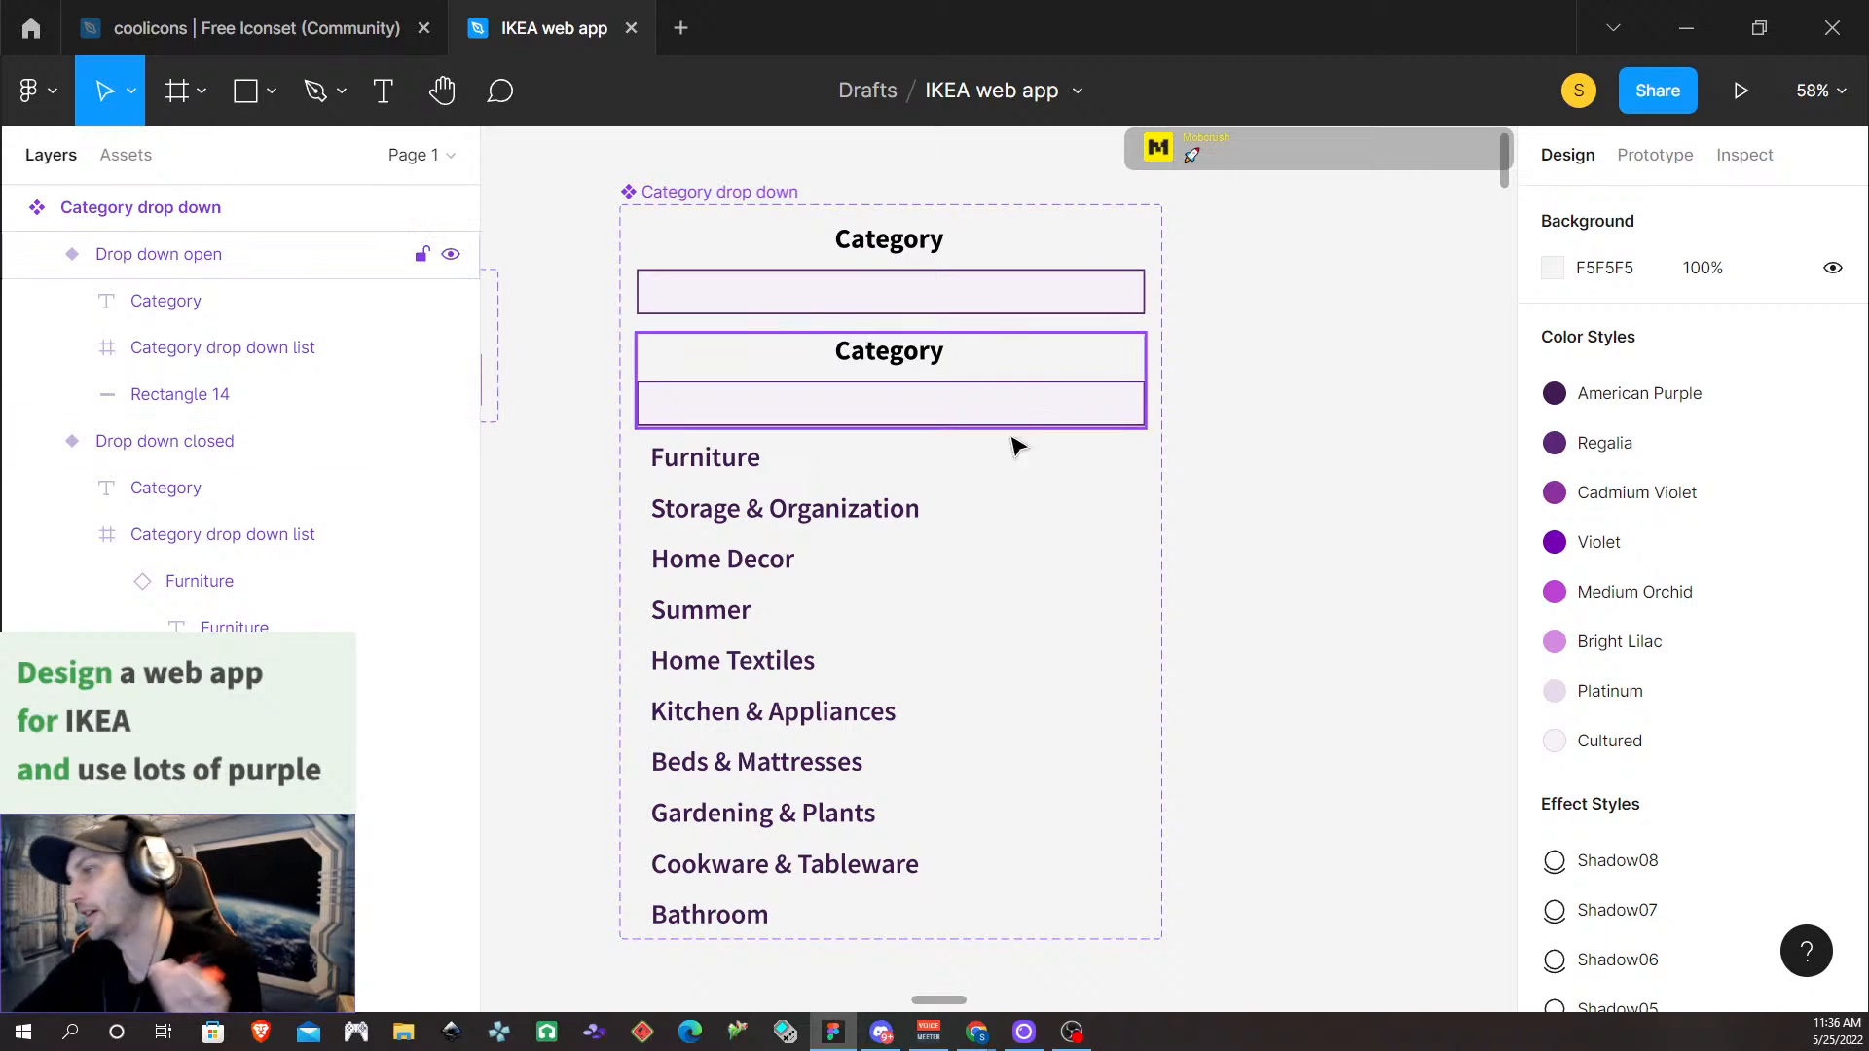
Try to add a third variant based on Drop down closed, and undo it
{"action": "scroll", "coordinate": [909, 897], "scroll_direction": "down", "scroll_amount": 1}
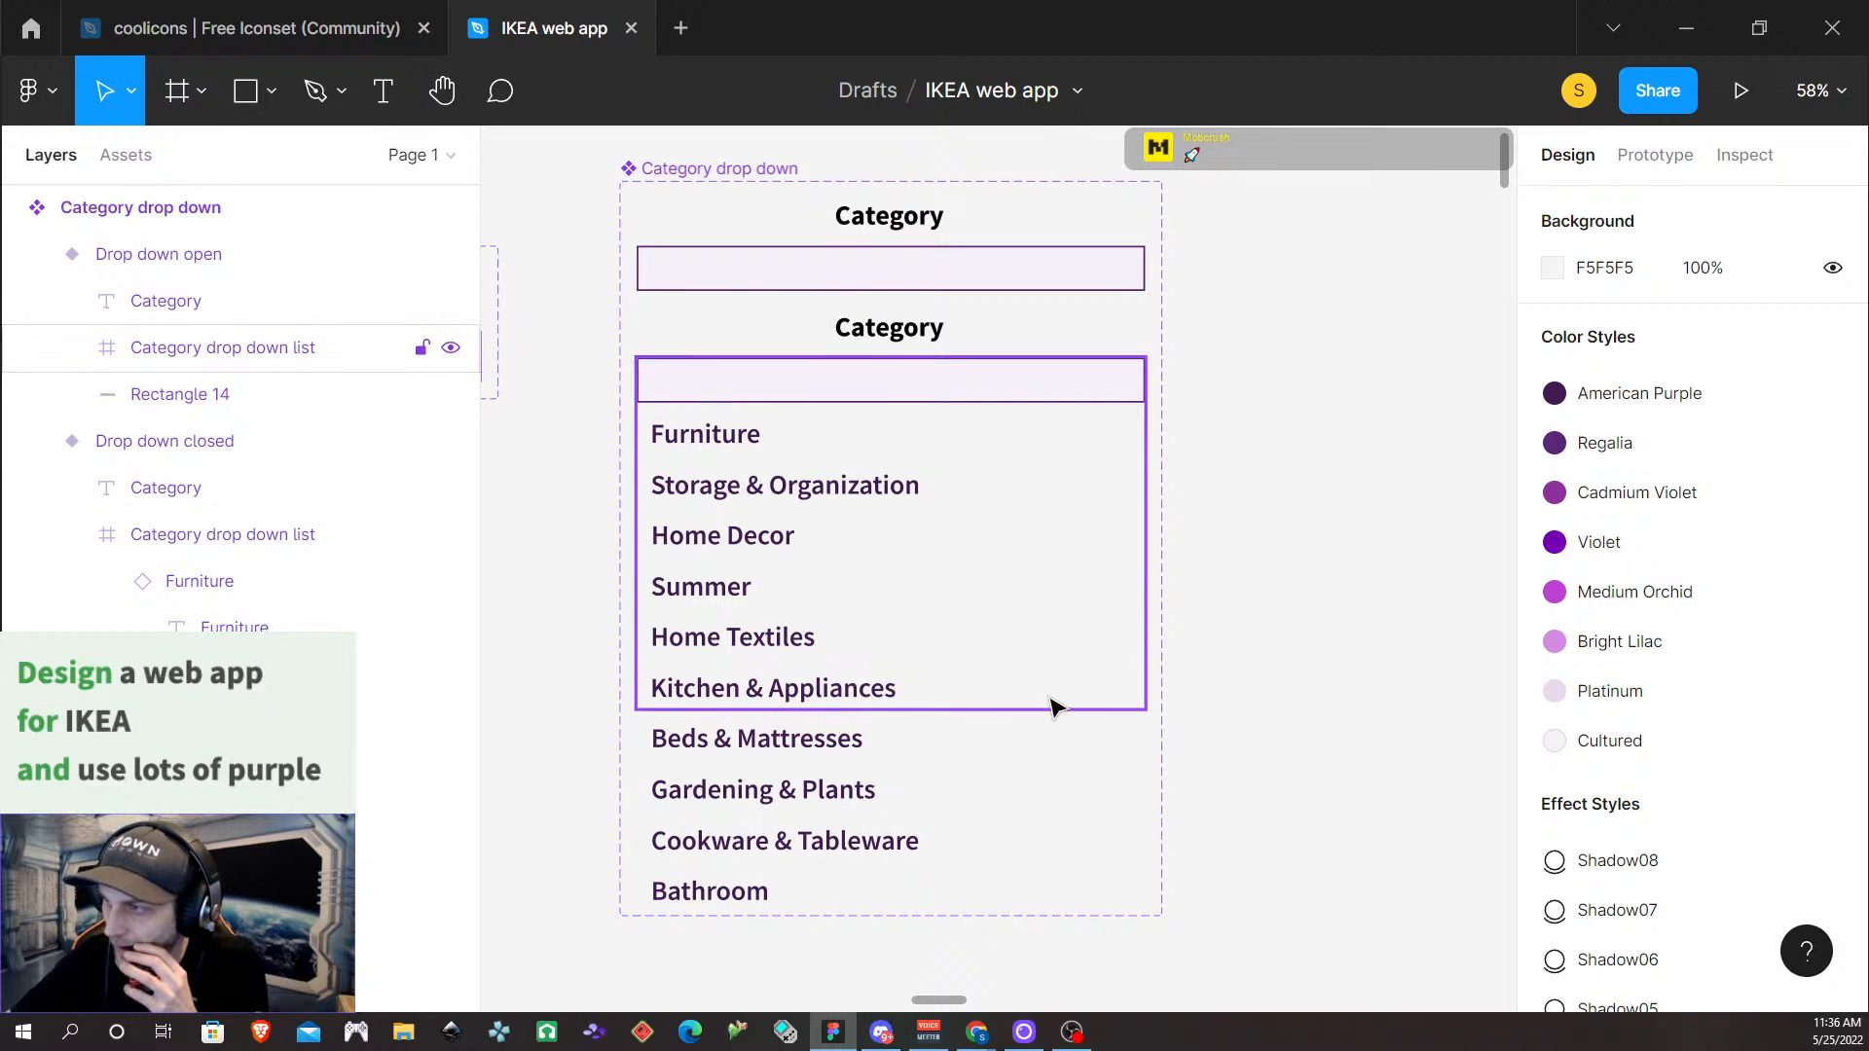
{"action": "scroll", "coordinate": [1055, 705], "scroll_direction": "down", "scroll_amount": 1}
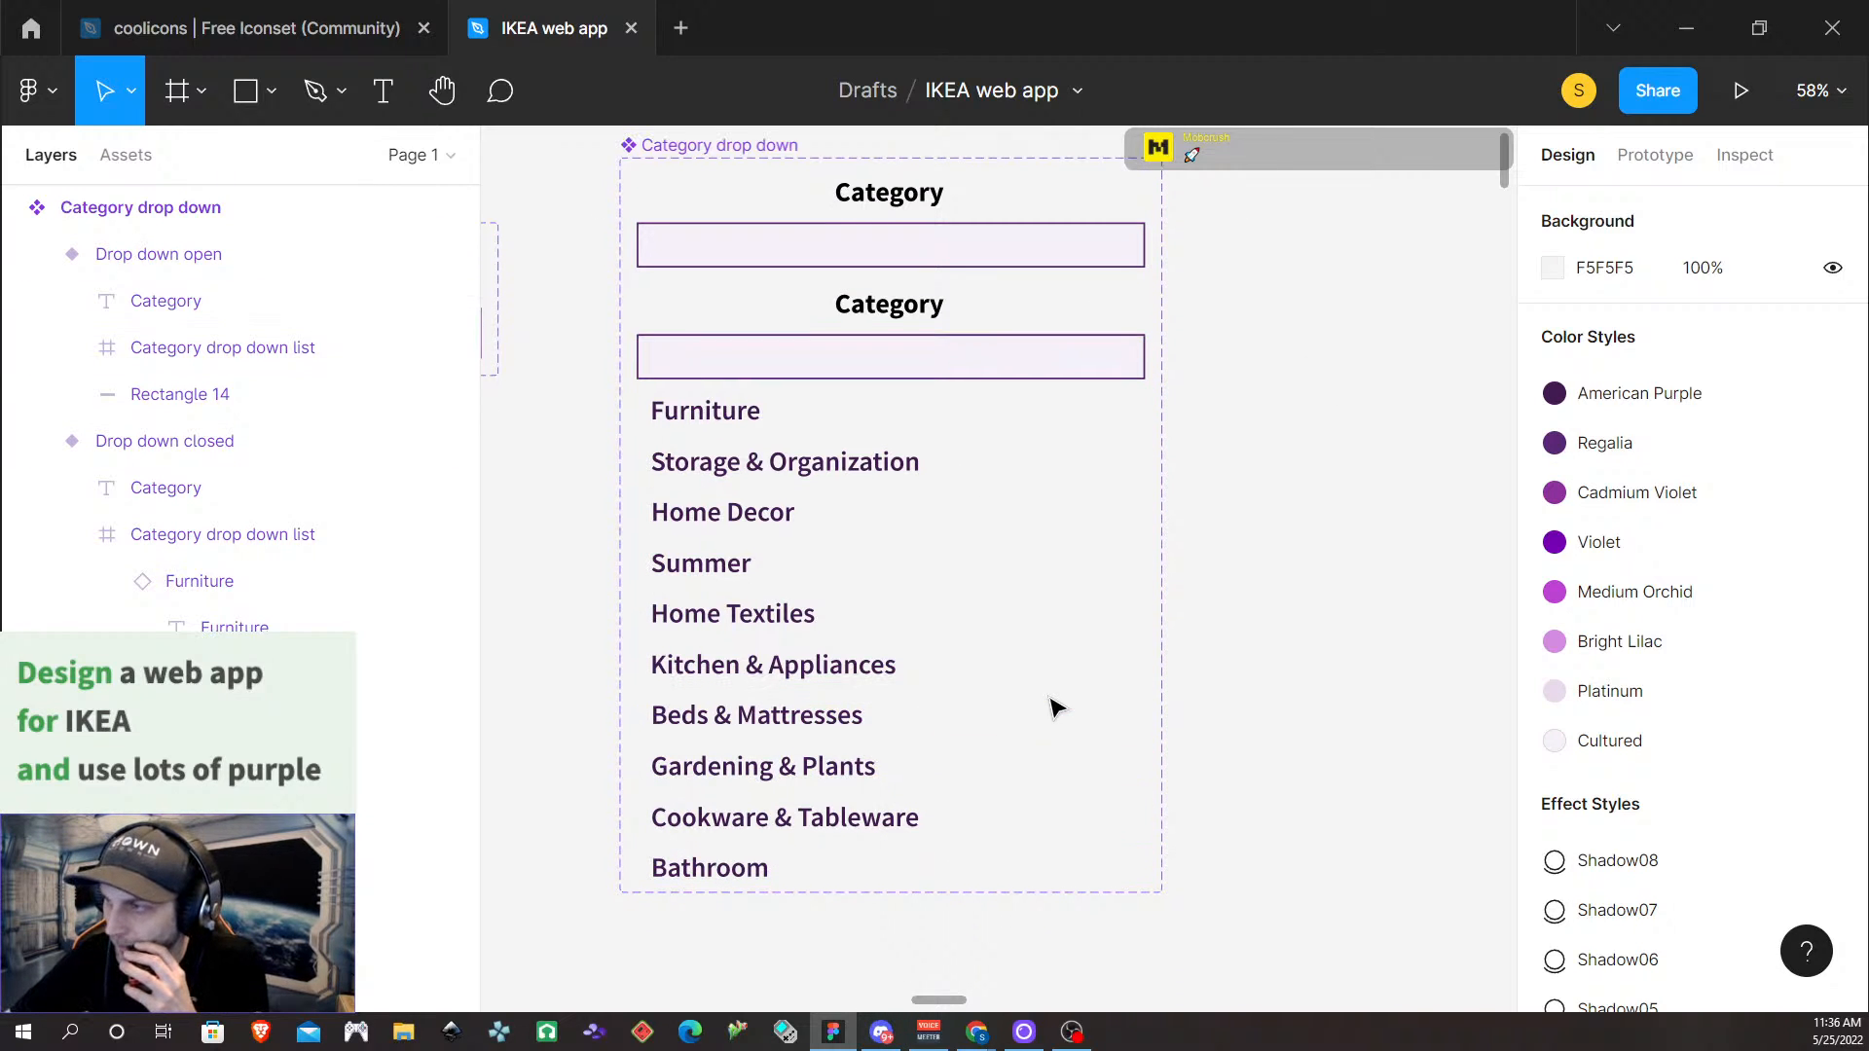
{"action": "left_click", "coordinate": [919, 236]}
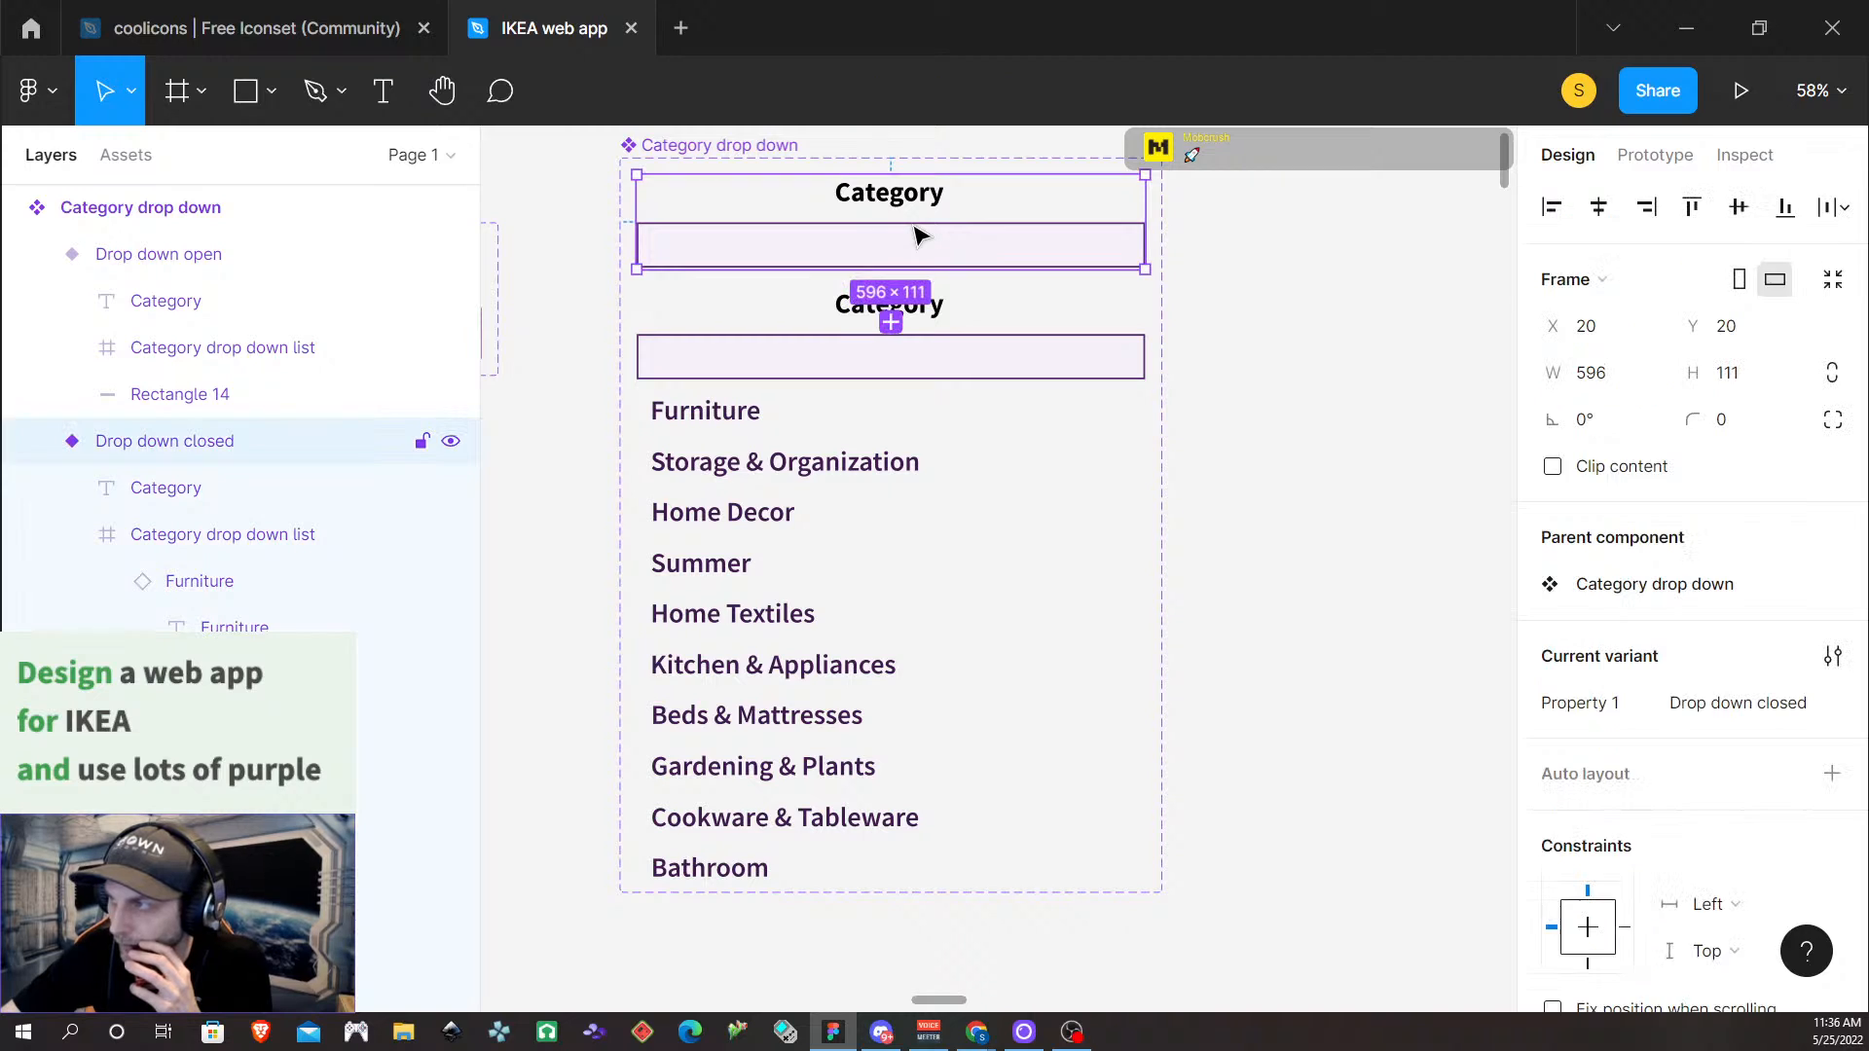
{"action": "left_click", "coordinate": [891, 322]}
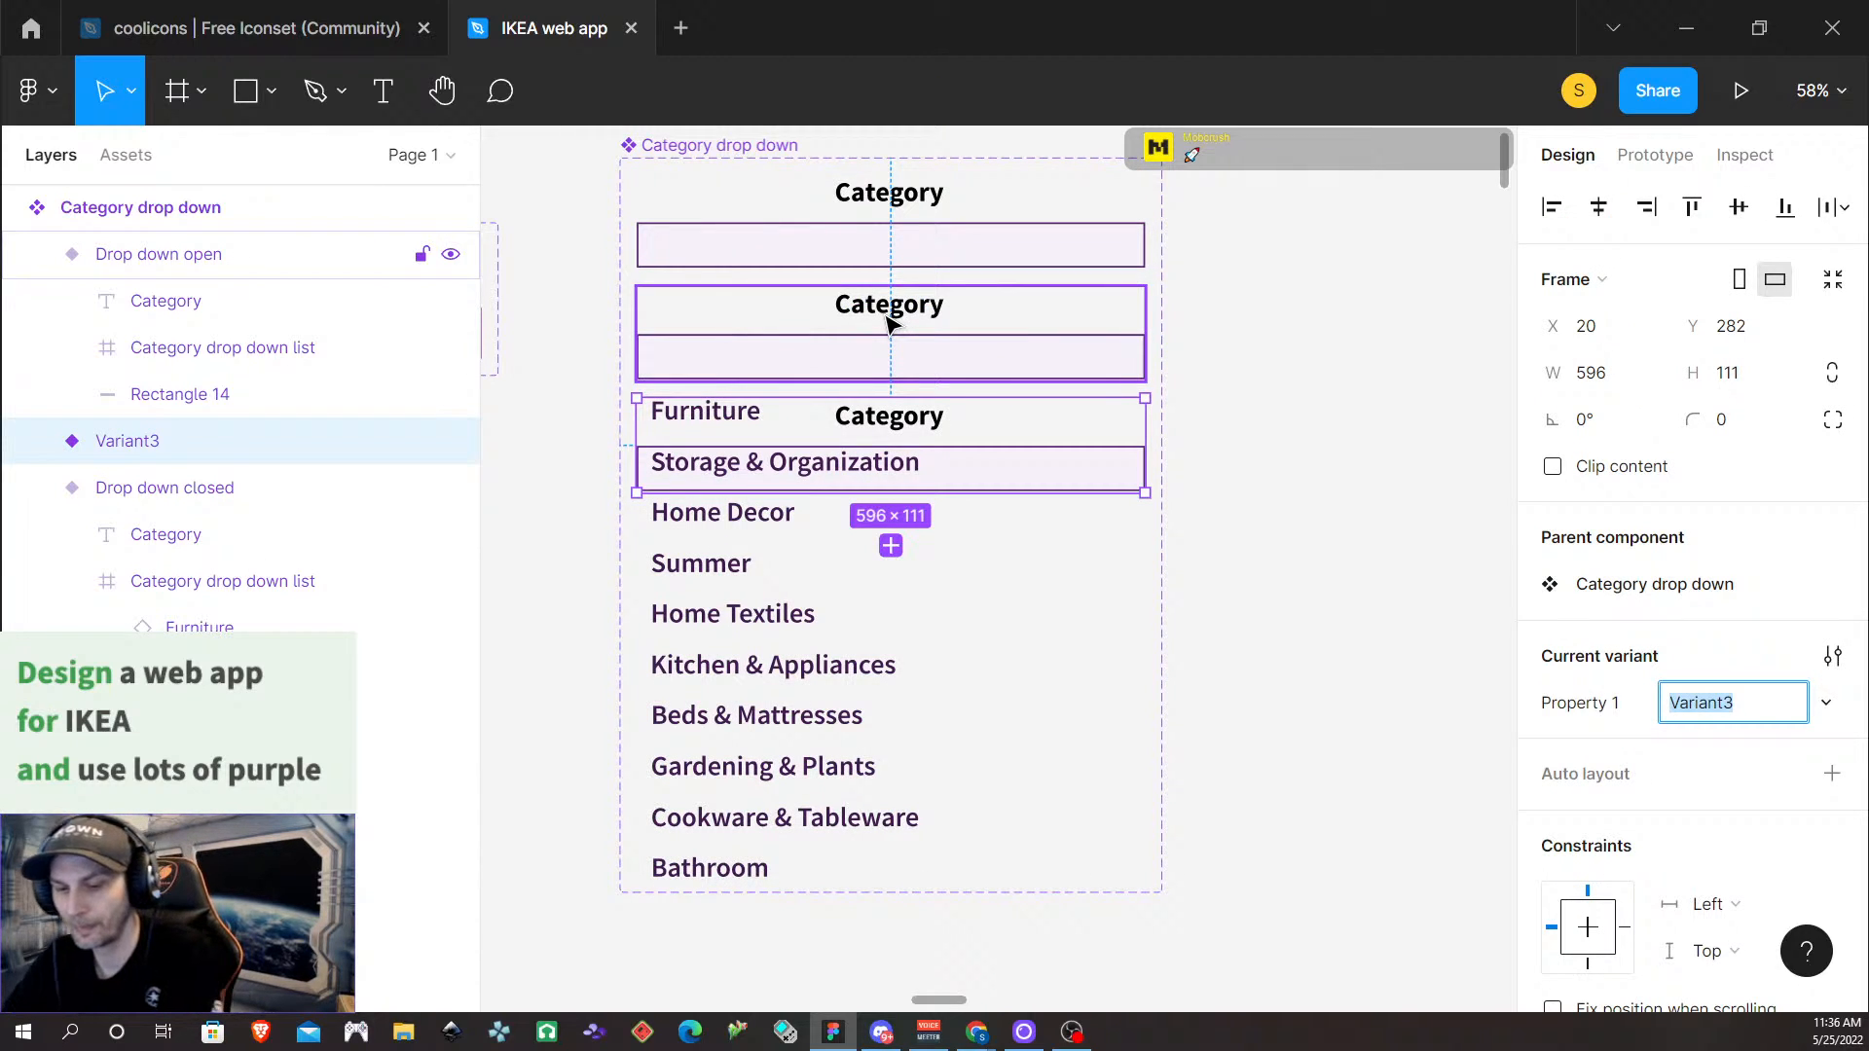
{"action": "key", "text": "ctrl+z"}
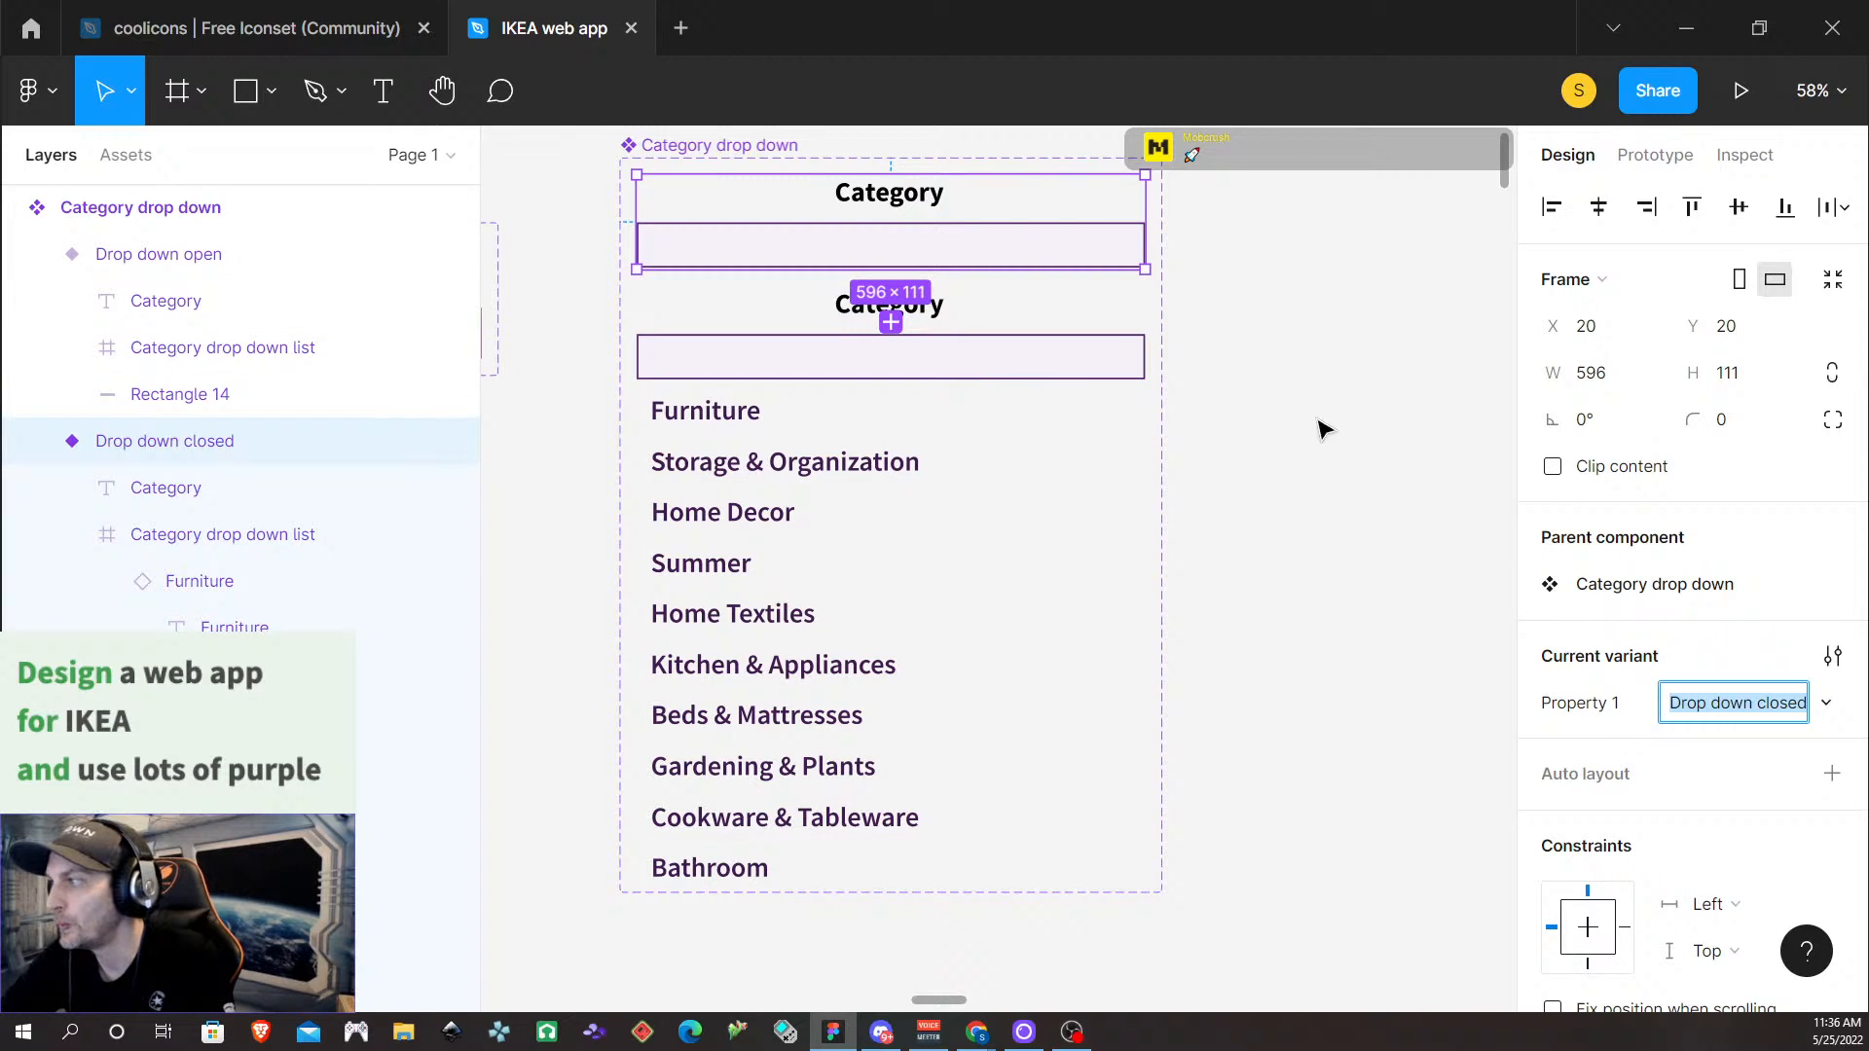
{"action": "left_click", "coordinate": [1235, 530]}
Add another variant from Drop down closed and compare it with the open and closed variants
{"action": "left_click", "coordinate": [935, 197]}
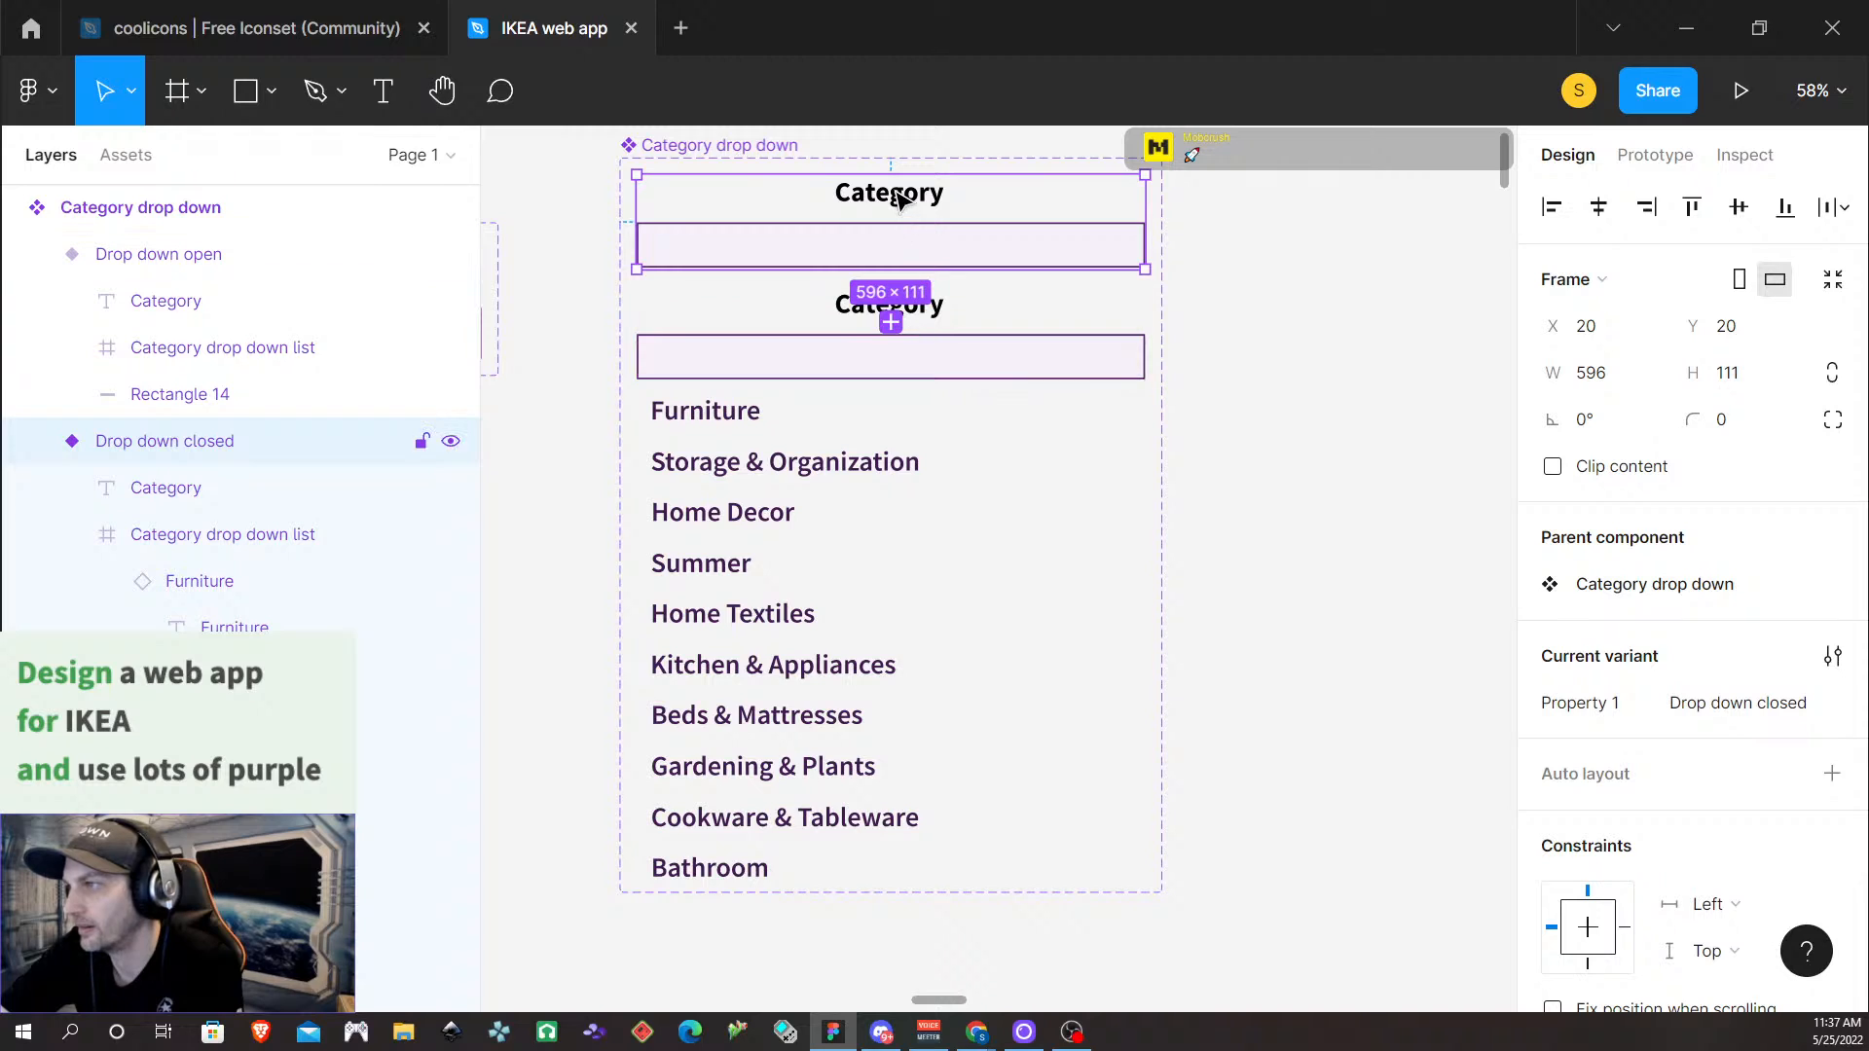
{"action": "left_click", "coordinate": [891, 322]}
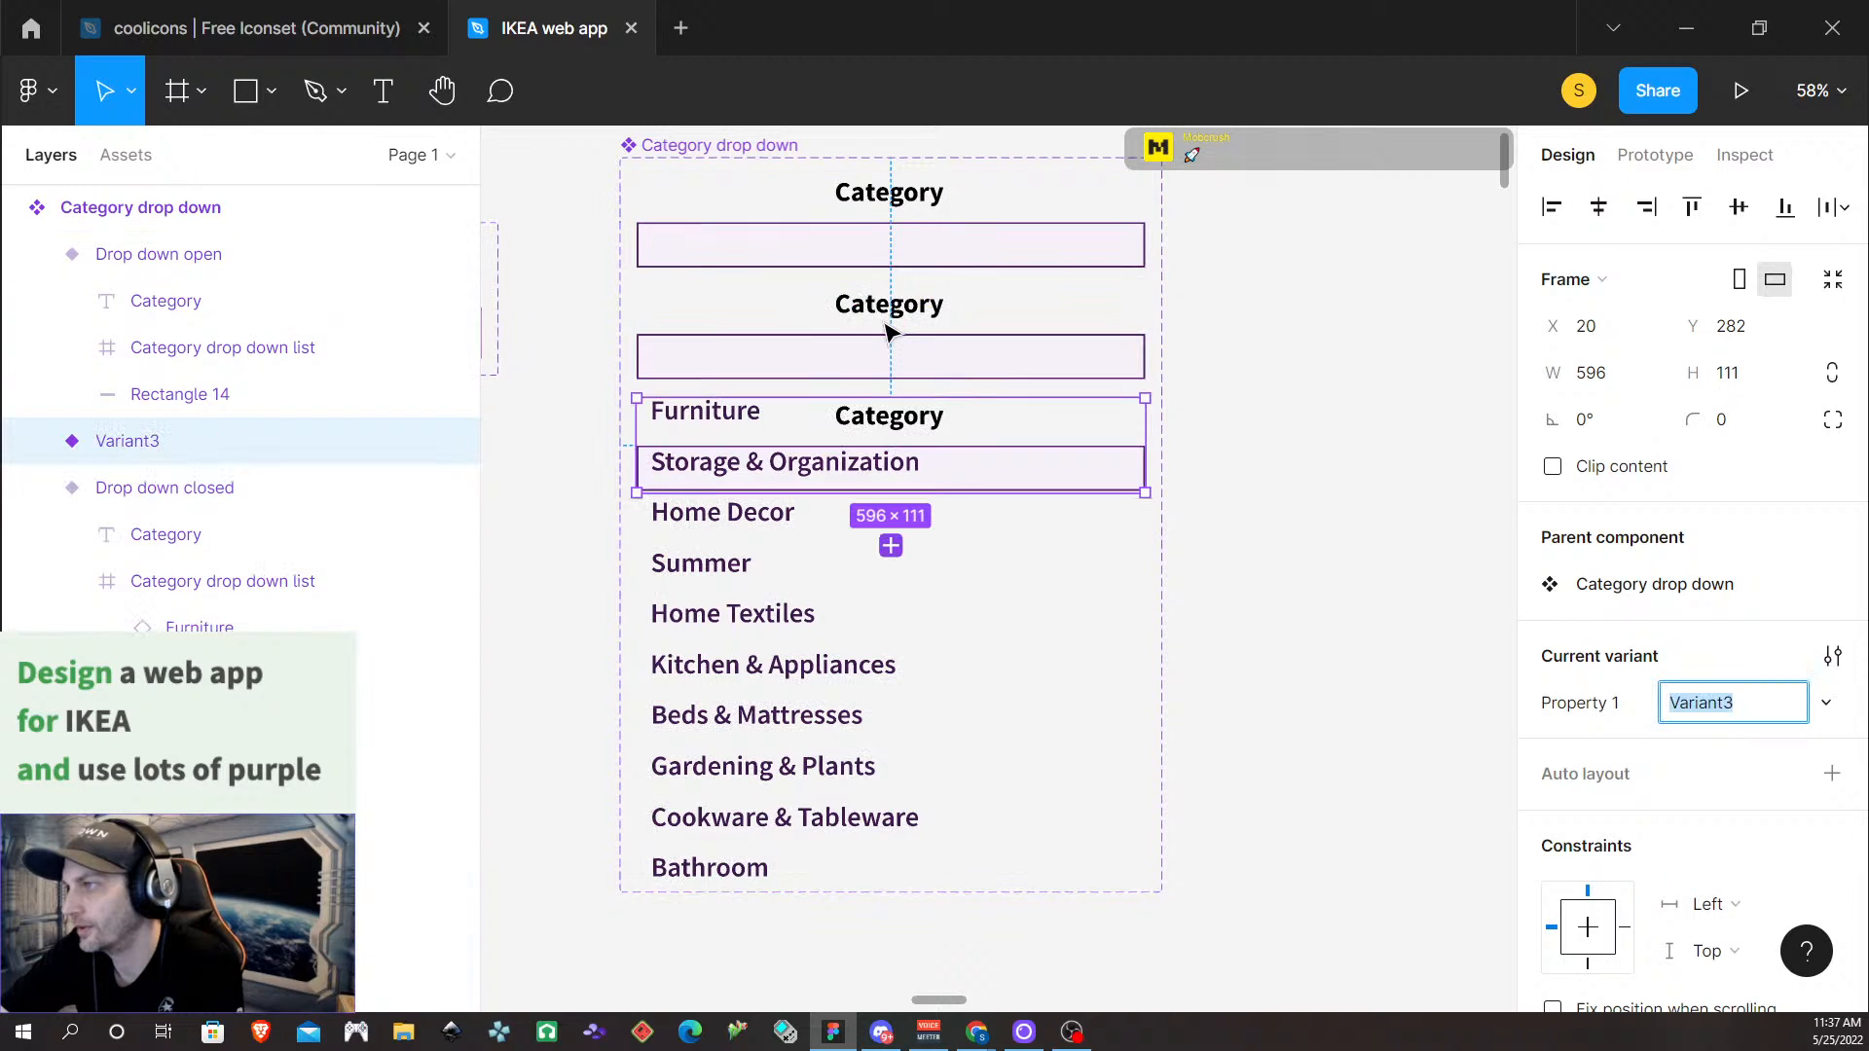
{"action": "left_click", "coordinate": [889, 358]}
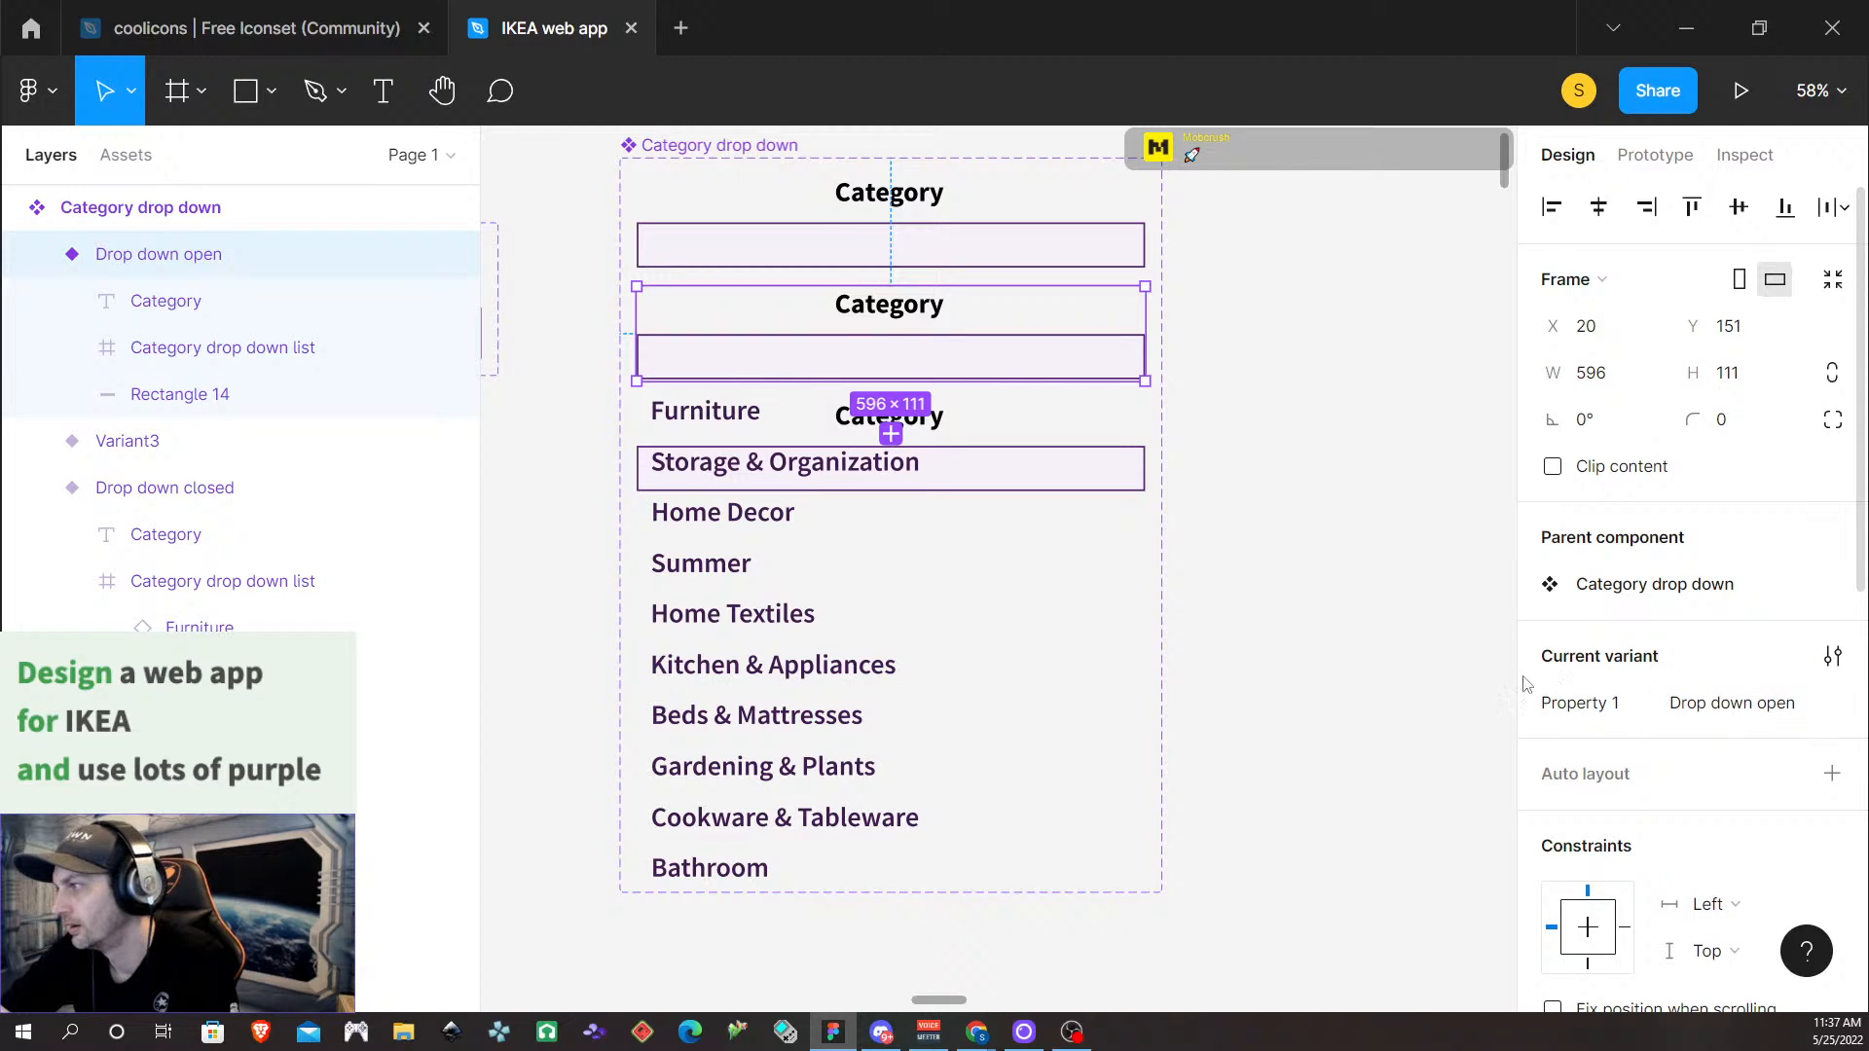
{"action": "left_click", "coordinate": [979, 251]}
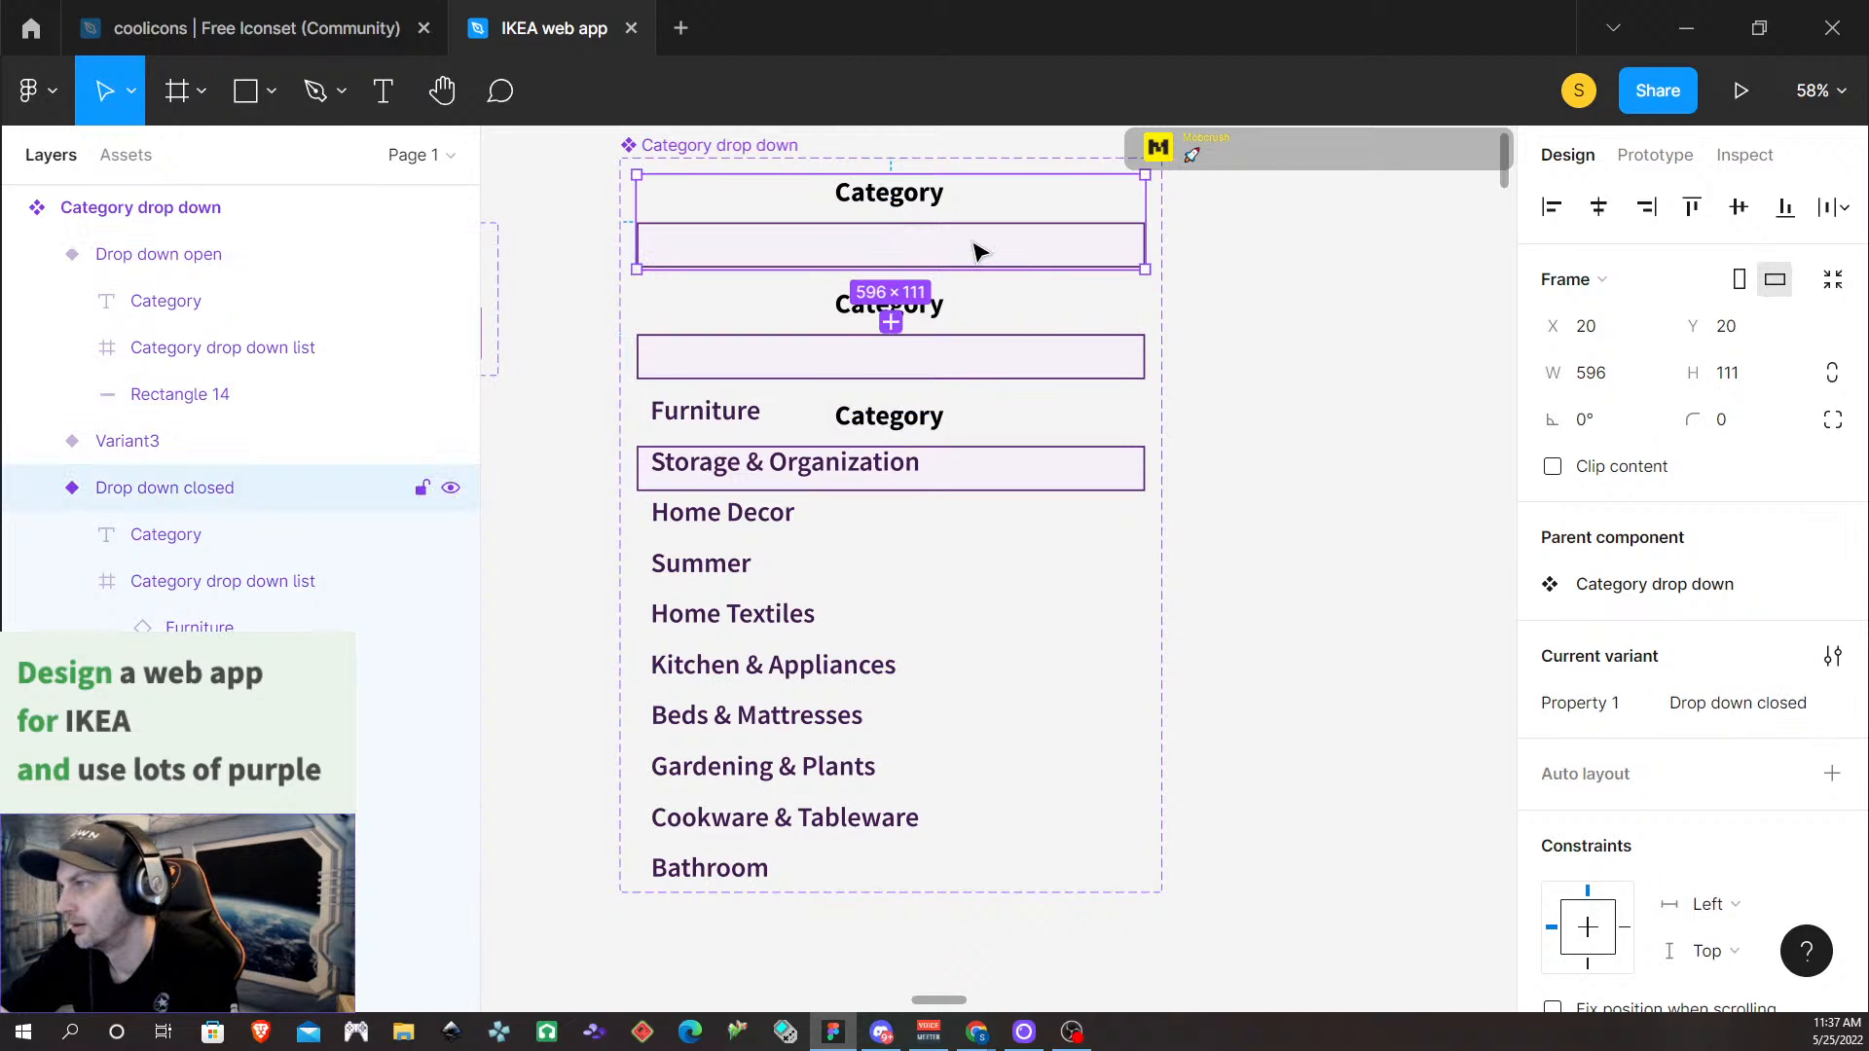
{"action": "left_click", "coordinate": [963, 337]}
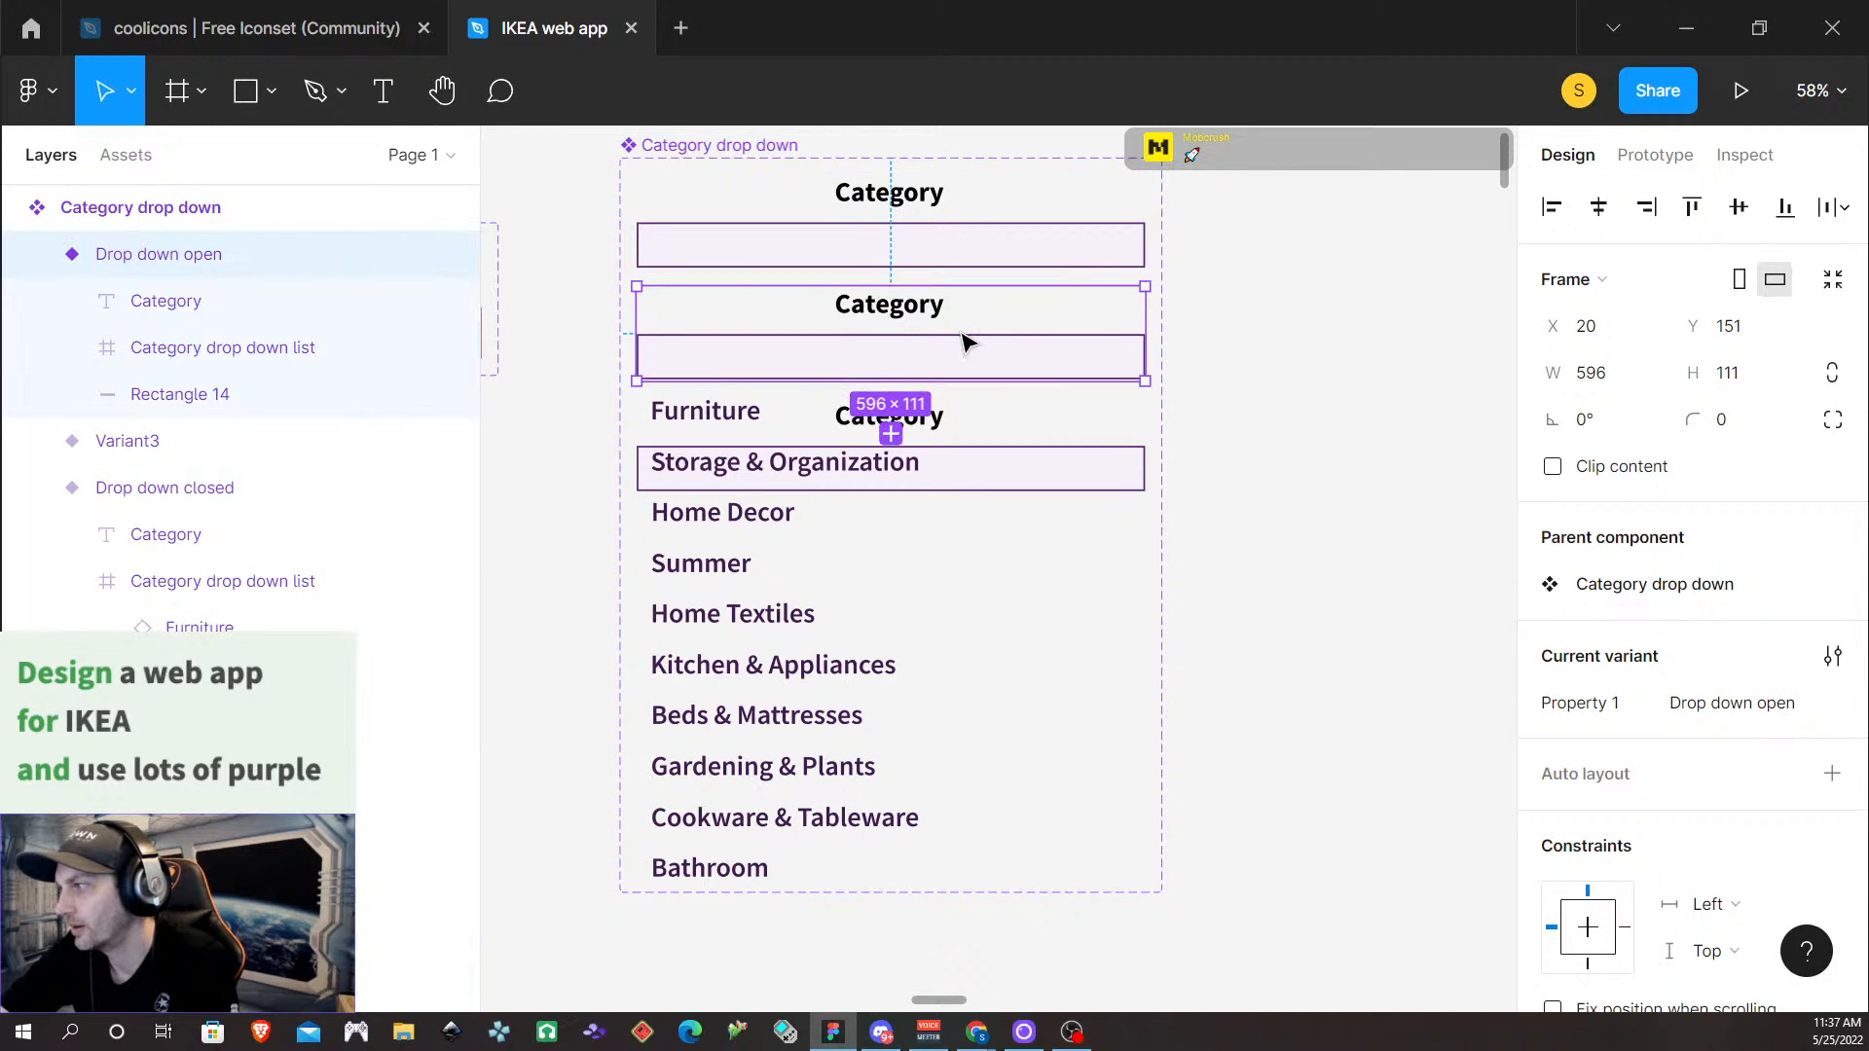
{"action": "left_click", "coordinate": [995, 424]}
{"action": "left_click", "coordinate": [942, 454]}
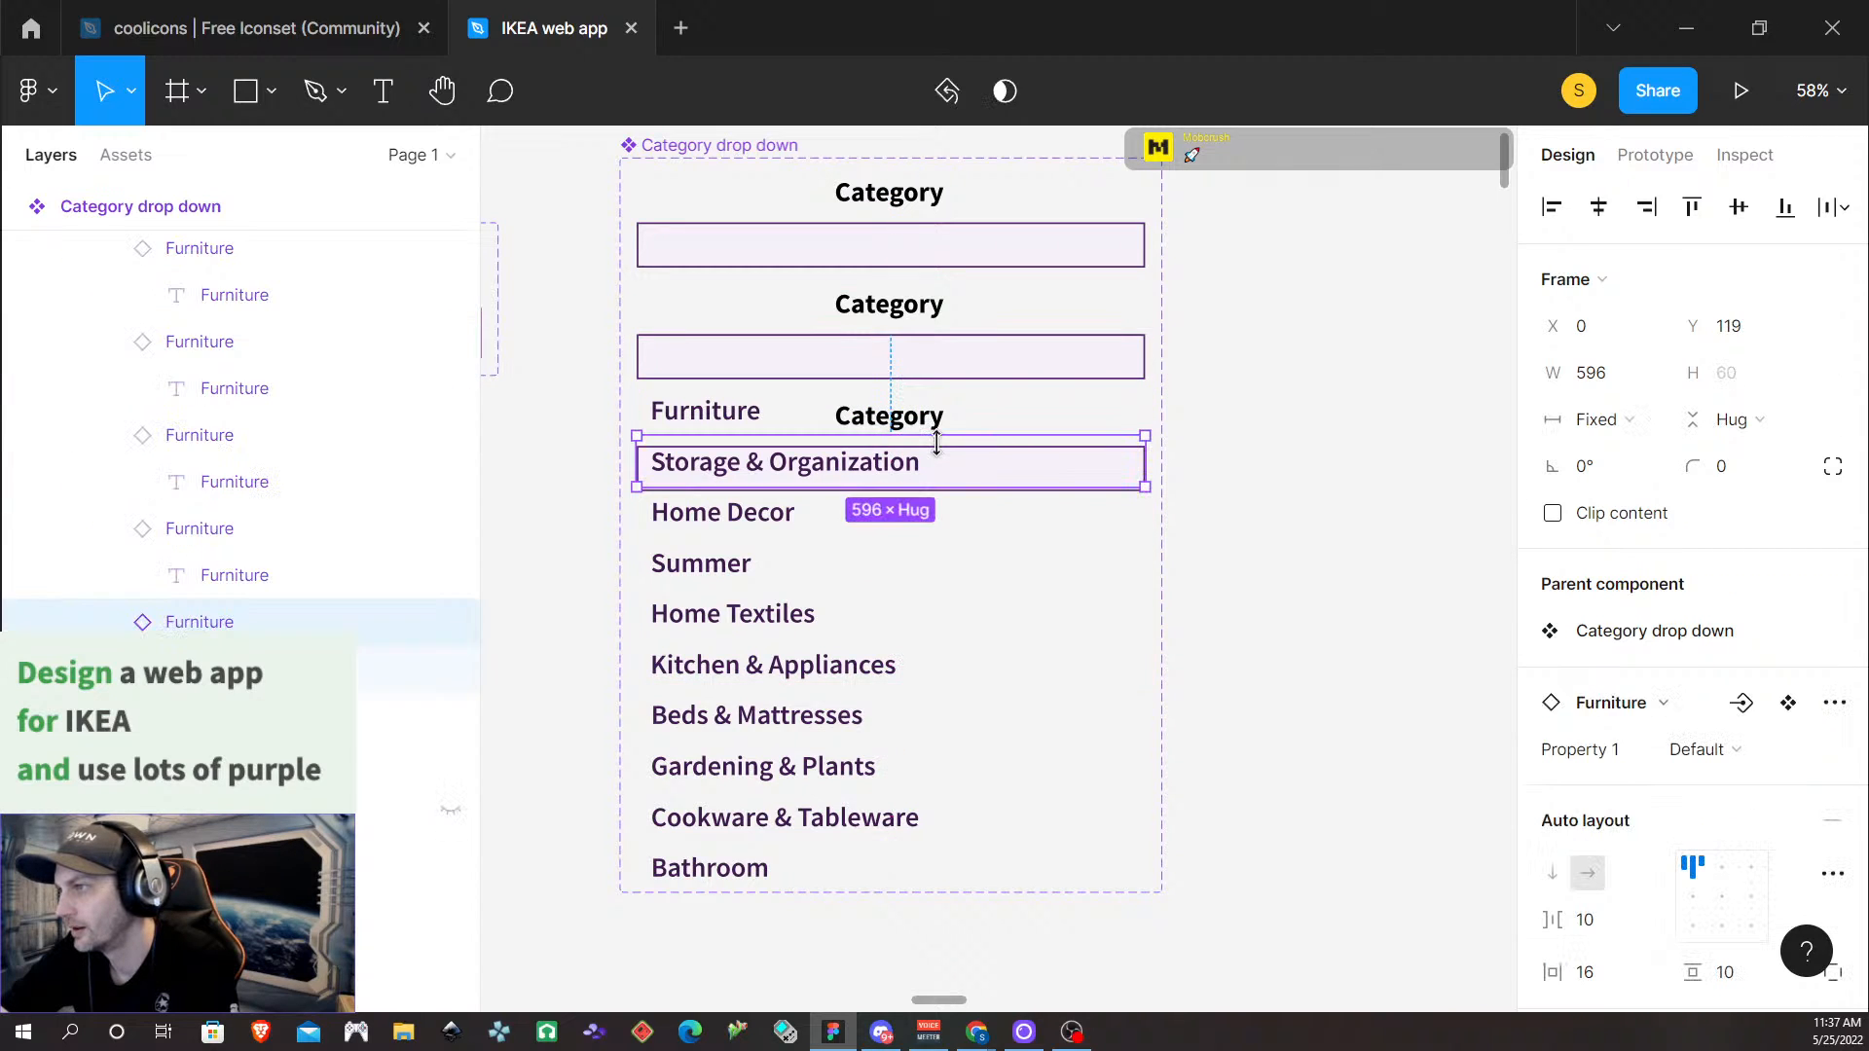
{"action": "left_click", "coordinate": [937, 431]}
{"action": "left_click", "coordinate": [912, 311]}
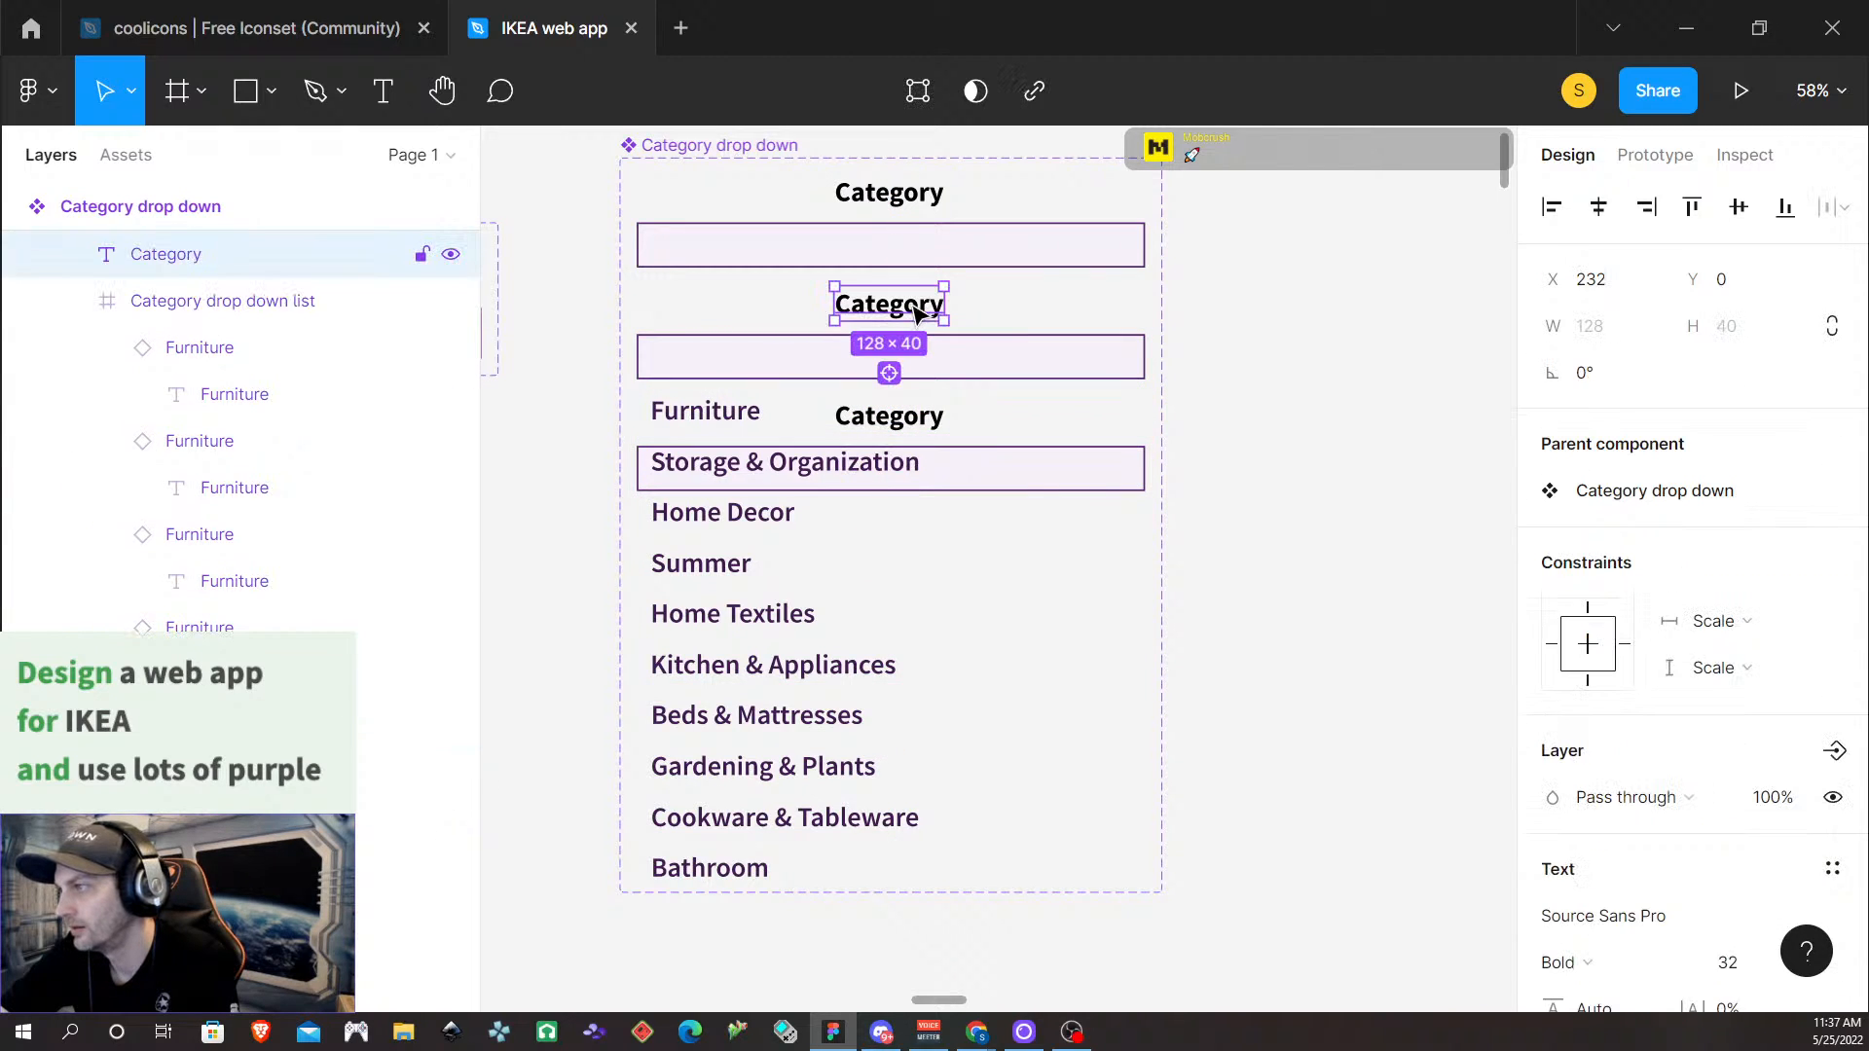
Undo the recent selections and the added third variant, back to the two-variant component set
{"action": "key", "text": "ctrl+z"}
{"action": "key", "text": "ctrl+z"}
{"action": "key", "text": "ctrl+z"}
{"action": "key", "text": "ctrl+z"}
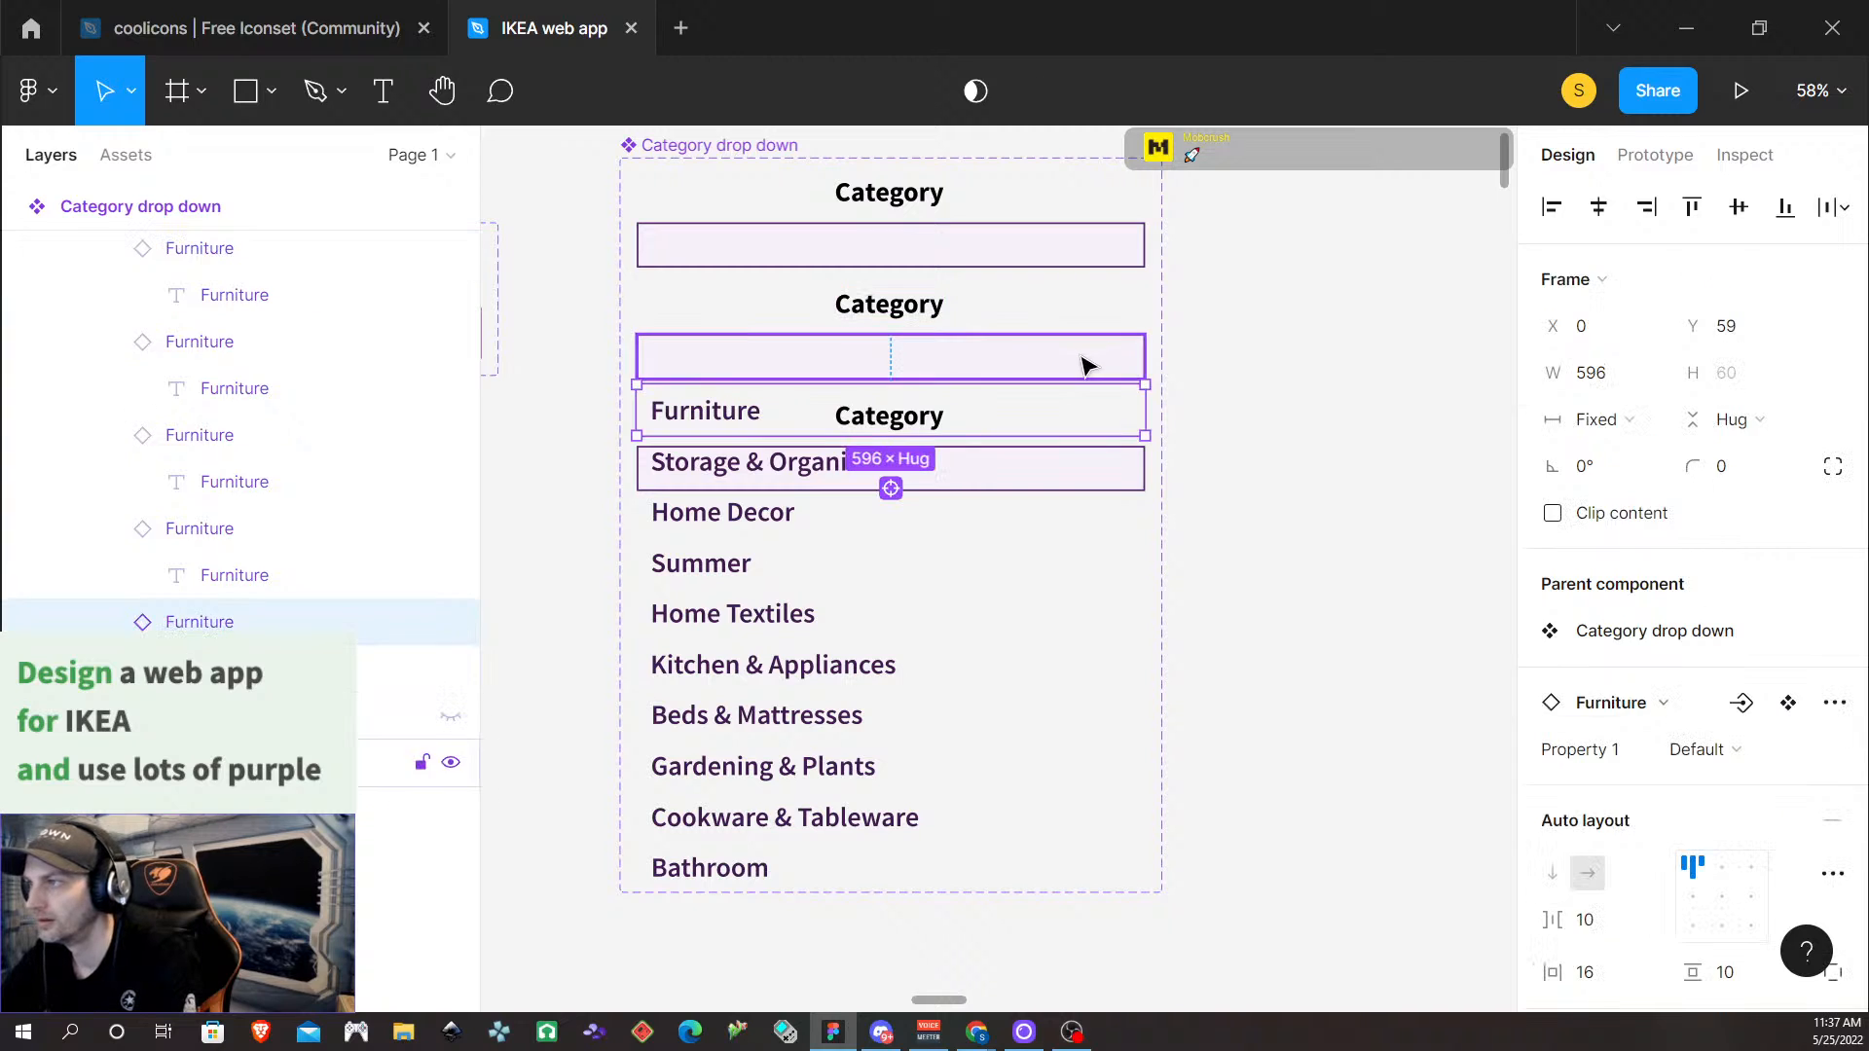
{"action": "key", "text": "ctrl+z"}
{"action": "key", "text": "ctrl+z"}
{"action": "key", "text": "ctrl+z"}
{"action": "key", "text": "ctrl+z"}
{"action": "key", "text": "ctrl+z"}
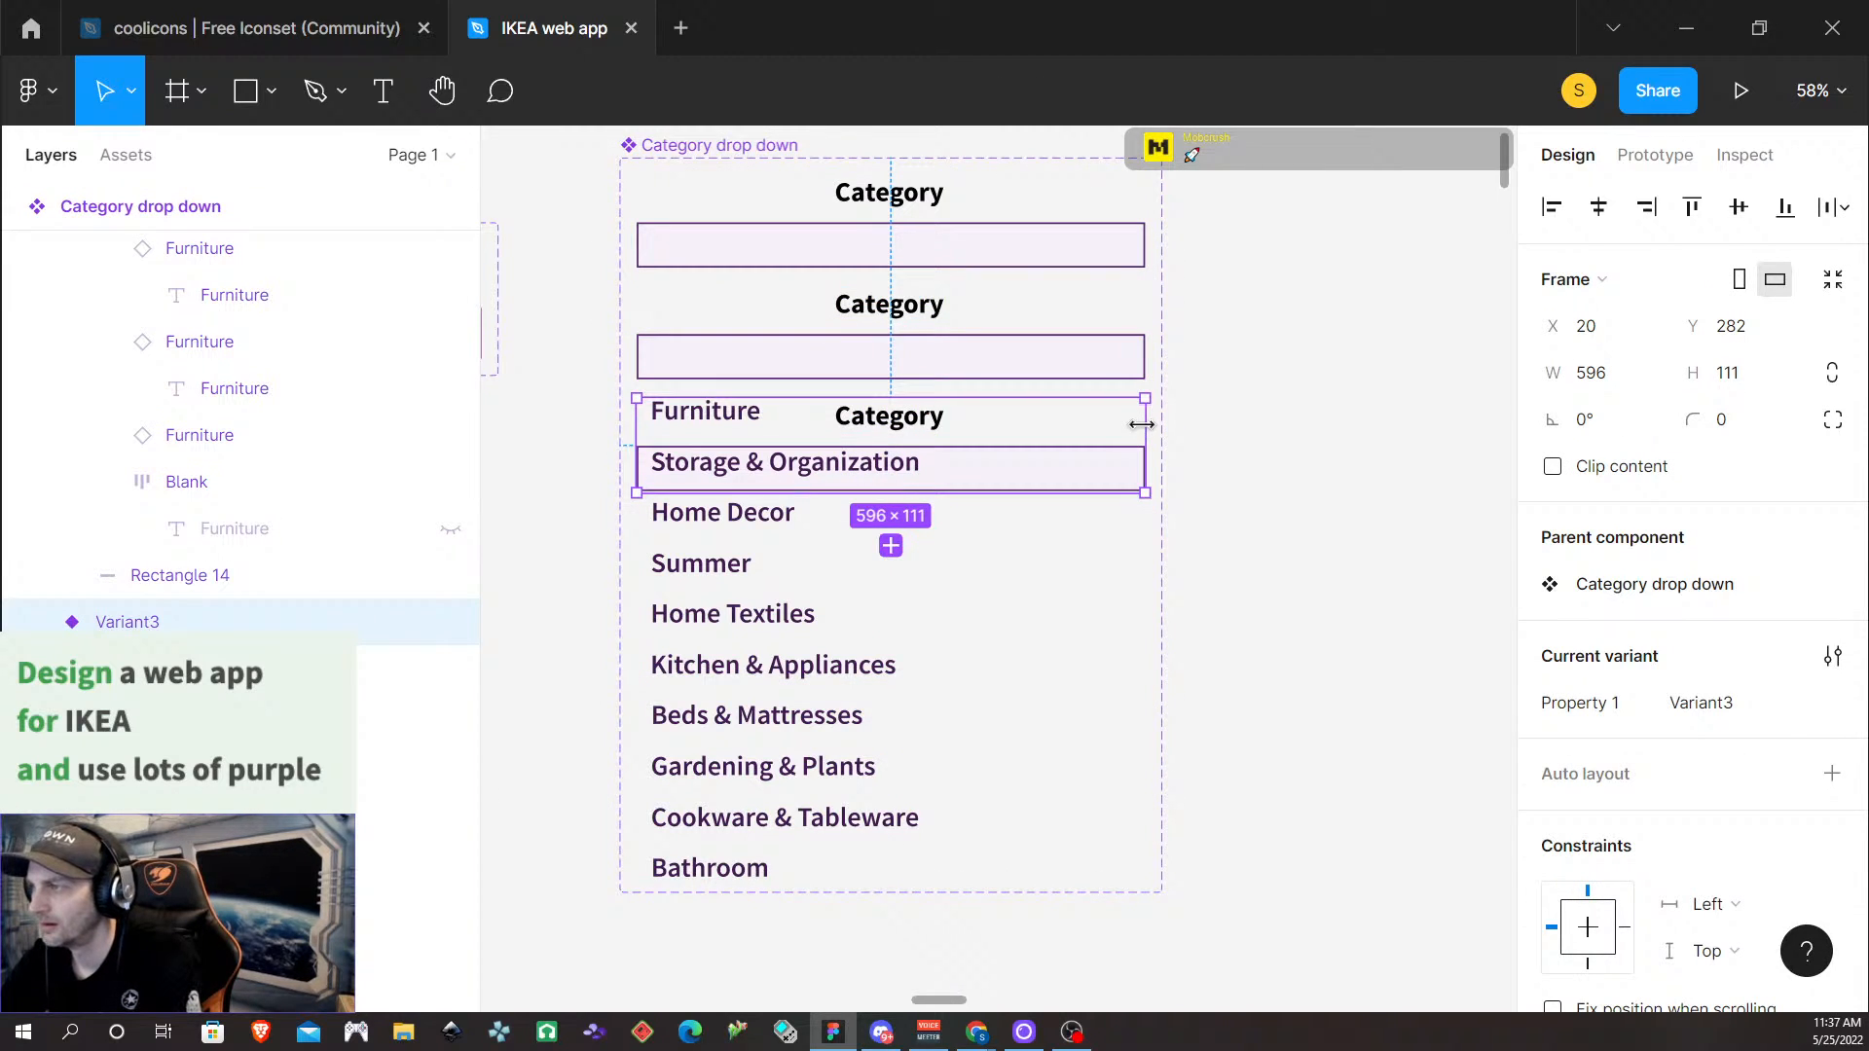
{"action": "key", "text": "ctrl+z"}
{"action": "key", "text": "ctrl+z"}
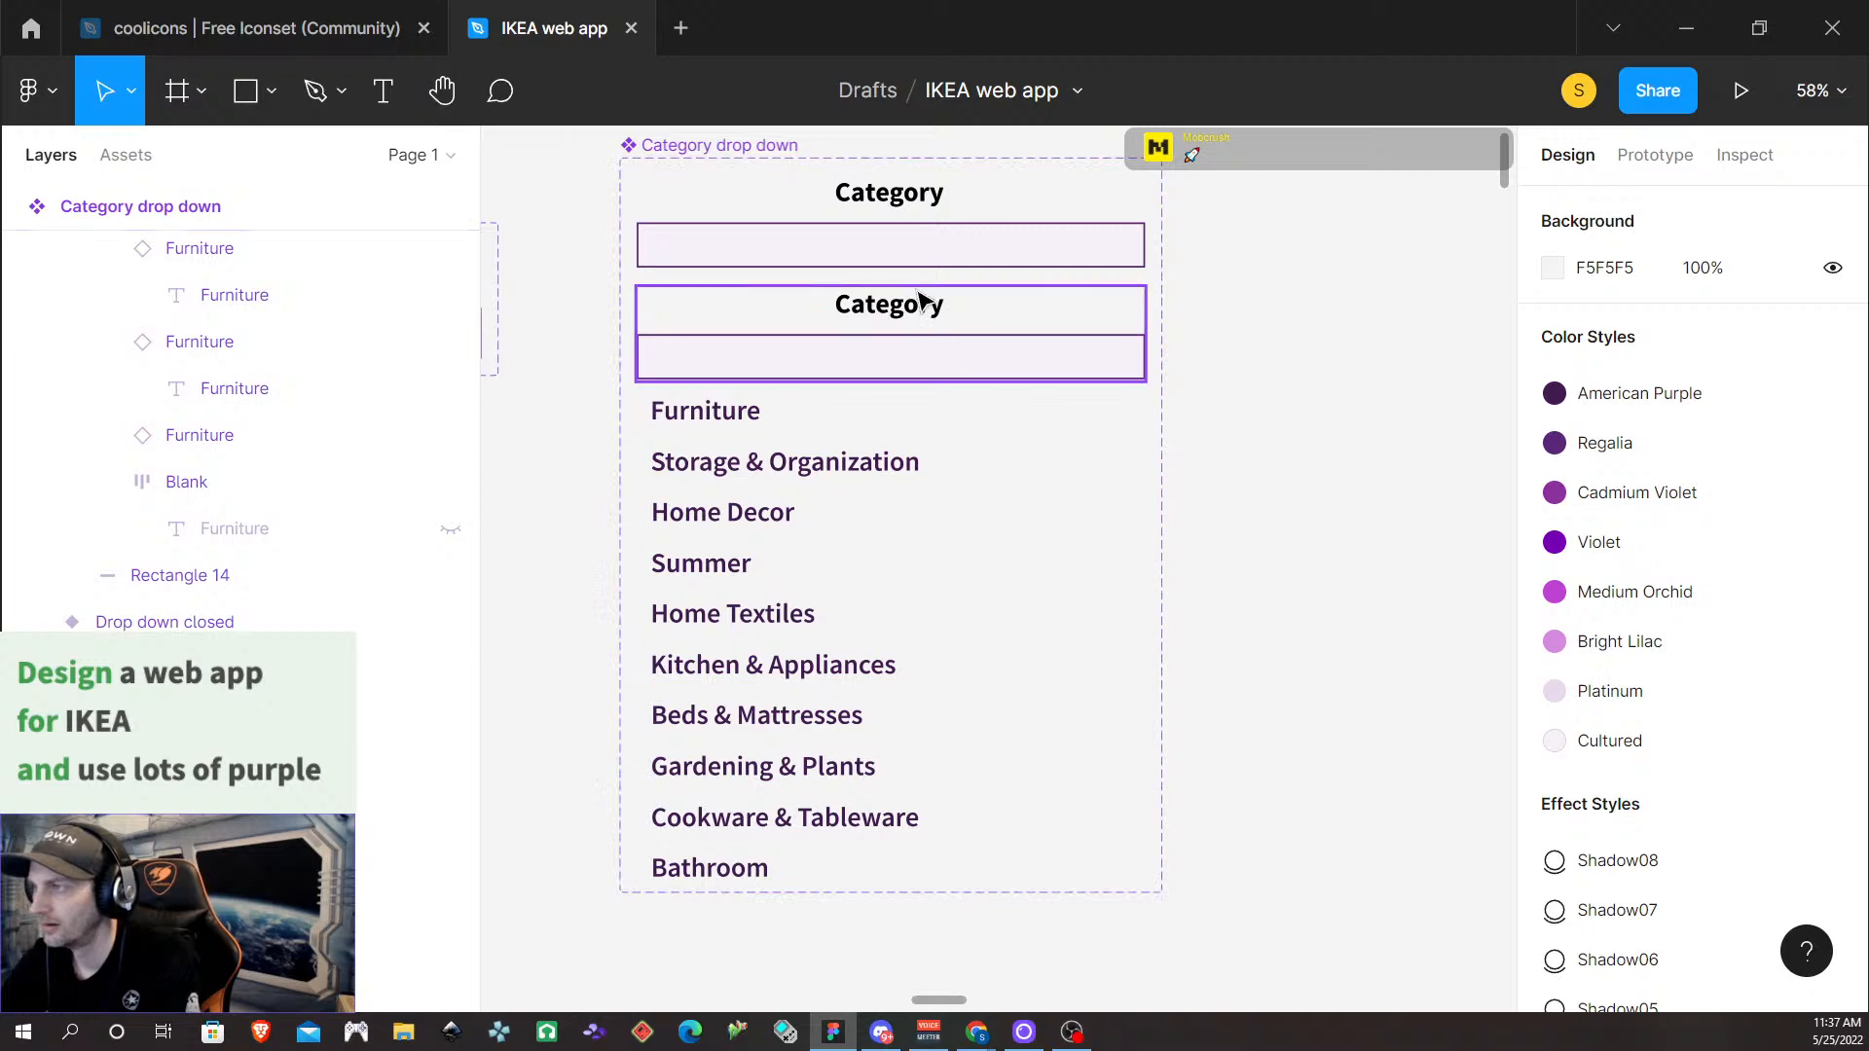
{"action": "double_click", "coordinate": [776, 471]}
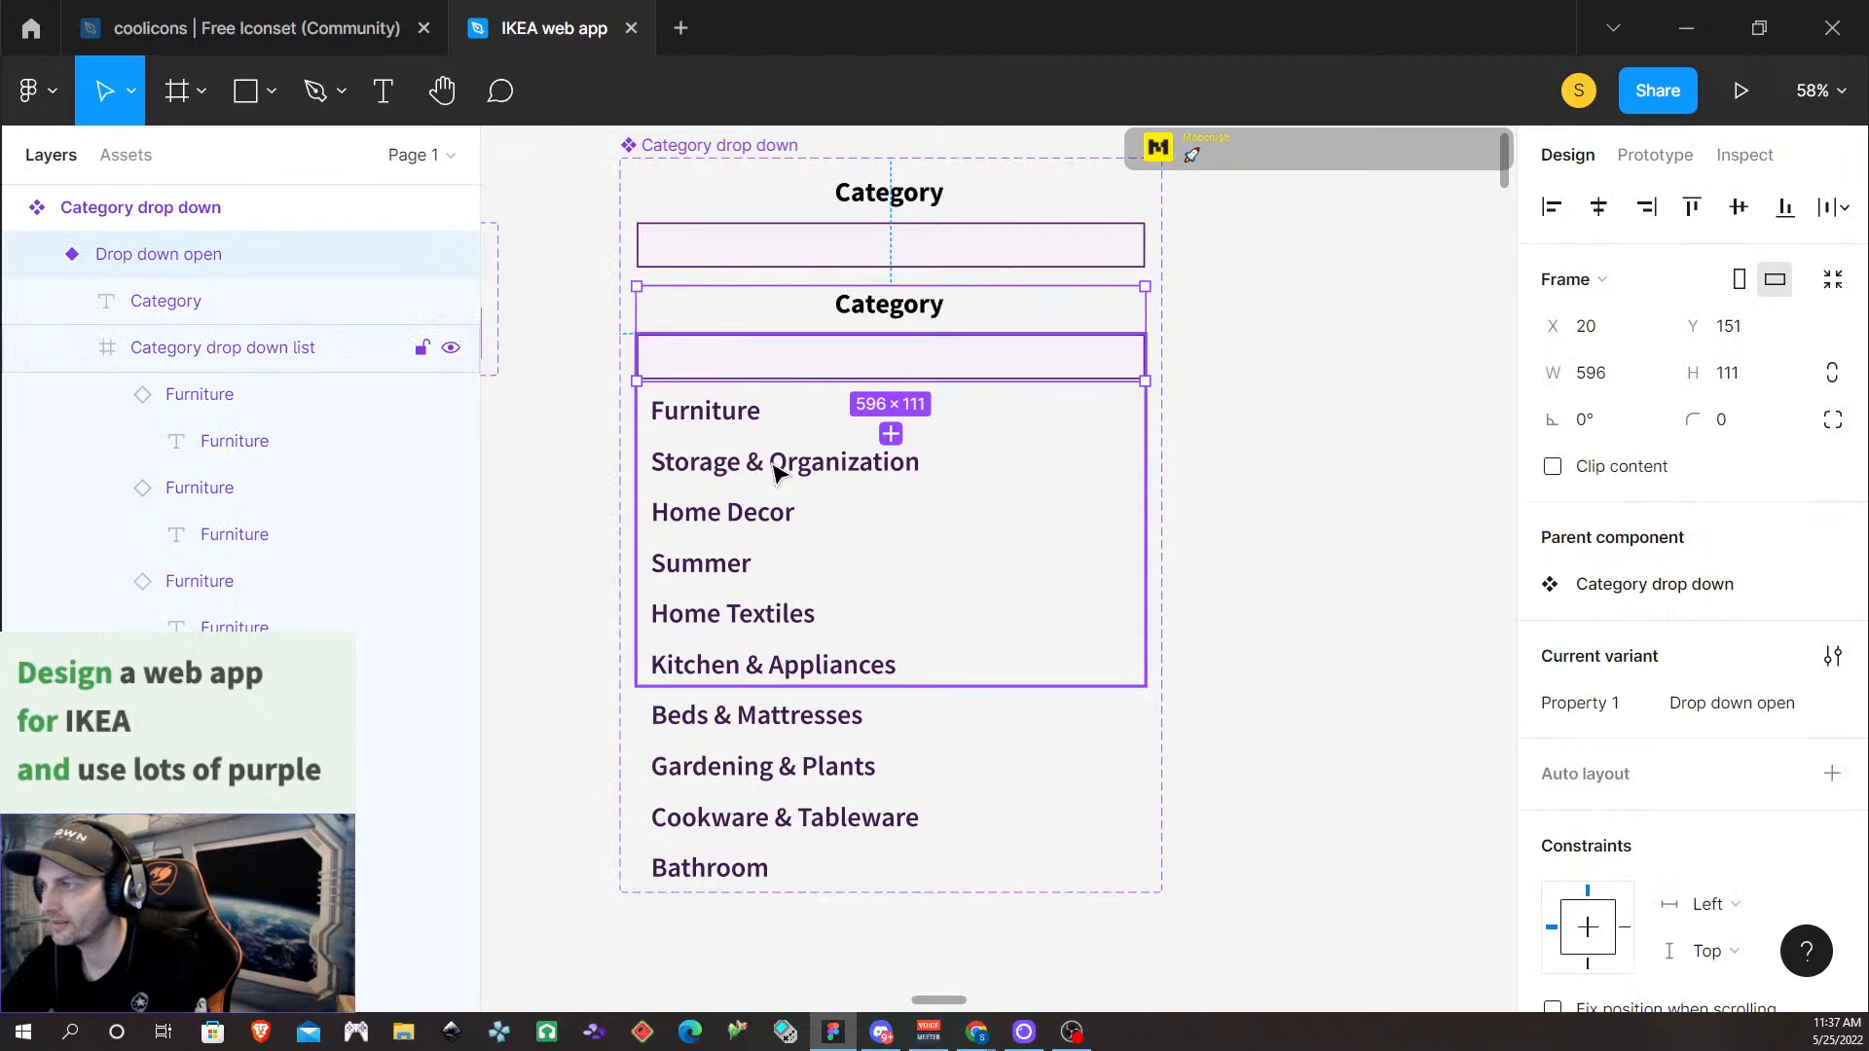
{"action": "left_click", "coordinate": [806, 198]}
{"action": "left_click", "coordinate": [860, 528]}
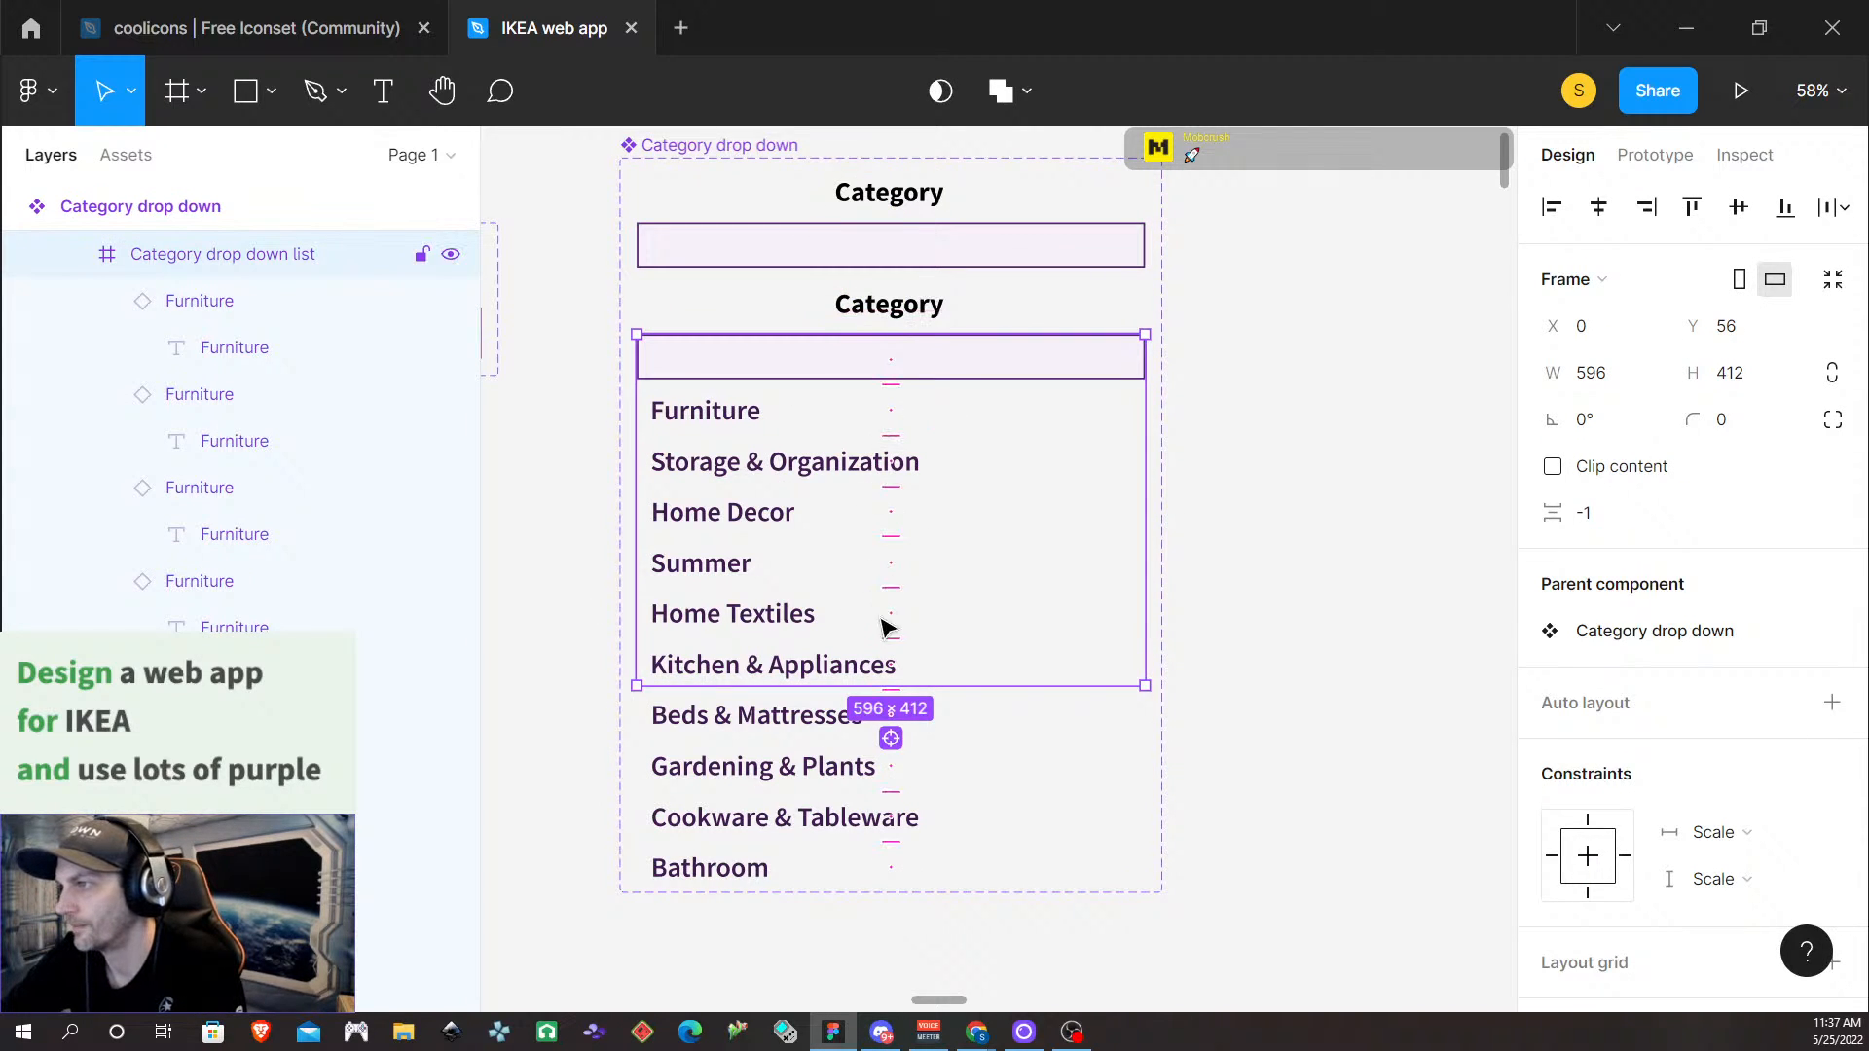
{"action": "left_click", "coordinate": [1235, 688]}
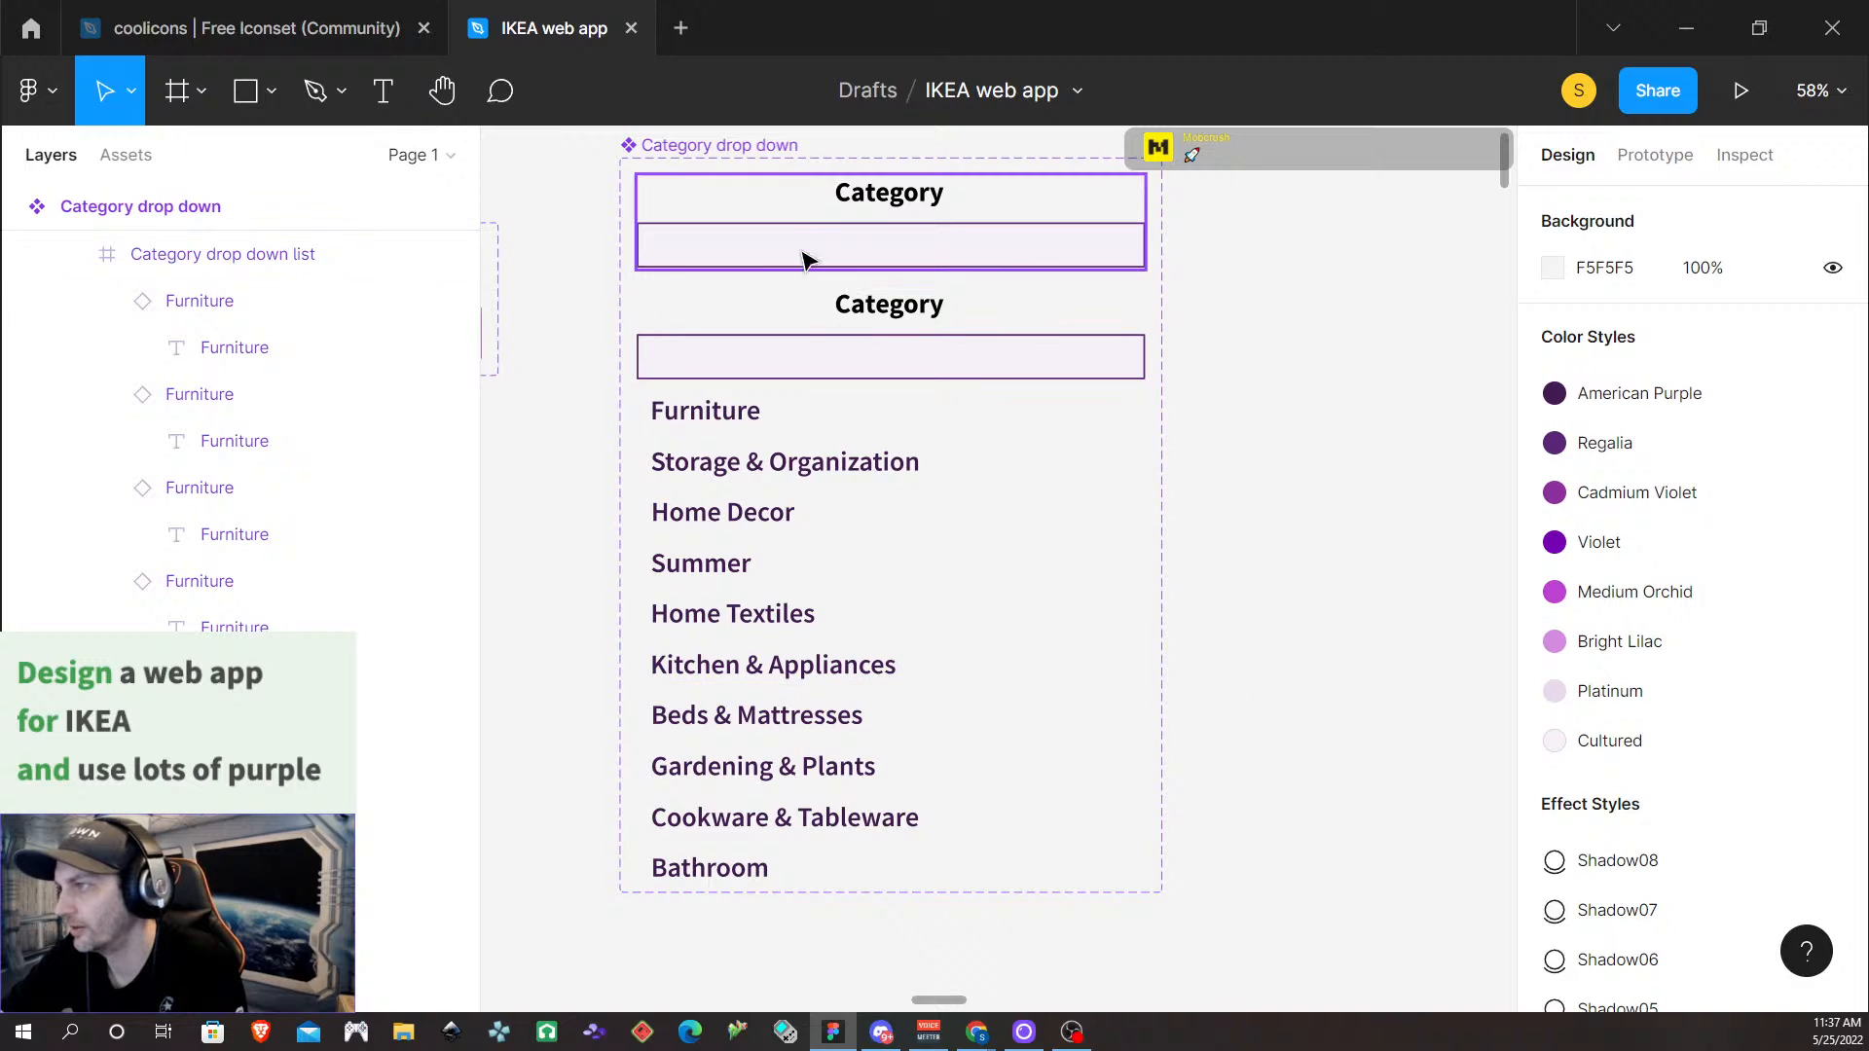
{"action": "left_click", "coordinate": [760, 148]}
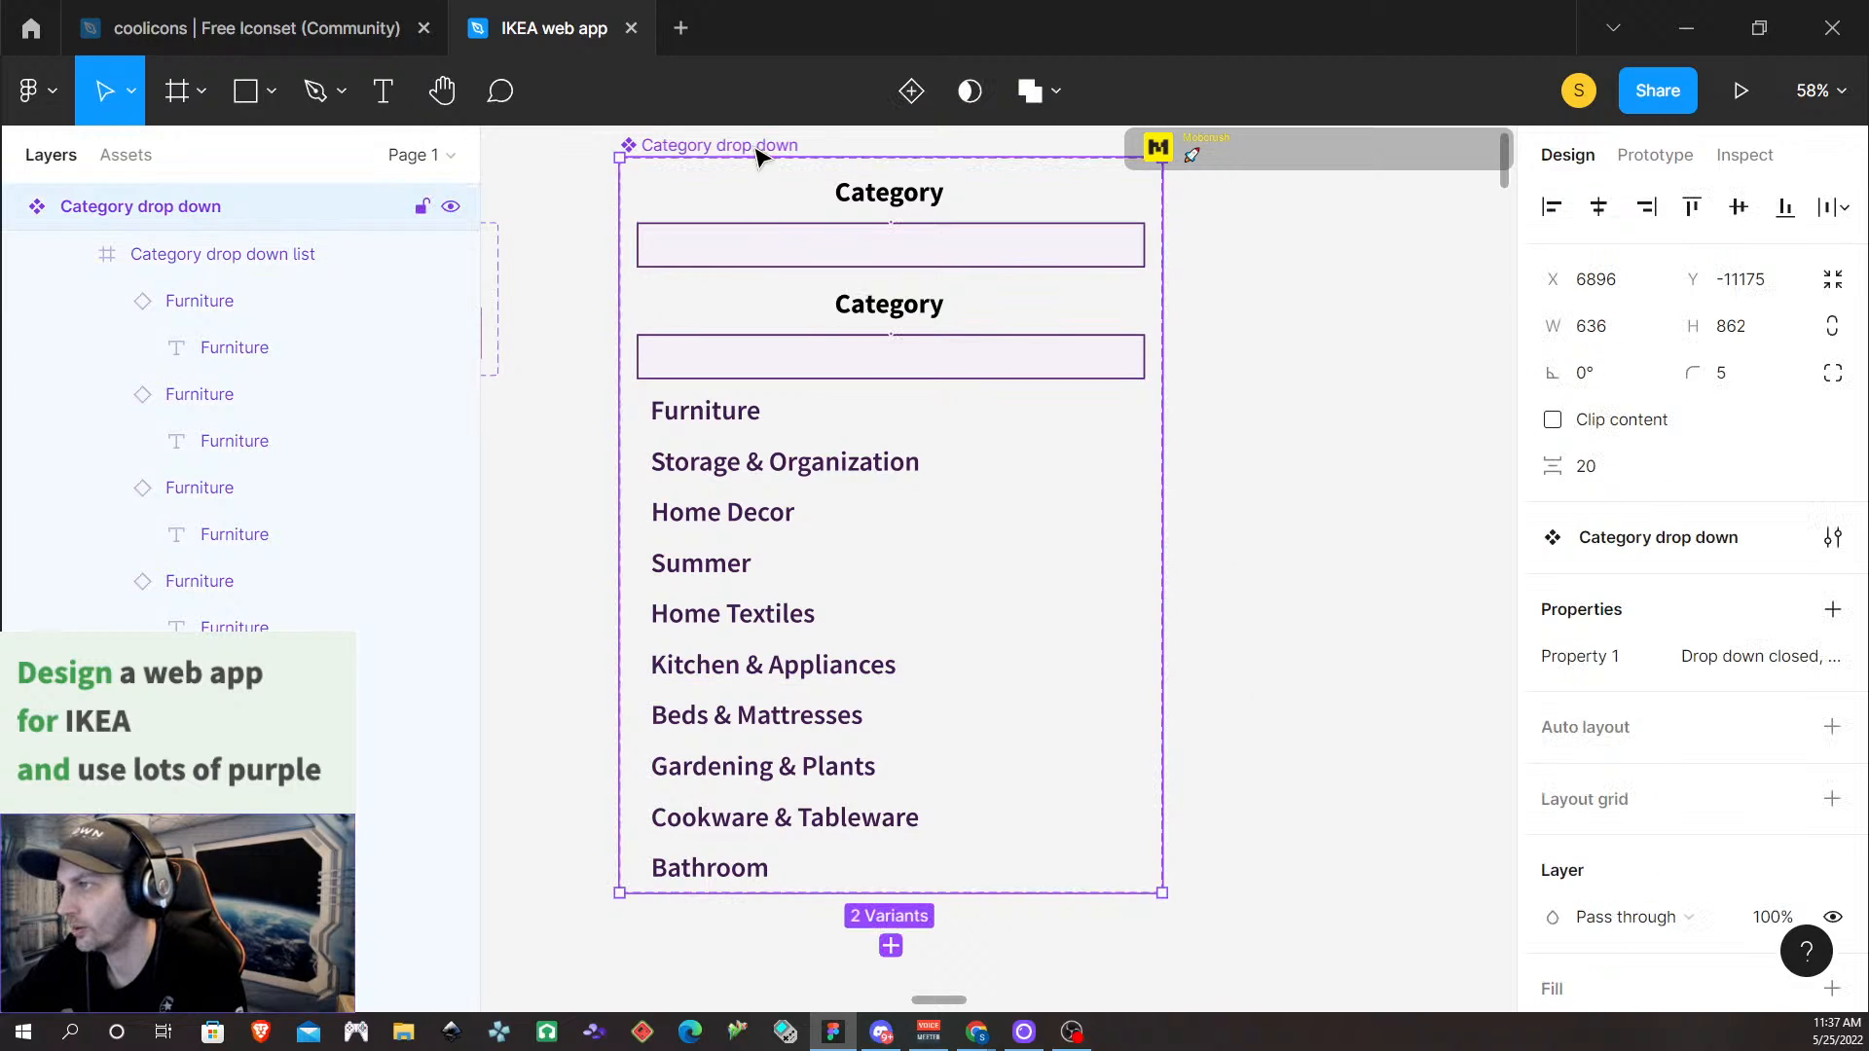
{"action": "left_click", "coordinate": [1833, 612]}
{"action": "left_click", "coordinate": [1680, 704]}
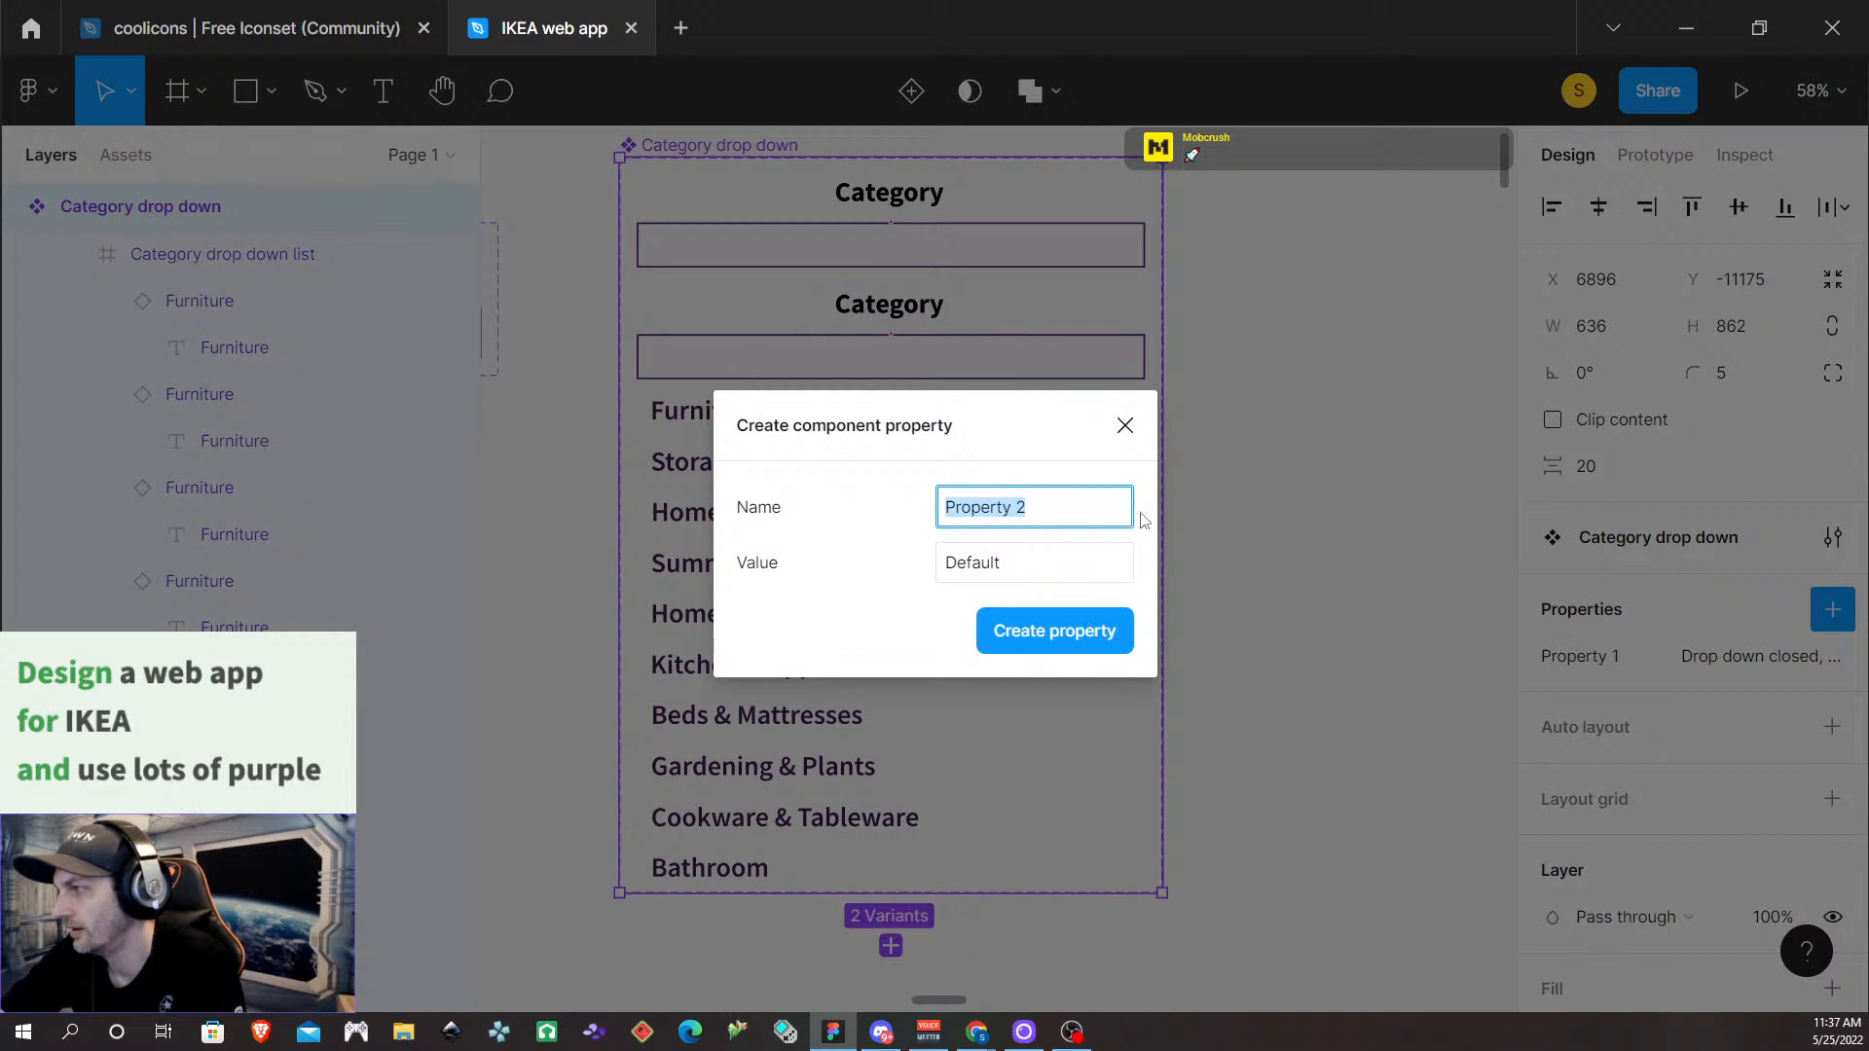
{"action": "left_click", "coordinate": [1125, 425]}
Examine the Category drop down component set's design settings and the values of its variant property
{"action": "scroll", "coordinate": [1511, 598], "scroll_direction": "down", "scroll_amount": 1}
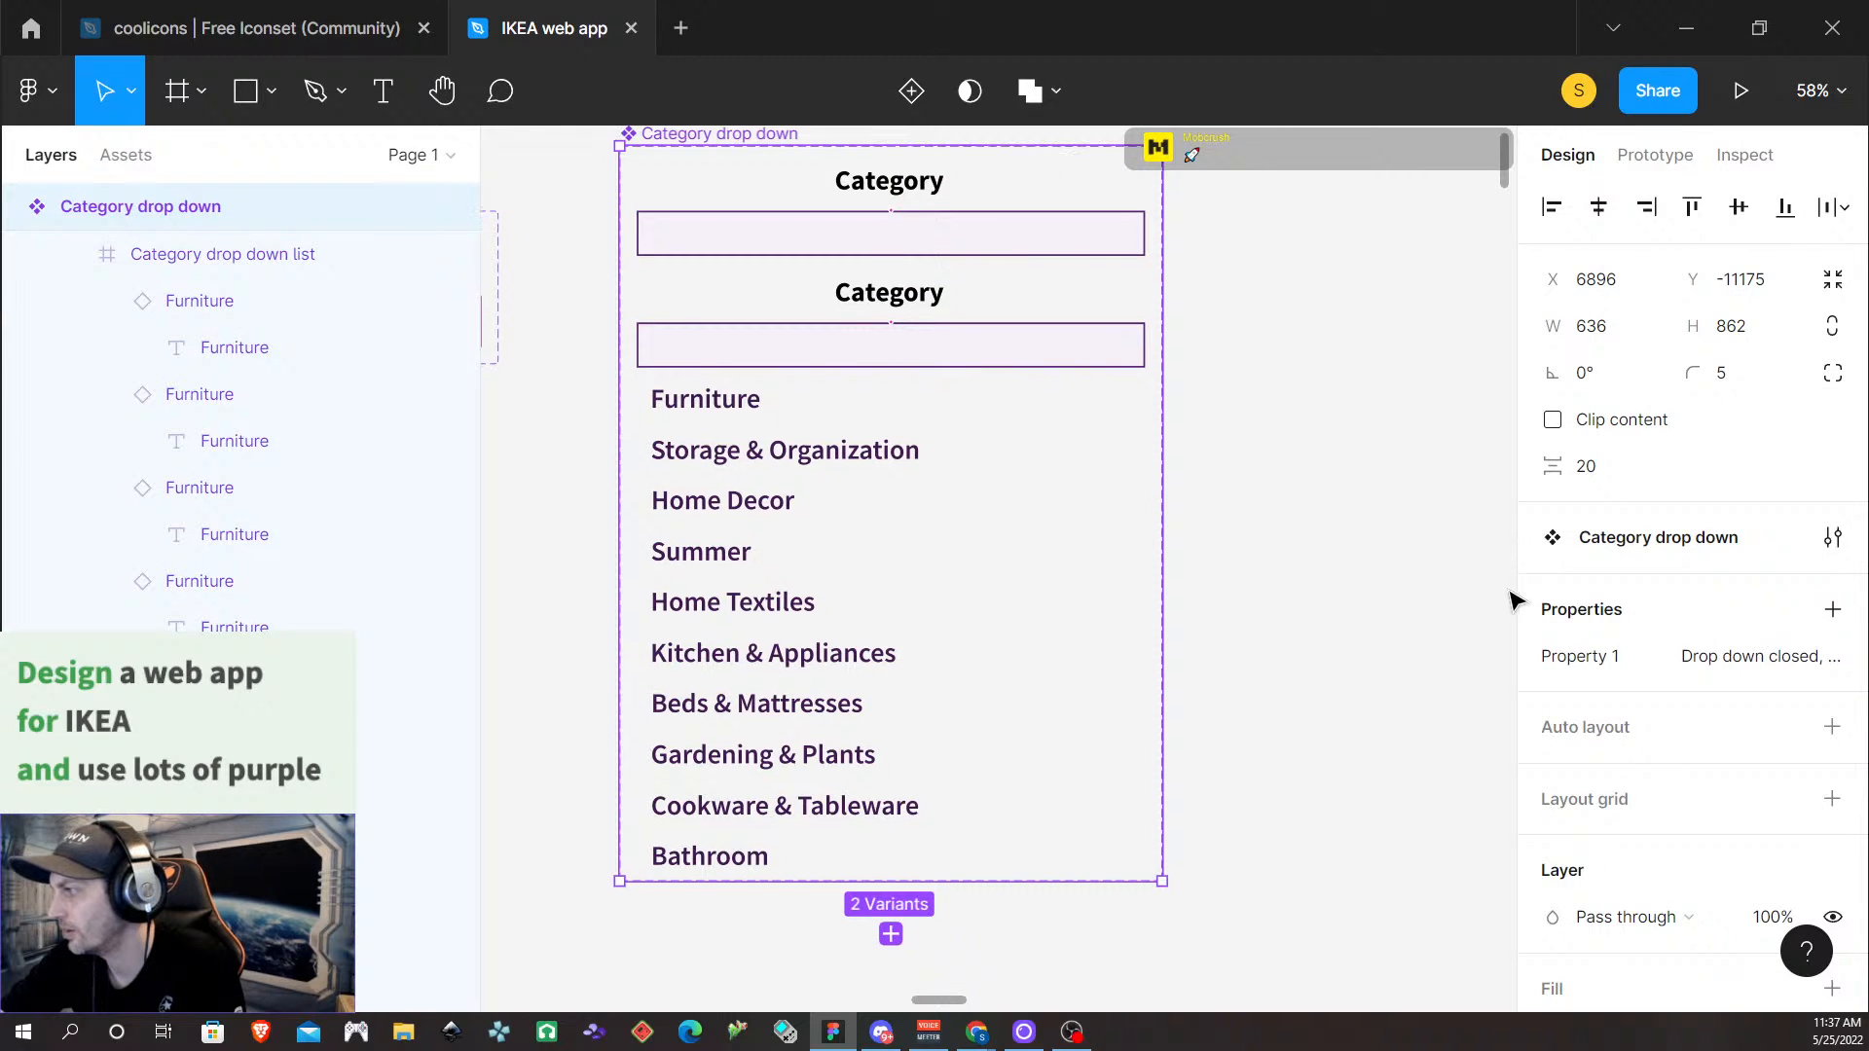
{"action": "scroll", "coordinate": [1635, 696], "scroll_direction": "down", "scroll_amount": 3}
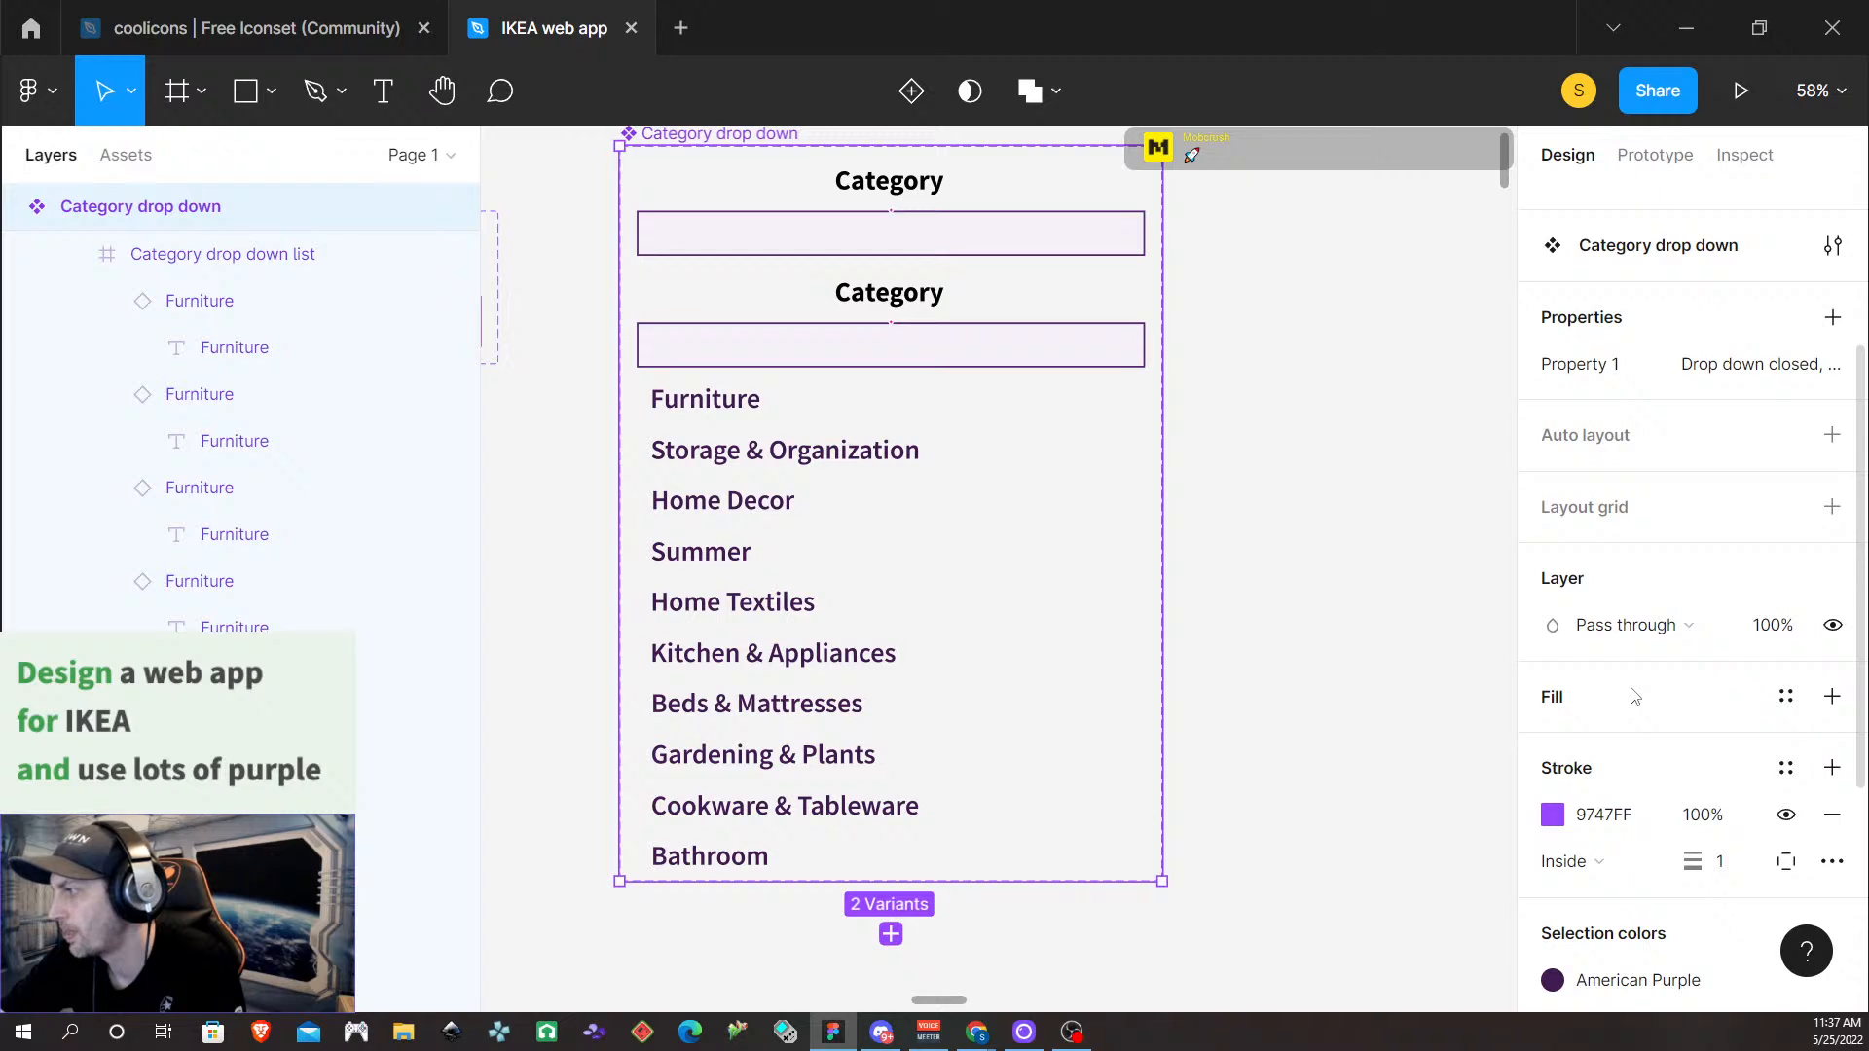
{"action": "scroll", "coordinate": [1635, 695], "scroll_direction": "down", "scroll_amount": 2}
{"action": "scroll", "coordinate": [1627, 697], "scroll_direction": "up", "scroll_amount": 3}
{"action": "left_click", "coordinate": [584, 343]}
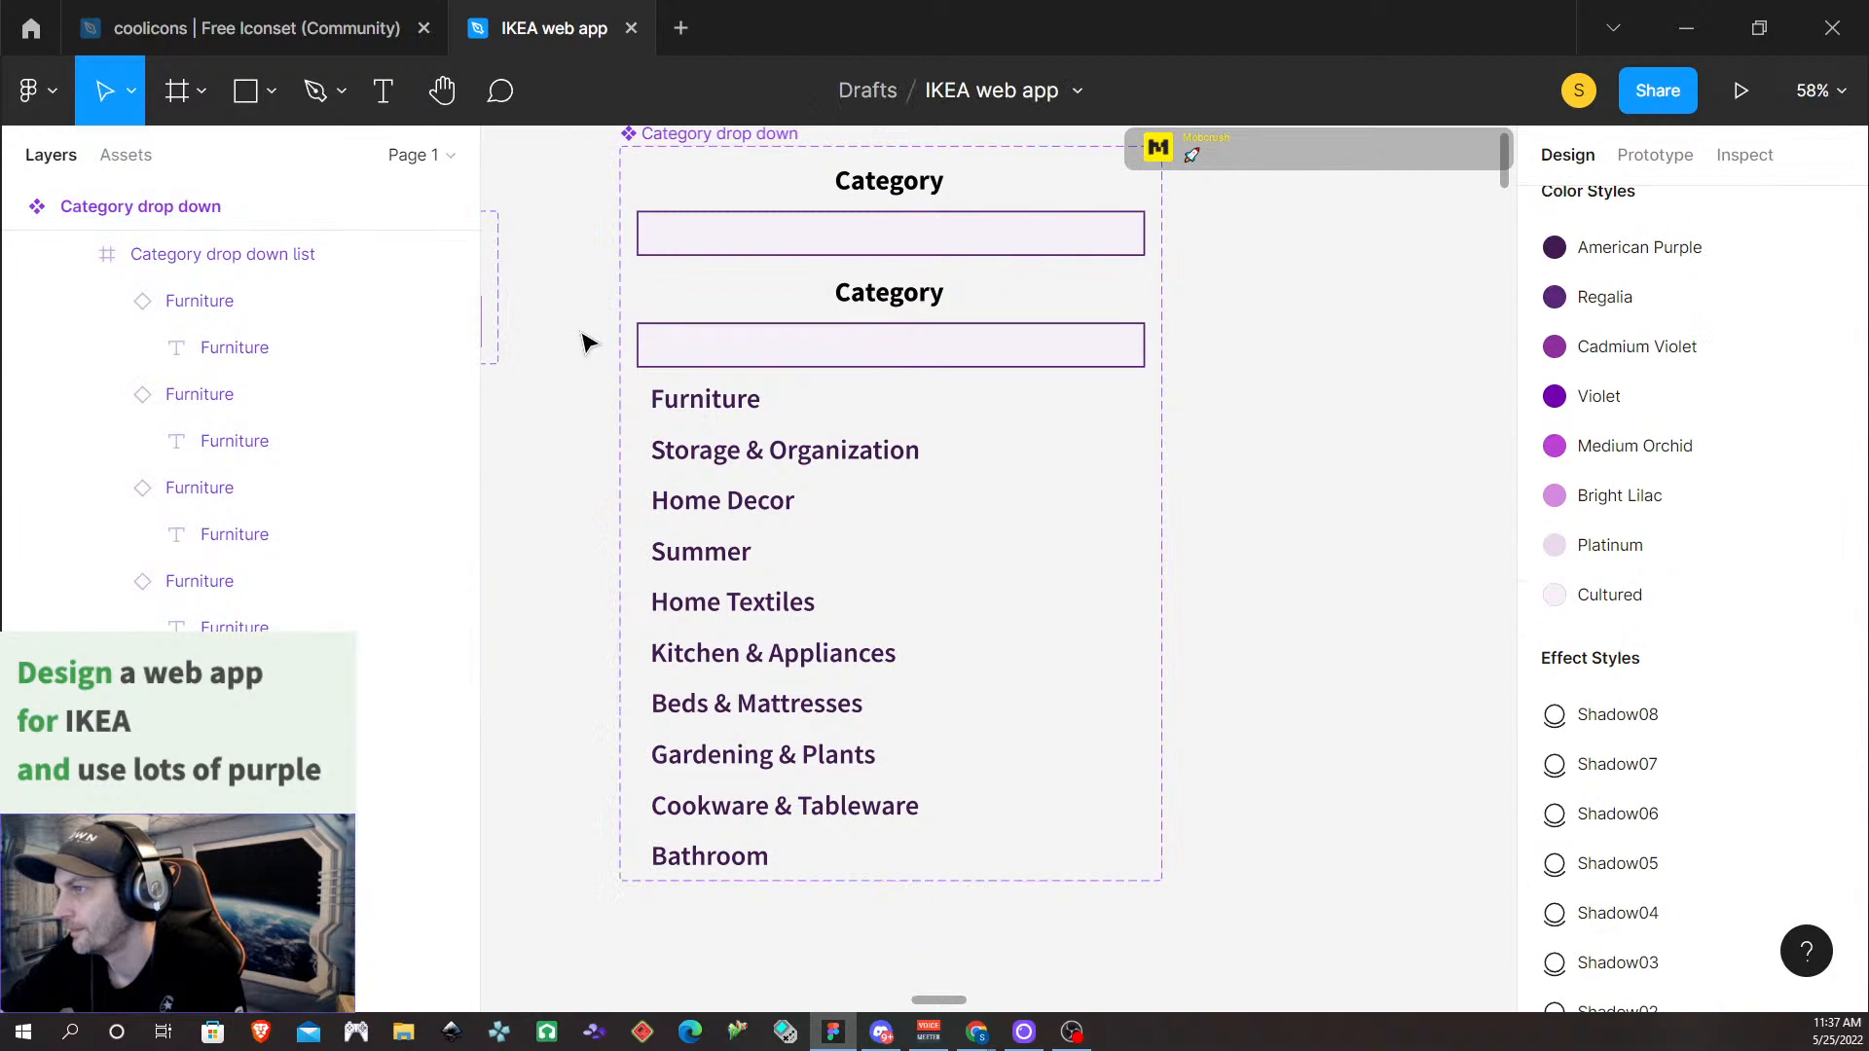
{"action": "left_click", "coordinate": [697, 137]}
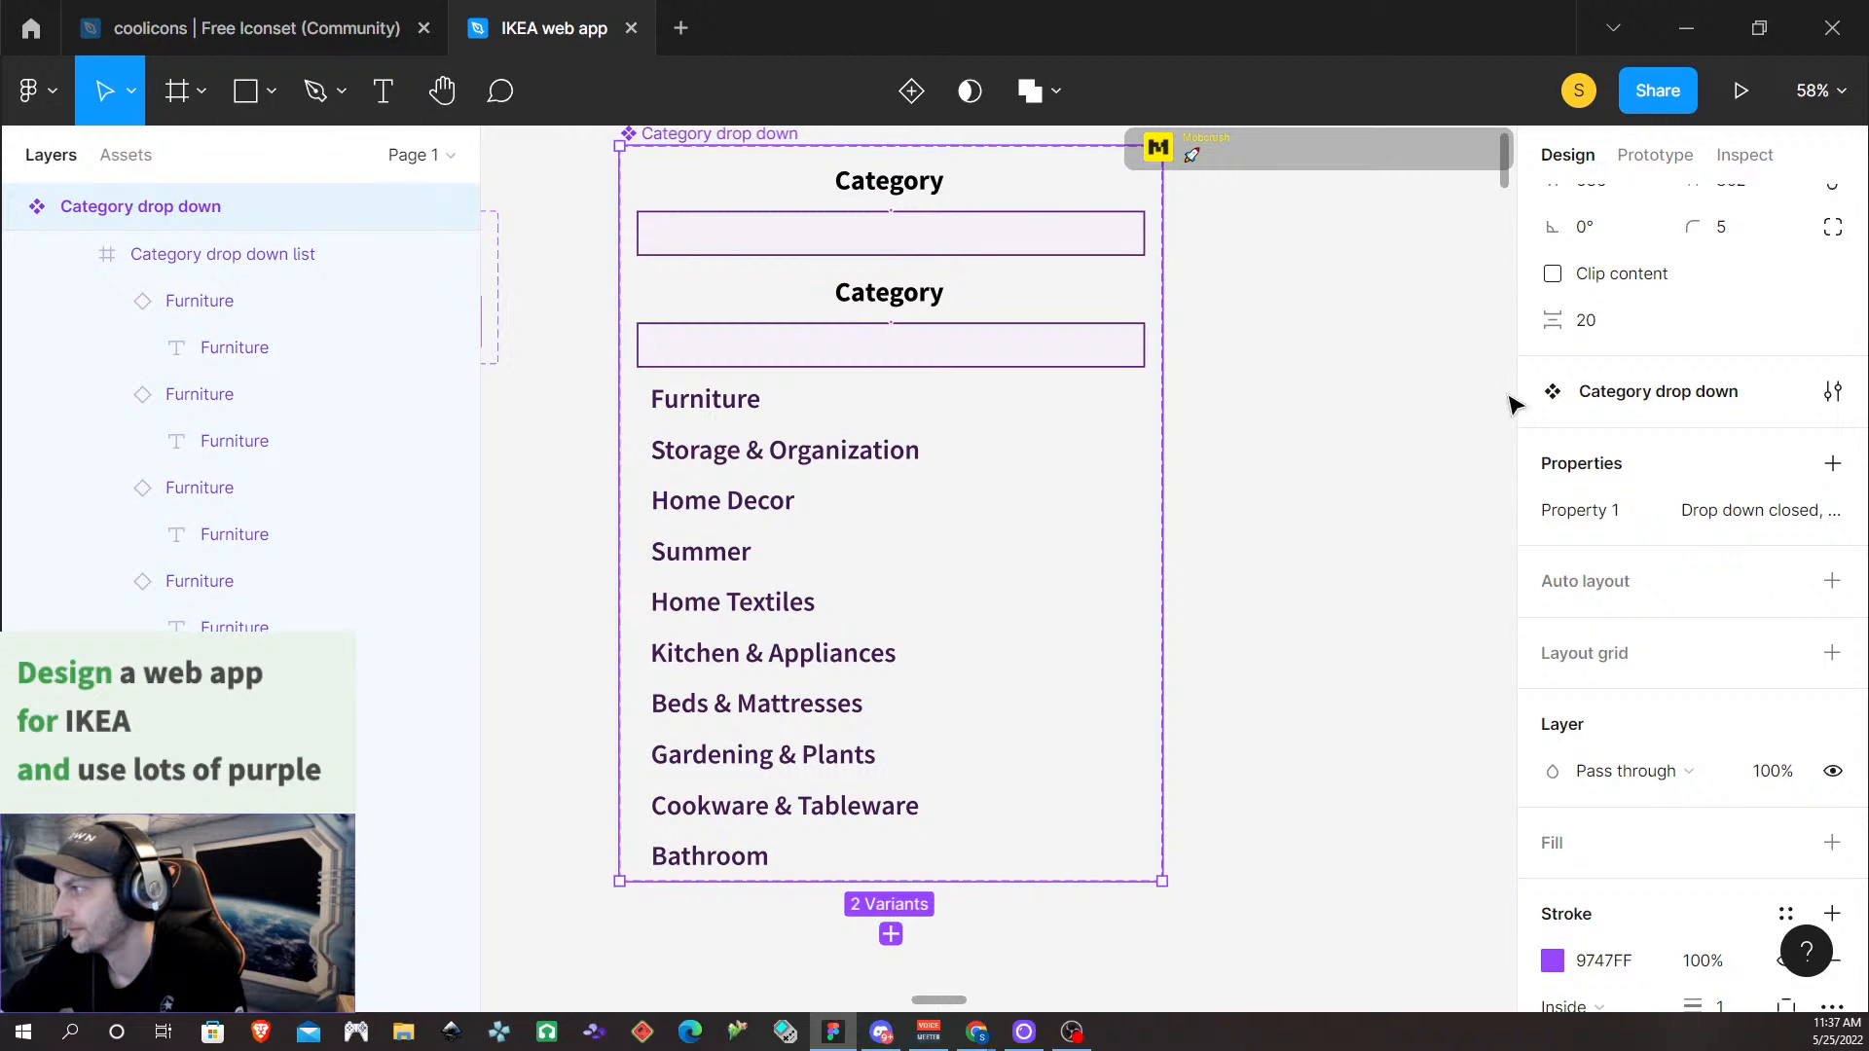
{"action": "left_click", "coordinate": [1834, 510]}
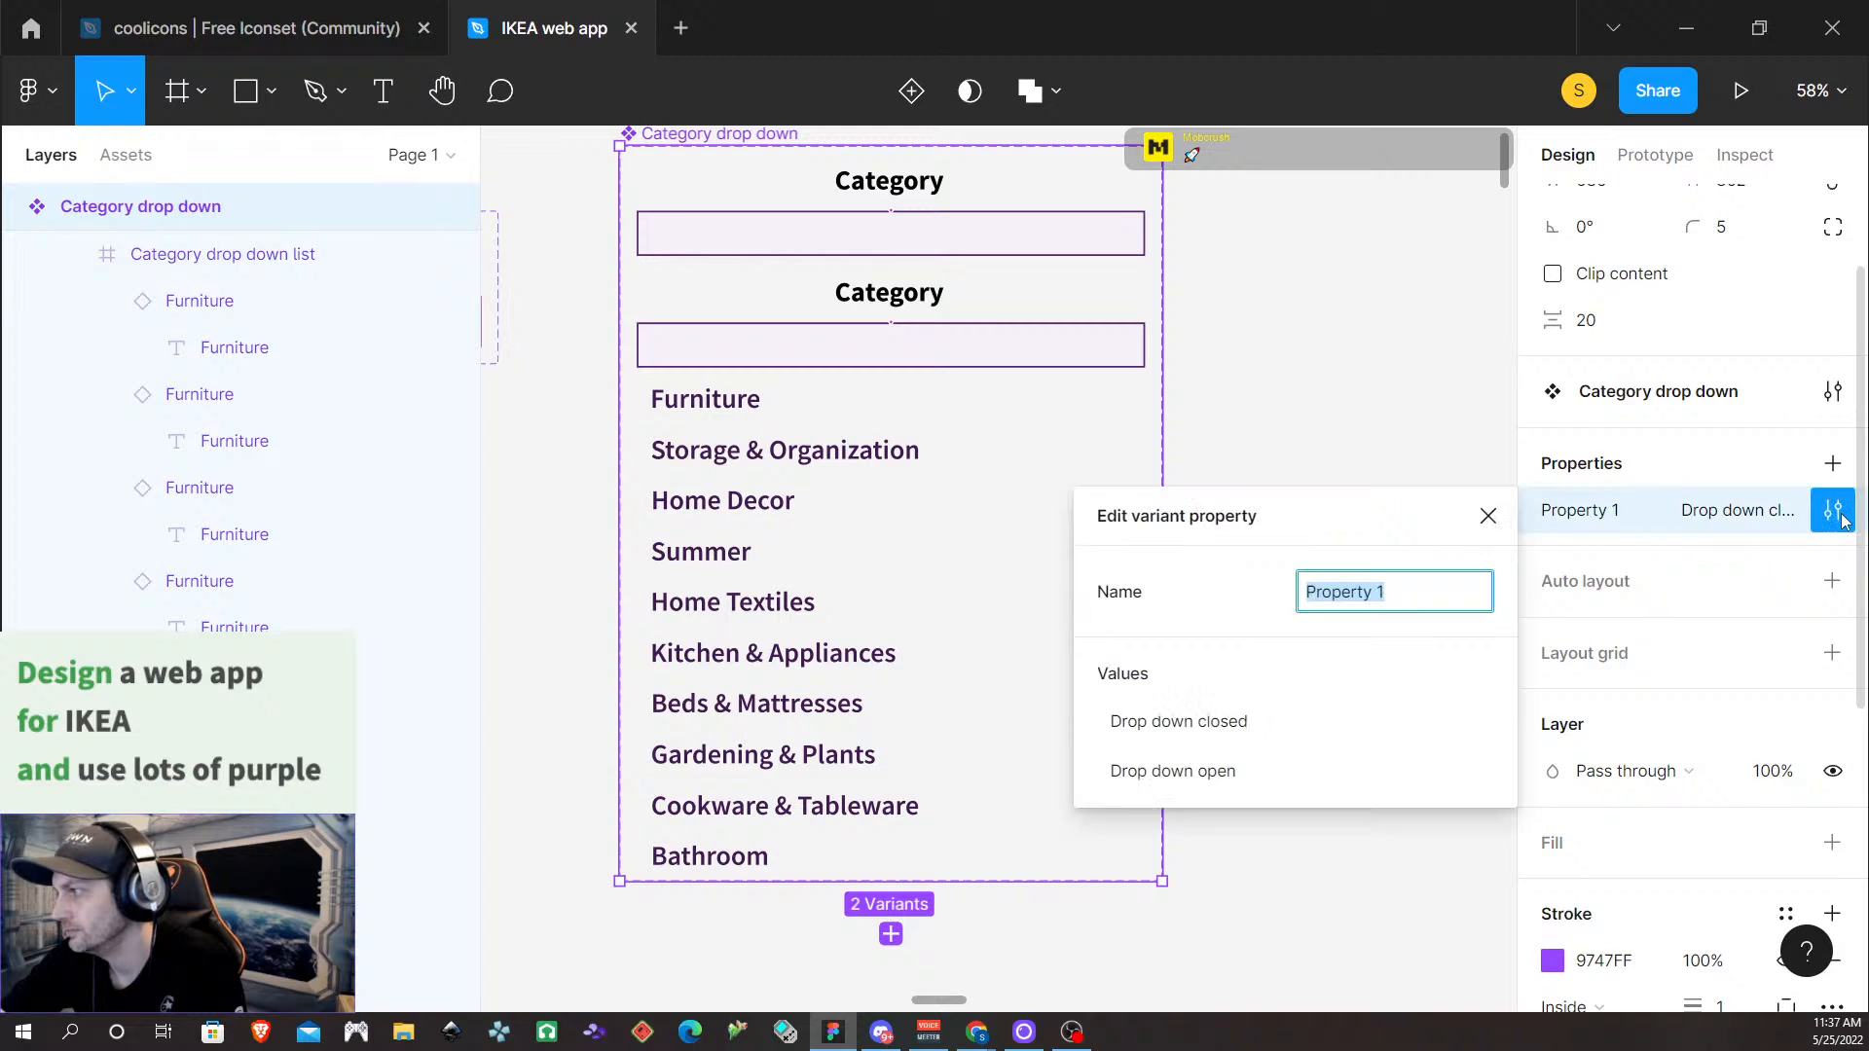
{"action": "left_click", "coordinate": [1417, 480]}
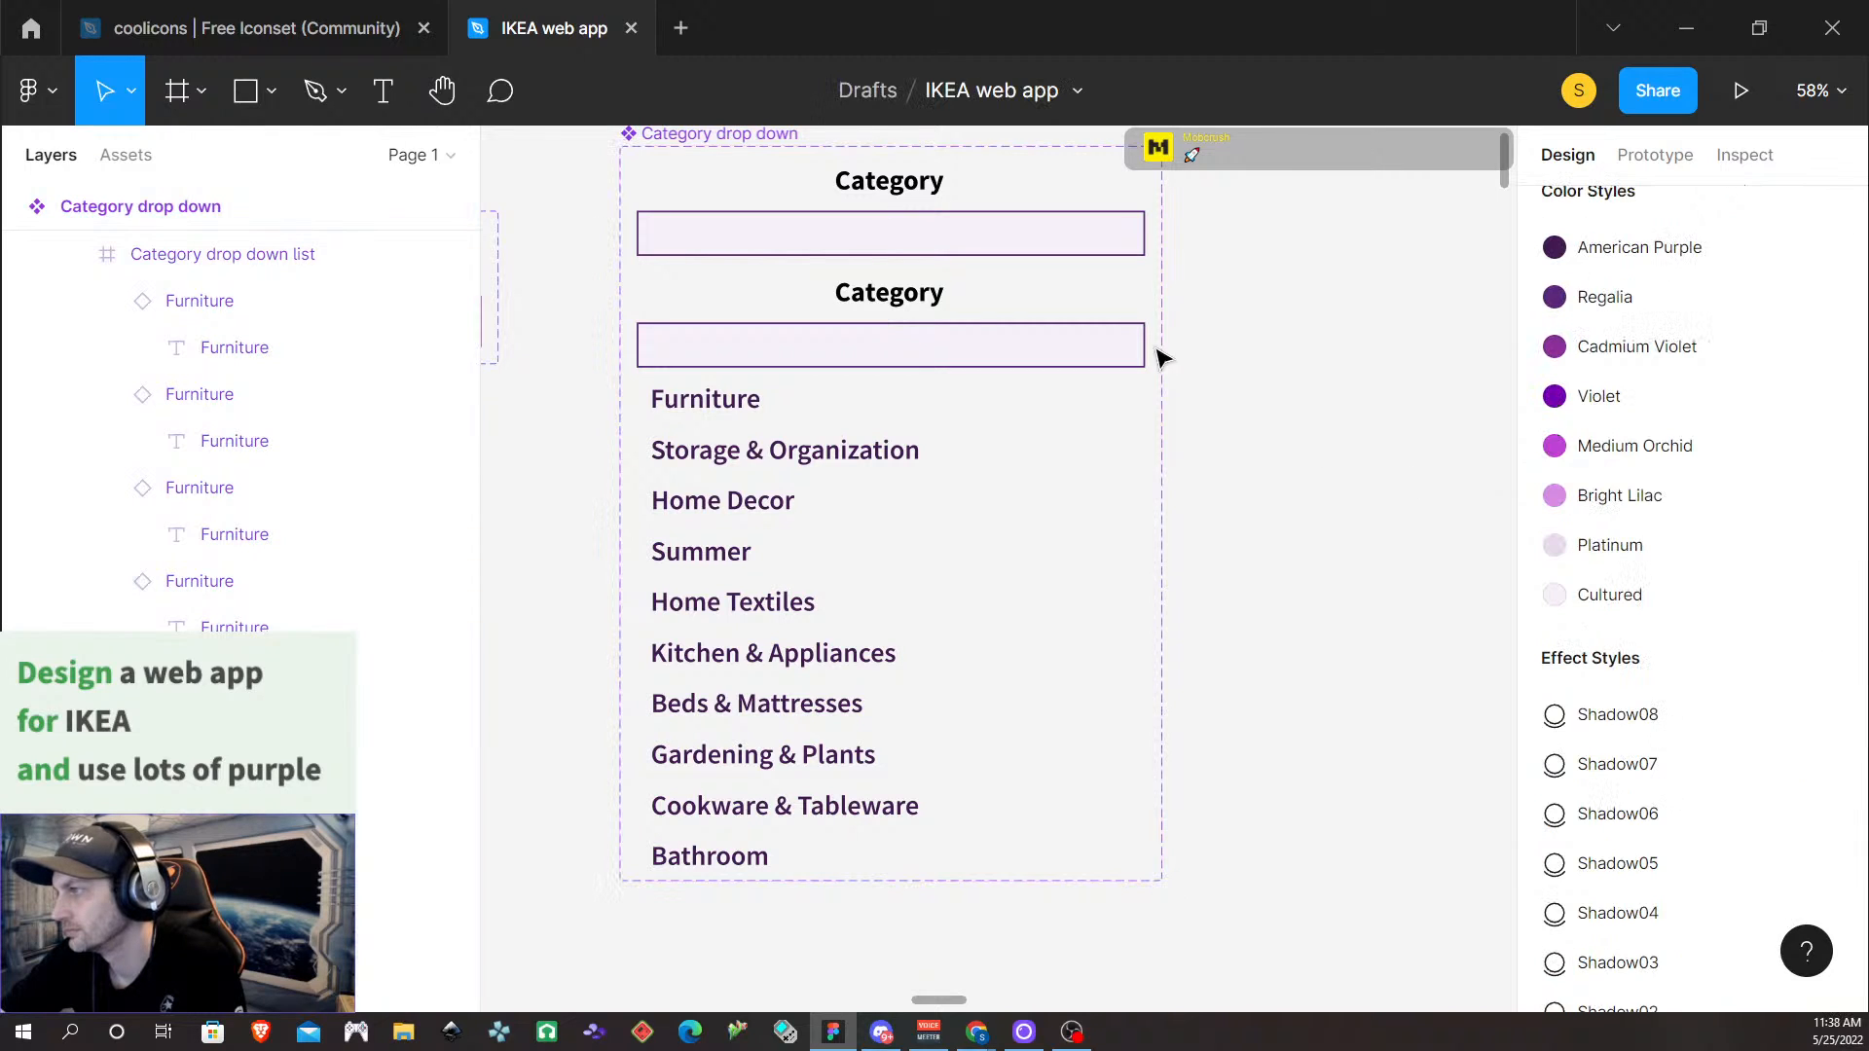
Add a third variant to the Category drop down component set
{"action": "scroll", "coordinate": [1276, 716], "scroll_direction": "up", "scroll_amount": 1}
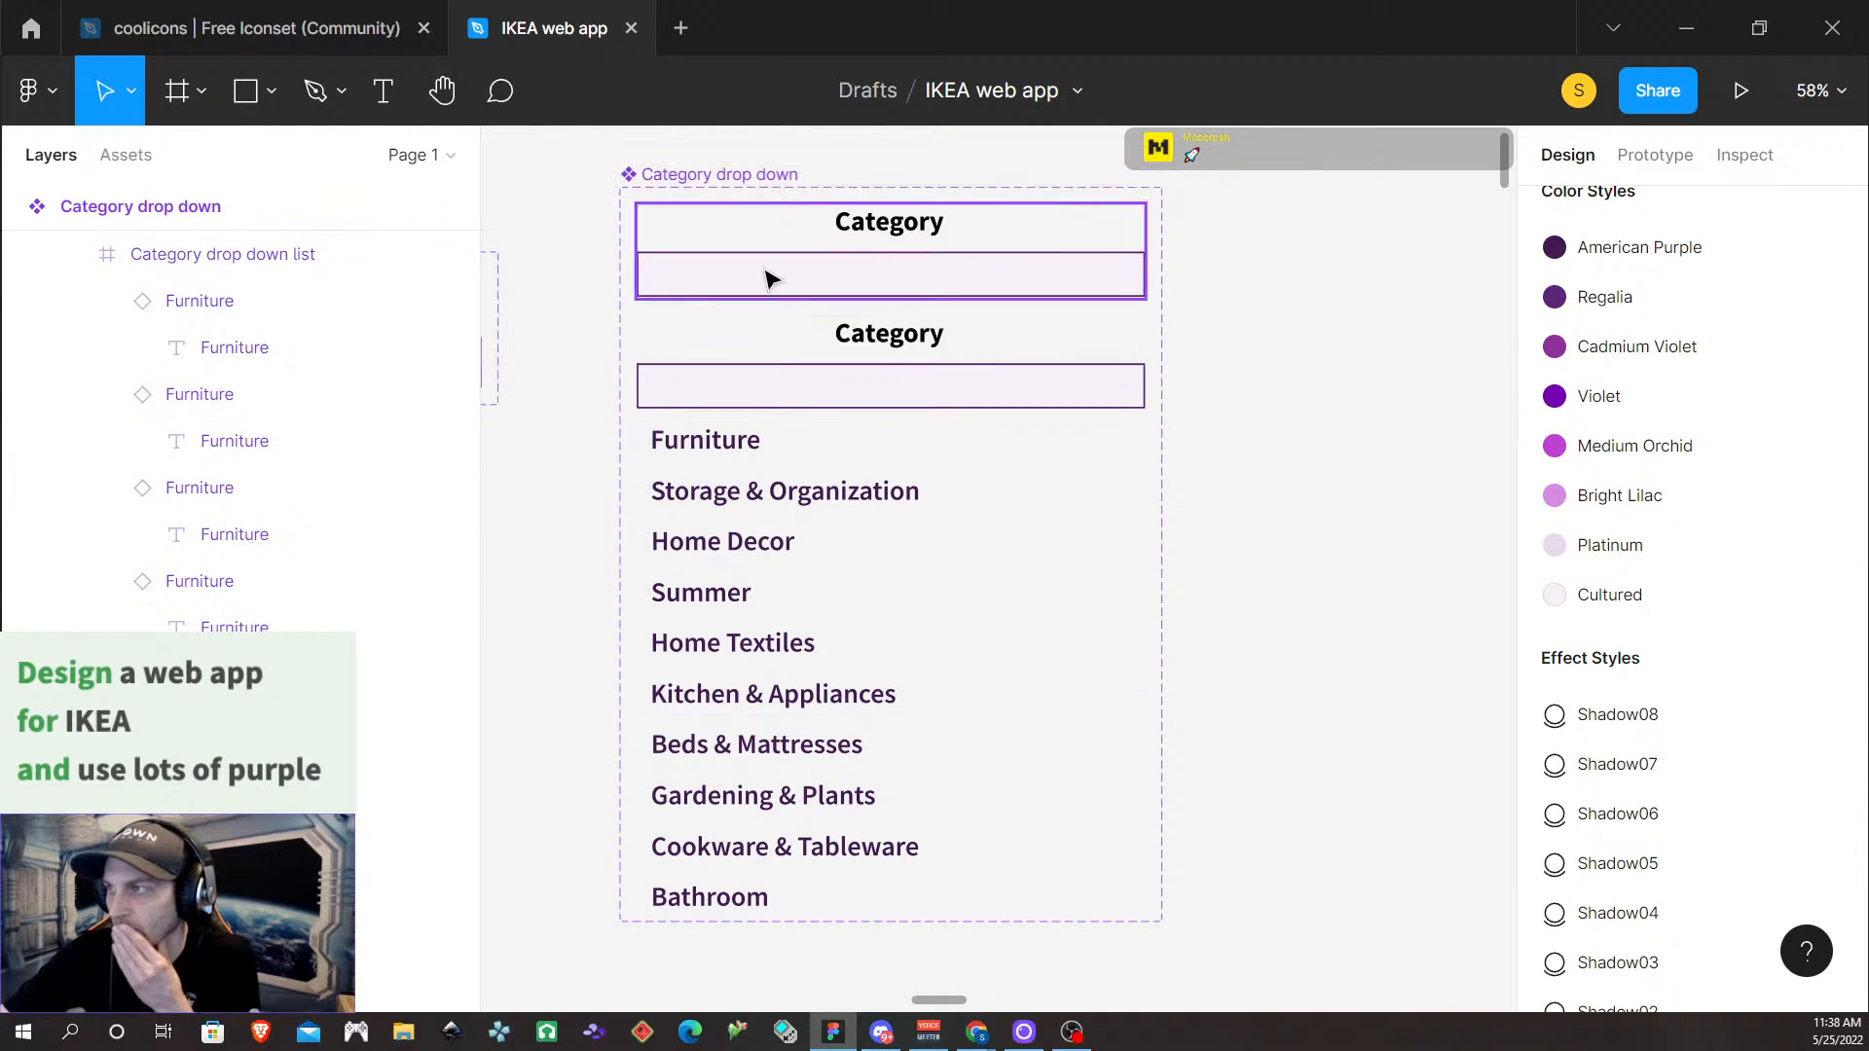
{"action": "left_click", "coordinate": [752, 177]}
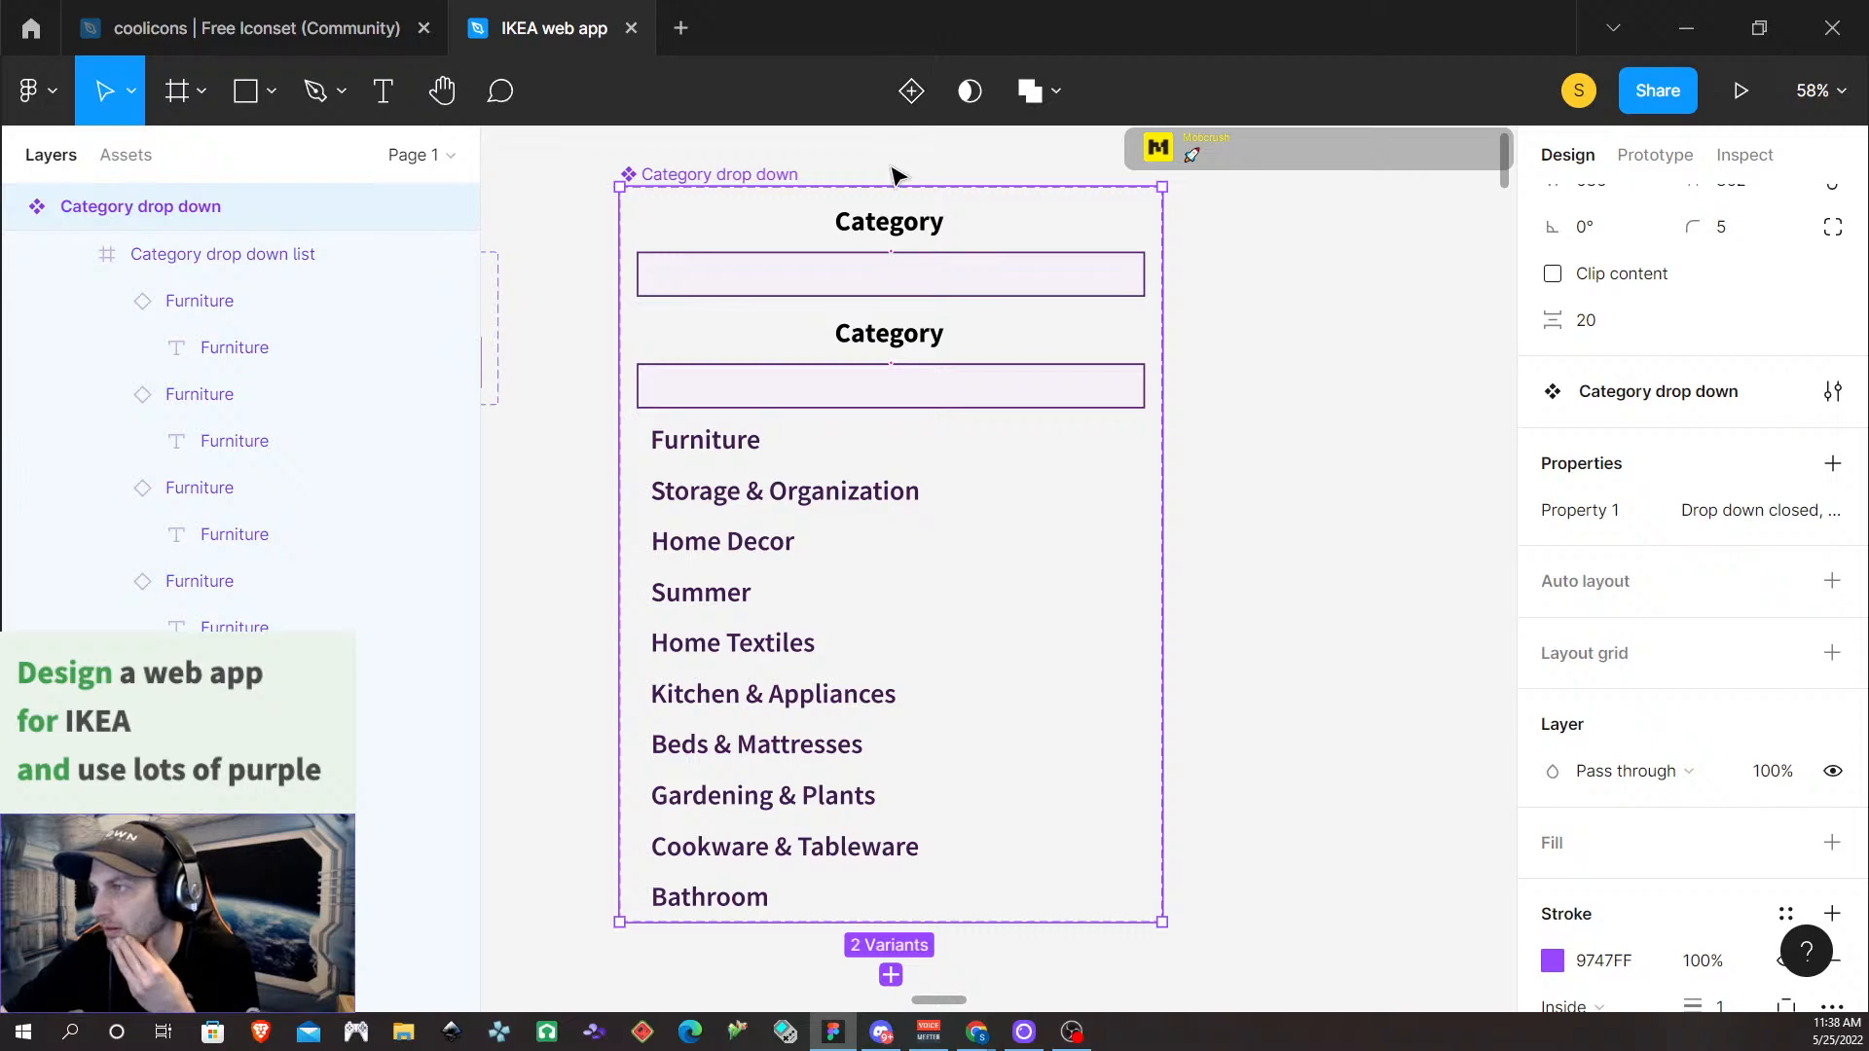
{"action": "left_click", "coordinate": [891, 974]}
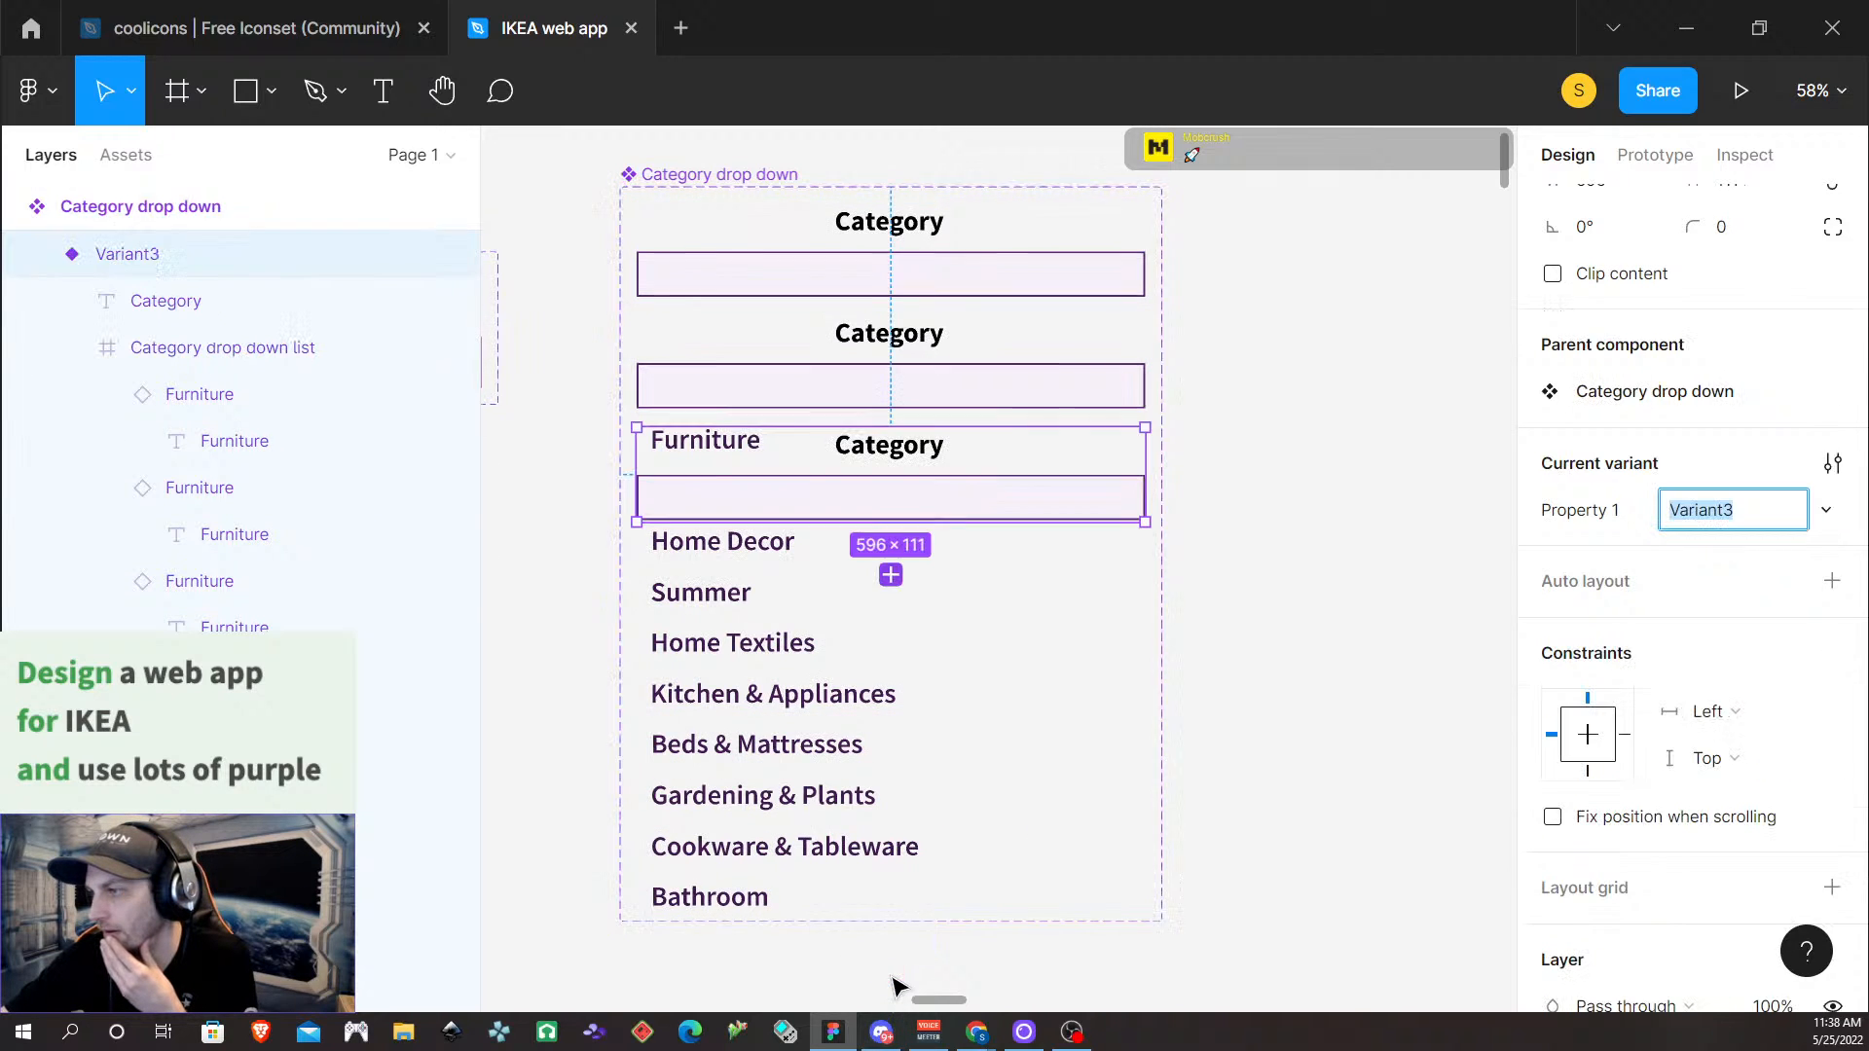
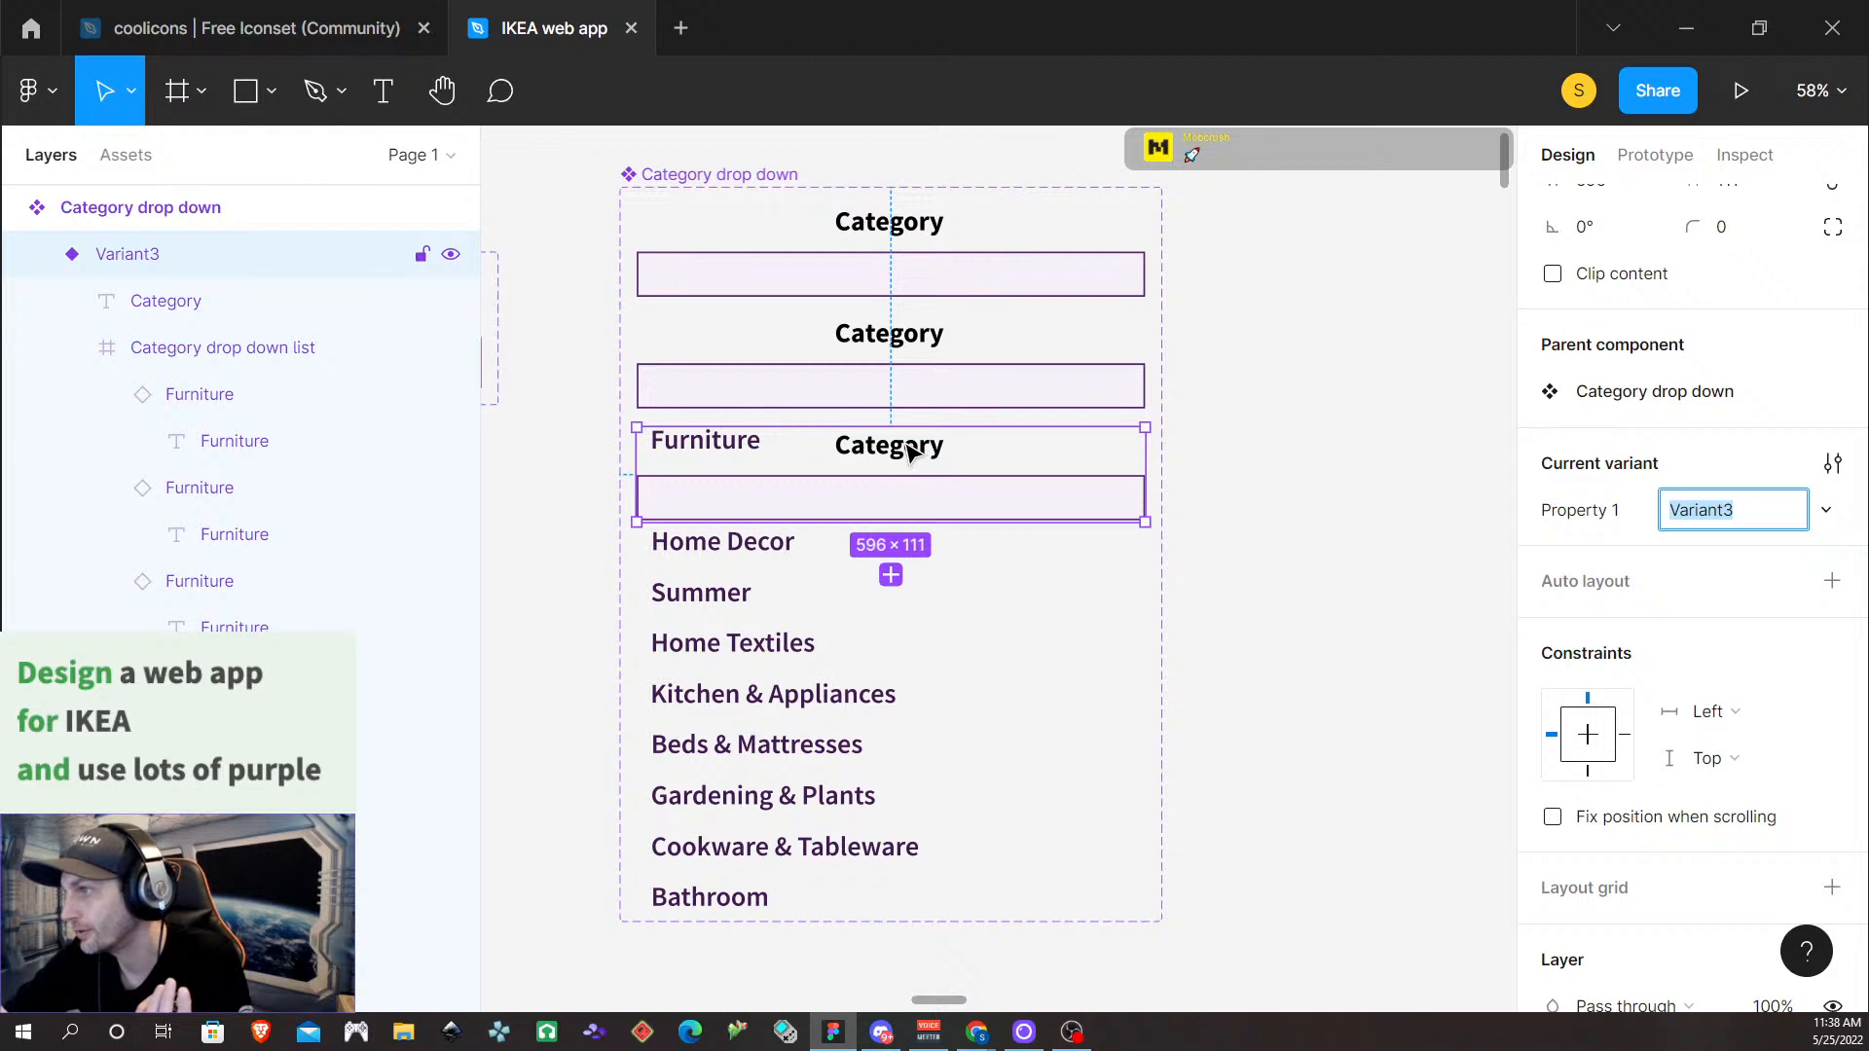
Try to move the third variant below the Bathroom row and extend the component set's frame down around it
{"action": "left_click_drag", "start_coordinate": [910, 450], "coordinate": [908, 949]}
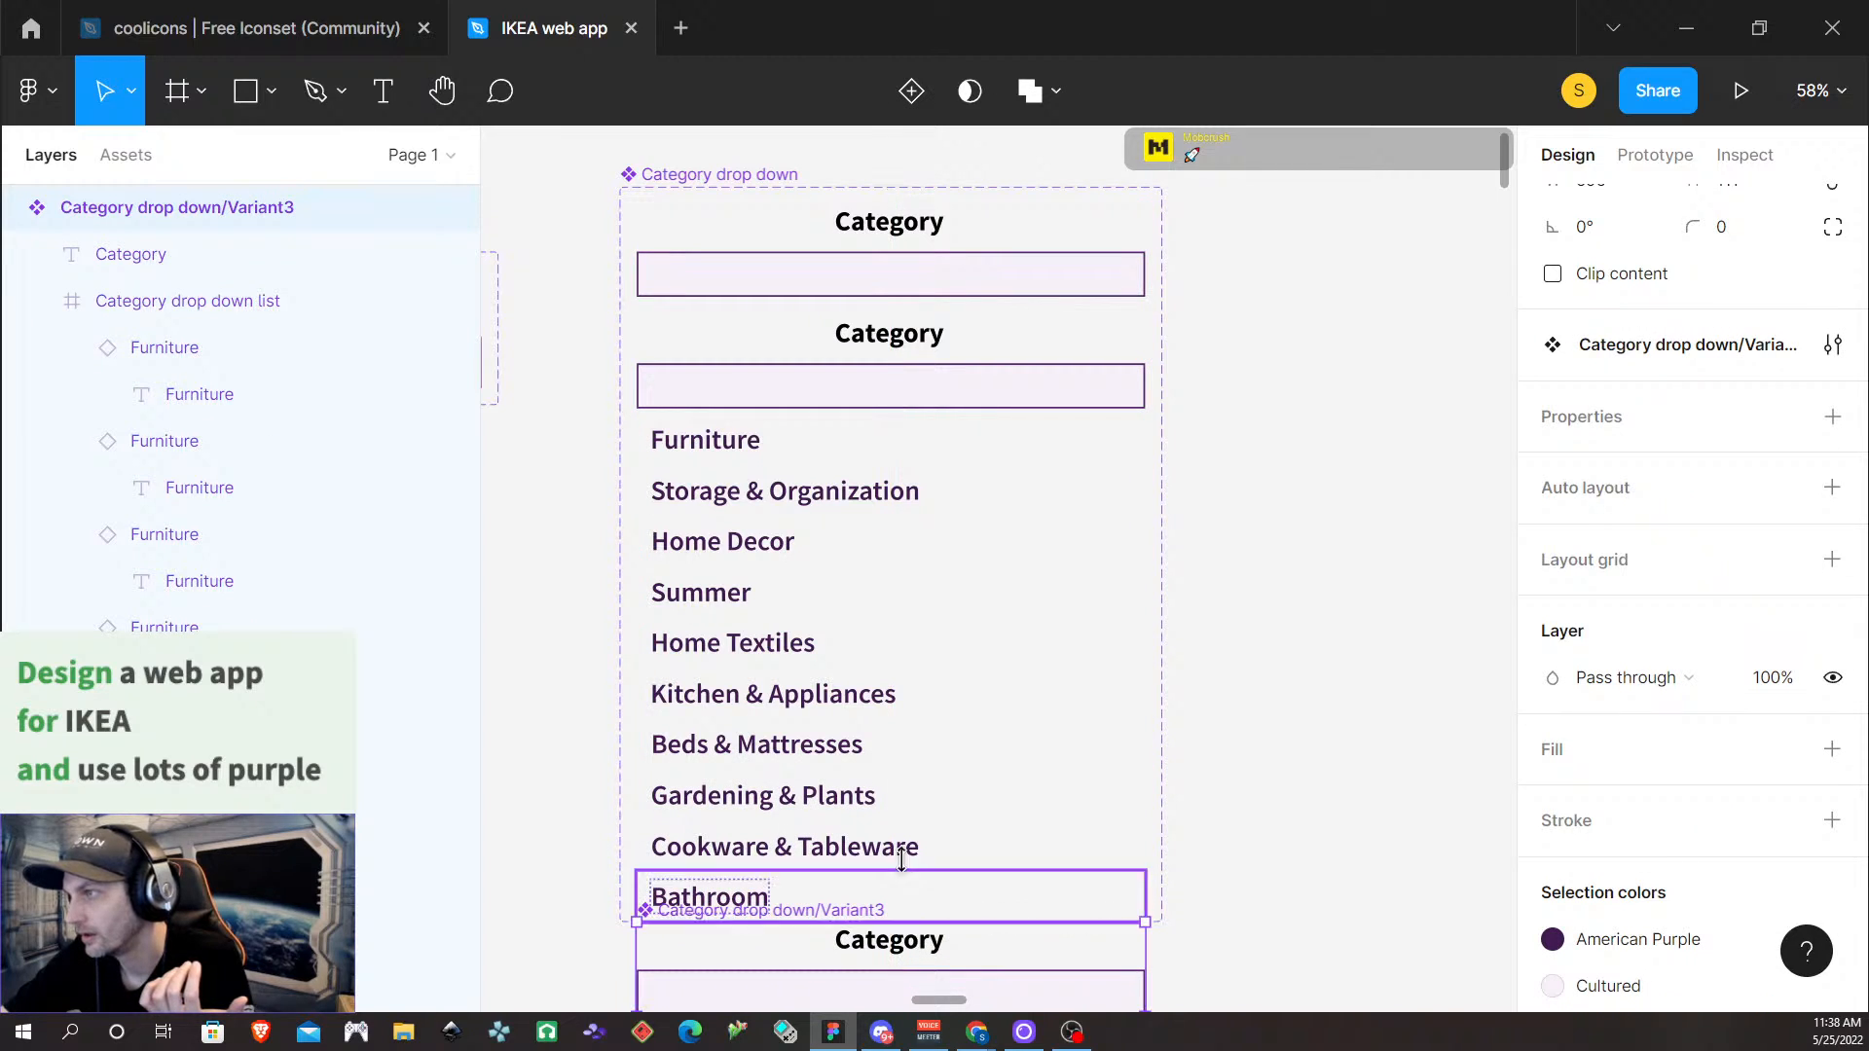
{"action": "scroll", "coordinate": [903, 526], "scroll_direction": "down", "scroll_amount": 3}
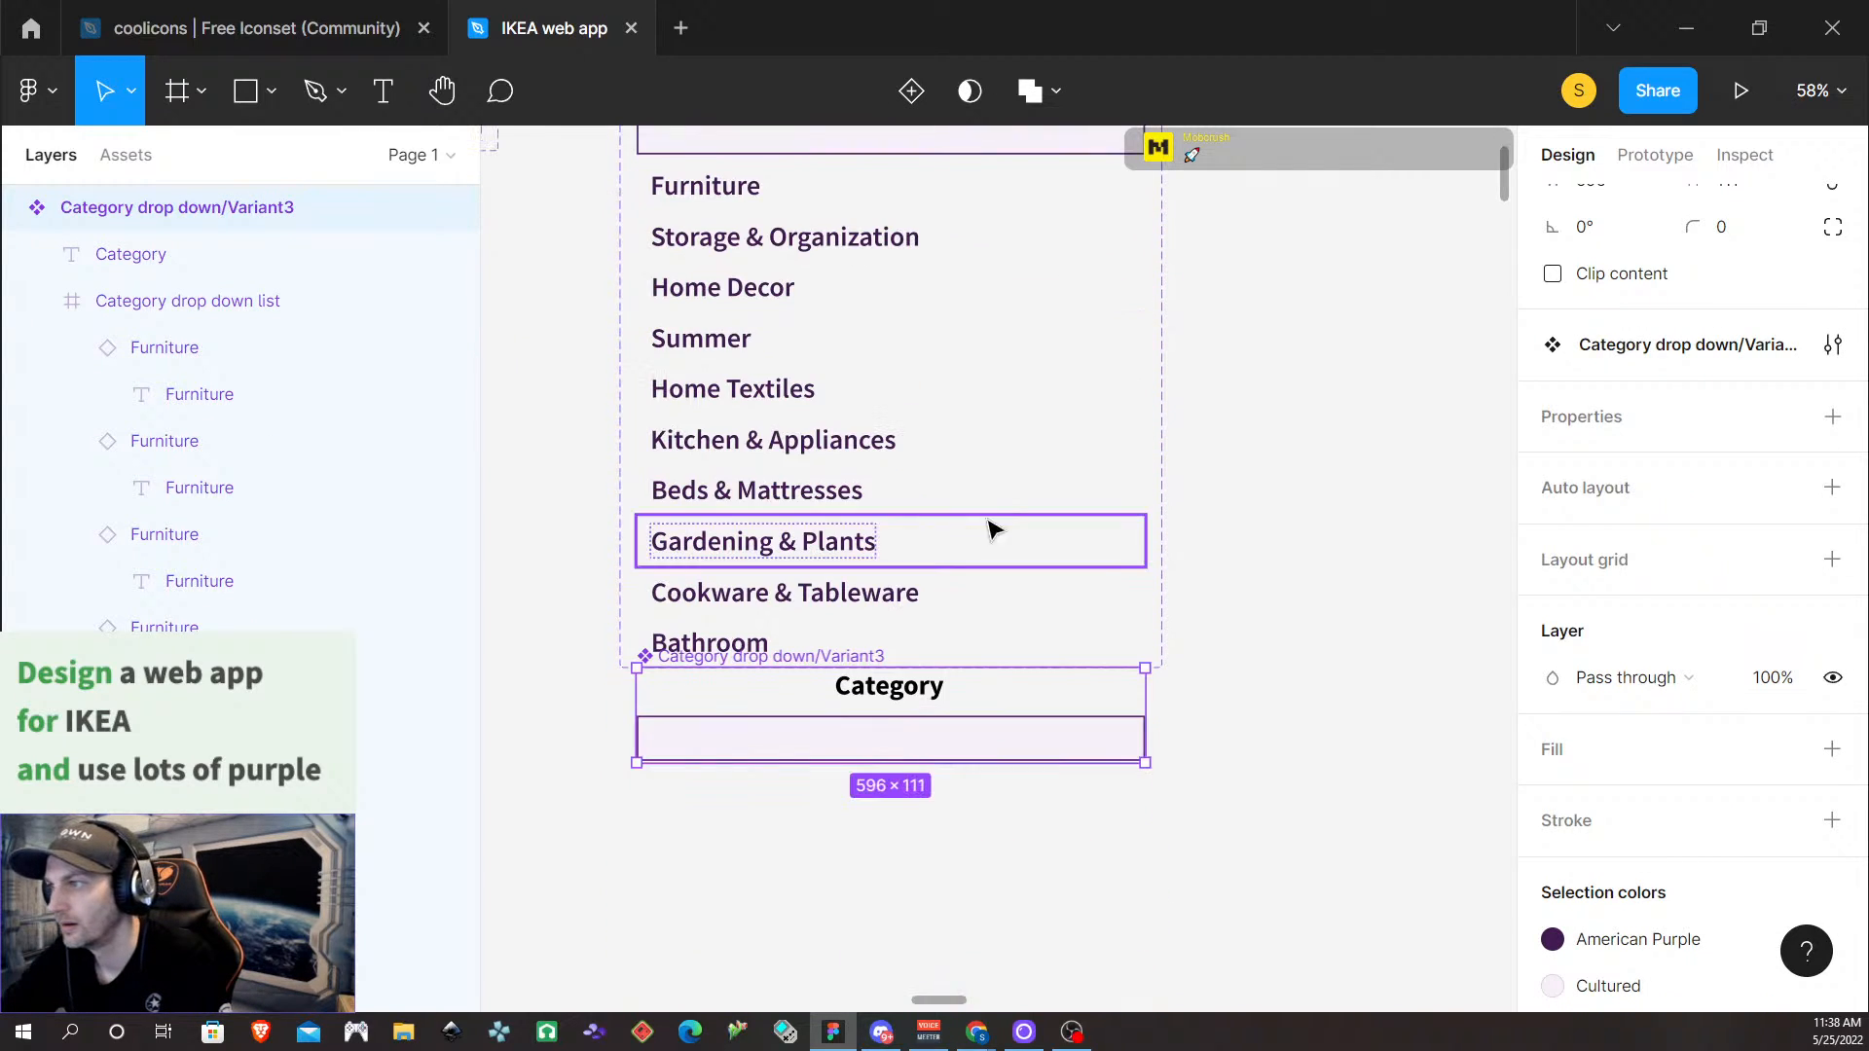
{"action": "scroll", "coordinate": [898, 551], "scroll_direction": "up", "scroll_amount": 2}
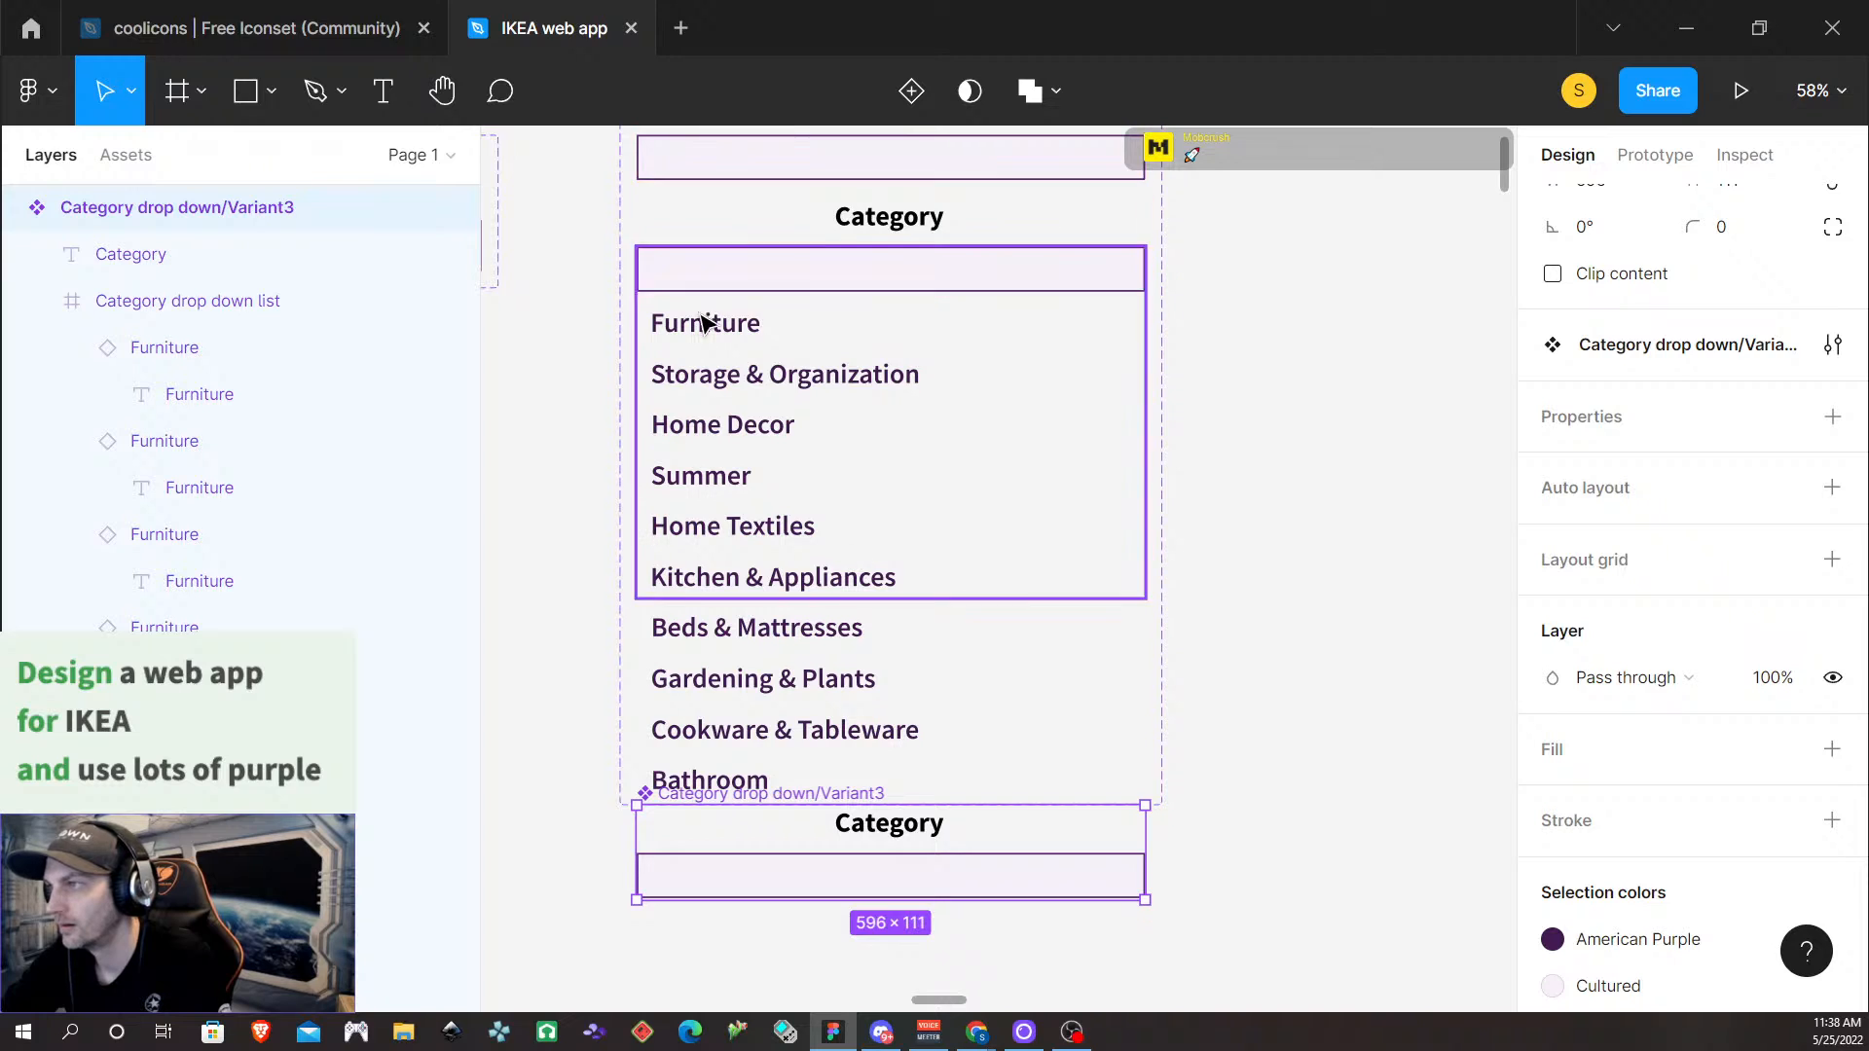
{"action": "scroll", "coordinate": [701, 321], "scroll_direction": "up", "scroll_amount": 3}
{"action": "left_click", "coordinate": [701, 348]}
{"action": "scroll", "coordinate": [701, 351], "scroll_direction": "down", "scroll_amount": 2}
{"action": "scroll", "coordinate": [818, 423], "scroll_direction": "down", "scroll_amount": 3}
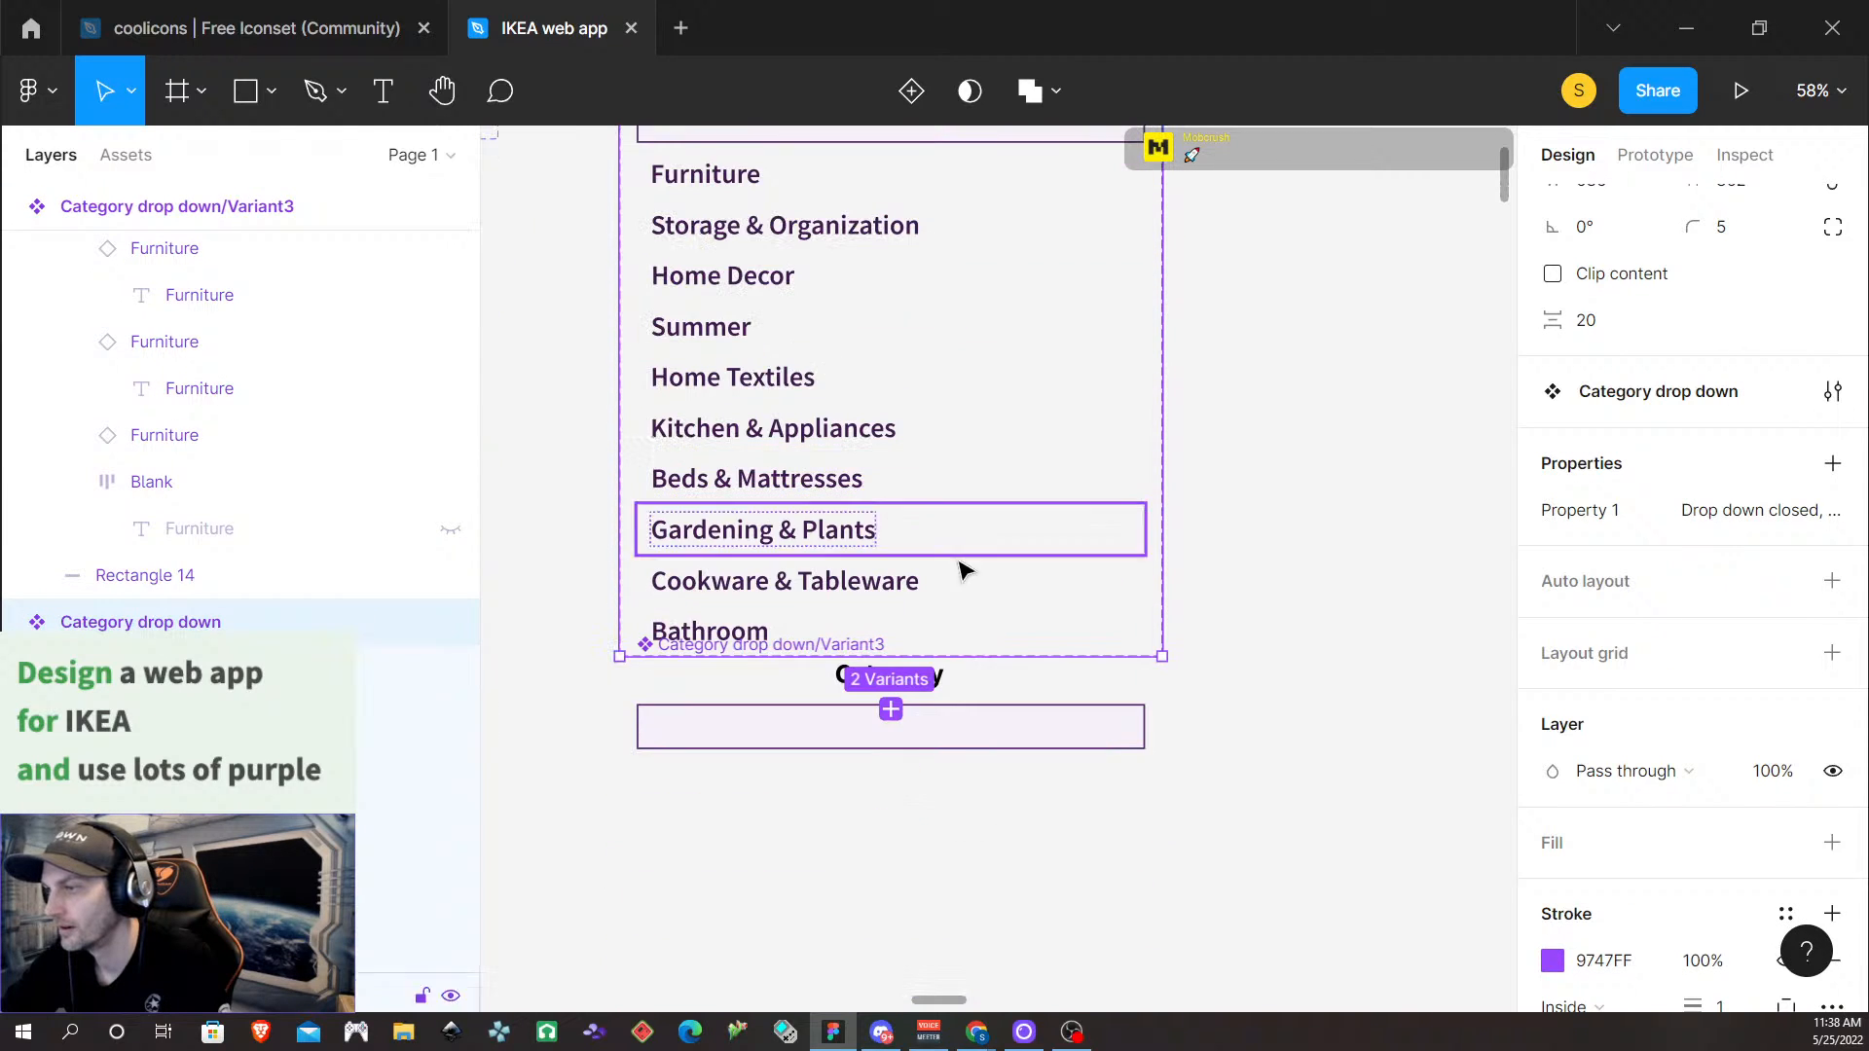
{"action": "left_click_drag", "start_coordinate": [1097, 652], "coordinate": [1098, 956]}
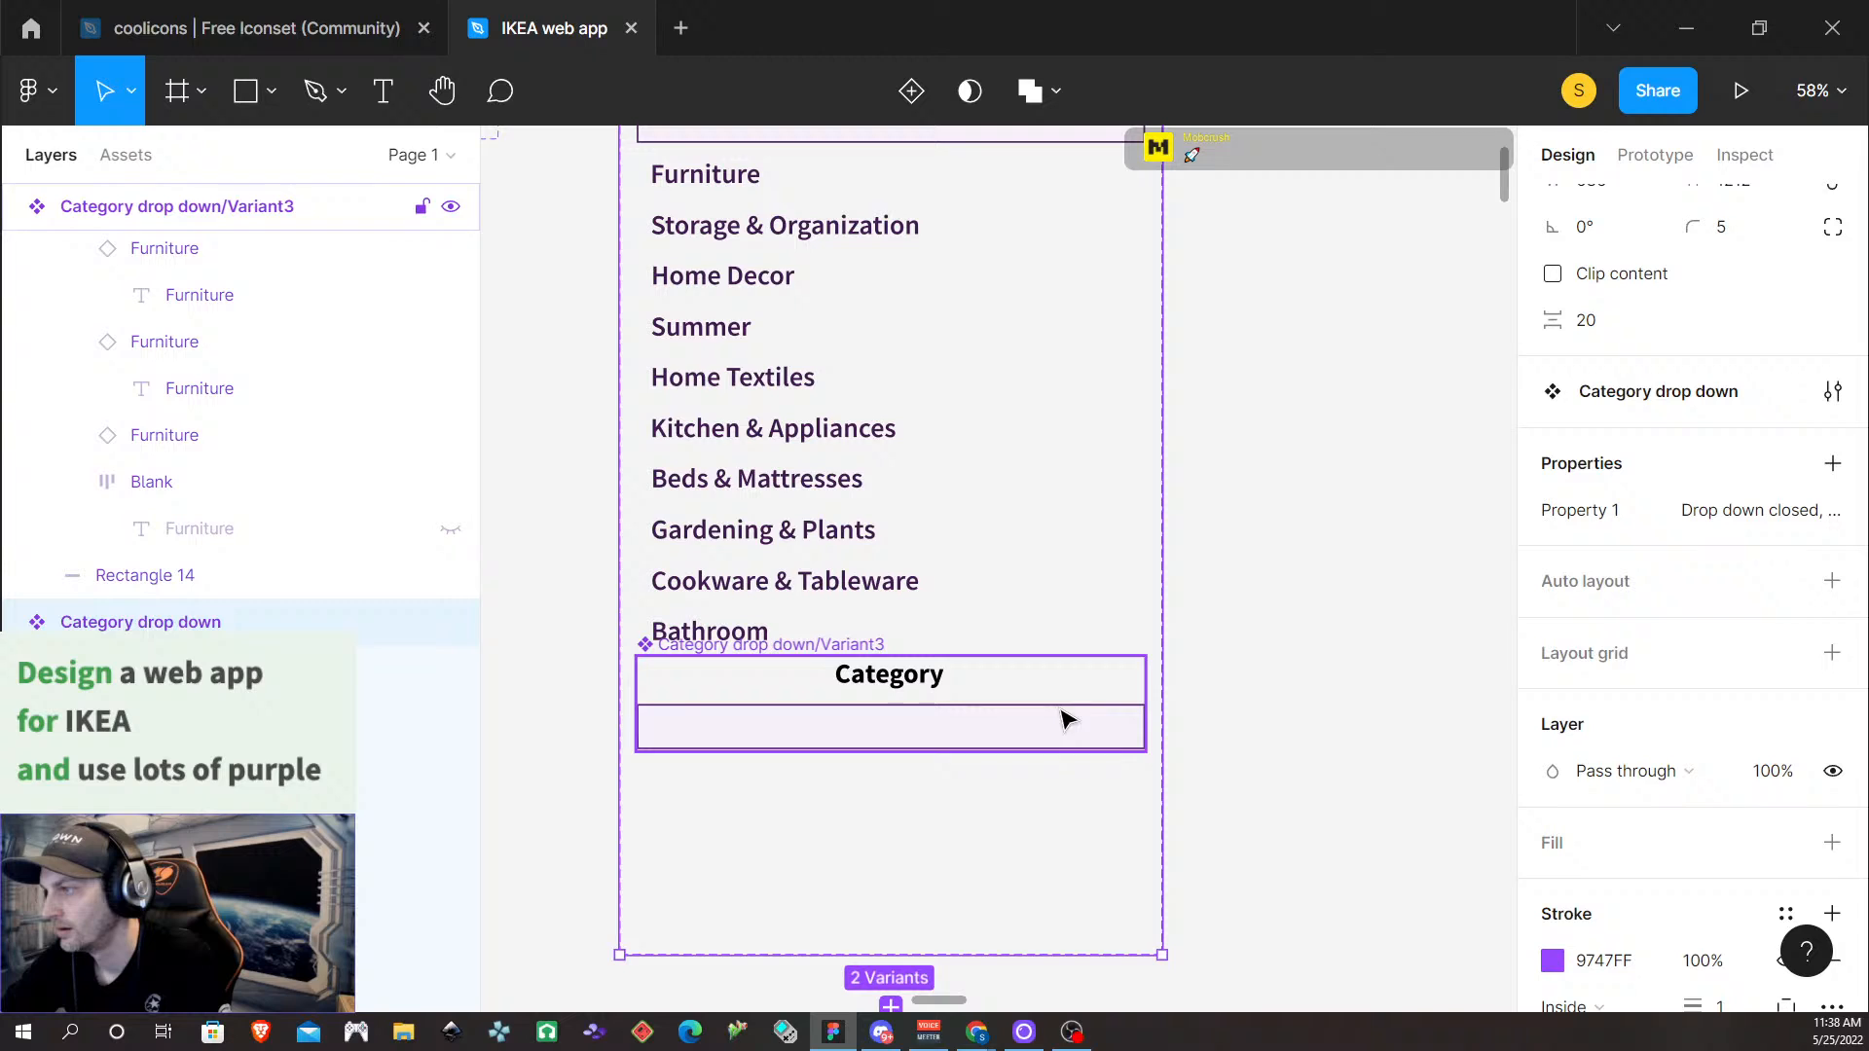
Inspect the moved variant's frame and component settings and its placement relative to the component set
{"action": "left_click", "coordinate": [971, 687]}
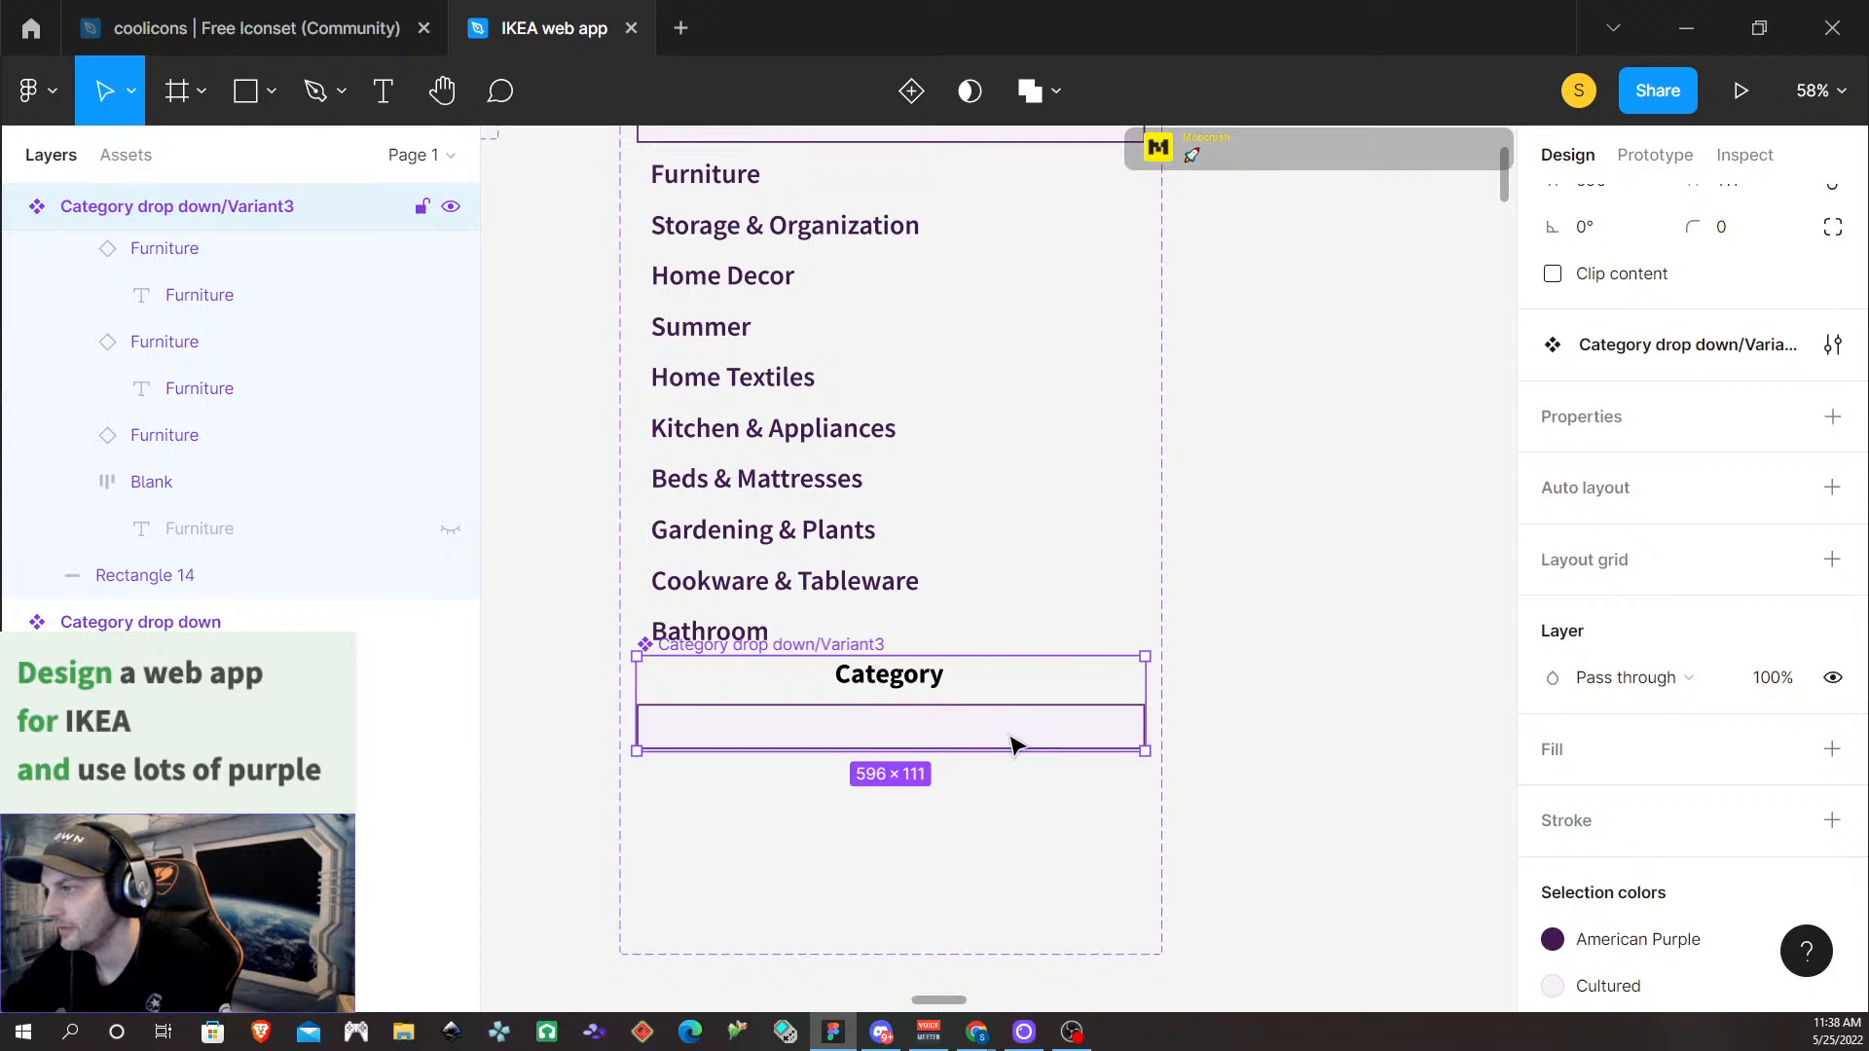
{"action": "scroll", "coordinate": [1642, 555], "scroll_direction": "up", "scroll_amount": 3}
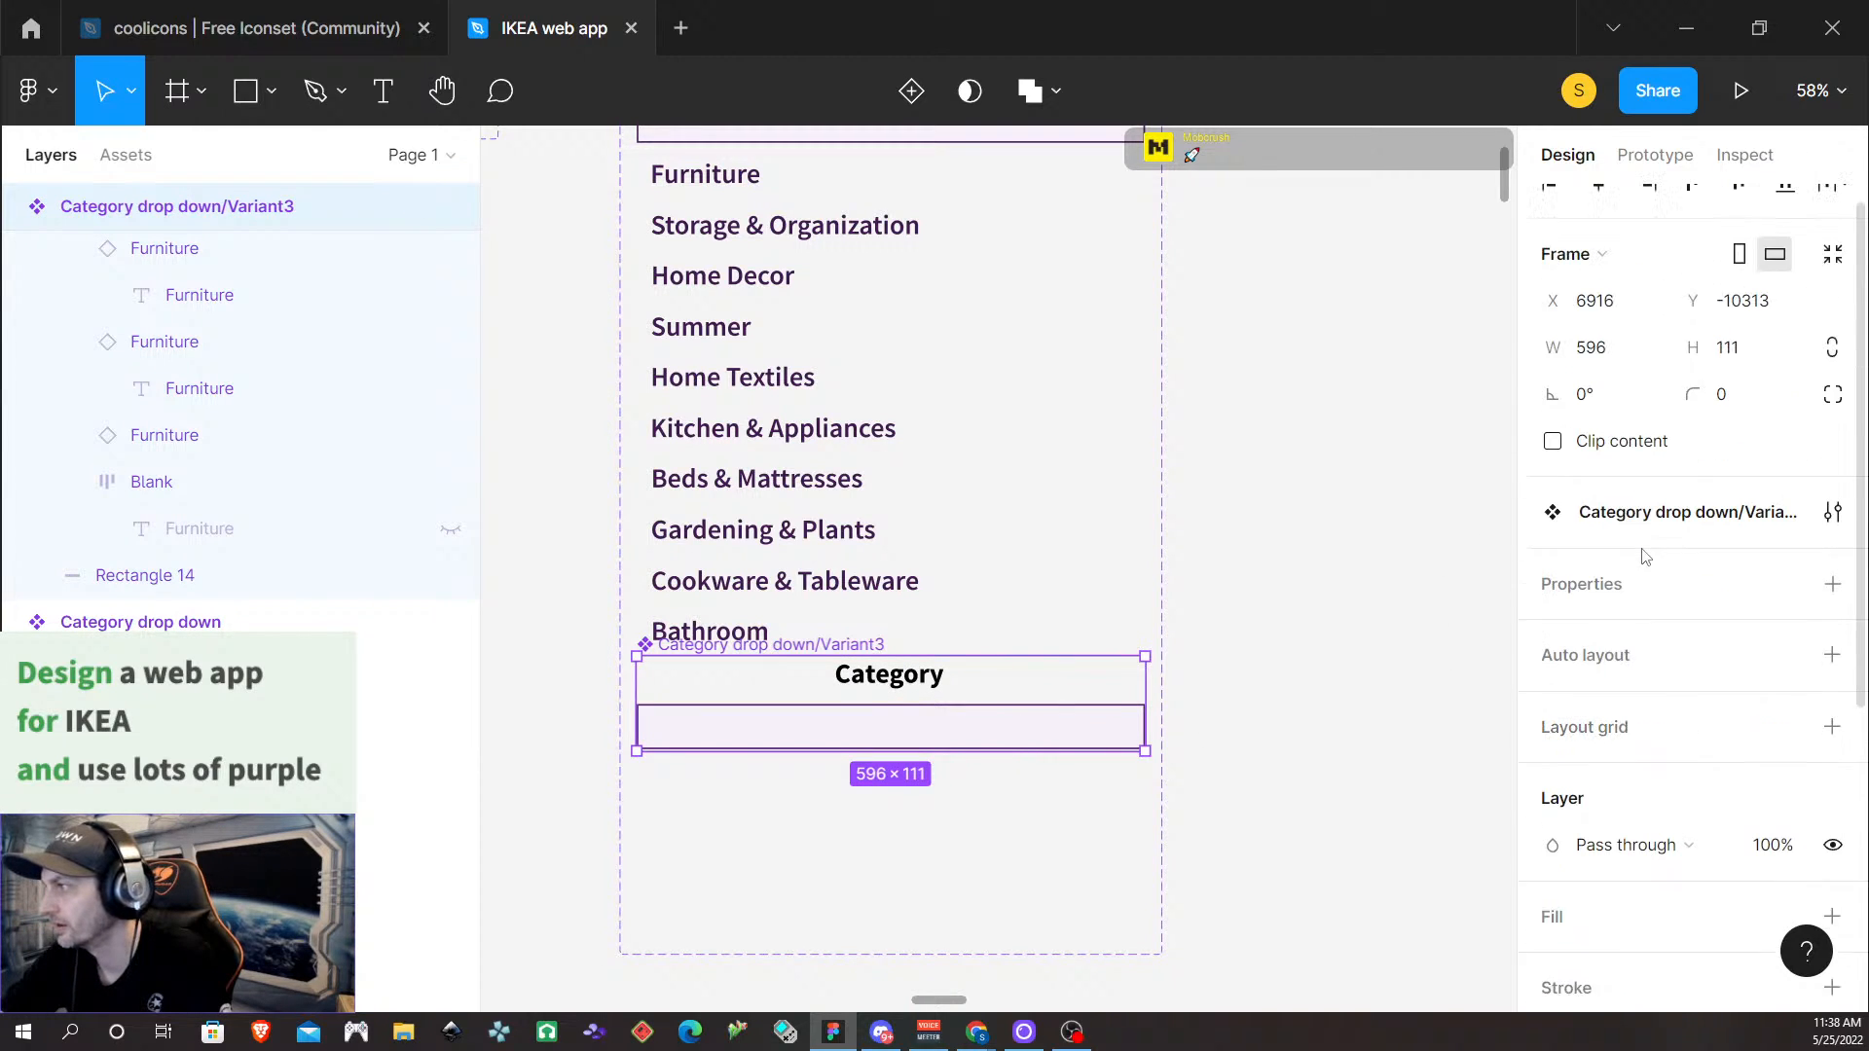
{"action": "scroll", "coordinate": [1266, 770], "scroll_direction": "up", "scroll_amount": 5}
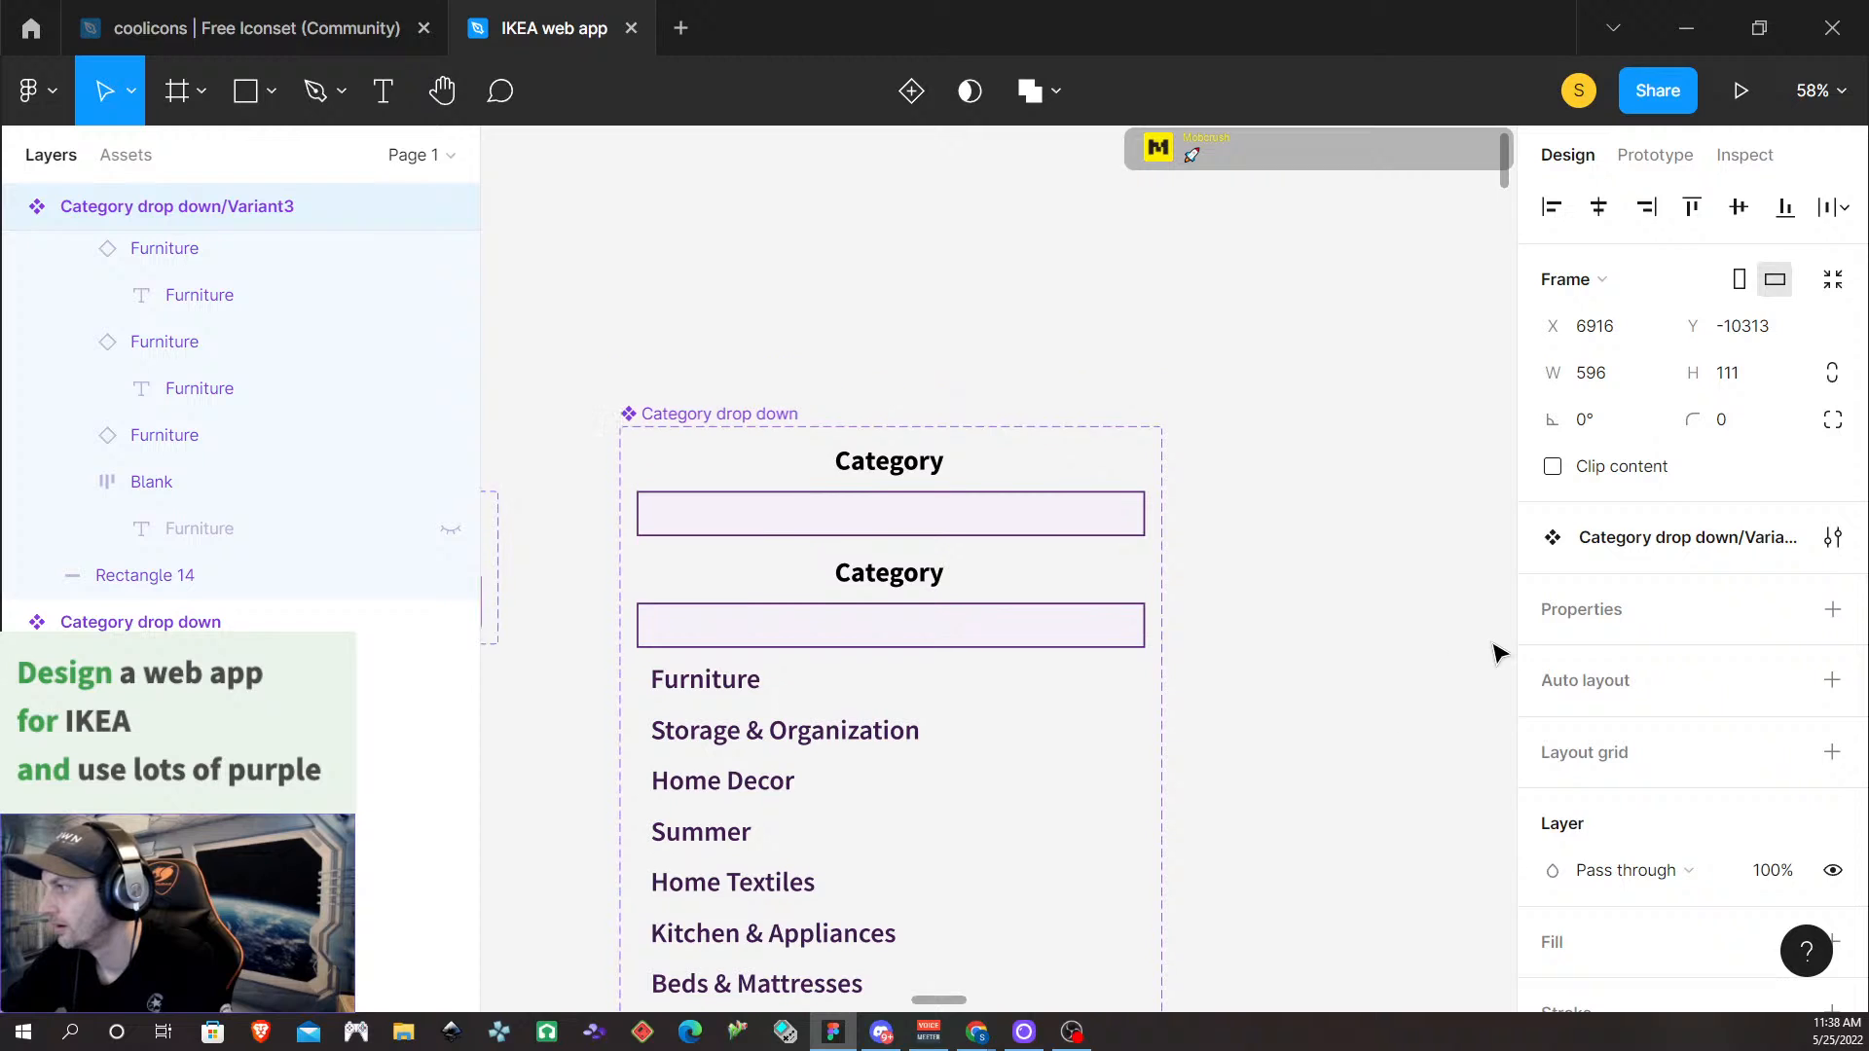
{"action": "scroll", "coordinate": [1497, 654], "scroll_direction": "down", "scroll_amount": 2}
{"action": "scroll", "coordinate": [1461, 653], "scroll_direction": "down", "scroll_amount": 2}
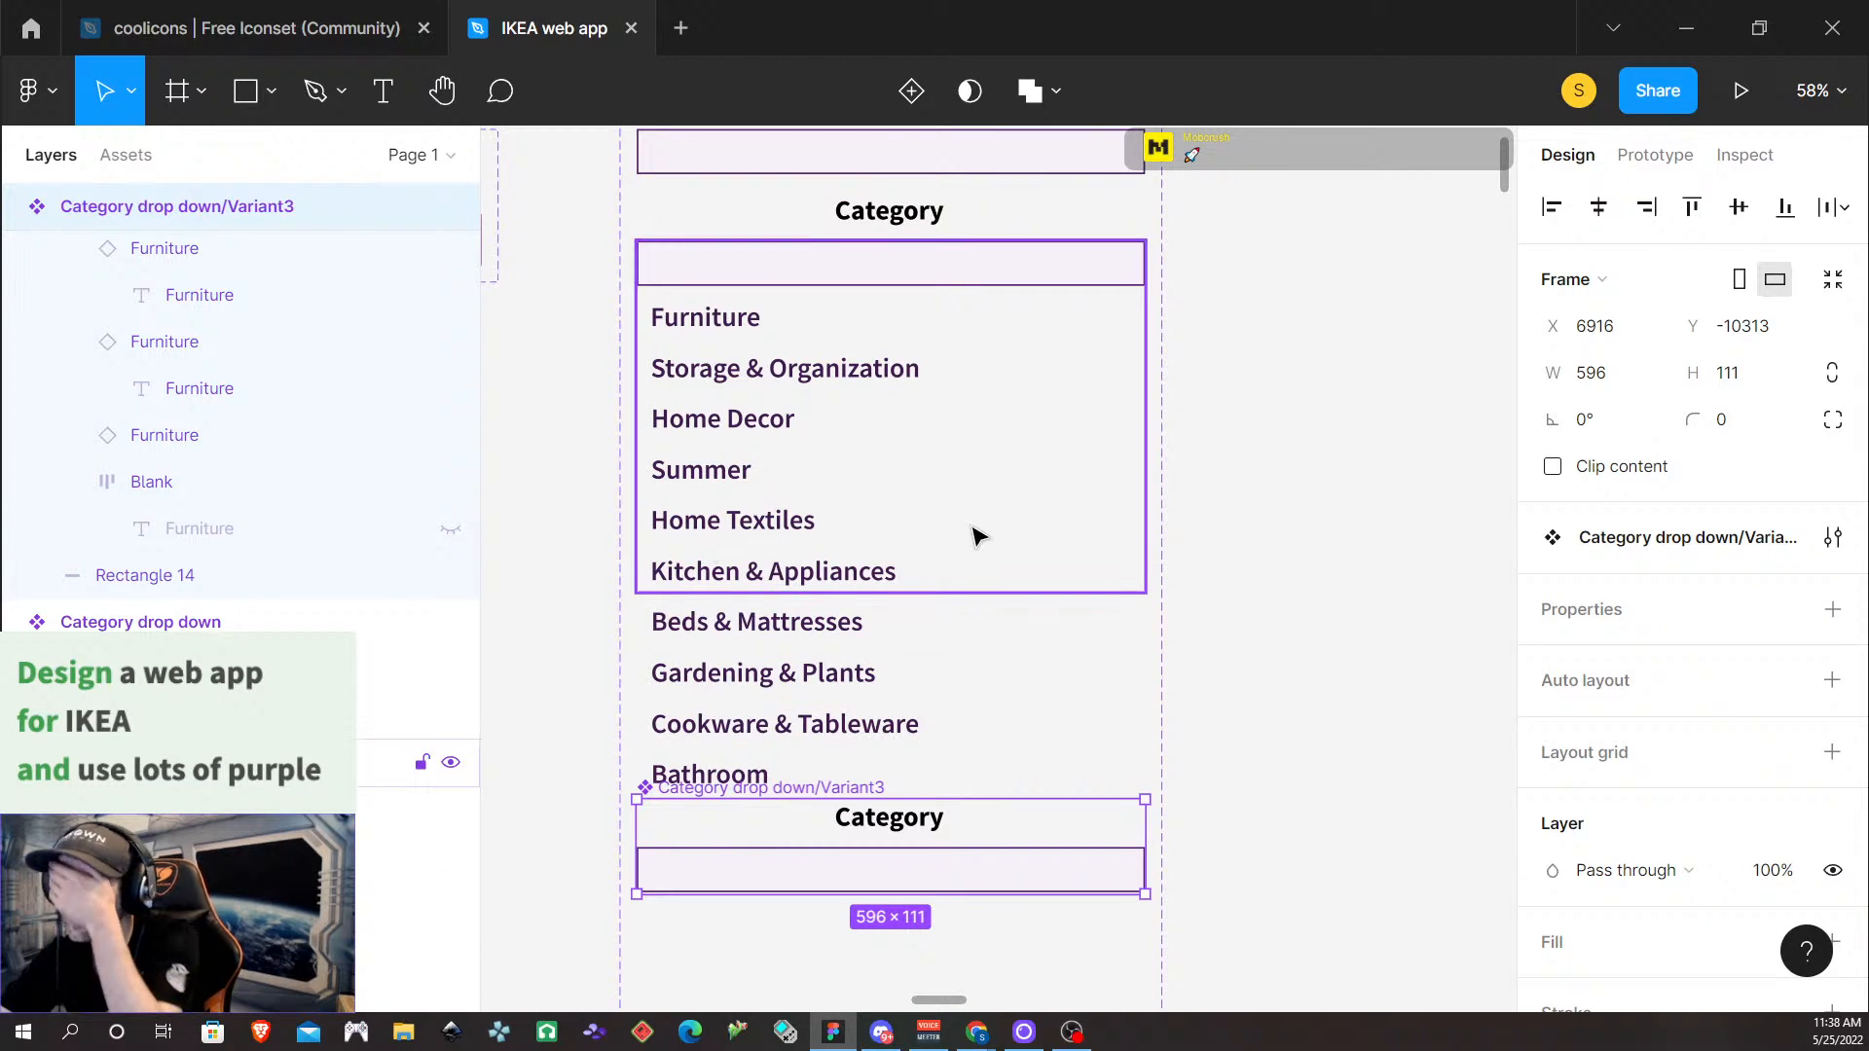
{"action": "key", "text": "alt"}
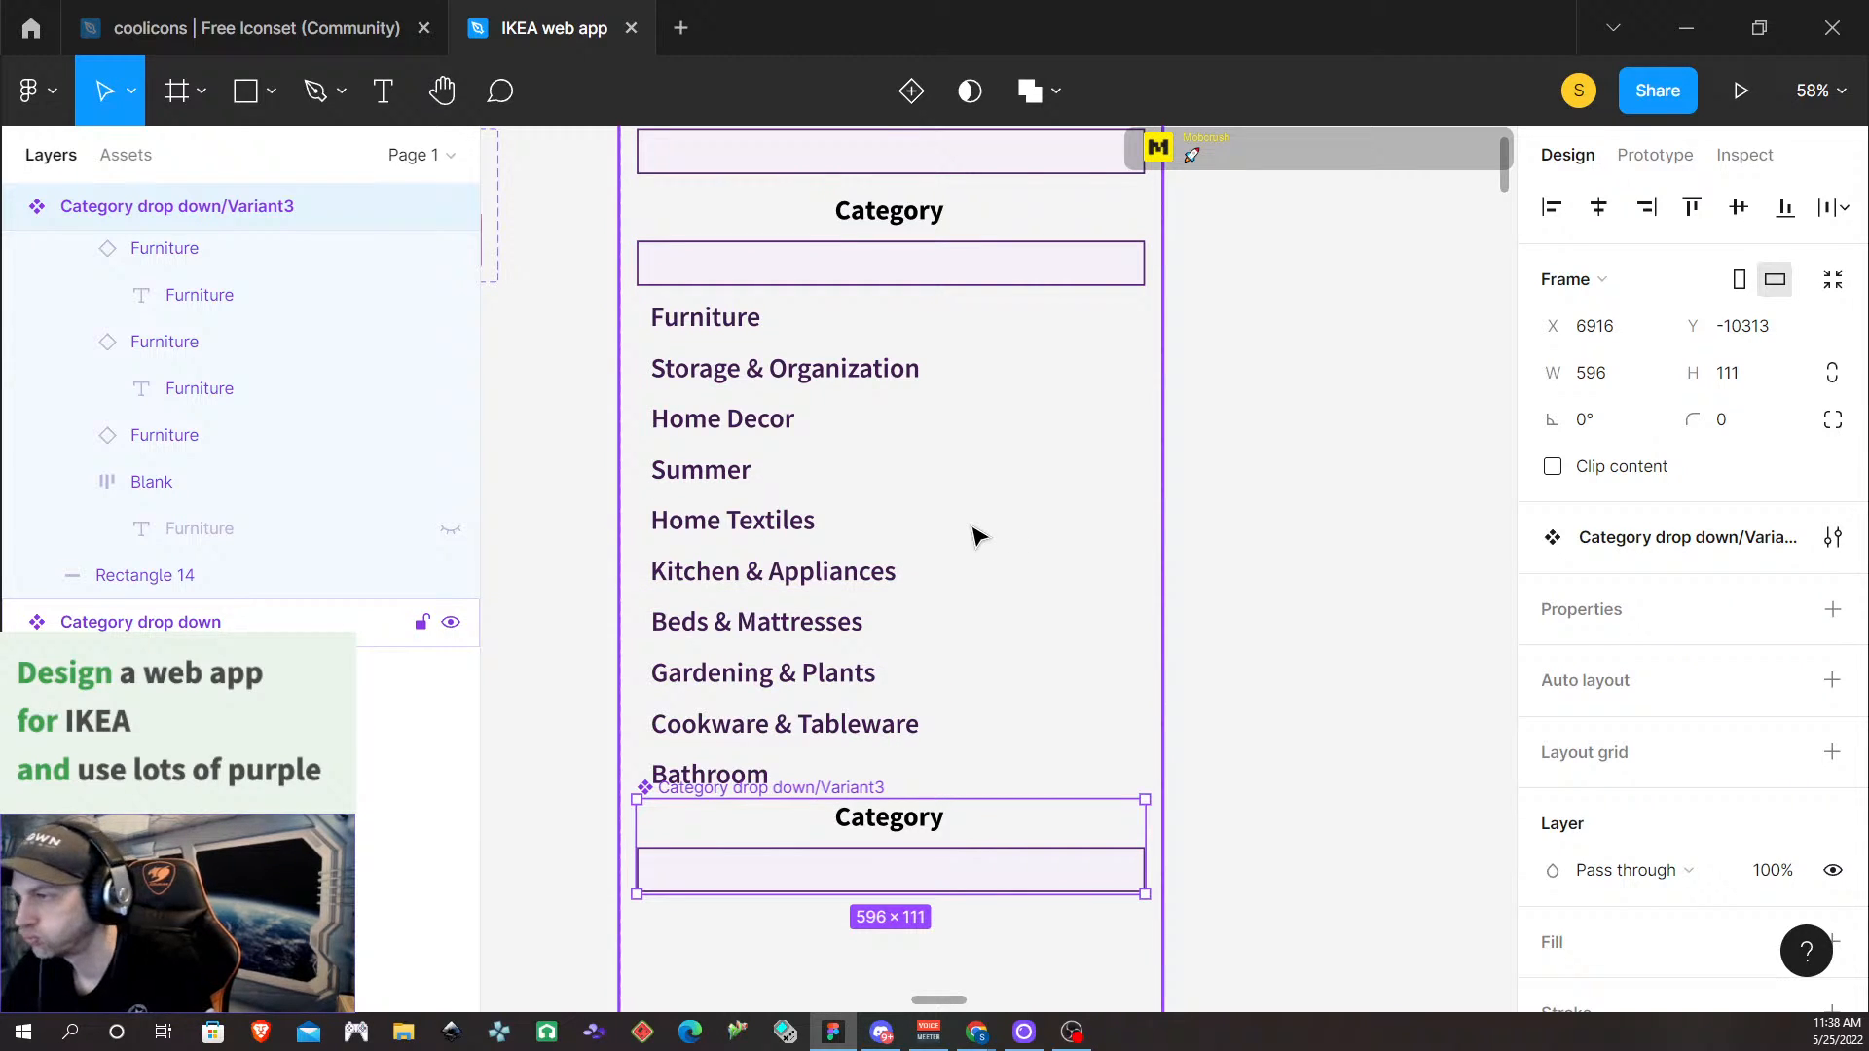
Undo the component set's resize and the third variant's move out of the set
{"action": "key", "text": "ctrl+z"}
{"action": "key", "text": "ctrl+z"}
{"action": "key", "text": "ctrl+z"}
{"action": "key", "text": "ctrl+z"}
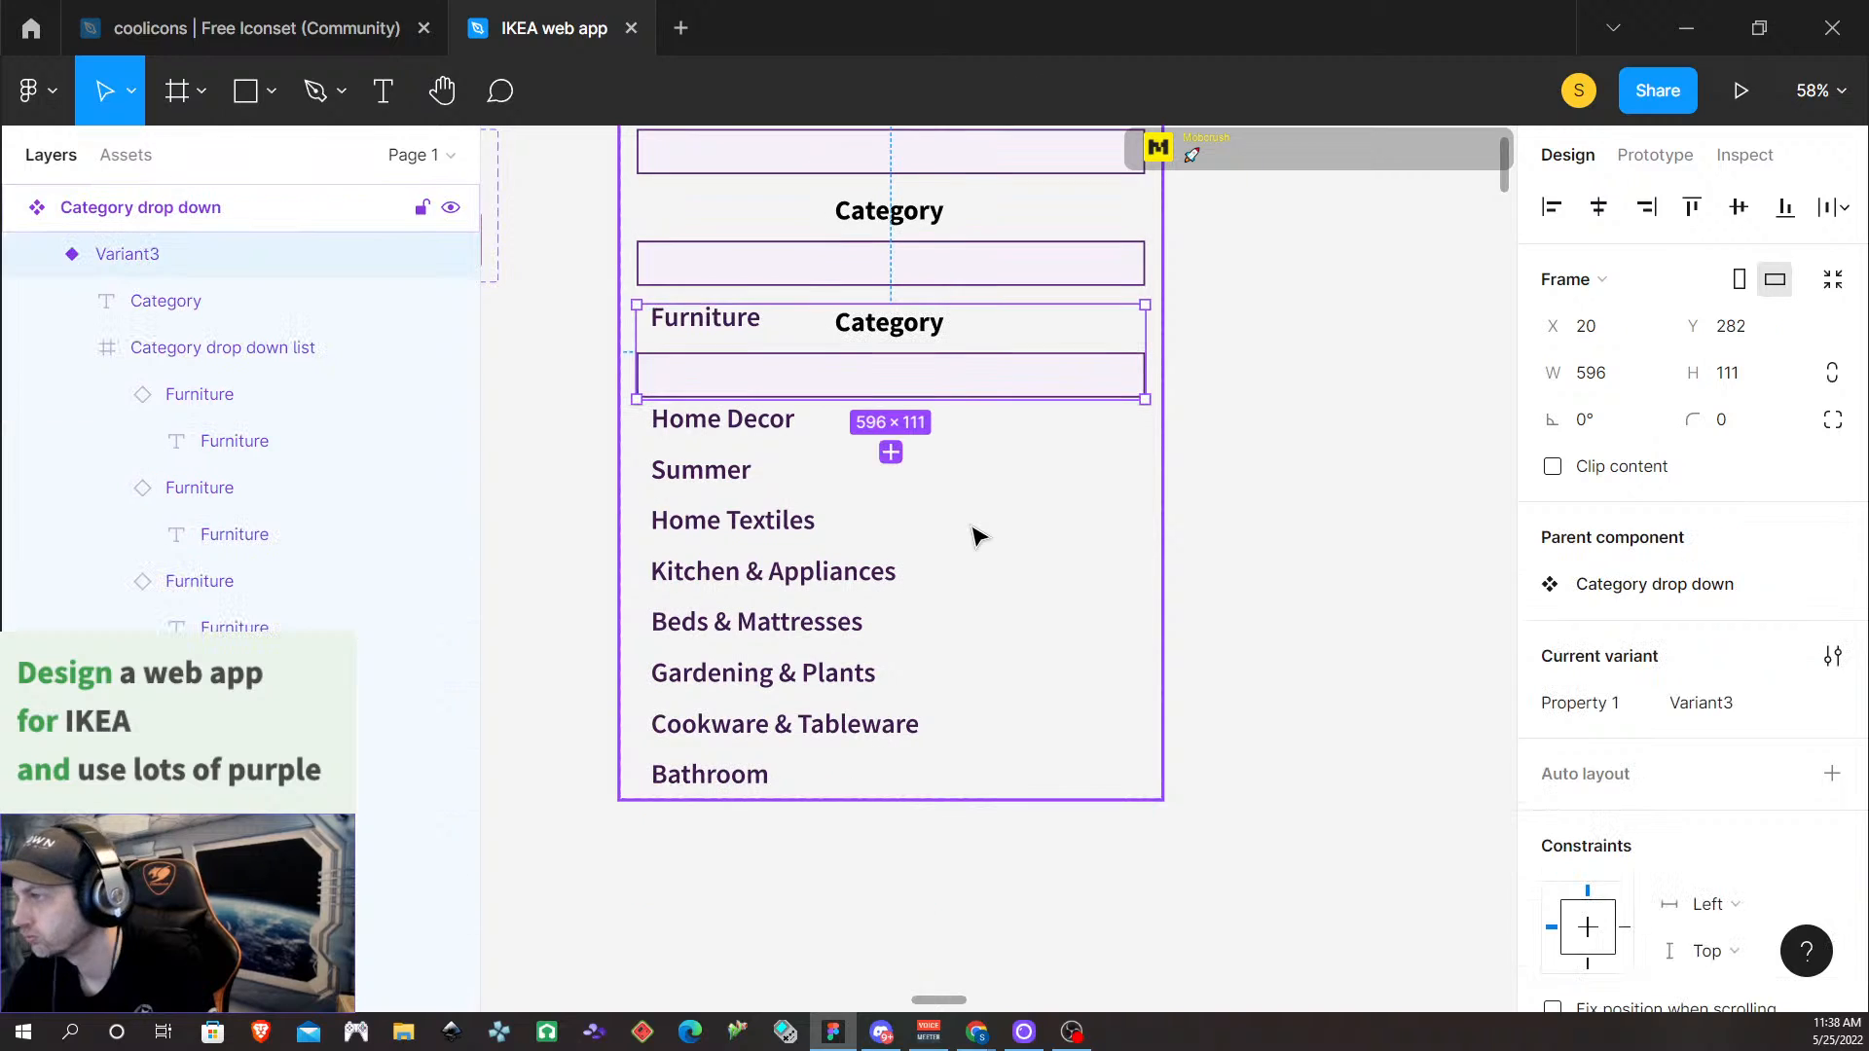
Extend the Category drop down component set's frame downward to a height of about 1448
{"action": "scroll", "coordinate": [930, 740], "scroll_direction": "up", "scroll_amount": 3}
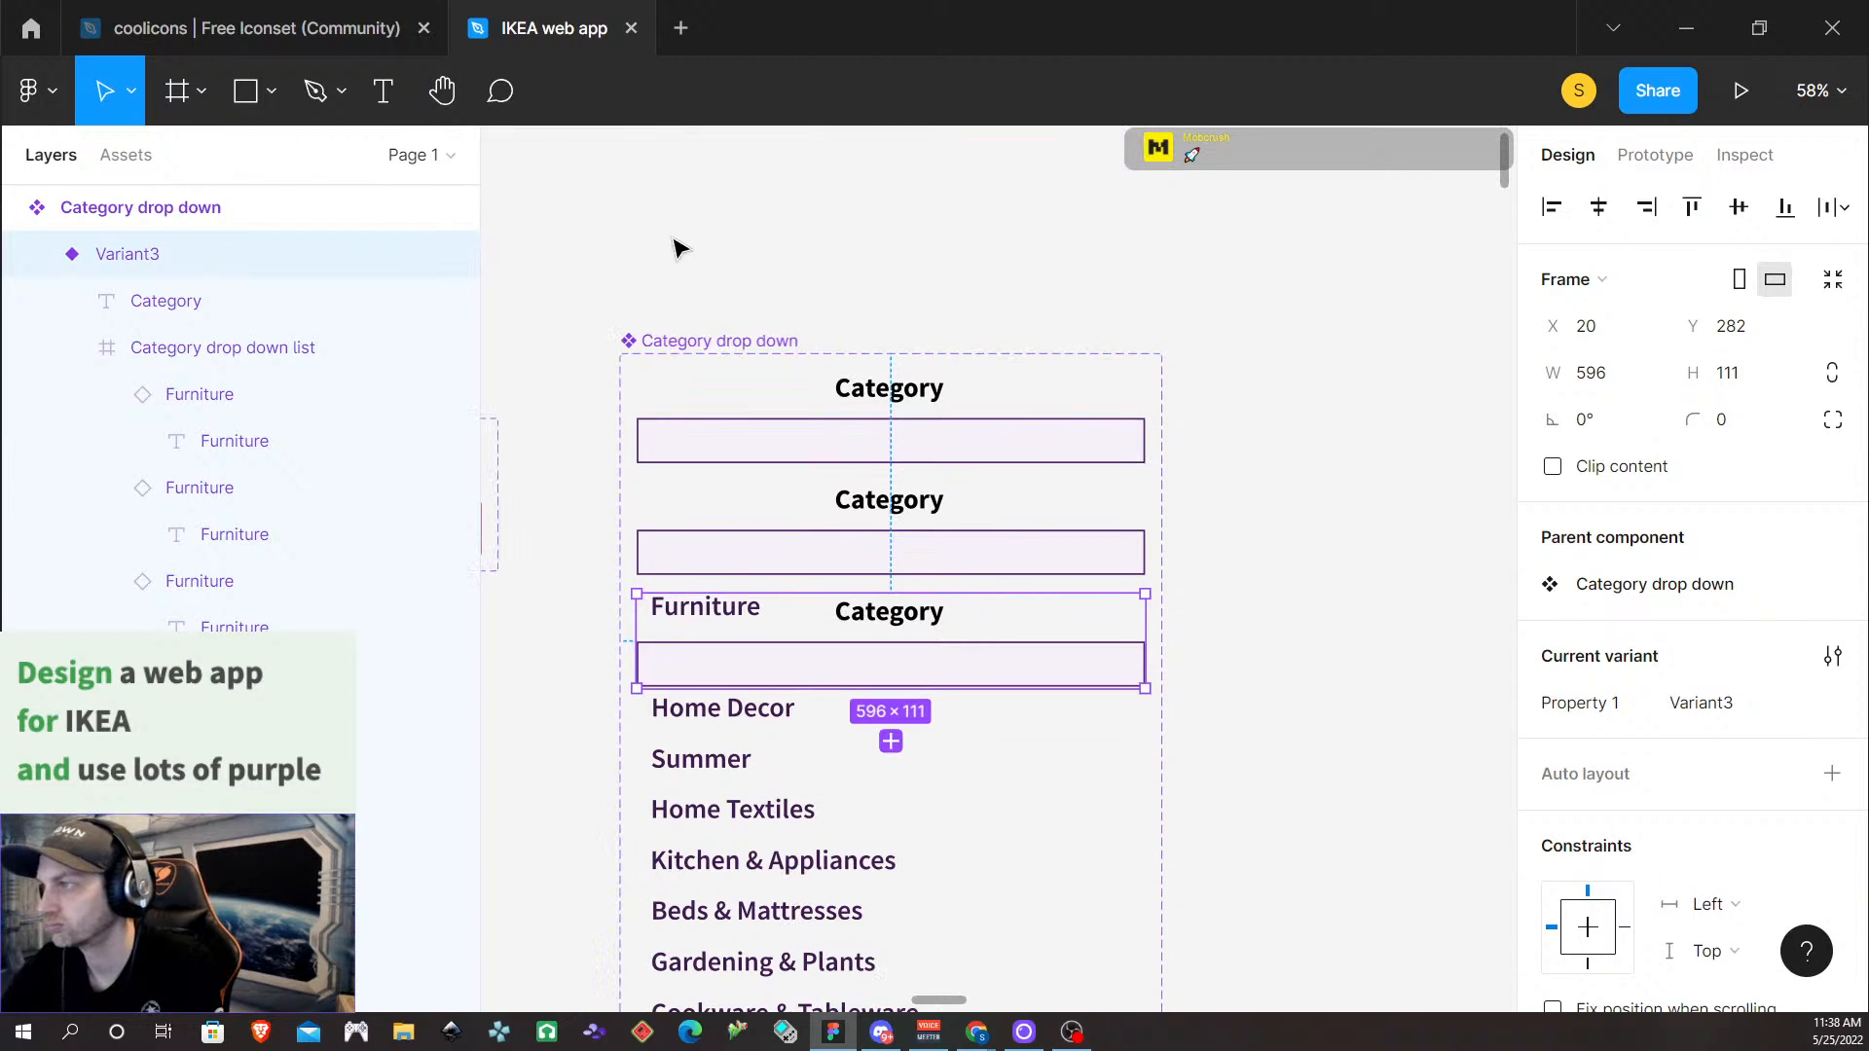
{"action": "left_click", "coordinate": [697, 359]}
{"action": "scroll", "coordinate": [861, 490], "scroll_direction": "down", "scroll_amount": 3}
{"action": "scroll", "coordinate": [867, 516], "scroll_direction": "down", "scroll_amount": 3}
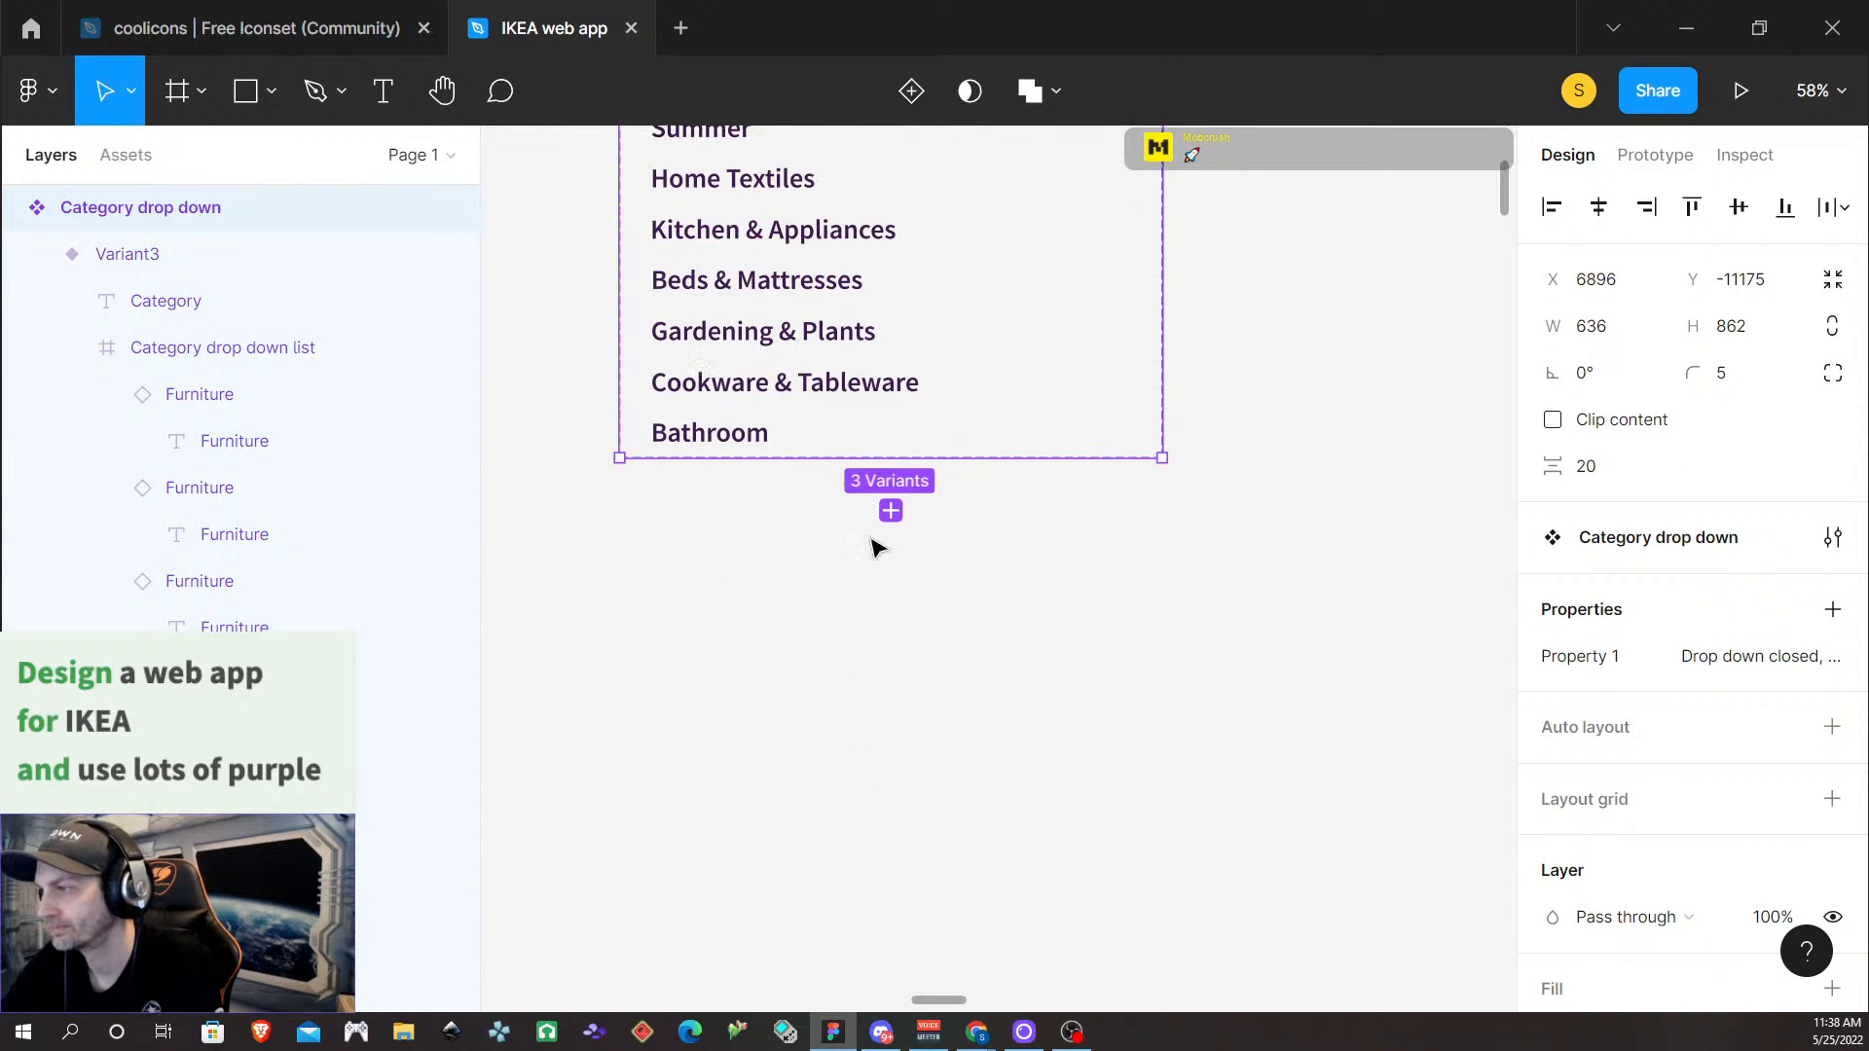
{"action": "left_click_drag", "start_coordinate": [953, 457], "coordinate": [922, 955]}
{"action": "scroll", "coordinate": [960, 600], "scroll_direction": "up", "scroll_amount": 3}
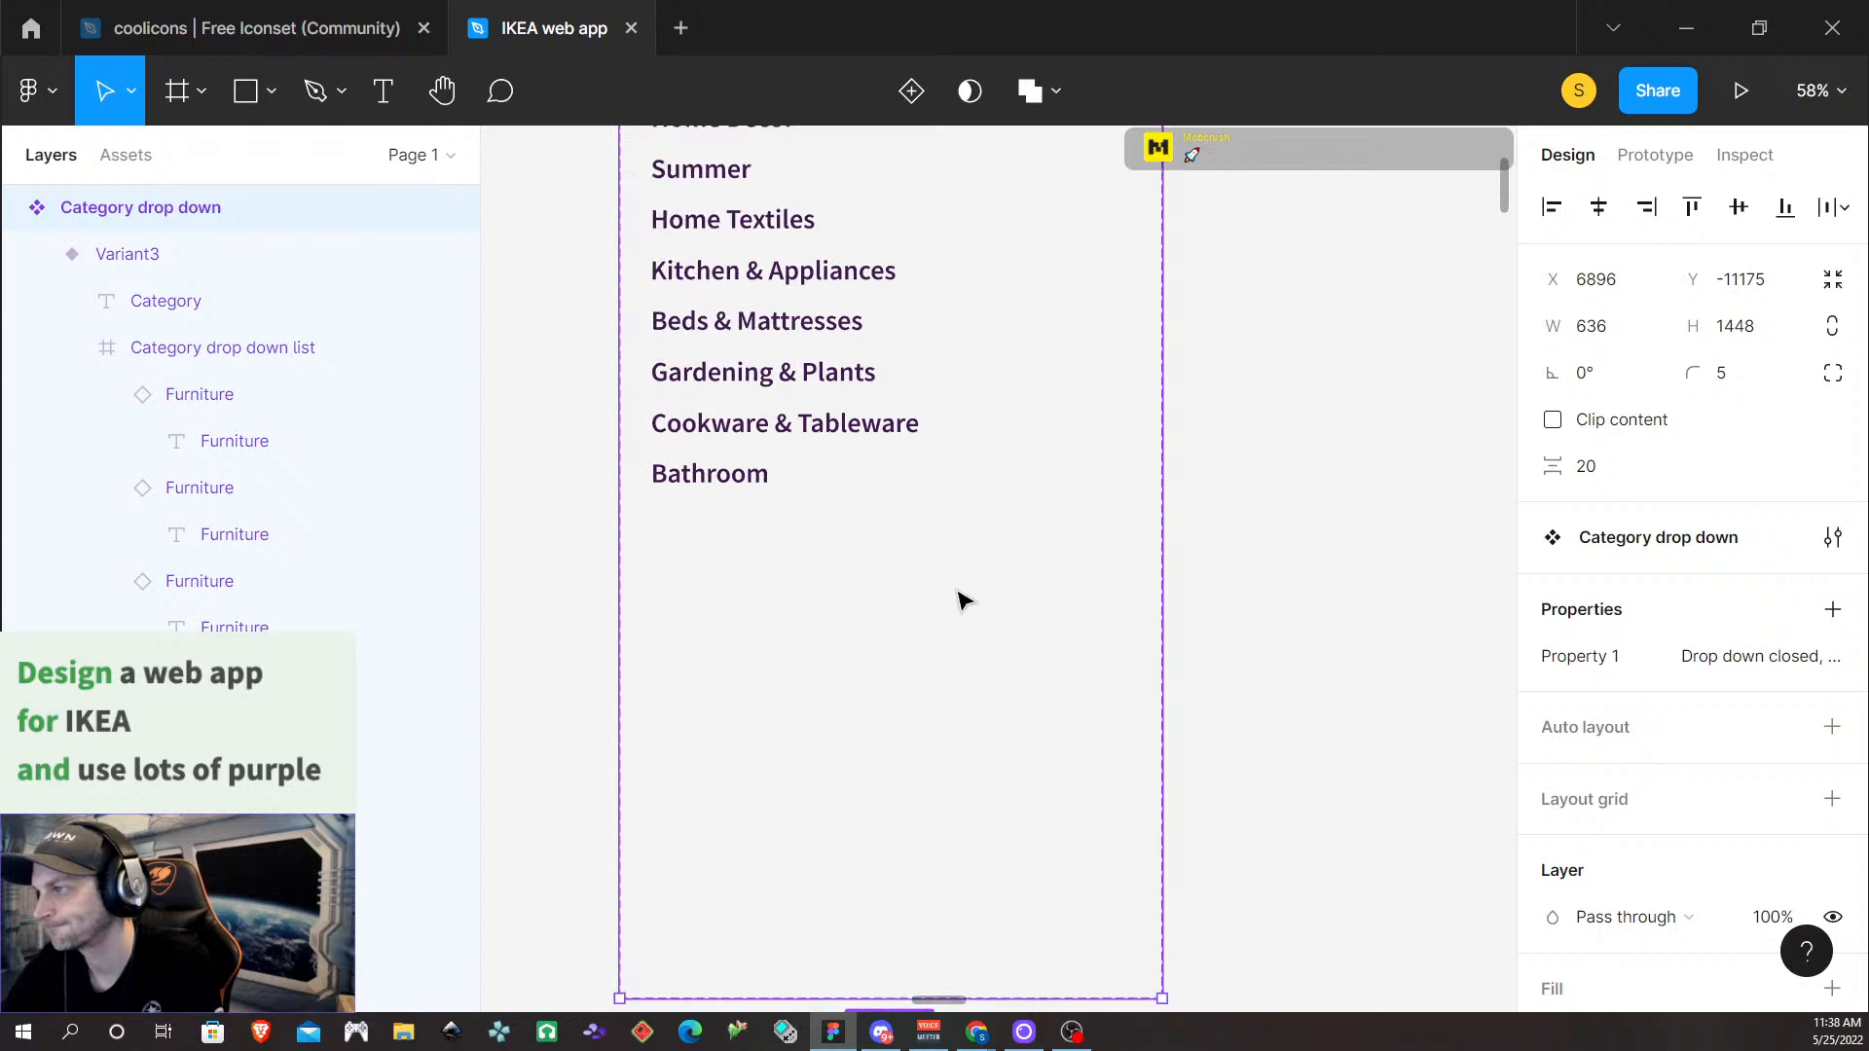
Move the third variant below the Bathroom row inside the component set, at about X 20, Y 852
{"action": "left_click", "coordinate": [896, 358]}
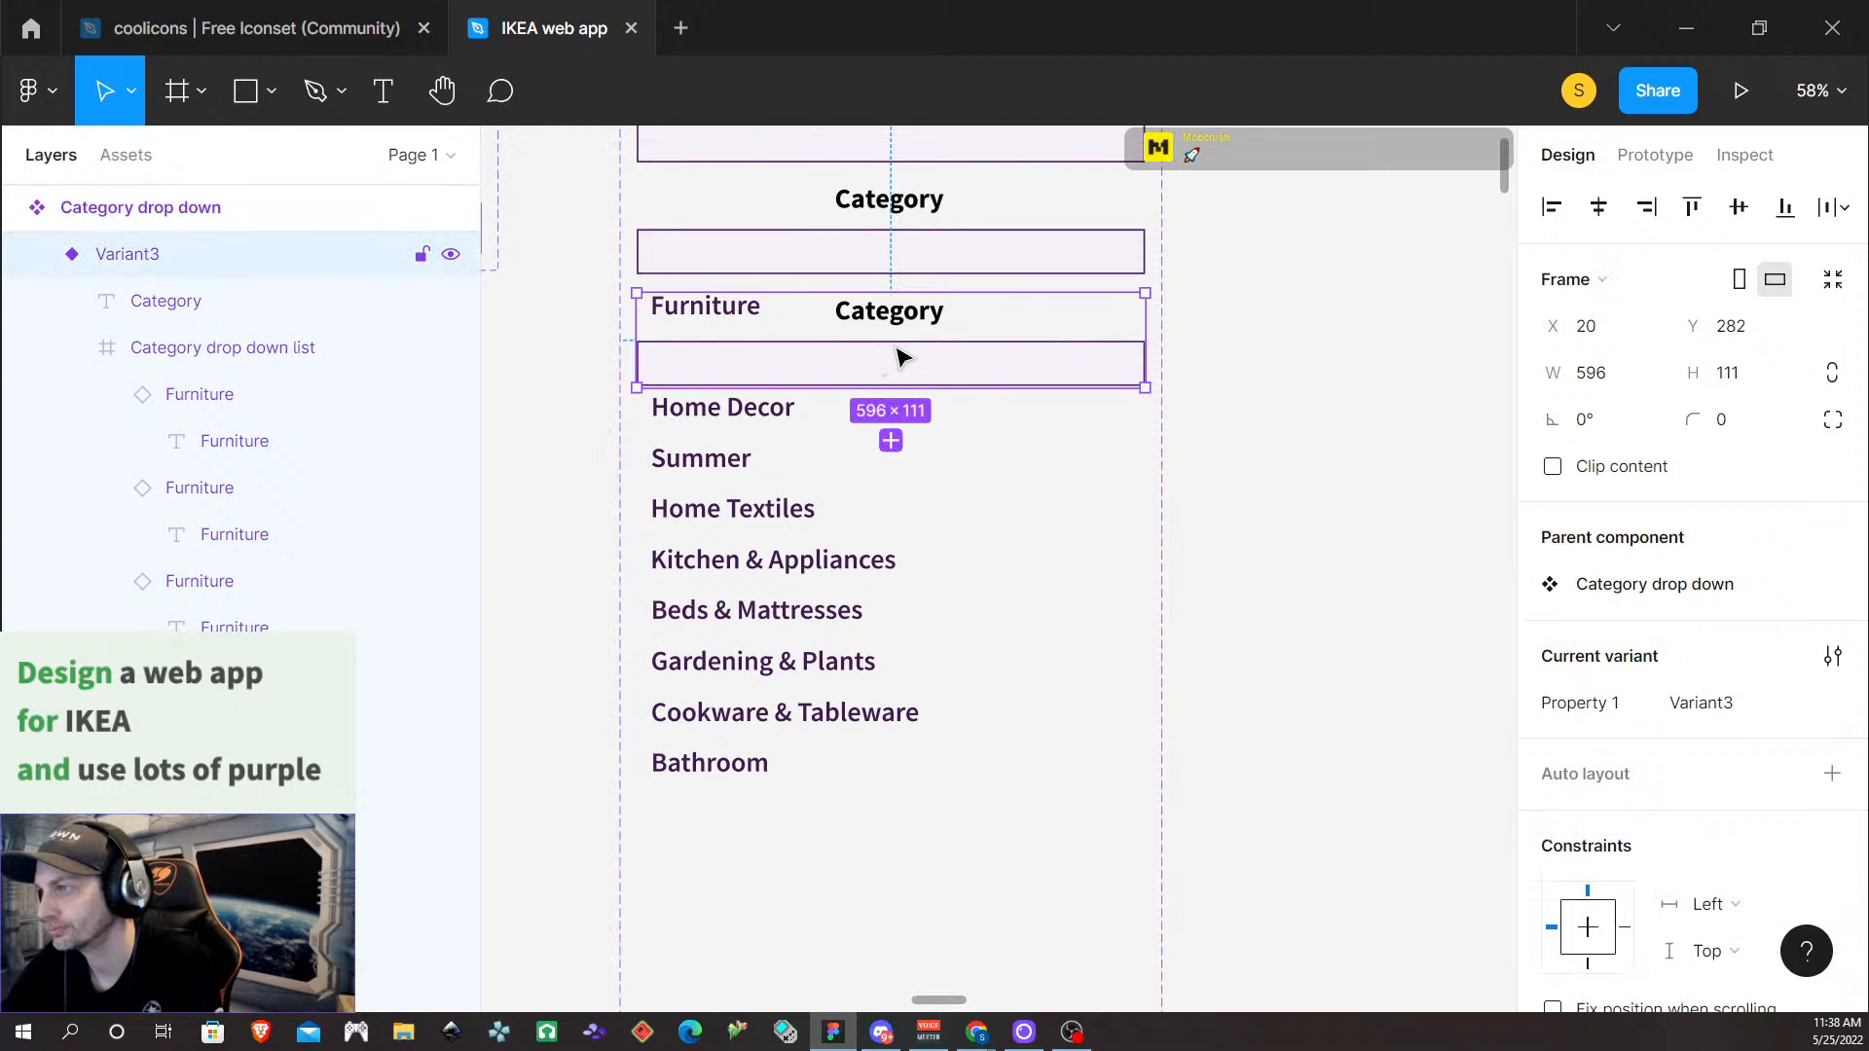
{"action": "left_click_drag", "start_coordinate": [897, 352], "coordinate": [901, 836]}
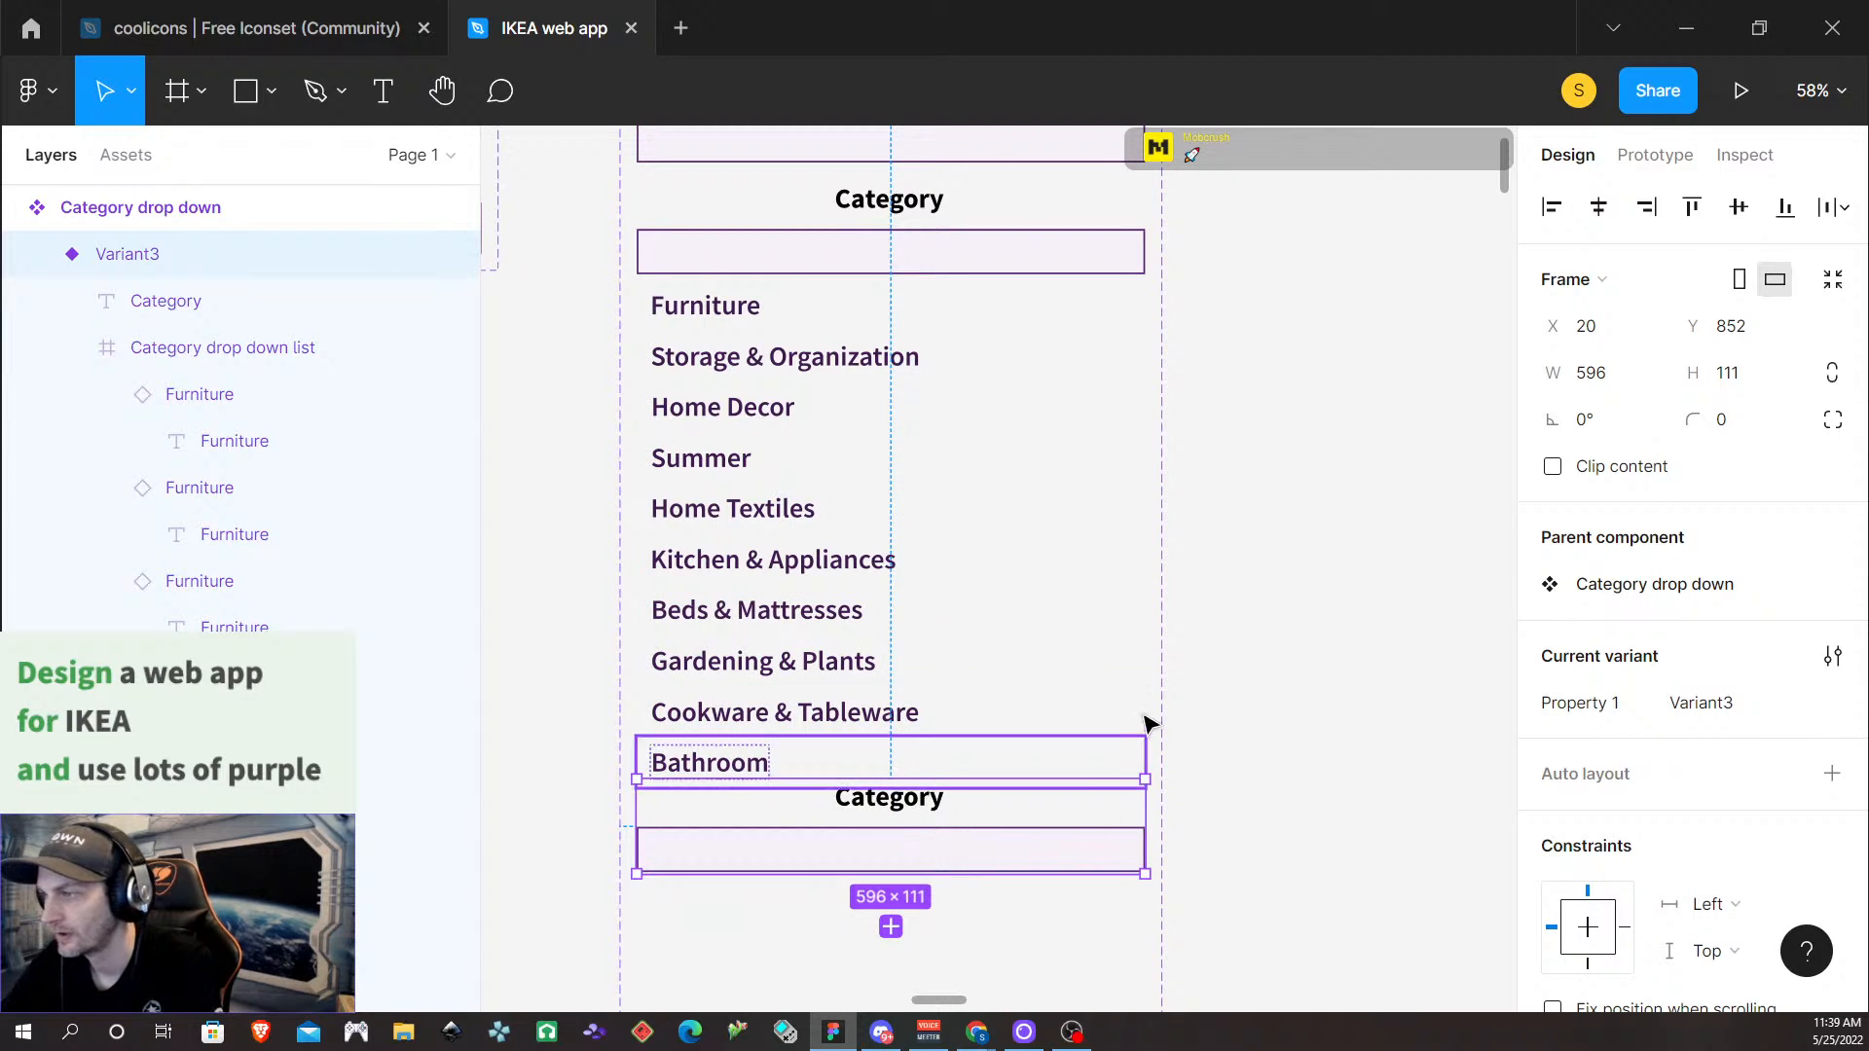
{"action": "scroll", "coordinate": [1152, 715], "scroll_direction": "down", "scroll_amount": 2}
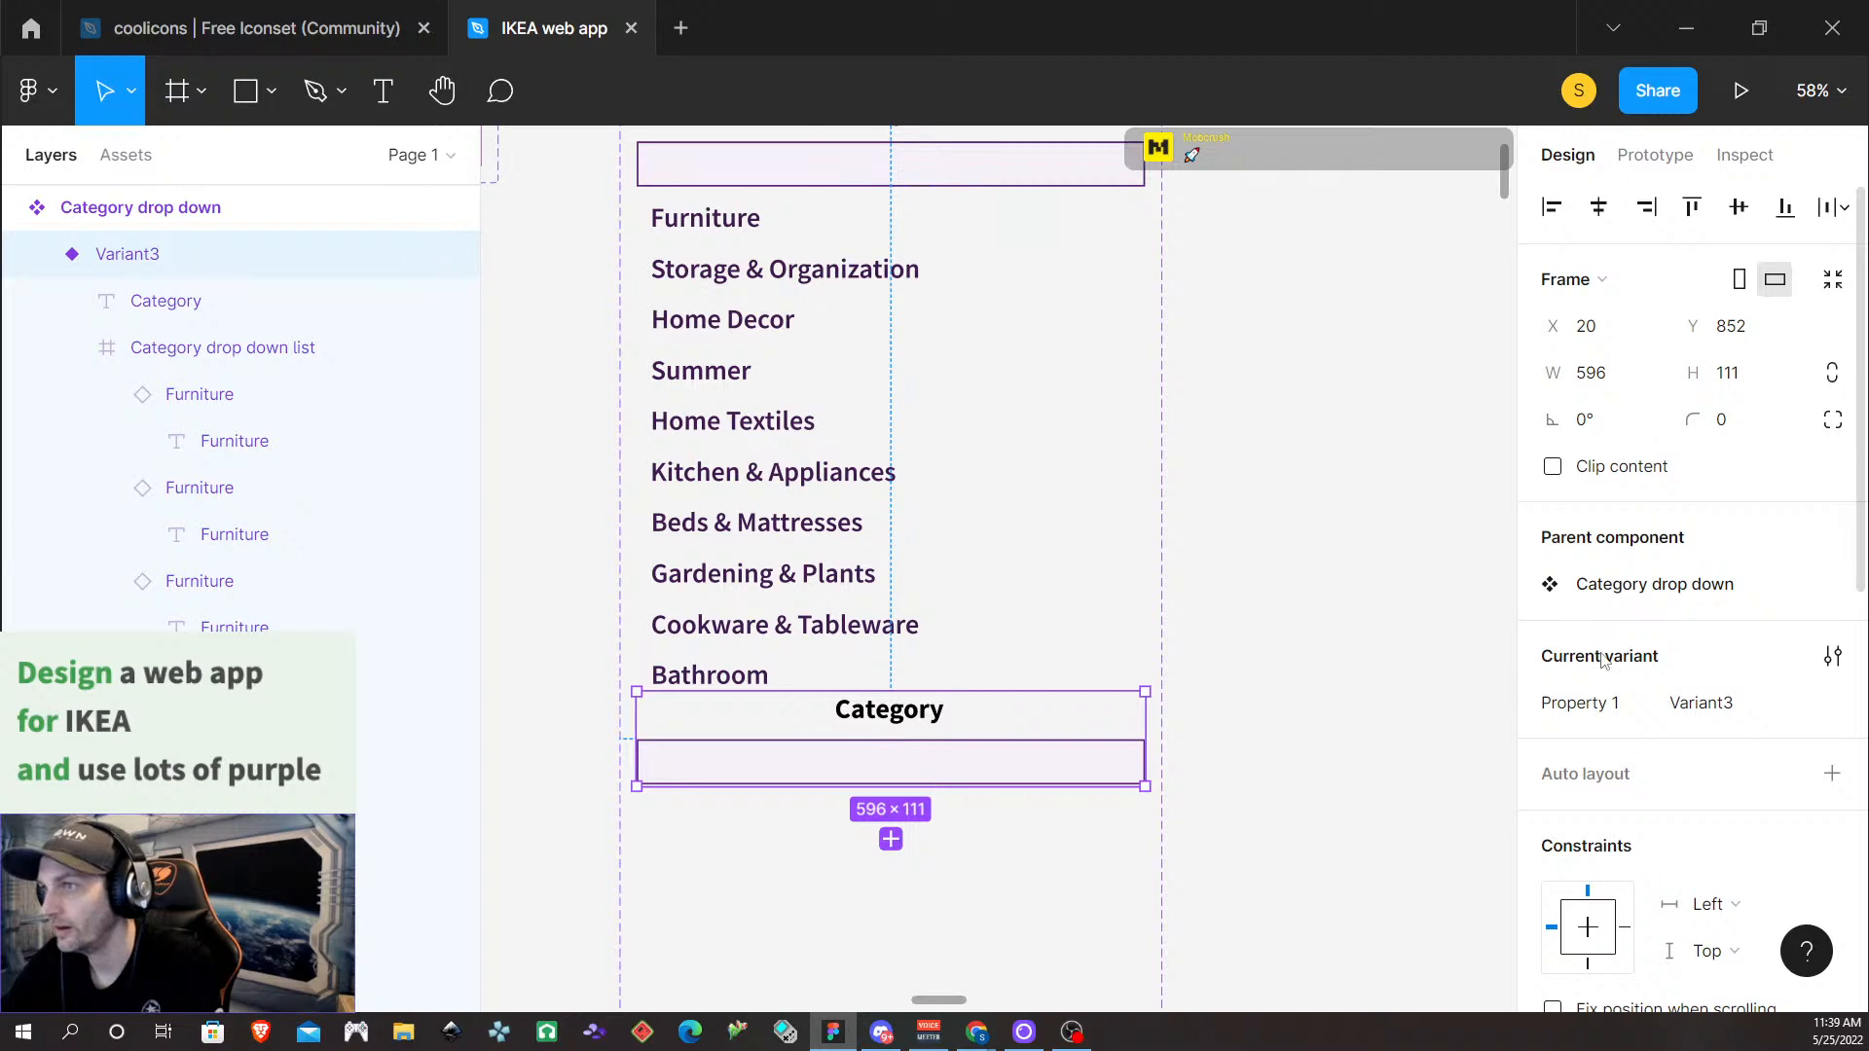
Set the third variant's Property 1 value to "Drop down Furniture select"
{"action": "left_click", "coordinate": [1732, 708]}
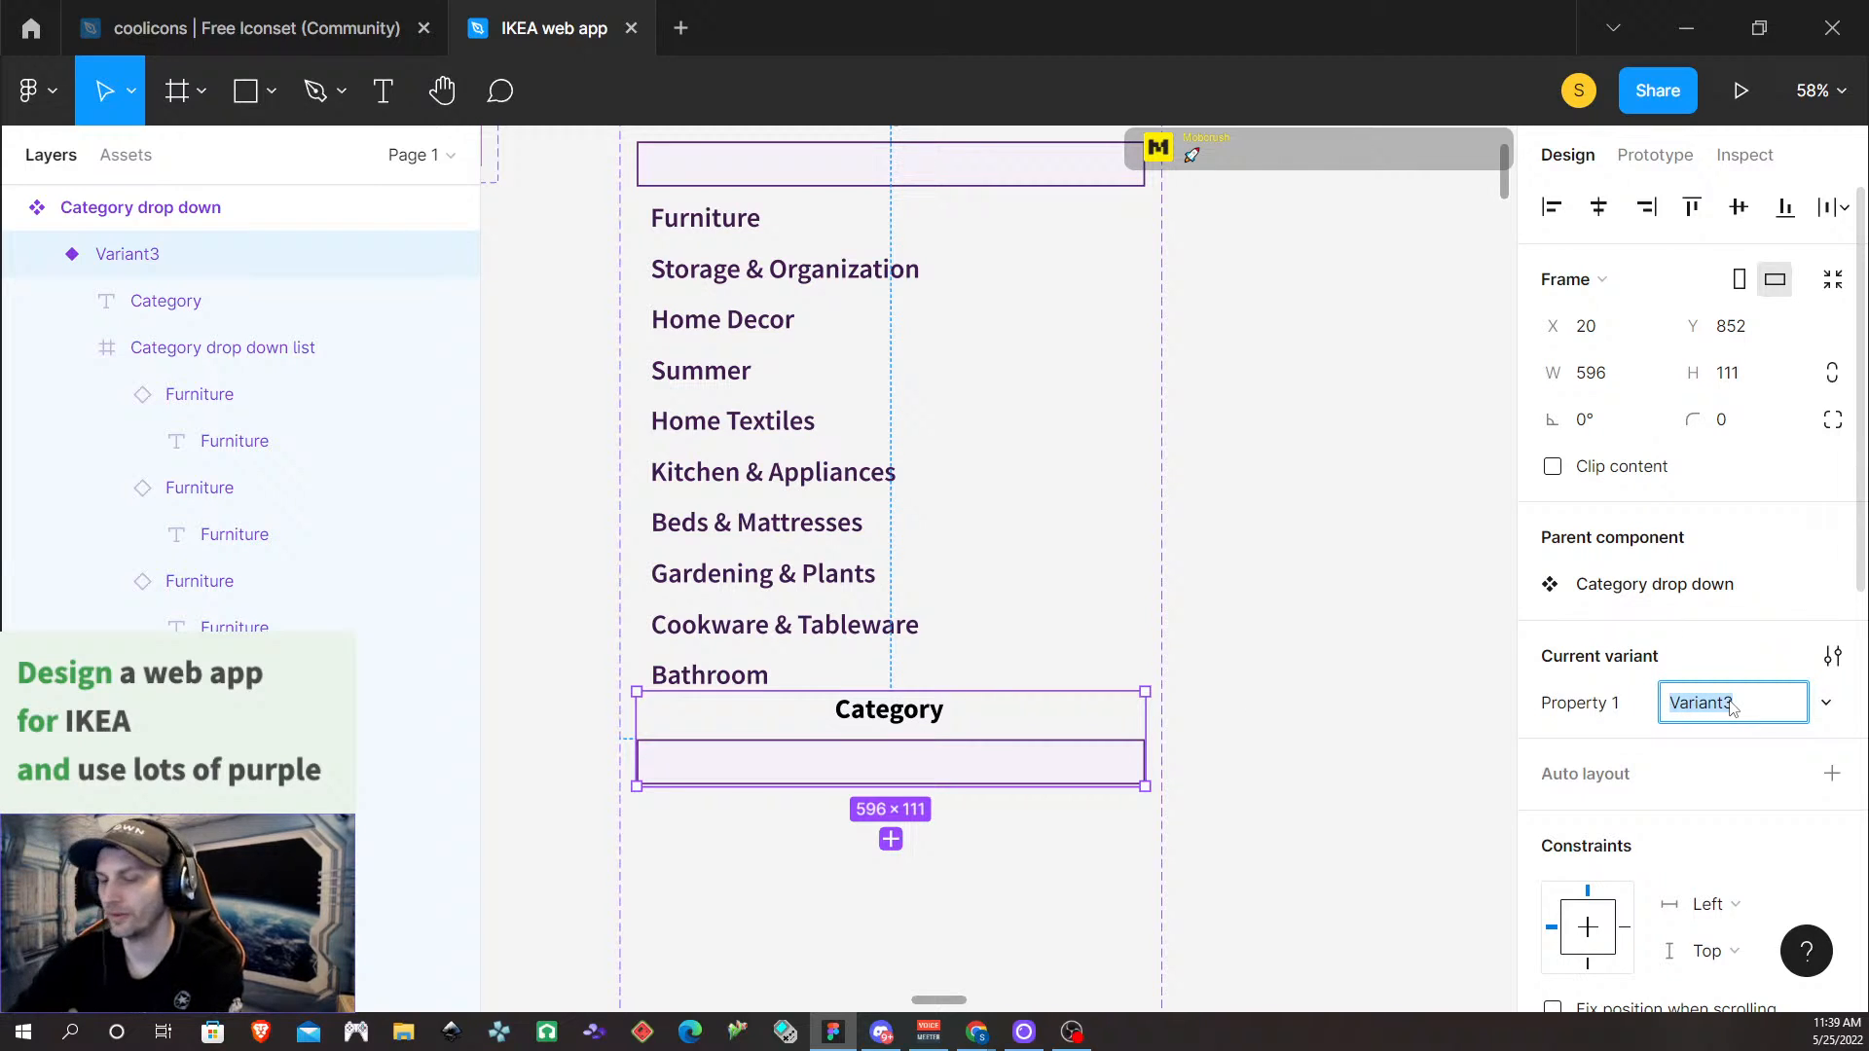
{"action": "type", "text": "Drop"}
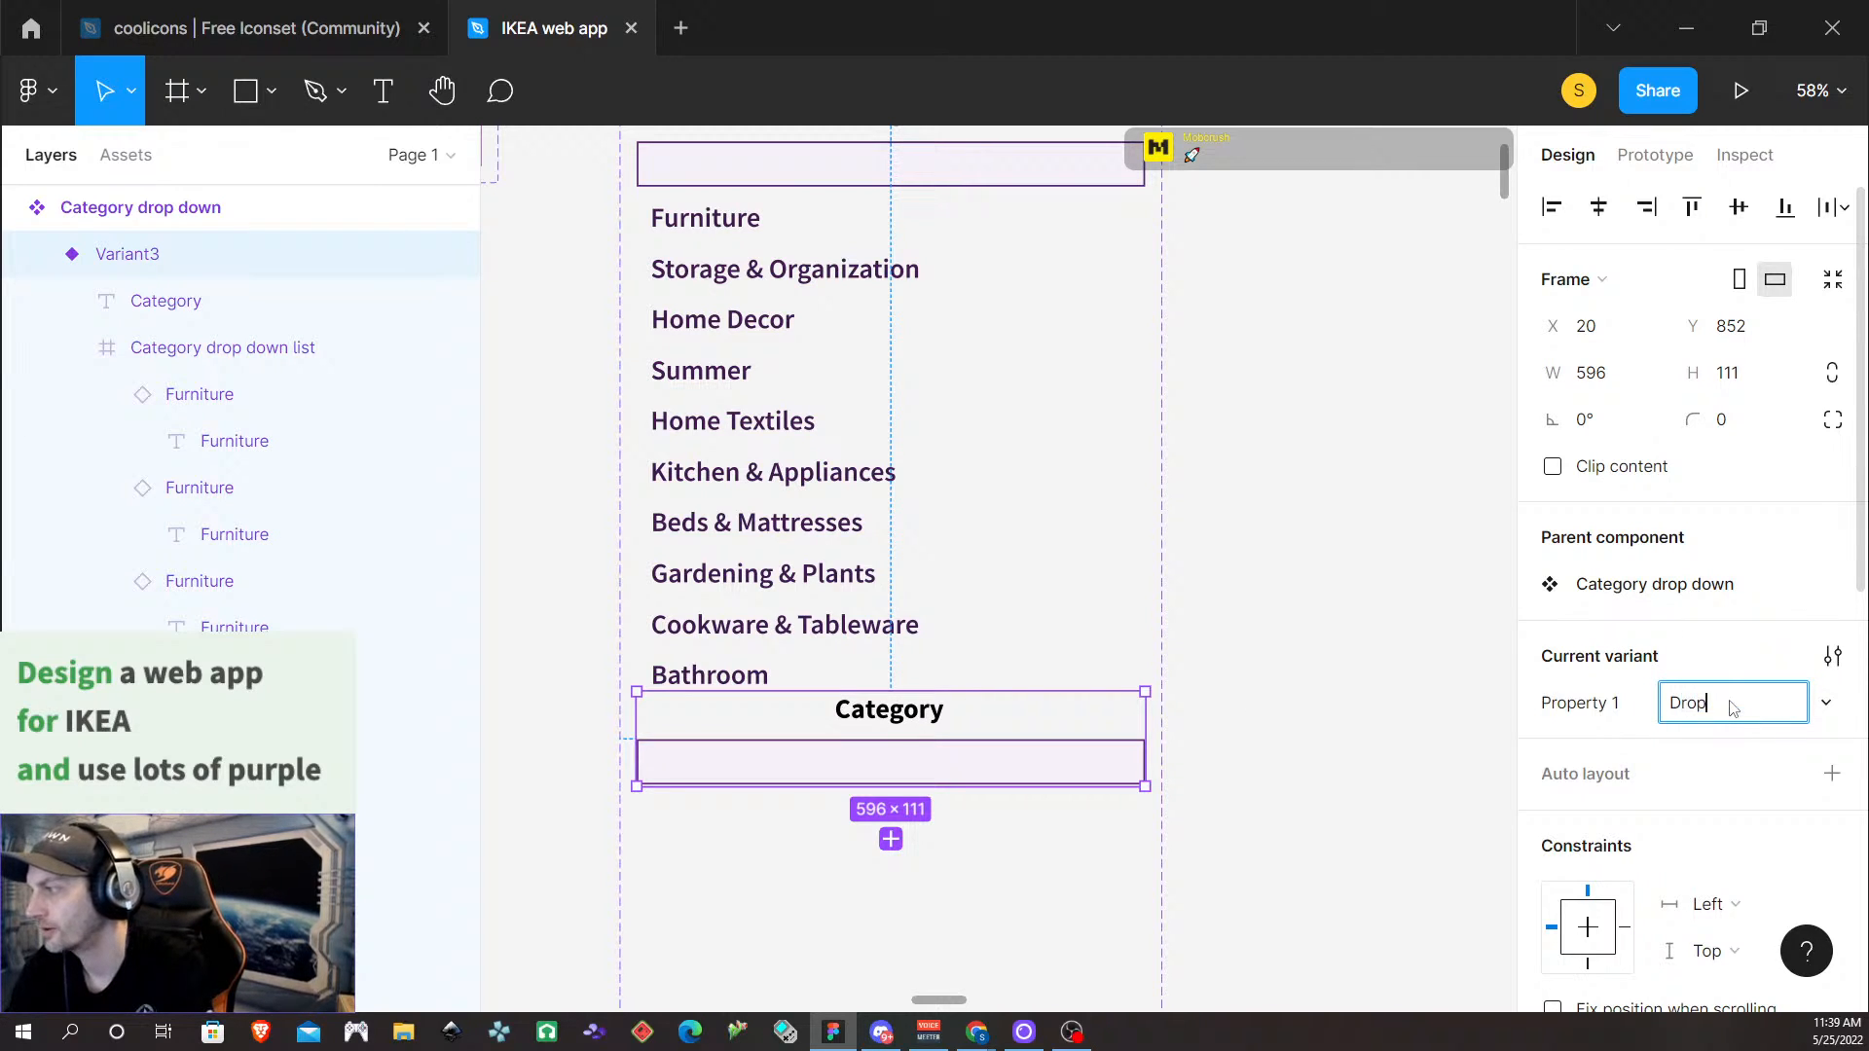
{"action": "type", "text": " down Fu"}
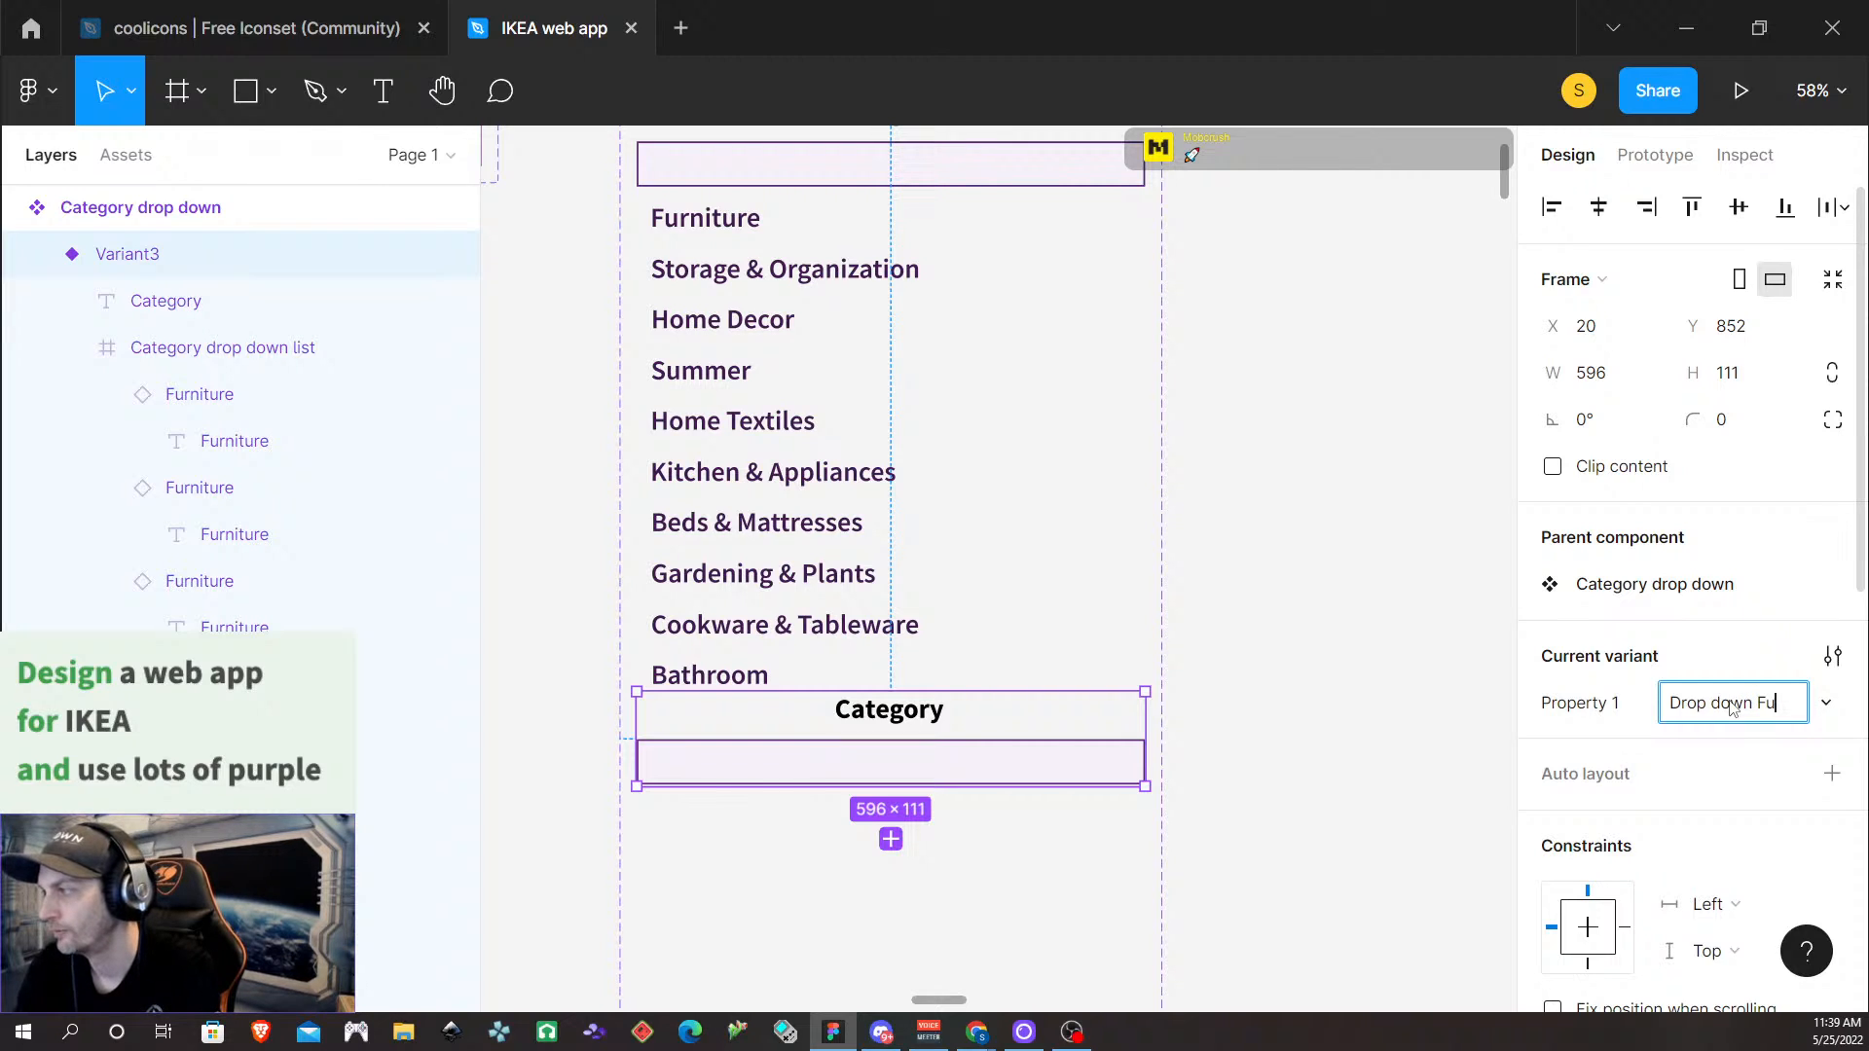
{"action": "type", "text": "rniture select"}
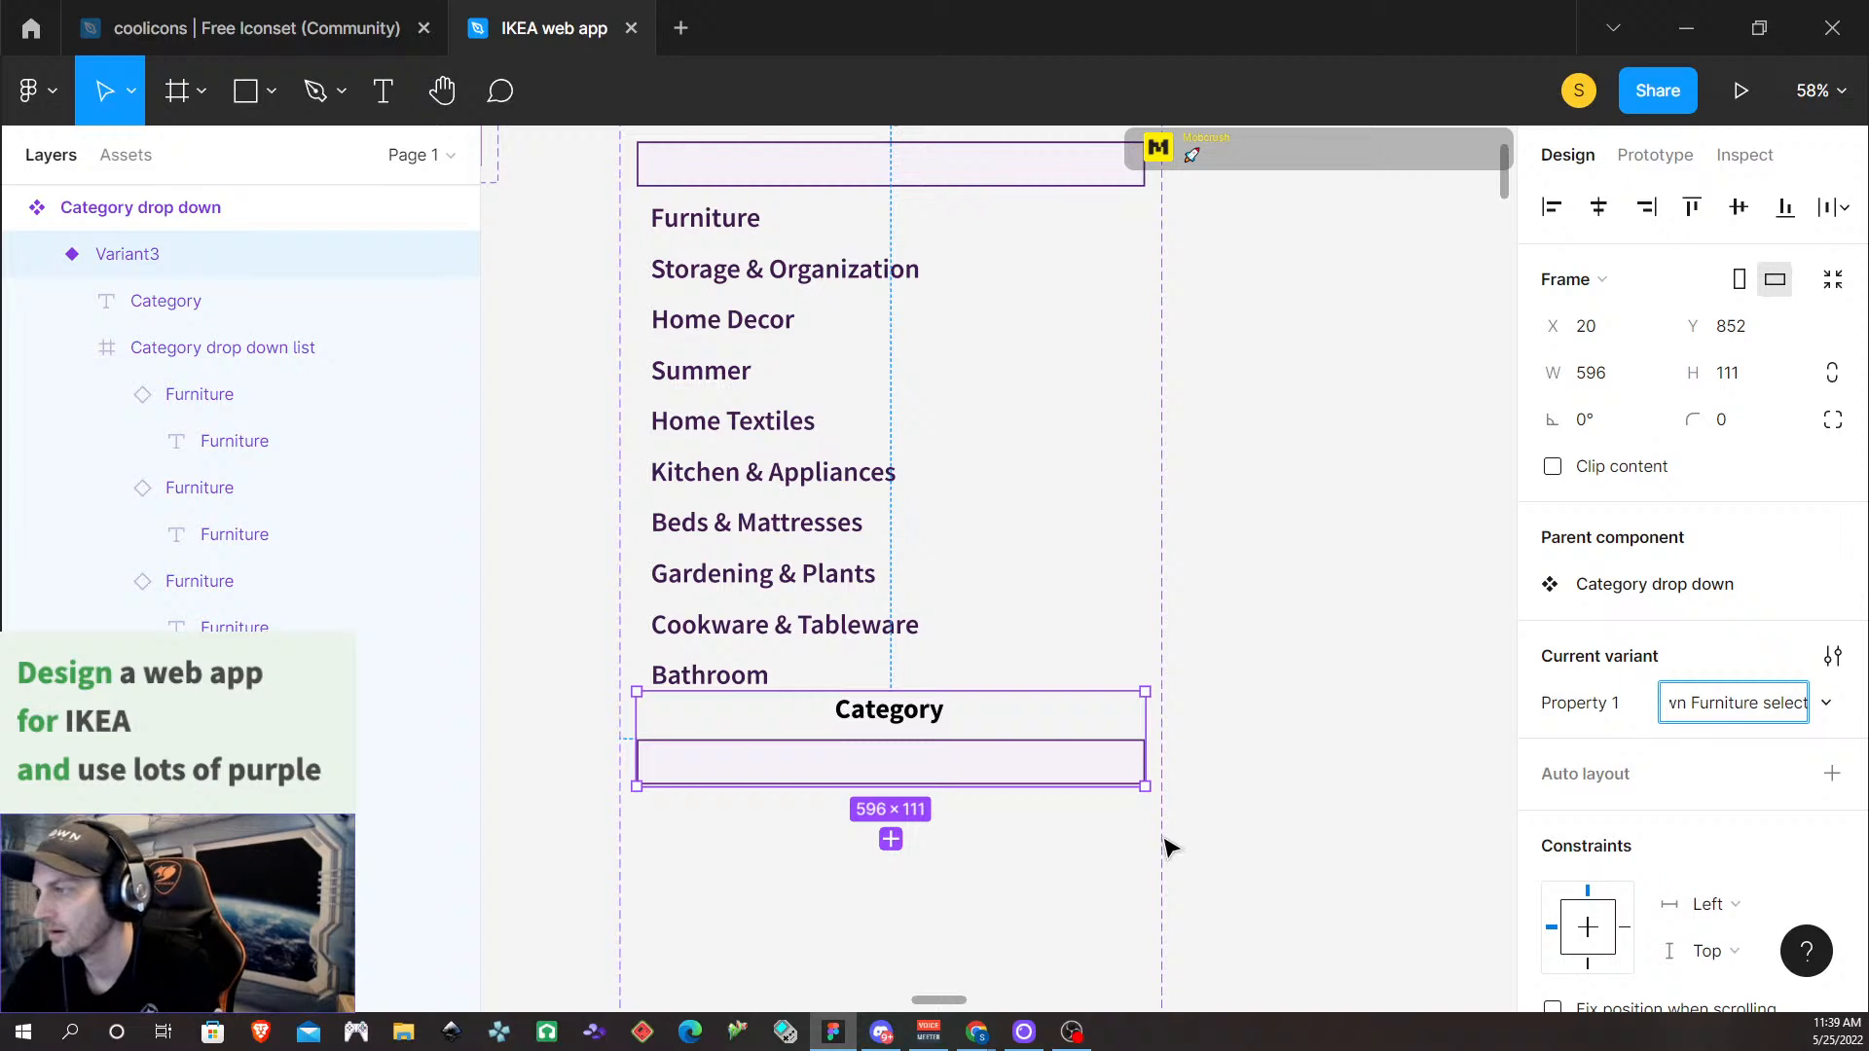
{"action": "left_click", "coordinate": [977, 788]}
{"action": "left_click", "coordinate": [959, 769]}
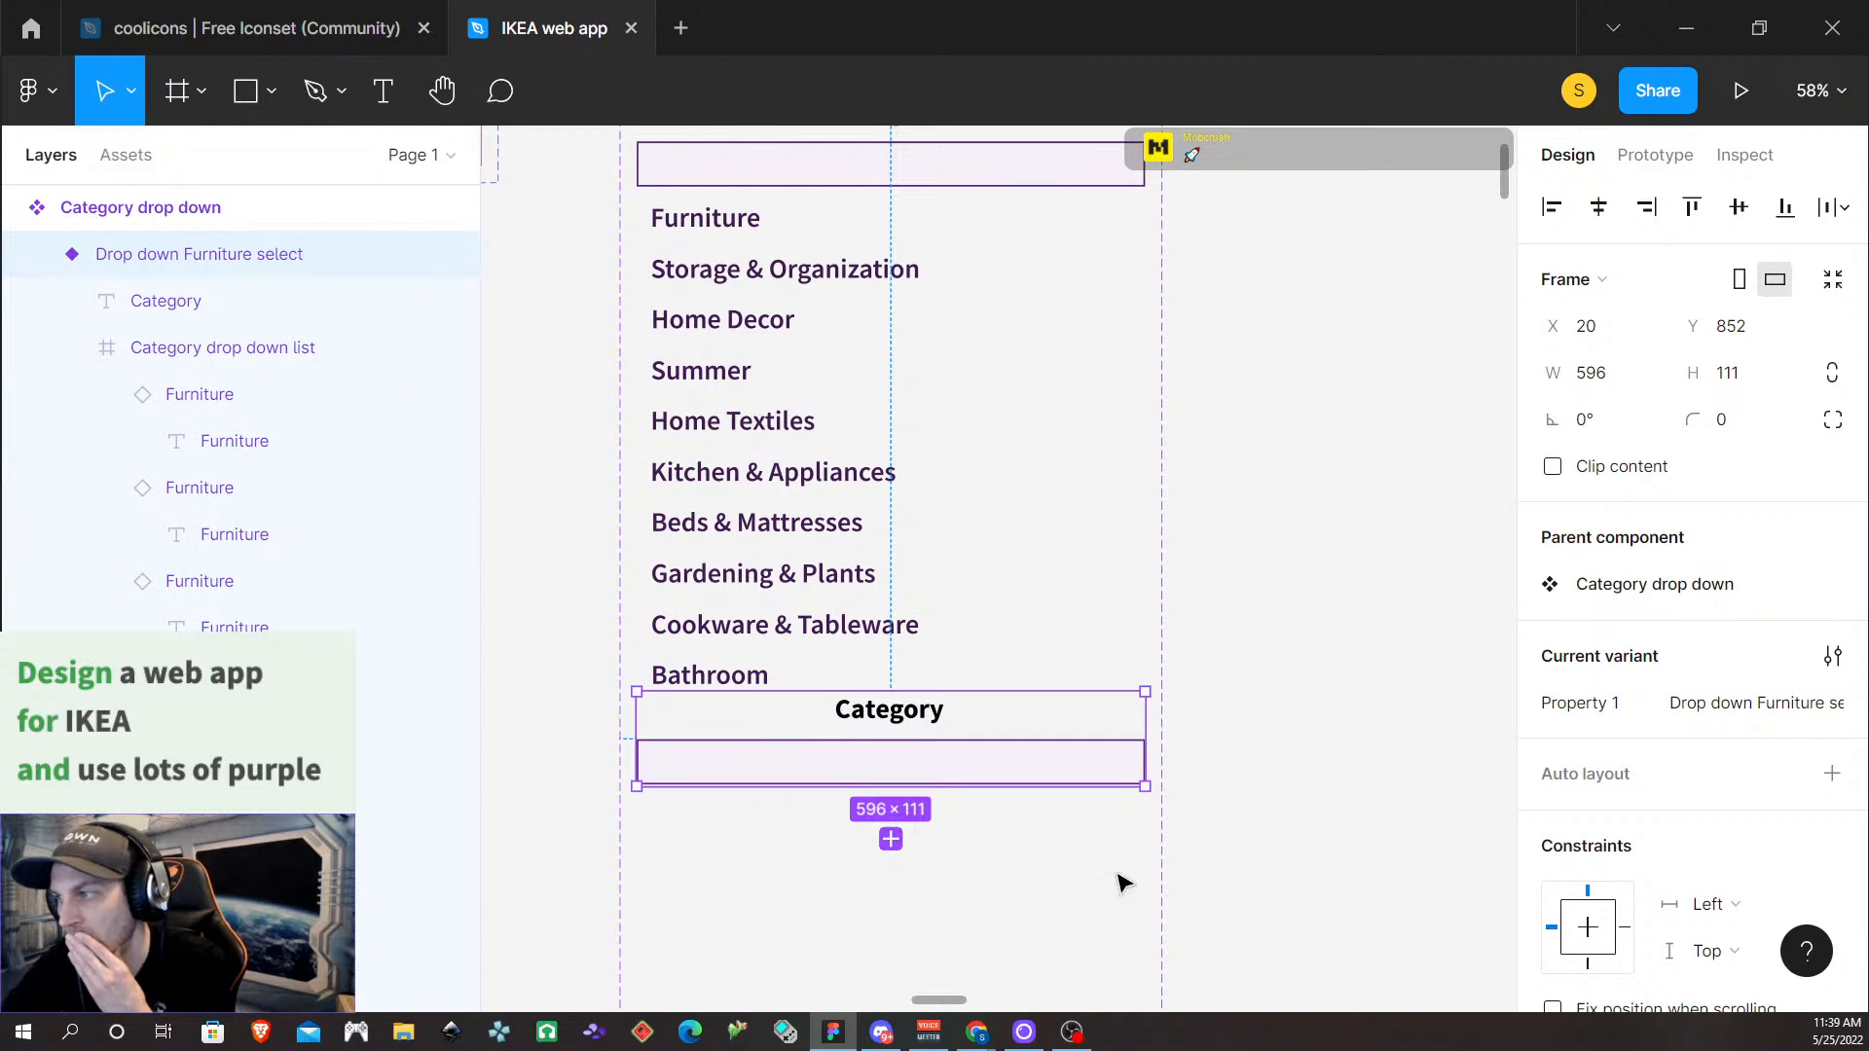
Add a fourth variant from Drop down Furniture select and place it directly below, at about X 20, Y 972
{"action": "left_click", "coordinate": [891, 839]}
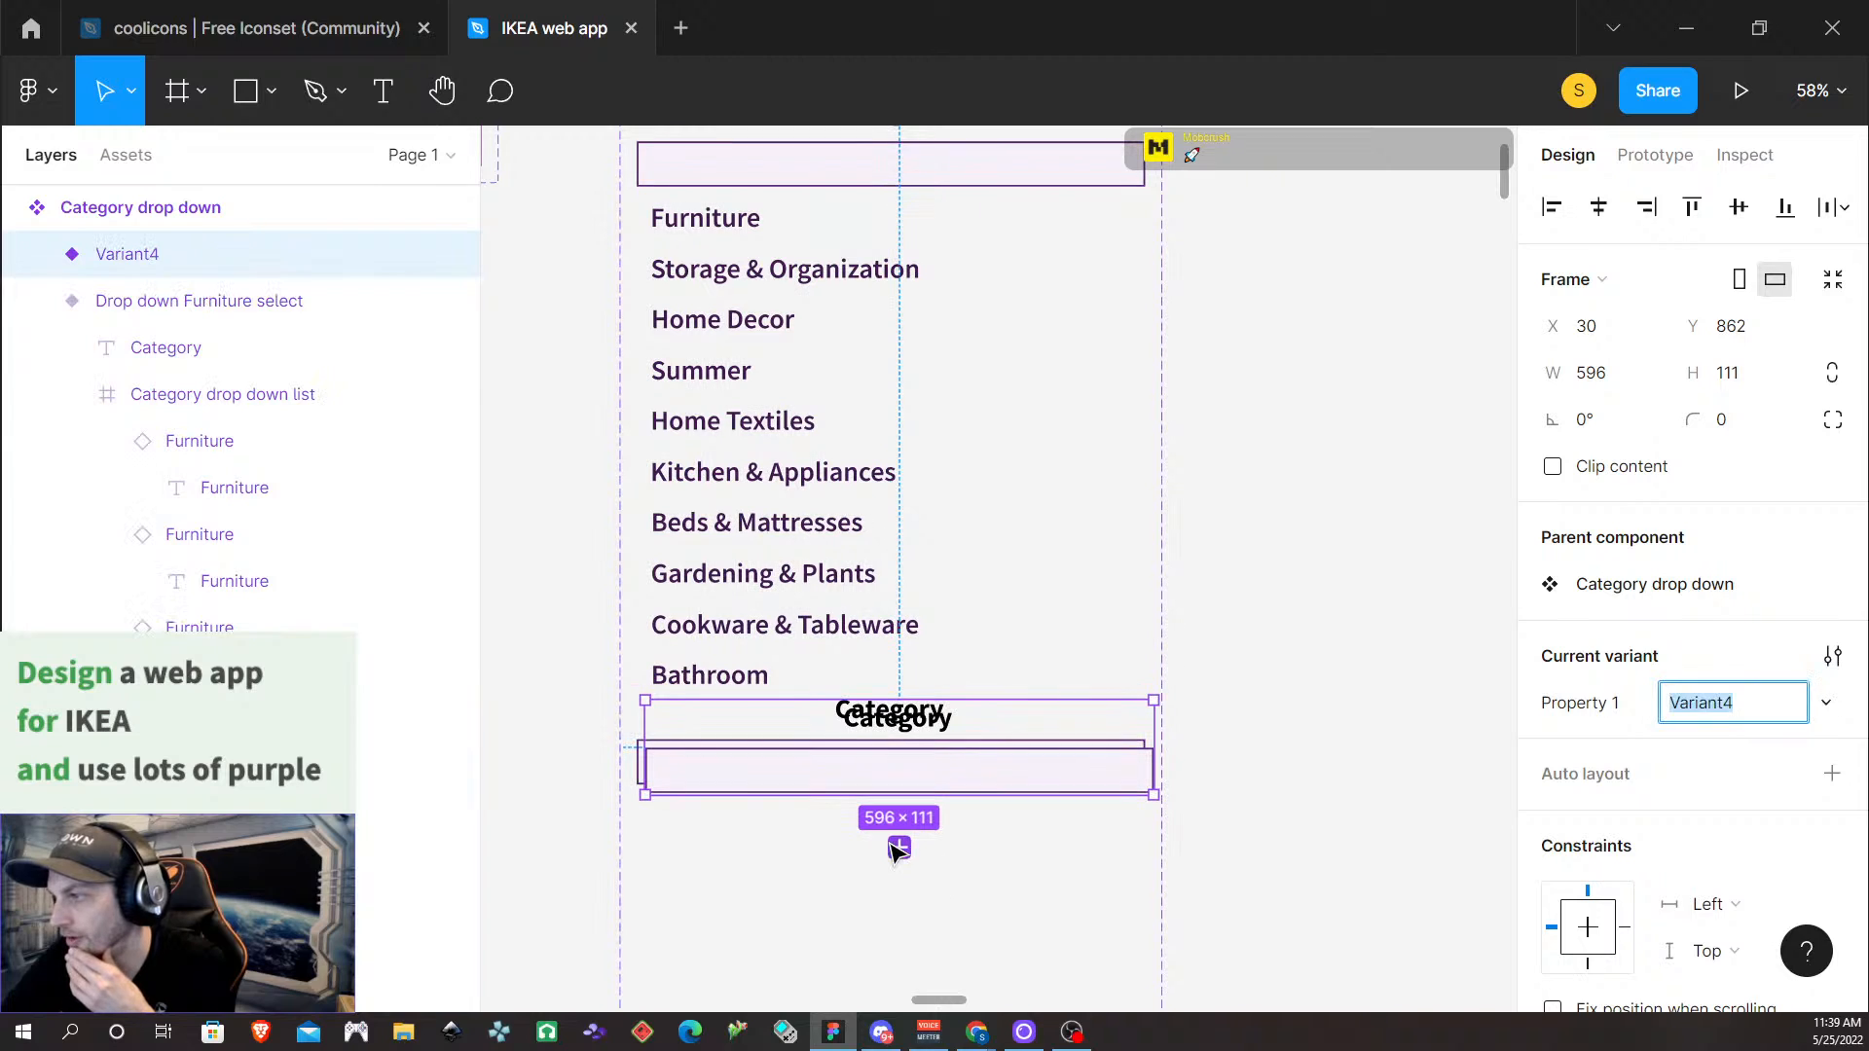
{"action": "left_click_drag", "start_coordinate": [895, 774], "coordinate": [890, 870]}
{"action": "scroll", "coordinate": [1236, 877], "scroll_direction": "down", "scroll_amount": 4}
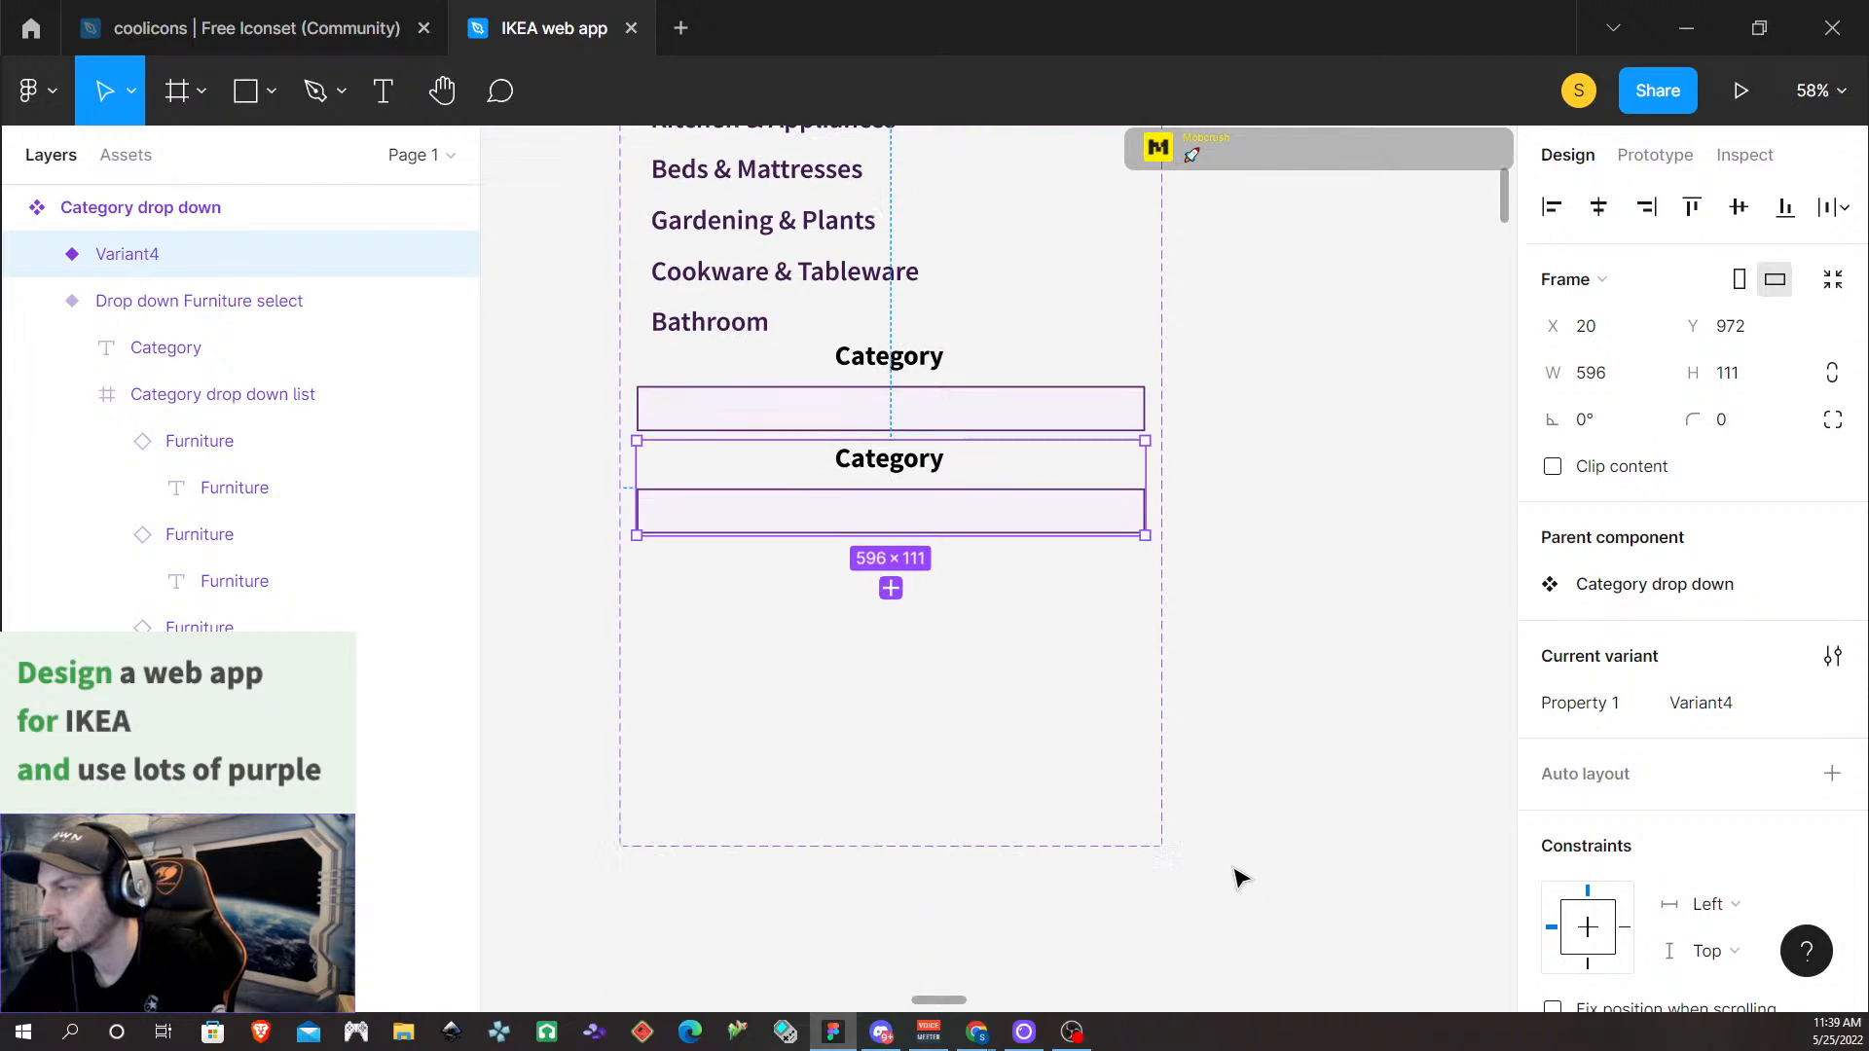
Add a fifth variant from the fourth one and place it directly below, at about X 20, Y 1083
{"action": "left_click", "coordinate": [891, 548]}
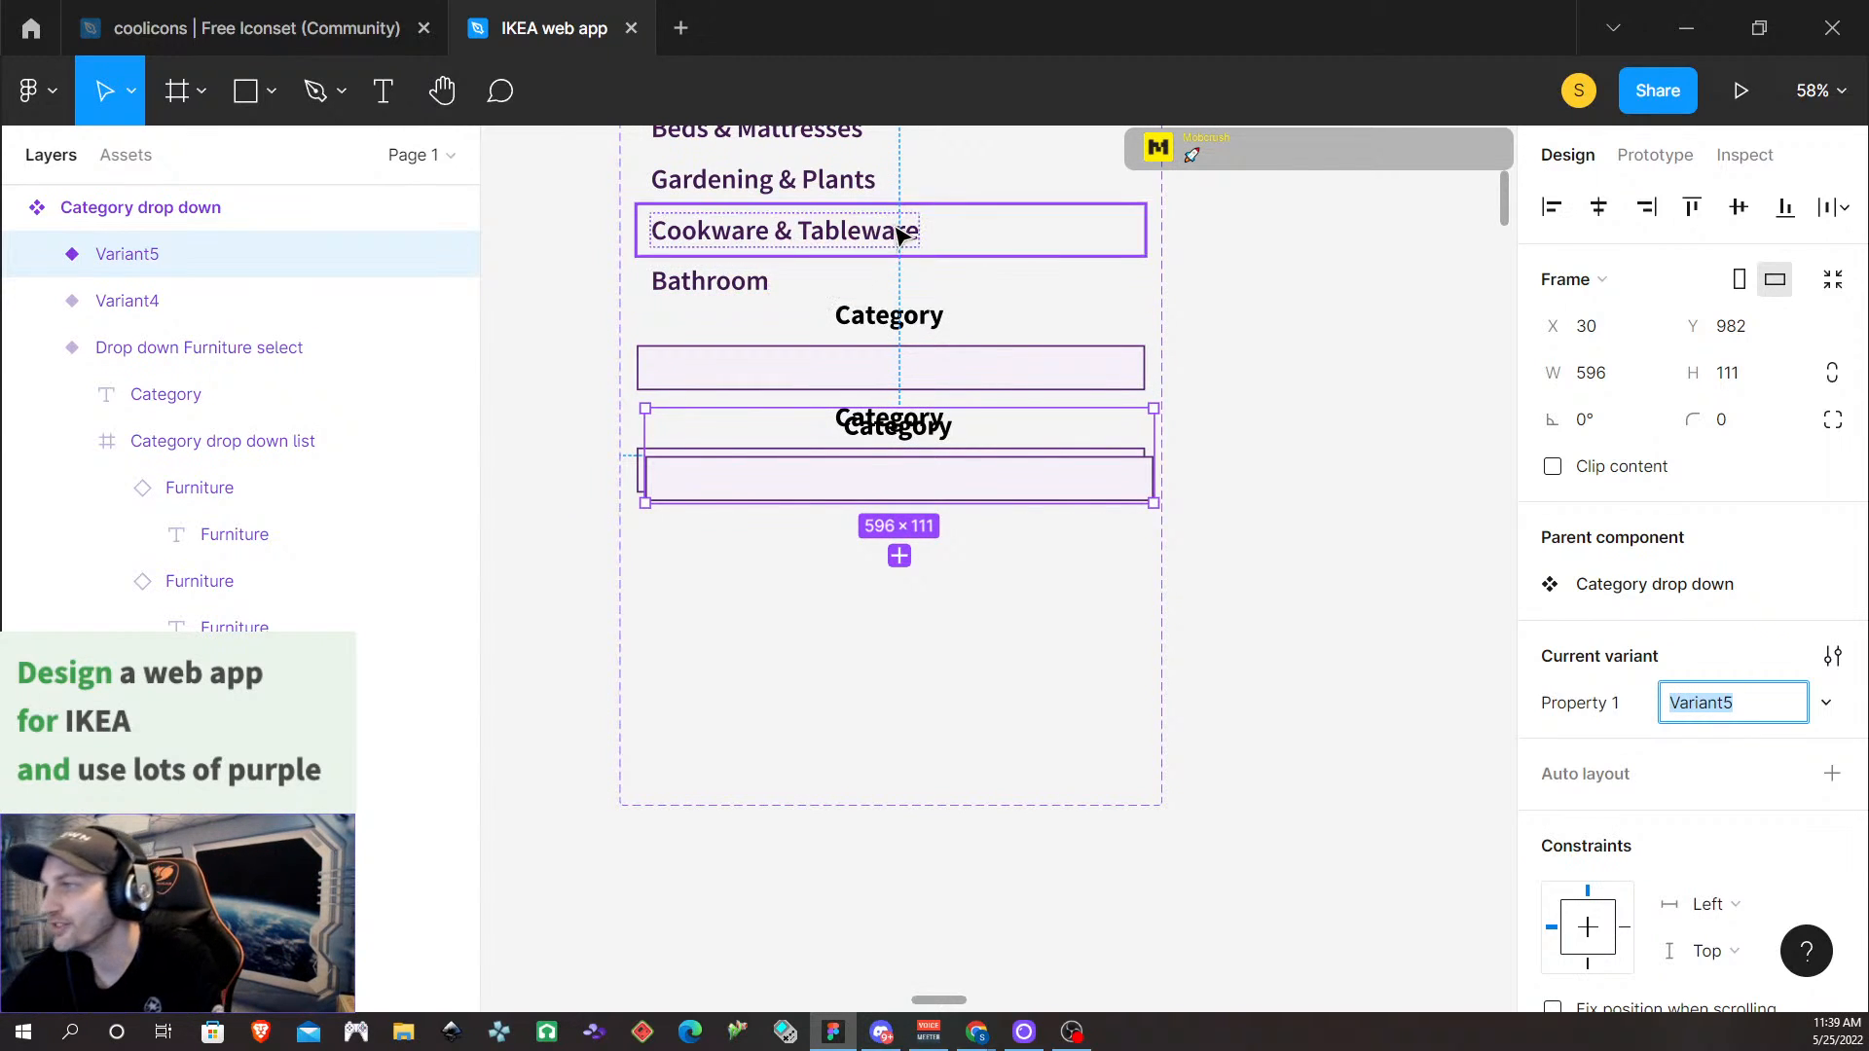
{"action": "left_click", "coordinate": [899, 434]}
{"action": "left_click_drag", "start_coordinate": [900, 440], "coordinate": [894, 526]}
{"action": "scroll", "coordinate": [831, 426], "scroll_direction": "up", "scroll_amount": 7}
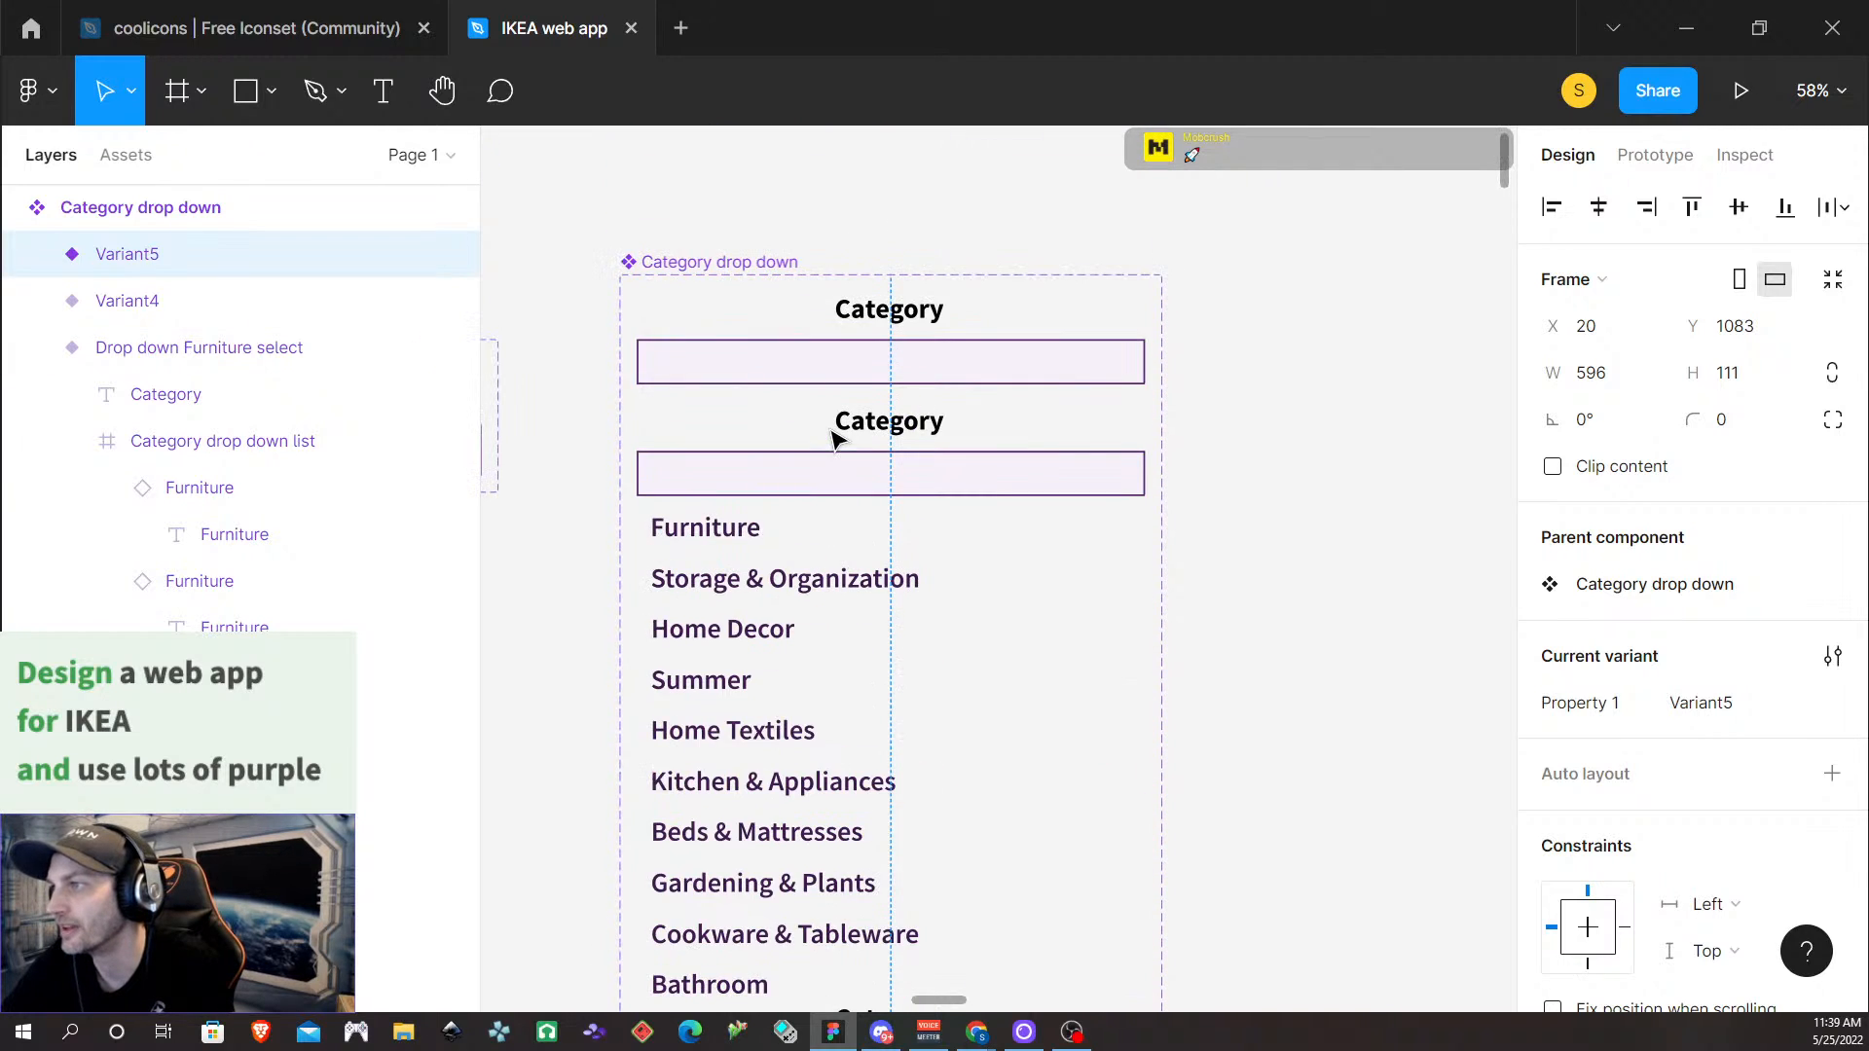
{"action": "scroll", "coordinate": [832, 438], "scroll_direction": "up", "scroll_amount": 2}
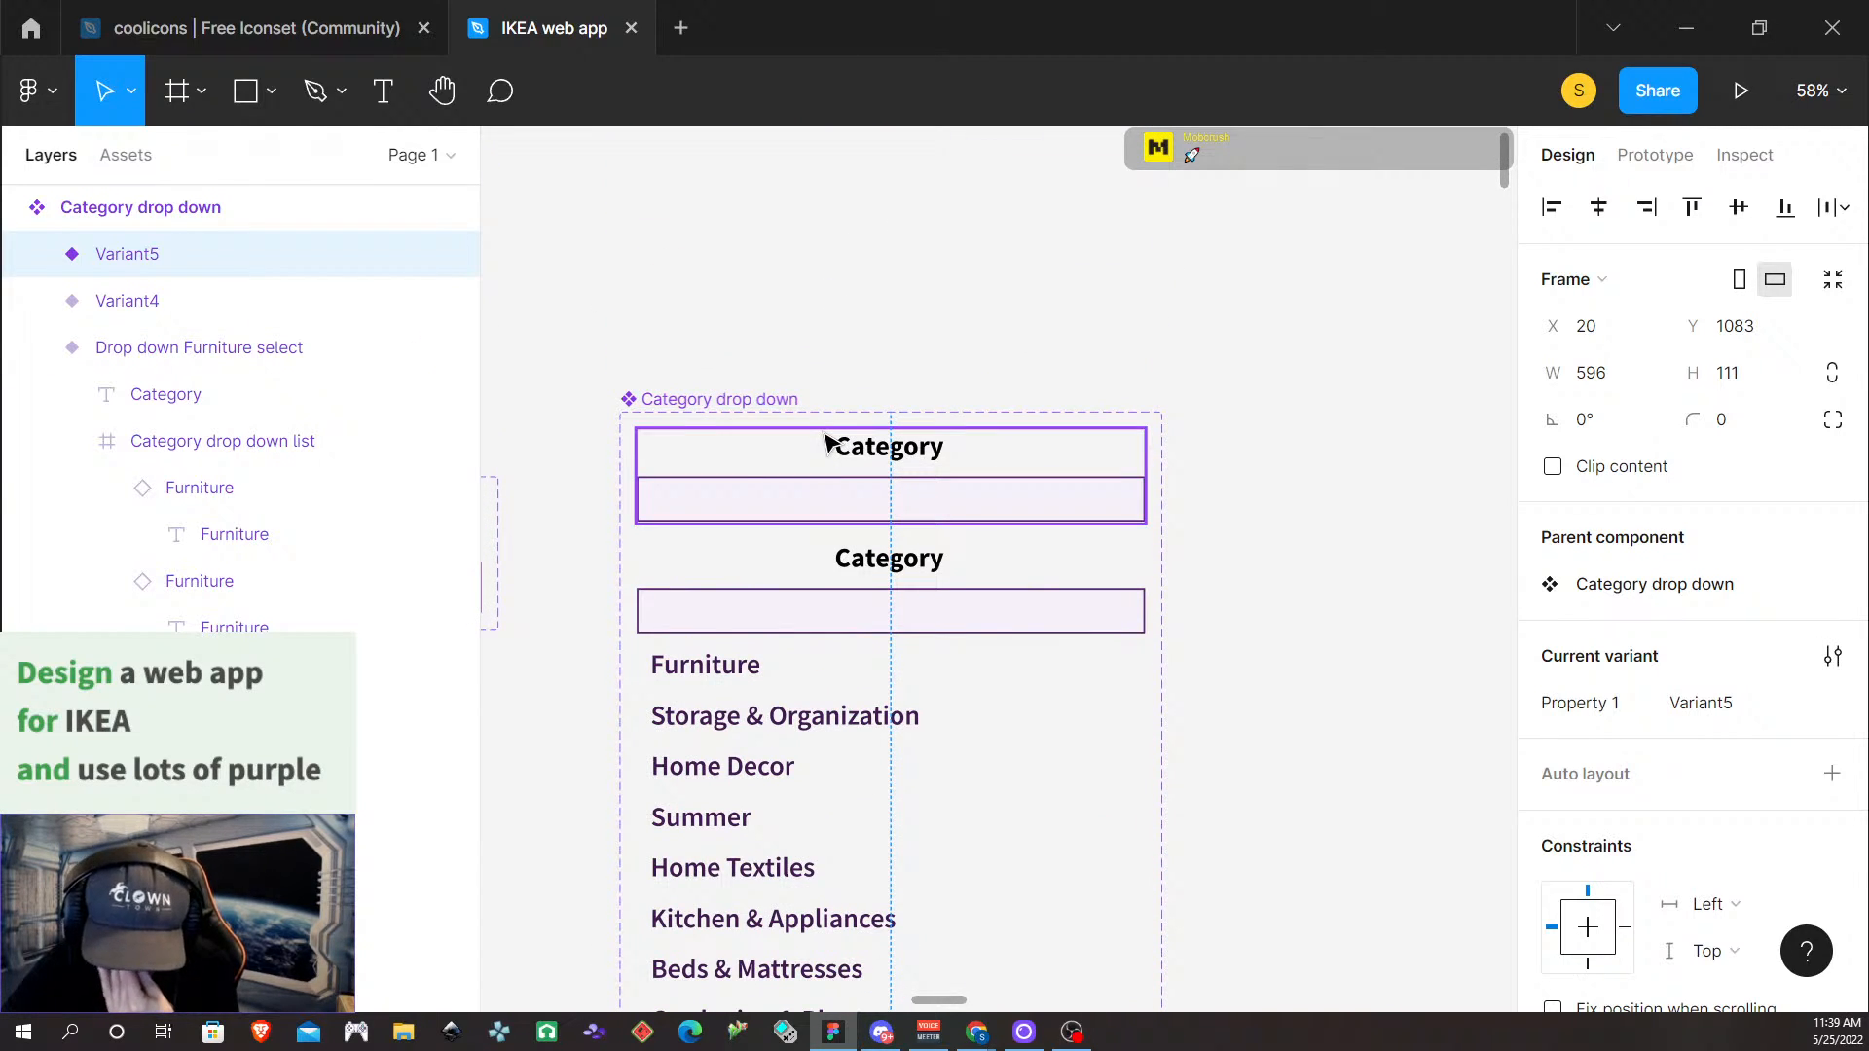
{"action": "scroll", "coordinate": [897, 530], "scroll_direction": "down", "scroll_amount": 4}
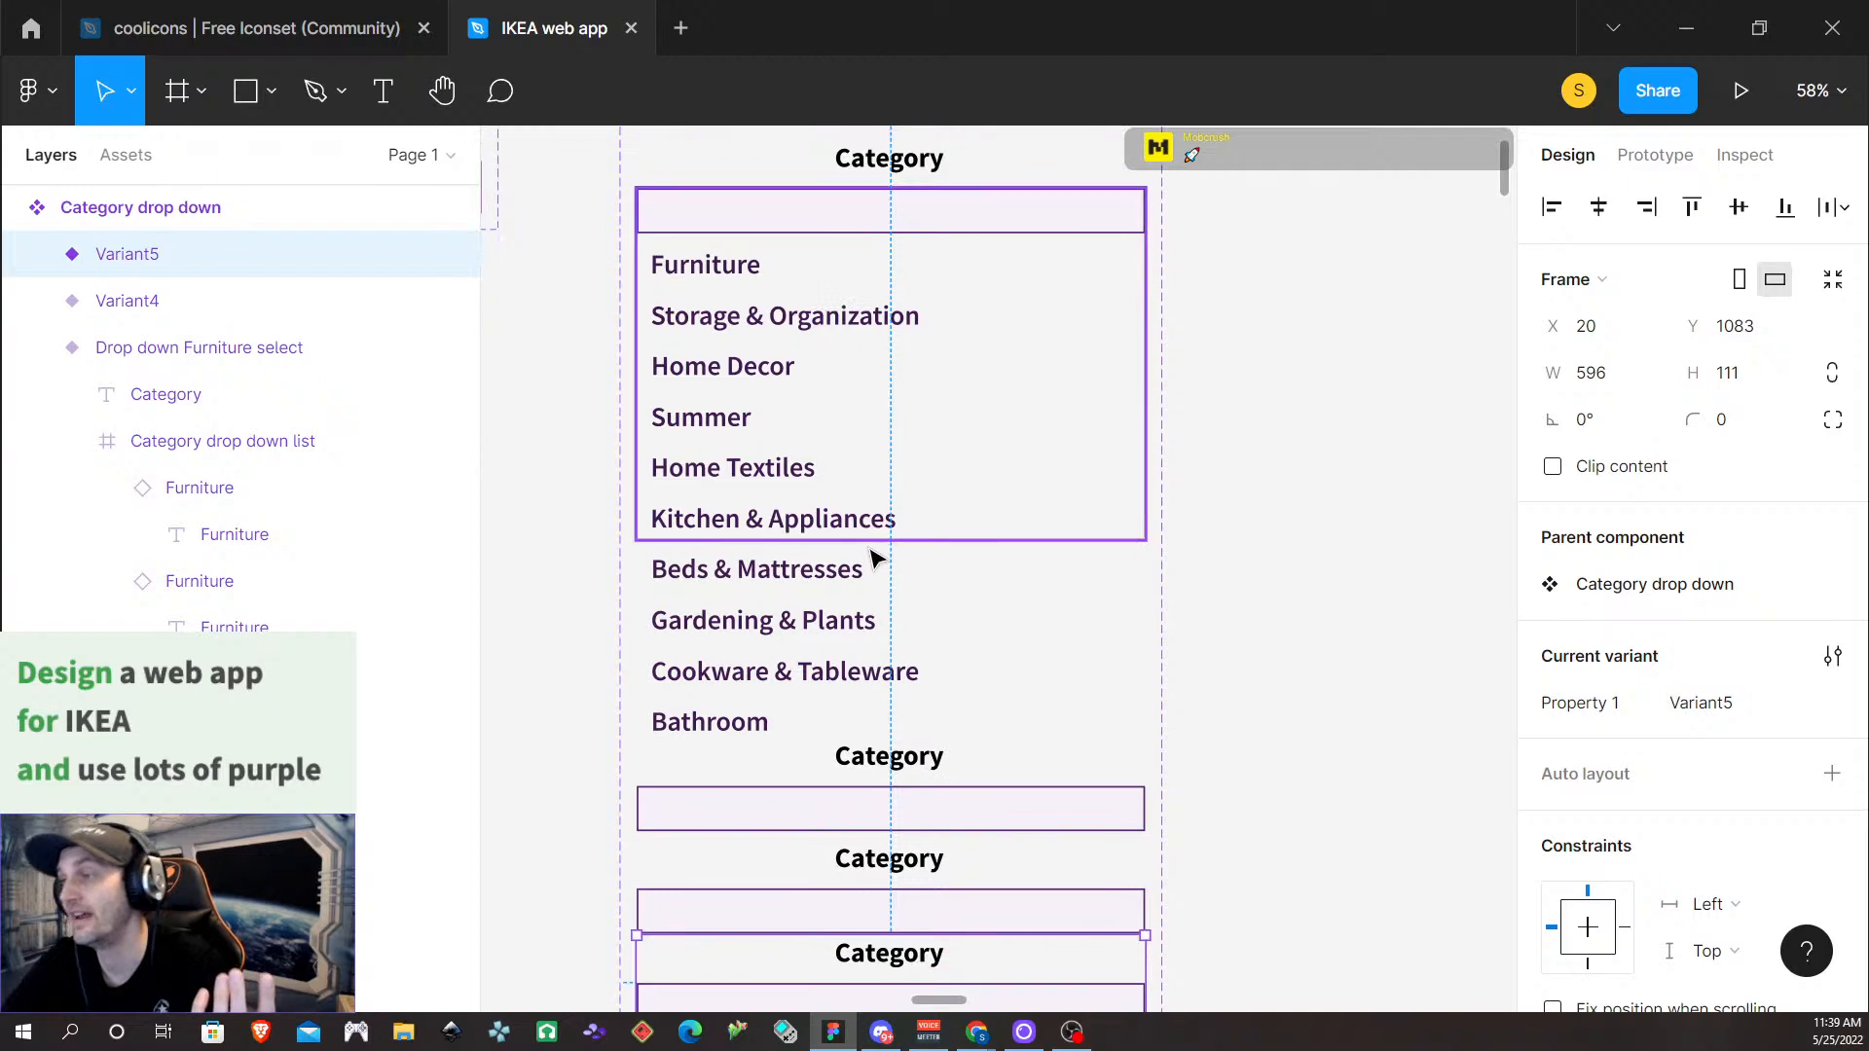
{"action": "scroll", "coordinate": [779, 165], "scroll_direction": "up", "scroll_amount": 3}
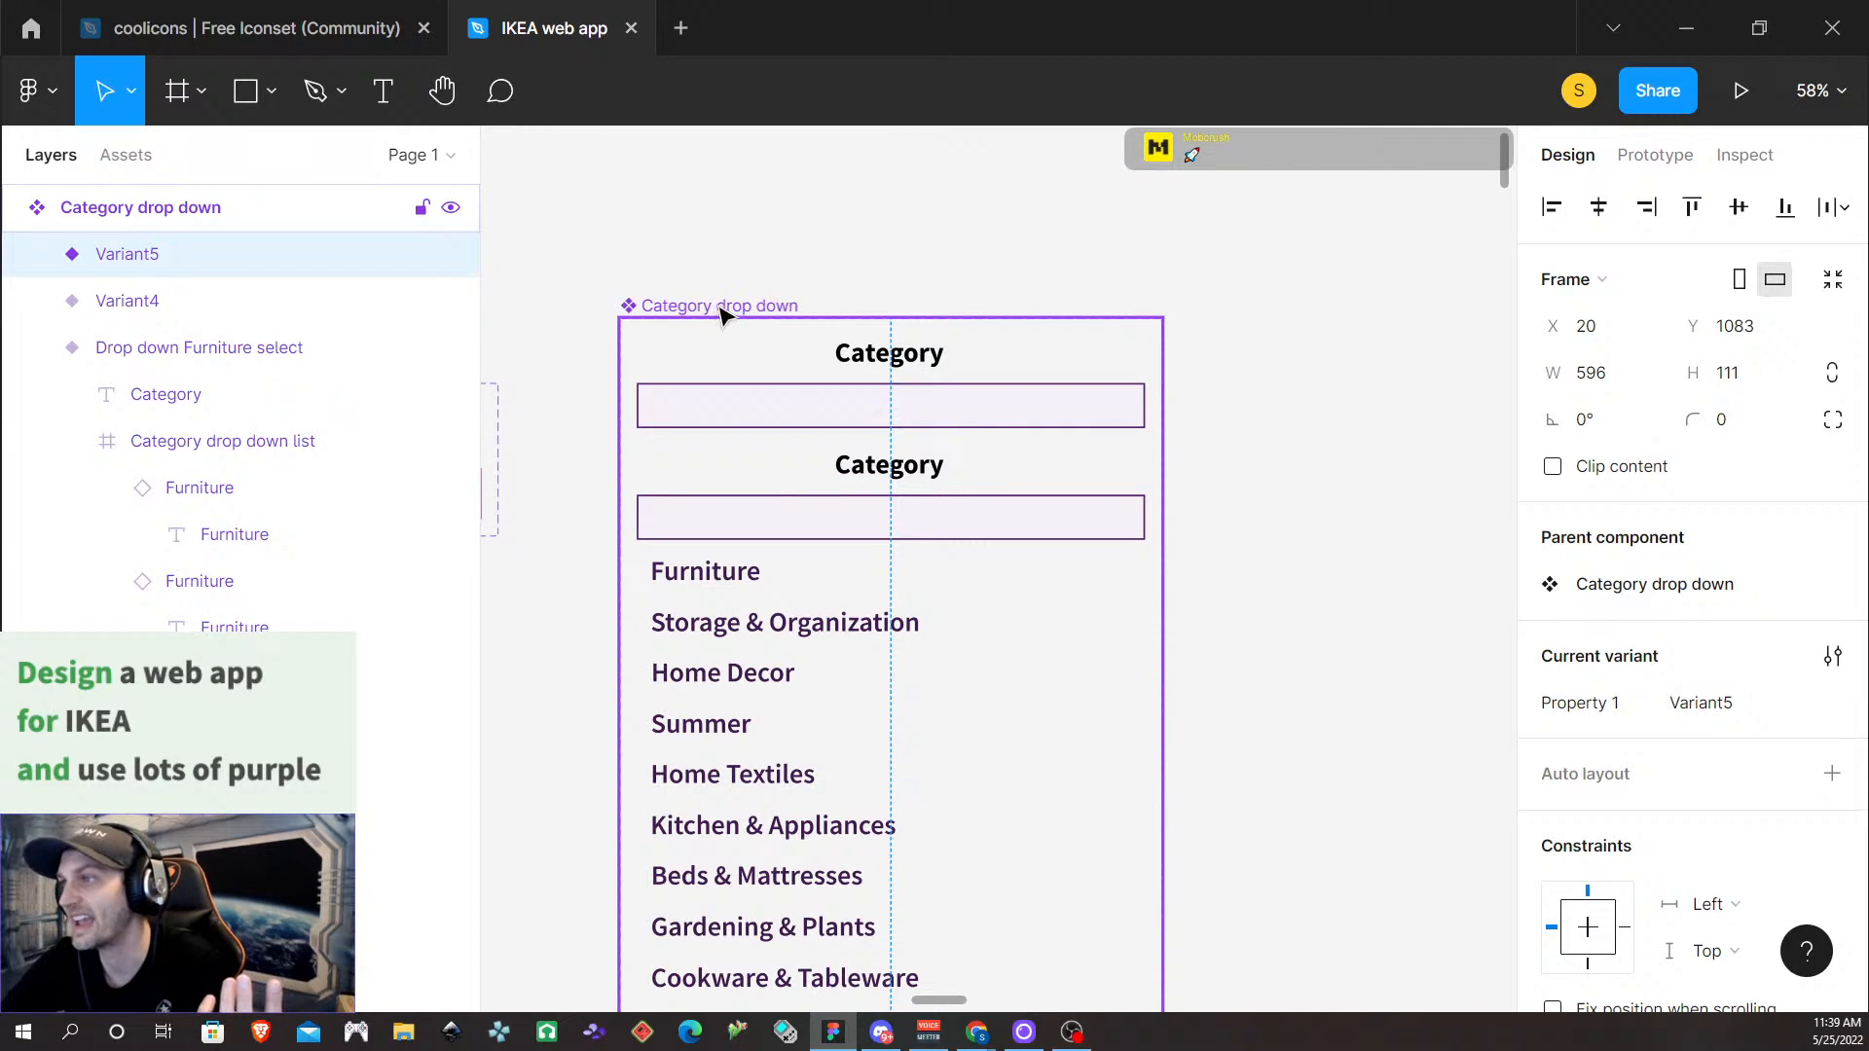
{"action": "scroll", "coordinate": [889, 522], "scroll_direction": "down", "scroll_amount": 4}
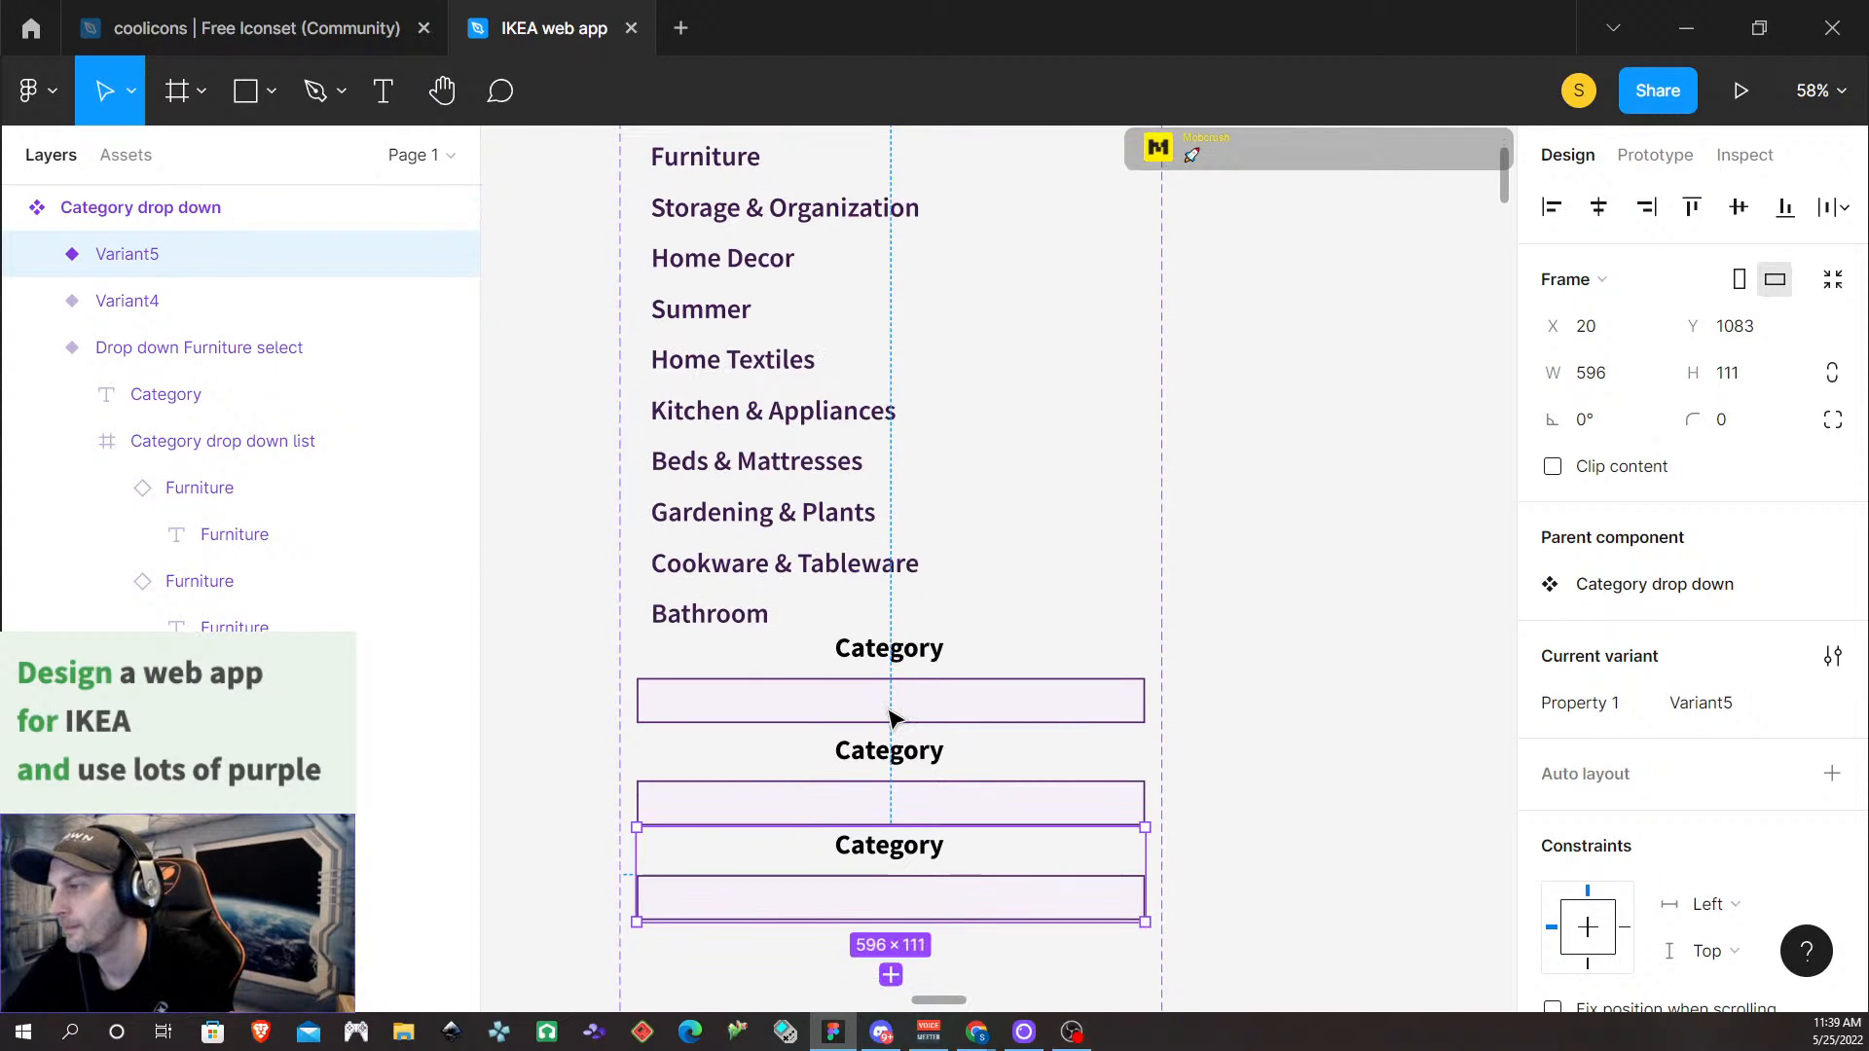
{"action": "scroll", "coordinate": [889, 719], "scroll_direction": "down", "scroll_amount": 1}
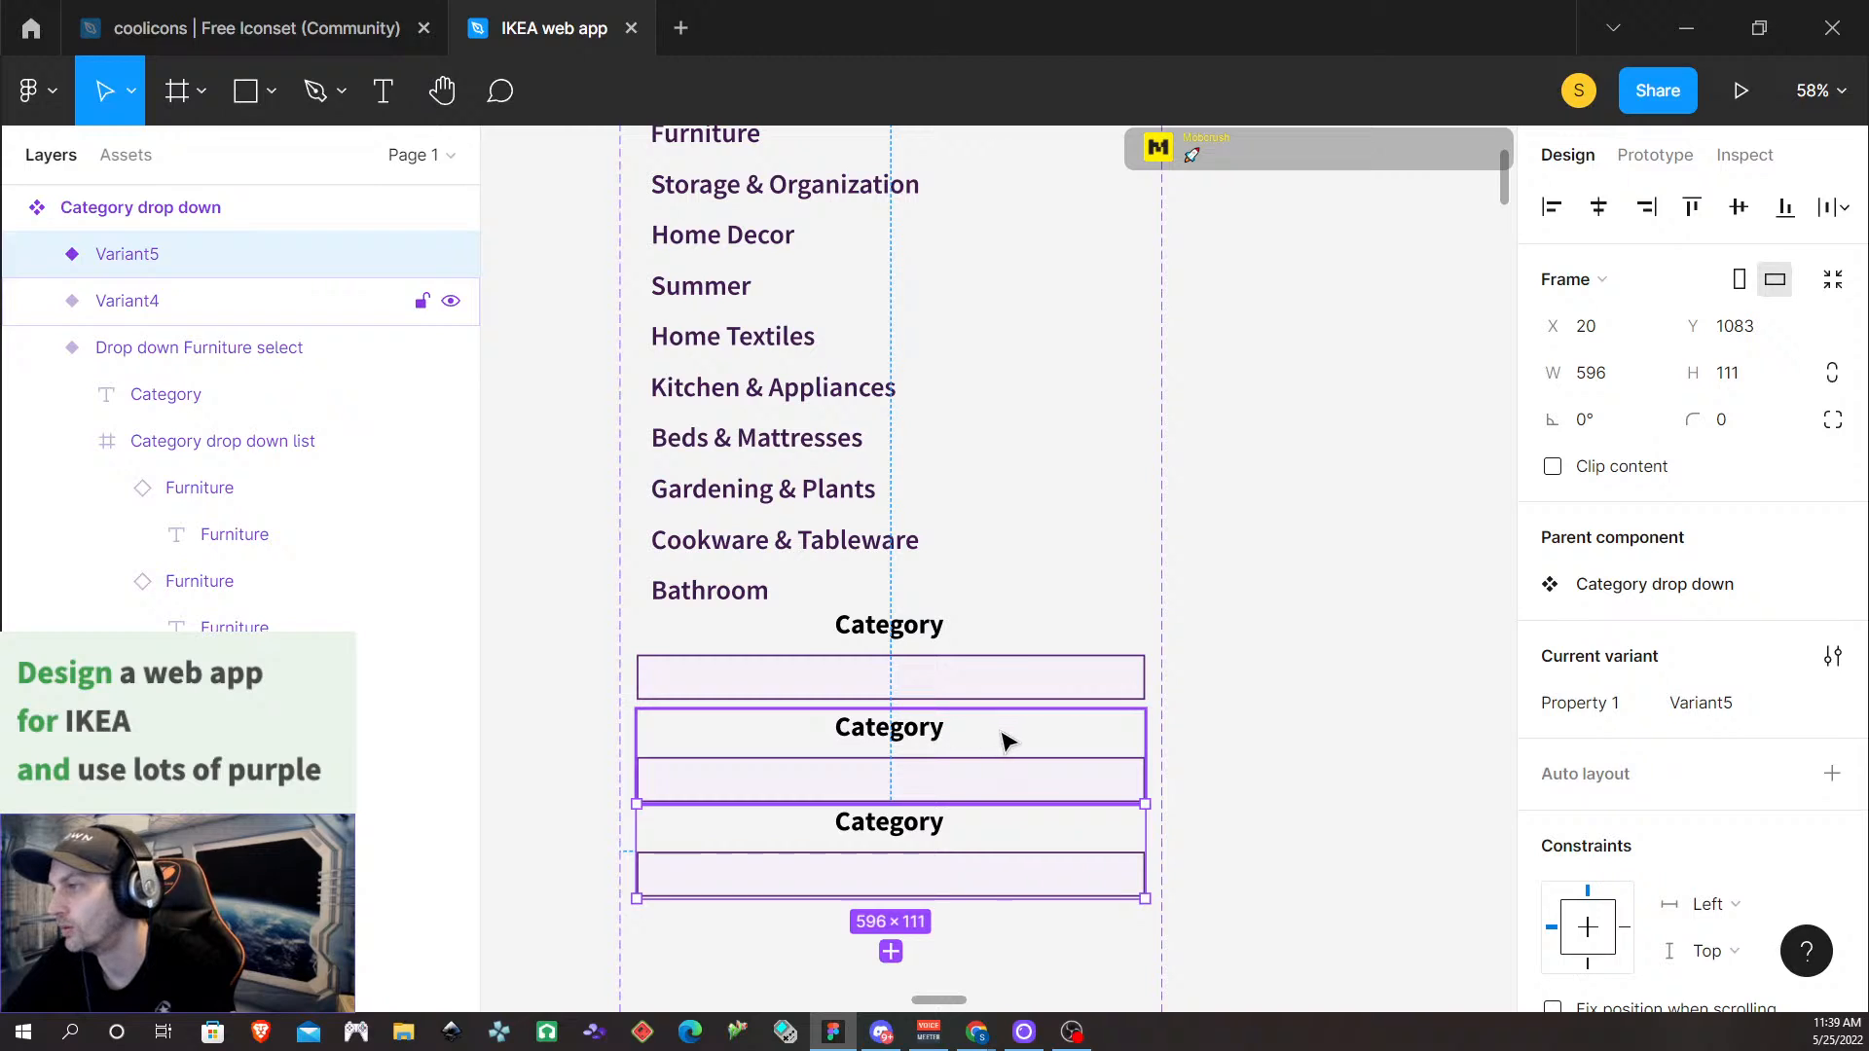
Set the fourth variant's Property 1 value to "Drop down storage"
{"action": "left_click", "coordinate": [951, 651]}
{"action": "left_click", "coordinate": [1033, 779]}
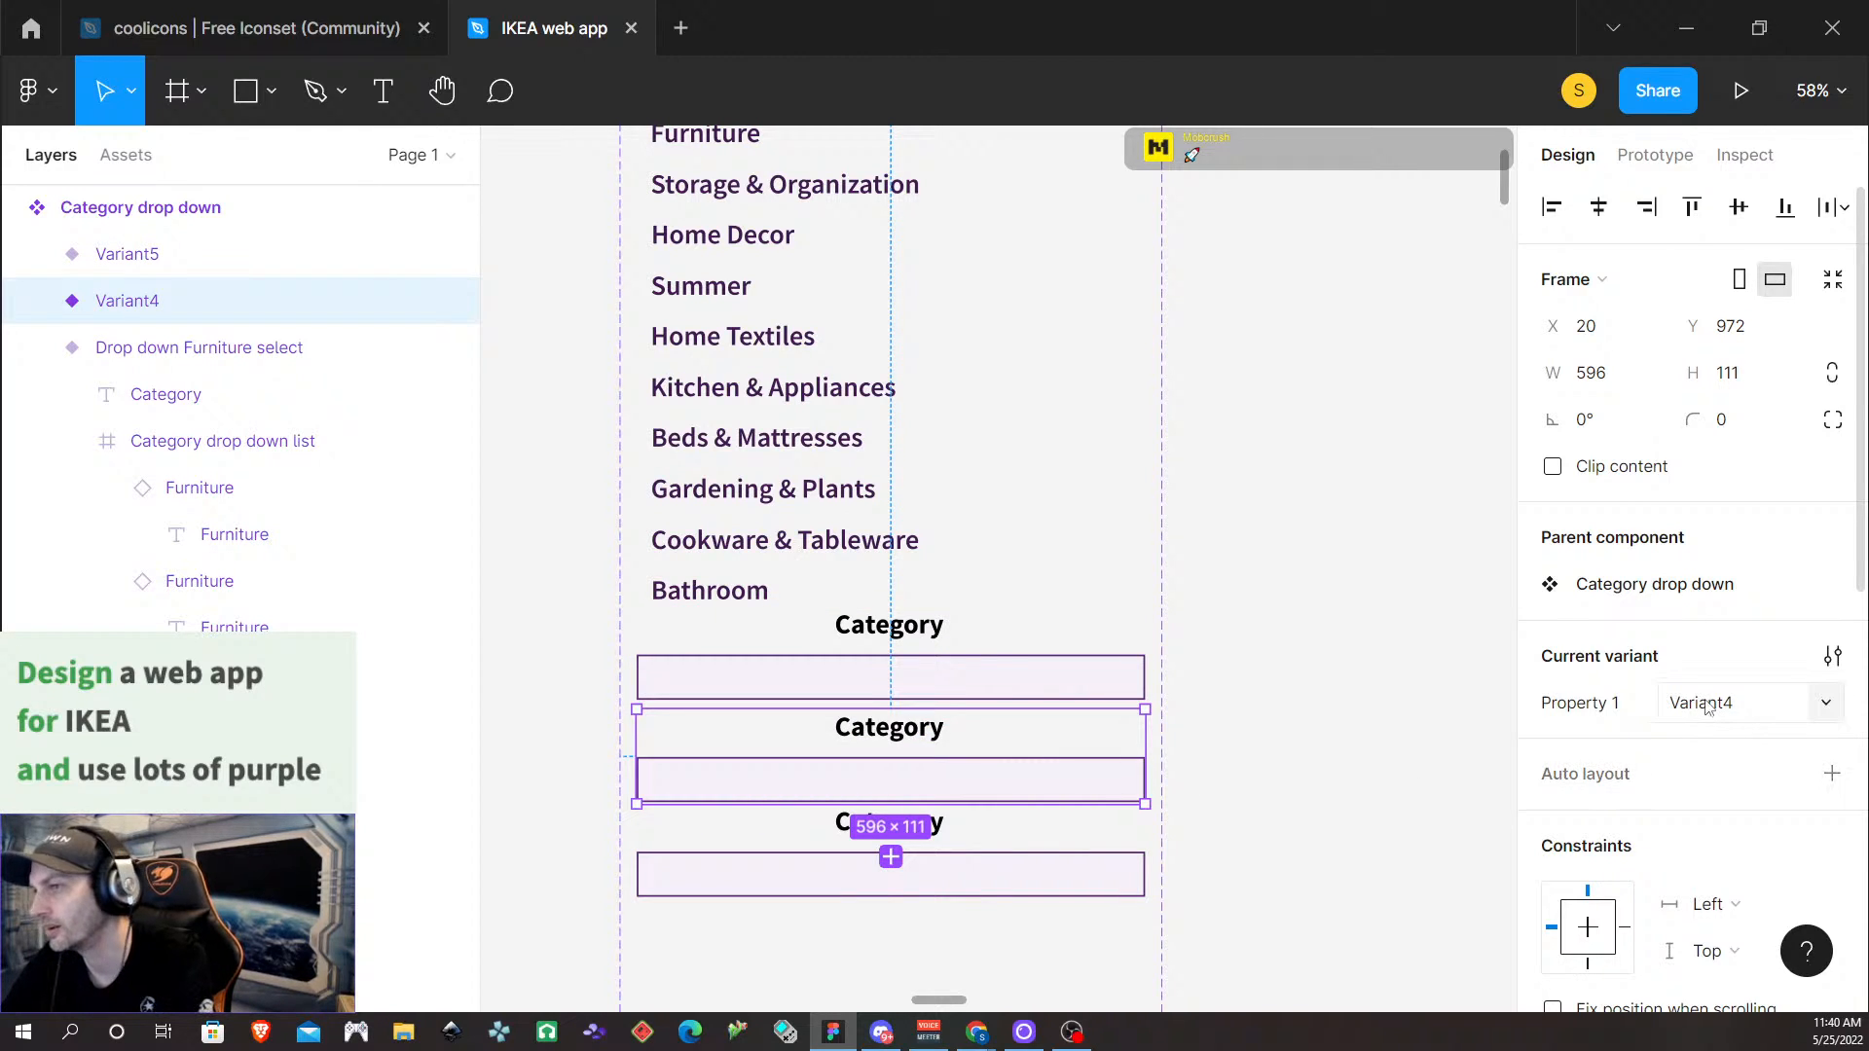
{"action": "left_click", "coordinate": [1726, 710]}
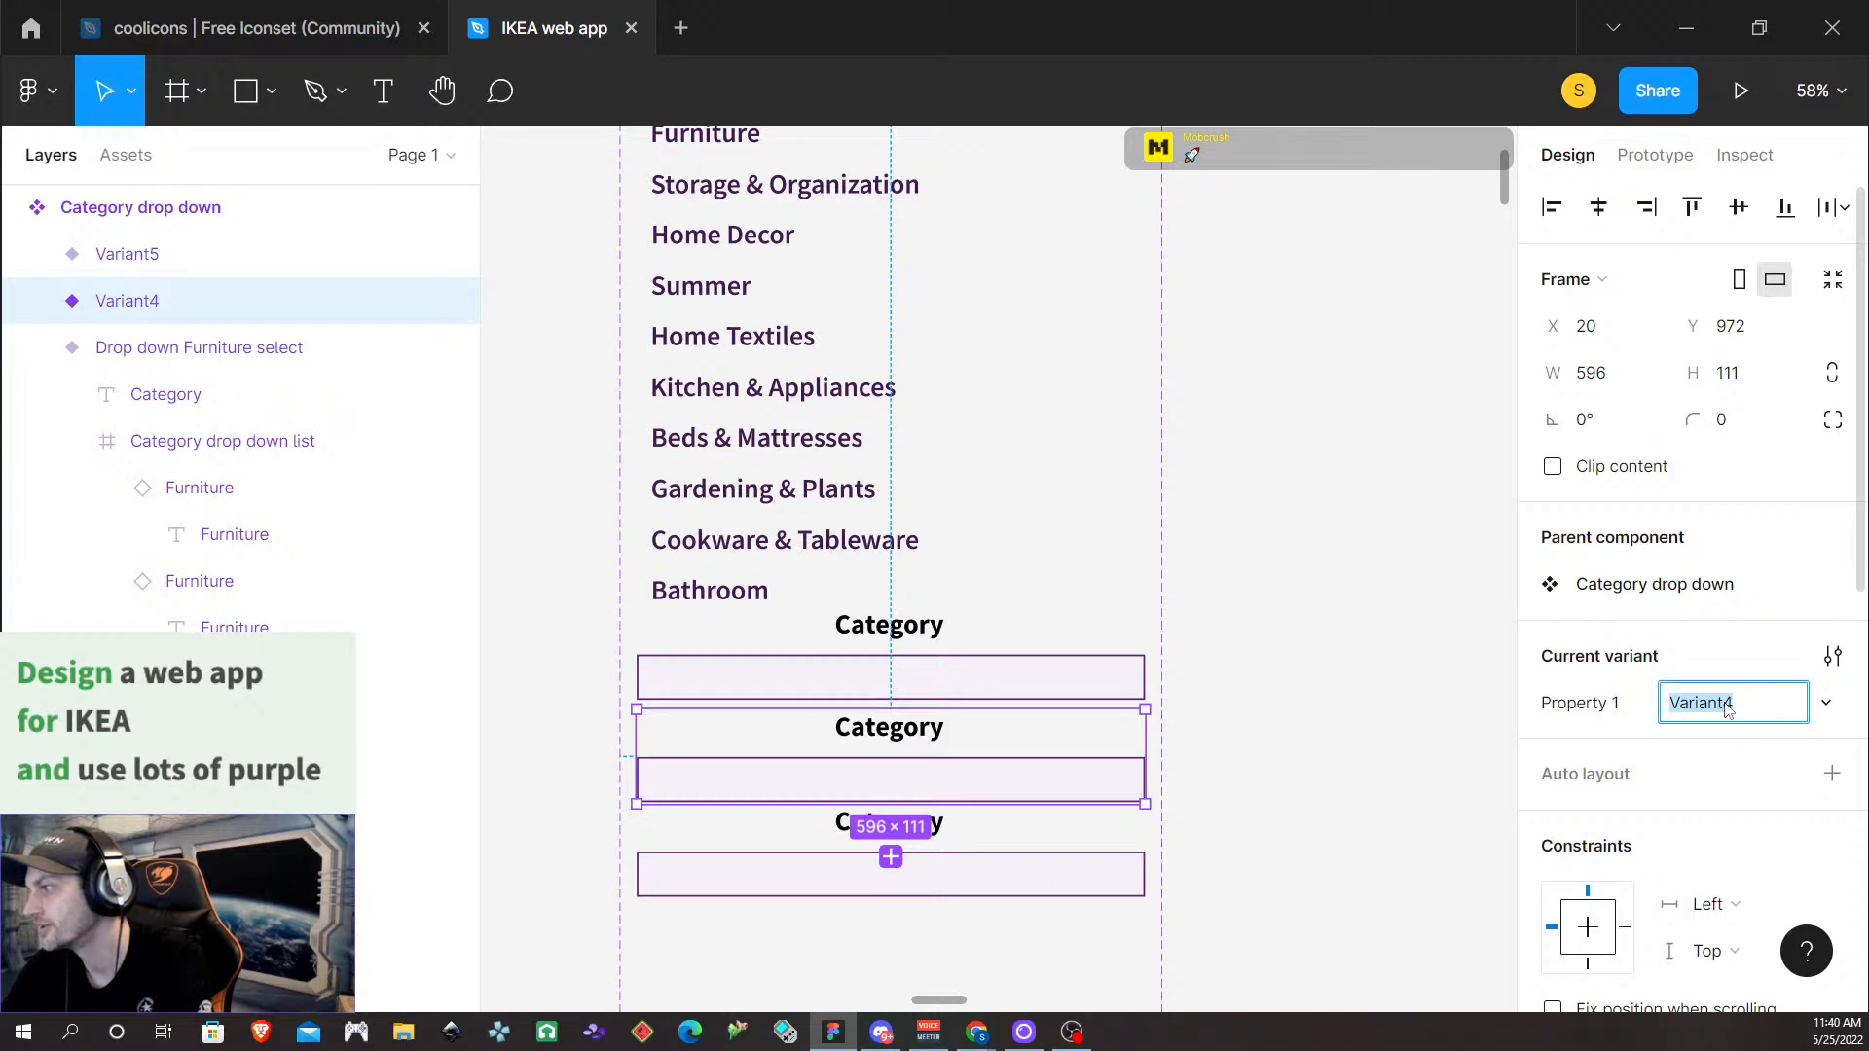
{"action": "type", "text": "Drop "}
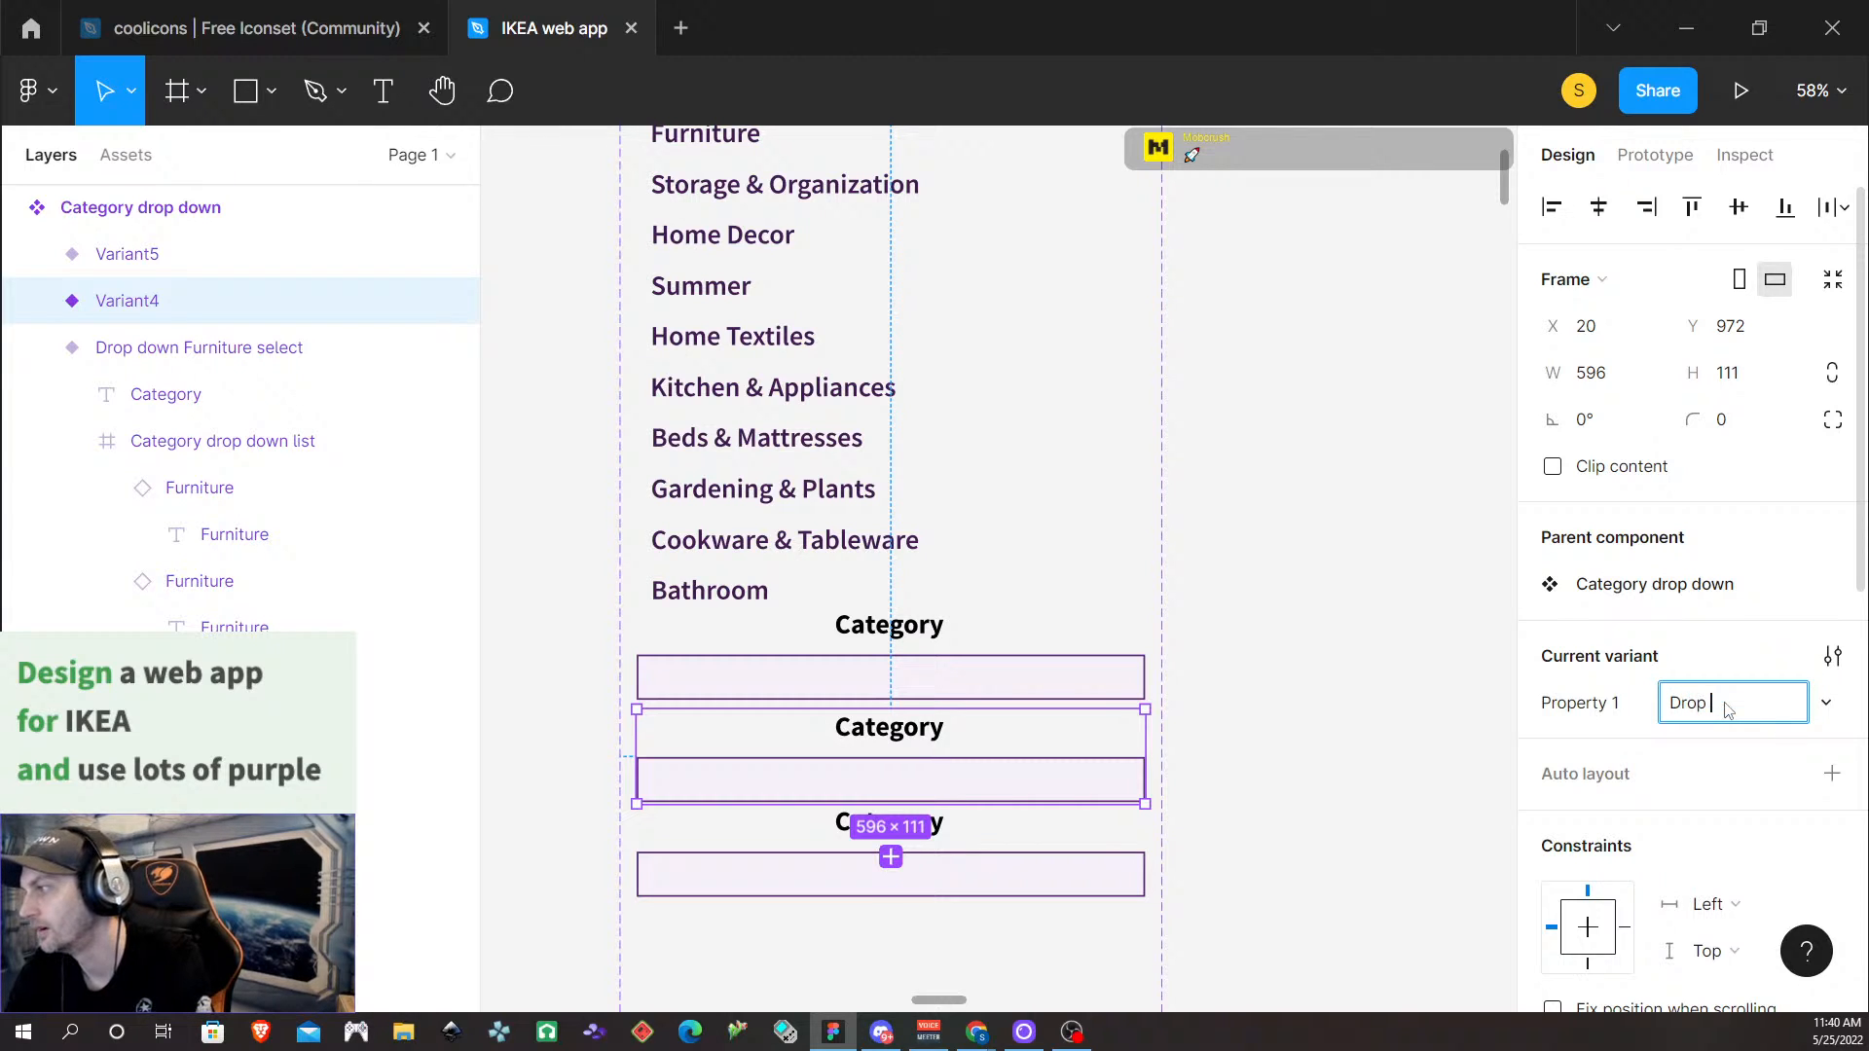
{"action": "type", "text": "down stora"}
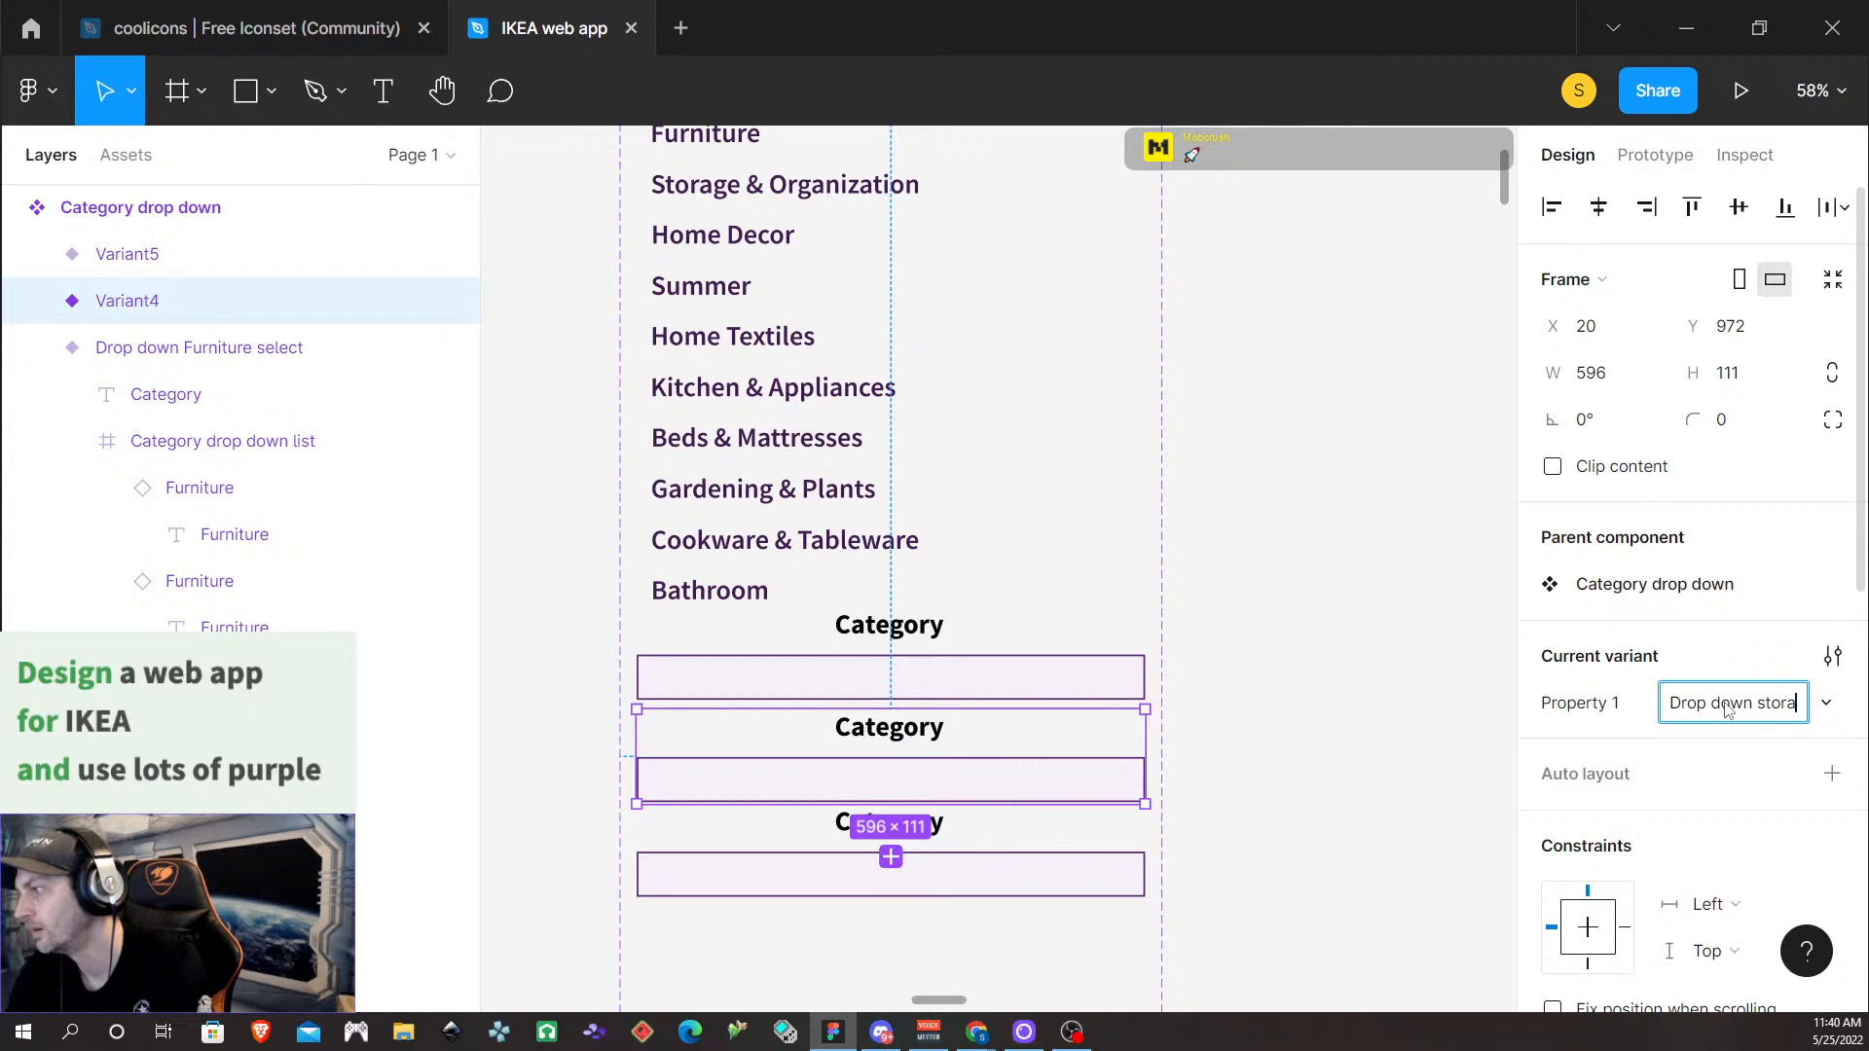
{"action": "type", "text": "ge"}
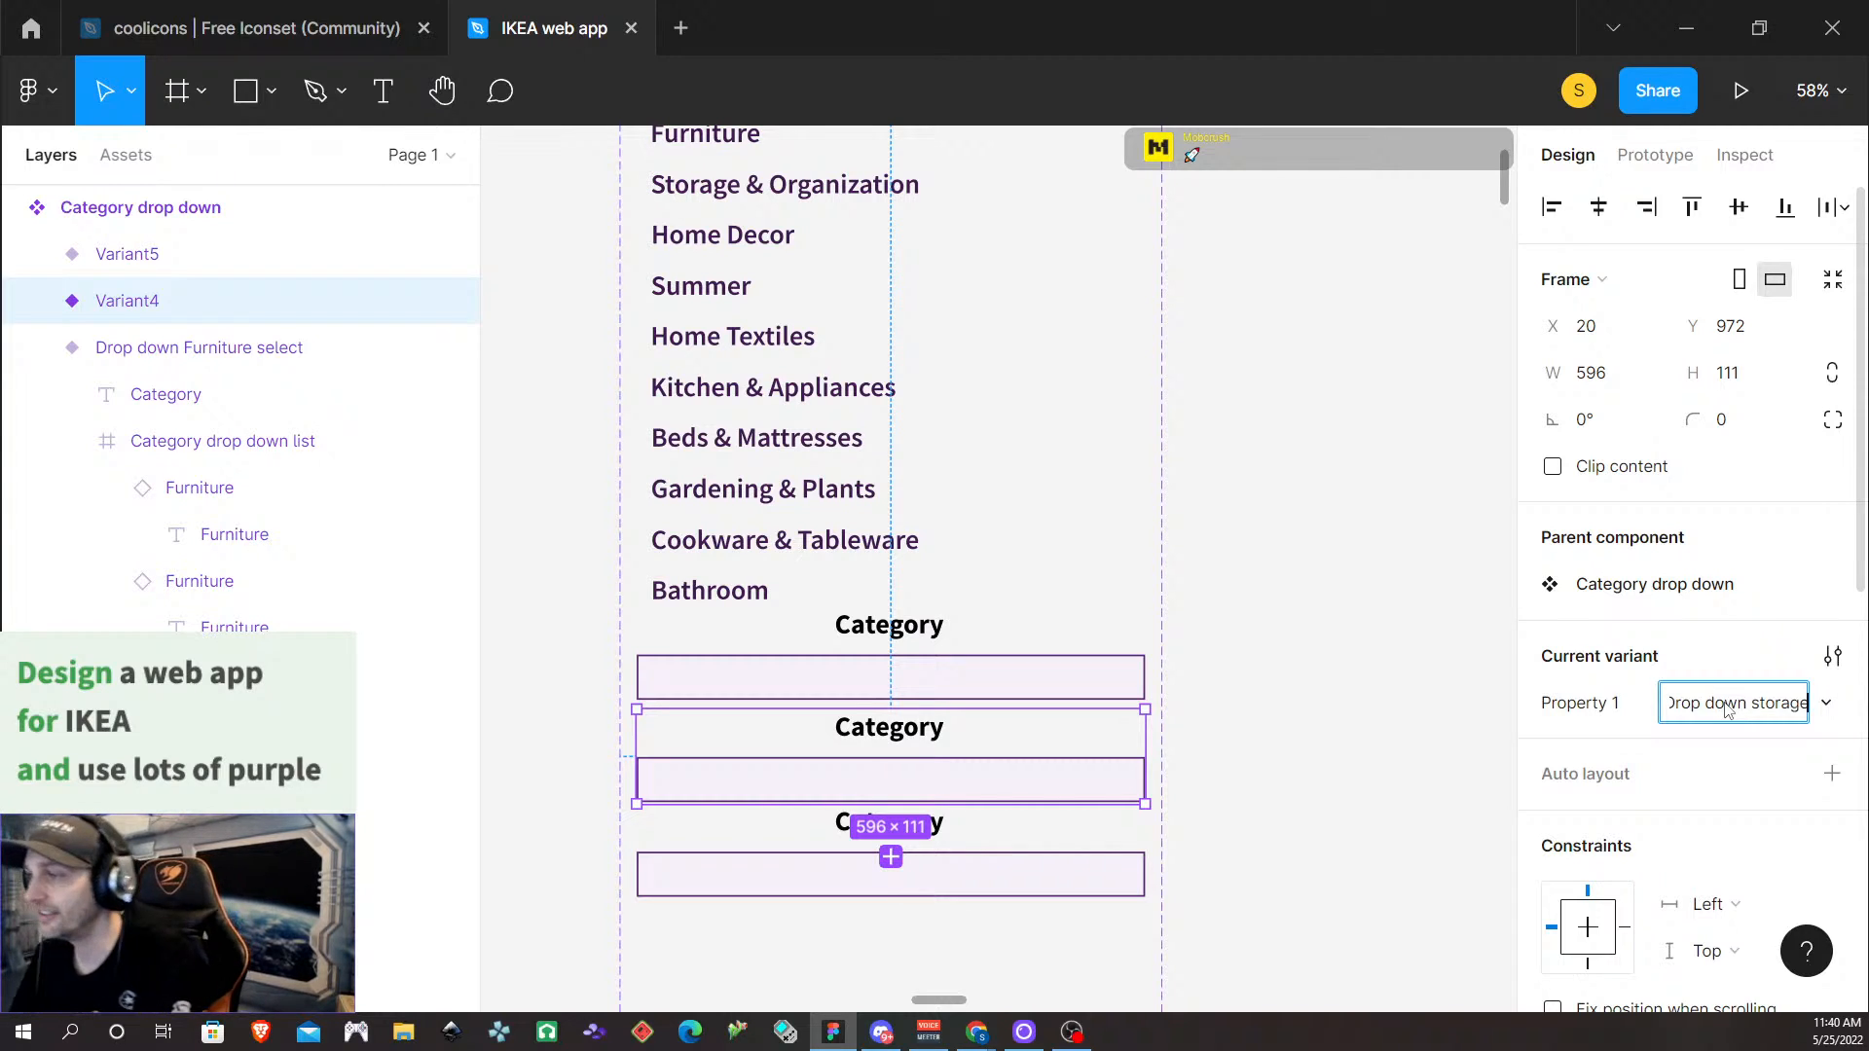
Set the fifth variant's Property 1 value to "drop down home select"
{"action": "left_click", "coordinate": [806, 847]}
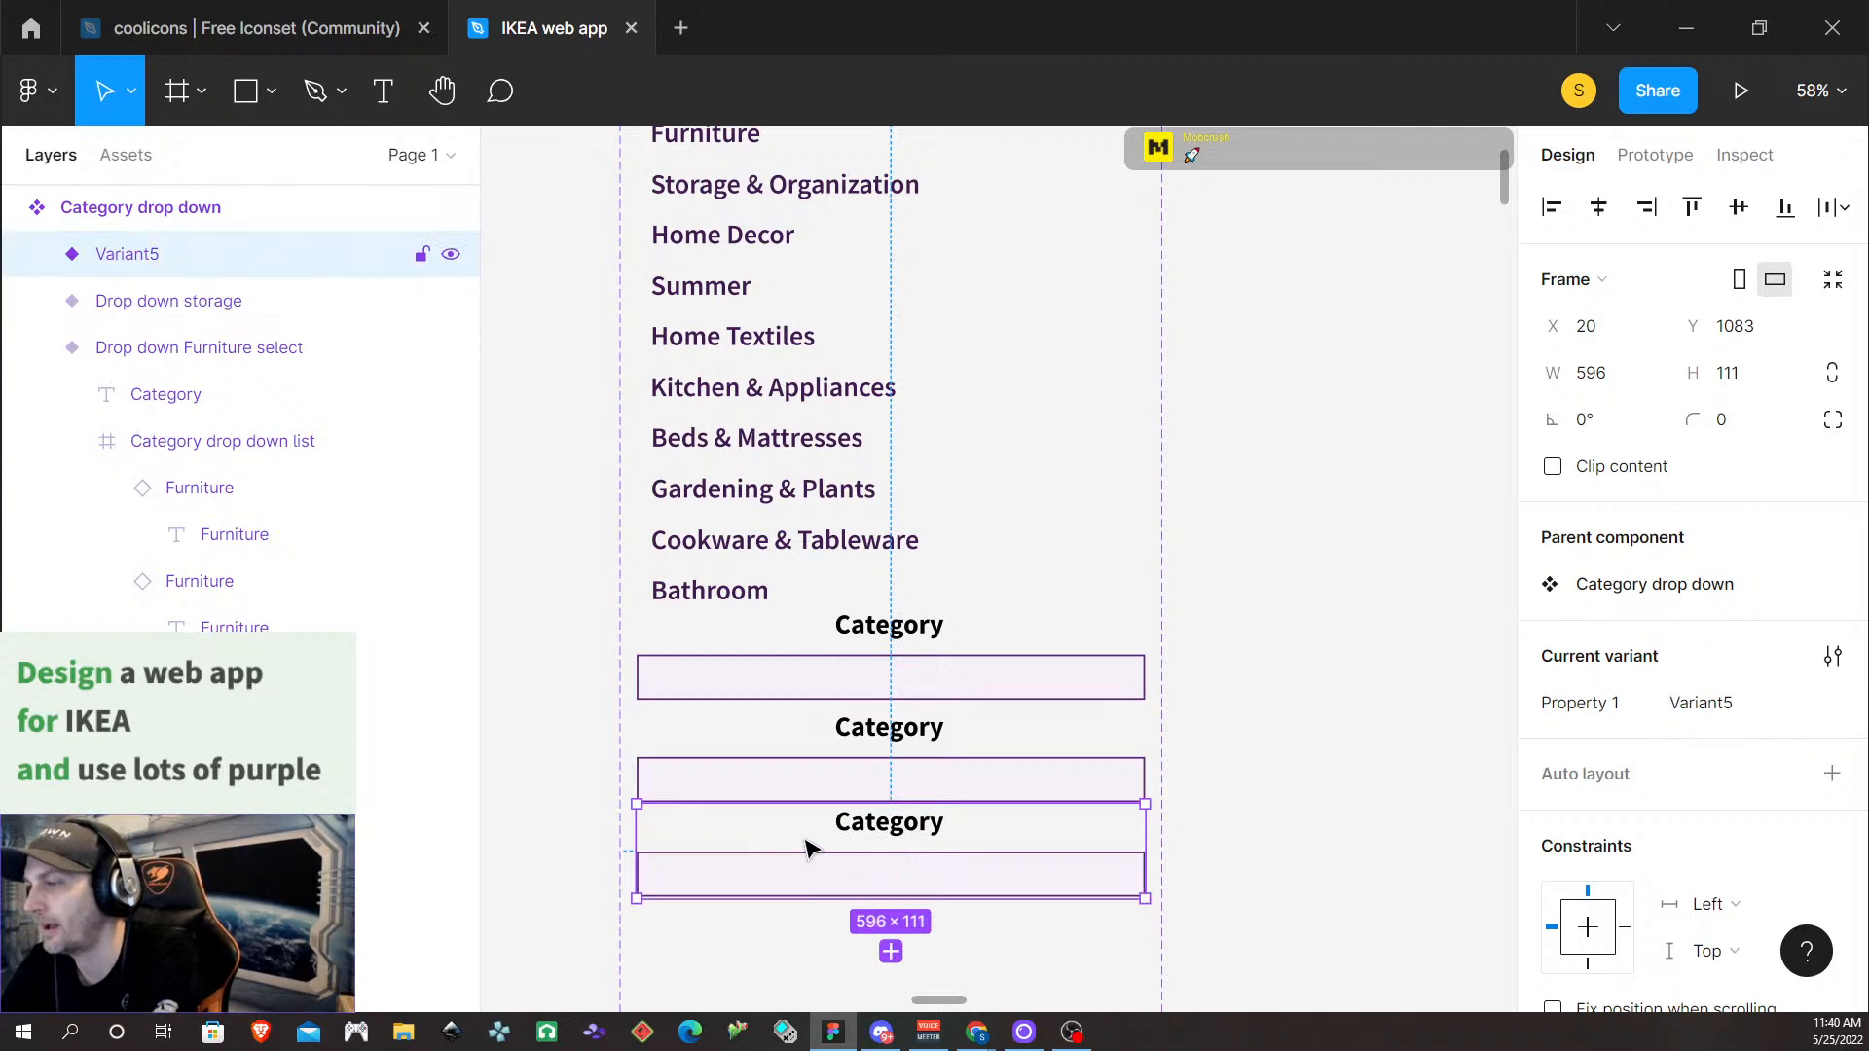
{"action": "left_click", "coordinate": [1689, 712]}
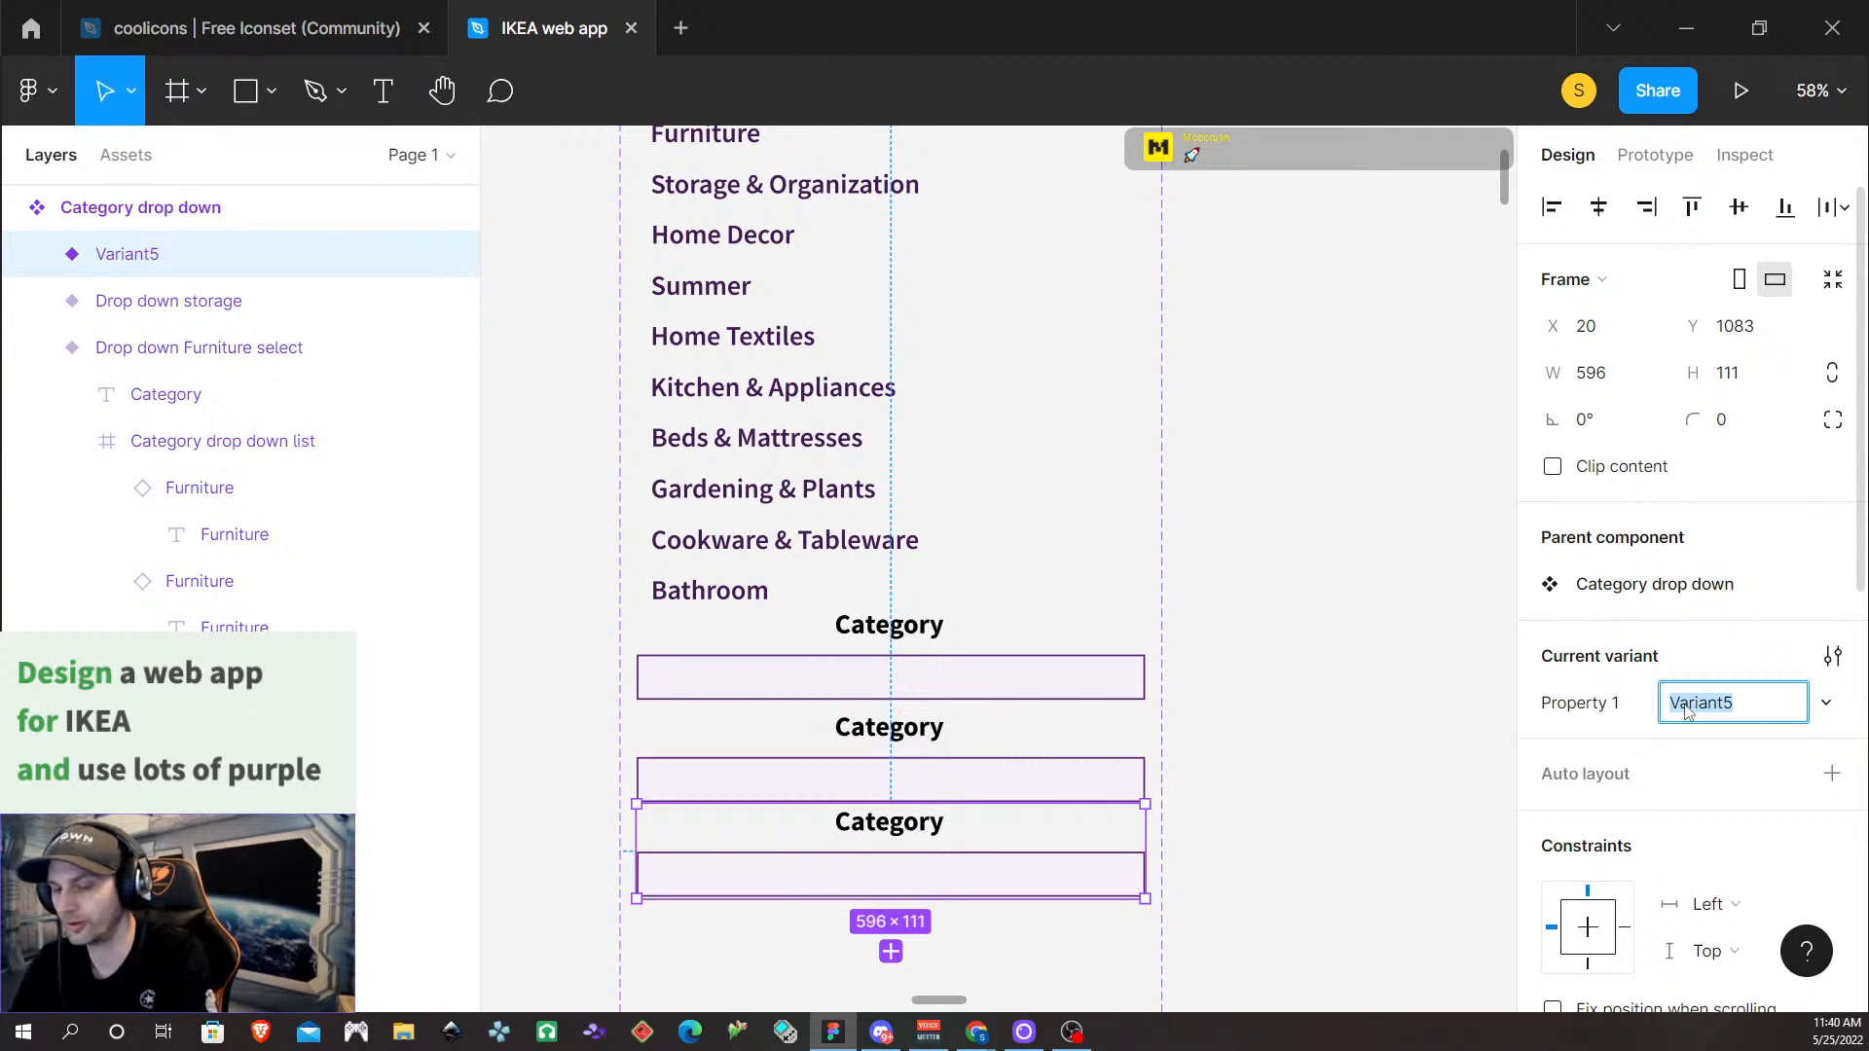
{"action": "type", "text": "drop down h"}
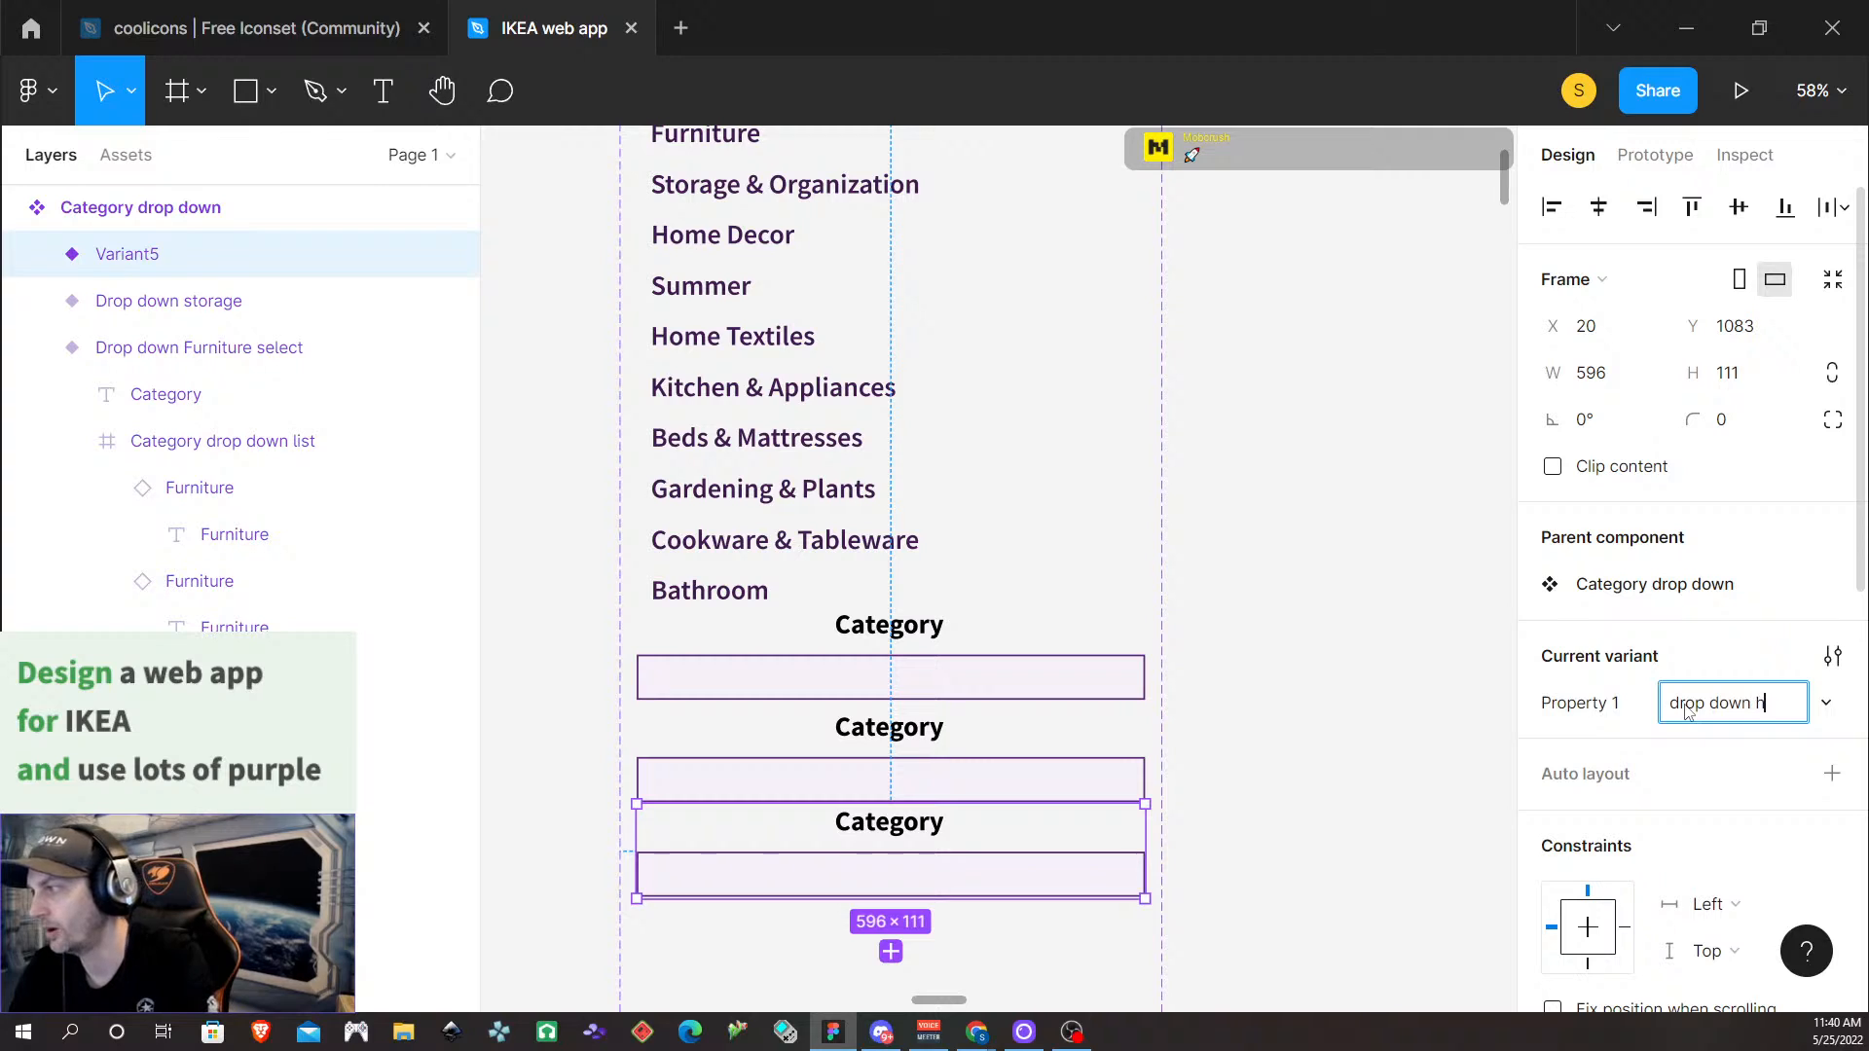
{"action": "type", "text": "ome selct"}
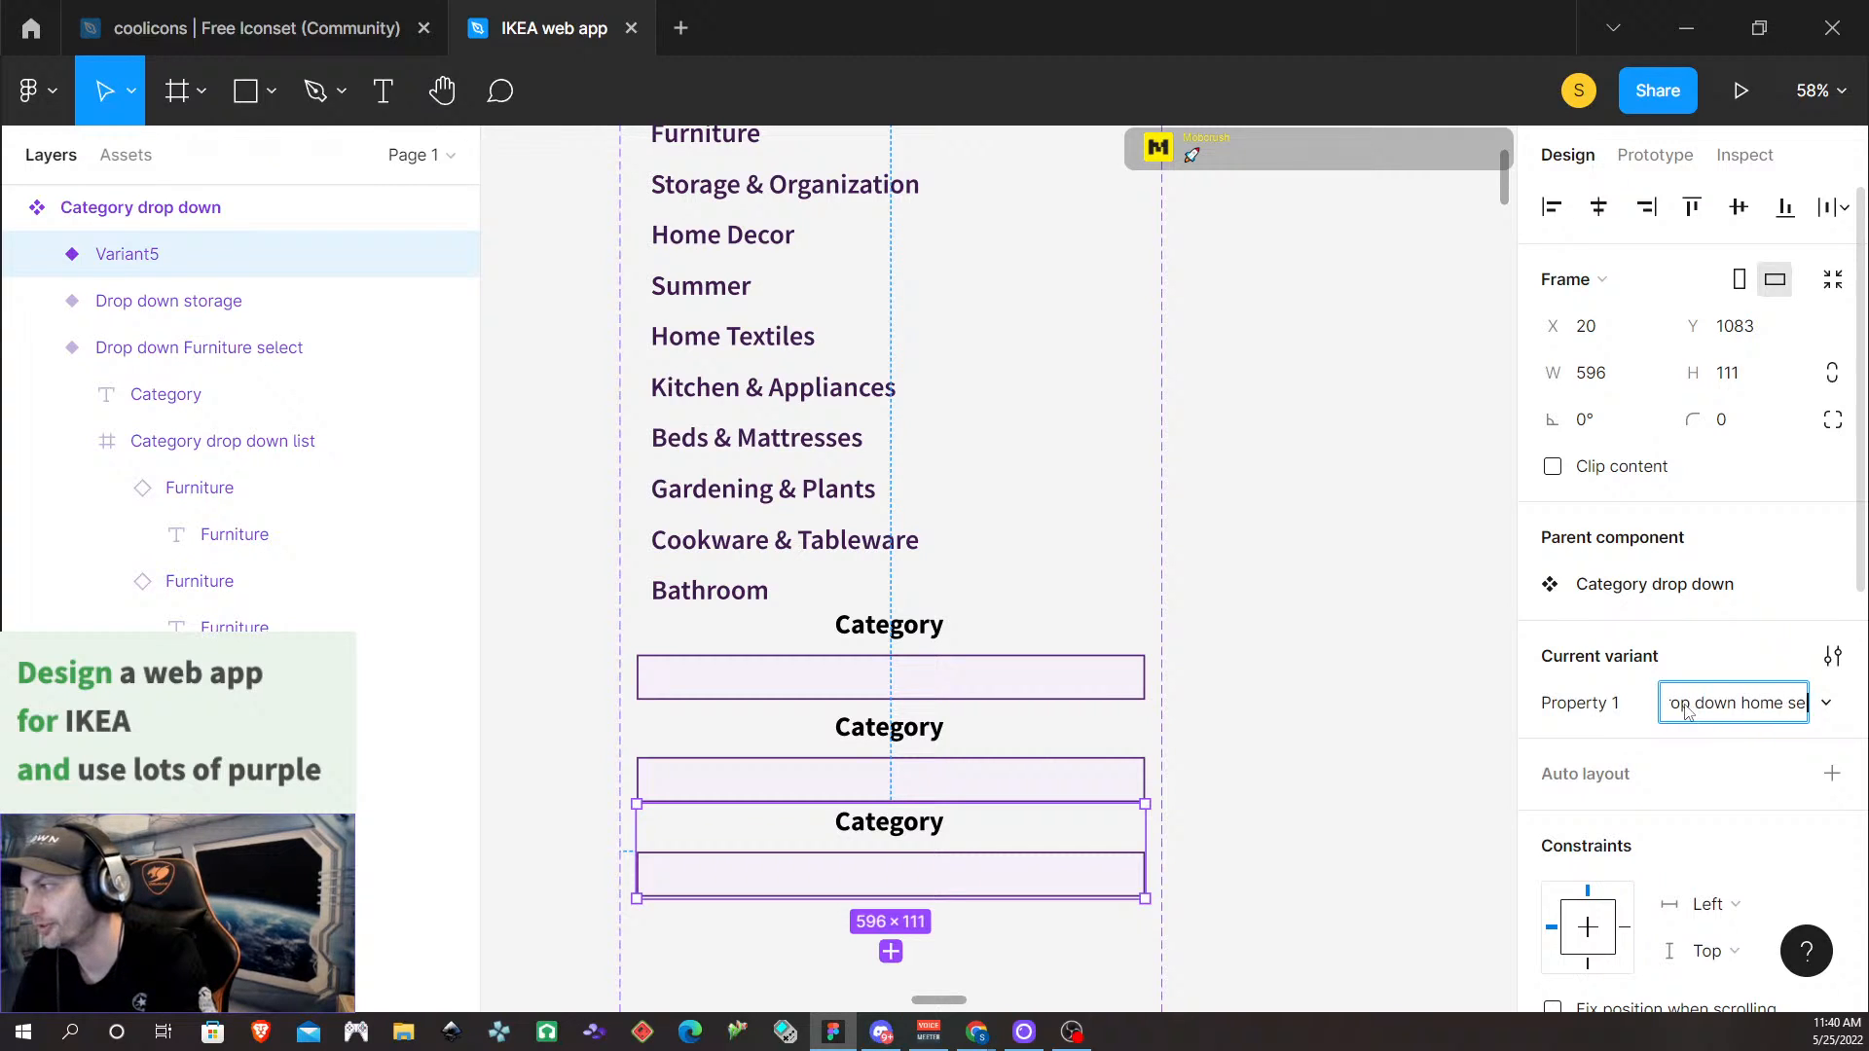
{"action": "key", "text": "BackSpace"}
{"action": "key", "text": "BackSpace"}
{"action": "type", "text": "ect"}
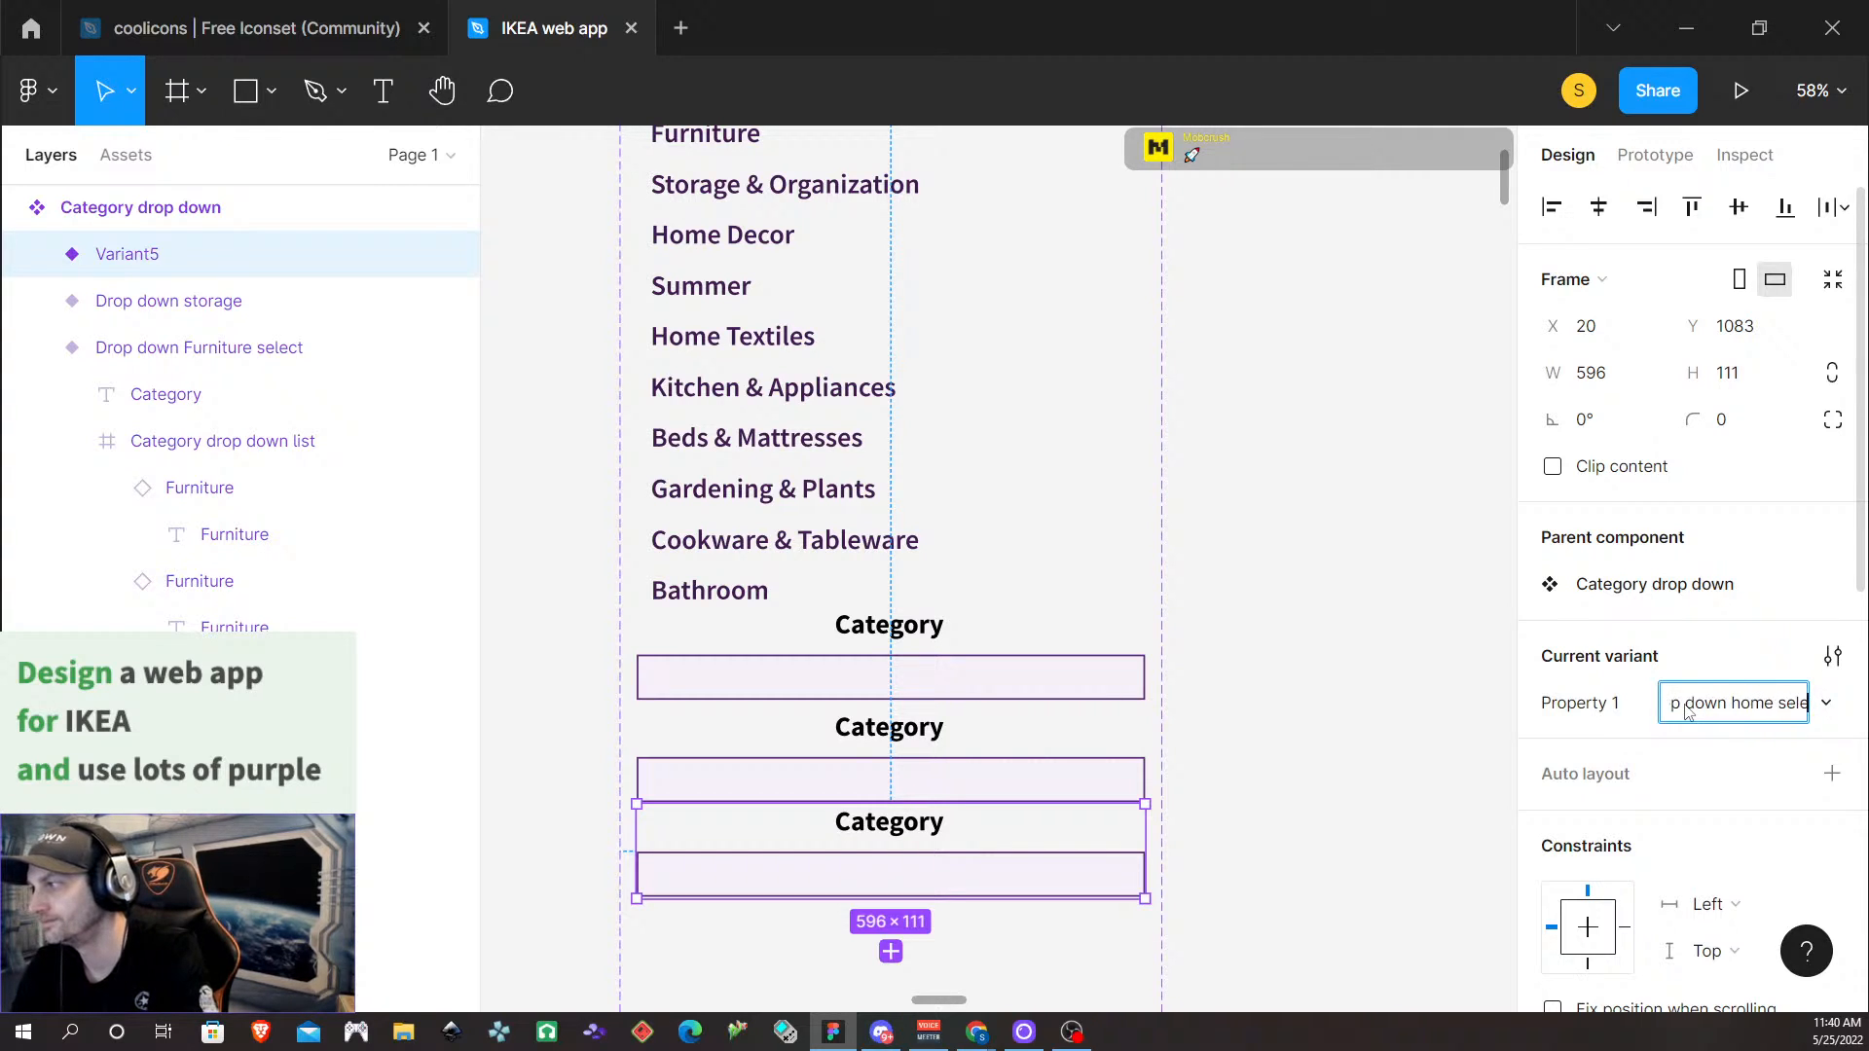
Extend the storage variant's Property 1 value to "Drop down storage select"
{"action": "left_click", "coordinate": [856, 726]}
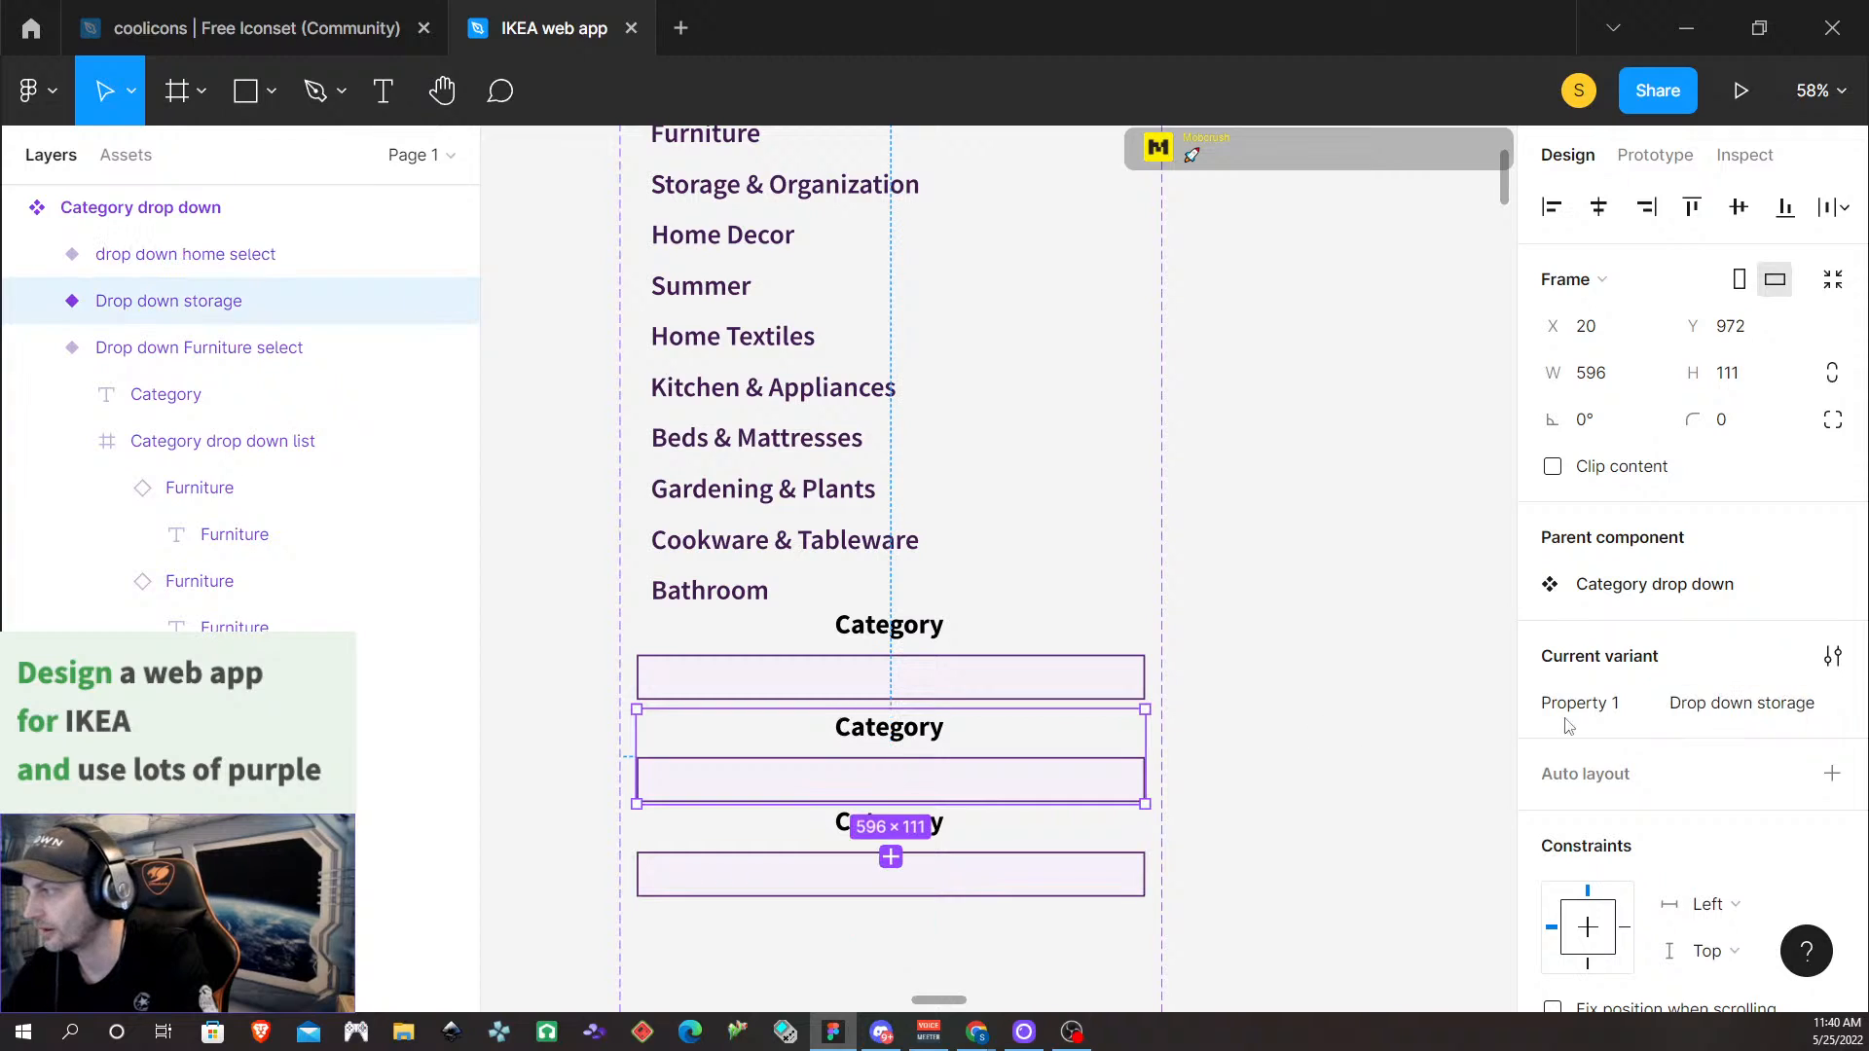
{"action": "left_click", "coordinate": [1840, 703]}
{"action": "left_click", "coordinate": [1680, 720]}
{"action": "left_click", "coordinate": [1751, 701]}
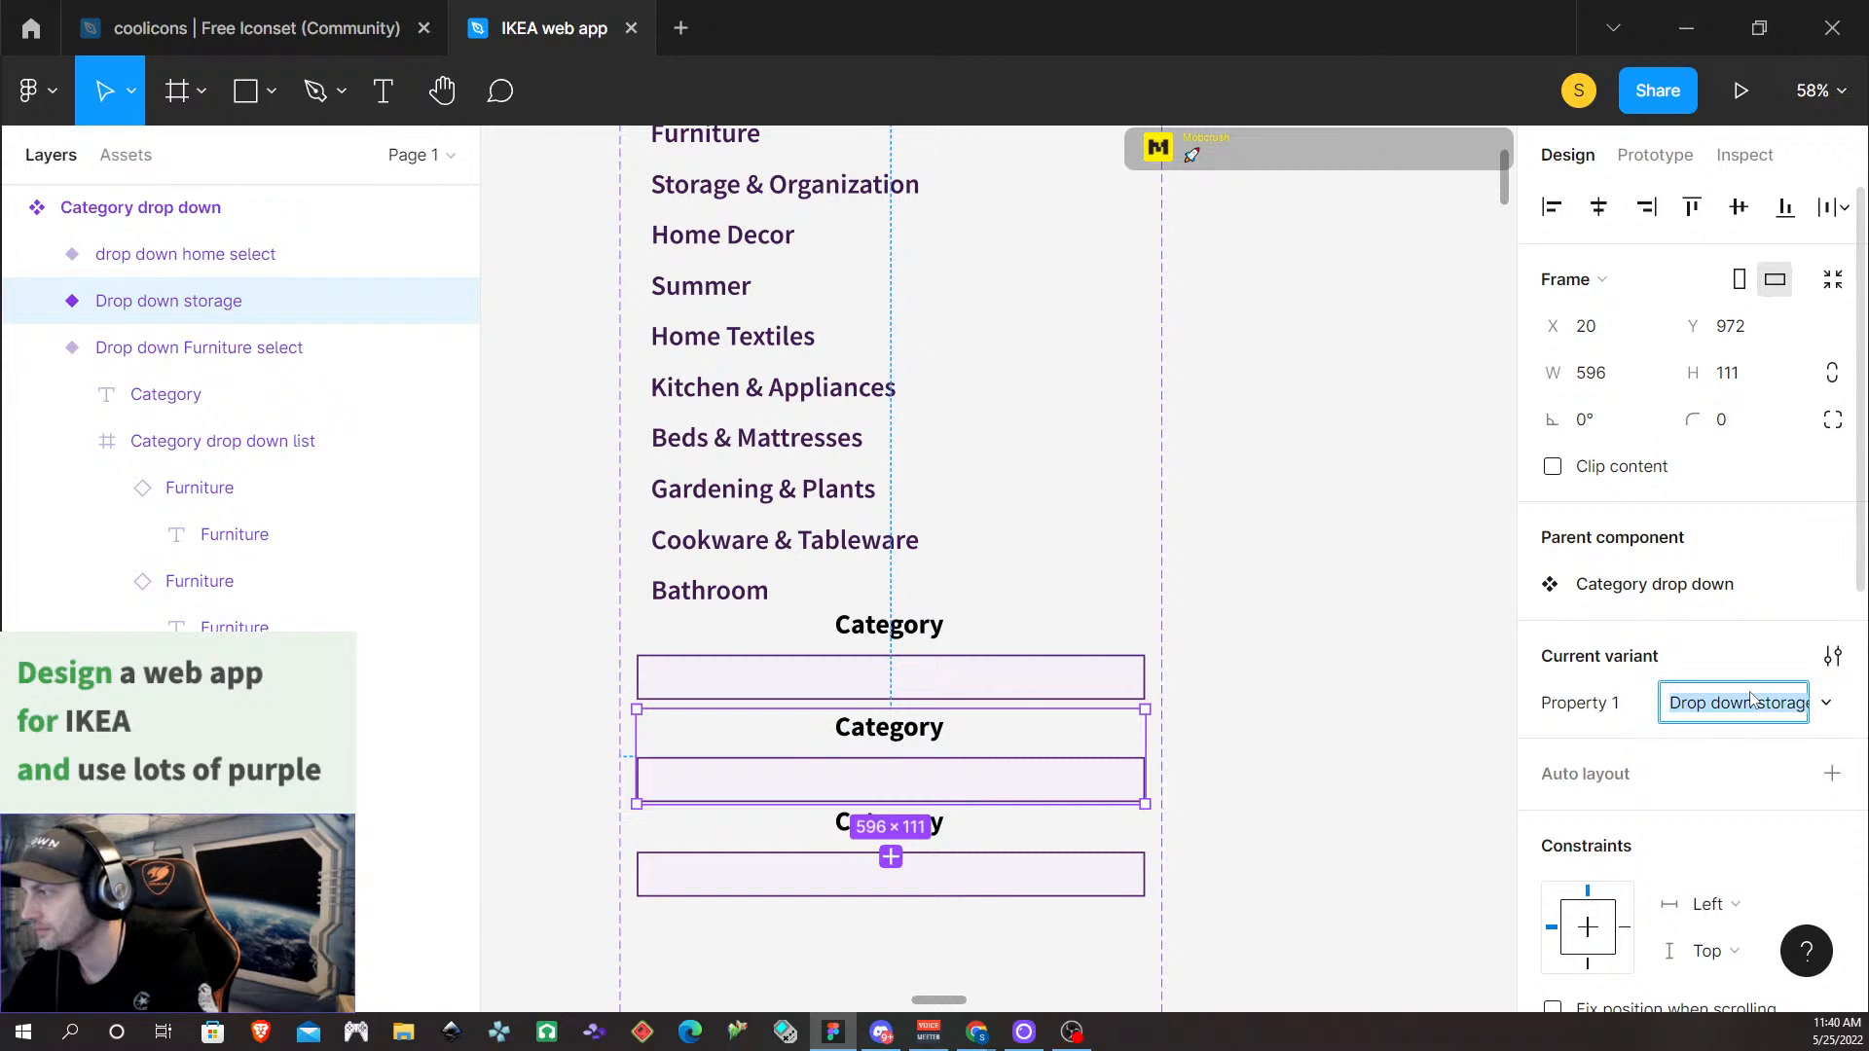
{"action": "left_click", "coordinate": [1774, 705]}
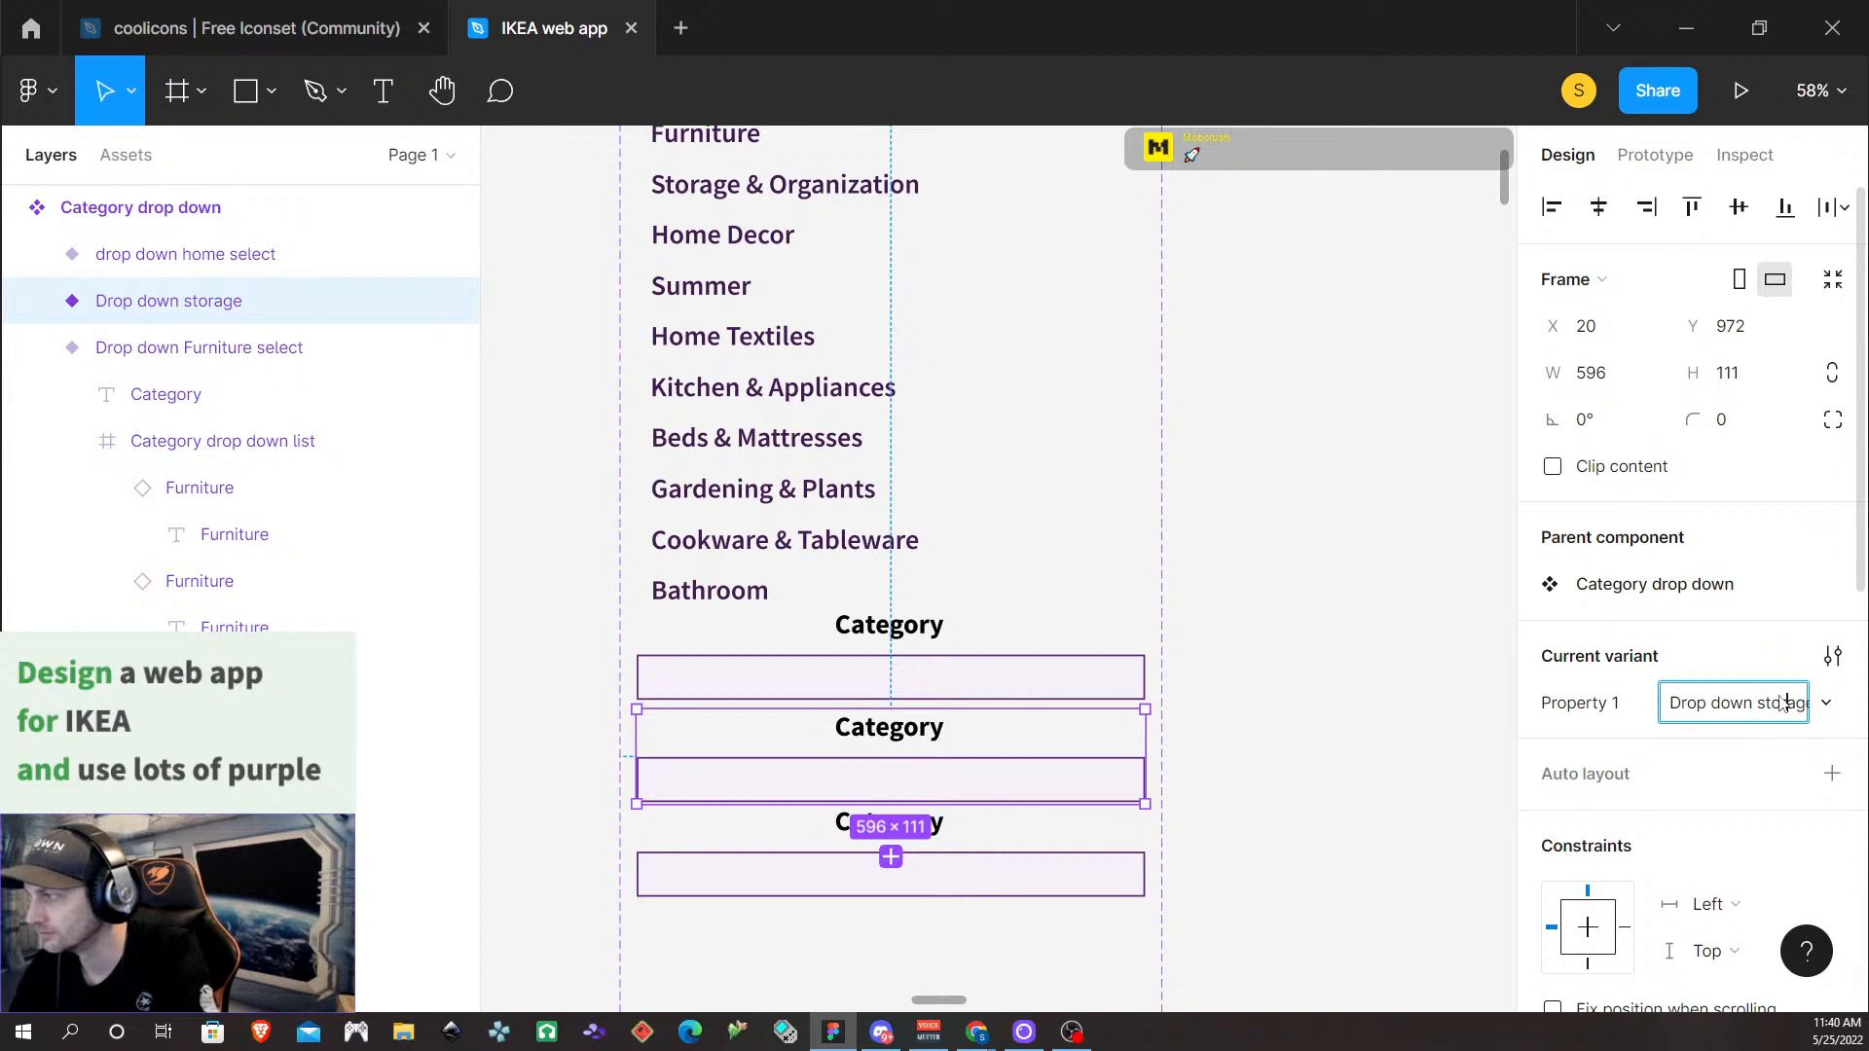
{"action": "key", "text": "End"}
{"action": "type", "text": "field"}
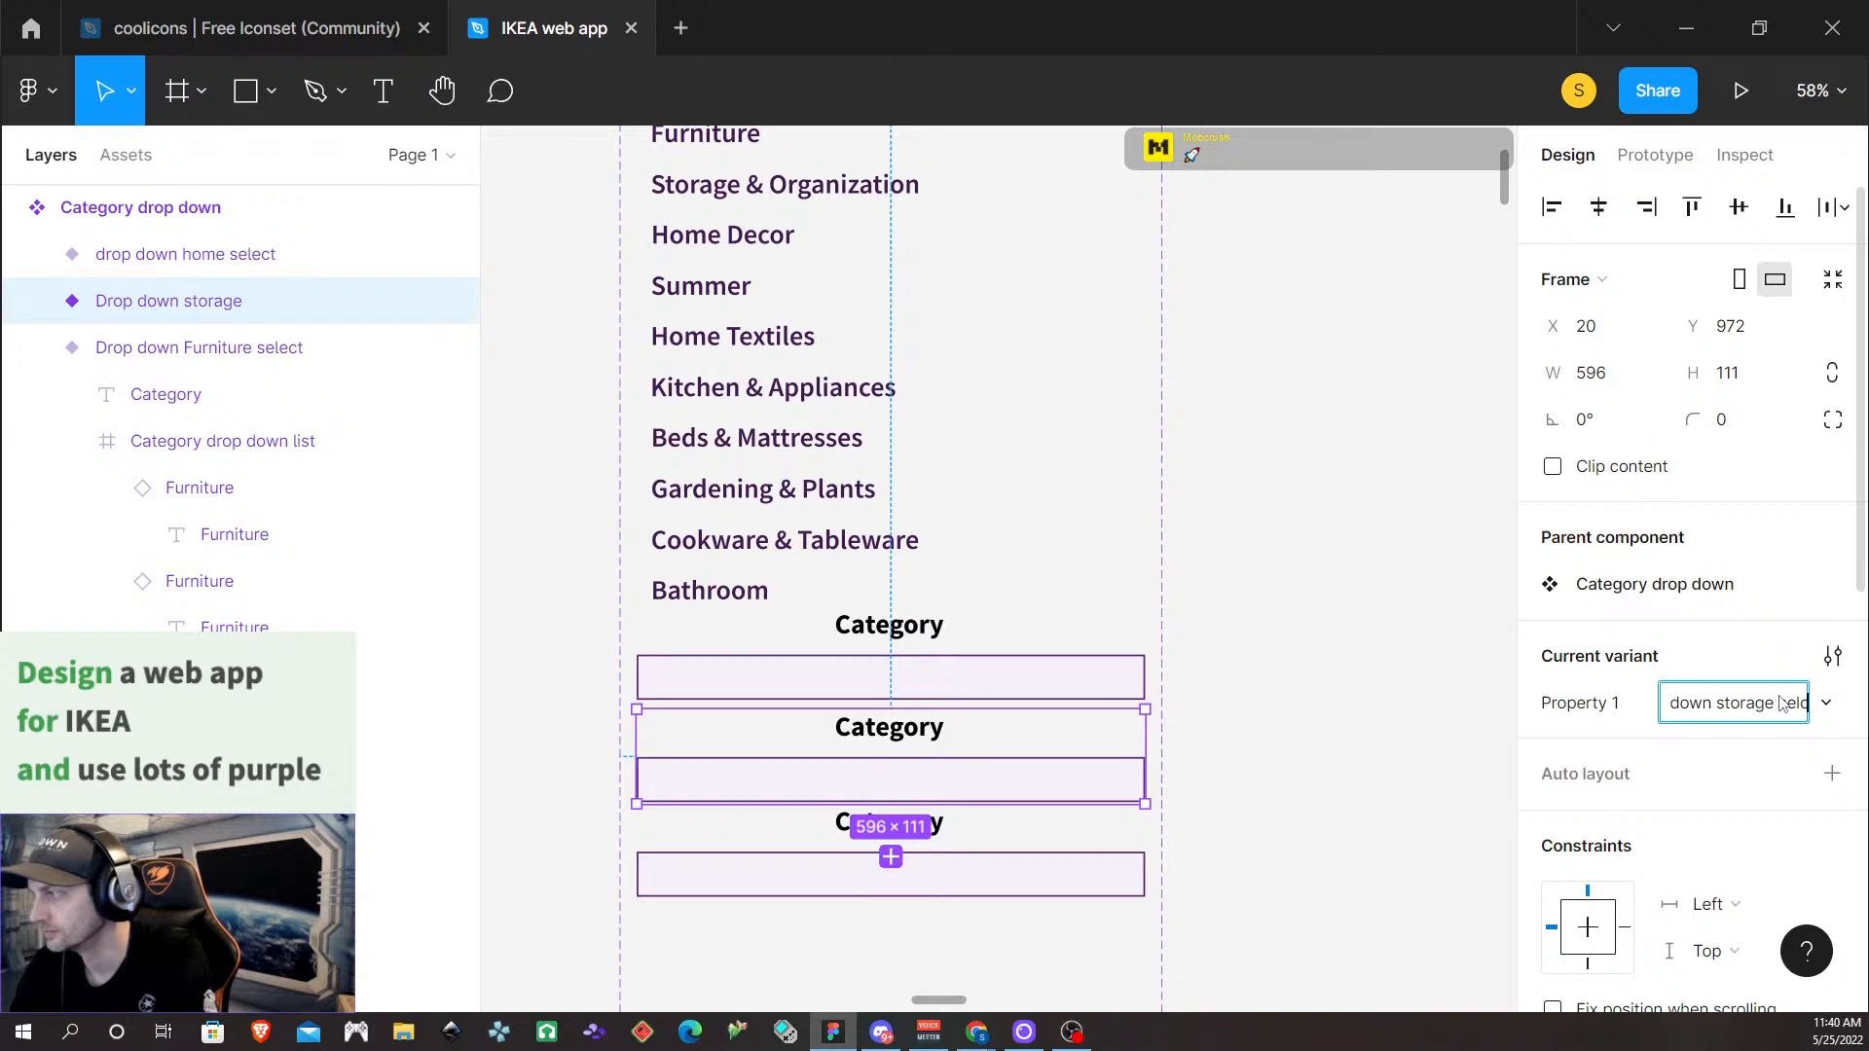
{"action": "key", "text": "BackSpace"}
{"action": "key", "text": "BackSpace"}
{"action": "key", "text": "BackSpace"}
{"action": "key", "text": "BackSpace"}
{"action": "key", "text": "BackSpace"}
{"action": "type", "text": "select"}
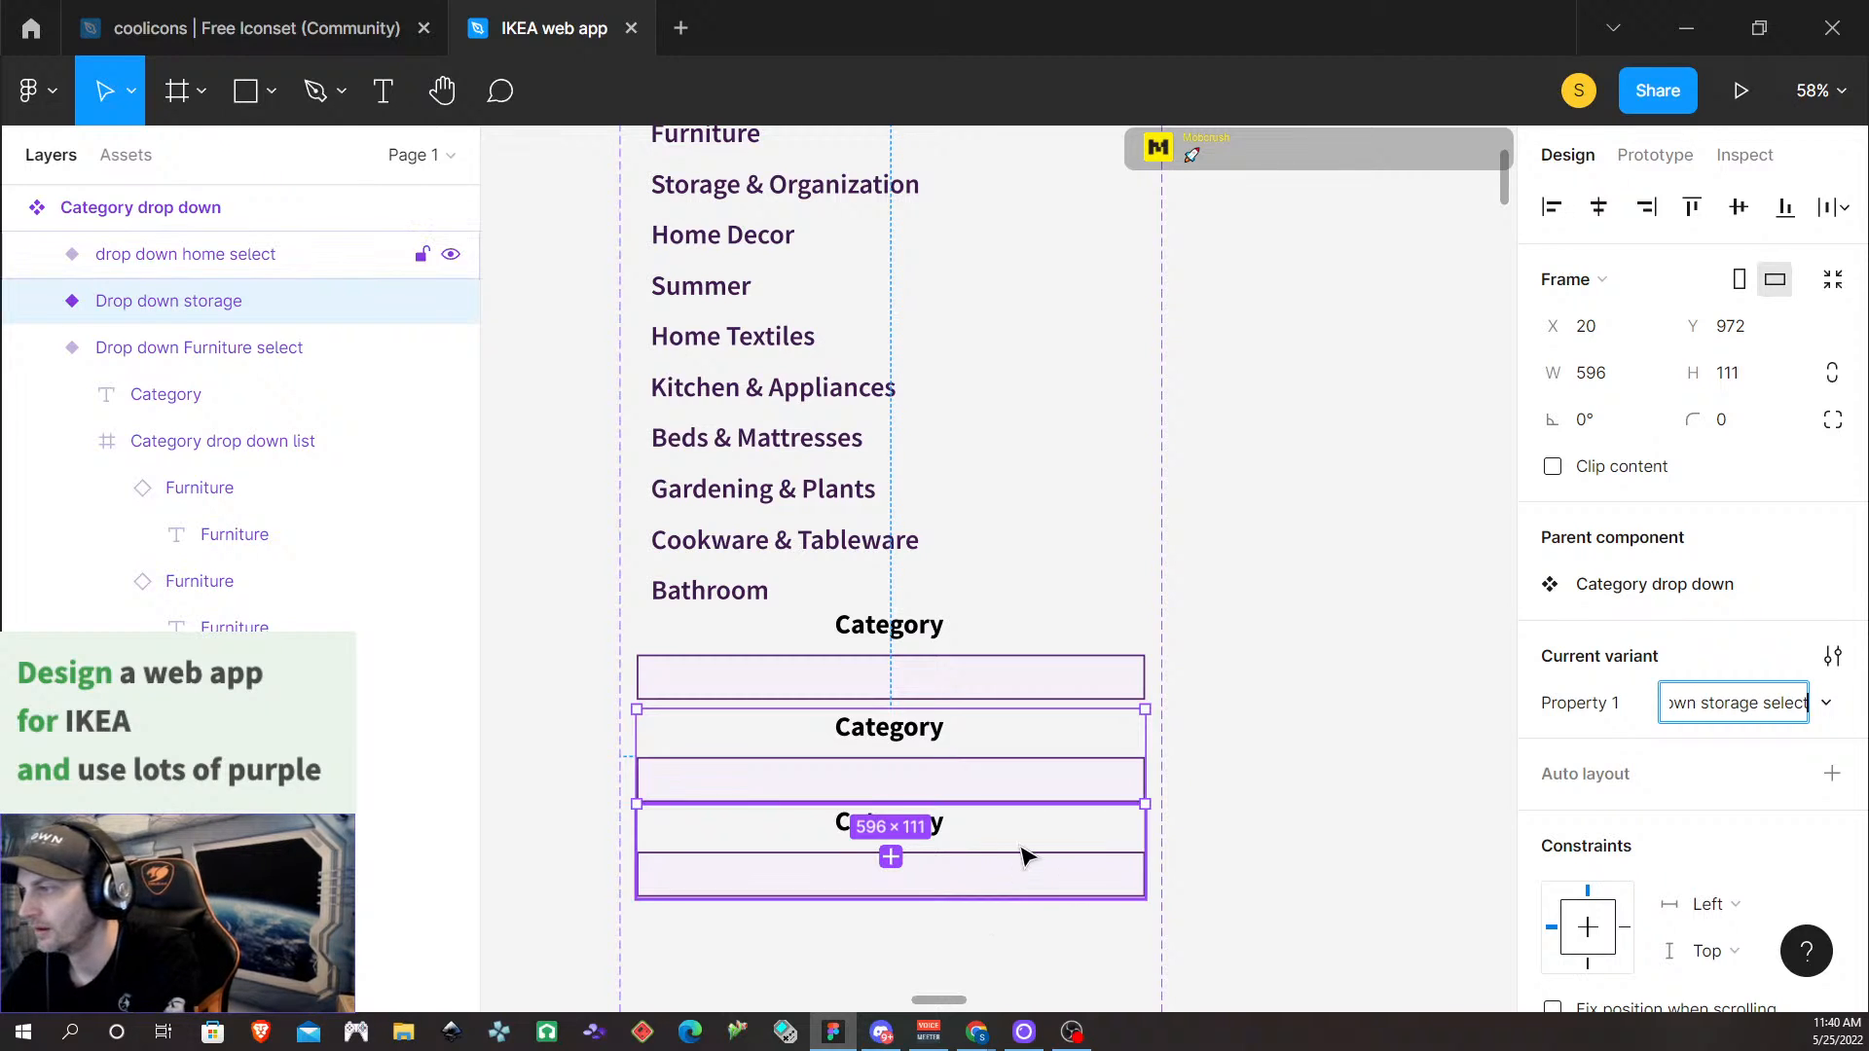
Add a sixth variant from drop down home select and place it directly below, at about X 20, Y 1196
{"action": "left_click", "coordinate": [1022, 855]}
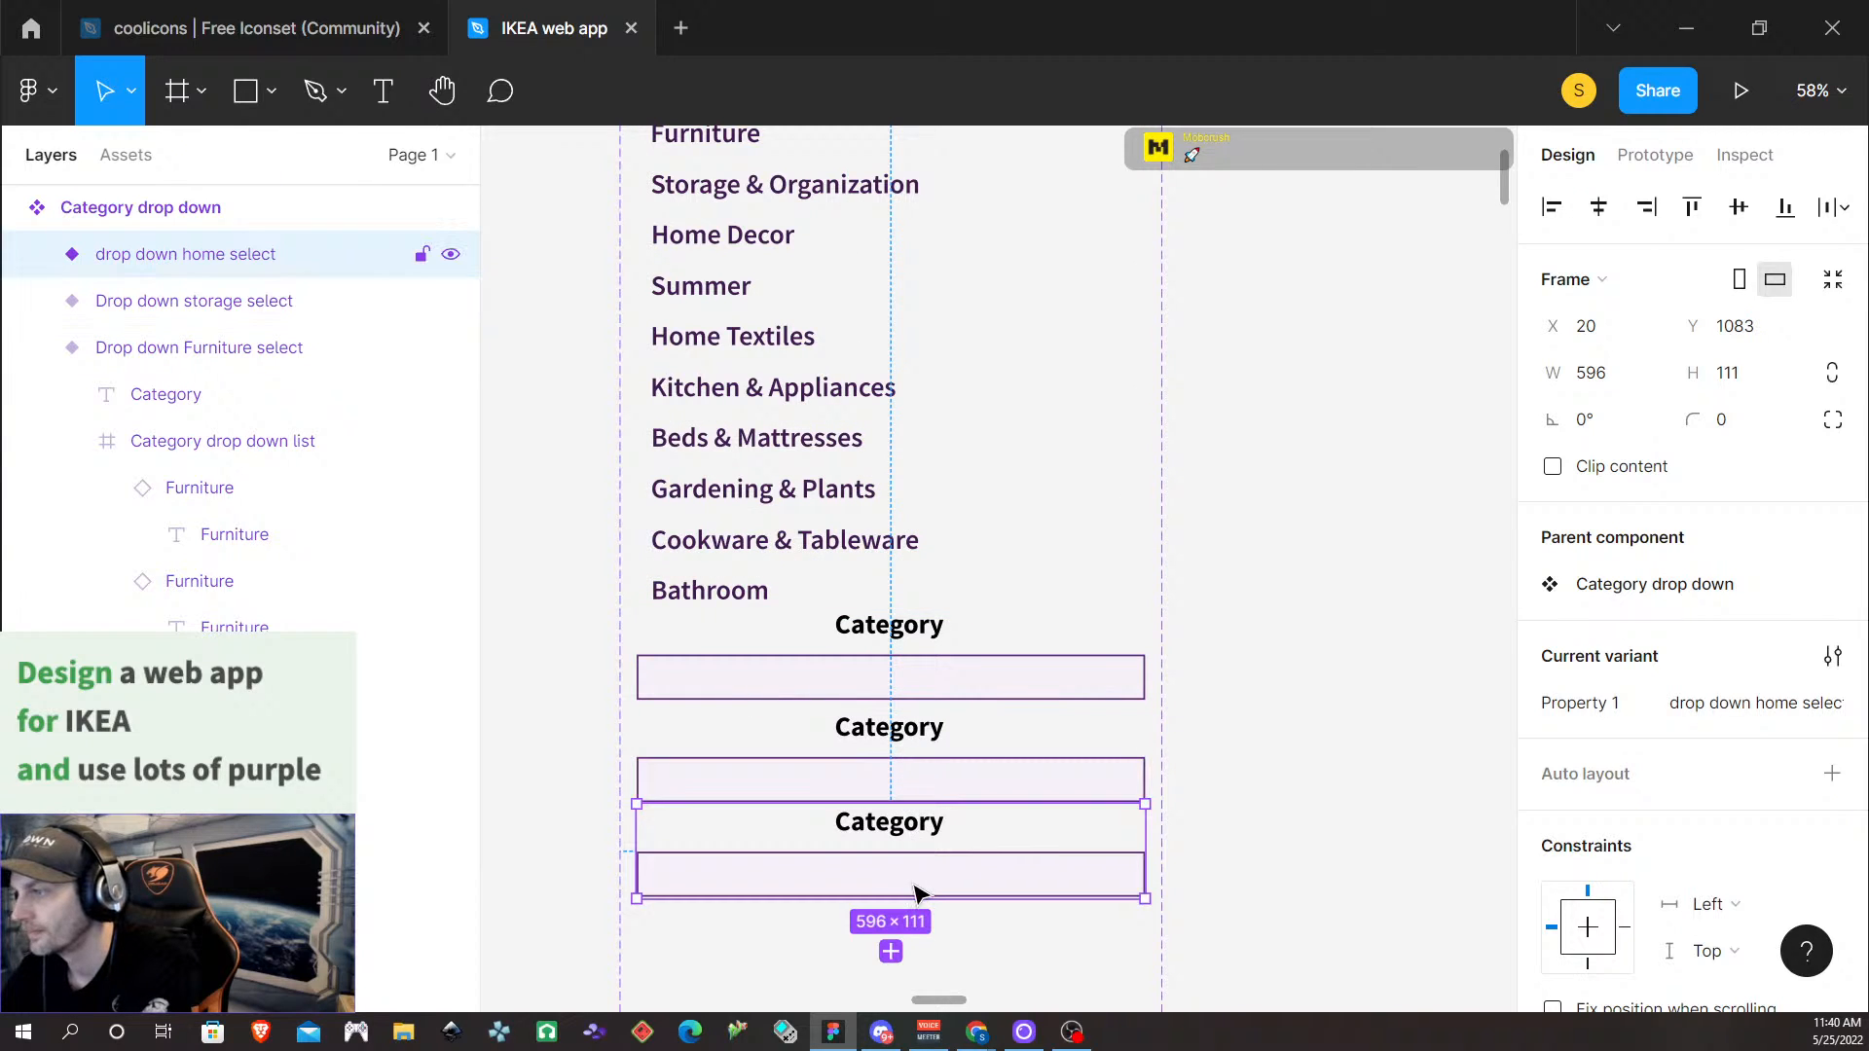
{"action": "scroll", "coordinate": [997, 790], "scroll_direction": "down", "scroll_amount": 1}
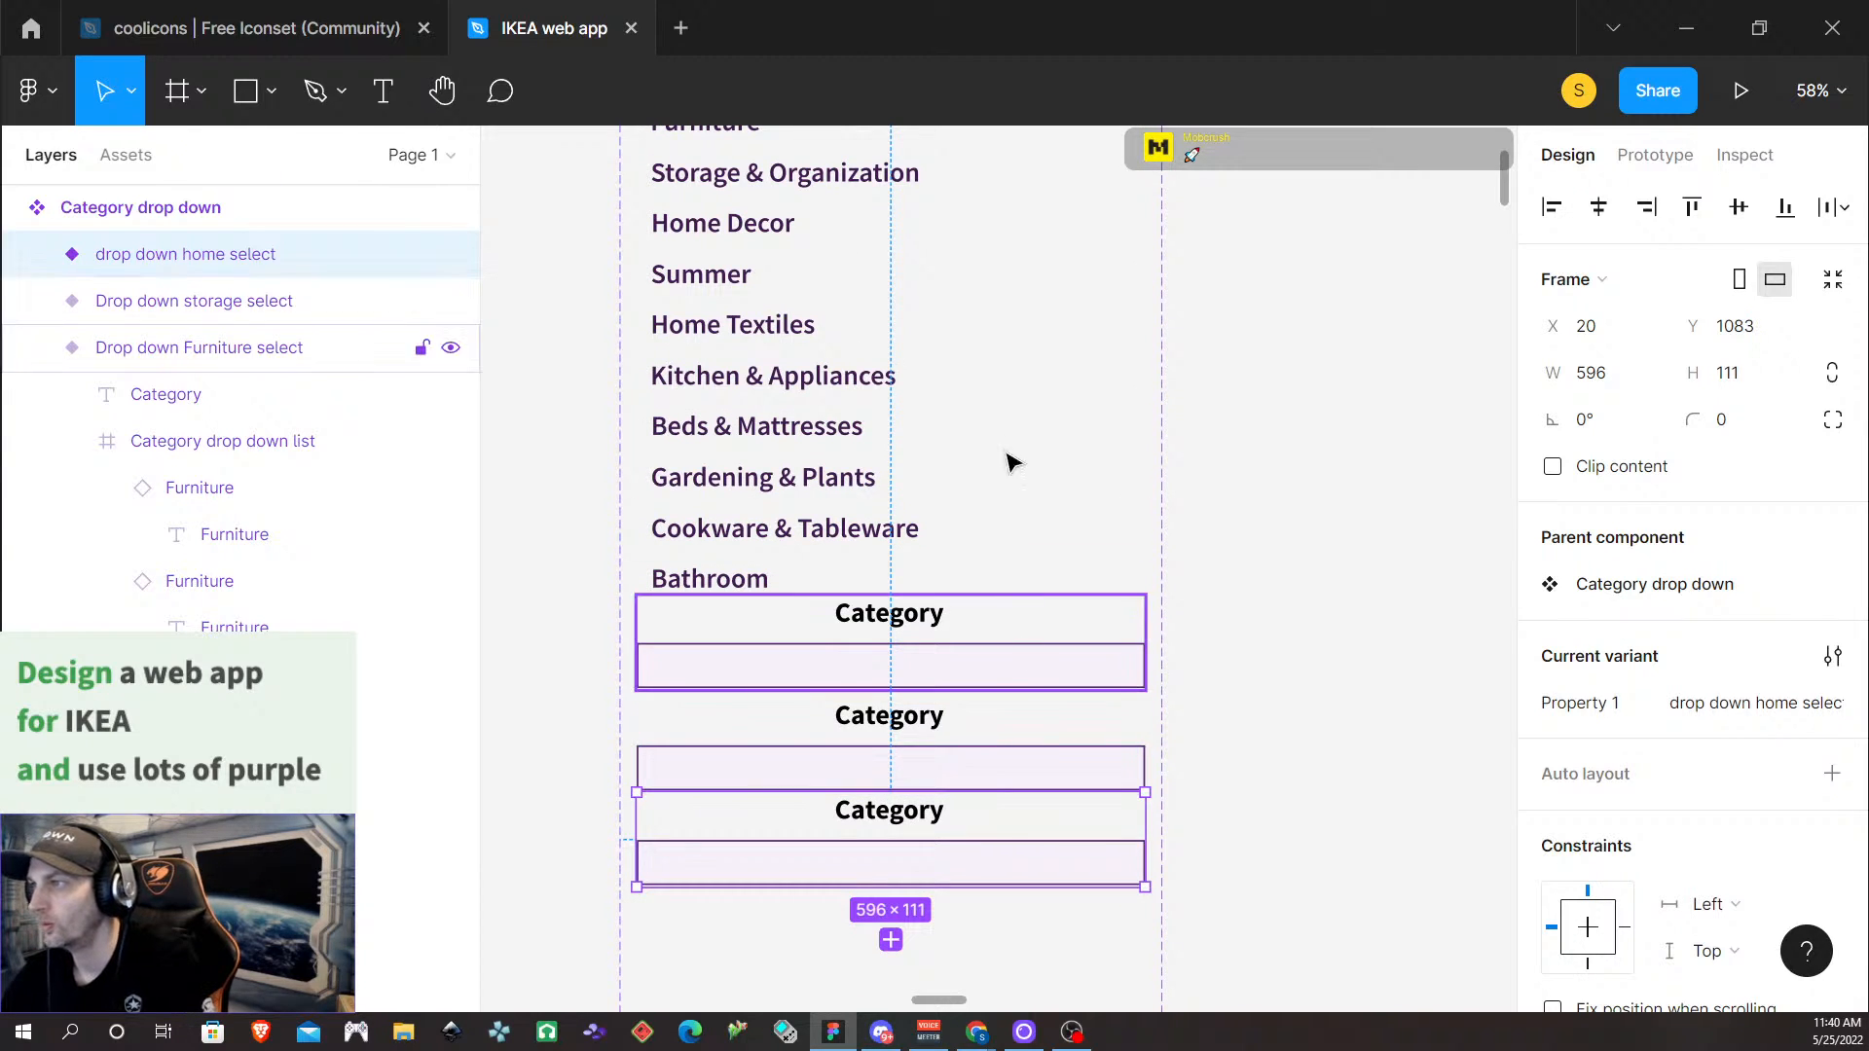
{"action": "left_click", "coordinate": [891, 941]}
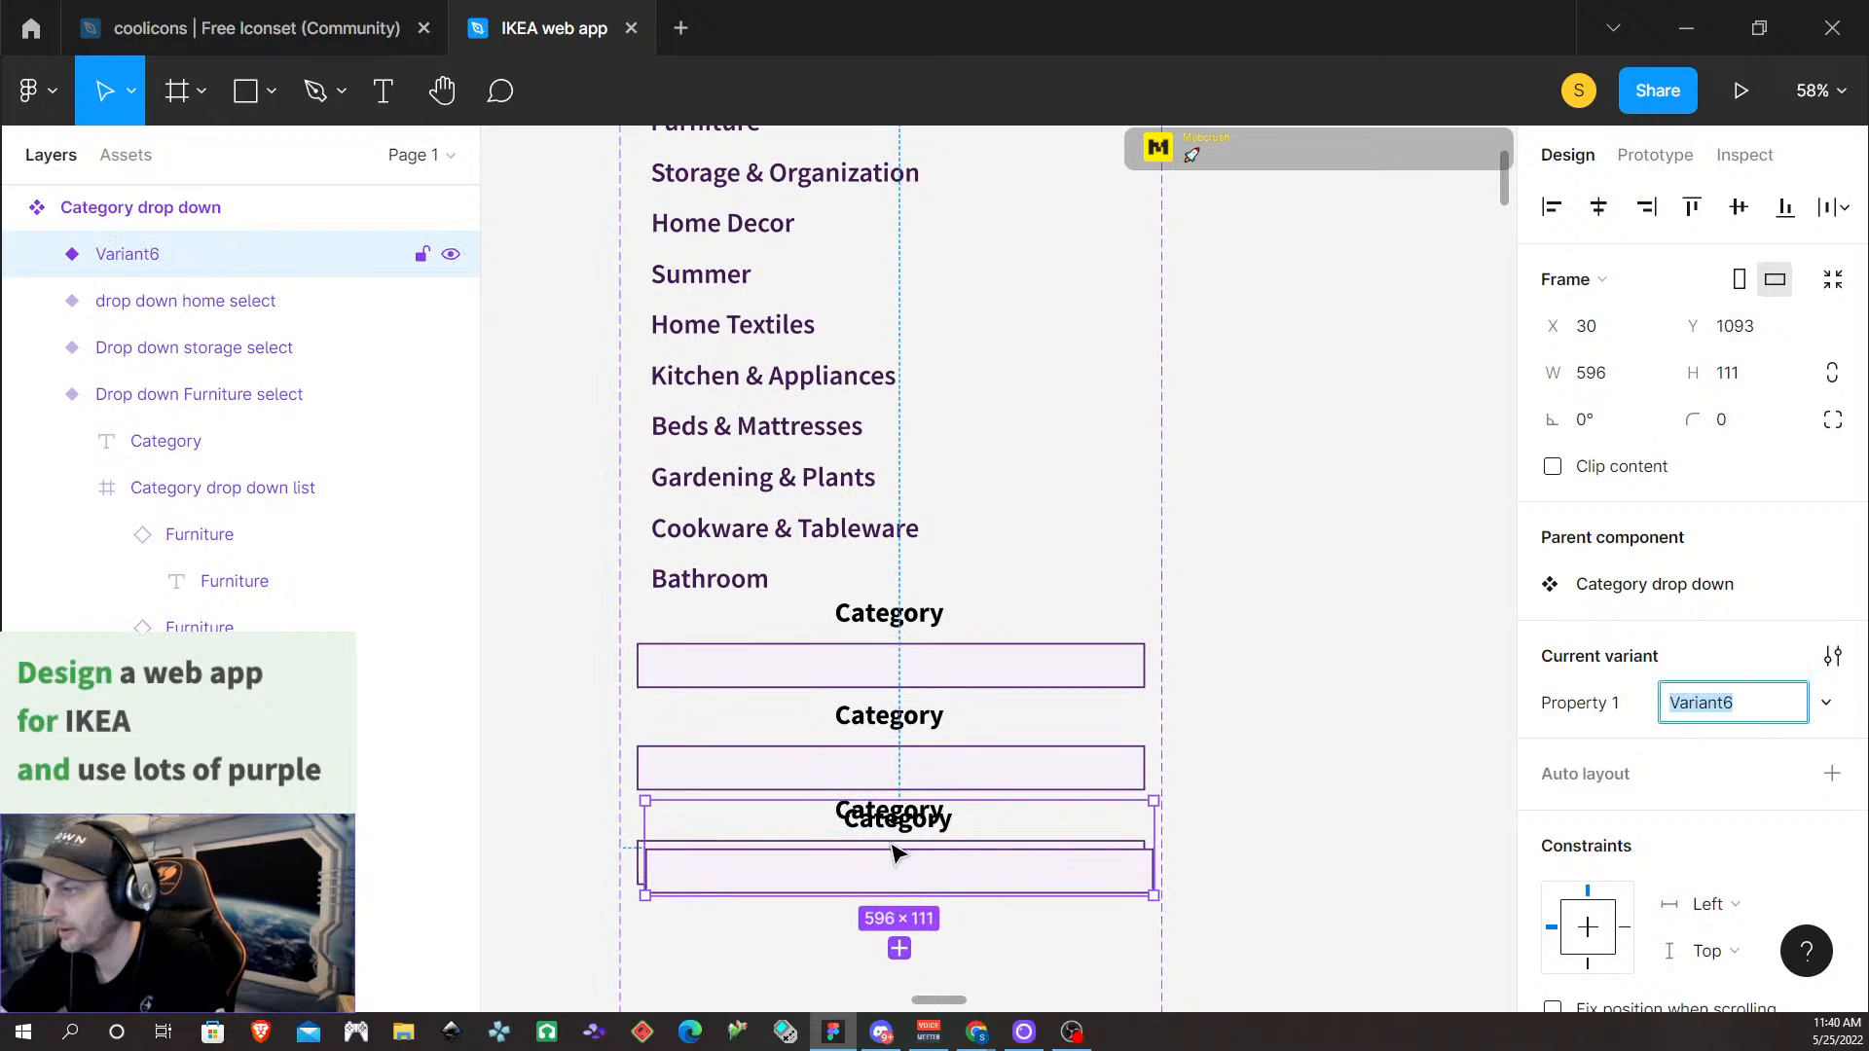
{"action": "left_click_drag", "start_coordinate": [901, 832], "coordinate": [892, 916]}
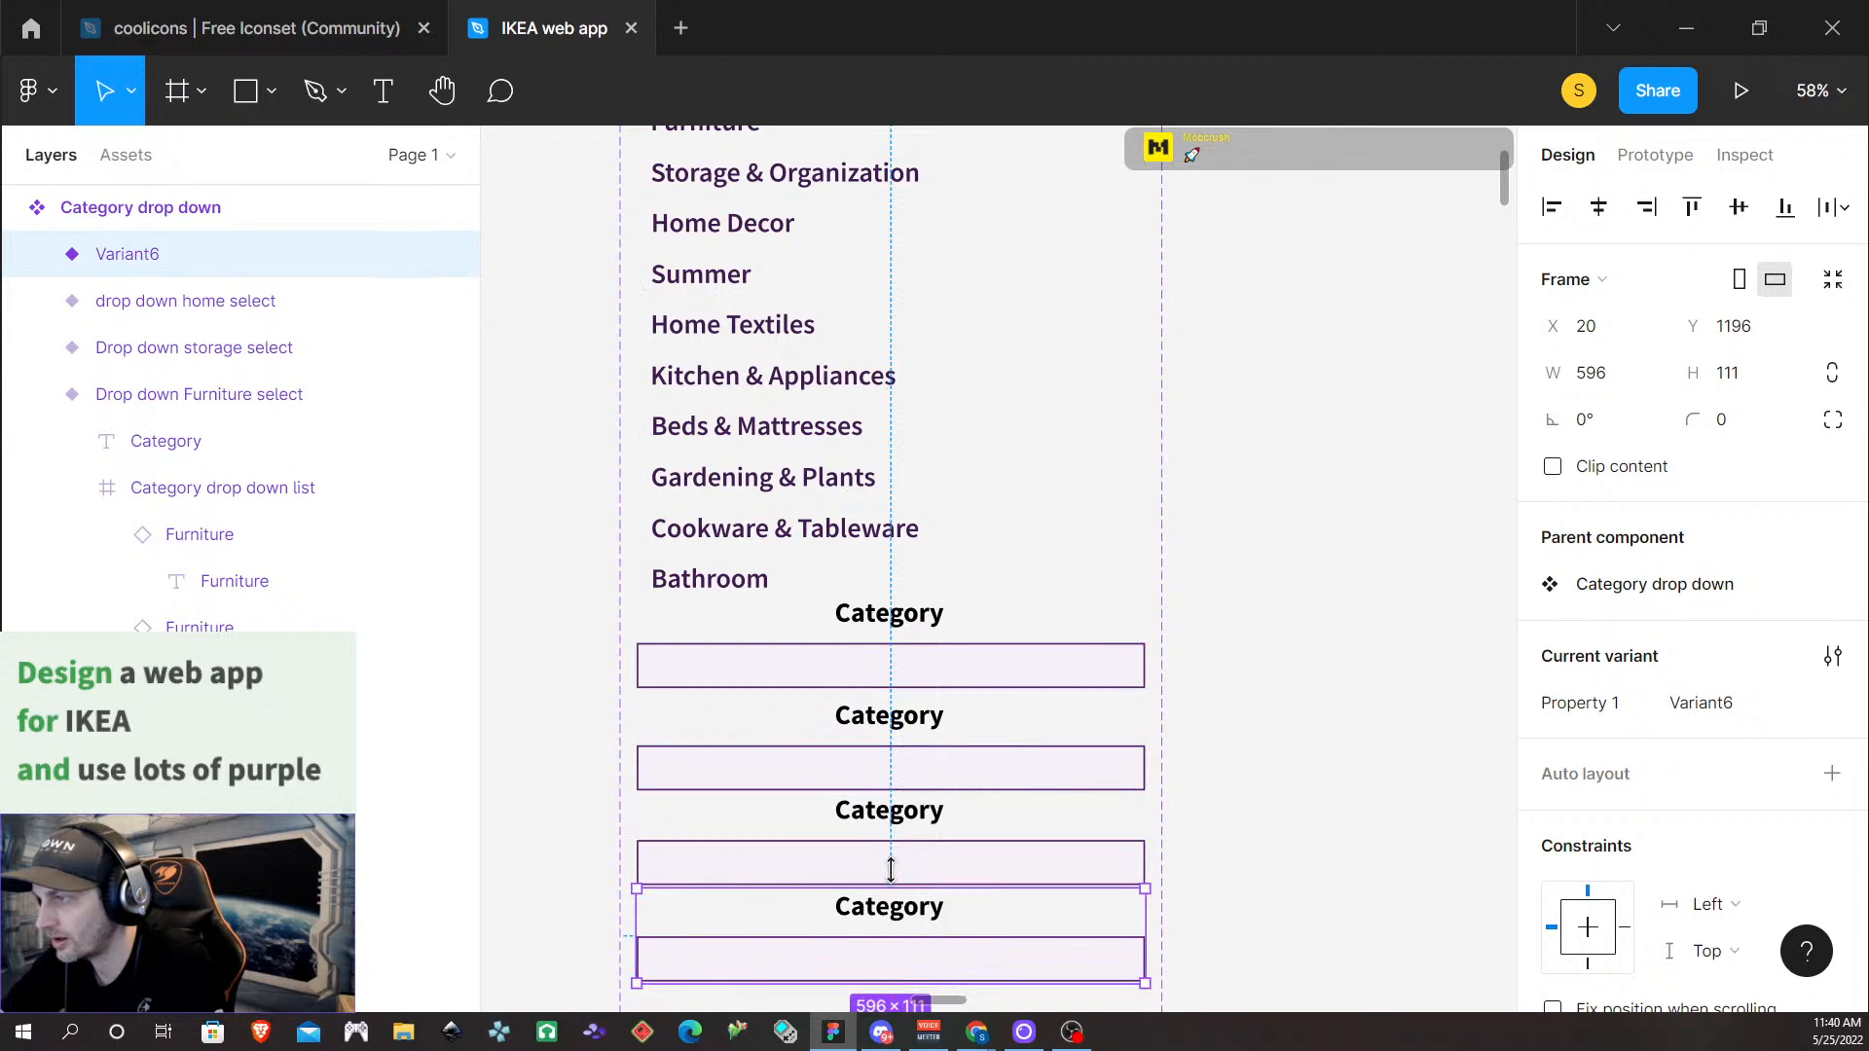
Extend the Category drop down component set downward to a height of about 2155 to make room for more variants
{"action": "scroll", "coordinate": [902, 839], "scroll_direction": "down", "scroll_amount": 2}
{"action": "scroll", "coordinate": [912, 839], "scroll_direction": "up", "scroll_amount": 5}
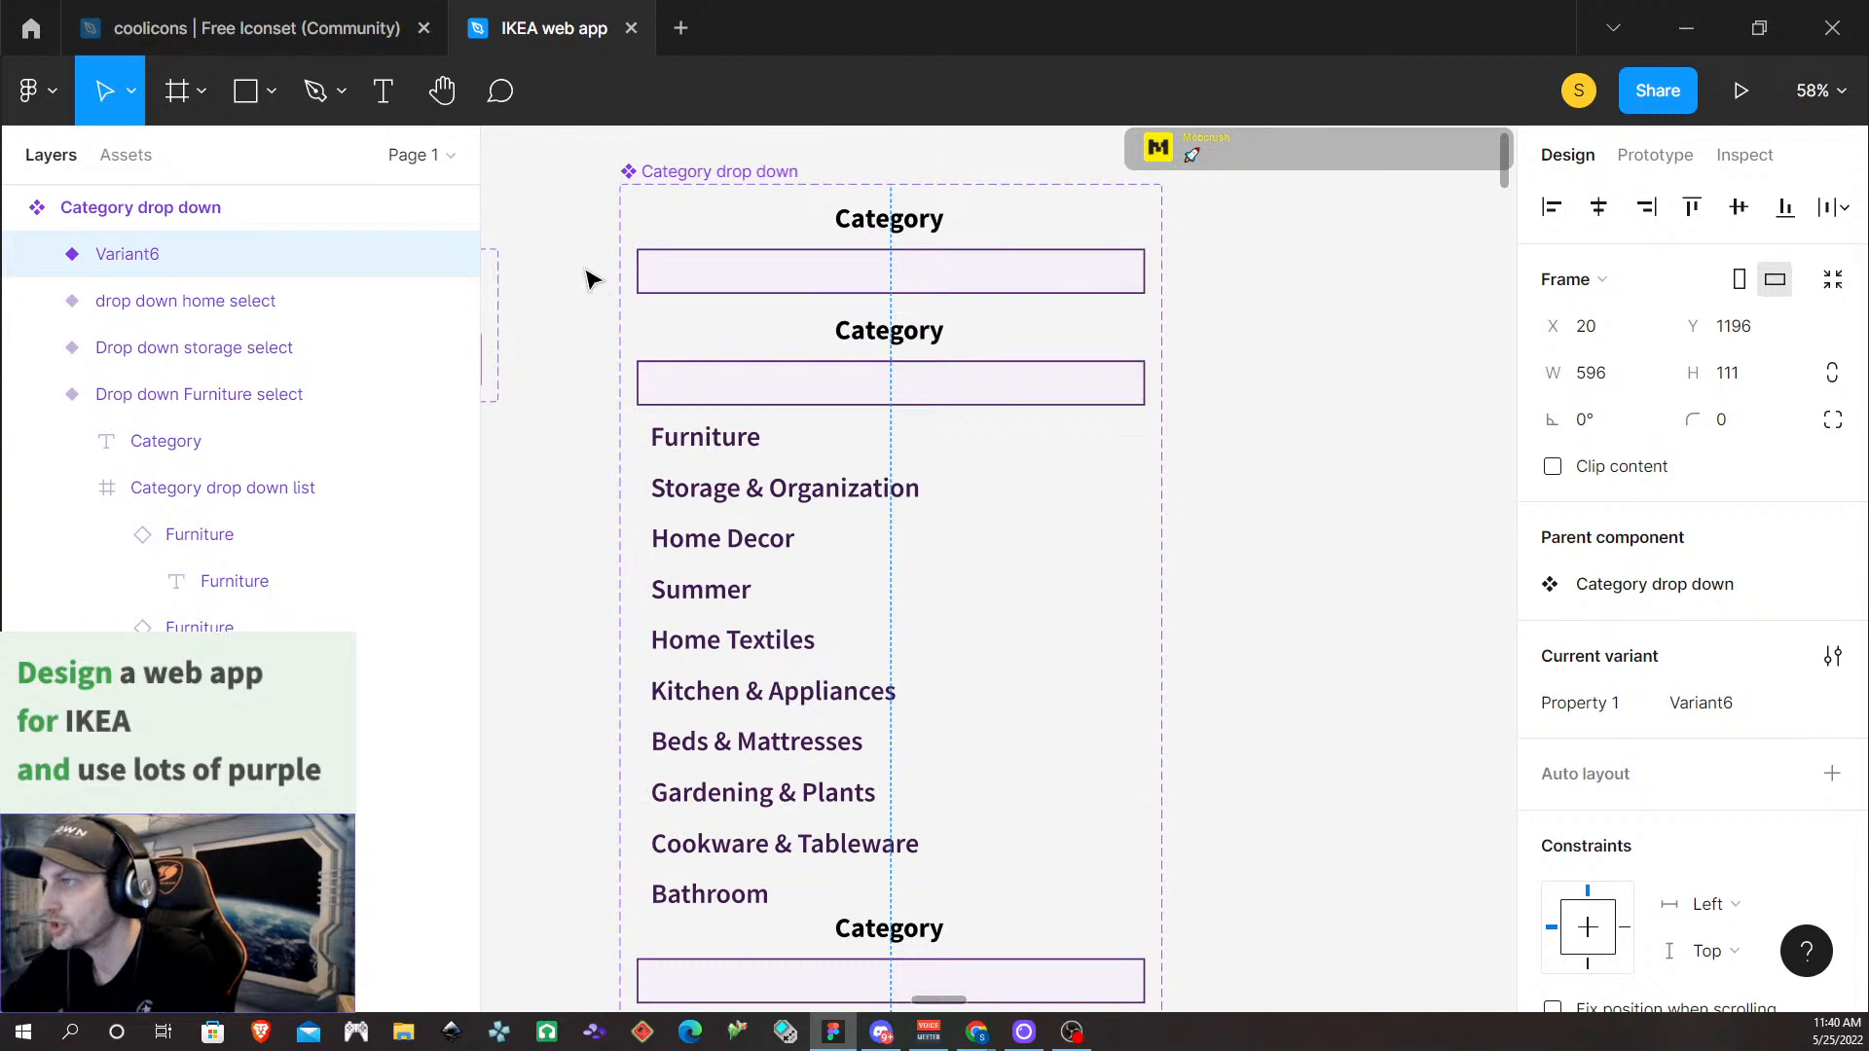
{"action": "left_click", "coordinate": [730, 171]}
{"action": "scroll", "coordinate": [841, 434], "scroll_direction": "down", "scroll_amount": 5}
{"action": "scroll", "coordinate": [841, 434], "scroll_direction": "down", "scroll_amount": 5}
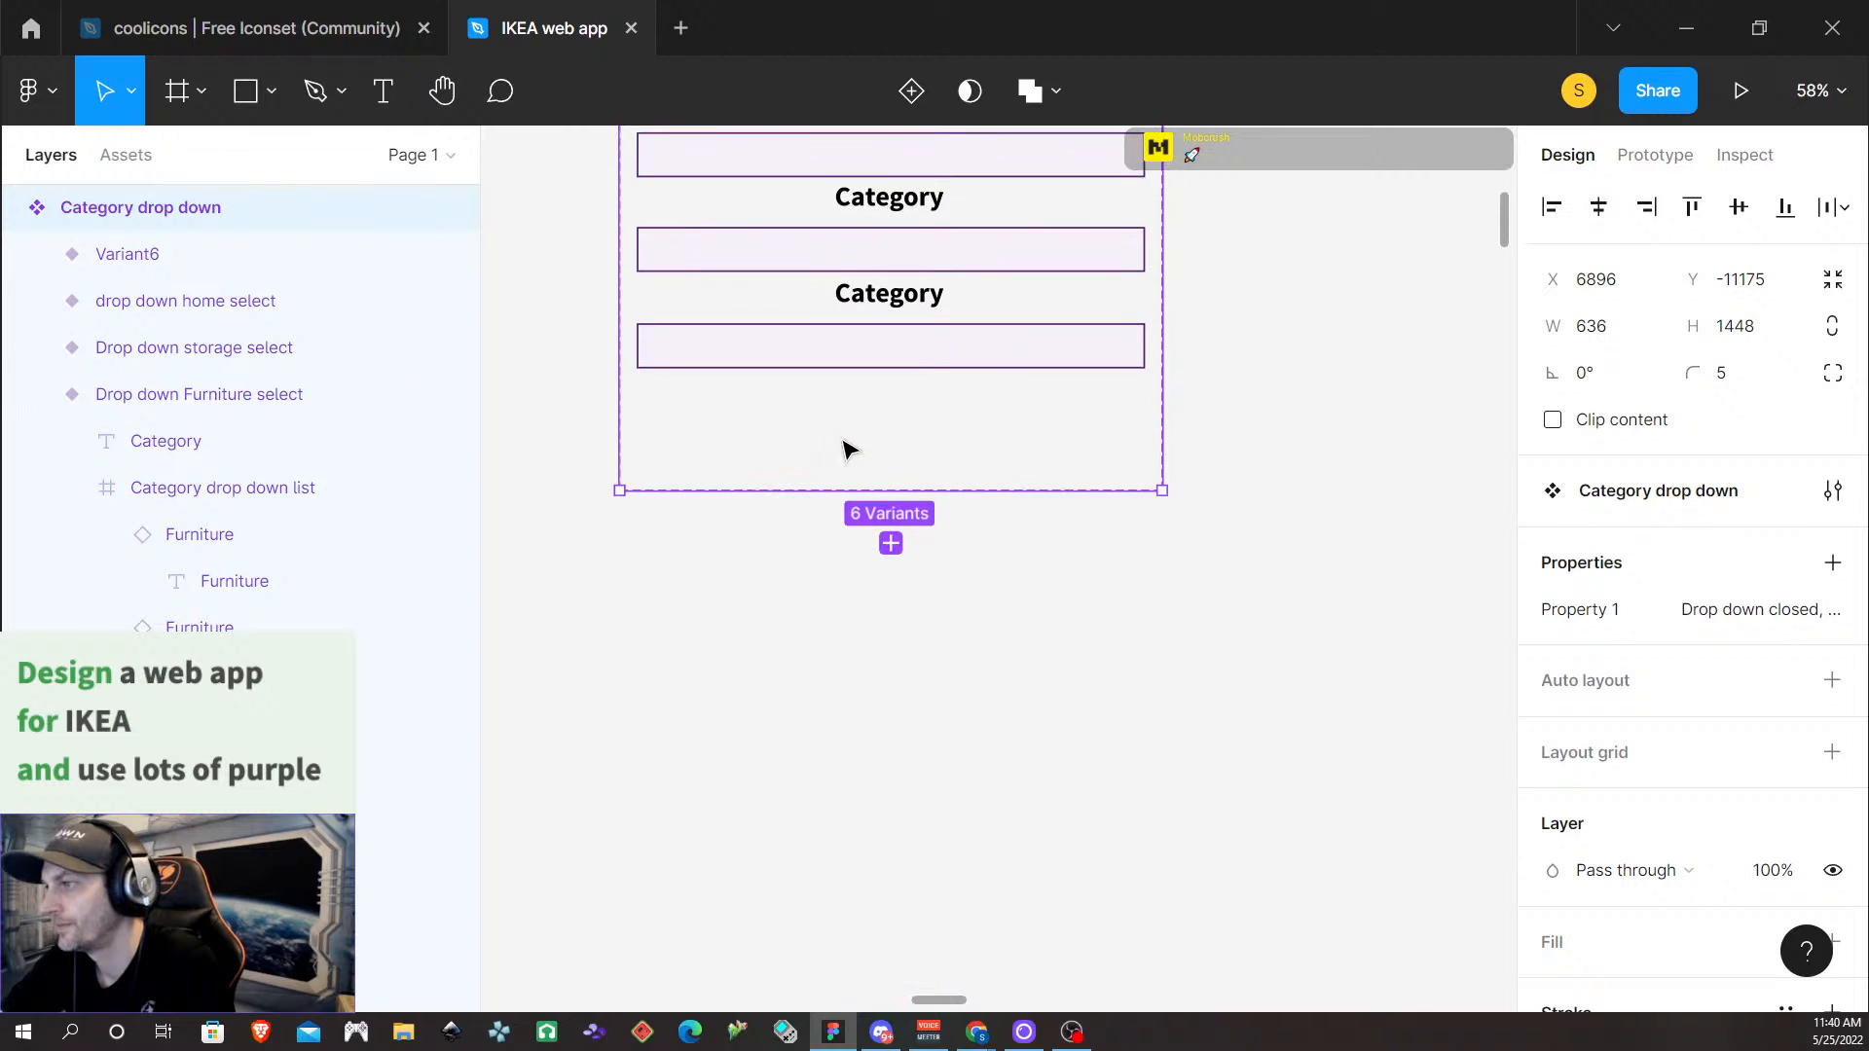
{"action": "left_click_drag", "start_coordinate": [923, 492], "coordinate": [891, 888]}
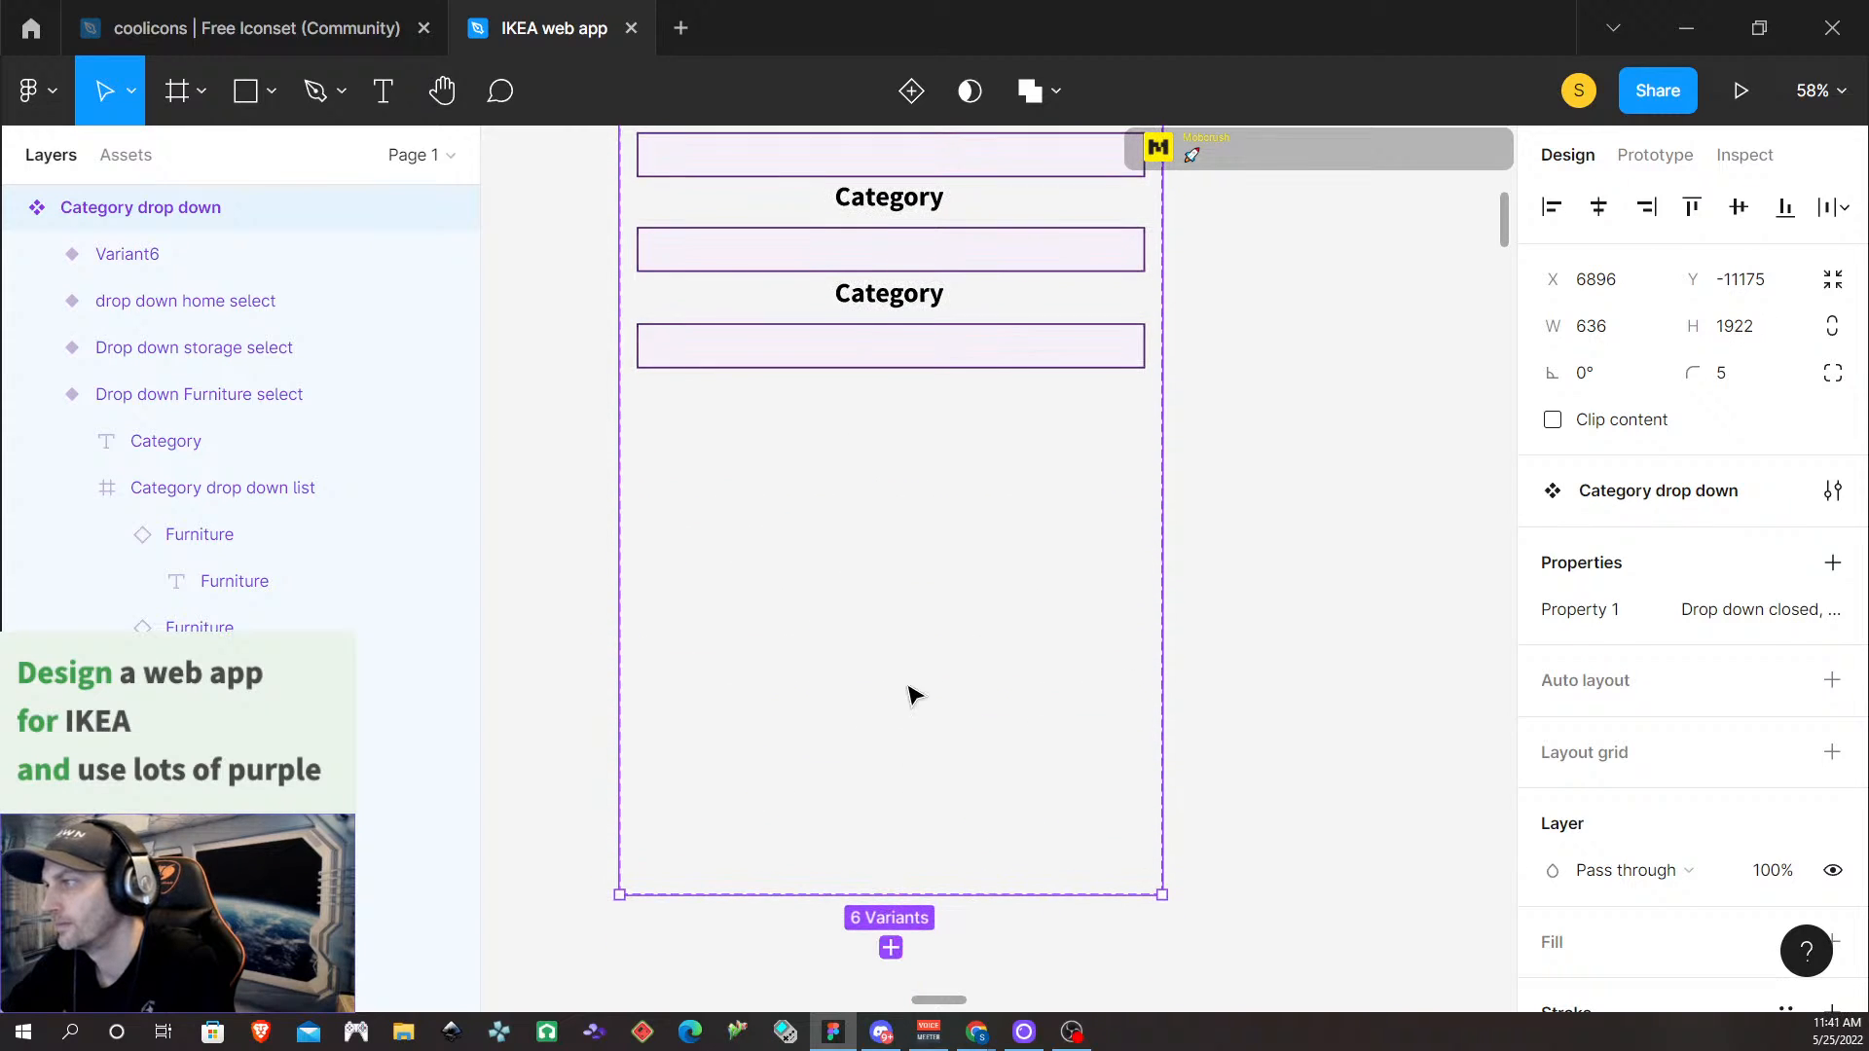
{"action": "scroll", "coordinate": [898, 650], "scroll_direction": "down", "scroll_amount": 2}
{"action": "scroll", "coordinate": [896, 651], "scroll_direction": "down", "scroll_amount": 1}
{"action": "left_click_drag", "start_coordinate": [915, 797], "coordinate": [913, 926]}
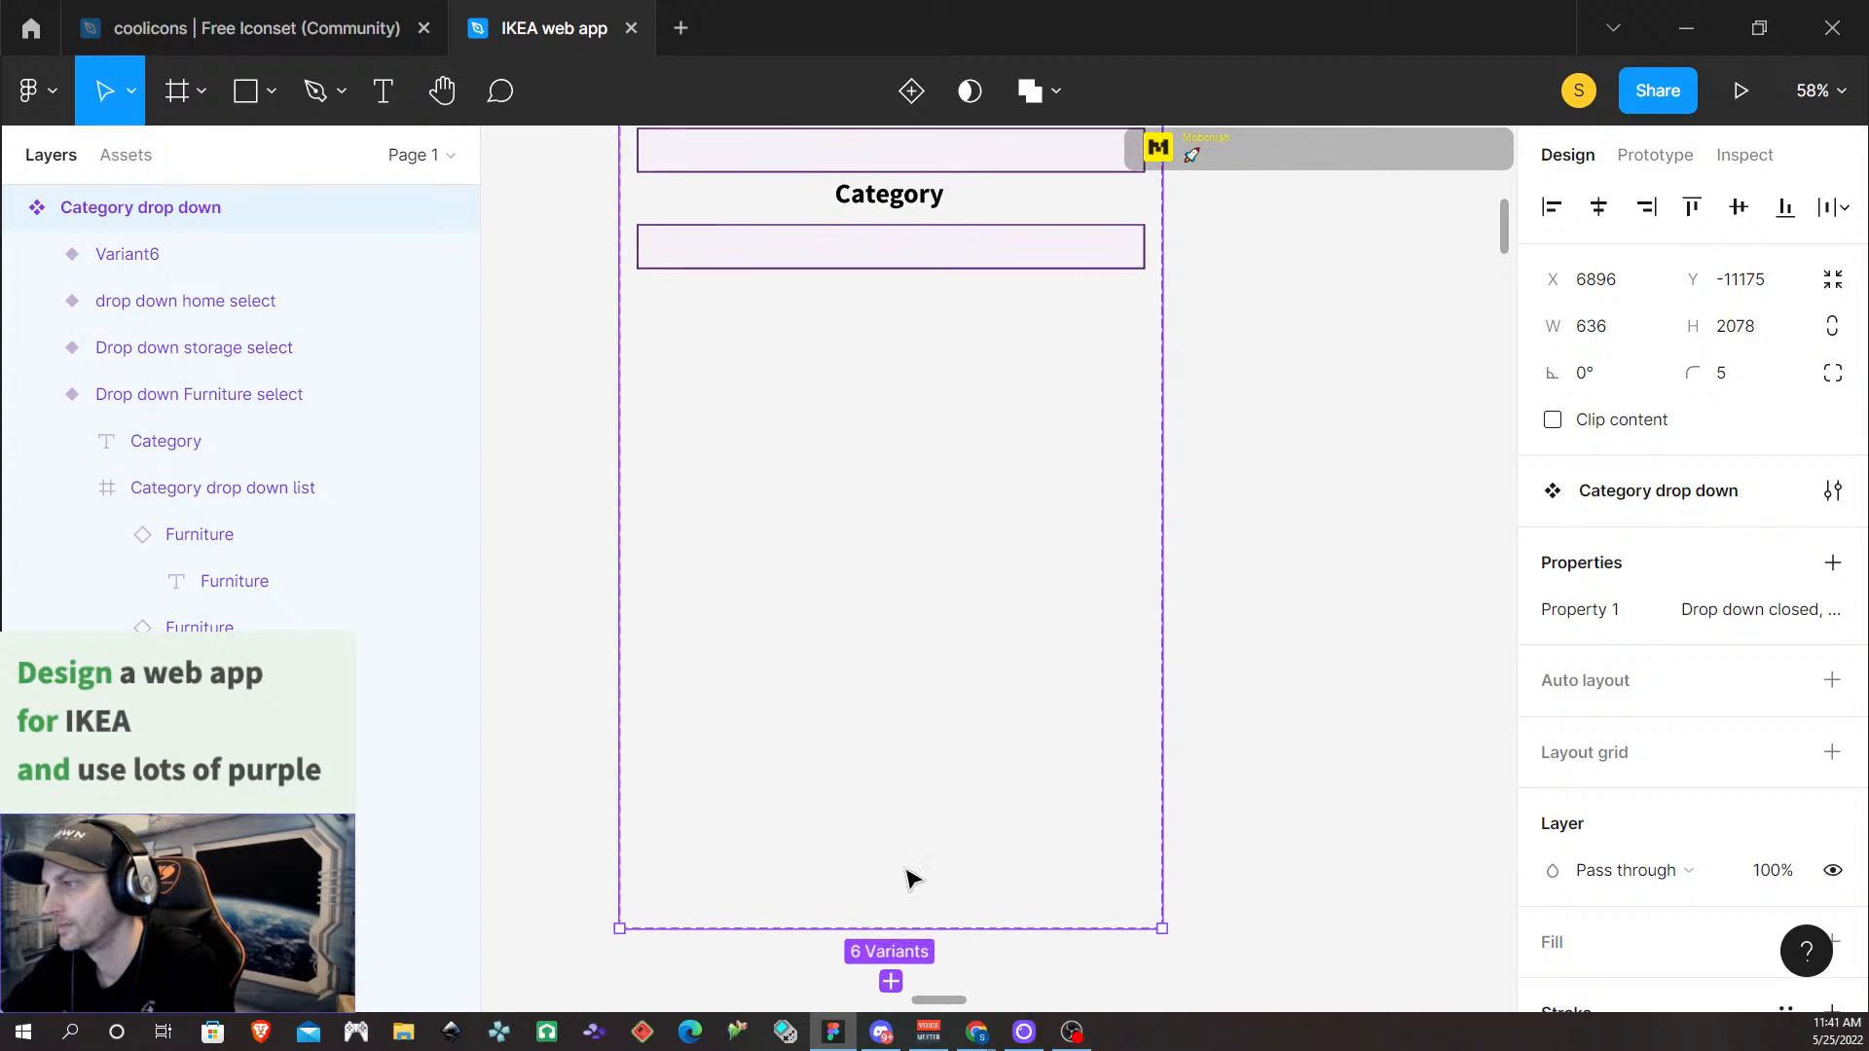
{"action": "scroll", "coordinate": [915, 685], "scroll_direction": "down", "scroll_amount": 1}
{"action": "left_click_drag", "start_coordinate": [972, 806], "coordinate": [972, 876]}
{"action": "scroll", "coordinate": [955, 605], "scroll_direction": "up", "scroll_amount": 8}
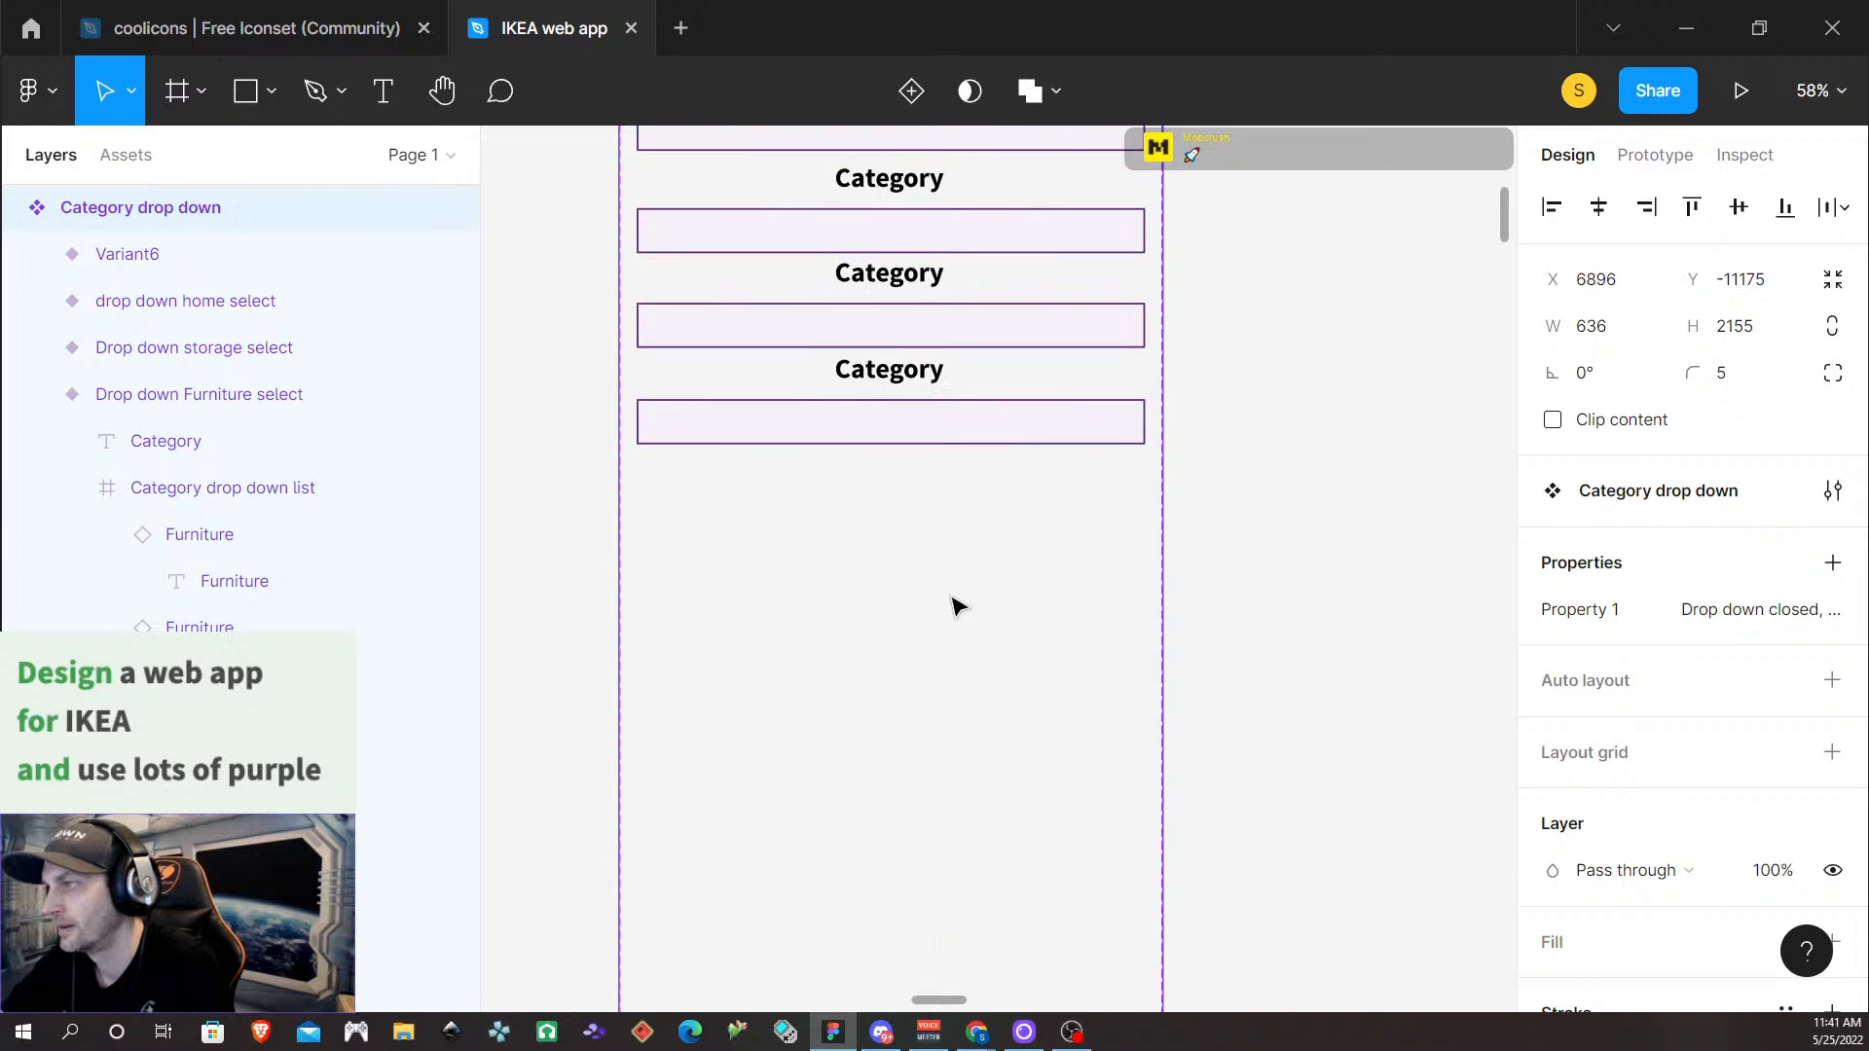
Set the sixth variant's Property 1 value to "Drop down Summer select"
{"action": "scroll", "coordinate": [962, 584], "scroll_direction": "down", "scroll_amount": 1}
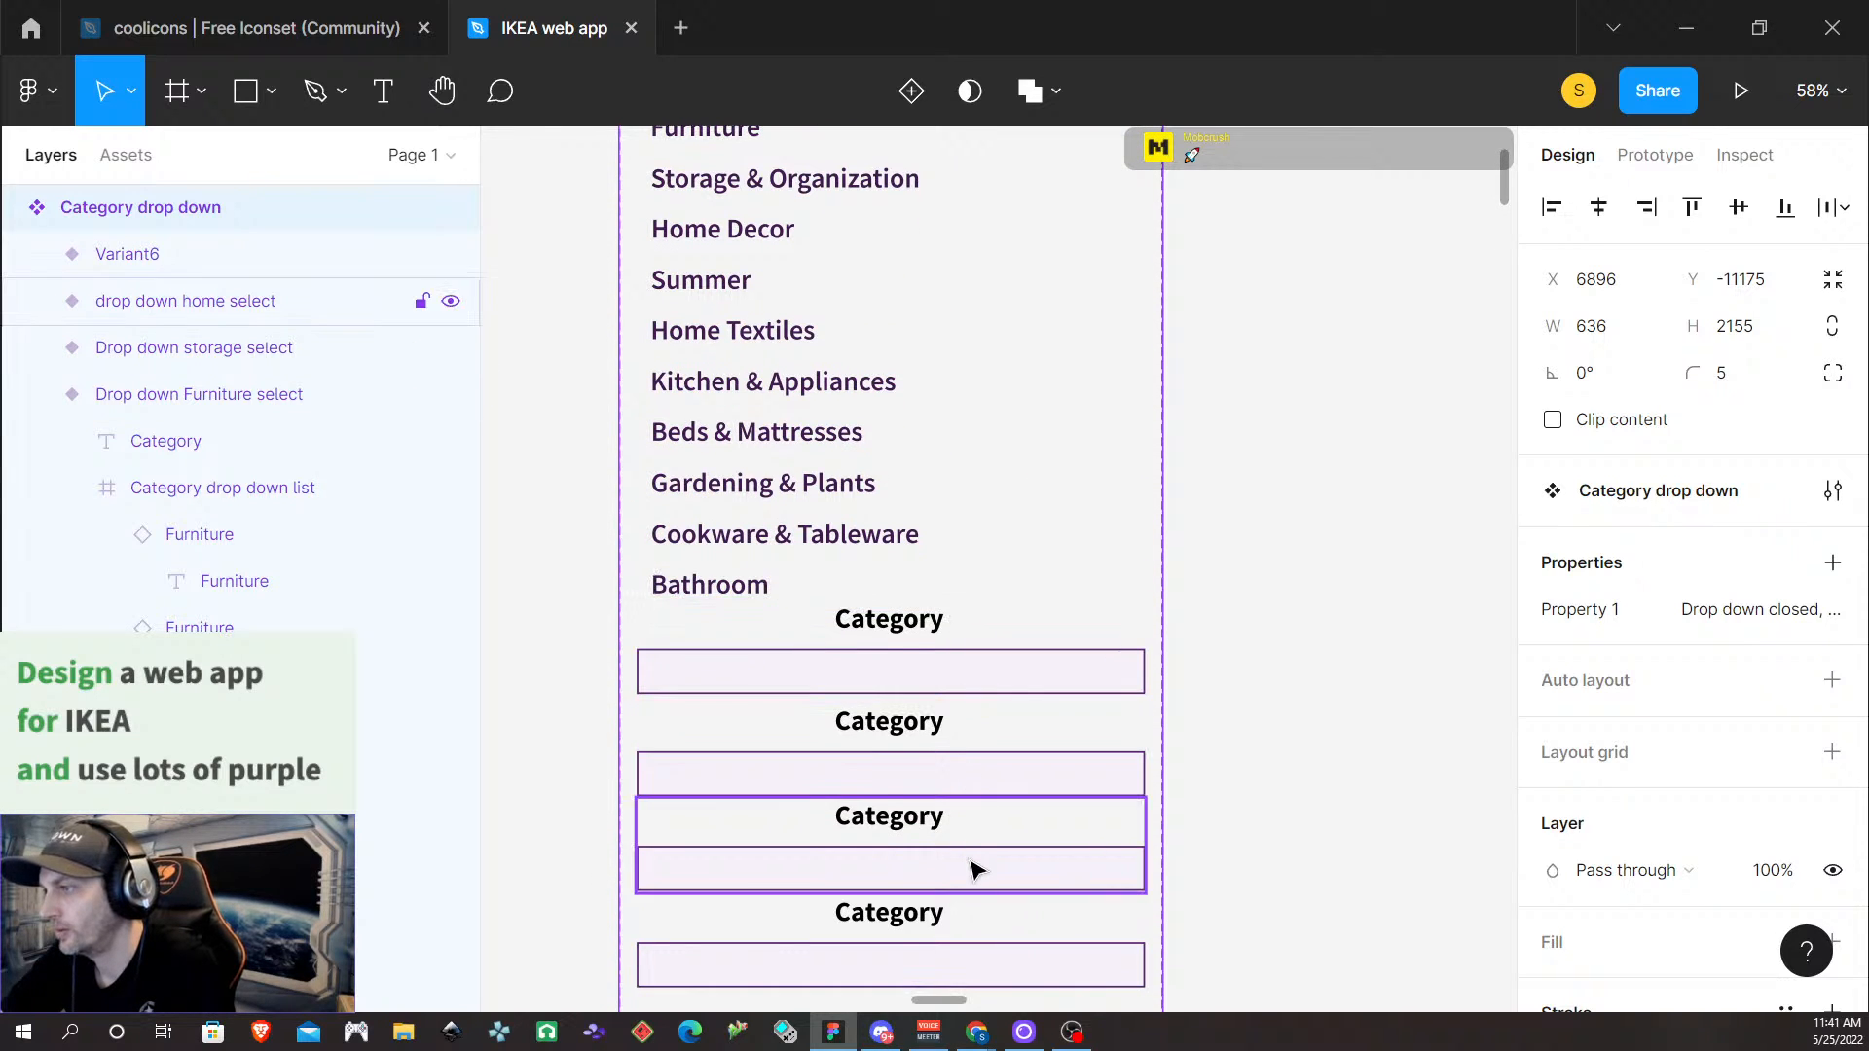
{"action": "left_click", "coordinate": [973, 868]}
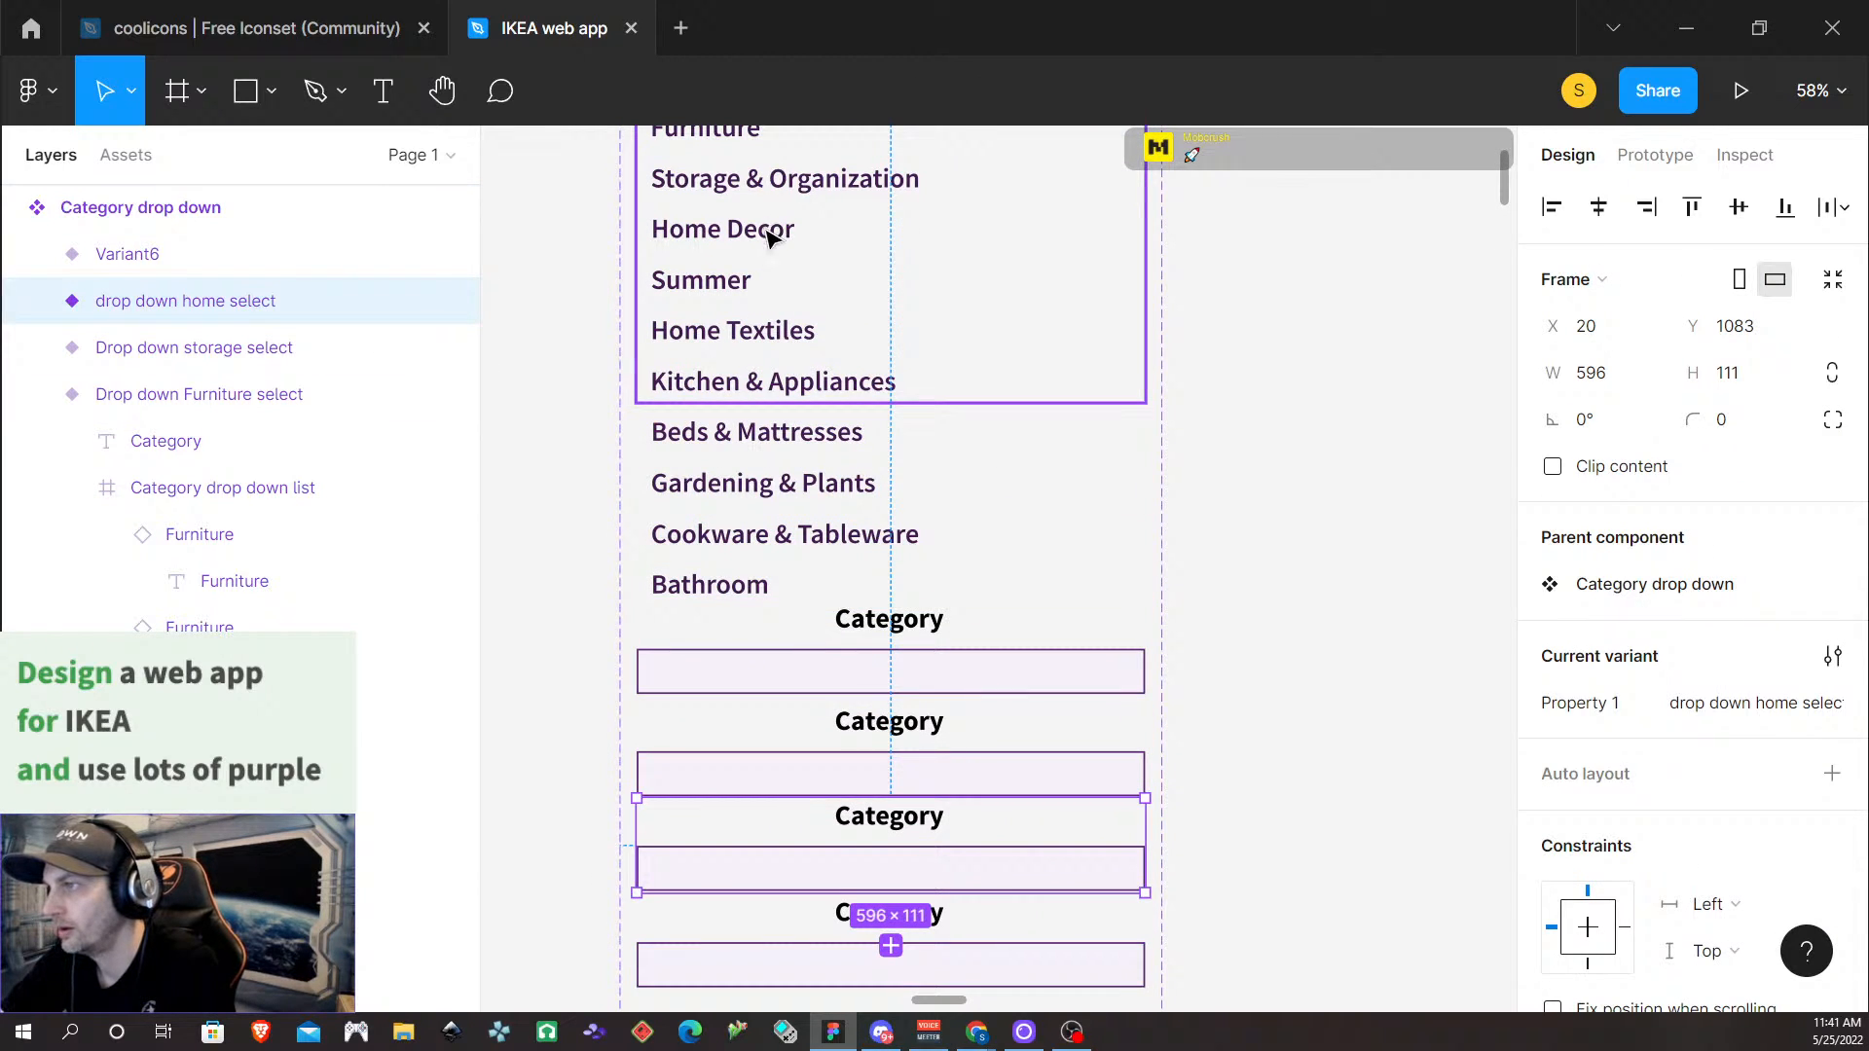
{"action": "scroll", "coordinate": [889, 656], "scroll_direction": "down", "scroll_amount": 2}
{"action": "left_click", "coordinate": [1026, 889]}
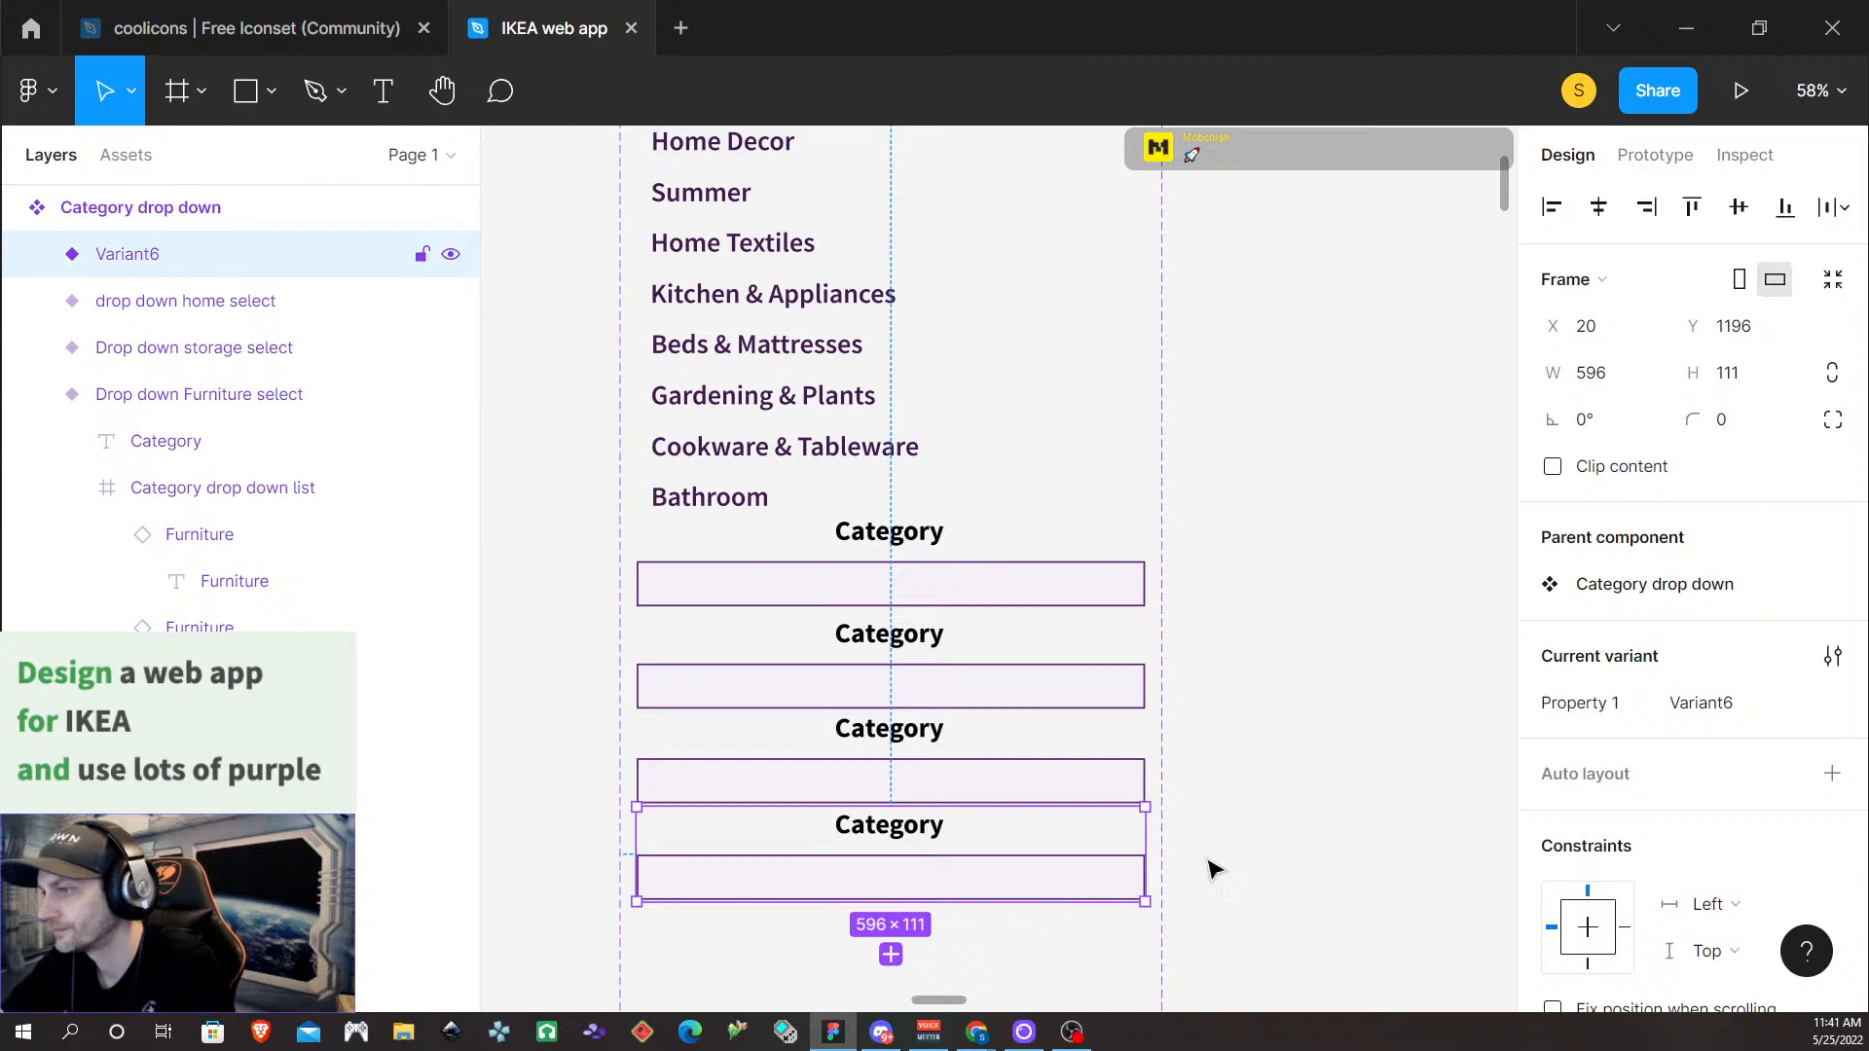
{"action": "left_click", "coordinate": [1714, 701]}
{"action": "type", "text": "D"}
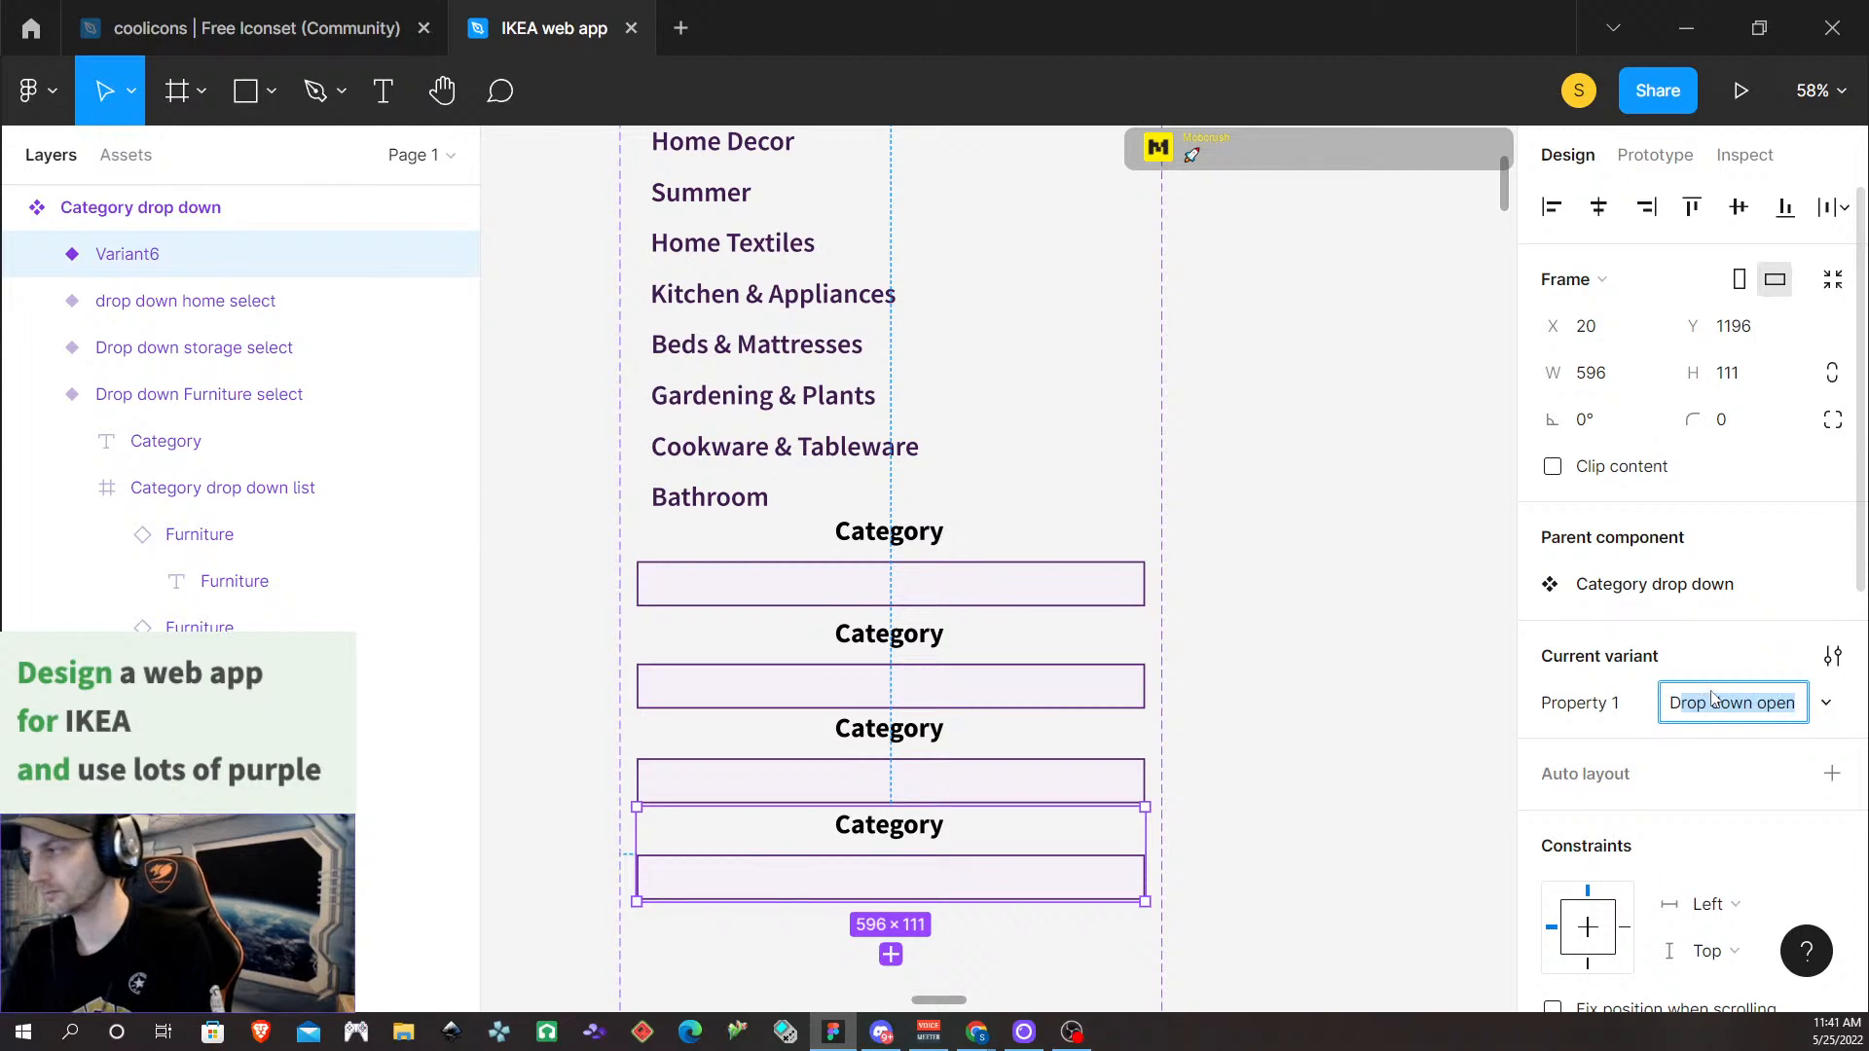
{"action": "type", "text": "rop down Summ"}
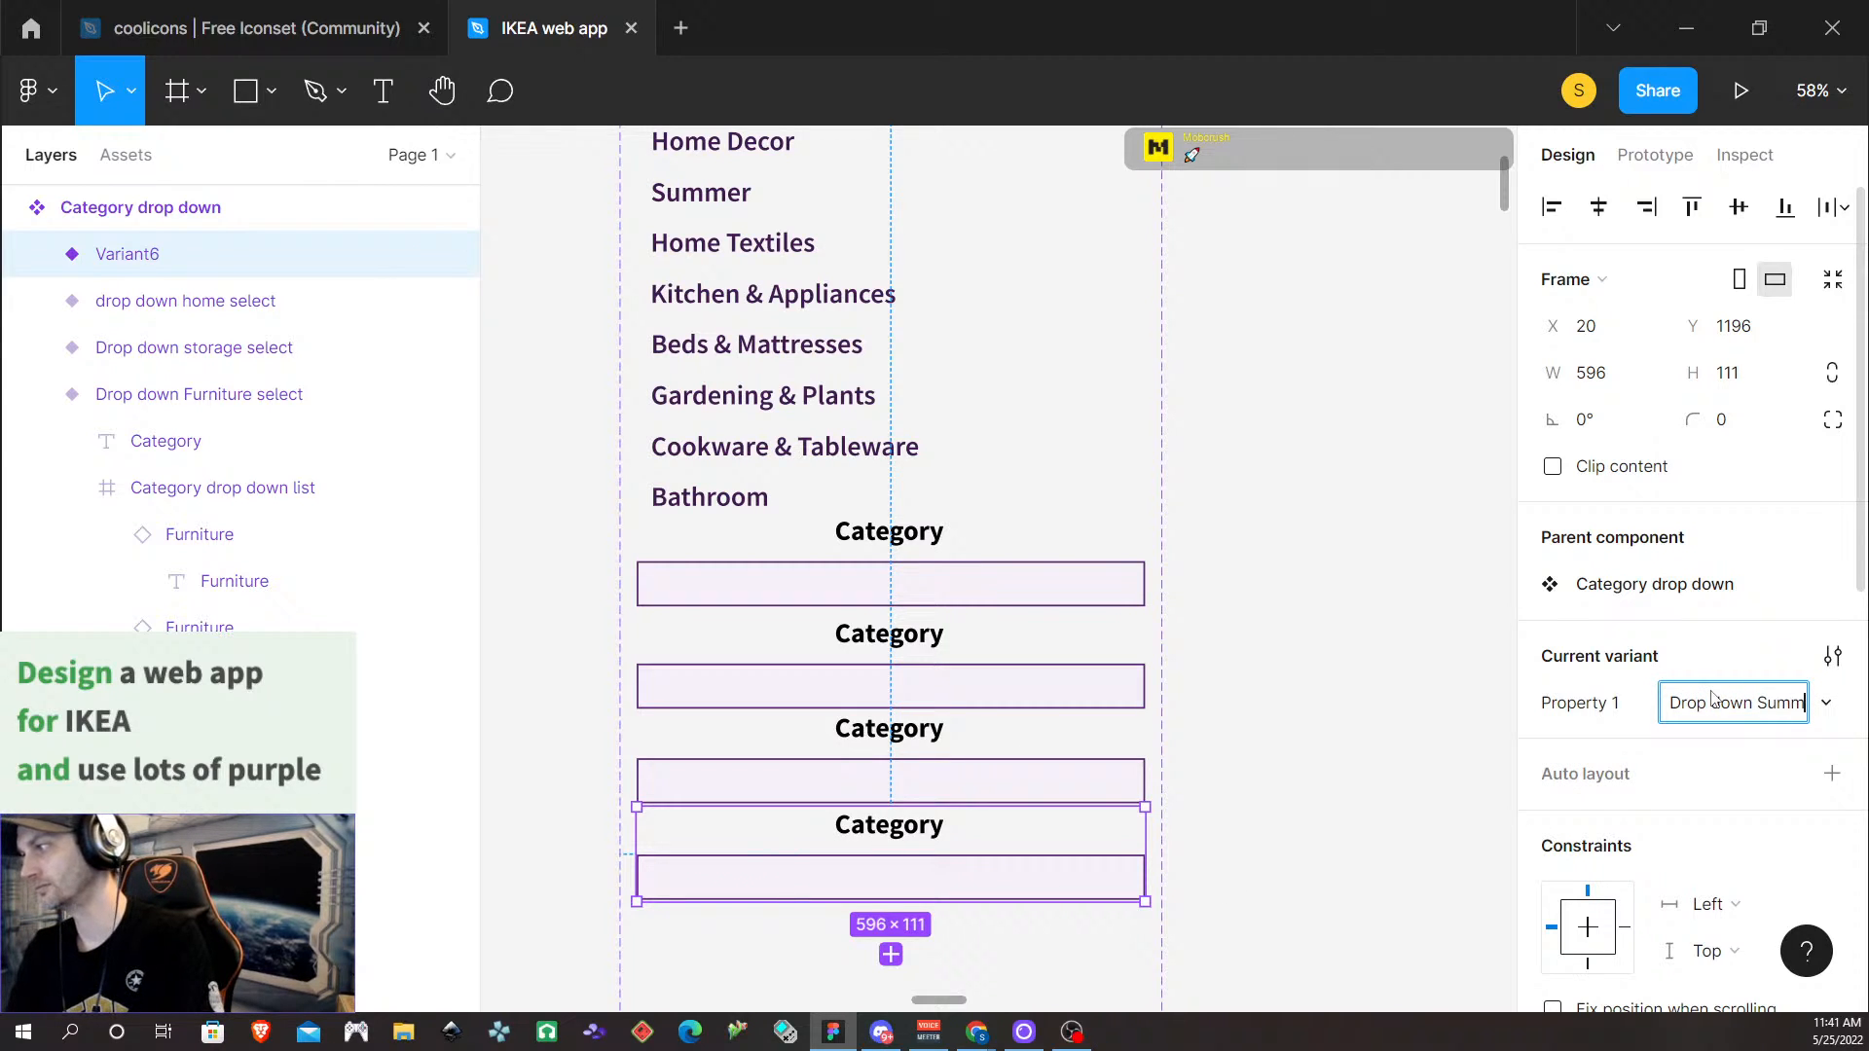
{"action": "type", "text": "er select"}
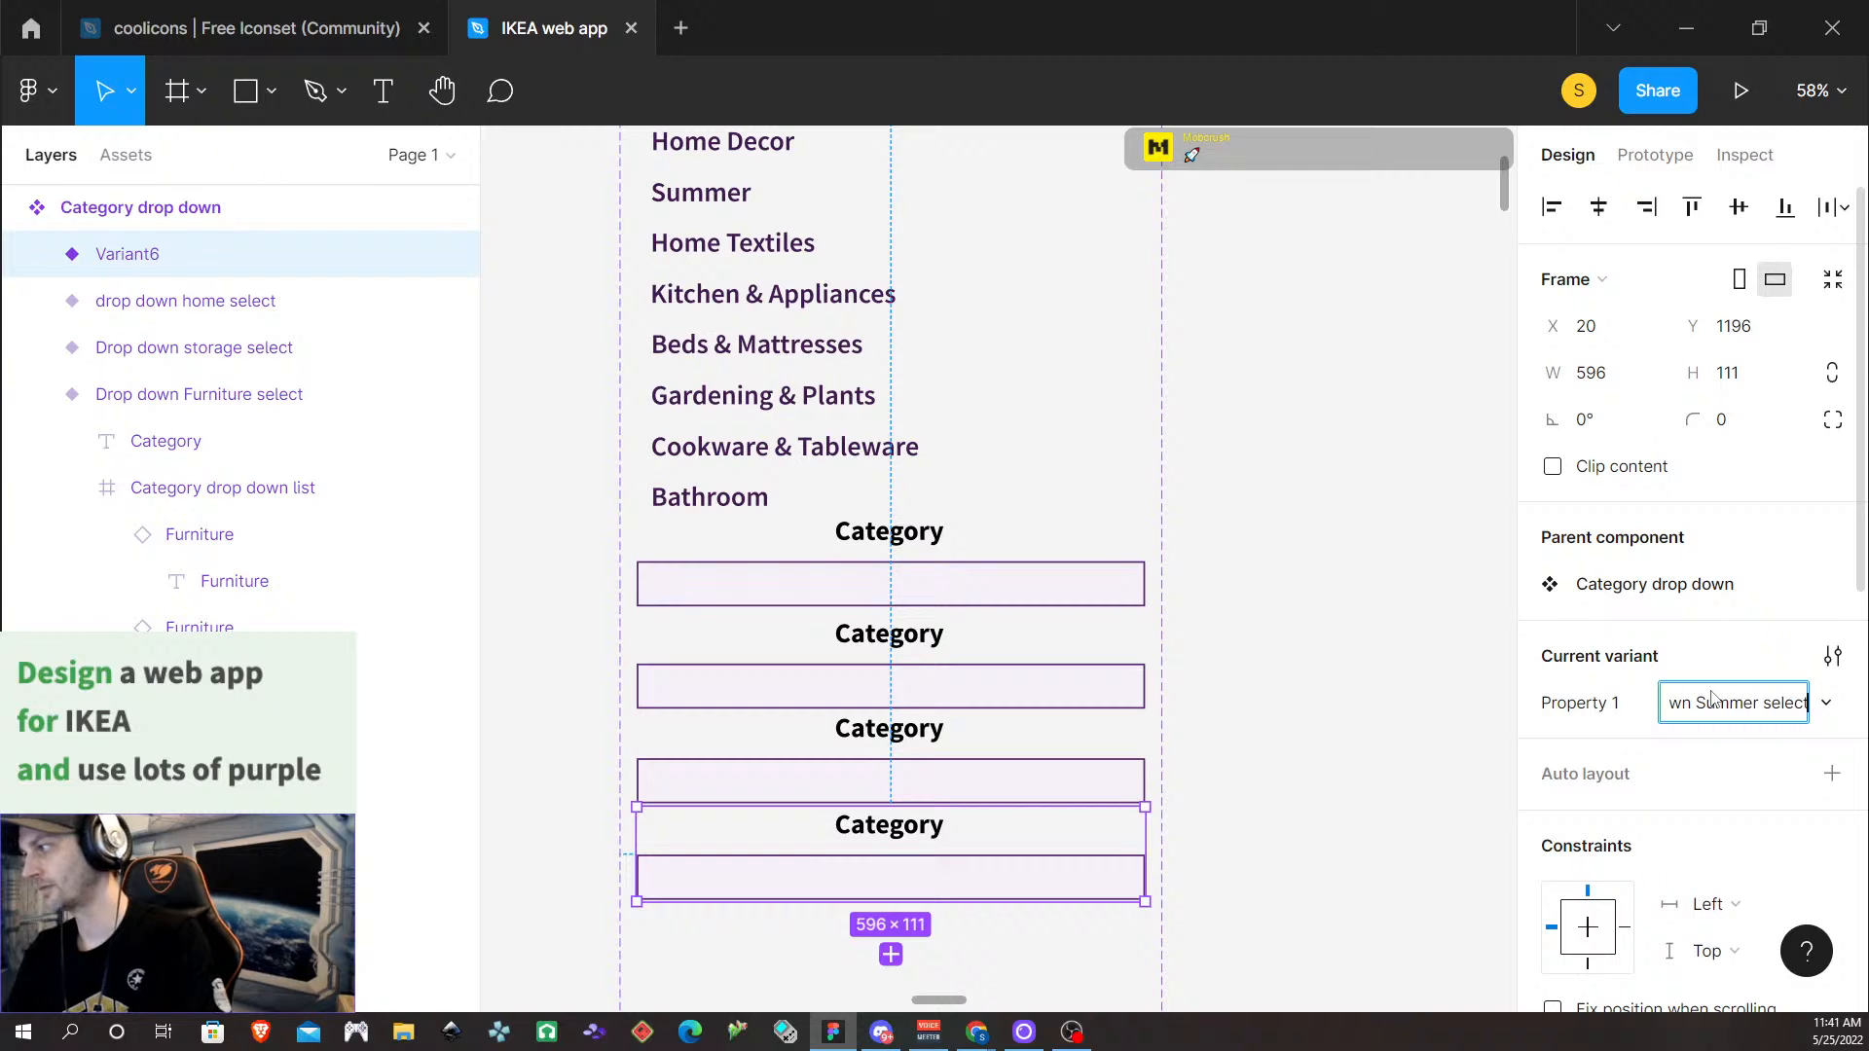
{"action": "left_click", "coordinate": [1277, 970]}
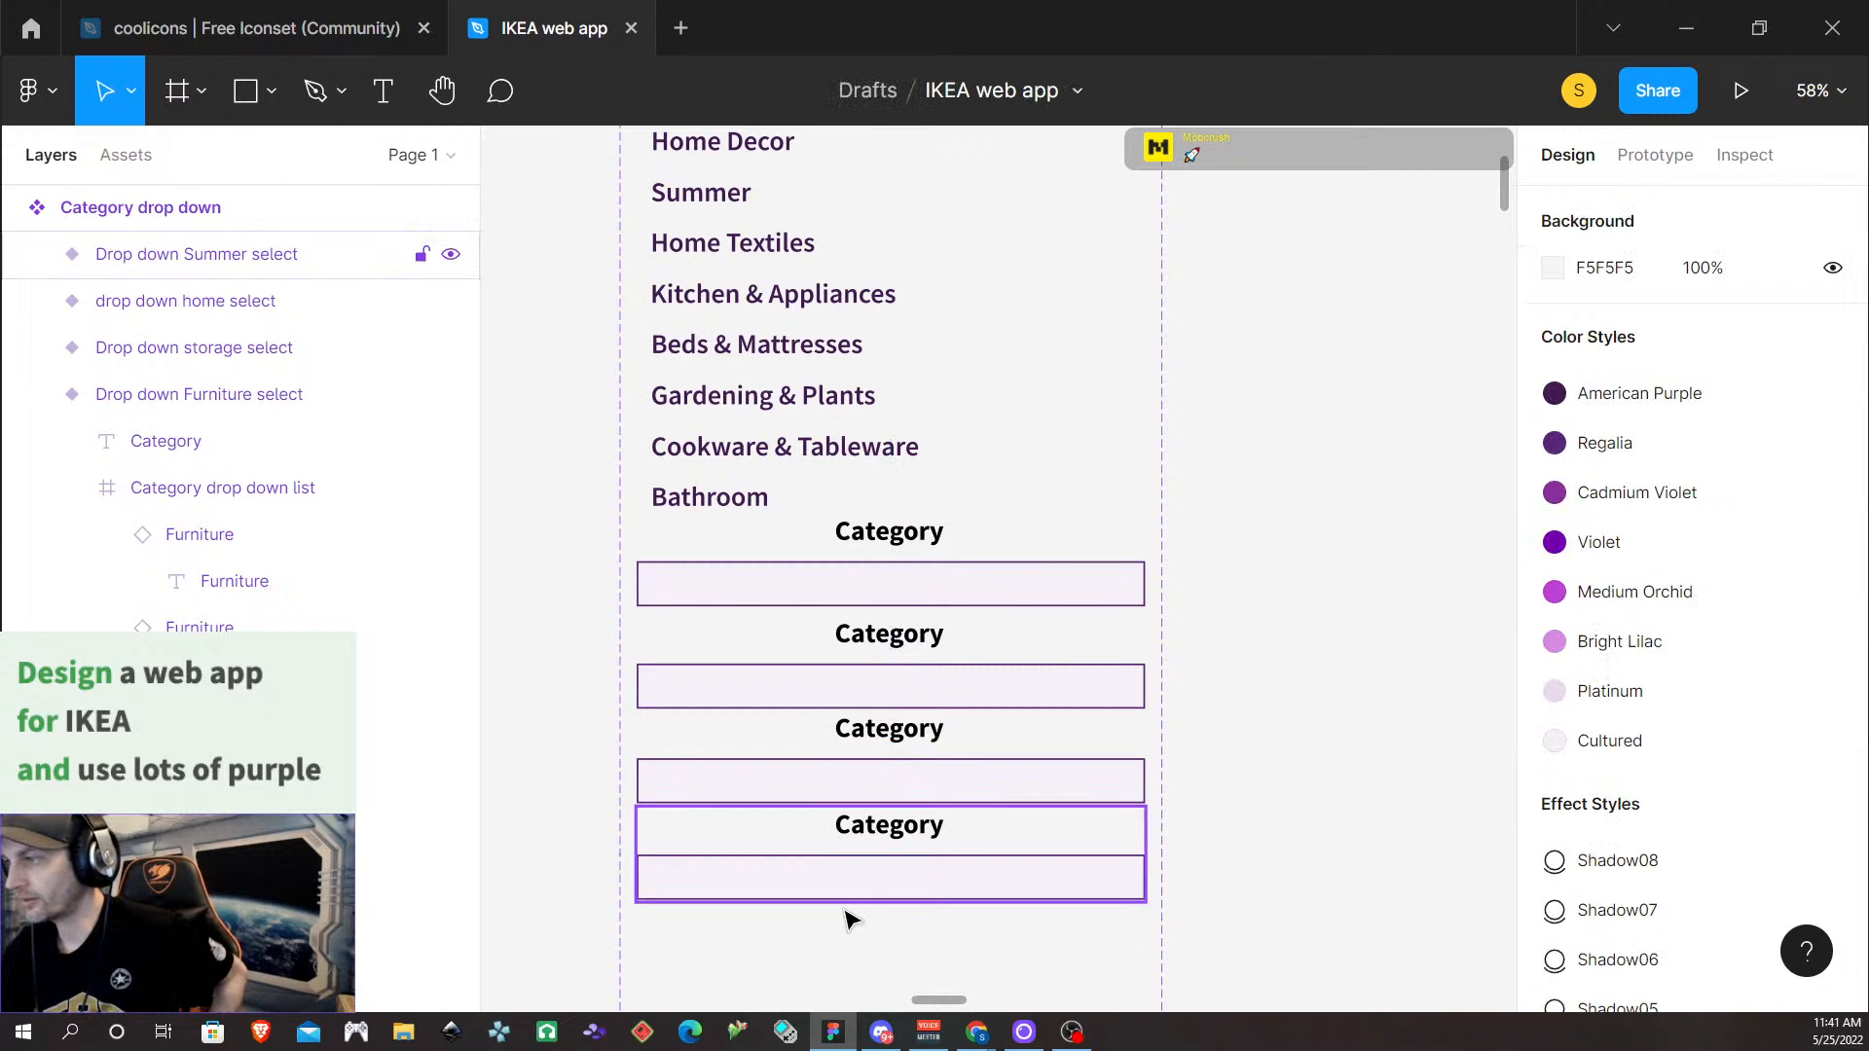
Add a seventh variant from Drop down Summer select and place it directly below, at about X 20, Y 1316
{"action": "left_click", "coordinate": [853, 882]}
{"action": "left_click", "coordinate": [899, 960]}
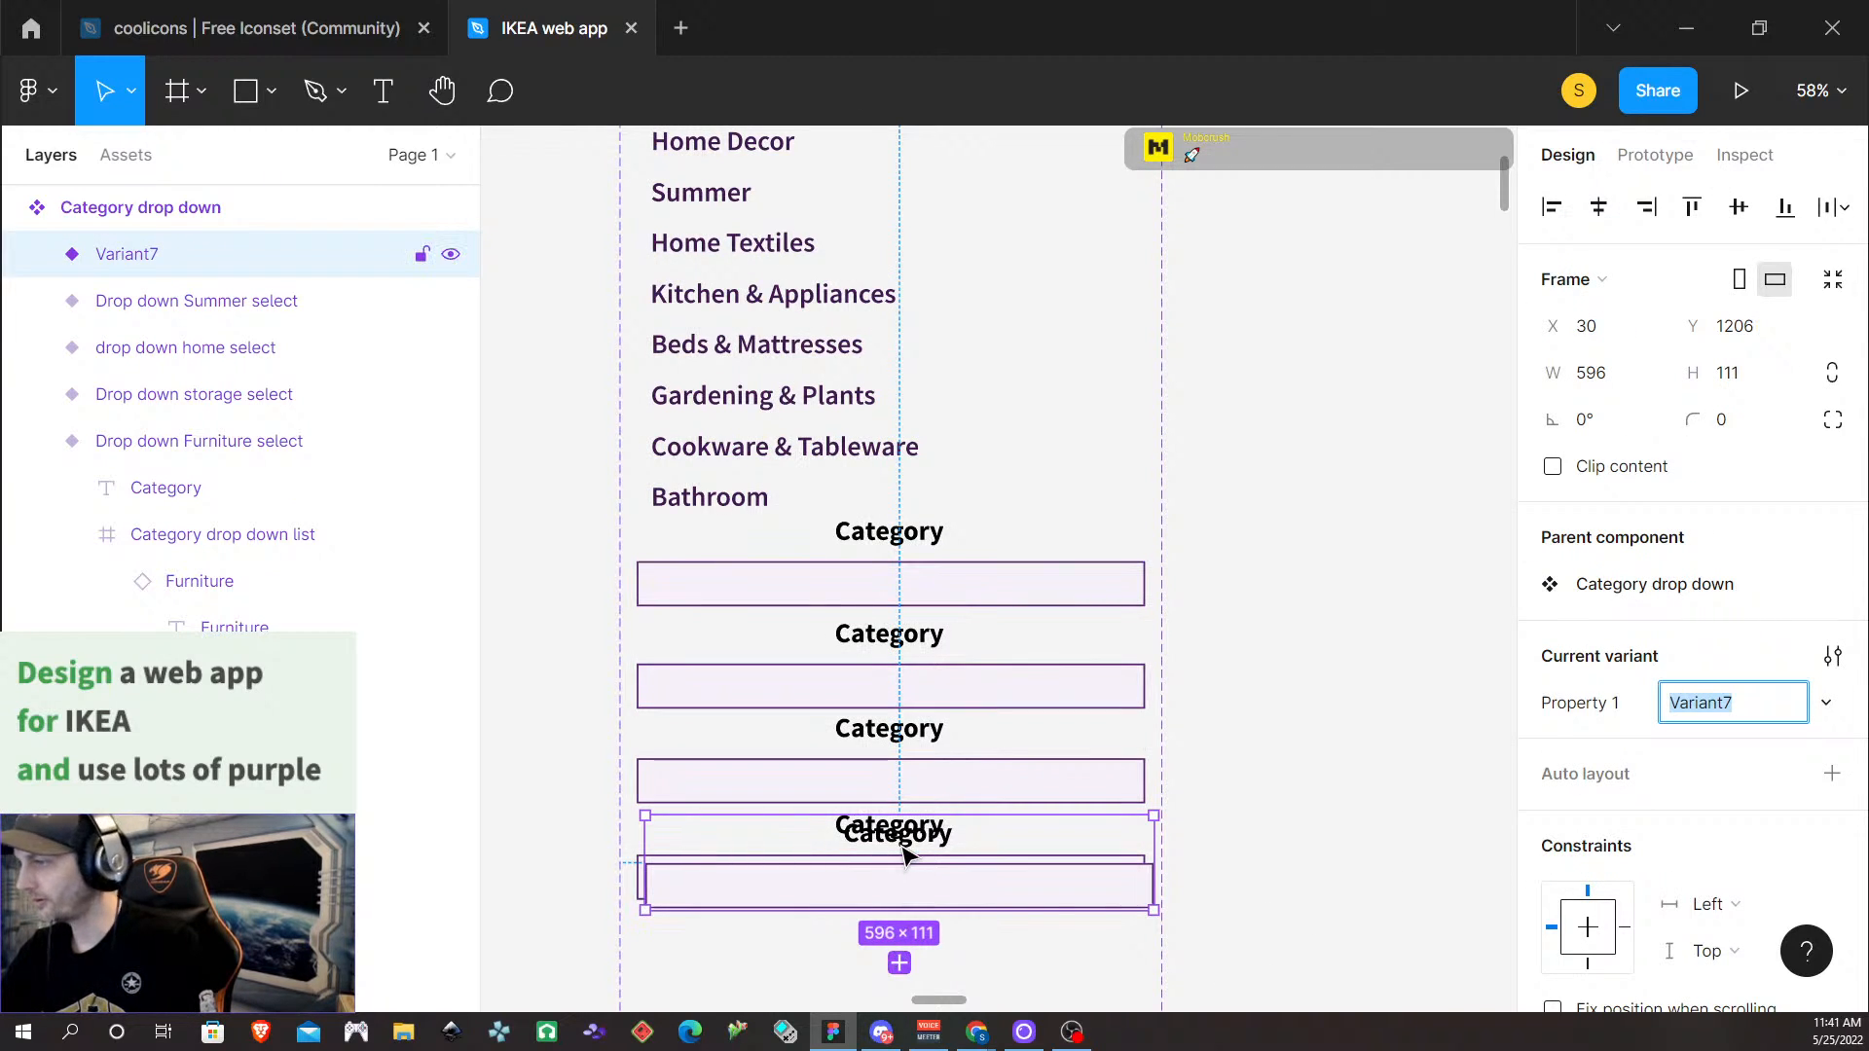
{"action": "left_click_drag", "start_coordinate": [903, 853], "coordinate": [900, 936]}
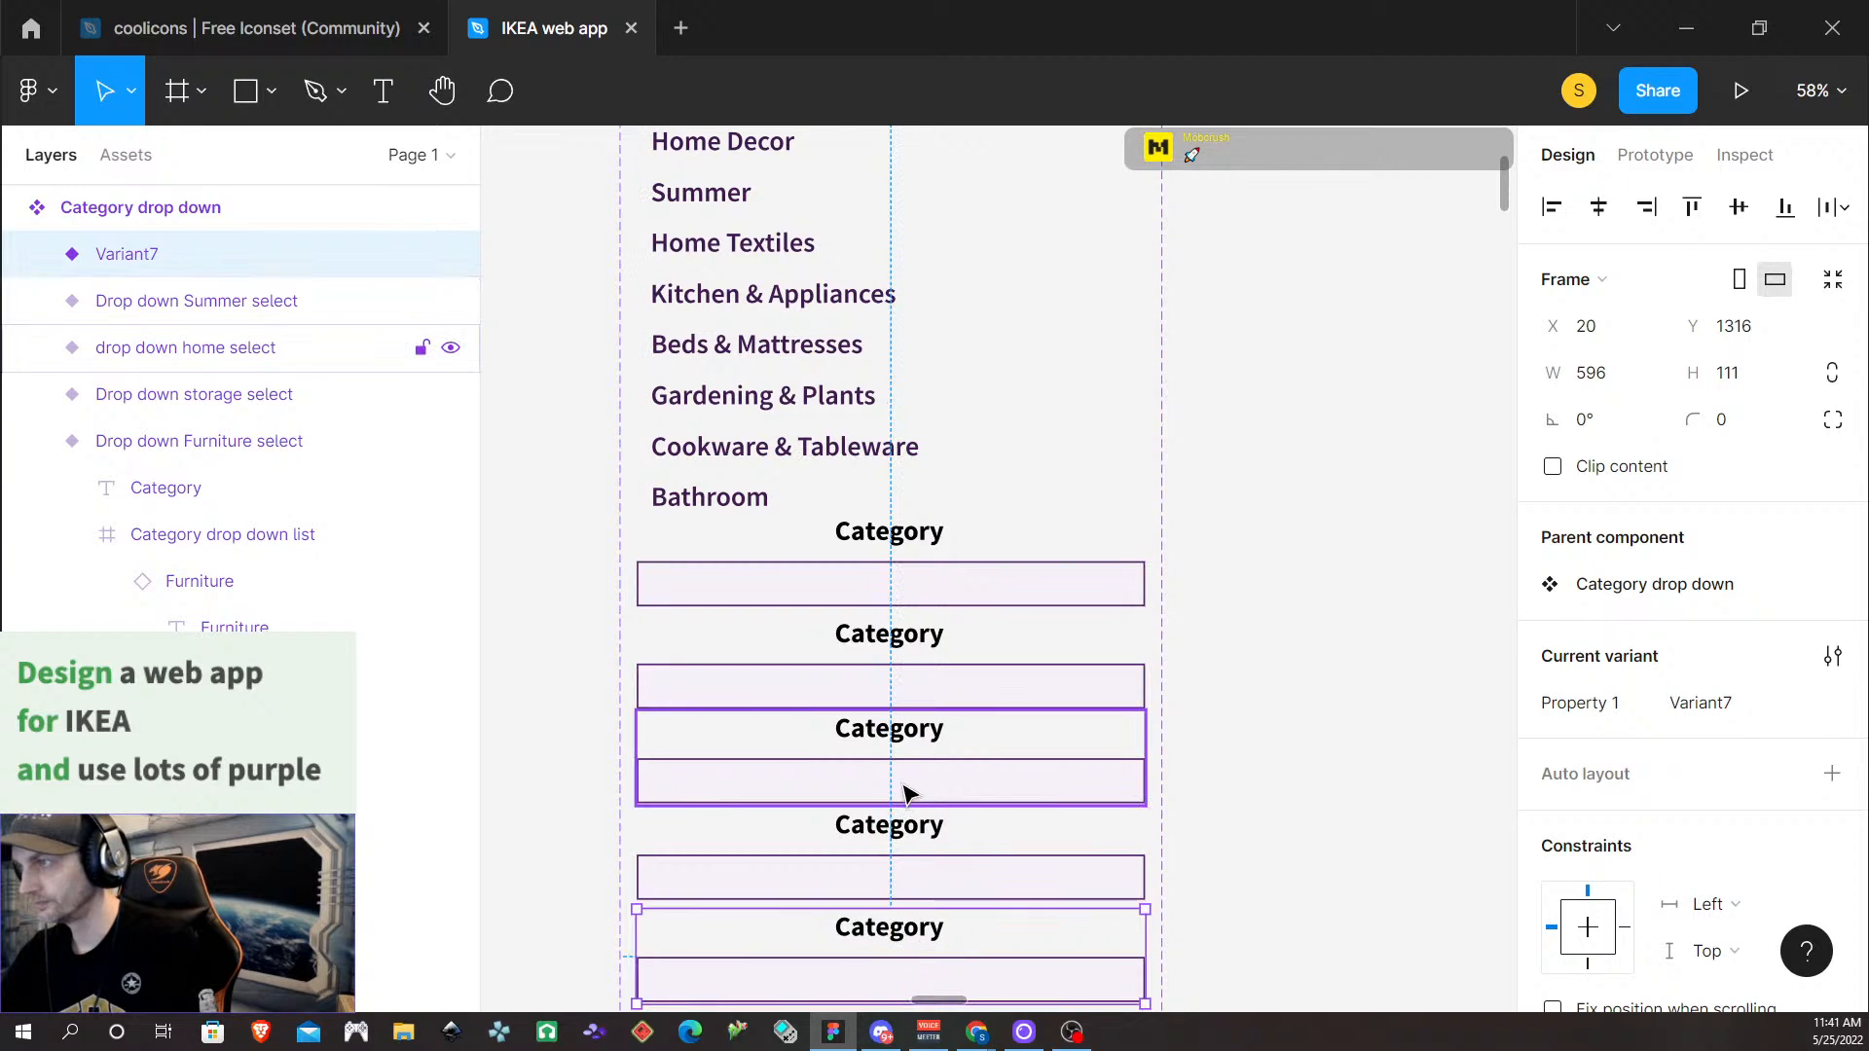
Set the seventh variant's Property 1 value to "drop down textiles select"
{"action": "left_click", "coordinate": [1731, 705]}
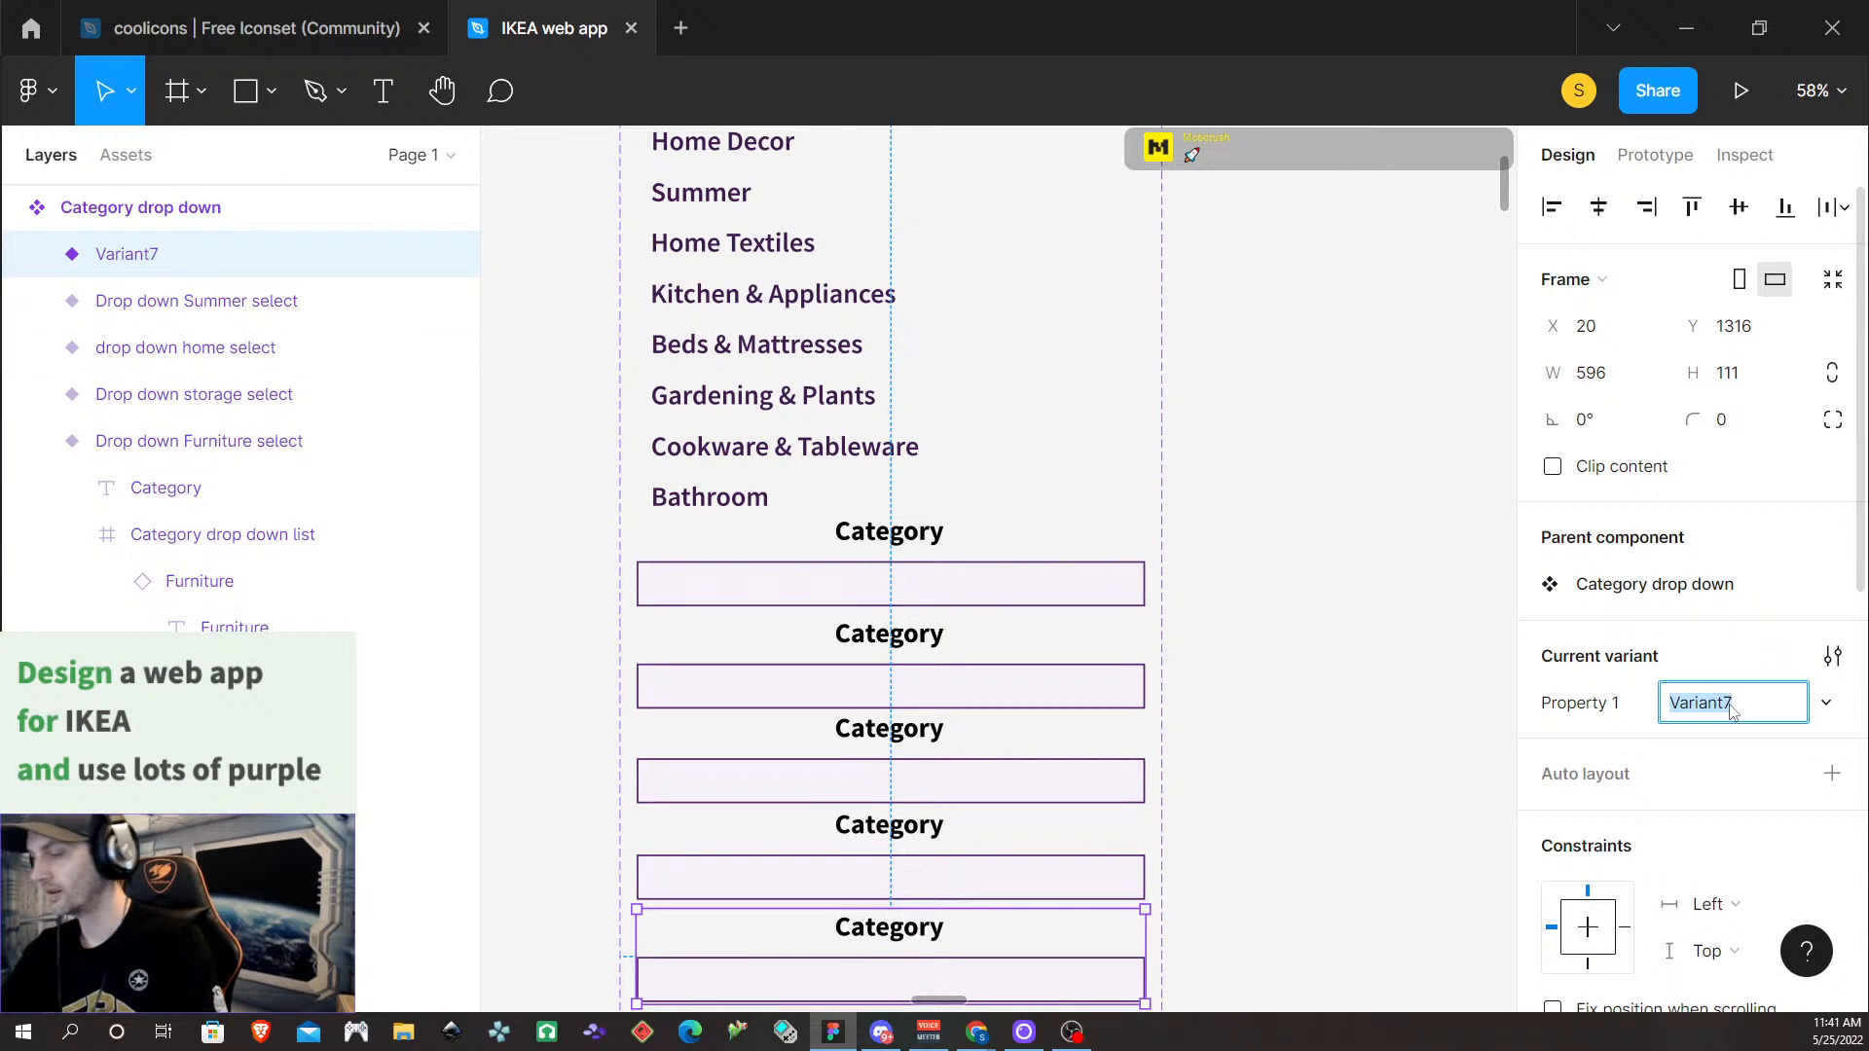
{"action": "type", "text": "drop down "}
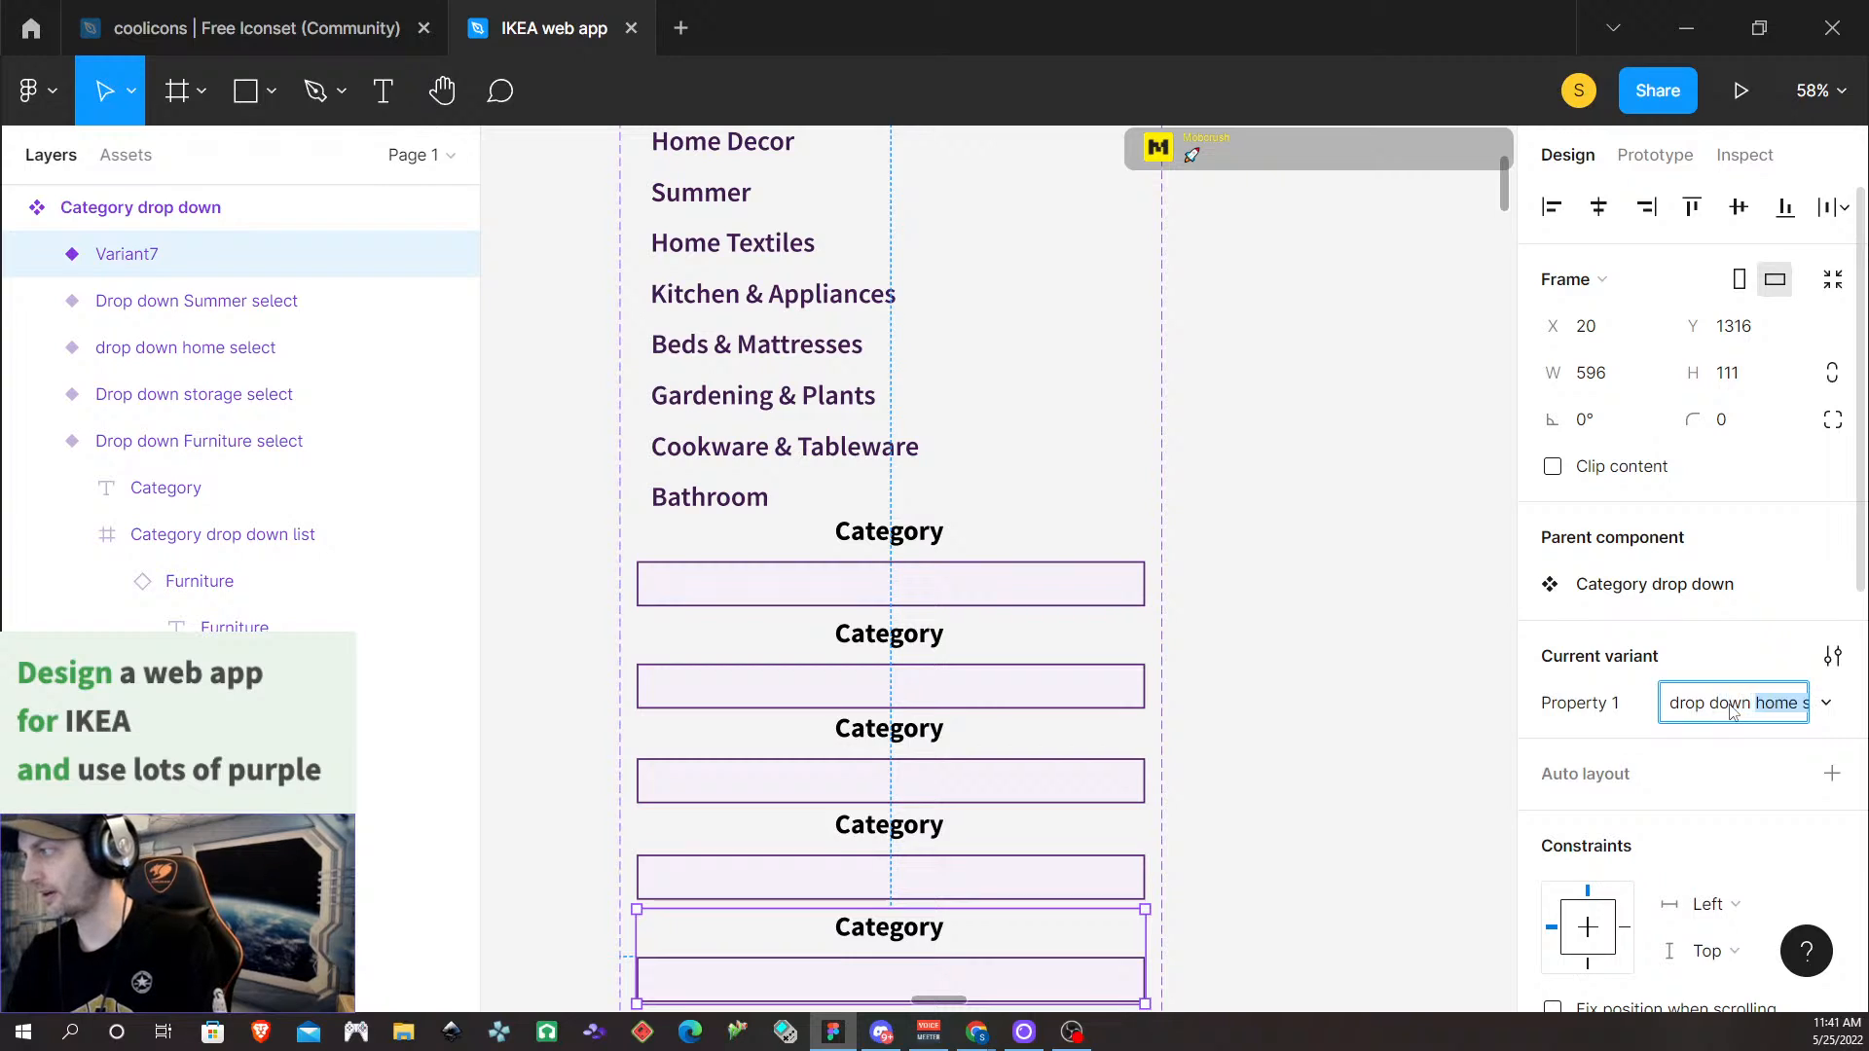
{"action": "type", "text": "textiles"}
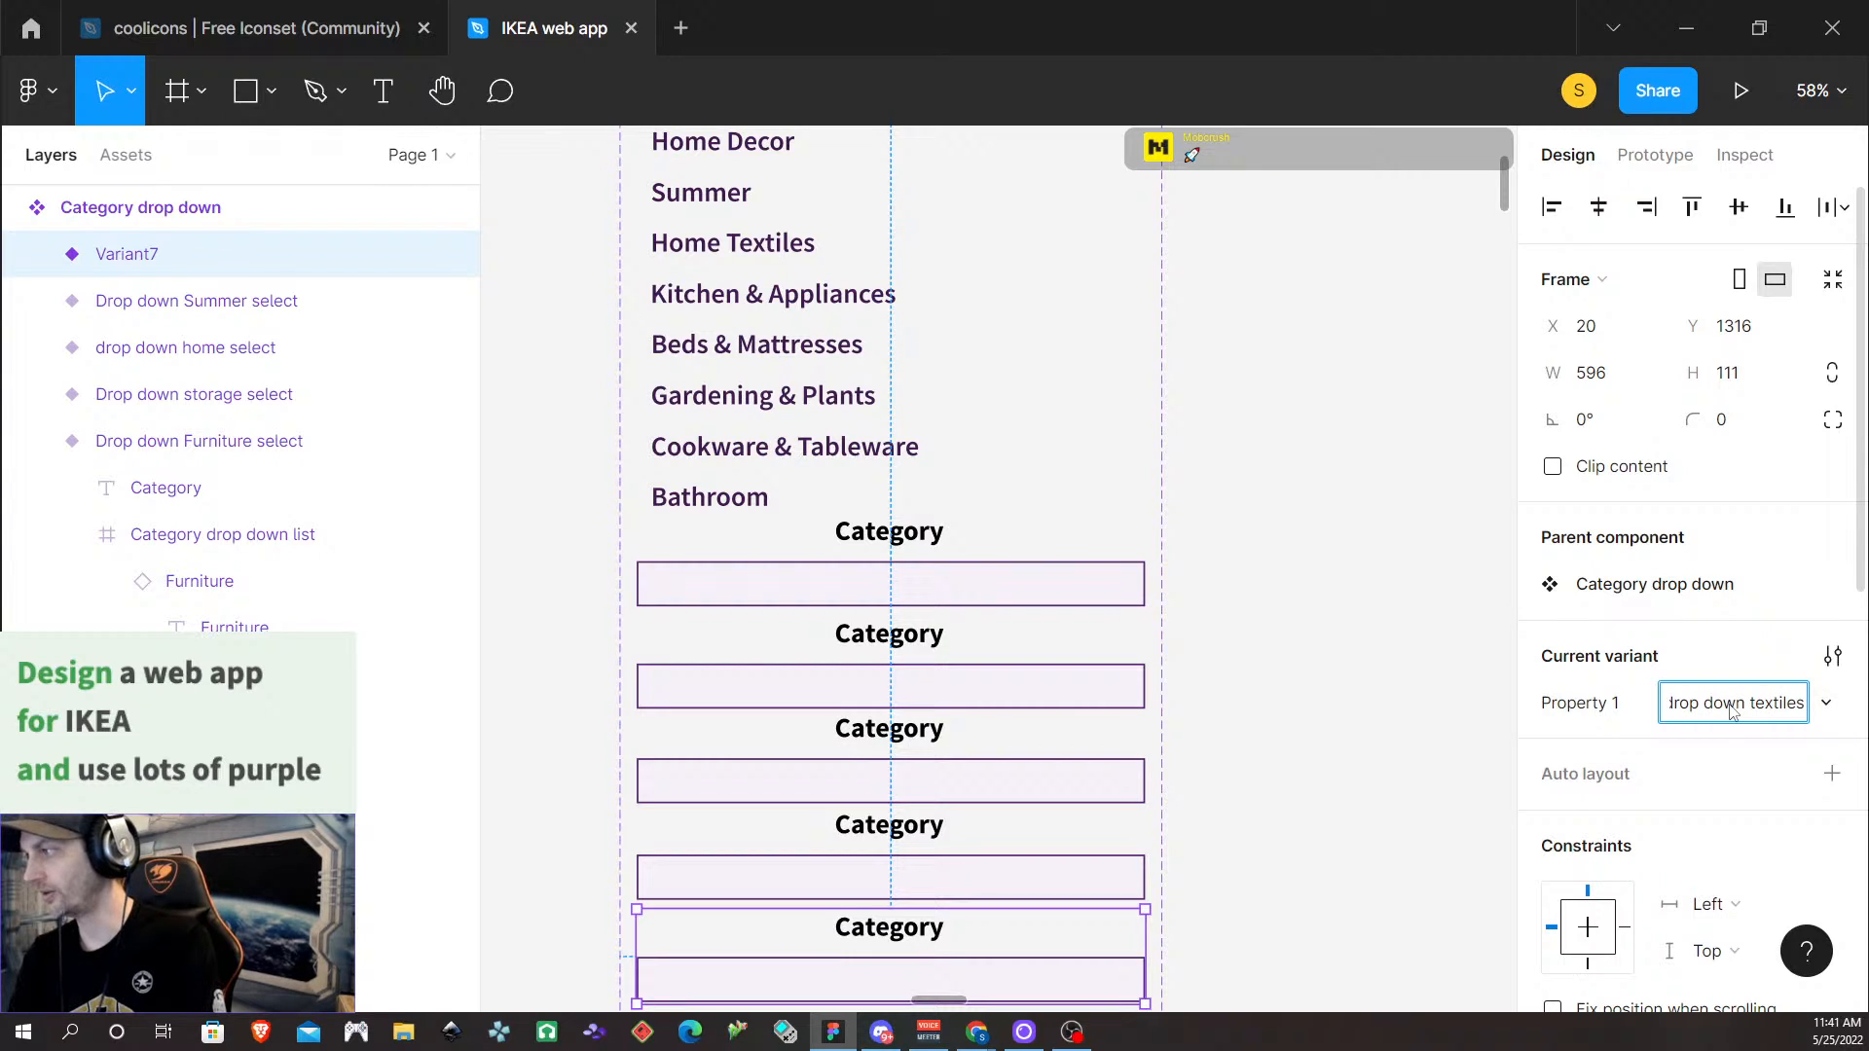
{"action": "type", "text": " select"}
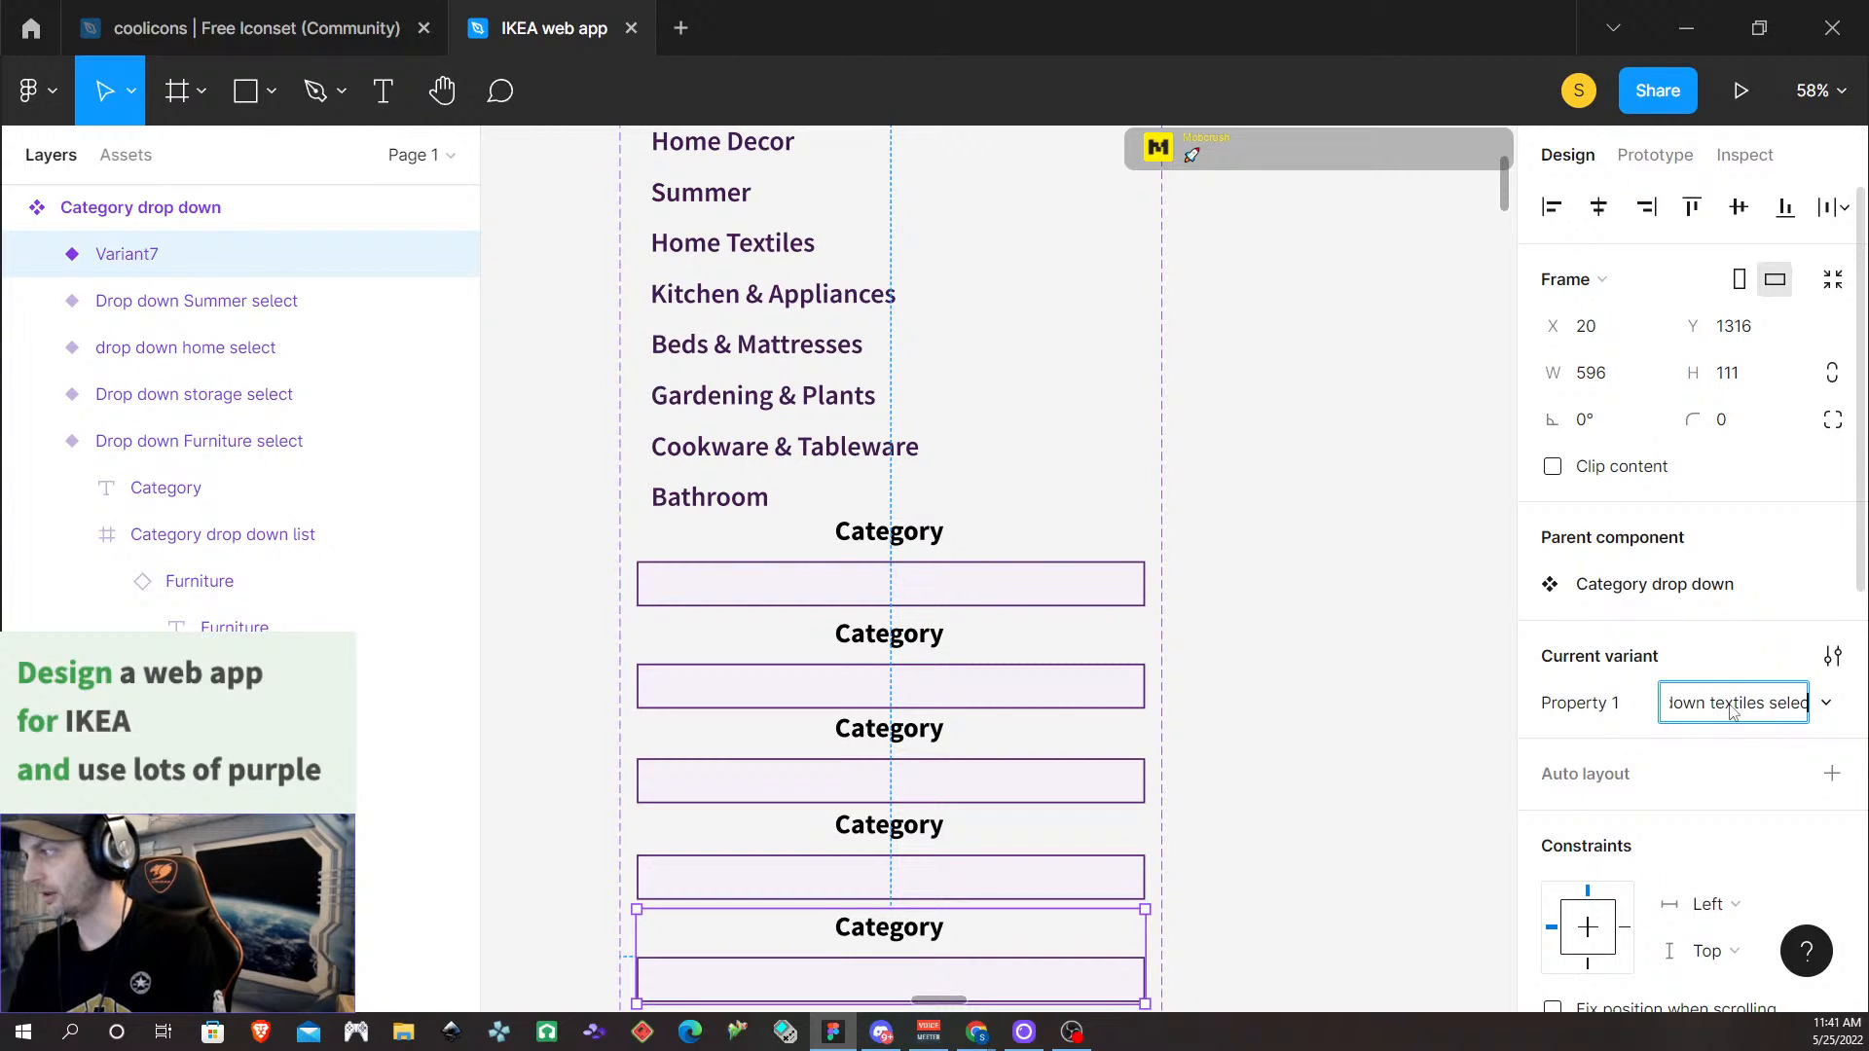
{"action": "left_click", "coordinate": [1469, 737]}
Add an eighth variant from drop down textiles select and place it directly below, at about X 20, Y 1436
{"action": "scroll", "coordinate": [1381, 763], "scroll_direction": "down", "scroll_amount": 4}
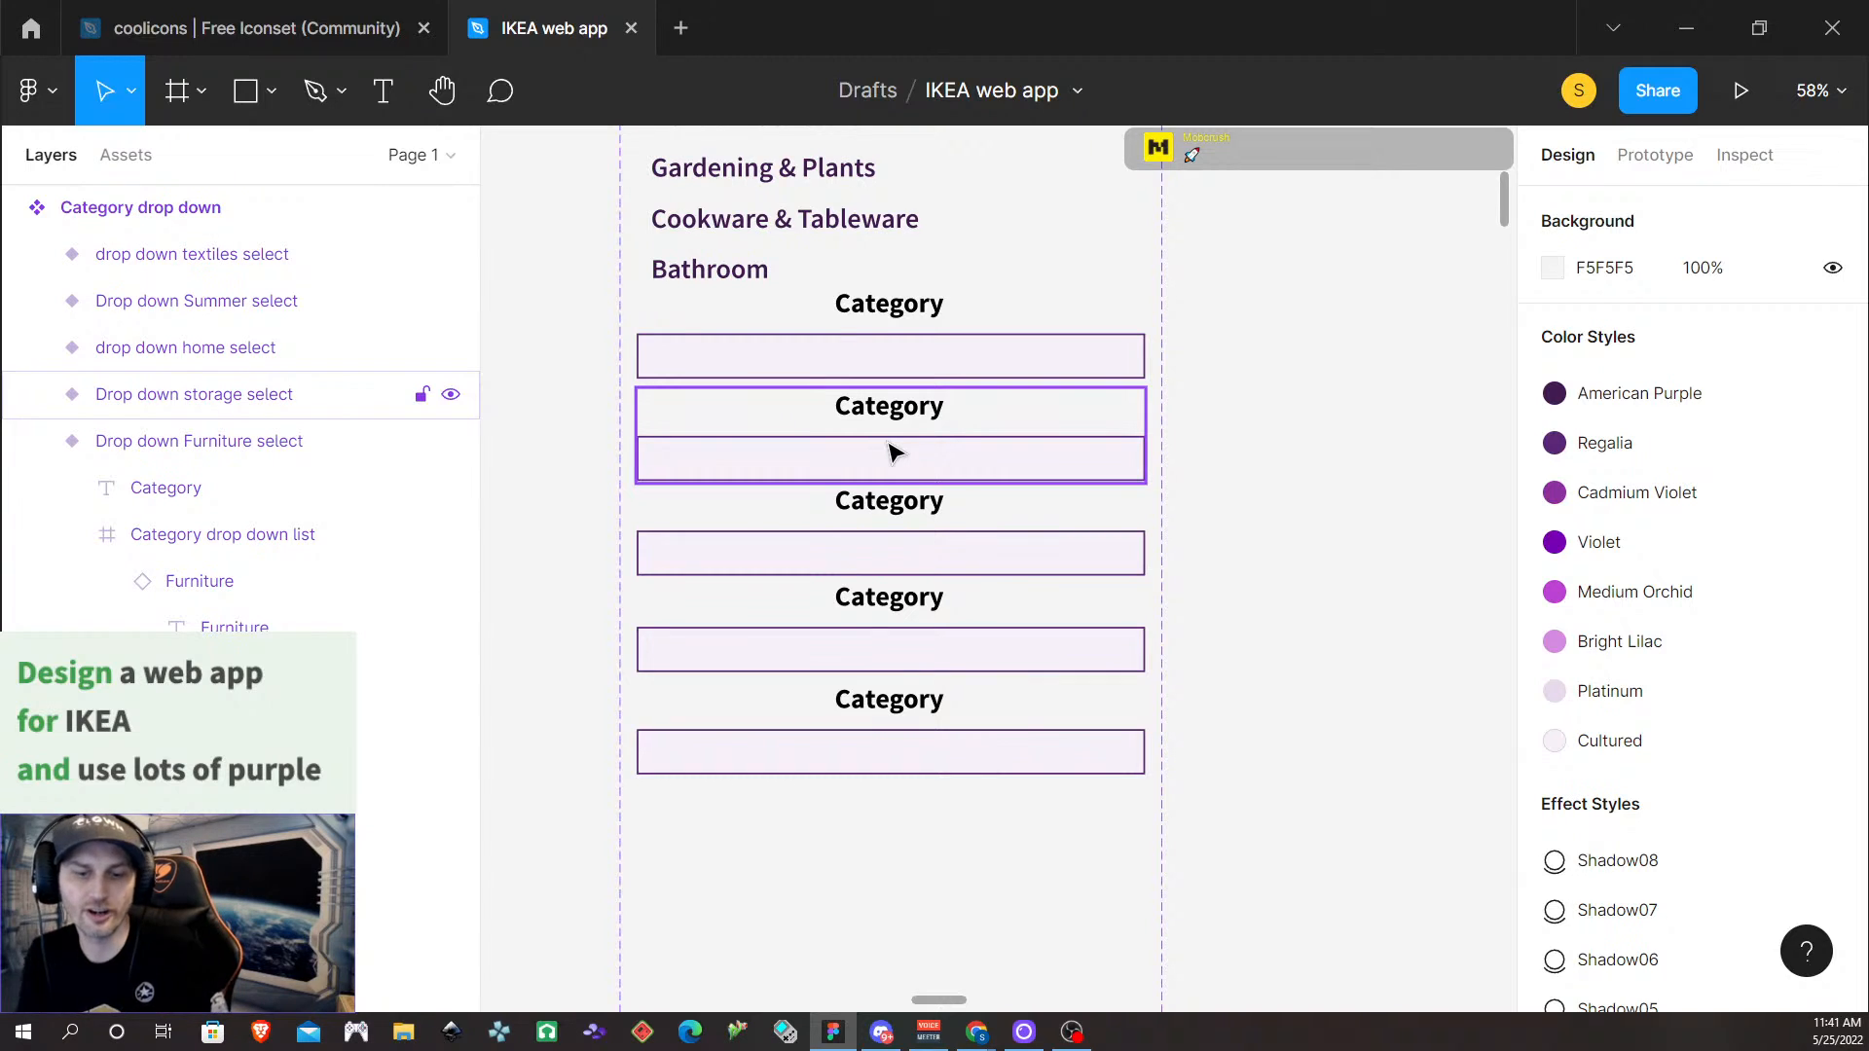
{"action": "left_click_drag", "start_coordinate": [894, 451], "coordinate": [904, 721]}
{"action": "scroll", "coordinate": [896, 615], "scroll_direction": "up", "scroll_amount": 3}
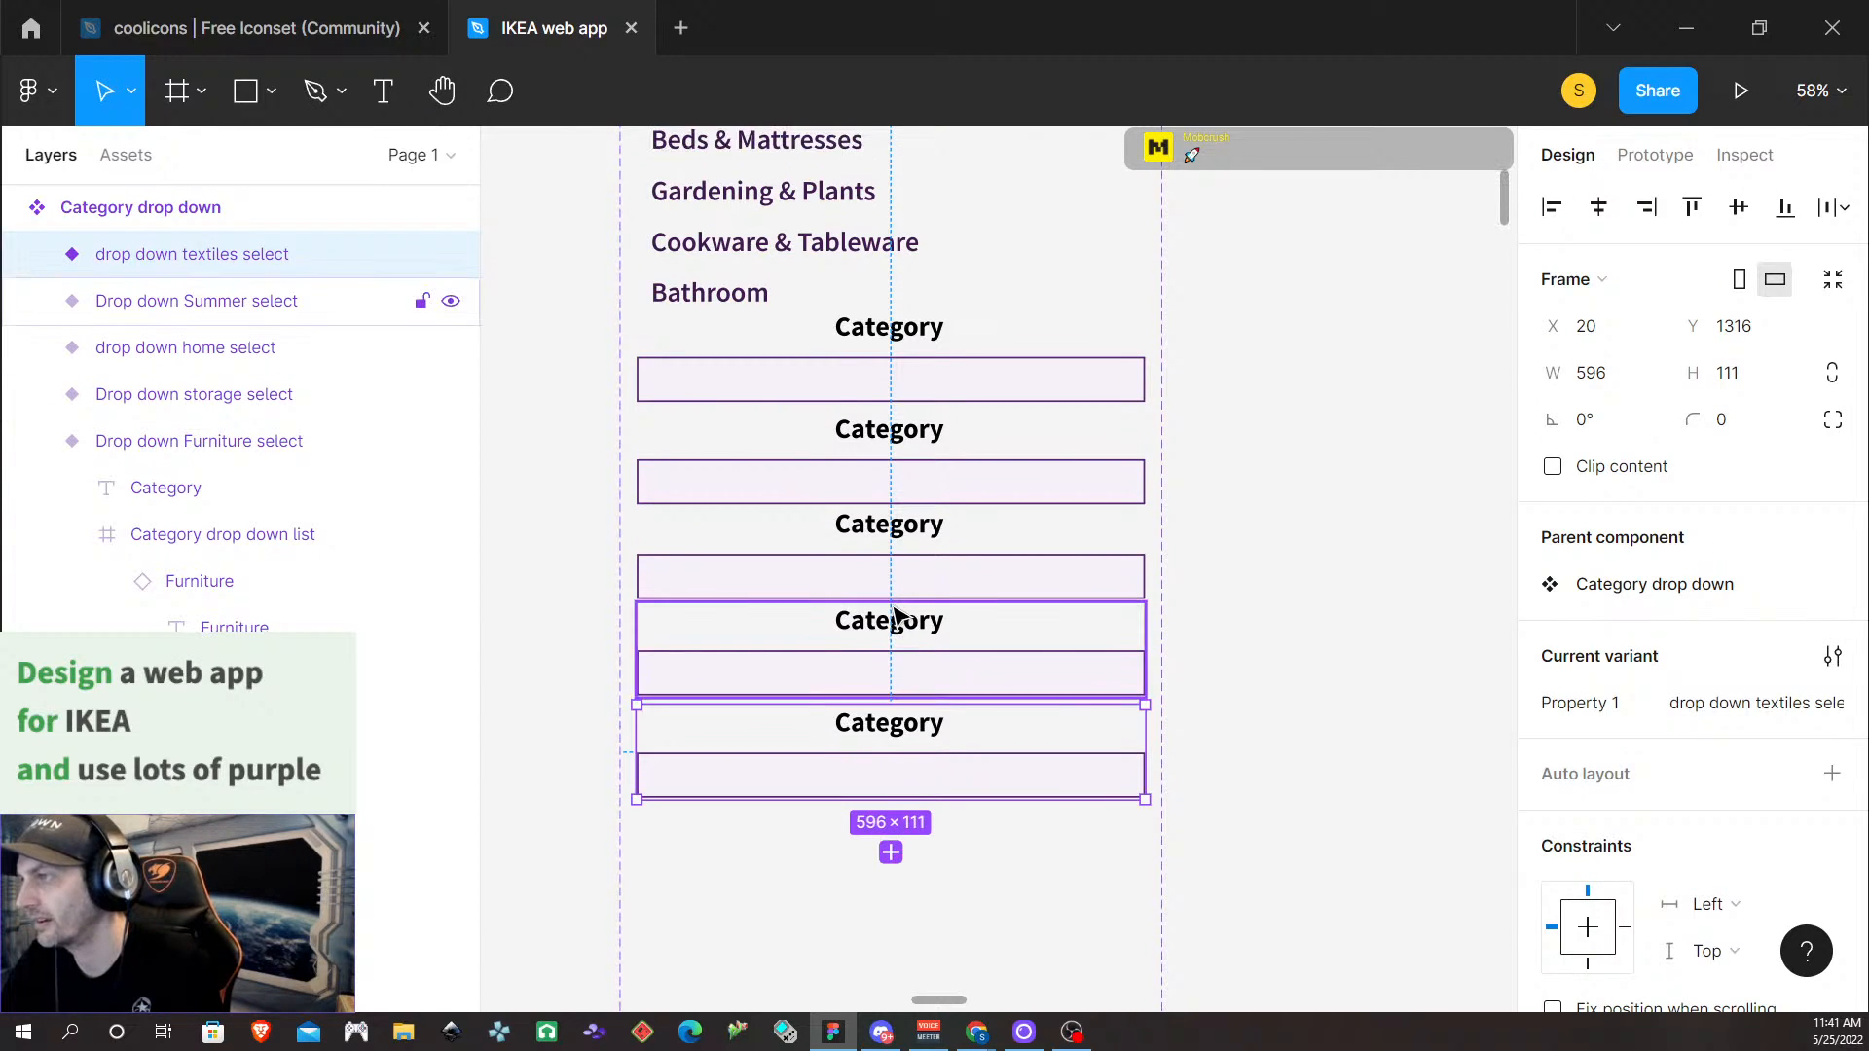
{"action": "scroll", "coordinate": [893, 611], "scroll_direction": "up", "scroll_amount": 1}
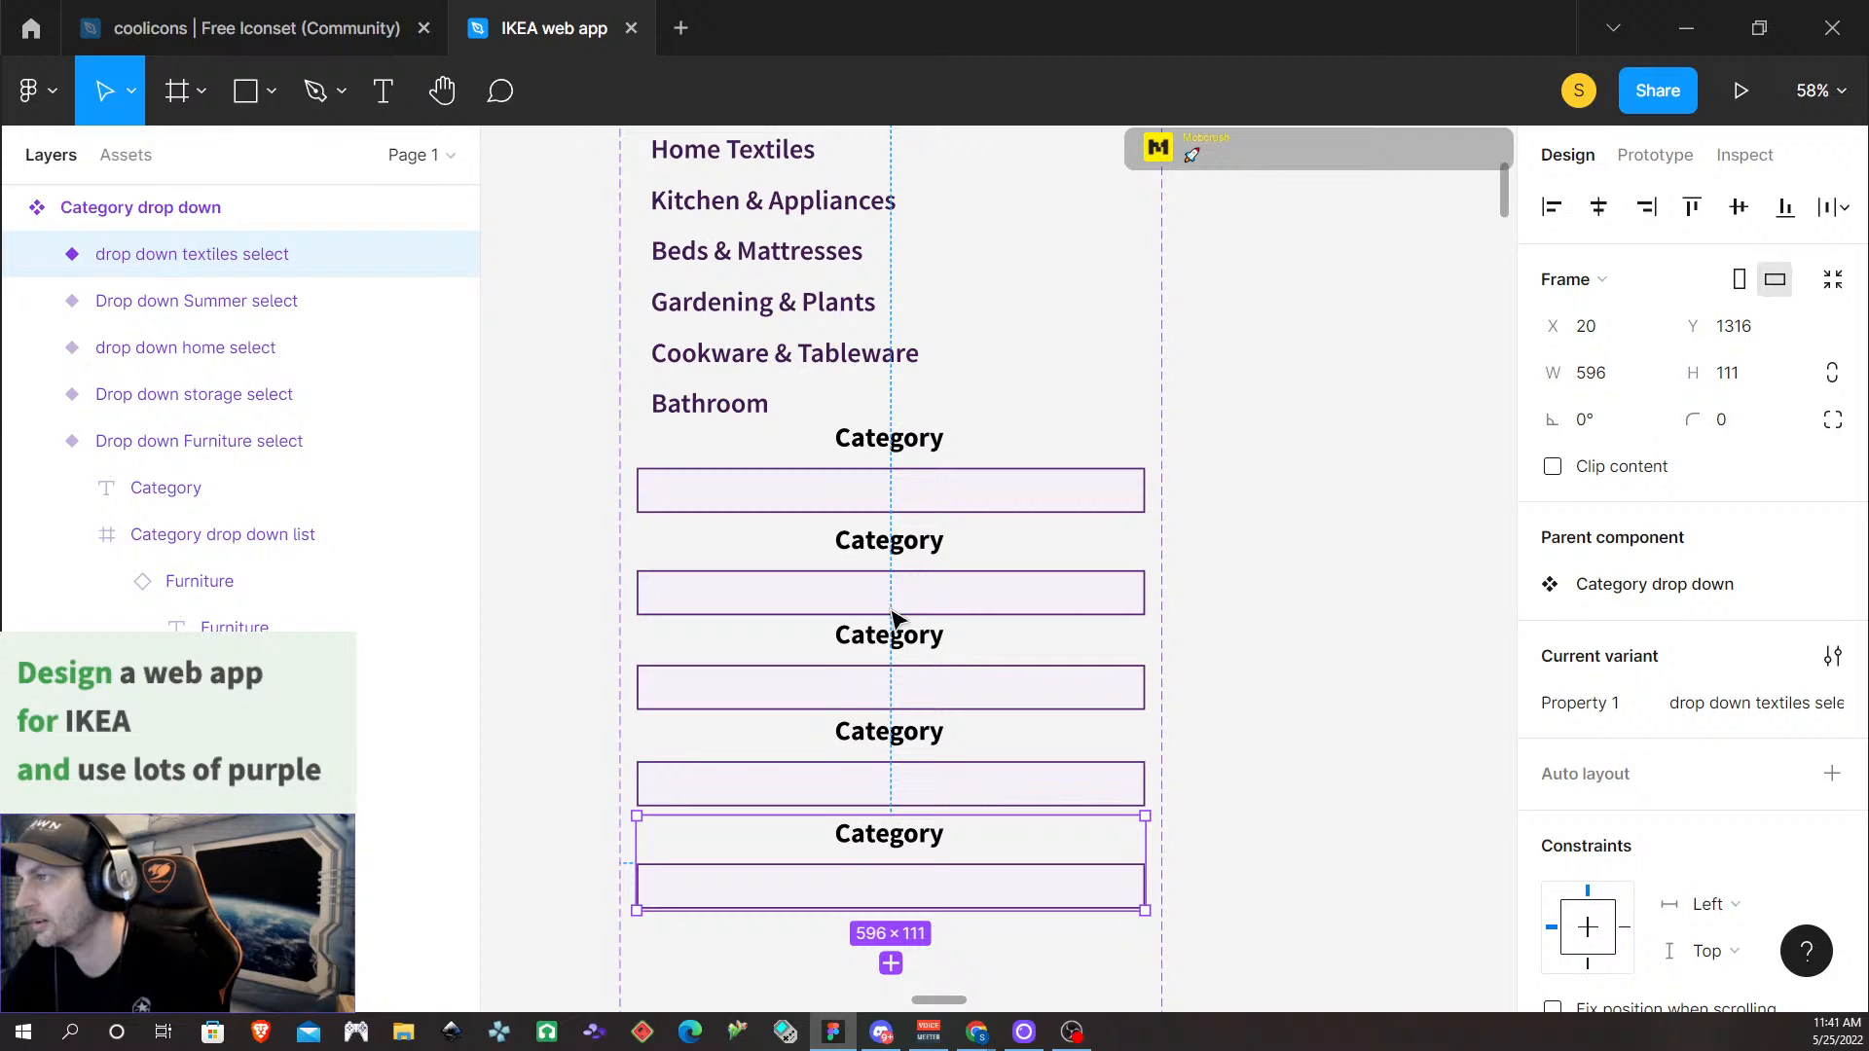
{"action": "scroll", "coordinate": [894, 615], "scroll_direction": "down", "scroll_amount": 5}
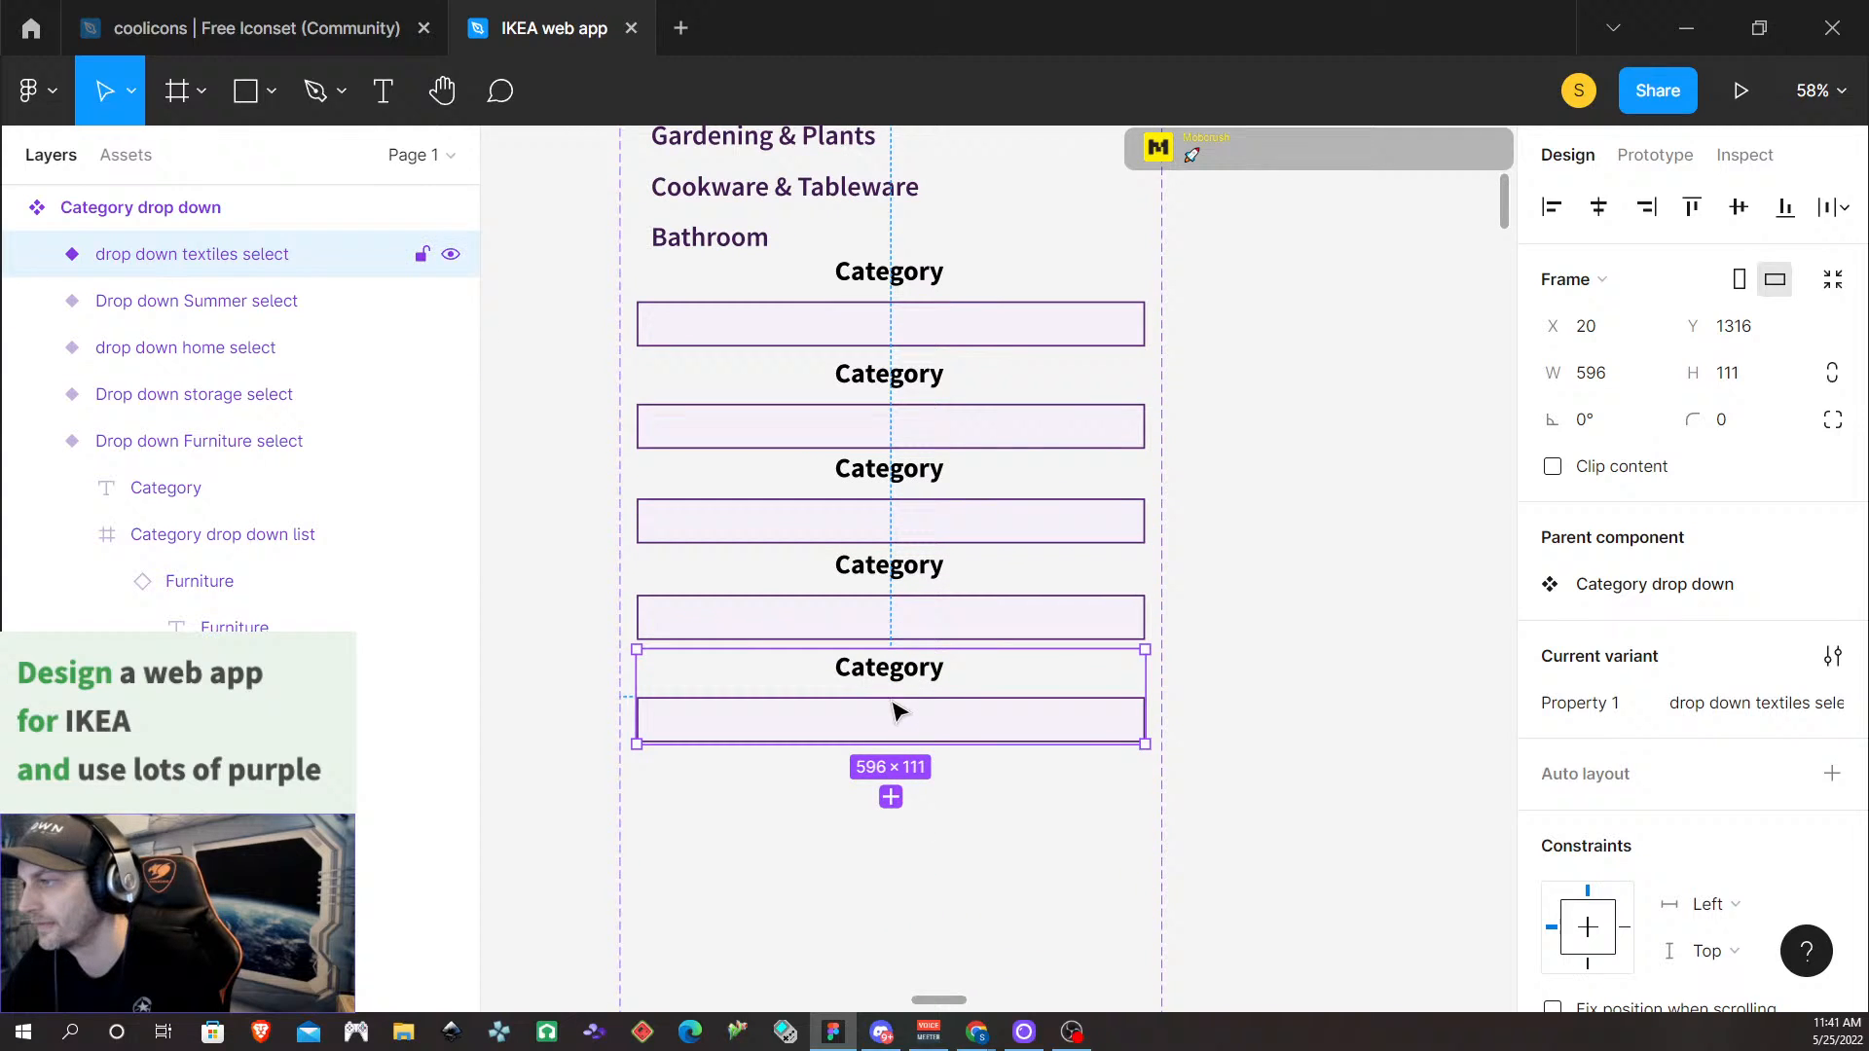
{"action": "left_click", "coordinate": [891, 798]}
{"action": "left_click_drag", "start_coordinate": [903, 695], "coordinate": [893, 788]}
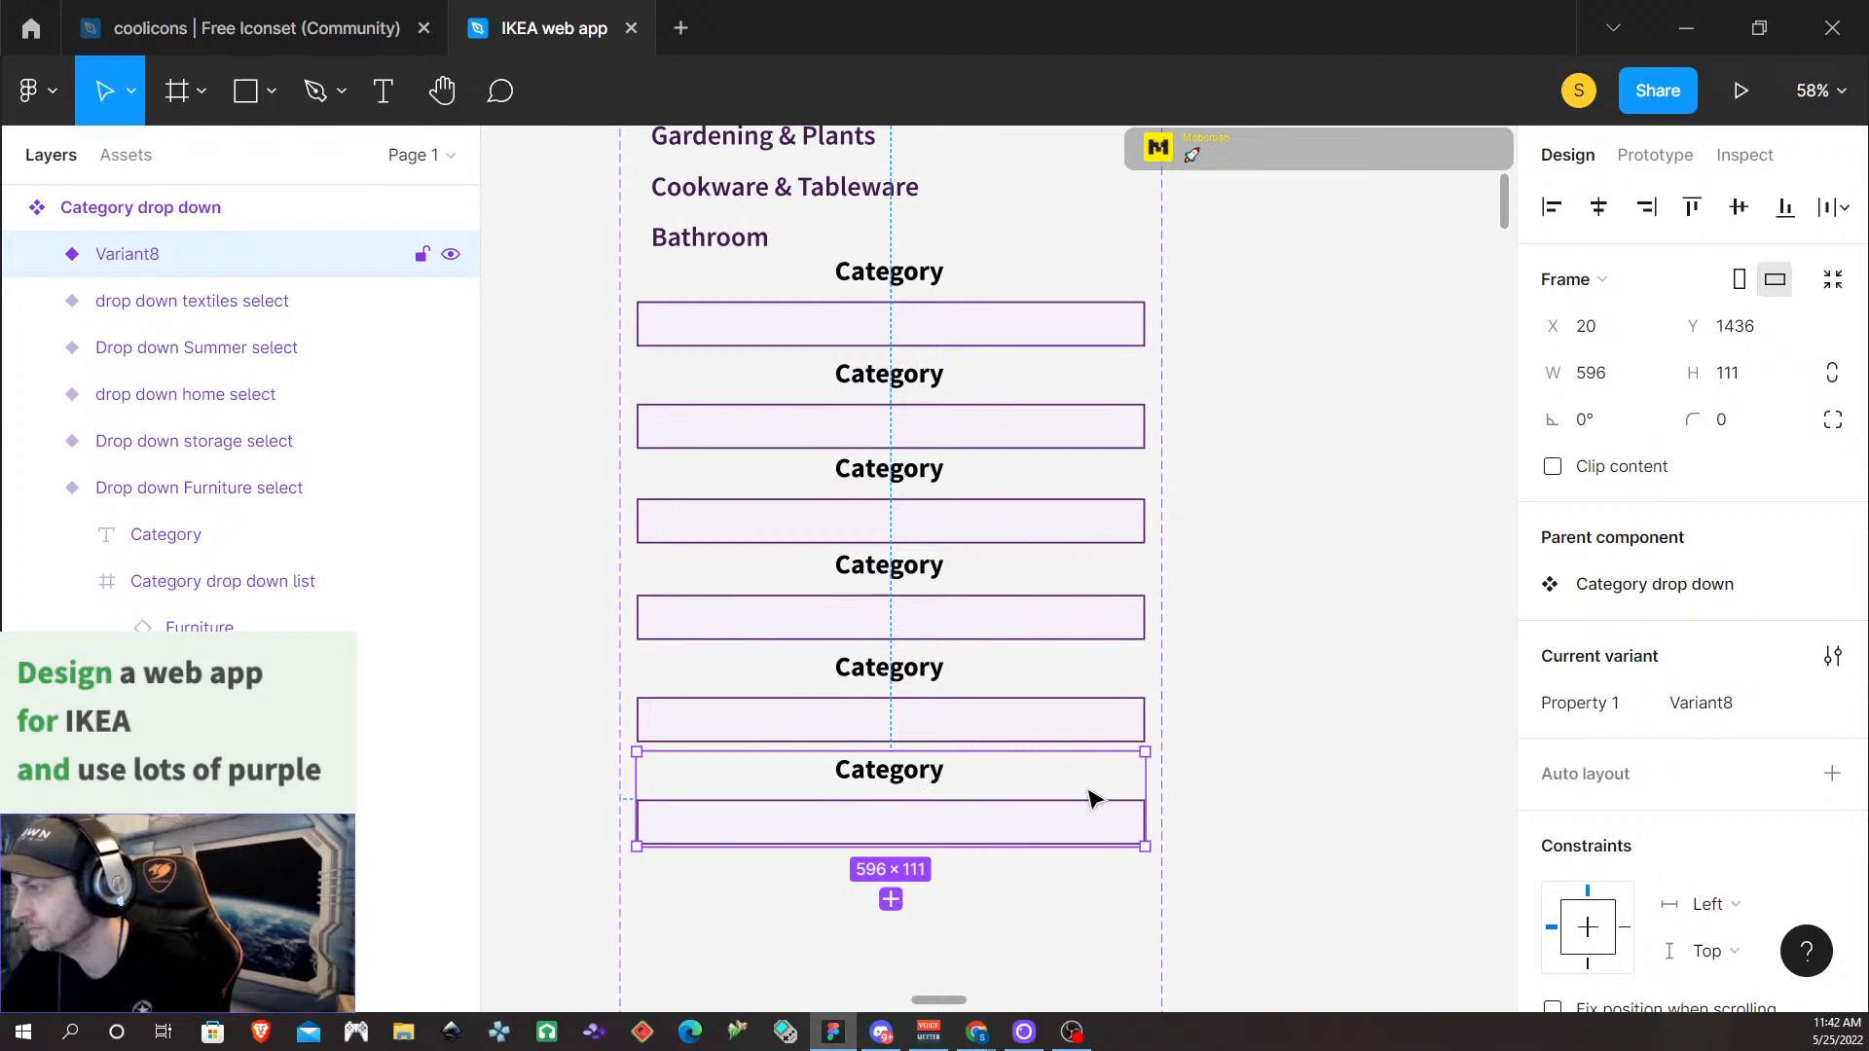
Set the eighth variant's Property 1 value to "drop down kitchen select"
{"action": "left_click", "coordinate": [1711, 704]}
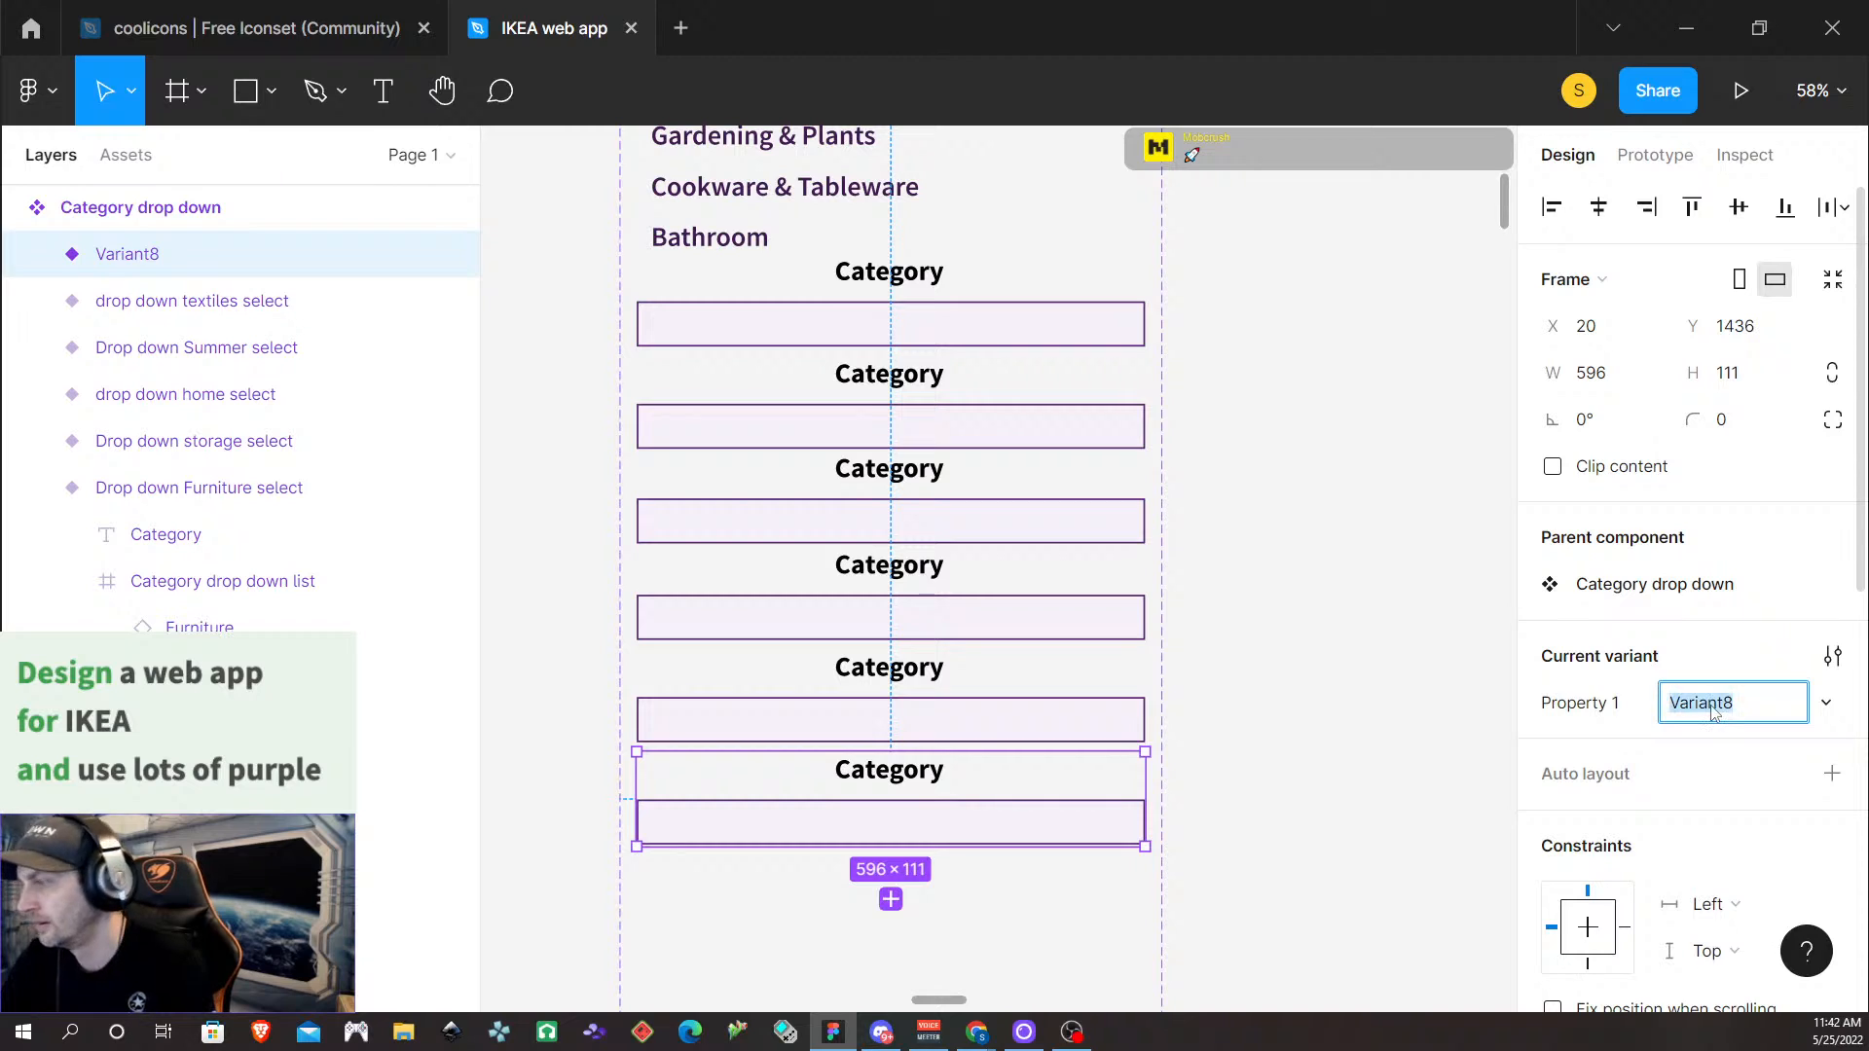
{"action": "type", "text": "drop"}
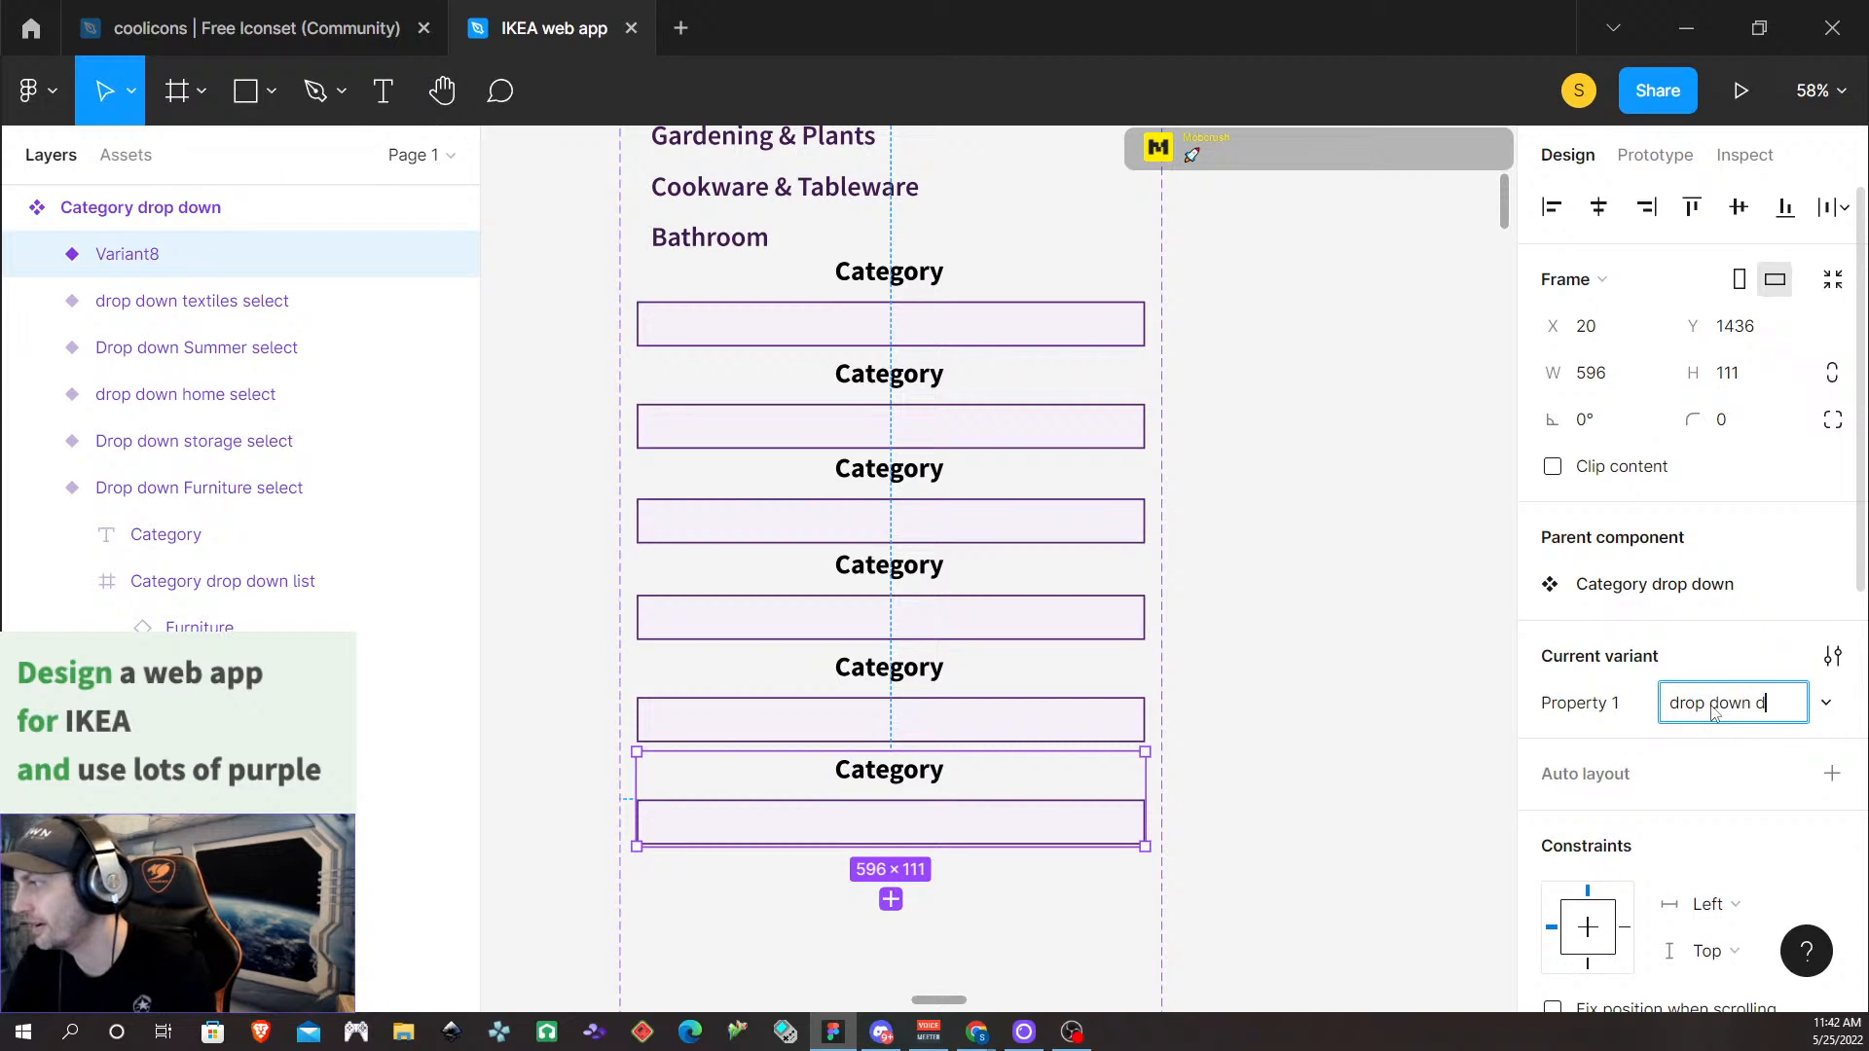
{"action": "type", "text": " down kitche"}
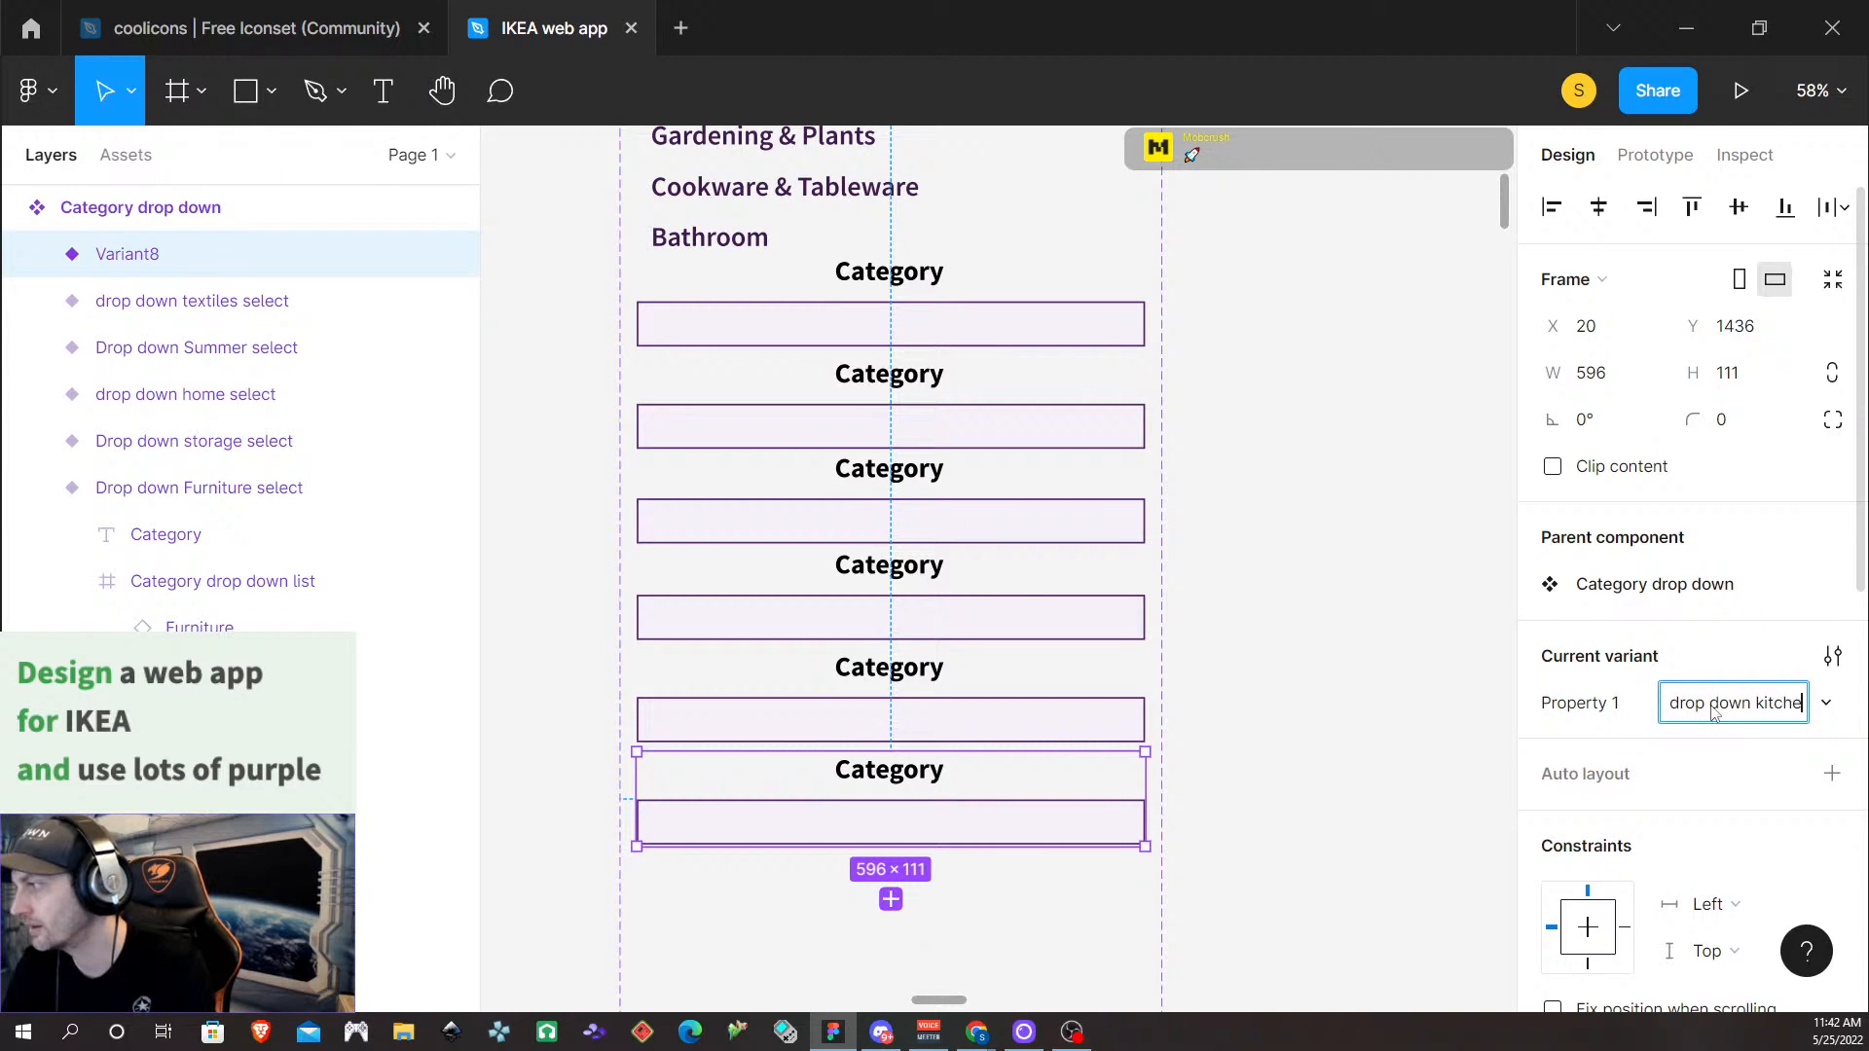
{"action": "type", "text": "n select"}
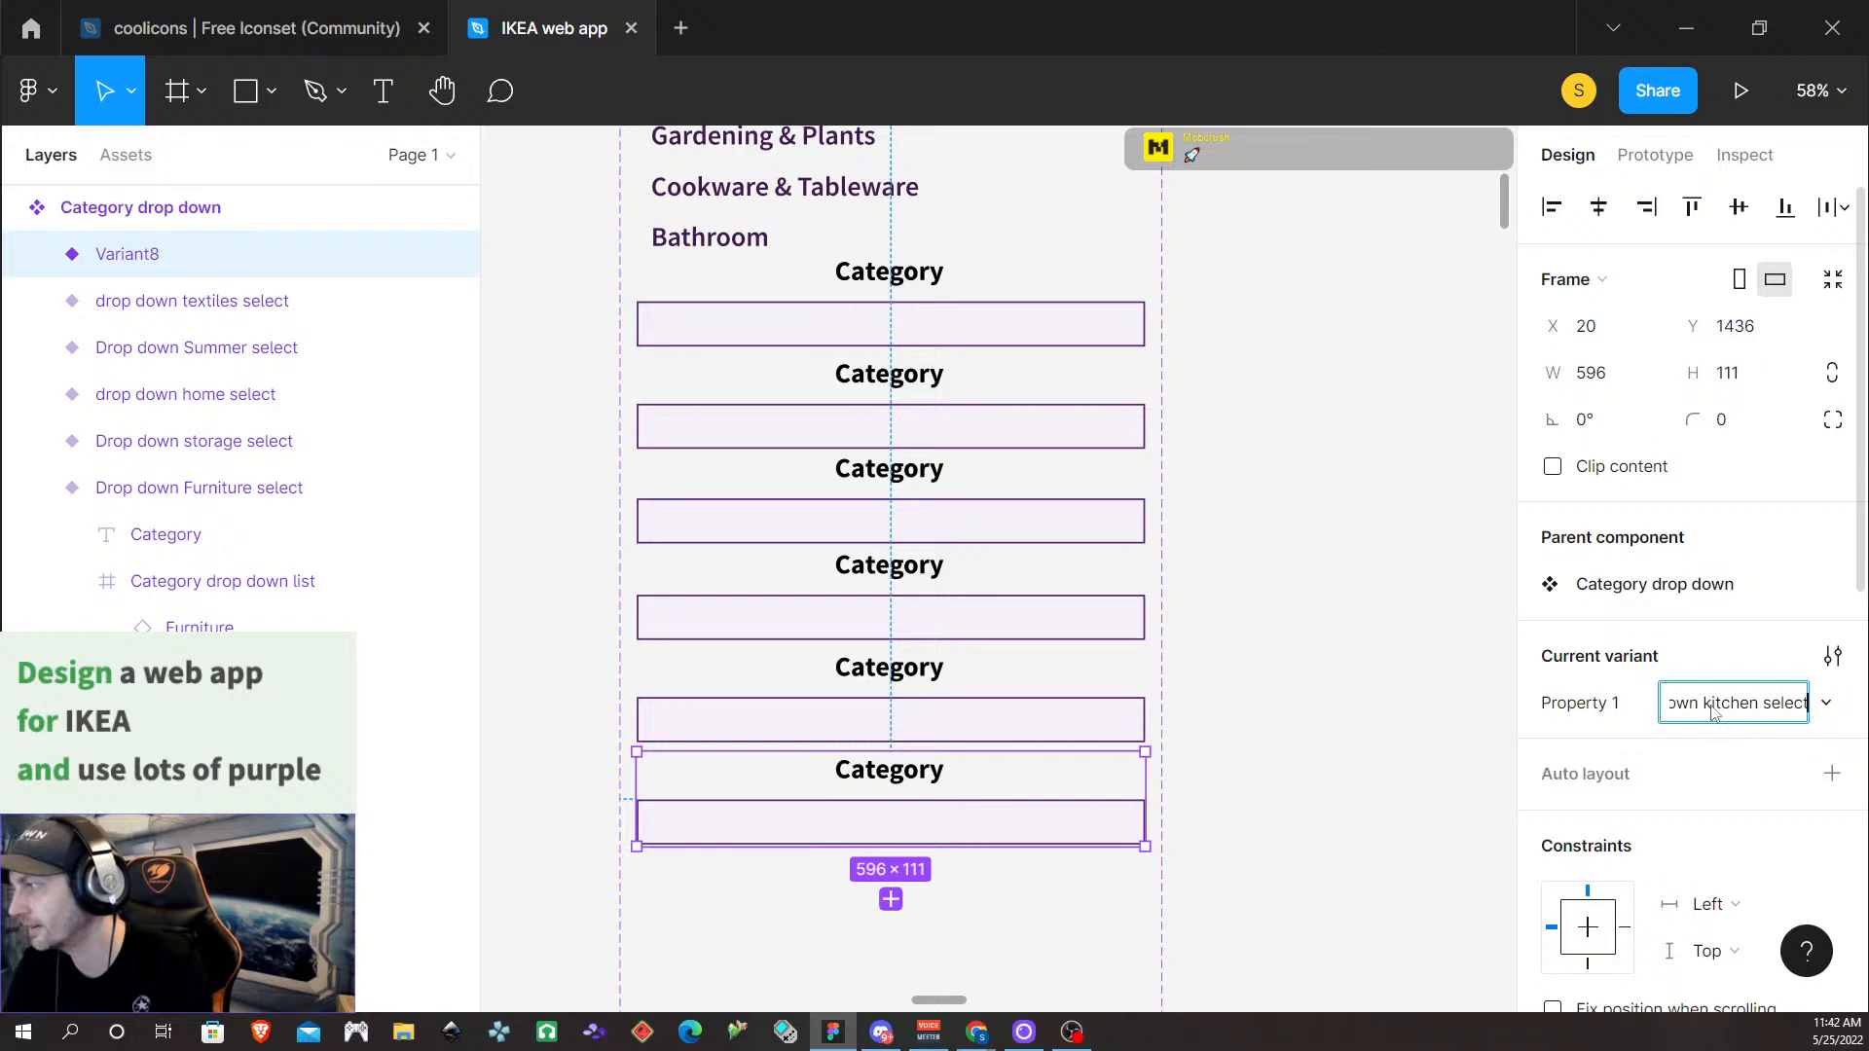
{"action": "key", "text": "Return"}
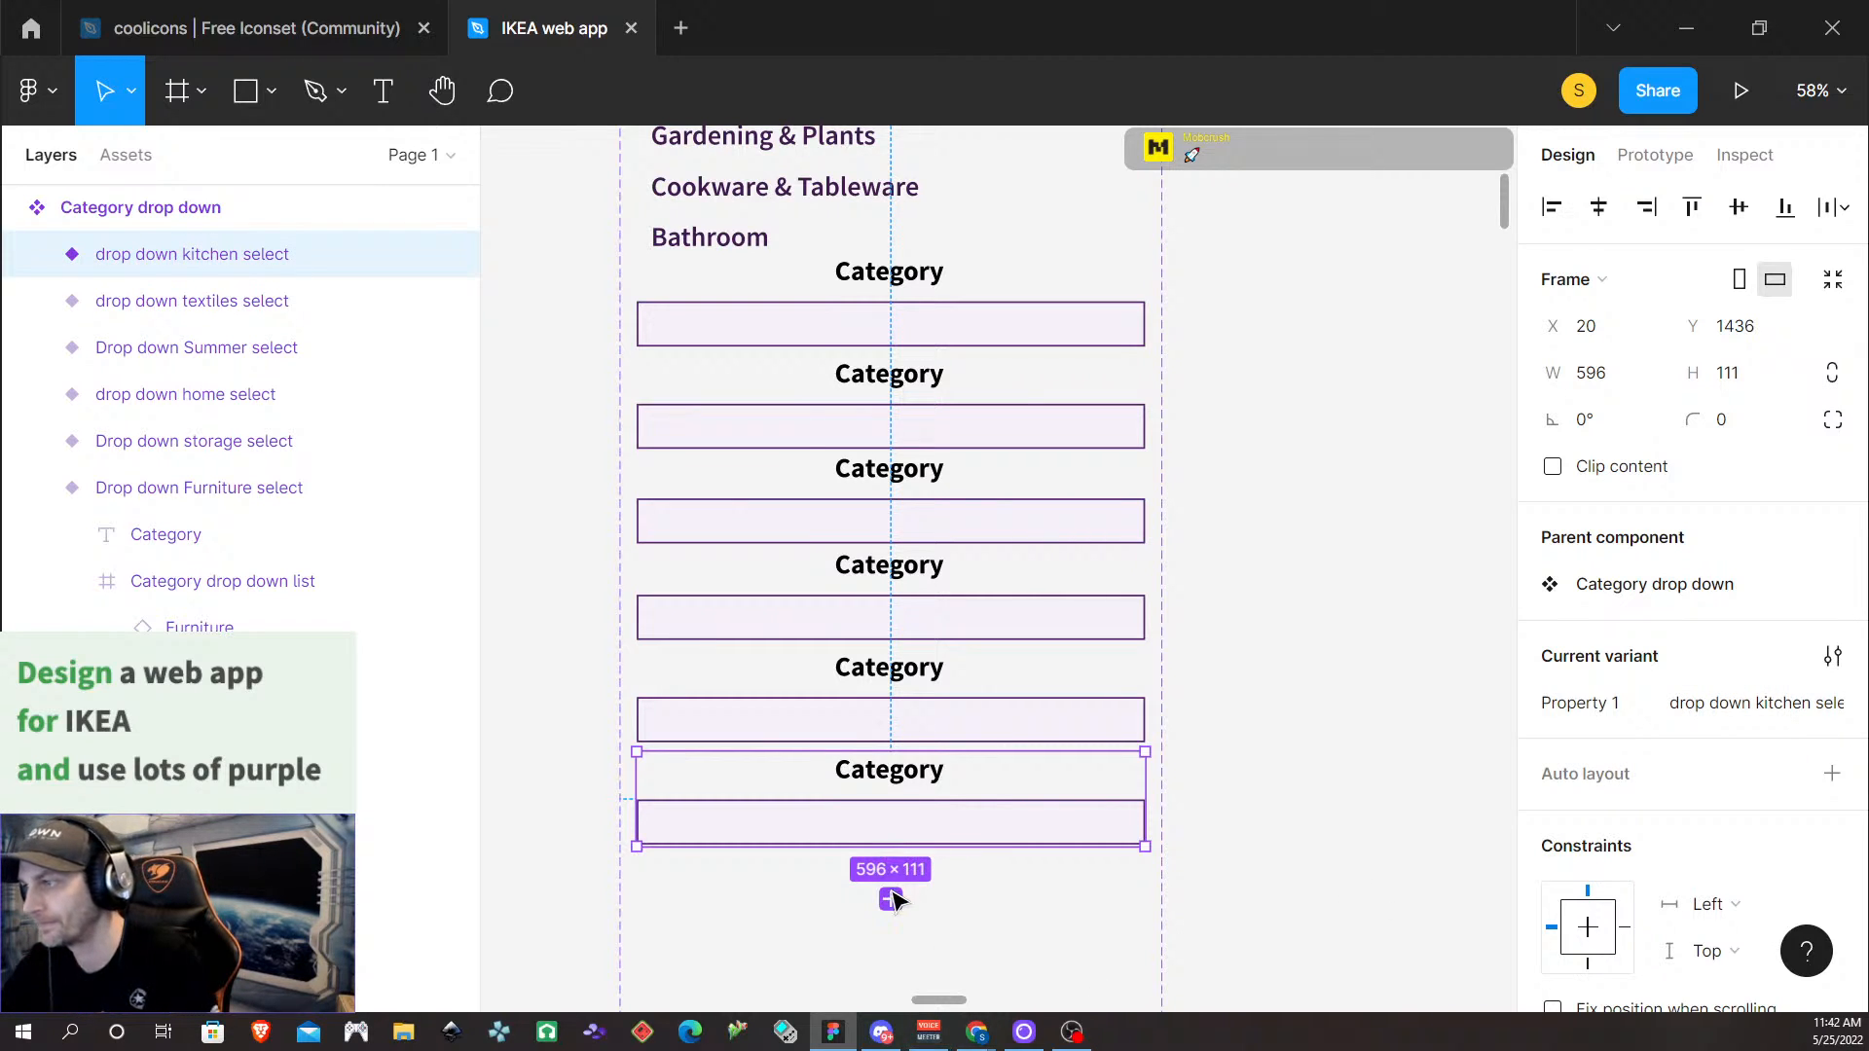
Add a ninth variant from drop down kitchen select and place it directly below, at about X 20, Y 1549
{"action": "scroll", "coordinate": [901, 651], "scroll_direction": "up", "scroll_amount": 3}
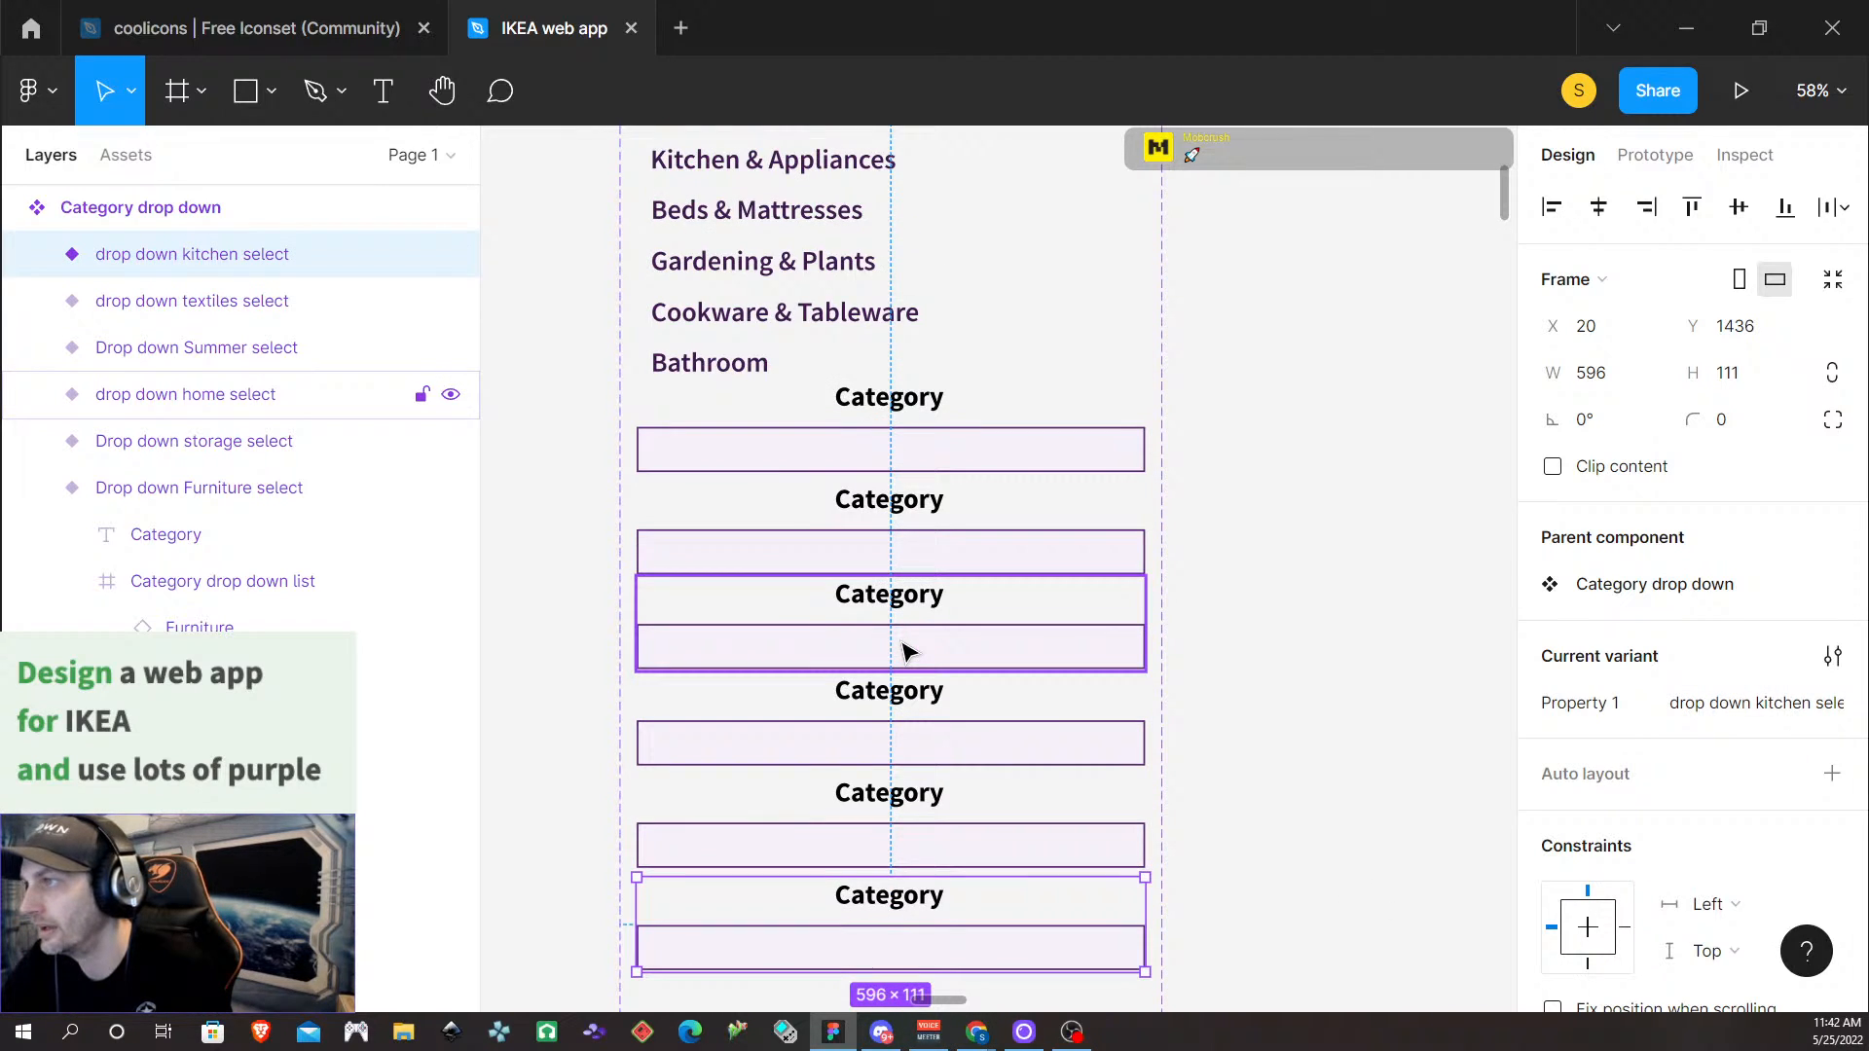
{"action": "scroll", "coordinate": [909, 660], "scroll_direction": "down", "scroll_amount": 3}
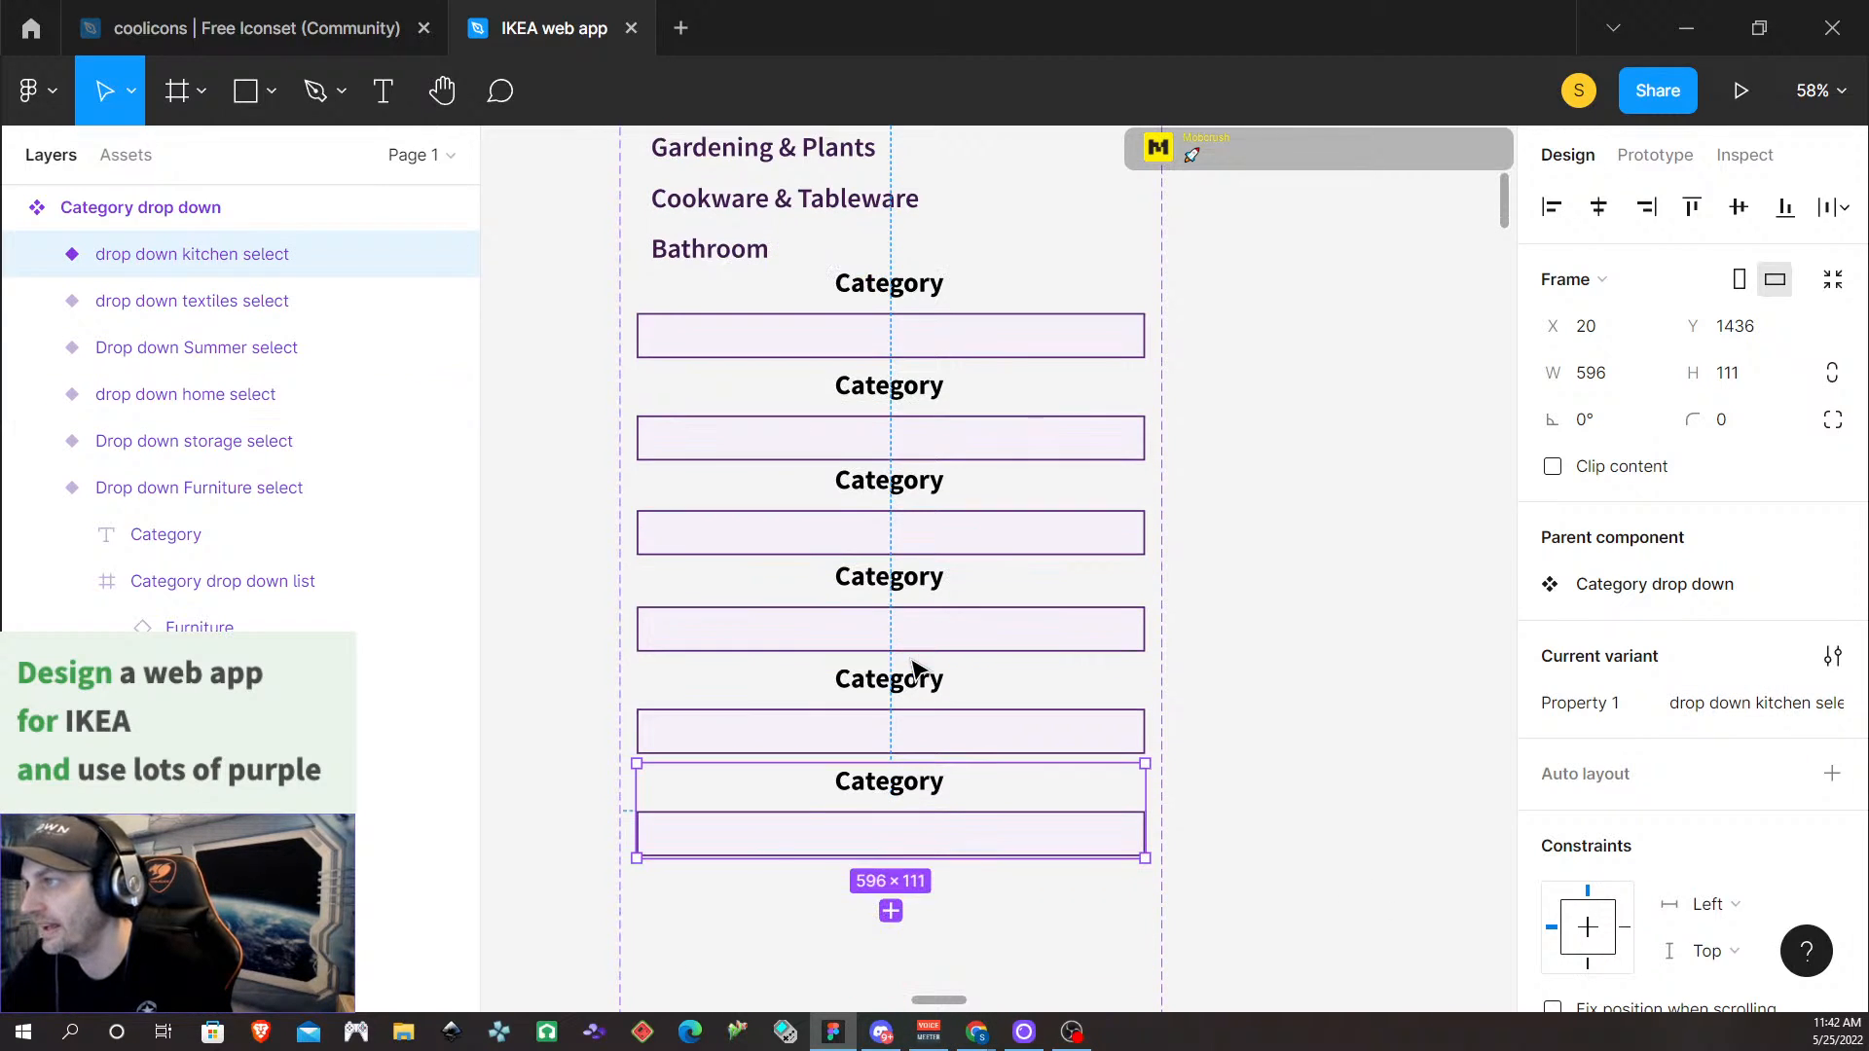
{"action": "left_click", "coordinate": [891, 912]}
{"action": "left_click_drag", "start_coordinate": [918, 797], "coordinate": [912, 882]}
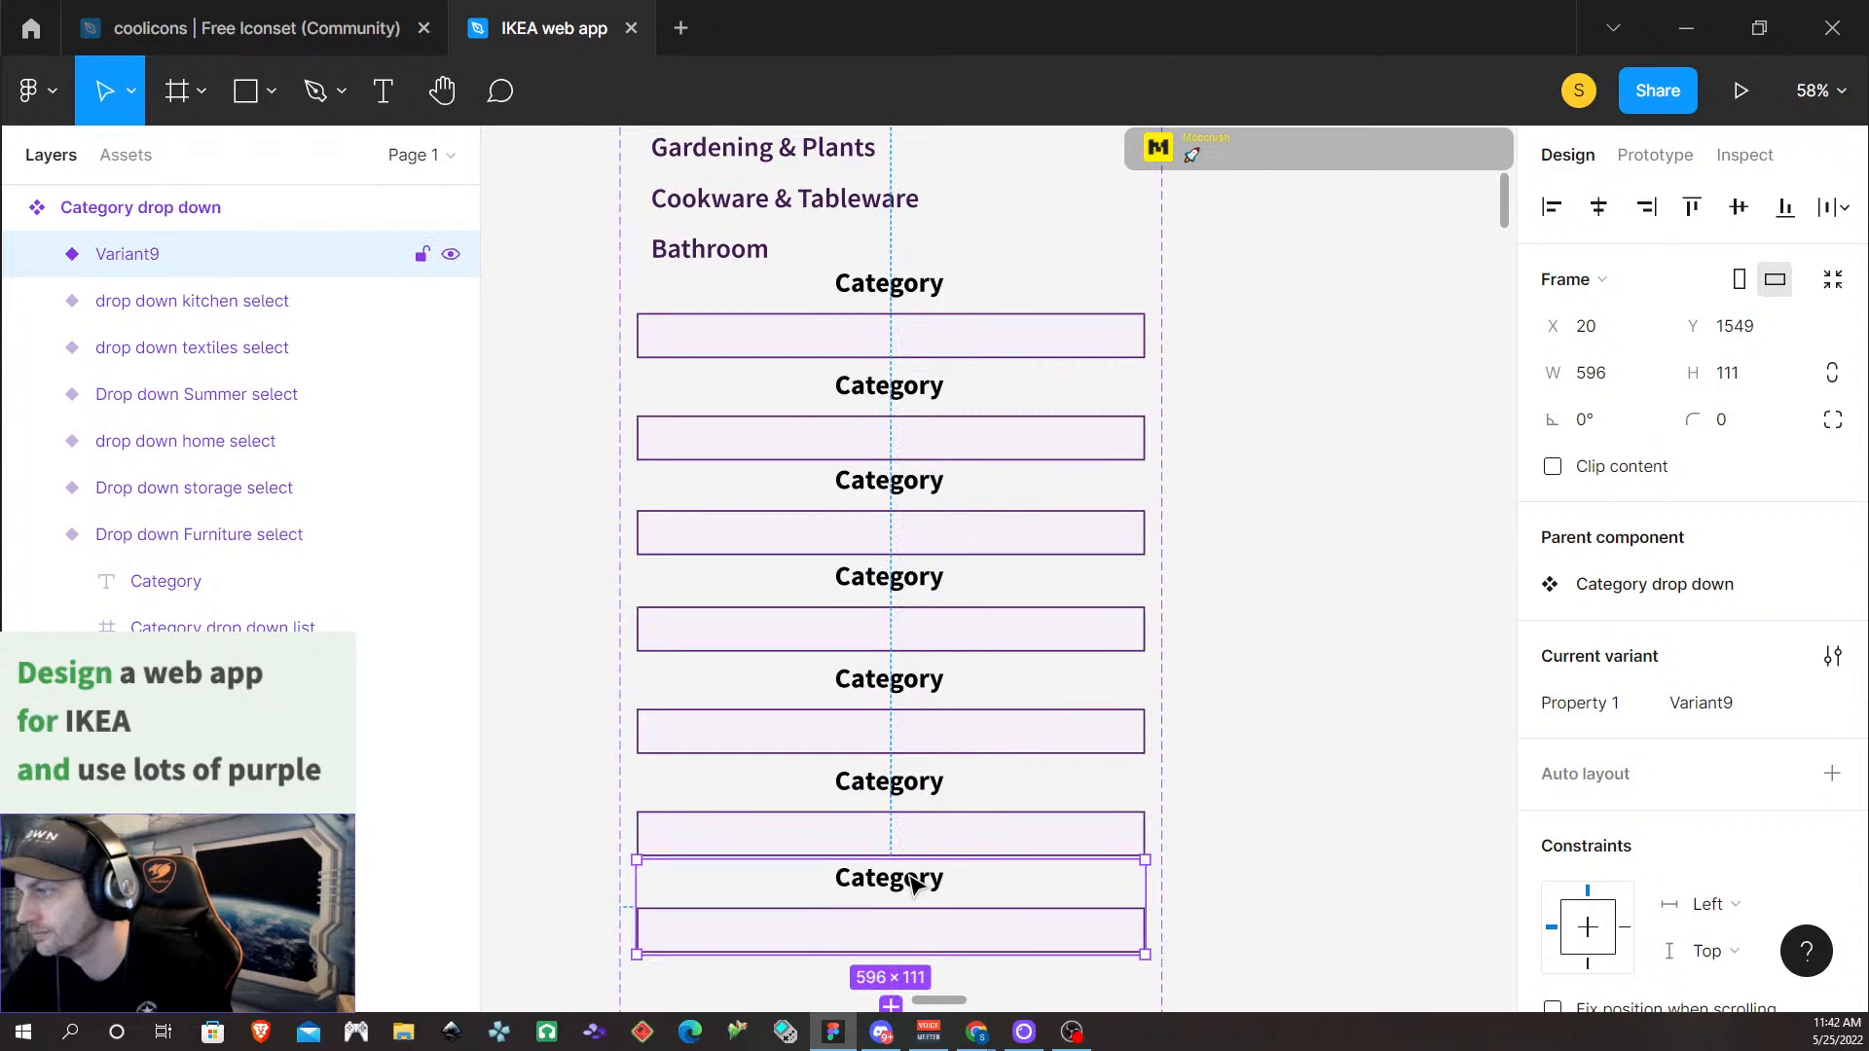
Set the ninth variant's Property 1 value to "drop down beds select"
{"action": "left_click", "coordinate": [1728, 701]}
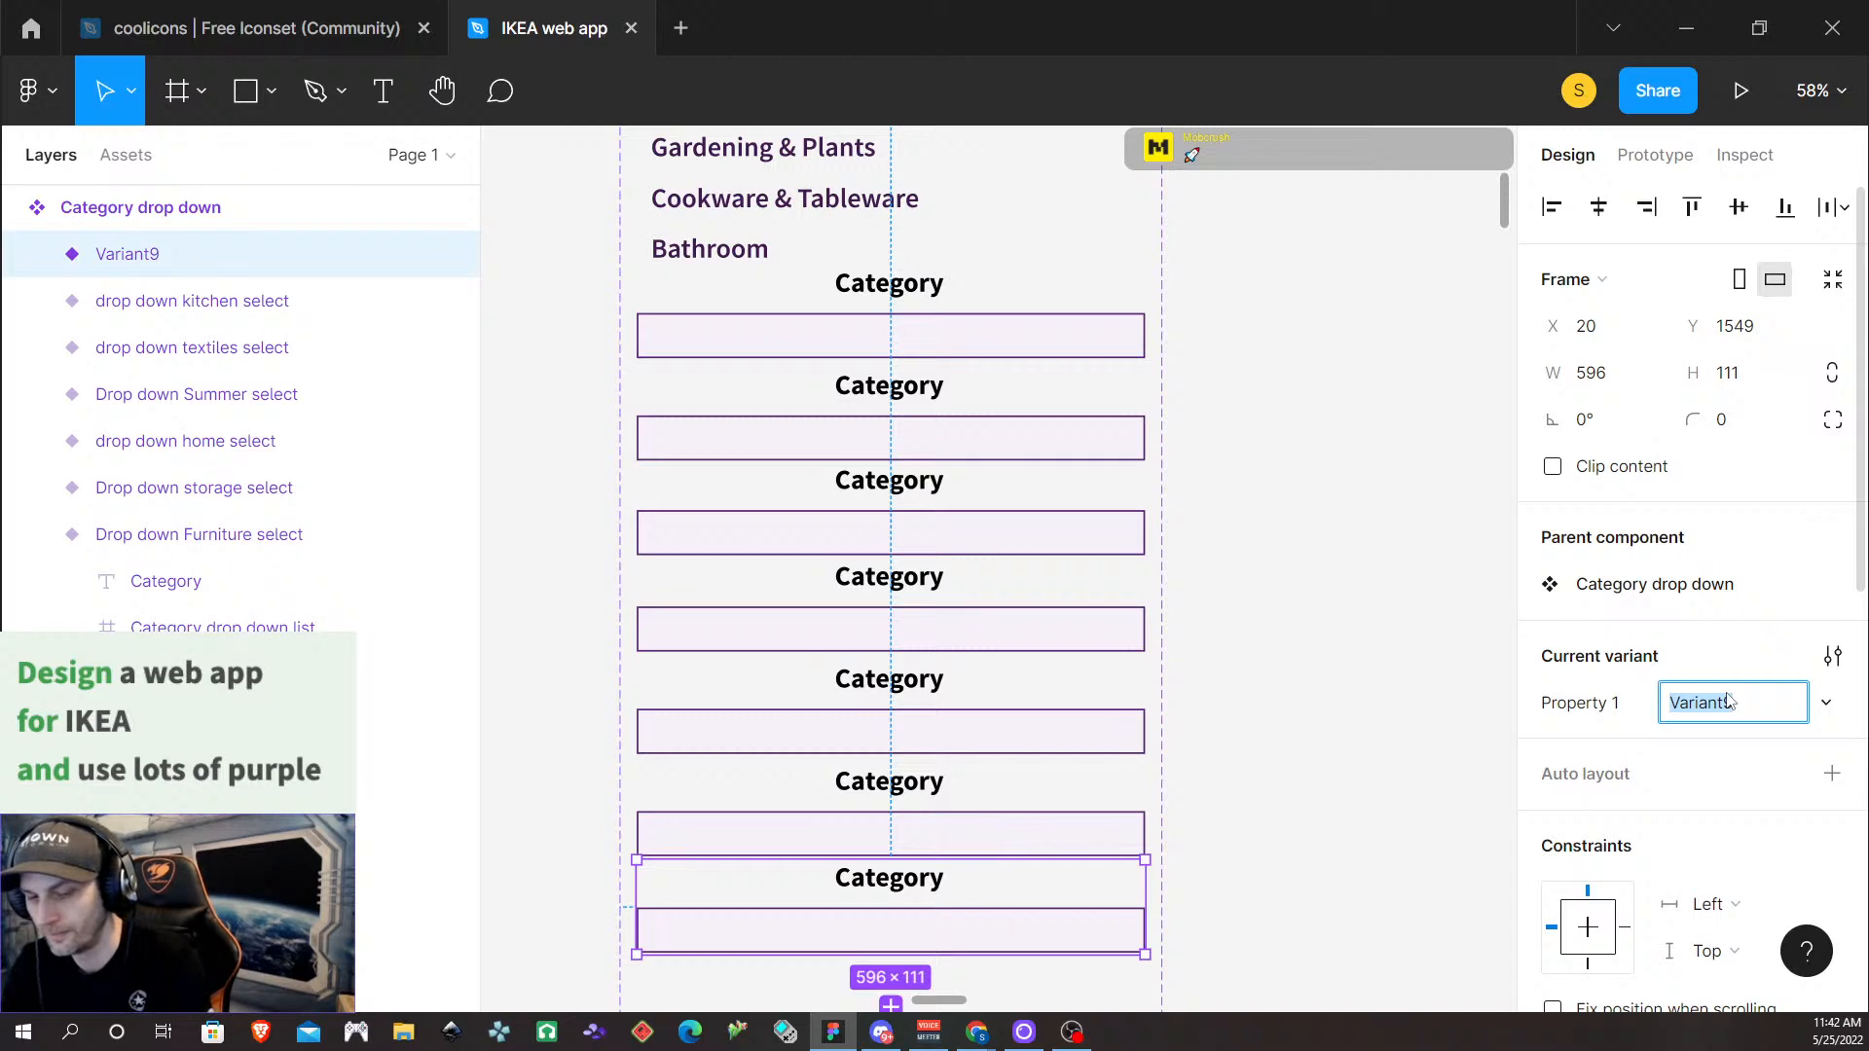
{"action": "type", "text": "drop dow"}
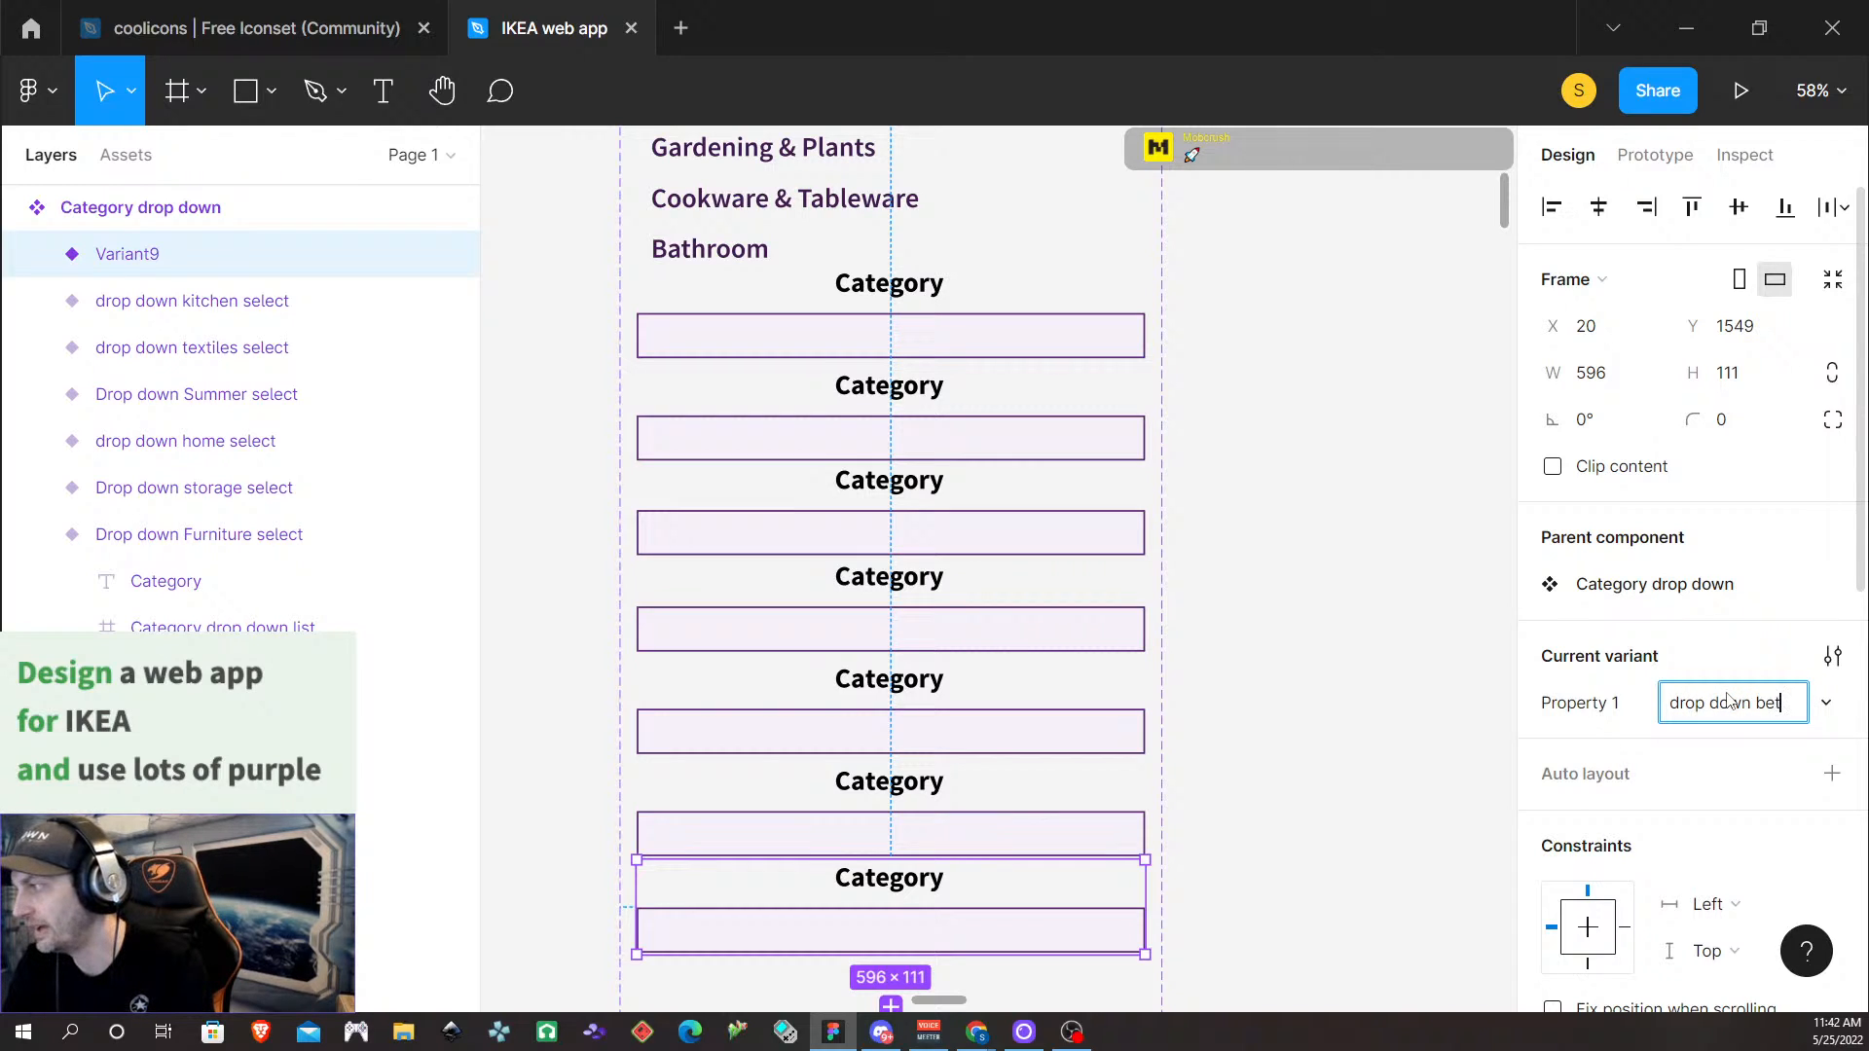
{"action": "type", "text": "n beds select"}
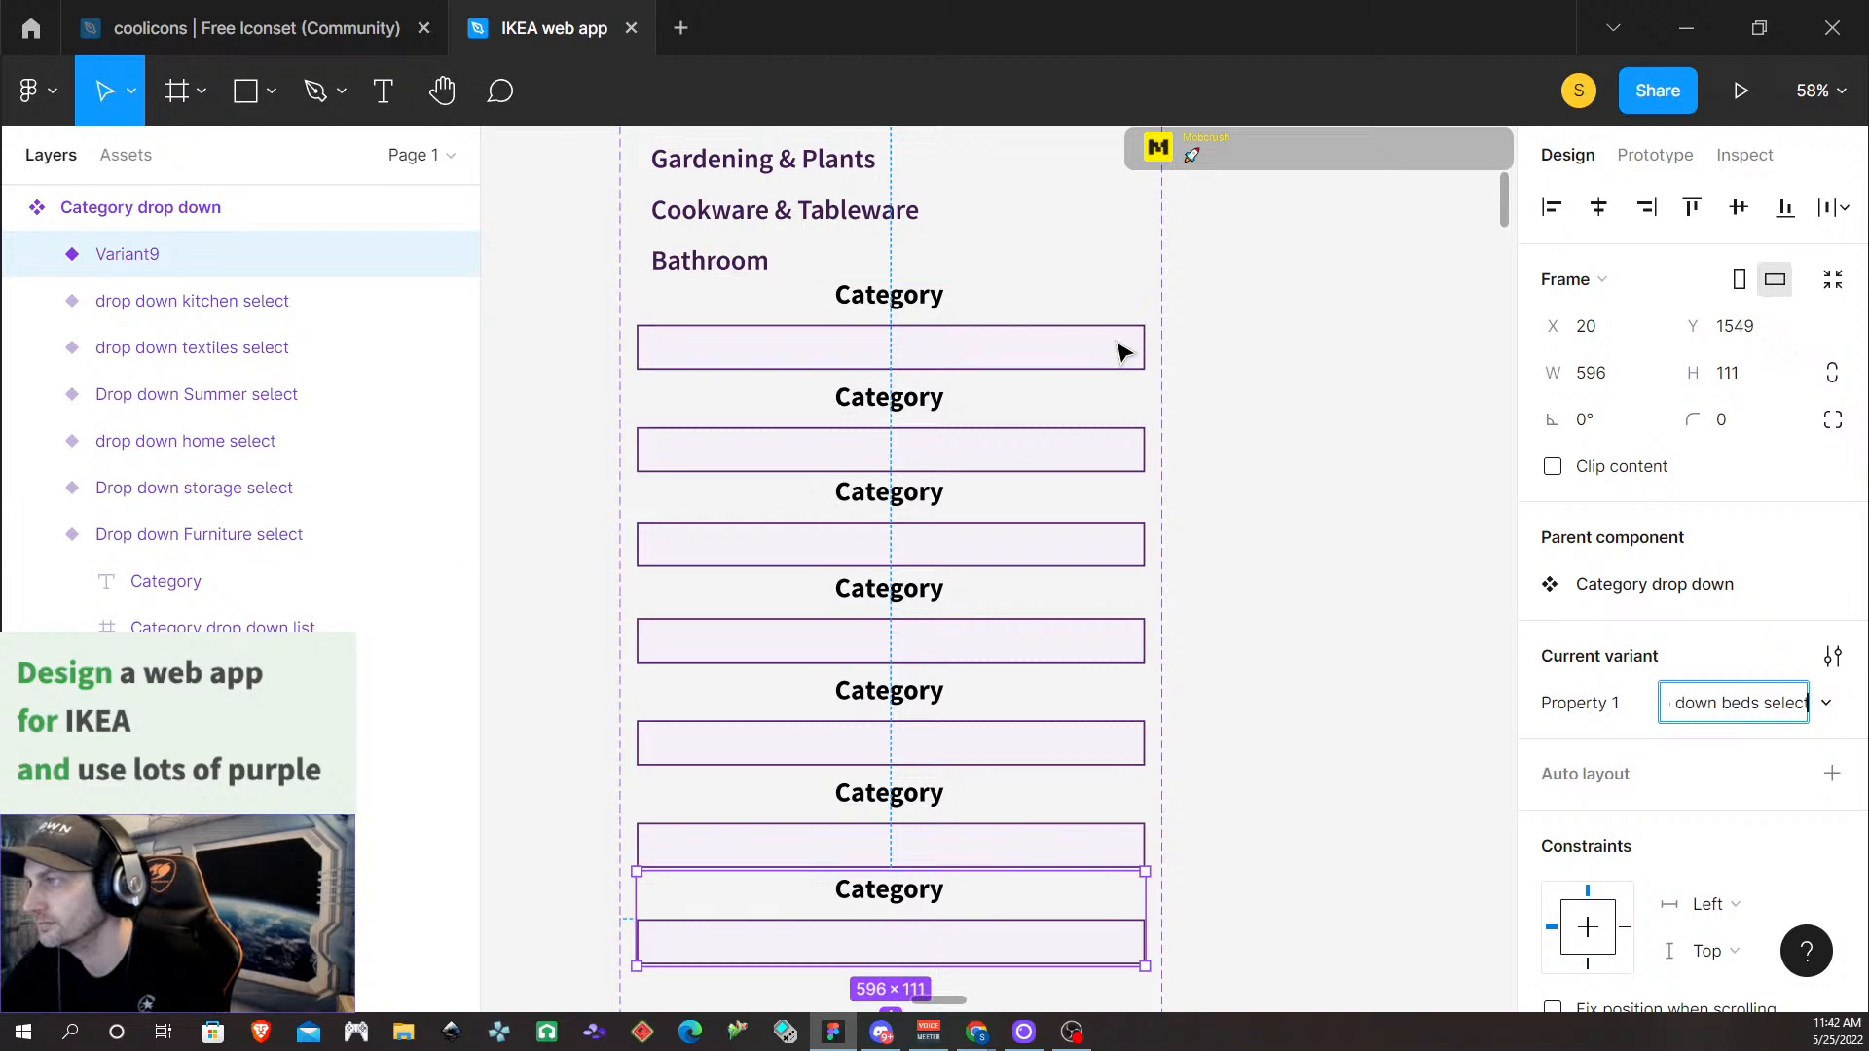
{"action": "scroll", "coordinate": [1120, 350], "scroll_direction": "up", "scroll_amount": 1}
{"action": "scroll", "coordinate": [1120, 350], "scroll_direction": "down", "scroll_amount": 3}
{"action": "scroll", "coordinate": [1130, 409], "scroll_direction": "down", "scroll_amount": 2}
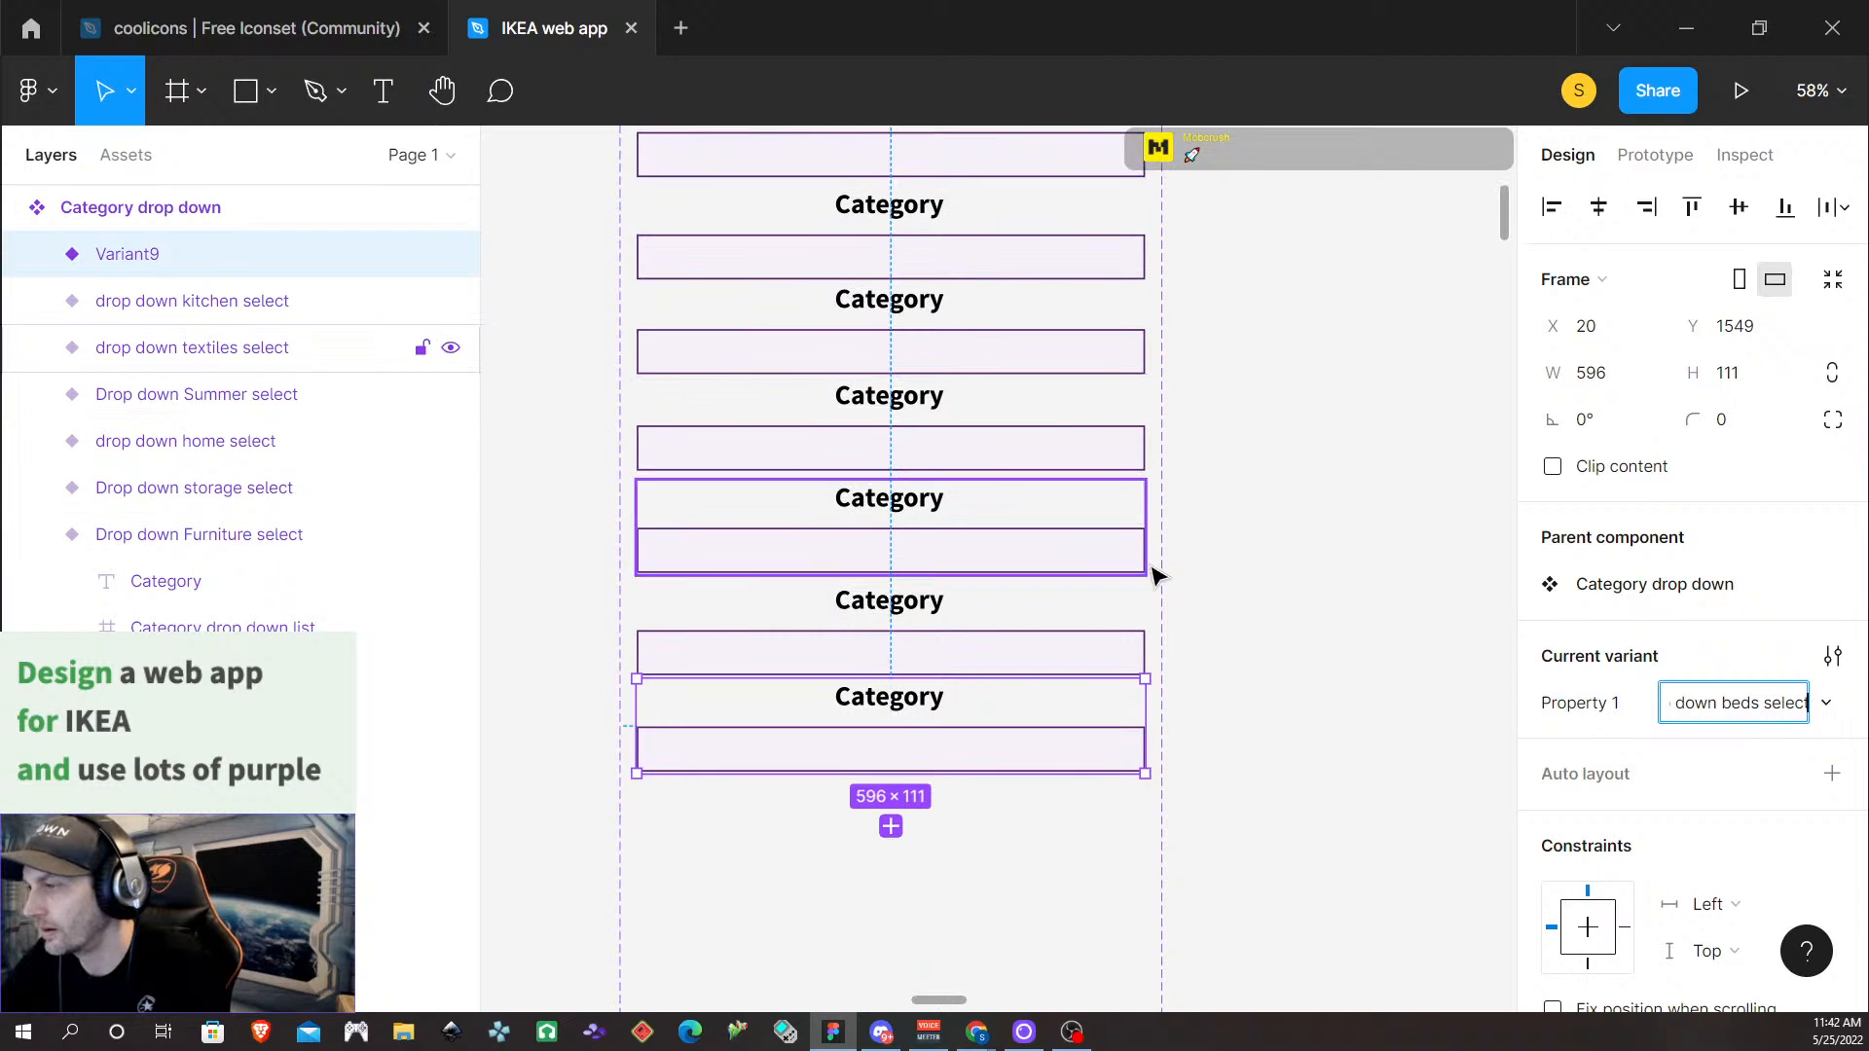
{"action": "left_click", "coordinate": [1222, 802]}
{"action": "left_click", "coordinate": [919, 722]}
{"action": "left_click_drag", "start_coordinate": [919, 705], "coordinate": [915, 743], "text": "alt"}
{"action": "key", "text": "ctrl+z"}
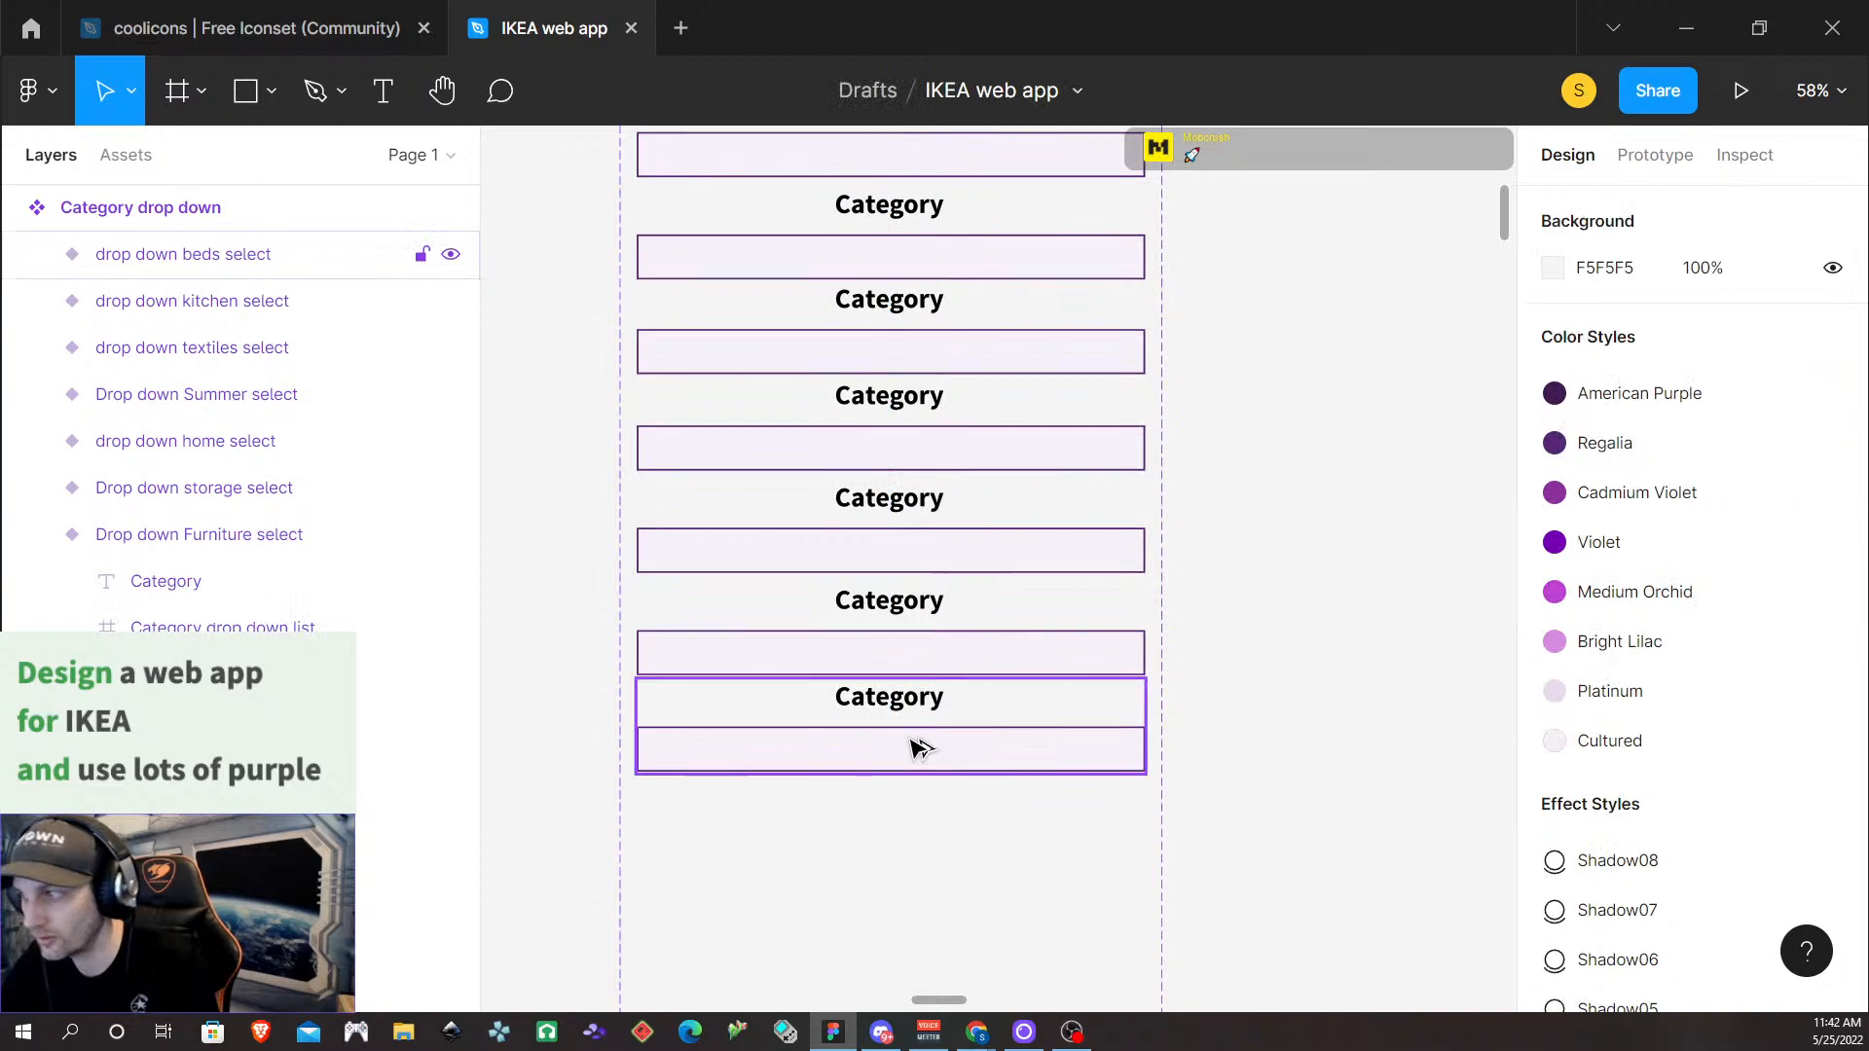
Add a tenth variant from drop down beds select and place it directly below, at about X 20, Y 1660
{"action": "left_click", "coordinate": [918, 712]}
{"action": "left_click", "coordinate": [892, 826]}
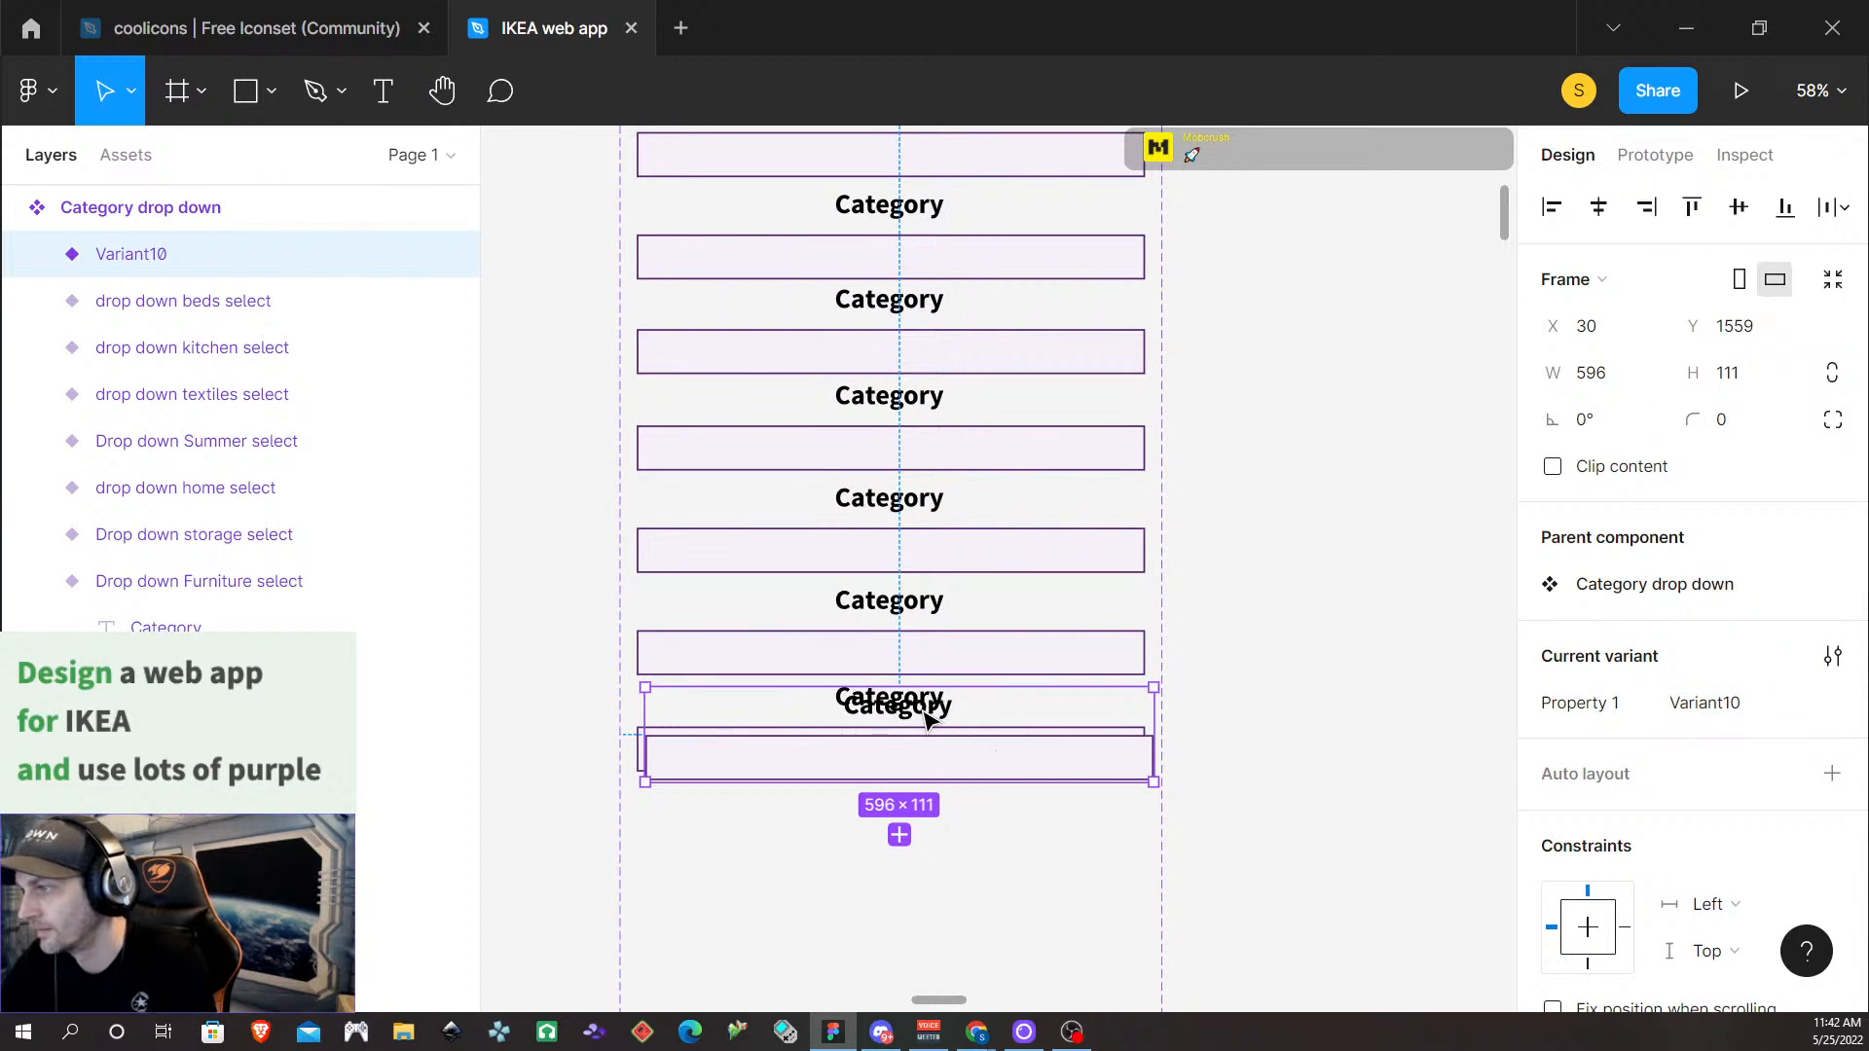
{"action": "left_click_drag", "start_coordinate": [925, 710], "coordinate": [921, 802]}
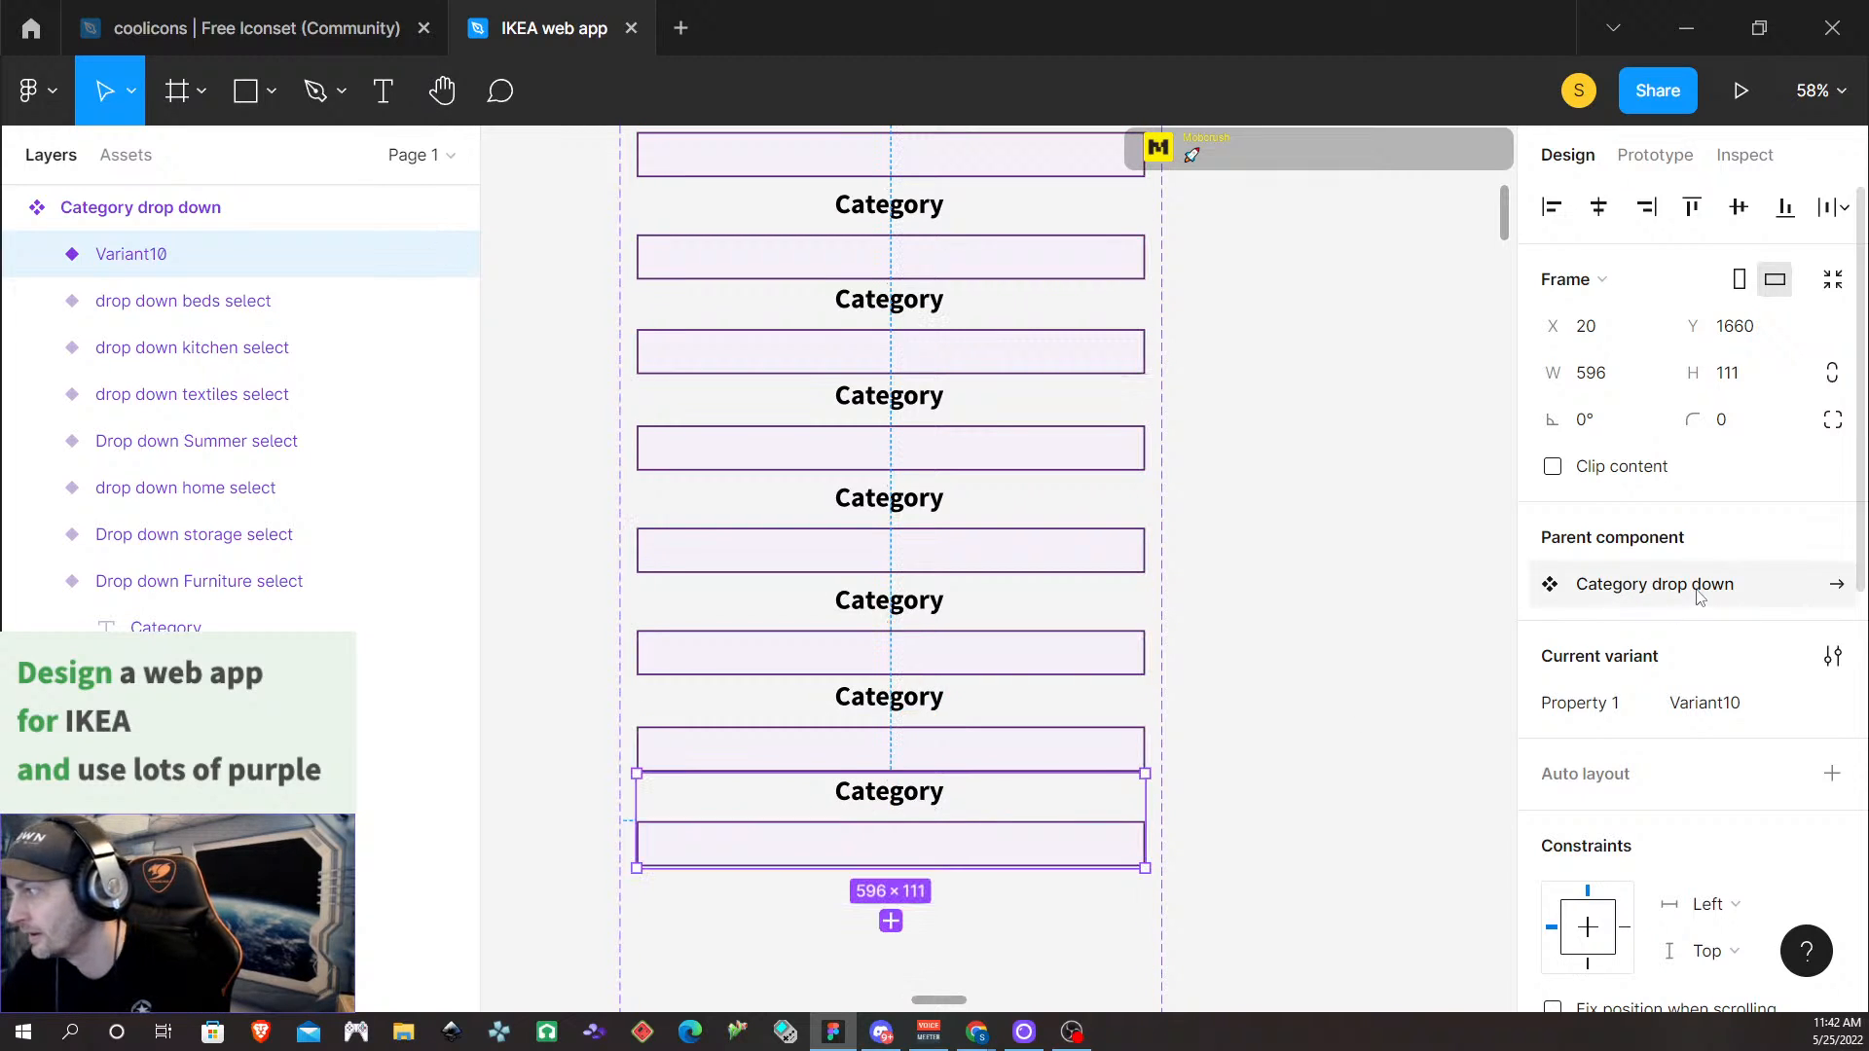
Set the tenth variant's Property 1 value to "drop down garden select"
{"action": "left_click", "coordinate": [1705, 705]}
{"action": "type", "text": "drop"}
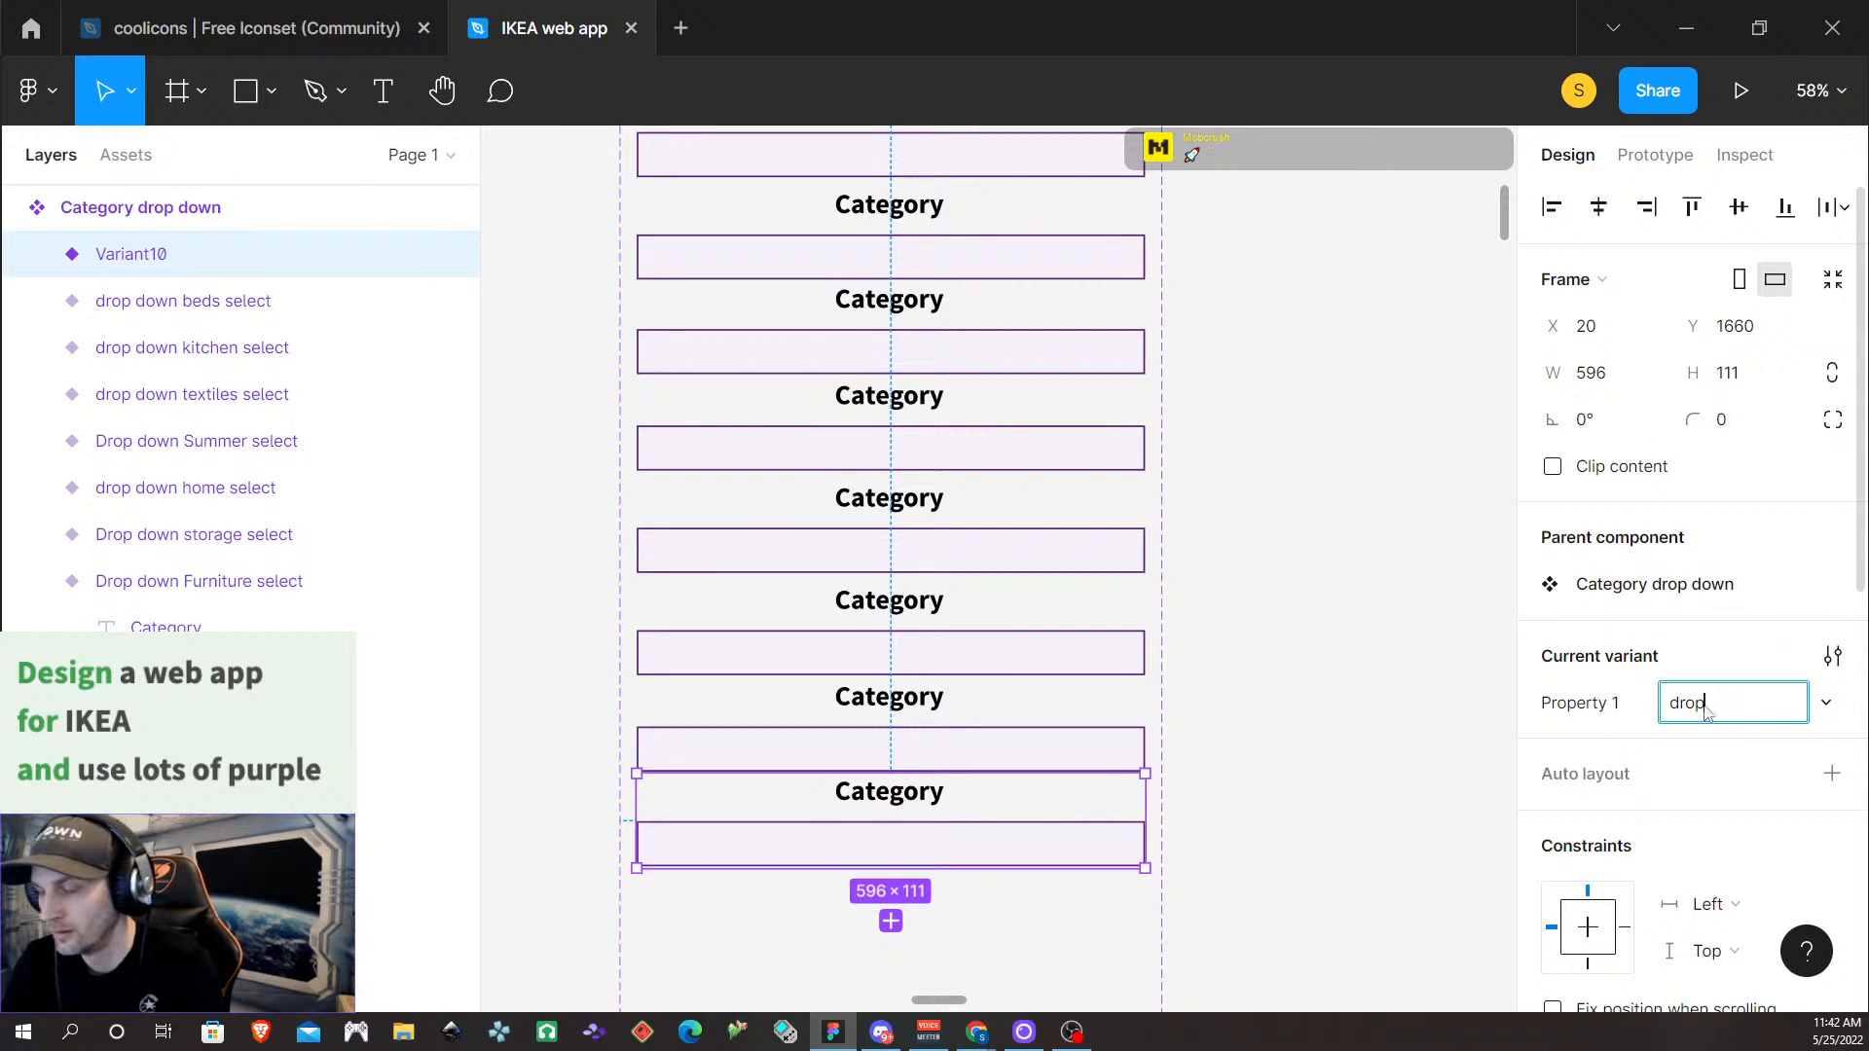
{"action": "type", "text": " down garden"}
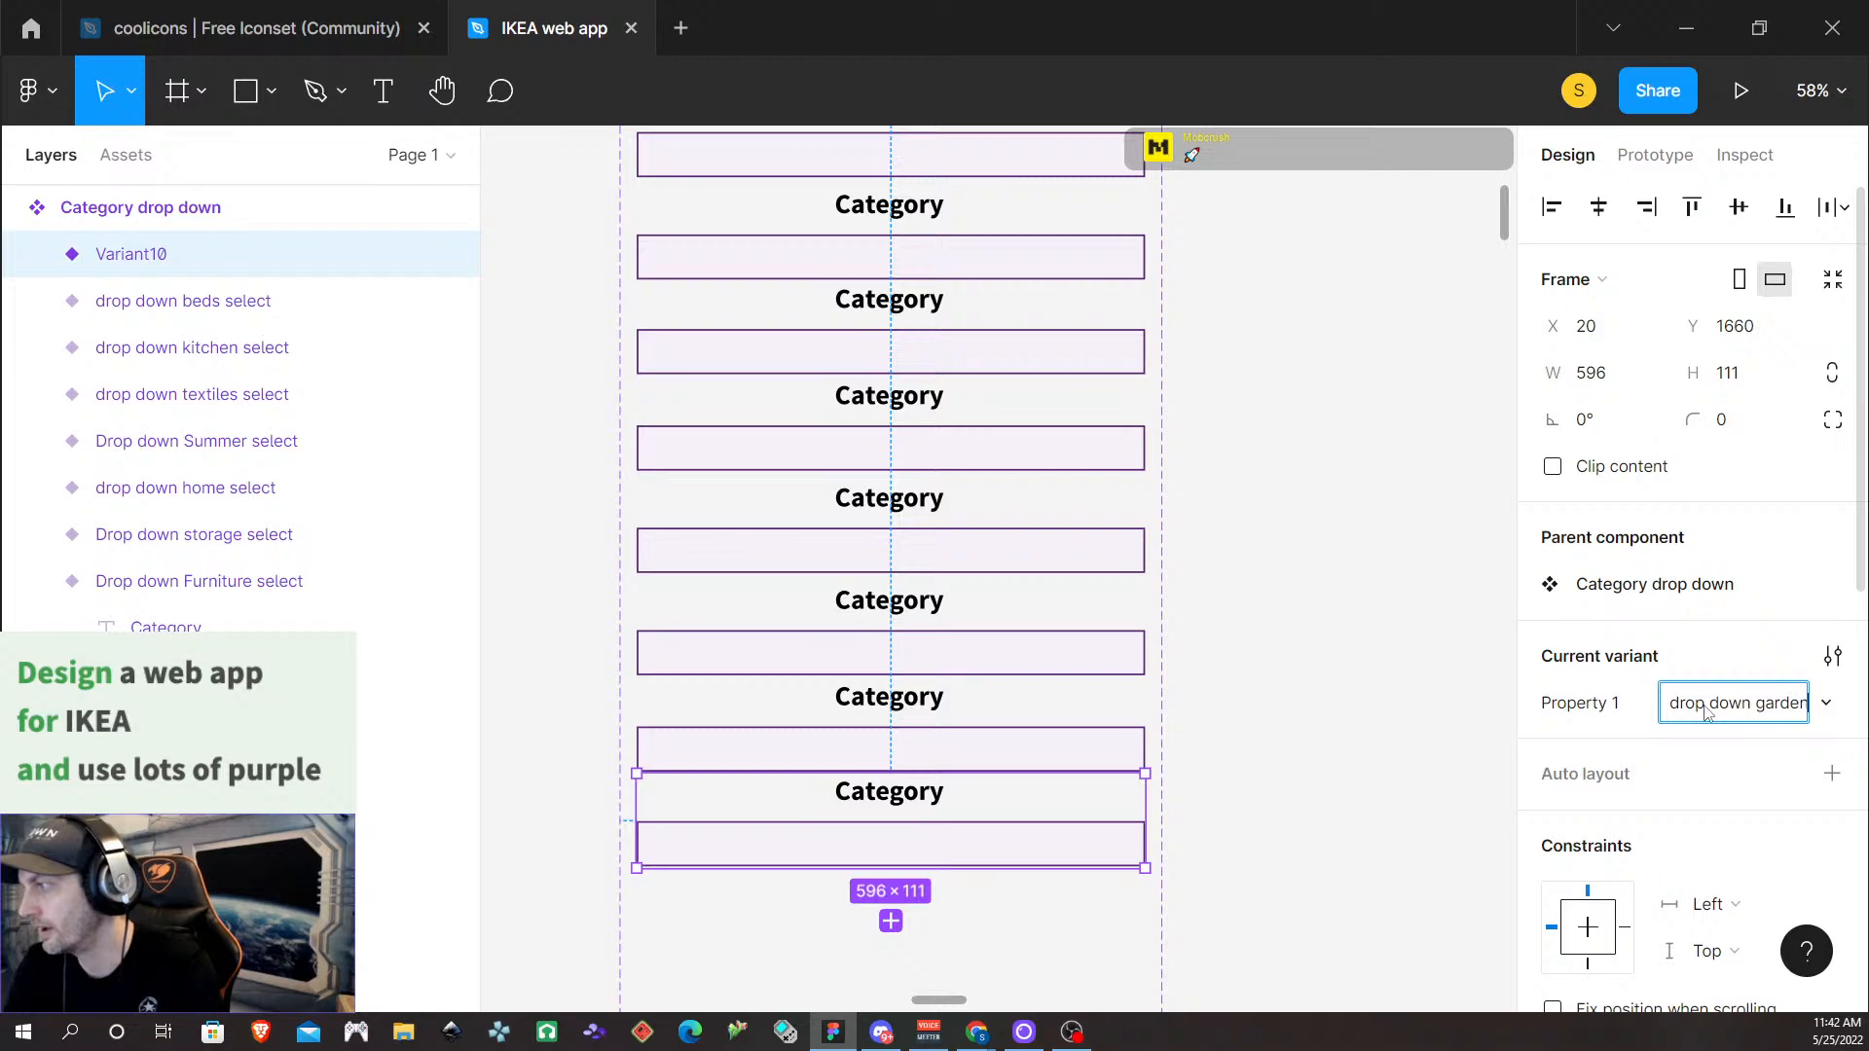
{"action": "type", "text": " select"}
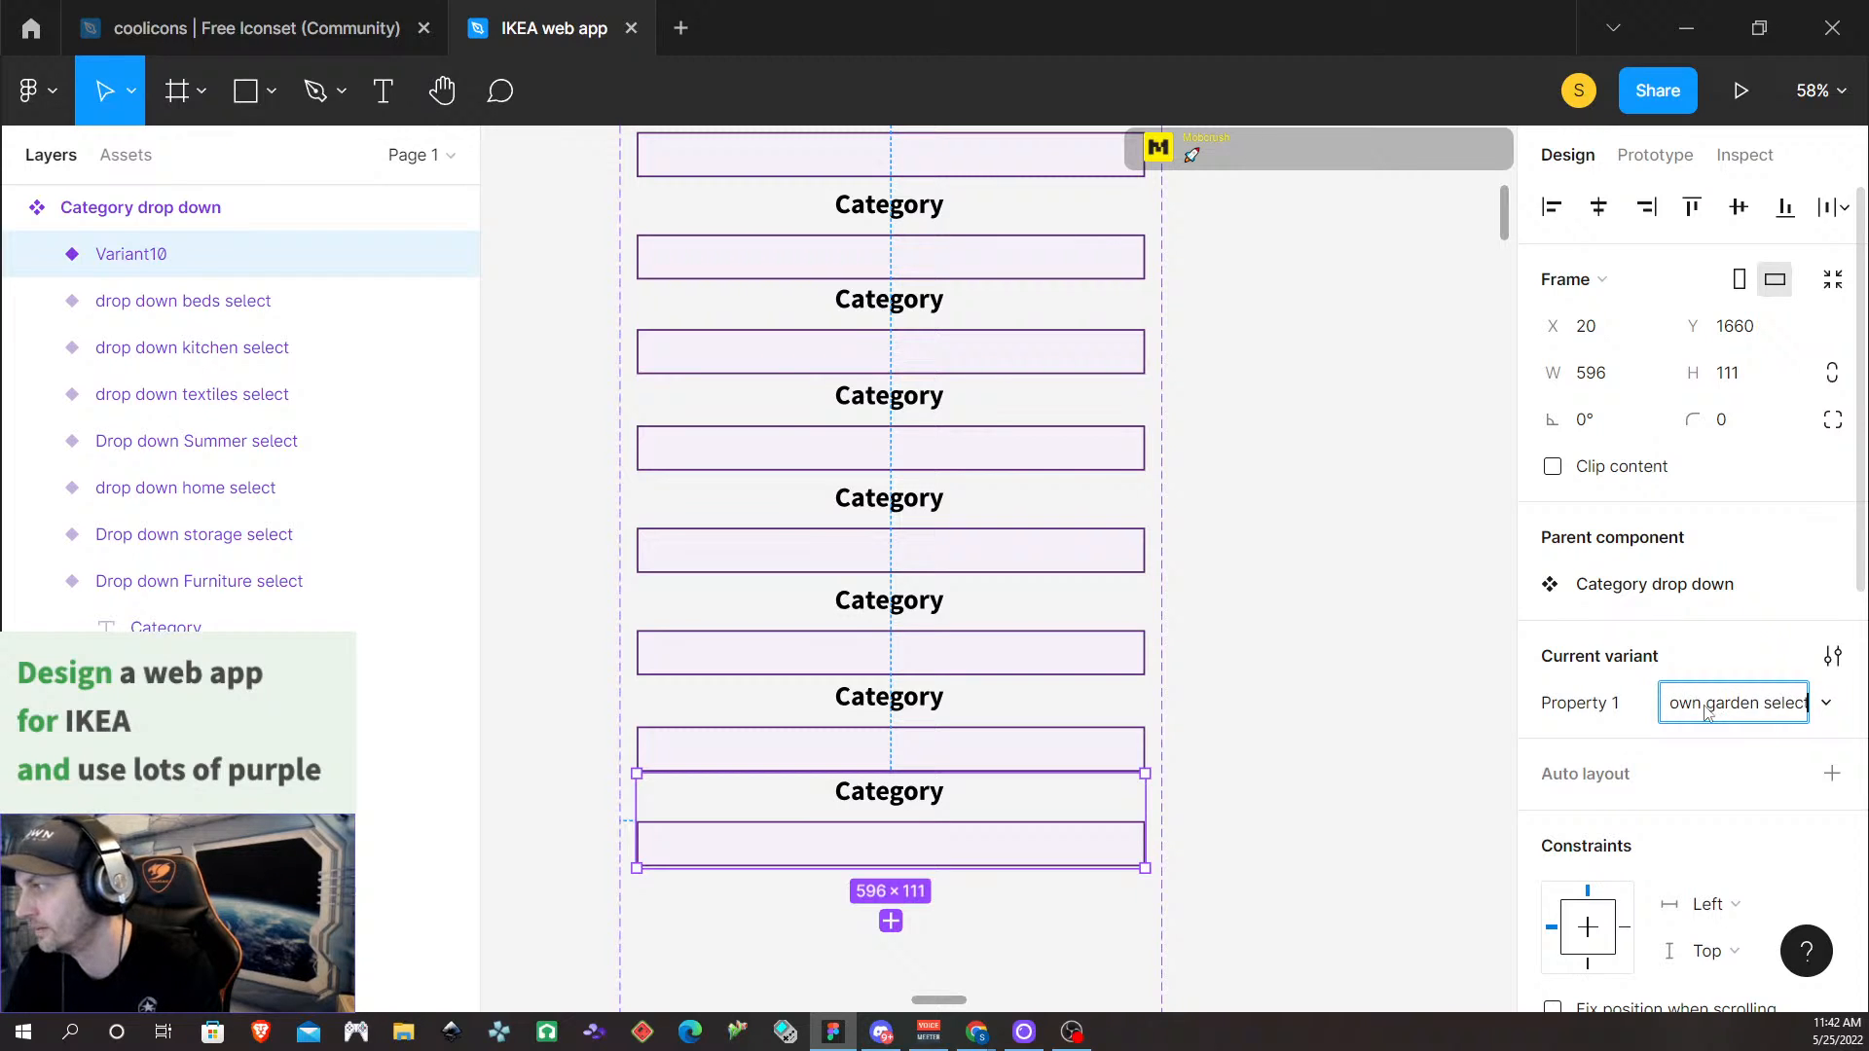
{"action": "key", "text": "Return"}
Add an eleventh variant from drop down garden select and place it directly below, at about X 20, Y 1771
{"action": "scroll", "coordinate": [1256, 584], "scroll_direction": "up", "scroll_amount": 2}
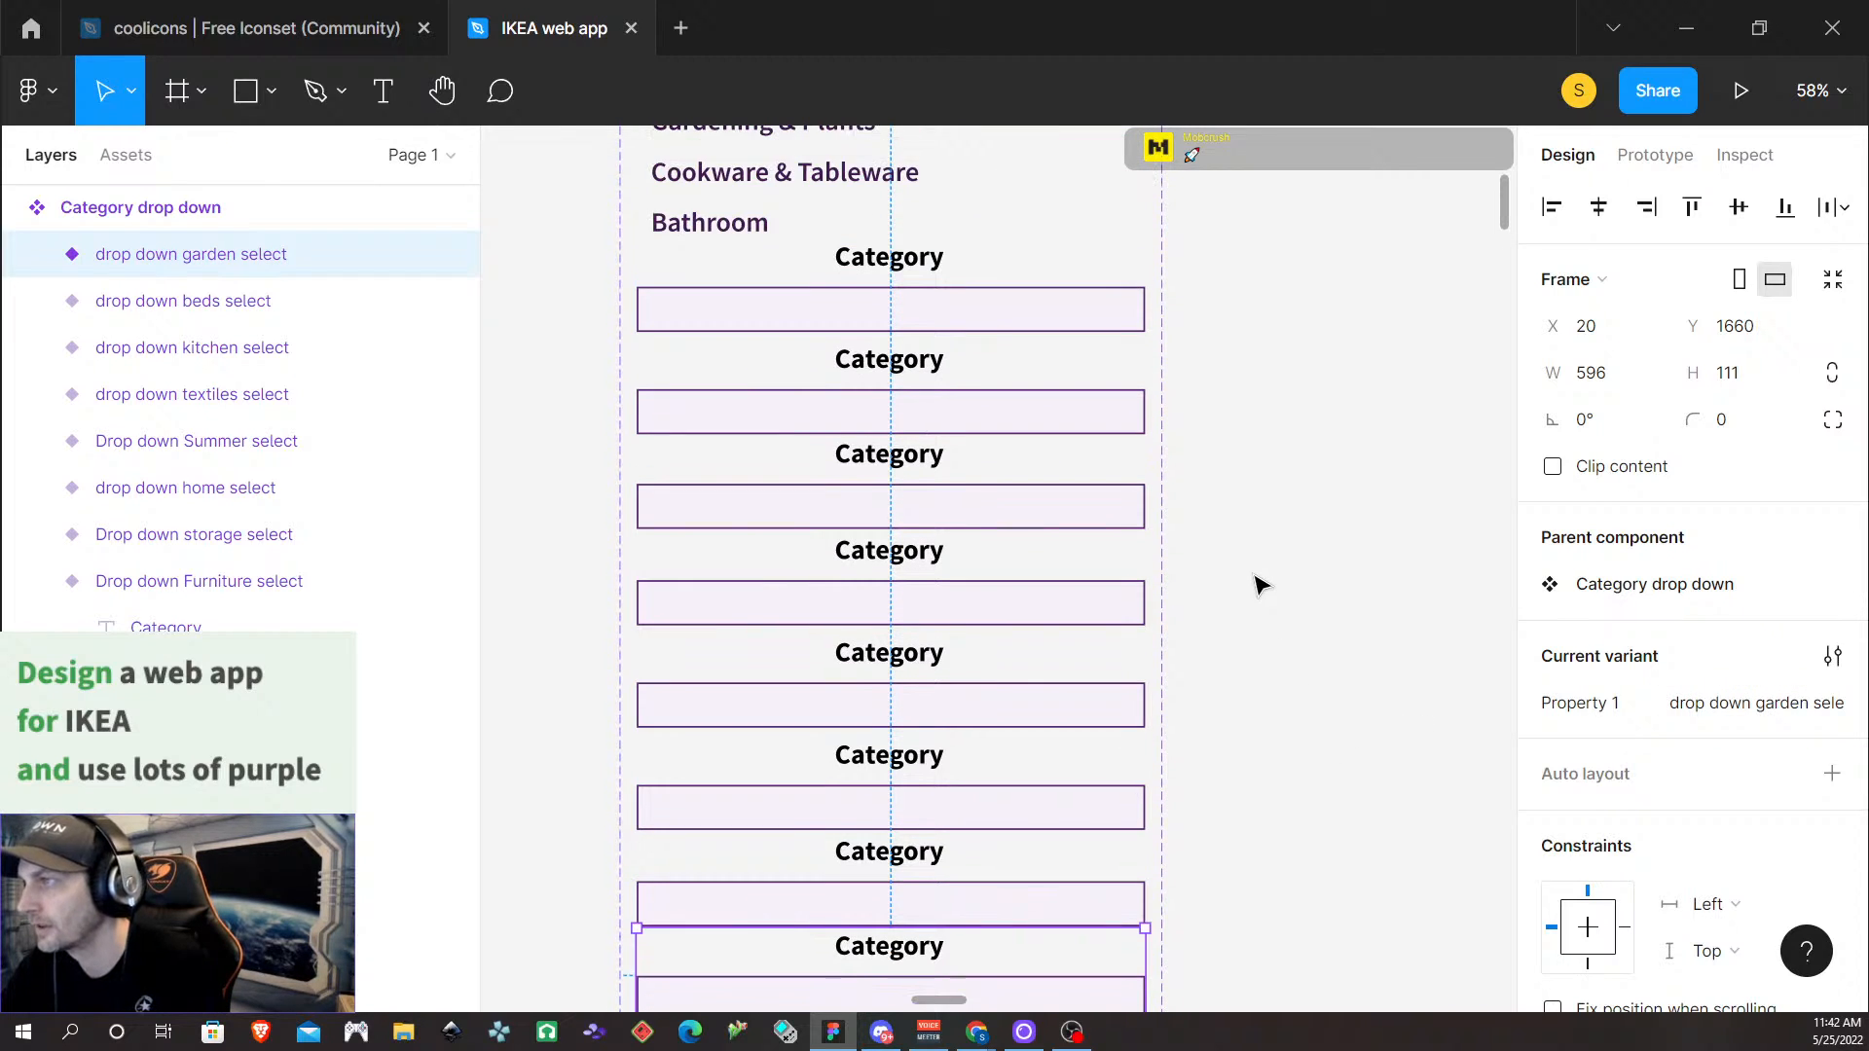
{"action": "scroll", "coordinate": [1255, 585], "scroll_direction": "up", "scroll_amount": 1}
{"action": "scroll", "coordinate": [1256, 584], "scroll_direction": "down", "scroll_amount": 6}
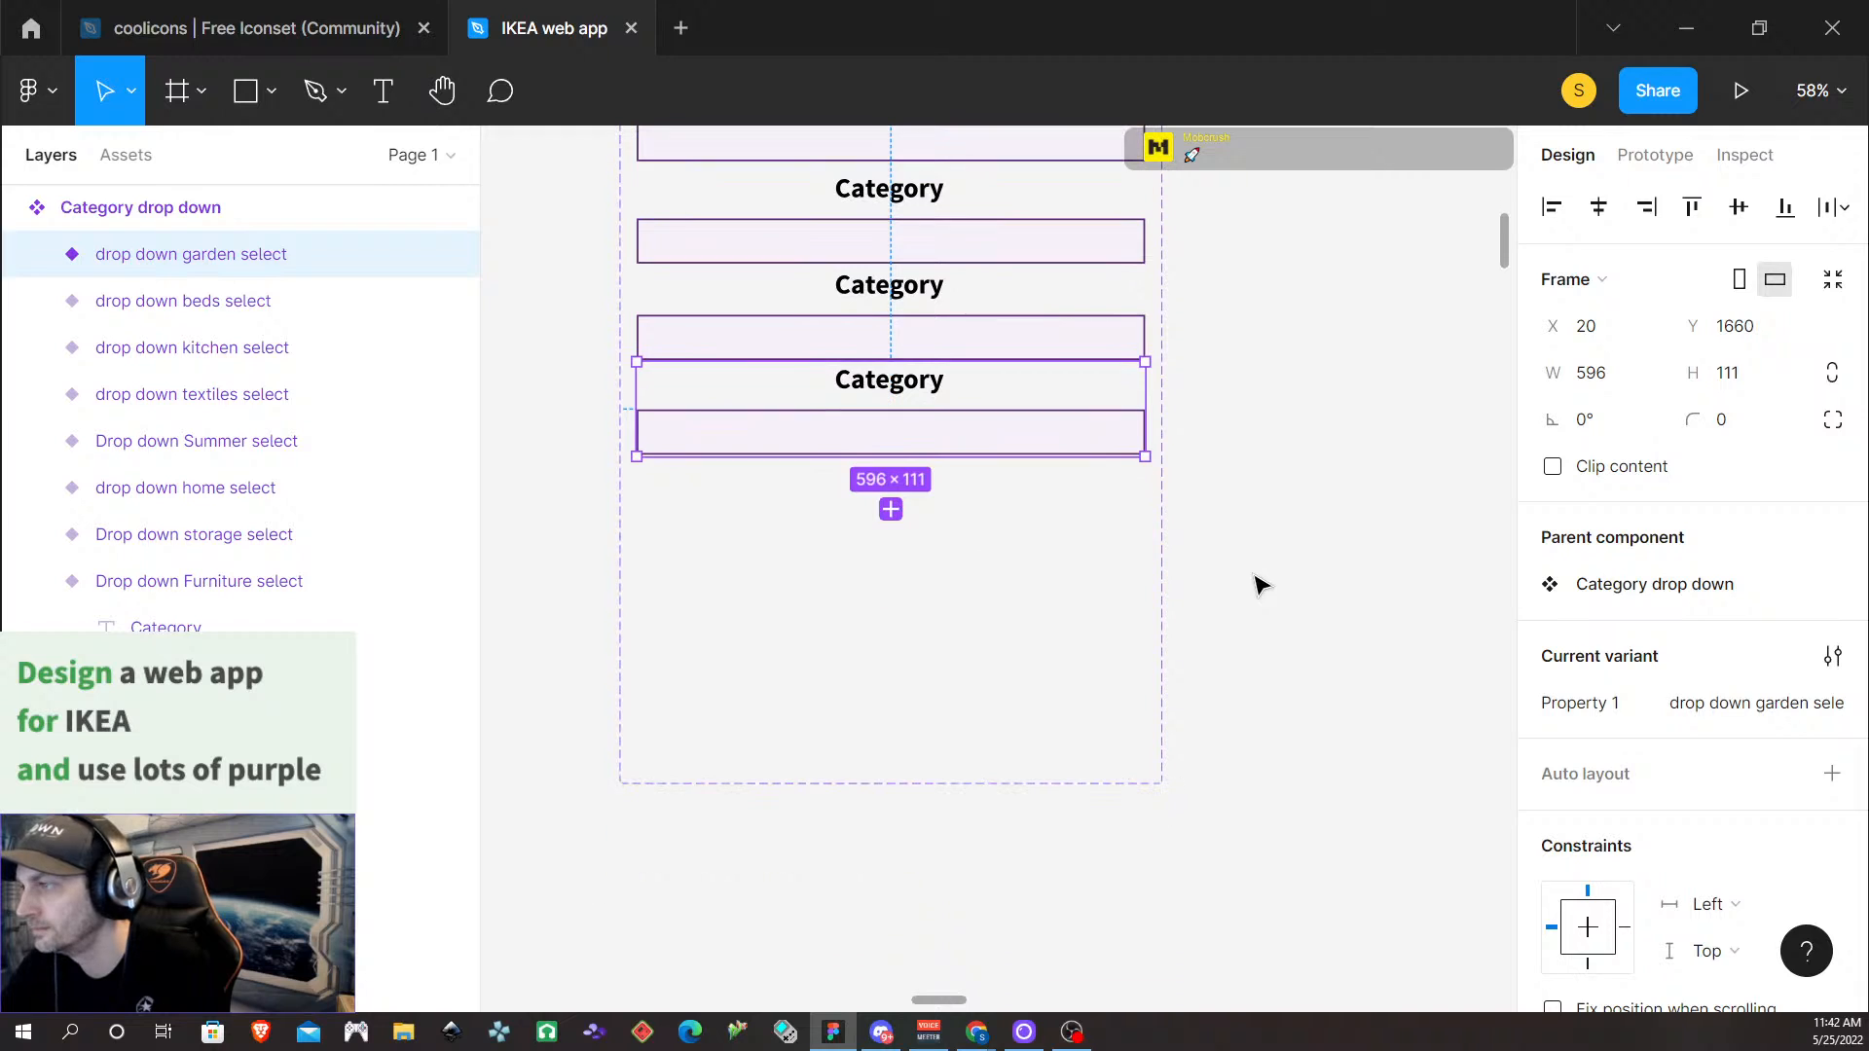
{"action": "left_click", "coordinate": [890, 509]}
{"action": "left_click_drag", "start_coordinate": [893, 405], "coordinate": [893, 479]}
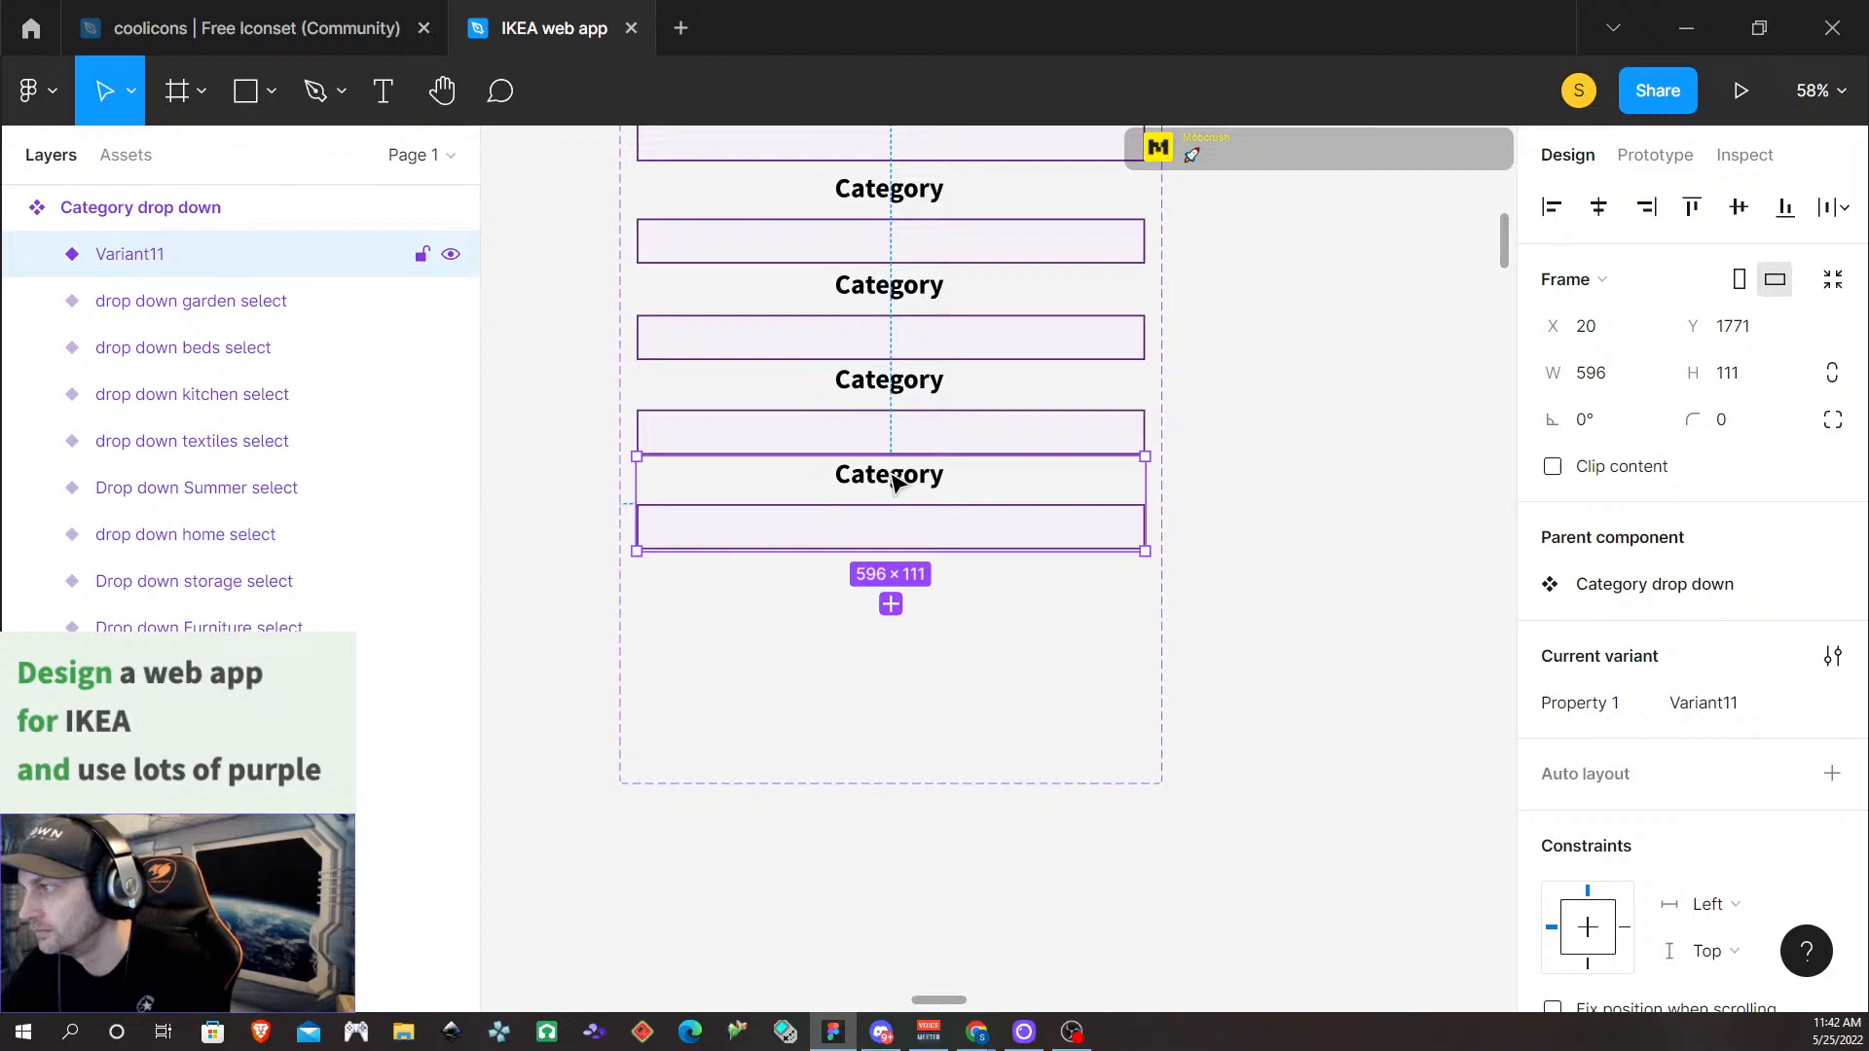
Set the eleventh variant's Property 1 value to "drop down cookware select"
{"action": "left_click", "coordinate": [1714, 703]}
{"action": "type", "text": "drop dow"}
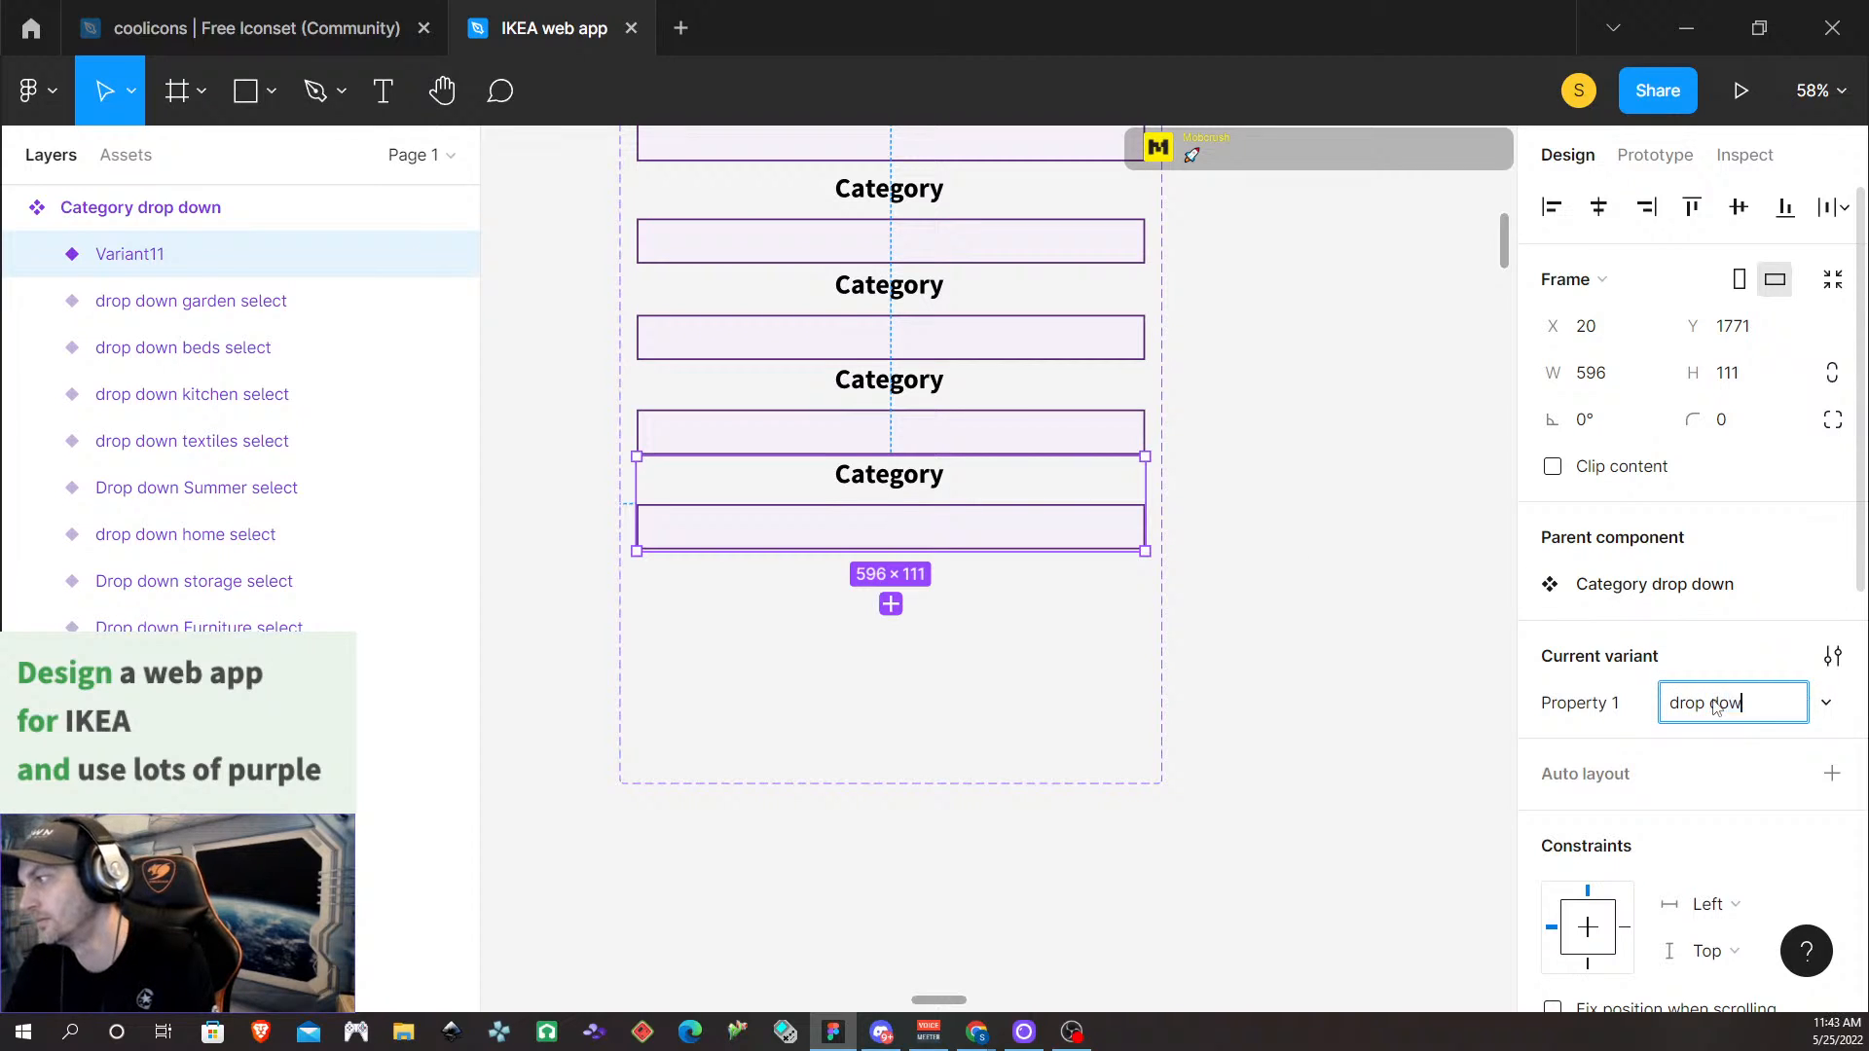
{"action": "type", "text": "n cookwar"}
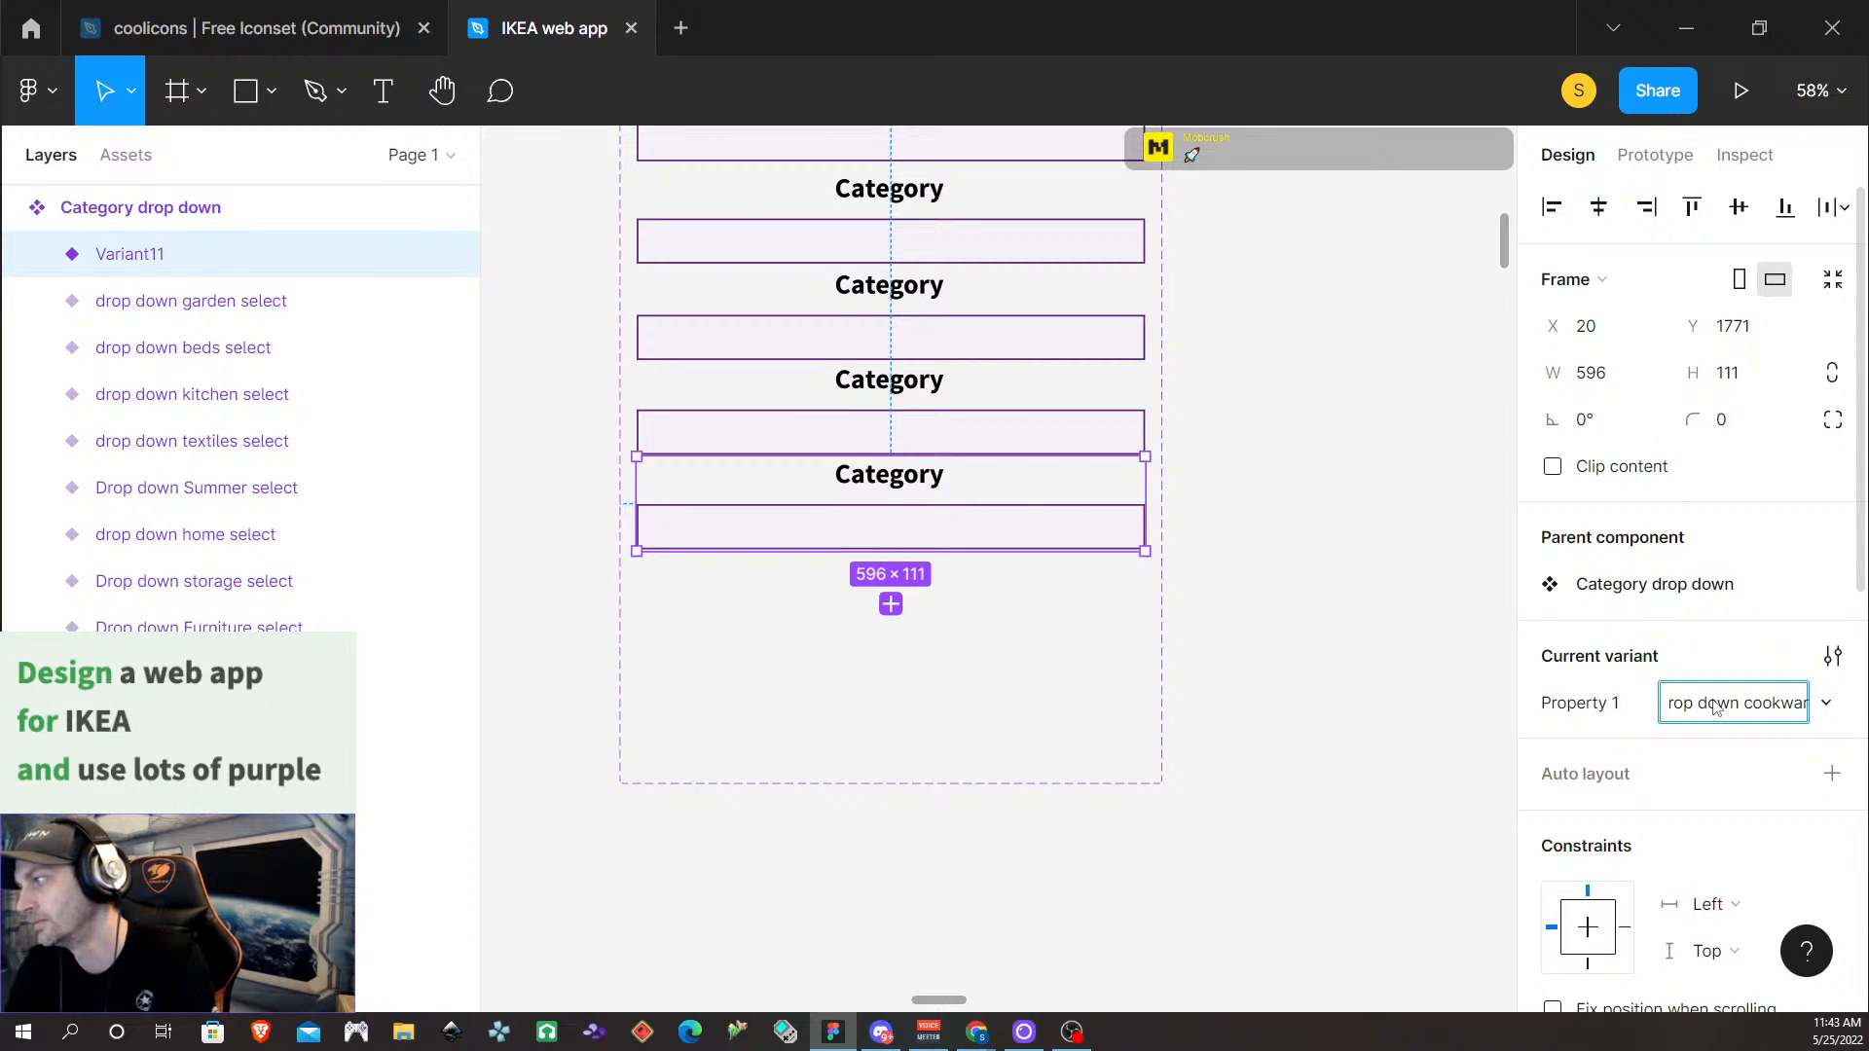
{"action": "type", "text": "e select"}
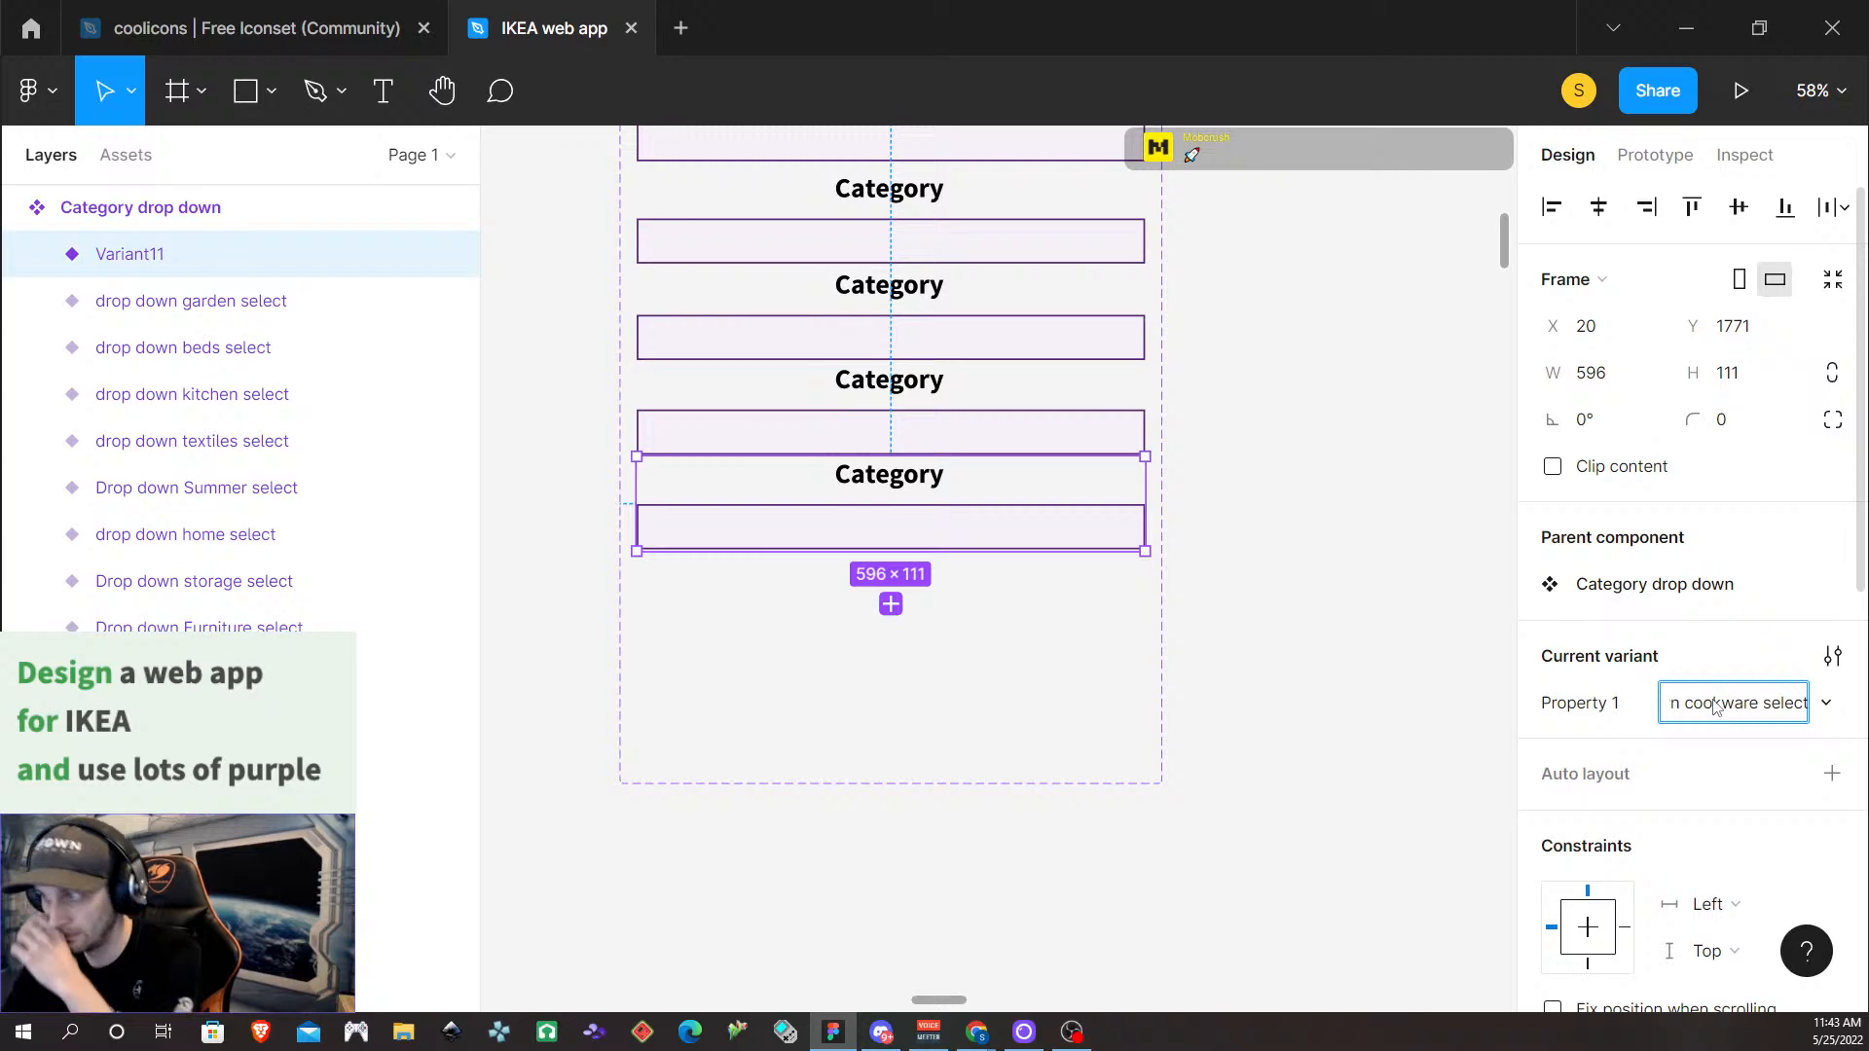
{"action": "left_click", "coordinate": [1207, 626]}
{"action": "scroll", "coordinate": [864, 665], "scroll_direction": "up", "scroll_amount": 3}
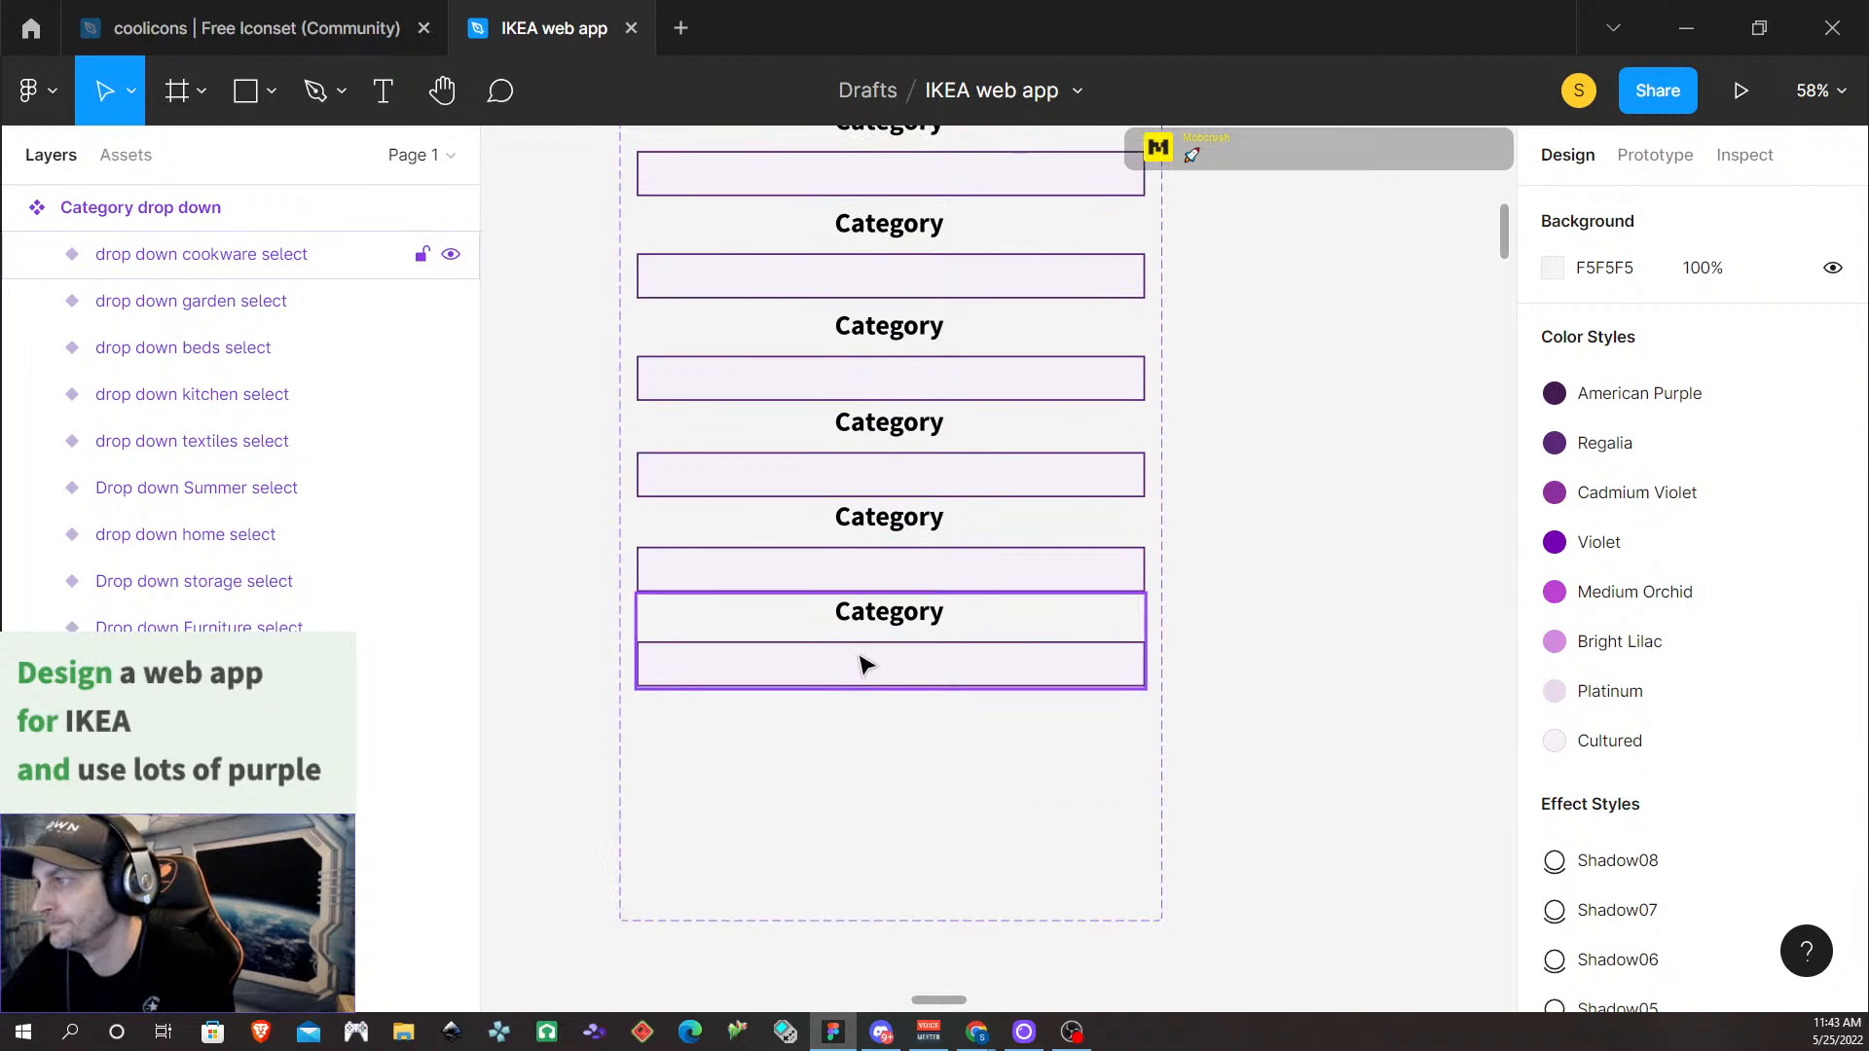
{"action": "scroll", "coordinate": [864, 665], "scroll_direction": "up", "scroll_amount": 20}
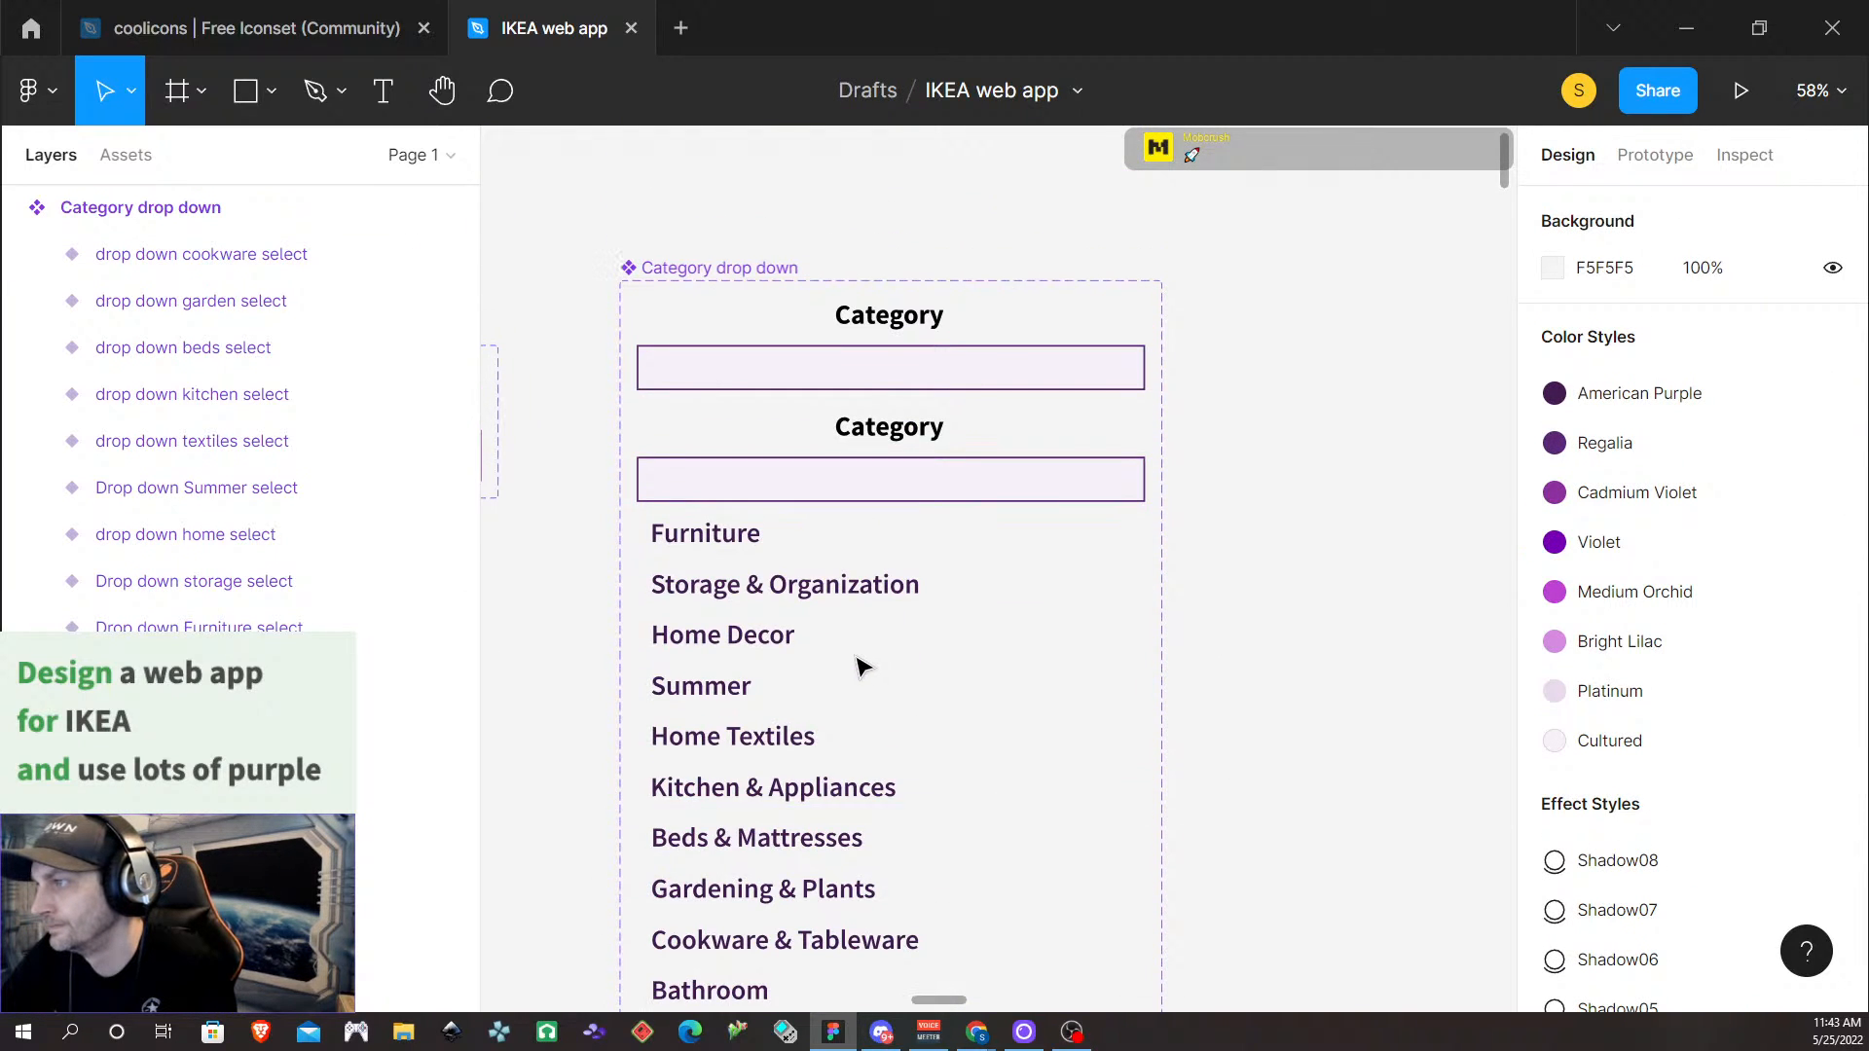
Review the Category drop down variants against the categories in the open list to find which selected variant is missing
{"action": "scroll", "coordinate": [861, 665], "scroll_direction": "down", "scroll_amount": 10}
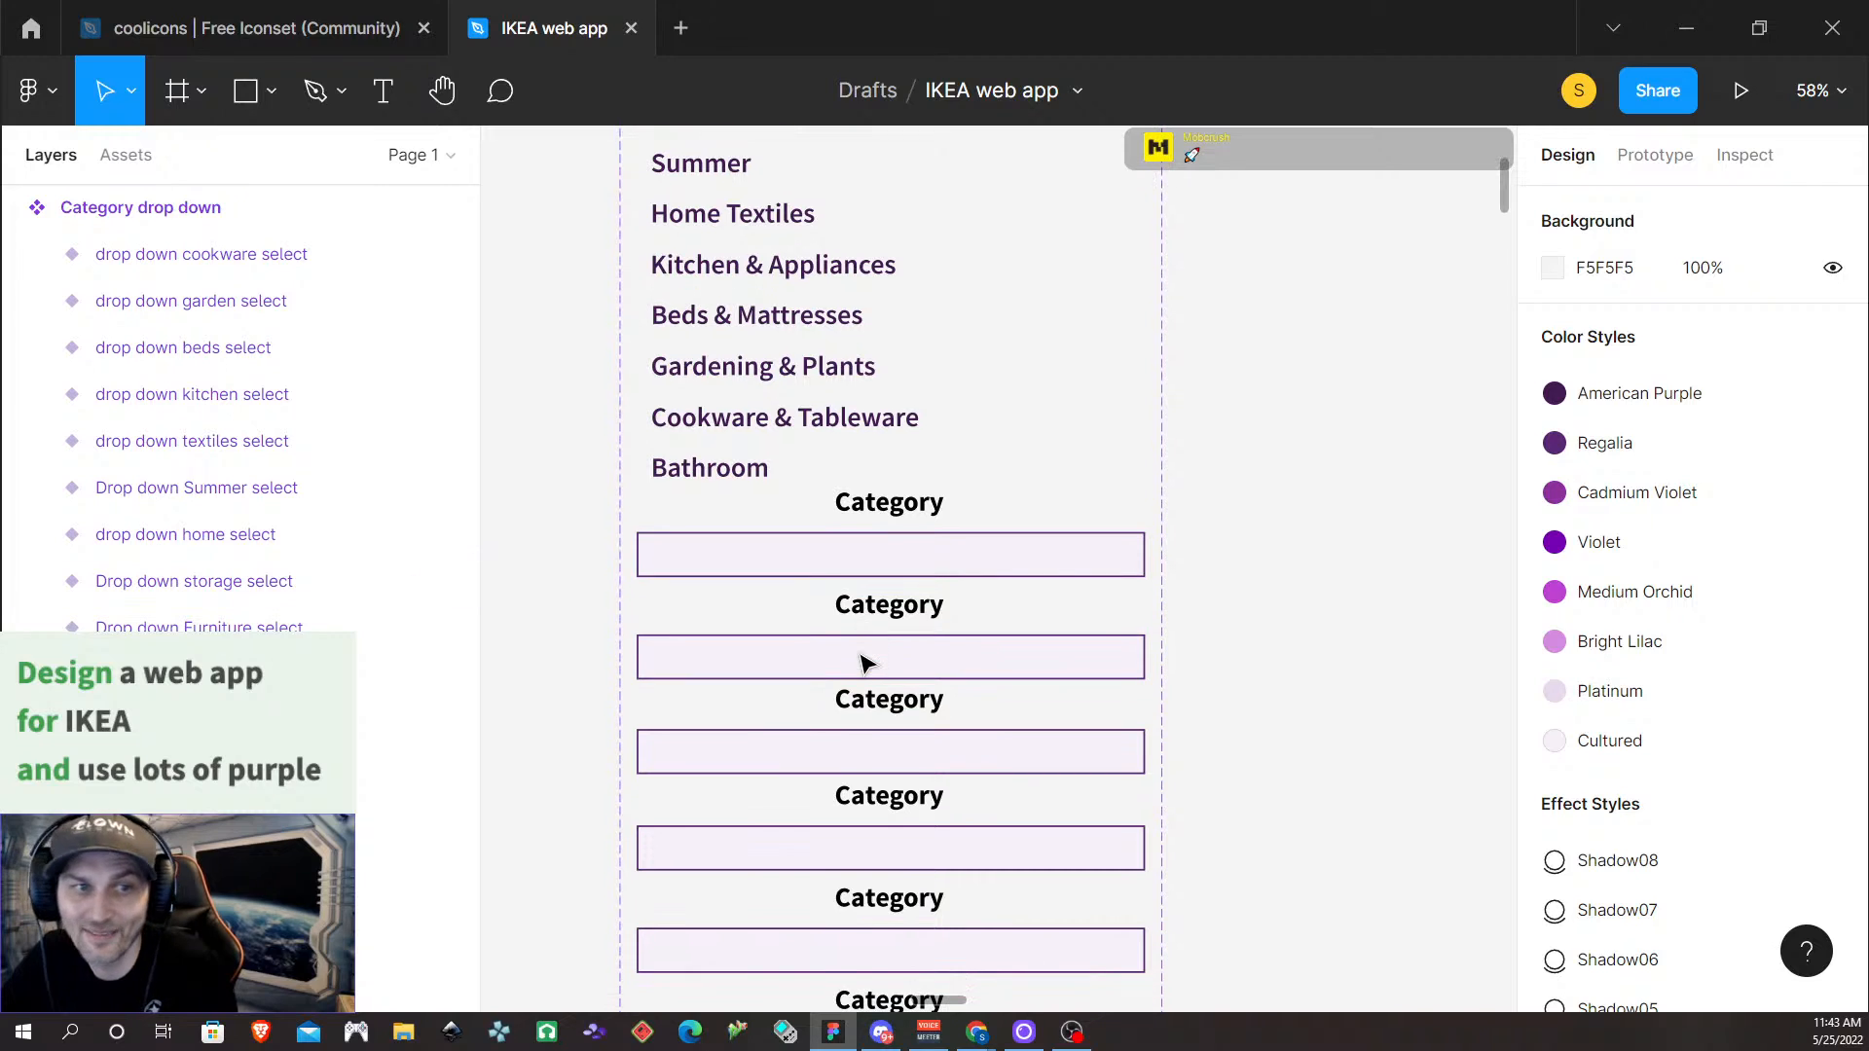
{"action": "scroll", "coordinate": [935, 604], "scroll_direction": "down", "scroll_amount": 2}
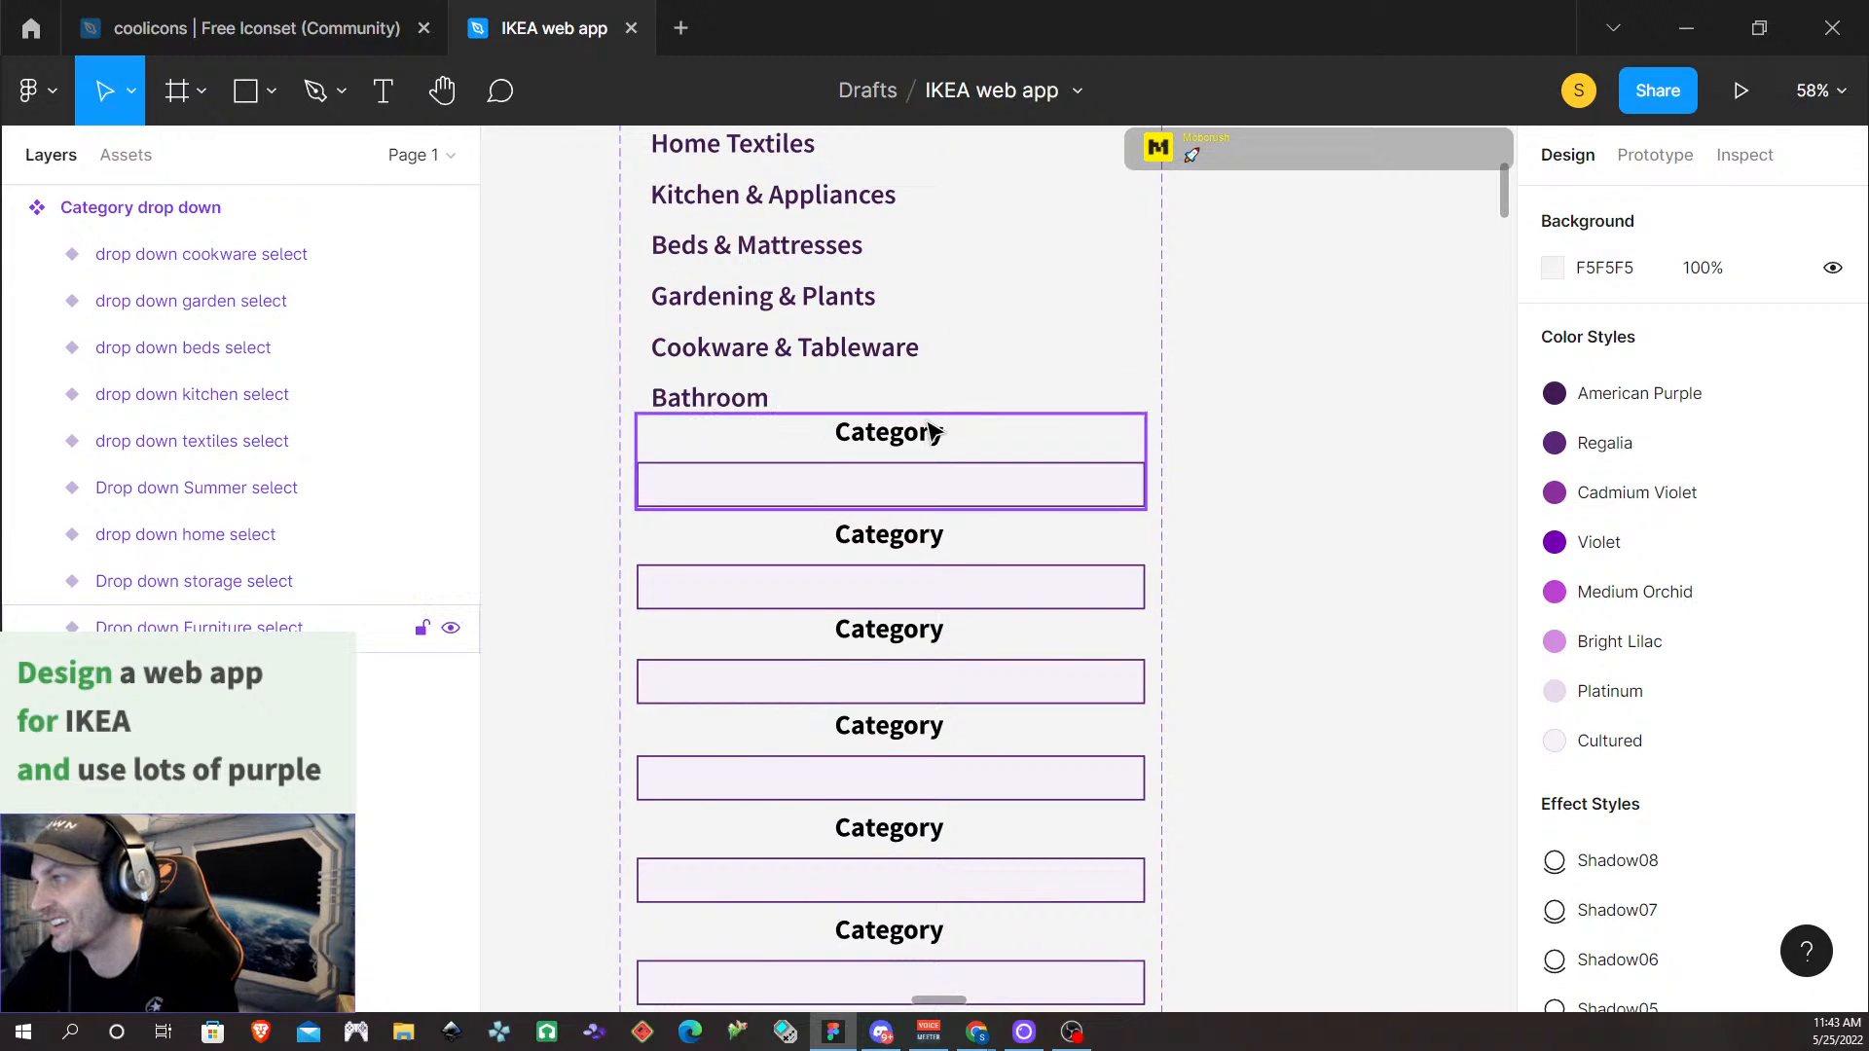
{"action": "scroll", "coordinate": [930, 431], "scroll_direction": "up", "scroll_amount": 8}
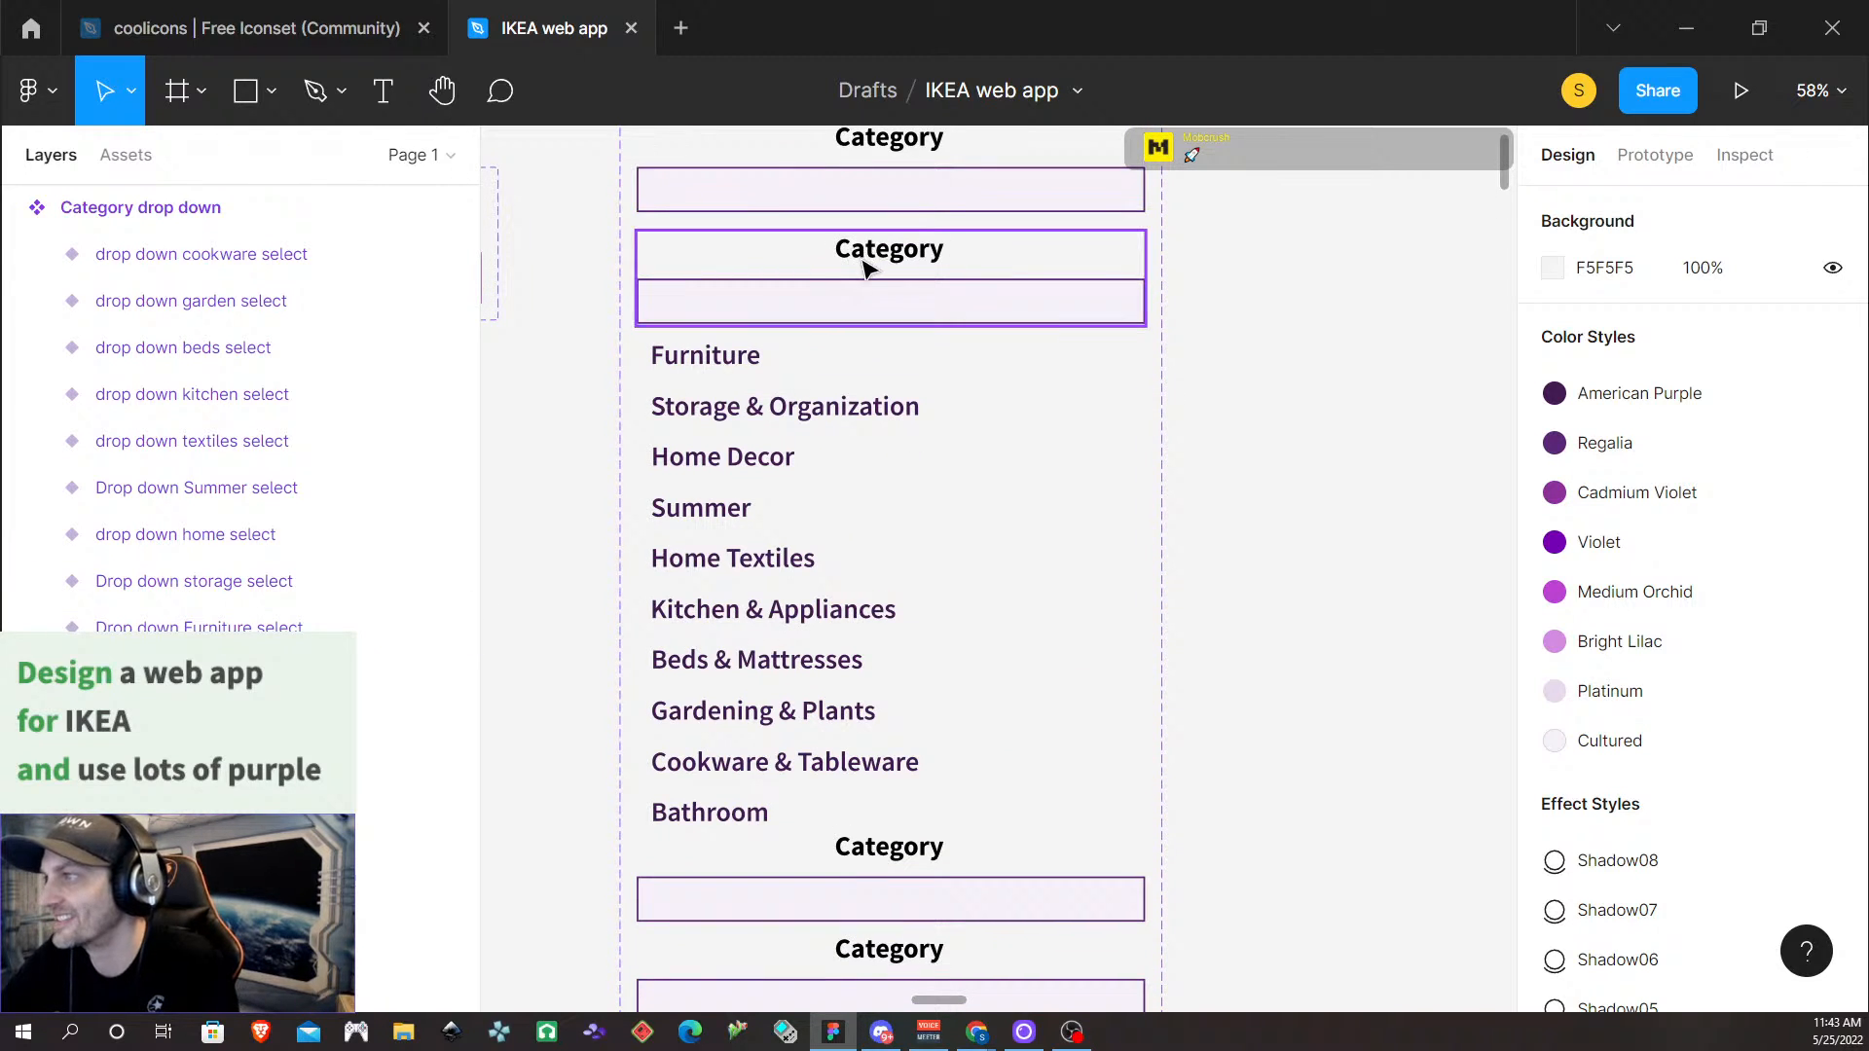
{"action": "scroll", "coordinate": [864, 268], "scroll_direction": "up", "scroll_amount": 7}
{"action": "scroll", "coordinate": [952, 347], "scroll_direction": "down", "scroll_amount": 15}
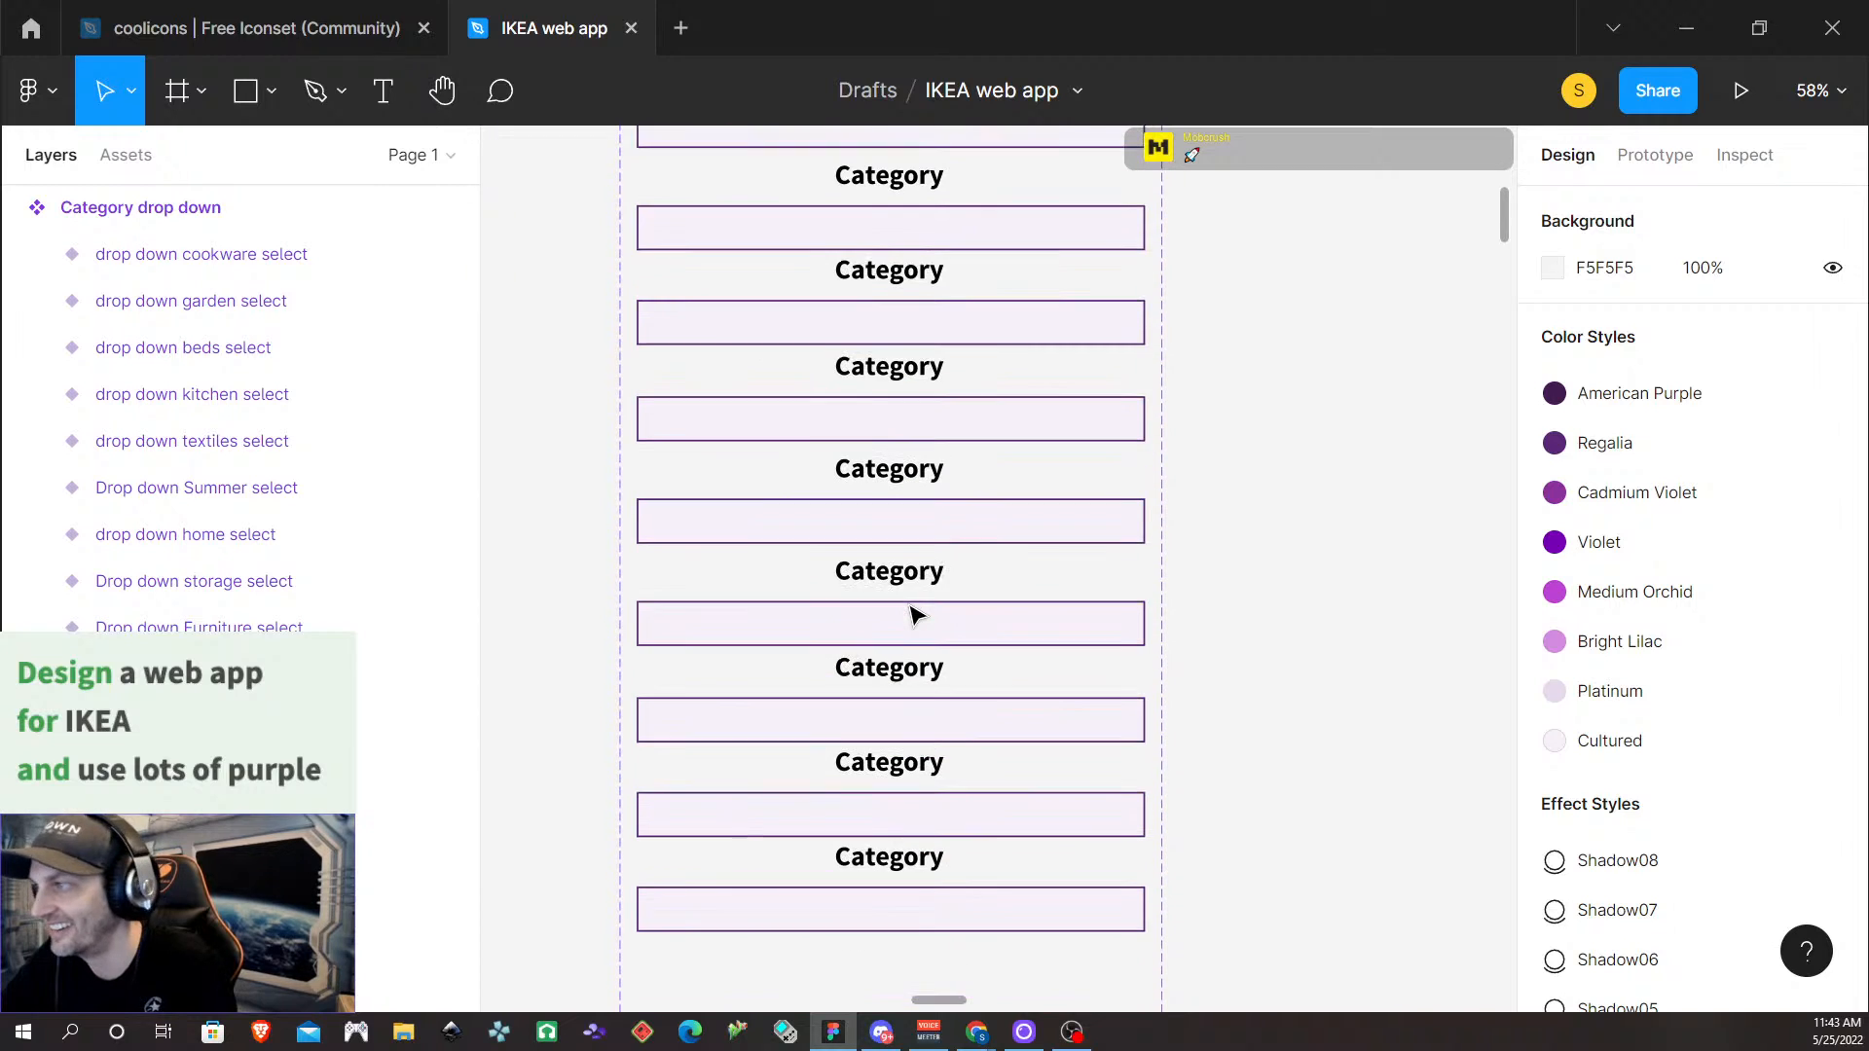
{"action": "scroll", "coordinate": [911, 619], "scroll_direction": "down", "scroll_amount": 12}
{"action": "scroll", "coordinate": [901, 565], "scroll_direction": "up", "scroll_amount": 4}
{"action": "left_click", "coordinate": [883, 409]}
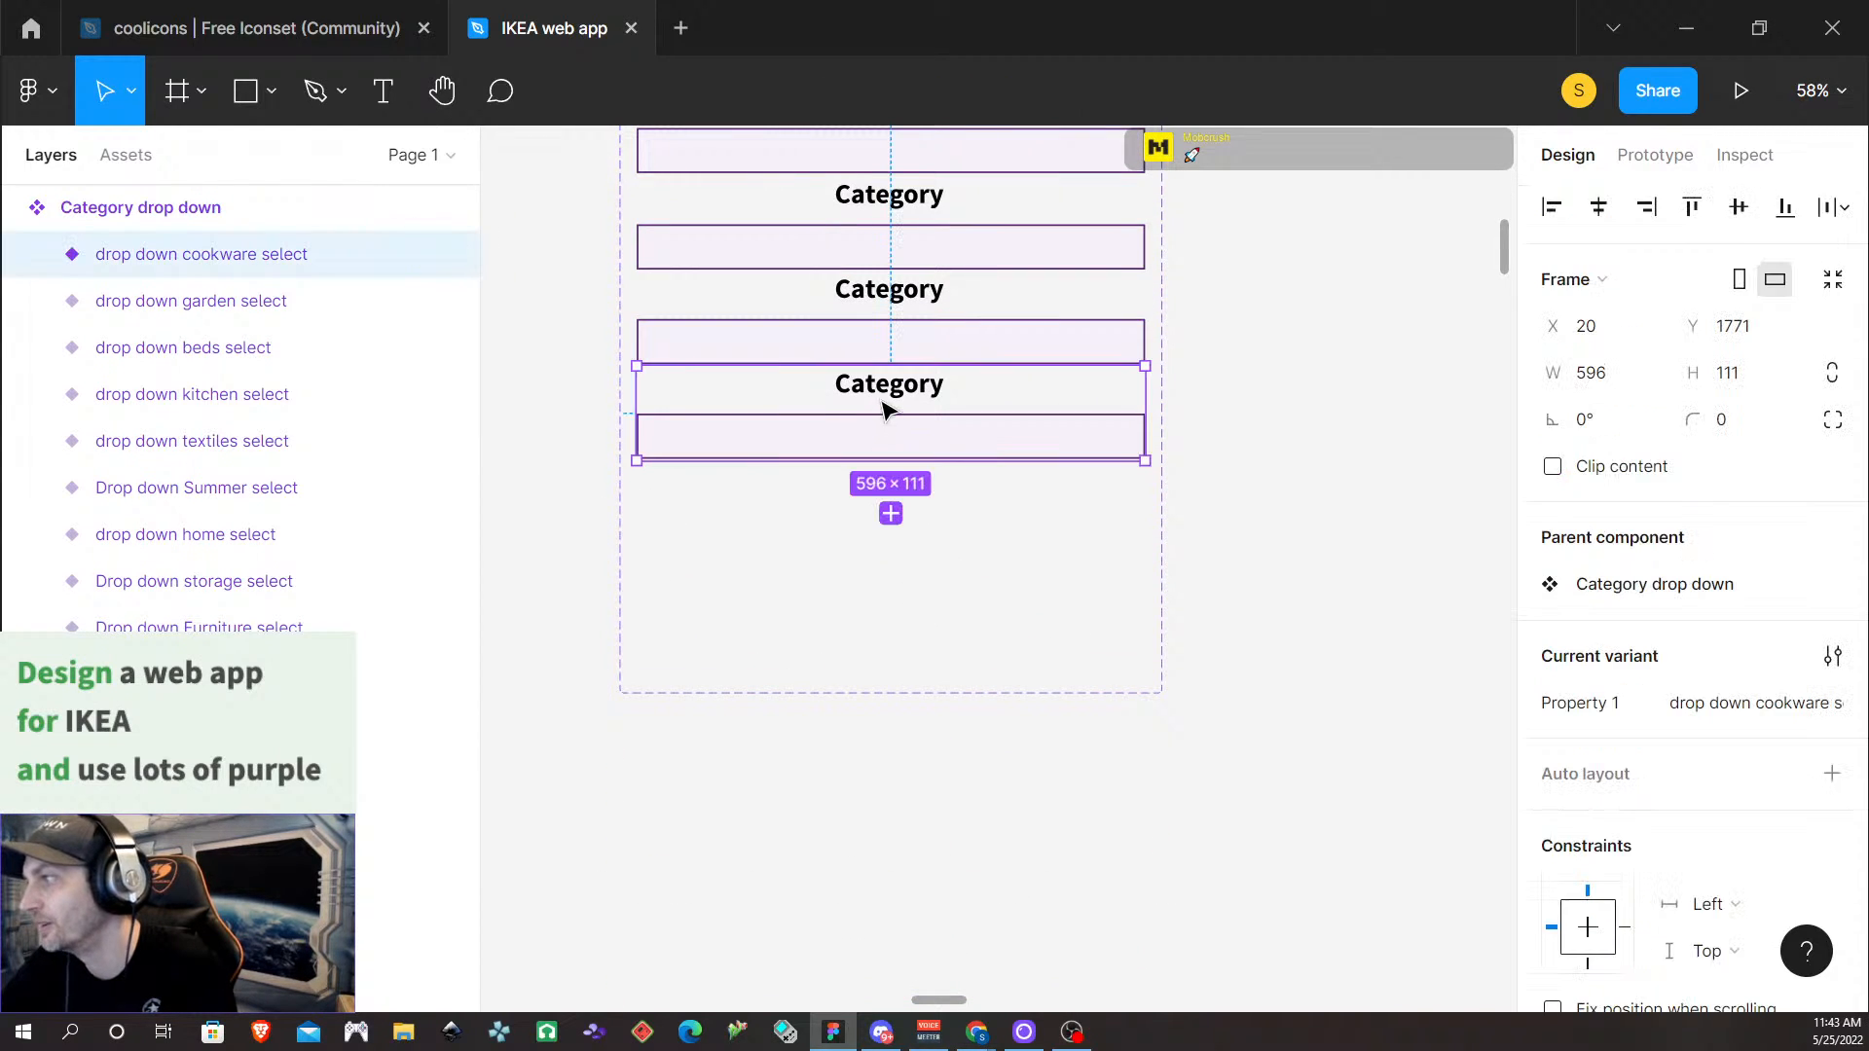
{"action": "scroll", "coordinate": [930, 611], "scroll_direction": "up", "scroll_amount": 8}
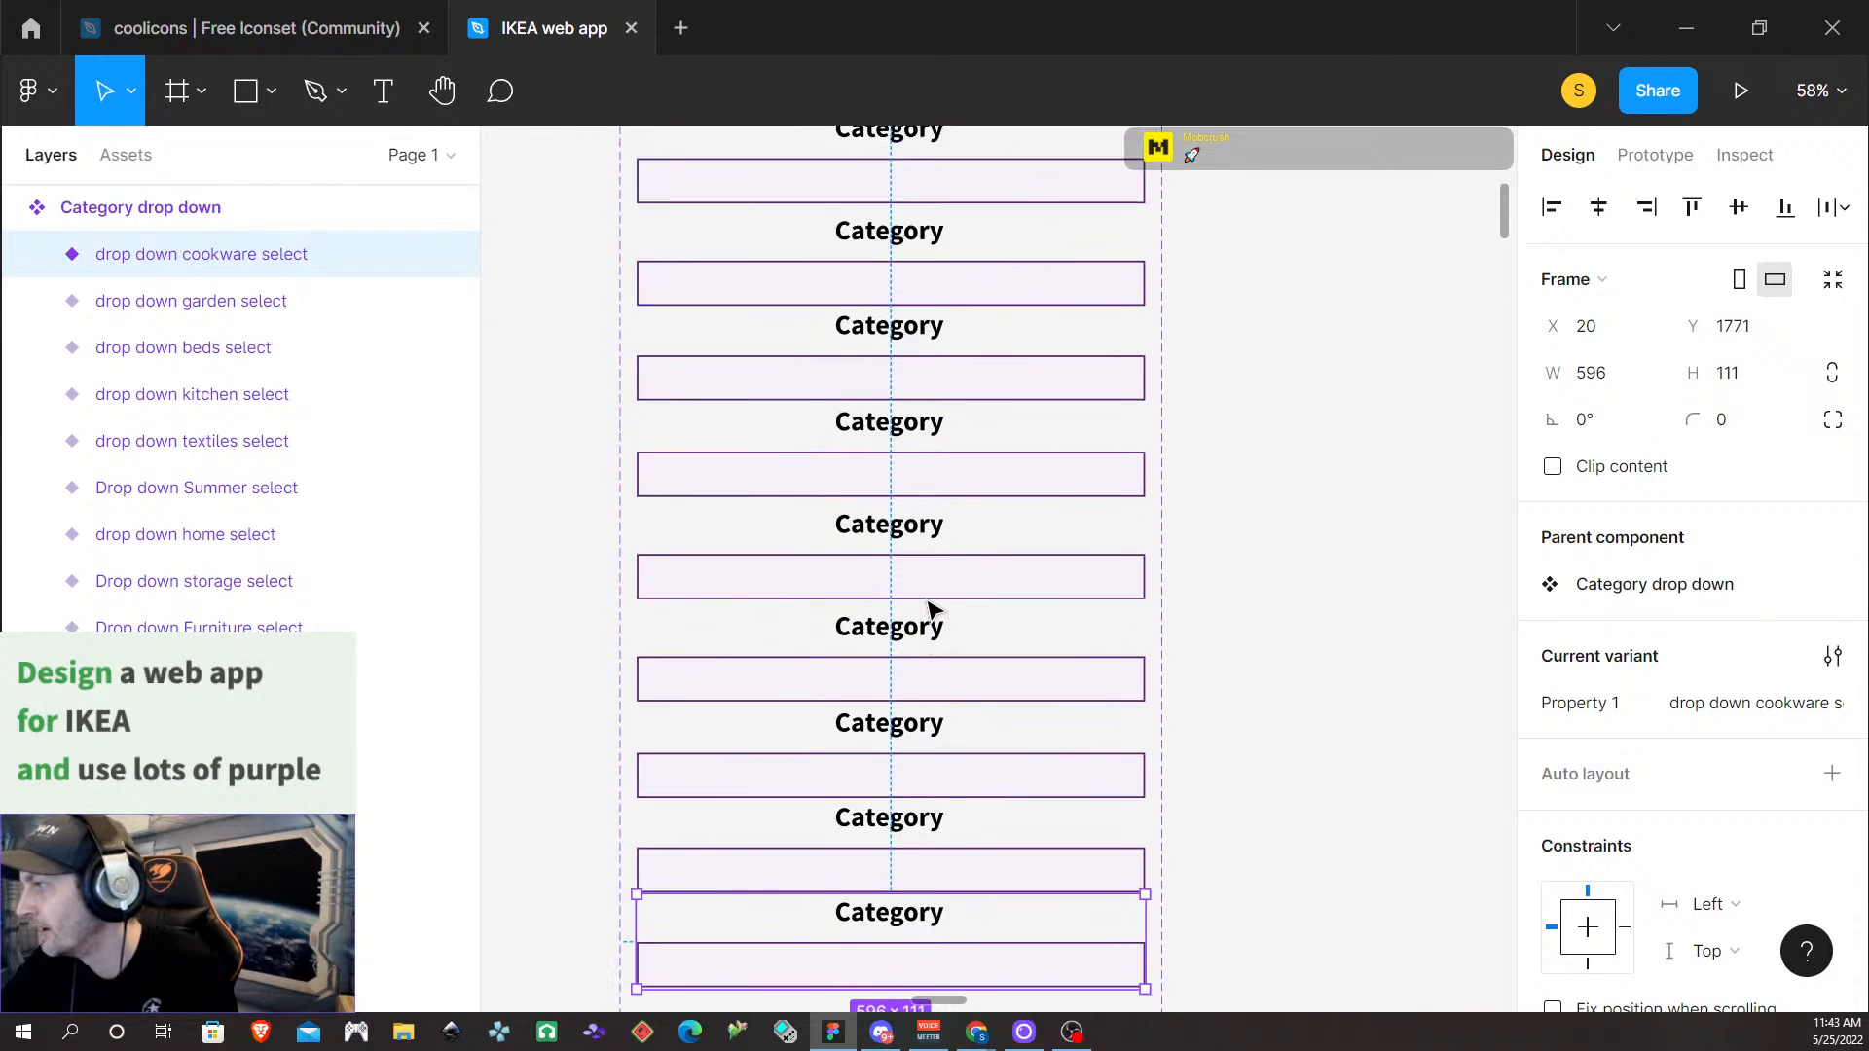
{"action": "scroll", "coordinate": [851, 638], "scroll_direction": "down", "scroll_amount": 10}
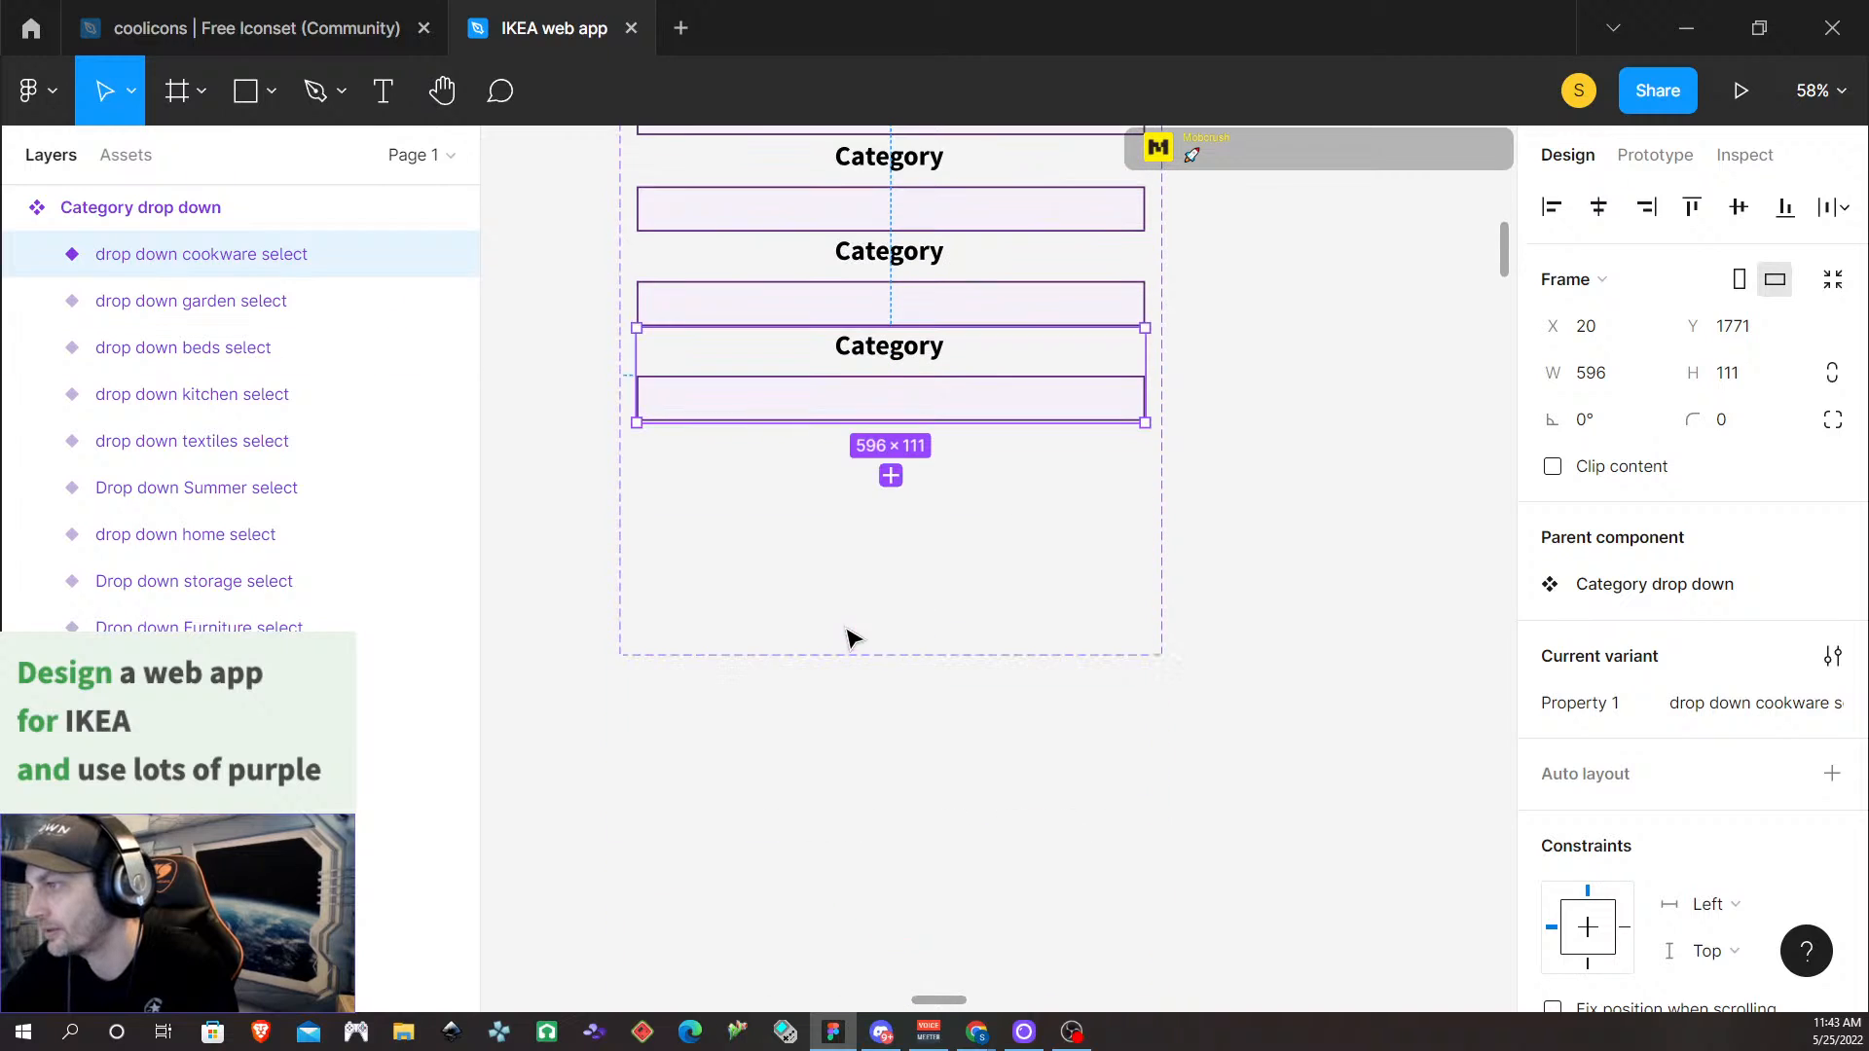
Add a twelfth variant below drop down cookware select at about X 20, Y 1884, with Property 1 set to "Drop down bathroom select"
{"action": "left_click", "coordinate": [895, 481]}
{"action": "left_click_drag", "start_coordinate": [899, 363], "coordinate": [897, 459]}
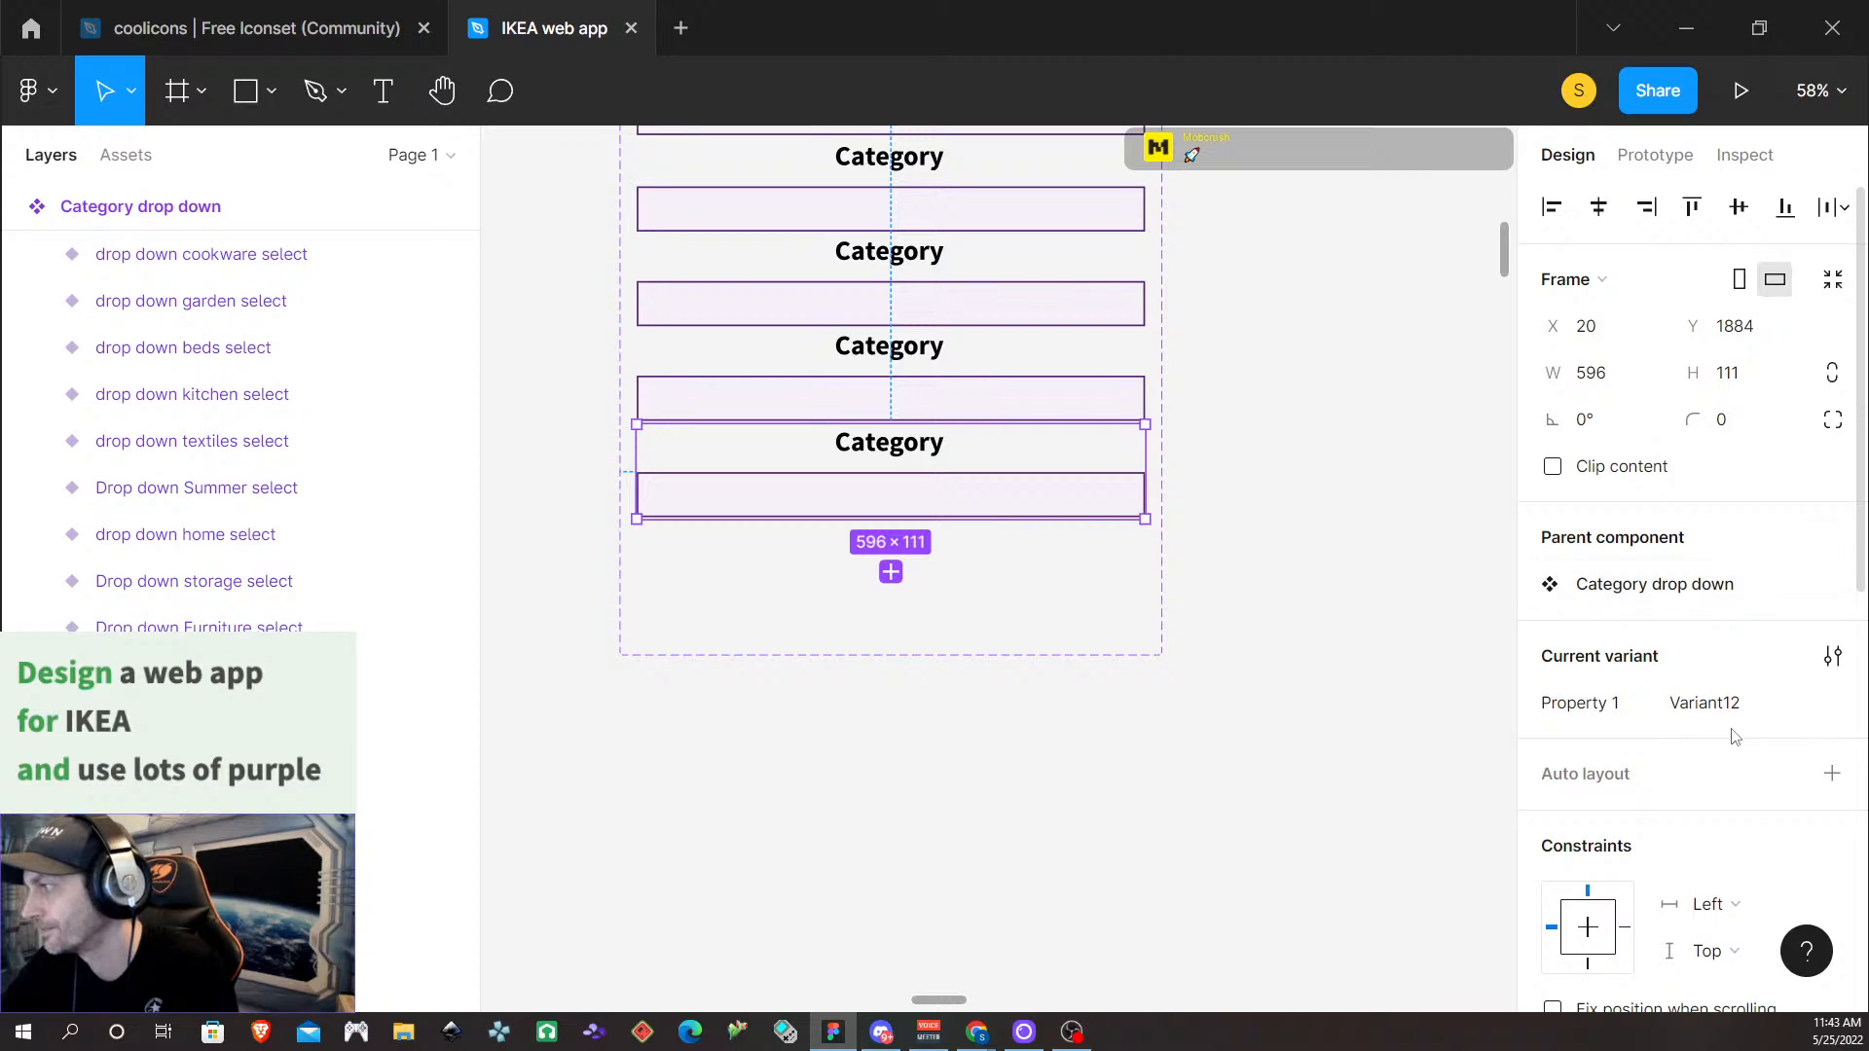
{"action": "left_click", "coordinate": [1731, 703]}
{"action": "type", "text": "Drop down bath"}
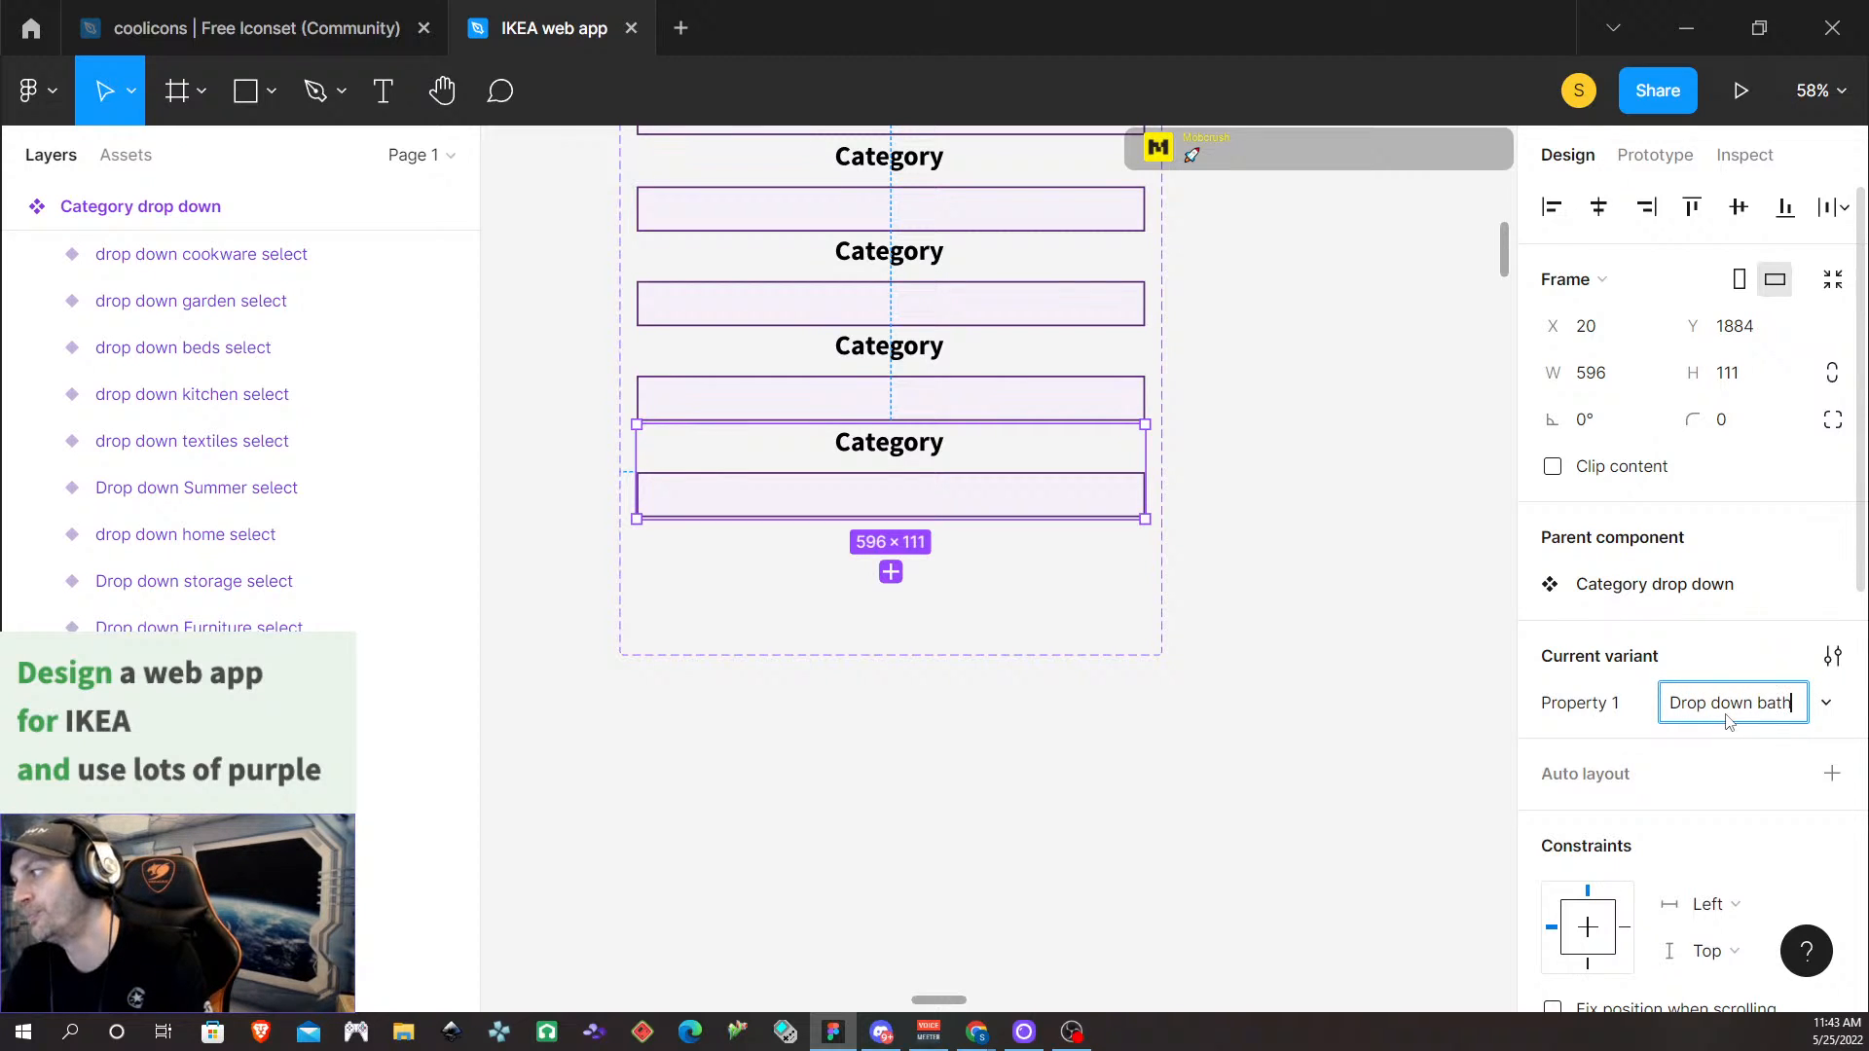
{"action": "type", "text": "room select"}
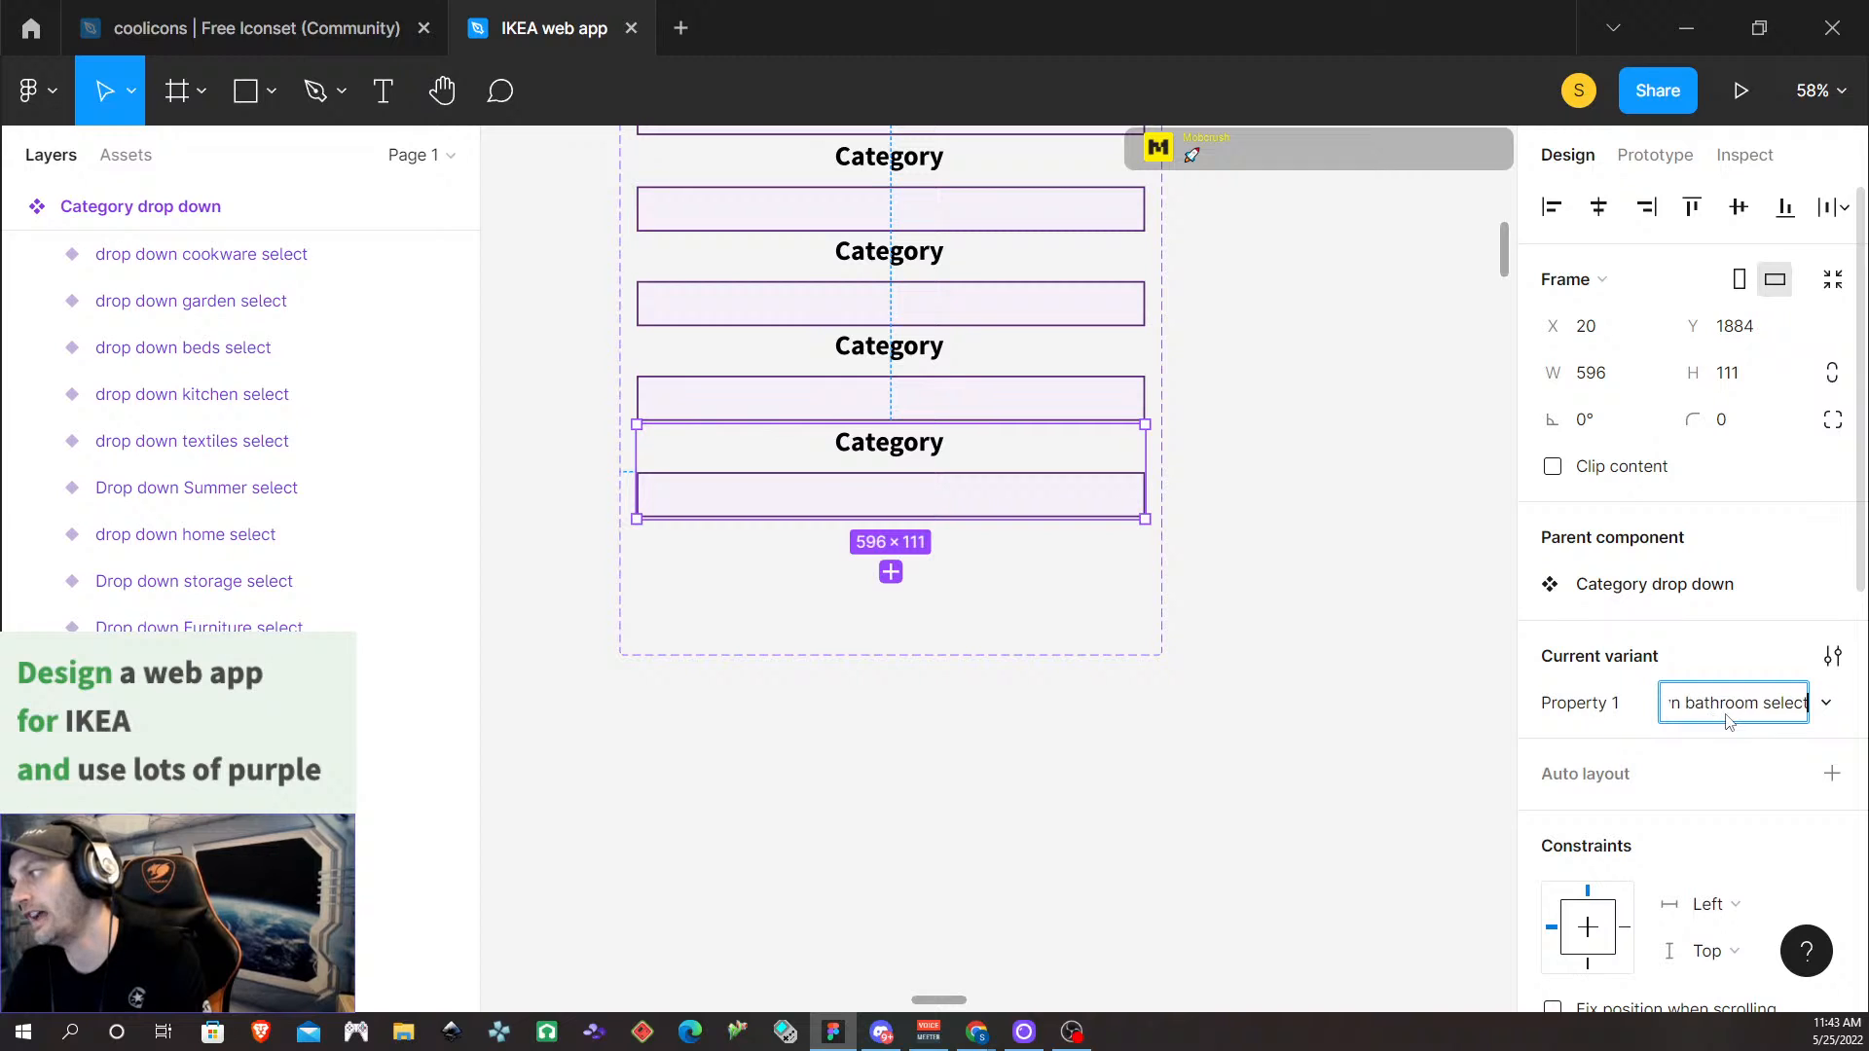
{"action": "key", "text": "Return"}
{"action": "left_click", "coordinate": [1374, 544]}
Add an on-click prototype interaction from the closed variant's empty field that changes to Drop down open with instant animation
{"action": "scroll", "coordinate": [1360, 548], "scroll_direction": "up", "scroll_amount": 10}
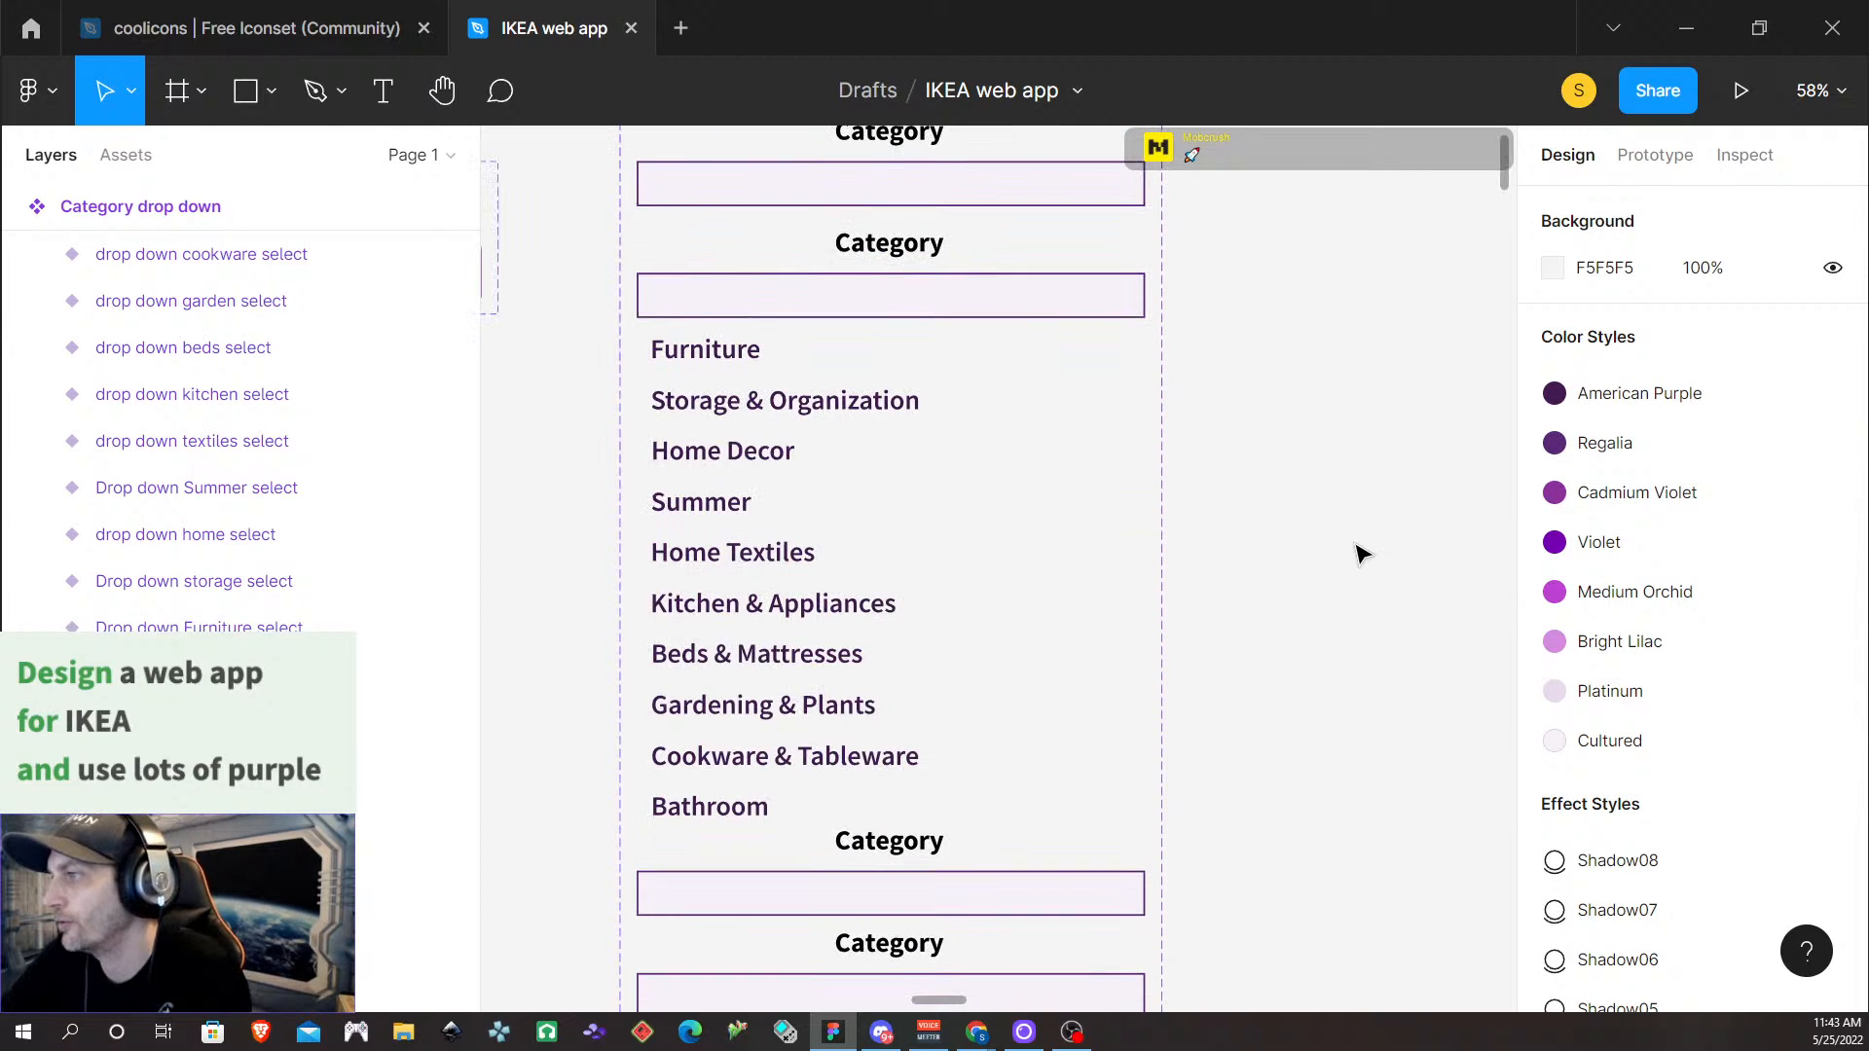
{"action": "scroll", "coordinate": [1360, 553], "scroll_direction": "up", "scroll_amount": 1}
{"action": "left_click", "coordinate": [1655, 155]}
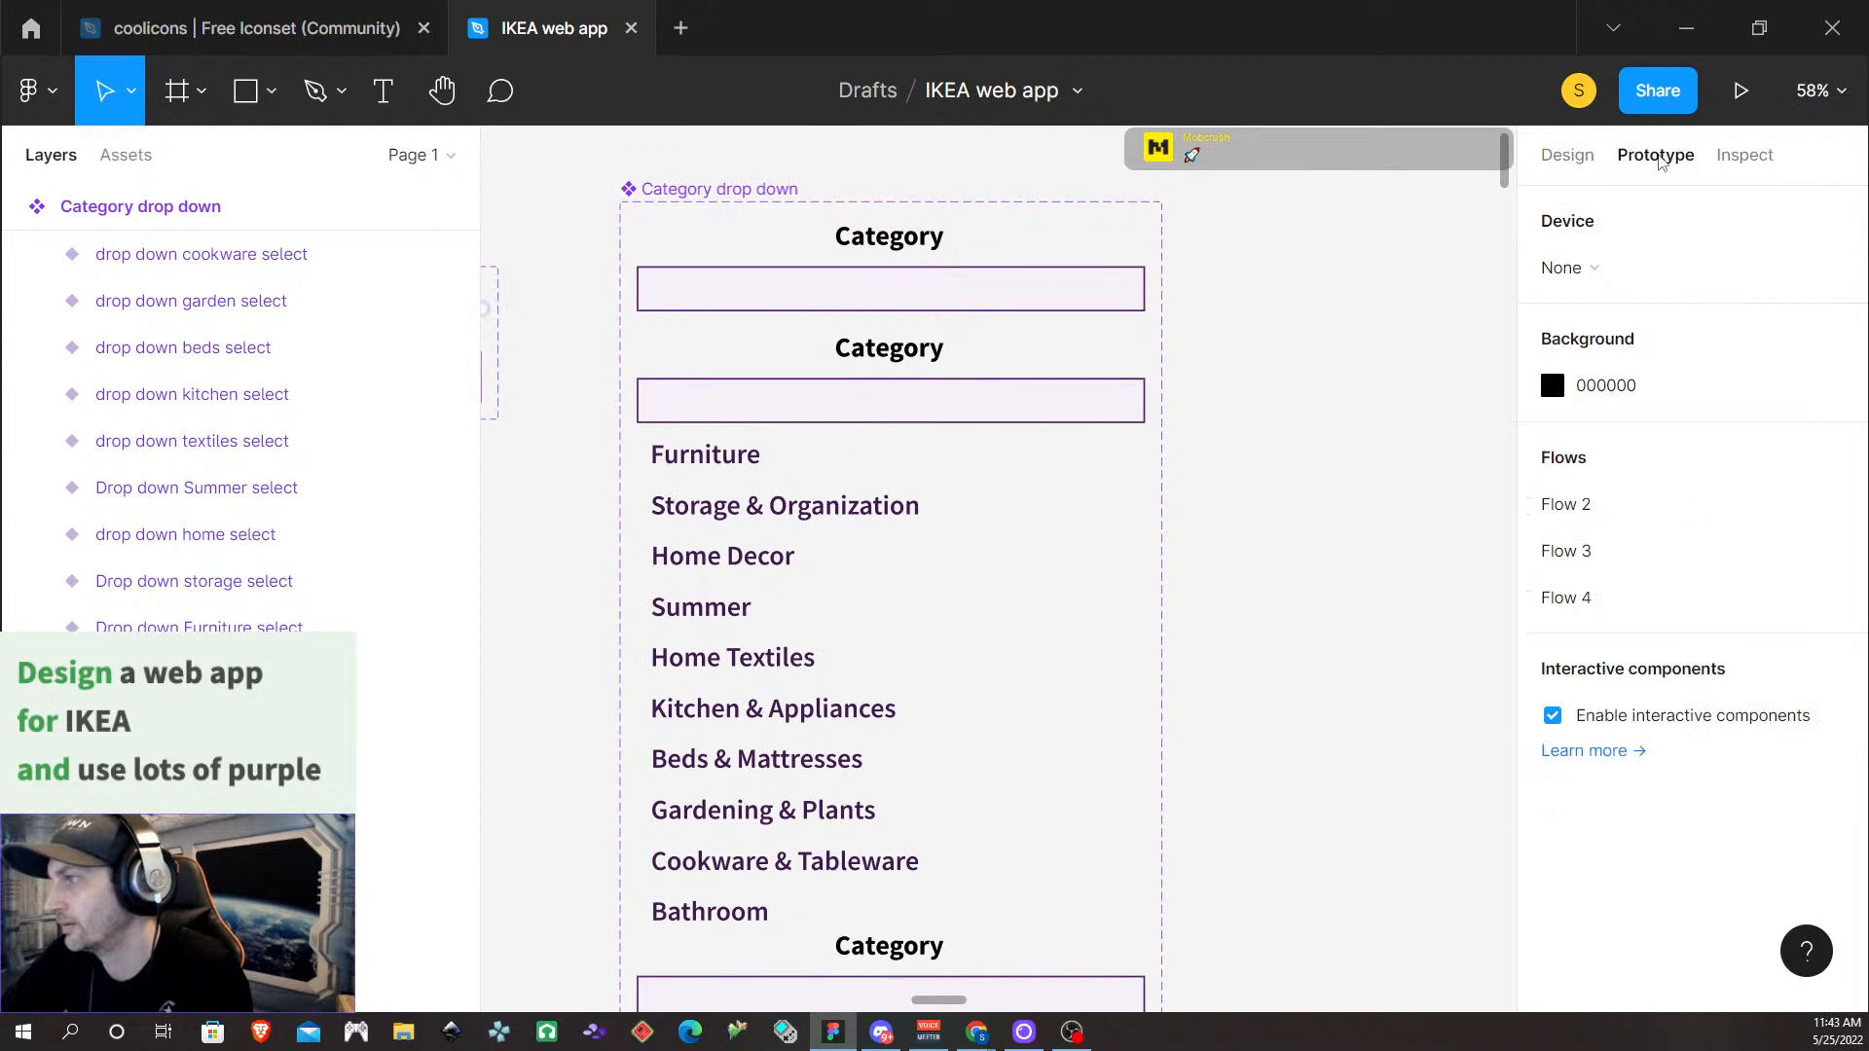
{"action": "left_click", "coordinate": [959, 295]}
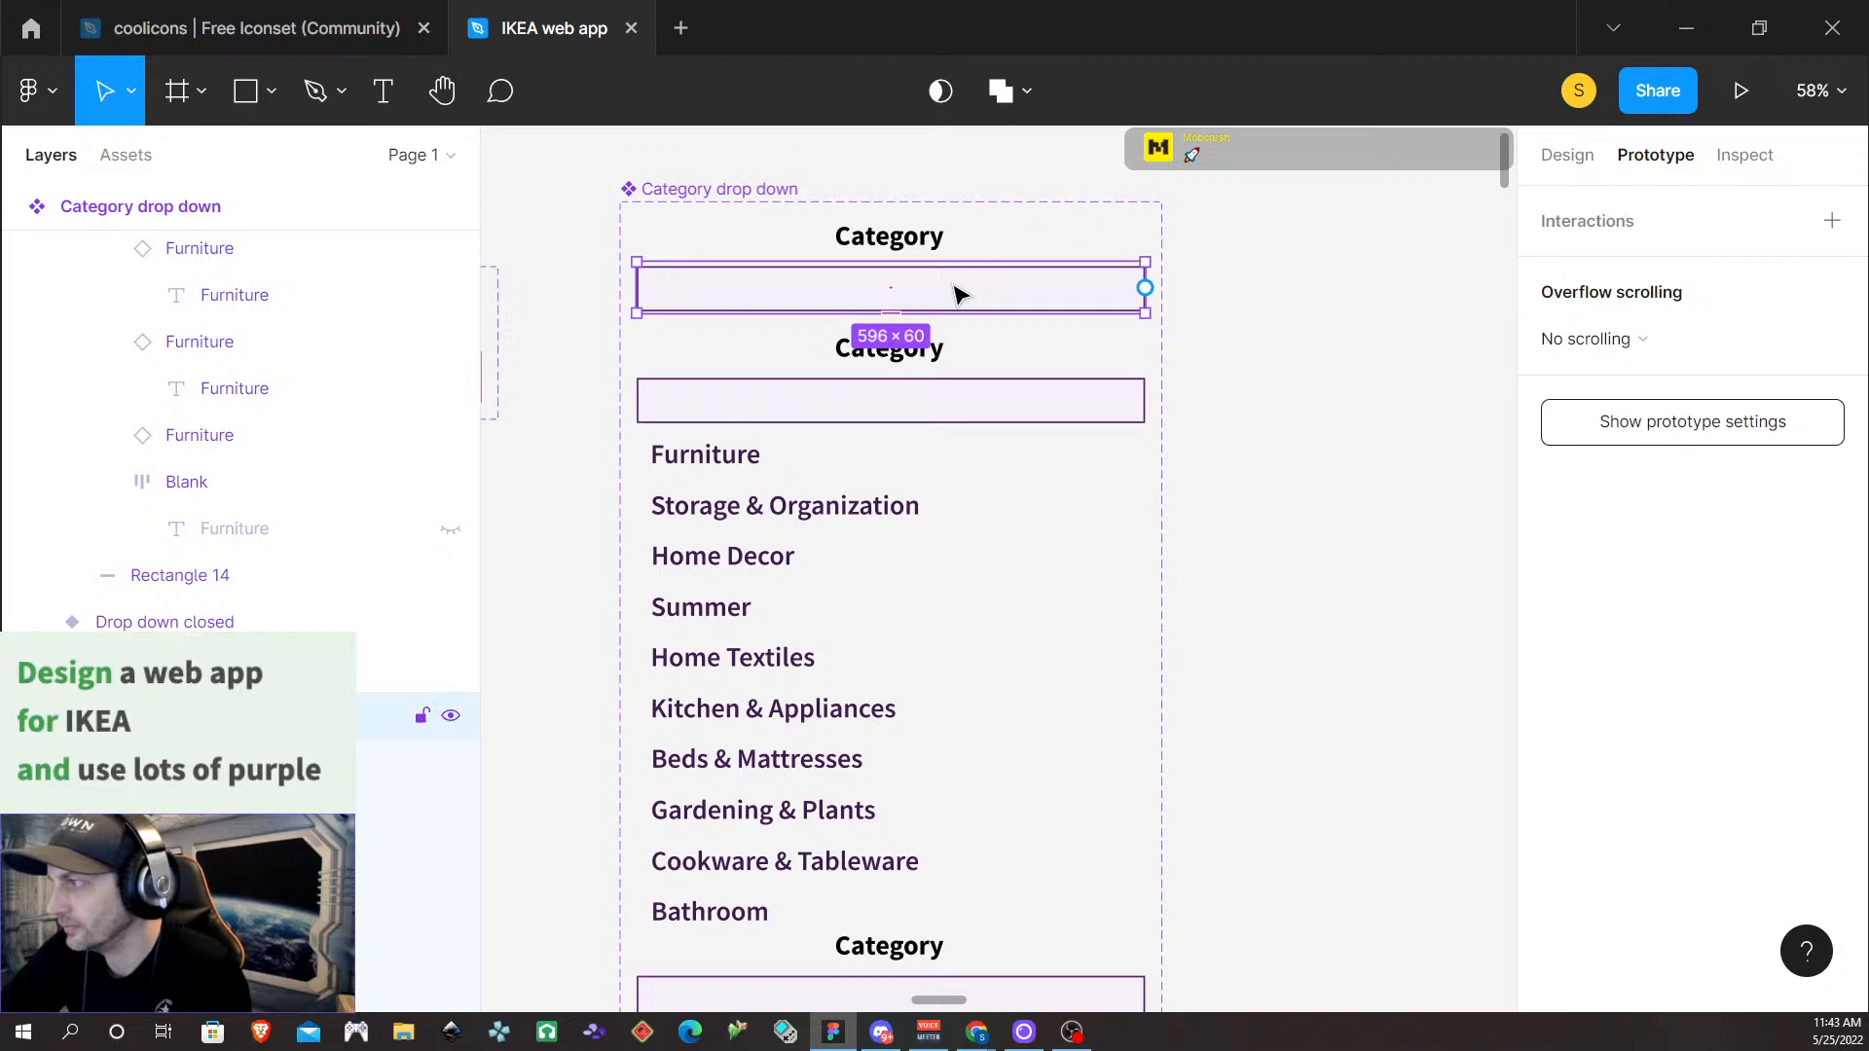
{"action": "left_click_drag", "start_coordinate": [1157, 291], "coordinate": [843, 396]}
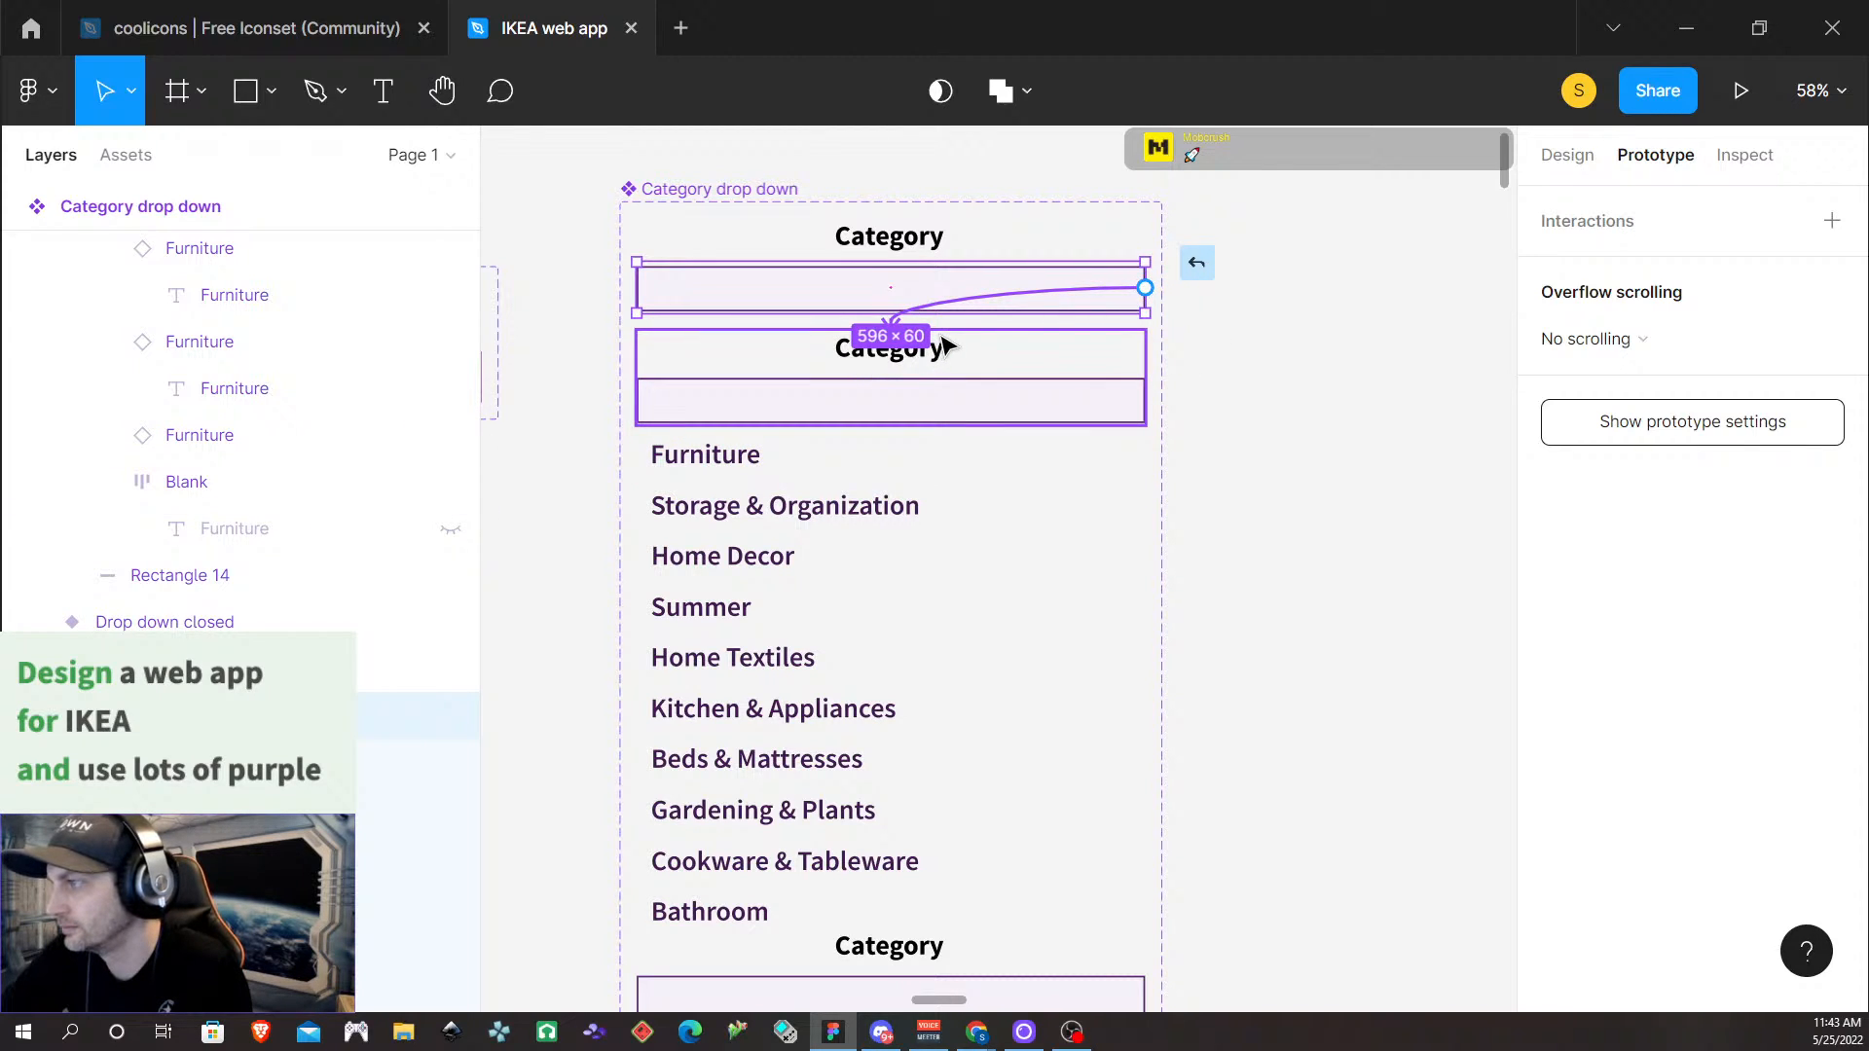
{"action": "left_click_drag", "start_coordinate": [949, 405], "coordinate": [940, 362]}
{"action": "left_click", "coordinate": [1321, 345]}
{"action": "left_click", "coordinate": [1373, 201]}
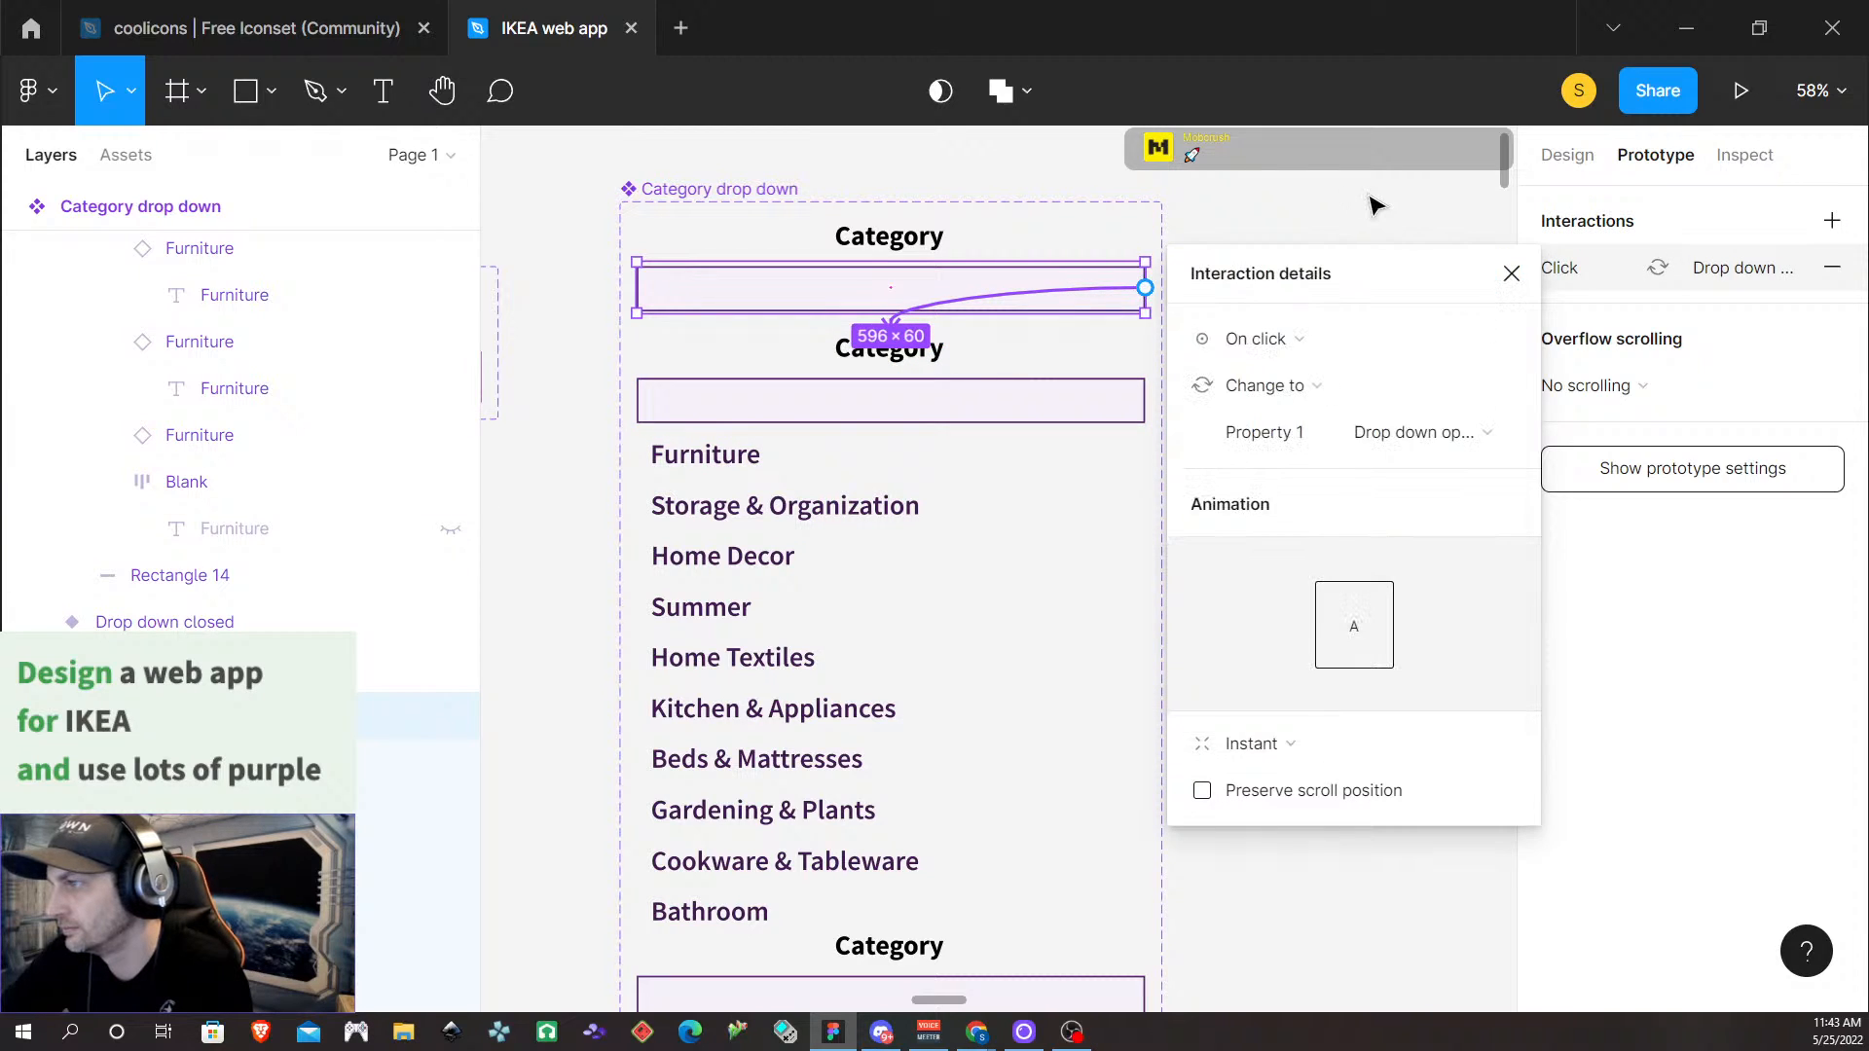
Check the animation choices available for the closed field's click interaction
{"action": "left_click", "coordinate": [798, 364]}
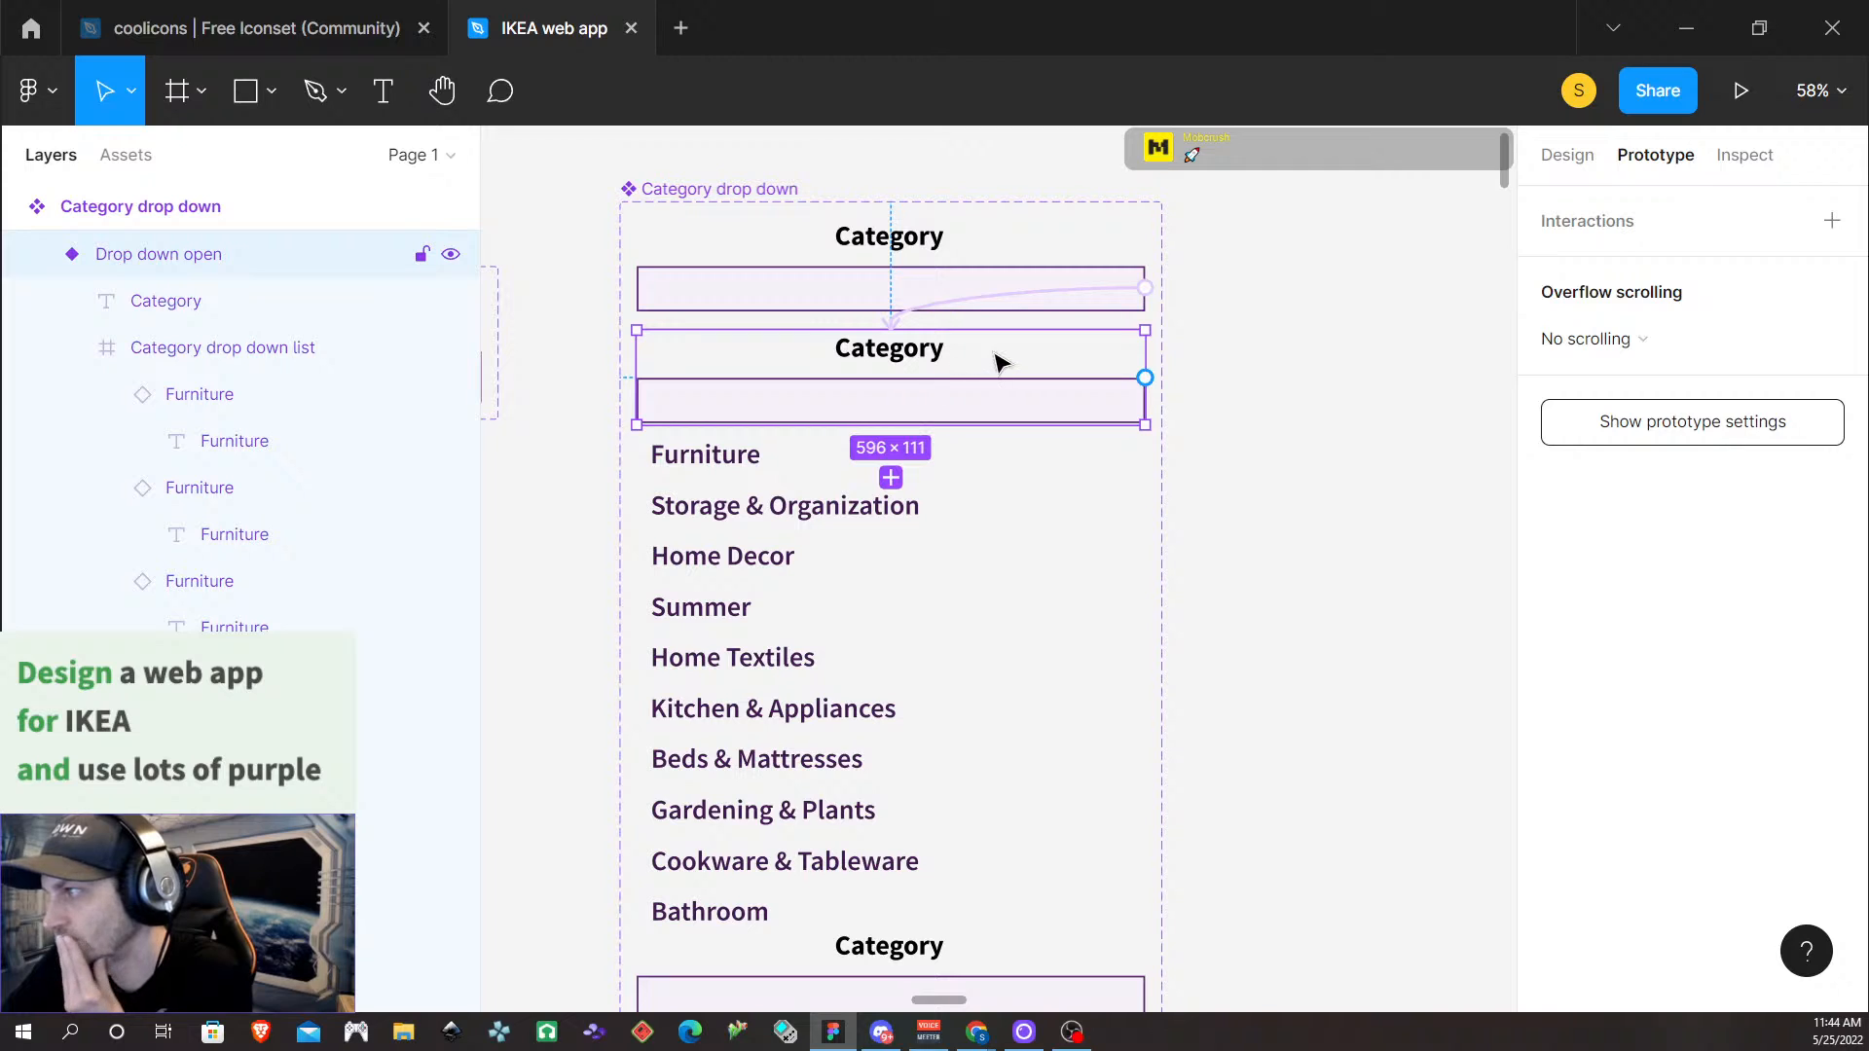
{"action": "left_click", "coordinate": [1022, 304]}
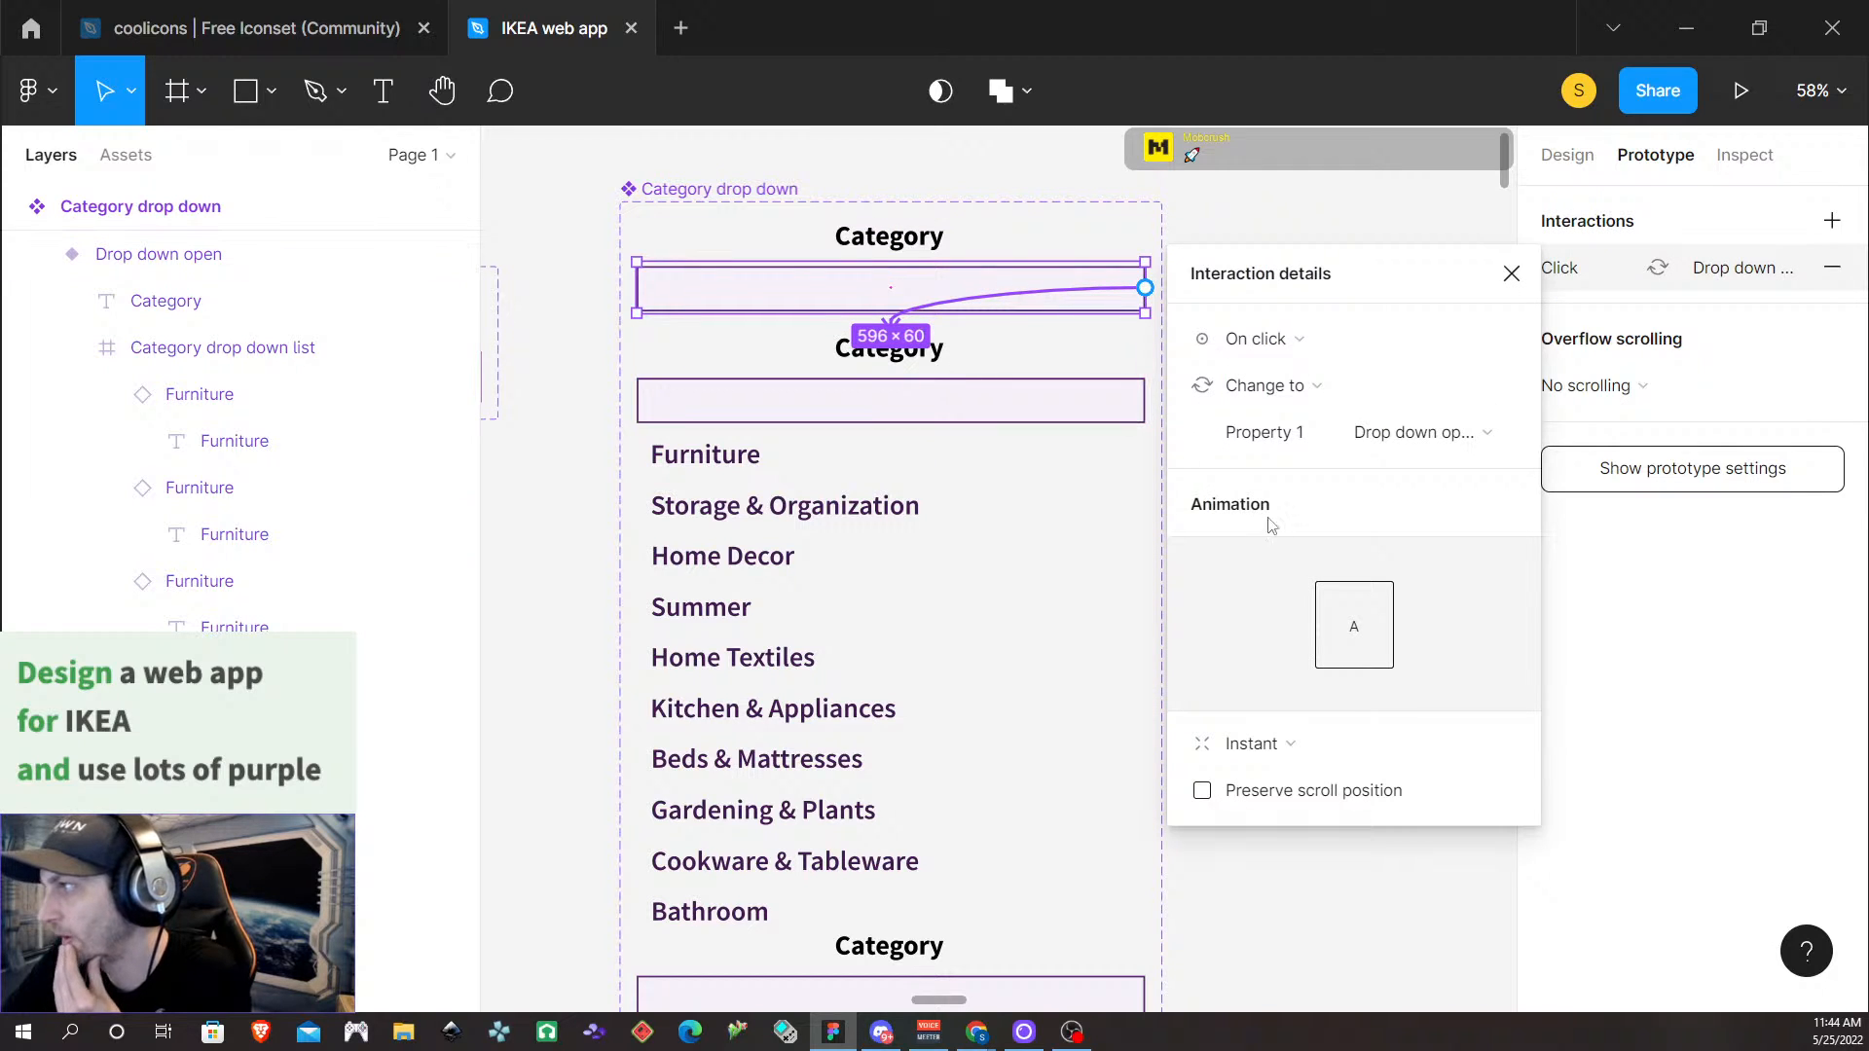
{"action": "left_click", "coordinate": [1310, 741]}
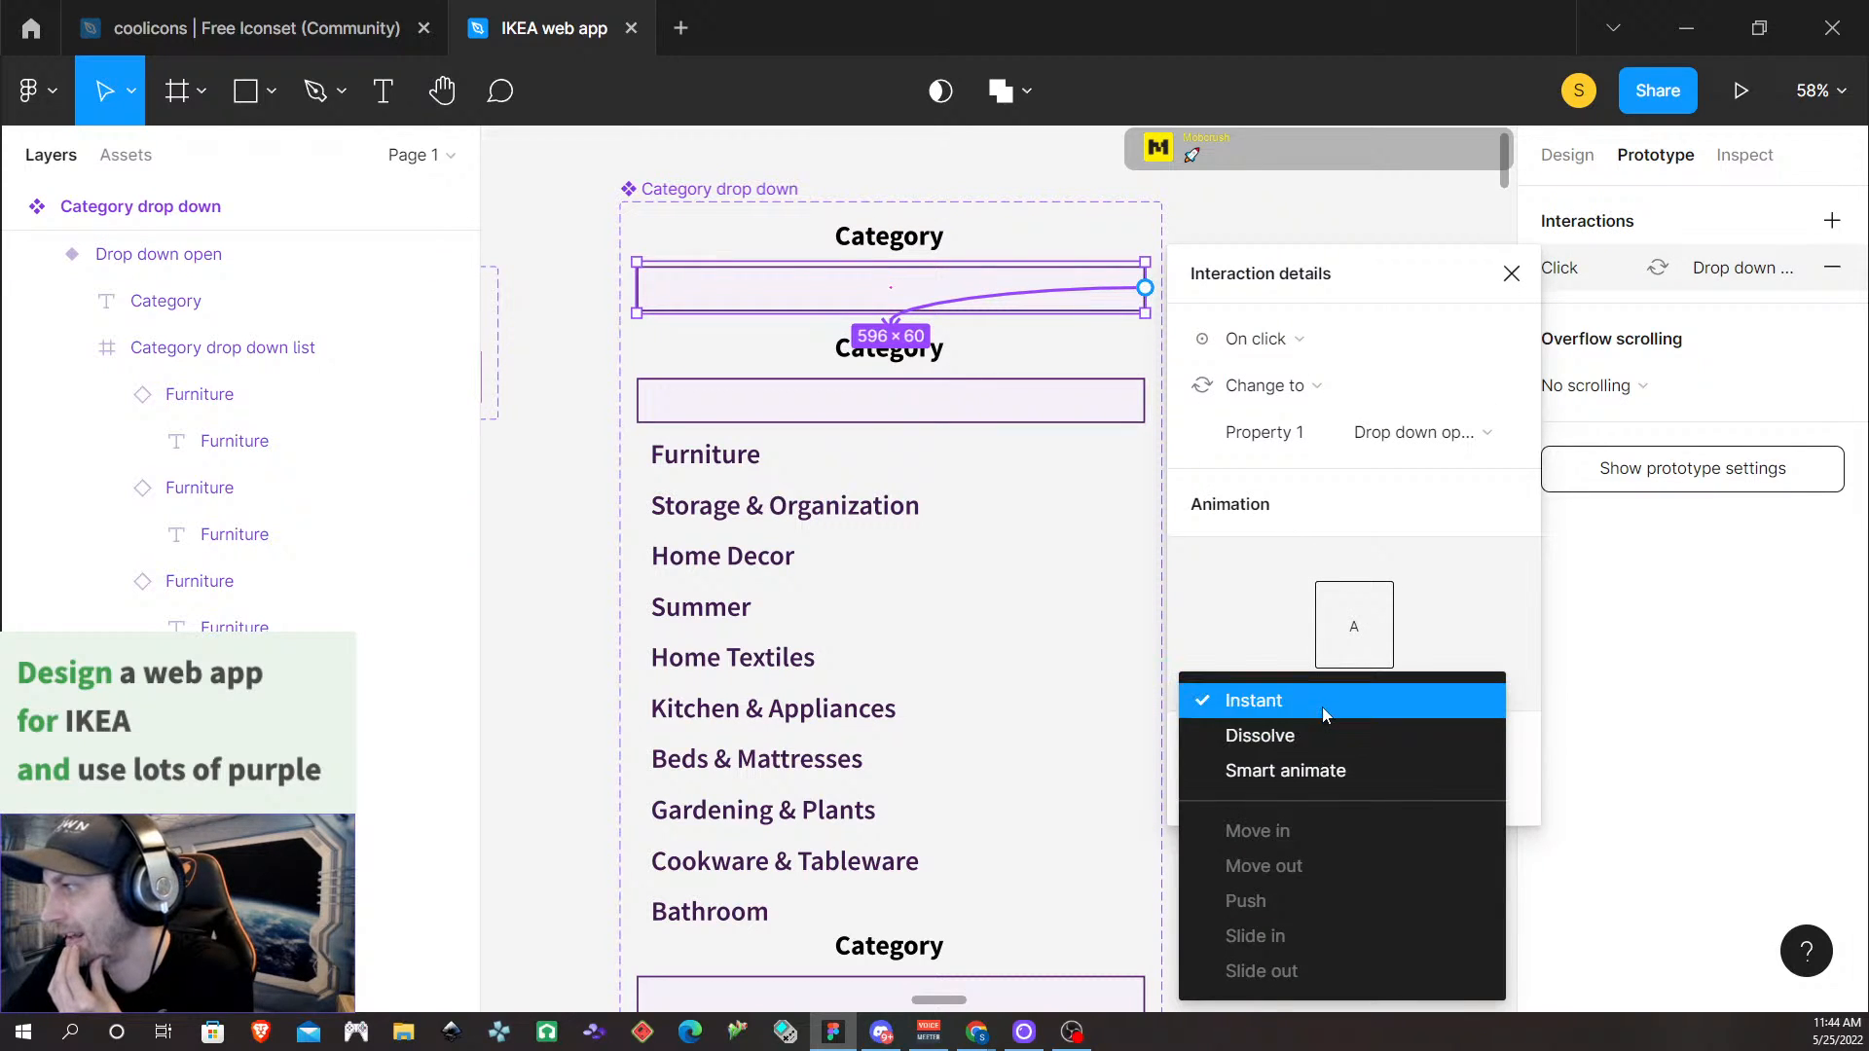
{"action": "left_click", "coordinate": [1170, 612]}
{"action": "left_click", "coordinate": [1512, 274]}
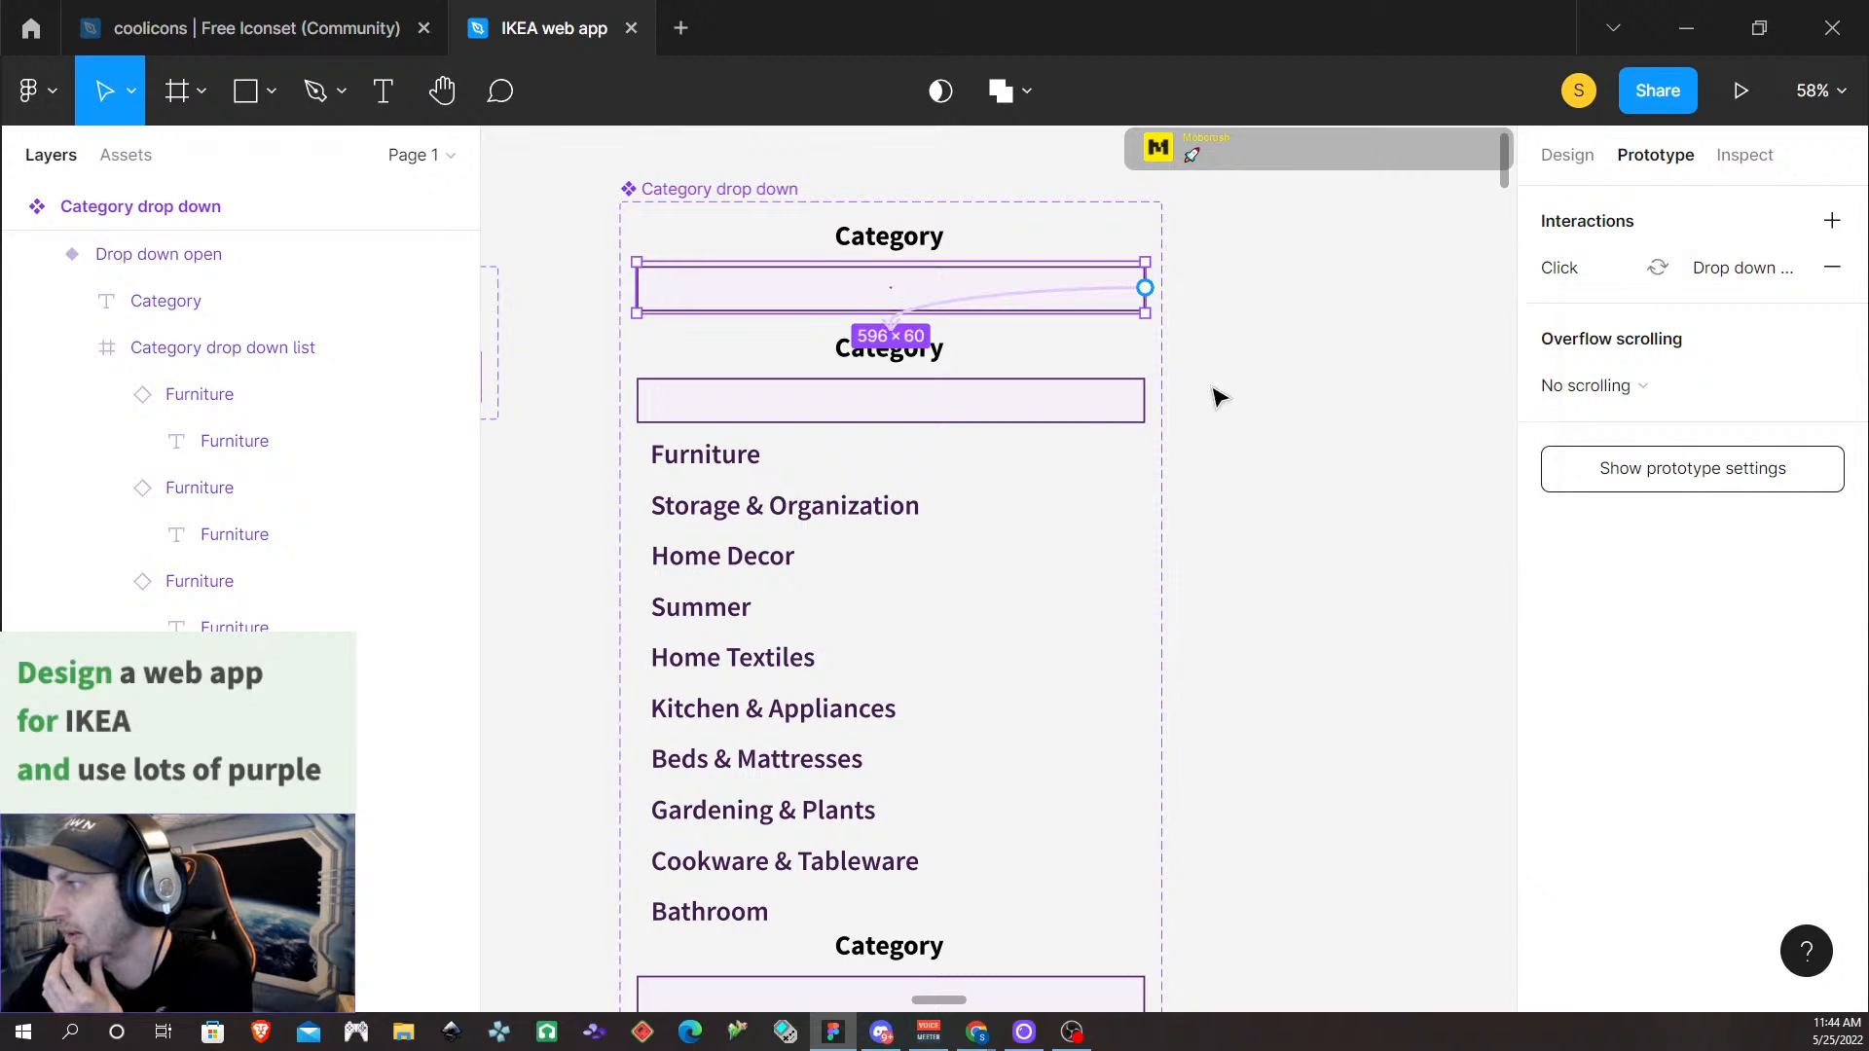
Link the open list's Furniture and Storage & Organization rows on click to Drop down Furniture select and Drop down storage select
{"action": "left_click", "coordinate": [1072, 416]}
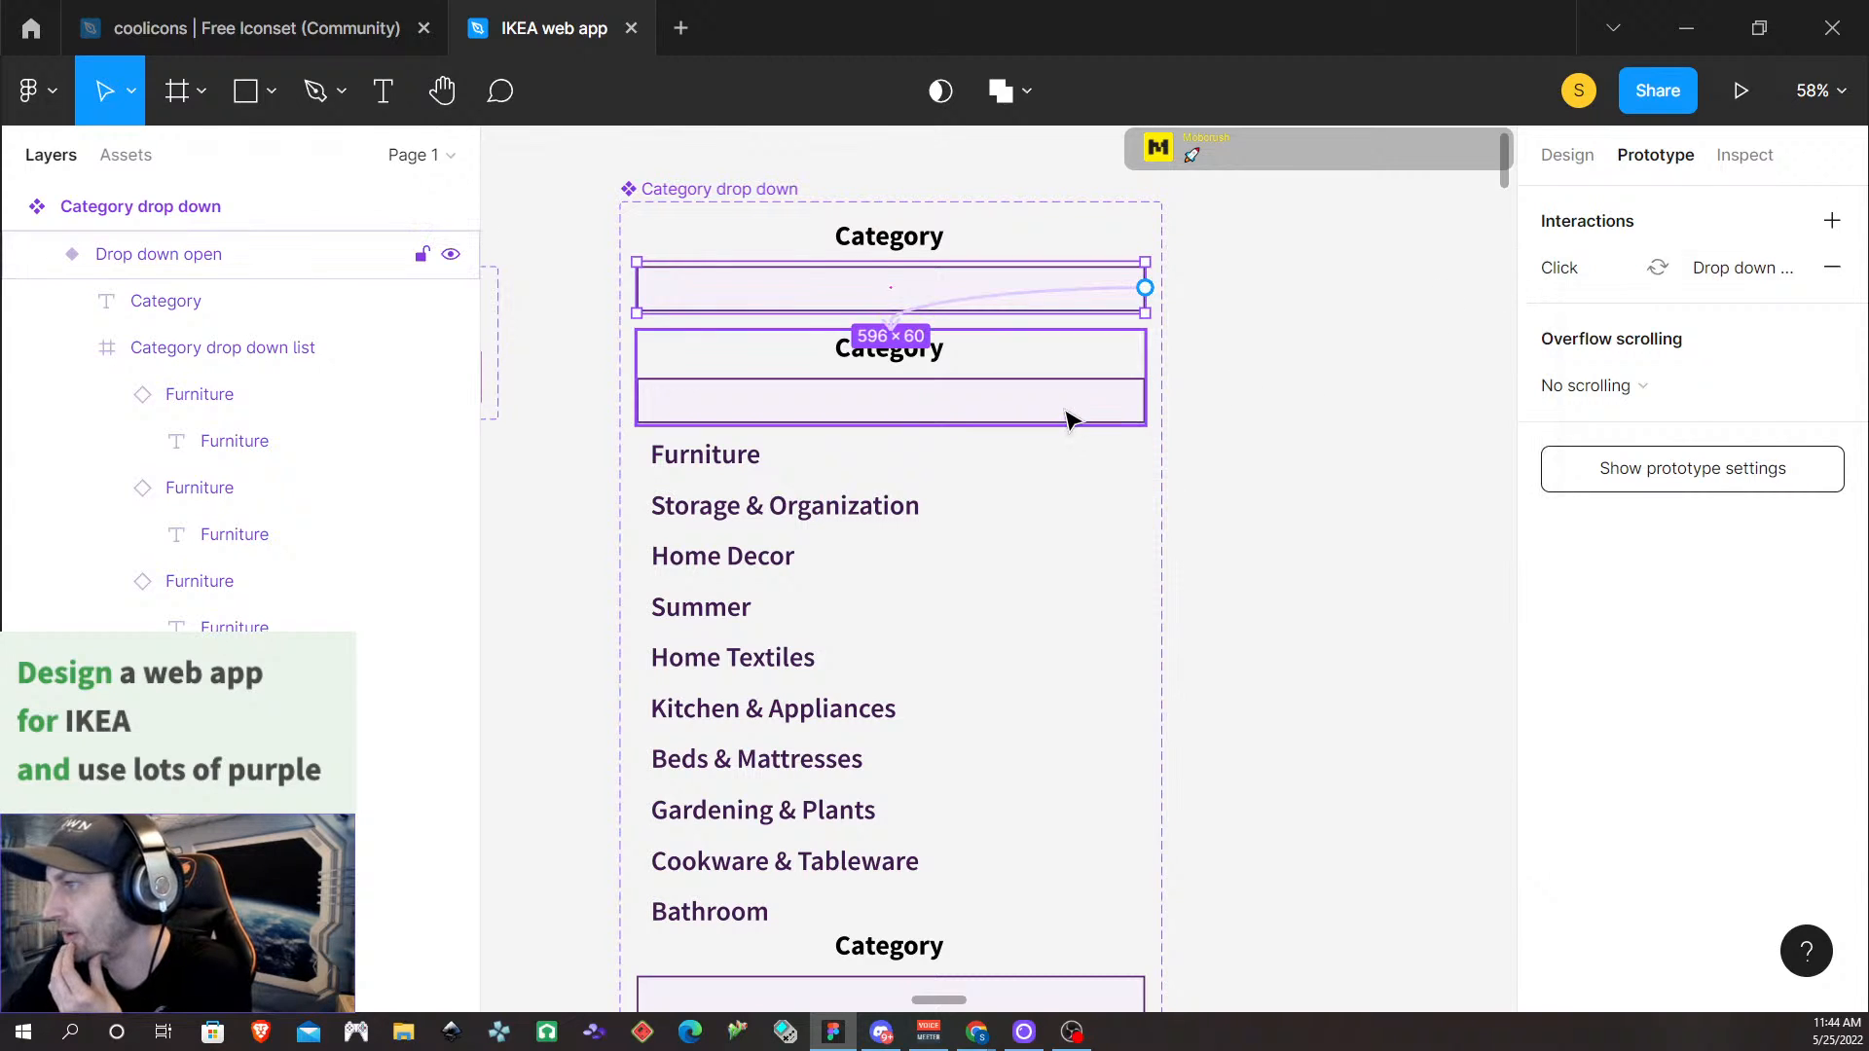
{"action": "double_click", "coordinate": [691, 469]}
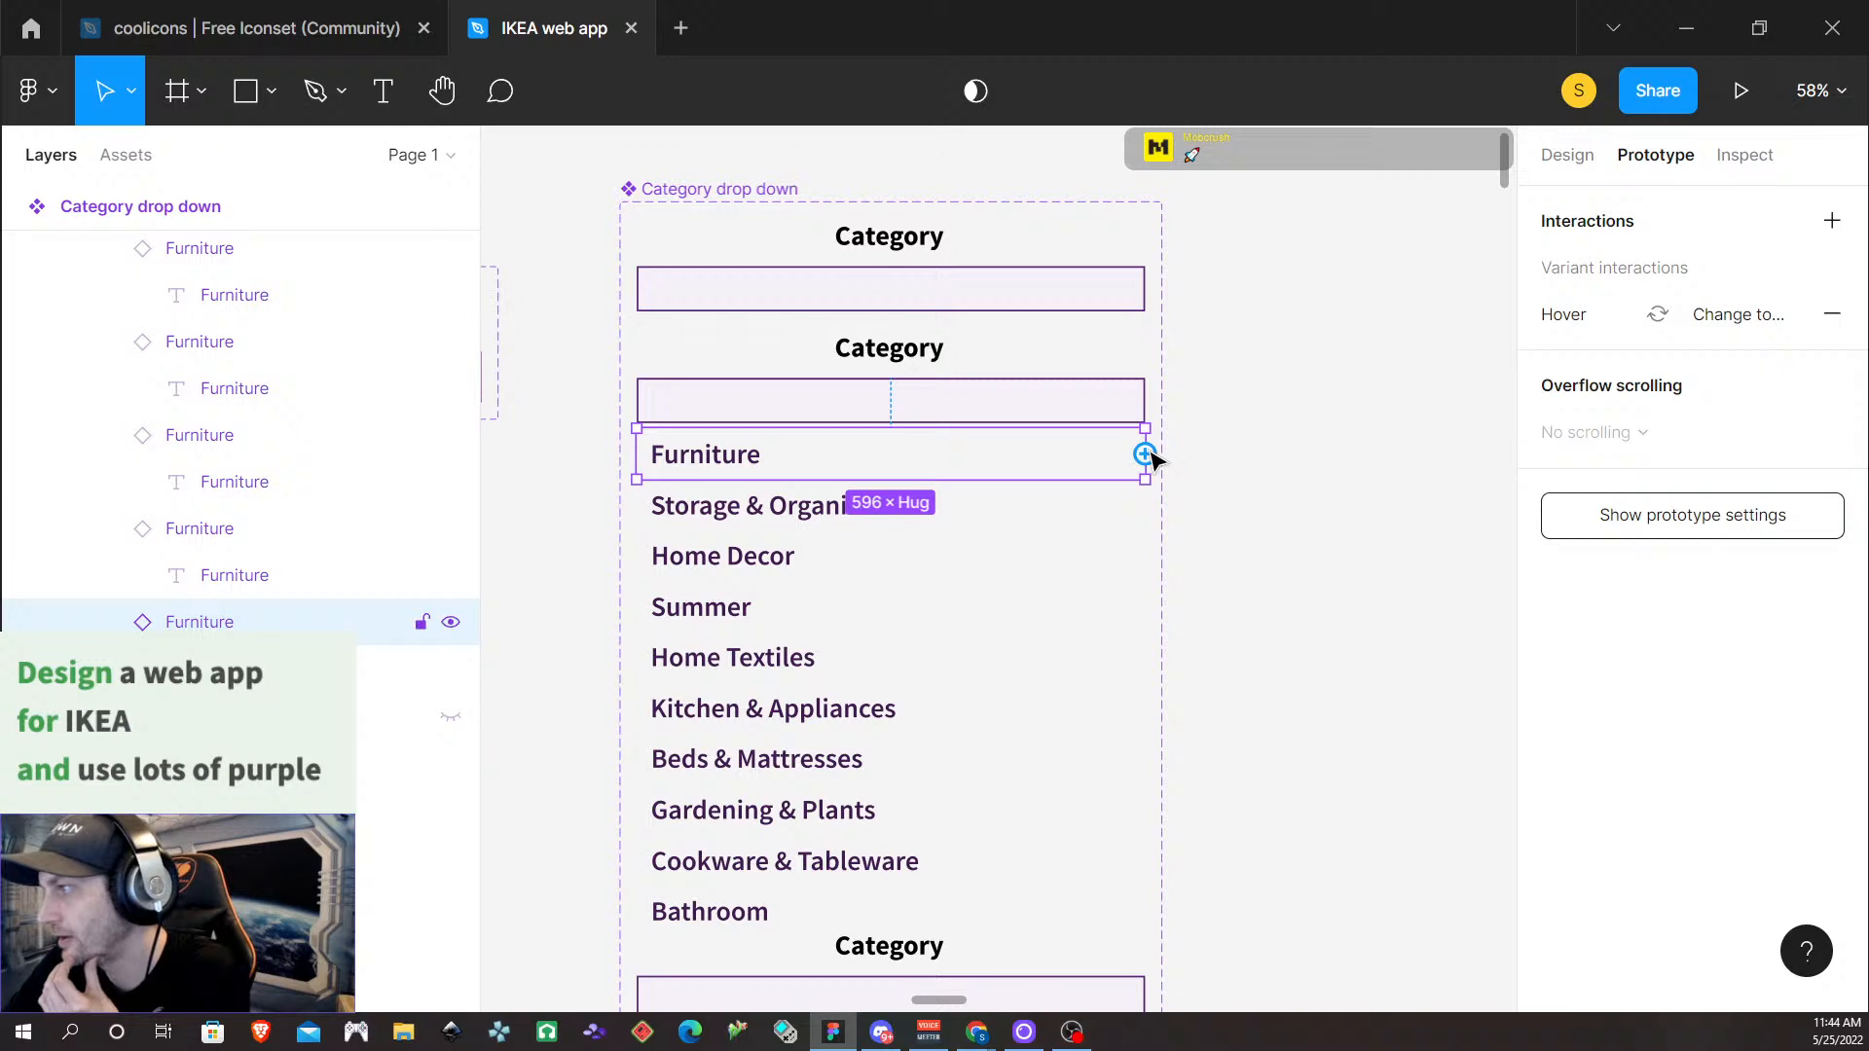
{"action": "left_click_drag", "start_coordinate": [1145, 454], "coordinate": [1123, 728]}
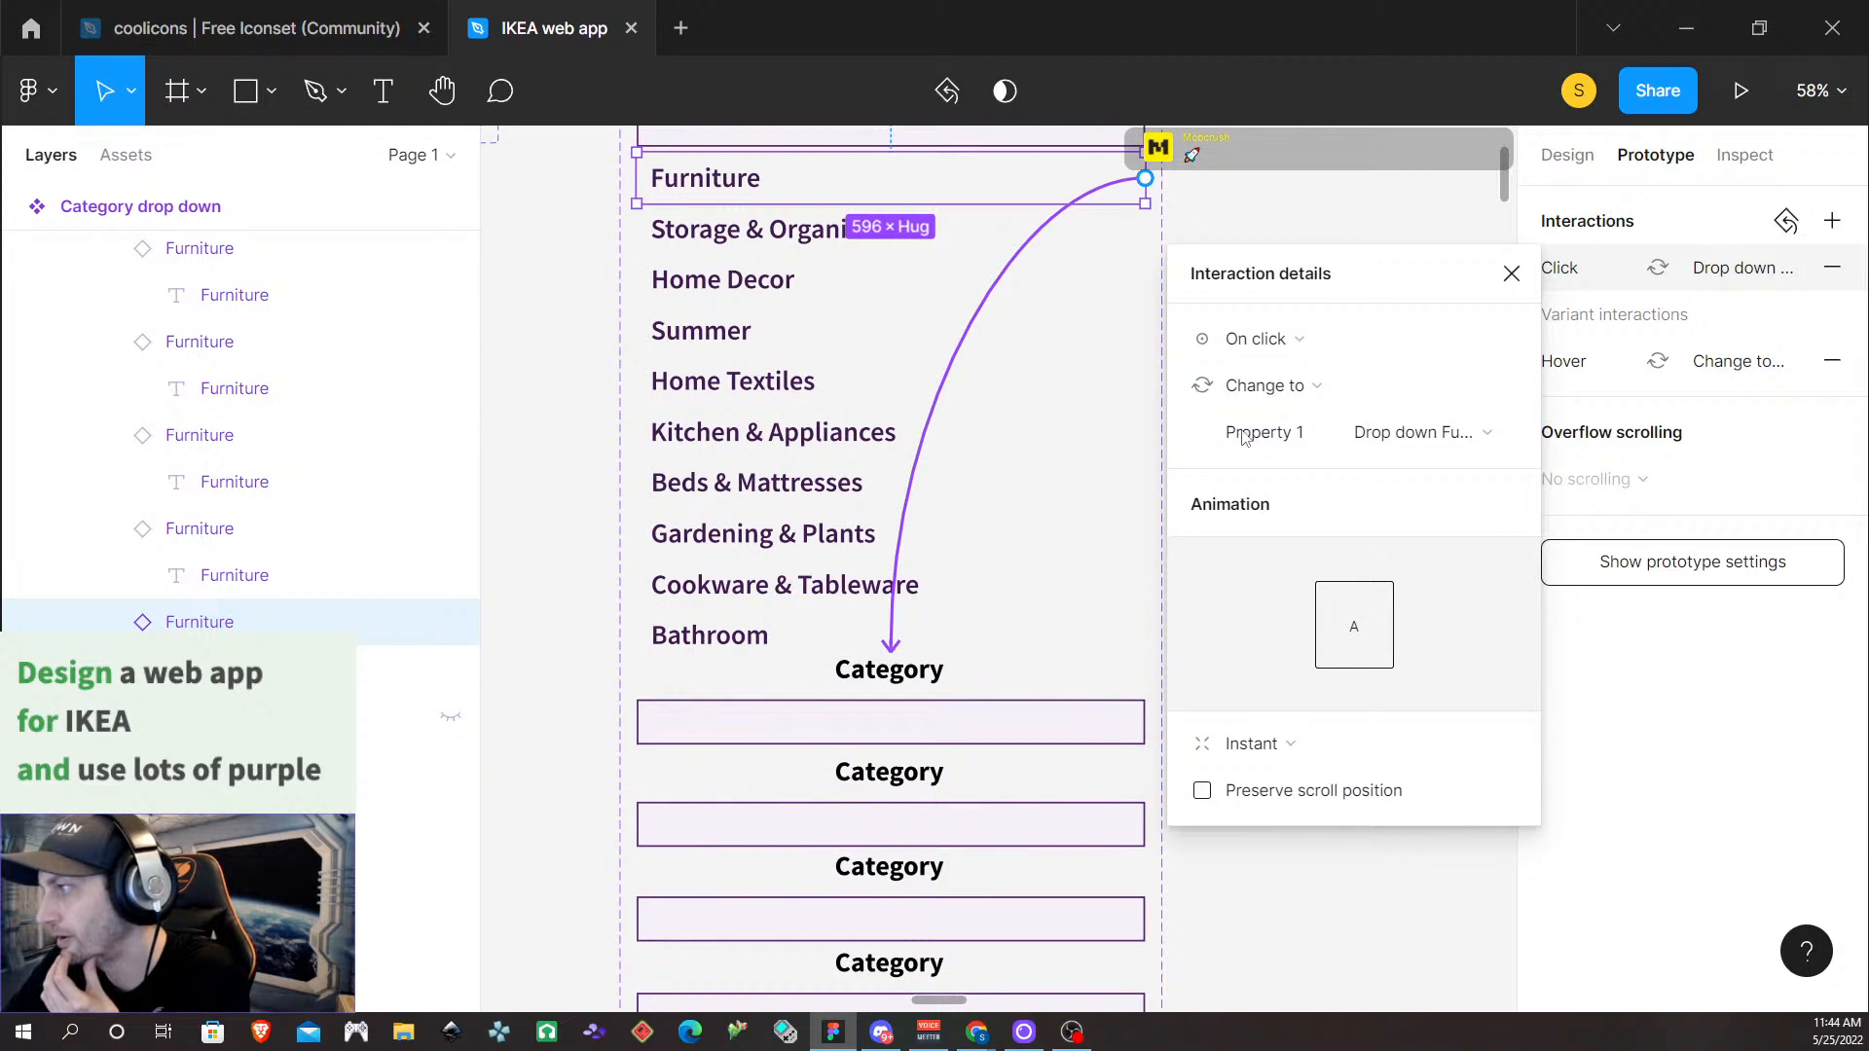
{"action": "left_click", "coordinate": [1511, 275]}
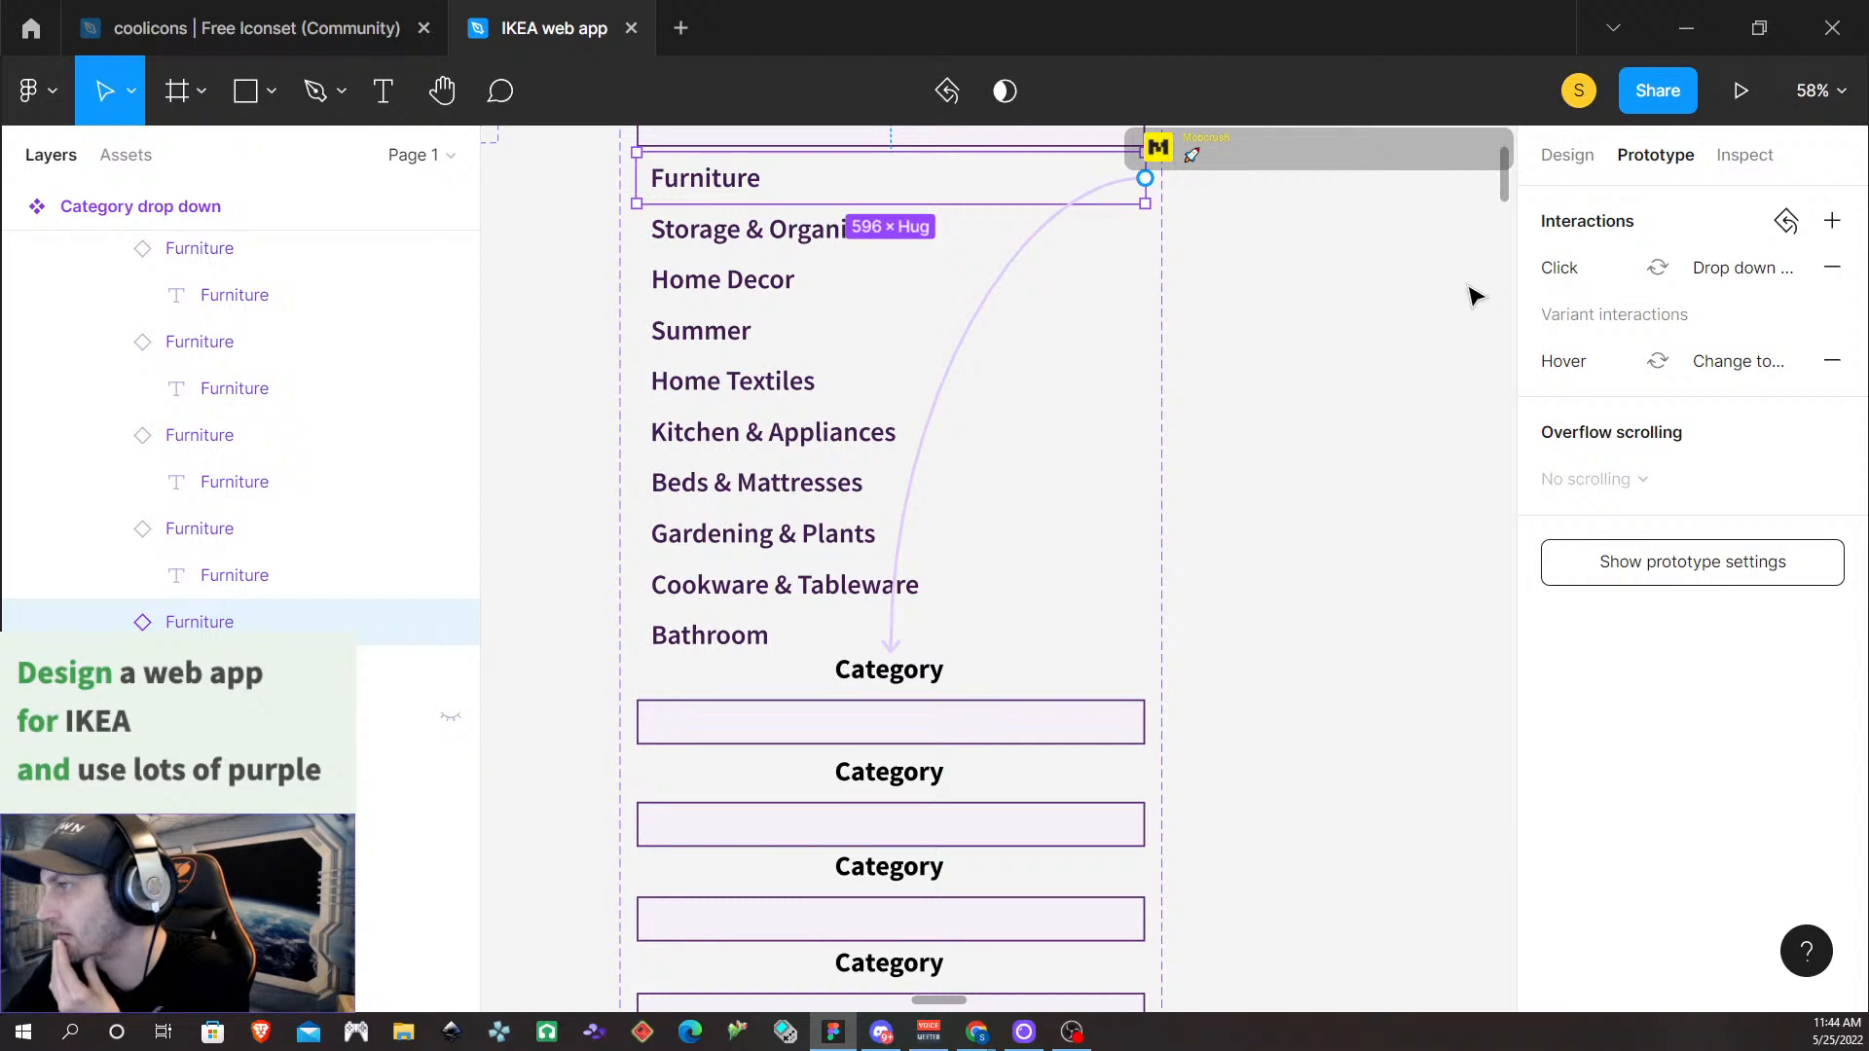
{"action": "left_click", "coordinate": [745, 232]}
{"action": "left_click_drag", "start_coordinate": [1146, 231], "coordinate": [1127, 835]}
Link the Home Decor and Summer rows on click to drop down home select and Drop down Summer select
{"action": "left_click", "coordinate": [839, 289]}
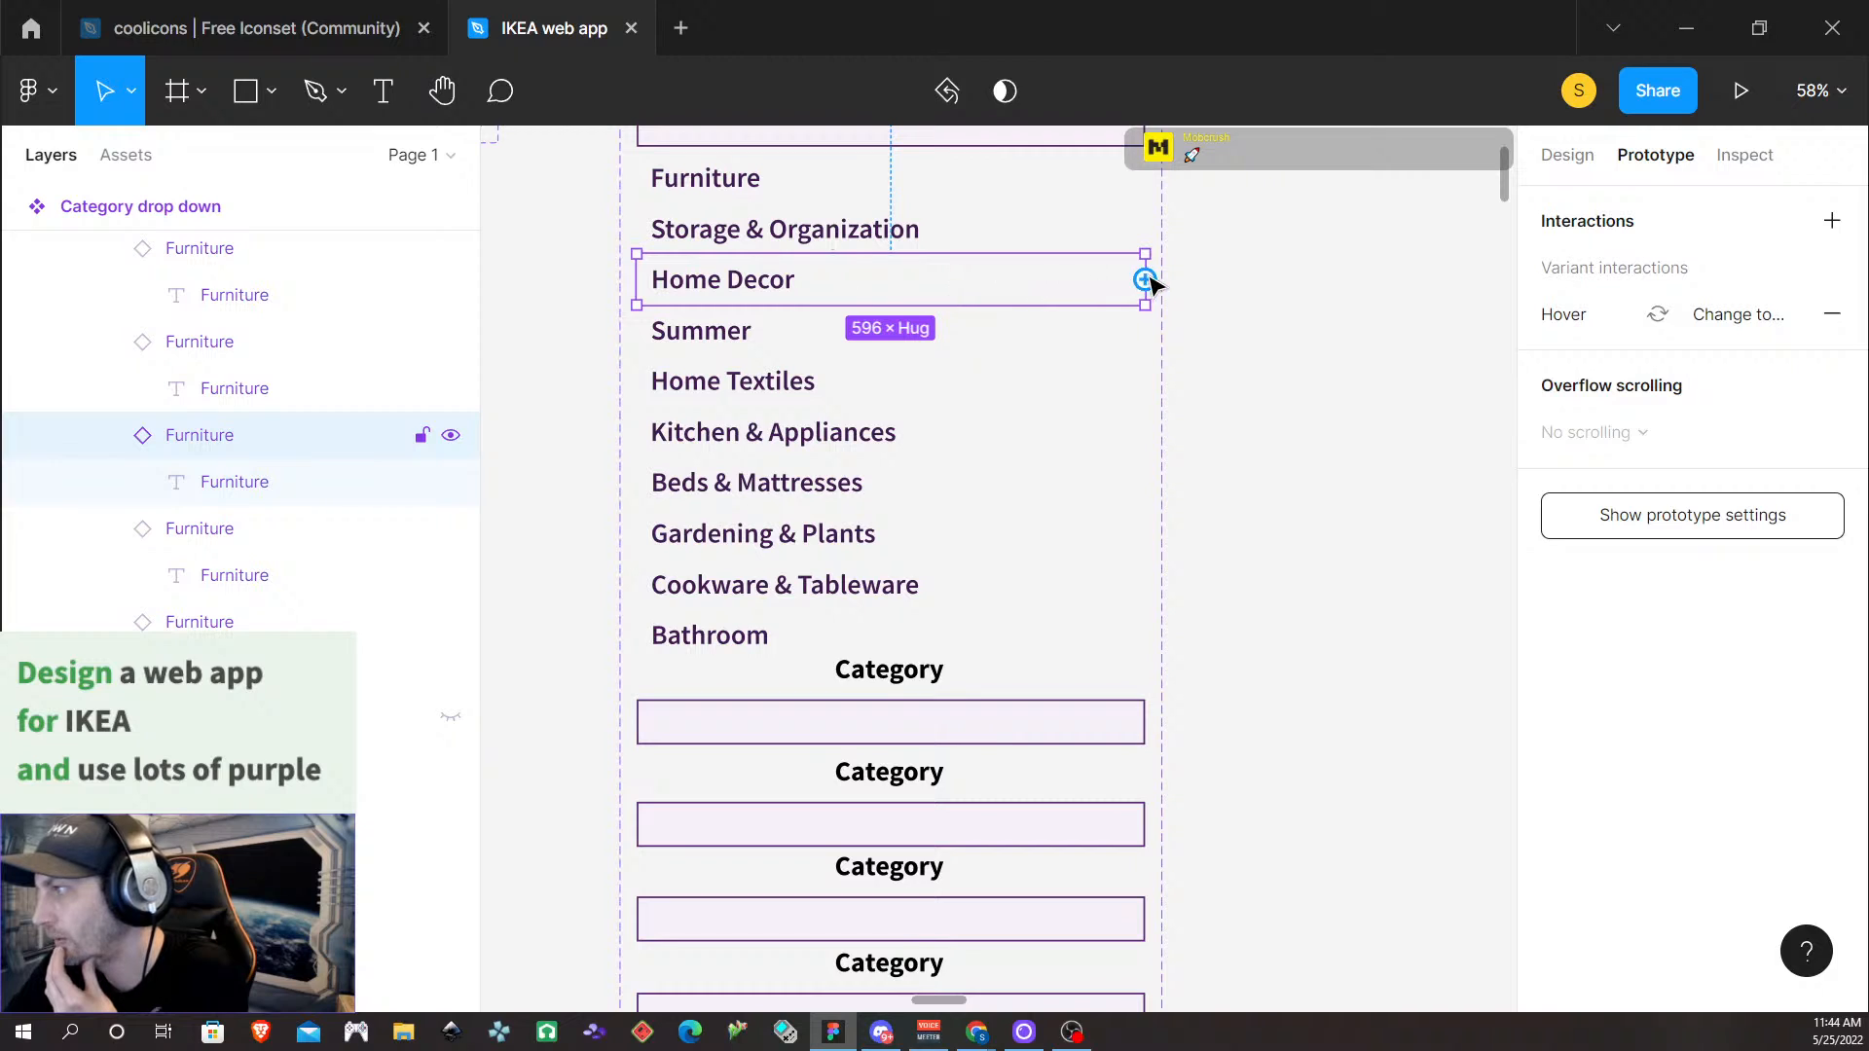
{"action": "left_click_drag", "start_coordinate": [1149, 282], "coordinate": [1119, 944]}
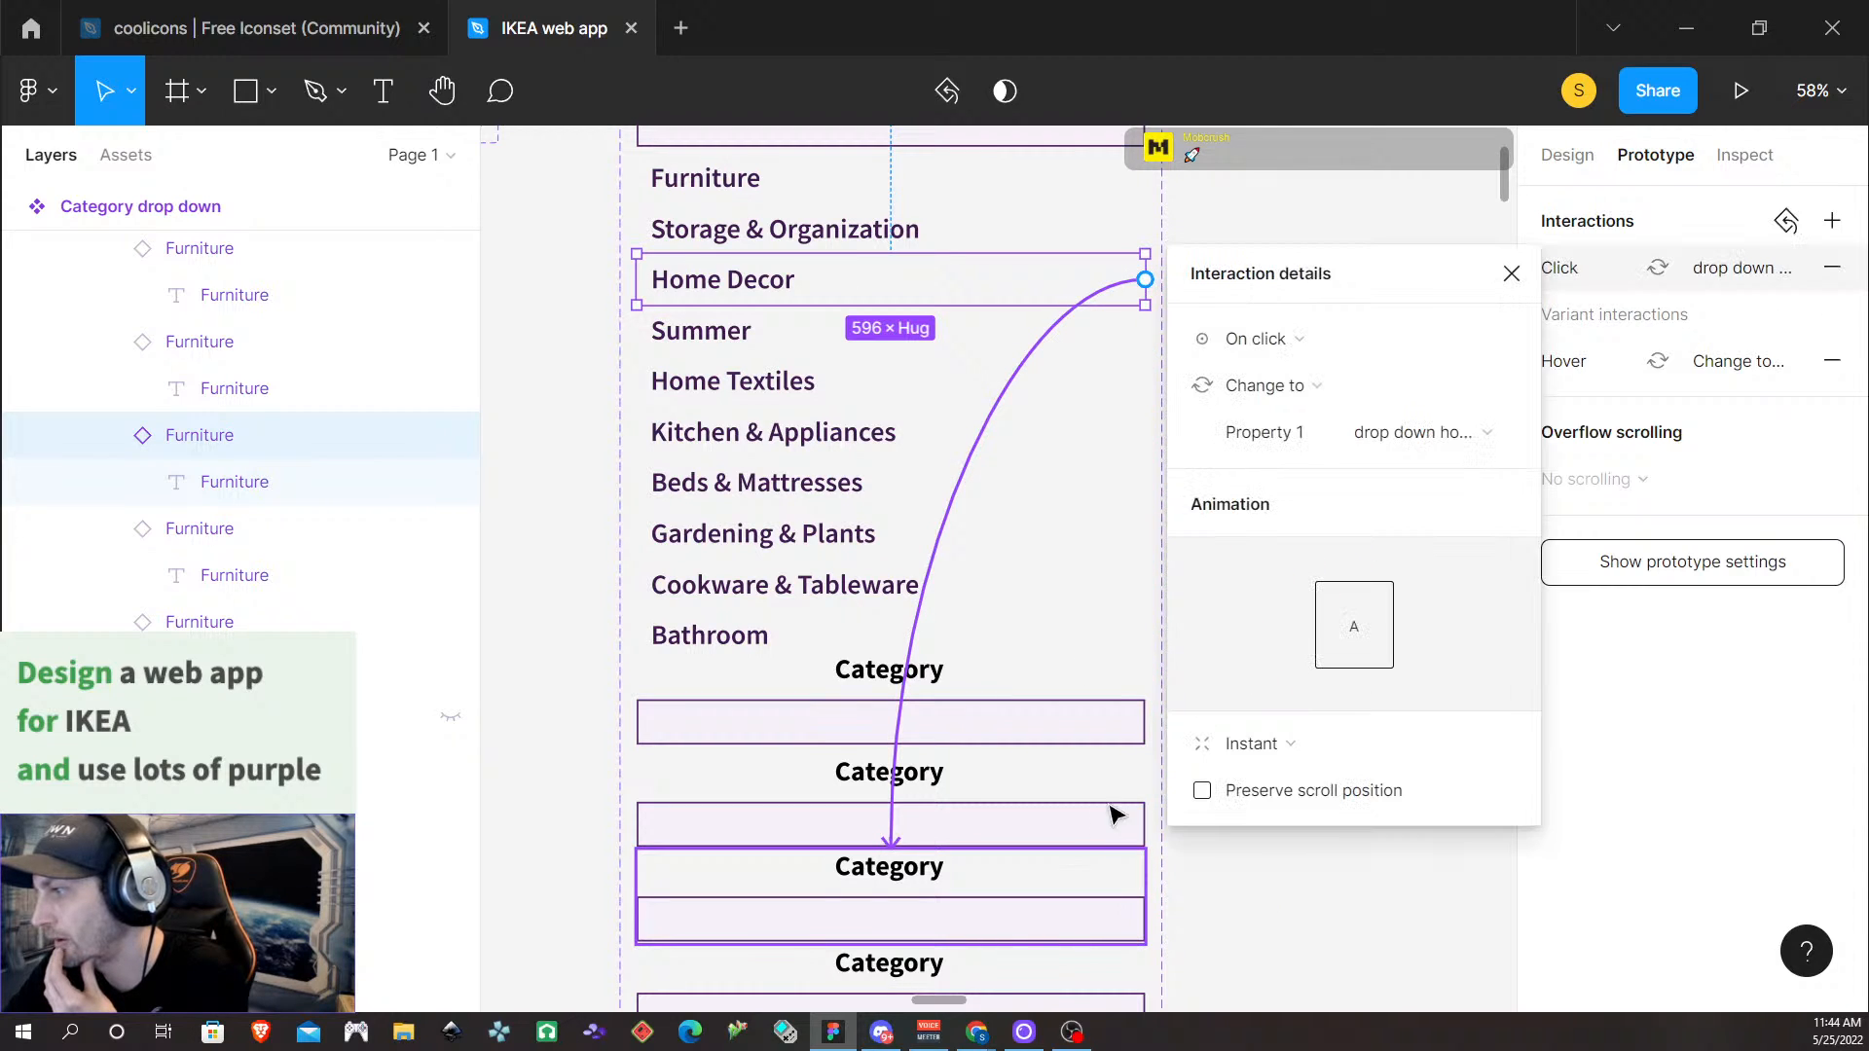
{"action": "left_click", "coordinate": [800, 356]}
{"action": "left_click_drag", "start_coordinate": [1149, 331], "coordinate": [1078, 772]}
Link the Home Textiles and Kitchen & Appliances rows on click to drop down textiles select and drop down kitchen select
{"action": "scroll", "coordinate": [845, 405], "scroll_direction": "up", "scroll_amount": 2}
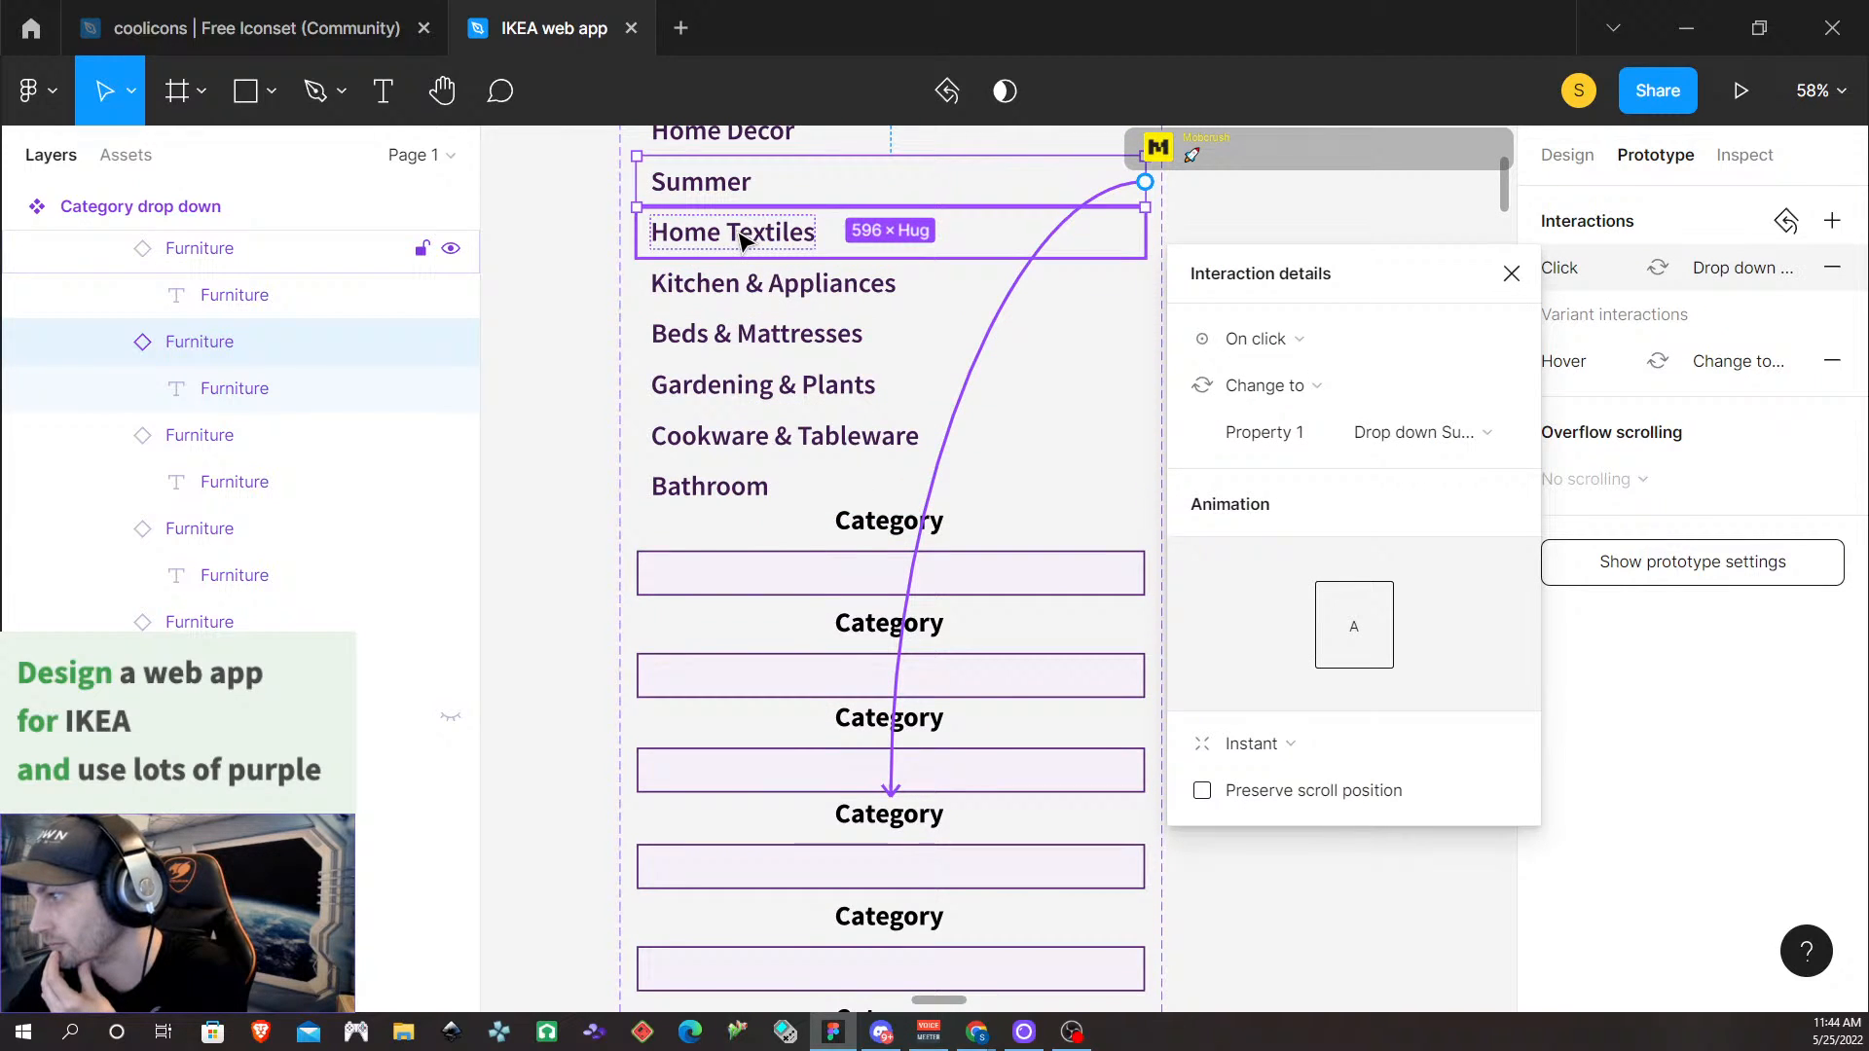
{"action": "left_click", "coordinate": [740, 238]}
{"action": "left_click_drag", "start_coordinate": [1147, 232], "coordinate": [1063, 976]}
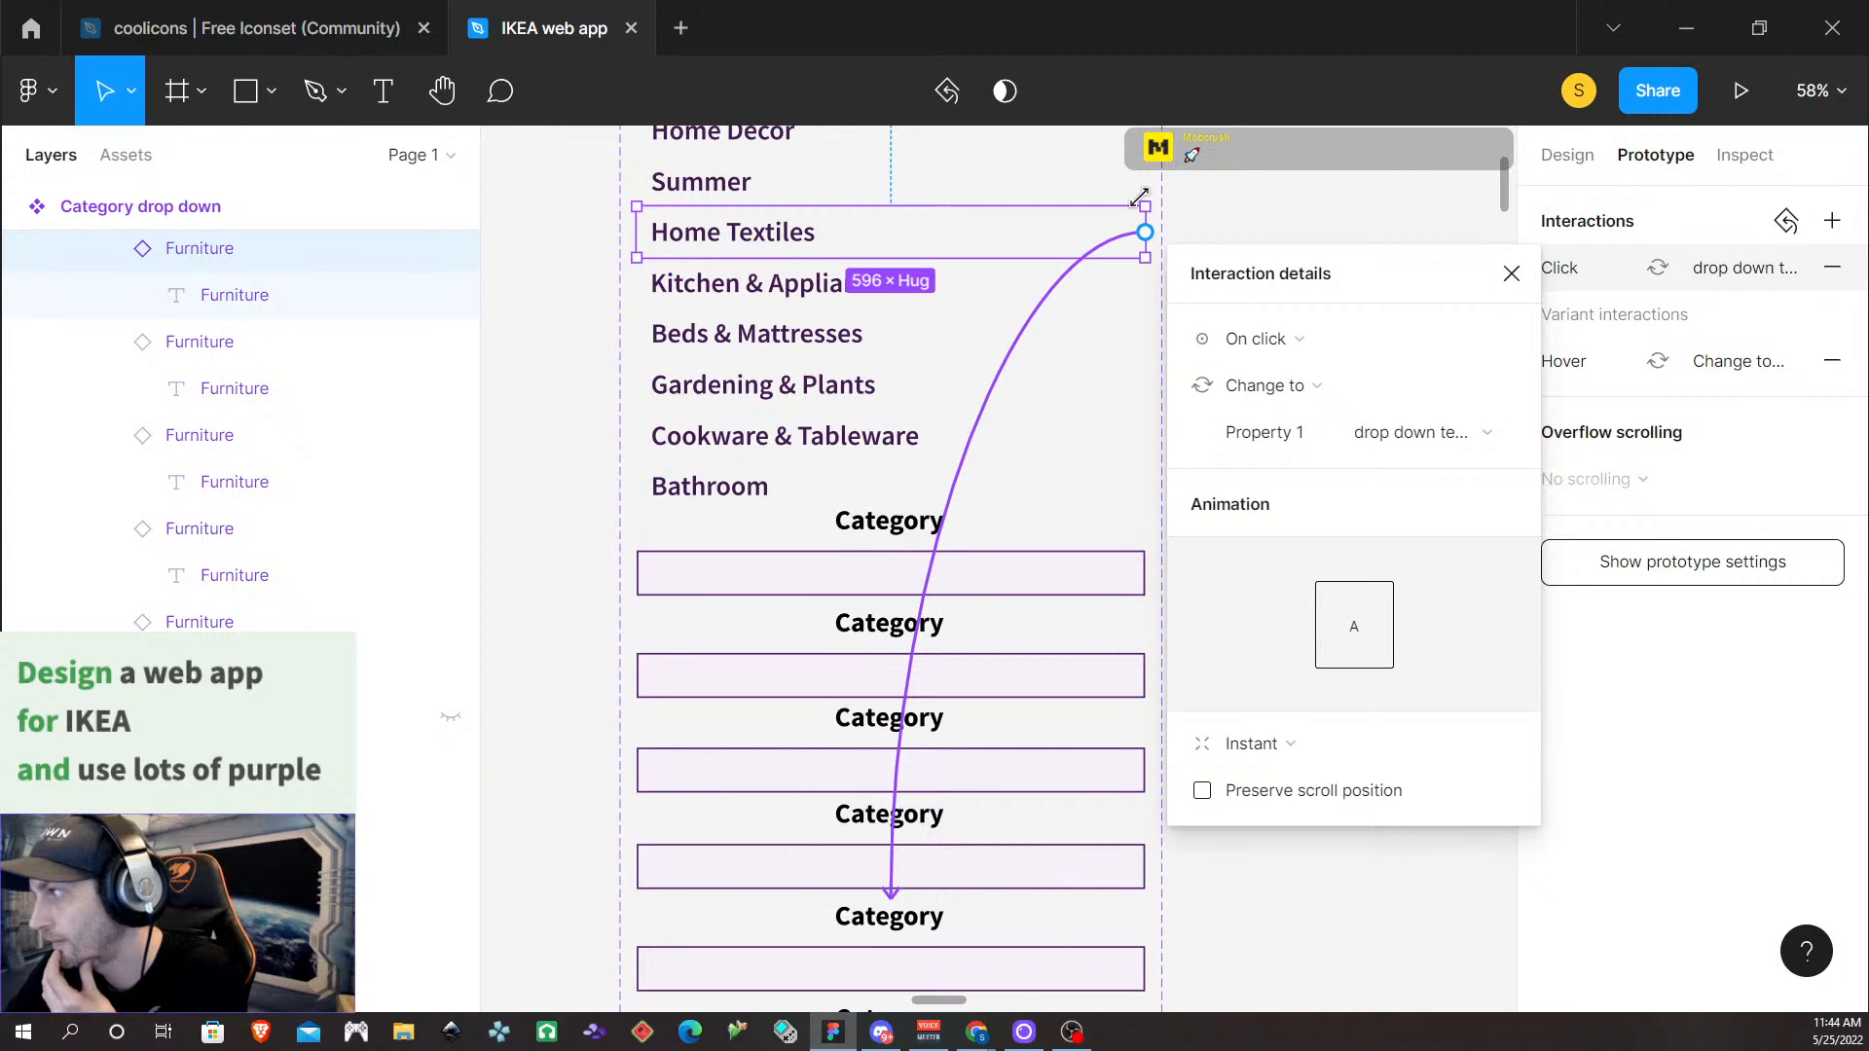
{"action": "scroll", "coordinate": [635, 530], "scroll_direction": "down", "scroll_amount": 1}
{"action": "scroll", "coordinate": [636, 524], "scroll_direction": "down", "scroll_amount": 2}
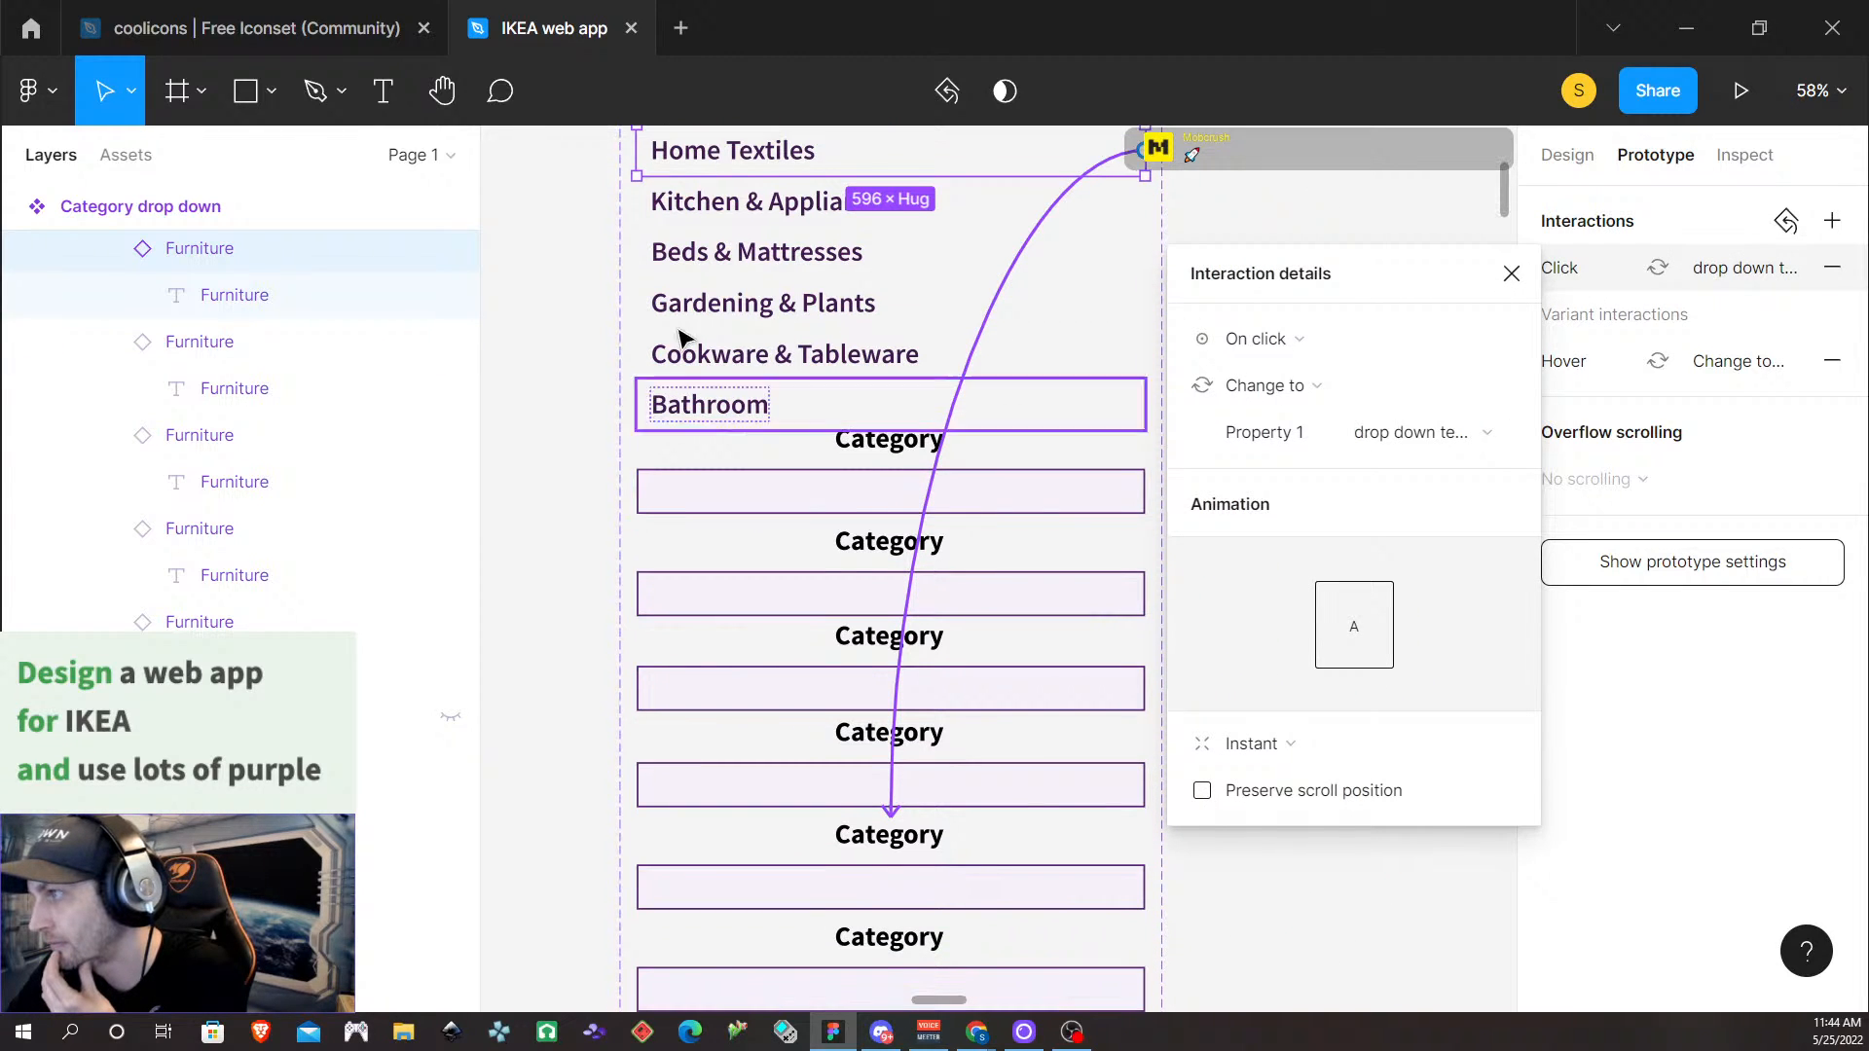
{"action": "left_click", "coordinate": [751, 202]}
{"action": "left_click_drag", "start_coordinate": [1145, 202], "coordinate": [1014, 962]}
Link the Beds & Mattresses and Gardening & Plants rows on click to drop down beds select and drop down garden select
{"action": "left_click", "coordinate": [721, 254]}
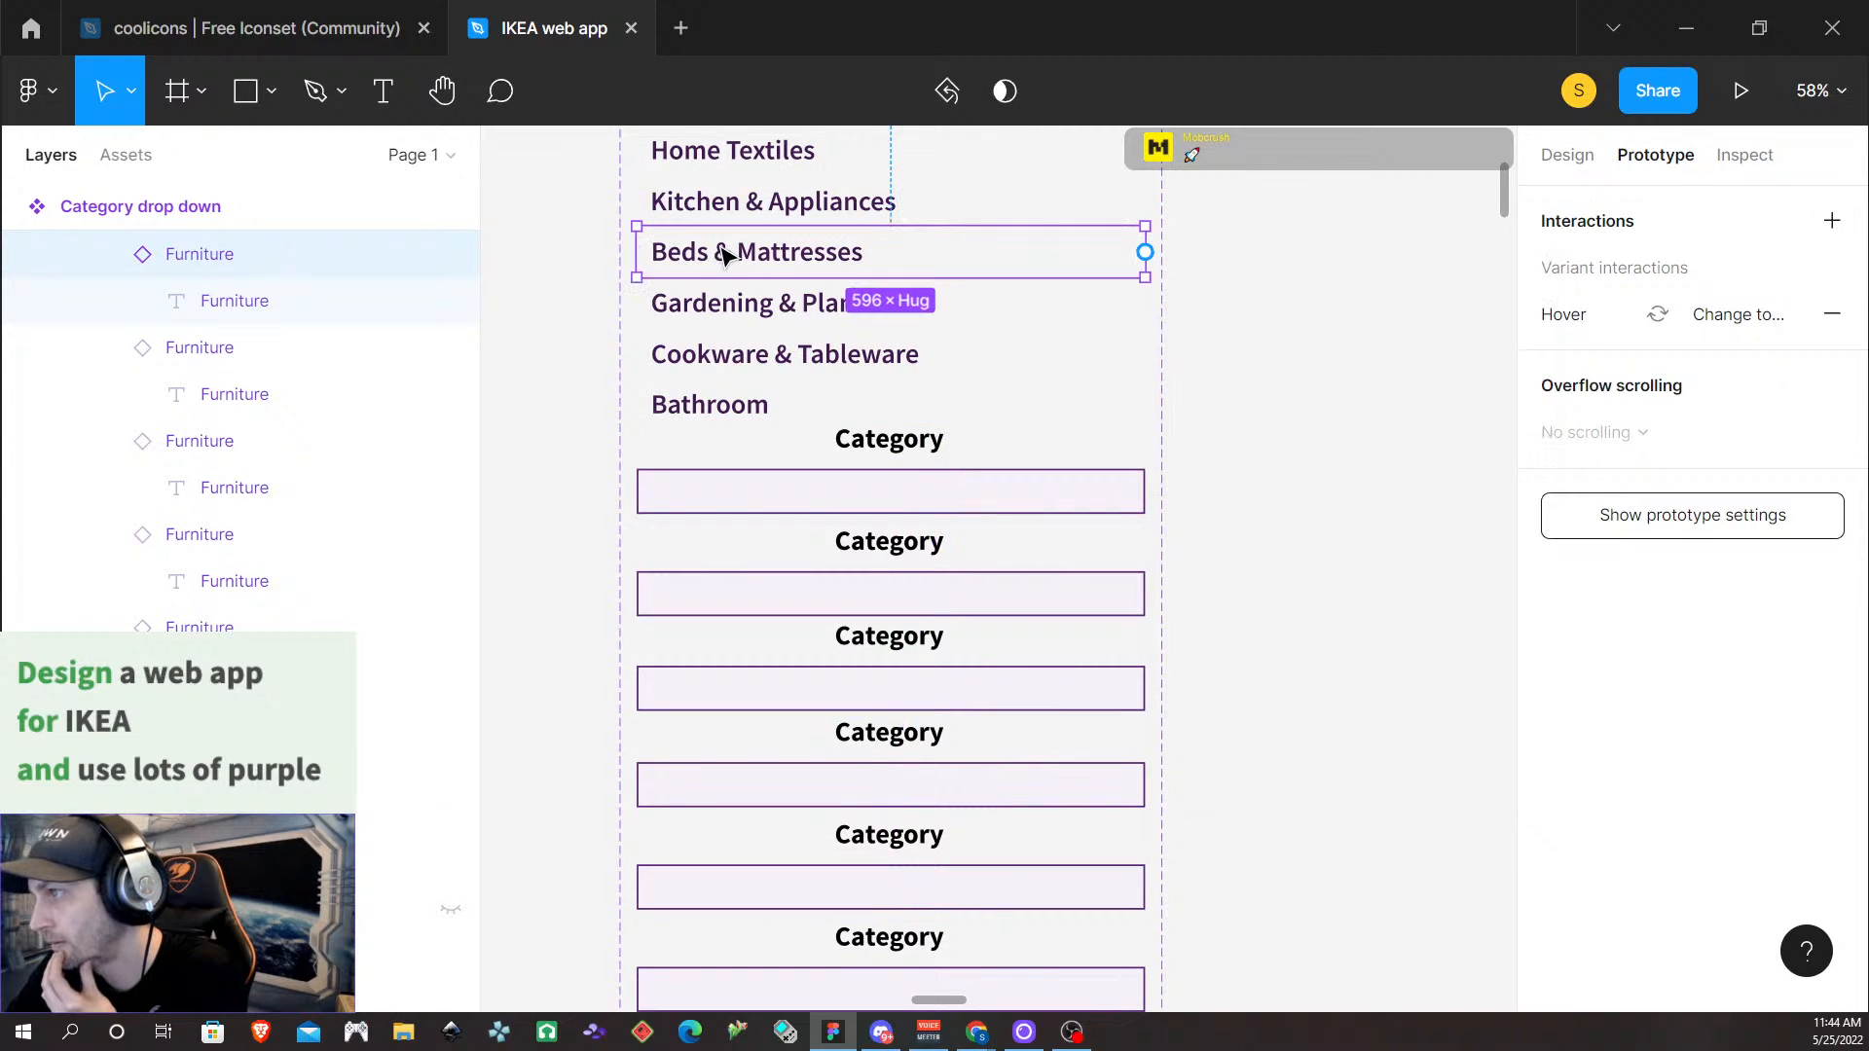
{"action": "left_click_drag", "start_coordinate": [1145, 254], "coordinate": [1068, 826]}
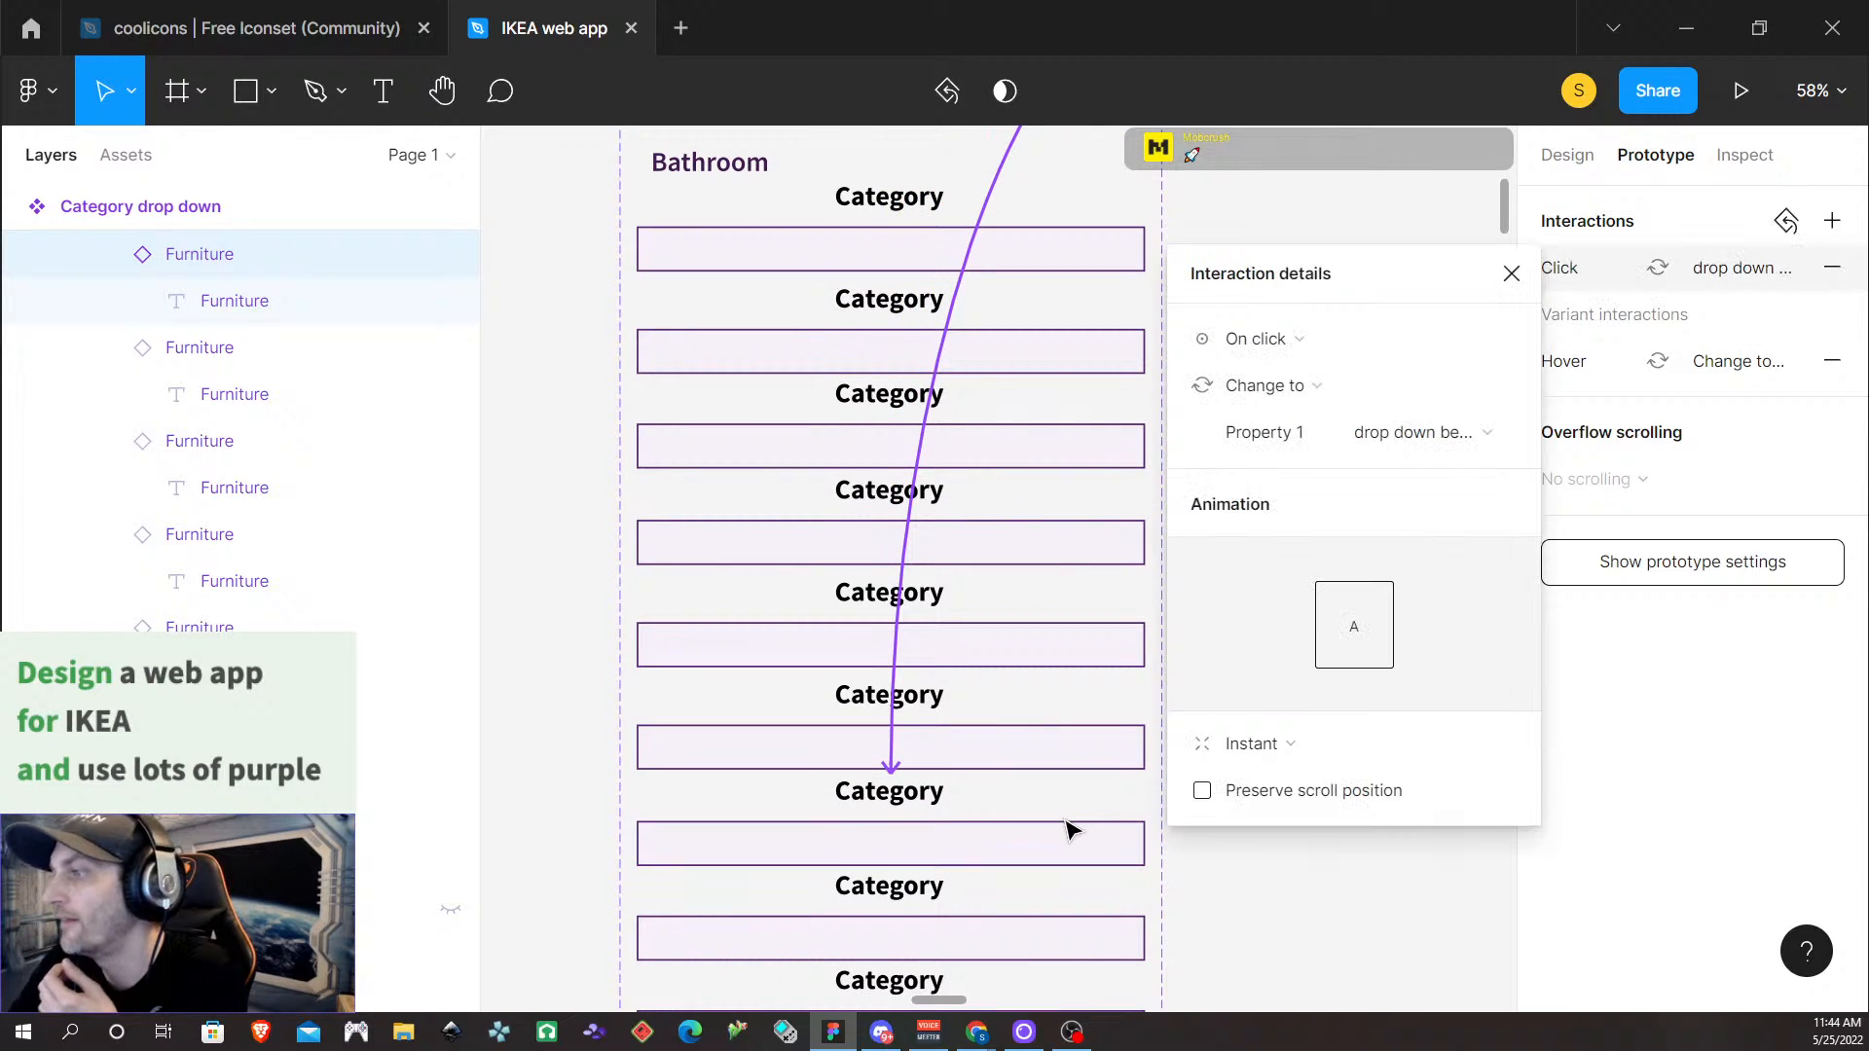
{"action": "scroll", "coordinate": [939, 534], "scroll_direction": "up", "scroll_amount": 5}
{"action": "left_click", "coordinate": [737, 562]}
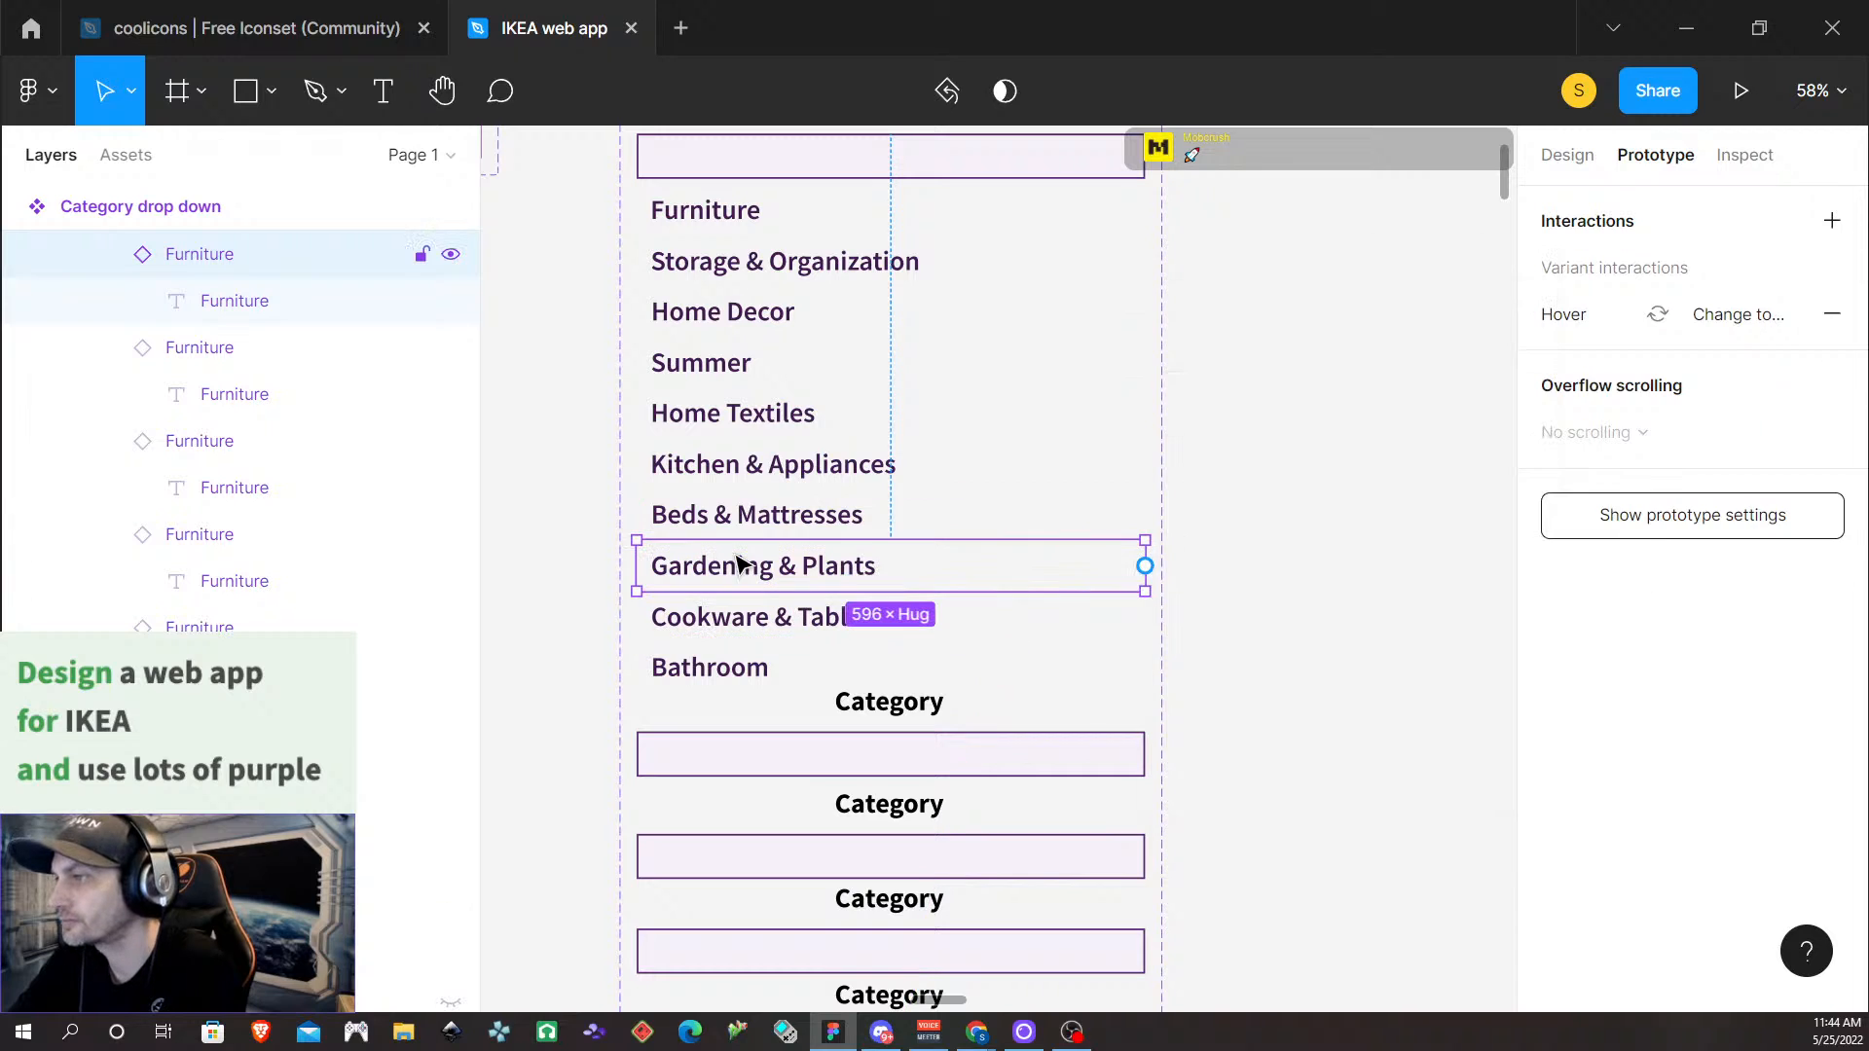
{"action": "left_click_drag", "start_coordinate": [1145, 536], "coordinate": [1102, 440]}
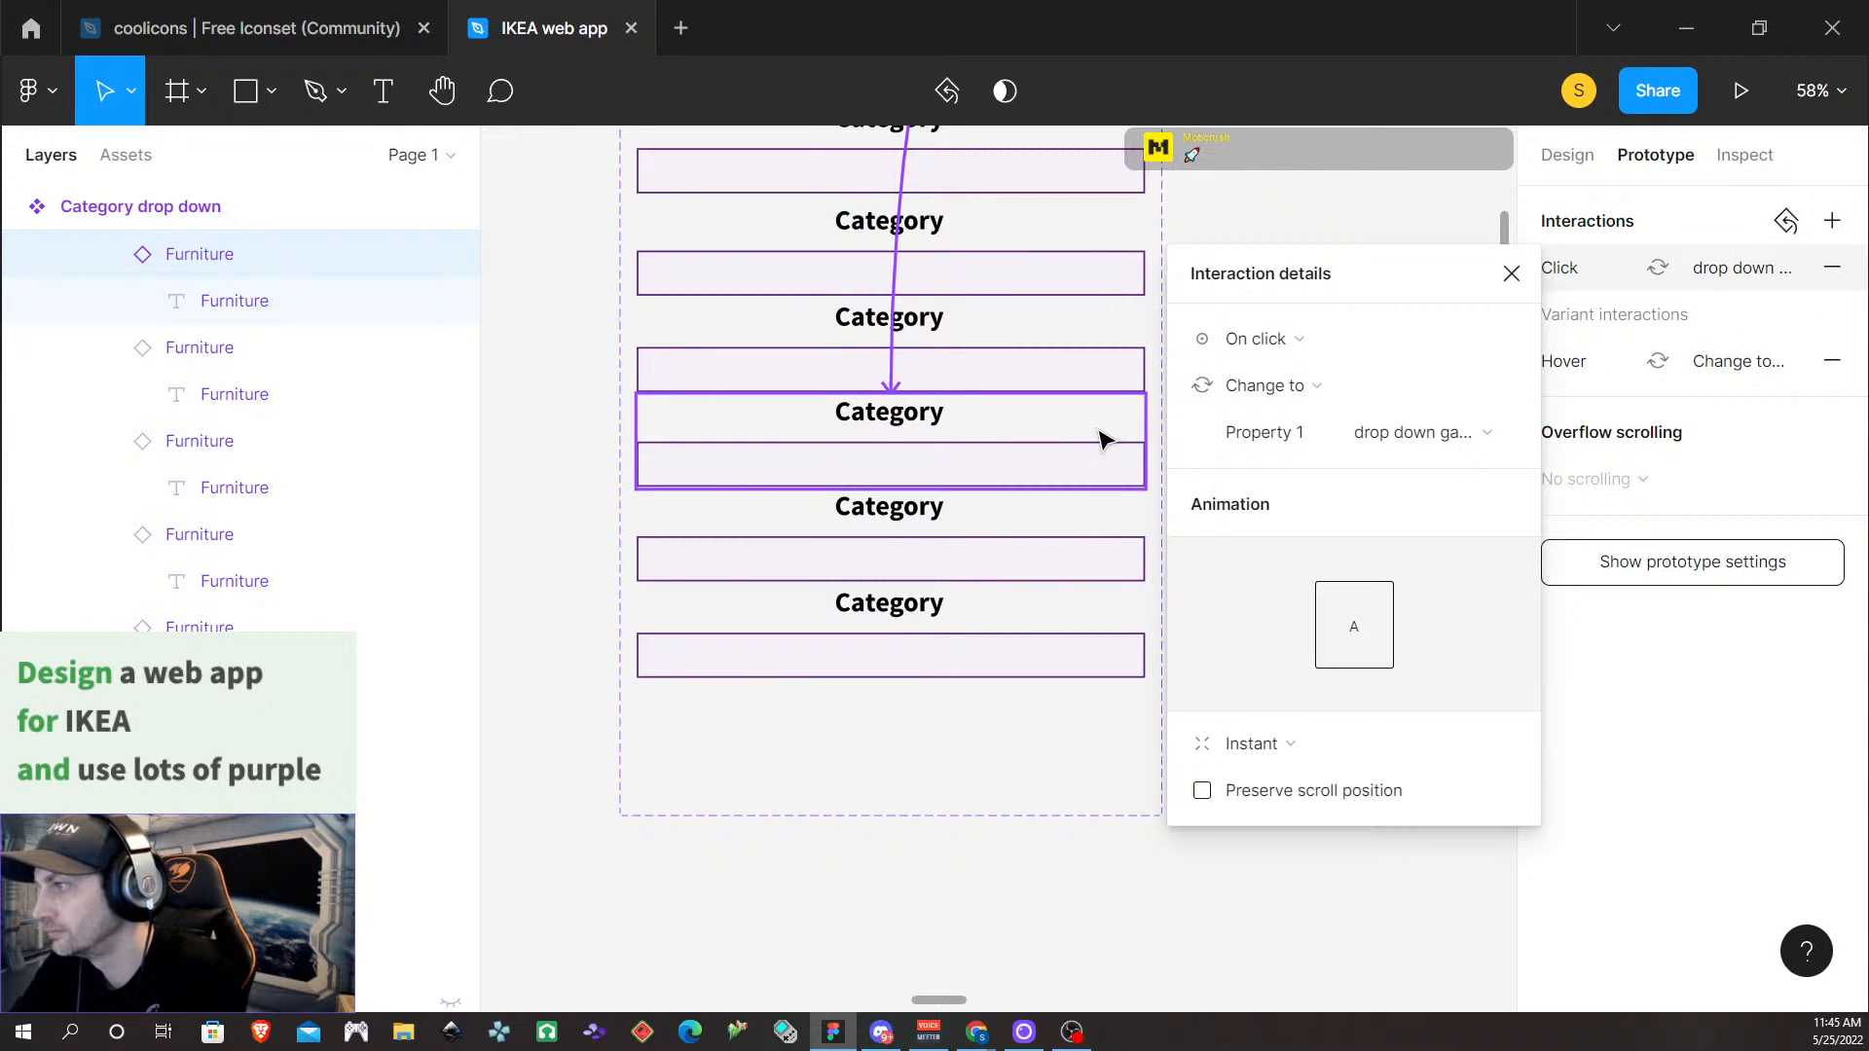
Link the Cookware & Tableware row on click to drop down cookware select
{"action": "scroll", "coordinate": [1051, 442], "scroll_direction": "up", "scroll_amount": 6}
{"action": "left_click", "coordinate": [761, 259]}
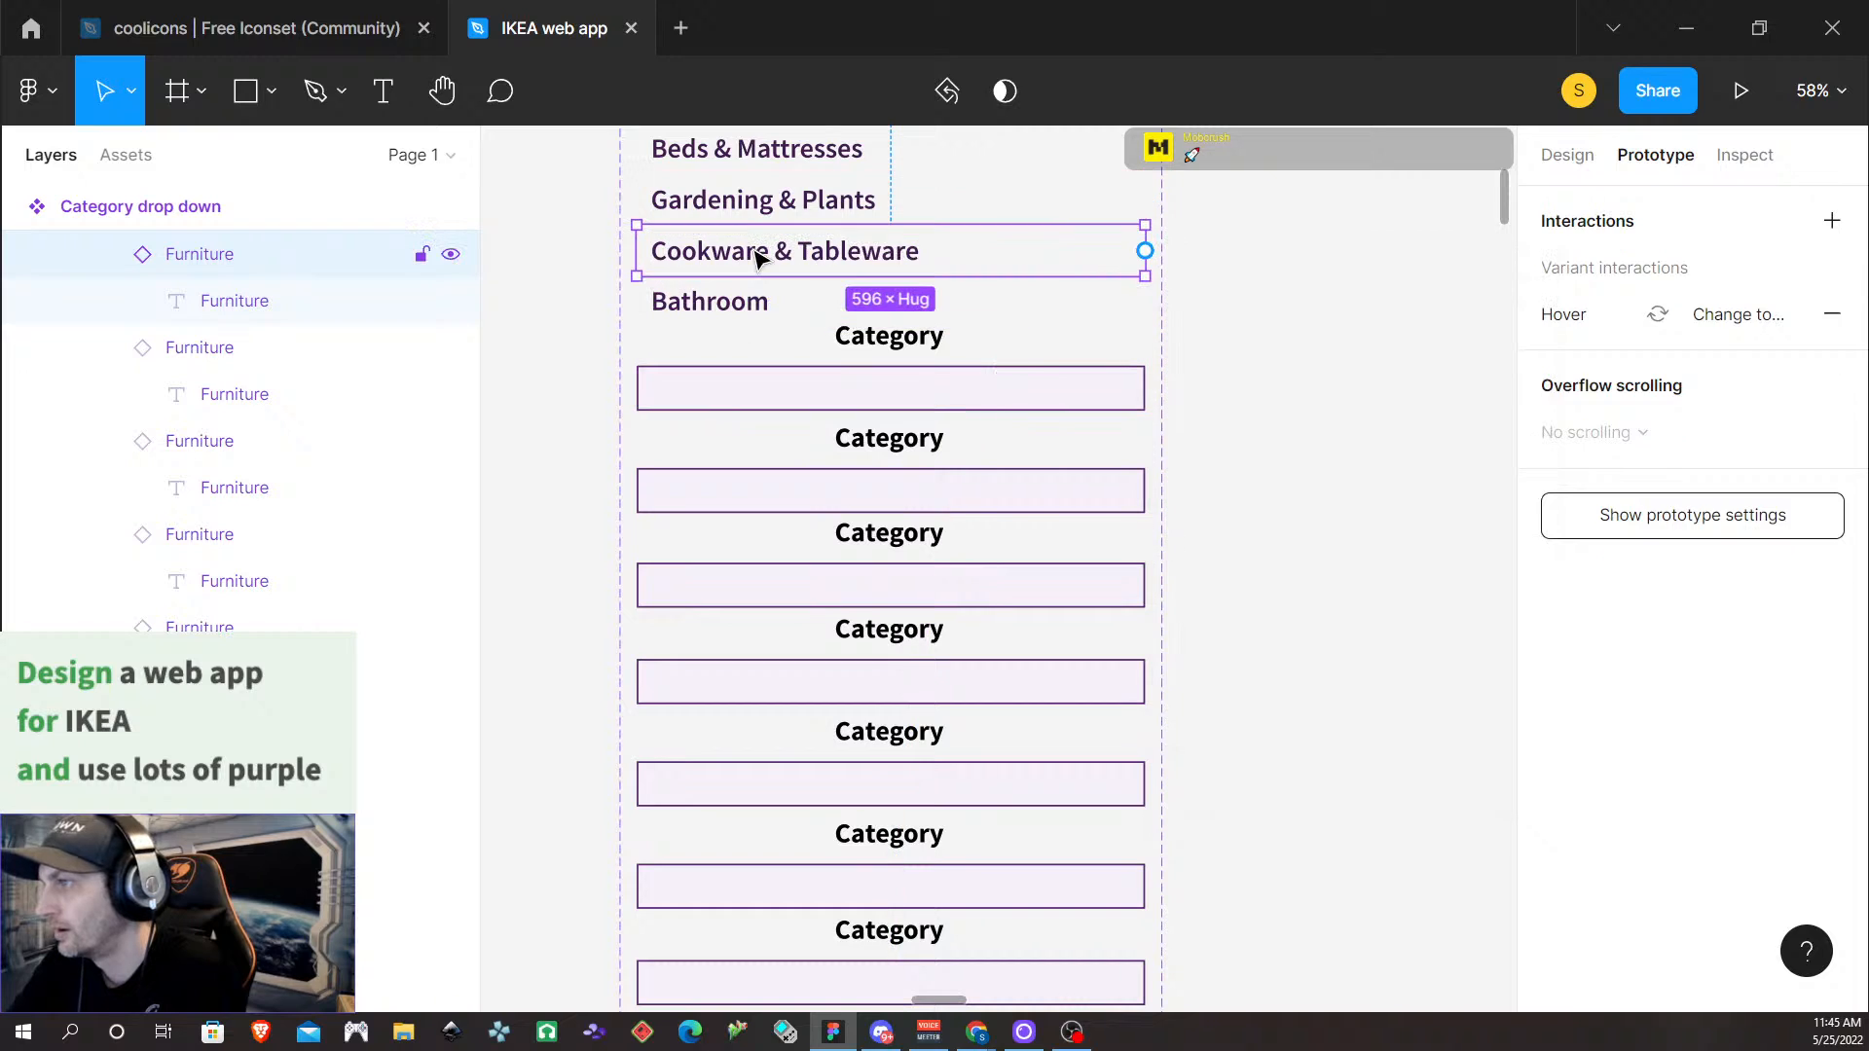
{"action": "left_click_drag", "start_coordinate": [1145, 251], "coordinate": [974, 567]}
Link the Bathroom row on click to change to the bathroom select variant, with instant animation
{"action": "scroll", "coordinate": [984, 569], "scroll_direction": "up", "scroll_amount": 5}
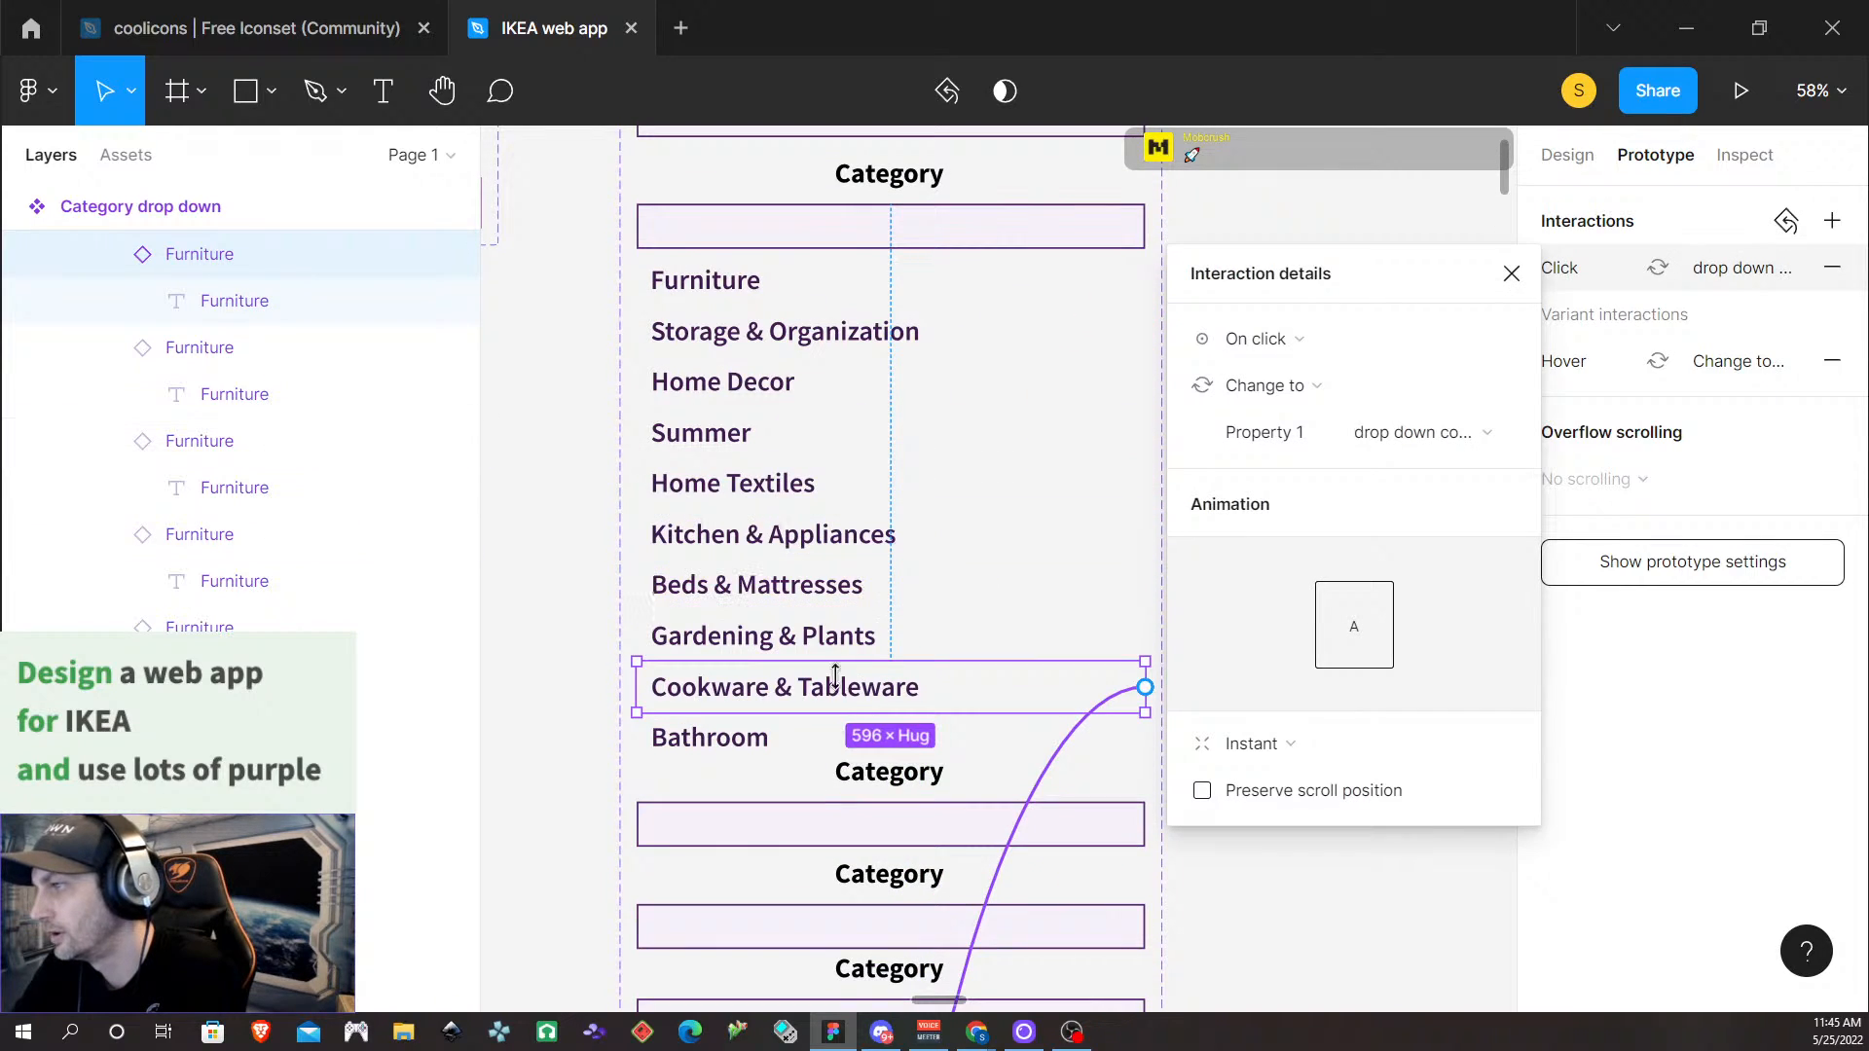
{"action": "left_click", "coordinate": [735, 745]}
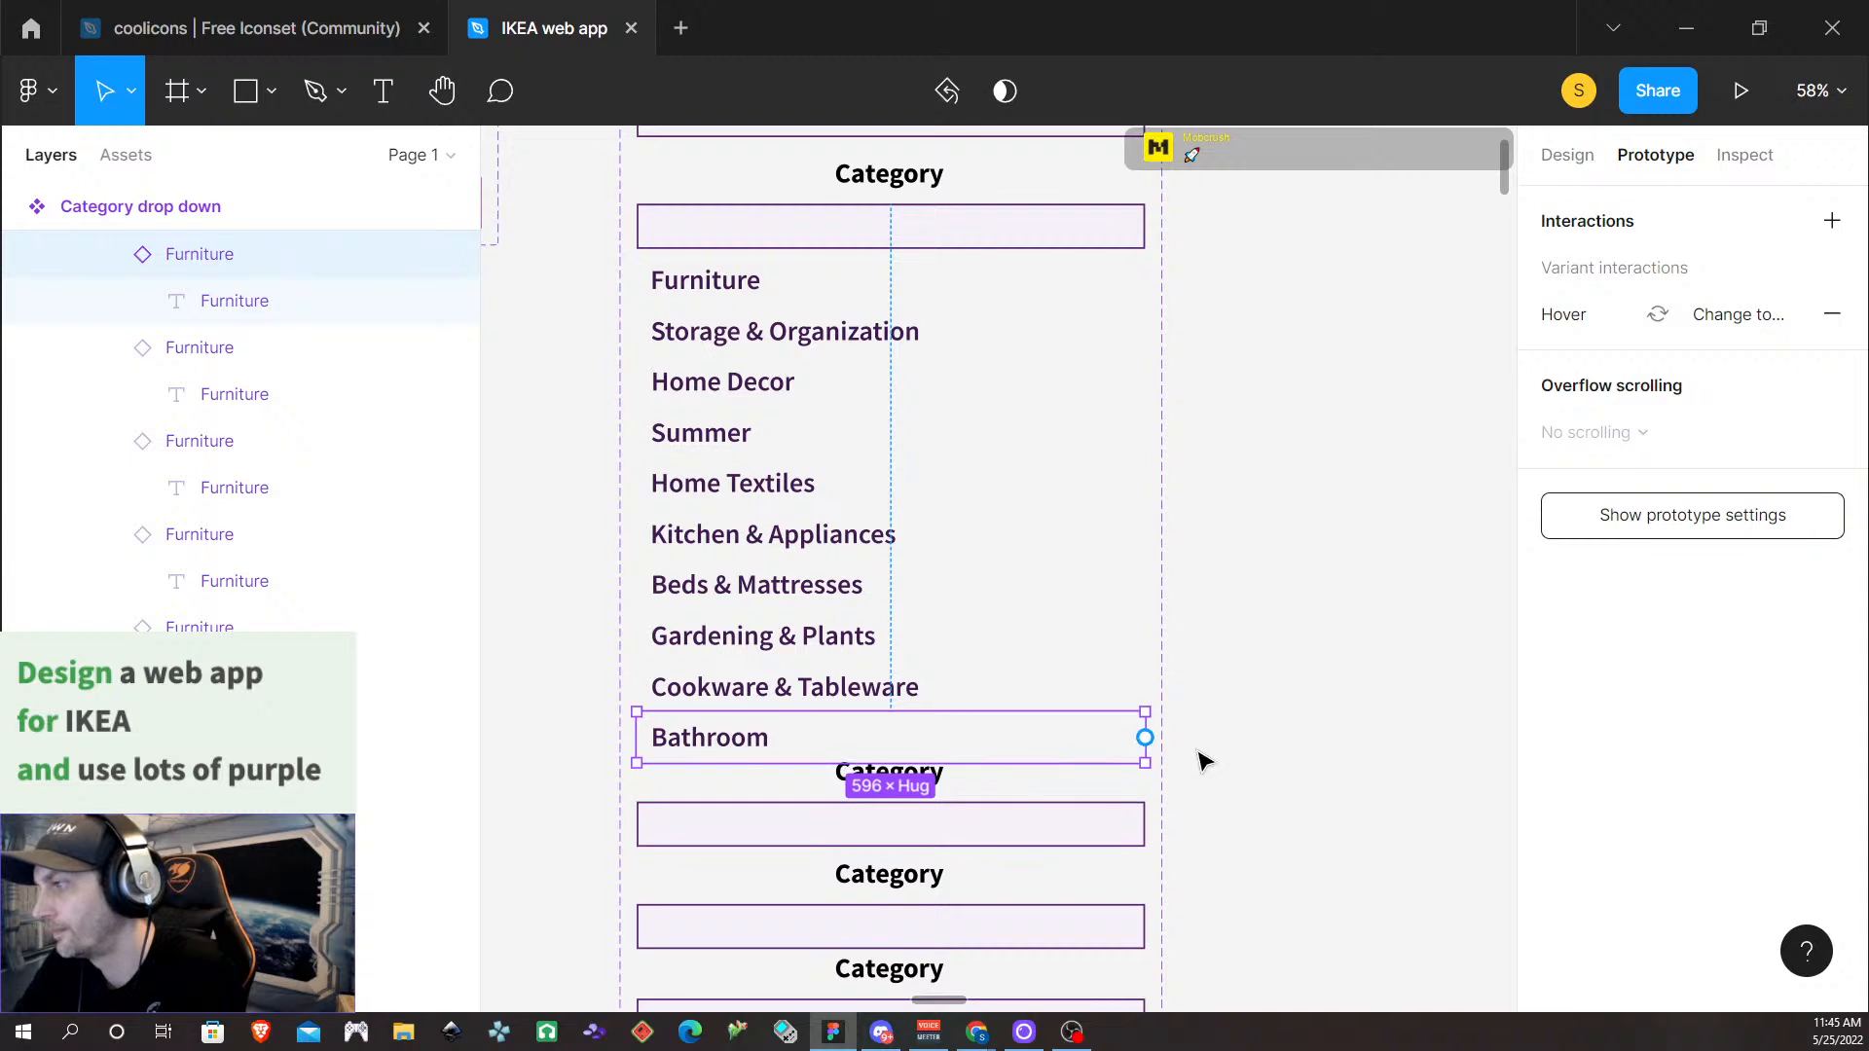
{"action": "scroll", "coordinate": [1205, 701], "scroll_direction": "down", "scroll_amount": 3}
{"action": "left_click_drag", "start_coordinate": [1146, 600], "coordinate": [970, 911]}
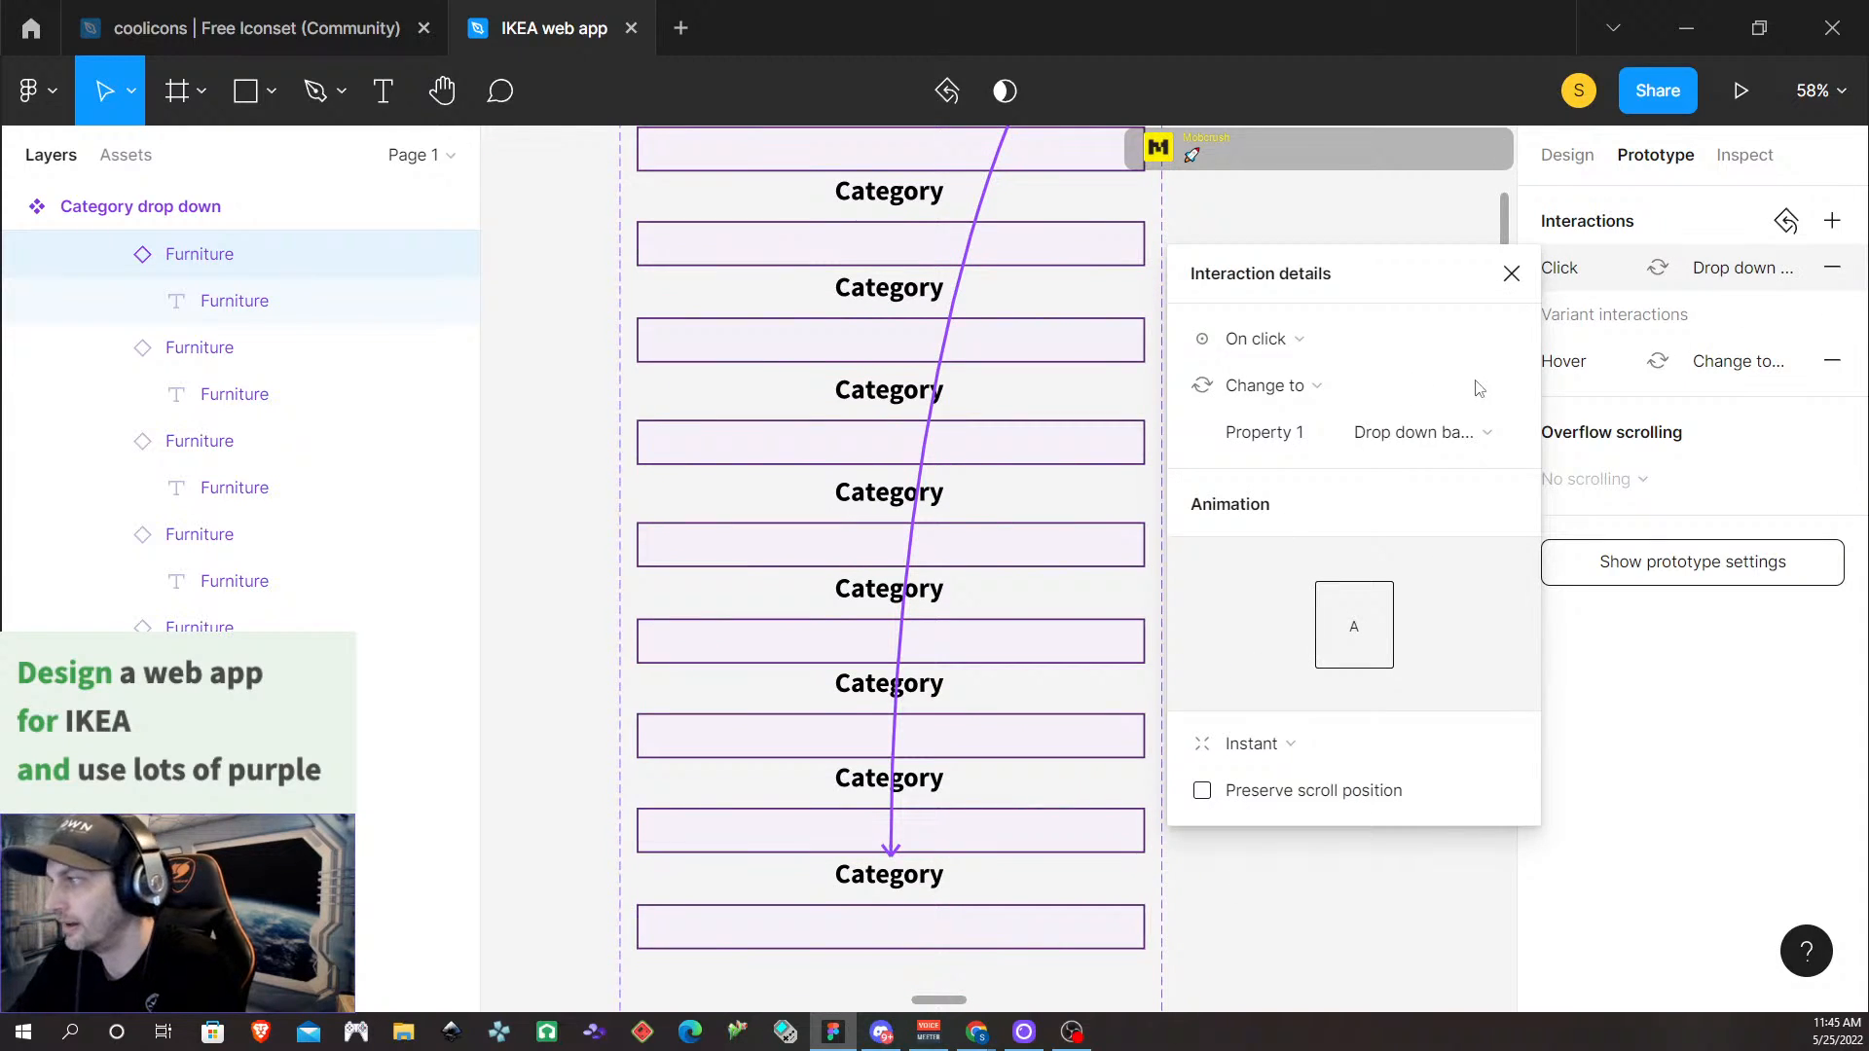
{"action": "left_click", "coordinate": [1511, 272]}
Unhide the Furniture text inside the category drop down list of the Drop down Furniture select variant
{"action": "scroll", "coordinate": [1323, 354], "scroll_direction": "up", "scroll_amount": 5}
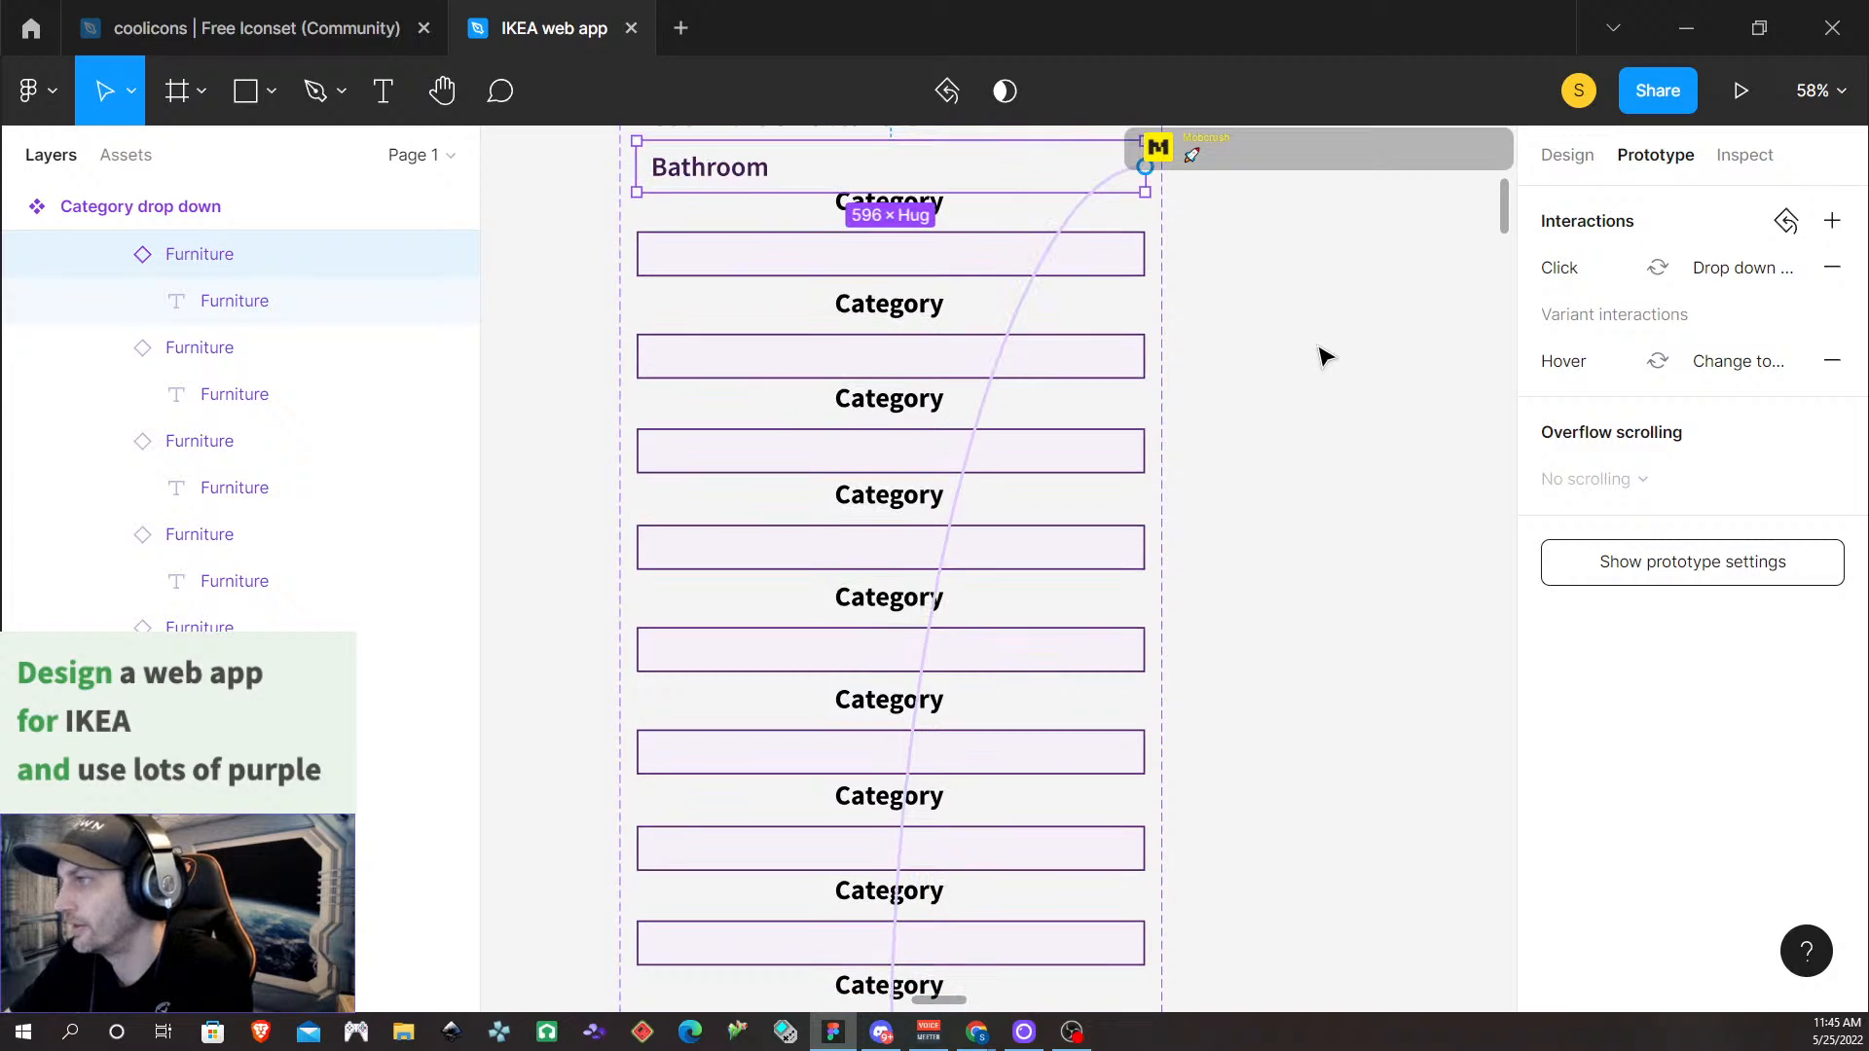
{"action": "left_click", "coordinate": [776, 413]}
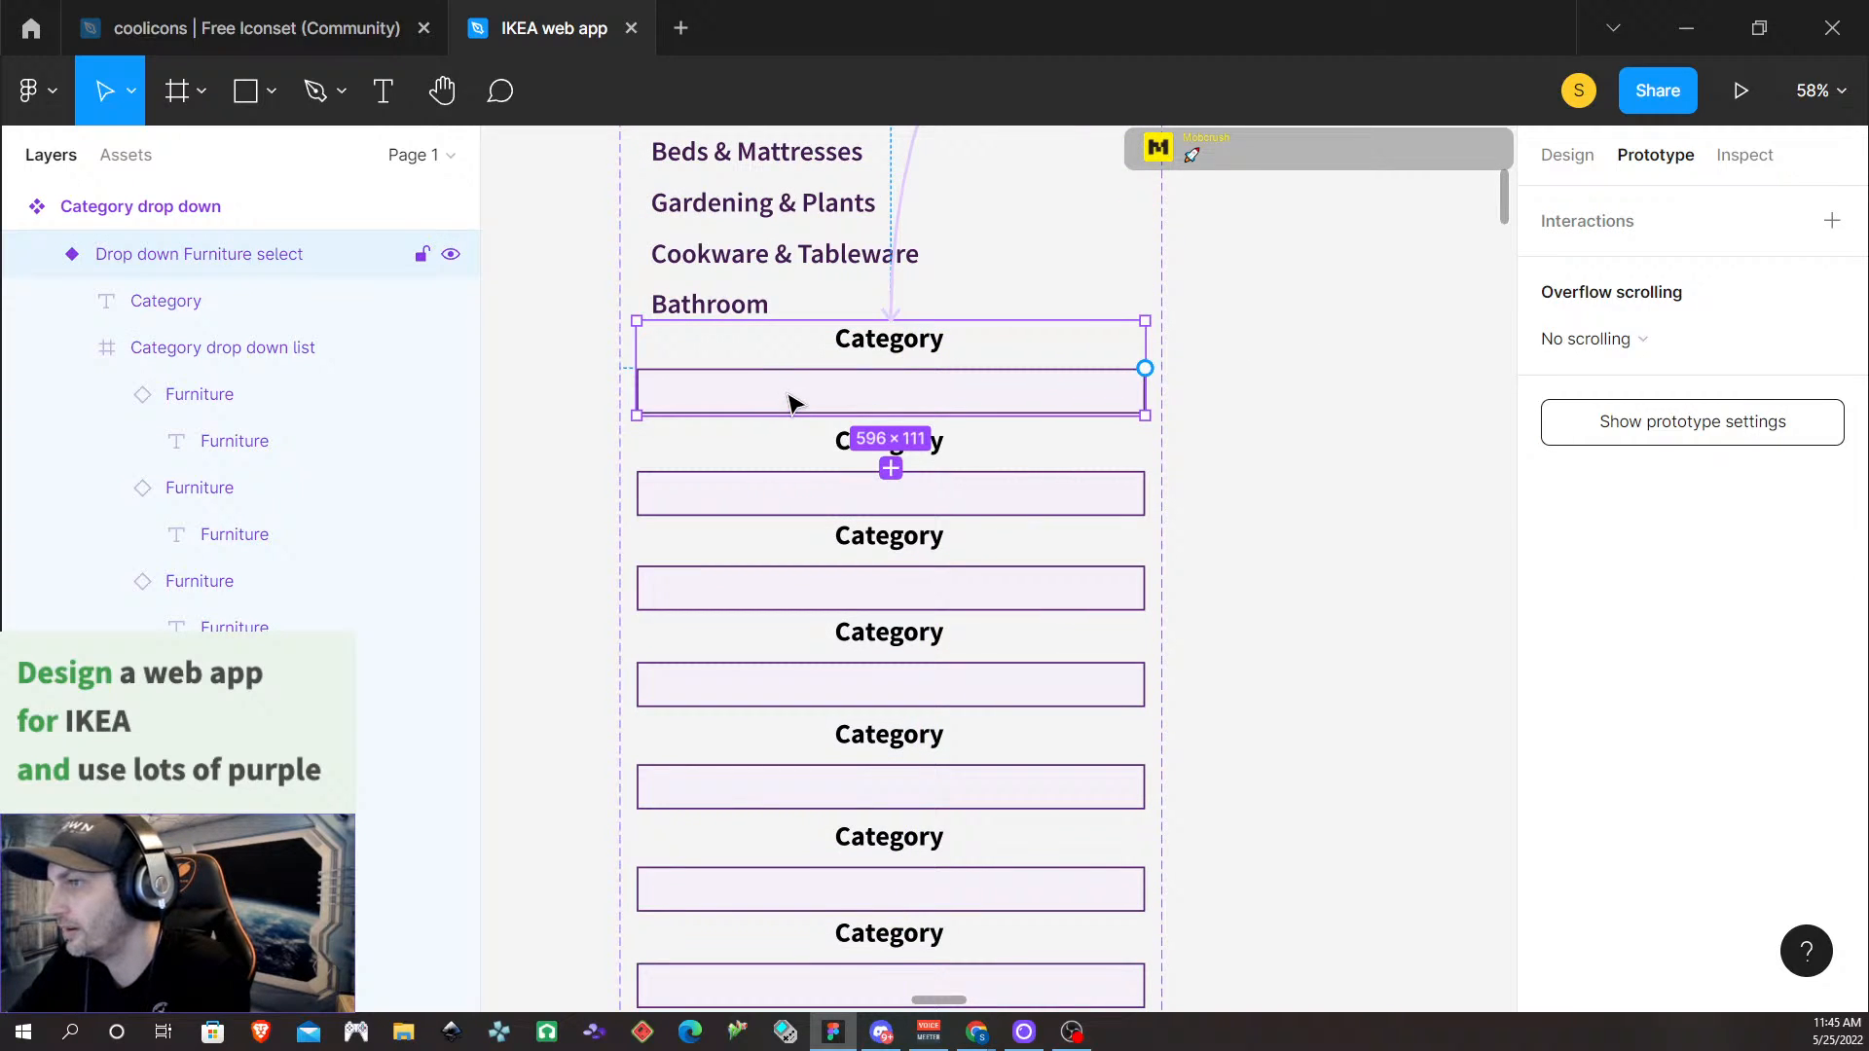
{"action": "left_click", "coordinate": [168, 304]}
{"action": "left_click", "coordinate": [102, 265]}
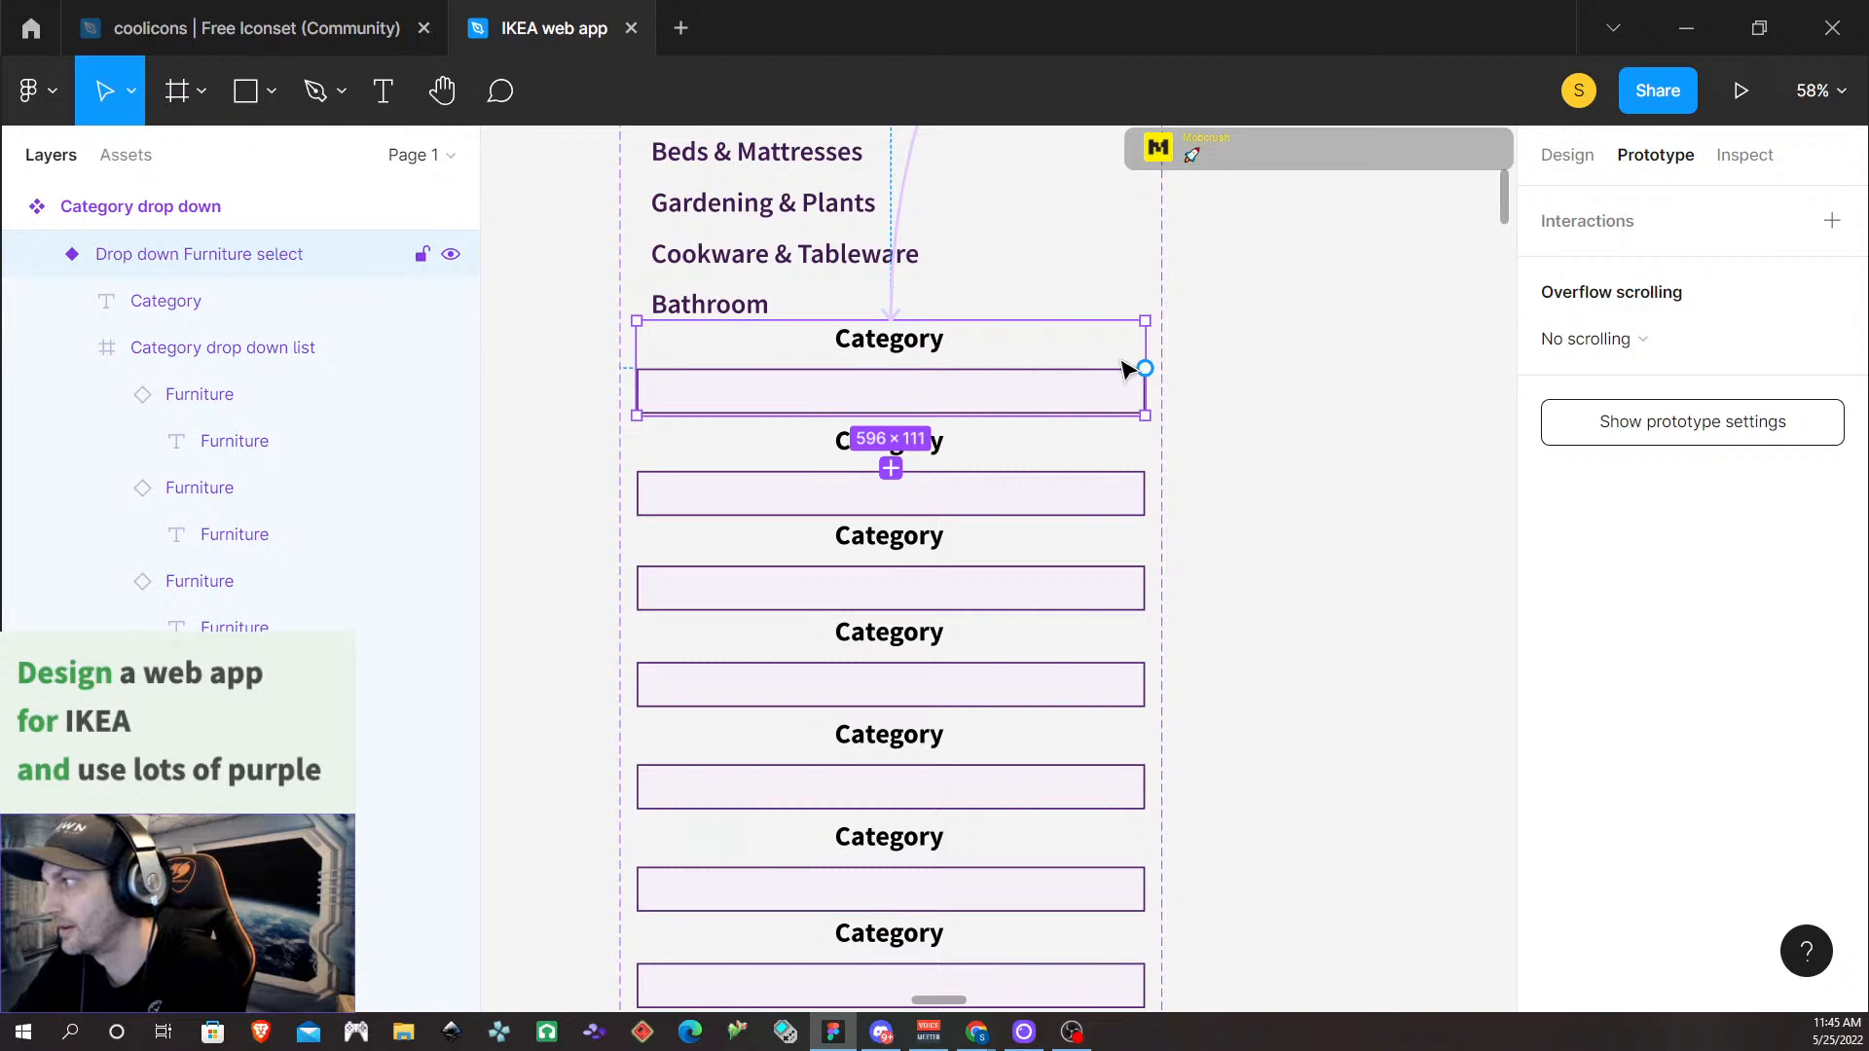
{"action": "left_click", "coordinate": [1558, 158]}
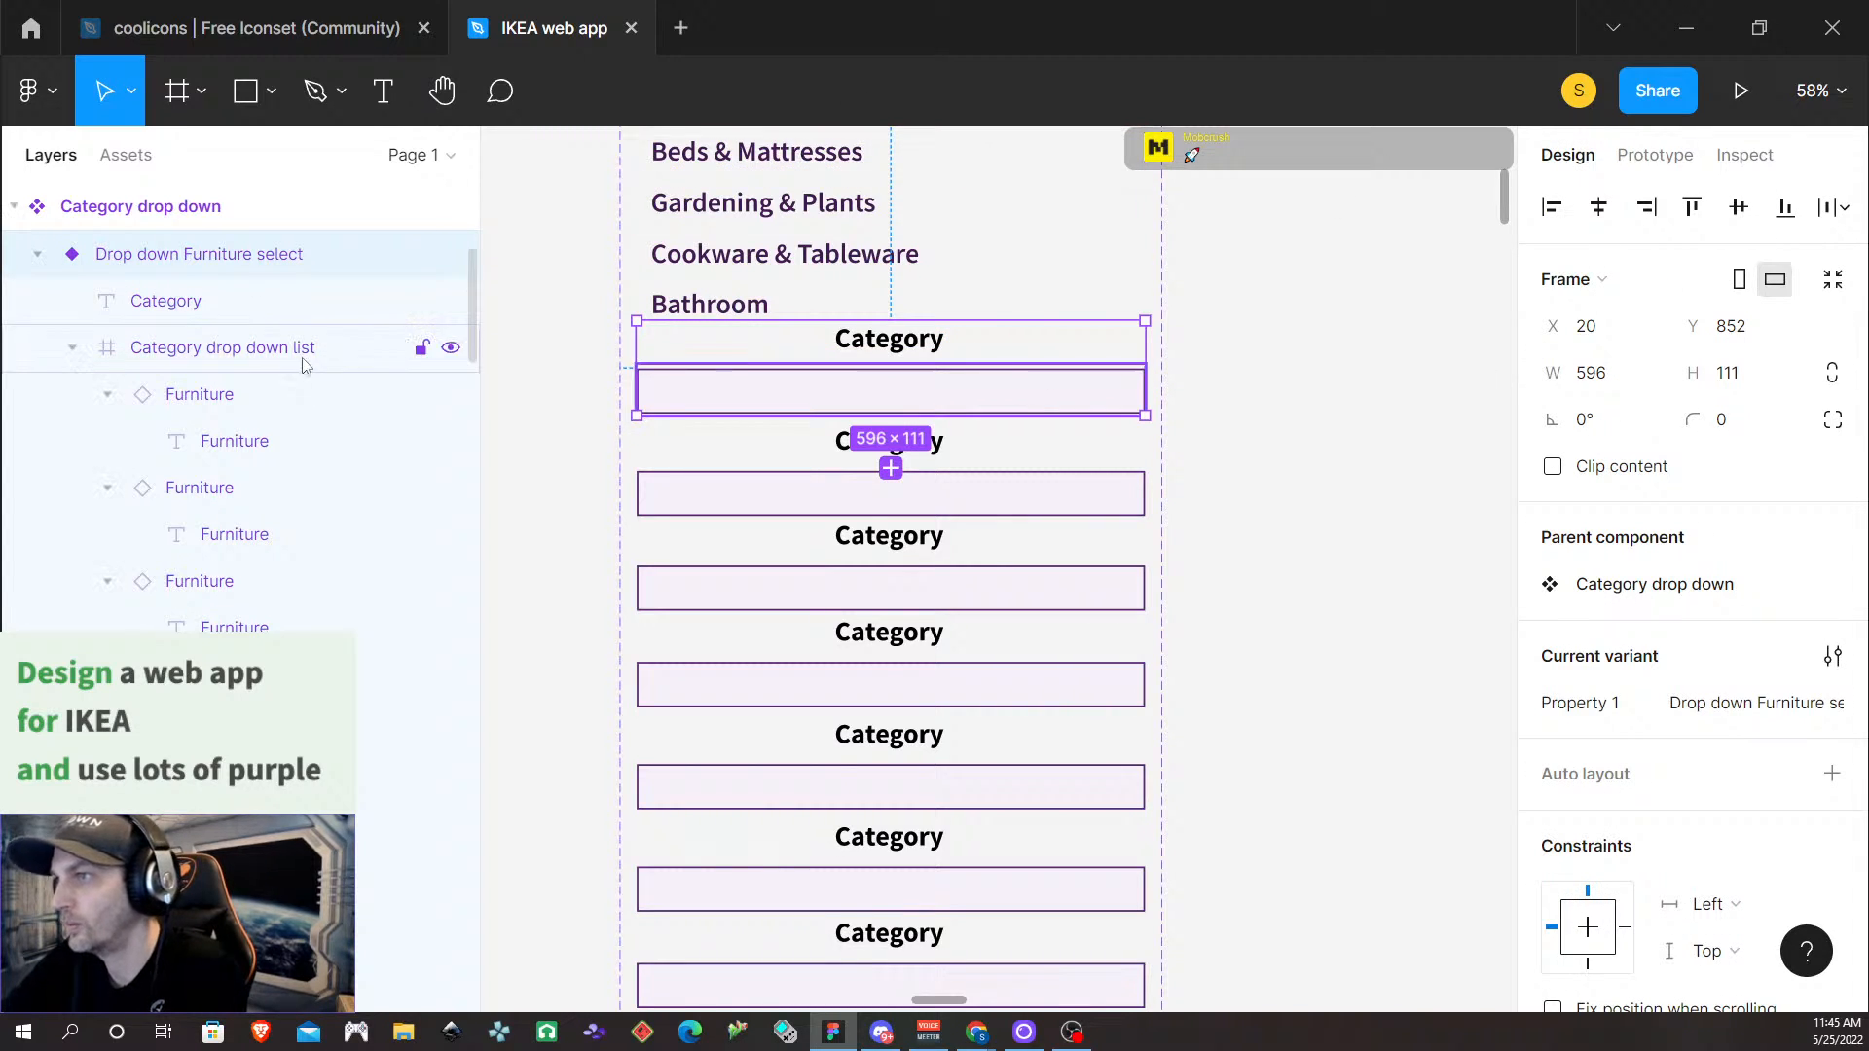
{"action": "left_click", "coordinate": [215, 319]}
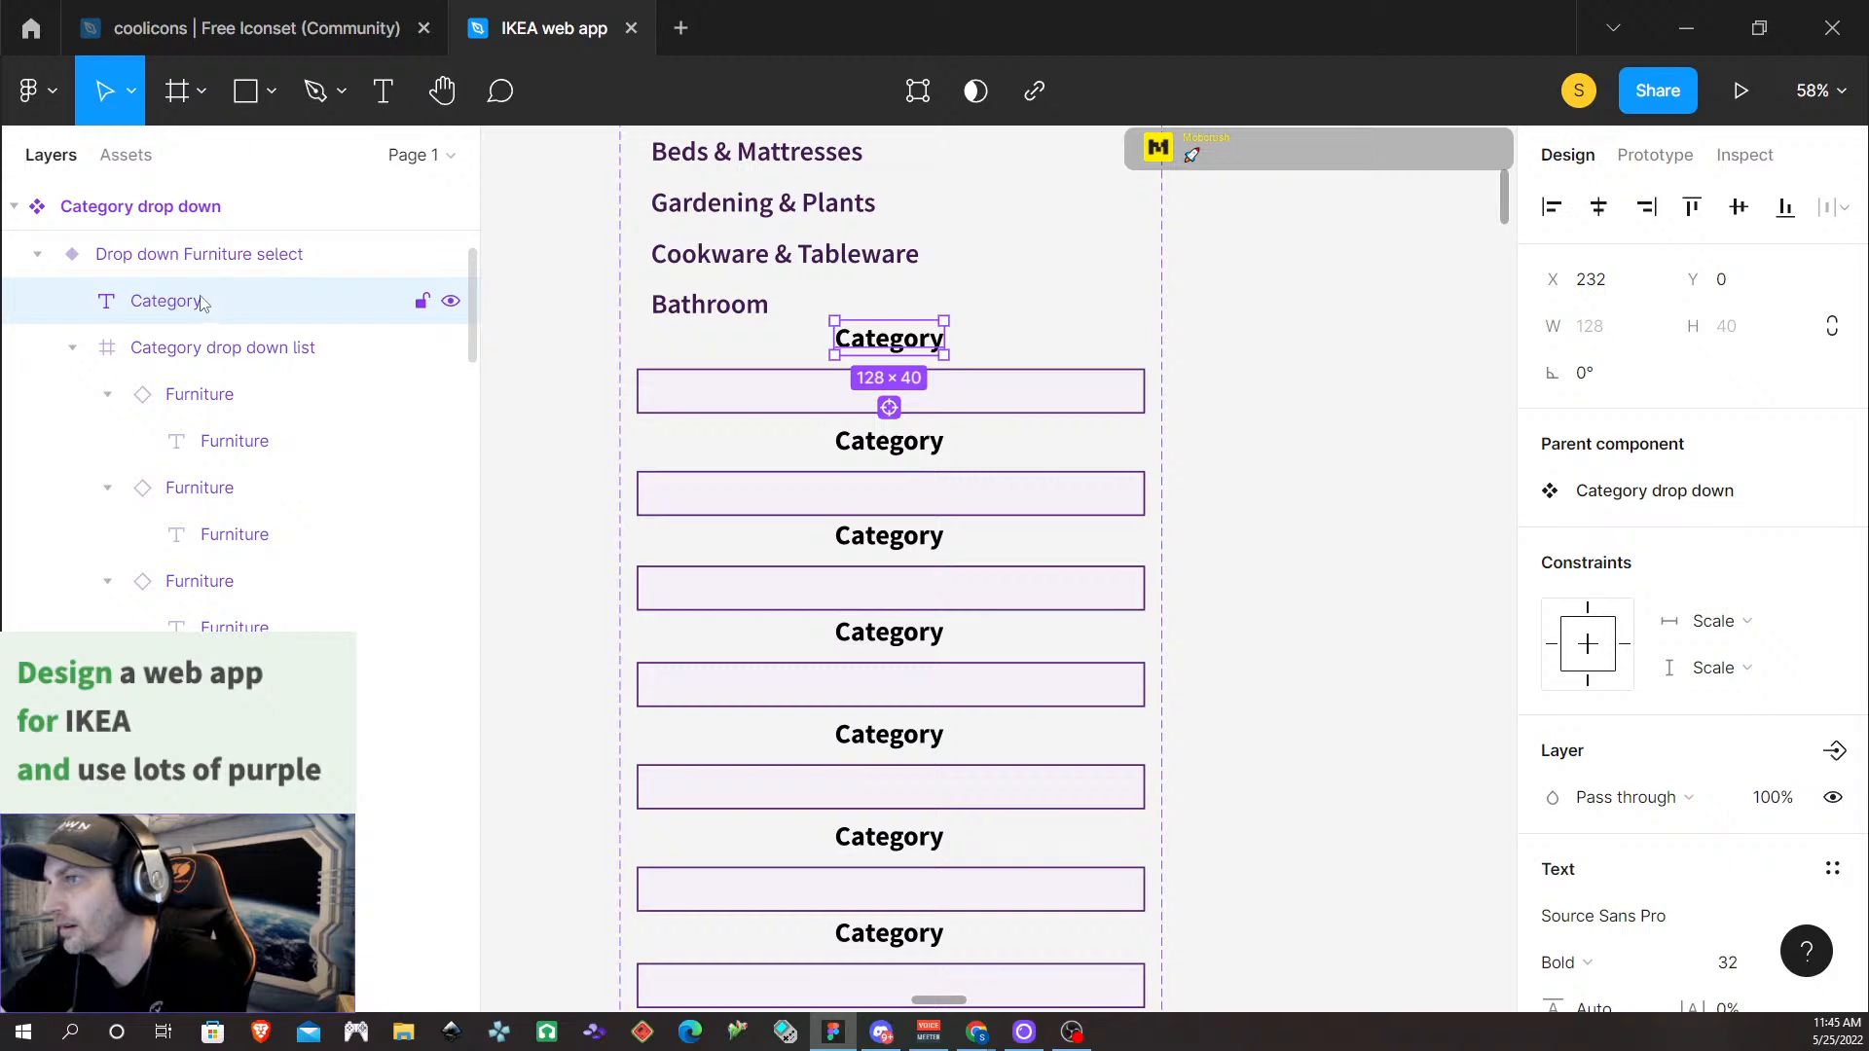
{"action": "left_click", "coordinate": [214, 348]}
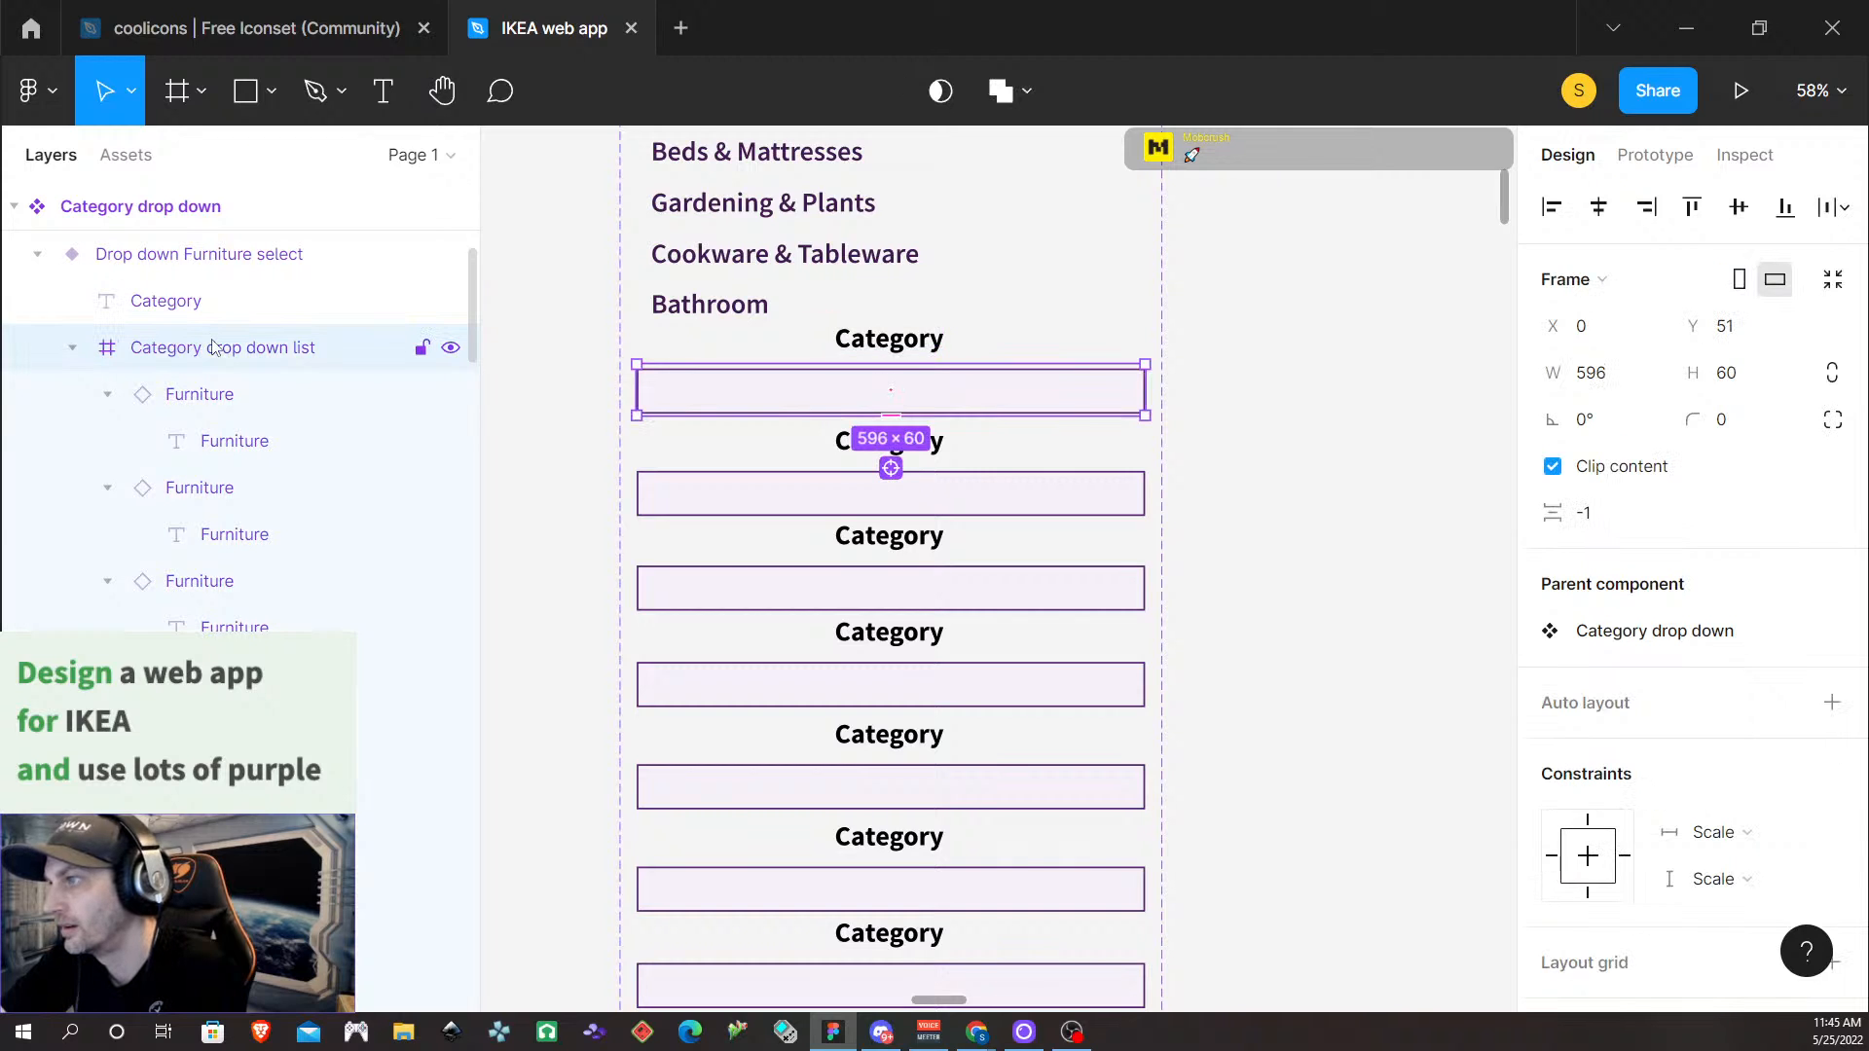
{"action": "left_click", "coordinate": [219, 405]}
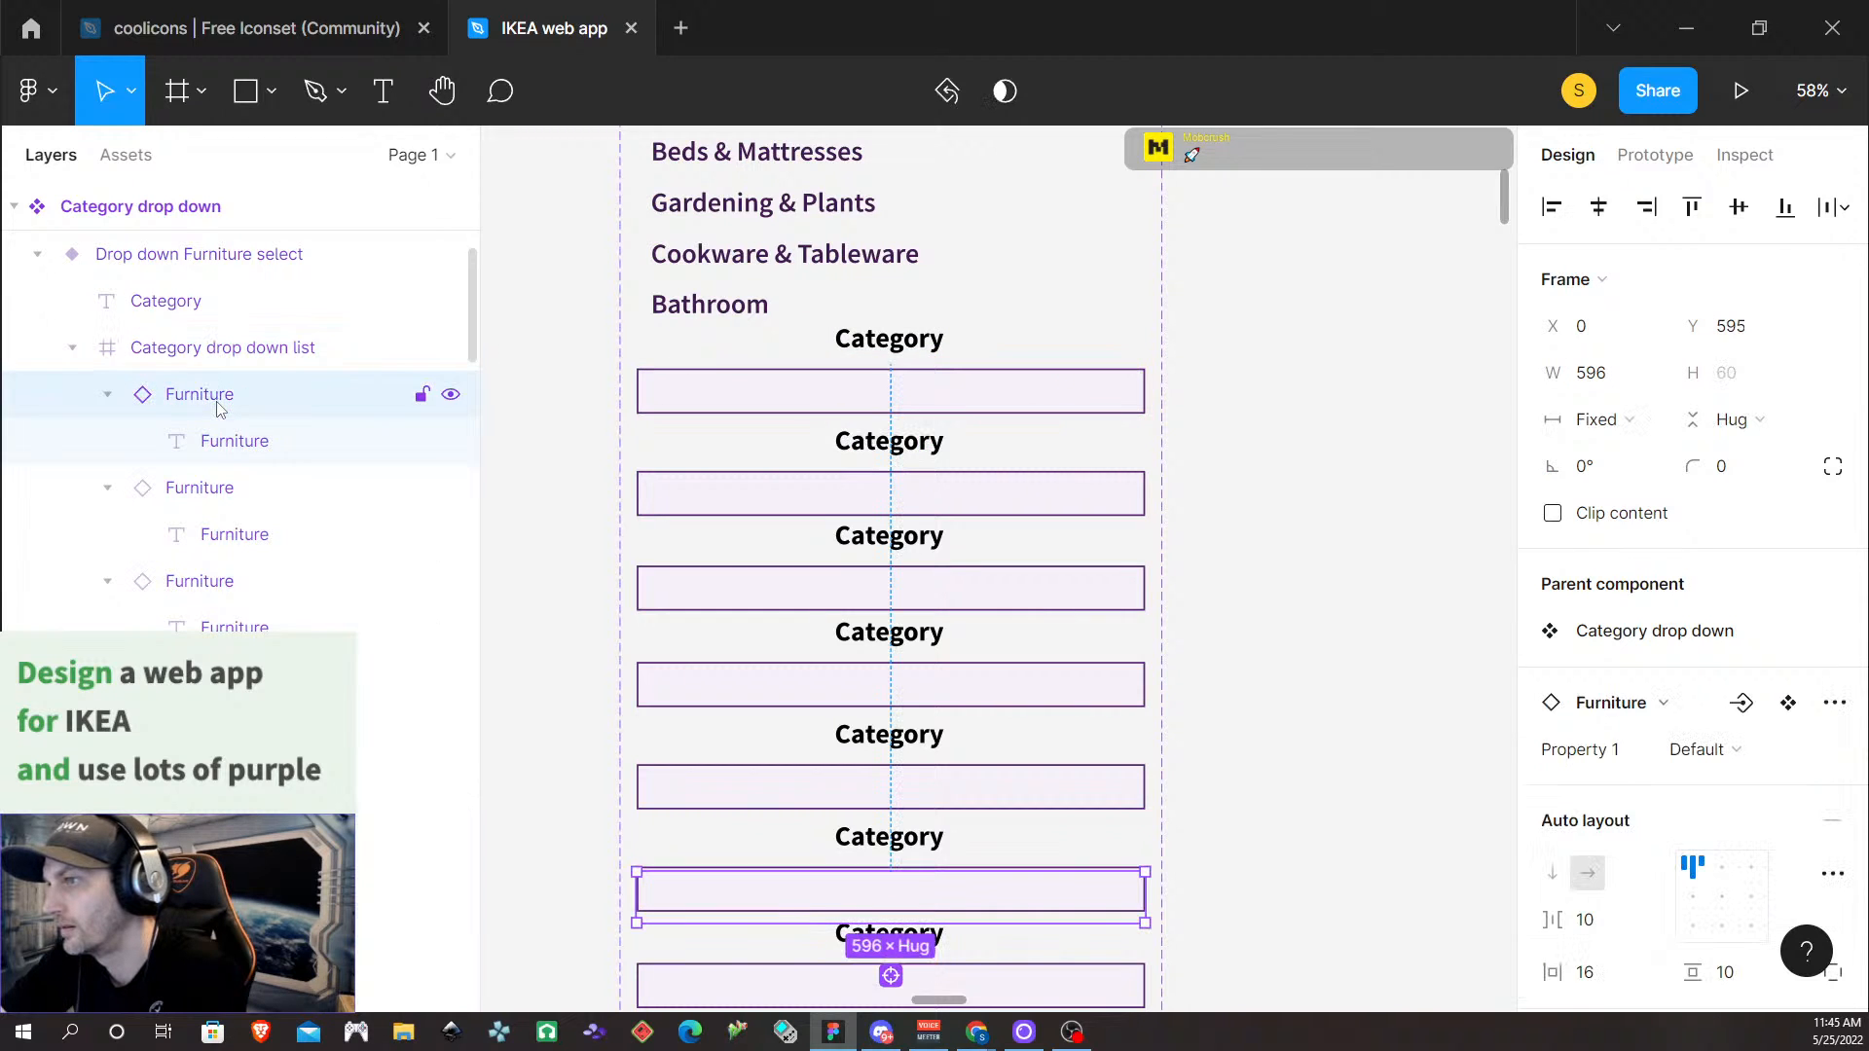
{"action": "left_click", "coordinate": [72, 349]}
{"action": "left_click", "coordinate": [72, 350]}
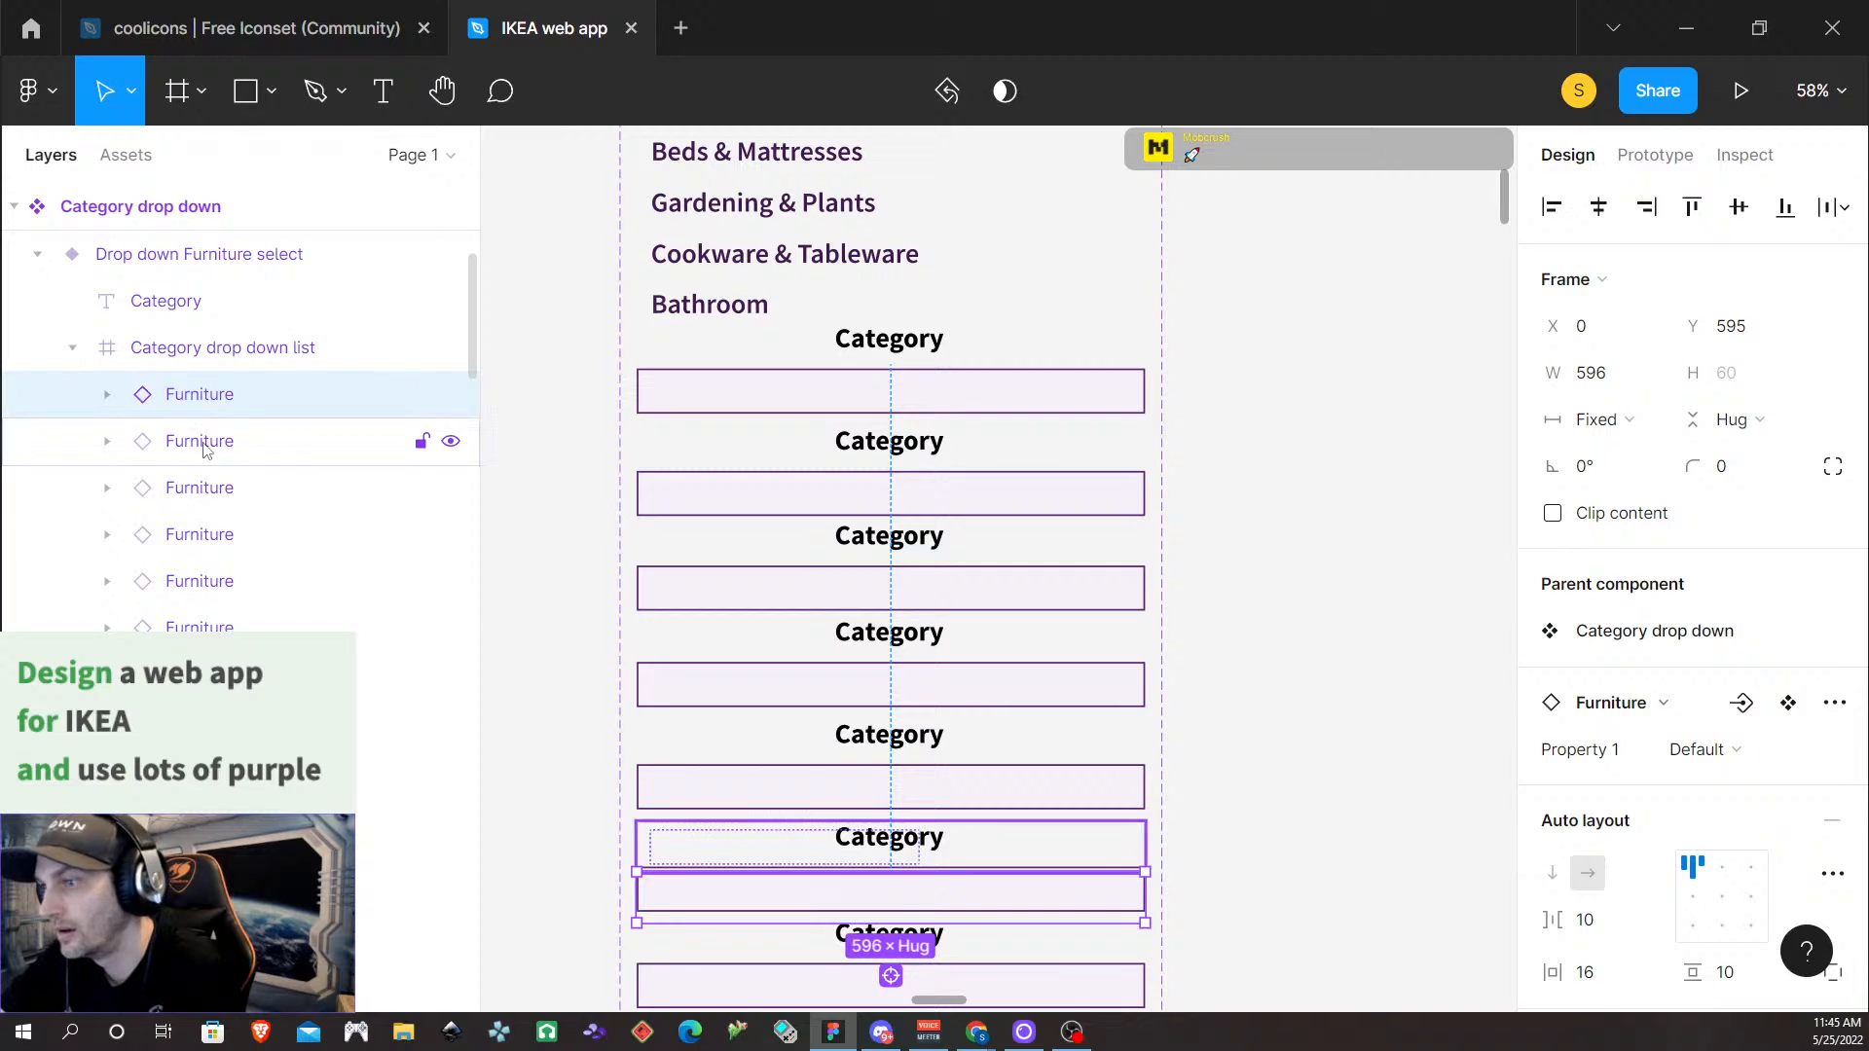
{"action": "scroll", "coordinate": [204, 450], "scroll_direction": "down", "scroll_amount": 1}
{"action": "left_click", "coordinate": [206, 716]}
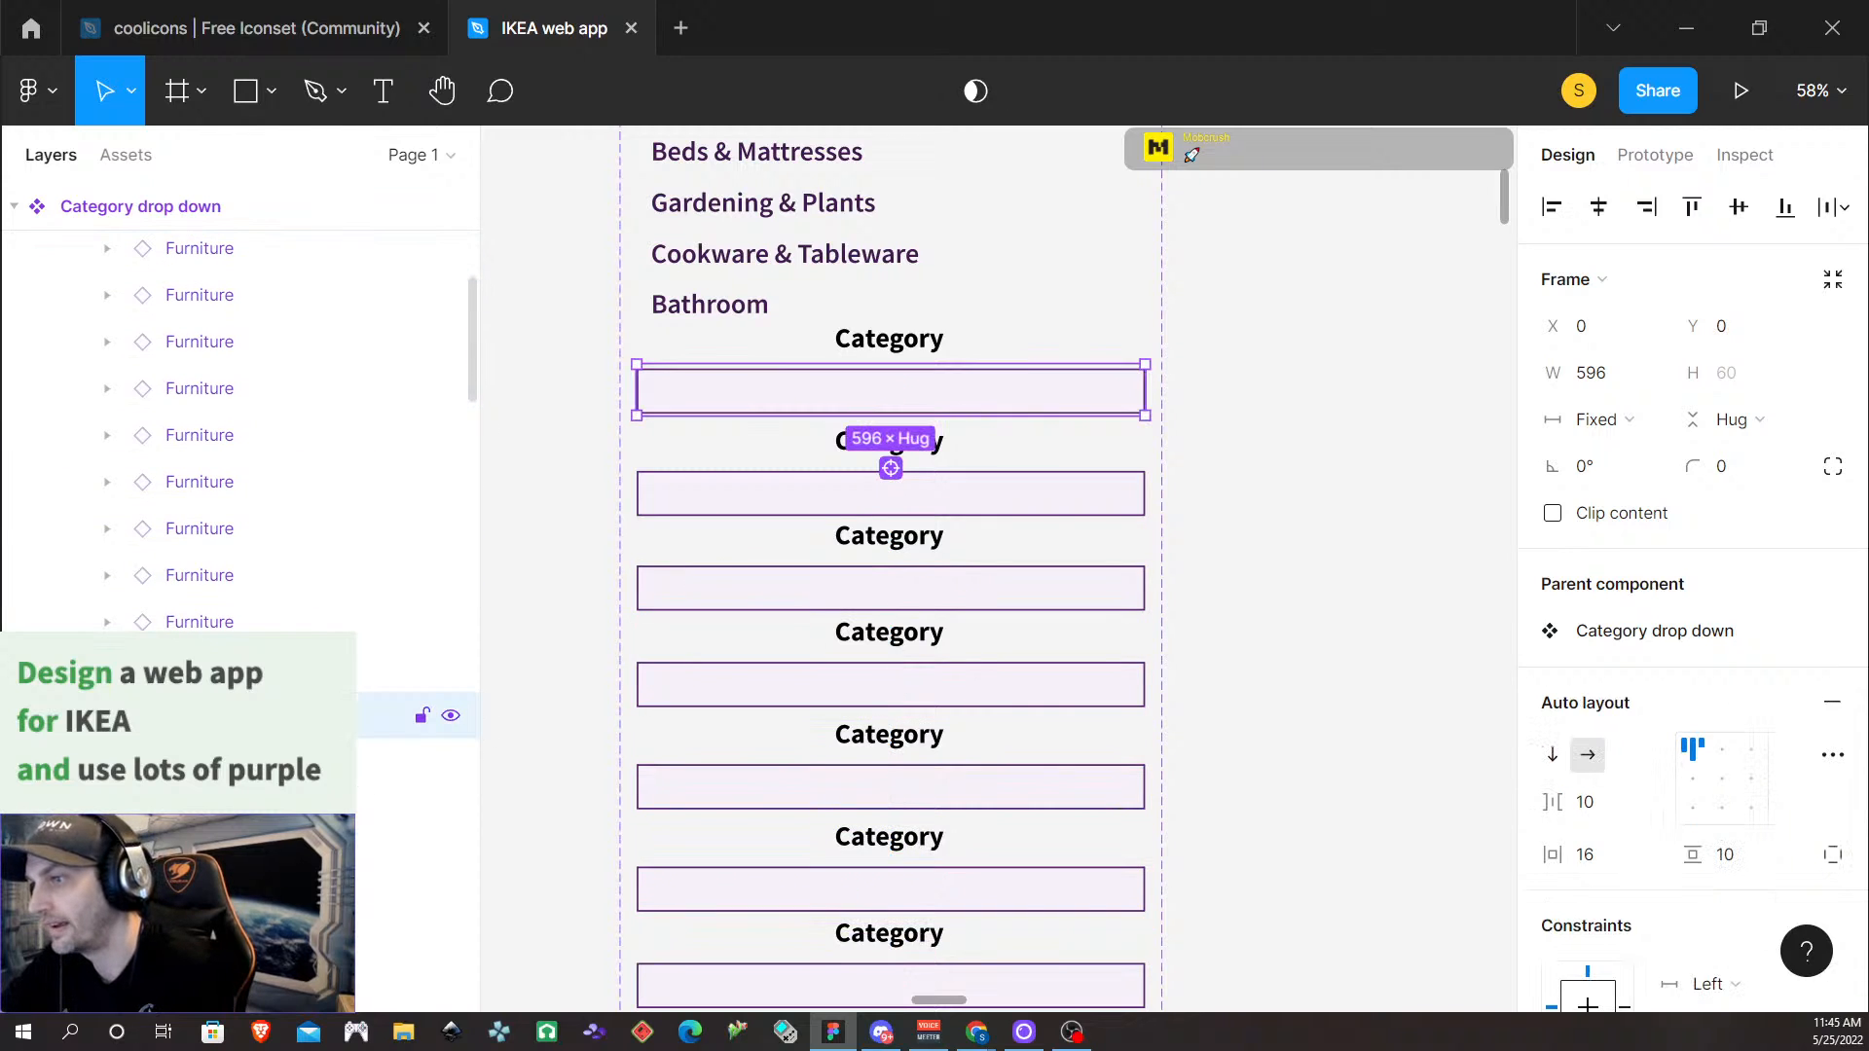
{"action": "left_click", "coordinate": [453, 765]}
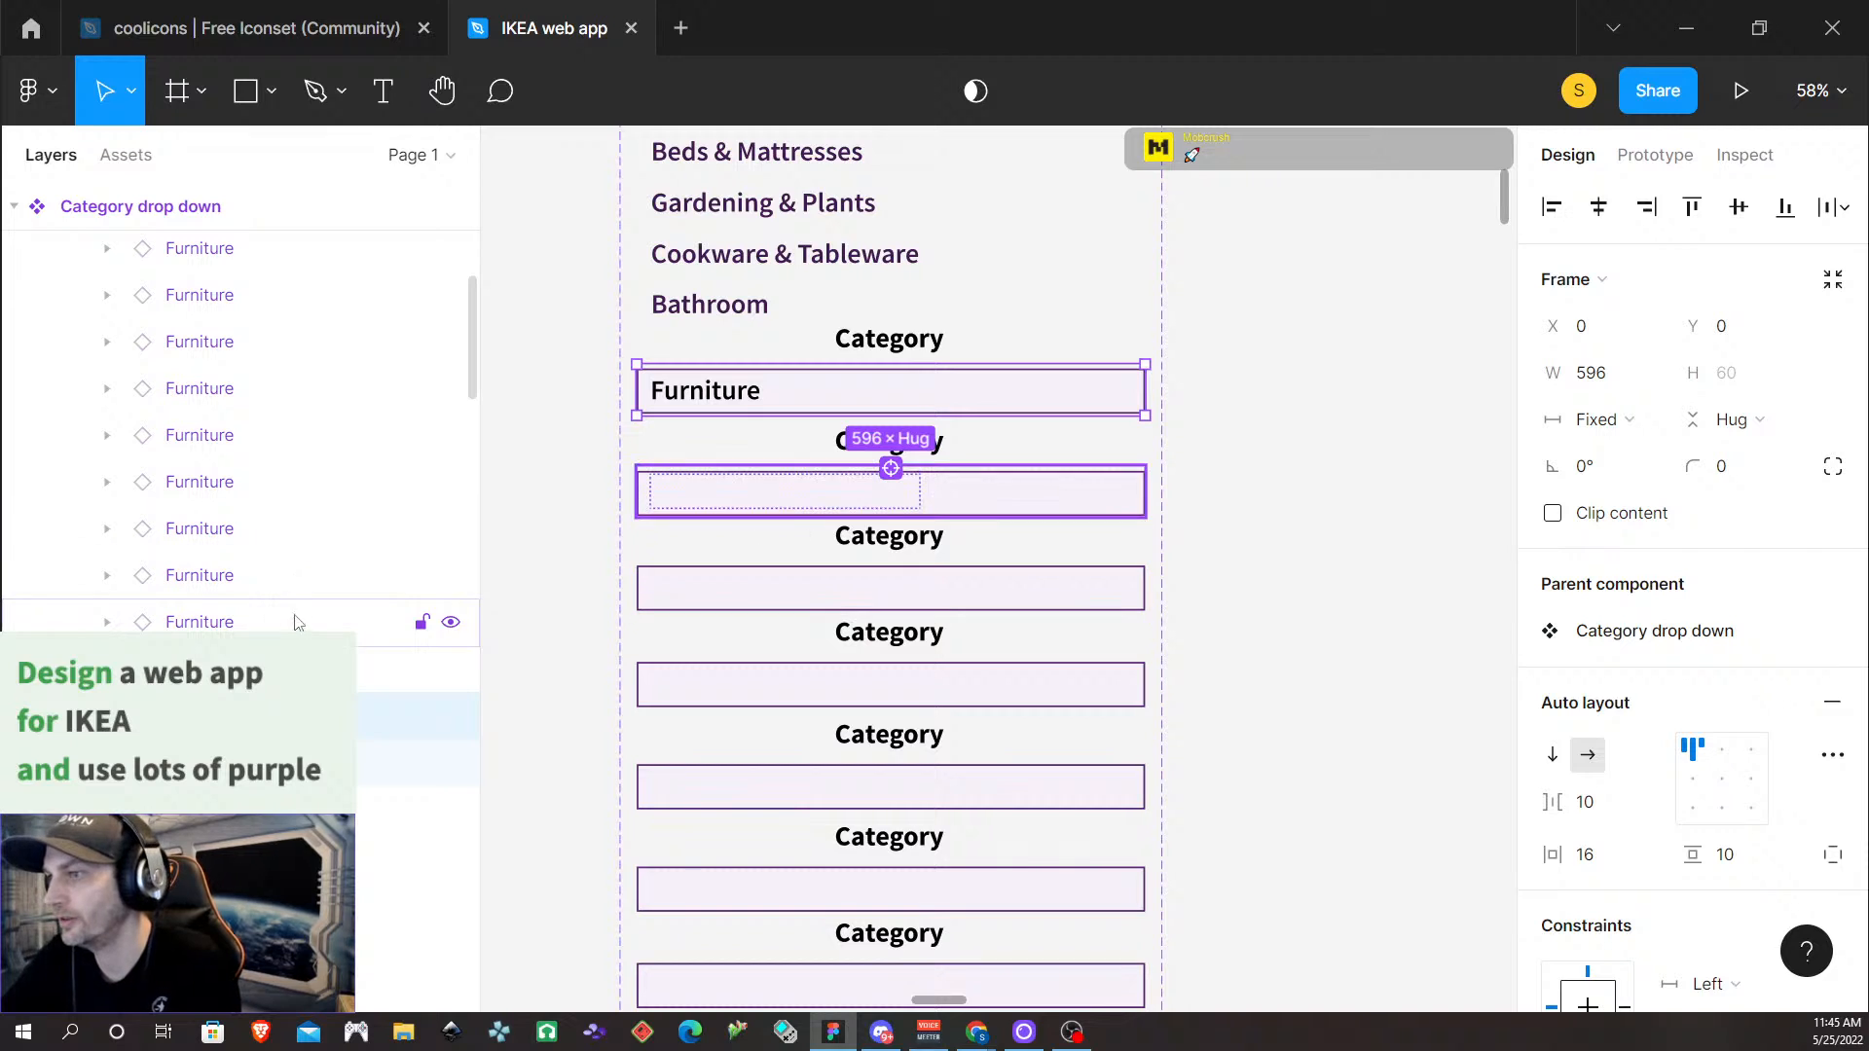
Unhide the placeholder text in the category drop down list of the Drop down storage select variant
{"action": "scroll", "coordinate": [244, 409], "scroll_direction": "up", "scroll_amount": 5}
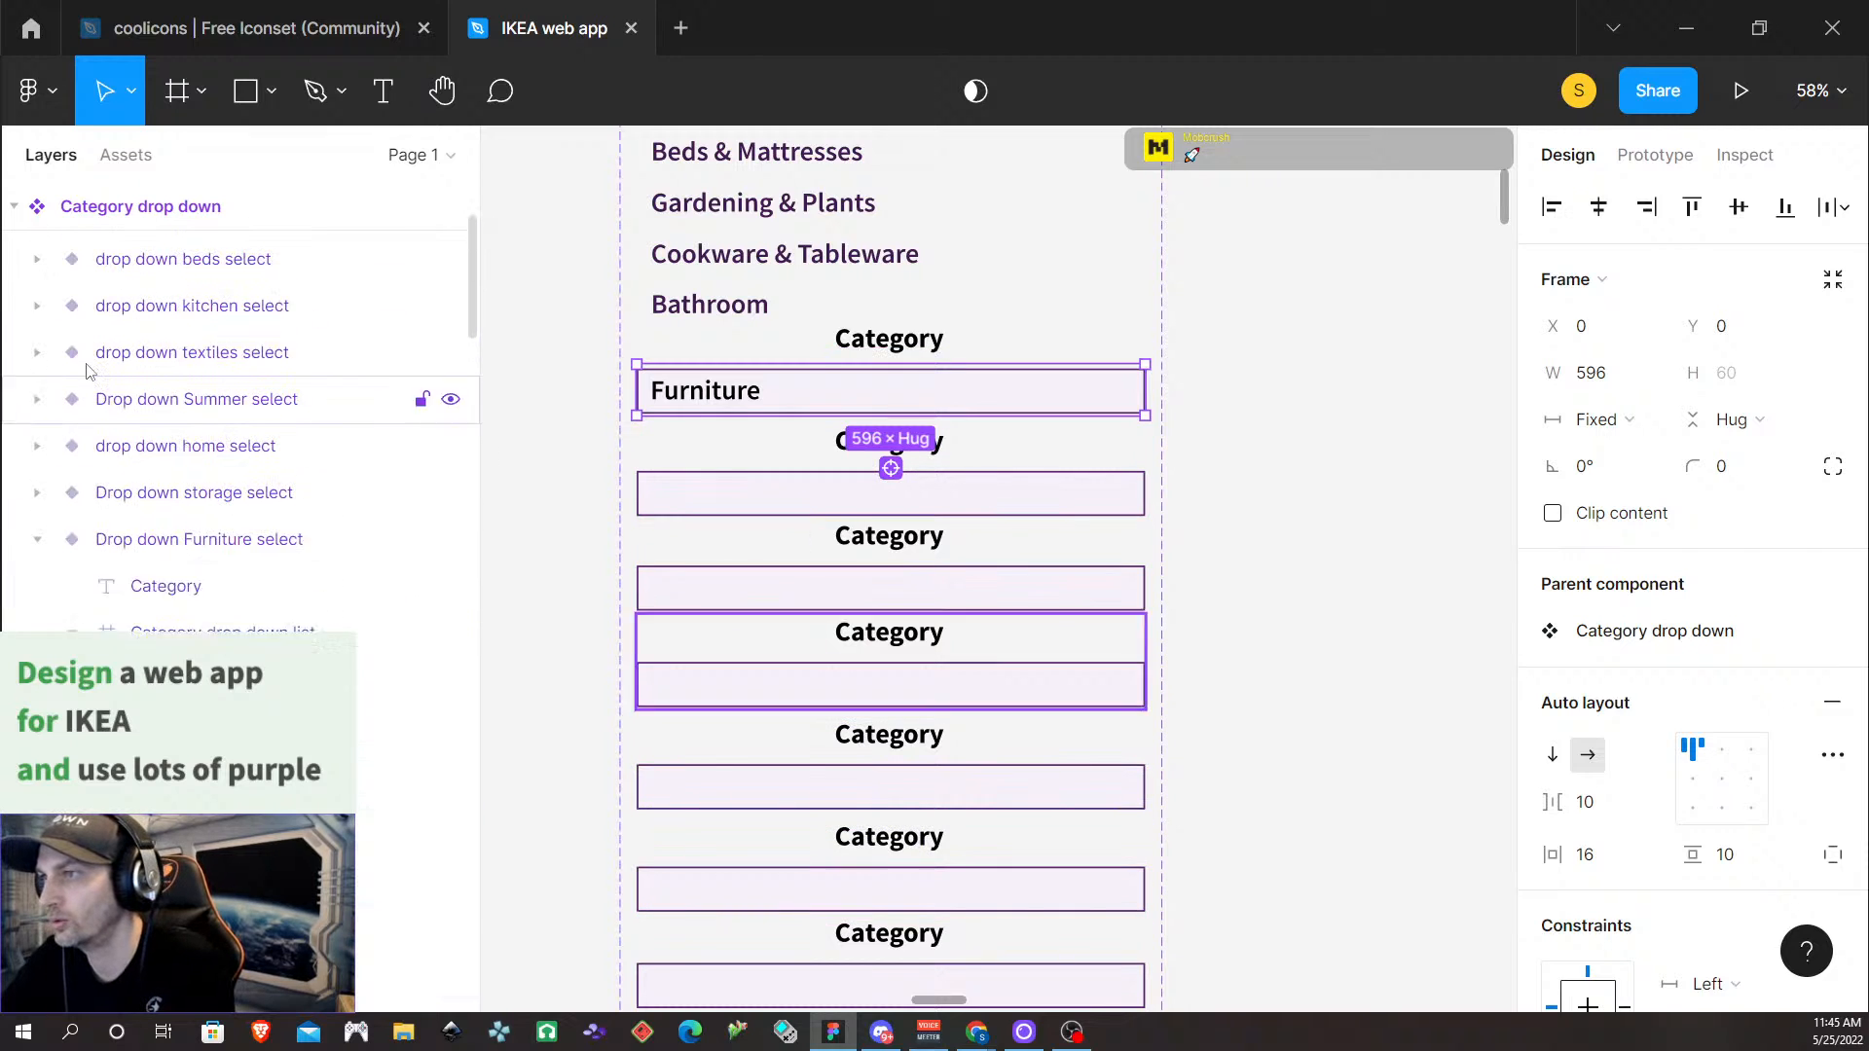
{"action": "left_click", "coordinate": [39, 554]}
{"action": "left_click", "coordinate": [790, 492]}
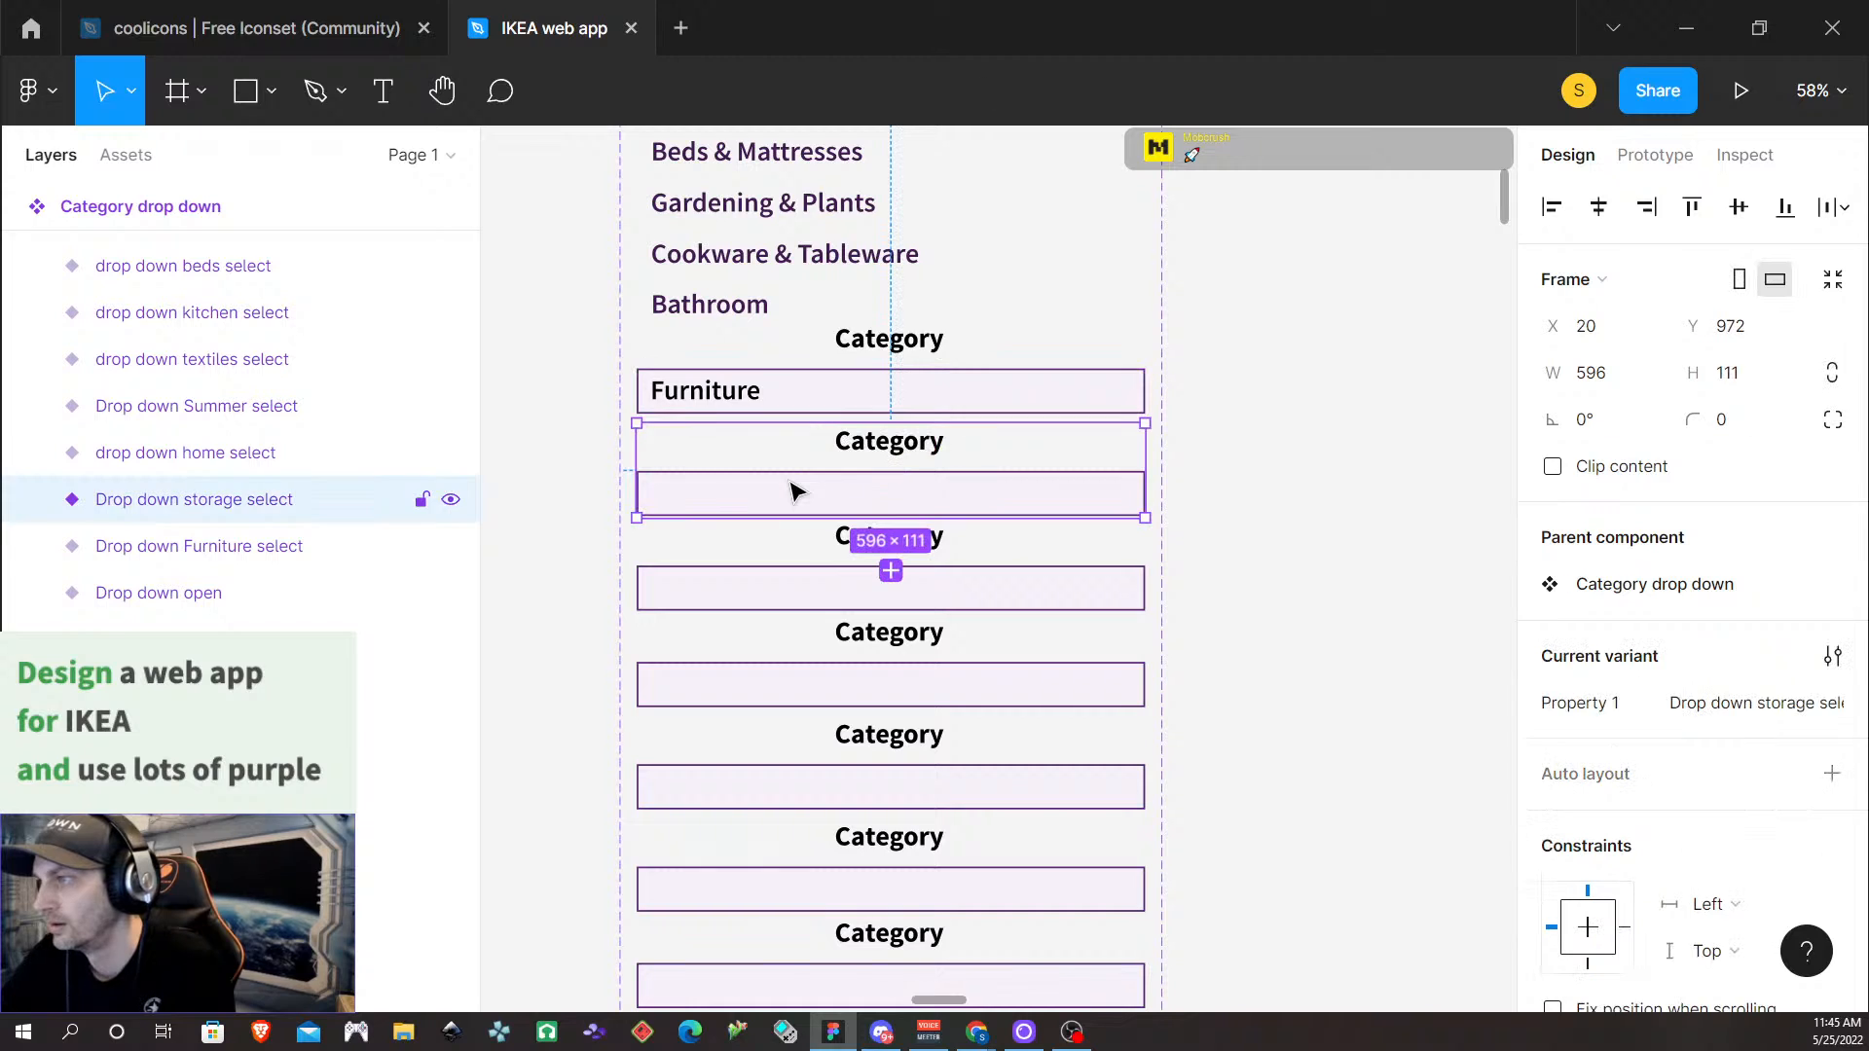
{"action": "scroll", "coordinate": [692, 504], "scroll_direction": "down", "scroll_amount": 1}
{"action": "scroll", "coordinate": [305, 505], "scroll_direction": "down", "scroll_amount": 1}
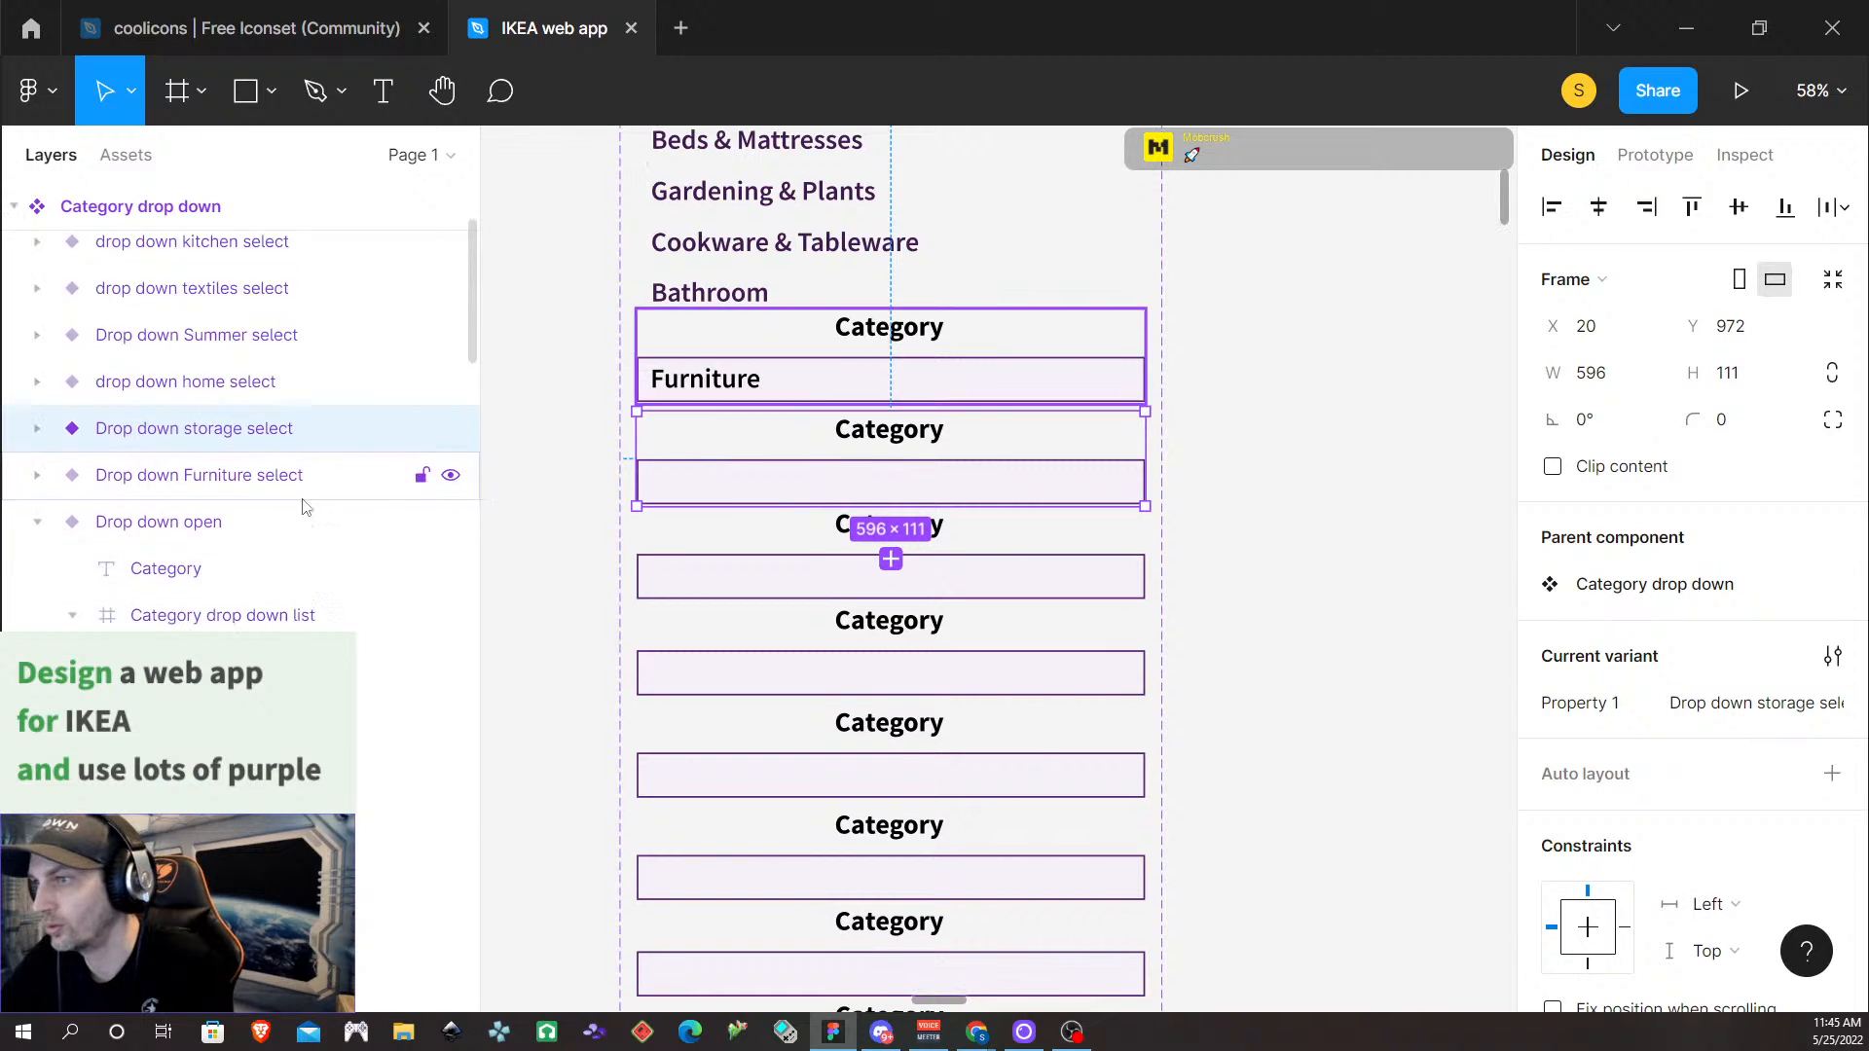
{"action": "left_click", "coordinate": [36, 355]}
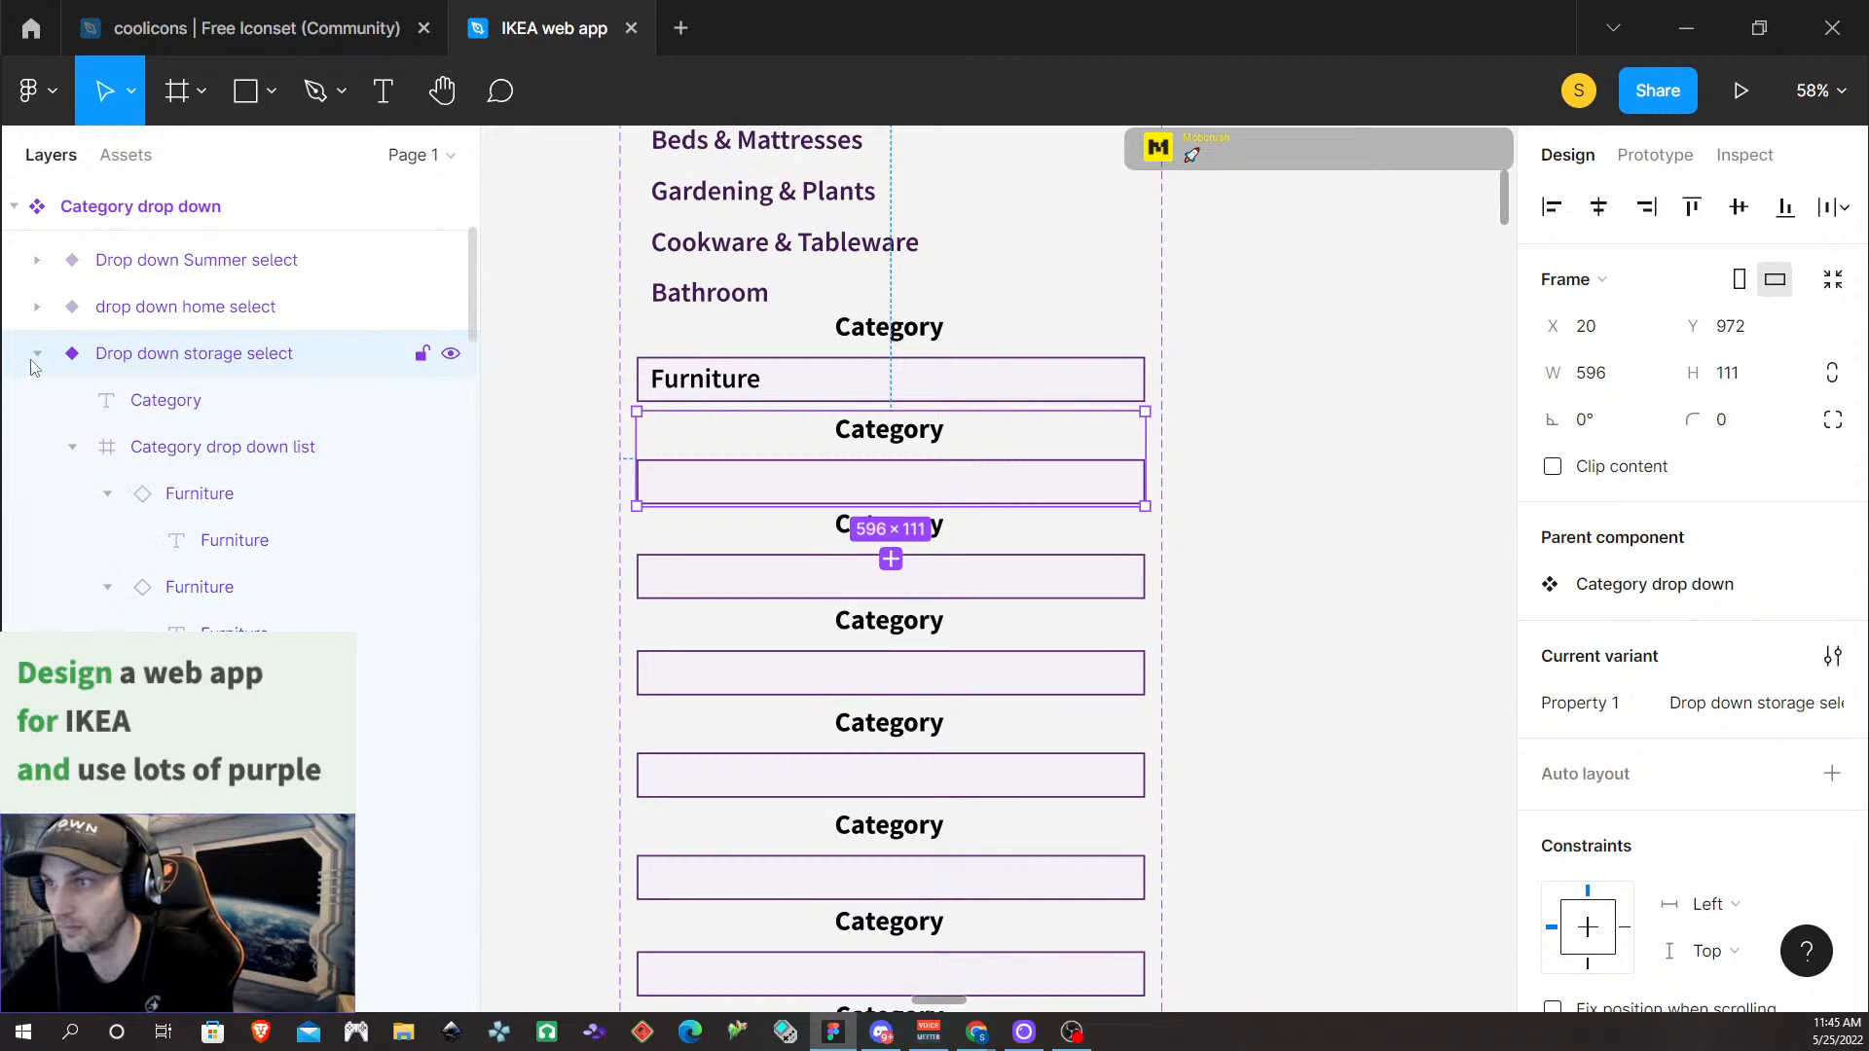
{"action": "left_click", "coordinate": [36, 354]}
{"action": "left_click", "coordinate": [36, 354]}
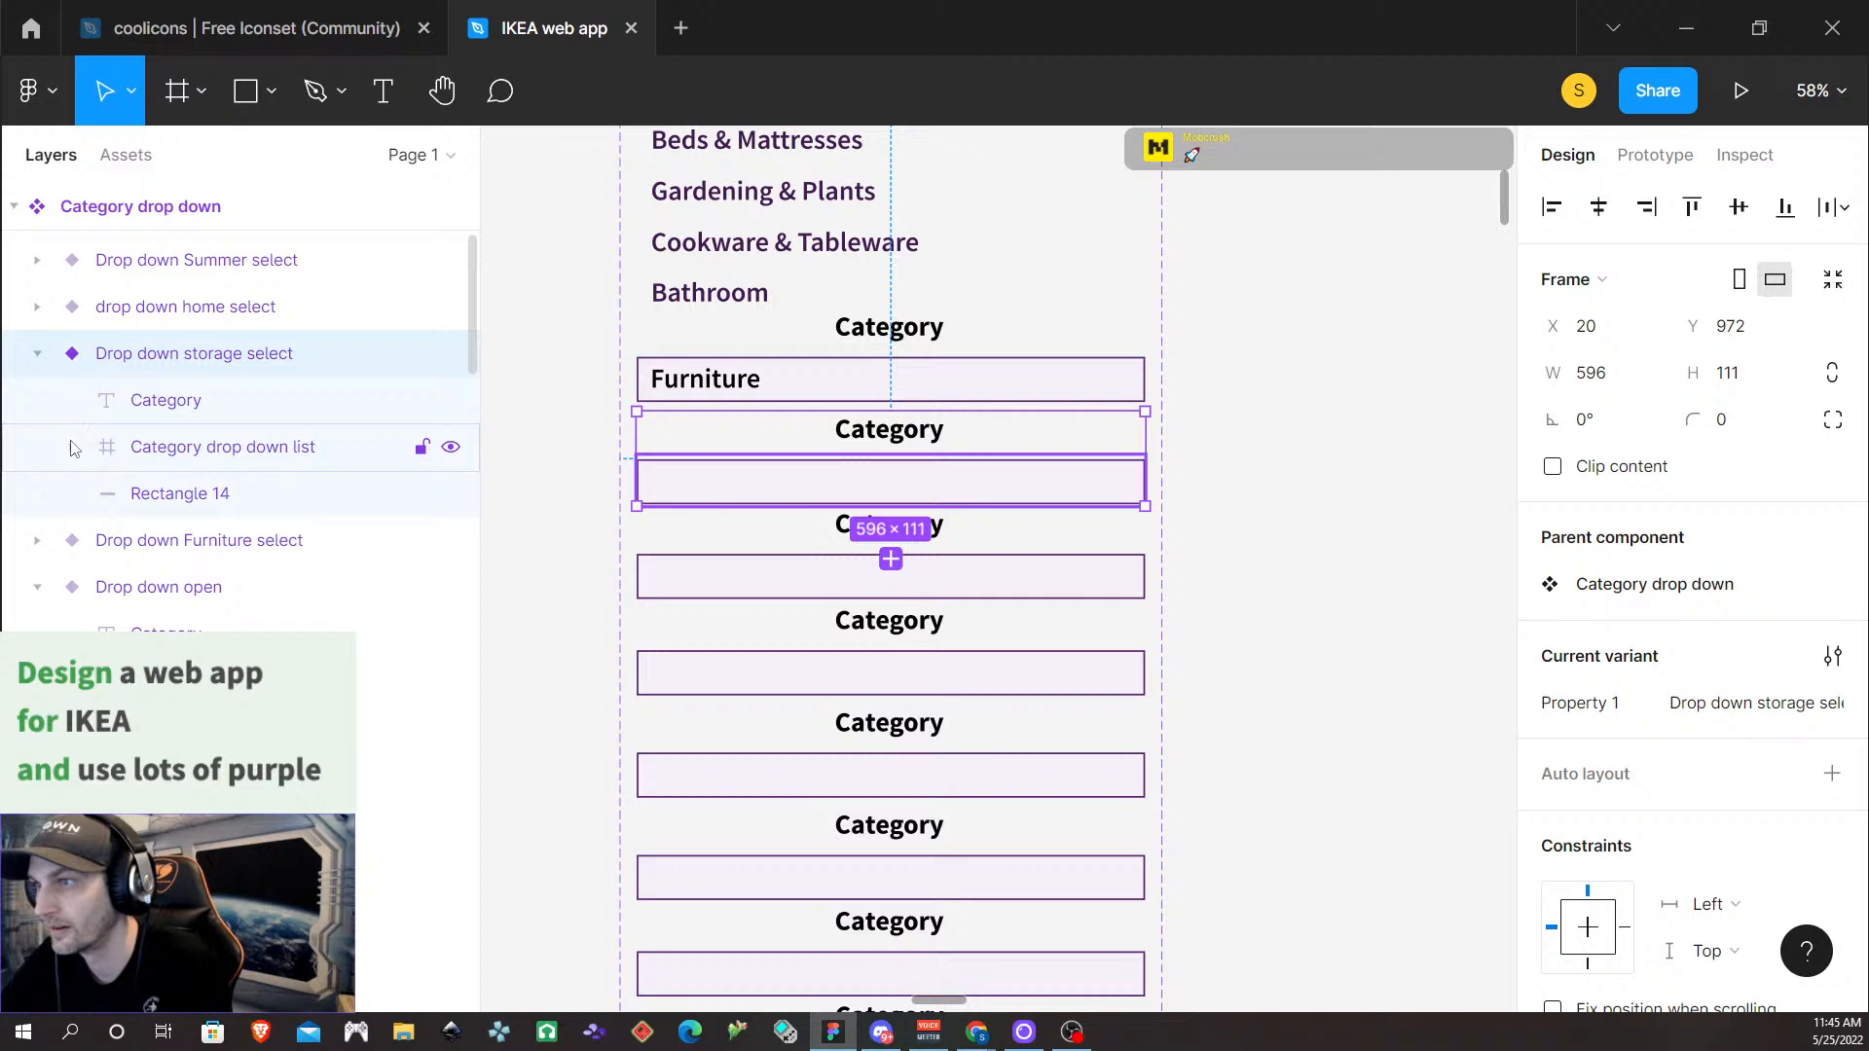
{"action": "left_click", "coordinate": [71, 447]}
{"action": "scroll", "coordinate": [195, 506], "scroll_direction": "down", "scroll_amount": 4}
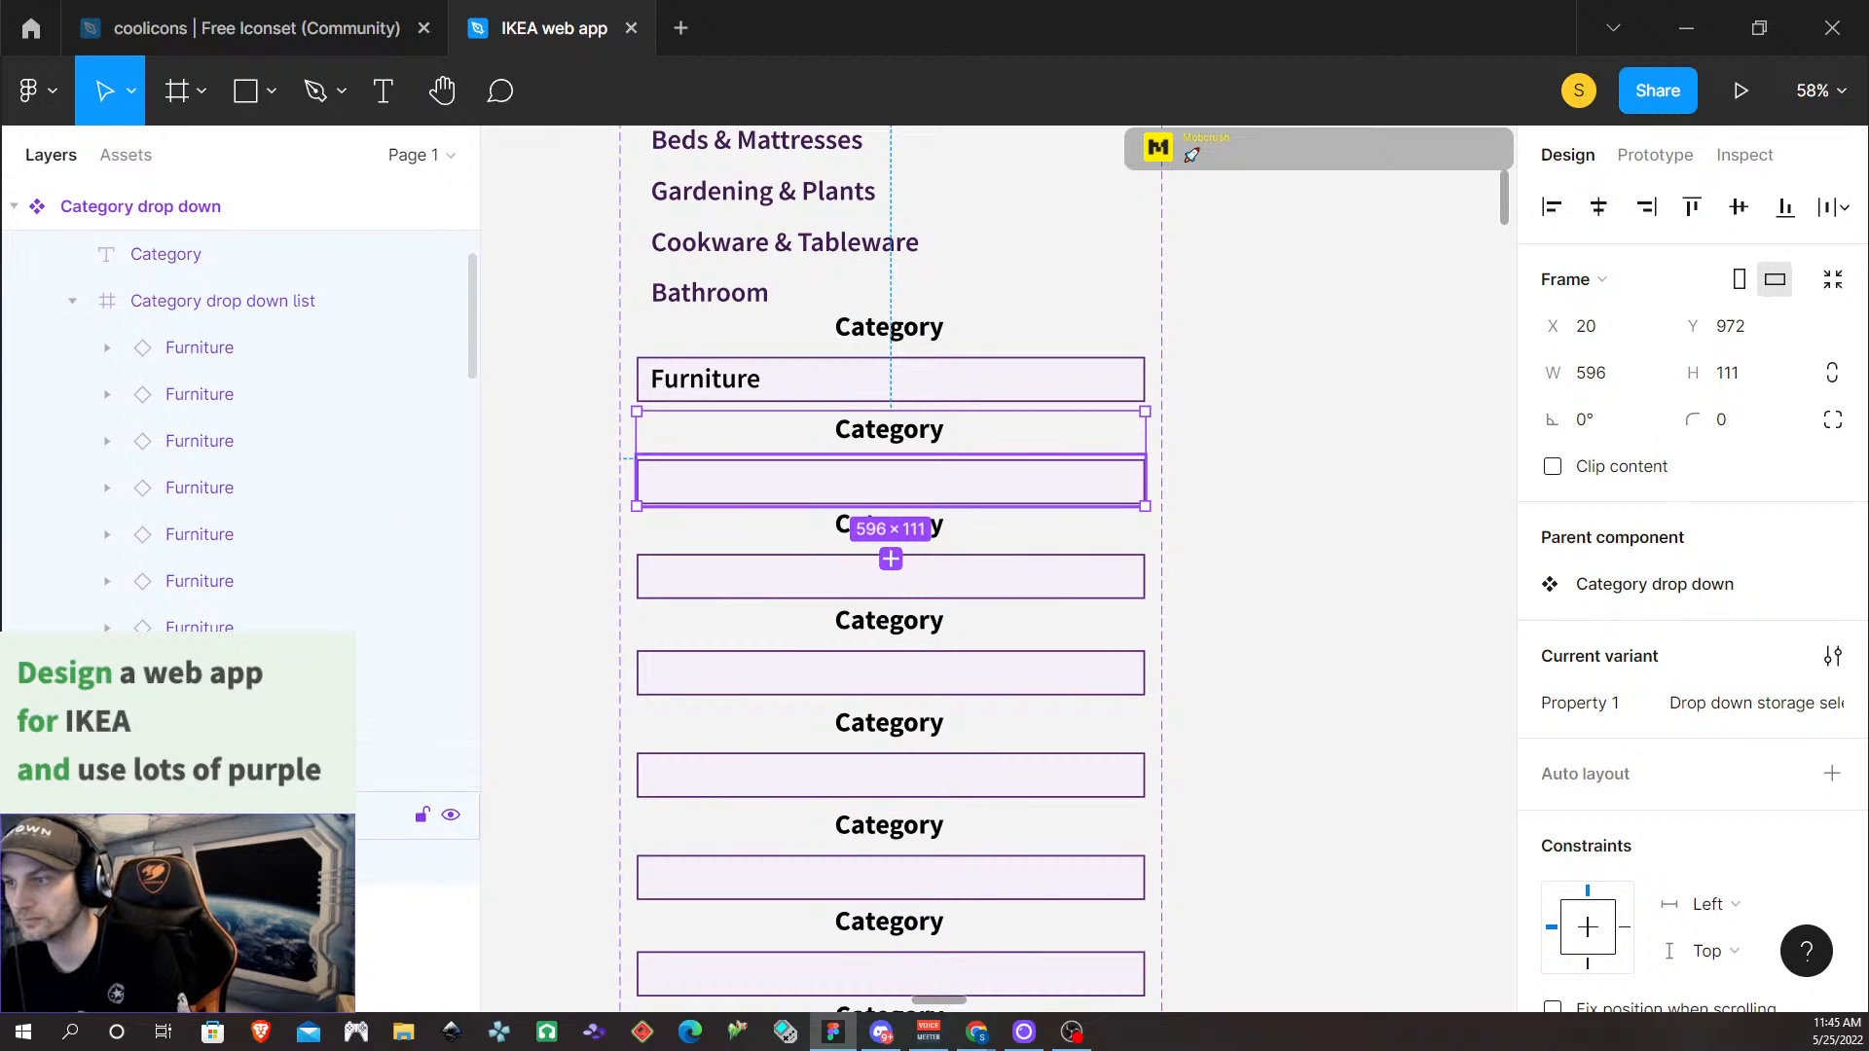
{"action": "left_click", "coordinate": [200, 861]}
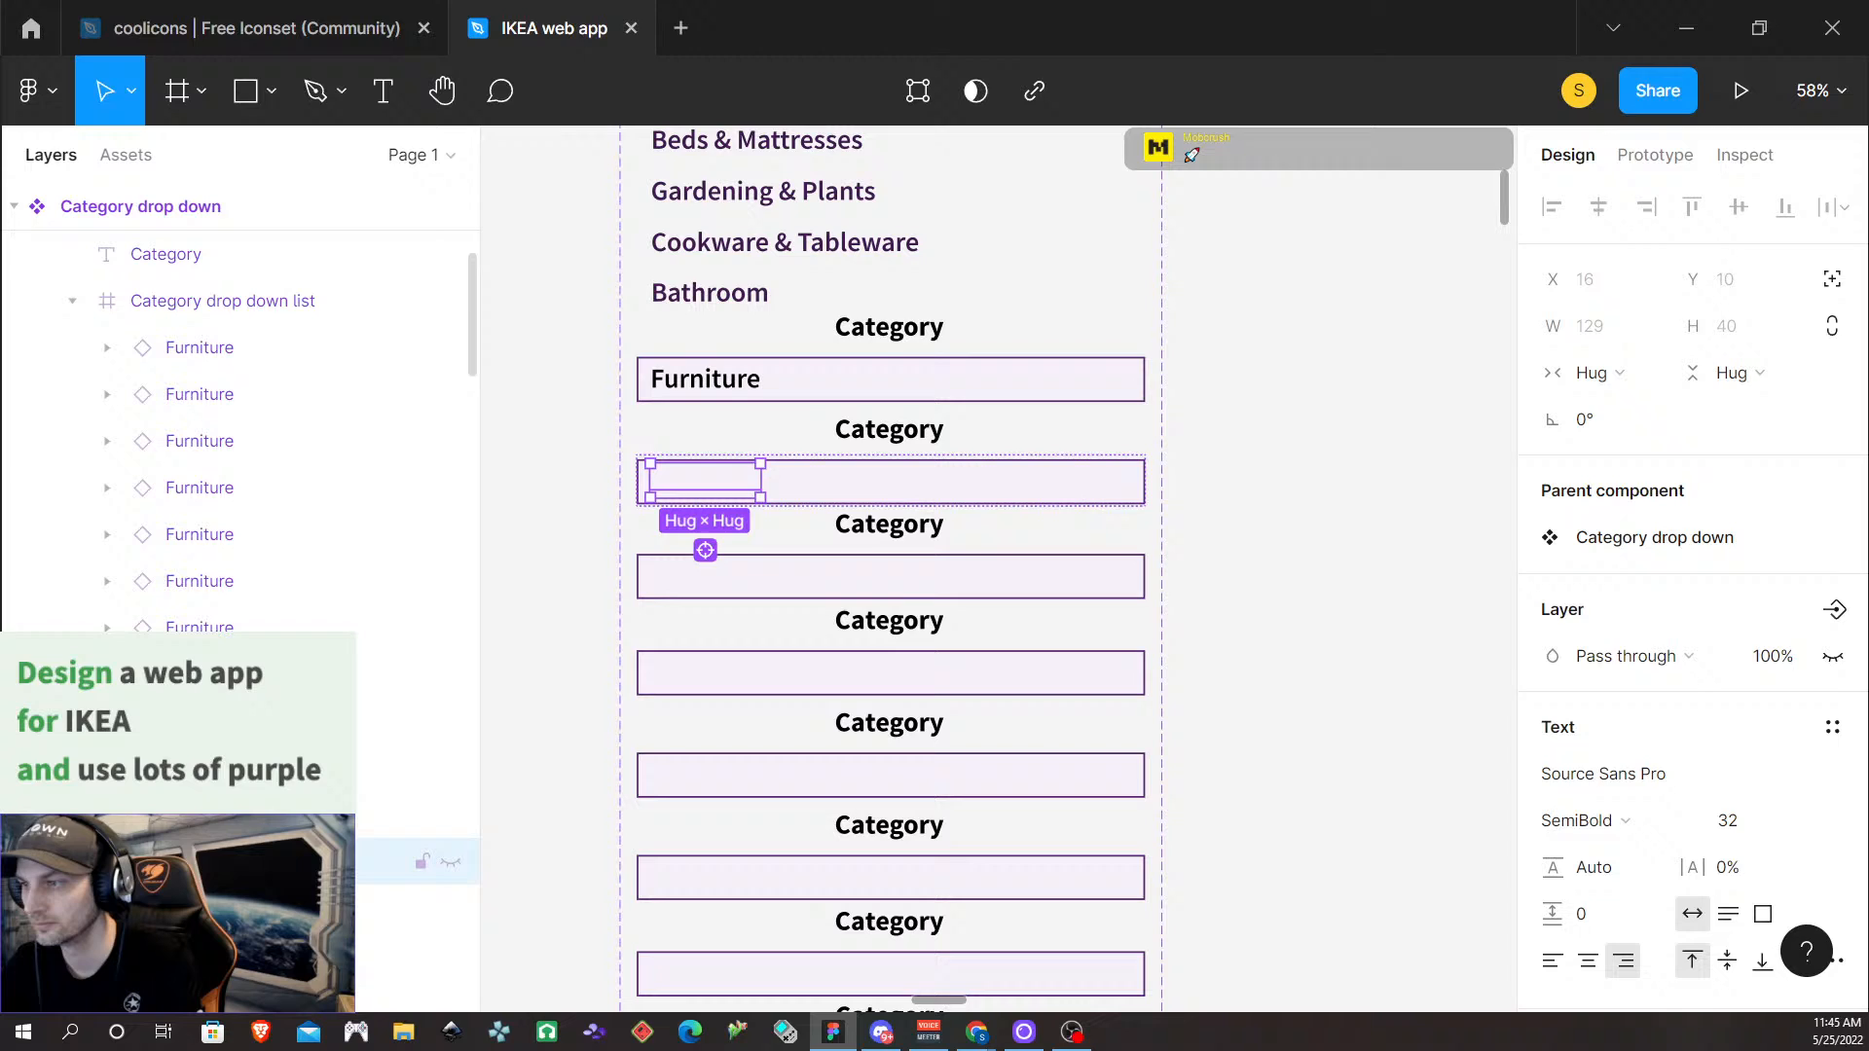
{"action": "left_click", "coordinate": [447, 866]}
Change the revealed text in the Drop down storage select variant to "Storage & Organization"
{"action": "double_click", "coordinate": [716, 484]}
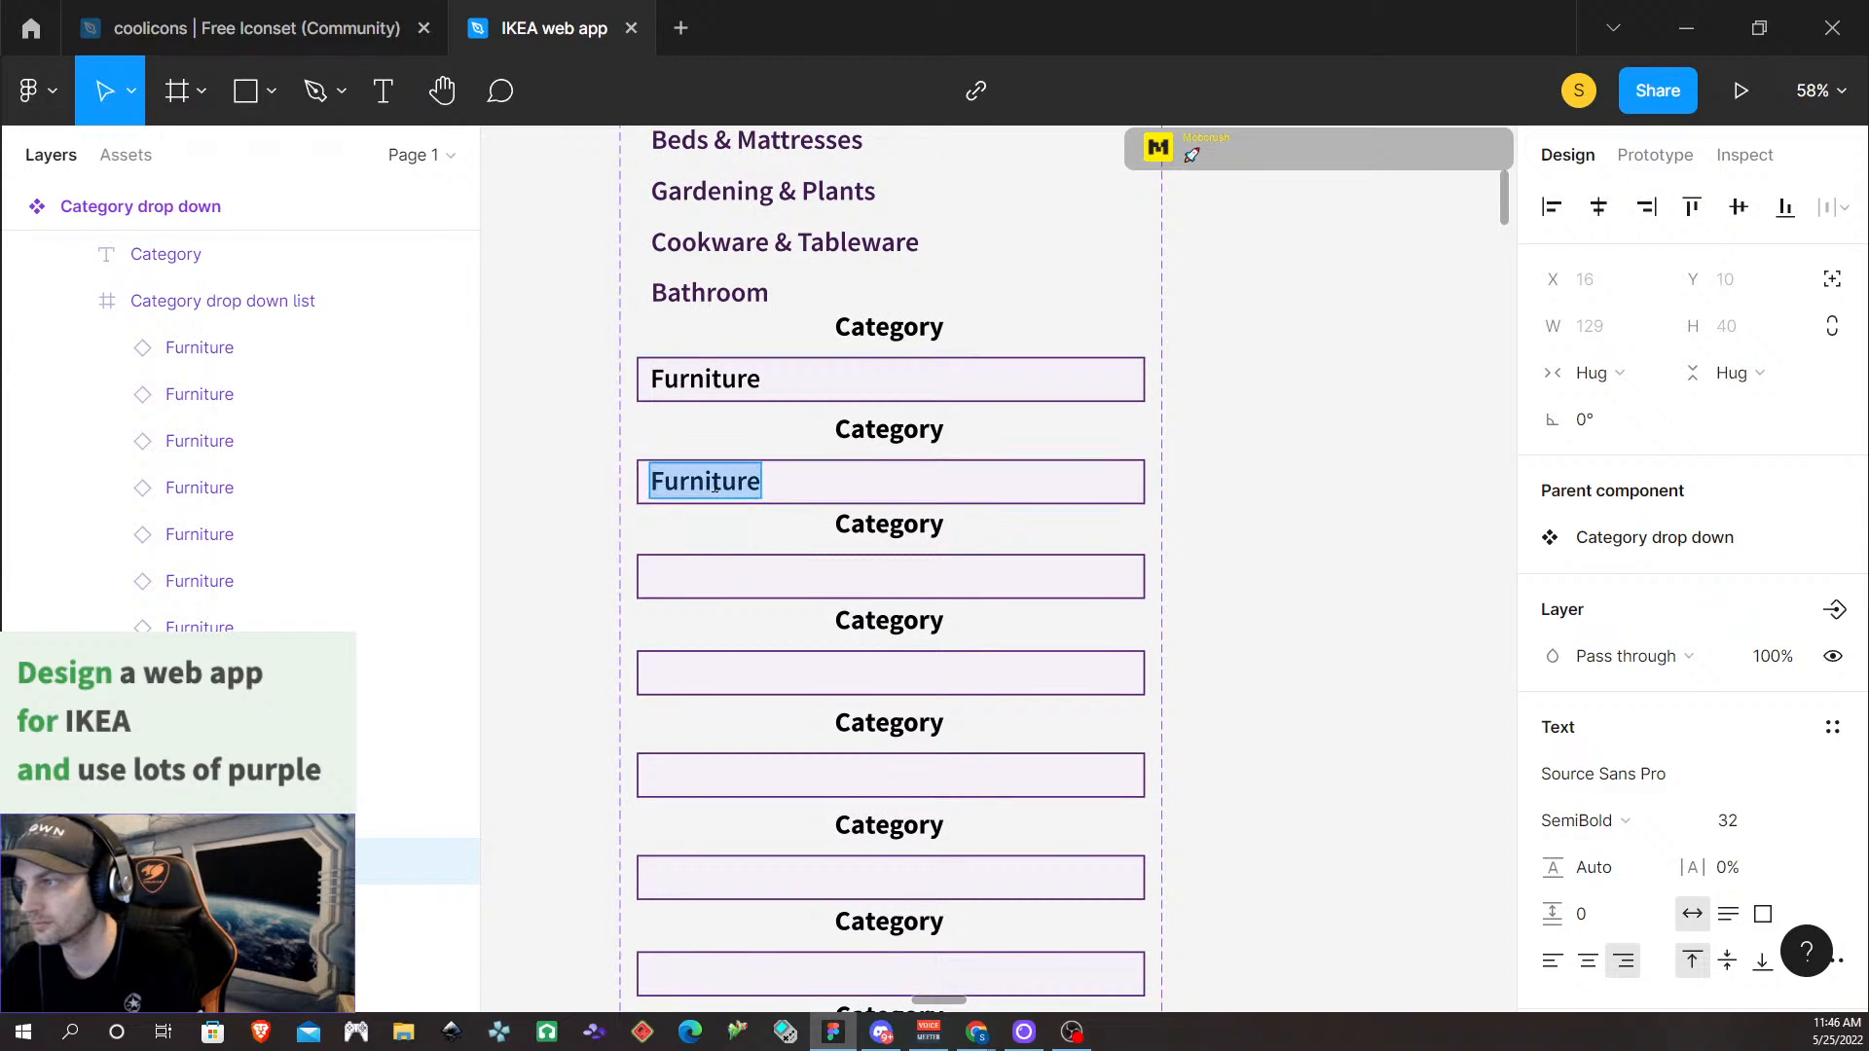
{"action": "type", "text": "Stora"}
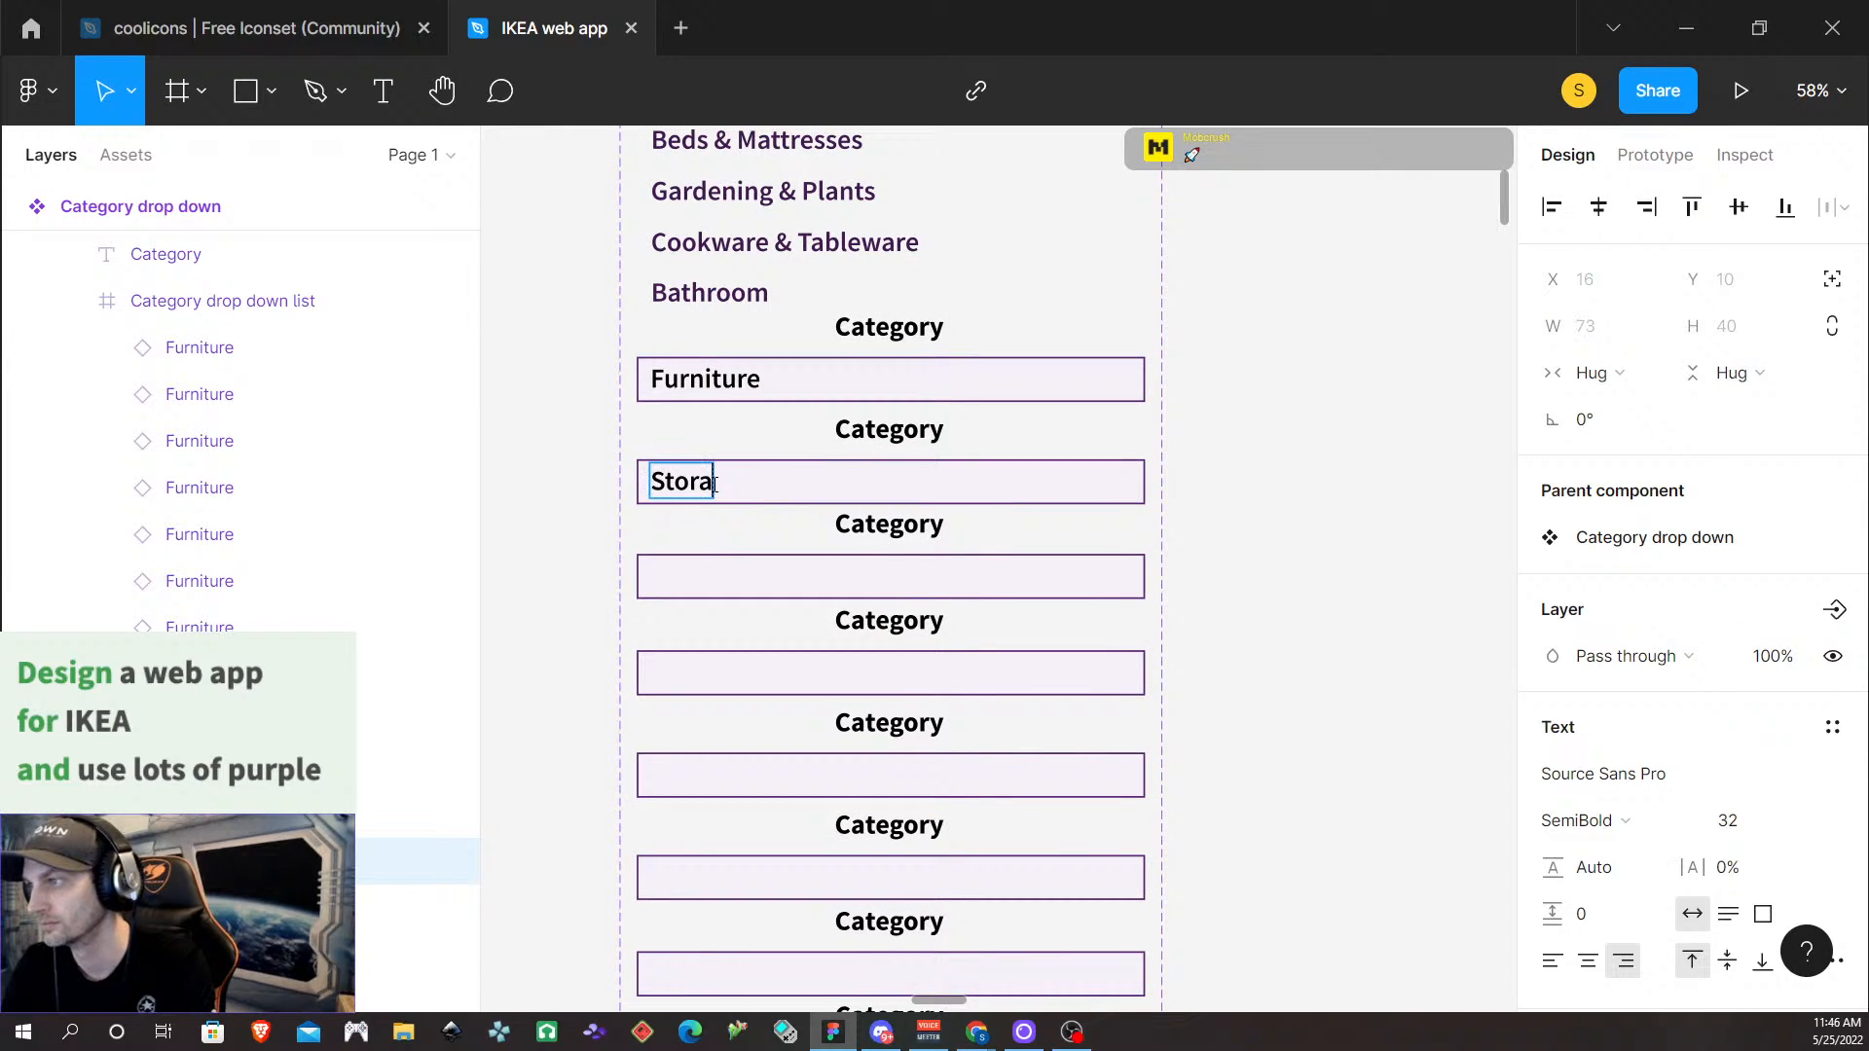
{"action": "type", "text": "ge &"}
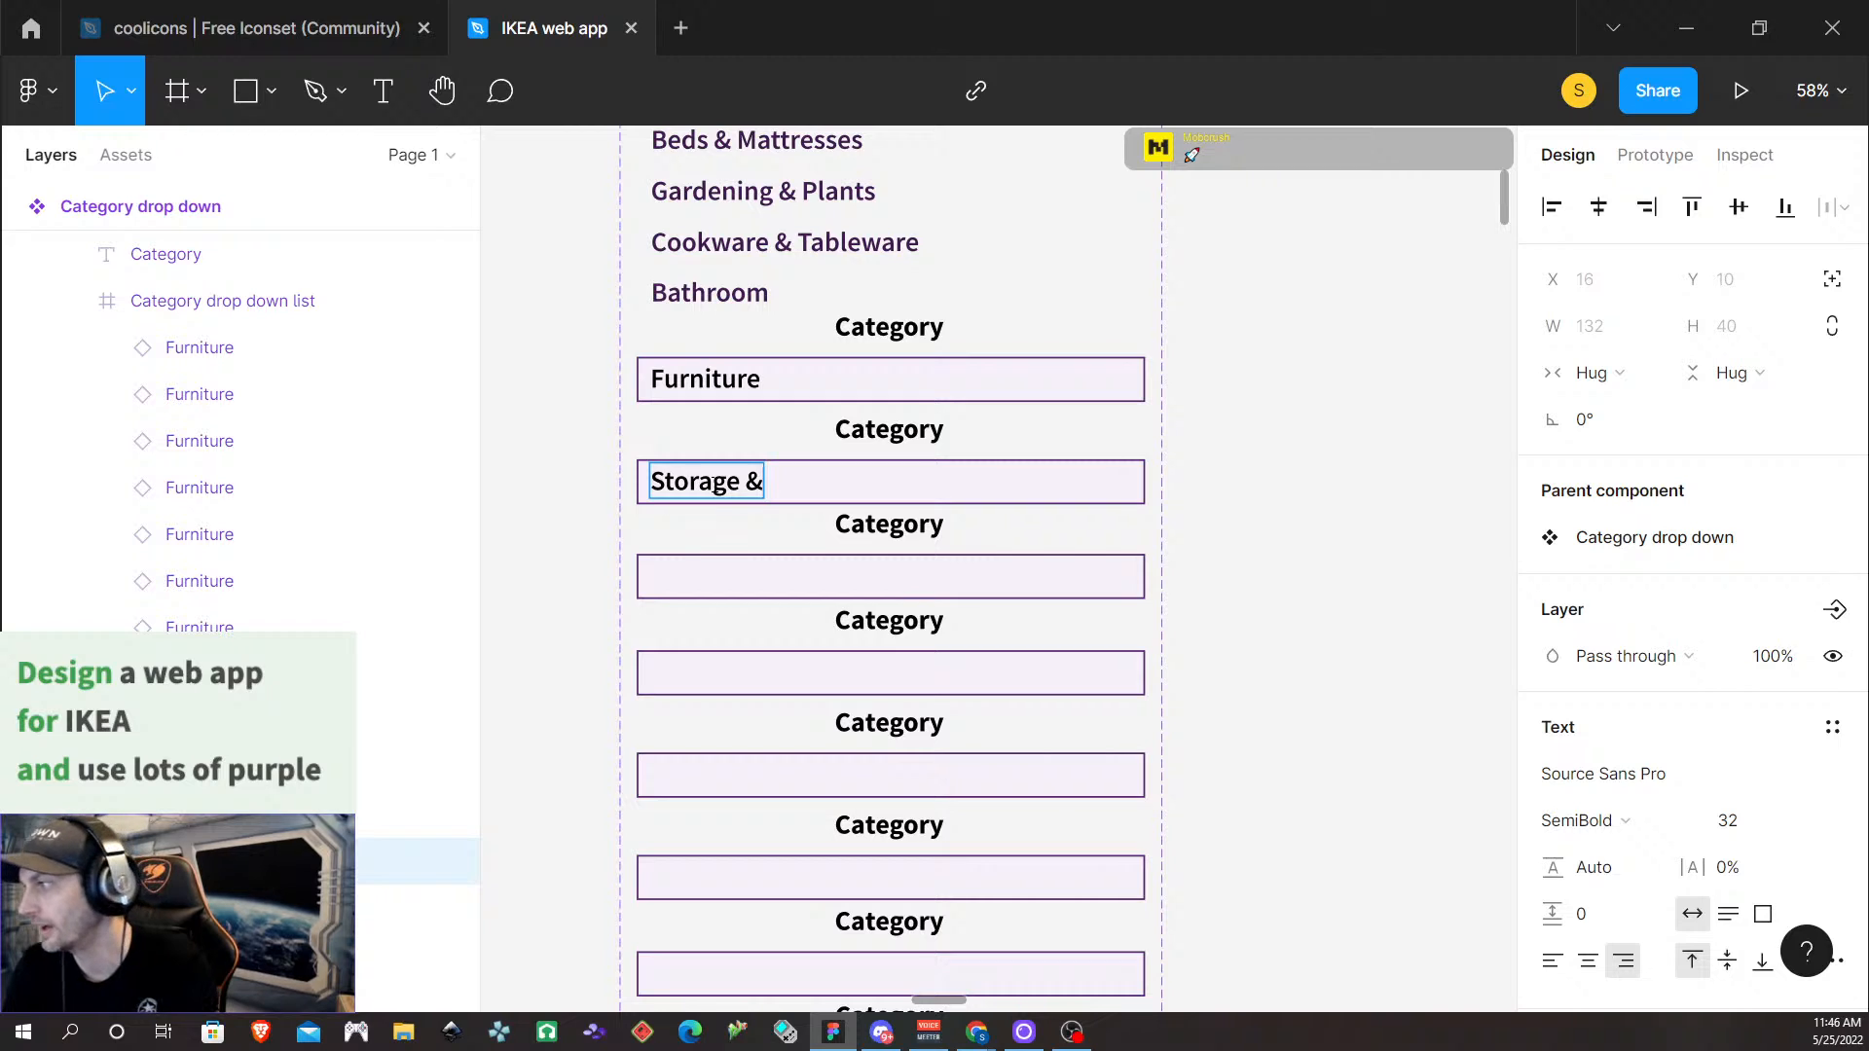
{"action": "scroll", "coordinate": [740, 479], "scroll_direction": "up", "scroll_amount": 5}
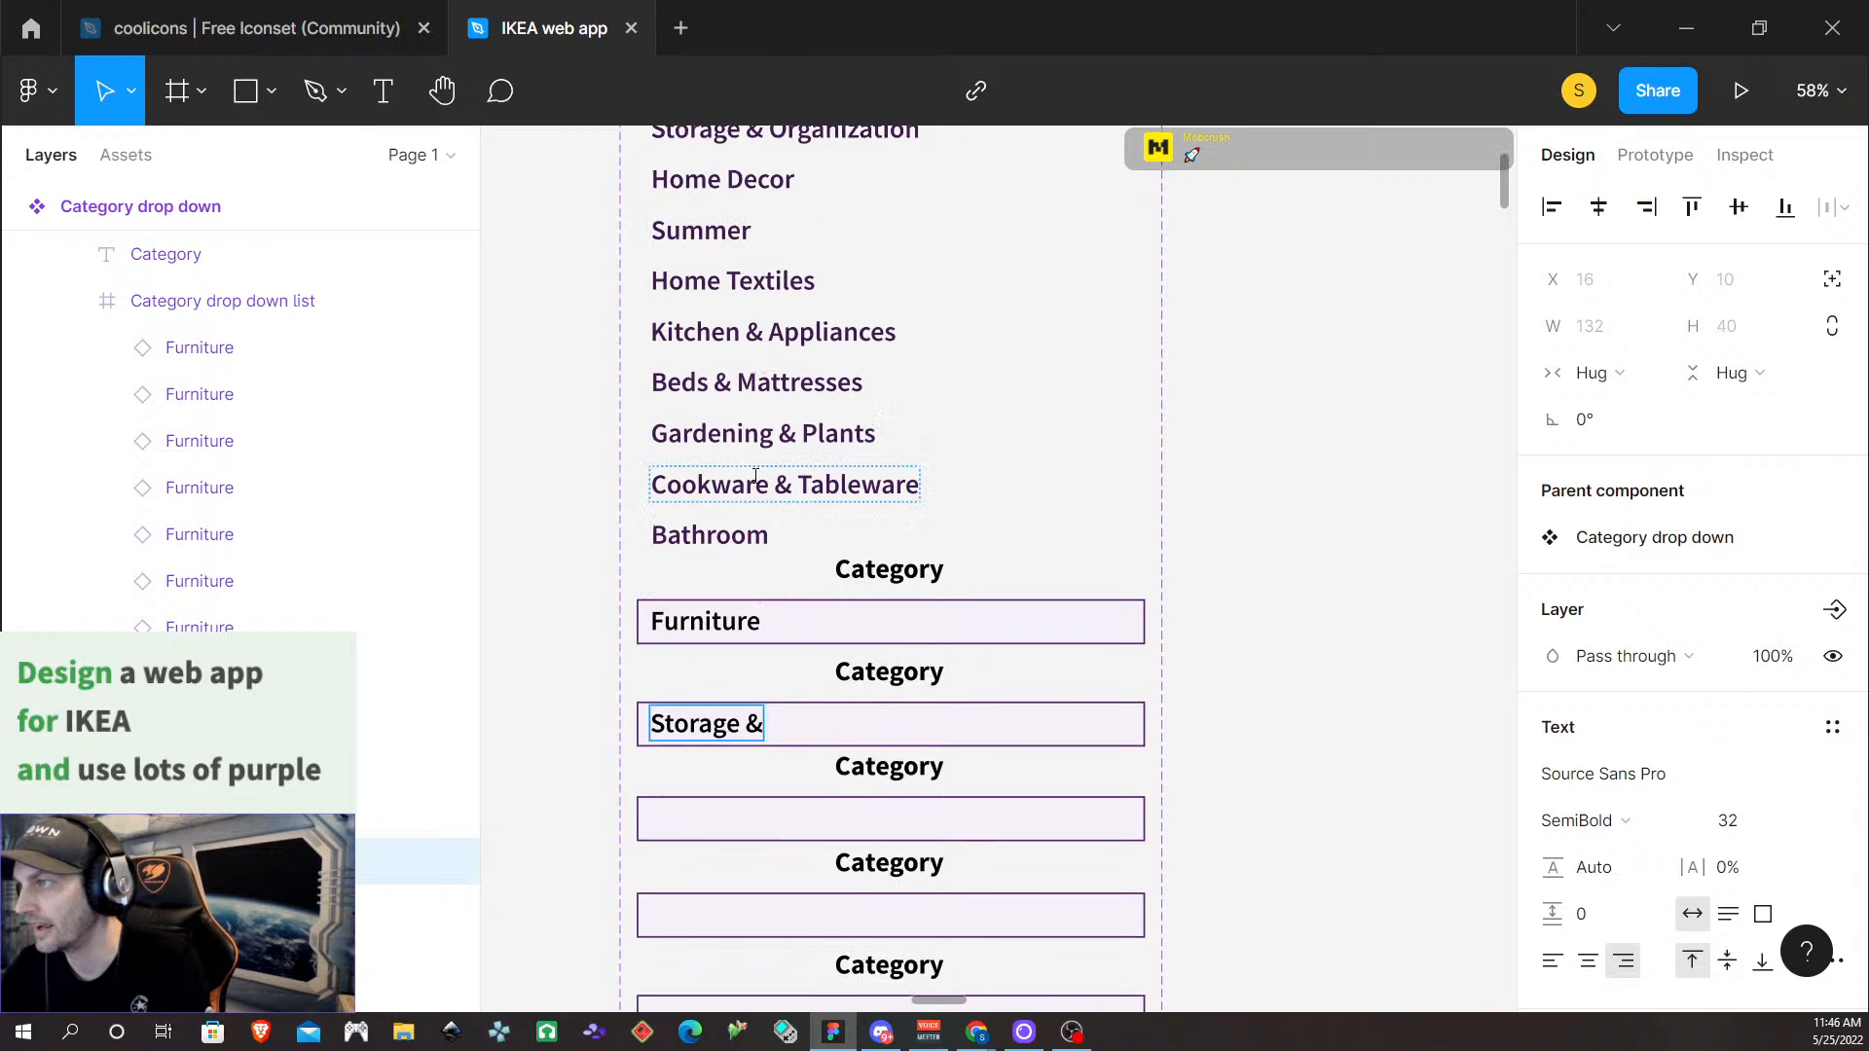
{"action": "scroll", "coordinate": [760, 487], "scroll_direction": "down", "scroll_amount": 2}
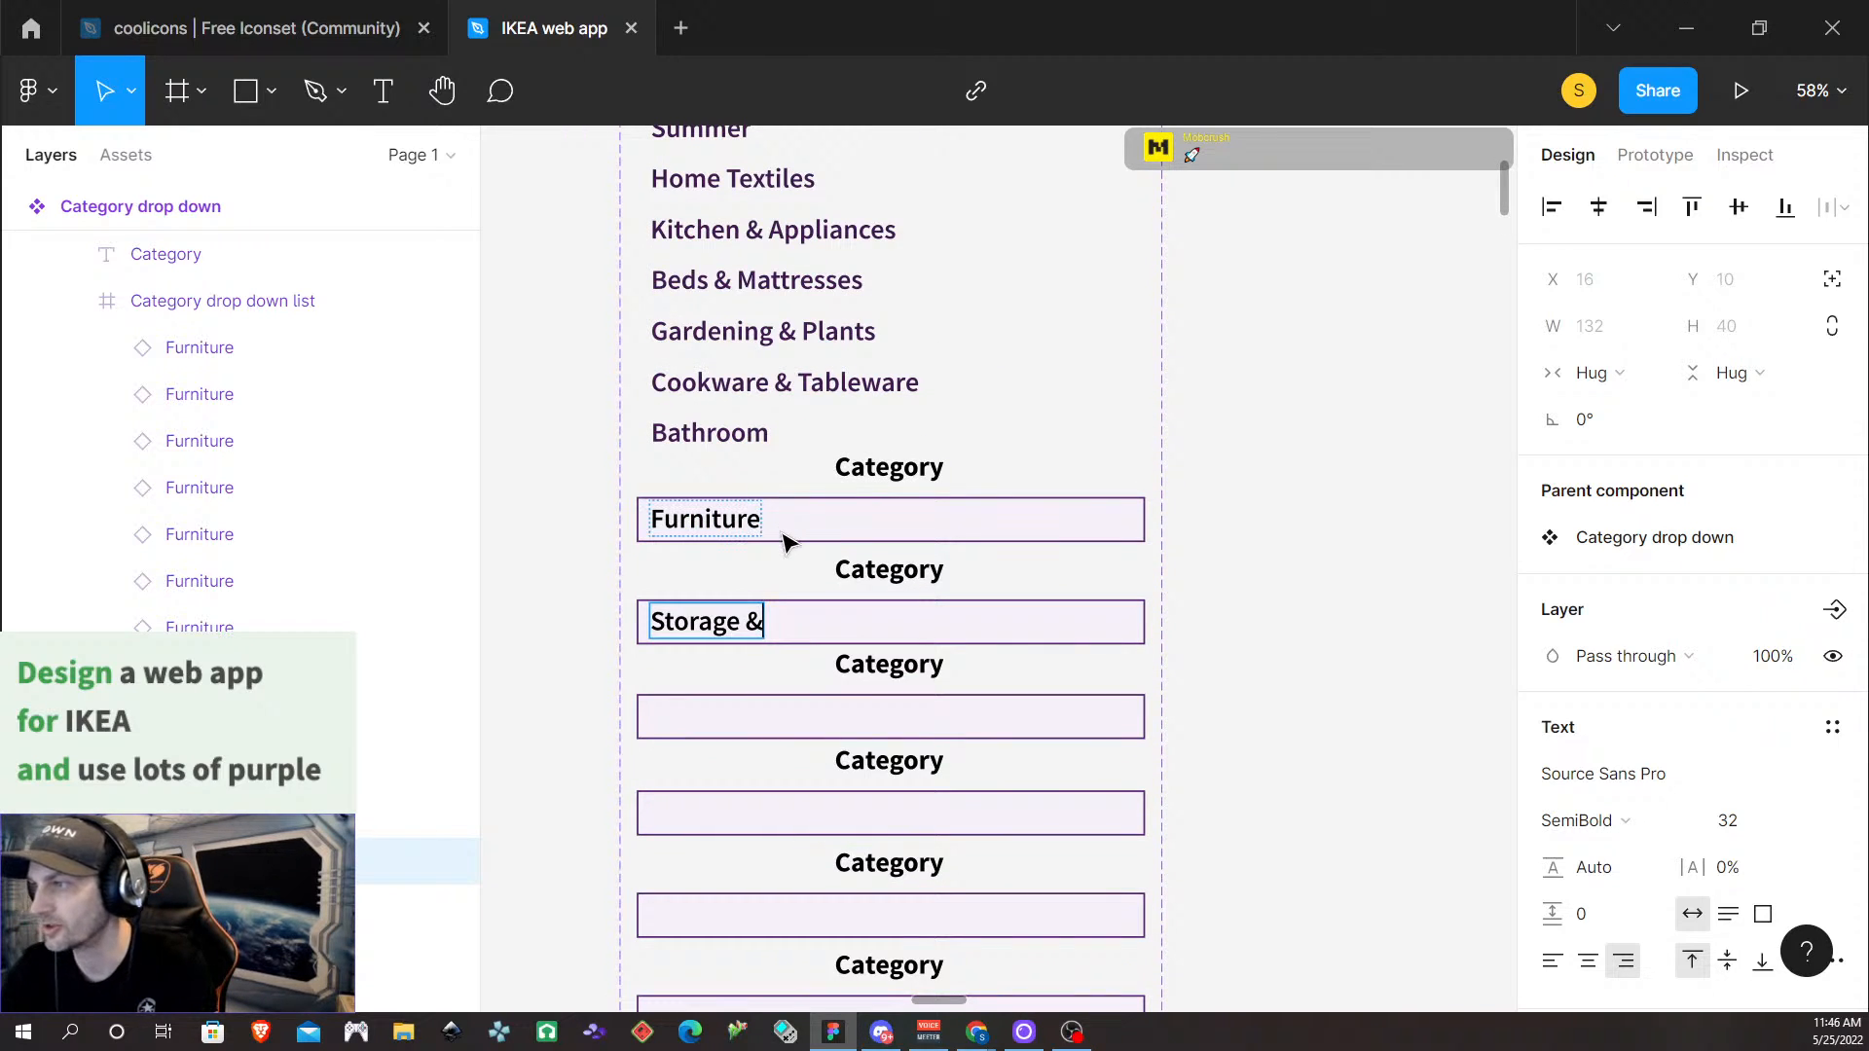
{"action": "type", "text": "Organ"}
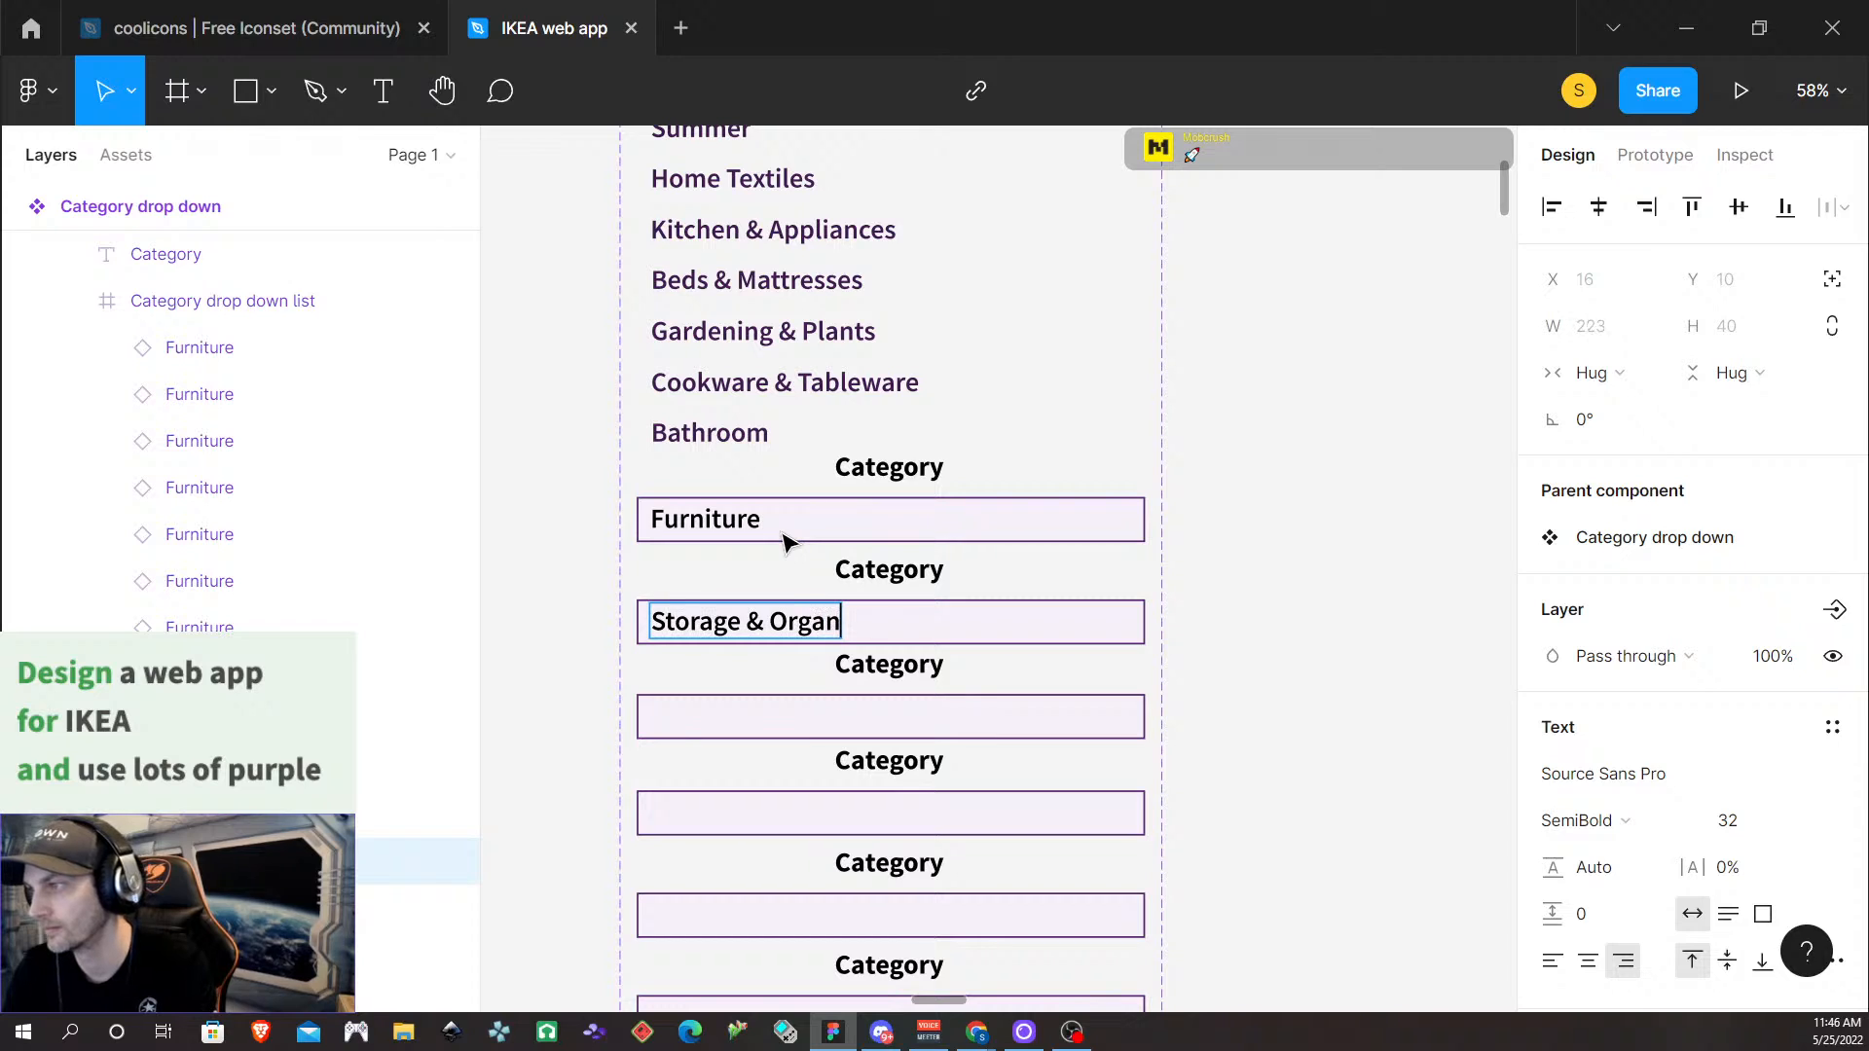
{"action": "type", "text": "ization"}
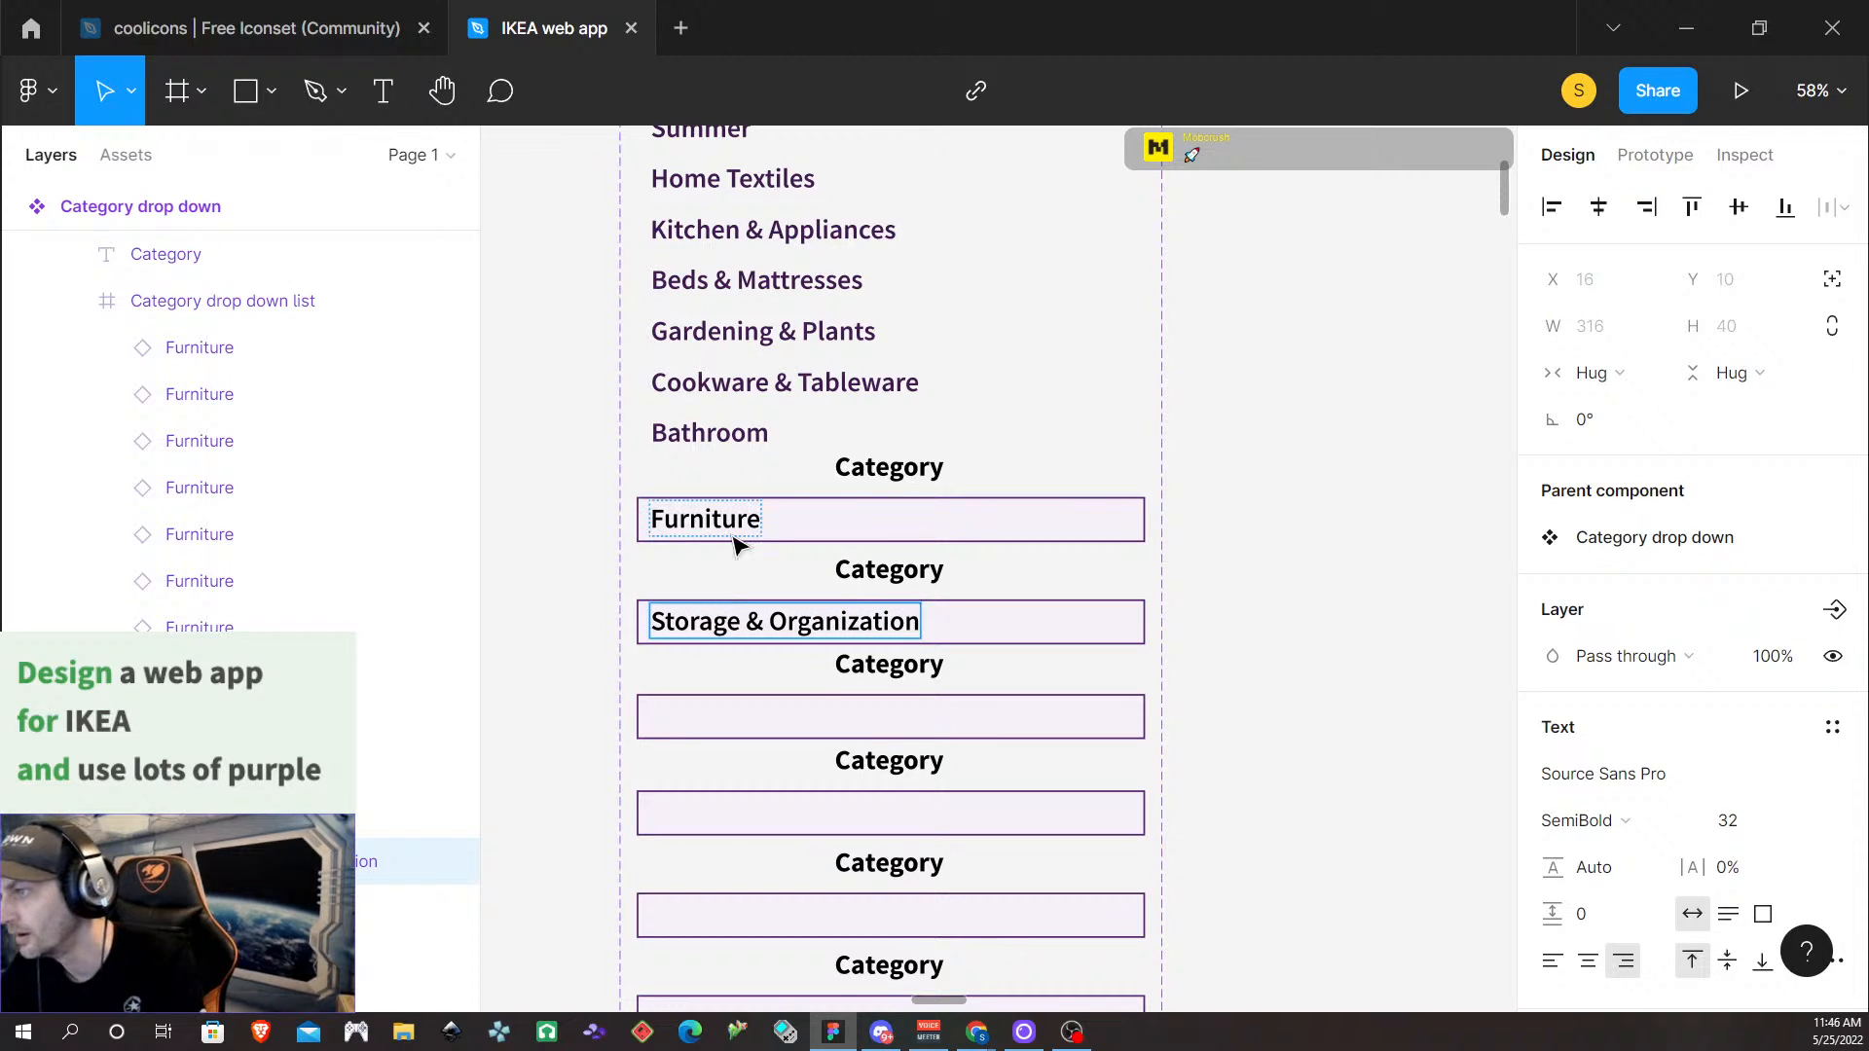
Apply the American Purple color style to the selected-value texts Furniture and Storage & Organization
{"action": "double_click", "coordinate": [725, 526]}
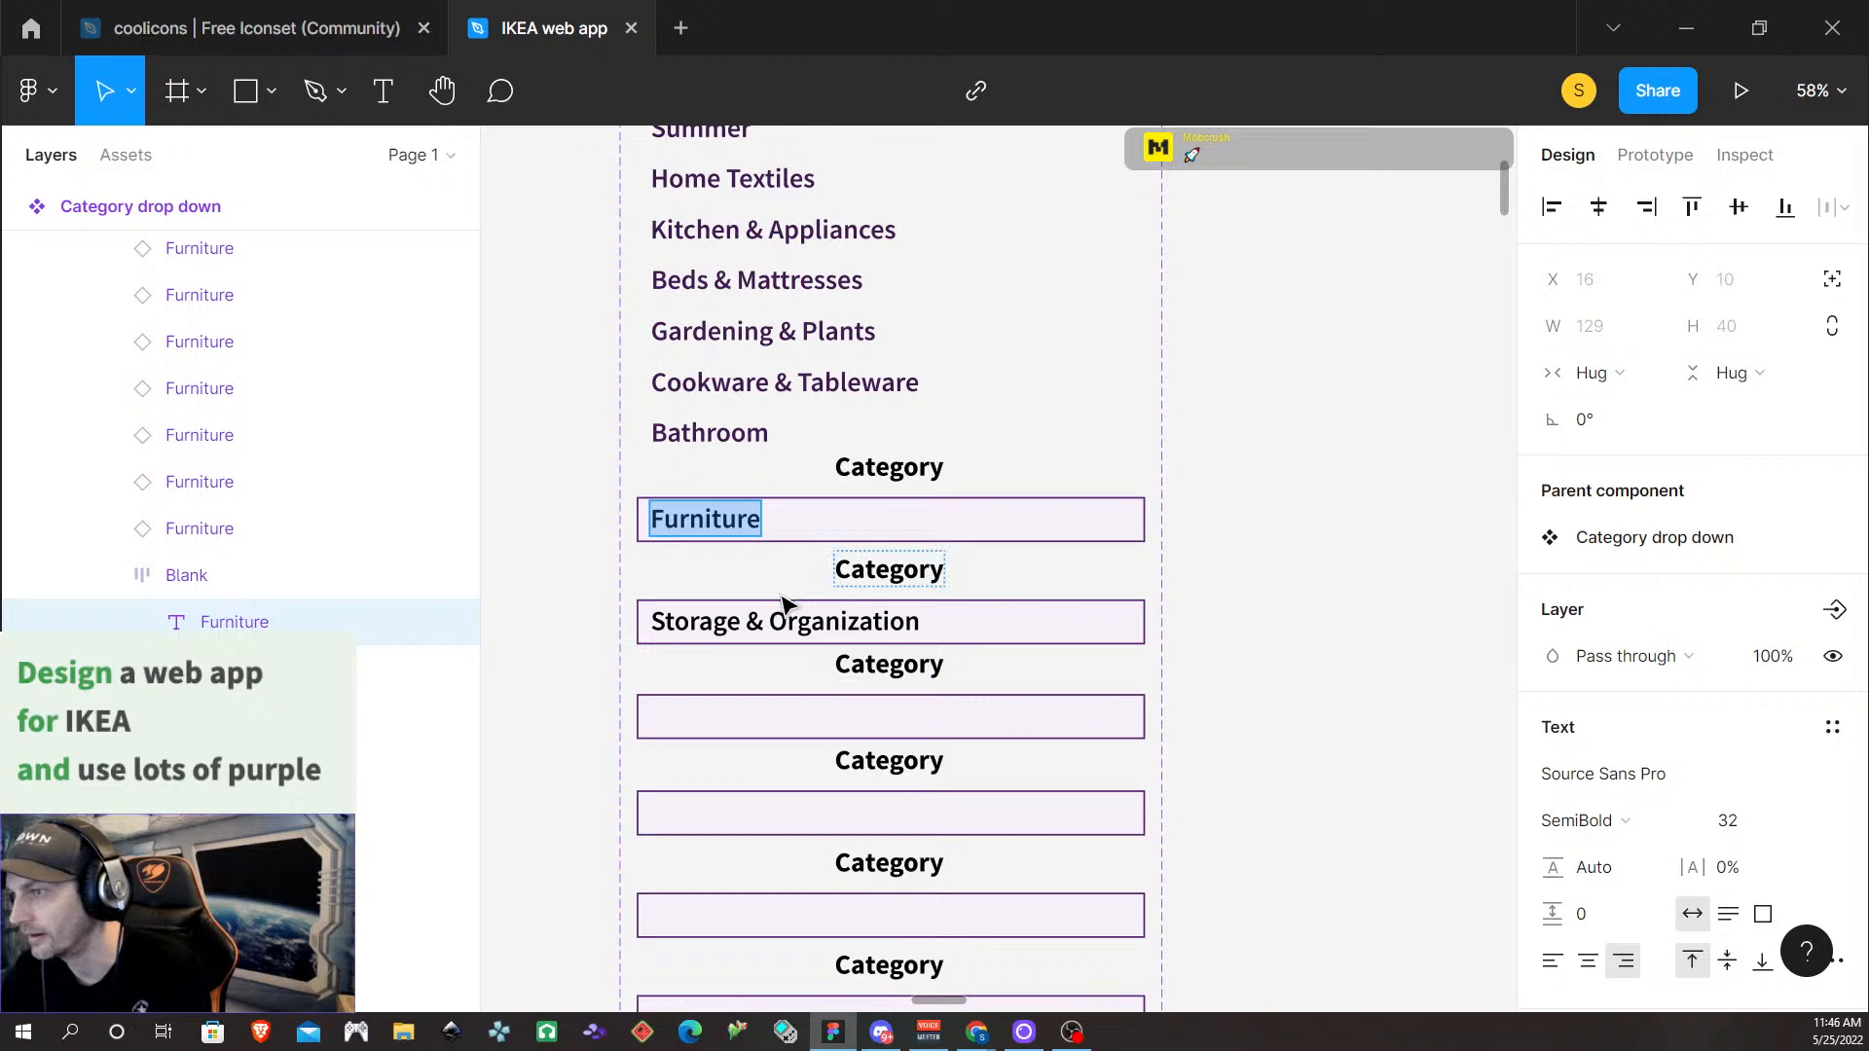
{"action": "scroll", "coordinate": [1589, 849], "scroll_direction": "down", "scroll_amount": 2}
{"action": "scroll", "coordinate": [1589, 849], "scroll_direction": "down", "scroll_amount": 2}
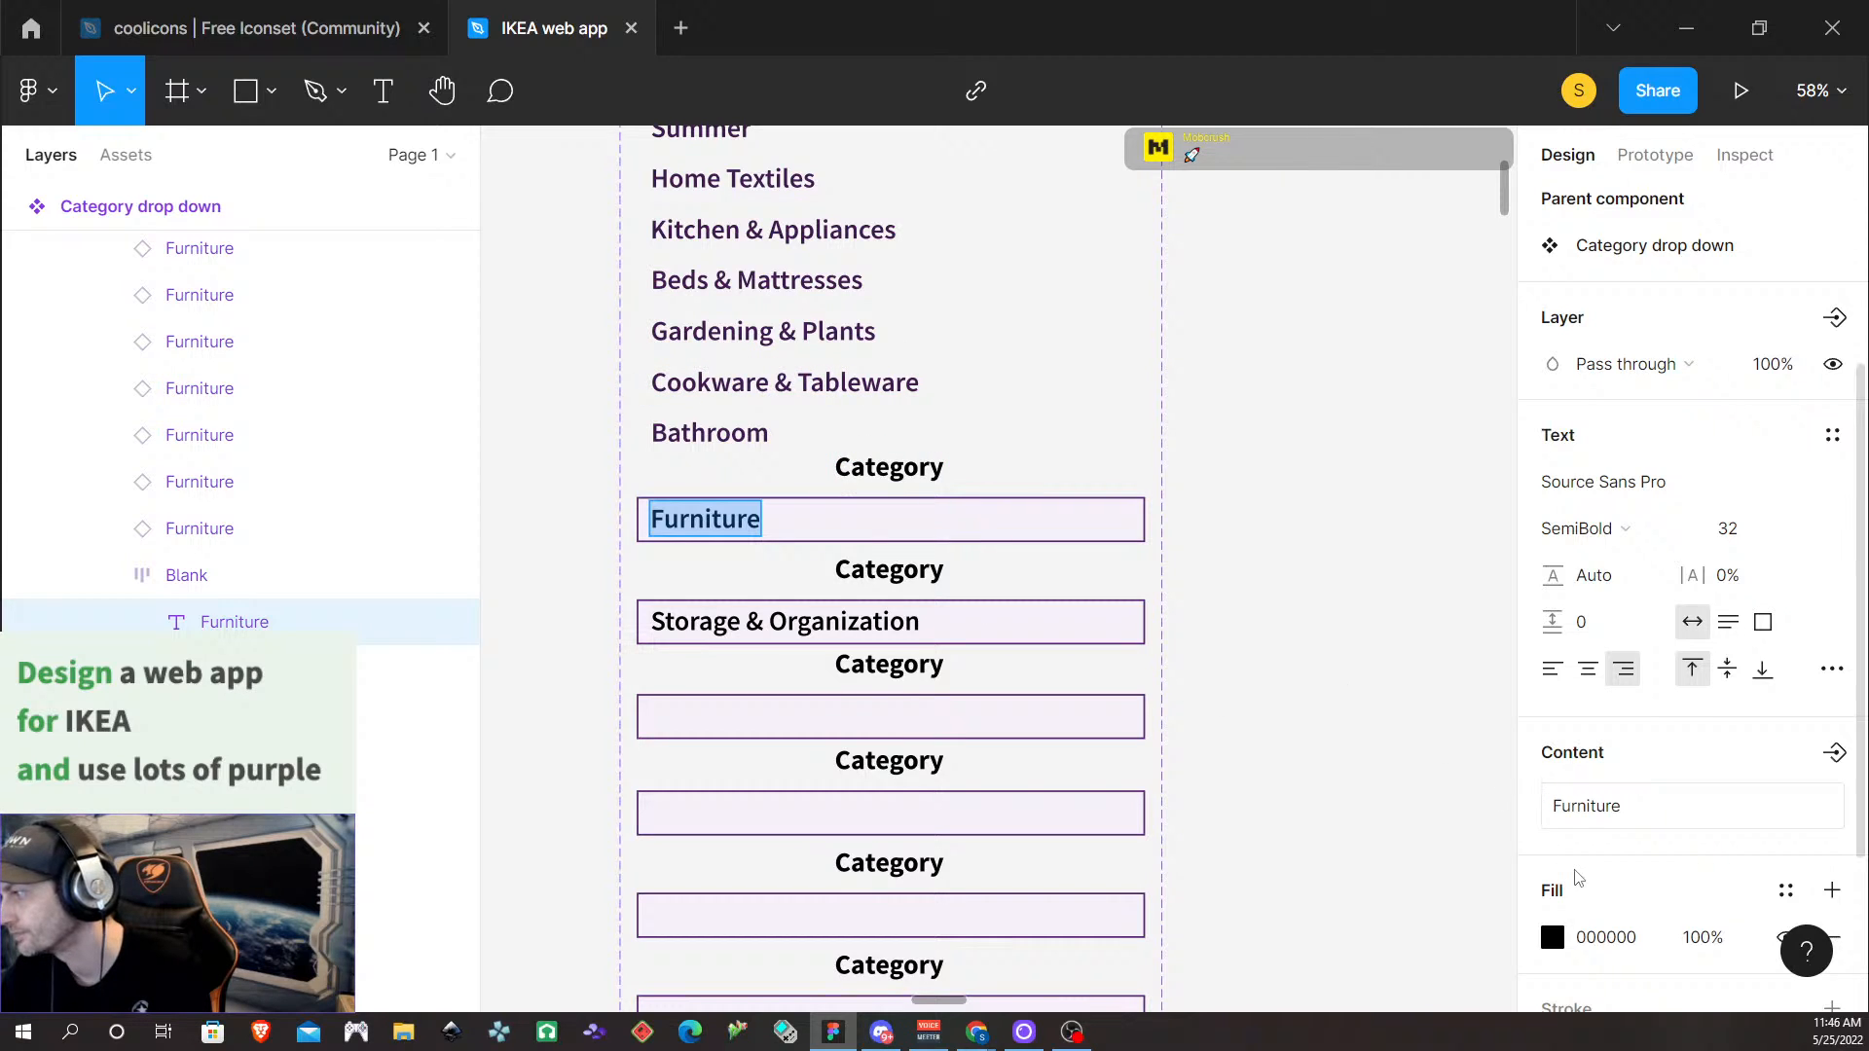
{"action": "scroll", "coordinate": [1625, 876], "scroll_direction": "down", "scroll_amount": 2}
{"action": "left_click", "coordinate": [1785, 744]}
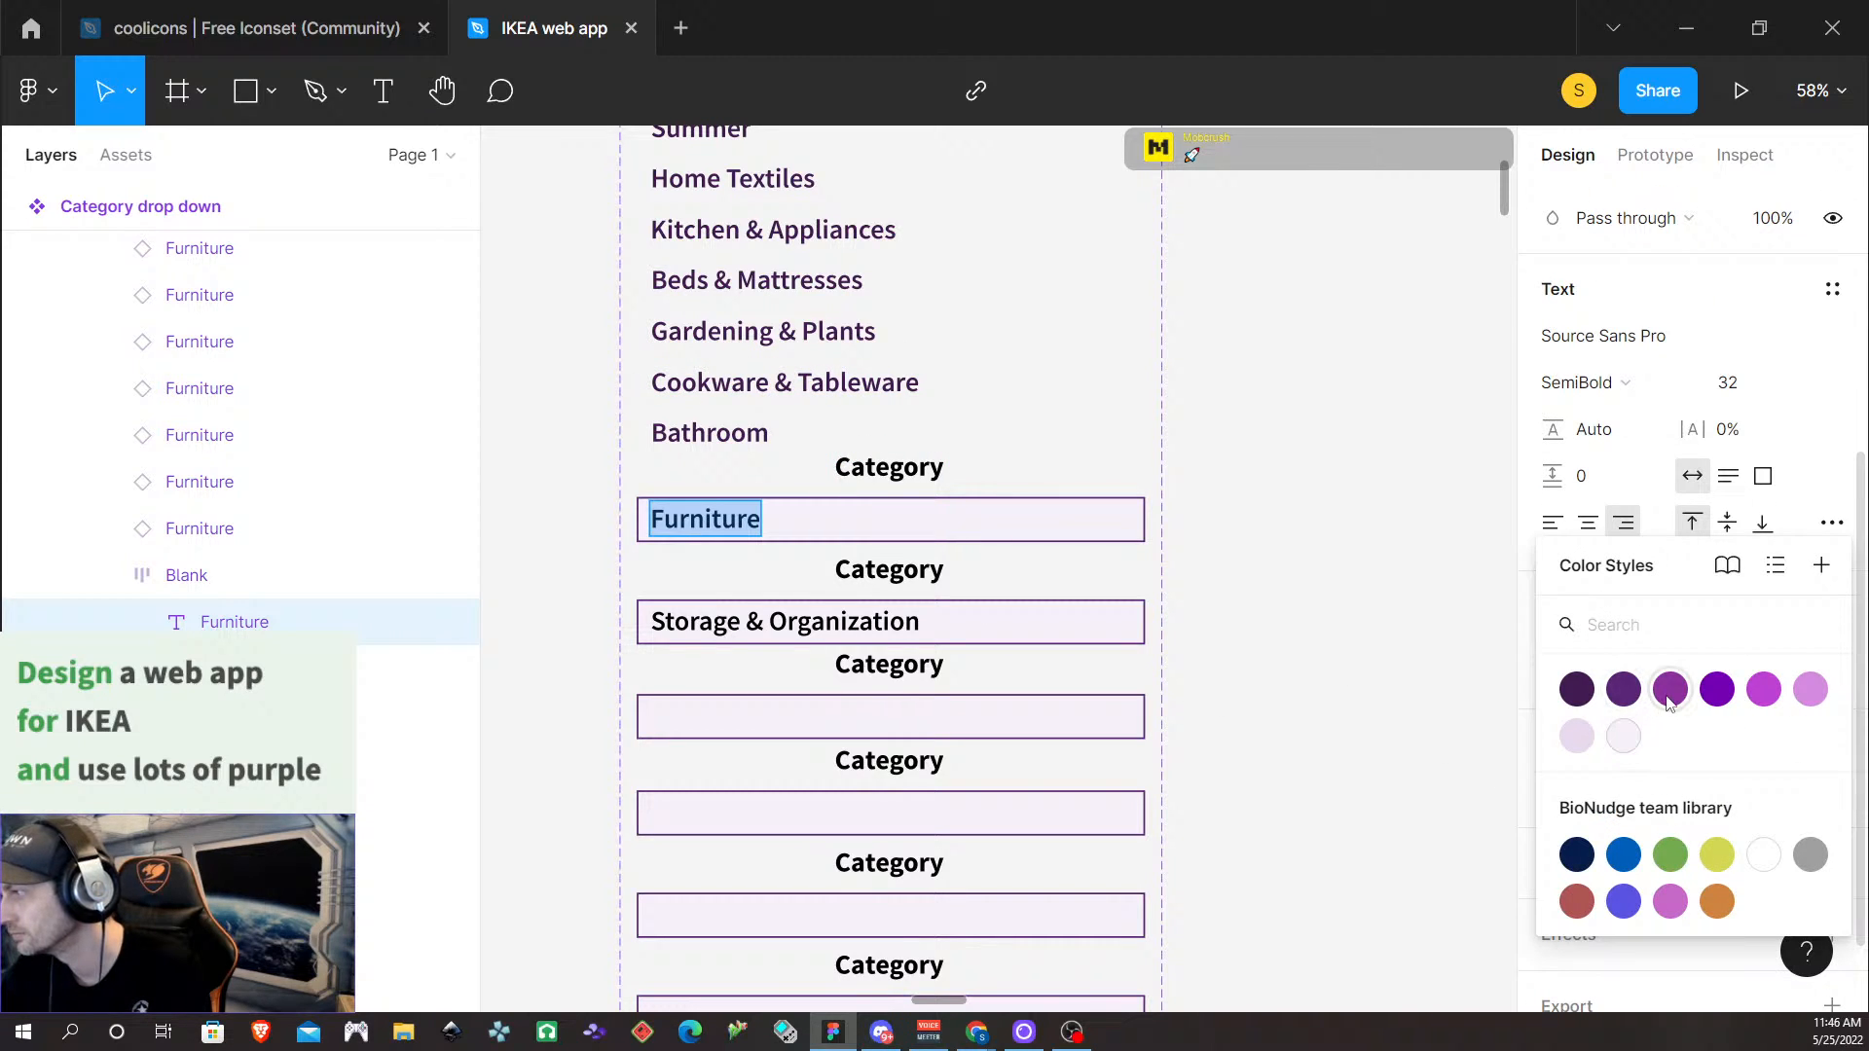
{"action": "left_click", "coordinate": [1577, 690]}
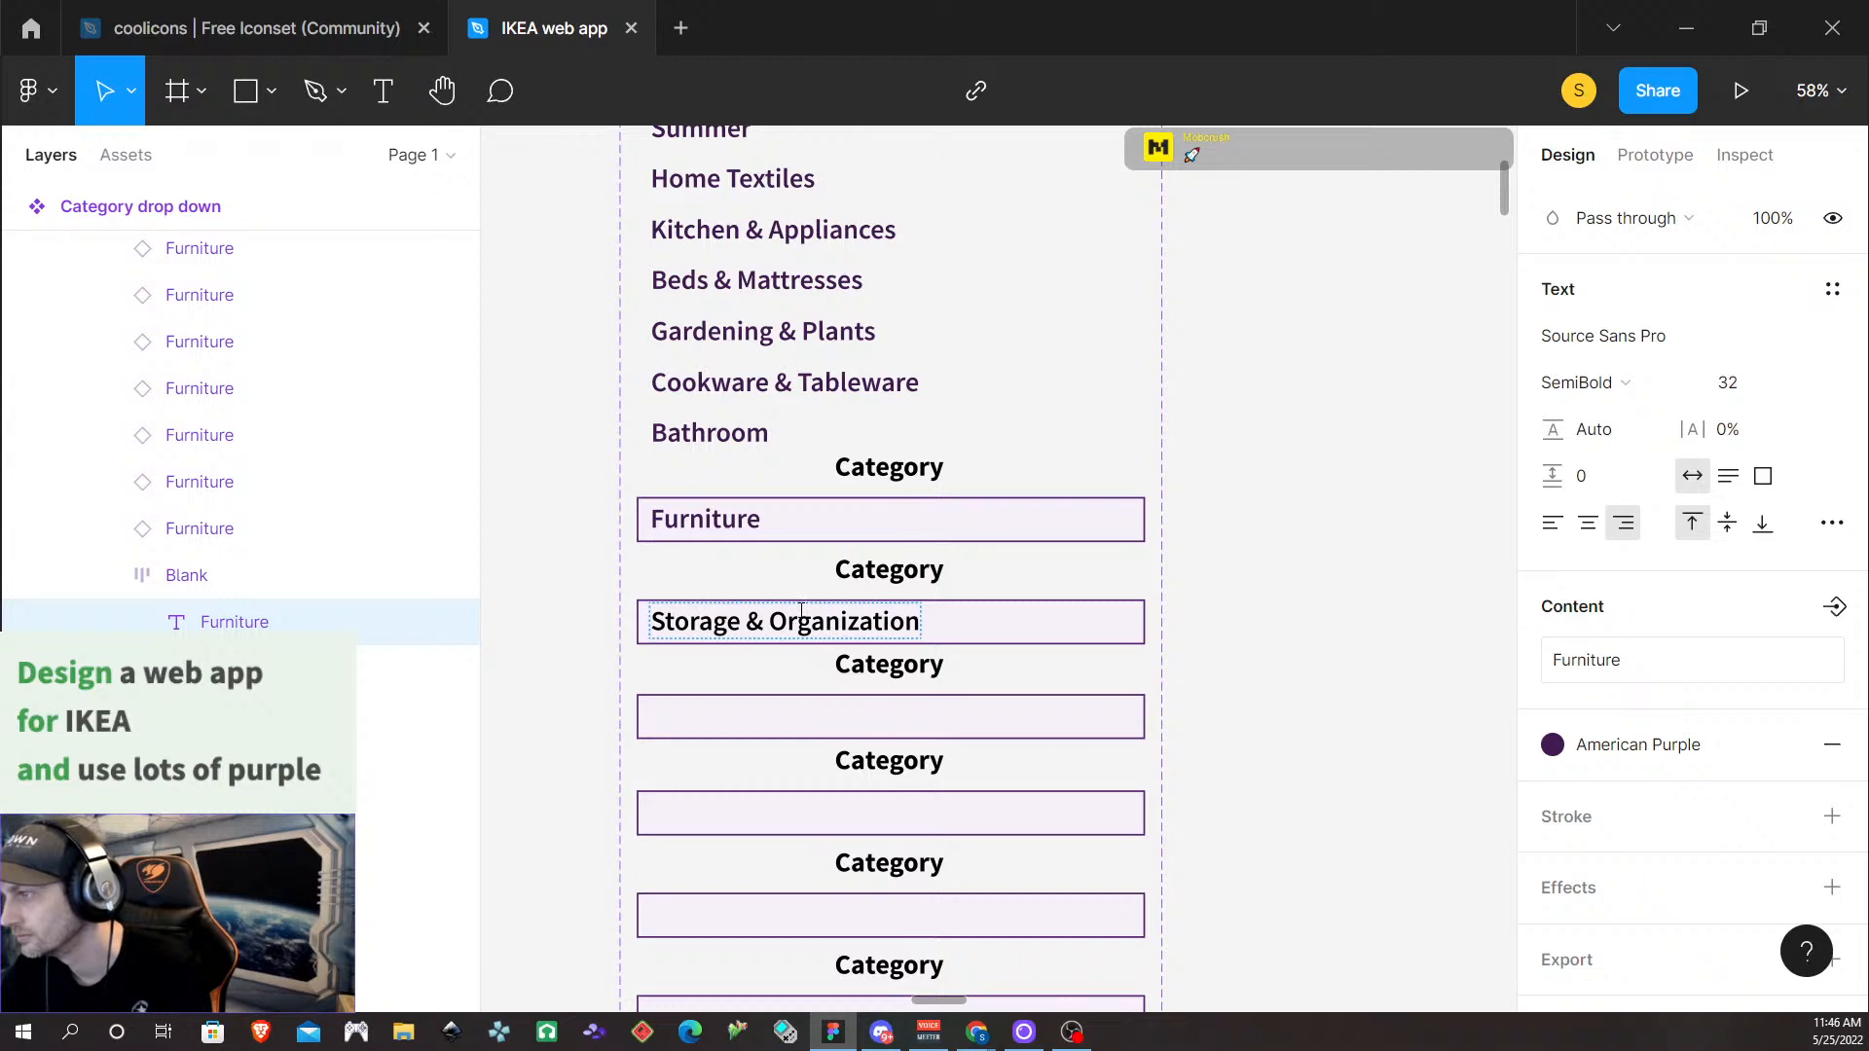
{"action": "double_click", "coordinate": [801, 611]}
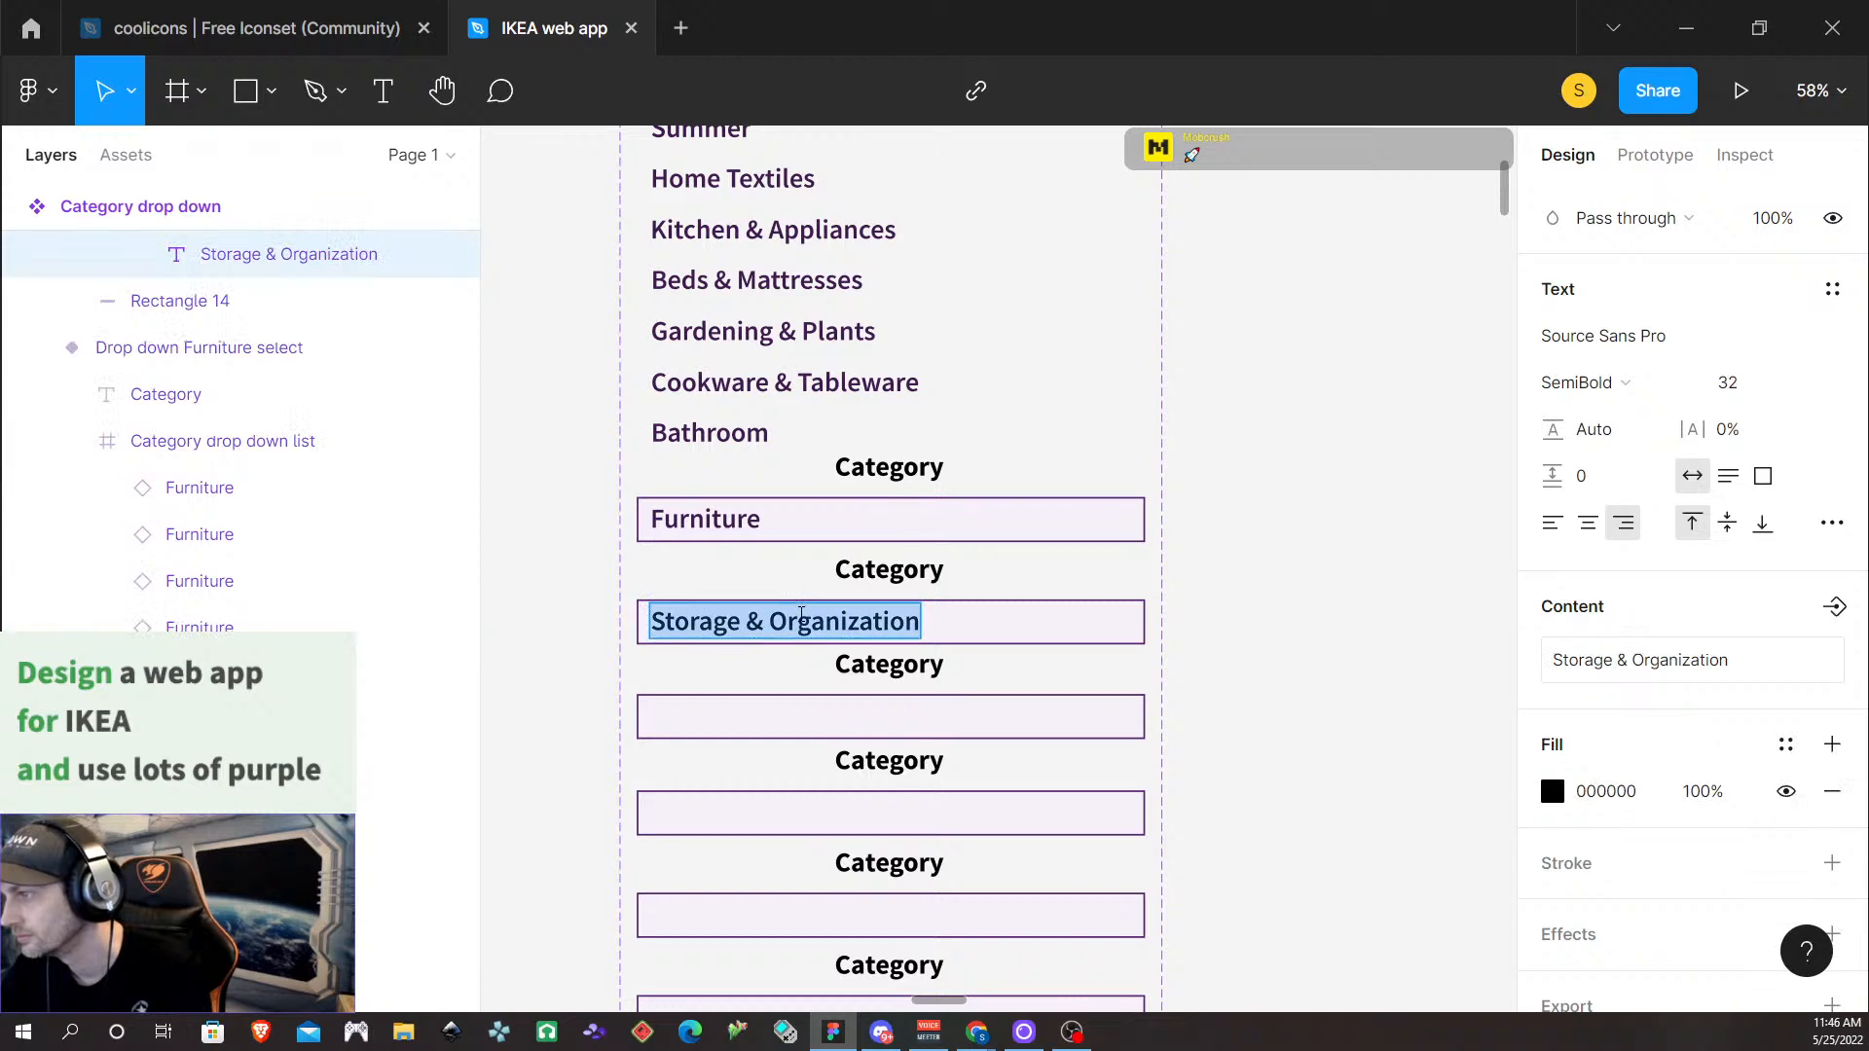
{"action": "left_click", "coordinate": [1786, 744]}
{"action": "left_click", "coordinate": [1578, 689]}
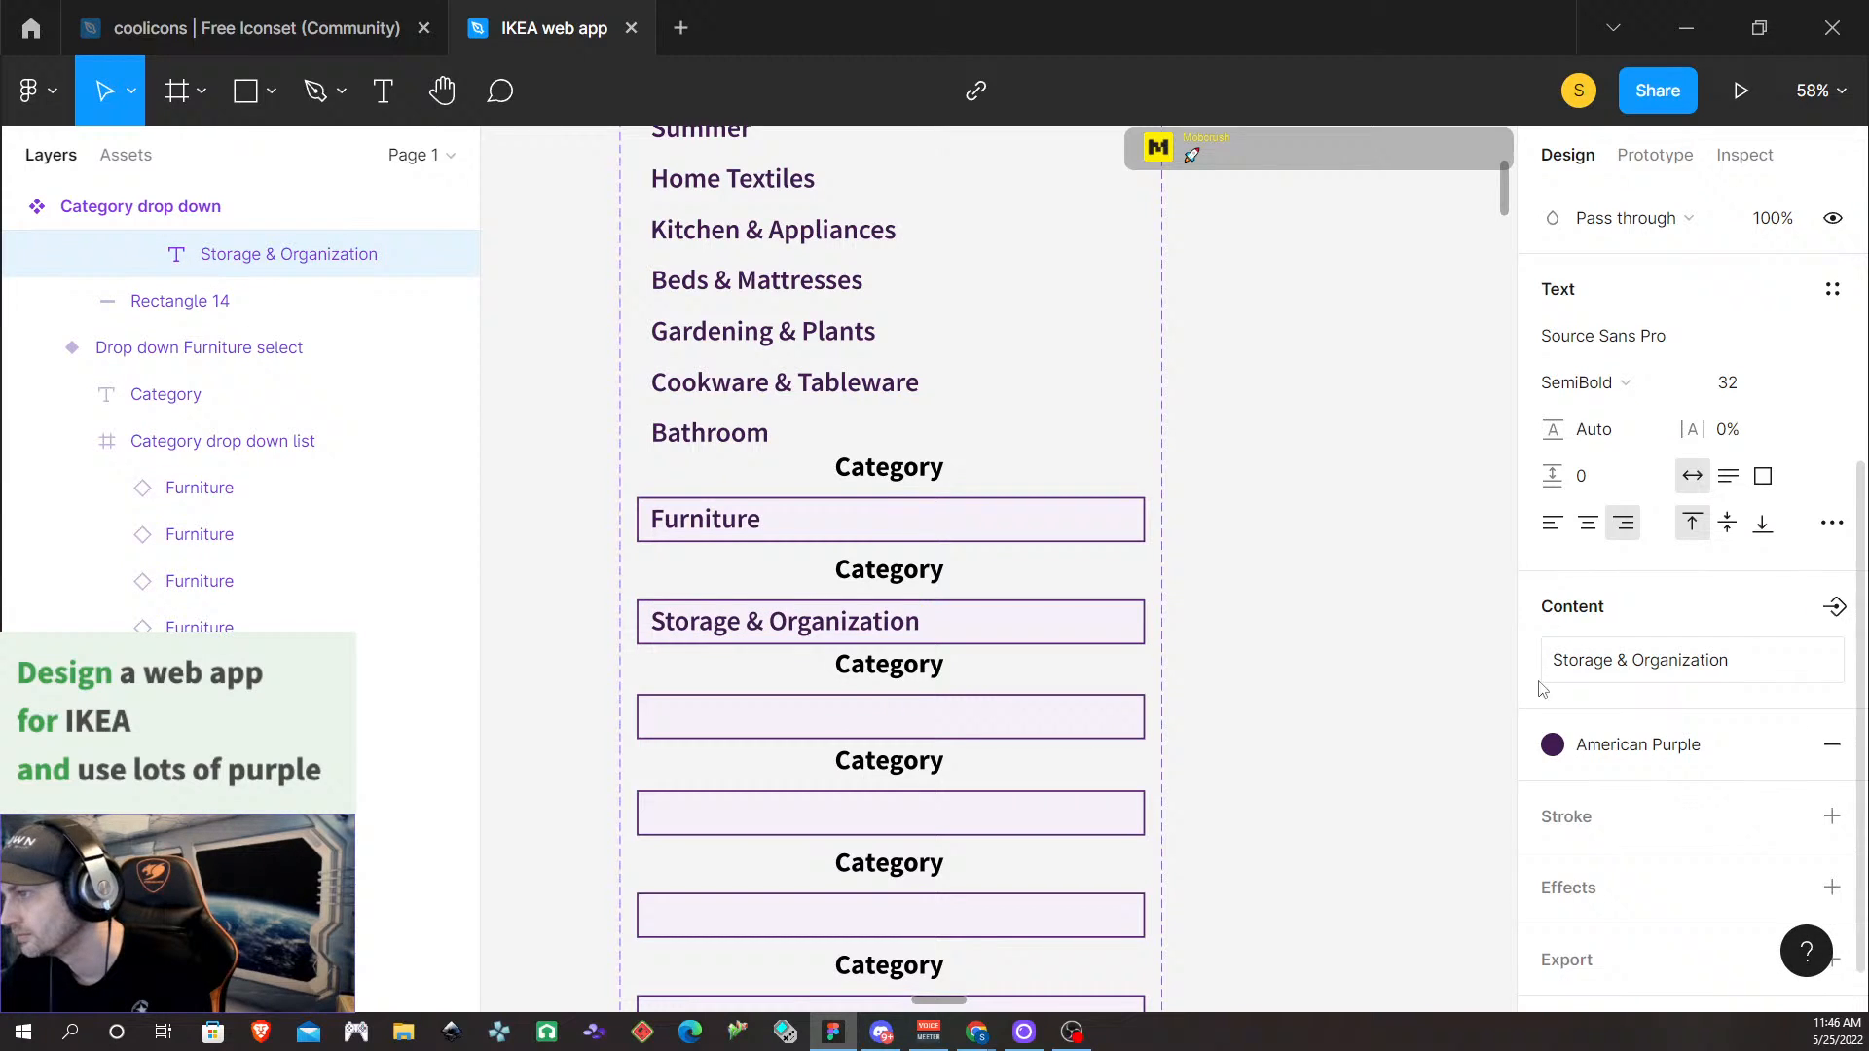
Expand the drop down home select variant's layers down to the Blank row in its category drop down list
{"action": "left_click", "coordinate": [801, 722]}
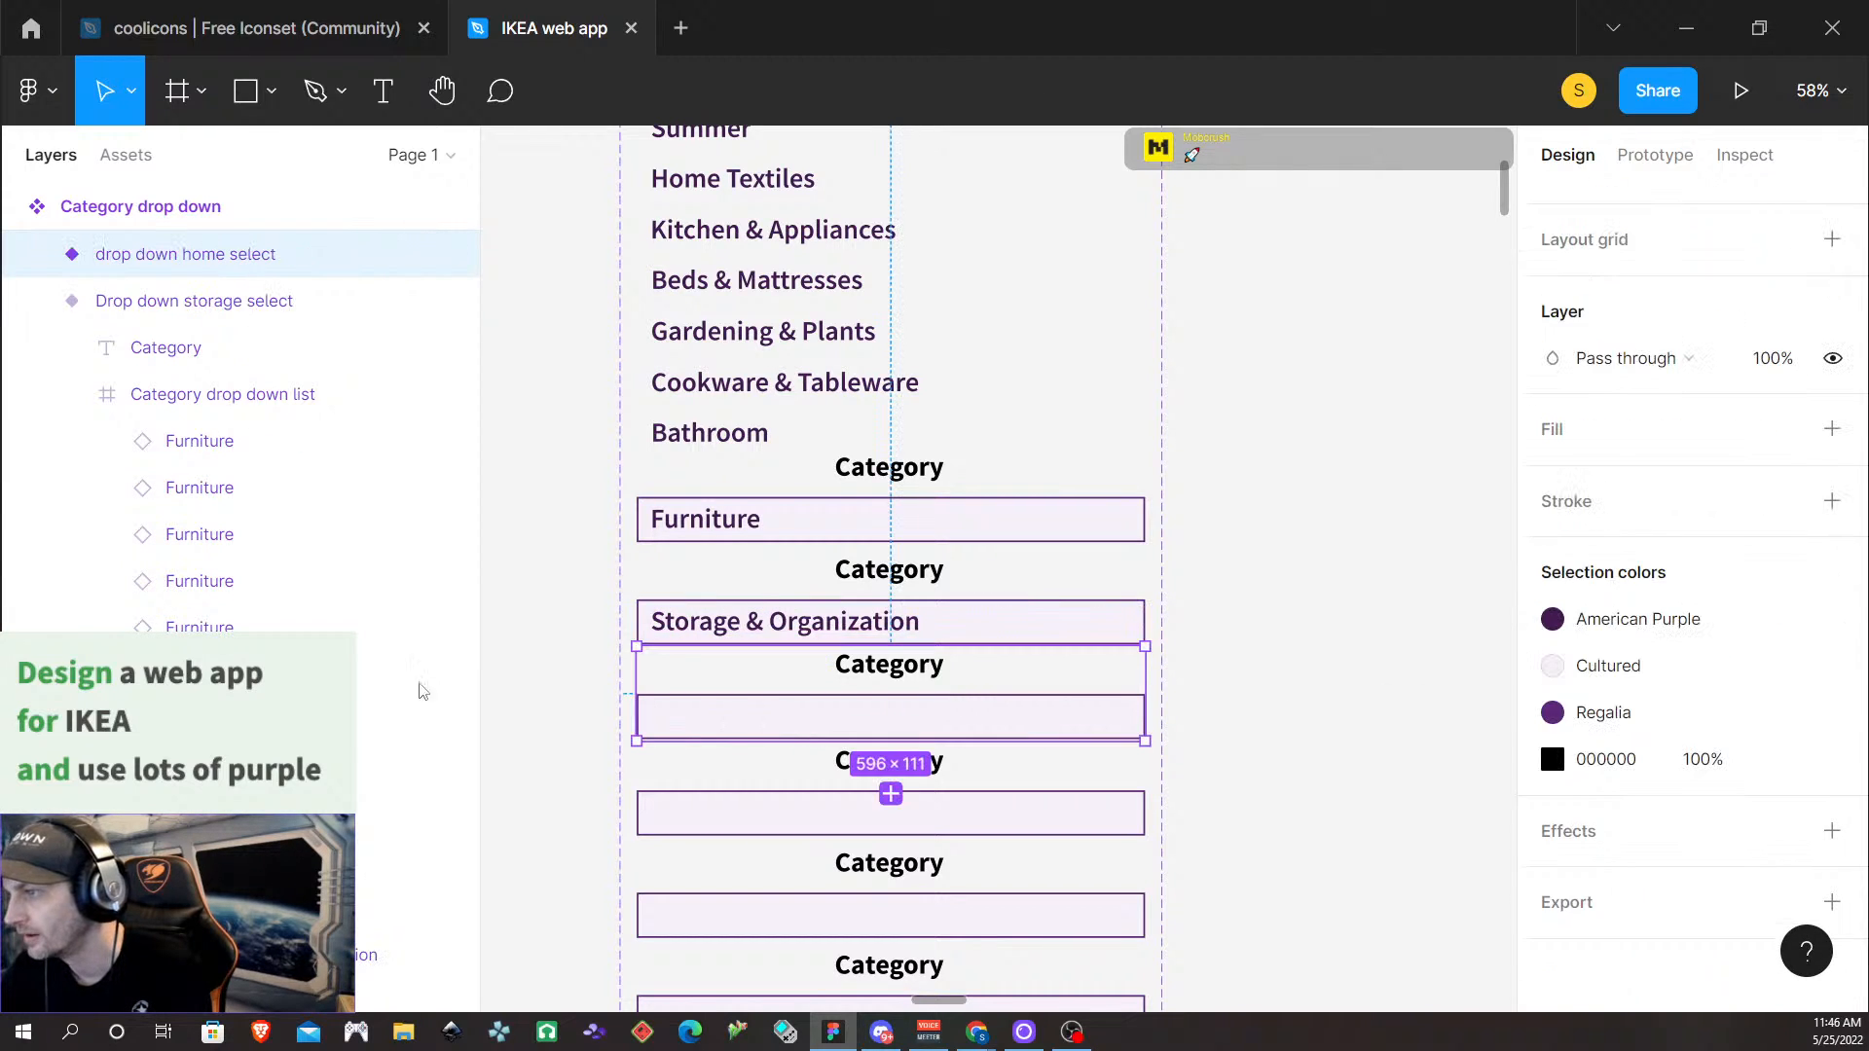
{"action": "left_click", "coordinate": [39, 255]}
{"action": "left_click", "coordinate": [41, 257]}
{"action": "left_click", "coordinate": [39, 255]}
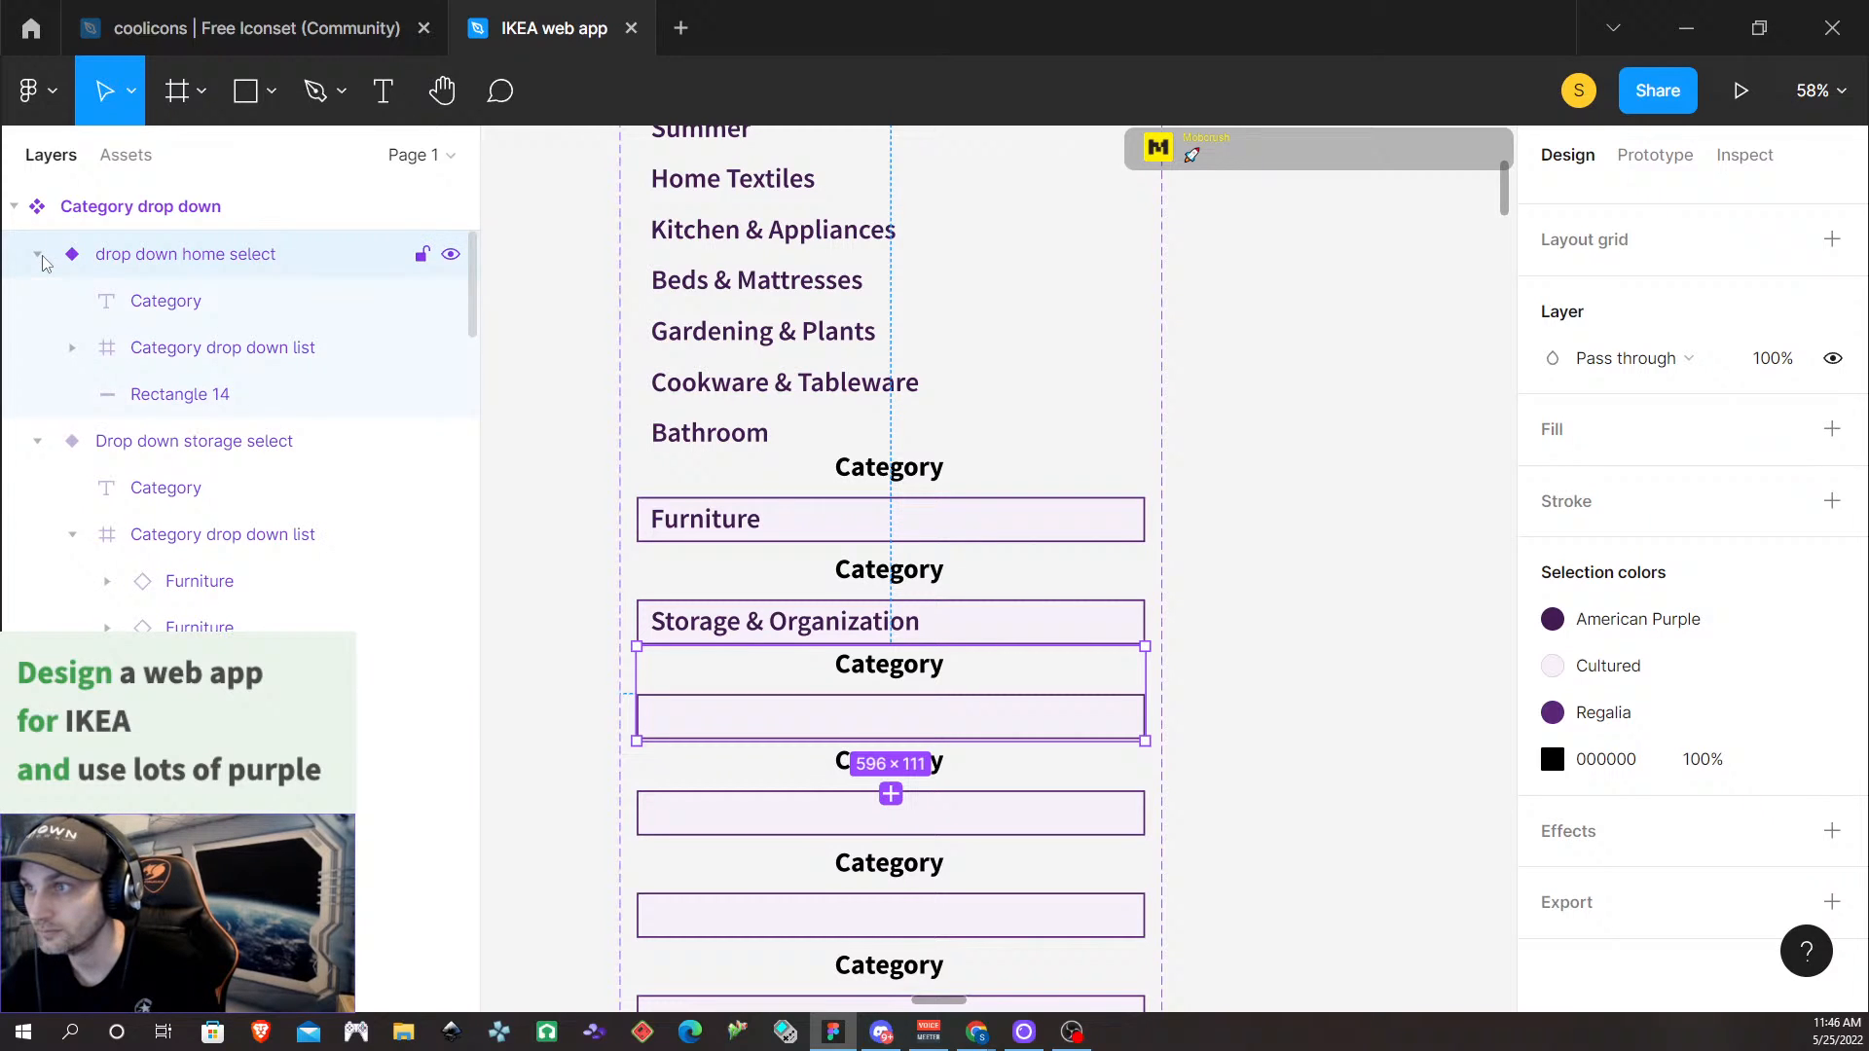
{"action": "left_click", "coordinate": [37, 441]}
{"action": "left_click", "coordinate": [72, 347]}
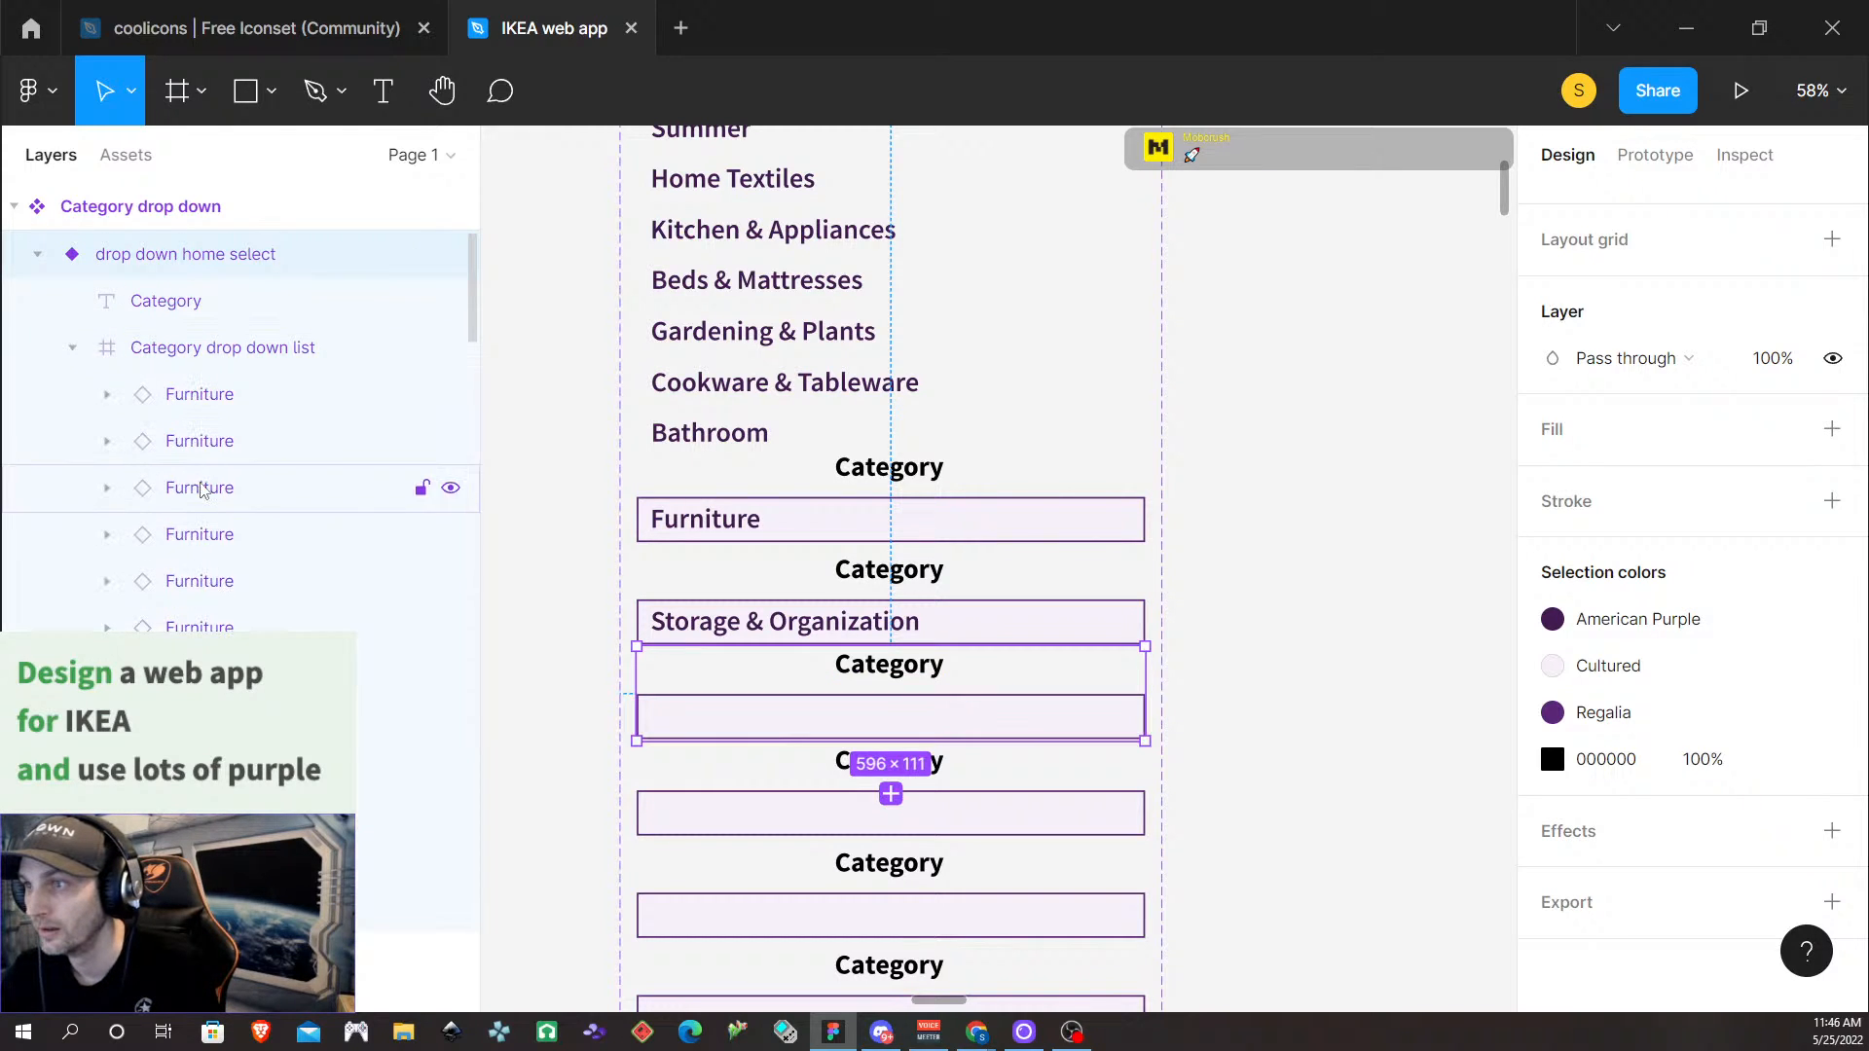
{"action": "scroll", "coordinate": [292, 506], "scroll_direction": "down", "scroll_amount": 3}
{"action": "scroll", "coordinate": [800, 438], "scroll_direction": "up", "scroll_amount": 3}
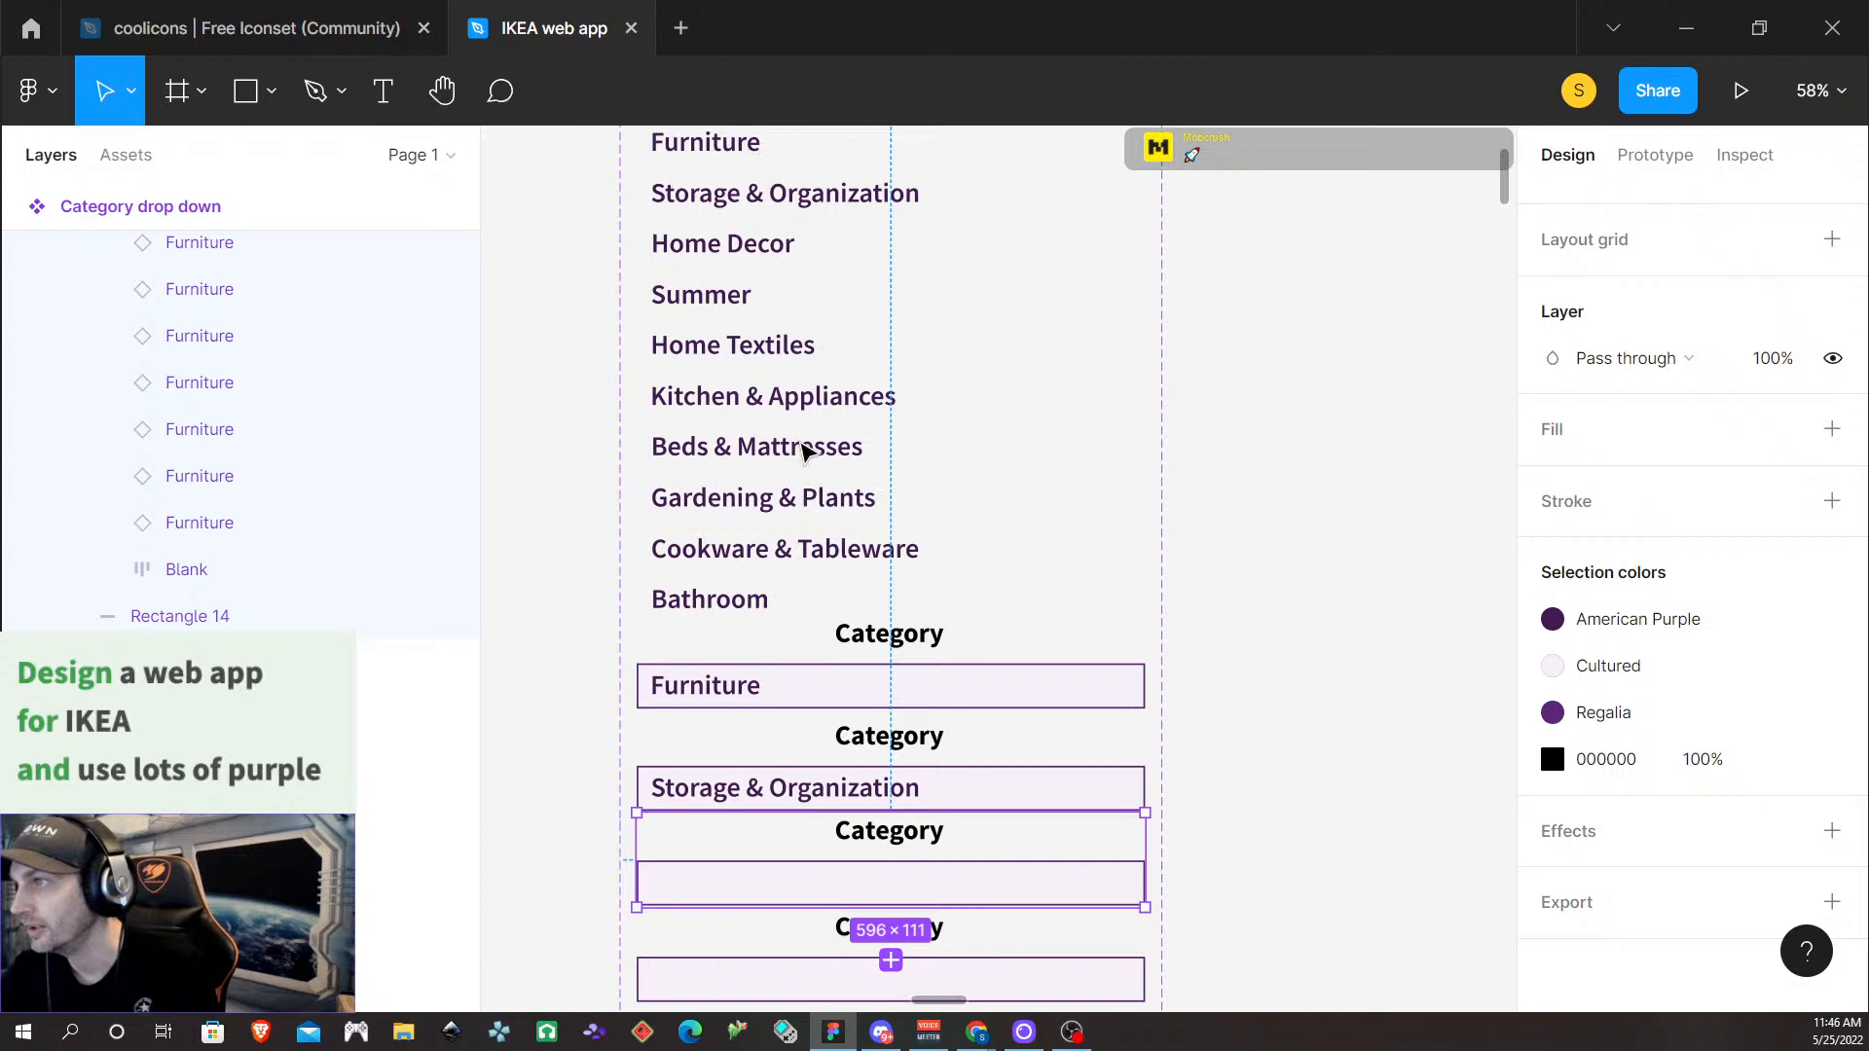
Unhide the text label in the Blank frame of the drop down home select variant and fill it with American Purple
{"action": "scroll", "coordinate": [800, 448], "scroll_direction": "down", "scroll_amount": 2}
{"action": "scroll", "coordinate": [798, 466], "scroll_direction": "down", "scroll_amount": 2}
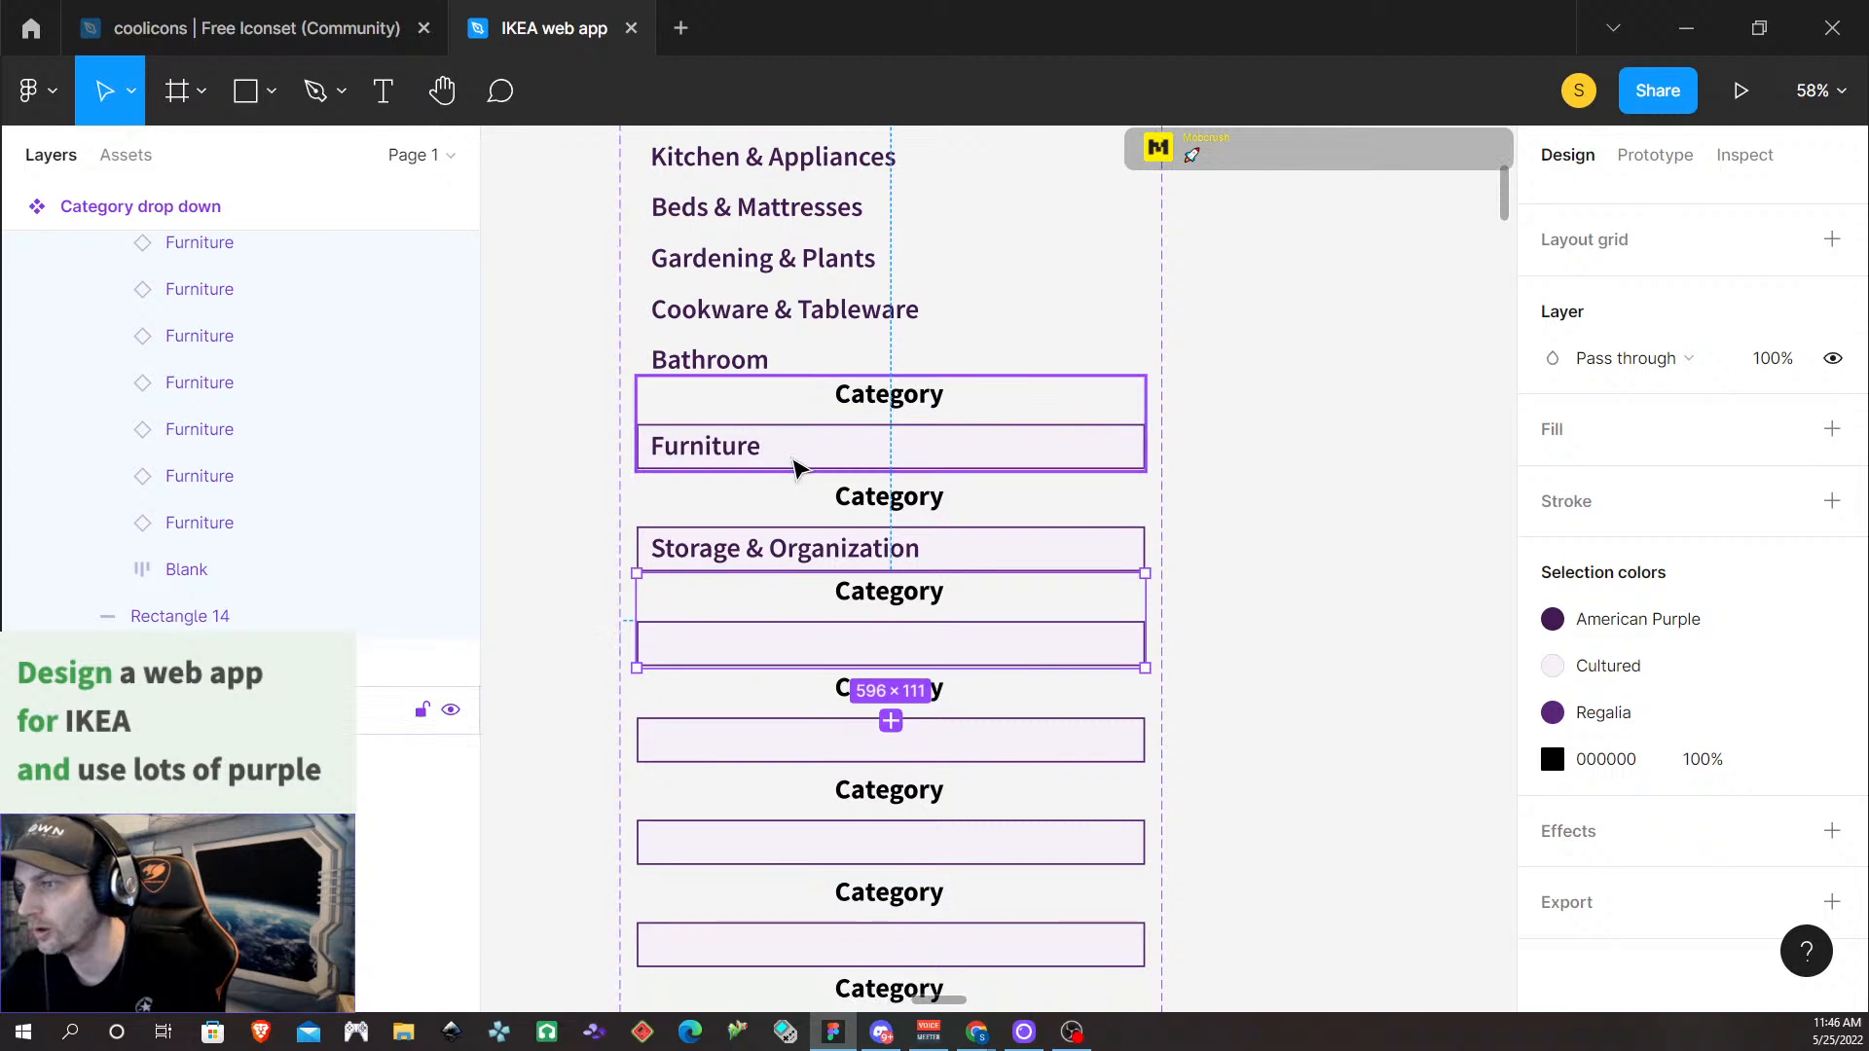
{"action": "left_click", "coordinate": [109, 571]}
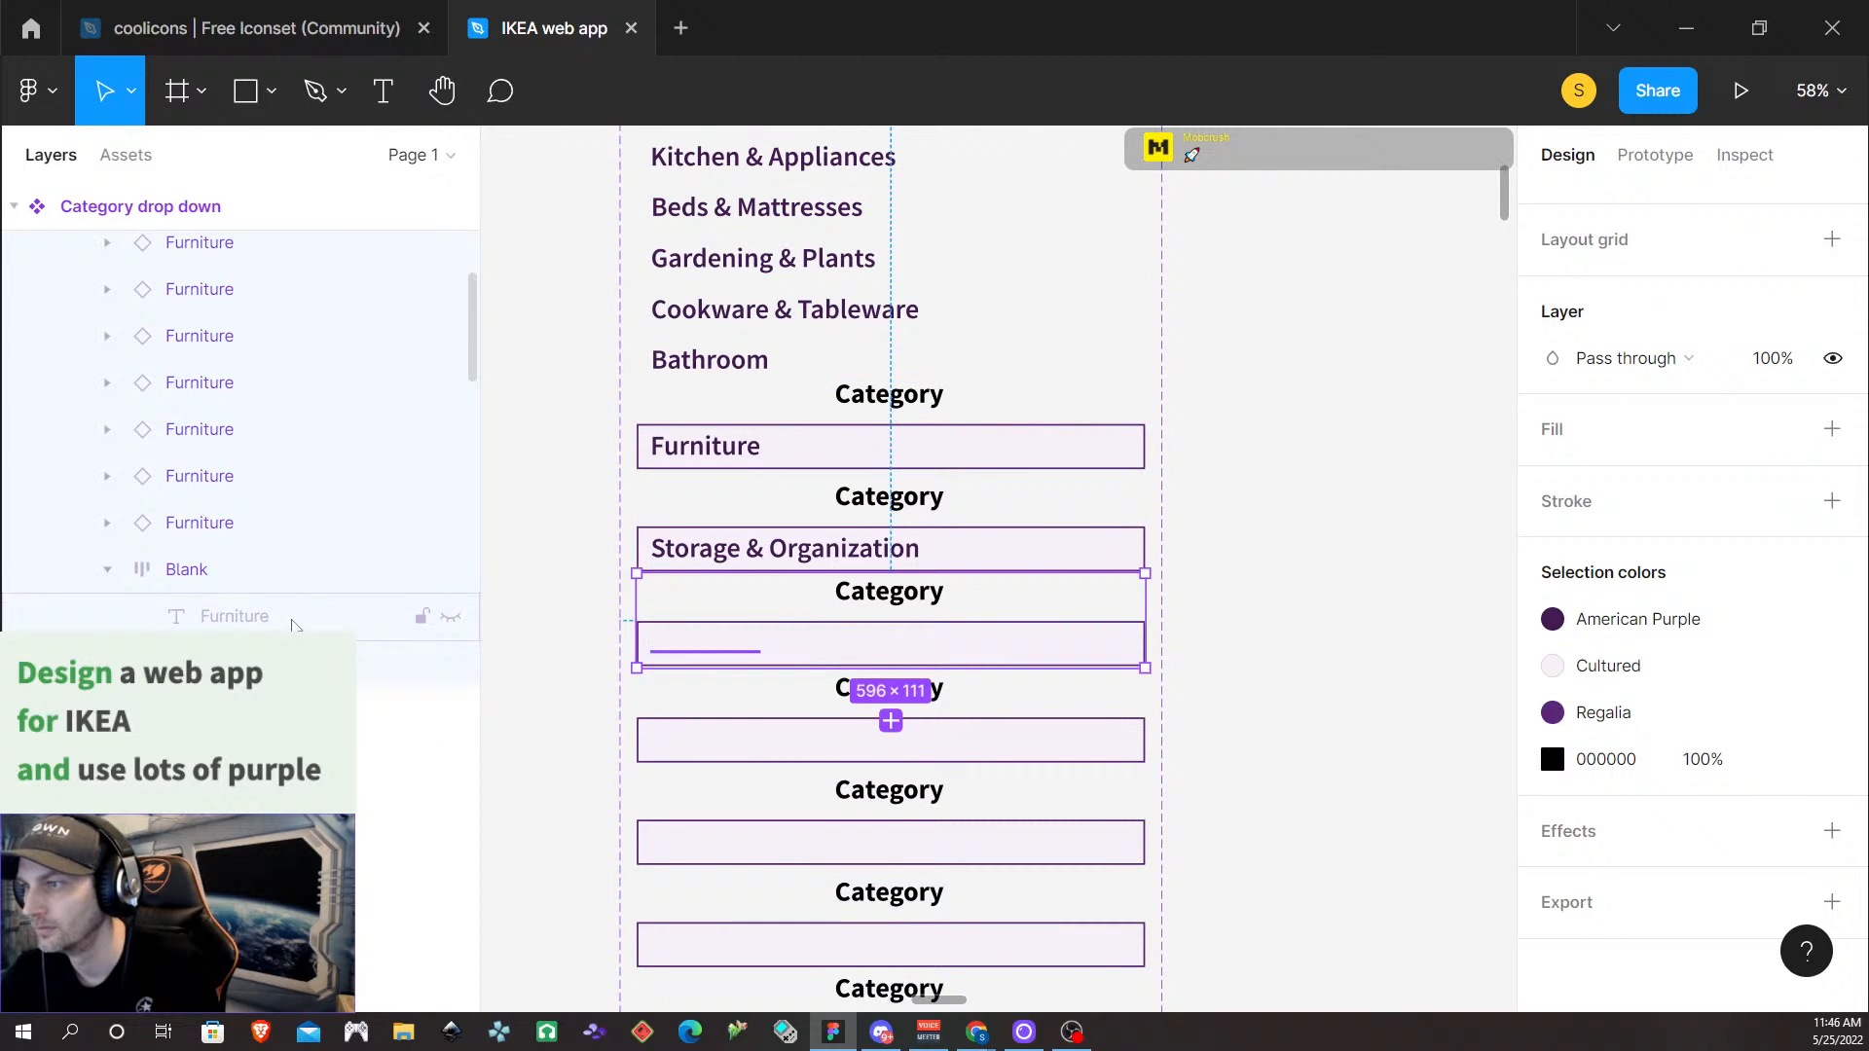
{"action": "left_click", "coordinate": [446, 622]}
{"action": "left_click", "coordinate": [290, 622]}
{"action": "double_click", "coordinate": [722, 647]}
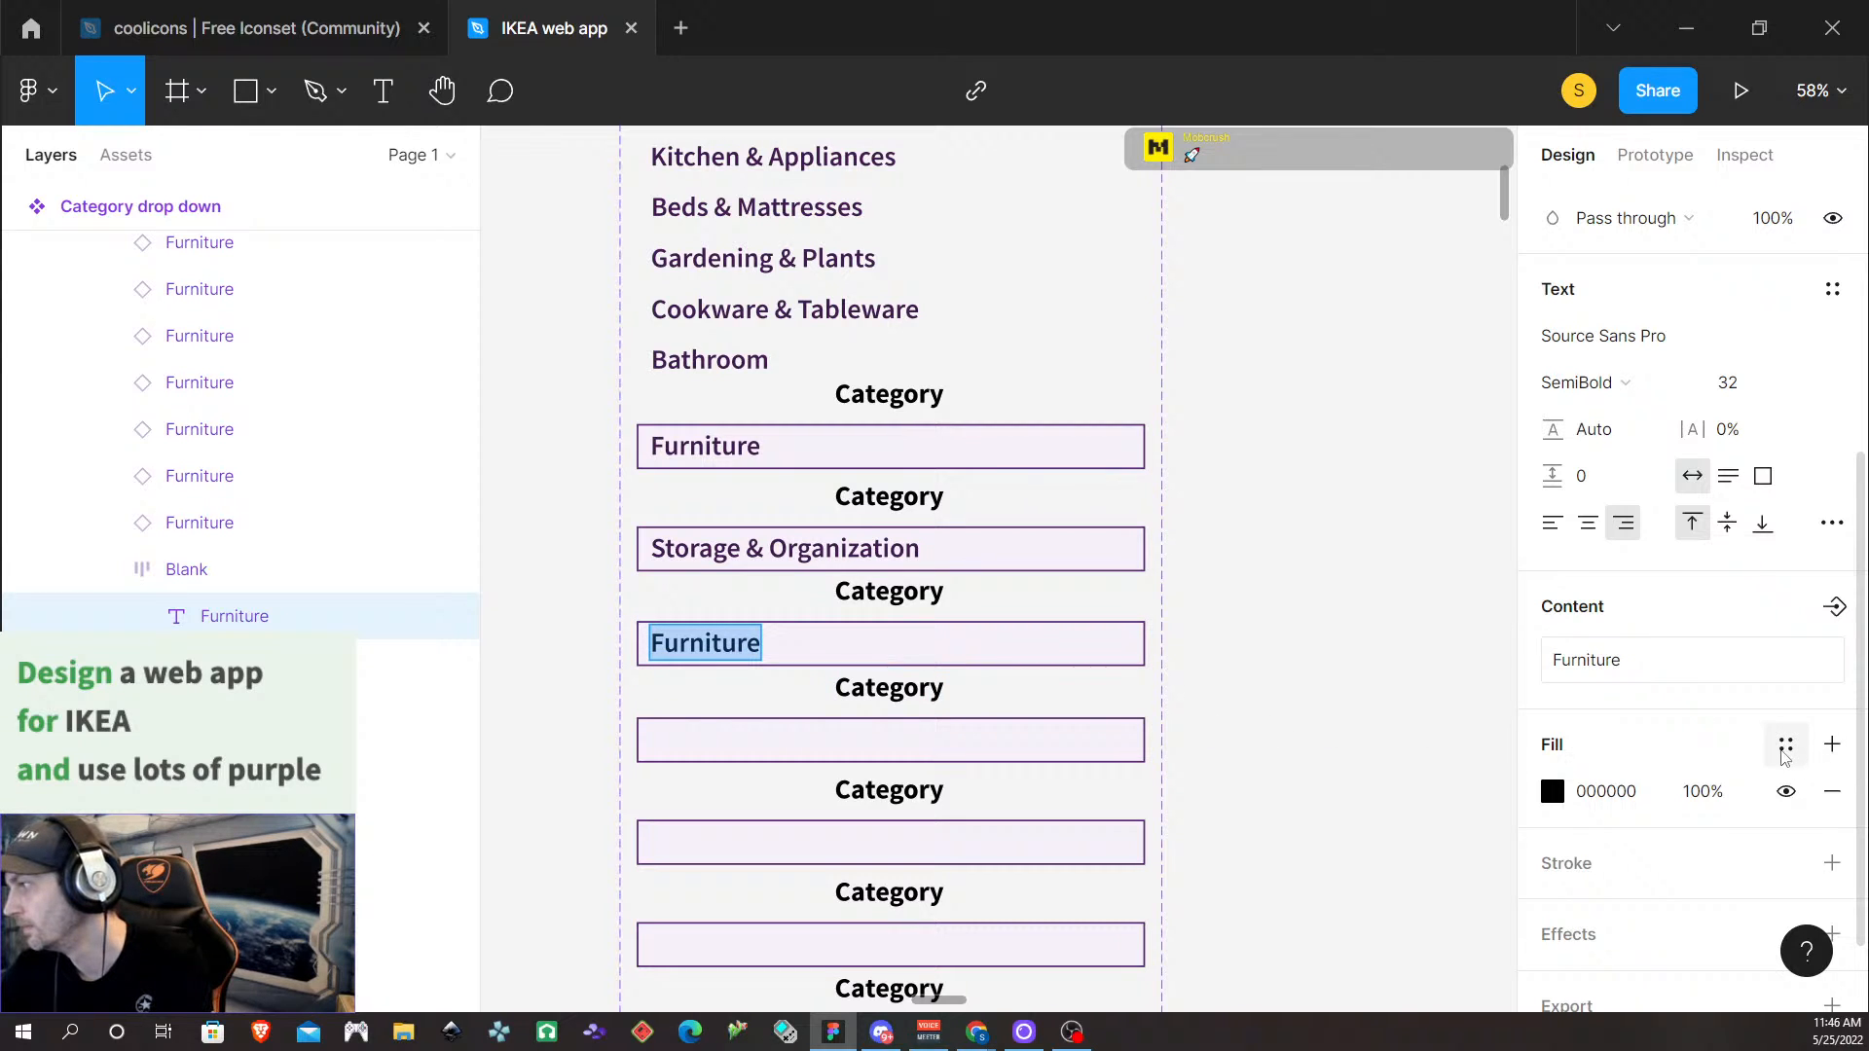
{"action": "left_click", "coordinate": [1785, 745]}
{"action": "left_click", "coordinate": [1620, 689]}
Replace the text of the home variant's label with "Home Decor"
{"action": "left_click", "coordinate": [679, 645]}
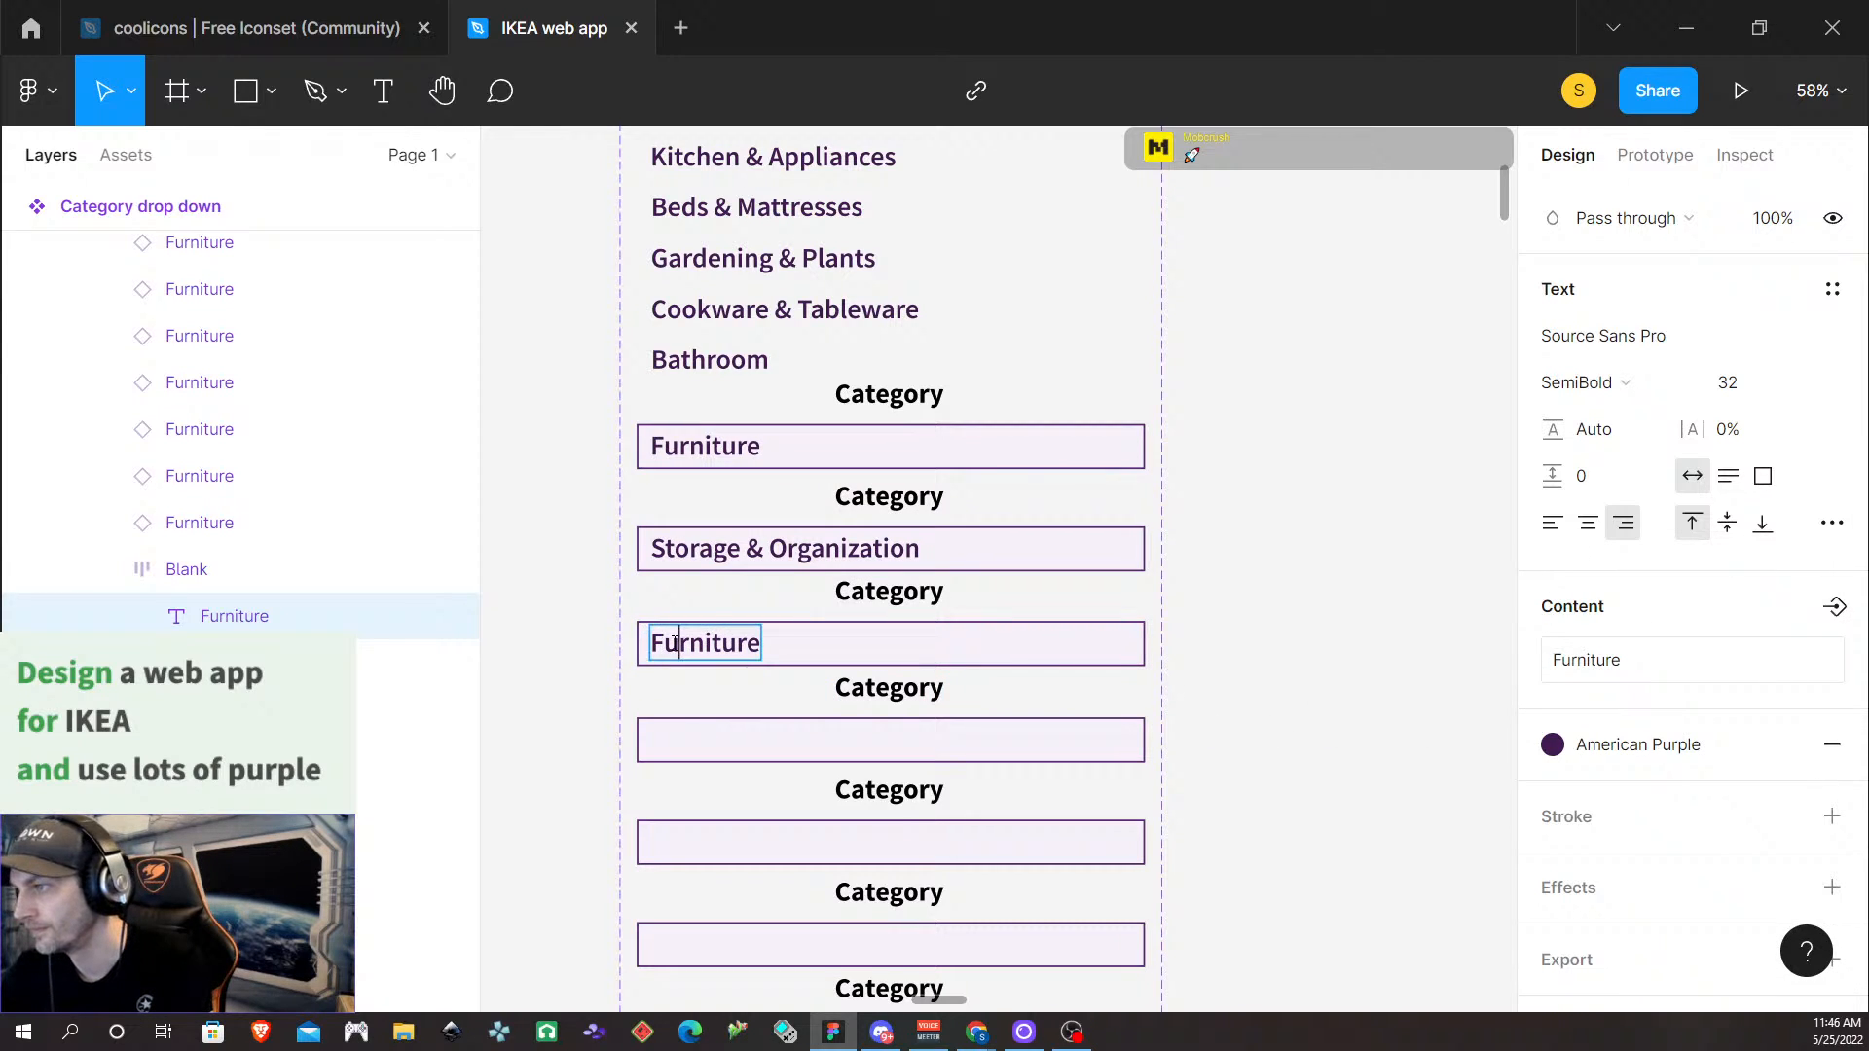
{"action": "double_click", "coordinate": [674, 642]}
{"action": "type", "text": "Home D"}
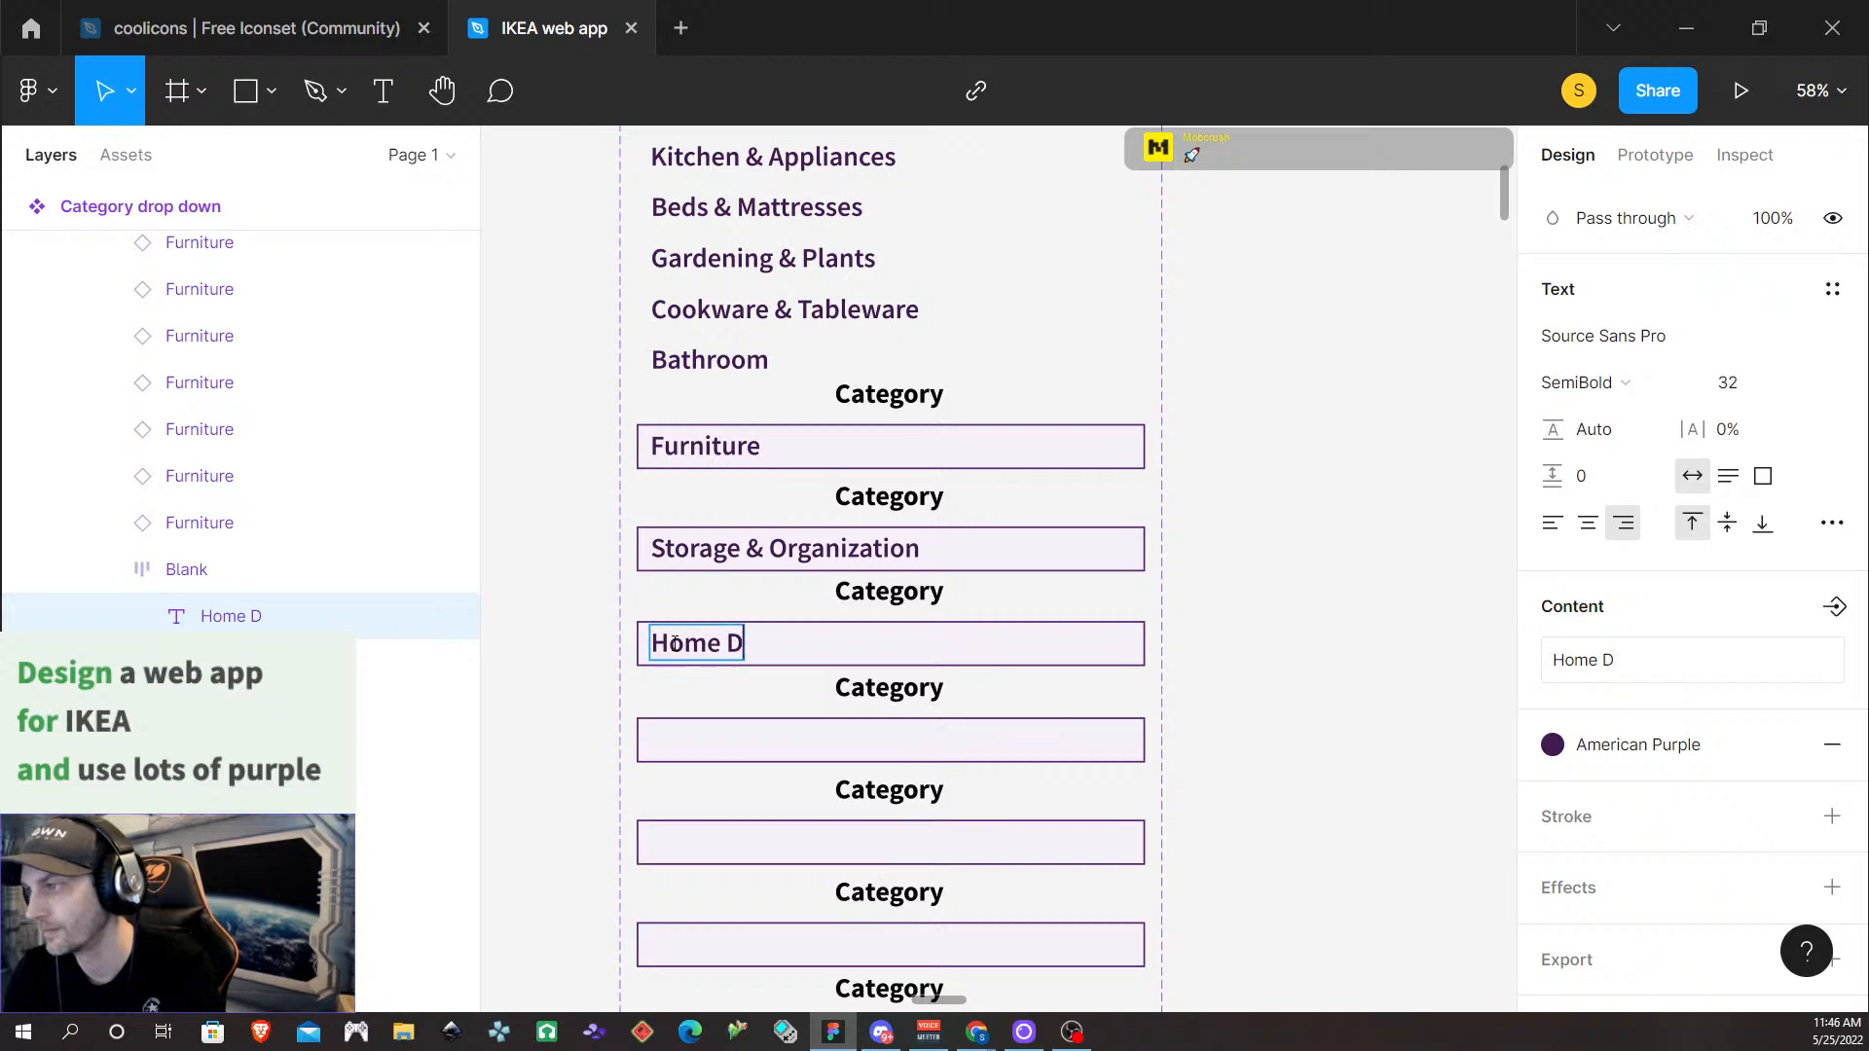
{"action": "type", "text": "ecor"}
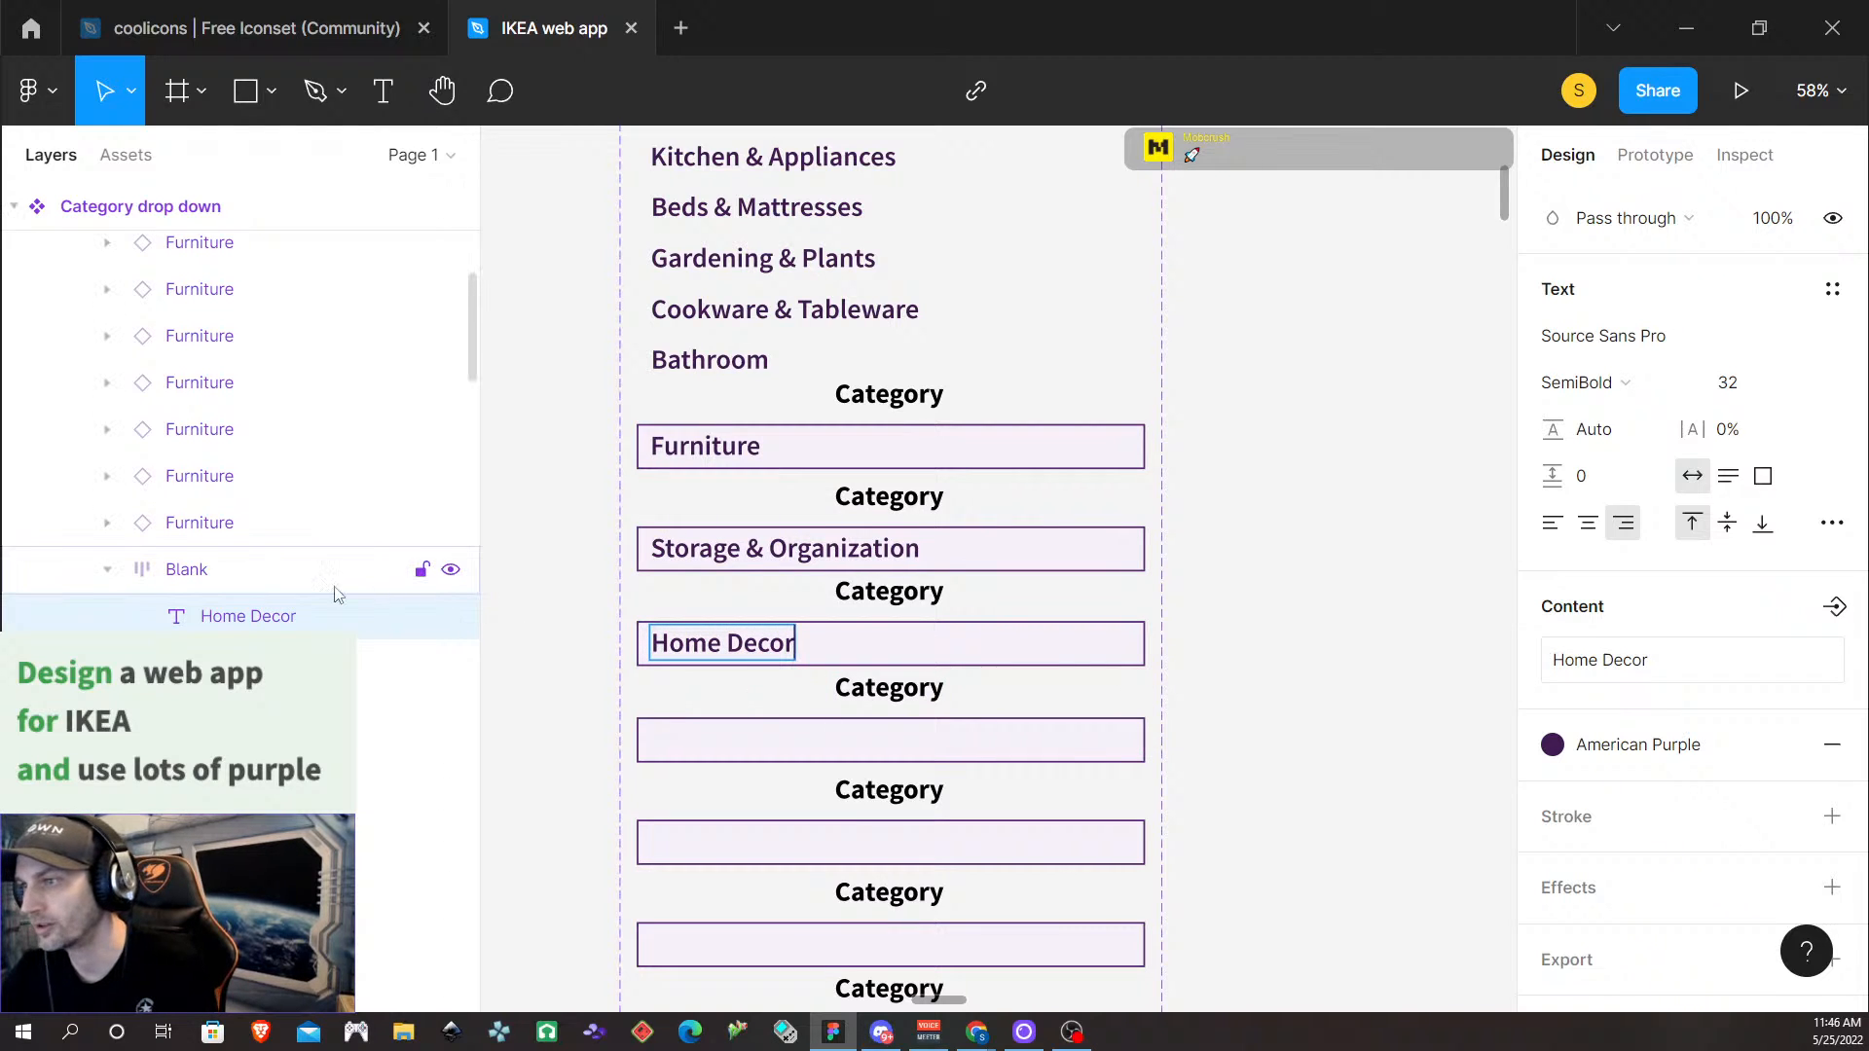
Unhide the text label inside the Blank frame of the Drop down Summer select variant
{"action": "scroll", "coordinate": [58, 390], "scroll_direction": "up", "scroll_amount": 5}
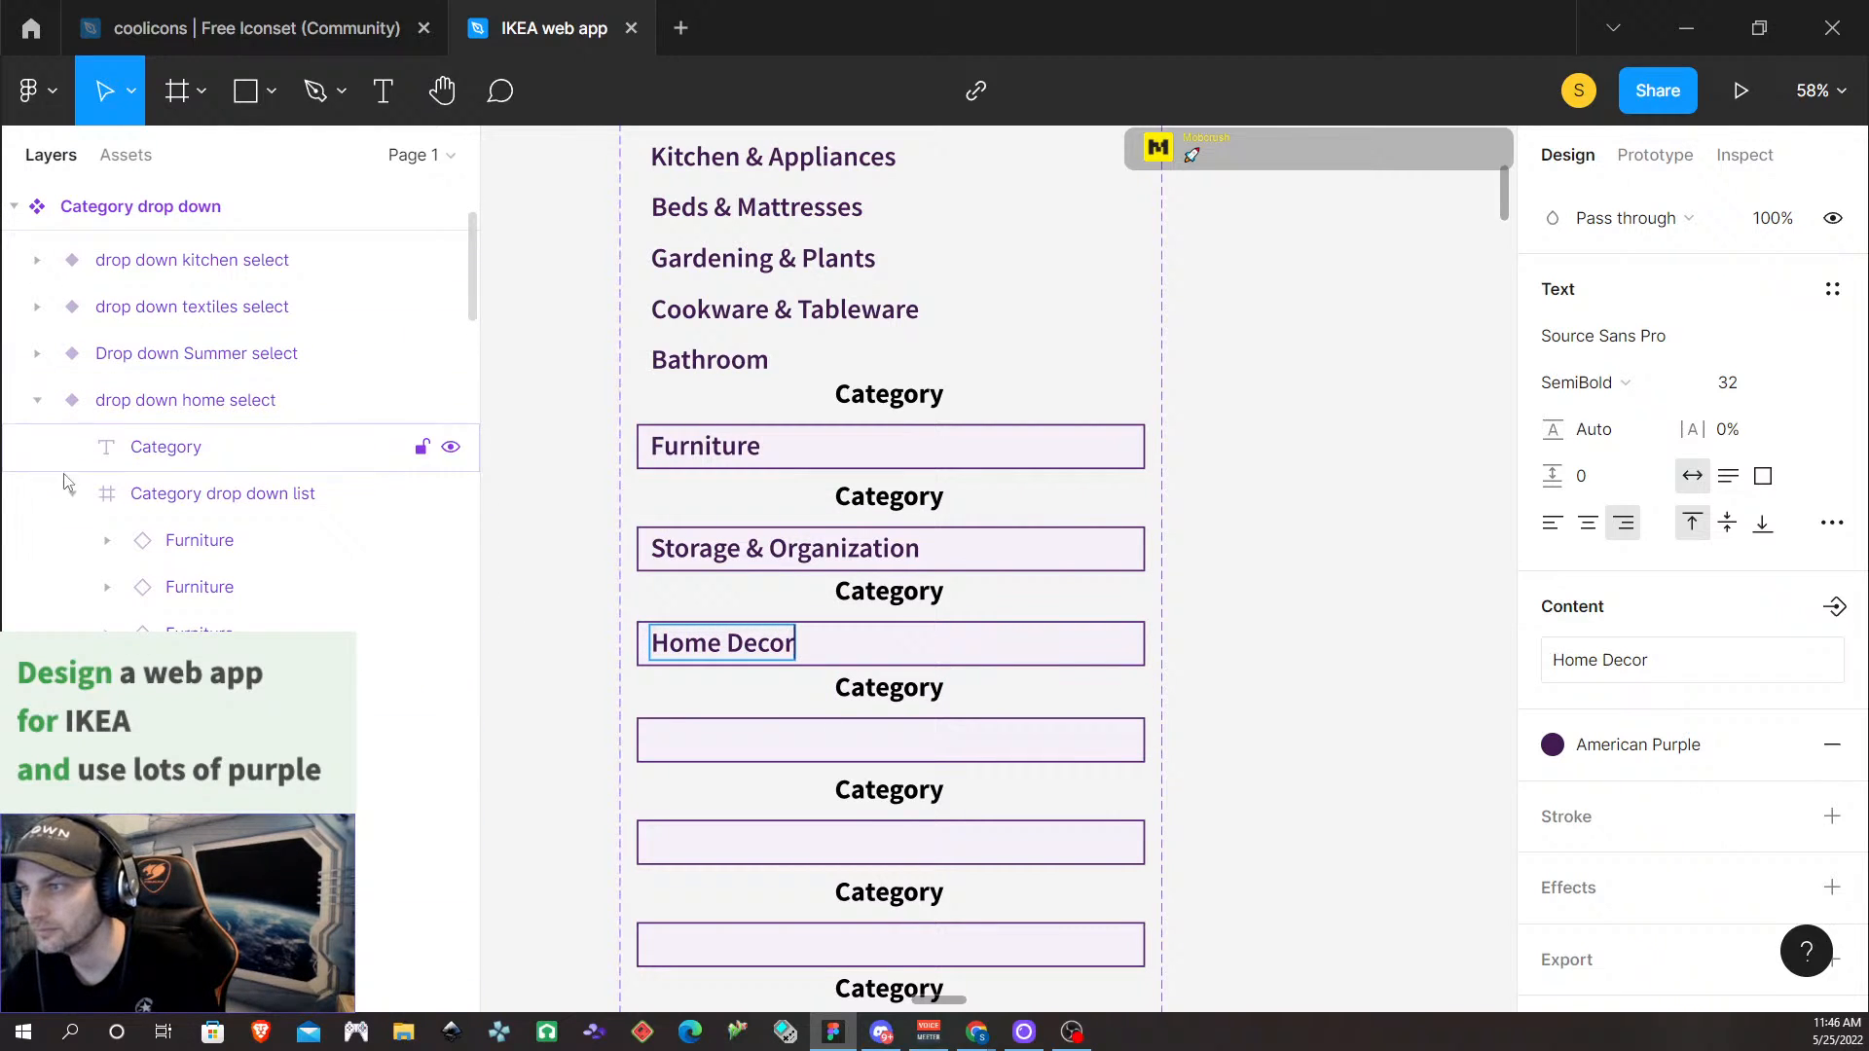
{"action": "left_click", "coordinate": [37, 401]}
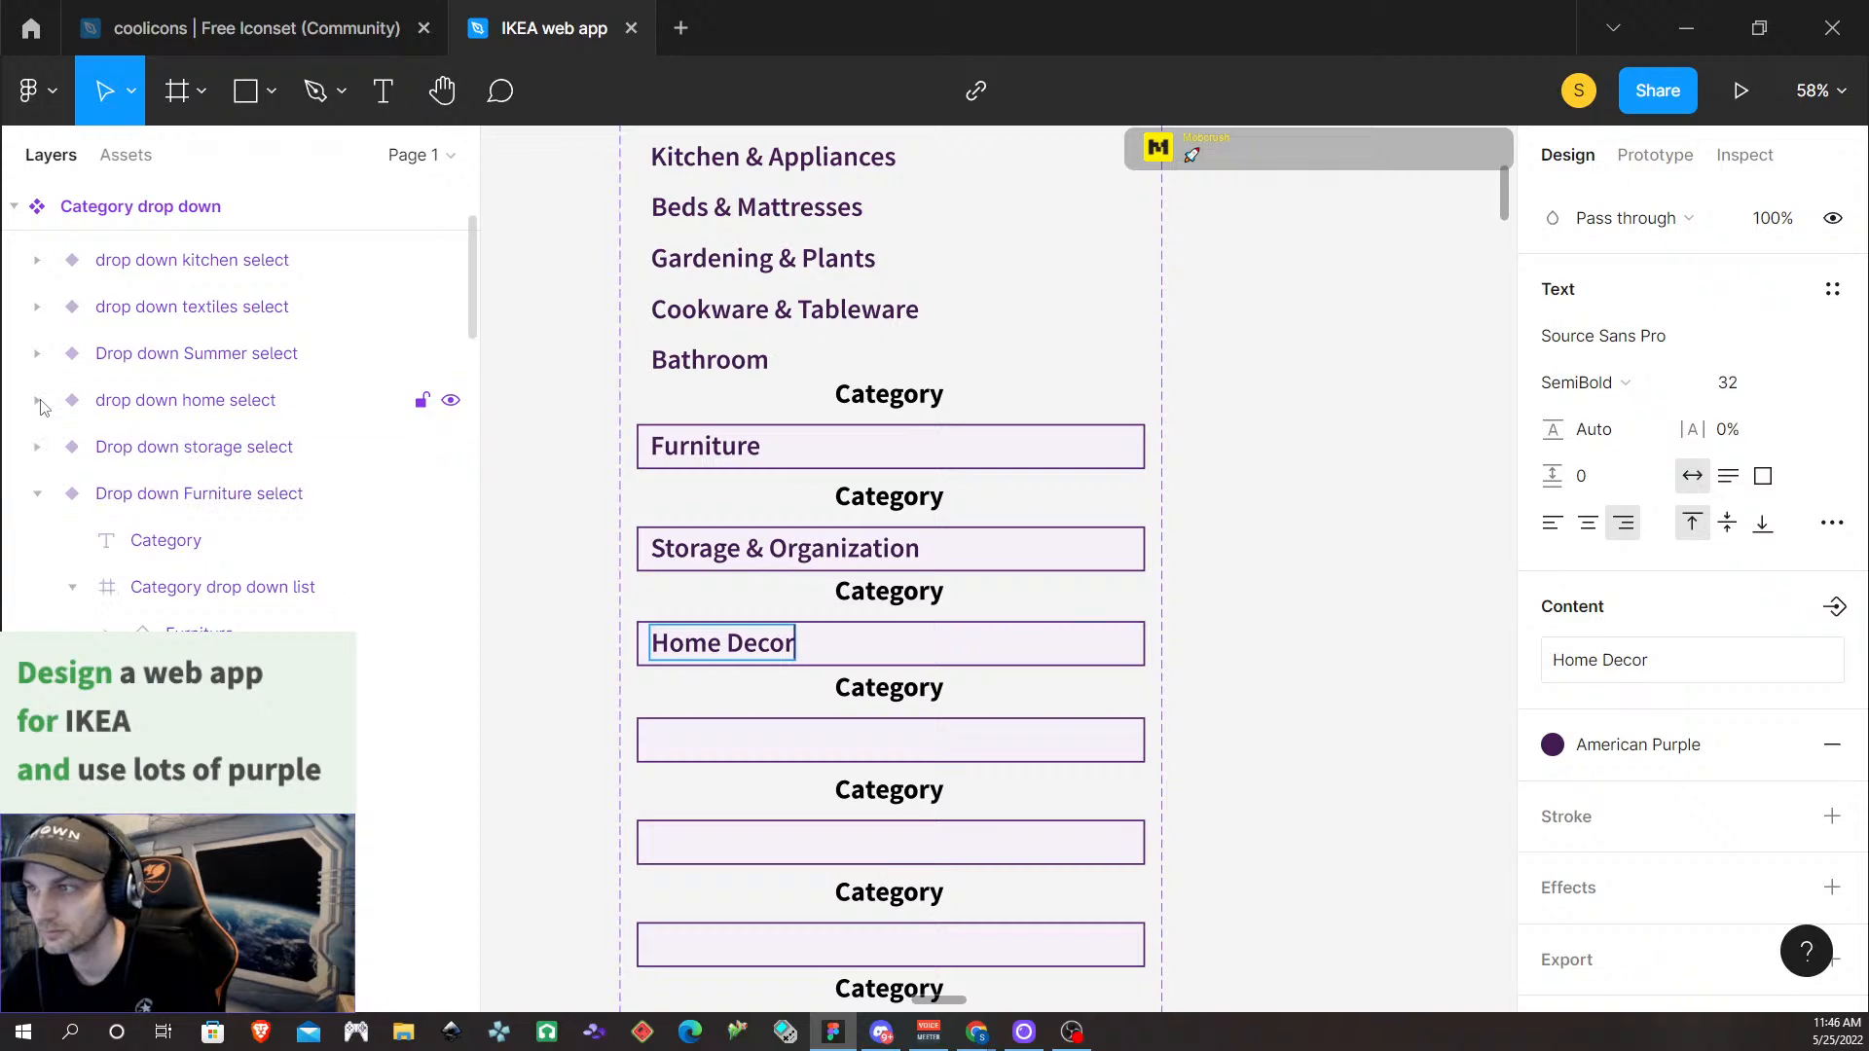
{"action": "left_click", "coordinate": [169, 360]}
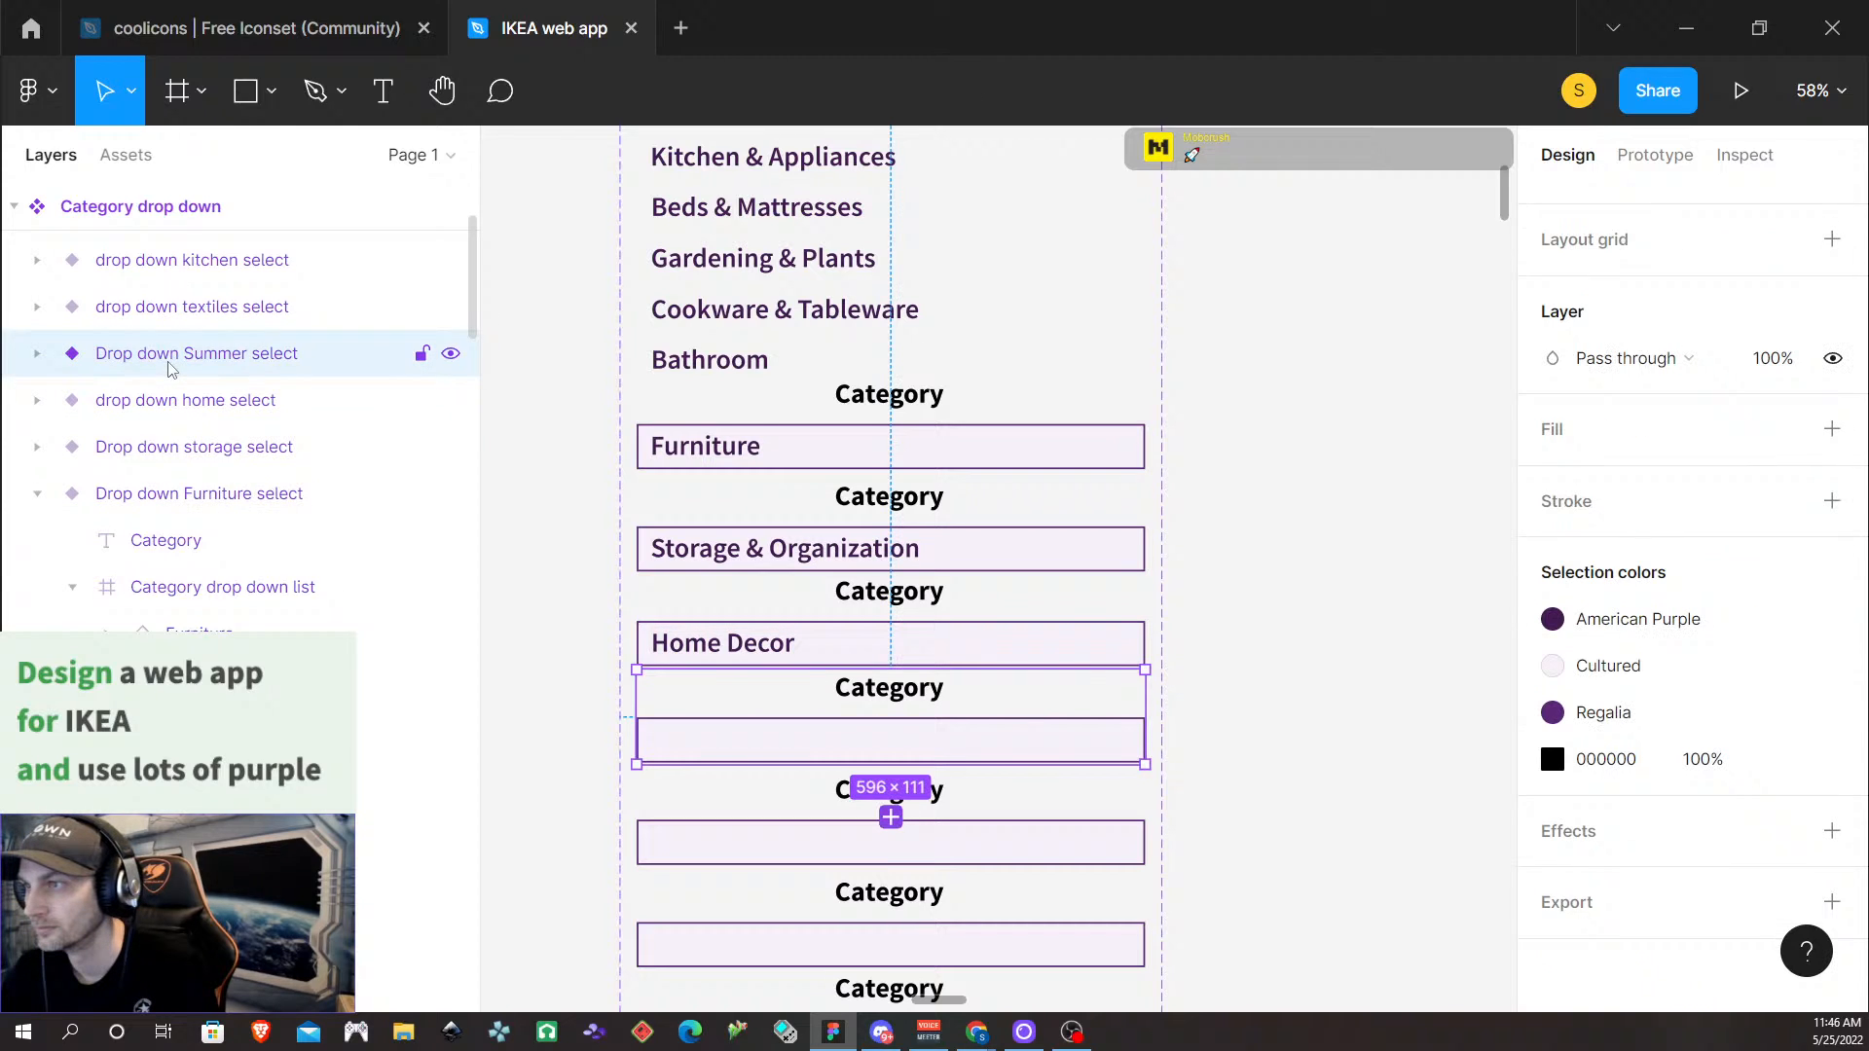
{"action": "left_click", "coordinate": [37, 355]}
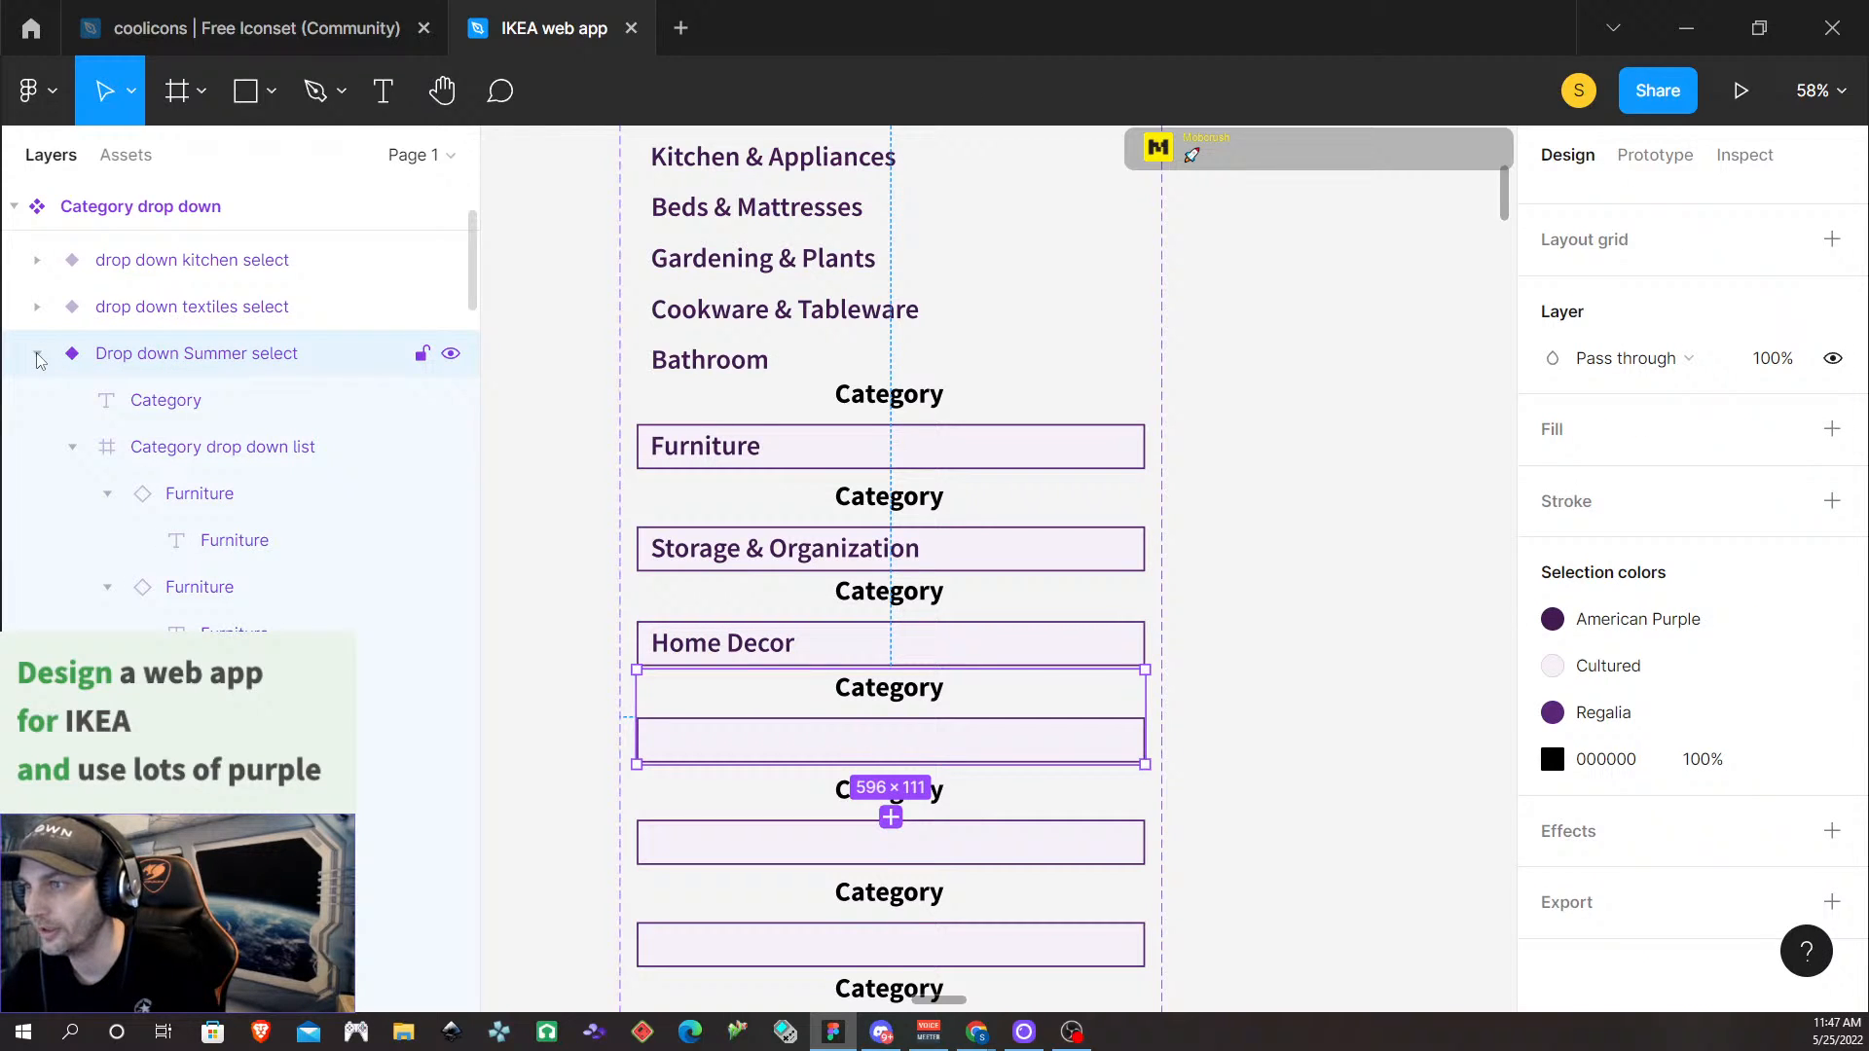
{"action": "left_click", "coordinate": [72, 448]}
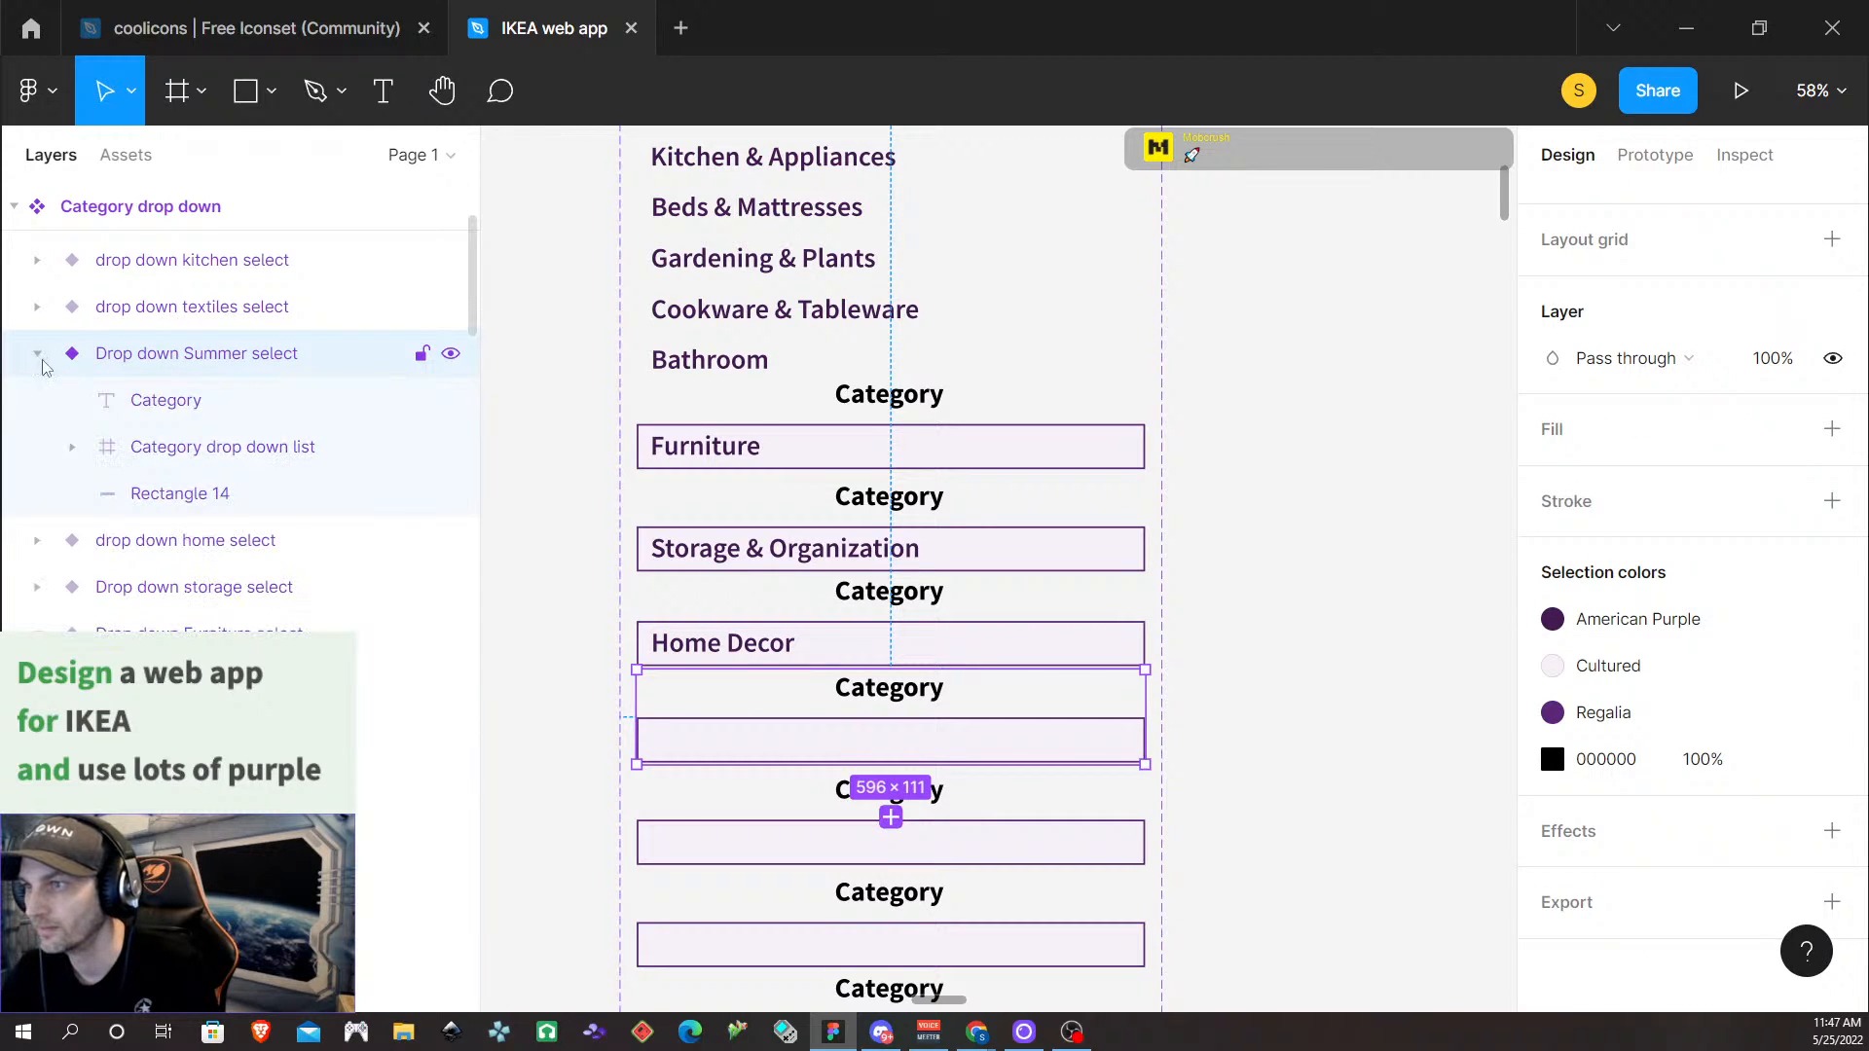
{"action": "left_click", "coordinate": [72, 447]}
{"action": "scroll", "coordinate": [192, 596], "scroll_direction": "down", "scroll_amount": 3}
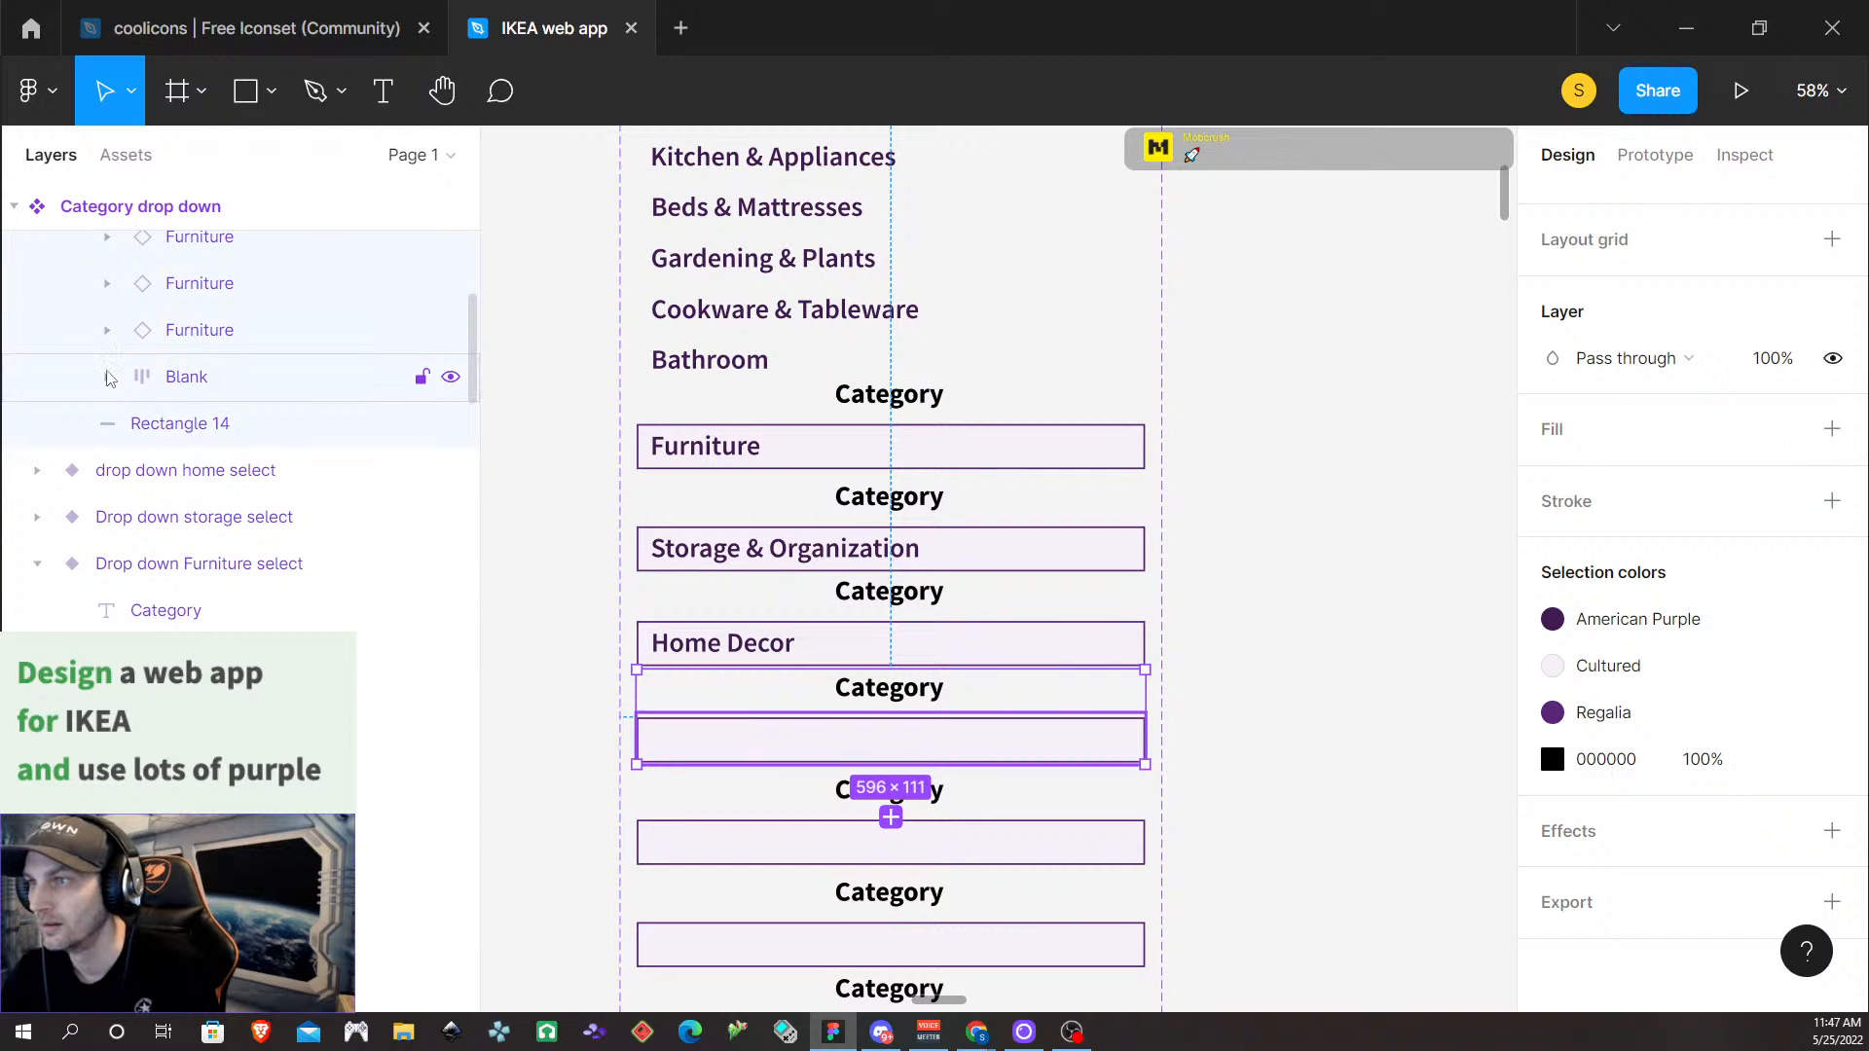
{"action": "left_click", "coordinate": [213, 388]}
{"action": "left_click", "coordinate": [107, 378]}
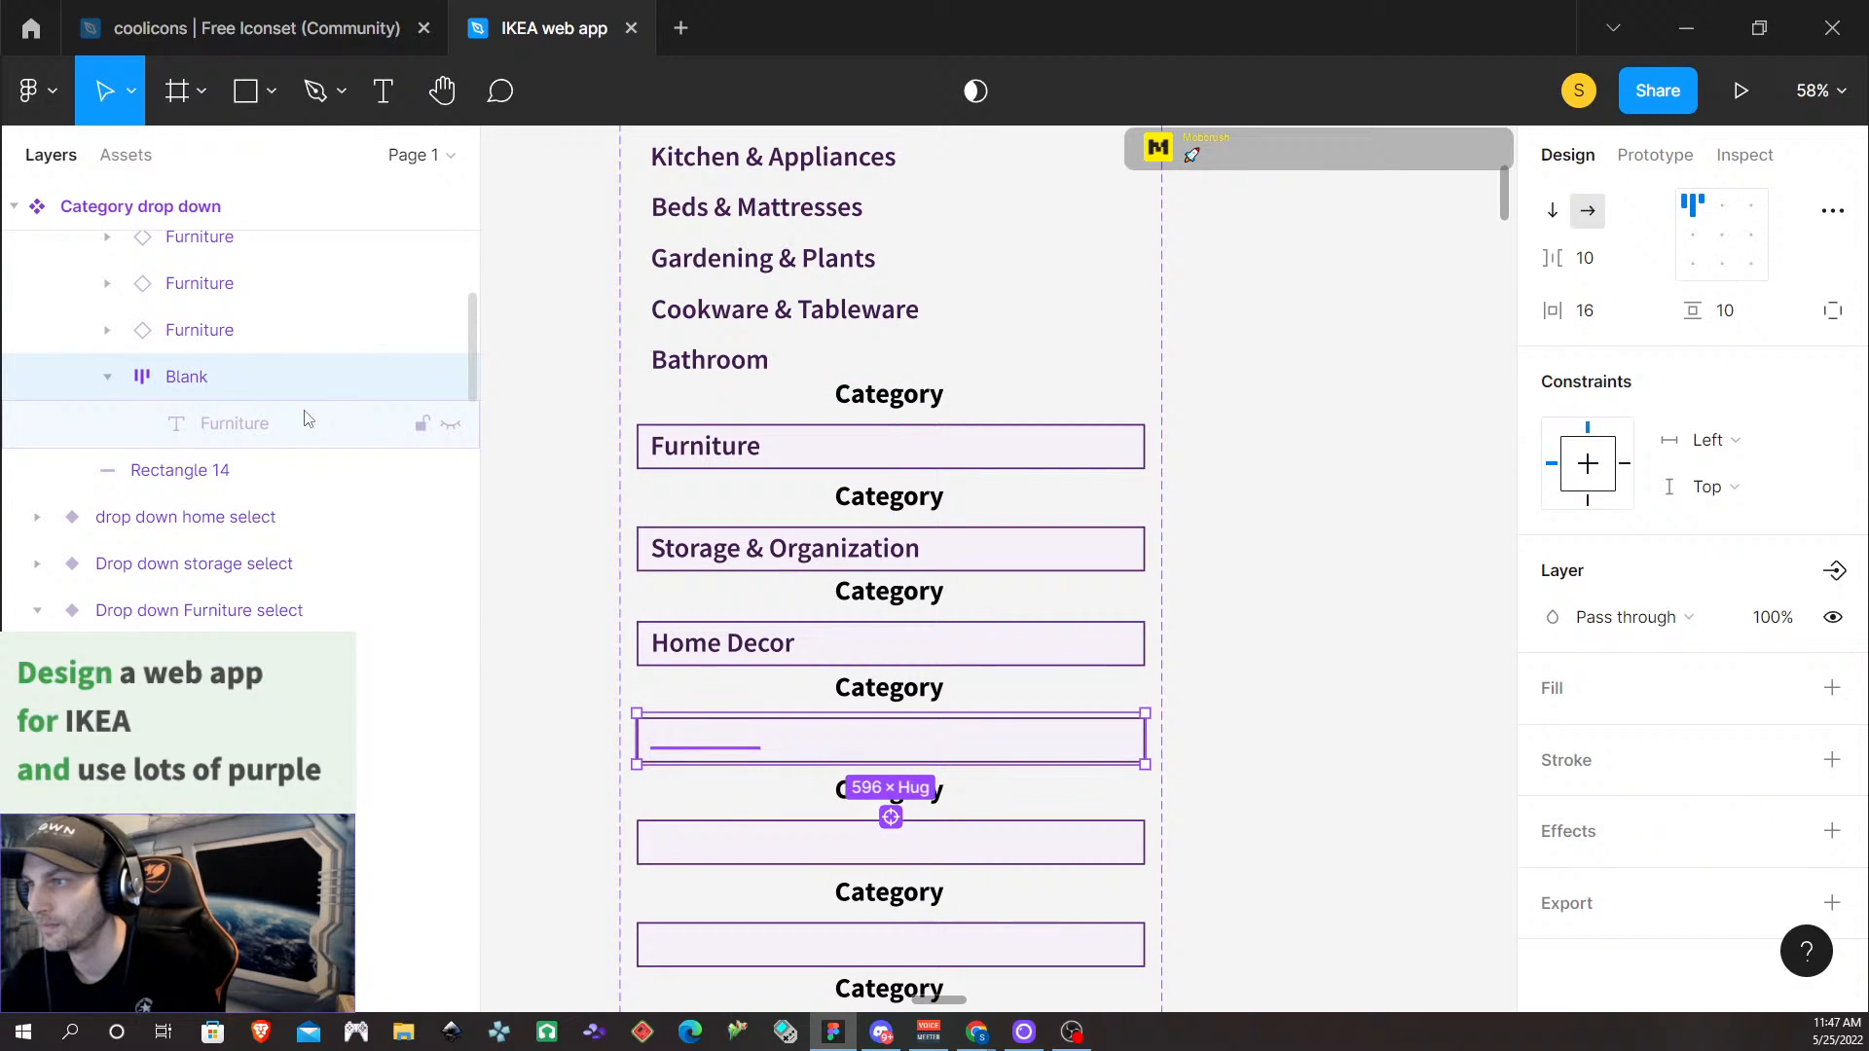
{"action": "left_click", "coordinate": [451, 425]}
Replace the text of the Summer variant's label with "Summer"
{"action": "left_click", "coordinate": [716, 748]}
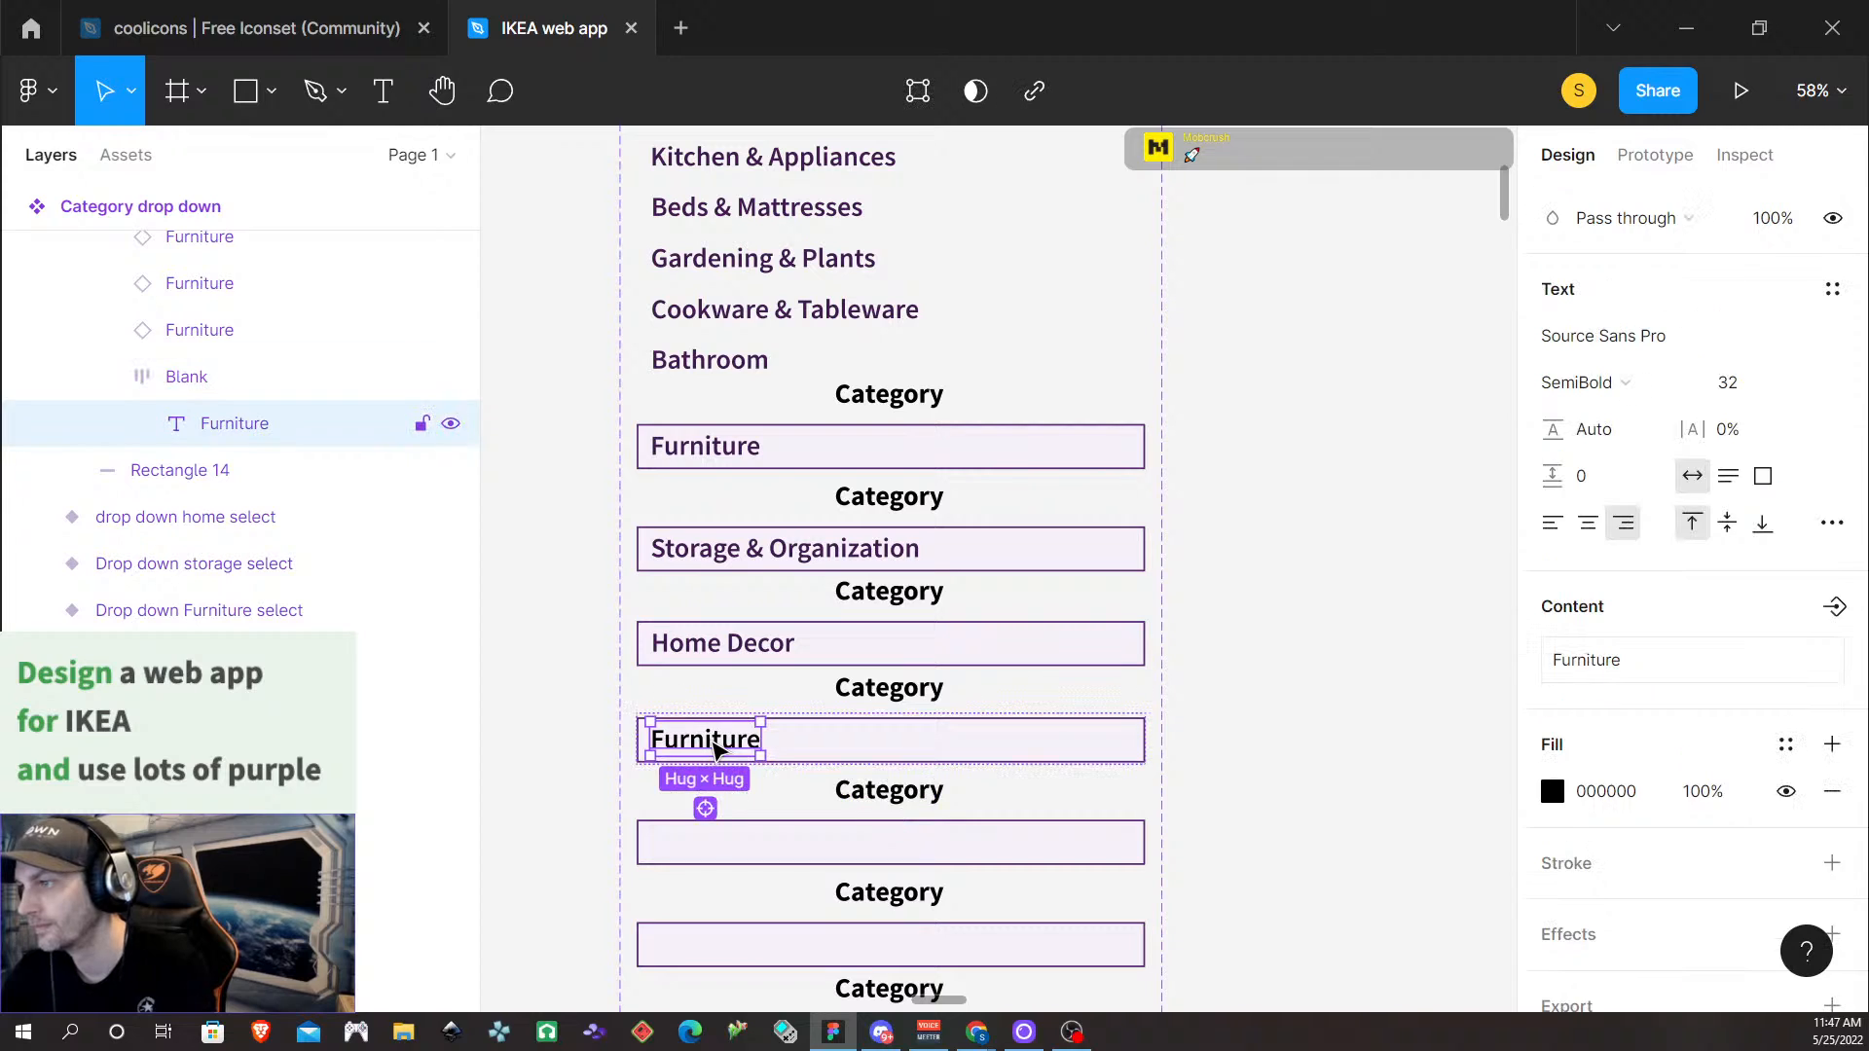
{"action": "double_click", "coordinate": [716, 748]}
{"action": "double_click", "coordinate": [712, 742]}
{"action": "type", "text": "S"}
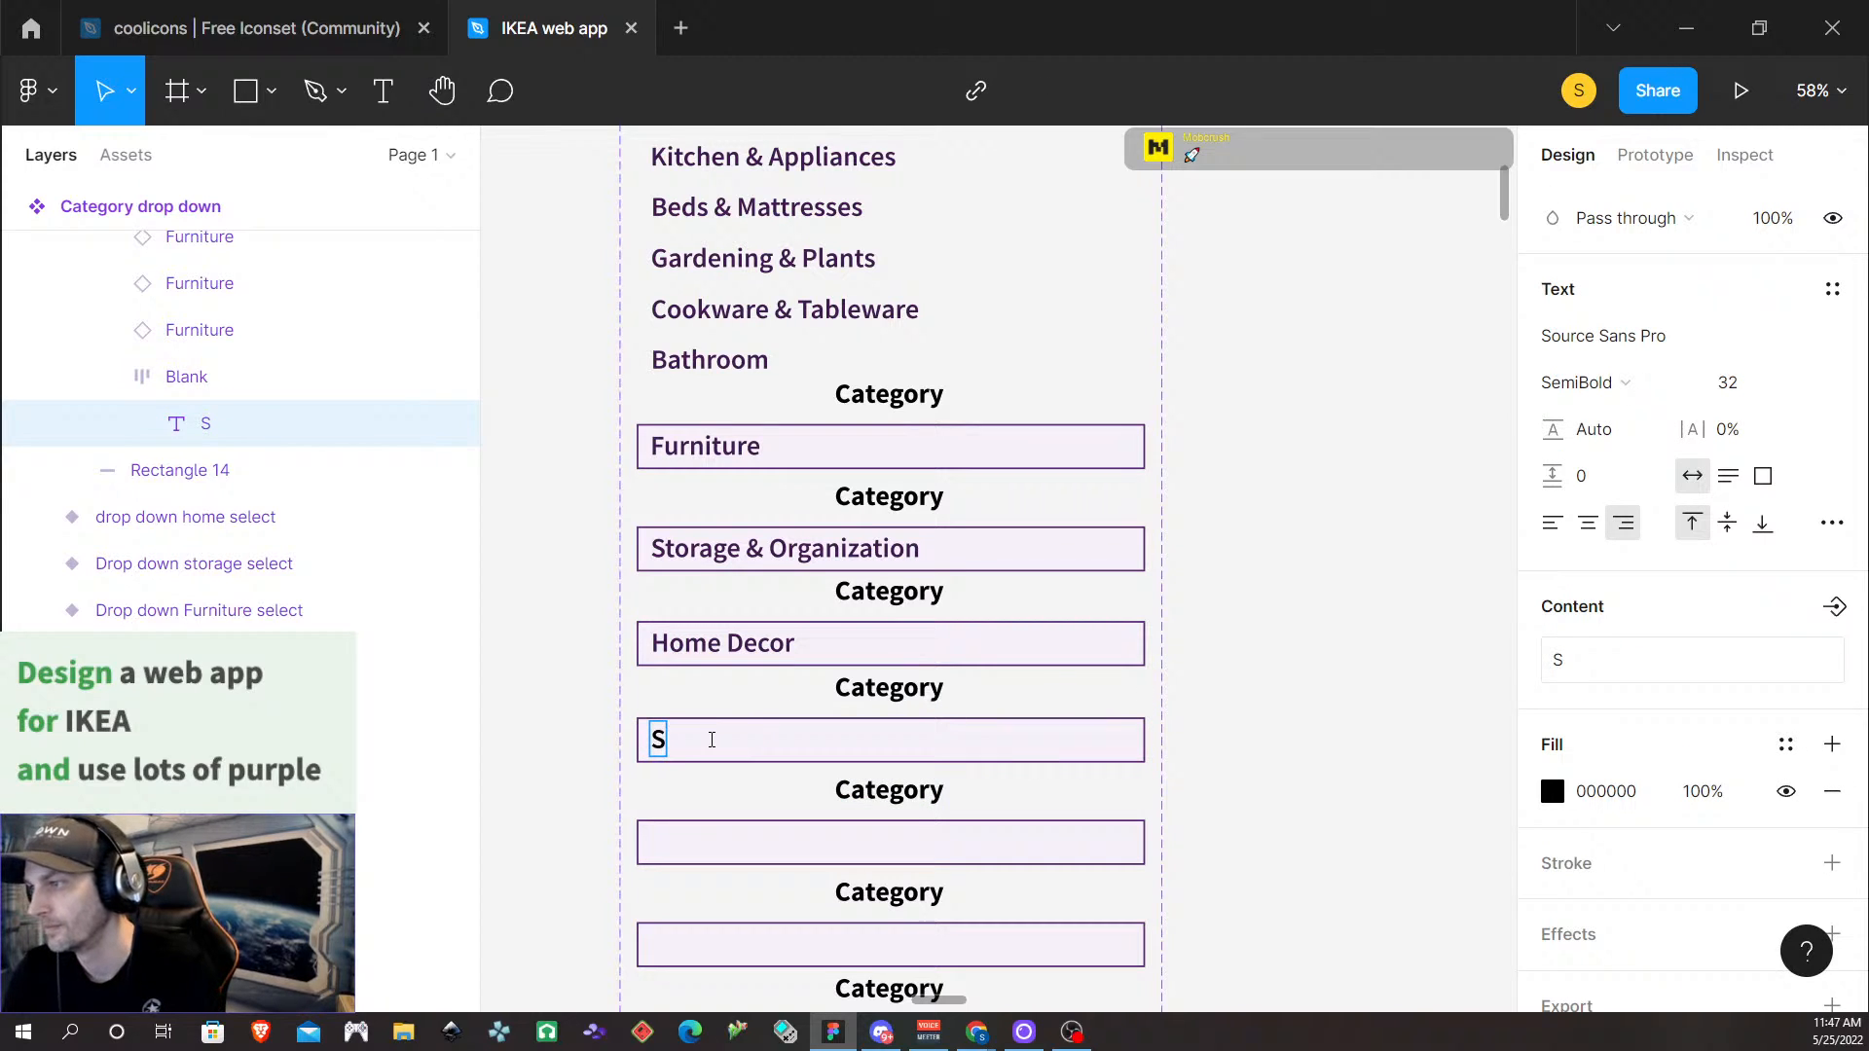
{"action": "type", "text": "ummer"}
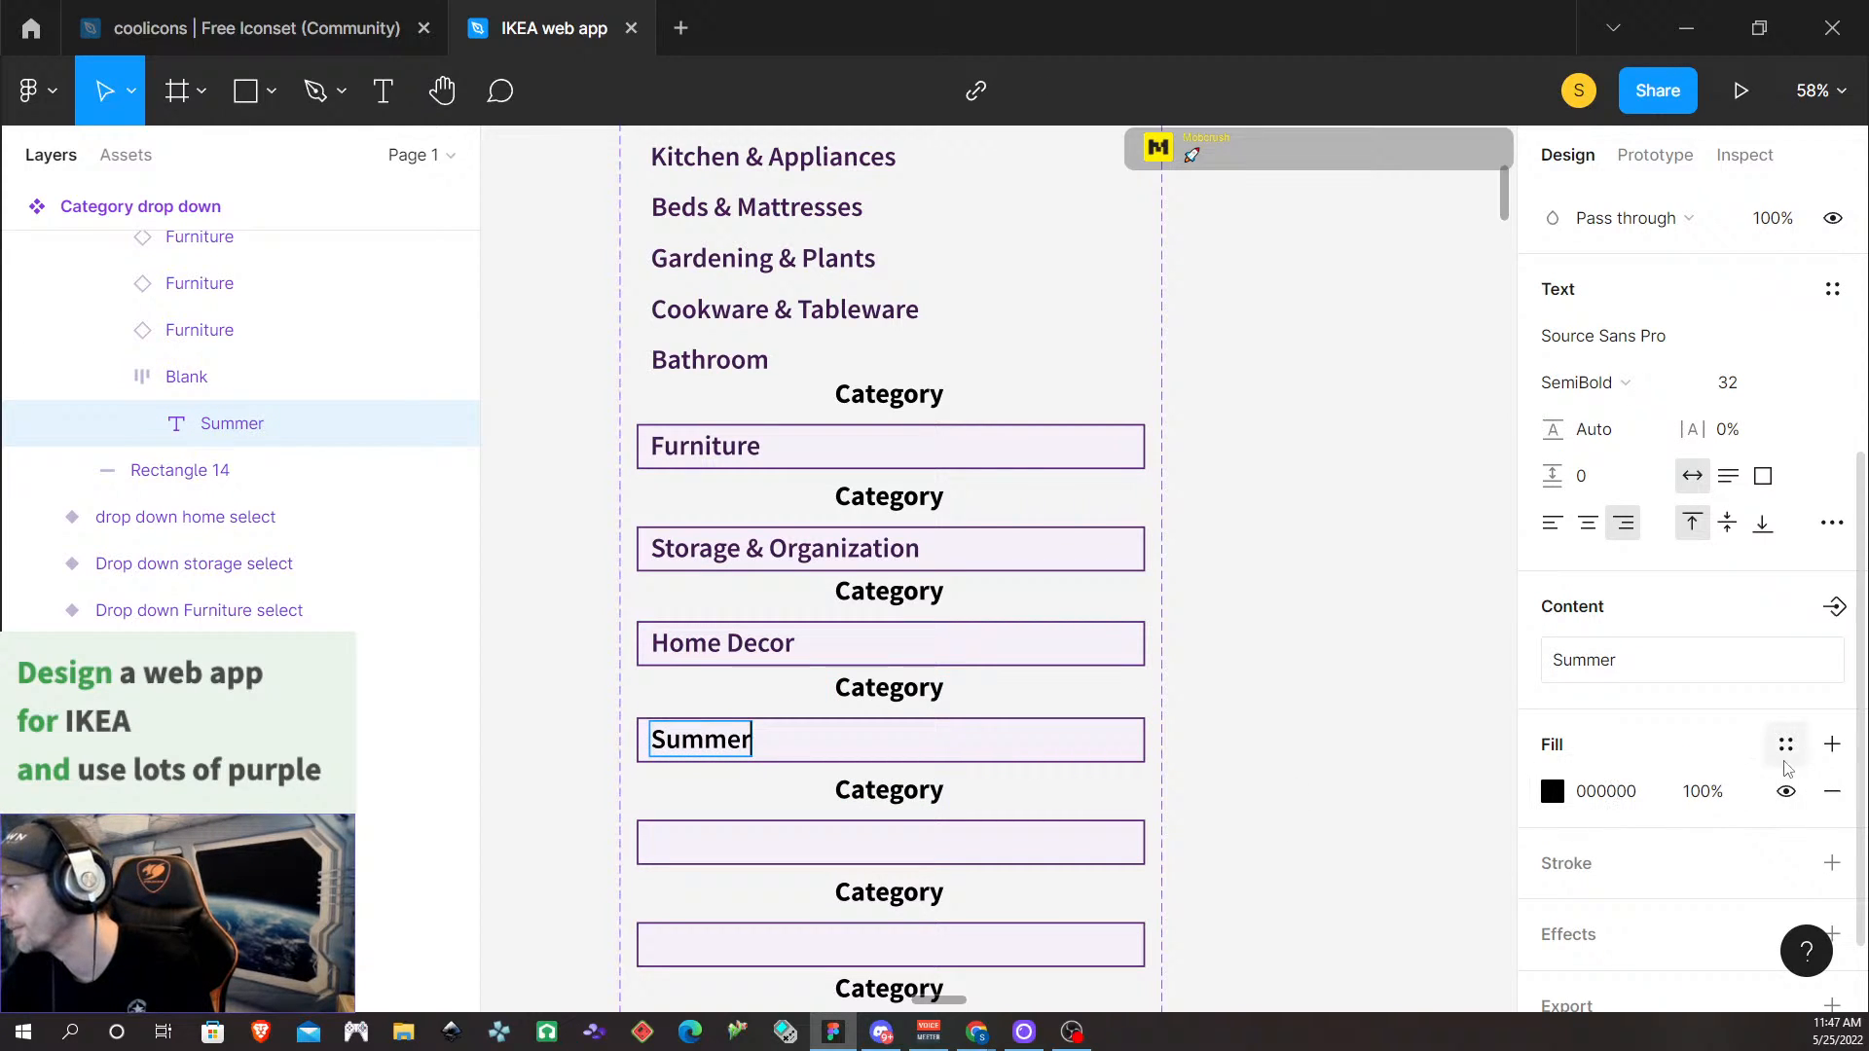
Try to apply the dark purple color style to the Summer label while its text is being edited
{"action": "left_click", "coordinate": [1786, 746]}
{"action": "left_click", "coordinate": [1579, 689]}
{"action": "key", "text": "Escape"}
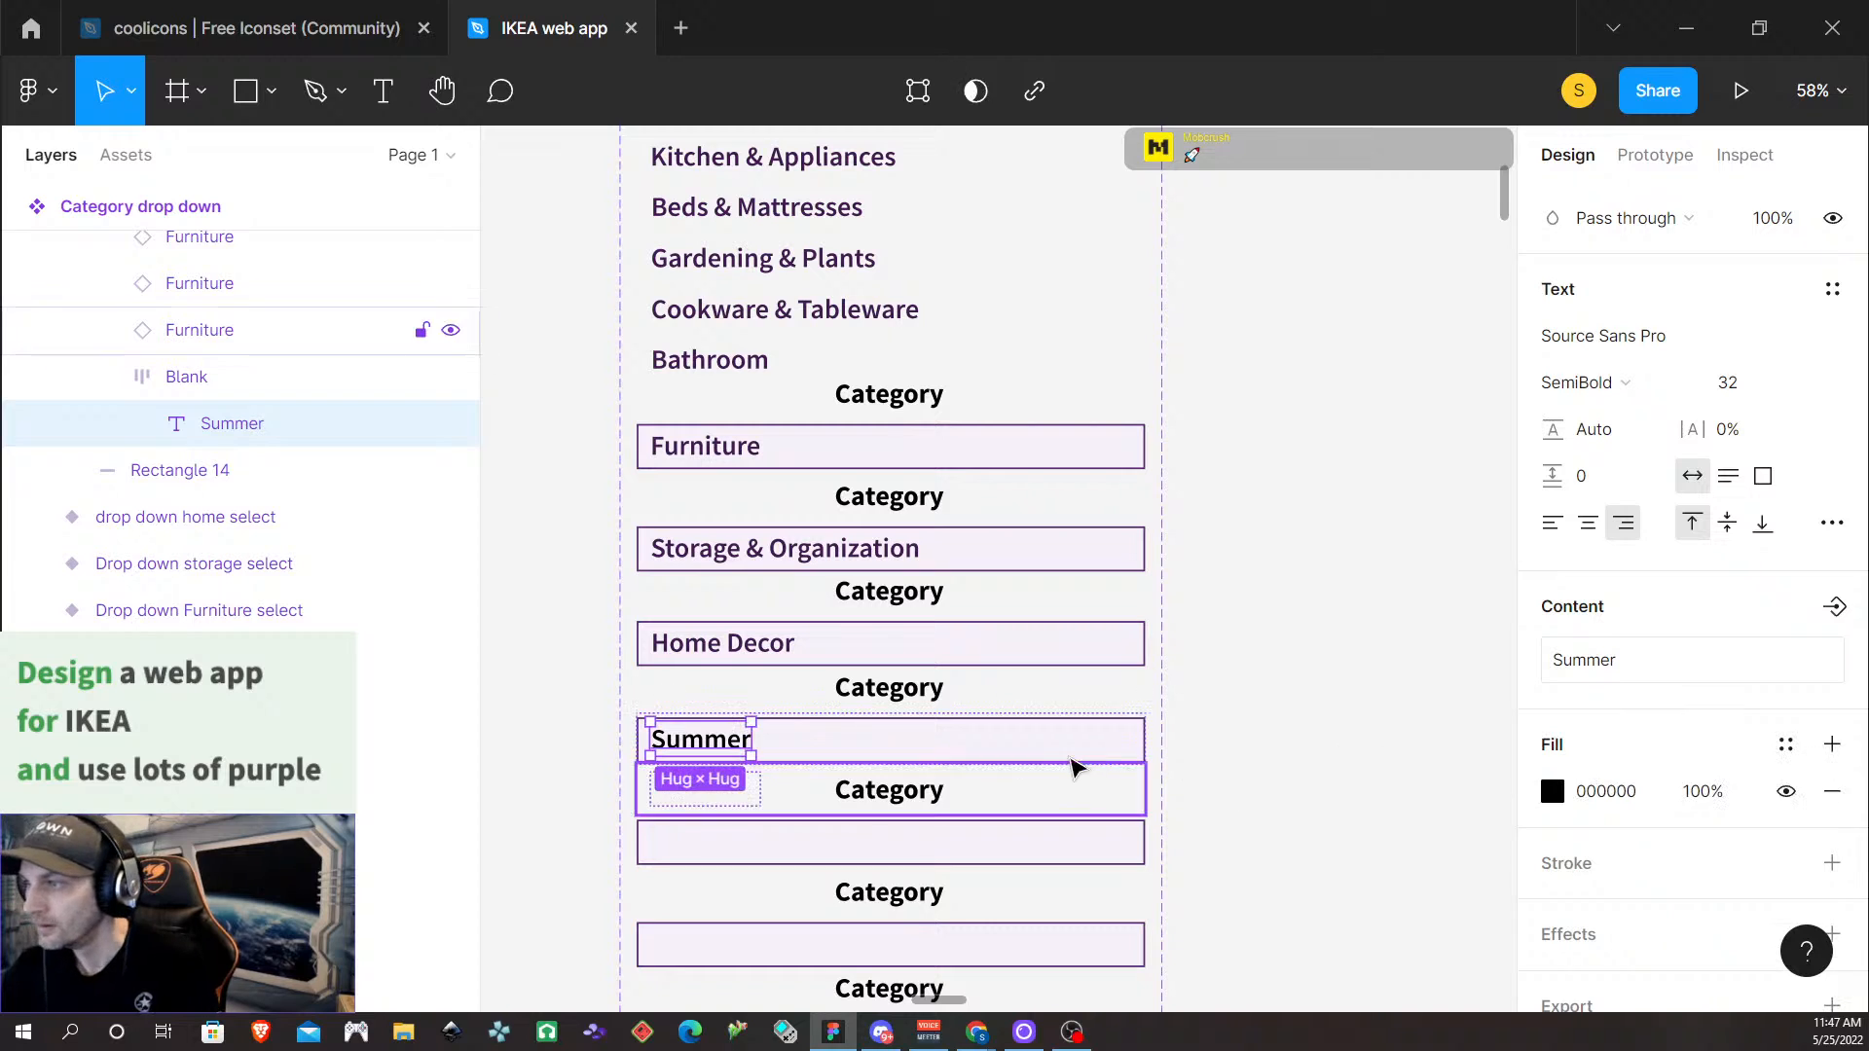
Apply the American Purple color style to the whole text of the Summer label
{"action": "double_click", "coordinate": [696, 739]}
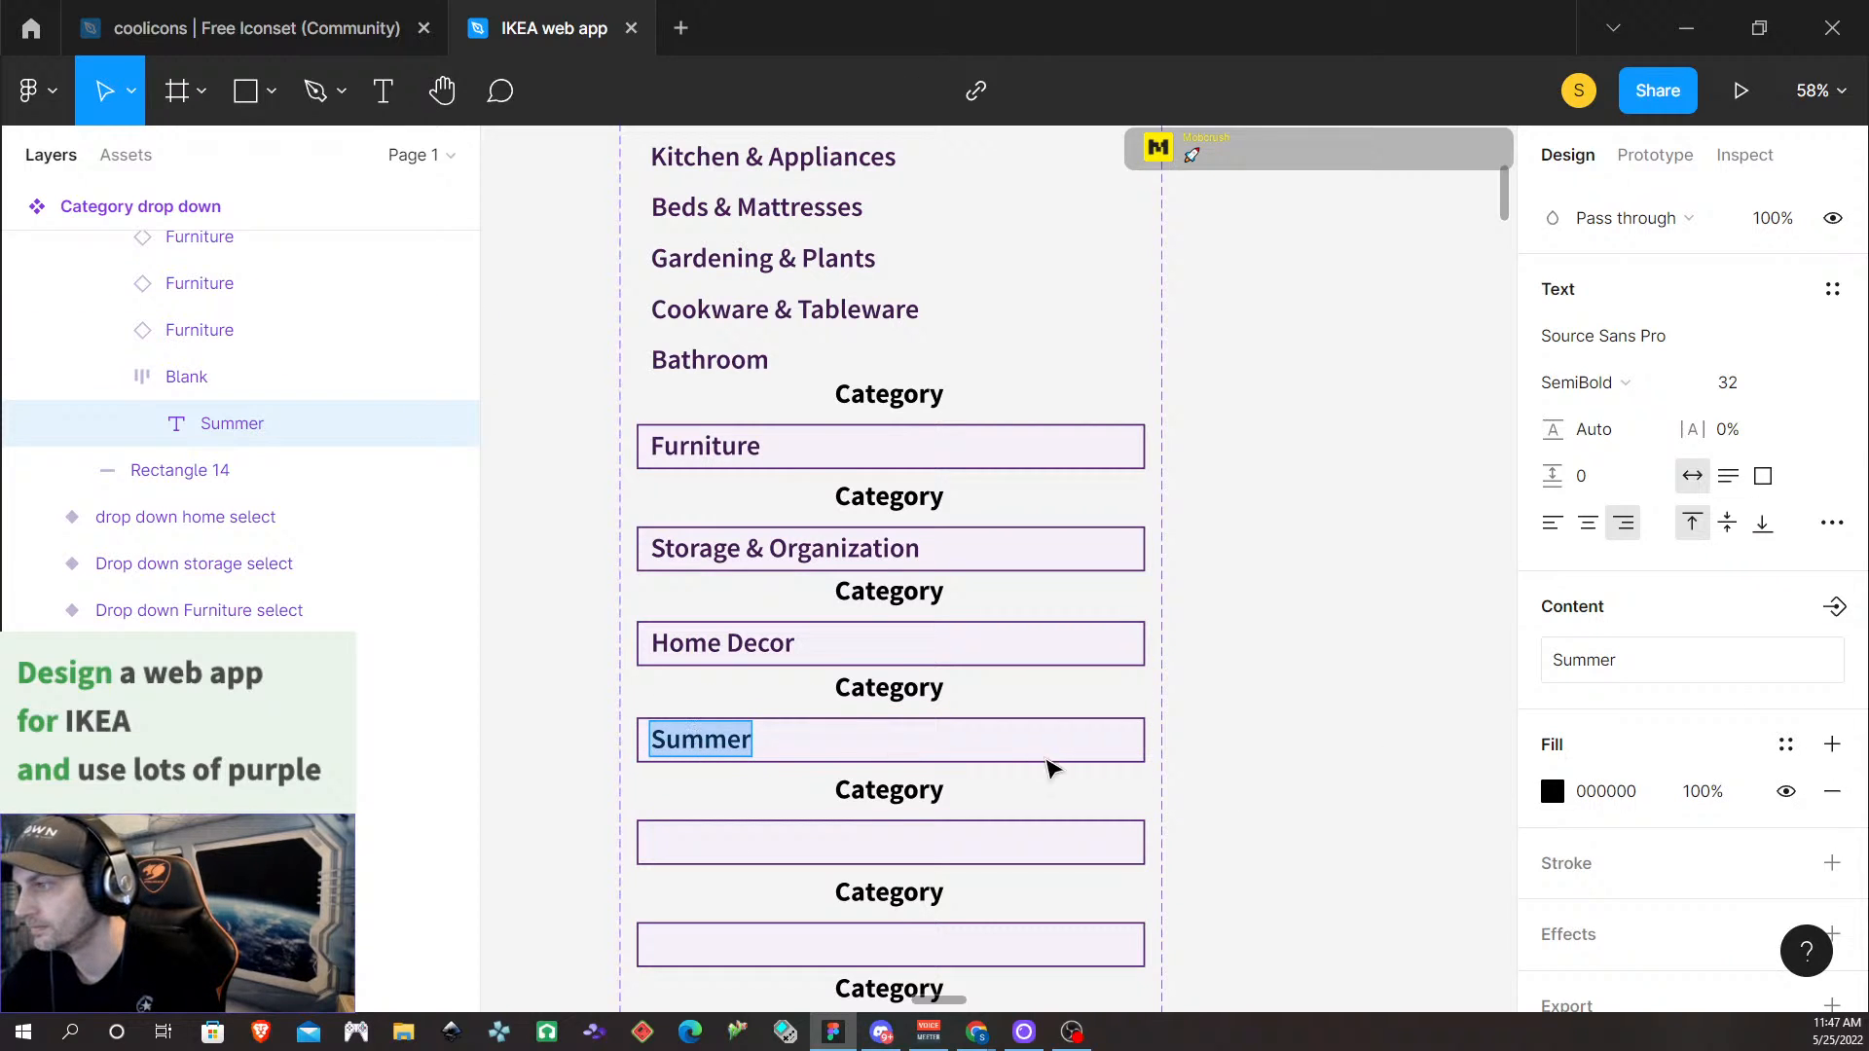
{"action": "left_click", "coordinate": [1786, 745]}
{"action": "left_click", "coordinate": [1578, 689]}
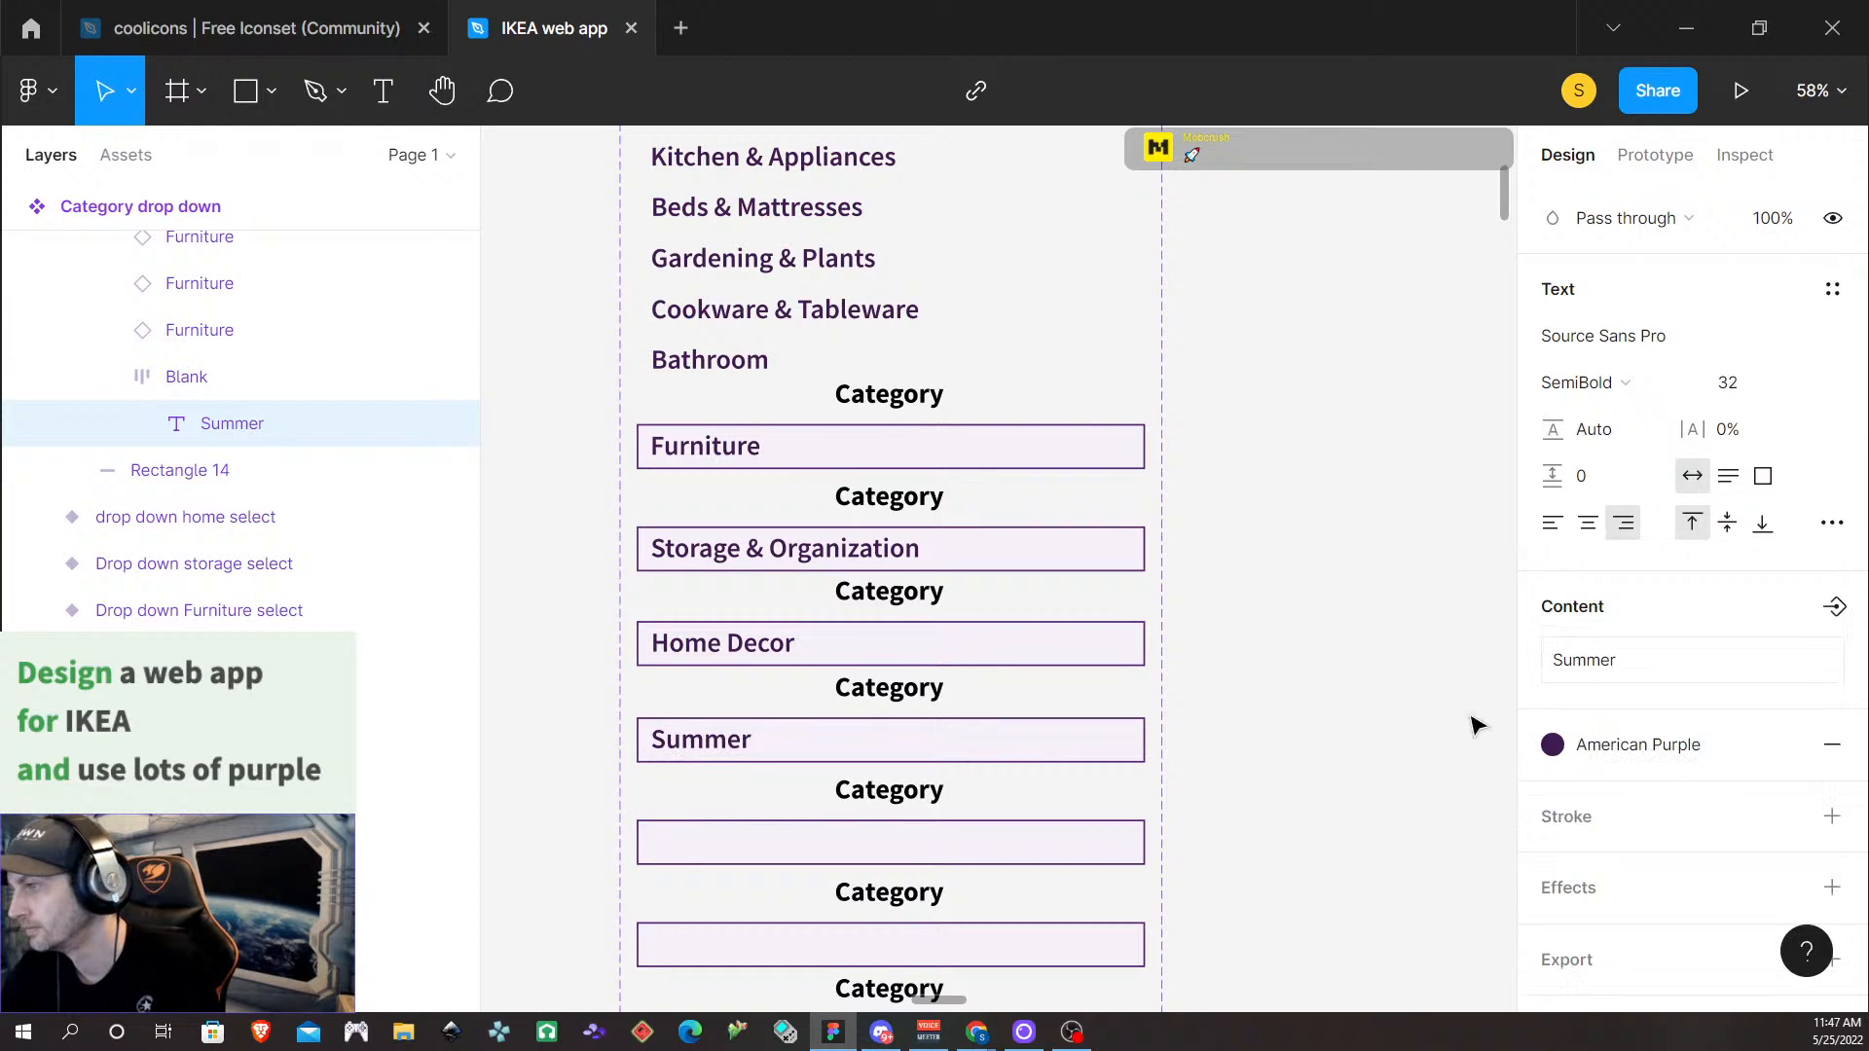
{"action": "key", "text": "Escape"}
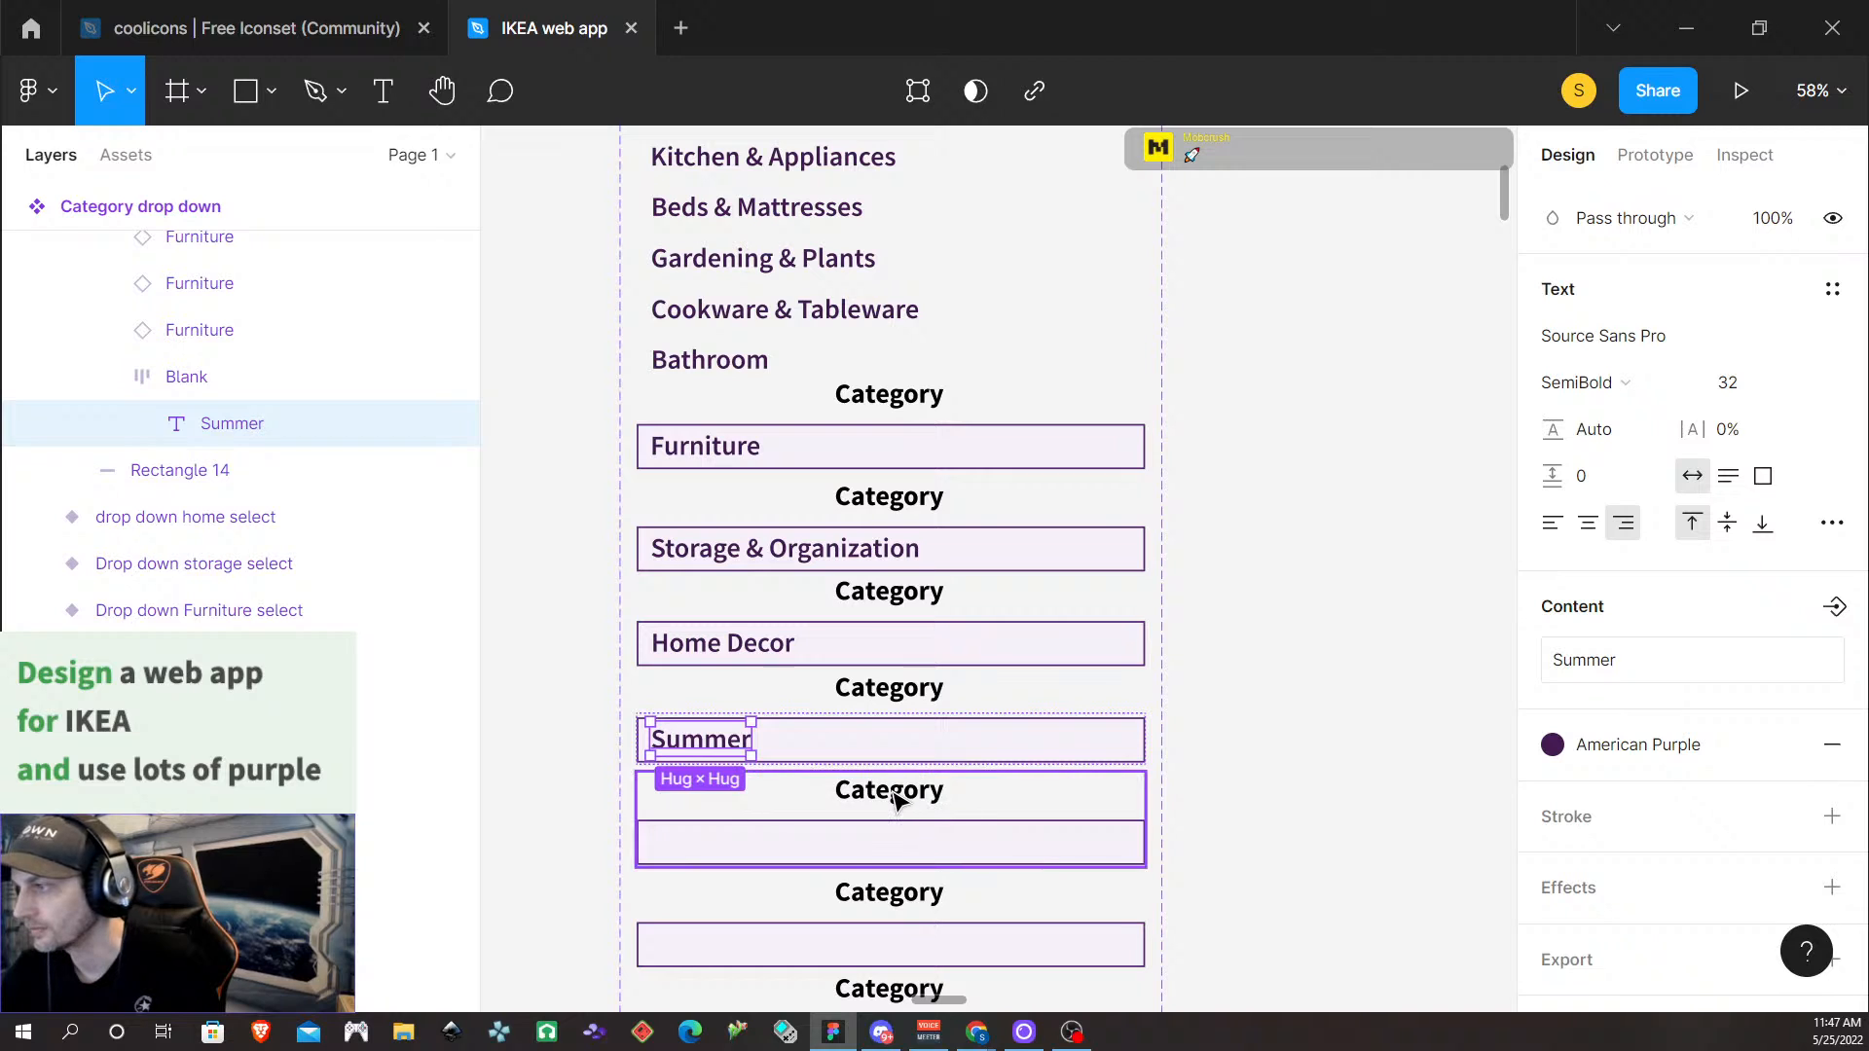
Unhide the text label inside the Blank frame of the drop down textiles select variant
{"action": "left_click", "coordinate": [933, 808]}
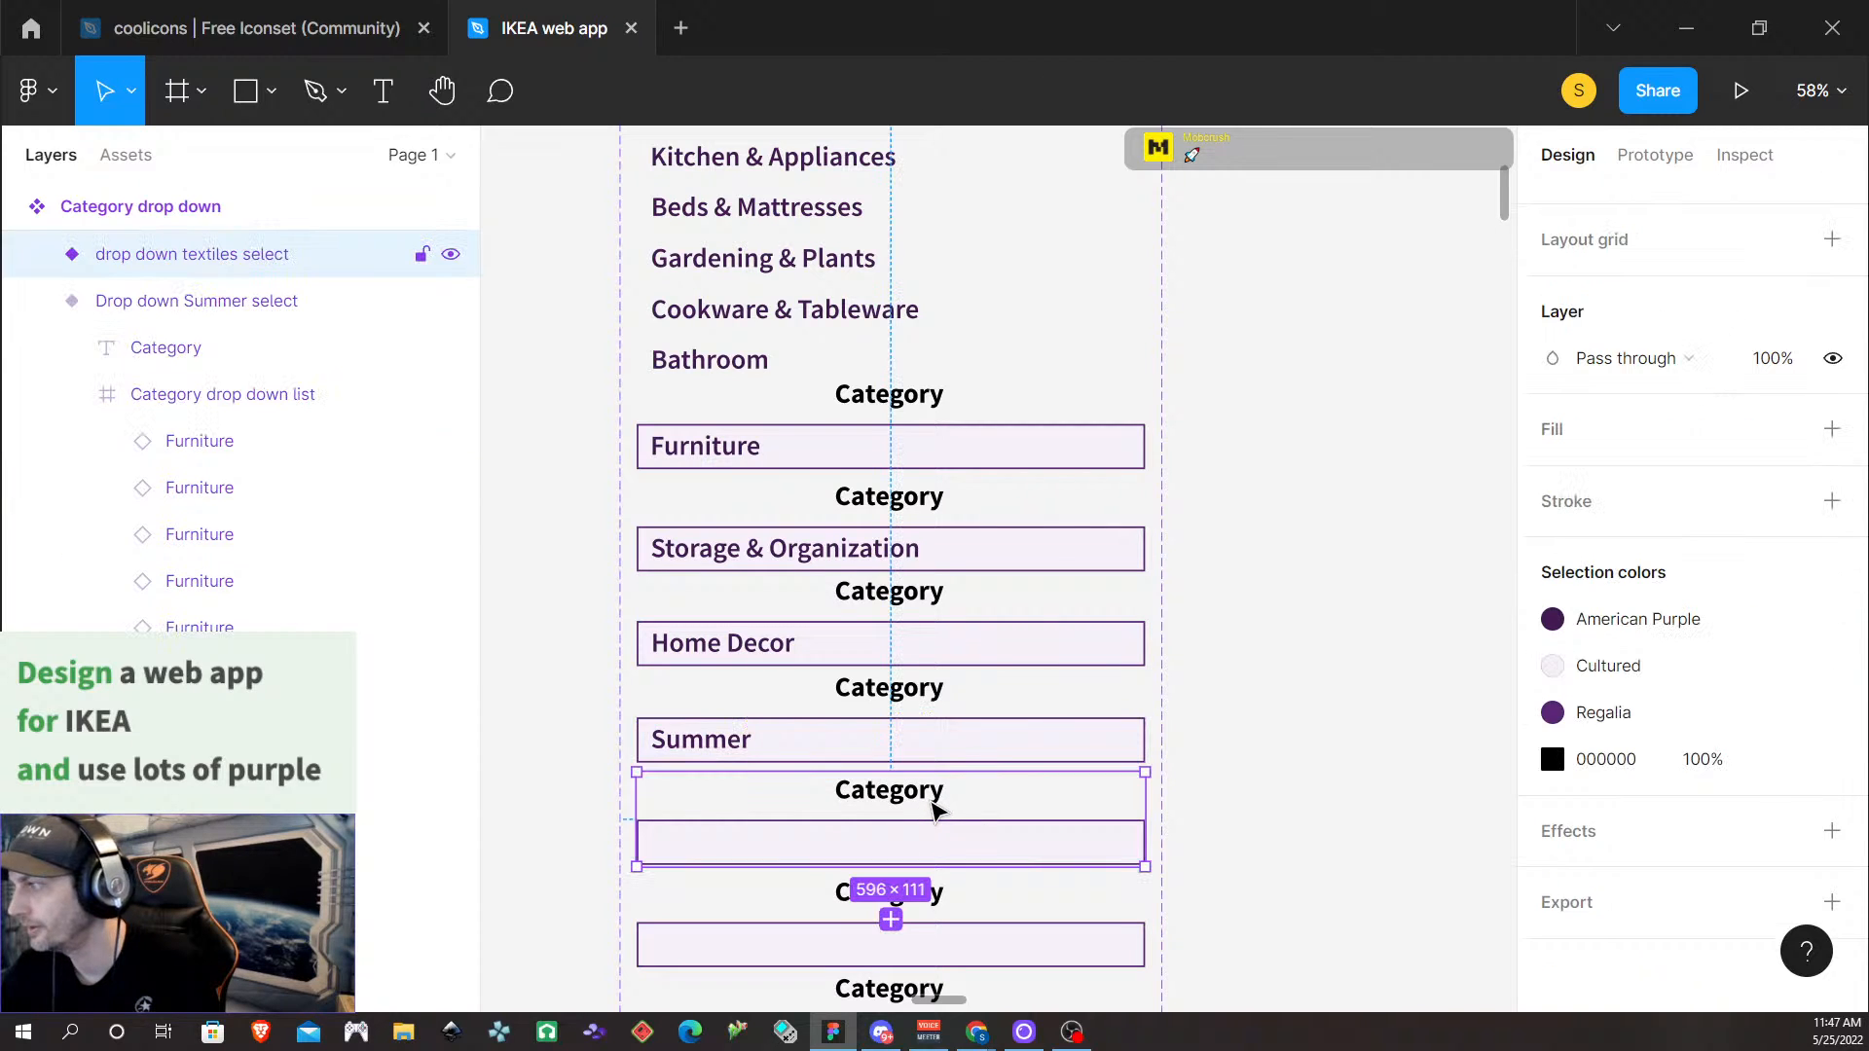
{"action": "scroll", "coordinate": [881, 756], "scroll_direction": "up", "scroll_amount": 2}
{"action": "scroll", "coordinate": [662, 686], "scroll_direction": "up", "scroll_amount": 2}
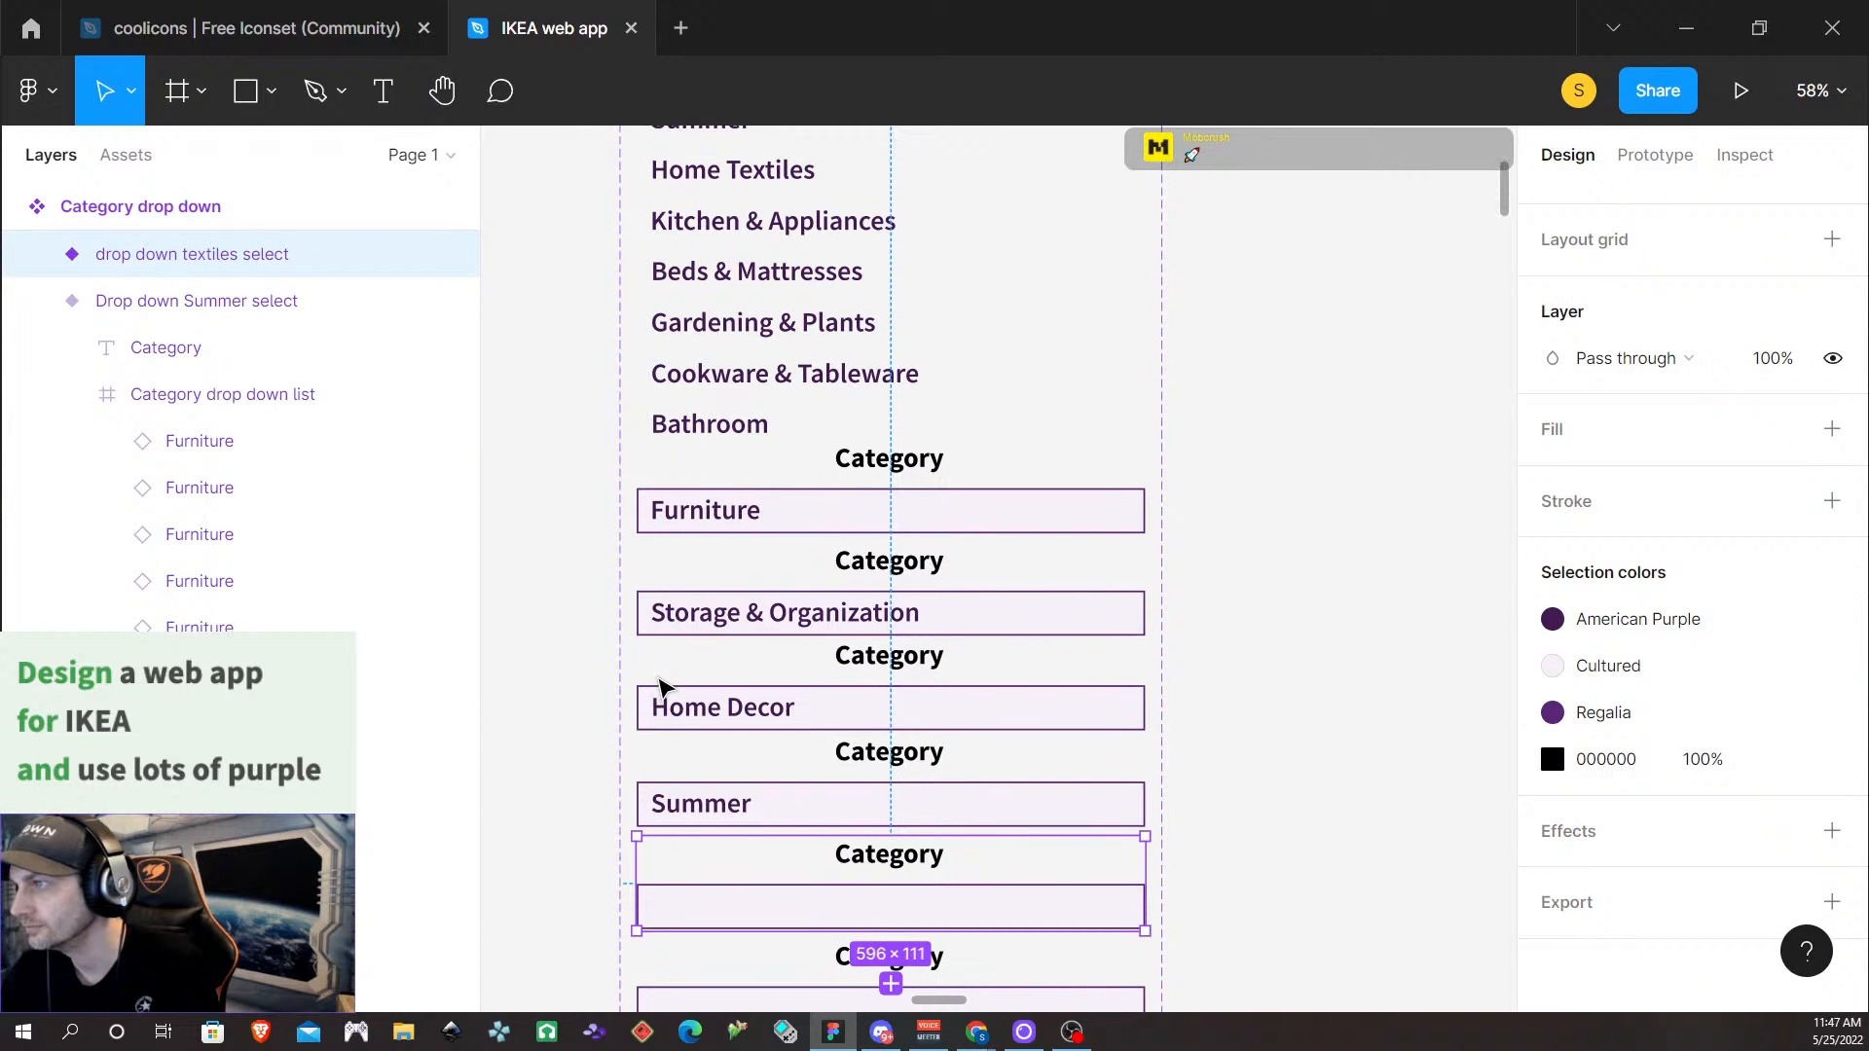
{"action": "scroll", "coordinate": [526, 684], "scroll_direction": "down", "scroll_amount": 1}
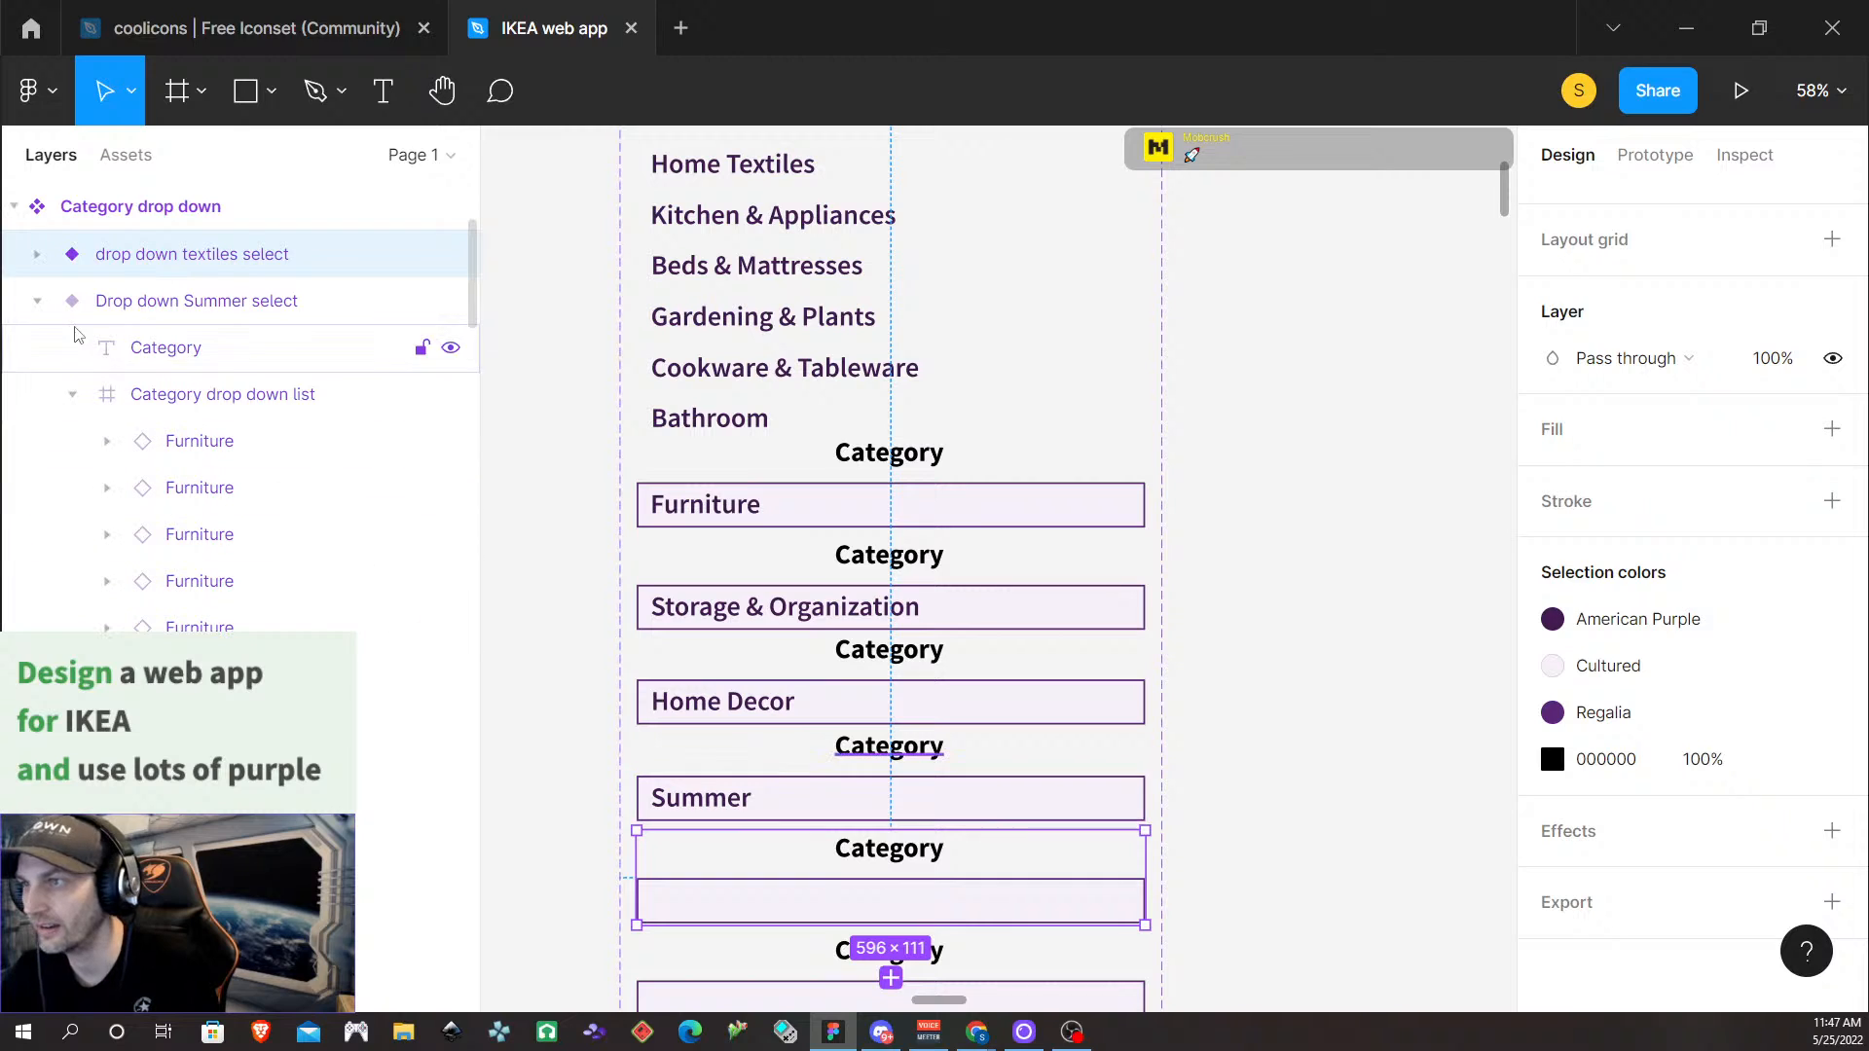
{"action": "left_click", "coordinate": [38, 303]}
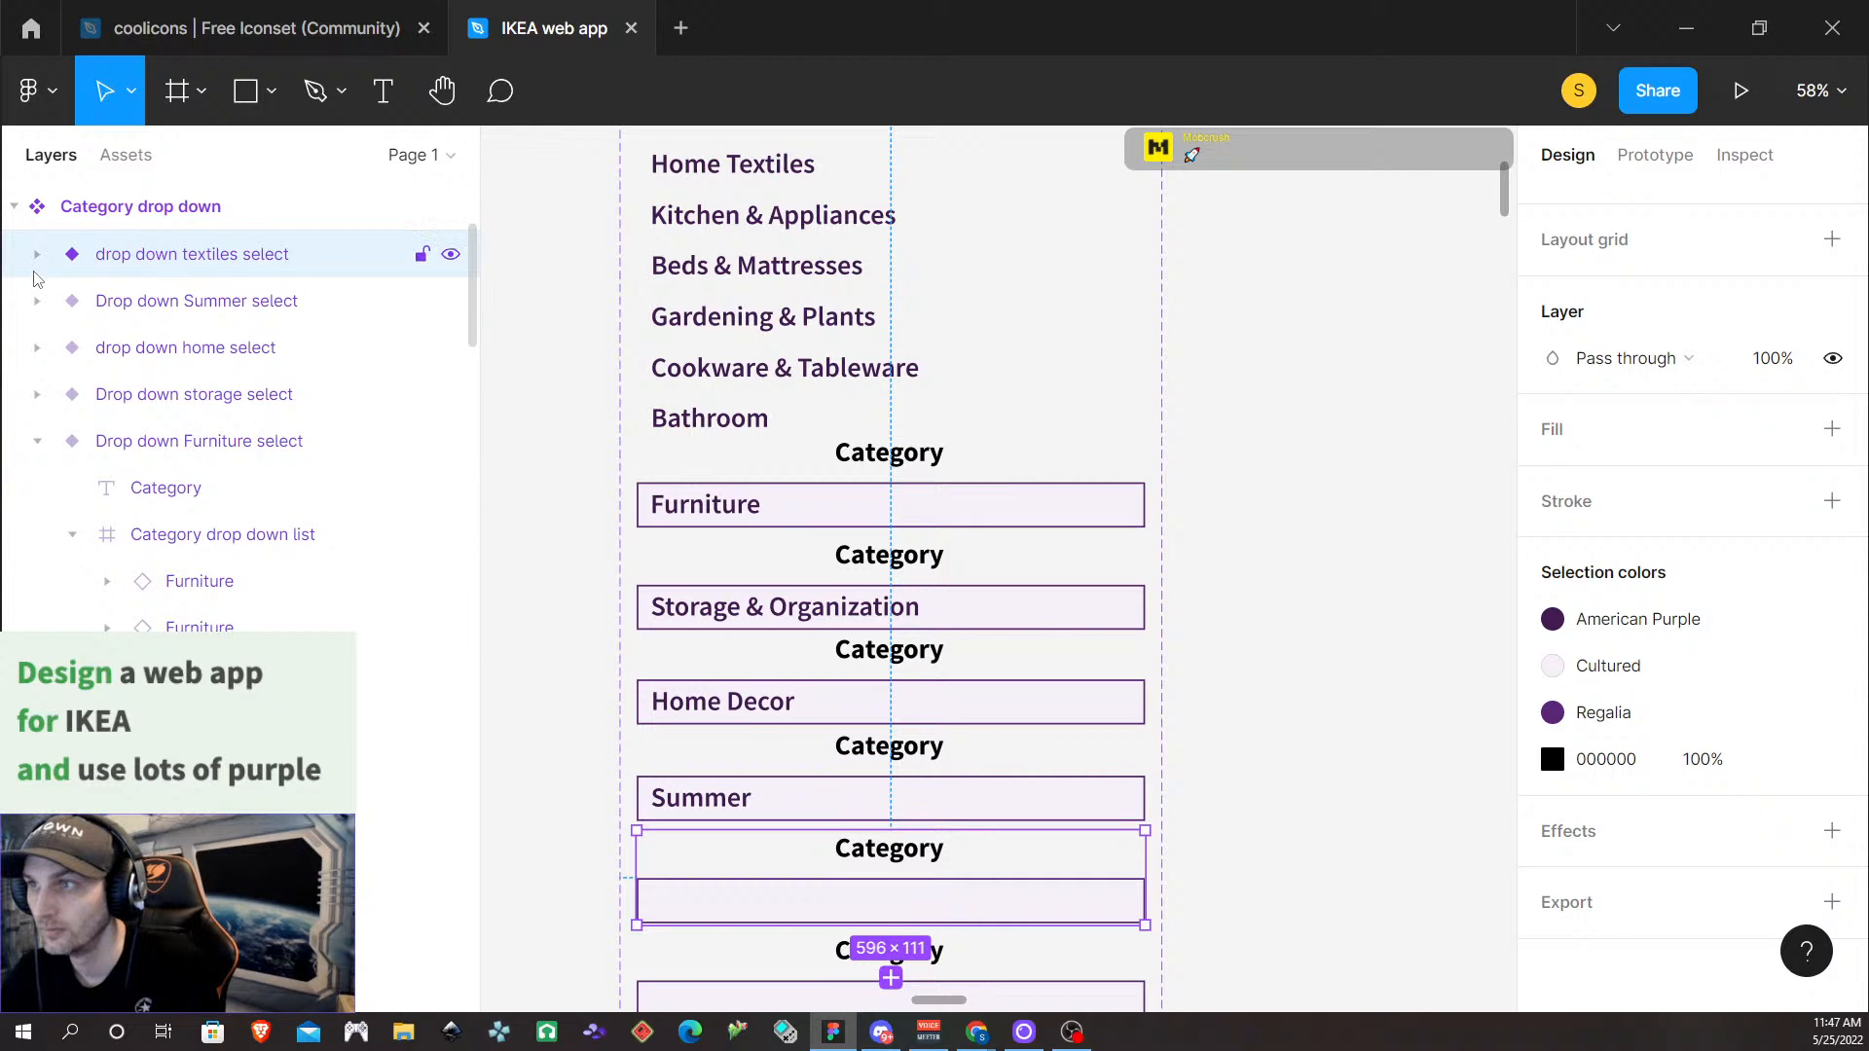
{"action": "left_click", "coordinate": [39, 255]}
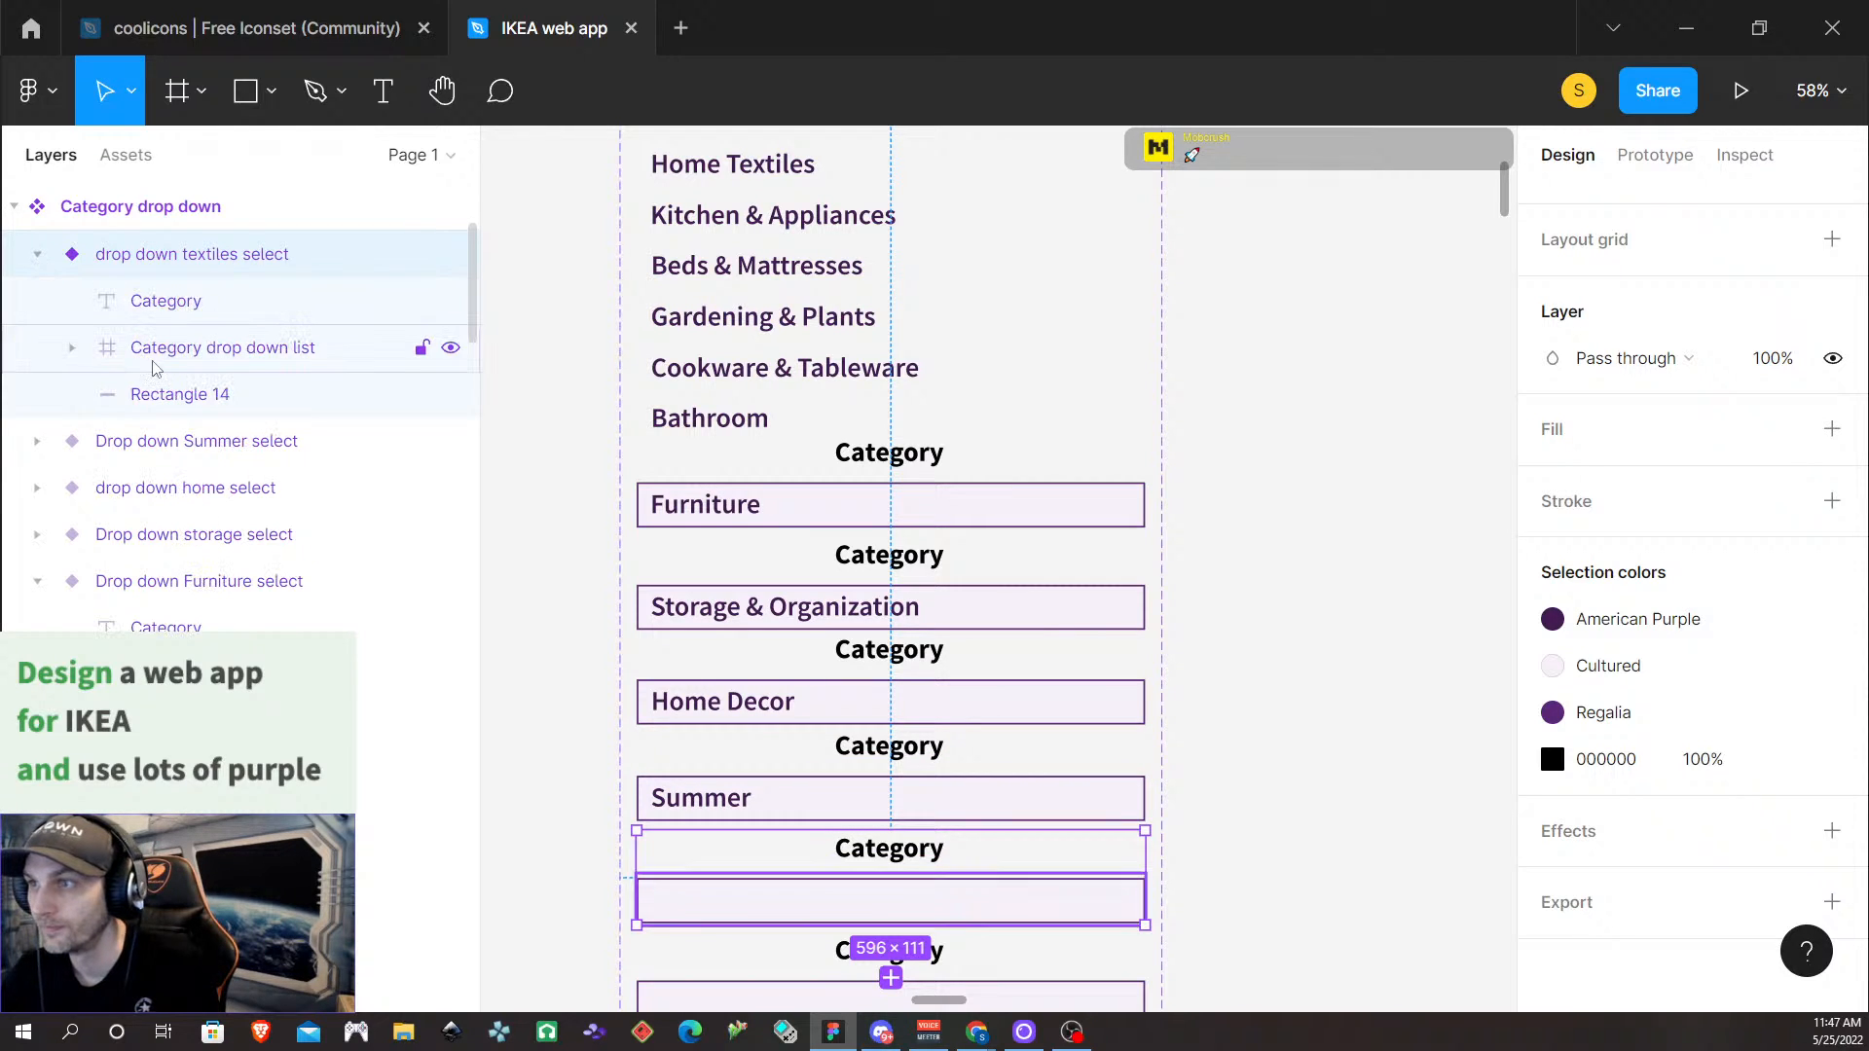
{"action": "left_click", "coordinate": [74, 350]}
{"action": "scroll", "coordinate": [230, 374], "scroll_direction": "down", "scroll_amount": 4}
{"action": "scroll", "coordinate": [263, 526], "scroll_direction": "up", "scroll_amount": 4}
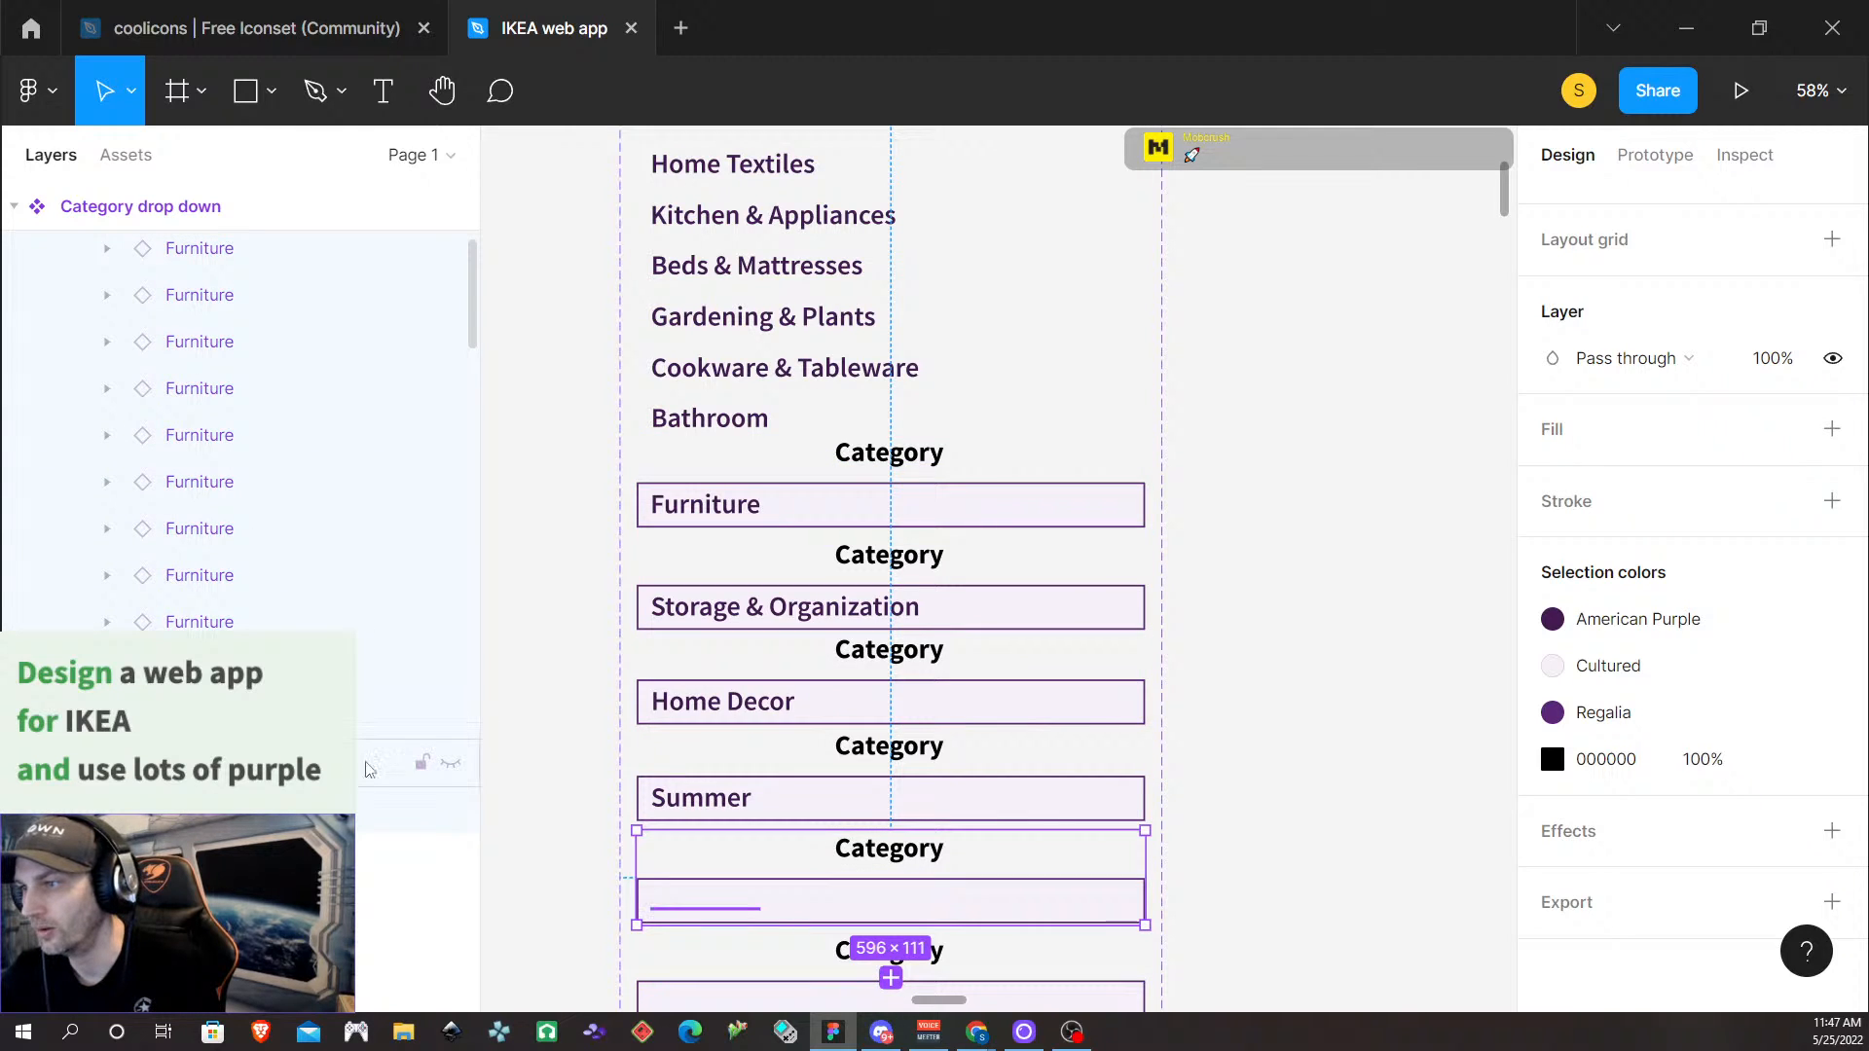
{"action": "left_click", "coordinate": [453, 767]}
Replace the text of the textiles variant's label with "Home Textiles"
{"action": "double_click", "coordinate": [736, 911]}
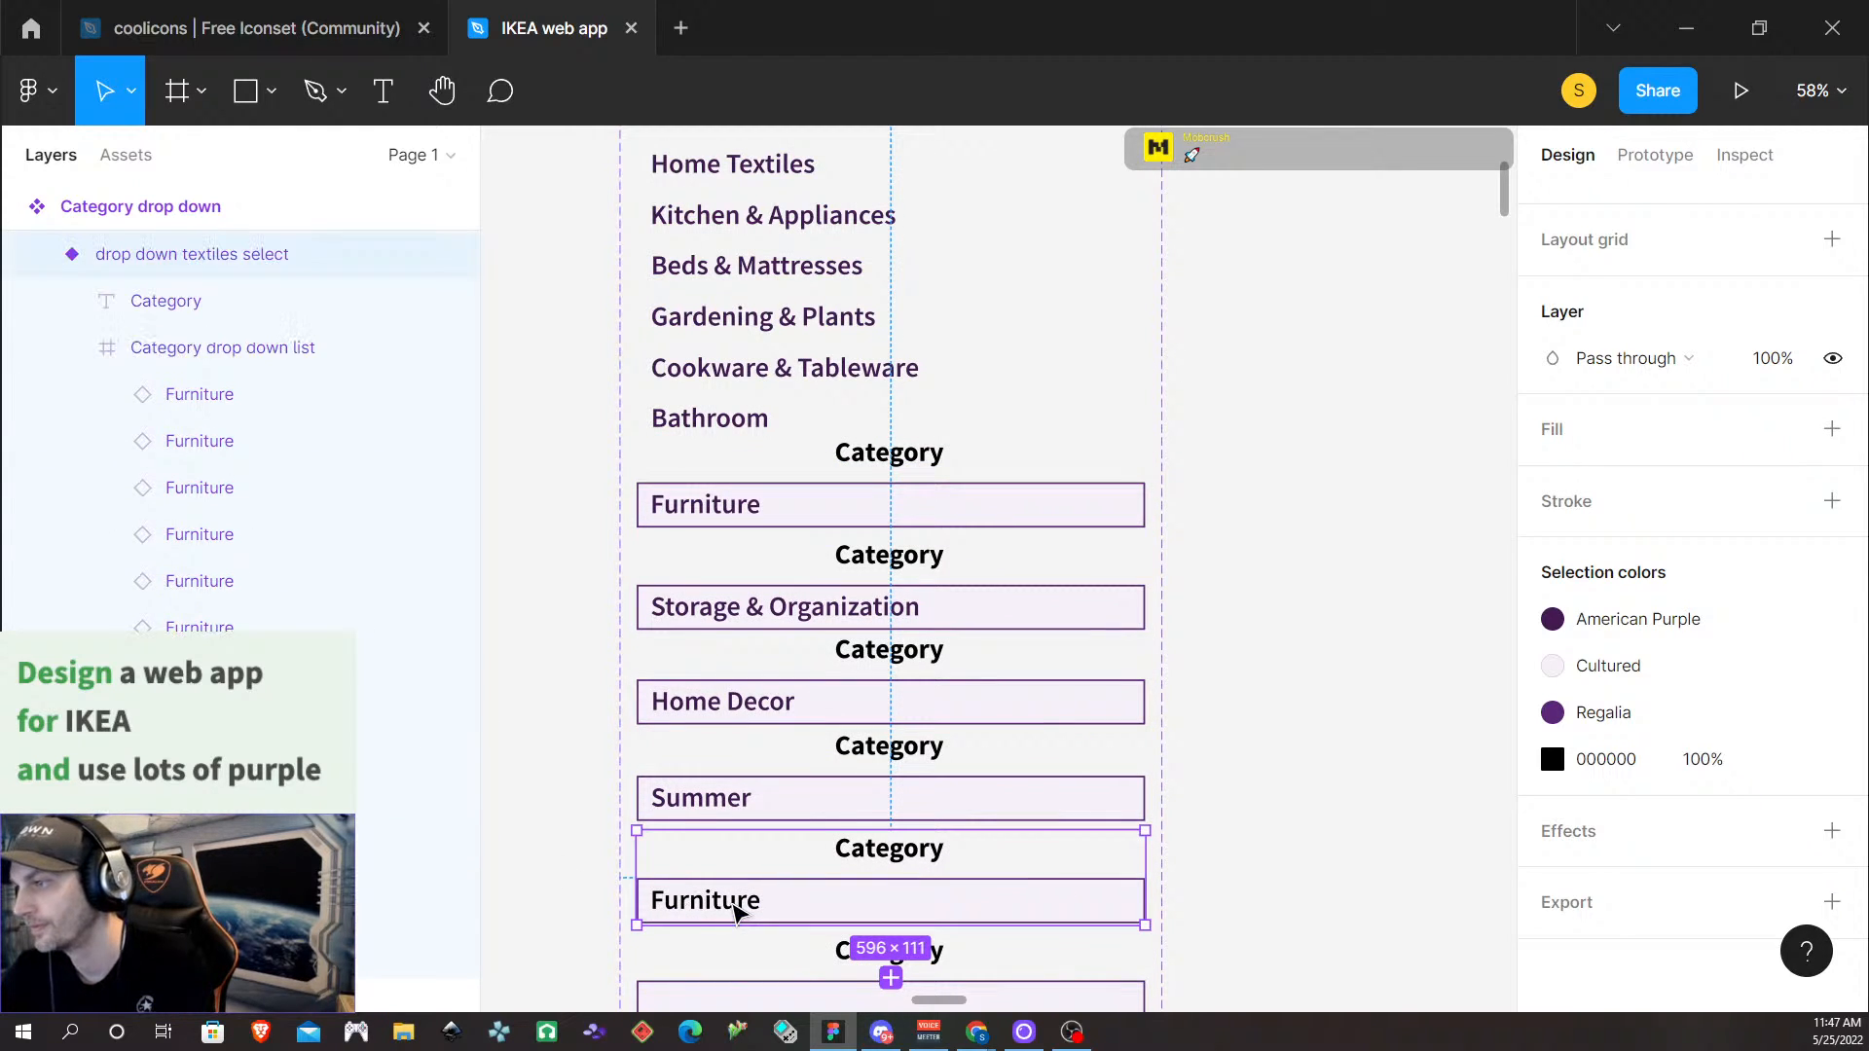
{"action": "double_click", "coordinate": [735, 911]}
{"action": "double_click", "coordinate": [733, 904]}
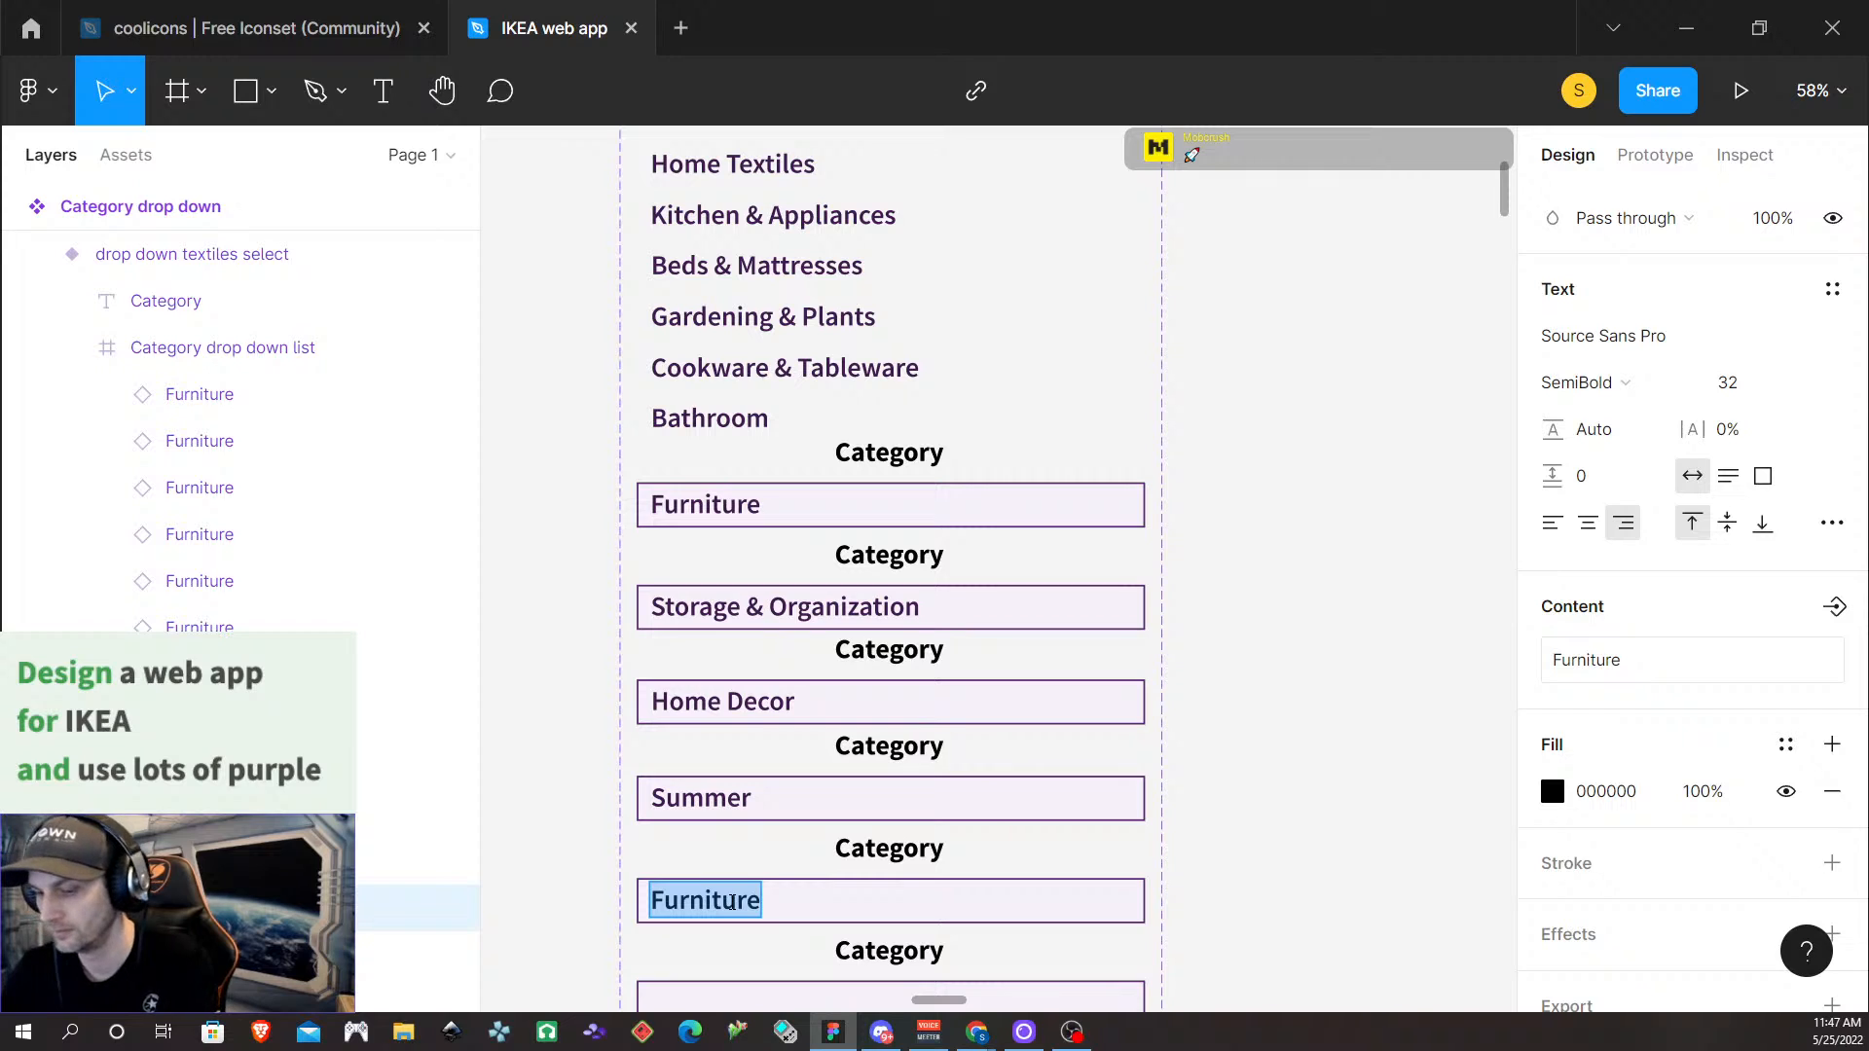
{"action": "type", "text": "J"}
{"action": "key", "text": "BackSpace"}
{"action": "type", "text": "Home"}
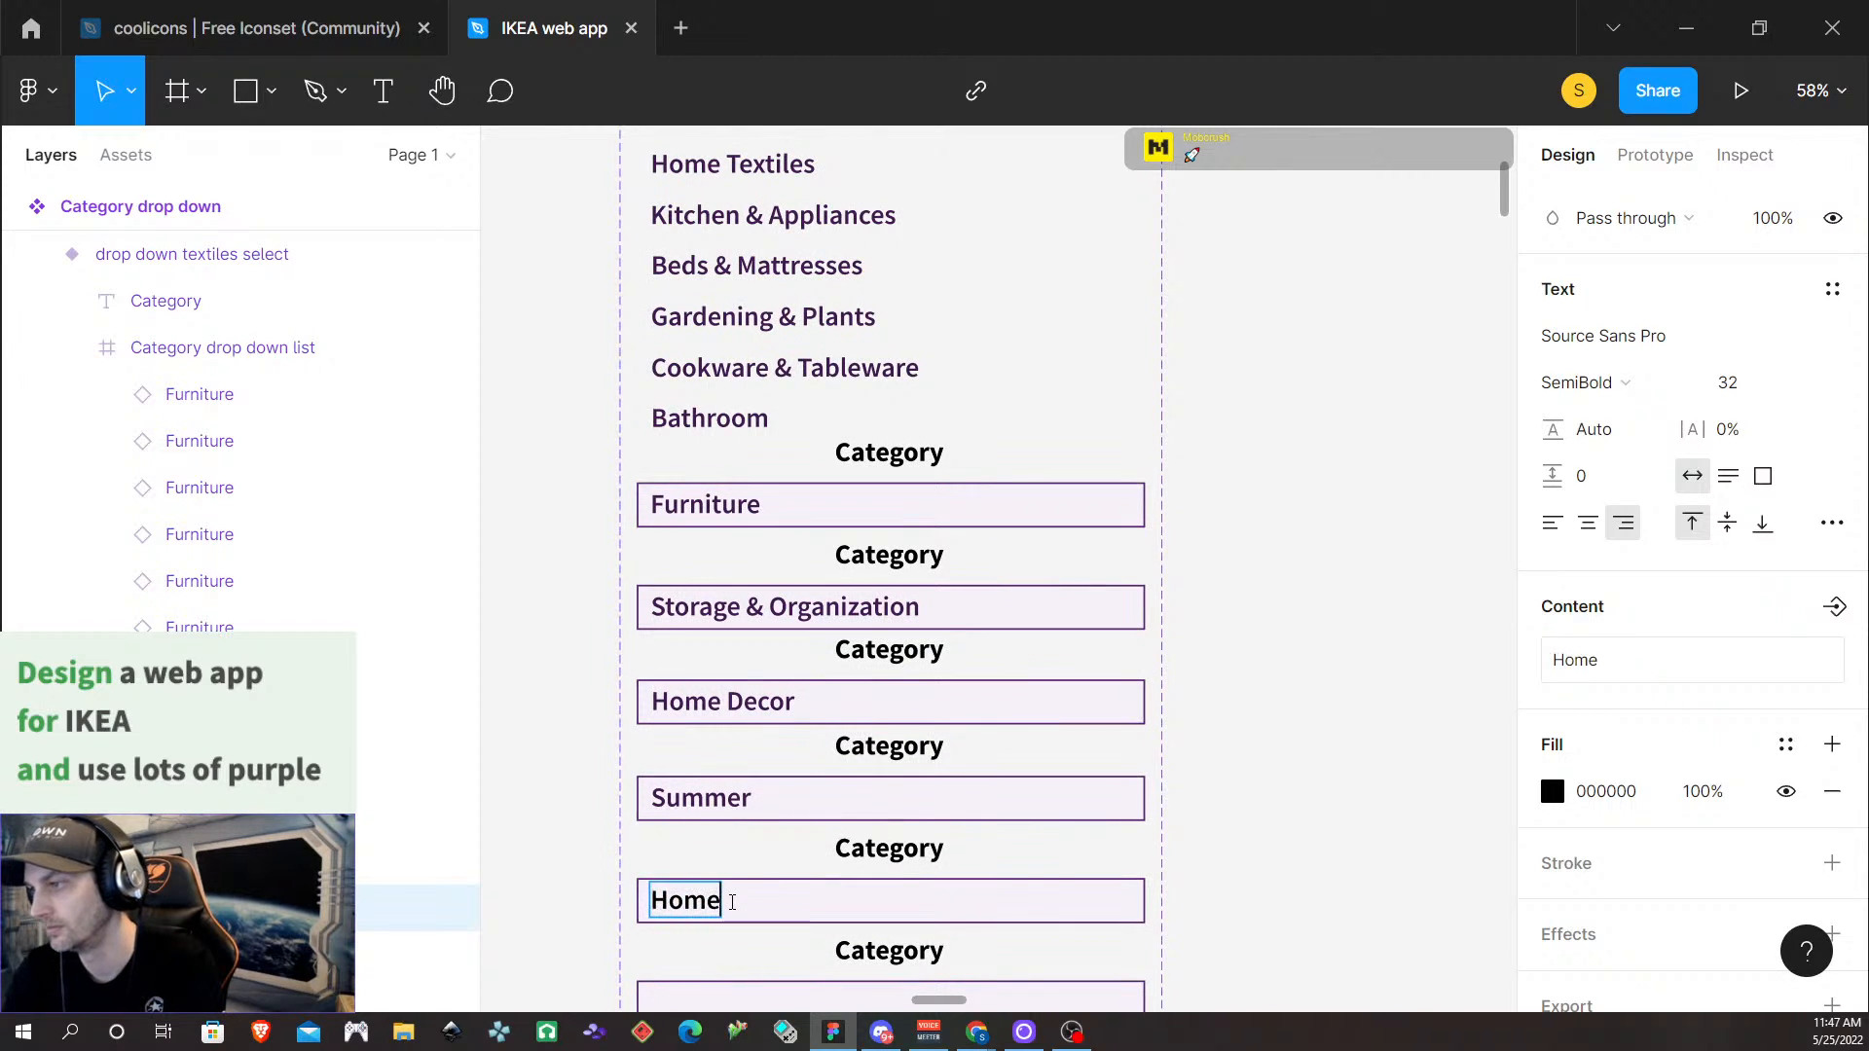
{"action": "type", "text": " Textiles"}
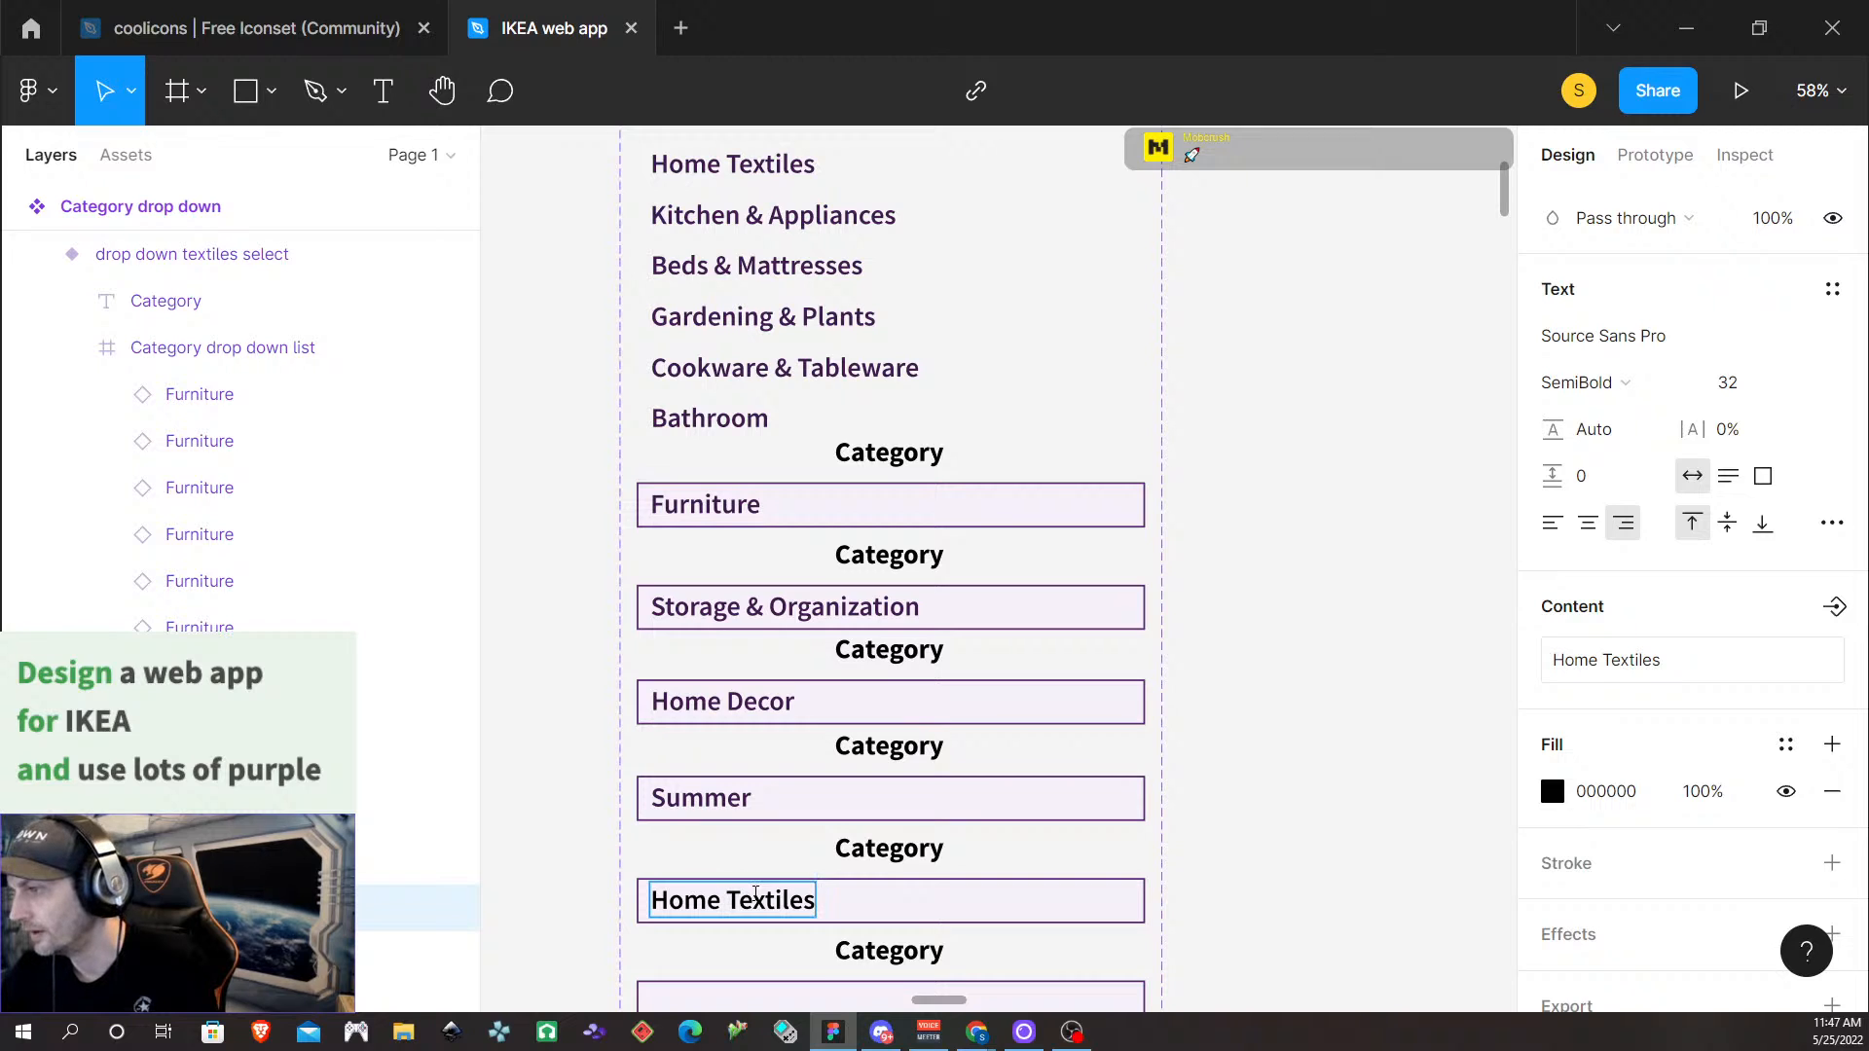
Apply the American Purple color style to the whole Home Textiles label
{"action": "left_click_drag", "start_coordinate": [816, 900], "coordinate": [650, 900]}
{"action": "left_click", "coordinate": [1786, 745]}
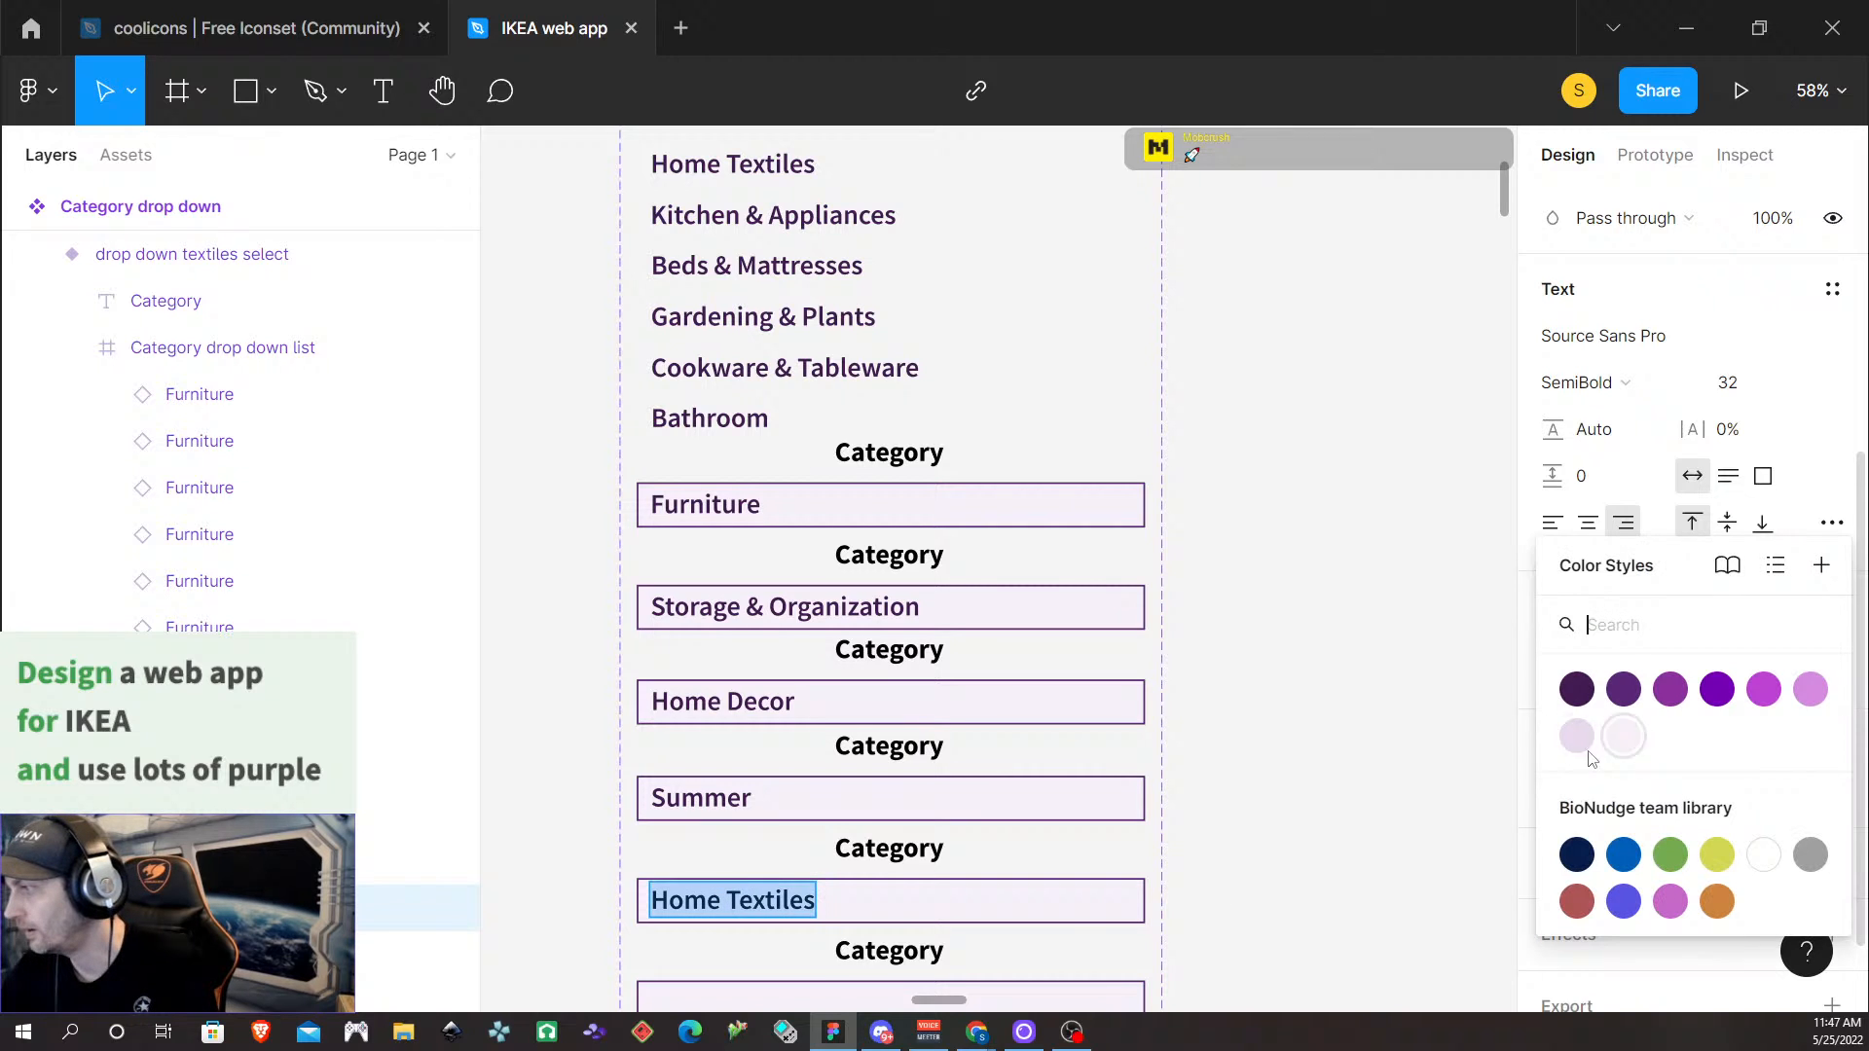
{"action": "left_click", "coordinate": [1577, 693]}
{"action": "key", "text": "Escape"}
Unhide the text label inside the Blank frame of the drop down kitchen select variant
{"action": "scroll", "coordinate": [1281, 842], "scroll_direction": "down", "scroll_amount": 3}
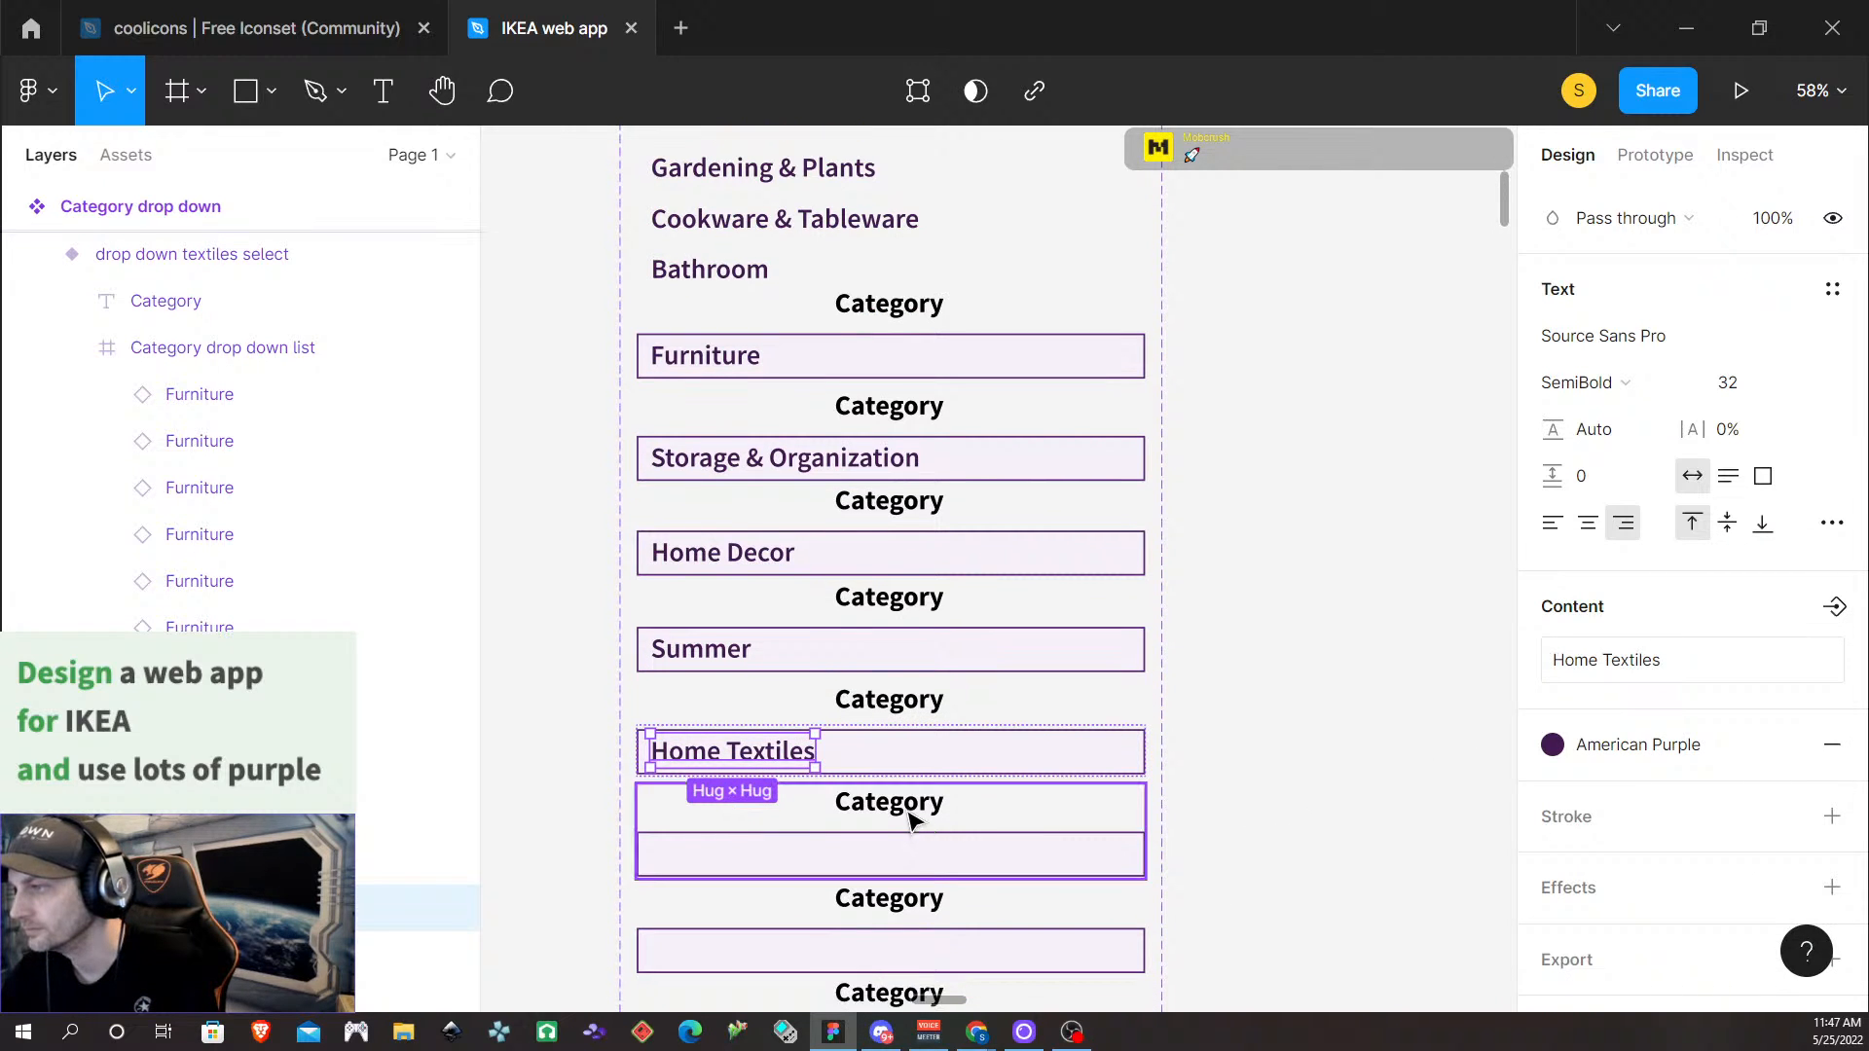
{"action": "left_click", "coordinate": [911, 821]}
{"action": "scroll", "coordinate": [1322, 745], "scroll_direction": "up", "scroll_amount": 5}
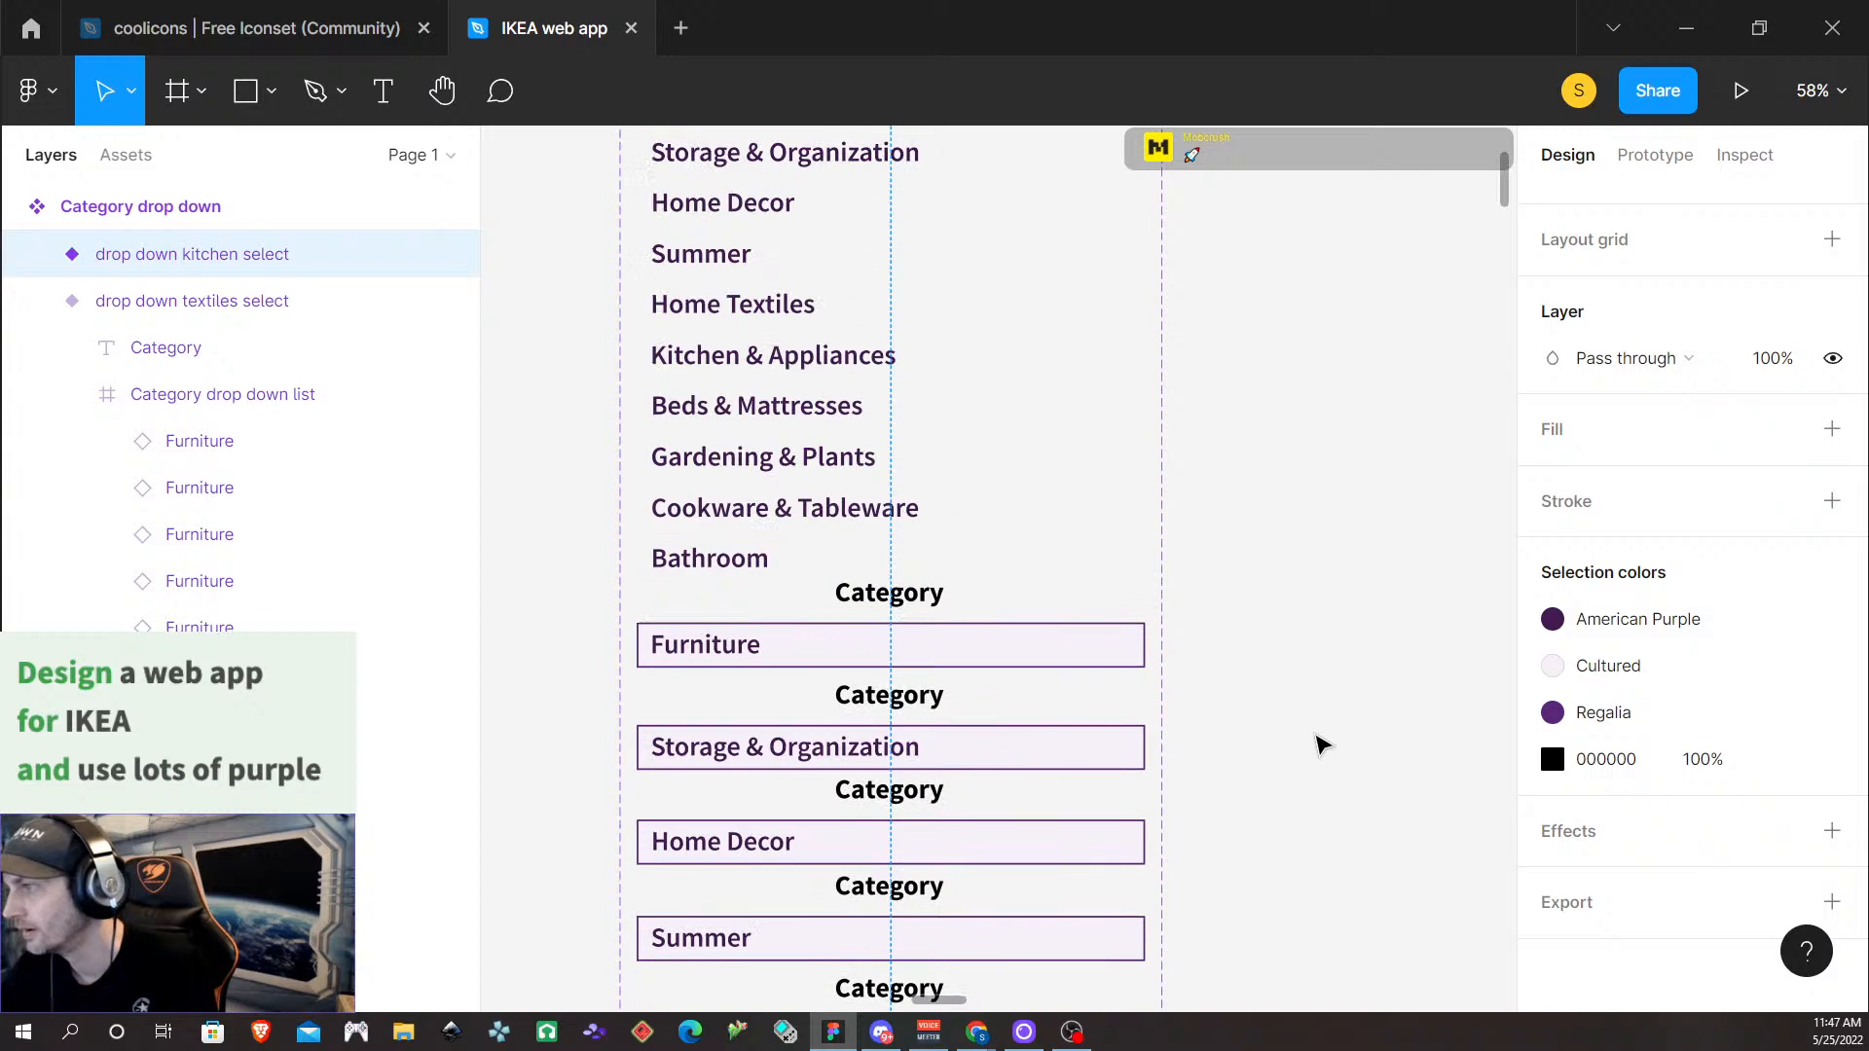
{"action": "scroll", "coordinate": [1318, 750], "scroll_direction": "down", "scroll_amount": 5}
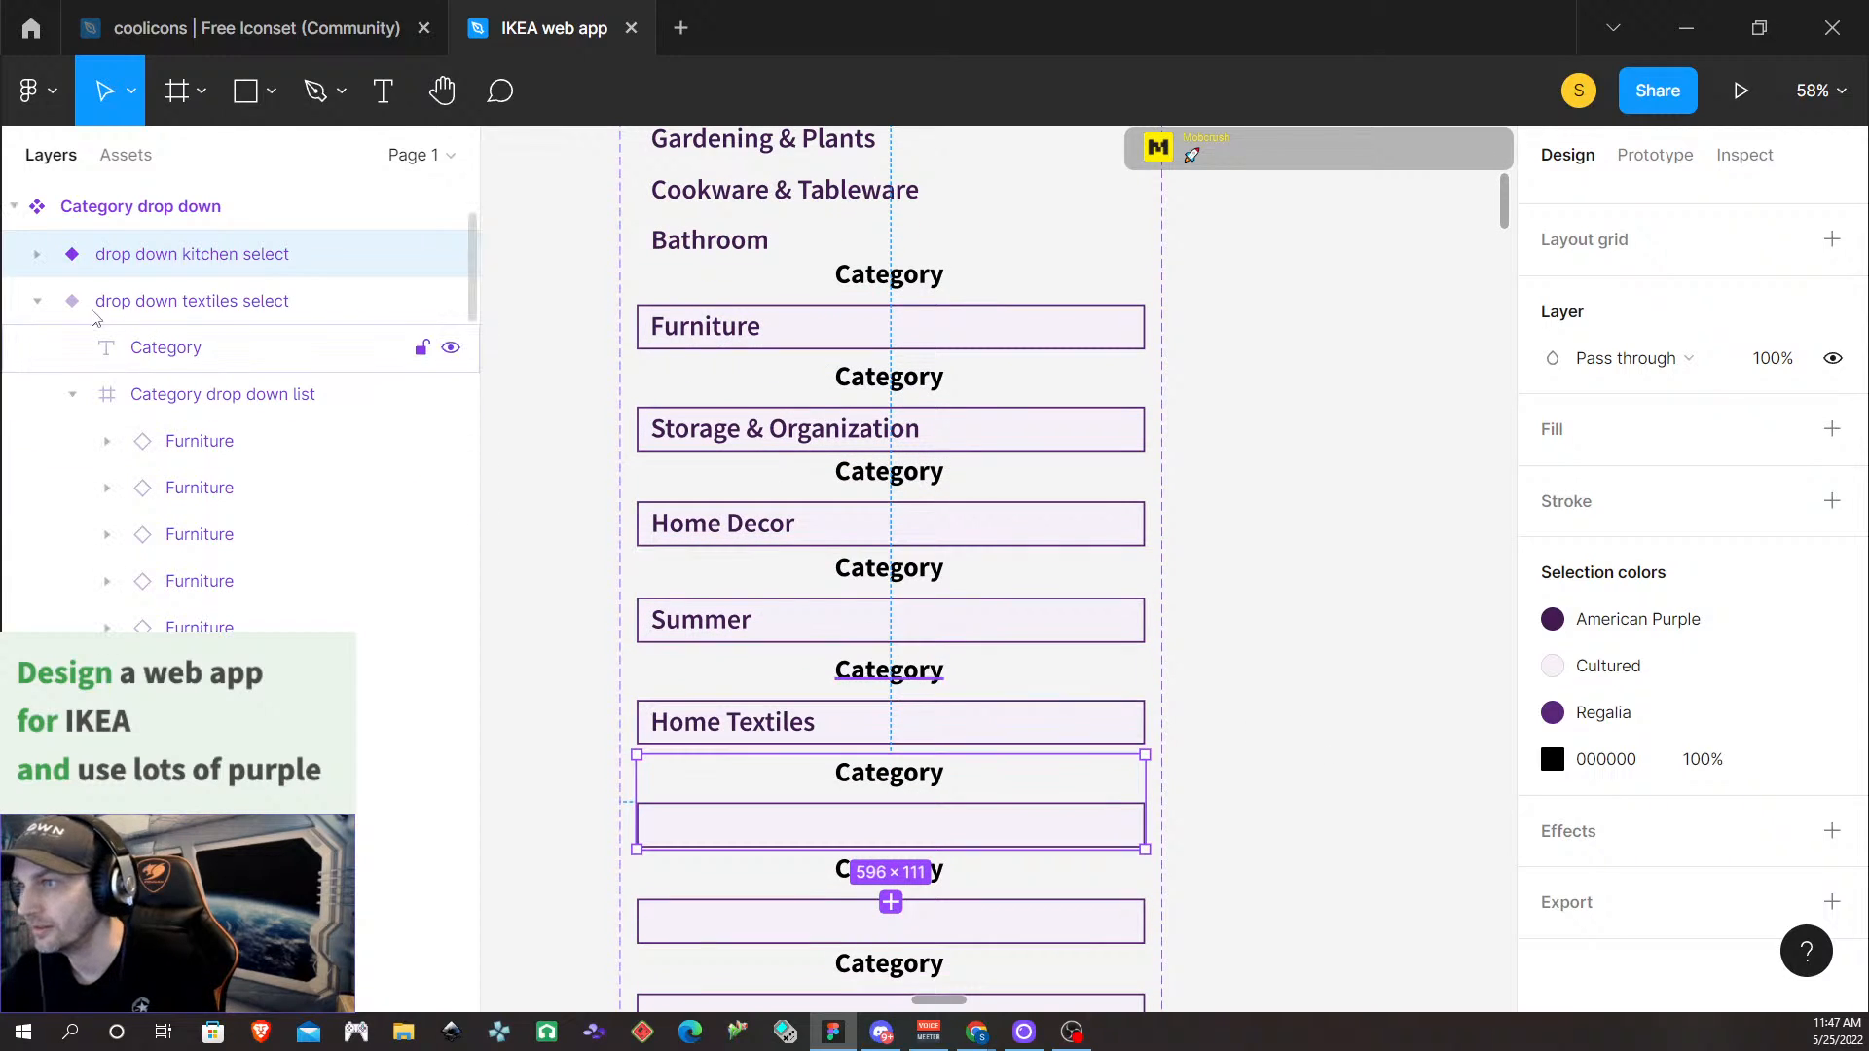
{"action": "left_click", "coordinate": [39, 305]}
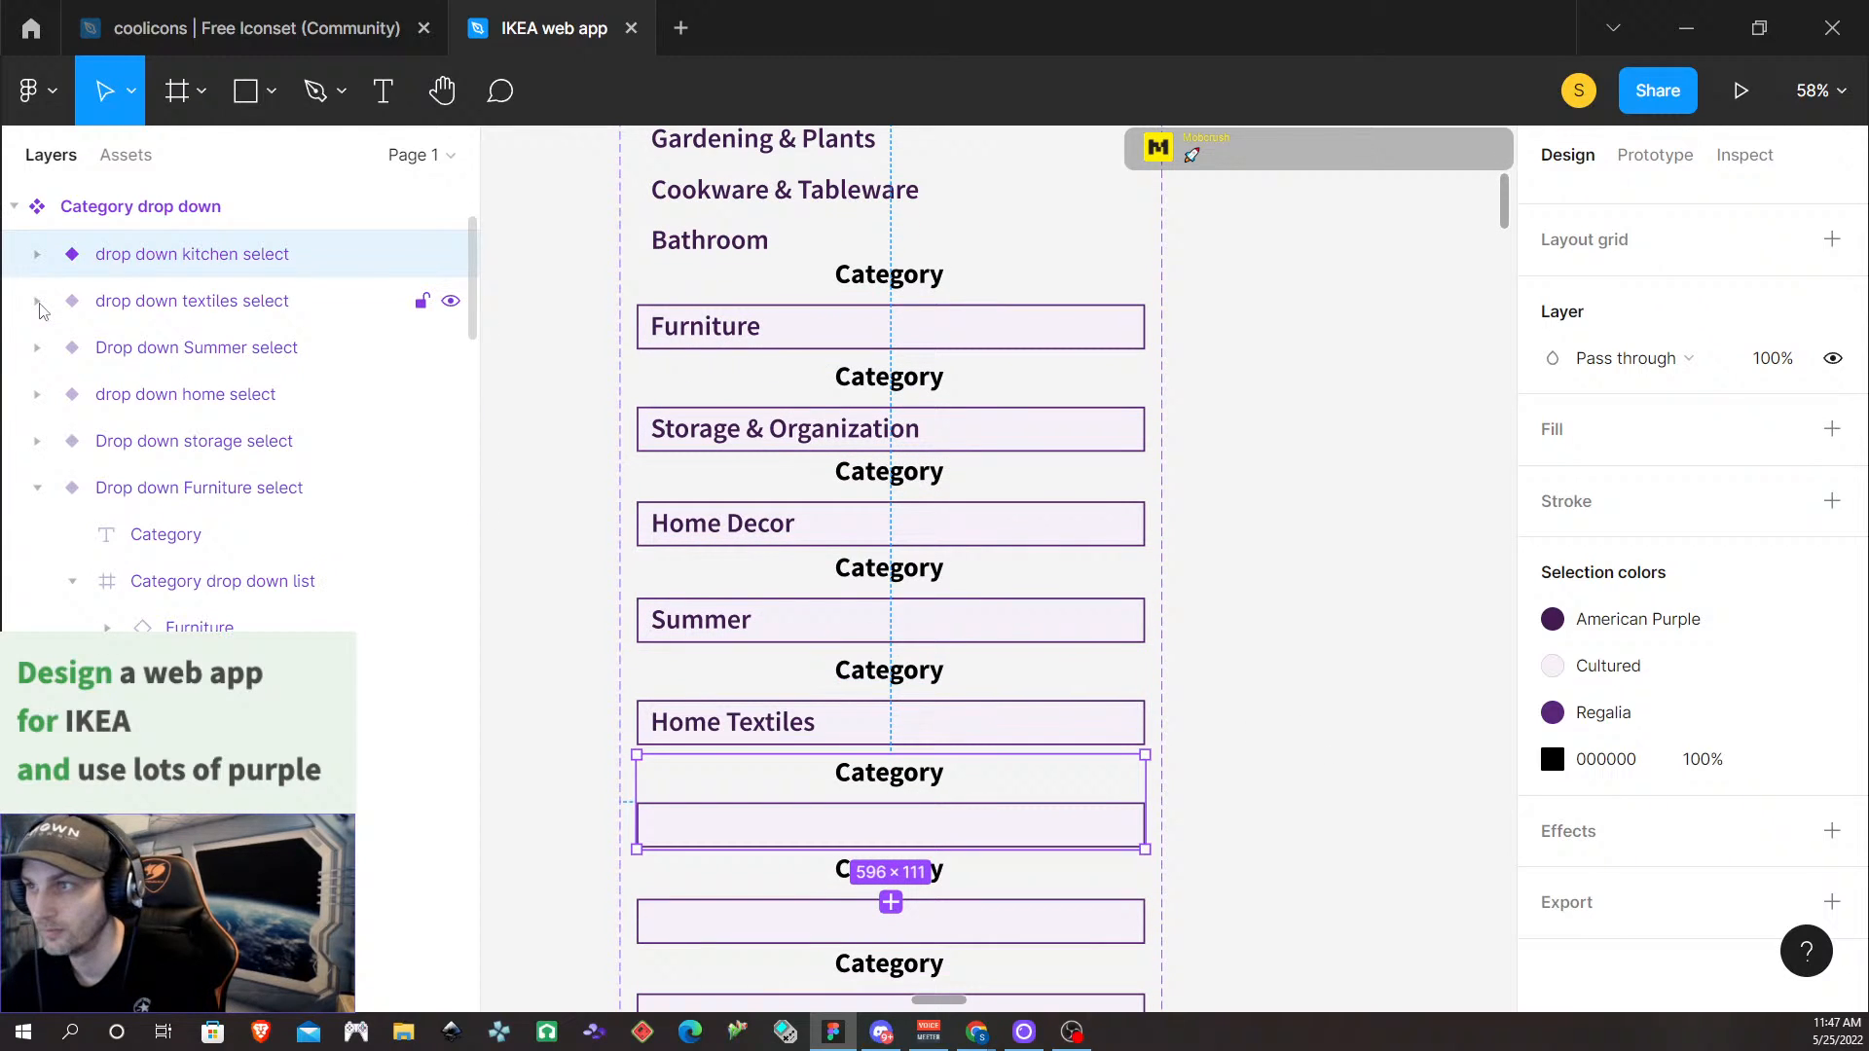
{"action": "left_click", "coordinate": [38, 254]}
{"action": "left_click", "coordinate": [38, 254], "text": "alt"}
{"action": "left_click", "coordinate": [38, 254]}
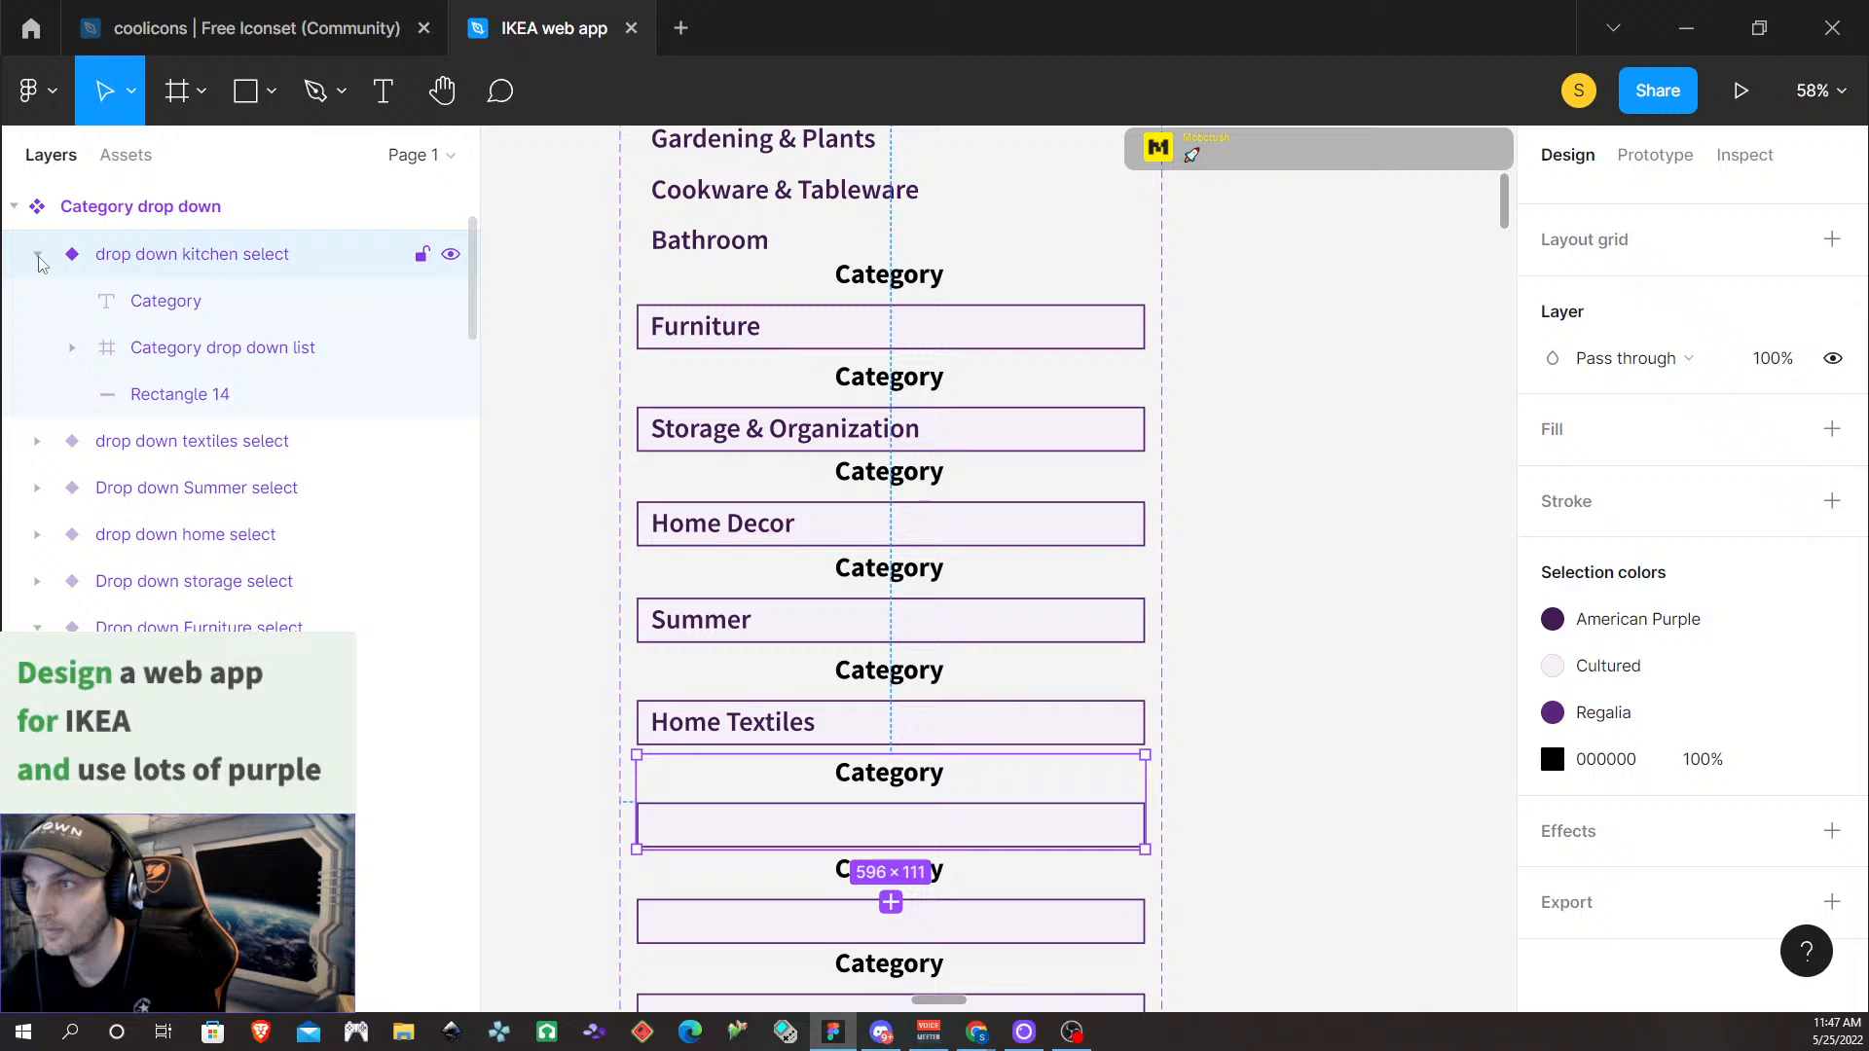
{"action": "left_click", "coordinate": [72, 348]}
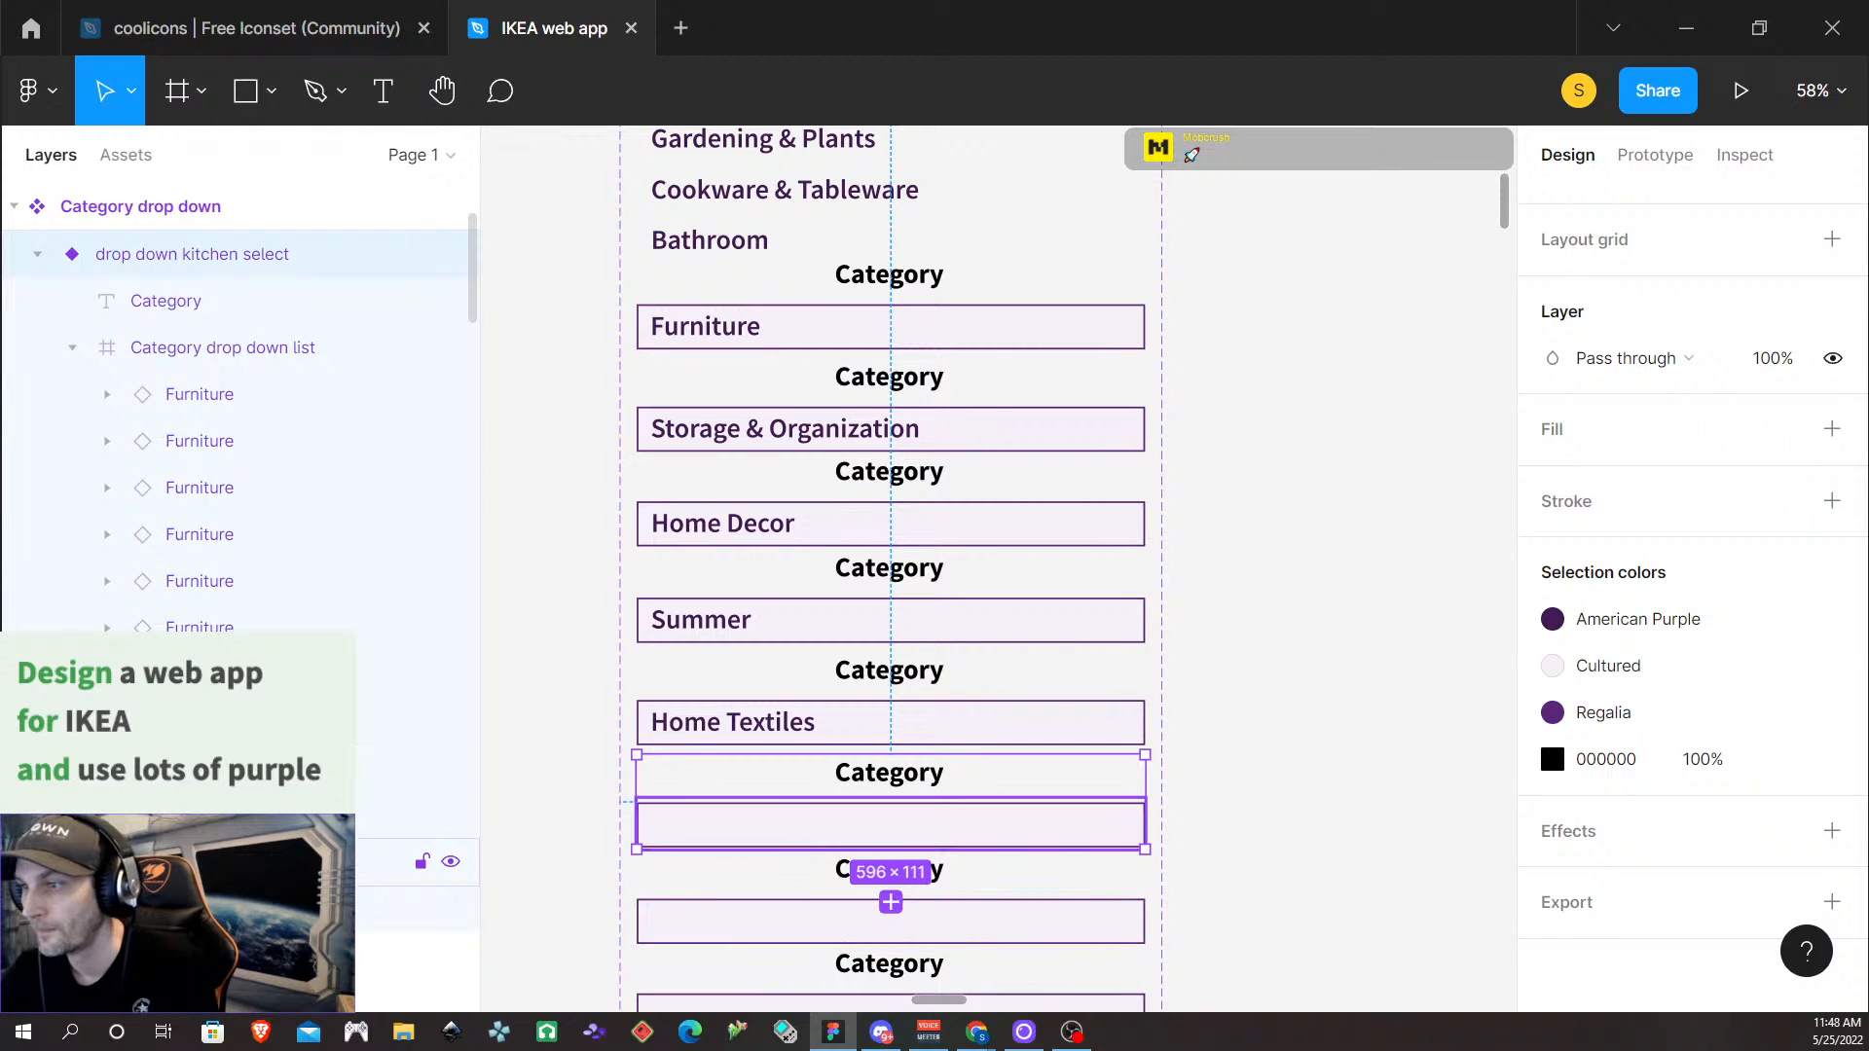
{"action": "left_click", "coordinate": [404, 876]}
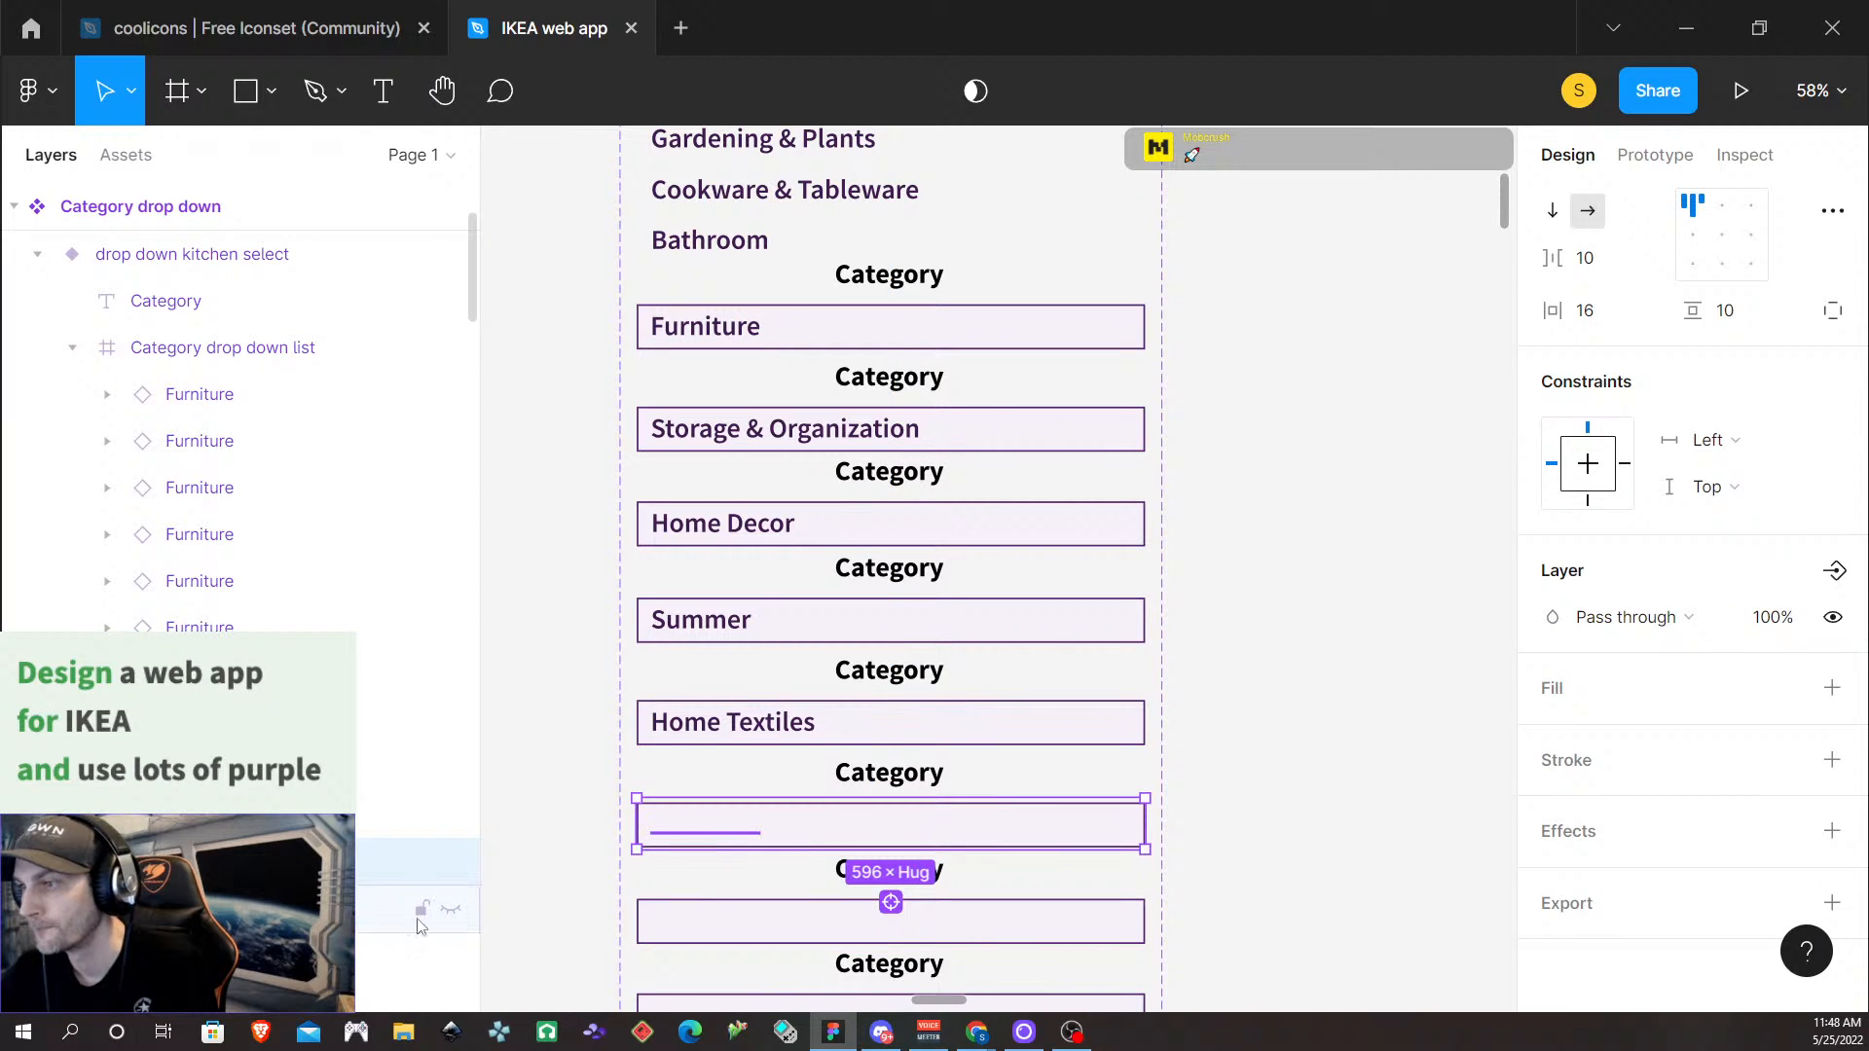
{"action": "left_click", "coordinate": [450, 909]}
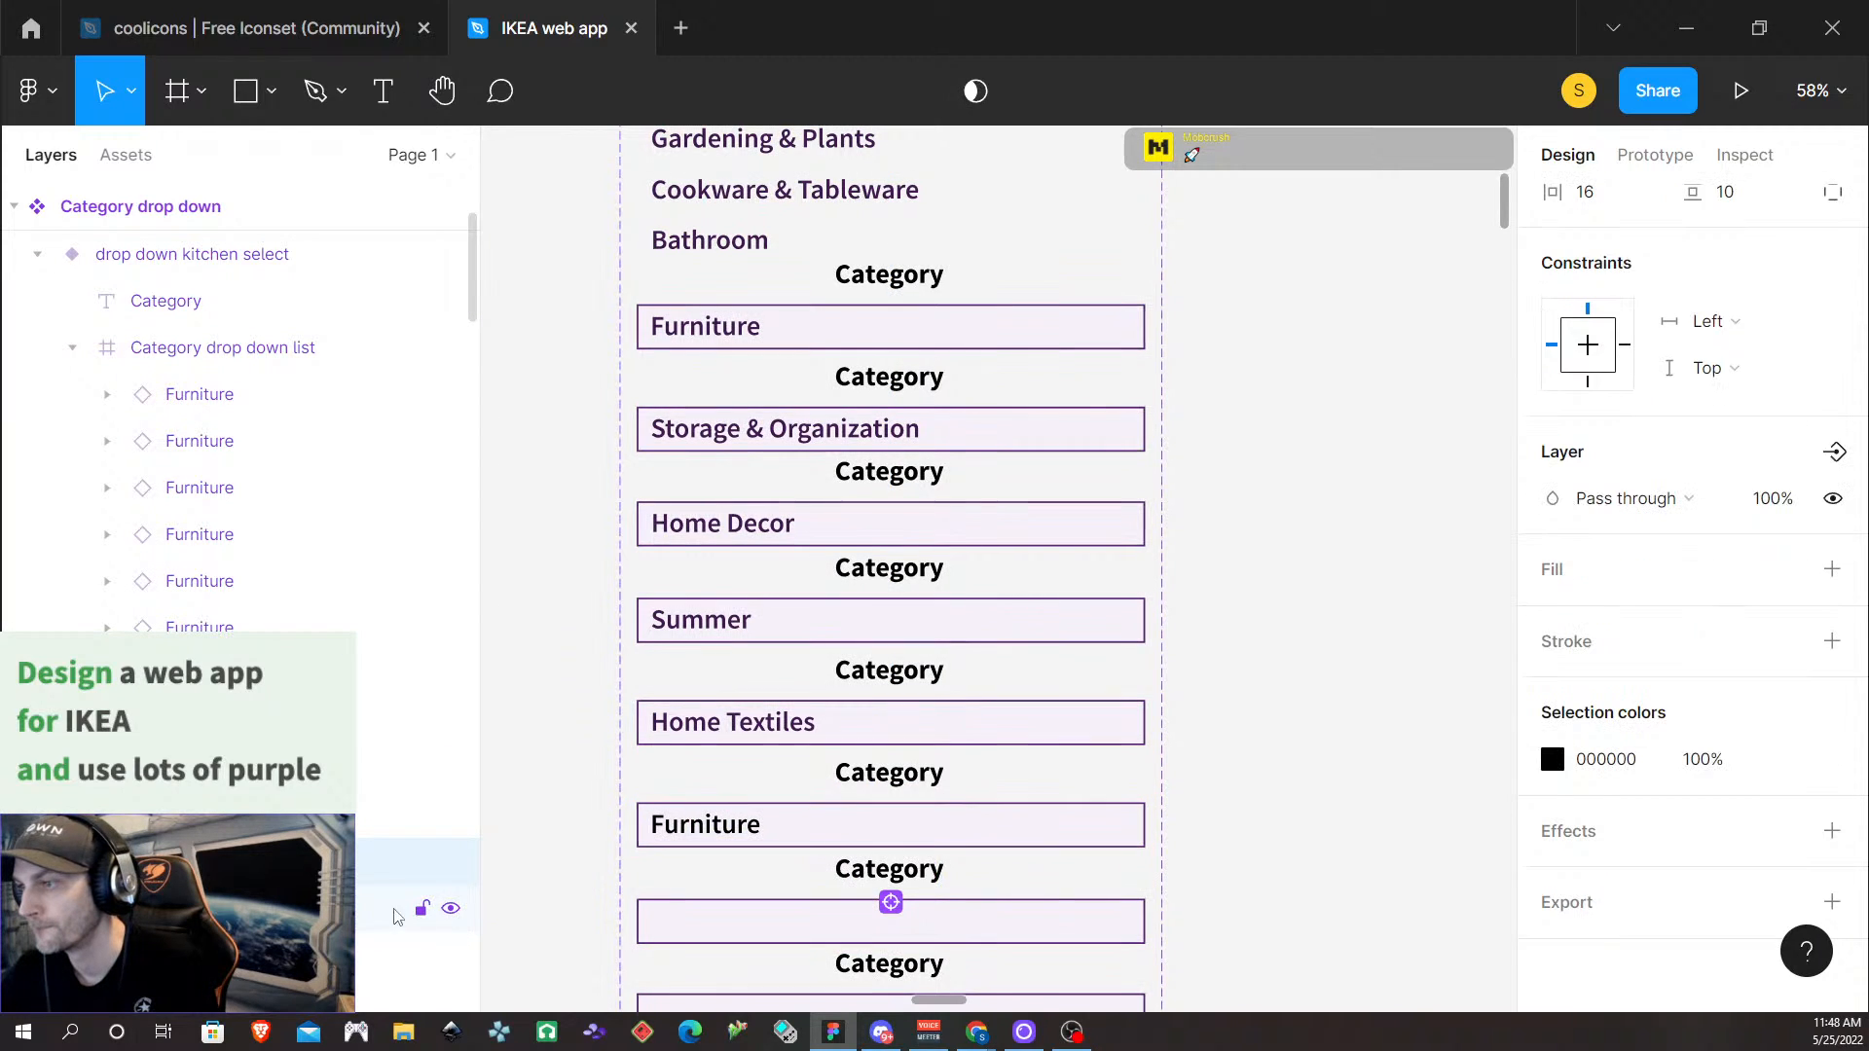
Replace the text of the kitchen variant's label with "Kitchen & Appliances"
{"action": "double_click", "coordinate": [717, 829]}
{"action": "double_click", "coordinate": [711, 824]}
{"action": "double_click", "coordinate": [716, 829]}
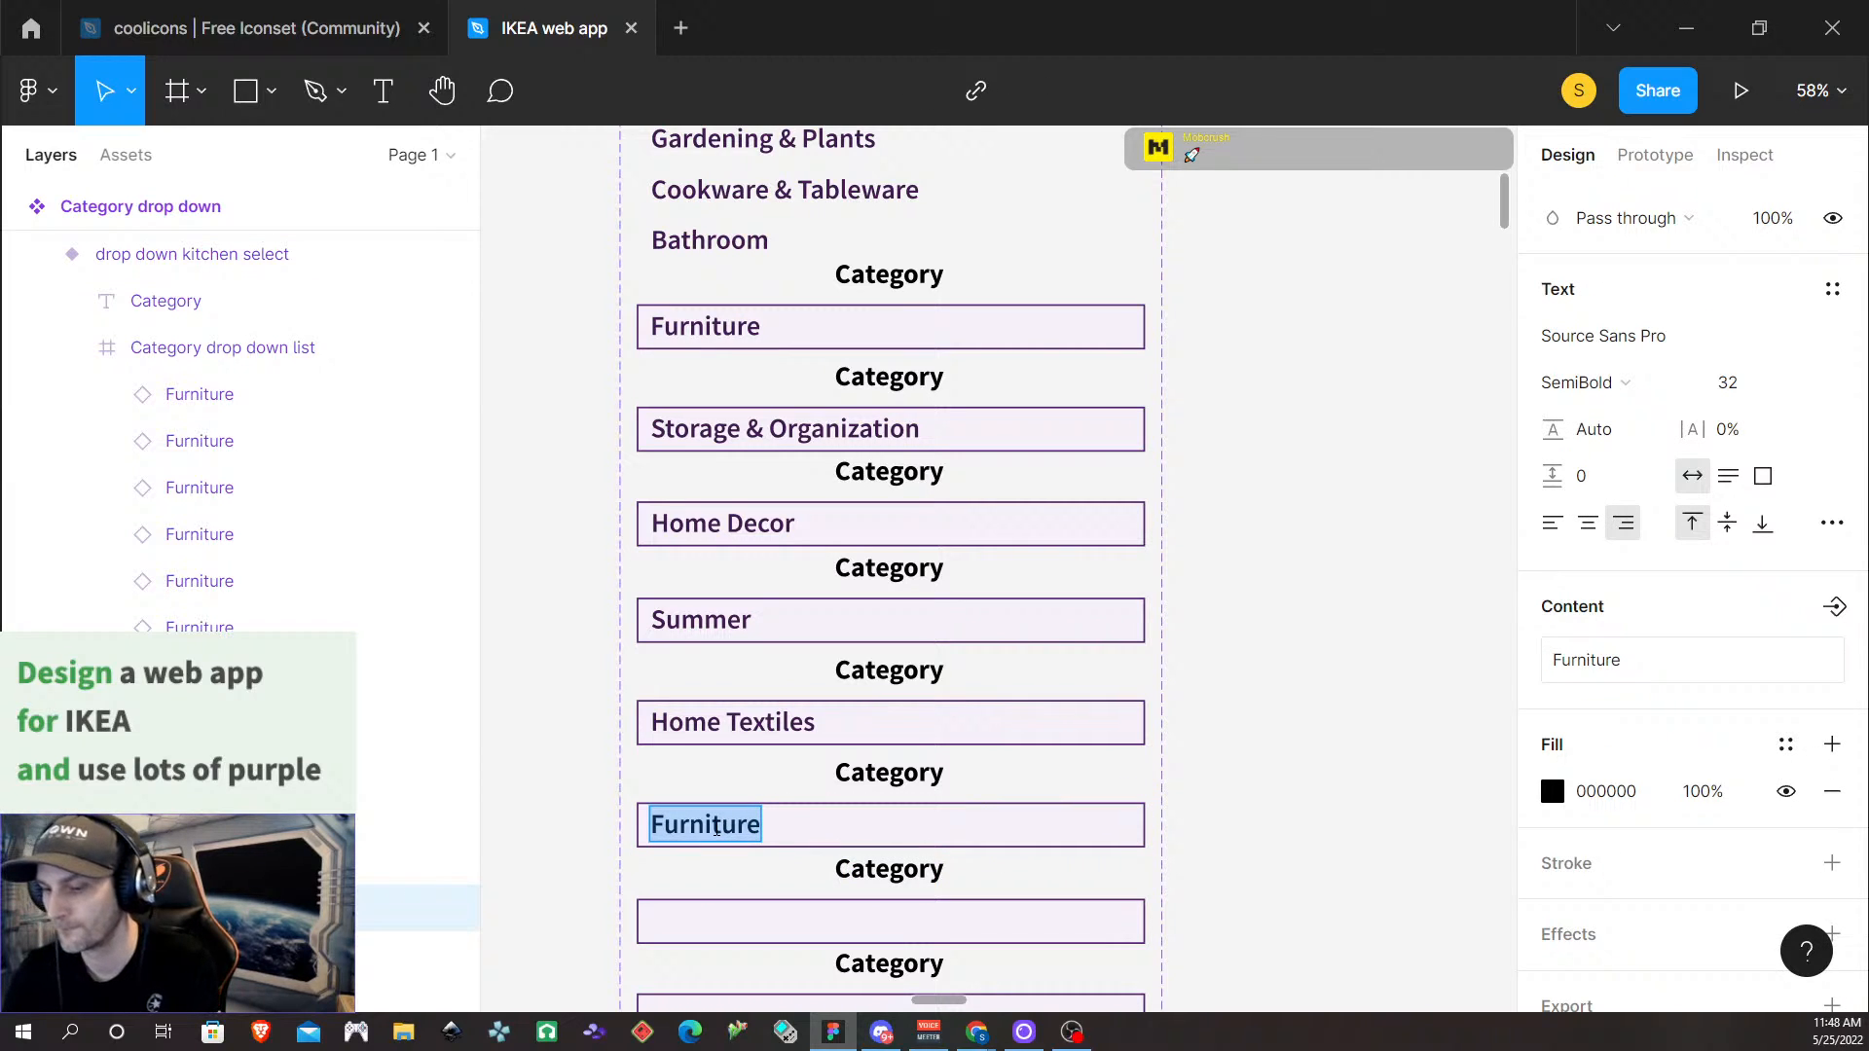
{"action": "type", "text": "Kitchen"}
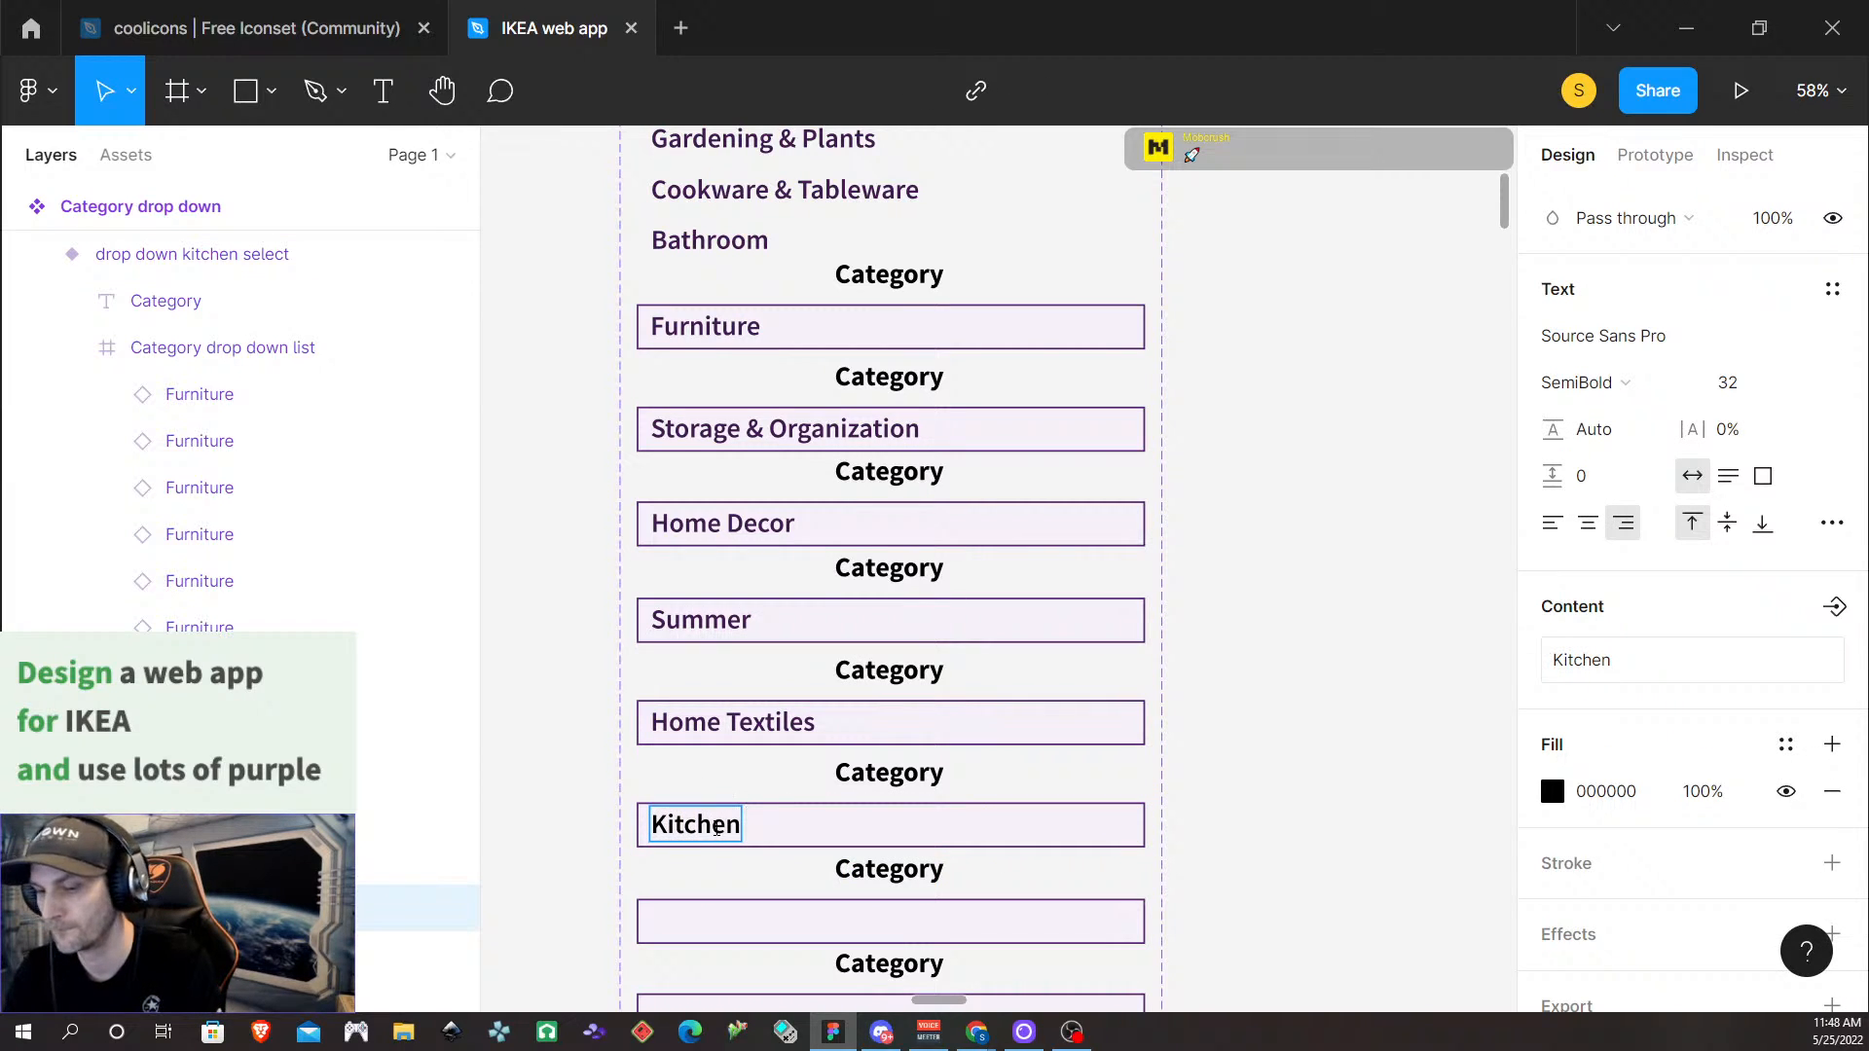
{"action": "type", "text": " & Applian"}
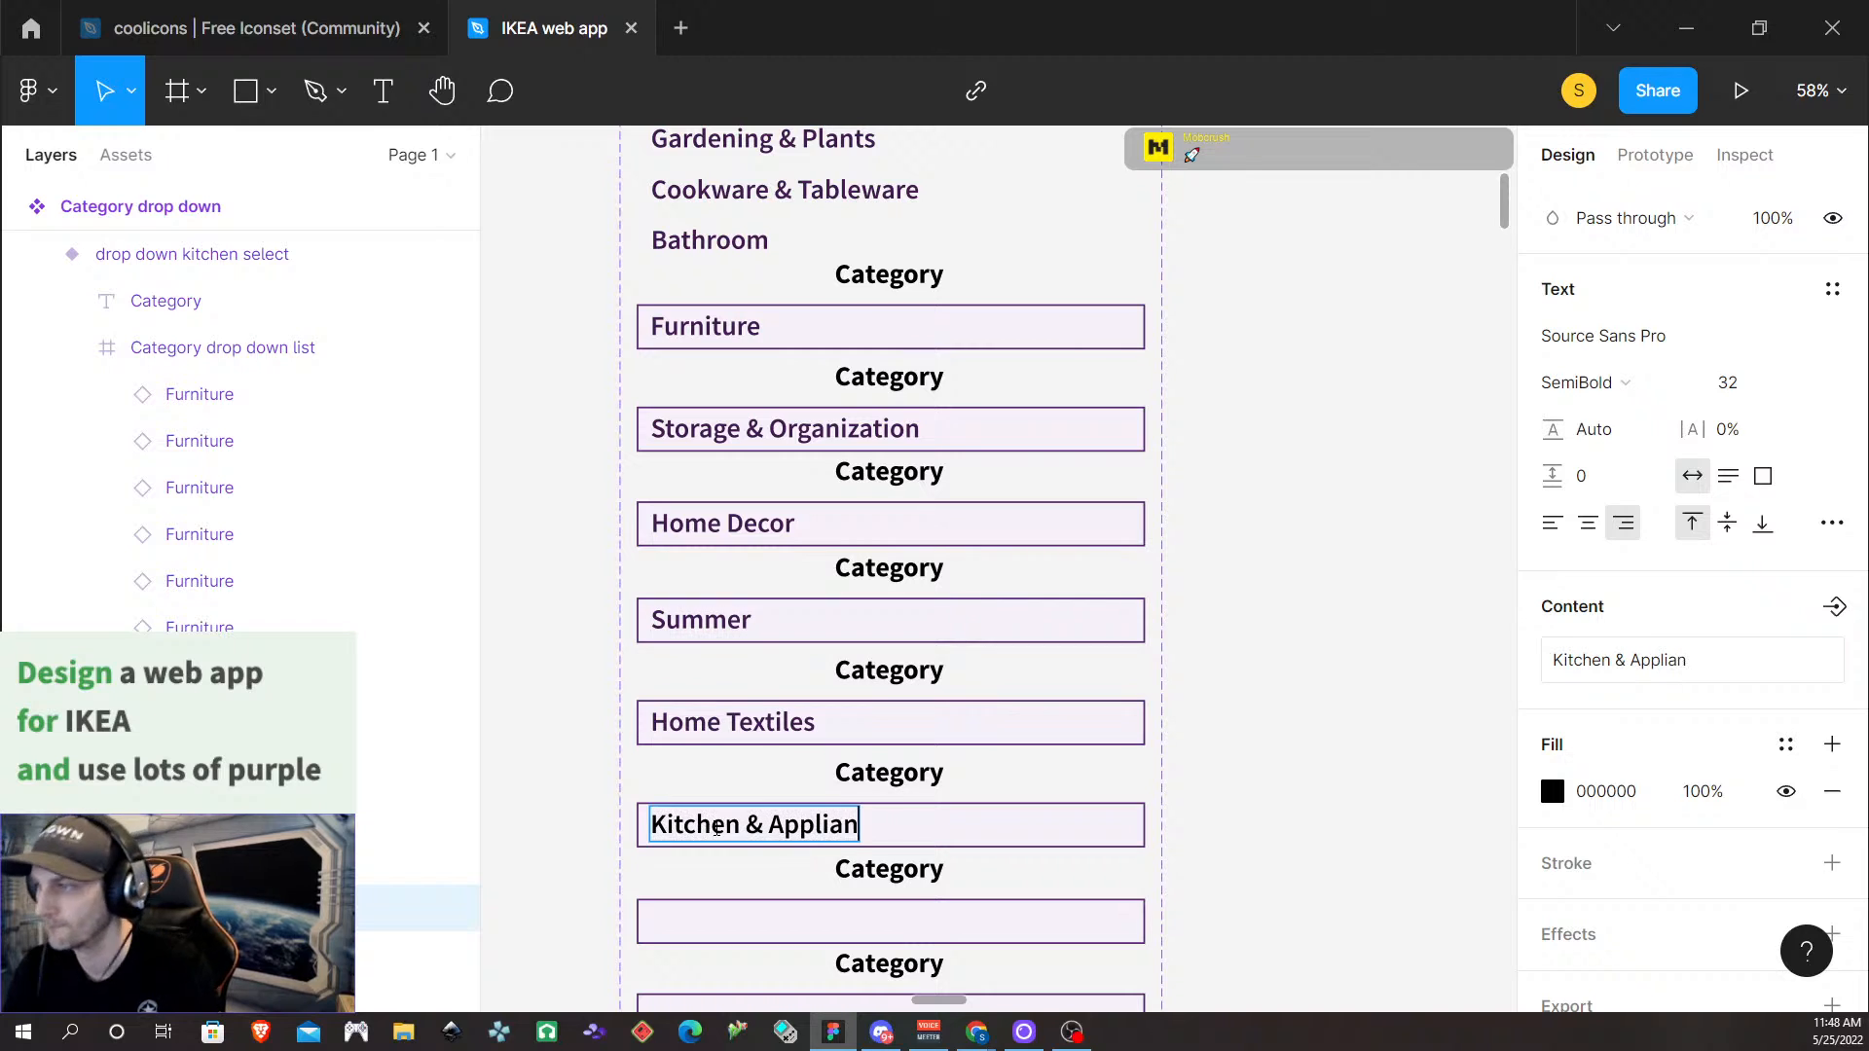
{"action": "type", "text": "ces"}
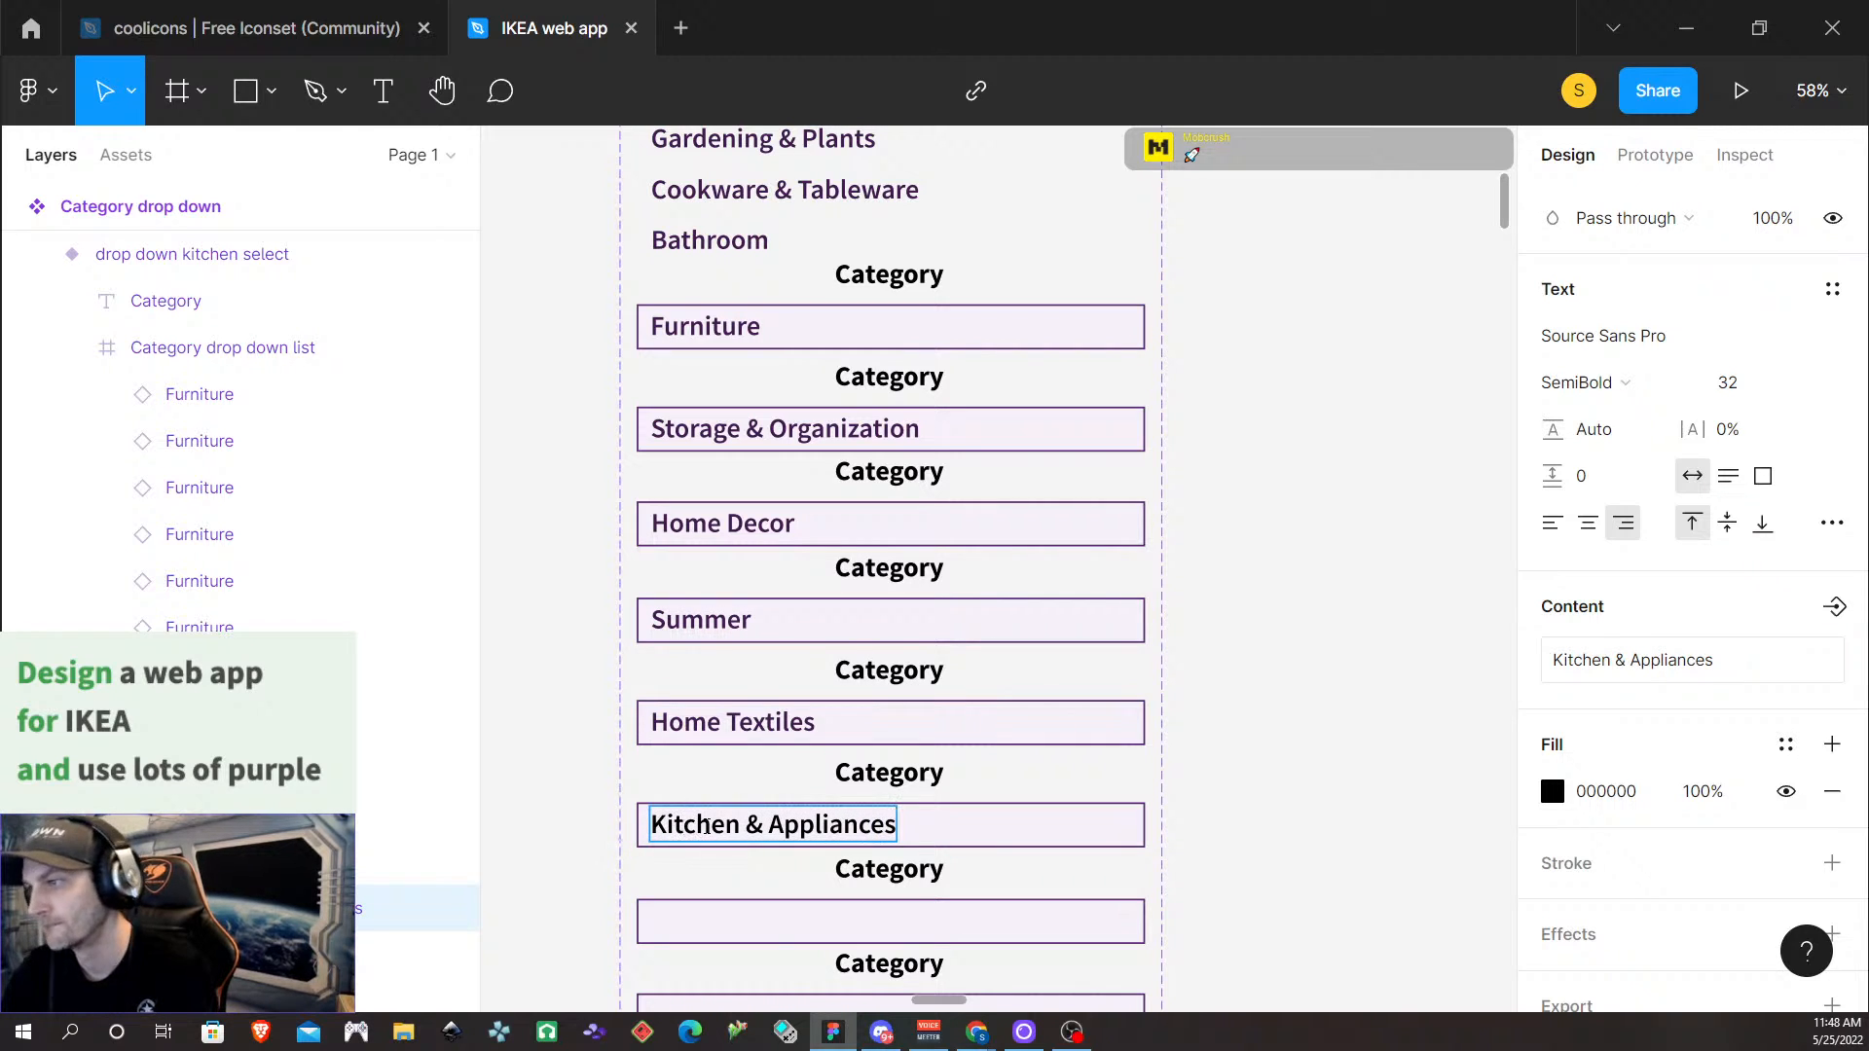
Apply the American Purple color style to the whole Kitchen & Appliances label
{"action": "triple_click", "coordinate": [706, 827]}
{"action": "left_click", "coordinate": [1555, 792]}
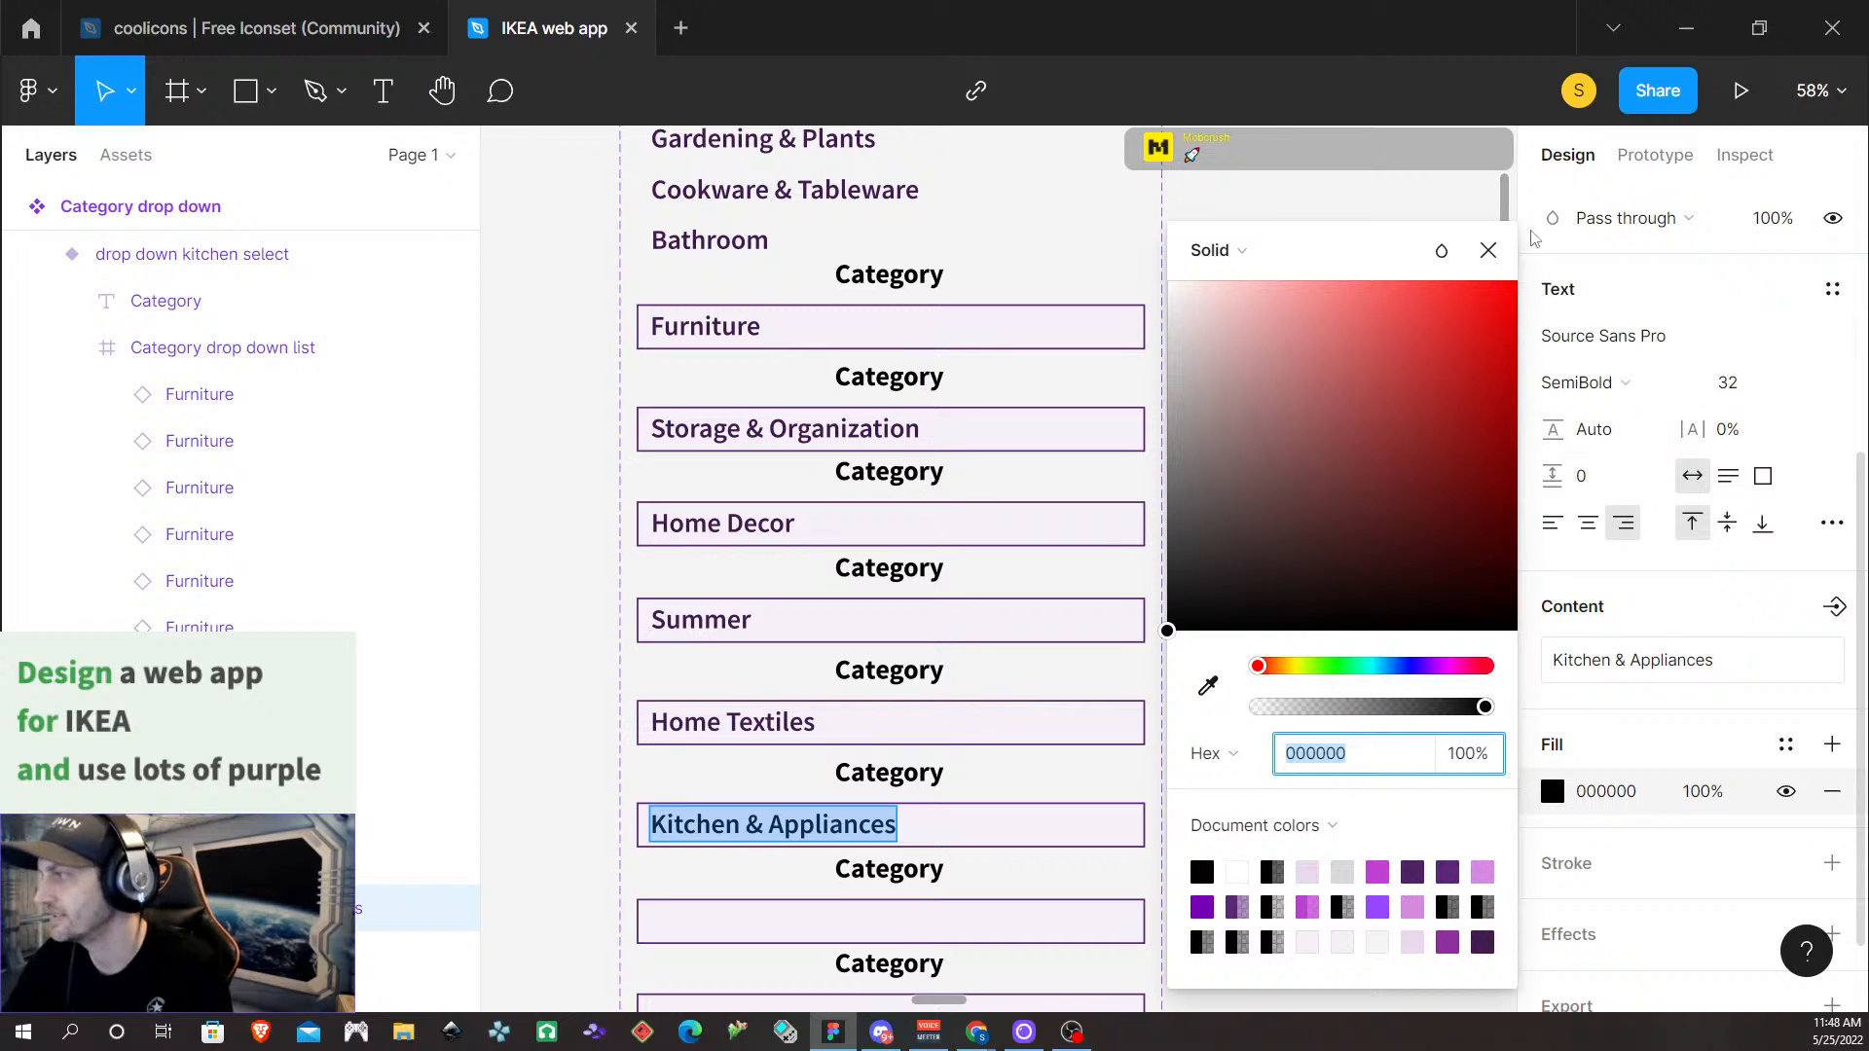
{"action": "left_click", "coordinate": [1491, 253]}
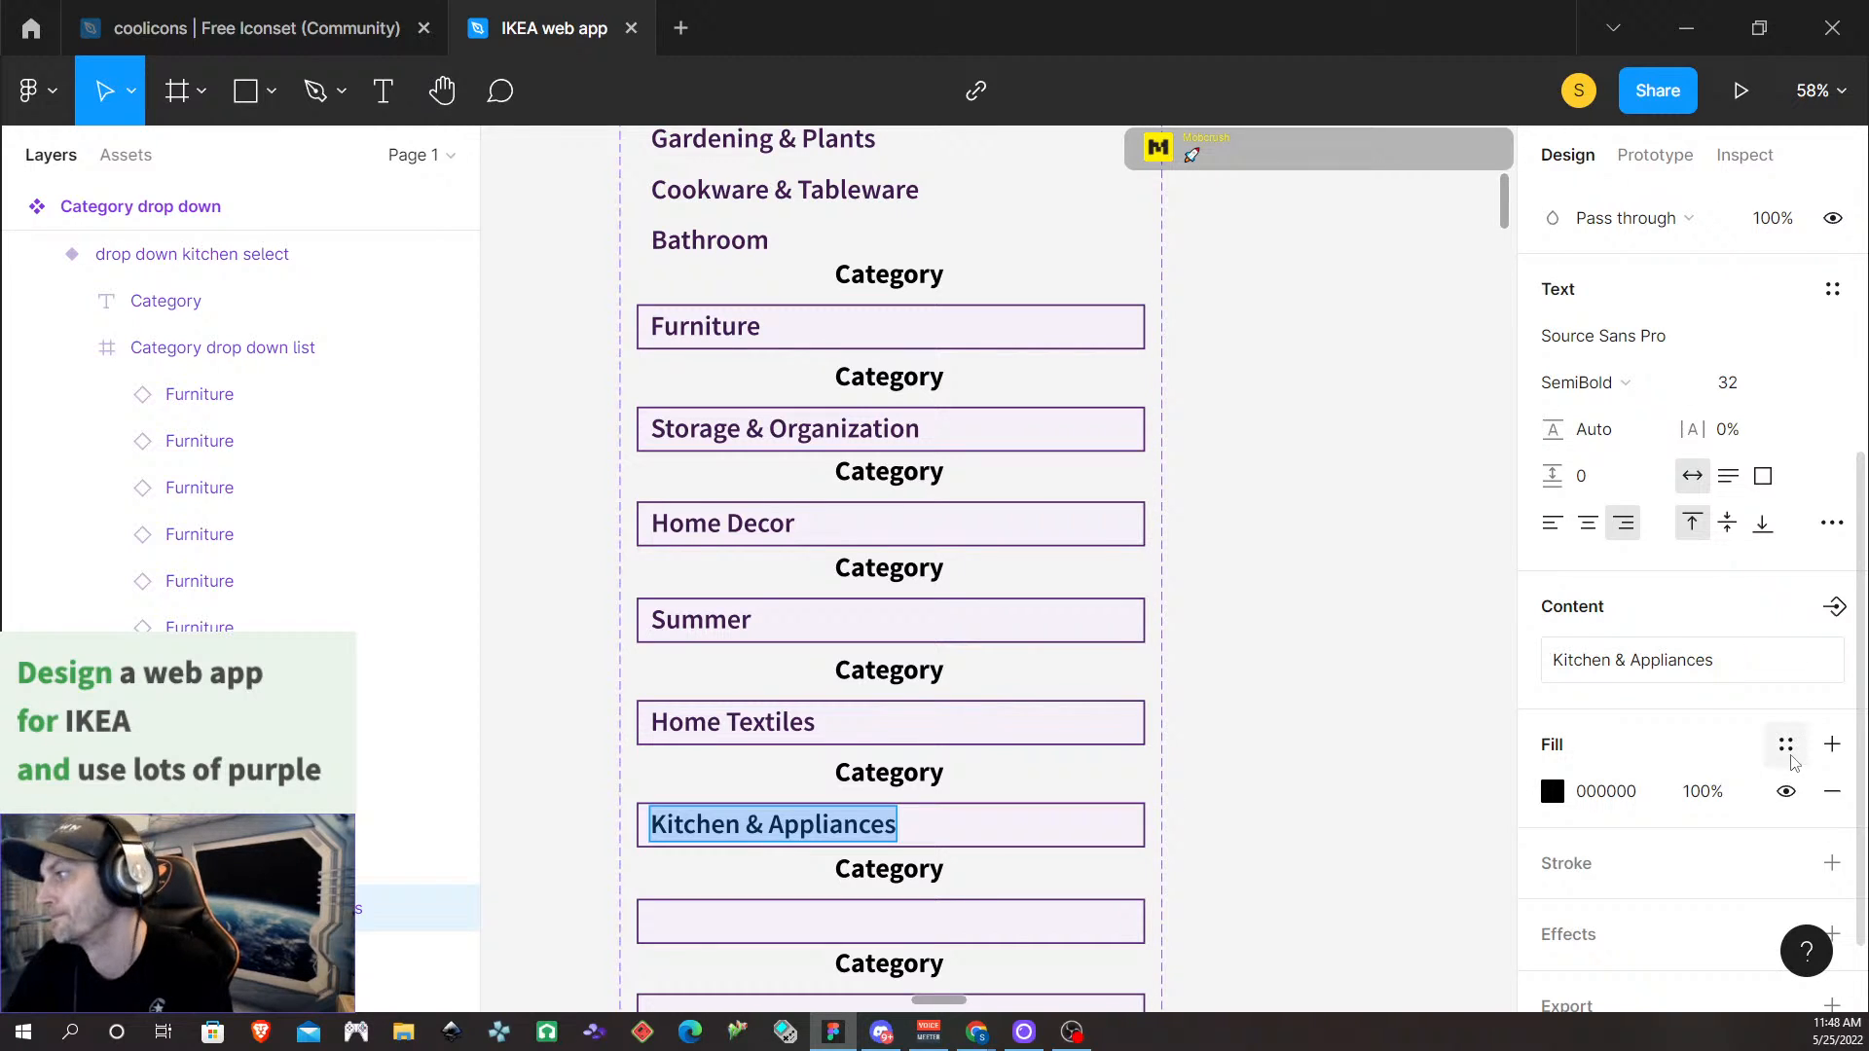
{"action": "left_click", "coordinate": [1788, 747]}
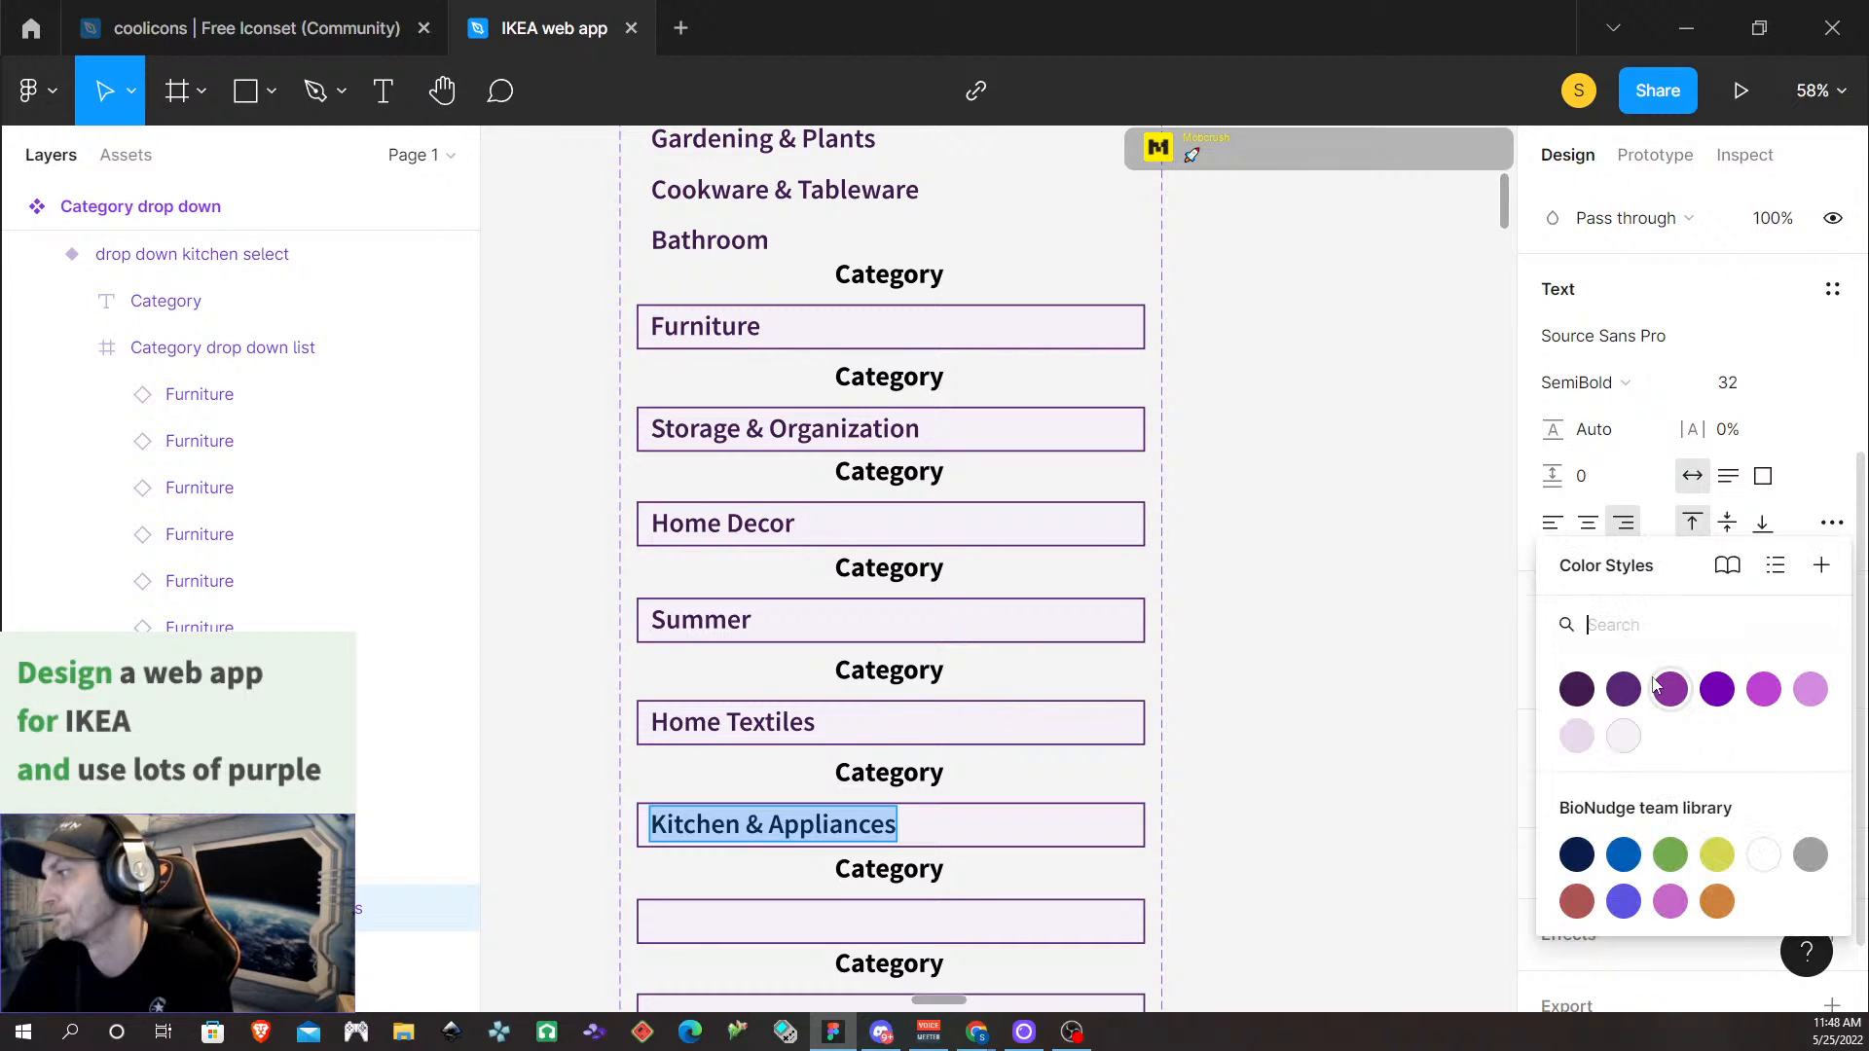
{"action": "left_click", "coordinate": [1578, 692]}
{"action": "key", "text": "Return"}
Unhide the text label inside the Blank frame of the drop down beds select variant
{"action": "scroll", "coordinate": [1011, 794], "scroll_direction": "up", "scroll_amount": 2}
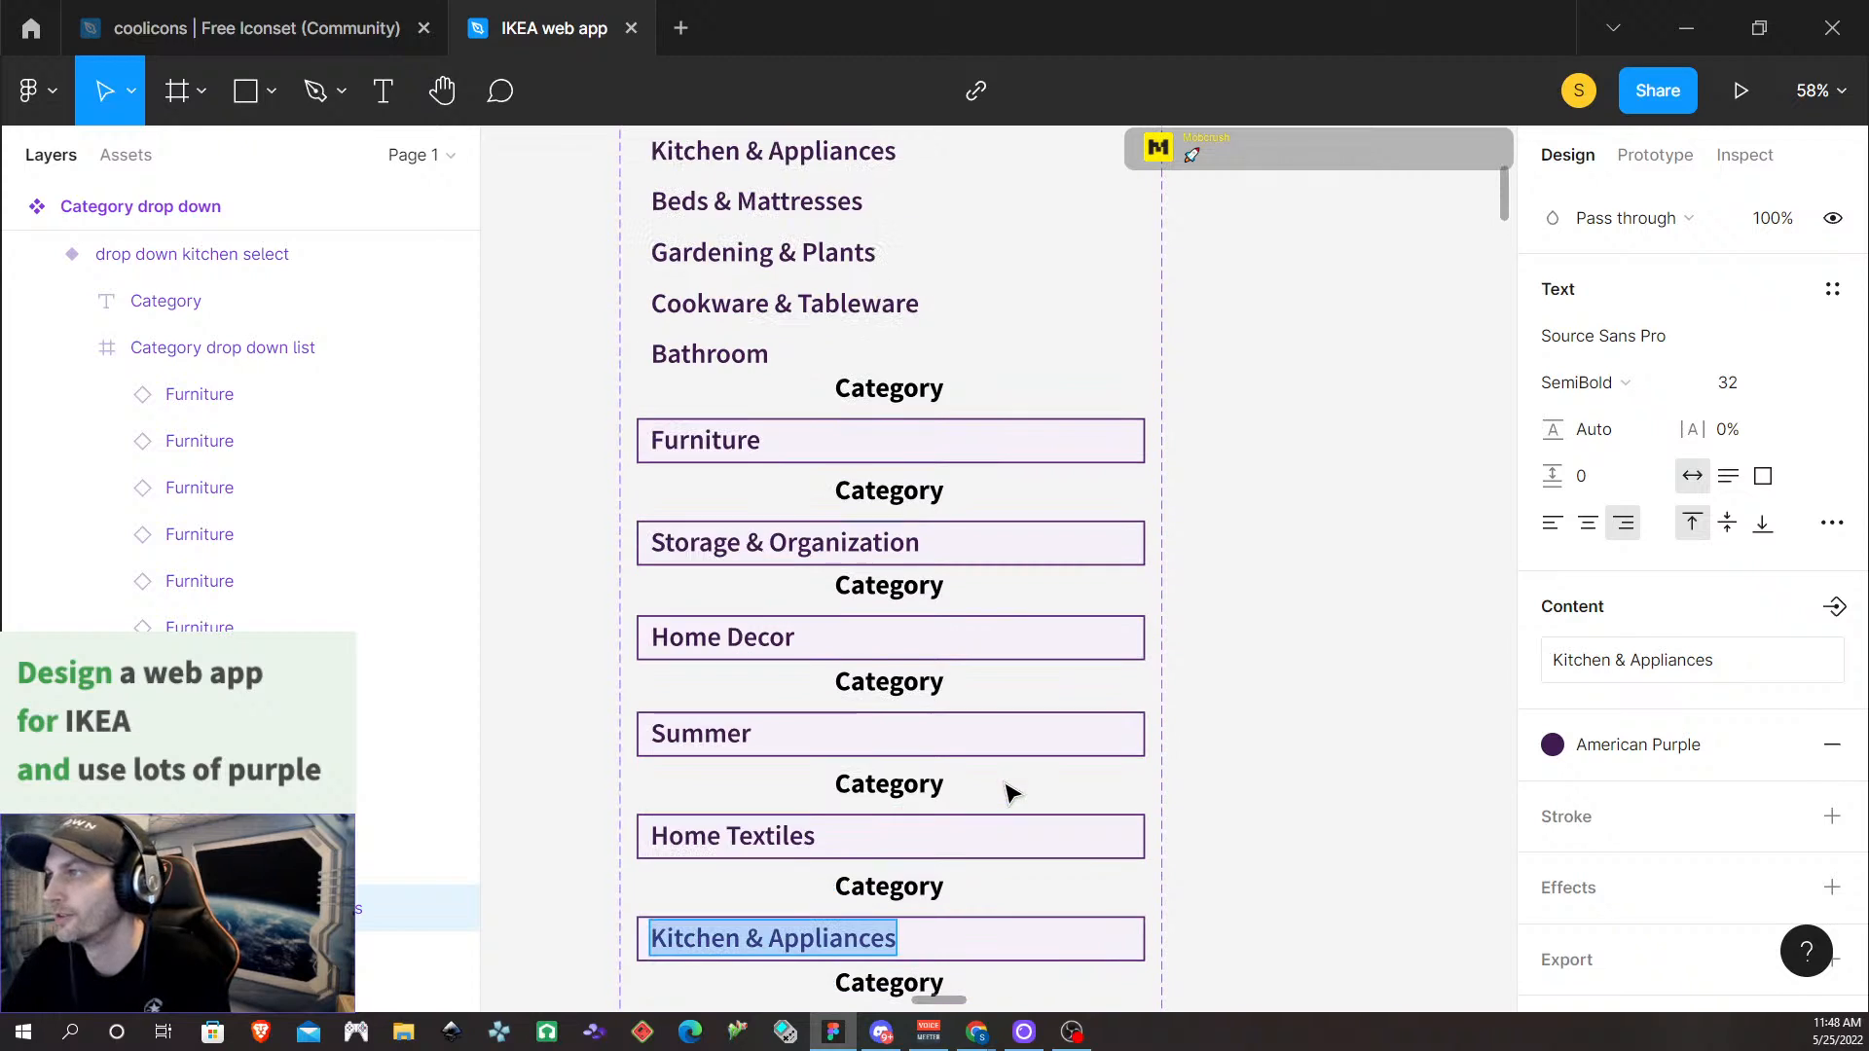
{"action": "scroll", "coordinate": [1001, 548], "scroll_direction": "down", "scroll_amount": 2}
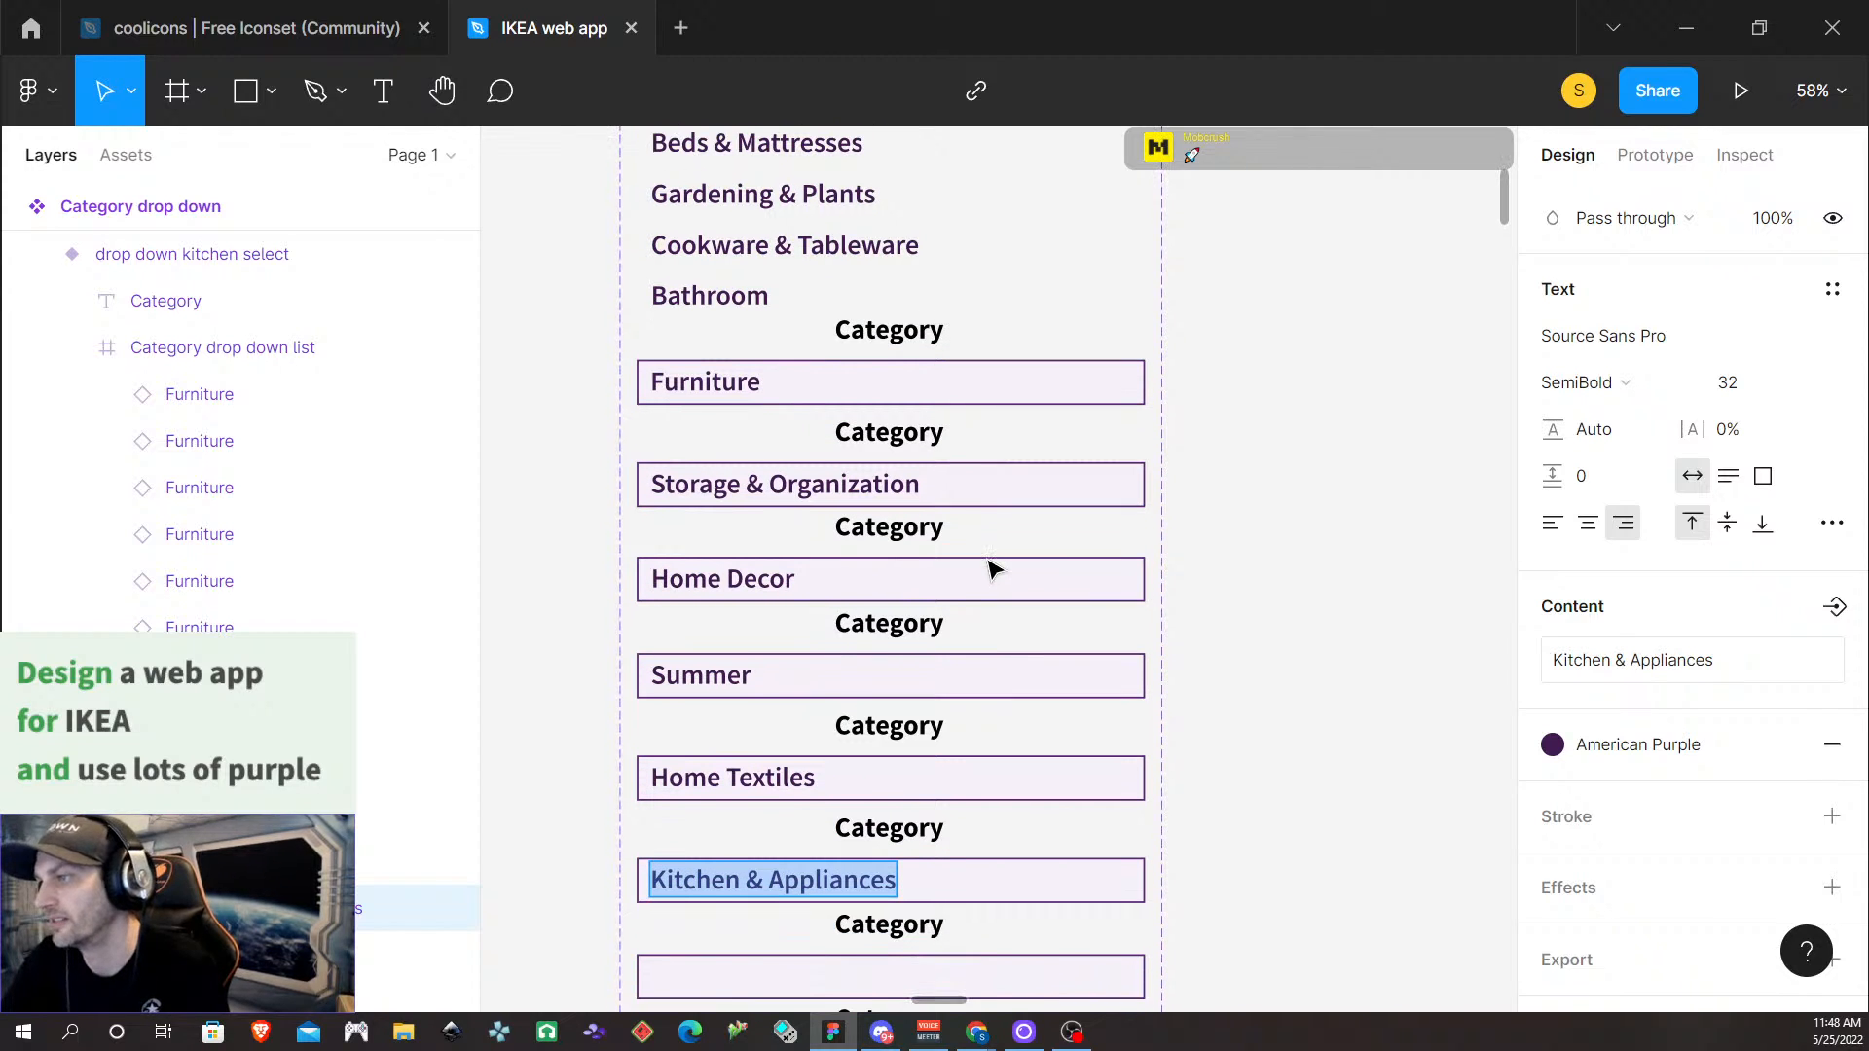
{"action": "left_click", "coordinate": [796, 909]}
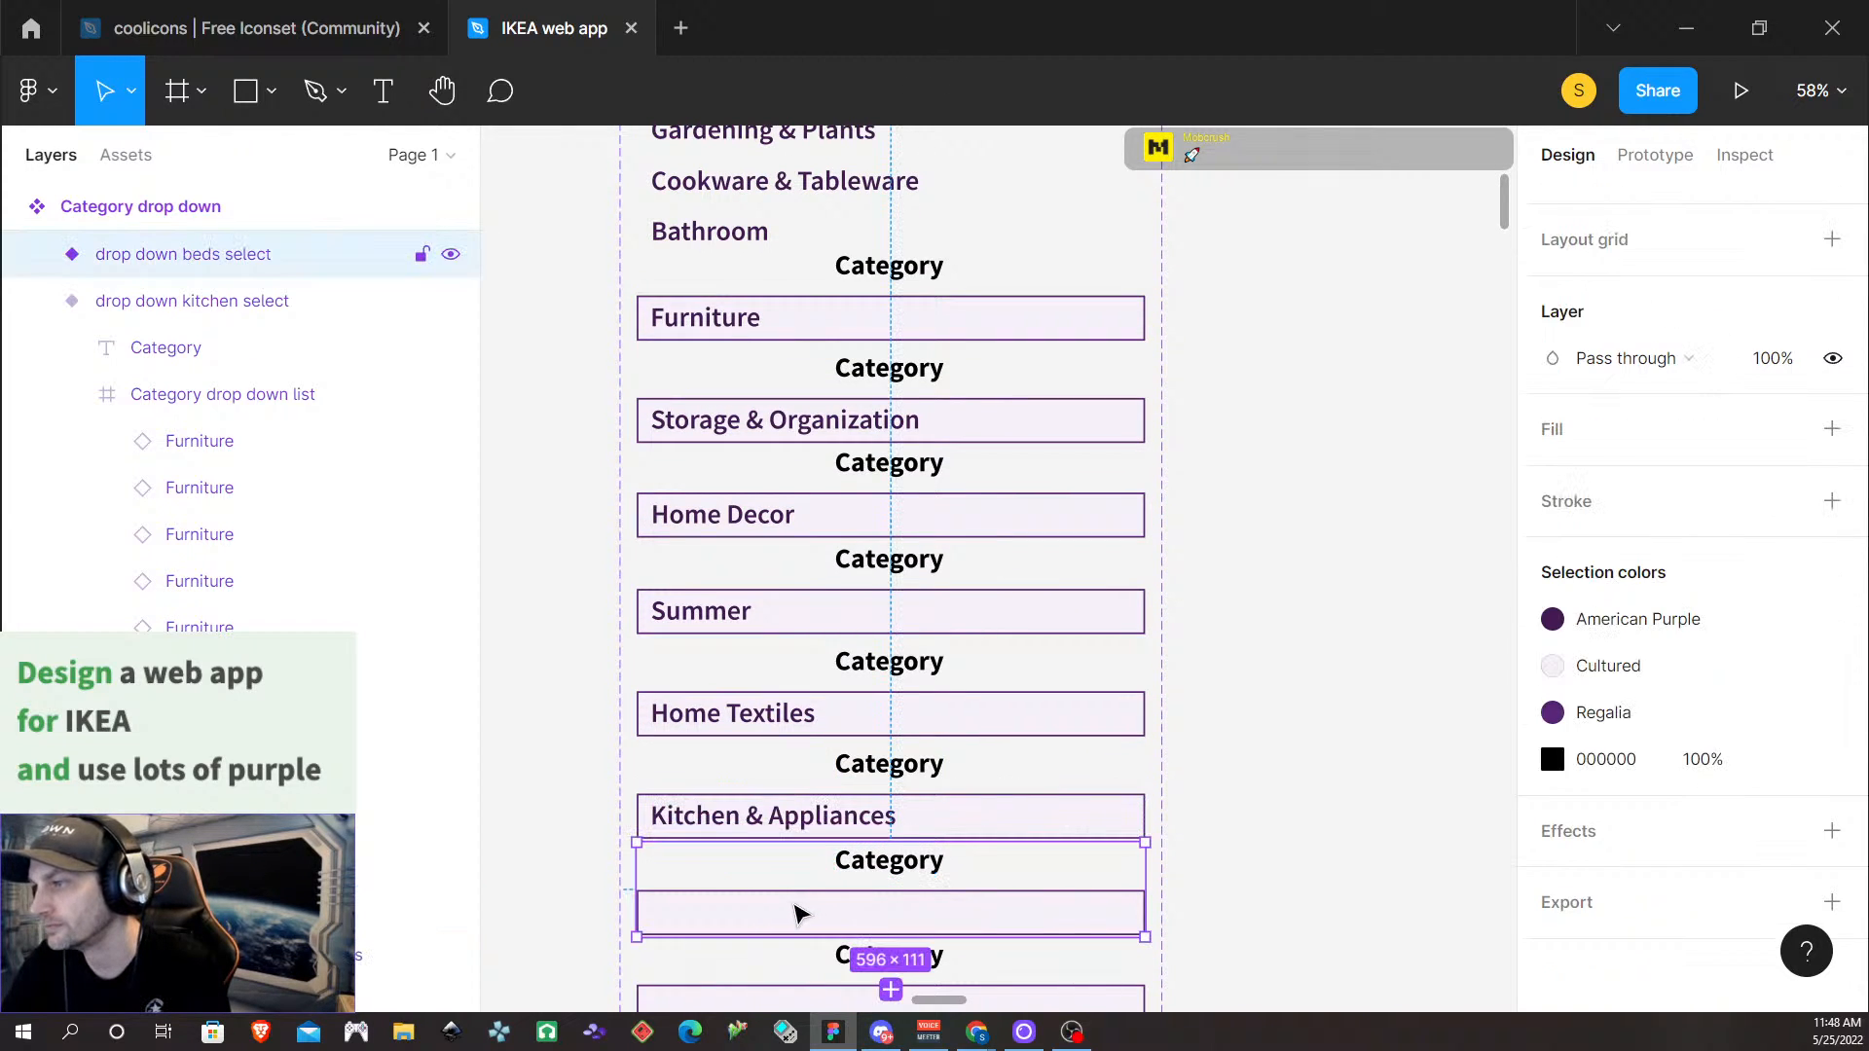
{"action": "left_click", "coordinate": [38, 303]}
{"action": "left_click", "coordinate": [38, 256]}
{"action": "left_click", "coordinate": [39, 259]}
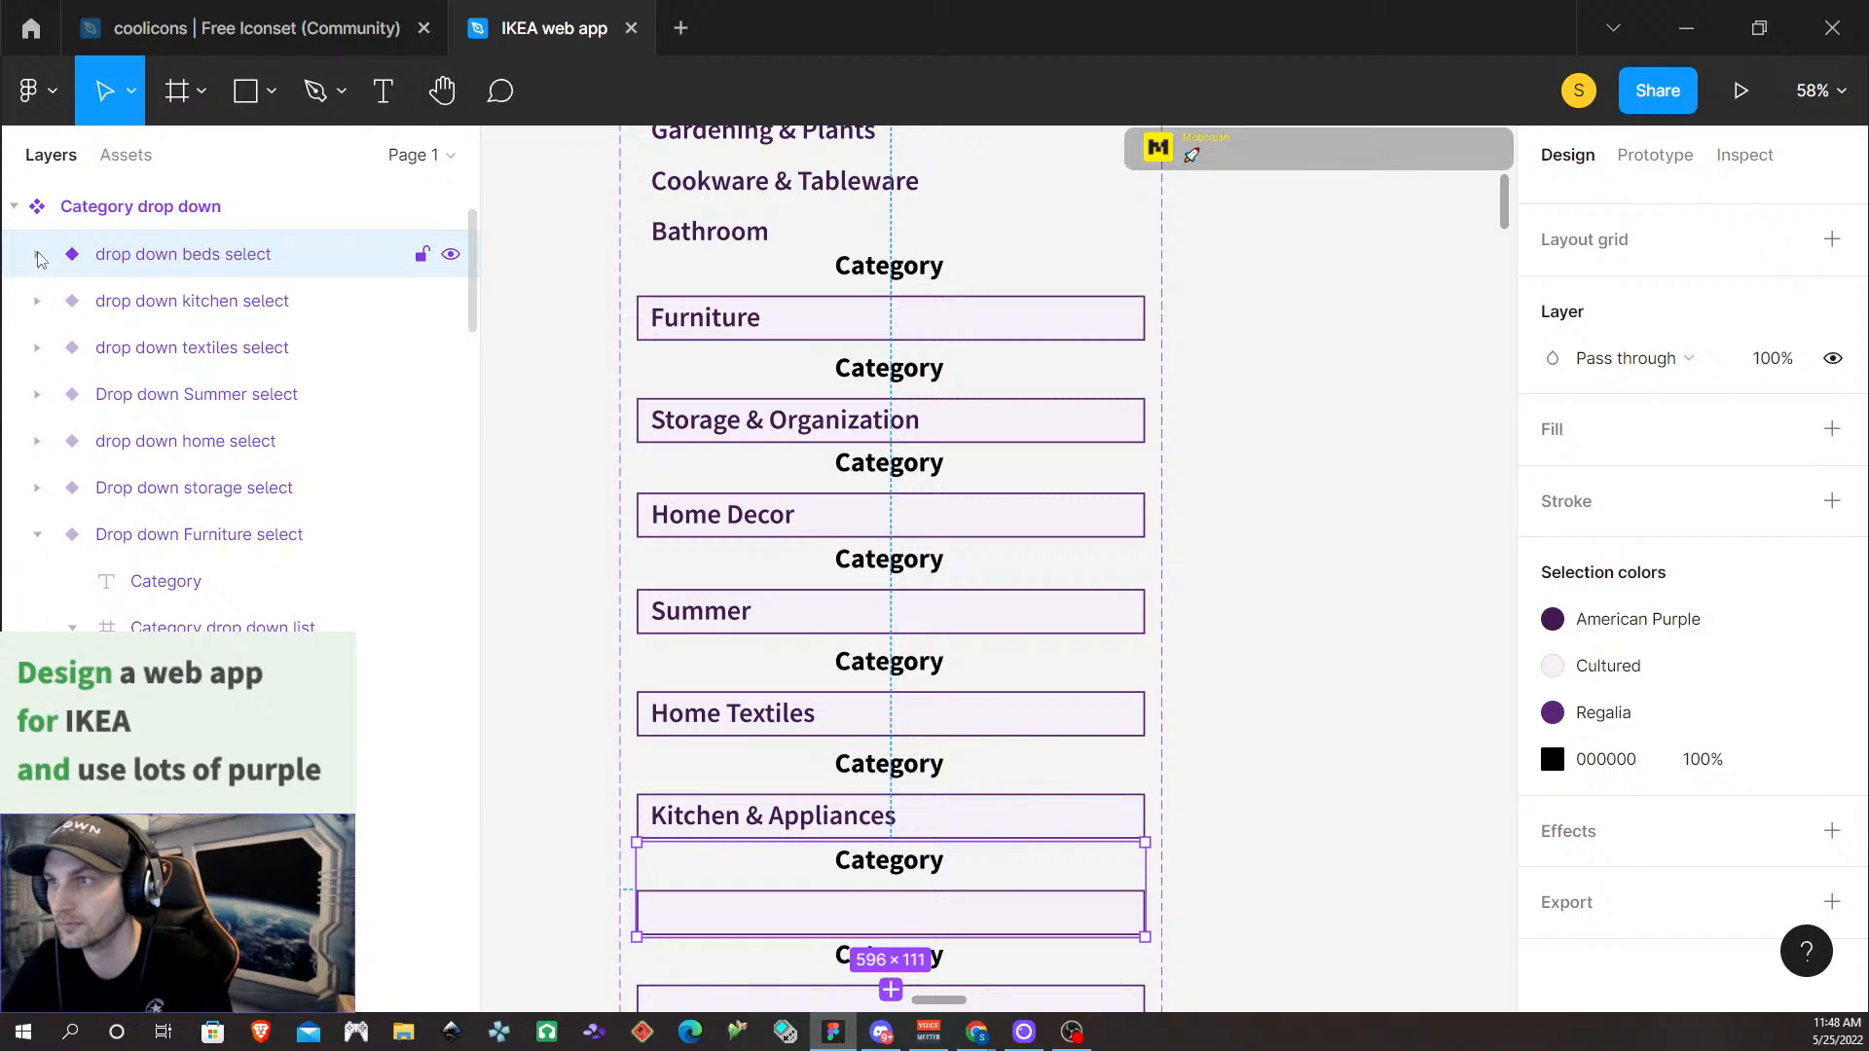
{"action": "left_click", "coordinate": [39, 257]}
{"action": "left_click", "coordinate": [72, 348]}
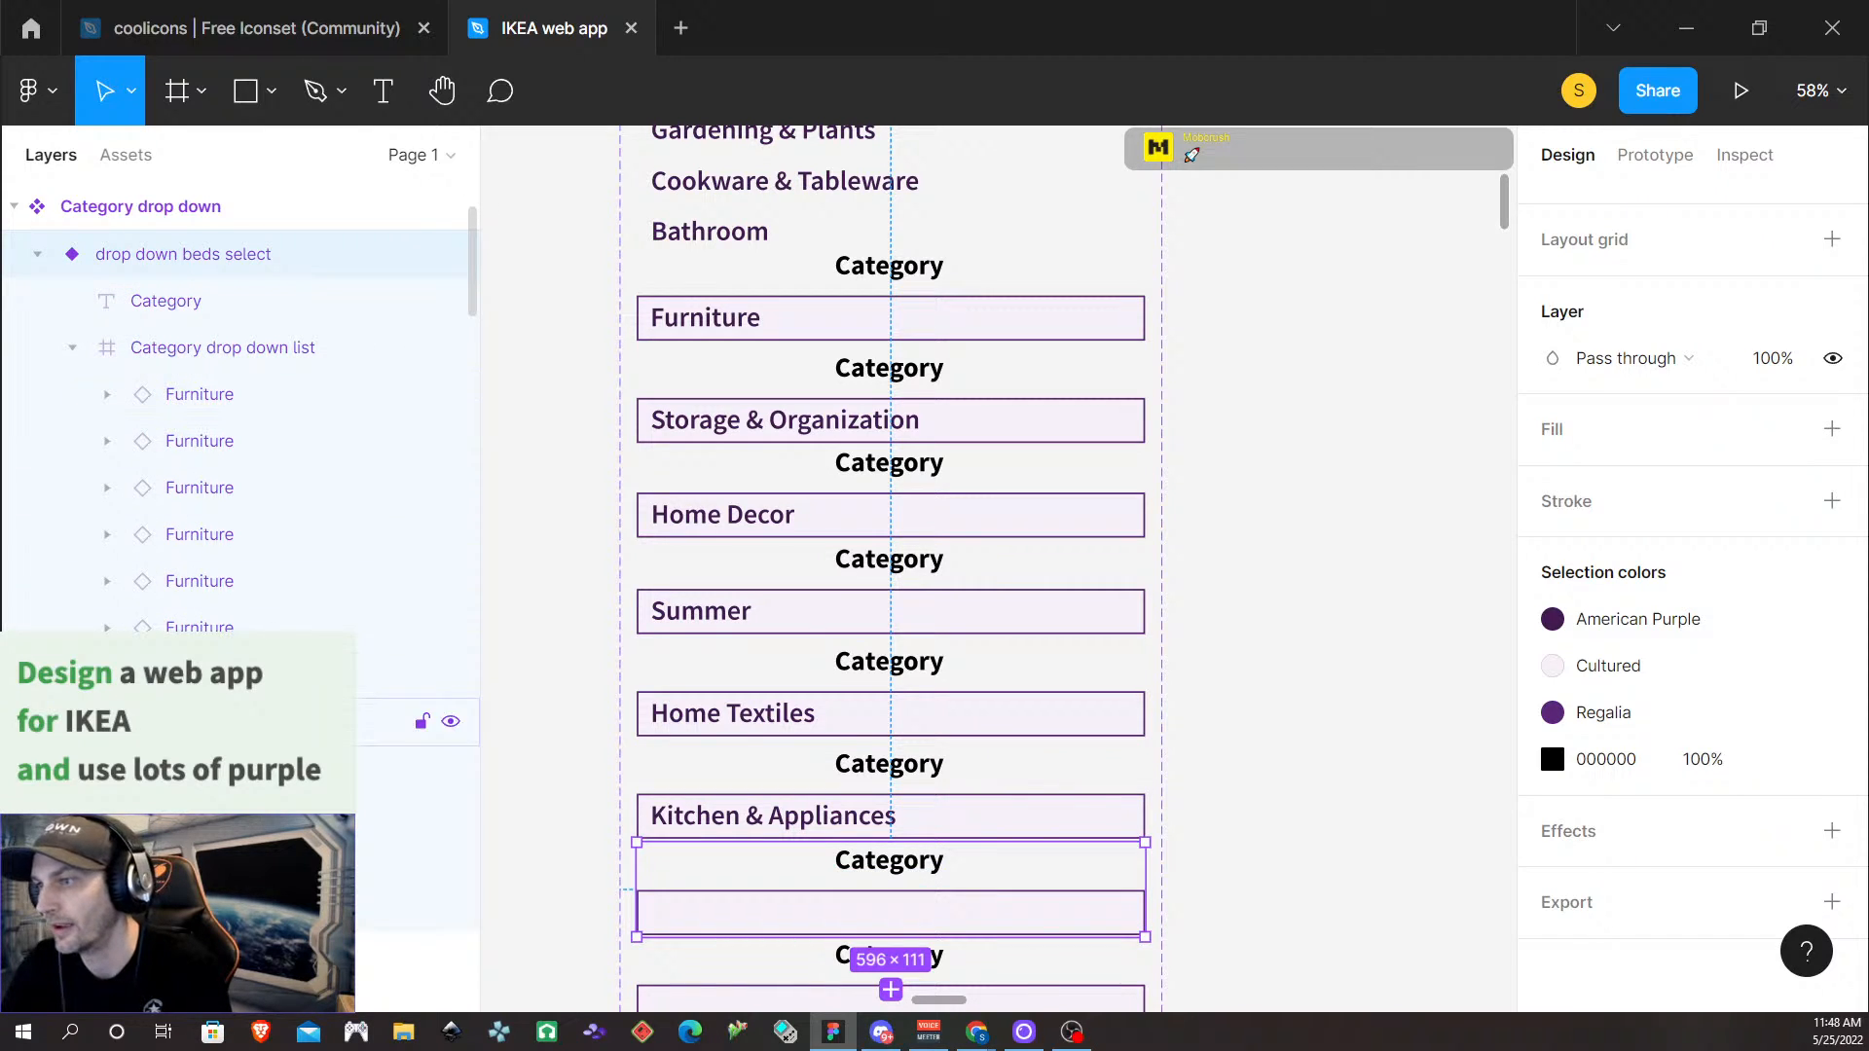
{"action": "scroll", "coordinate": [234, 428], "scroll_direction": "down", "scroll_amount": 3}
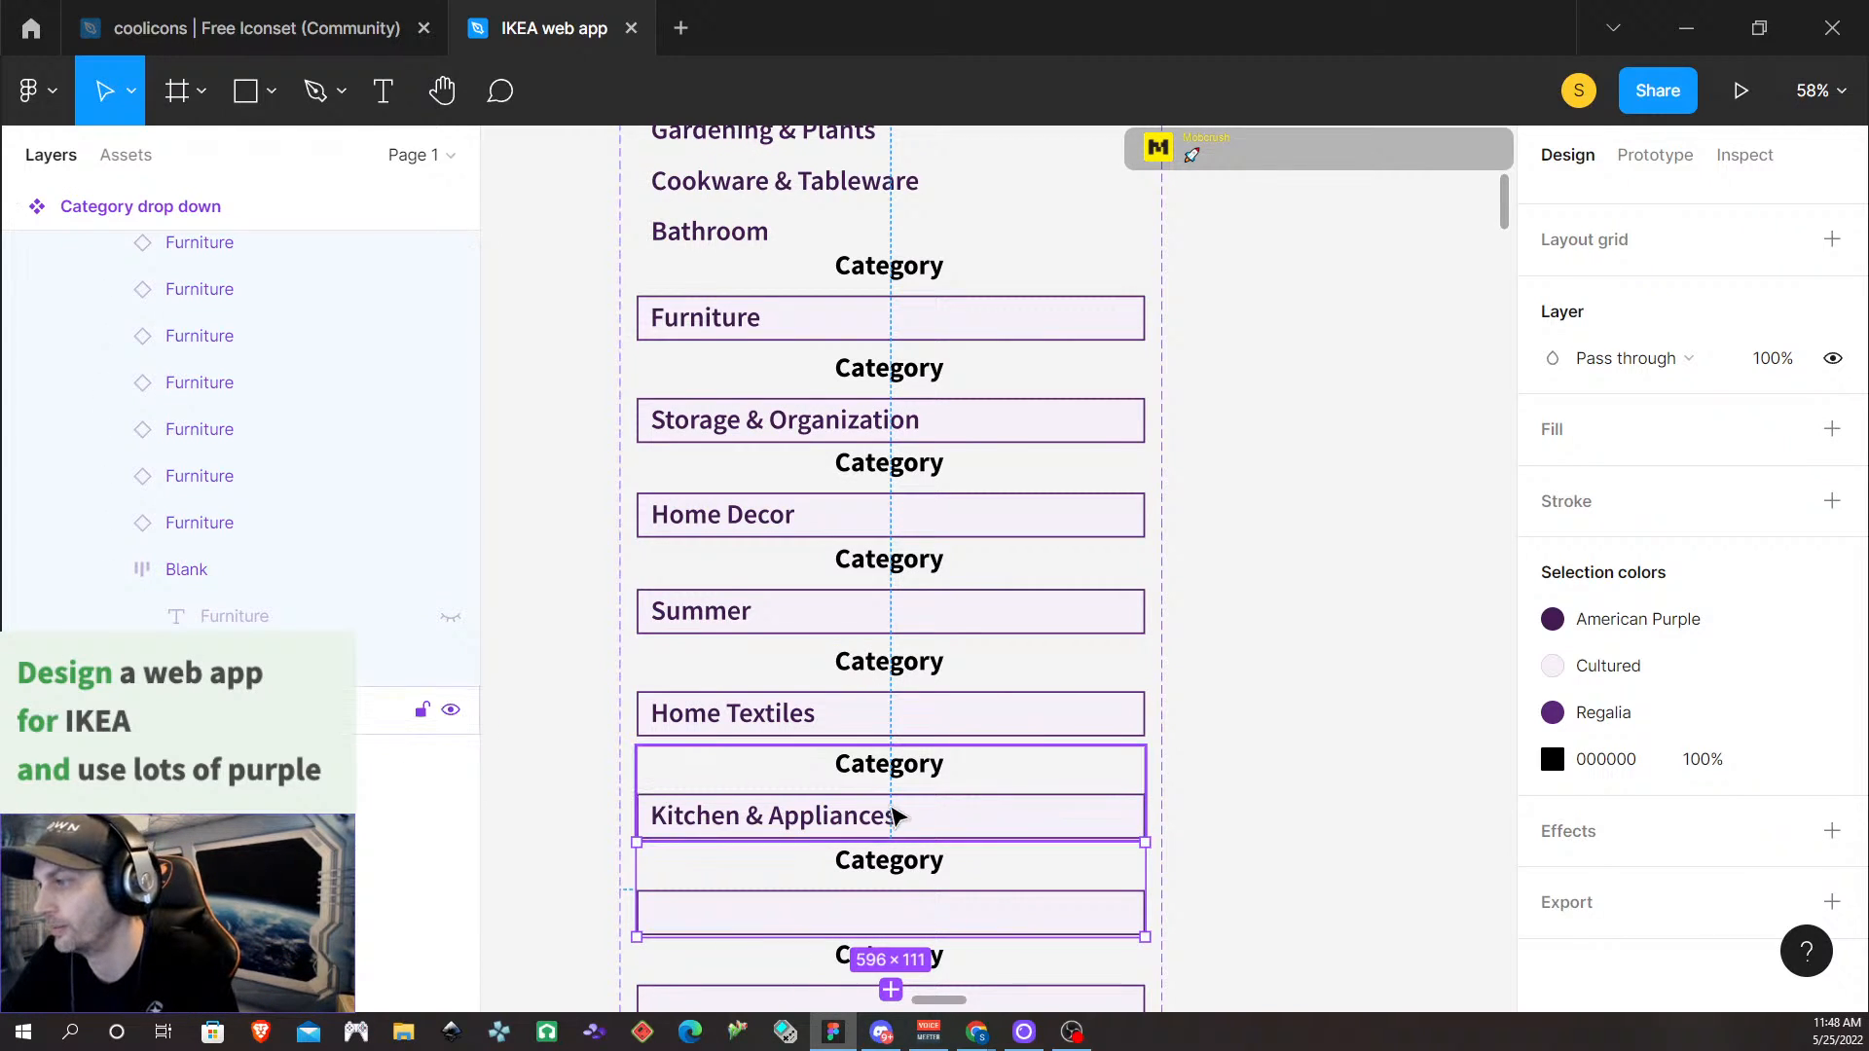
{"action": "scroll", "coordinate": [816, 750], "scroll_direction": "up", "scroll_amount": 3}
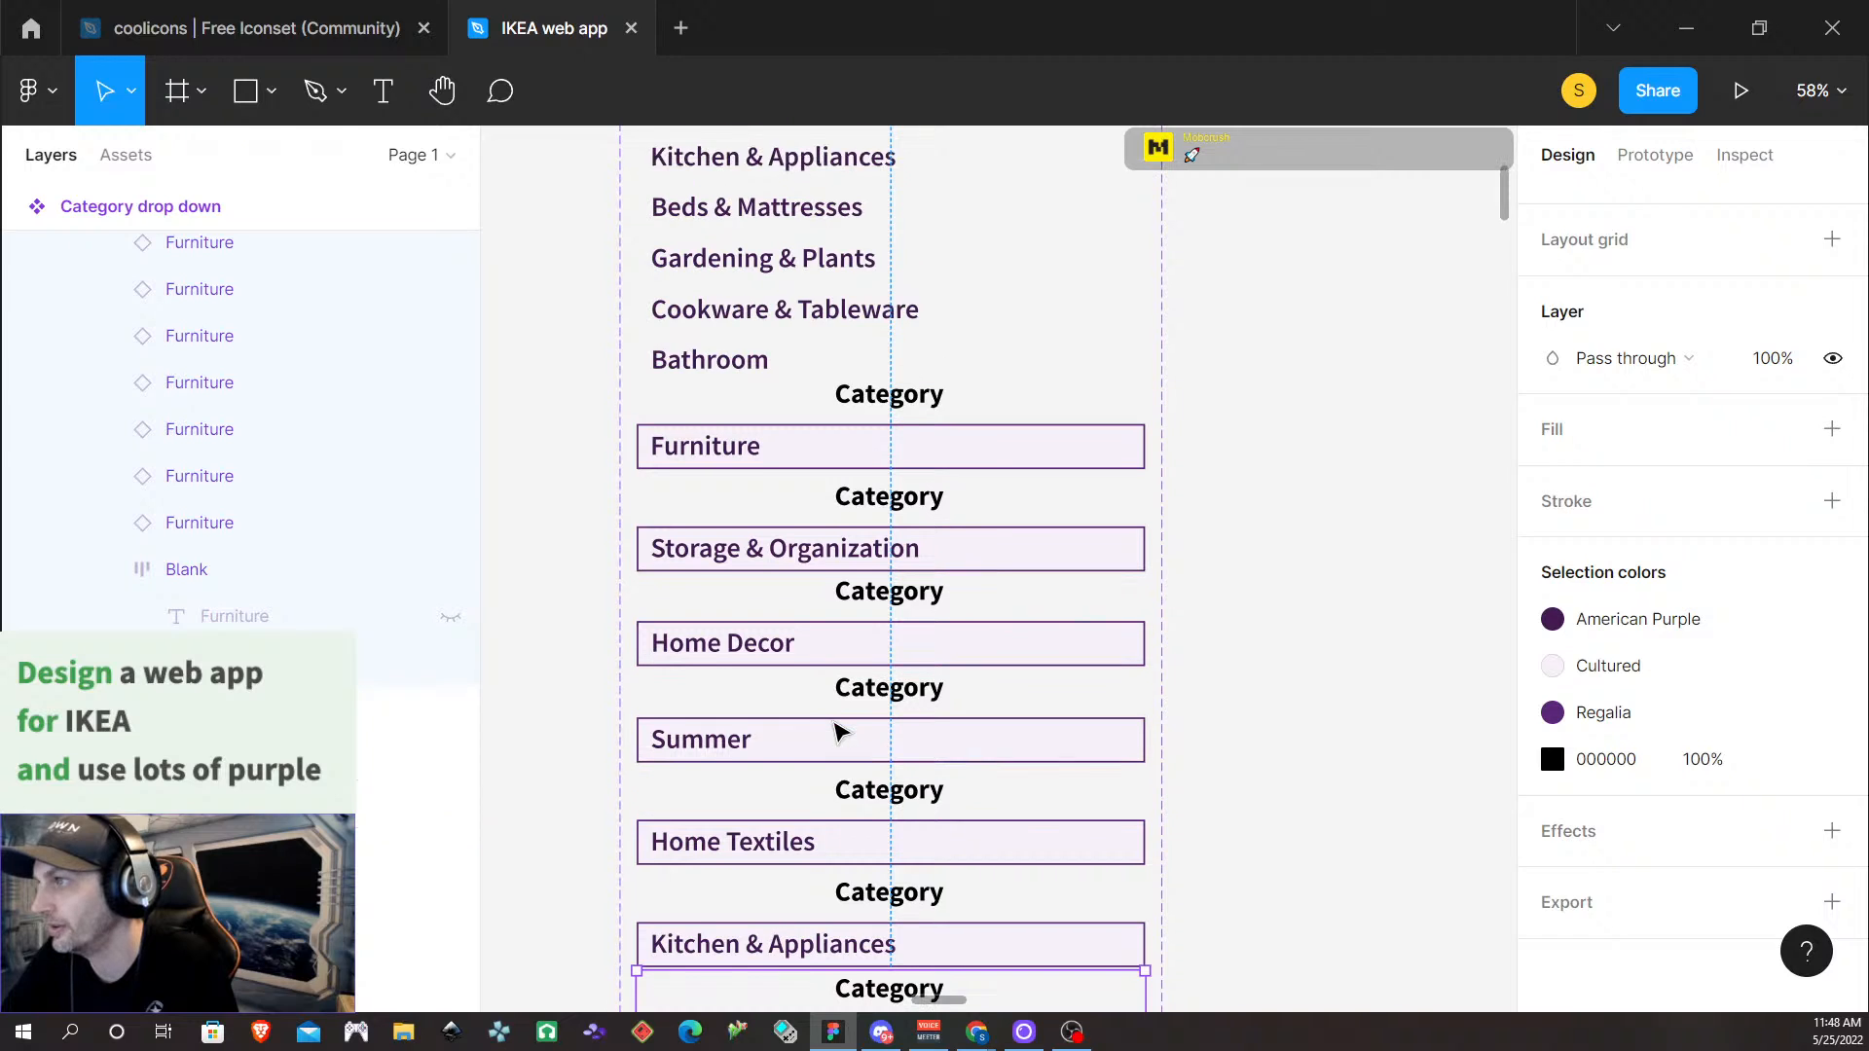
{"action": "scroll", "coordinate": [836, 735], "scroll_direction": "down", "scroll_amount": 3}
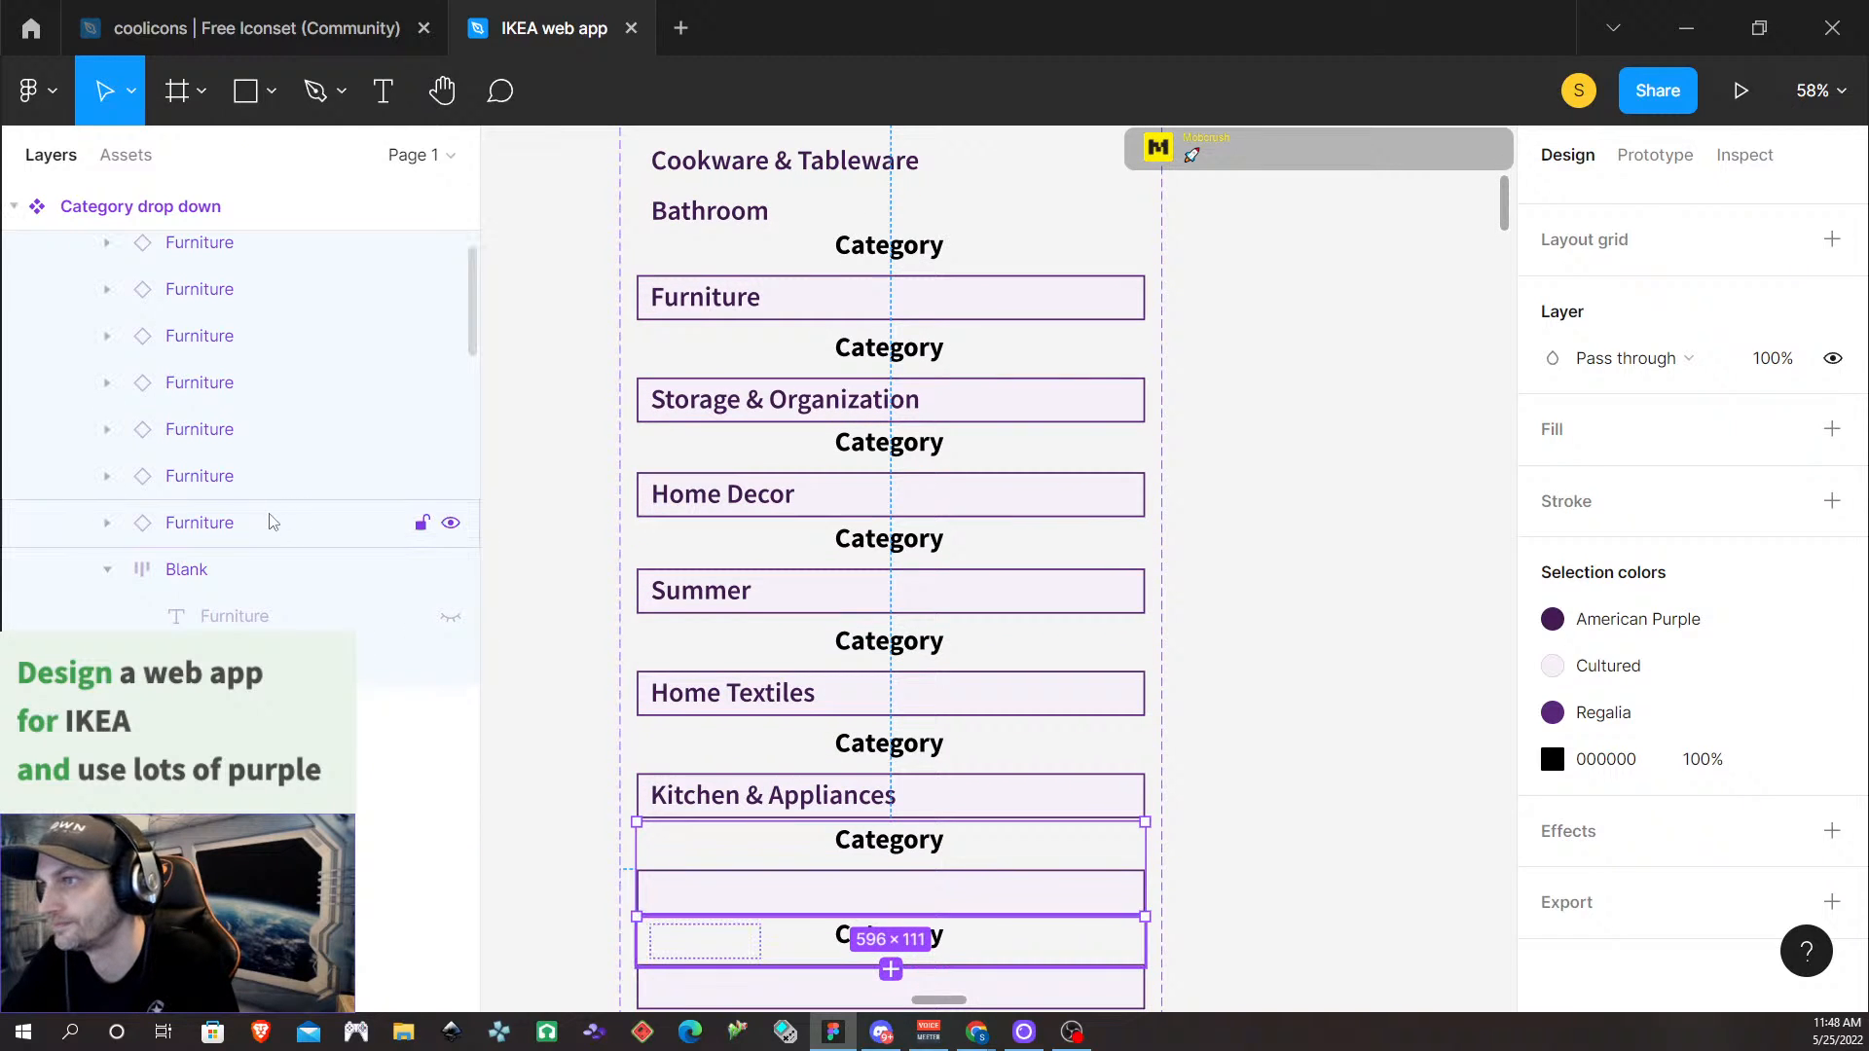
{"action": "scroll", "coordinate": [270, 599], "scroll_direction": "down", "scroll_amount": 1}
{"action": "left_click", "coordinate": [451, 472]}
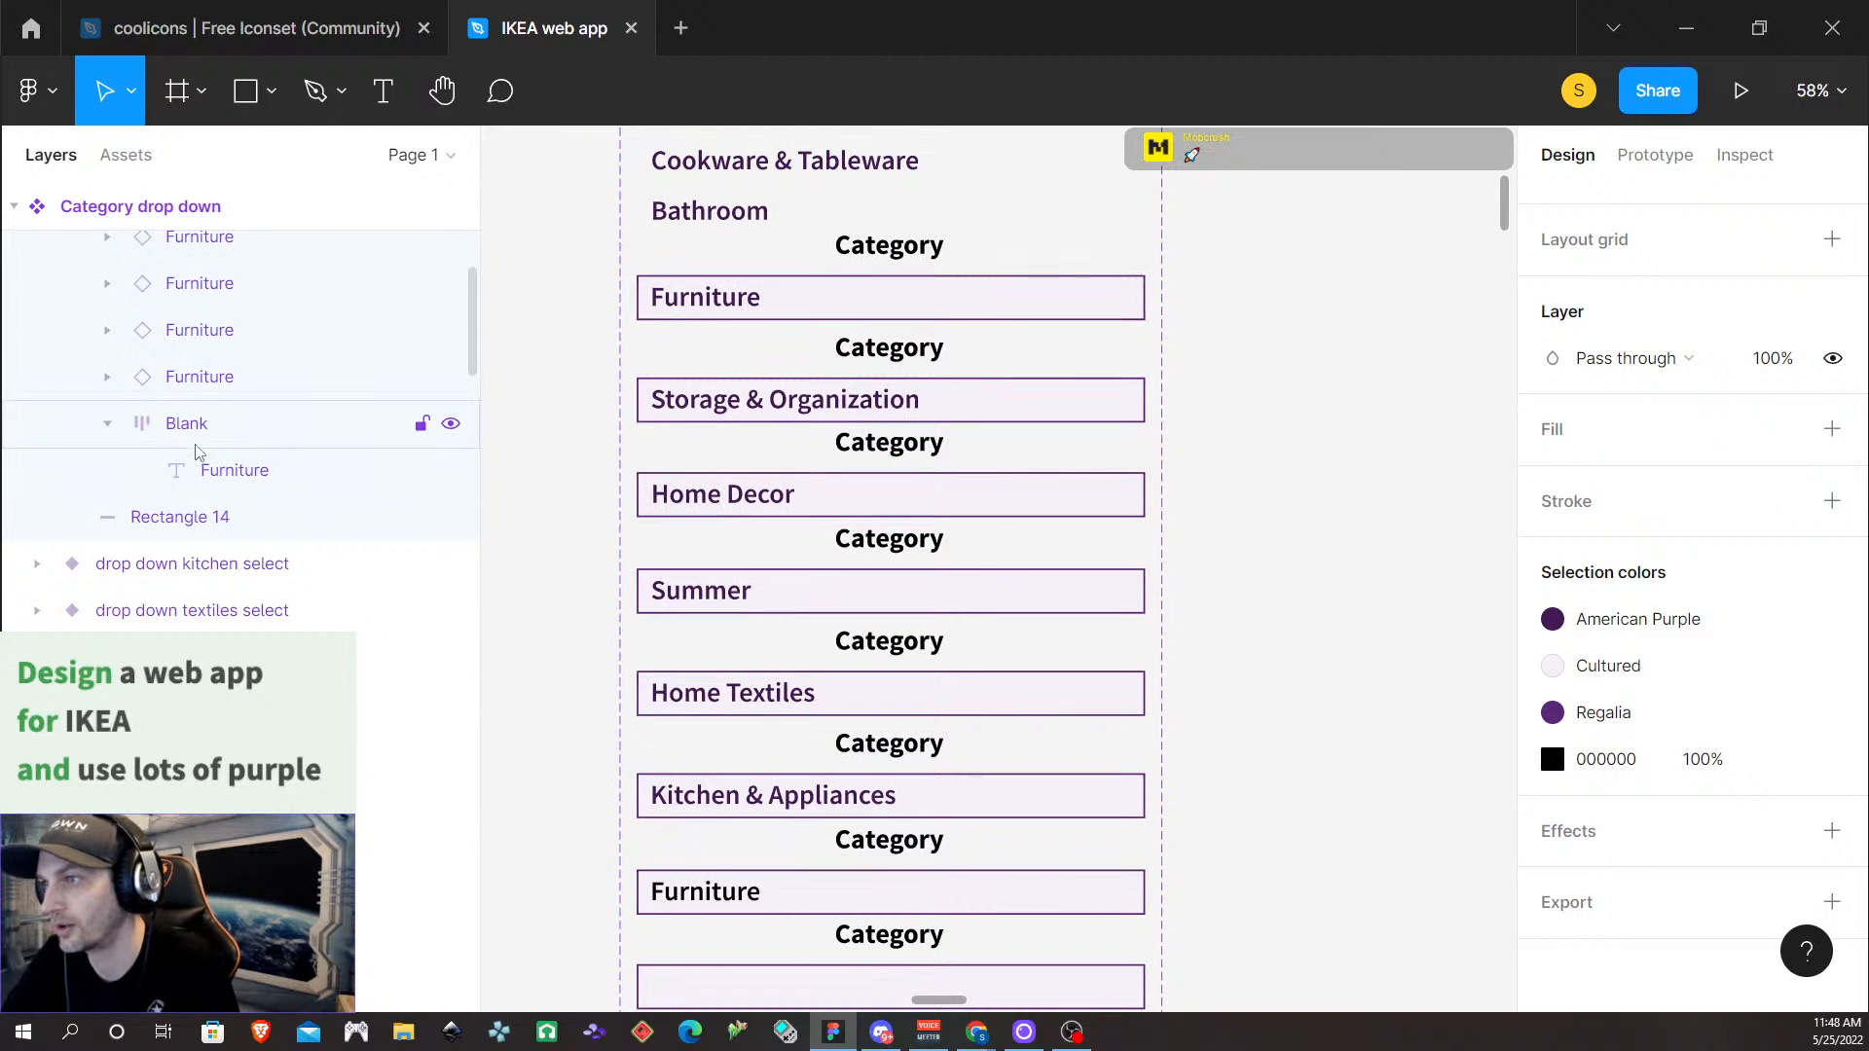
Replace the text of the beds variant's label with "Beds & Mattresses"
{"action": "left_click", "coordinate": [268, 472]}
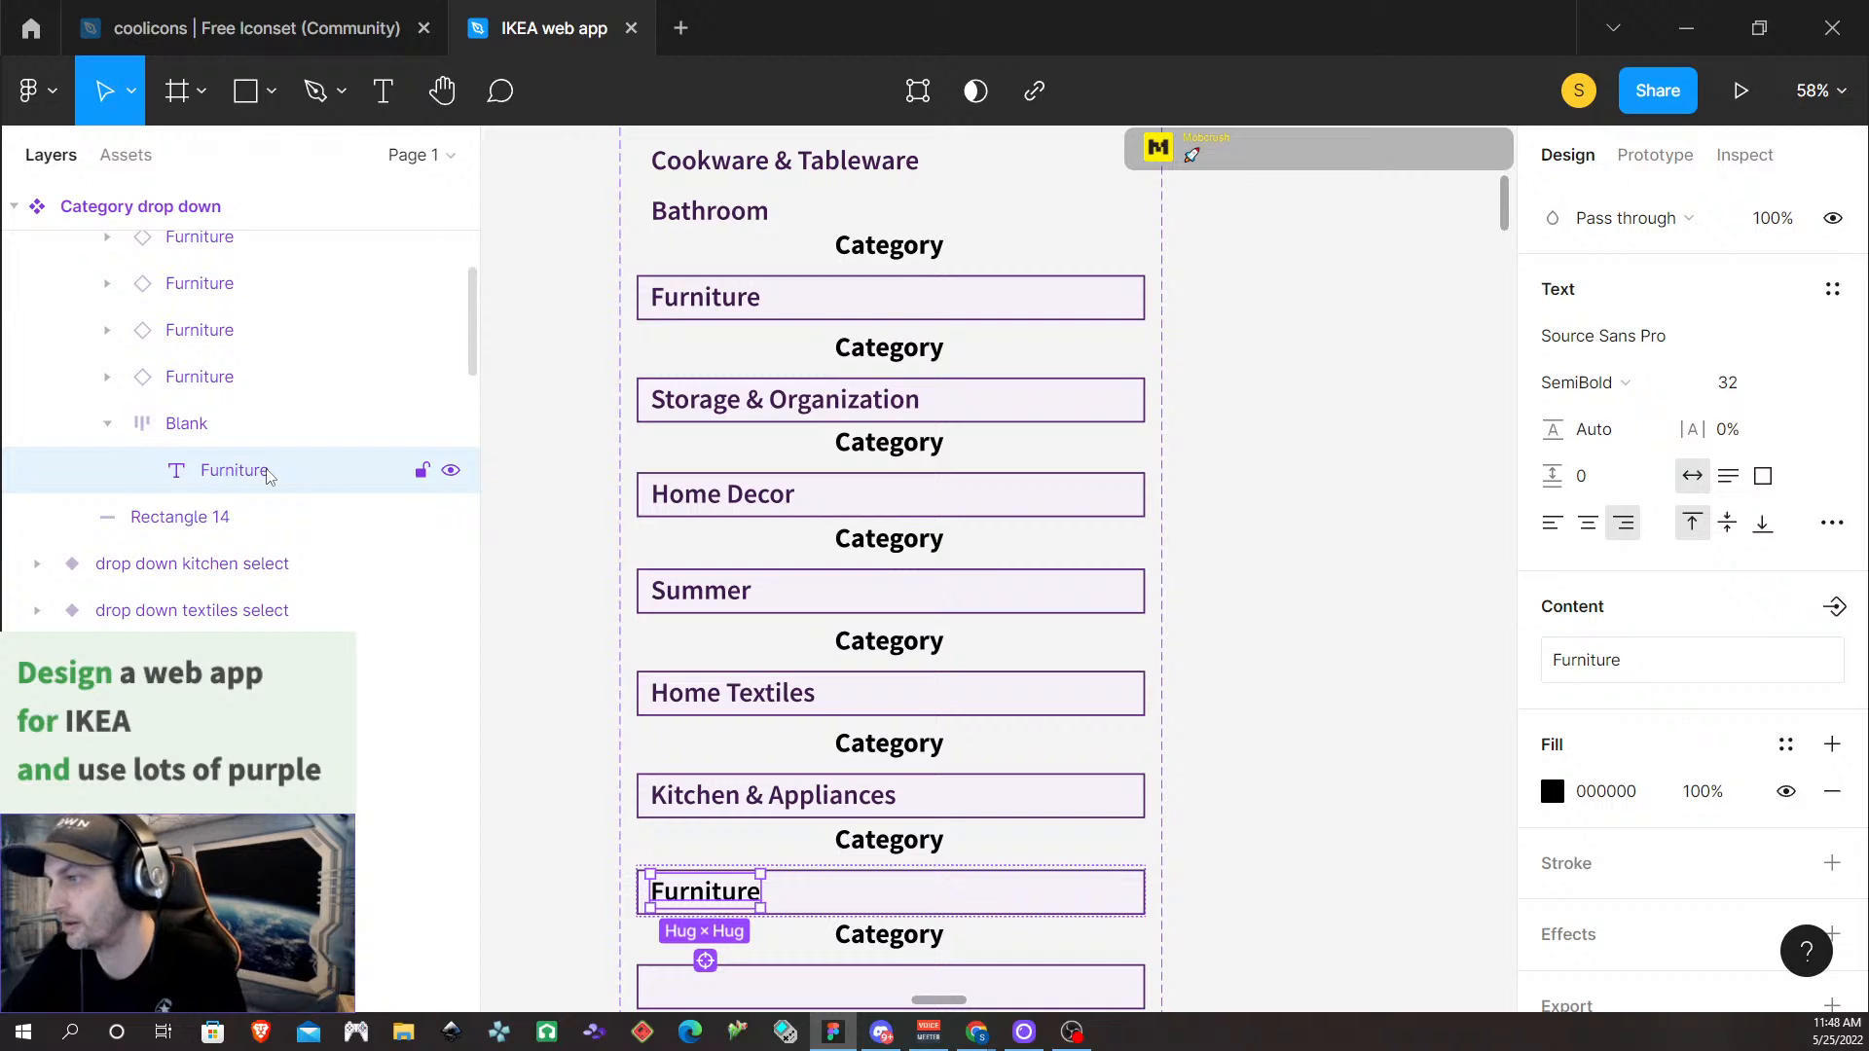
{"action": "double_click", "coordinate": [708, 893]}
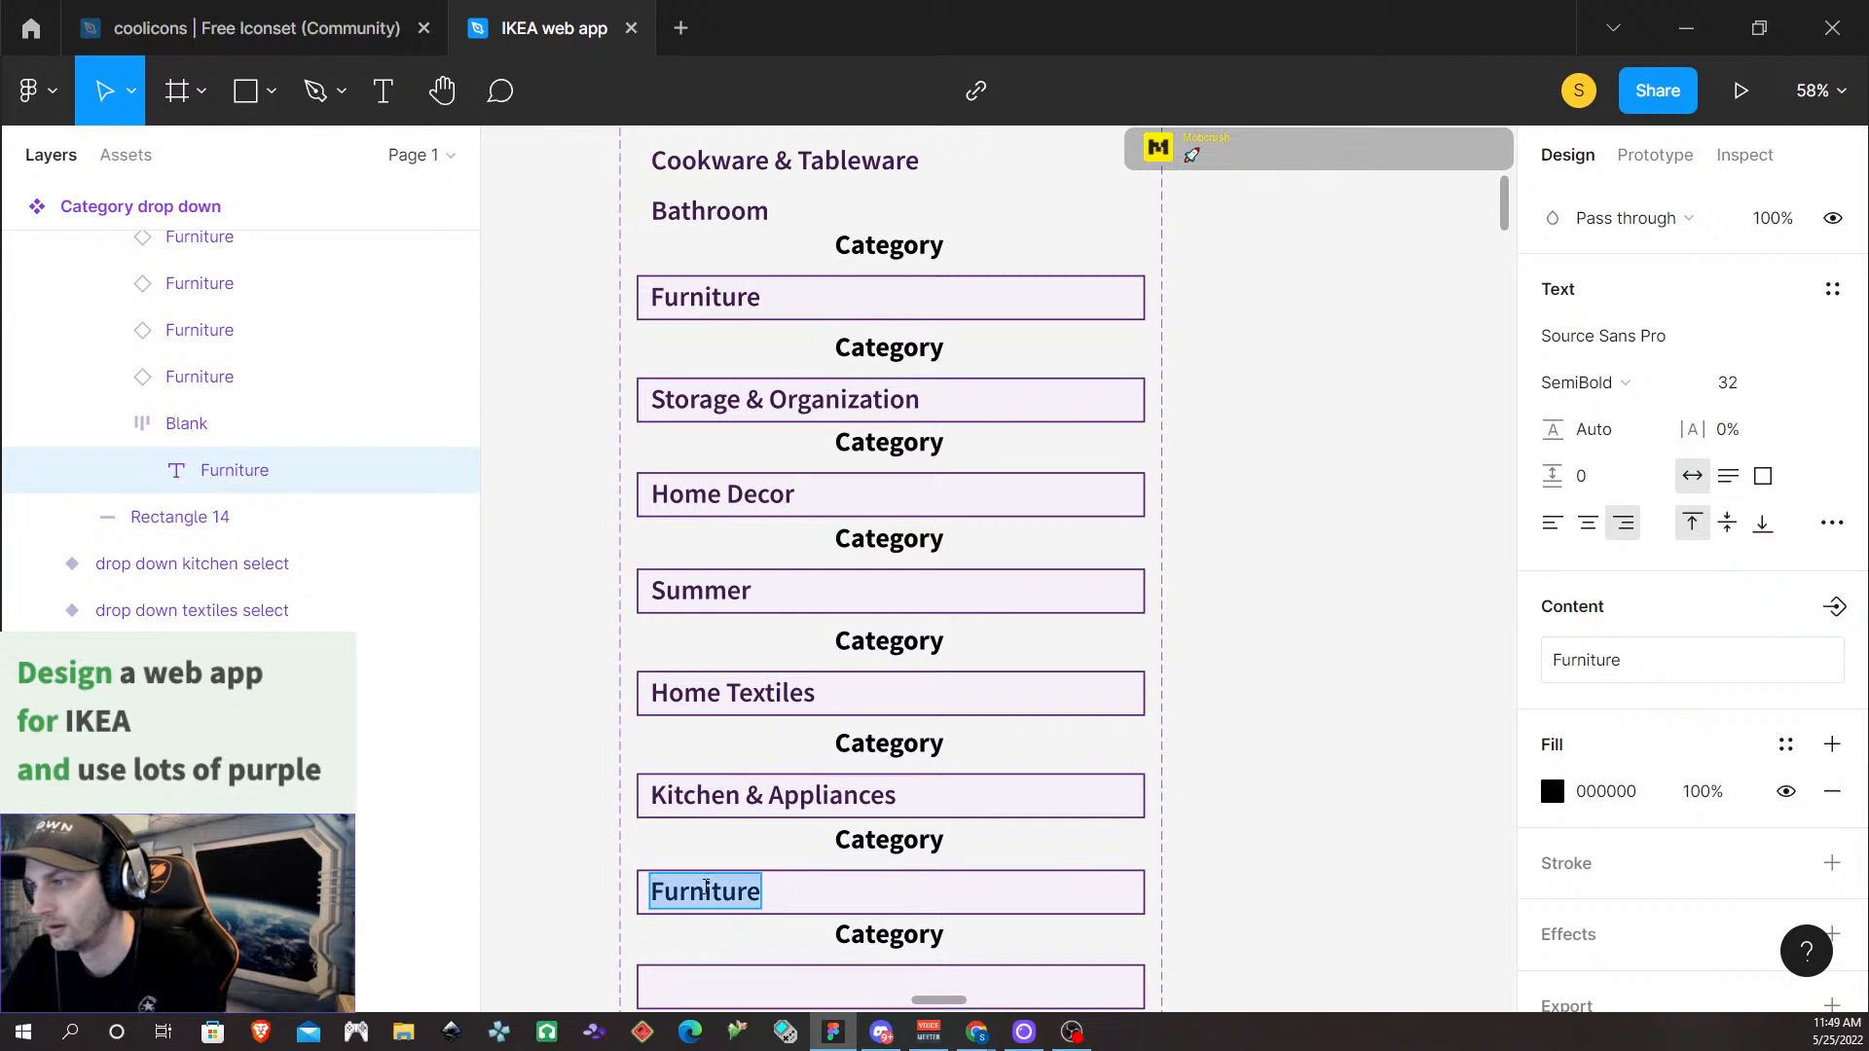
{"action": "type", "text": "Beds"}
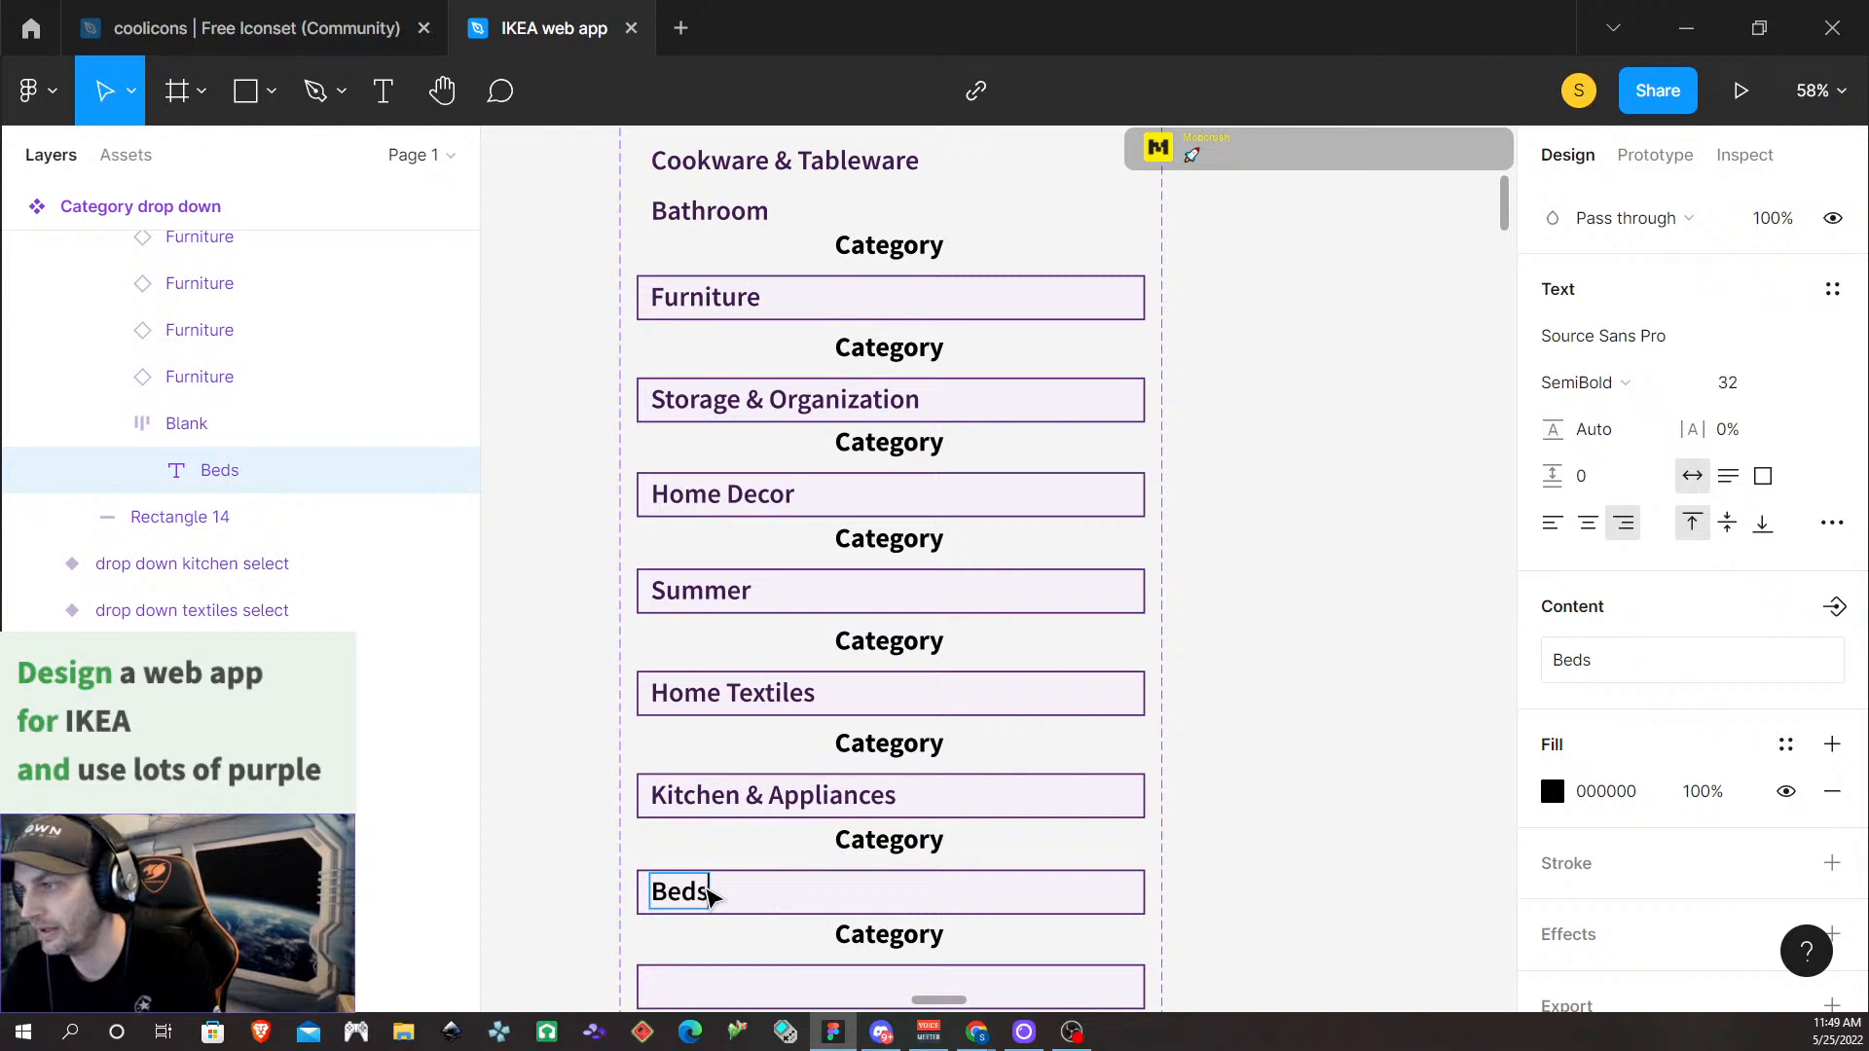
{"action": "type", "text": " & "}
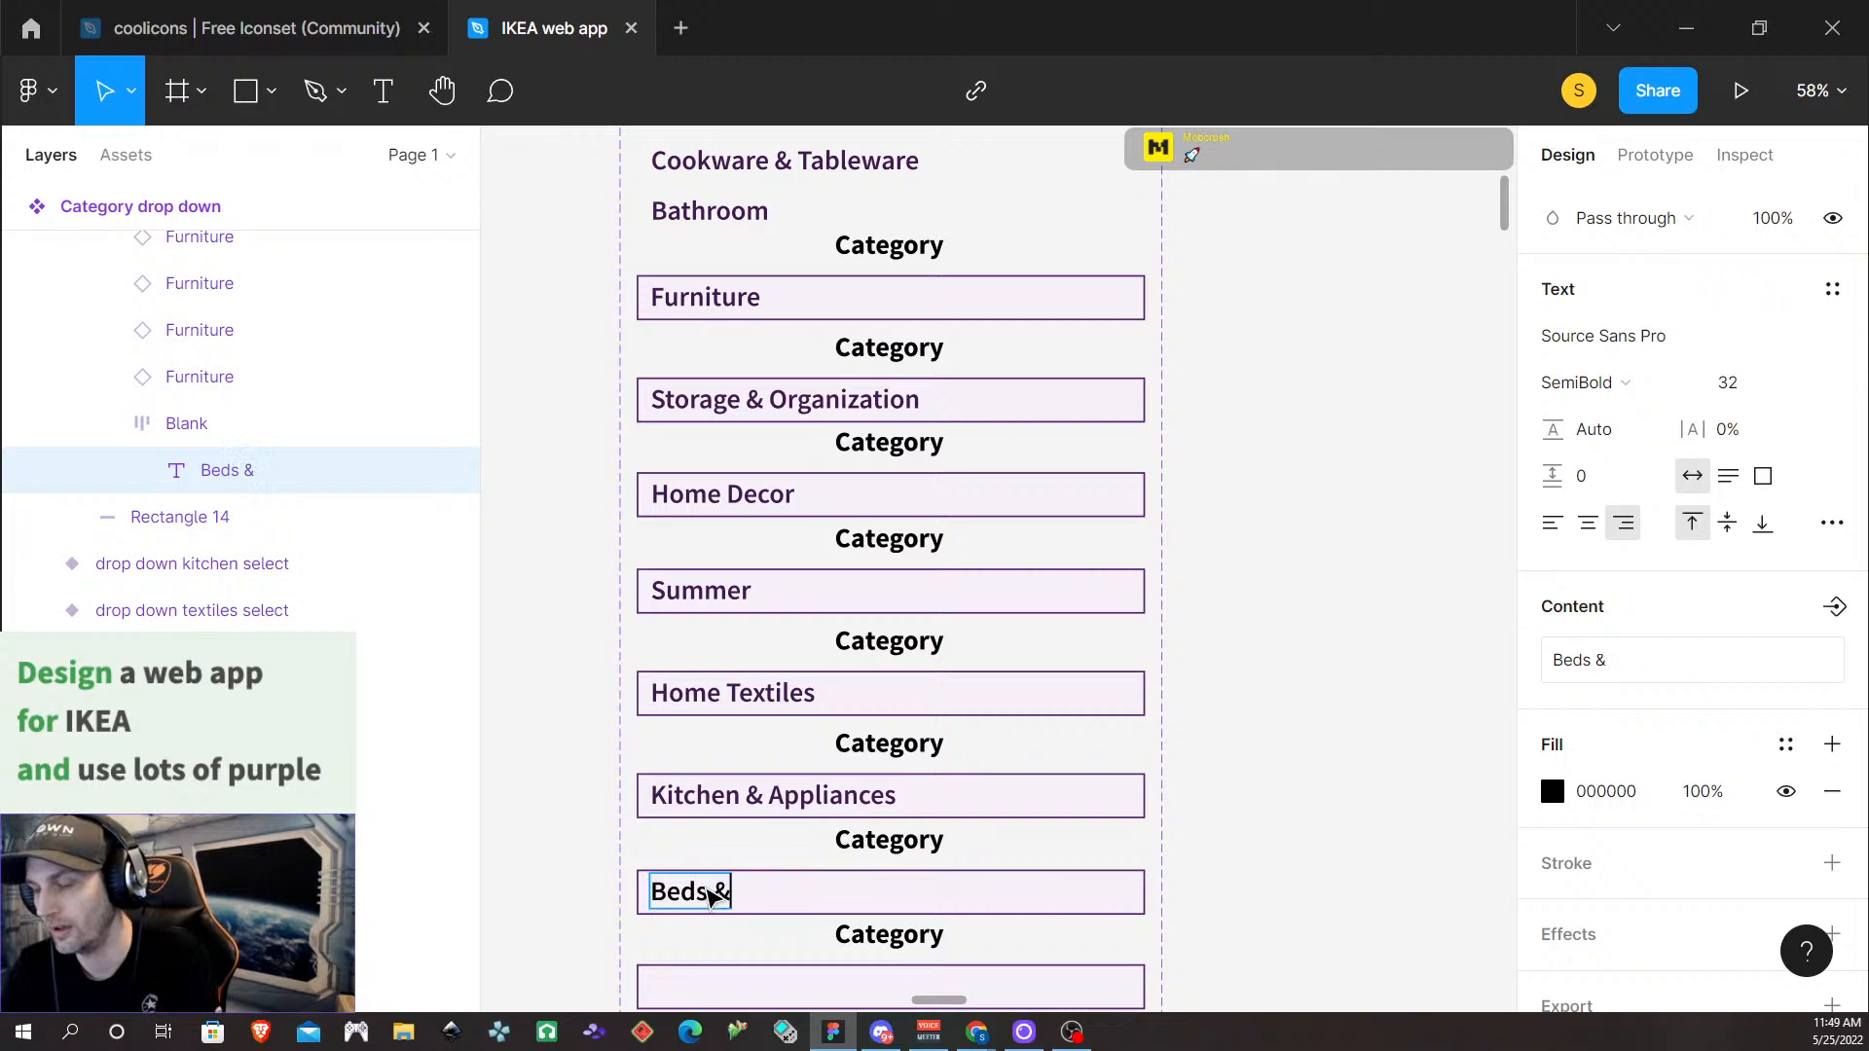
{"action": "type", "text": "Mattresses"}
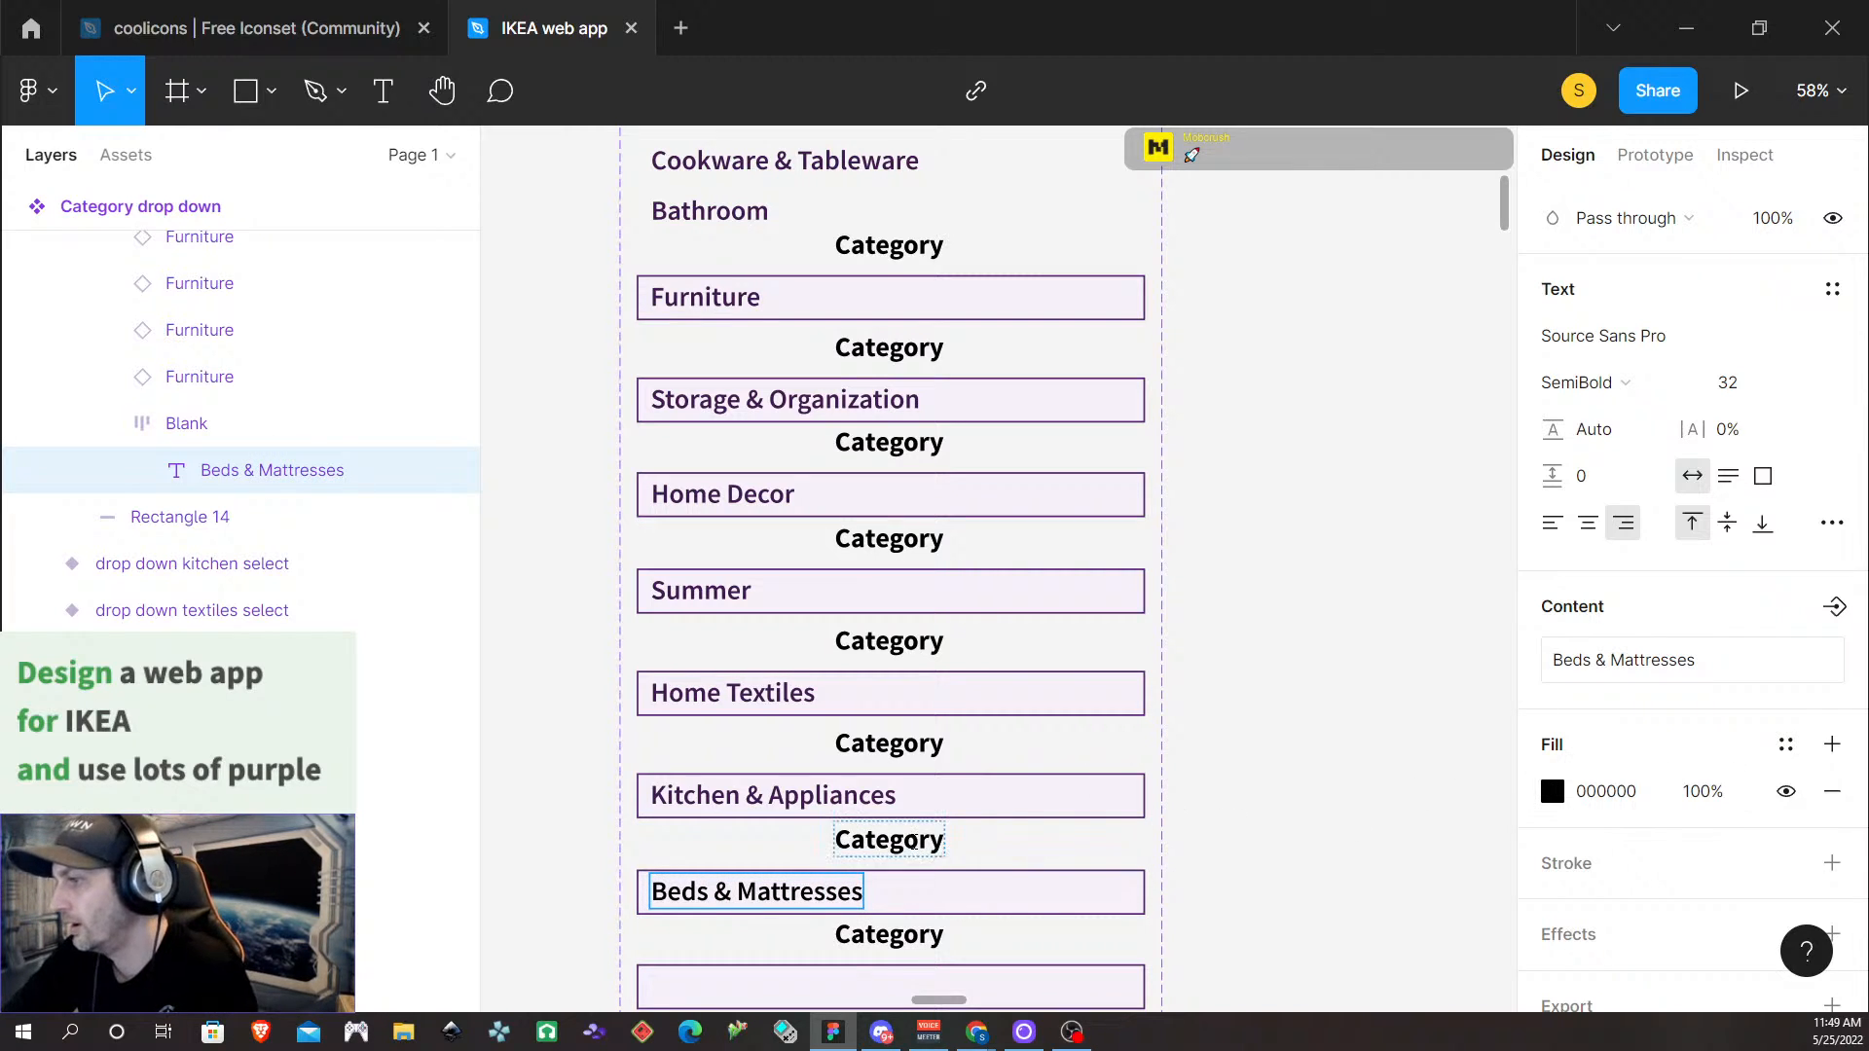
Apply the American Purple color style to the whole Beds & Mattresses label
{"action": "triple_click", "coordinate": [826, 888]}
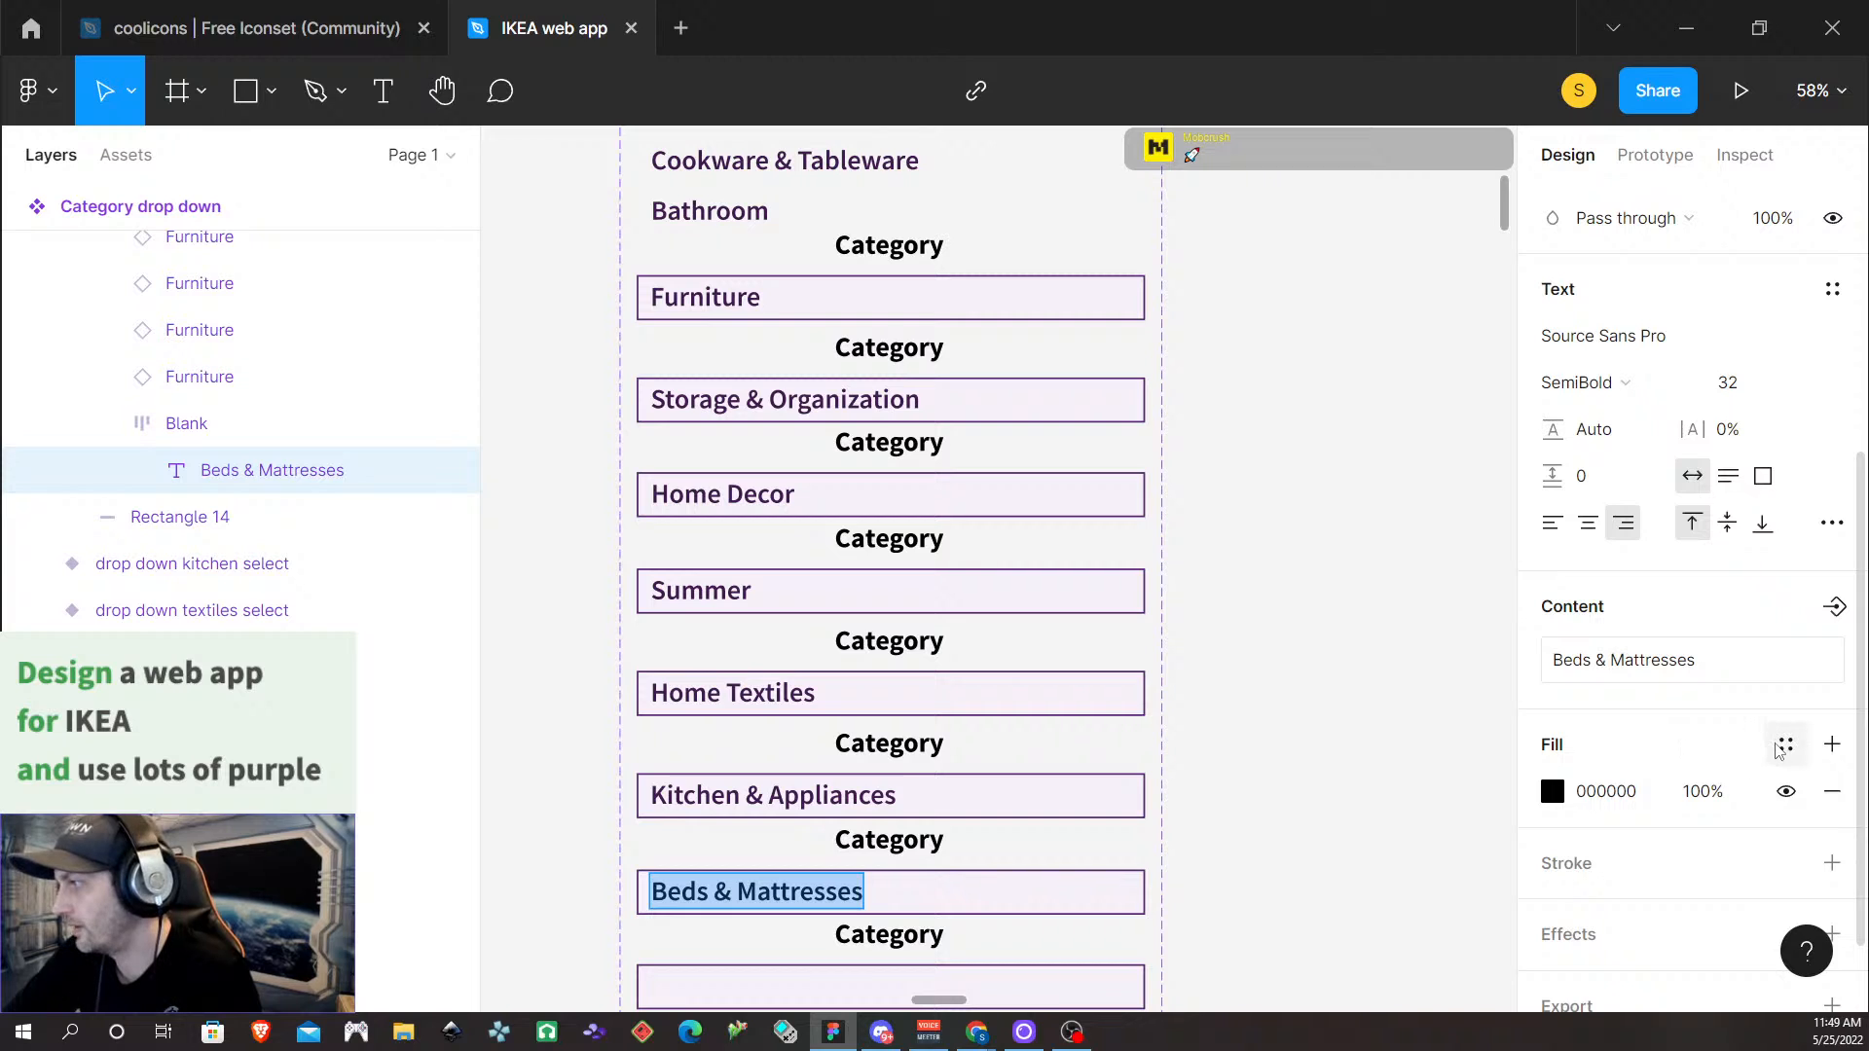
{"action": "left_click", "coordinate": [1786, 745]}
{"action": "left_click", "coordinate": [1581, 691]}
{"action": "key", "text": "Escape"}
Unhide the text label inside the Blank frame of the drop down garden select variant
{"action": "scroll", "coordinate": [1353, 755], "scroll_direction": "up", "scroll_amount": 1}
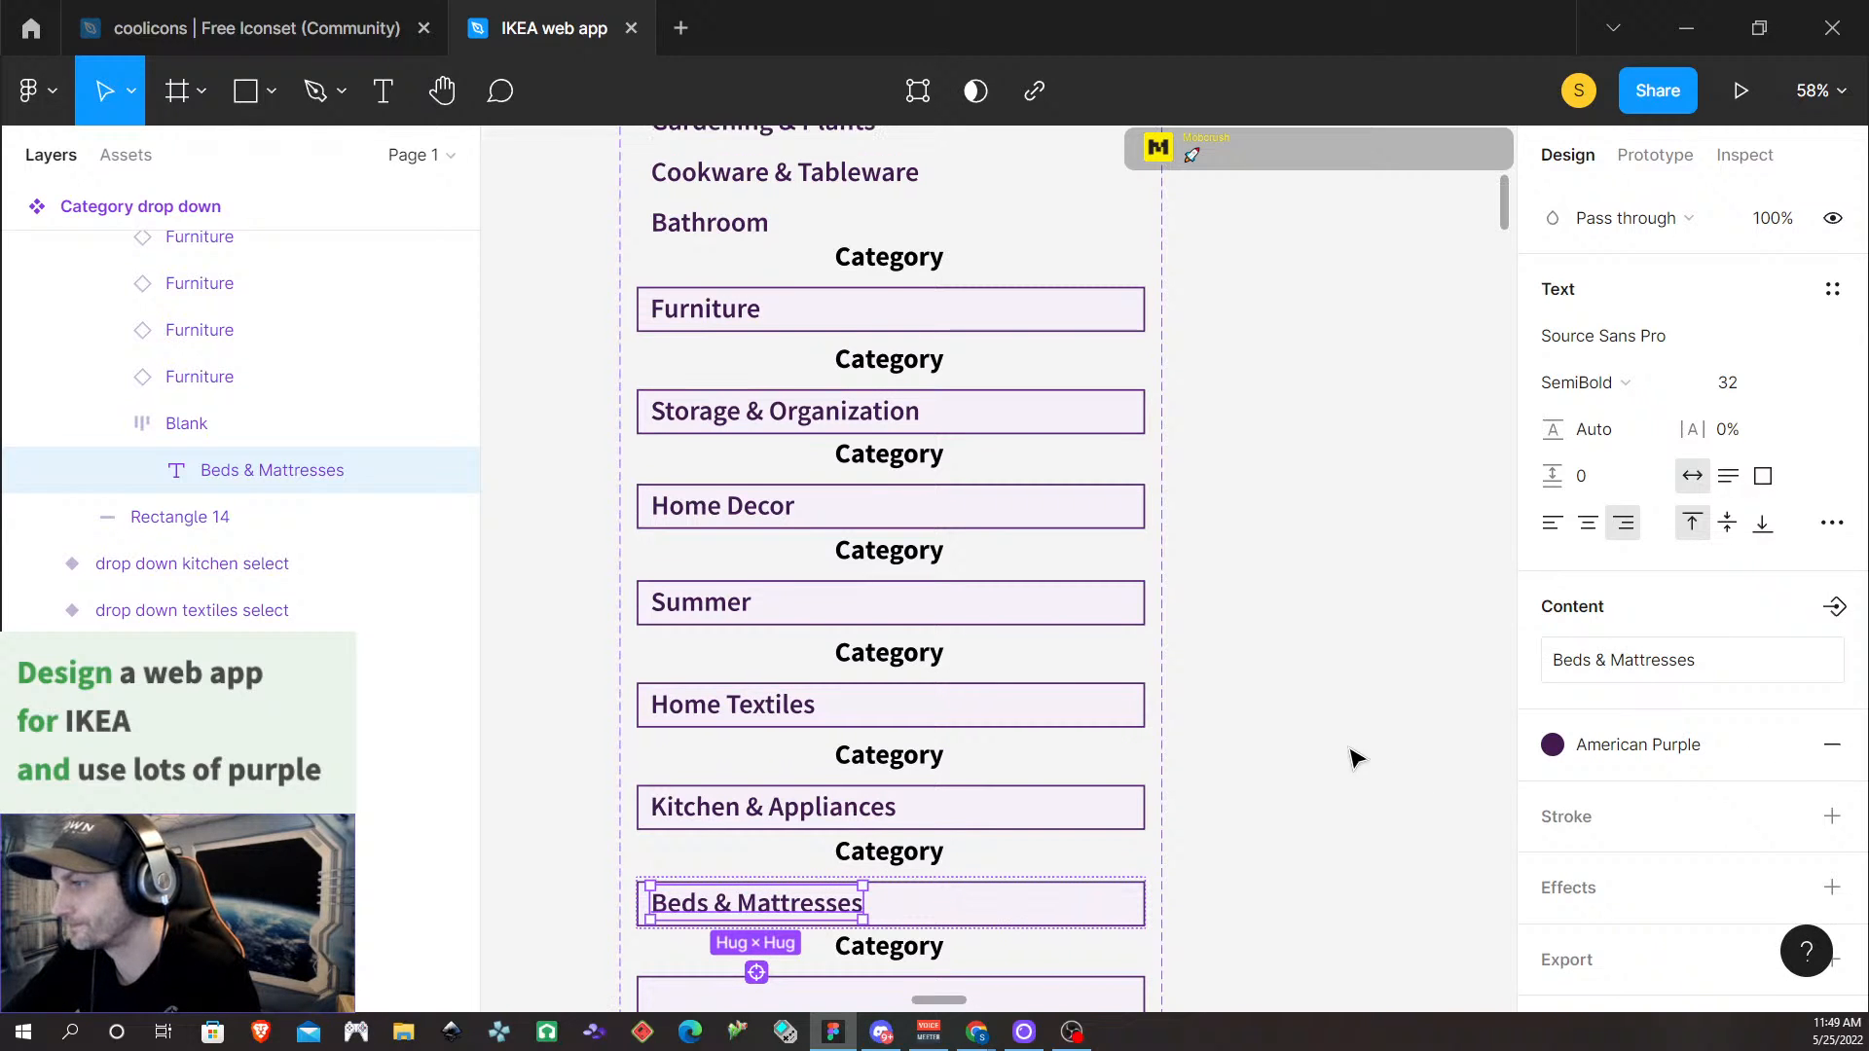
{"action": "scroll", "coordinate": [1353, 755], "scroll_direction": "down", "scroll_amount": 1}
{"action": "left_click", "coordinate": [891, 957]}
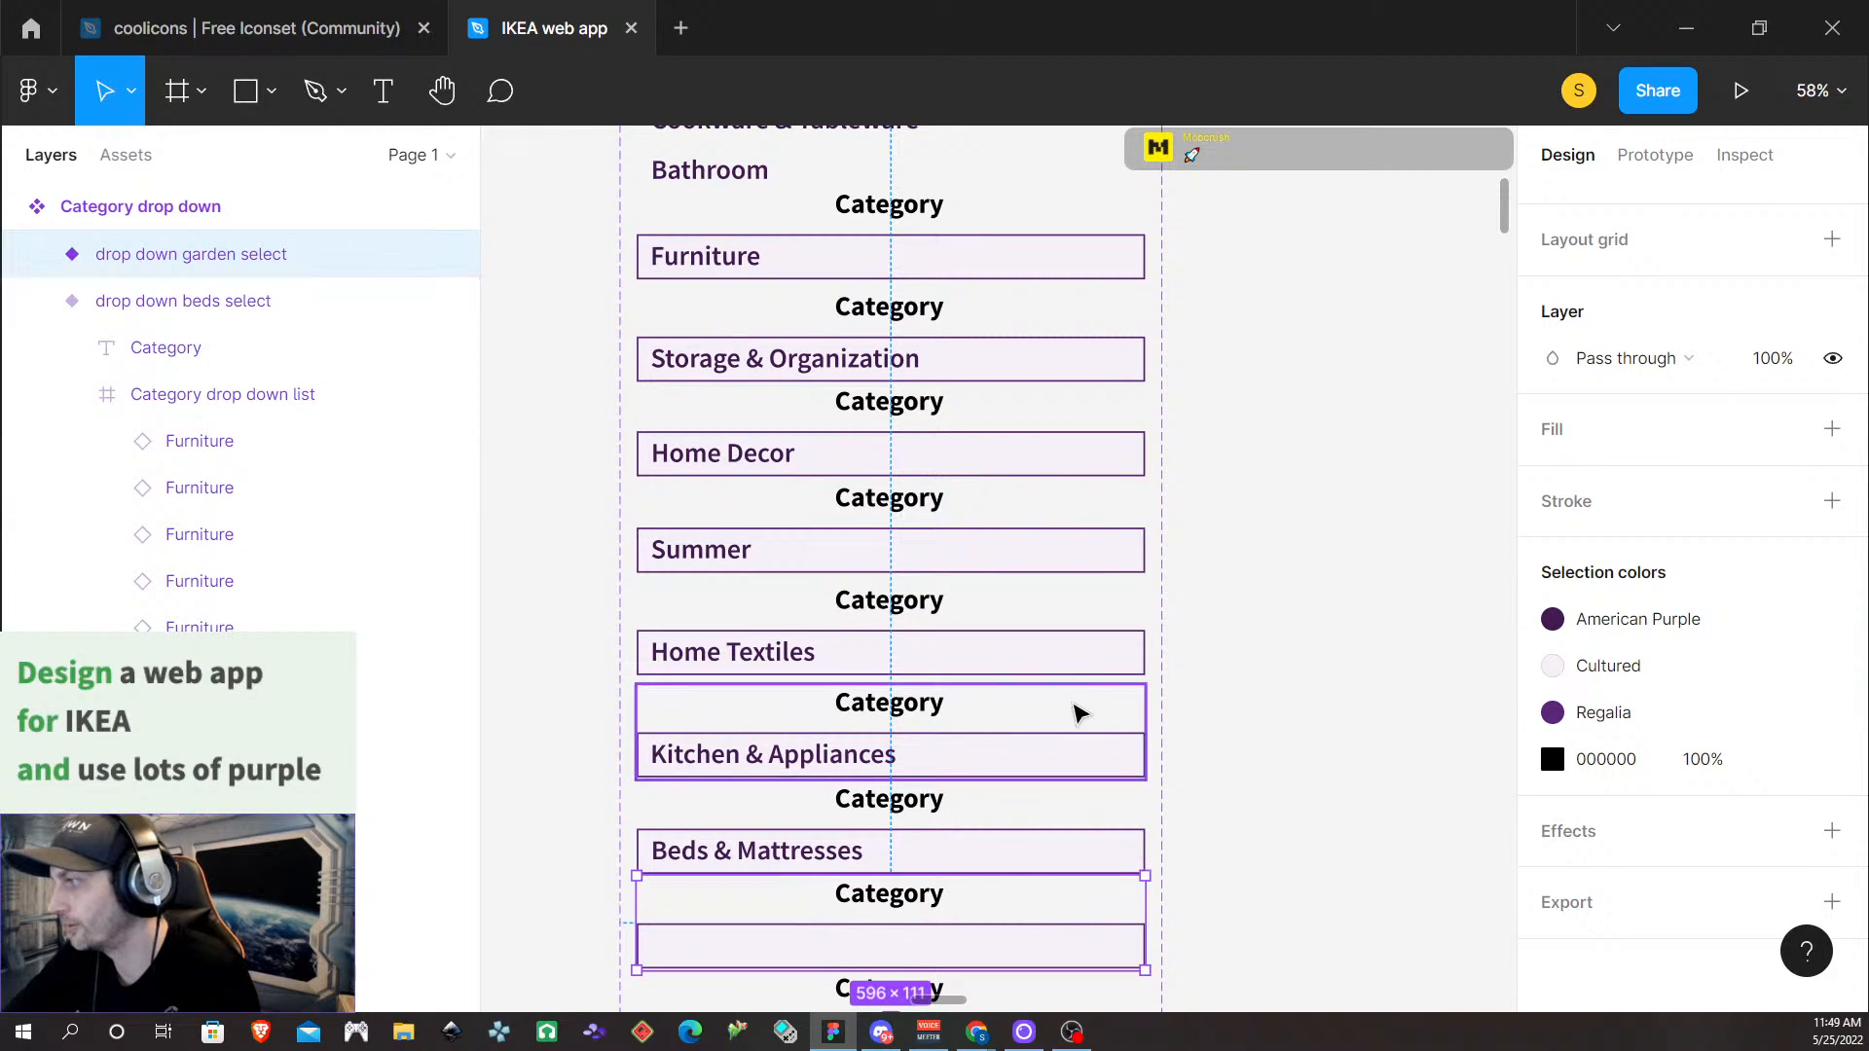
{"action": "scroll", "coordinate": [1090, 720], "scroll_direction": "up", "scroll_amount": 5}
{"action": "scroll", "coordinate": [1060, 581], "scroll_direction": "down", "scroll_amount": 3}
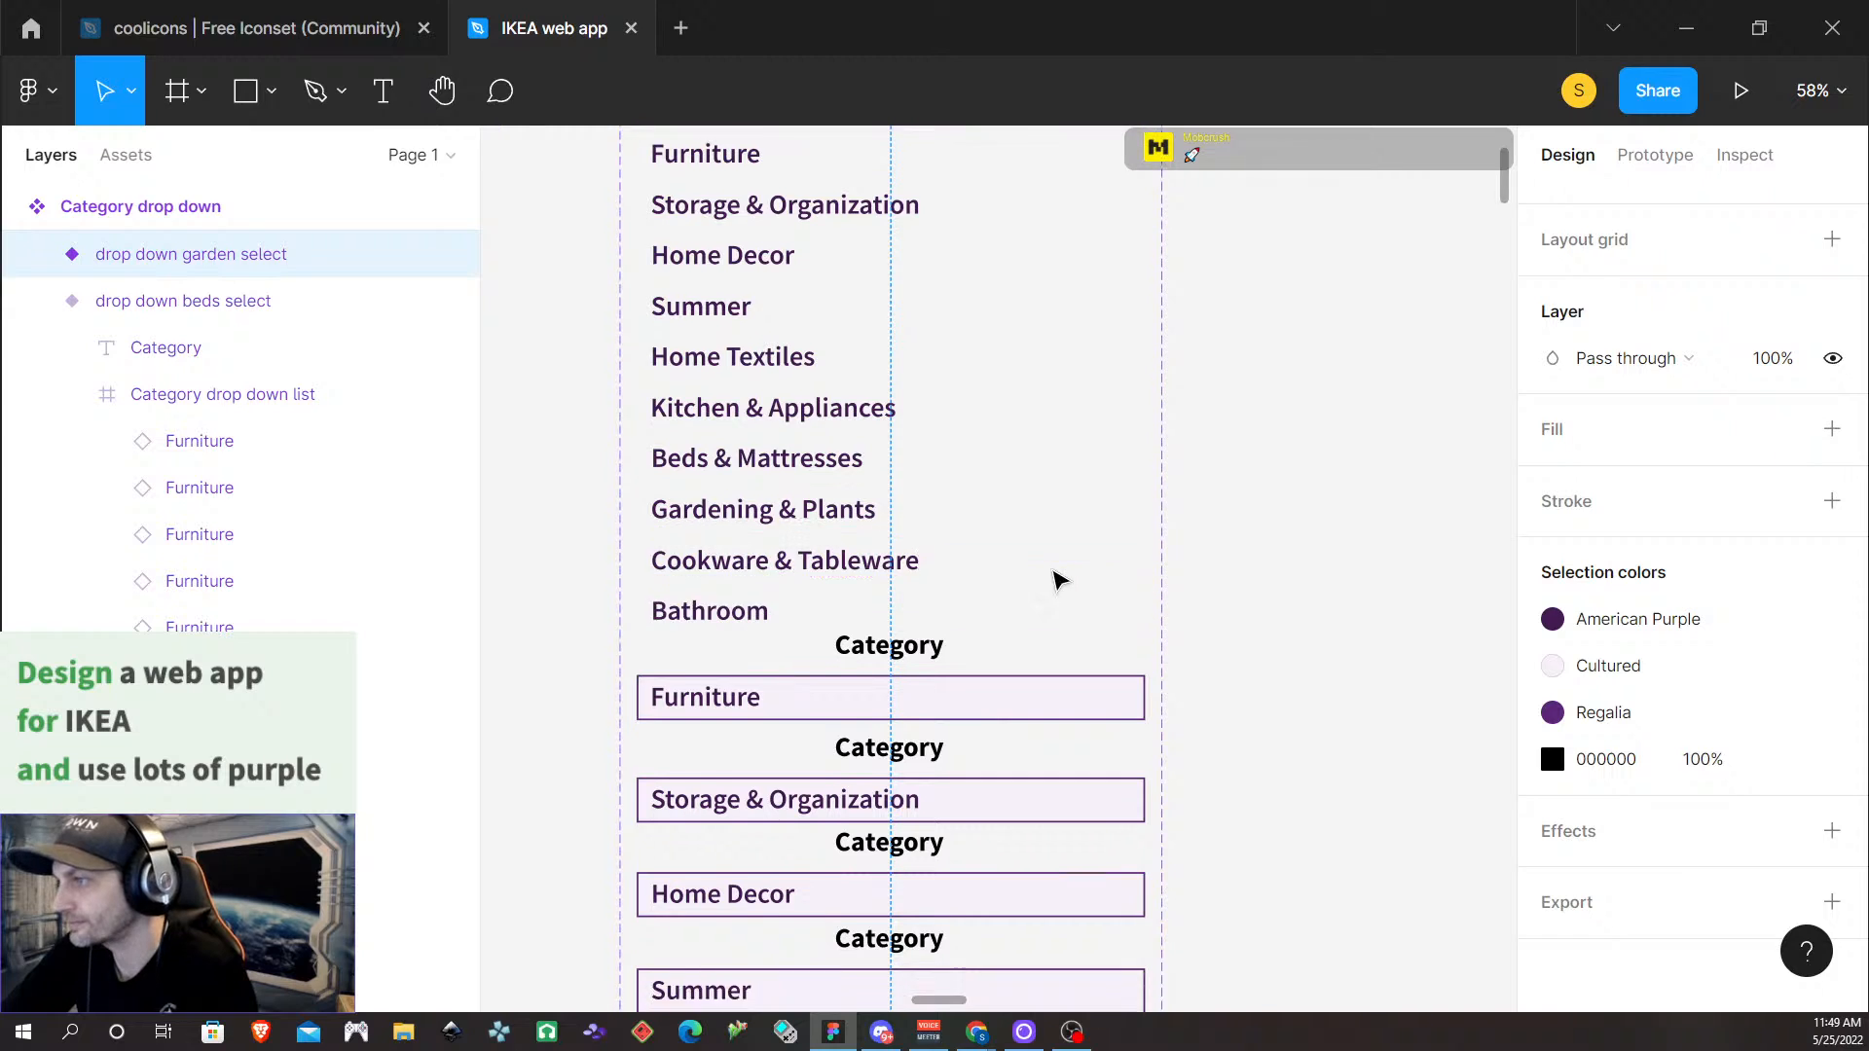
{"action": "scroll", "coordinate": [1305, 767], "scroll_direction": "down", "scroll_amount": 2}
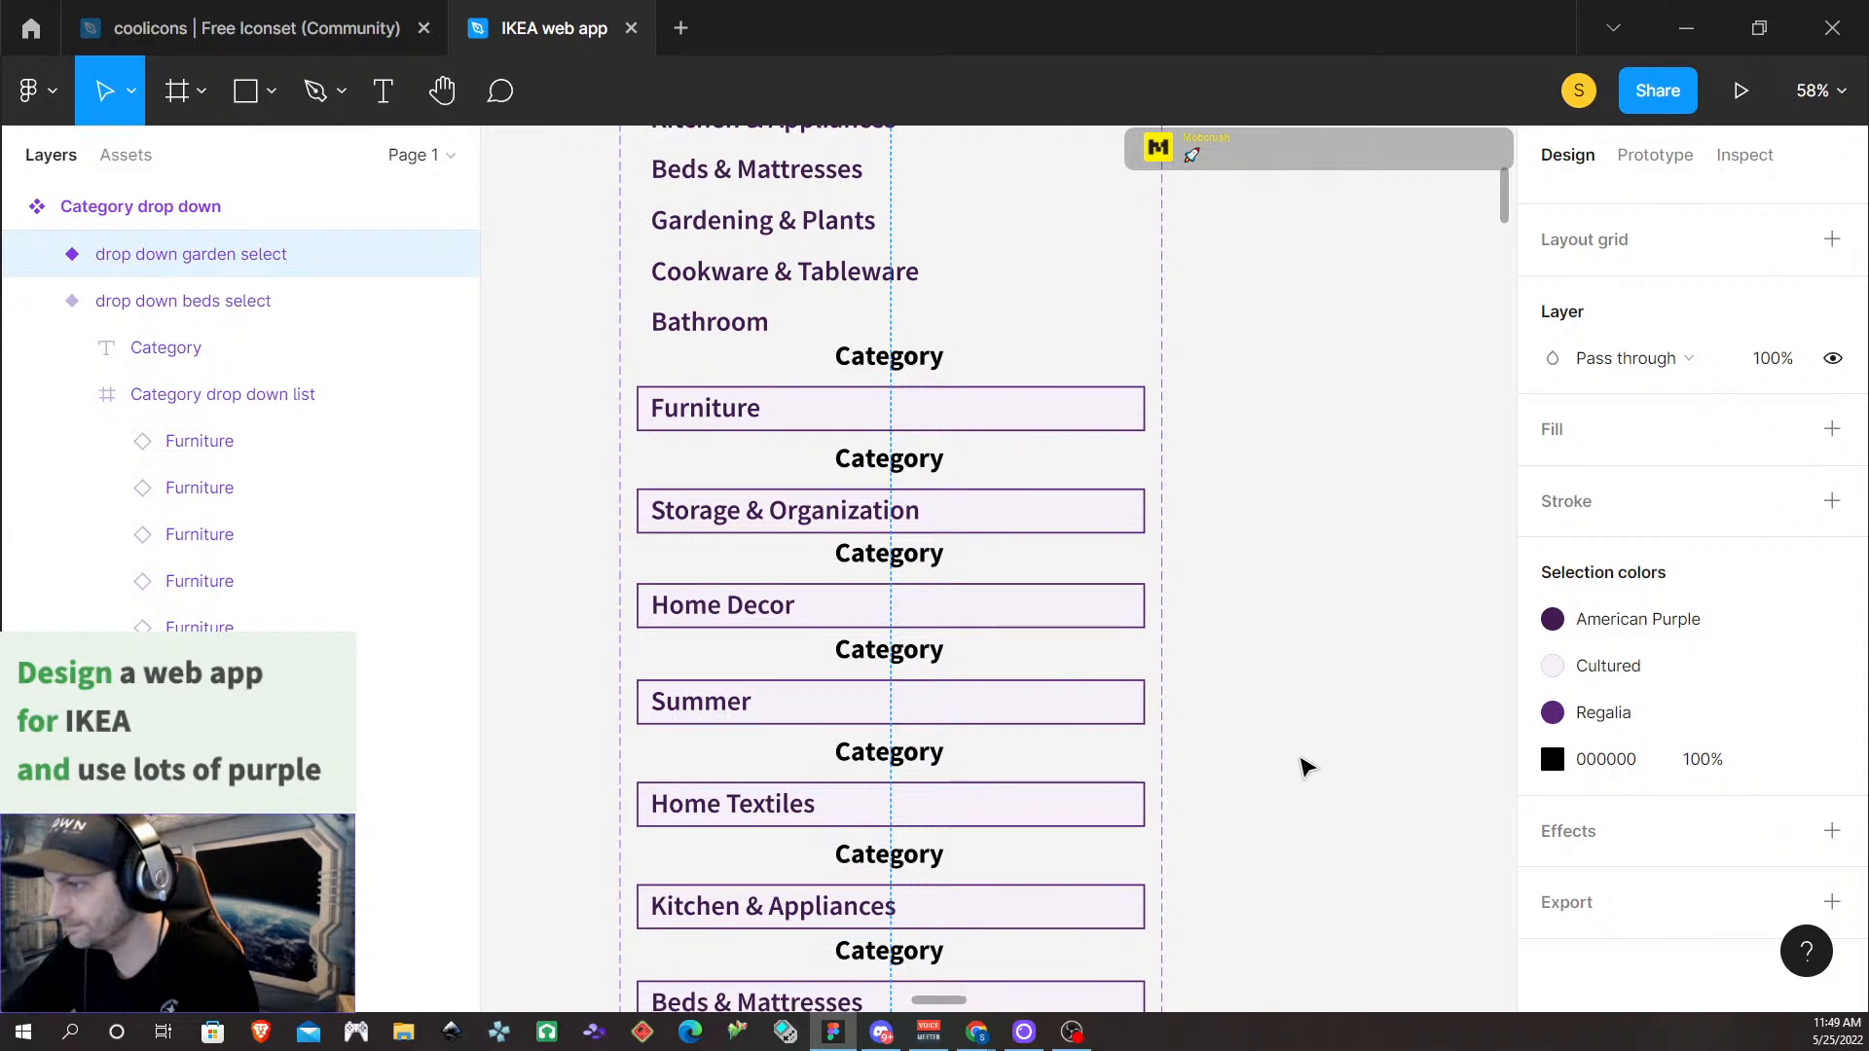
{"action": "scroll", "coordinate": [1300, 779], "scroll_direction": "down", "scroll_amount": 4}
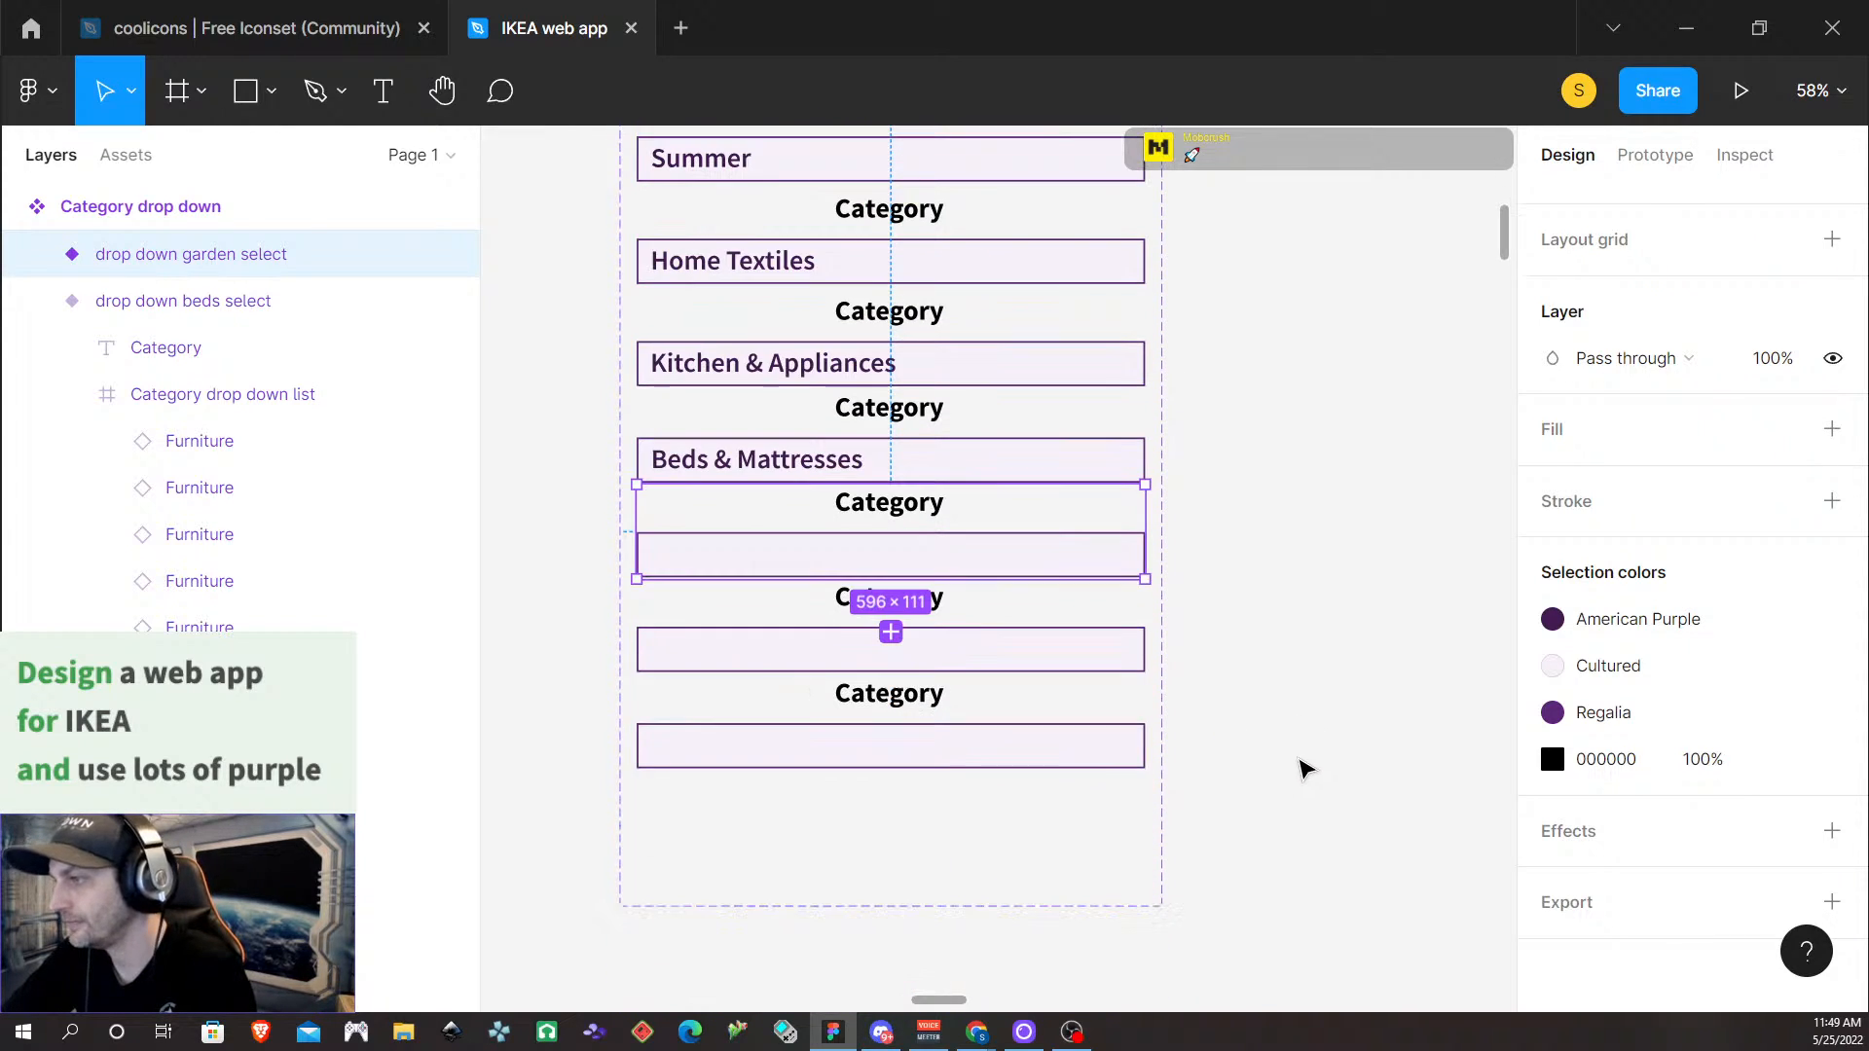
{"action": "left_click", "coordinate": [37, 254]}
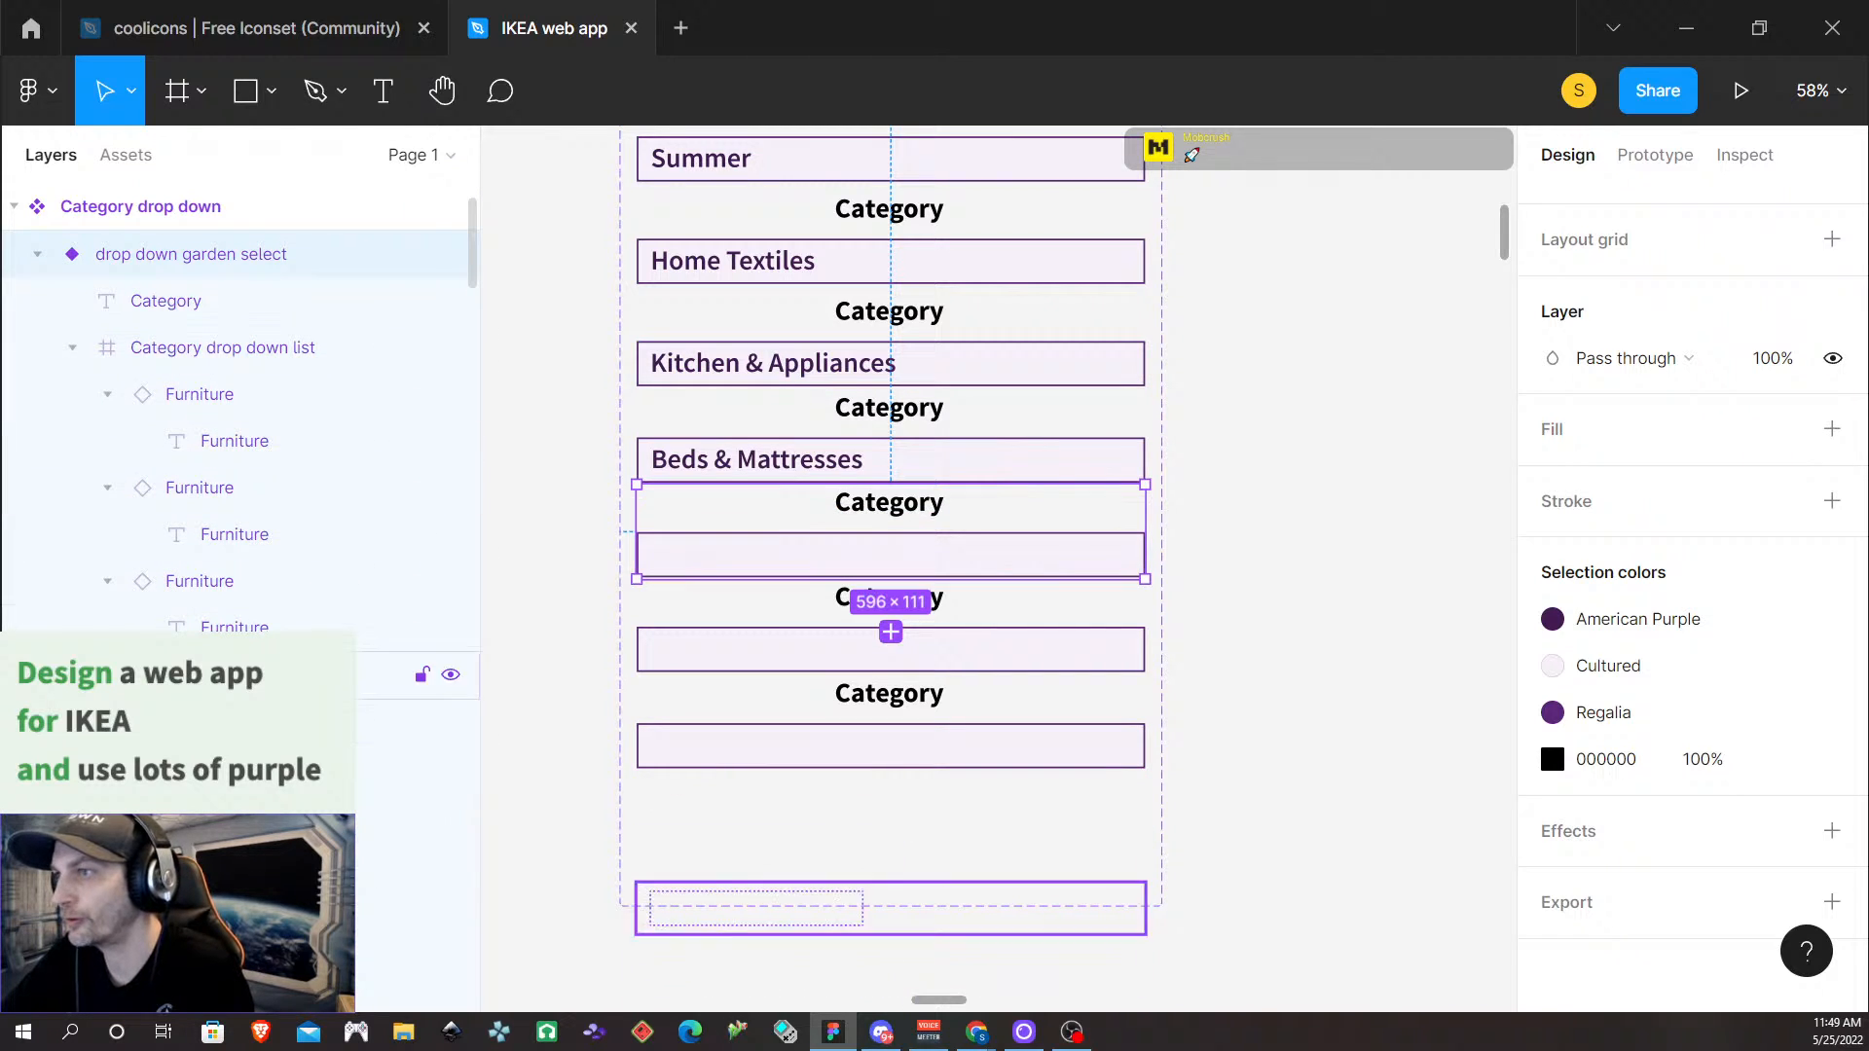
{"action": "left_click", "coordinate": [37, 255]}
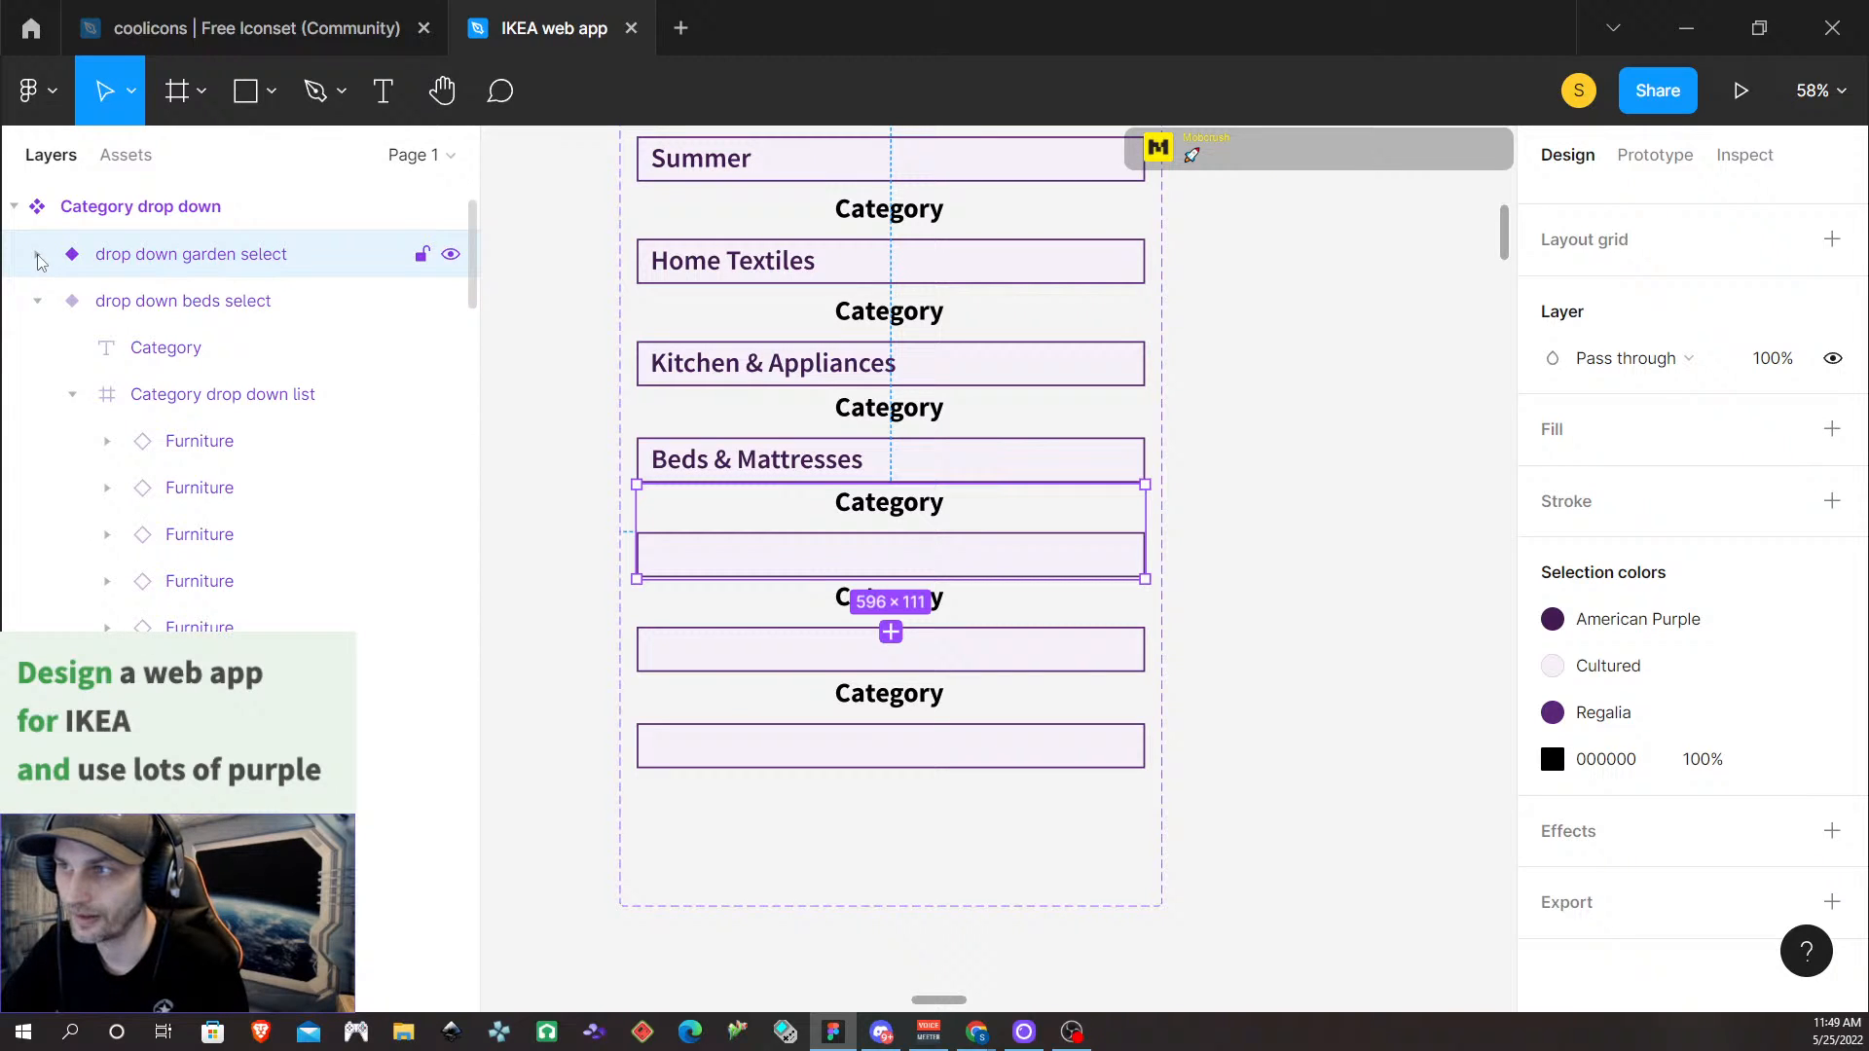
{"action": "left_click", "coordinate": [37, 255]}
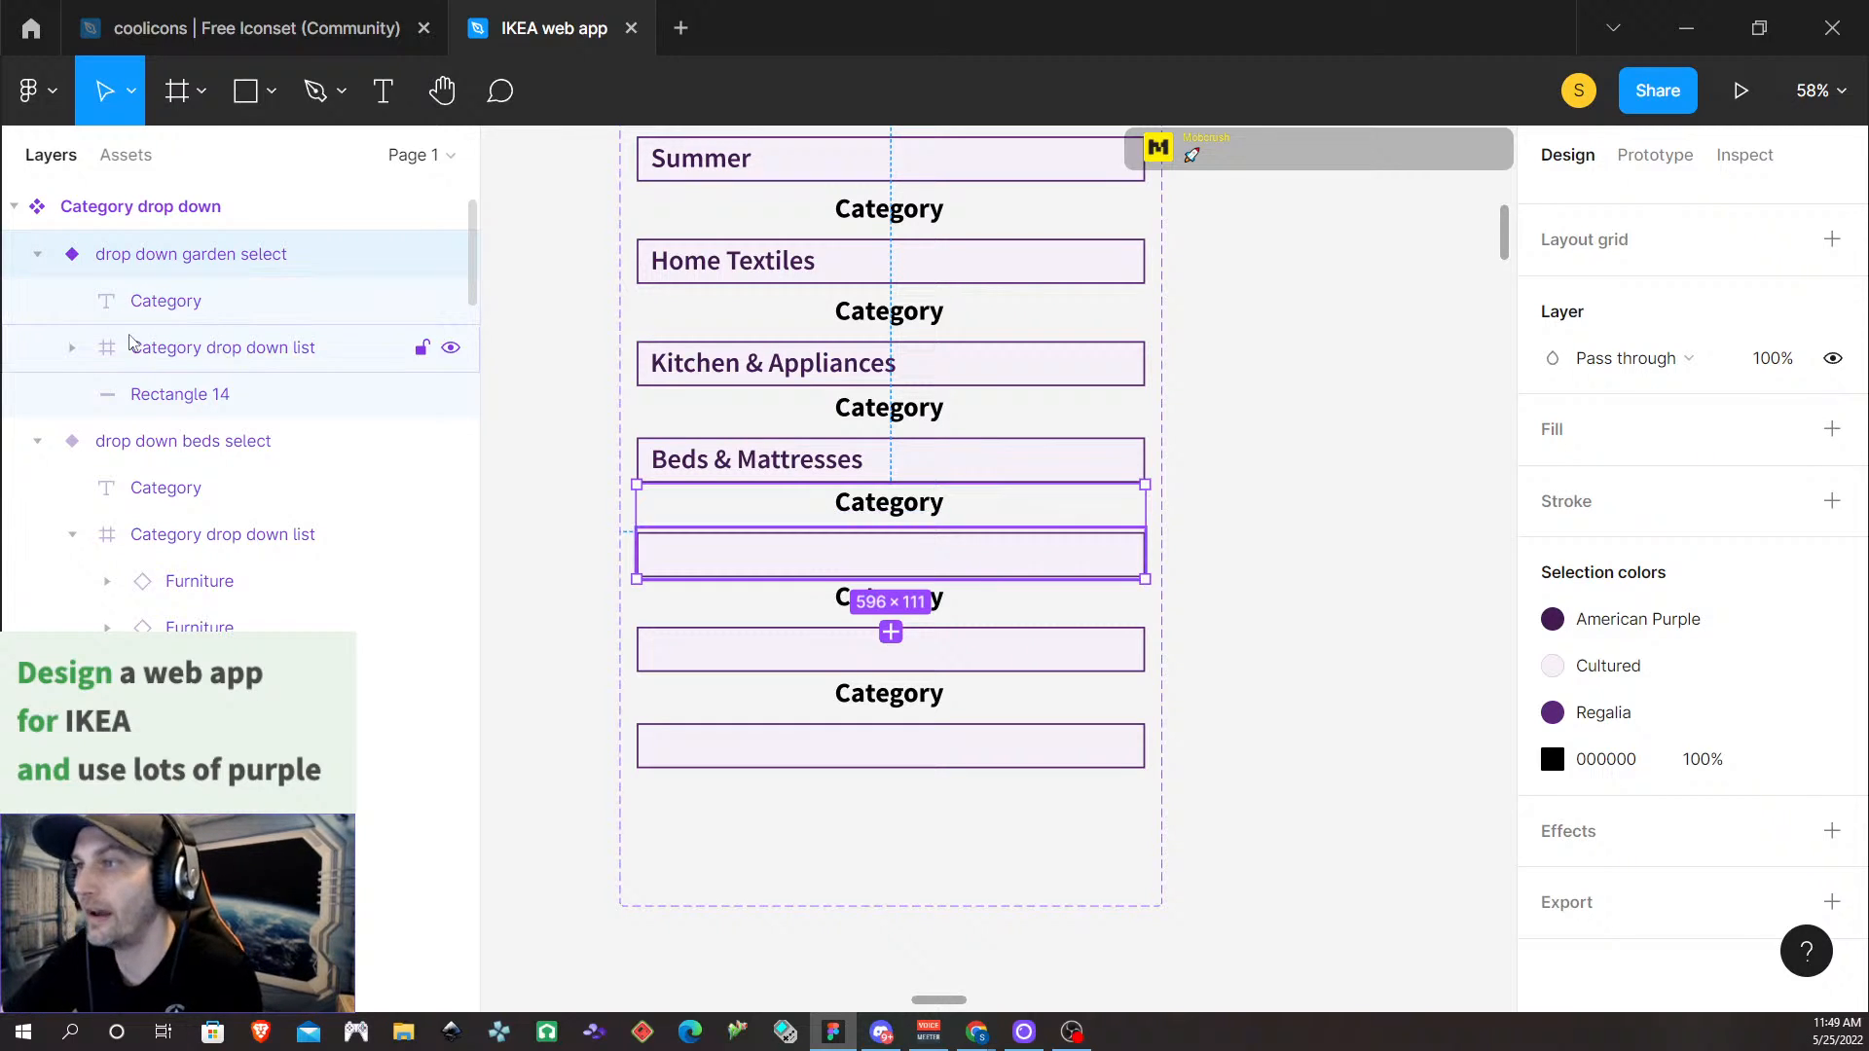
{"action": "left_click", "coordinate": [73, 348]}
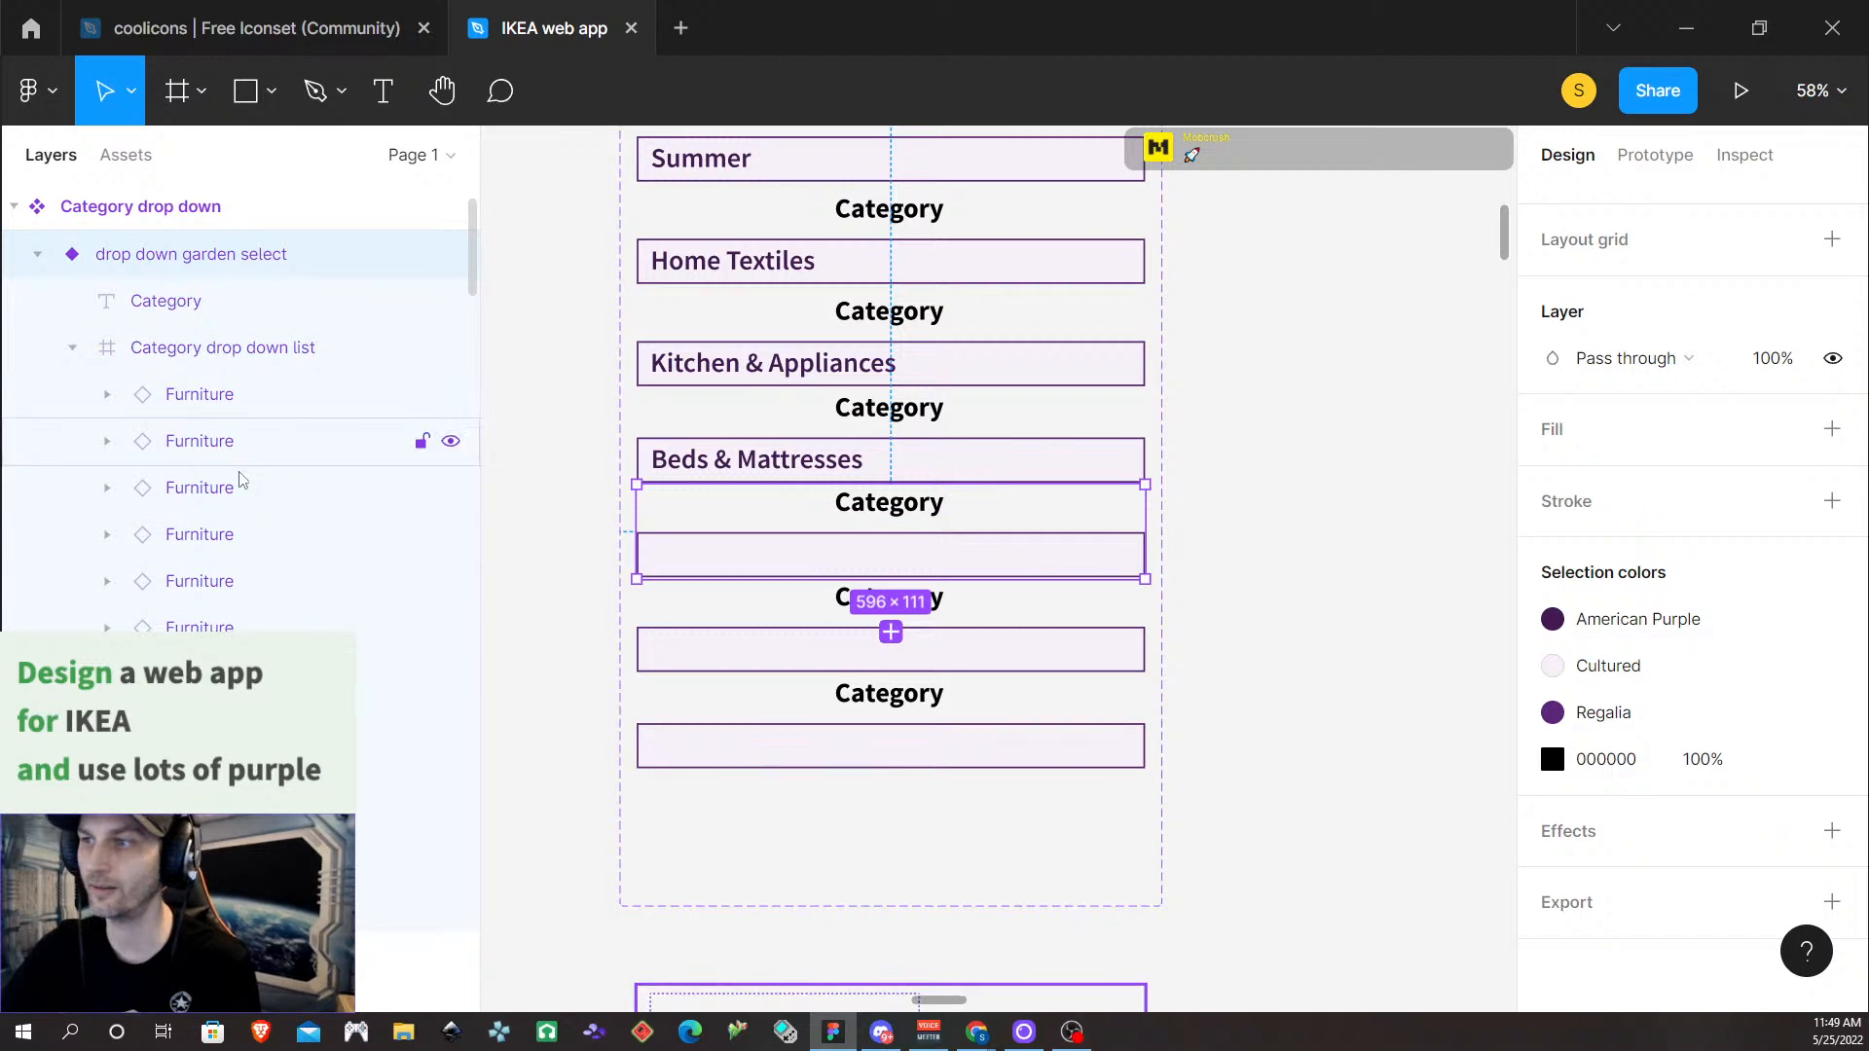
{"action": "scroll", "coordinate": [238, 480], "scroll_direction": "down", "scroll_amount": 3}
{"action": "scroll", "coordinate": [185, 545], "scroll_direction": "down", "scroll_amount": 3}
{"action": "scroll", "coordinate": [185, 545], "scroll_direction": "up", "scroll_amount": 3}
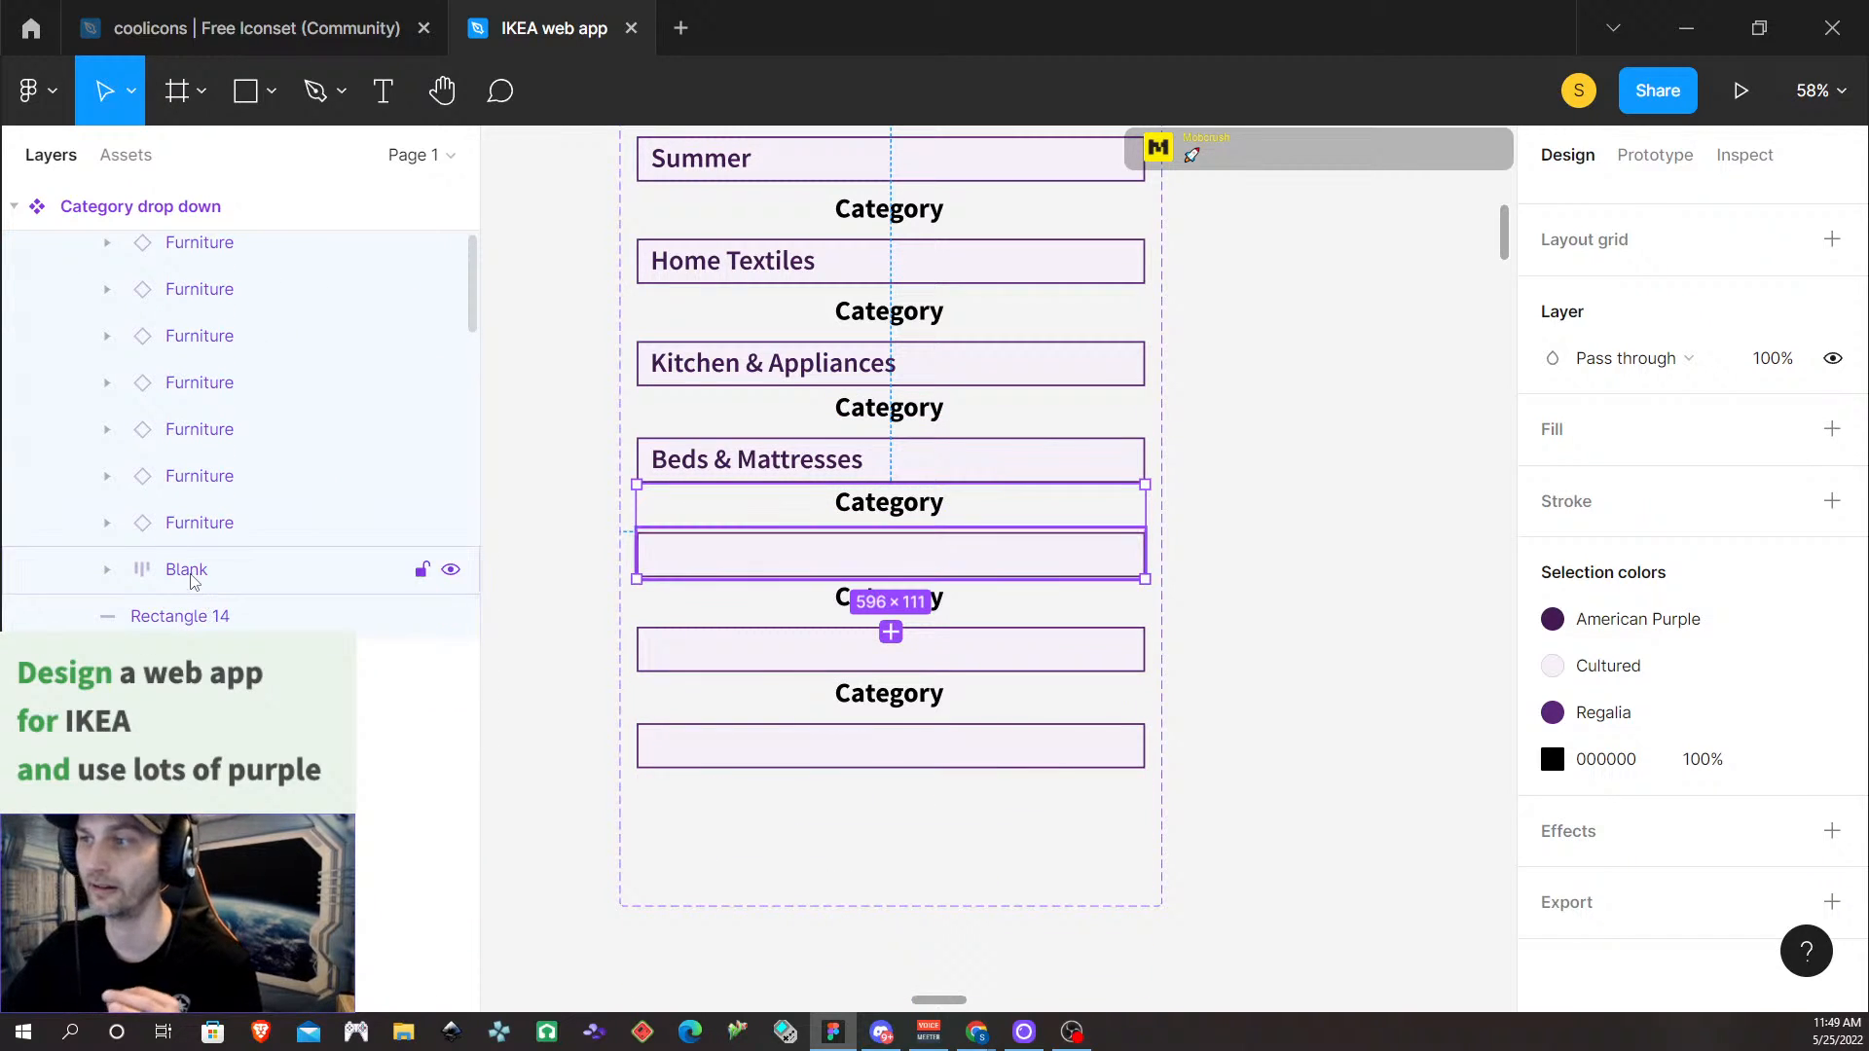
{"action": "left_click", "coordinate": [174, 576]}
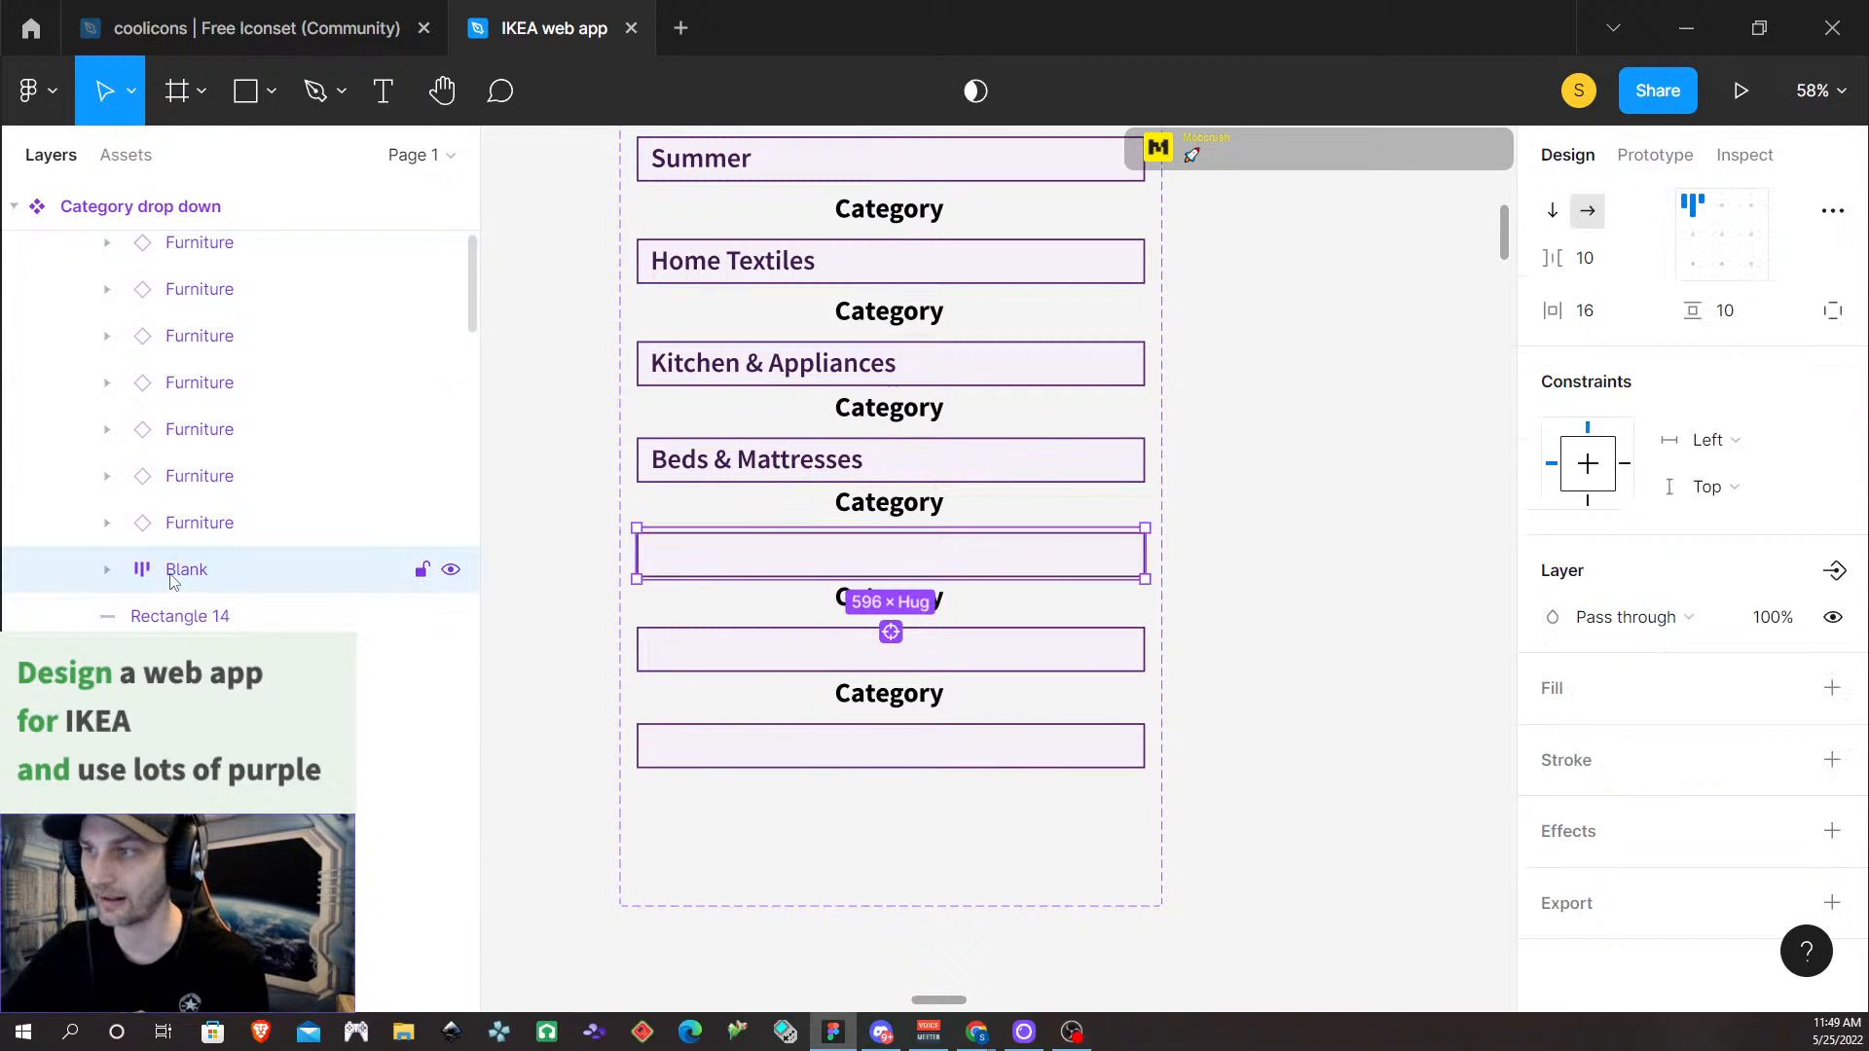
{"action": "left_click", "coordinate": [108, 573]}
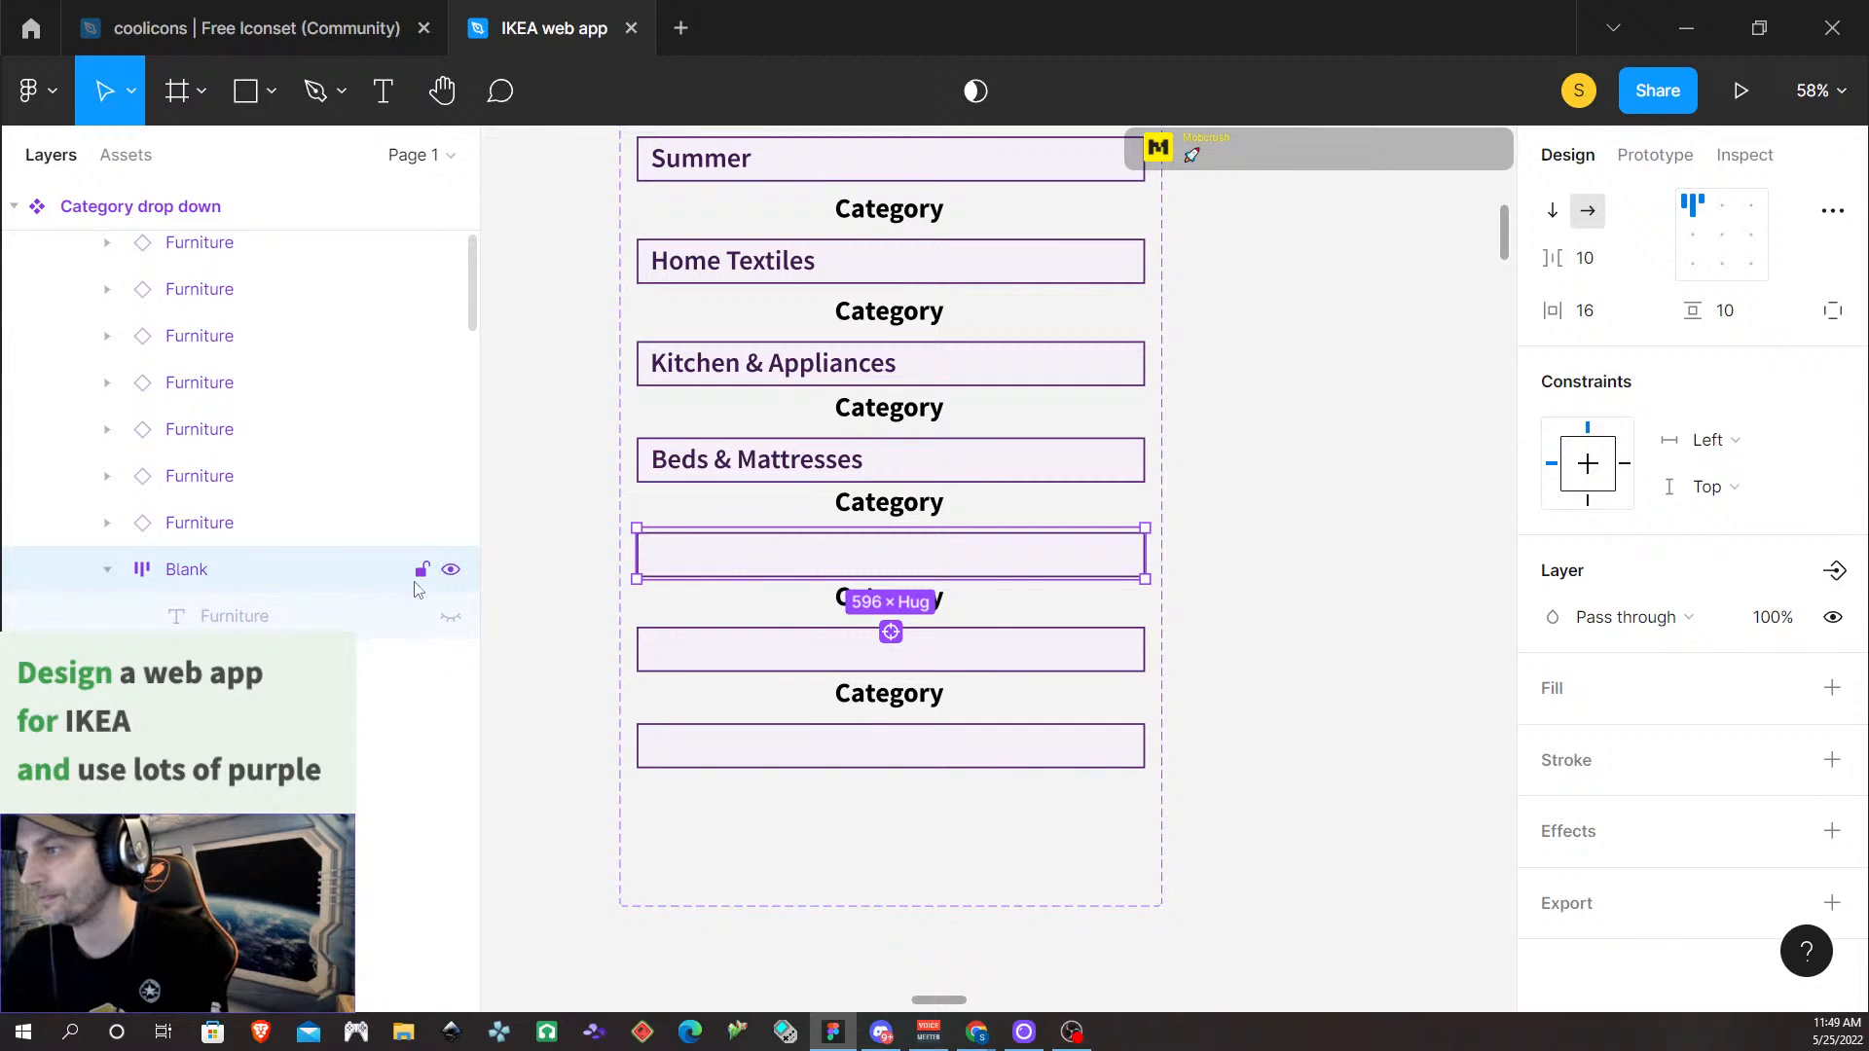
{"action": "left_click", "coordinate": [450, 618]}
Replace the text of the garden variant's label with "Gardening & Plants"
{"action": "scroll", "coordinate": [628, 584], "scroll_direction": "up", "scroll_amount": 10}
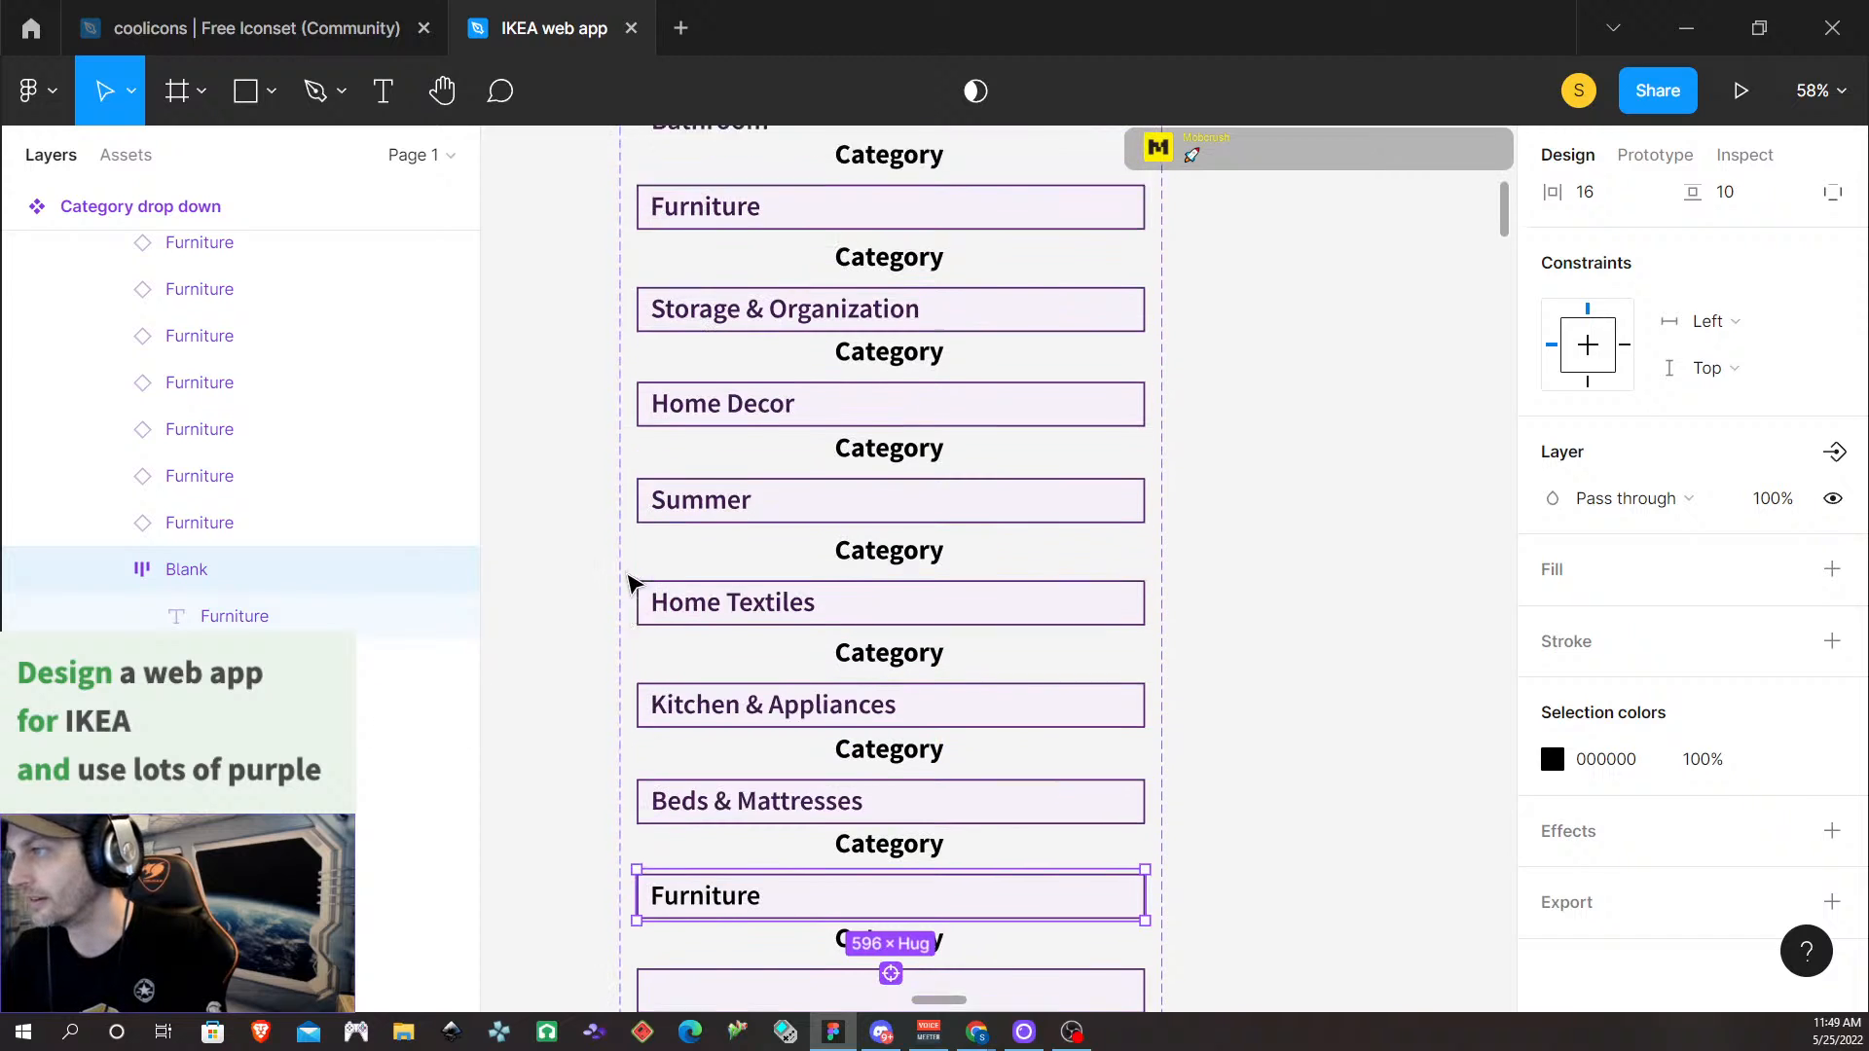
{"action": "scroll", "coordinate": [588, 564], "scroll_direction": "down", "scroll_amount": 8}
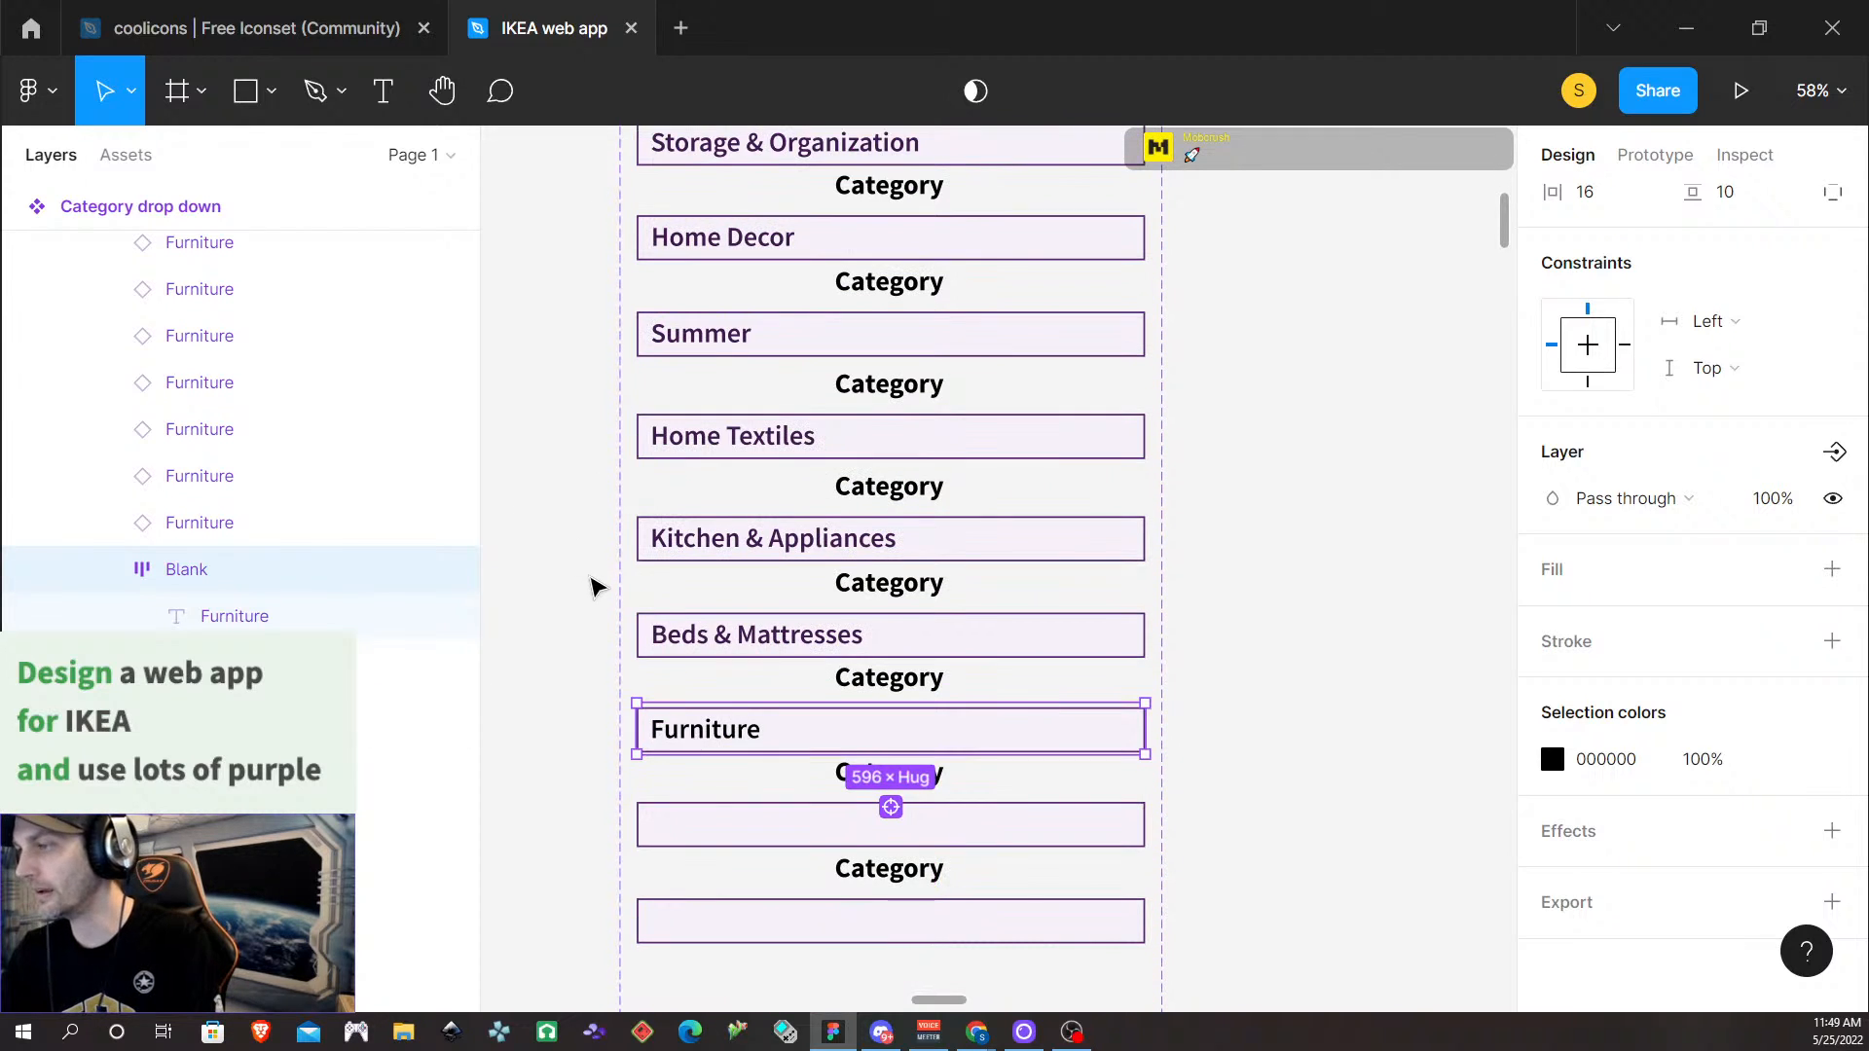
{"action": "left_click", "coordinate": [686, 737]}
{"action": "double_click", "coordinate": [687, 737]}
{"action": "key", "text": "ctrl+a"}
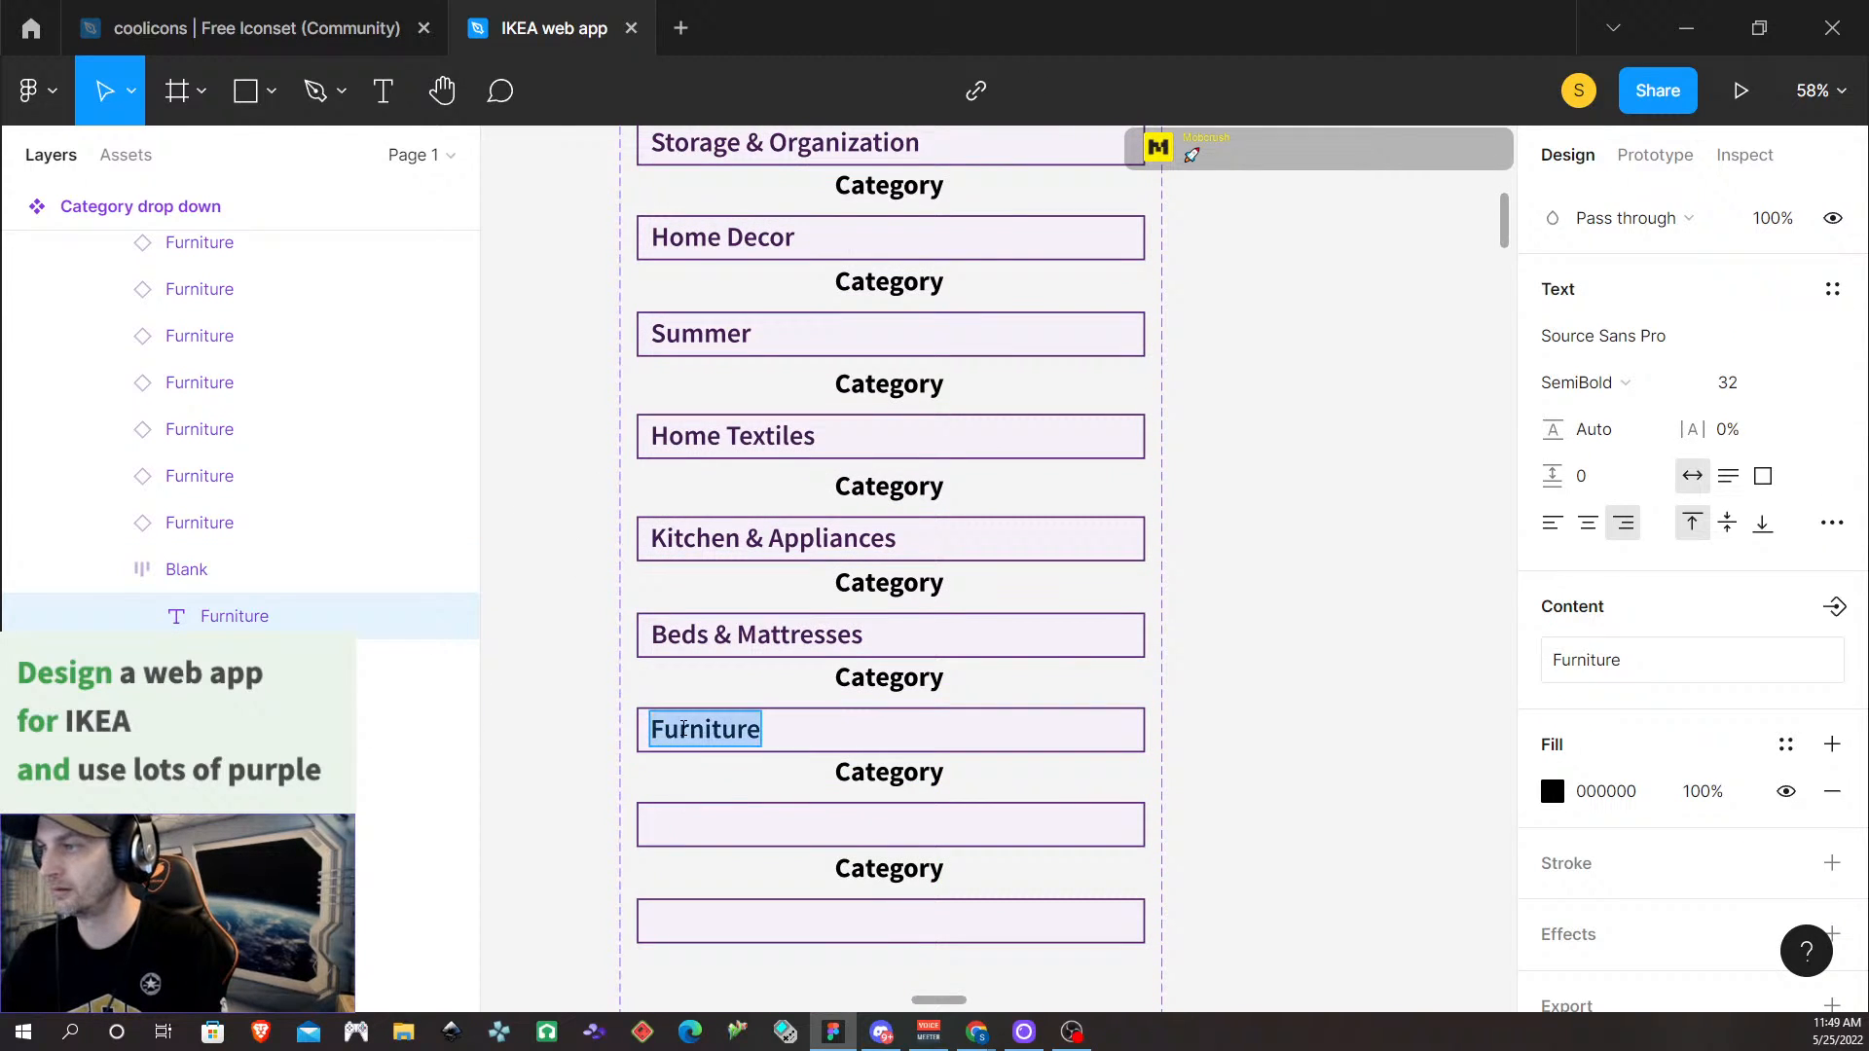
{"action": "type", "text": "Gardening an"}
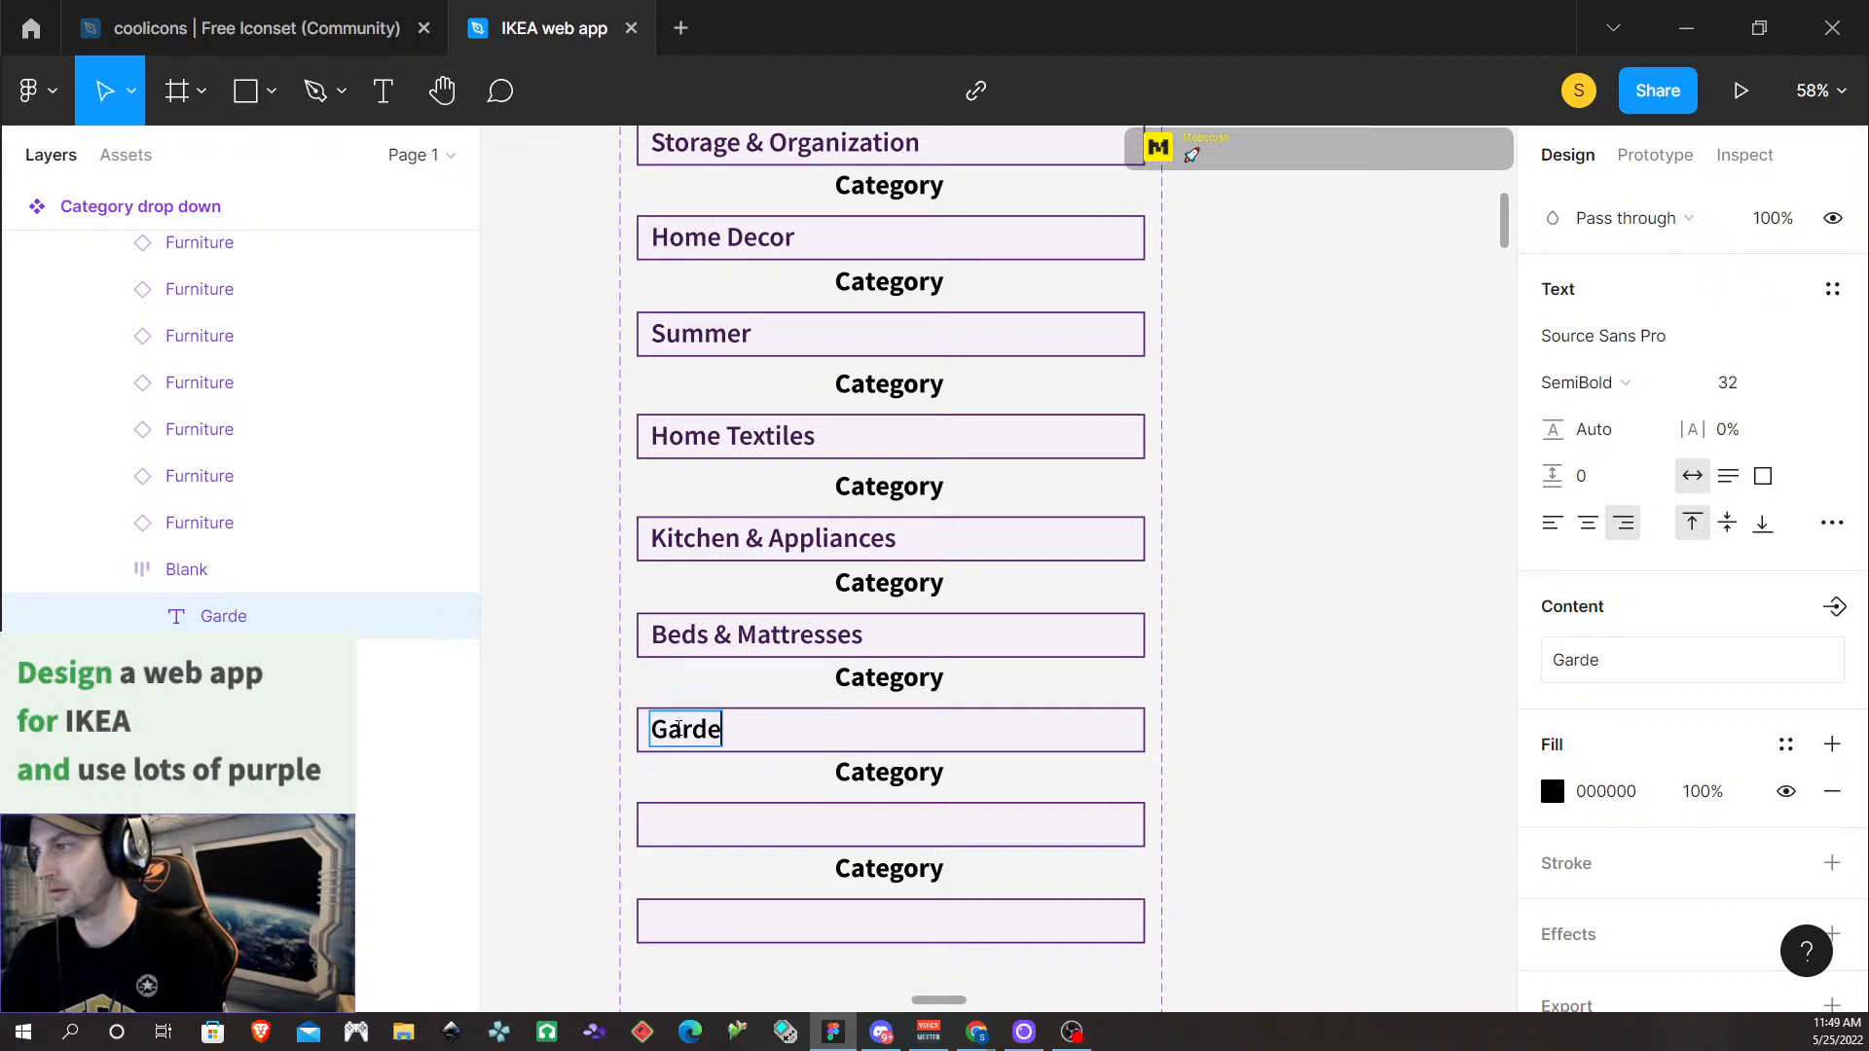
{"action": "key", "text": "BackSpace"}
{"action": "key", "text": "BackSpace"}
{"action": "type", "text": "*"}
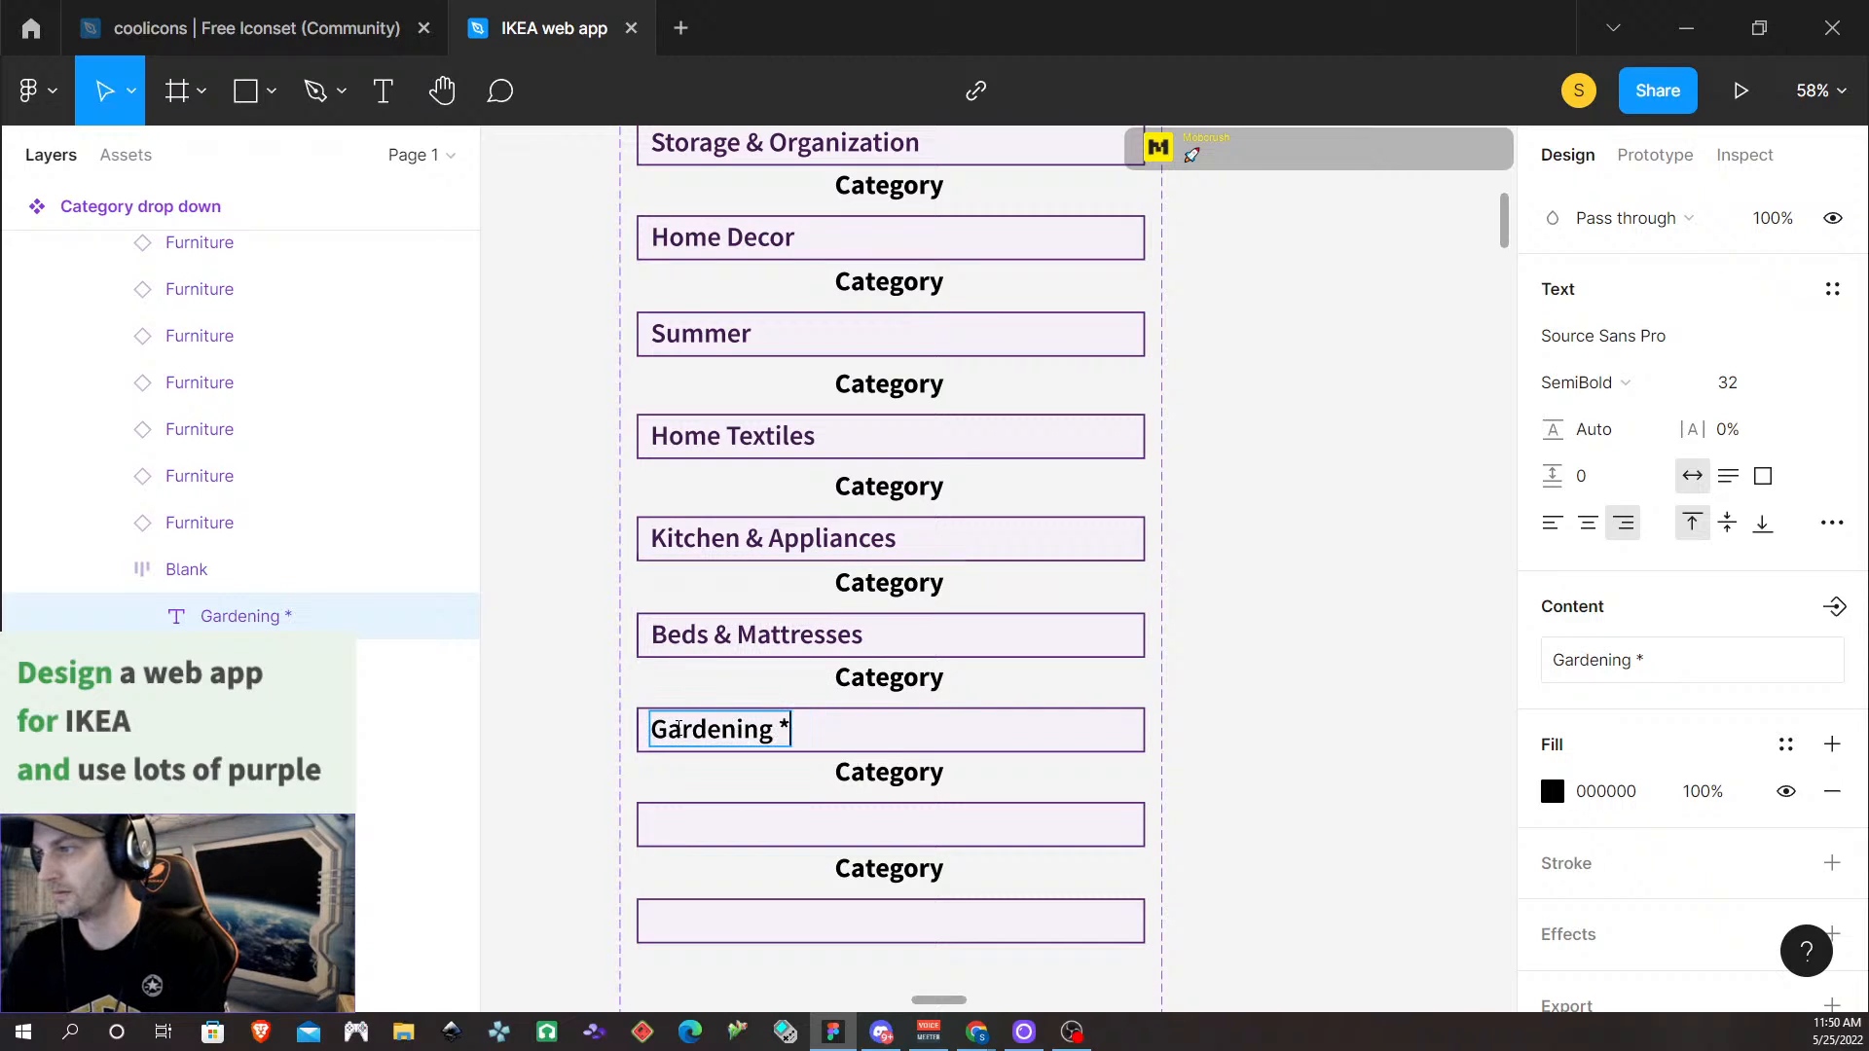
{"action": "key", "text": "BackSpace"}
{"action": "type", "text": "&"}
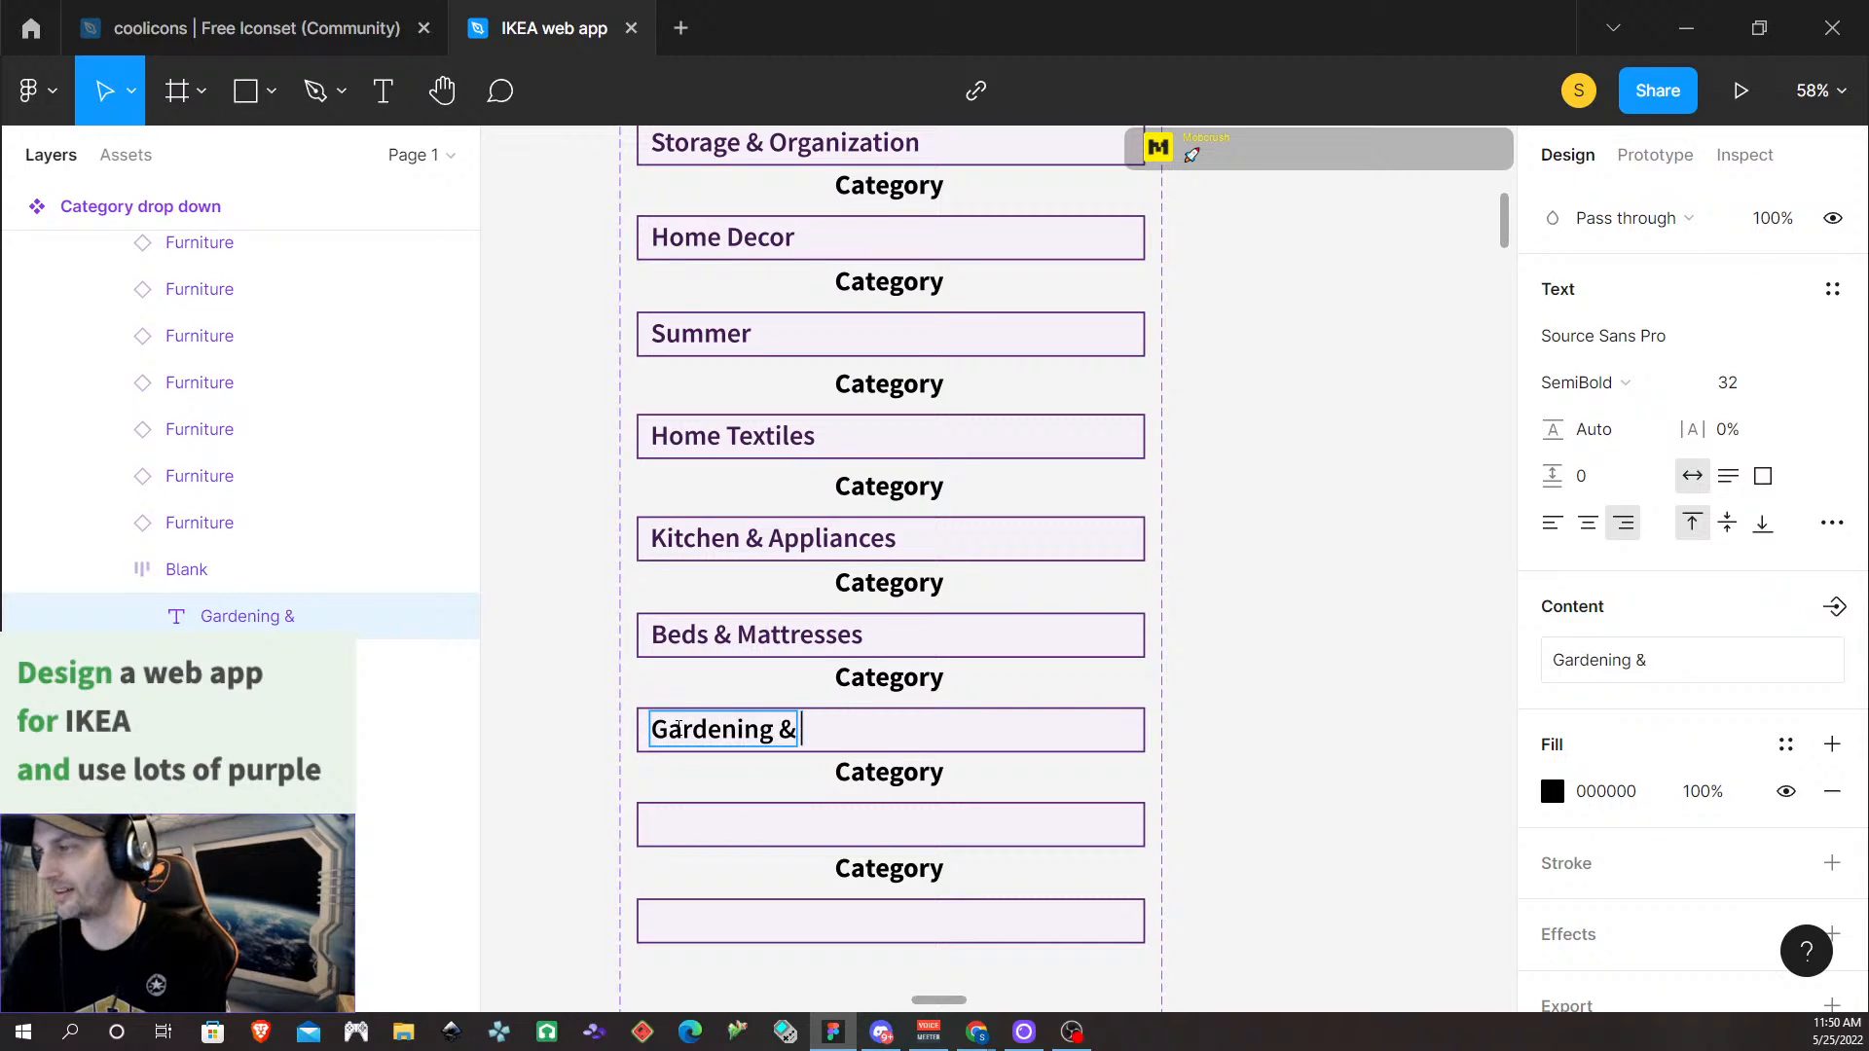
{"action": "type", "text": " Plants"}
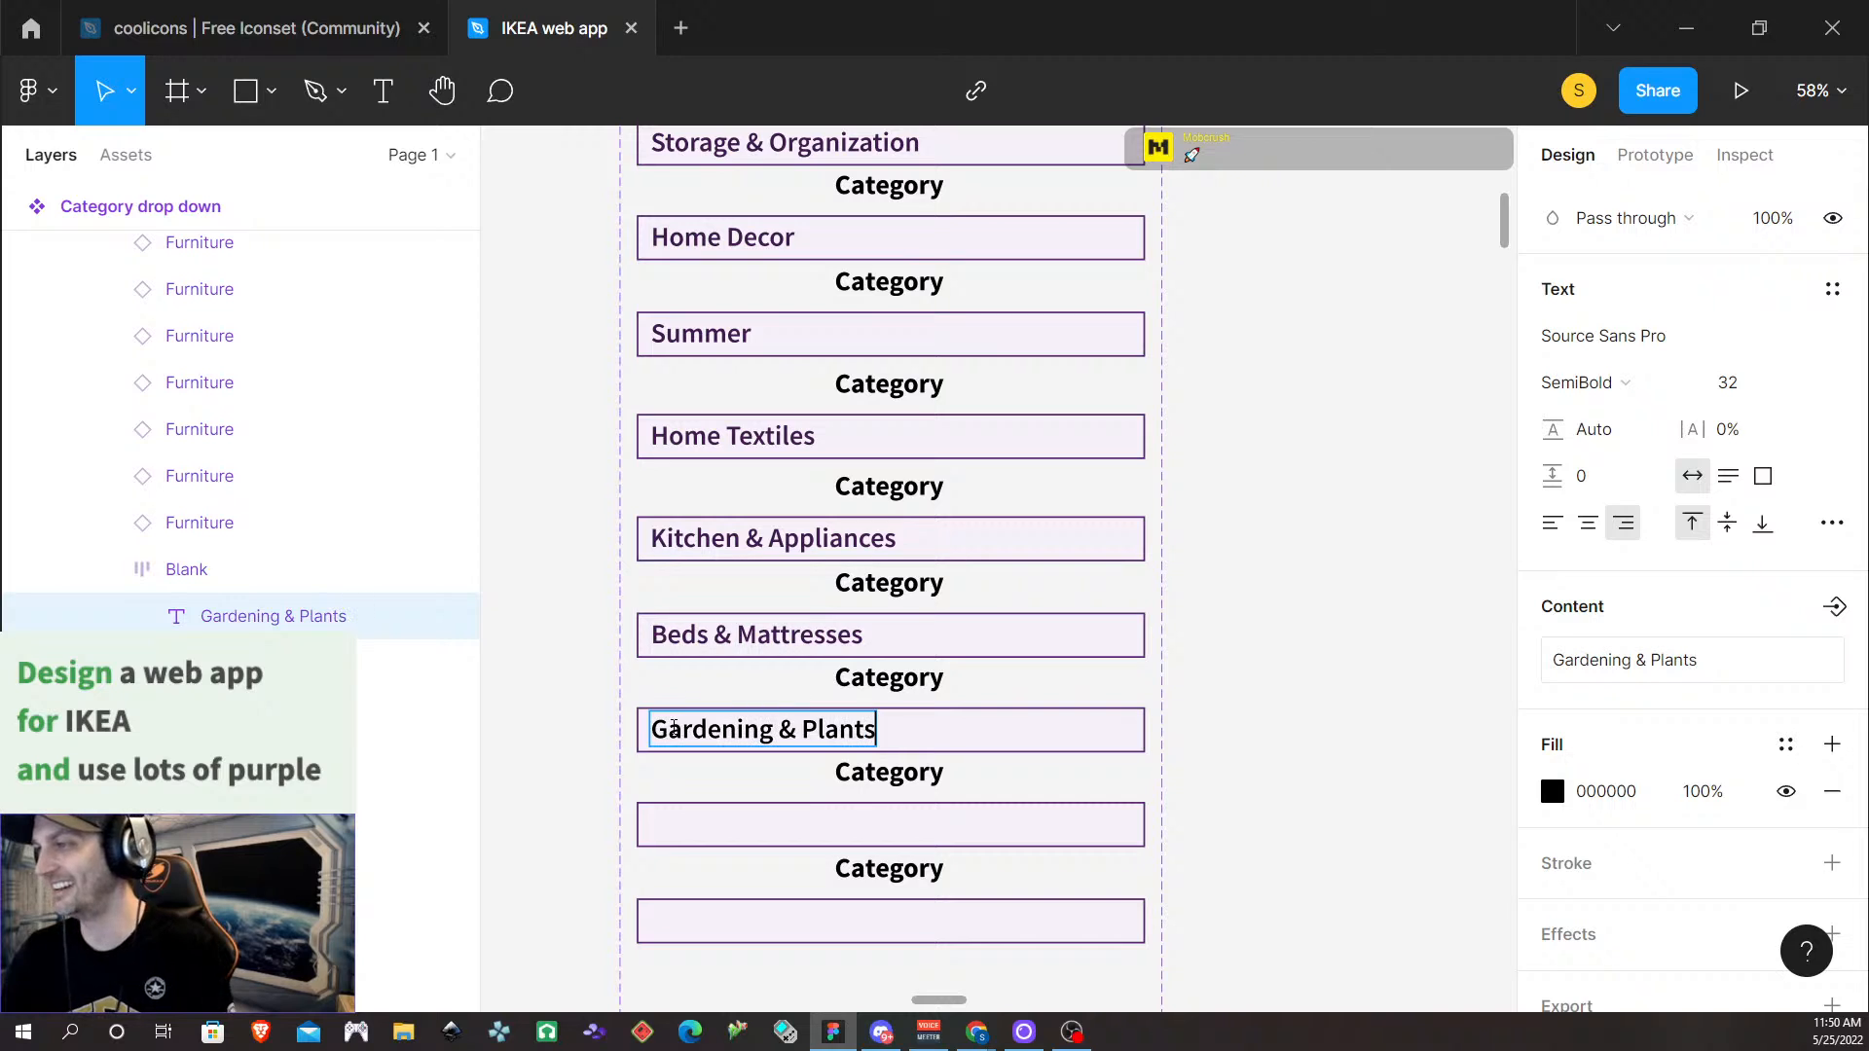
Apply the American Purple color style to the whole Gardening & Plants label
{"action": "key", "text": "ctrl+a"}
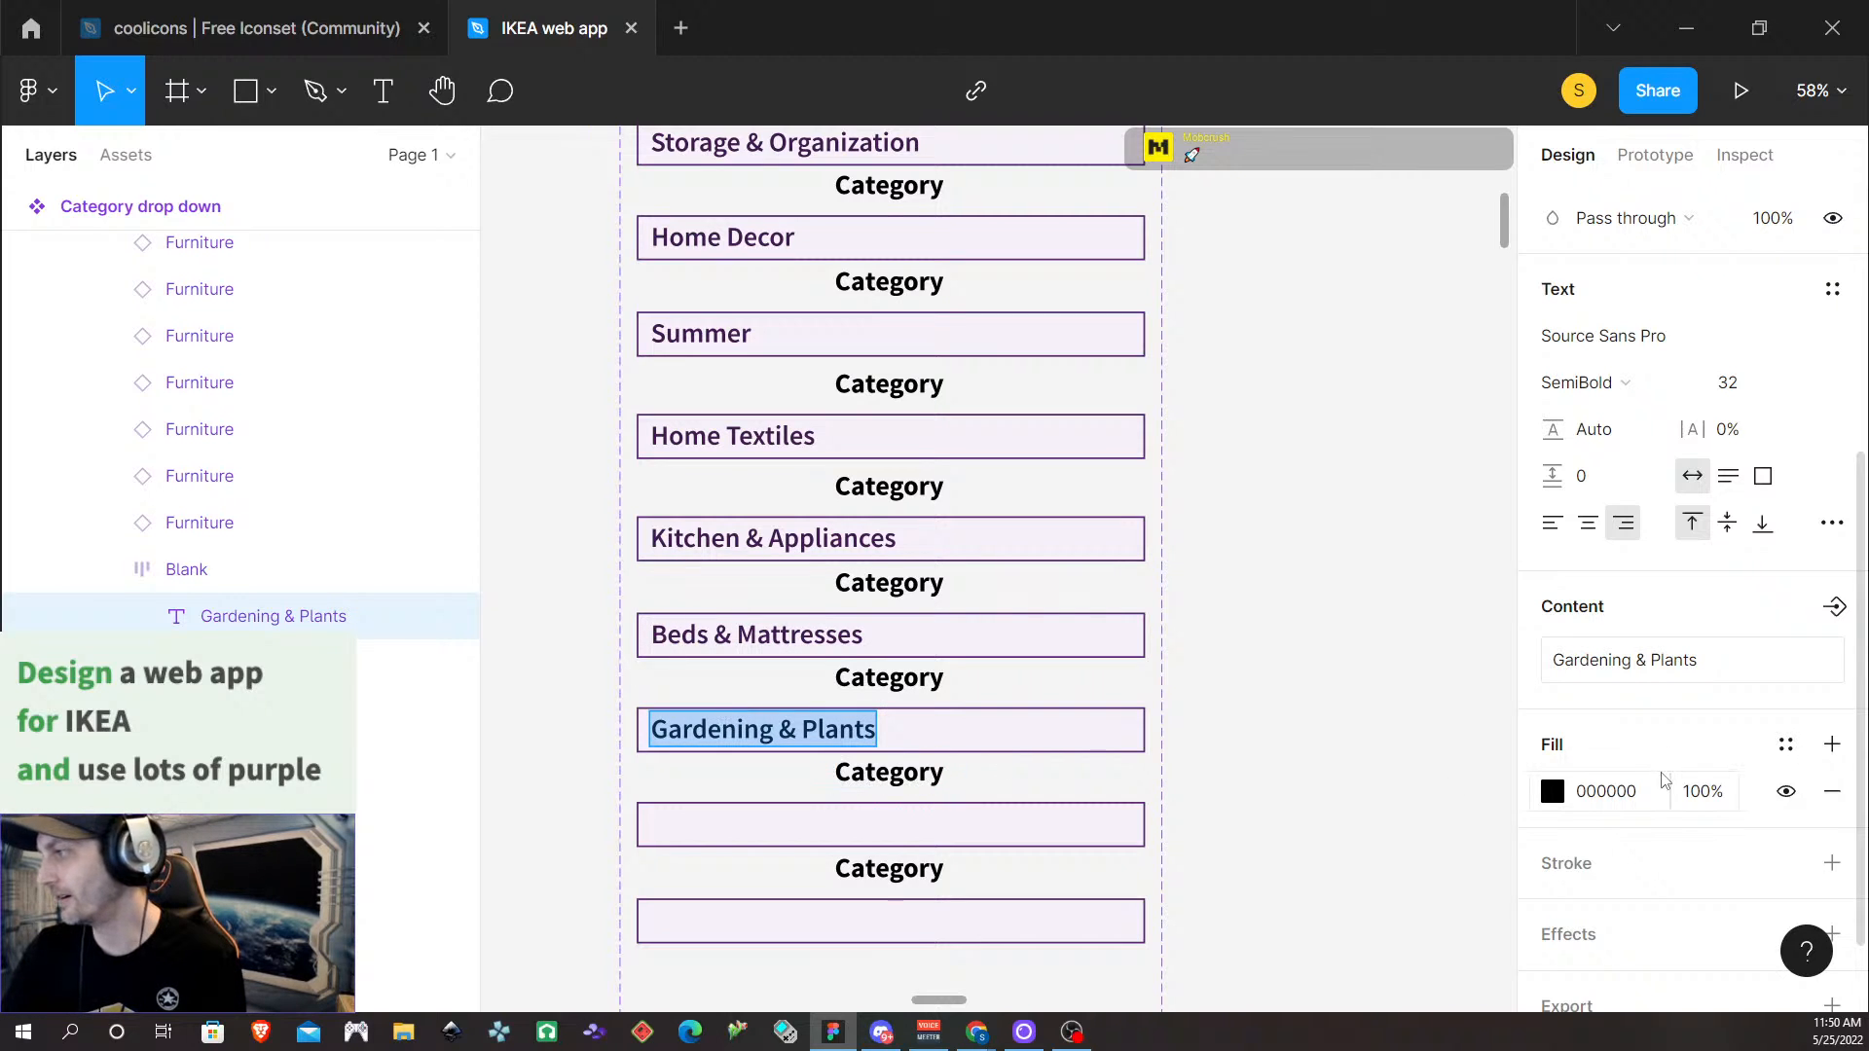
{"action": "left_click", "coordinate": [1785, 744]}
{"action": "left_click", "coordinate": [1577, 690]}
Unhide the hidden text label in the Category drop down list of the drop down cookware select variant
{"action": "scroll", "coordinate": [1319, 697], "scroll_direction": "up", "scroll_amount": 5}
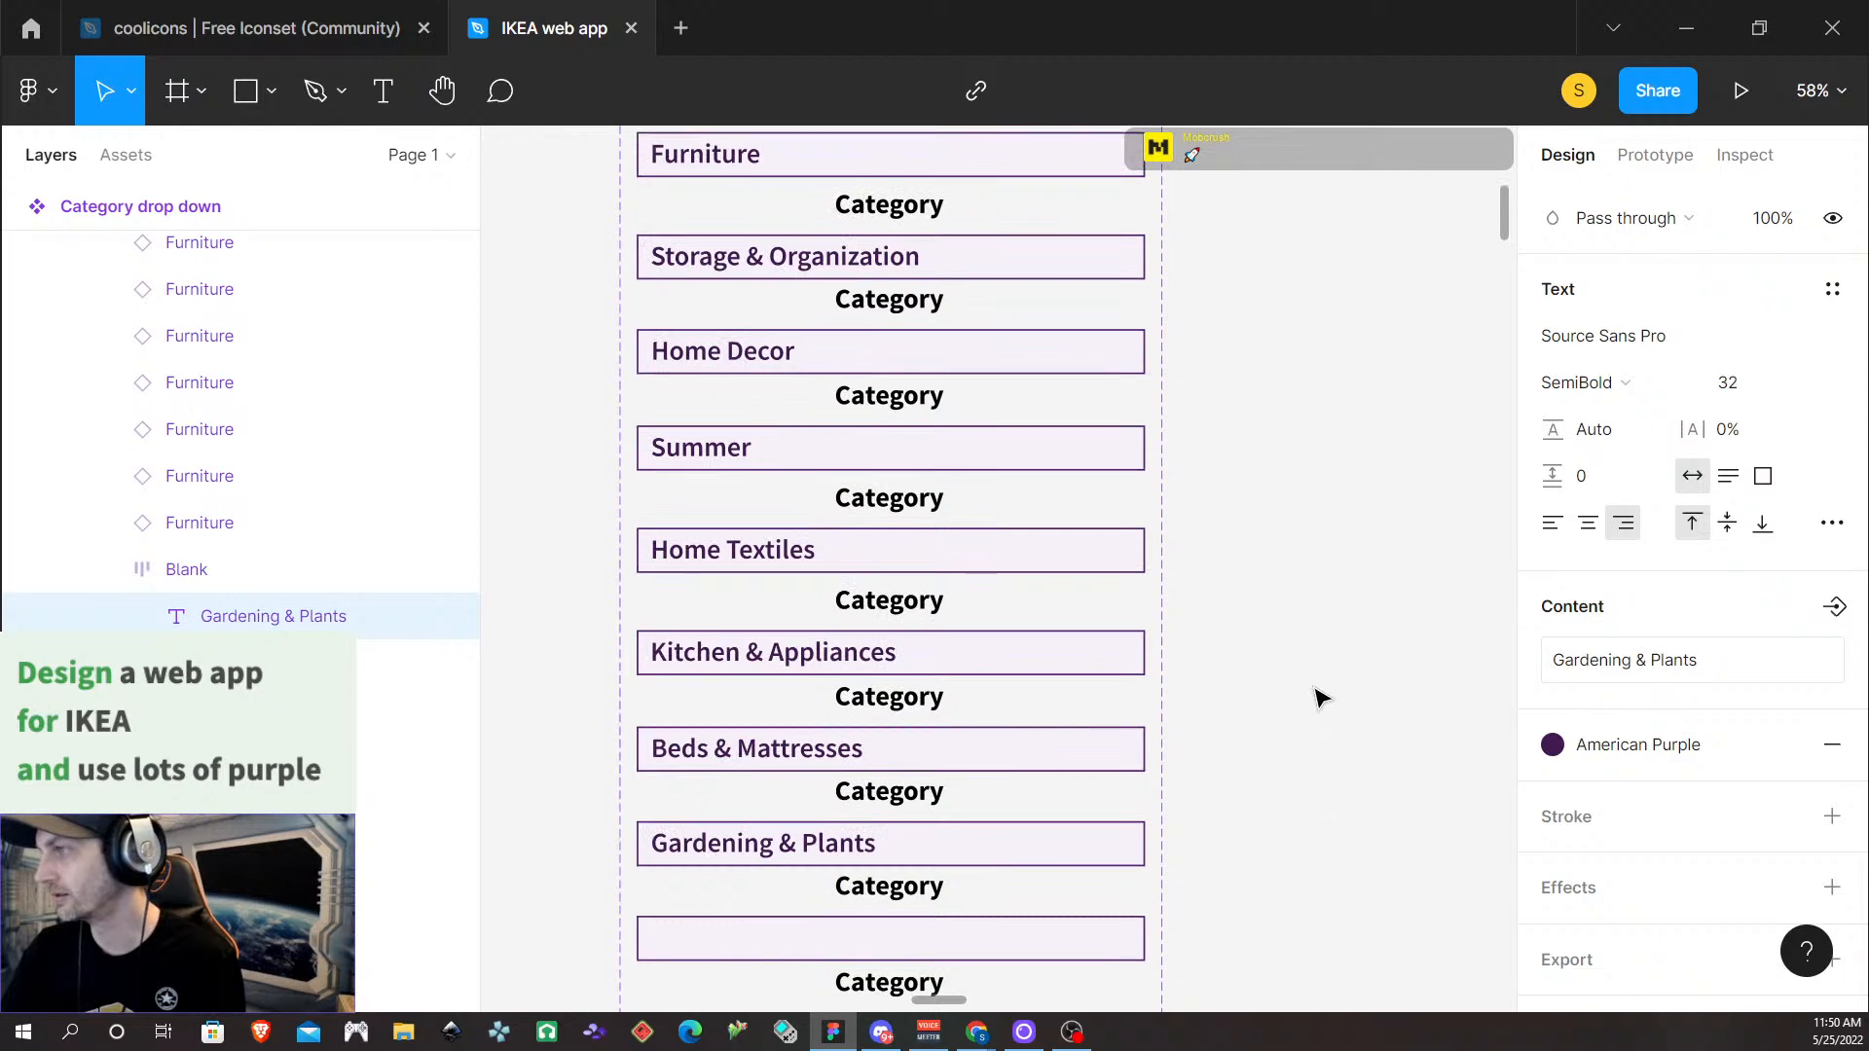
{"action": "scroll", "coordinate": [1309, 691], "scroll_direction": "down", "scroll_amount": 6}
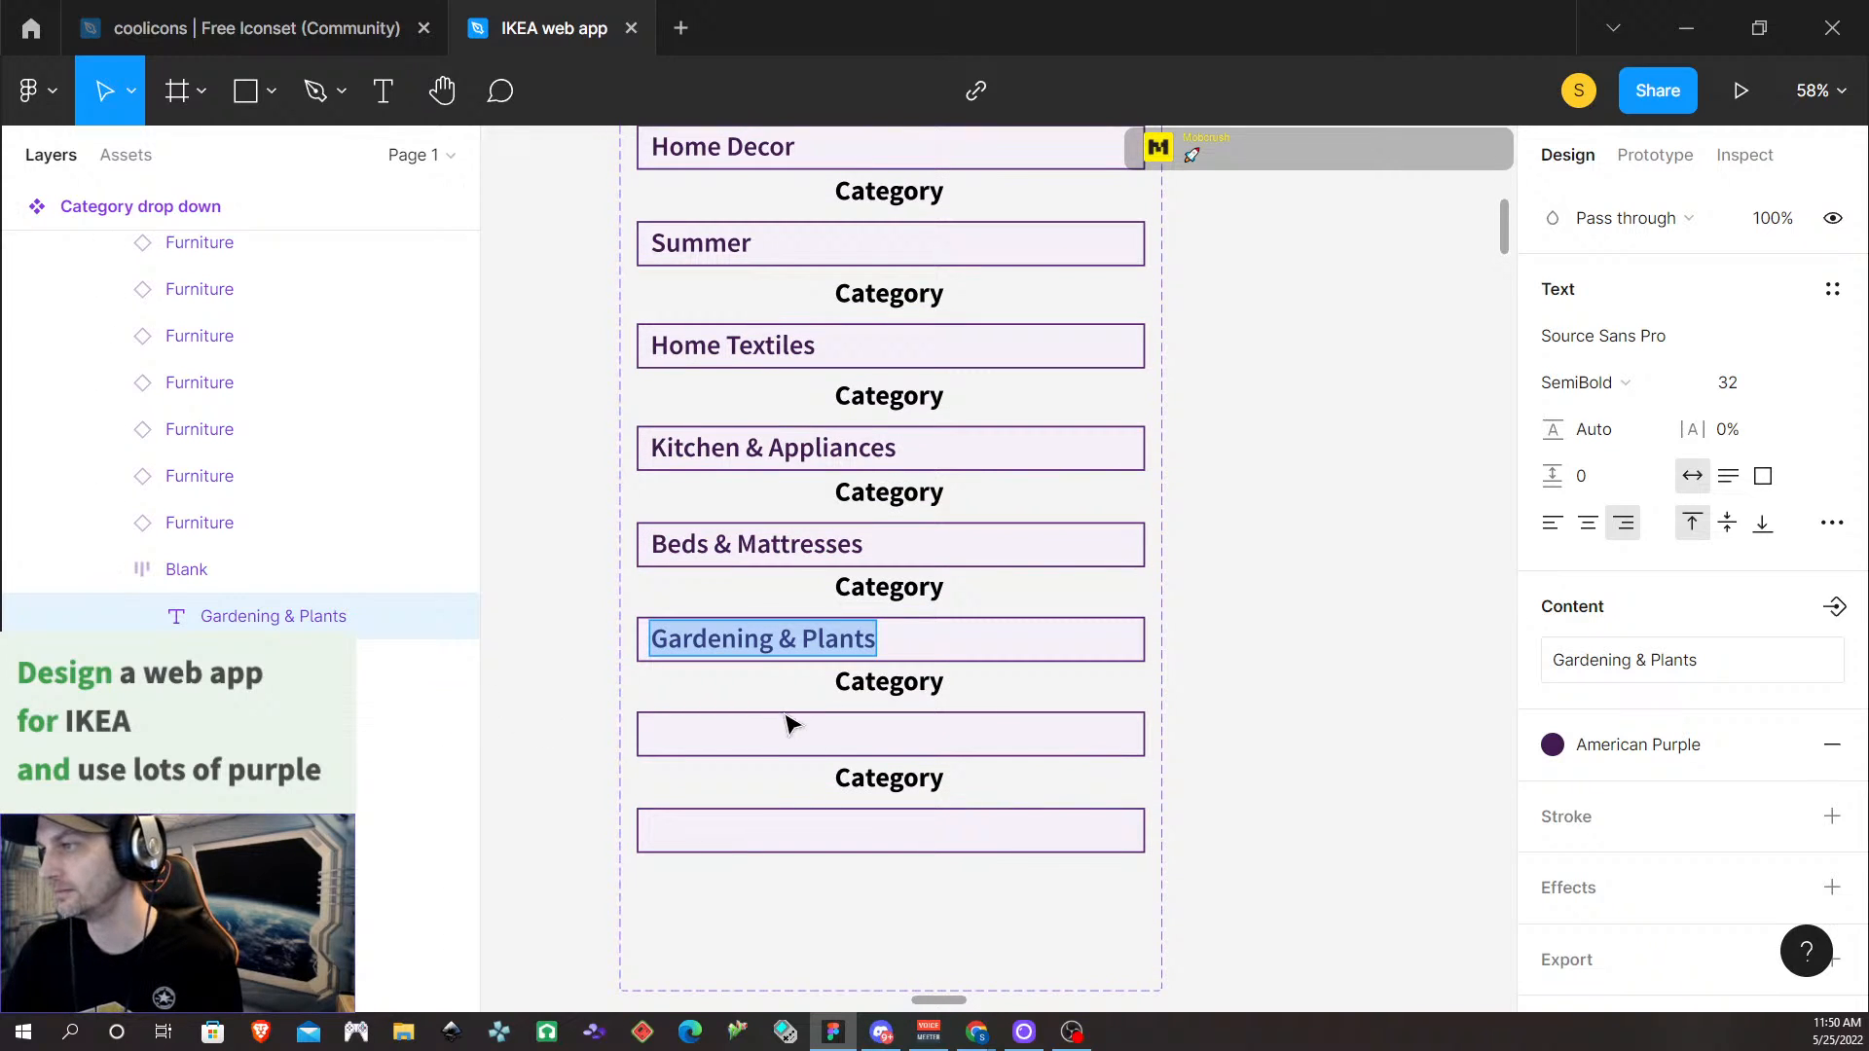
{"action": "left_click", "coordinate": [786, 716]}
{"action": "left_click", "coordinate": [874, 695]}
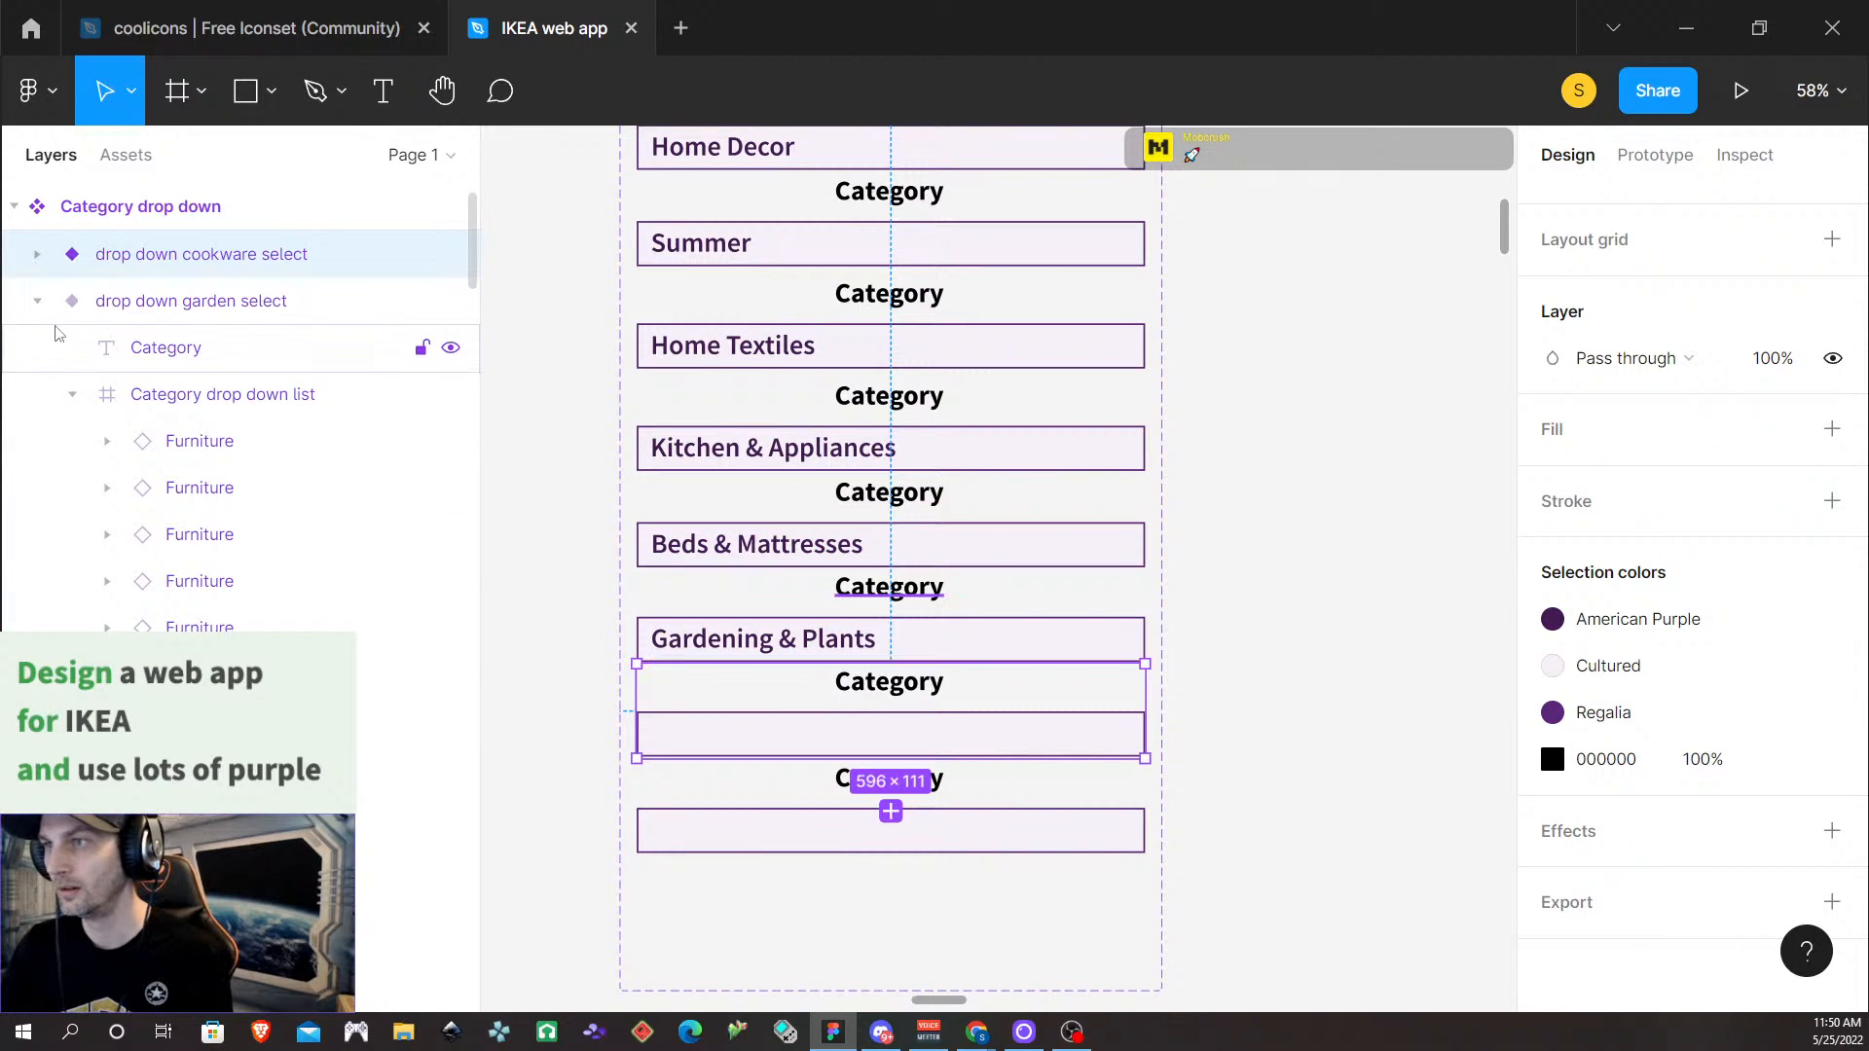
{"action": "left_click", "coordinate": [37, 300]}
{"action": "left_click", "coordinate": [37, 255]}
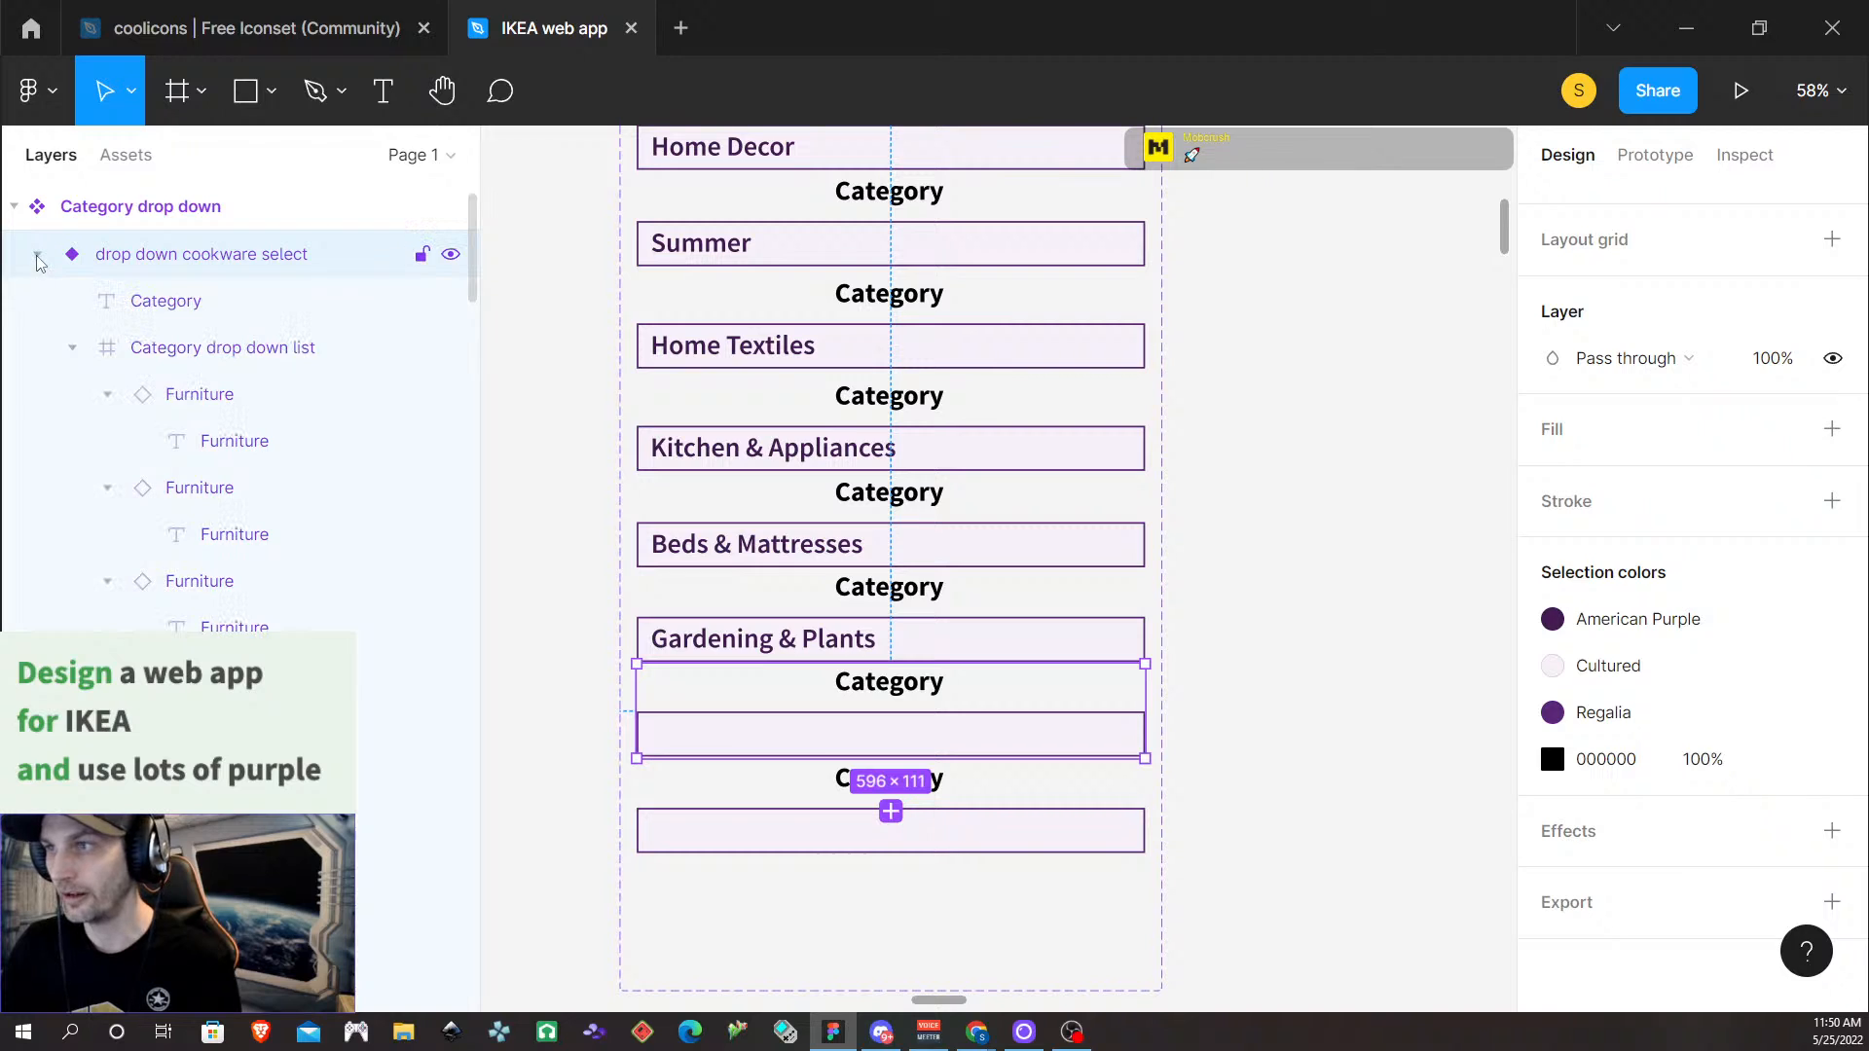
{"action": "left_click", "coordinate": [37, 256]}
{"action": "left_click", "coordinate": [37, 255]}
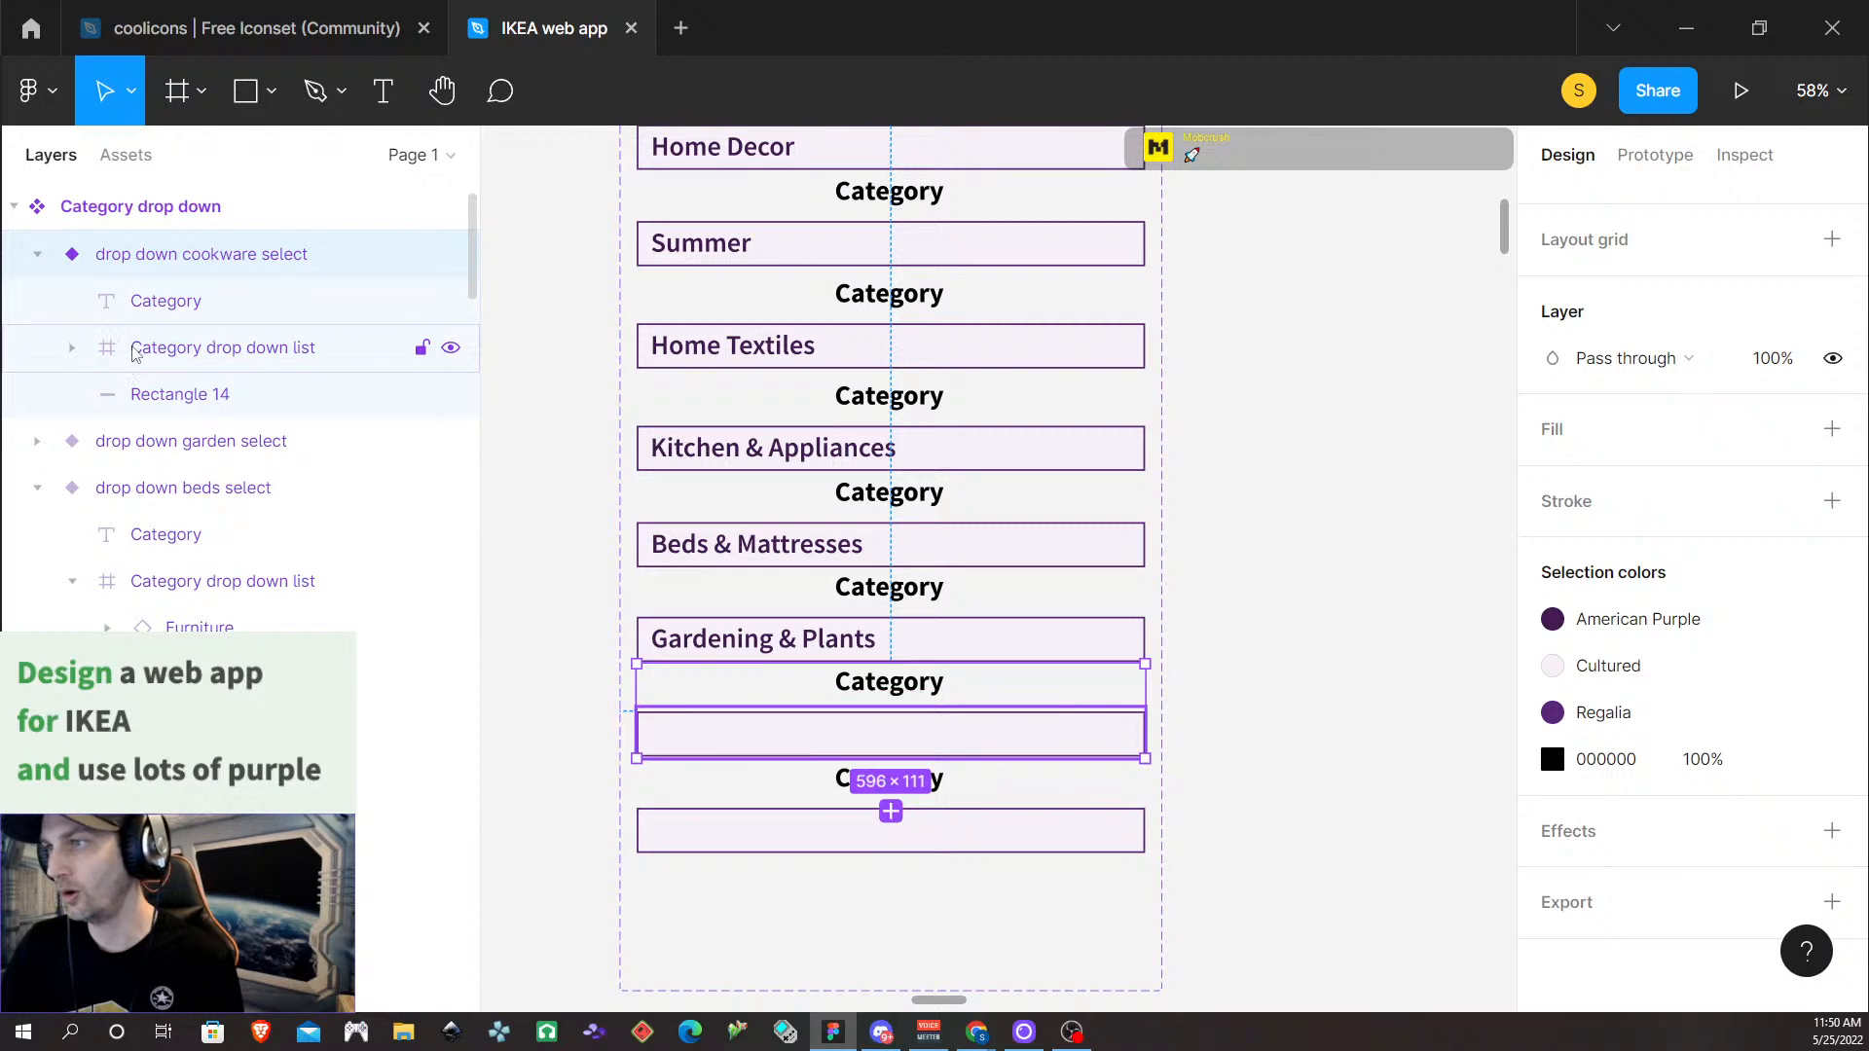
{"action": "left_click", "coordinate": [206, 356]}
{"action": "left_click", "coordinate": [74, 349]}
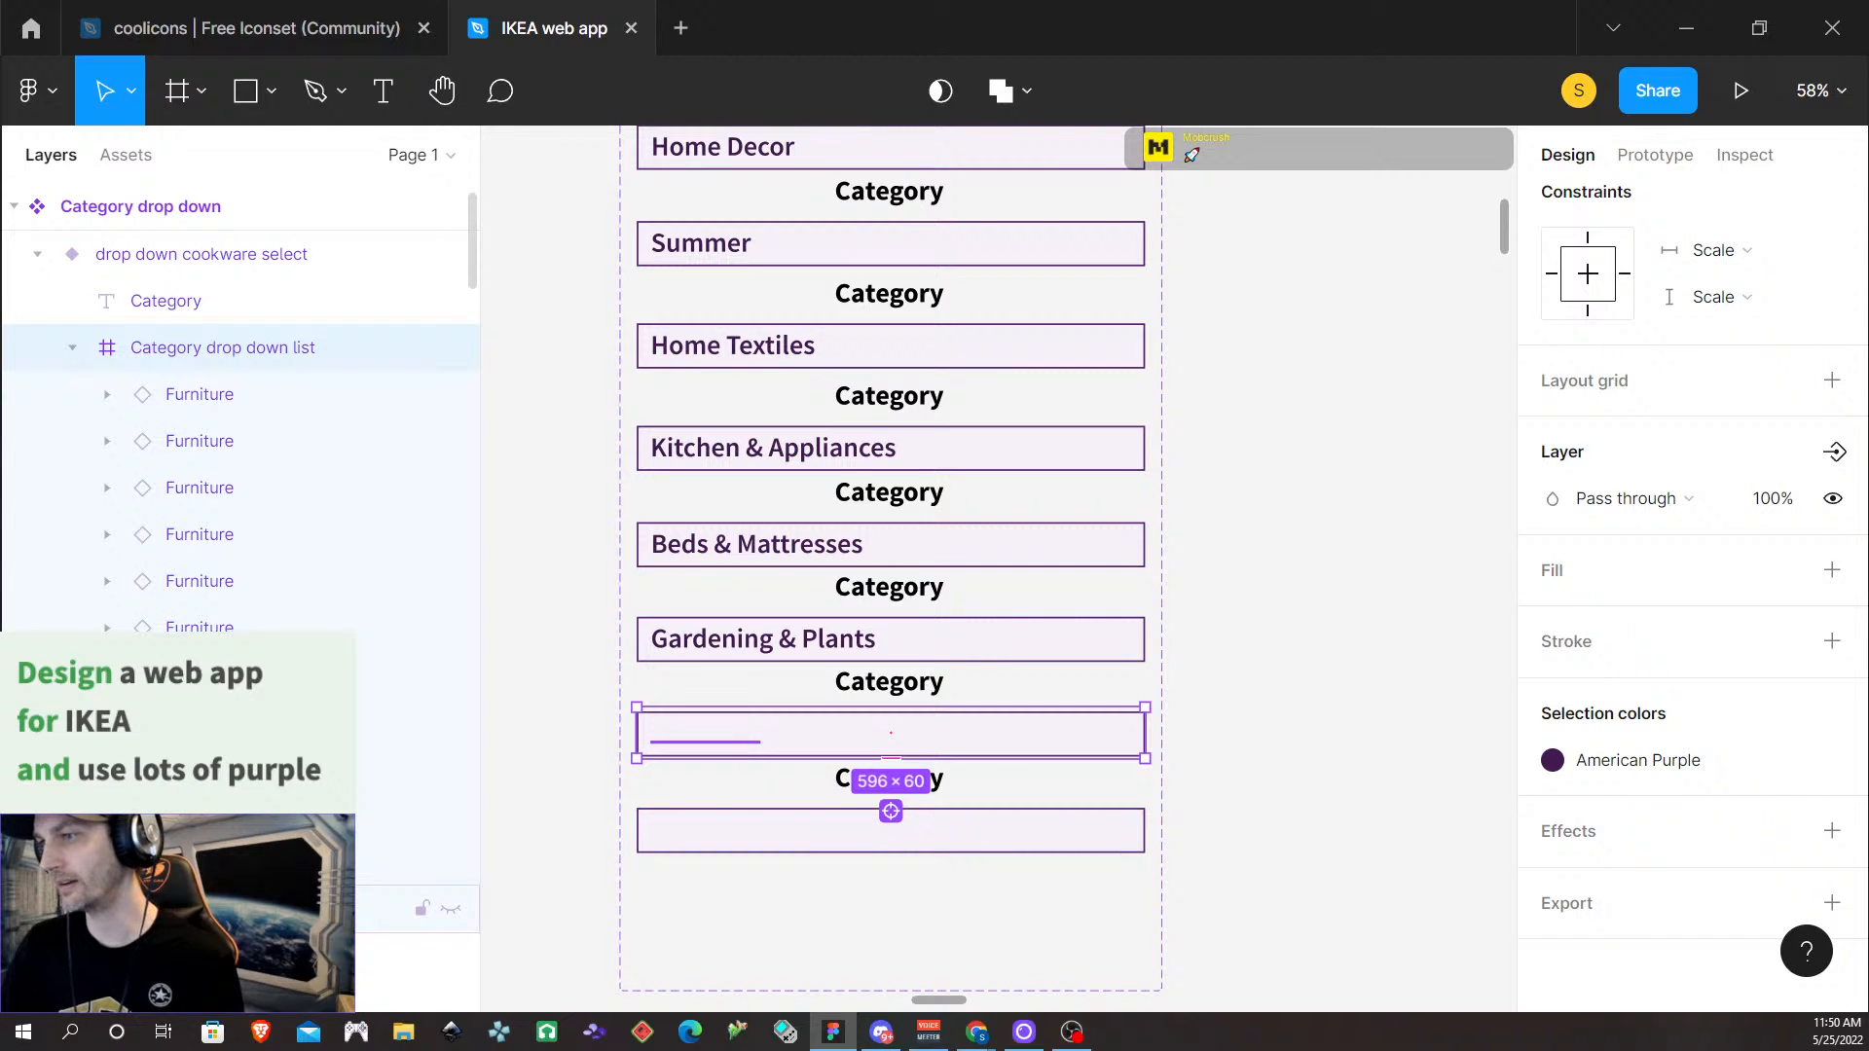
{"action": "key", "text": "Return"}
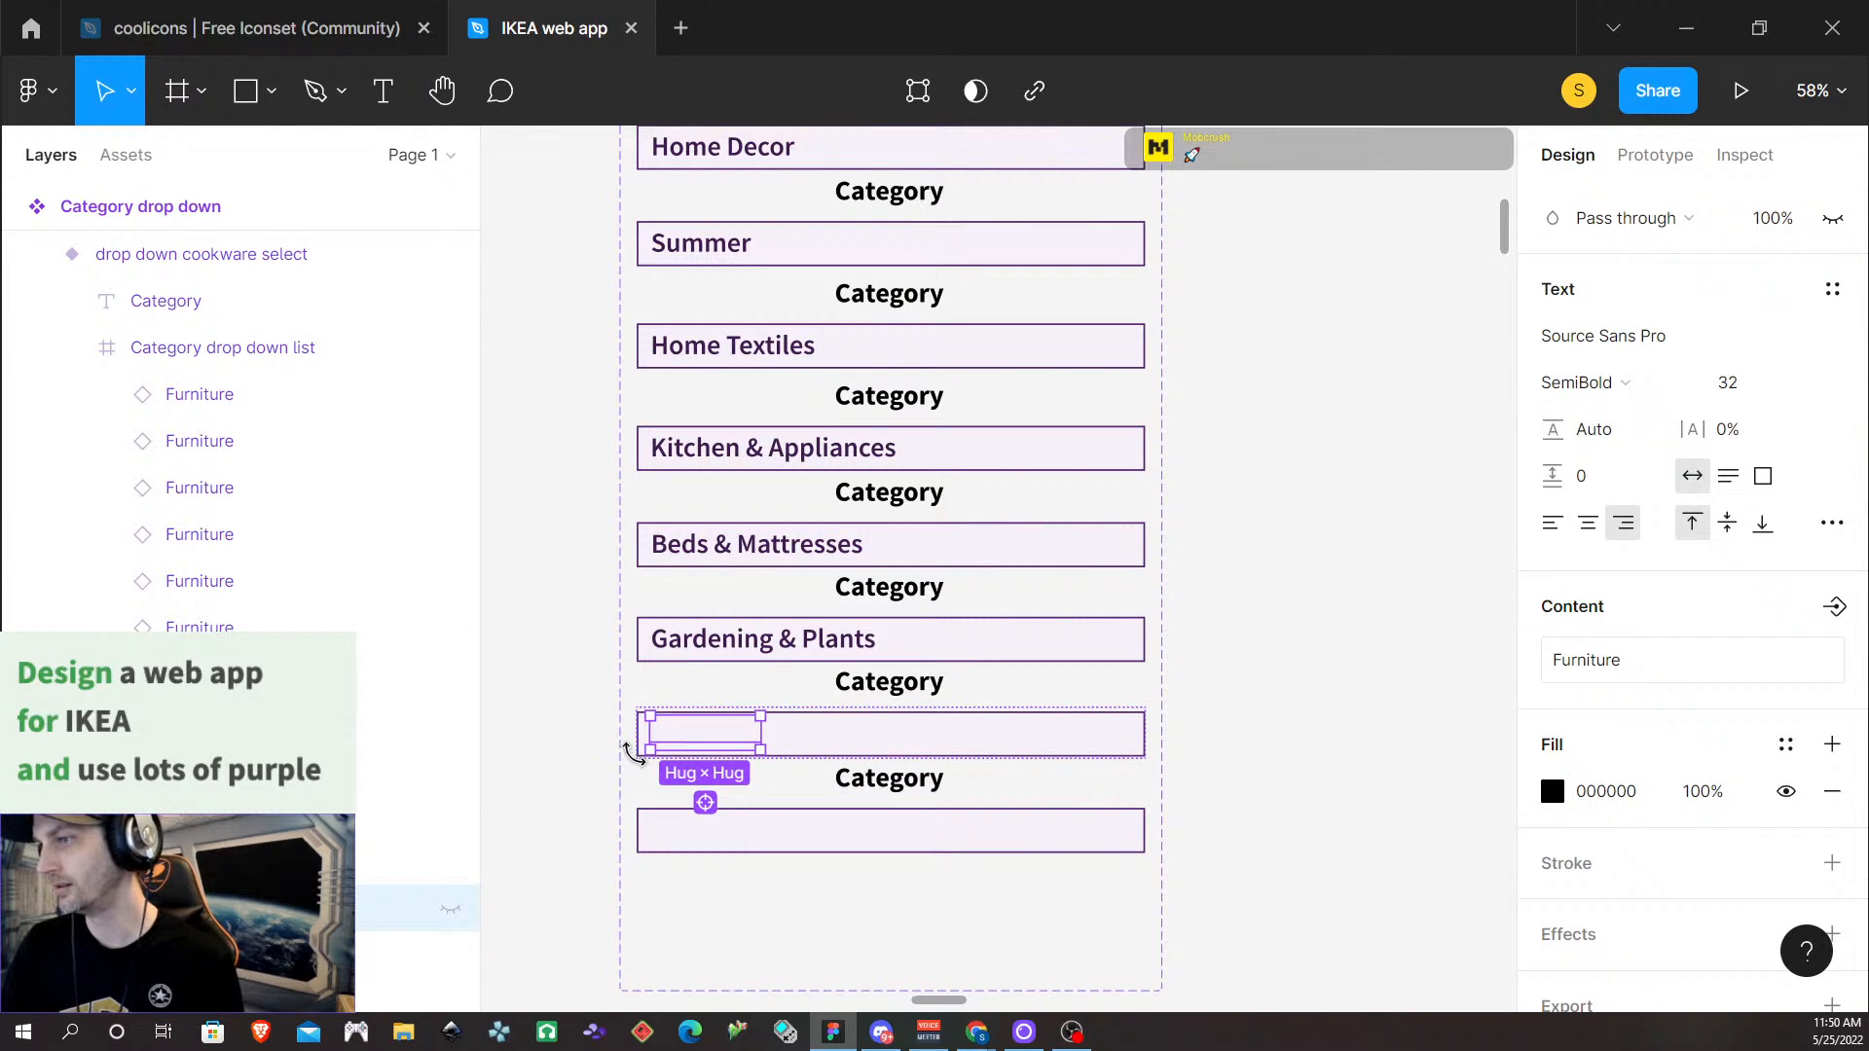
{"action": "left_click", "coordinate": [450, 909]}
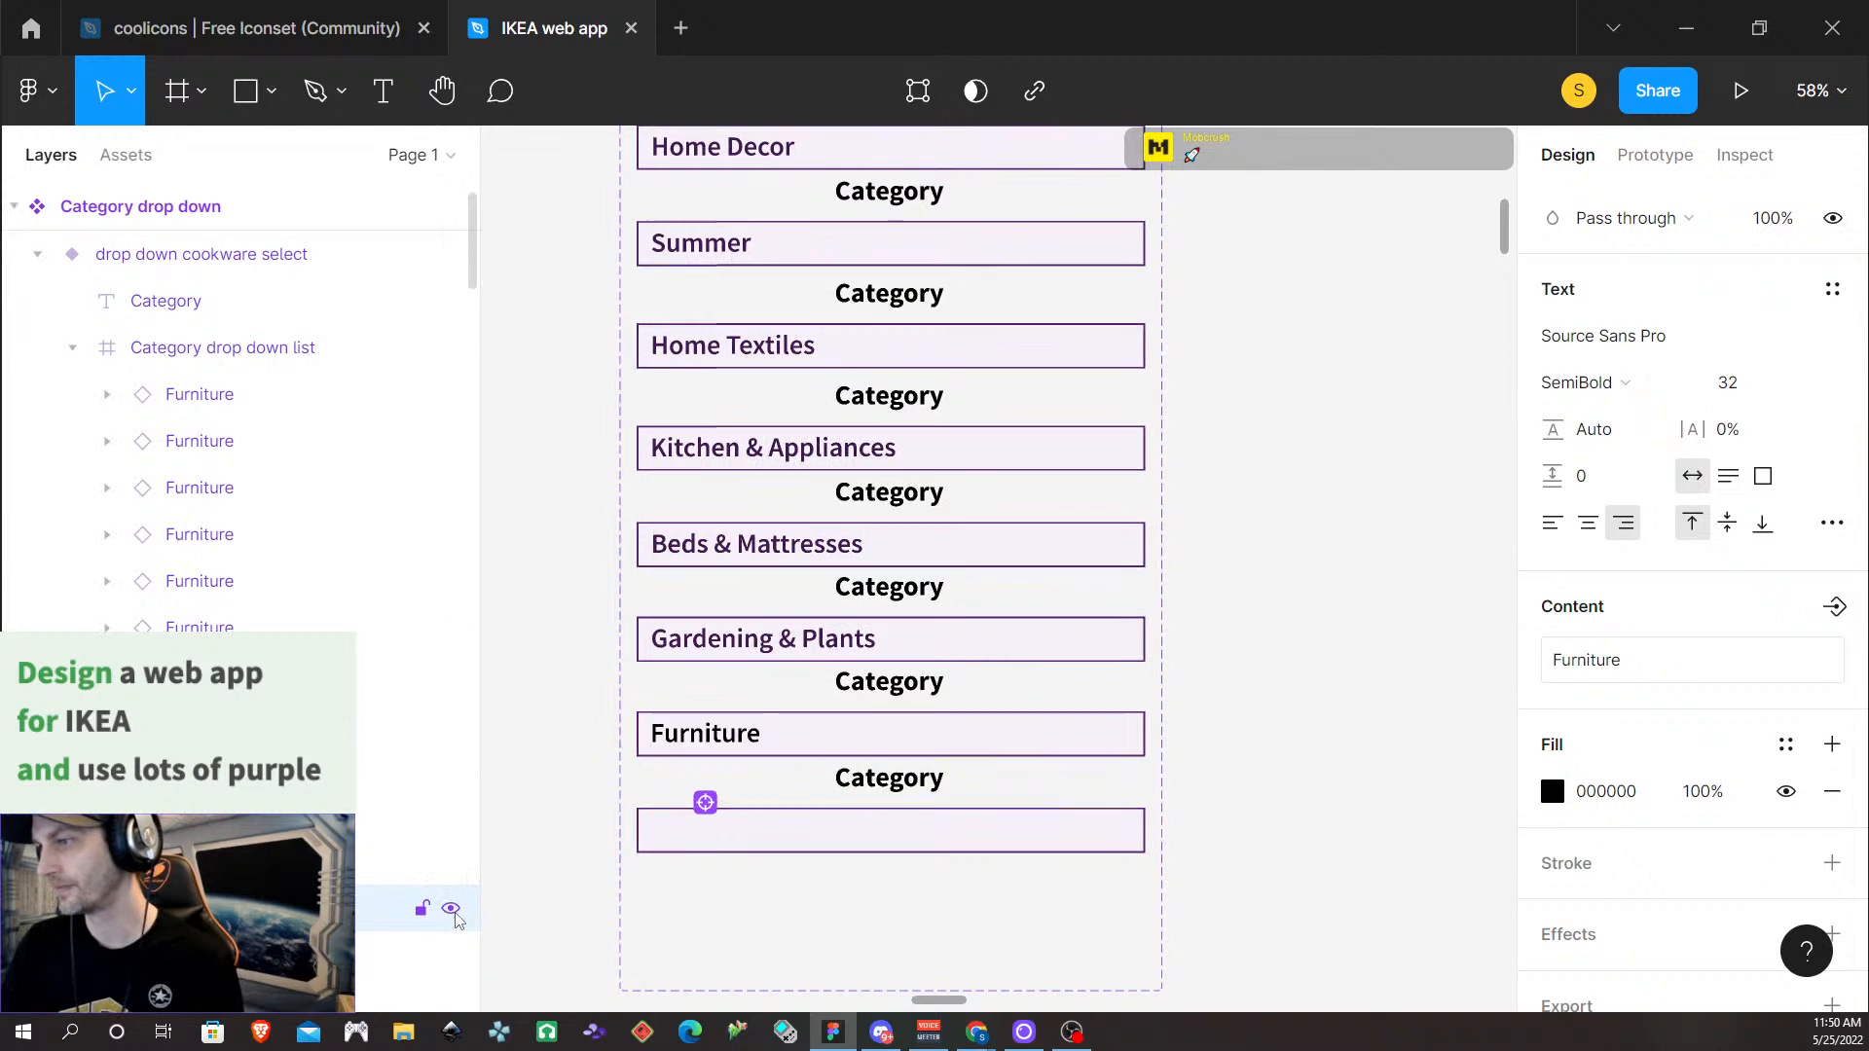
Replace the text of the cookware variant's label with "Cookware & Tableware"
{"action": "double_click", "coordinate": [702, 736]}
{"action": "type", "text": "C"}
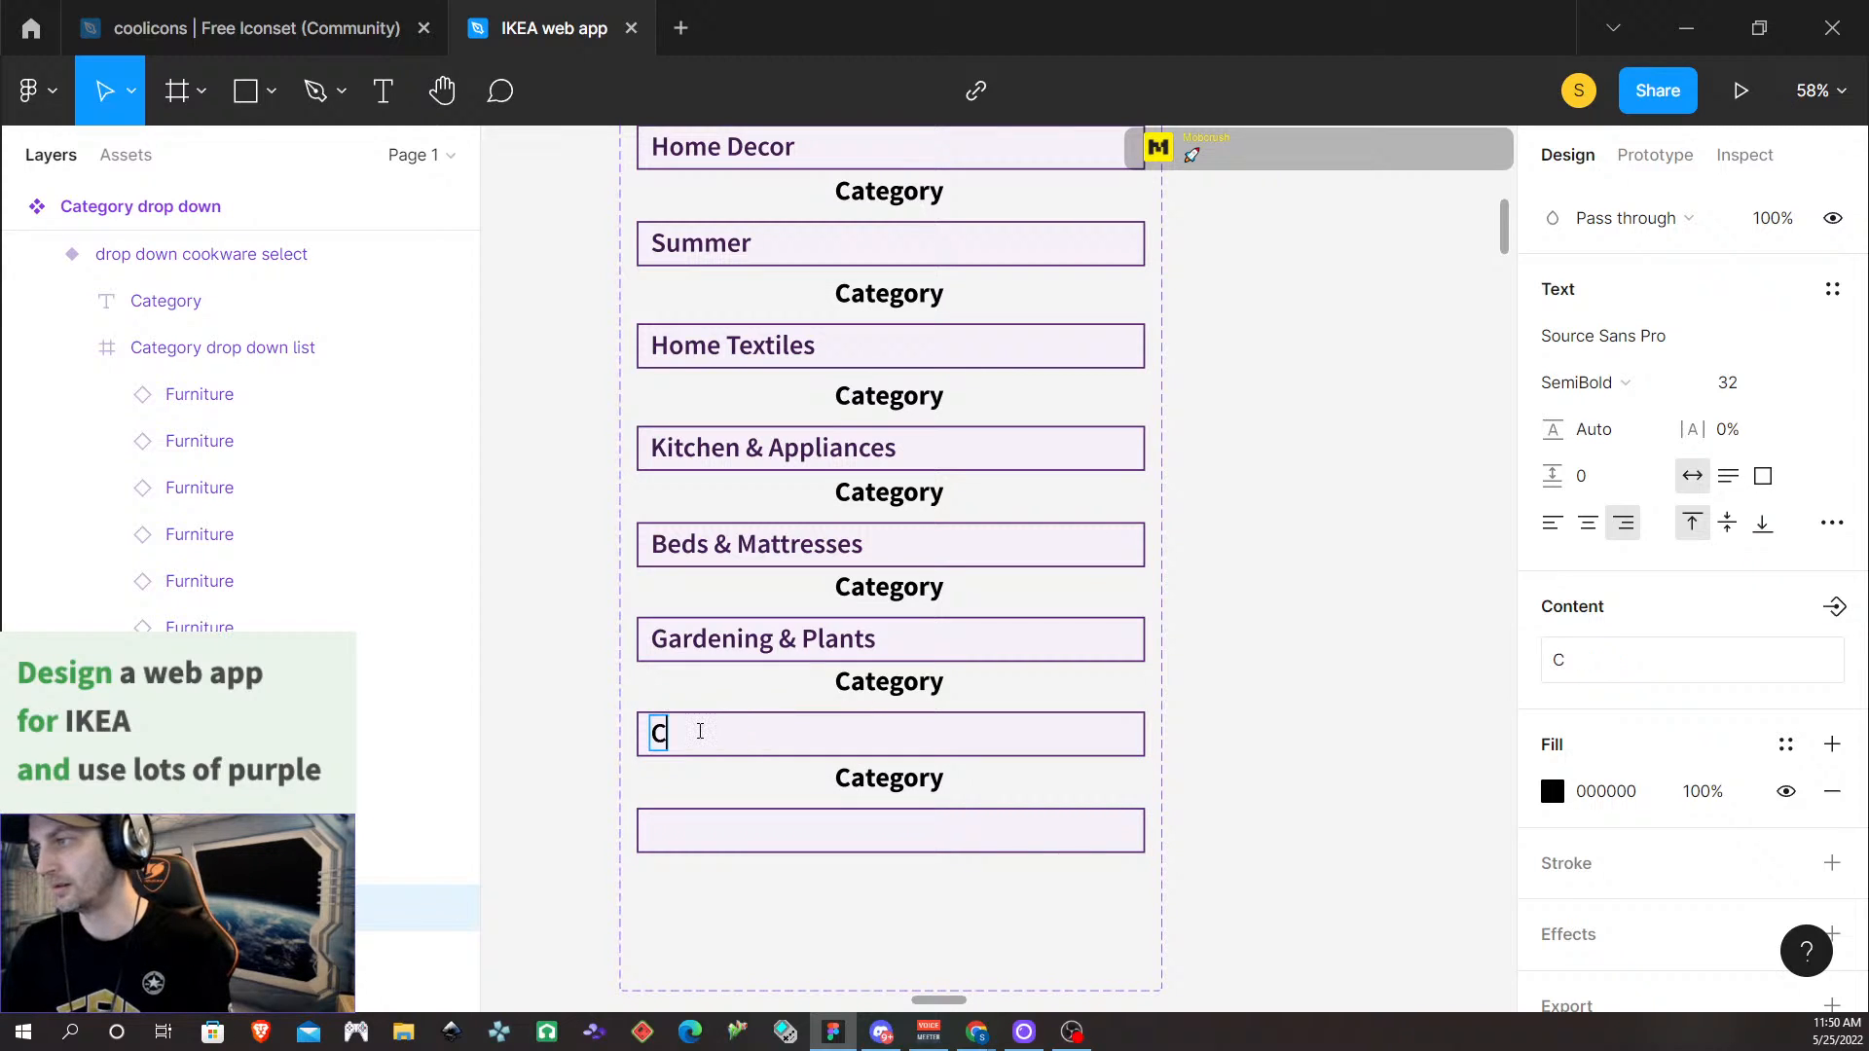
{"action": "type", "text": "ookwar"}
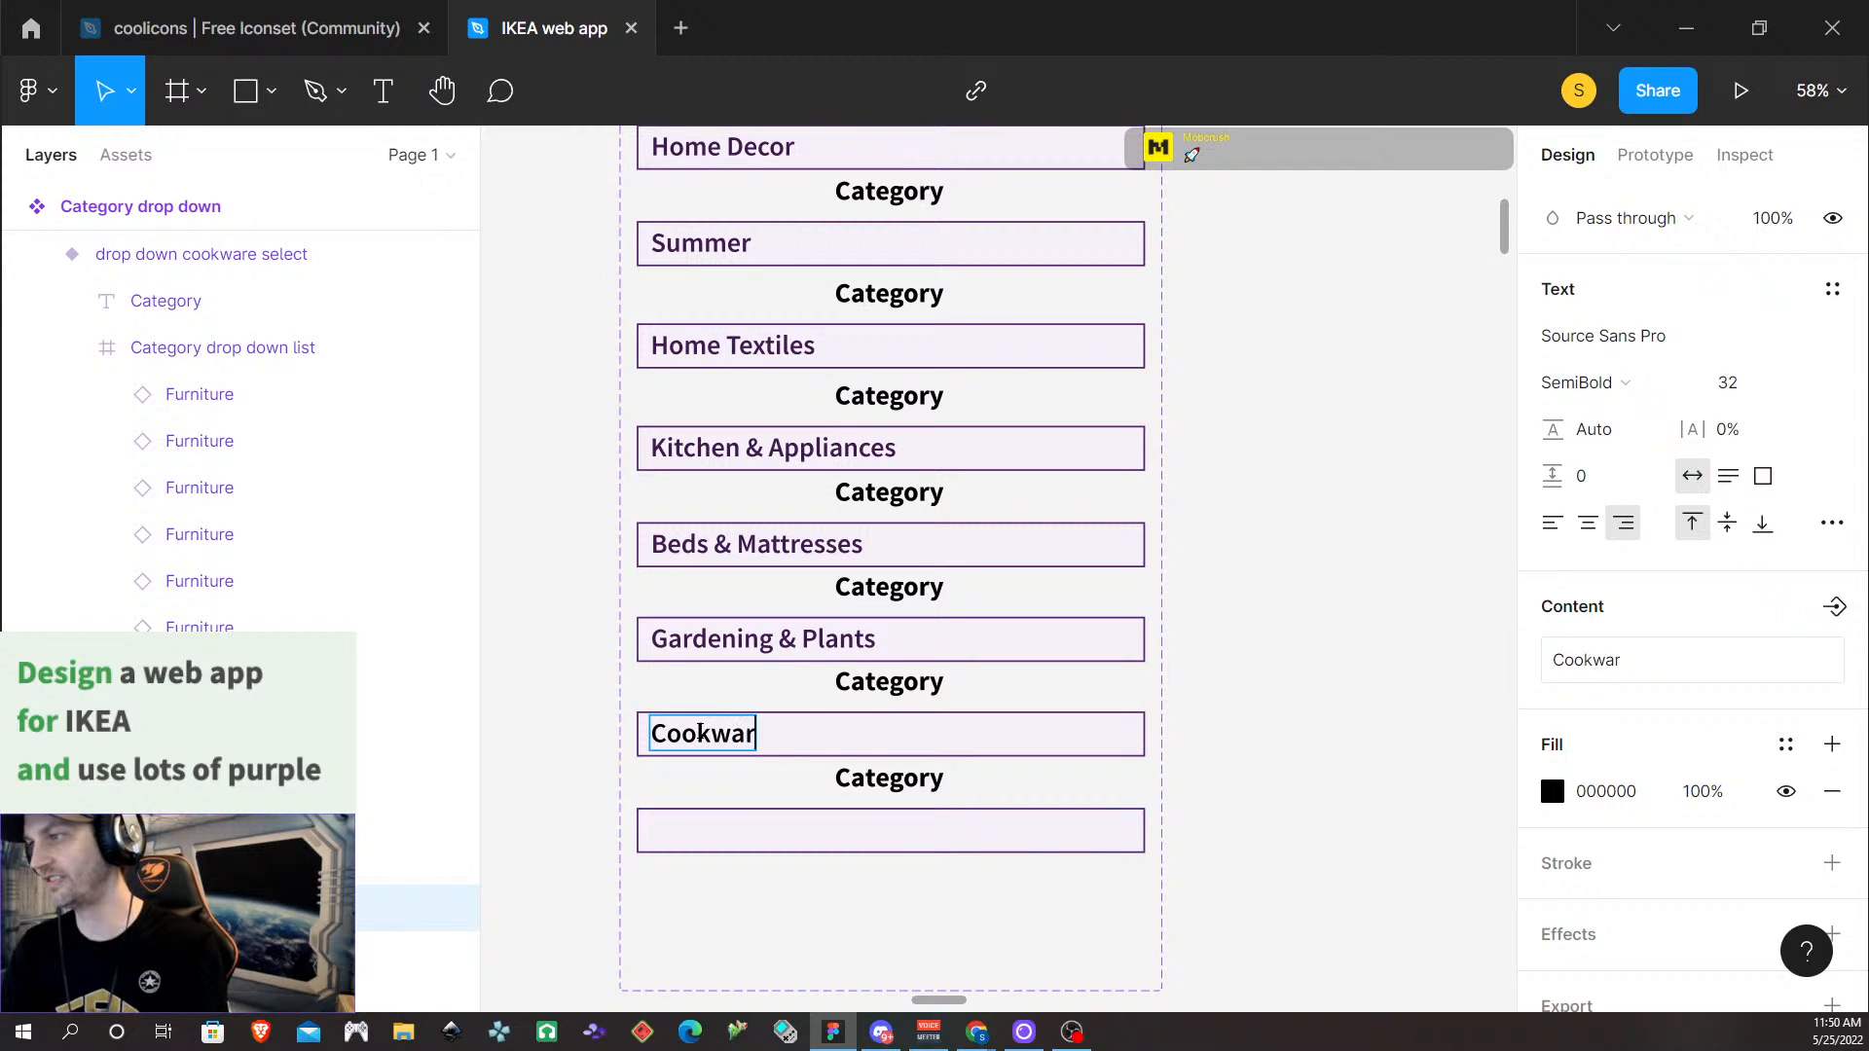
{"action": "type", "text": "e & Tables"}
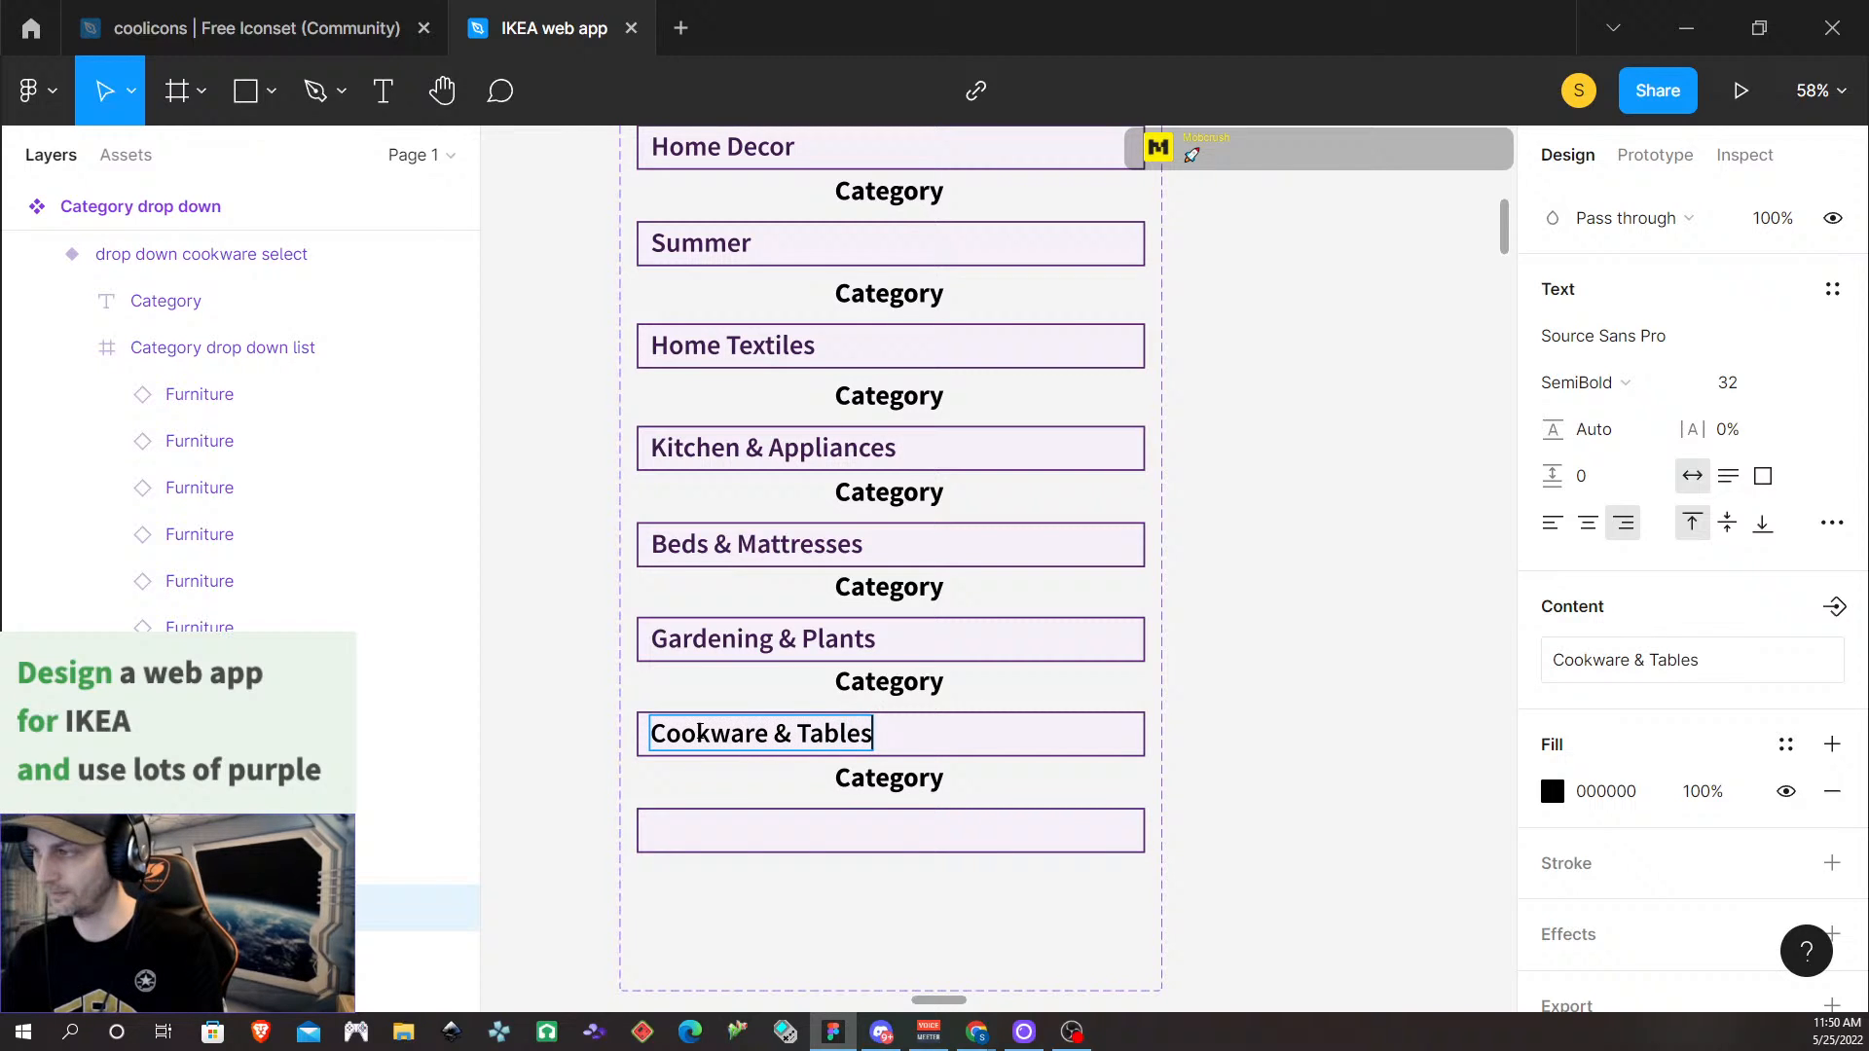
{"action": "key", "text": "BackSpace"}
{"action": "type", "text": "ware"}
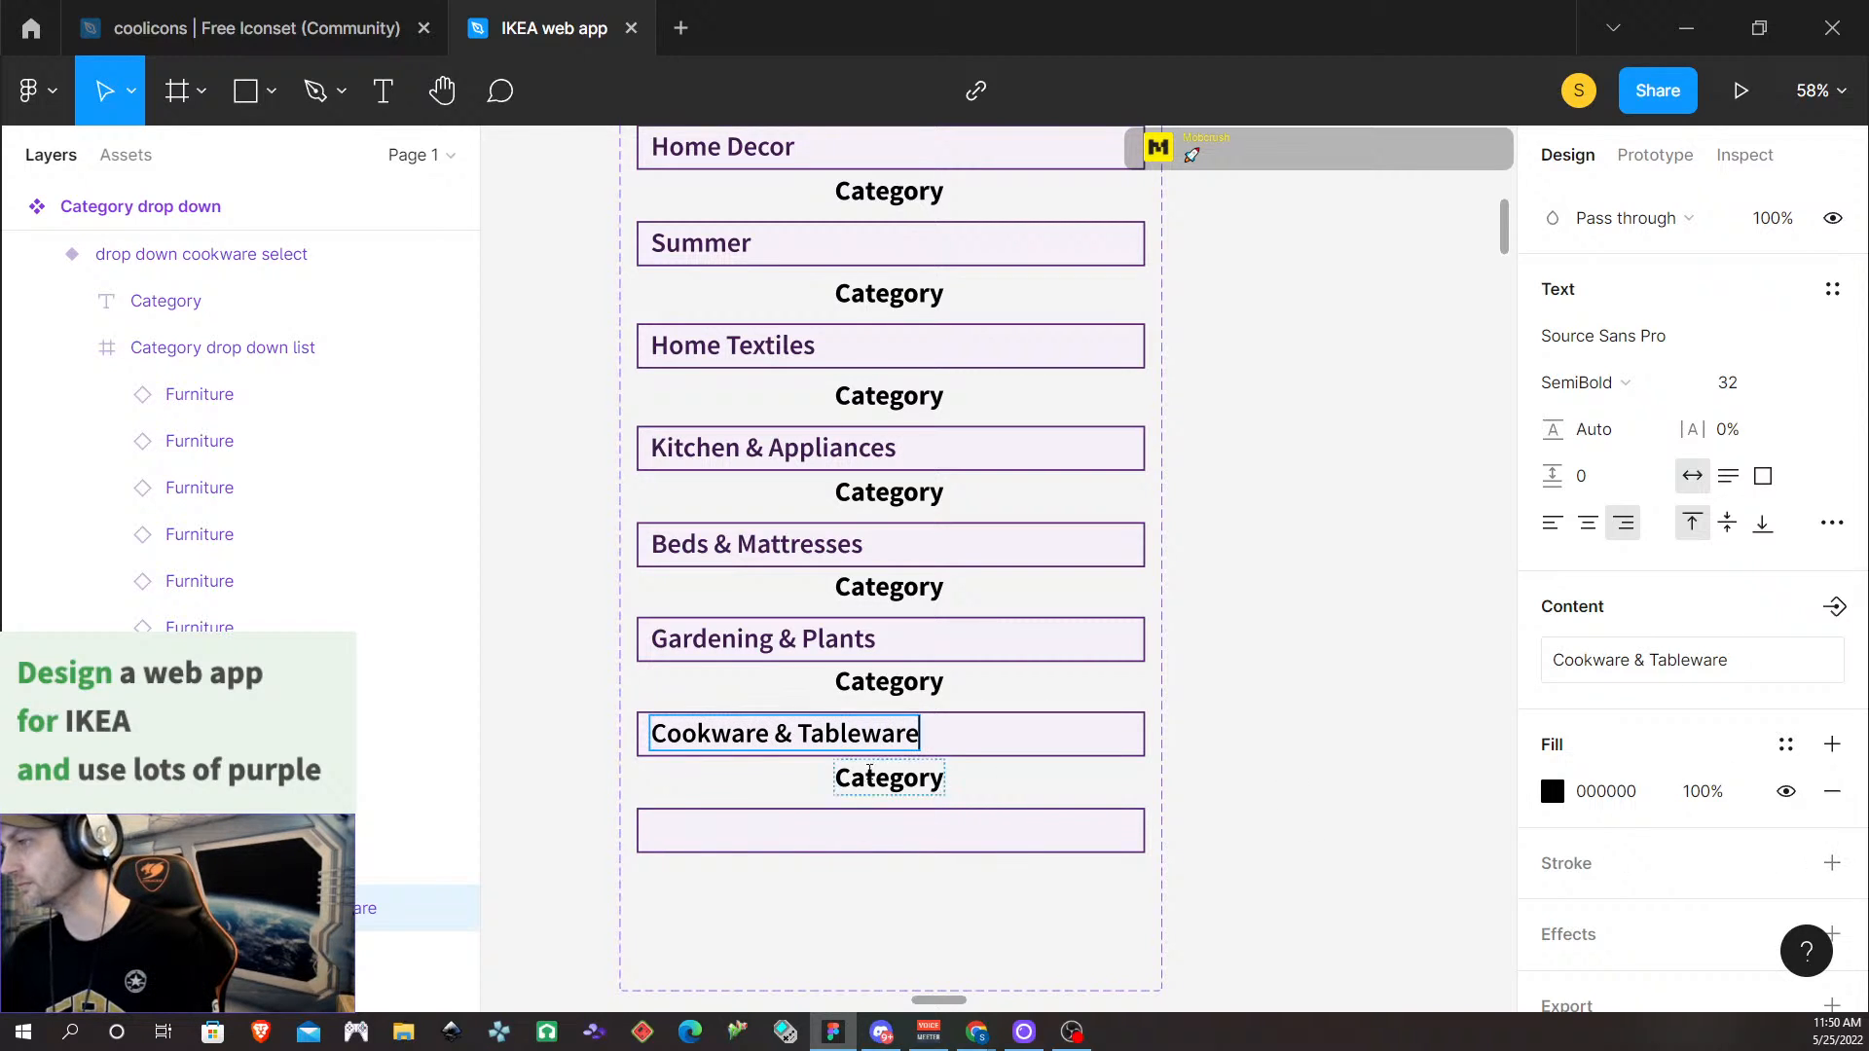
Apply the American Purple color style to the whole Cookware & Tableware label
{"action": "triple_click", "coordinate": [827, 737]}
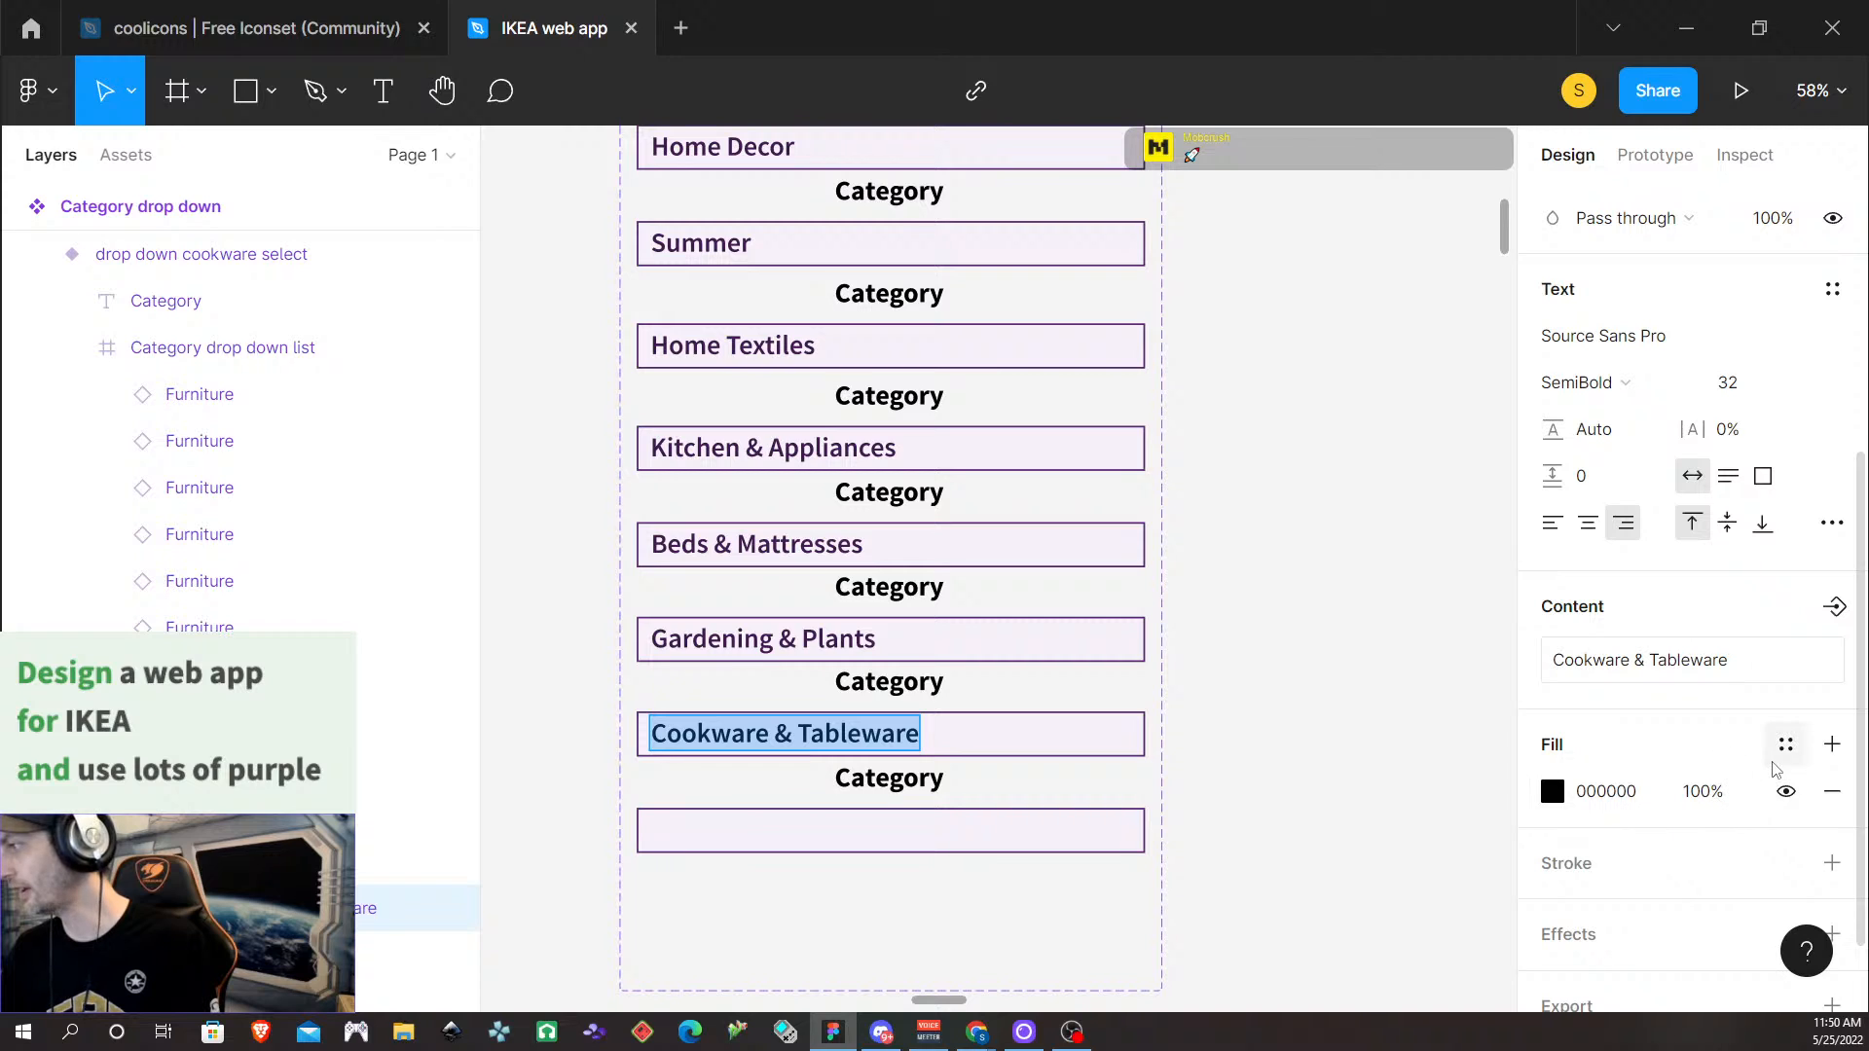
{"action": "left_click", "coordinate": [1786, 745]}
{"action": "left_click", "coordinate": [1579, 690]}
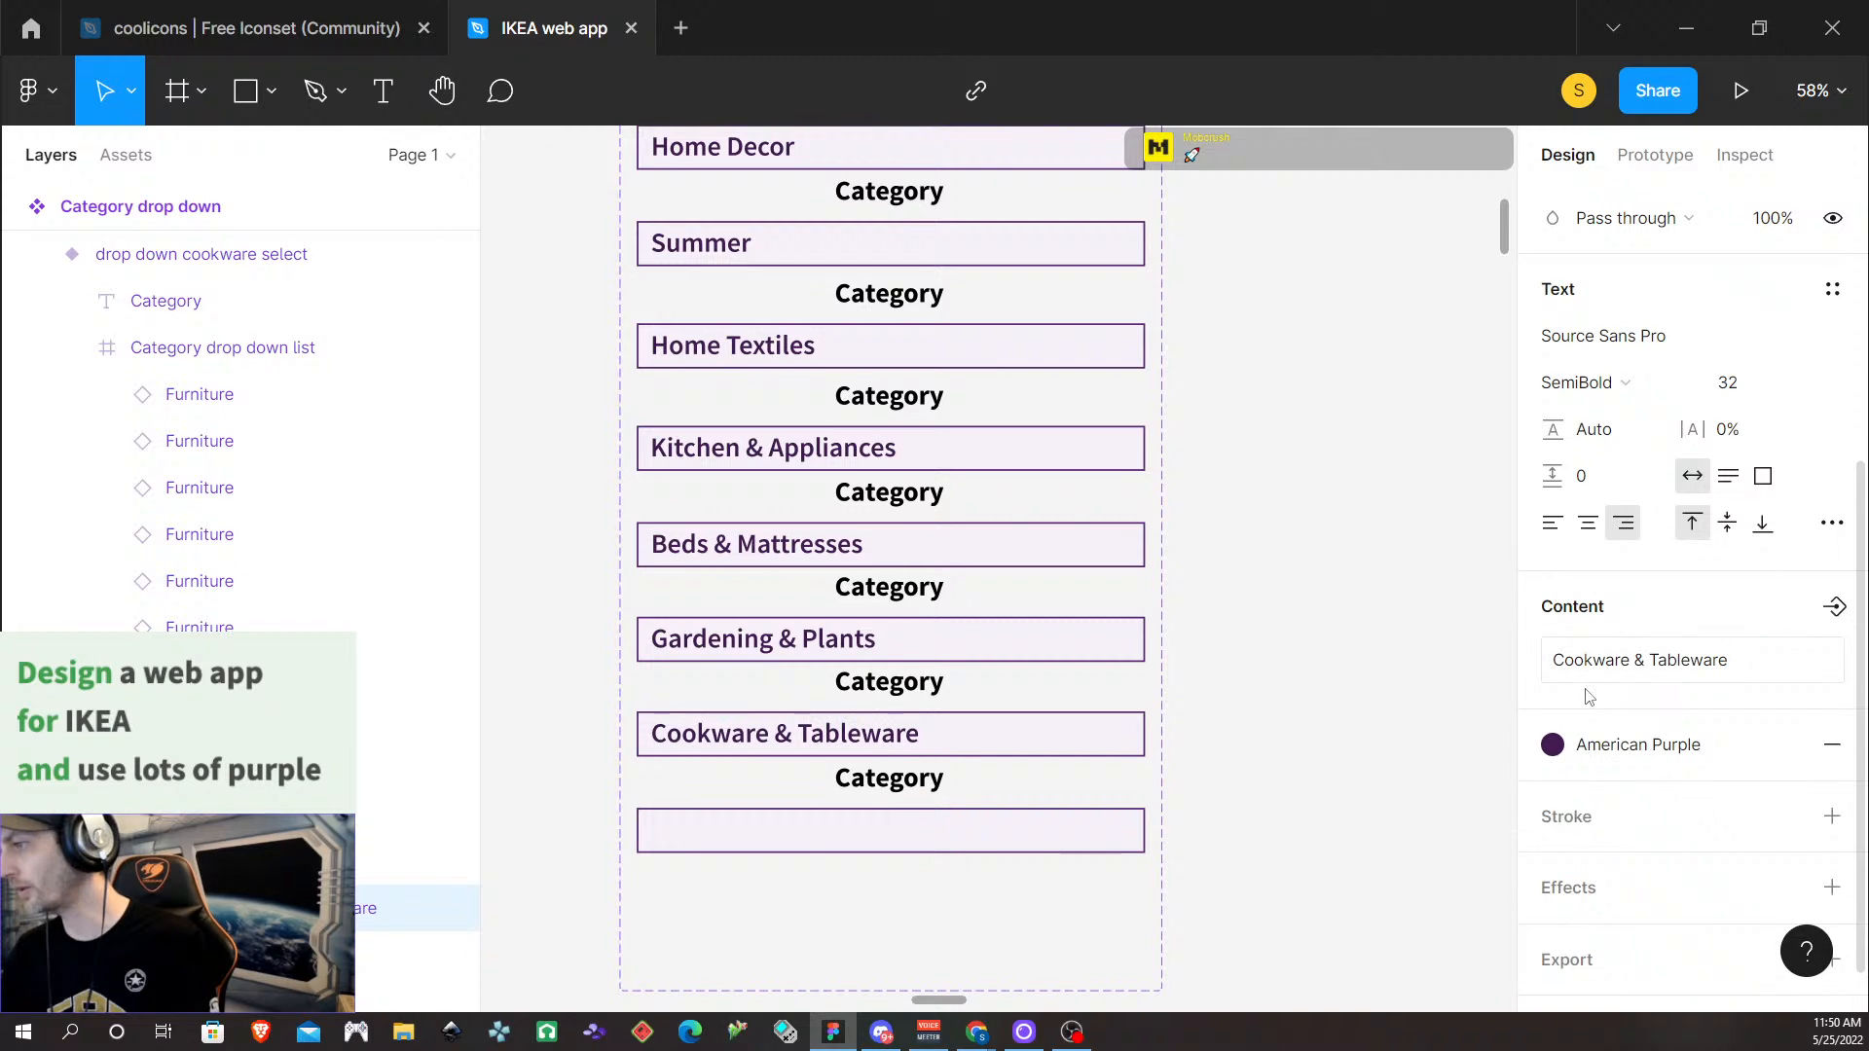
Unhide the hidden text label in the Category drop down list of the Drop down bathroom select variant
{"action": "left_click", "coordinate": [938, 835]}
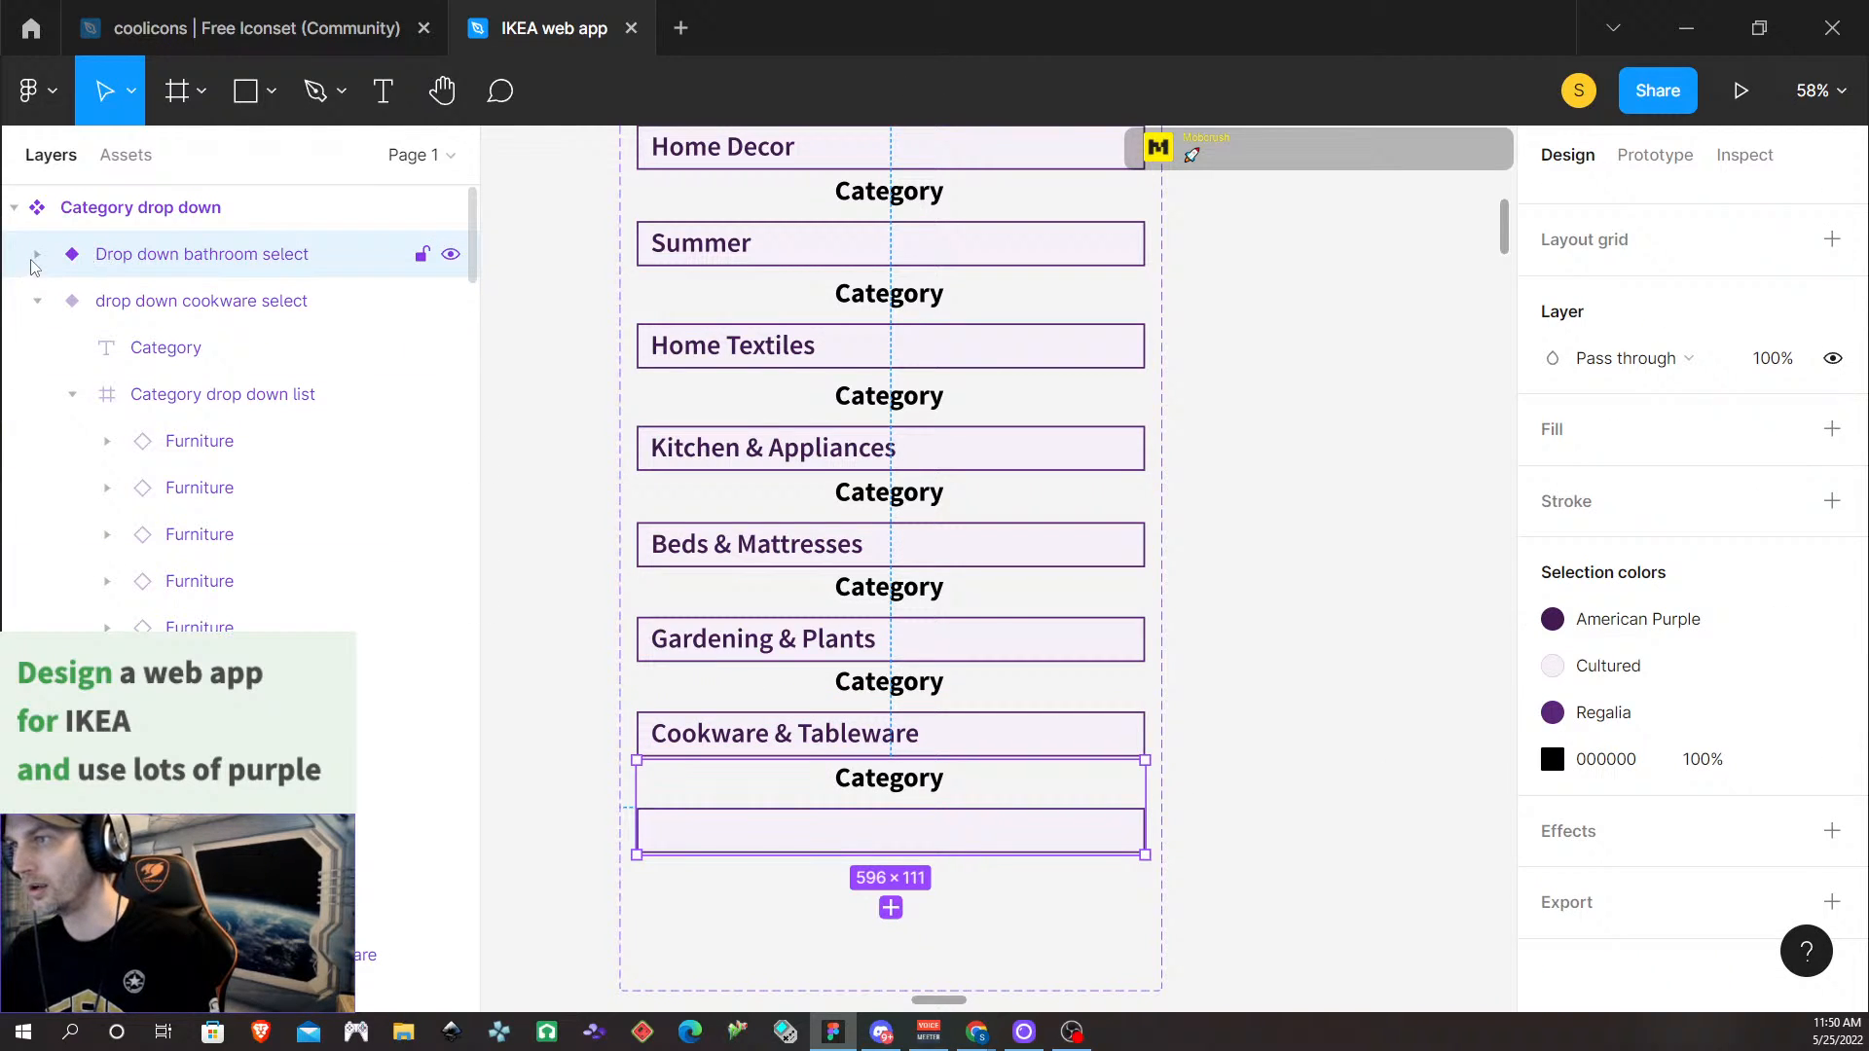
{"action": "left_click", "coordinate": [37, 301]}
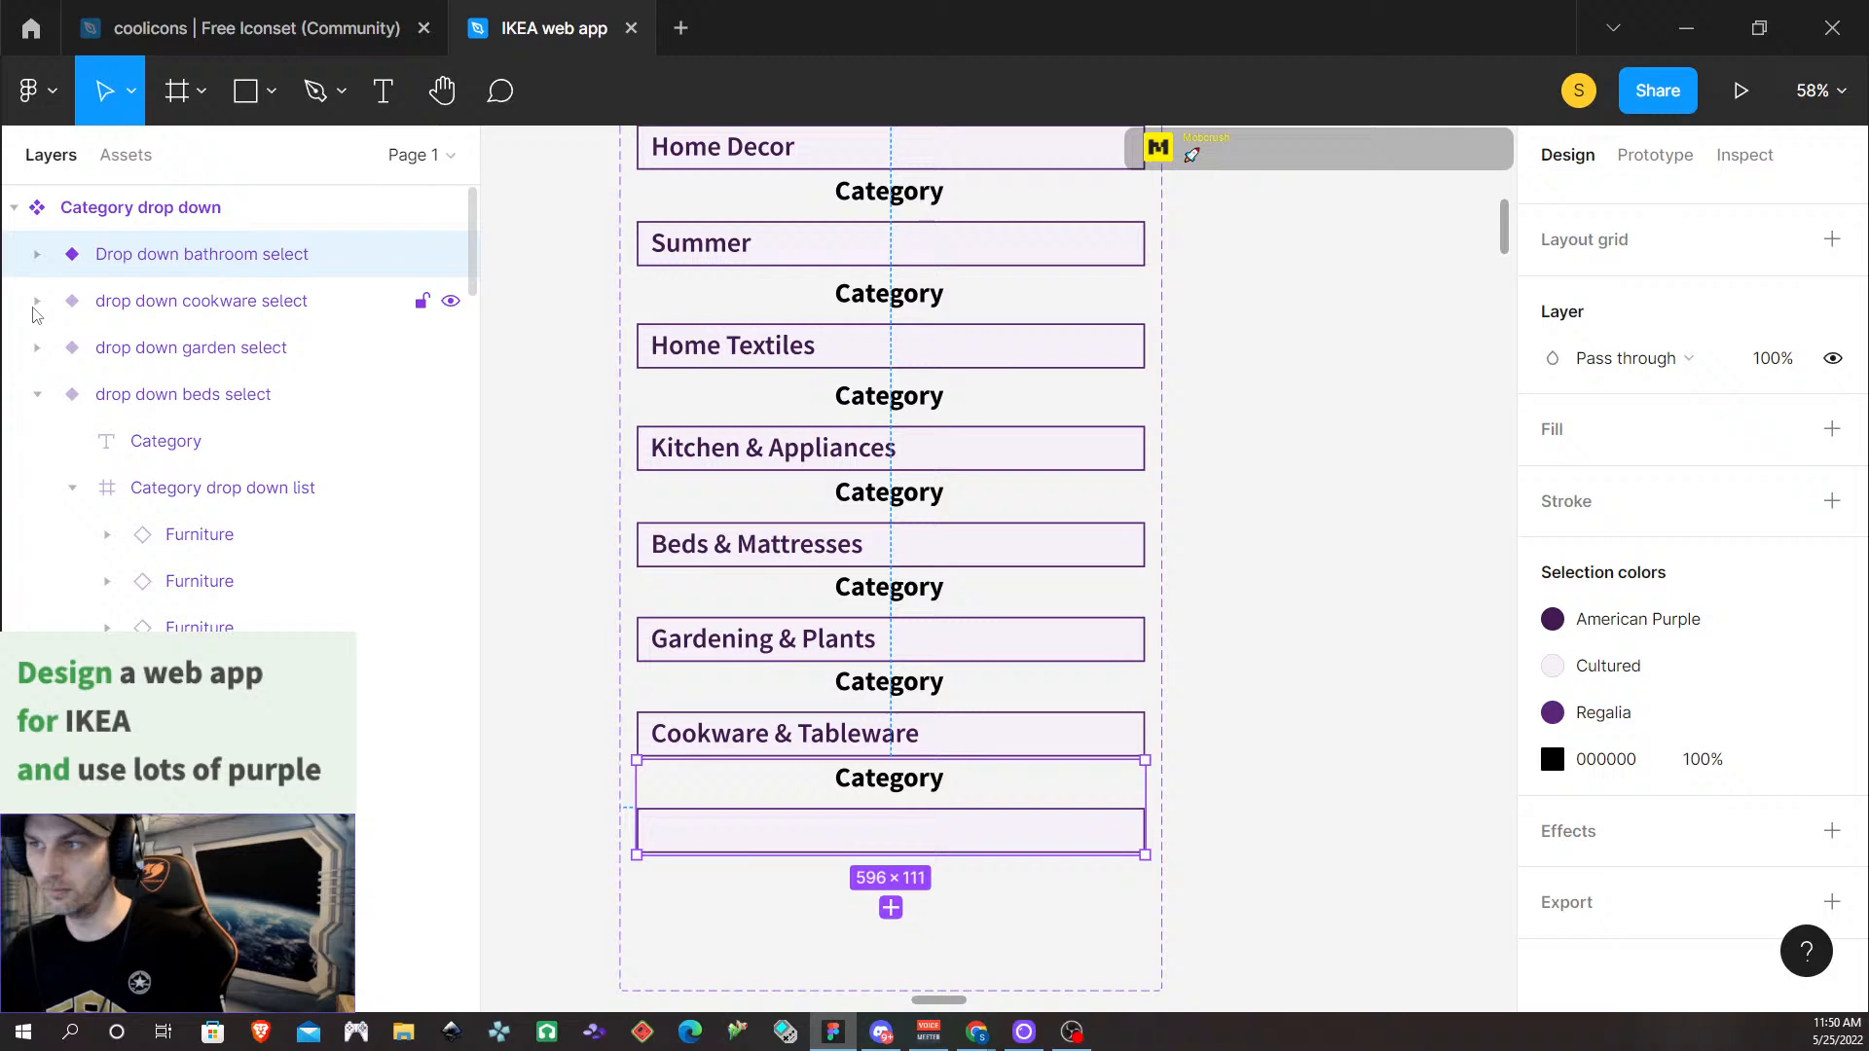
{"action": "left_click", "coordinate": [39, 257]}
{"action": "left_click", "coordinate": [37, 254]}
{"action": "left_click", "coordinate": [37, 254]}
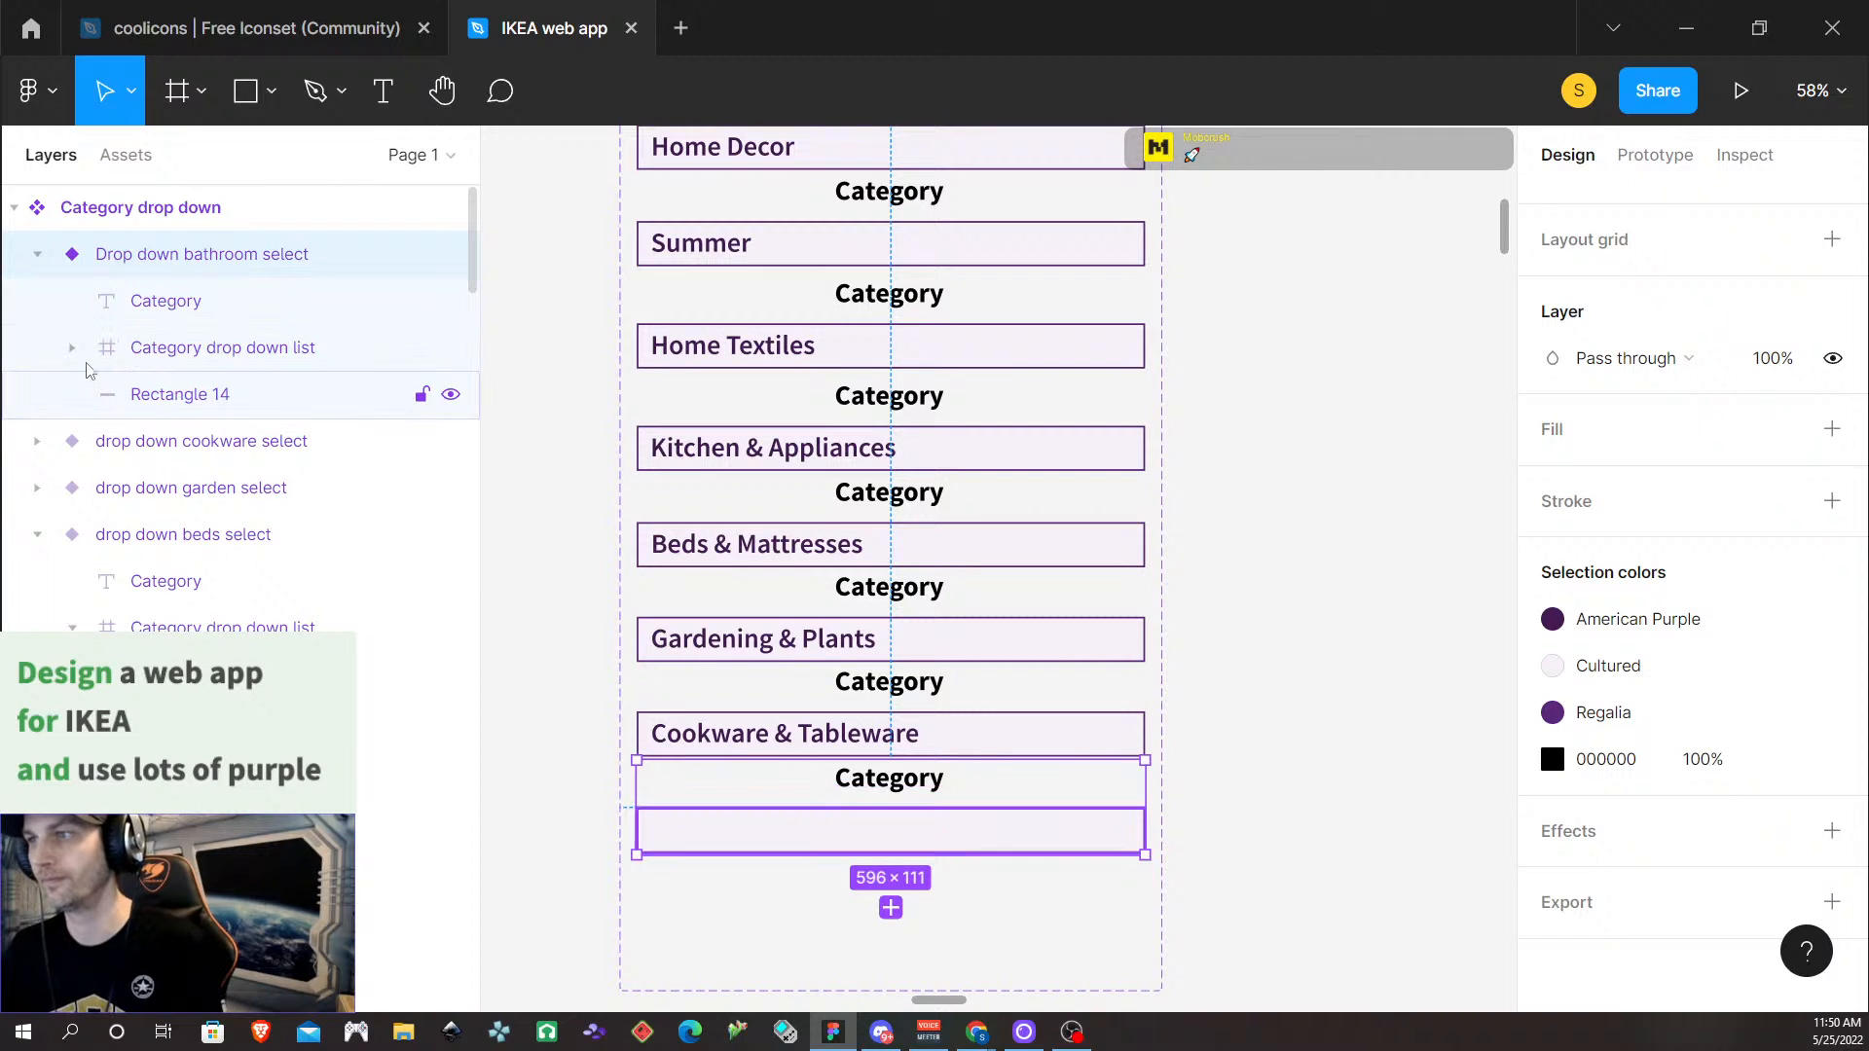
{"action": "left_click", "coordinate": [72, 348]}
{"action": "scroll", "coordinate": [196, 534], "scroll_direction": "down", "scroll_amount": 3}
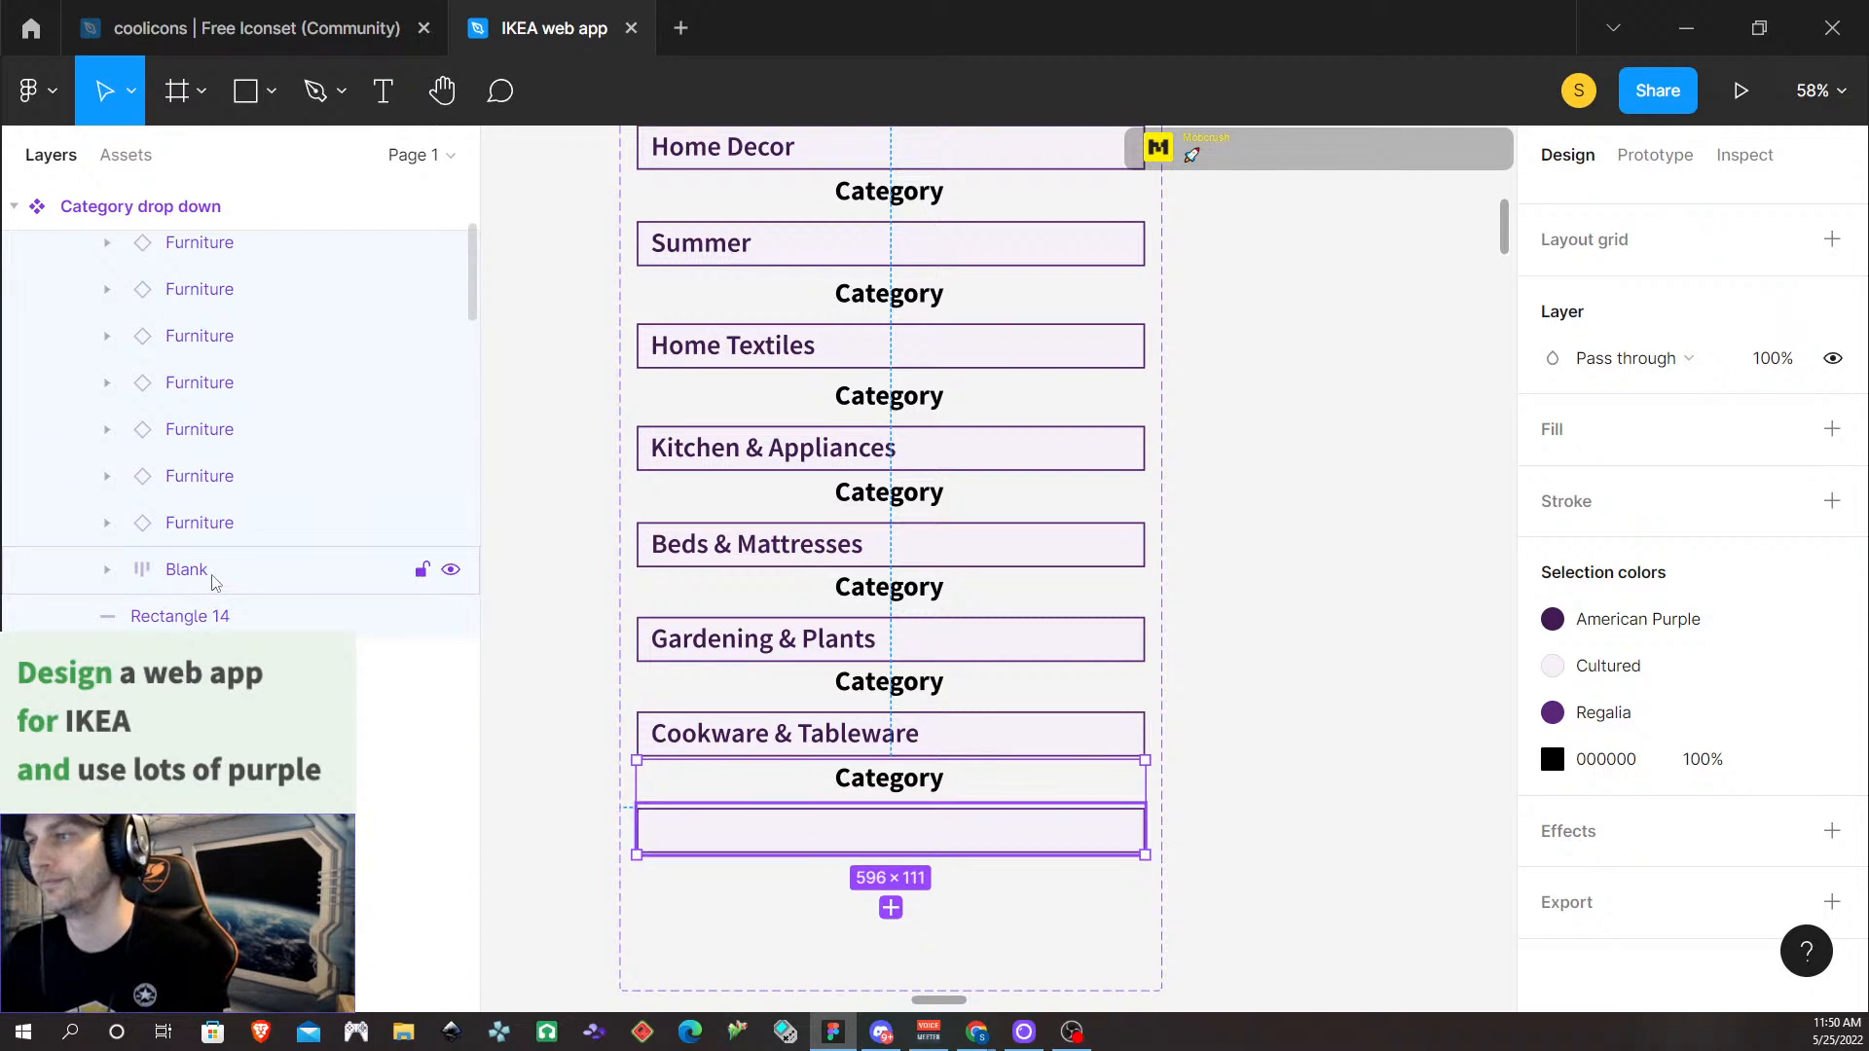
{"action": "left_click", "coordinate": [208, 582]}
{"action": "left_click", "coordinate": [105, 569]}
{"action": "left_click", "coordinate": [451, 616]}
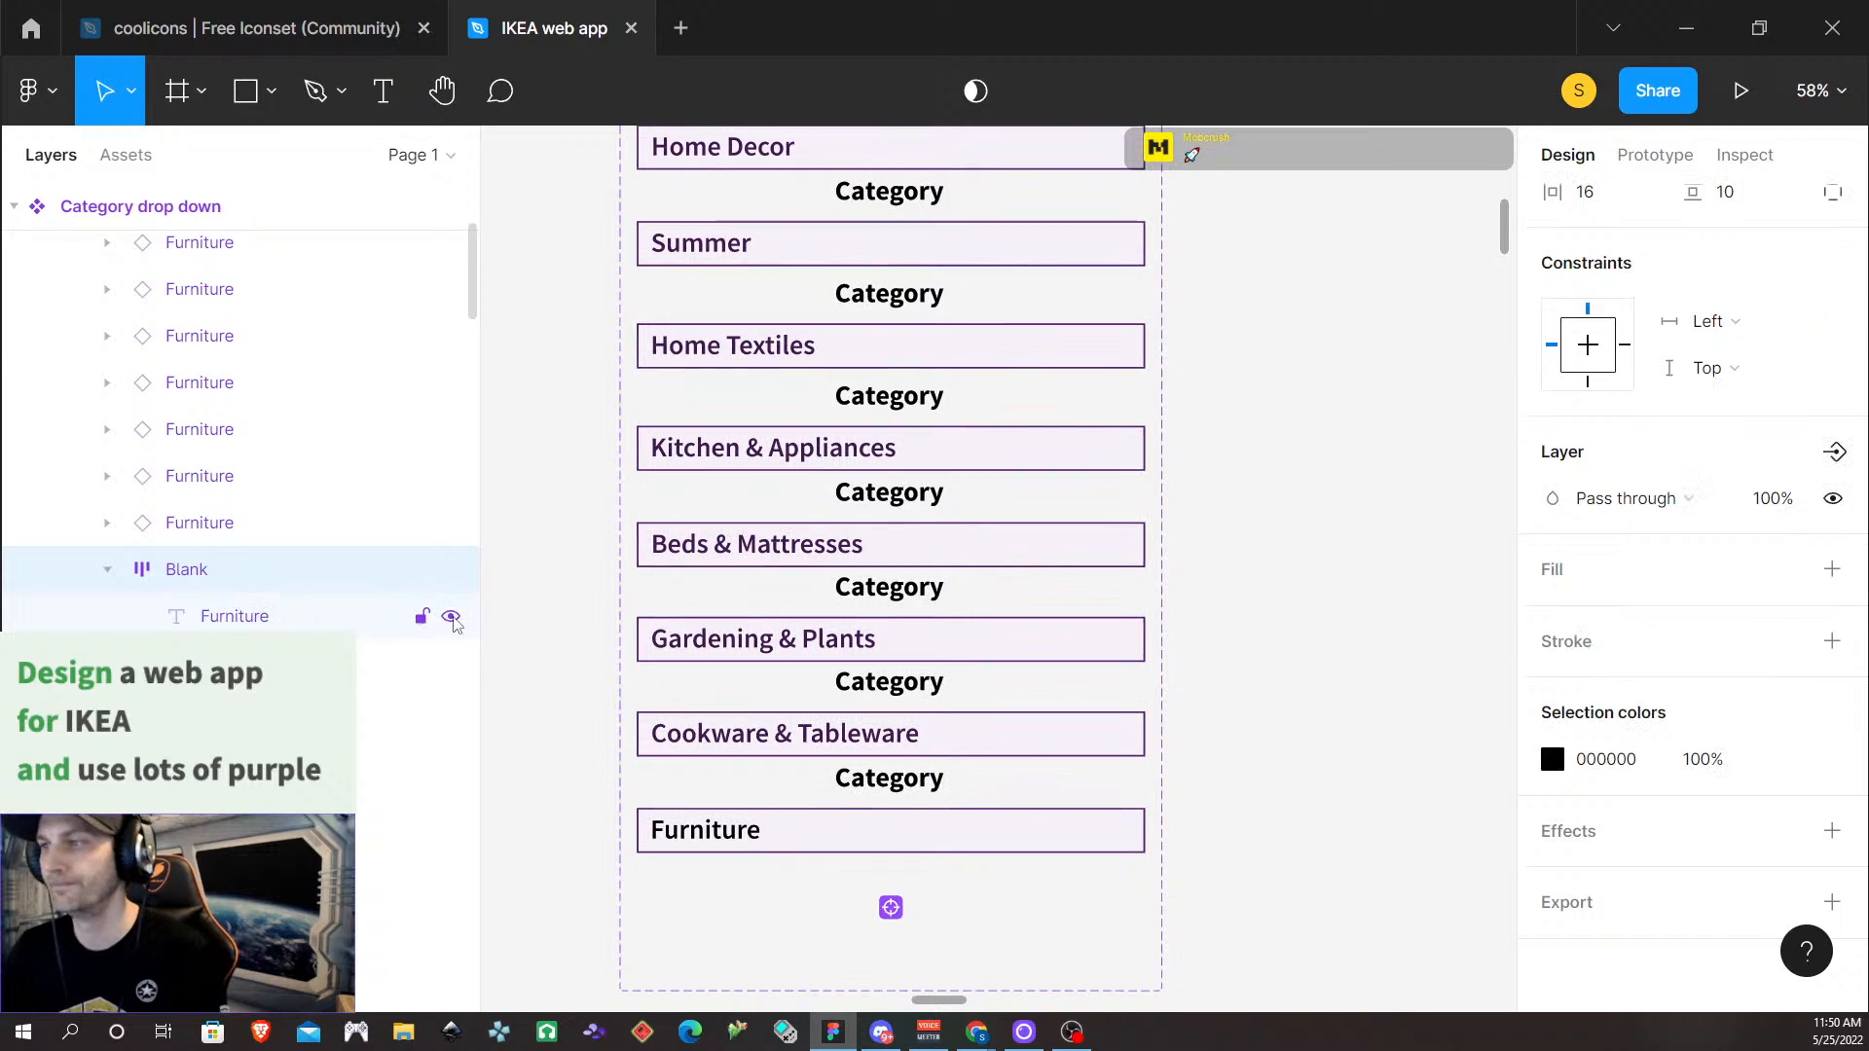
Replace the text of the bathroom variant's label with "Bathroom"
{"action": "double_click", "coordinate": [737, 830]}
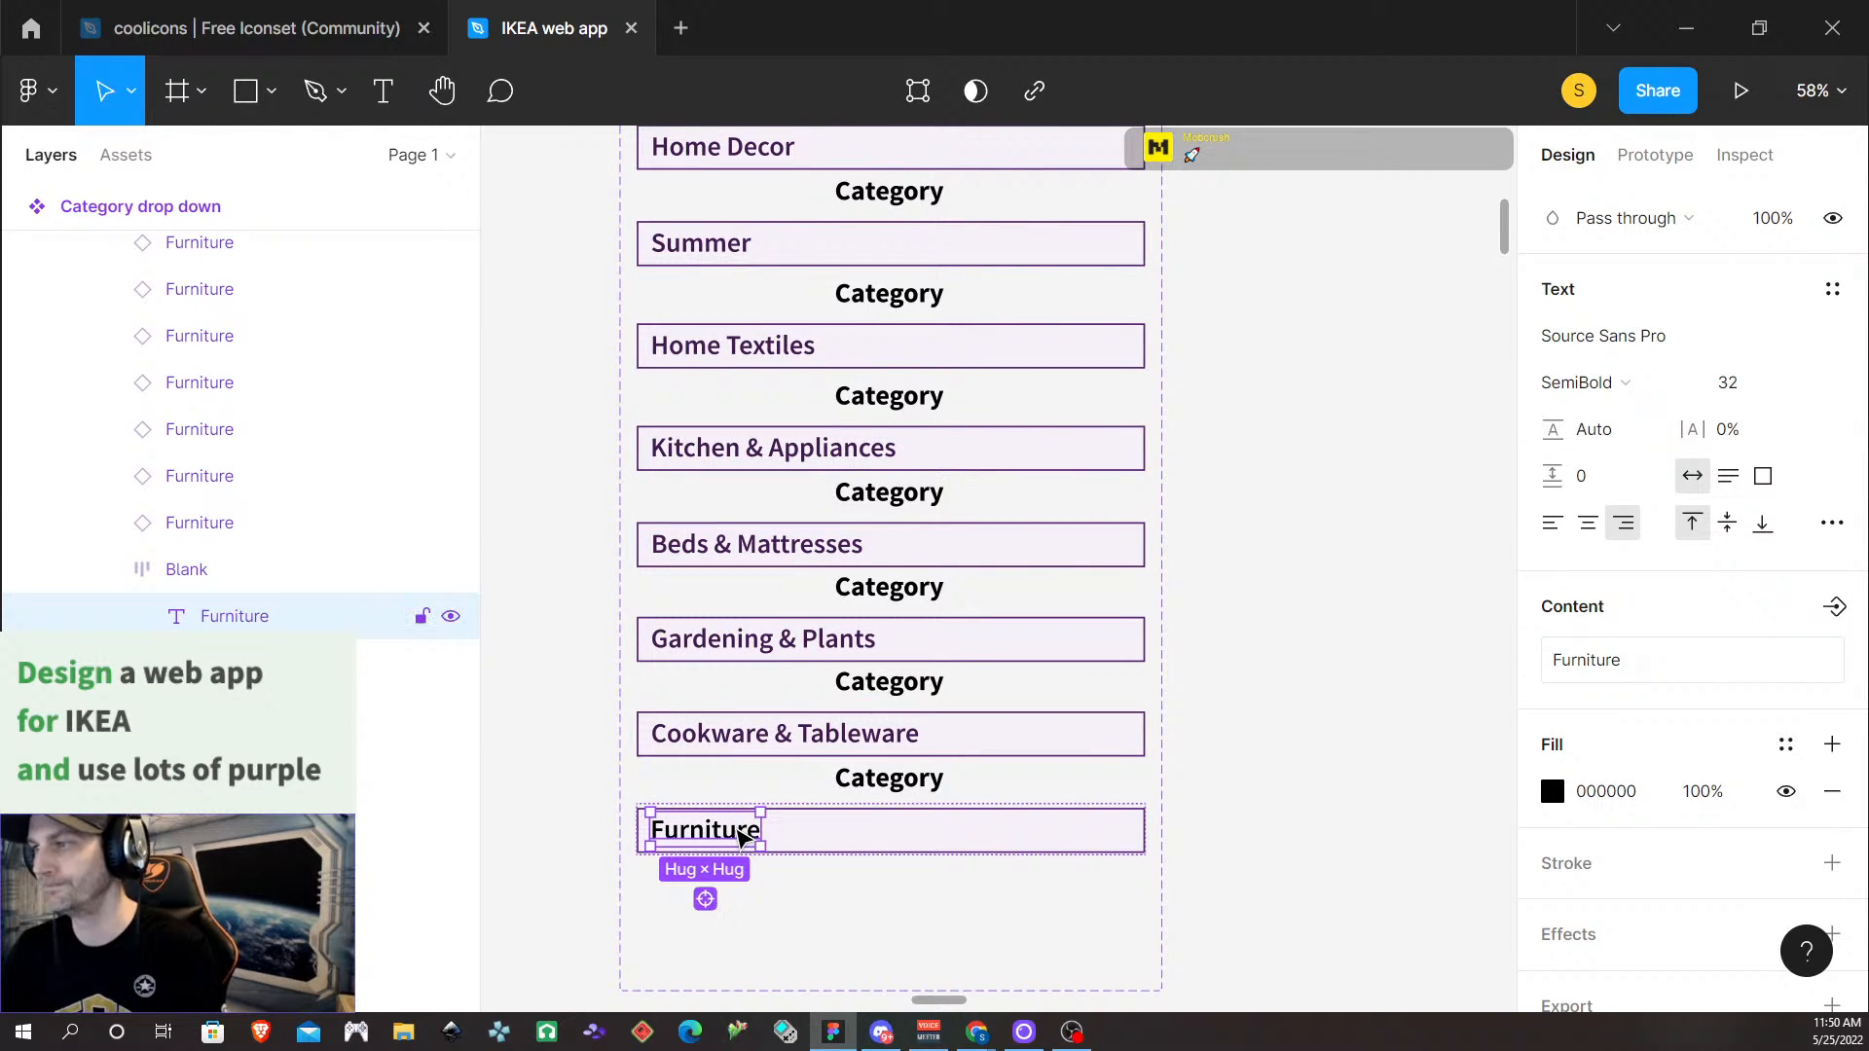
{"action": "double_click", "coordinate": [738, 830]}
{"action": "key", "text": "ctrl+a"}
{"action": "type", "text": "B"}
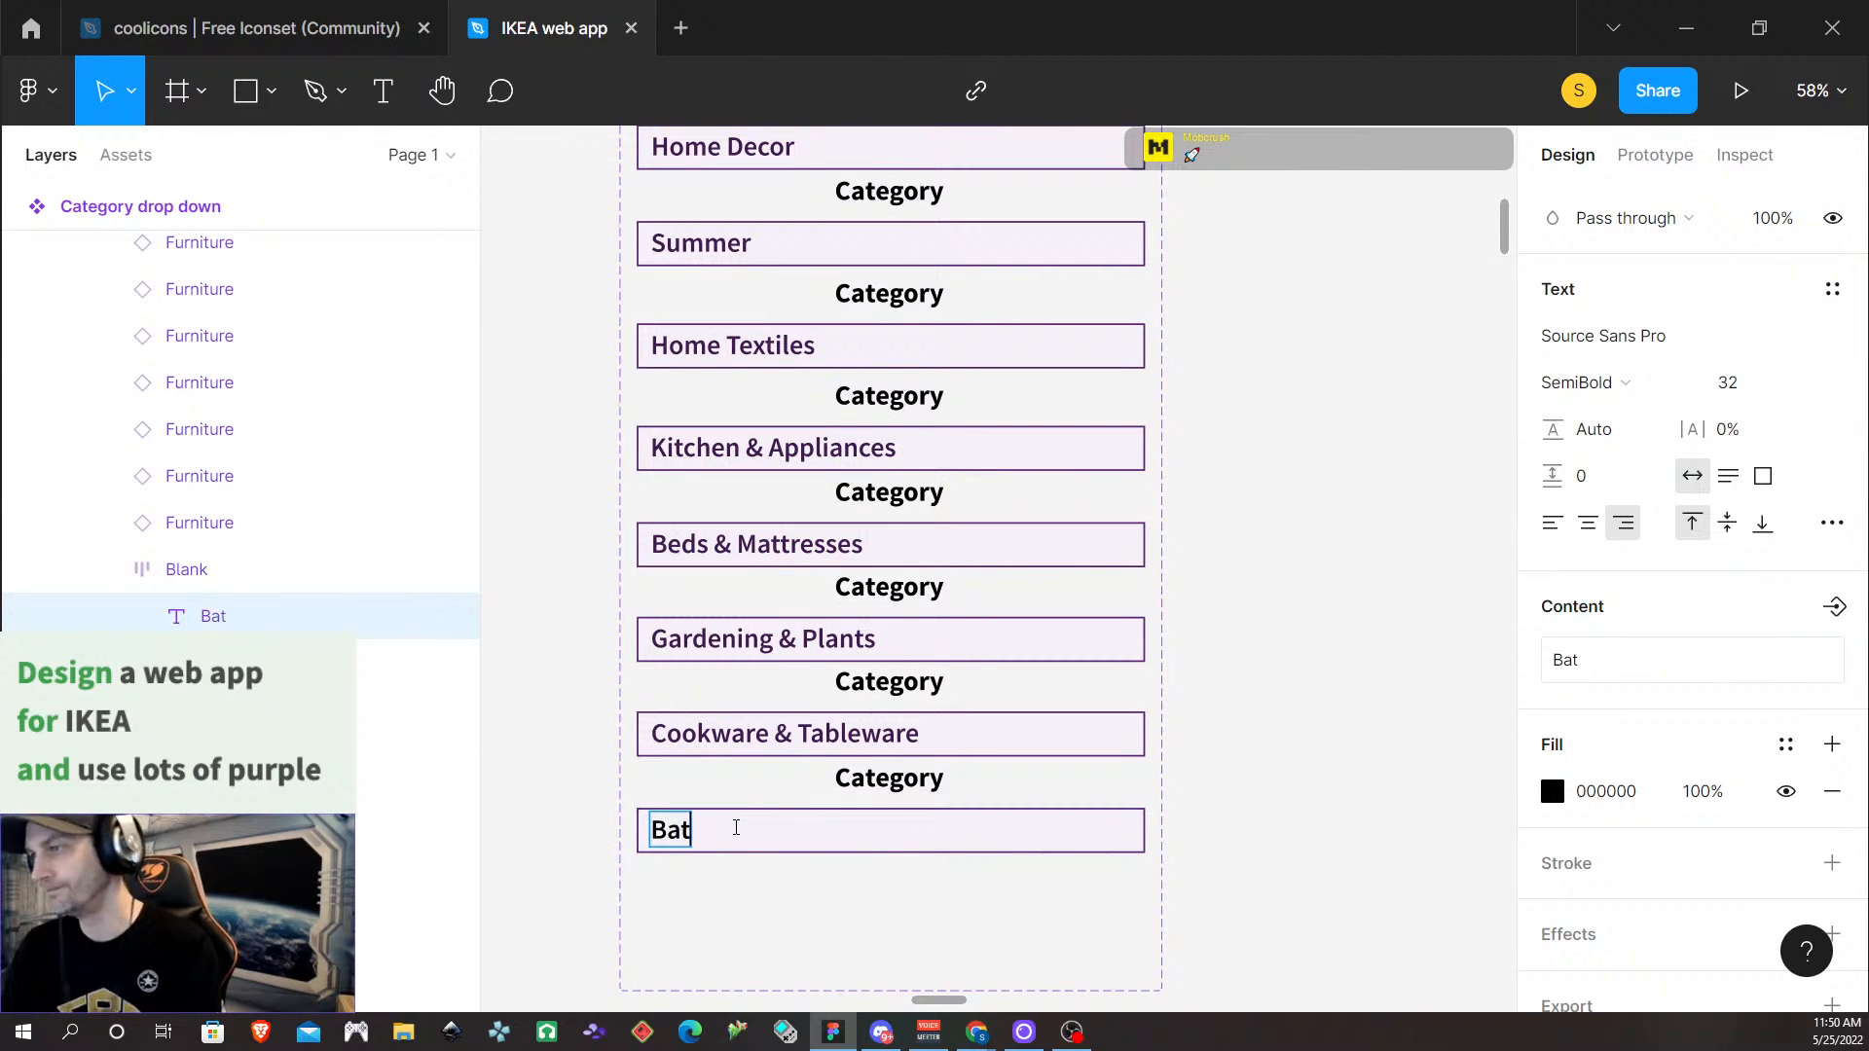
{"action": "type", "text": "athroom"}
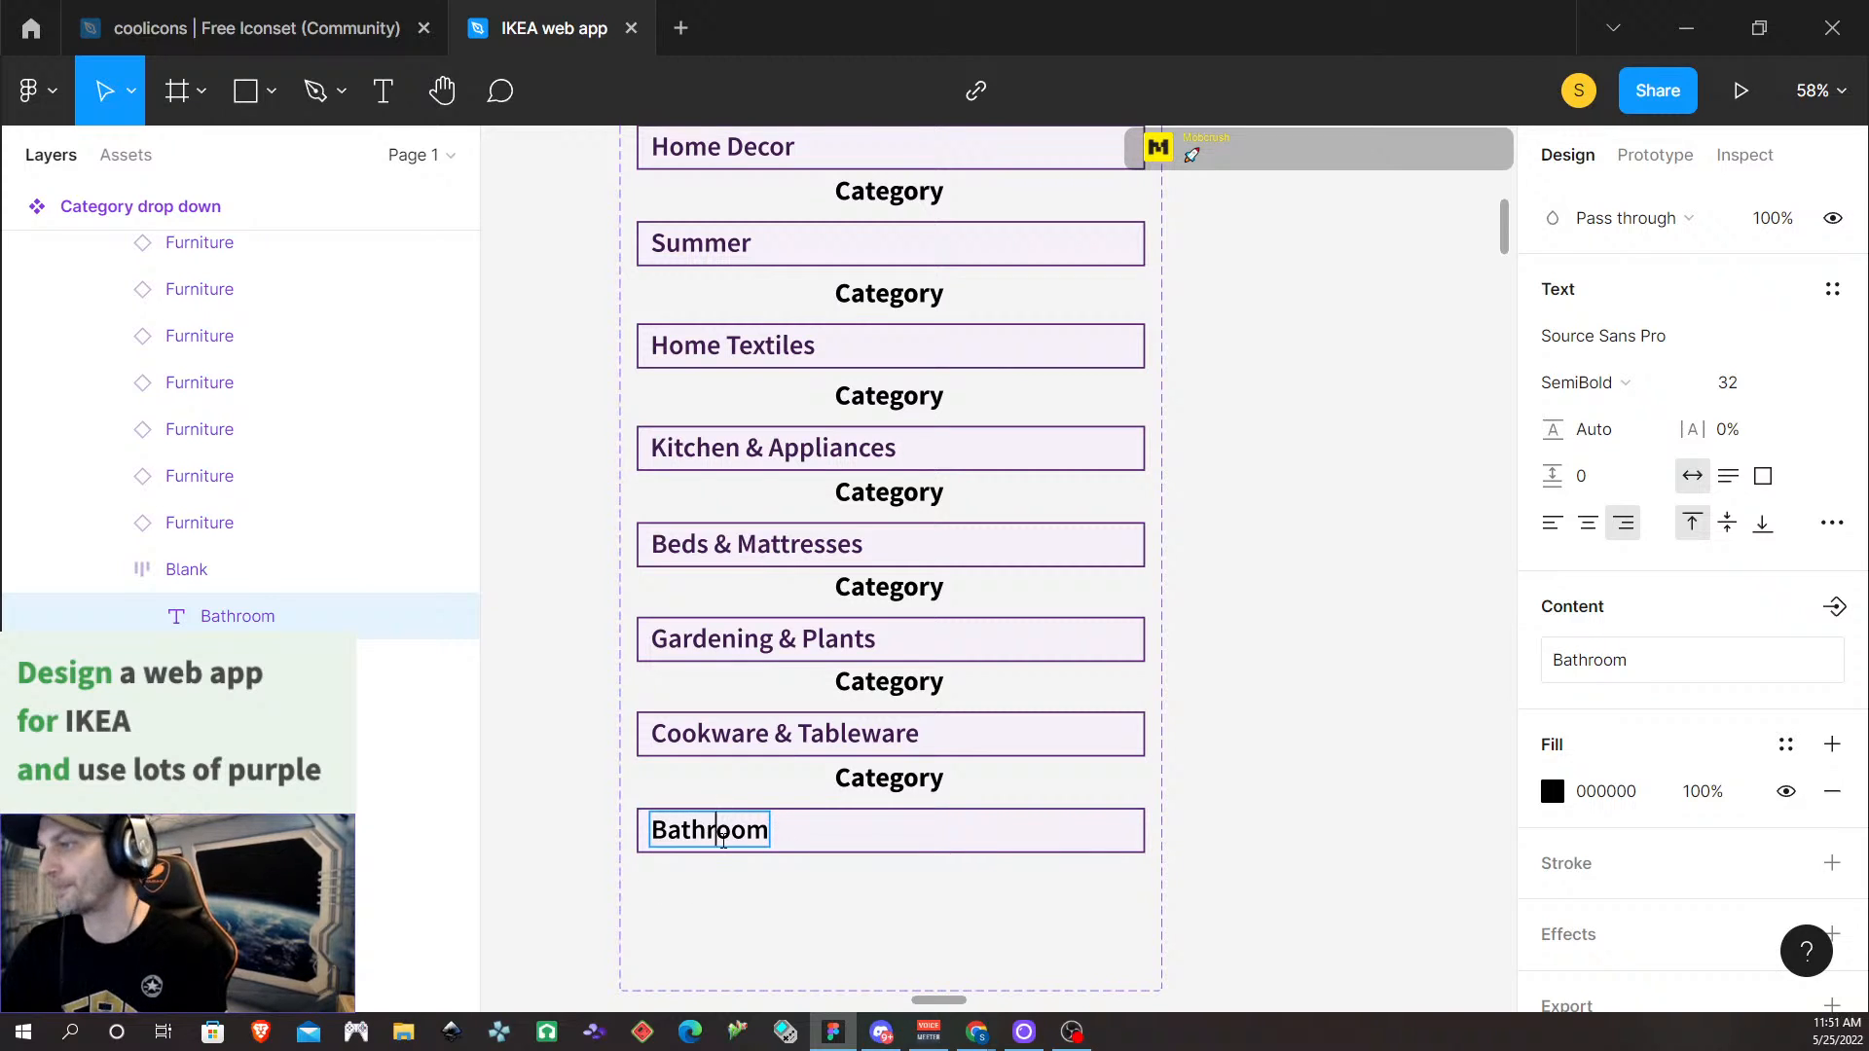
Apply the American Purple color style to the whole Bathroom label
{"action": "key", "text": "ctrl+a"}
{"action": "left_click", "coordinate": [1786, 745]}
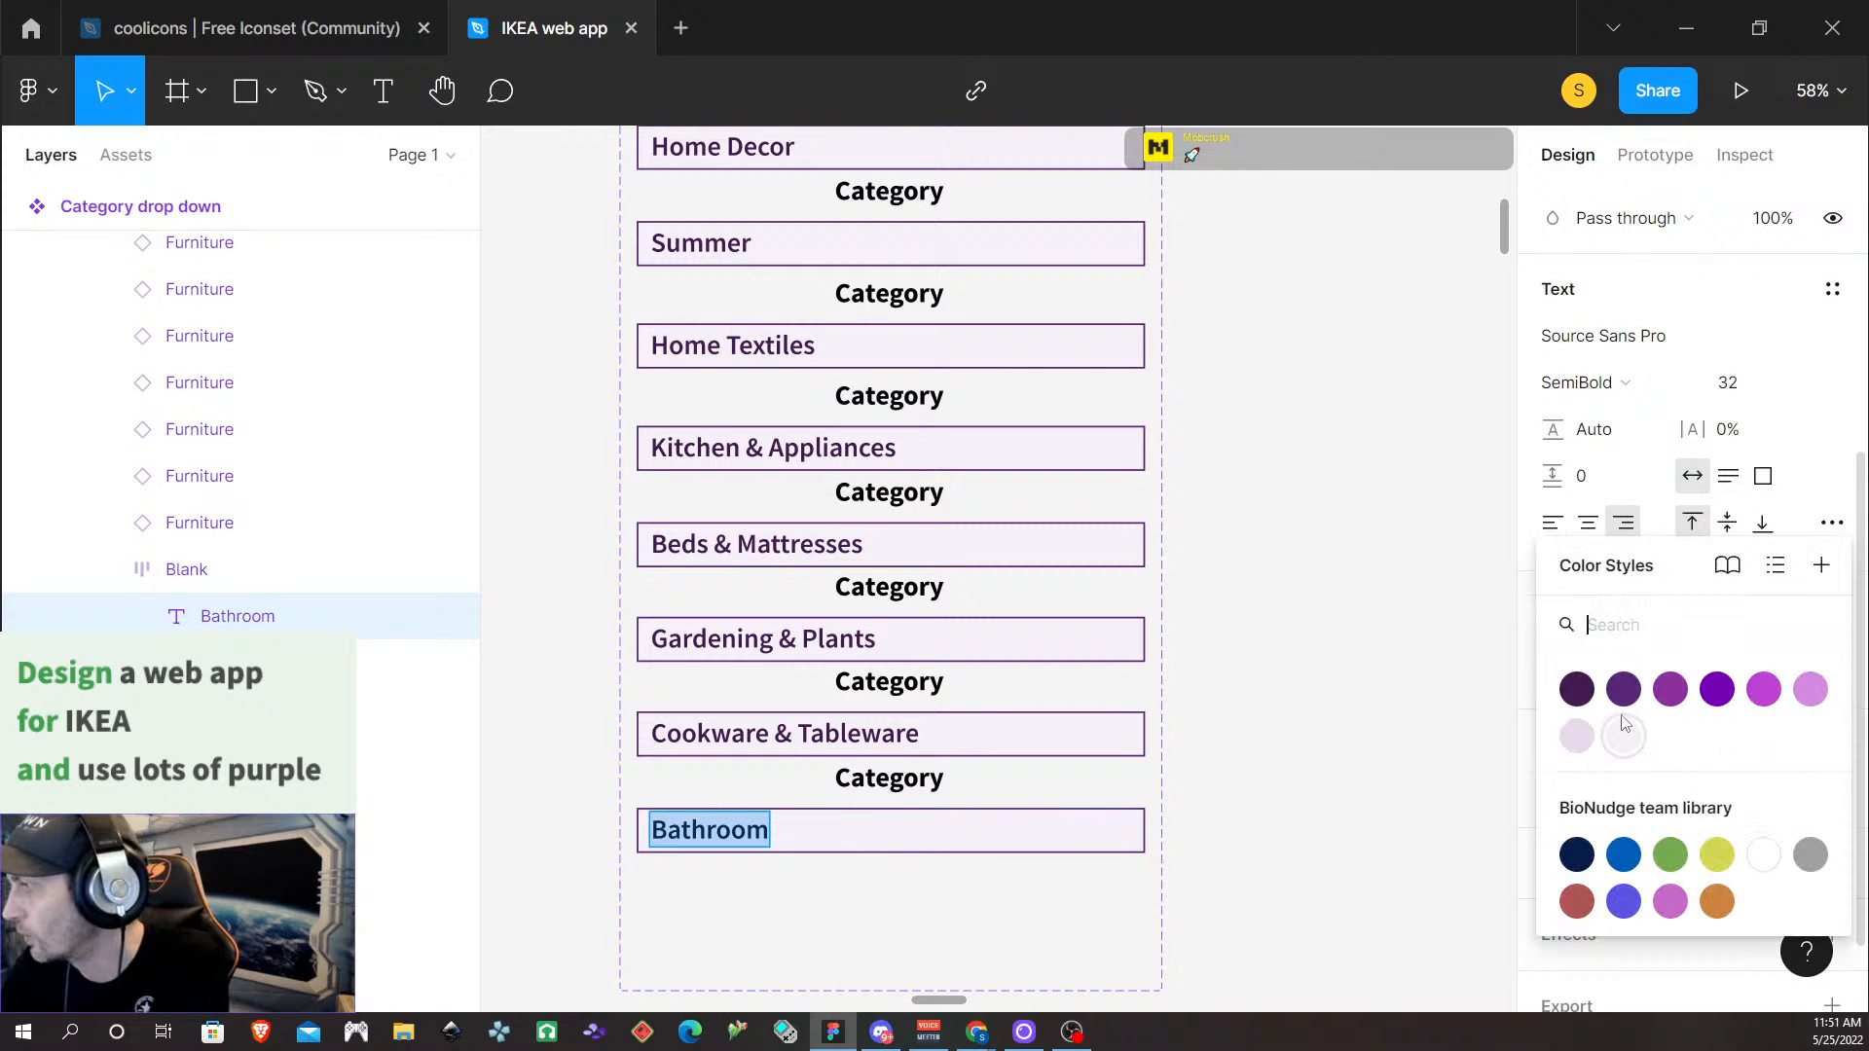
{"action": "left_click", "coordinate": [1577, 689]}
{"action": "key", "text": "Escape"}
Place a copy of the Drop down closed variant on the empty canvas beside the Category drop down component set
{"action": "scroll", "coordinate": [1235, 491], "scroll_direction": "down", "scroll_amount": 2}
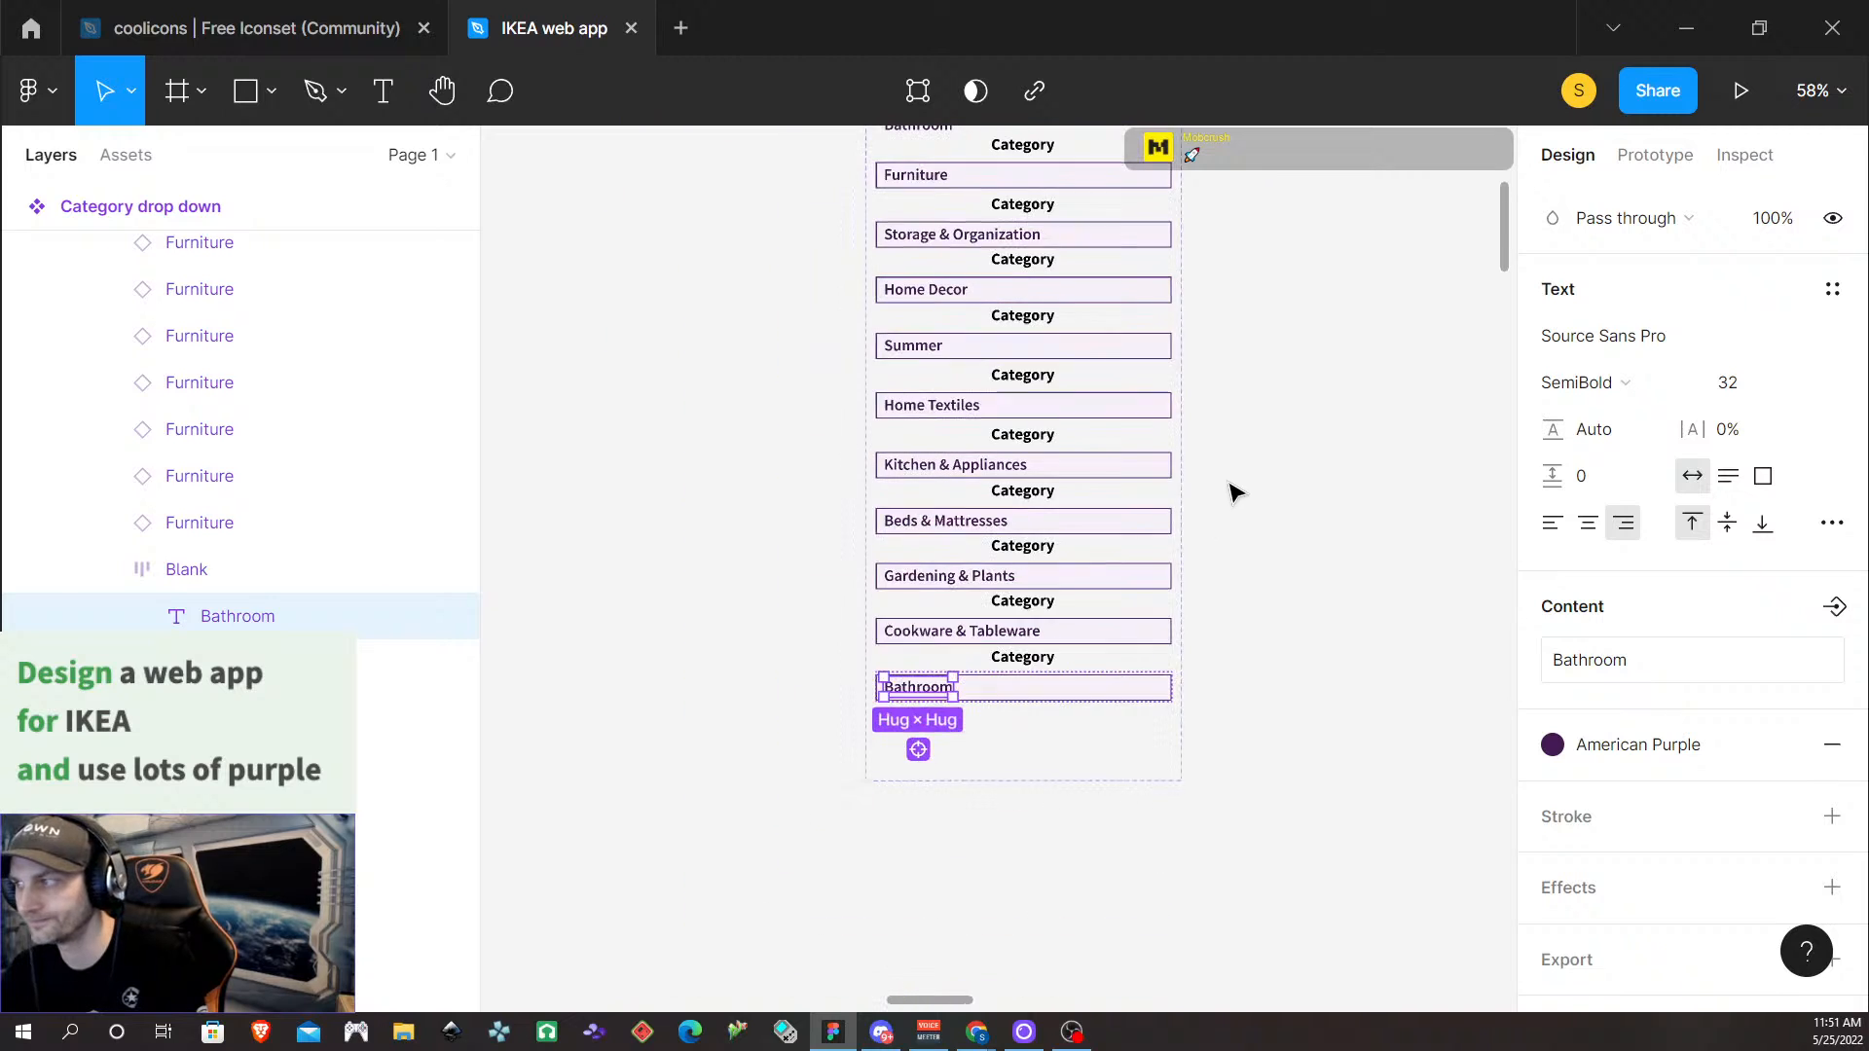
{"action": "scroll", "coordinate": [1235, 492], "scroll_direction": "down", "scroll_amount": 5}
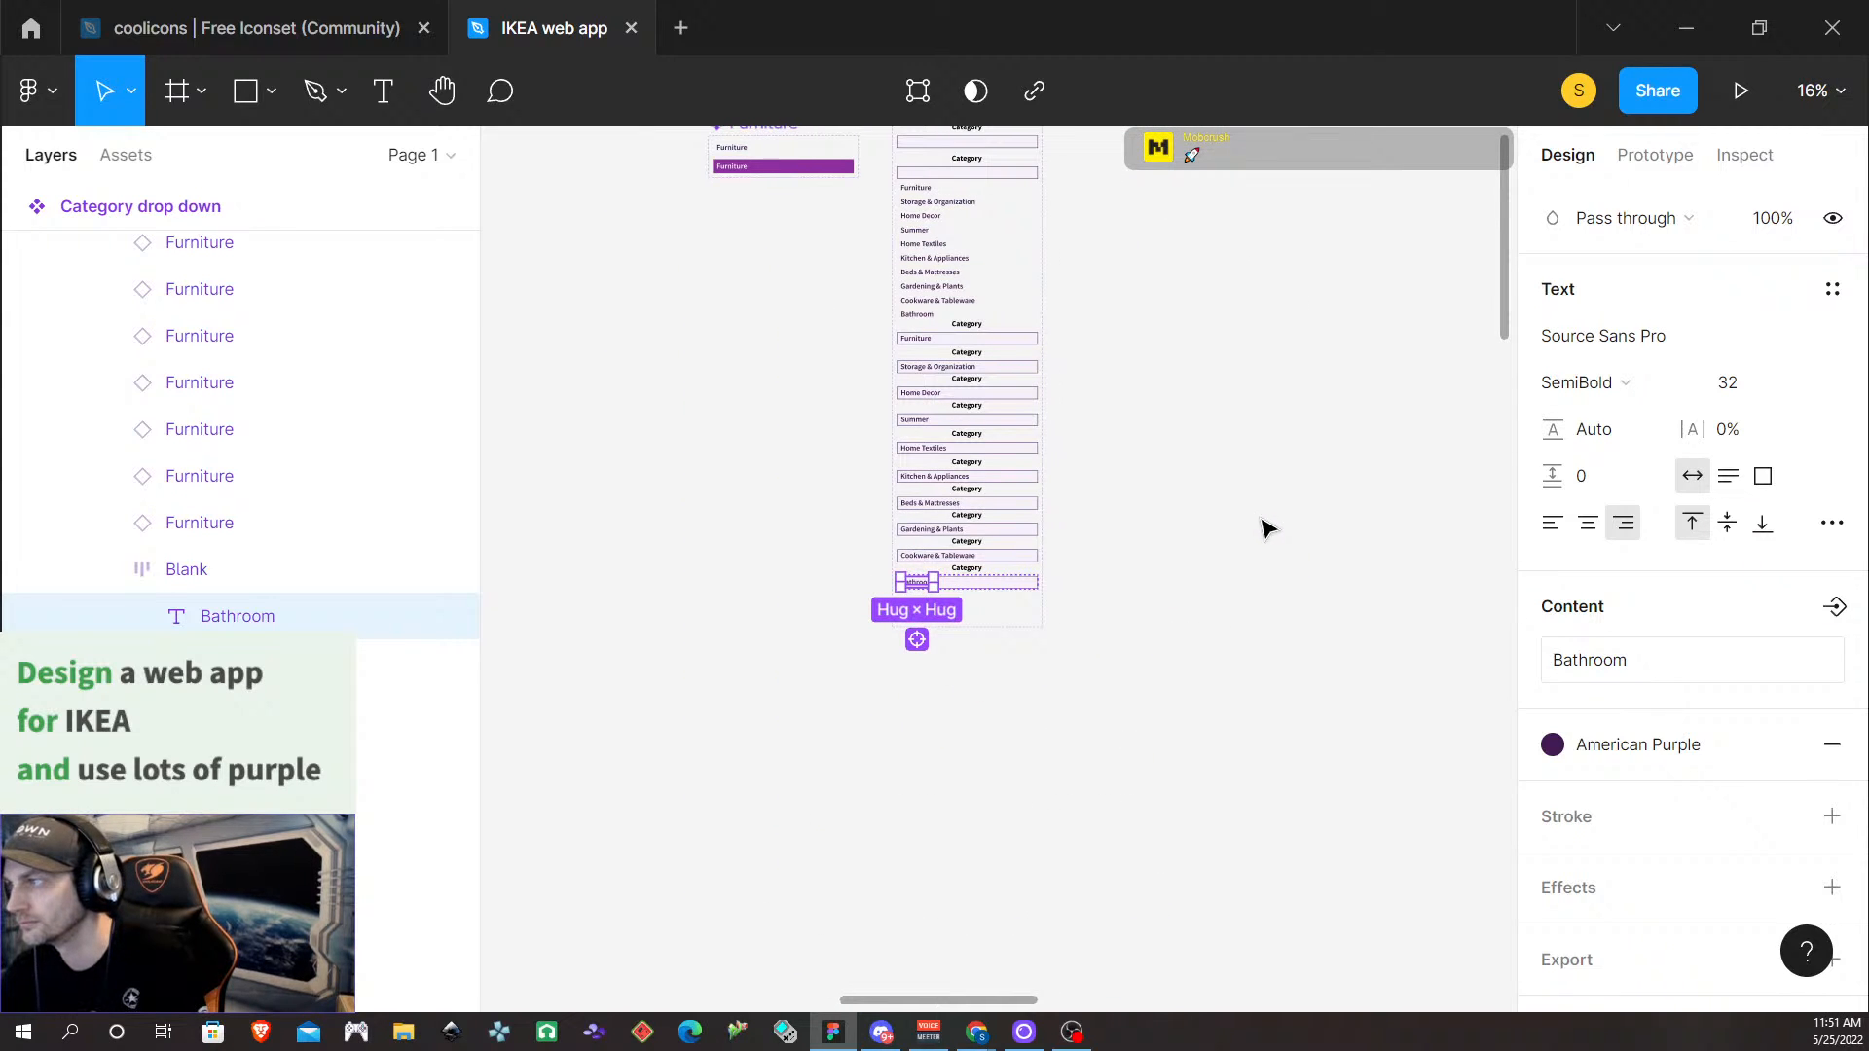
{"action": "scroll", "coordinate": [1266, 527], "scroll_direction": "up", "scroll_amount": 3}
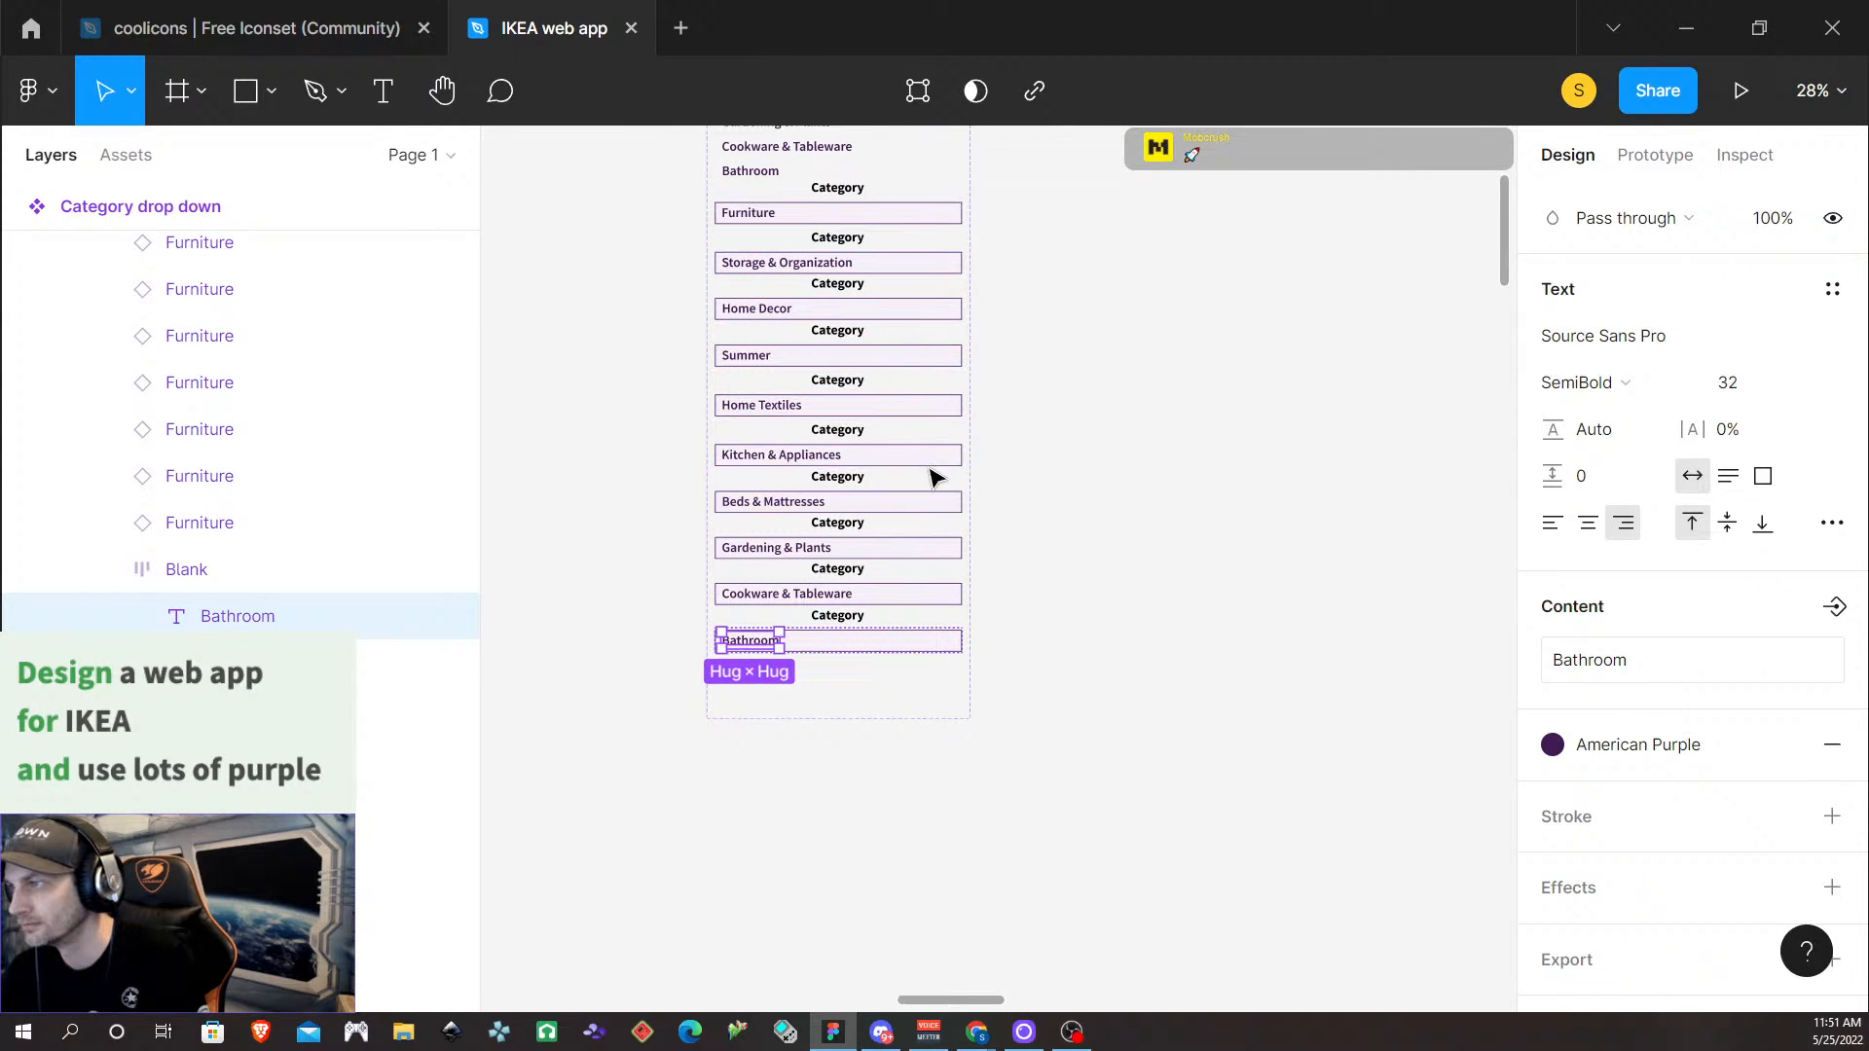
{"action": "scroll", "coordinate": [932, 476], "scroll_direction": "left", "scroll_amount": 2}
{"action": "scroll", "coordinate": [915, 493], "scroll_direction": "up", "scroll_amount": 6}
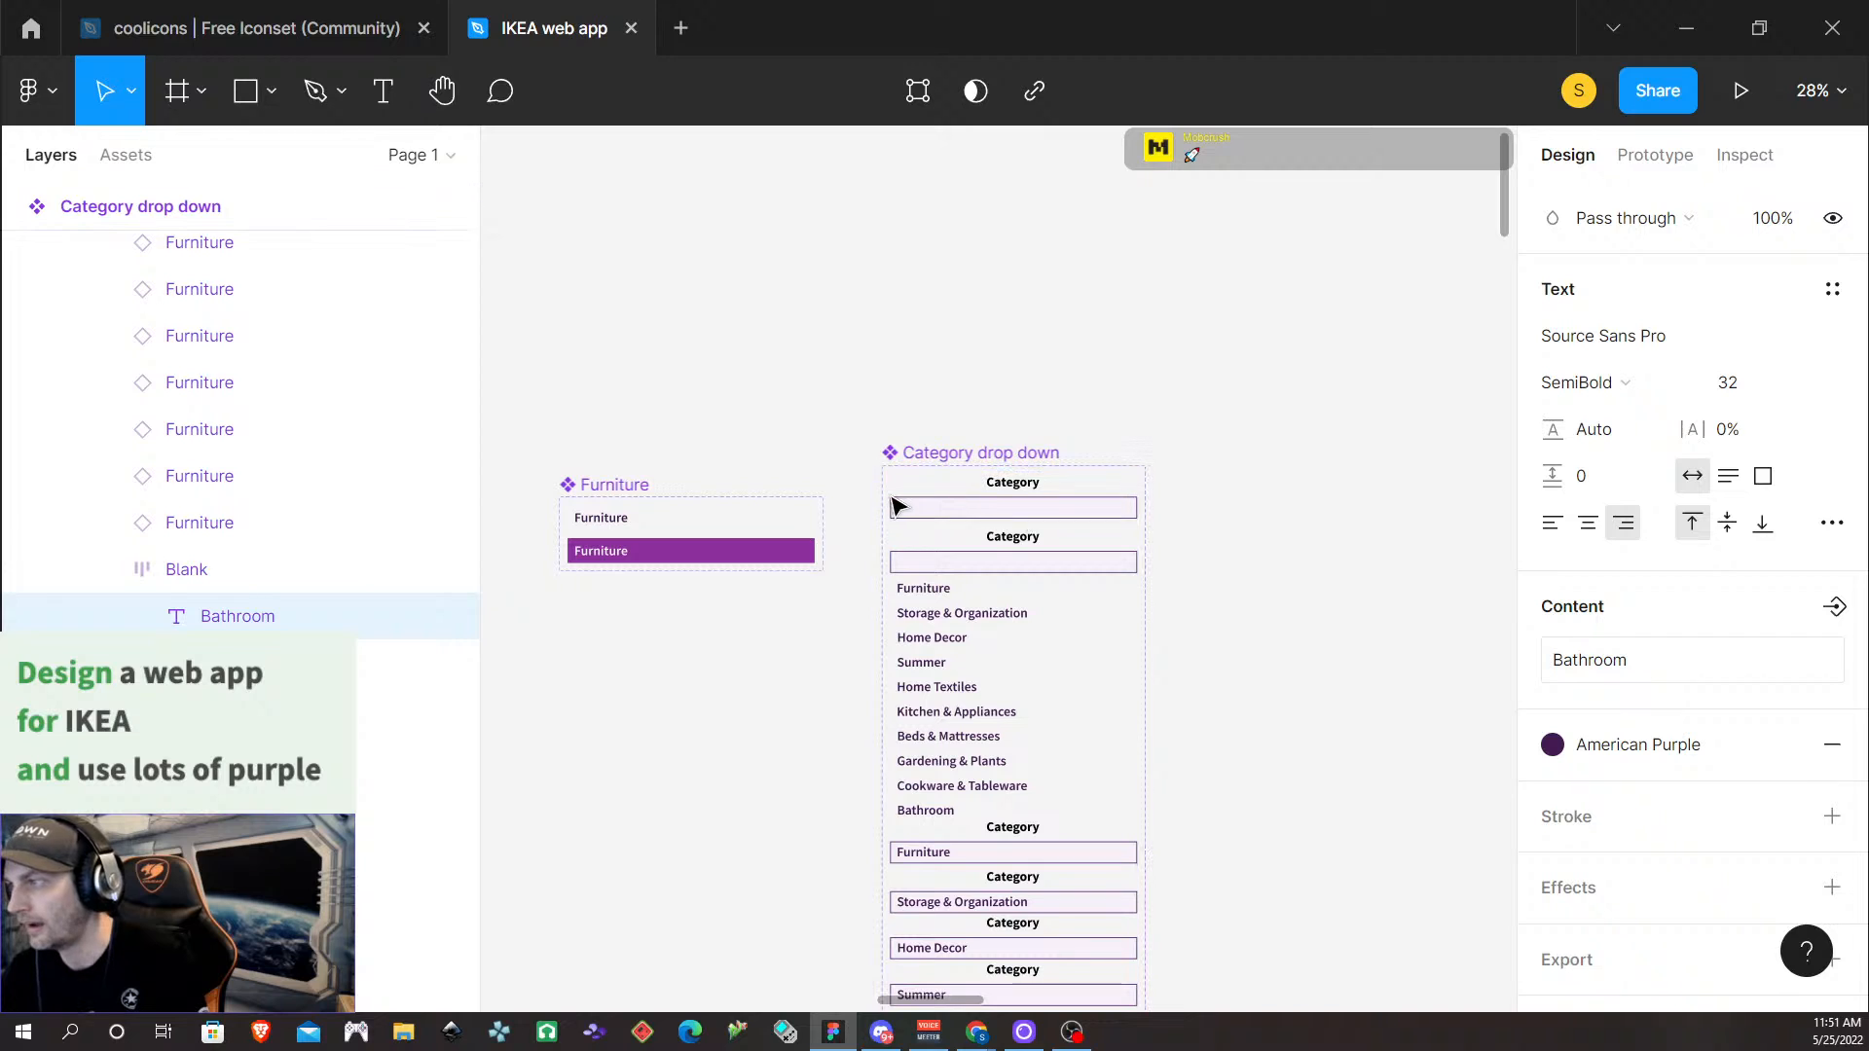
{"action": "left_click", "coordinate": [993, 508]}
{"action": "left_click_drag", "start_coordinate": [1072, 499], "coordinate": [1198, 501]}
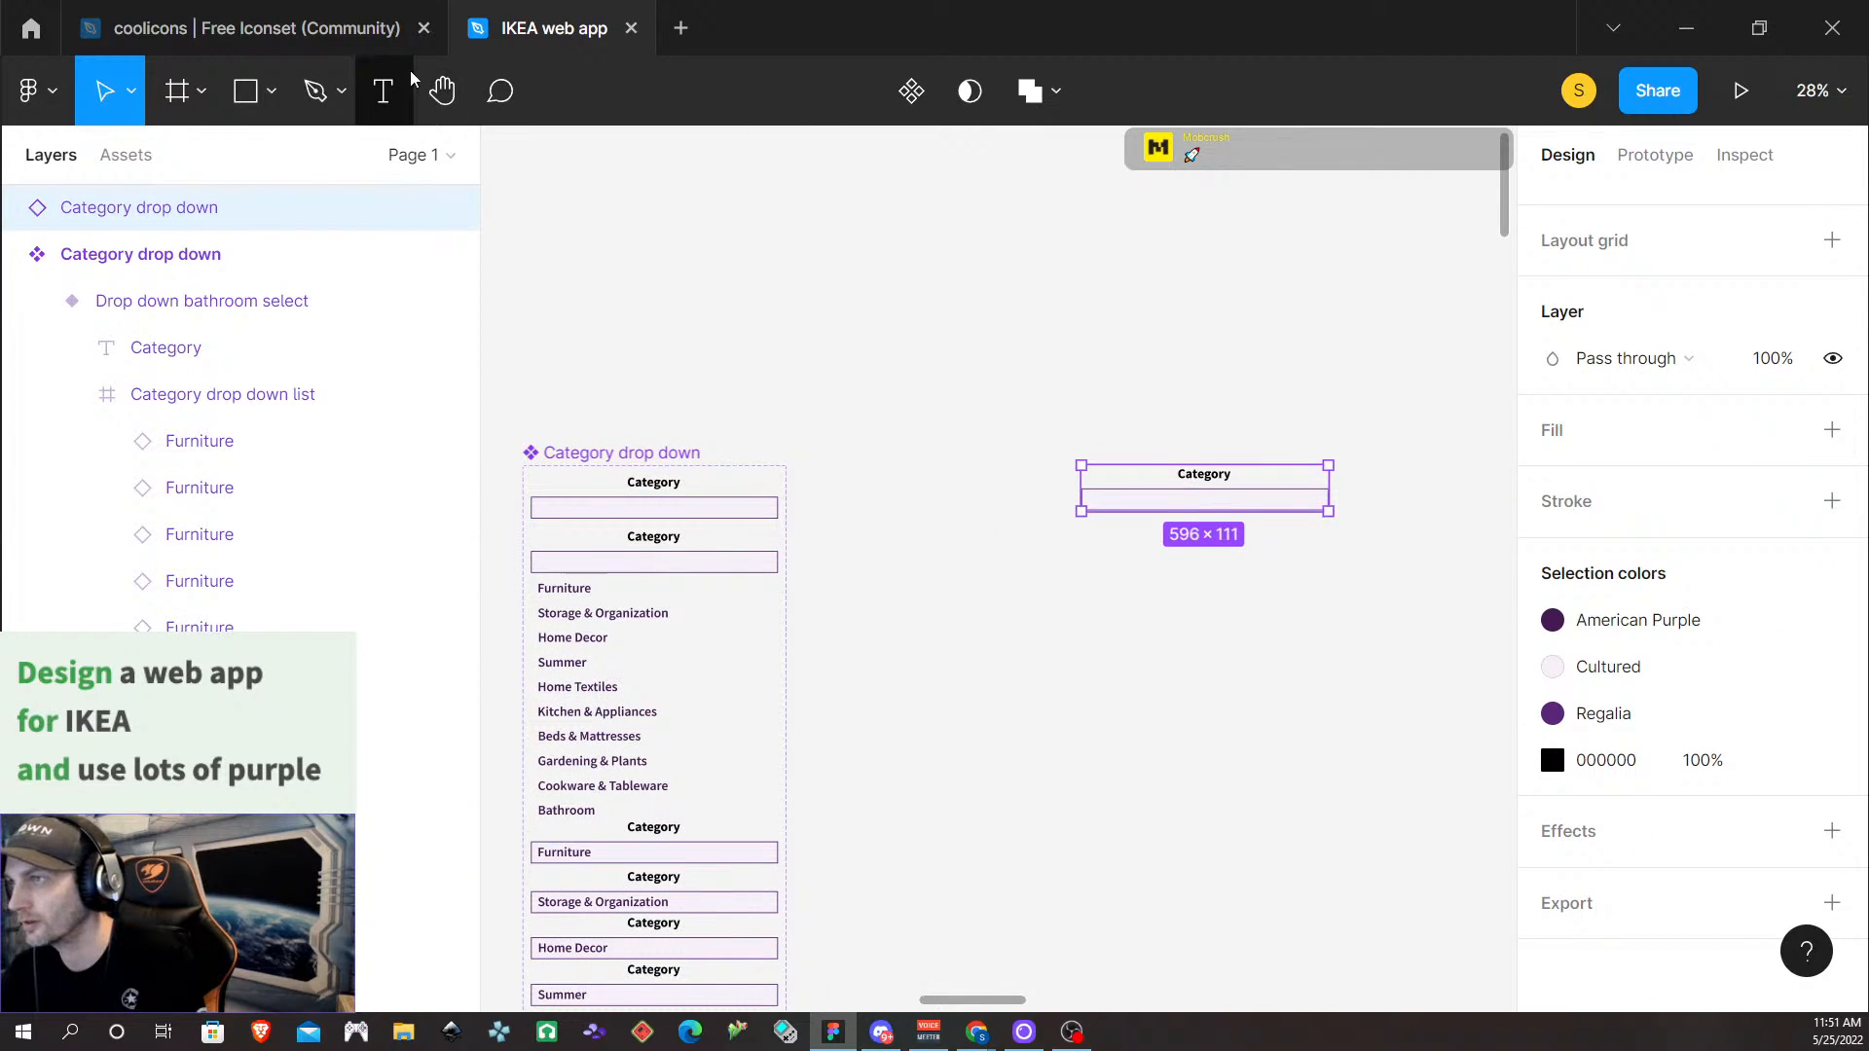
Draw a frame about 993 × 1860 around the copied closed drop down to serve as a test screen
{"action": "left_click", "coordinate": [251, 97]}
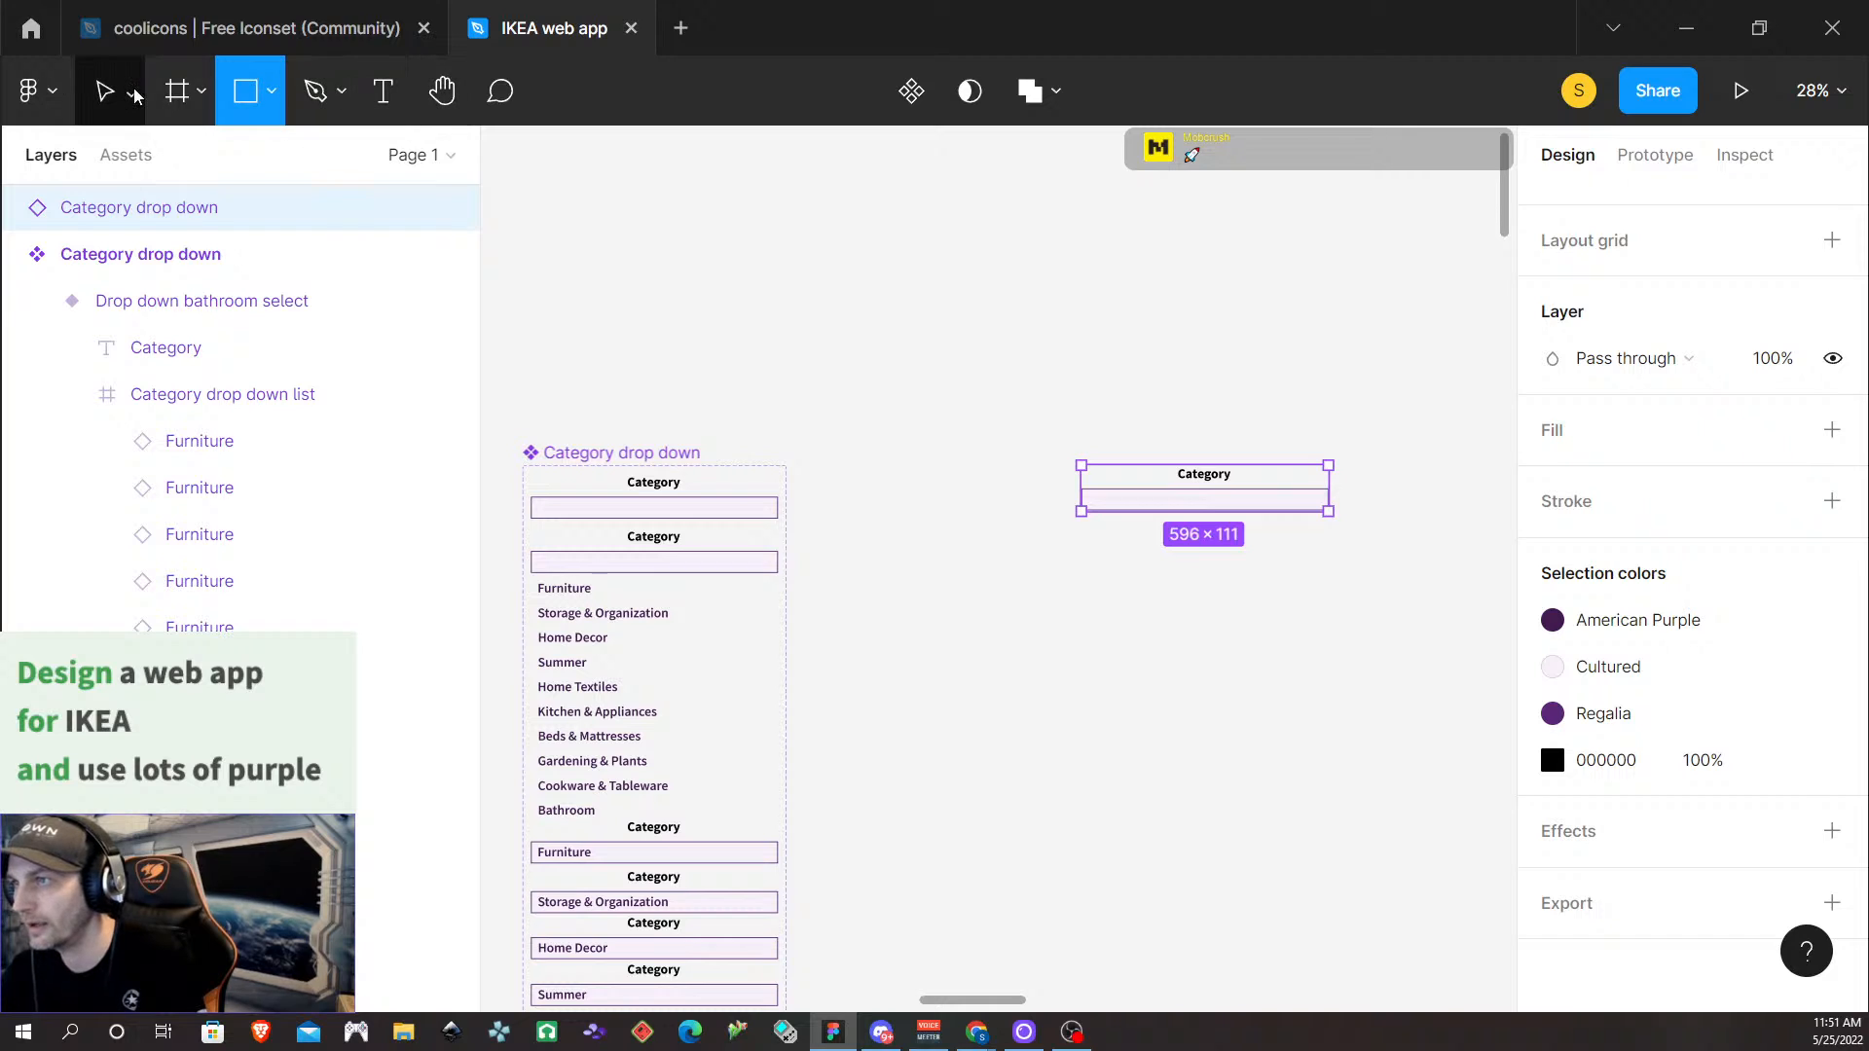
{"action": "left_click", "coordinate": [176, 91]}
{"action": "left_click", "coordinate": [106, 90]}
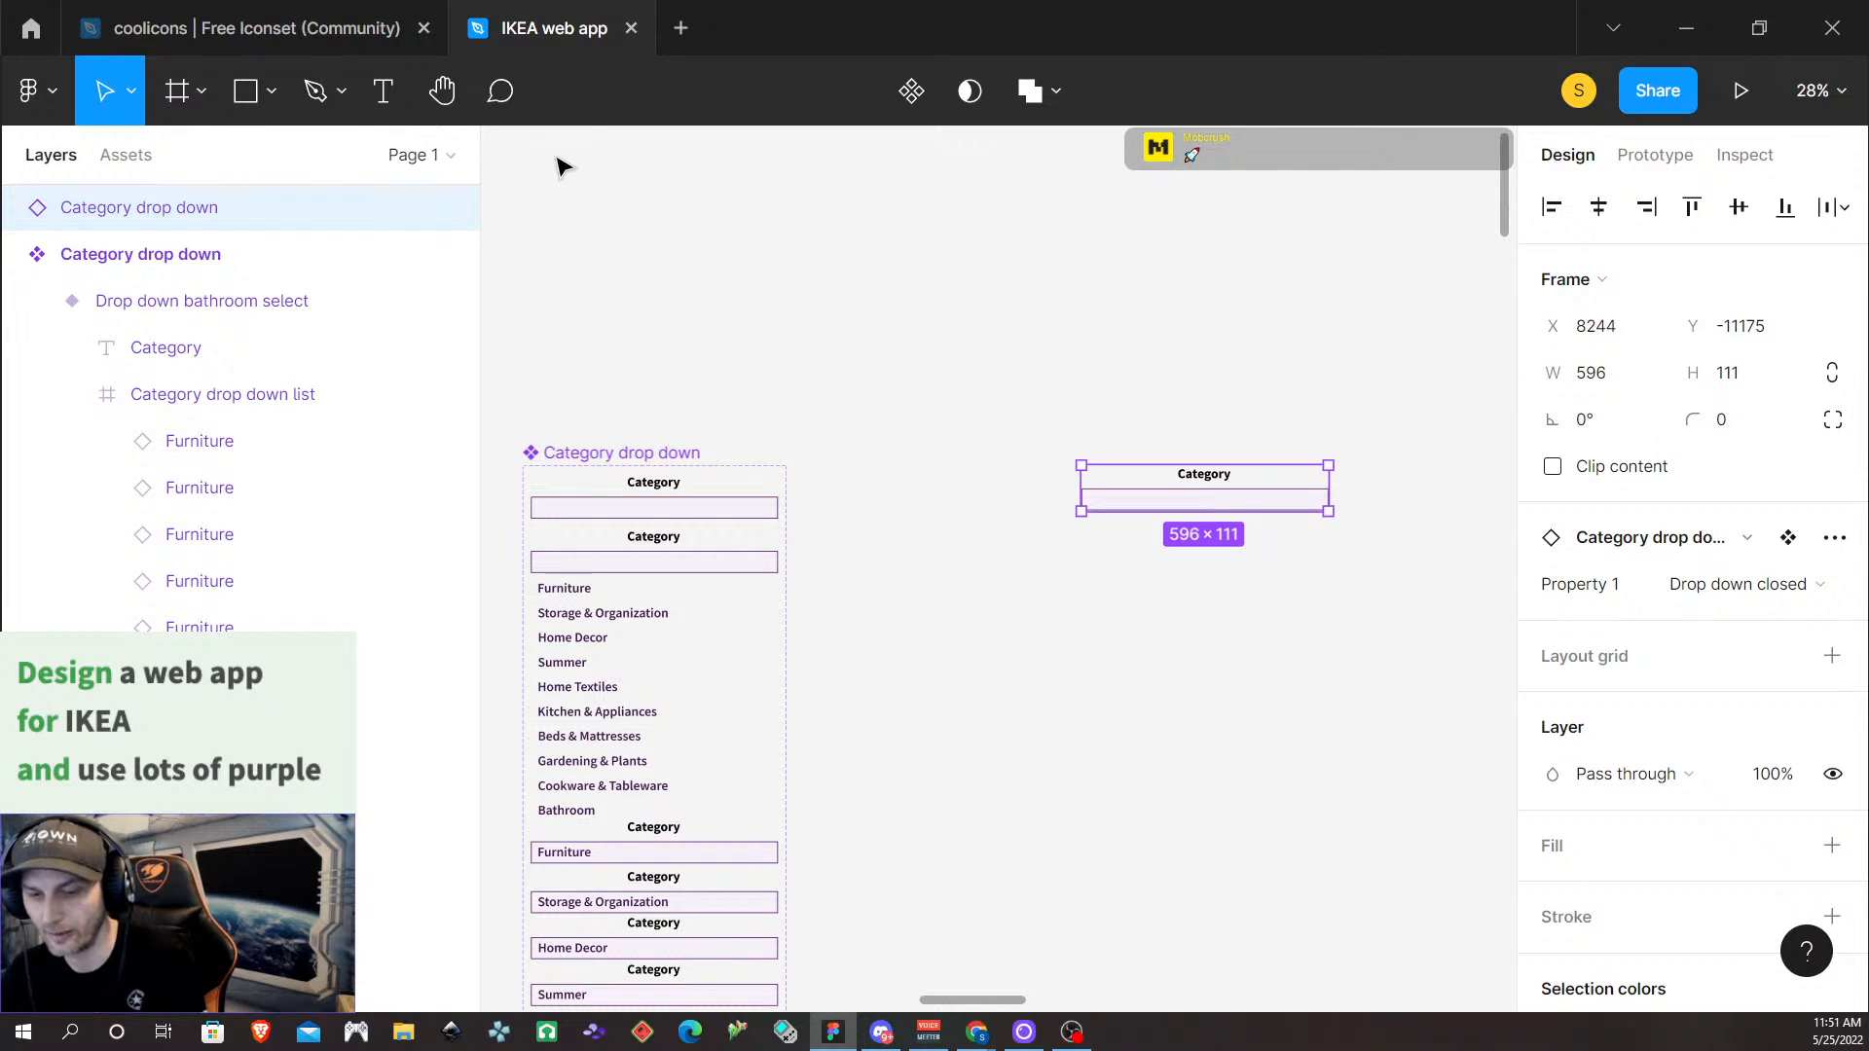
{"action": "key", "text": "f"}
{"action": "left_click_drag", "start_coordinate": [1011, 317], "coordinate": [1396, 764]}
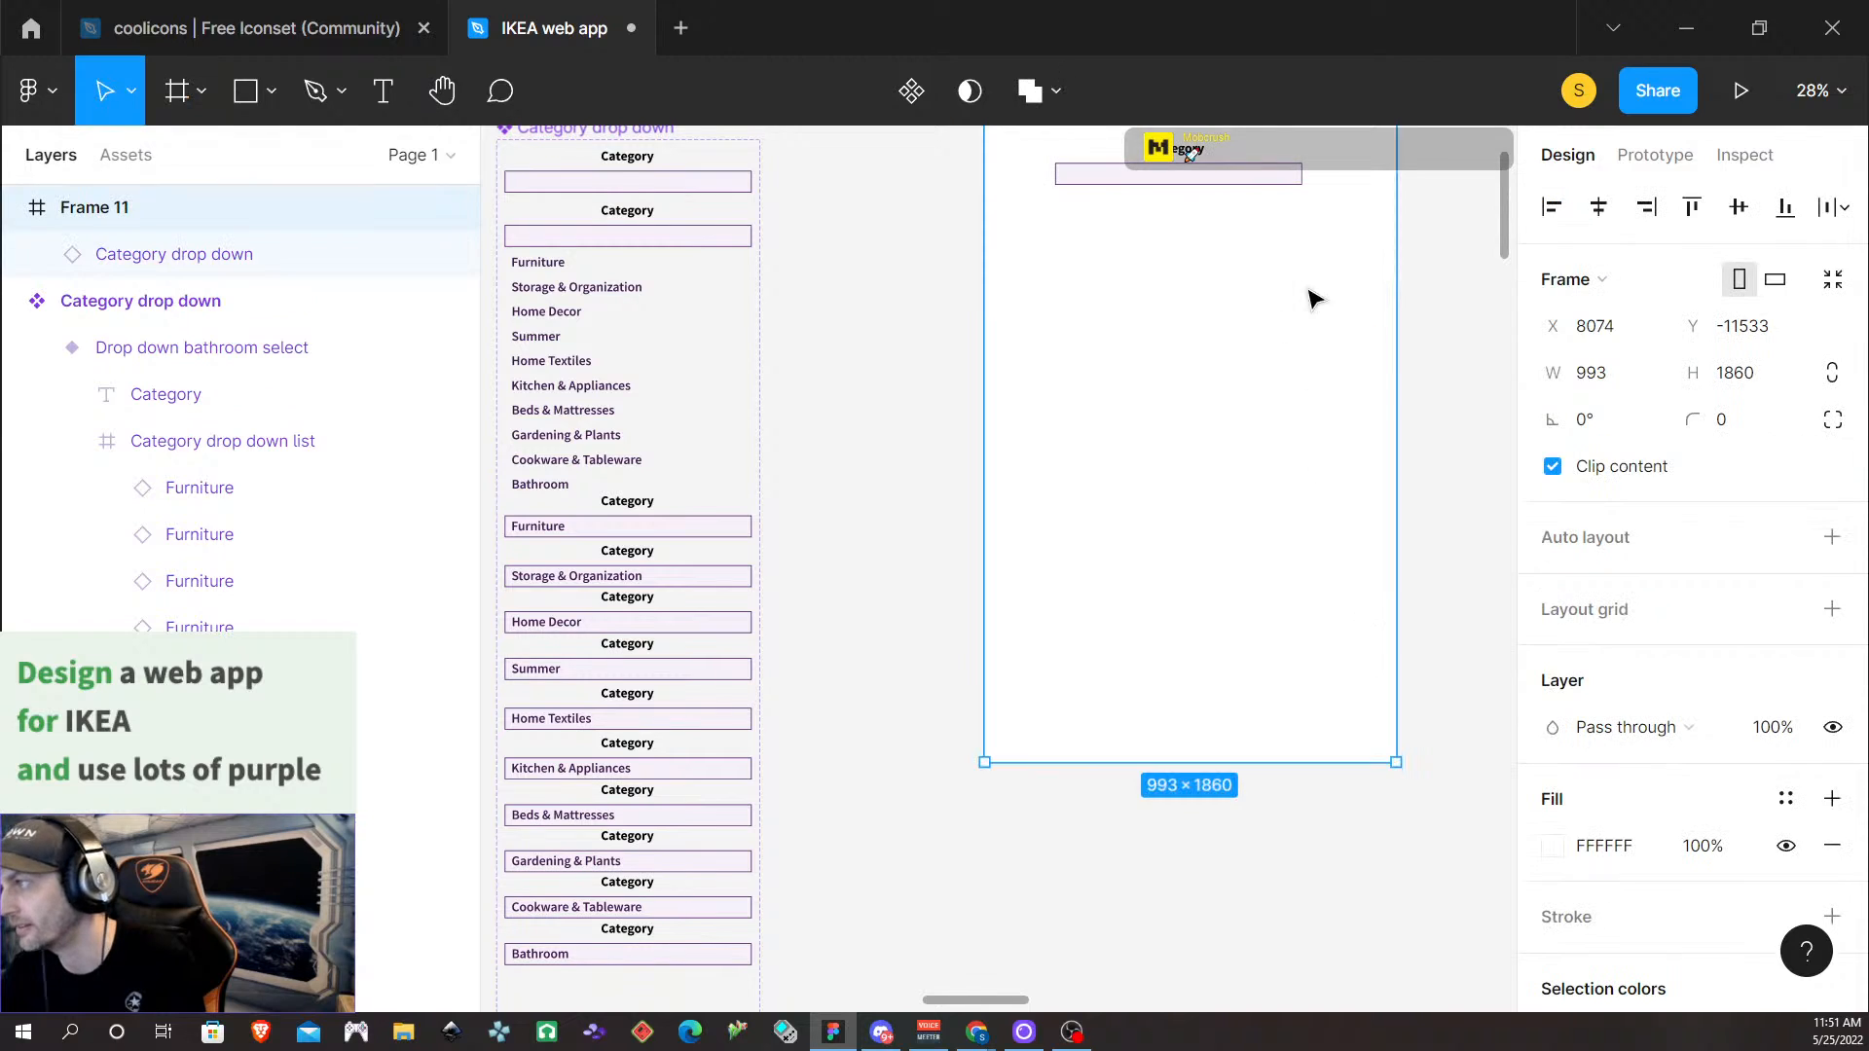
{"action": "scroll", "coordinate": [1256, 467], "scroll_direction": "up", "scroll_amount": 3}
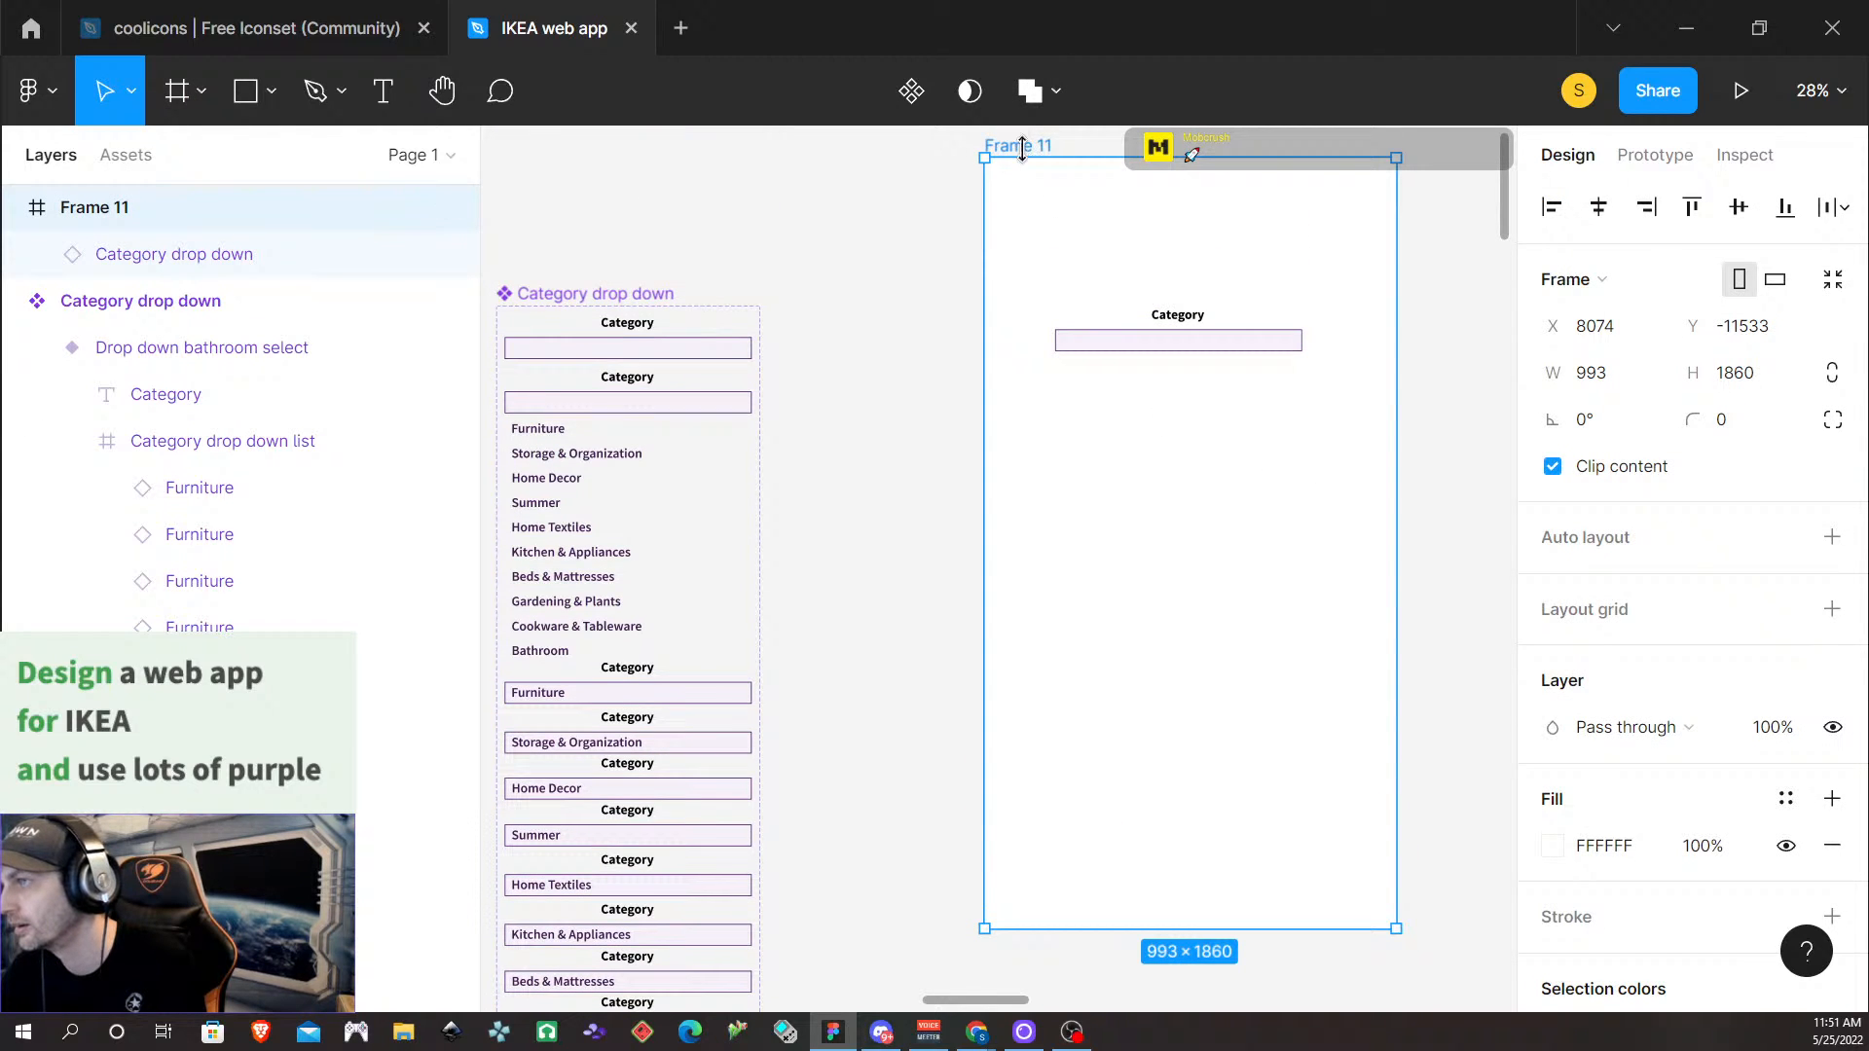
Preview the test frame's prototype fitted to the screen and try selecting Home Decor in the Category drop down
{"action": "left_click", "coordinate": [1742, 92]}
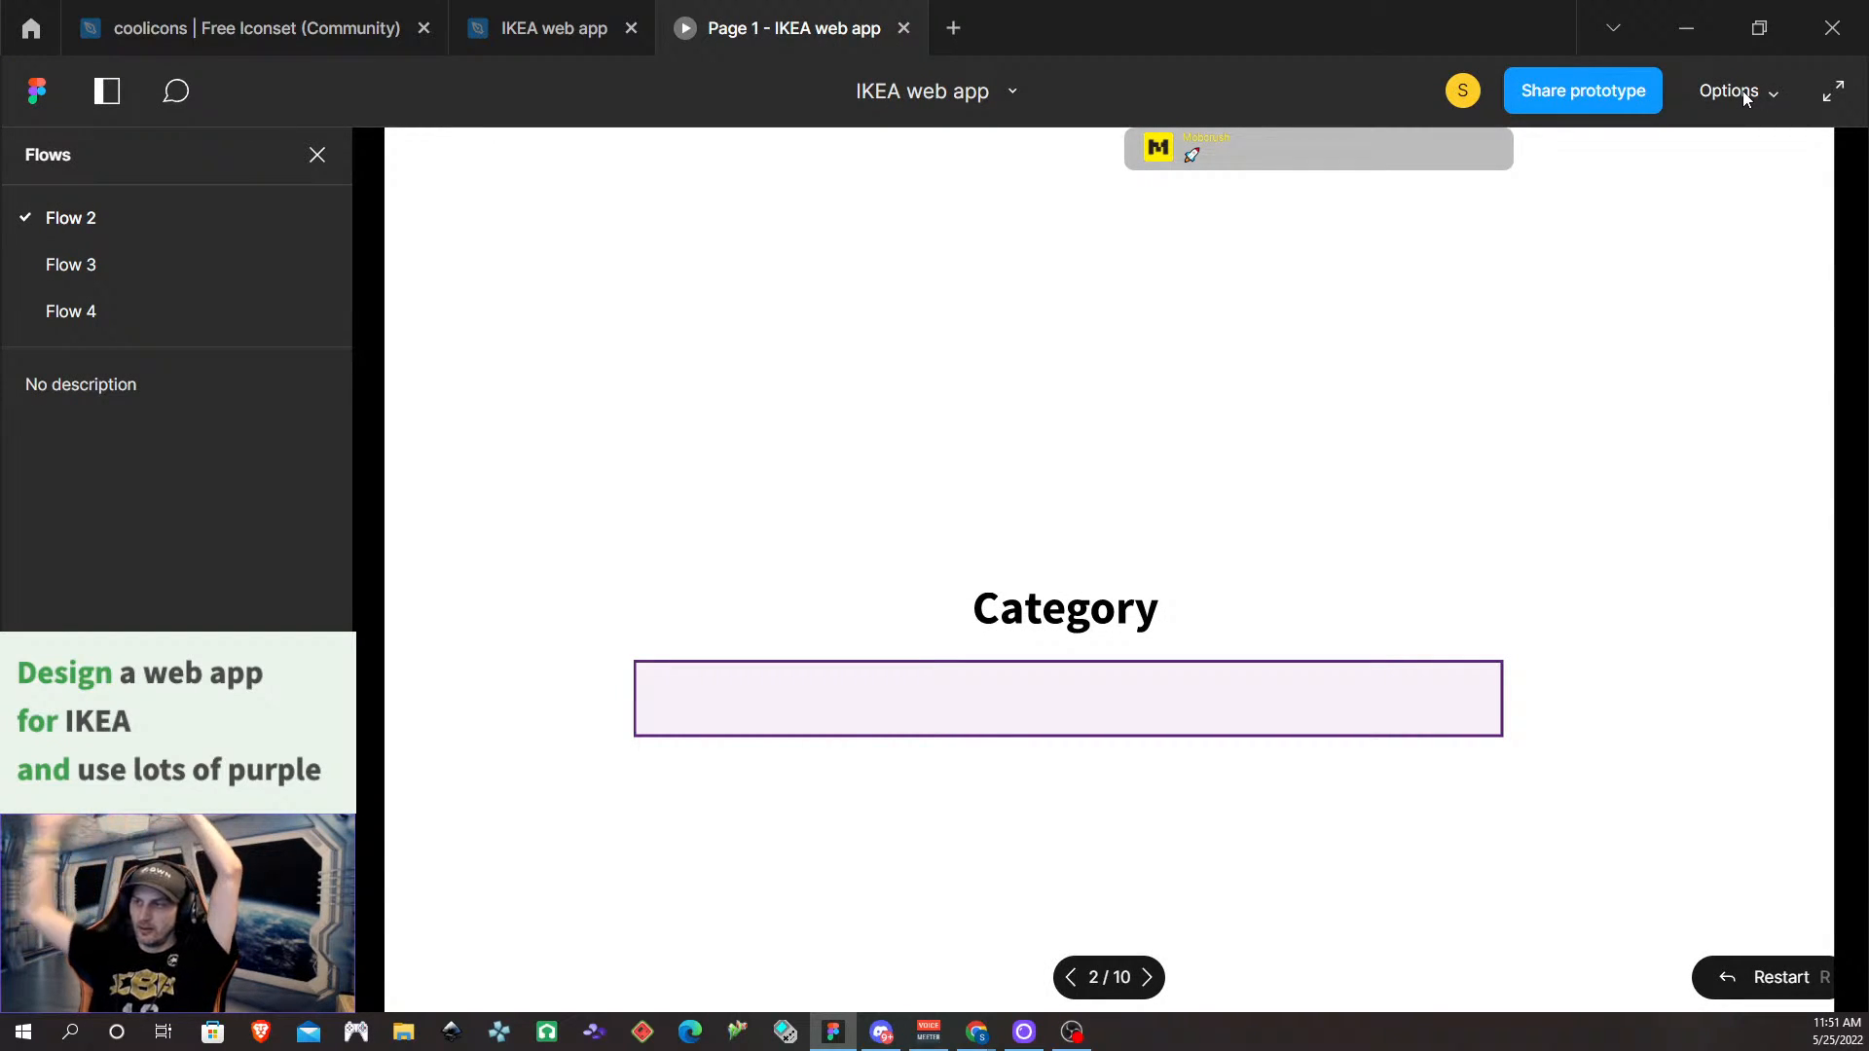
{"action": "left_click", "coordinate": [1757, 91]}
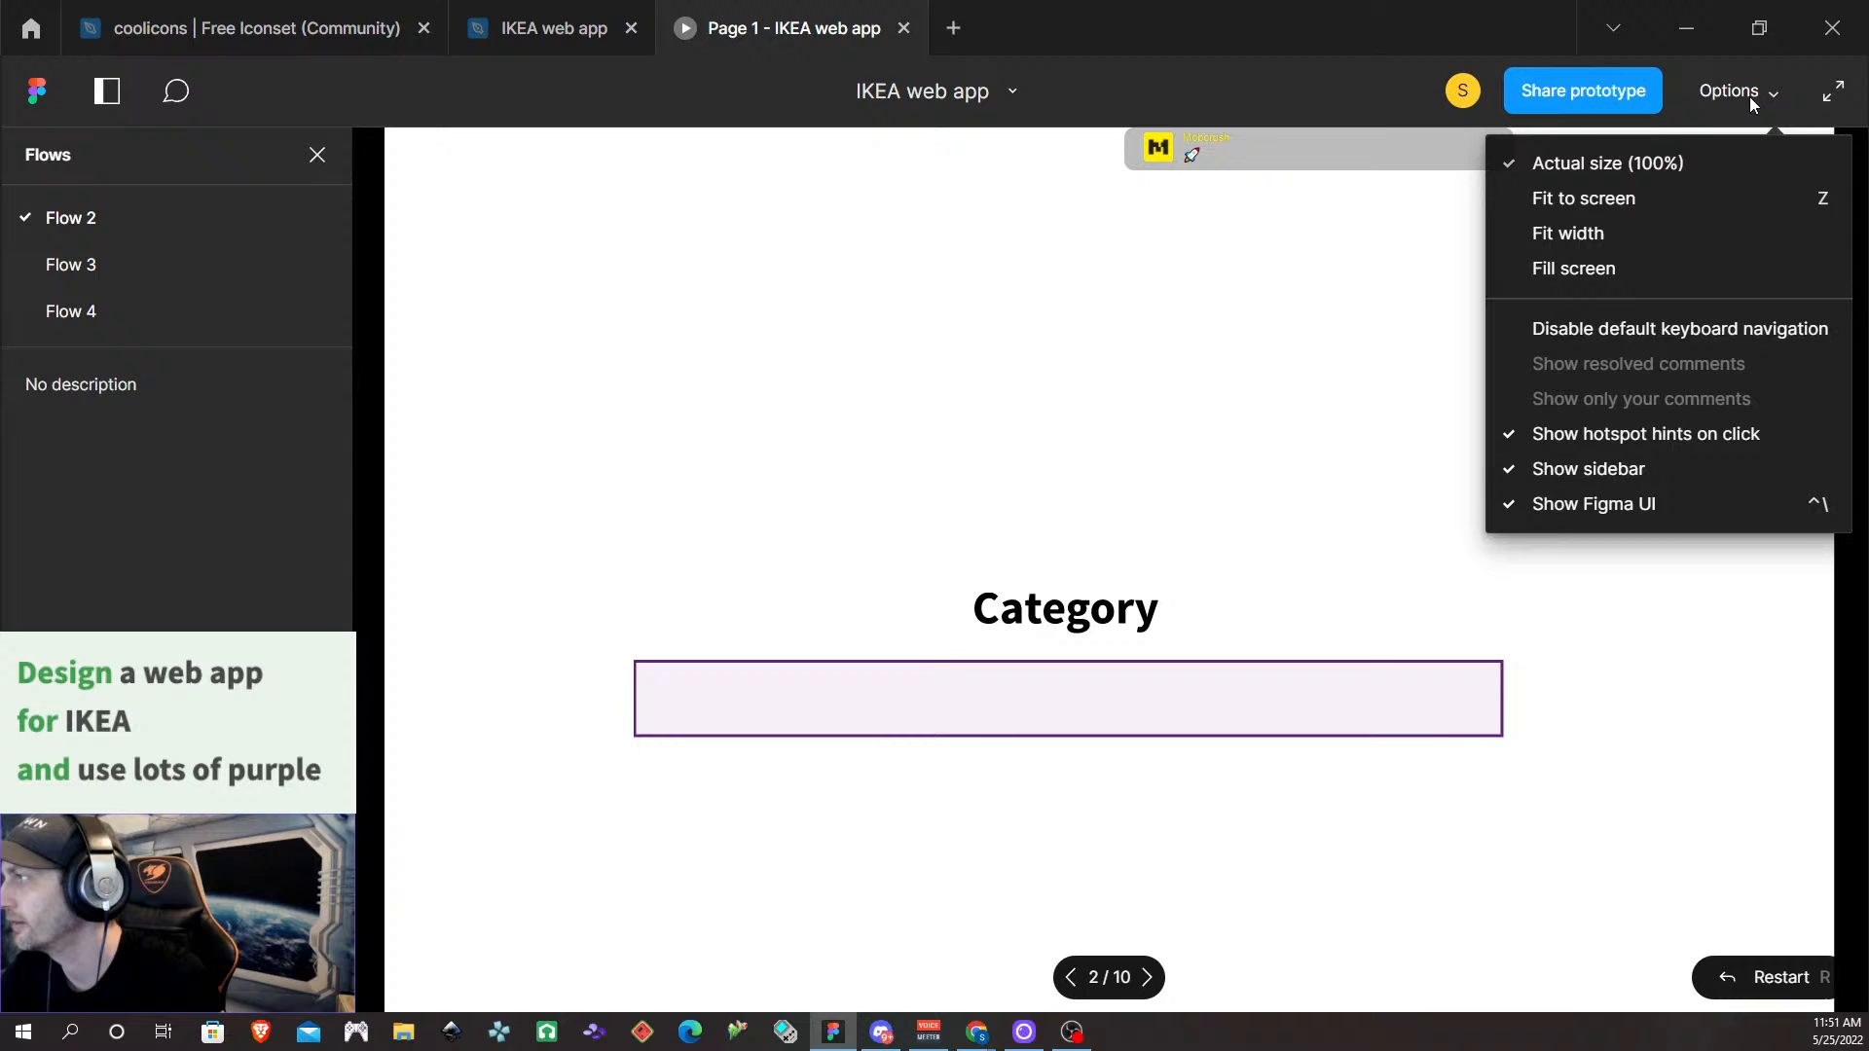
{"action": "left_click", "coordinate": [1661, 195]}
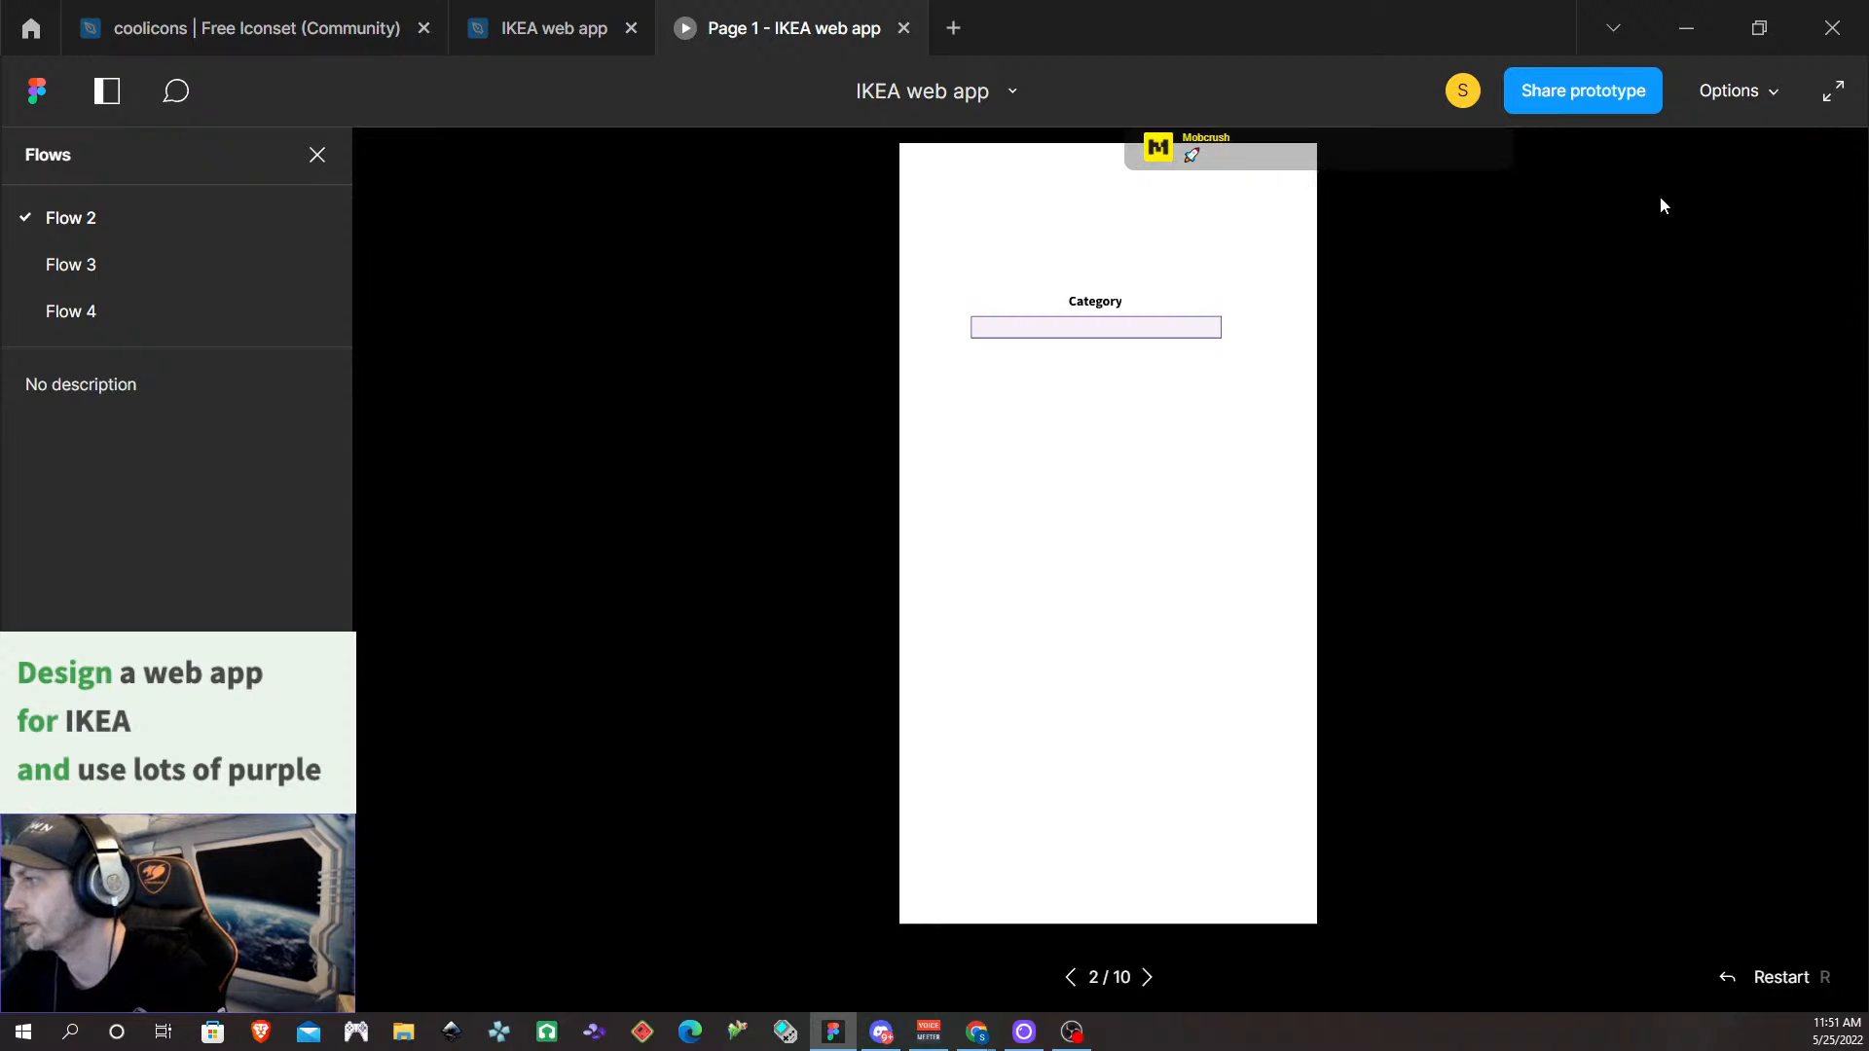
{"action": "left_click", "coordinate": [1087, 333]}
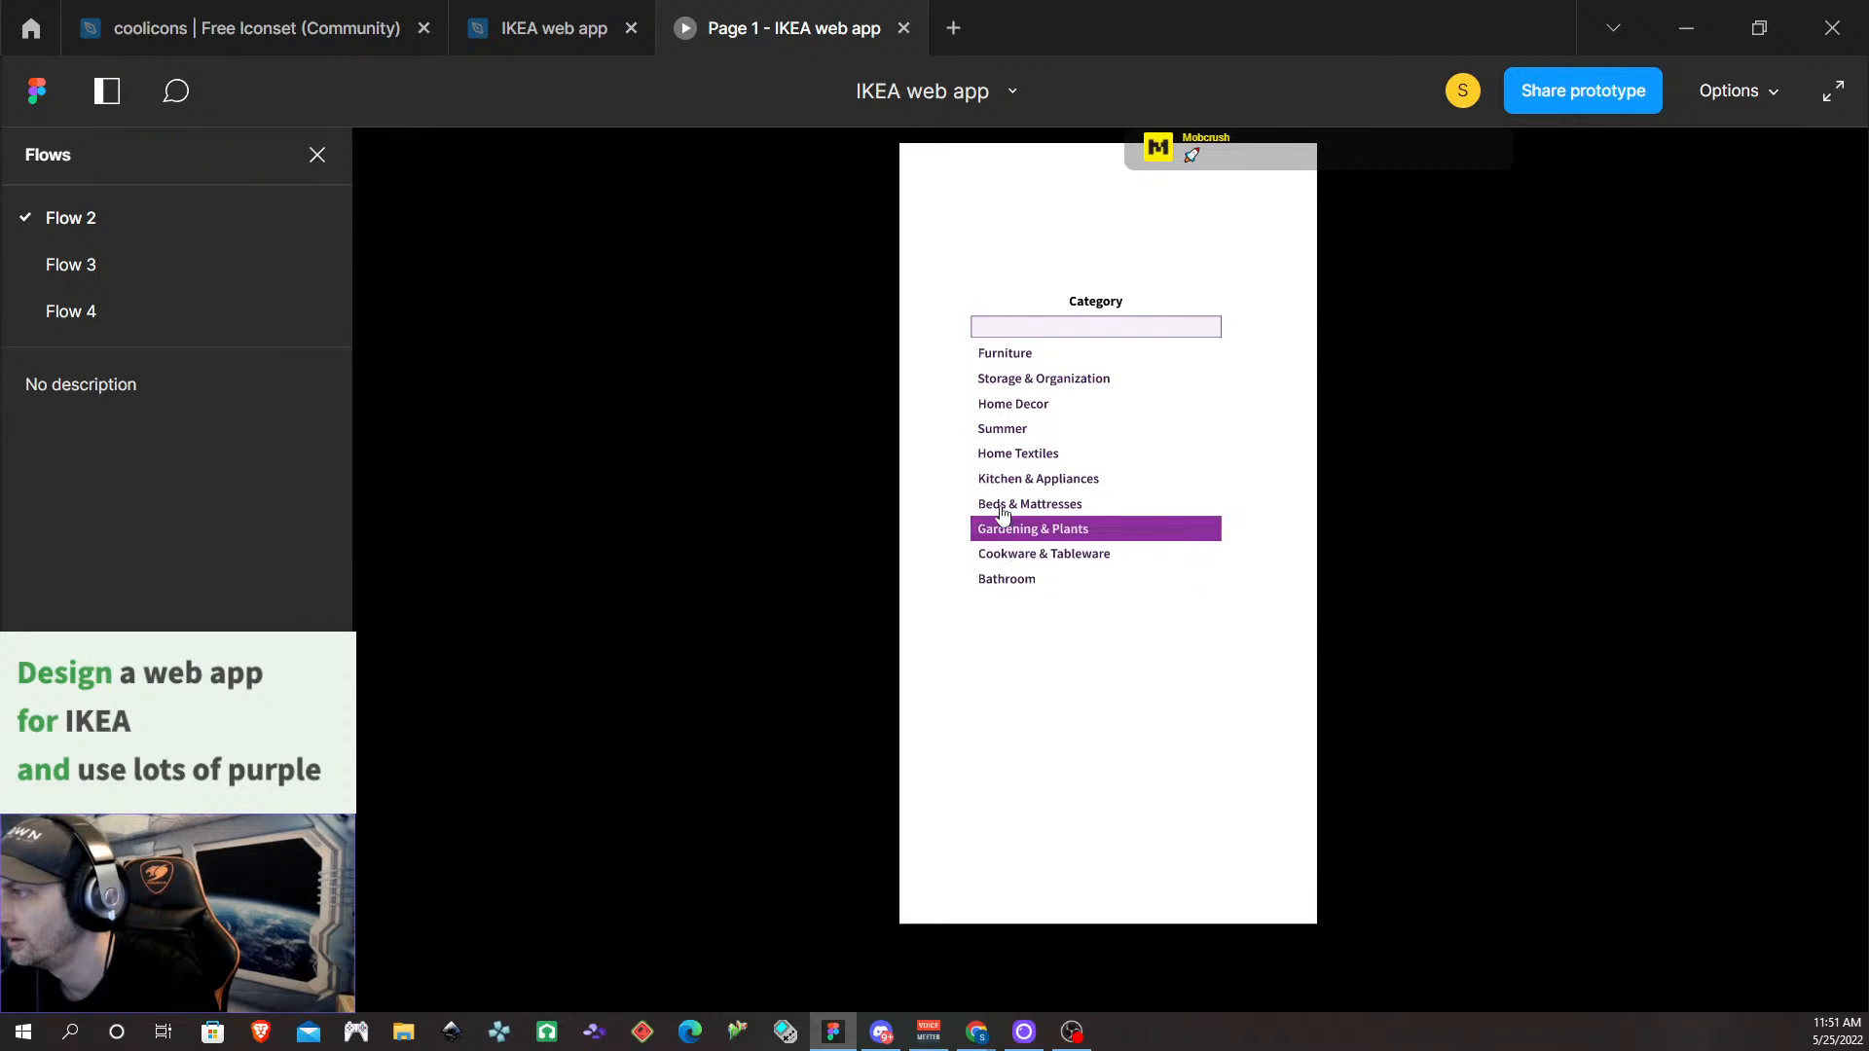
{"action": "left_click", "coordinate": [1029, 414]}
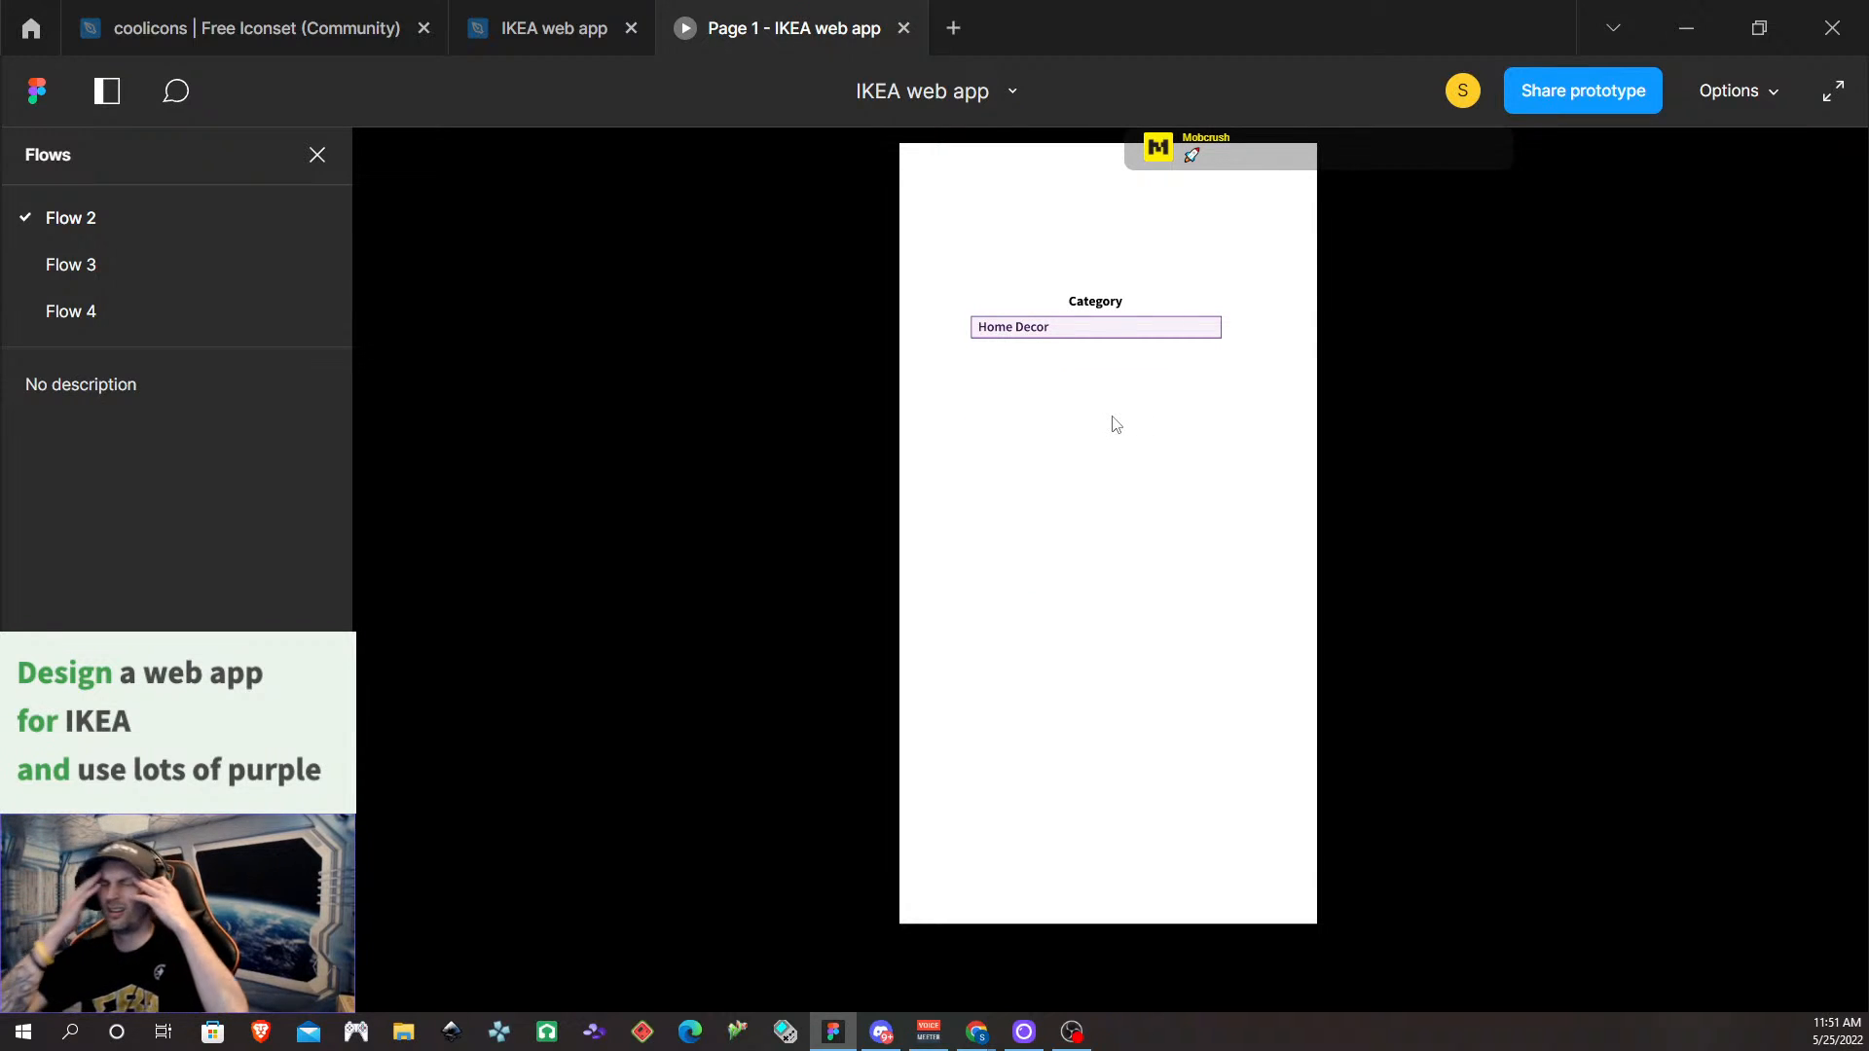
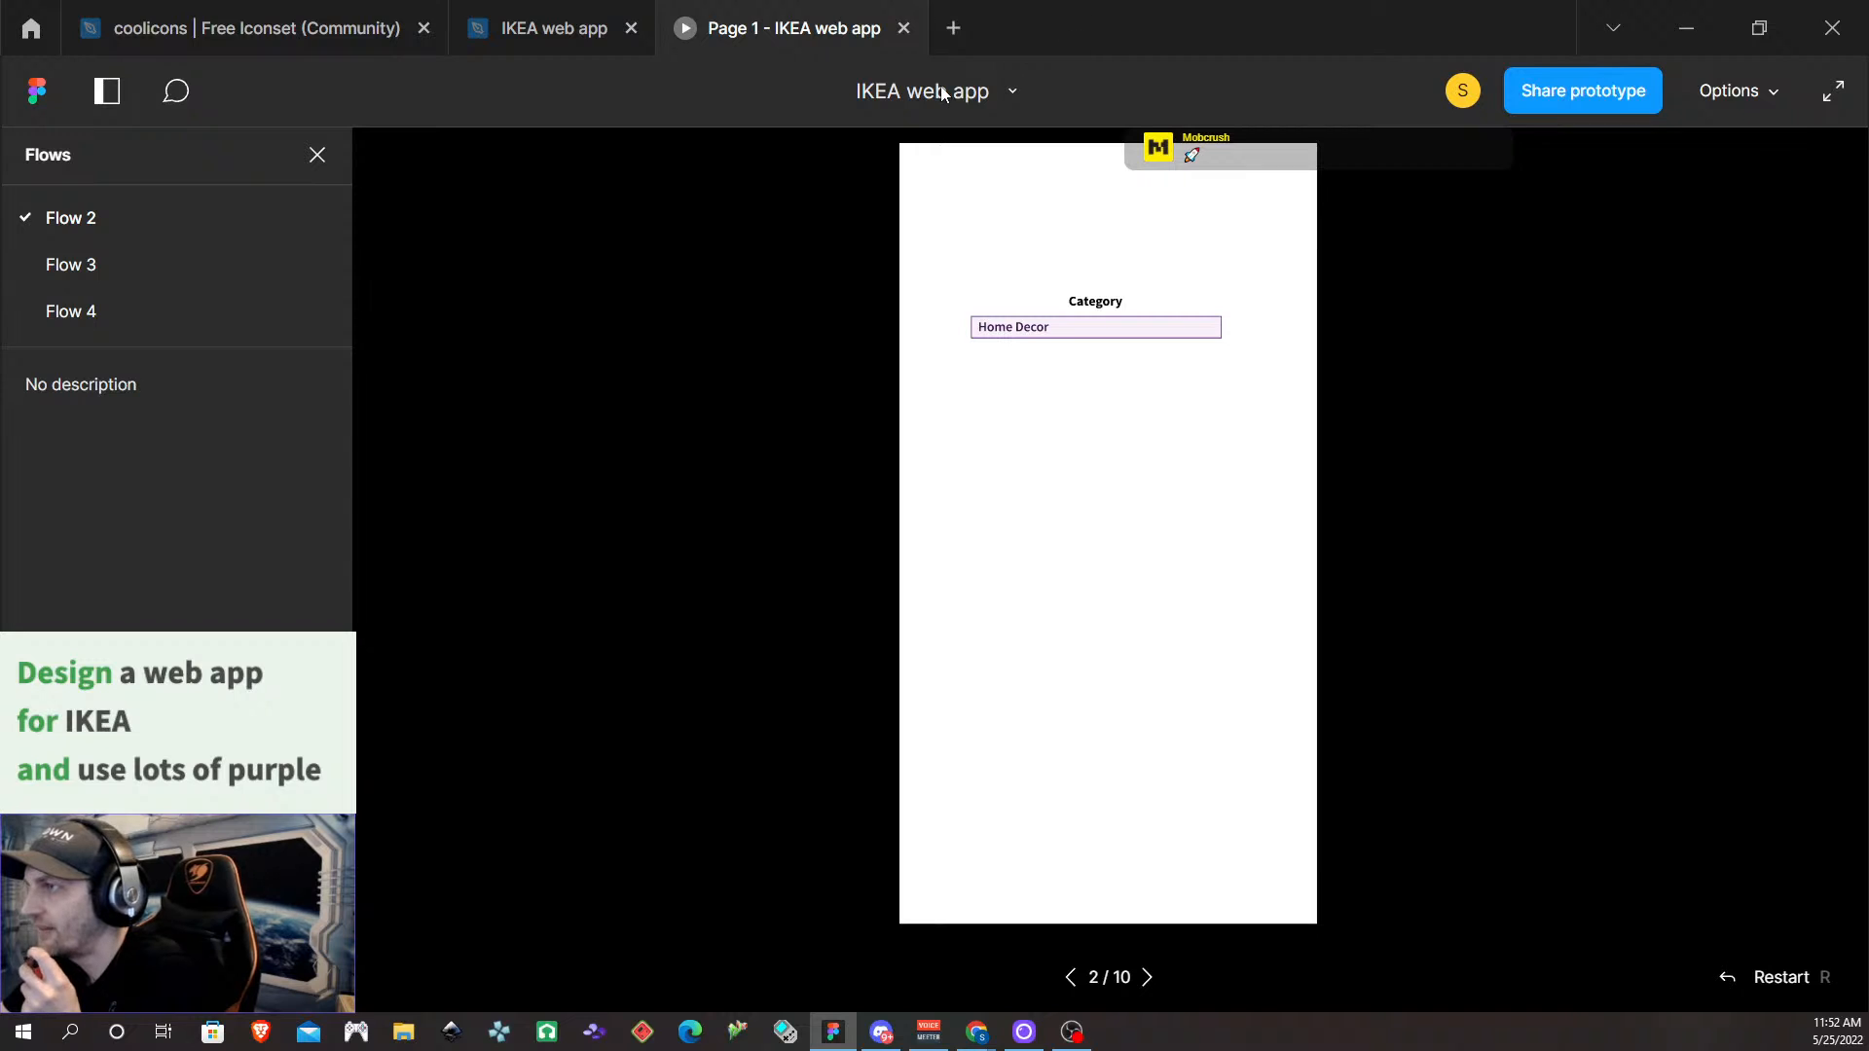
{"action": "left_click", "coordinate": [903, 30]}
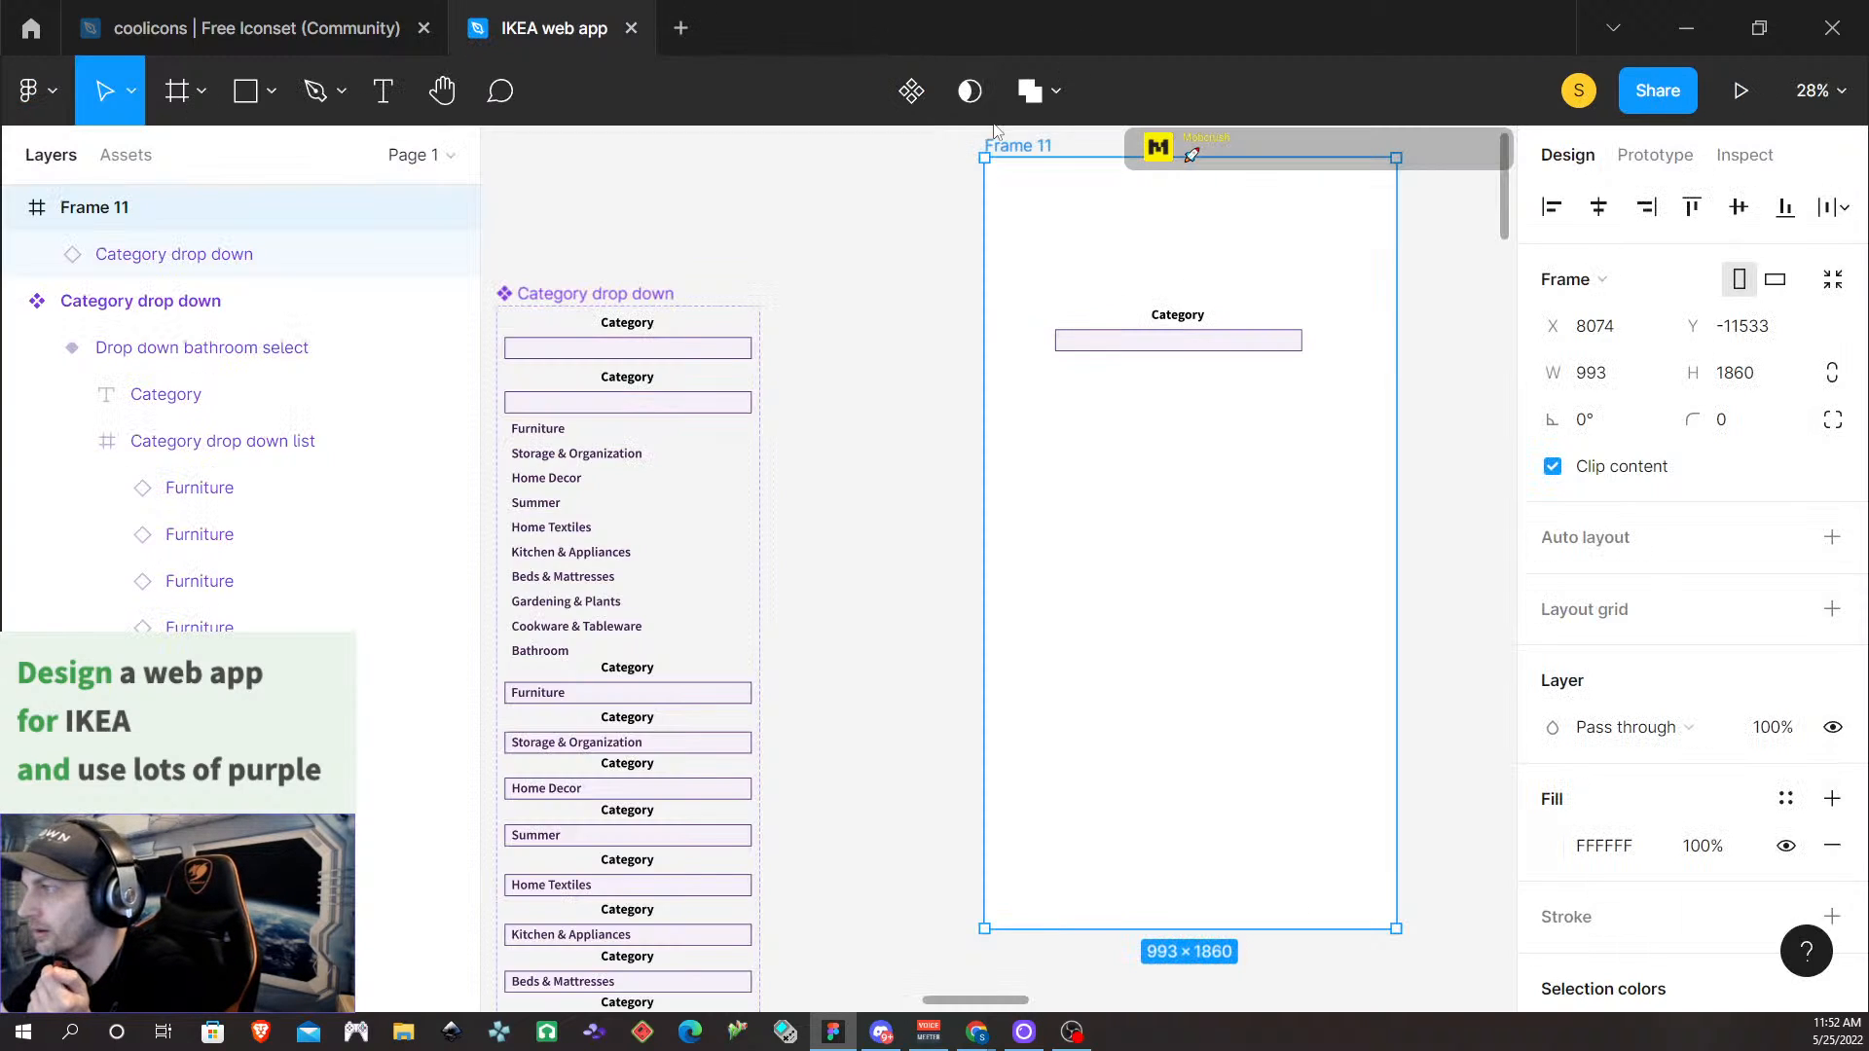
Preview the prototype again, fitted to the screen, and try selecting Bathroom in the Category drop down
{"action": "left_click", "coordinate": [1741, 91]}
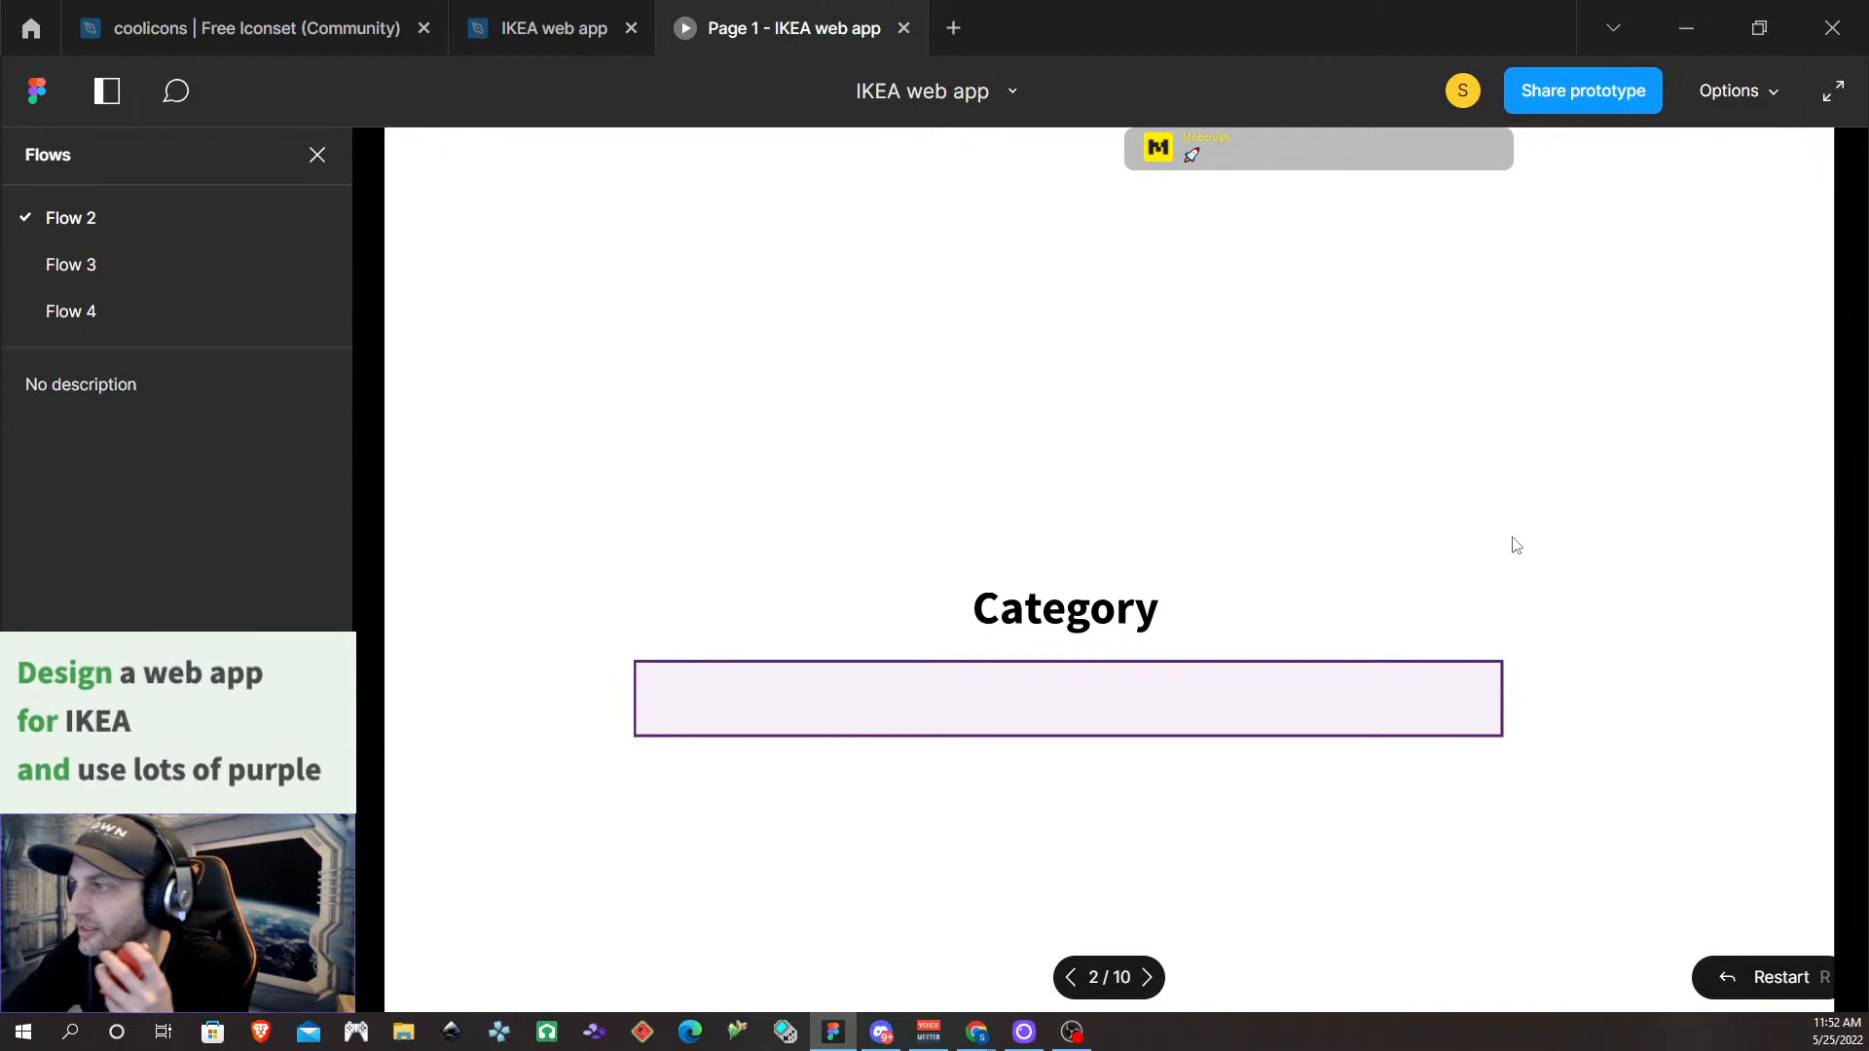
{"action": "left_click", "coordinate": [1751, 92]}
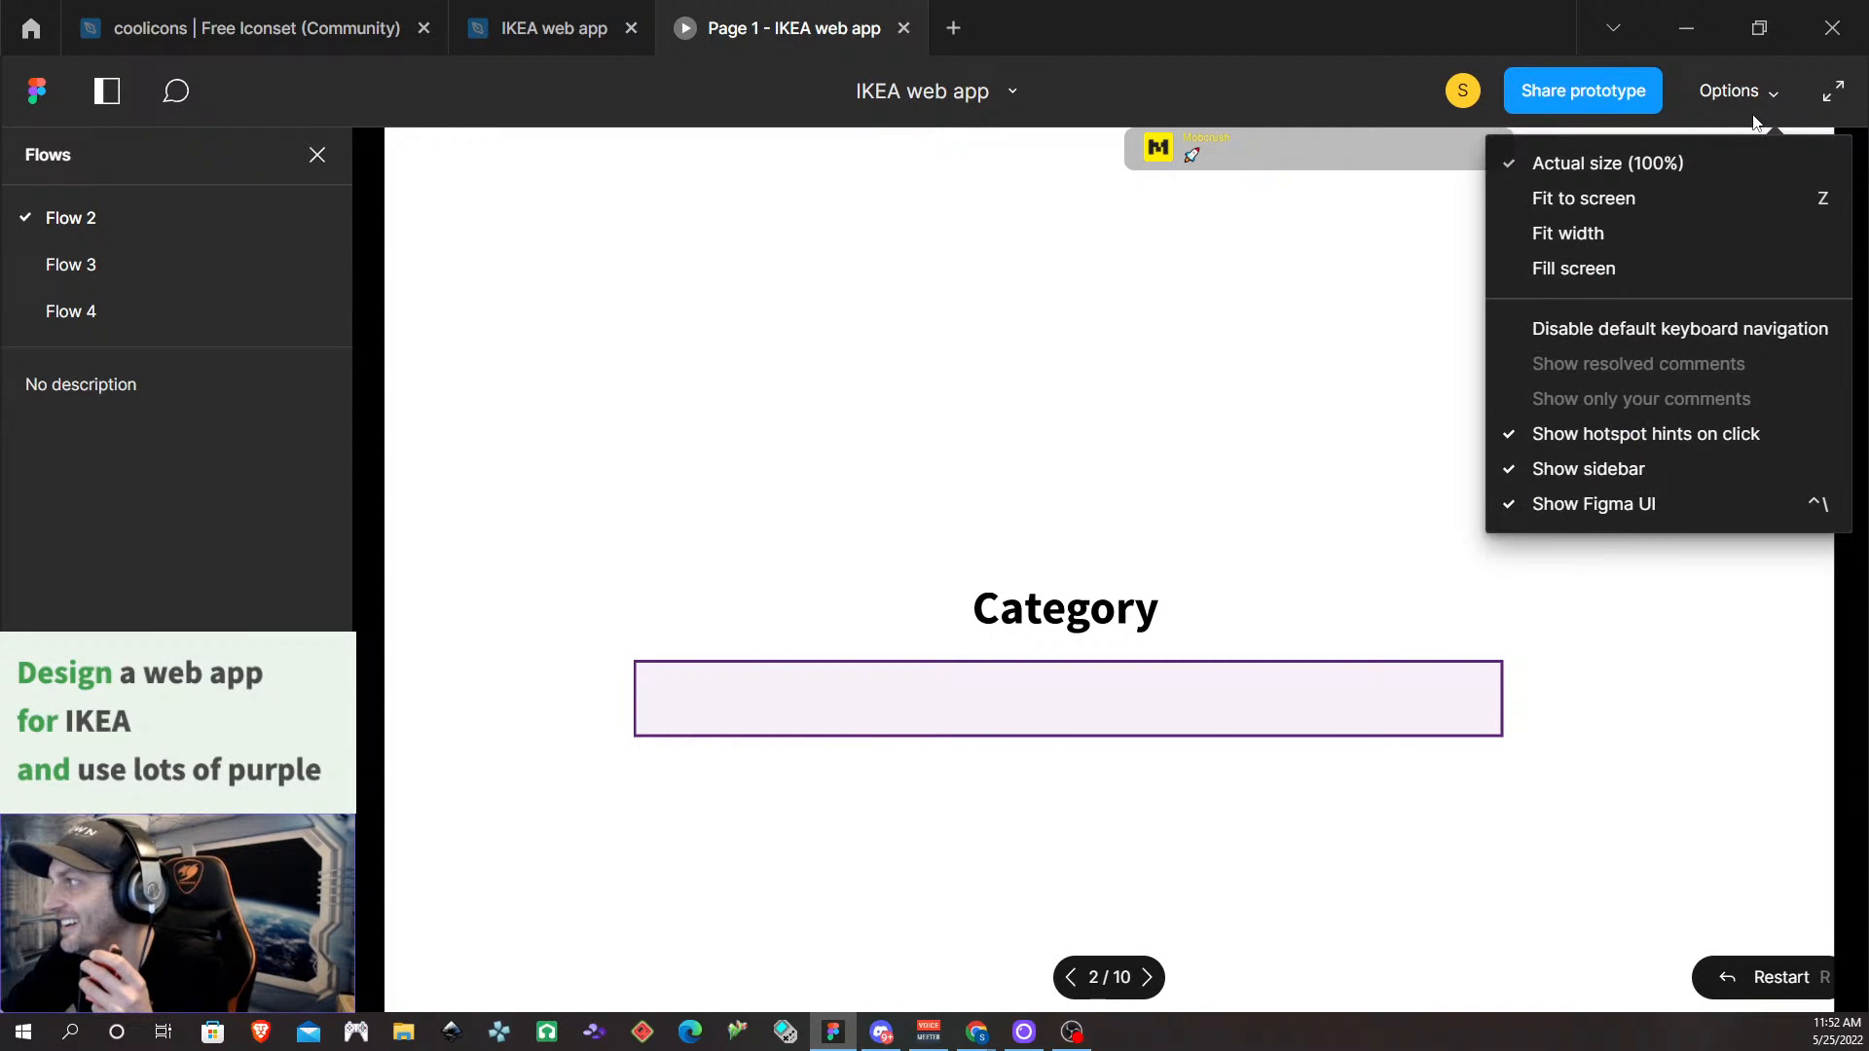
{"action": "left_click", "coordinate": [1646, 195]}
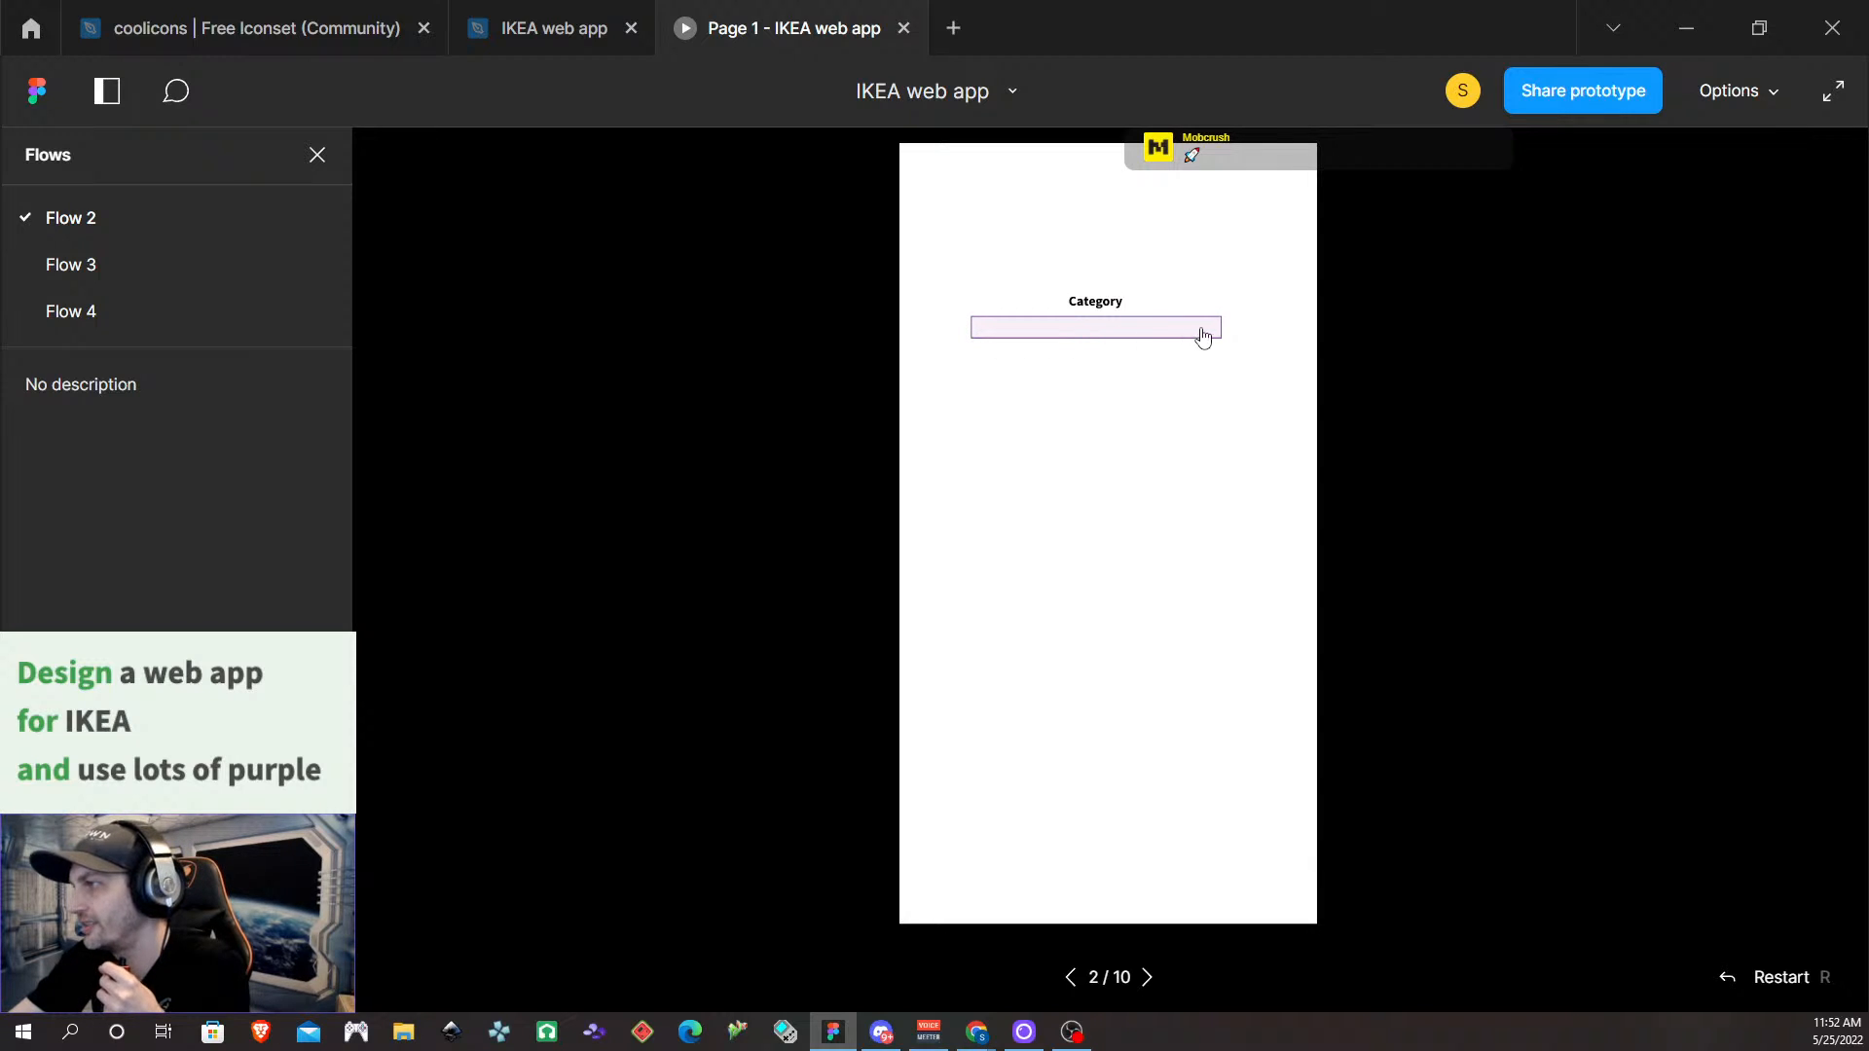
{"action": "left_click", "coordinate": [1144, 338]}
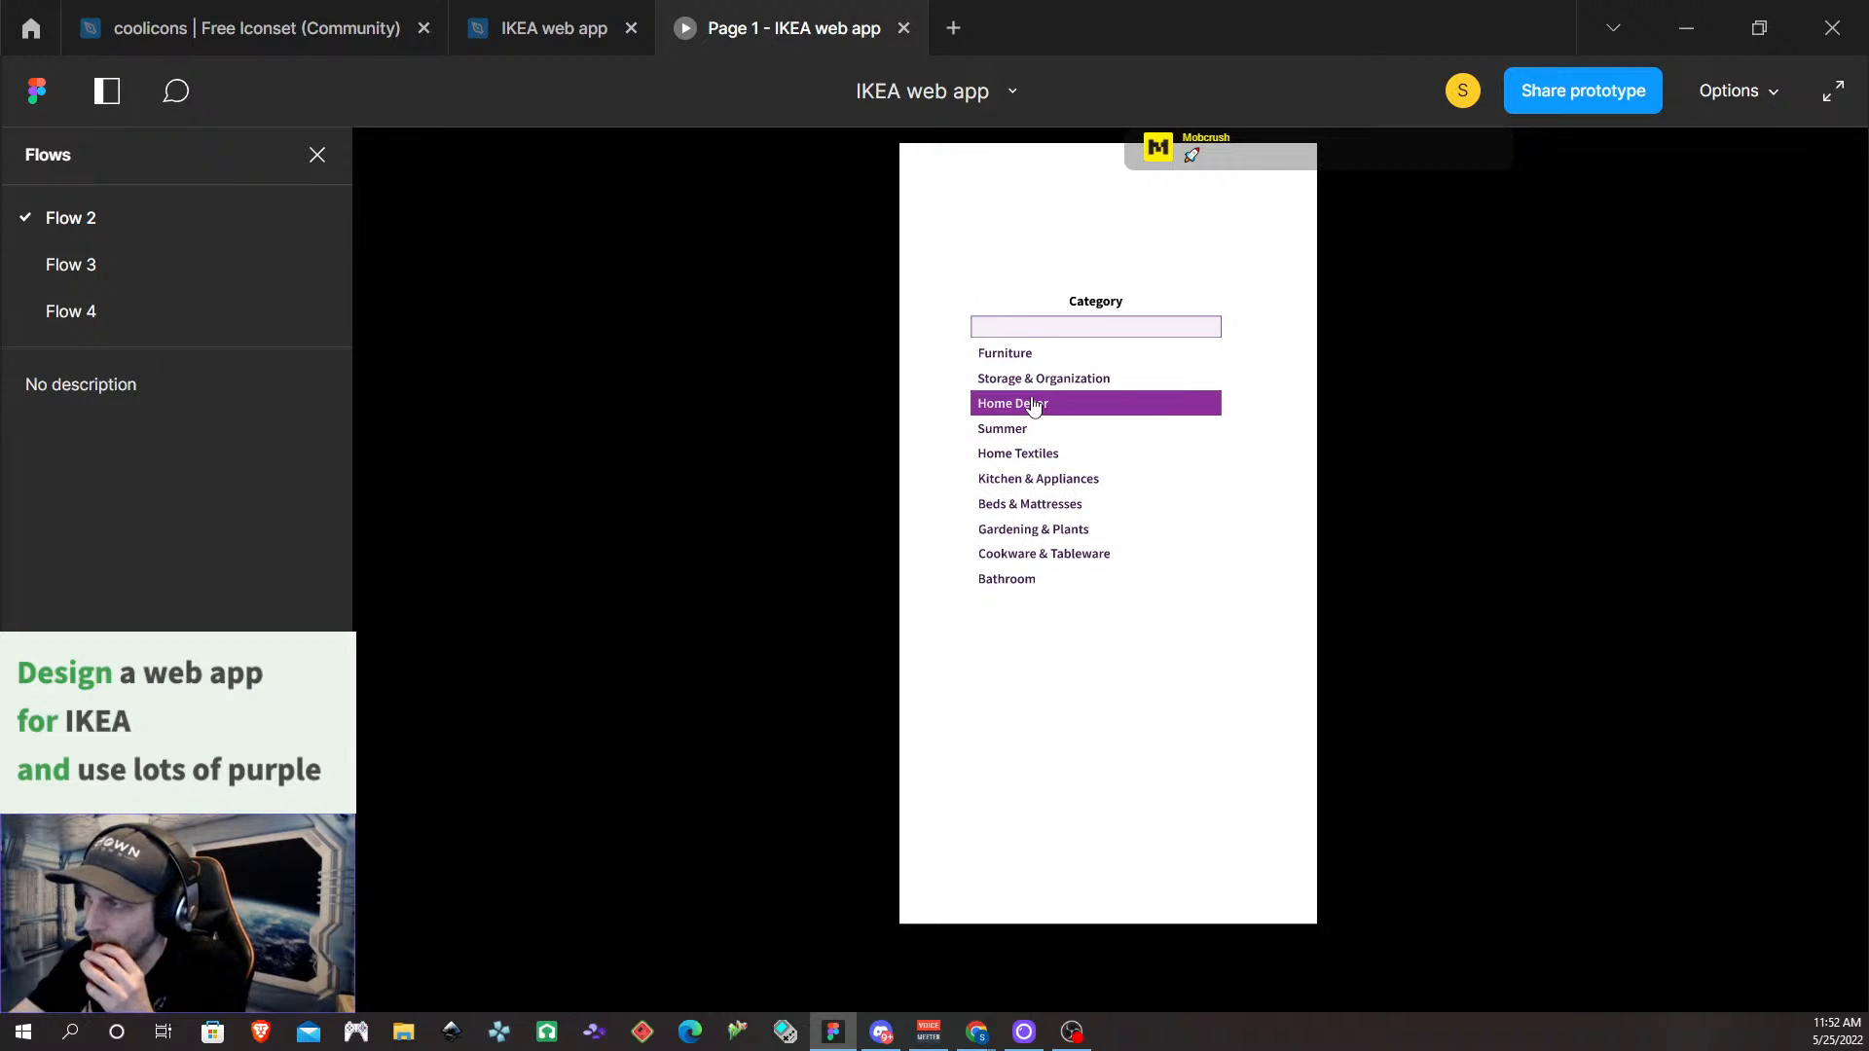
{"action": "left_click", "coordinate": [1068, 582]}
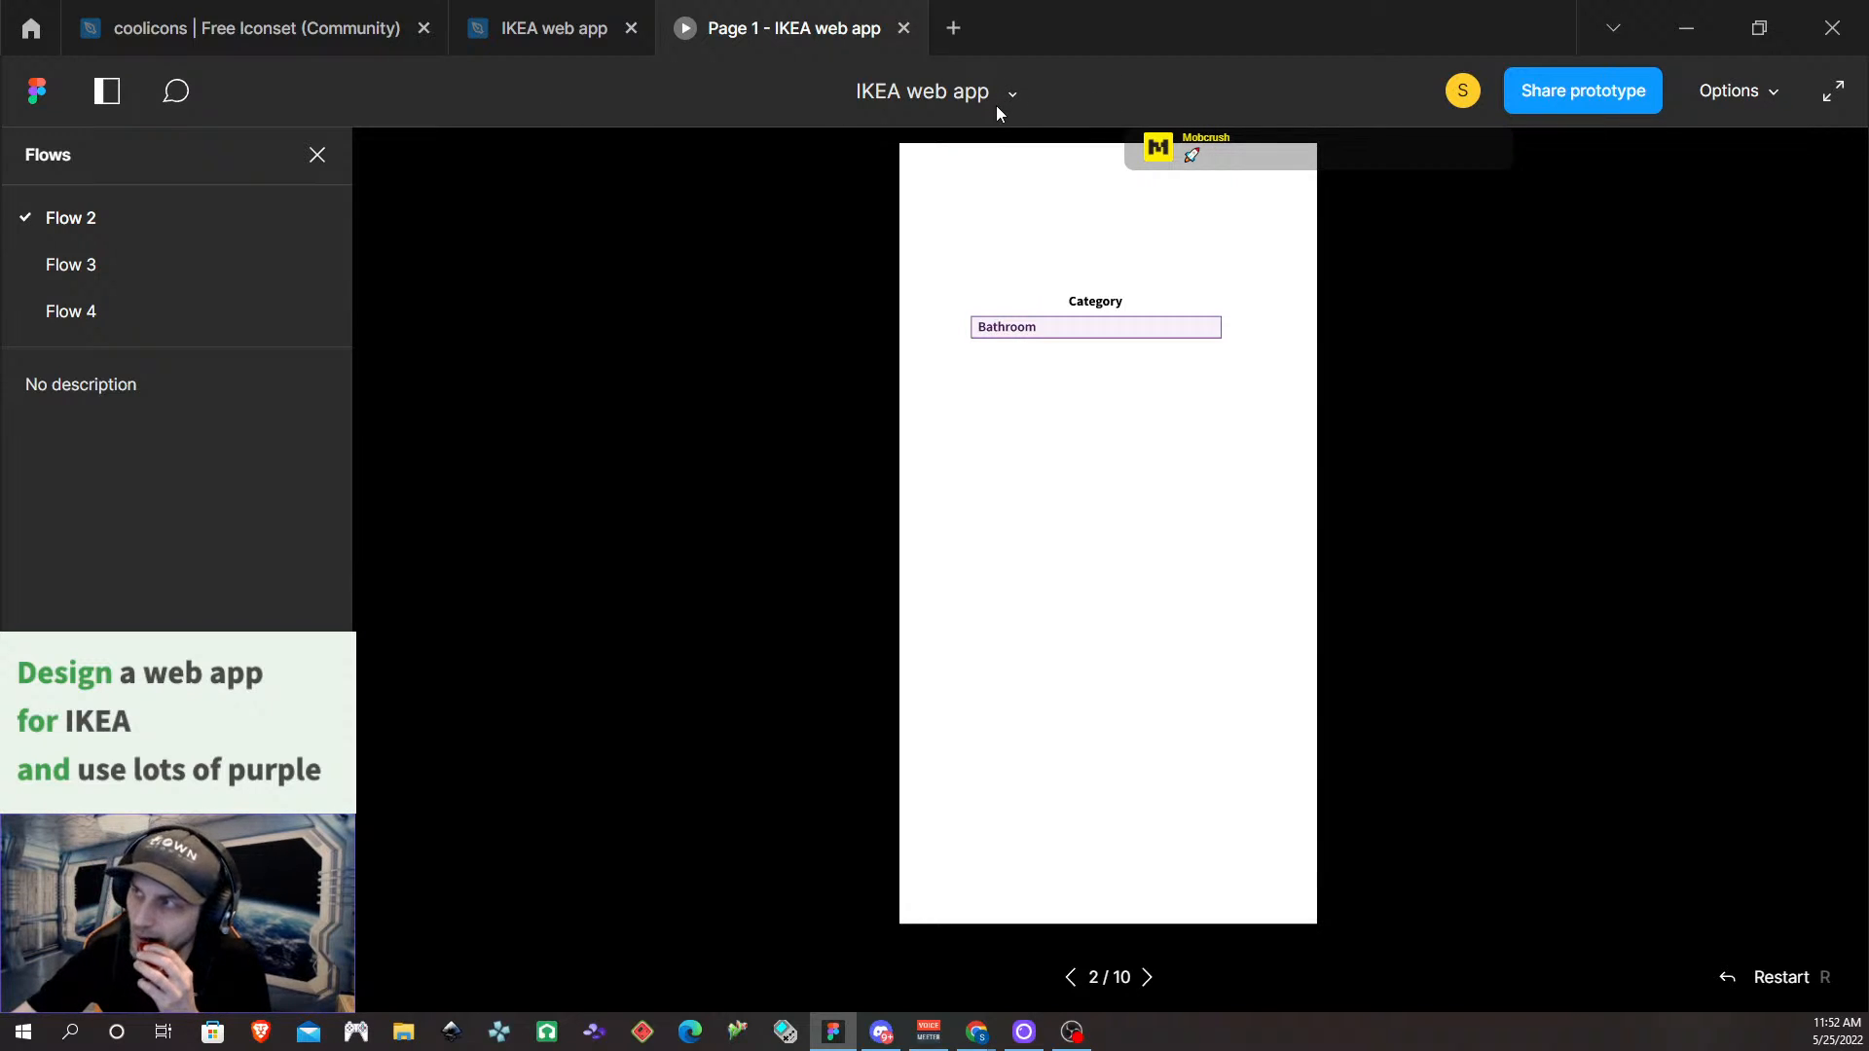
{"action": "left_click", "coordinate": [899, 27]}
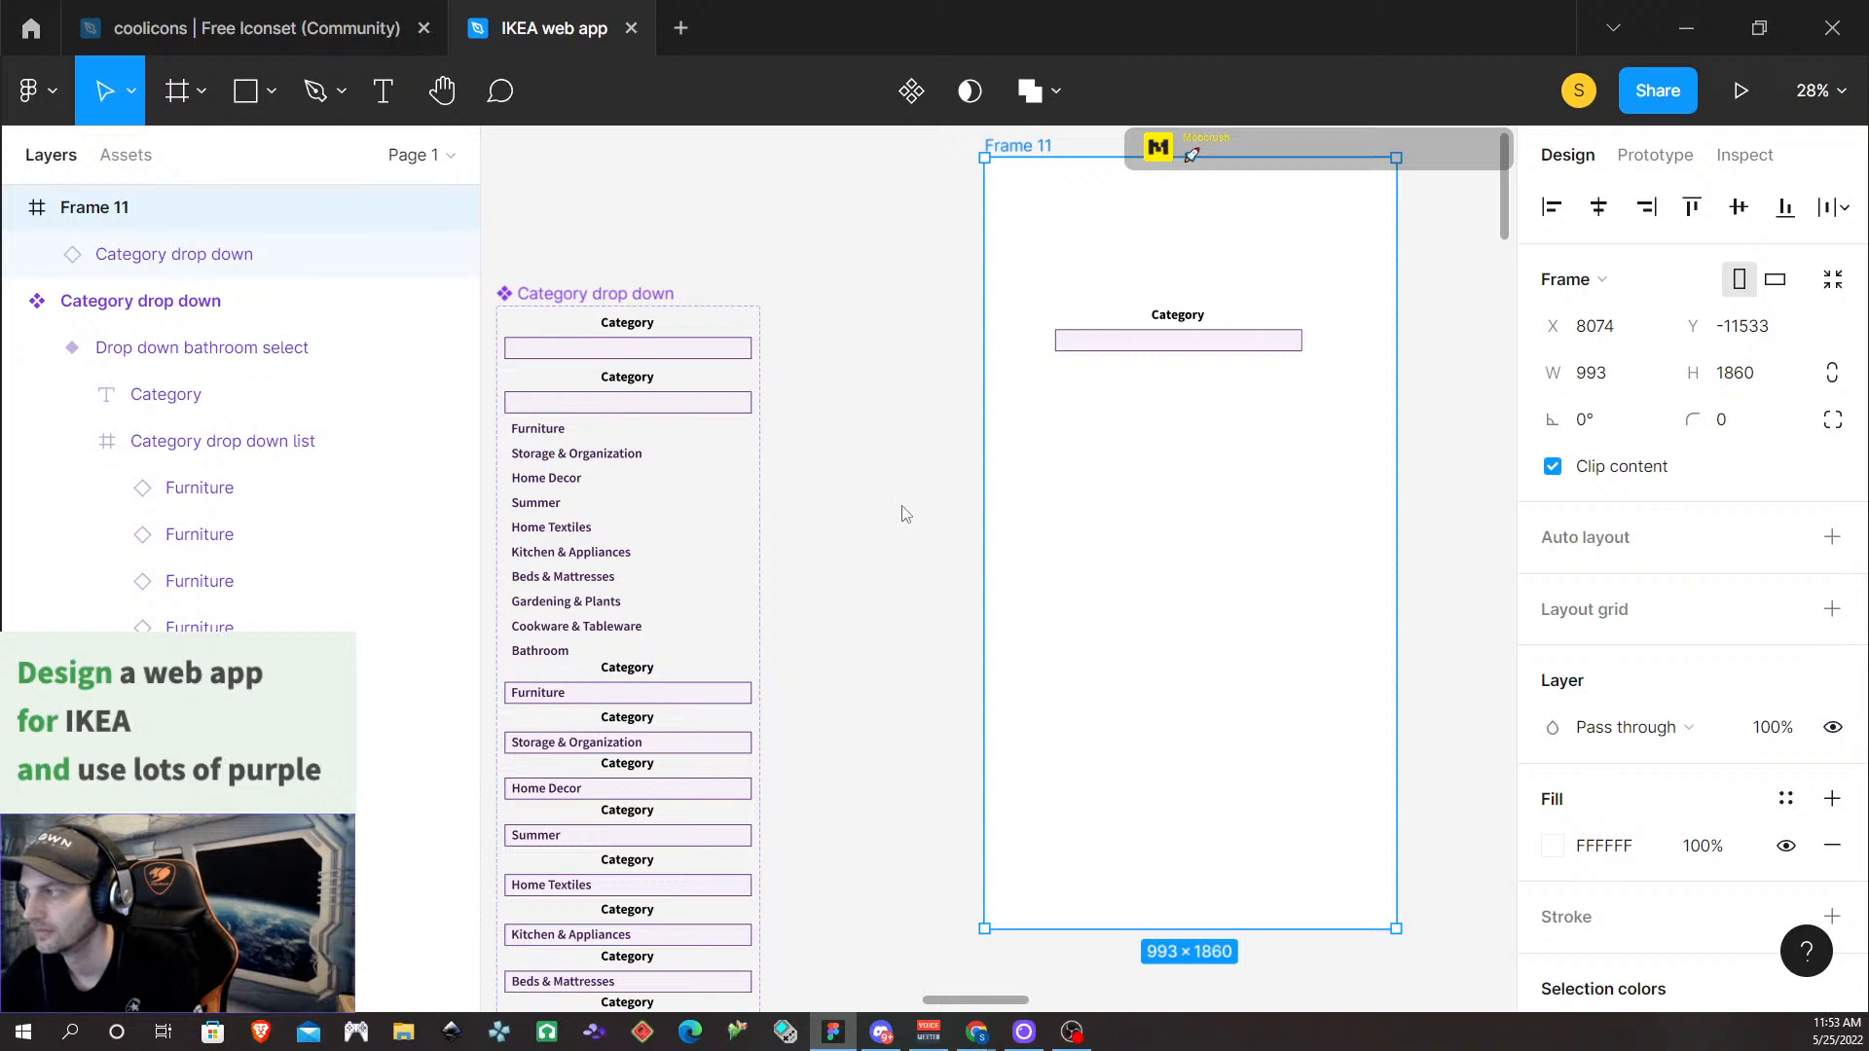
Delete the test frame together with the Category drop down copy inside it
{"action": "left_click", "coordinate": [897, 200]}
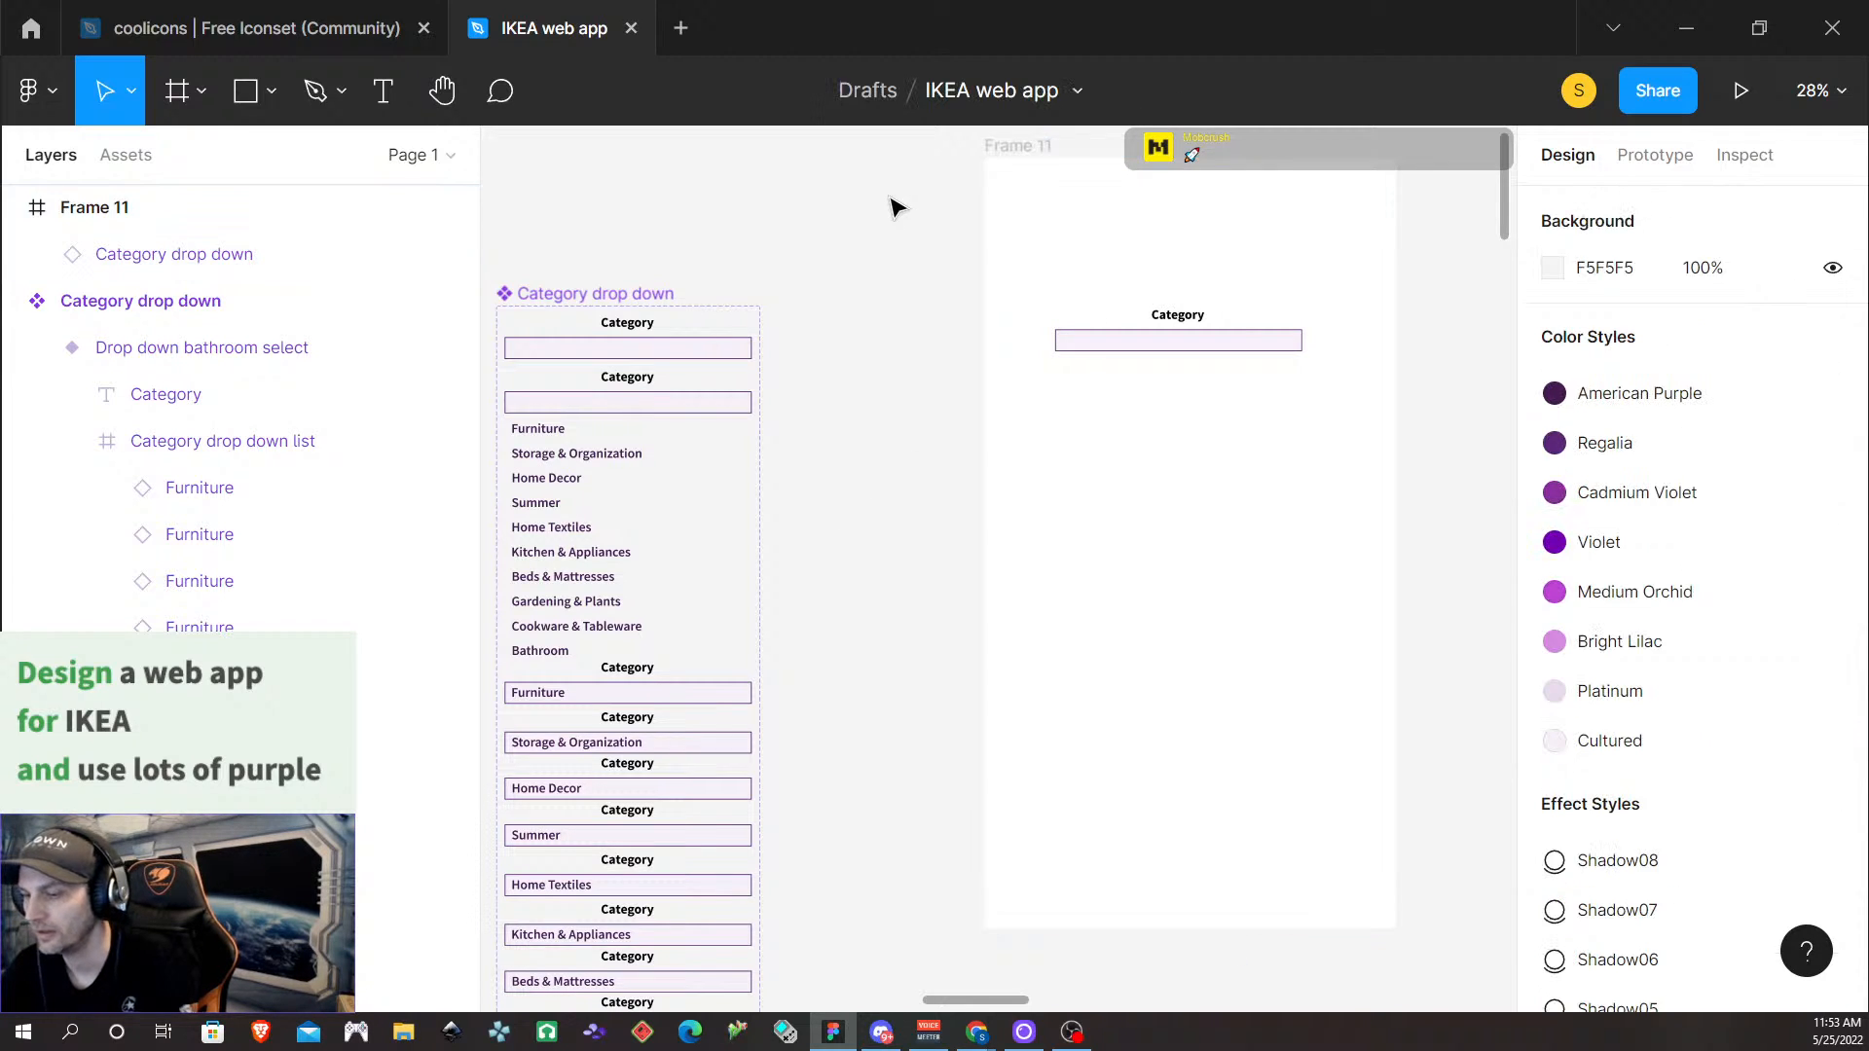
{"action": "left_click", "coordinate": [1003, 151]}
{"action": "key", "text": "Delete"}
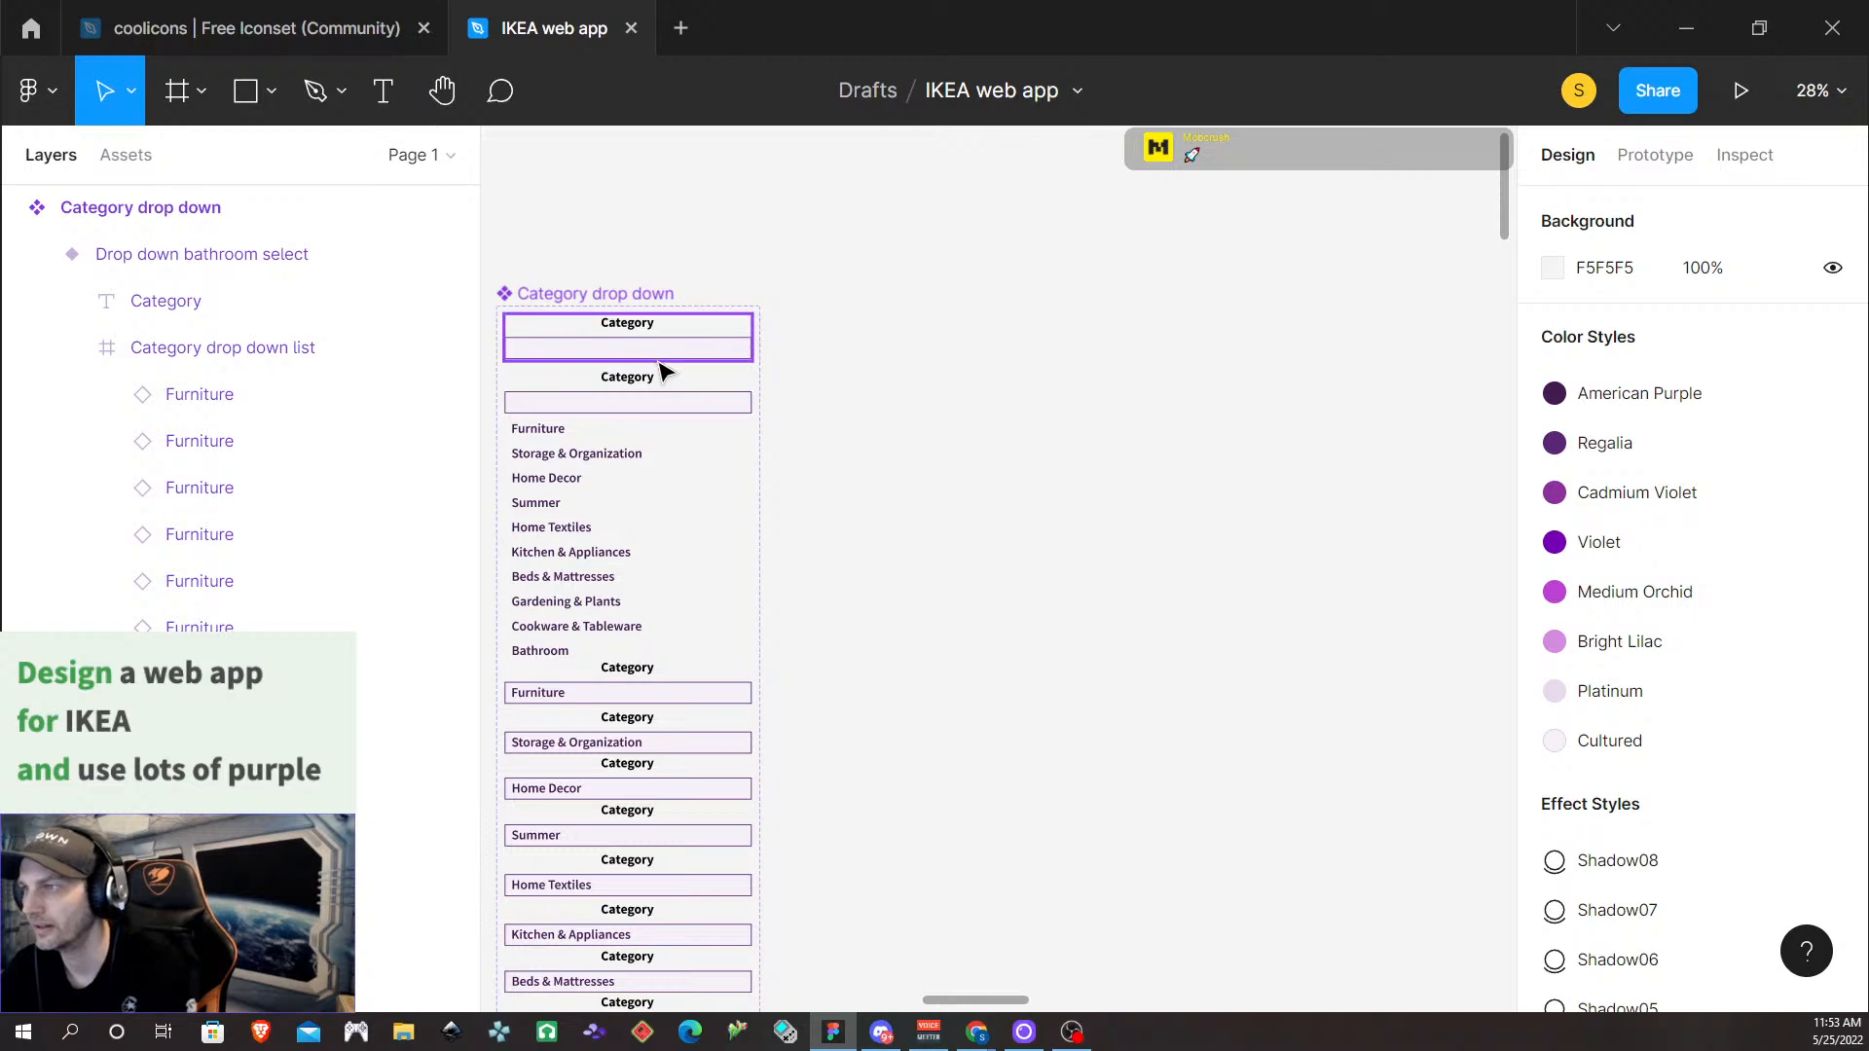
Copy the closed variant of the Category drop down component
{"action": "scroll", "coordinate": [751, 379], "scroll_direction": "down", "scroll_amount": 3}
{"action": "scroll", "coordinate": [902, 505], "scroll_direction": "left", "scroll_amount": 5}
{"action": "scroll", "coordinate": [901, 506], "scroll_direction": "right", "scroll_amount": 2}
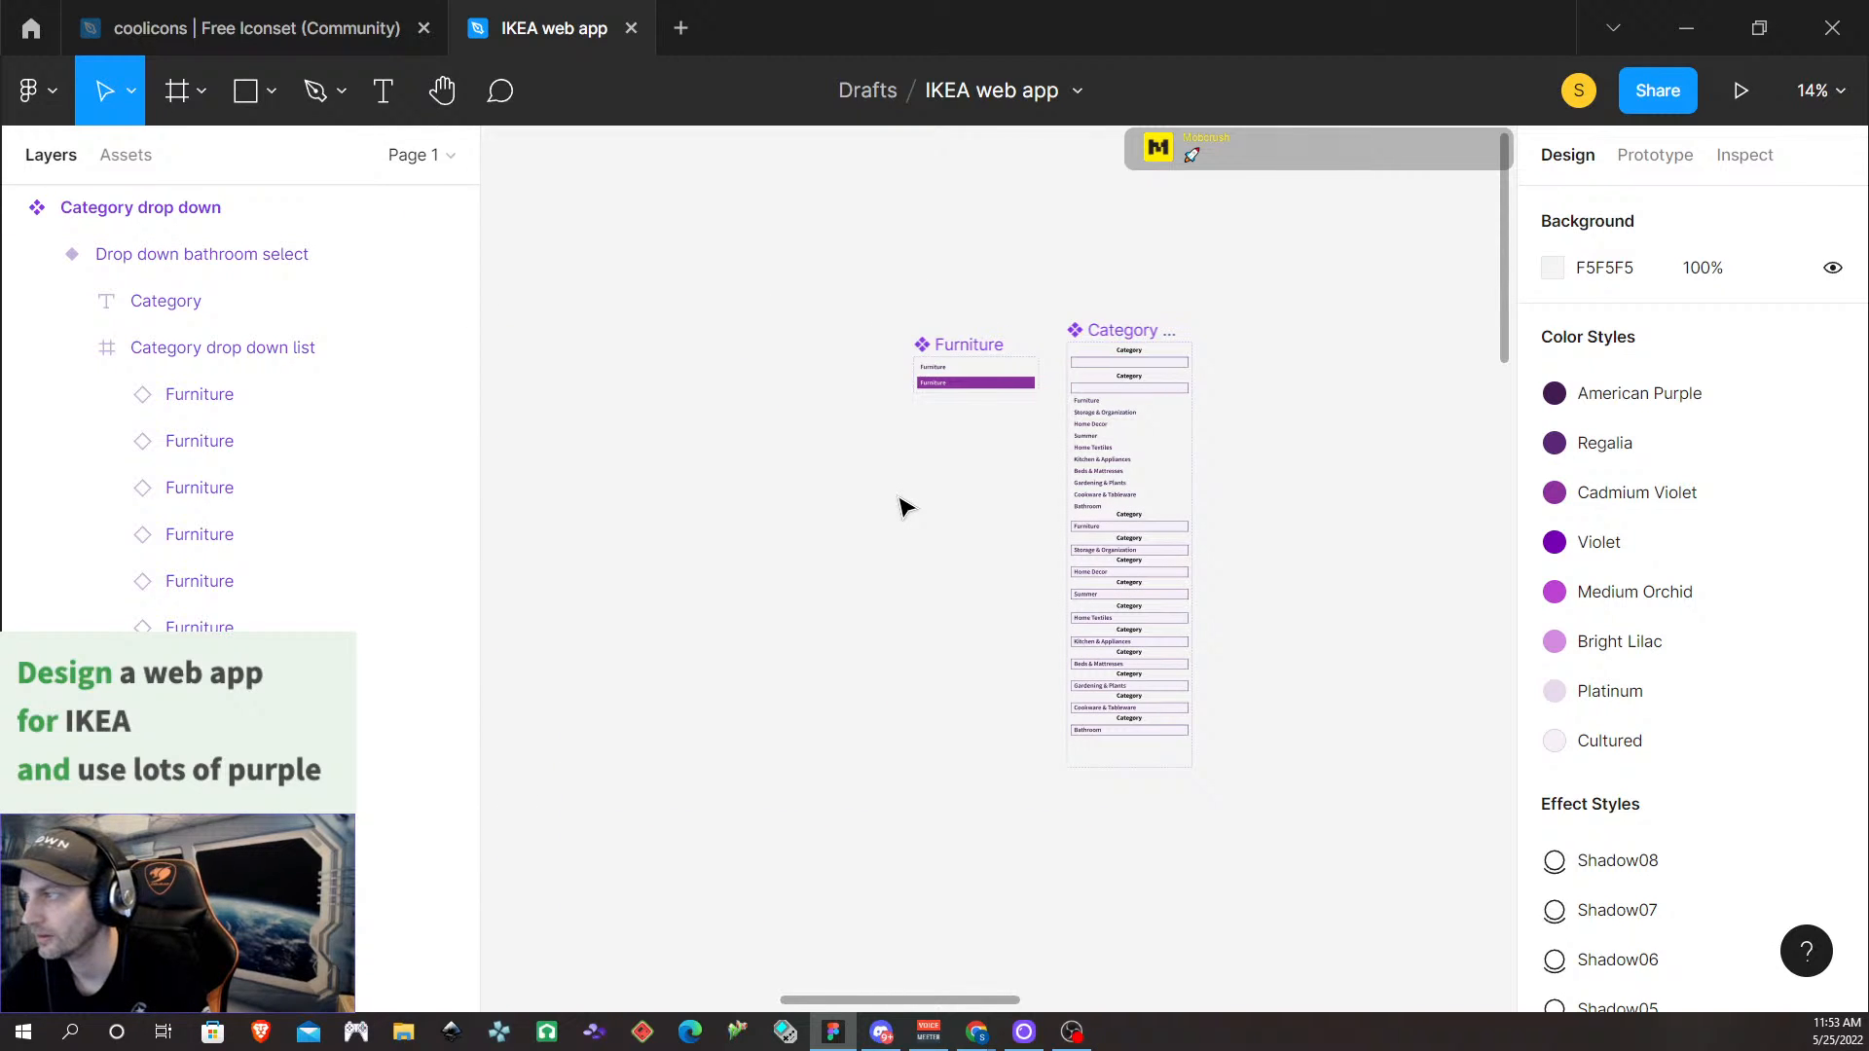
{"action": "left_click", "coordinate": [942, 365]}
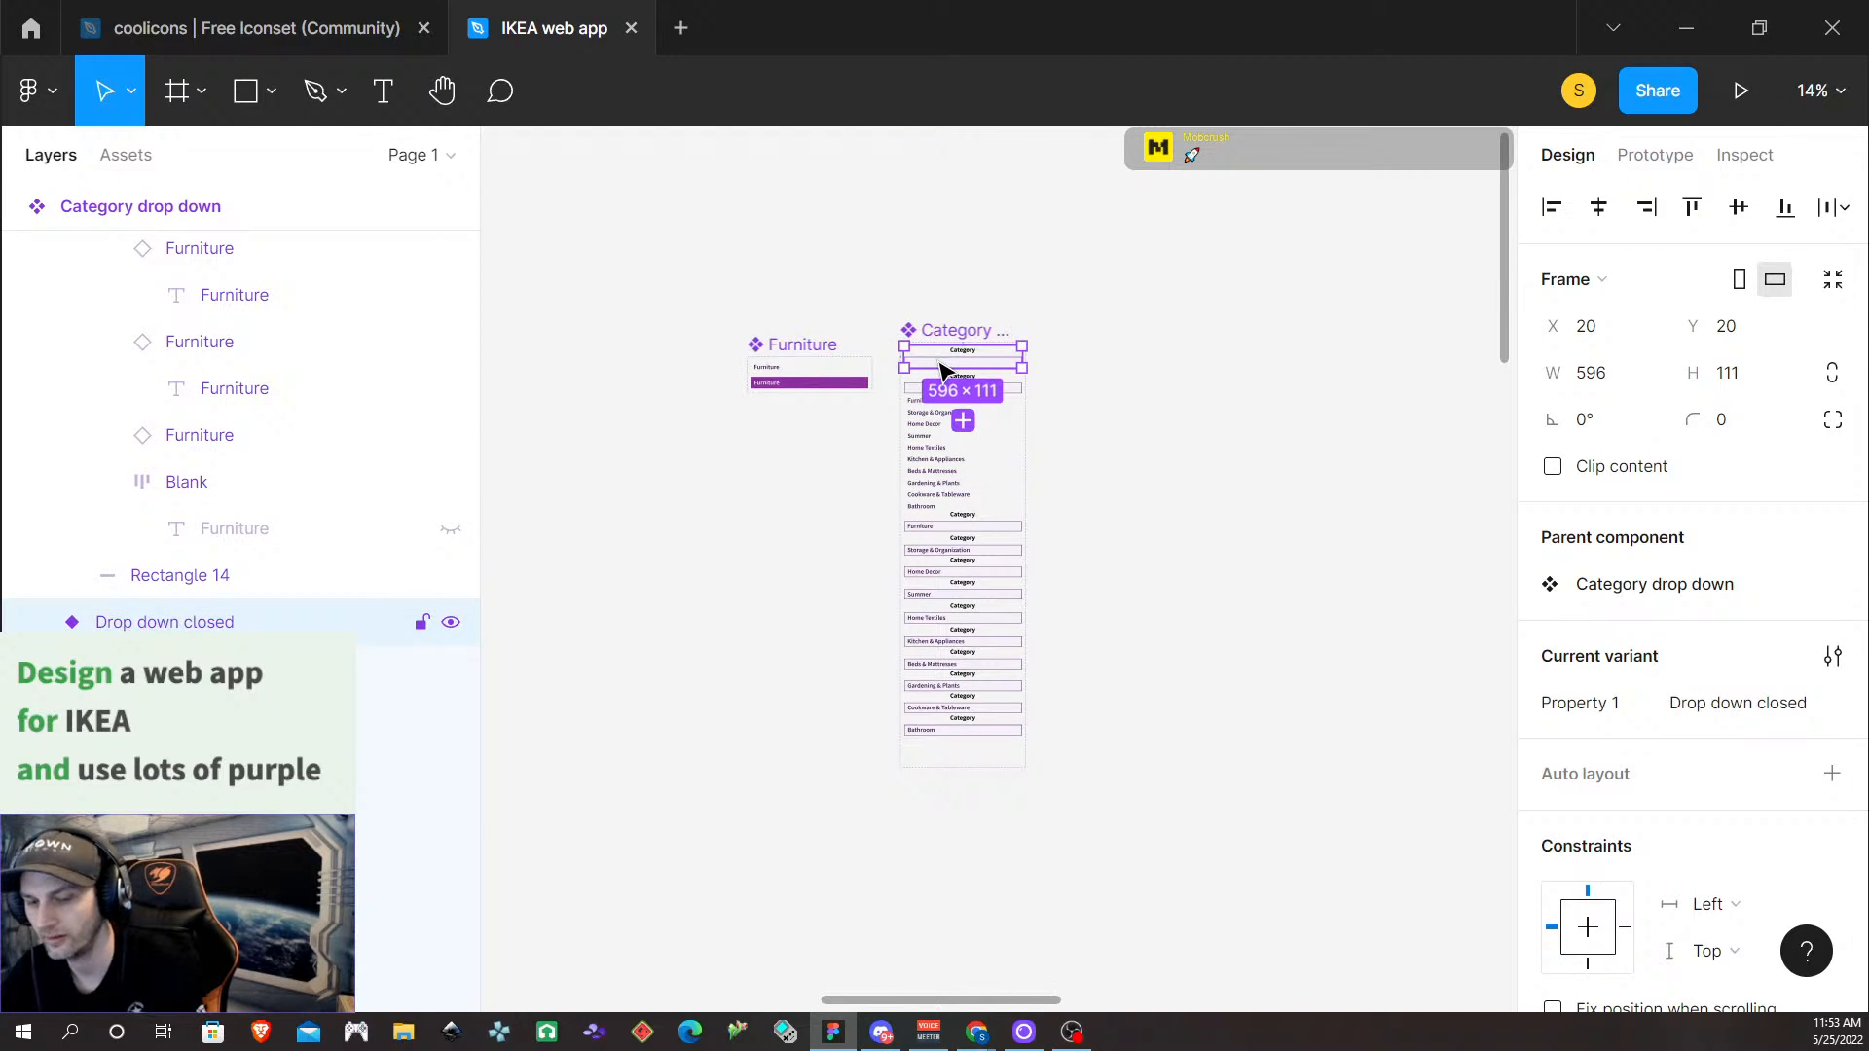
Replace the Category field group on the IKEA Deal Wheel setup screen with the copied closed drop down
{"action": "scroll", "coordinate": [1106, 463], "scroll_direction": "right", "scroll_amount": 10}
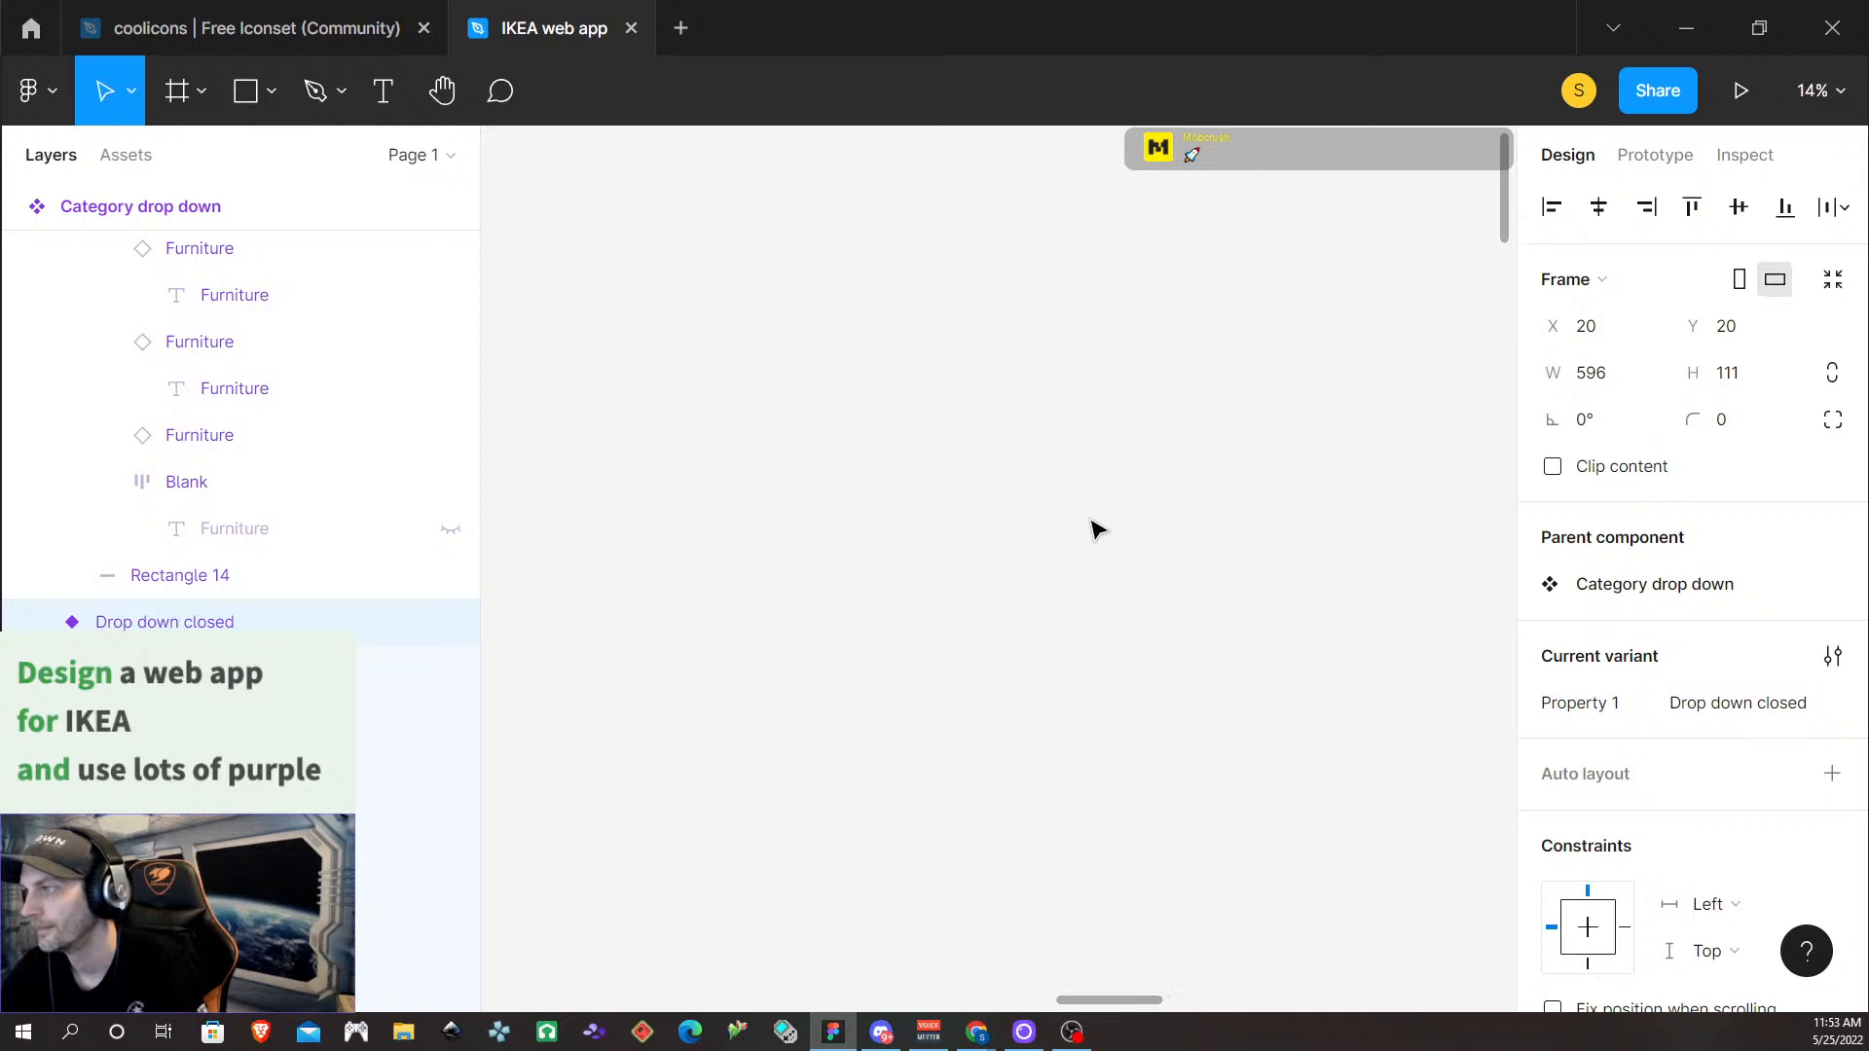
{"action": "scroll", "coordinate": [1078, 535], "scroll_direction": "down", "scroll_amount": 5}
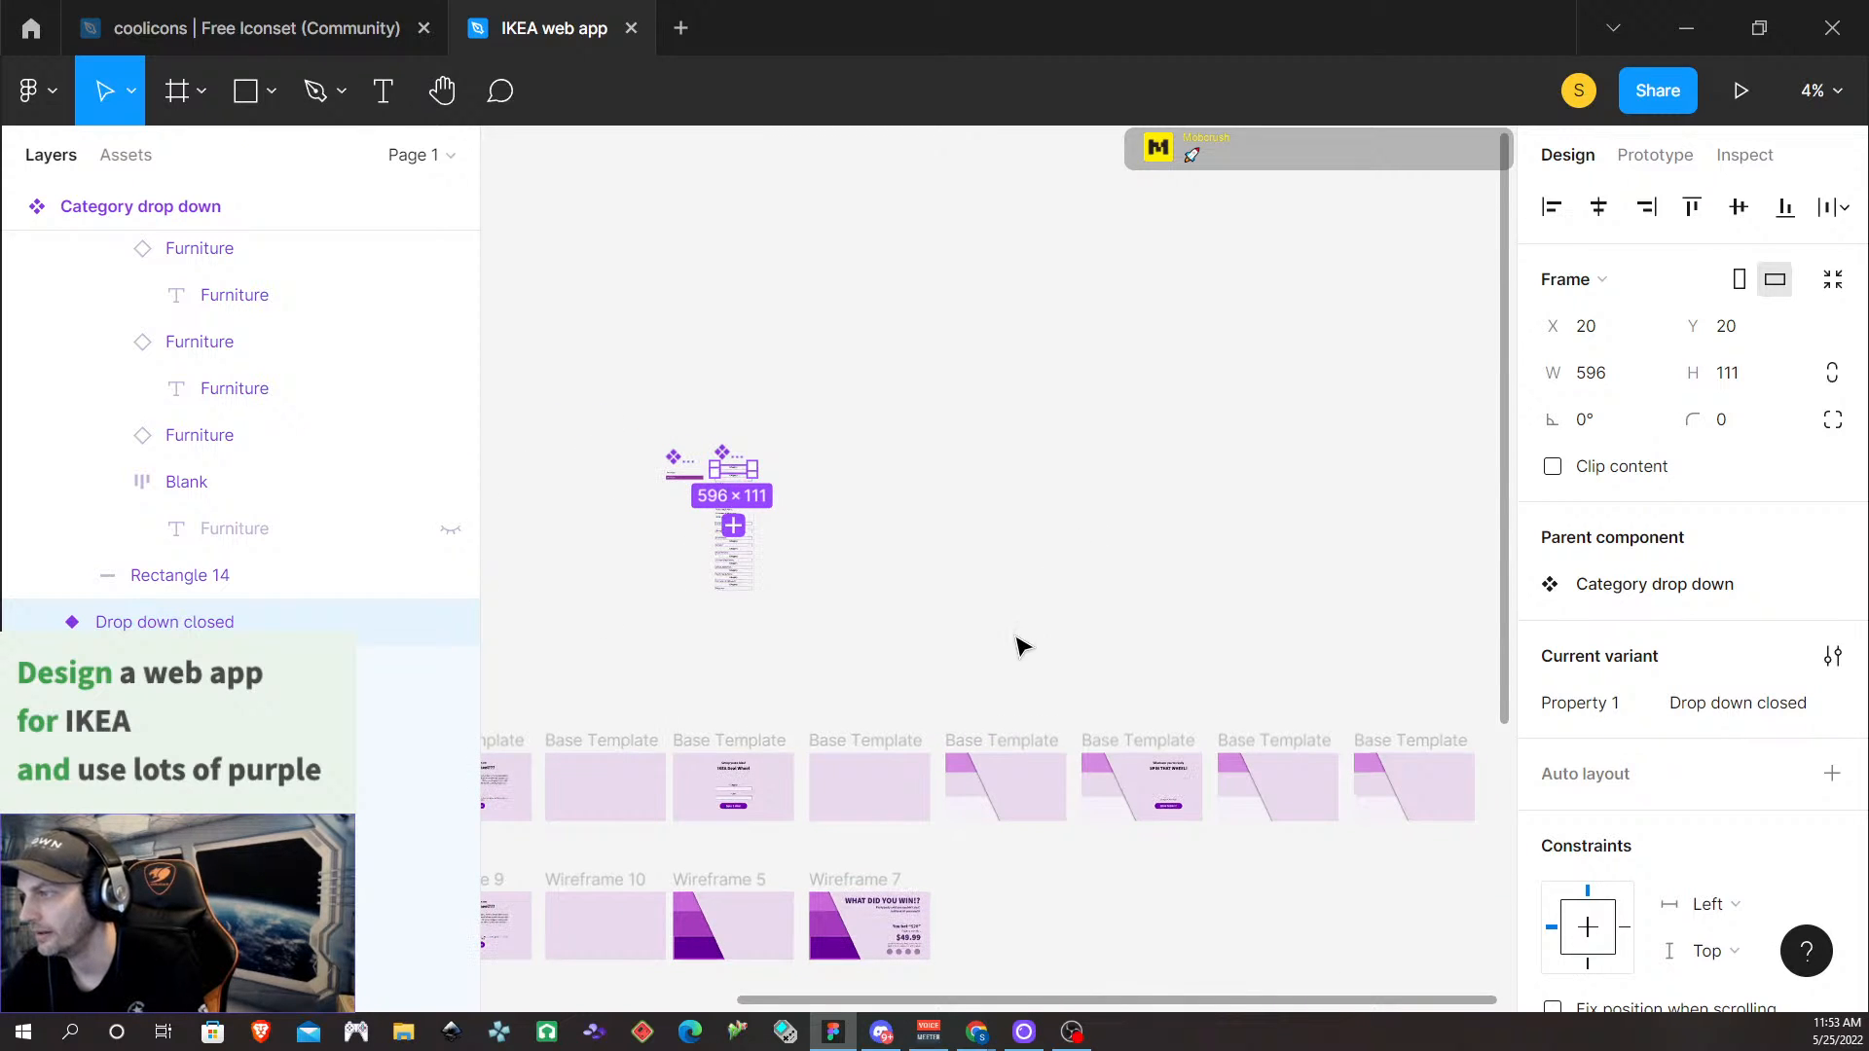
{"action": "scroll", "coordinate": [1098, 626], "scroll_direction": "down", "scroll_amount": 2}
{"action": "scroll", "coordinate": [788, 794], "scroll_direction": "left", "scroll_amount": 3}
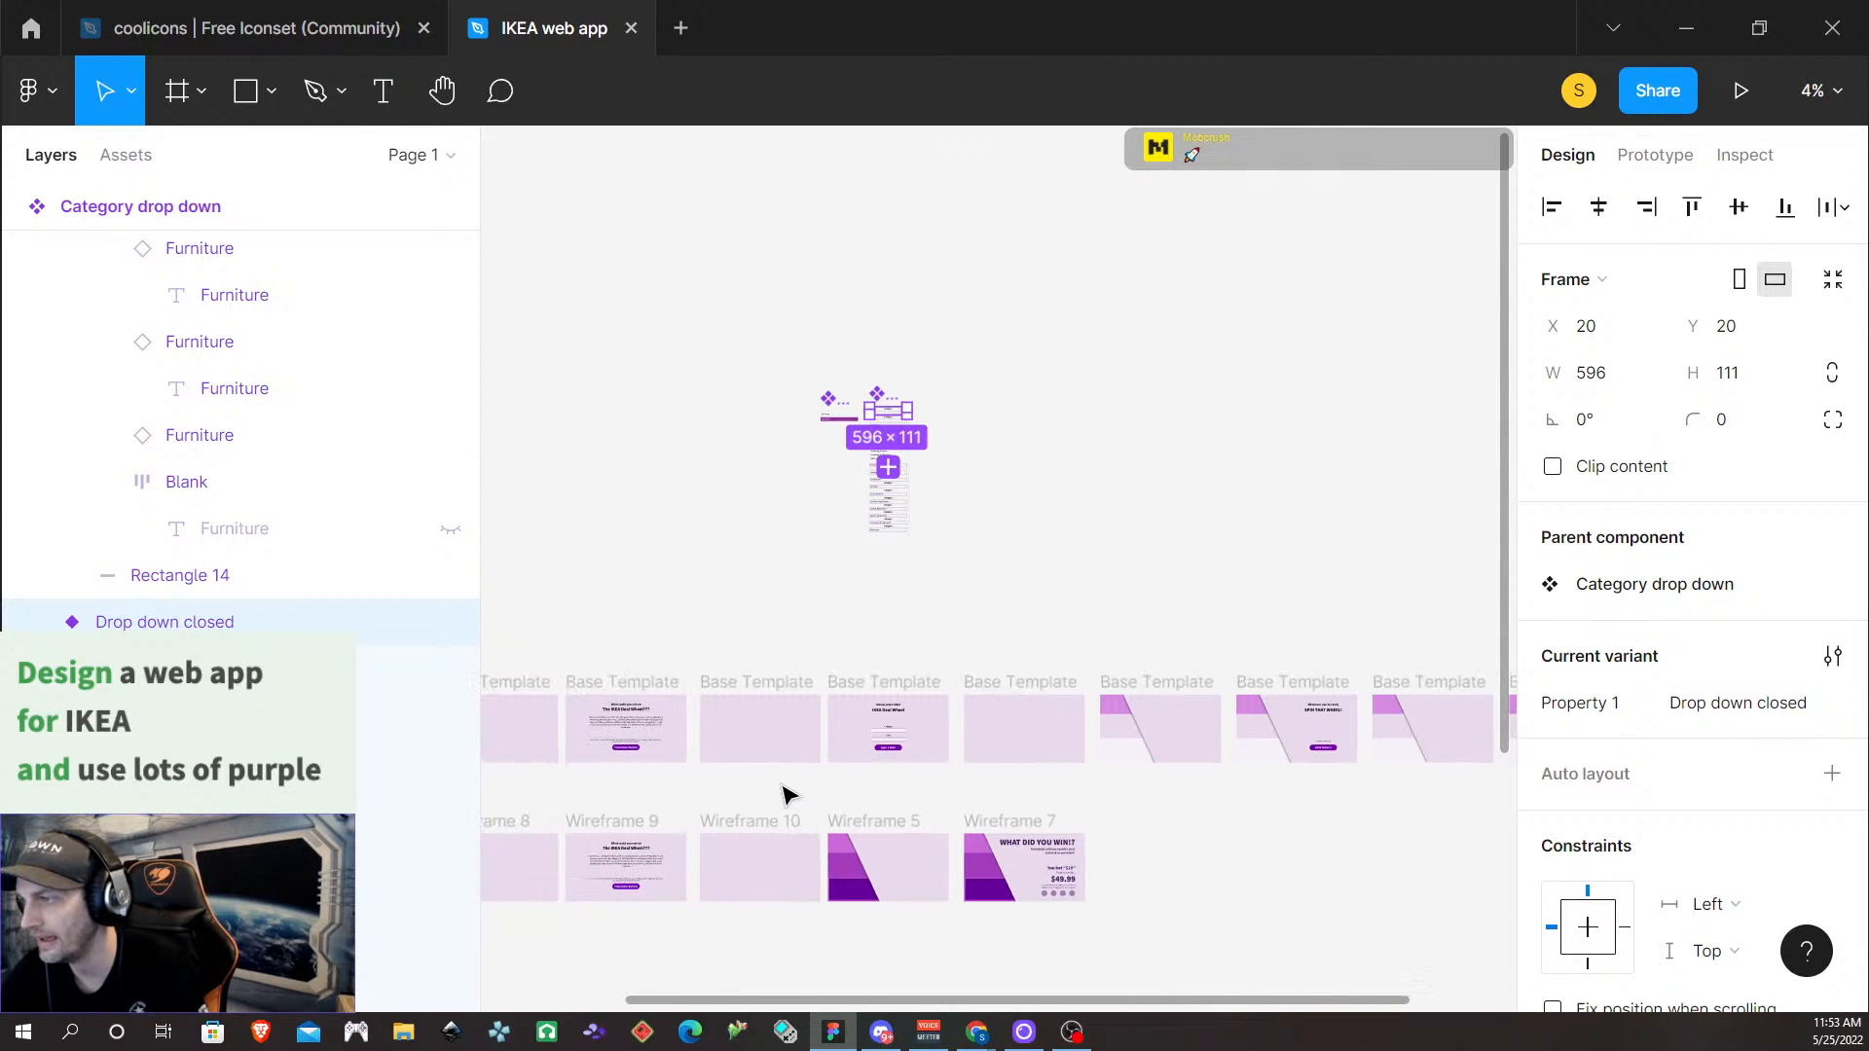
{"action": "scroll", "coordinate": [881, 748], "scroll_direction": "up", "scroll_amount": 5}
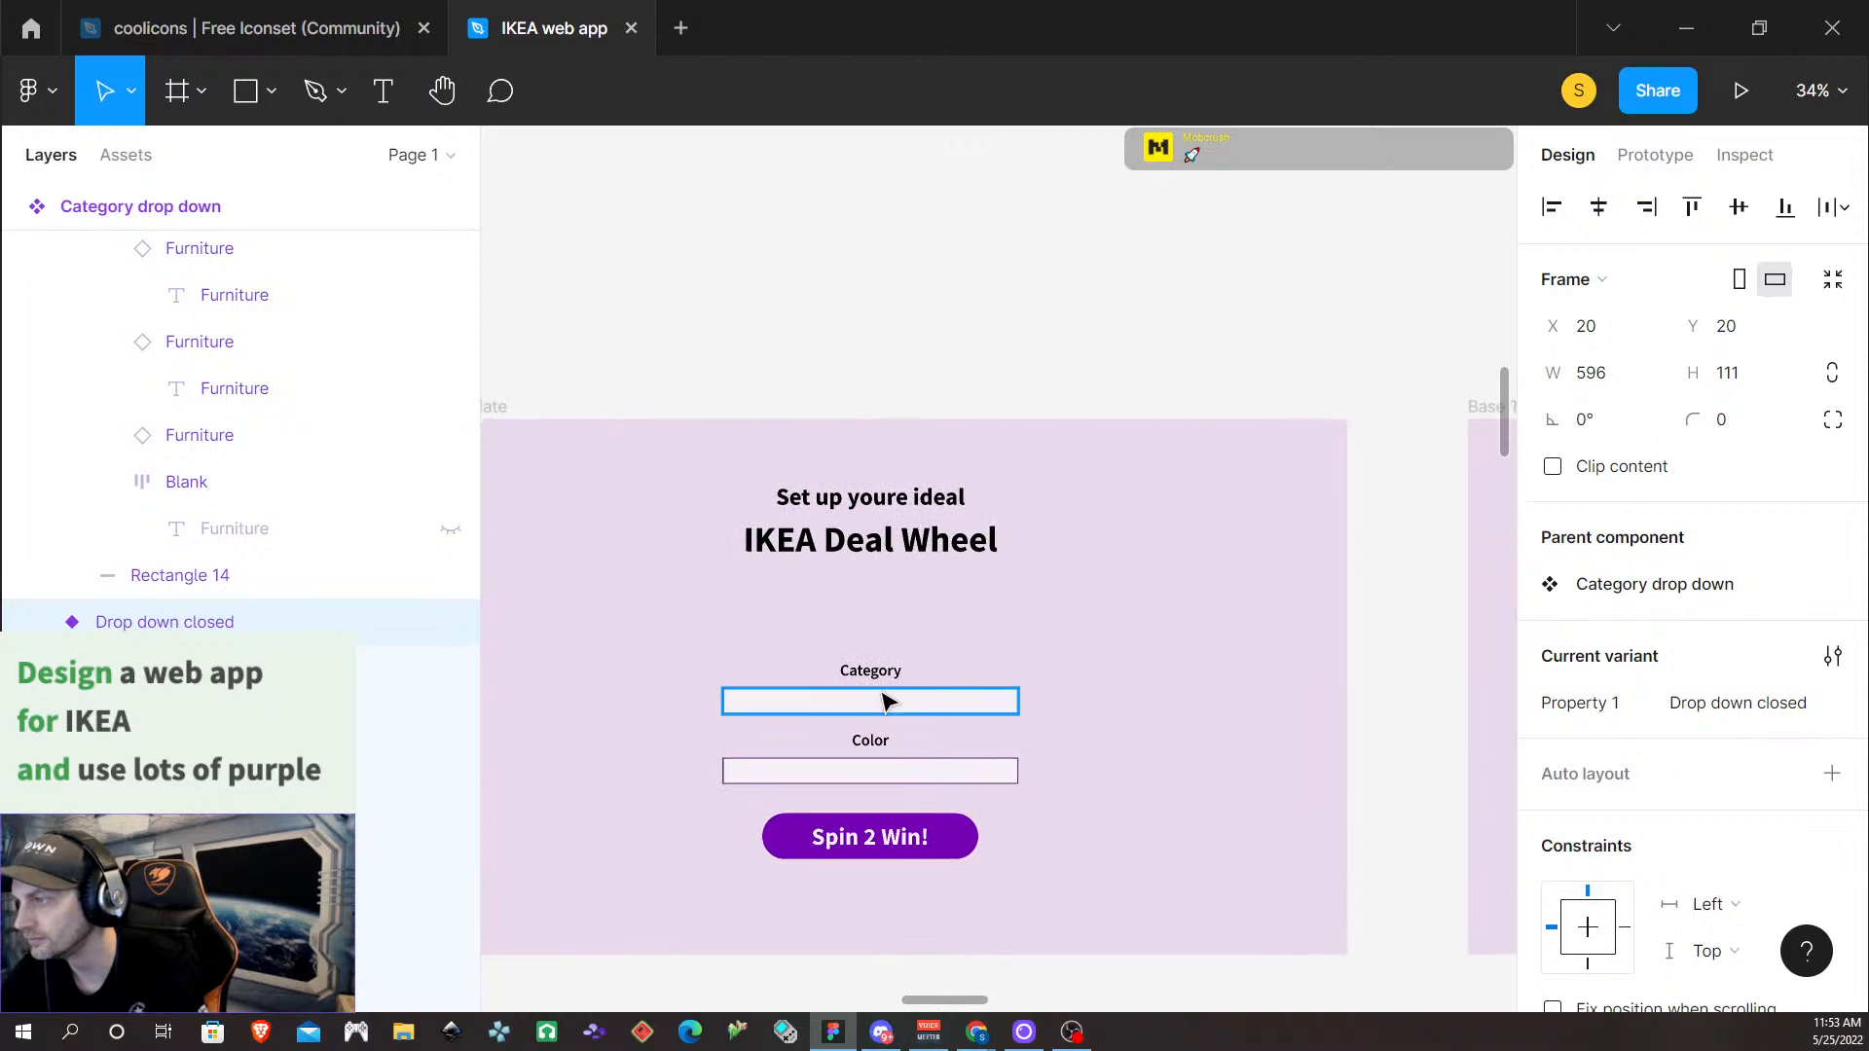
{"action": "double_click", "coordinate": [877, 677]}
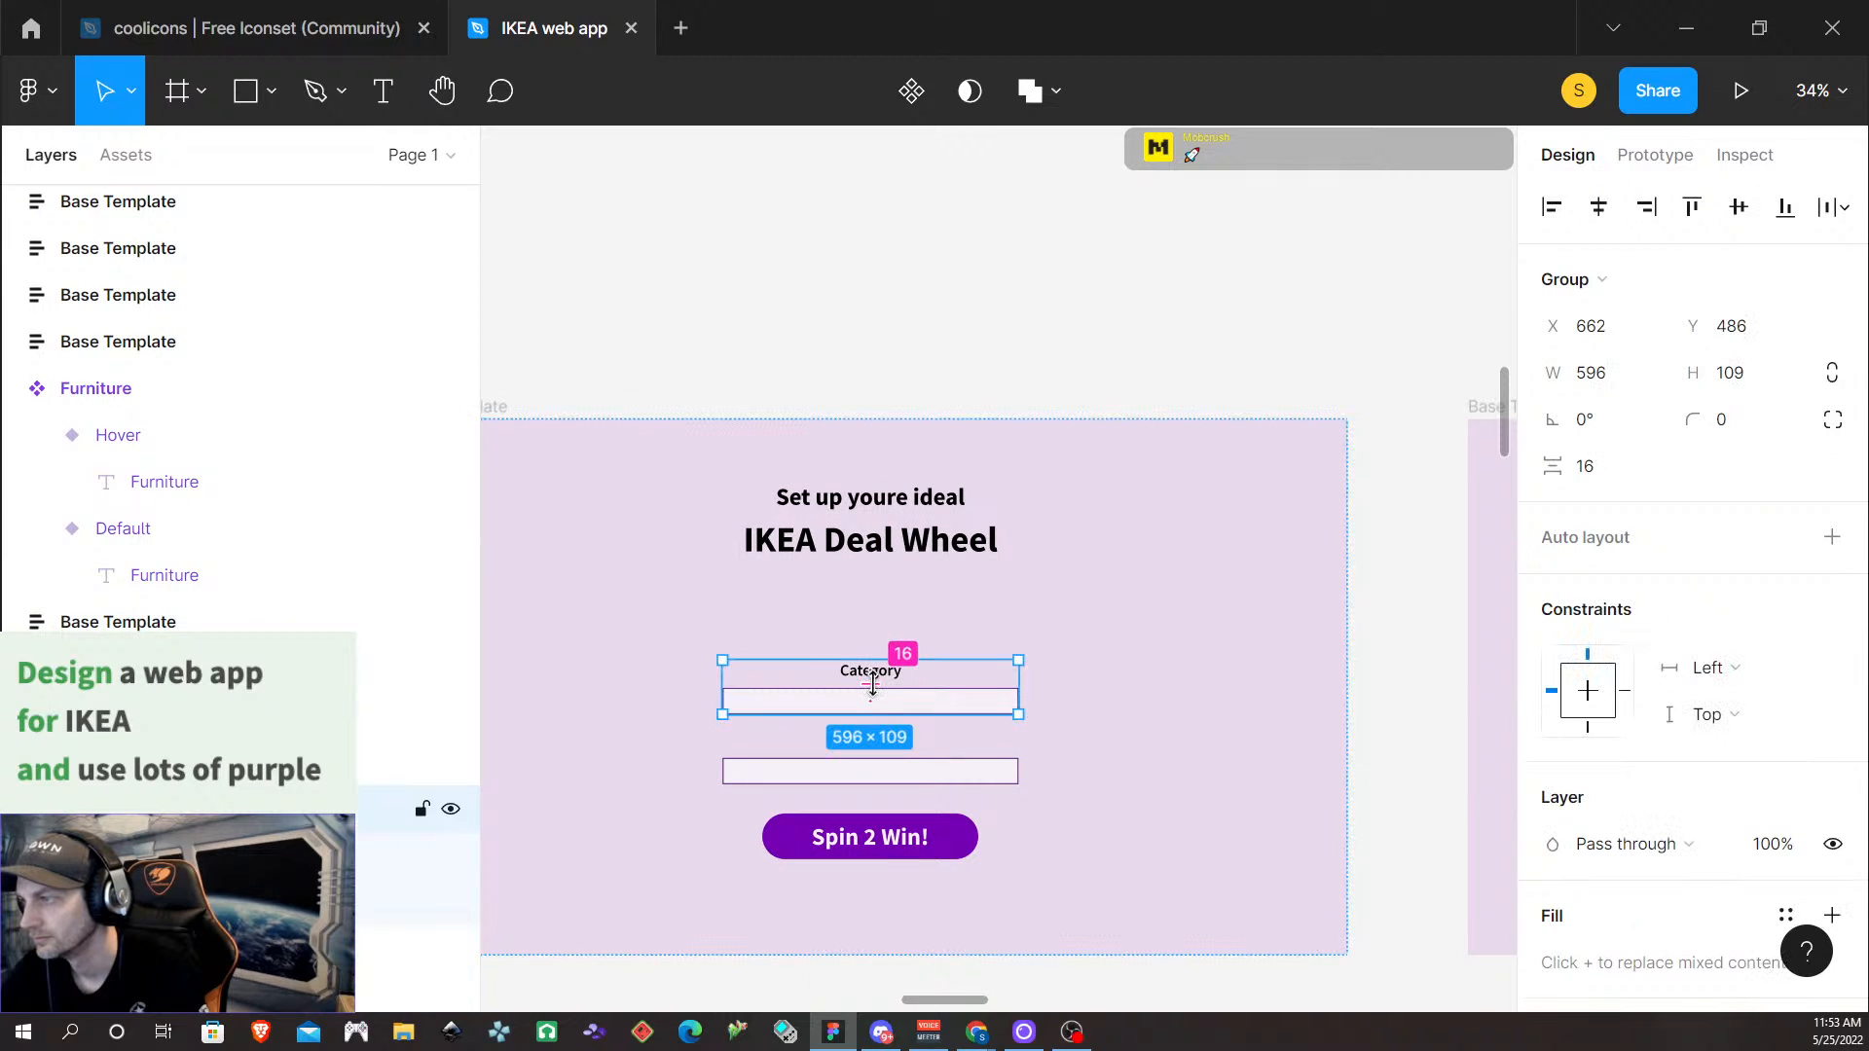
{"action": "right_click", "coordinate": [803, 701]}
{"action": "left_click", "coordinate": [927, 249]}
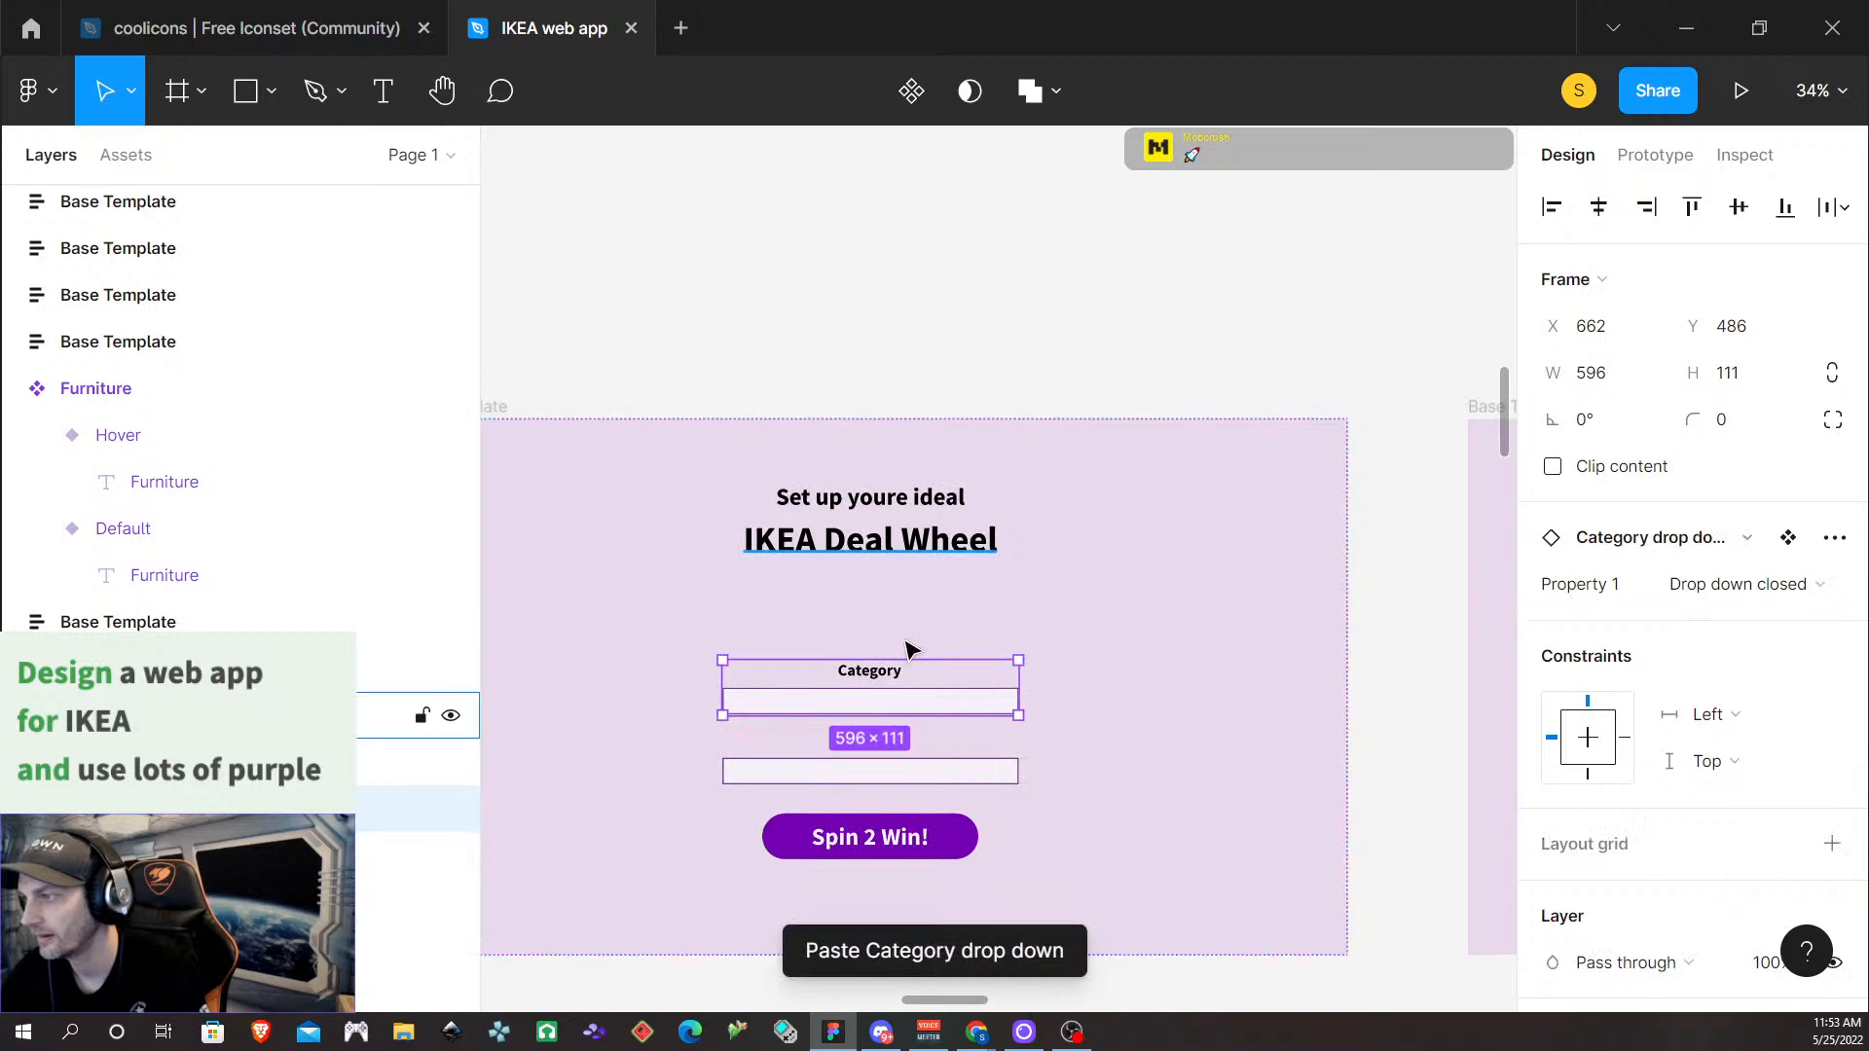
Preview the prototype of the IKEA Deal Wheel setup screen, fitted to the screen
{"action": "scroll", "coordinate": [743, 362], "scroll_direction": "up", "scroll_amount": 3}
{"action": "scroll", "coordinate": [743, 362], "scroll_direction": "down", "scroll_amount": 3}
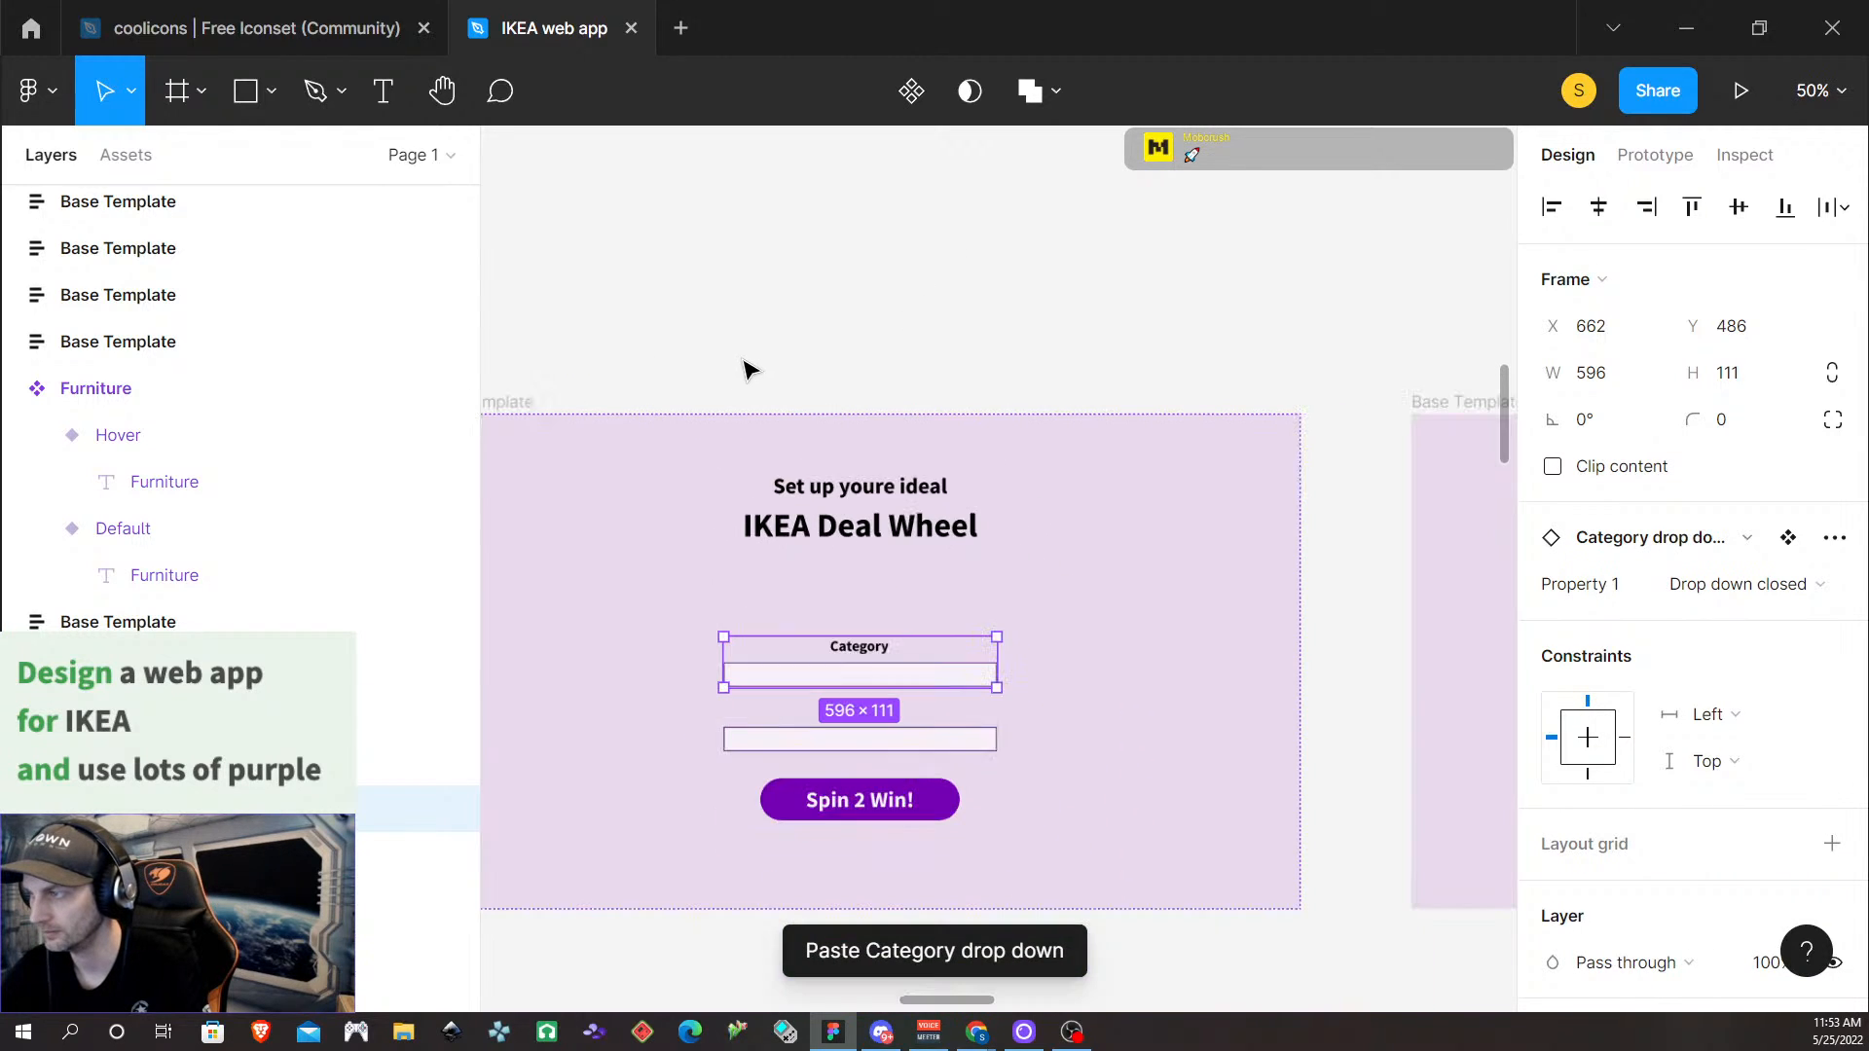
{"action": "scroll", "coordinate": [771, 372], "scroll_direction": "left", "scroll_amount": 1}
{"action": "left_click", "coordinate": [1213, 668]}
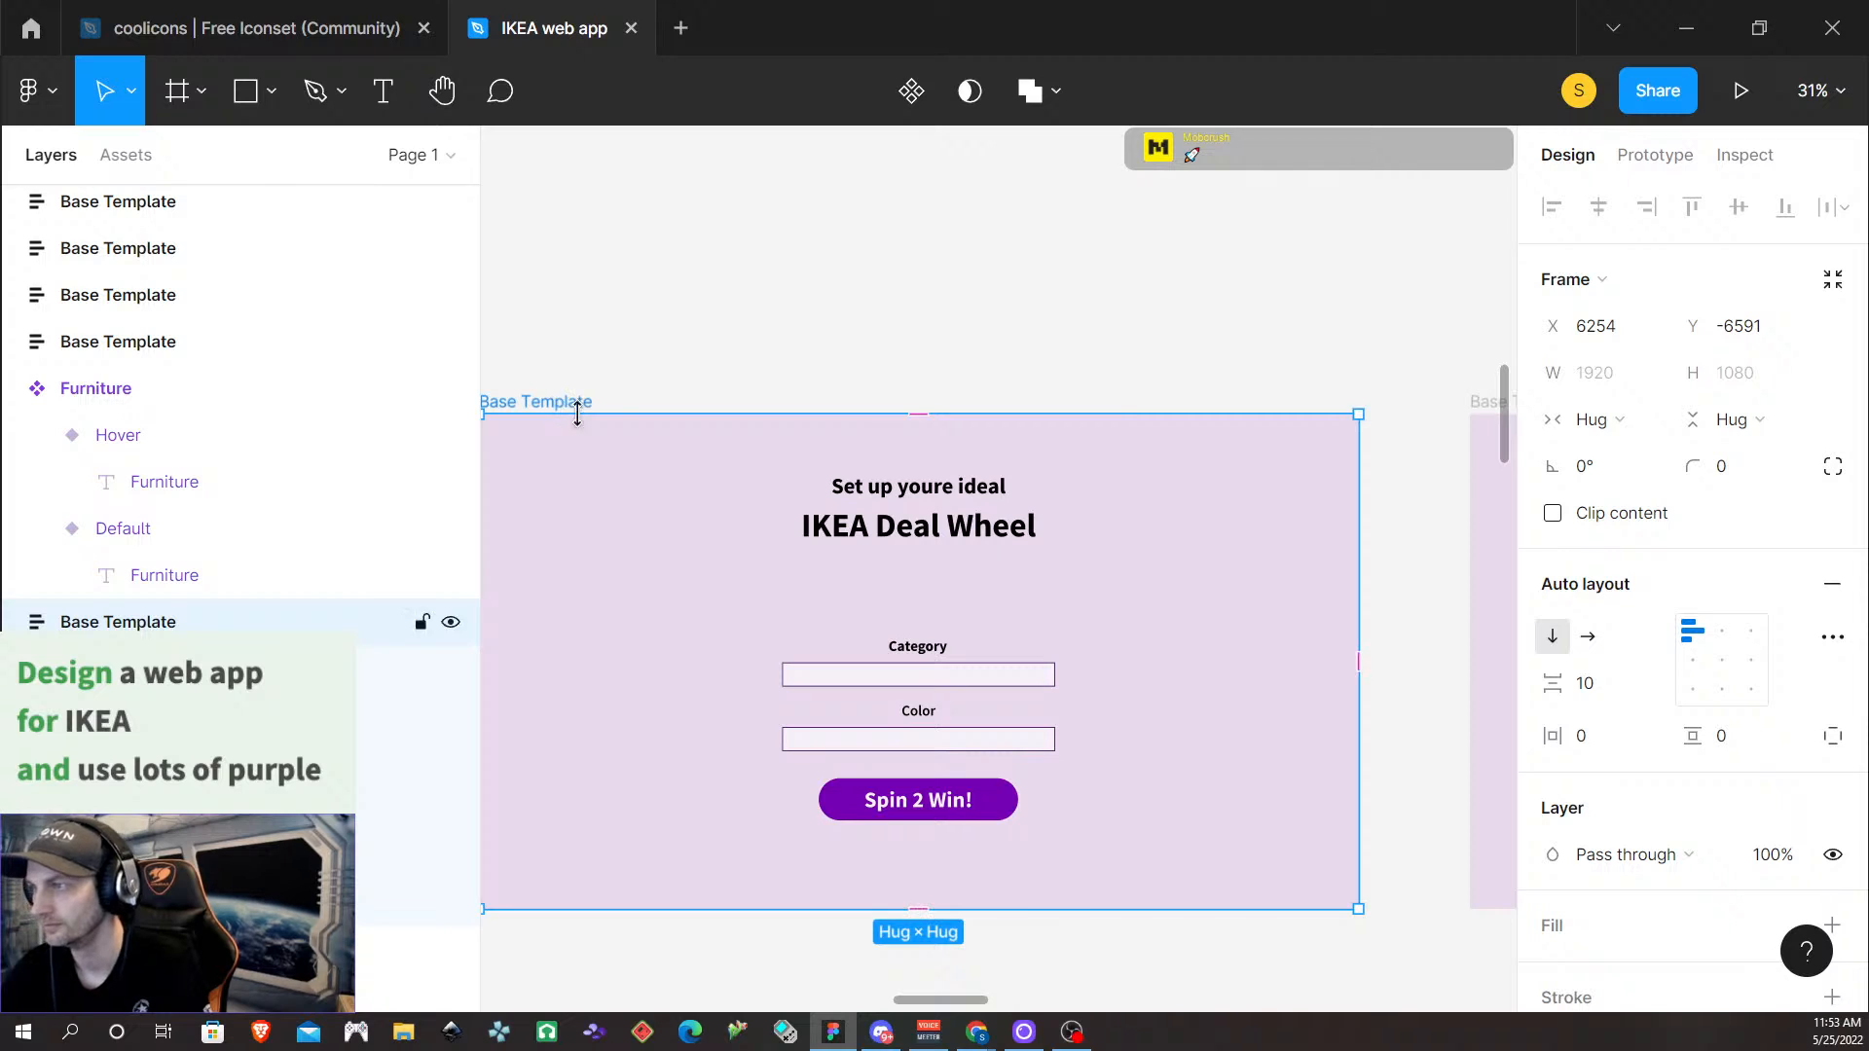
{"action": "left_click", "coordinate": [1744, 91]}
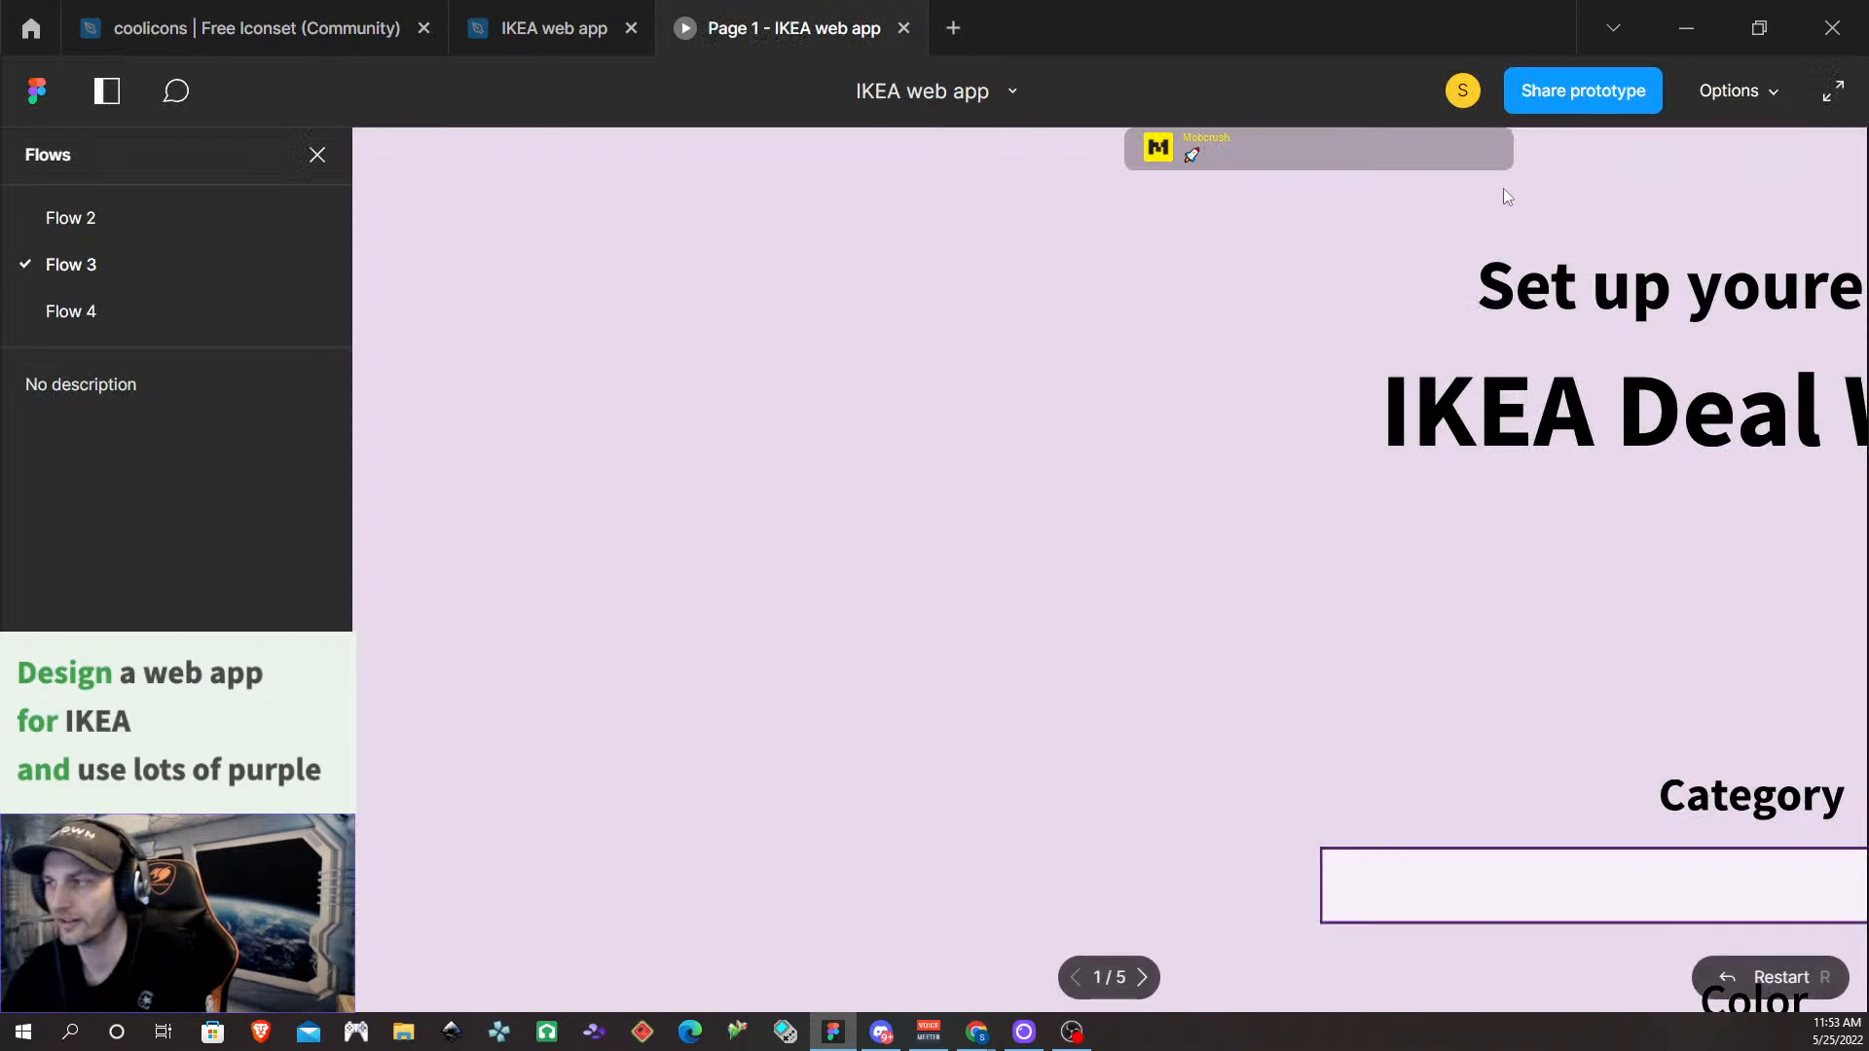
{"action": "left_click", "coordinate": [1735, 95]}
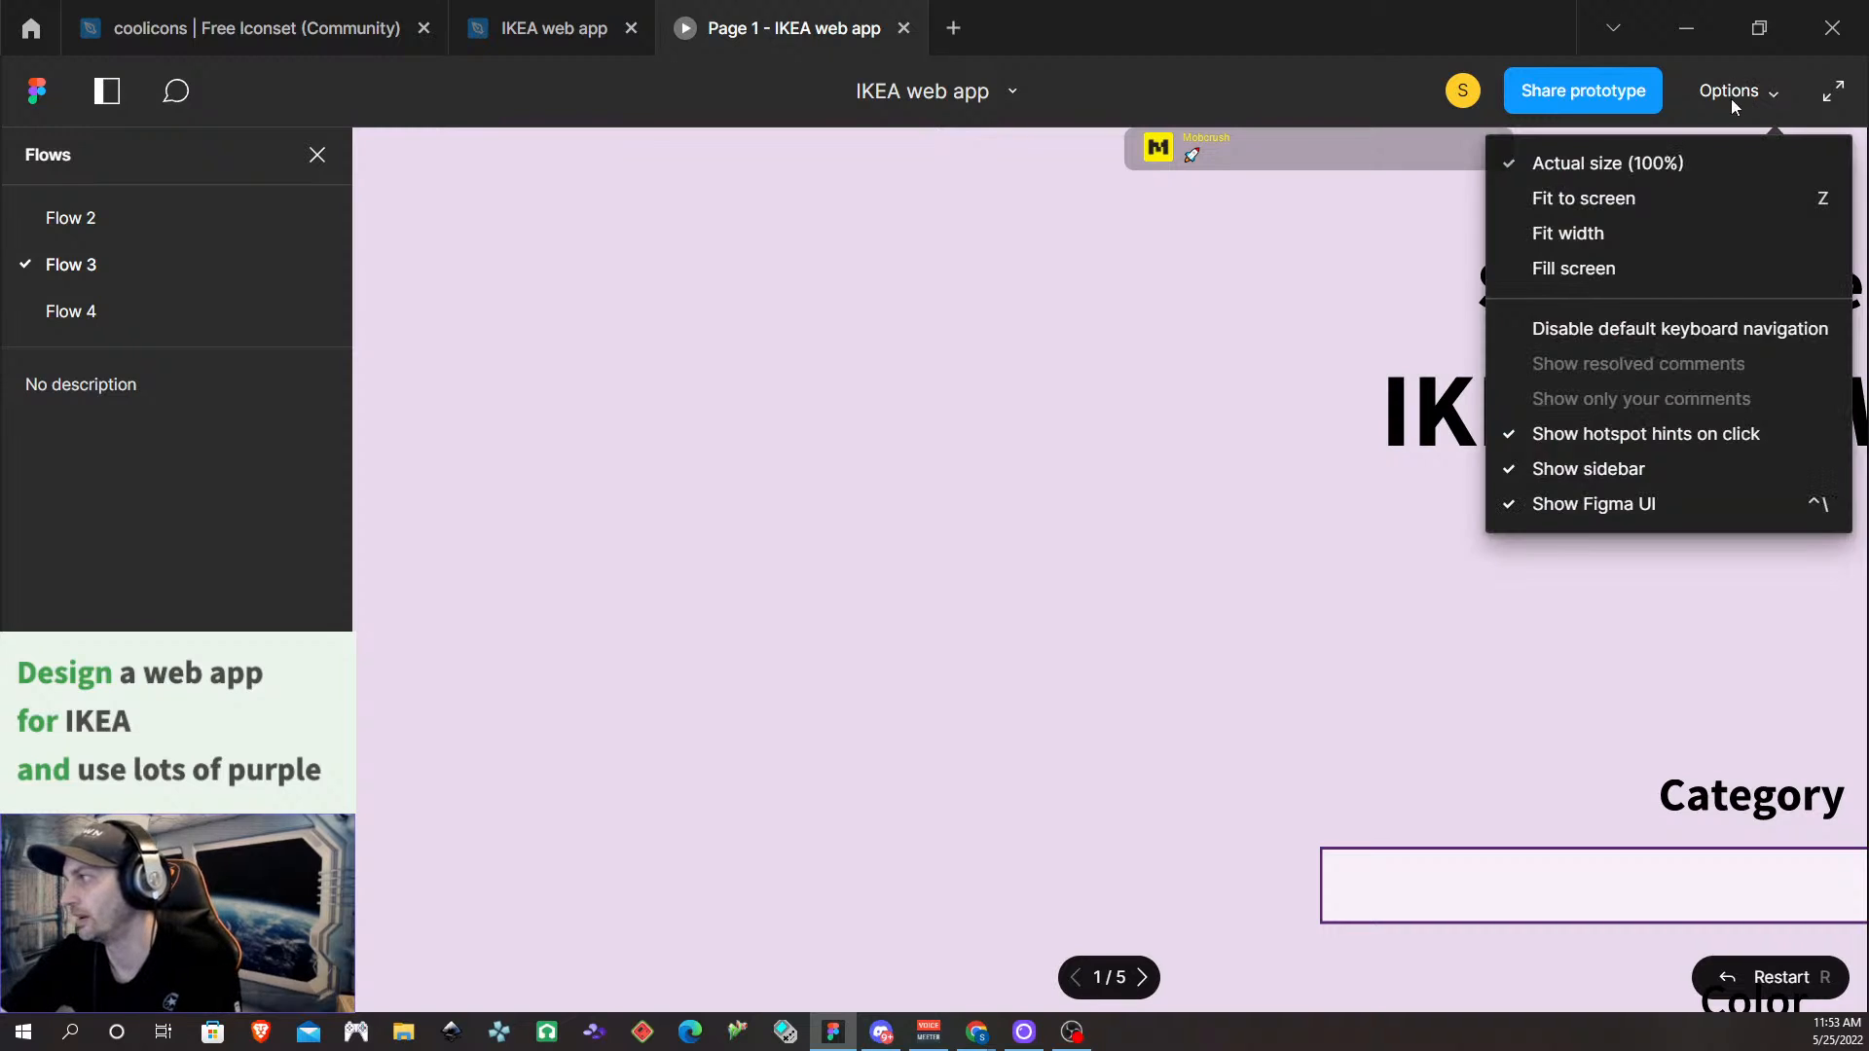
{"action": "left_click", "coordinate": [1633, 196]}
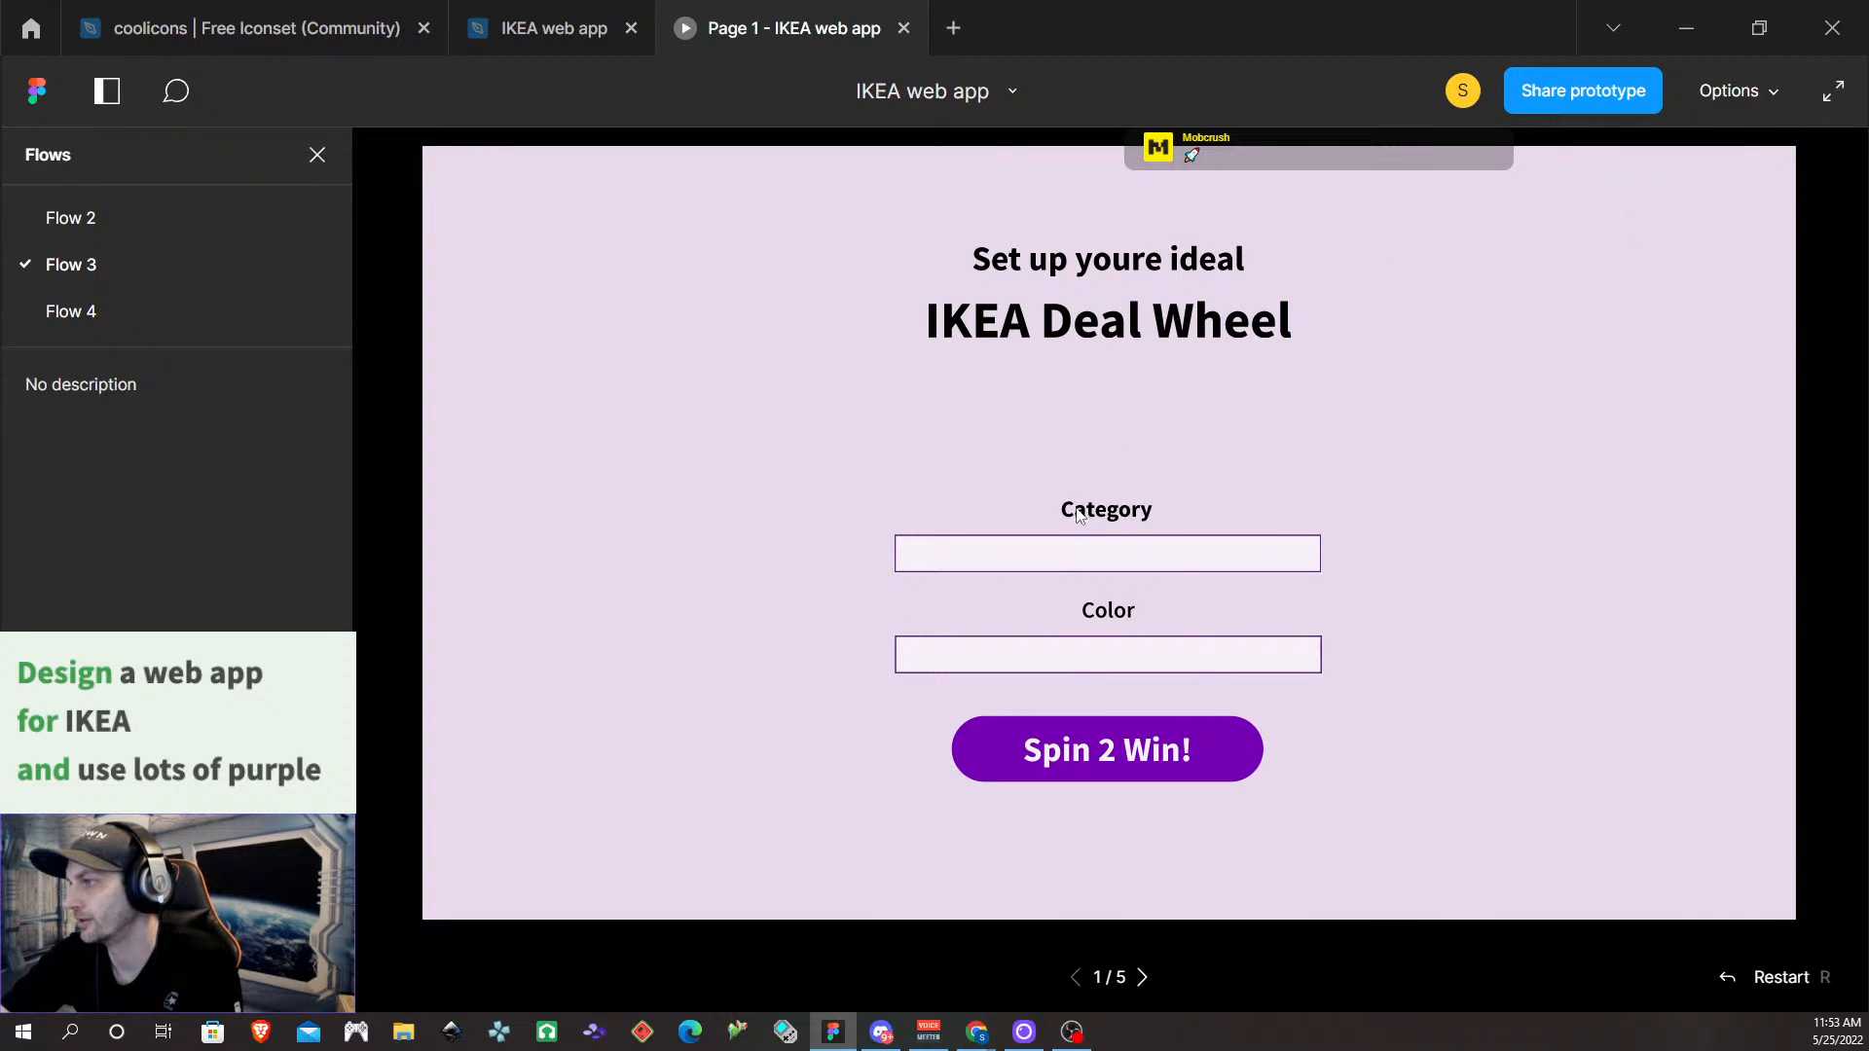
Test the Category drop down in the preview by opening it, scrolling through its options and selecting Beds & Mattresses
{"action": "left_click", "coordinate": [1115, 564]}
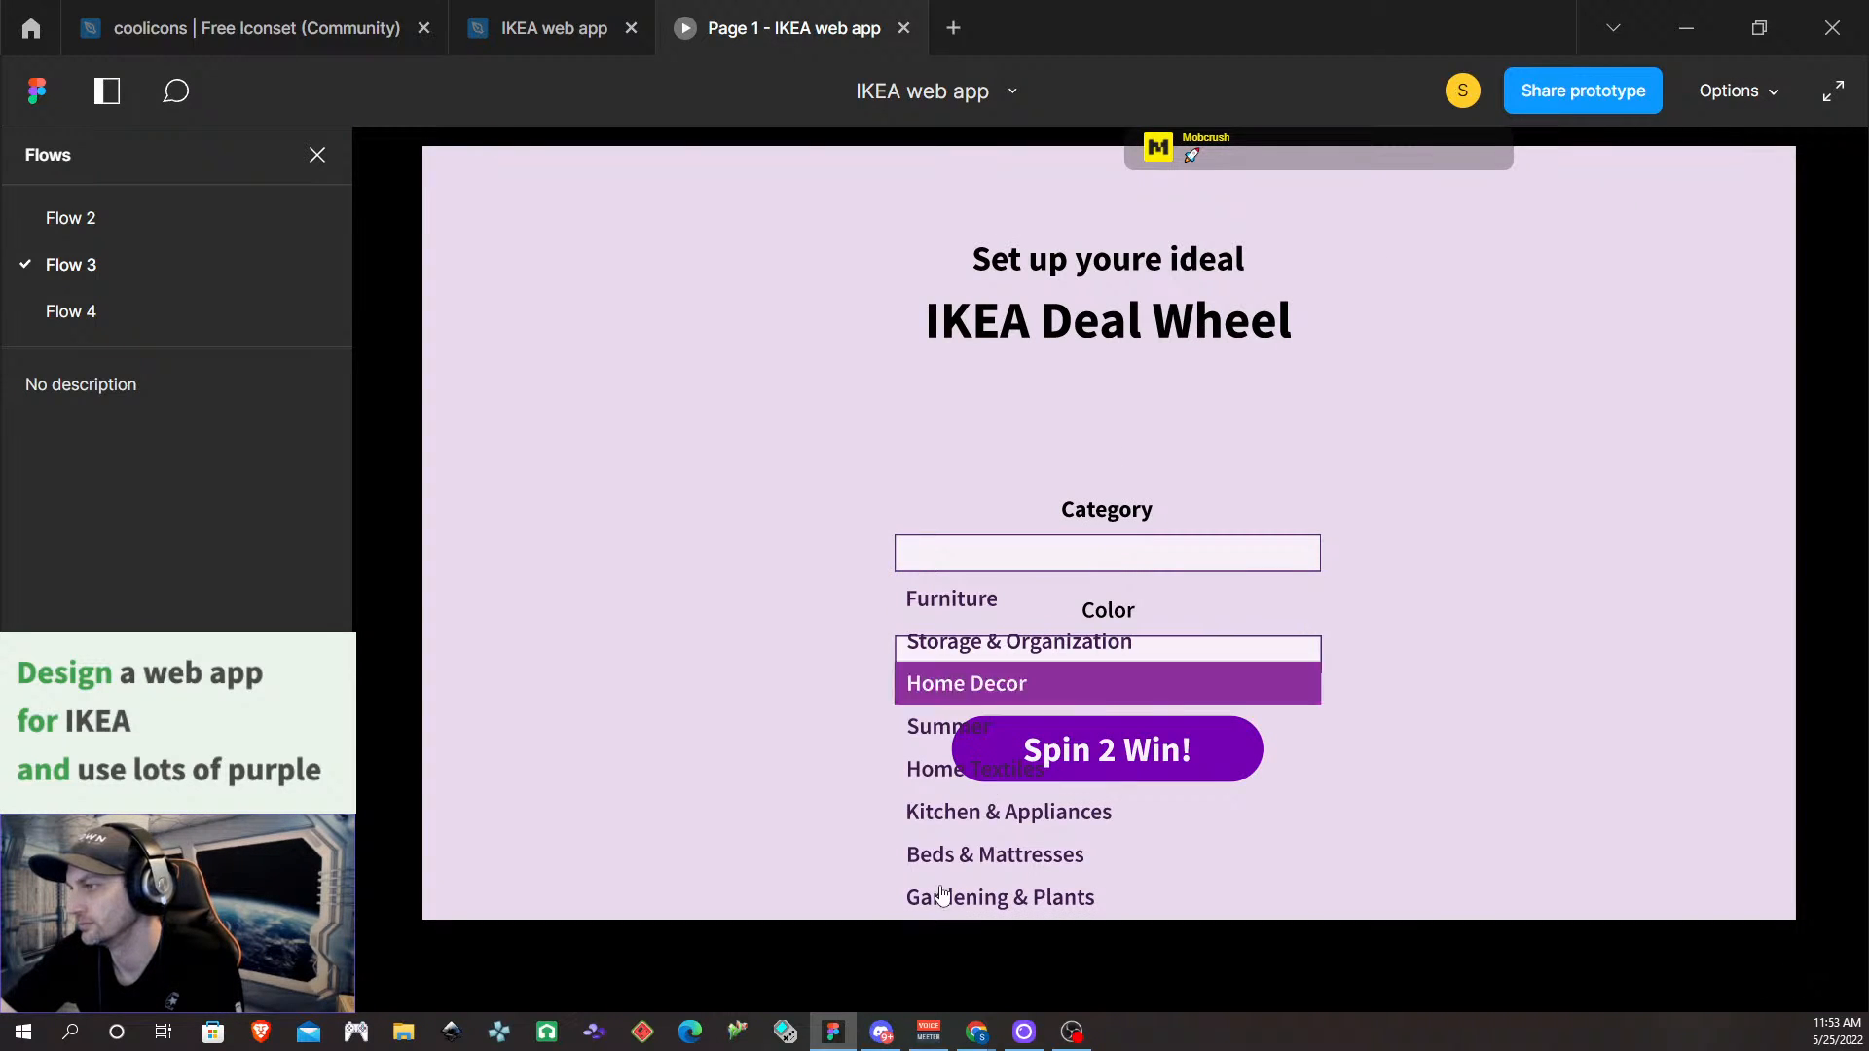
{"action": "scroll", "coordinate": [968, 806], "scroll_direction": "down", "scroll_amount": 2}
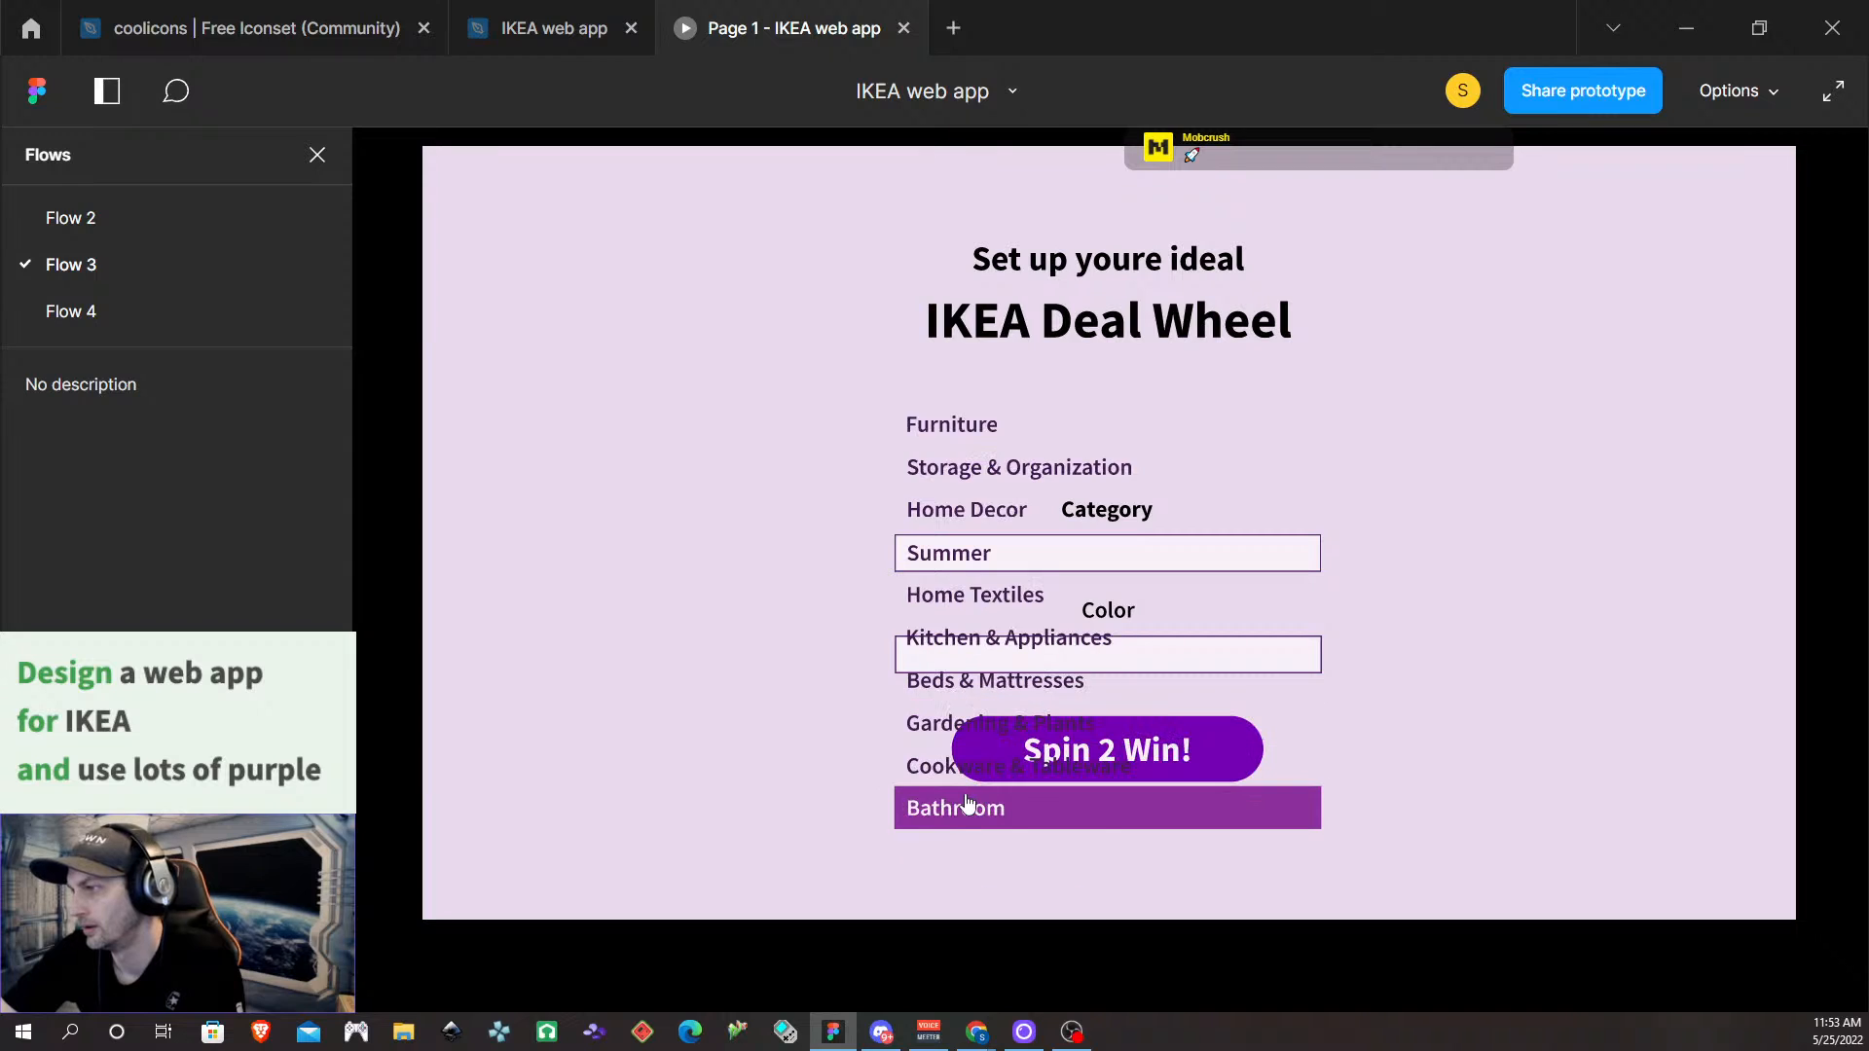
{"action": "scroll", "coordinate": [969, 798], "scroll_direction": "up", "scroll_amount": 2}
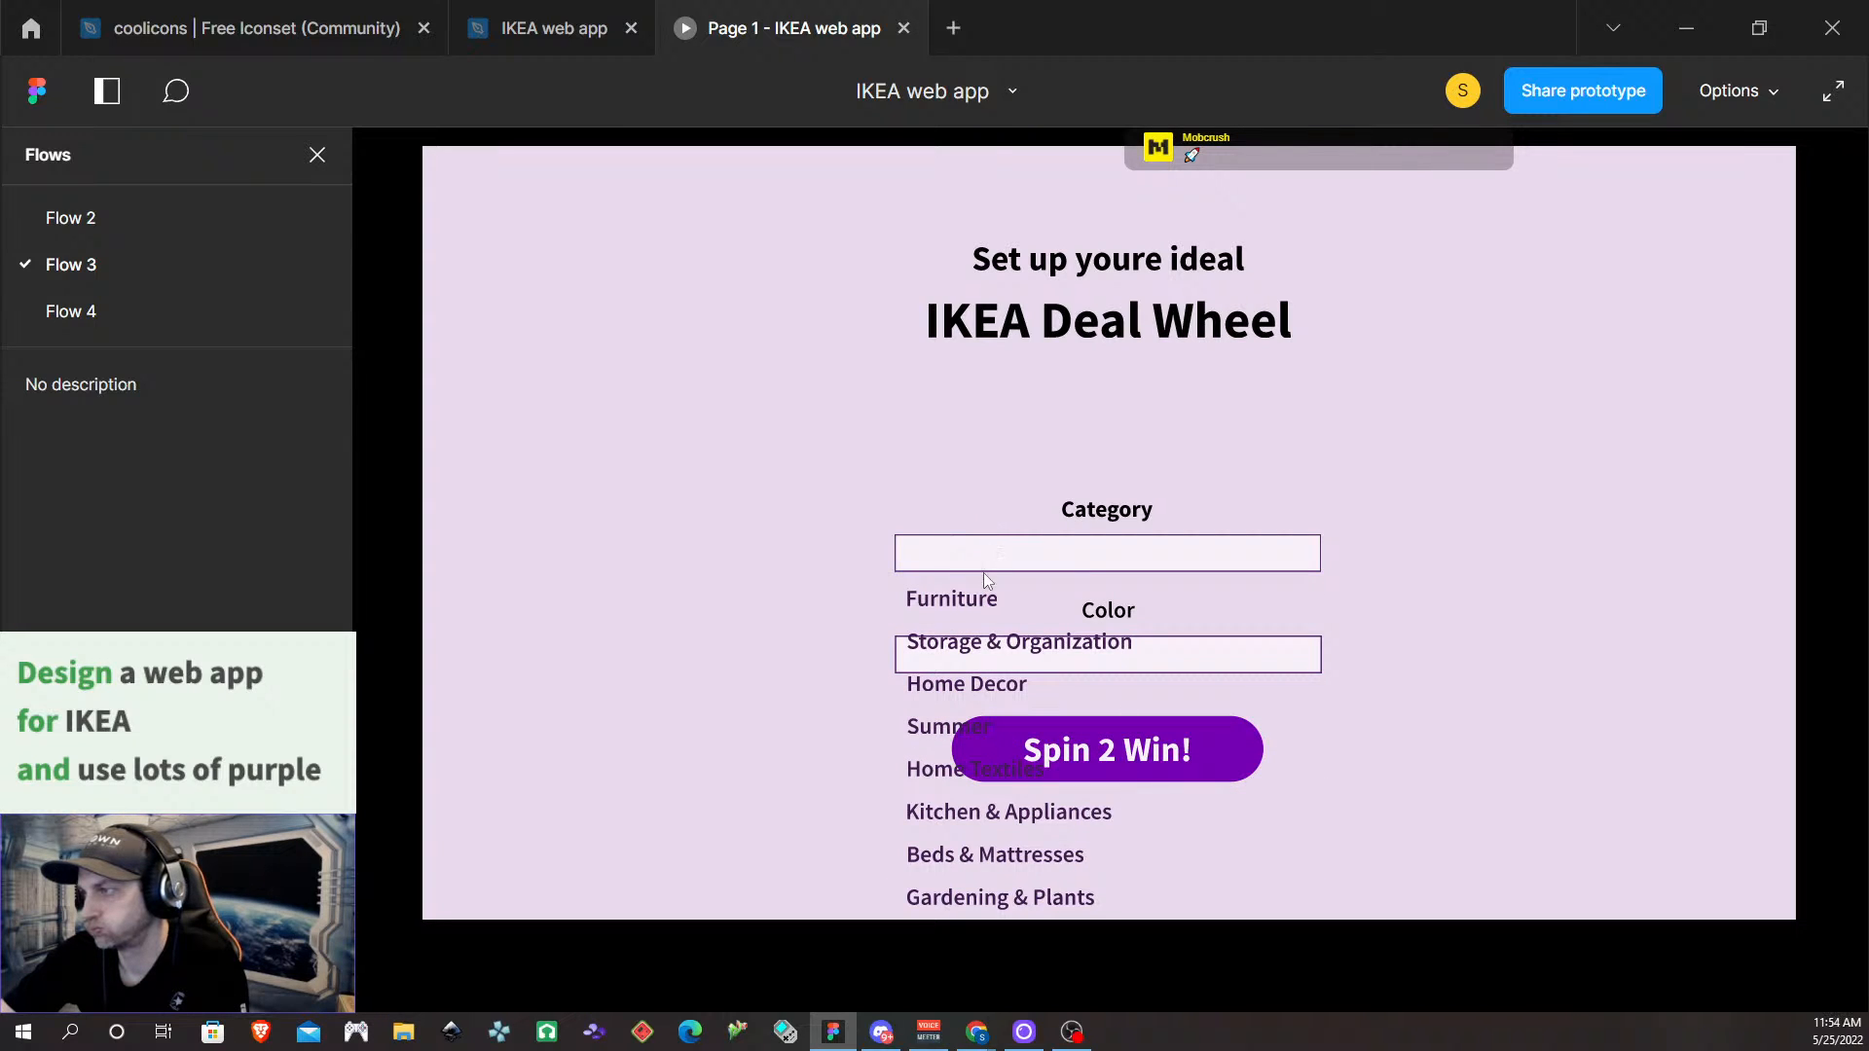
{"action": "left_click", "coordinate": [982, 869]}
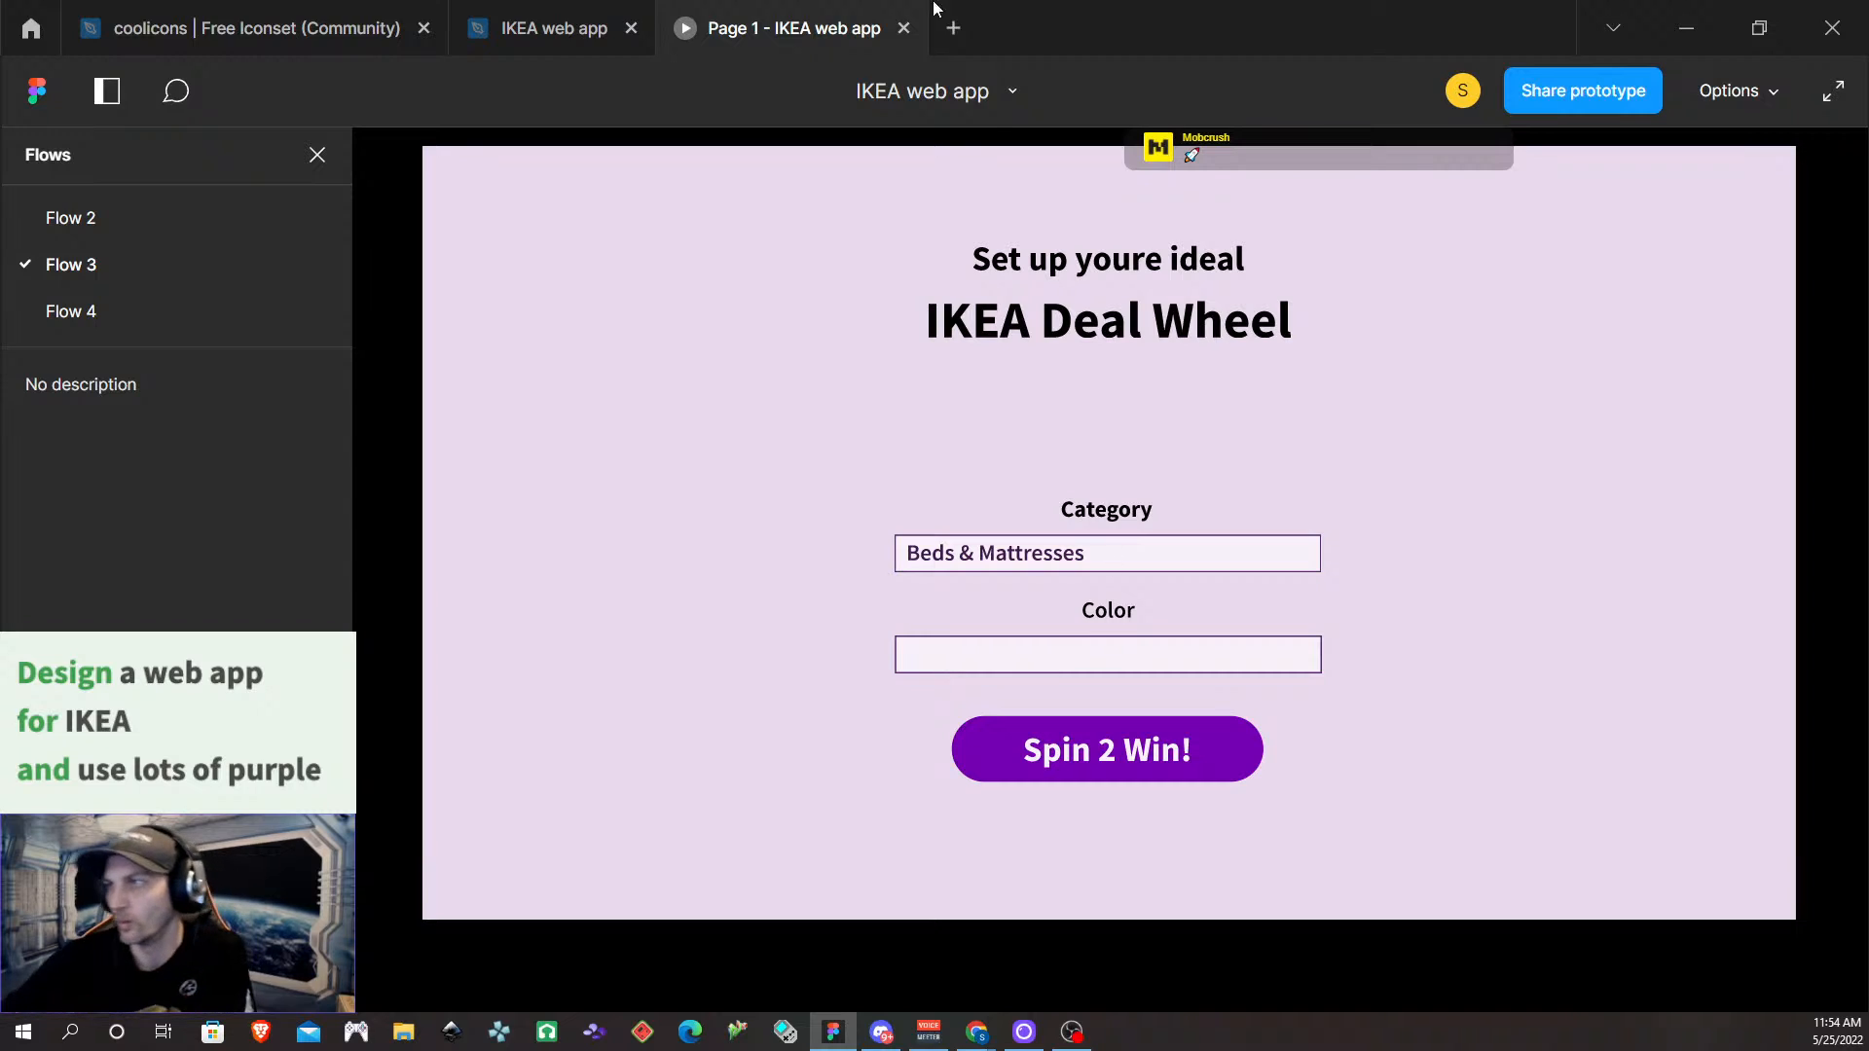
Return to the IKEA web app design file and locate the open variant of the Category drop down component
{"action": "left_click", "coordinate": [573, 28]}
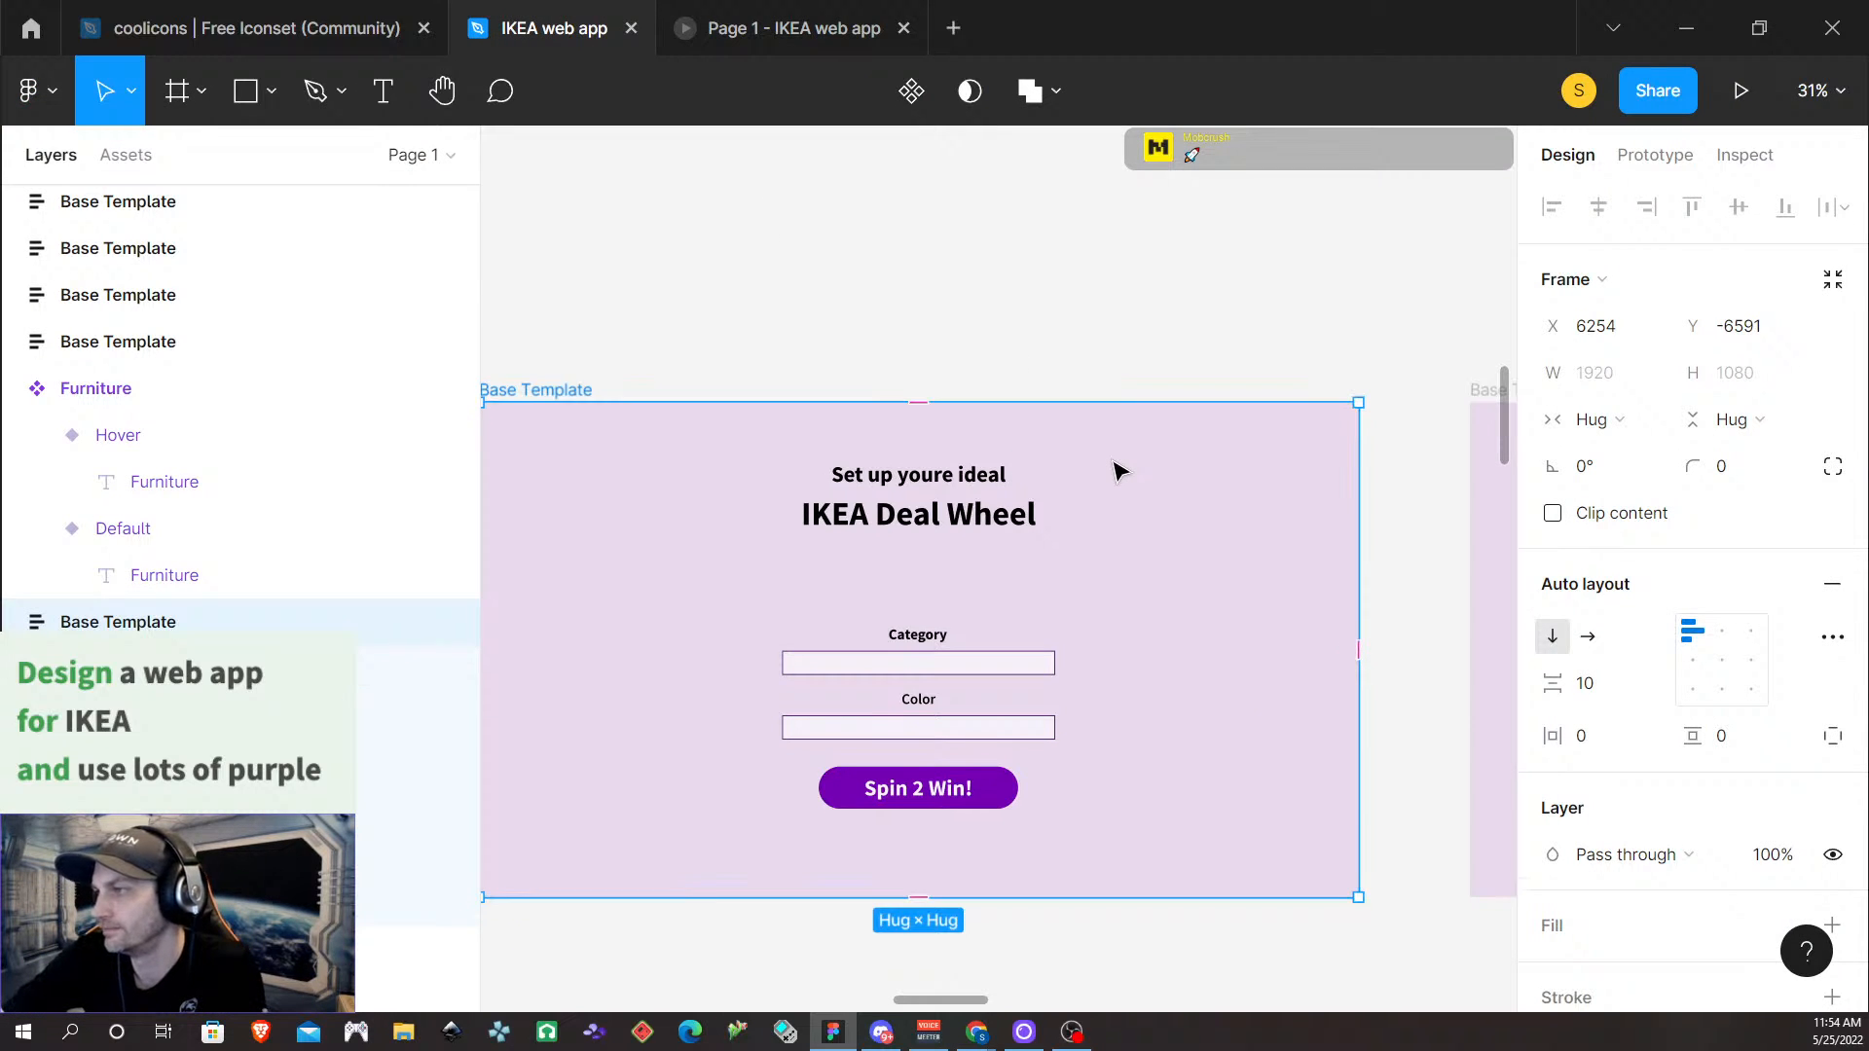
{"action": "scroll", "coordinate": [1115, 462], "scroll_direction": "up", "scroll_amount": 1}
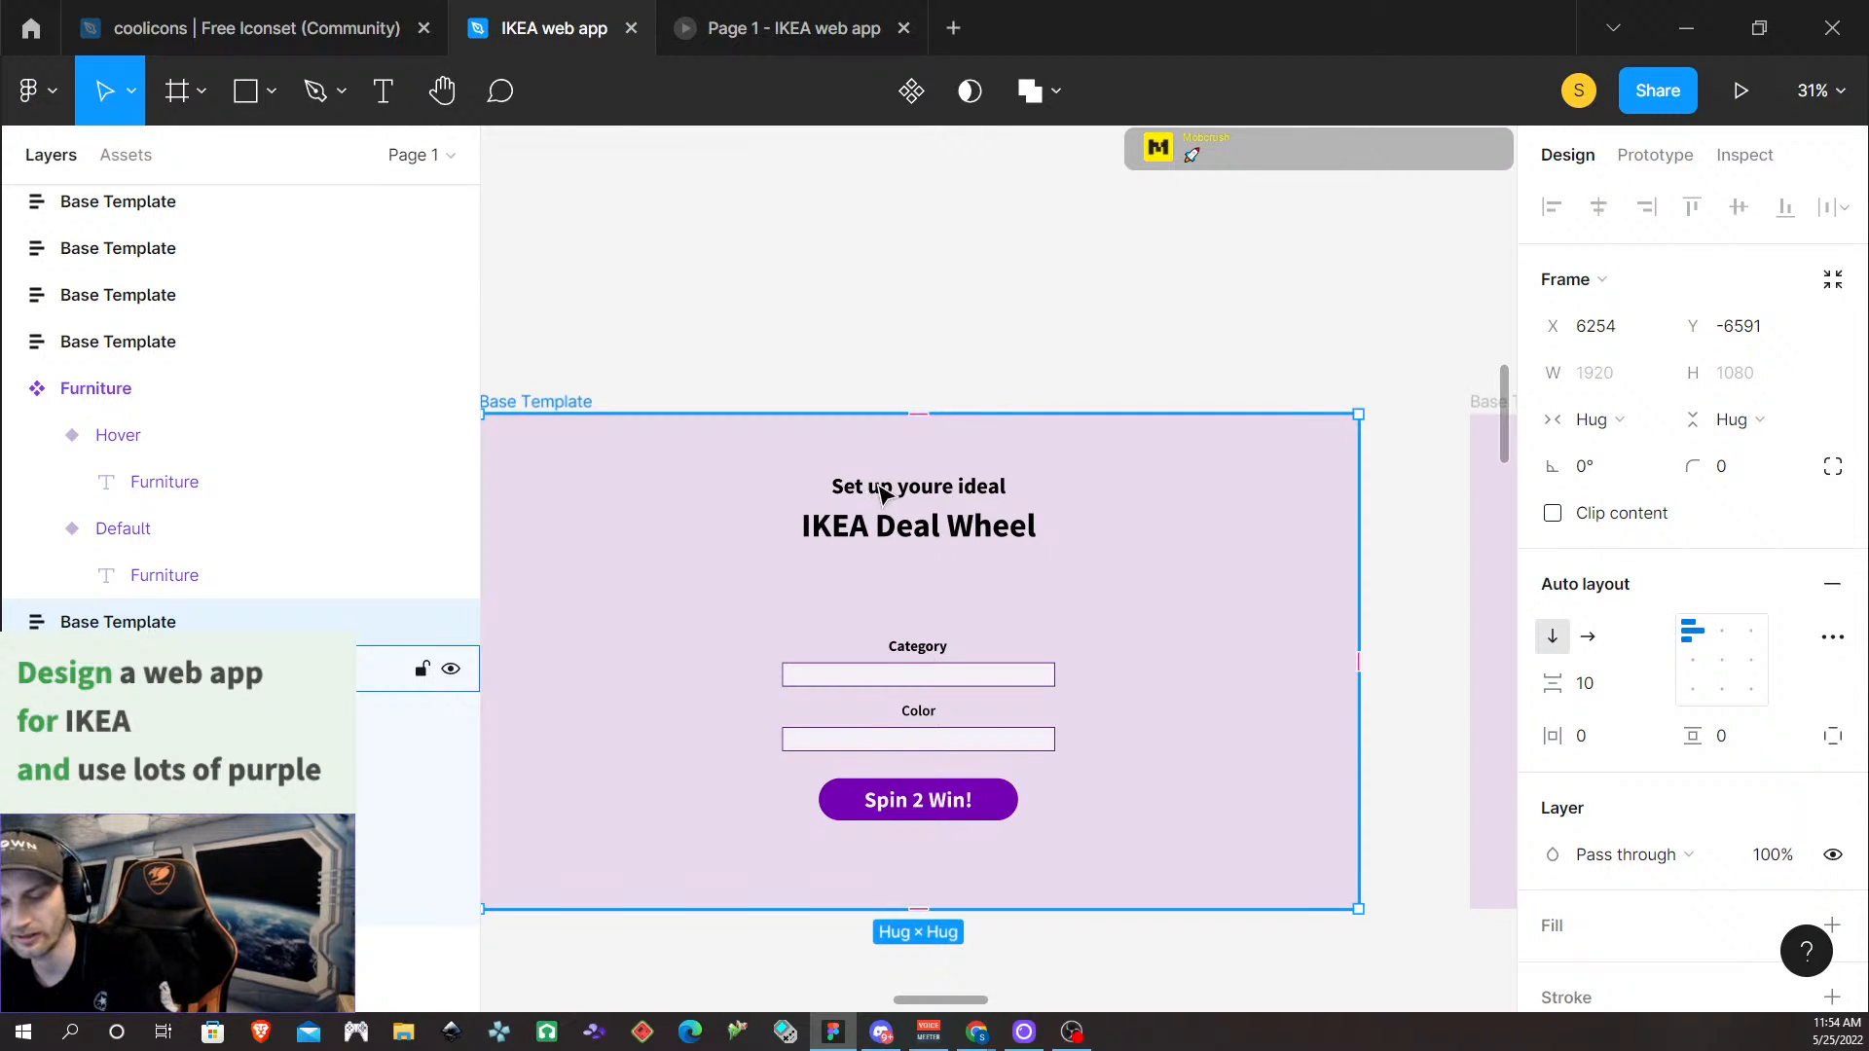
{"action": "scroll", "coordinate": [788, 526], "scroll_direction": "up", "scroll_amount": 2}
{"action": "scroll", "coordinate": [790, 526], "scroll_direction": "right", "scroll_amount": 3}
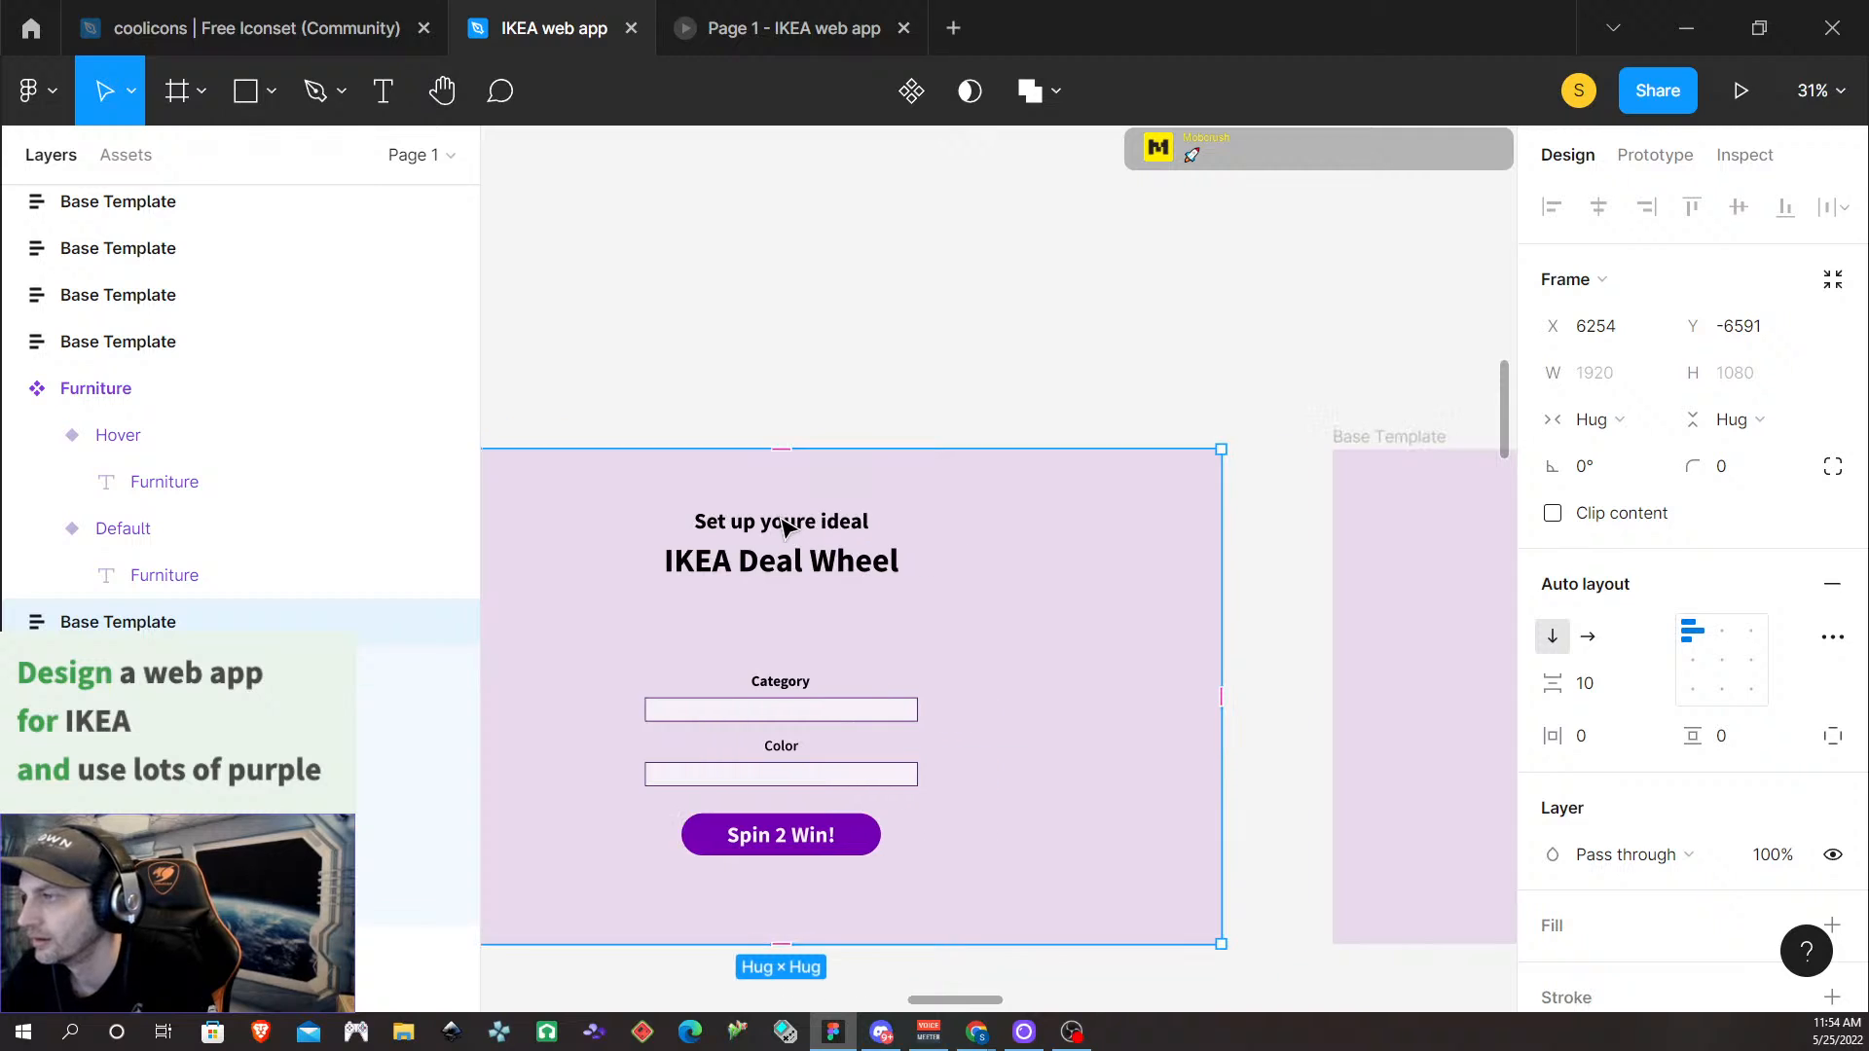
{"action": "scroll", "coordinate": [785, 526], "scroll_direction": "left", "scroll_amount": 5}
{"action": "scroll", "coordinate": [787, 527], "scroll_direction": "right", "scroll_amount": 10}
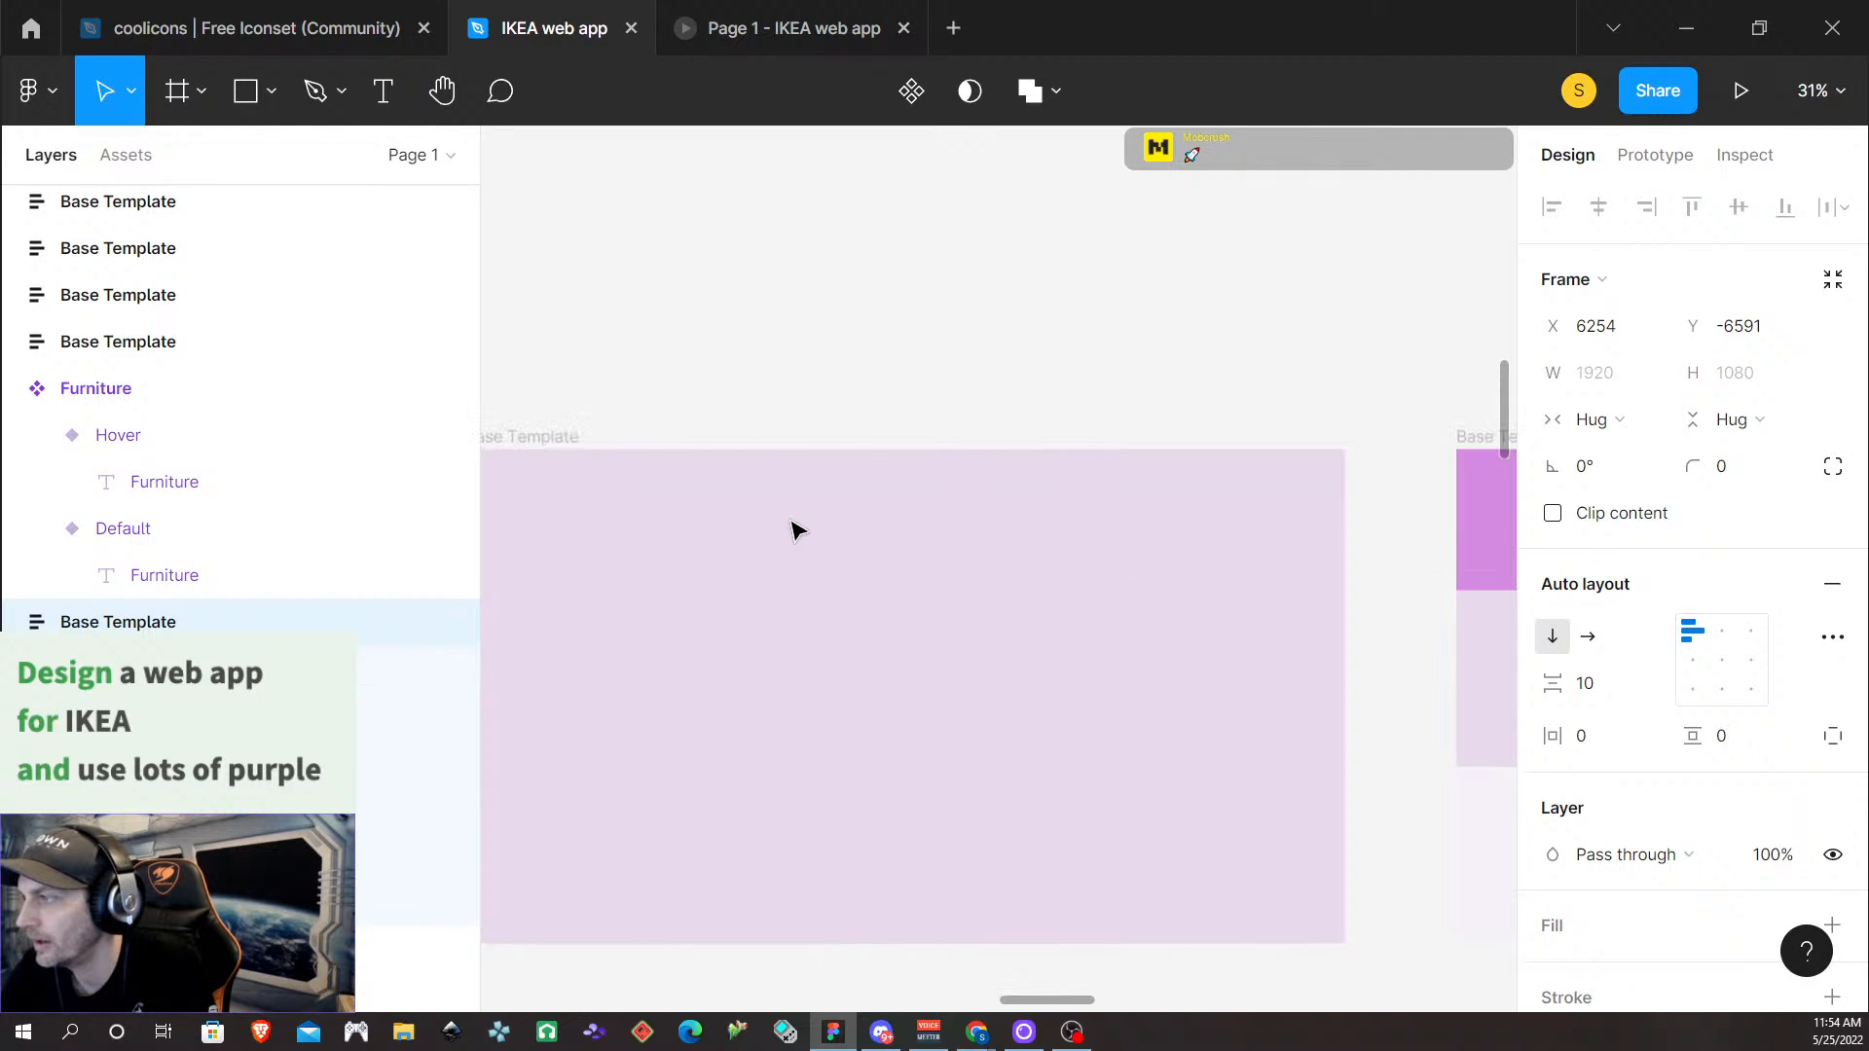
{"action": "scroll", "coordinate": [790, 530], "scroll_direction": "right", "scroll_amount": 3}
{"action": "scroll", "coordinate": [786, 527], "scroll_direction": "down", "scroll_amount": 3}
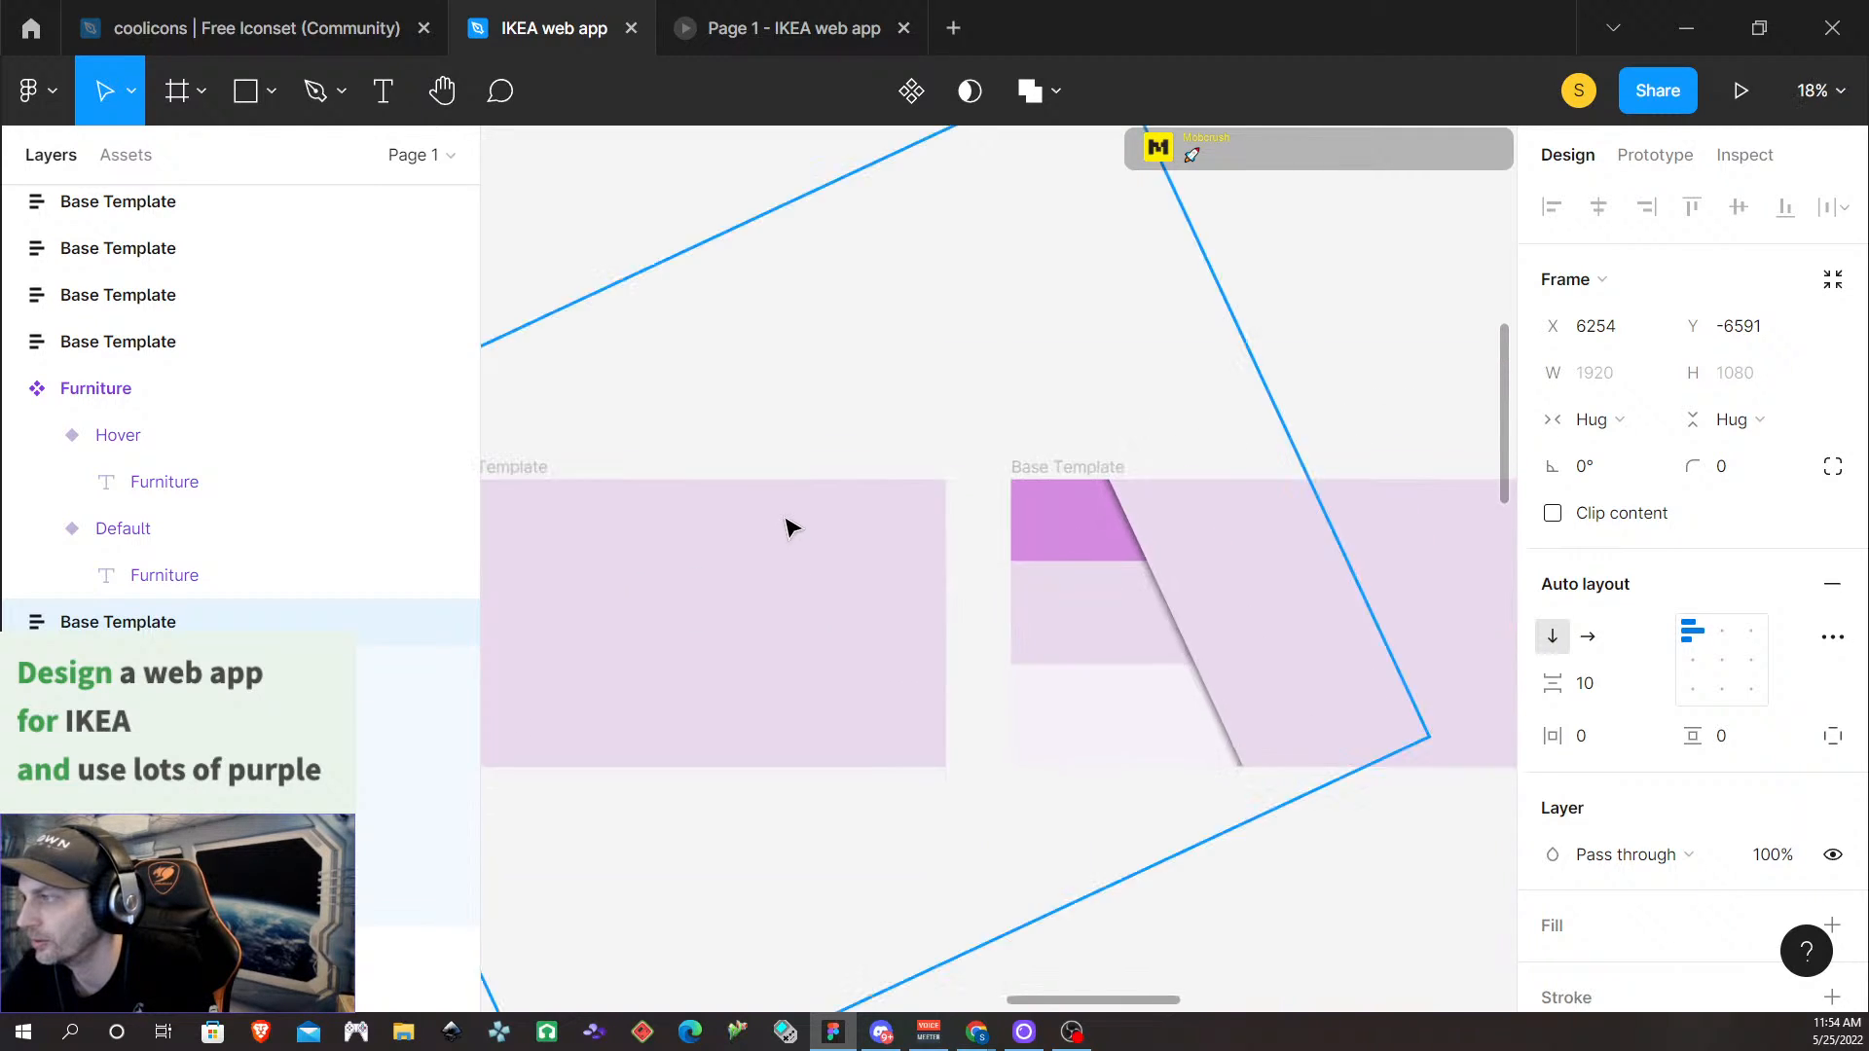
{"action": "scroll", "coordinate": [786, 527], "scroll_direction": "down", "scroll_amount": 3}
{"action": "scroll", "coordinate": [682, 477], "scroll_direction": "left", "scroll_amount": 10}
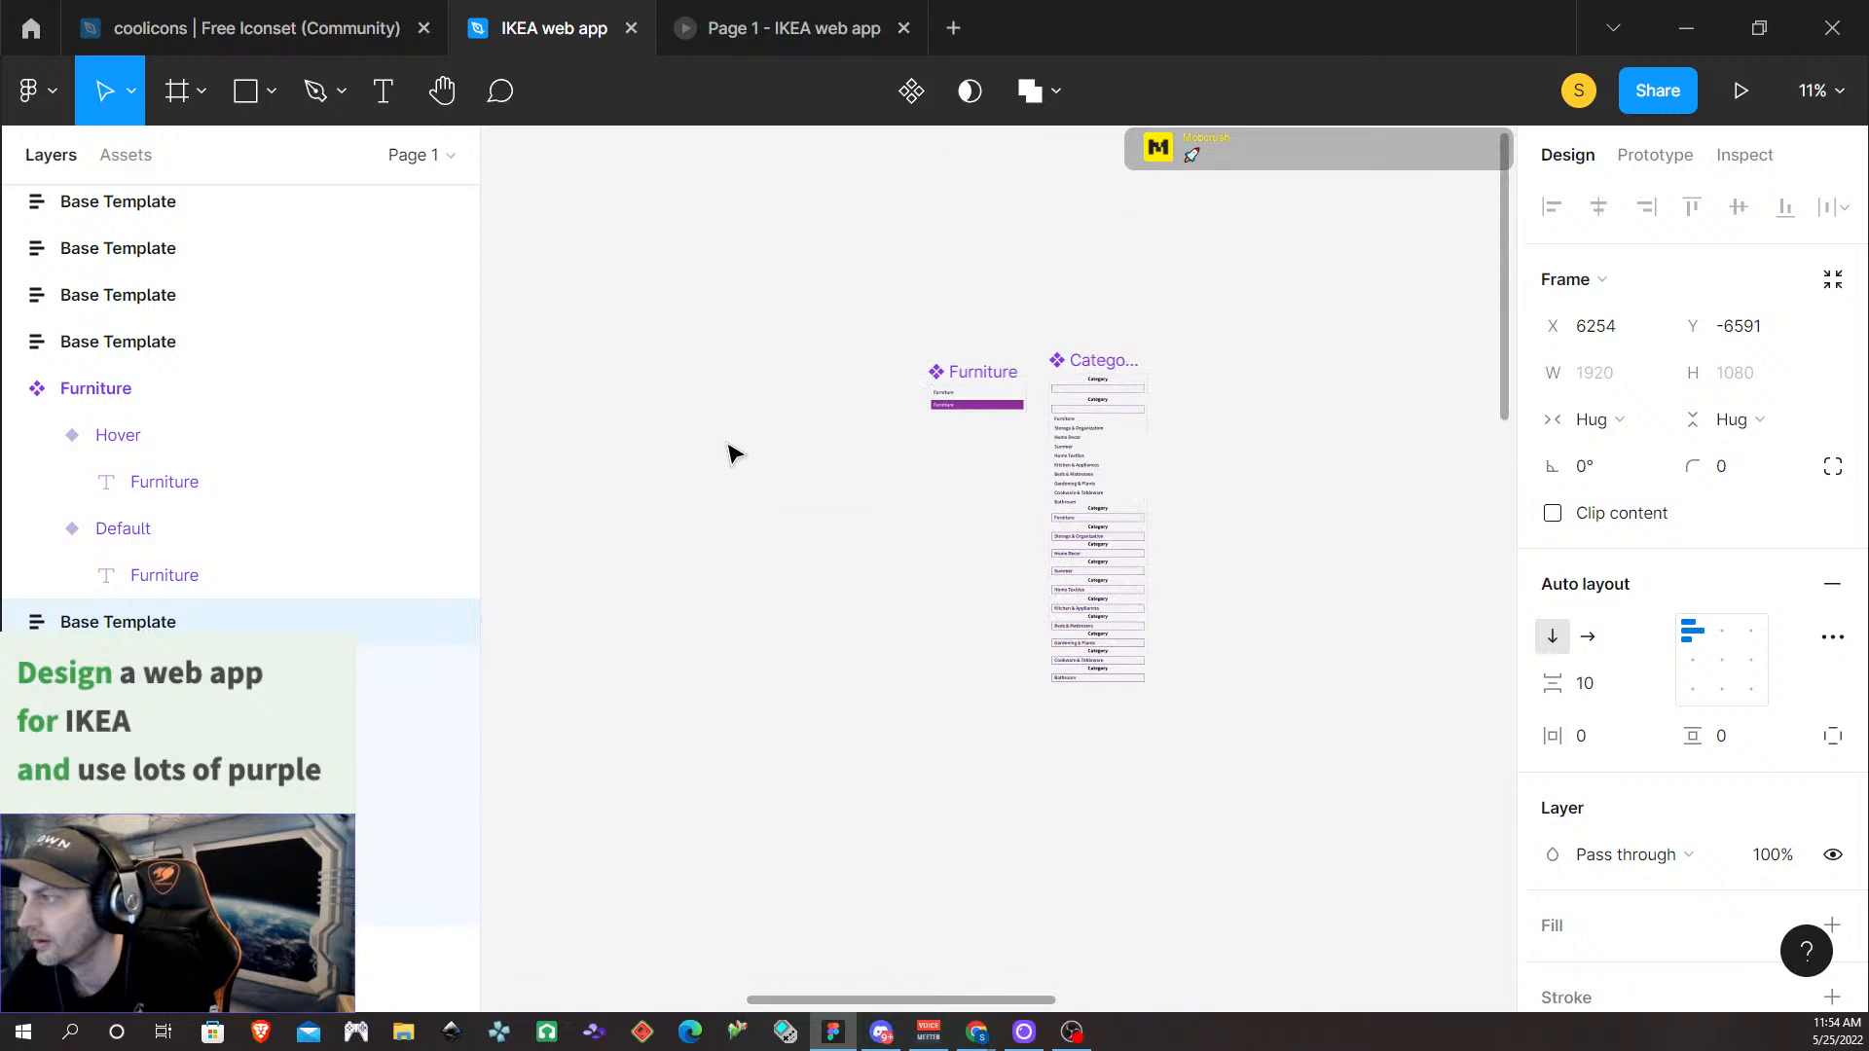
{"action": "scroll", "coordinate": [1283, 509], "scroll_direction": "left", "scroll_amount": 2}
{"action": "scroll", "coordinate": [1022, 434], "scroll_direction": "right", "scroll_amount": 6}
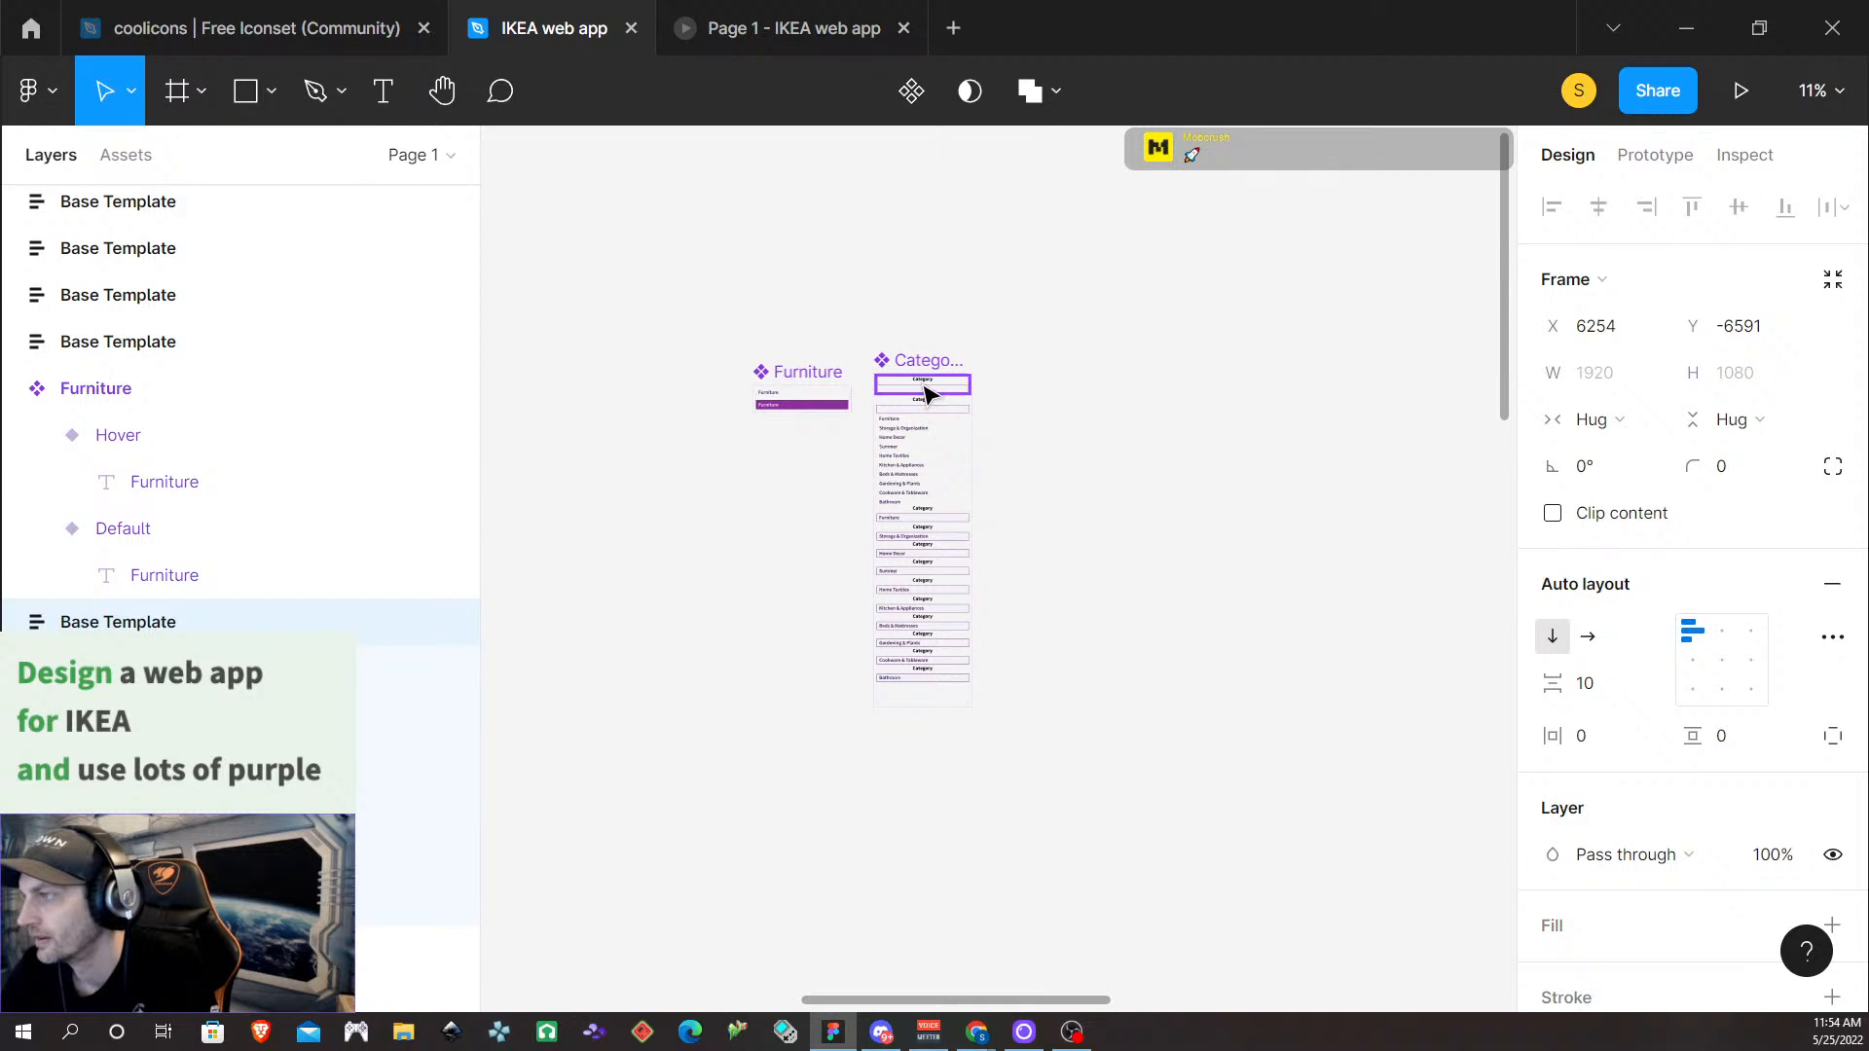
{"action": "scroll", "coordinate": [994, 482], "scroll_direction": "up", "scroll_amount": 5}
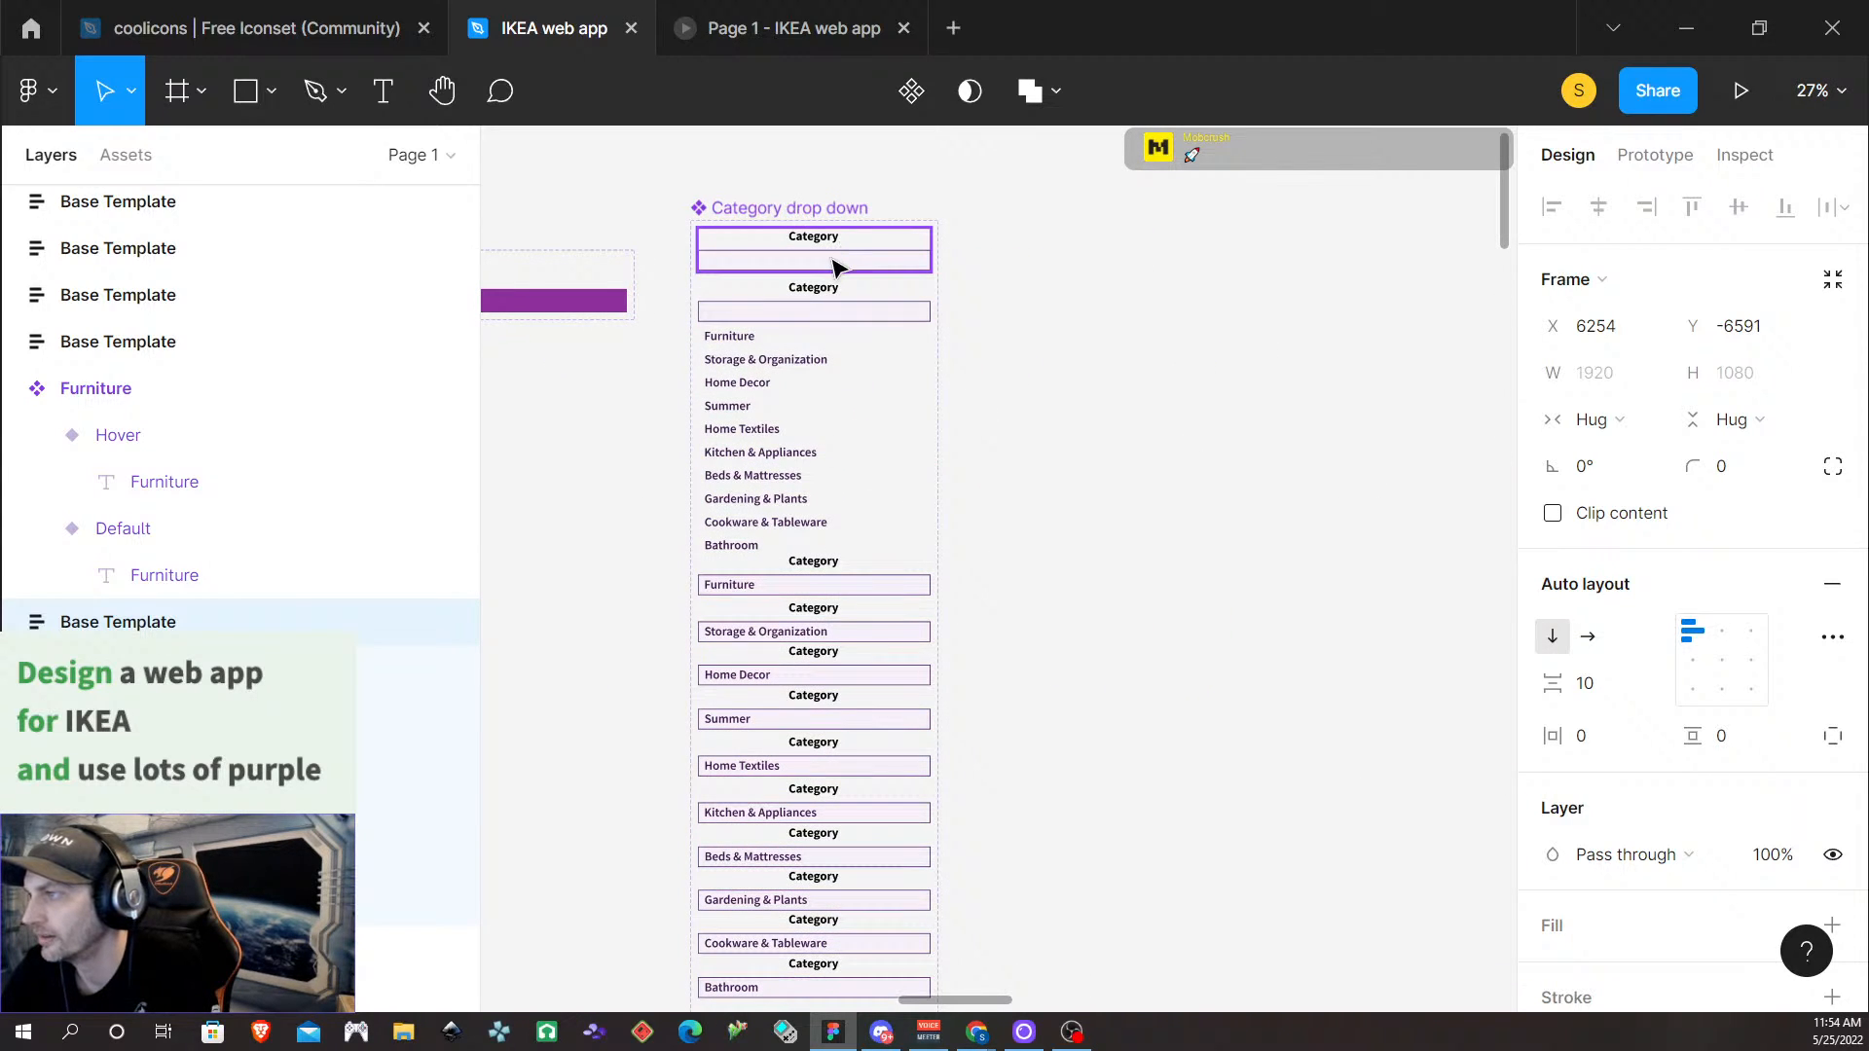
Try a solid FFFFFF fill on the open variant's Category drop down list frame and undo it
{"action": "left_click", "coordinate": [791, 382]}
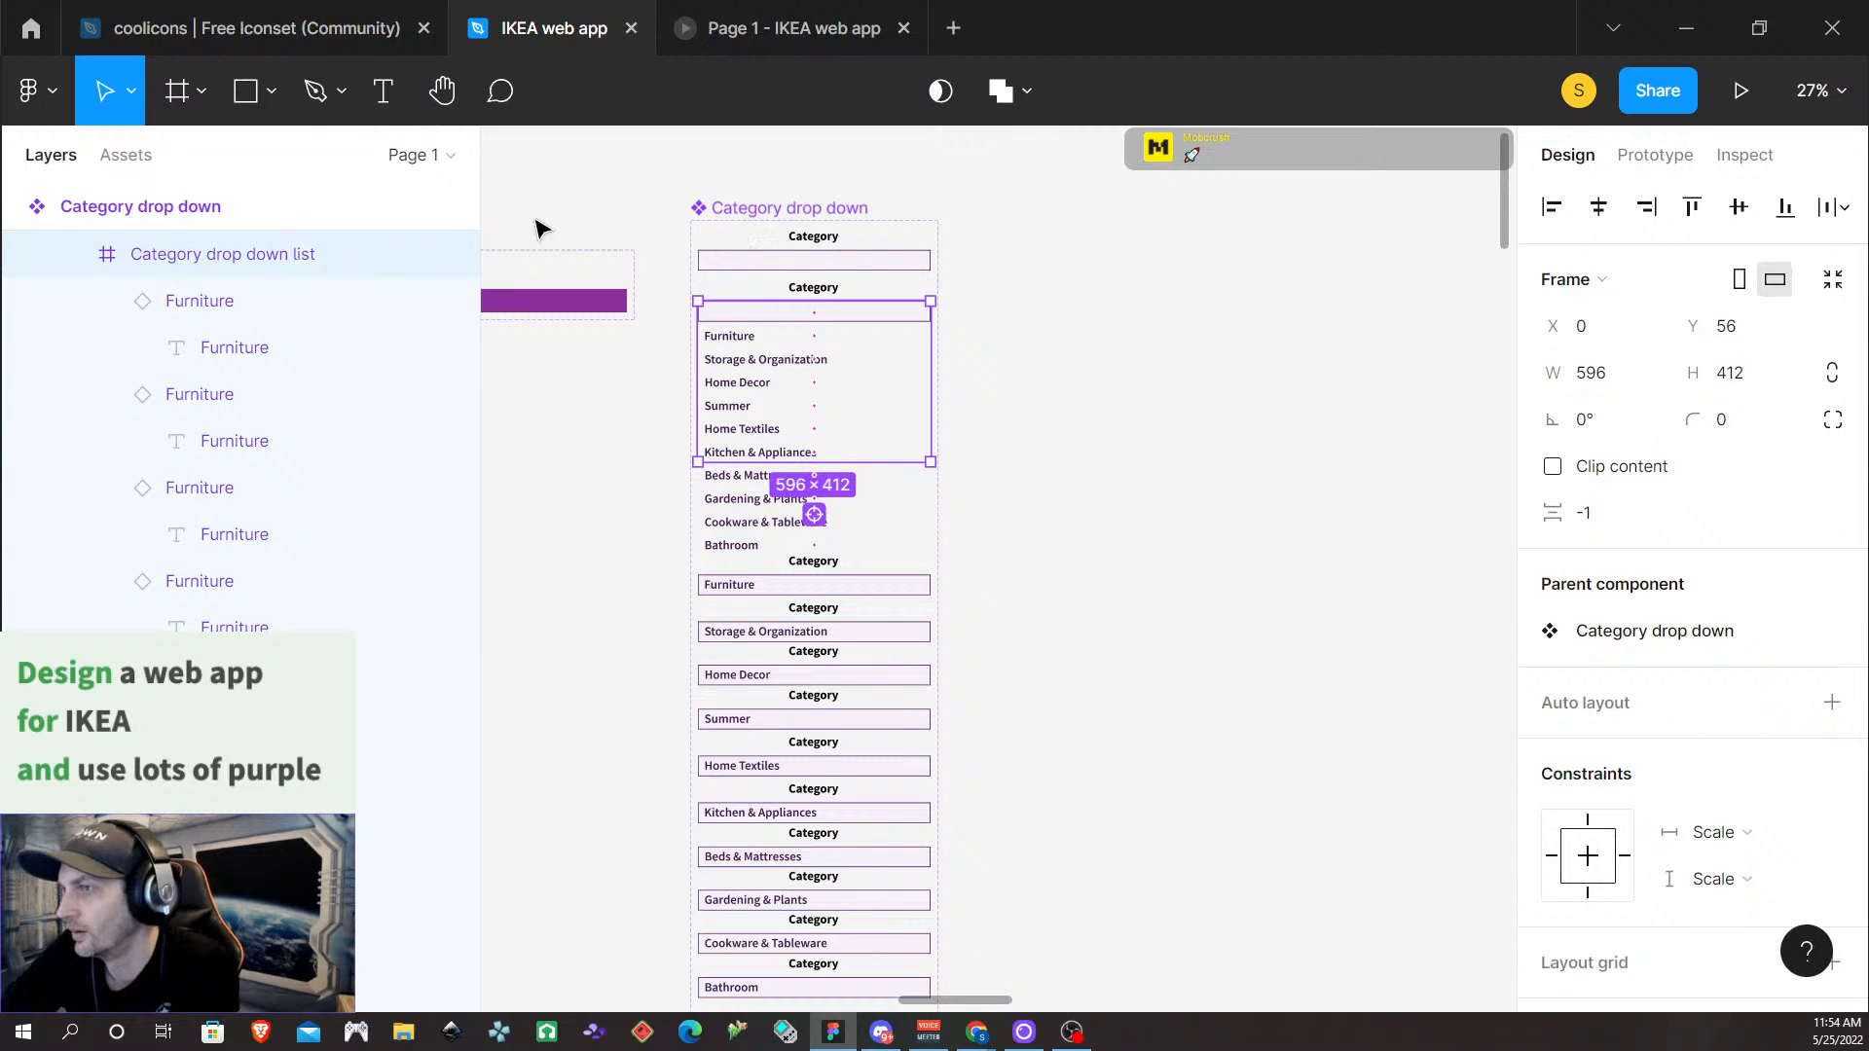
{"action": "scroll", "coordinate": [1767, 760], "scroll_direction": "down", "scroll_amount": 3}
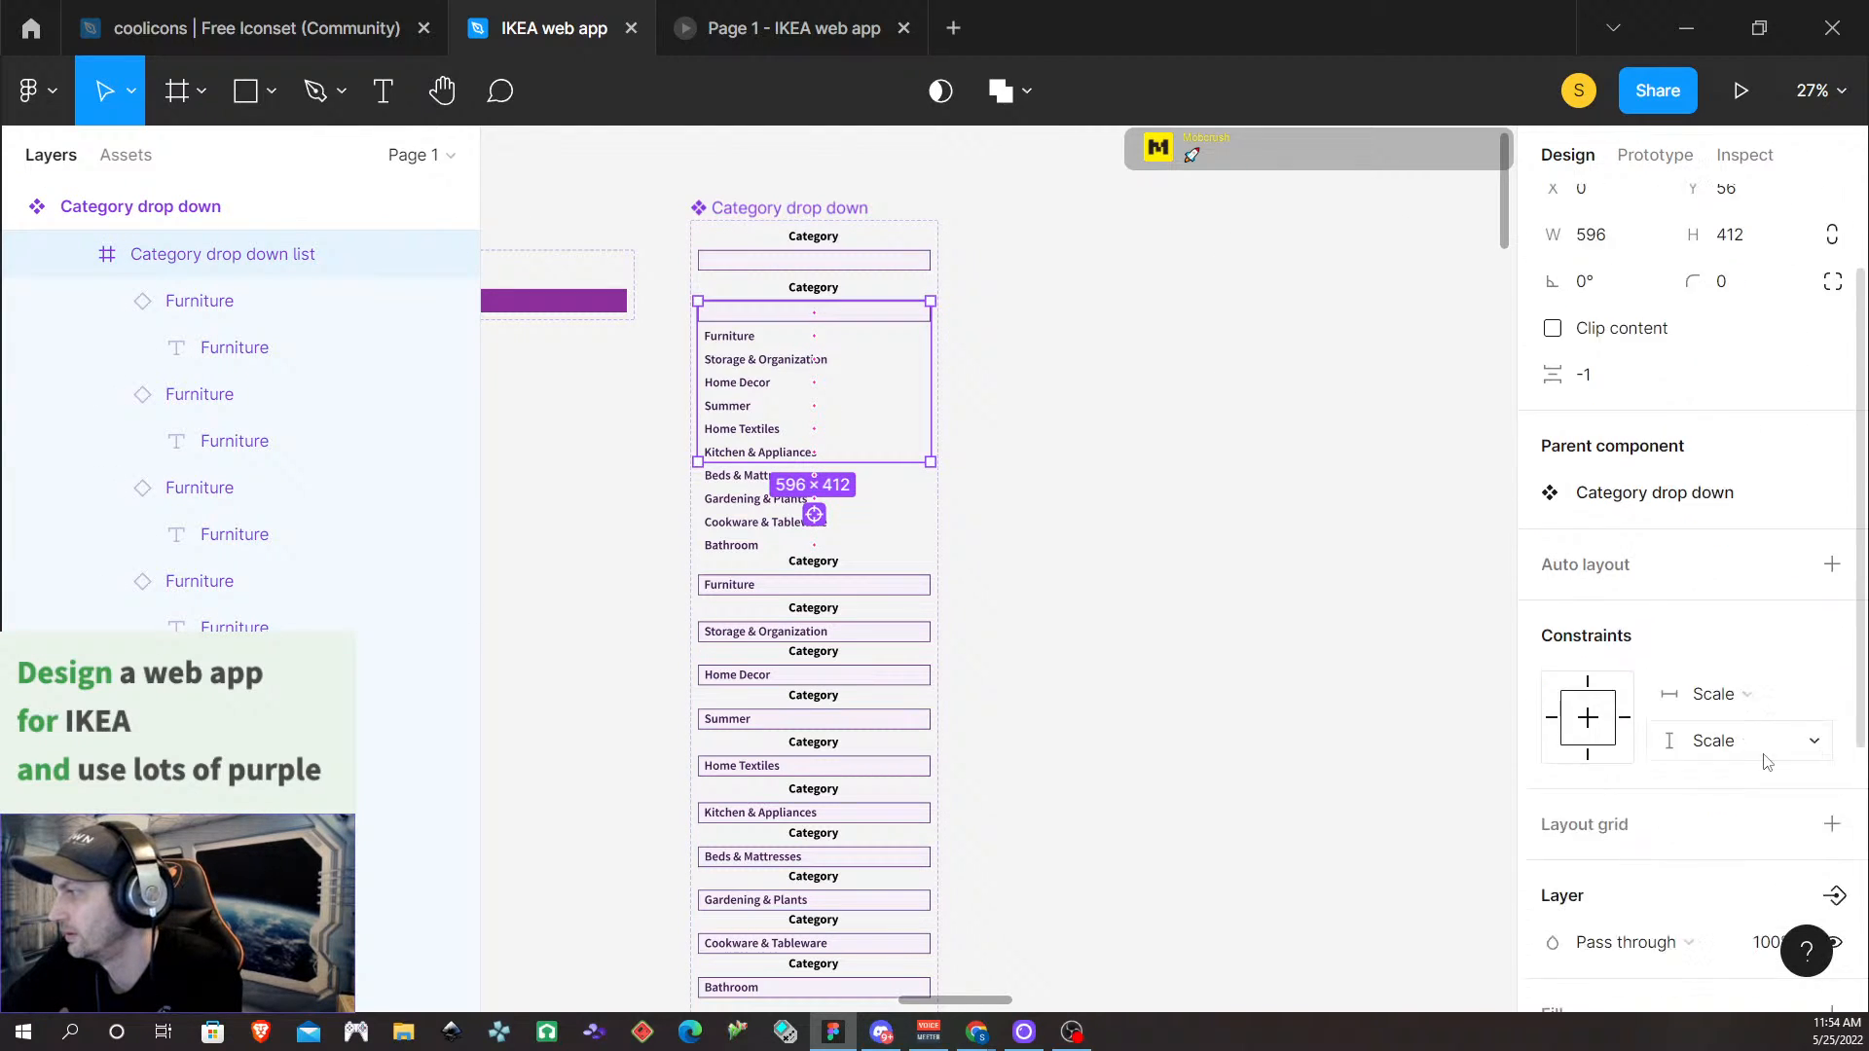
{"action": "left_click", "coordinate": [1833, 860]}
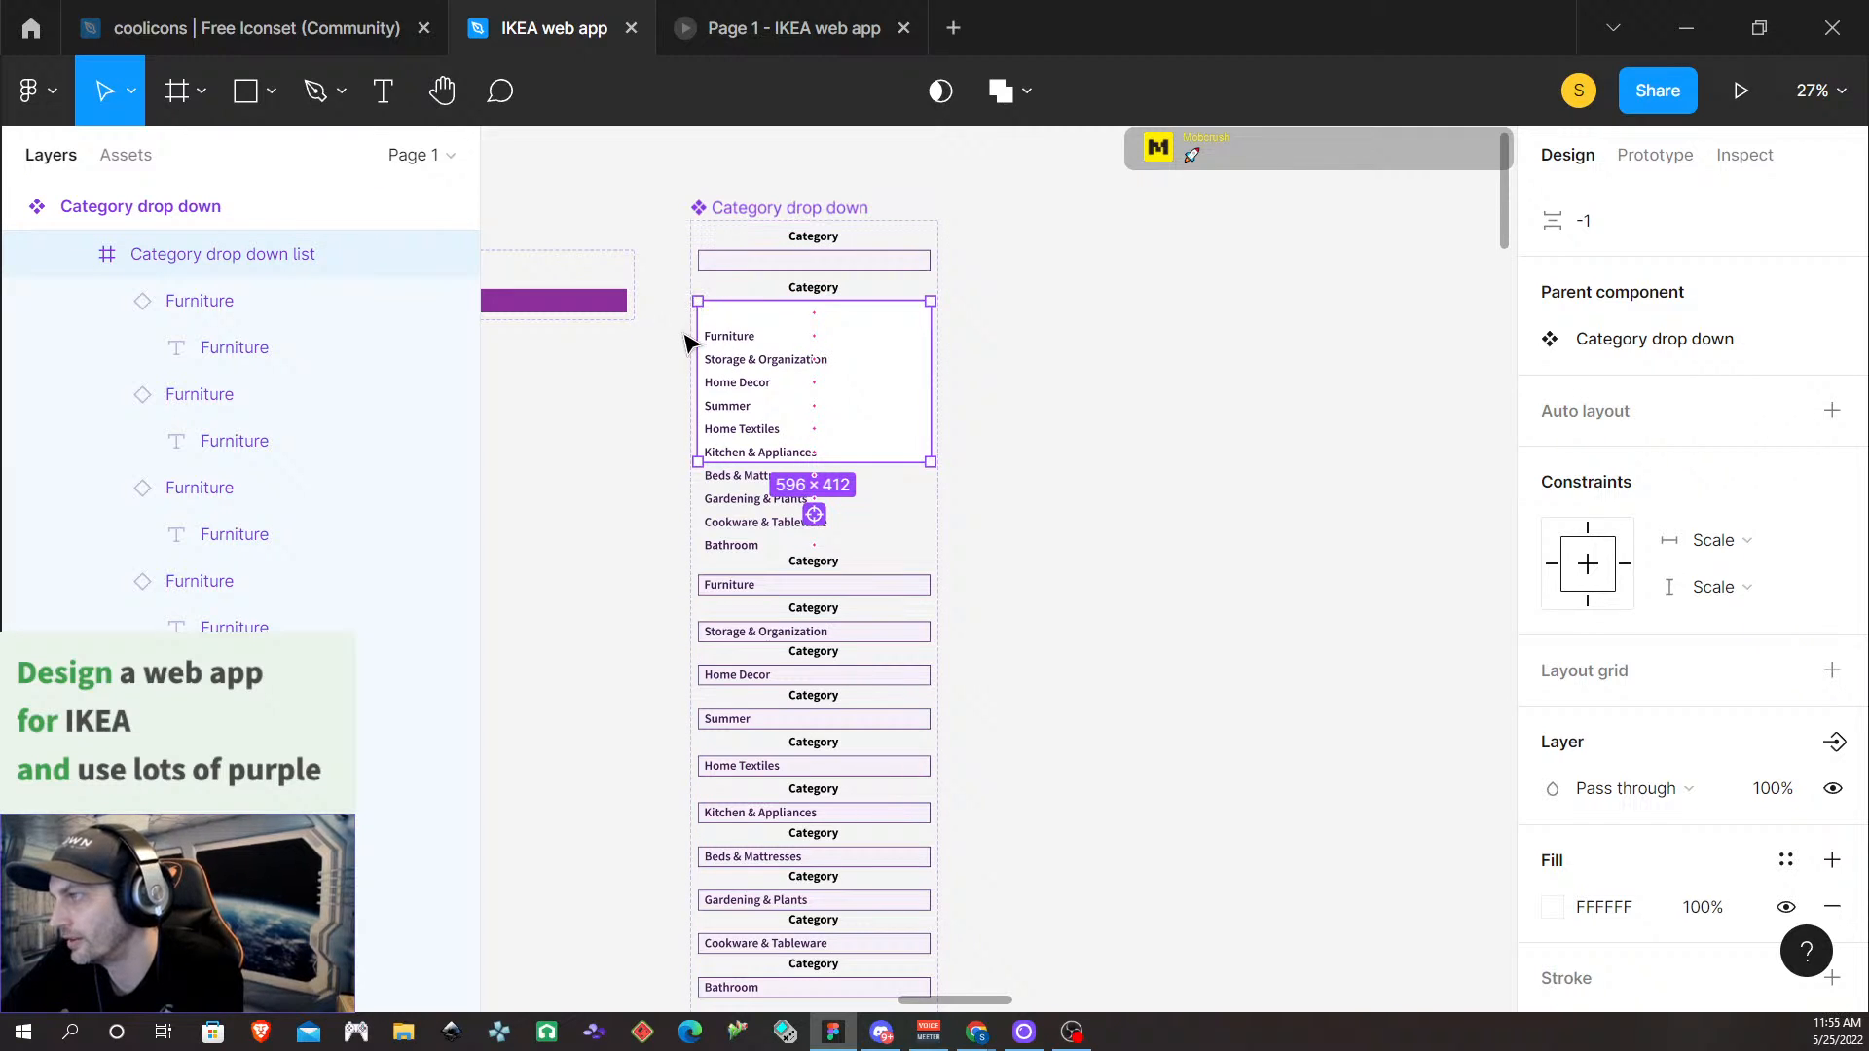
{"action": "key", "text": "ctrl+z"}
{"action": "left_click", "coordinate": [765, 342]}
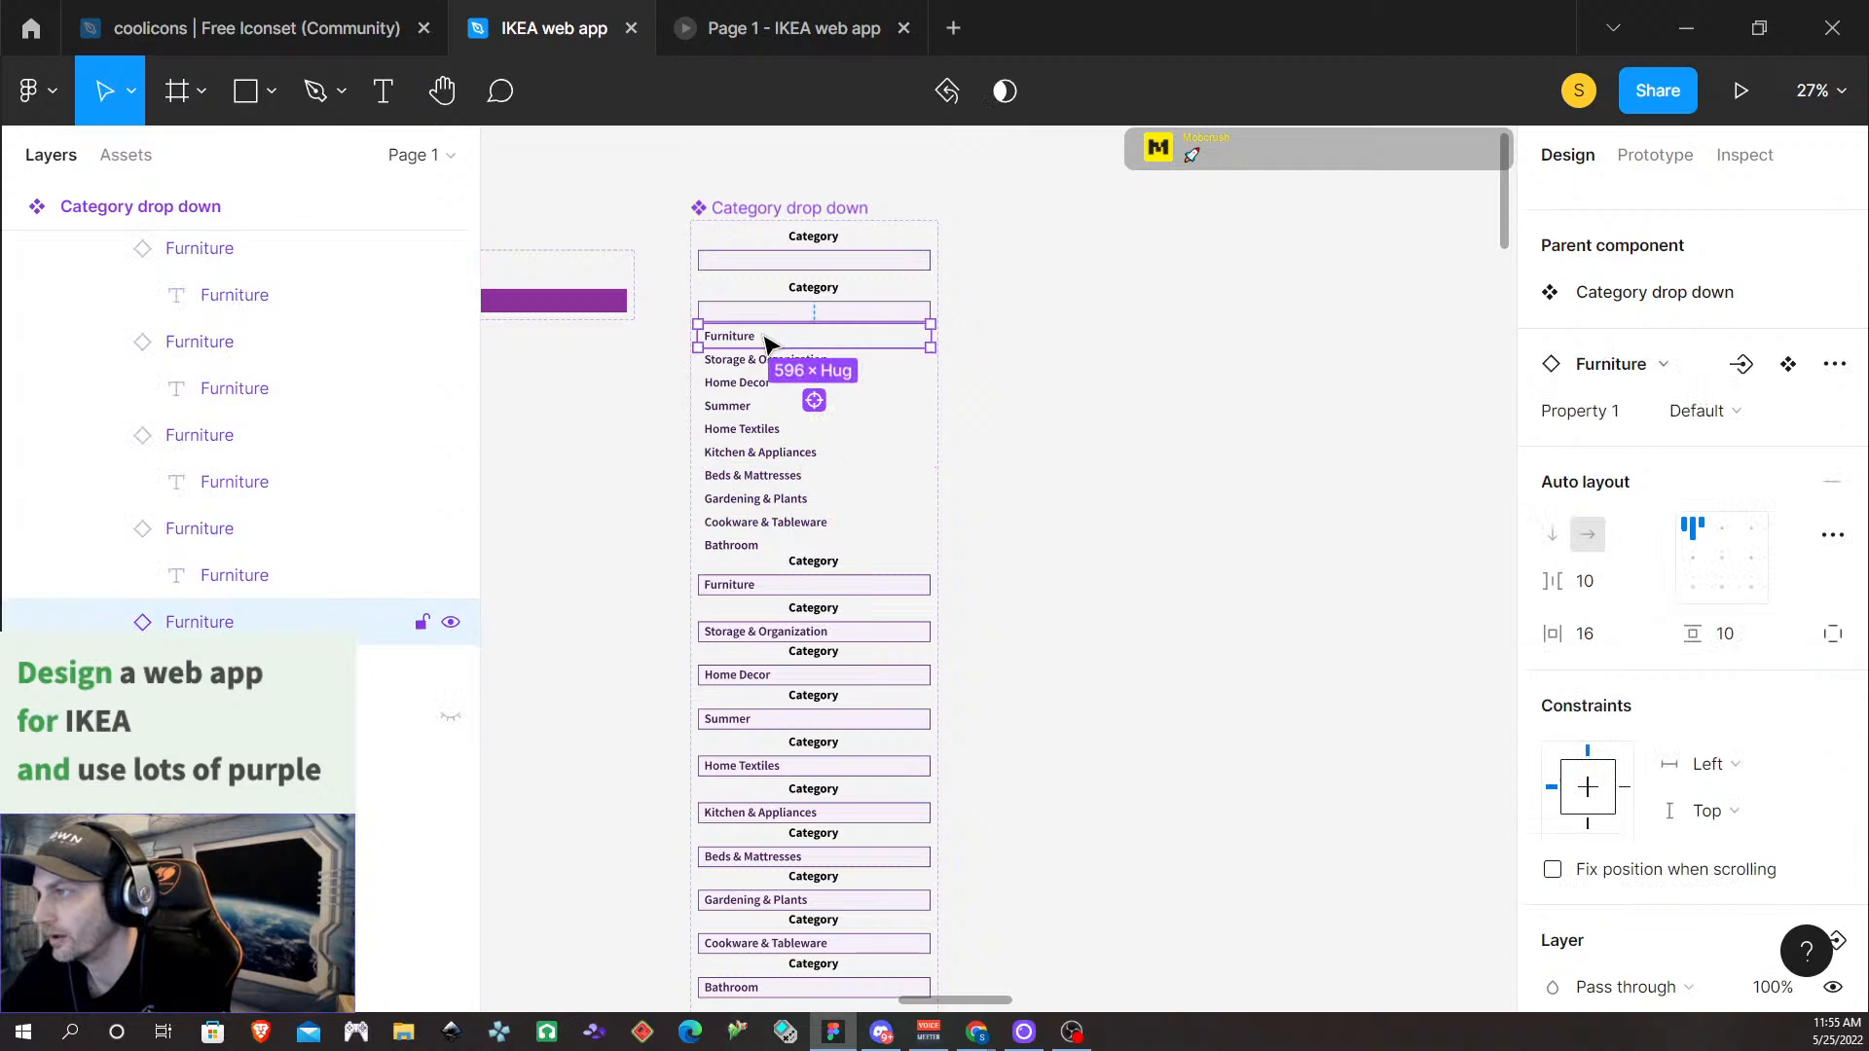
{"action": "left_click", "coordinate": [724, 359], "text": "shift"}
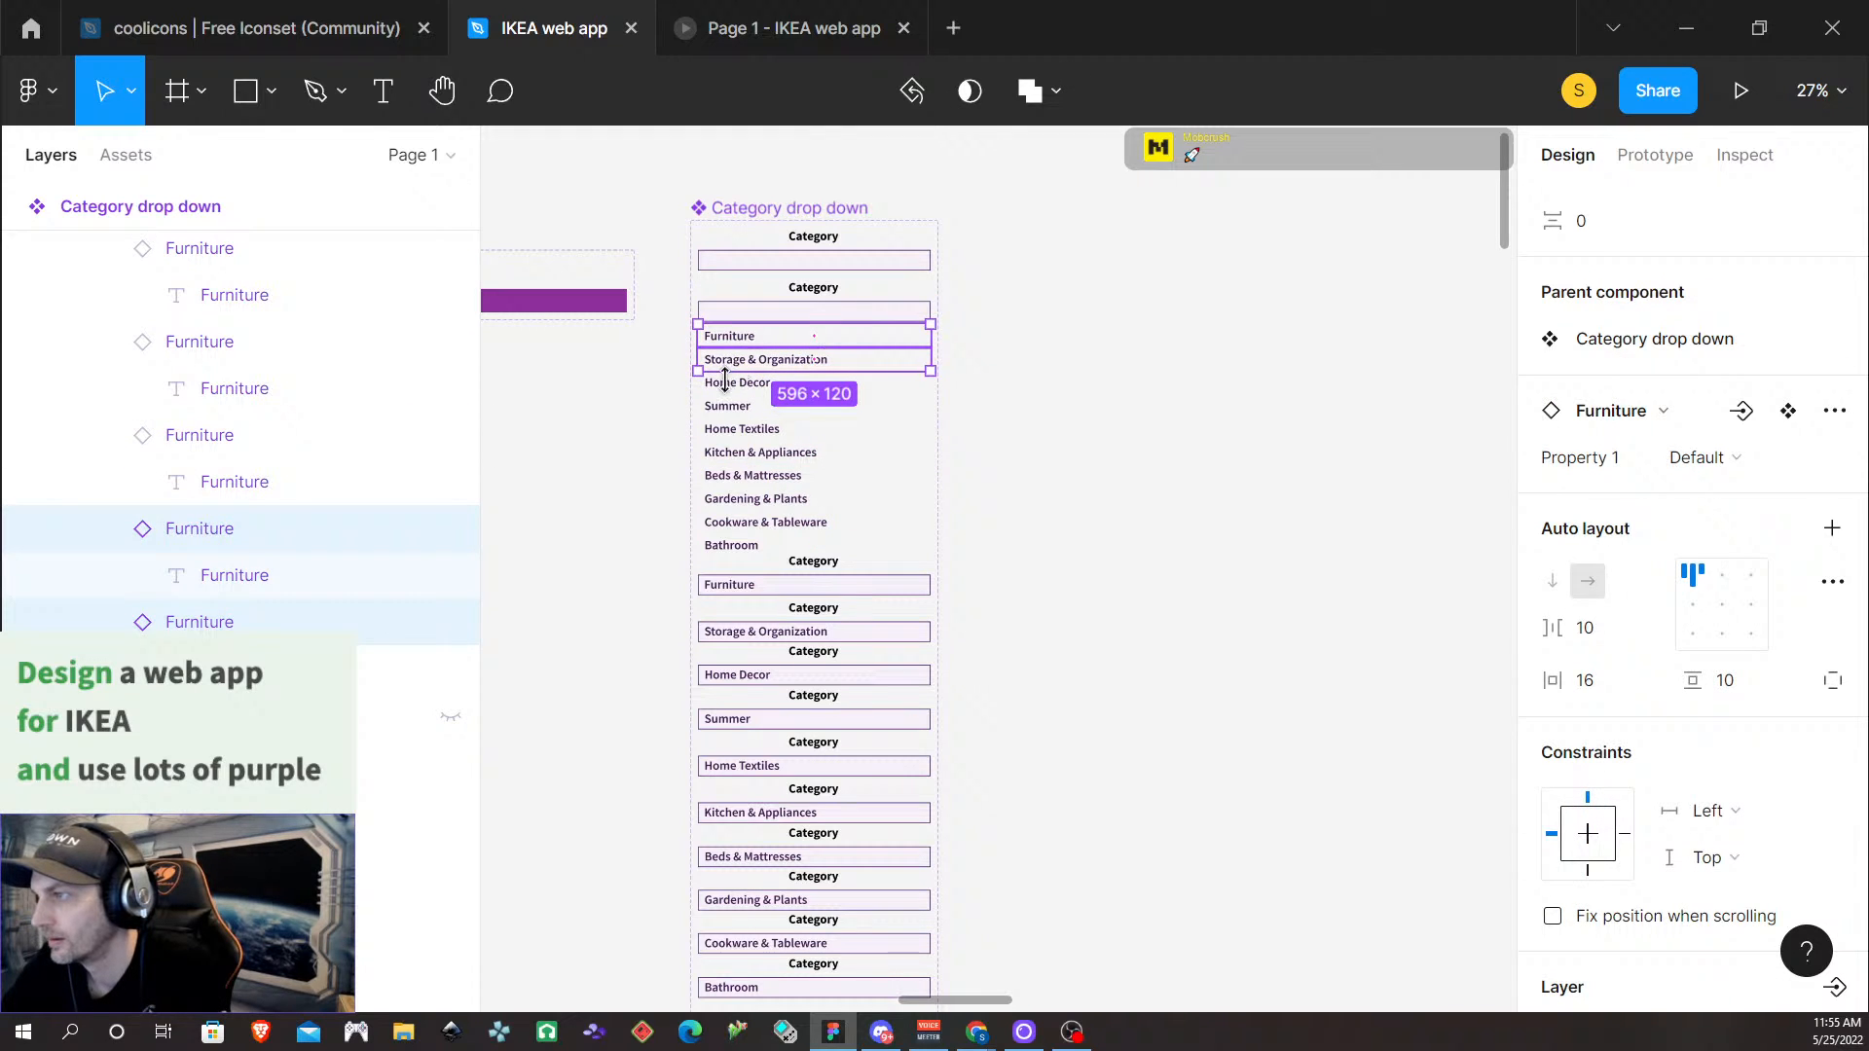
{"action": "left_click", "coordinate": [724, 381], "text": "shift"}
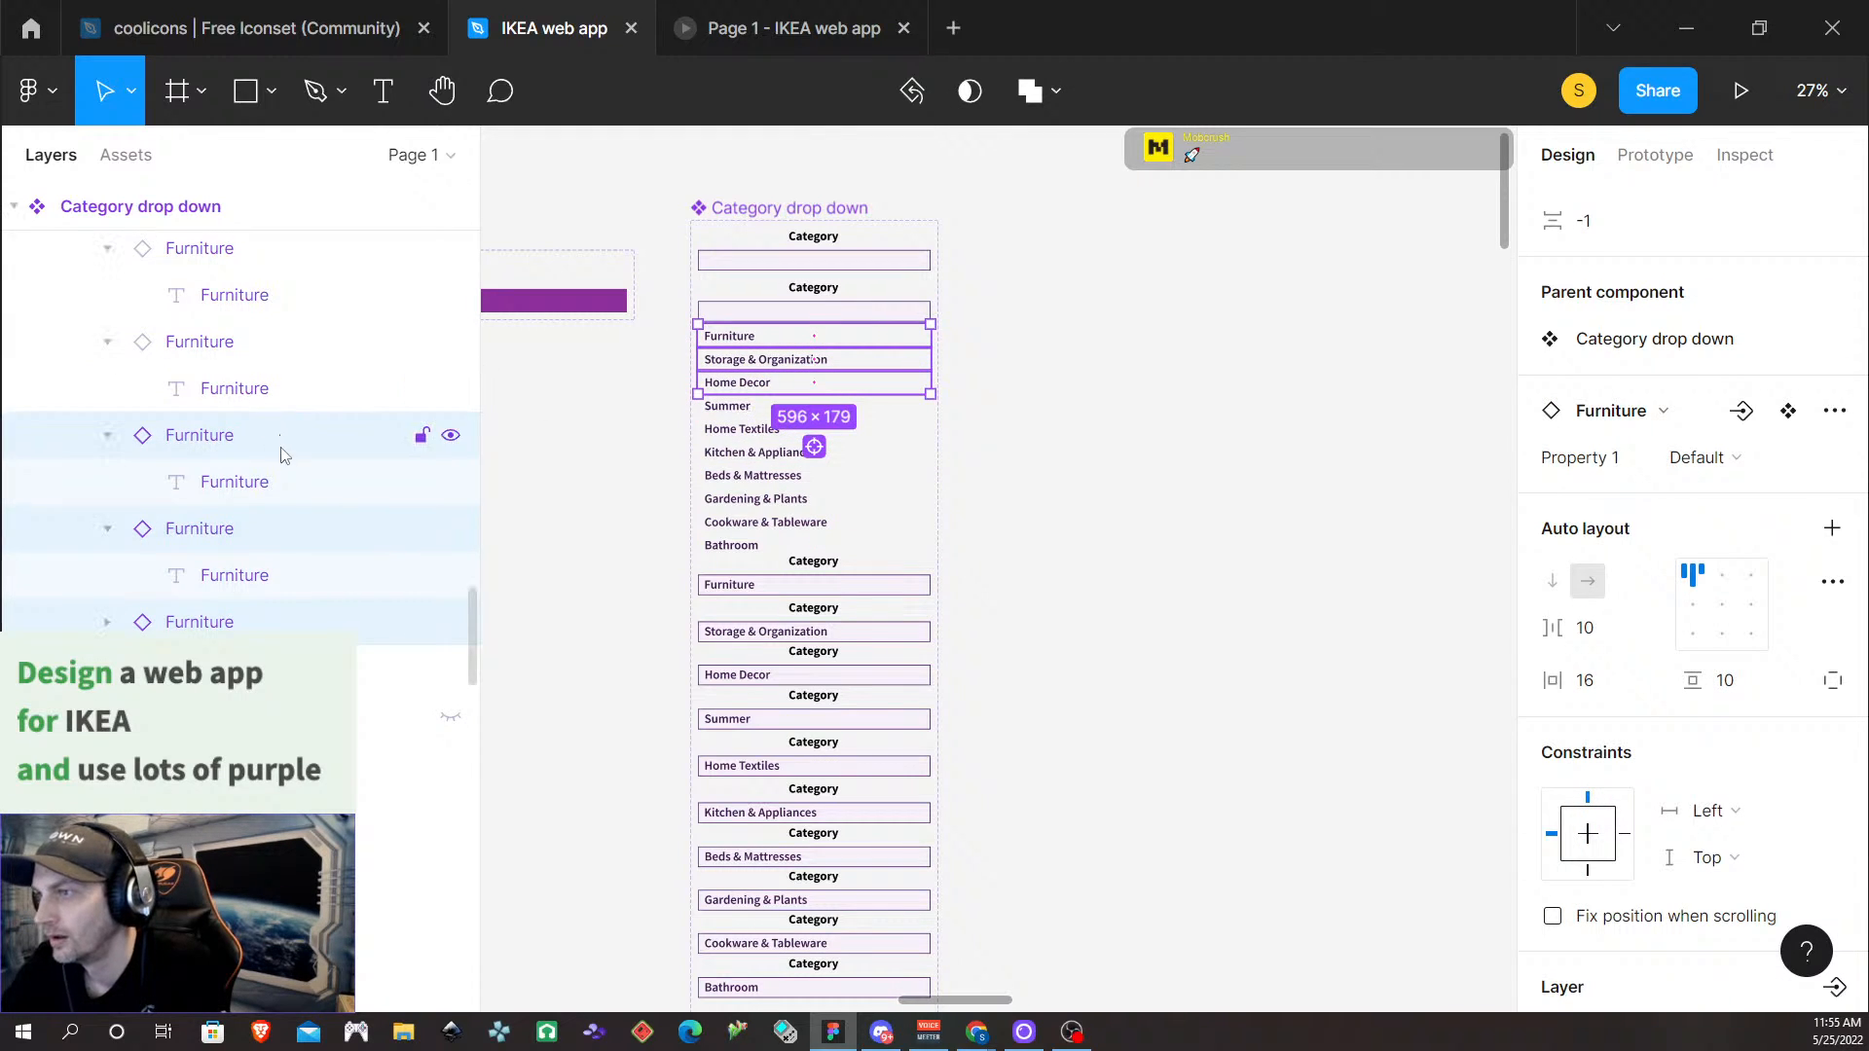
{"action": "scroll", "coordinate": [276, 448], "scroll_direction": "up", "scroll_amount": 3}
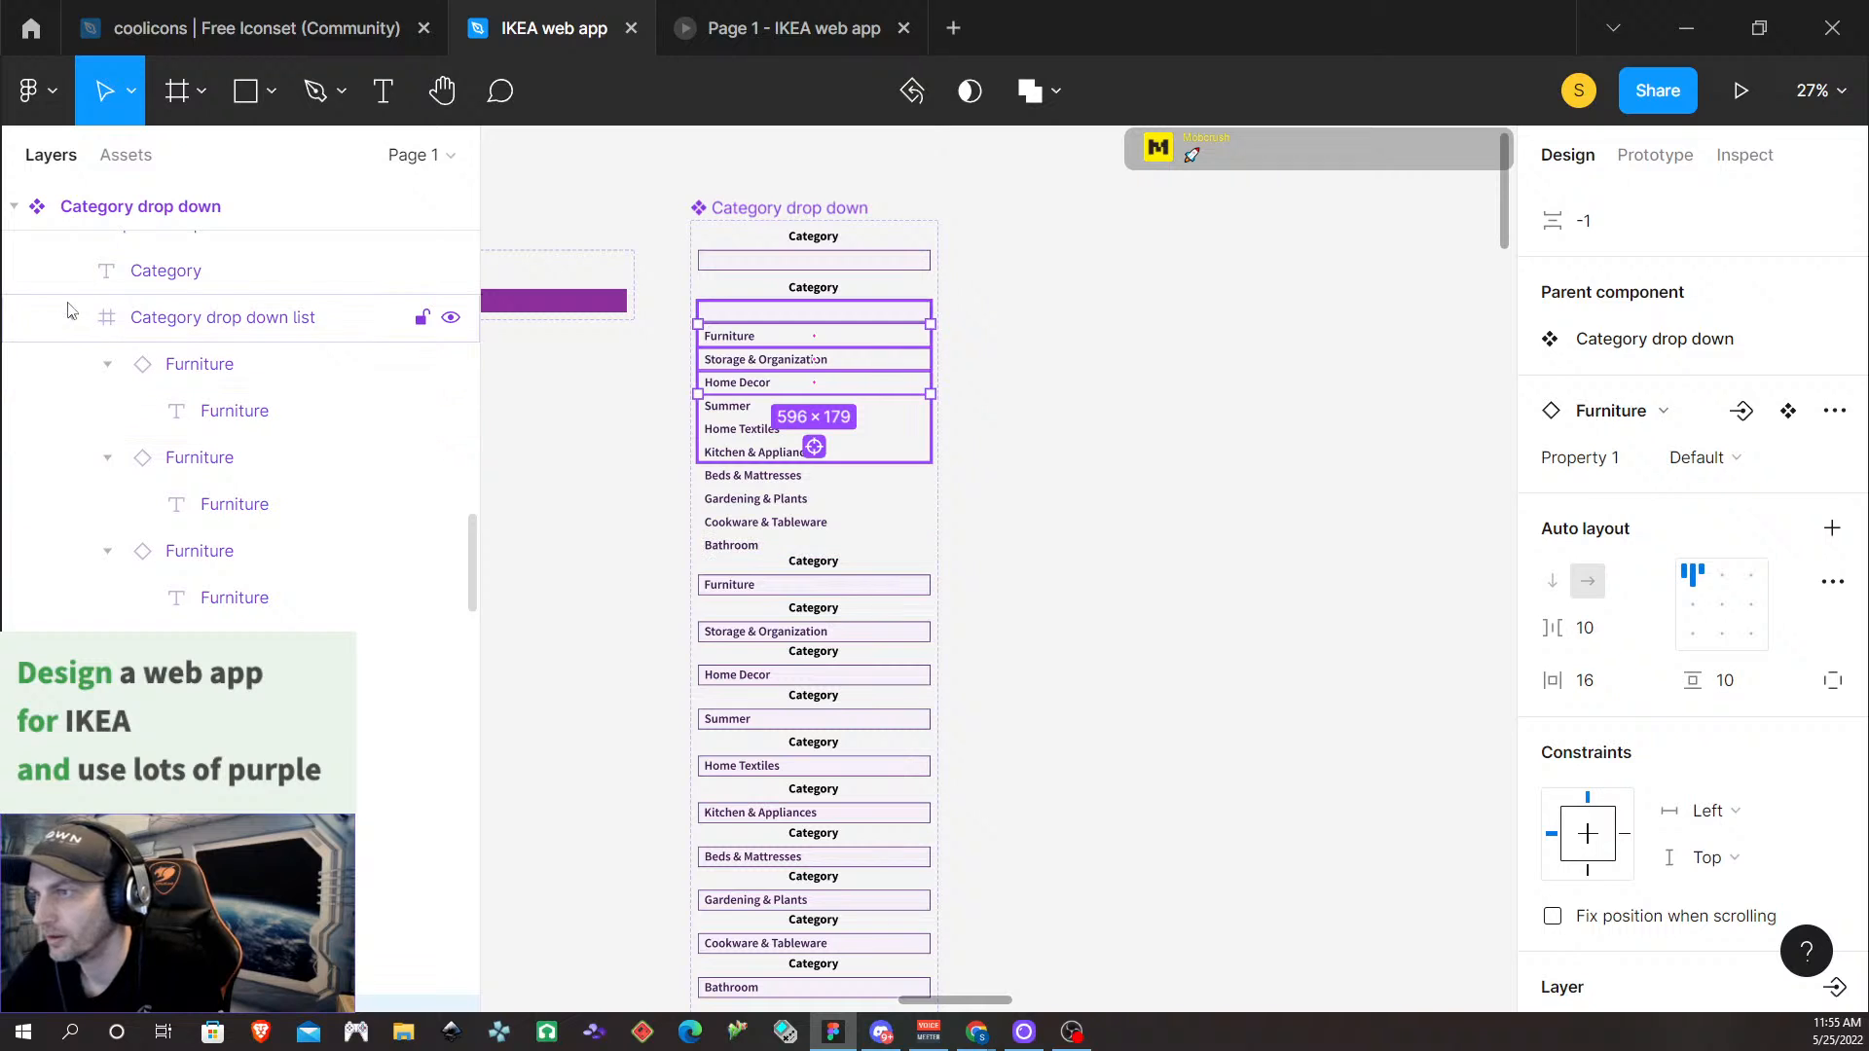
{"action": "left_click", "coordinate": [247, 325]}
{"action": "key", "text": "Return"}
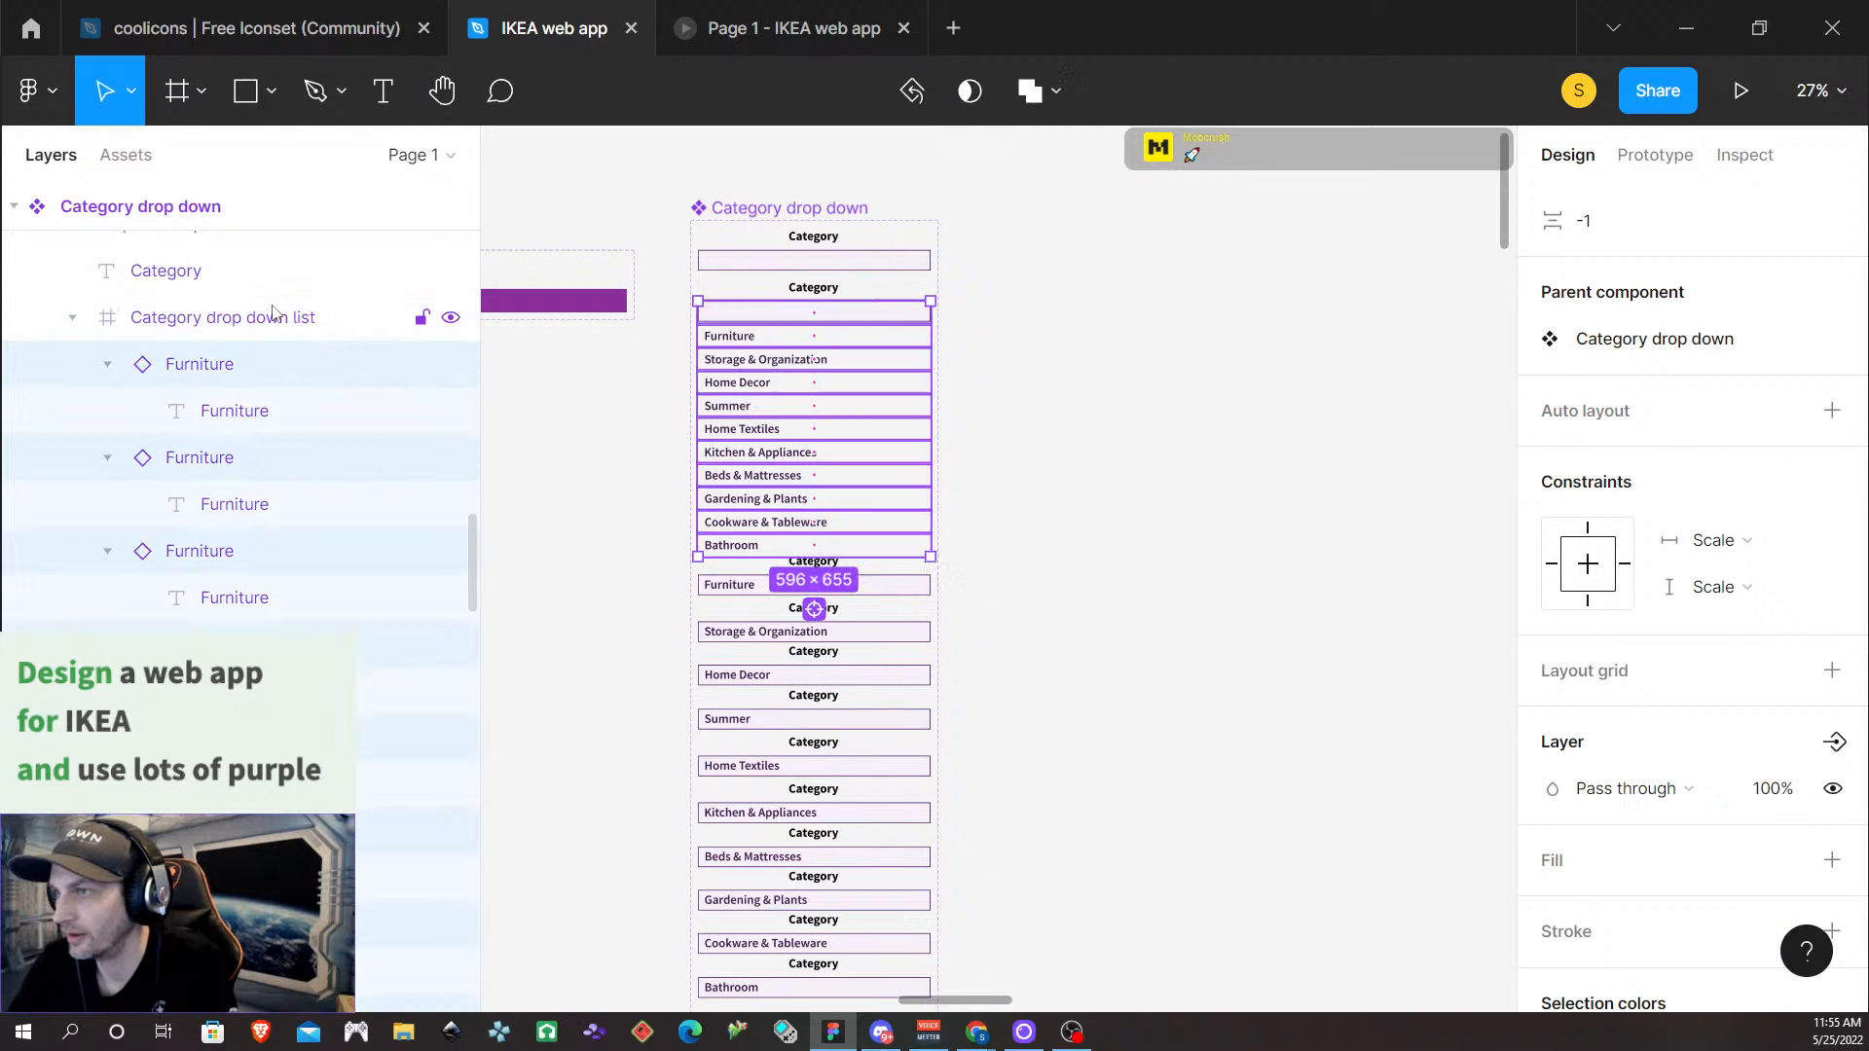
{"action": "scroll", "coordinate": [188, 613], "scroll_direction": "down", "scroll_amount": 2}
{"action": "scroll", "coordinate": [188, 615], "scroll_direction": "down", "scroll_amount": 1}
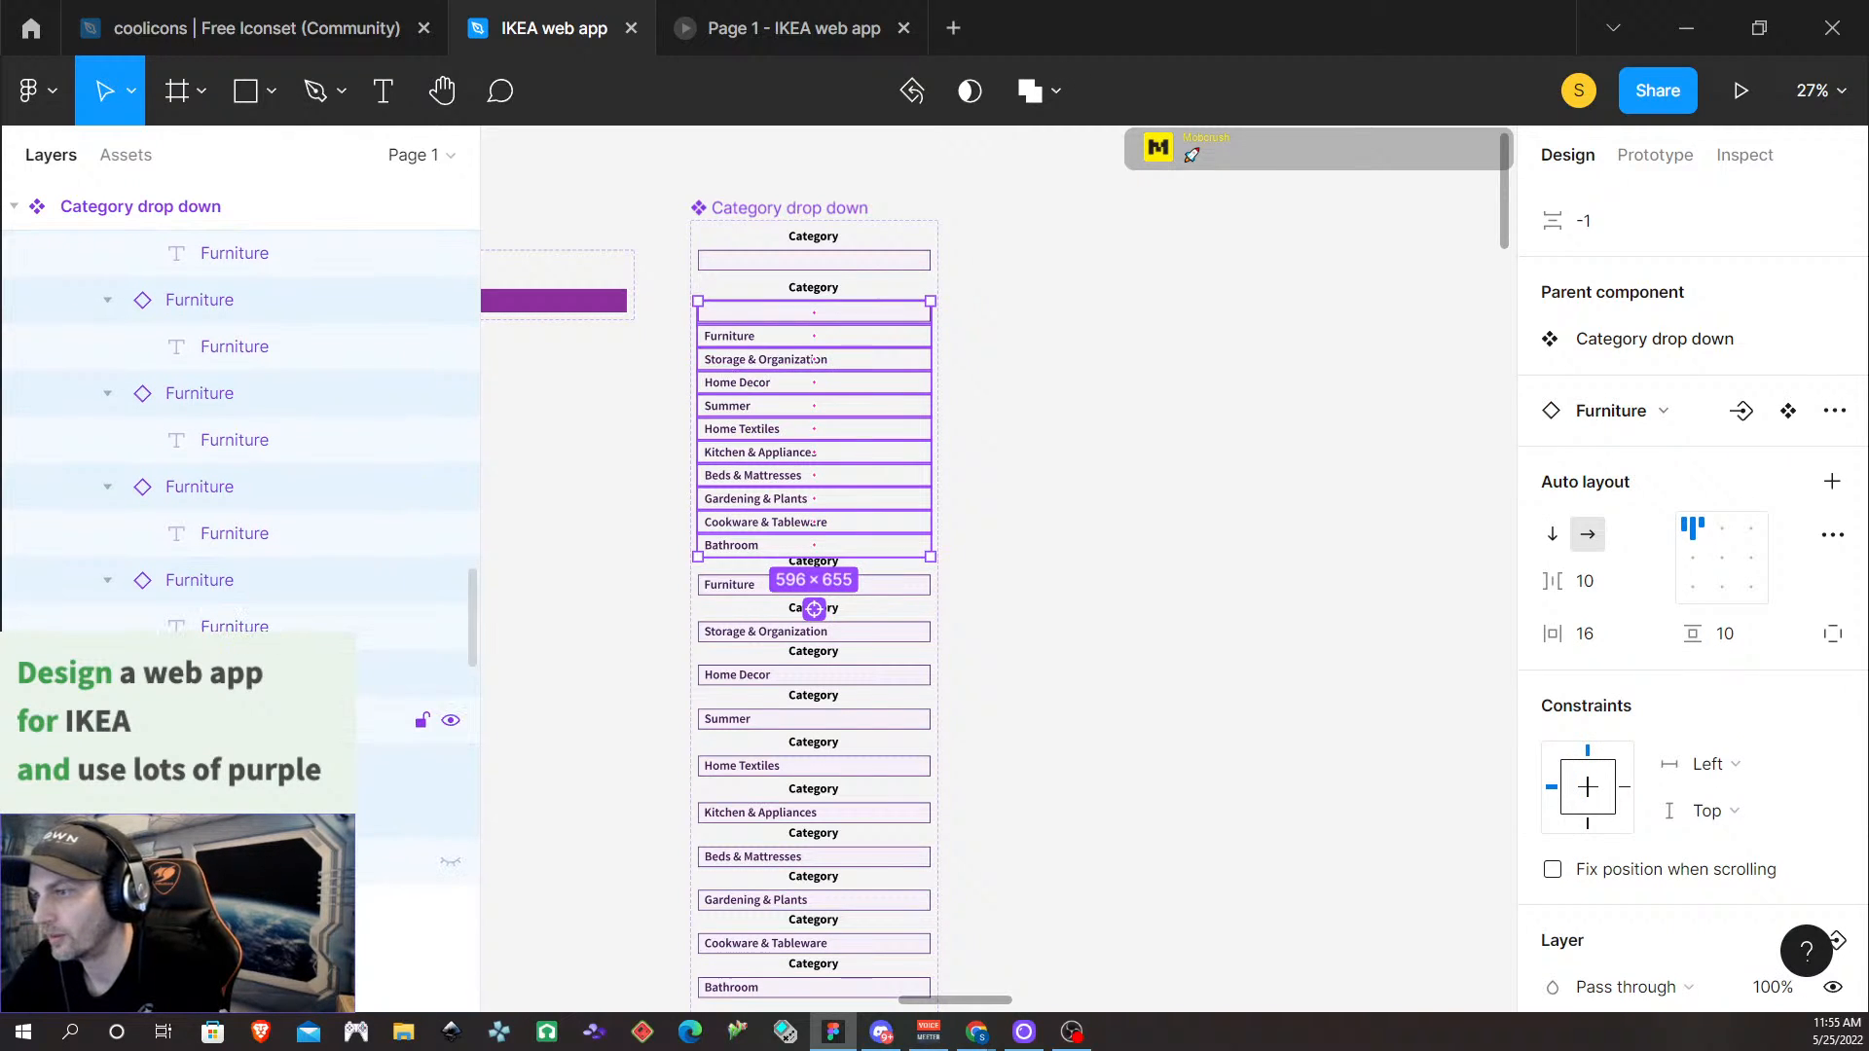
{"action": "left_click", "coordinate": [200, 814]}
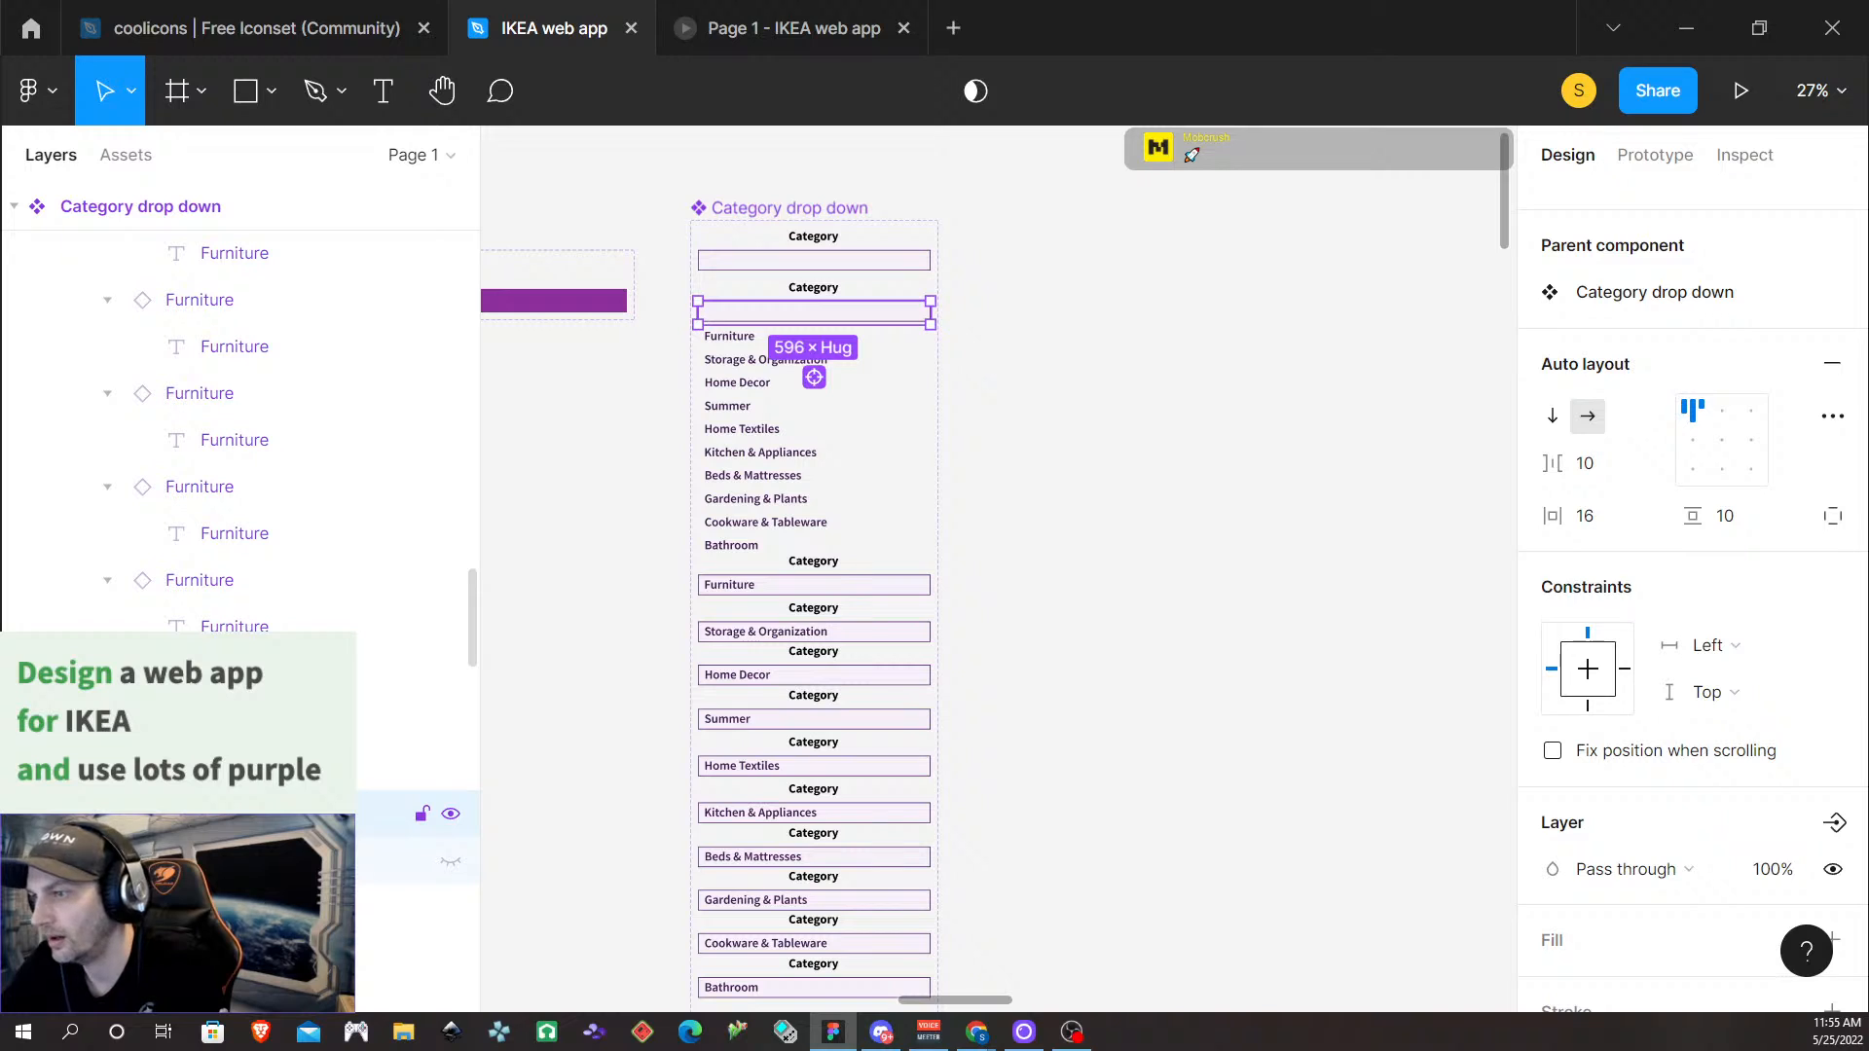
{"action": "scroll", "coordinate": [235, 468], "scroll_direction": "up", "scroll_amount": 5}
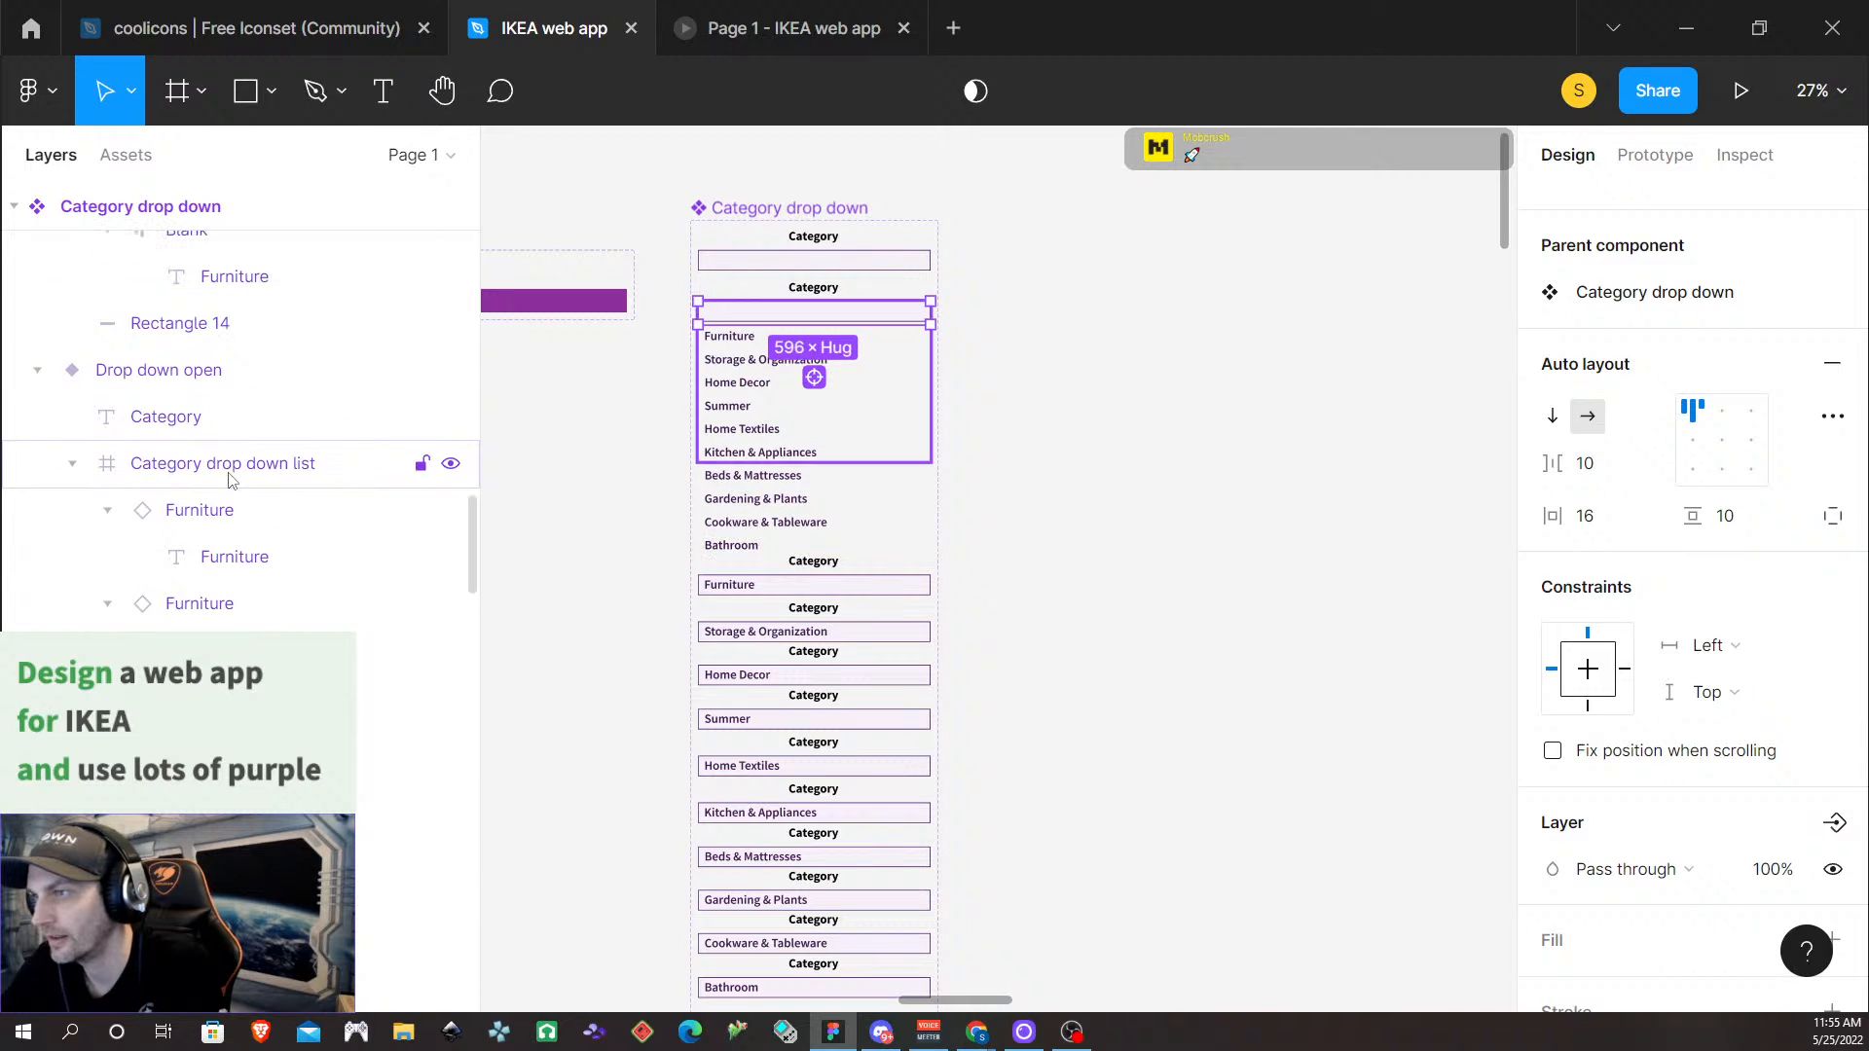
Add a solid FFFFFF fill at 100% to the ten options, Furniture through Bathroom, in the open variant's list, leaving out the Blank item
{"action": "left_click", "coordinate": [234, 468]}
{"action": "key", "text": "Return"}
{"action": "scroll", "coordinate": [243, 526], "scroll_direction": "down", "scroll_amount": 5}
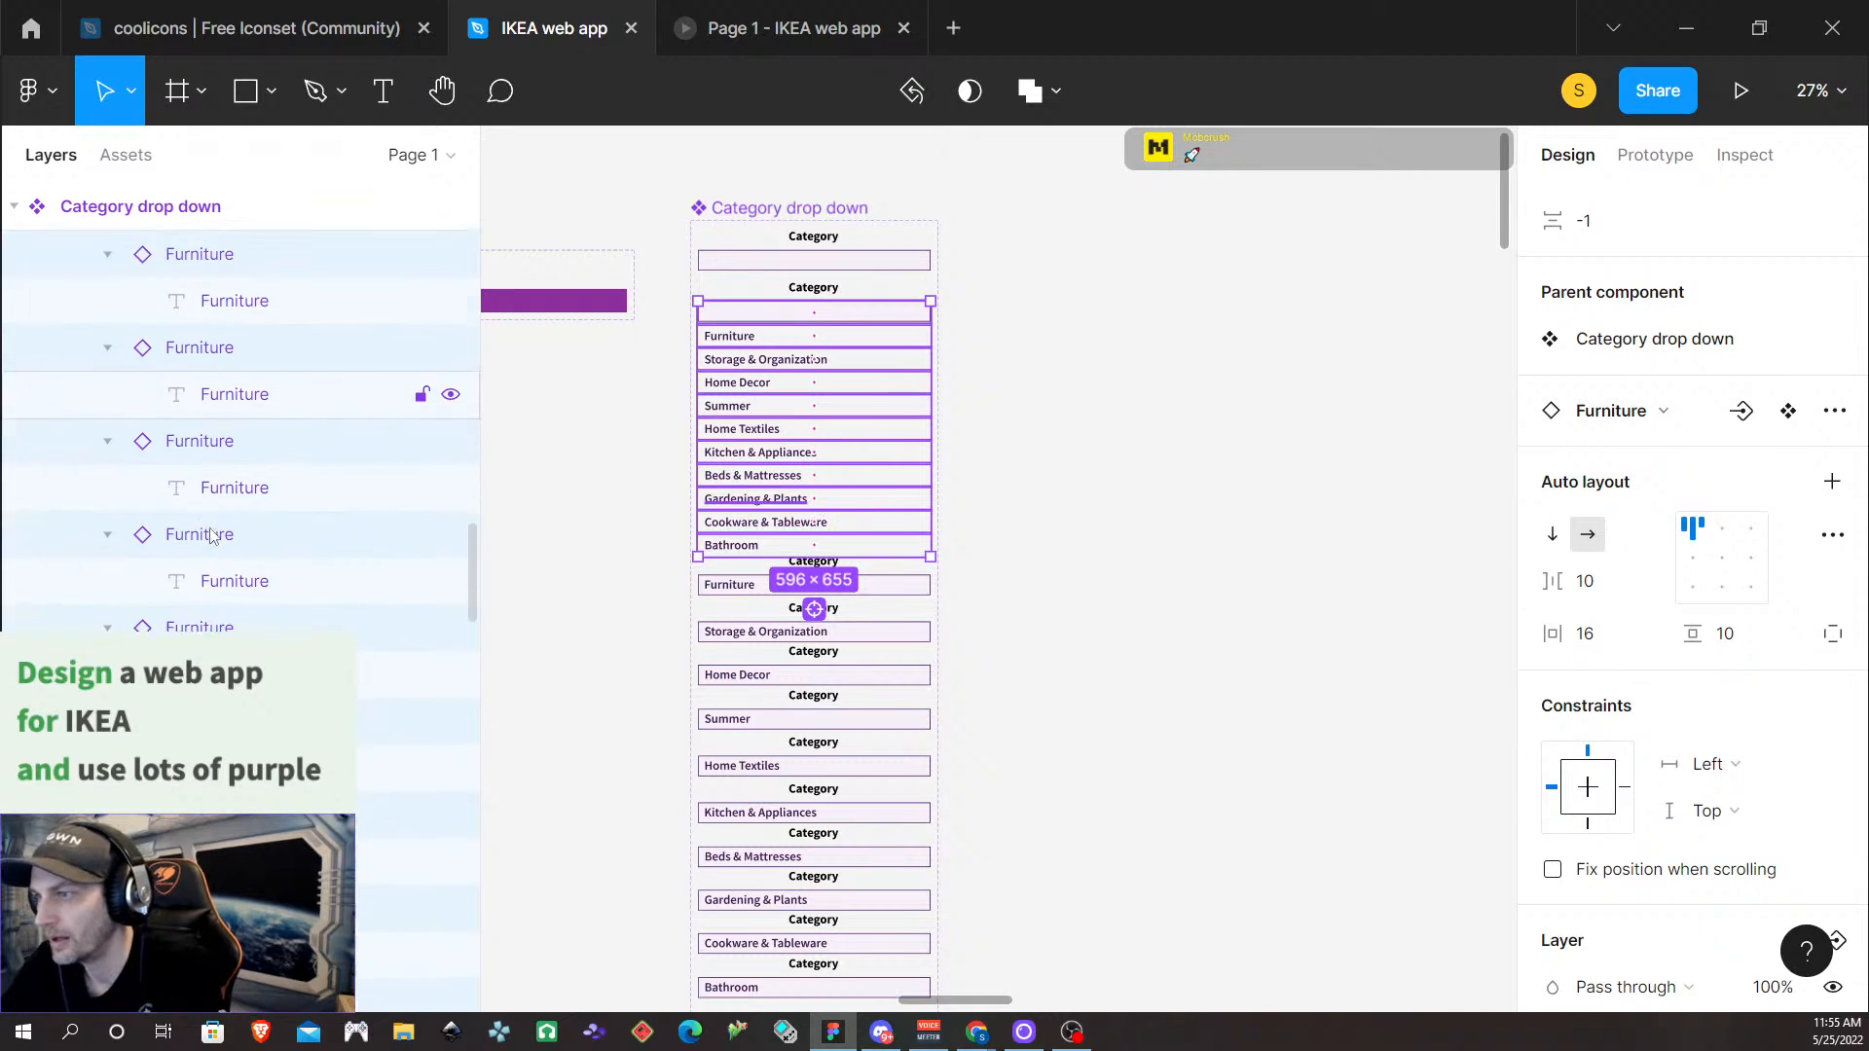
{"action": "left_click", "coordinate": [207, 529], "text": "shift"}
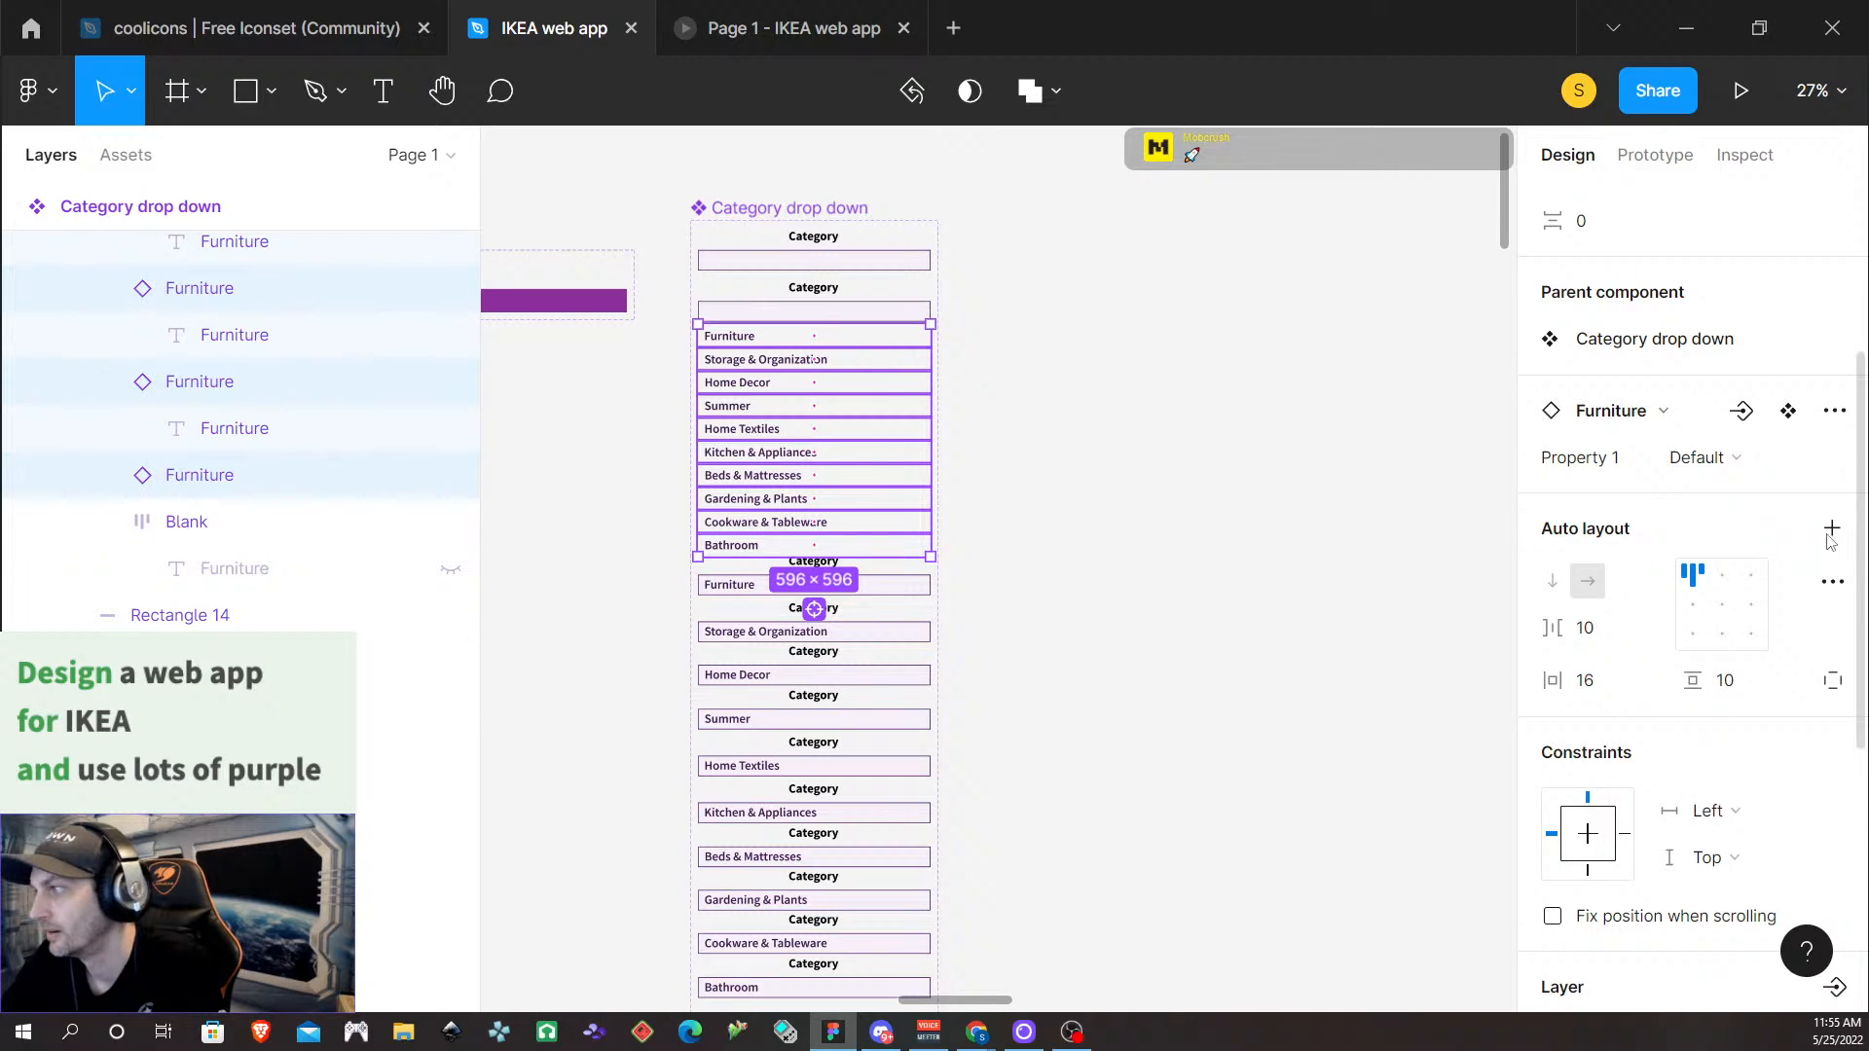
{"action": "scroll", "coordinate": [1782, 653], "scroll_direction": "down", "scroll_amount": 5}
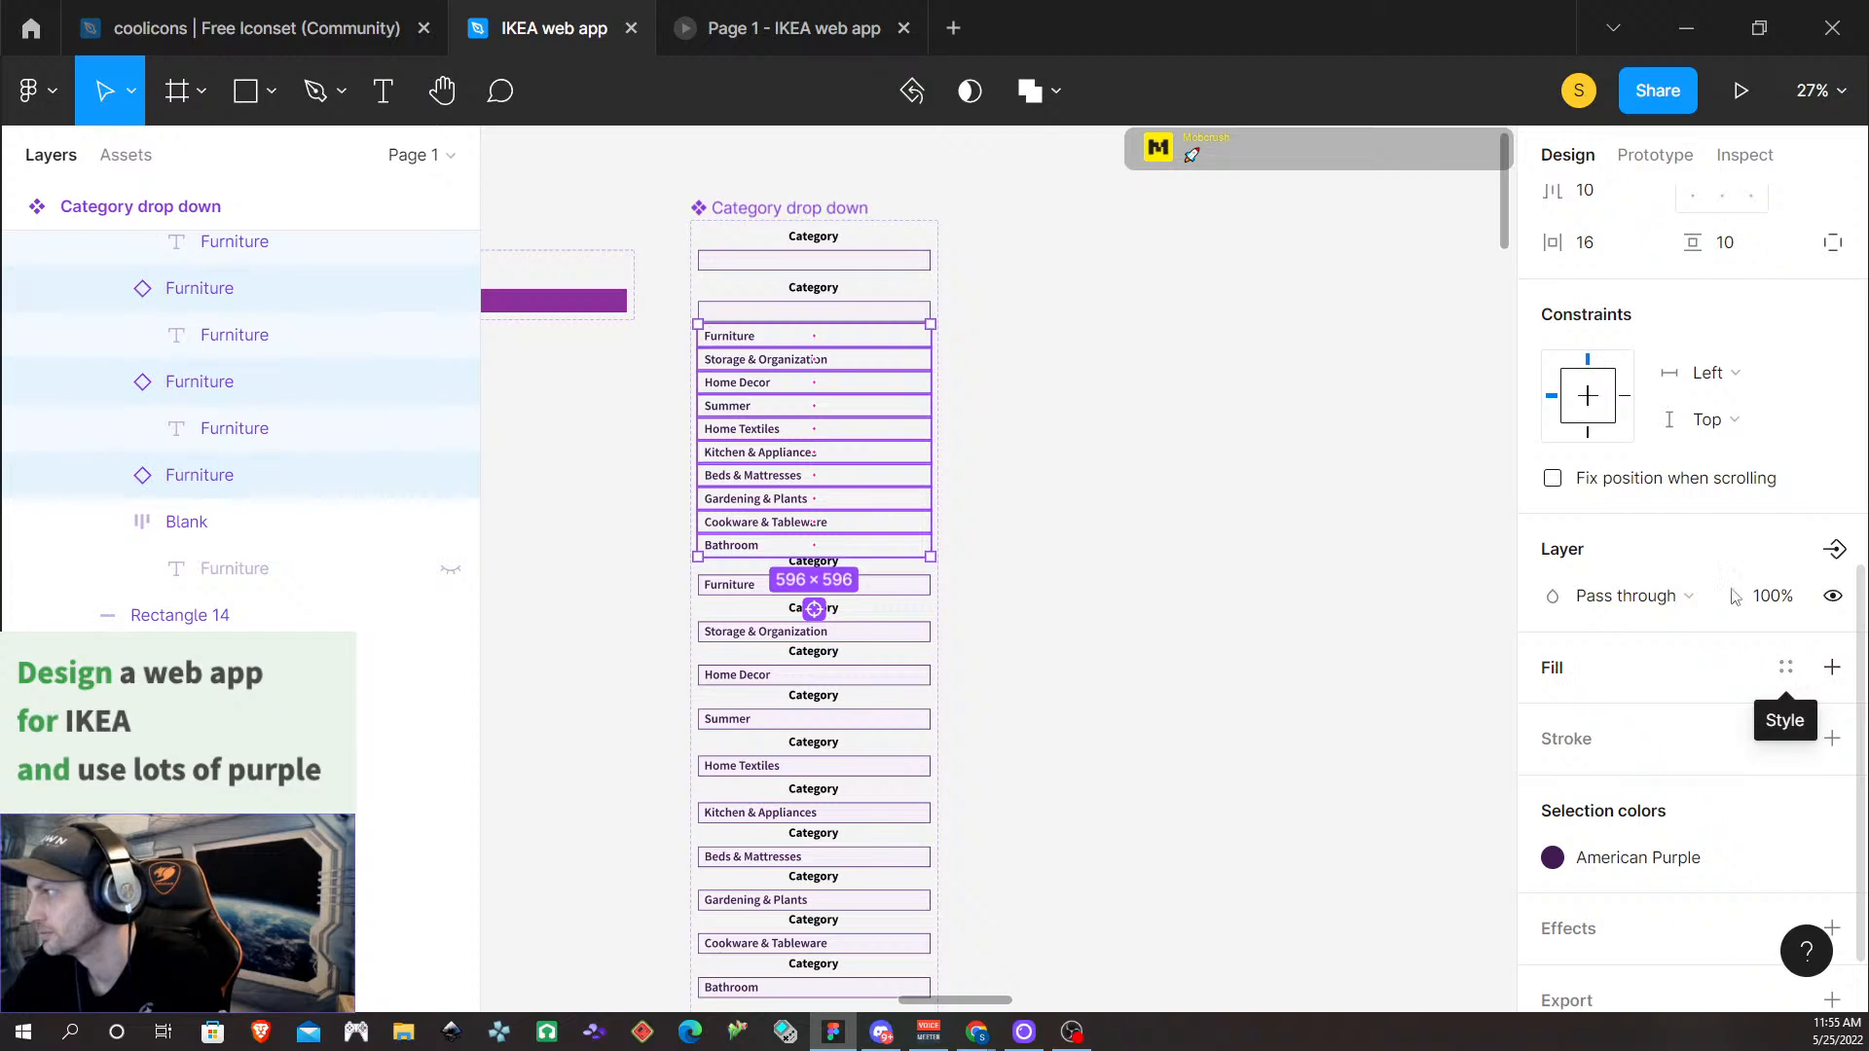
{"action": "scroll", "coordinate": [1616, 401], "scroll_direction": "up", "scroll_amount": 3}
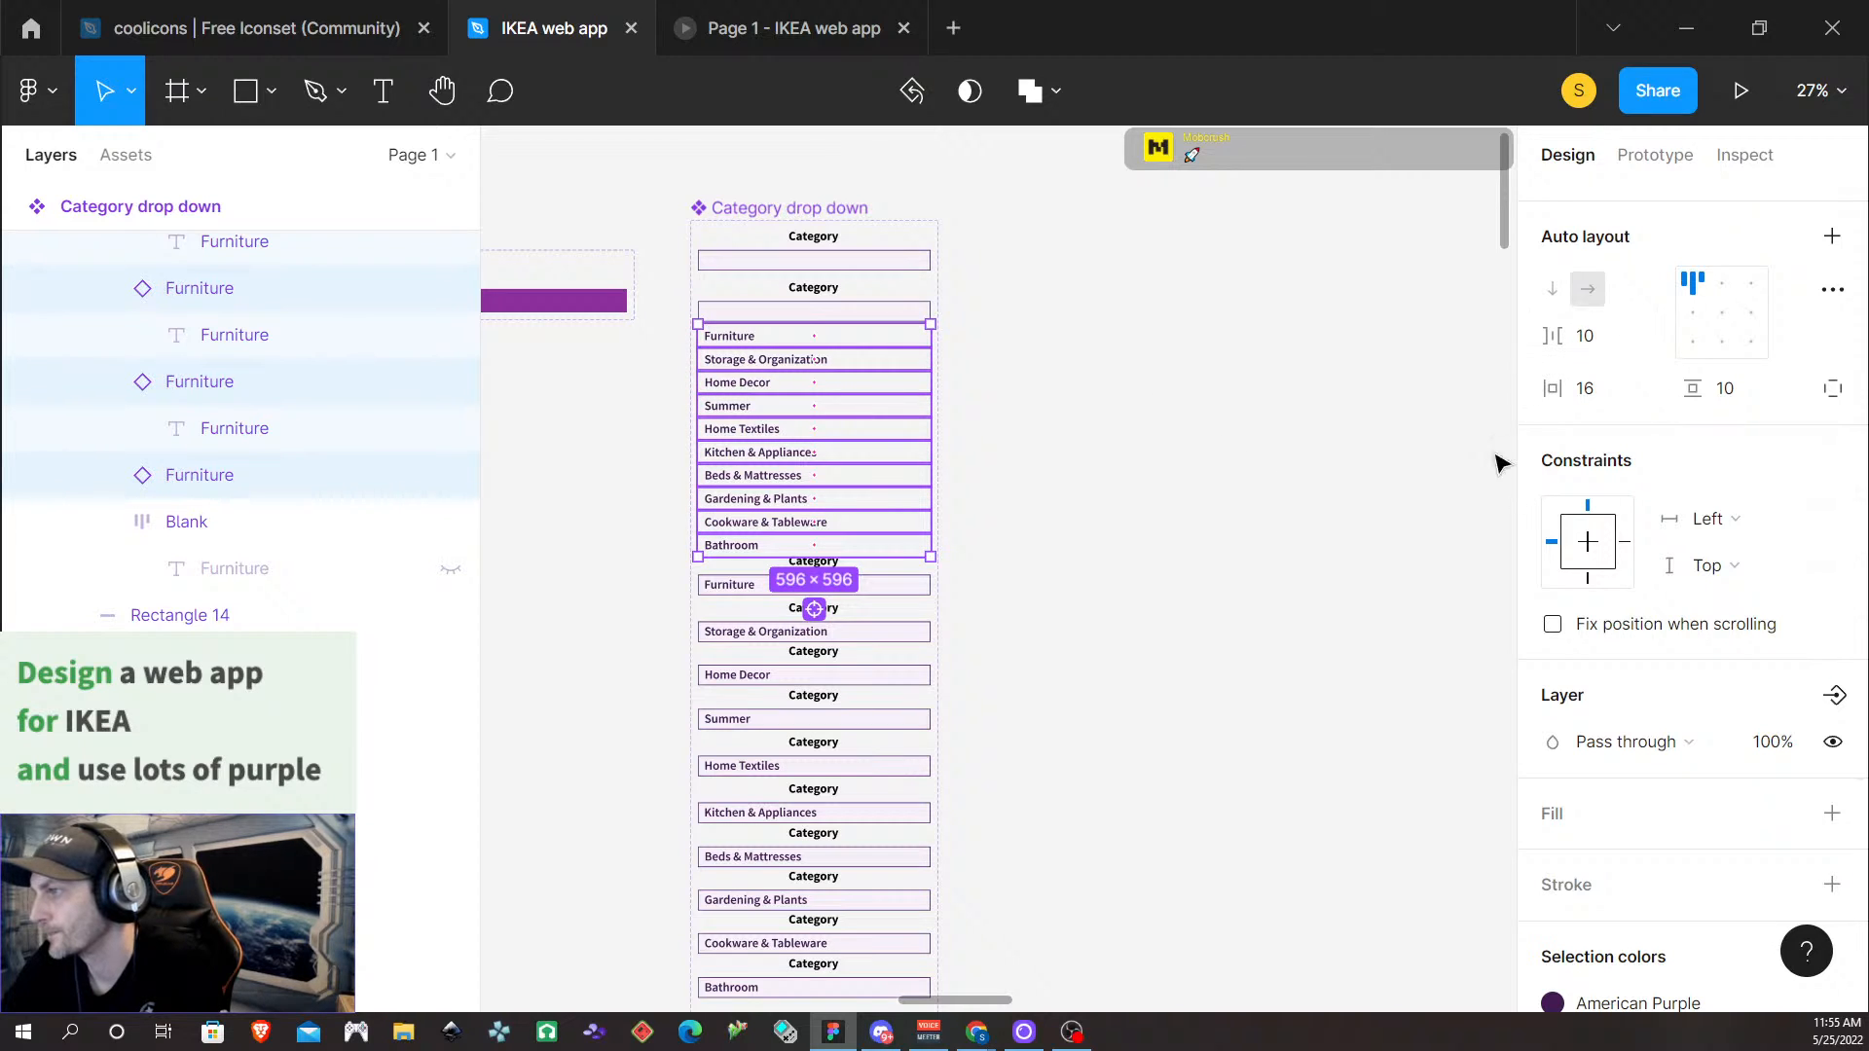
{"action": "scroll", "coordinate": [1606, 536], "scroll_direction": "down", "scroll_amount": 3}
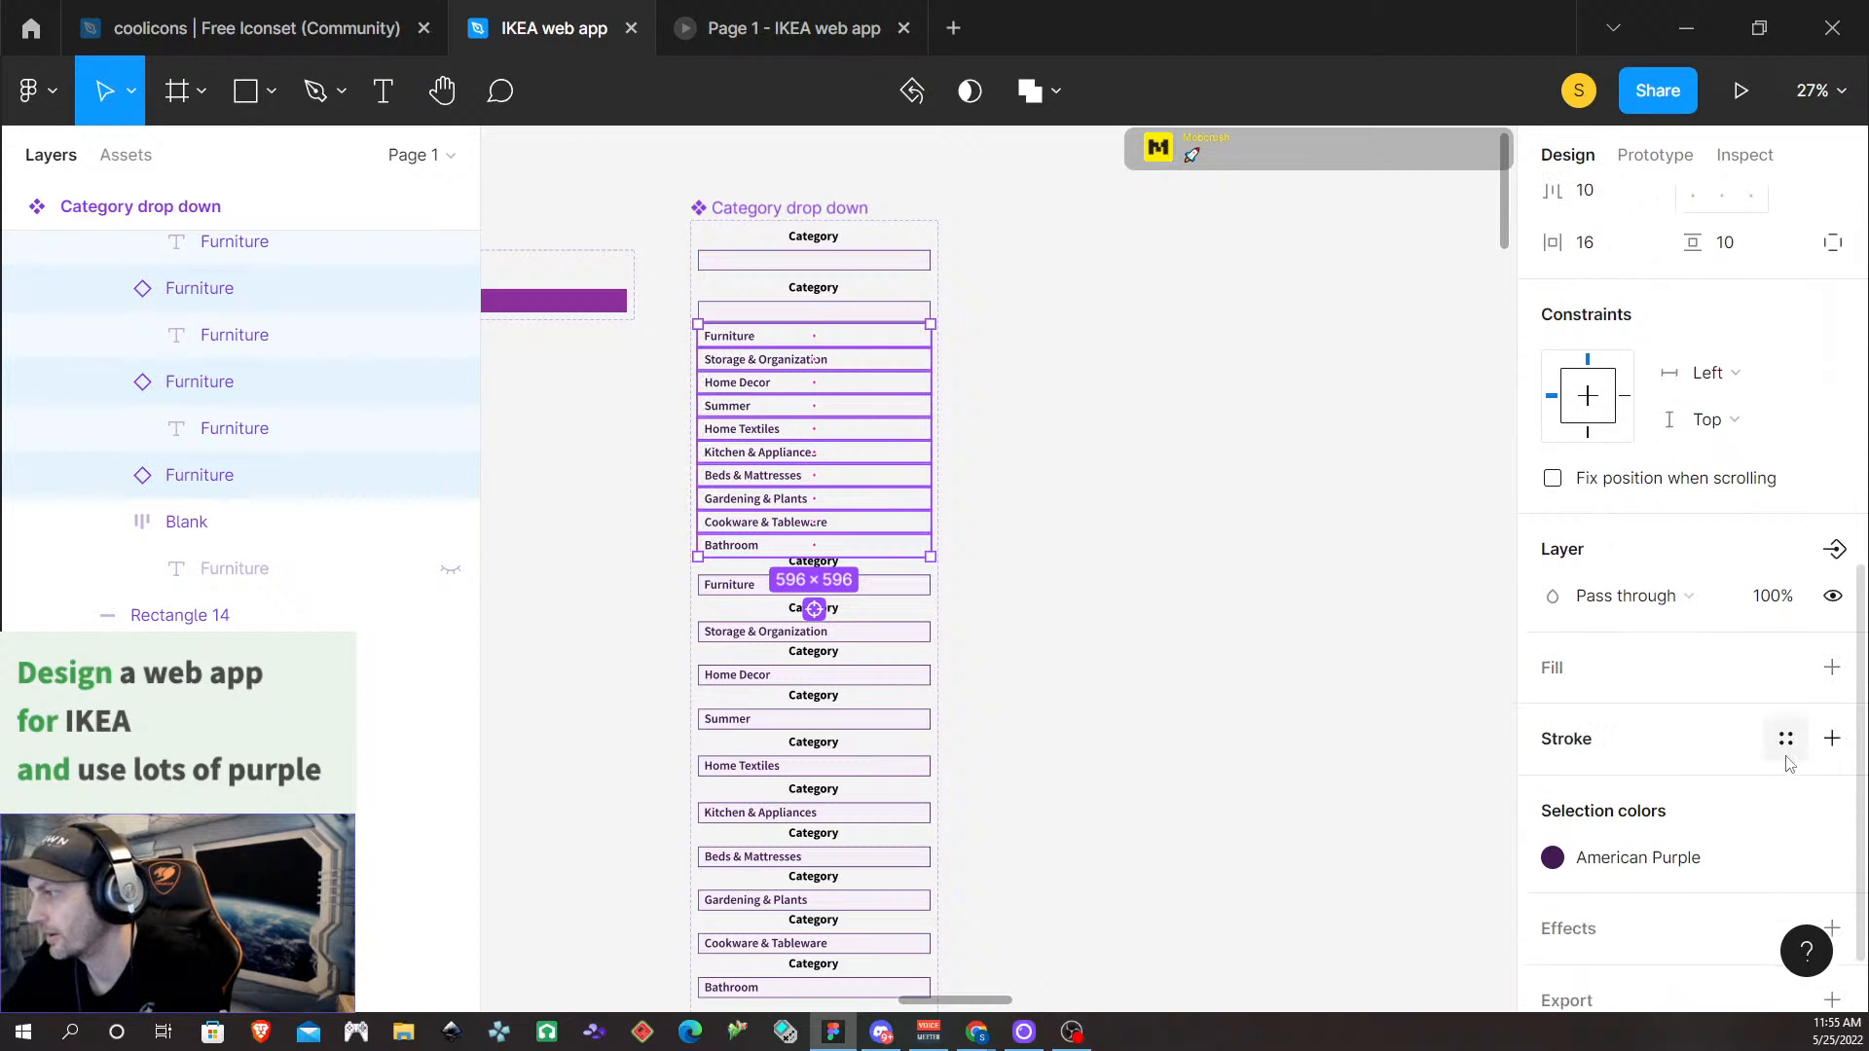
{"action": "left_click", "coordinate": [1834, 672]}
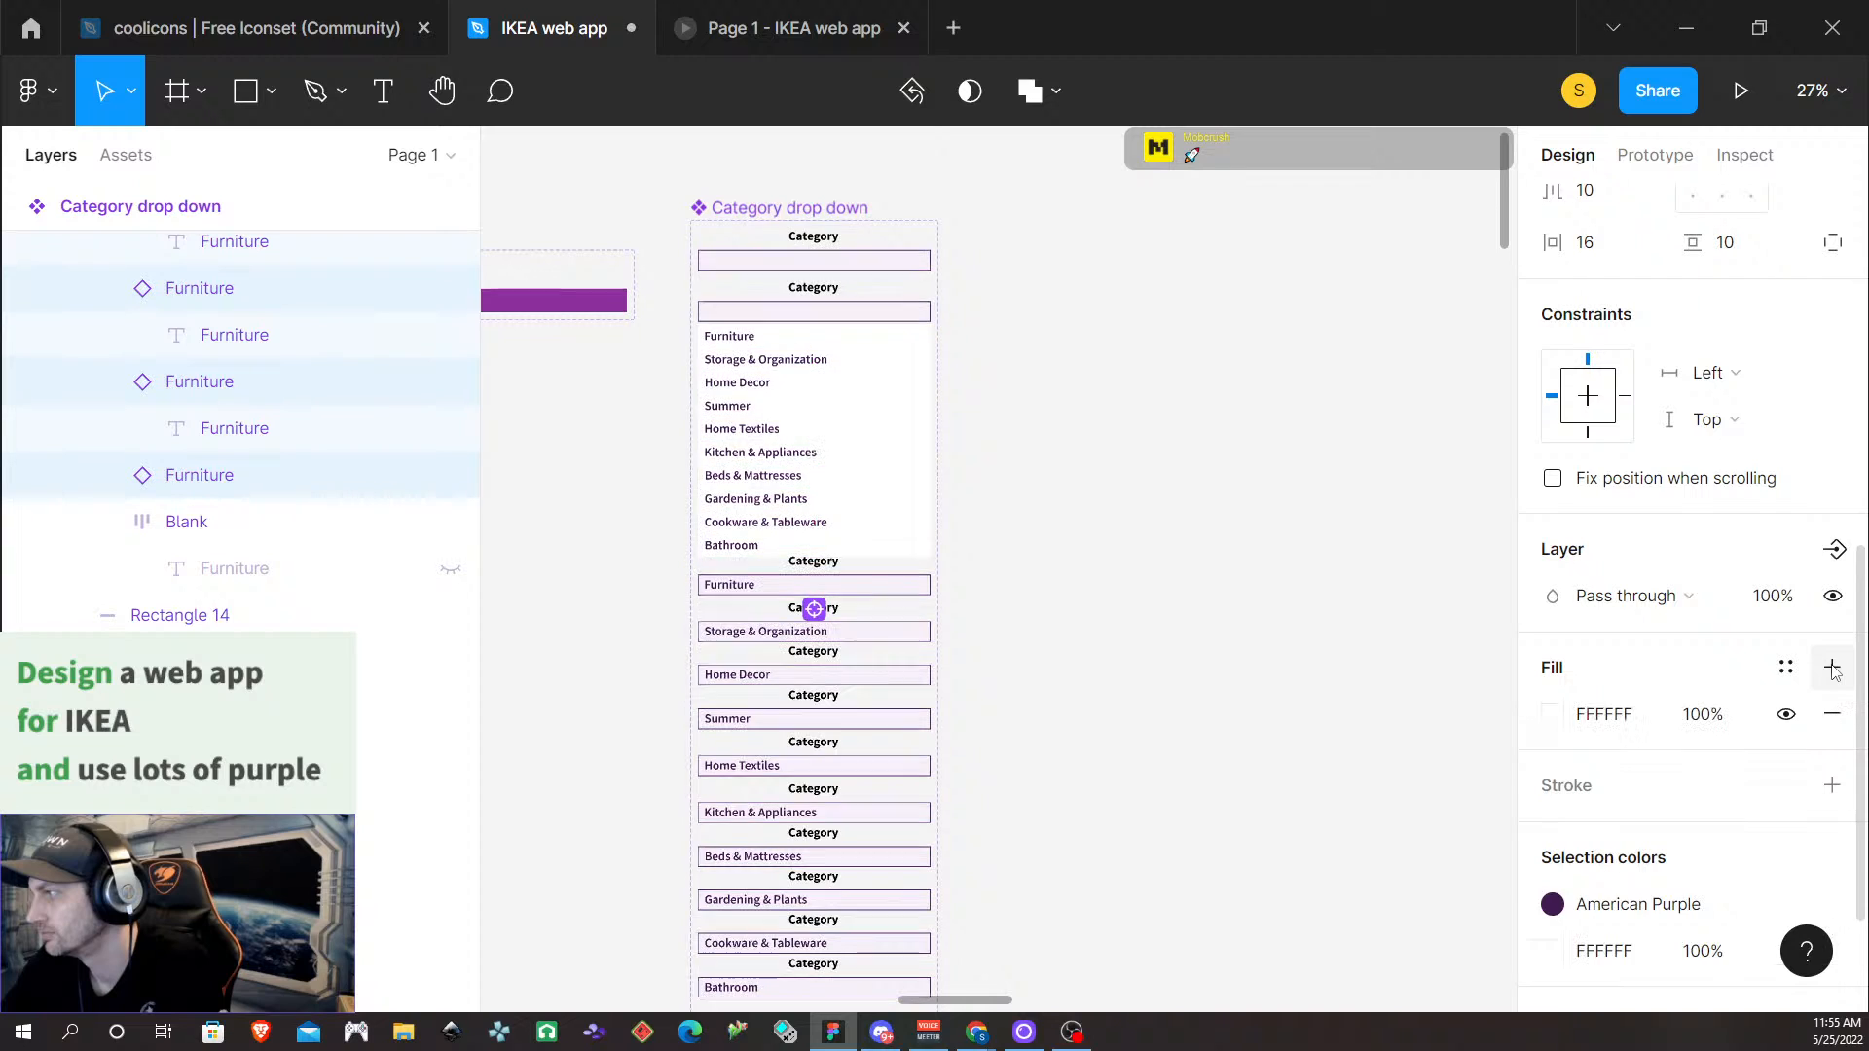
Examine the filled options in the open variant up close, along with the Category drop down component's layer structure
{"action": "scroll", "coordinate": [818, 501], "scroll_direction": "up", "scroll_amount": 3}
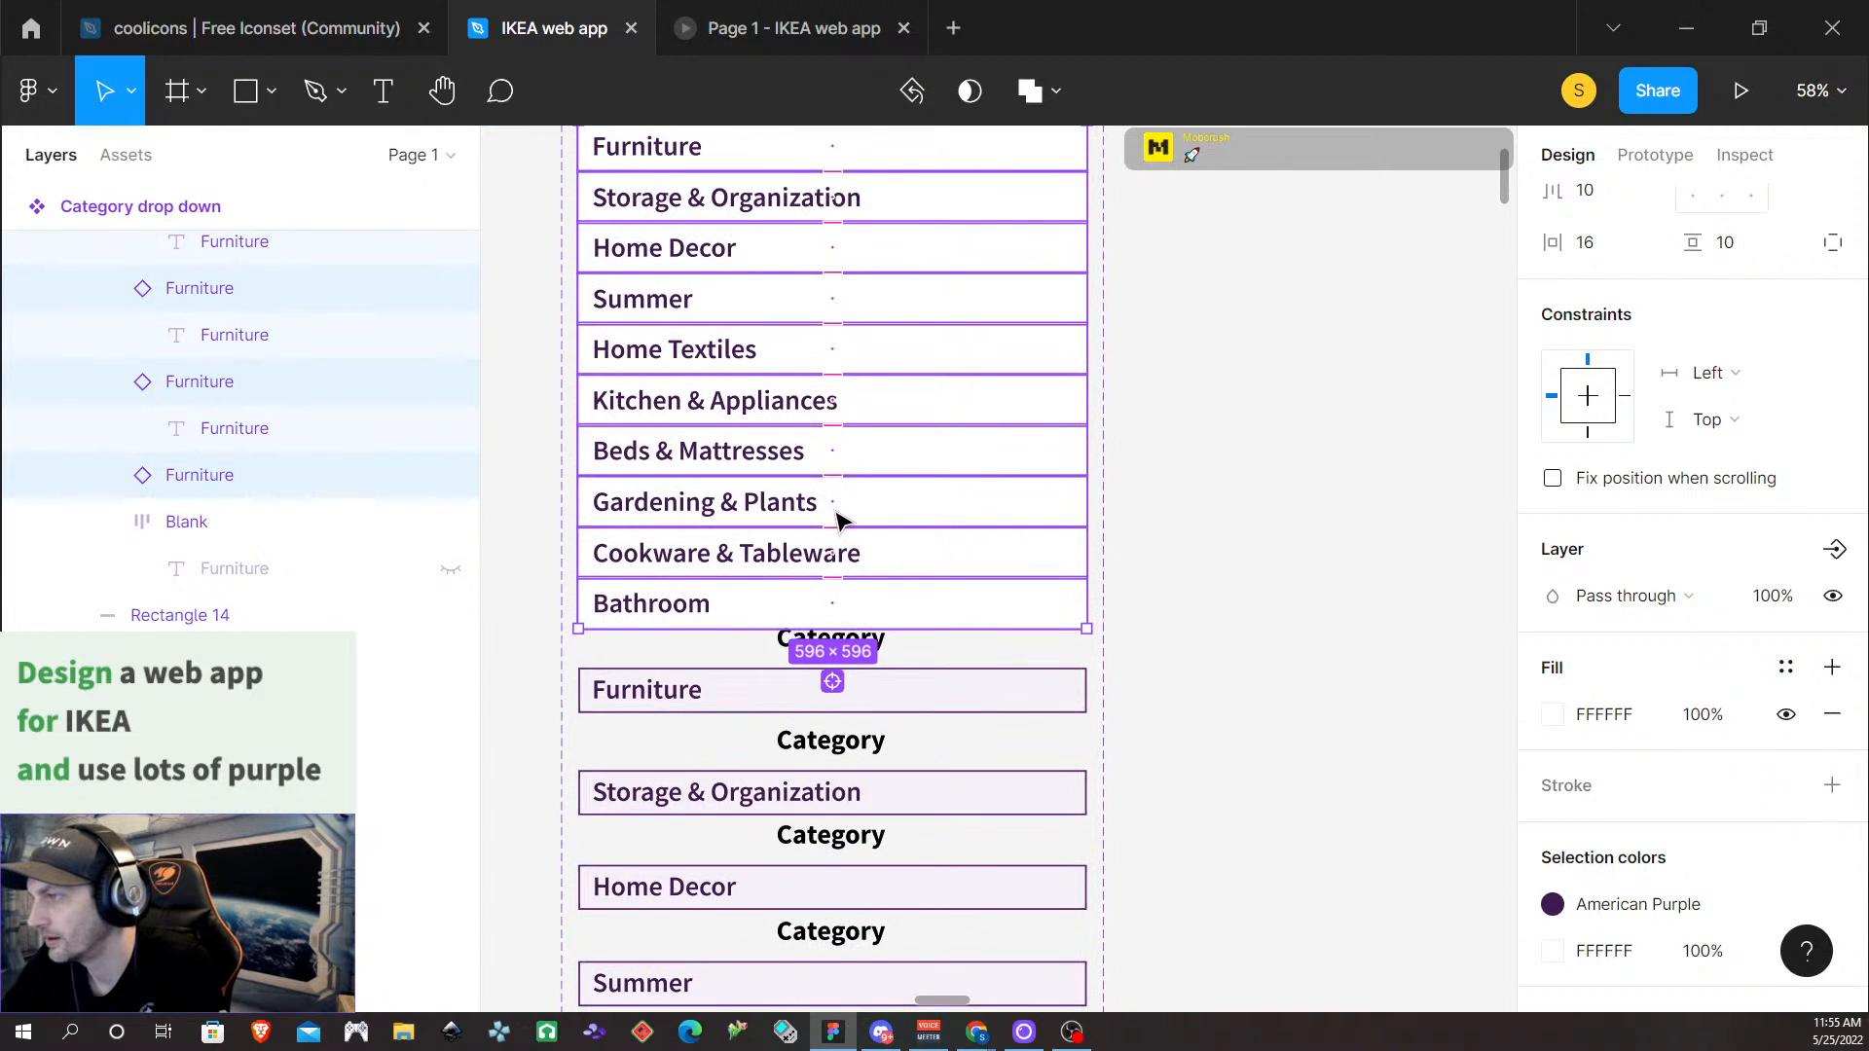
{"action": "scroll", "coordinate": [823, 506], "scroll_direction": "up", "scroll_amount": 5}
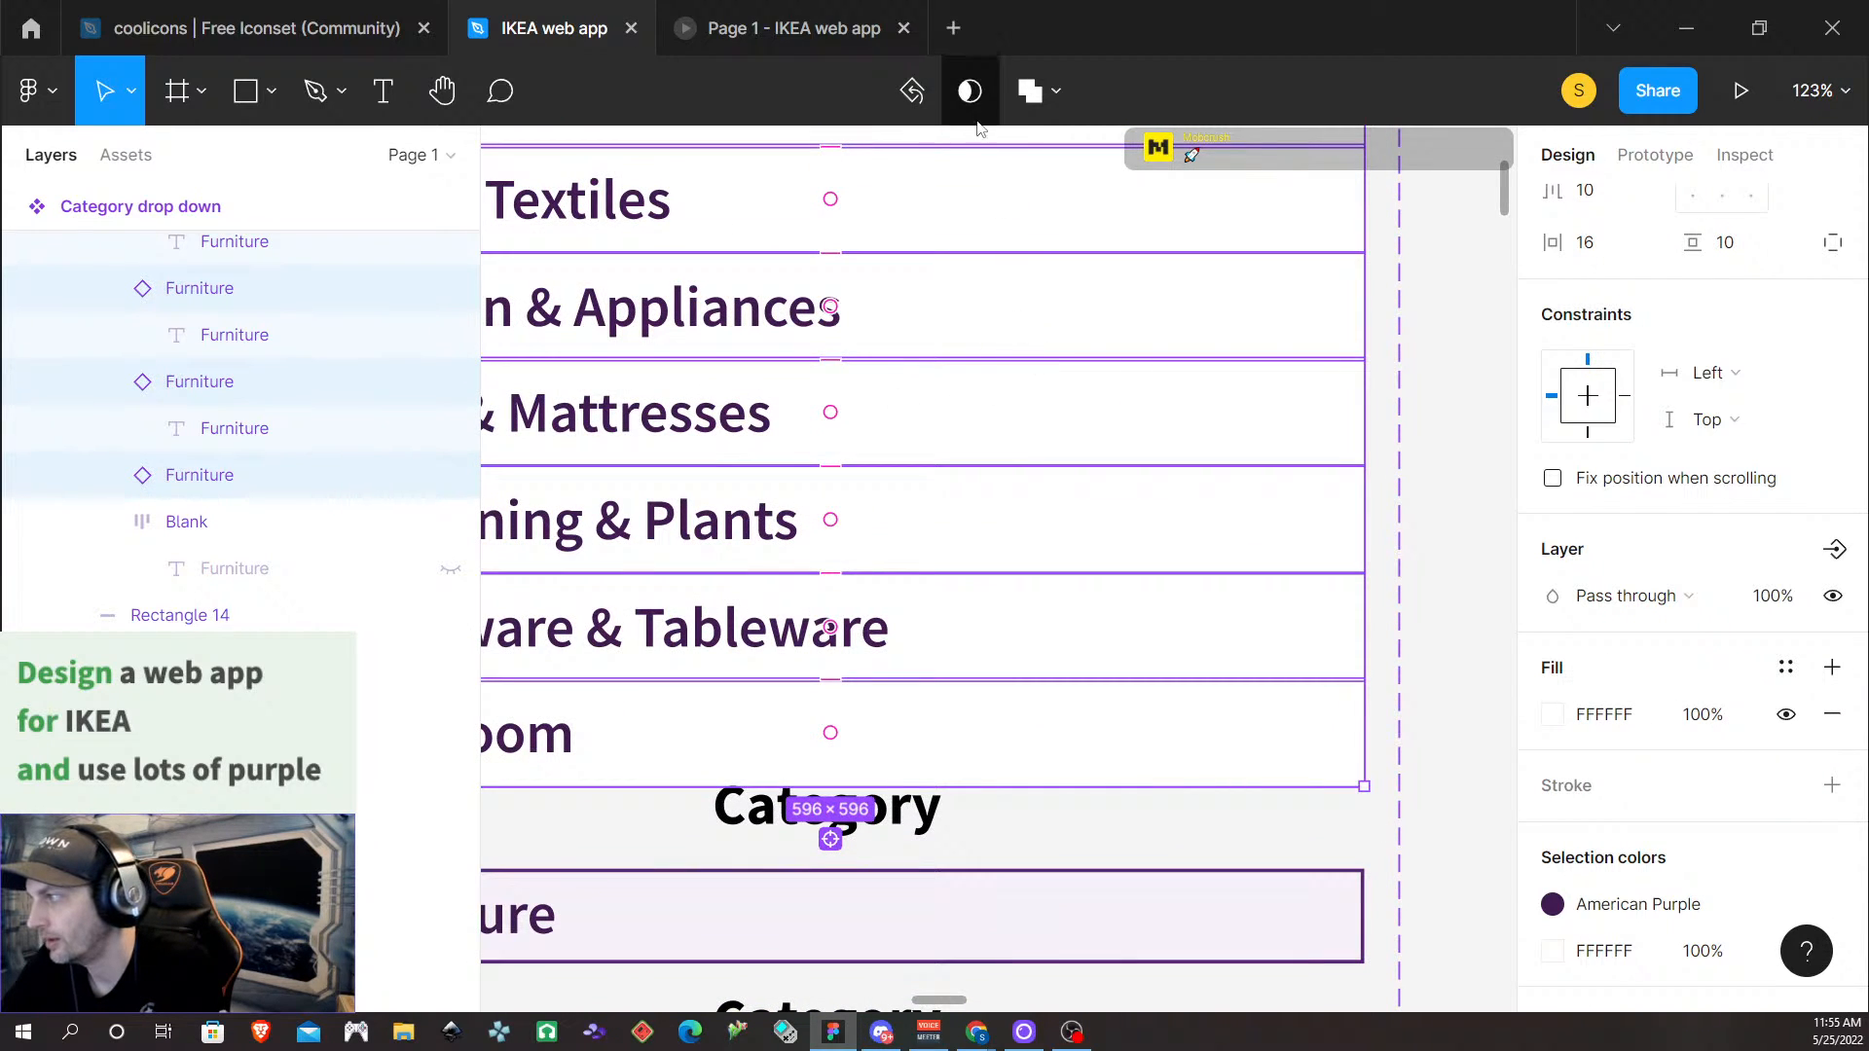
{"action": "scroll", "coordinate": [927, 432], "scroll_direction": "up", "scroll_amount": 1}
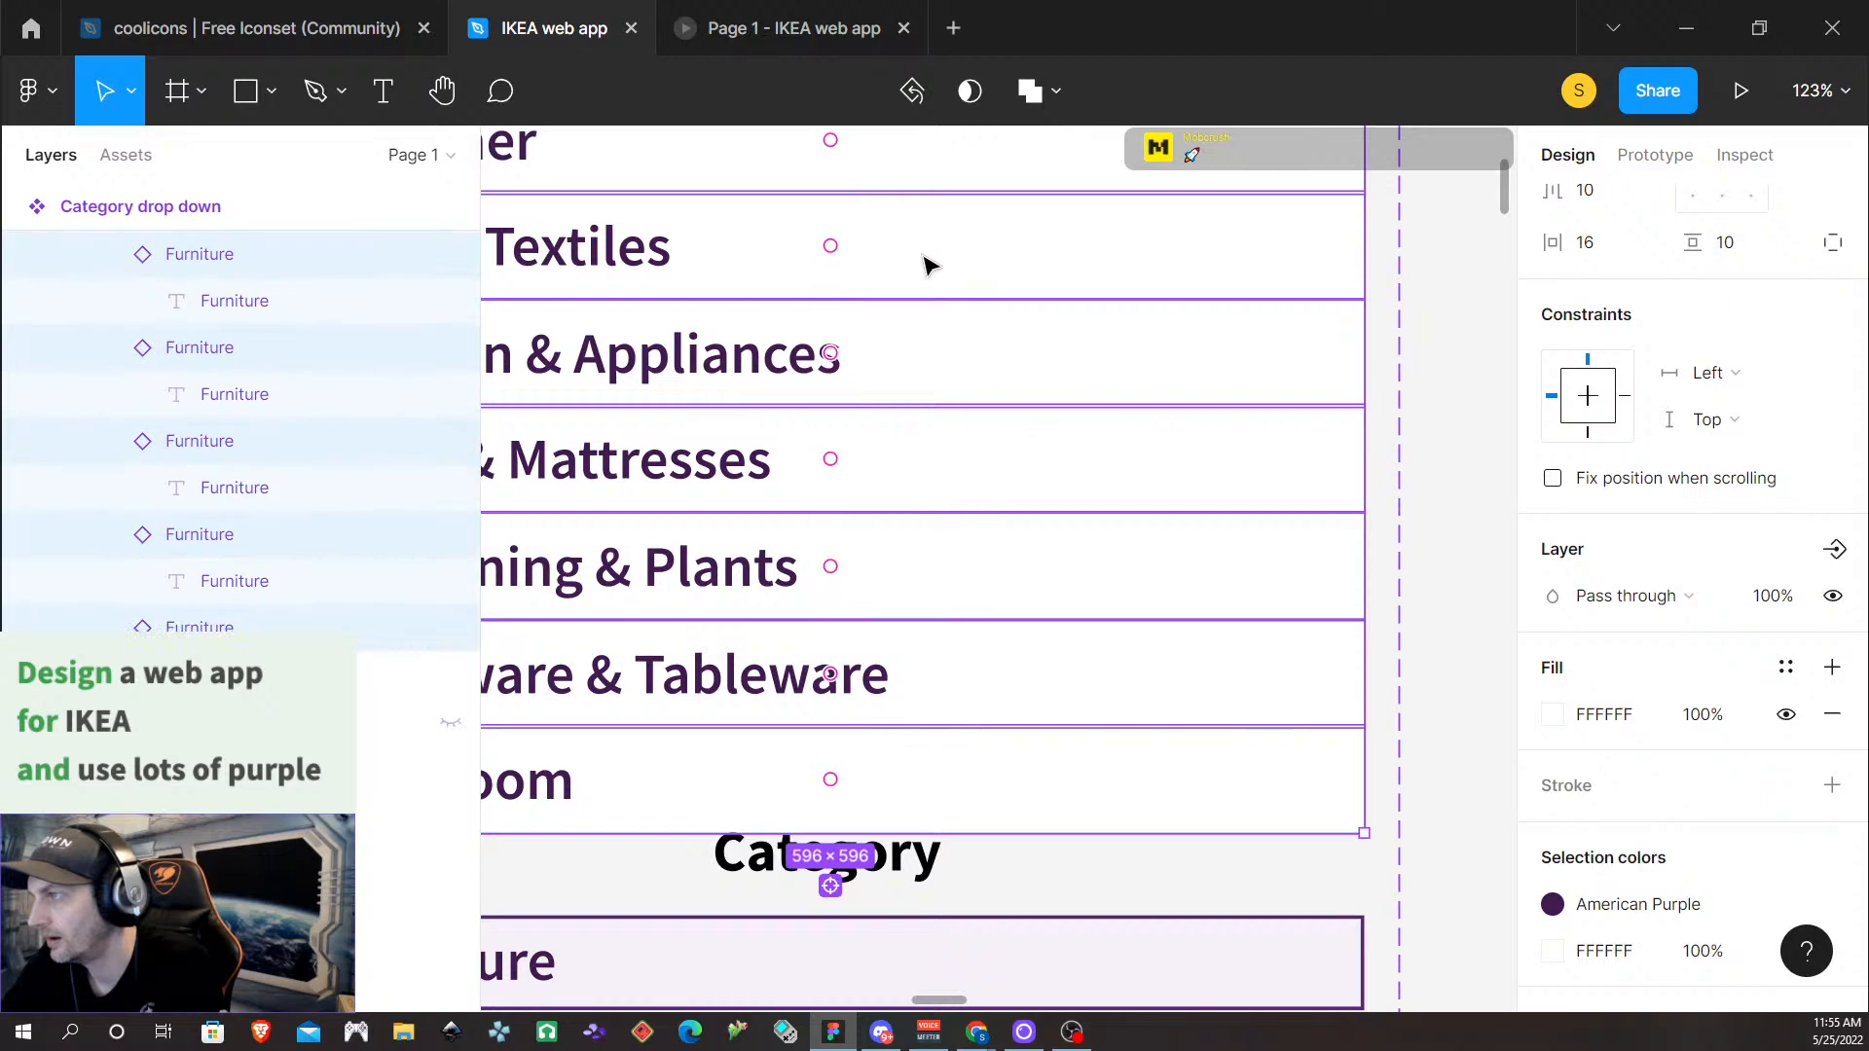
{"action": "double_click", "coordinate": [876, 242]}
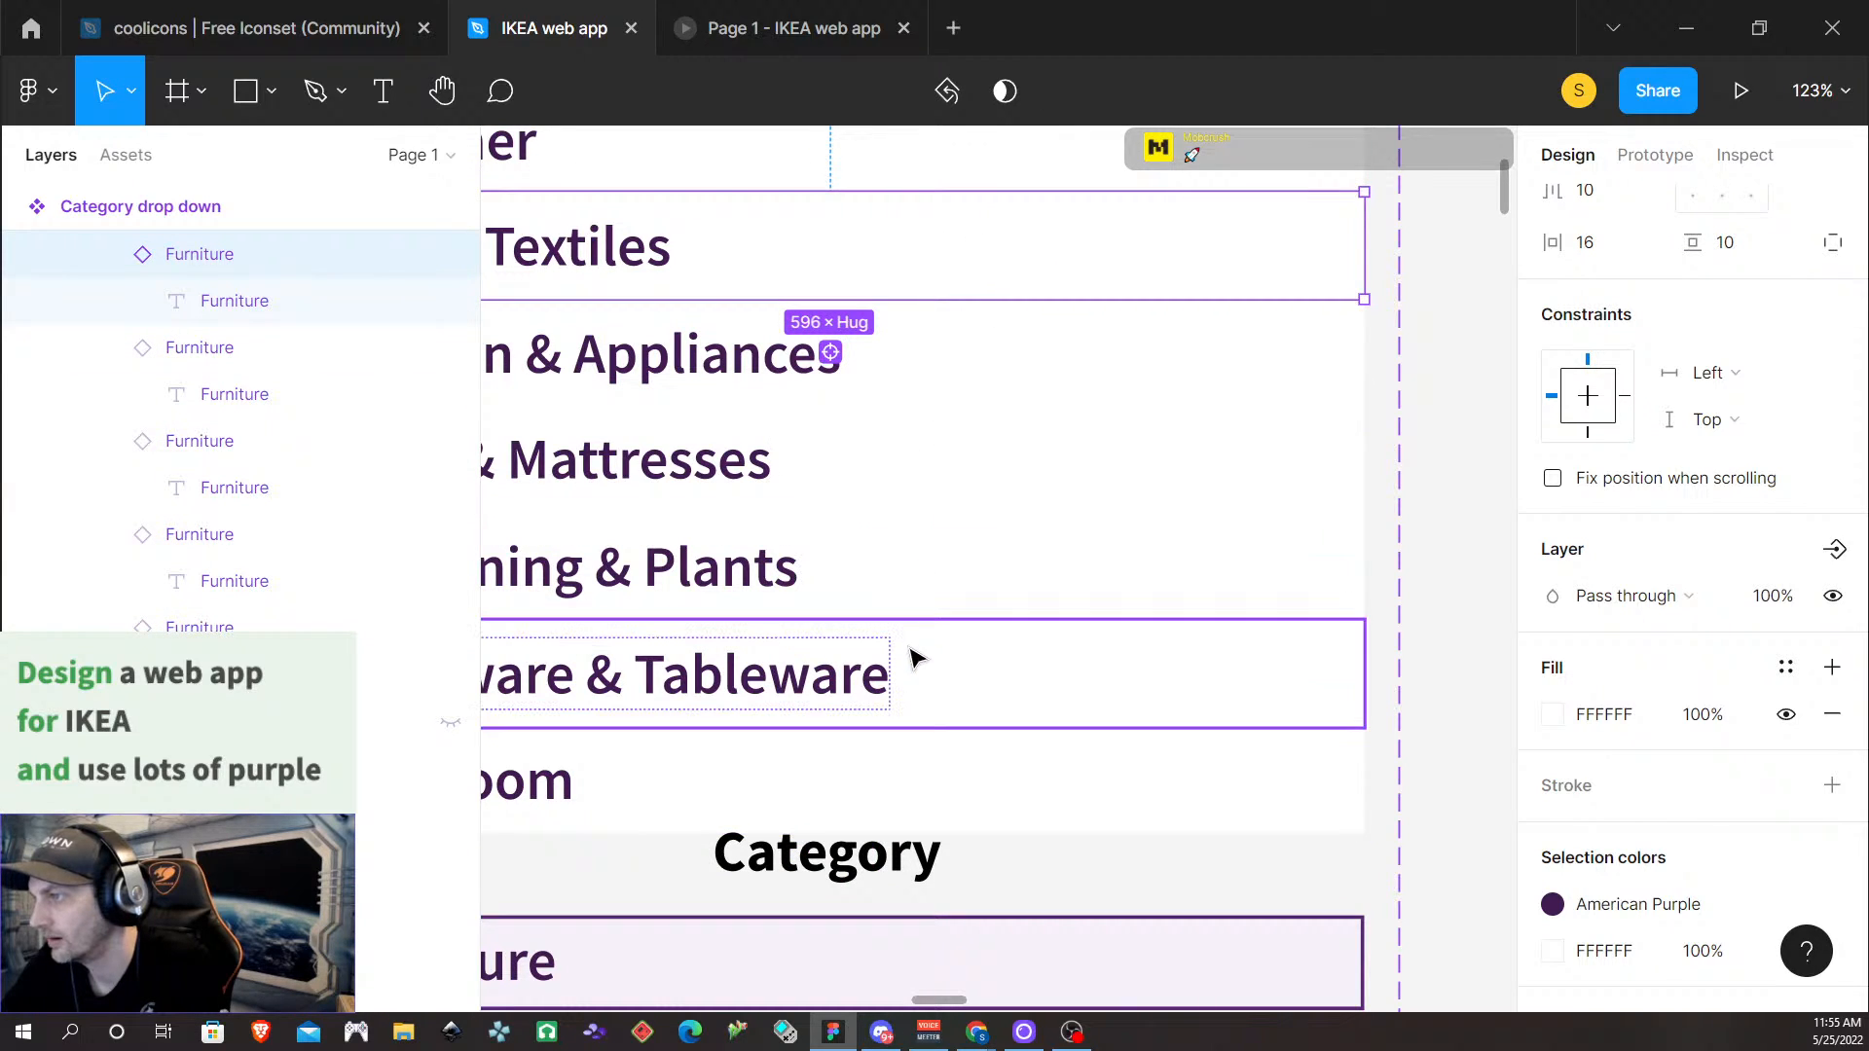
{"action": "scroll", "coordinate": [857, 599], "scroll_direction": "down", "scroll_amount": 5, "text": "ctrl"}
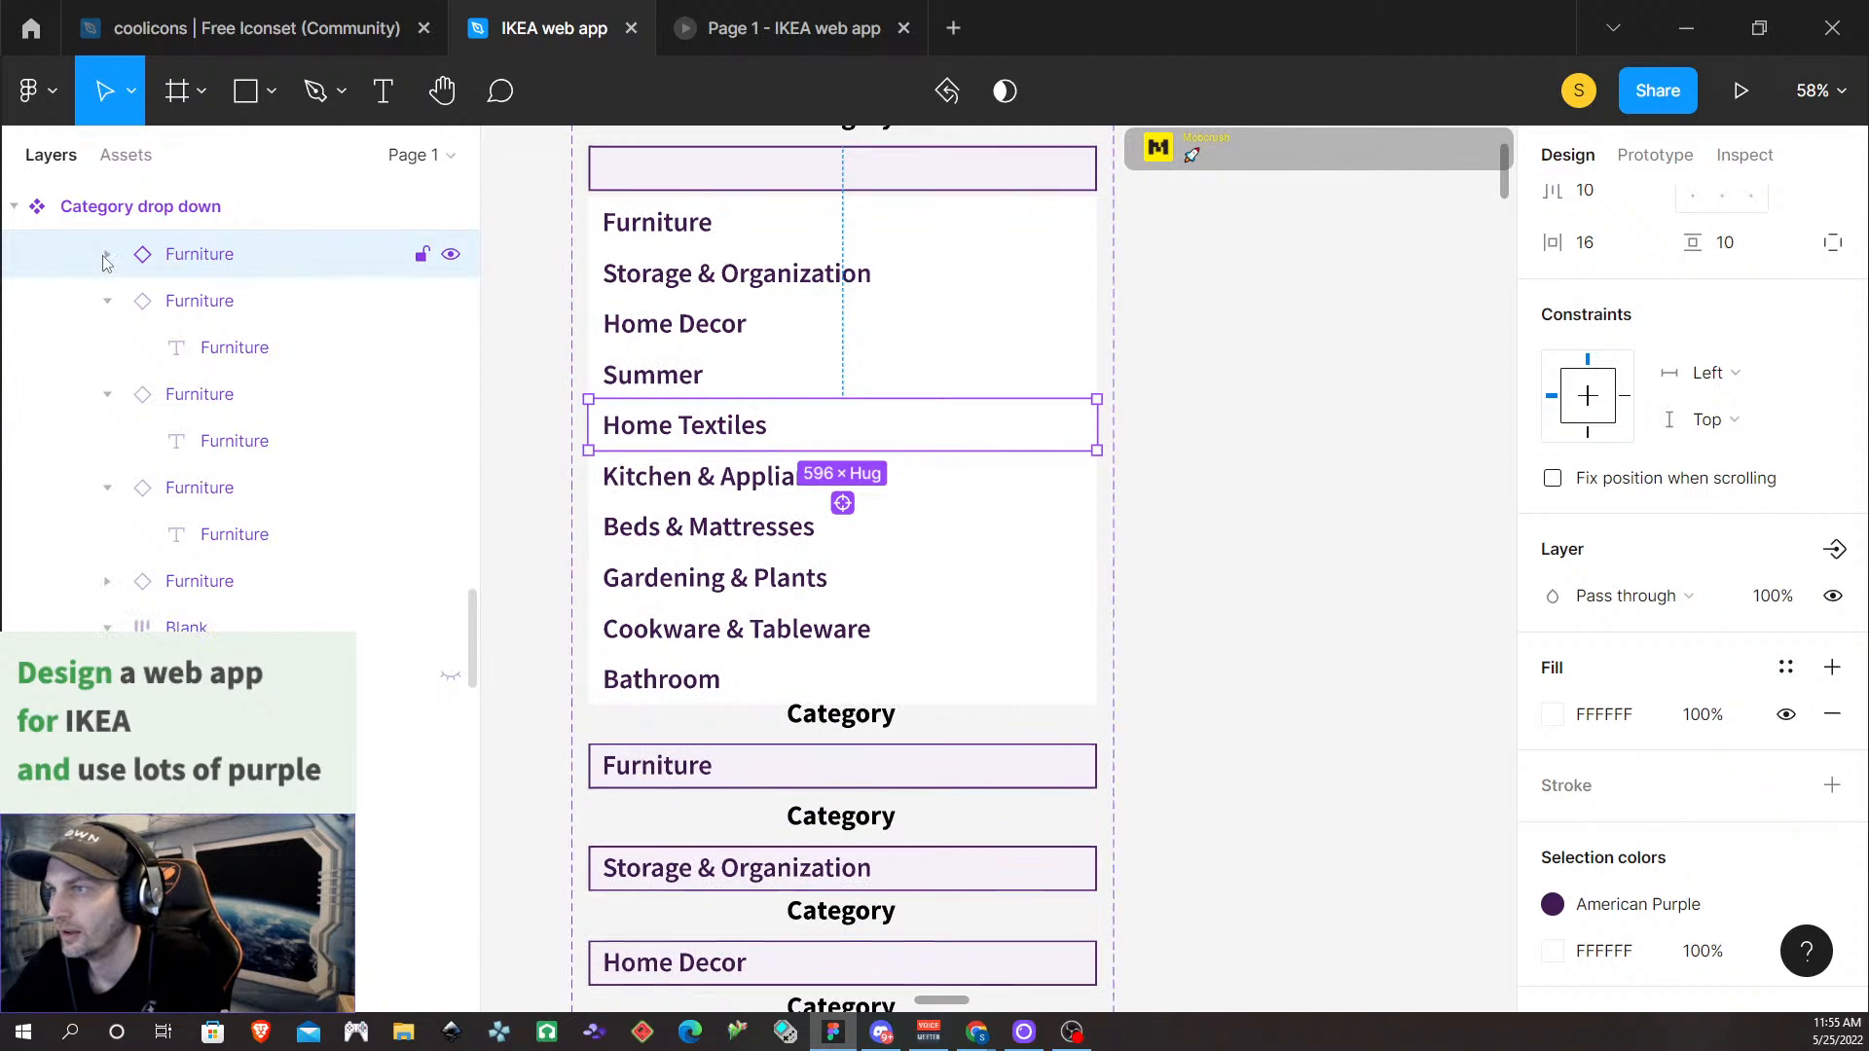
{"action": "left_click", "coordinate": [14, 206]}
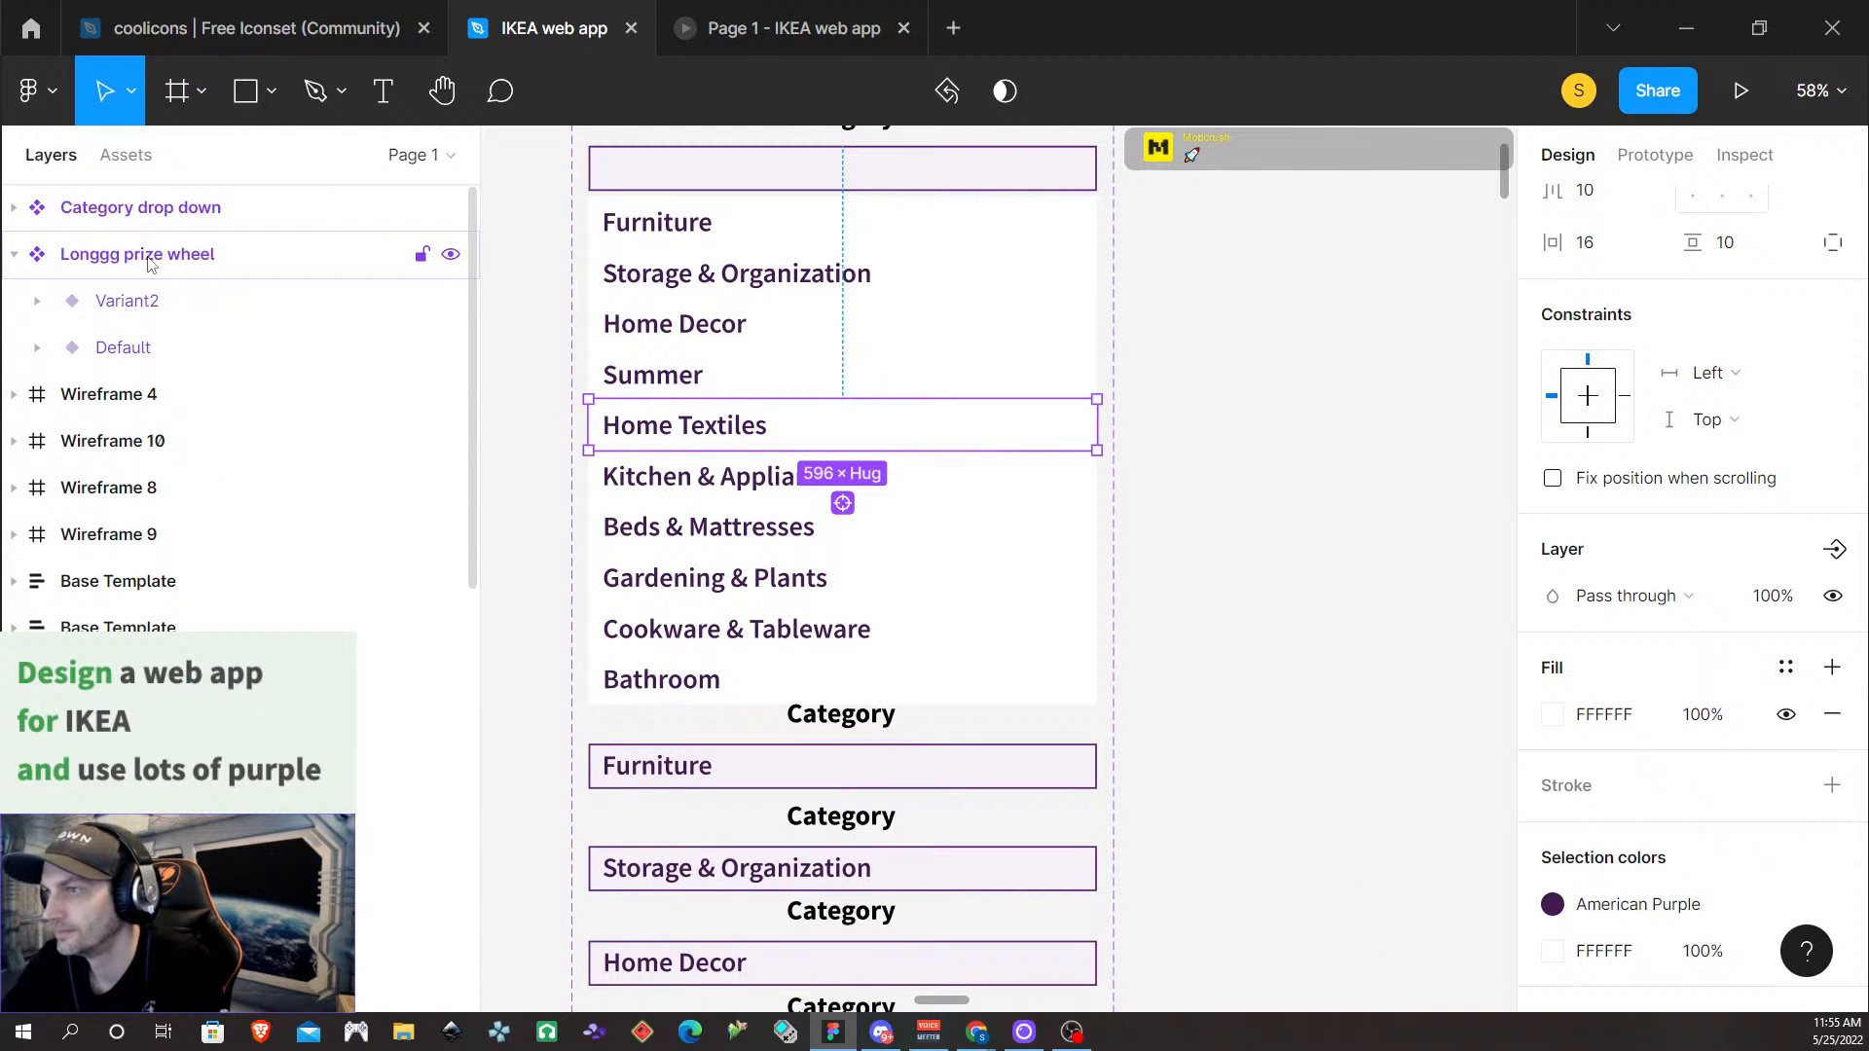
{"action": "left_click", "coordinate": [849, 740]}
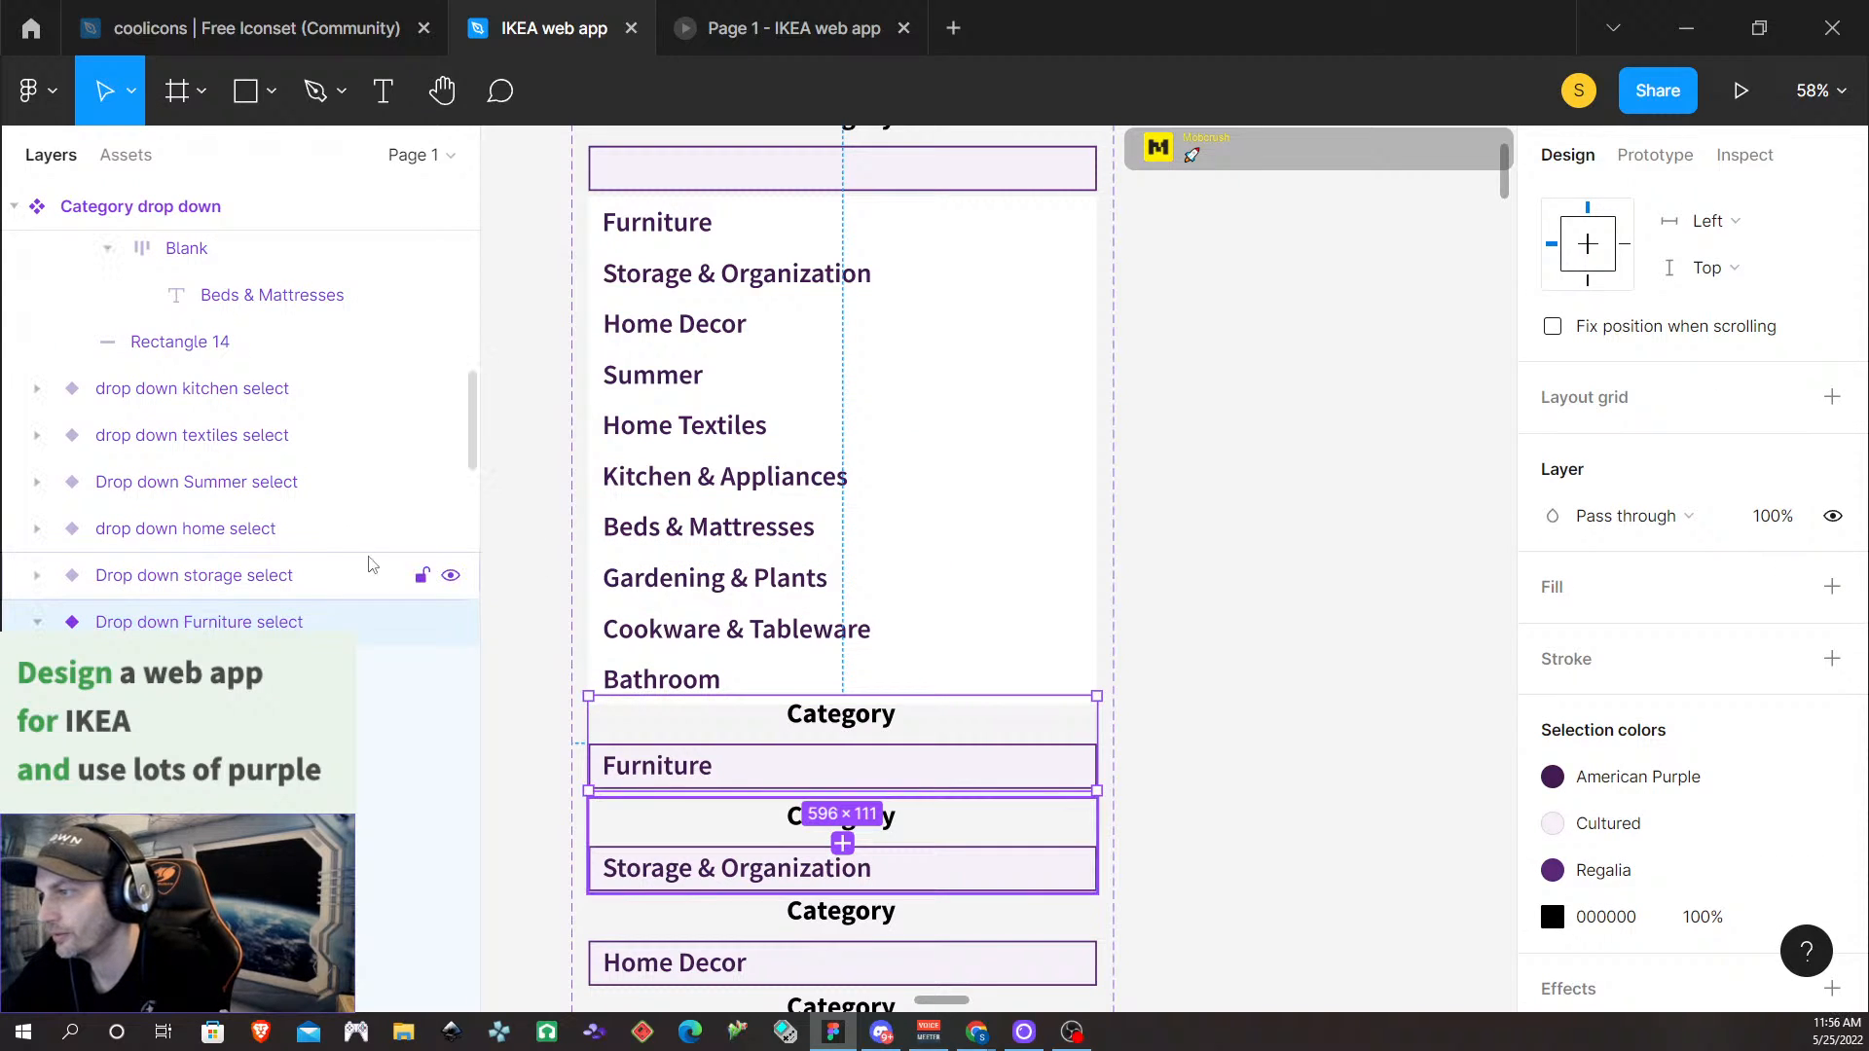
{"action": "scroll", "coordinate": [1289, 562], "scroll_direction": "down", "scroll_amount": 2}
{"action": "scroll", "coordinate": [1289, 563], "scroll_direction": "up", "scroll_amount": 5}
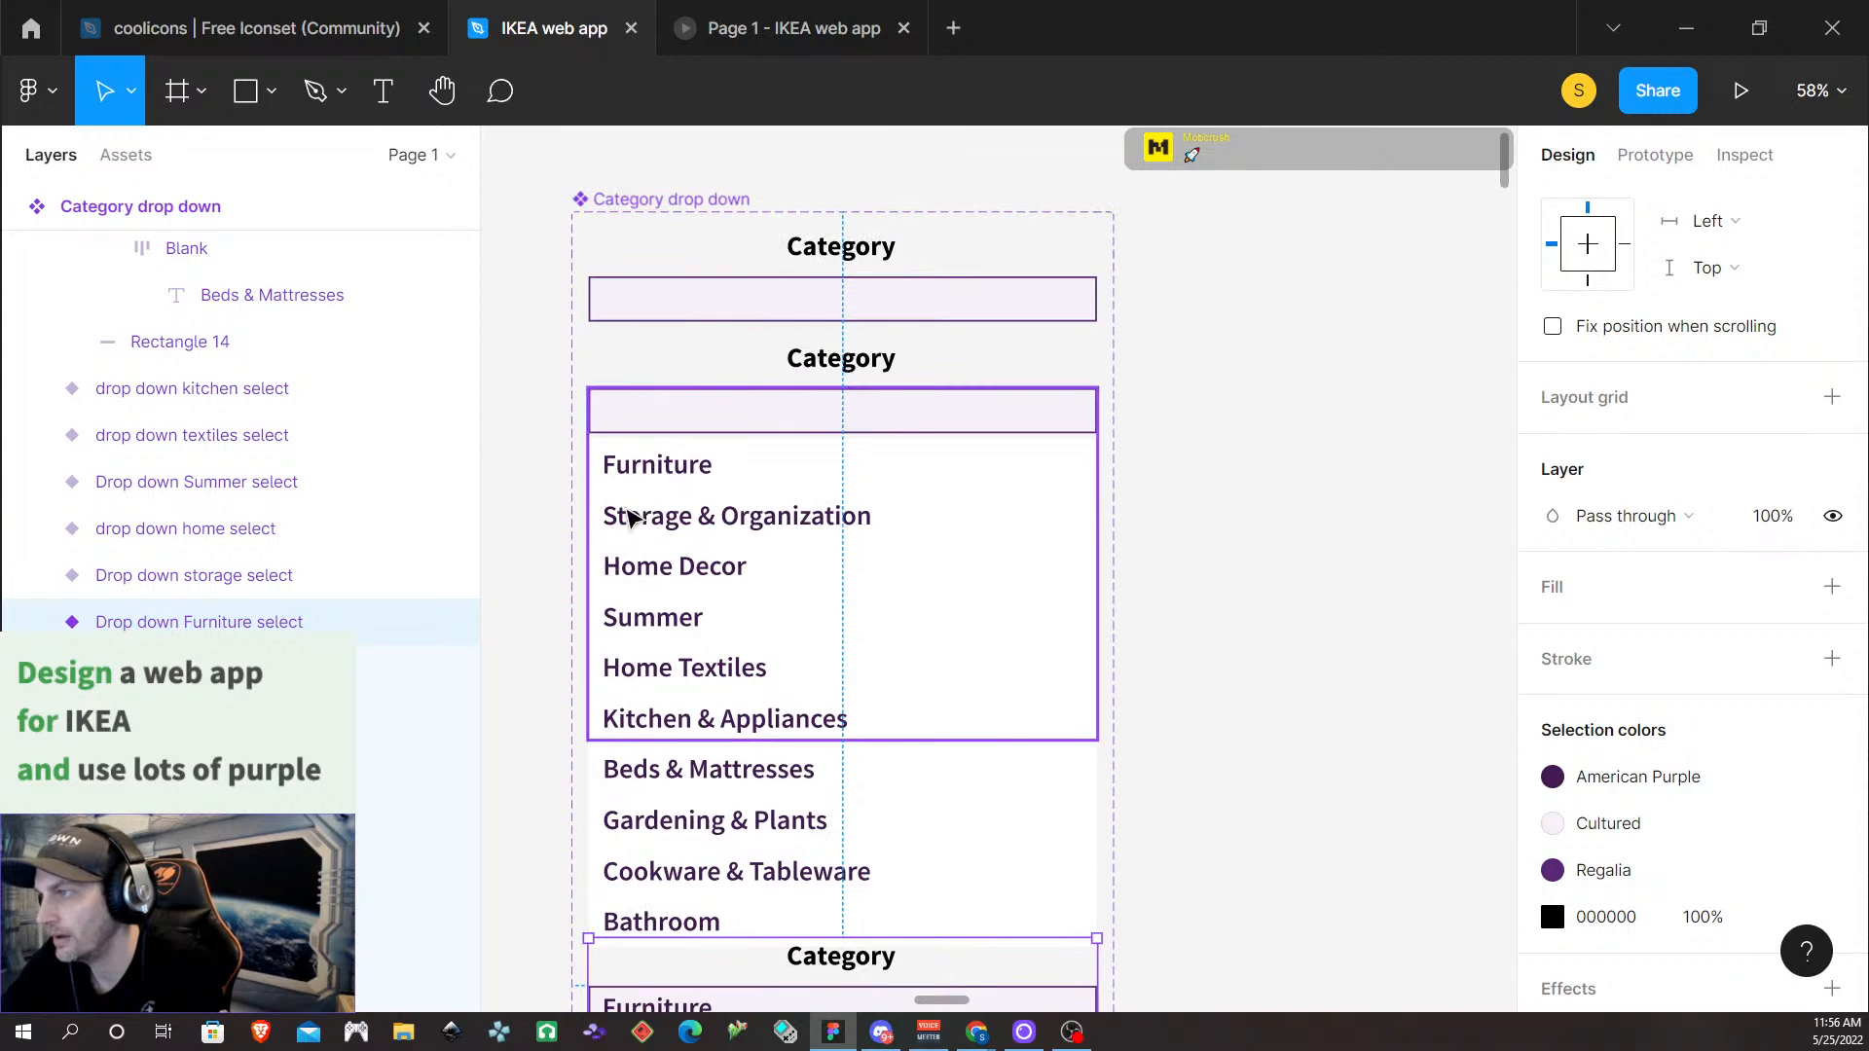
Close the old prototype preview and select the Base Template frame that holds the IKEA Deal Wheel setup form
{"action": "left_click", "coordinate": [905, 30]}
{"action": "scroll", "coordinate": [1256, 453], "scroll_direction": "down", "scroll_amount": 5}
{"action": "scroll", "coordinate": [1256, 453], "scroll_direction": "down", "scroll_amount": 3}
{"action": "scroll", "coordinate": [1262, 455], "scroll_direction": "down", "scroll_amount": 5}
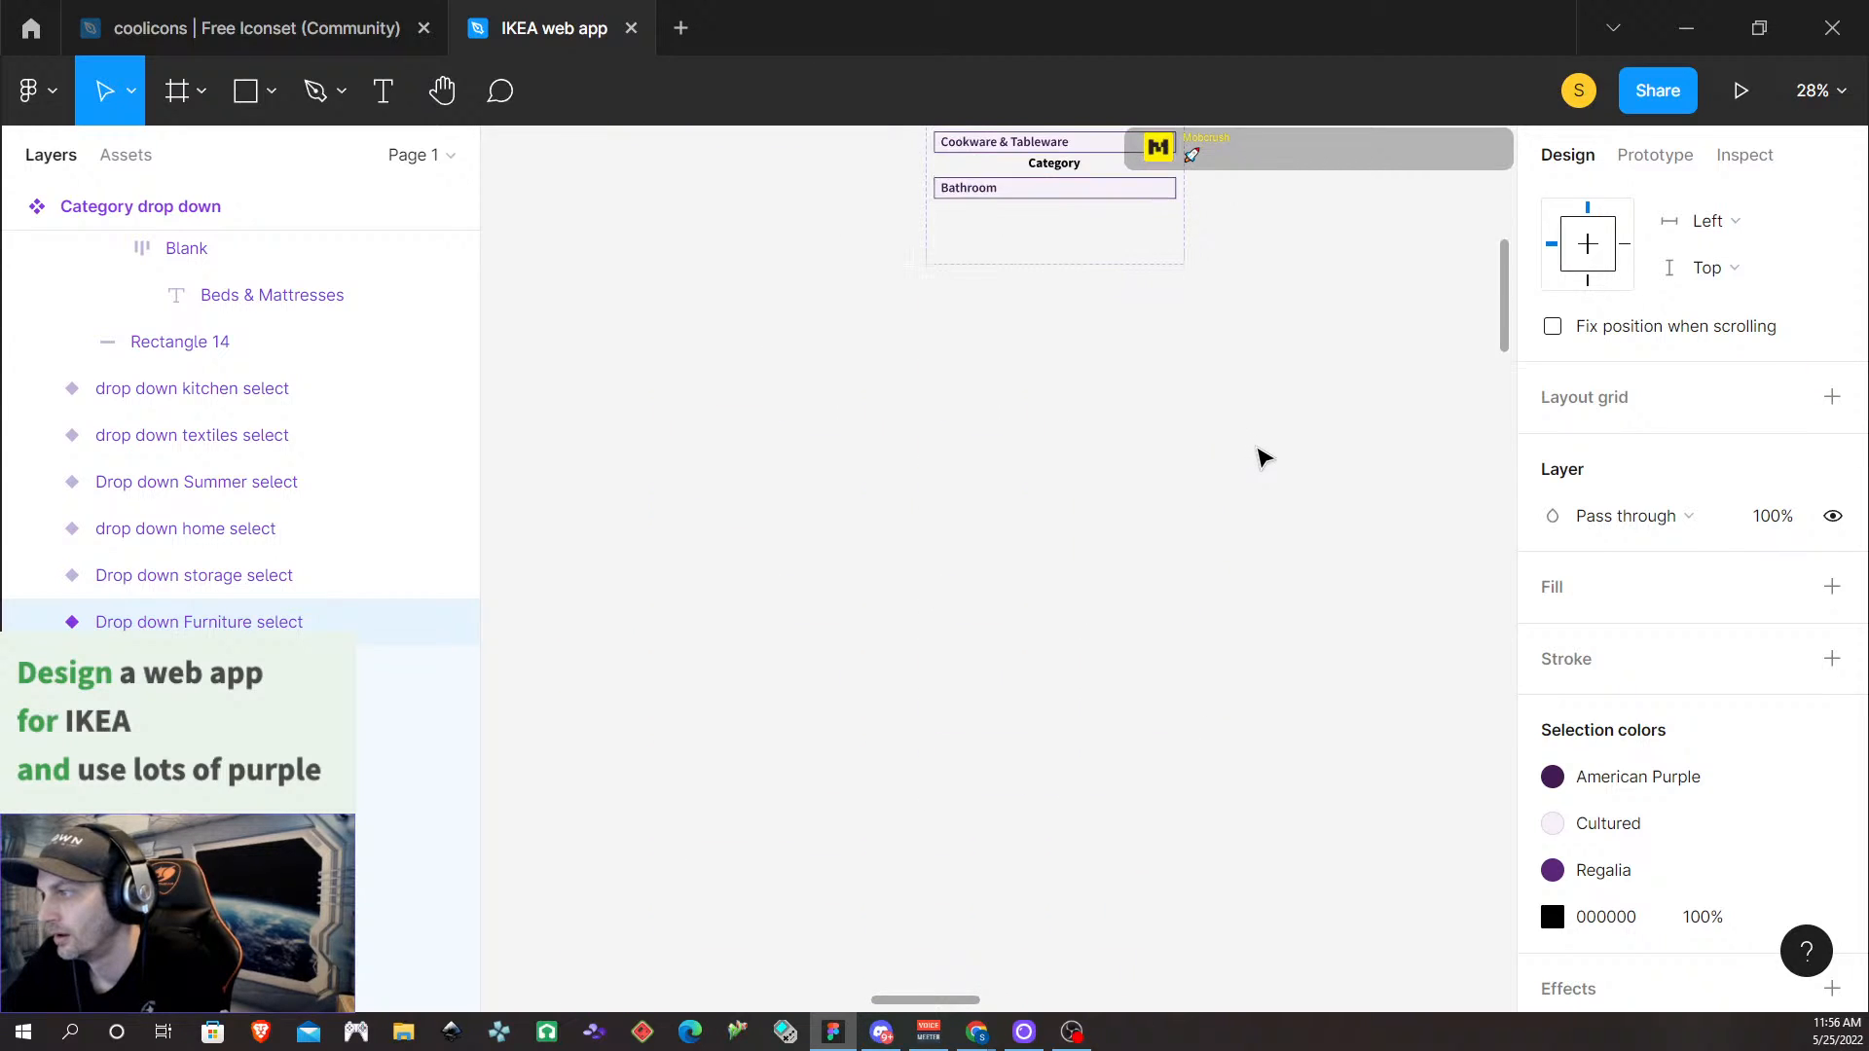
{"action": "scroll", "coordinate": [1259, 455], "scroll_direction": "down", "scroll_amount": 3}
{"action": "scroll", "coordinate": [1249, 467], "scroll_direction": "down", "scroll_amount": 3}
{"action": "left_click", "coordinate": [1014, 597]}
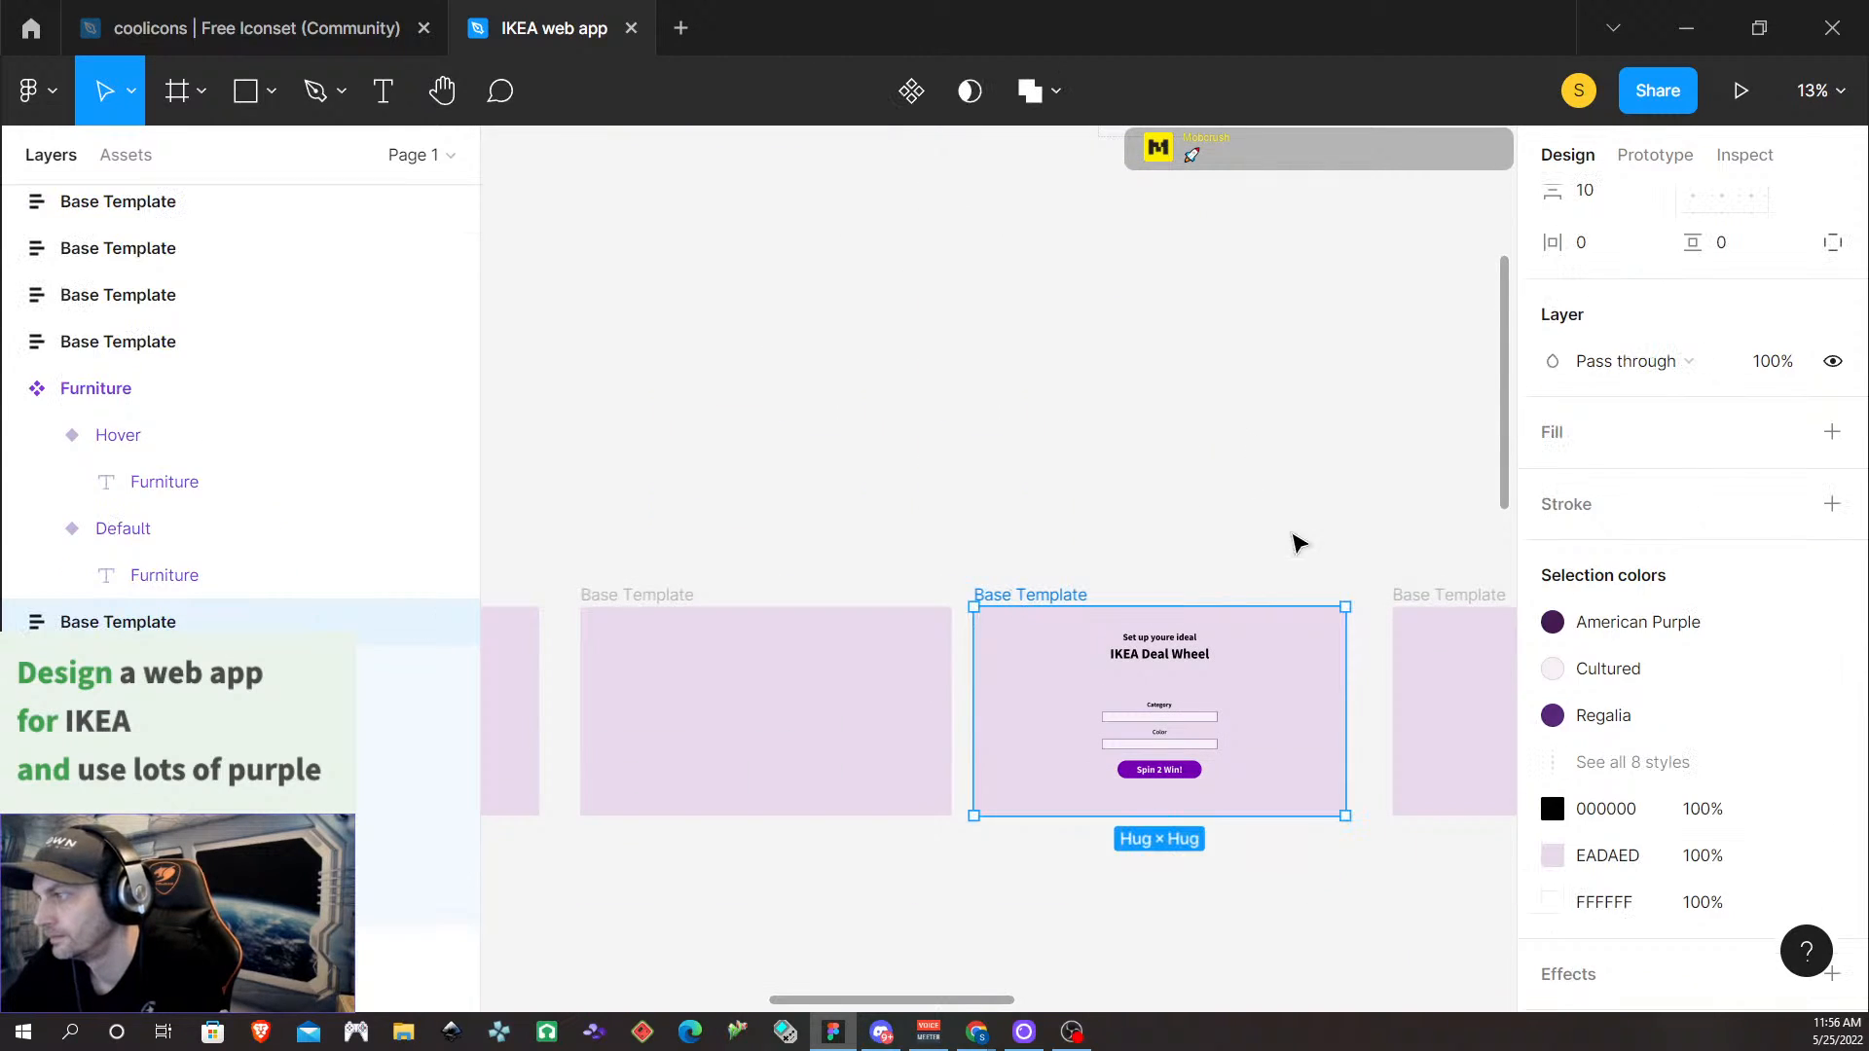
Preview the IKEA Deal Wheel frame with Fit to screen and open its Category drop down to check the list background
{"action": "left_click", "coordinate": [1741, 91]}
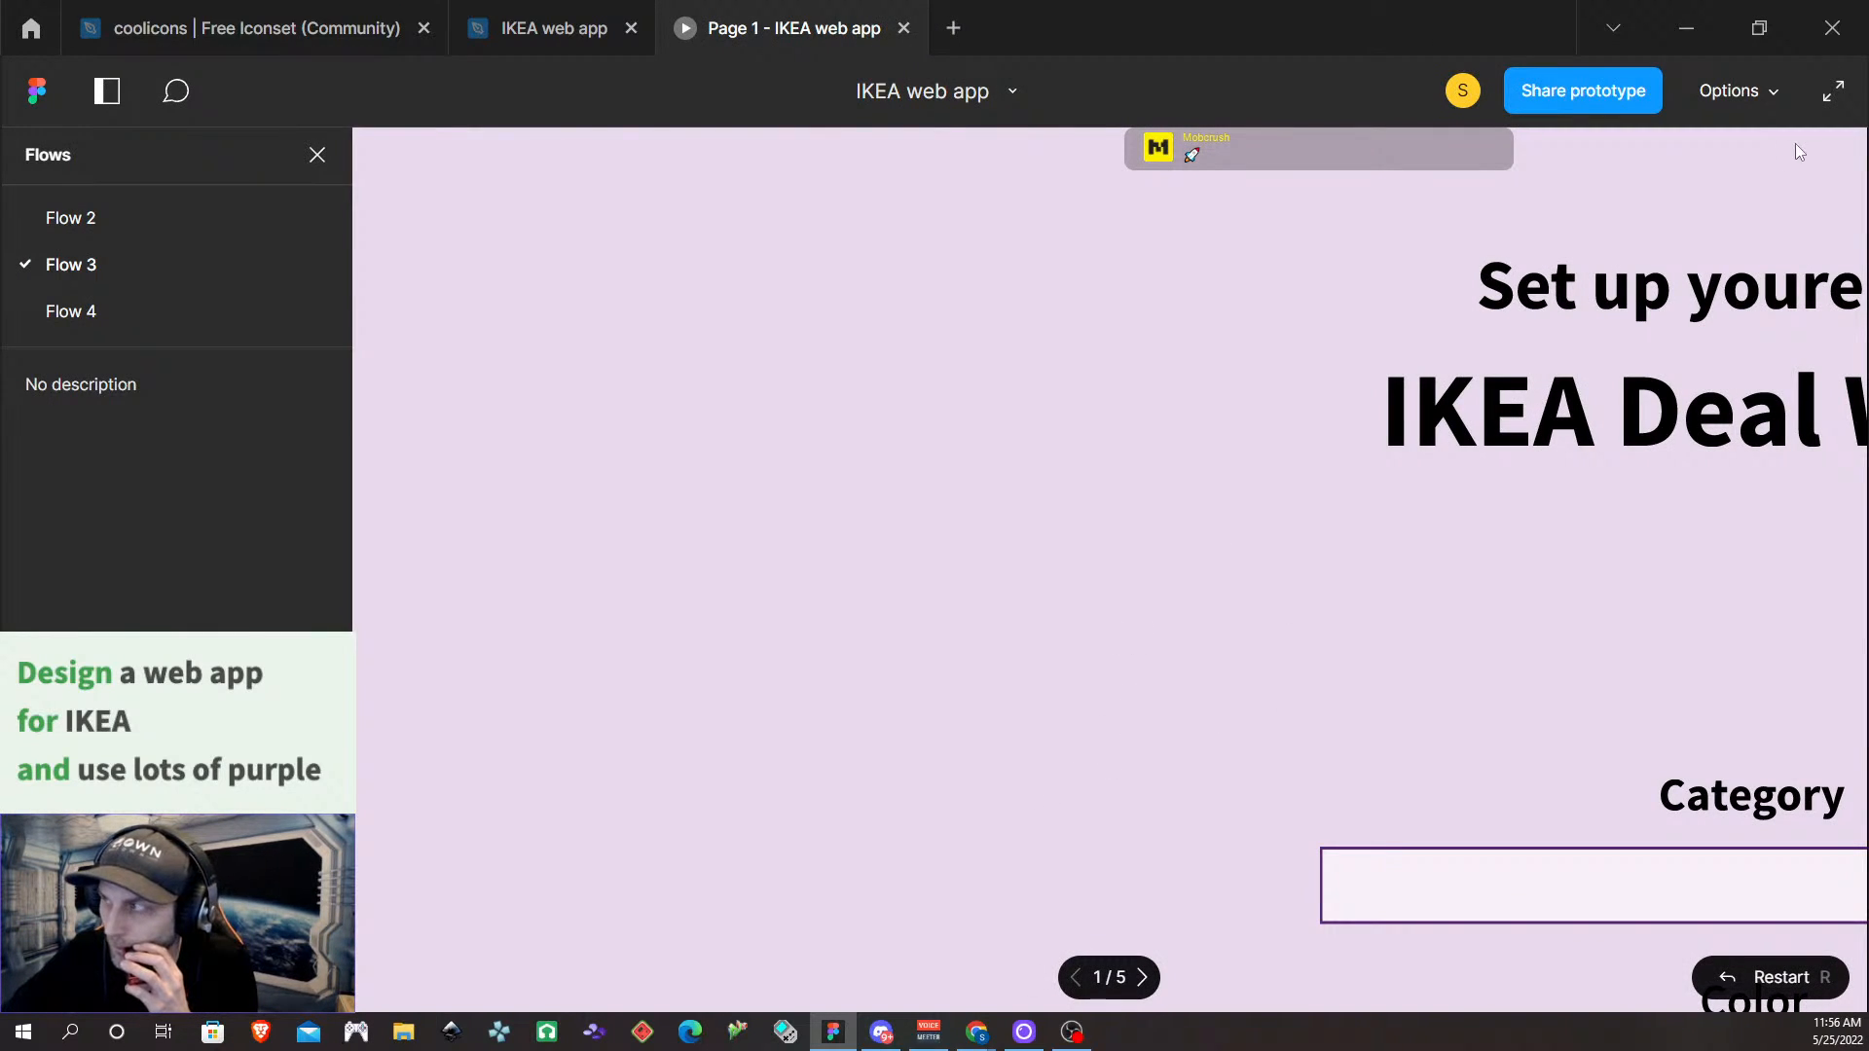
{"action": "left_click", "coordinate": [1765, 92]}
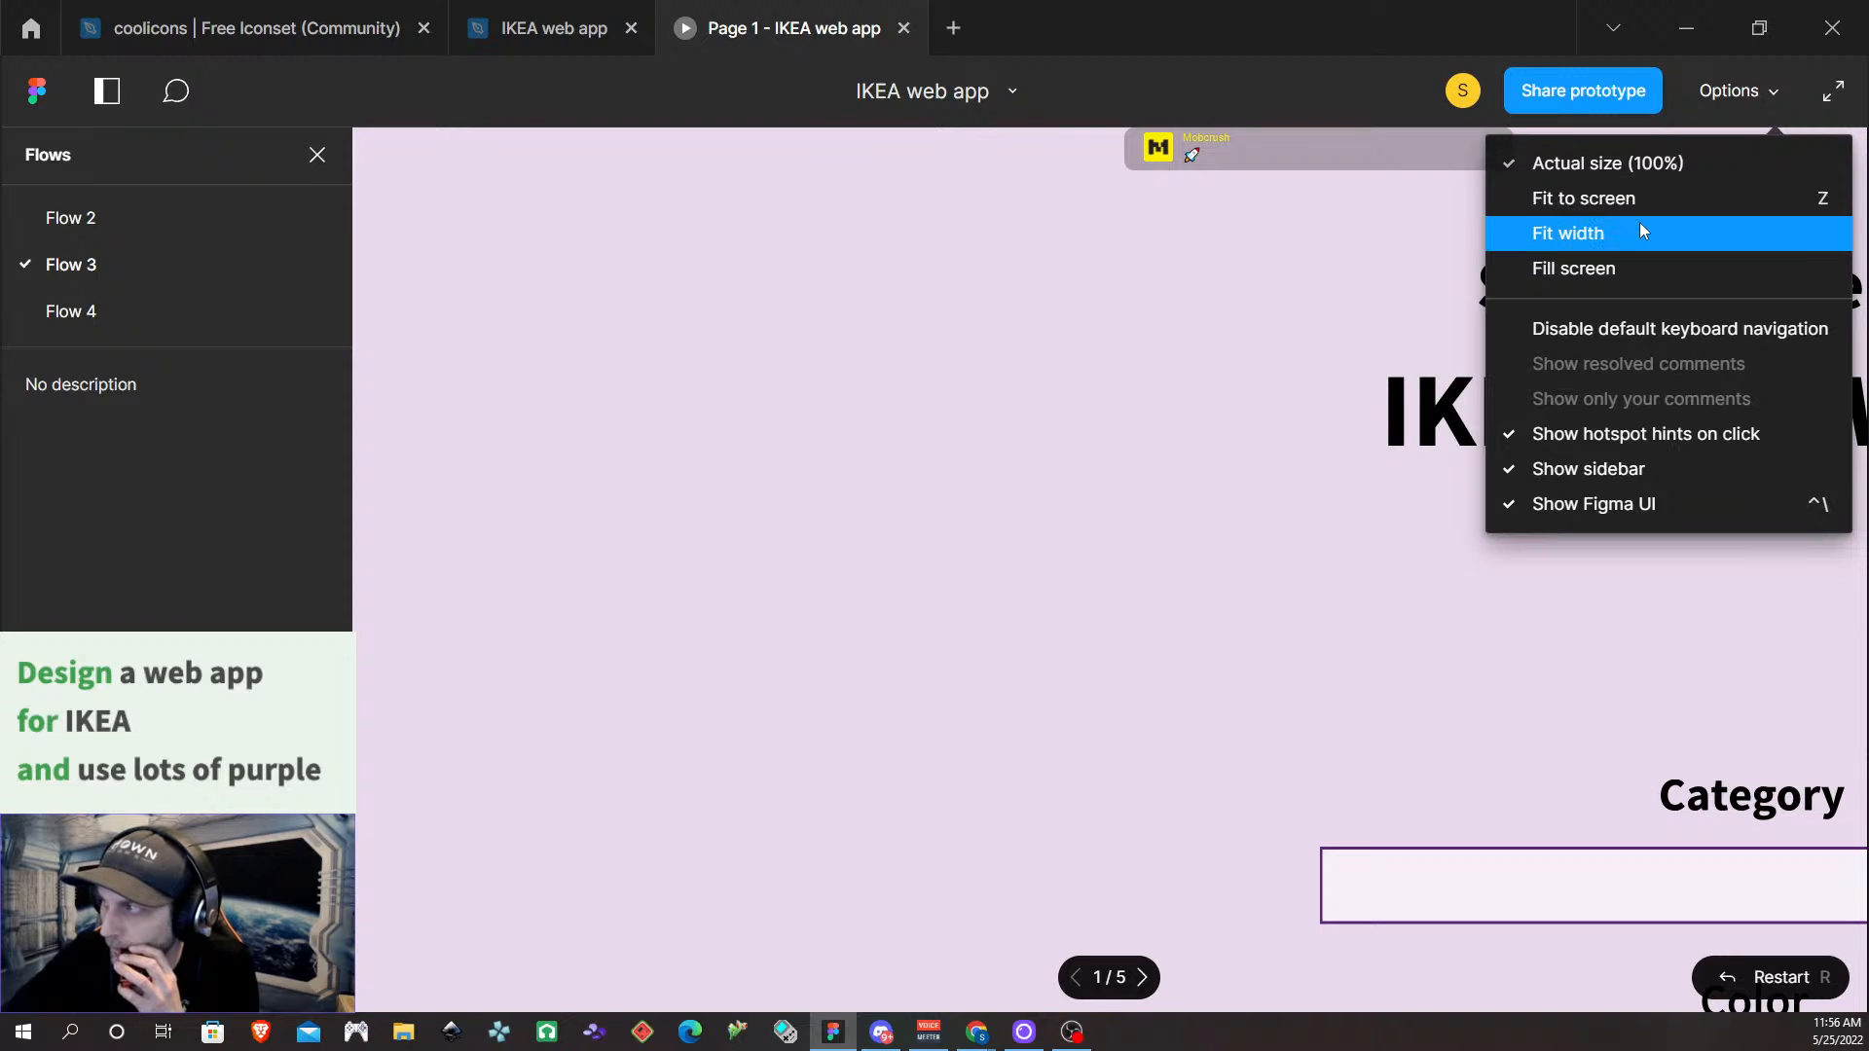
{"action": "left_click", "coordinate": [1638, 198]}
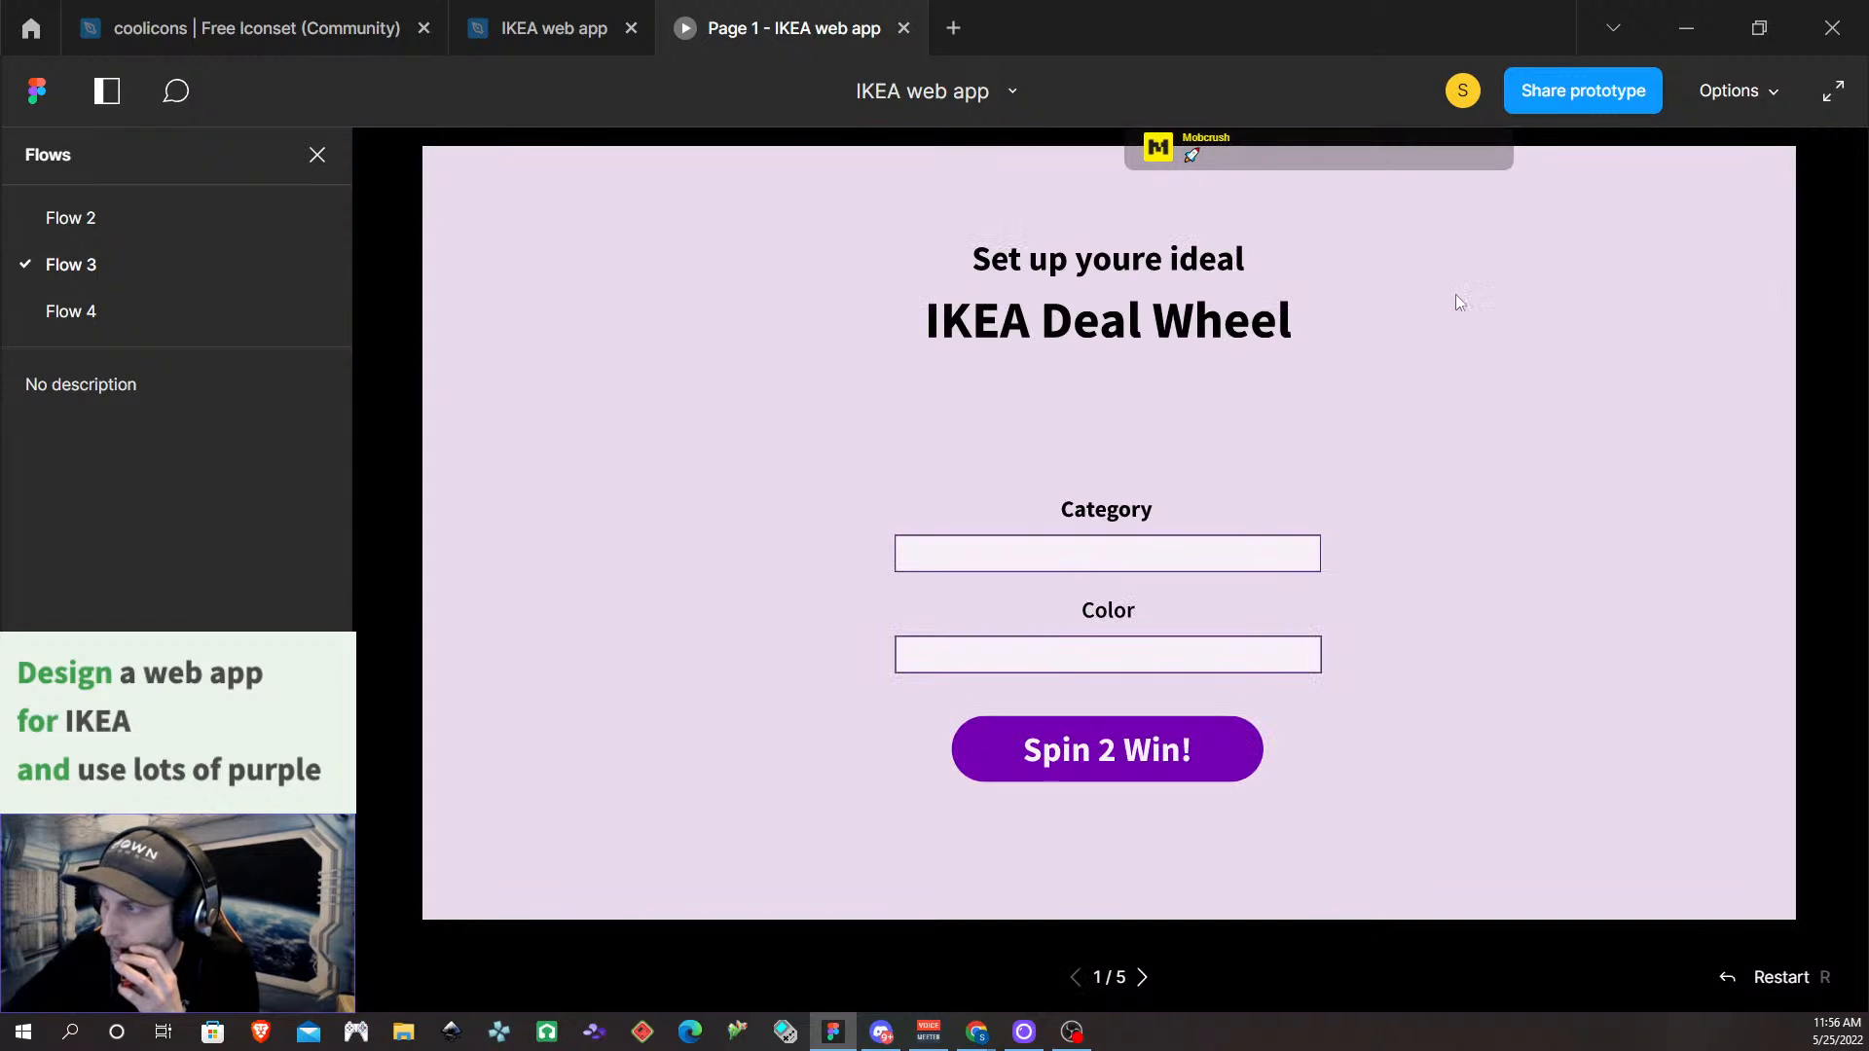
{"action": "left_click", "coordinate": [1150, 567]}
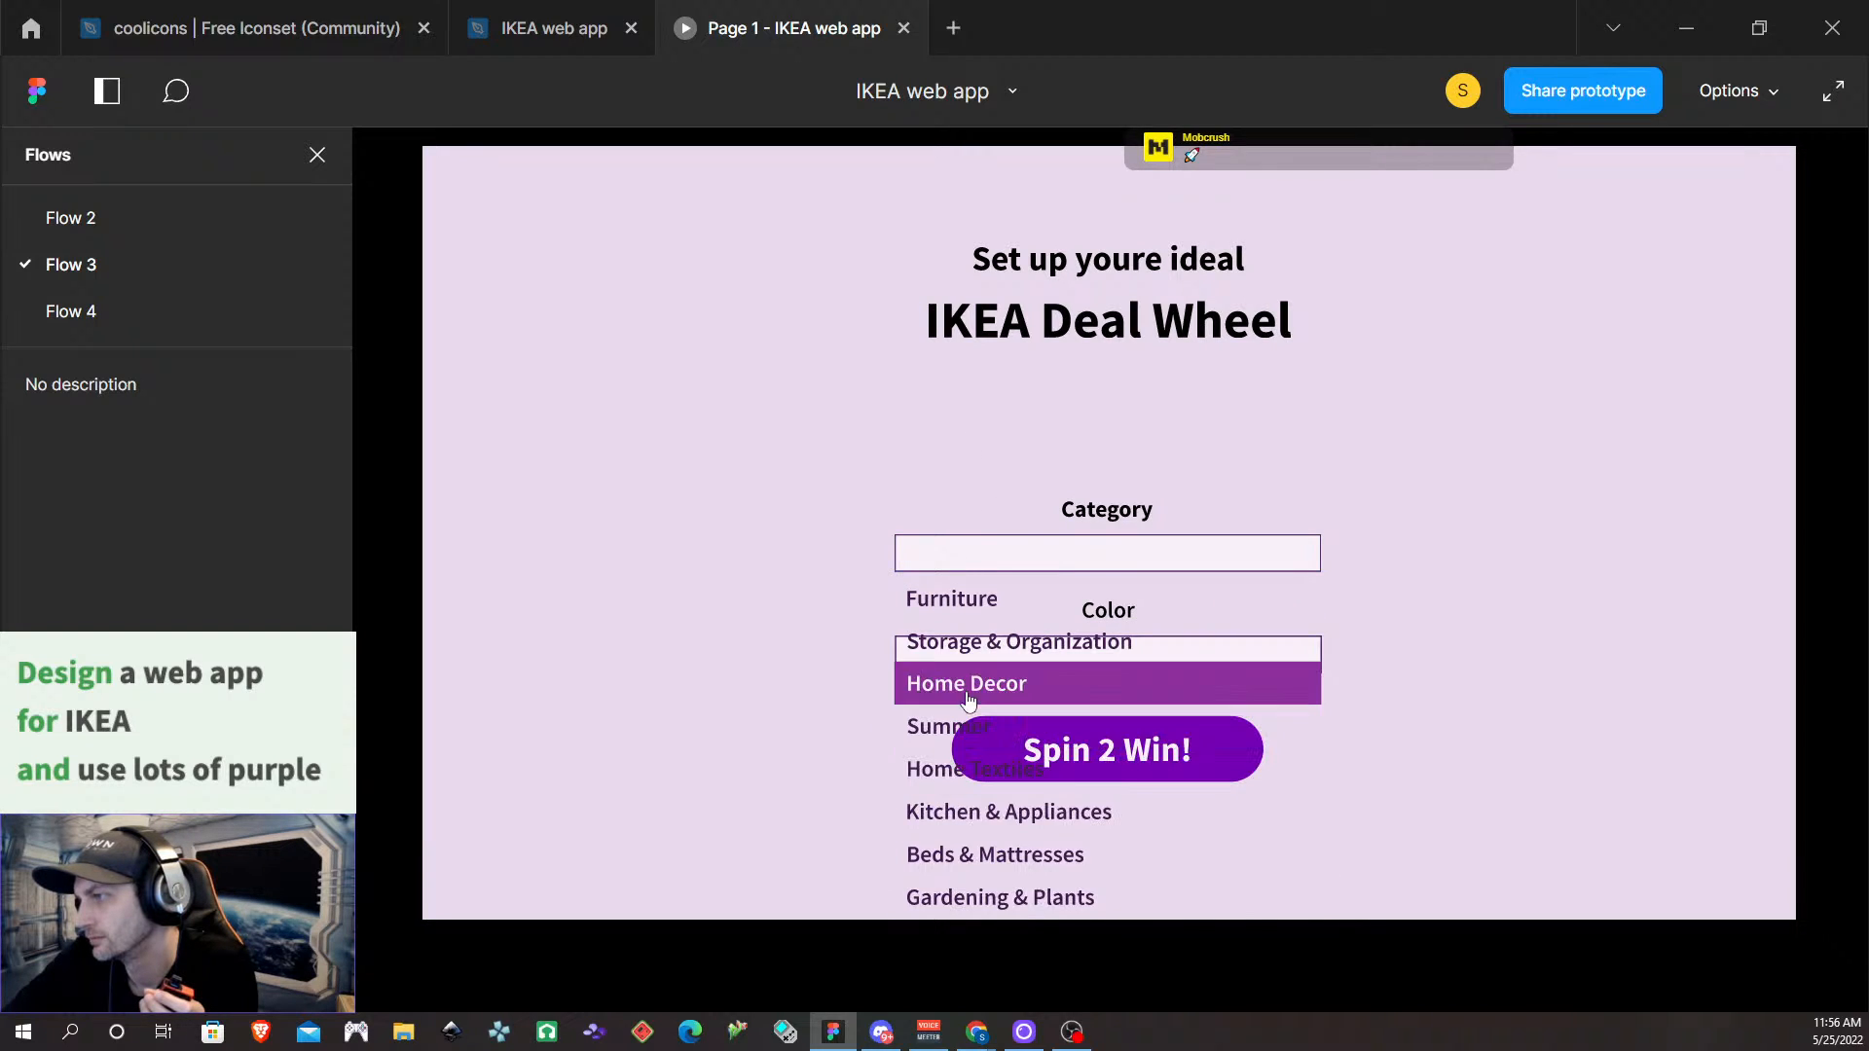
Close the preview and locate the Category drop down component above the Base Template frames in the design file
{"action": "left_click", "coordinate": [903, 30]}
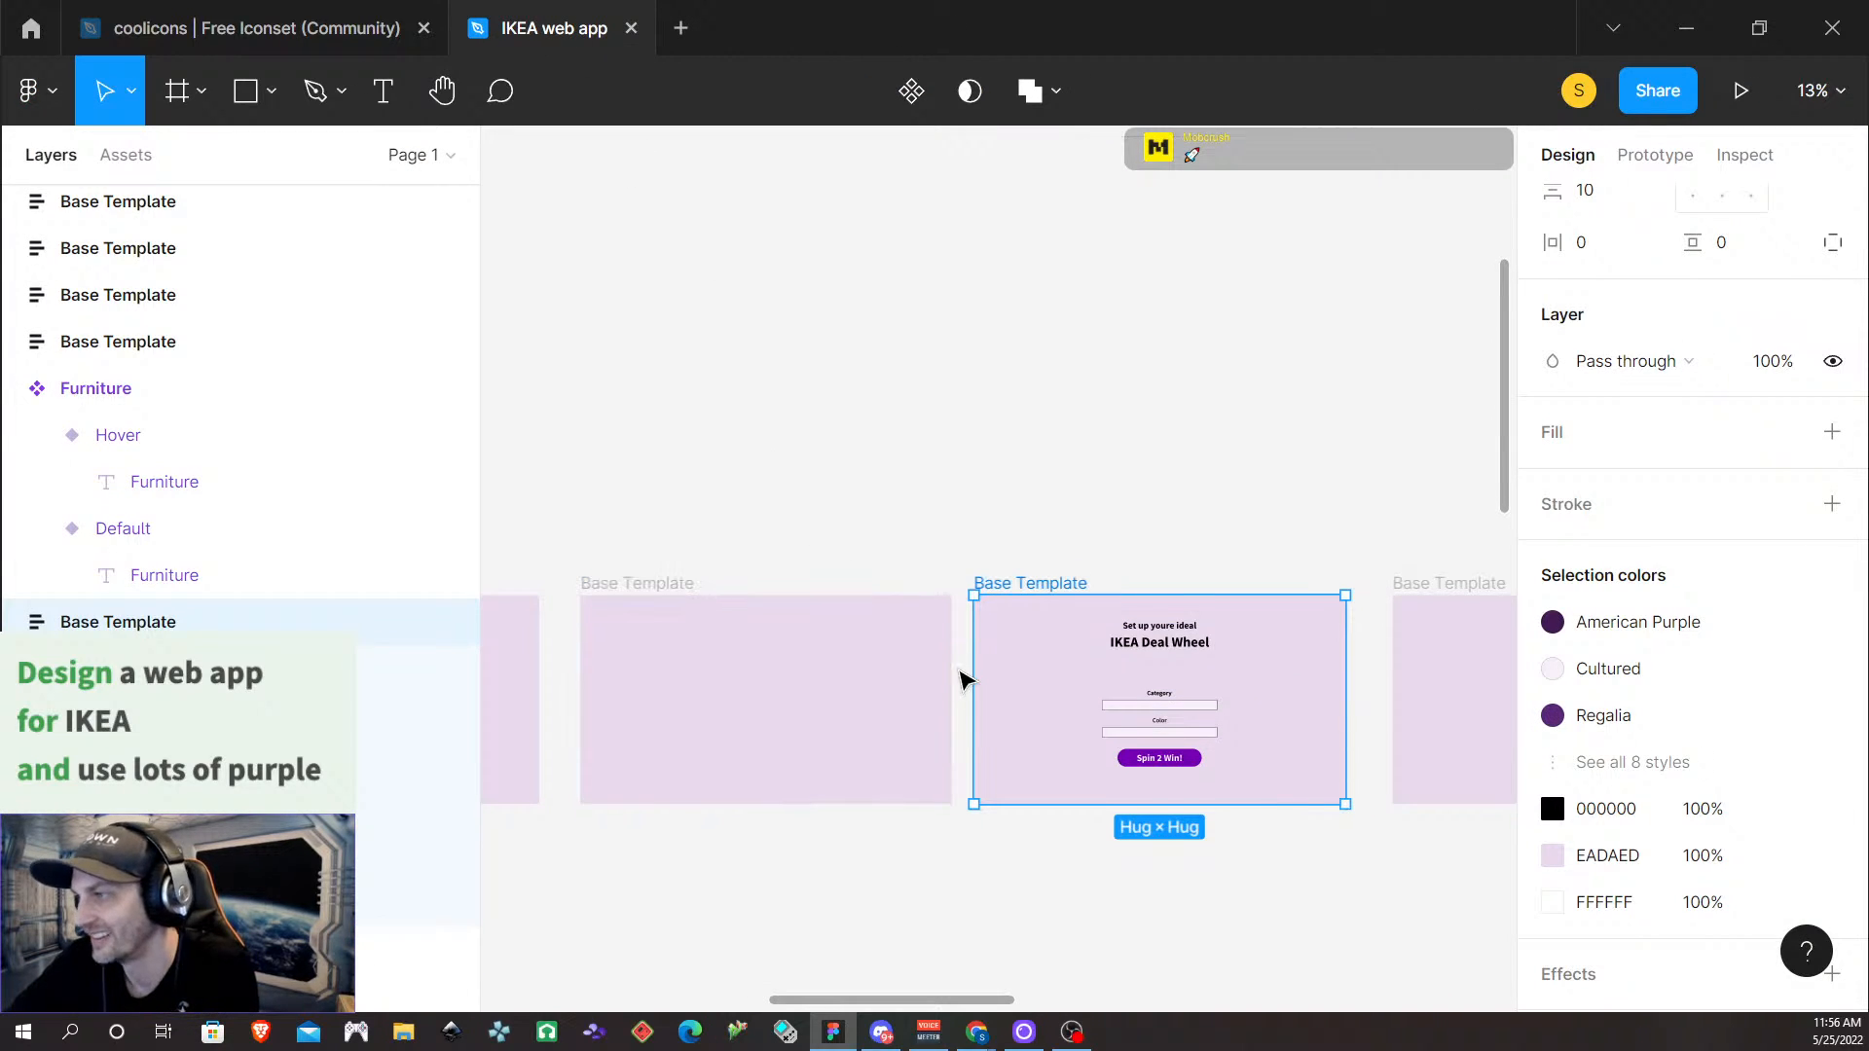
{"action": "scroll", "coordinate": [856, 467], "scroll_direction": "down", "scroll_amount": 5}
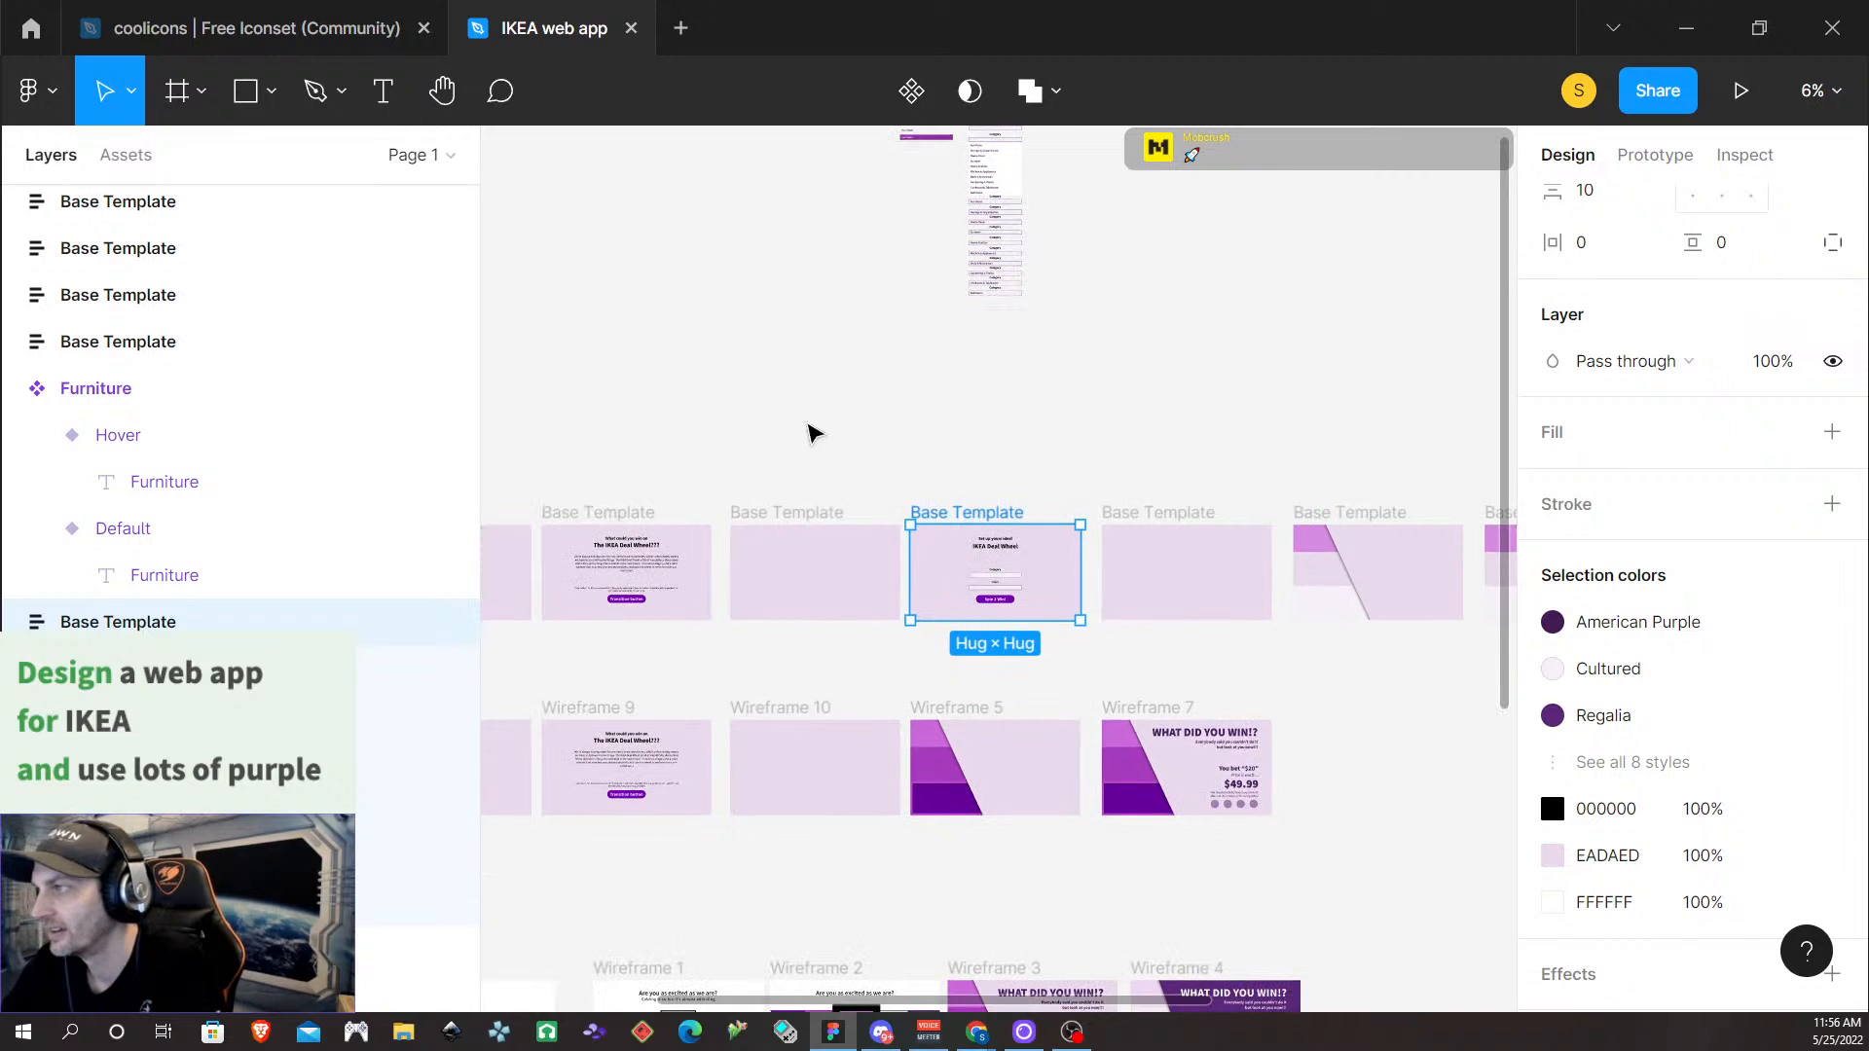
{"action": "scroll", "coordinate": [1068, 371], "scroll_direction": "up", "scroll_amount": 2}
{"action": "scroll", "coordinate": [1018, 454], "scroll_direction": "up", "scroll_amount": 3}
{"action": "scroll", "coordinate": [1035, 538], "scroll_direction": "left", "scroll_amount": 4}
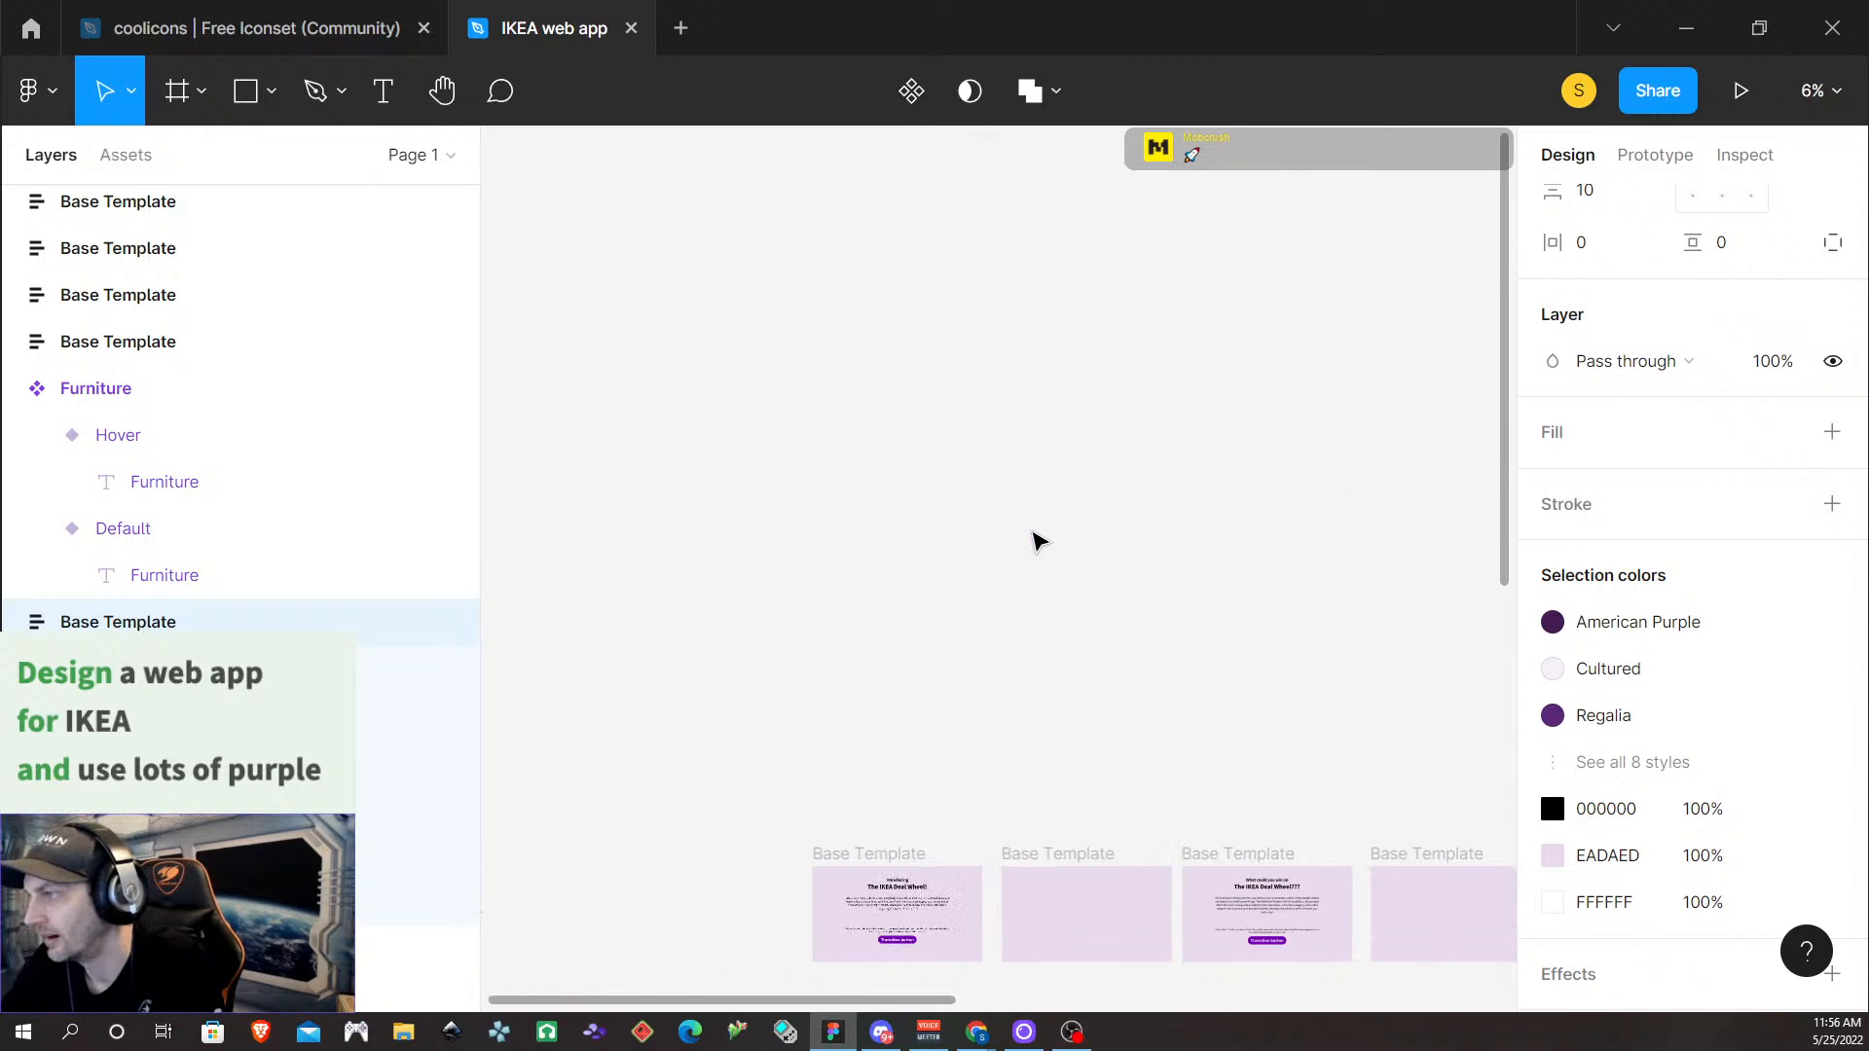
{"action": "scroll", "coordinate": [1064, 530], "scroll_direction": "right", "scroll_amount": 8}
{"action": "scroll", "coordinate": [759, 521], "scroll_direction": "left", "scroll_amount": 2}
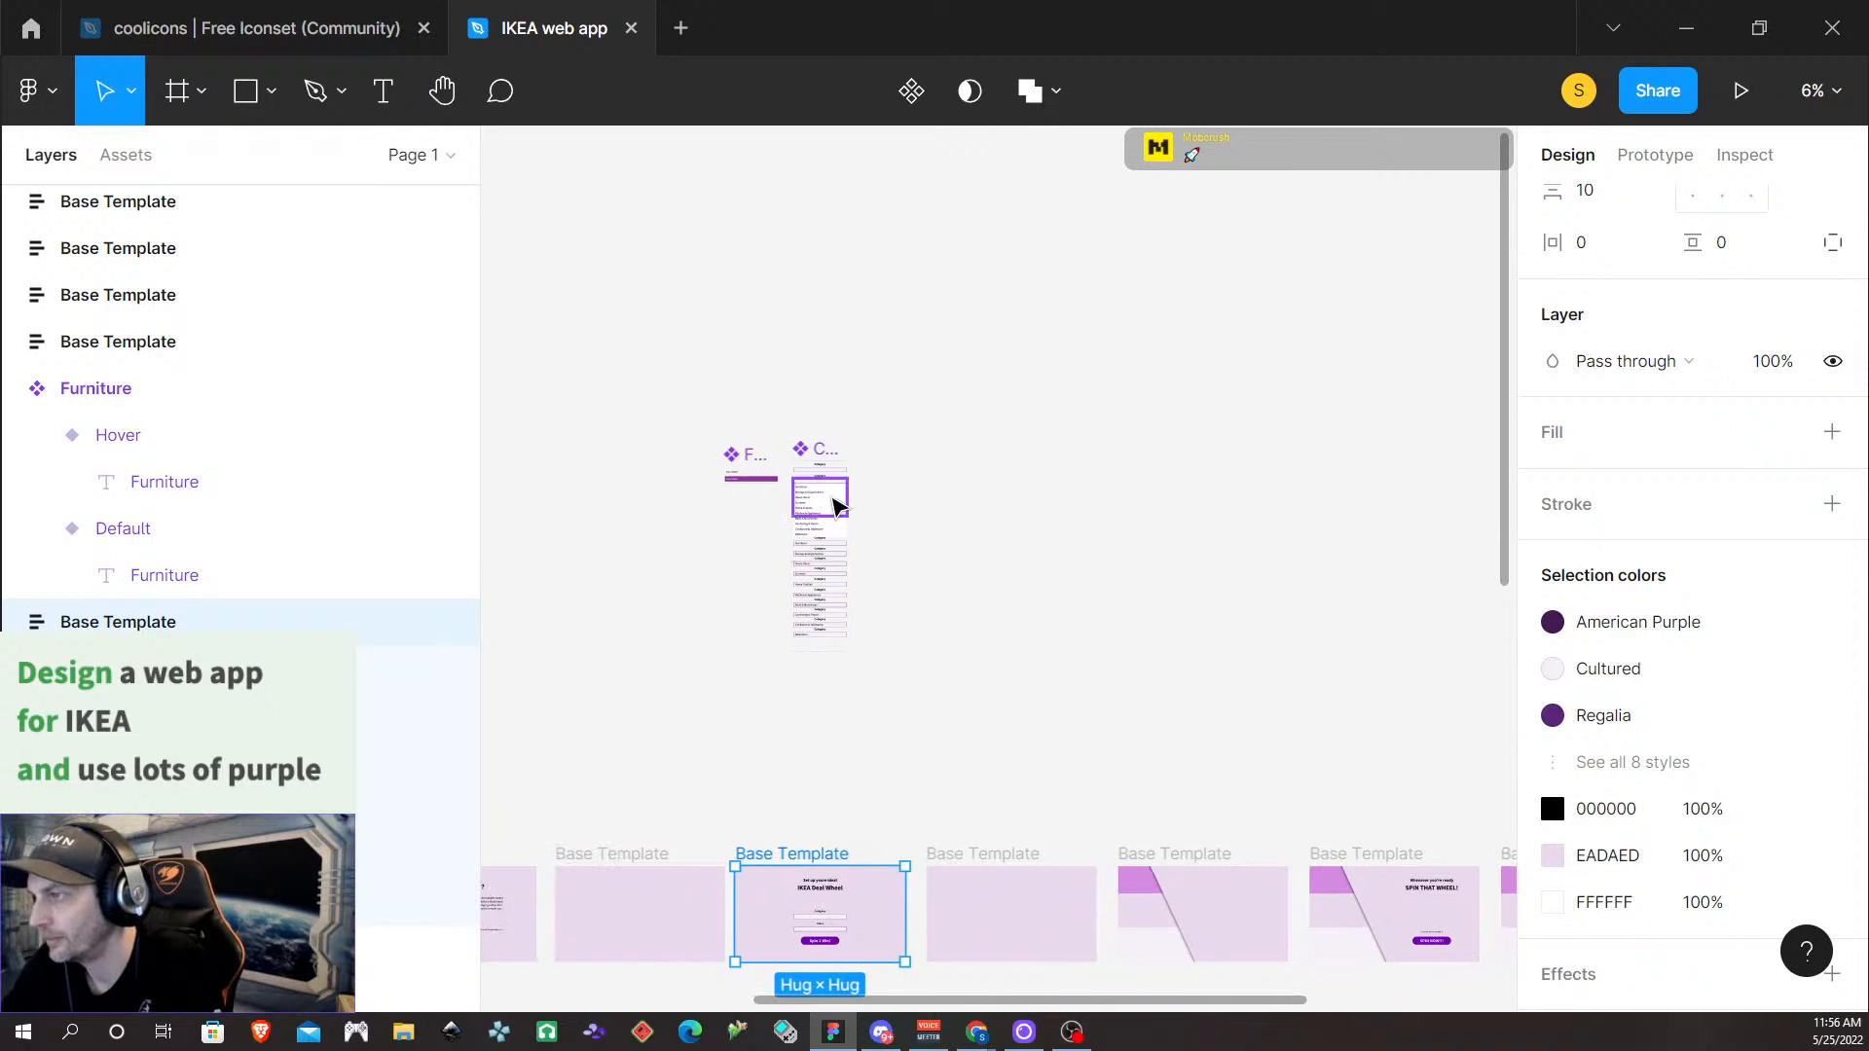
{"action": "scroll", "coordinate": [834, 500], "scroll_direction": "up", "scroll_amount": 10}
Remove the FFFFFF fill from the ten option instances, Furniture through Bathroom, in the Category drop down's open variant
{"action": "left_click", "coordinate": [808, 404]}
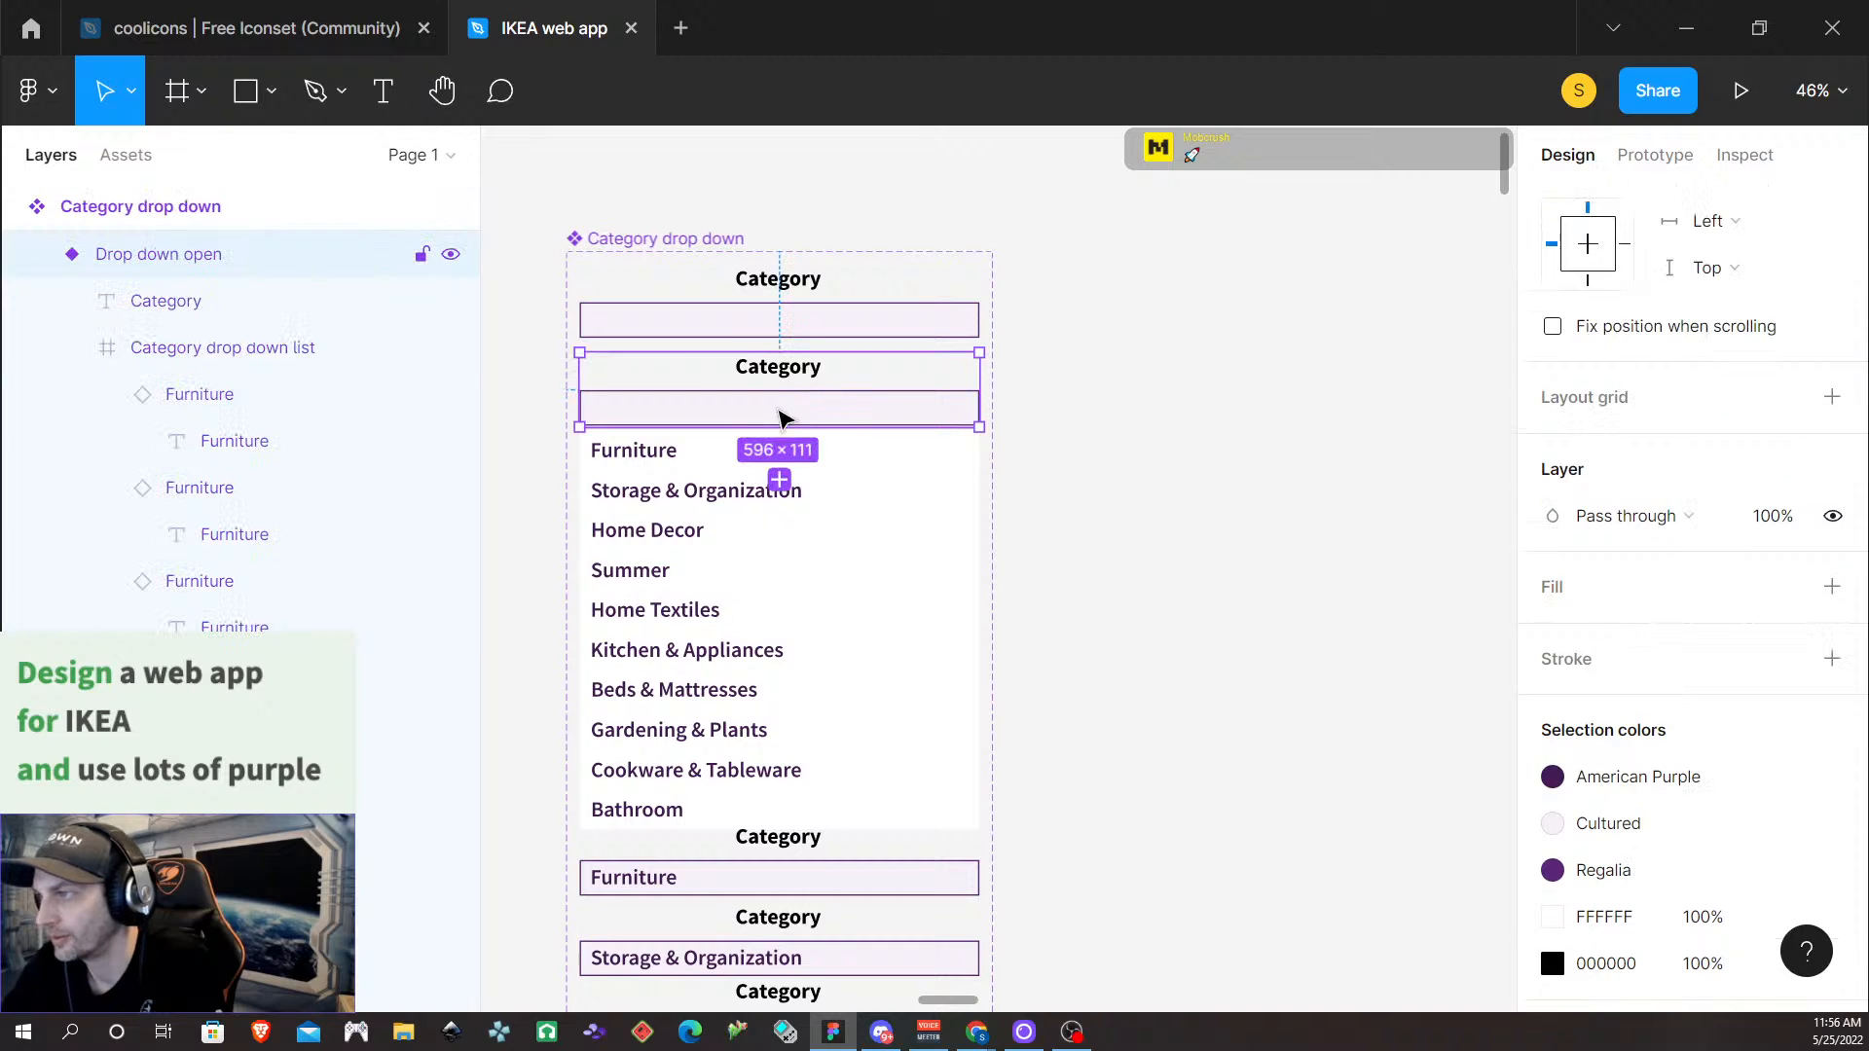
{"action": "left_click", "coordinate": [249, 366]}
{"action": "key", "text": "Return"}
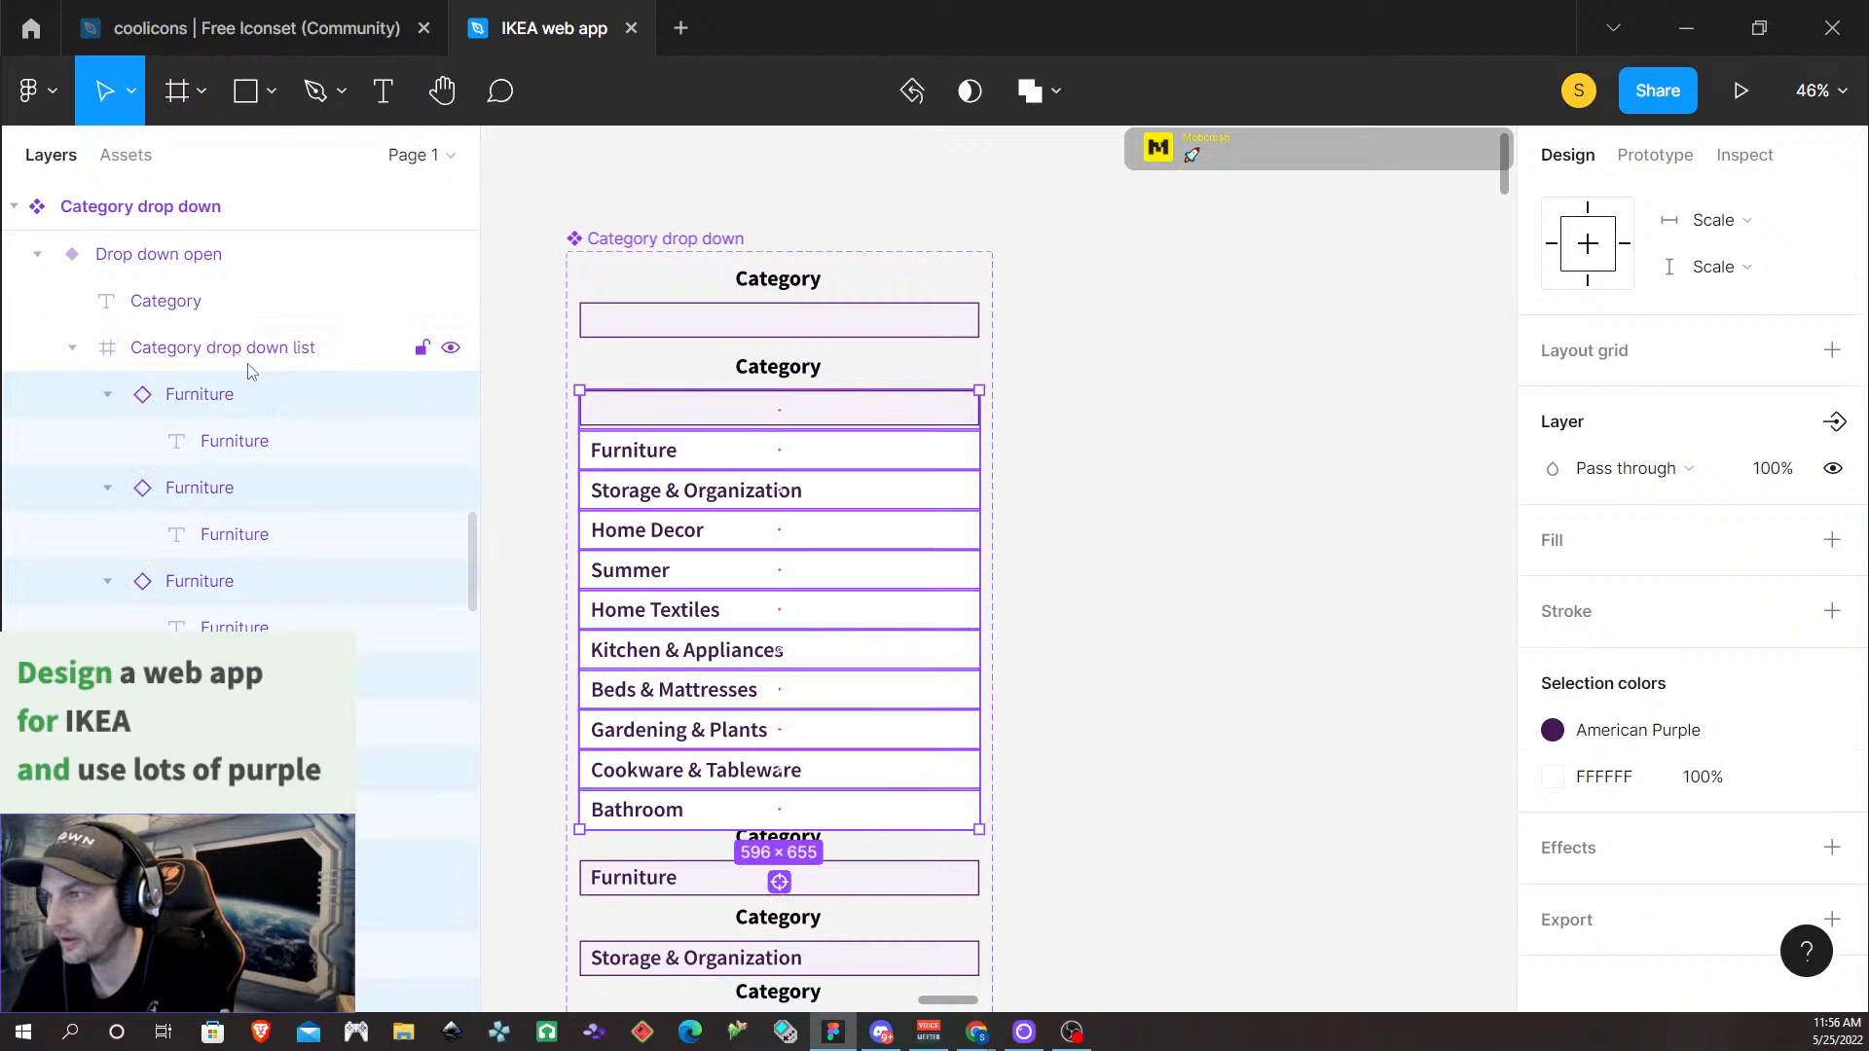
{"action": "scroll", "coordinate": [243, 511], "scroll_direction": "down", "scroll_amount": 2}
{"action": "left_click", "coordinate": [370, 797], "text": "shift"}
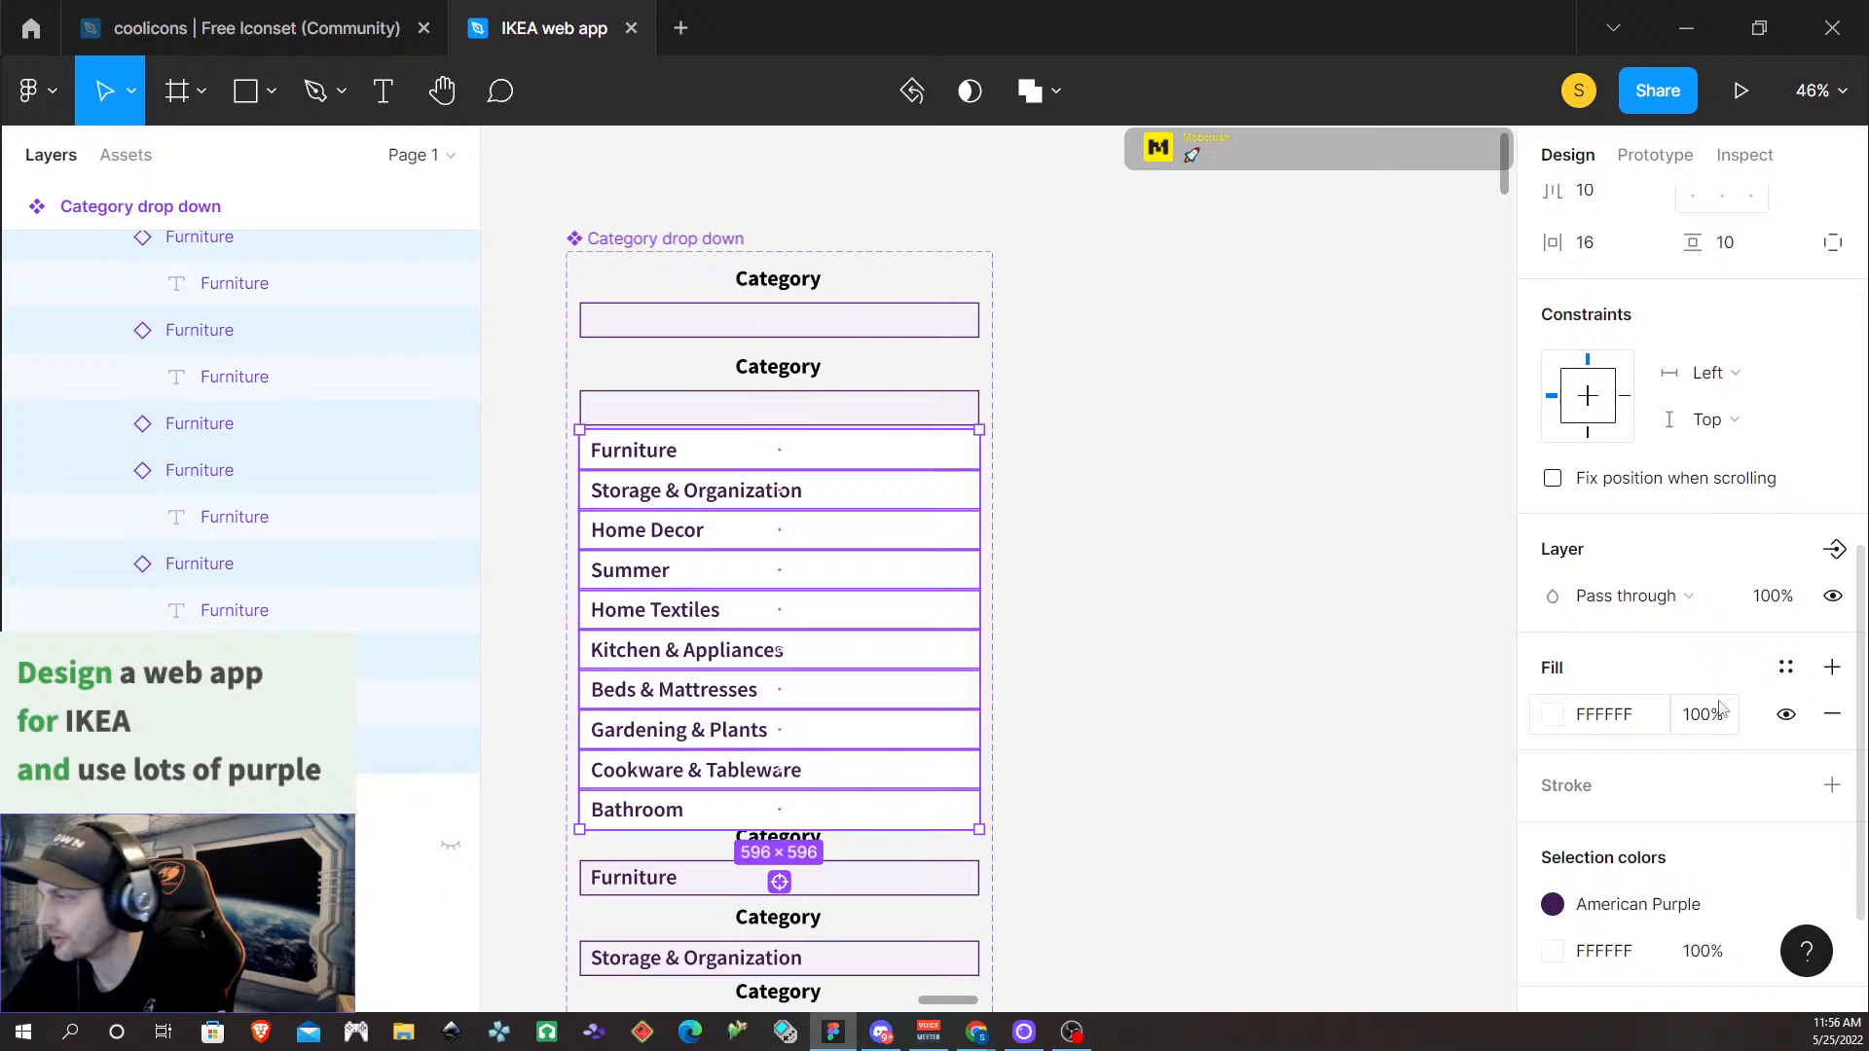
{"action": "left_click", "coordinate": [1833, 710]}
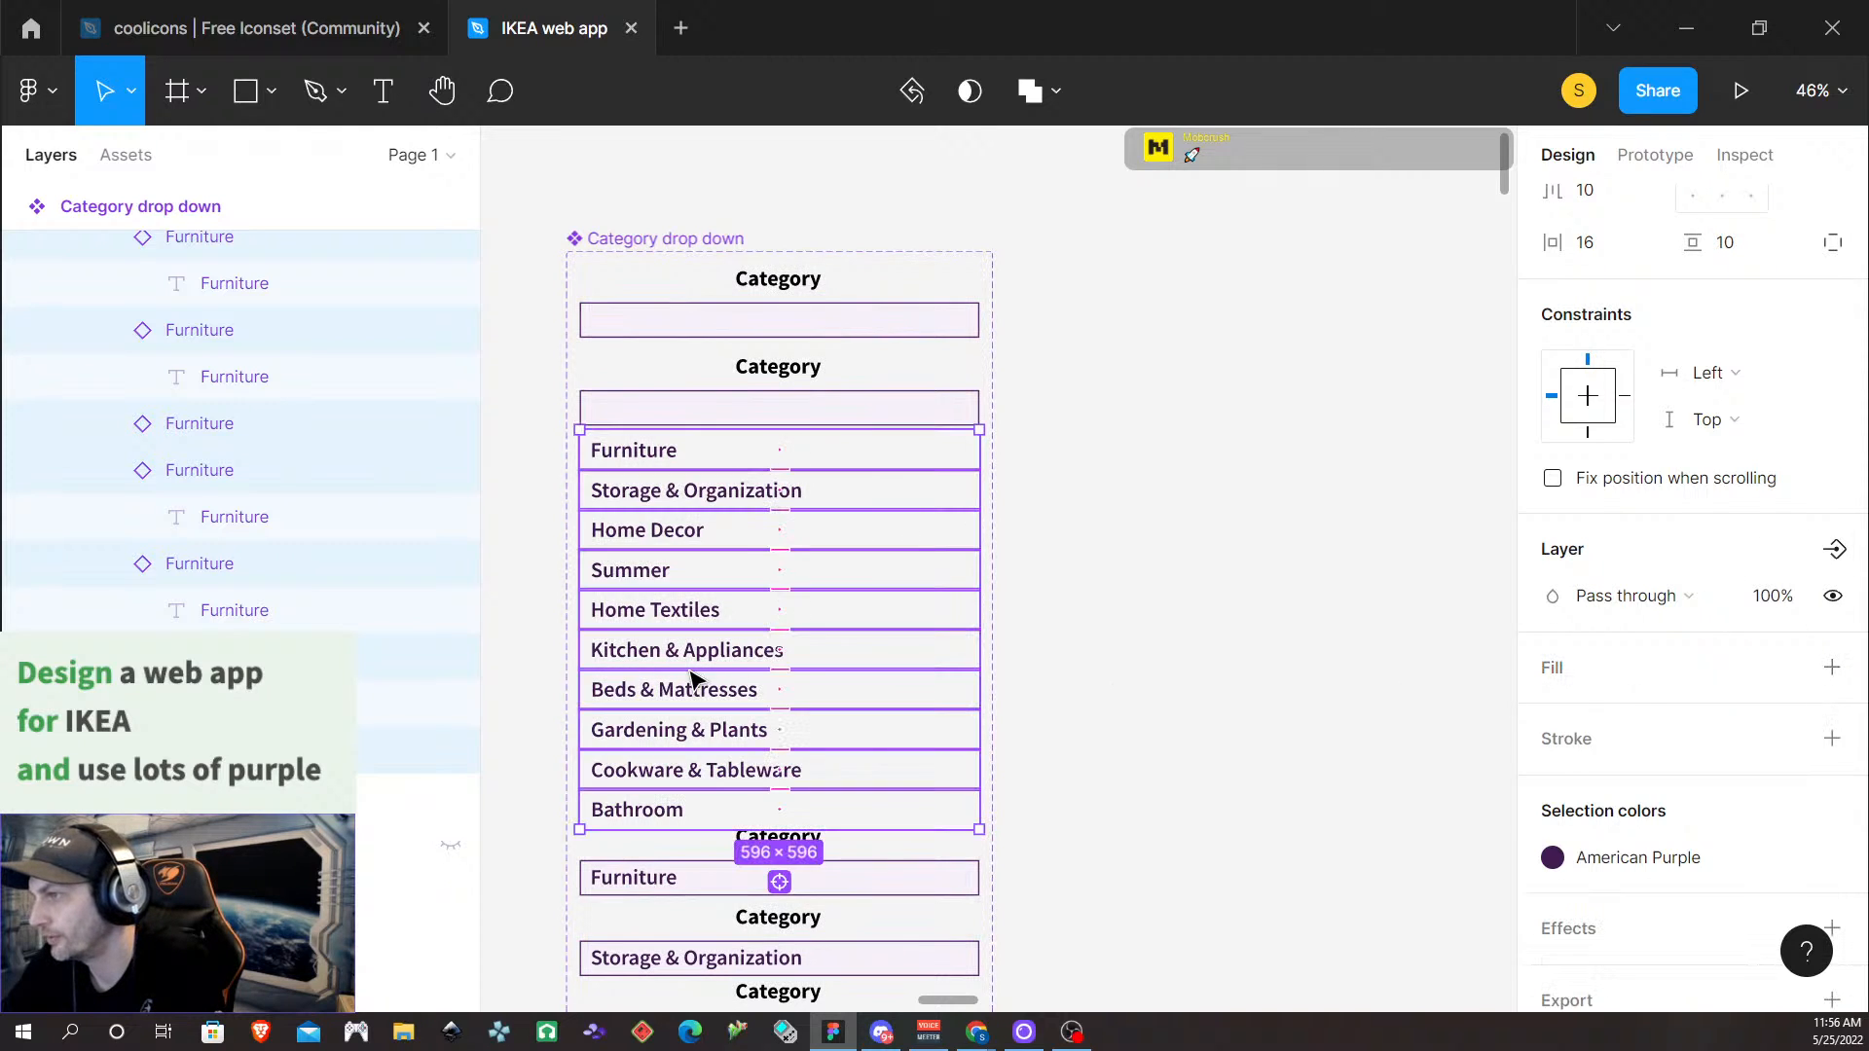
Give the Default variant of the Furniture component an FFFFFF fill at 100%
{"action": "scroll", "coordinate": [801, 676], "scroll_direction": "left", "scroll_amount": 10}
{"action": "left_click", "coordinate": [993, 349]}
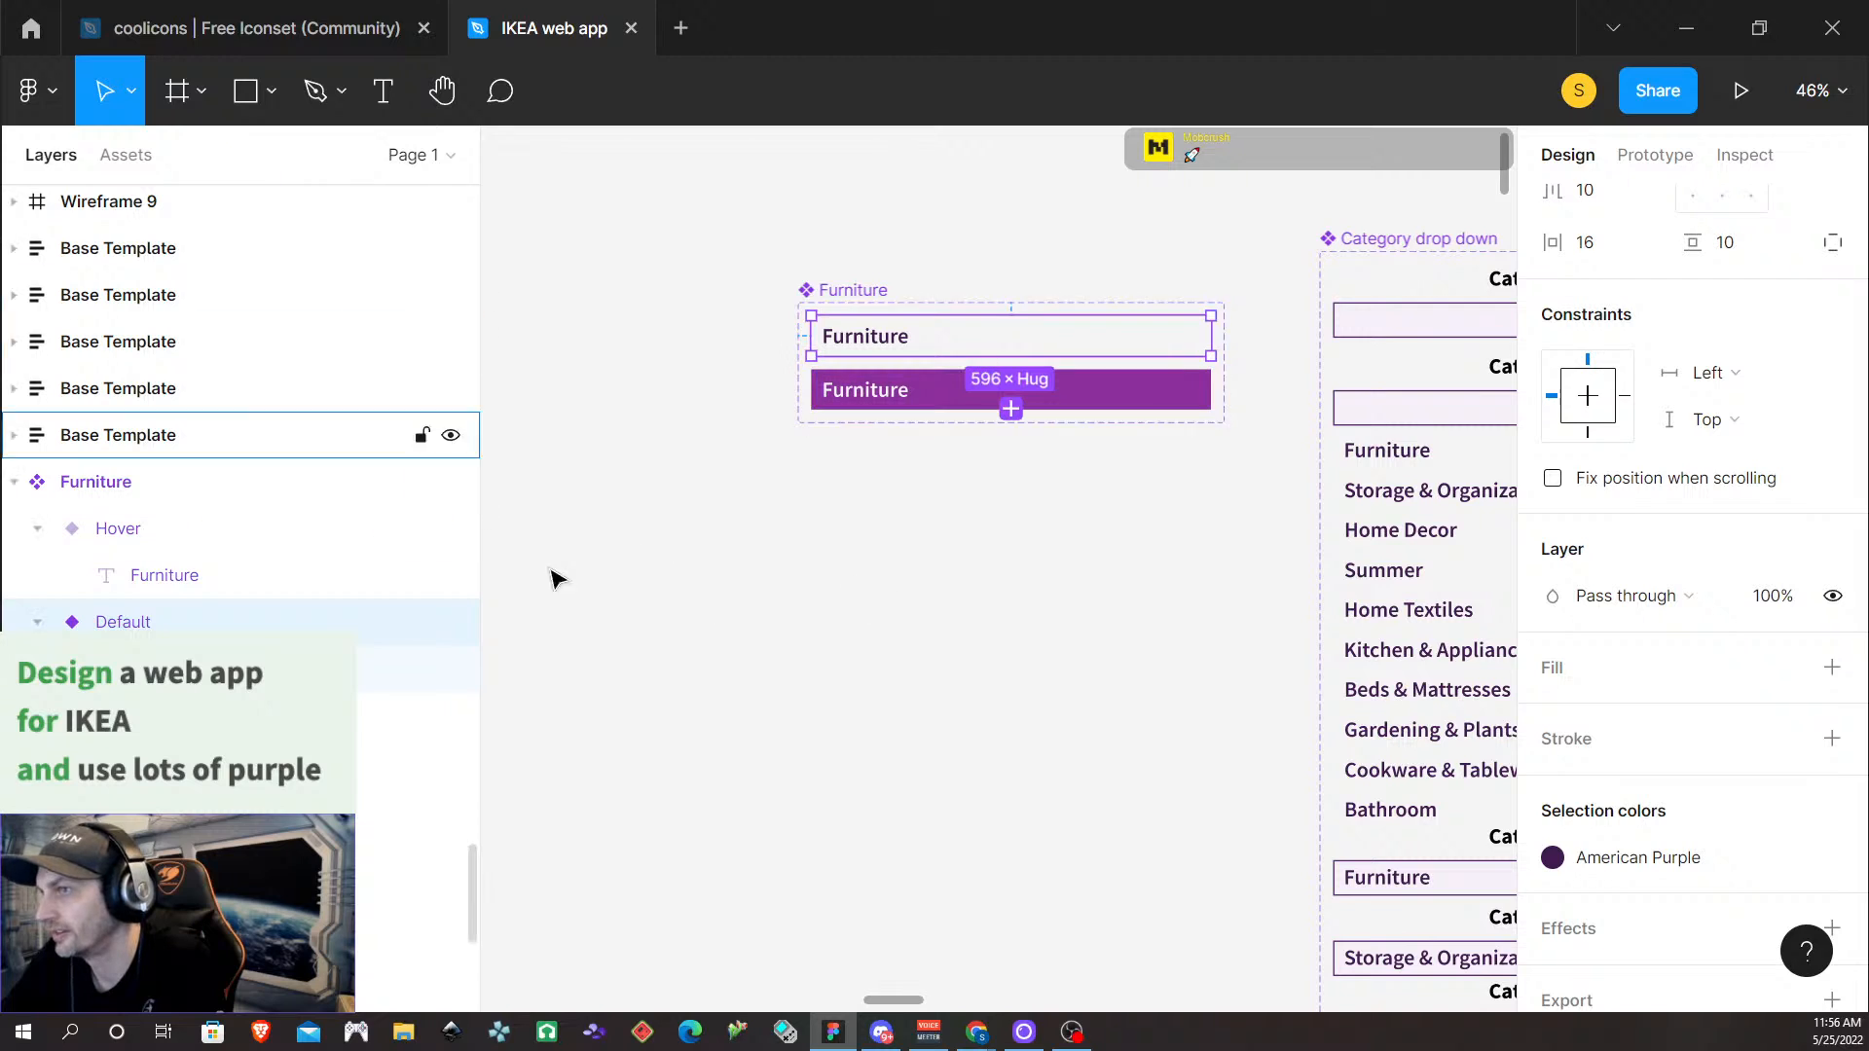
{"action": "left_click", "coordinate": [1832, 669]}
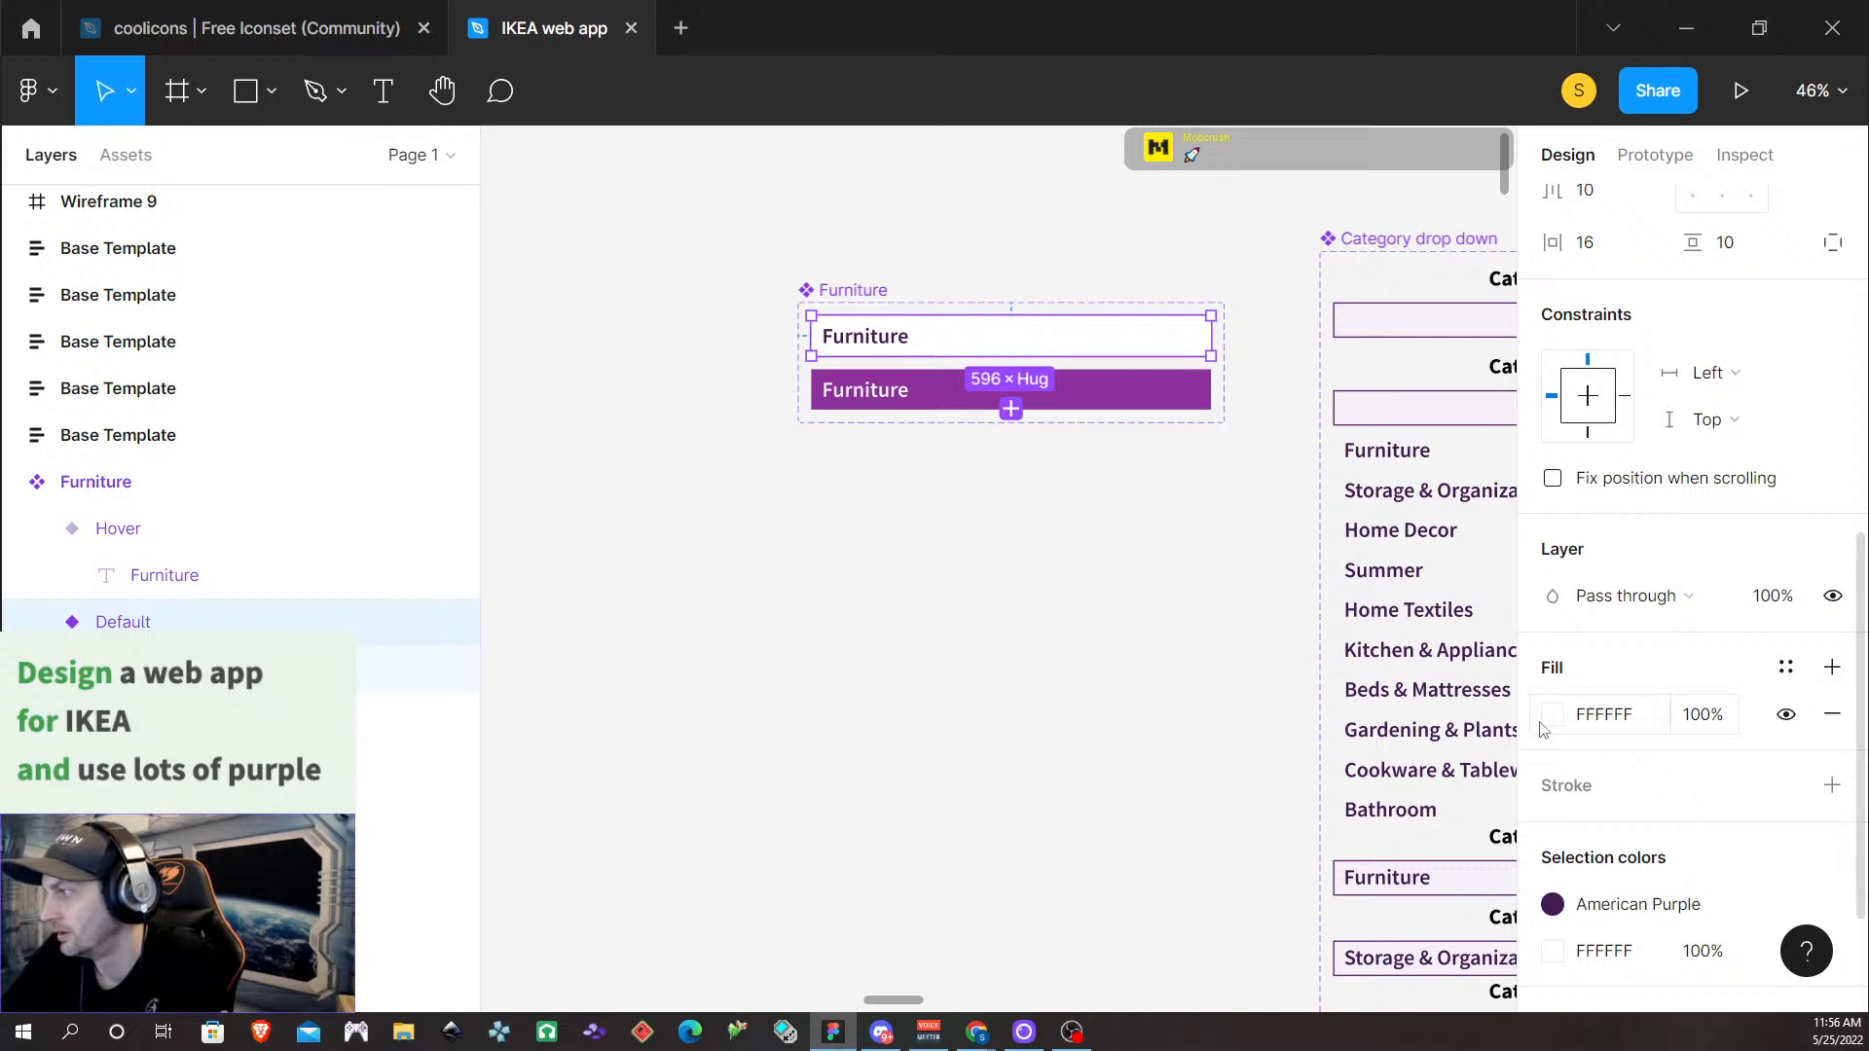
{"action": "left_click", "coordinate": [1110, 672]}
{"action": "scroll", "coordinate": [1100, 657], "scroll_direction": "up", "scroll_amount": 2}
{"action": "scroll", "coordinate": [1098, 648], "scroll_direction": "down", "scroll_amount": 2}
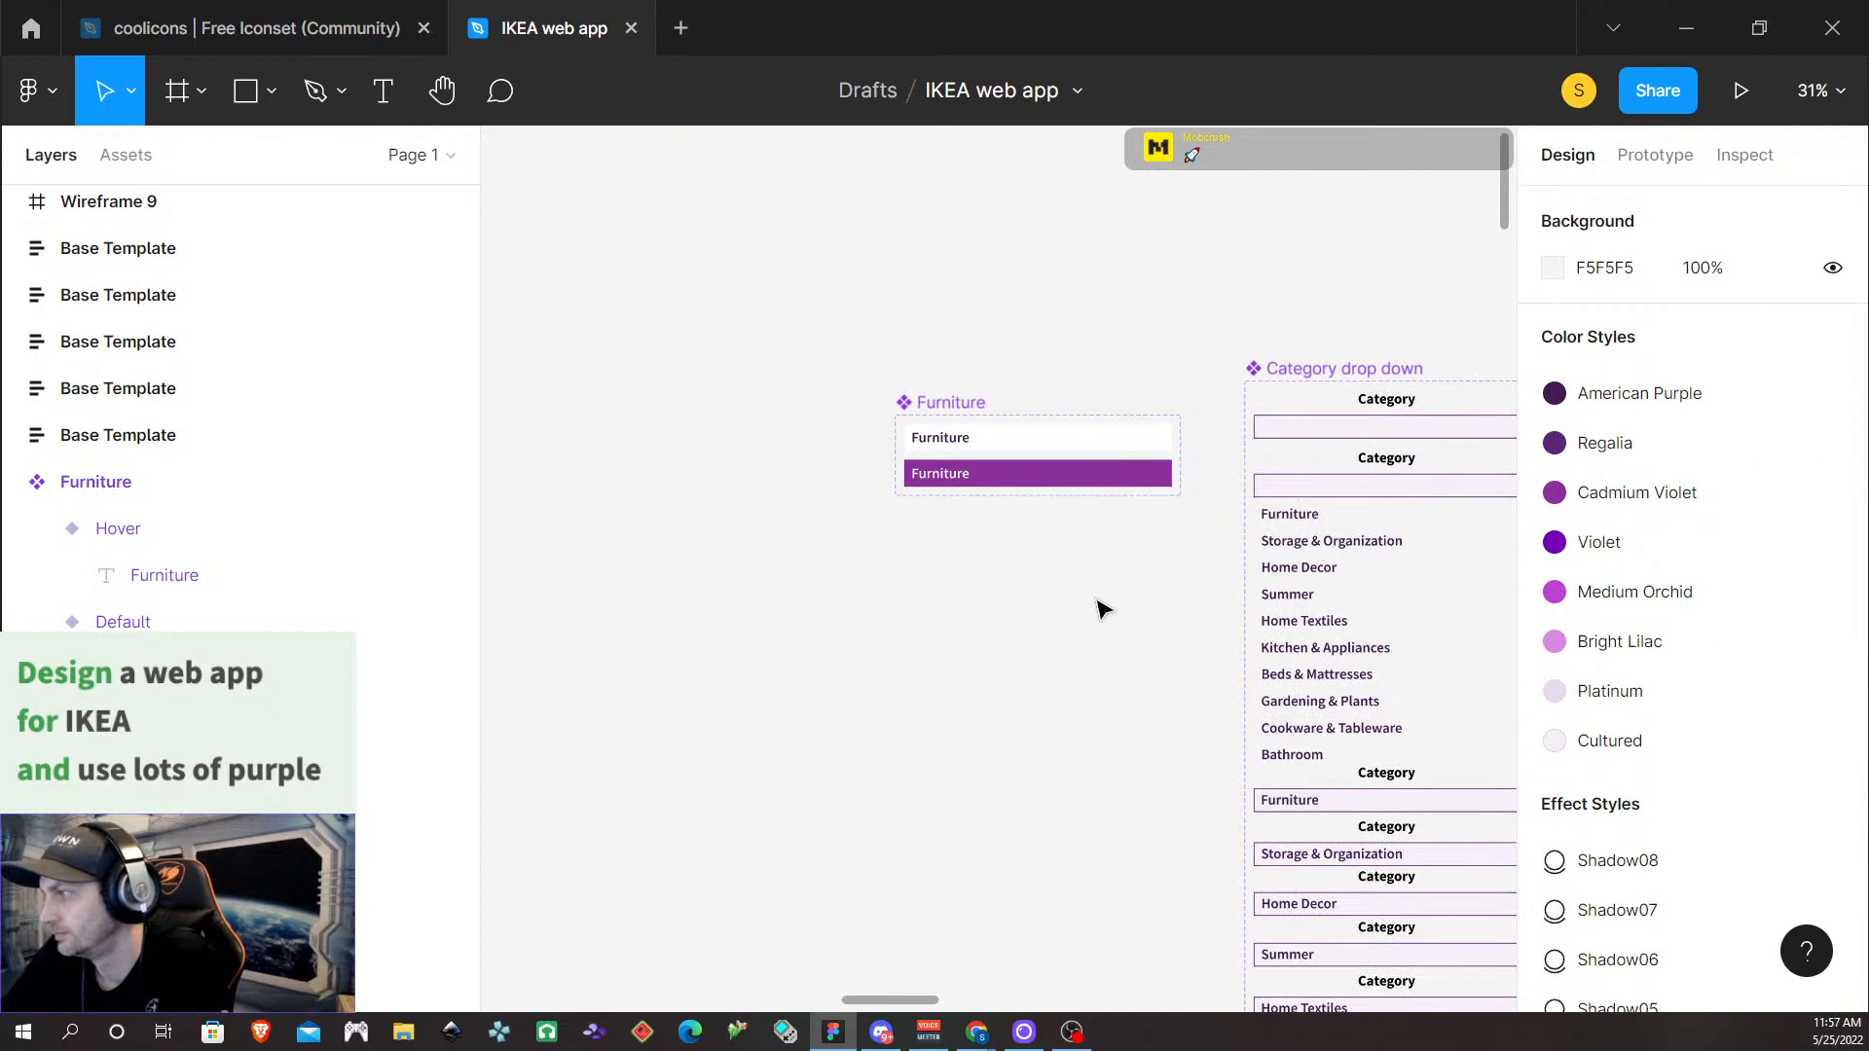
{"action": "scroll", "coordinate": [1037, 628], "scroll_direction": "right", "scroll_amount": 4}
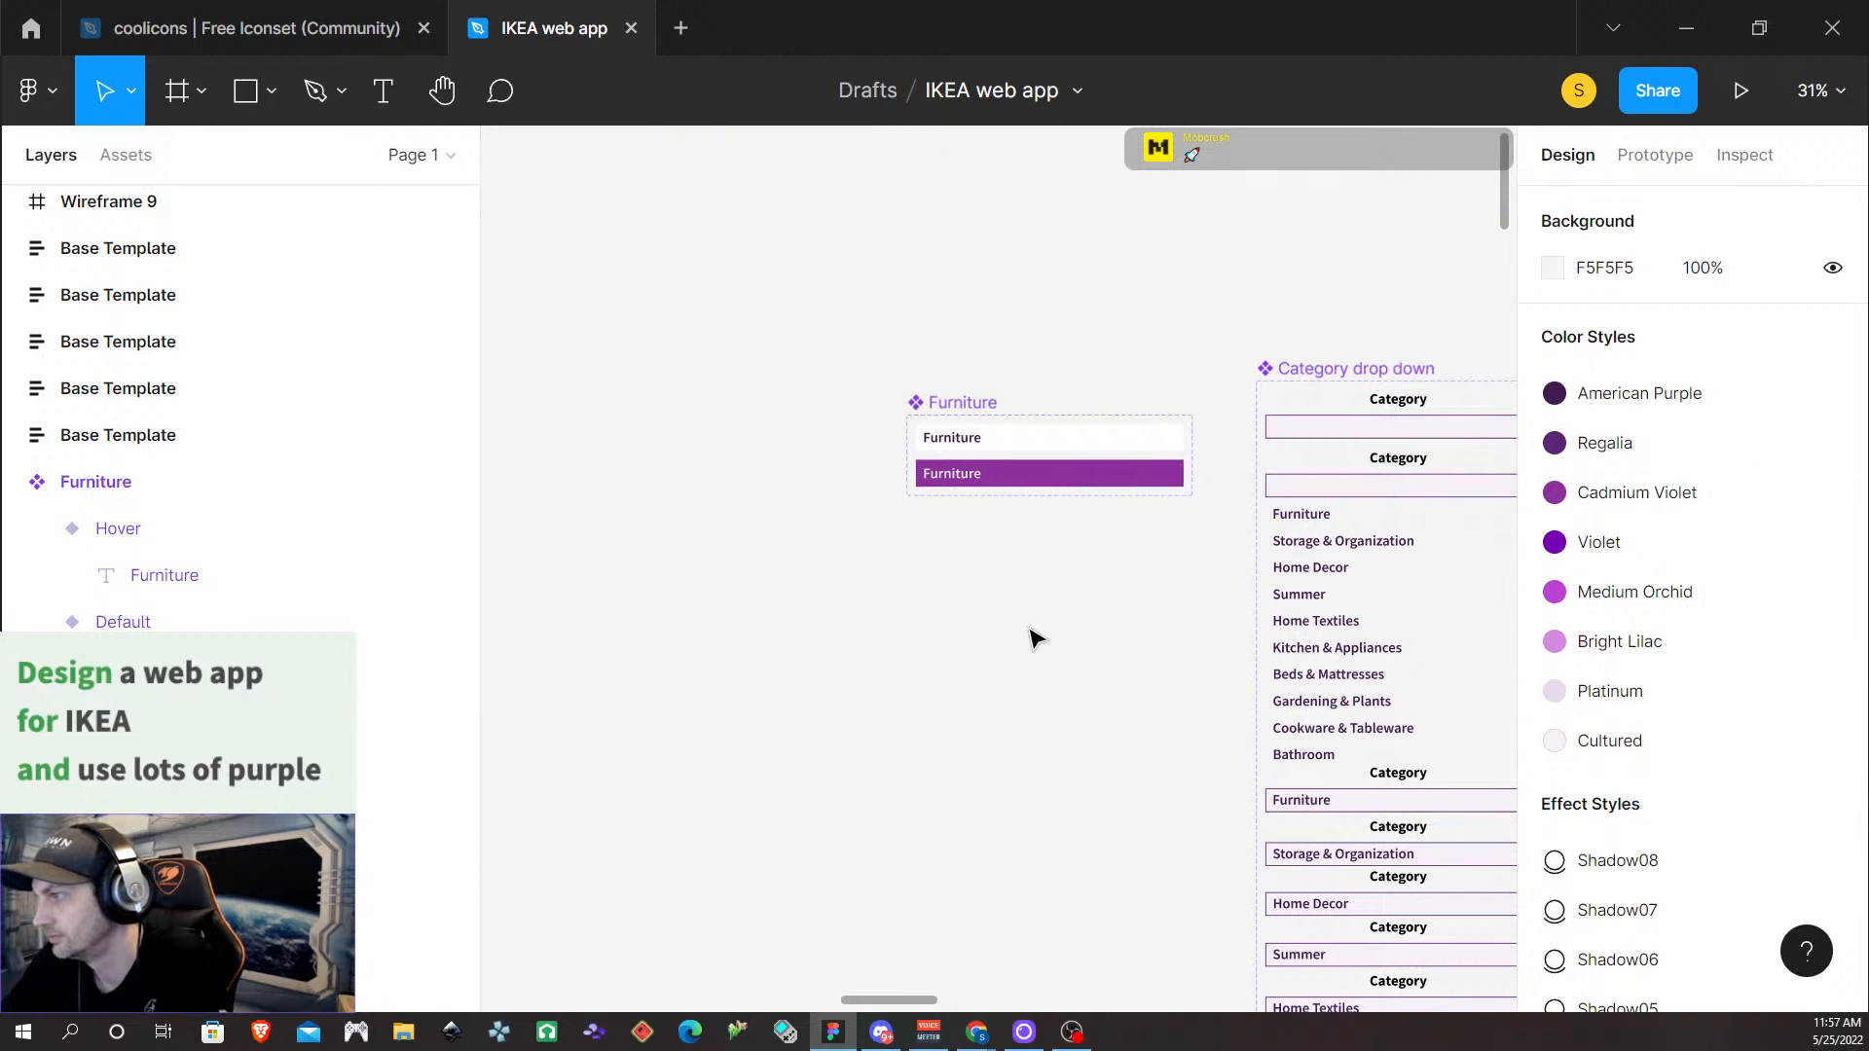
Compare the Furniture option and list frame in the open drop down with the Furniture component's Default variant, and review that variant's available commands
{"action": "double_click", "coordinate": [1129, 519]}
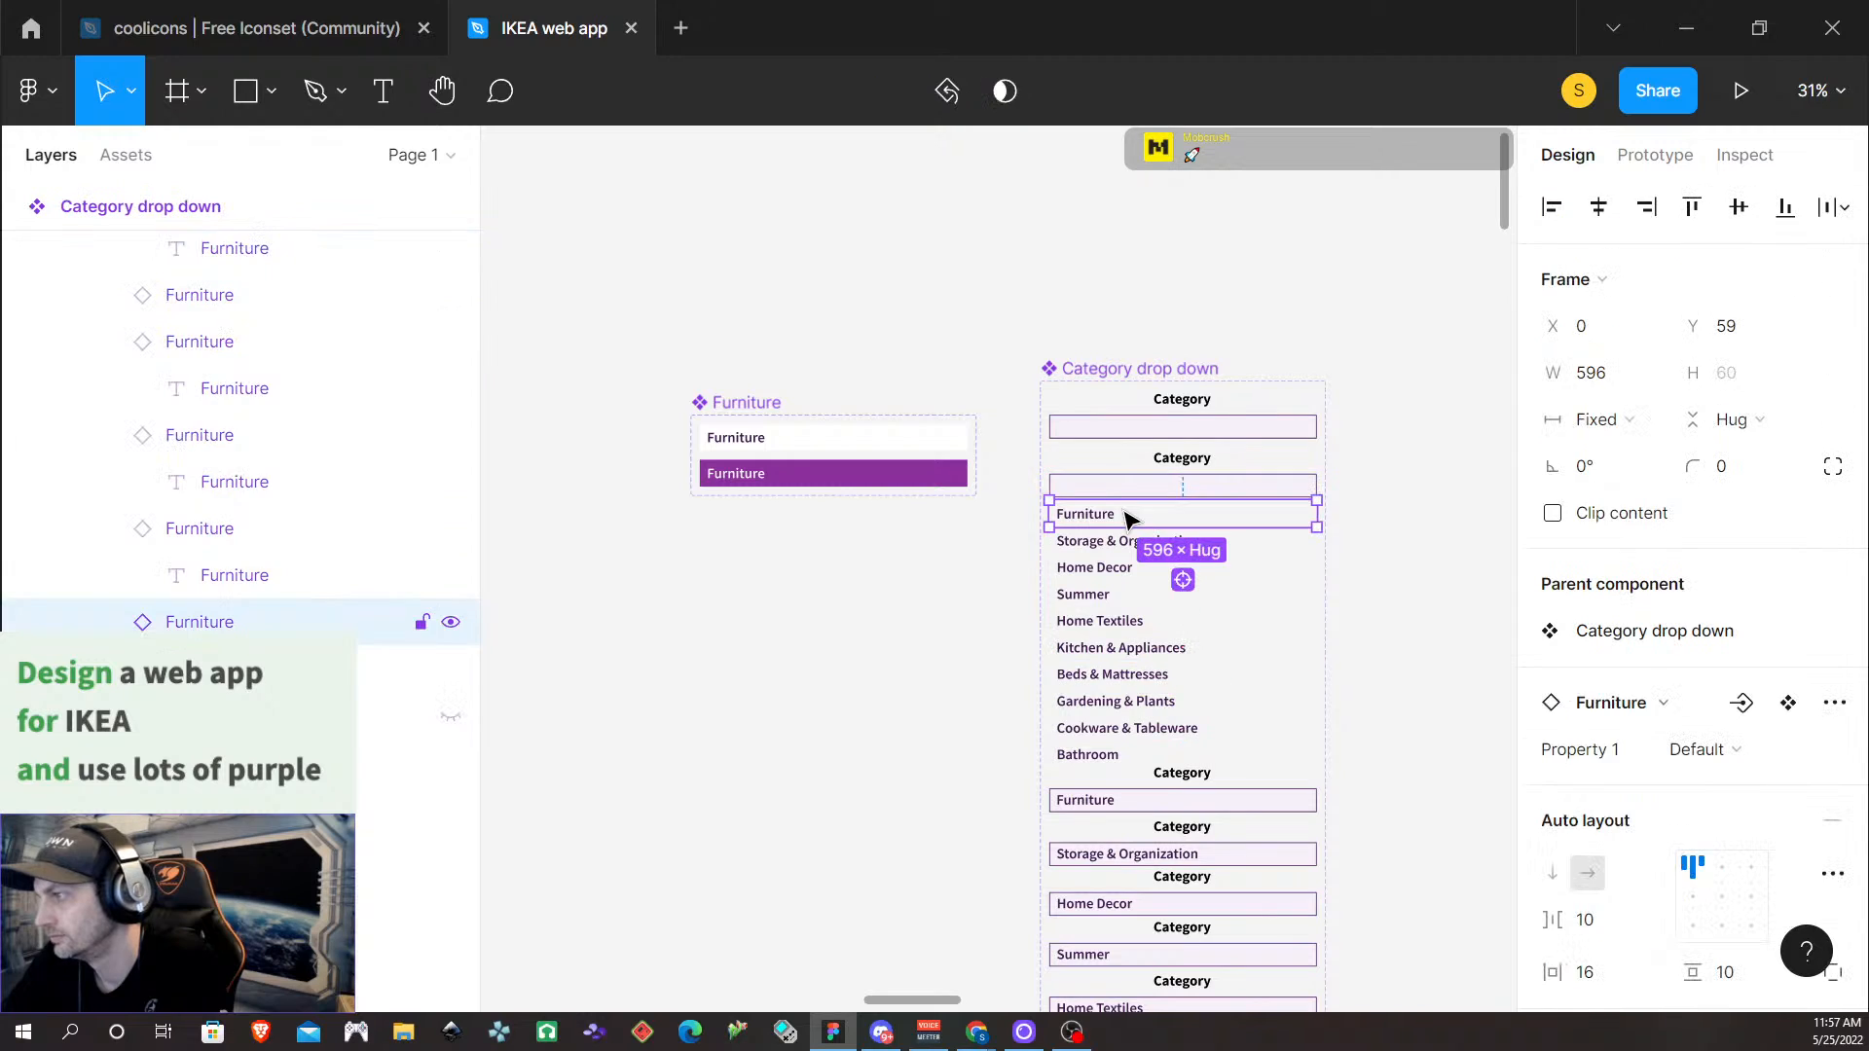
{"action": "left_click", "coordinate": [756, 647]}
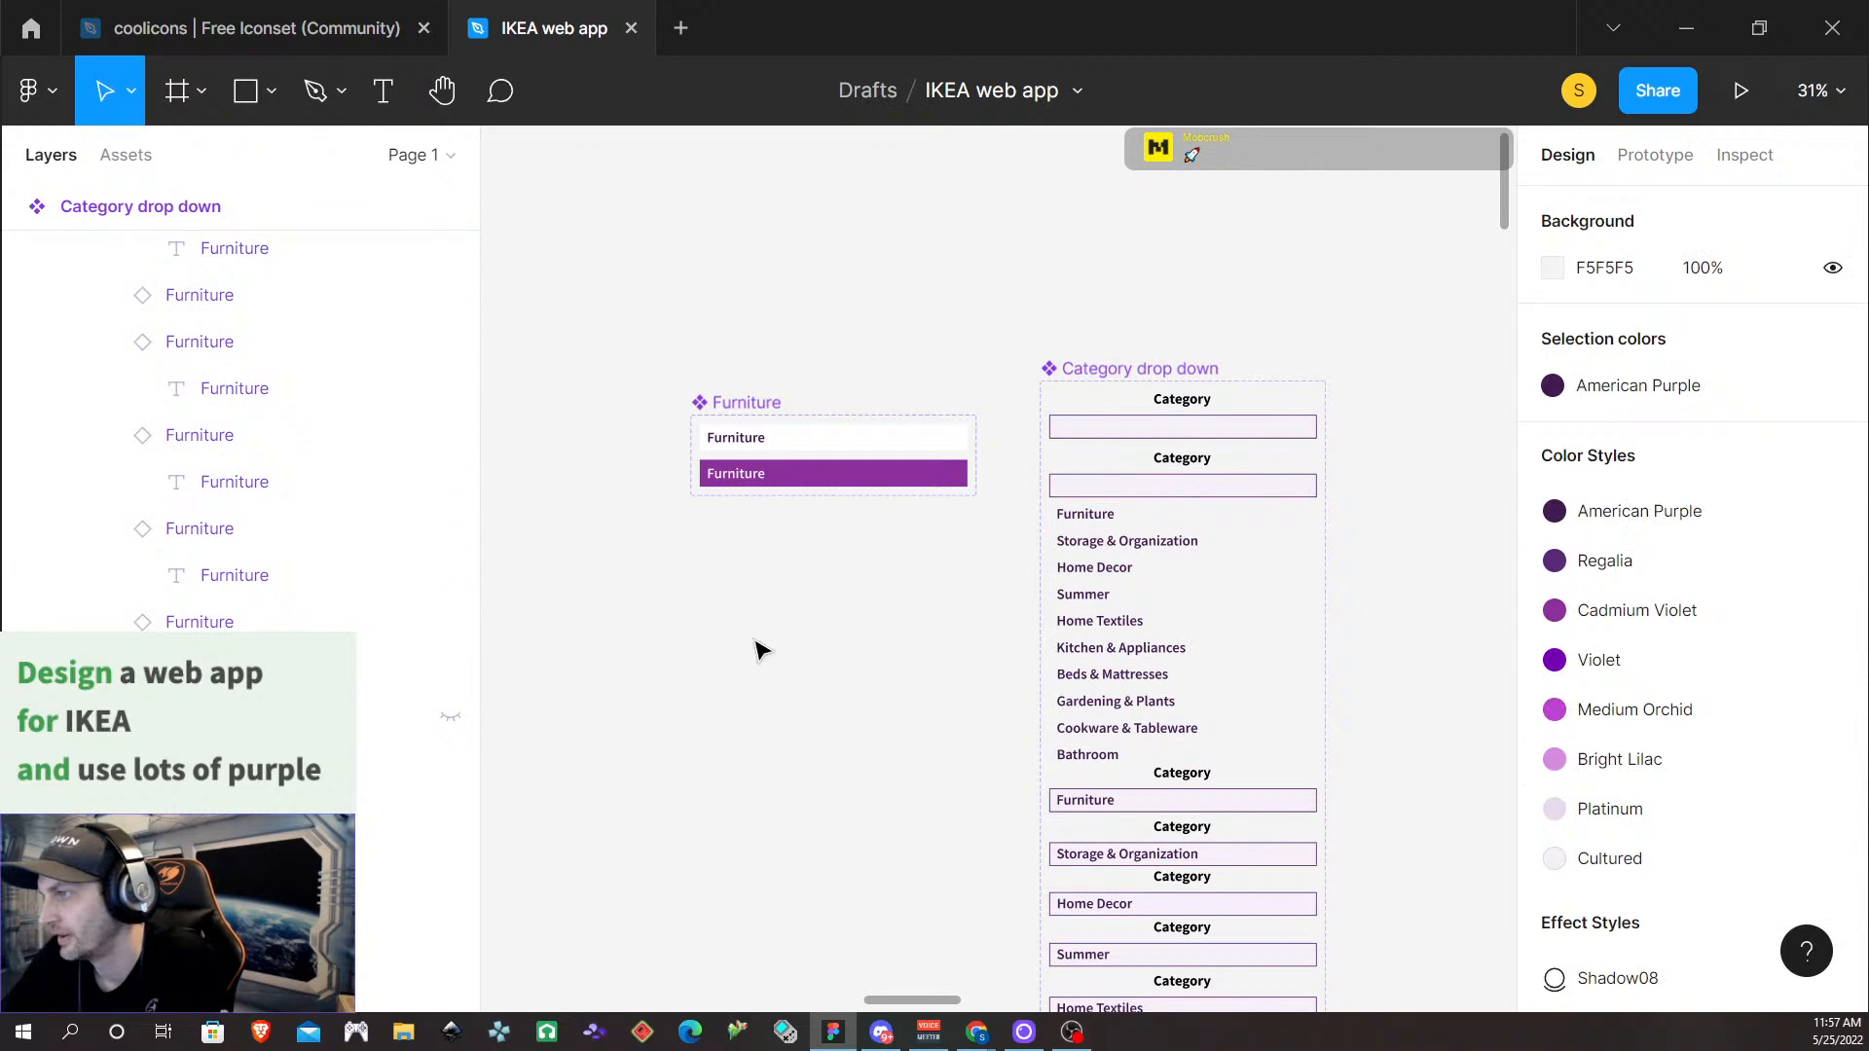
{"action": "left_click", "coordinate": [809, 433]}
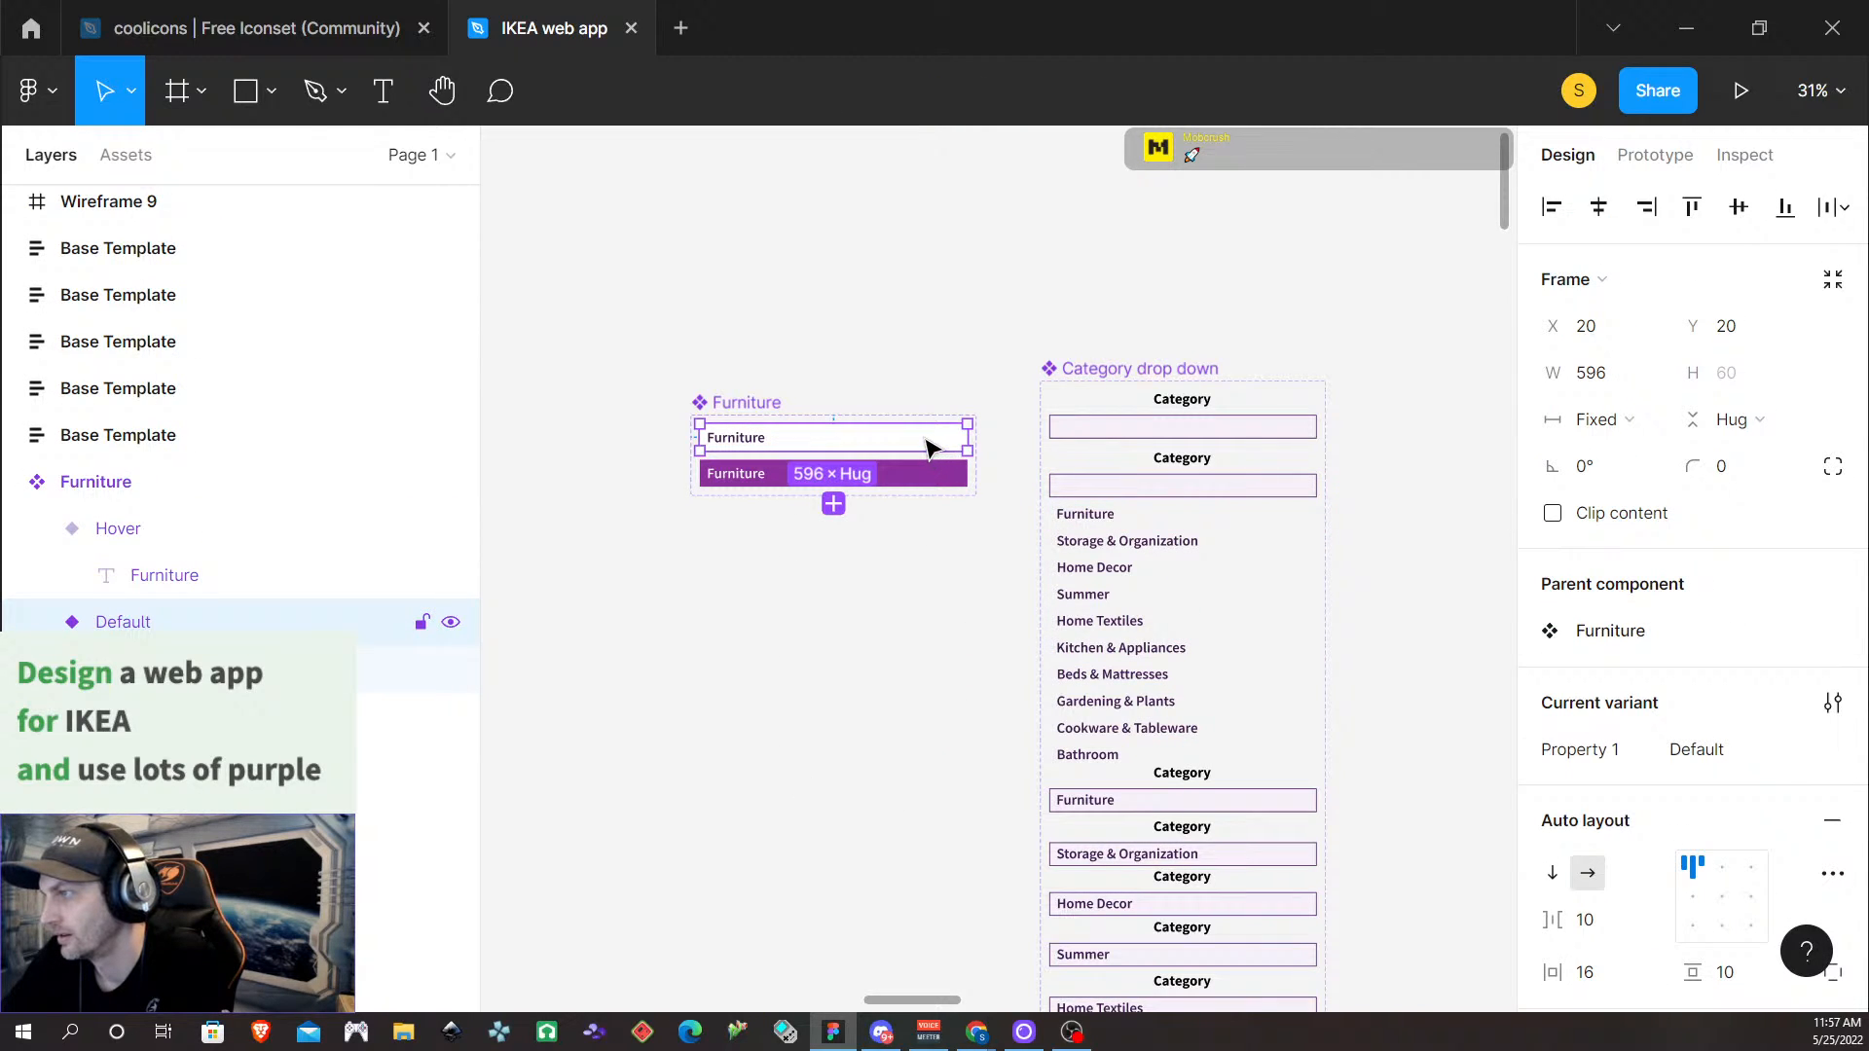
{"action": "left_click", "coordinate": [876, 656]}
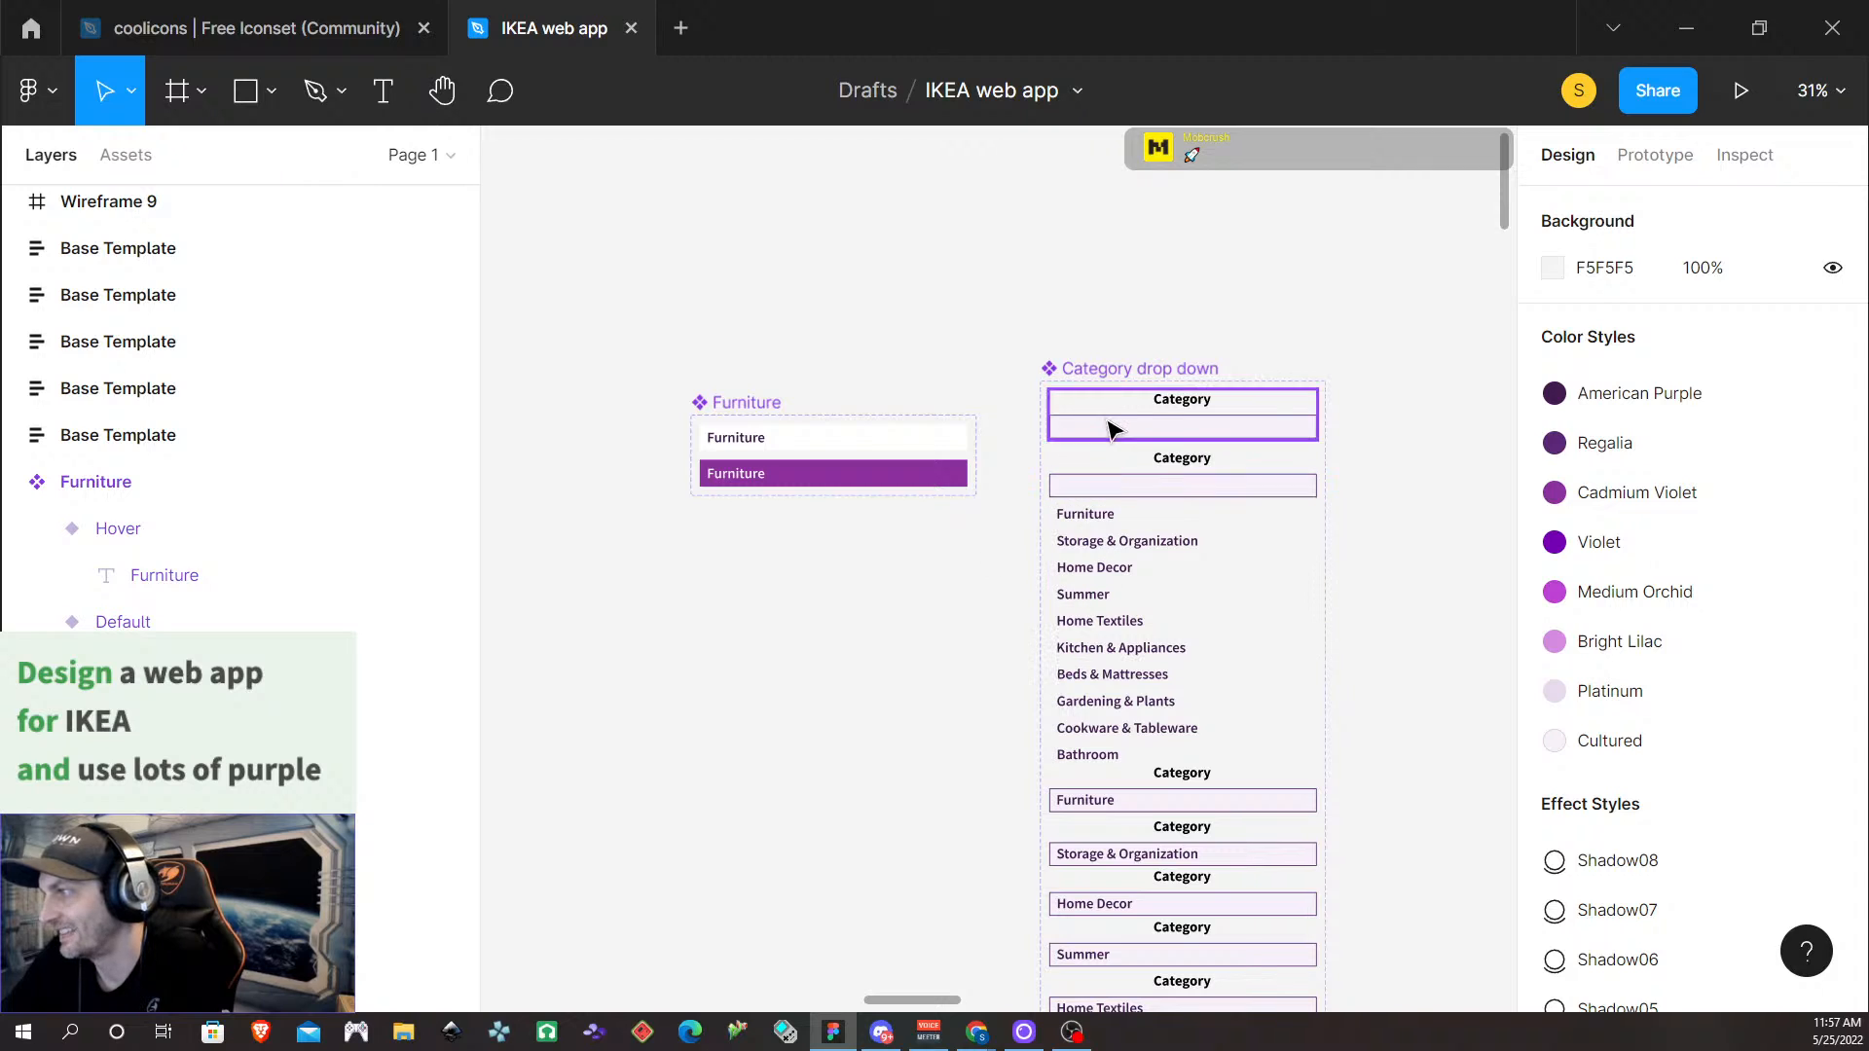
{"action": "left_click", "coordinate": [1110, 370]}
{"action": "left_click", "coordinate": [1158, 654]}
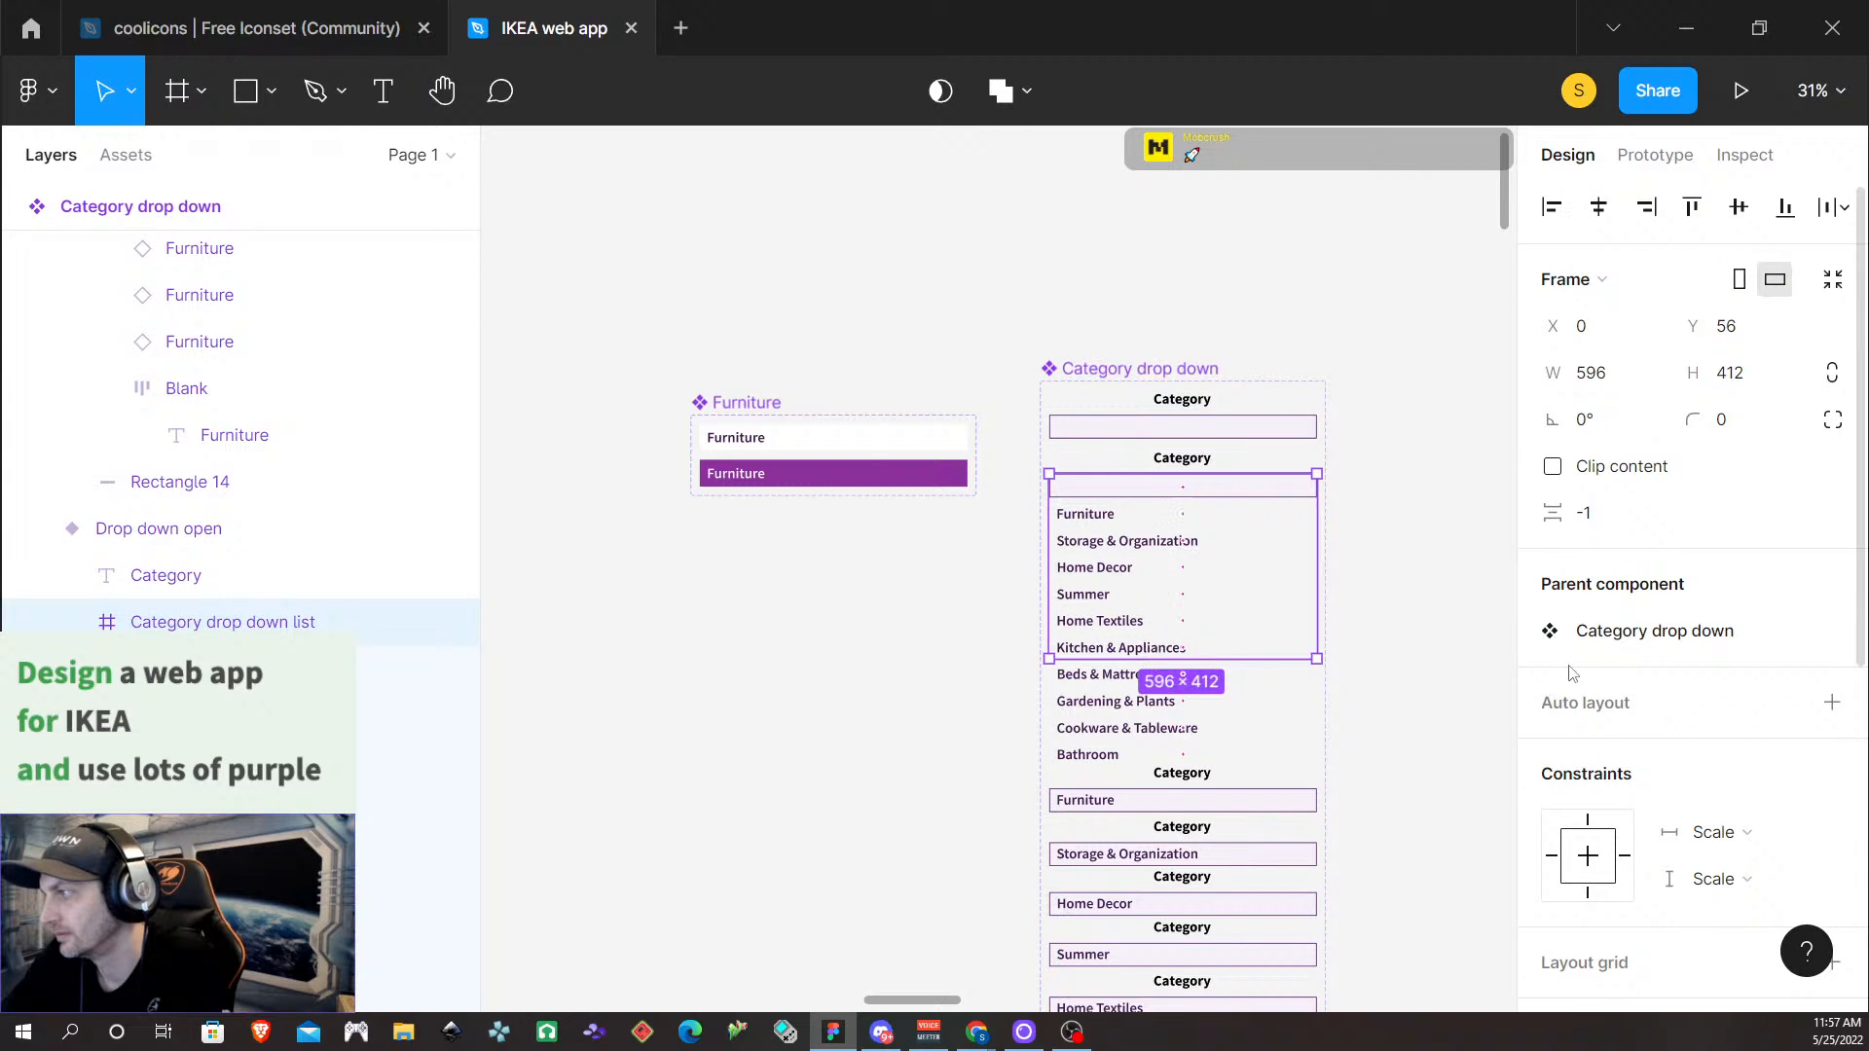
{"action": "left_click", "coordinate": [1084, 523]}
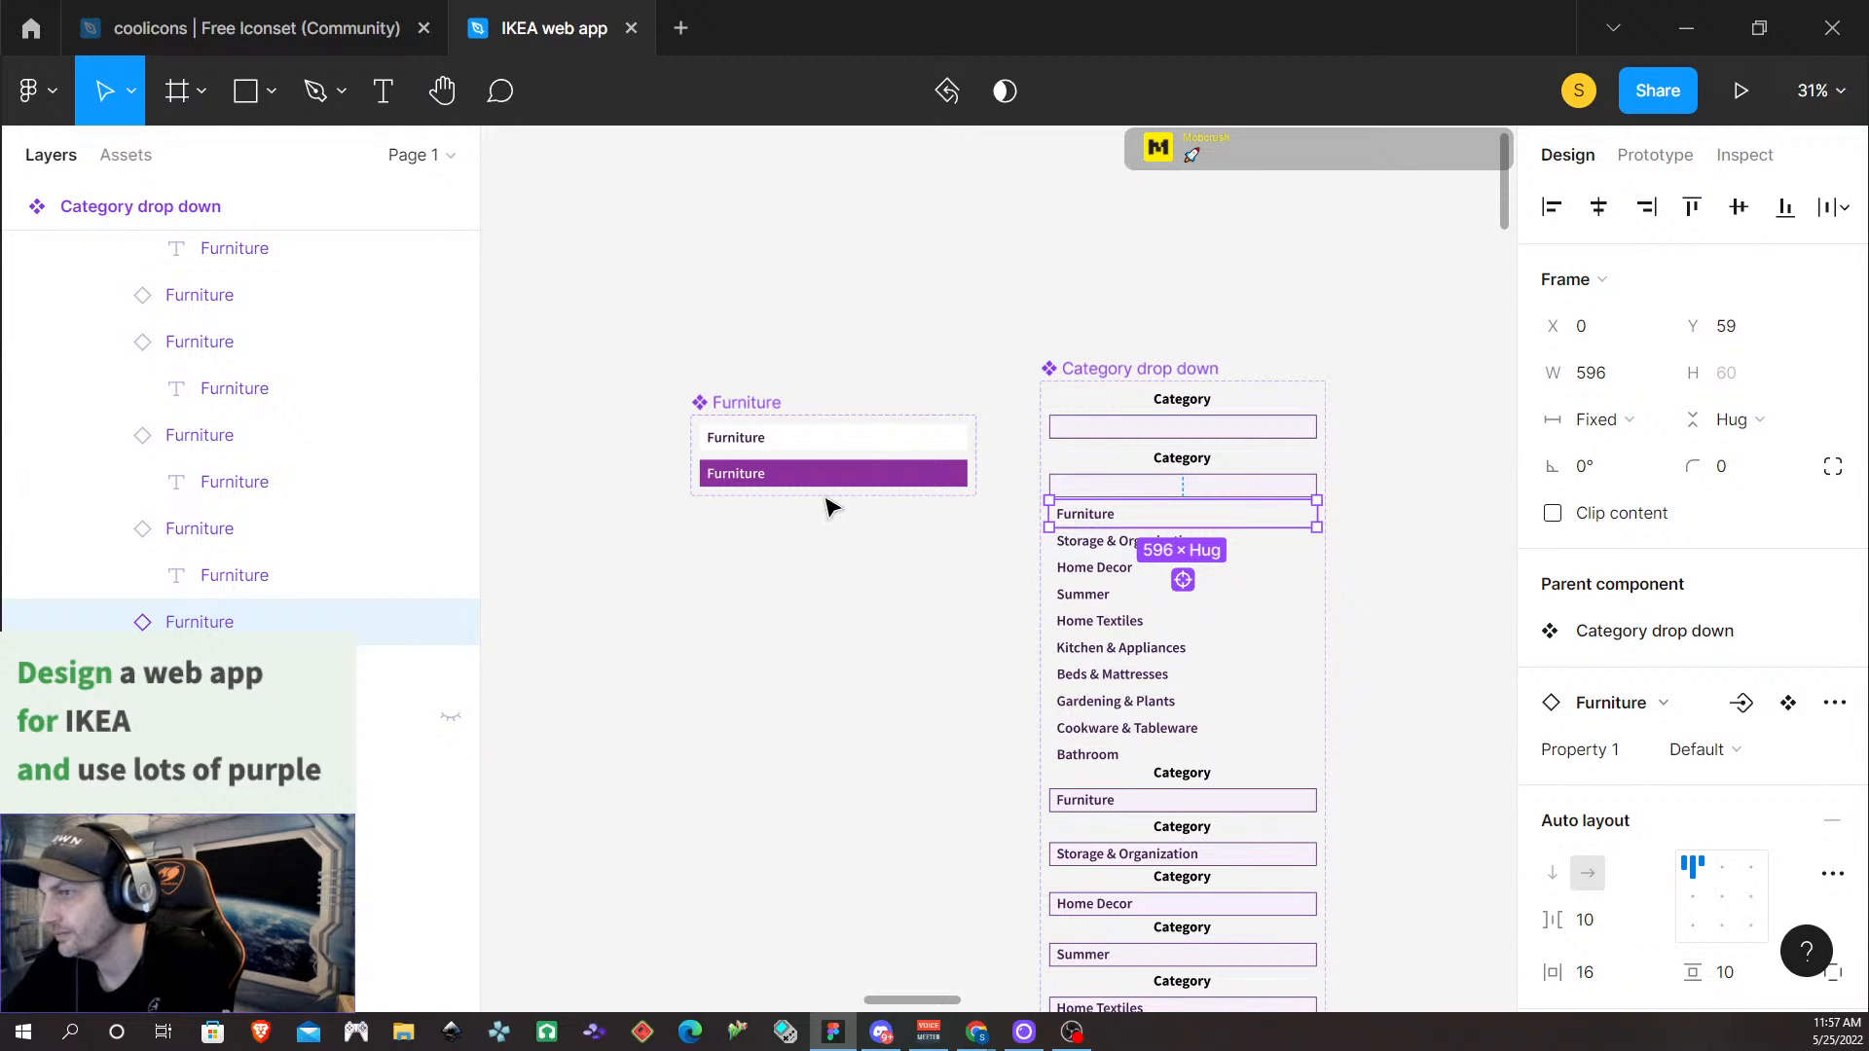
{"action": "left_click", "coordinate": [847, 440]}
{"action": "right_click", "coordinate": [847, 440]}
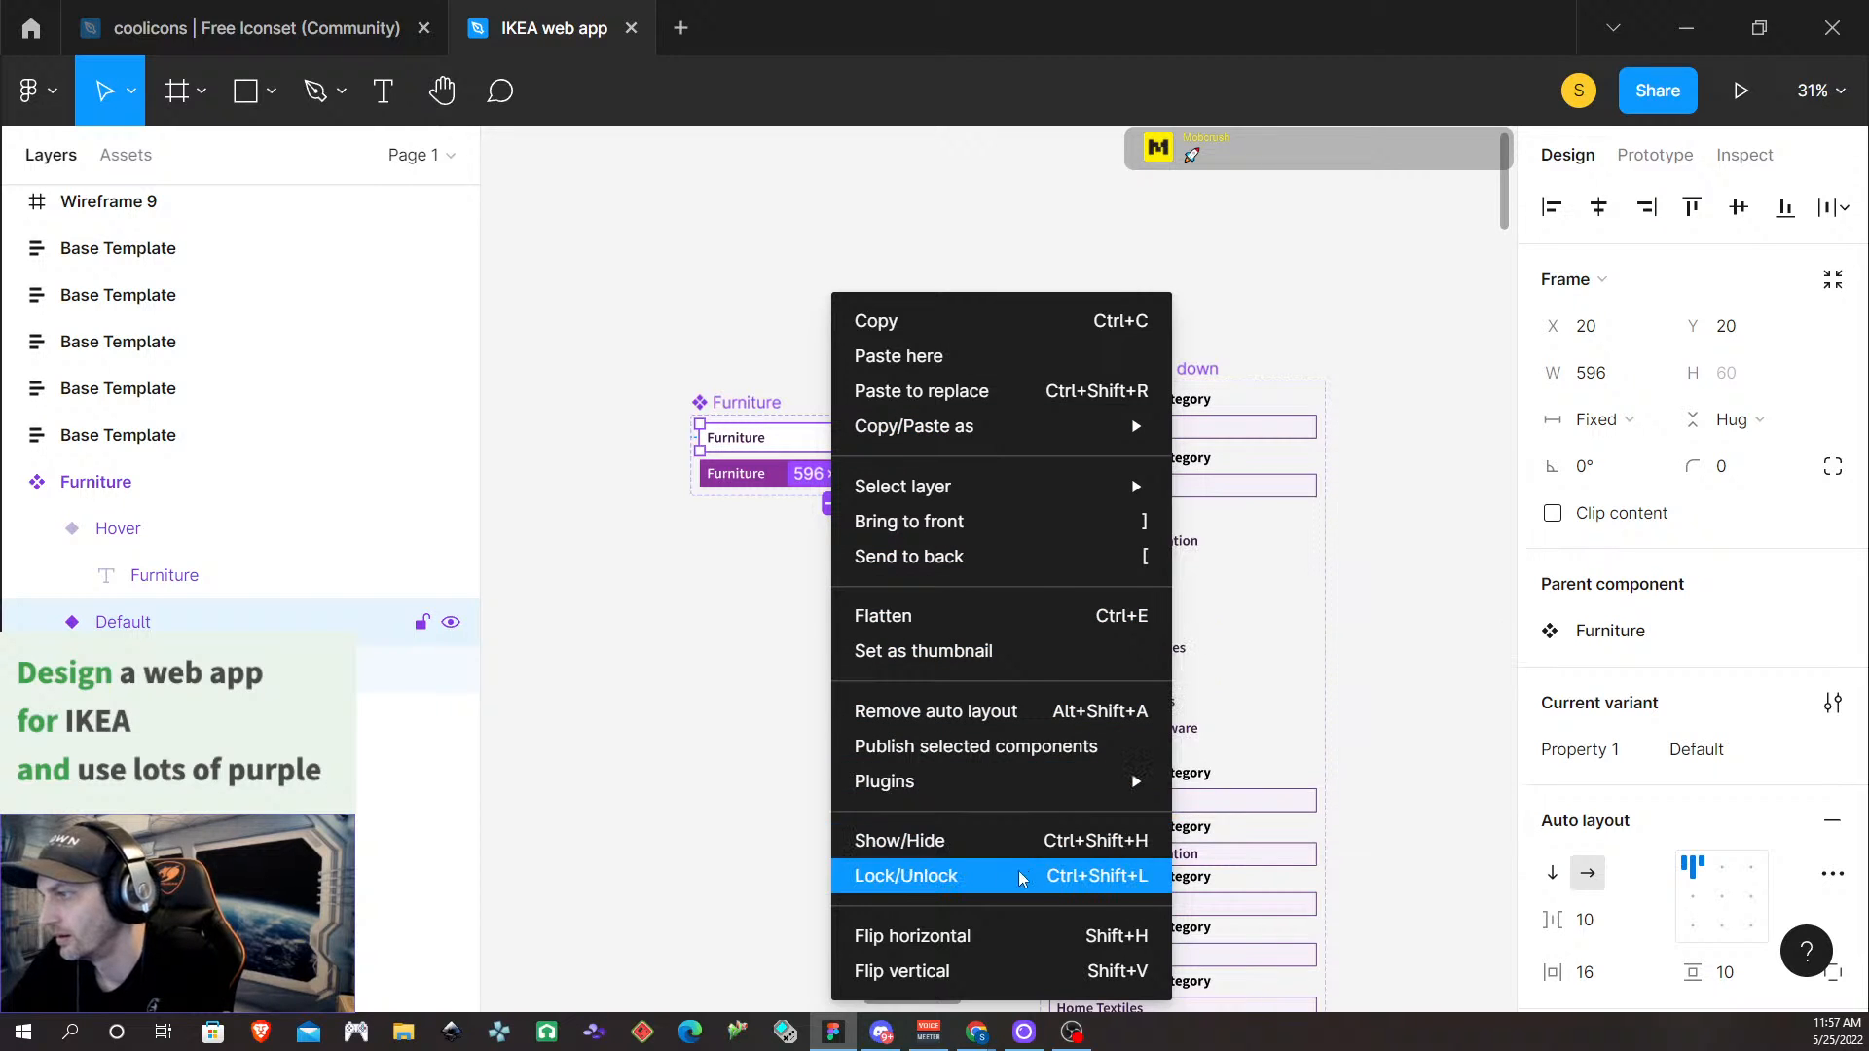
{"action": "key", "text": "Escape"}
{"action": "right_click", "coordinate": [847, 440]}
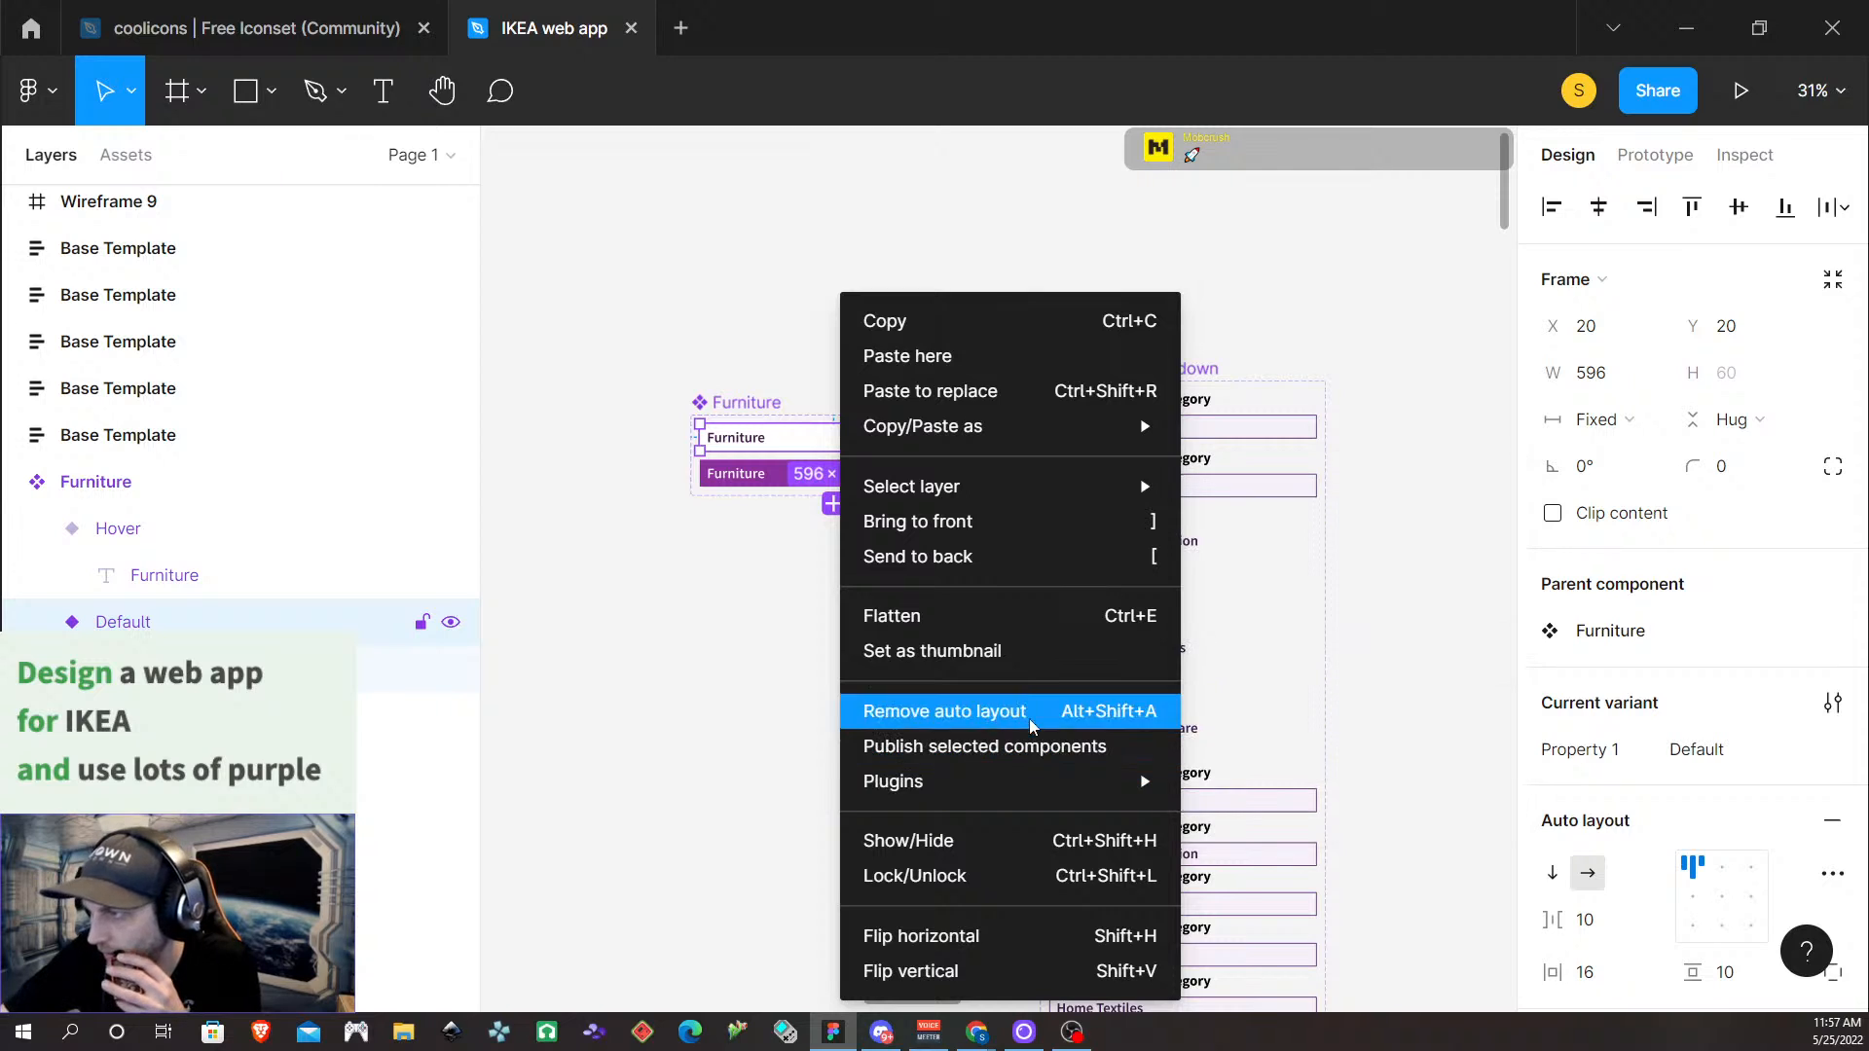
{"action": "left_click", "coordinate": [625, 818]}
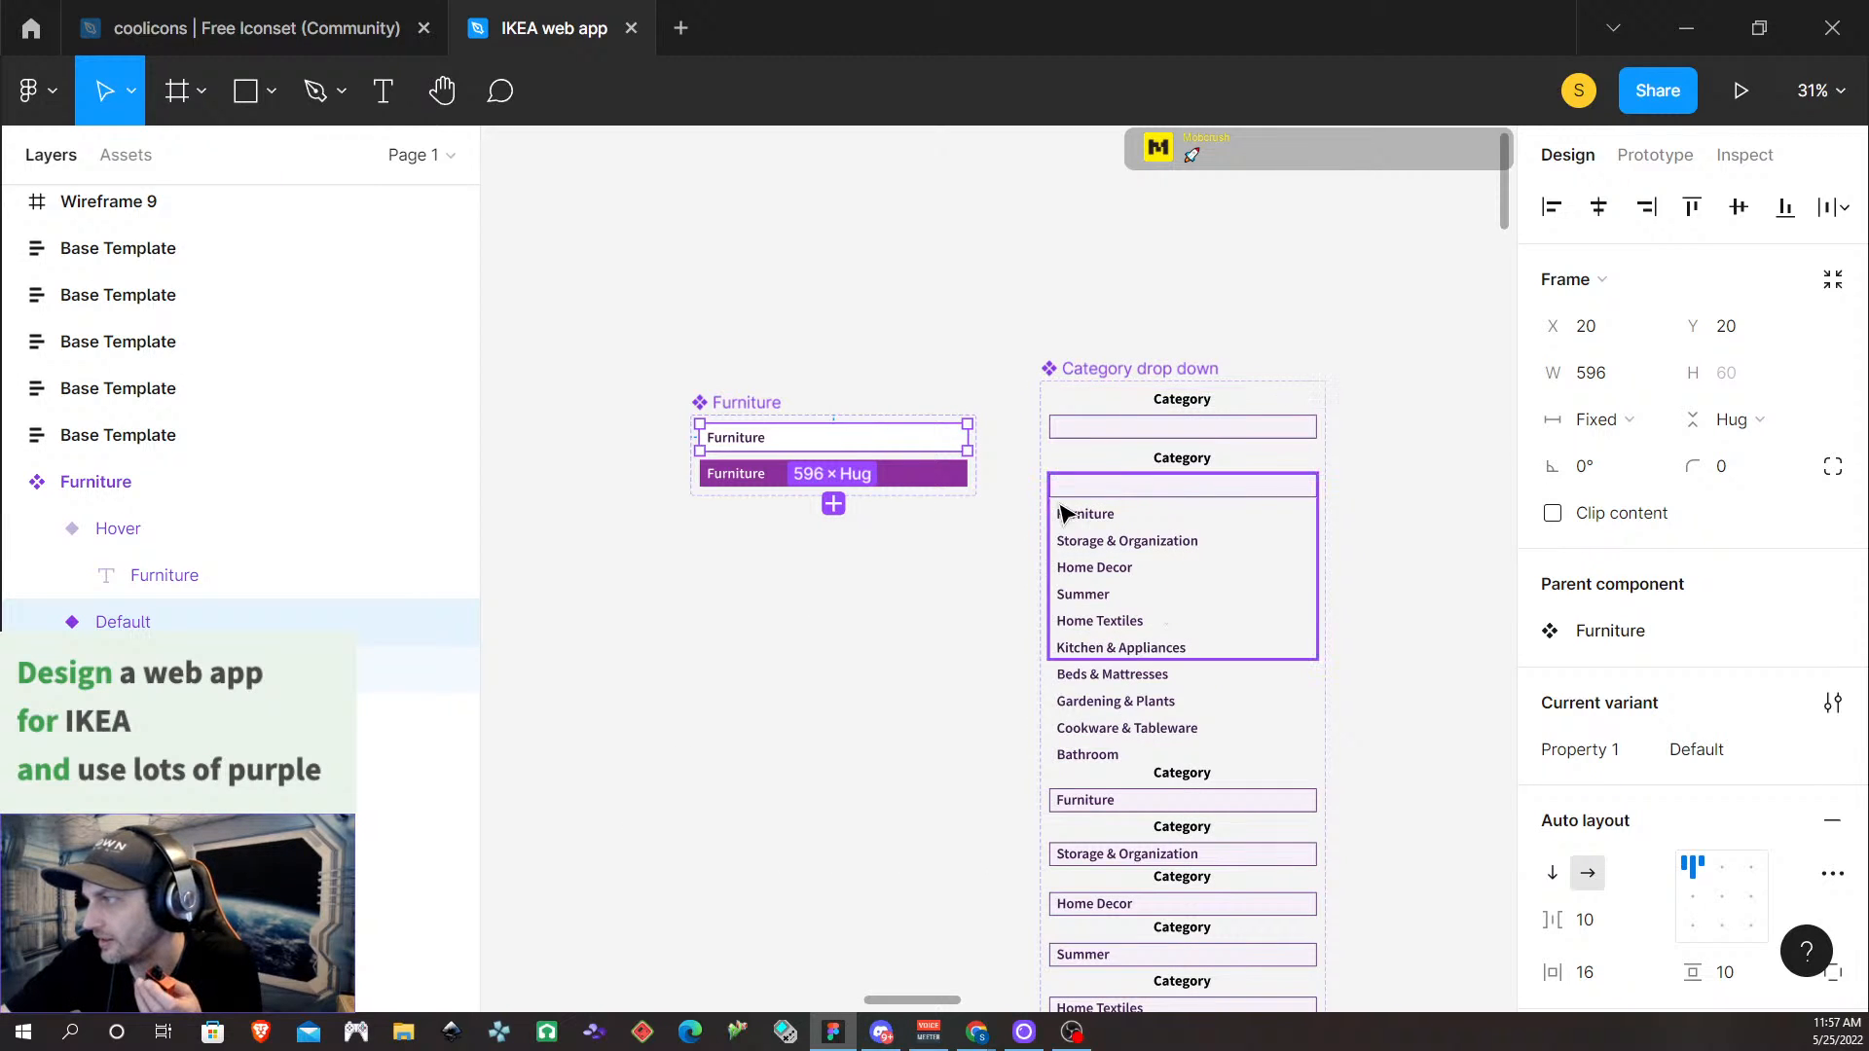
Preview the Base Template frame that holds the IKEA Deal Wheel form, scaled to fit the screen
{"action": "scroll", "coordinate": [936, 506], "scroll_direction": "down", "scroll_amount": 10}
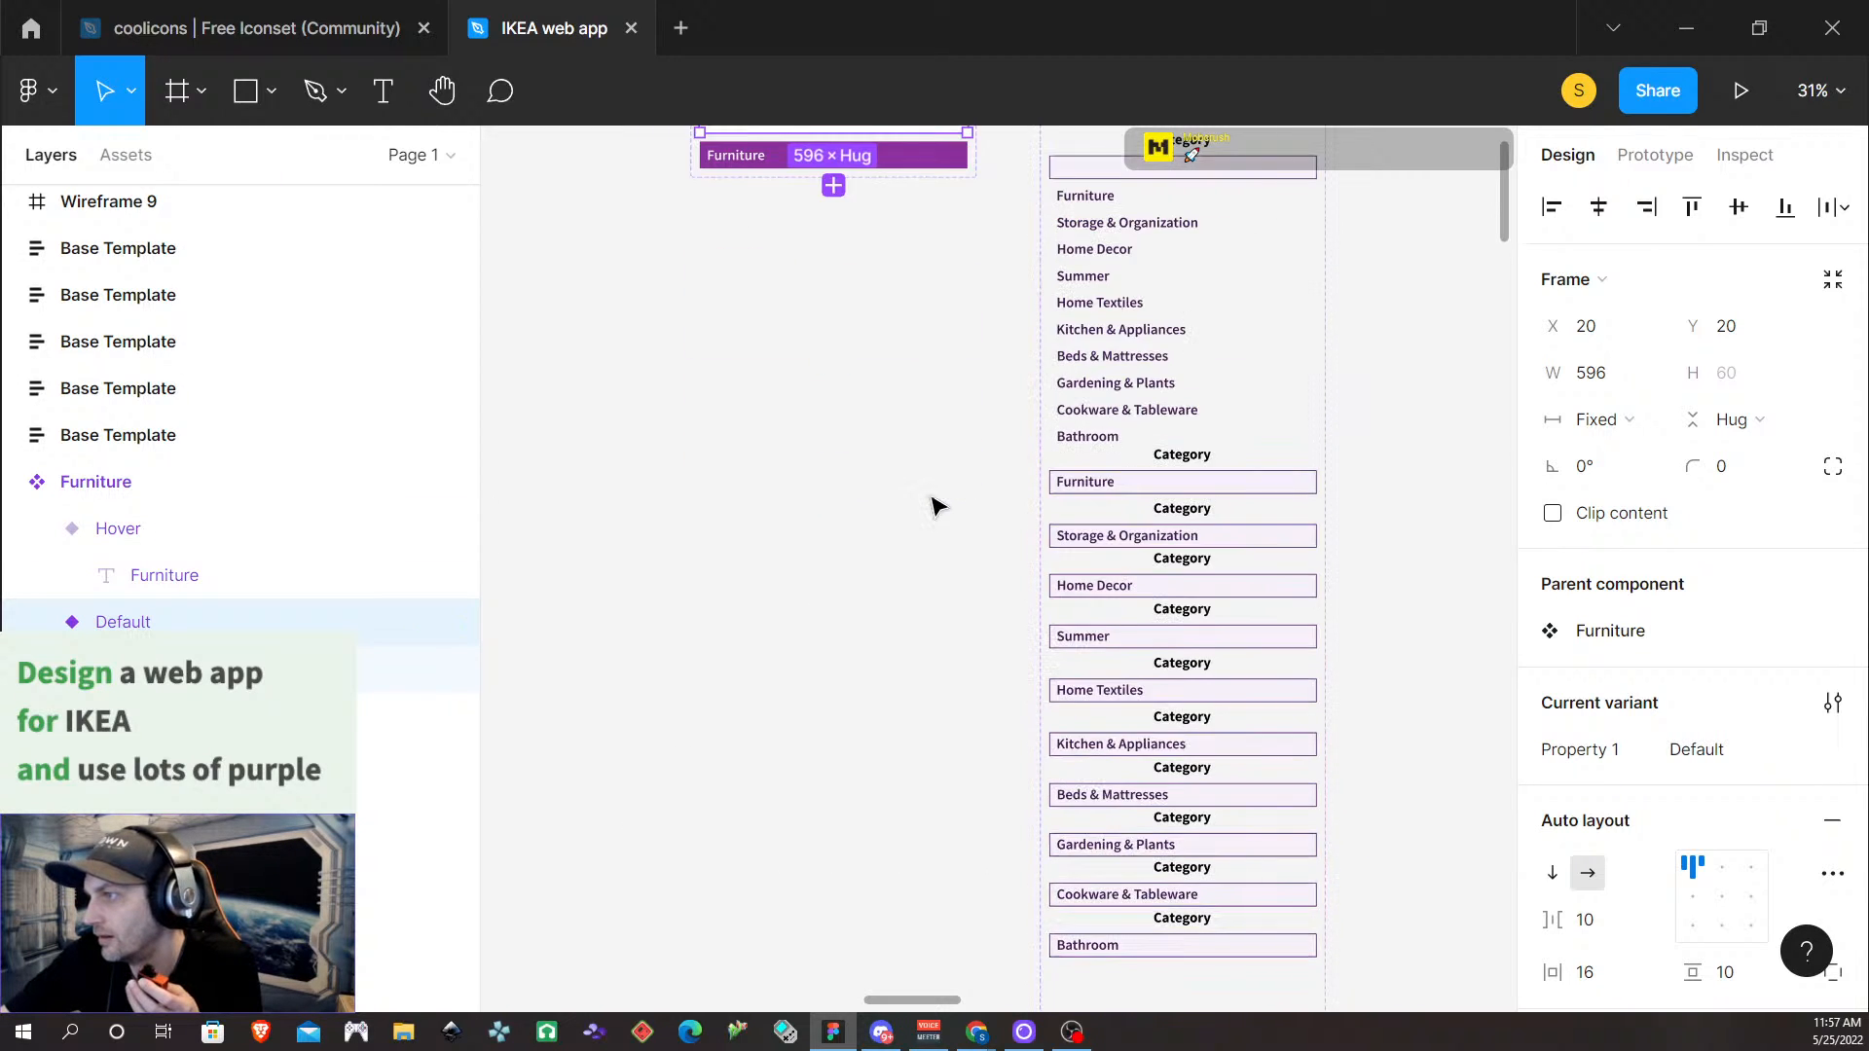
{"action": "scroll", "coordinate": [936, 506], "scroll_direction": "down", "scroll_amount": 3}
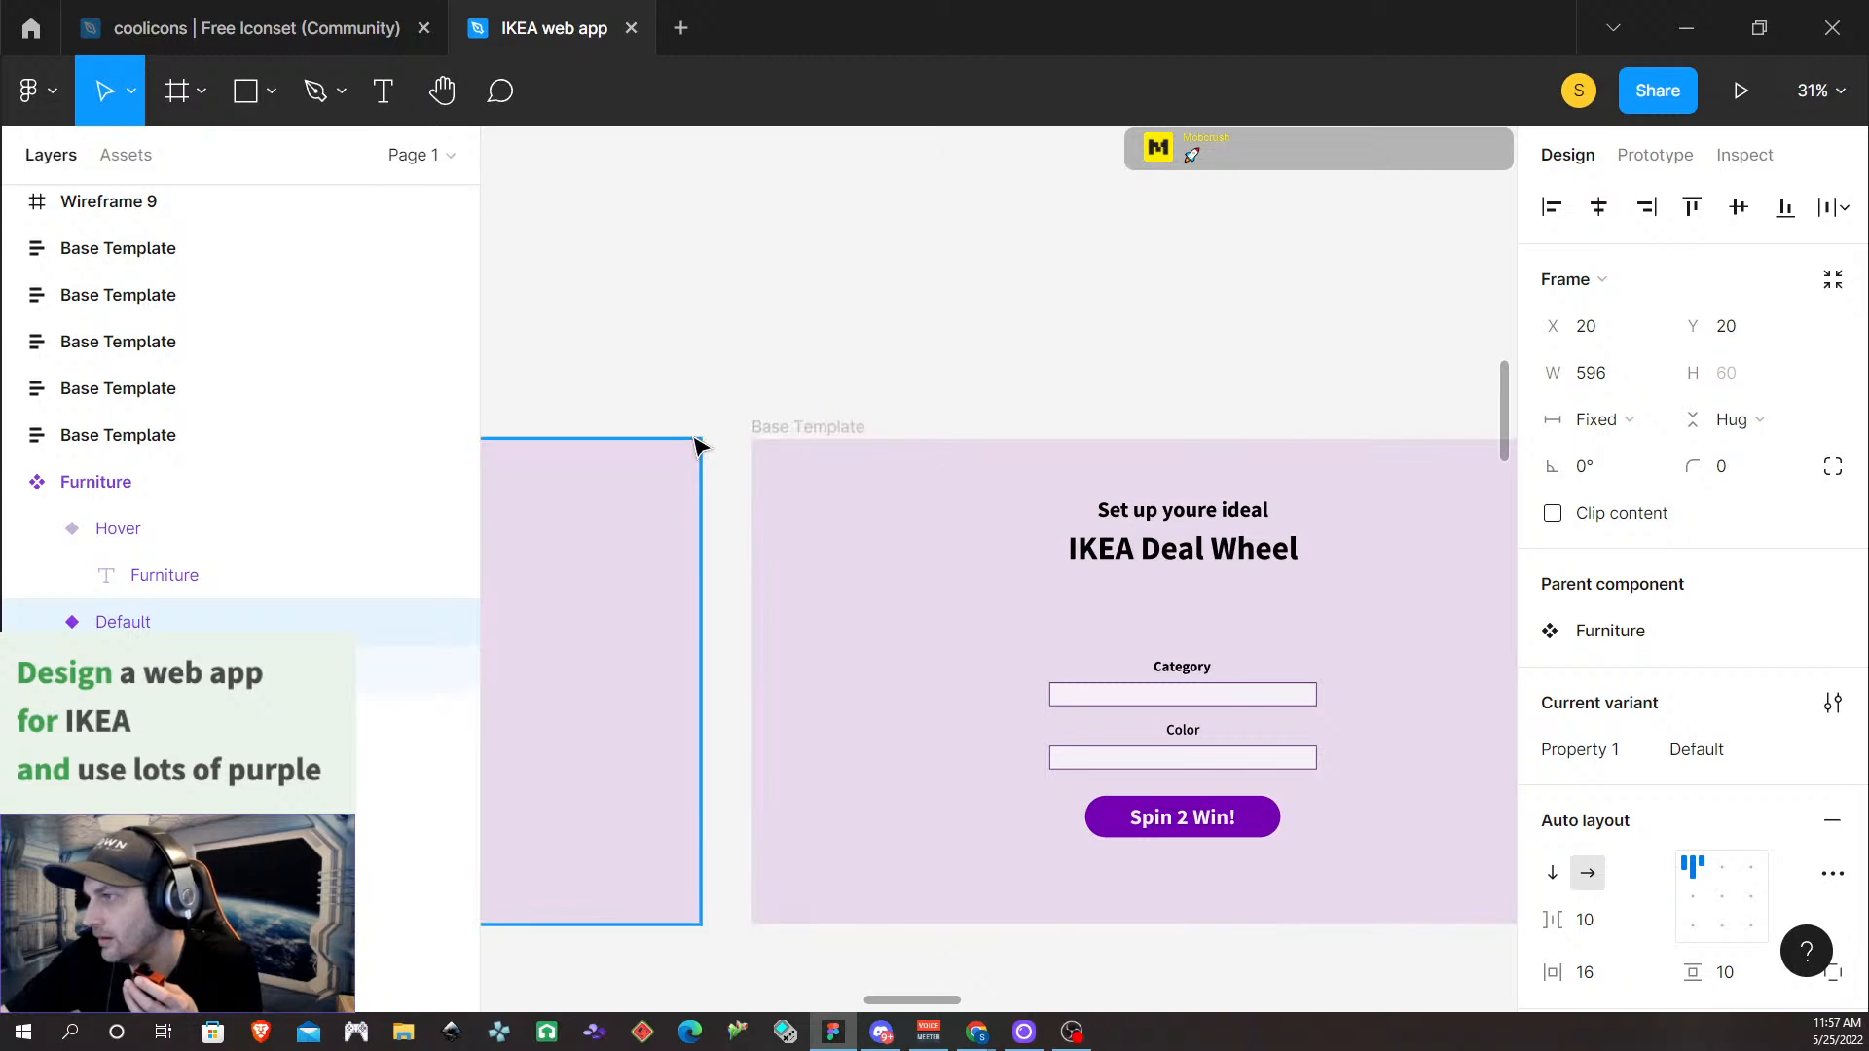
{"action": "left_click", "coordinate": [805, 426]}
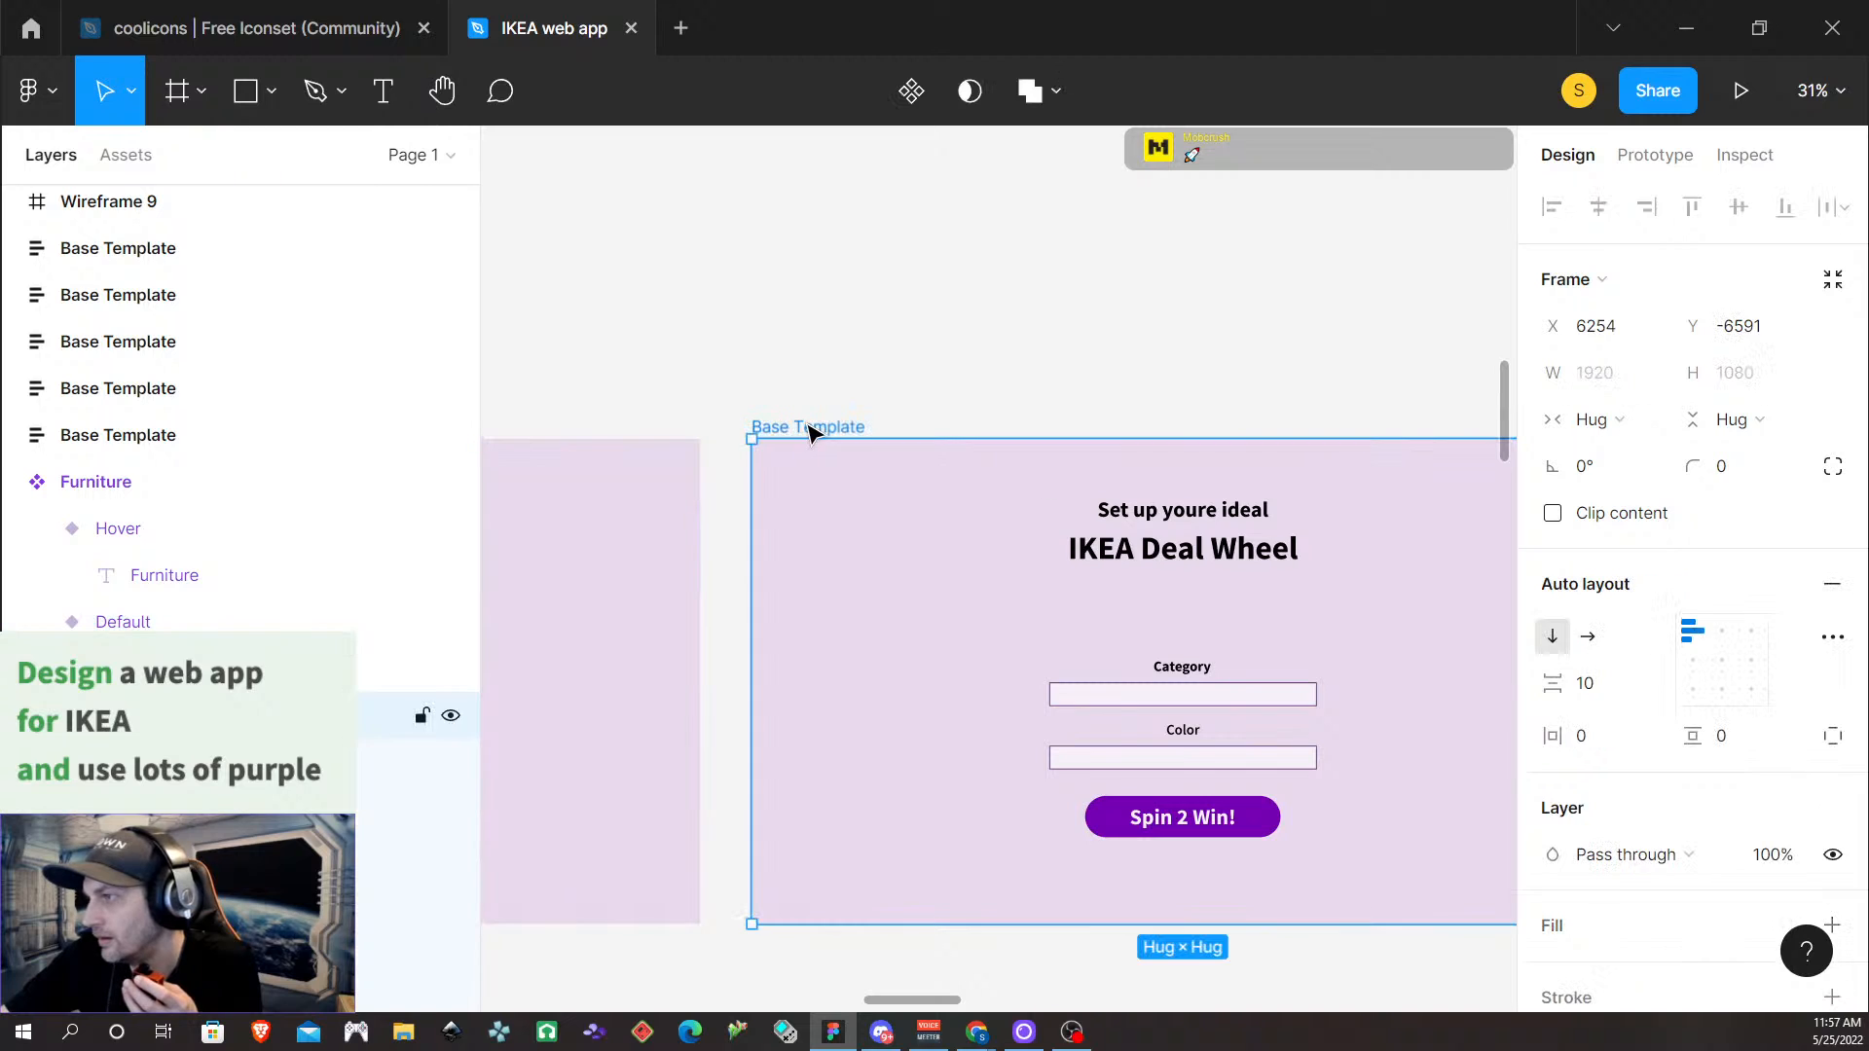
{"action": "left_click", "coordinate": [1738, 90]}
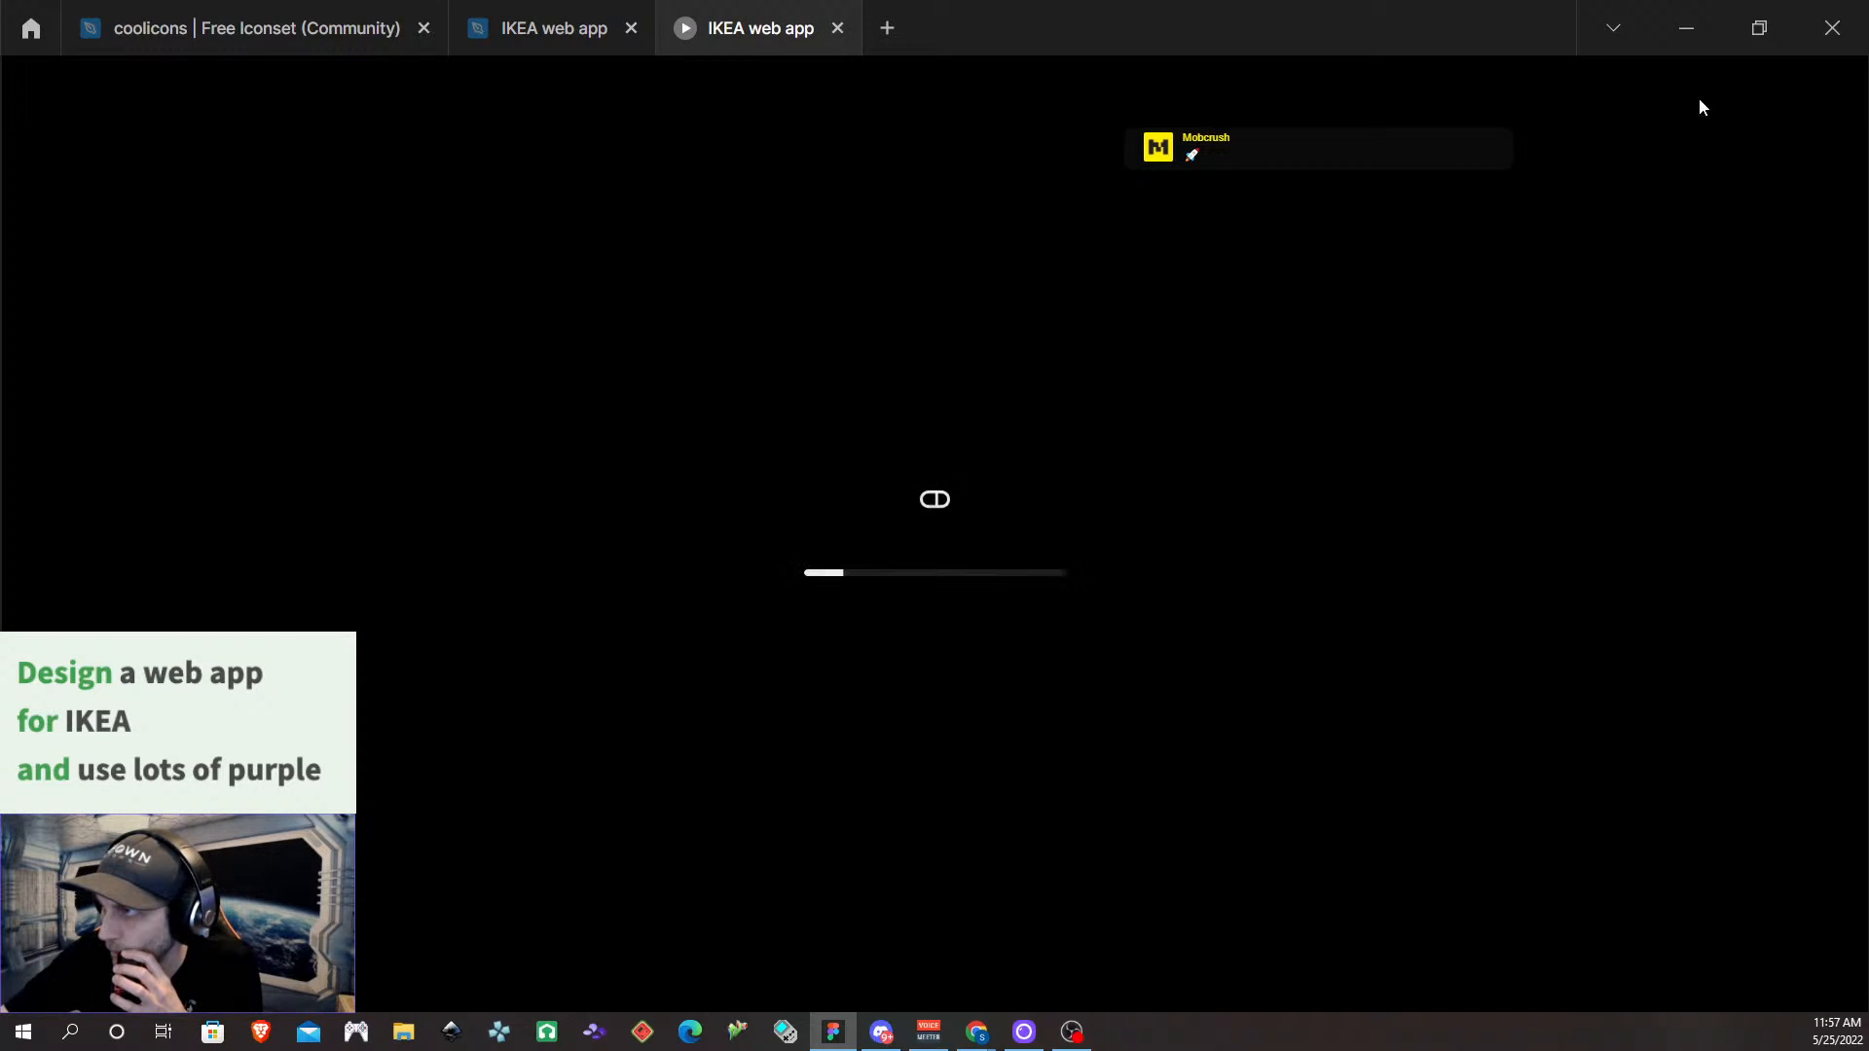
{"action": "scroll", "coordinate": [1283, 434], "scroll_direction": "down", "scroll_amount": 5}
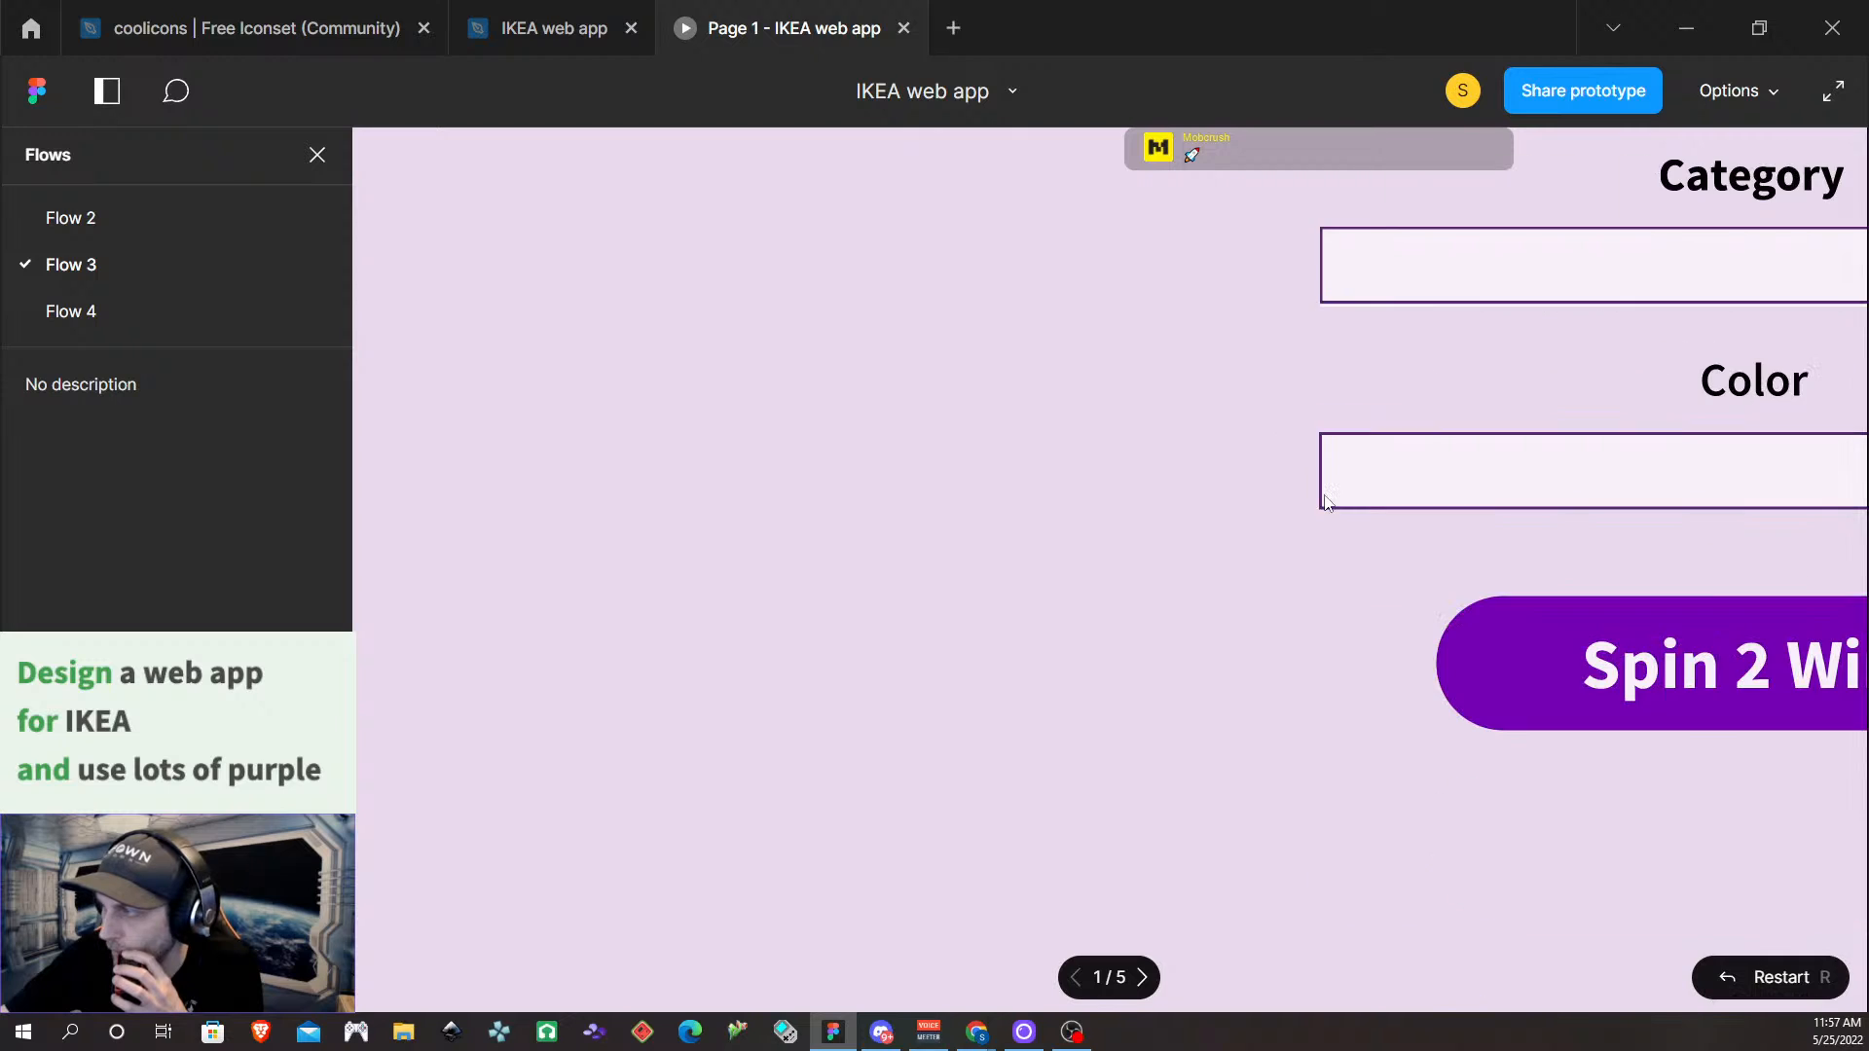
{"action": "scroll", "coordinate": [1416, 506], "scroll_direction": "up", "scroll_amount": 5}
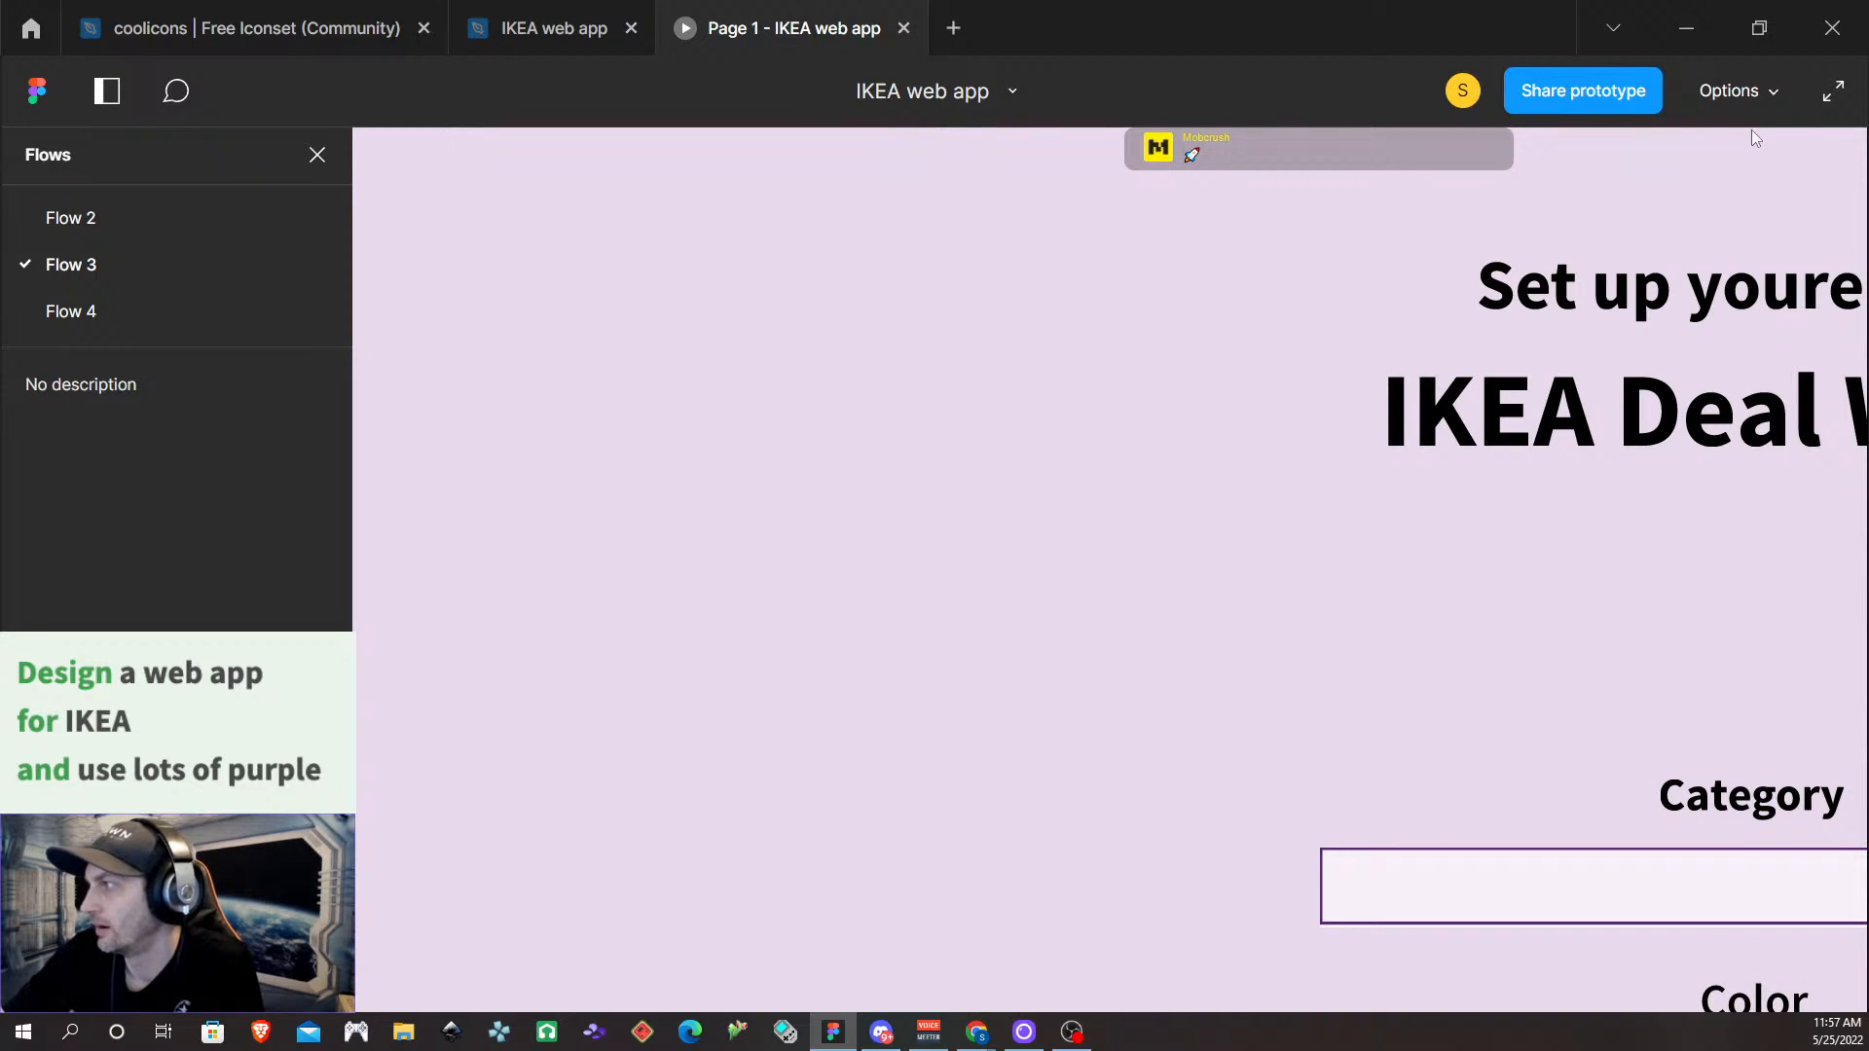
{"action": "left_click", "coordinate": [1737, 91]}
{"action": "left_click", "coordinate": [1655, 196]}
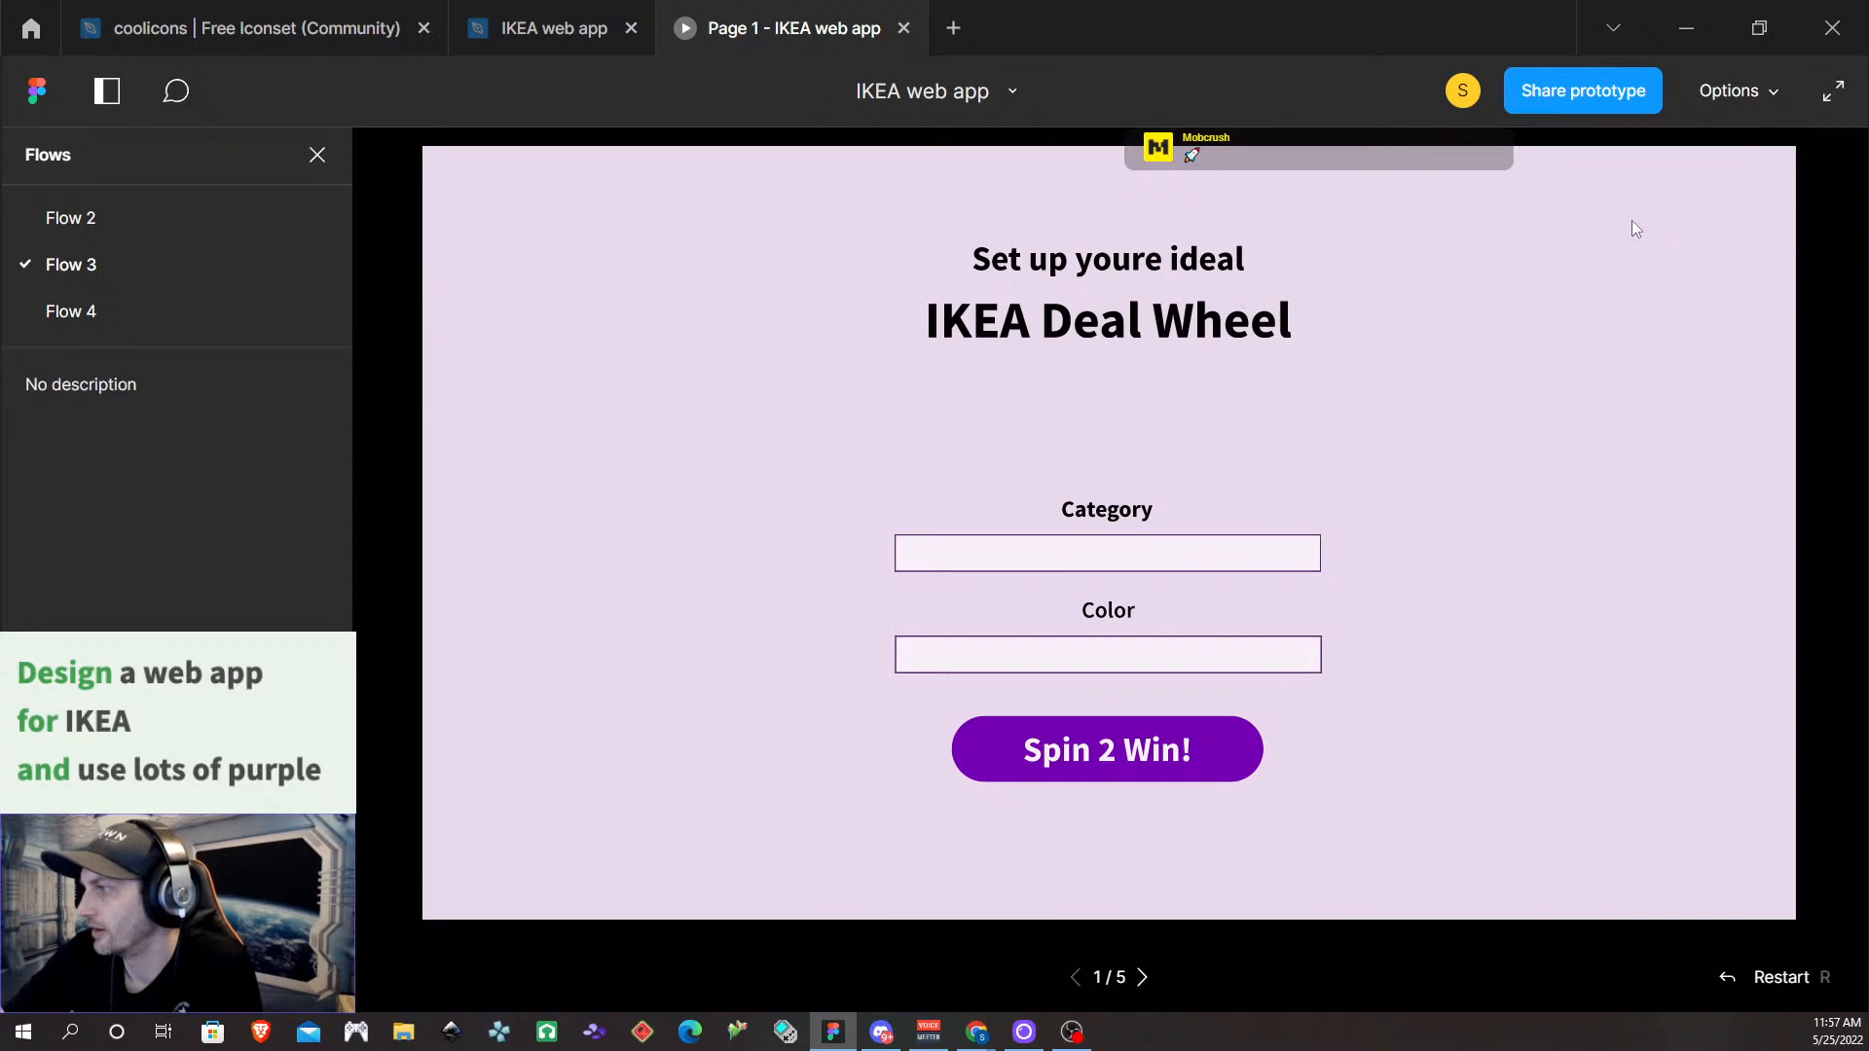
Test the prototype's Category drop down by scrolling its open list and choosing Furniture, and close the preview
{"action": "left_click", "coordinate": [1139, 572]}
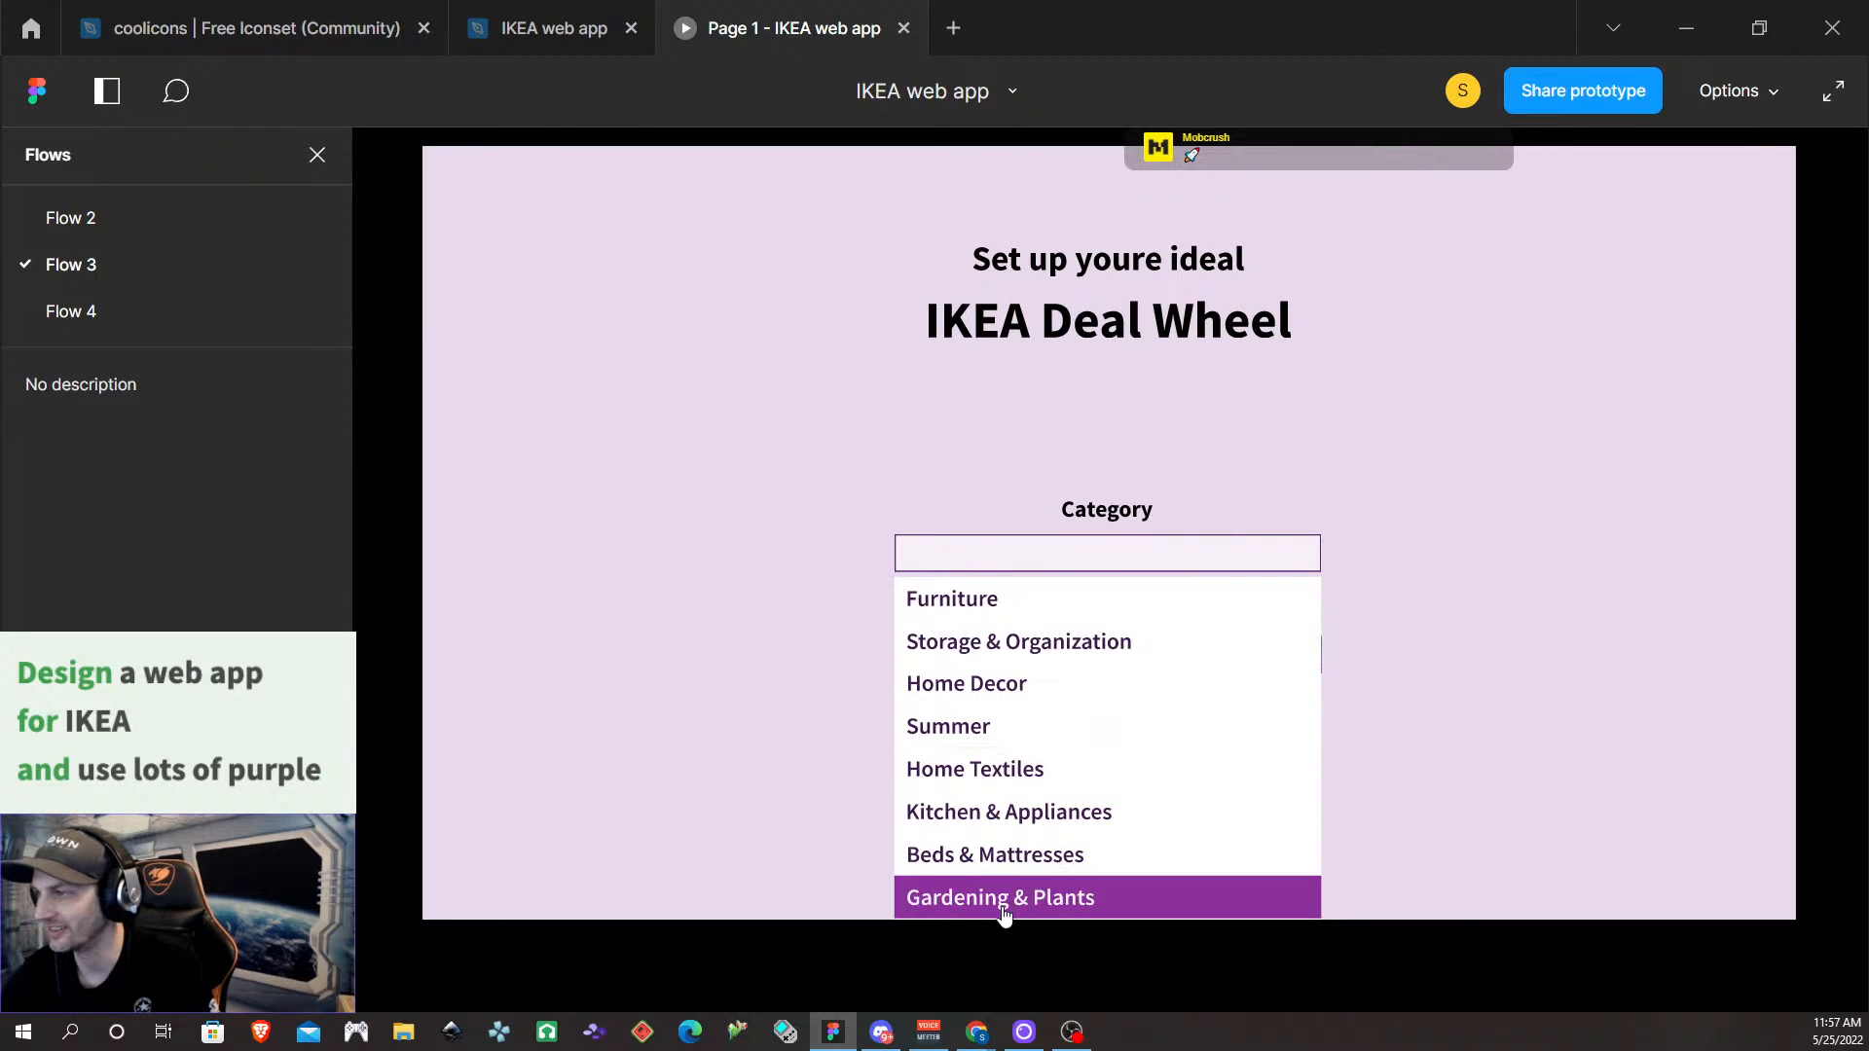
{"action": "scroll", "coordinate": [1013, 633], "scroll_direction": "down", "scroll_amount": 3}
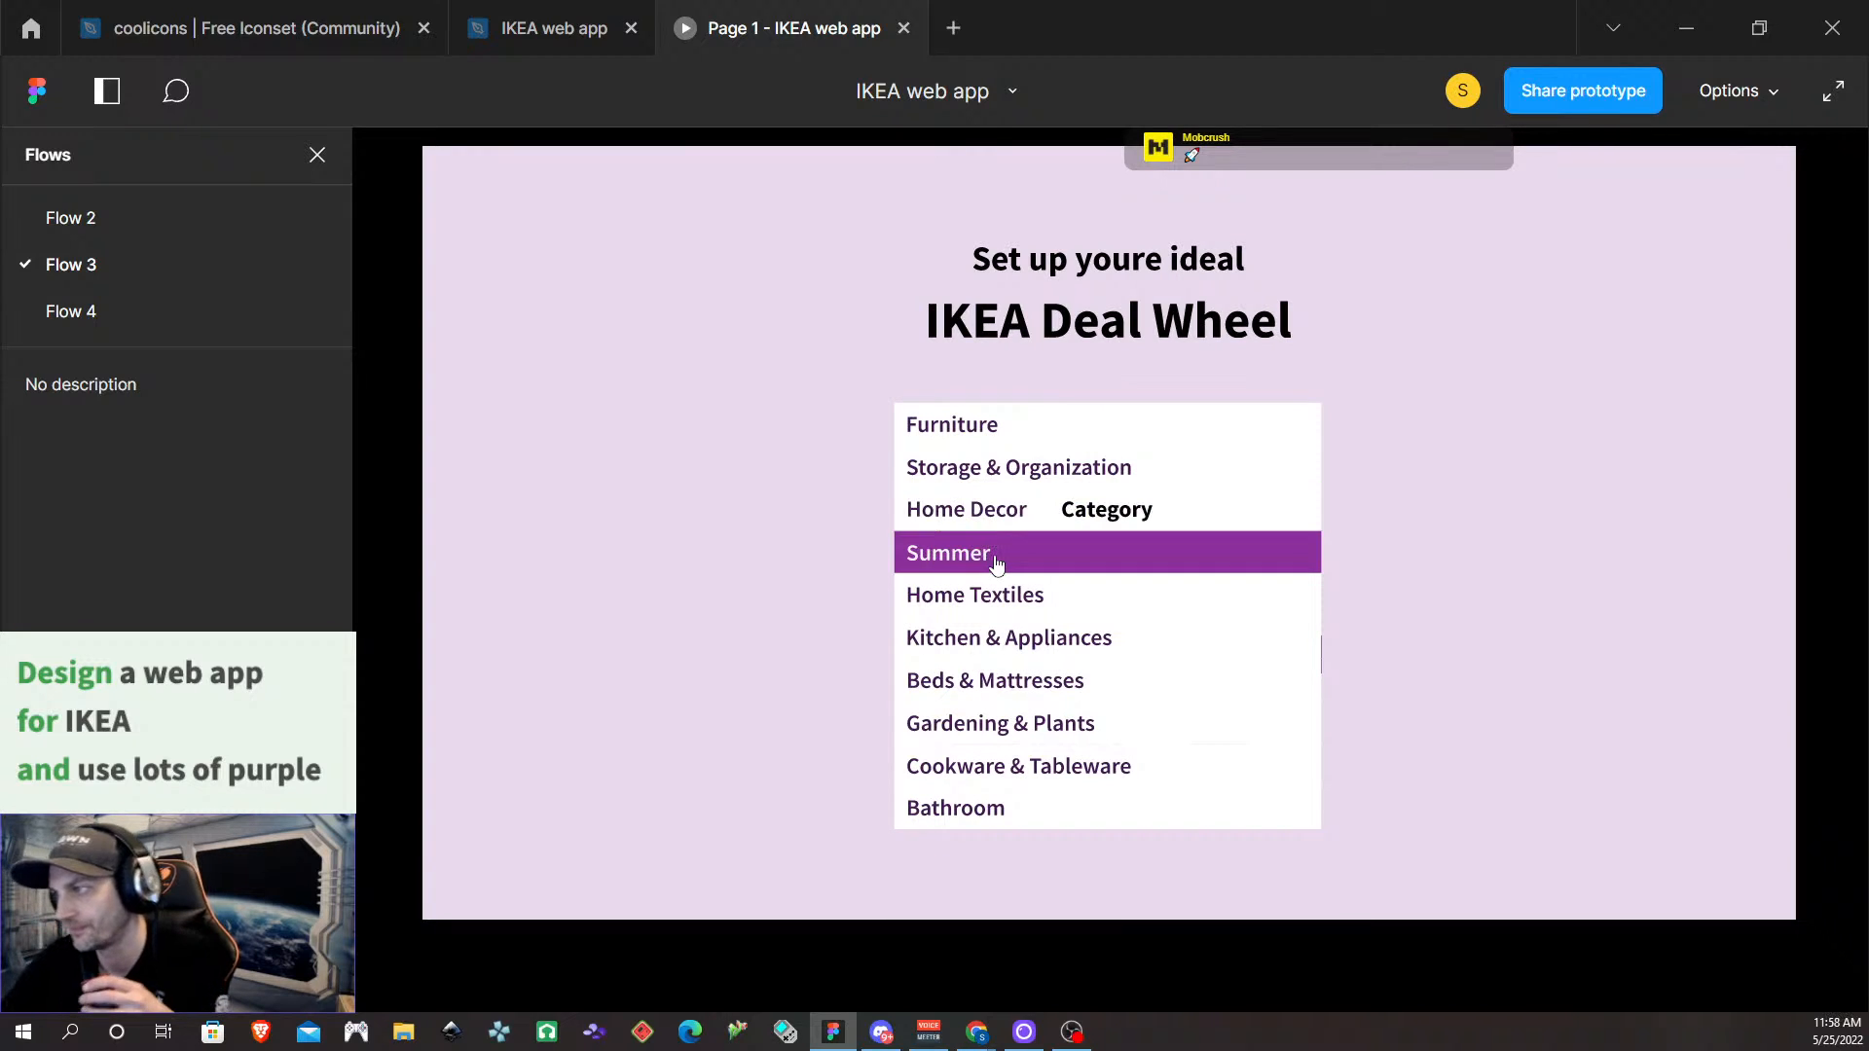
{"action": "left_click", "coordinate": [1003, 429]}
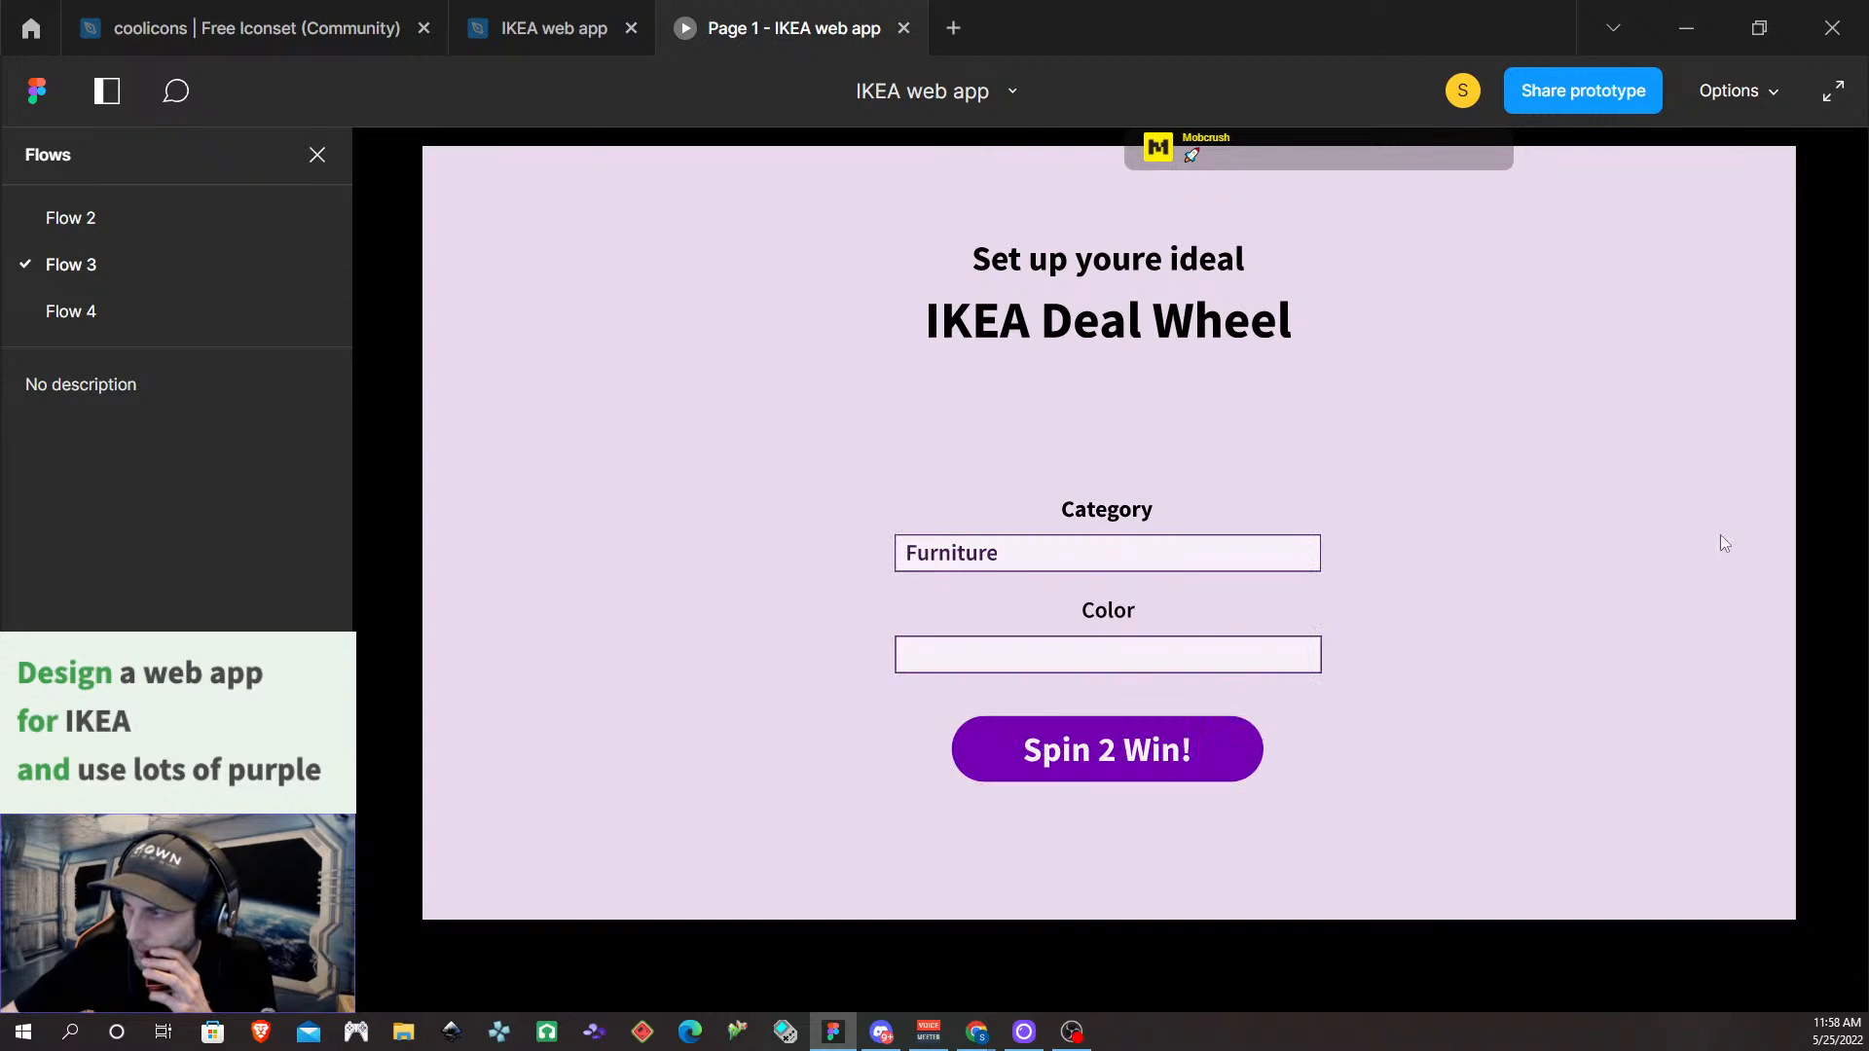
{"action": "left_click", "coordinate": [904, 28]}
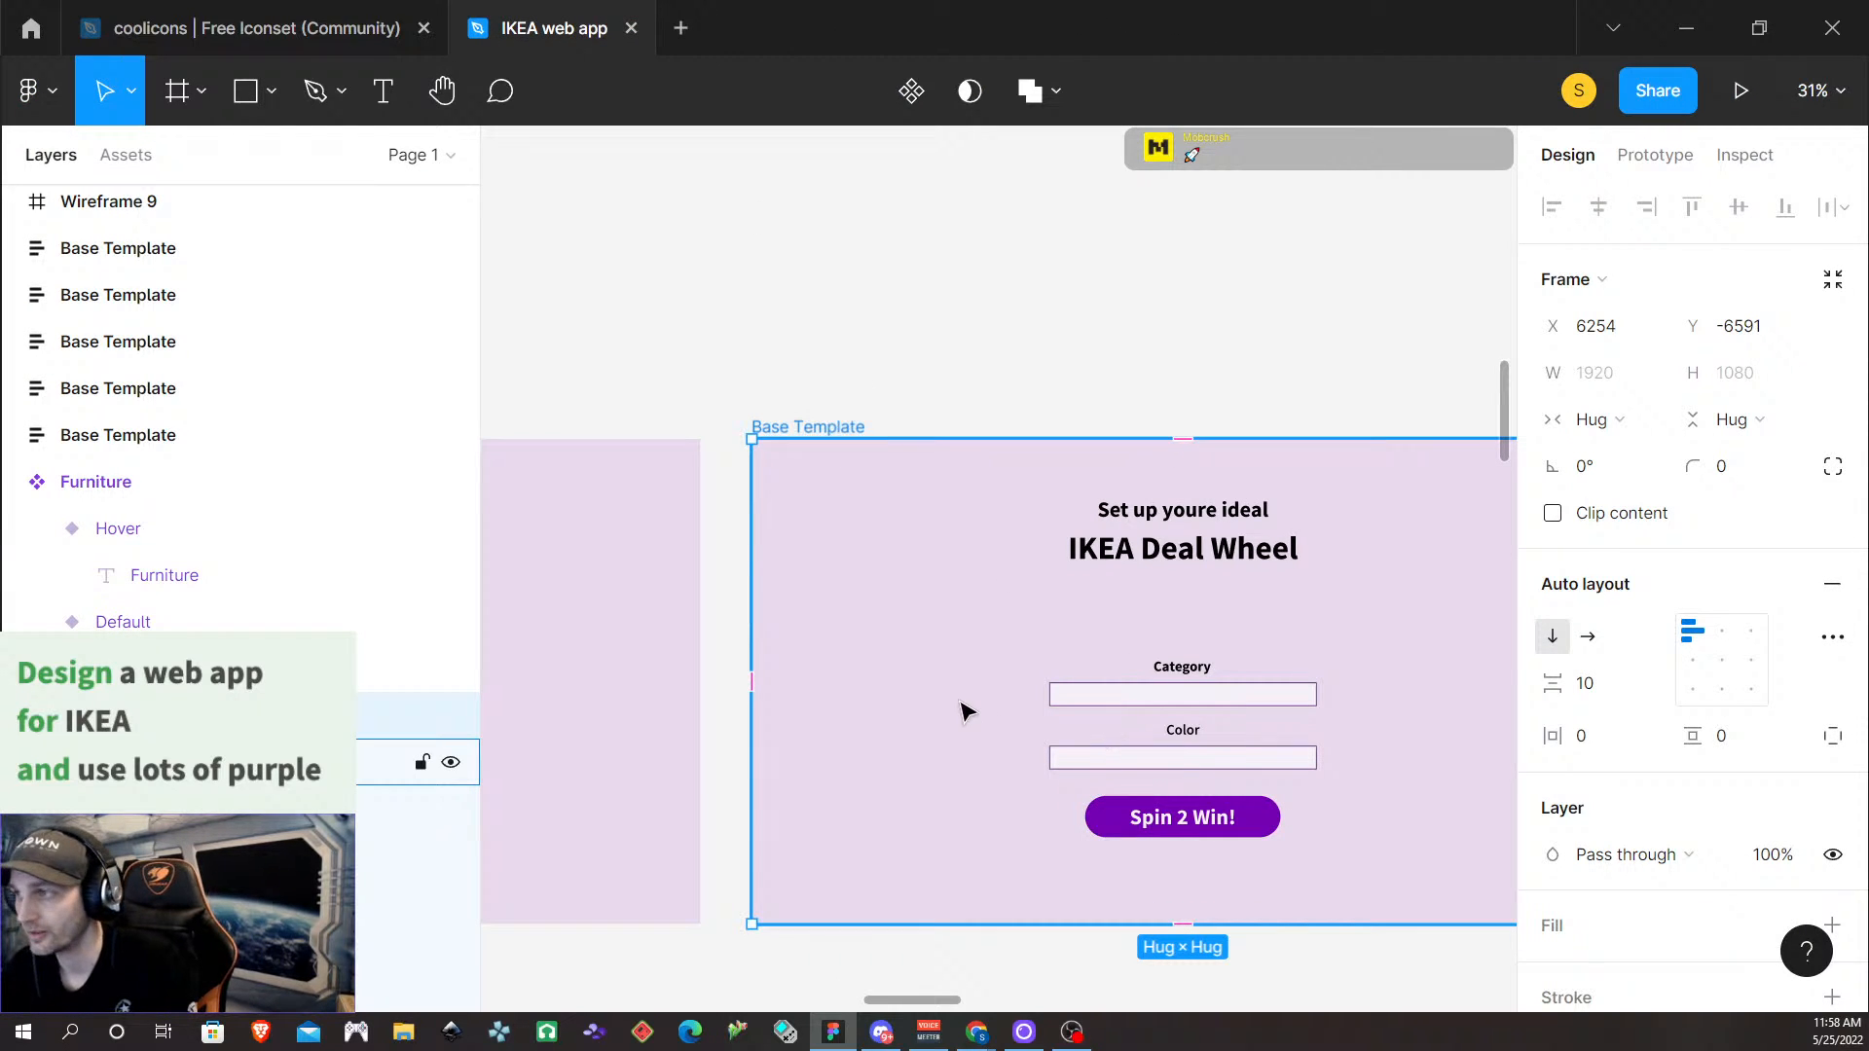
Return to the Category drop down component, review the Drop down open variant's available commands, and select its Category drop down list frame
{"action": "scroll", "coordinate": [668, 497], "scroll_direction": "down", "scroll_amount": 5}
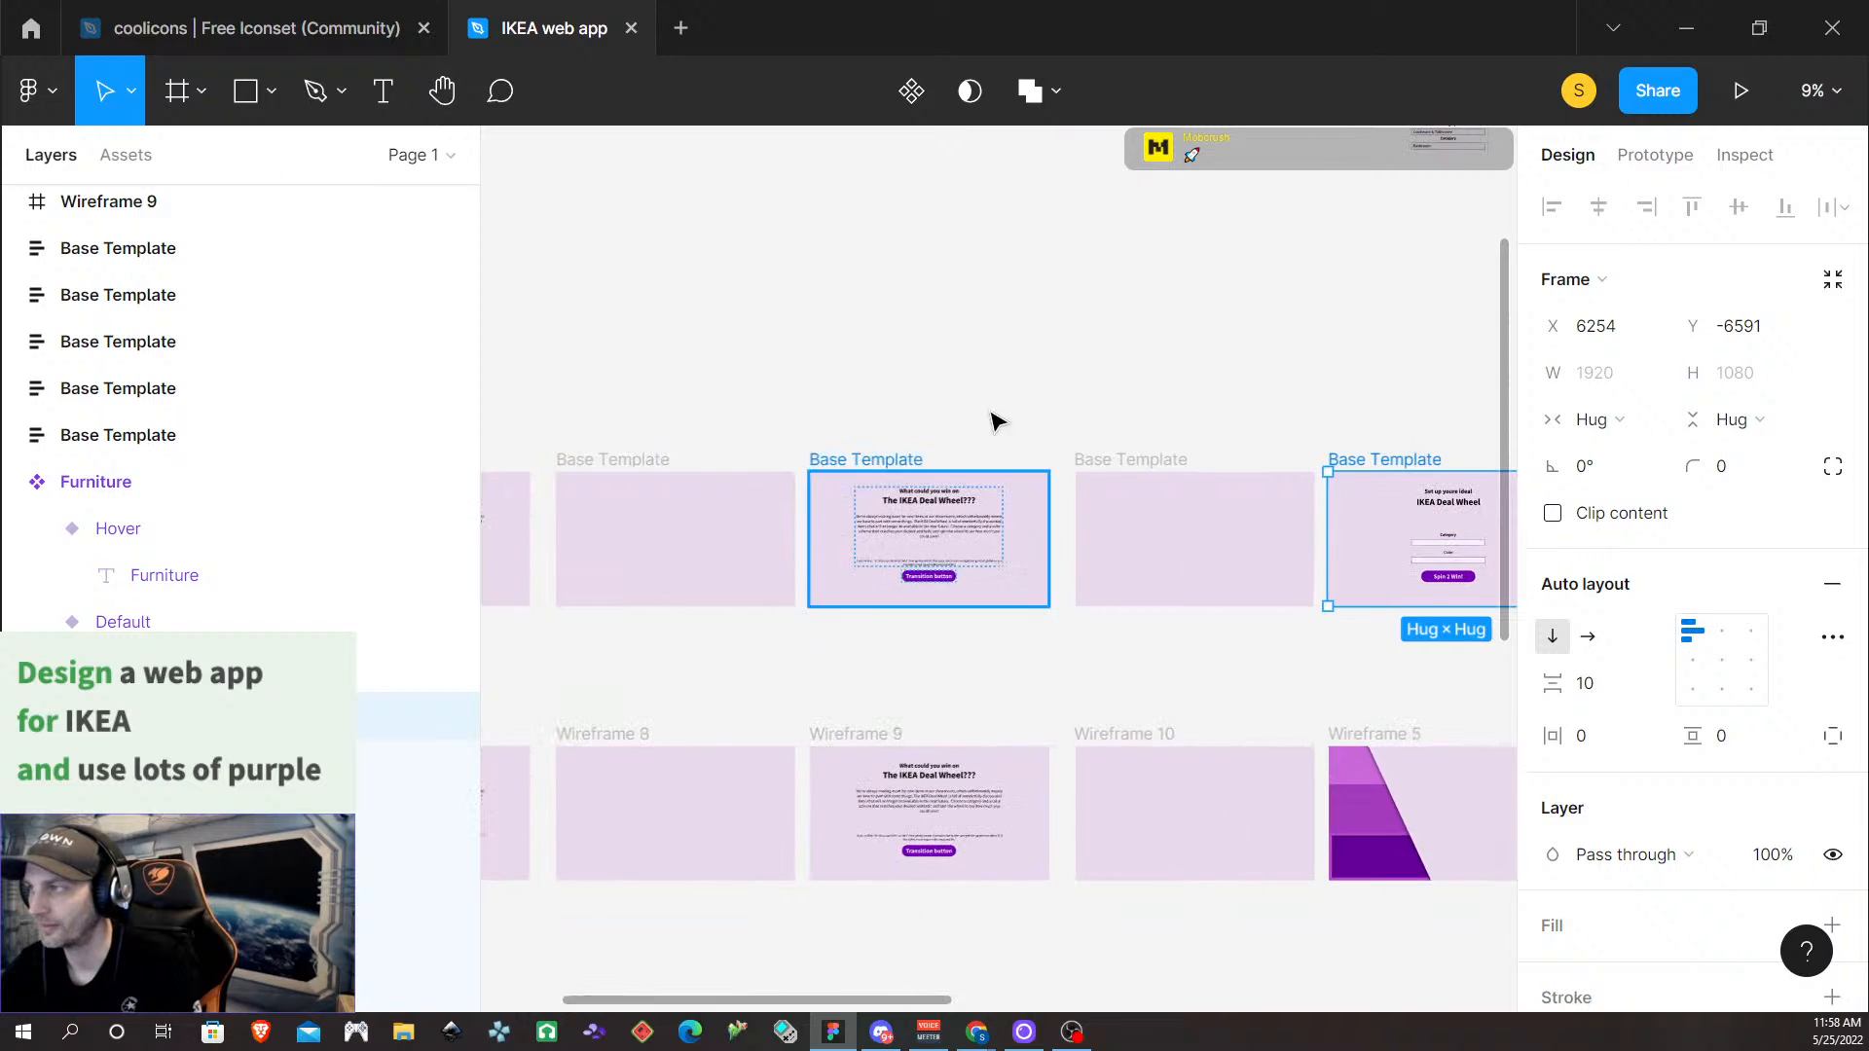
{"action": "scroll", "coordinate": [1012, 422], "scroll_direction": "right", "scroll_amount": 3}
{"action": "scroll", "coordinate": [1052, 414], "scroll_direction": "up", "scroll_amount": 3}
{"action": "scroll", "coordinate": [1003, 383], "scroll_direction": "up", "scroll_amount": 4}
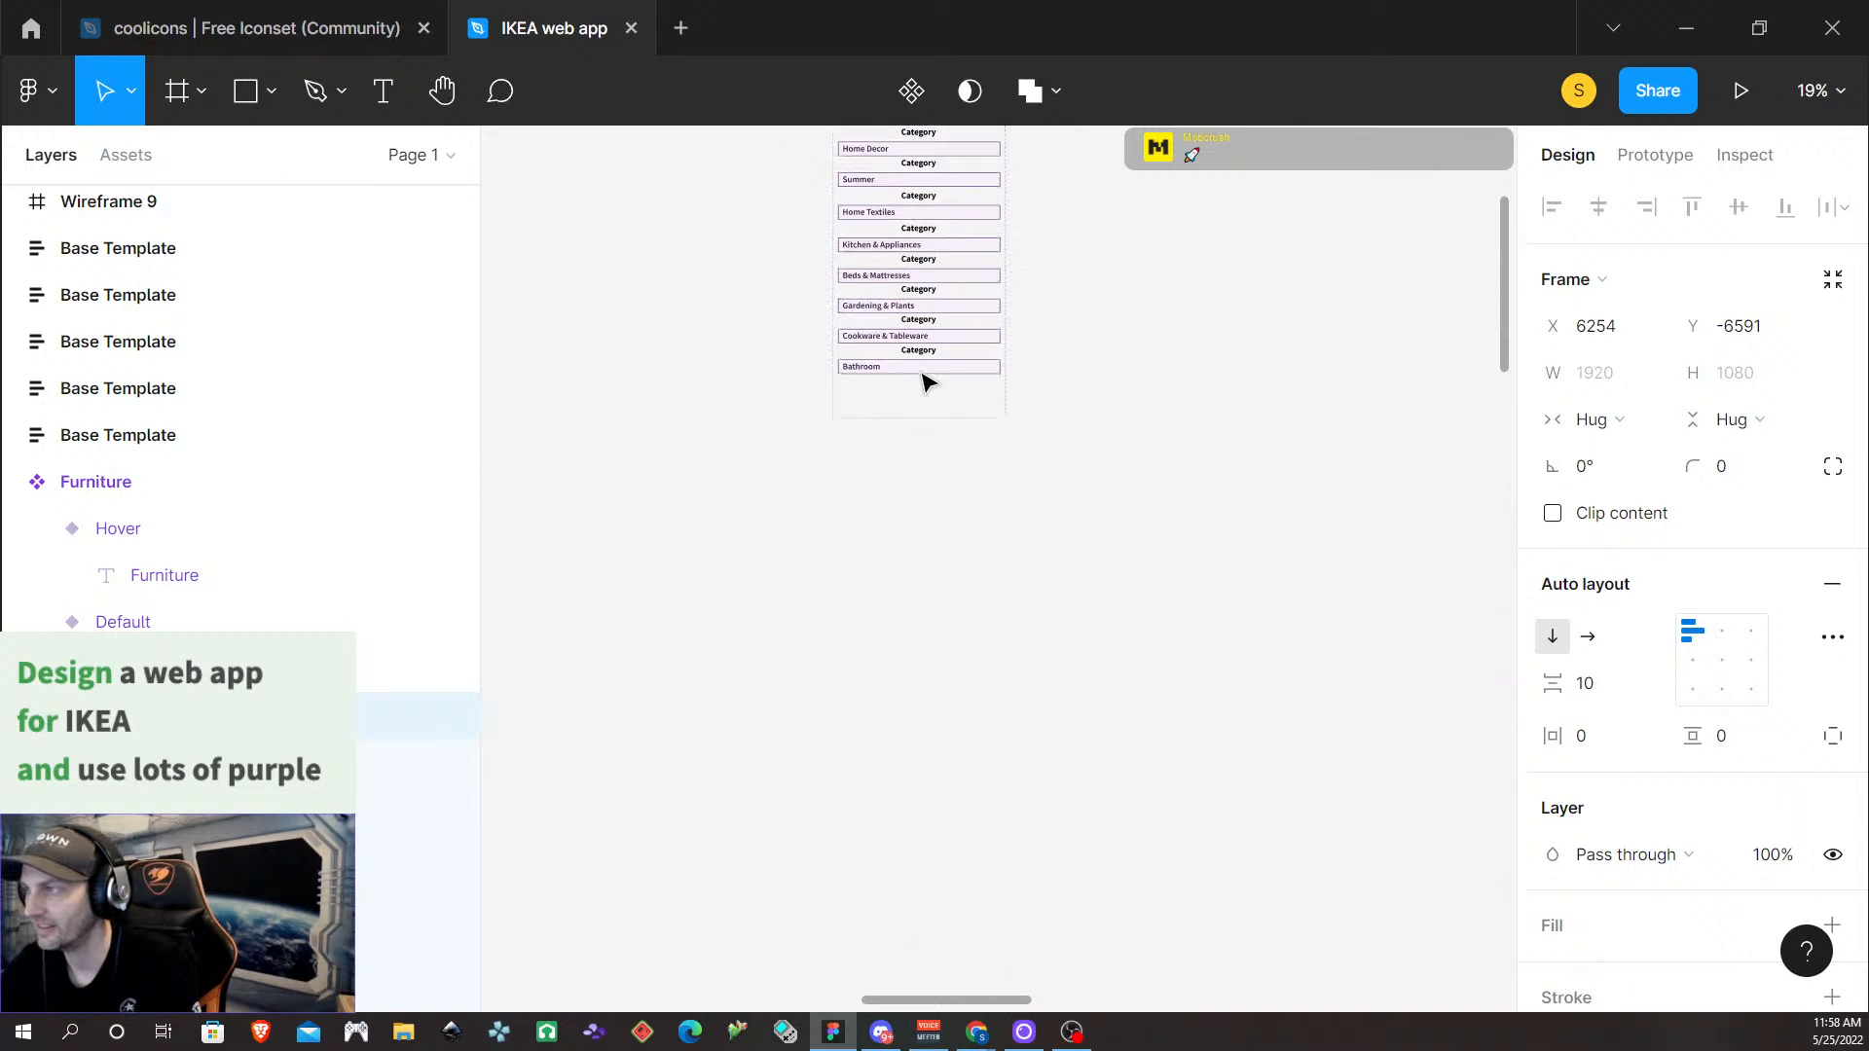
{"action": "scroll", "coordinate": [928, 382], "scroll_direction": "up", "scroll_amount": 4}
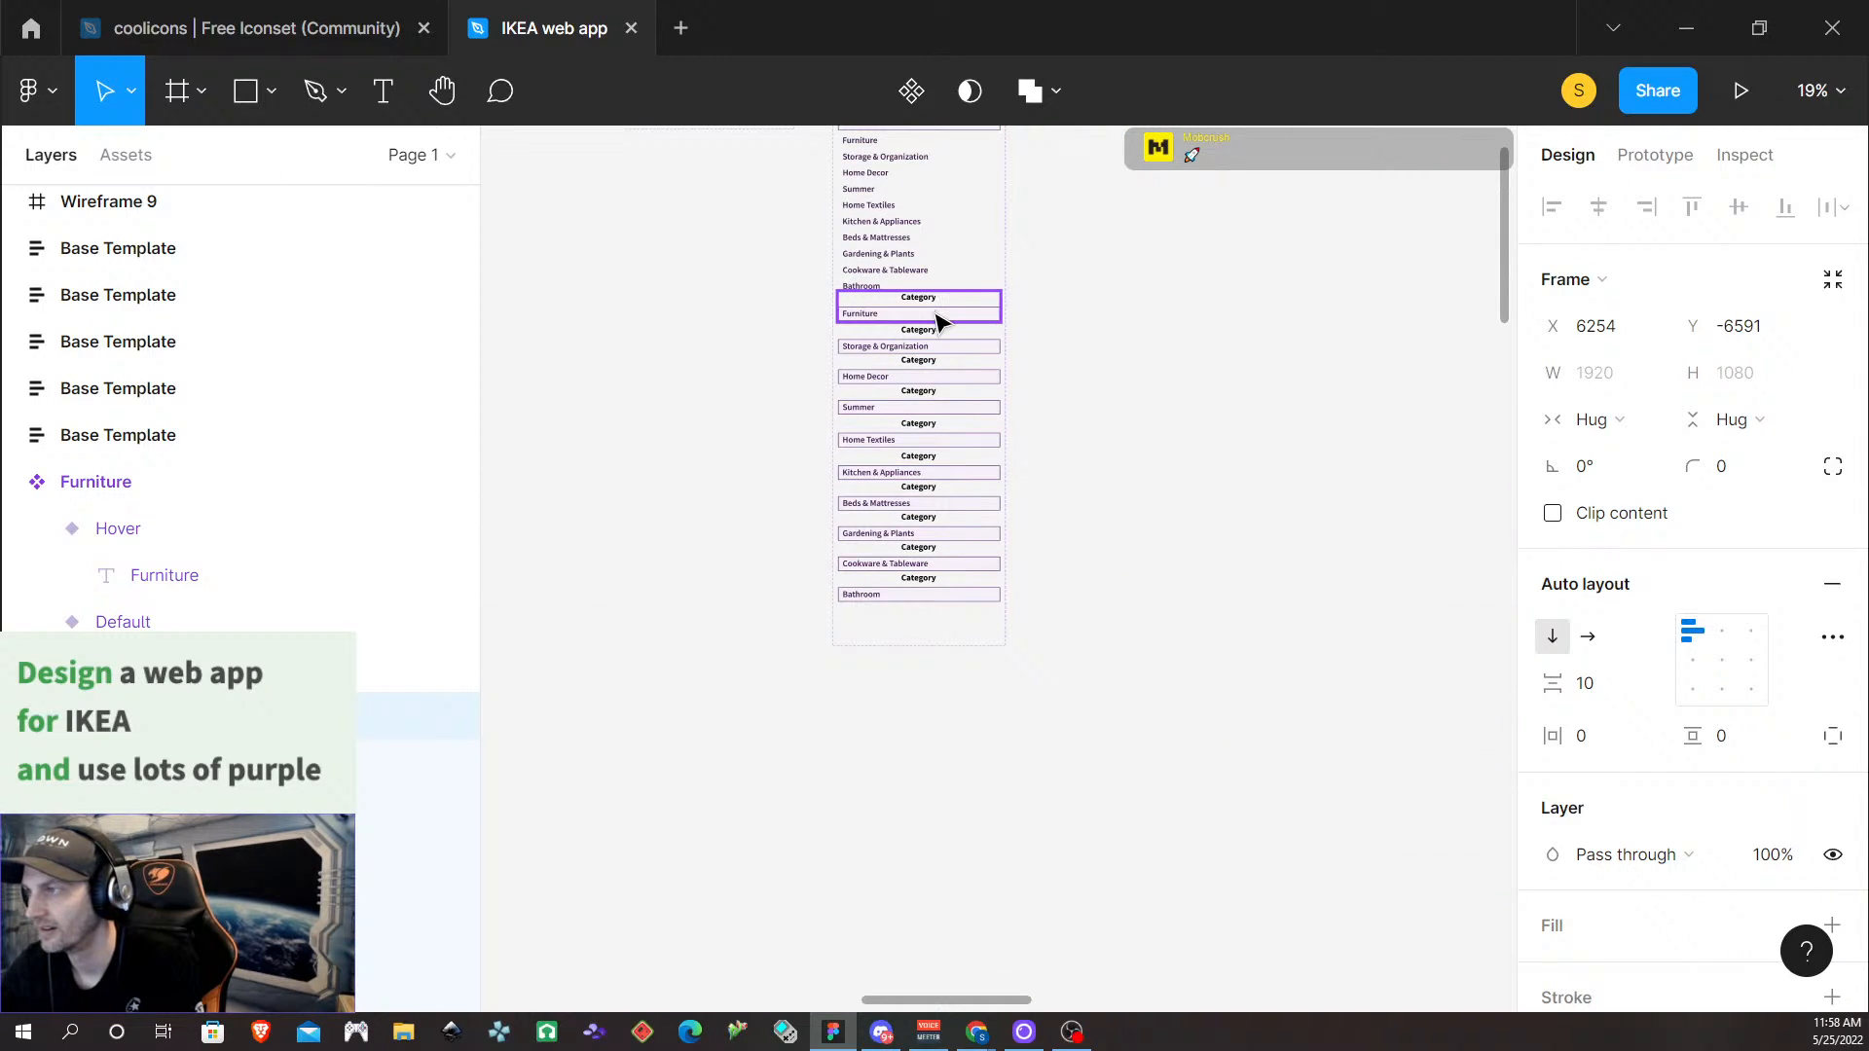
{"action": "left_click_drag", "start_coordinate": [936, 322], "coordinate": [939, 209]}
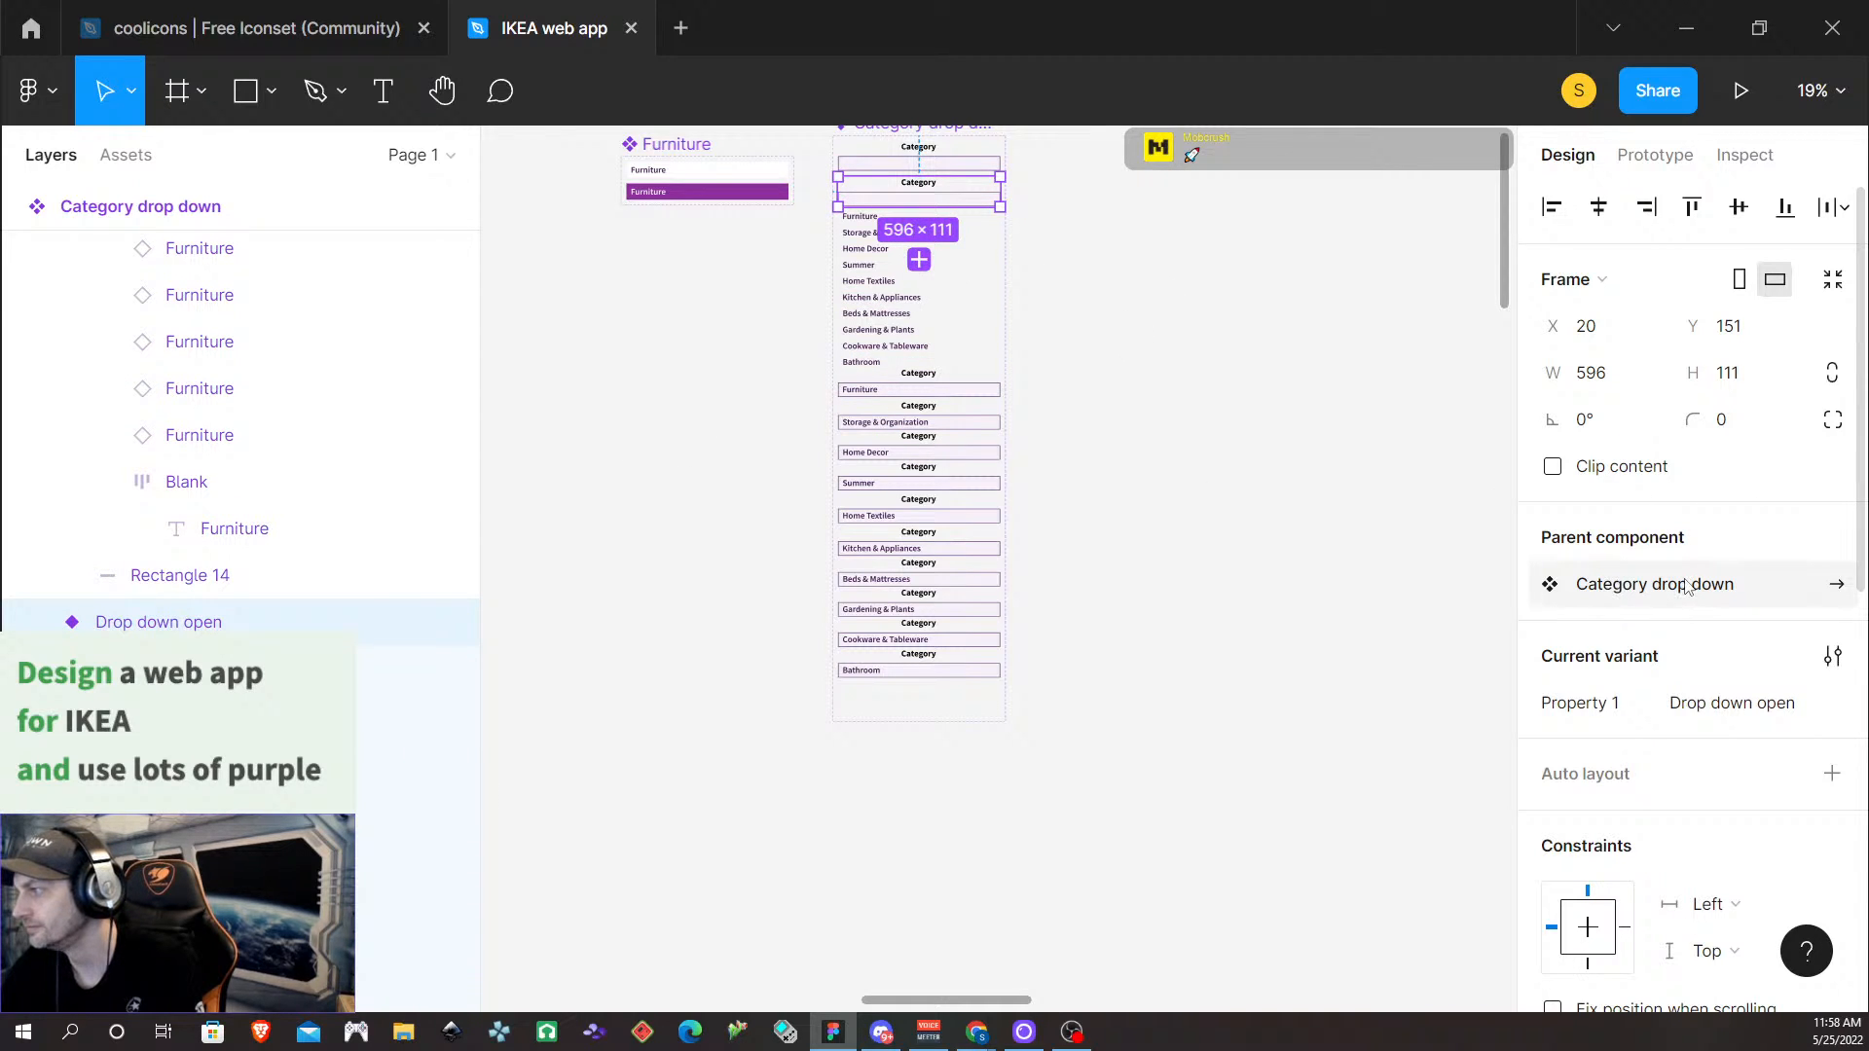
{"action": "right_click", "coordinate": [153, 623]}
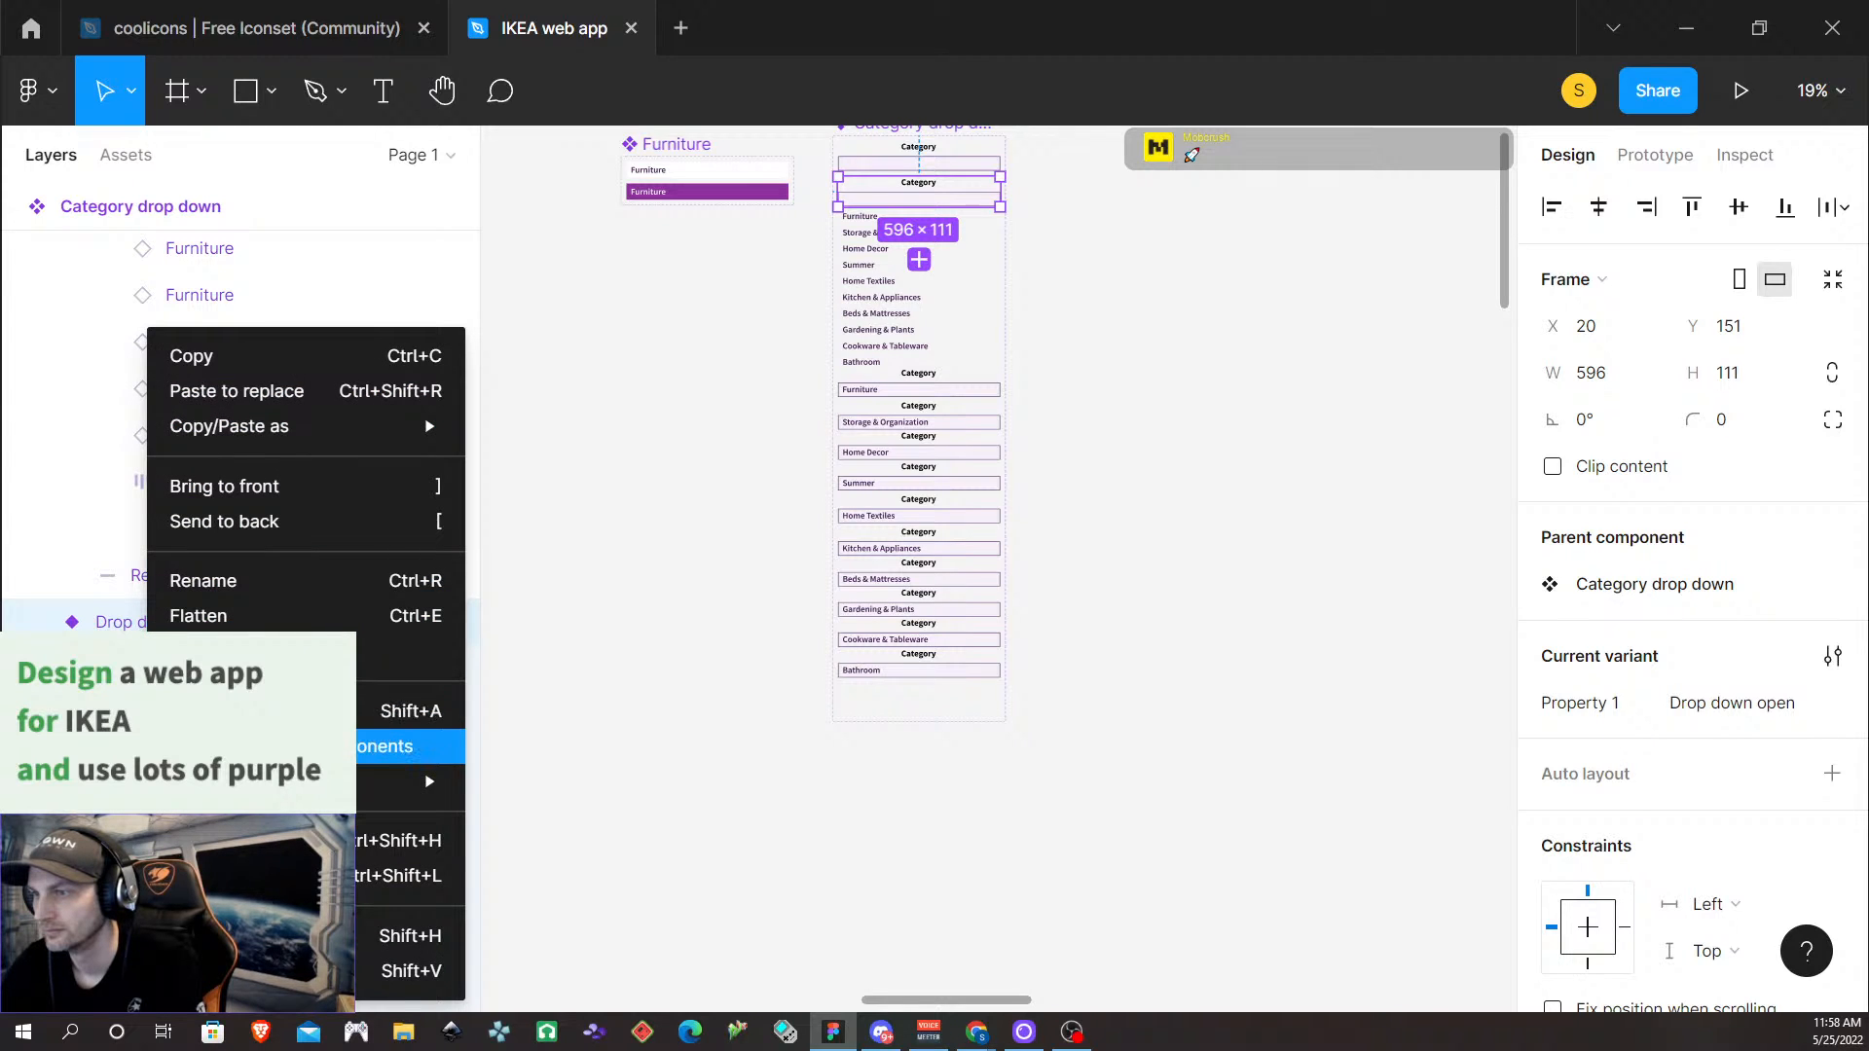
{"action": "mouse_move", "coordinate": [253, 781]}
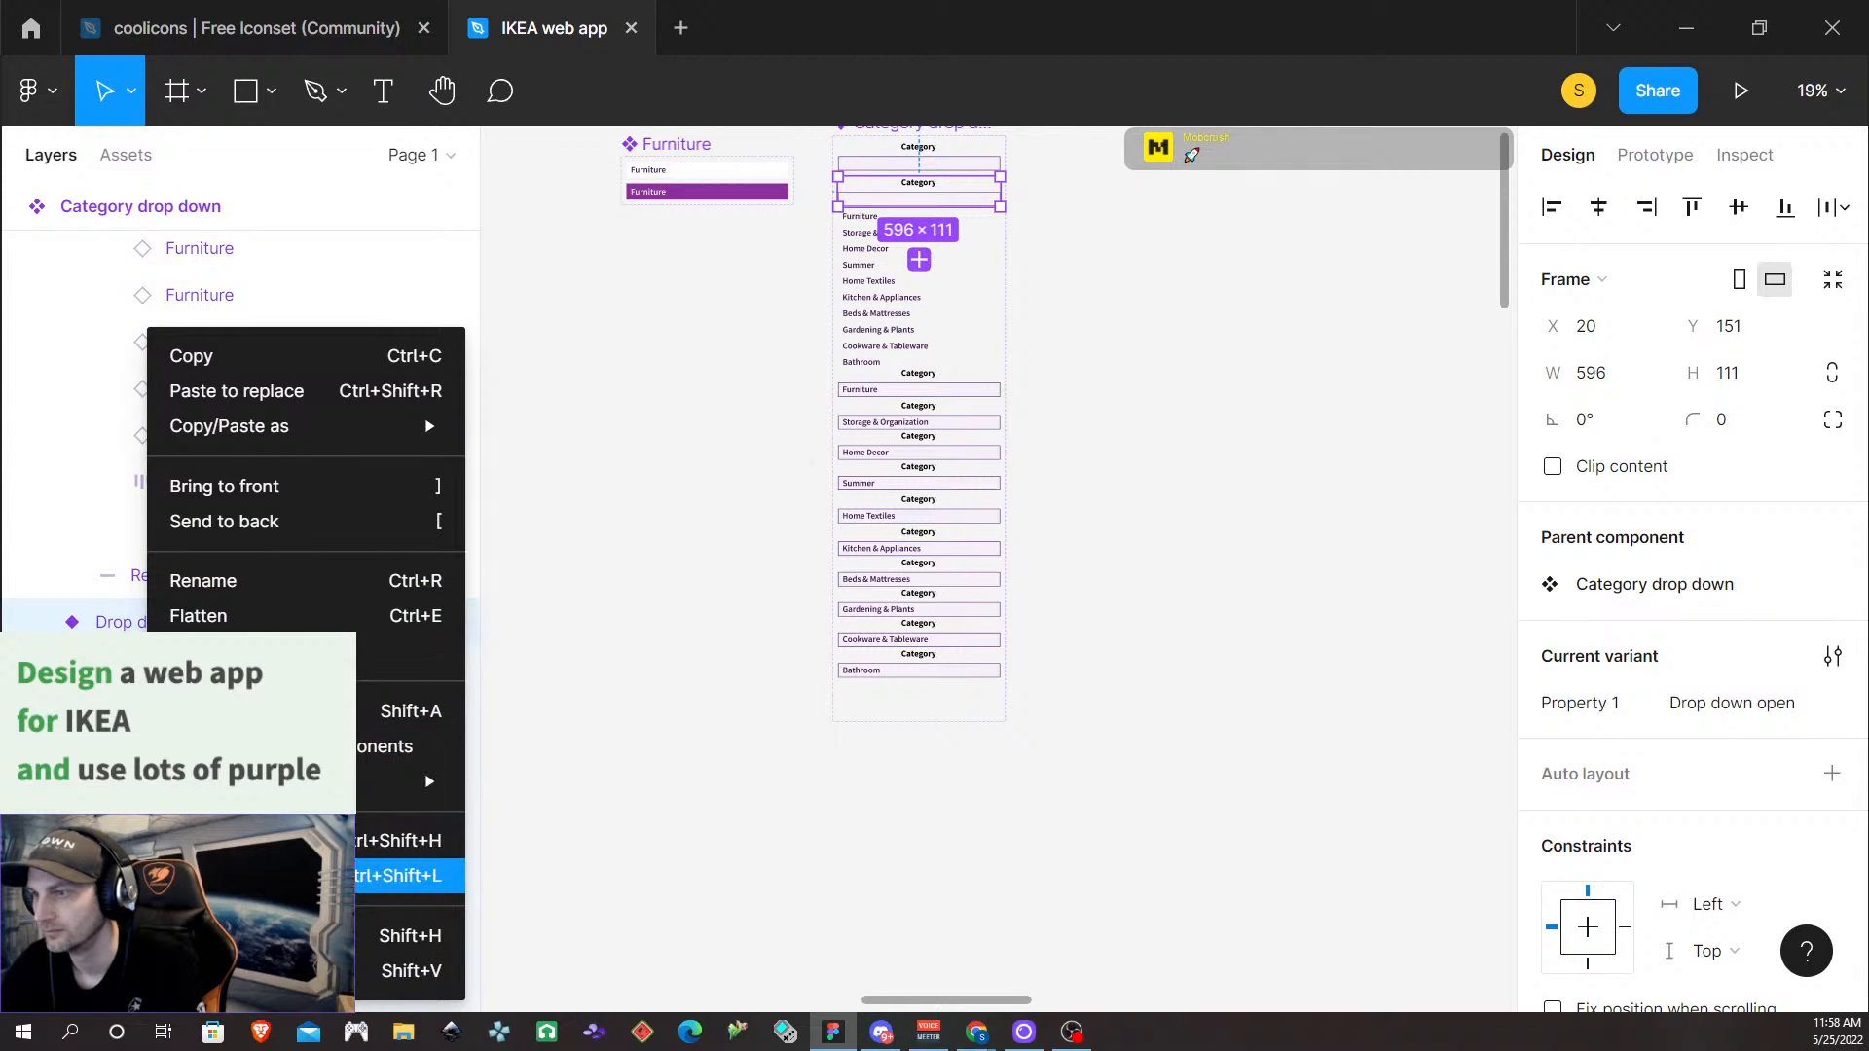
{"action": "left_click", "coordinate": [776, 863]}
{"action": "left_click", "coordinate": [919, 259]}
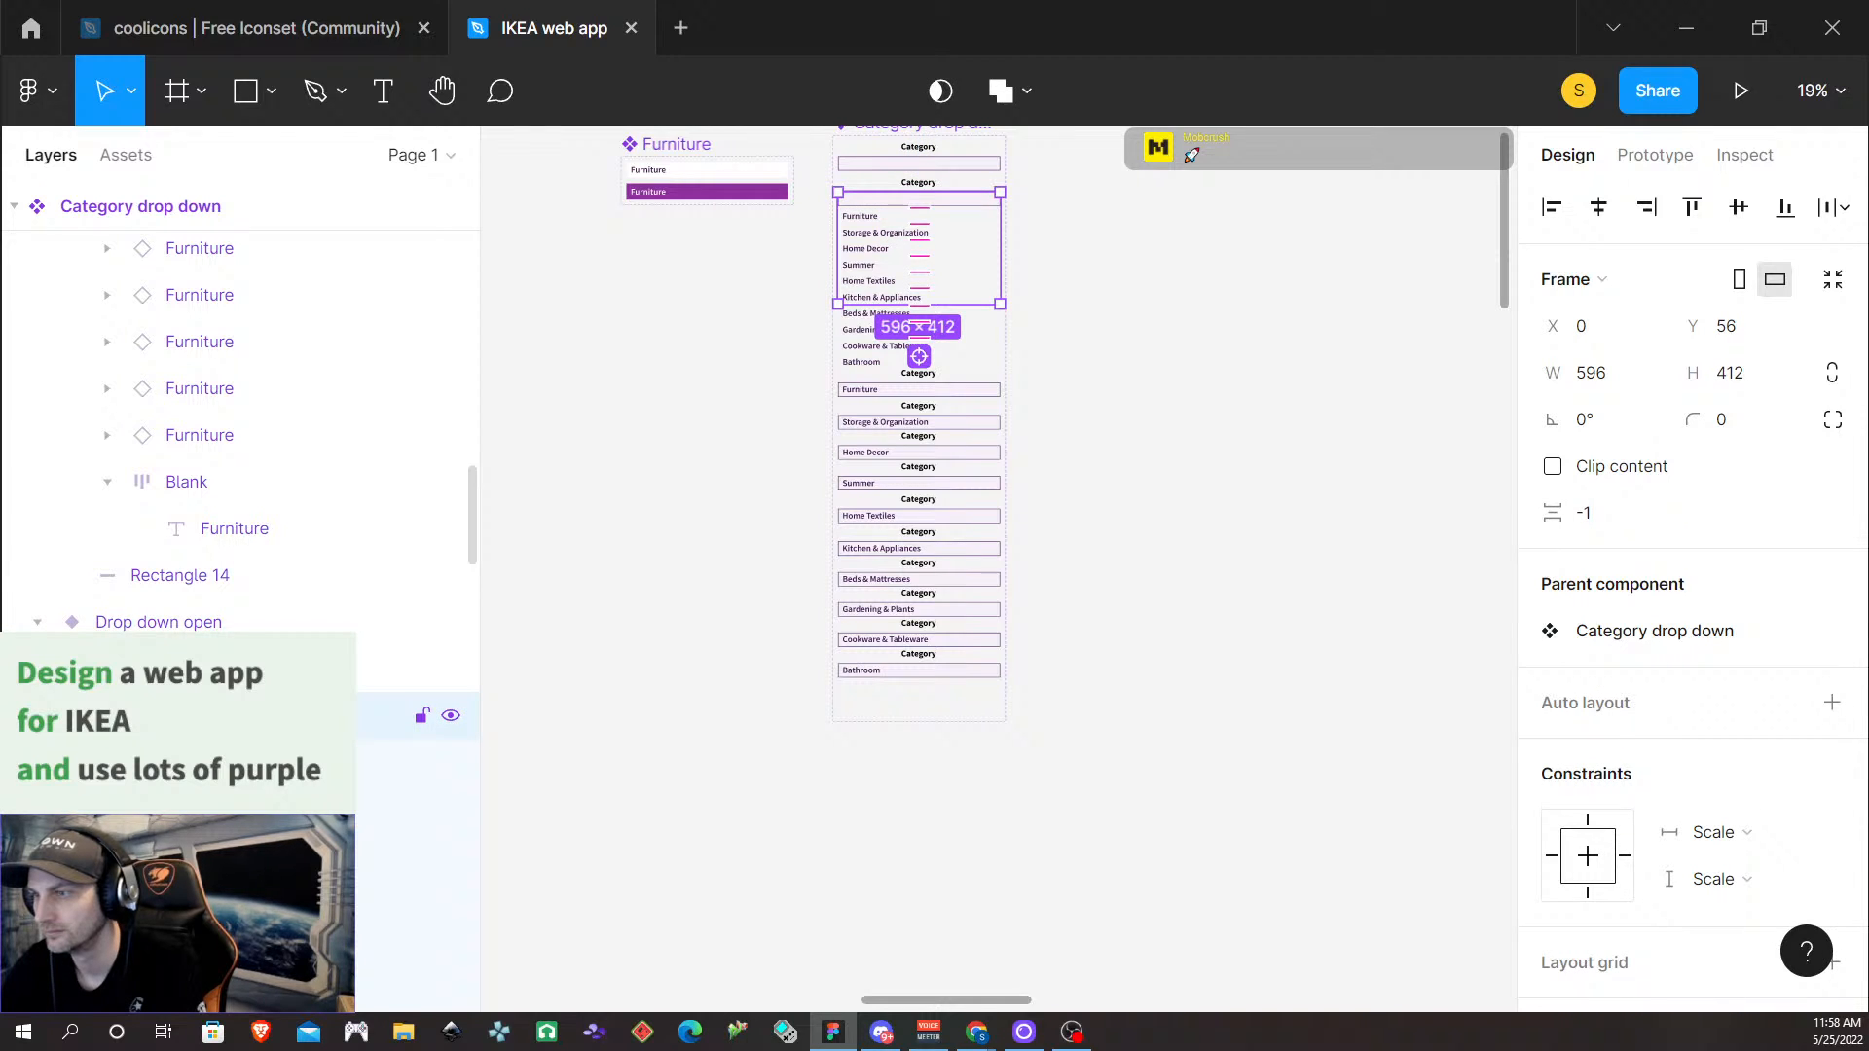
Deselect the drop down list, close the IKEA web app file, and reopen it from the recently viewed files
{"action": "left_click", "coordinate": [792, 405]}
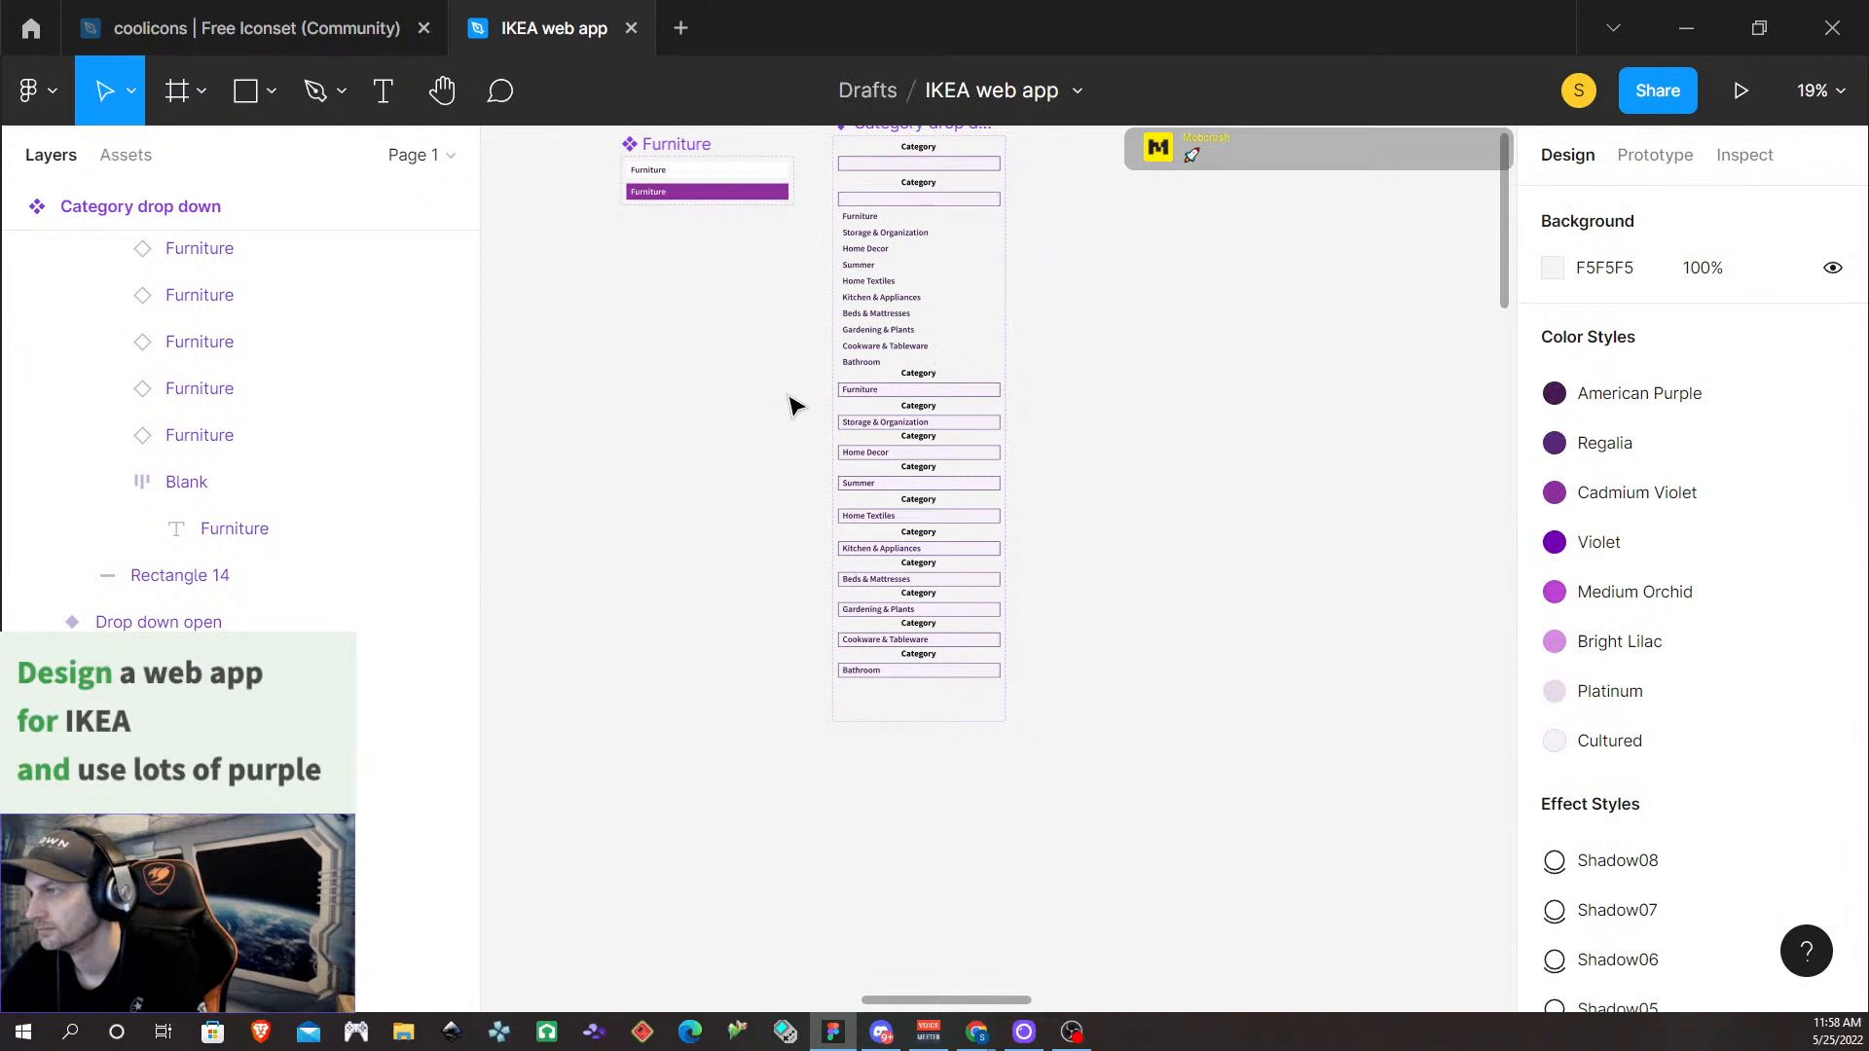
{"action": "scroll", "coordinate": [793, 405], "scroll_direction": "up", "scroll_amount": 2}
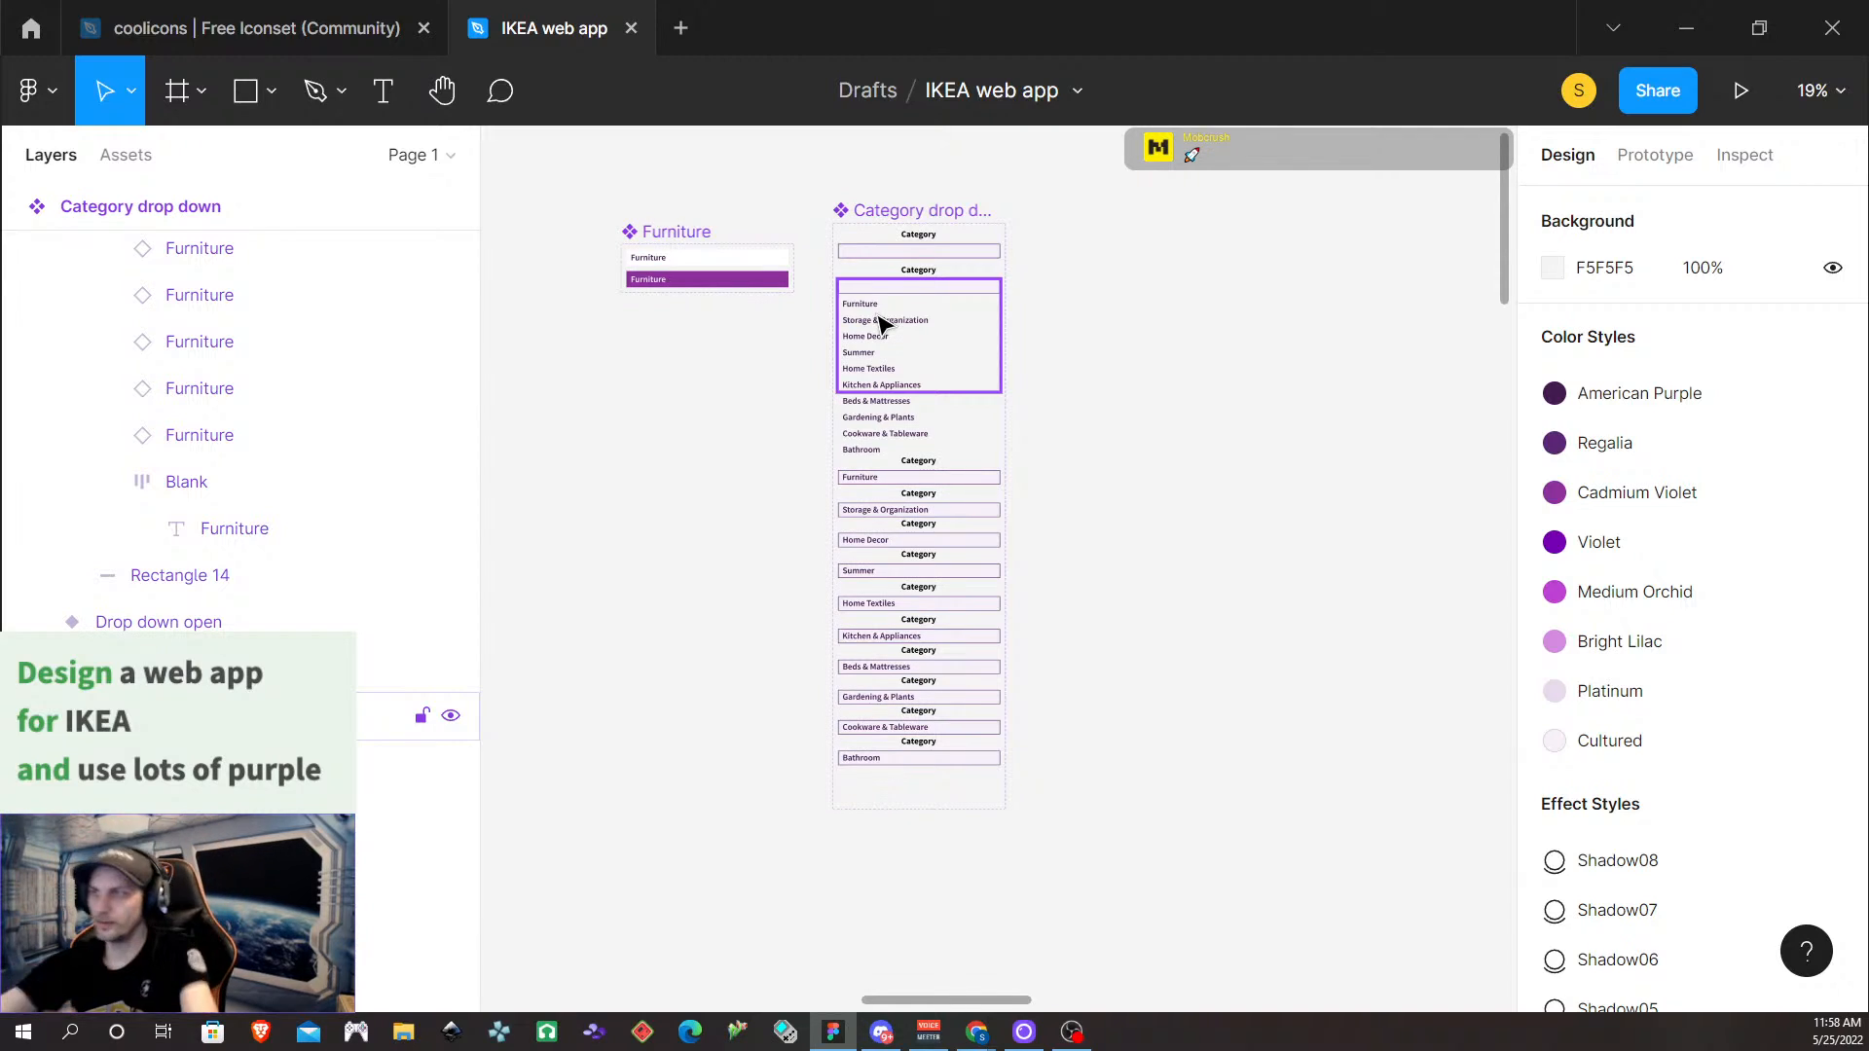
{"action": "left_click", "coordinate": [630, 29]}
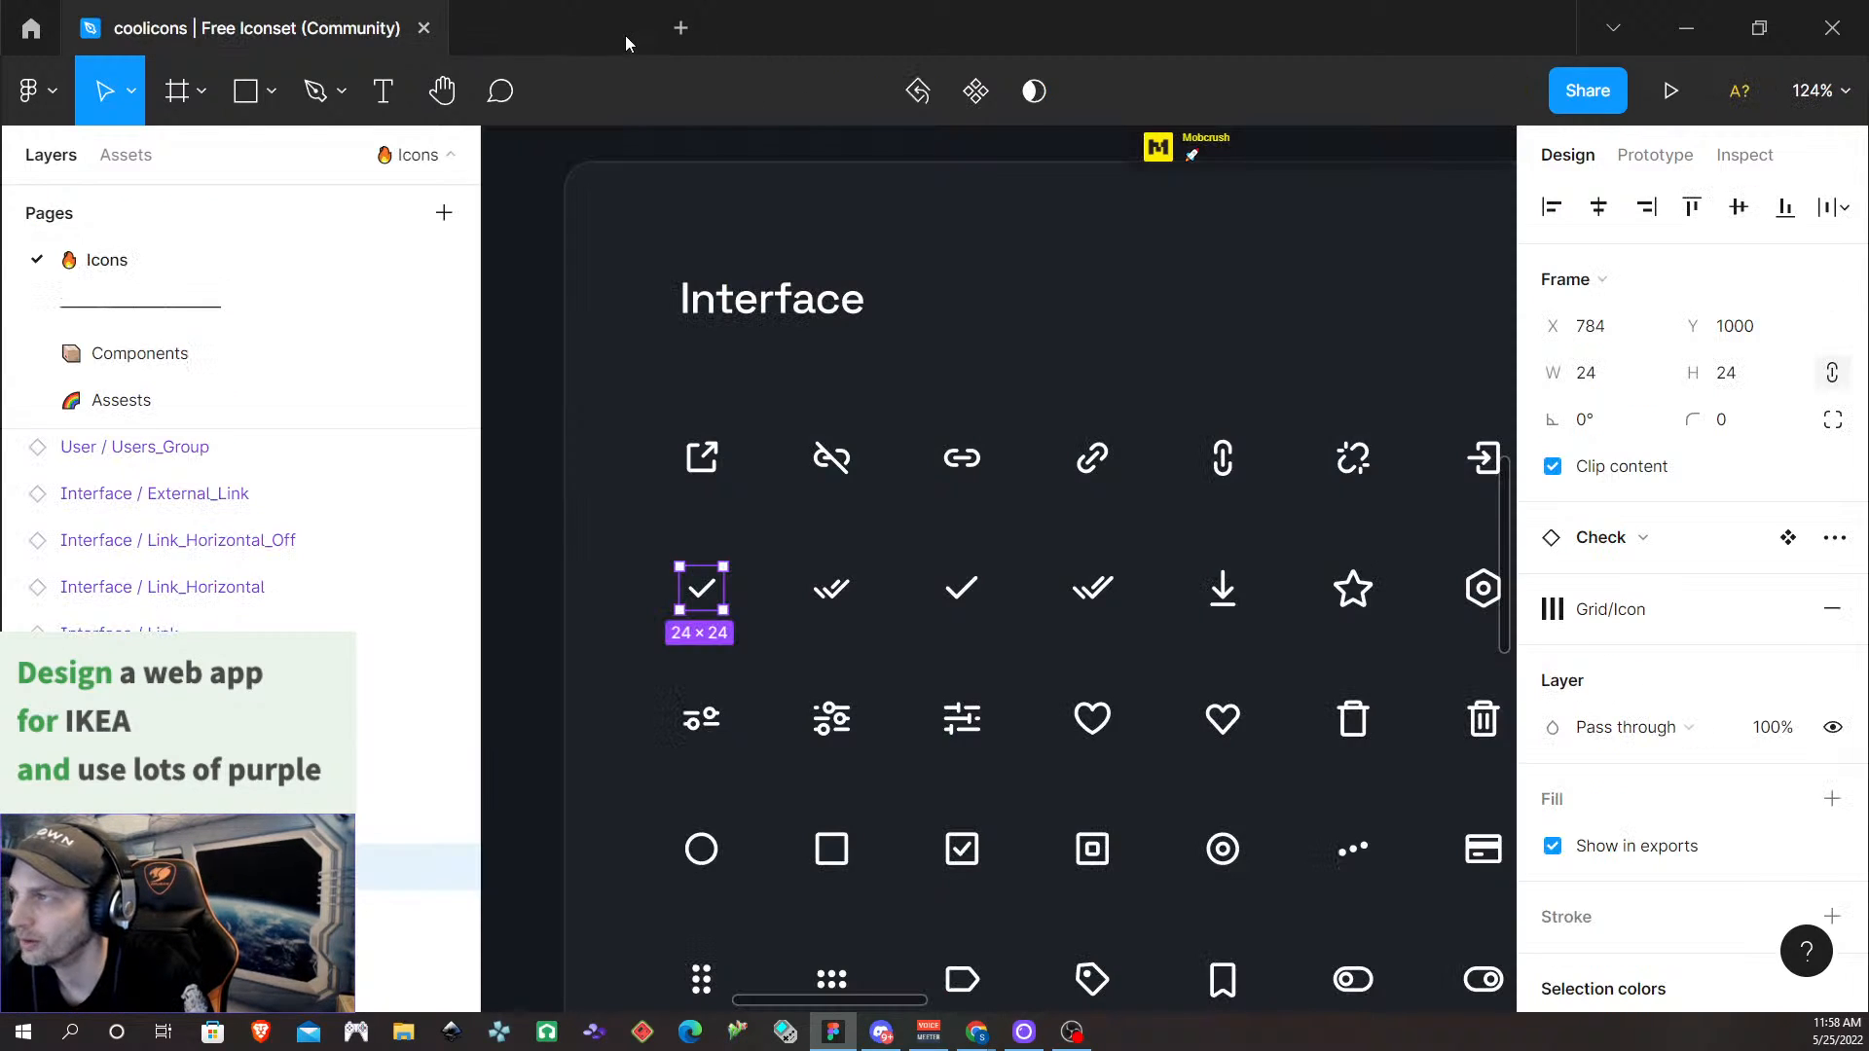
{"action": "left_click", "coordinate": [27, 98]}
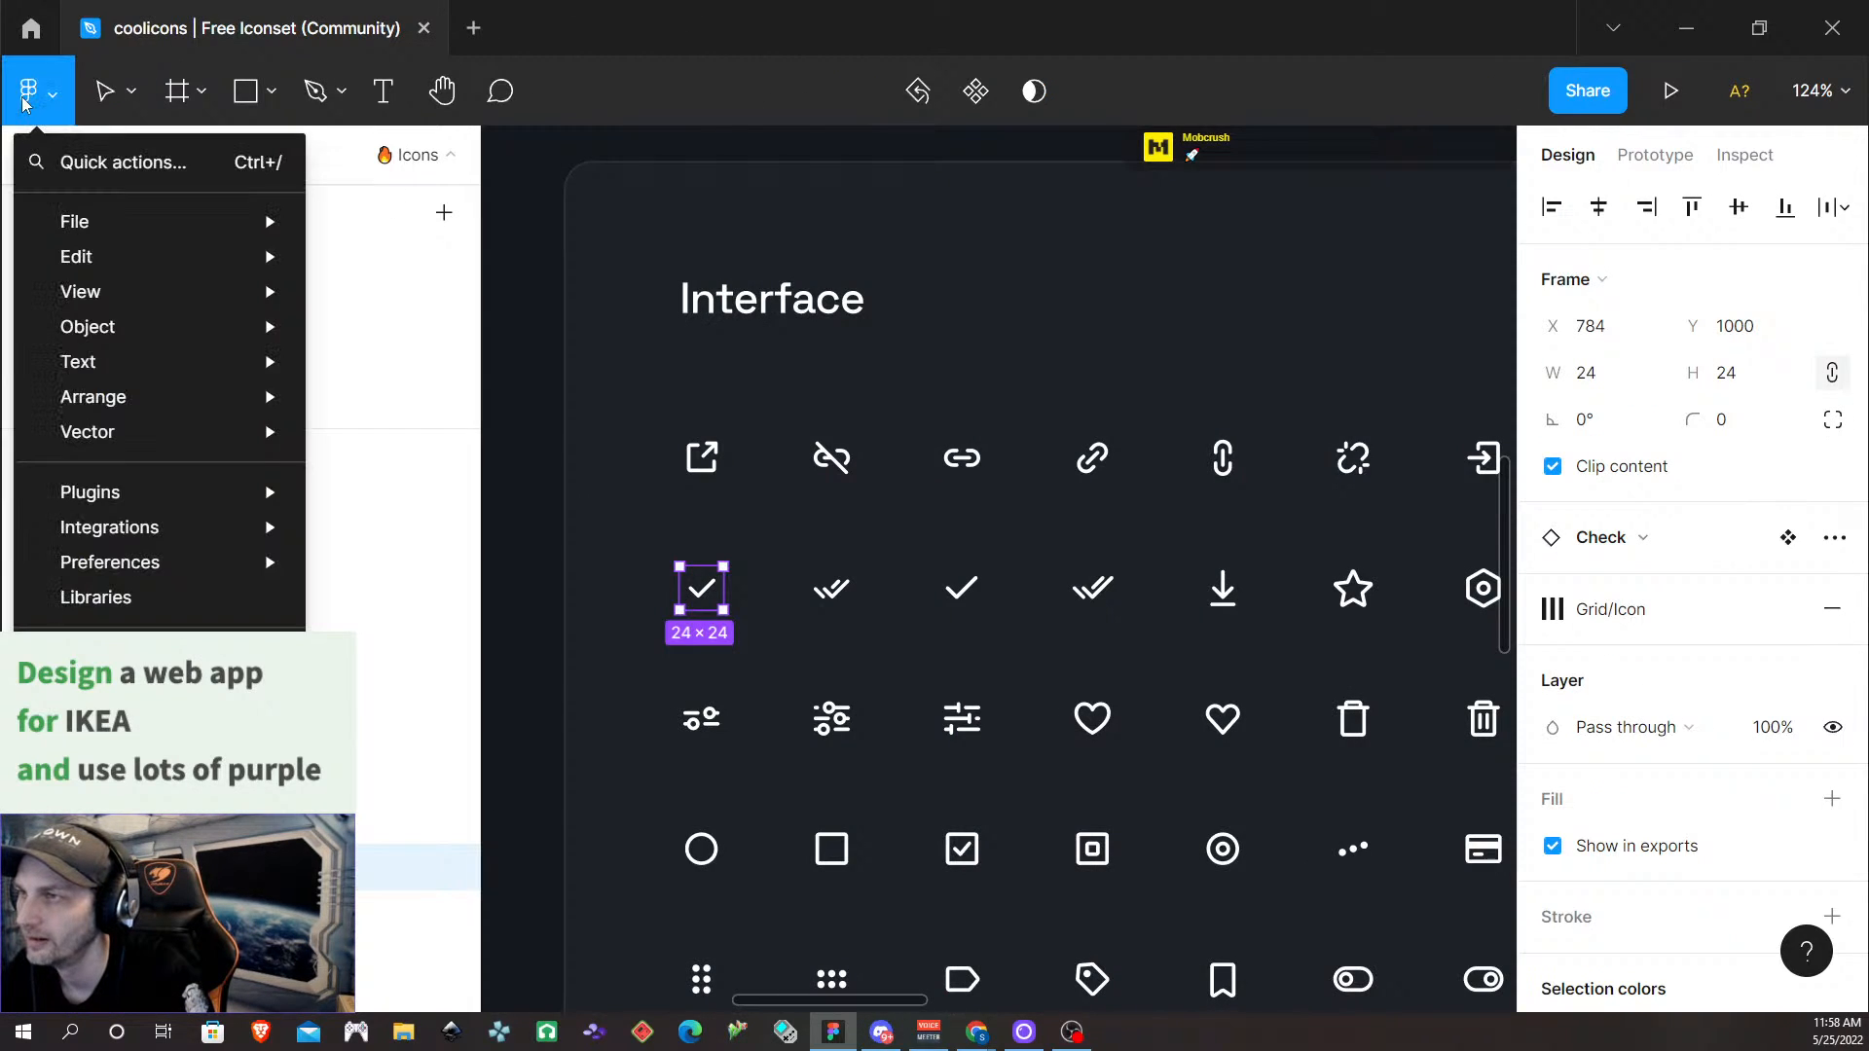
{"action": "left_click", "coordinate": [31, 27]}
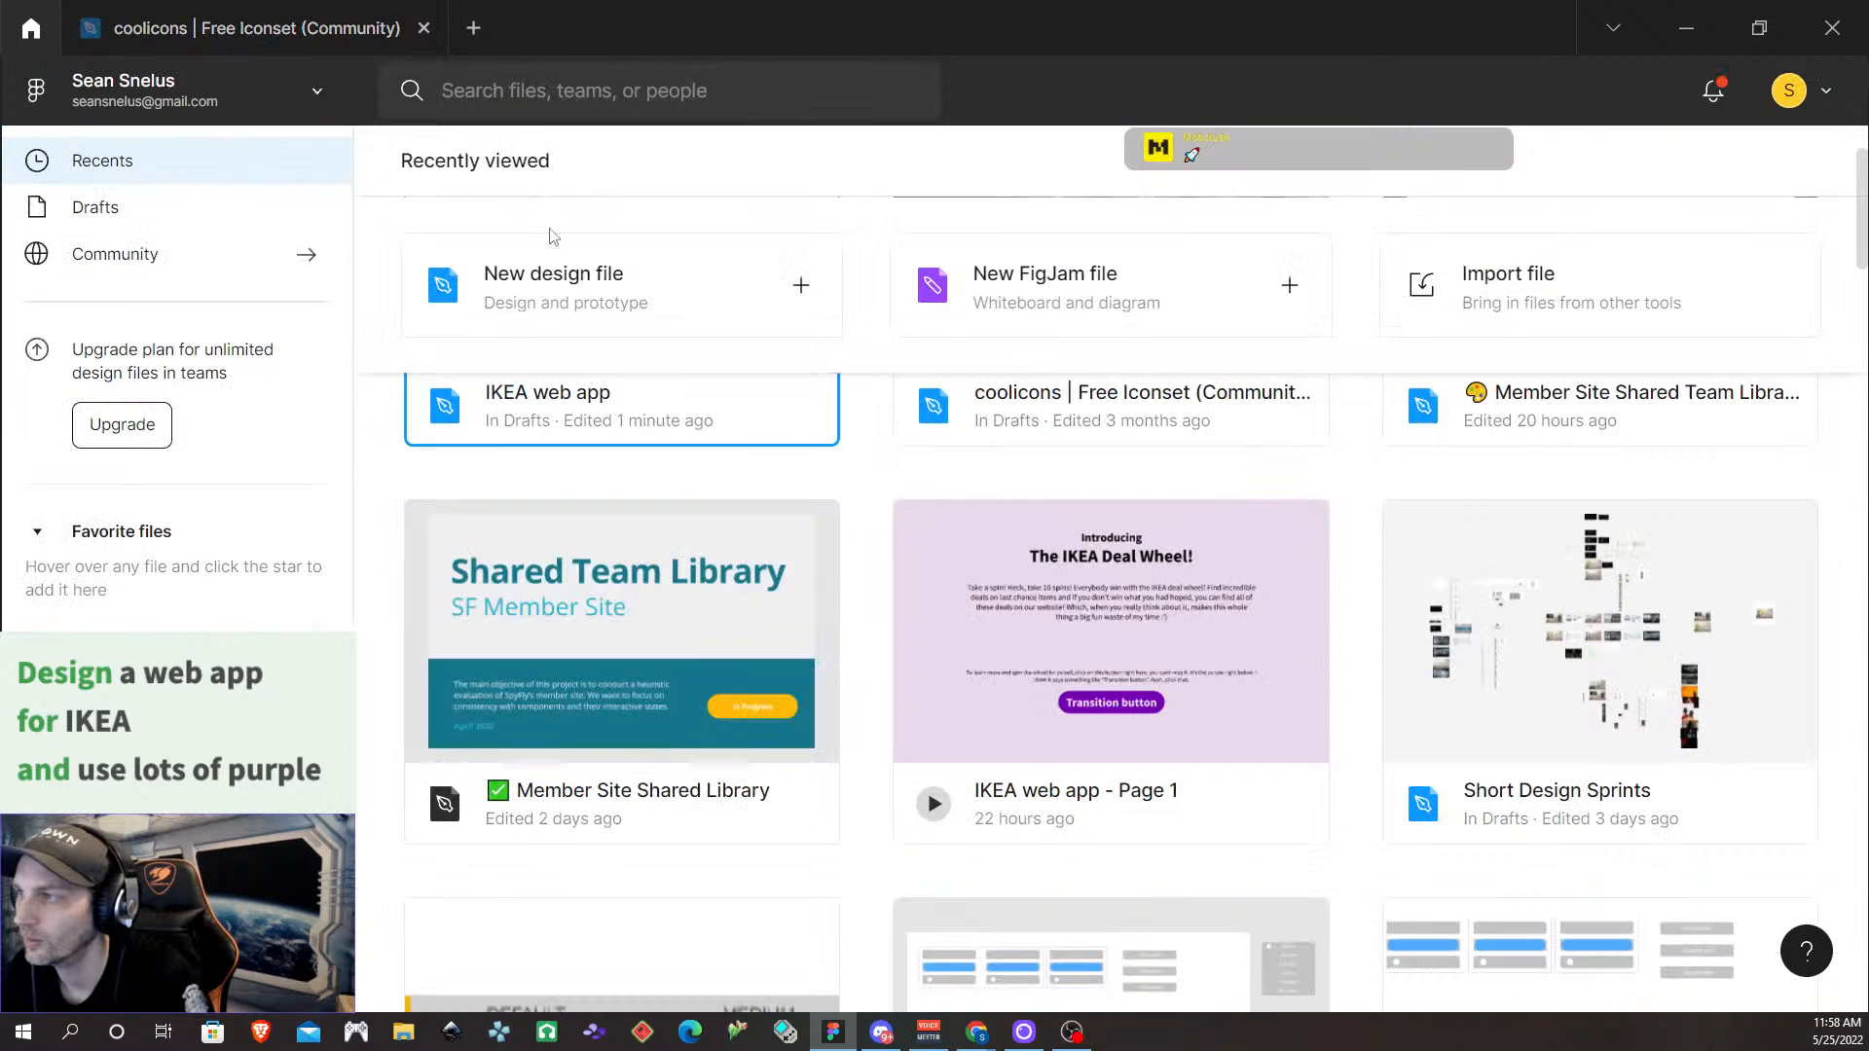
{"action": "scroll", "coordinate": [1187, 603], "scroll_direction": "down", "scroll_amount": 5}
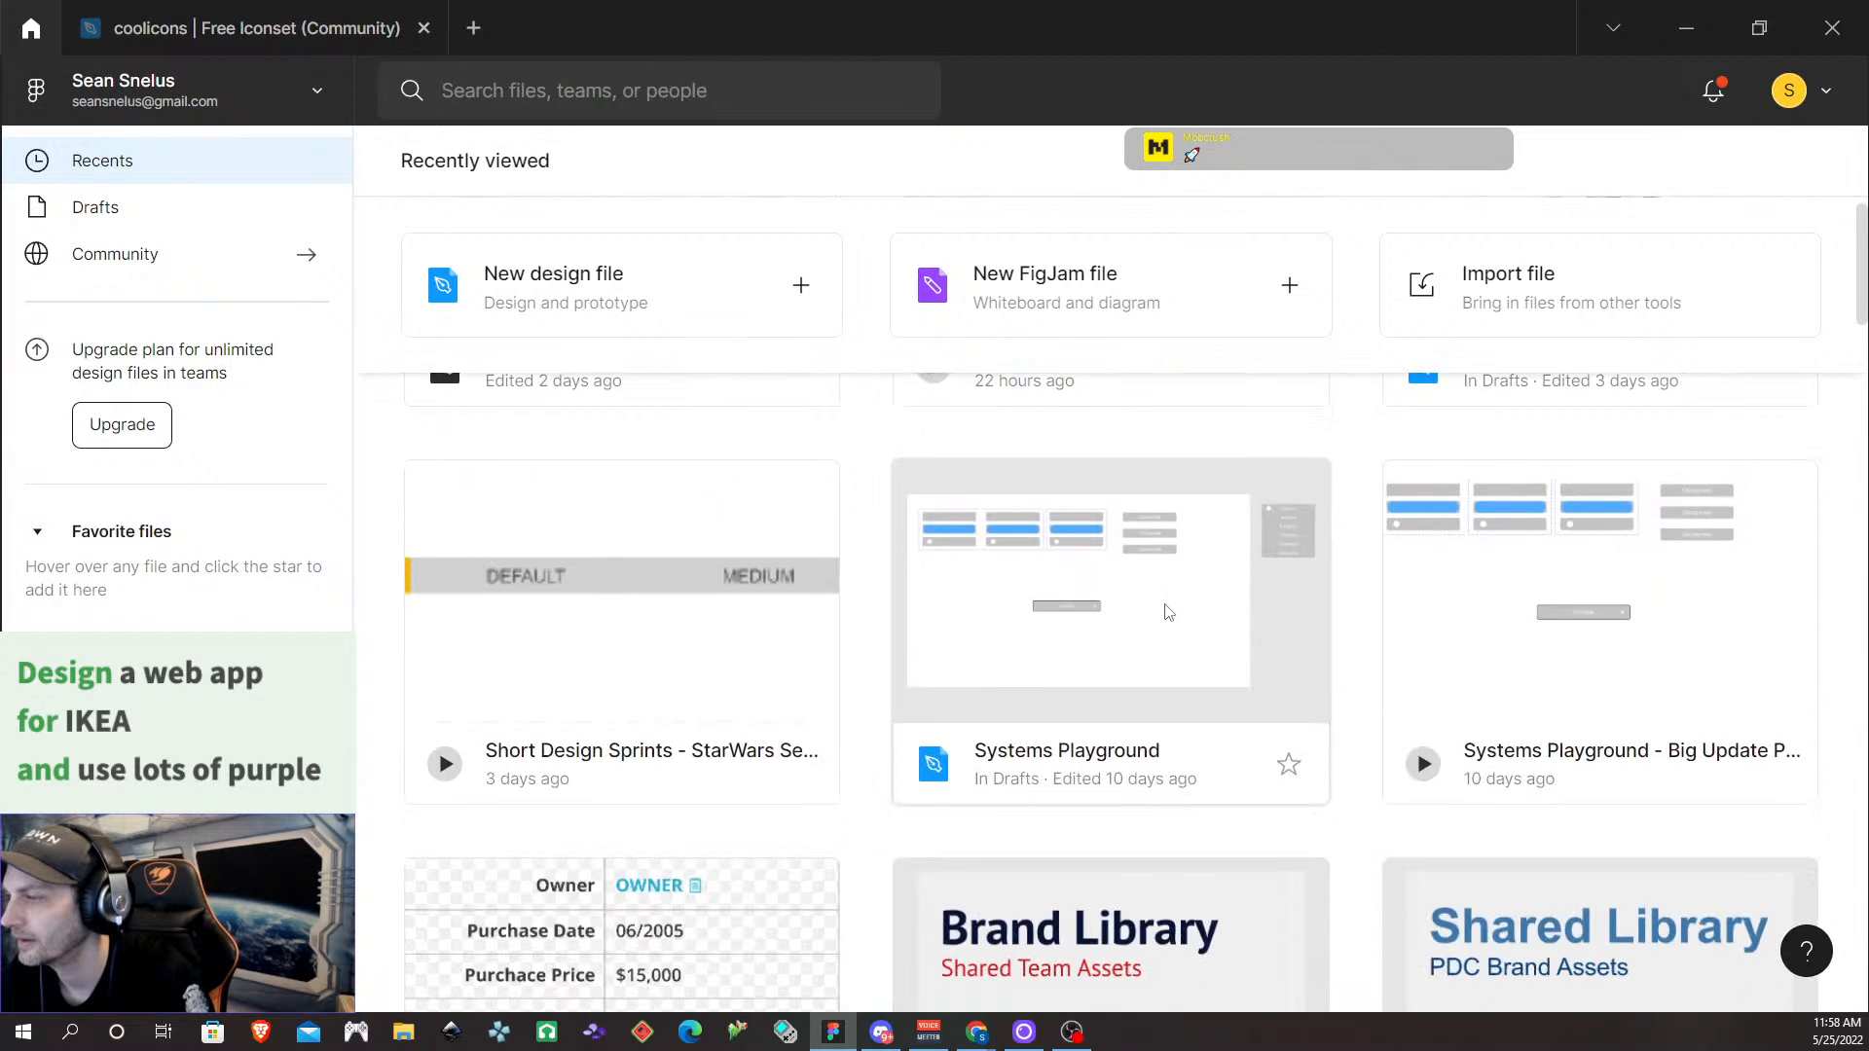
{"action": "scroll", "coordinate": [1143, 600], "scroll_direction": "up", "scroll_amount": 10}
{"action": "scroll", "coordinate": [857, 642], "scroll_direction": "down", "scroll_amount": 3}
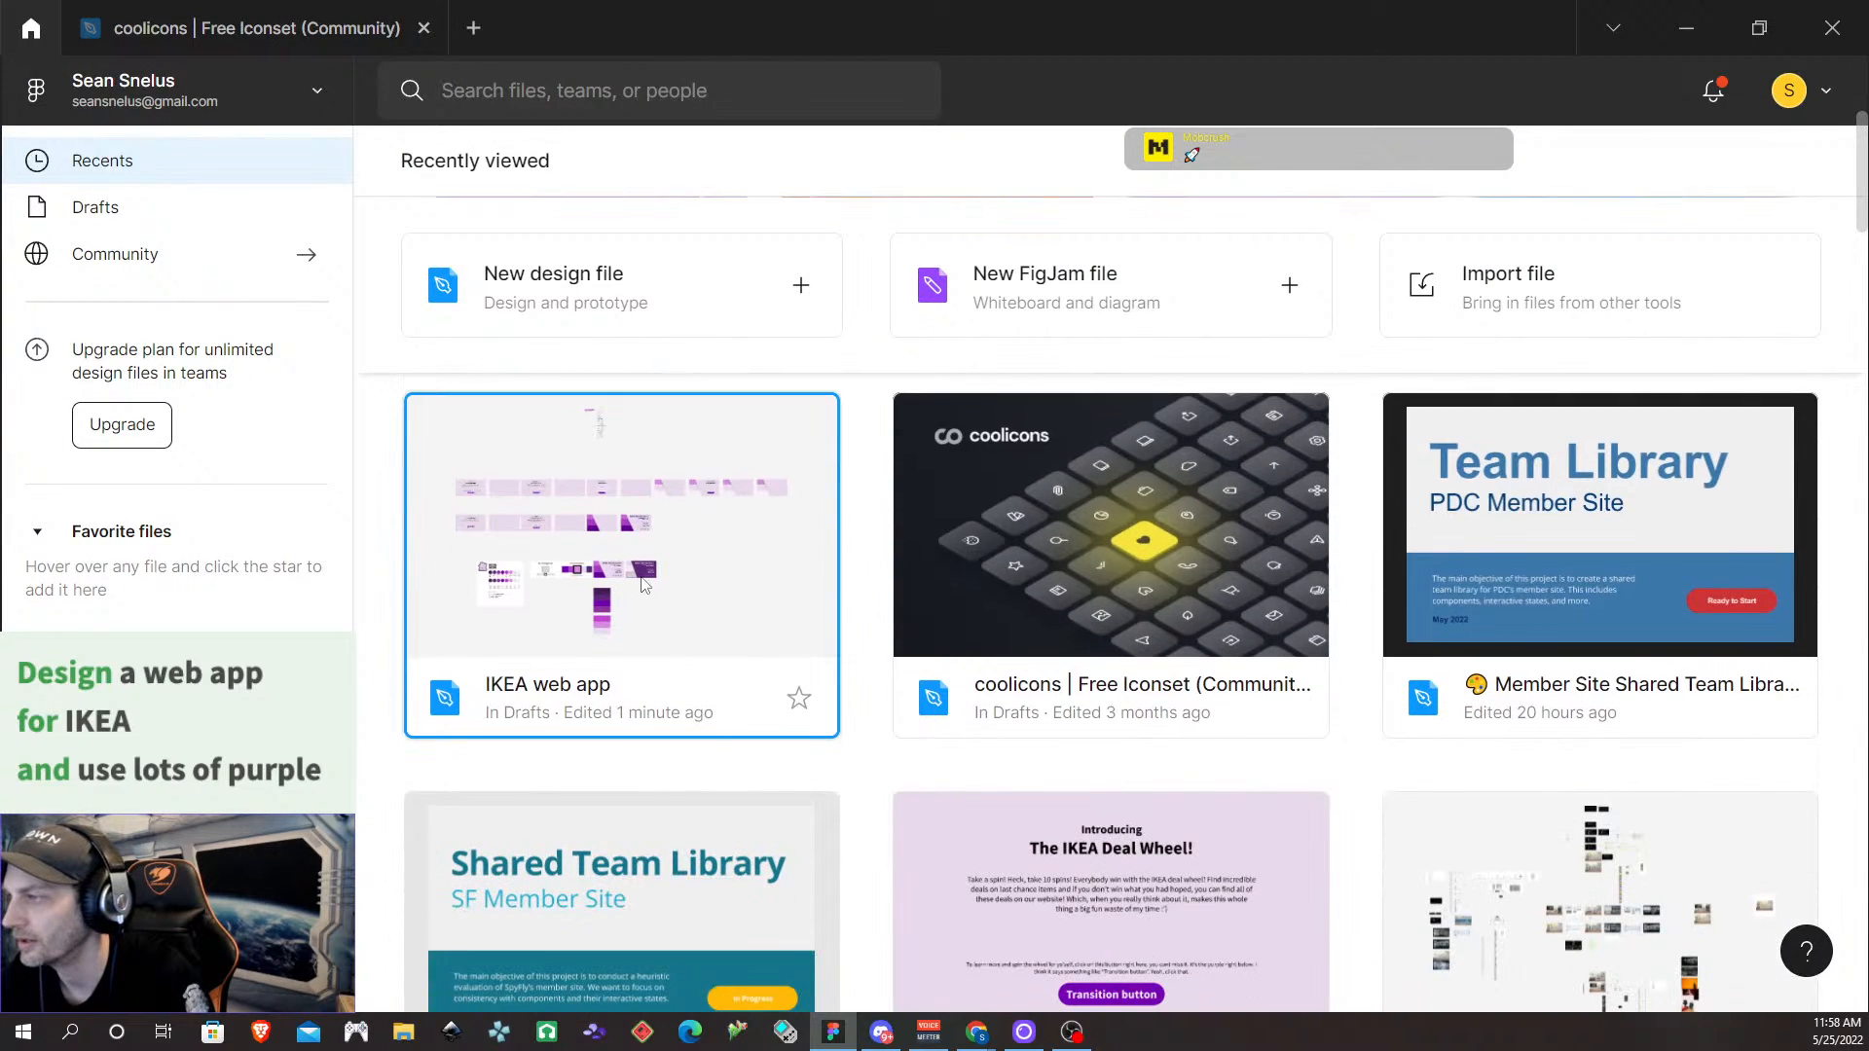
{"action": "left_click", "coordinate": [641, 584]}
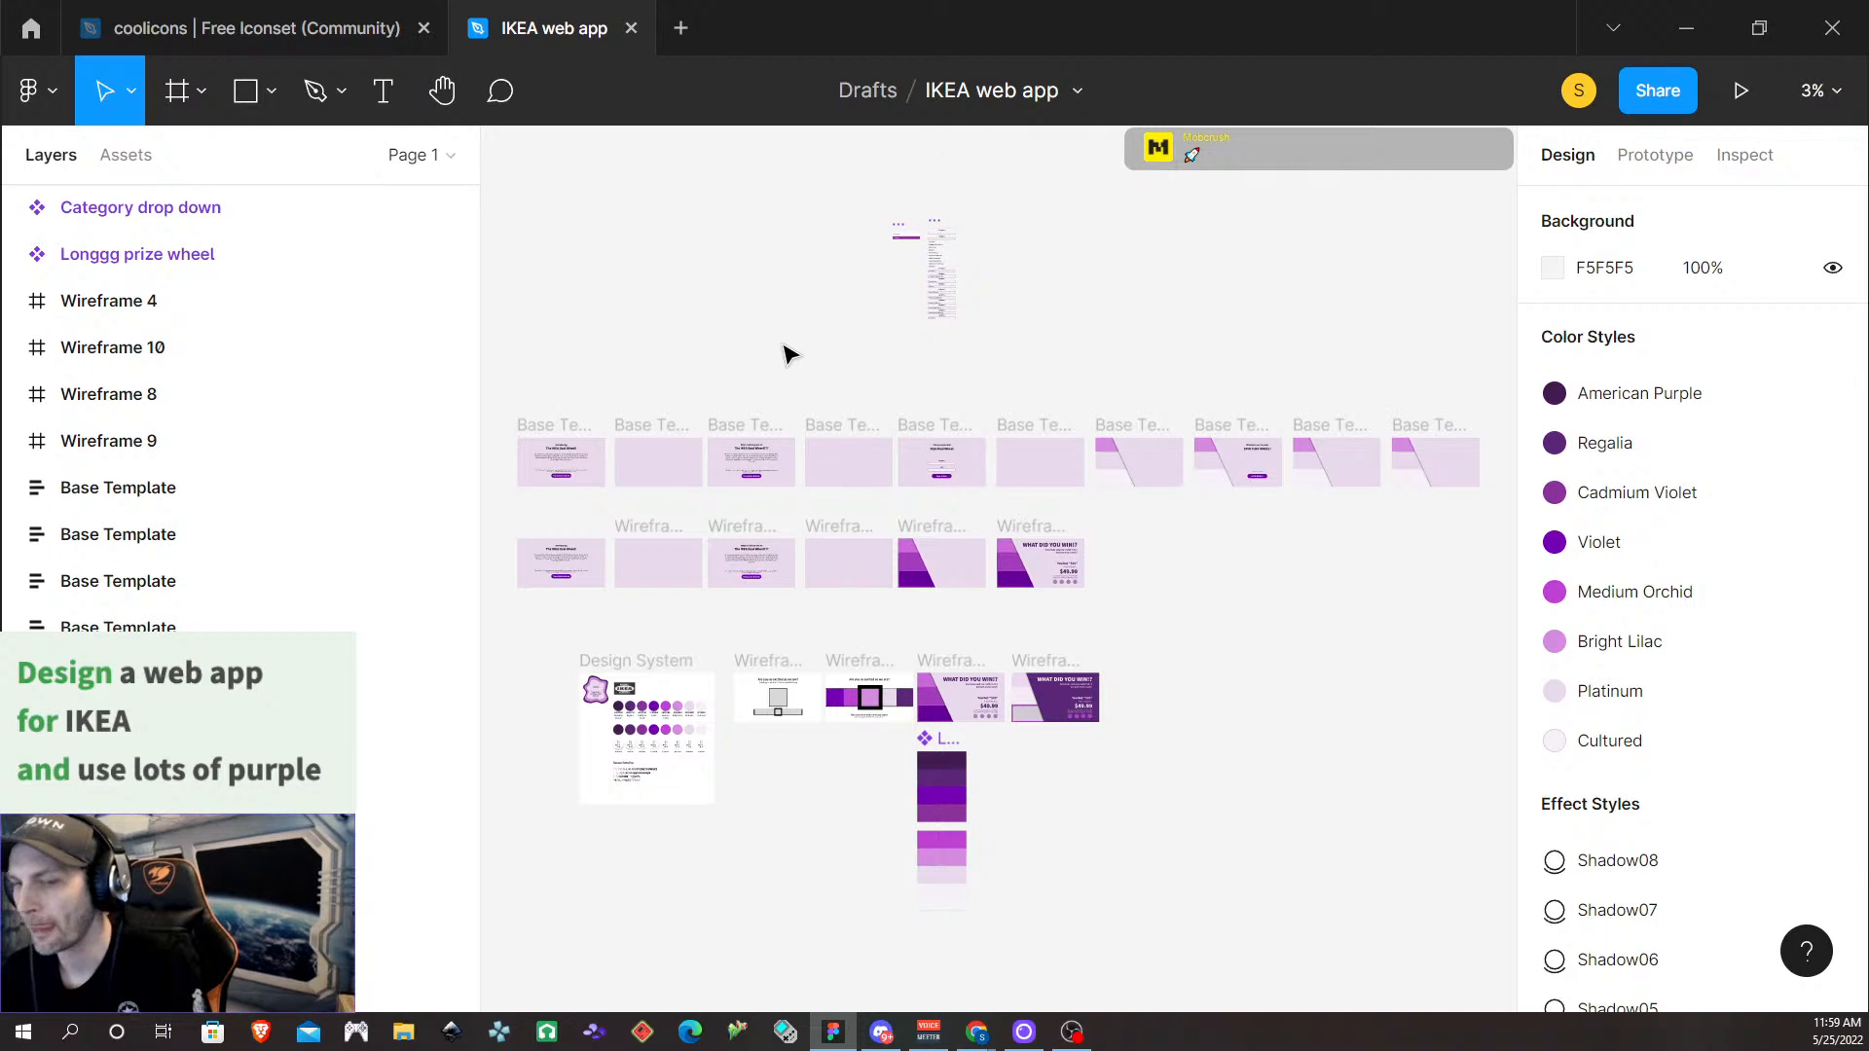
Add an FFFFFF fill at 100% to all option instances in the open Category drop down list, excluding the blank row
{"action": "scroll", "coordinate": [813, 290], "scroll_direction": "up", "scroll_amount": 3}
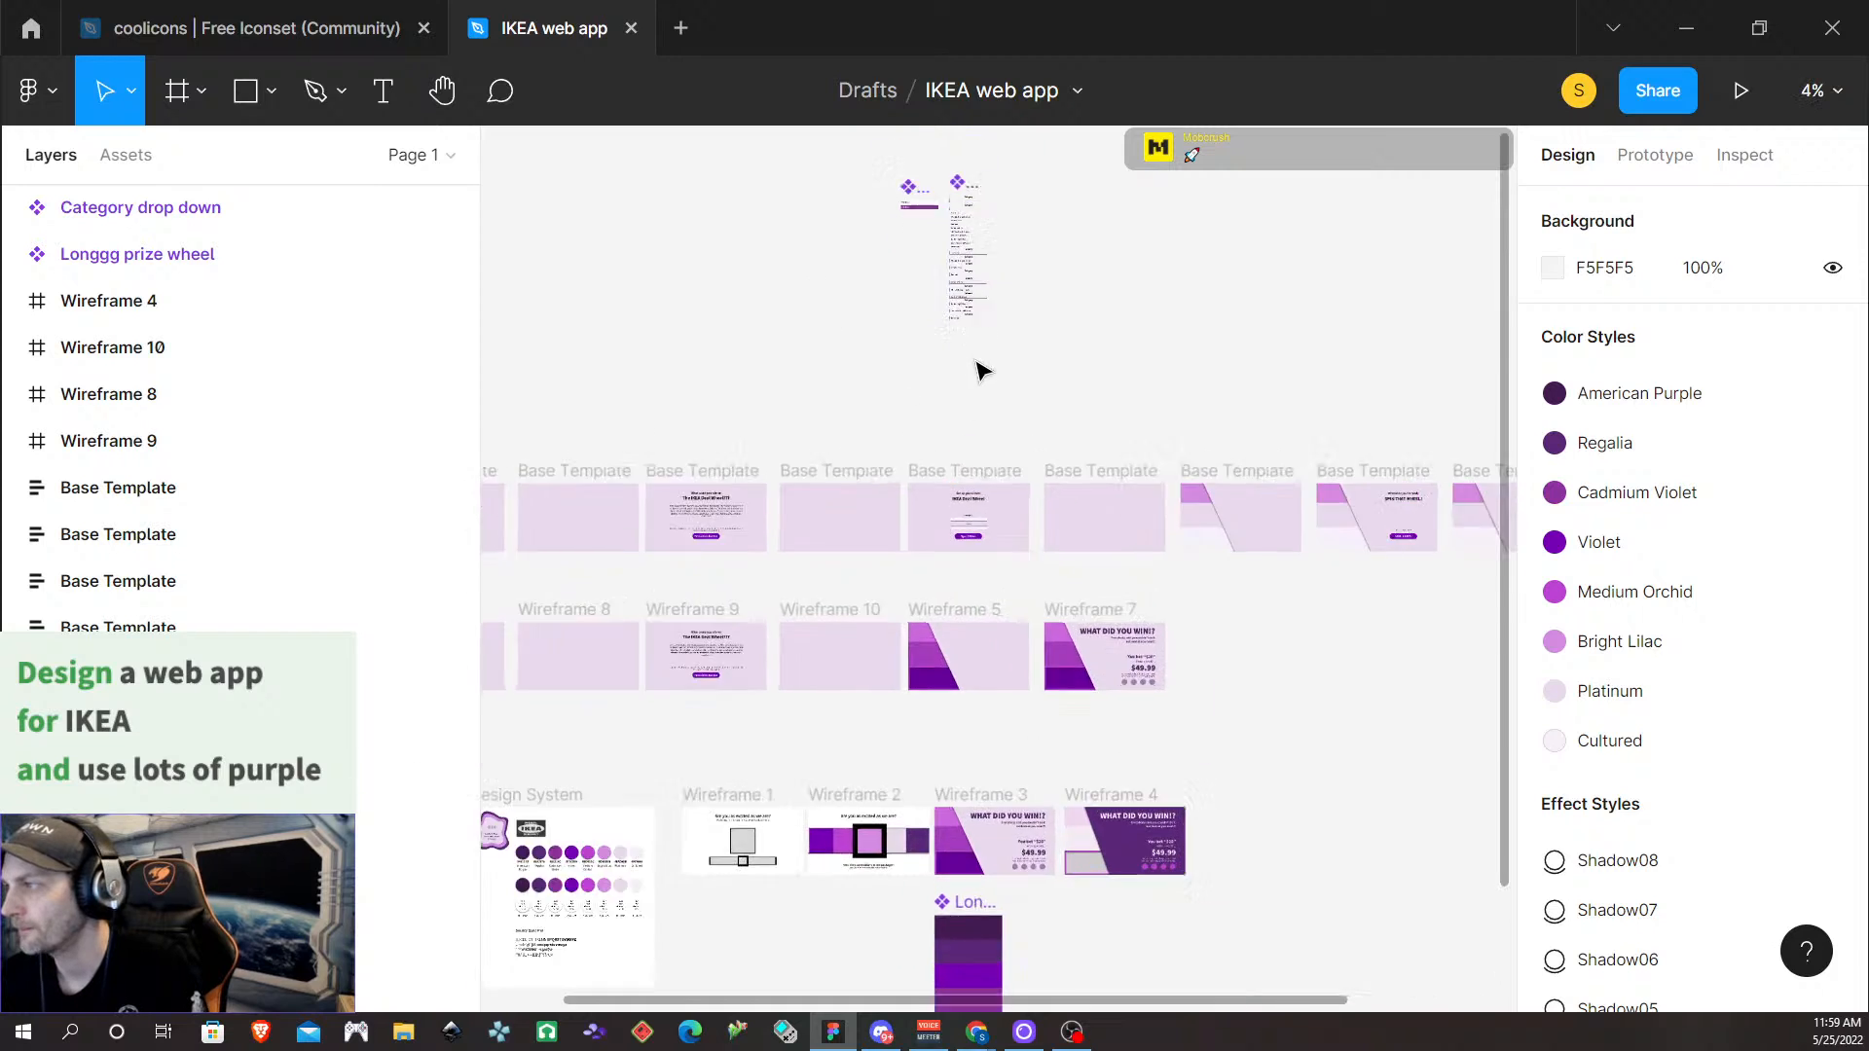
{"action": "scroll", "coordinate": [976, 370], "scroll_direction": "up", "scroll_amount": 5}
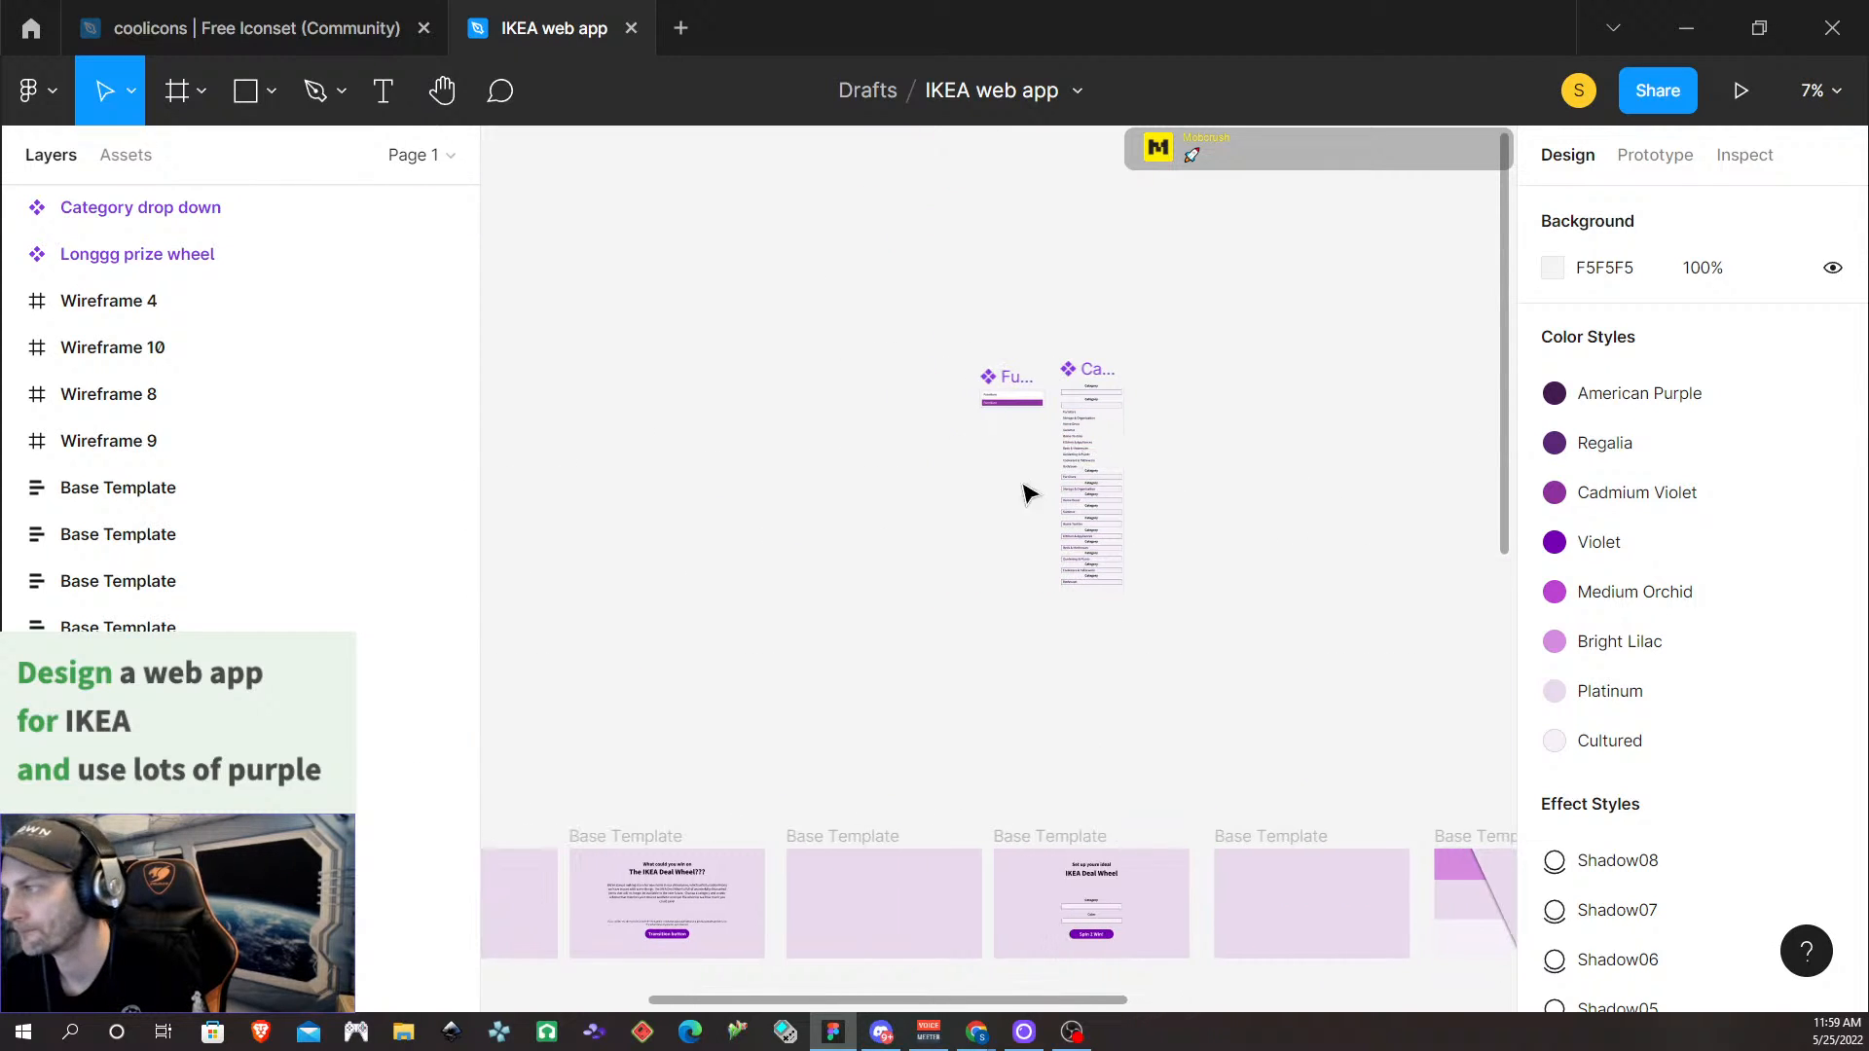
{"action": "left_click", "coordinate": [1114, 447]}
{"action": "scroll", "coordinate": [1115, 446], "scroll_direction": "up", "scroll_amount": 3}
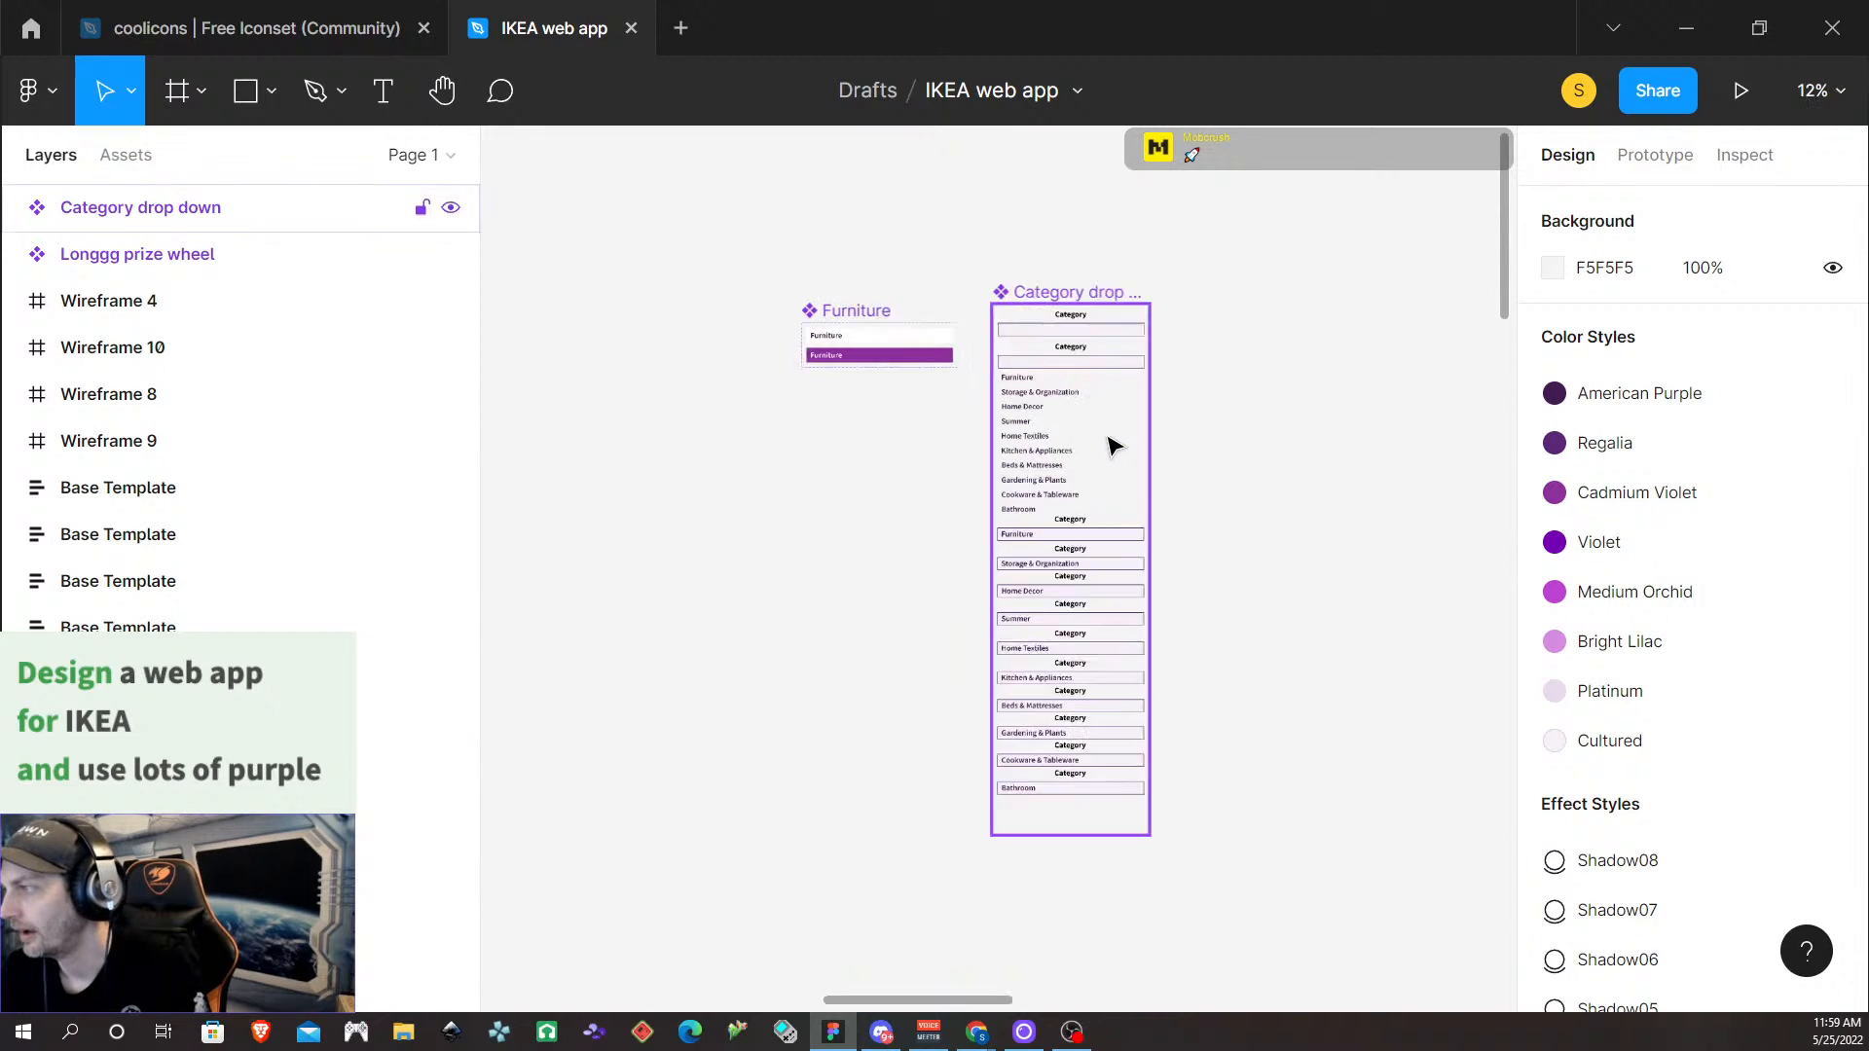
{"action": "scroll", "coordinate": [1113, 446], "scroll_direction": "up", "scroll_amount": 5}
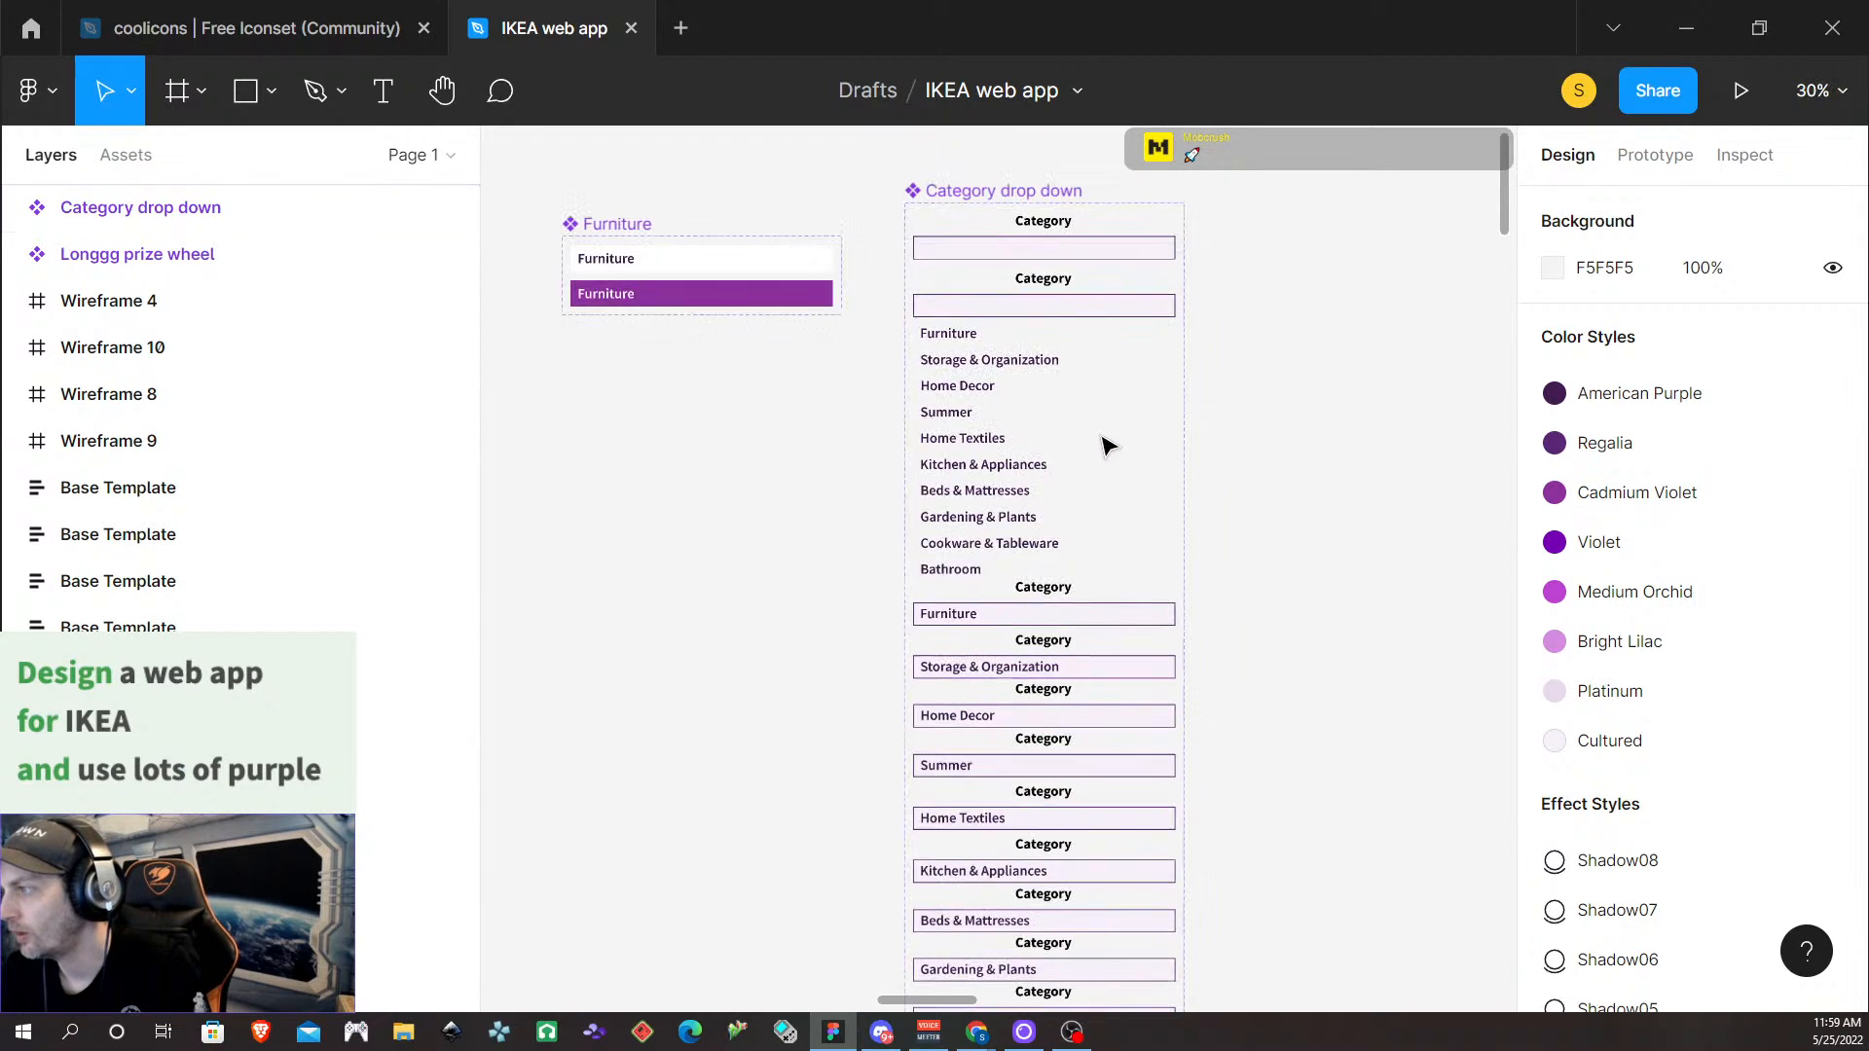
{"action": "left_click", "coordinate": [1057, 234]}
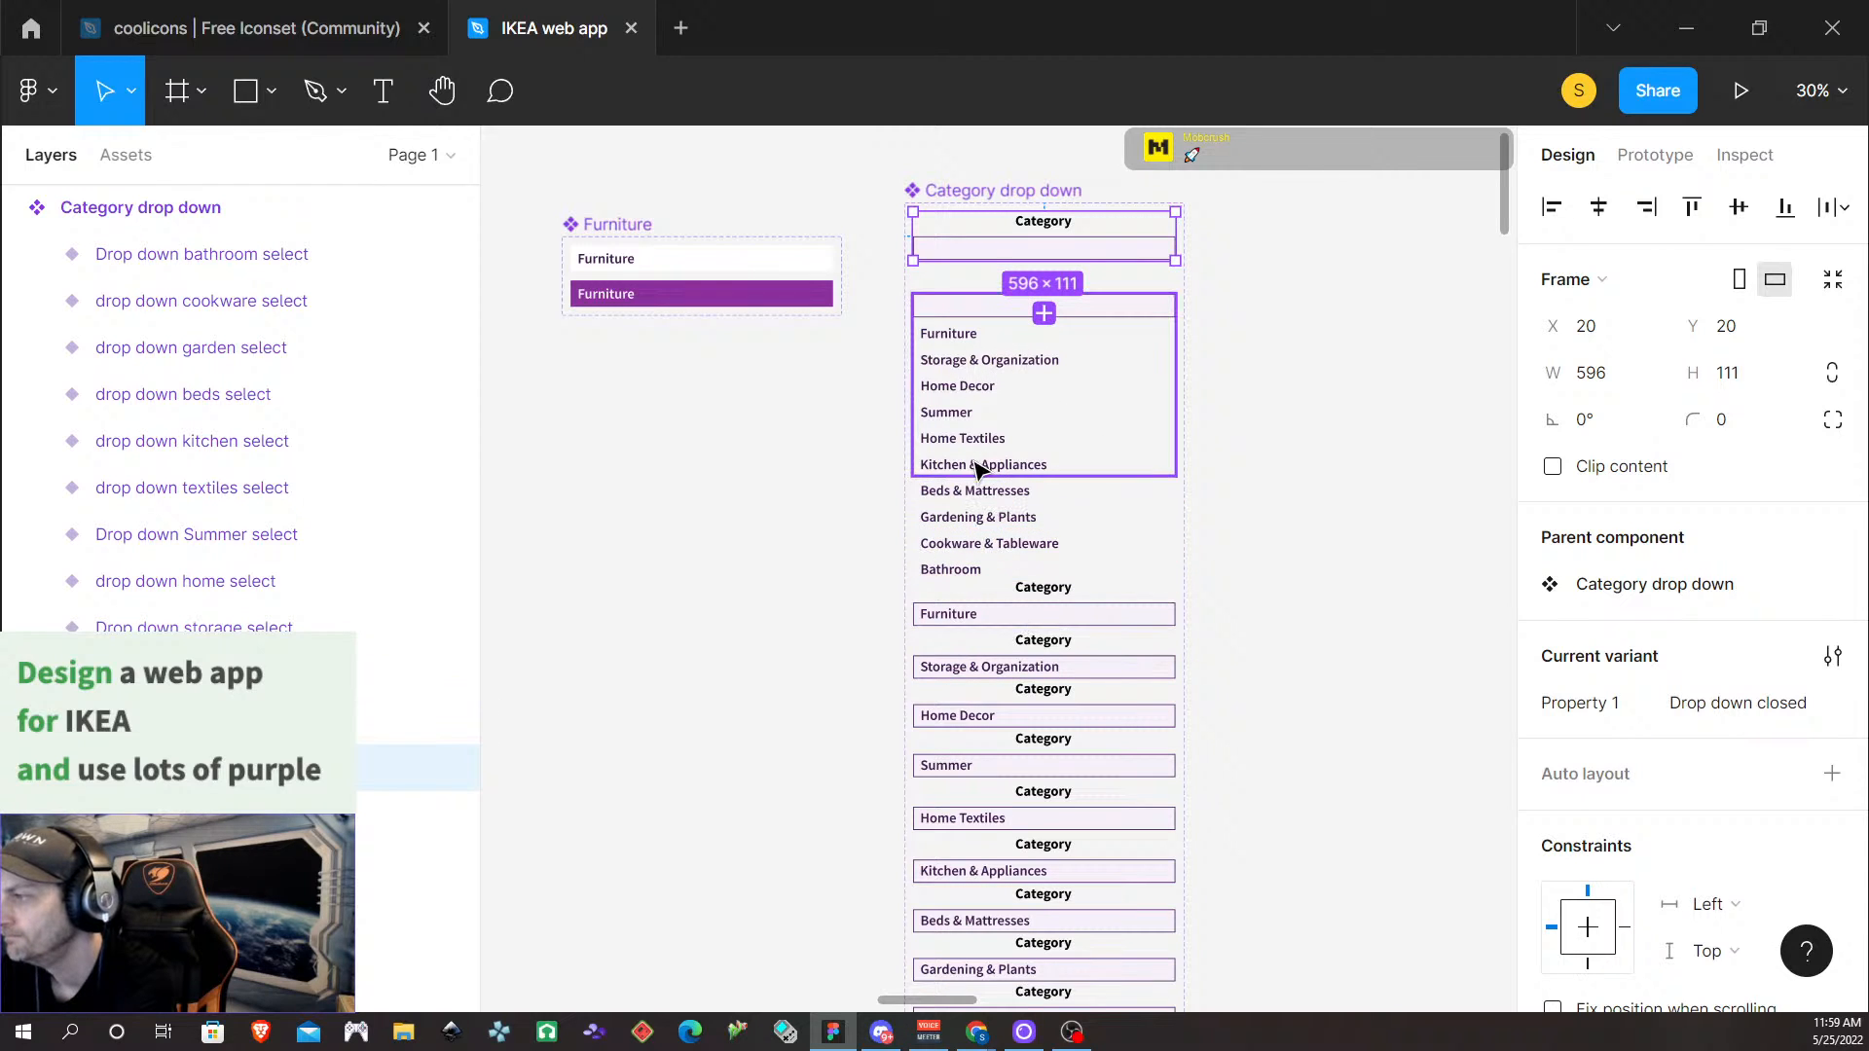
{"action": "left_click", "coordinate": [967, 352]}
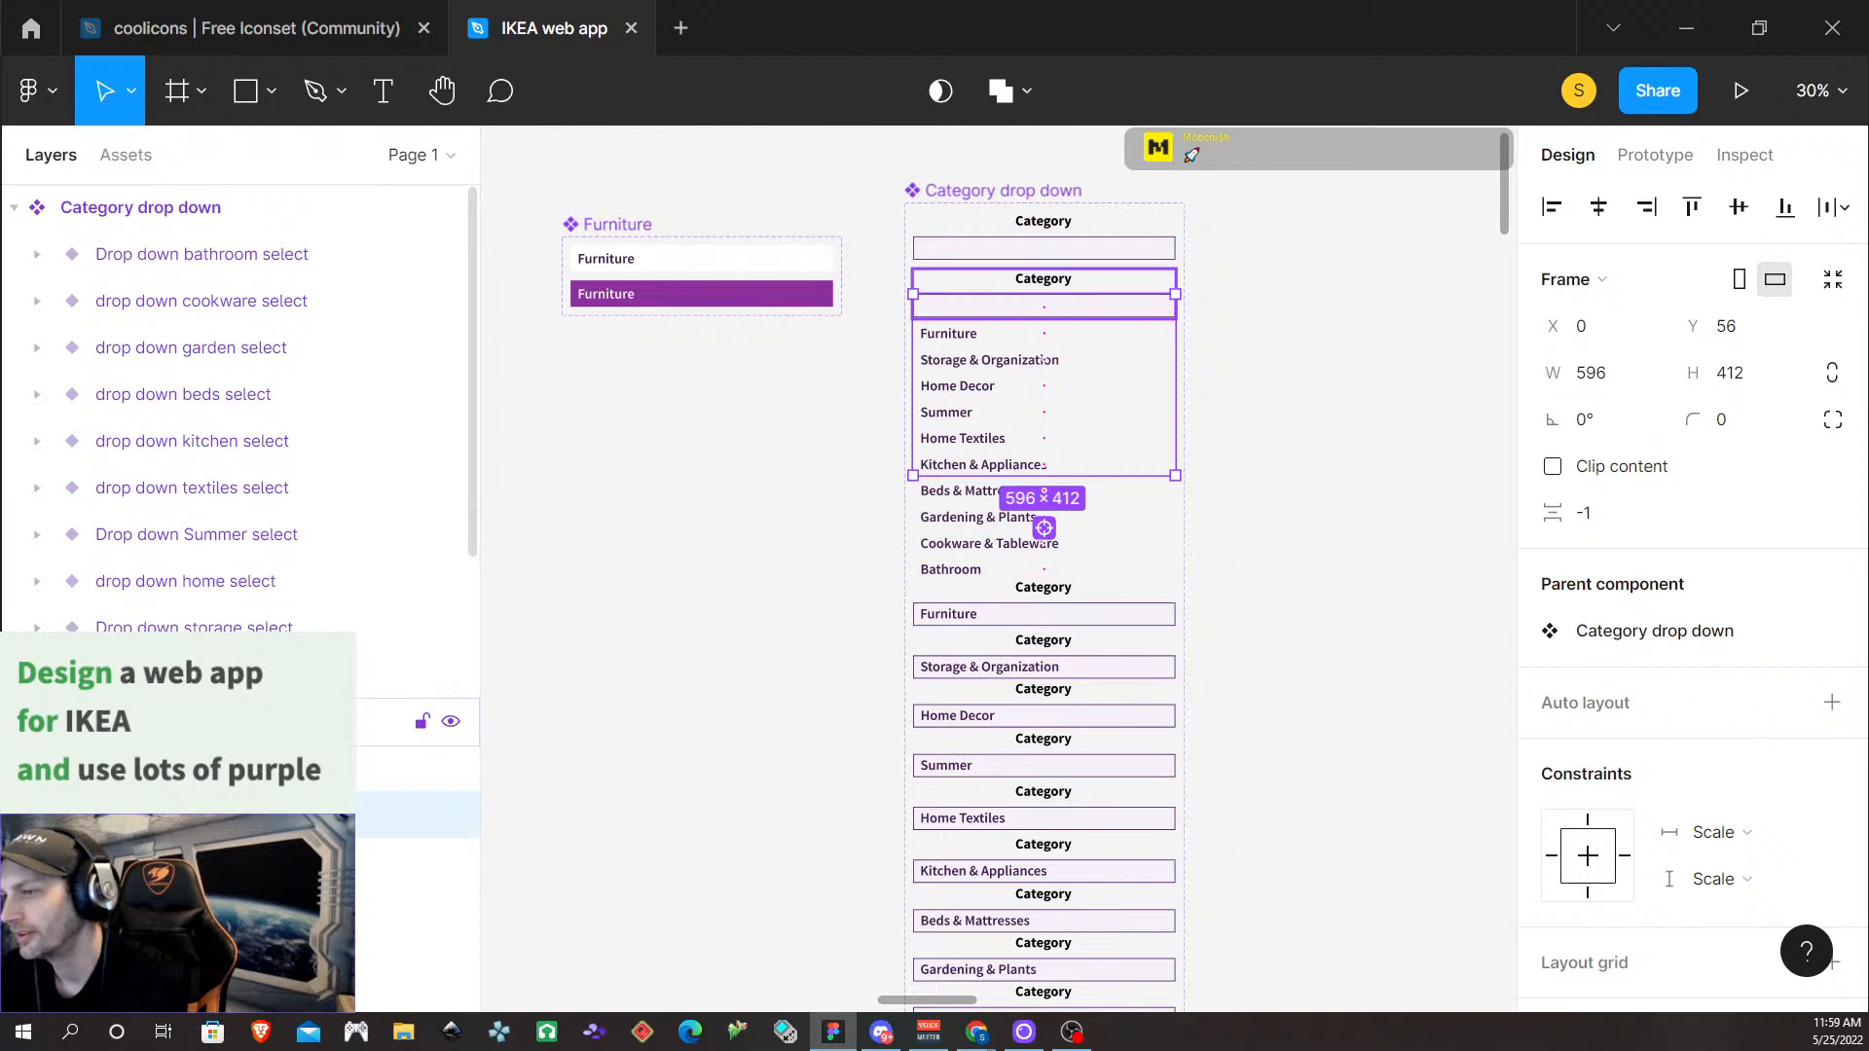
{"action": "key", "text": "Return"}
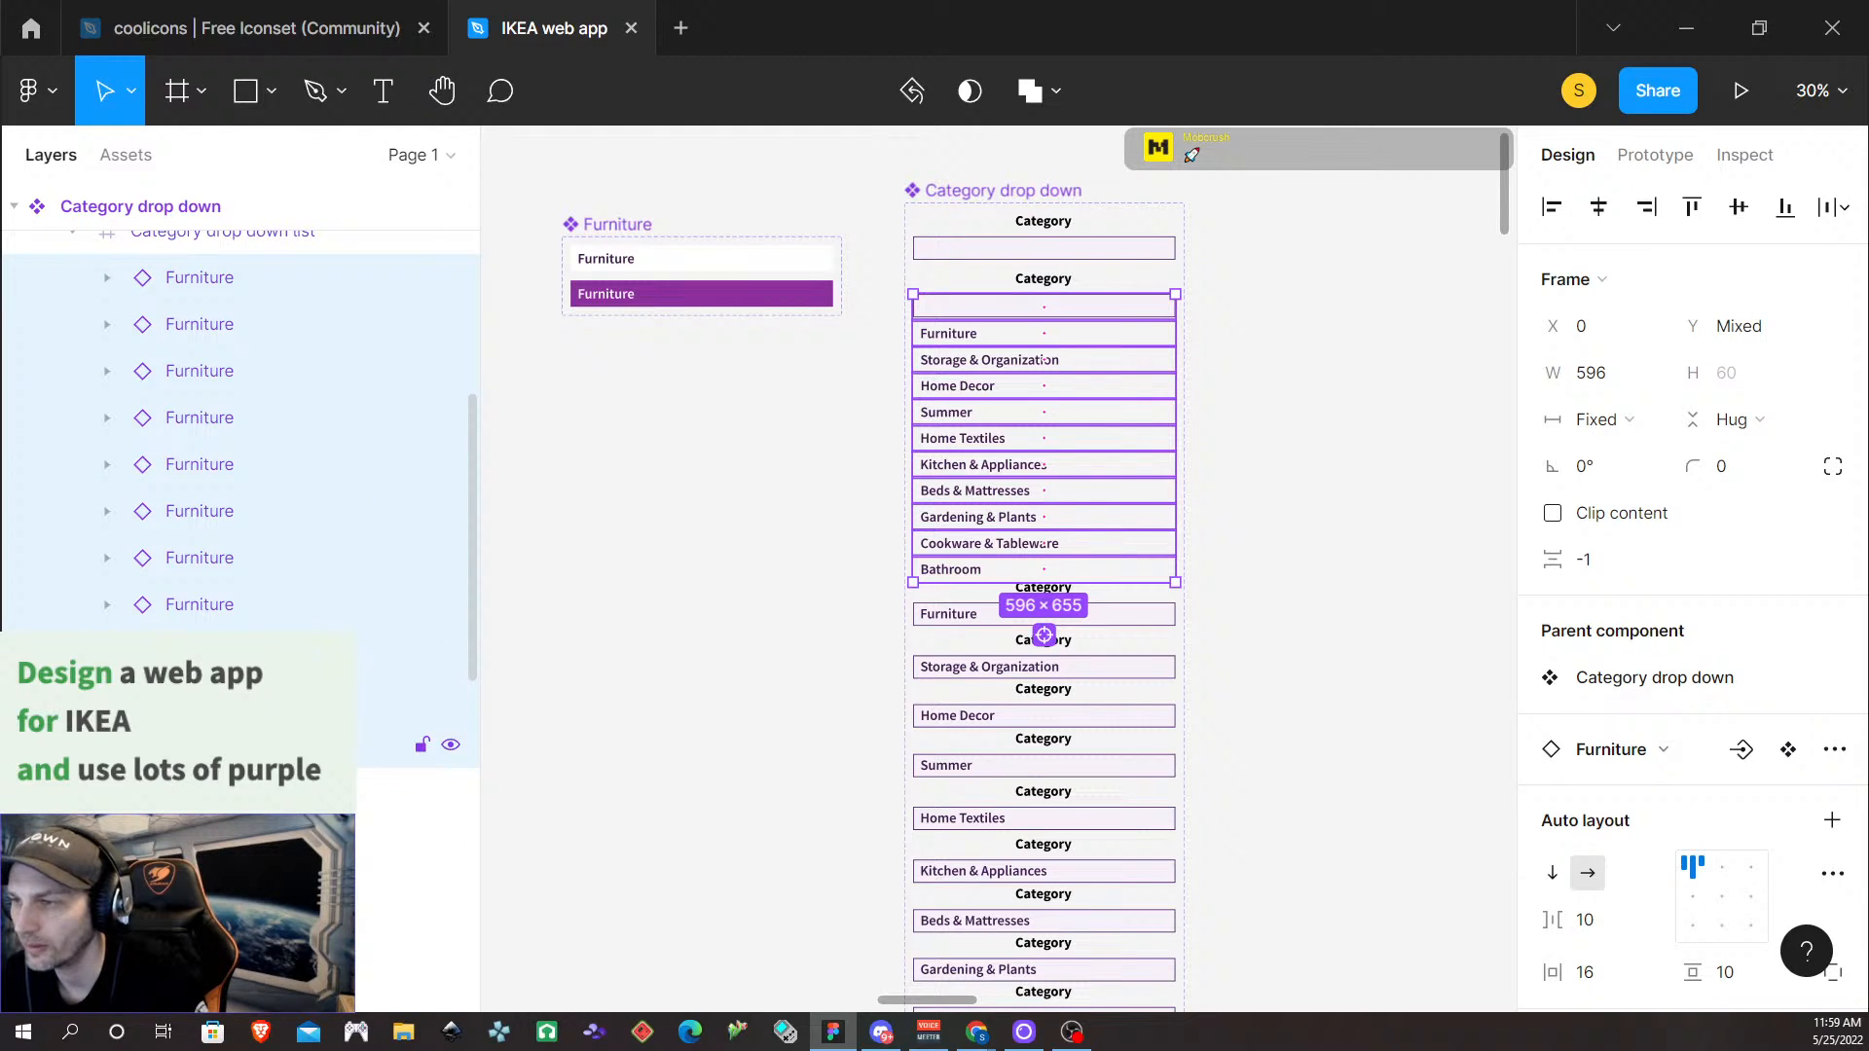
{"action": "left_click", "coordinate": [200, 745], "text": "ctrl"}
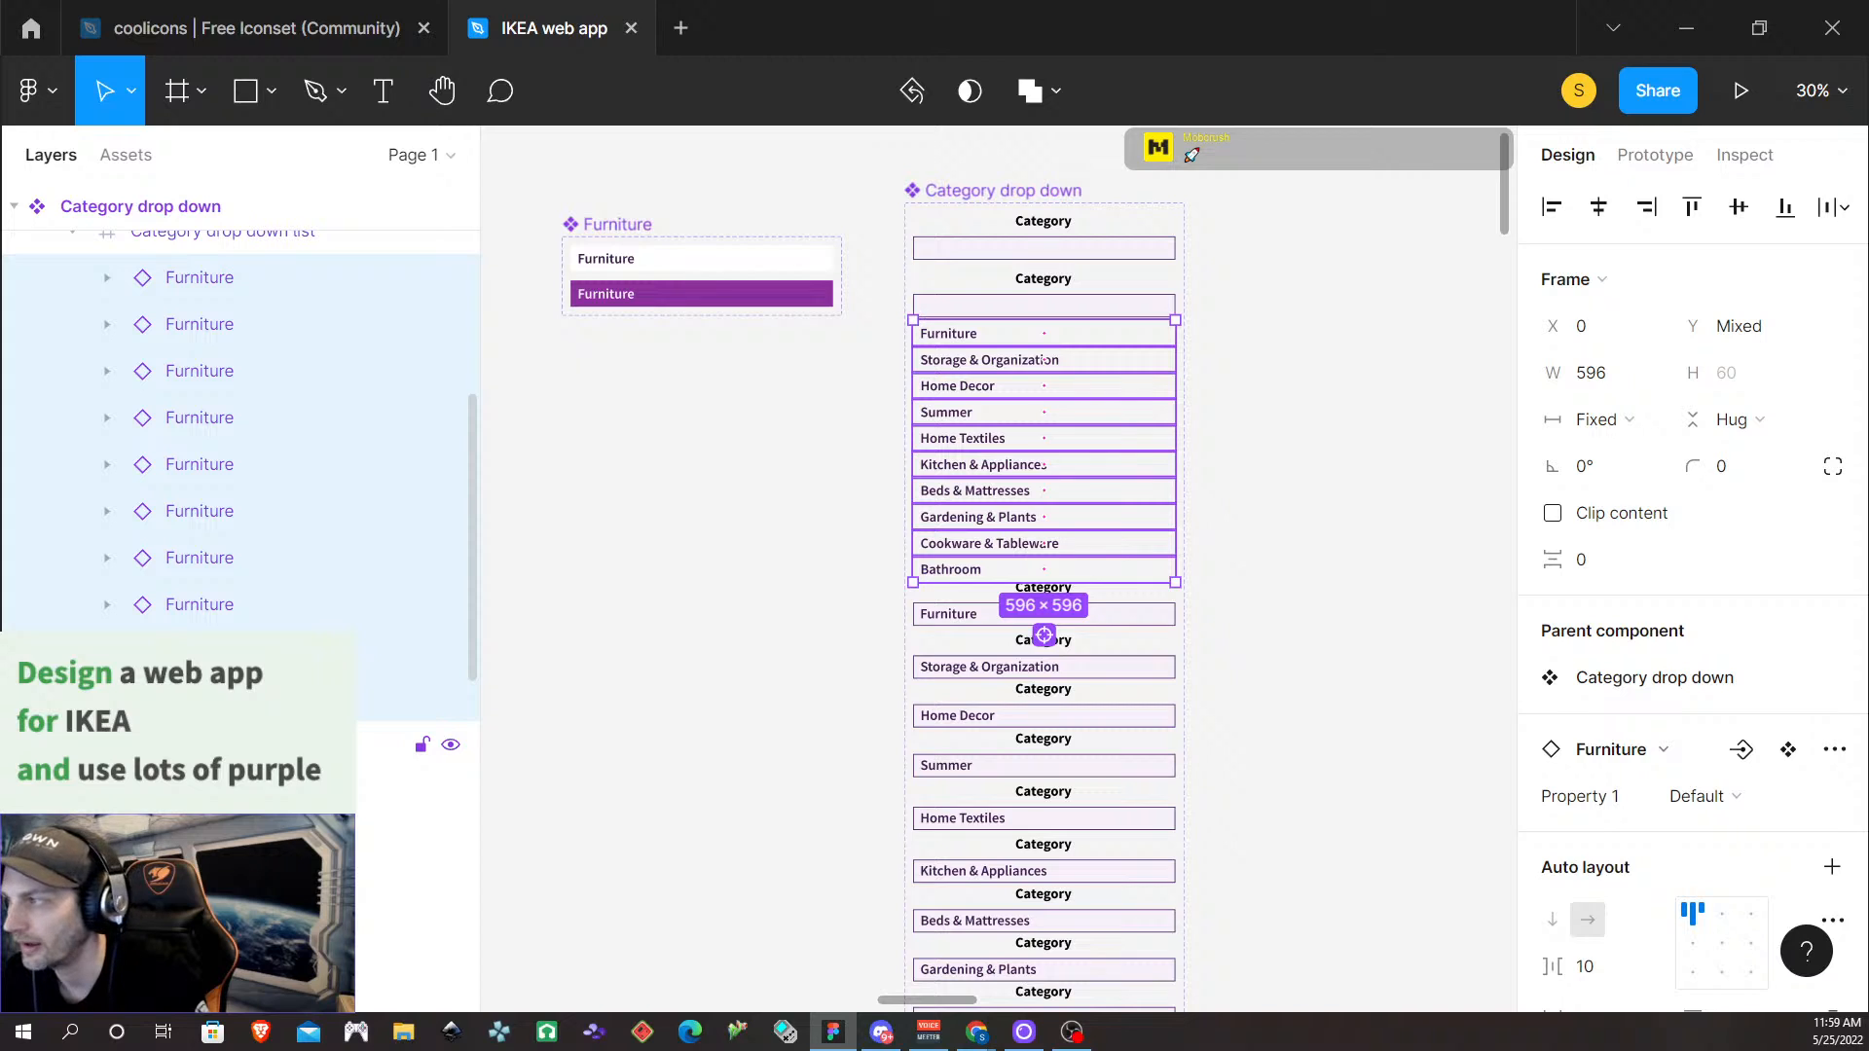
{"action": "scroll", "coordinate": [1740, 832], "scroll_direction": "down", "scroll_amount": 3}
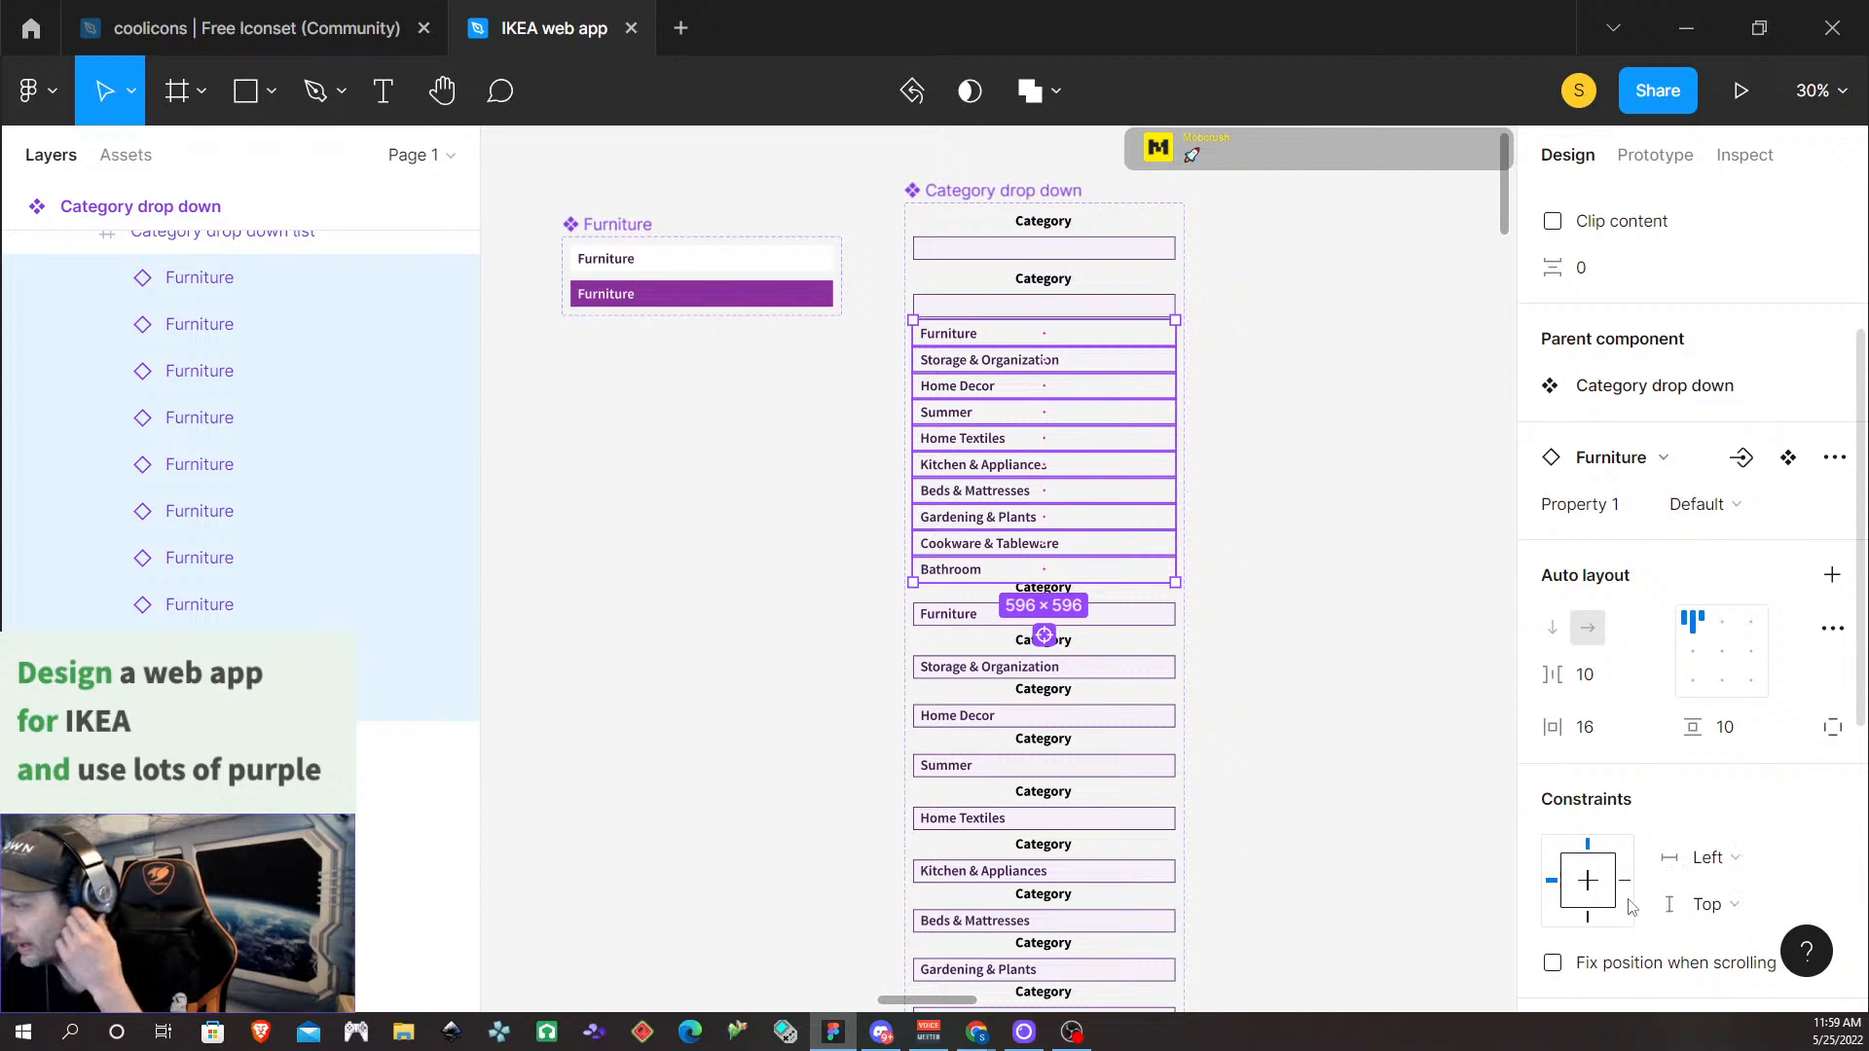
{"action": "scroll", "coordinate": [1624, 857], "scroll_direction": "down", "scroll_amount": 3}
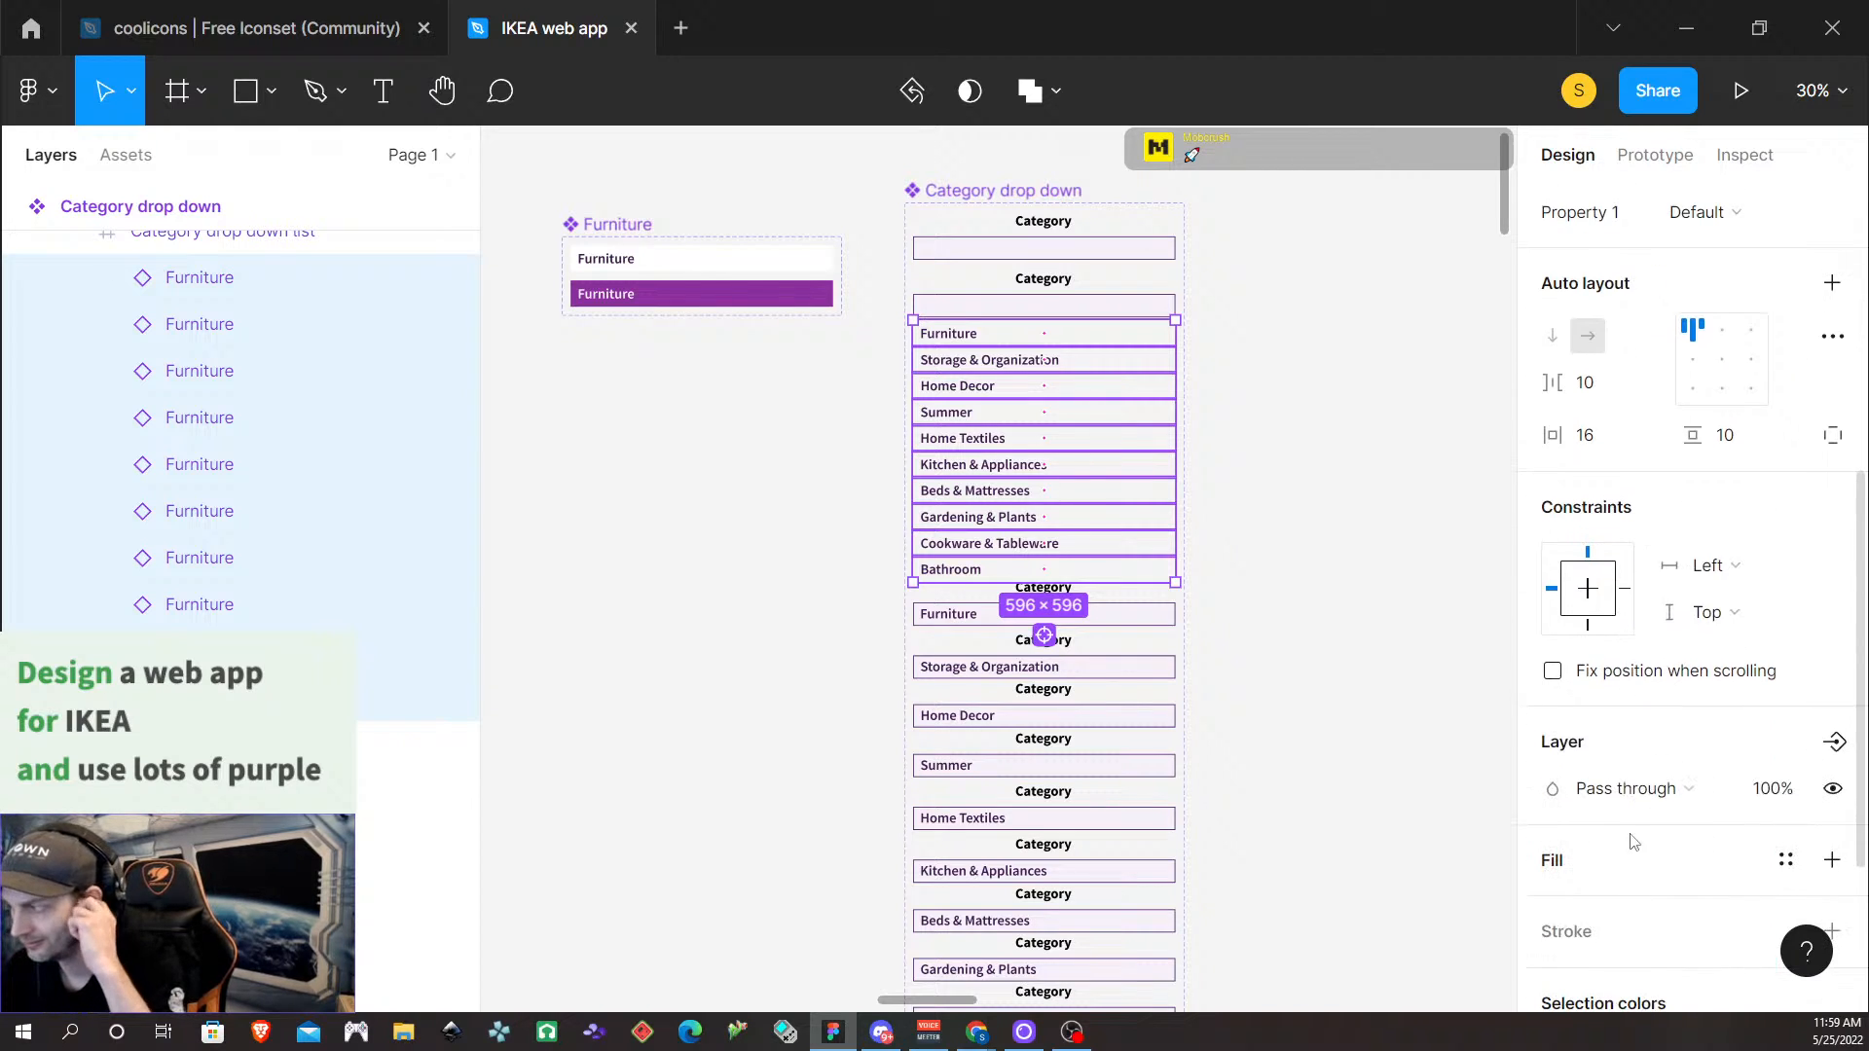
{"action": "left_click", "coordinate": [1830, 861]}
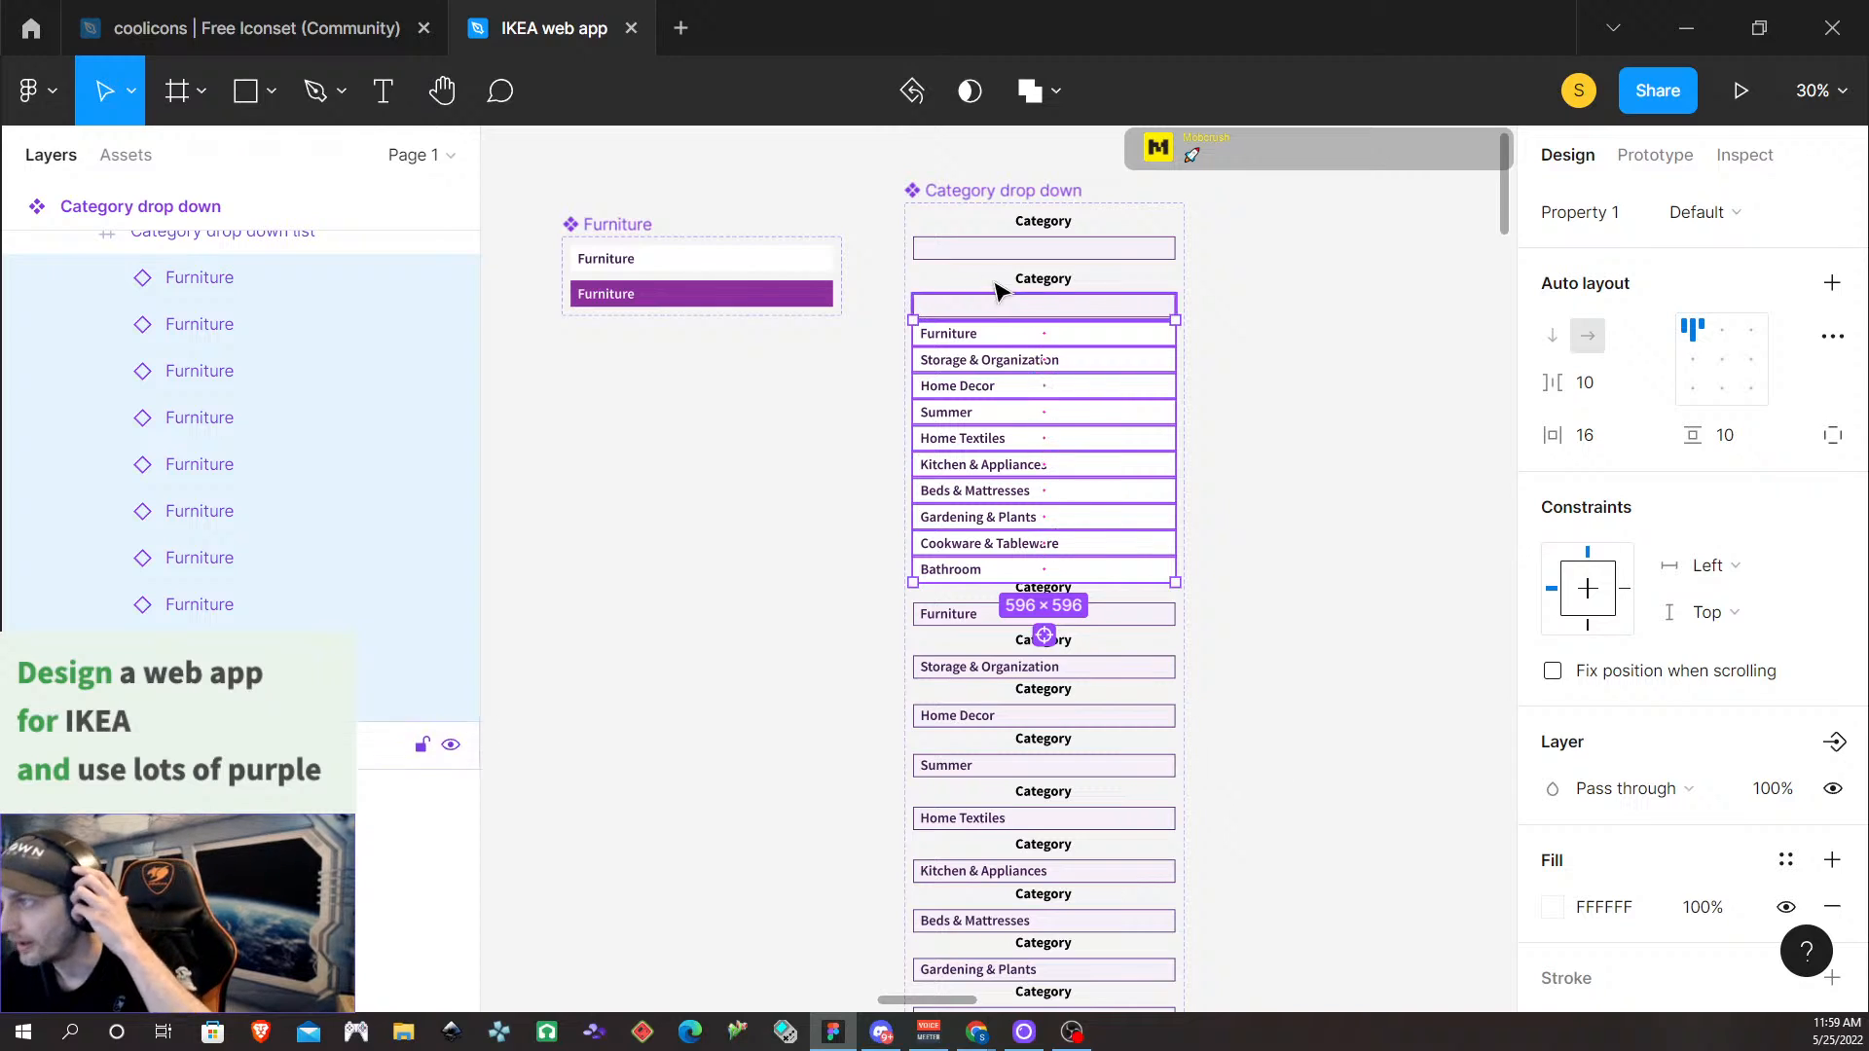
Preview the Base Template frame with the IKEA Deal Wheel form as a prototype, scaled to fit the screen
{"action": "left_click", "coordinate": [858, 195]}
{"action": "scroll", "coordinate": [903, 397], "scroll_direction": "down", "scroll_amount": 10}
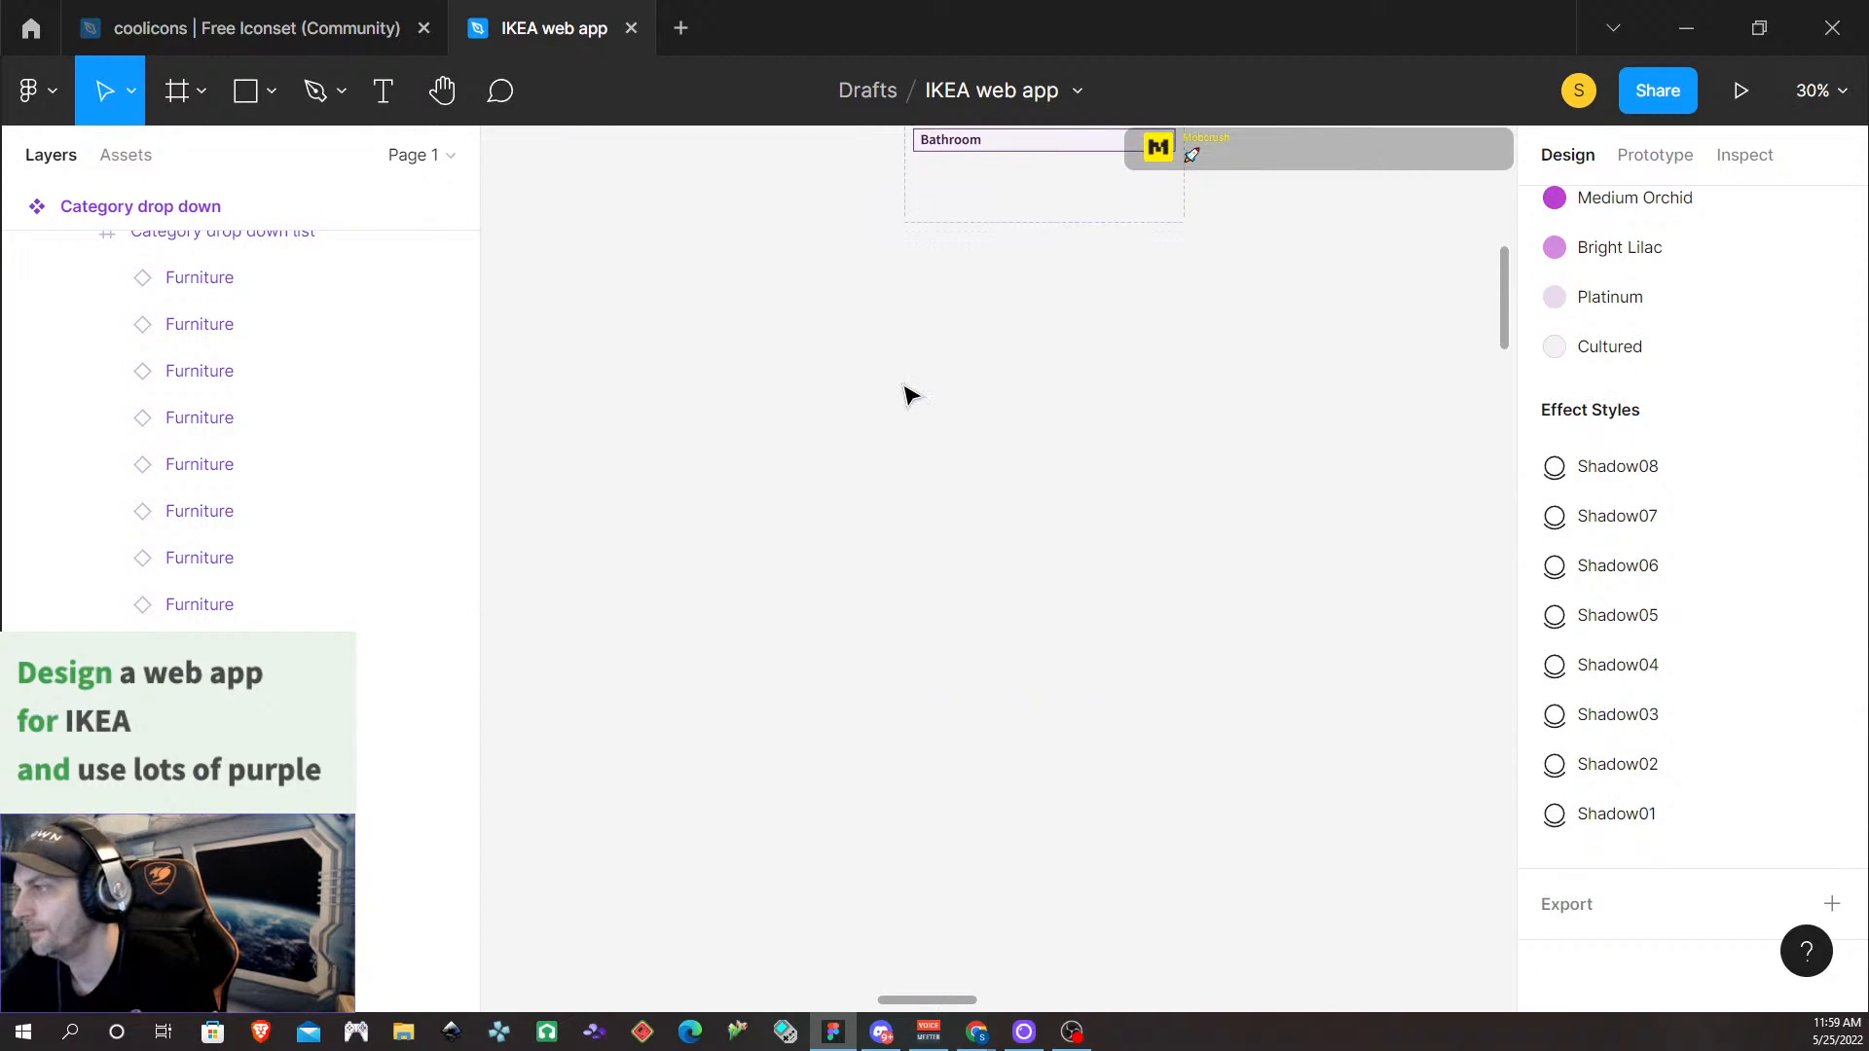
{"action": "left_click", "coordinate": [671, 640]}
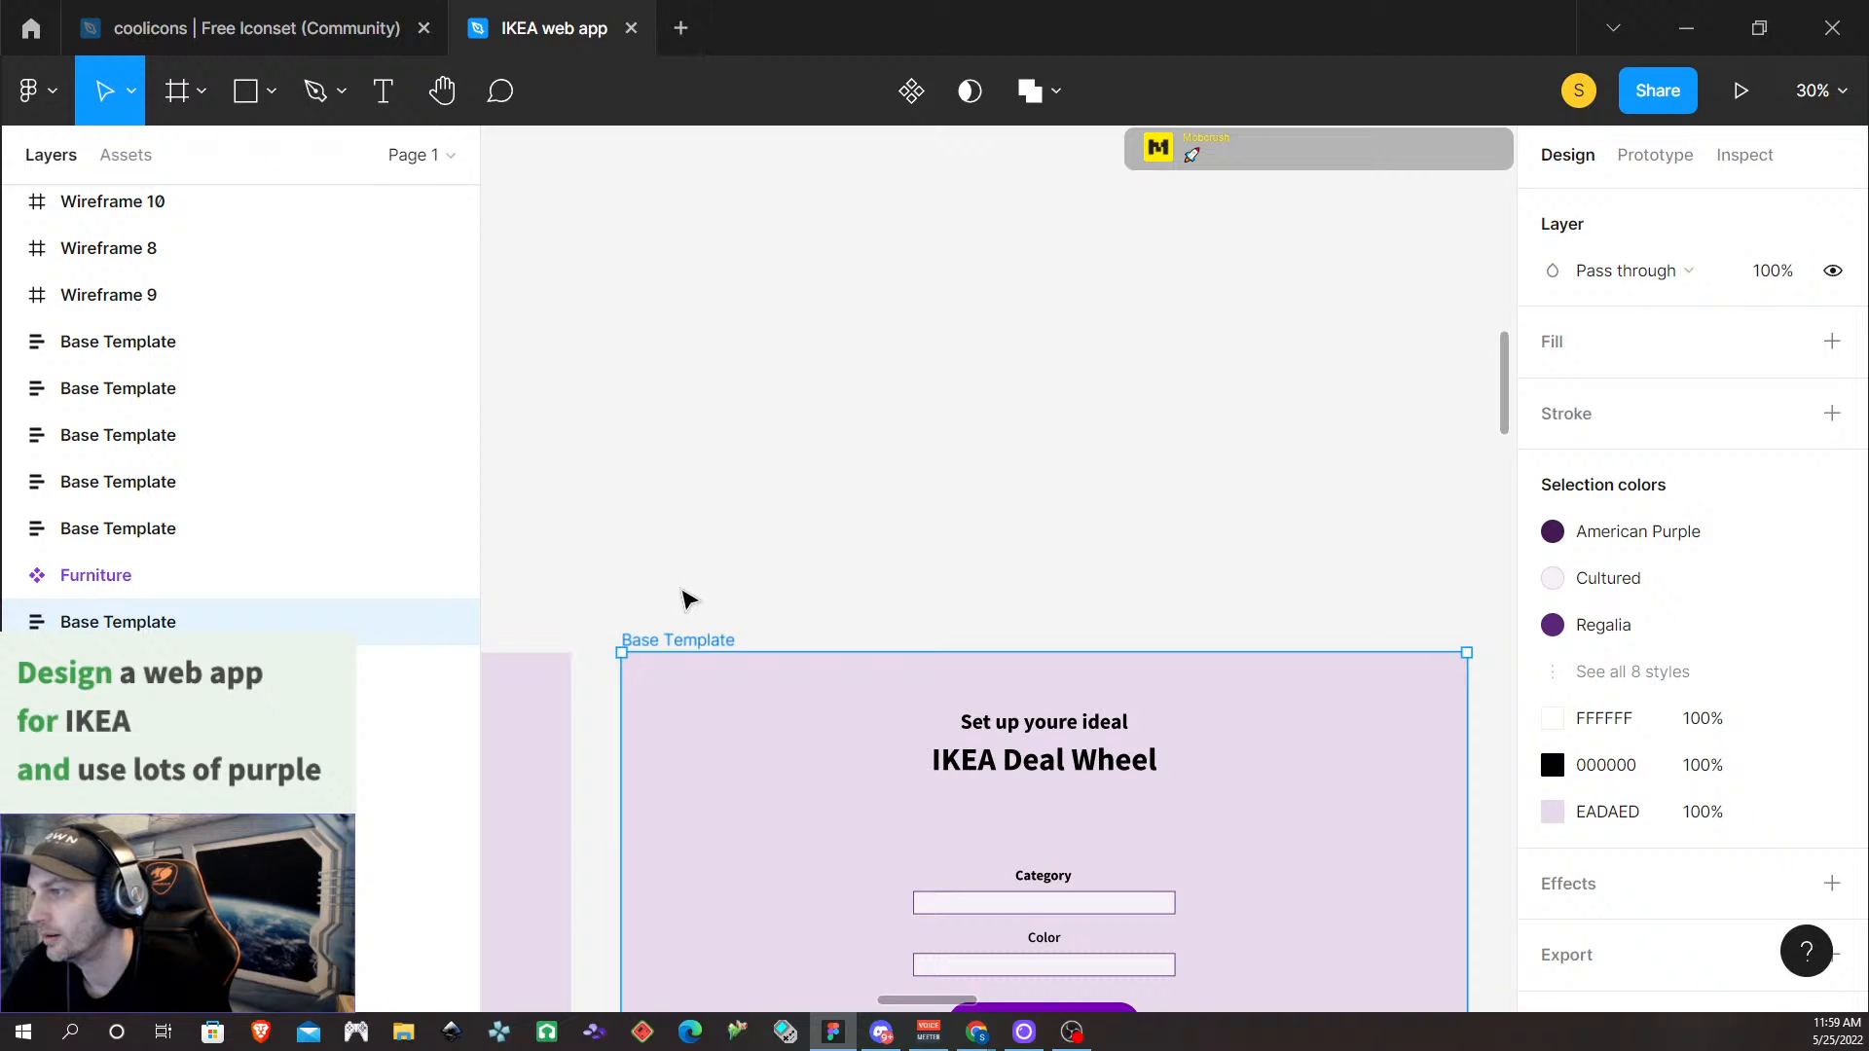
{"action": "left_click", "coordinate": [1741, 91]}
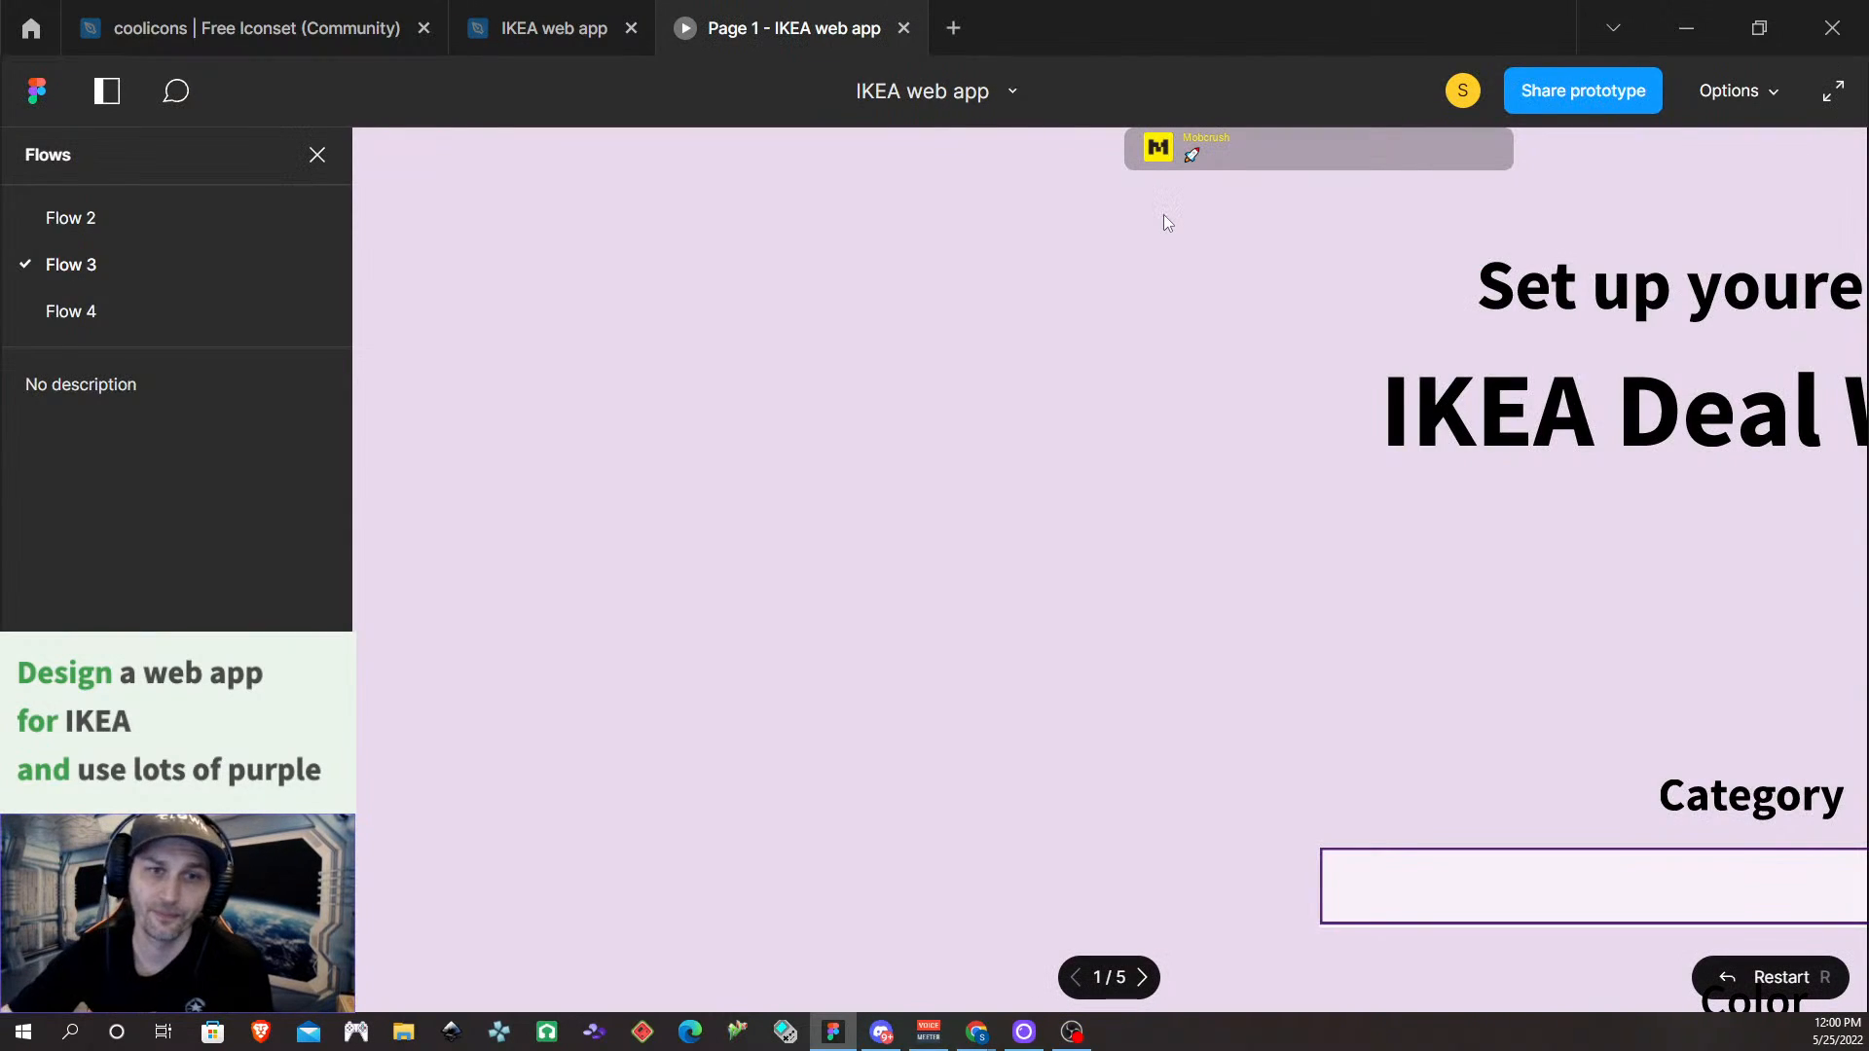
{"action": "left_click", "coordinate": [1770, 87]}
{"action": "left_click", "coordinate": [1670, 196]}
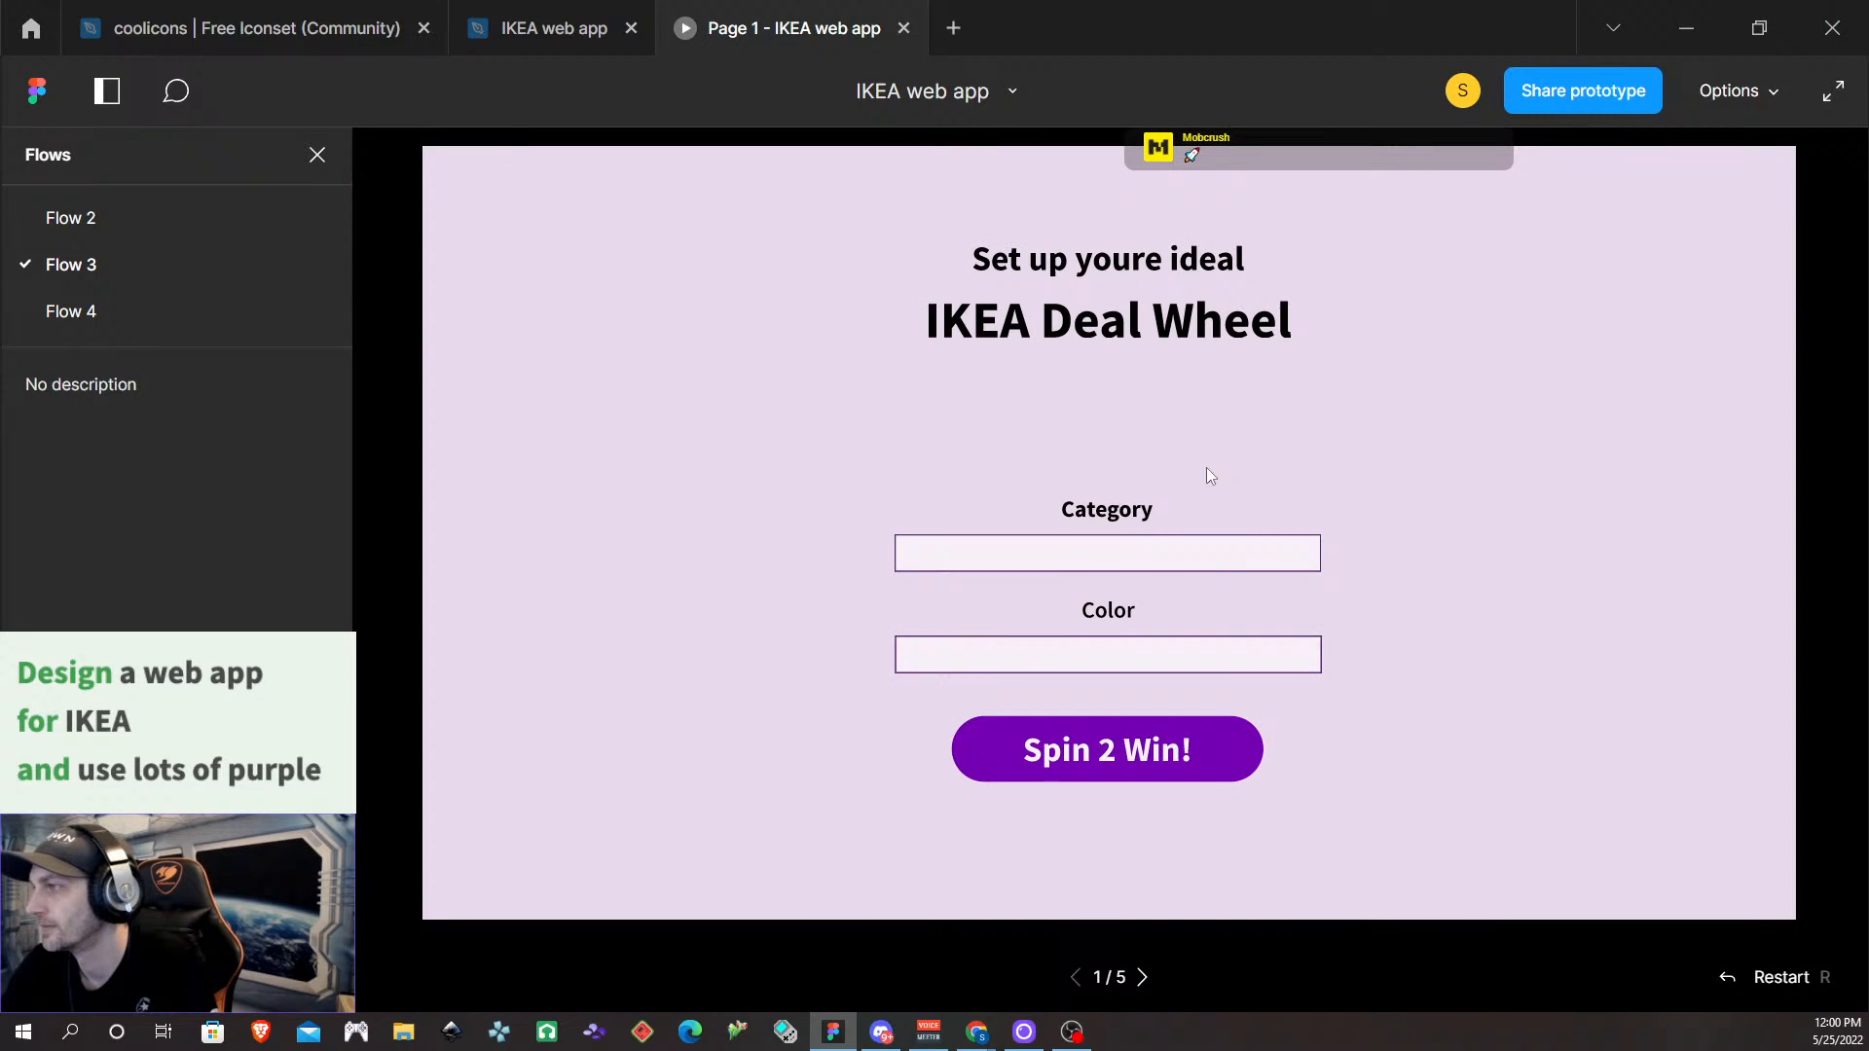
Open the prototype's Category drop down and scroll its option list down and up to check how it displays
{"action": "left_click", "coordinate": [1191, 566]}
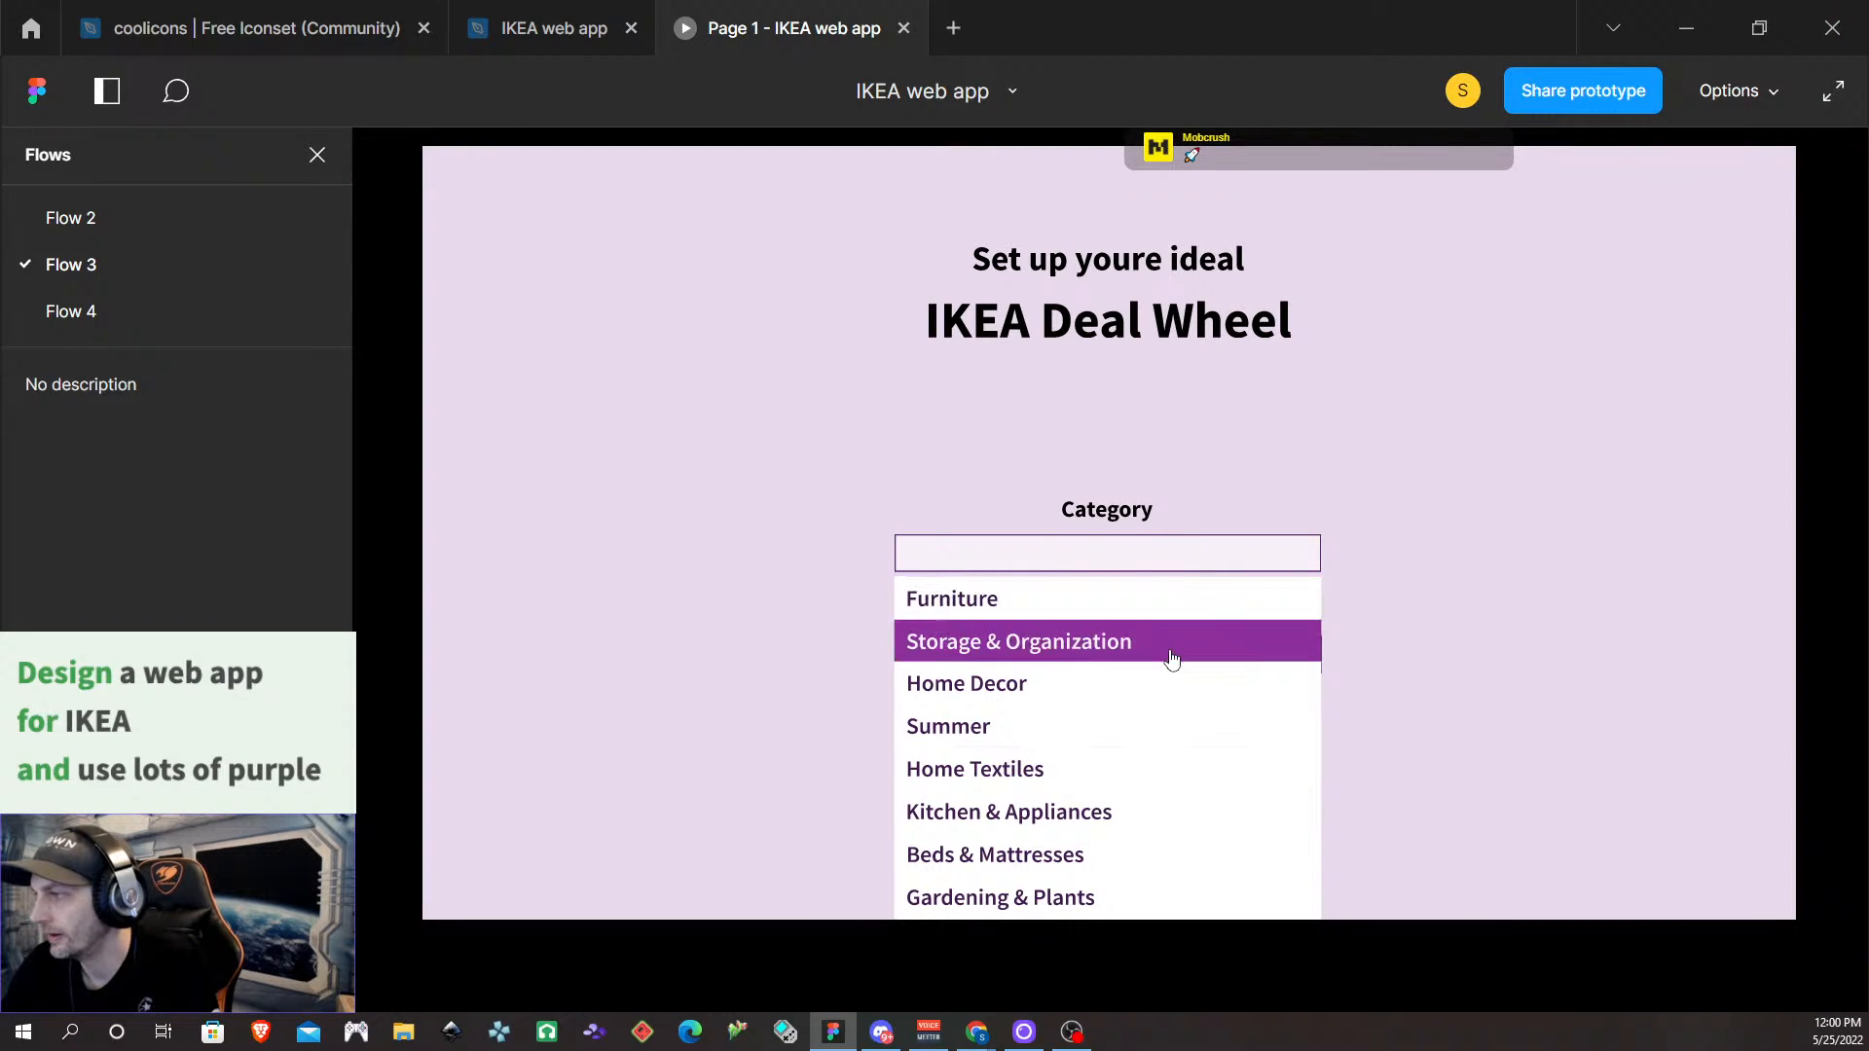
{"action": "scroll", "coordinate": [1149, 719], "scroll_direction": "down", "scroll_amount": 2}
{"action": "scroll", "coordinate": [1152, 704], "scroll_direction": "up", "scroll_amount": 2}
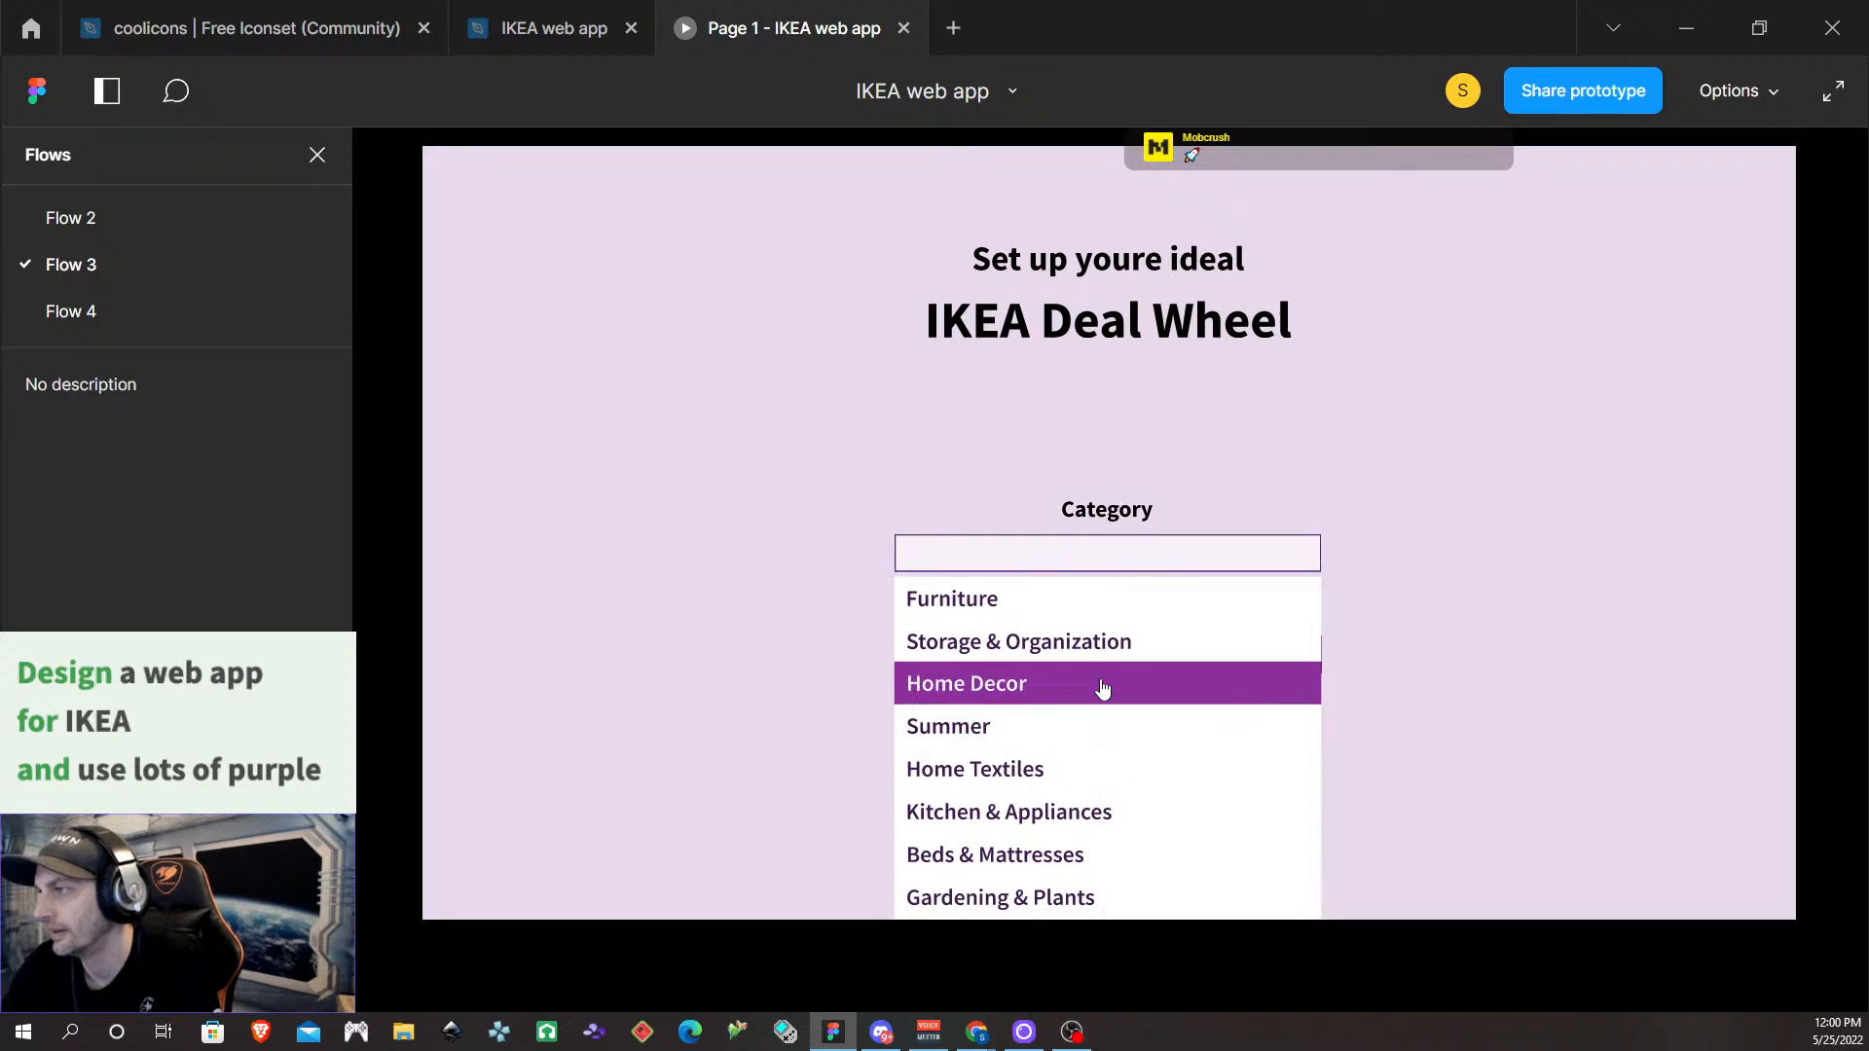
{"action": "scroll", "coordinate": [1102, 543], "scroll_direction": "down", "scroll_amount": 2}
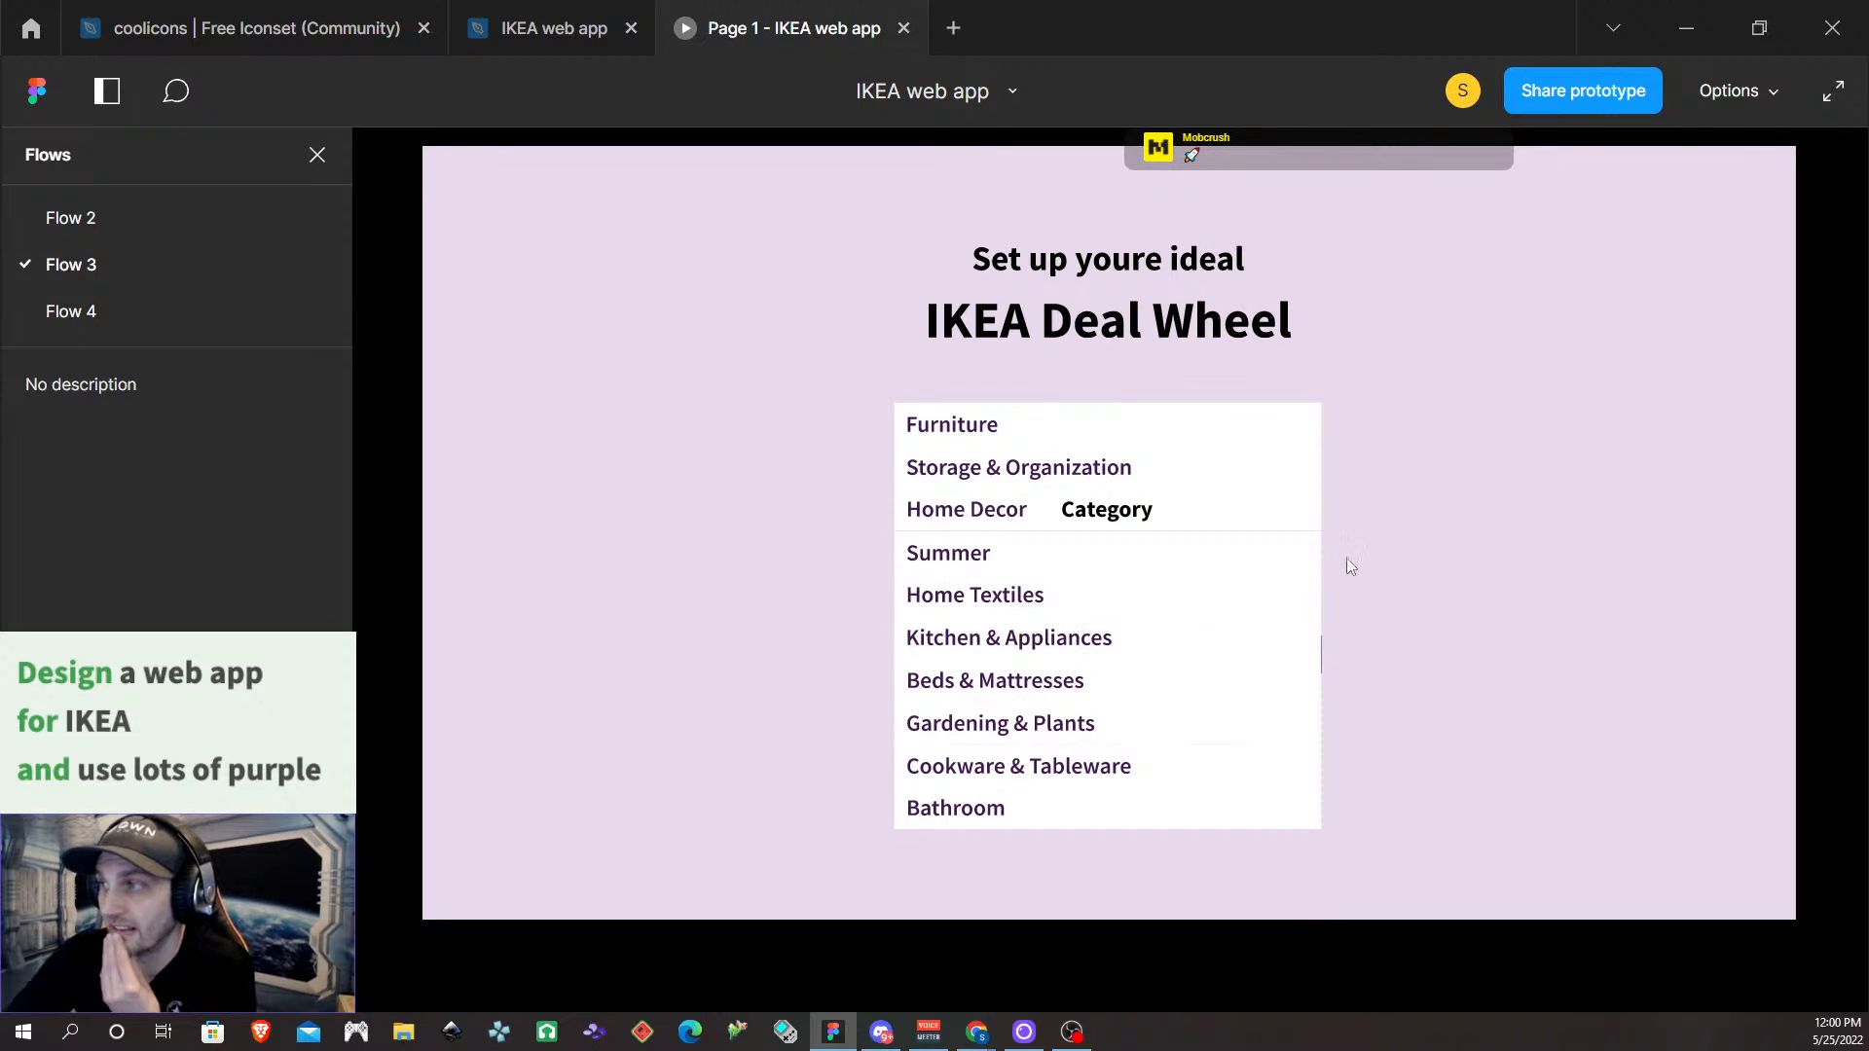
{"action": "scroll", "coordinate": [1167, 651], "scroll_direction": "up", "scroll_amount": 2}
{"action": "scroll", "coordinate": [1168, 648], "scroll_direction": "down", "scroll_amount": 2}
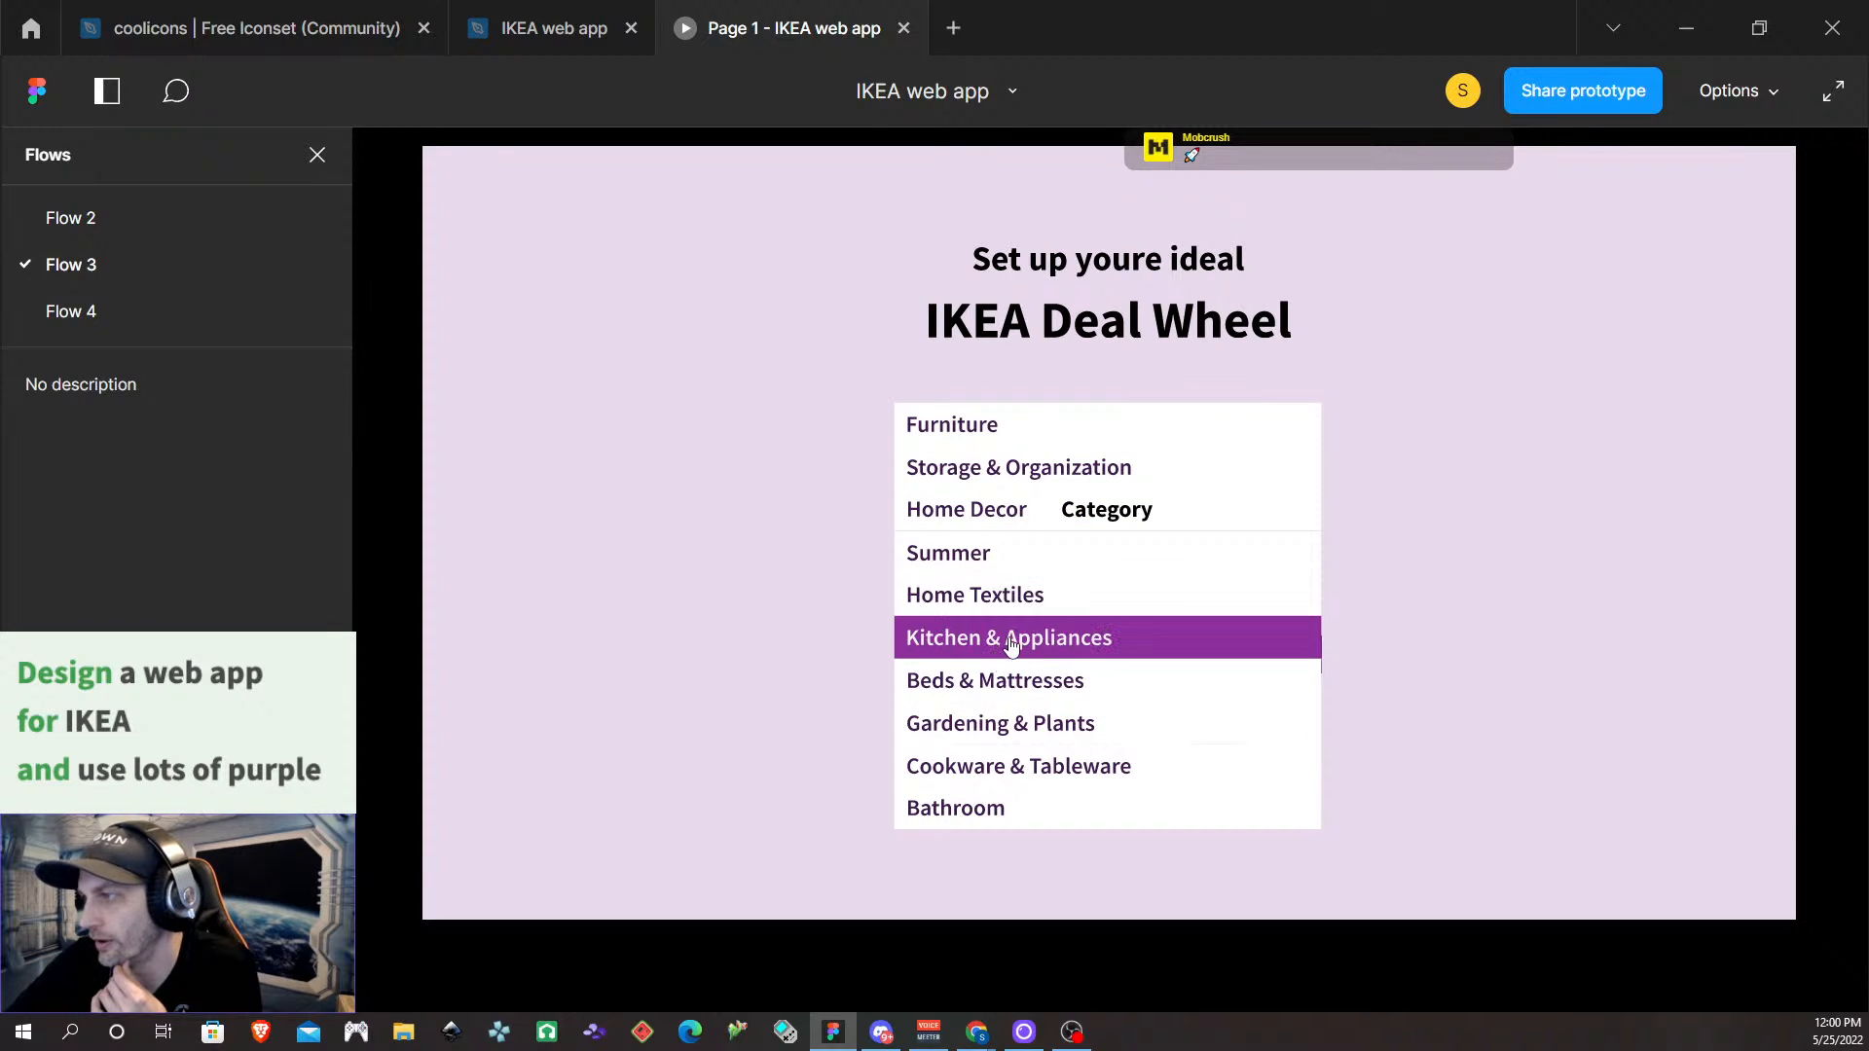
Choose Beds & Mattresses as the category and run the prototype through Spin 2 Win! and SPIN NOW!!!
{"action": "left_click", "coordinate": [1003, 681]}
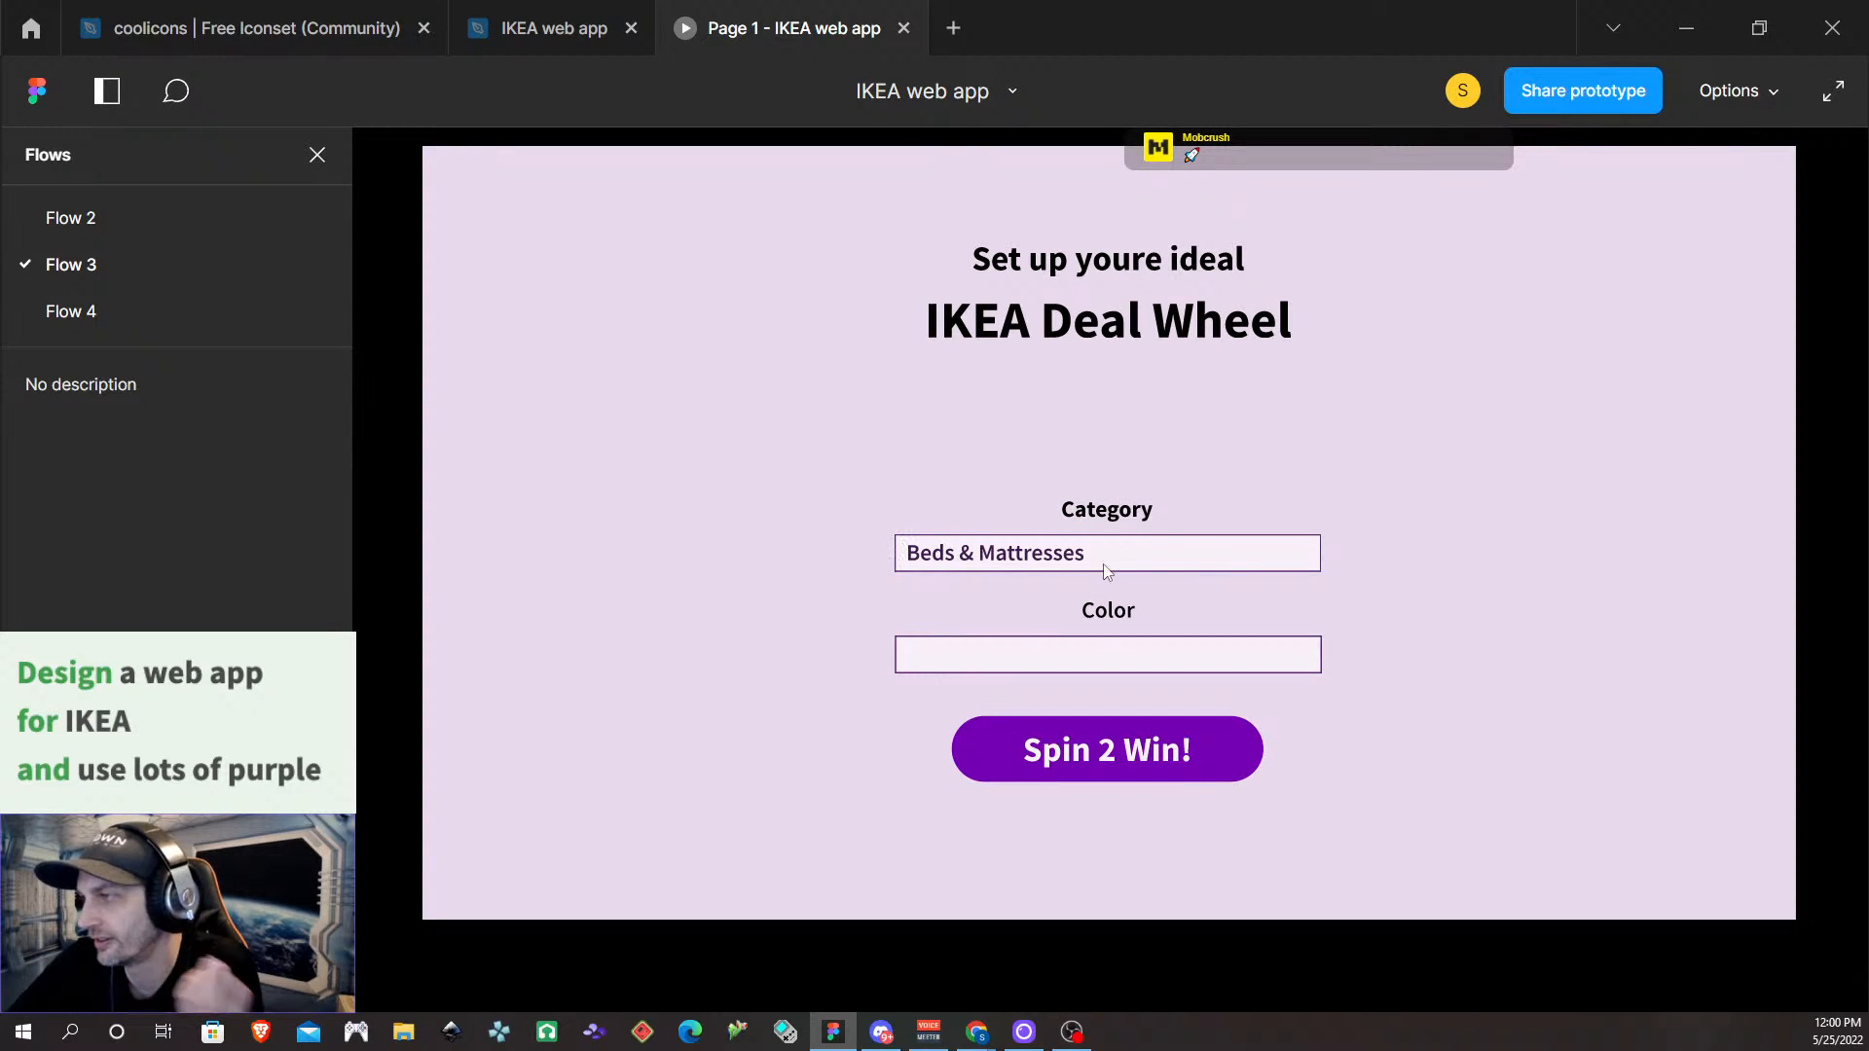
{"action": "left_click", "coordinate": [1107, 747]}
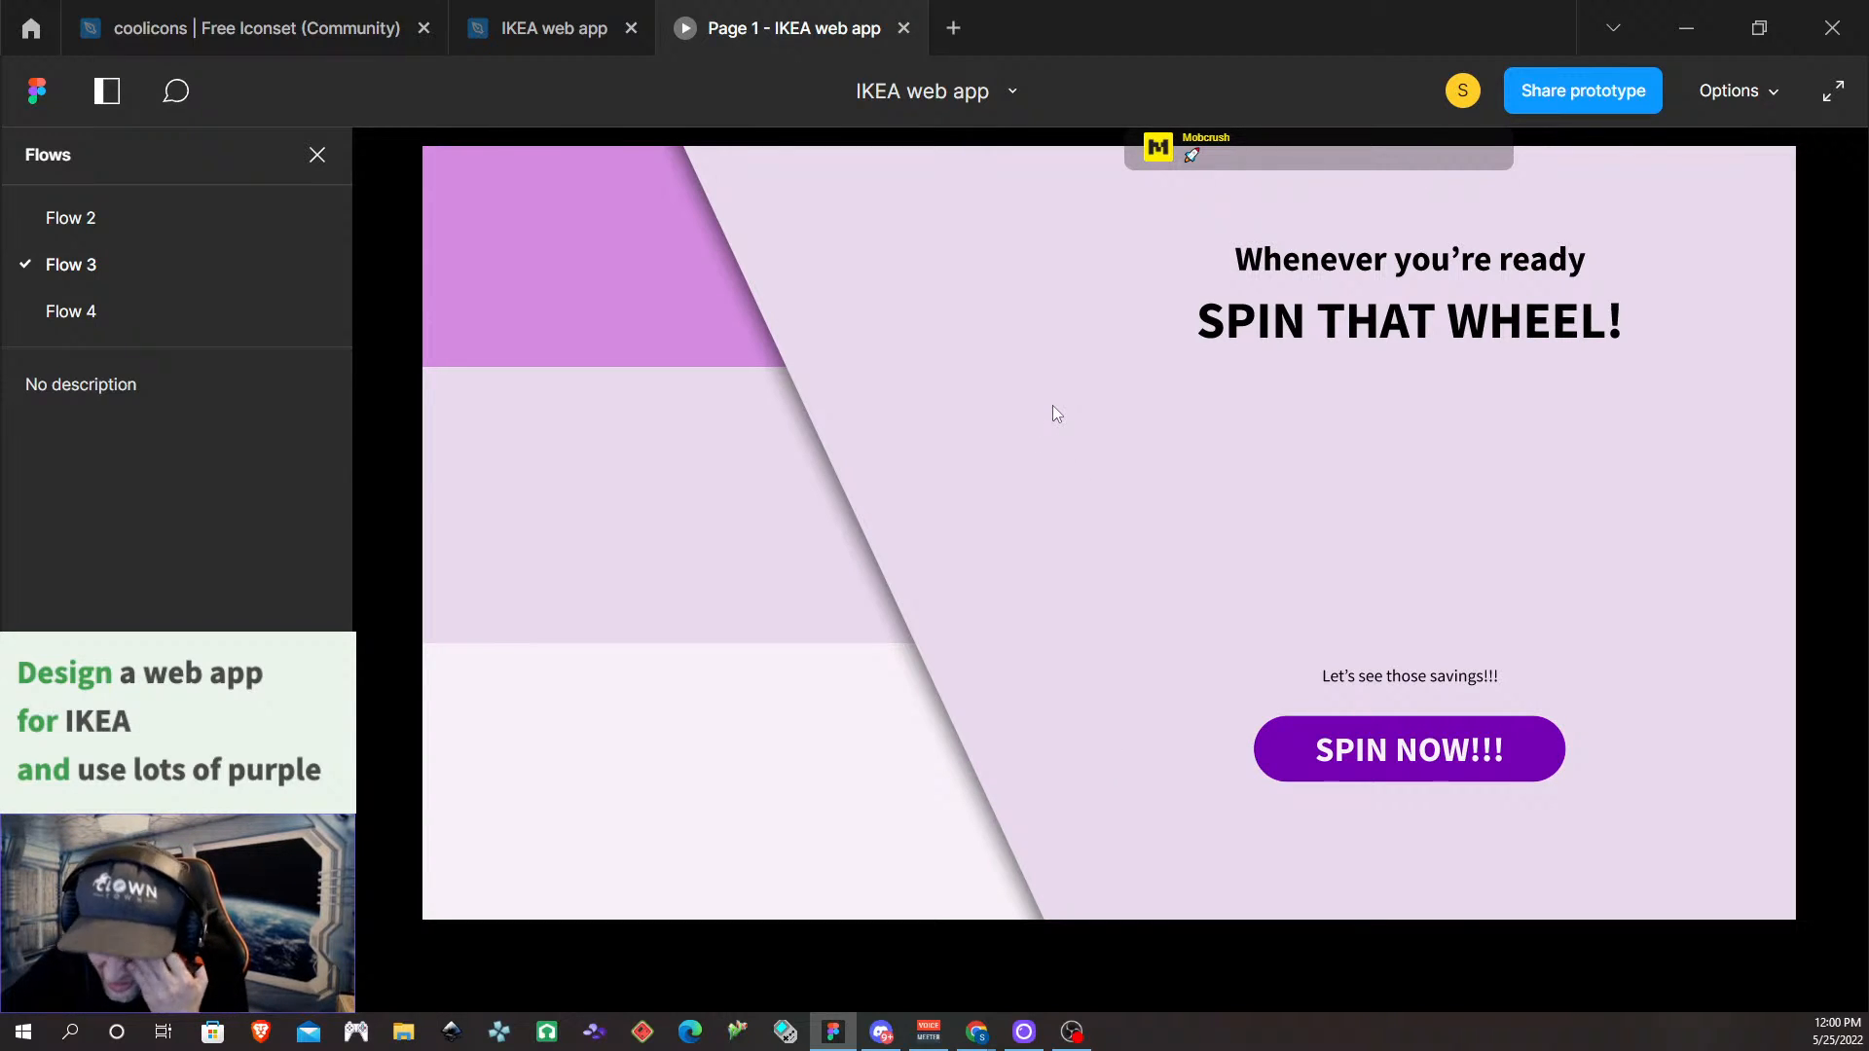
{"action": "left_click", "coordinate": [1415, 757]}
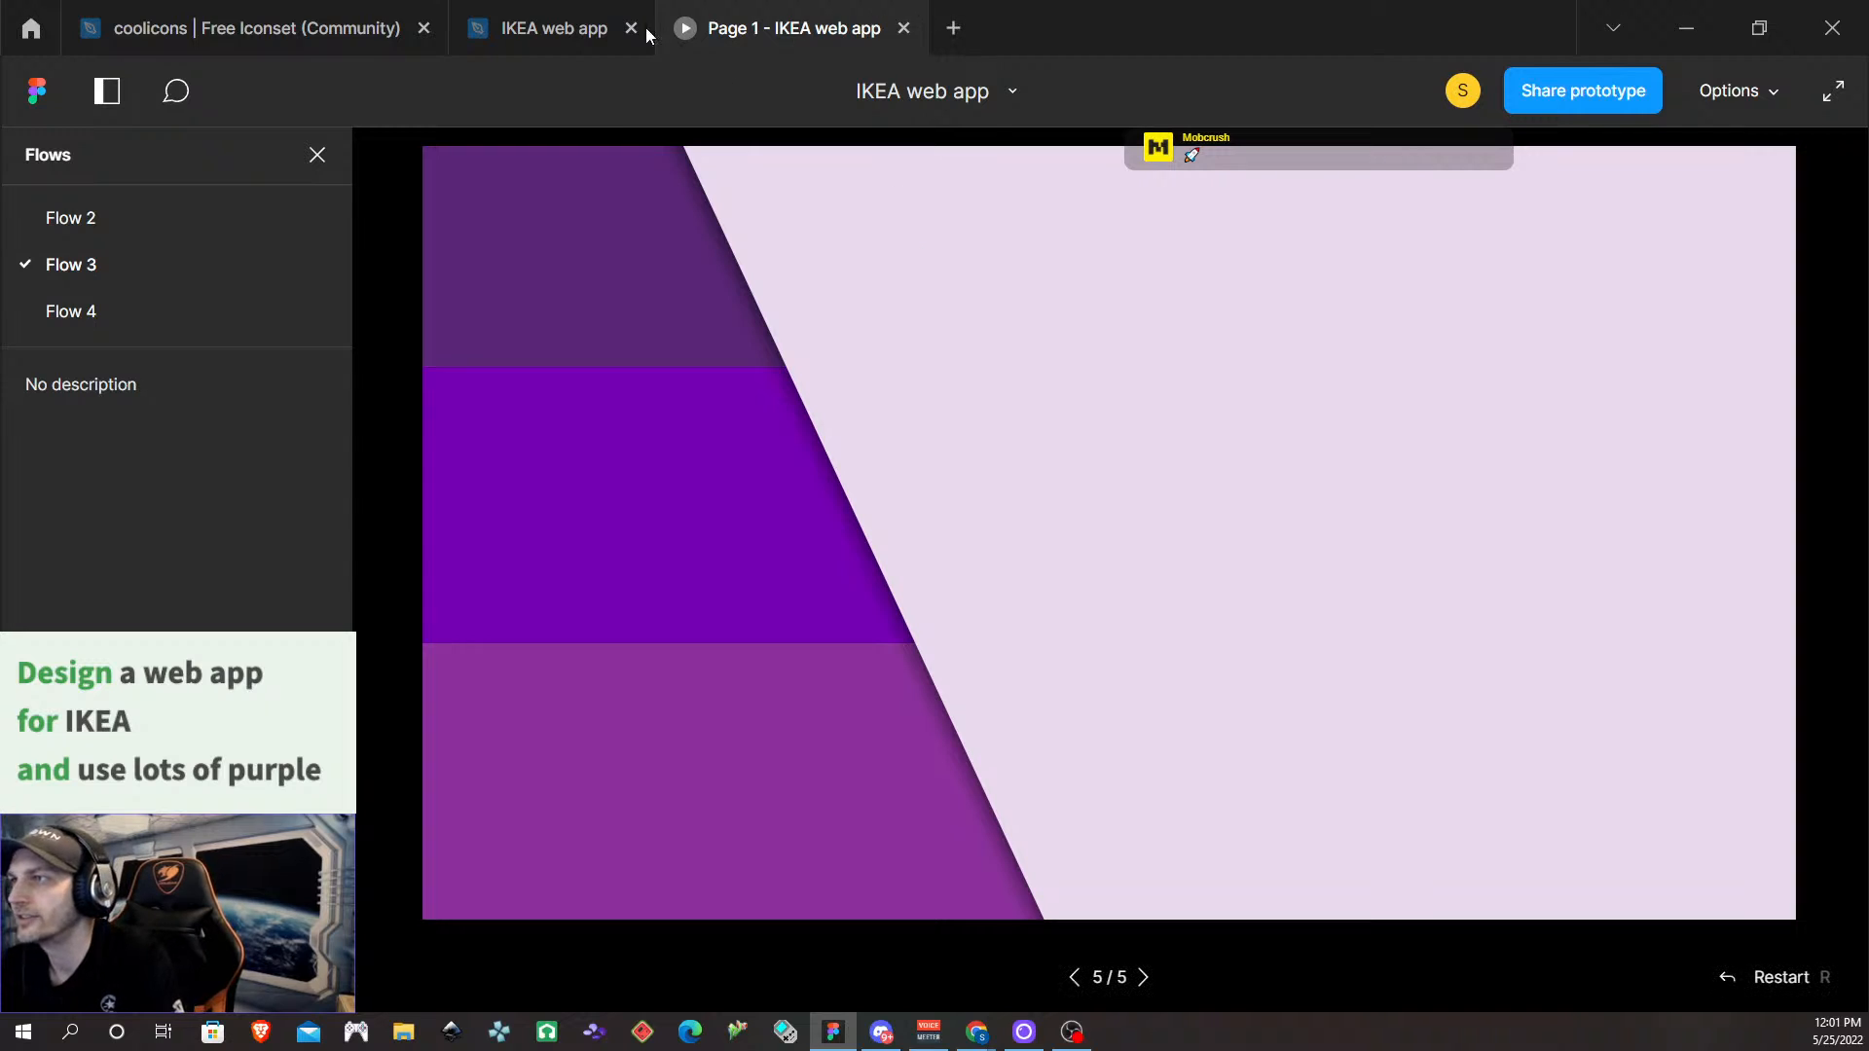
Return to the IKEA web app design file and look over the Base Template and Wireframe frames
{"action": "left_click", "coordinate": [555, 35]}
{"action": "scroll", "coordinate": [1243, 350], "scroll_direction": "down", "scroll_amount": 5}
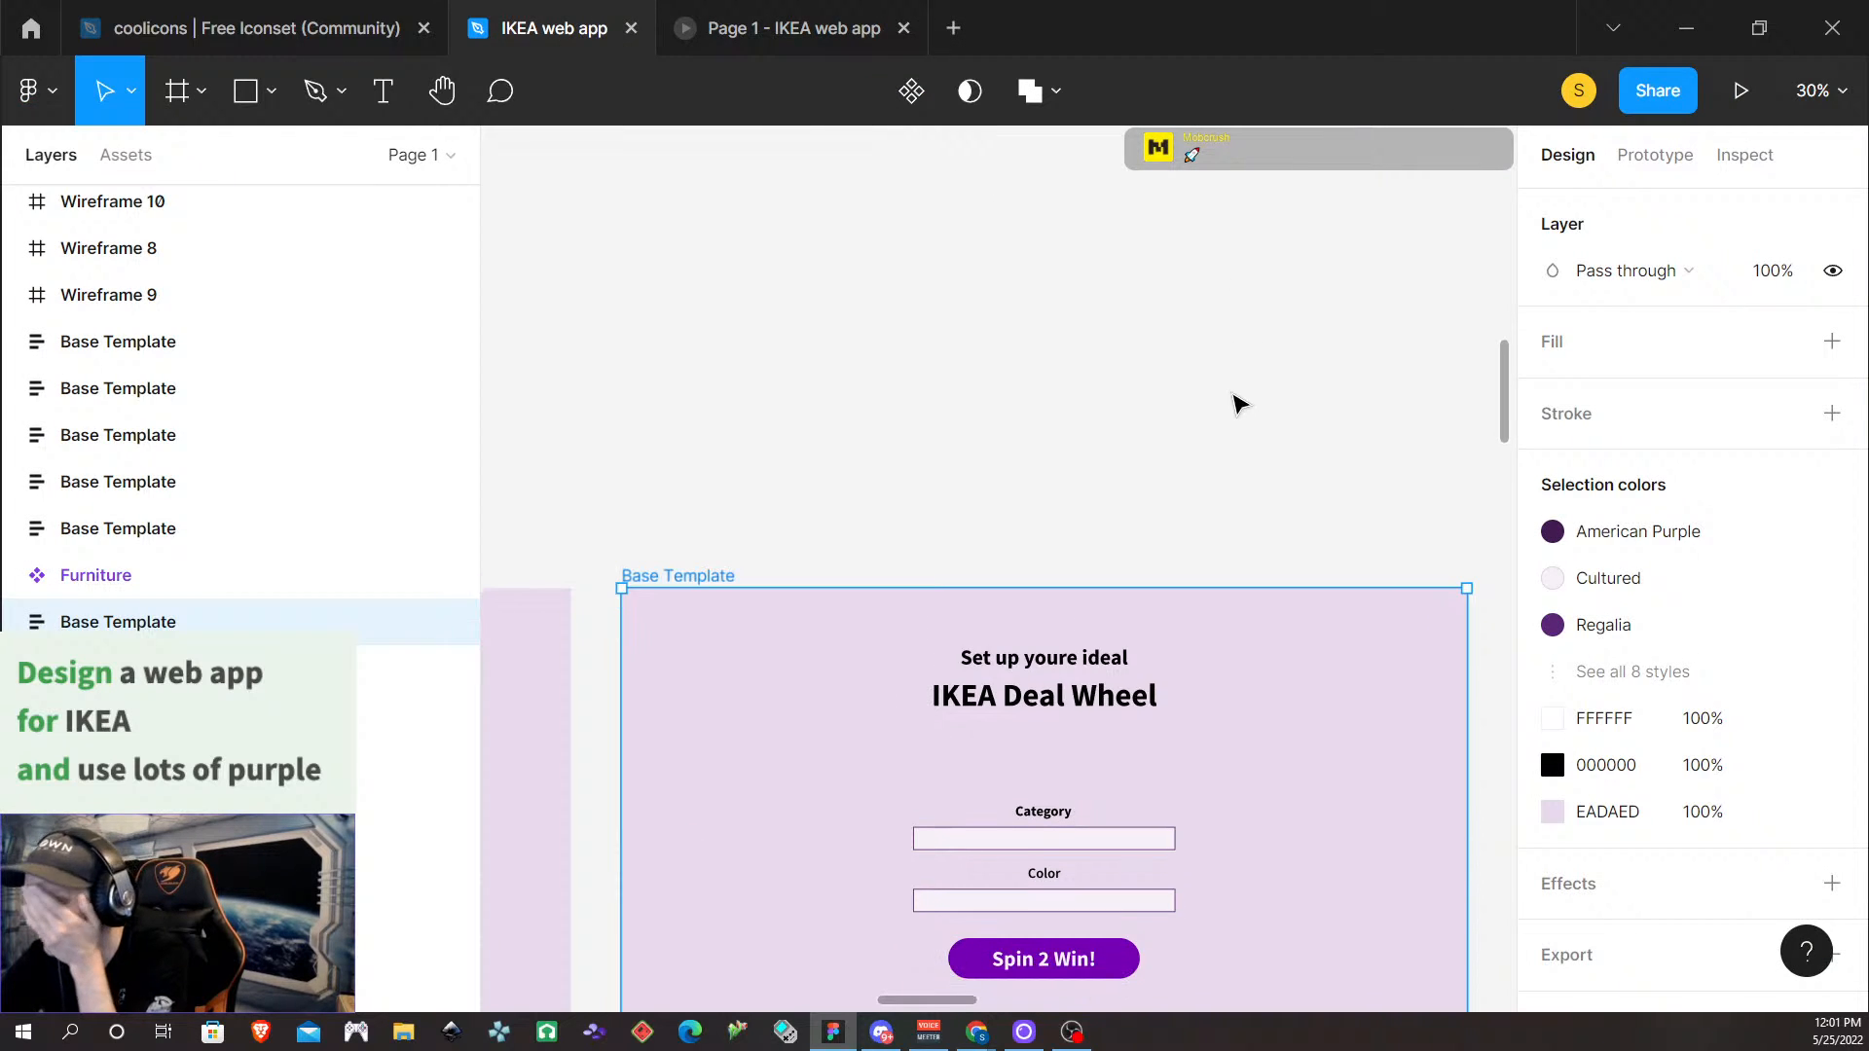
{"action": "scroll", "coordinate": [1243, 408], "scroll_direction": "down", "scroll_amount": 6}
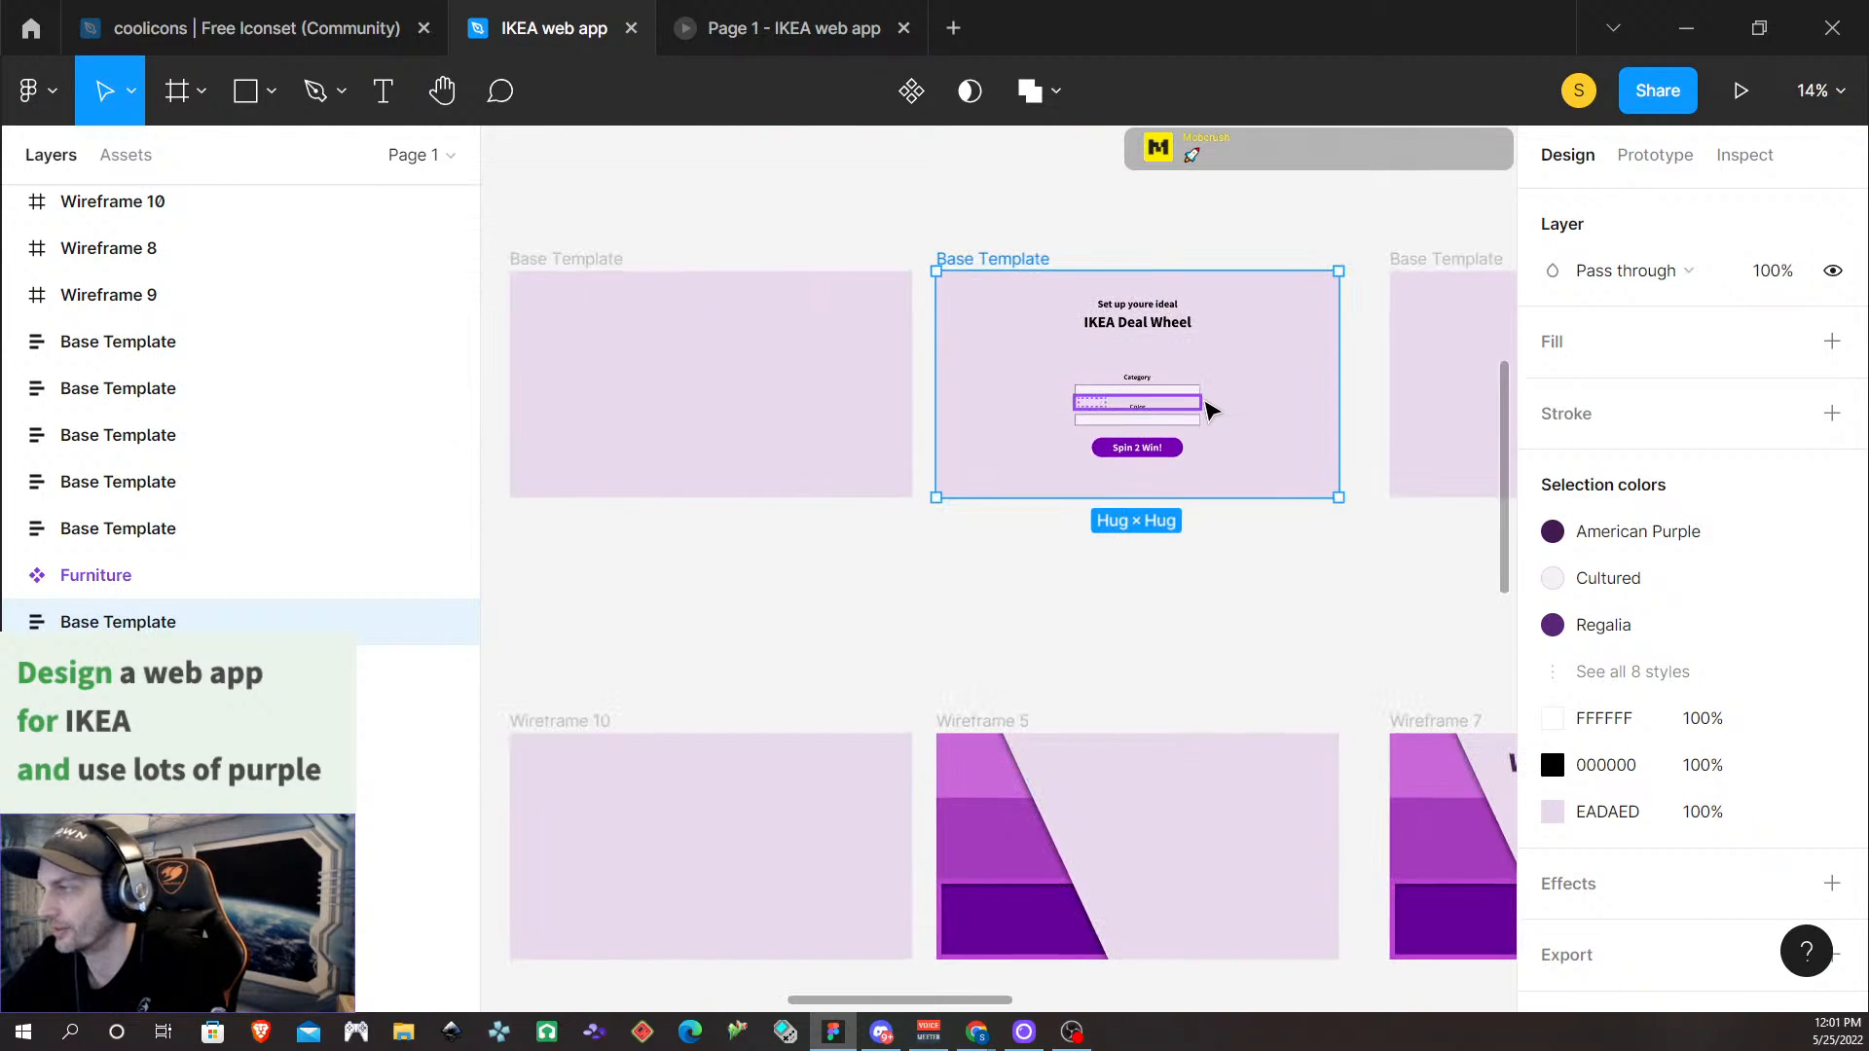
{"action": "scroll", "coordinate": [1265, 662], "scroll_direction": "up", "scroll_amount": 1}
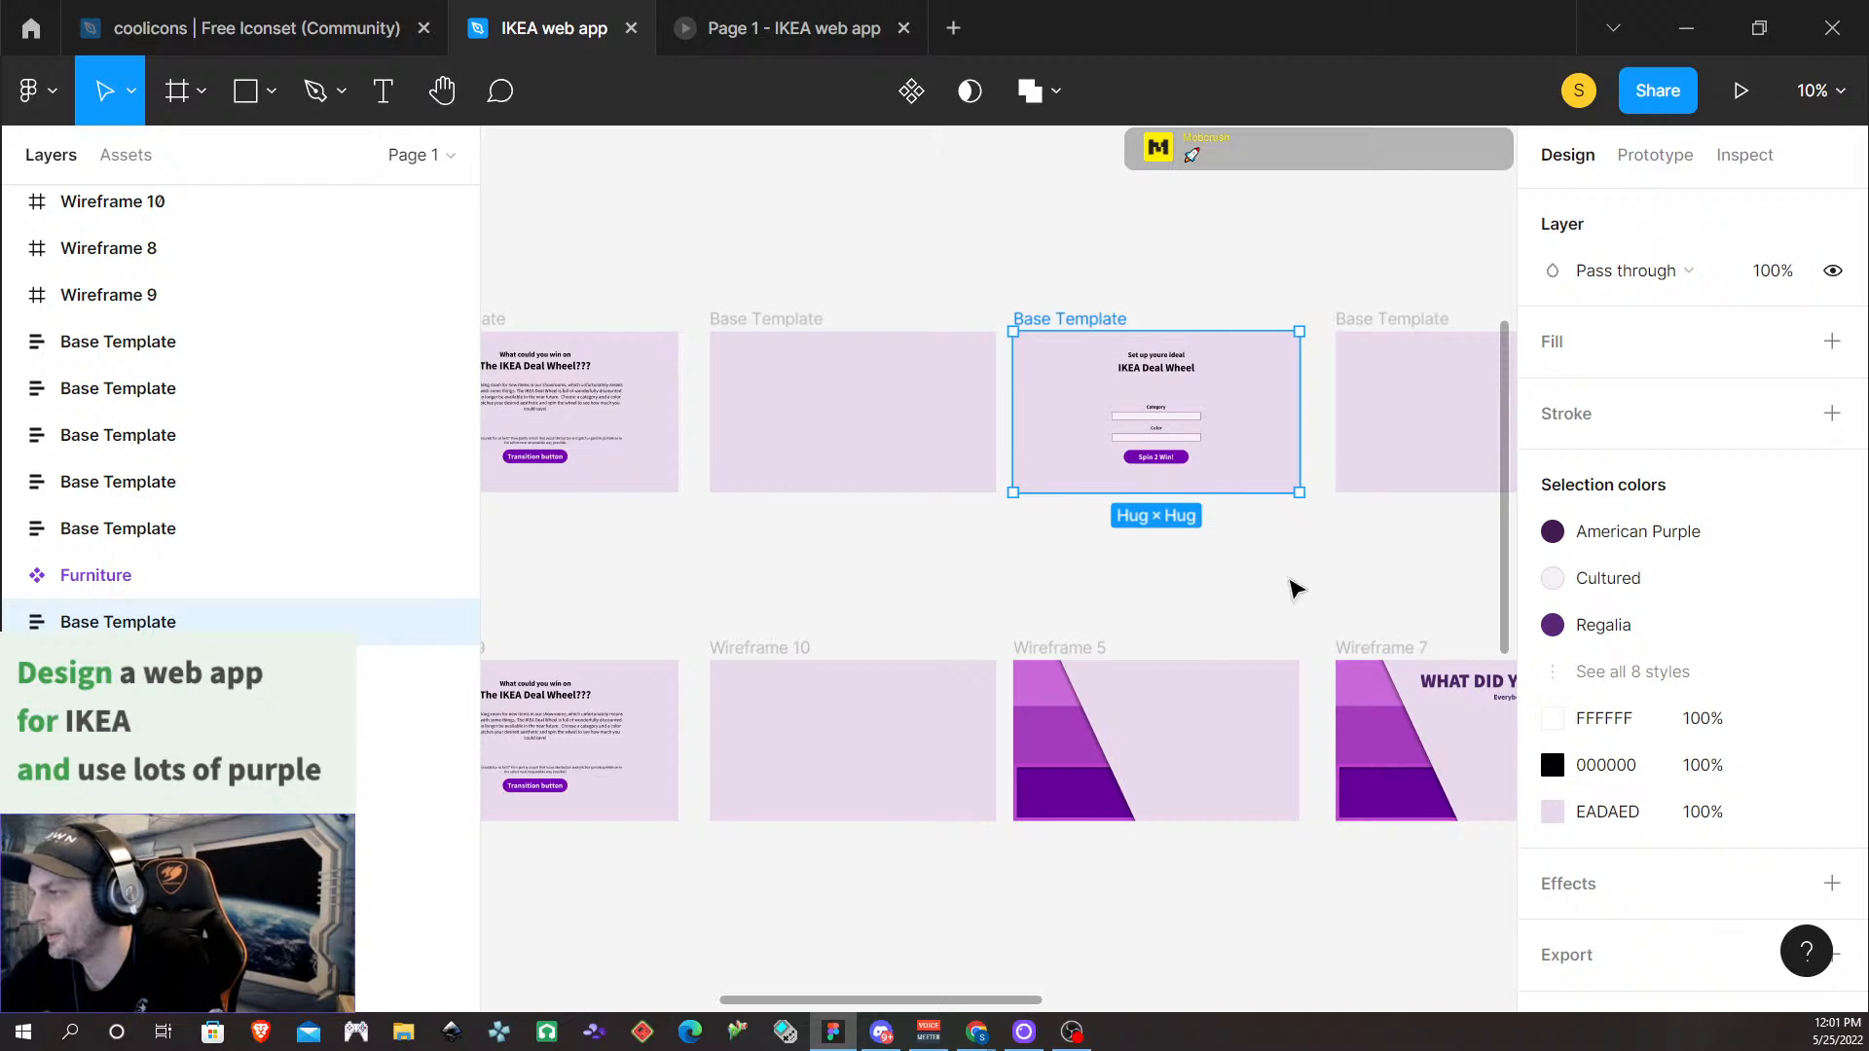
{"action": "scroll", "coordinate": [1297, 582], "scroll_direction": "right", "scroll_amount": 5}
{"action": "scroll", "coordinate": [1155, 608], "scroll_direction": "right", "scroll_amount": 4}
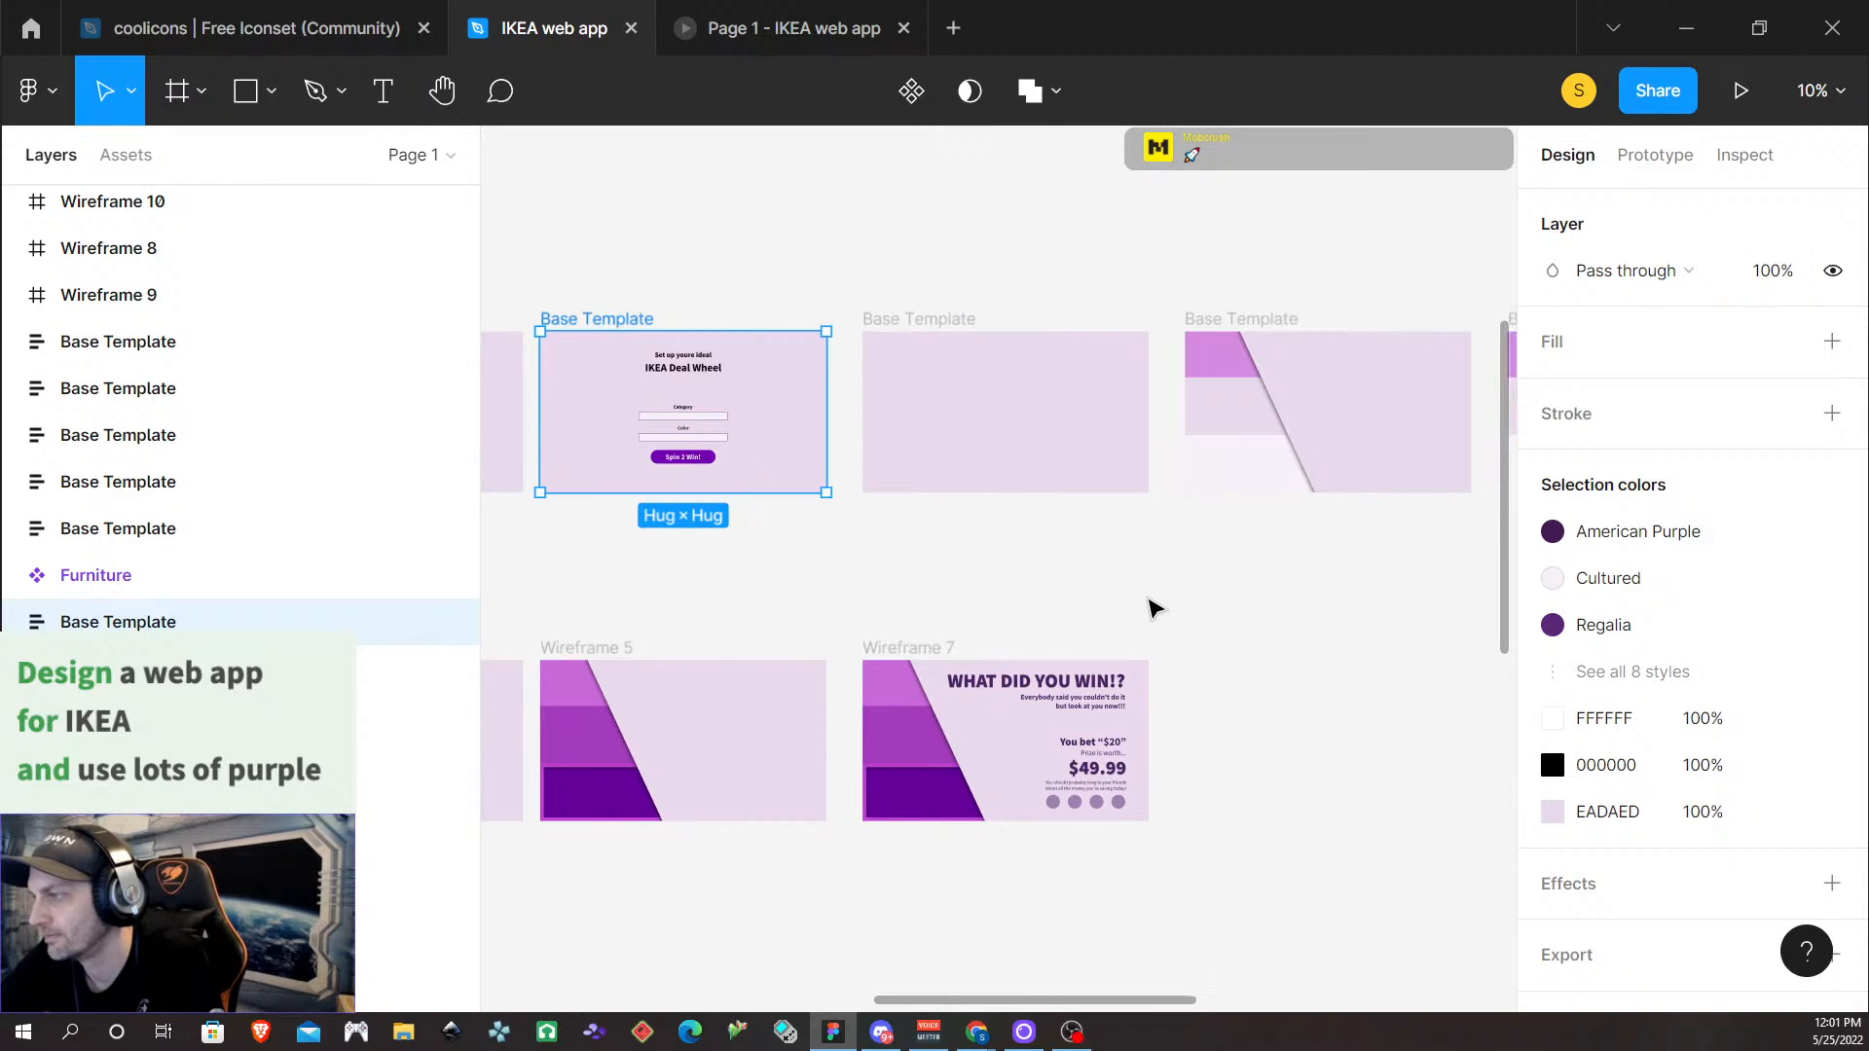
{"action": "scroll", "coordinate": [1152, 608], "scroll_direction": "right", "scroll_amount": 2}
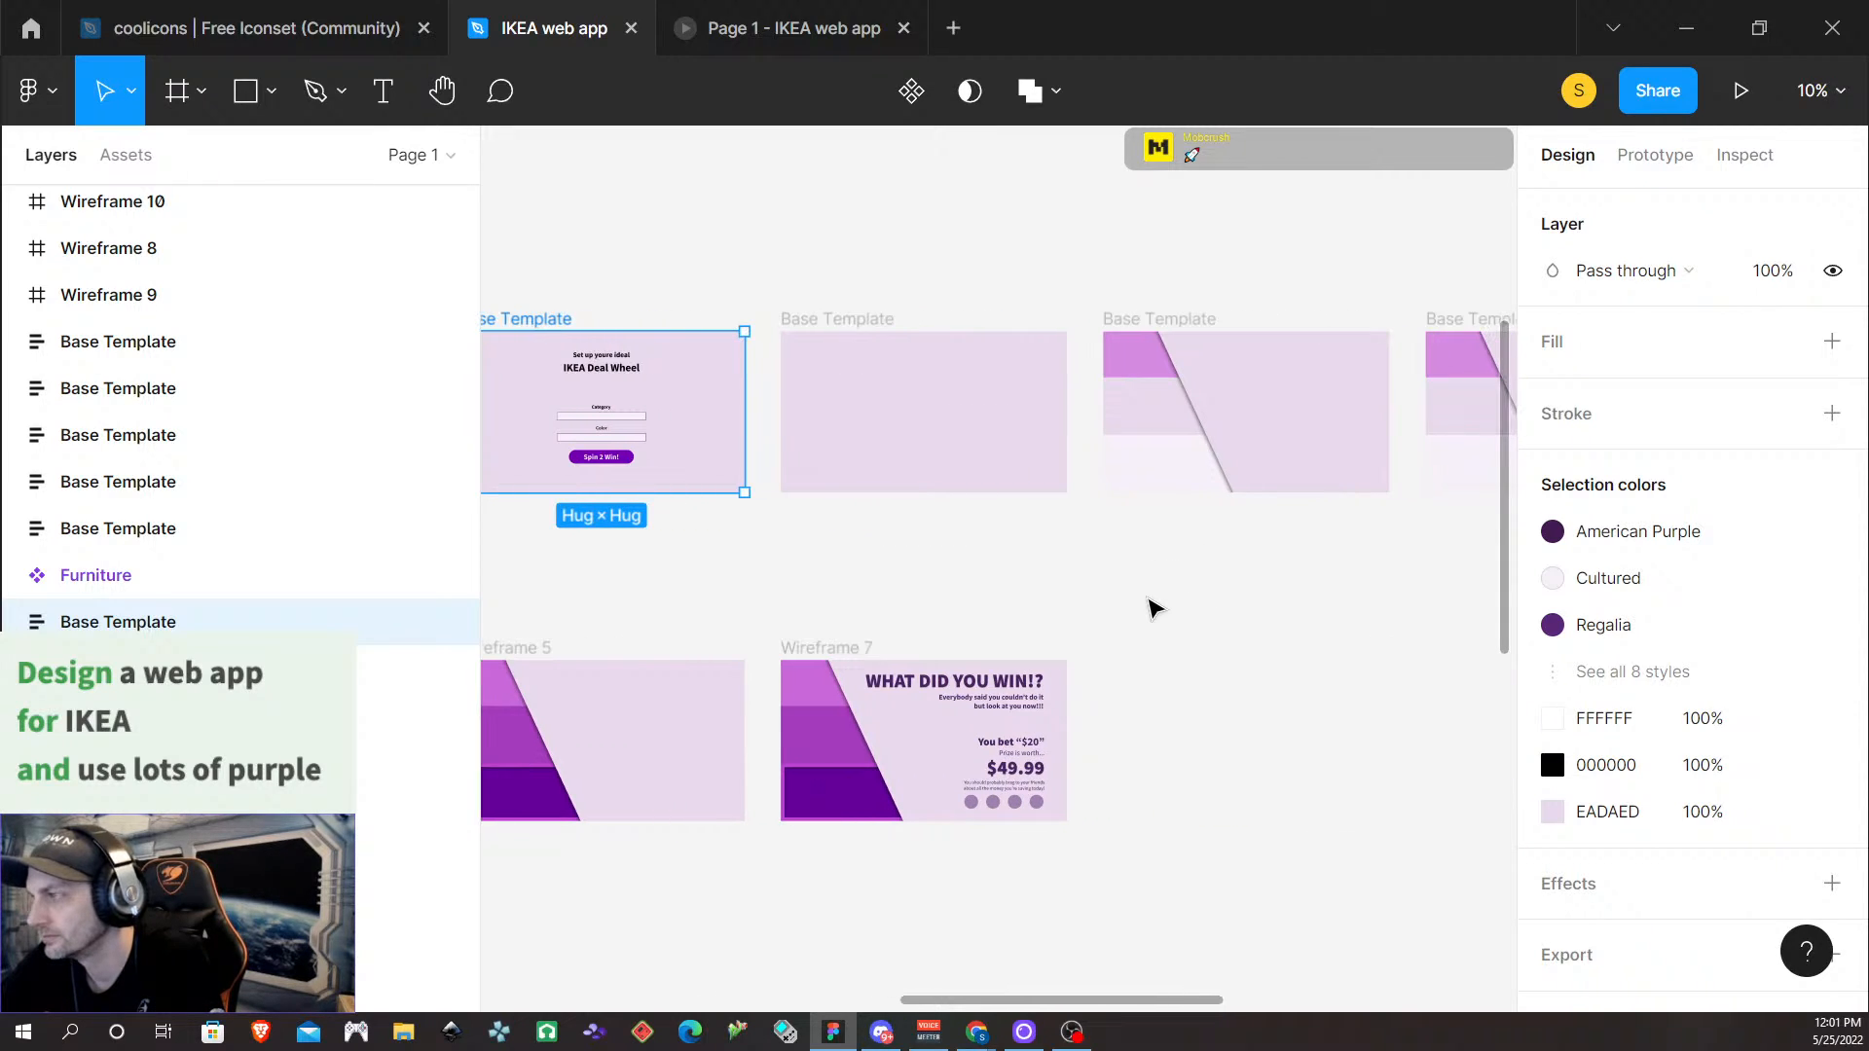
{"action": "scroll", "coordinate": [1152, 608], "scroll_direction": "right", "scroll_amount": 3}
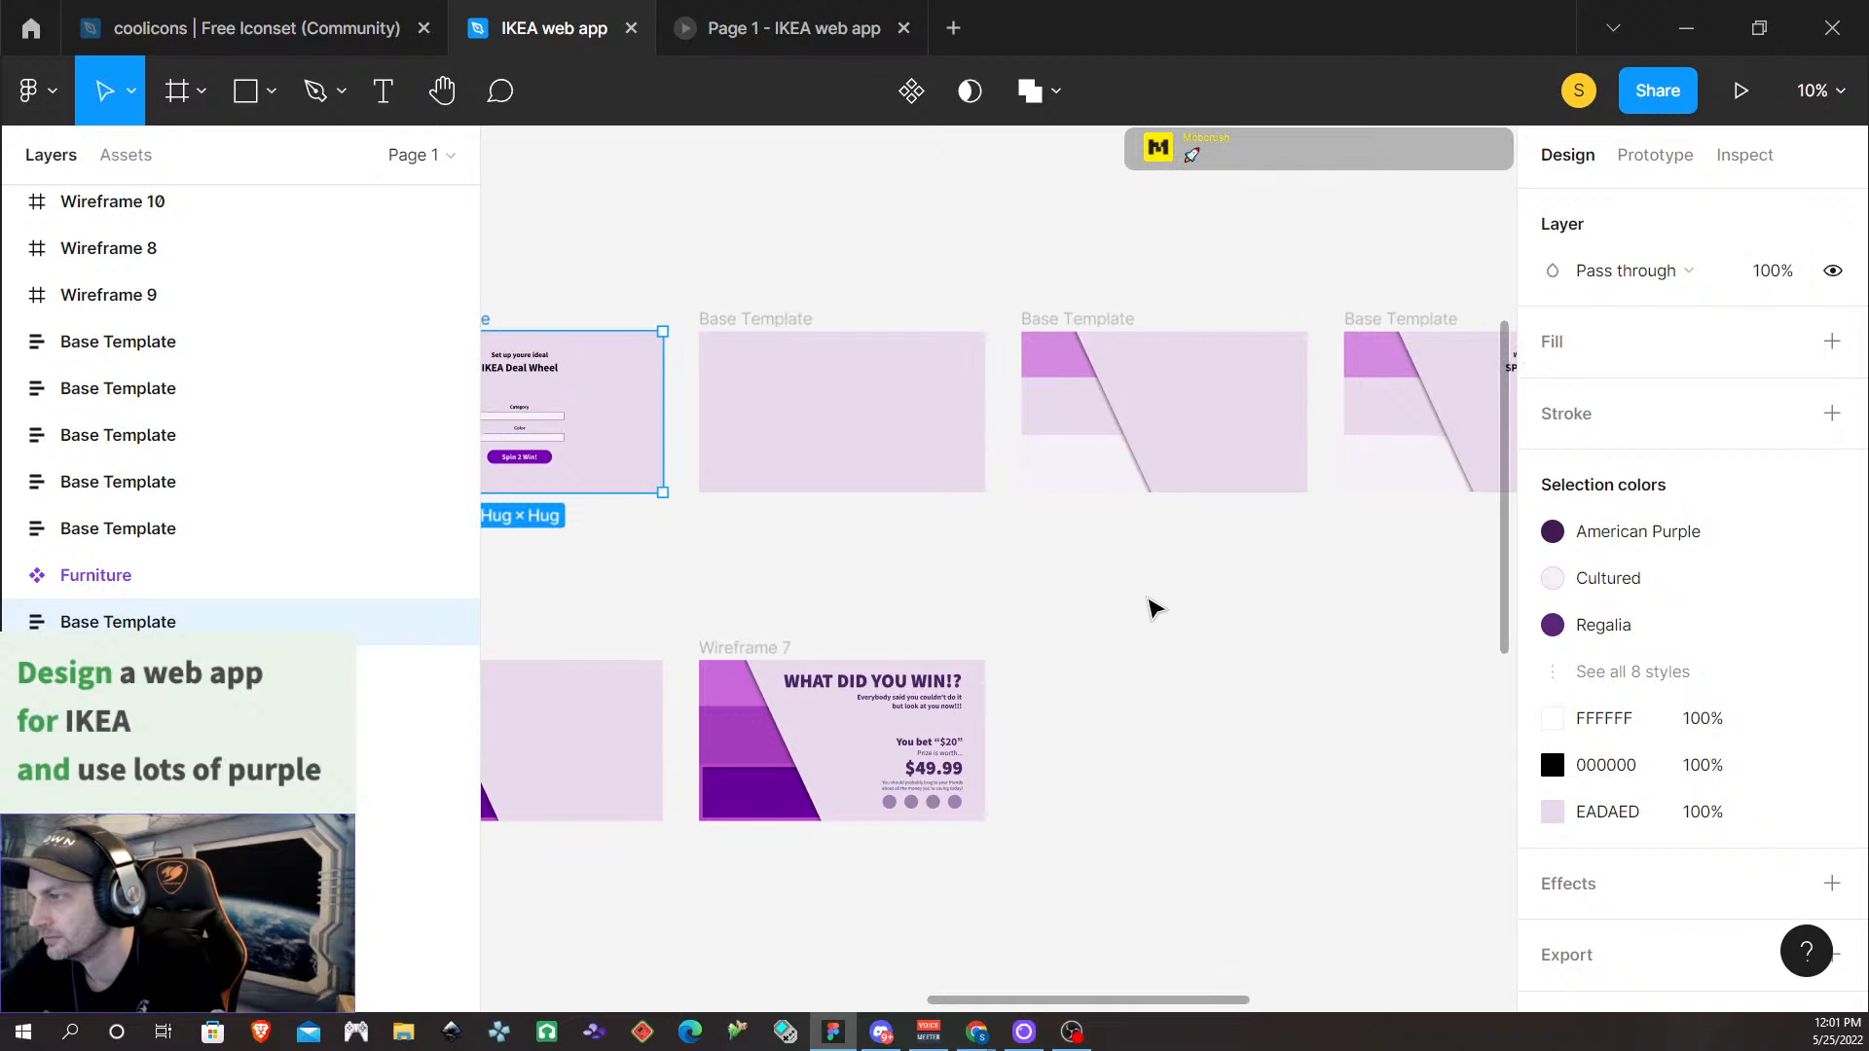
{"action": "scroll", "coordinate": [1152, 608], "scroll_direction": "right", "scroll_amount": 3}
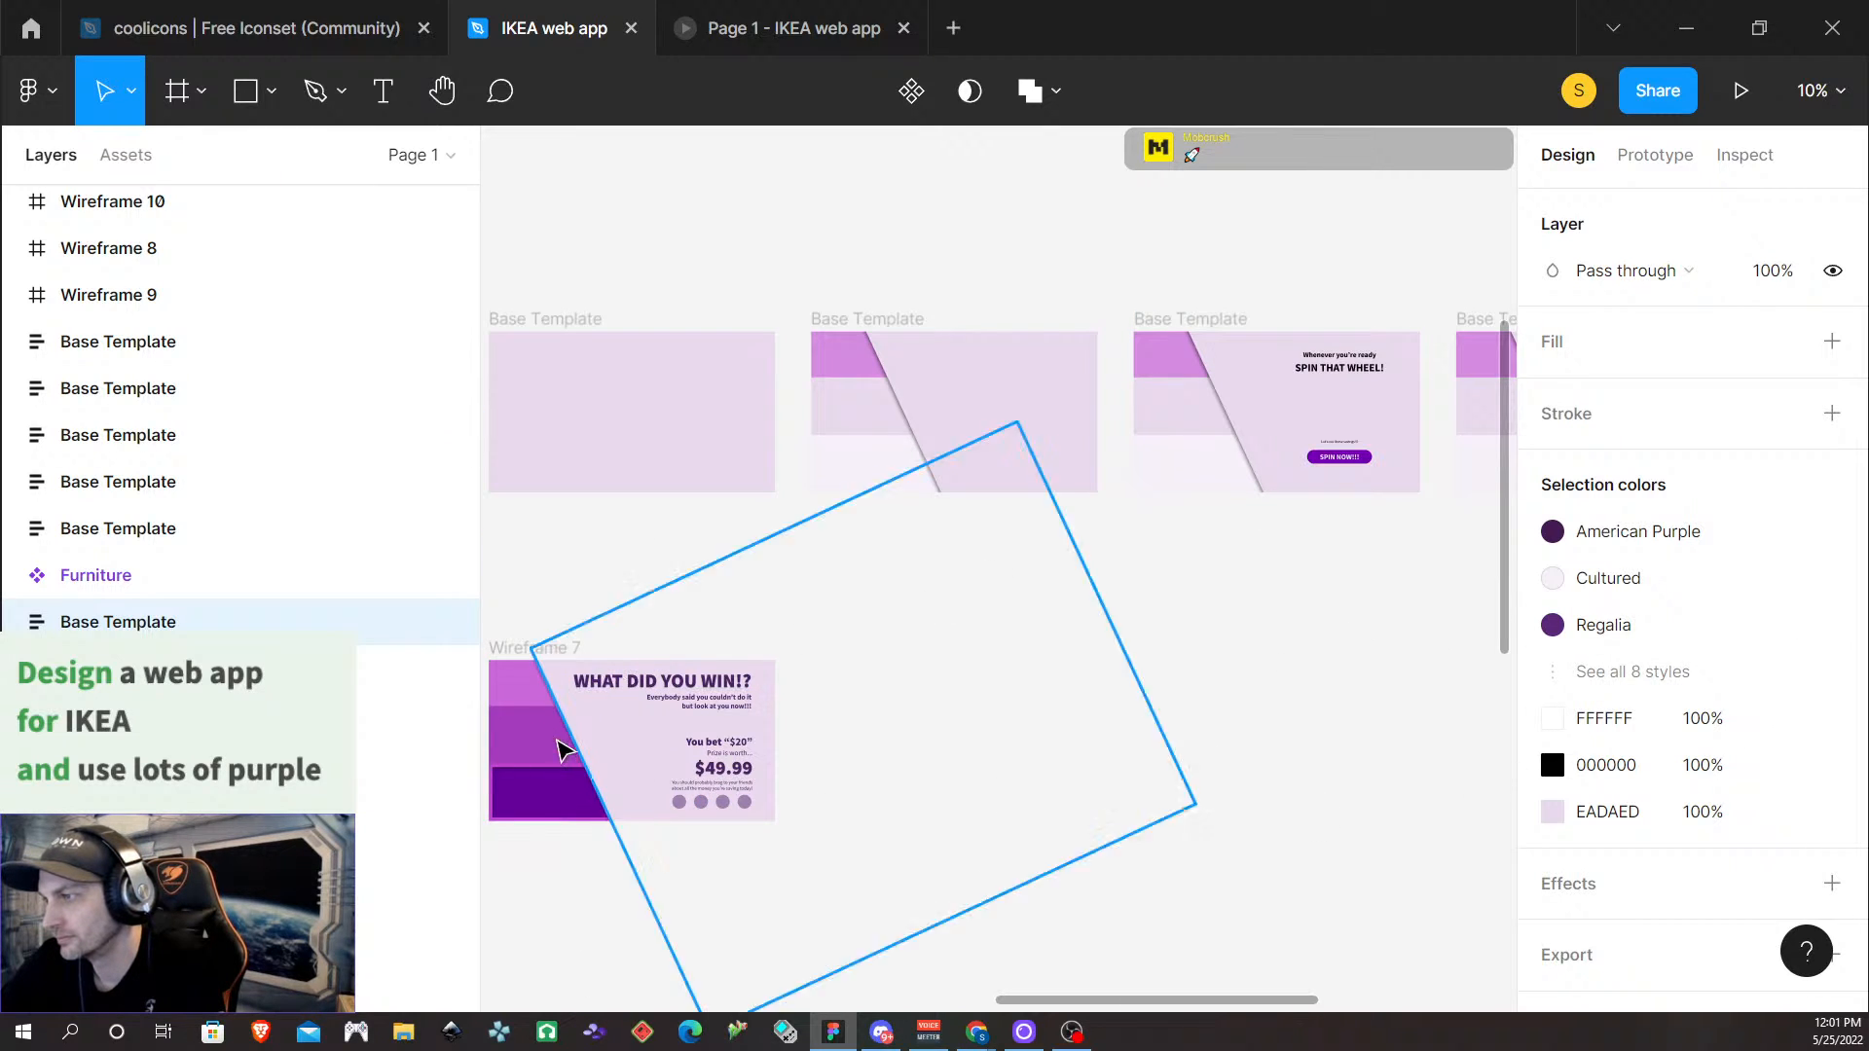
Group the slot window's inner rectangle, its BD42D2-stroked frame and the 75% BD42D2 overlay in Wireframe 7
{"action": "double_click", "coordinate": [542, 804]}
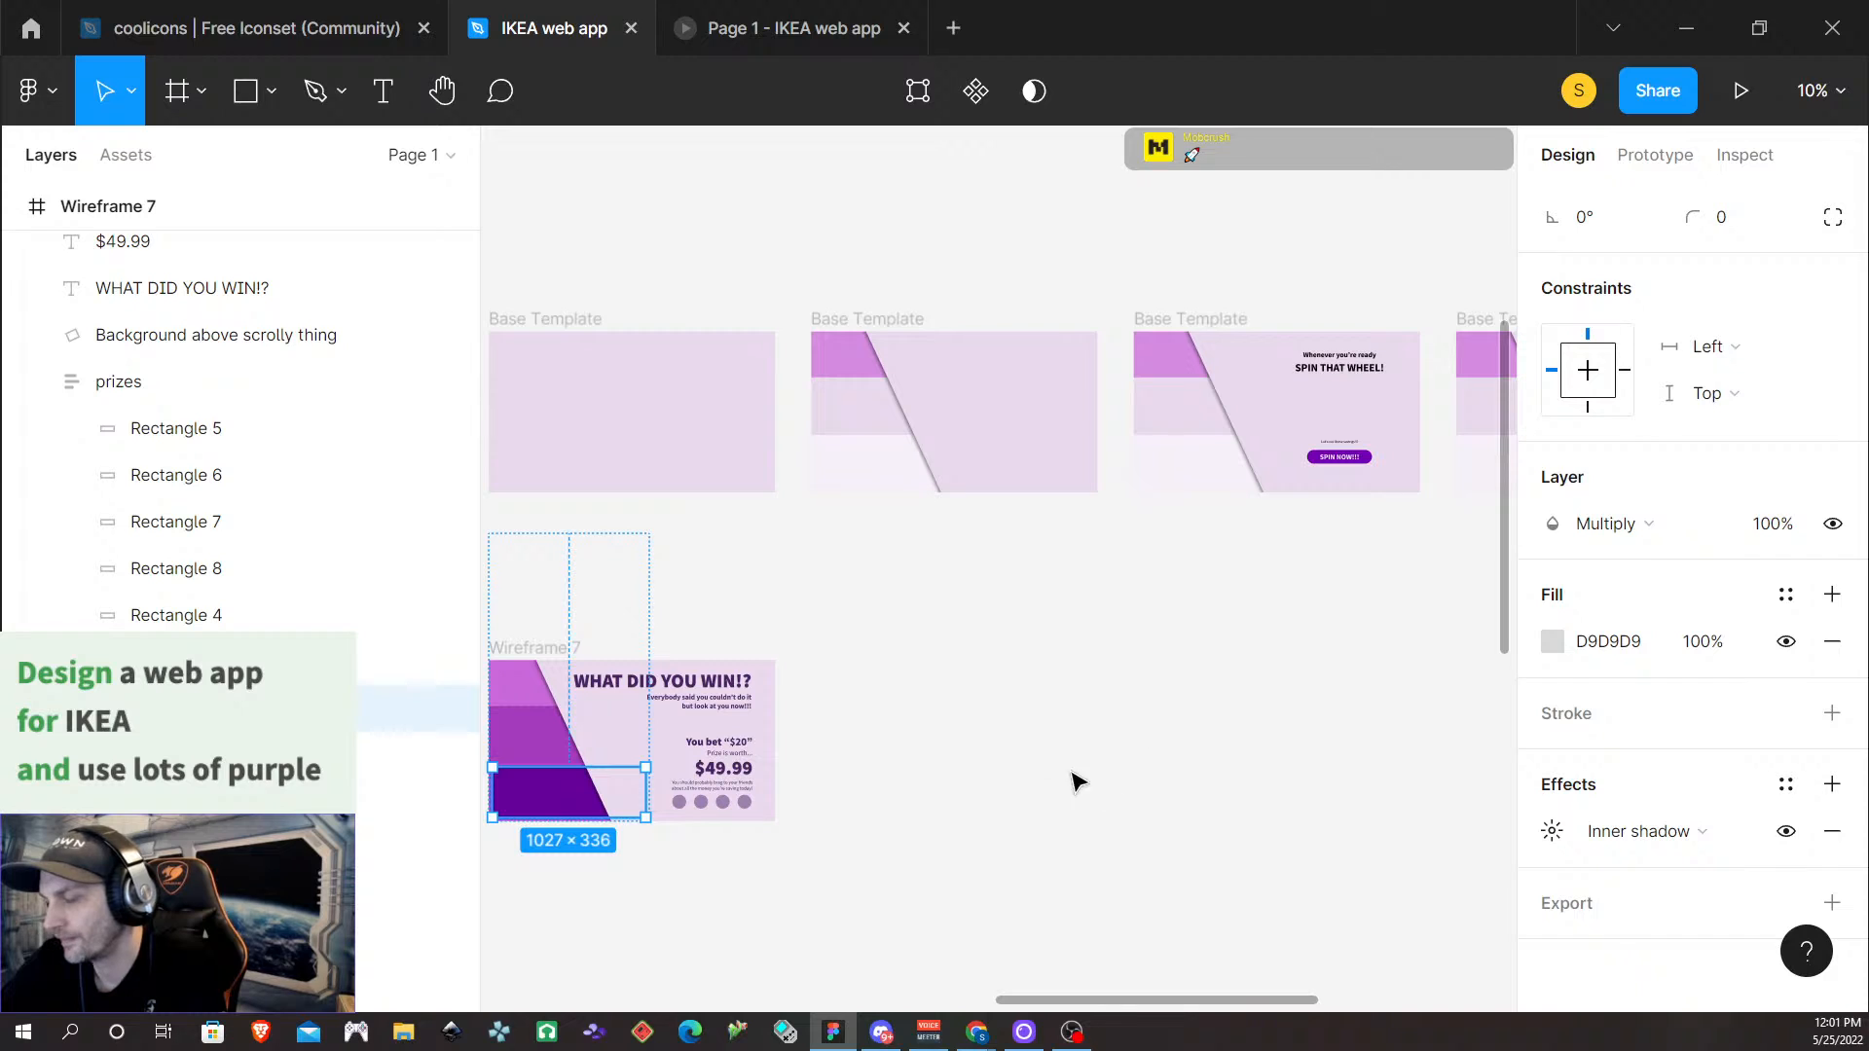
{"action": "scroll", "coordinate": [931, 785], "scroll_direction": "left", "scroll_amount": 5}
{"action": "scroll", "coordinate": [1127, 769], "scroll_direction": "up", "scroll_amount": 3}
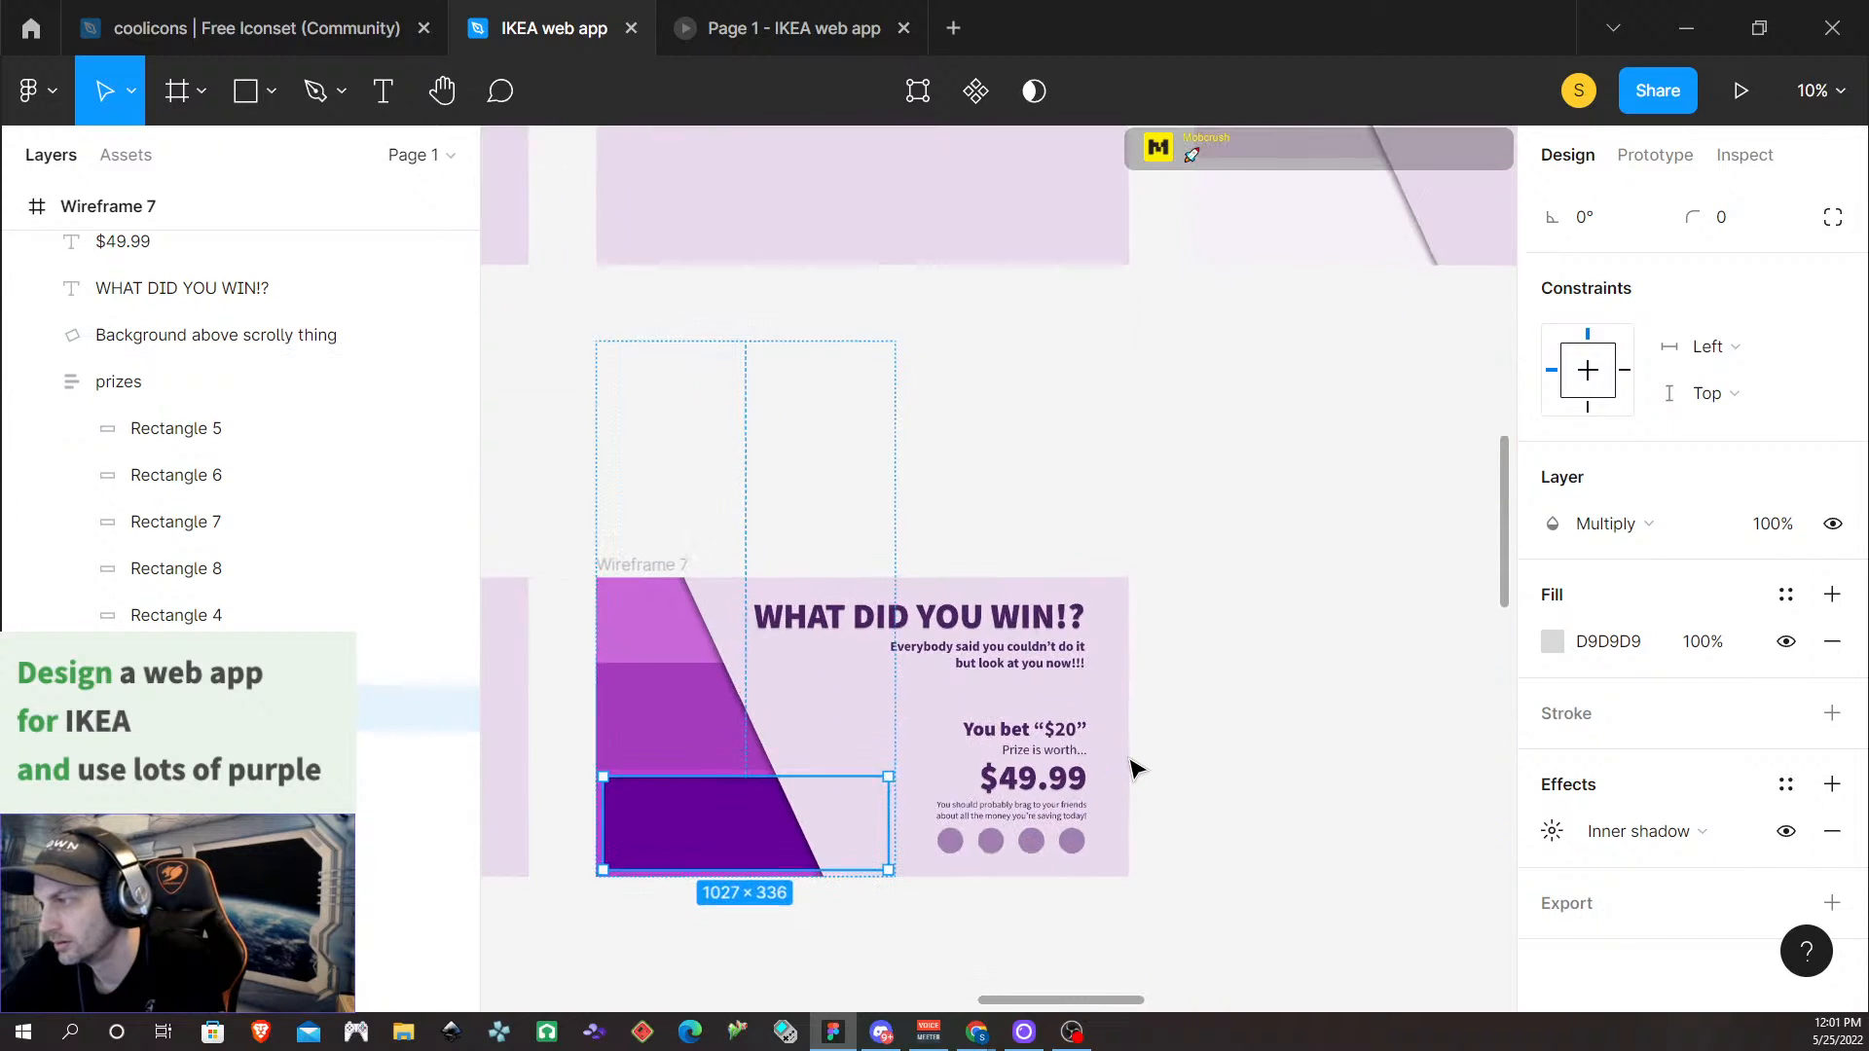
{"action": "left_click", "coordinate": [194, 662]}
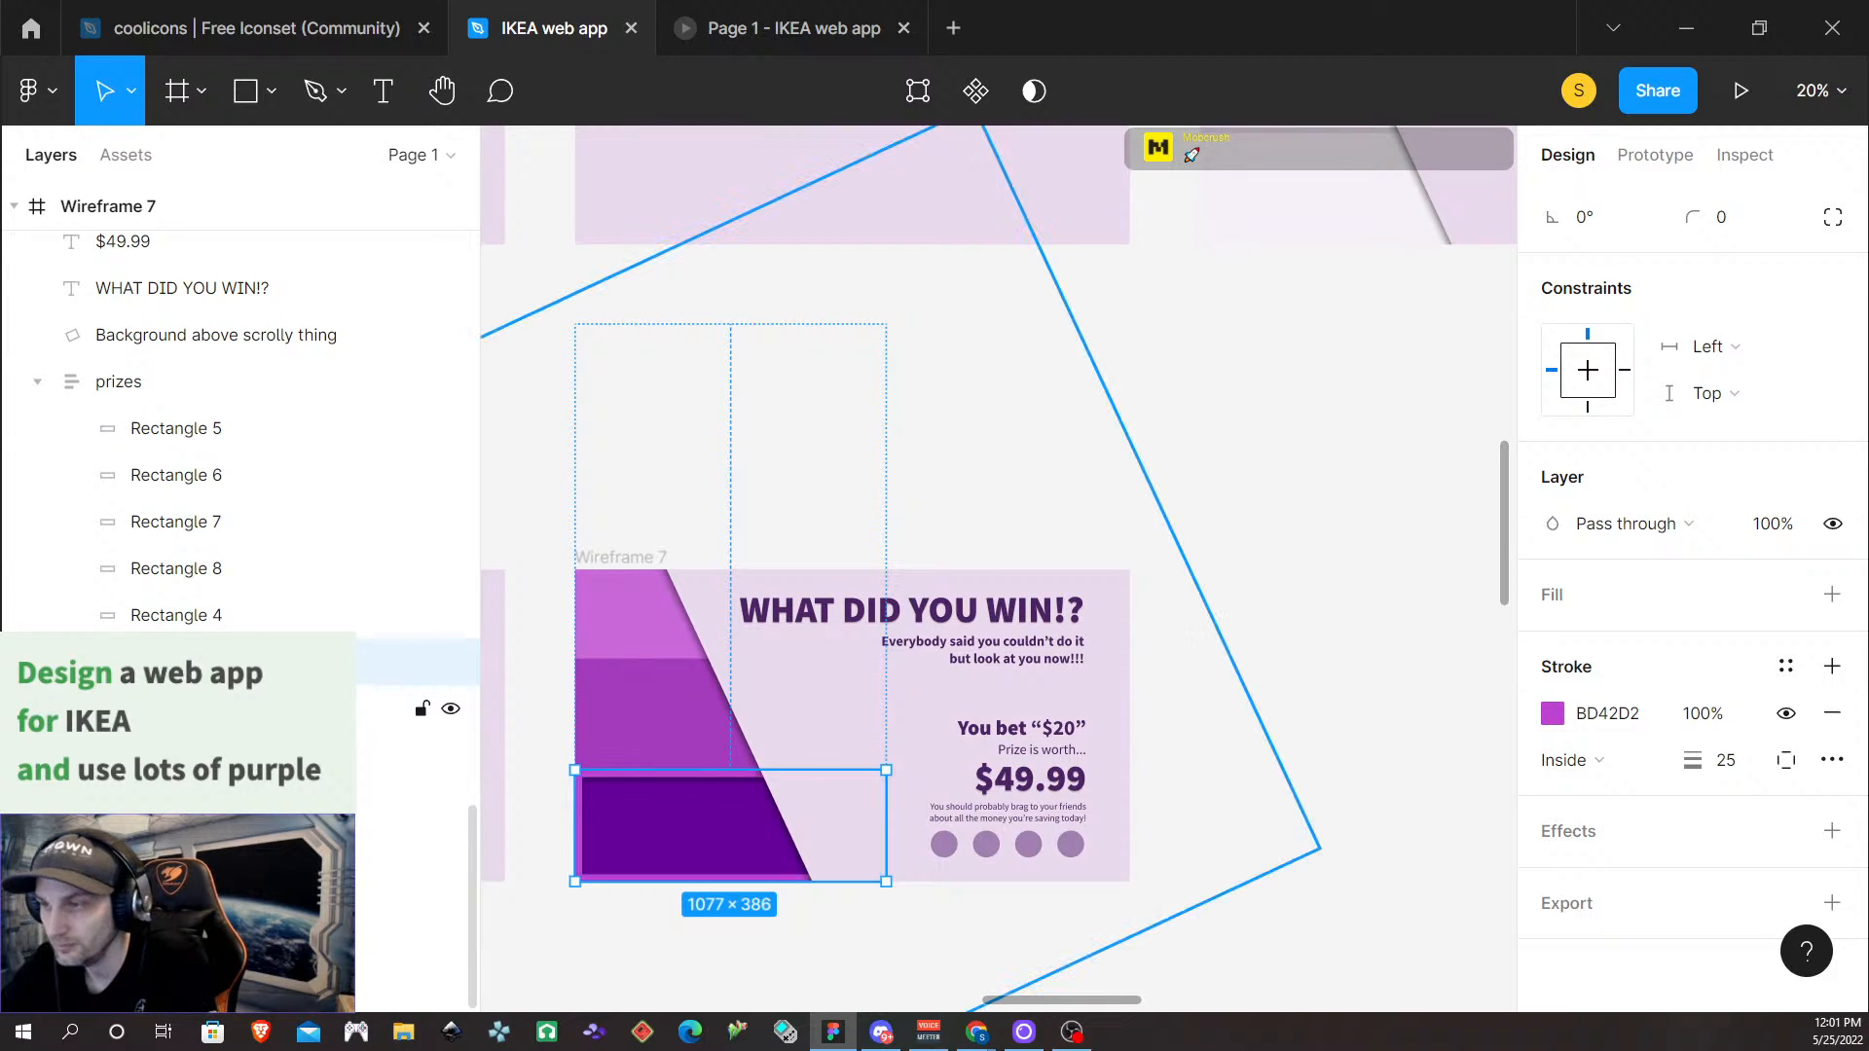
{"action": "left_click", "coordinate": [195, 708], "text": "shift"}
{"action": "left_click", "coordinate": [194, 755], "text": "shift"}
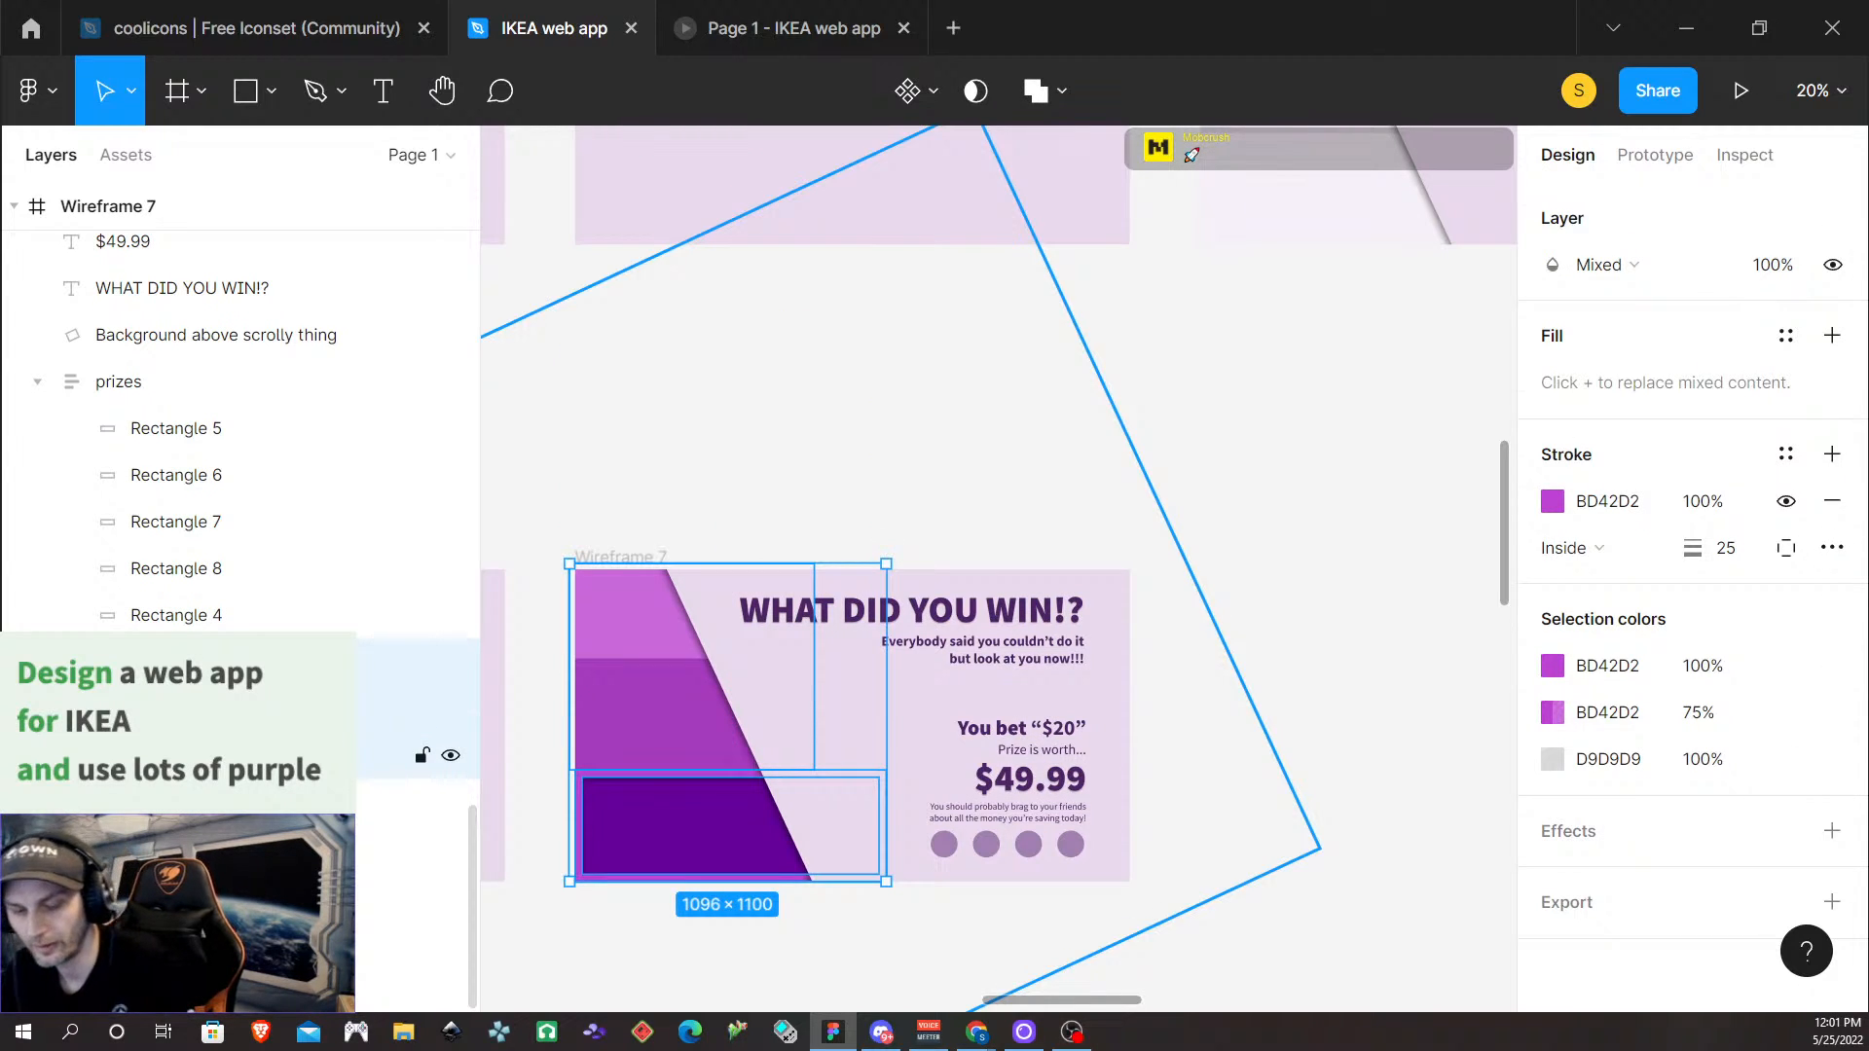
{"action": "key", "text": "ctrl+g"}
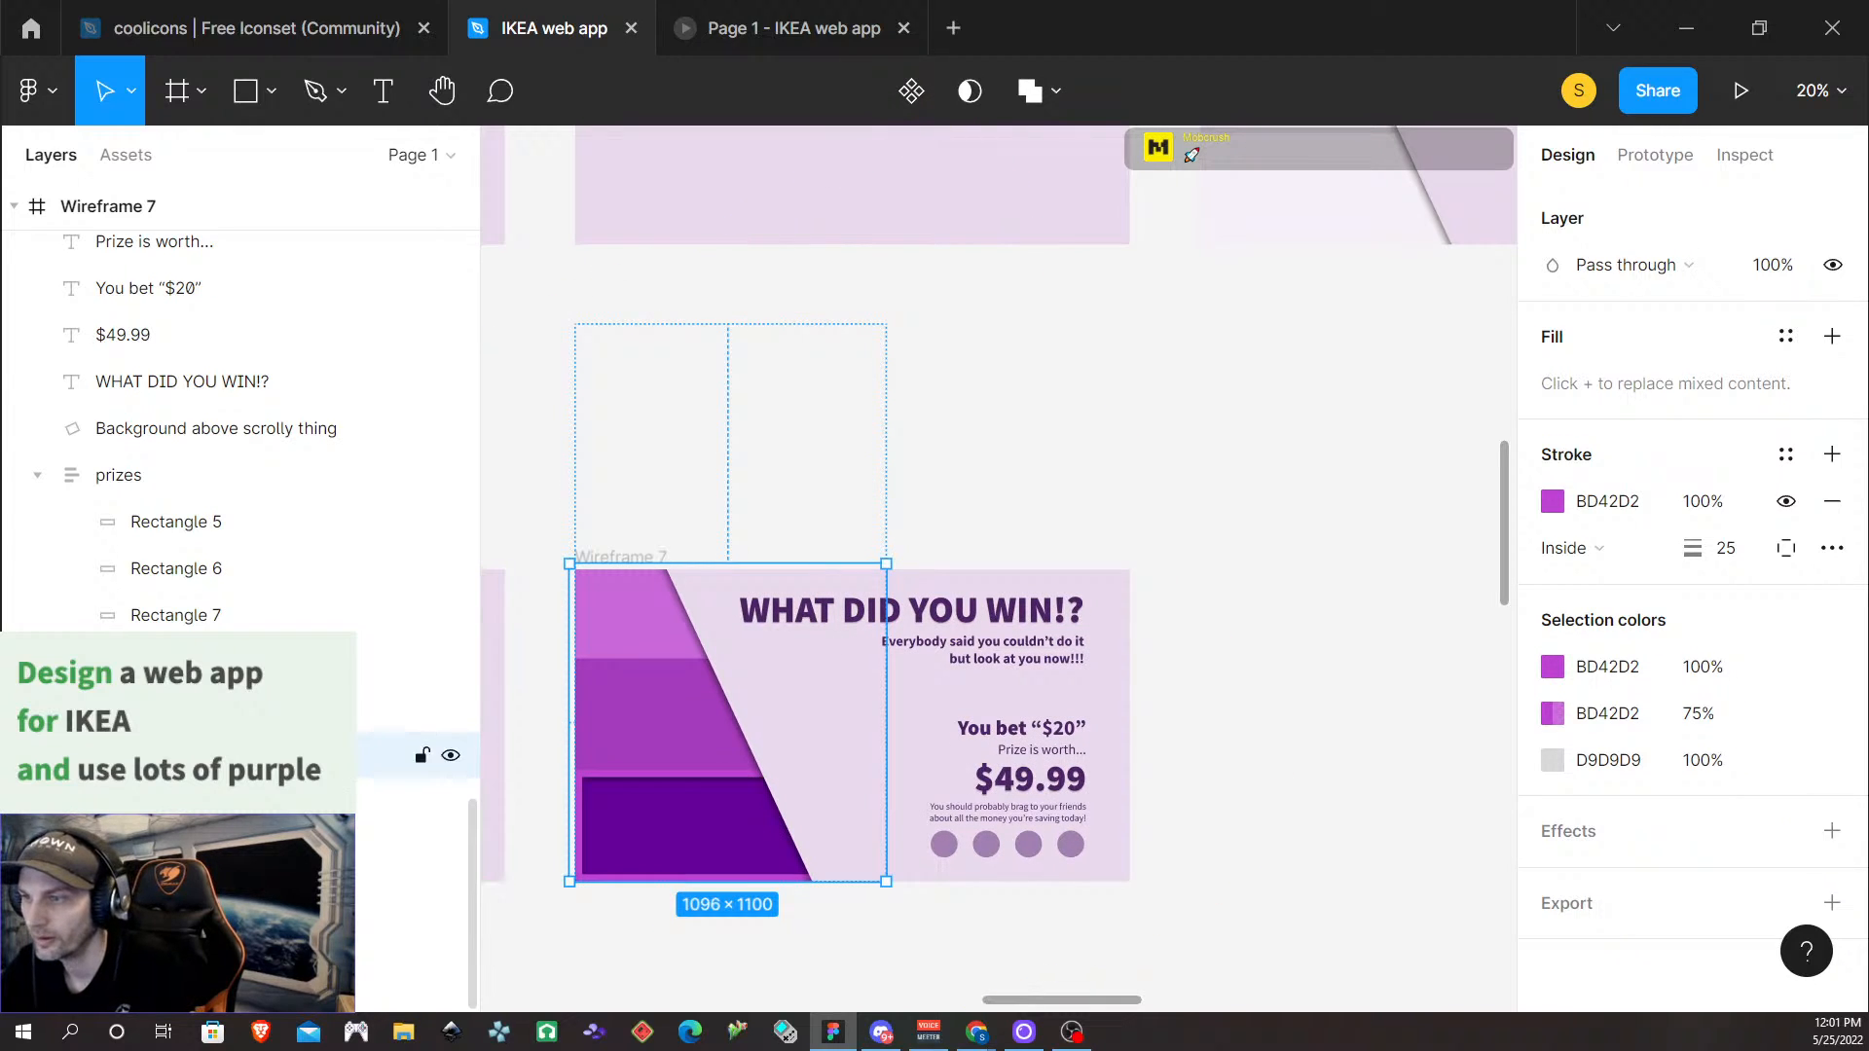
Name the new group "Slot window & opacity" and copy it
{"action": "double_click", "coordinate": [194, 756]}
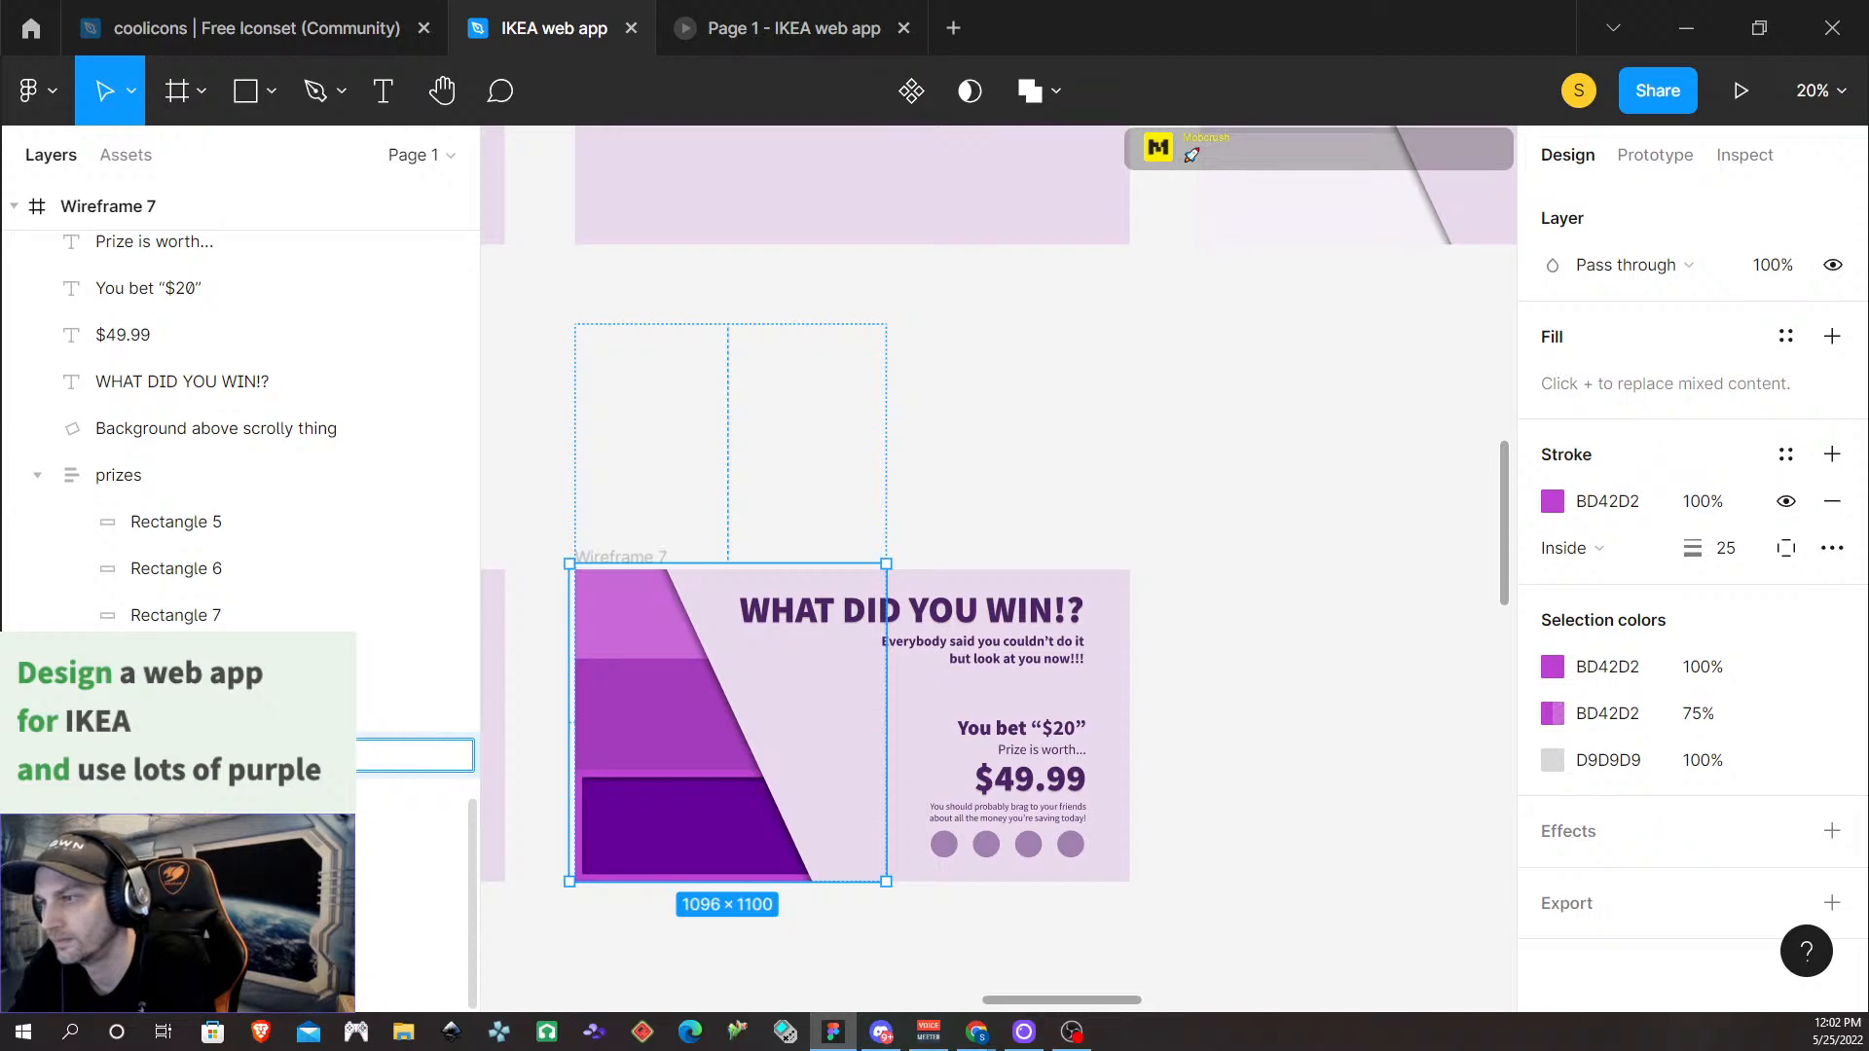
{"action": "key", "text": "Return"}
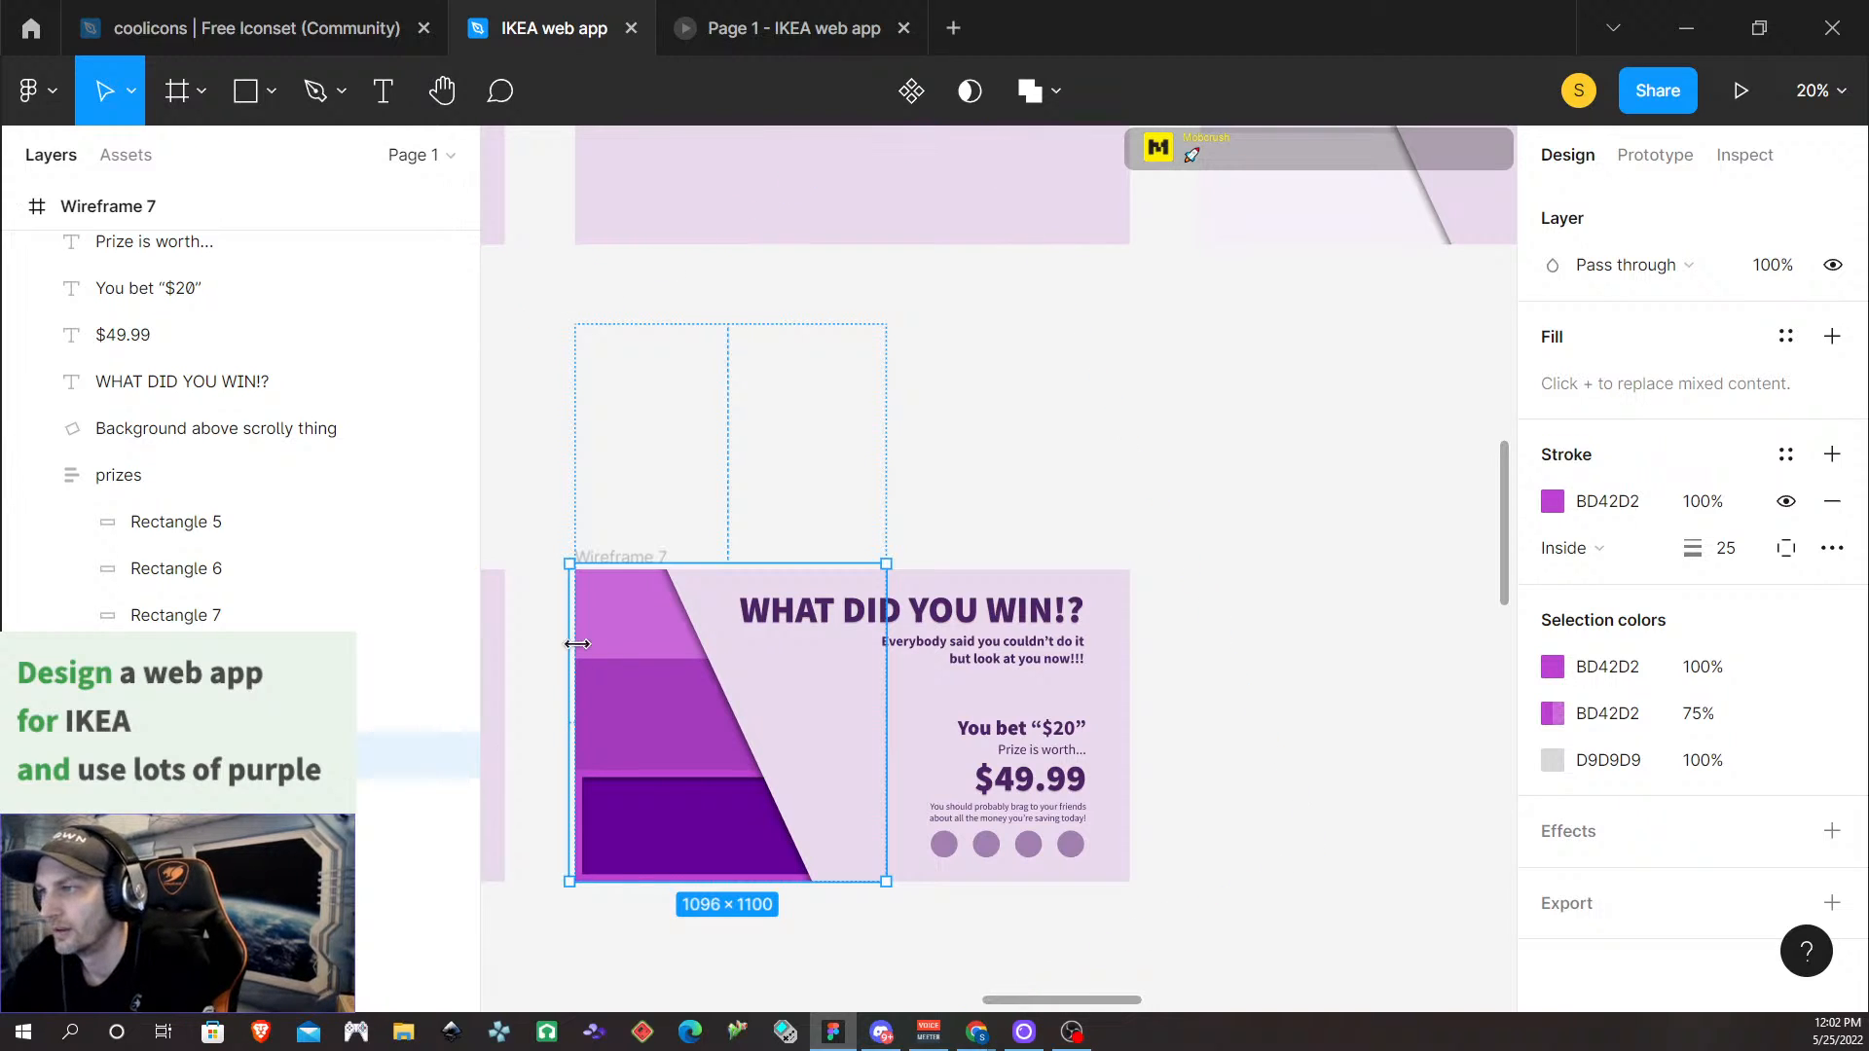
{"action": "left_click", "coordinate": [194, 709]}
{"action": "left_click", "coordinate": [195, 755]}
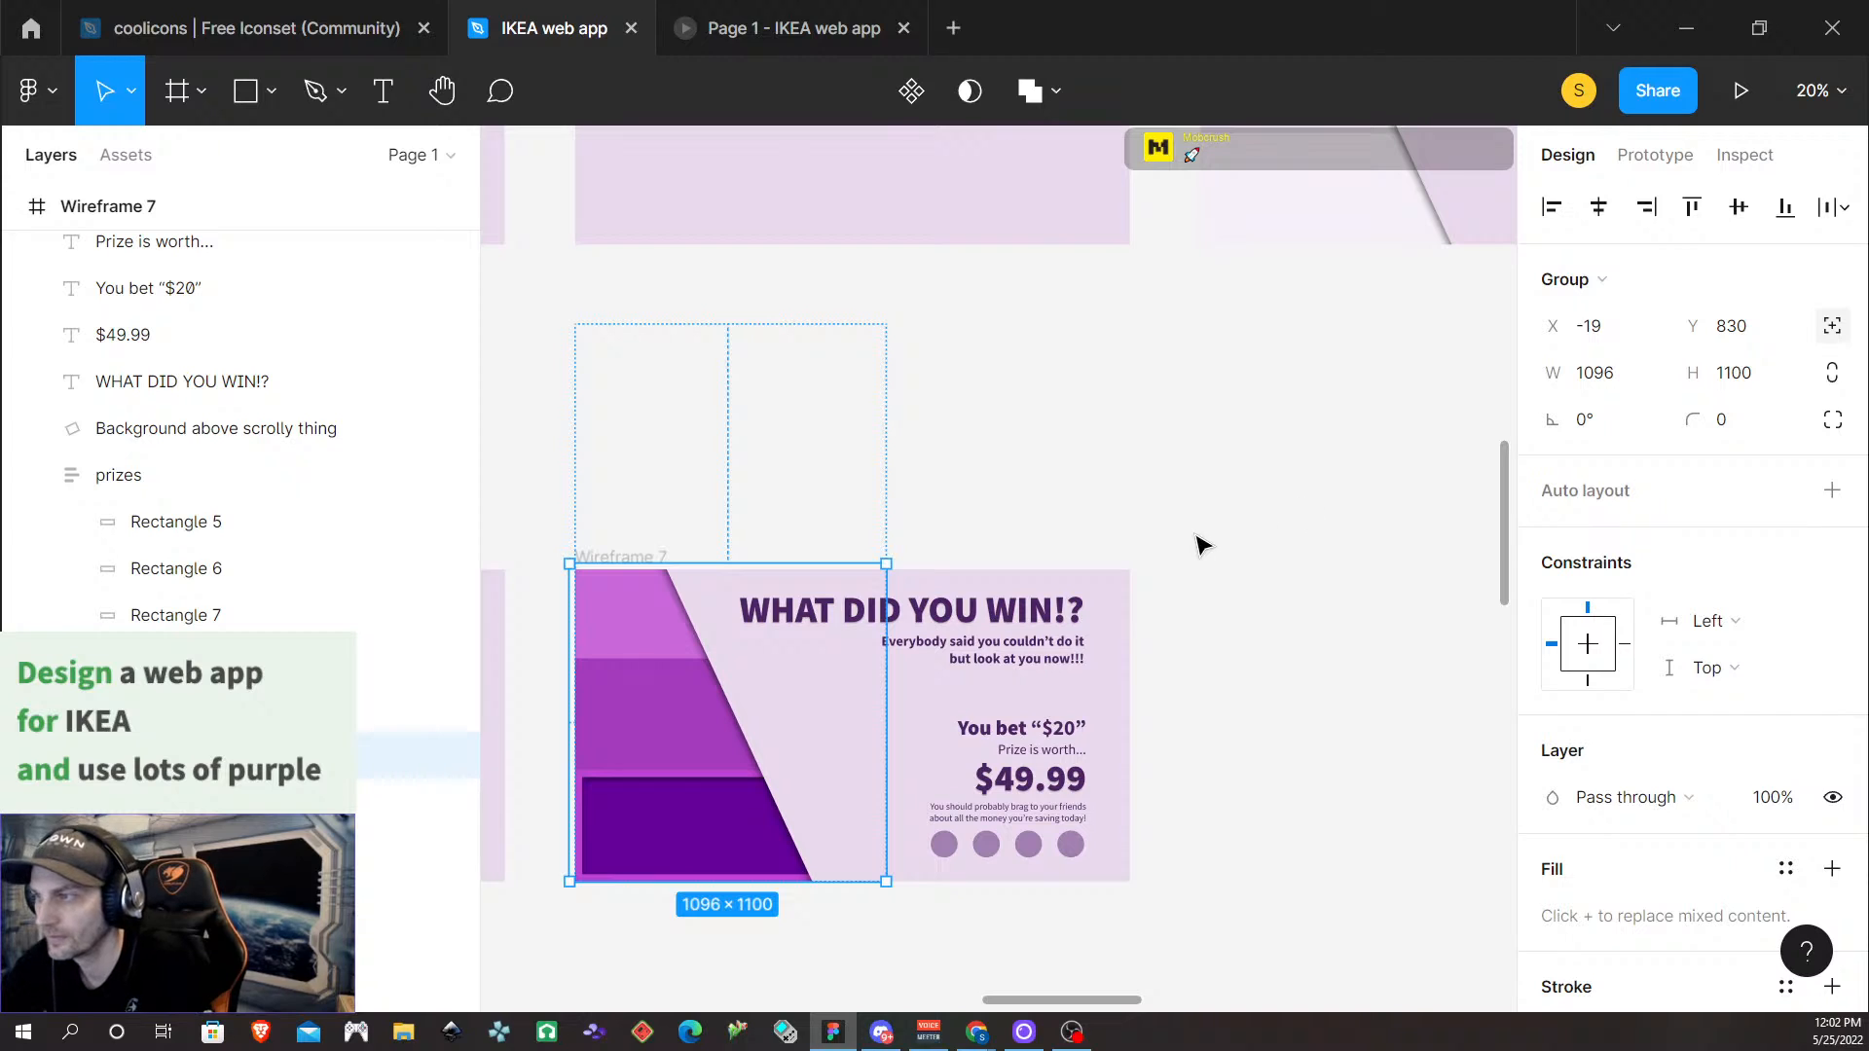
Examine the Base Template frames with the diagonal prize strip, around the SPIN THAT WHEEL! screen
{"action": "scroll", "coordinate": [1205, 518], "scroll_direction": "down", "scroll_amount": 3}
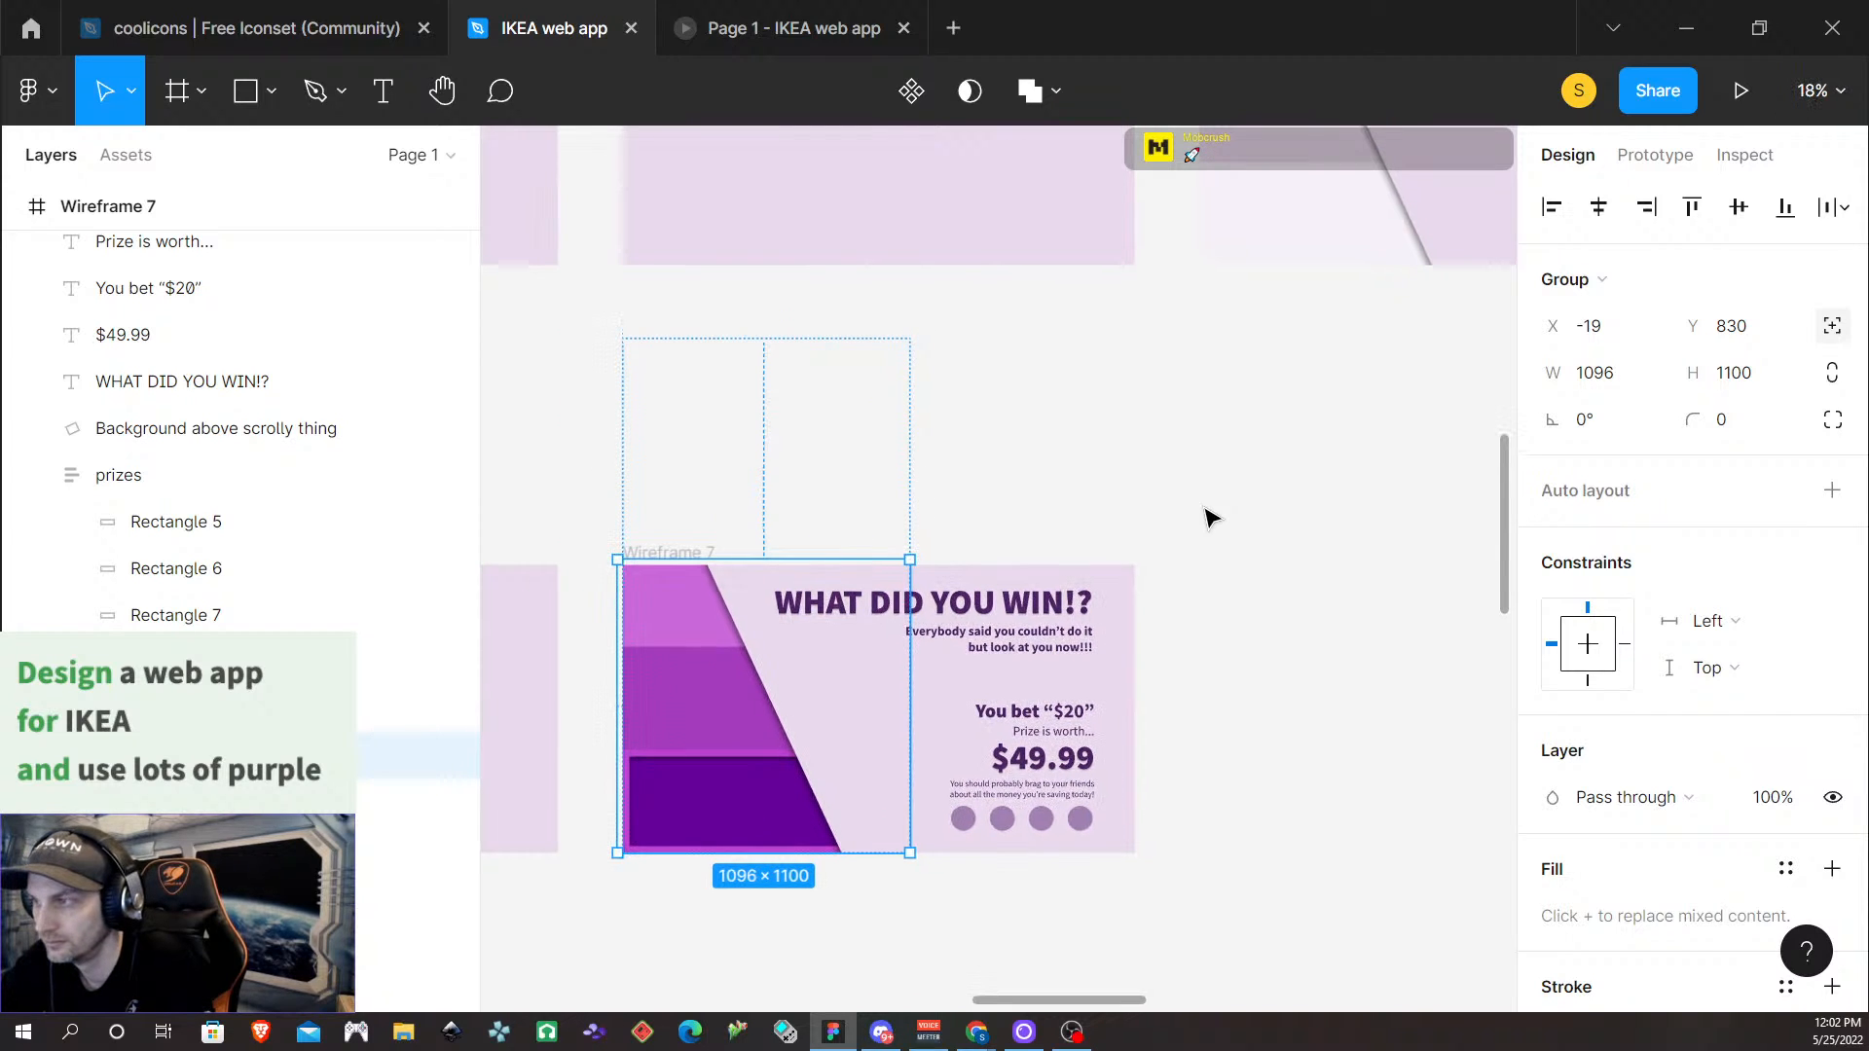
{"action": "scroll", "coordinate": [1207, 518], "scroll_direction": "down", "scroll_amount": 1}
{"action": "scroll", "coordinate": [1253, 468], "scroll_direction": "left", "scroll_amount": 1}
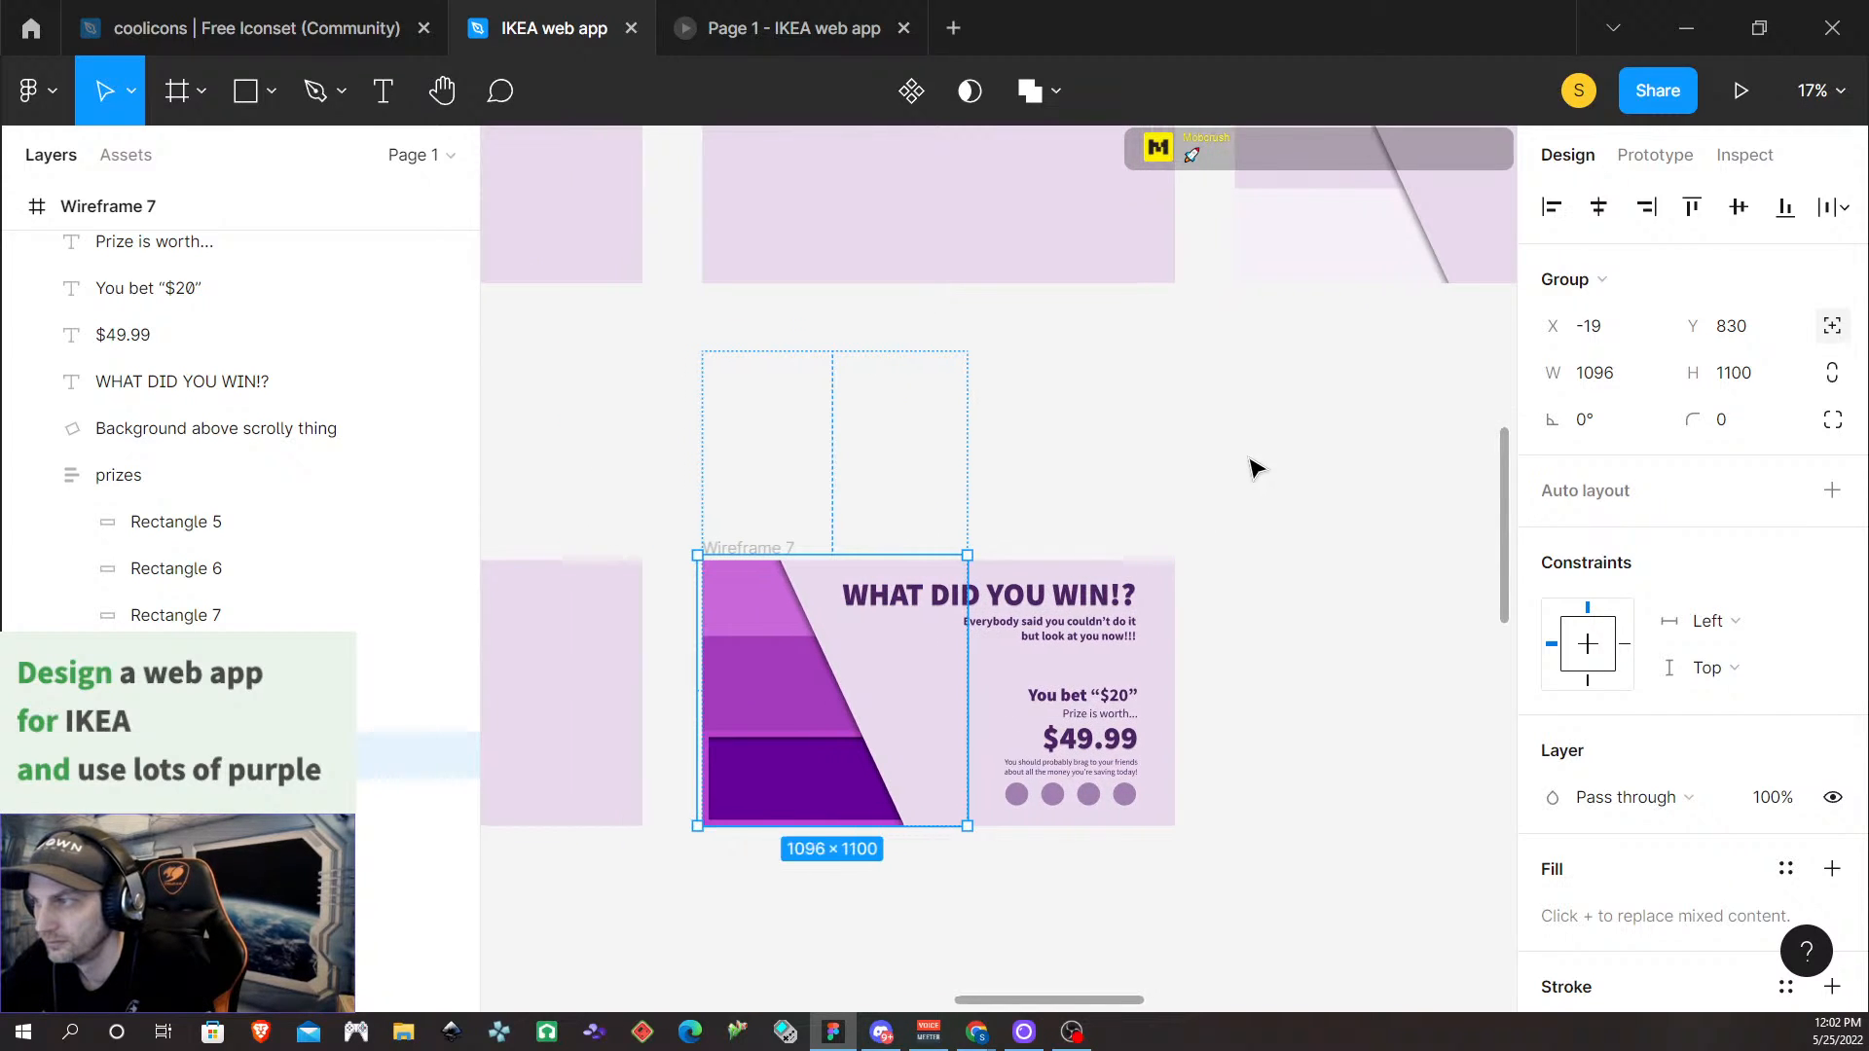
{"action": "scroll", "coordinate": [1256, 469], "scroll_direction": "right", "scroll_amount": 5}
{"action": "scroll", "coordinate": [1237, 479], "scroll_direction": "left", "scroll_amount": 5}
{"action": "scroll", "coordinate": [1236, 480], "scroll_direction": "up", "scroll_amount": 4}
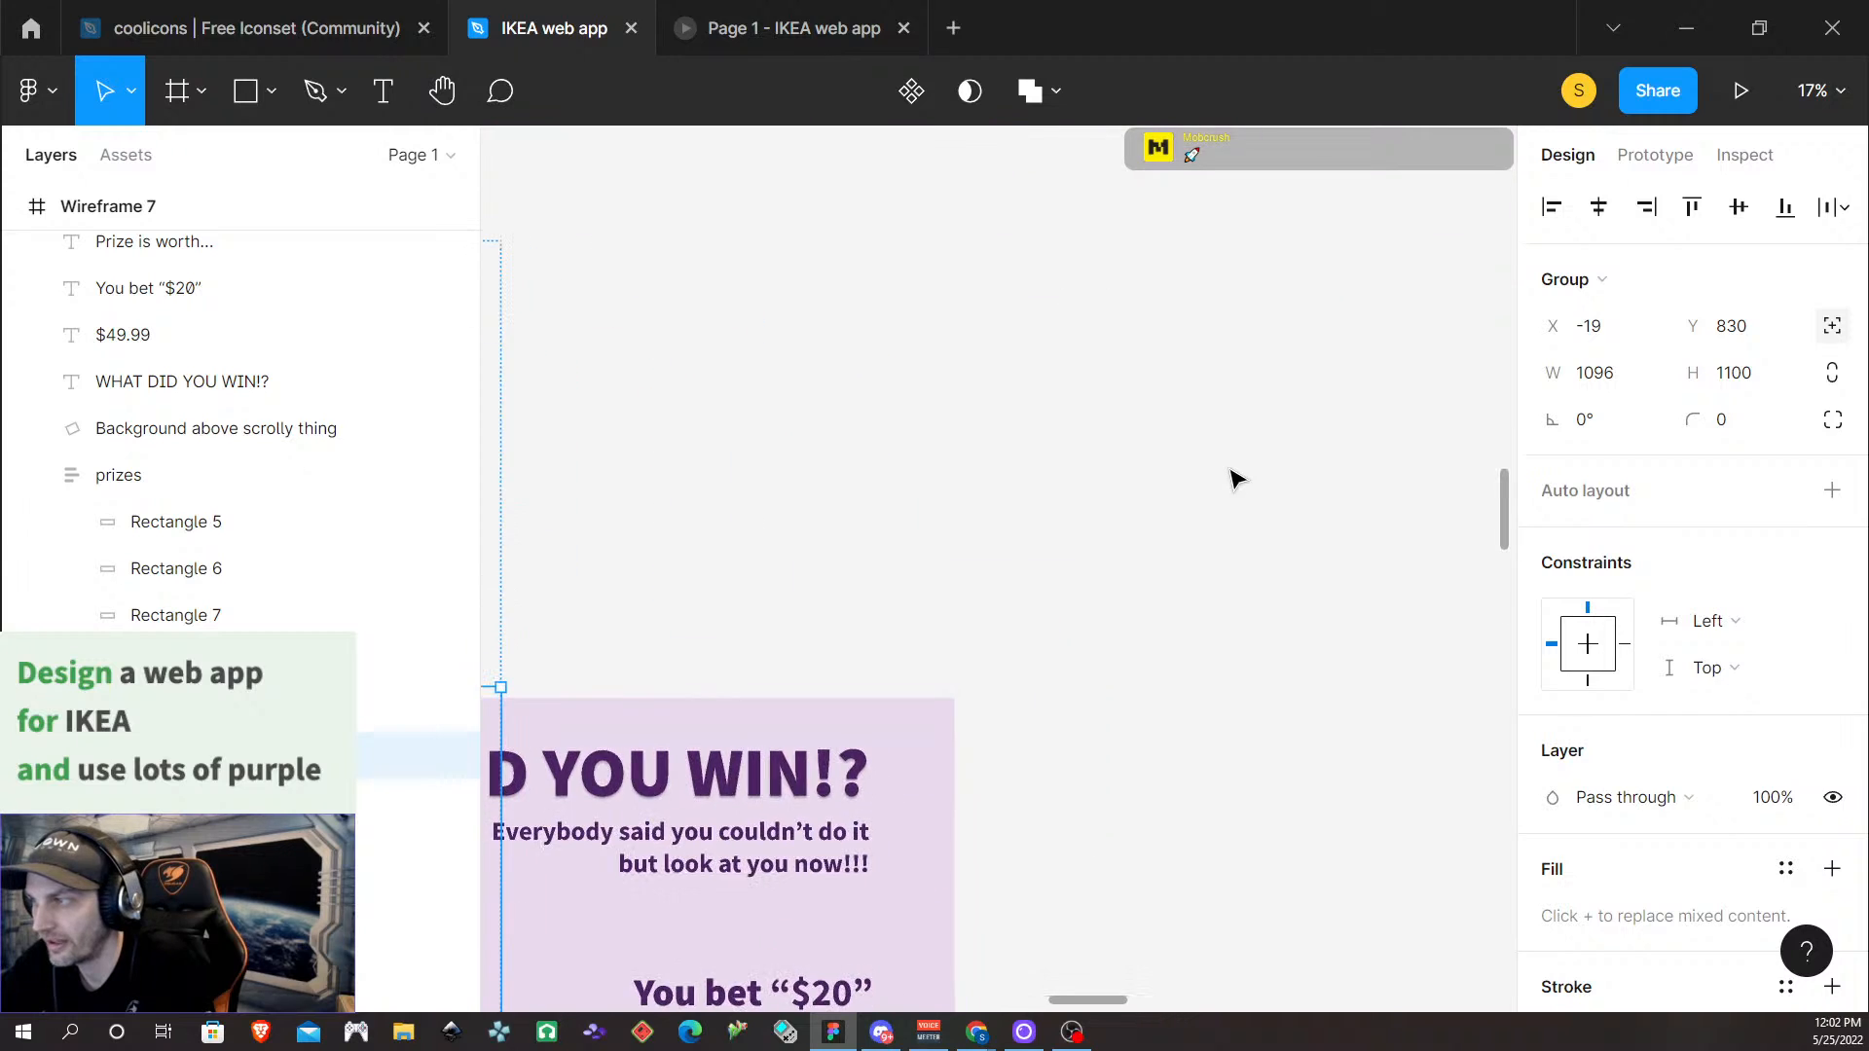
{"action": "scroll", "coordinate": [1237, 480], "scroll_direction": "down", "scroll_amount": 4}
{"action": "scroll", "coordinate": [1234, 479], "scroll_direction": "up", "scroll_amount": 5}
{"action": "scroll", "coordinate": [1228, 482], "scroll_direction": "right", "scroll_amount": 4}
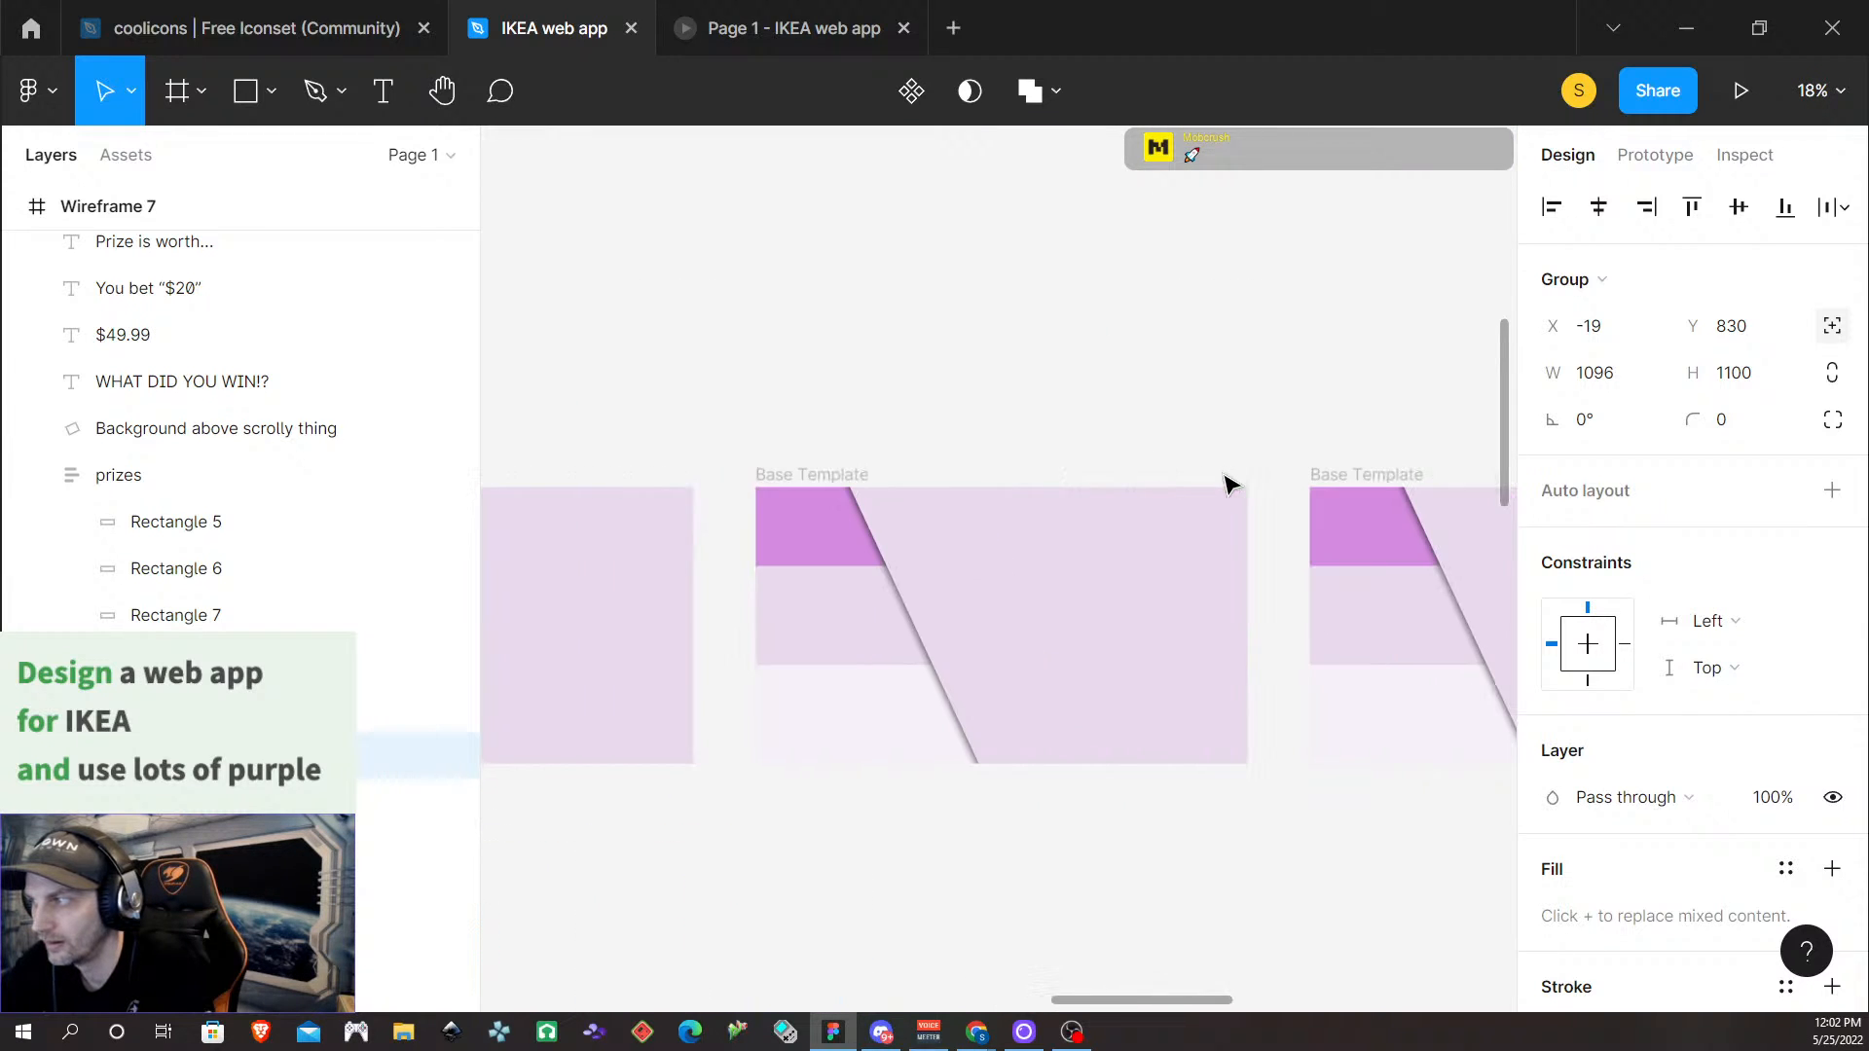
{"action": "scroll", "coordinate": [1229, 482], "scroll_direction": "right", "scroll_amount": 8}
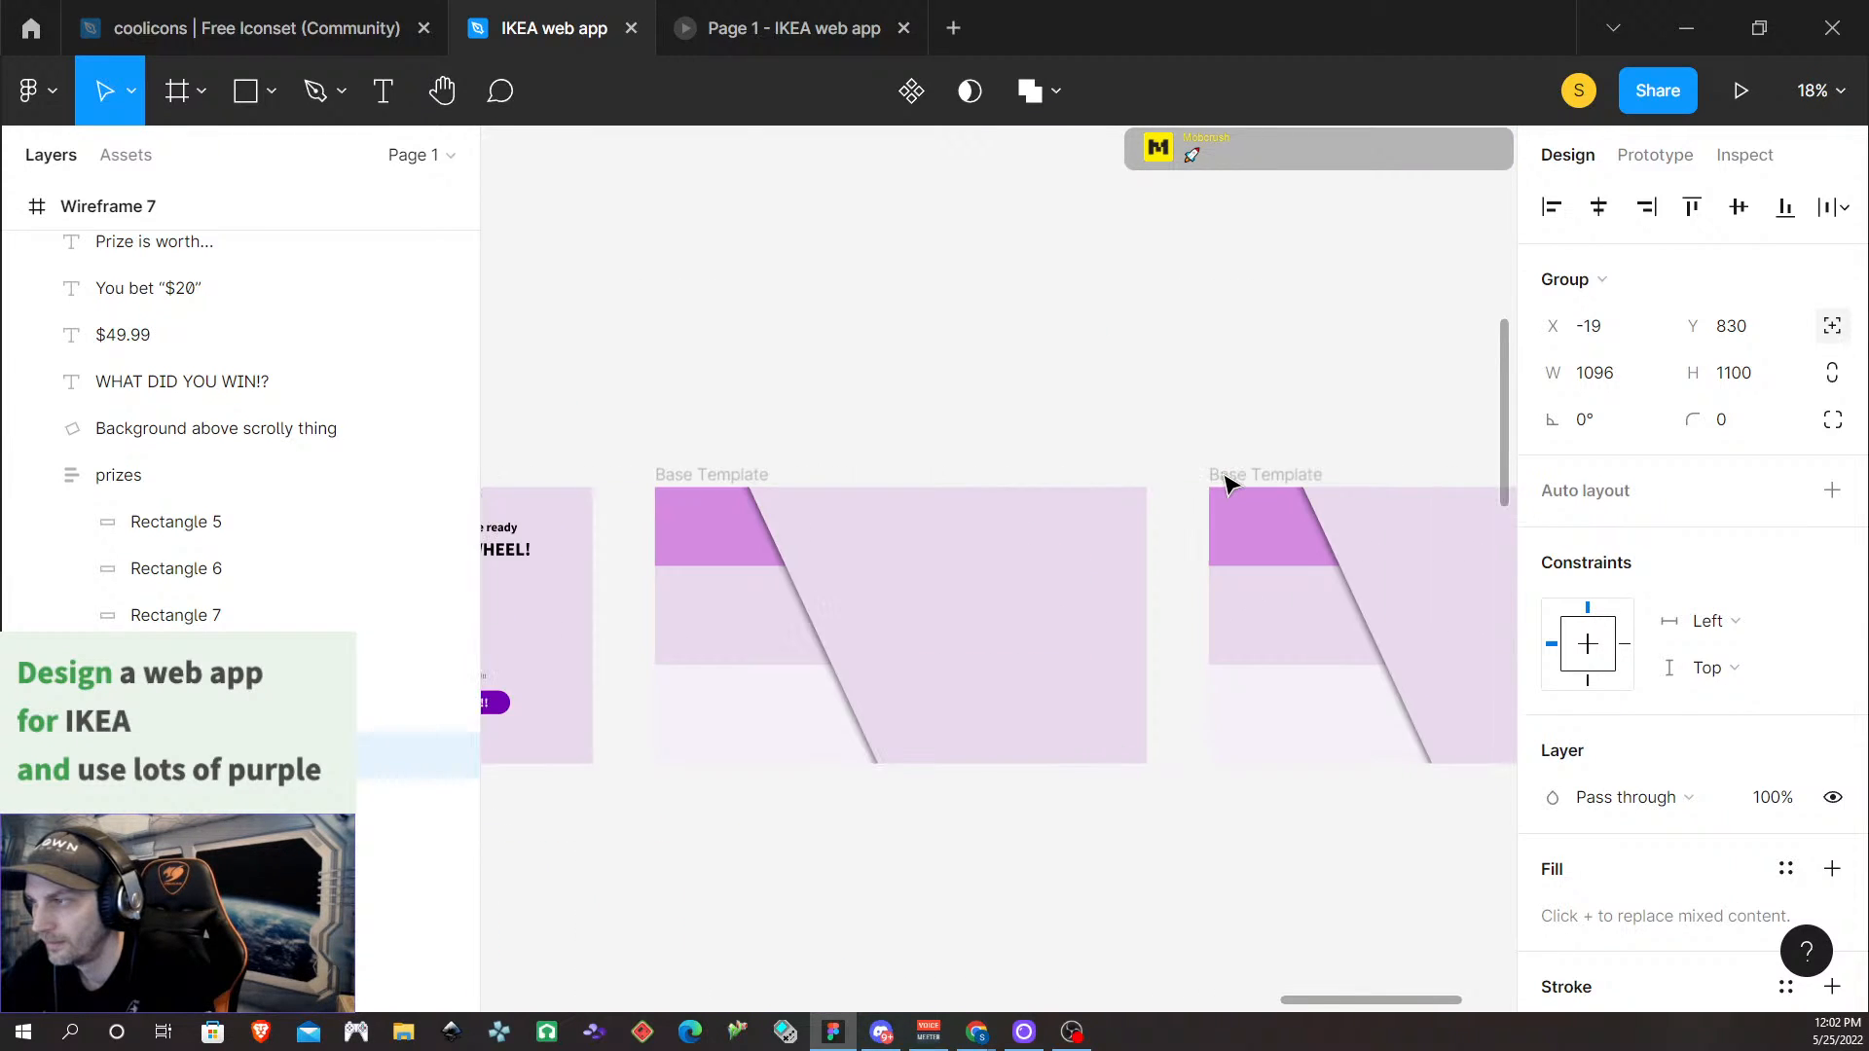
{"action": "scroll", "coordinate": [1229, 482], "scroll_direction": "left", "scroll_amount": 6}
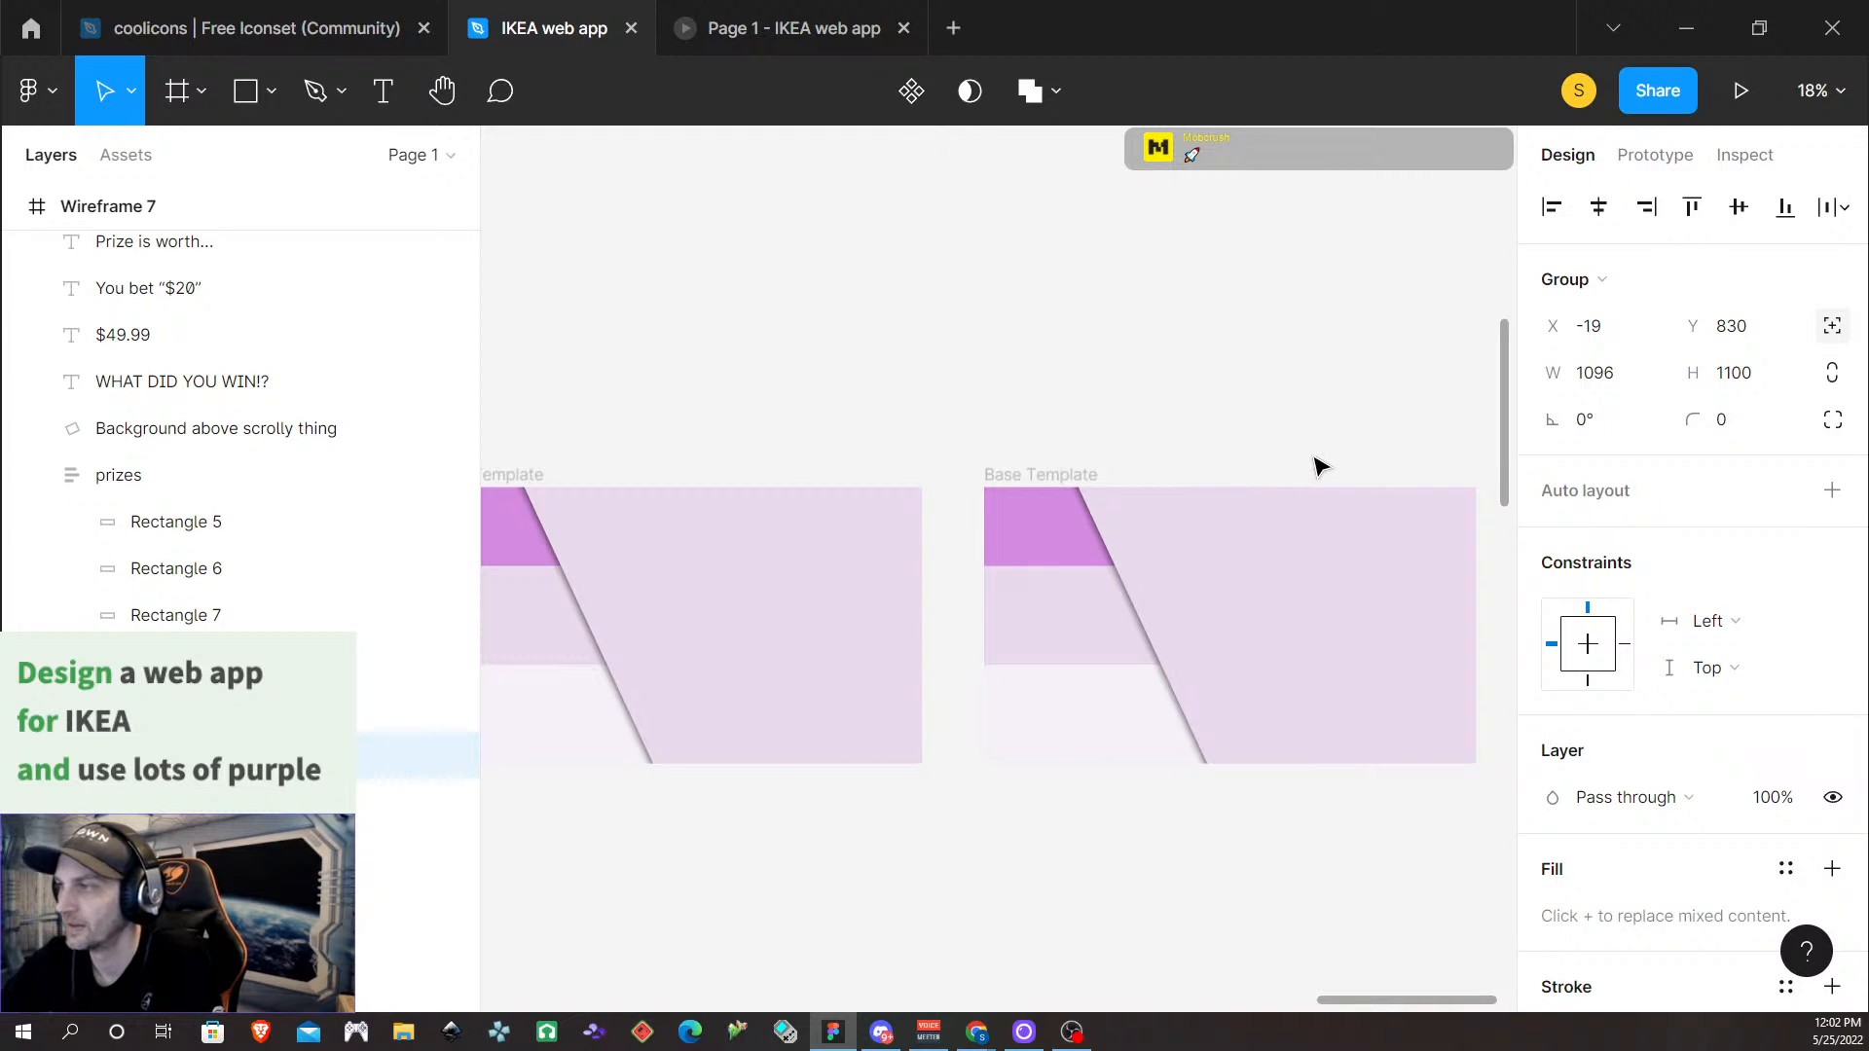
{"action": "scroll", "coordinate": [1317, 469], "scroll_direction": "left", "scroll_amount": 8}
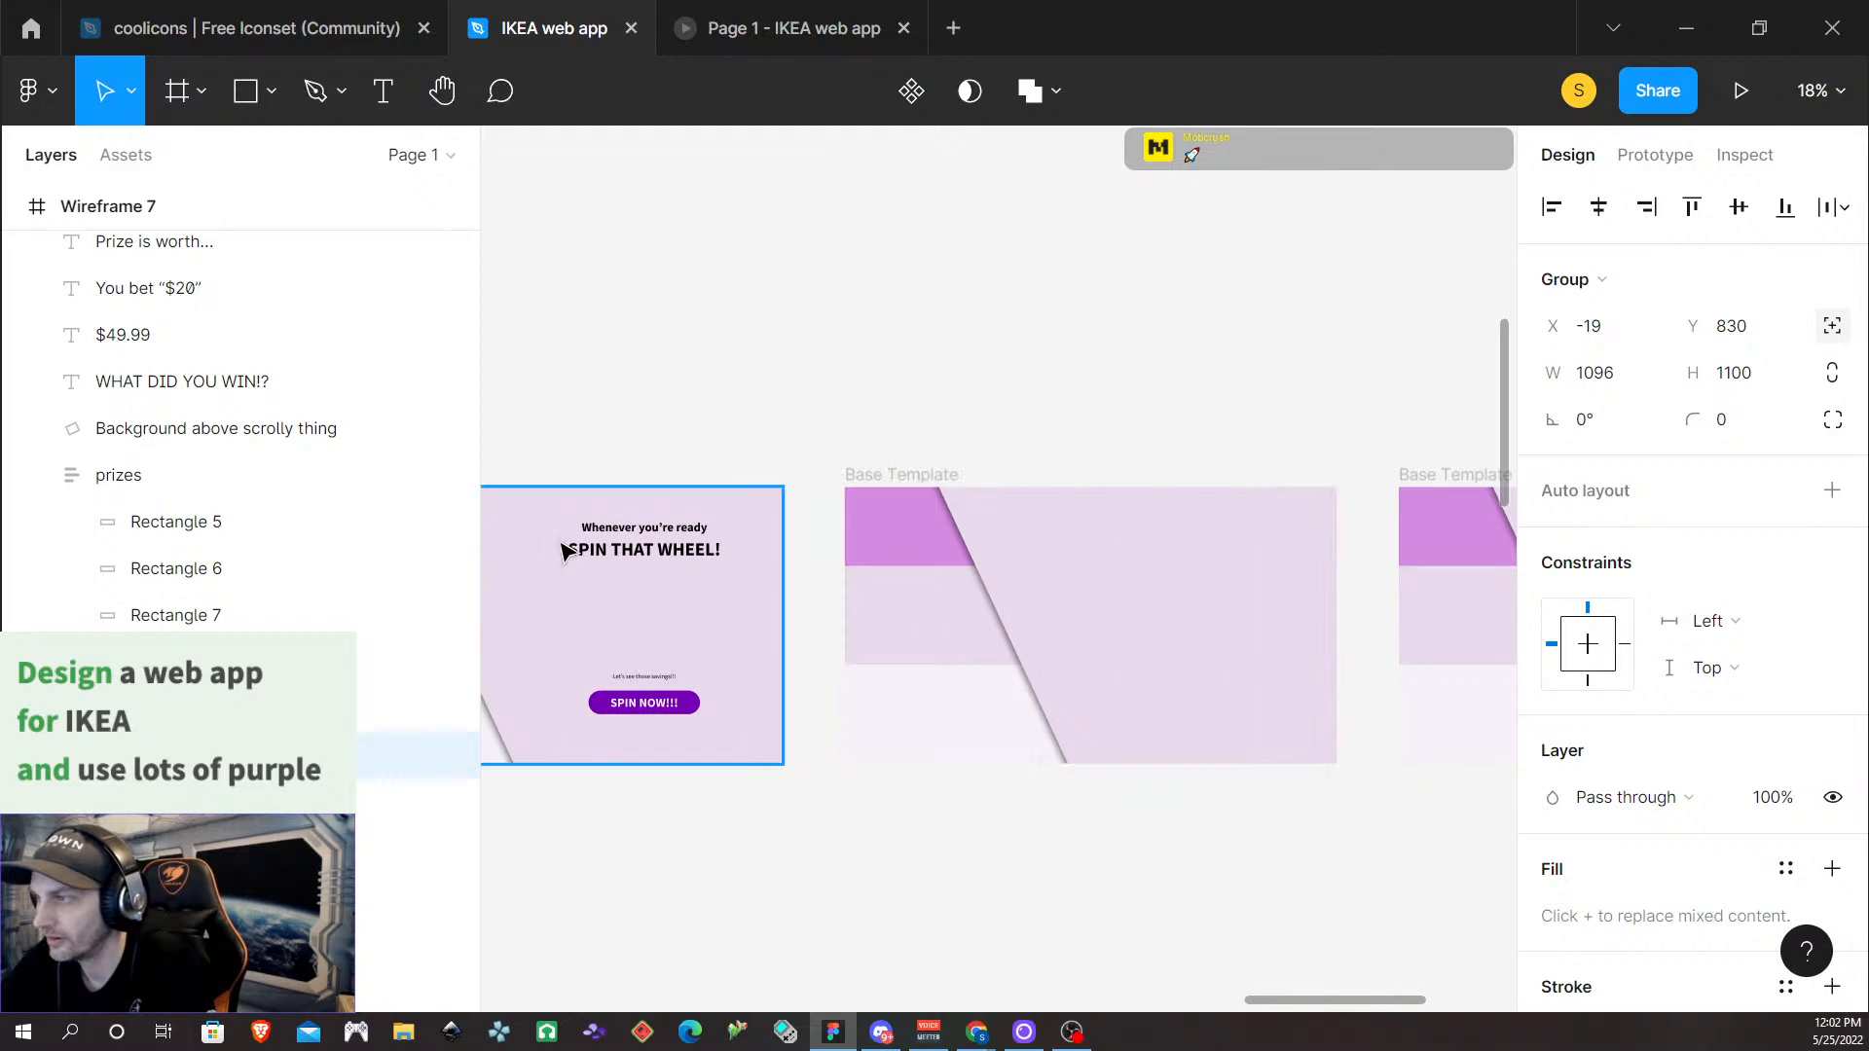
{"action": "scroll", "coordinate": [1382, 390], "scroll_direction": "down", "scroll_amount": 1}
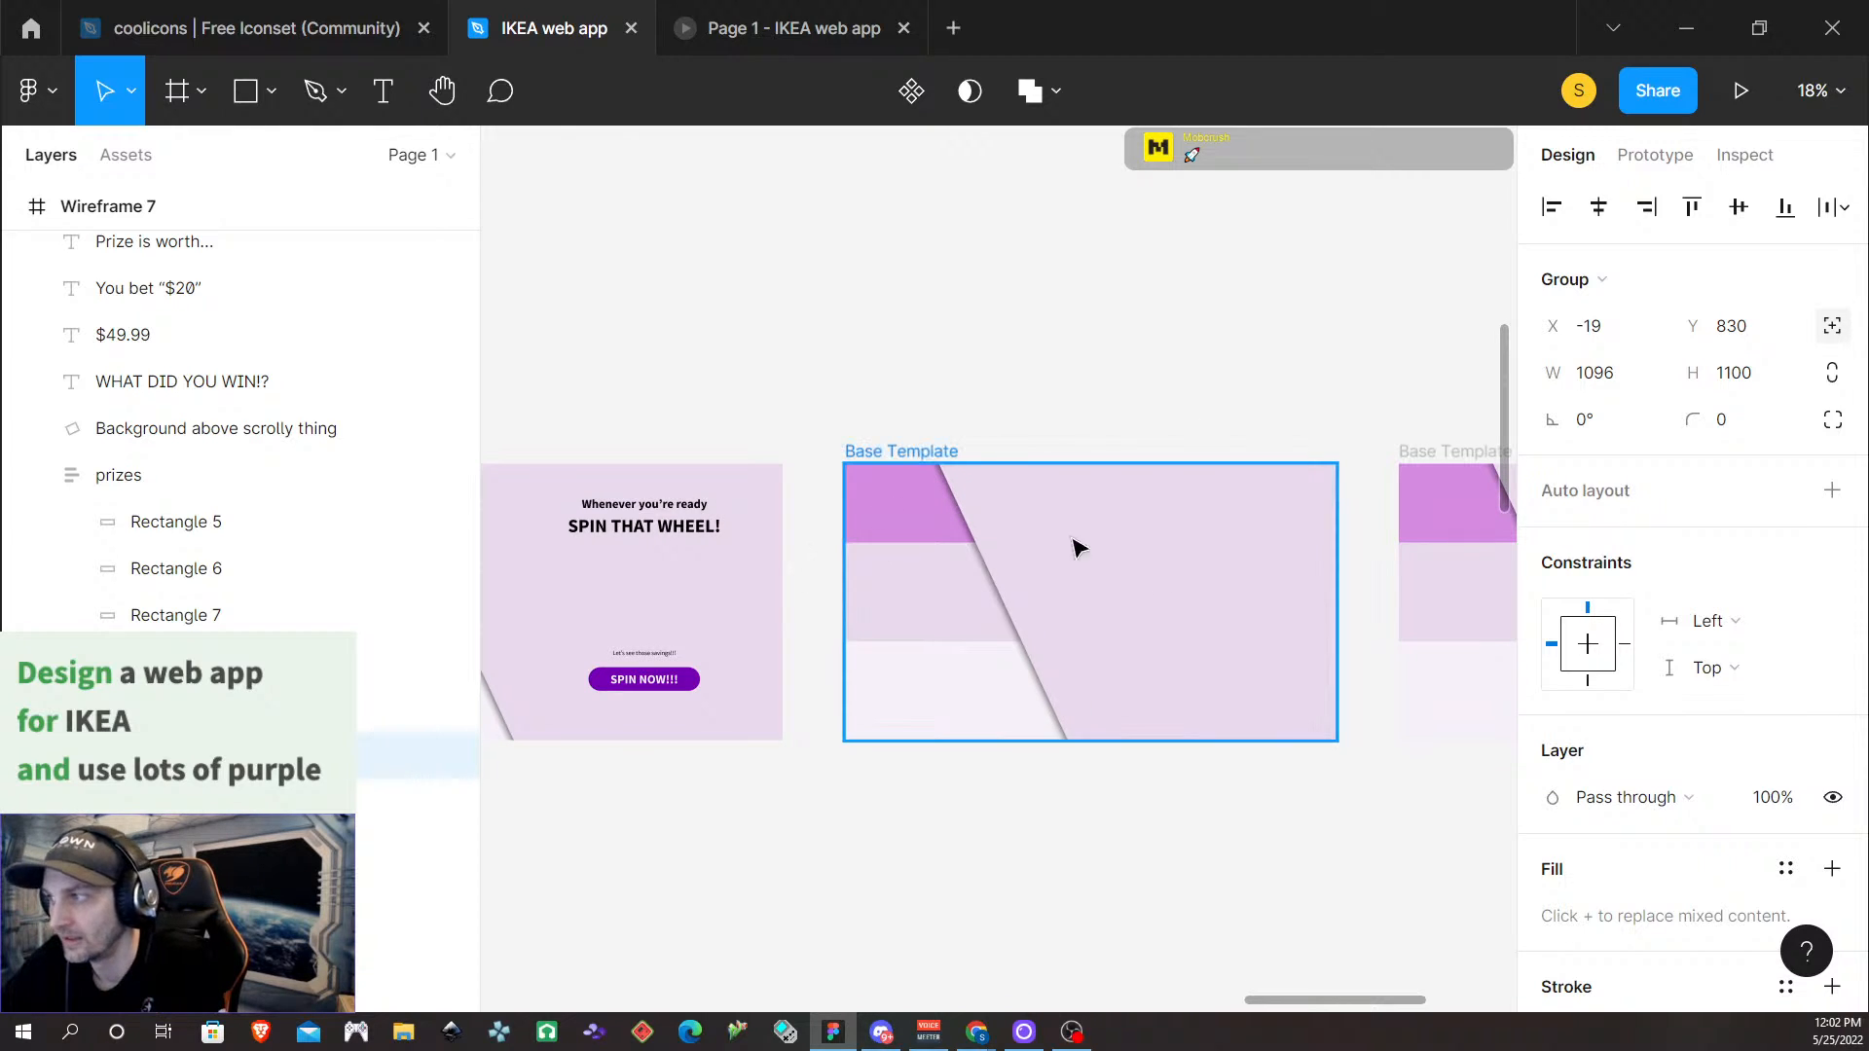
{"action": "scroll", "coordinate": [1417, 631], "scroll_direction": "down", "scroll_amount": 1}
{"action": "scroll", "coordinate": [1417, 631], "scroll_direction": "down", "scroll_amount": 2}
{"action": "scroll", "coordinate": [1411, 632], "scroll_direction": "up", "scroll_amount": 1}
{"action": "scroll", "coordinate": [1406, 633], "scroll_direction": "left", "scroll_amount": 1}
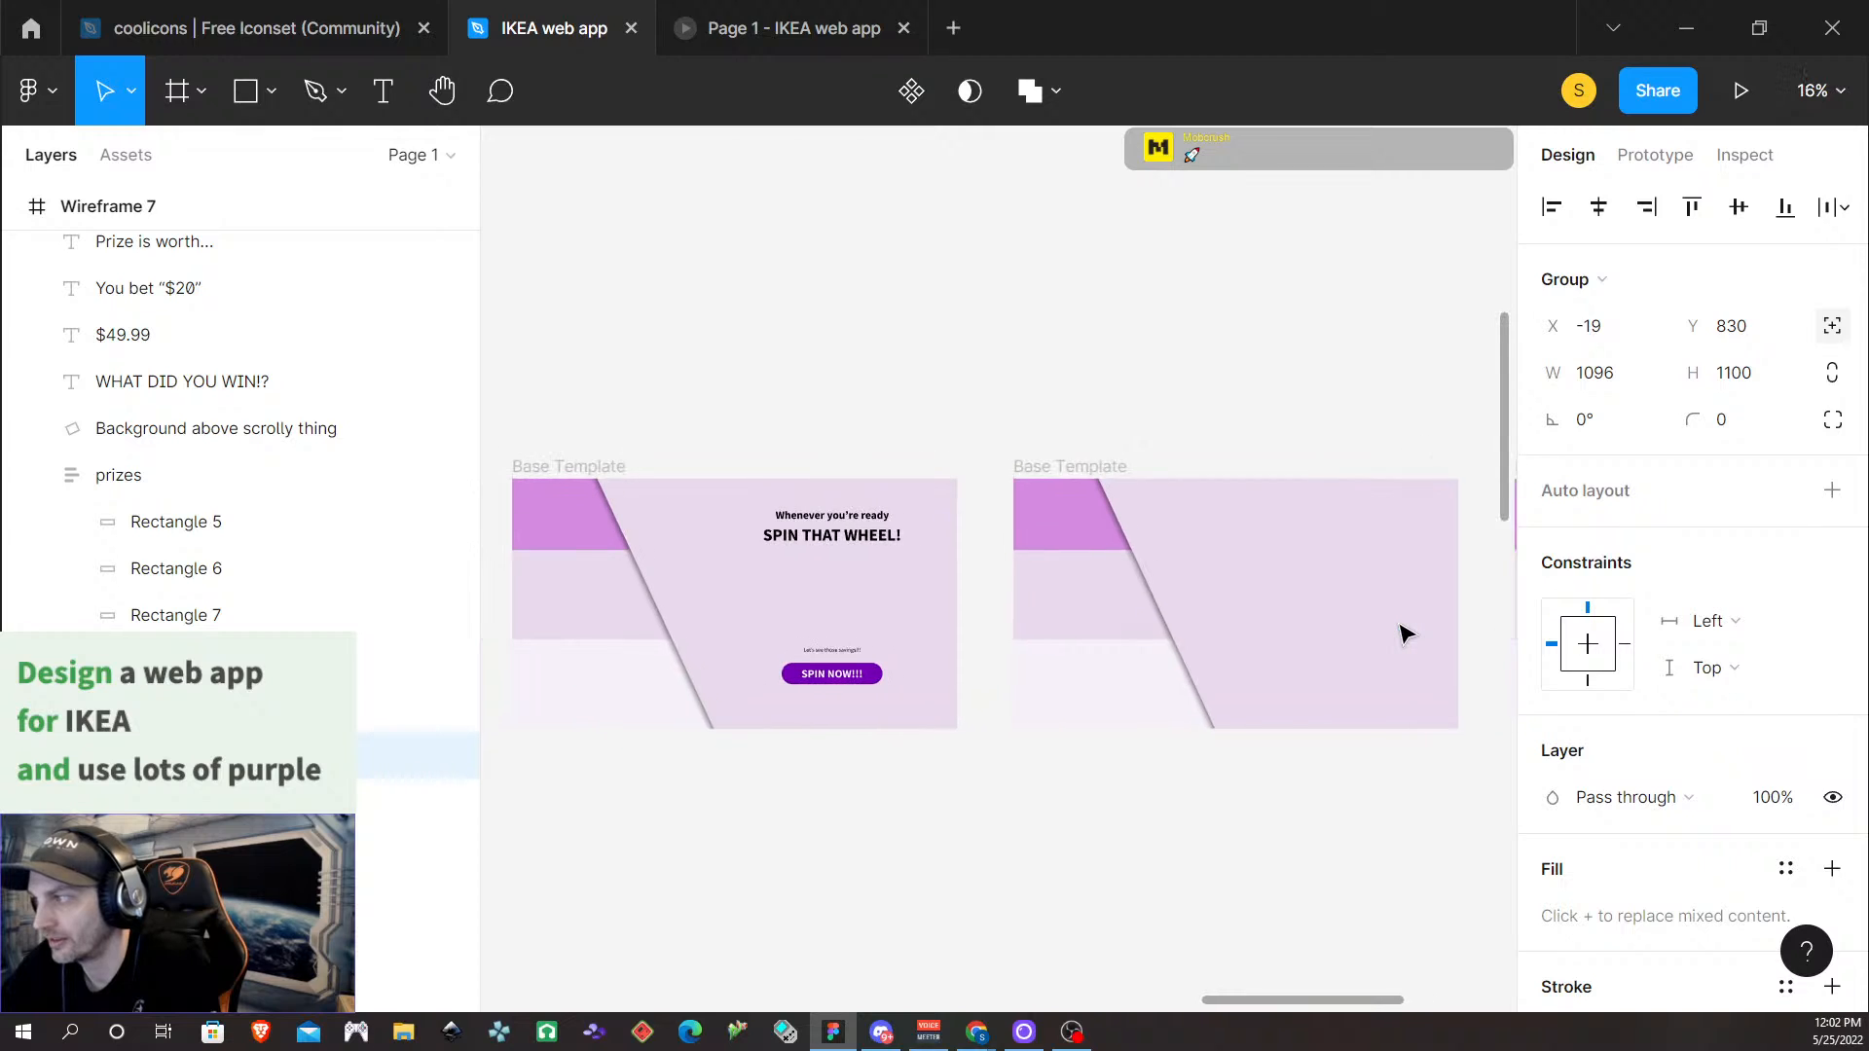
Paste the Slot window & opacity group into the last Base Template frame in the row
{"action": "scroll", "coordinate": [1399, 638], "scroll_direction": "right", "scroll_amount": 4}
{"action": "scroll", "coordinate": [1386, 634], "scroll_direction": "right", "scroll_amount": 4}
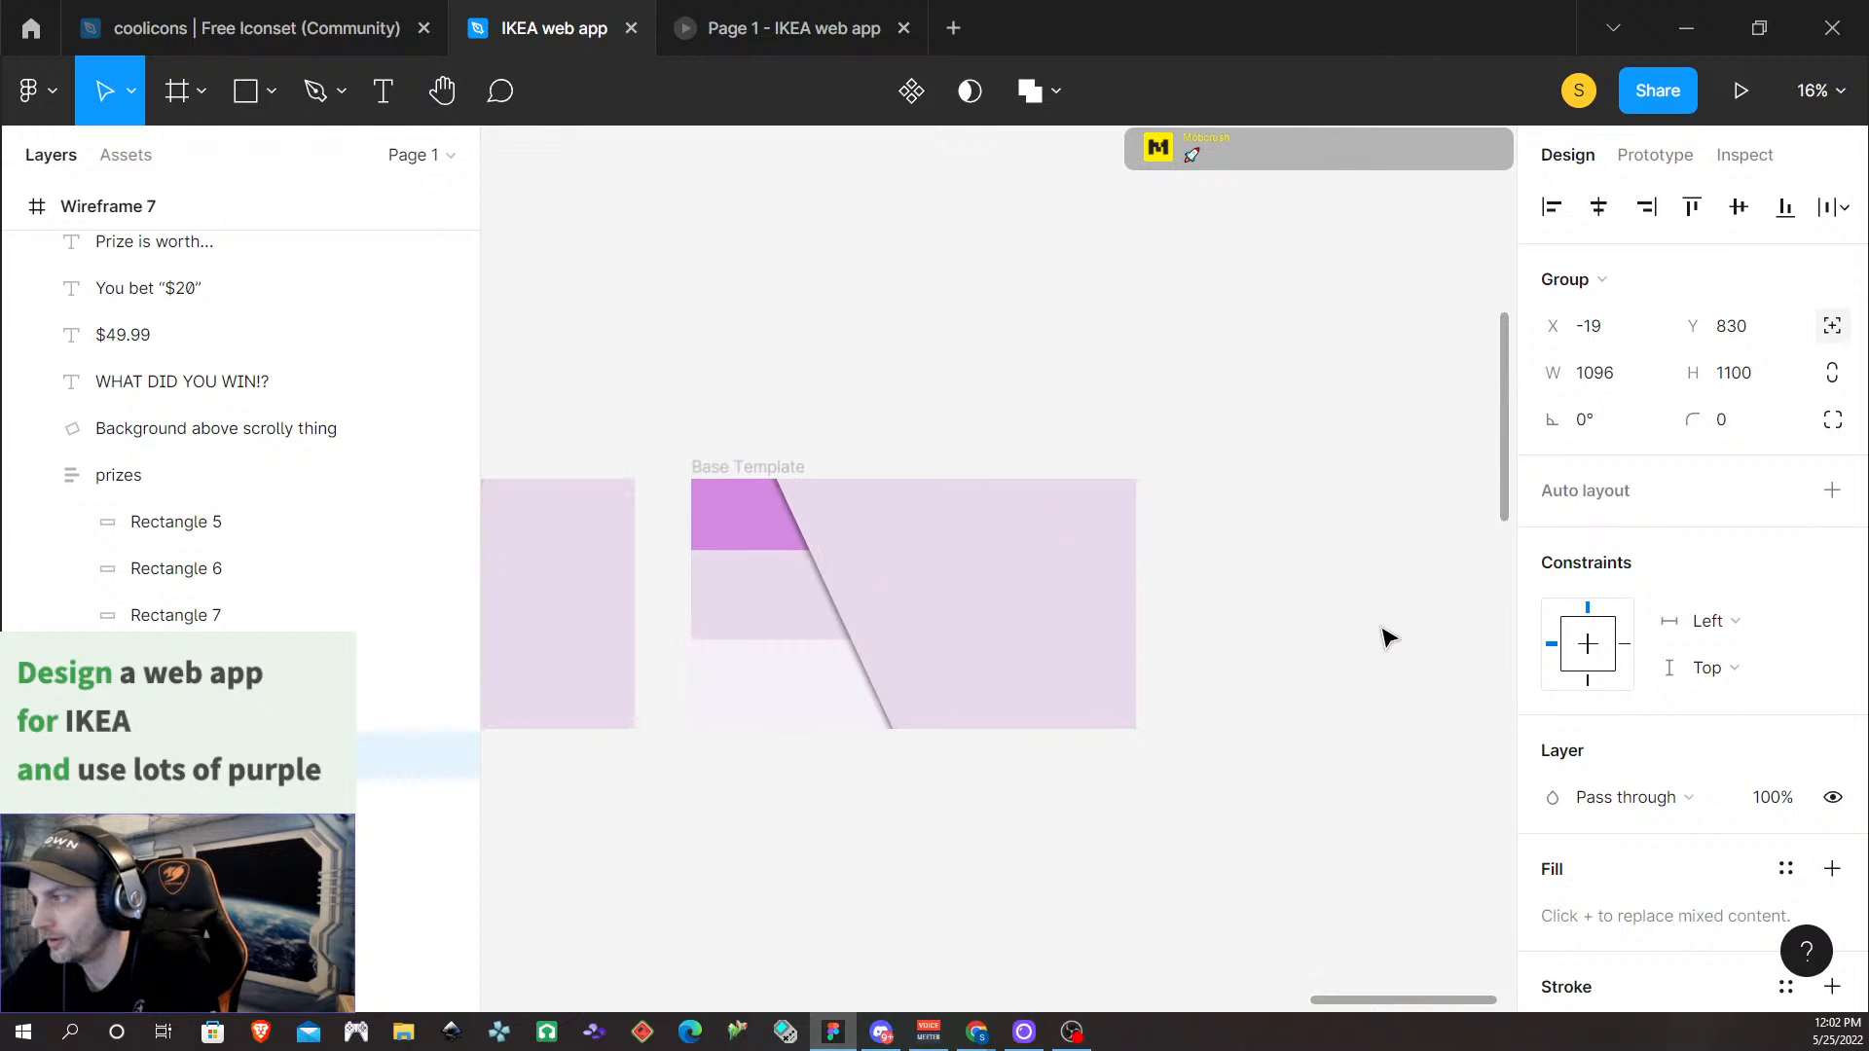
{"action": "left_click", "coordinate": [750, 469]}
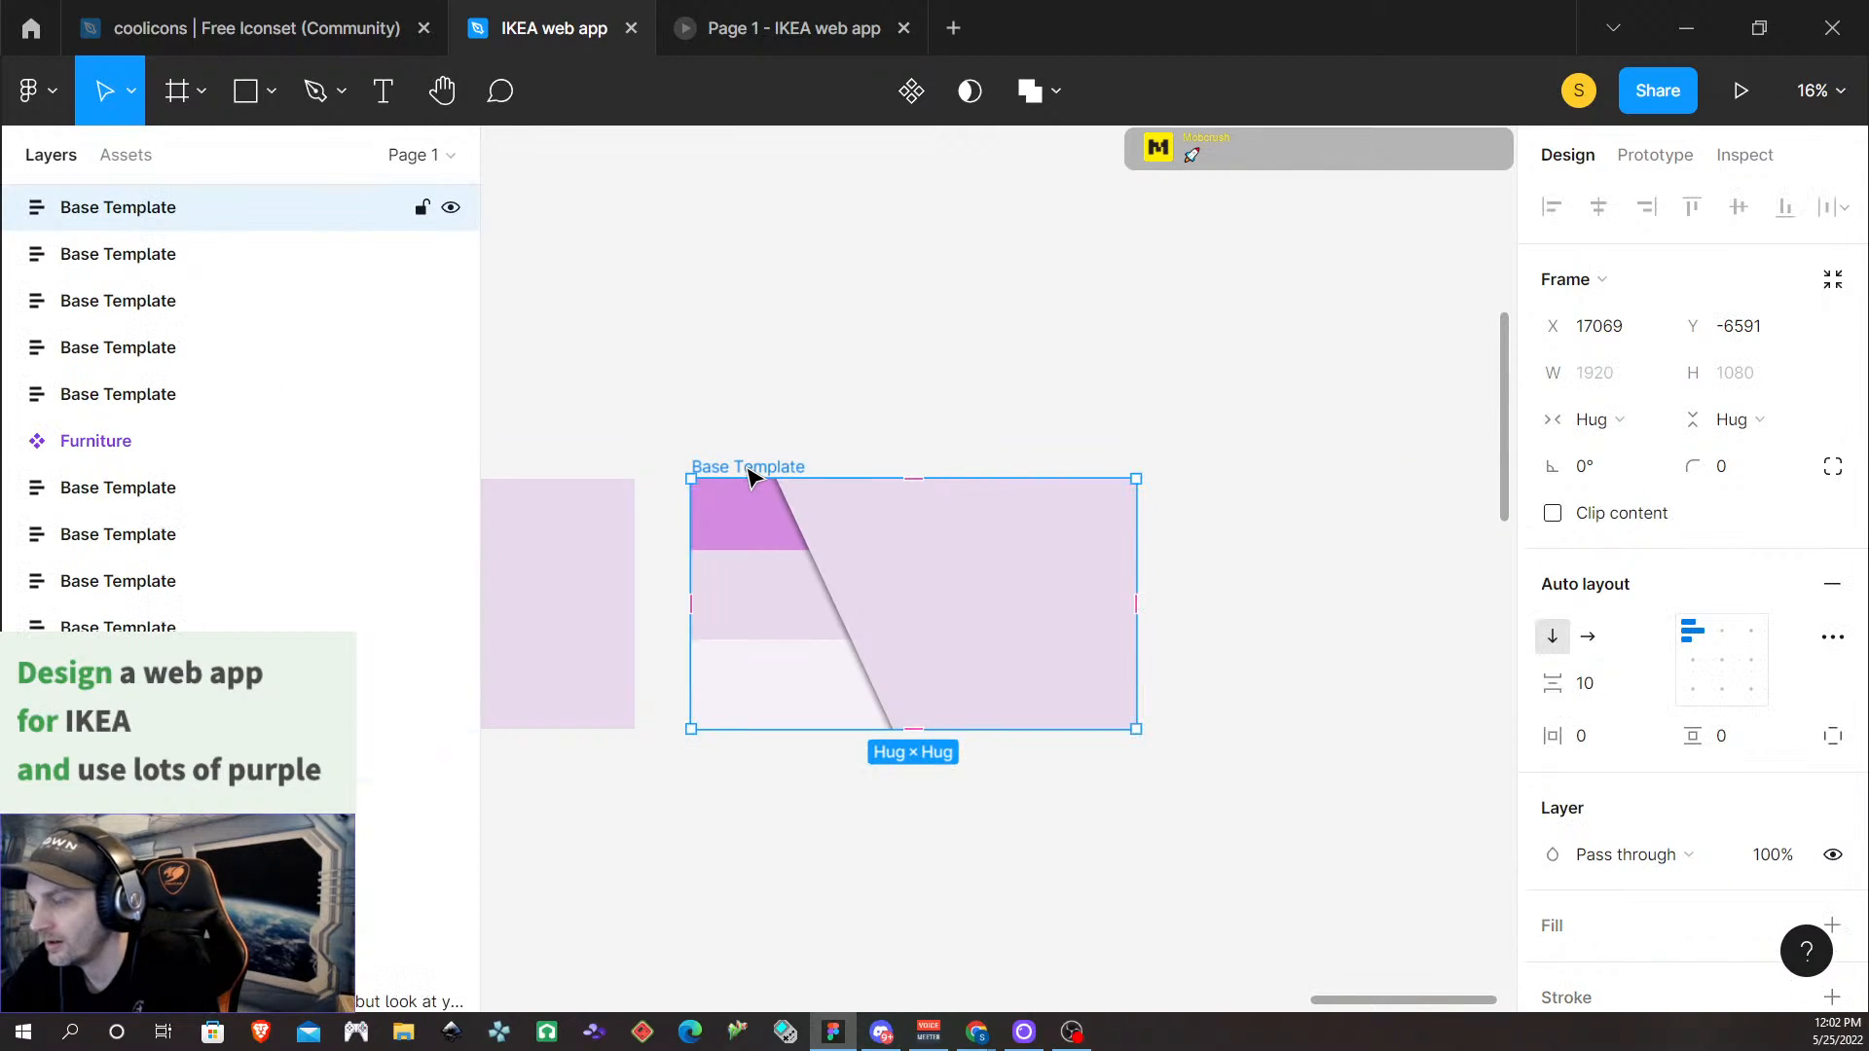
{"action": "key", "text": "ctrl+v"}
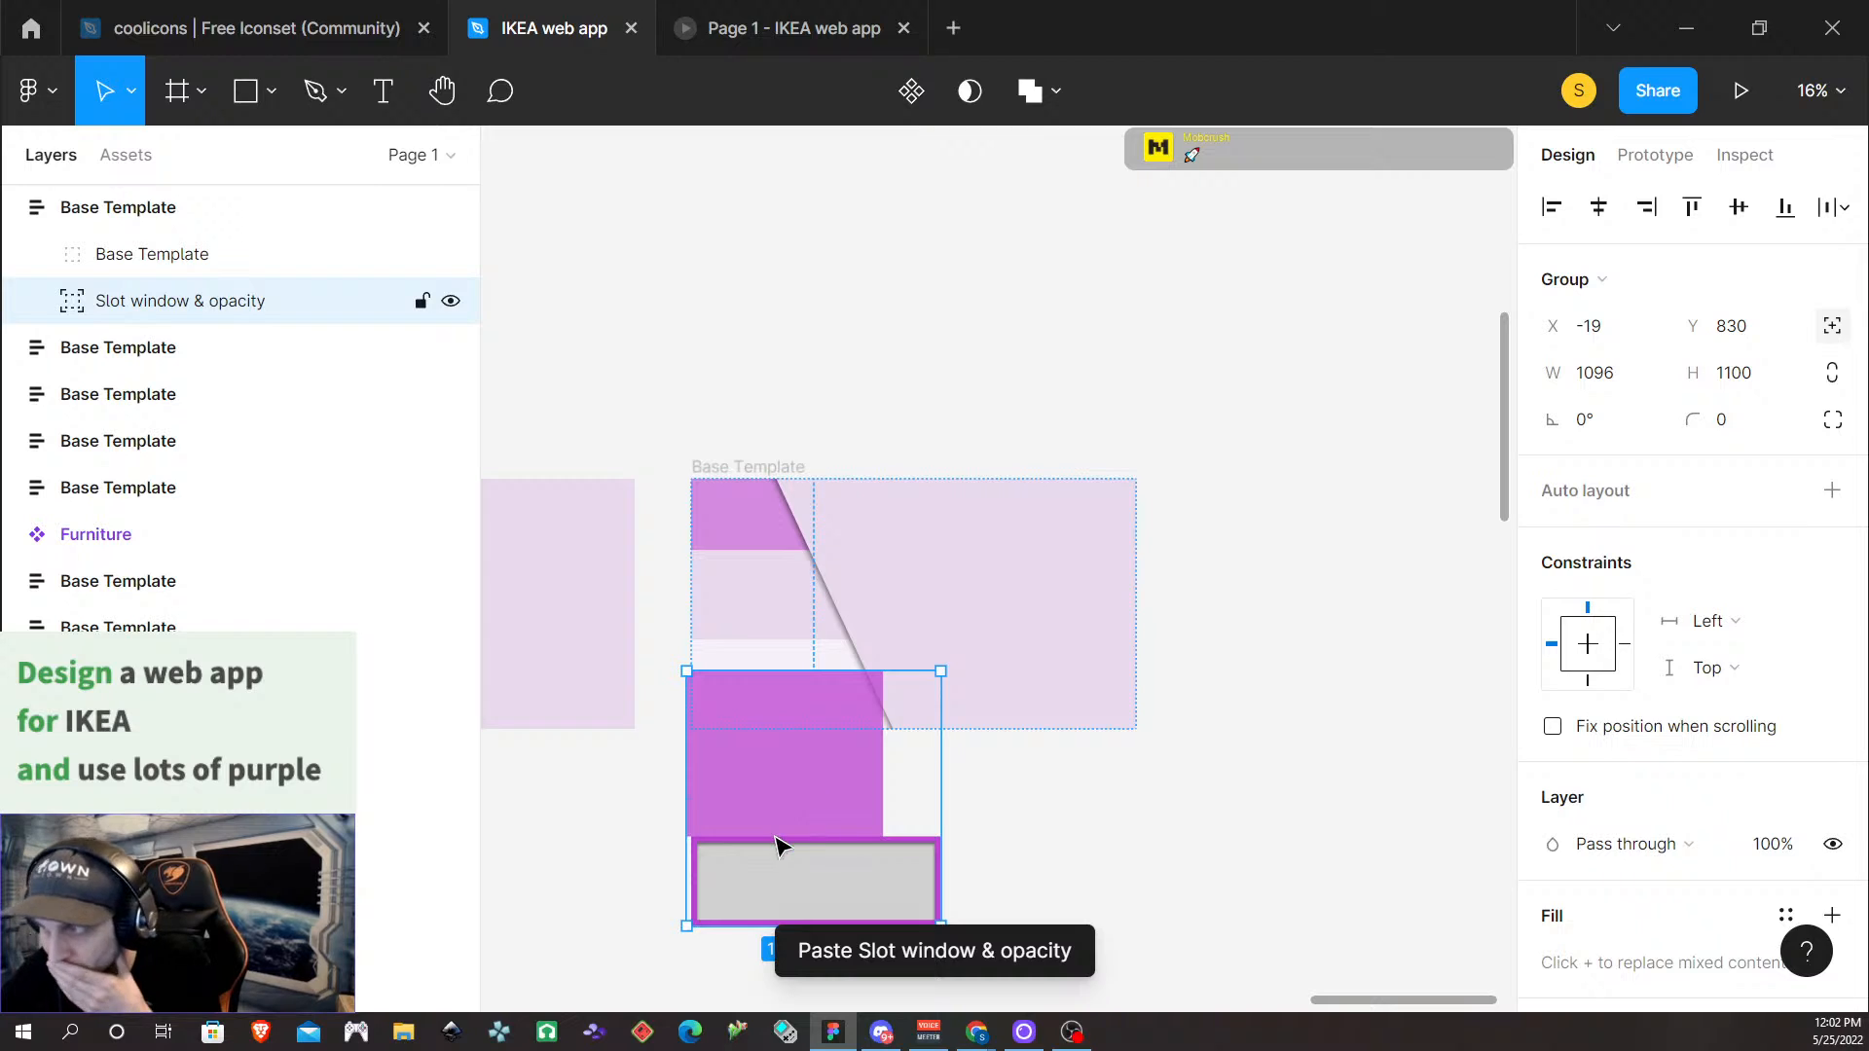
Keep the pasted group absolutely positioned and move it into Wireframe 6 over the prize strip, at X -19, Y -20
{"action": "left_click", "coordinate": [1838, 333]}
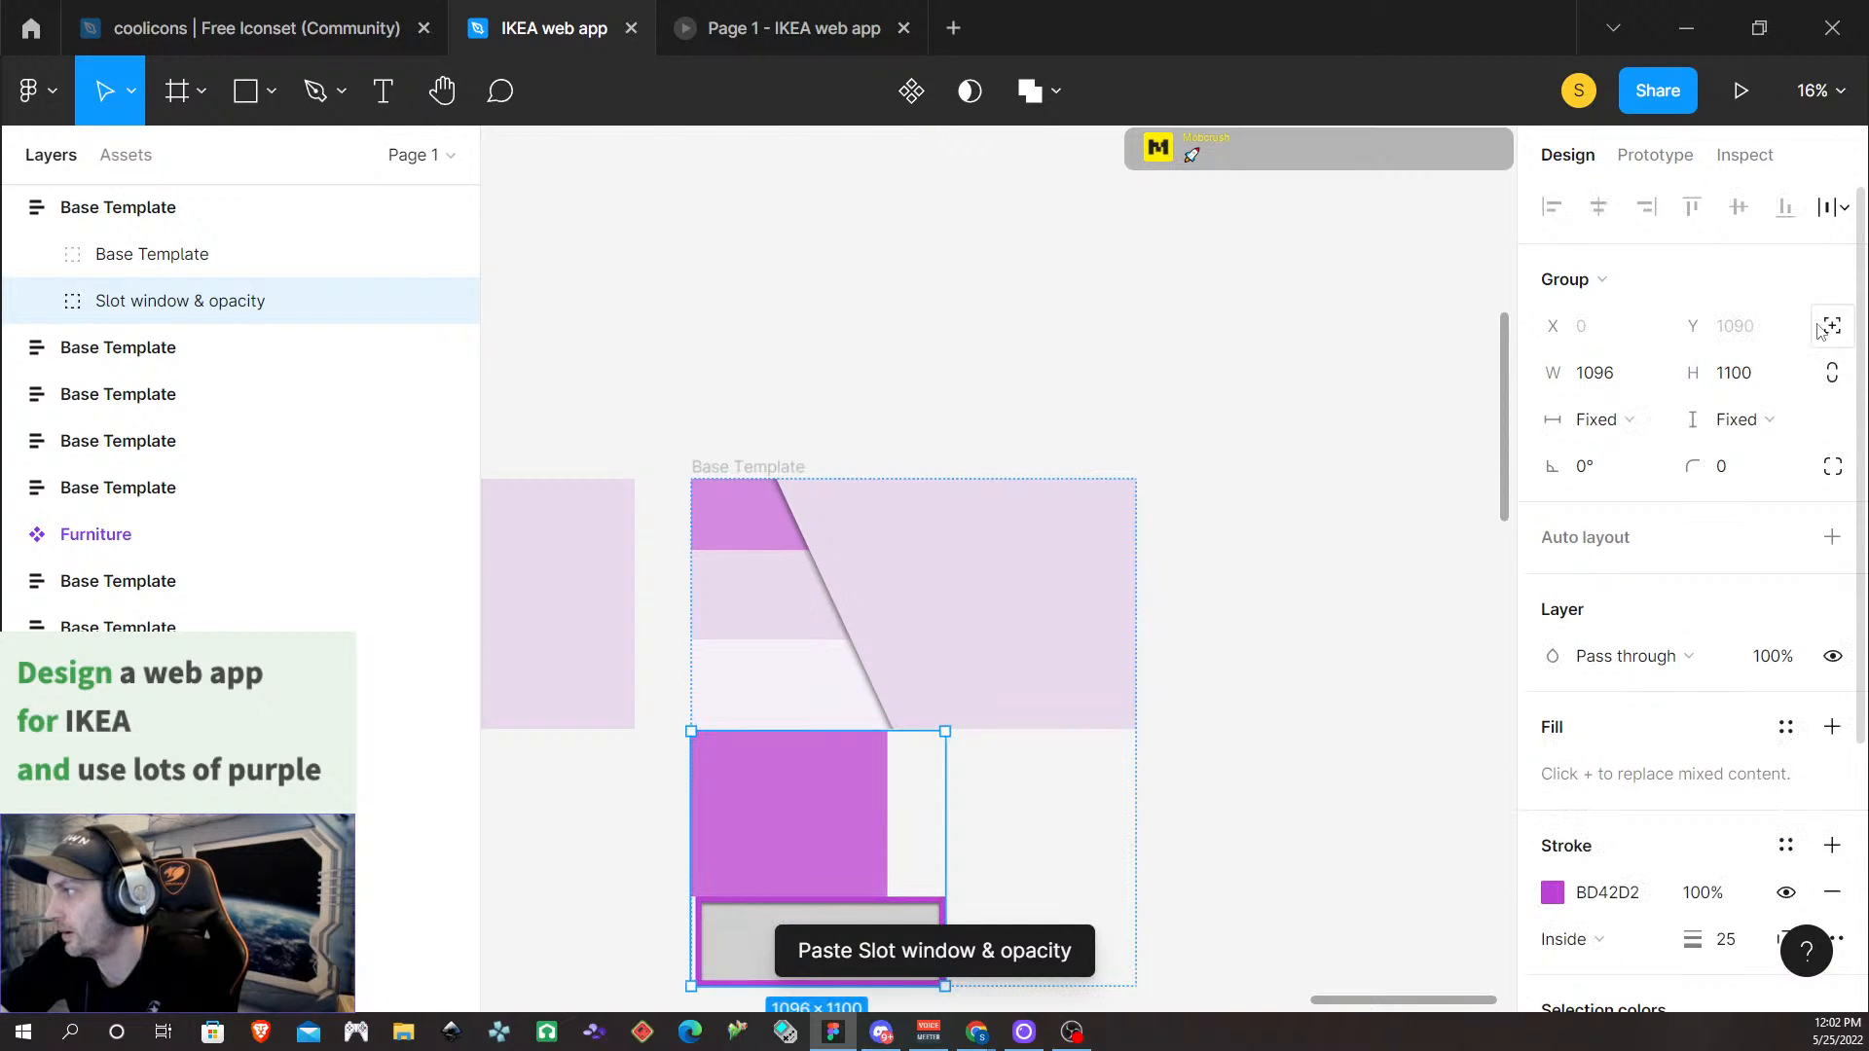
{"action": "left_click_drag", "start_coordinate": [779, 721], "coordinate": [794, 797]}
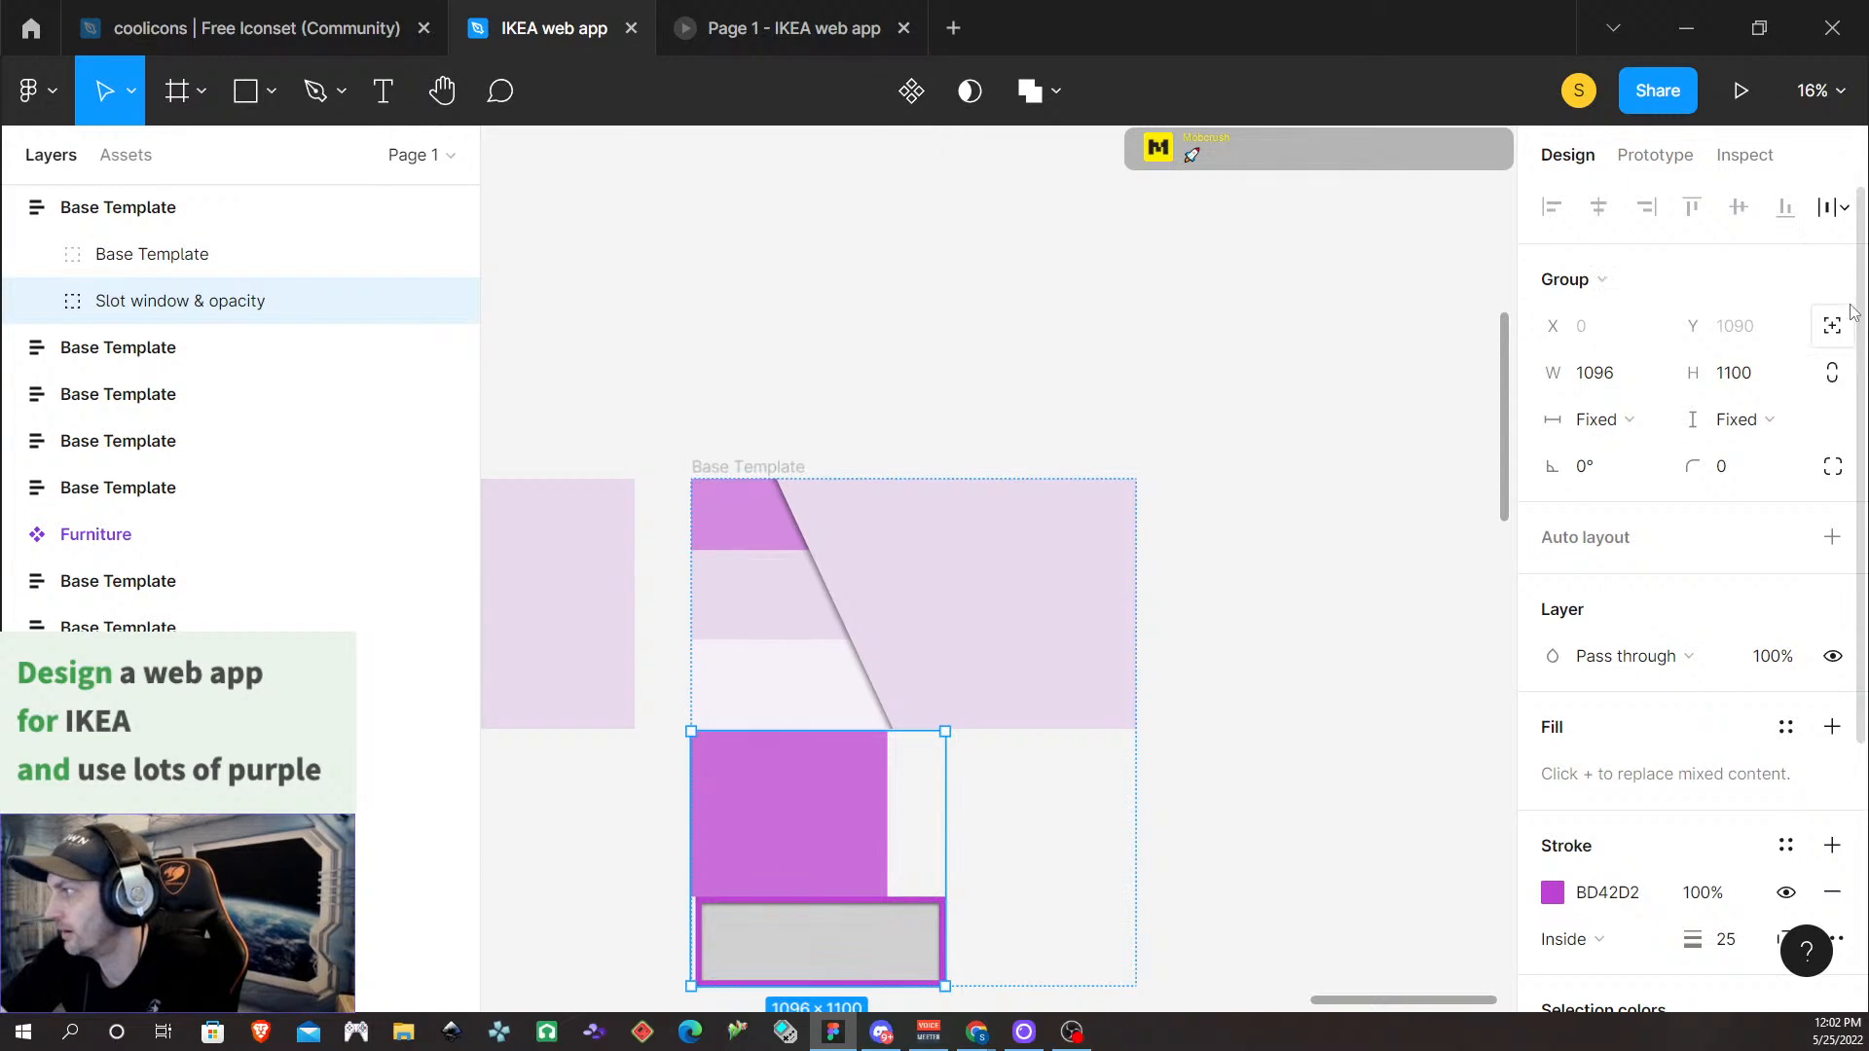
{"action": "left_click", "coordinate": [1834, 331]}
{"action": "left_click_drag", "start_coordinate": [839, 913], "coordinate": [789, 692]}
{"action": "scroll", "coordinate": [794, 779], "scroll_direction": "up", "scroll_amount": 5}
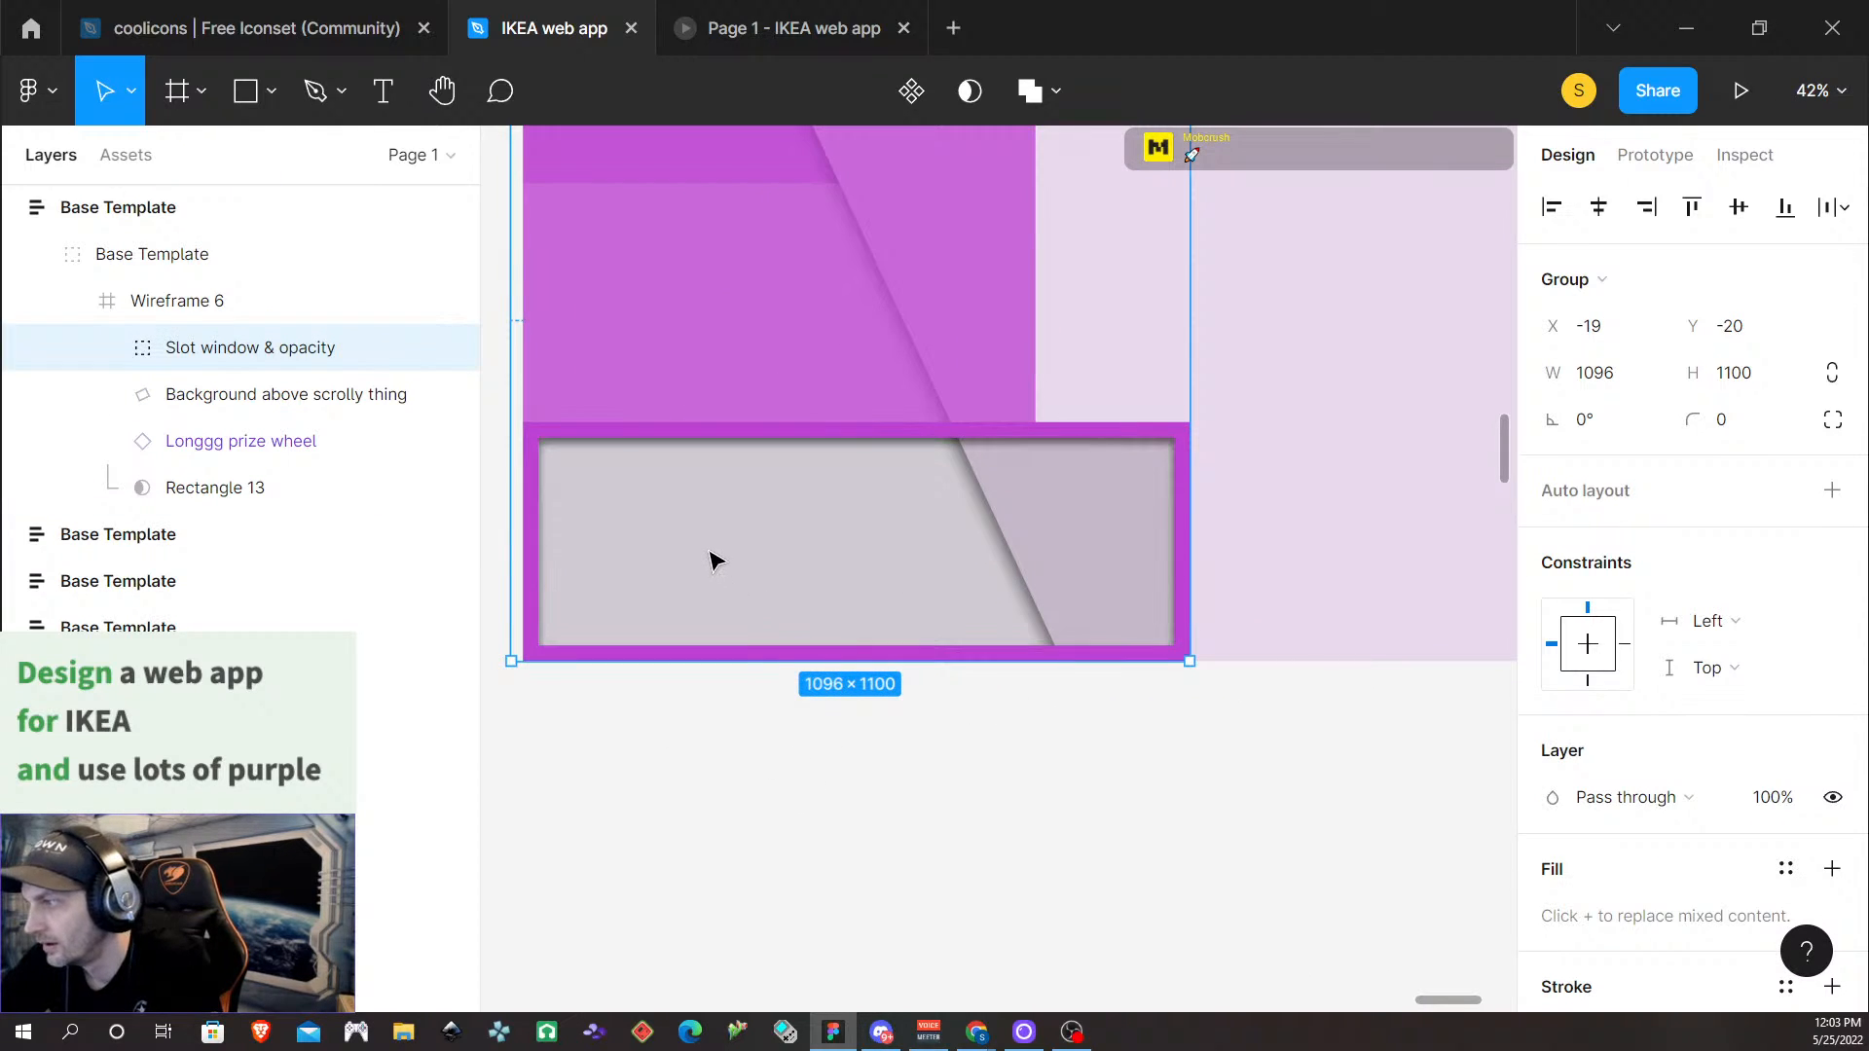
{"action": "mouse_move", "coordinate": [714, 555]}
{"action": "left_mouse_down"}
{"action": "mouse_move", "coordinate": [751, 546]}
{"action": "mouse_move", "coordinate": [745, 565]}
{"action": "mouse_move", "coordinate": [705, 555]}
{"action": "left_mouse_up"}
{"action": "scroll", "coordinate": [672, 603], "scroll_direction": "up", "scroll_amount": 3}
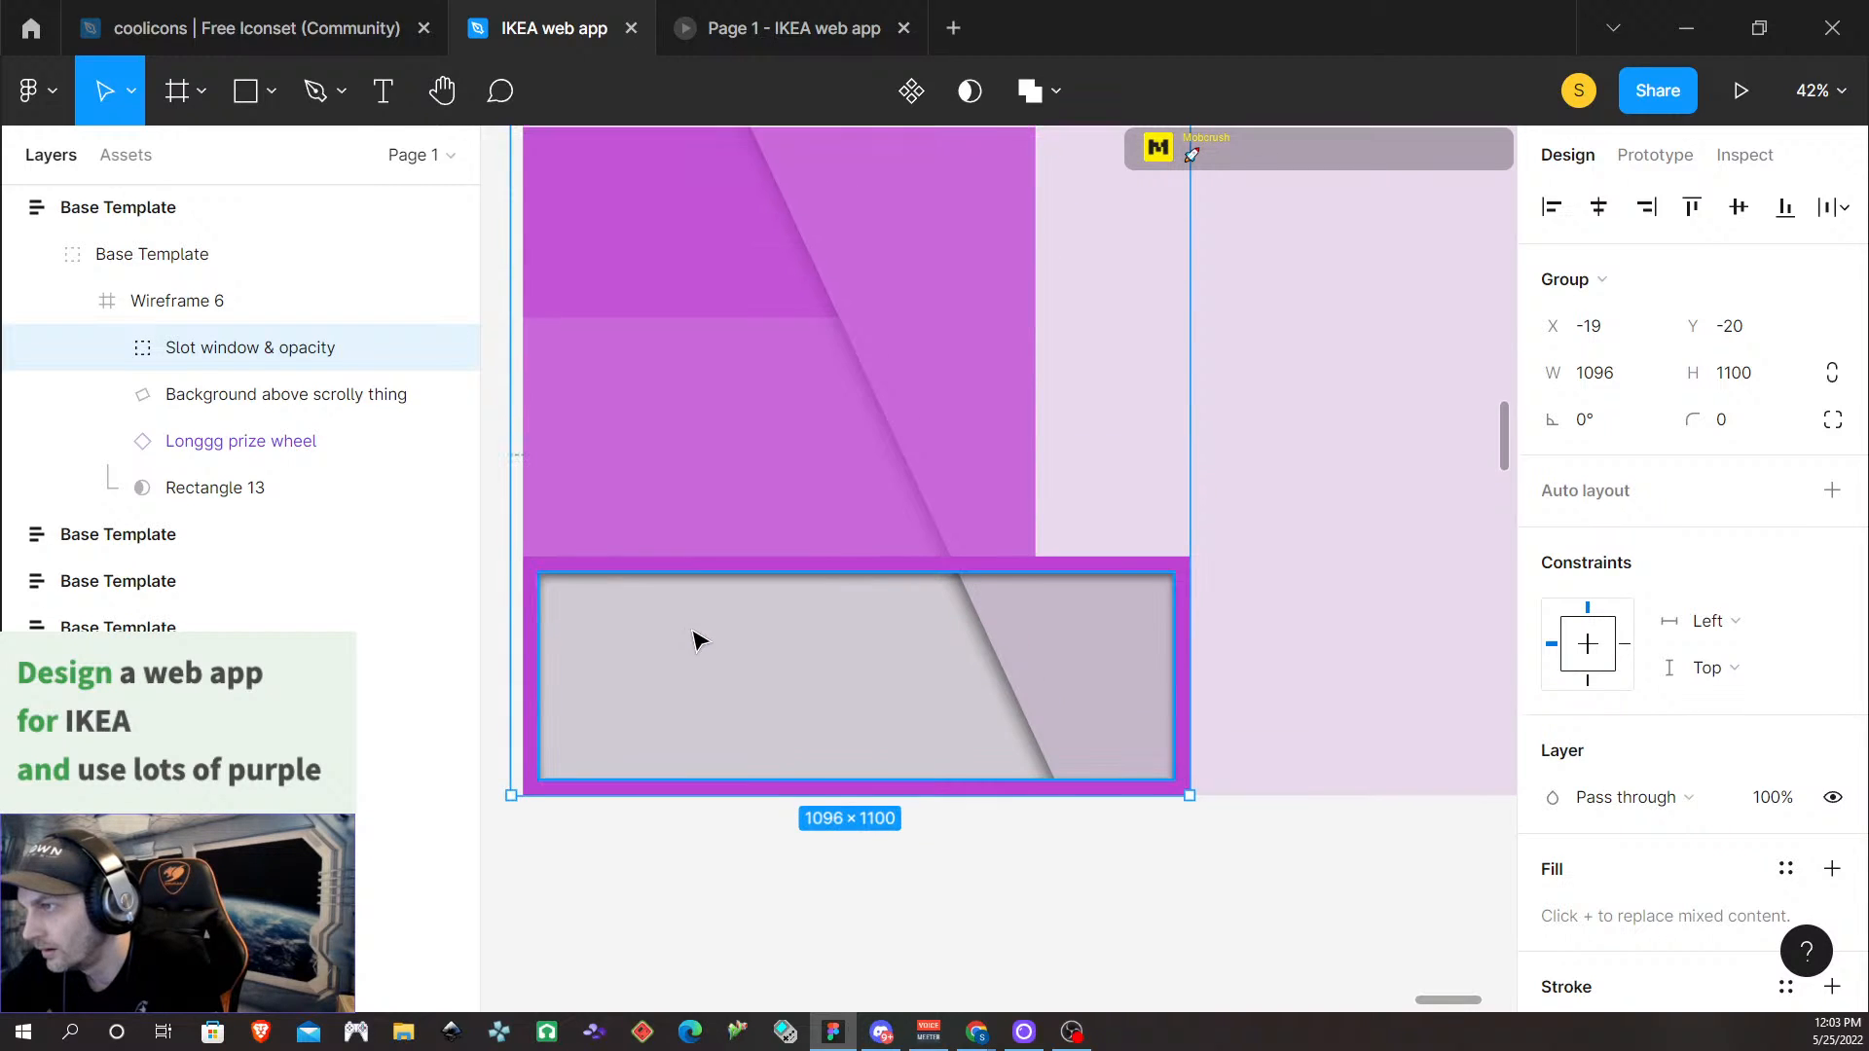
Send the Slot window & opacity group one layer back, beneath the "Background above scrolly thing" shape
{"action": "scroll", "coordinate": [750, 638], "scroll_direction": "up", "scroll_amount": 2}
{"action": "scroll", "coordinate": [750, 638], "scroll_direction": "down", "scroll_amount": 5}
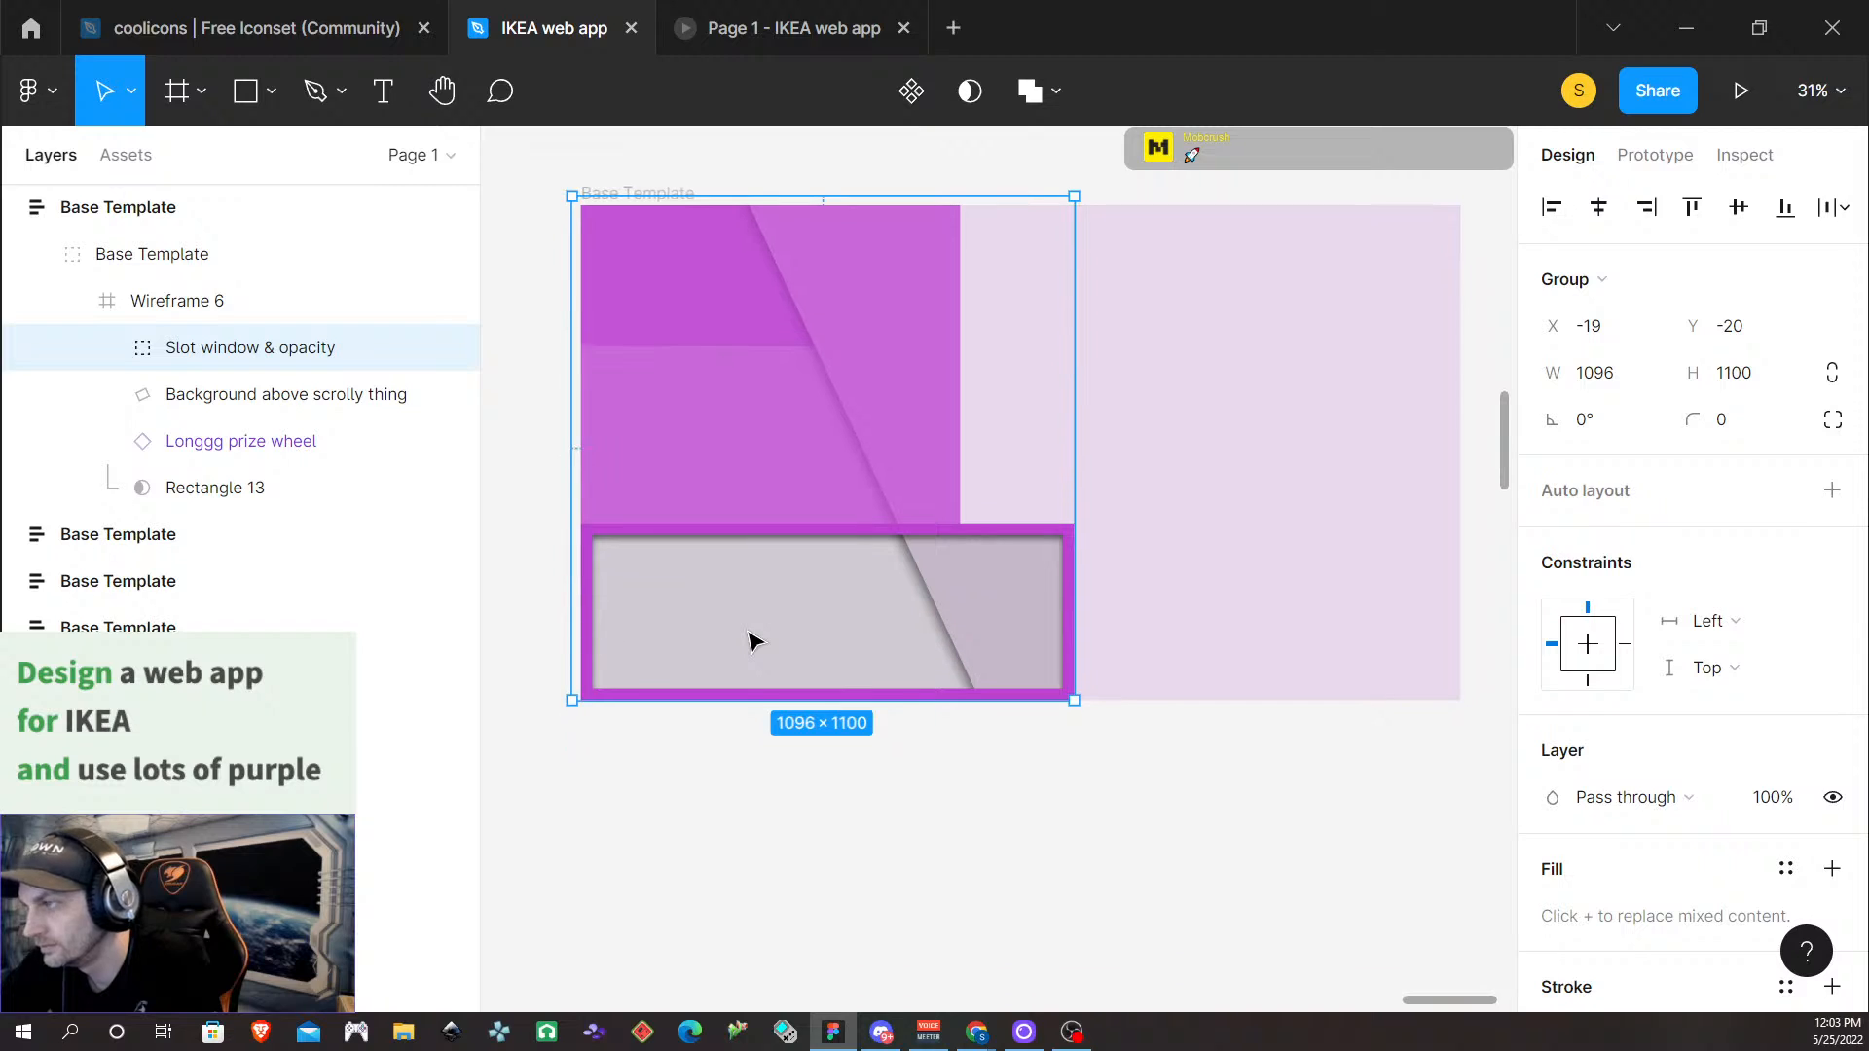
{"action": "scroll", "coordinate": [753, 638], "scroll_direction": "up", "scroll_amount": 1}
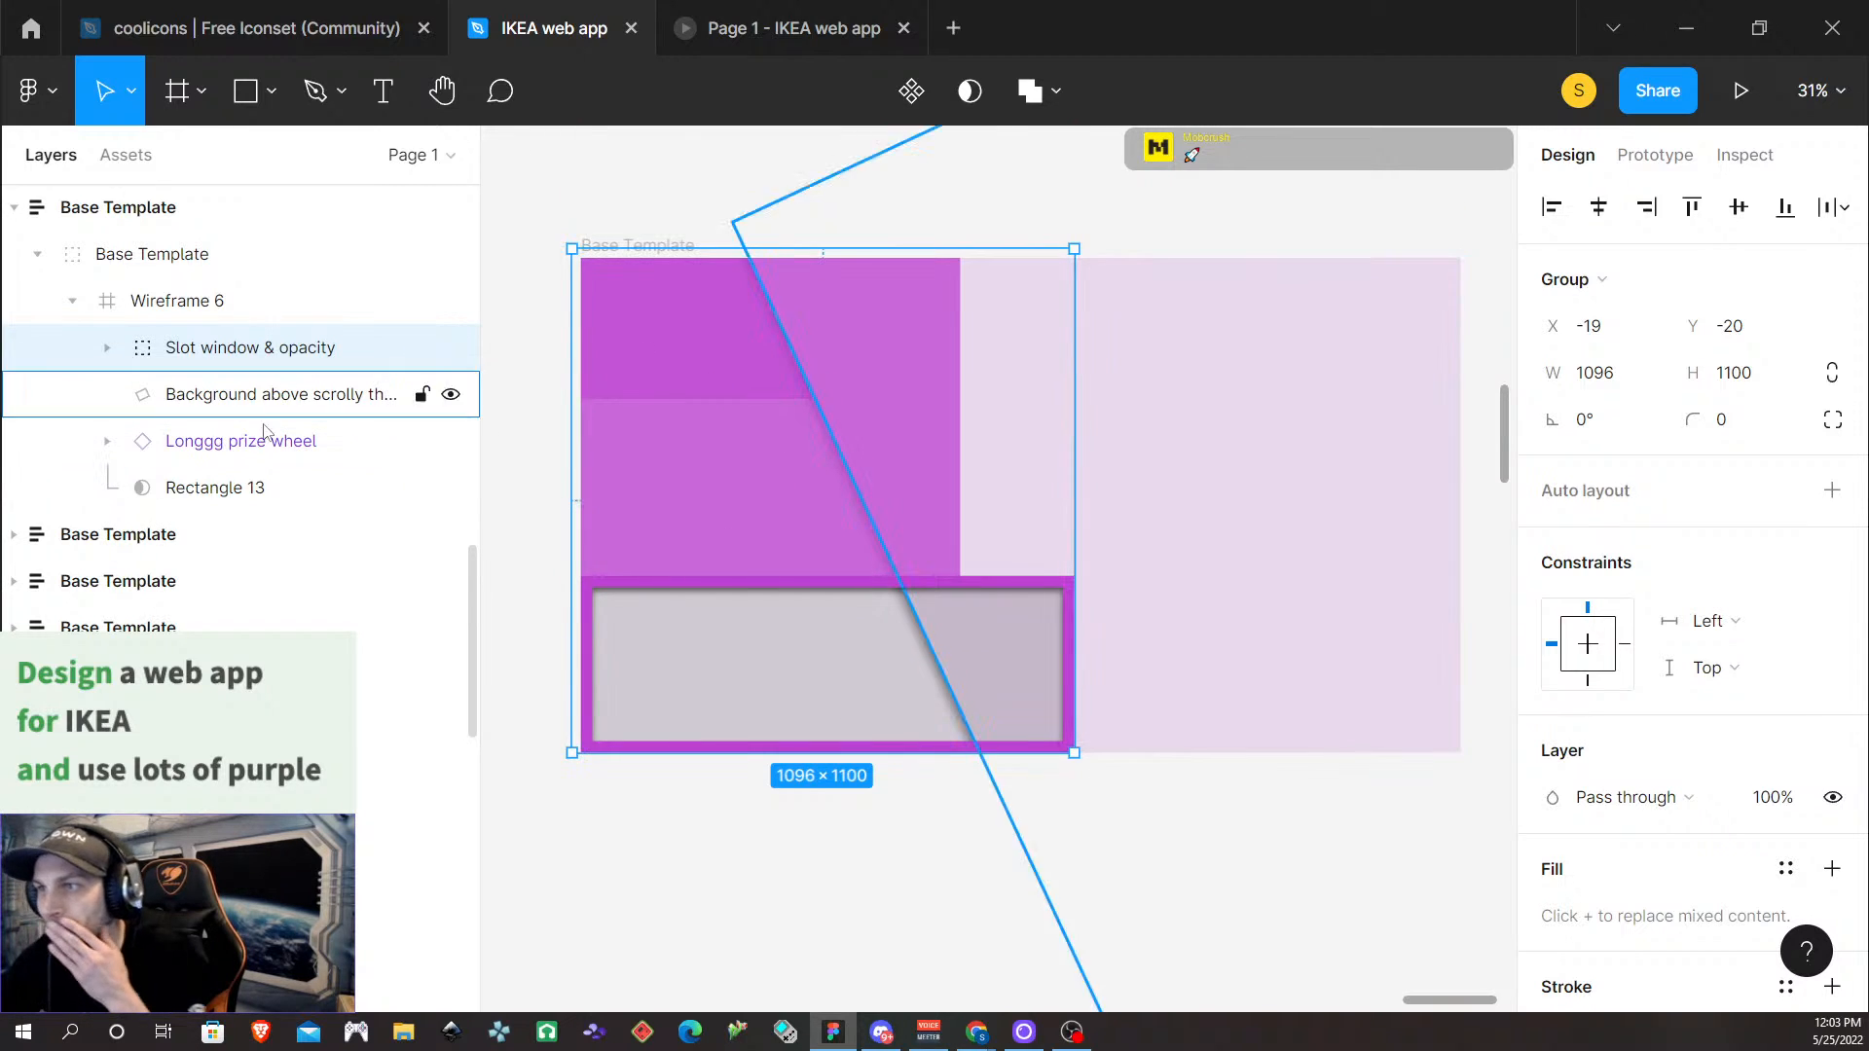
{"action": "left_click", "coordinate": [292, 399]}
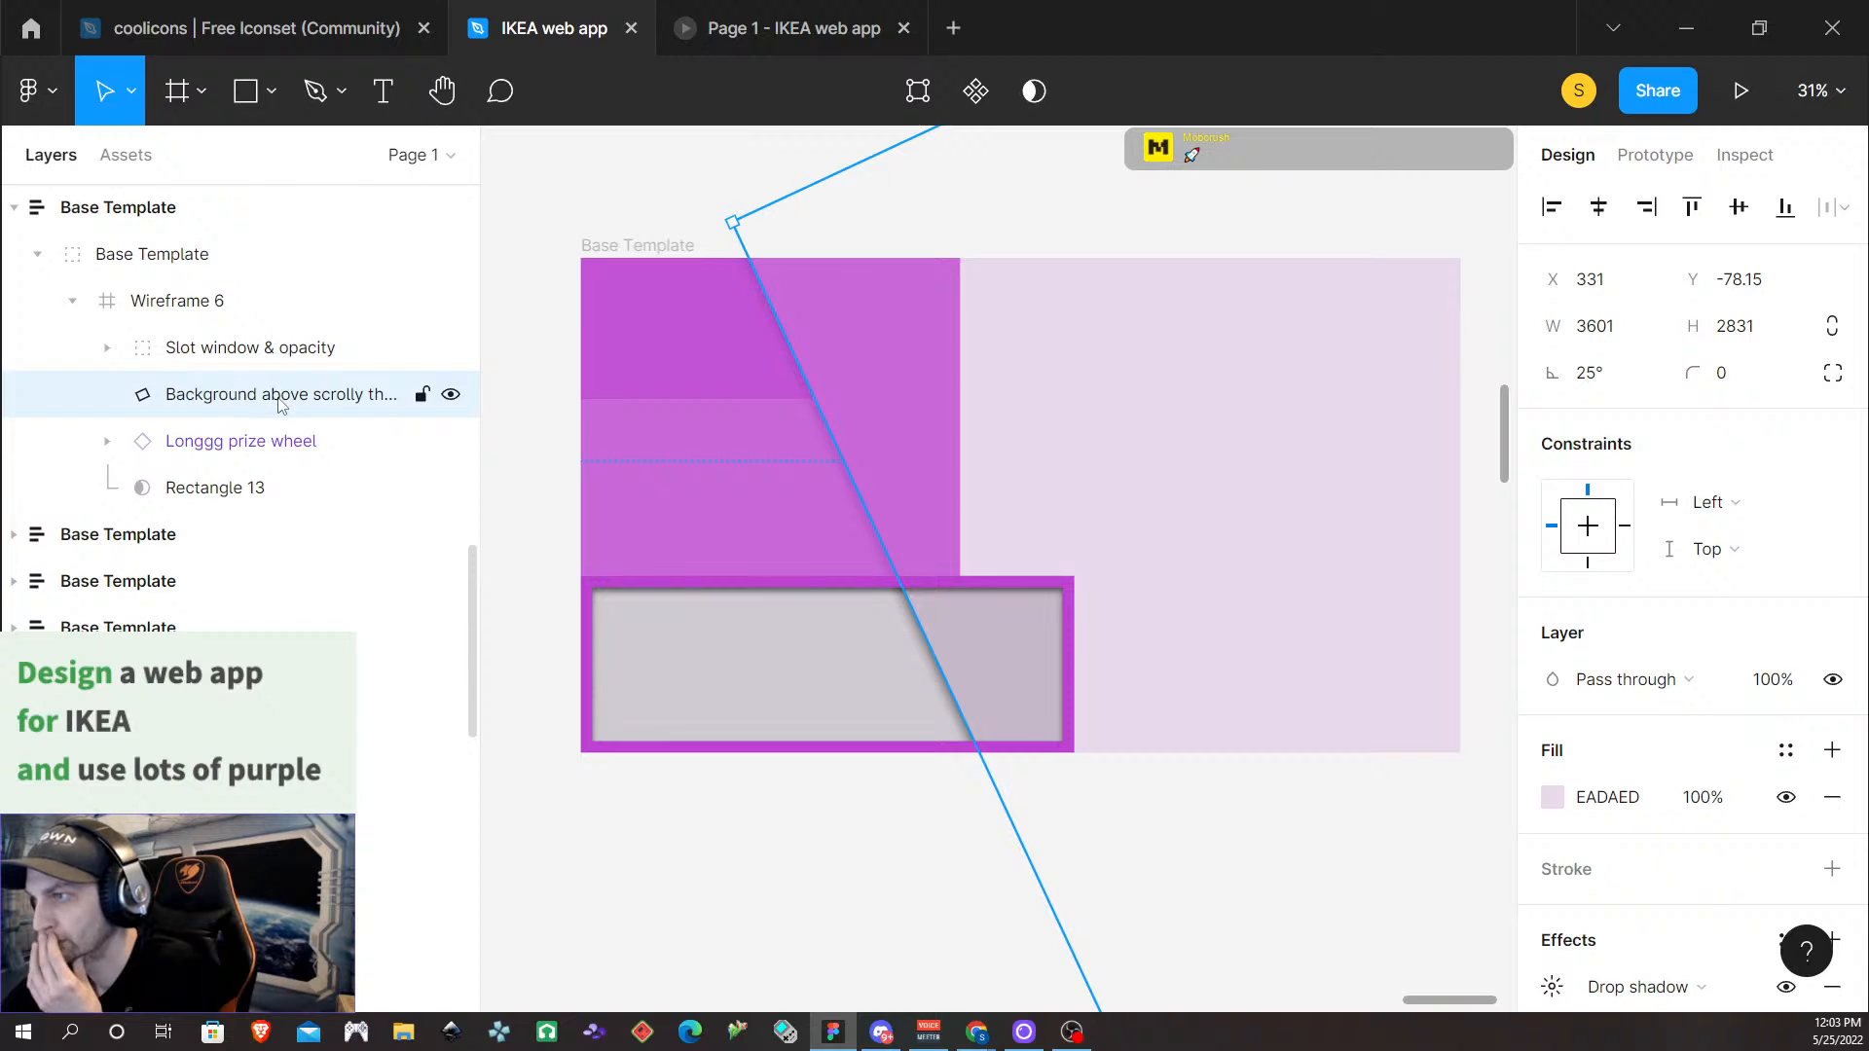
{"action": "left_click", "coordinate": [672, 477]}
{"action": "key", "text": "ctrl+bracketleft"}
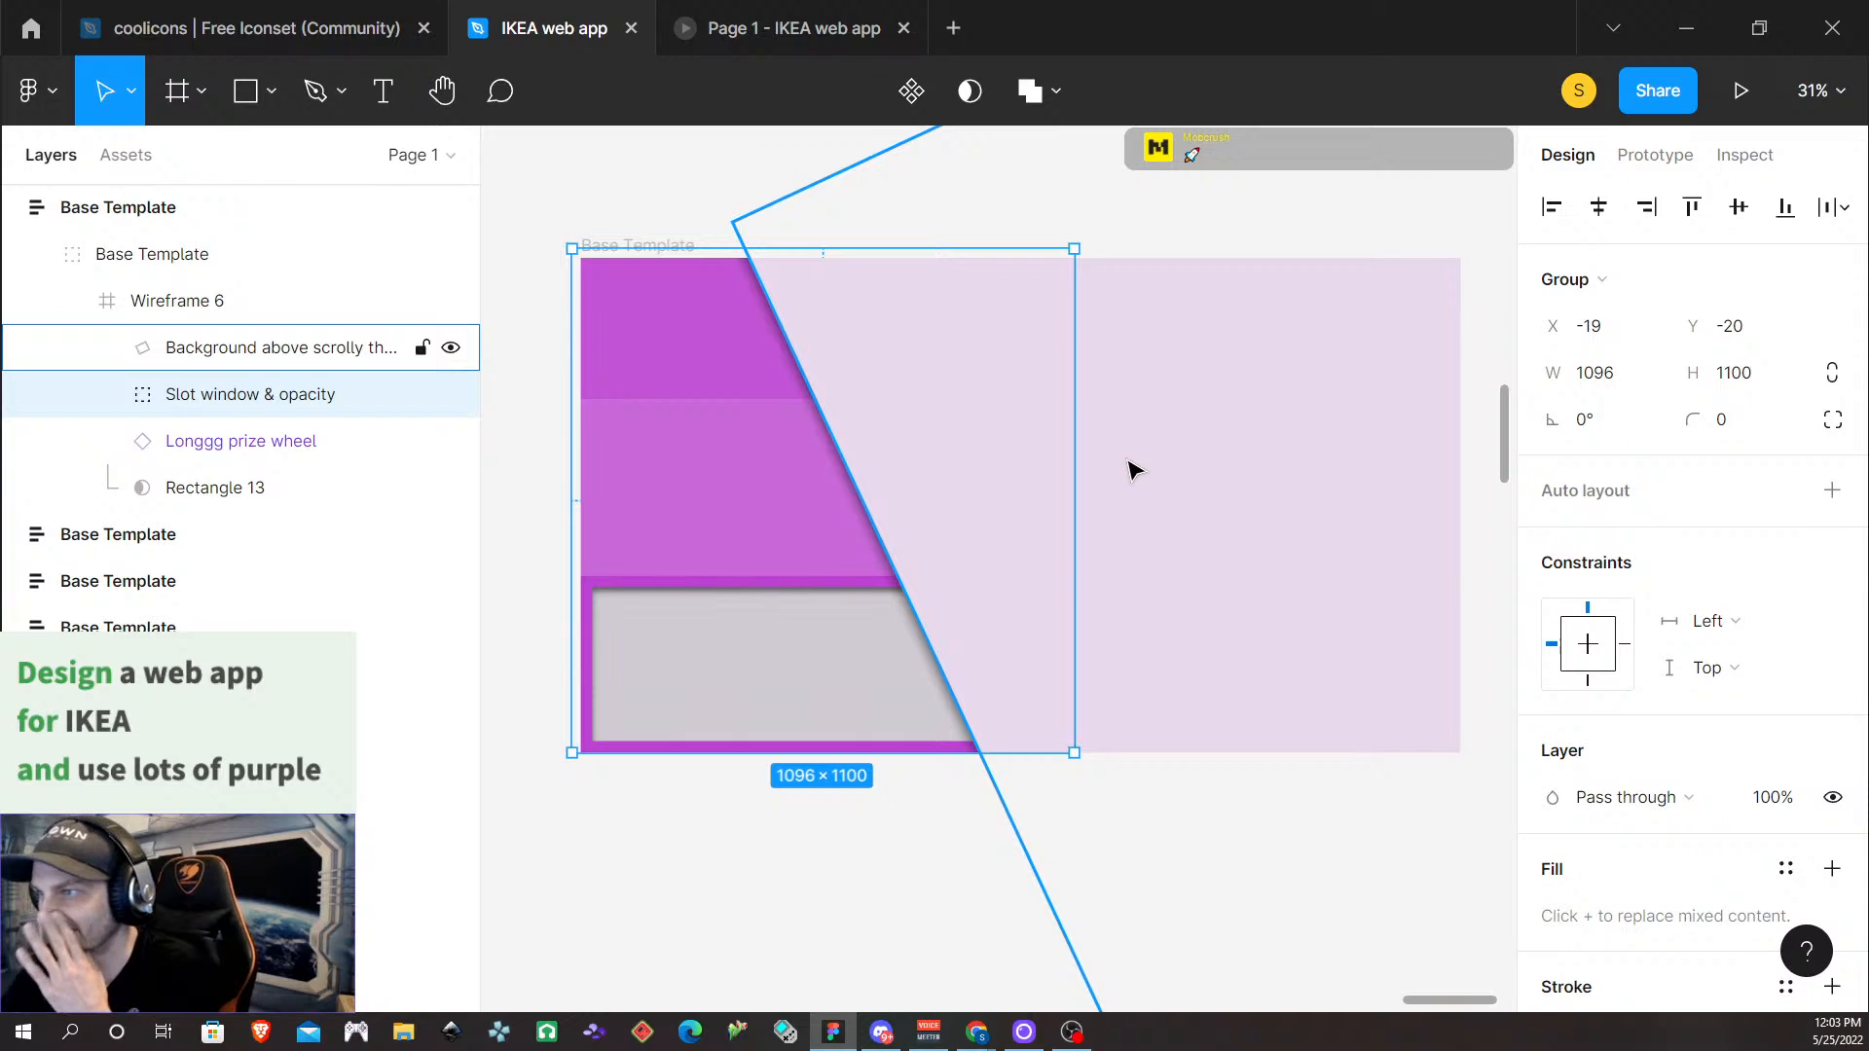
Check the stacking of the Slot window & opacity group and the background shape in the last Base Template frame
{"action": "left_click", "coordinate": [305, 348]}
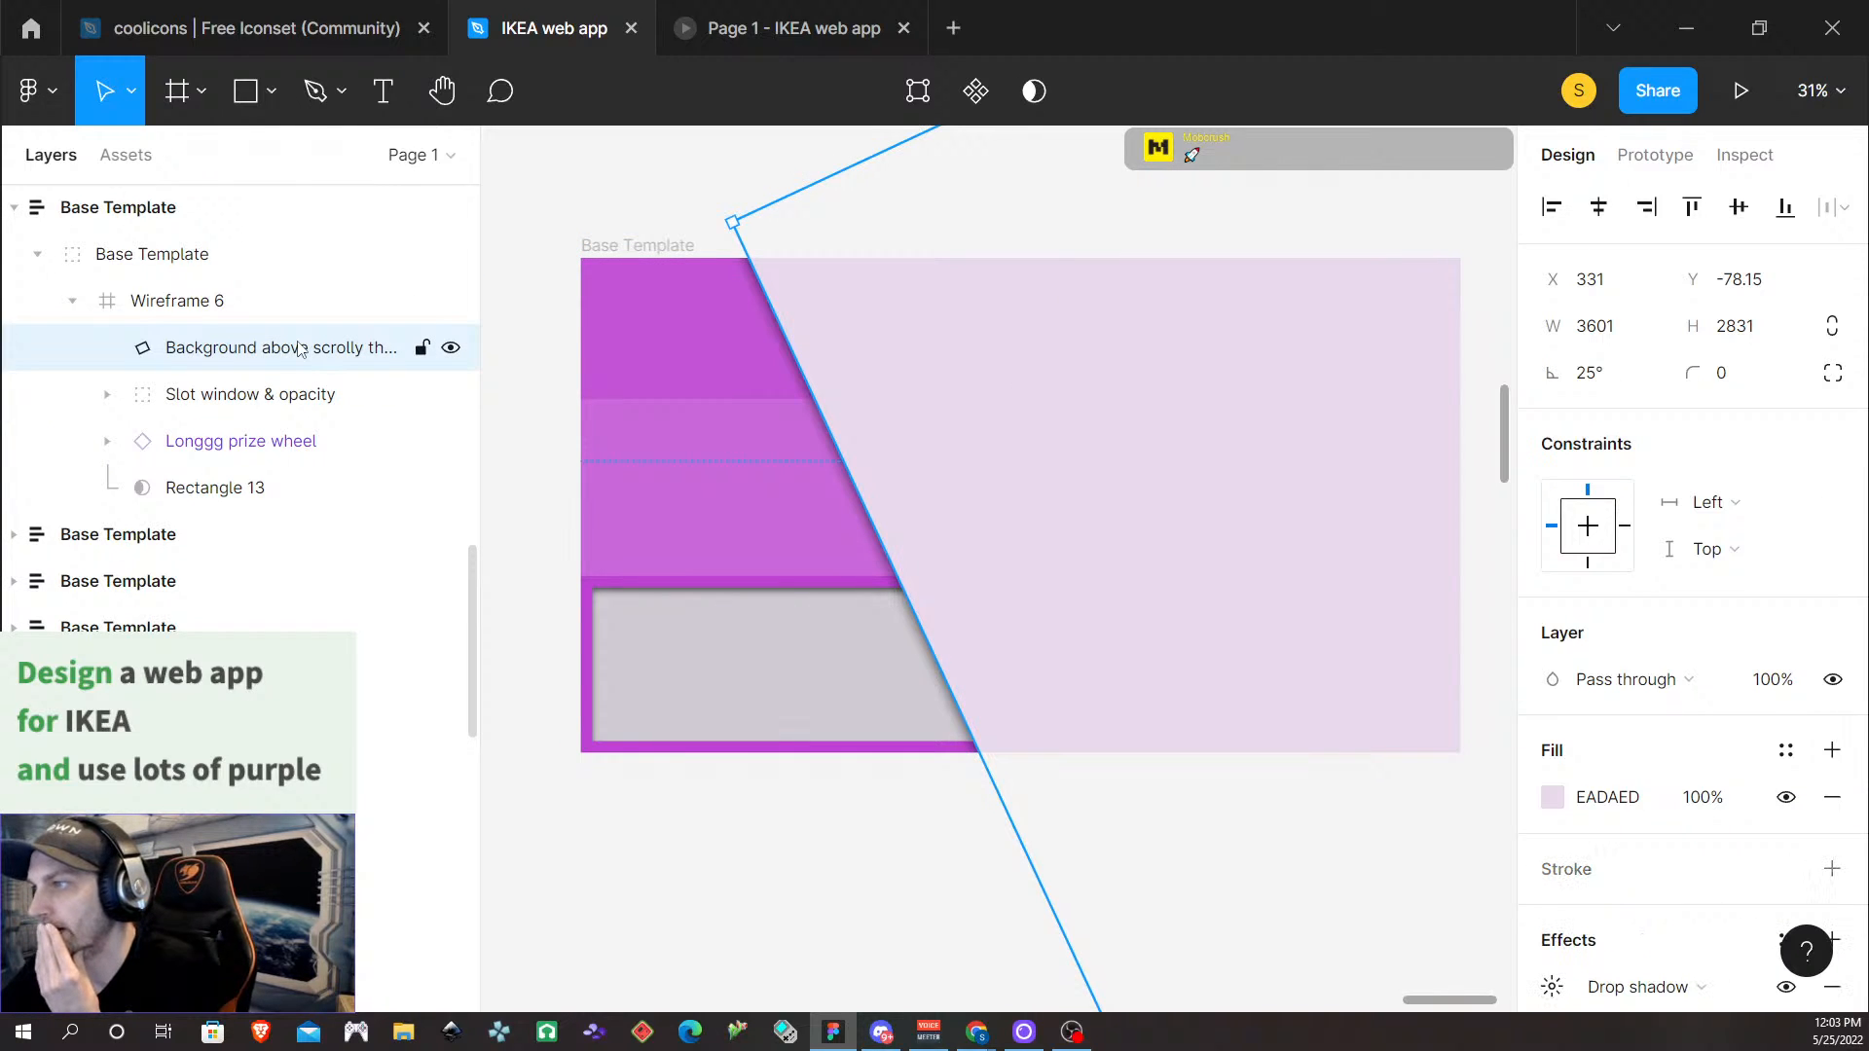
{"action": "left_click", "coordinate": [763, 933]}
{"action": "left_click", "coordinate": [723, 521]}
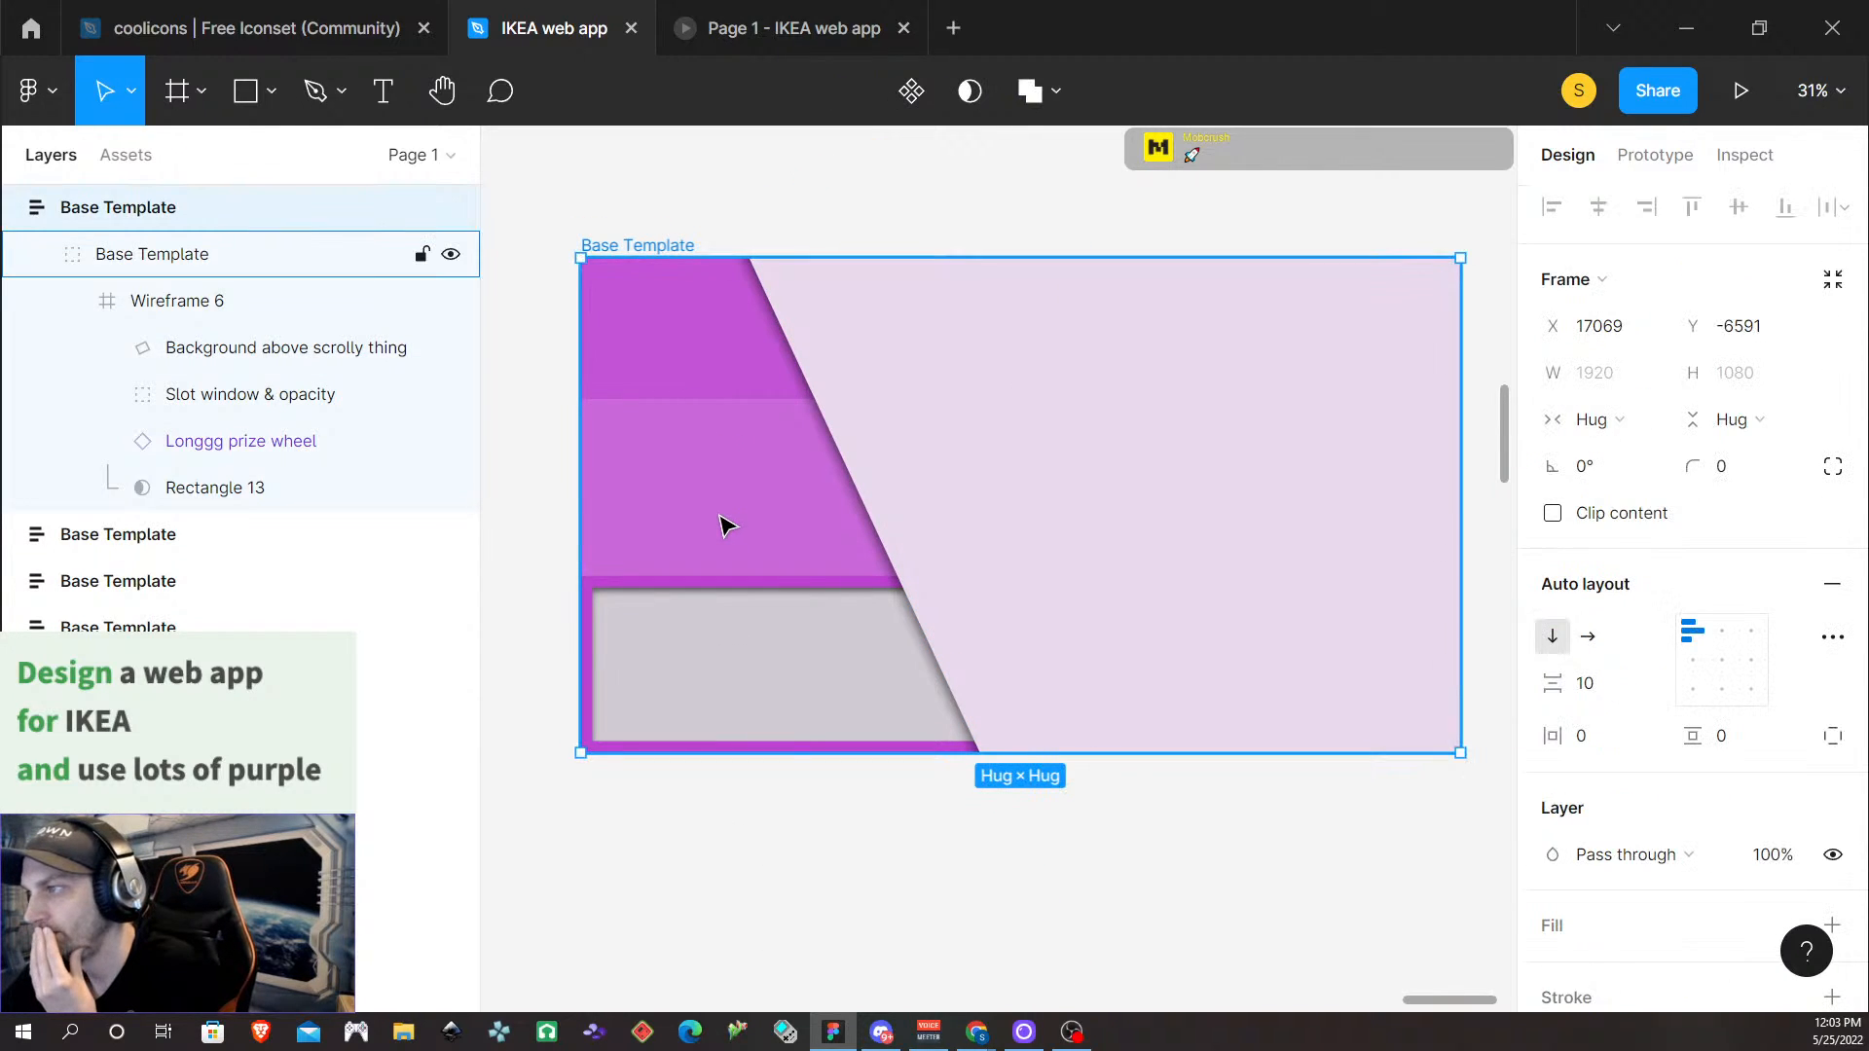
{"action": "double_click", "coordinate": [722, 526]}
{"action": "double_click", "coordinate": [722, 526]}
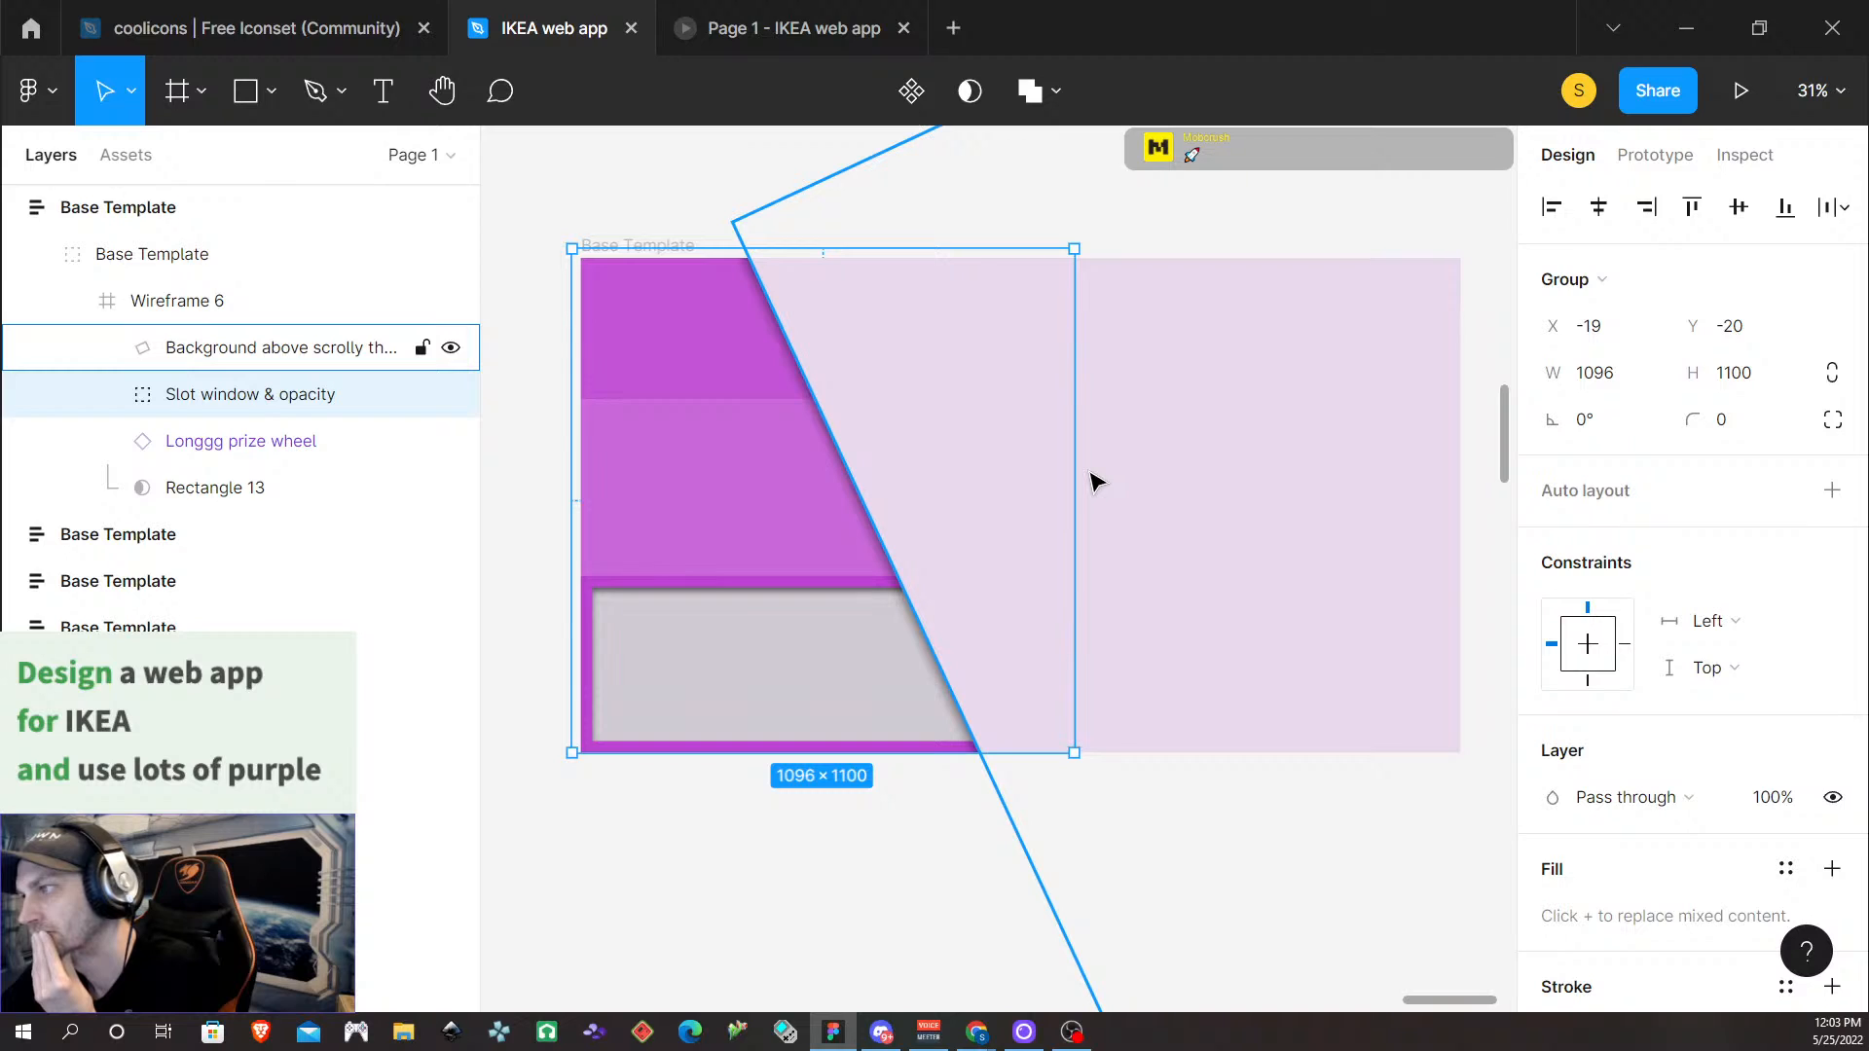
{"action": "scroll", "coordinate": [1096, 482], "scroll_direction": "down", "scroll_amount": 2}
{"action": "scroll", "coordinate": [1095, 482], "scroll_direction": "up", "scroll_amount": 4}
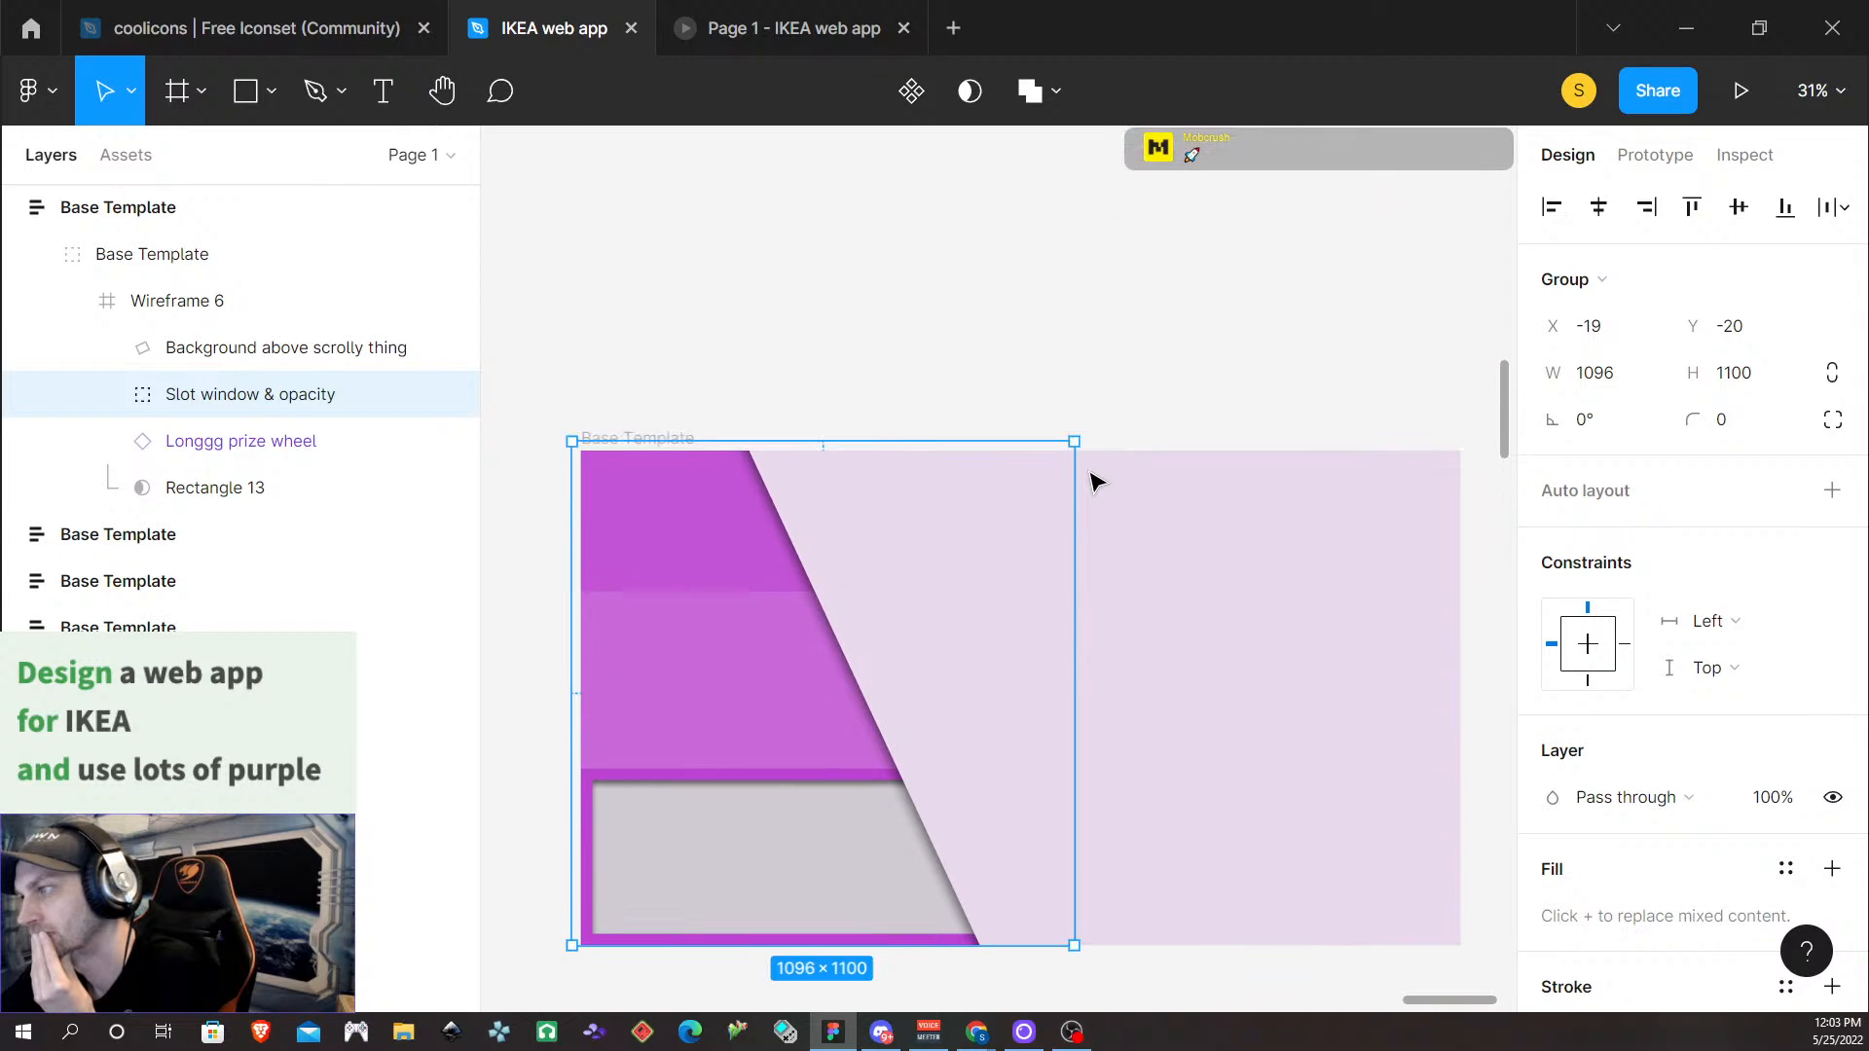
{"action": "scroll", "coordinate": [1096, 482], "scroll_direction": "down", "scroll_amount": 1}
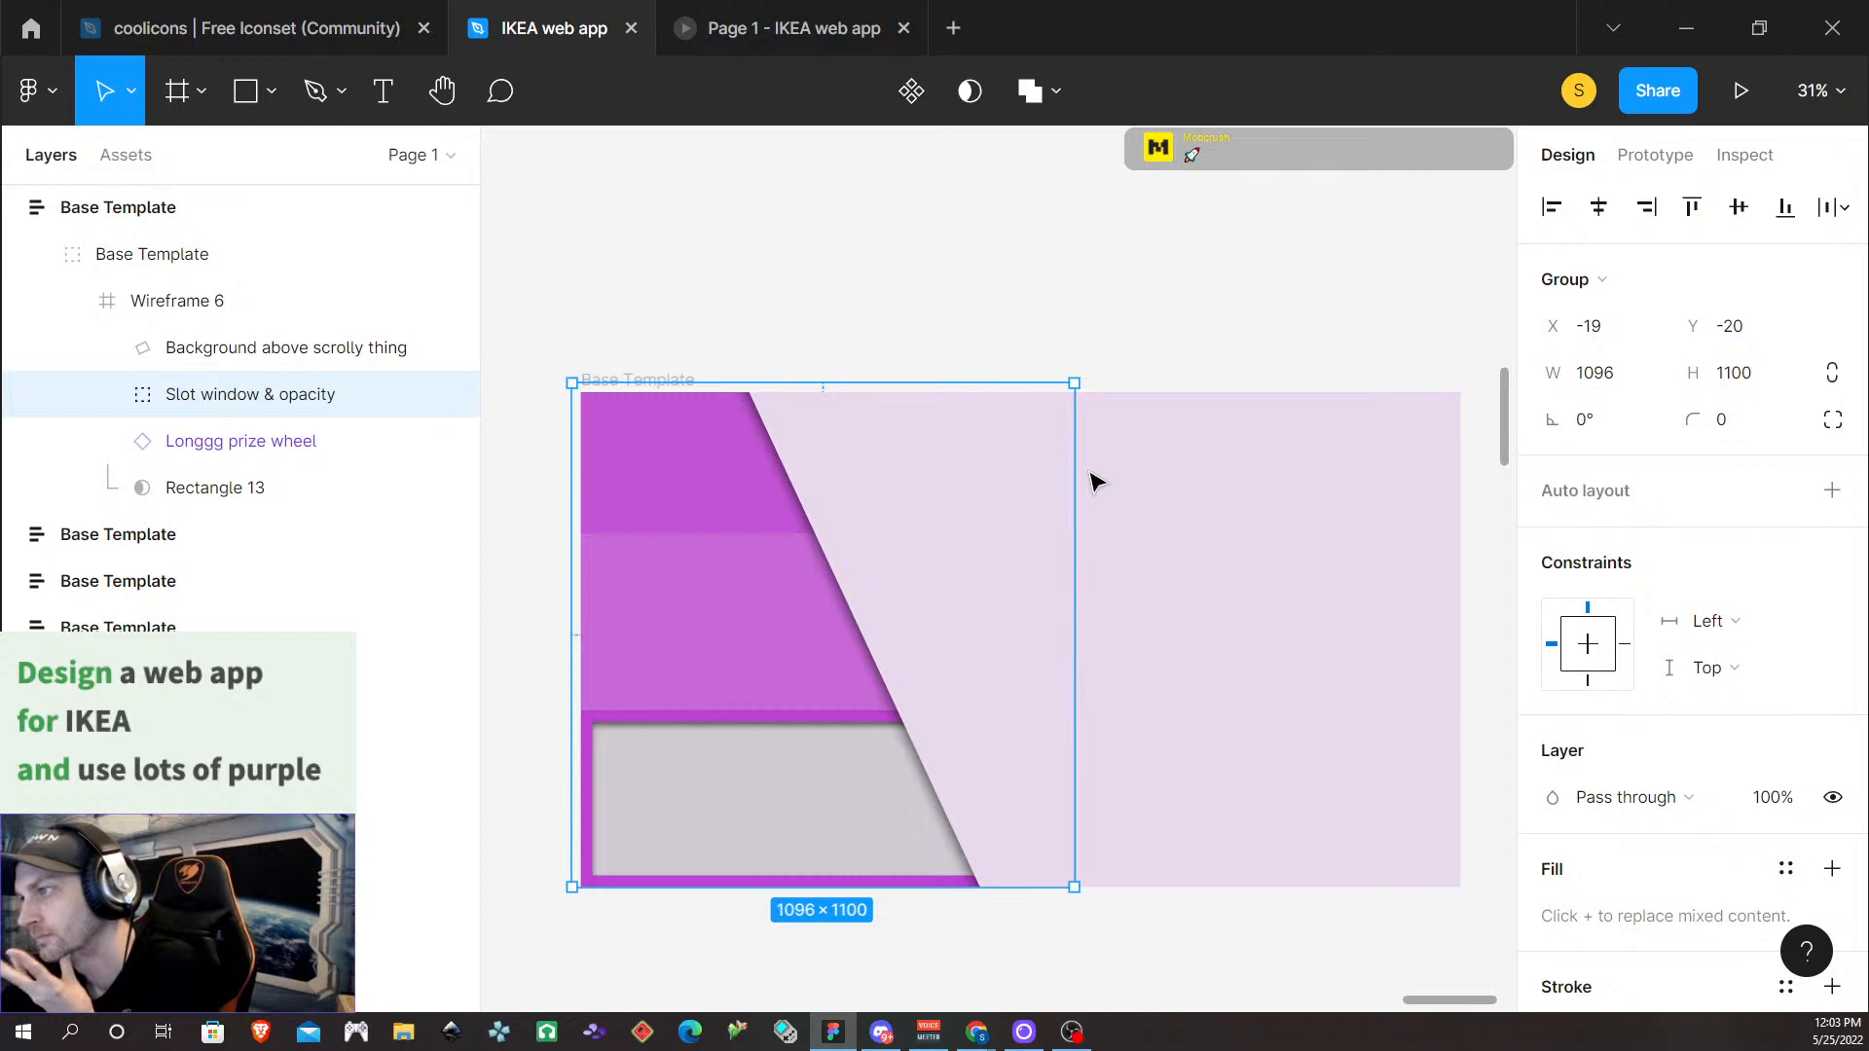
{"action": "scroll", "coordinate": [1095, 482], "scroll_direction": "up", "scroll_amount": 2}
{"action": "scroll", "coordinate": [1095, 482], "scroll_direction": "down", "scroll_amount": 1}
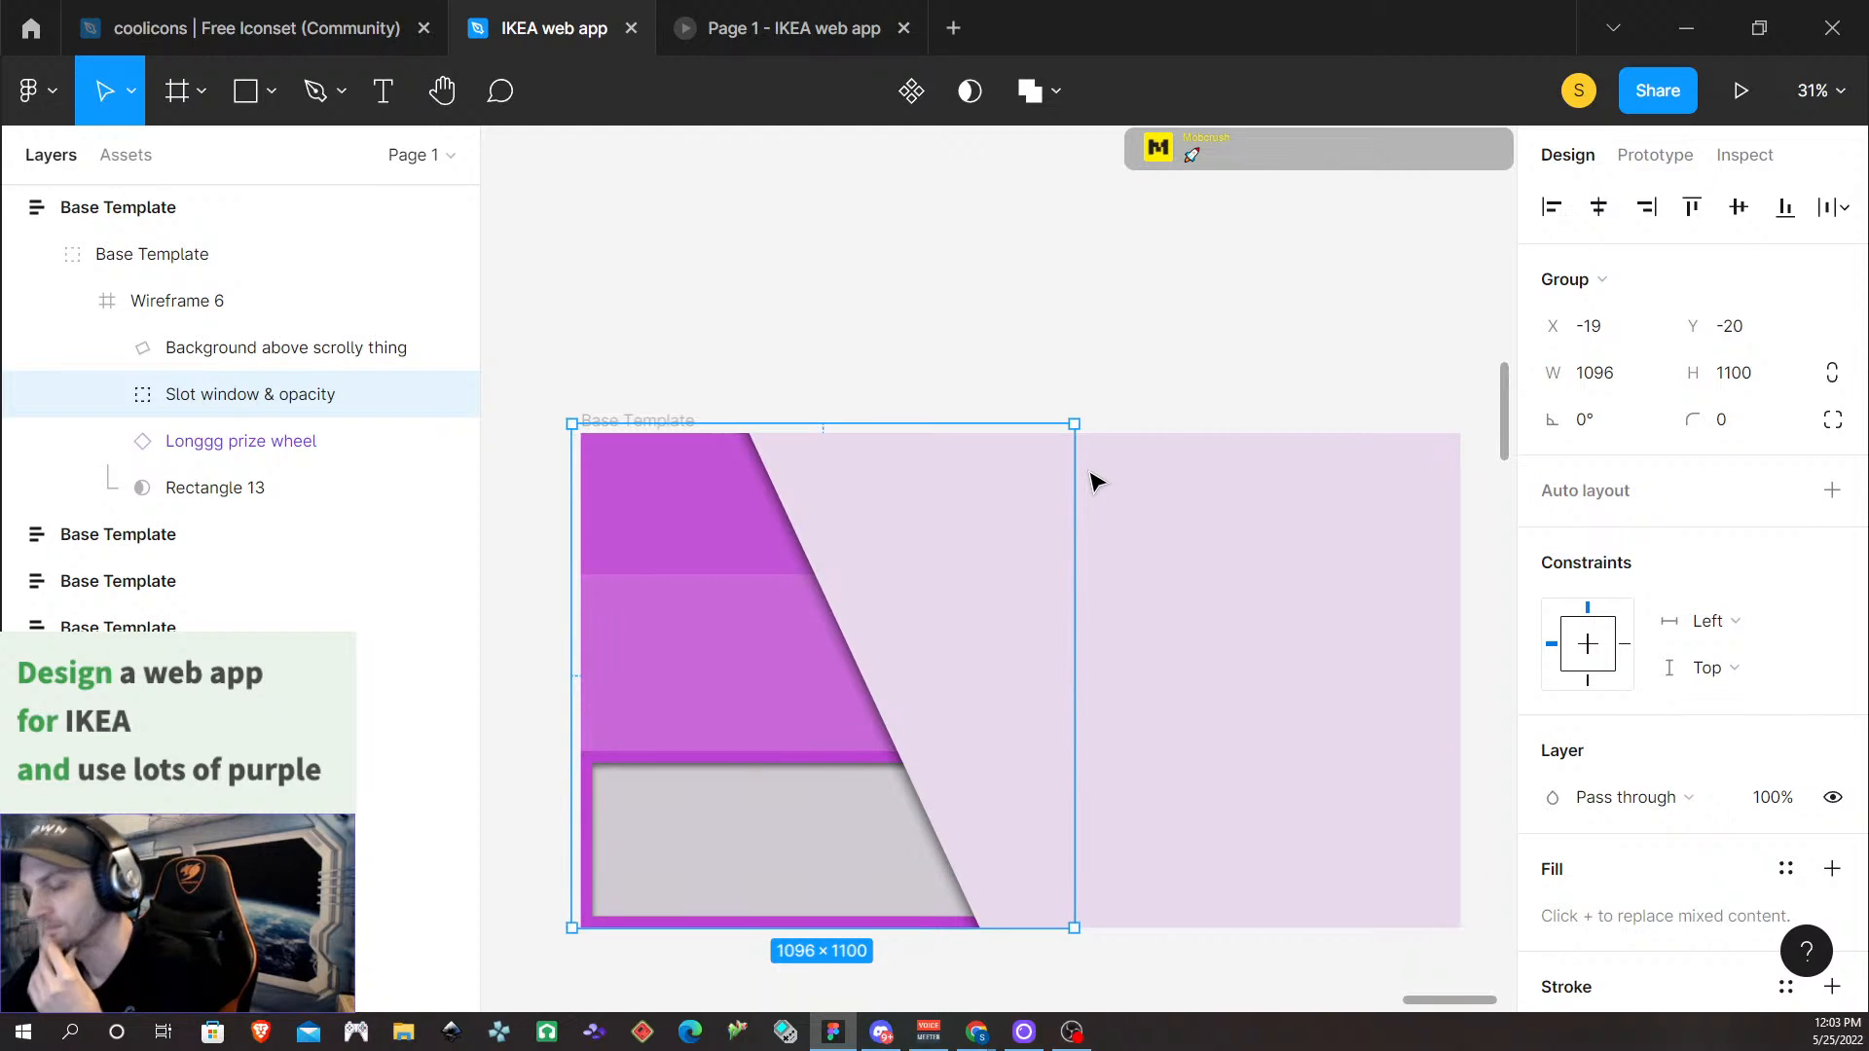
{"action": "scroll", "coordinate": [1079, 481], "scroll_direction": "up", "scroll_amount": 3}
{"action": "scroll", "coordinate": [1066, 522], "scroll_direction": "down", "scroll_amount": 4}
{"action": "scroll", "coordinate": [1066, 522], "scroll_direction": "left", "scroll_amount": 5}
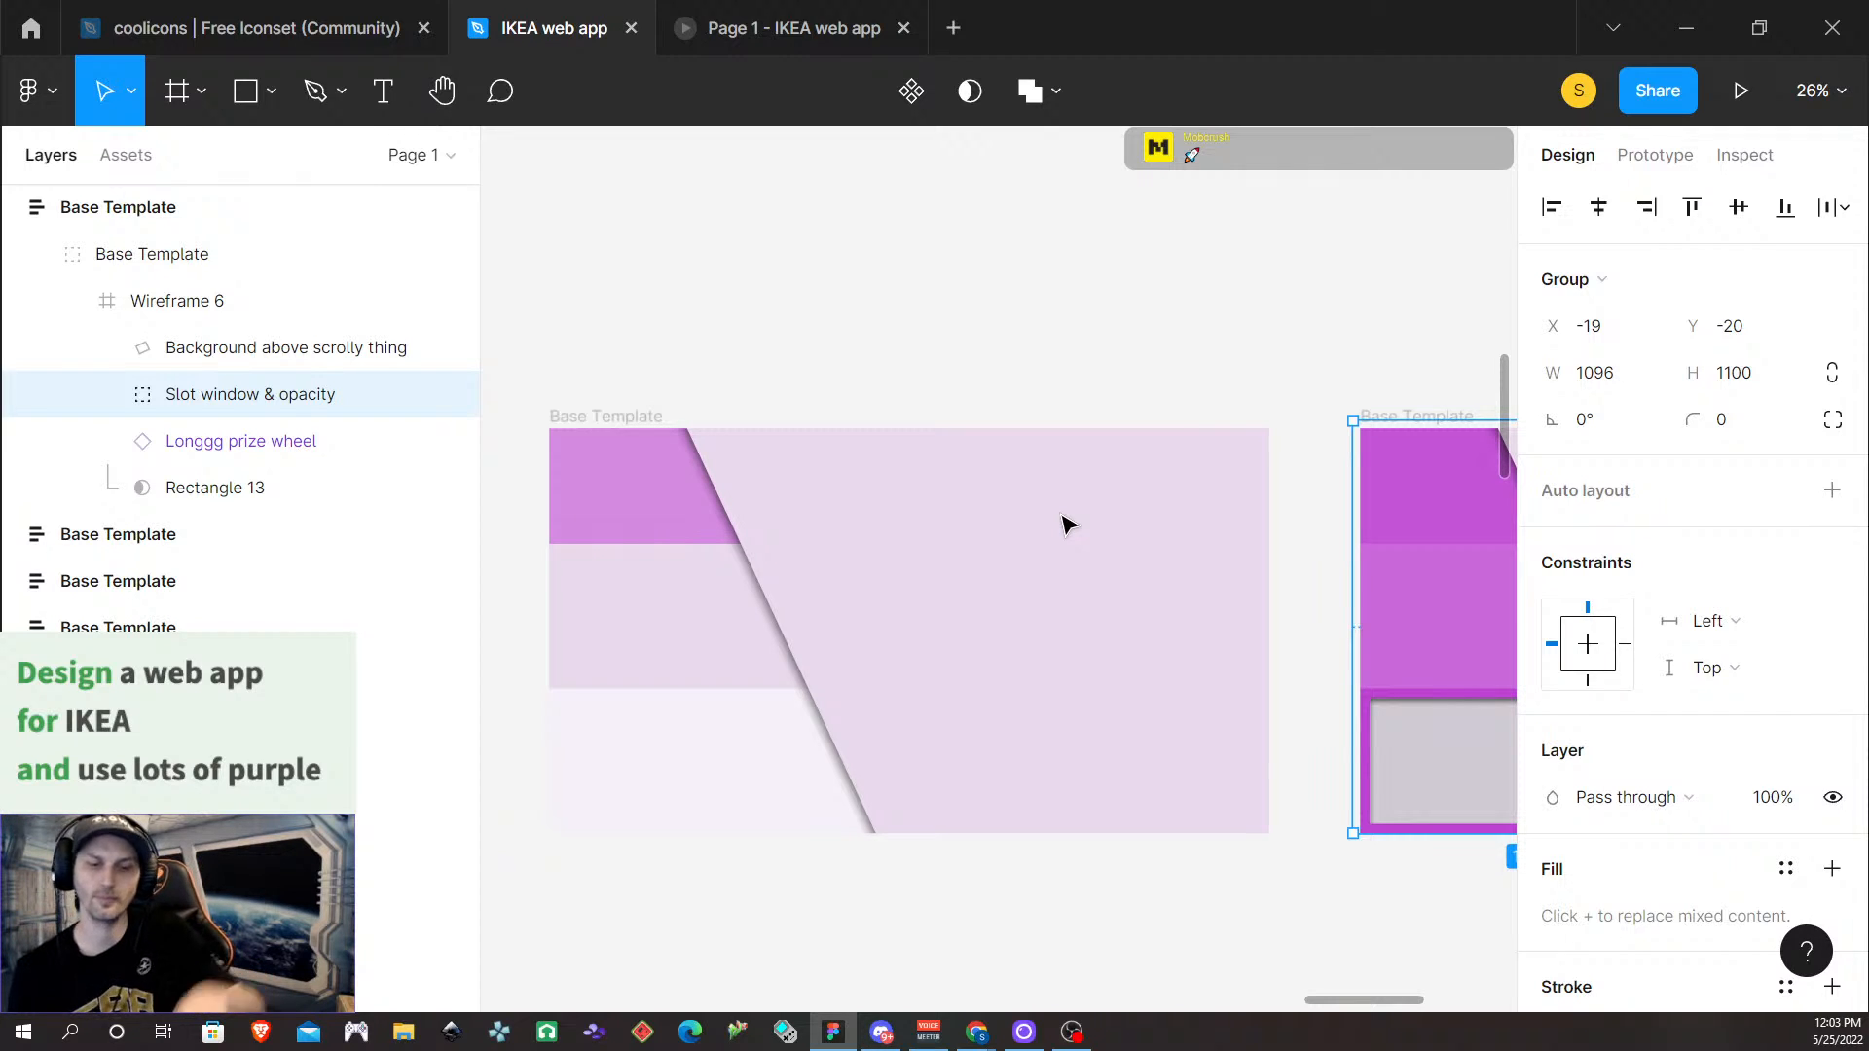
{"action": "scroll", "coordinate": [1042, 776], "scroll_direction": "up", "scroll_amount": 1}
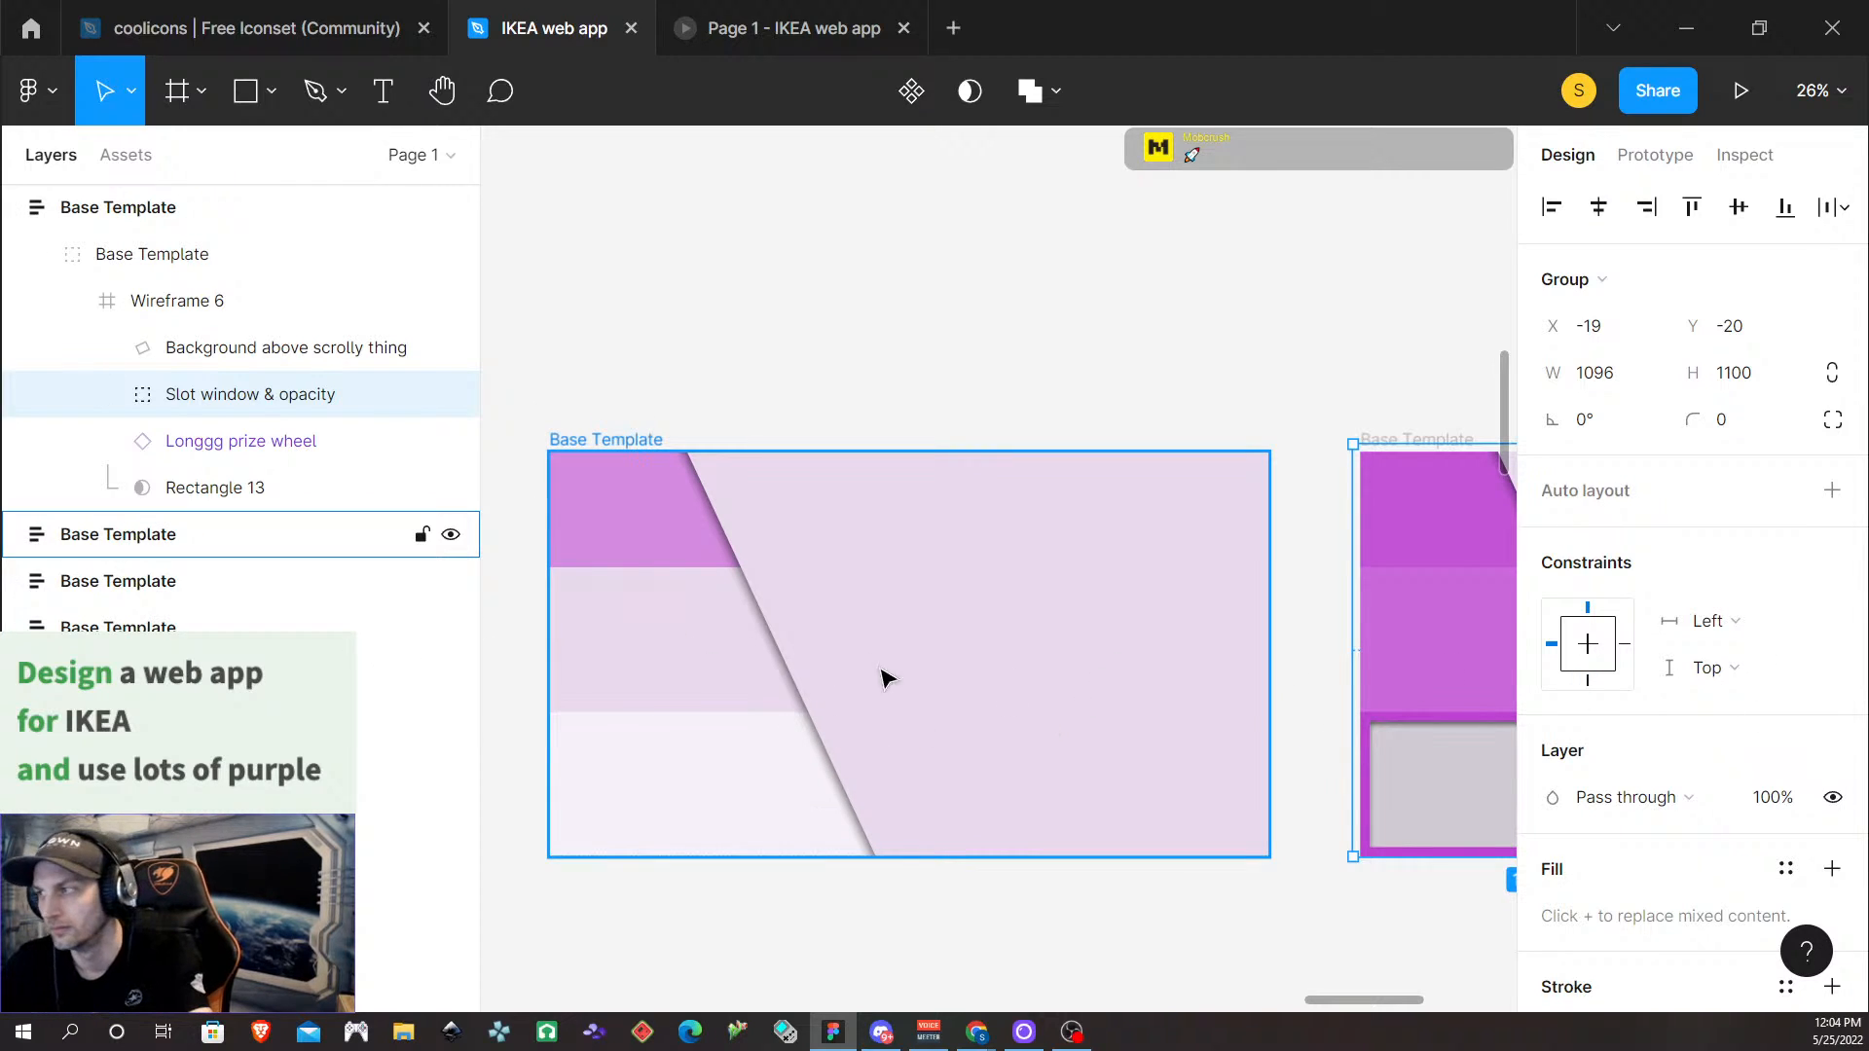
{"action": "scroll", "coordinate": [1289, 367], "scroll_direction": "down", "scroll_amount": 2}
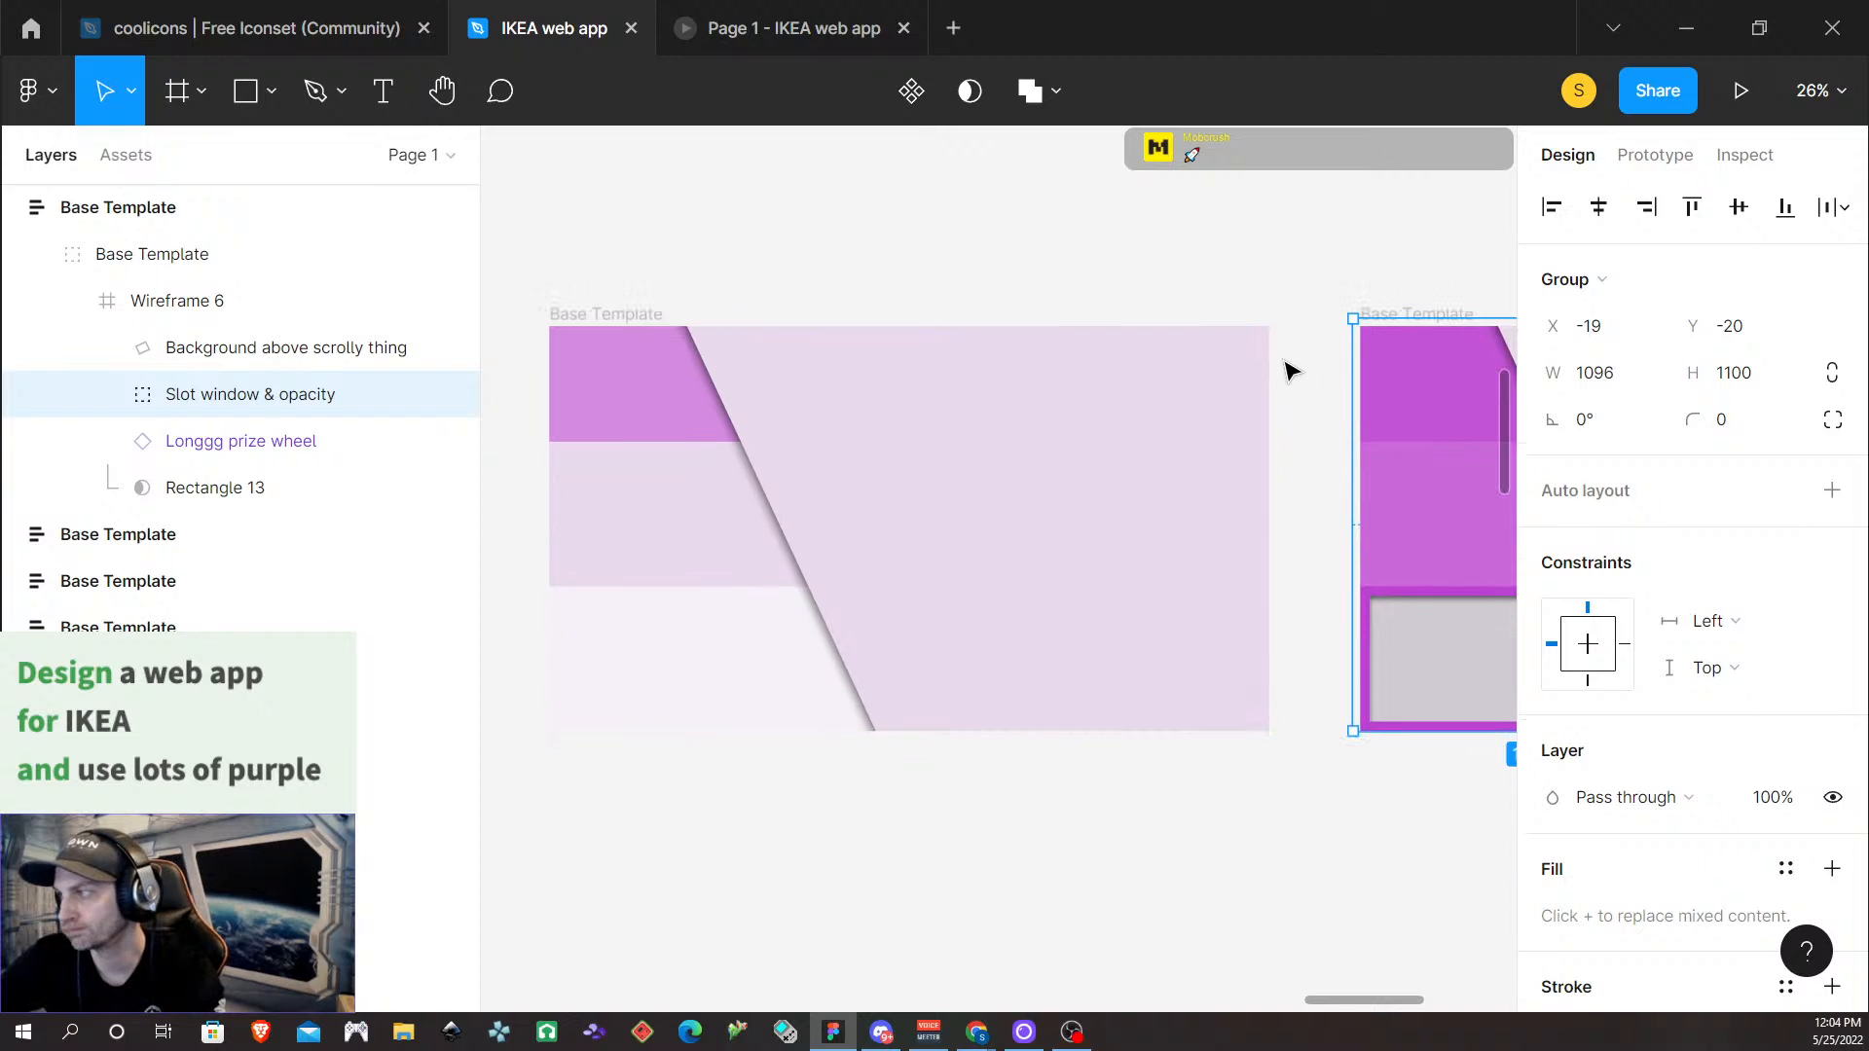
{"action": "scroll", "coordinate": [1292, 371], "scroll_direction": "up", "scroll_amount": 1}
{"action": "scroll", "coordinate": [1290, 371], "scroll_direction": "up", "scroll_amount": 3}
{"action": "scroll", "coordinate": [1282, 387], "scroll_direction": "down", "scroll_amount": 2}
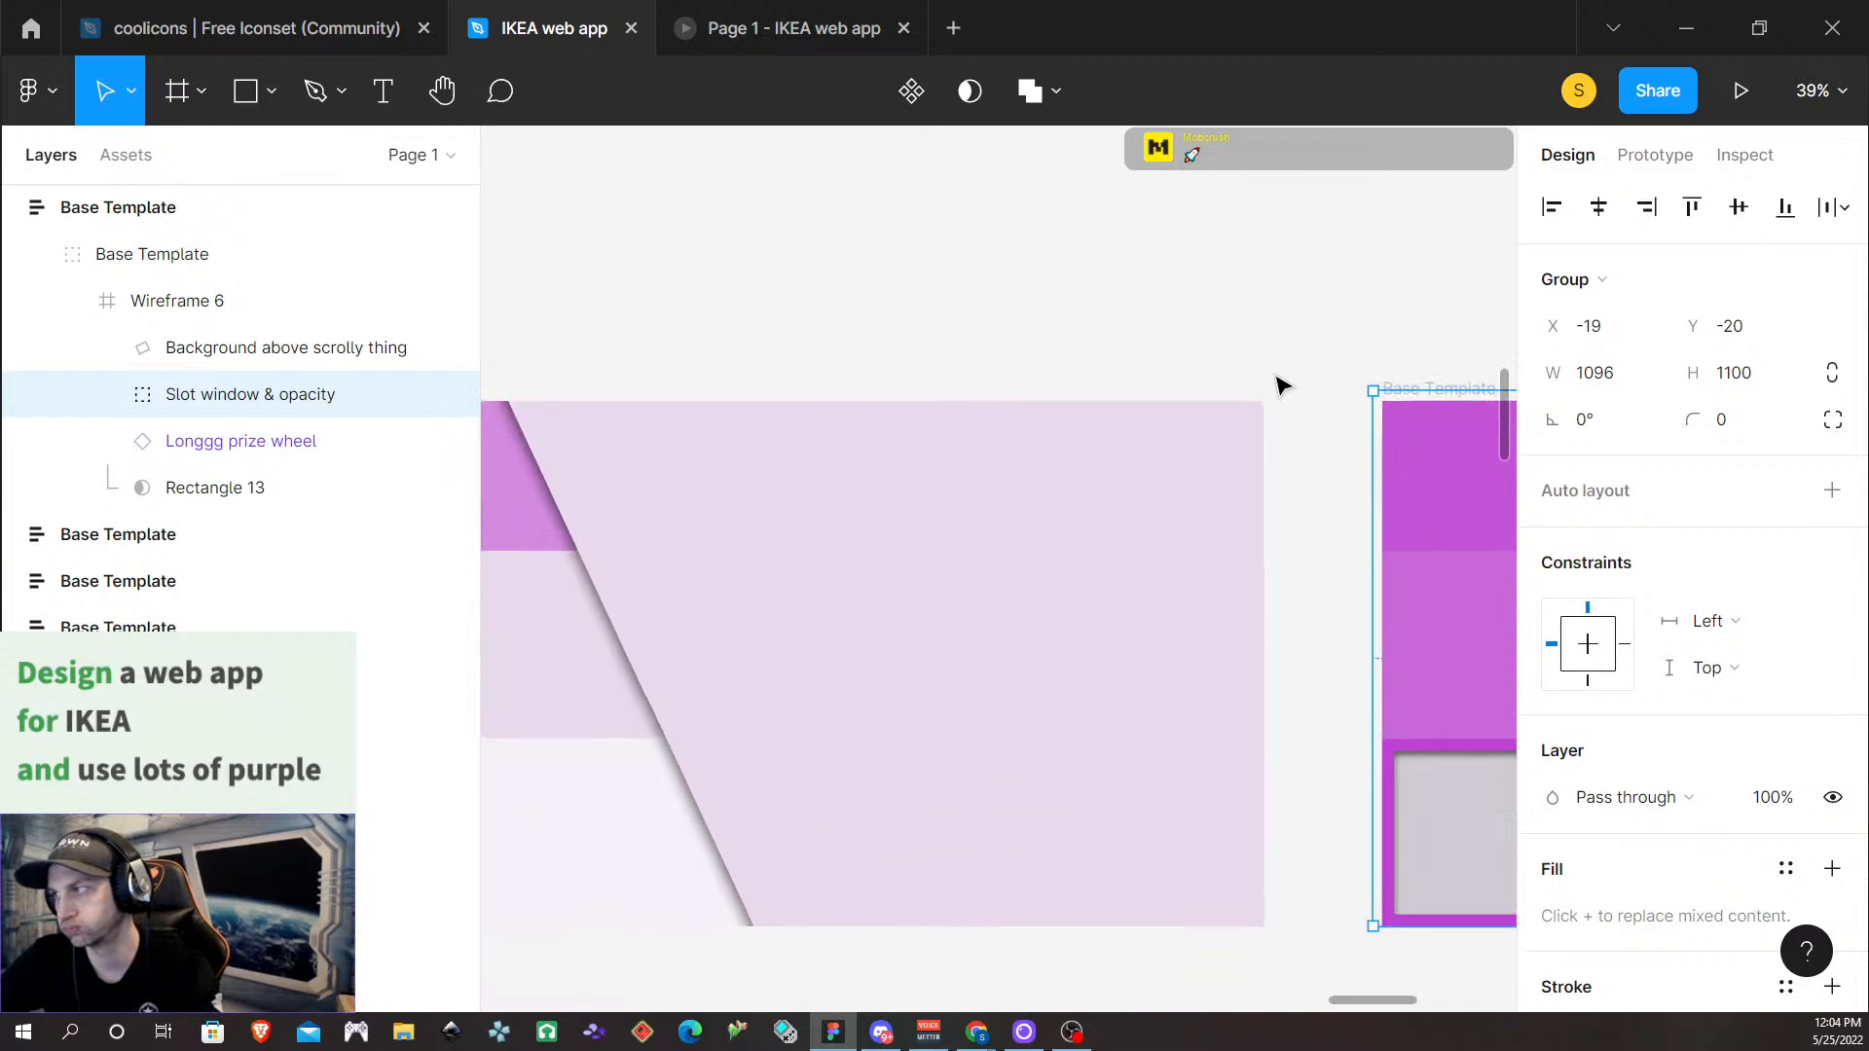
{"action": "scroll", "coordinate": [1282, 386], "scroll_direction": "up", "scroll_amount": 5}
{"action": "scroll", "coordinate": [1282, 387], "scroll_direction": "down", "scroll_amount": 4}
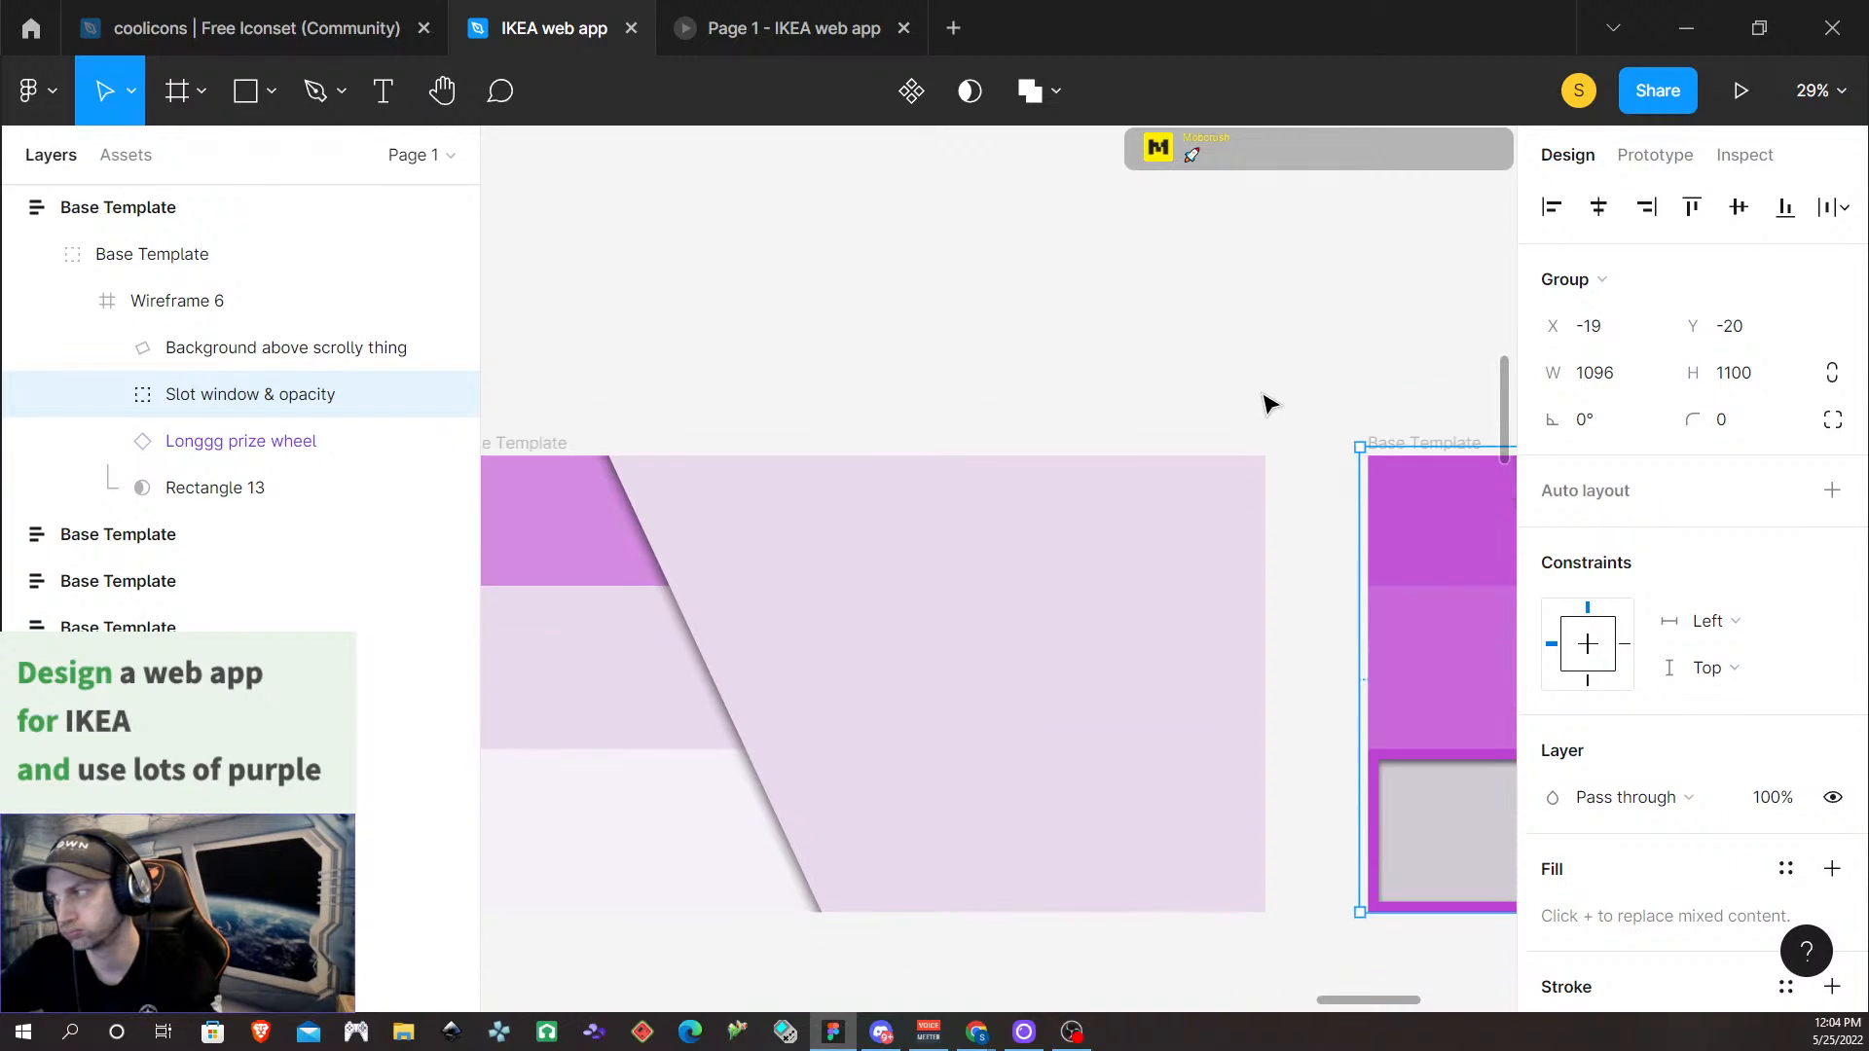
{"action": "scroll", "coordinate": [1266, 404], "scroll_direction": "right", "scroll_amount": 8}
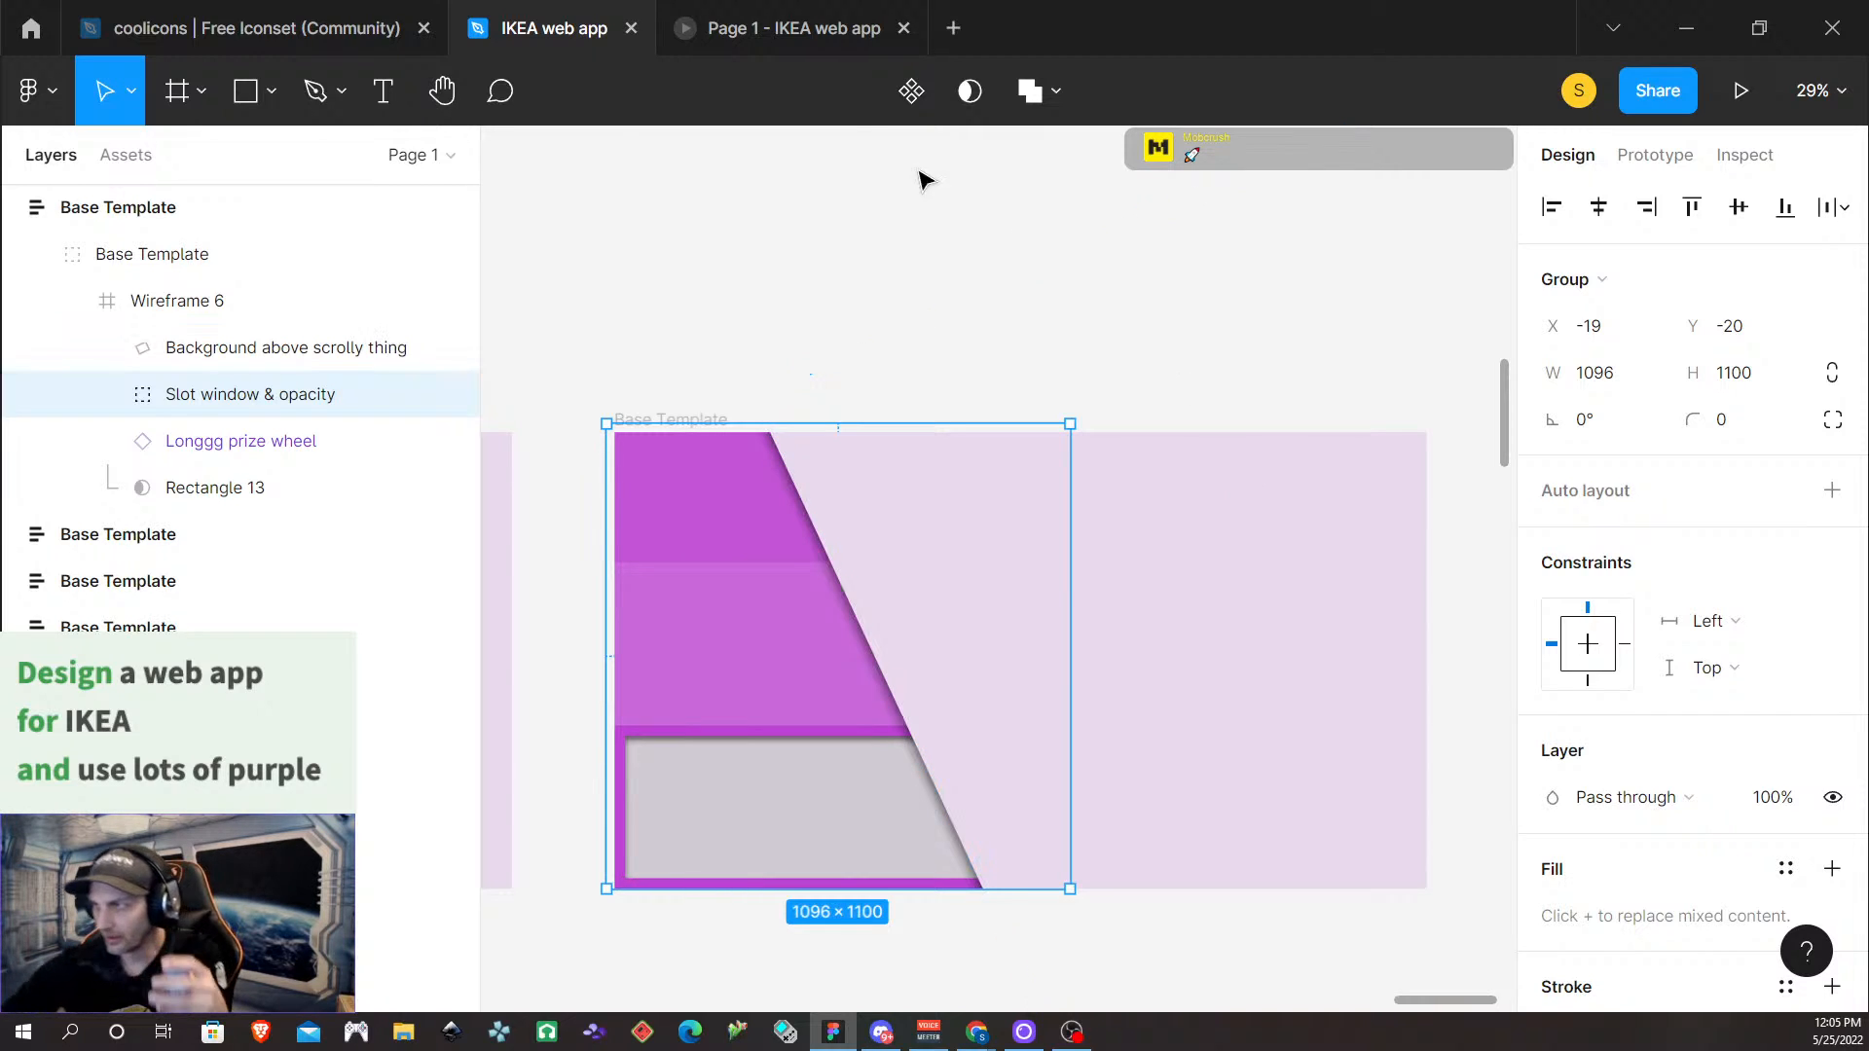
Preview the prototype from the SPIN THAT WHEEL! frame fitted to screen, run SPIN NOW!!!, and close the preview
{"action": "left_click", "coordinate": [710, 395]}
{"action": "scroll", "coordinate": [618, 438], "scroll_direction": "left", "scroll_amount": 10}
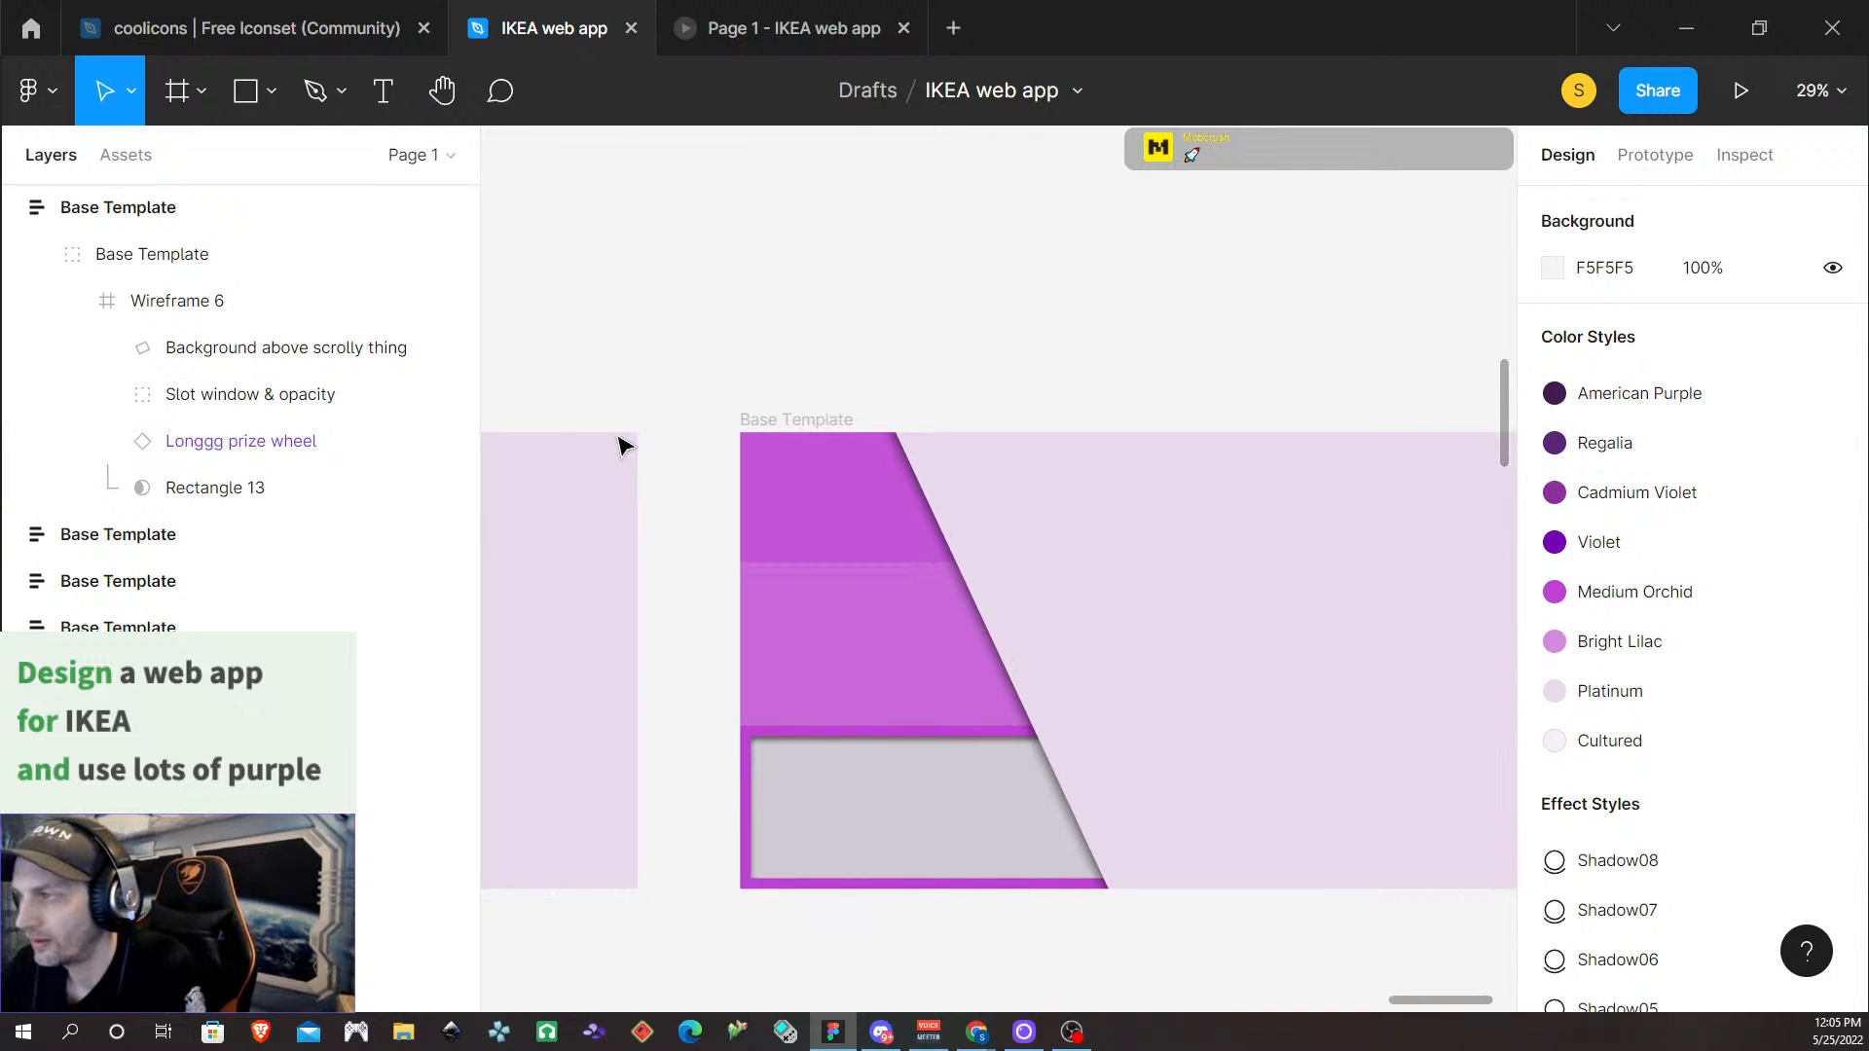
{"action": "scroll", "coordinate": [617, 438], "scroll_direction": "right", "scroll_amount": 15}
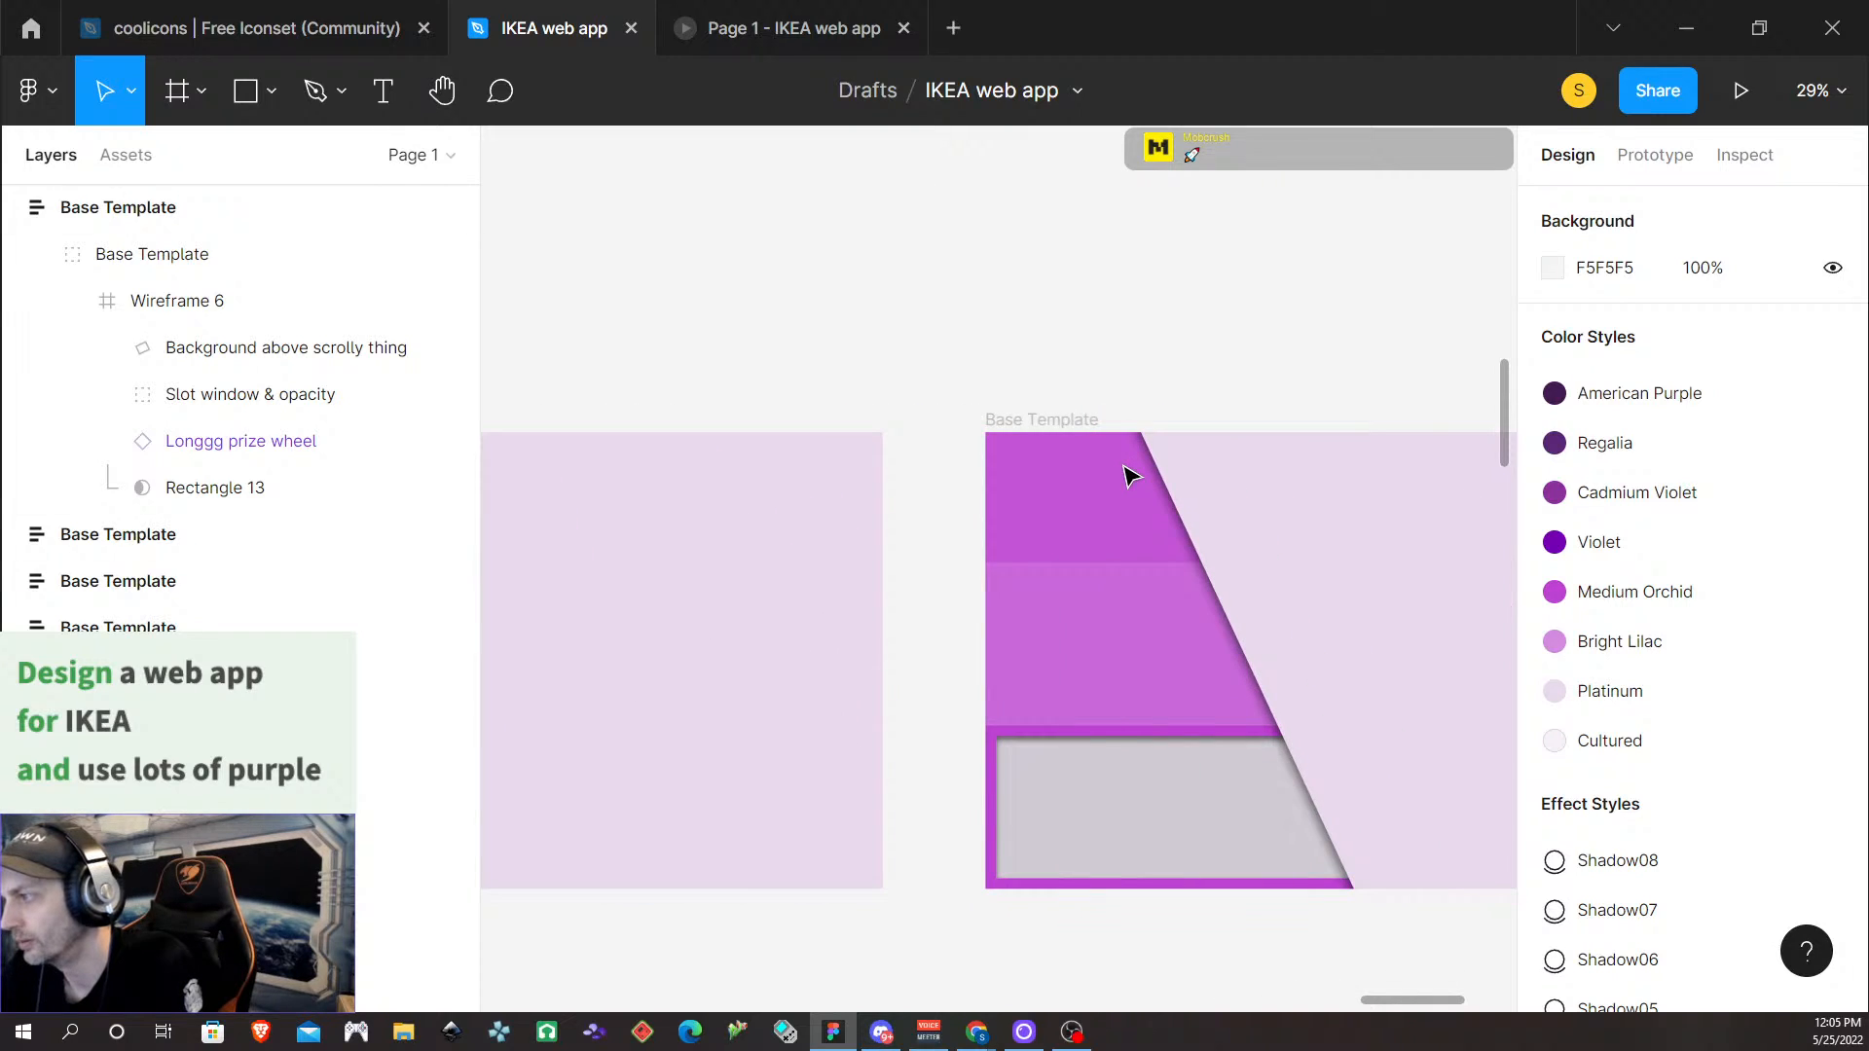
{"action": "scroll", "coordinate": [1129, 476], "scroll_direction": "left", "scroll_amount": 5}
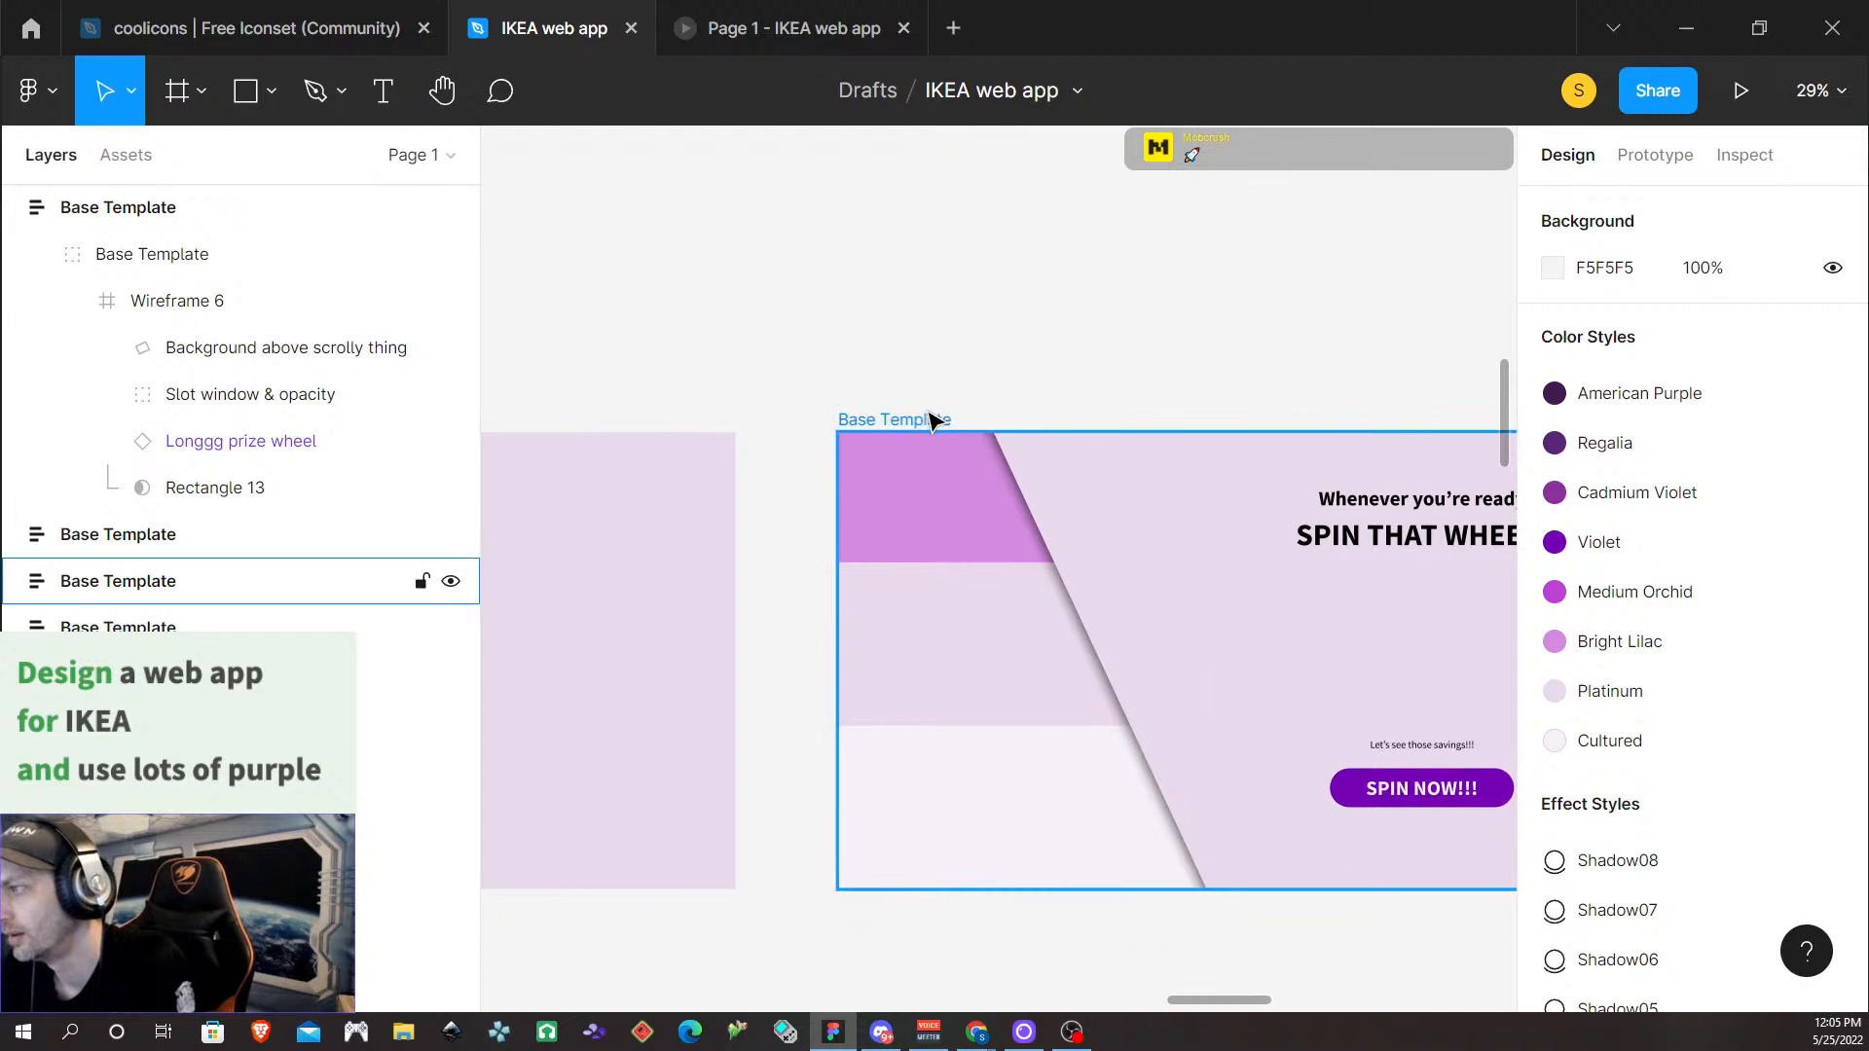
{"action": "left_click", "coordinate": [932, 421]}
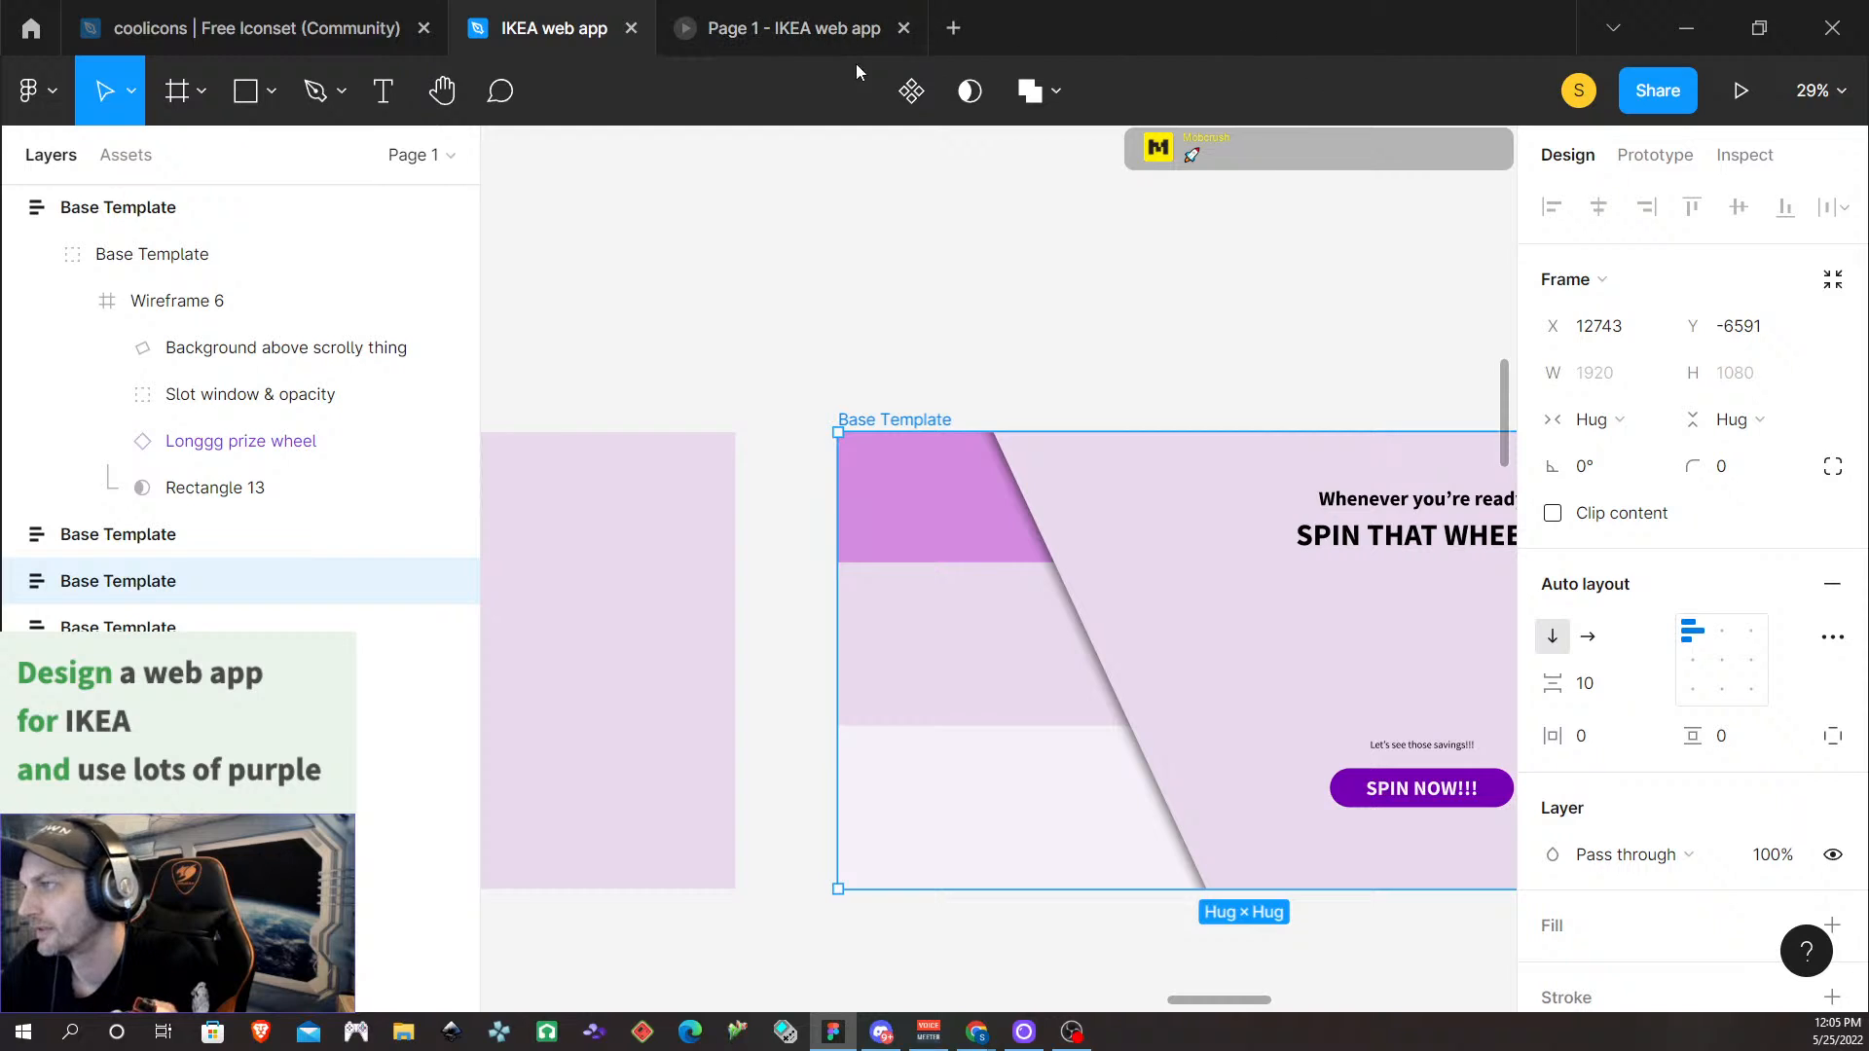
{"action": "left_click", "coordinate": [1741, 90]}
{"action": "left_click", "coordinate": [1760, 98]}
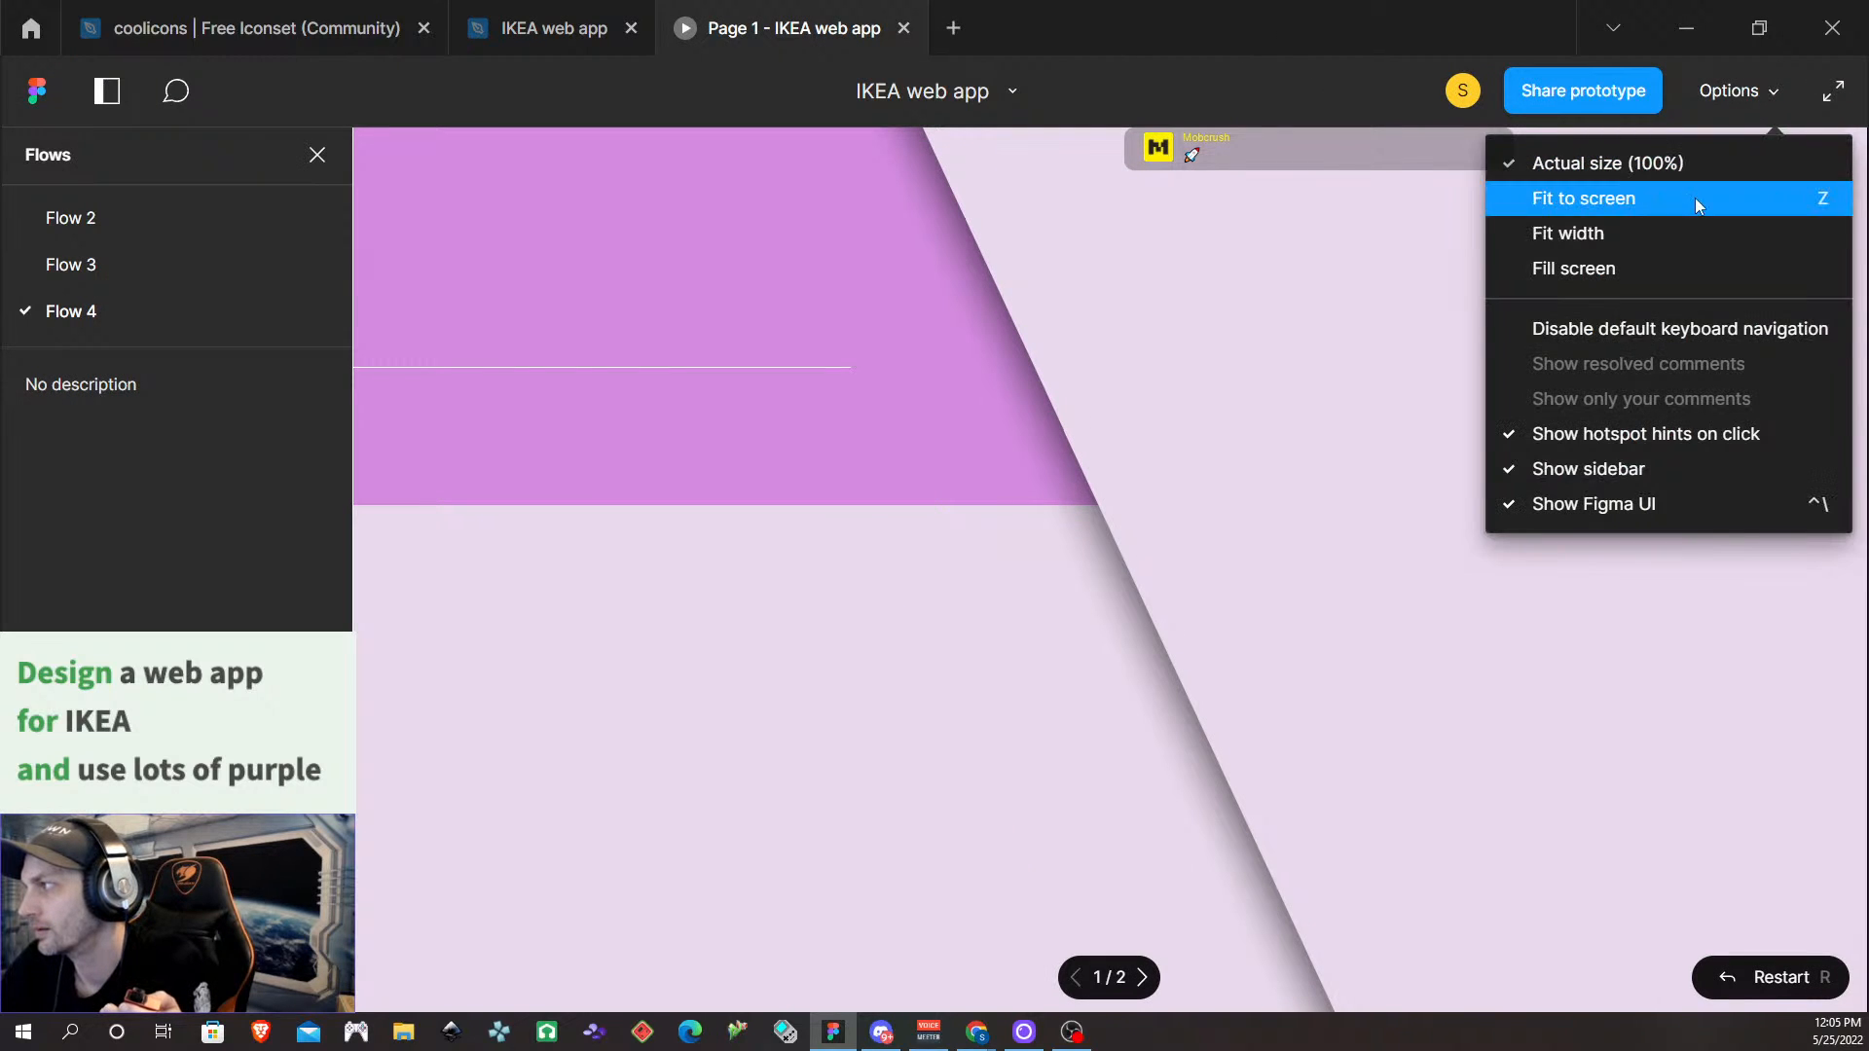
{"action": "left_click", "coordinate": [1697, 200]}
{"action": "left_click", "coordinate": [1406, 722]}
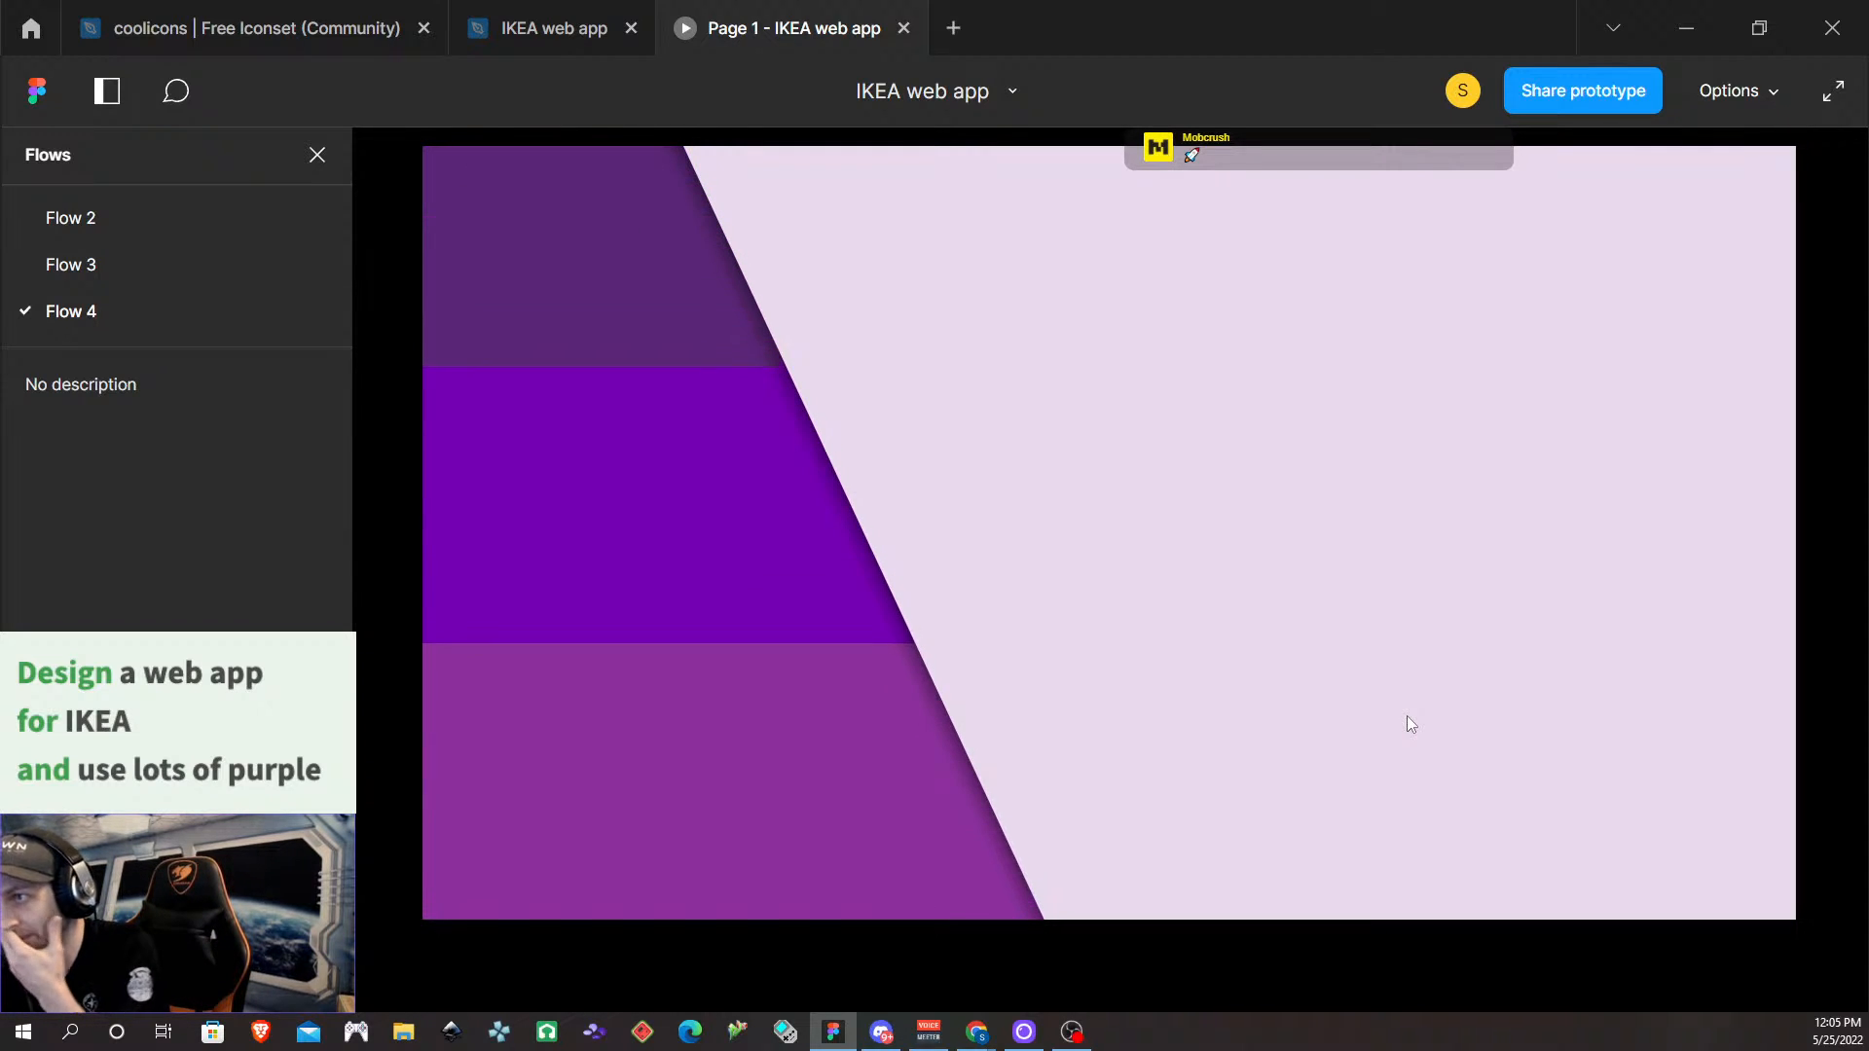
{"action": "left_click", "coordinate": [904, 27]}
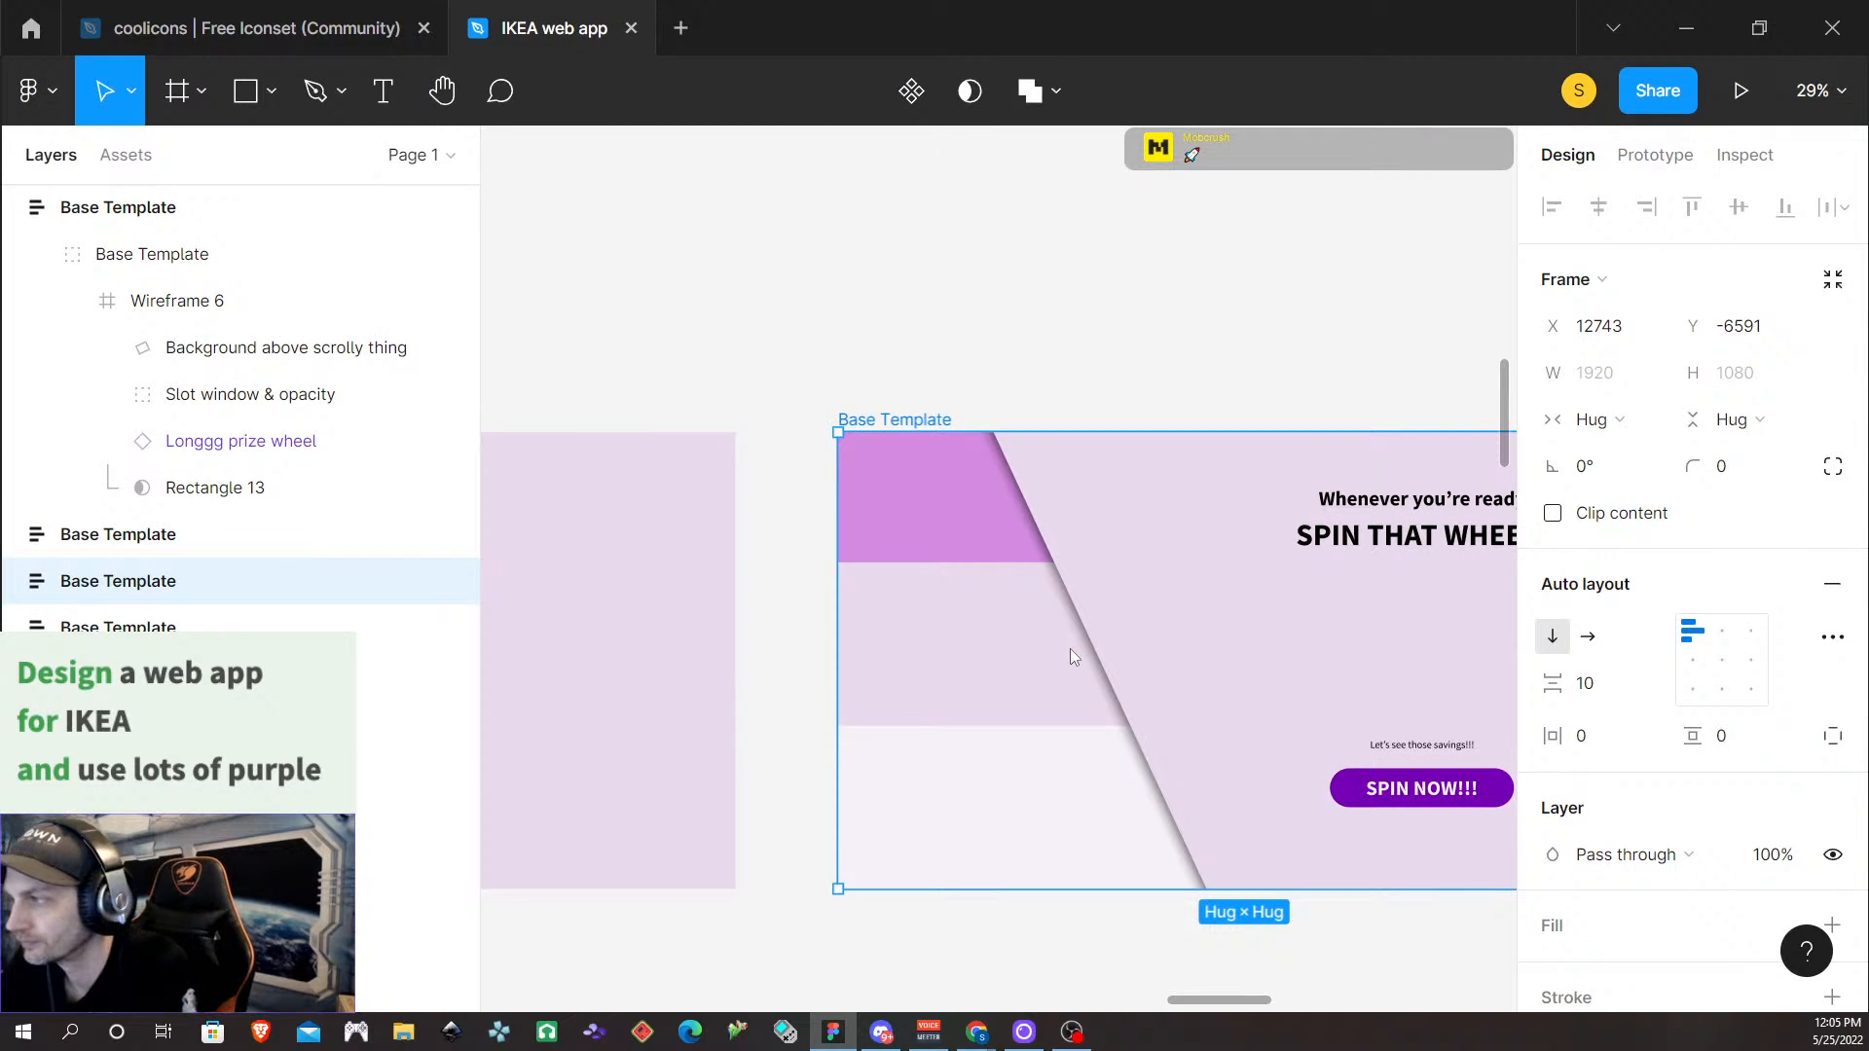
Copy the Slot window & opacity group from the last Base Template frame into the Base Template frame just after SPIN THAT WHEEL!
{"action": "scroll", "coordinate": [1077, 395], "scroll_direction": "down", "scroll_amount": 5, "text": "ctrl"}
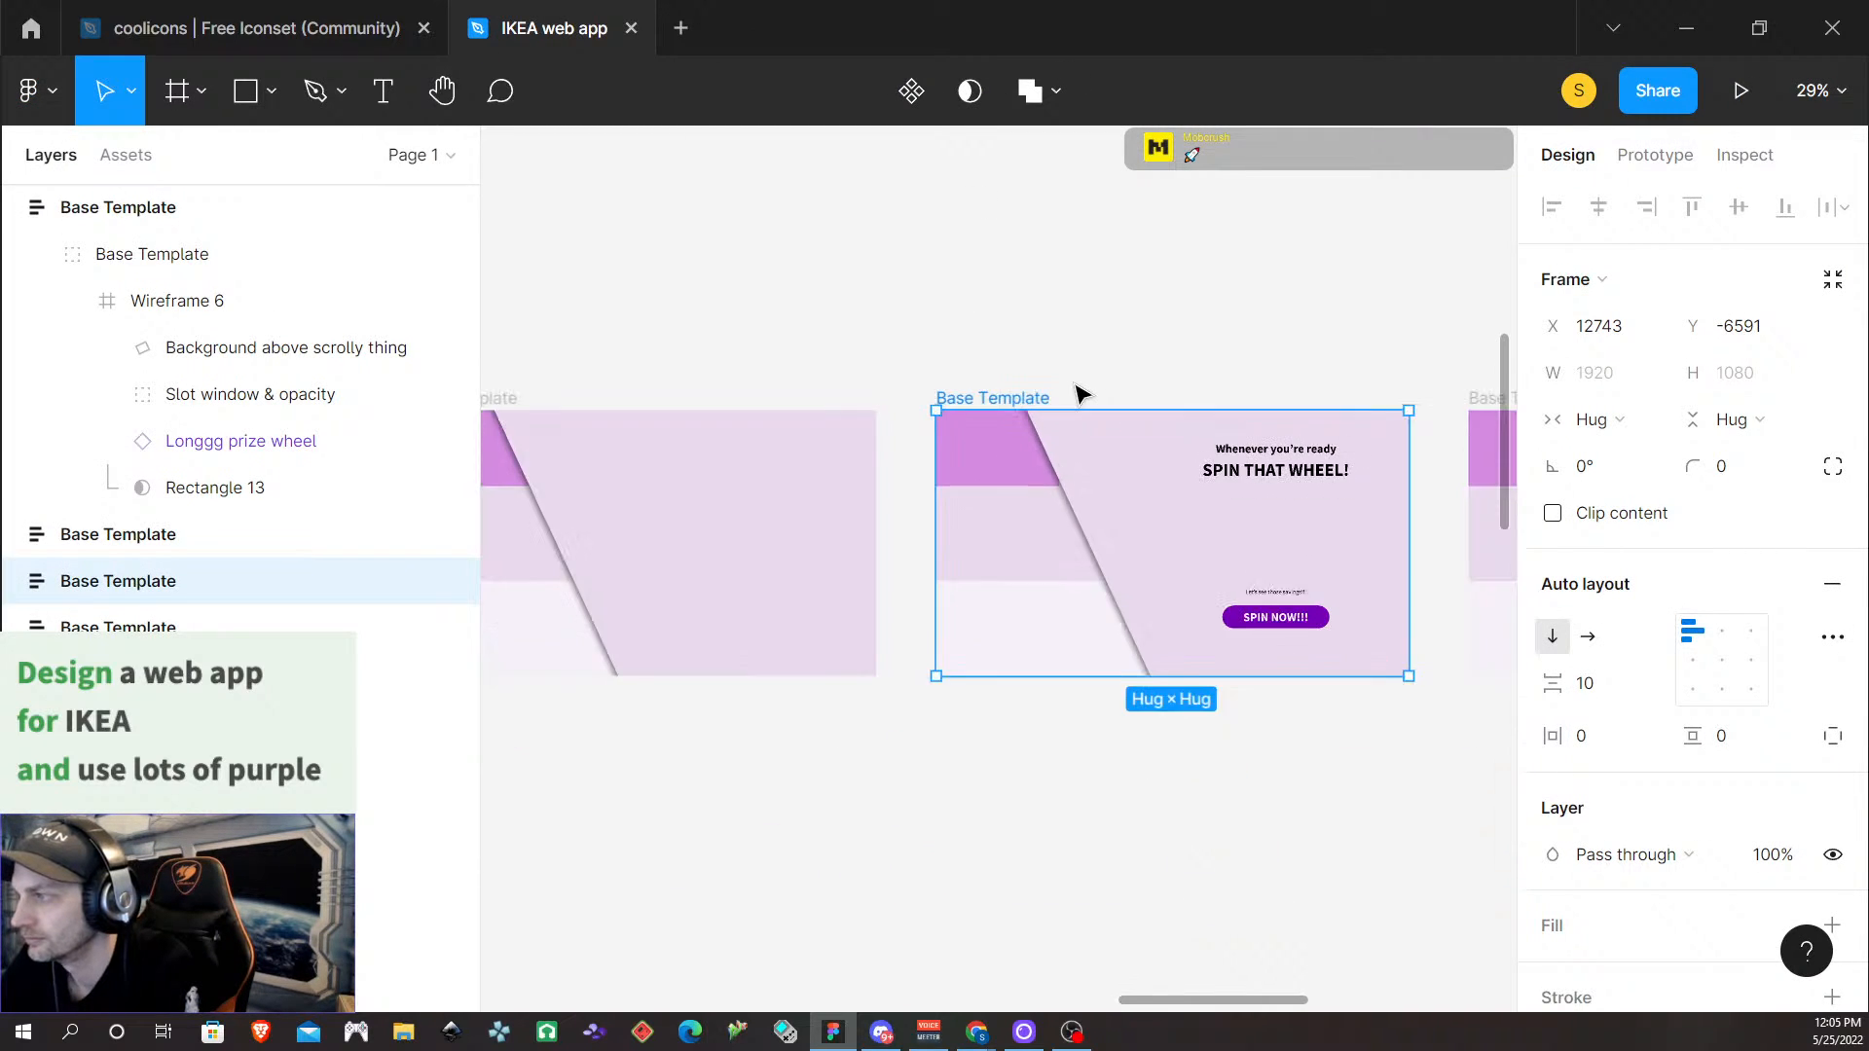
{"action": "scroll", "coordinate": [1077, 395], "scroll_direction": "down", "scroll_amount": 1, "text": "ctrl"}
{"action": "scroll", "coordinate": [1077, 394], "scroll_direction": "right", "scroll_amount": 6}
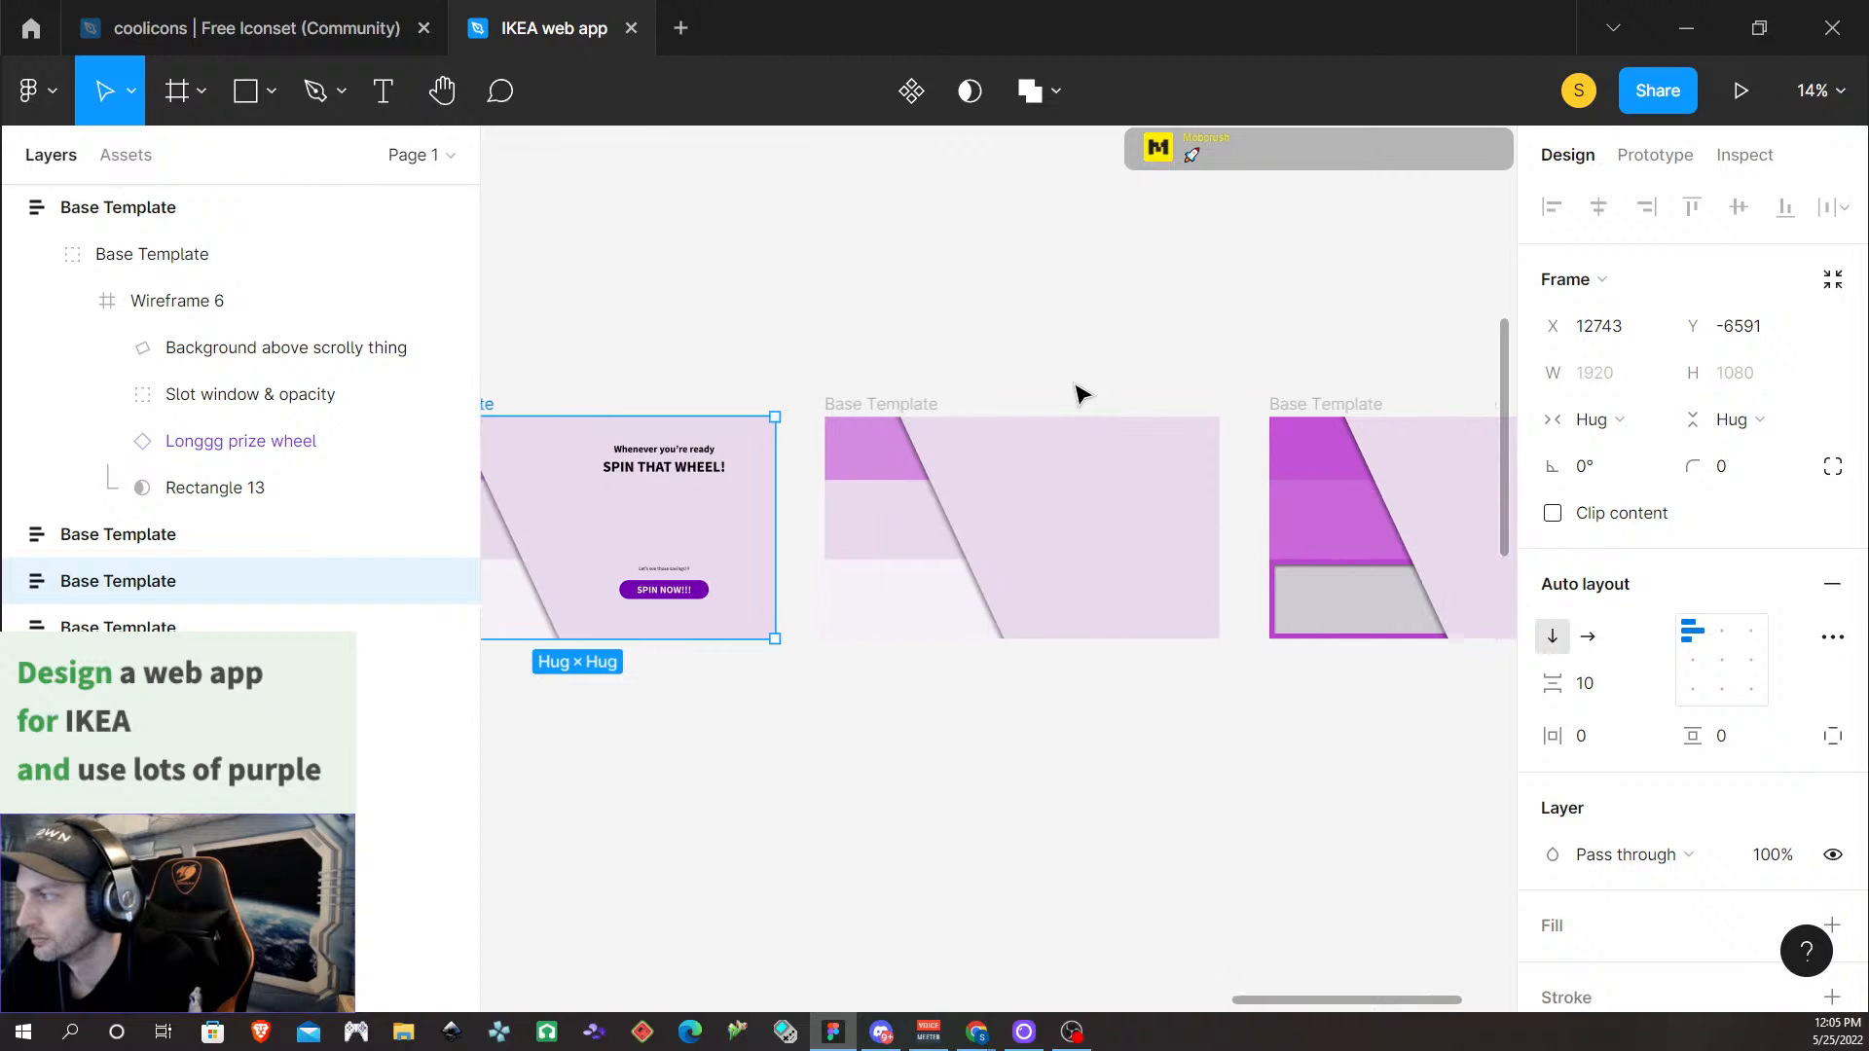
{"action": "left_click", "coordinate": [1314, 553]}
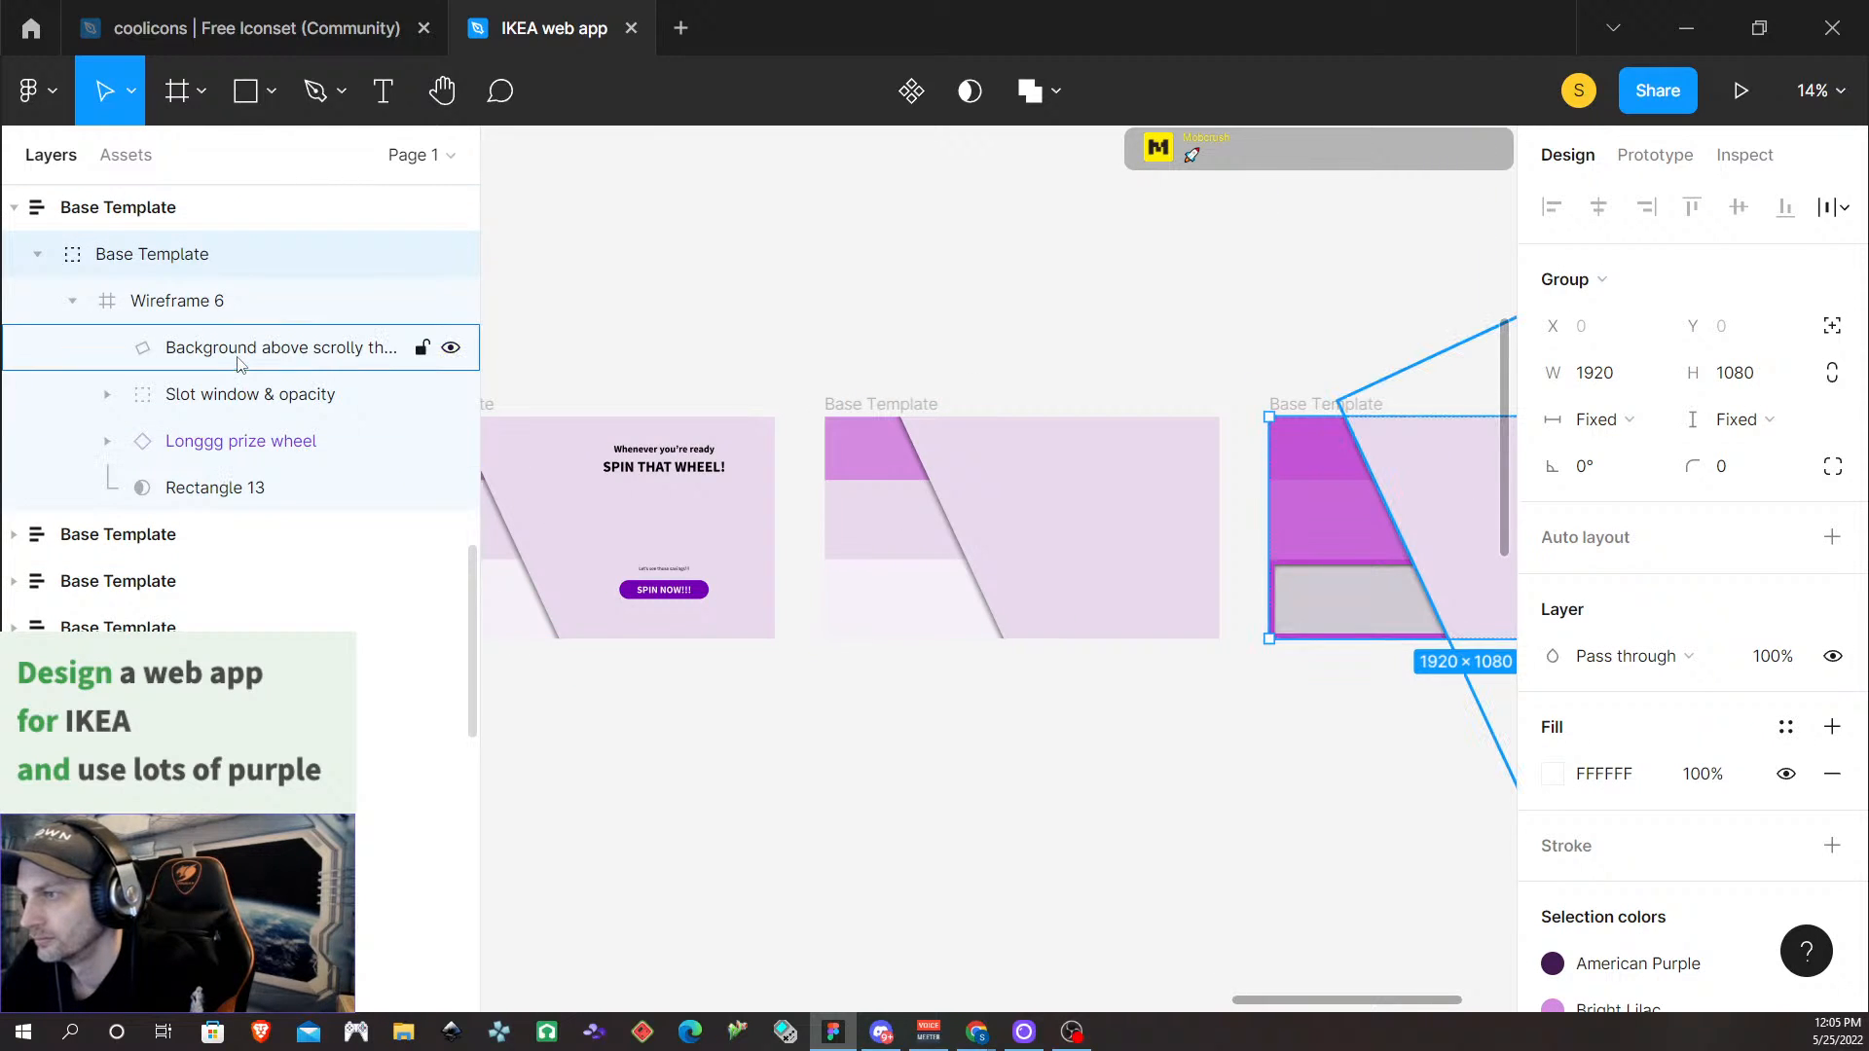
{"action": "left_click", "coordinate": [242, 401]}
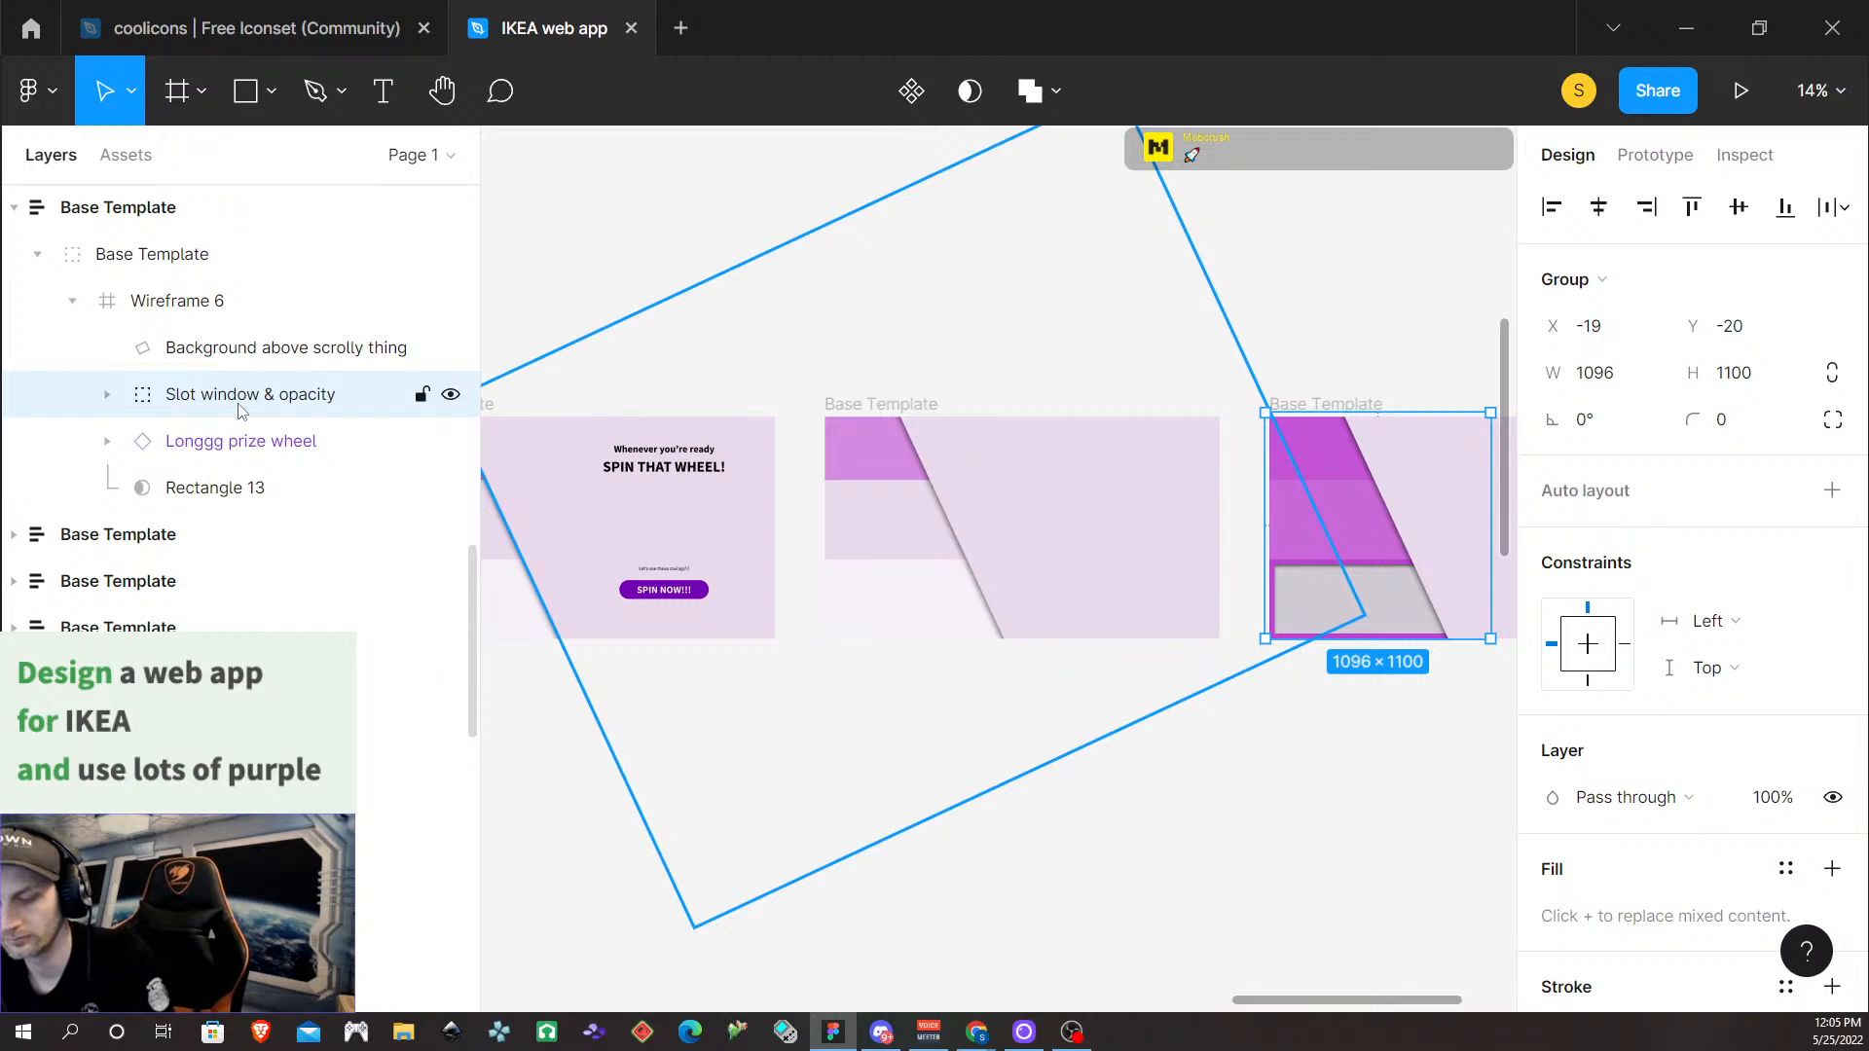
{"action": "left_click", "coordinate": [850, 414]}
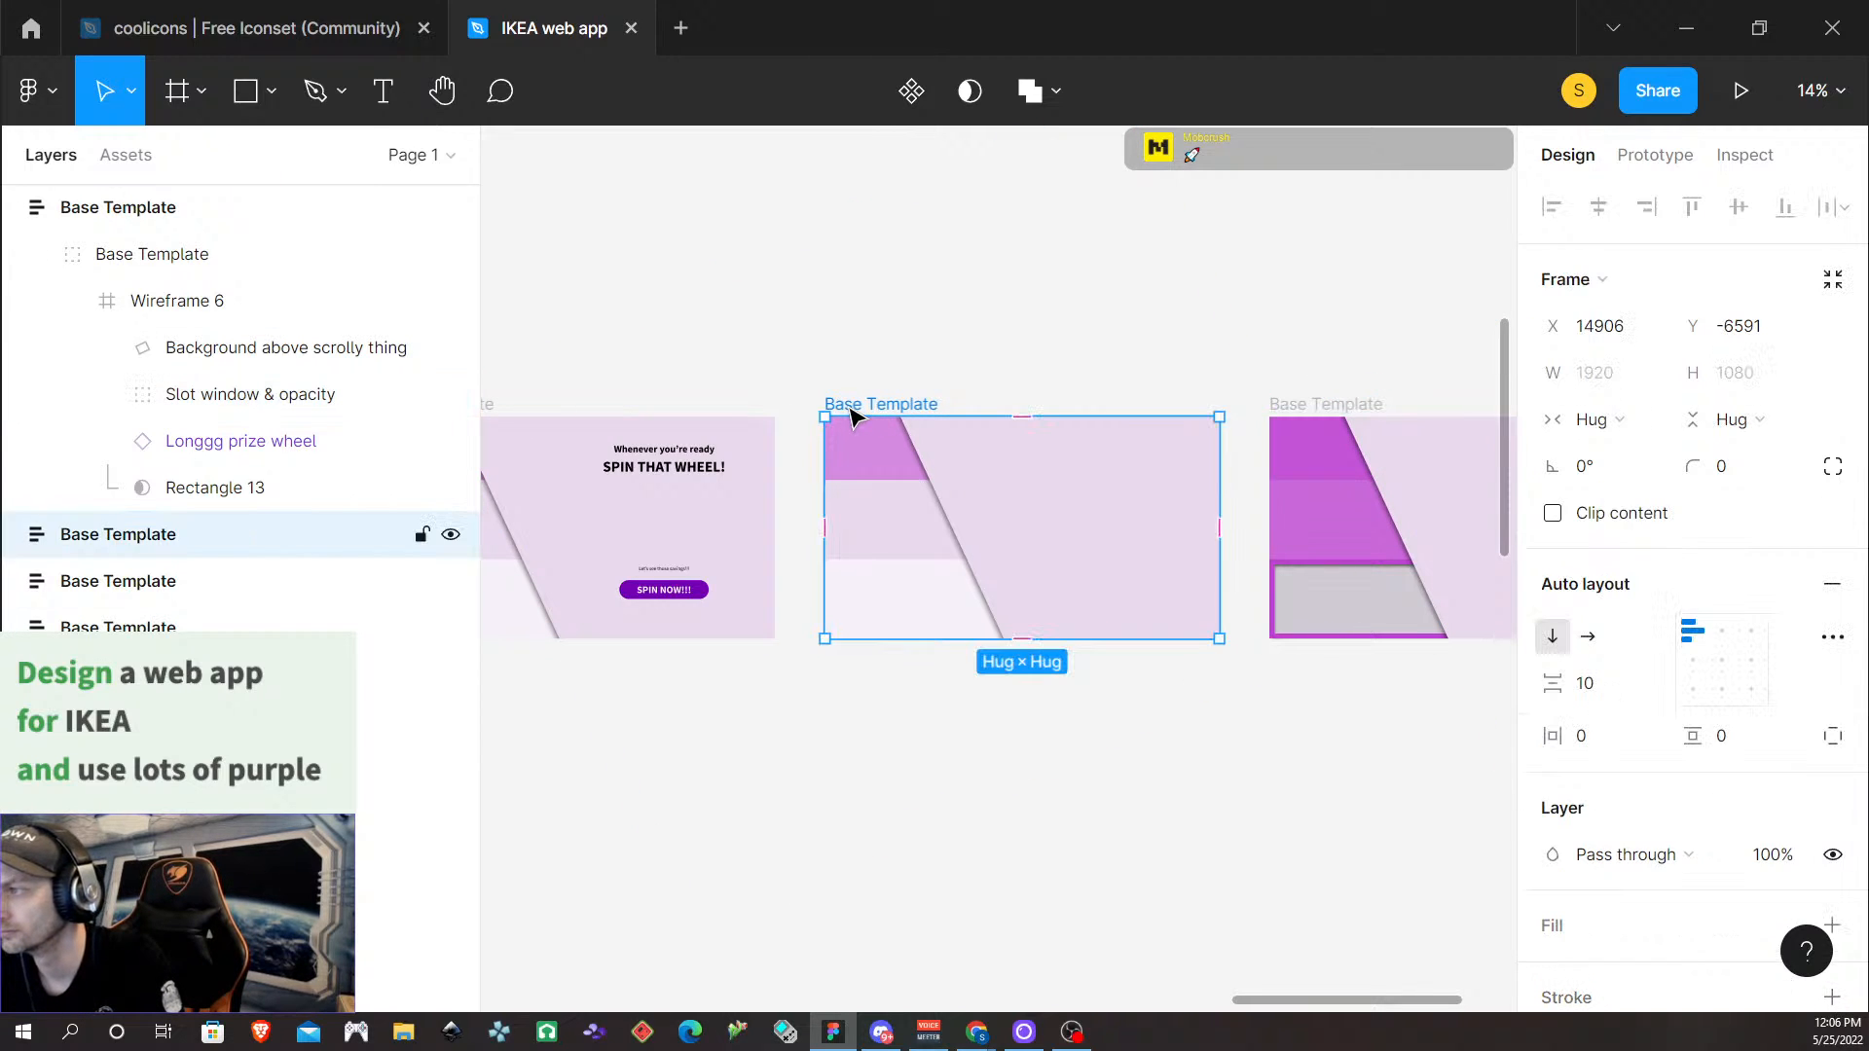
{"action": "key", "text": "ctrl+v"}
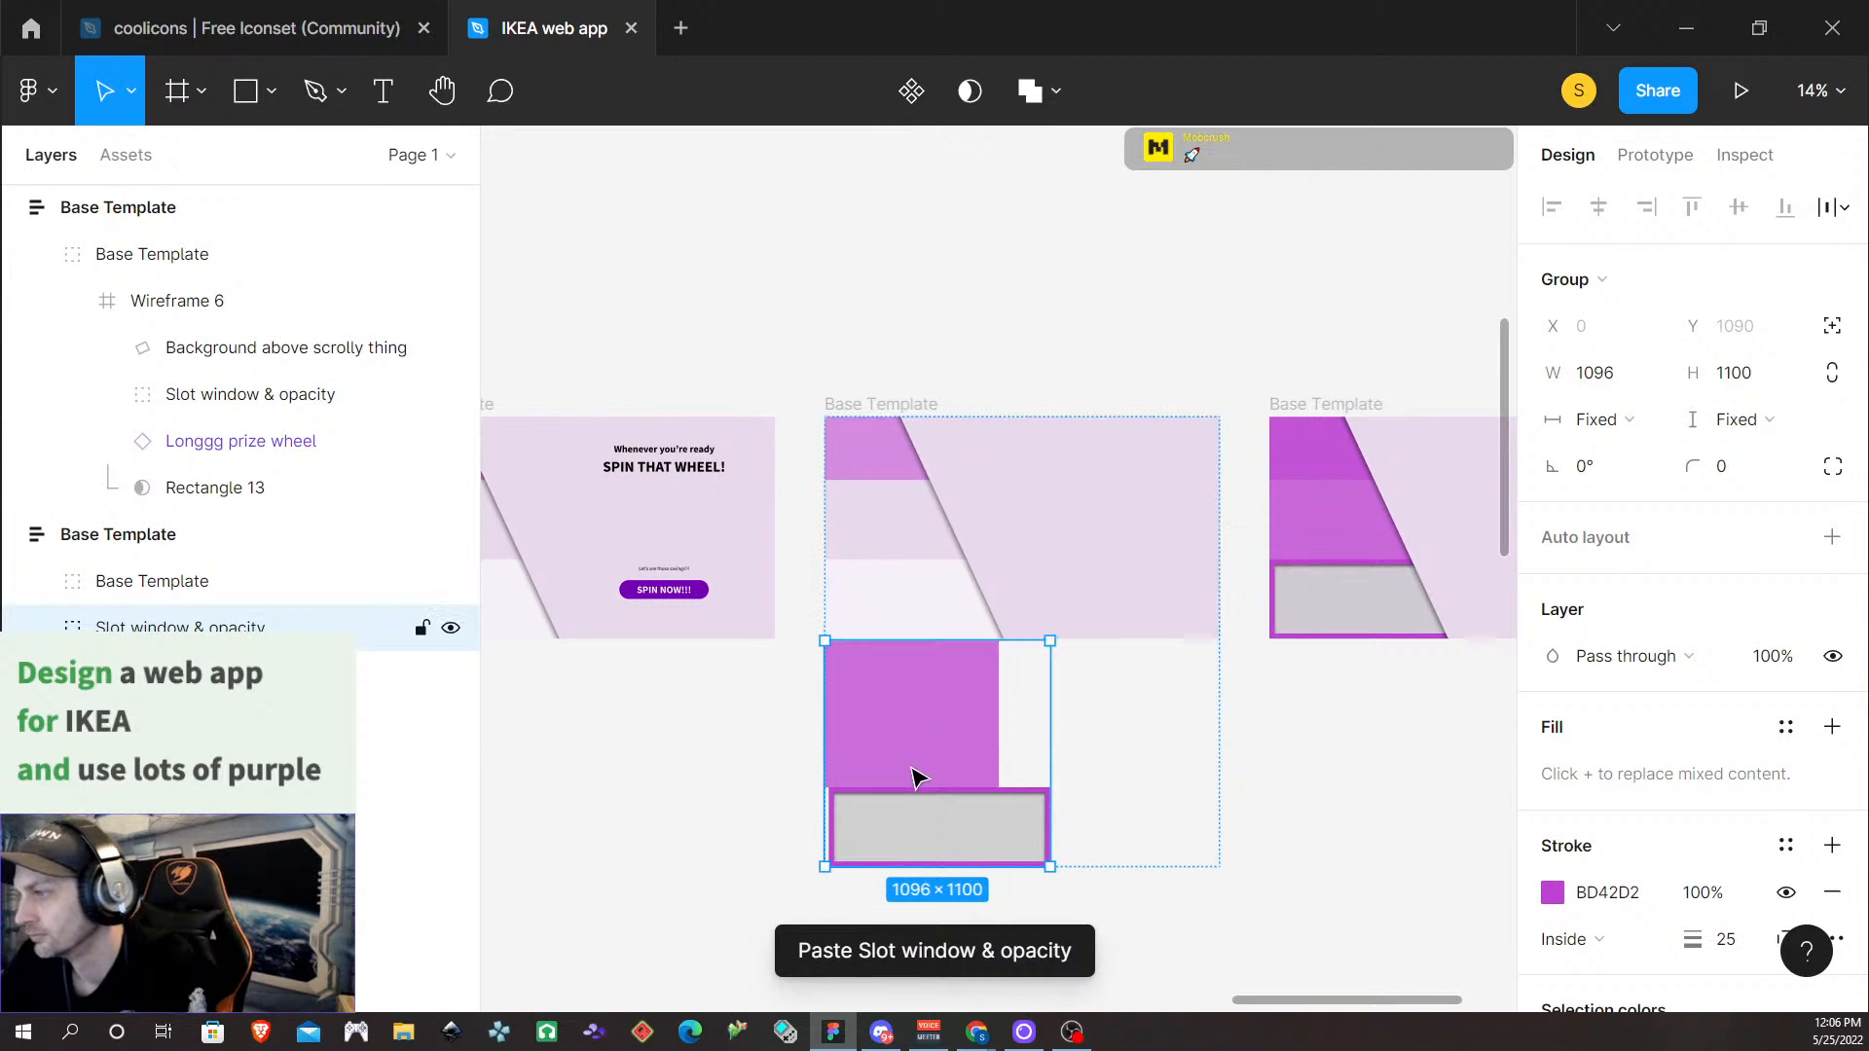
Make the pasted group absolutely positioned and move it into Wireframe 6 over the prize strip, at X -20, Y -20
{"action": "left_click_drag", "start_coordinate": [912, 802], "coordinate": [909, 698]}
{"action": "left_click", "coordinate": [1831, 327]}
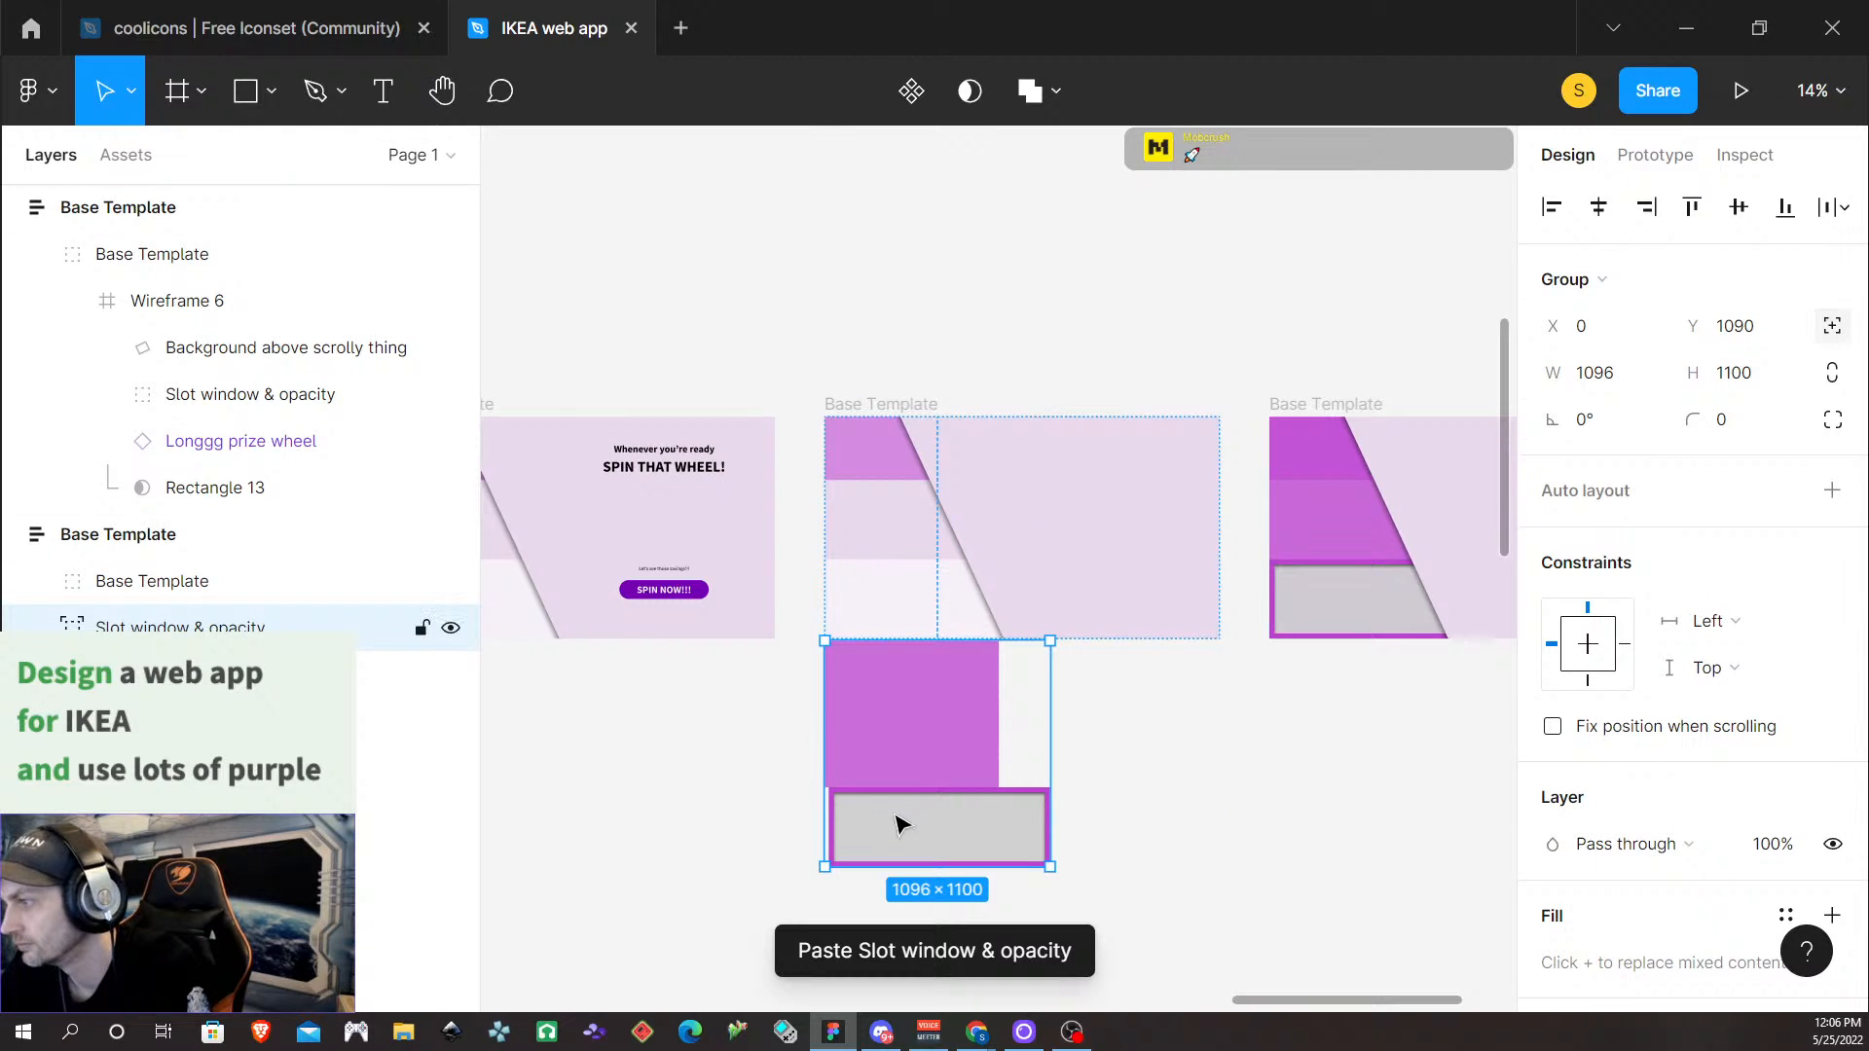
{"action": "left_click_drag", "start_coordinate": [935, 825], "coordinate": [843, 605]}
Send the newly placed Slot window & opacity group one layer back, beneath that frame's background shape
{"action": "scroll", "coordinate": [949, 627], "scroll_direction": "up", "scroll_amount": 5}
{"action": "scroll", "coordinate": [897, 643], "scroll_direction": "left", "scroll_amount": 3}
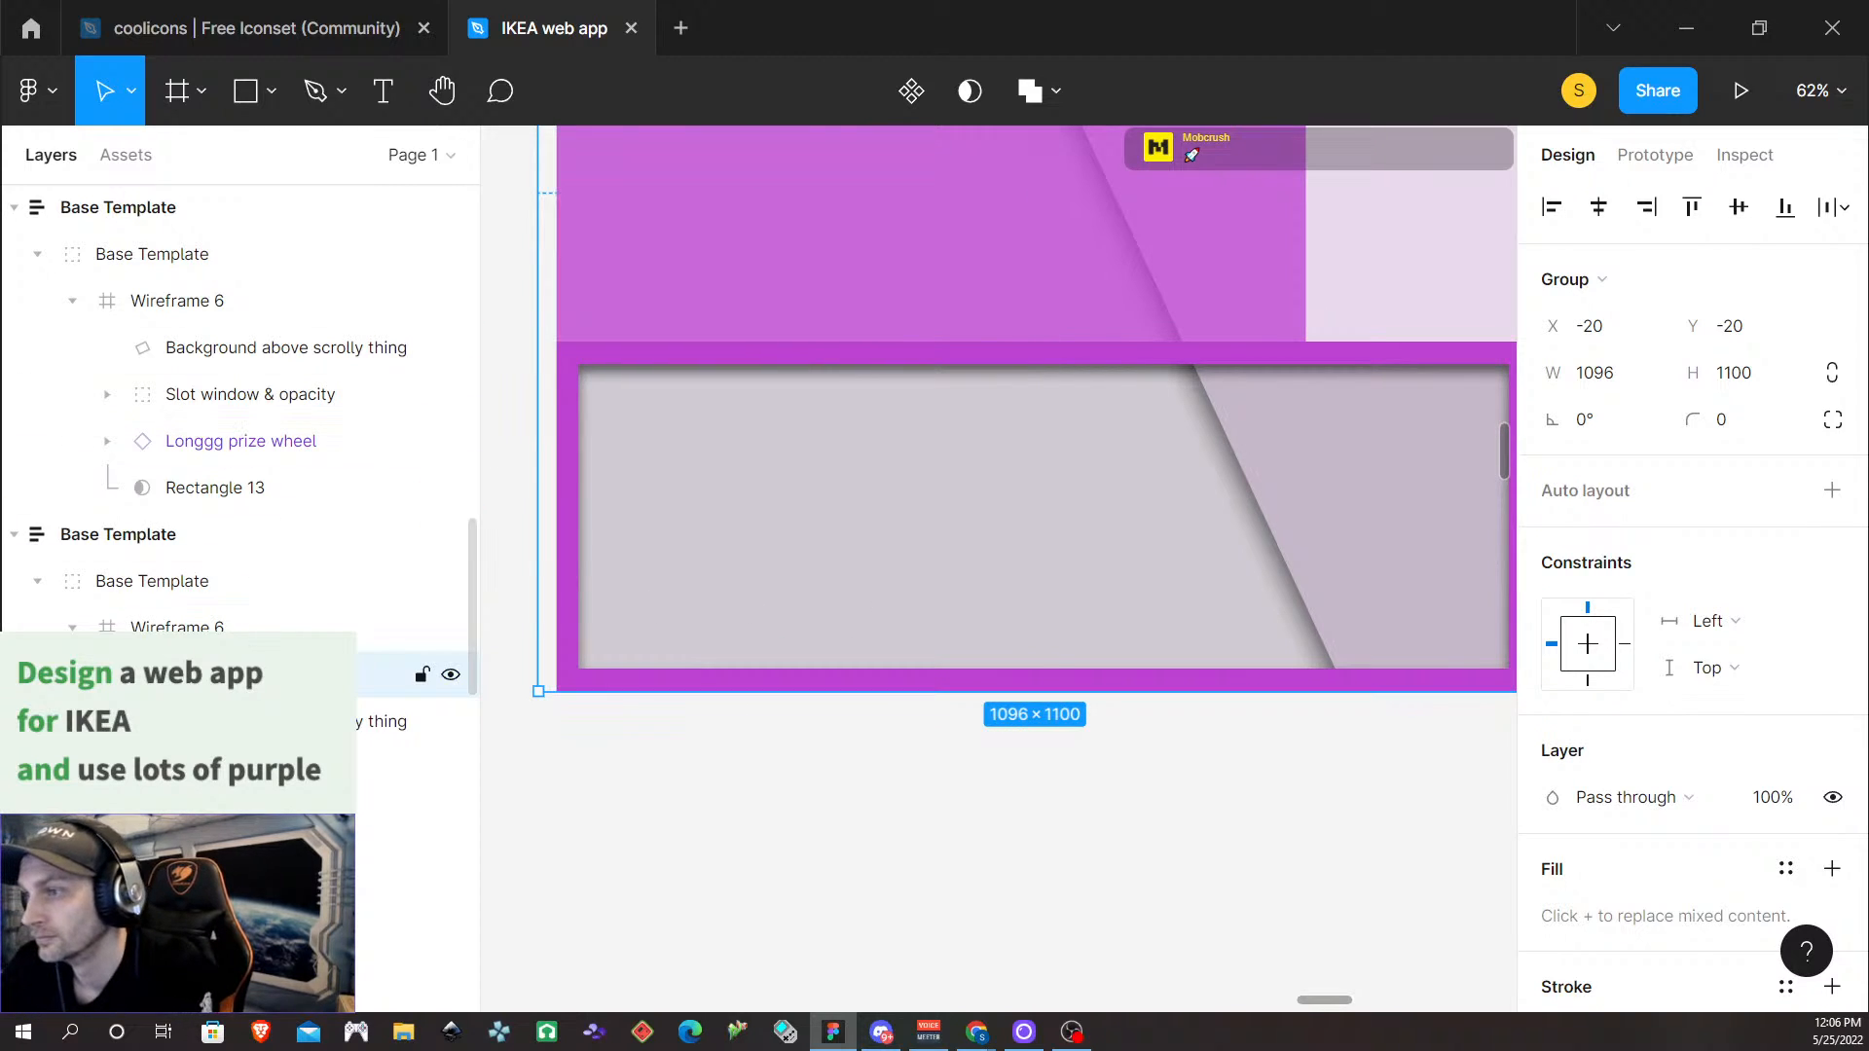
{"action": "scroll", "coordinate": [1009, 640], "scroll_direction": "down", "scroll_amount": 6}
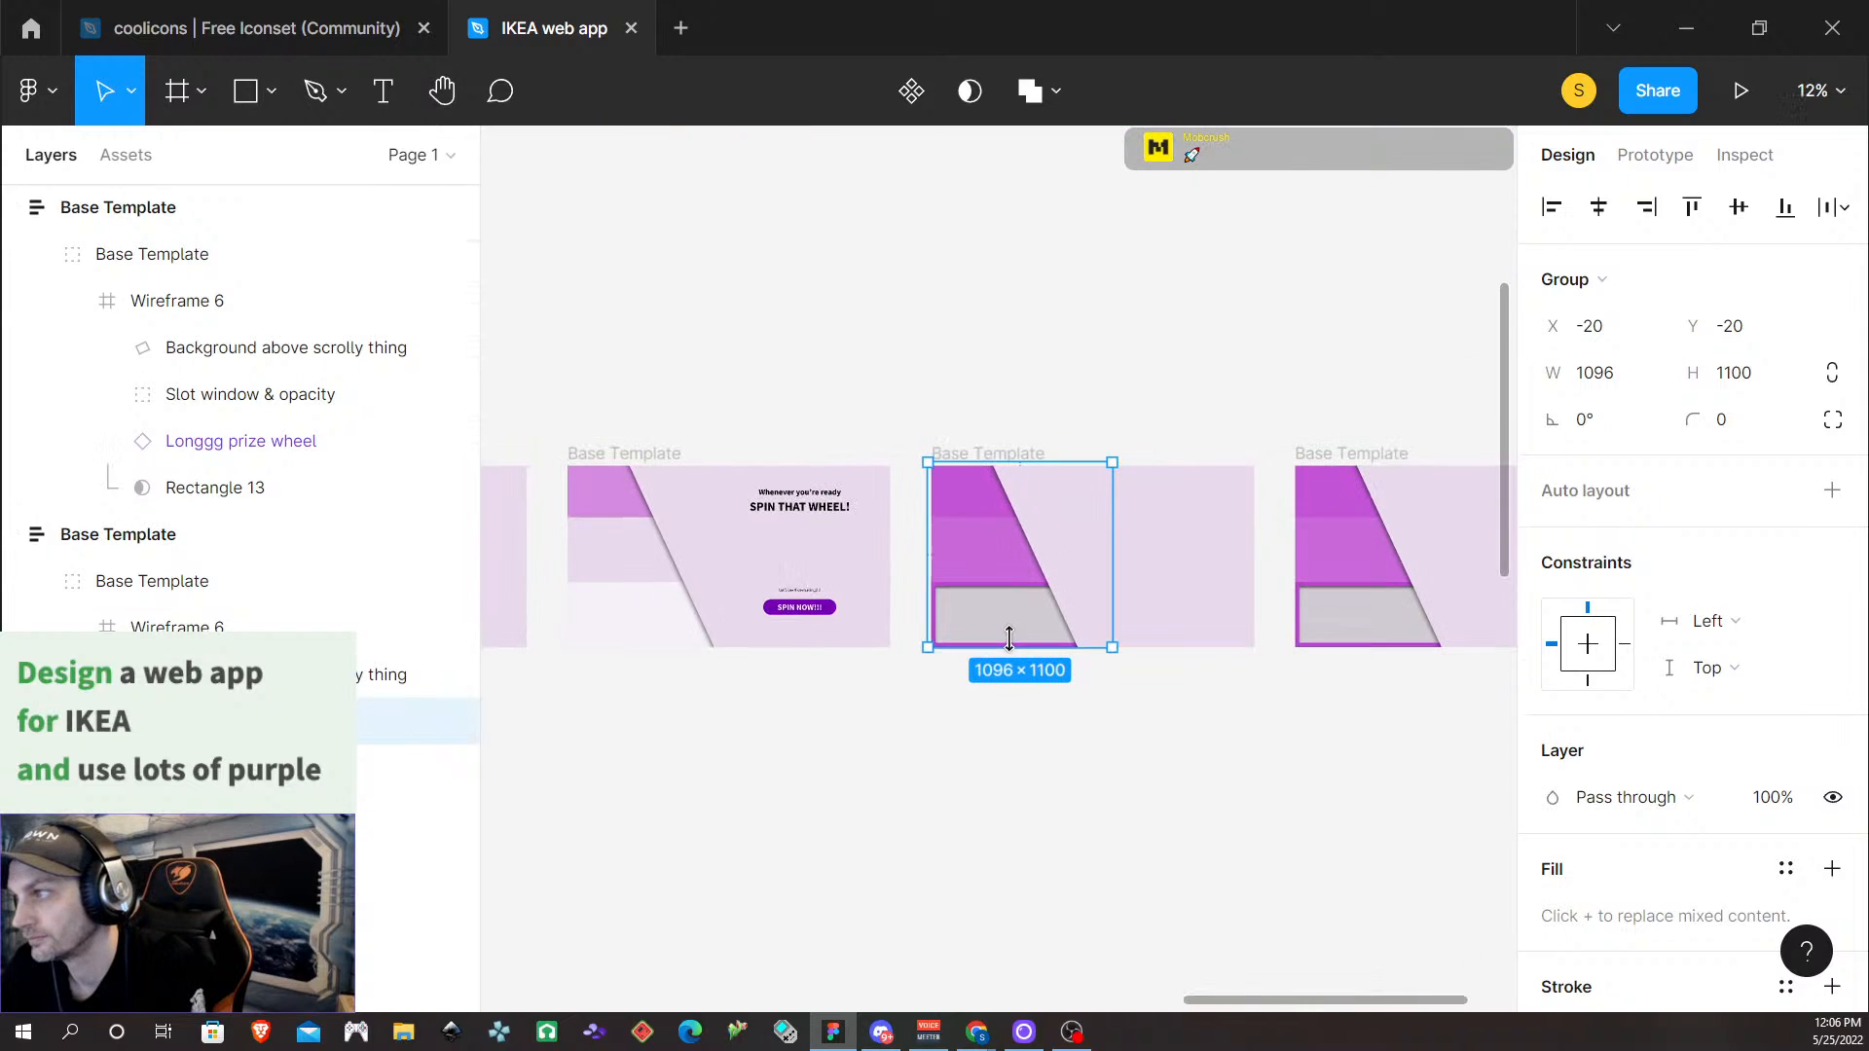
Replay the SPIN NOW!!! transition in a fit-to-screen preview to check the slot window overlay, and close the preview
{"action": "left_click", "coordinate": [646, 456]}
{"action": "left_click", "coordinate": [1733, 96]}
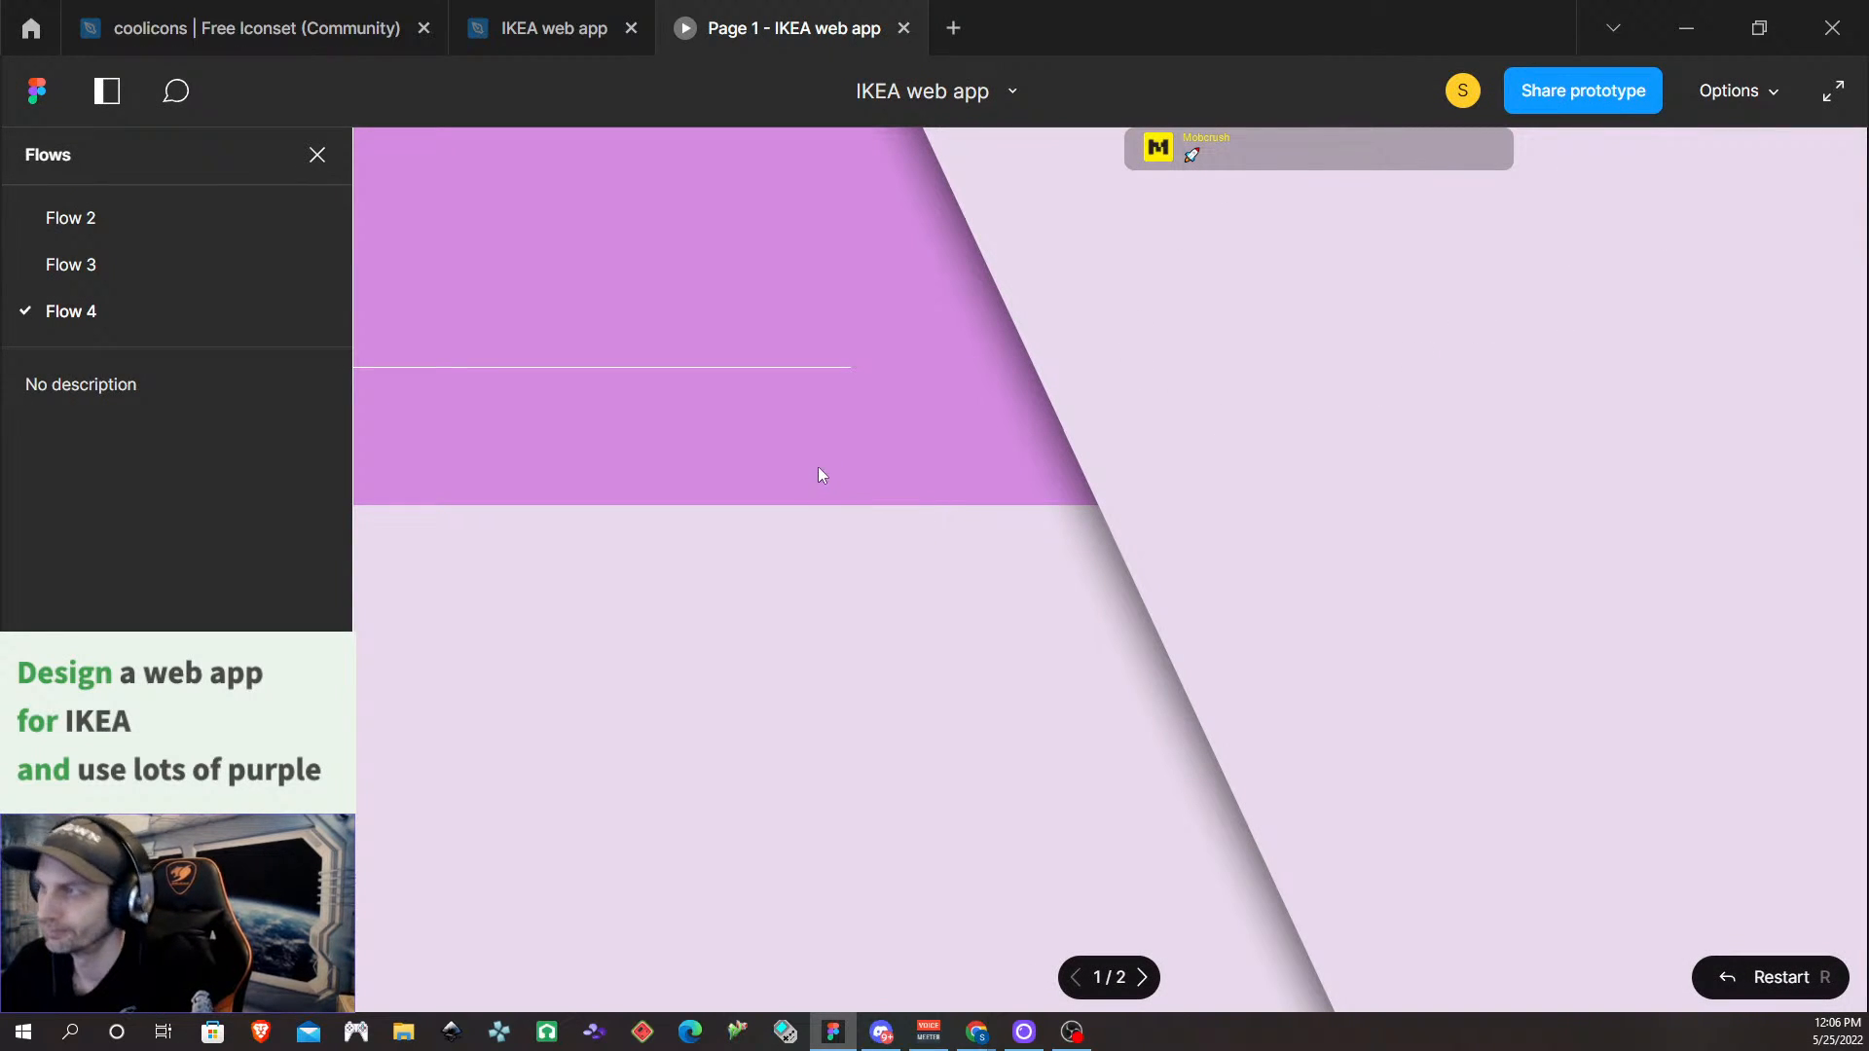
{"action": "left_click", "coordinate": [1743, 92]}
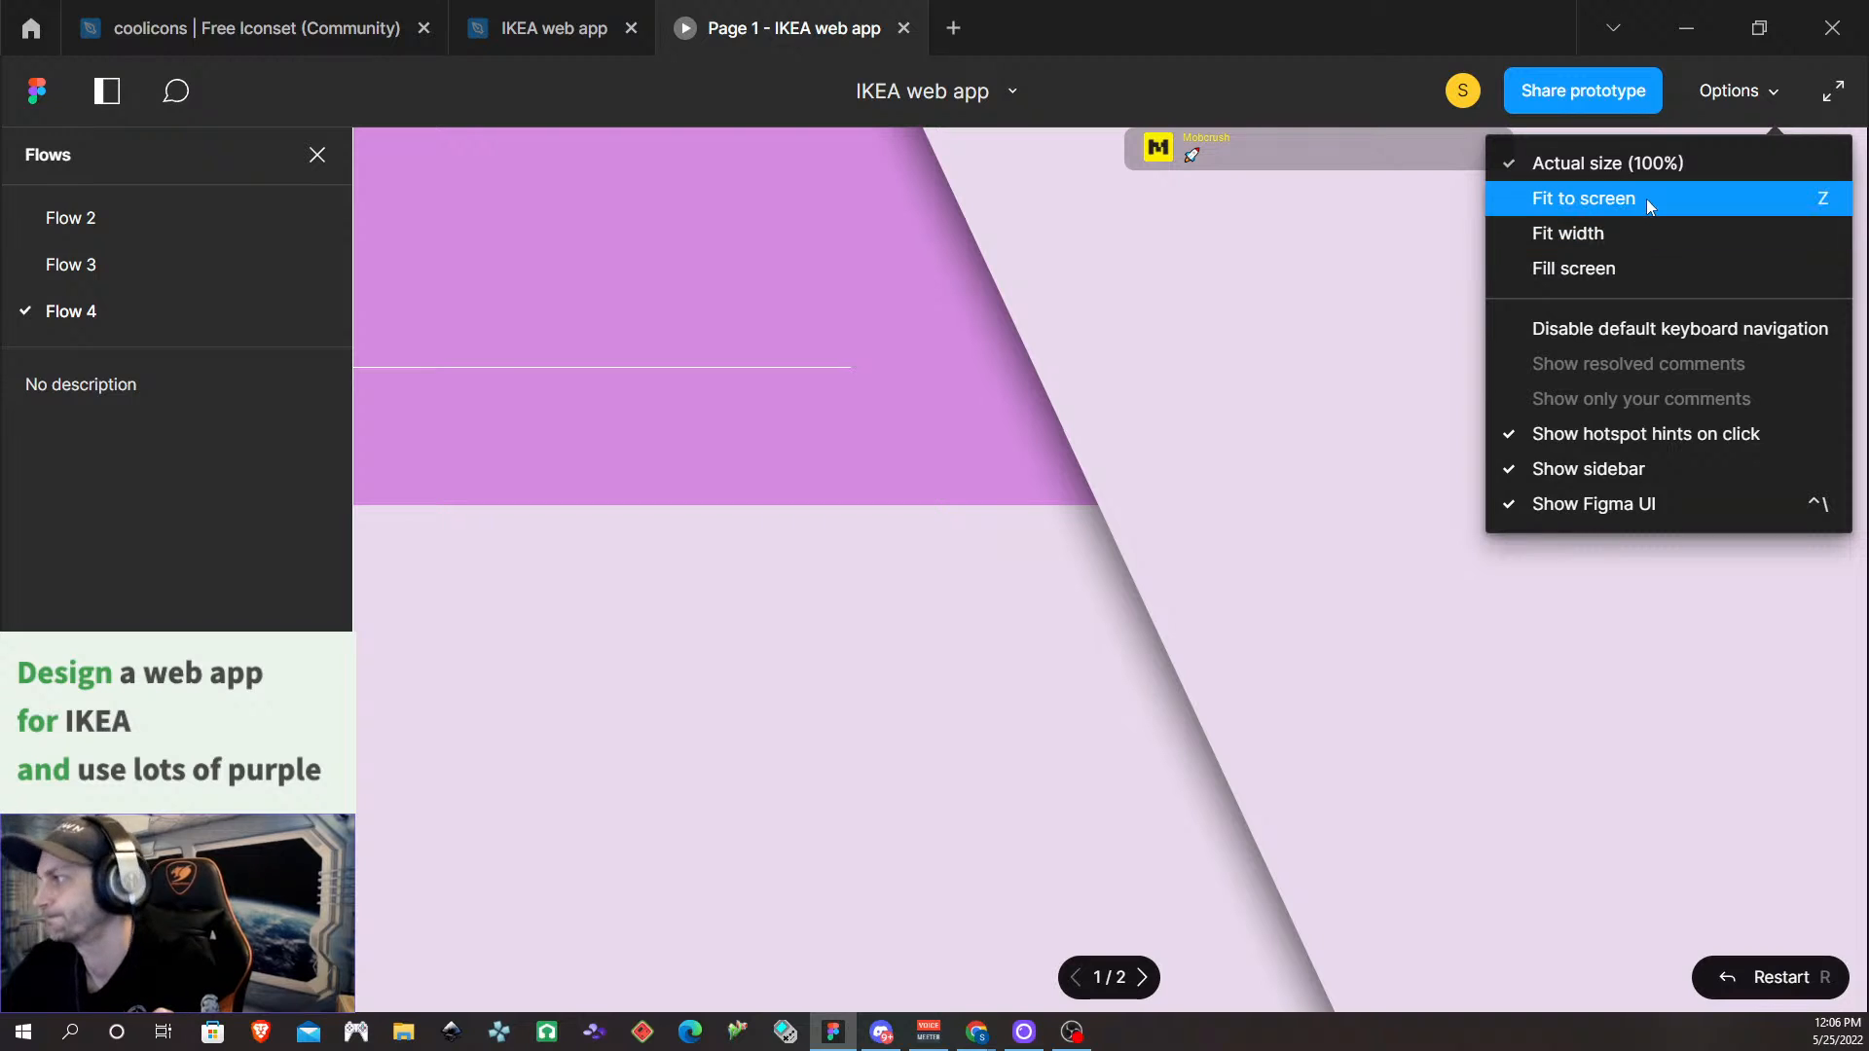
{"action": "left_click", "coordinate": [1646, 198]}
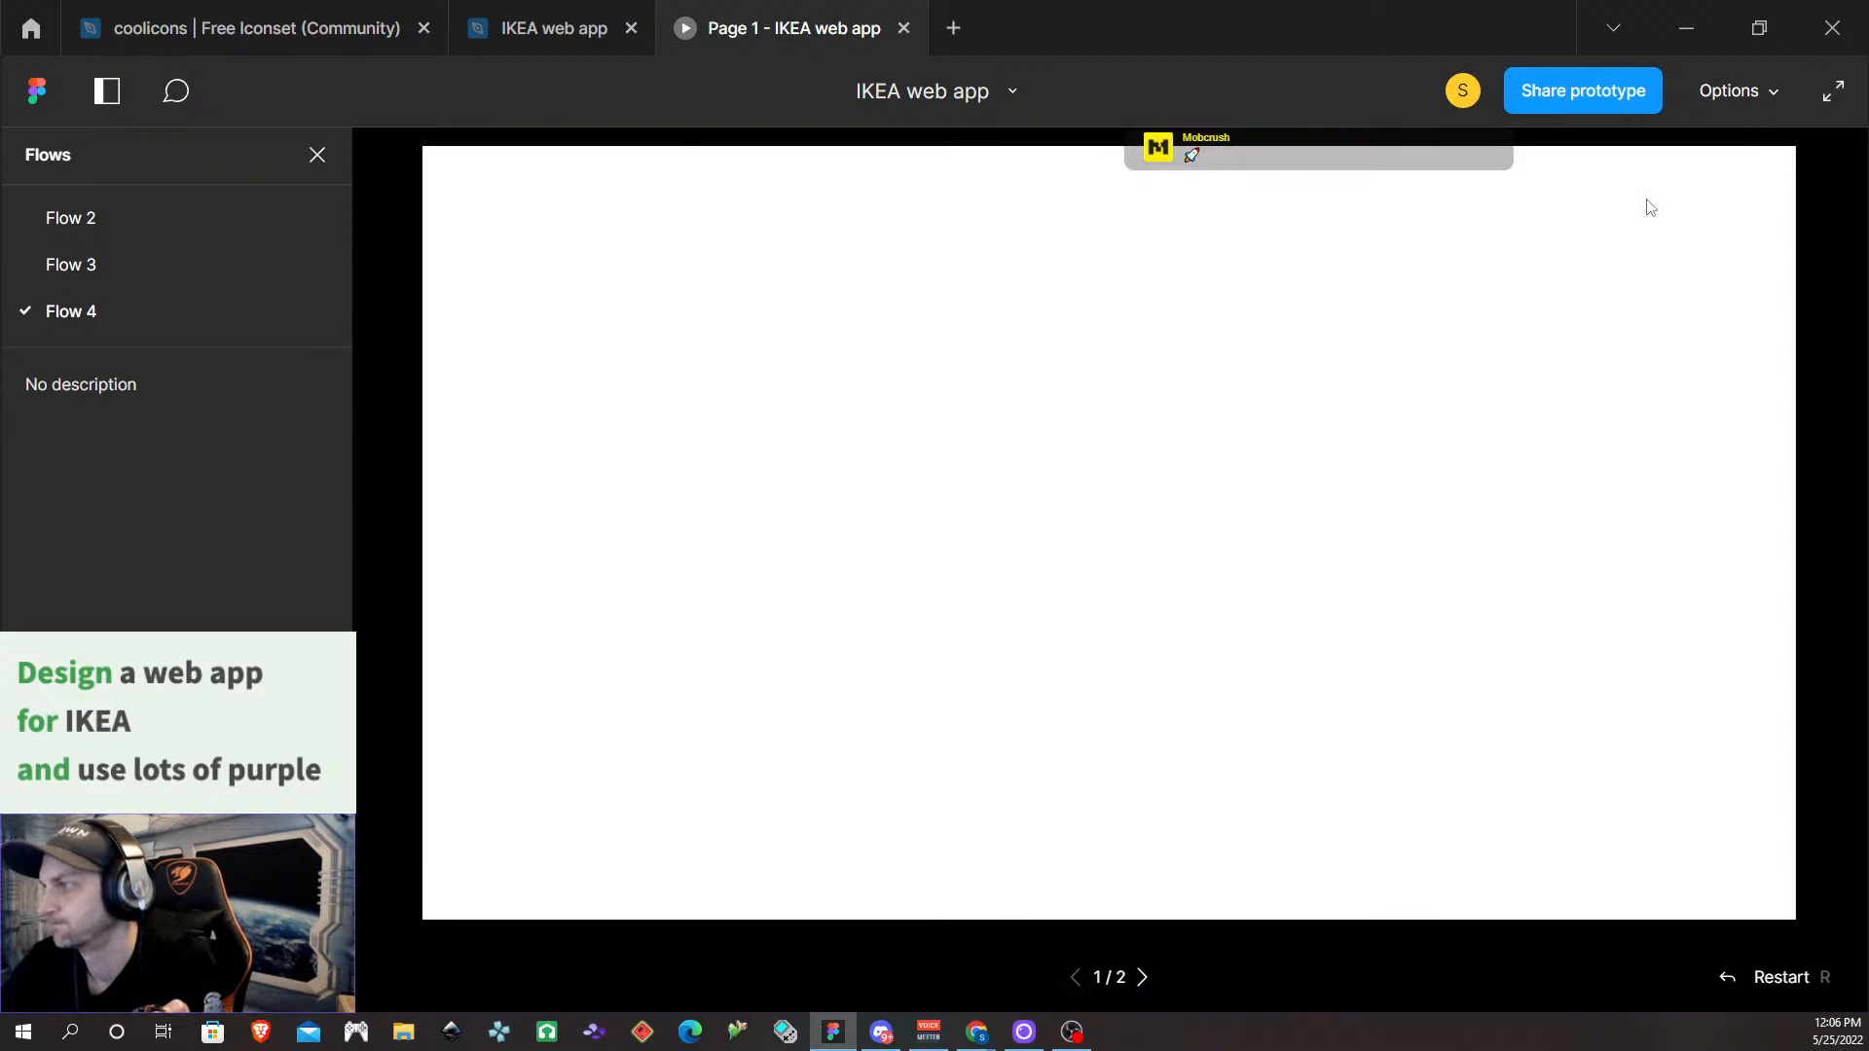
{"action": "left_click", "coordinate": [1413, 769]}
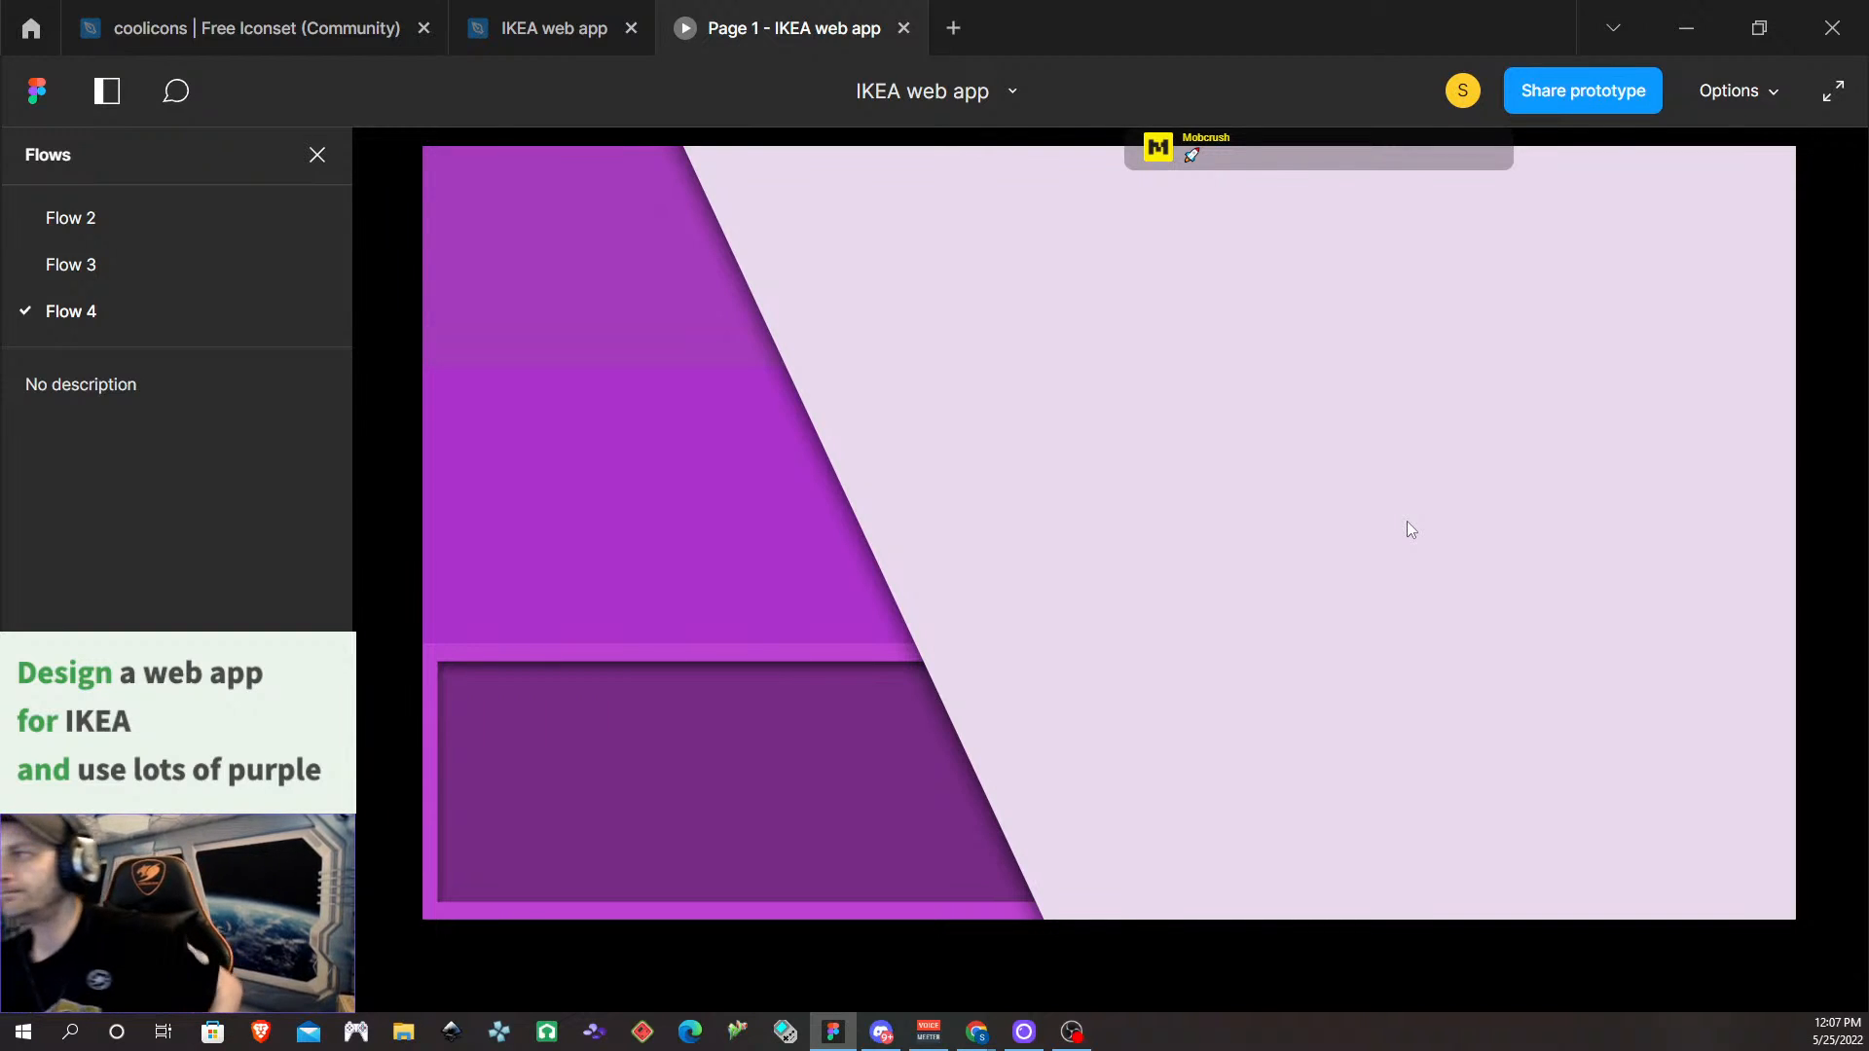
{"action": "left_click", "coordinate": [903, 29]}
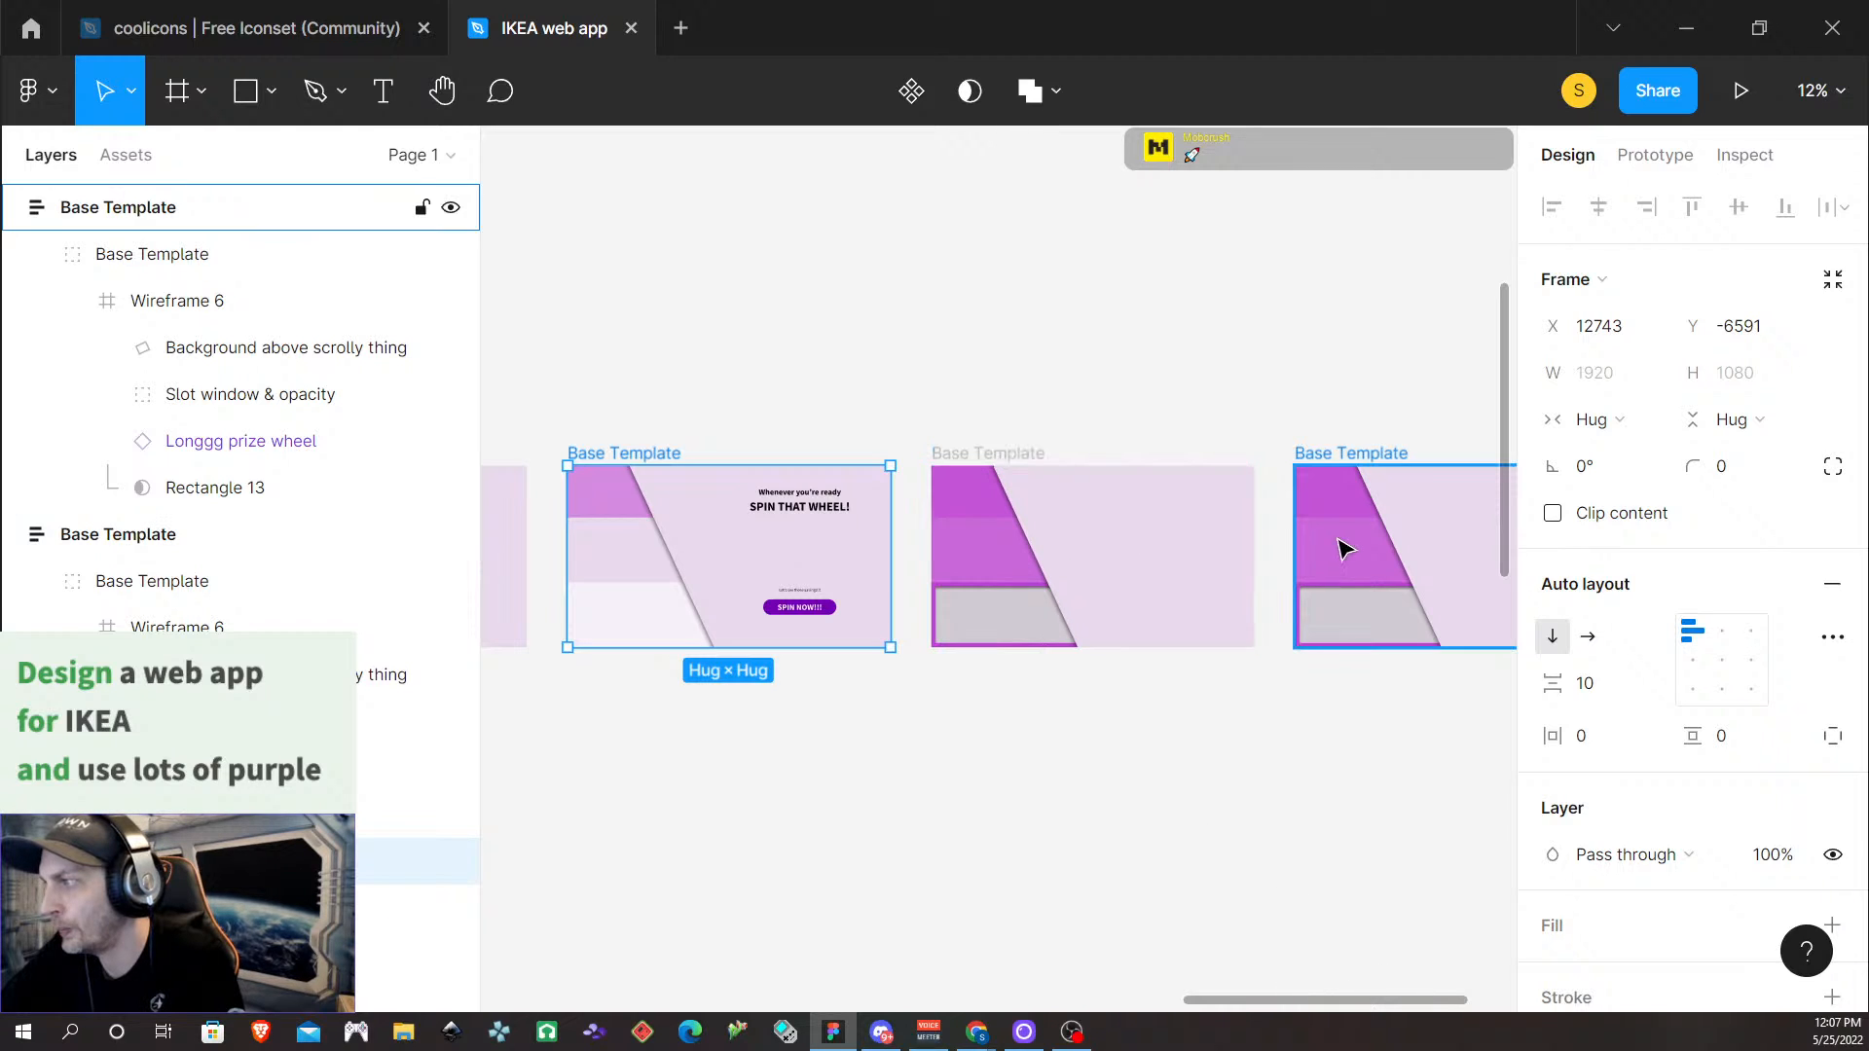
Check the prototype interactions of the two Base Template frames that follow SPIN THAT WHEEL!
{"action": "left_click", "coordinate": [1468, 584]}
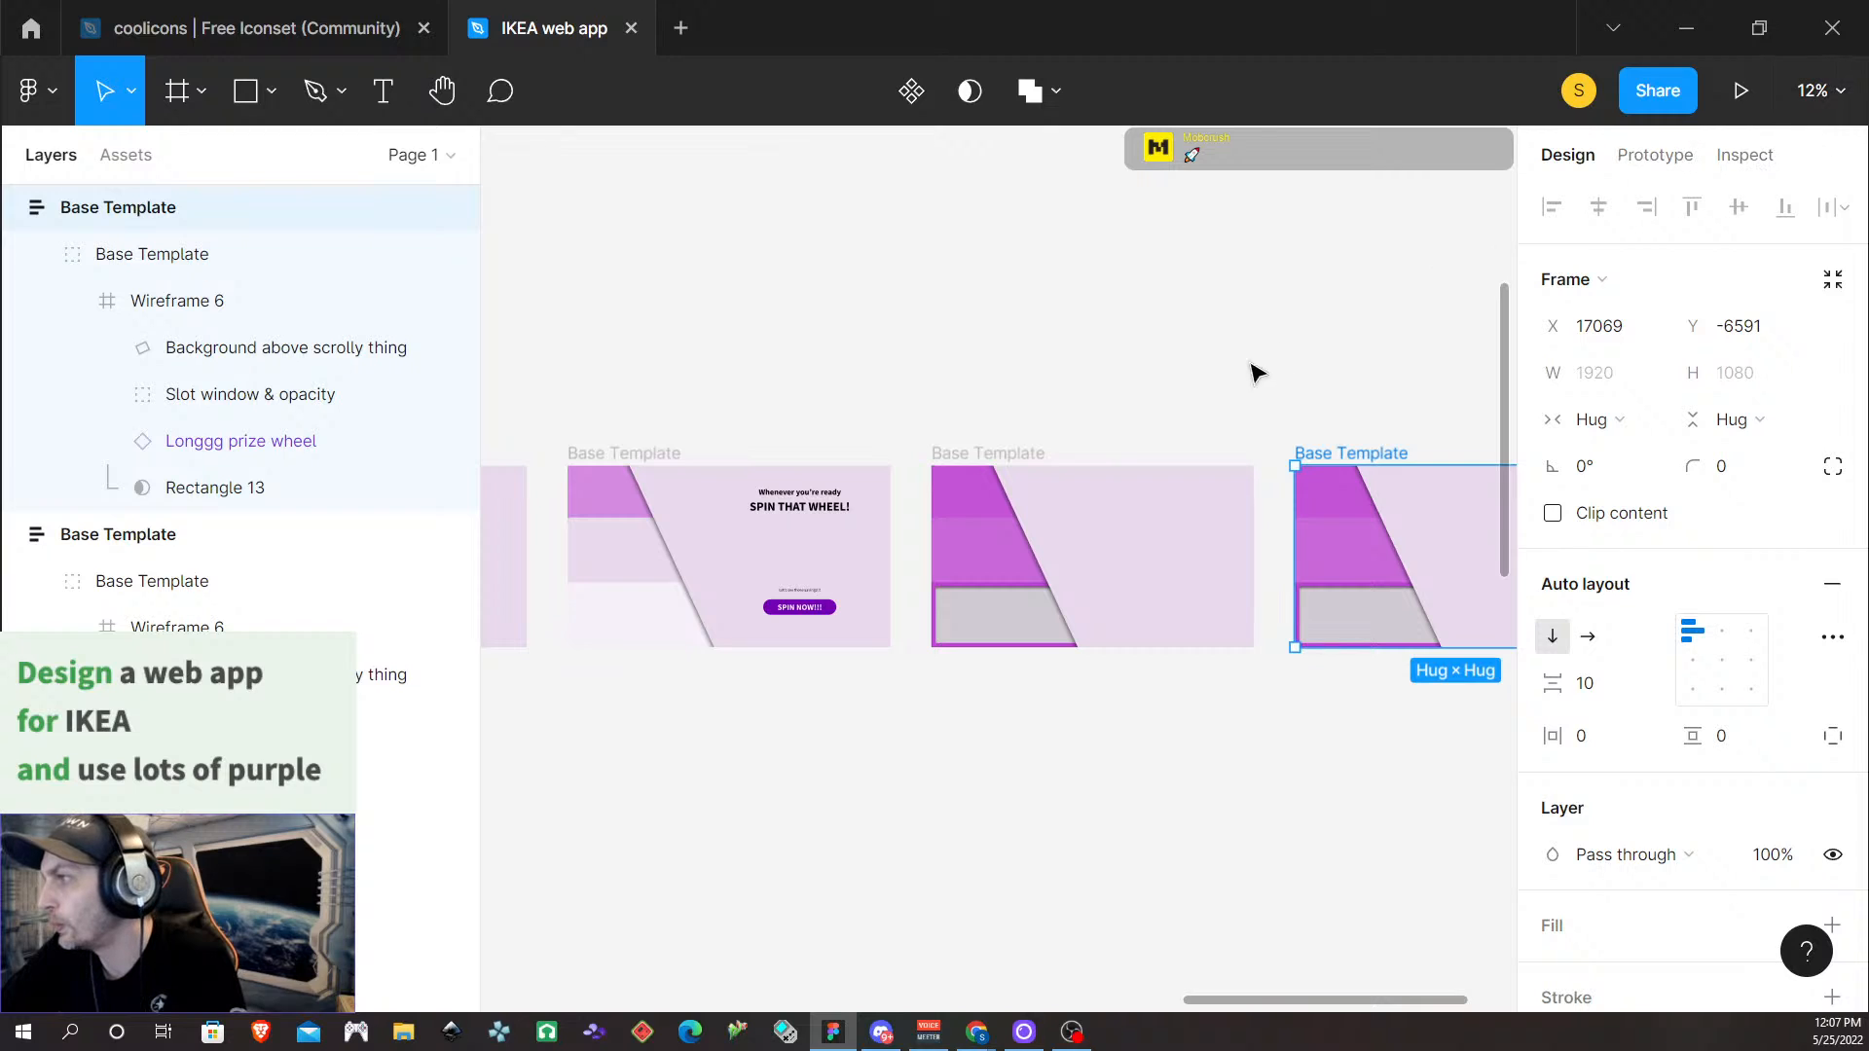
{"action": "left_click", "coordinate": [1010, 475]}
{"action": "left_click", "coordinate": [1655, 155]}
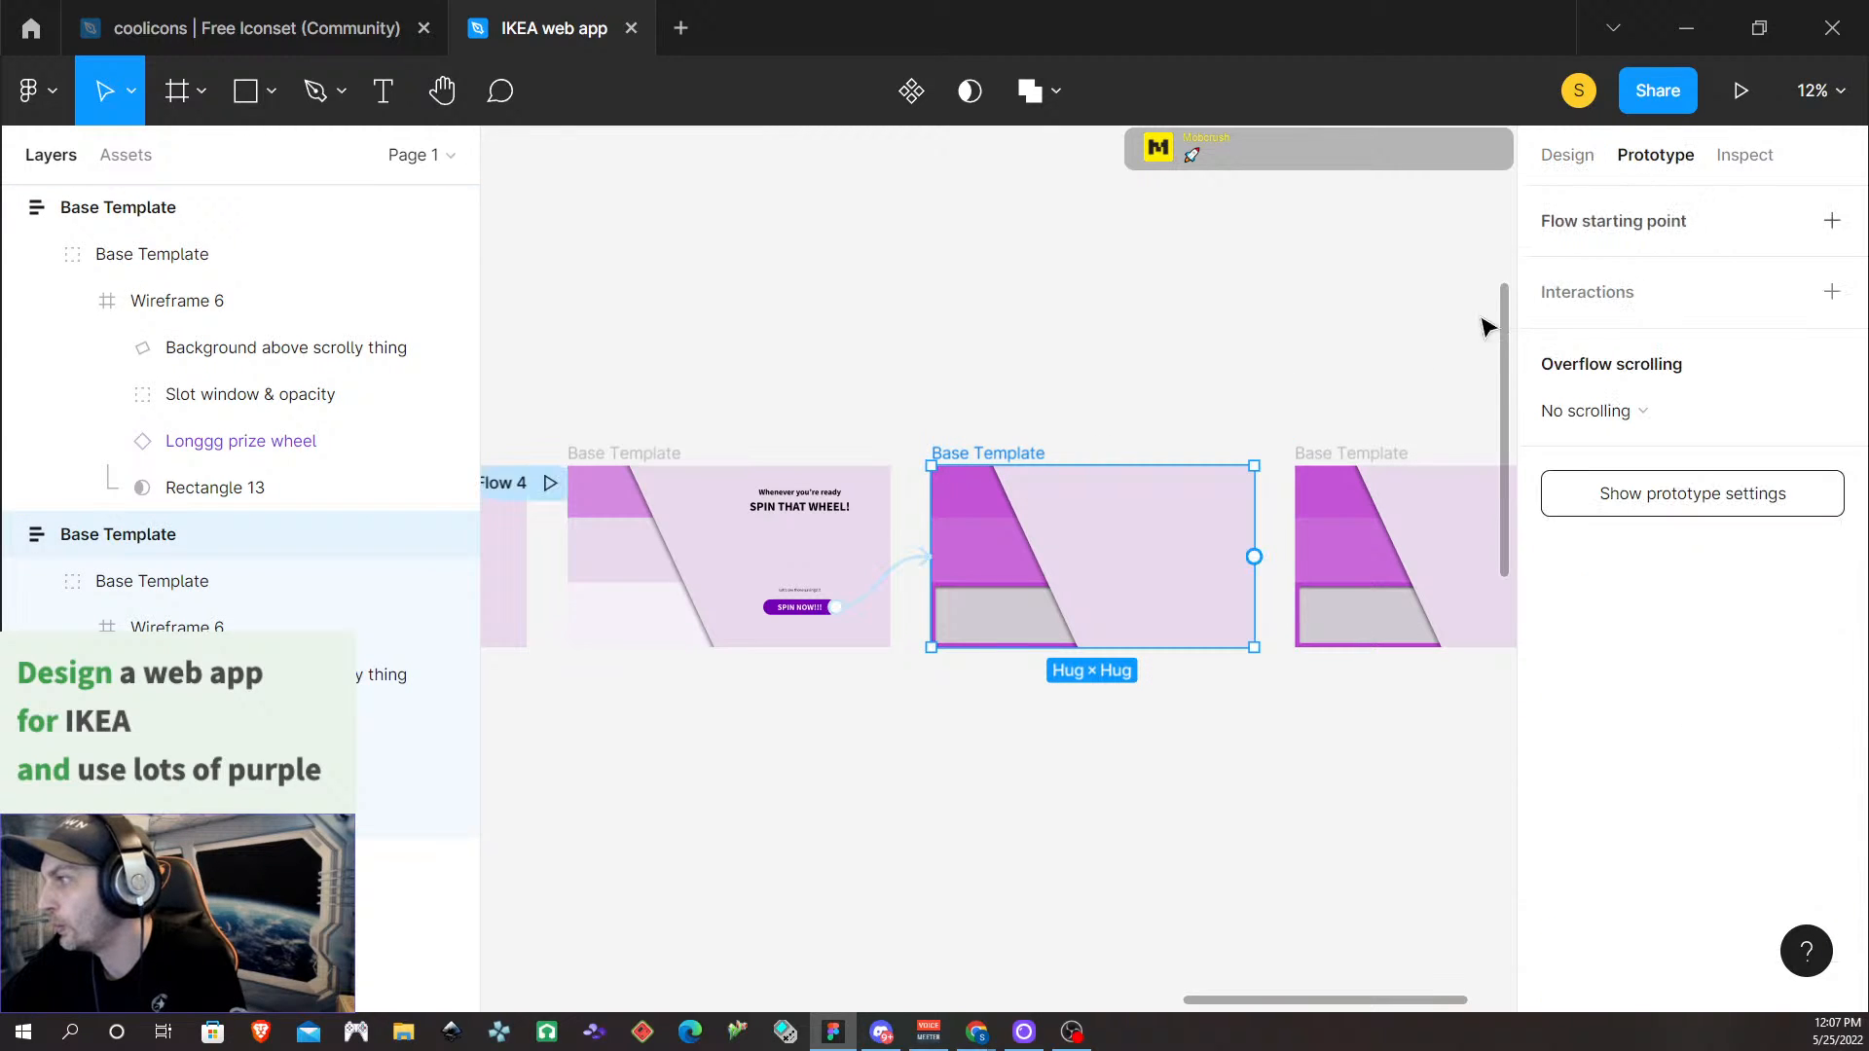
{"action": "scroll", "coordinate": [1227, 725], "scroll_direction": "right", "scroll_amount": 1}
{"action": "scroll", "coordinate": [1217, 742], "scroll_direction": "right", "scroll_amount": 3}
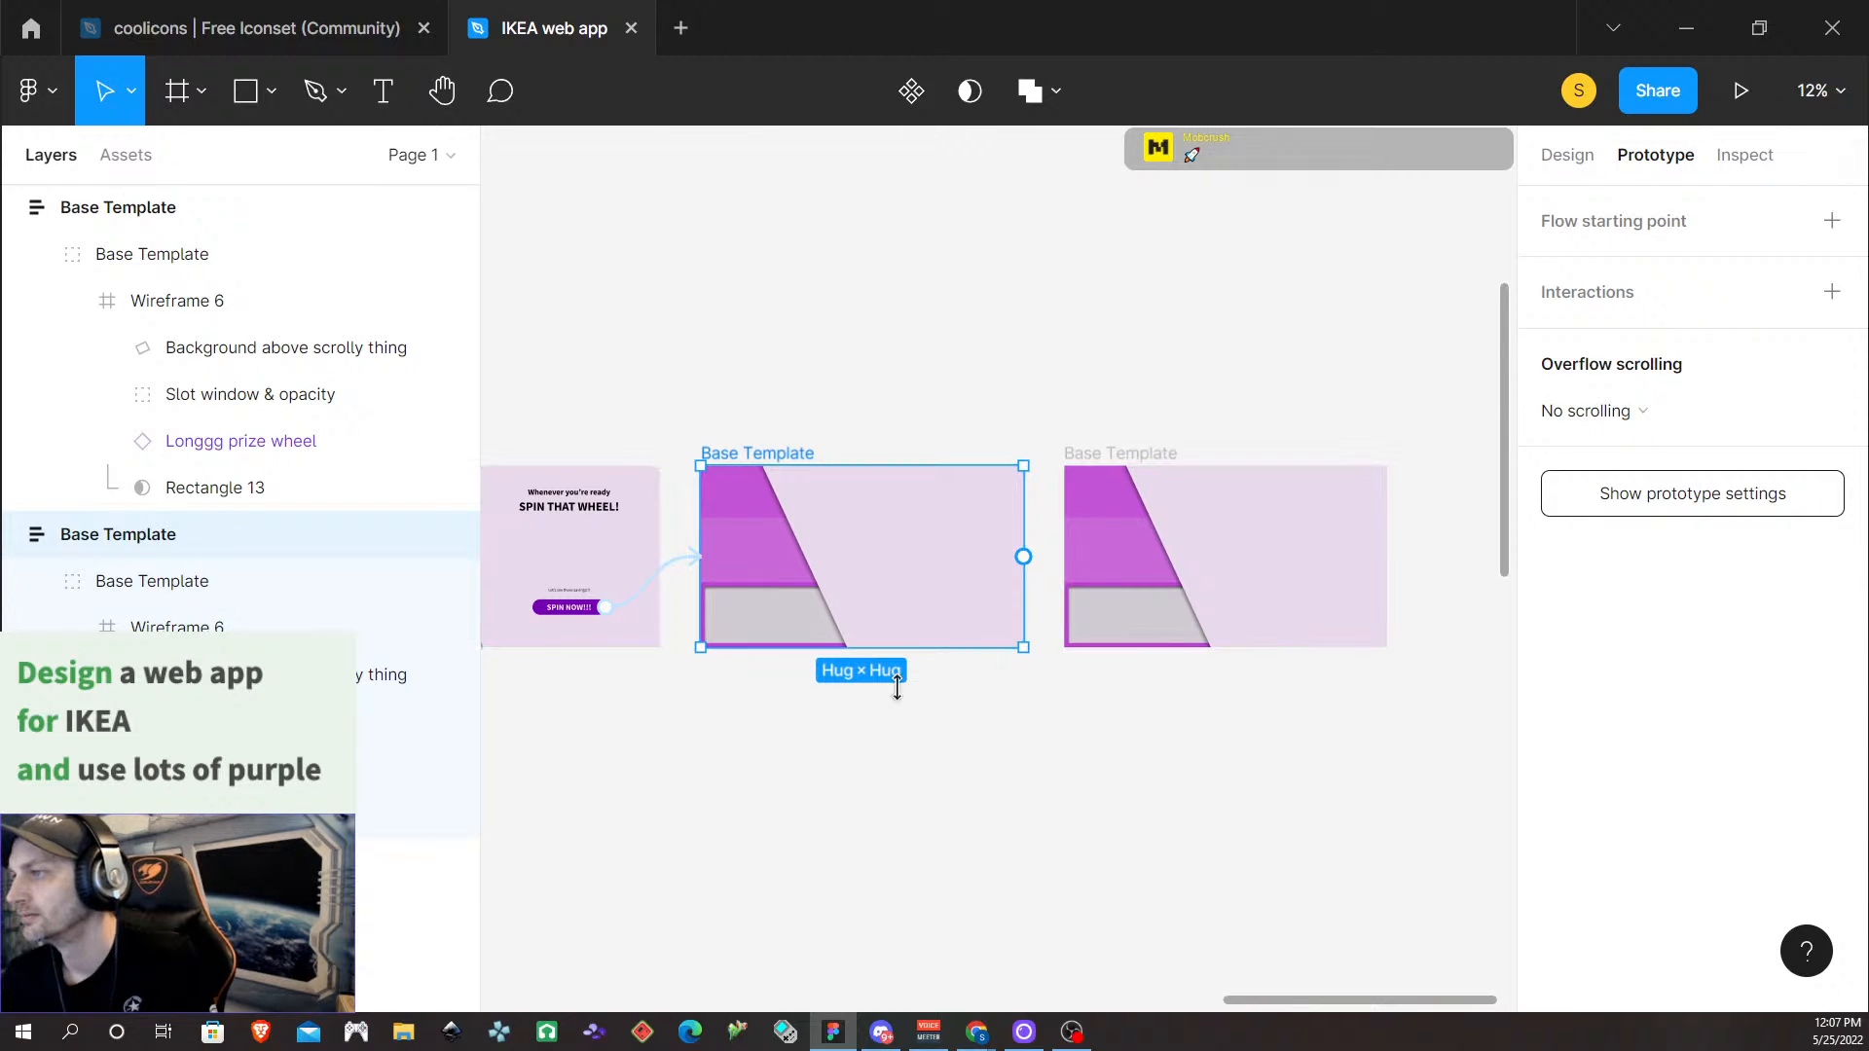
{"action": "scroll", "coordinate": [1145, 723], "scroll_direction": "down", "scroll_amount": 2}
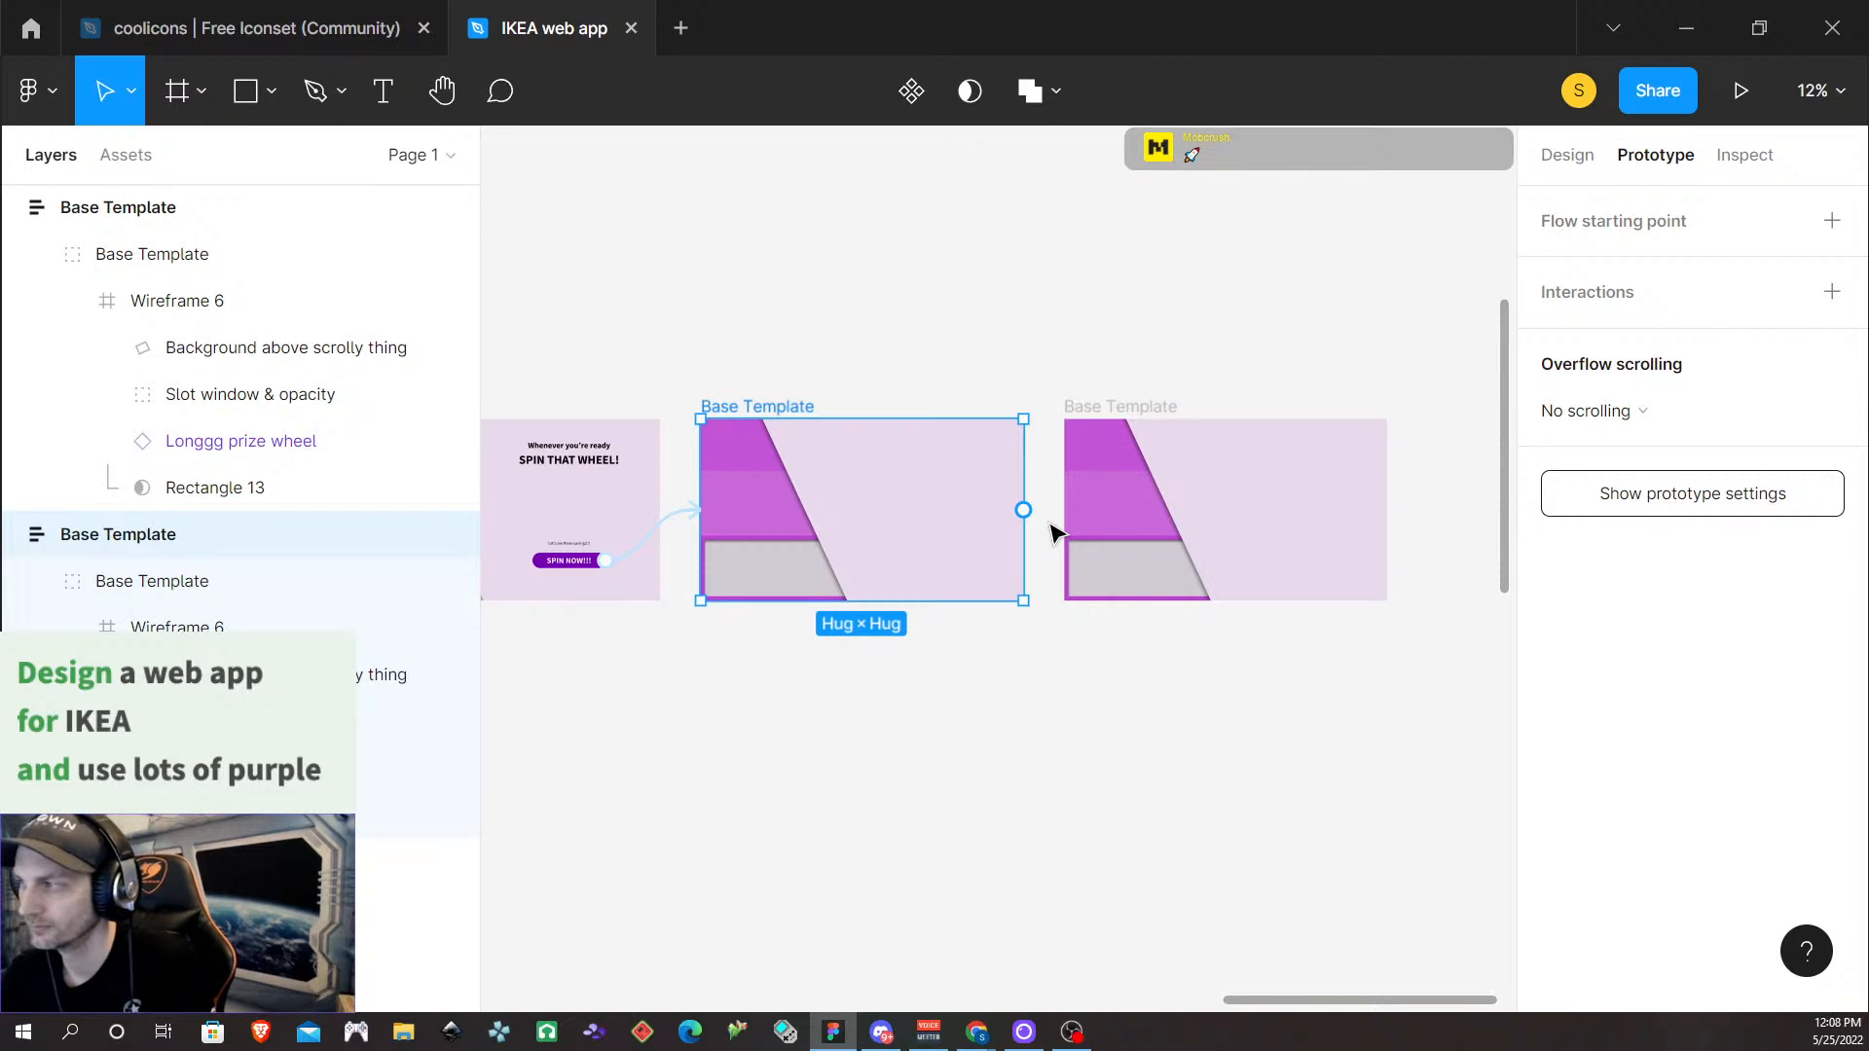
{"action": "left_click", "coordinate": [1105, 414]}
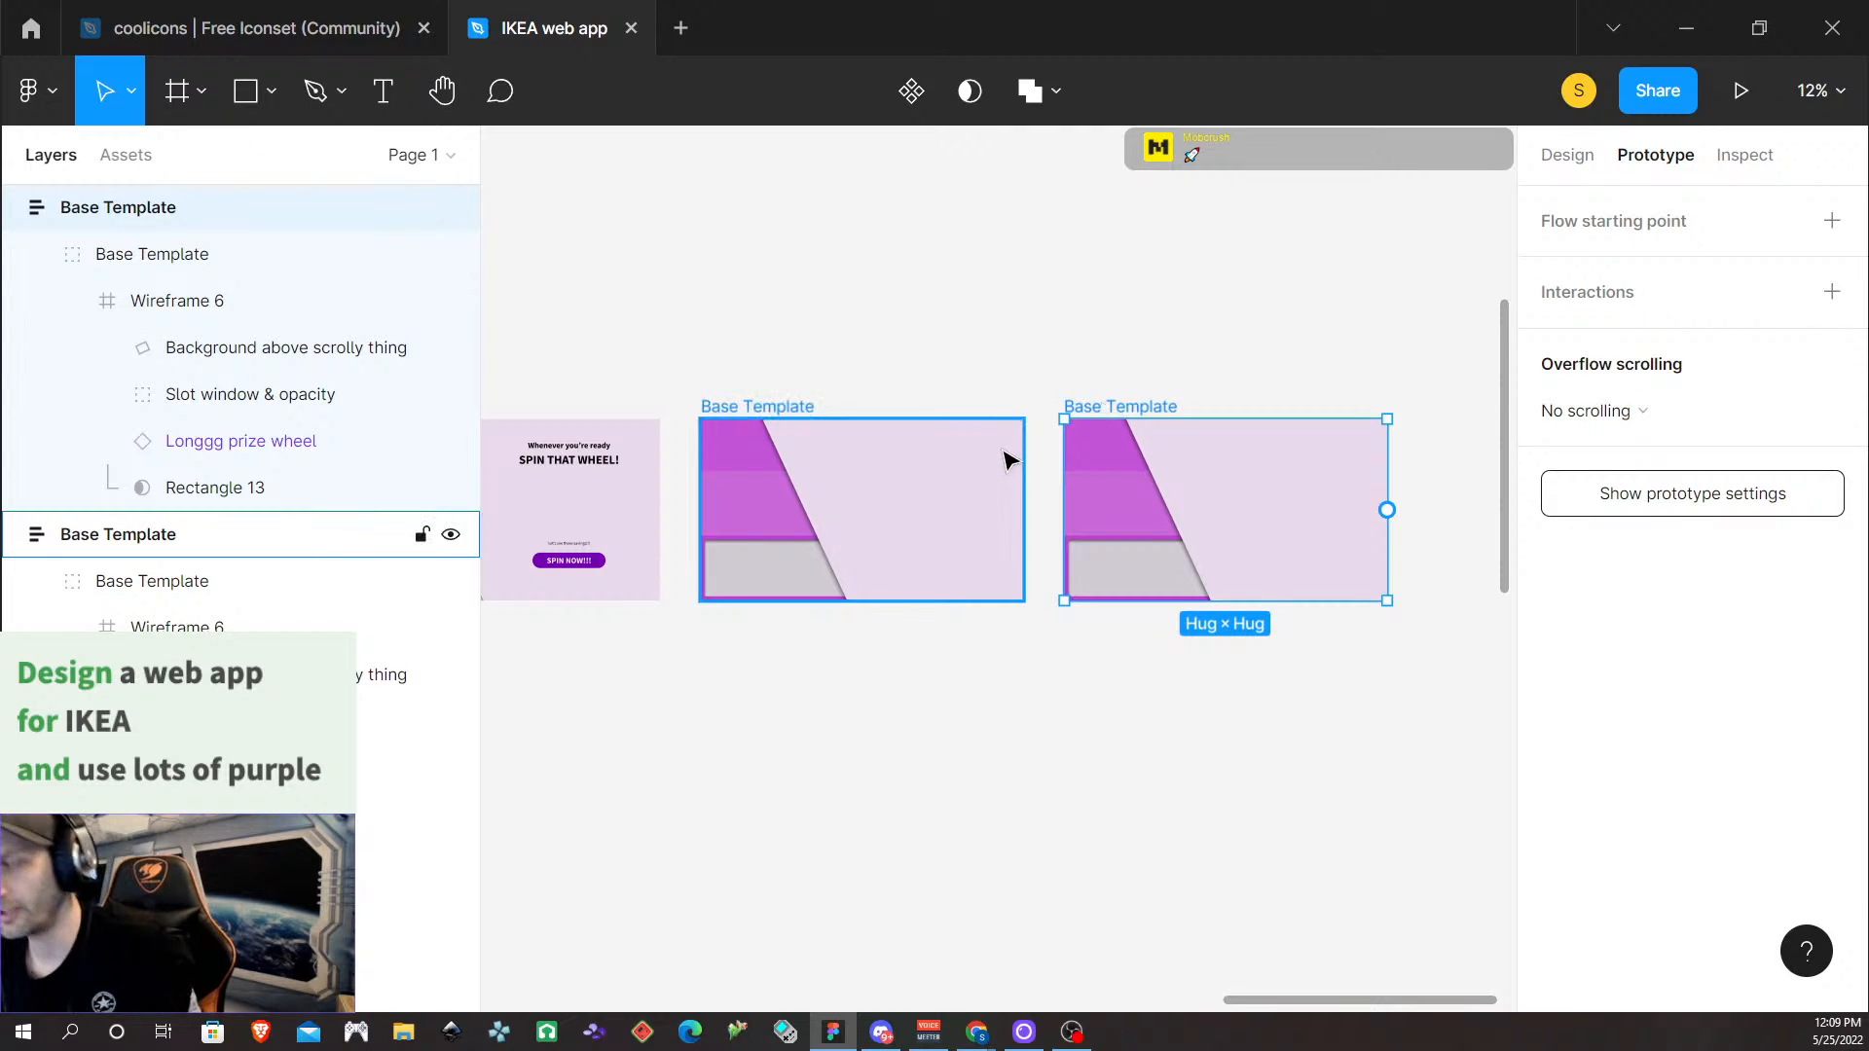
Remove the Flow 4 starting point from the SPIN THAT WHEEL! Base Template frame
{"action": "scroll", "coordinate": [988, 526], "scroll_direction": "down", "scroll_amount": 8}
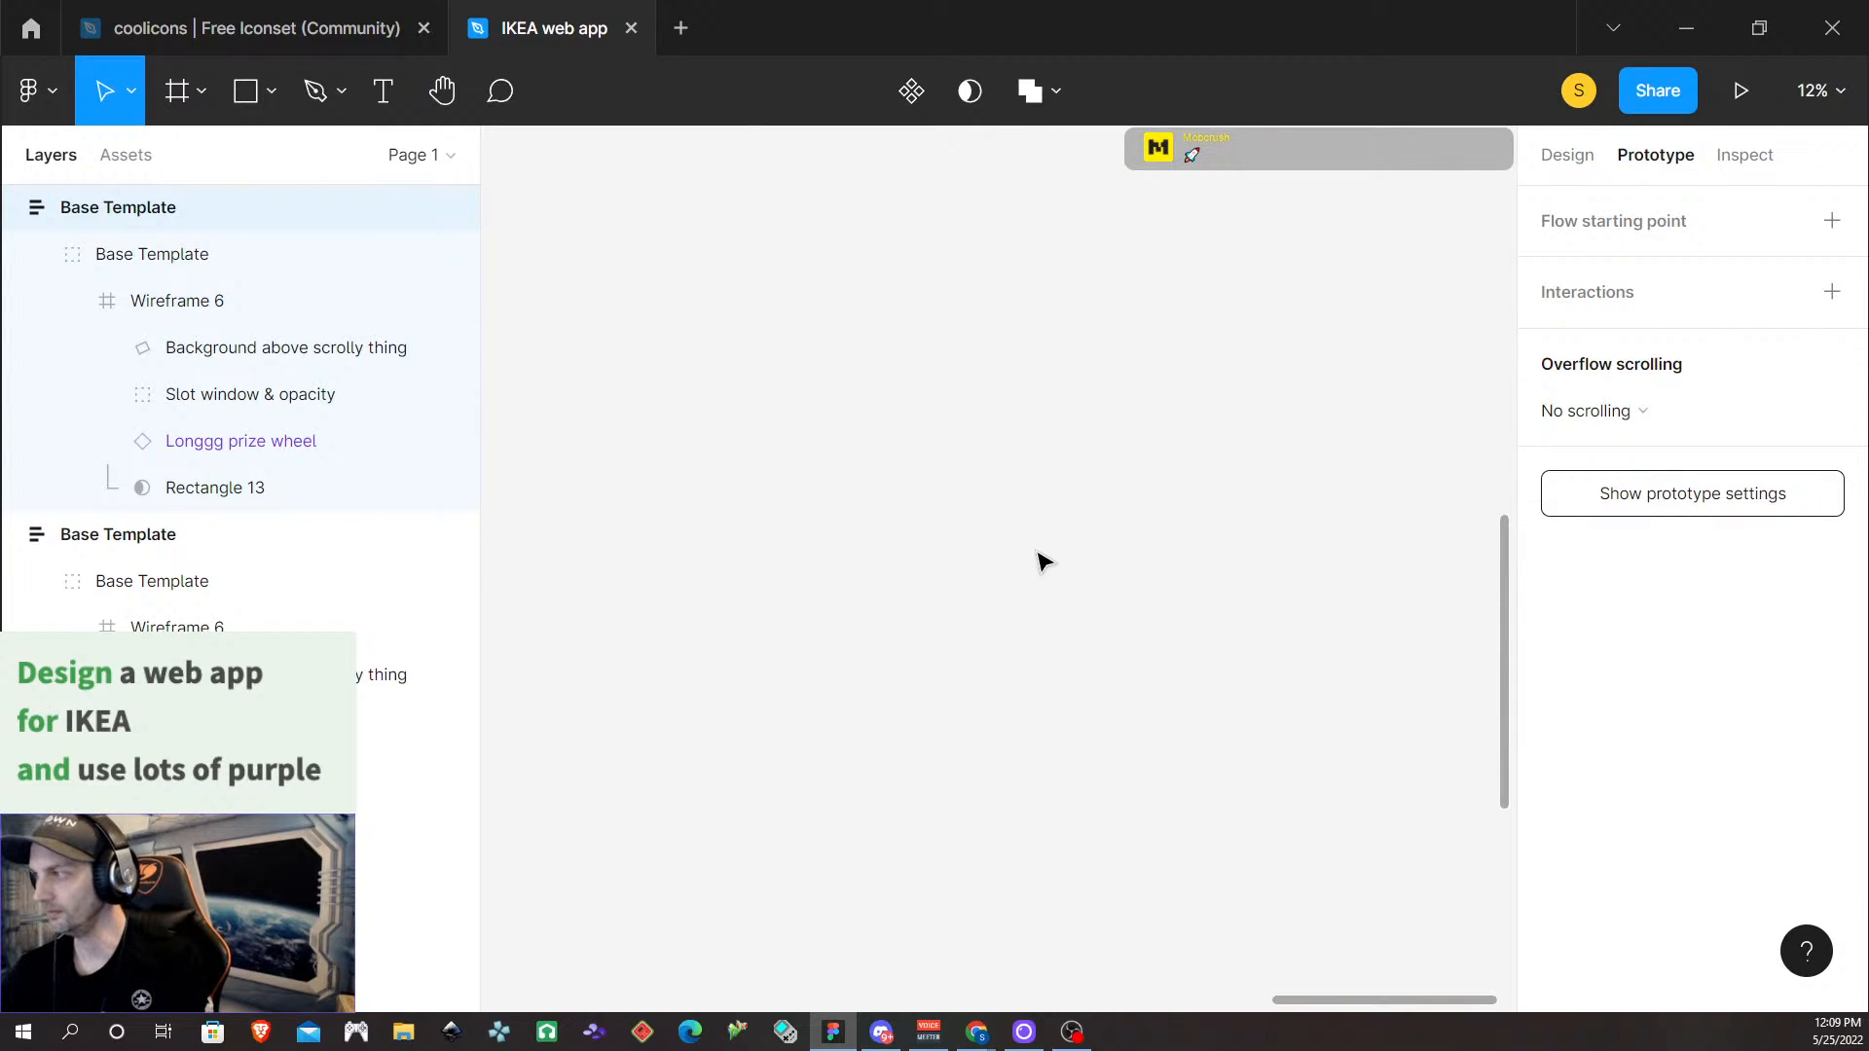
{"action": "scroll", "coordinate": [1038, 553], "scroll_direction": "down", "scroll_amount": 2}
{"action": "scroll", "coordinate": [716, 422], "scroll_direction": "up", "scroll_amount": 4}
{"action": "scroll", "coordinate": [976, 599], "scroll_direction": "up", "scroll_amount": 2}
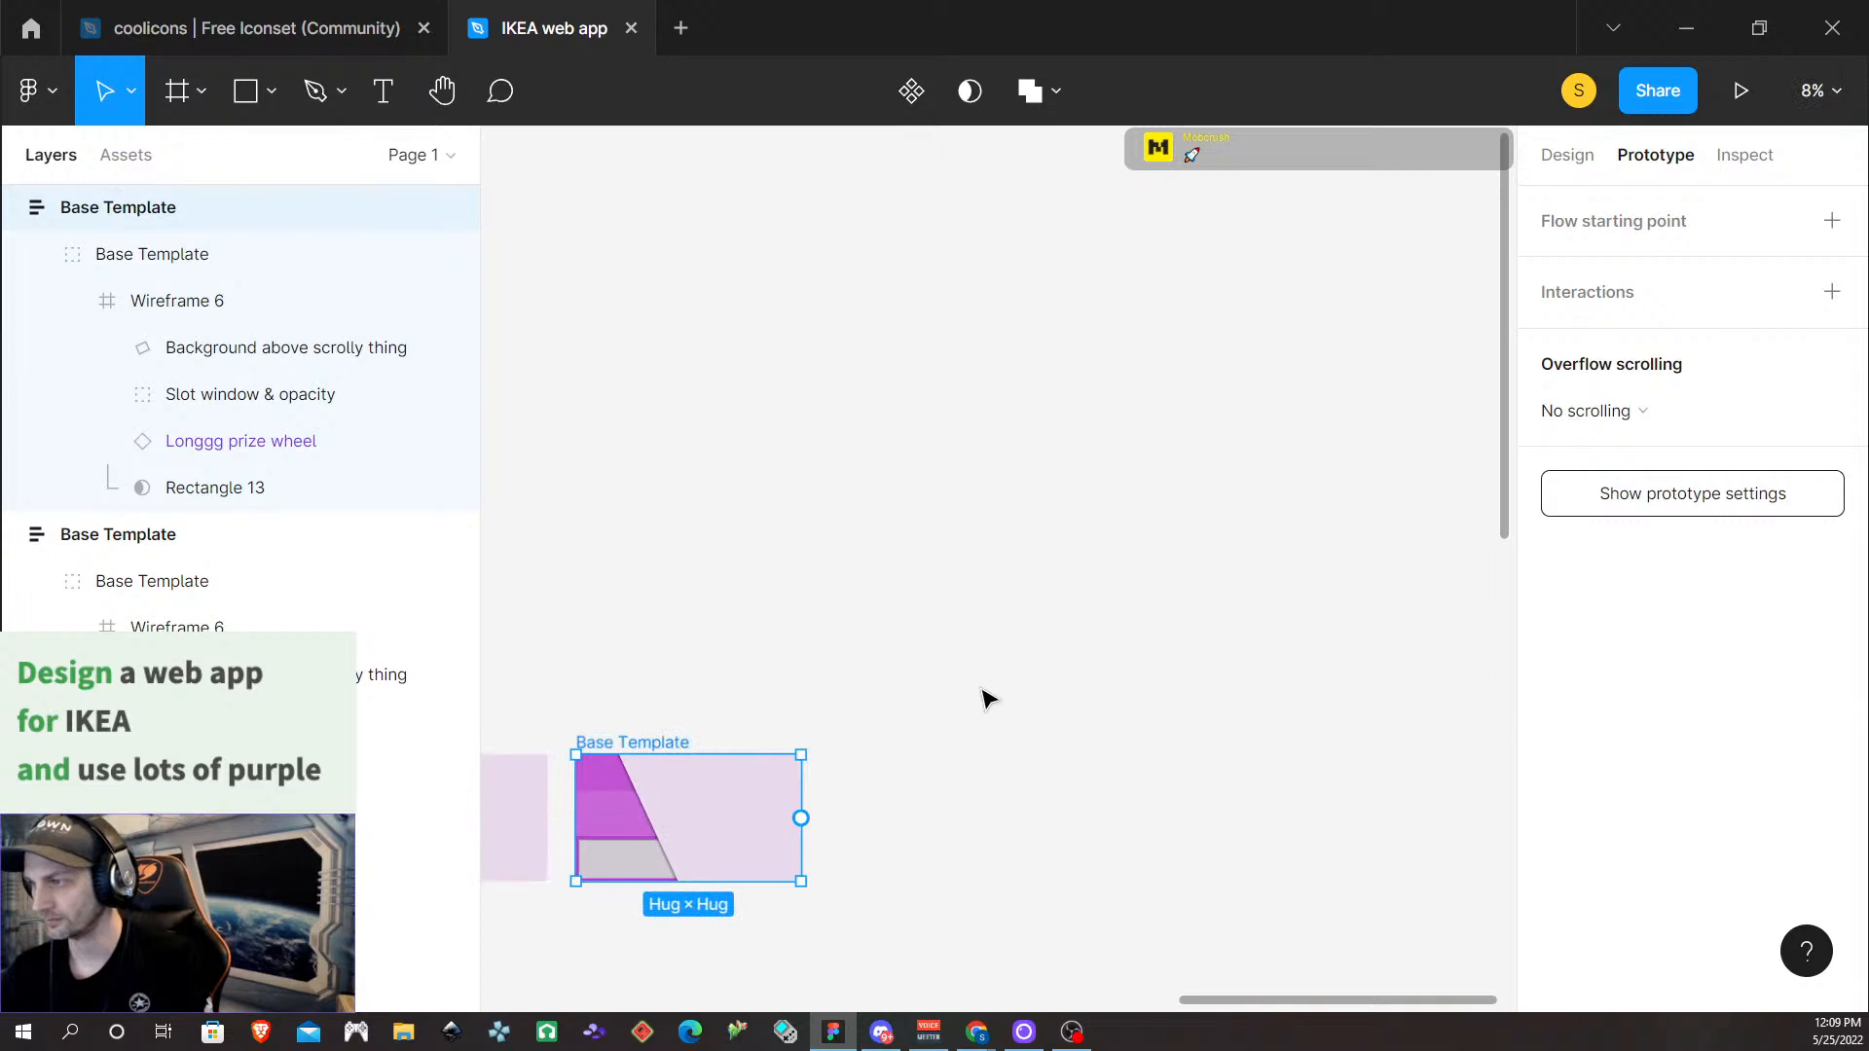
{"action": "scroll", "coordinate": [984, 698], "scroll_direction": "right", "scroll_amount": 3}
{"action": "scroll", "coordinate": [968, 717], "scroll_direction": "left", "scroll_amount": 5}
{"action": "scroll", "coordinate": [930, 716], "scroll_direction": "left", "scroll_amount": 3}
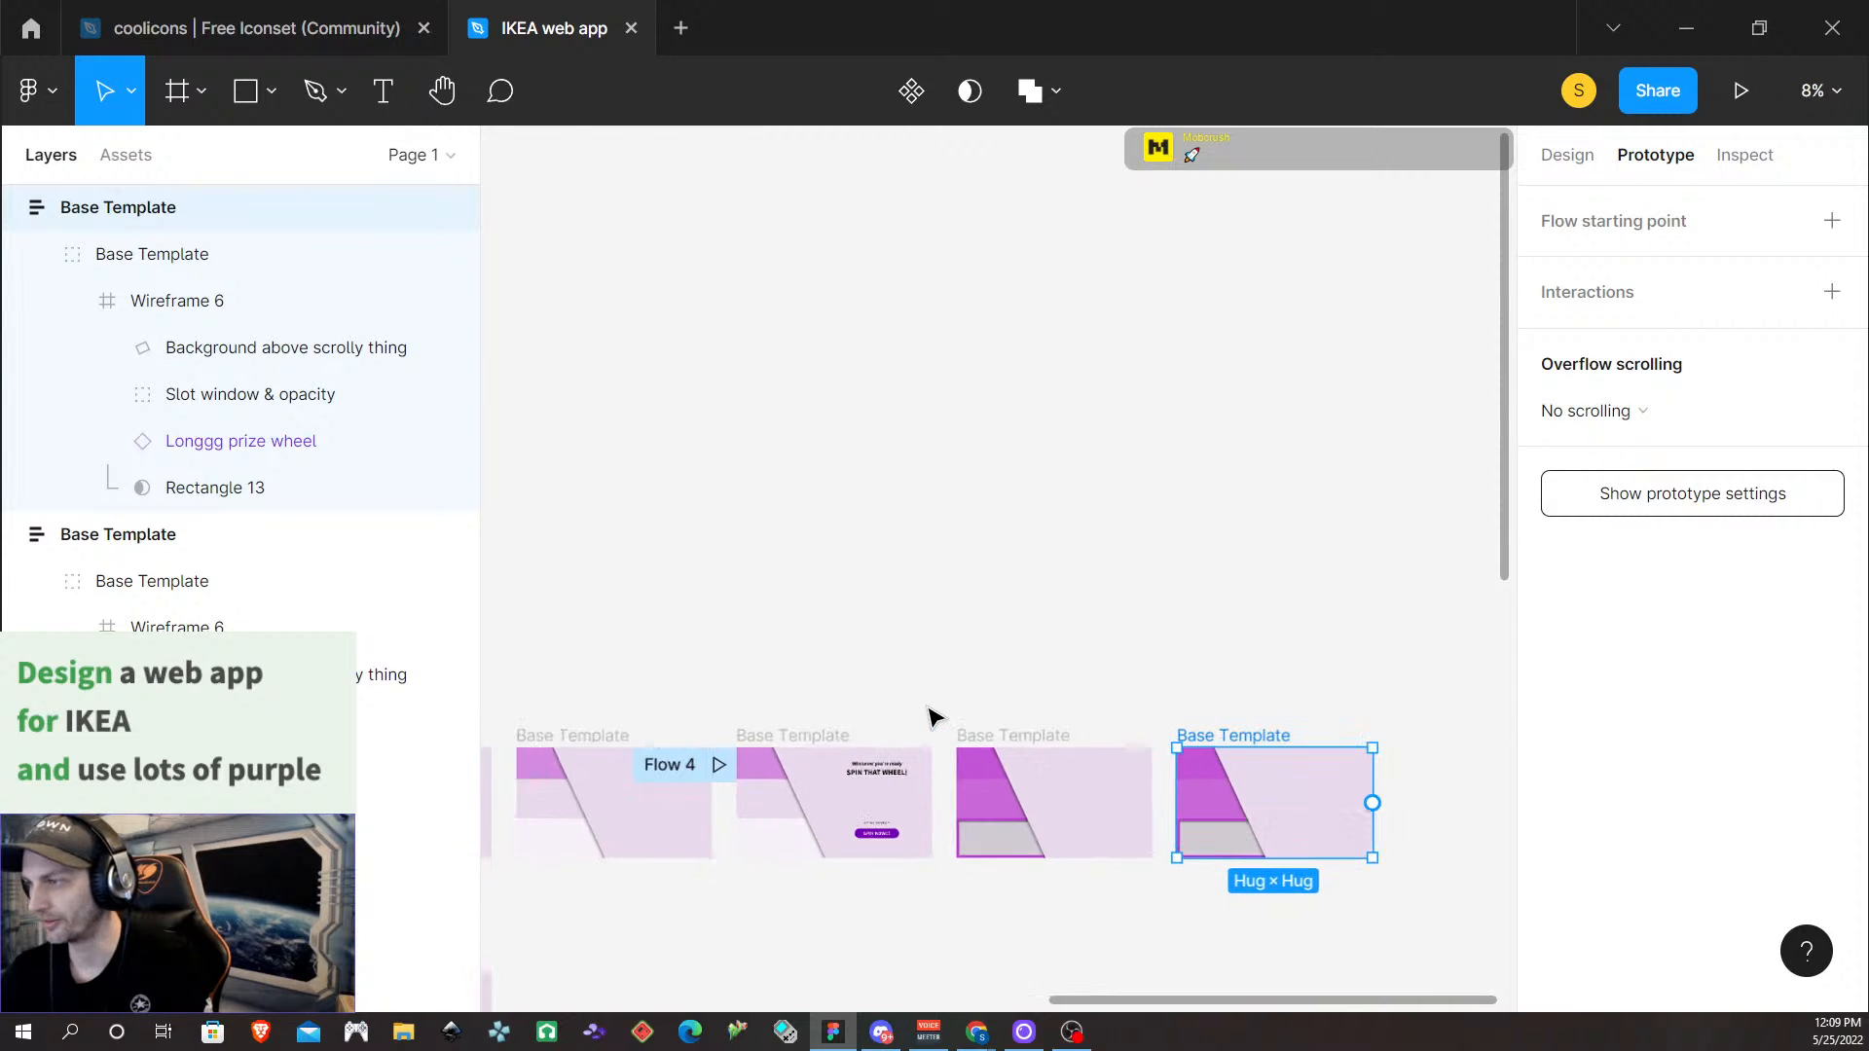
{"action": "scroll", "coordinate": [926, 716], "scroll_direction": "down", "scroll_amount": 2}
{"action": "left_click", "coordinate": [737, 737]}
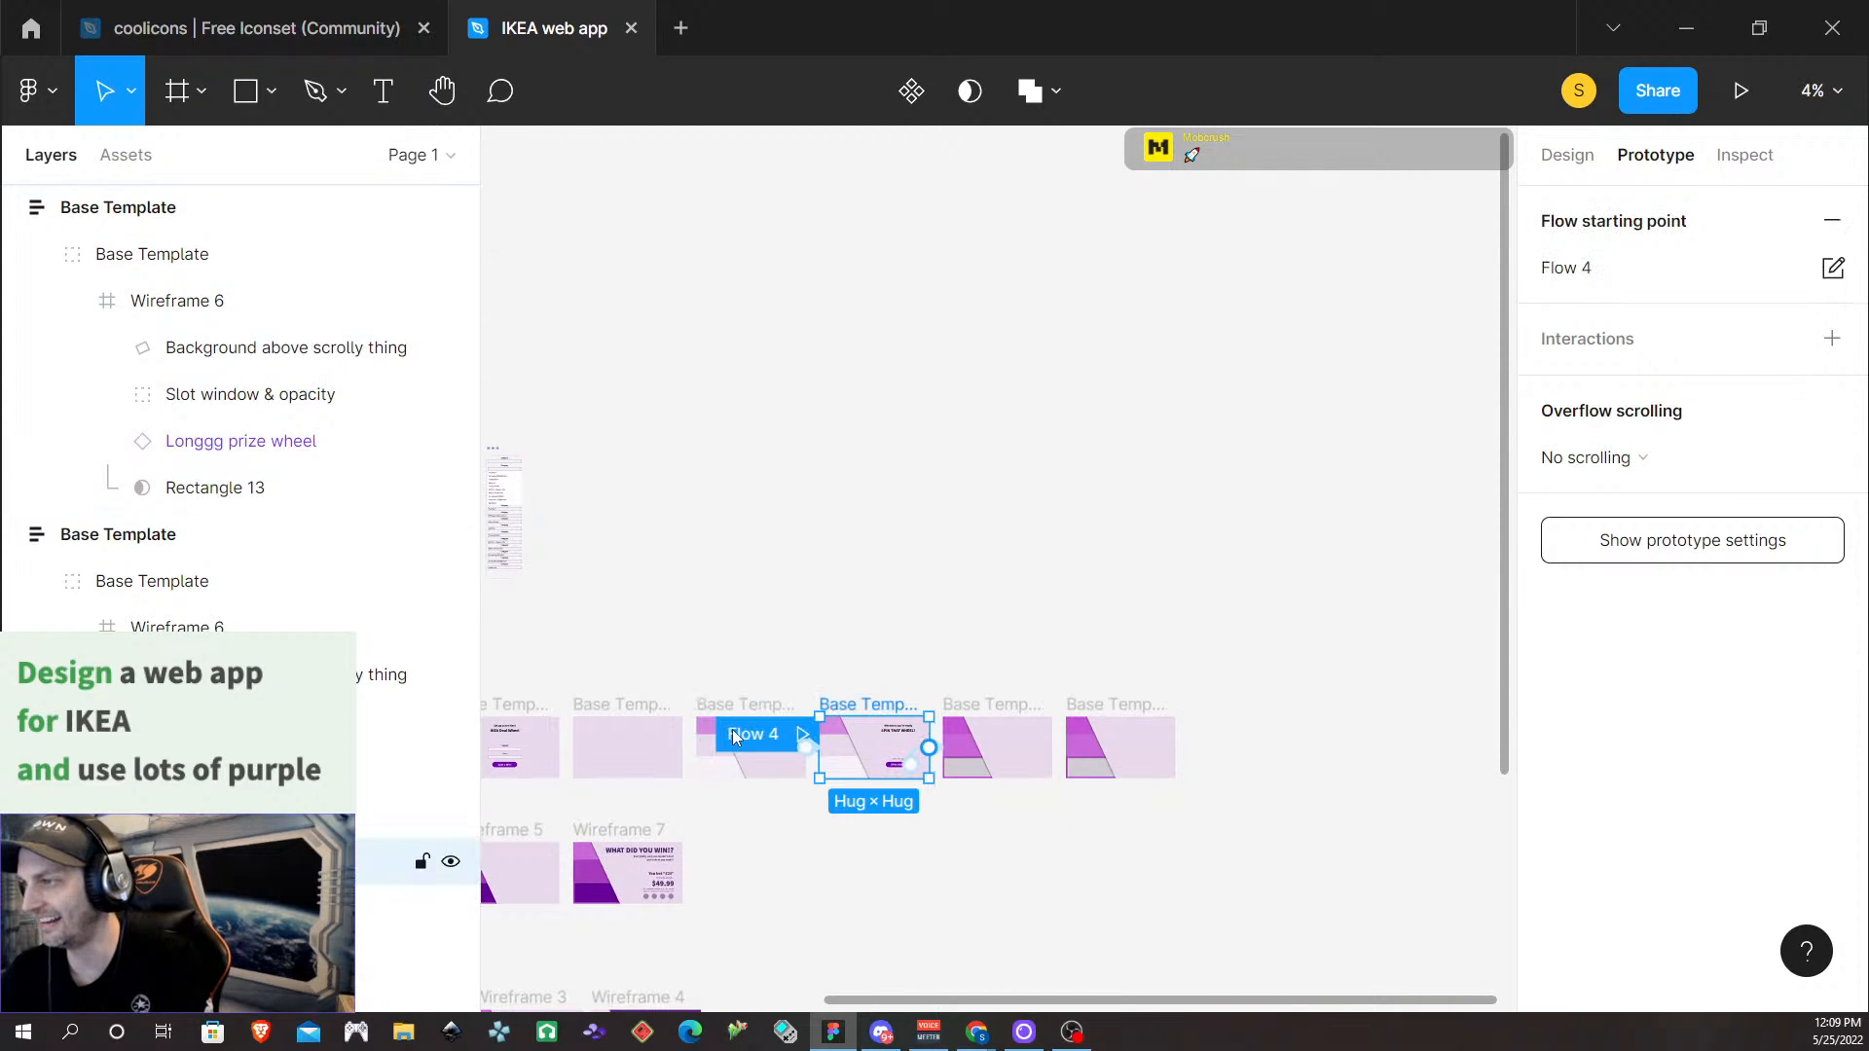
{"action": "left_click", "coordinate": [1831, 220]}
{"action": "left_click", "coordinate": [1034, 963]}
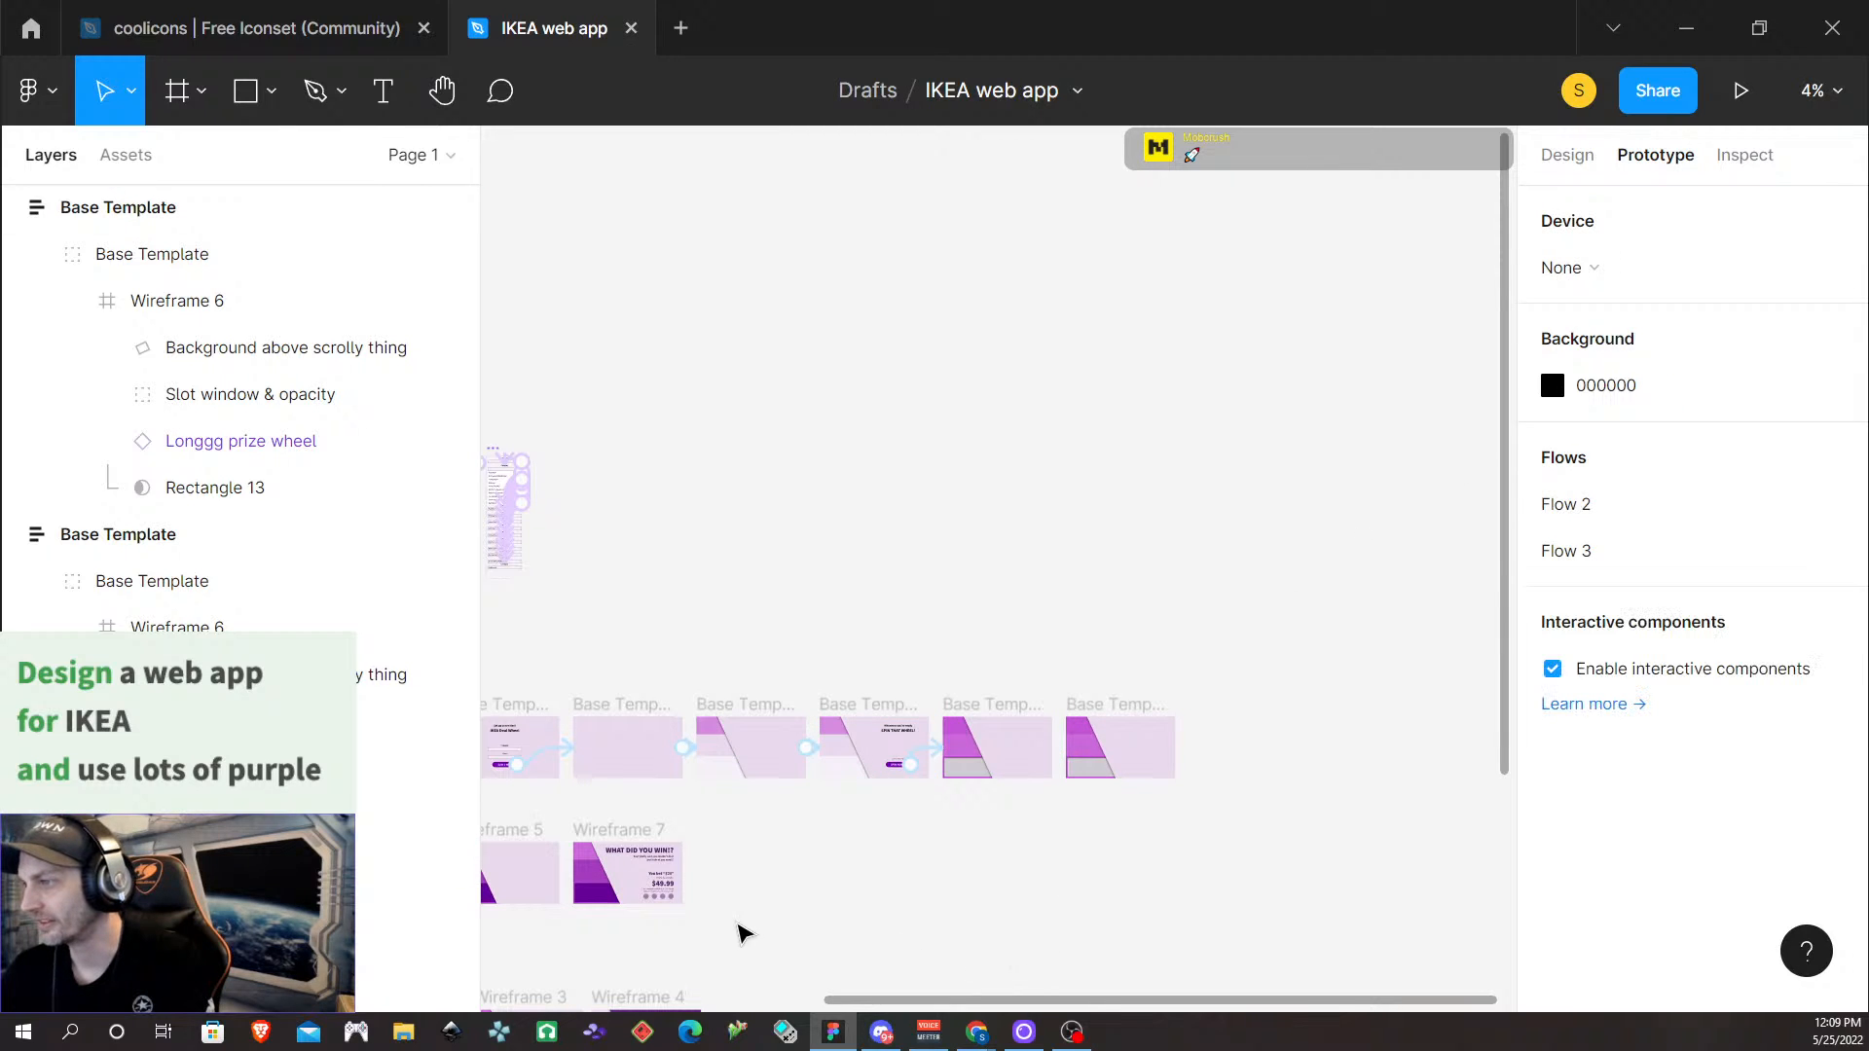
Remove the Flow 3 starting point from the Base Template frame containing the Deal Wheel form
{"action": "scroll", "coordinate": [884, 877], "scroll_direction": "up", "scroll_amount": 1}
{"action": "scroll", "coordinate": [883, 882], "scroll_direction": "down", "scroll_amount": 2}
{"action": "scroll", "coordinate": [884, 884], "scroll_direction": "left", "scroll_amount": 3}
{"action": "scroll", "coordinate": [881, 882], "scroll_direction": "left", "scroll_amount": 3}
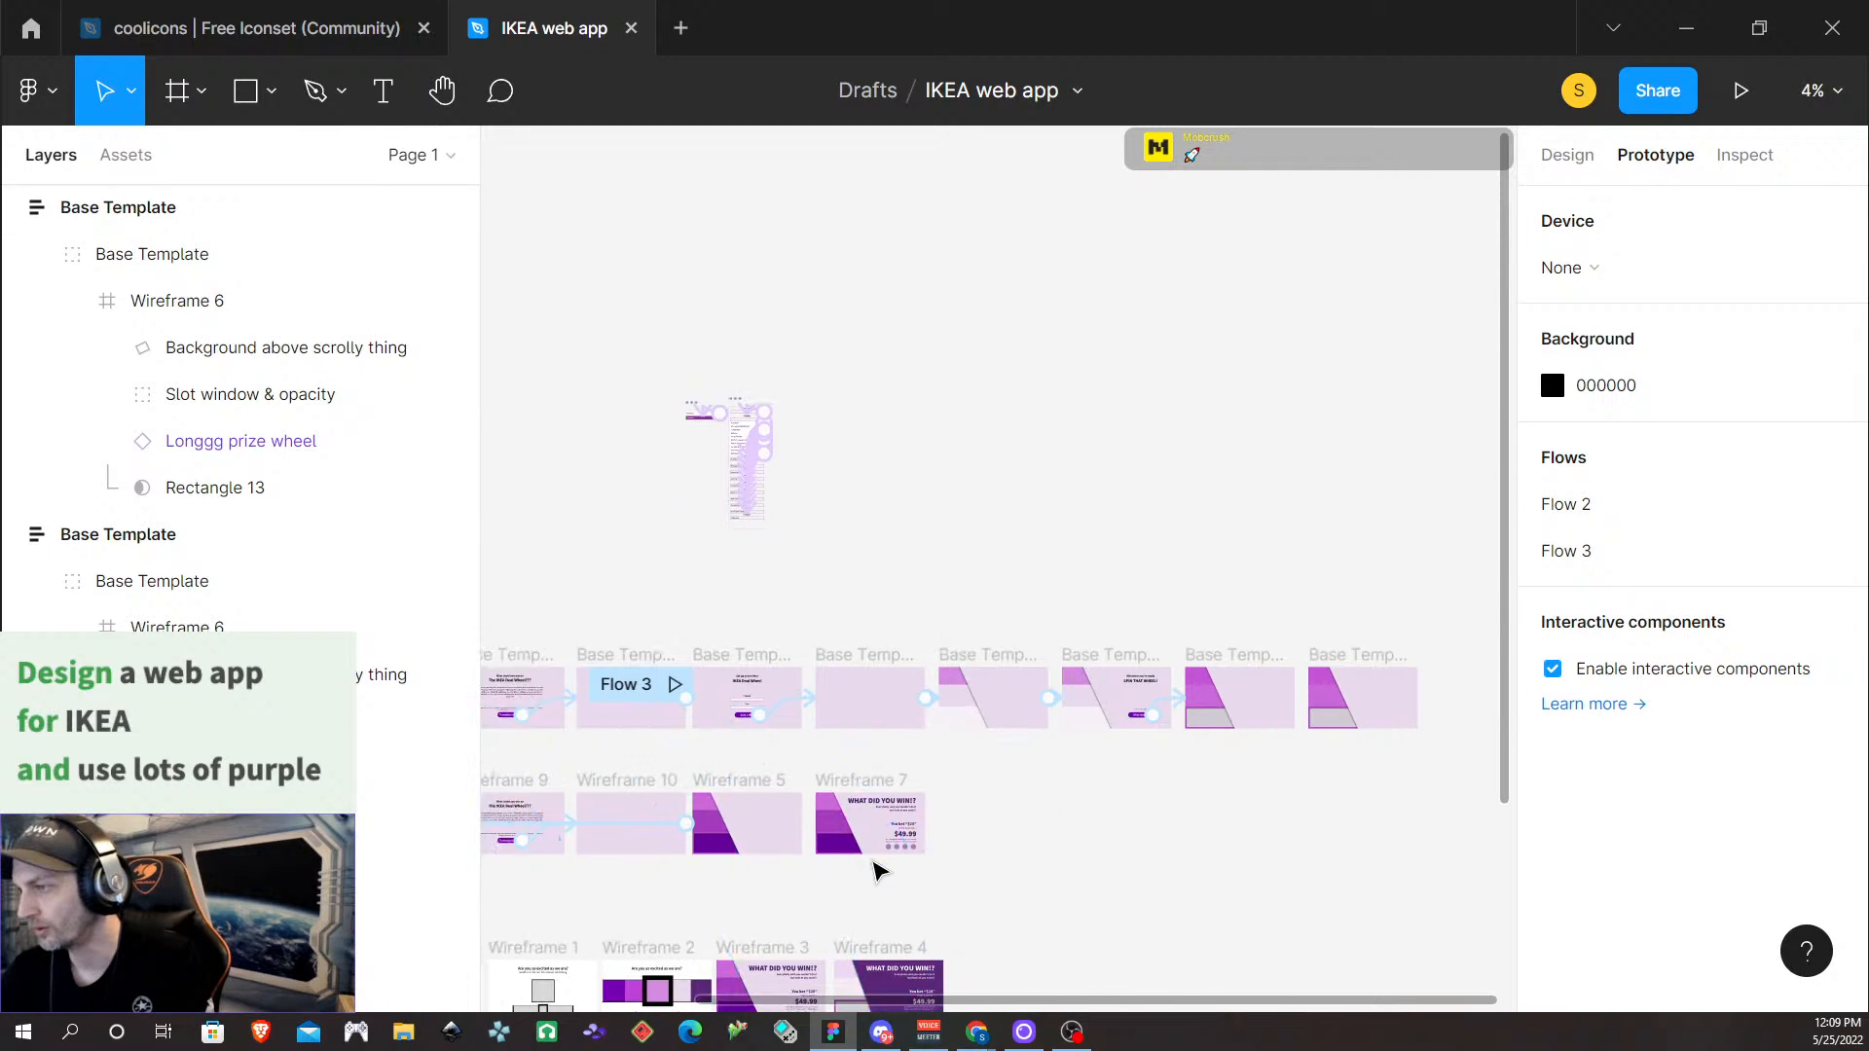
{"action": "left_click", "coordinate": [718, 689]}
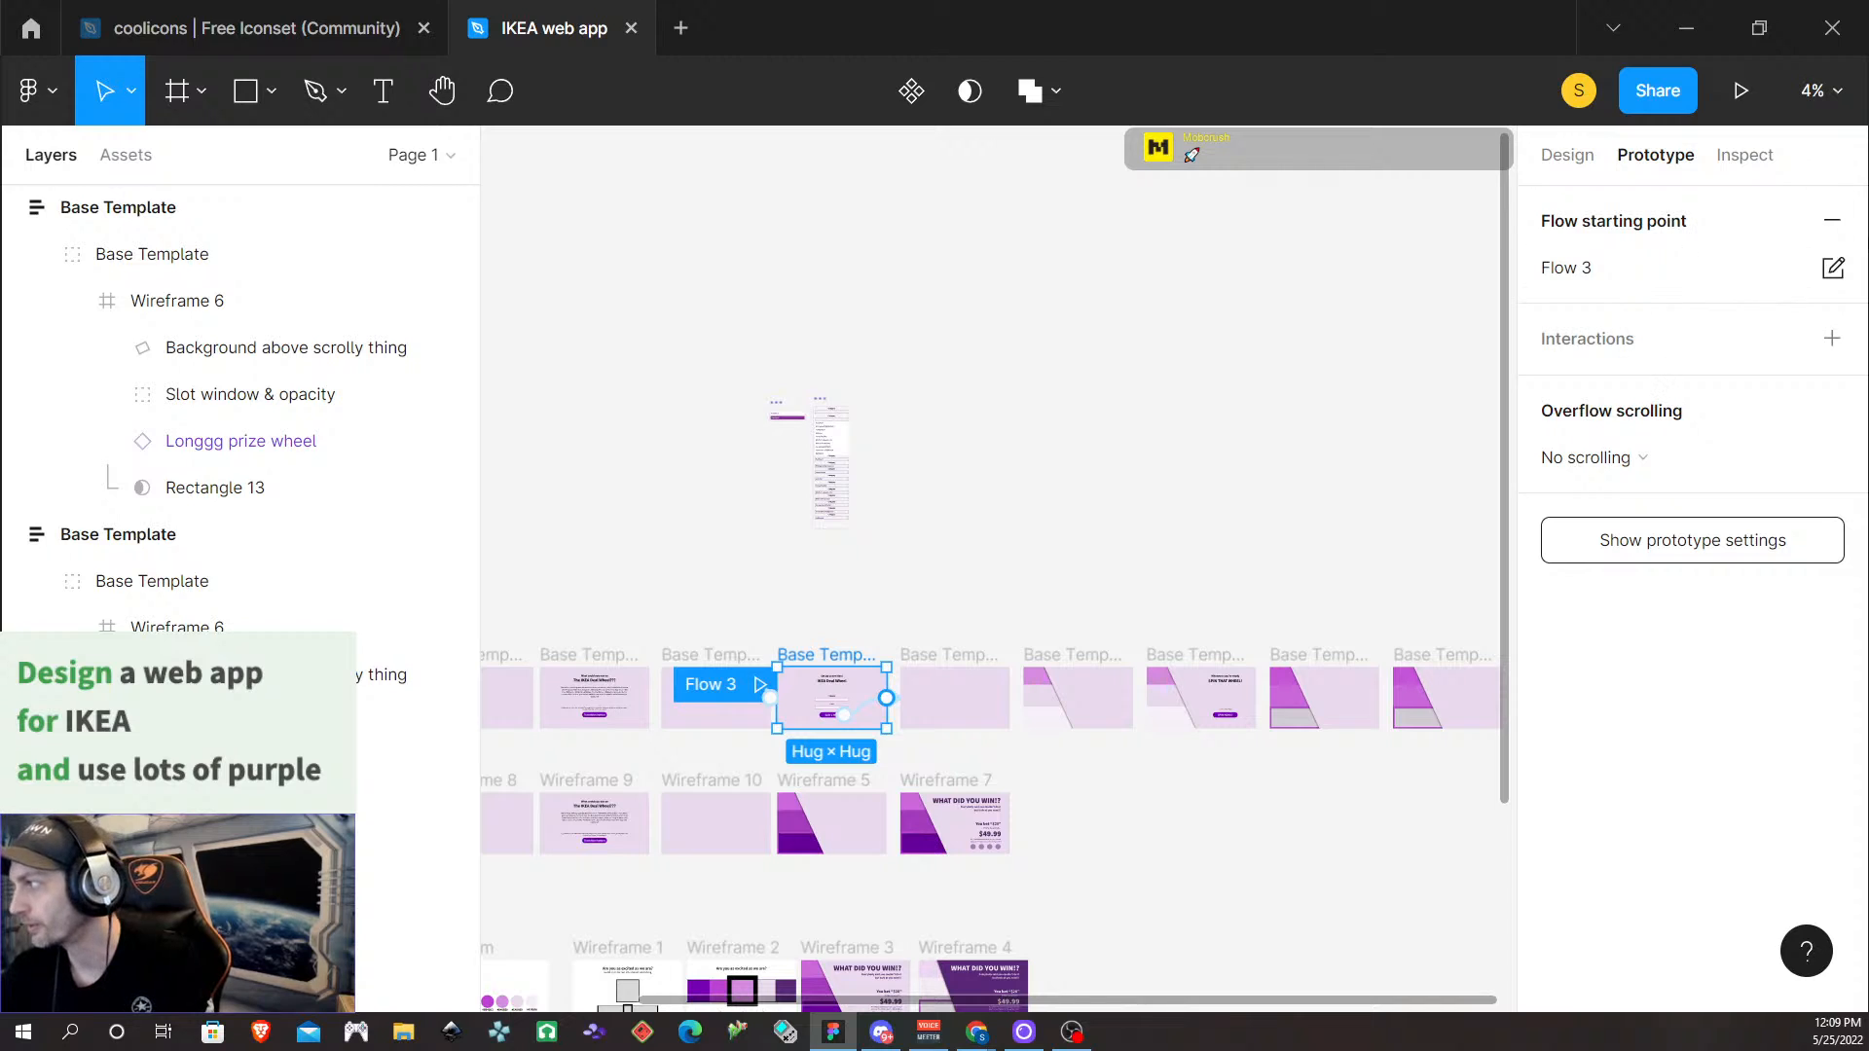
{"action": "left_click", "coordinate": [1831, 220]}
Check the Flow 2 starting point on the first Base Template frame and review the connections across all wireframe rows
{"action": "scroll", "coordinate": [752, 714], "scroll_direction": "left", "scroll_amount": 3}
{"action": "scroll", "coordinate": [751, 713], "scroll_direction": "left", "scroll_amount": 1}
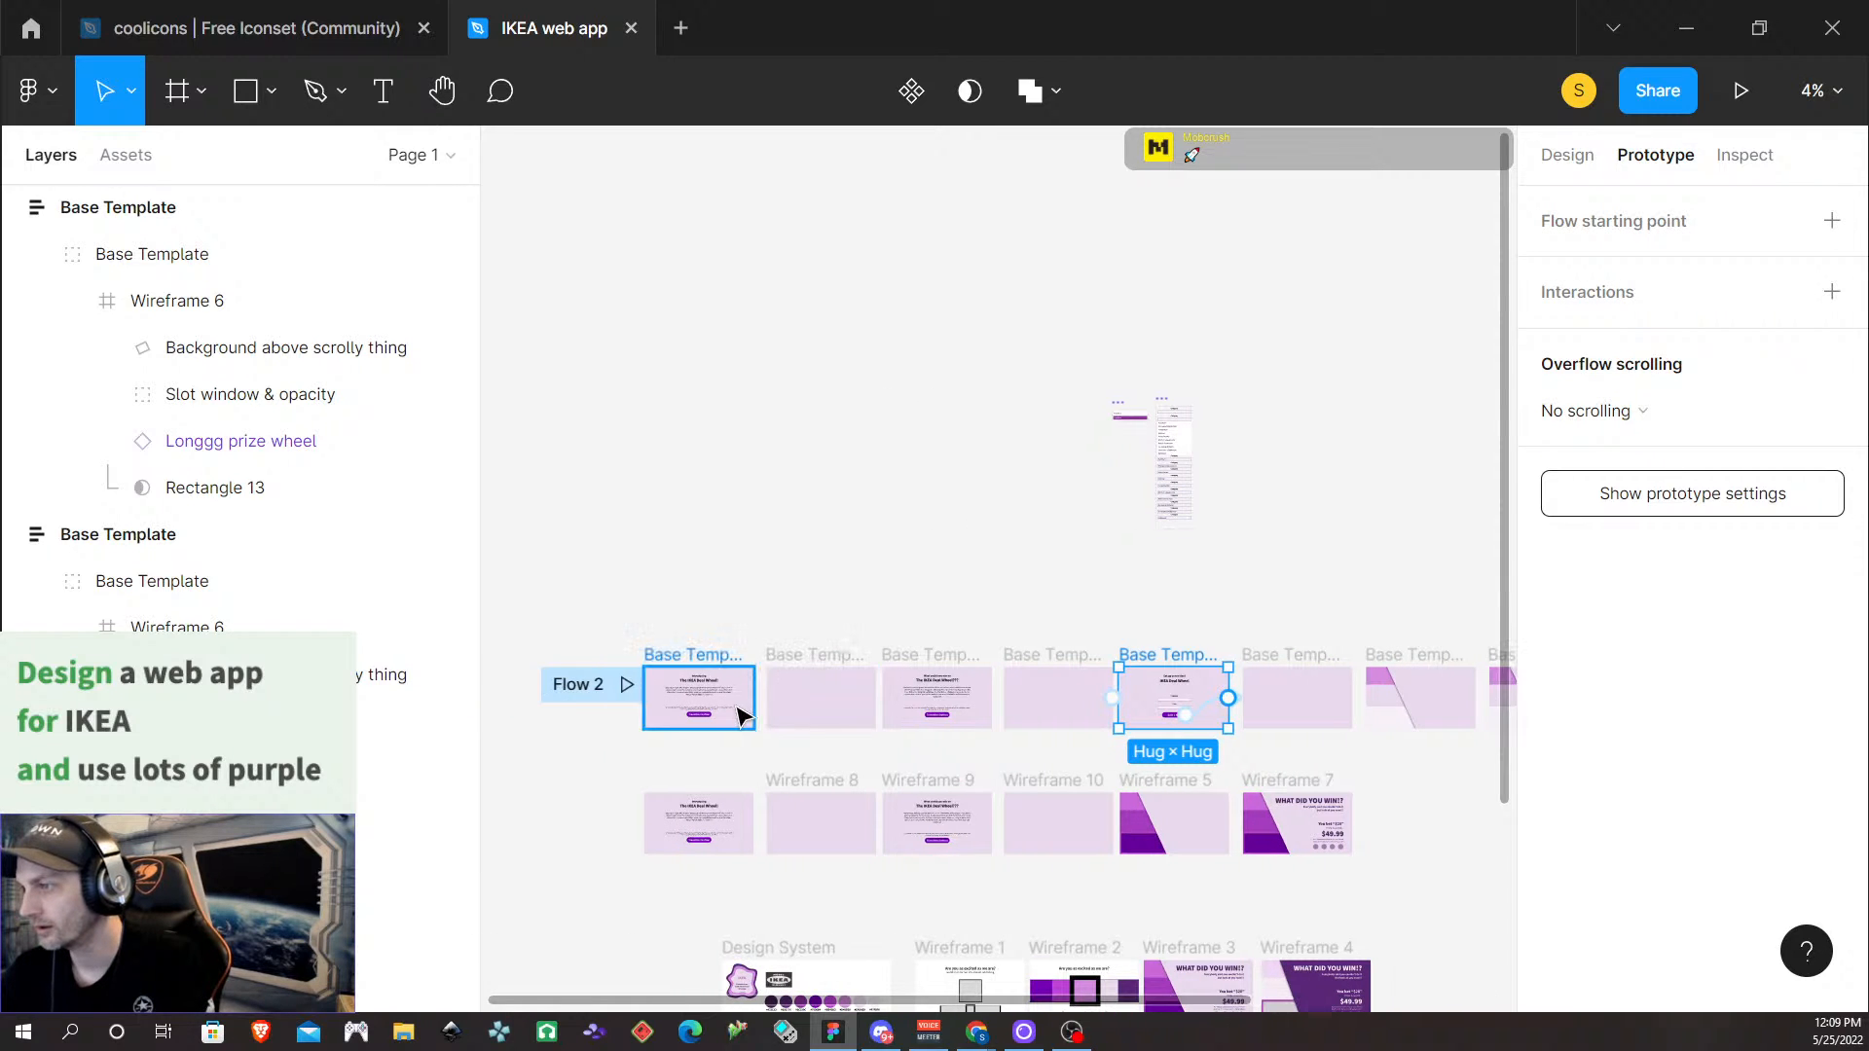
{"action": "left_click", "coordinate": [579, 689]}
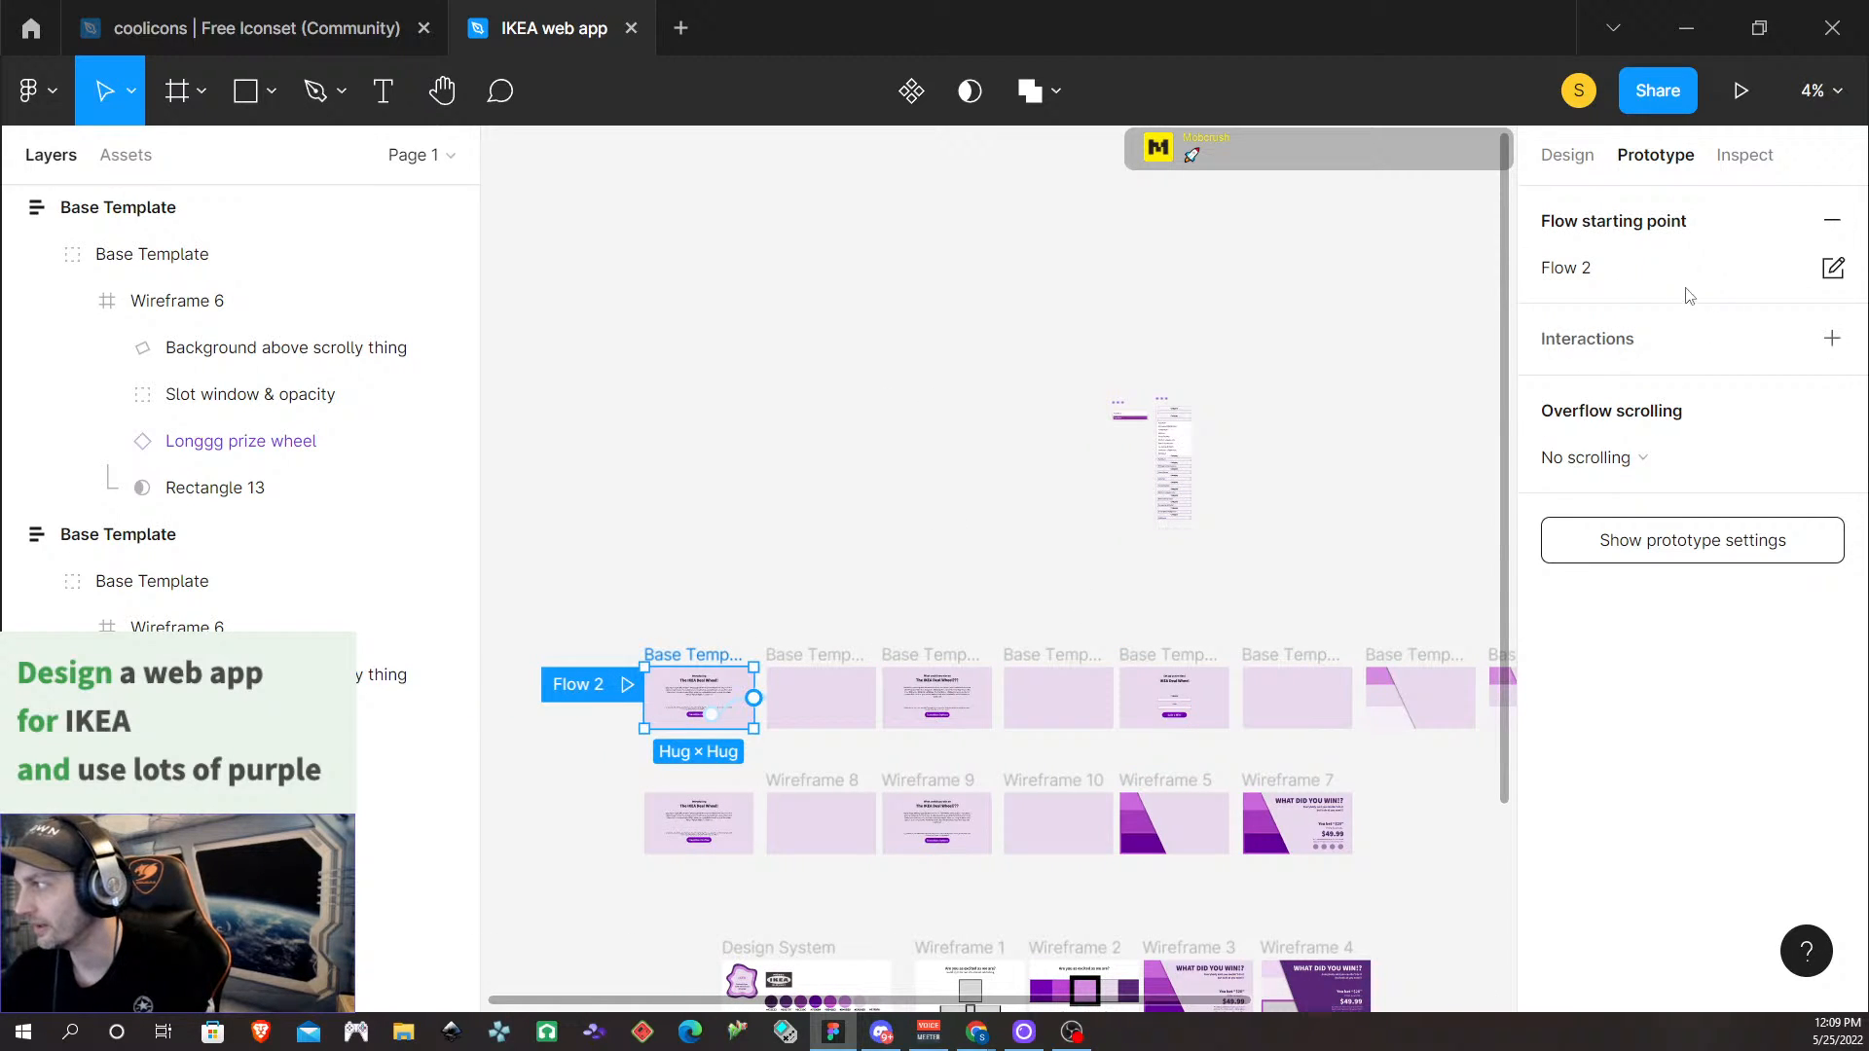
{"action": "scroll", "coordinate": [609, 517], "scroll_direction": "down", "scroll_amount": 3}
{"action": "left_click", "coordinate": [1453, 904]}
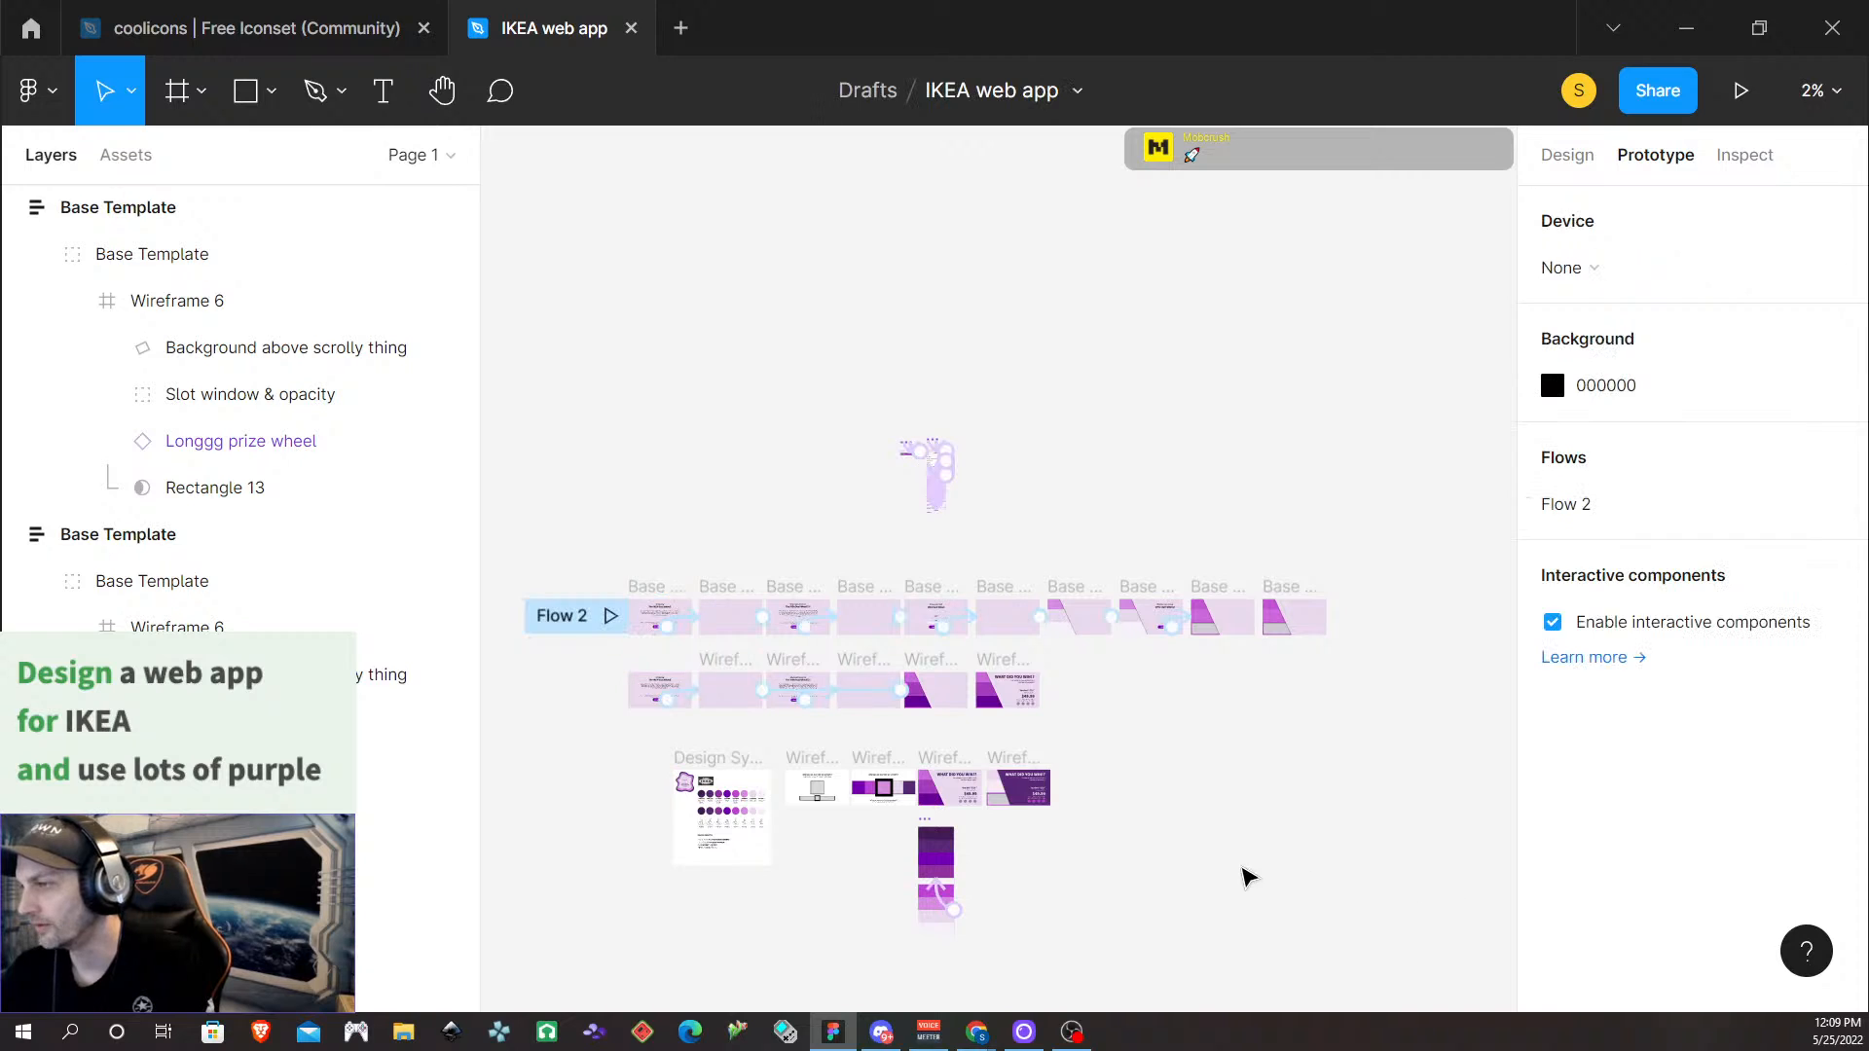
{"action": "scroll", "coordinate": [1256, 906], "scroll_direction": "left", "scroll_amount": 5}
{"action": "scroll", "coordinate": [1302, 910], "scroll_direction": "down", "scroll_amount": 2}
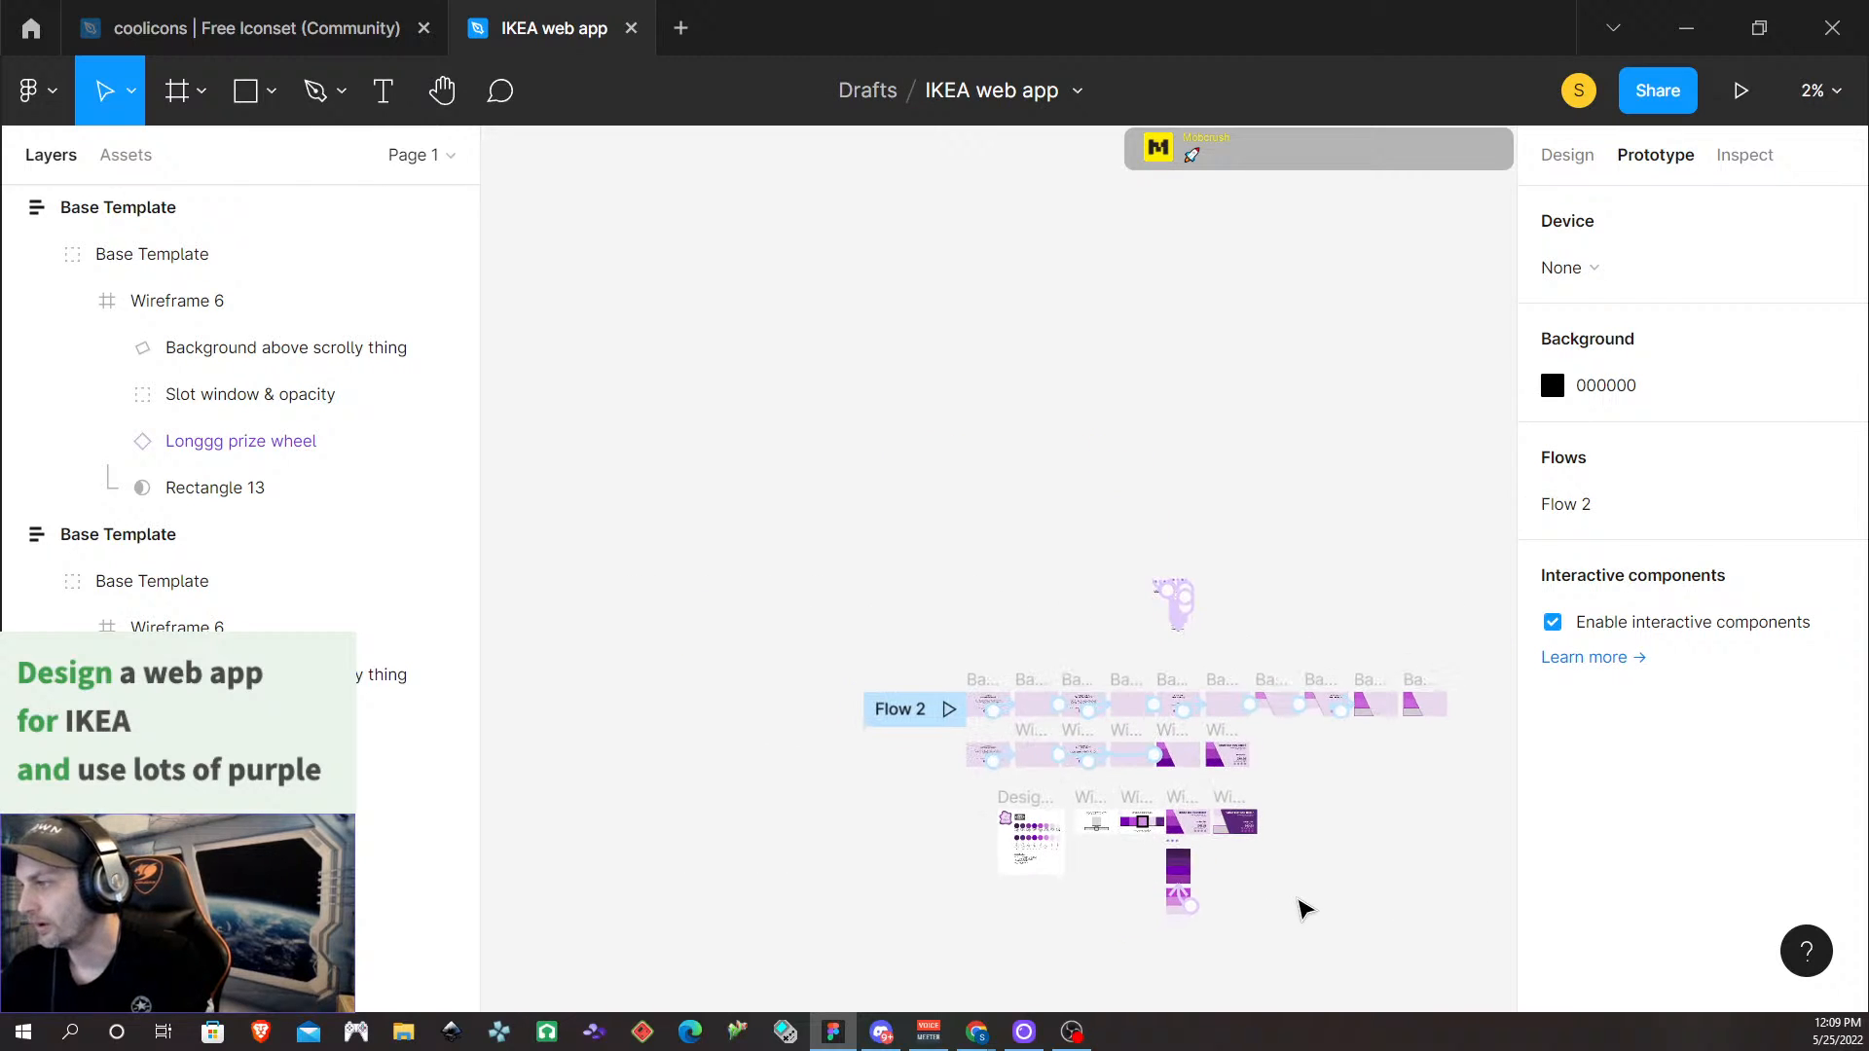
{"action": "scroll", "coordinate": [1328, 905], "scroll_direction": "left", "scroll_amount": 3}
{"action": "scroll", "coordinate": [1344, 901], "scroll_direction": "right", "scroll_amount": 5}
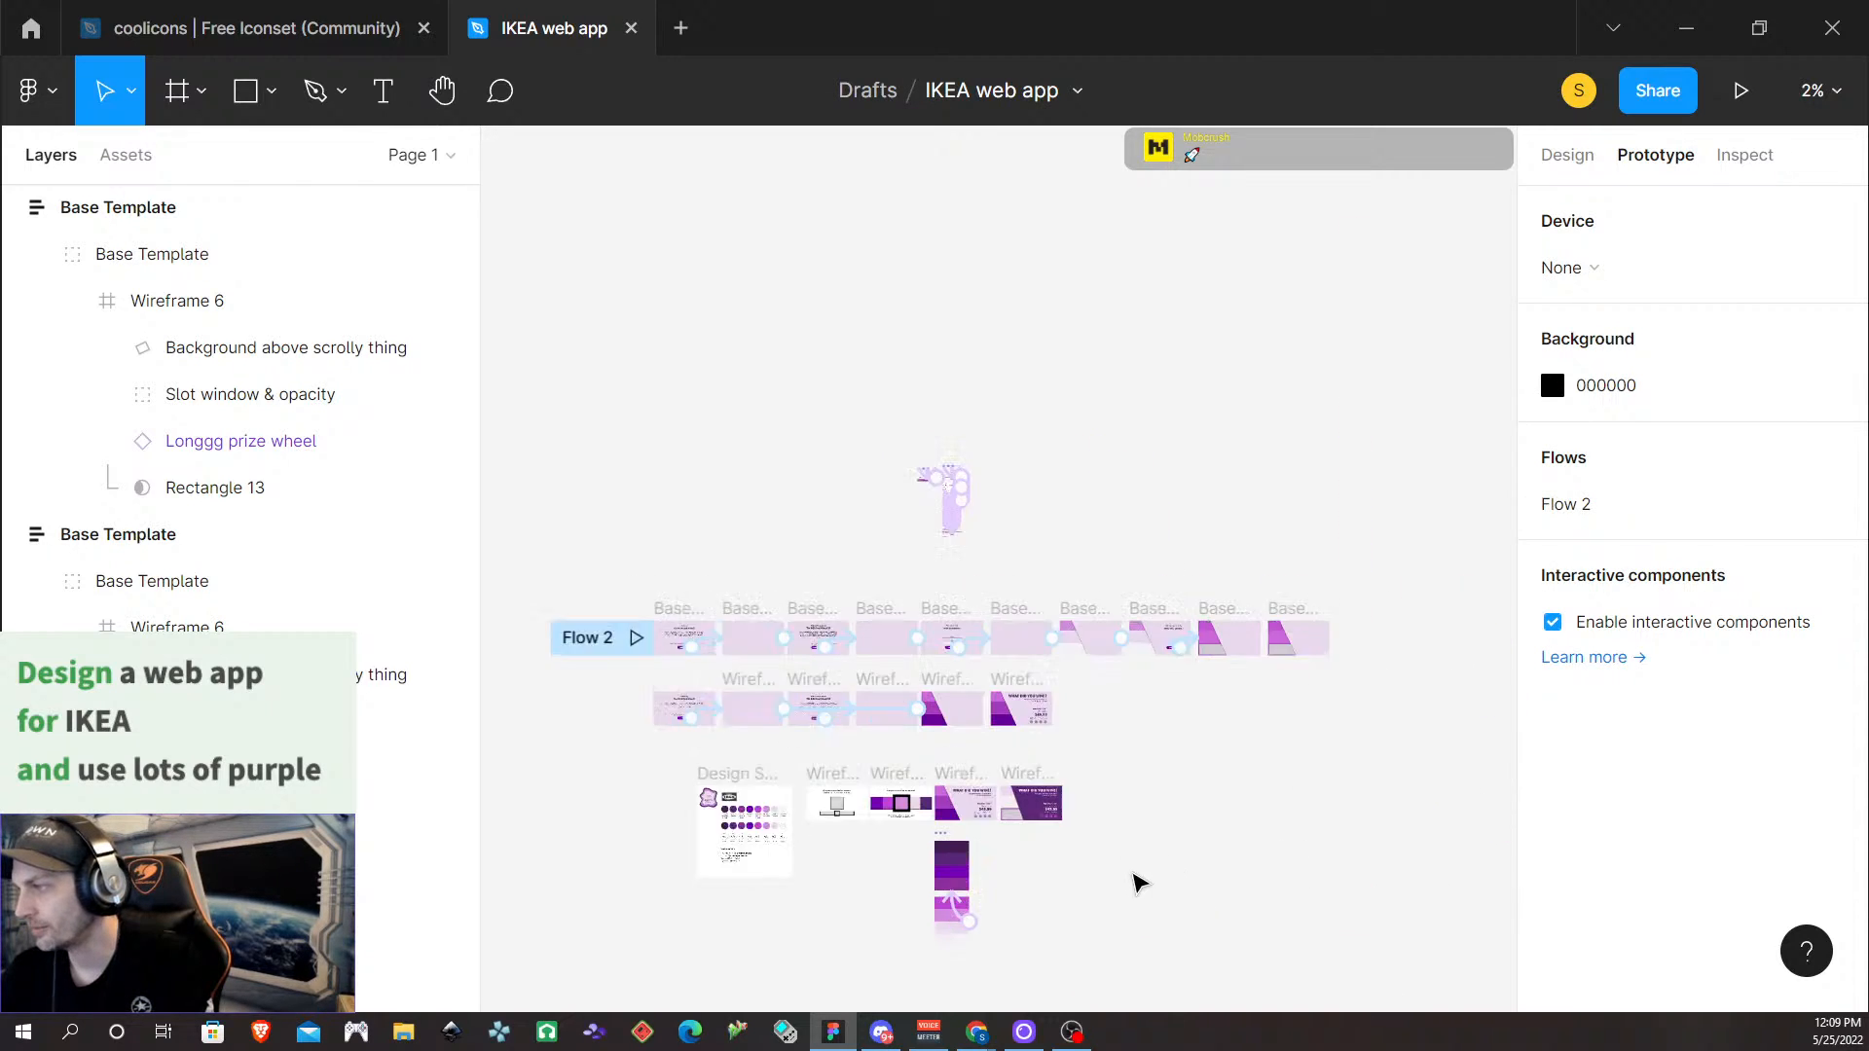
Open the WHAT DID YOU WIN!? heading in Wireframe 4 for text editing
{"action": "scroll", "coordinate": [1135, 880], "scroll_direction": "up", "scroll_amount": 5}
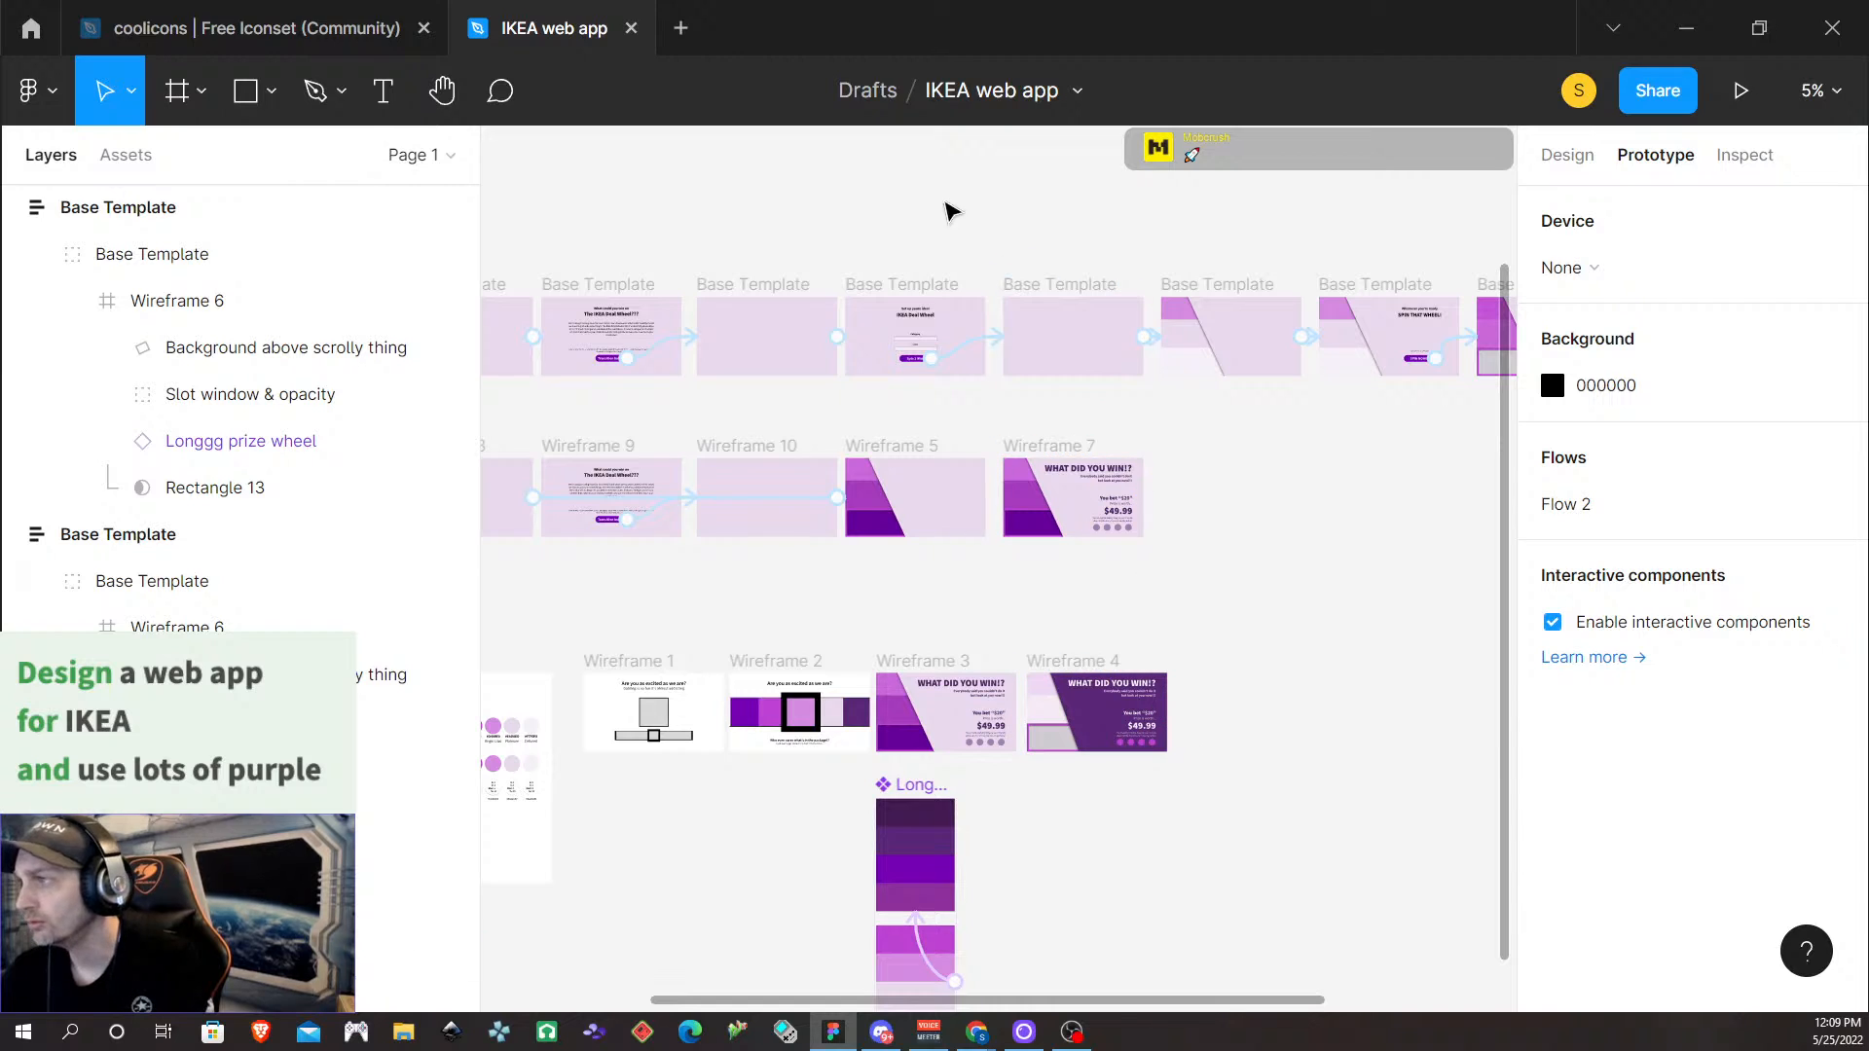
{"action": "scroll", "coordinate": [1353, 818], "scroll_direction": "right", "scroll_amount": 1}
{"action": "scroll", "coordinate": [1353, 817], "scroll_direction": "up", "scroll_amount": 1}
{"action": "scroll", "coordinate": [1303, 849], "scroll_direction": "right", "scroll_amount": 4}
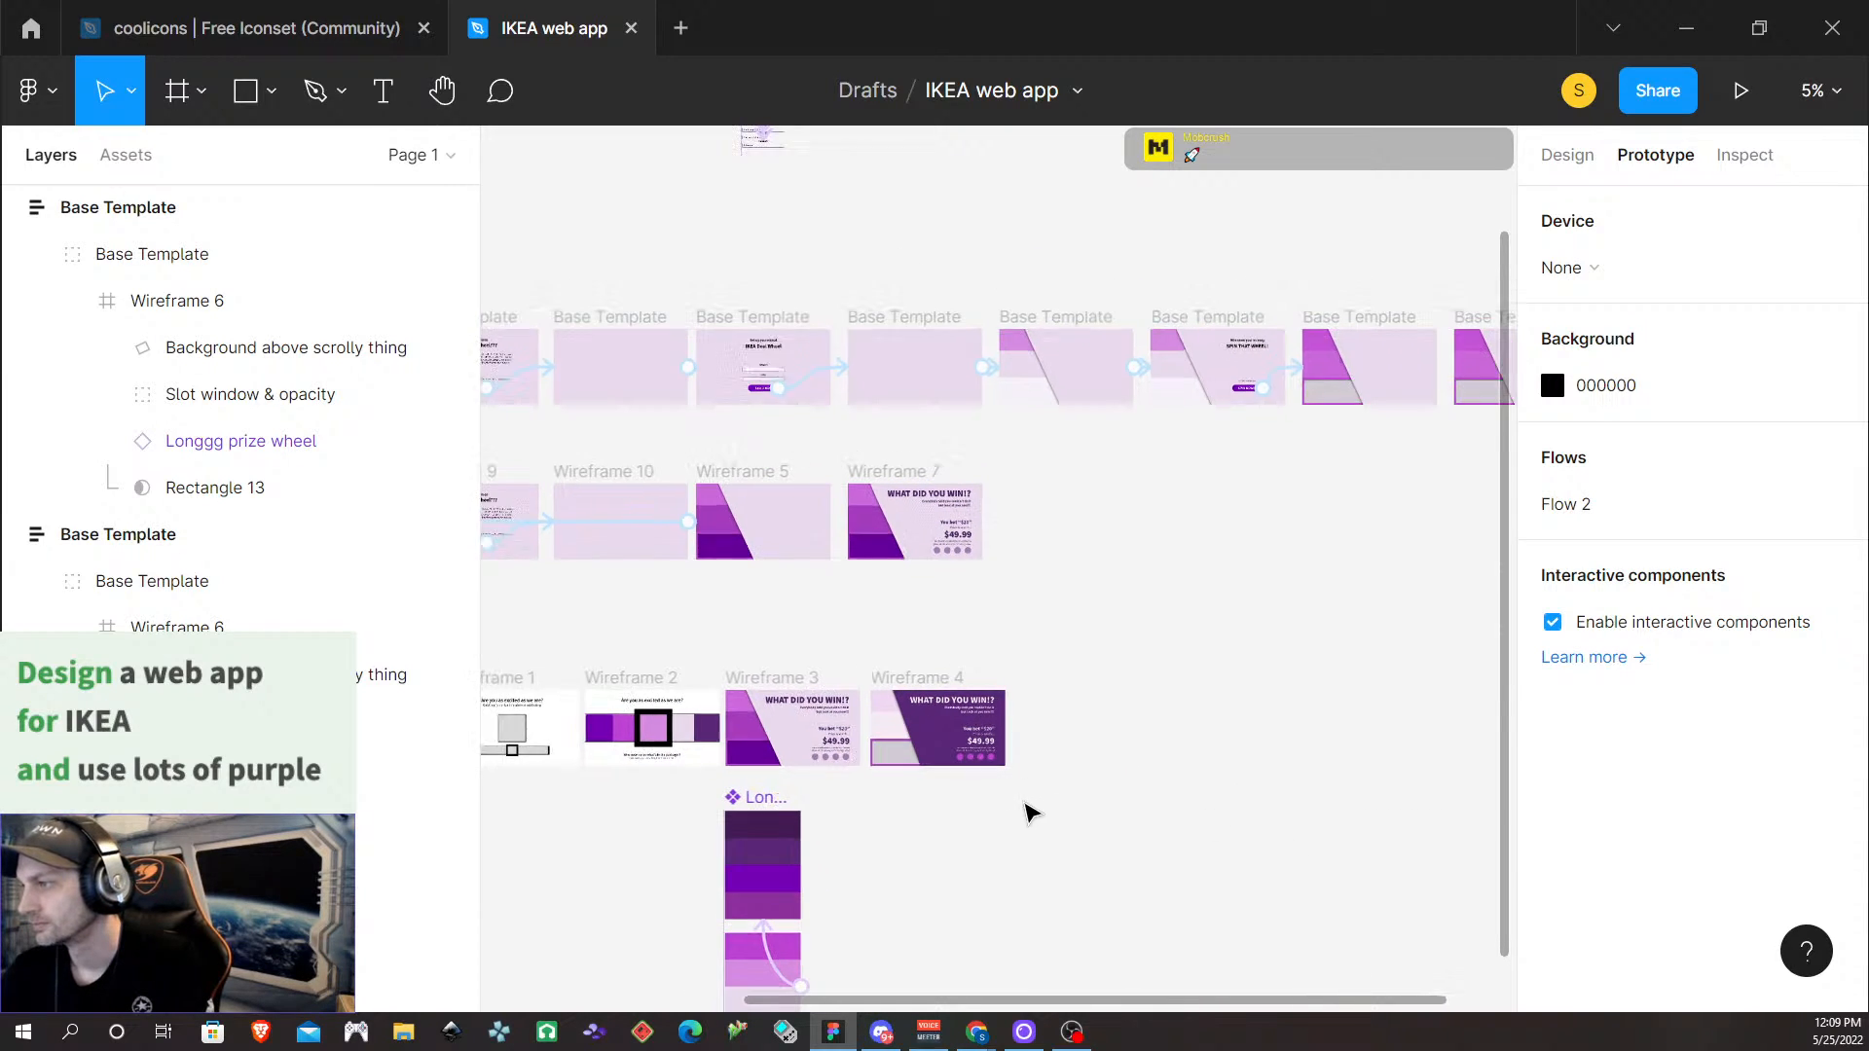
{"action": "scroll", "coordinate": [1022, 812], "scroll_direction": "up", "scroll_amount": 3}
{"action": "scroll", "coordinate": [1007, 811], "scroll_direction": "up", "scroll_amount": 1}
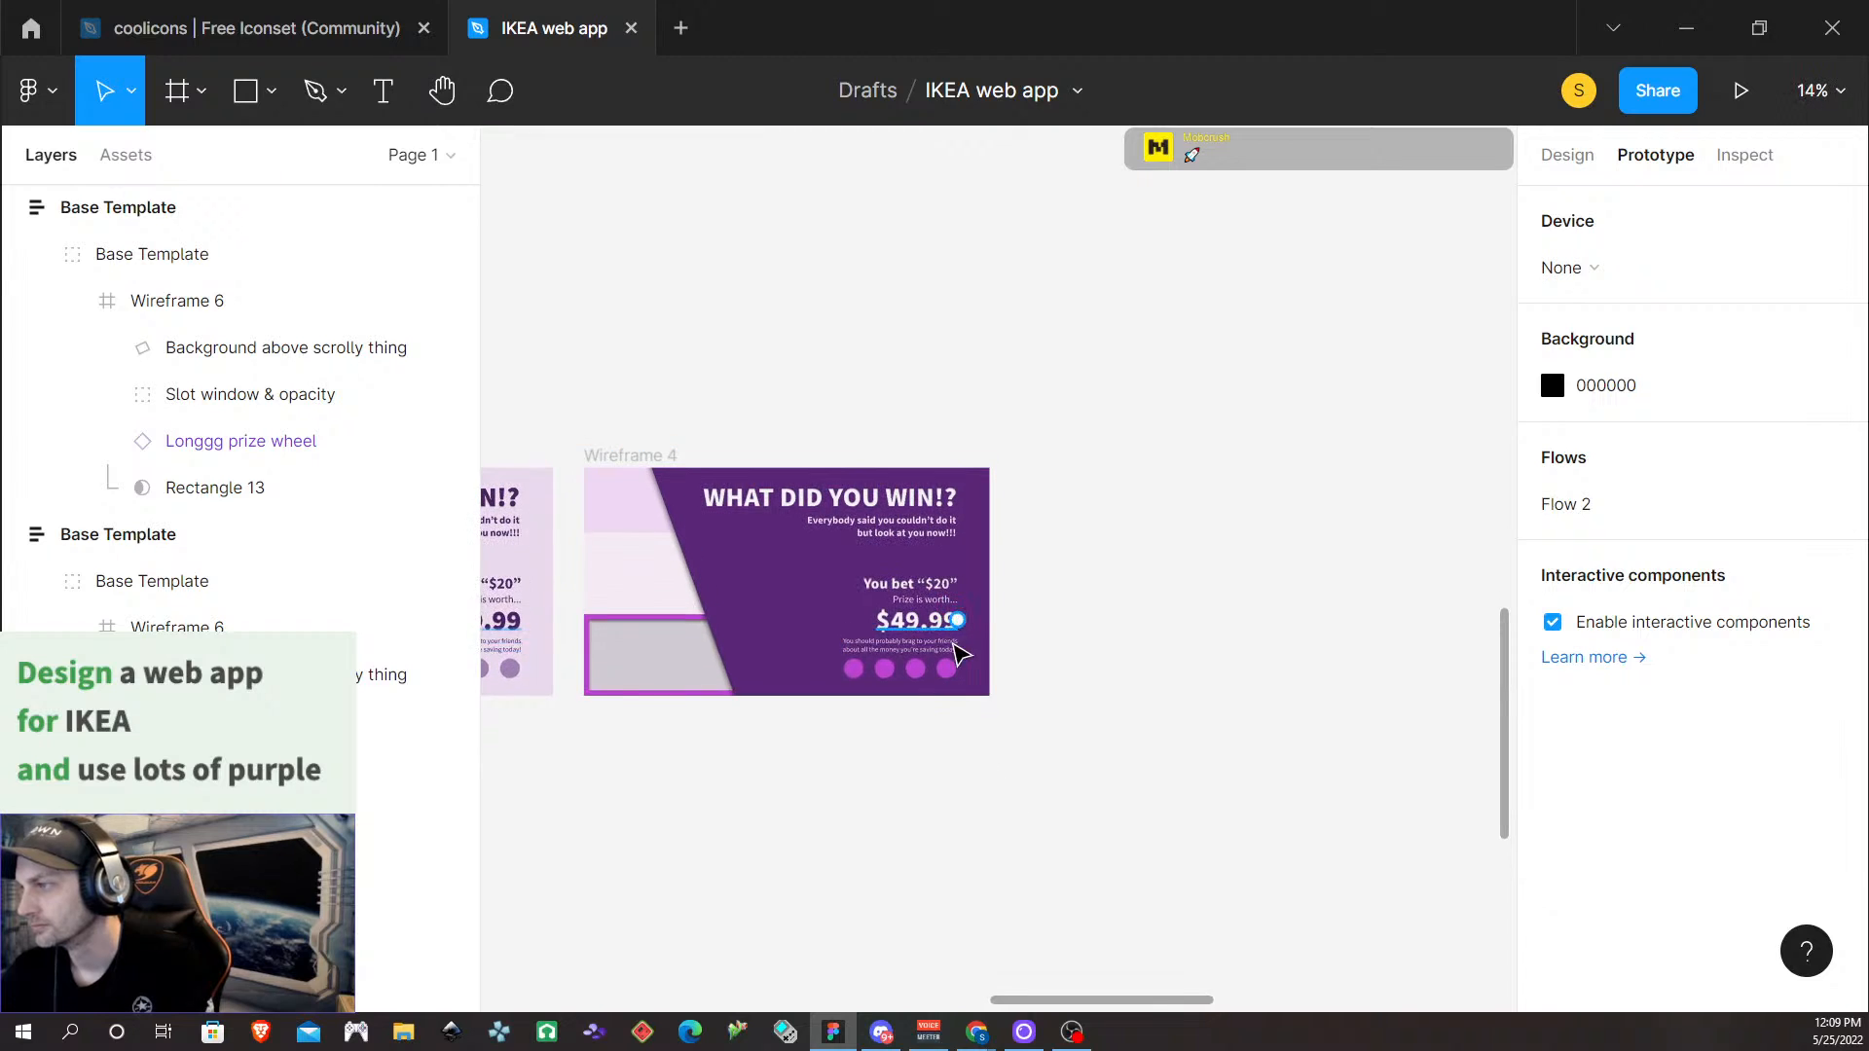
{"action": "scroll", "coordinate": [958, 662], "scroll_direction": "left", "scroll_amount": 4}
{"action": "left_click", "coordinate": [1061, 502]}
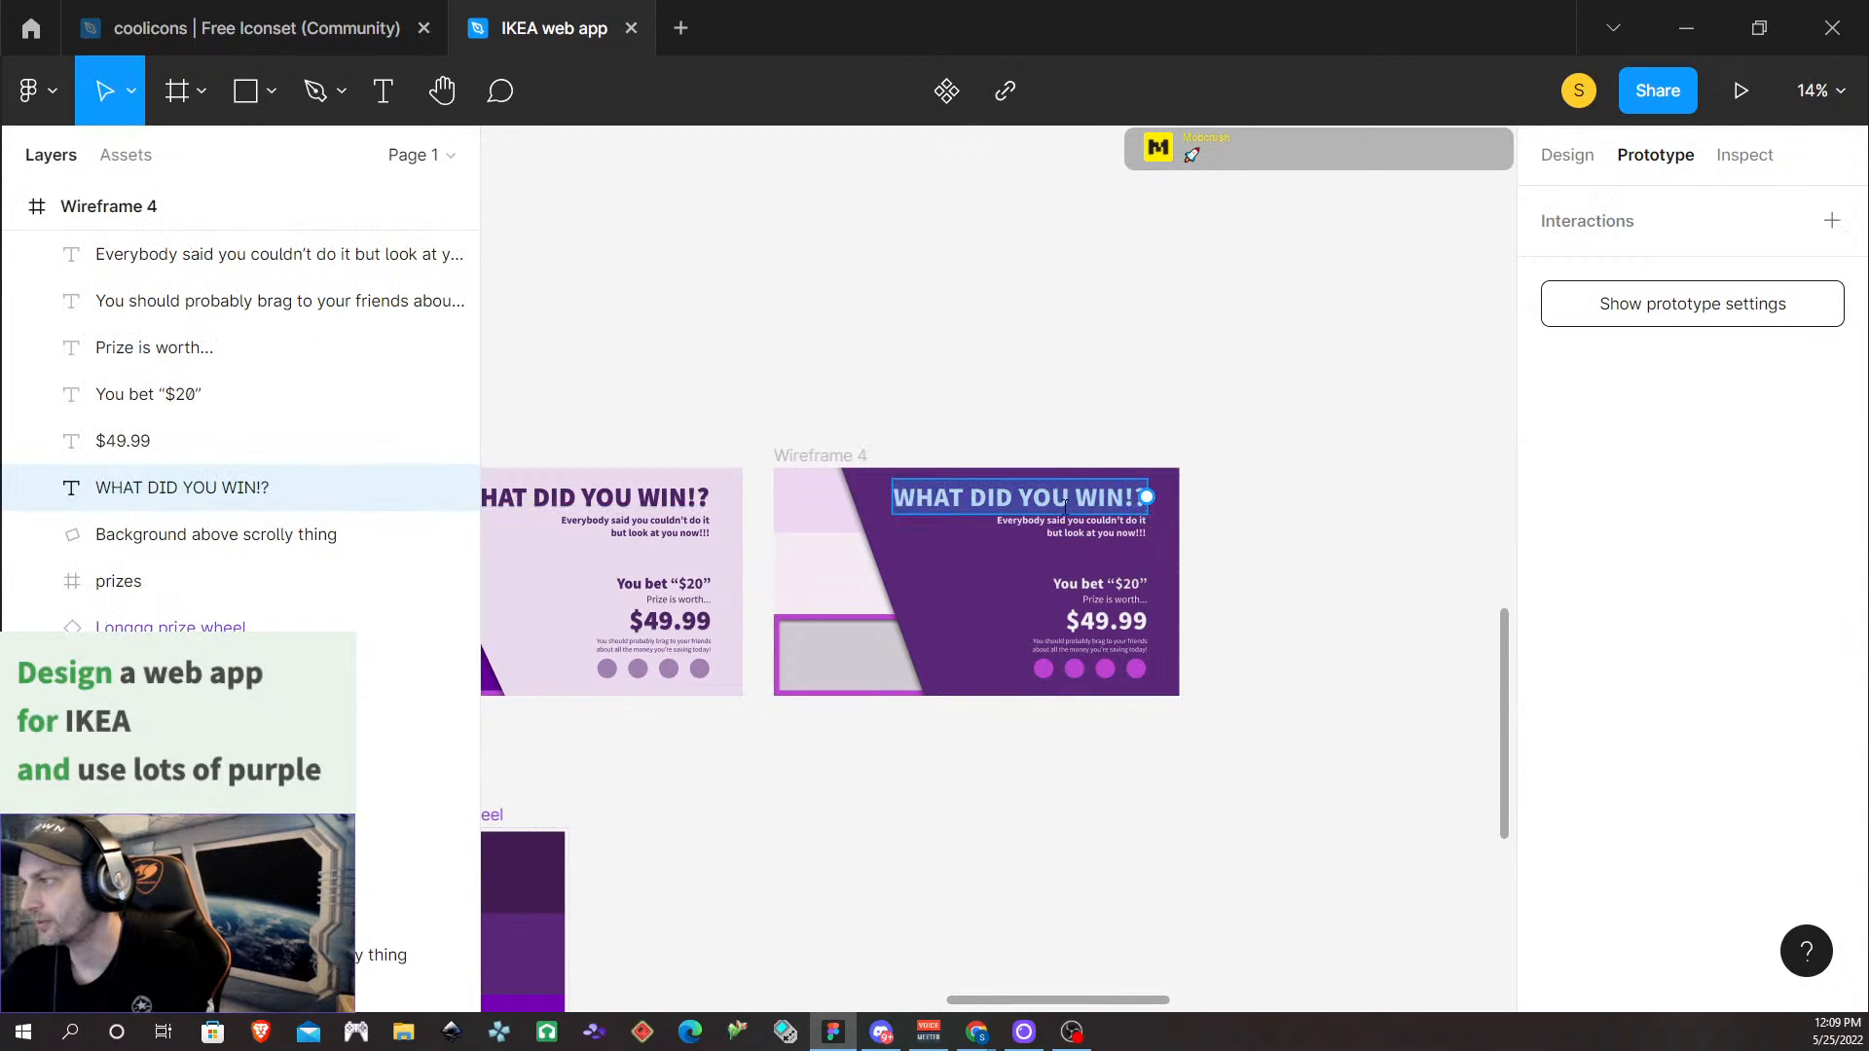
{"action": "left_click", "coordinate": [1110, 531]}
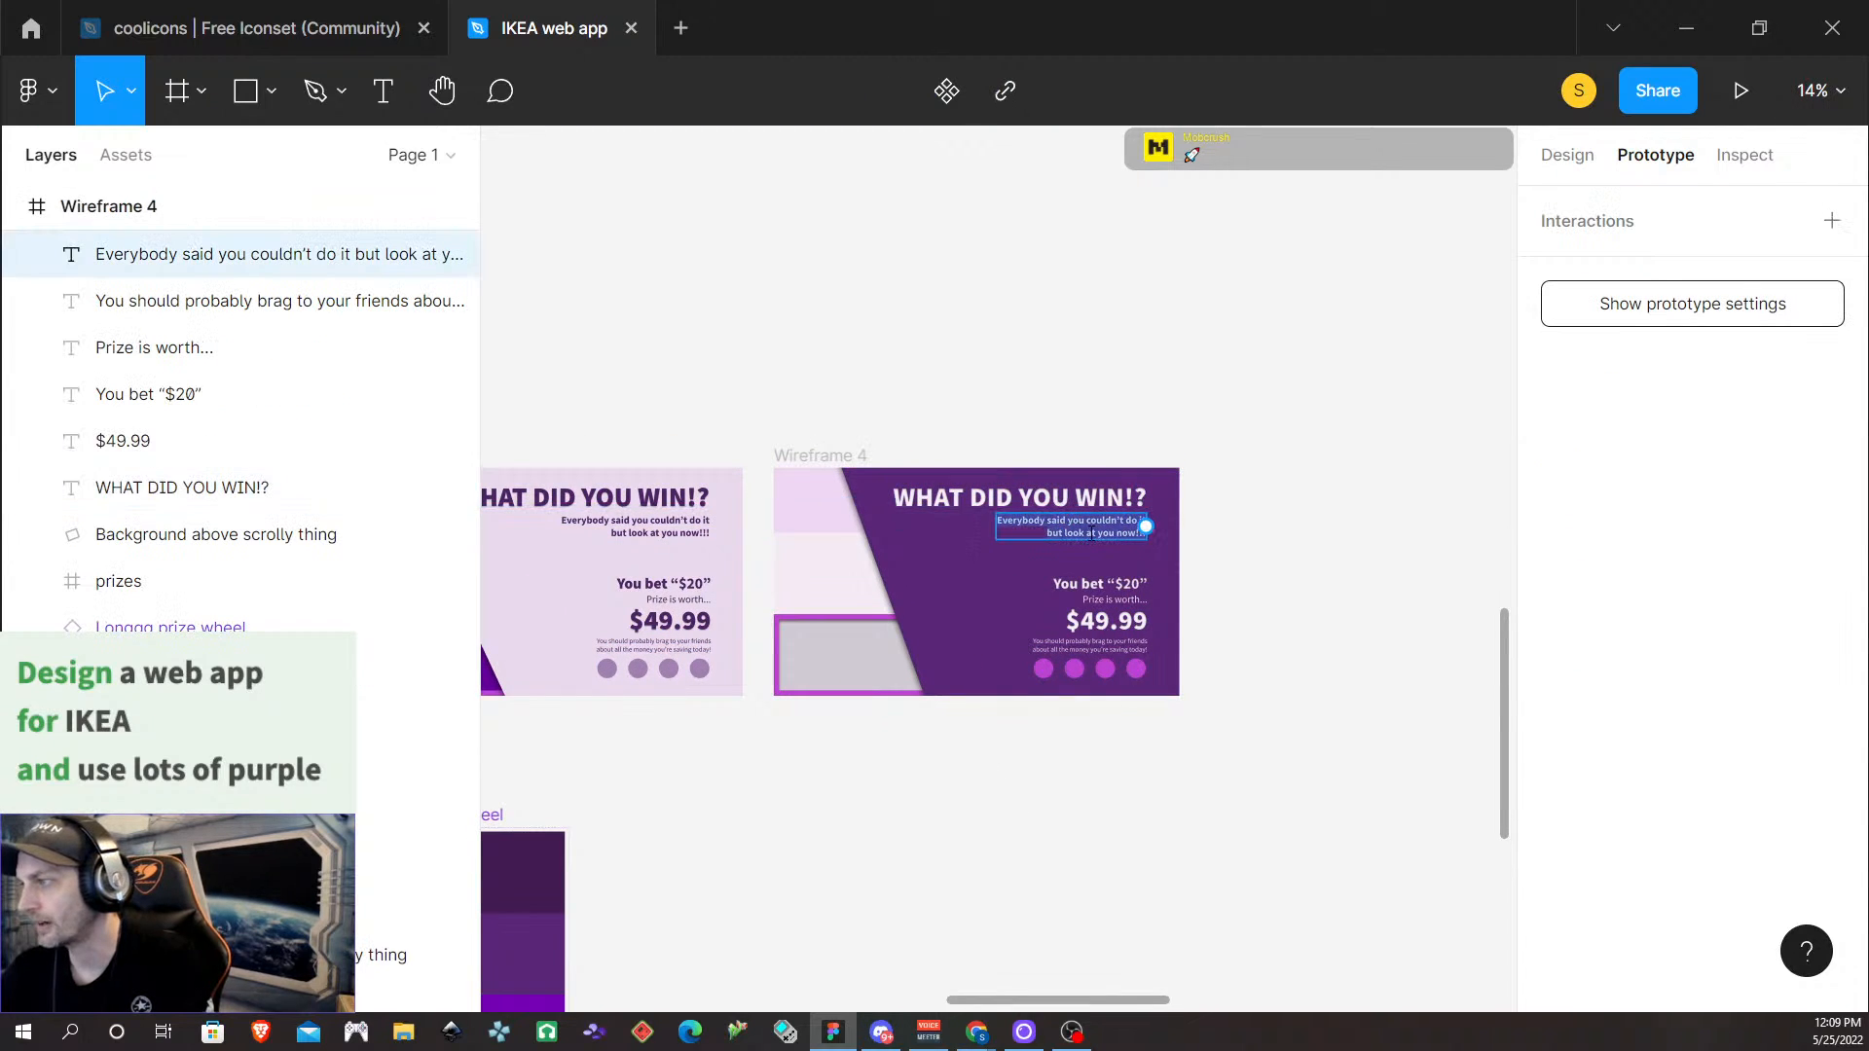
{"action": "left_click", "coordinate": [1094, 487]}
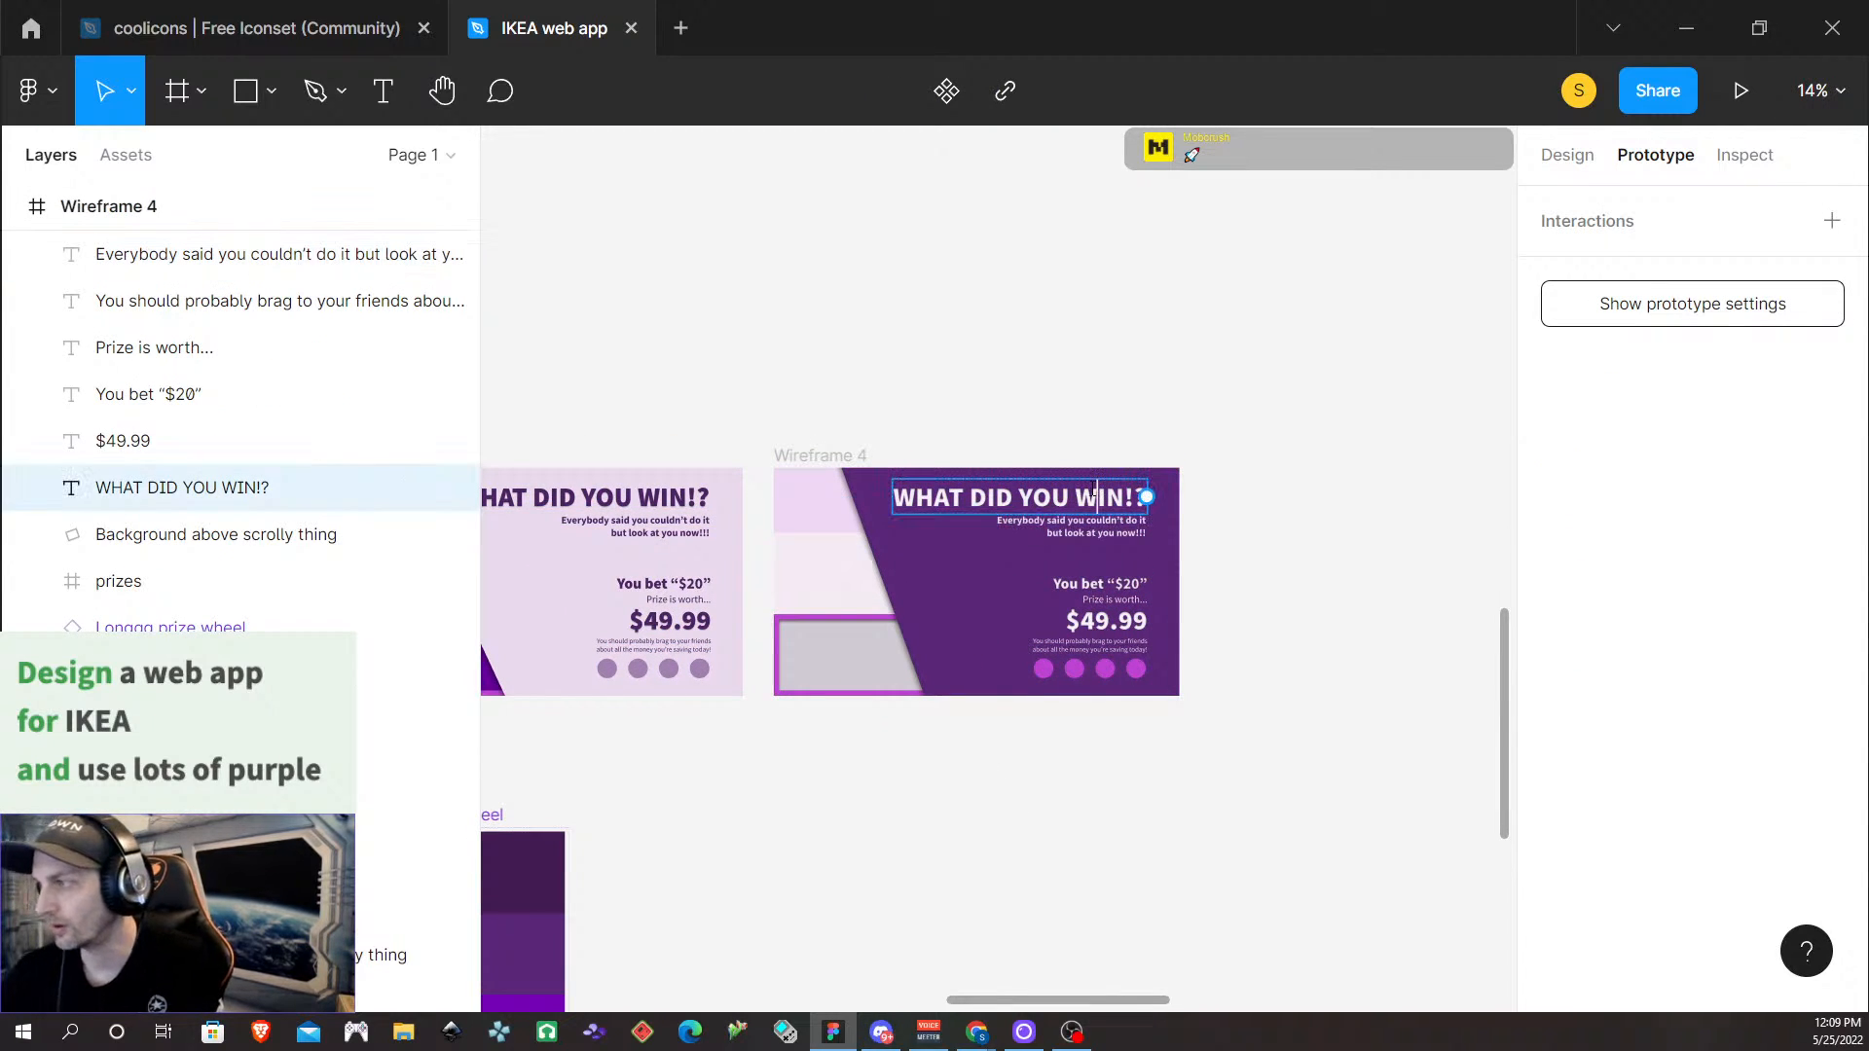
Group all the text layers and the four circles on the purple background of Wireframe 4
{"action": "left_click", "coordinate": [1593, 155]}
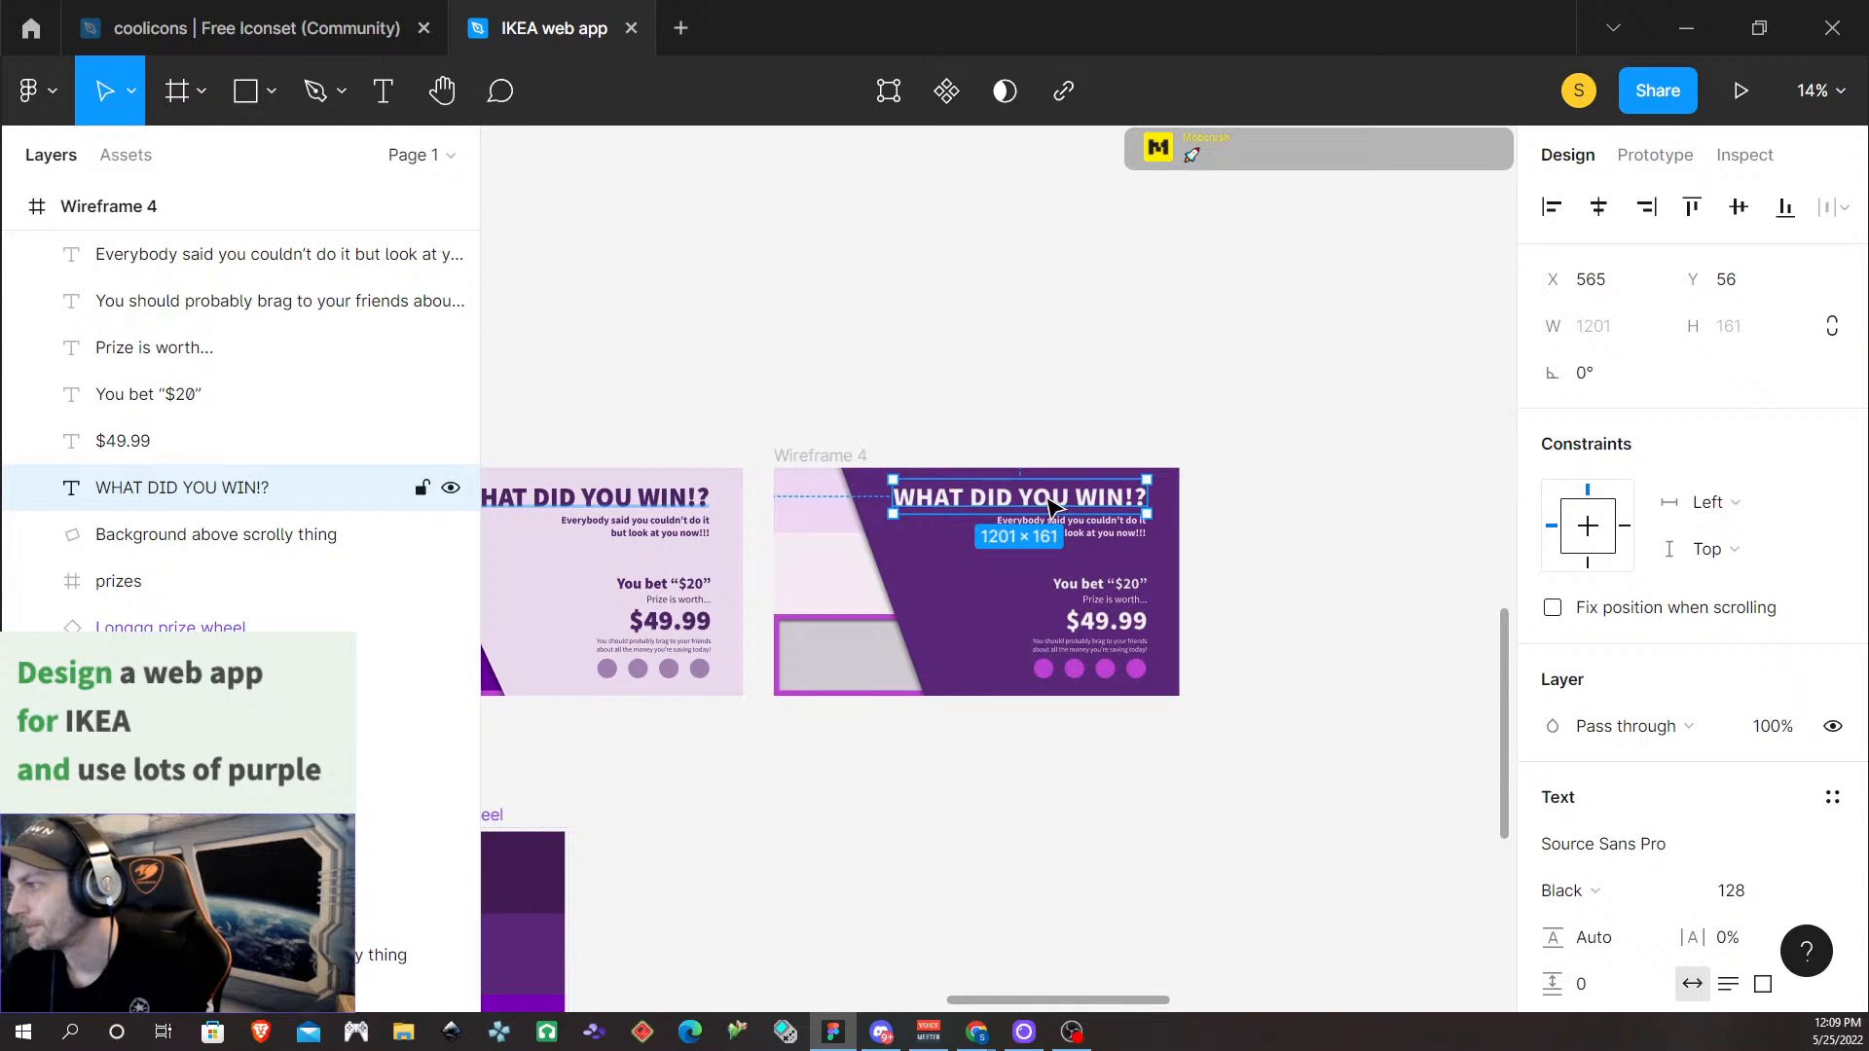
{"action": "left_click", "coordinate": [1120, 531], "text": "shift"}
{"action": "left_click", "coordinate": [1125, 587], "text": "shift"}
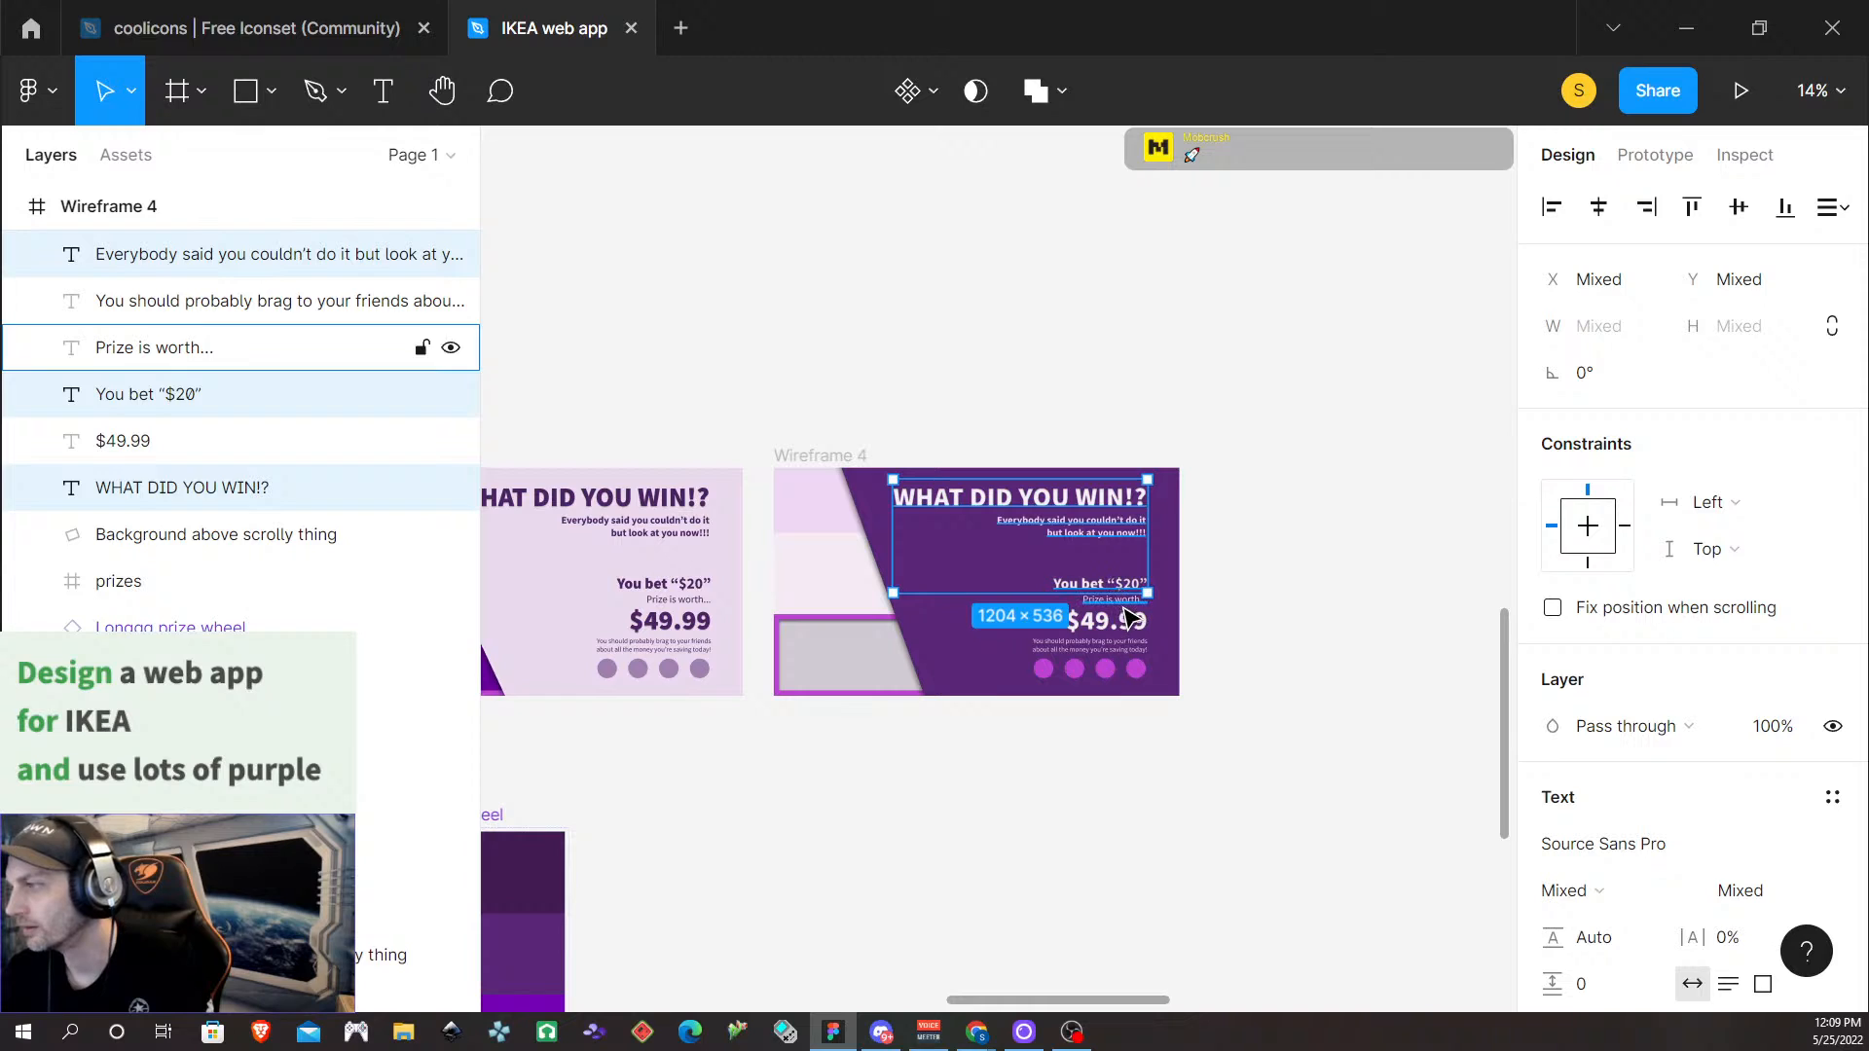
{"action": "left_click", "coordinate": [1121, 604], "text": "shift"}
{"action": "left_click", "coordinate": [1120, 623], "text": "shift"}
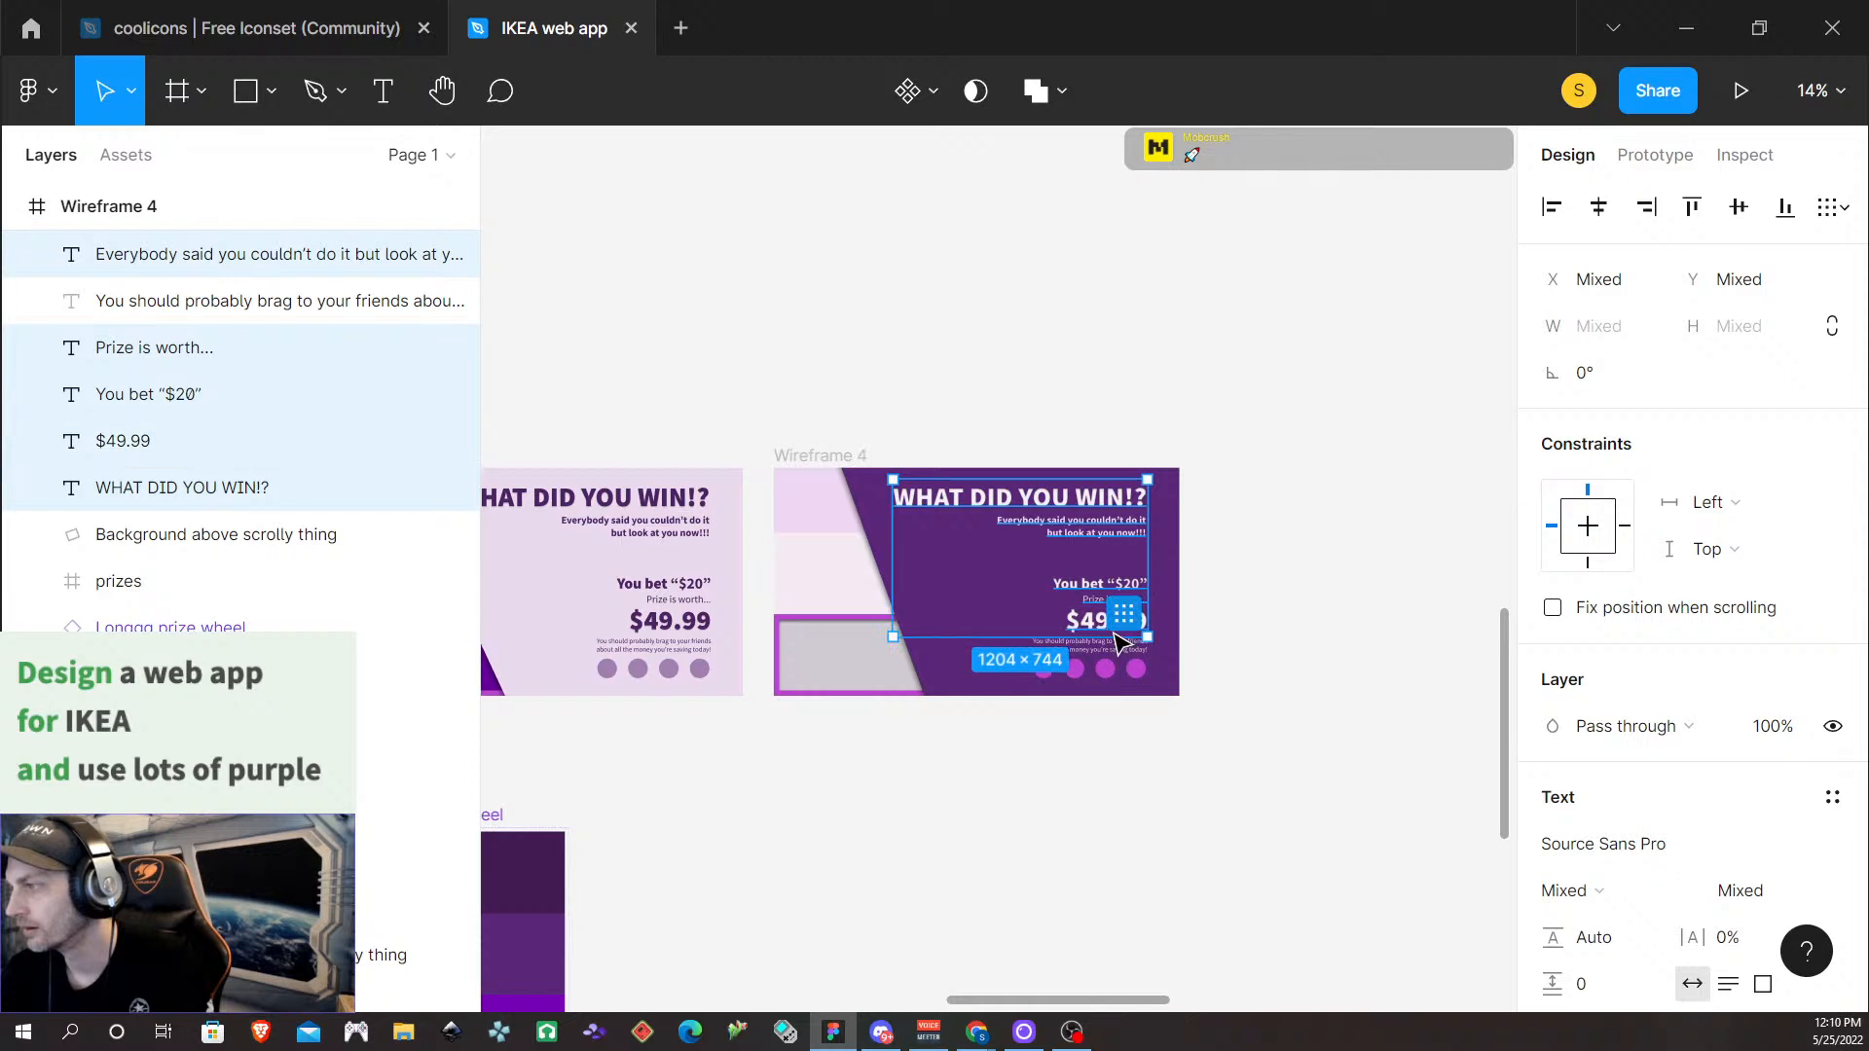
{"action": "left_click", "coordinate": [1110, 646], "text": "shift"}
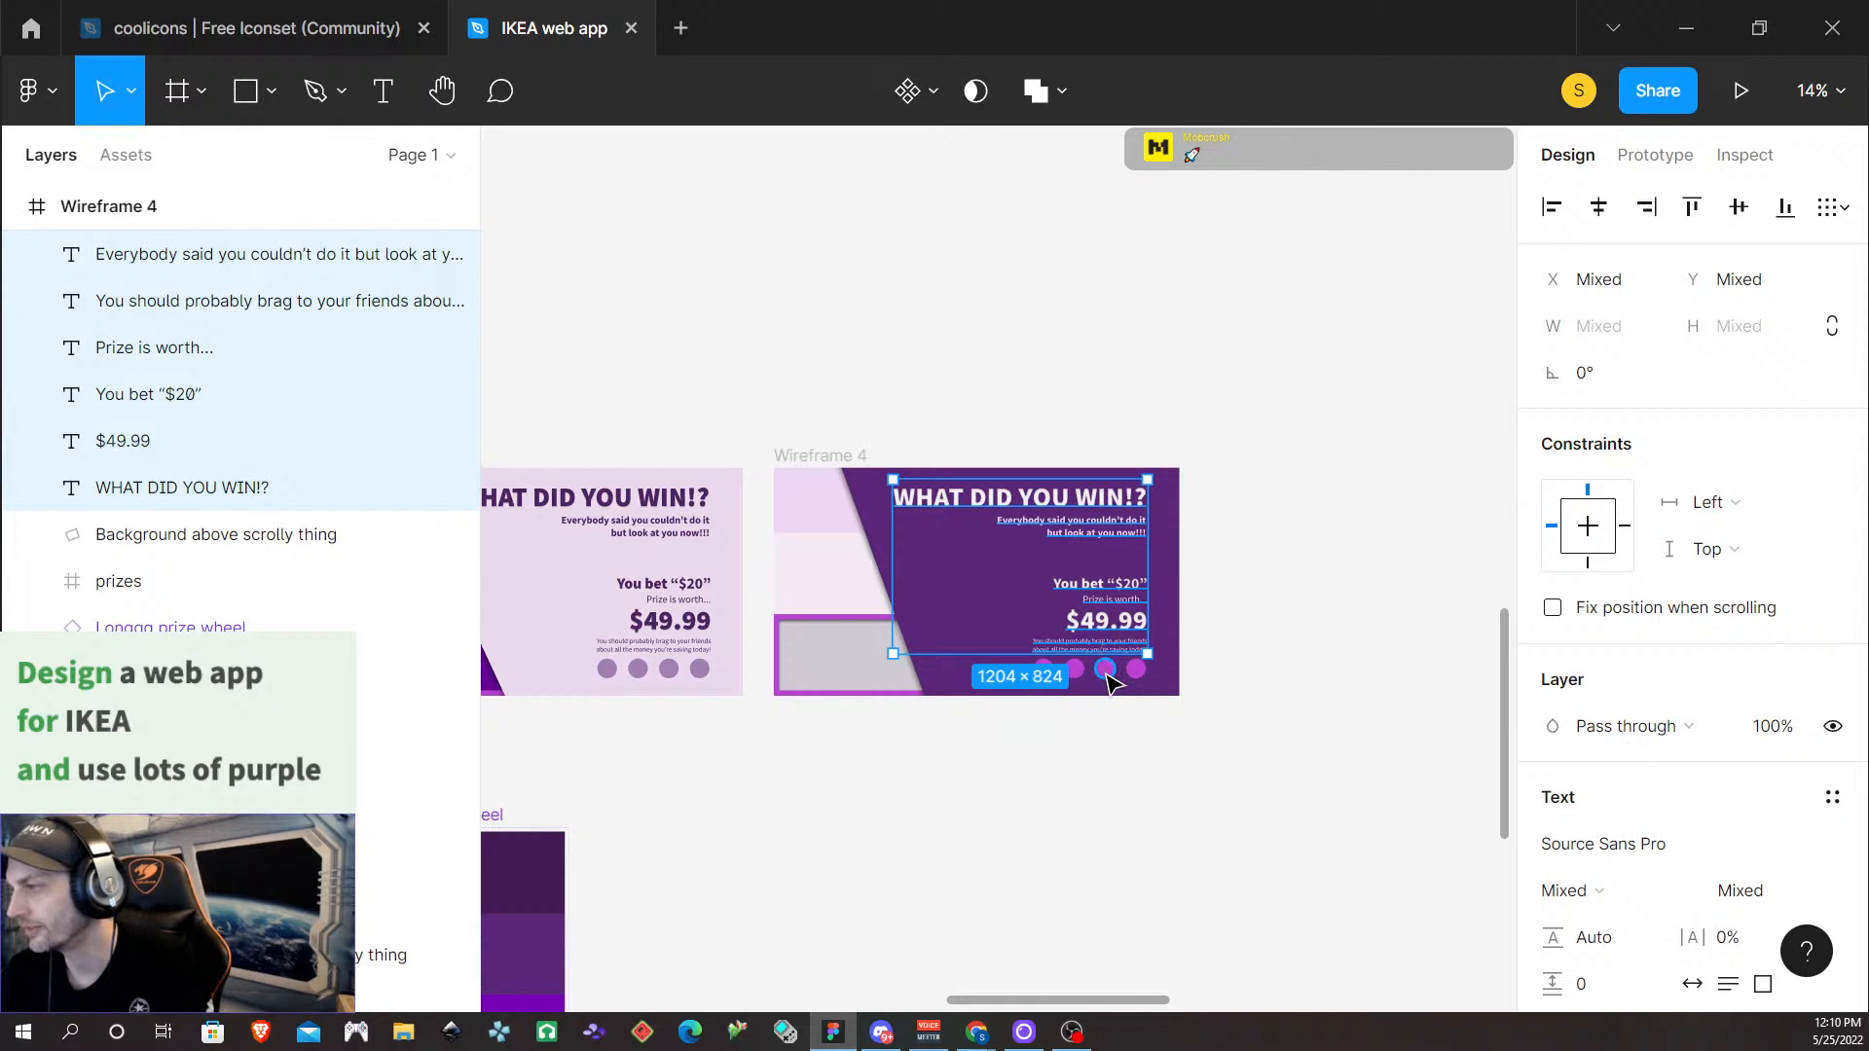
{"action": "left_click", "coordinate": [1136, 672], "text": "shift"}
{"action": "key", "text": "ctrl+alt+t"}
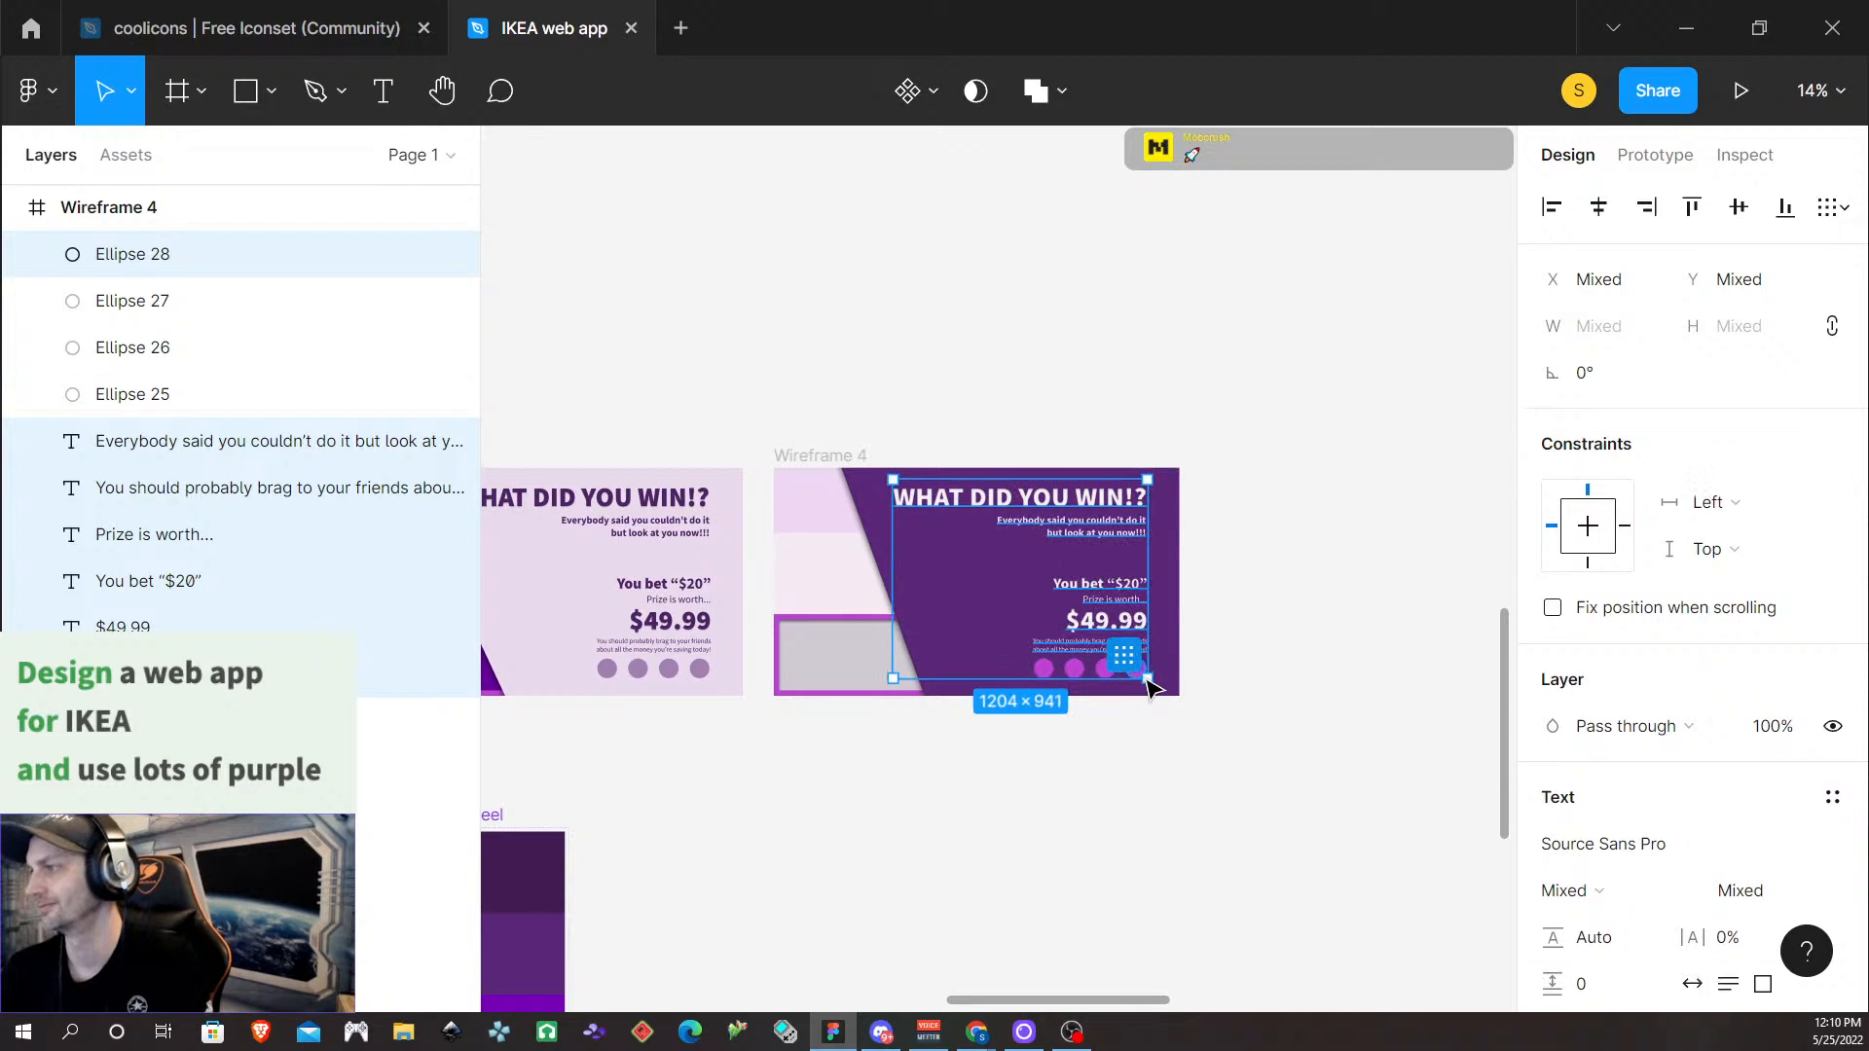
{"action": "key", "text": "ctrl+z"}
{"action": "scroll", "coordinate": [1130, 678], "scroll_direction": "right", "scroll_amount": 3}
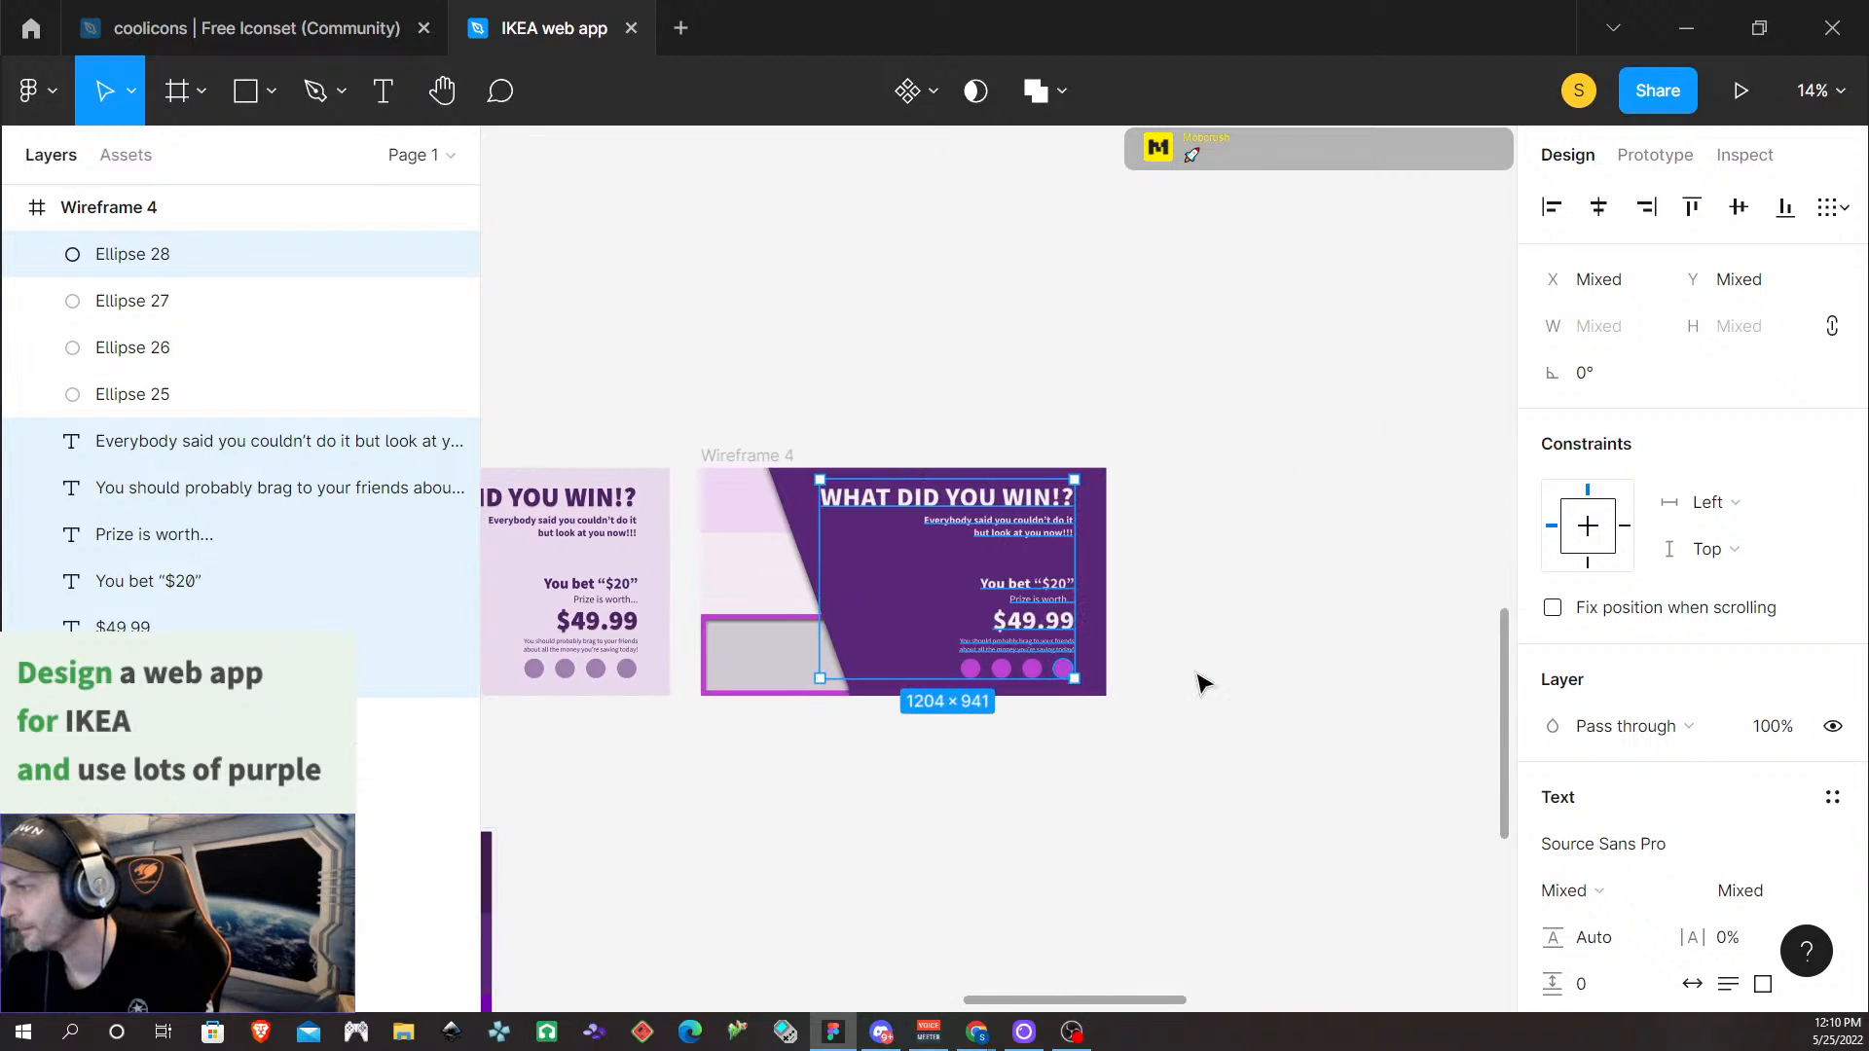
{"action": "scroll", "coordinate": [1059, 679], "scroll_direction": "up", "scroll_amount": 5}
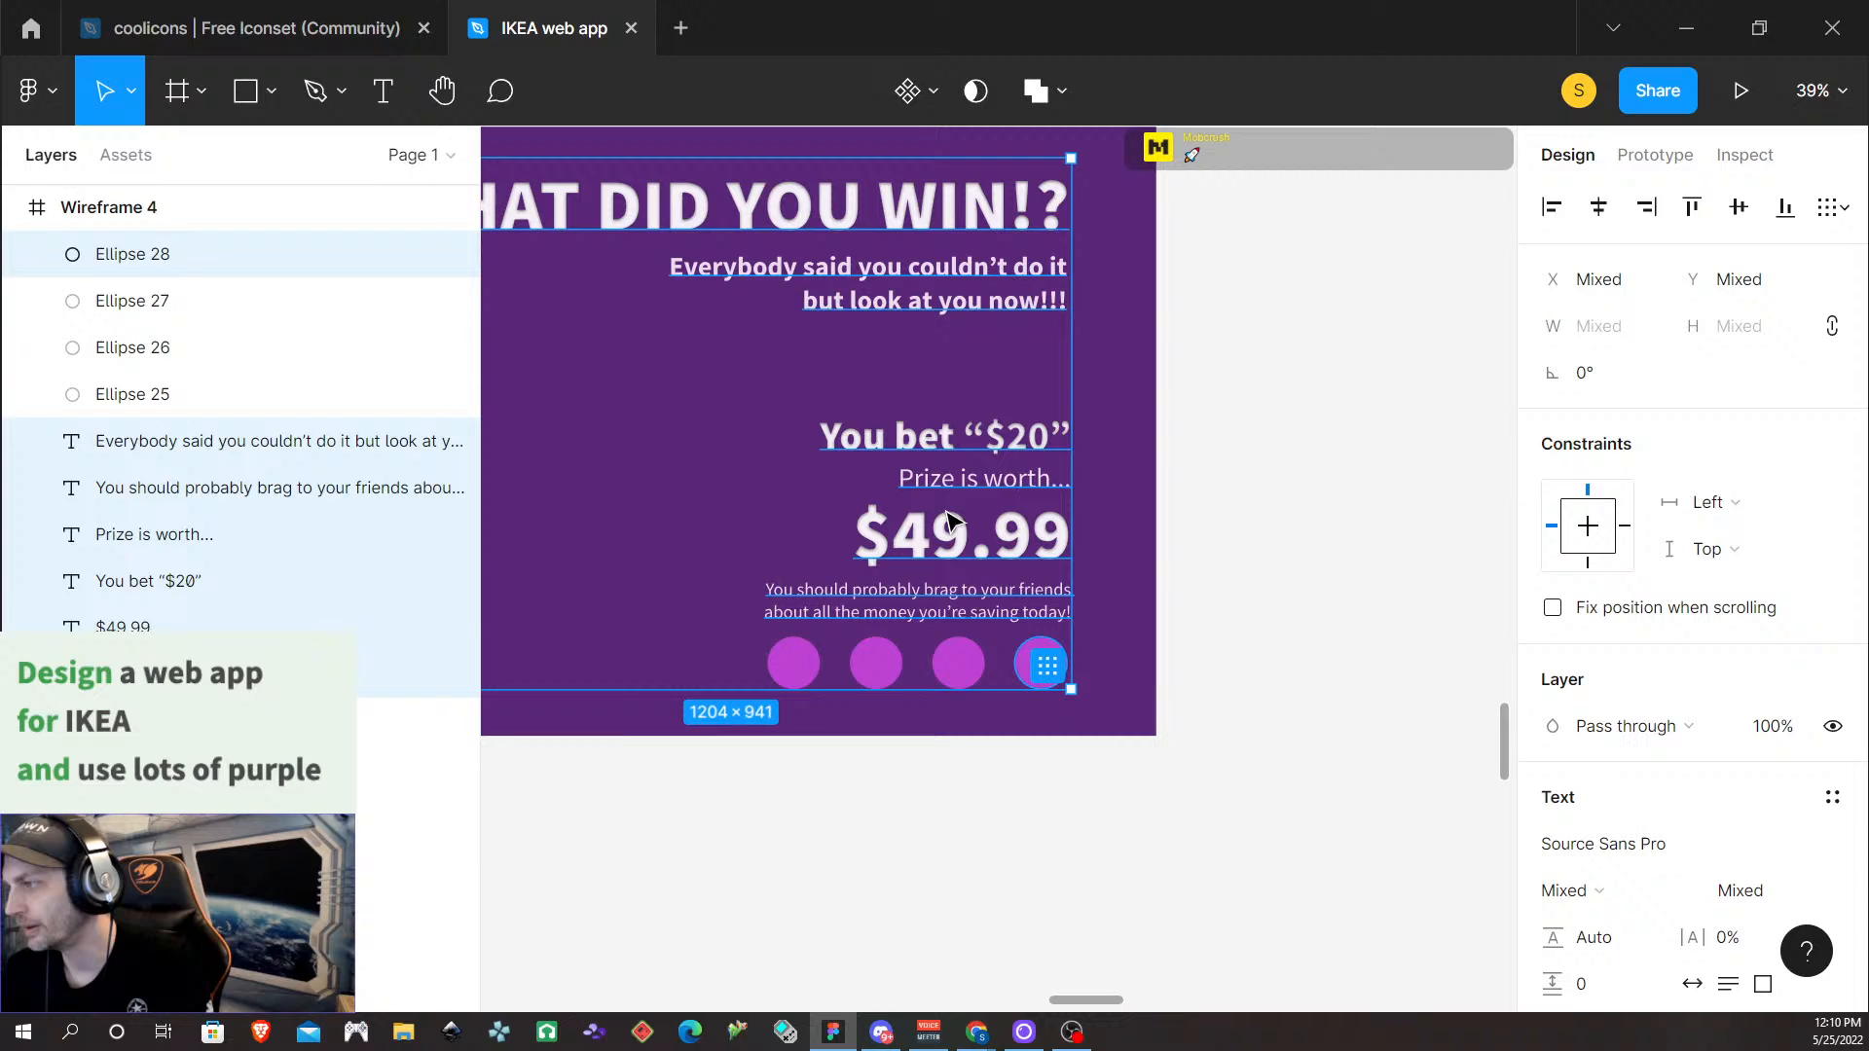
{"action": "left_click", "coordinate": [951, 670], "text": "shift"}
{"action": "left_click", "coordinate": [880, 670], "text": "shift"}
{"action": "left_click", "coordinate": [804, 678], "text": "shift"}
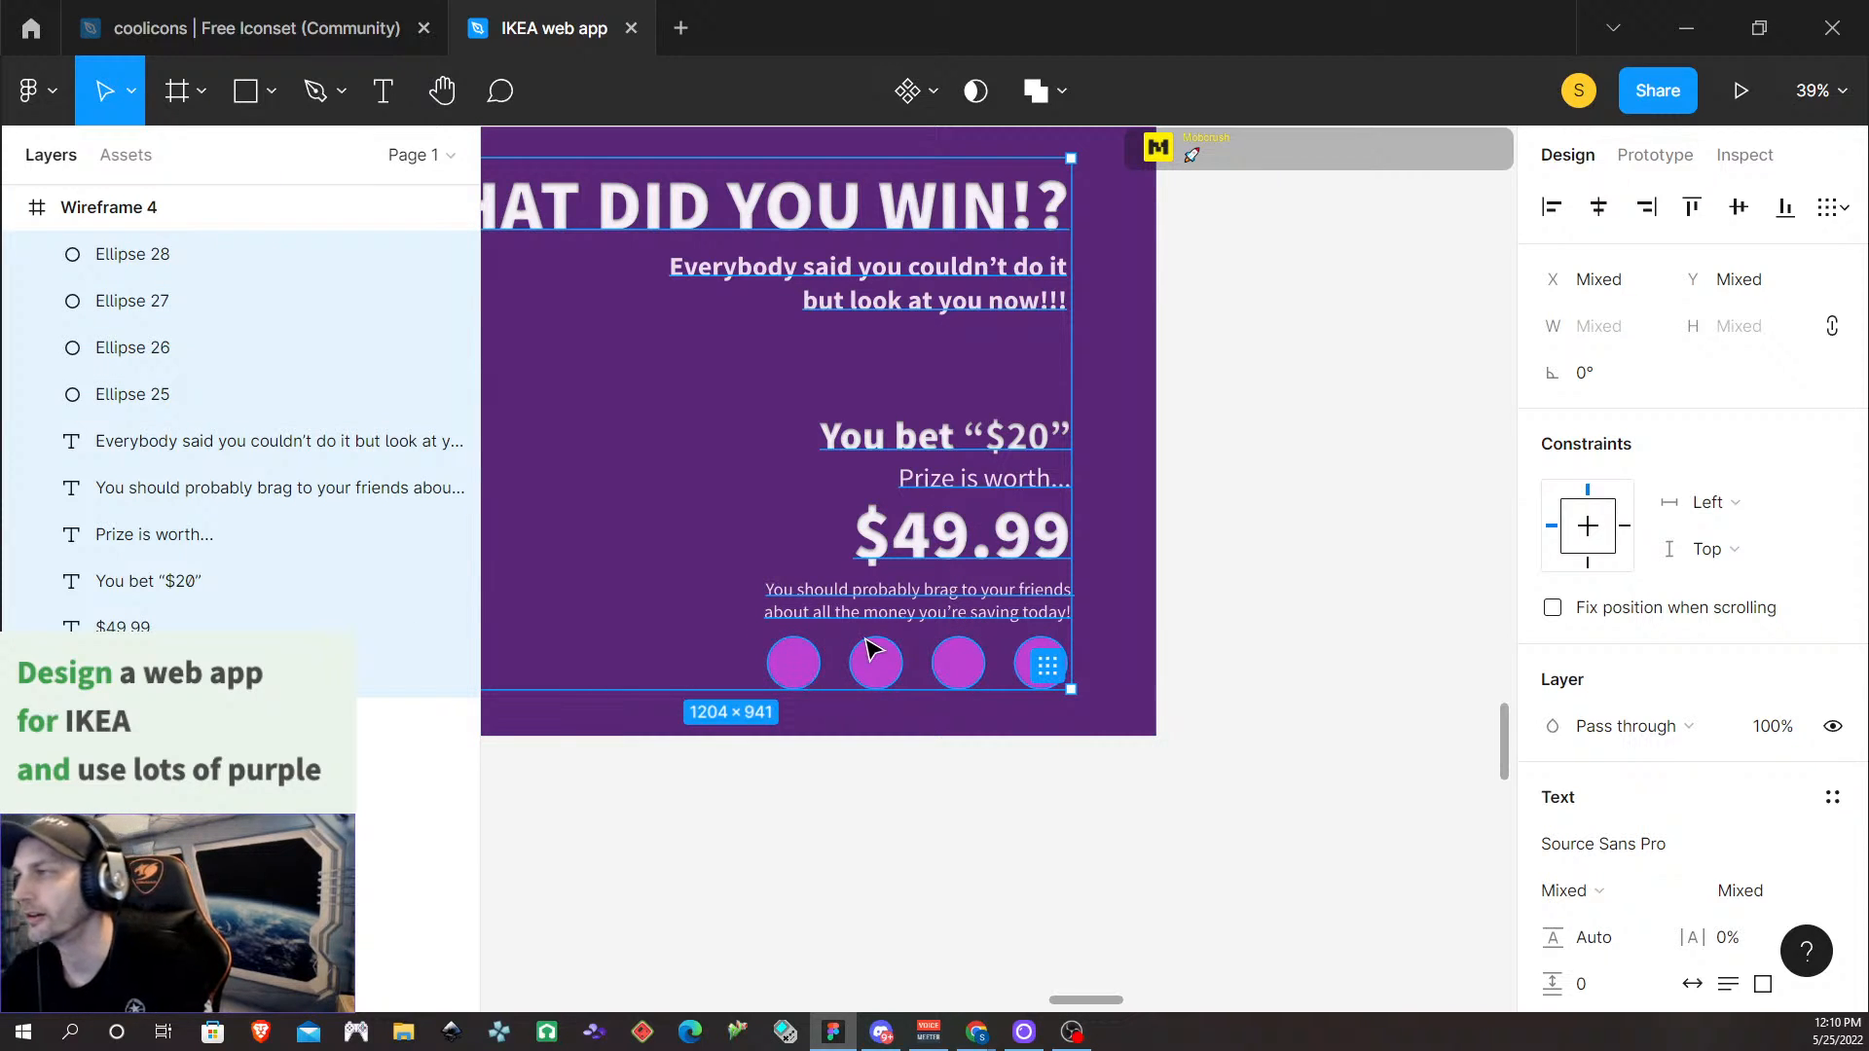
{"action": "scroll", "coordinate": [867, 656], "scroll_direction": "down", "scroll_amount": 3}
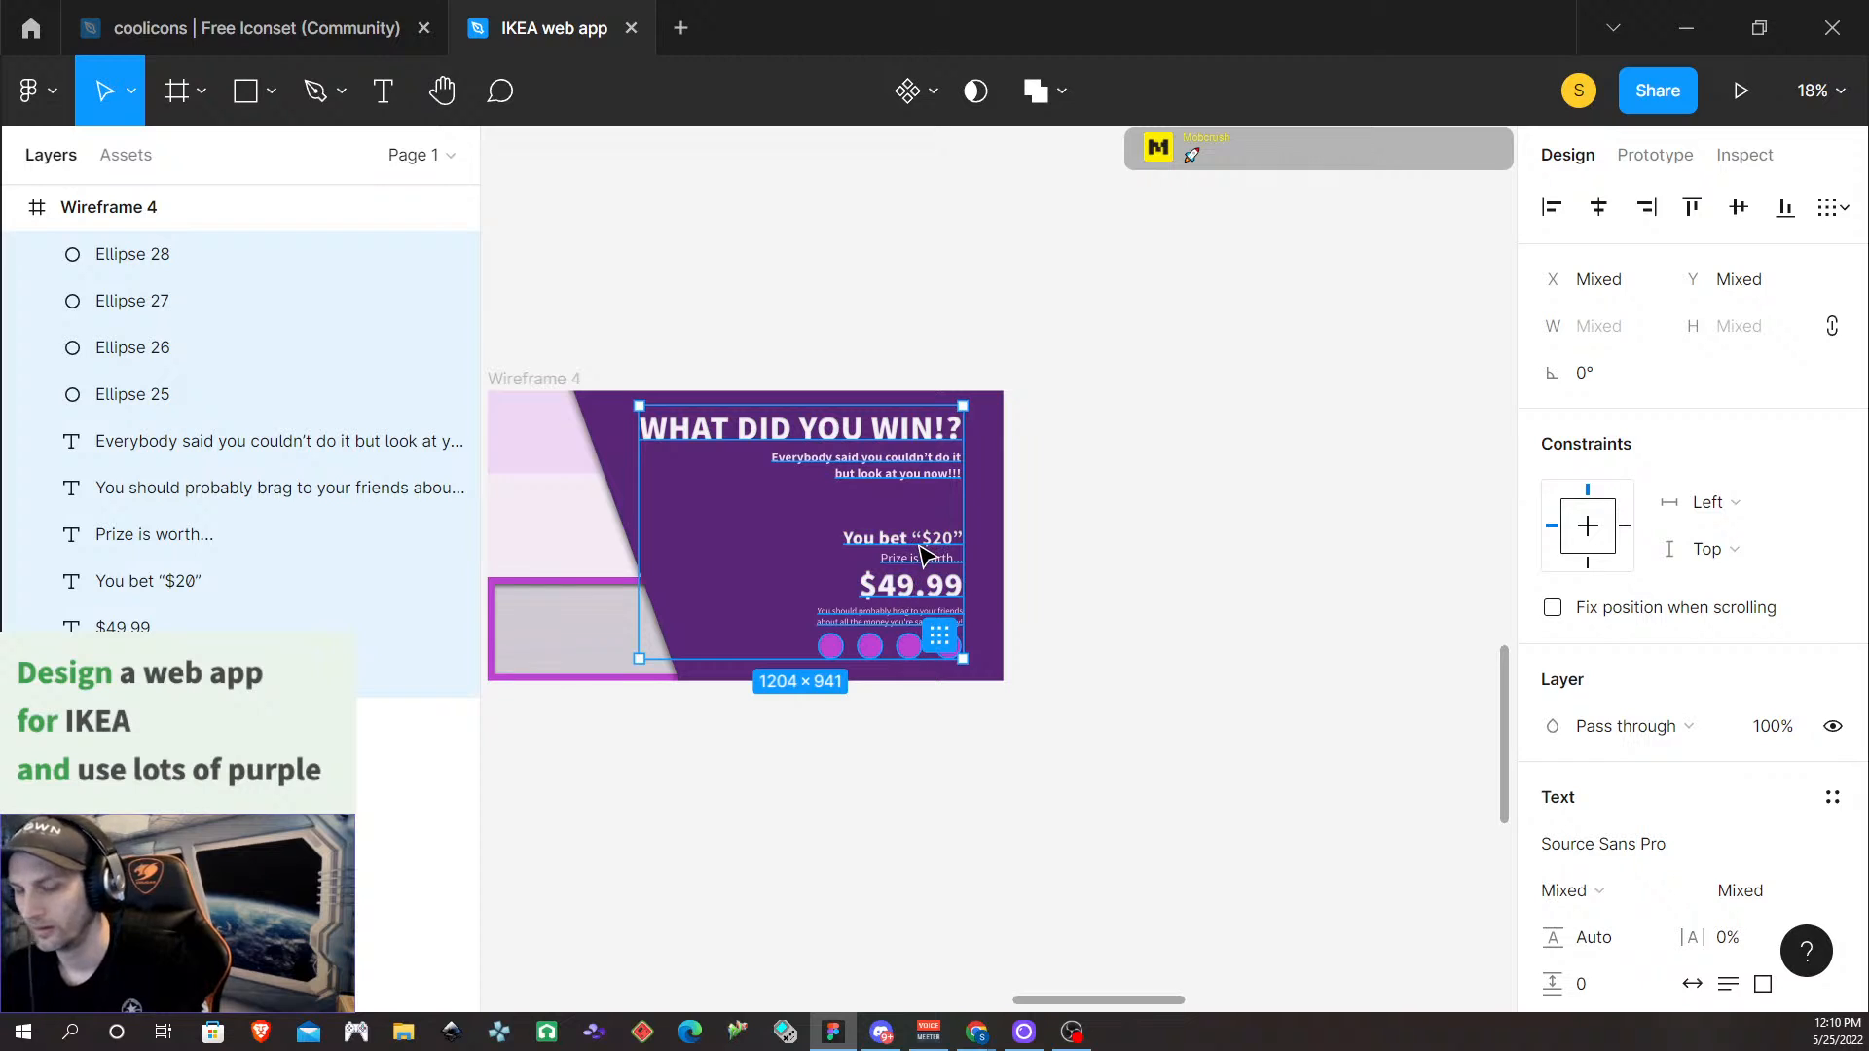
{"action": "key", "text": "ctrl+g"}
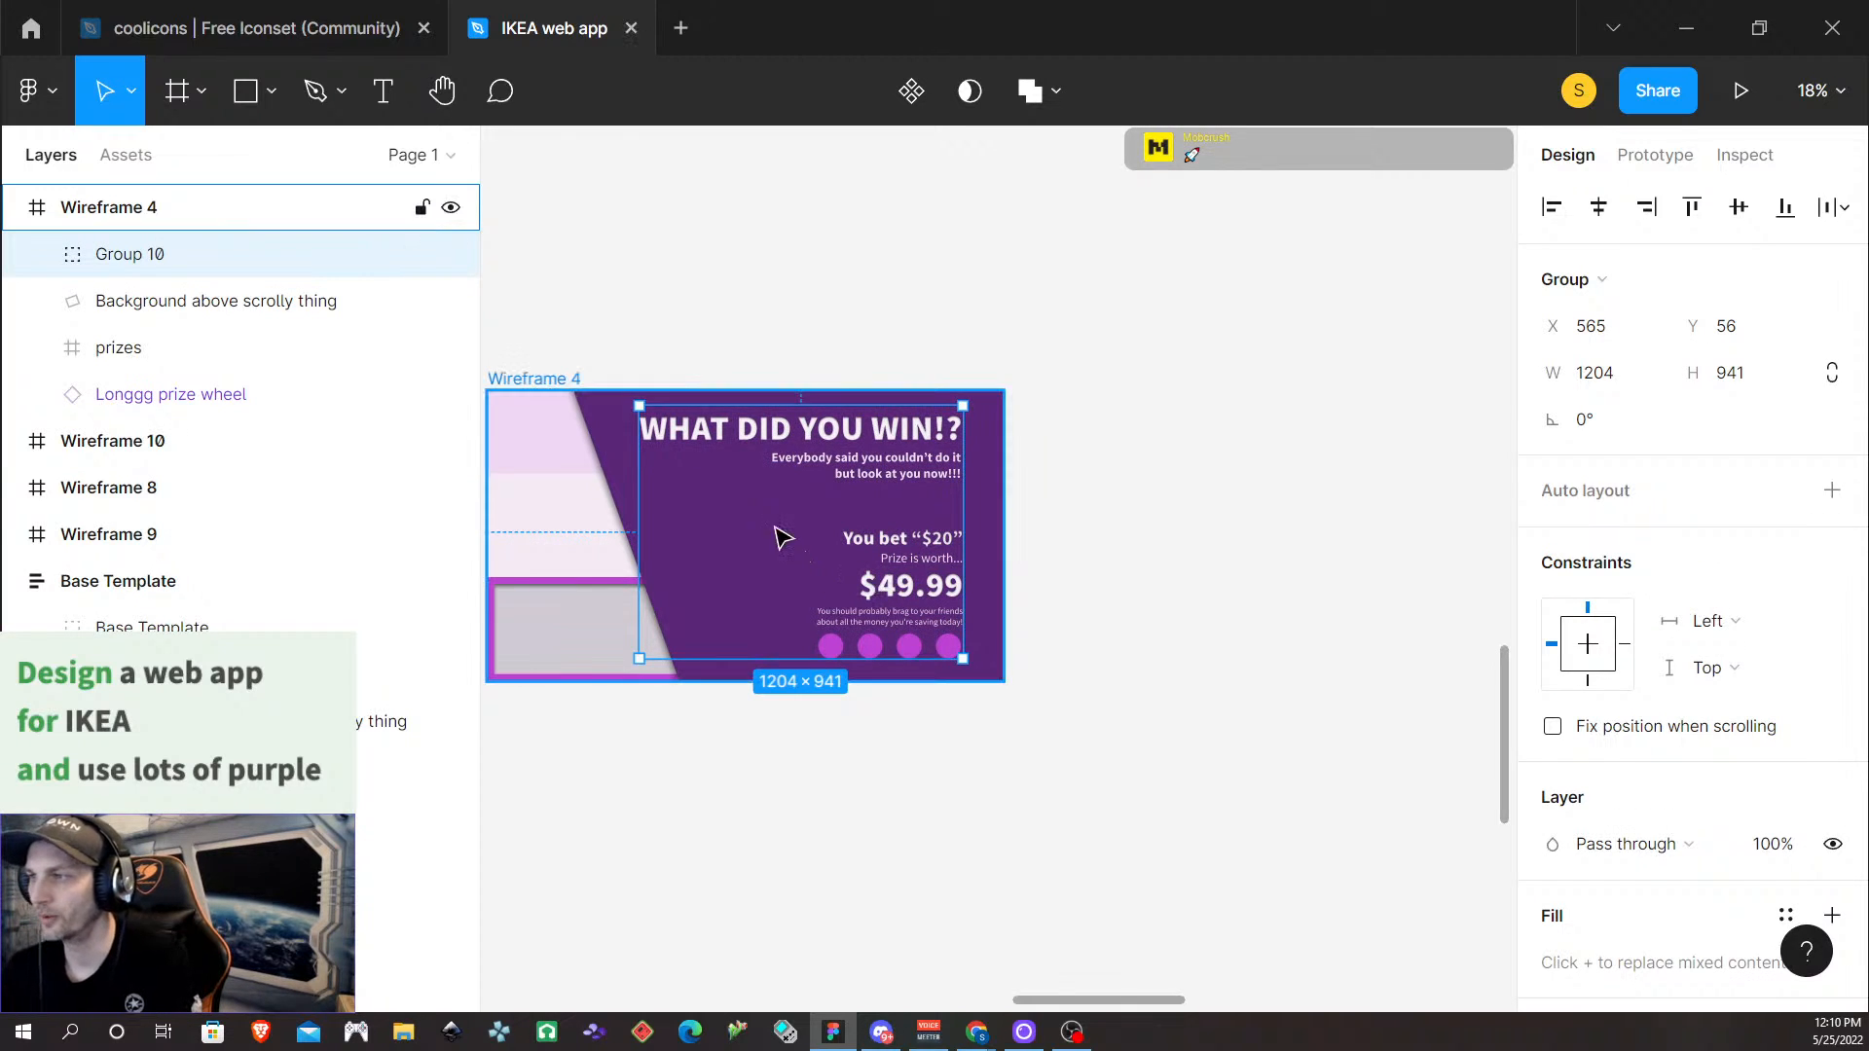
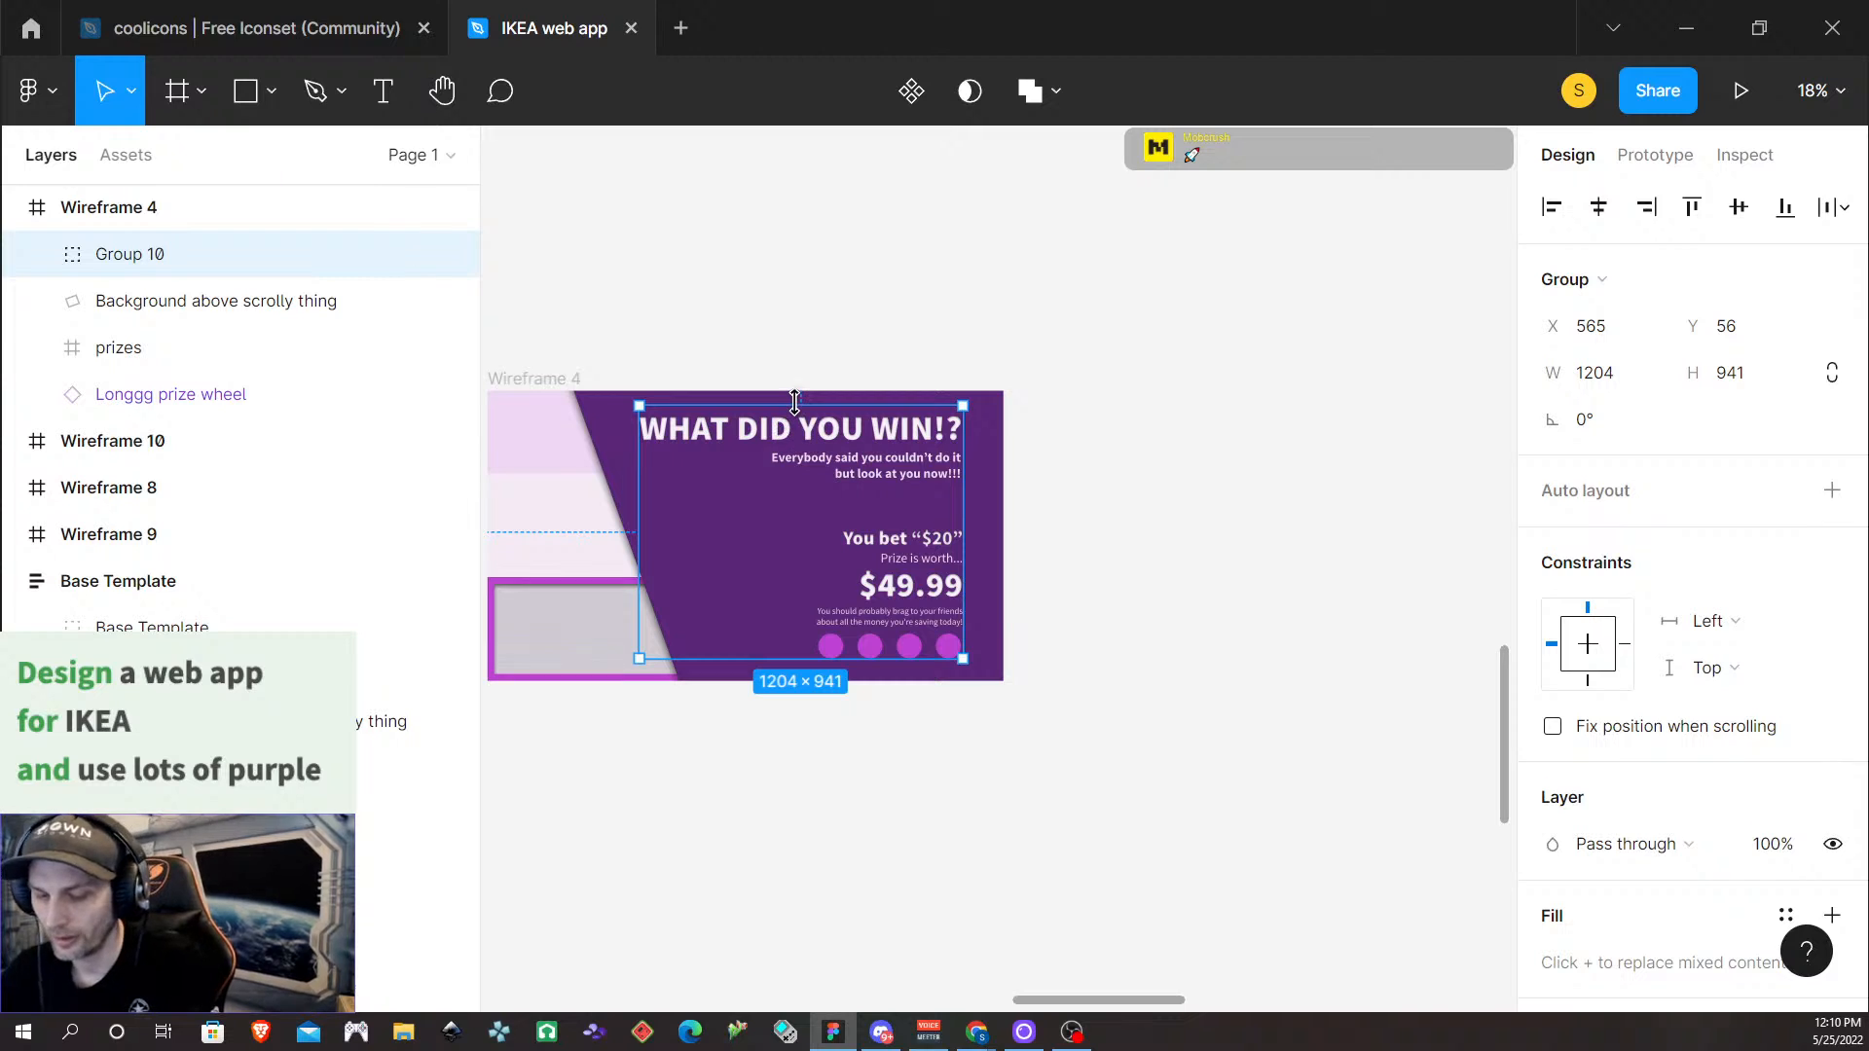
Rename the new group in Wireframe 4 as "page contents"
{"action": "double_click", "coordinate": [137, 255]}
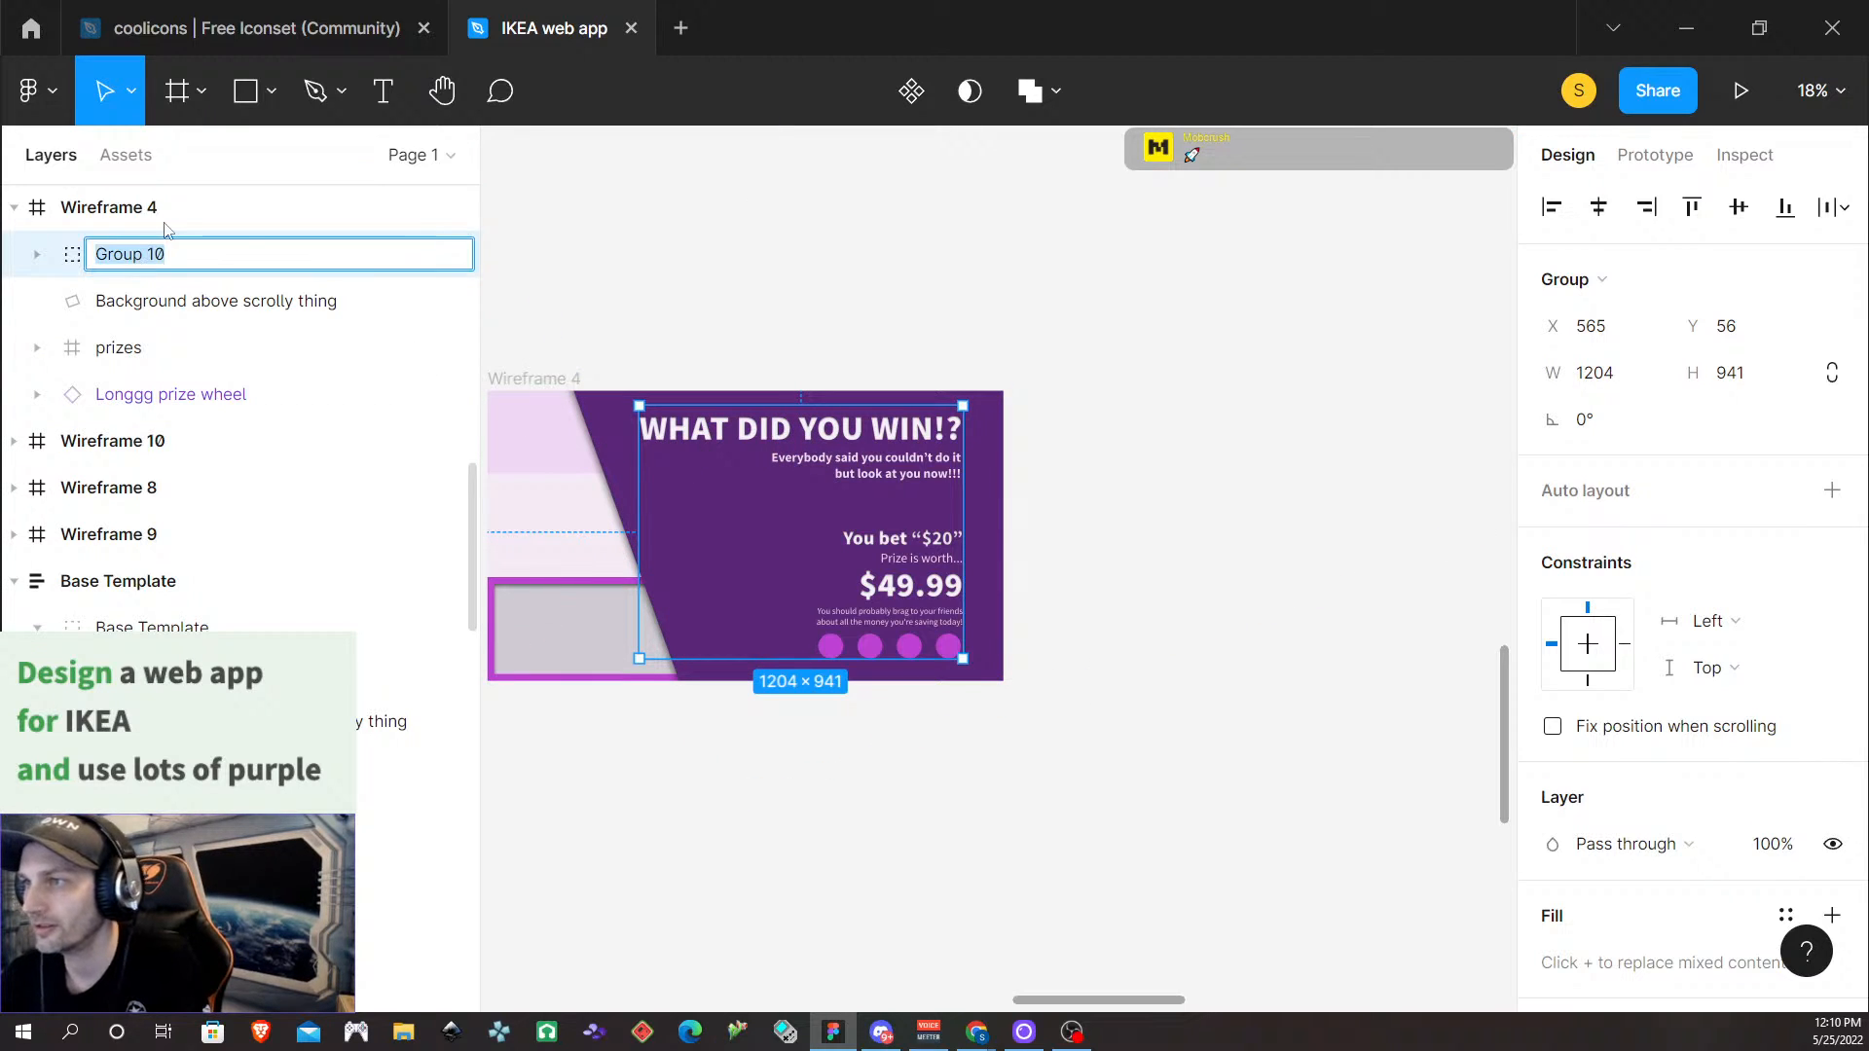
{"action": "type", "text": "page contents"}
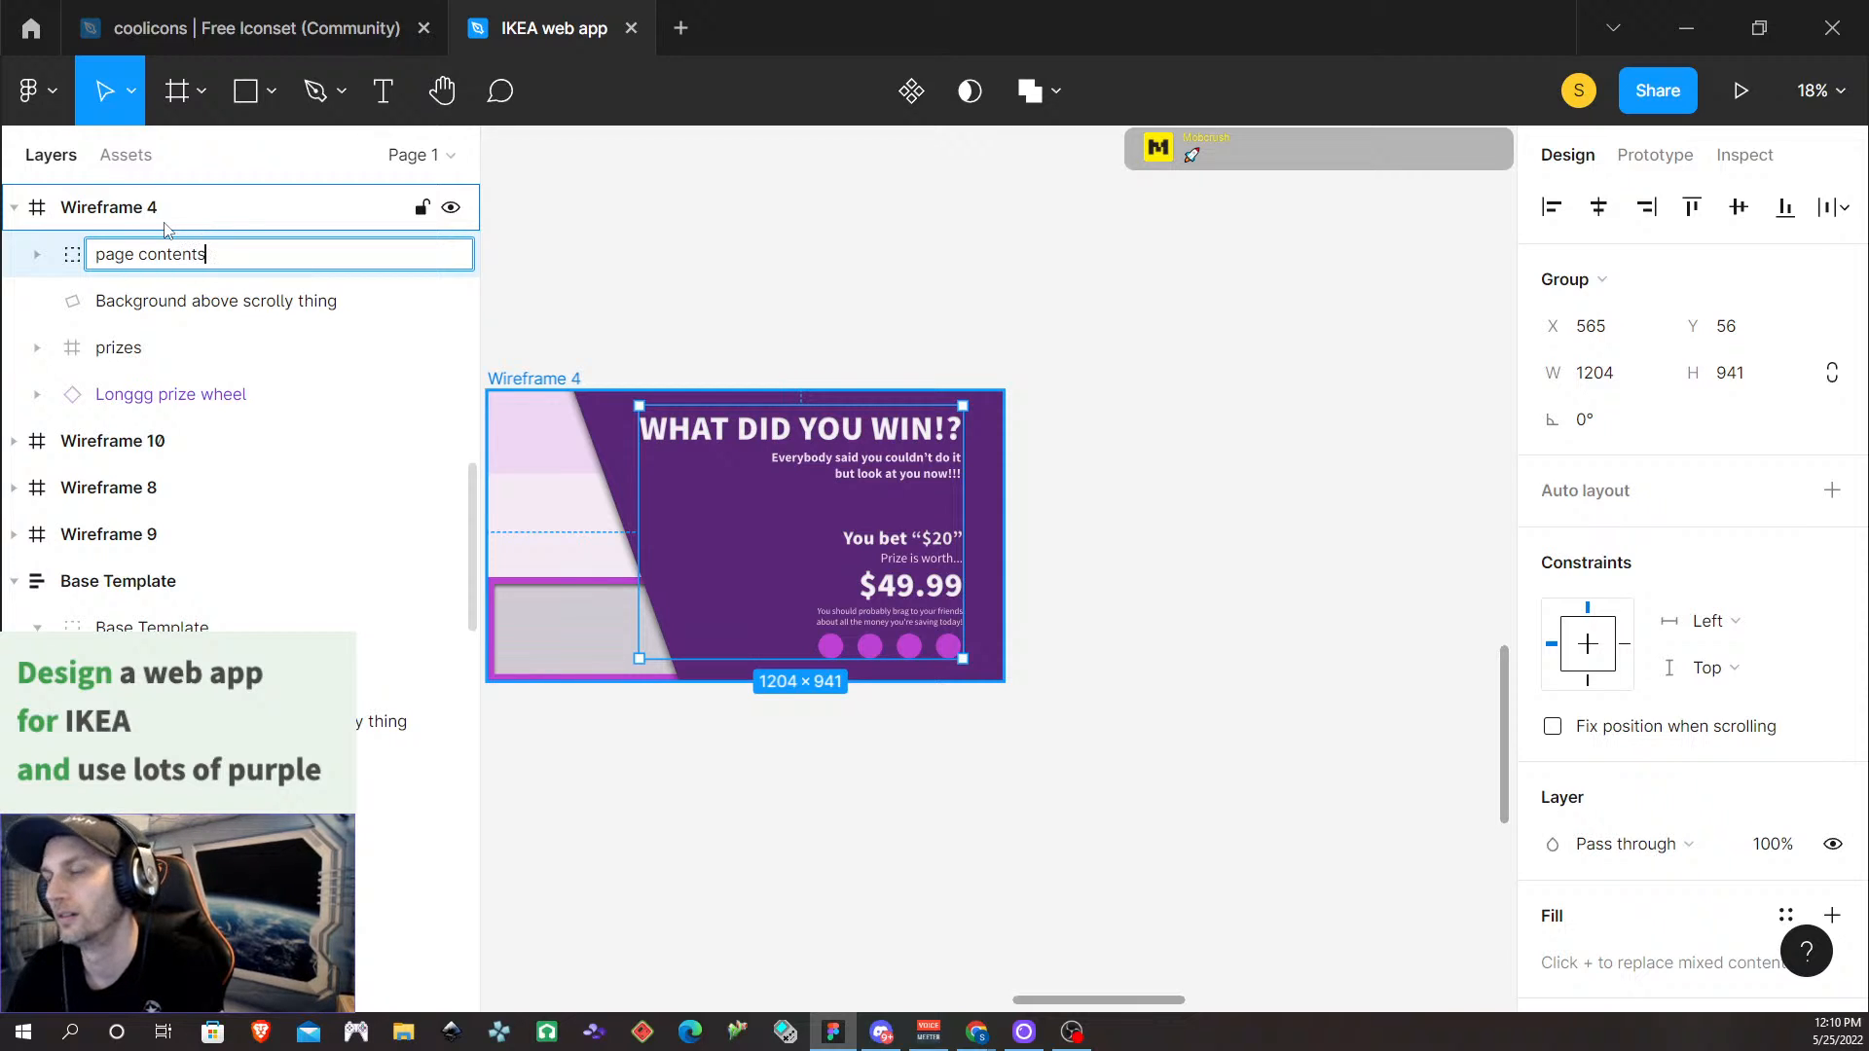
{"action": "left_click", "coordinate": [1098, 342]}
{"action": "left_click", "coordinate": [728, 495]}
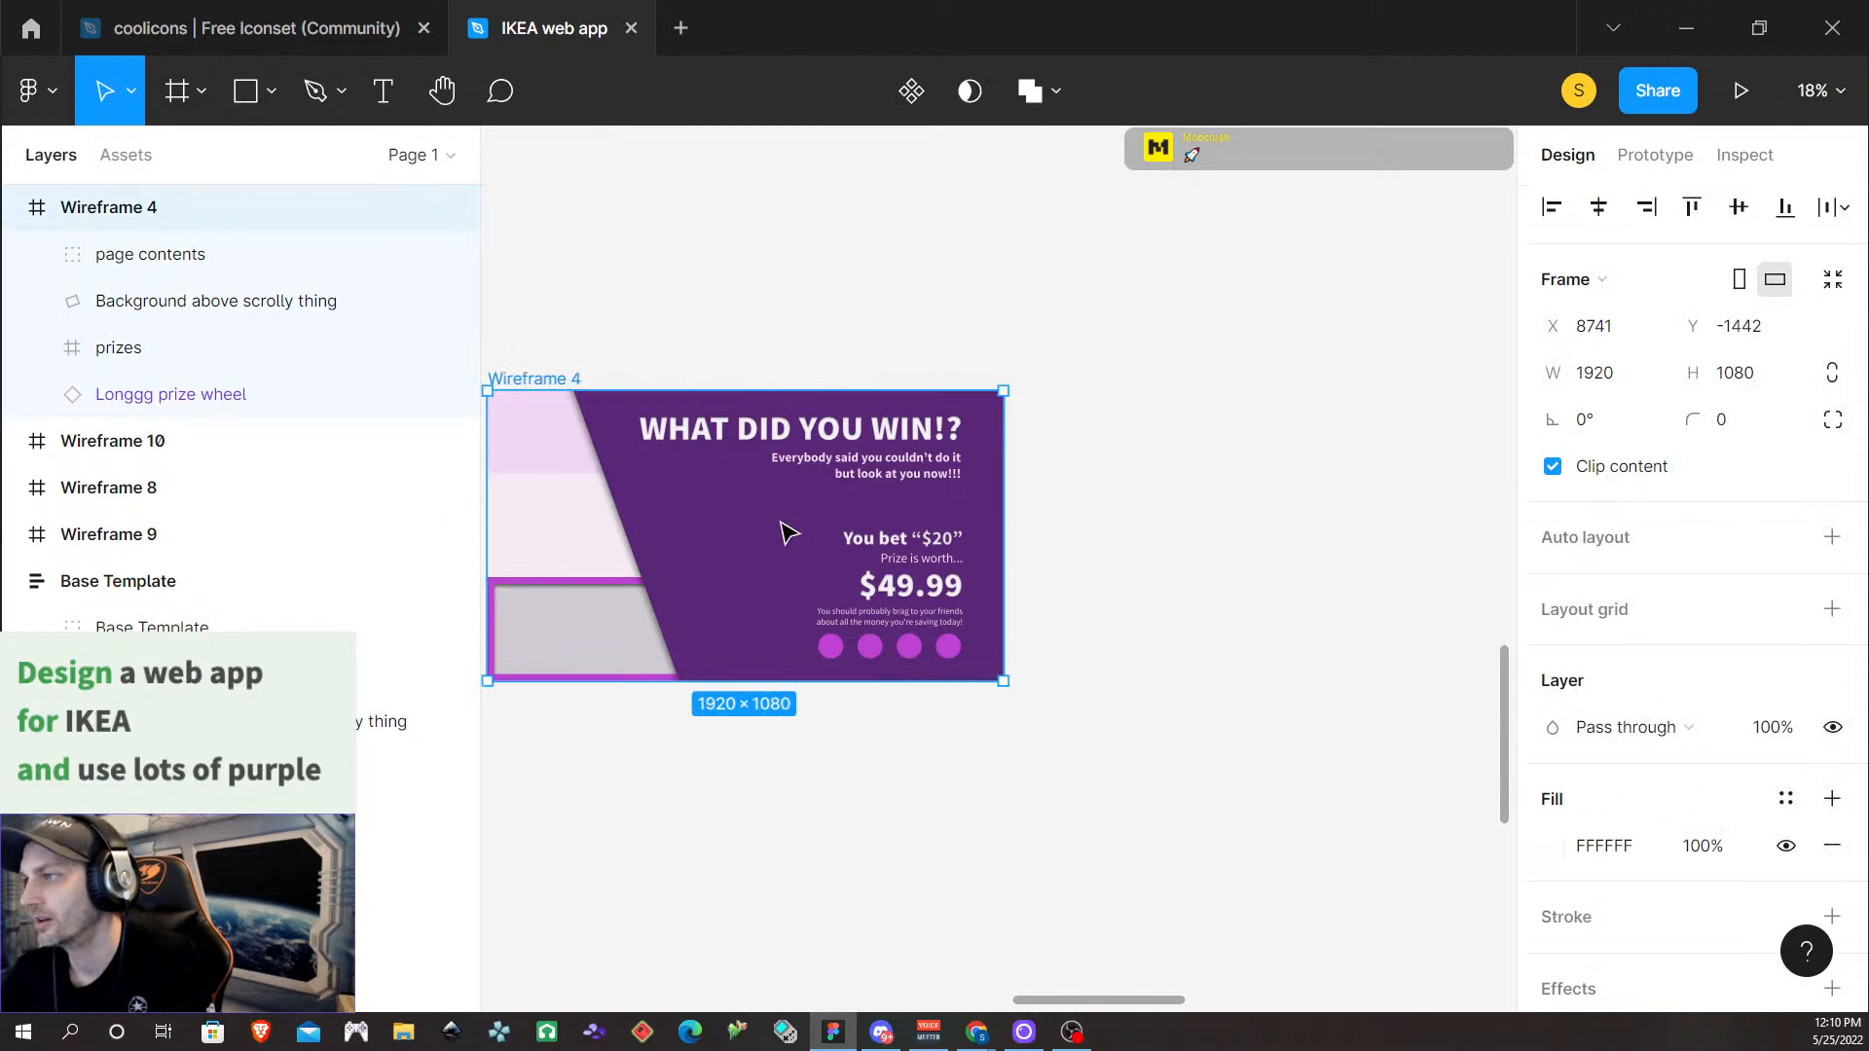
{"action": "left_click", "coordinate": [927, 520]}
{"action": "double_click", "coordinate": [918, 529]}
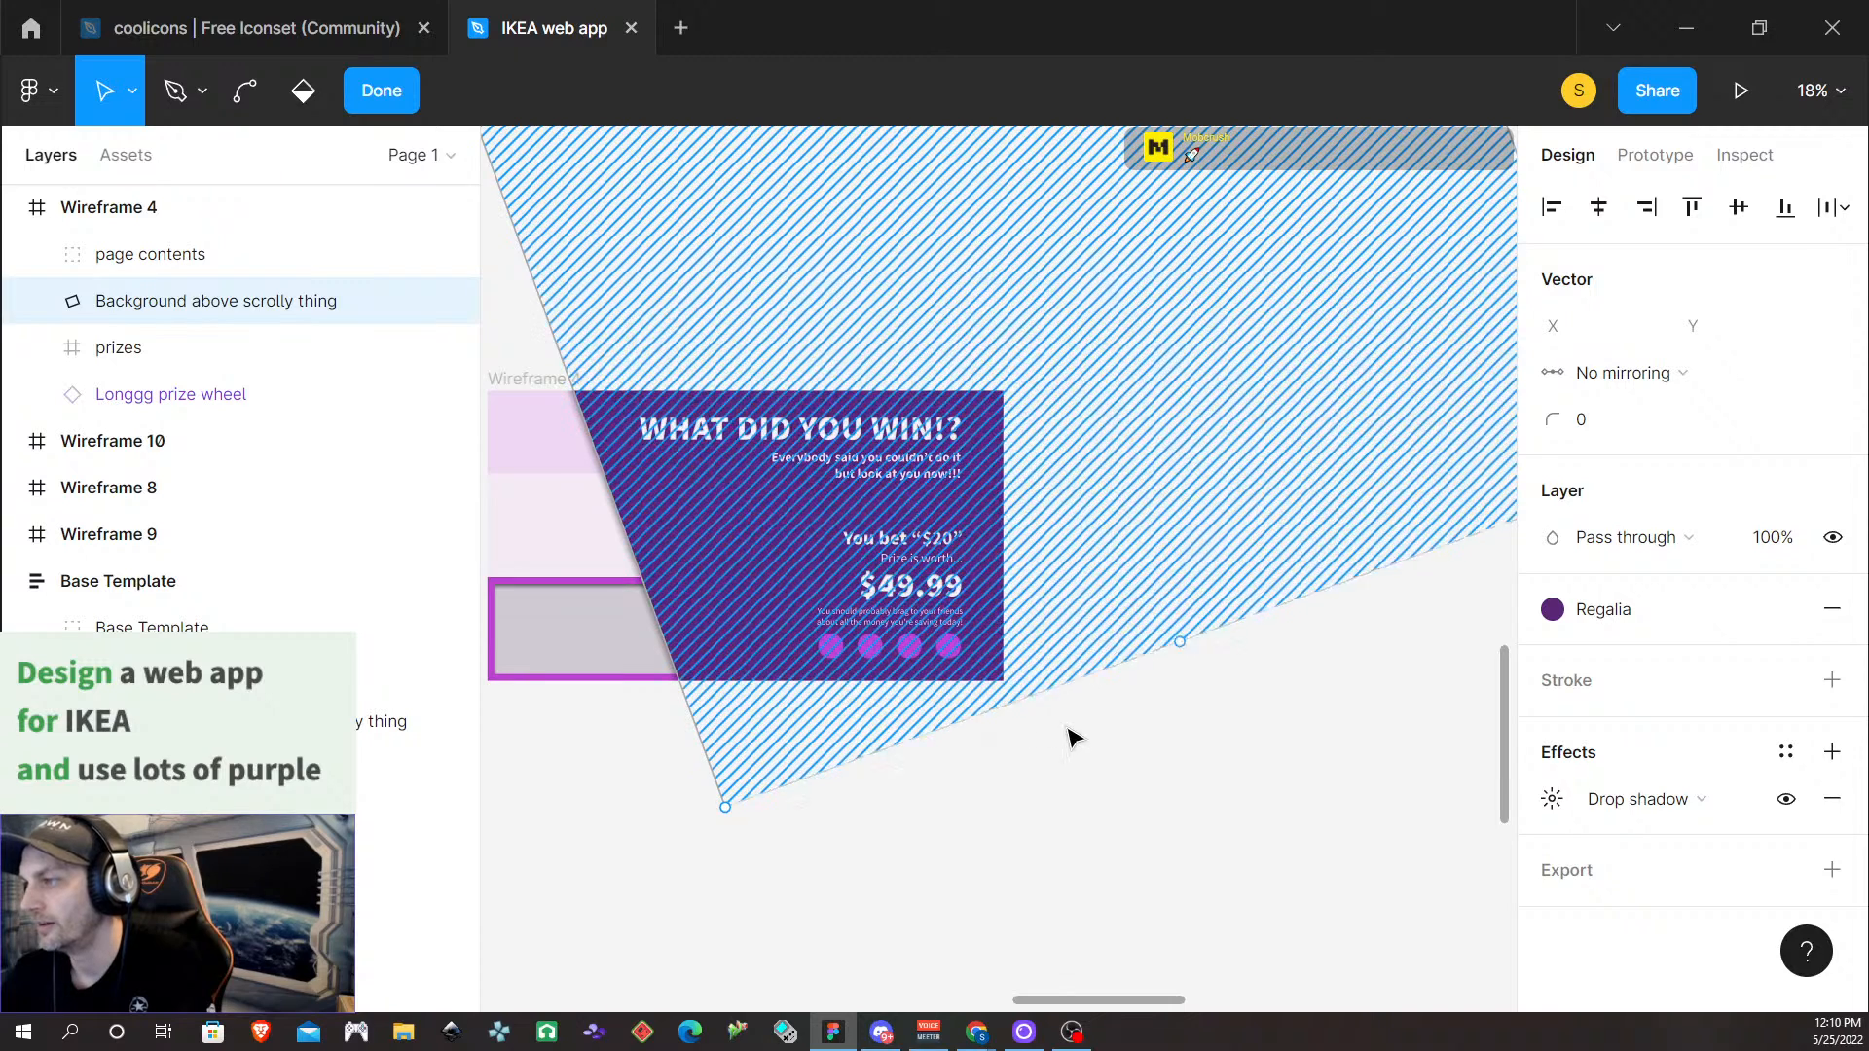
{"action": "key", "text": "Escape"}
Duplicate the page contents group onto the empty canvas beside Wireframe 4 and turn the copy into a component
{"action": "left_click", "coordinate": [866, 492]}
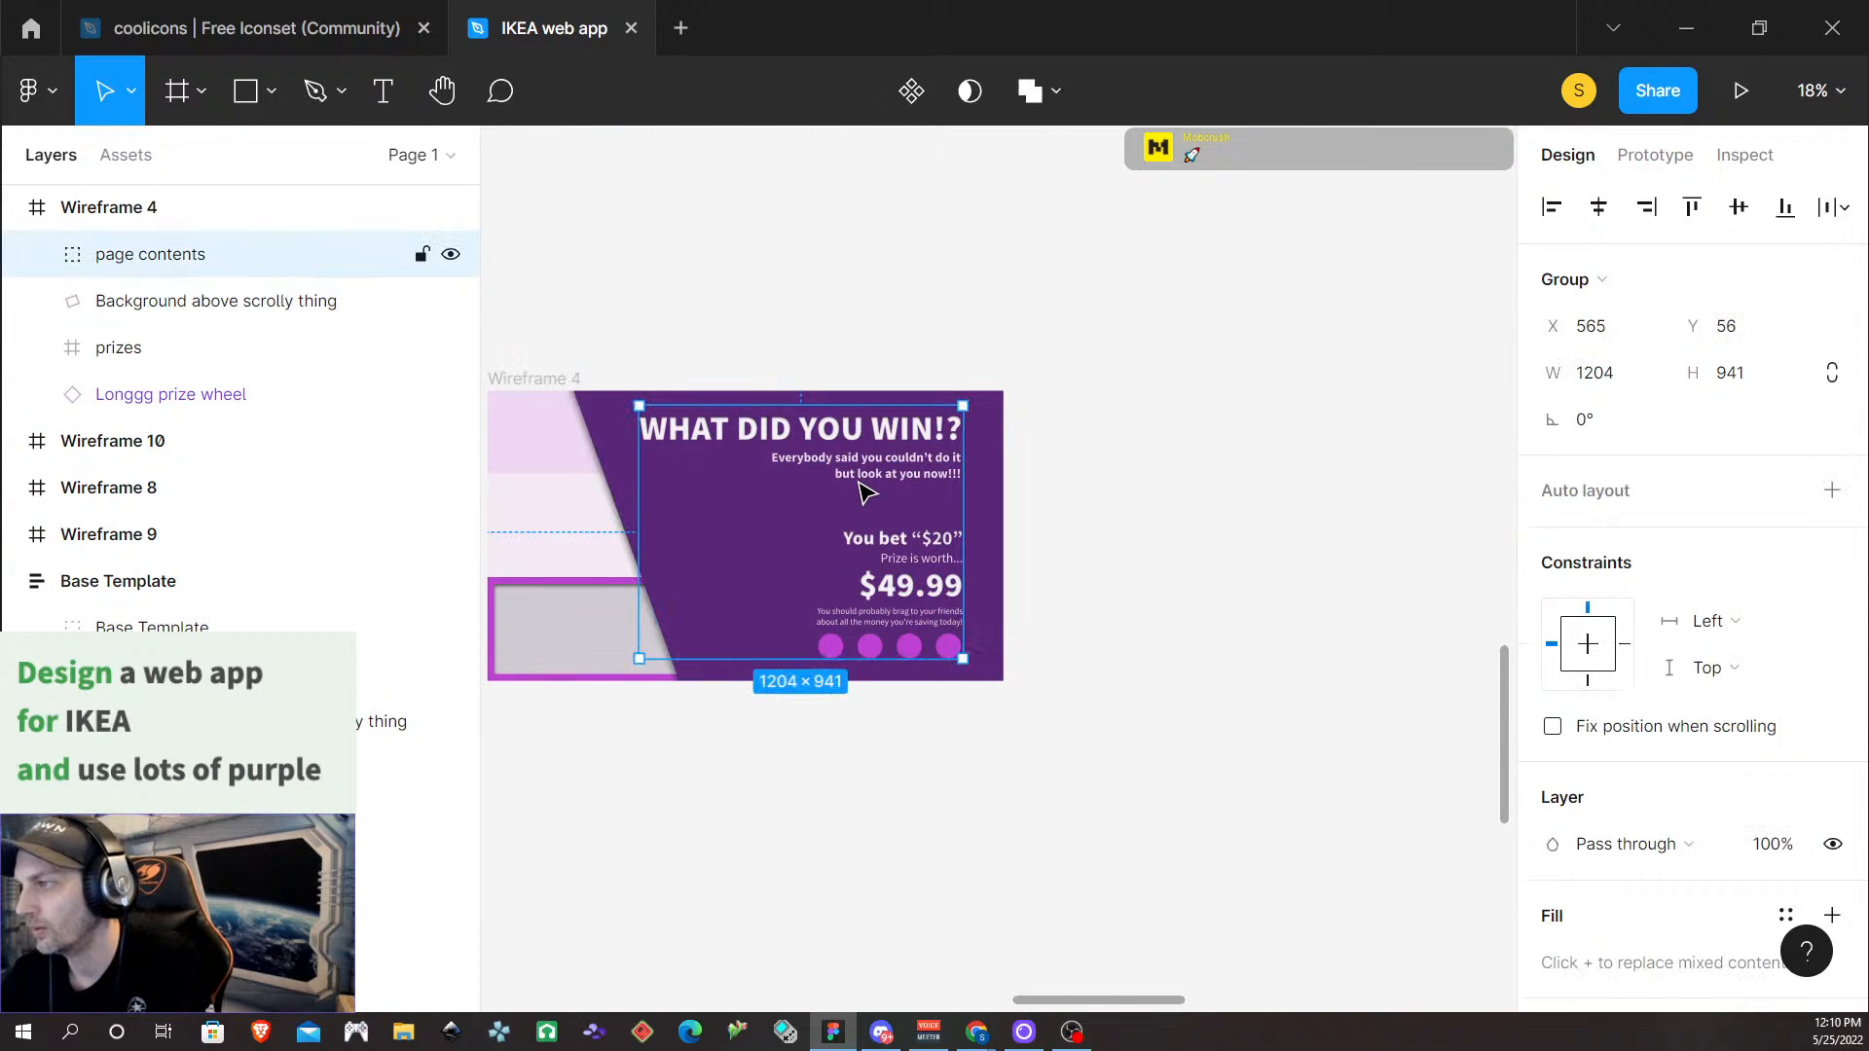
{"action": "scroll", "coordinate": [1032, 623], "scroll_direction": "up", "scroll_amount": 6}
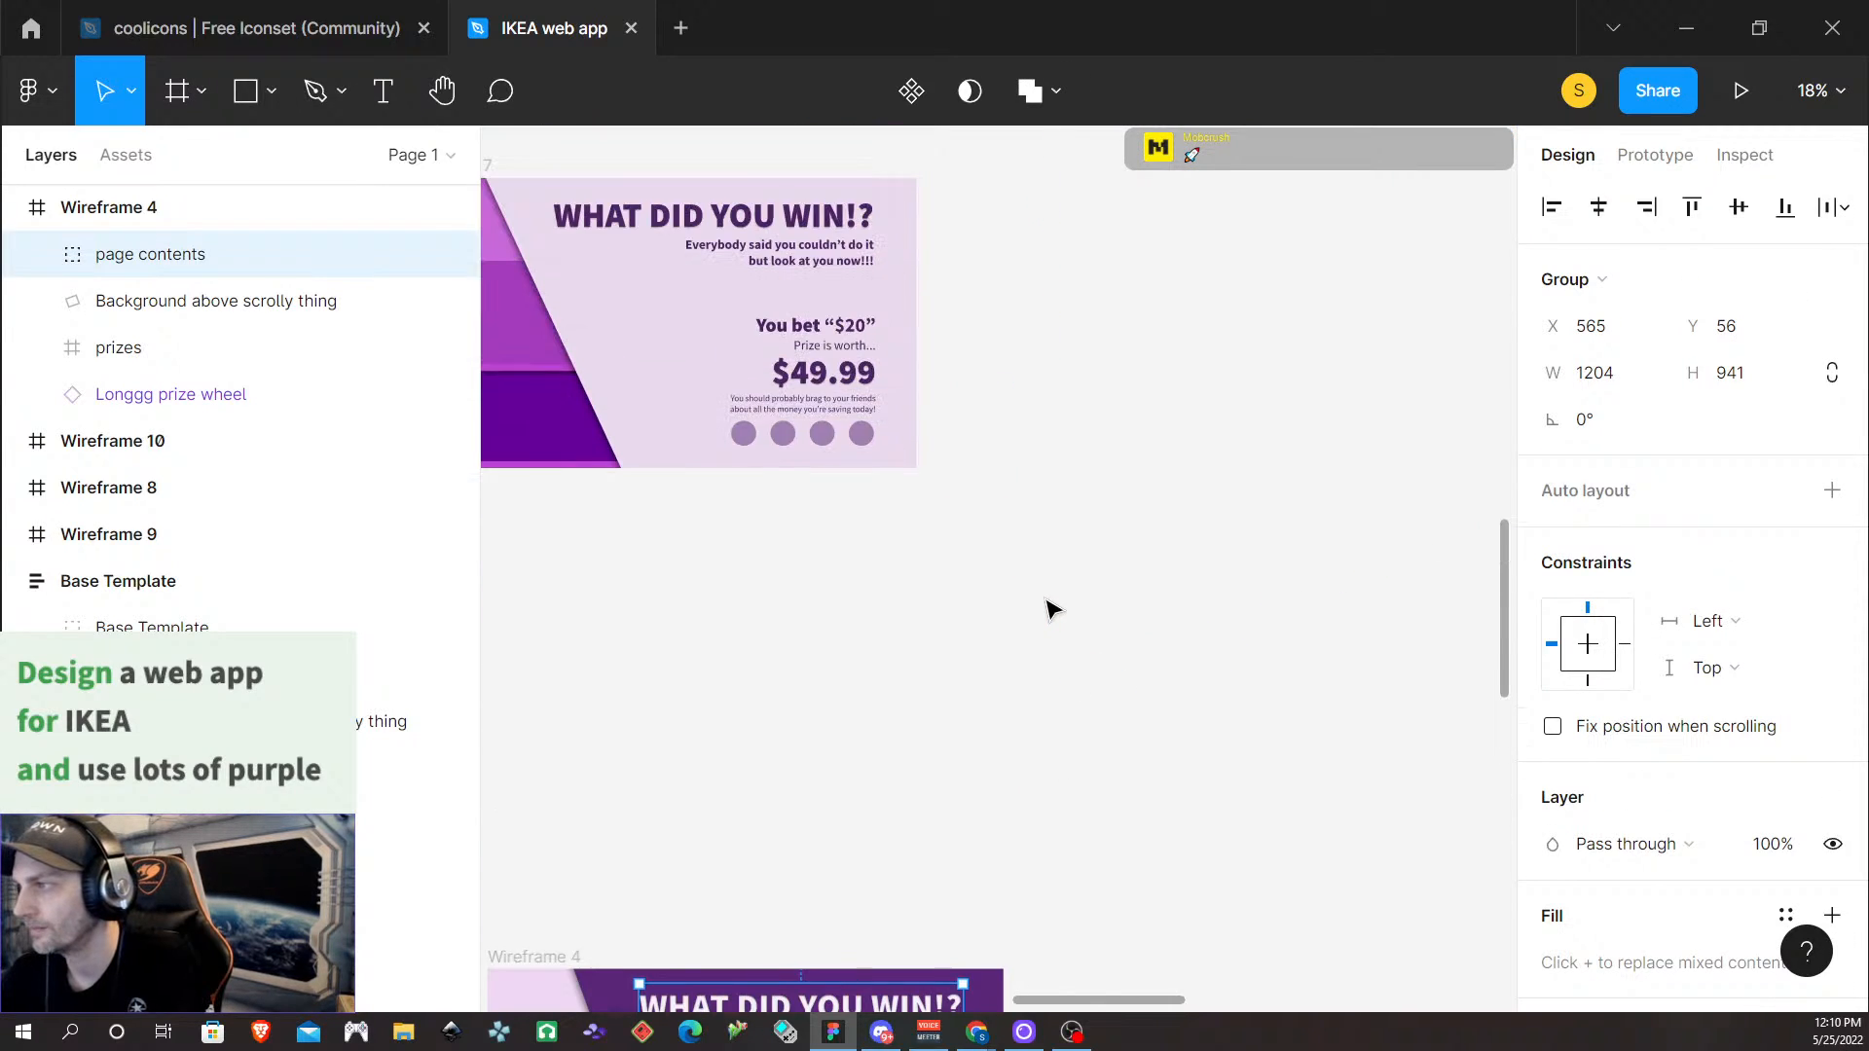
{"action": "scroll", "coordinate": [1127, 621], "scroll_direction": "down", "scroll_amount": 5}
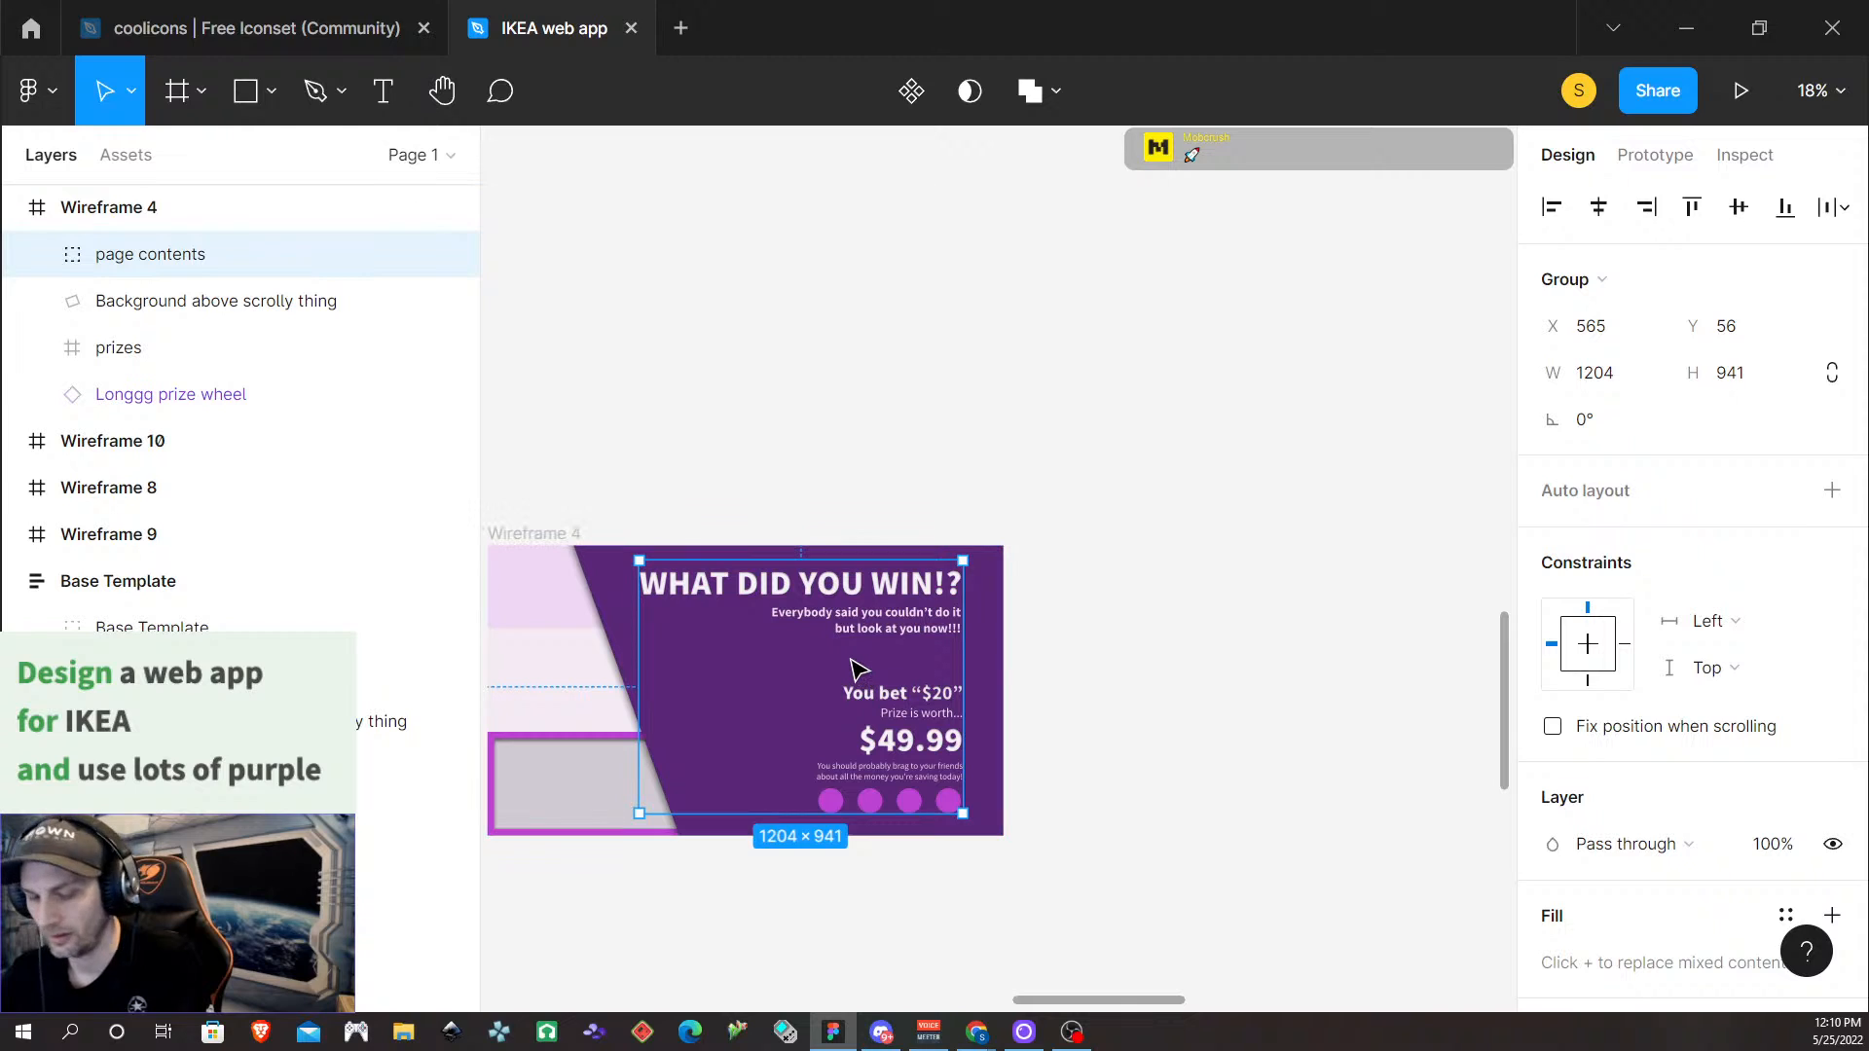
{"action": "left_click_drag", "start_coordinate": [856, 673], "coordinate": [1181, 660]}
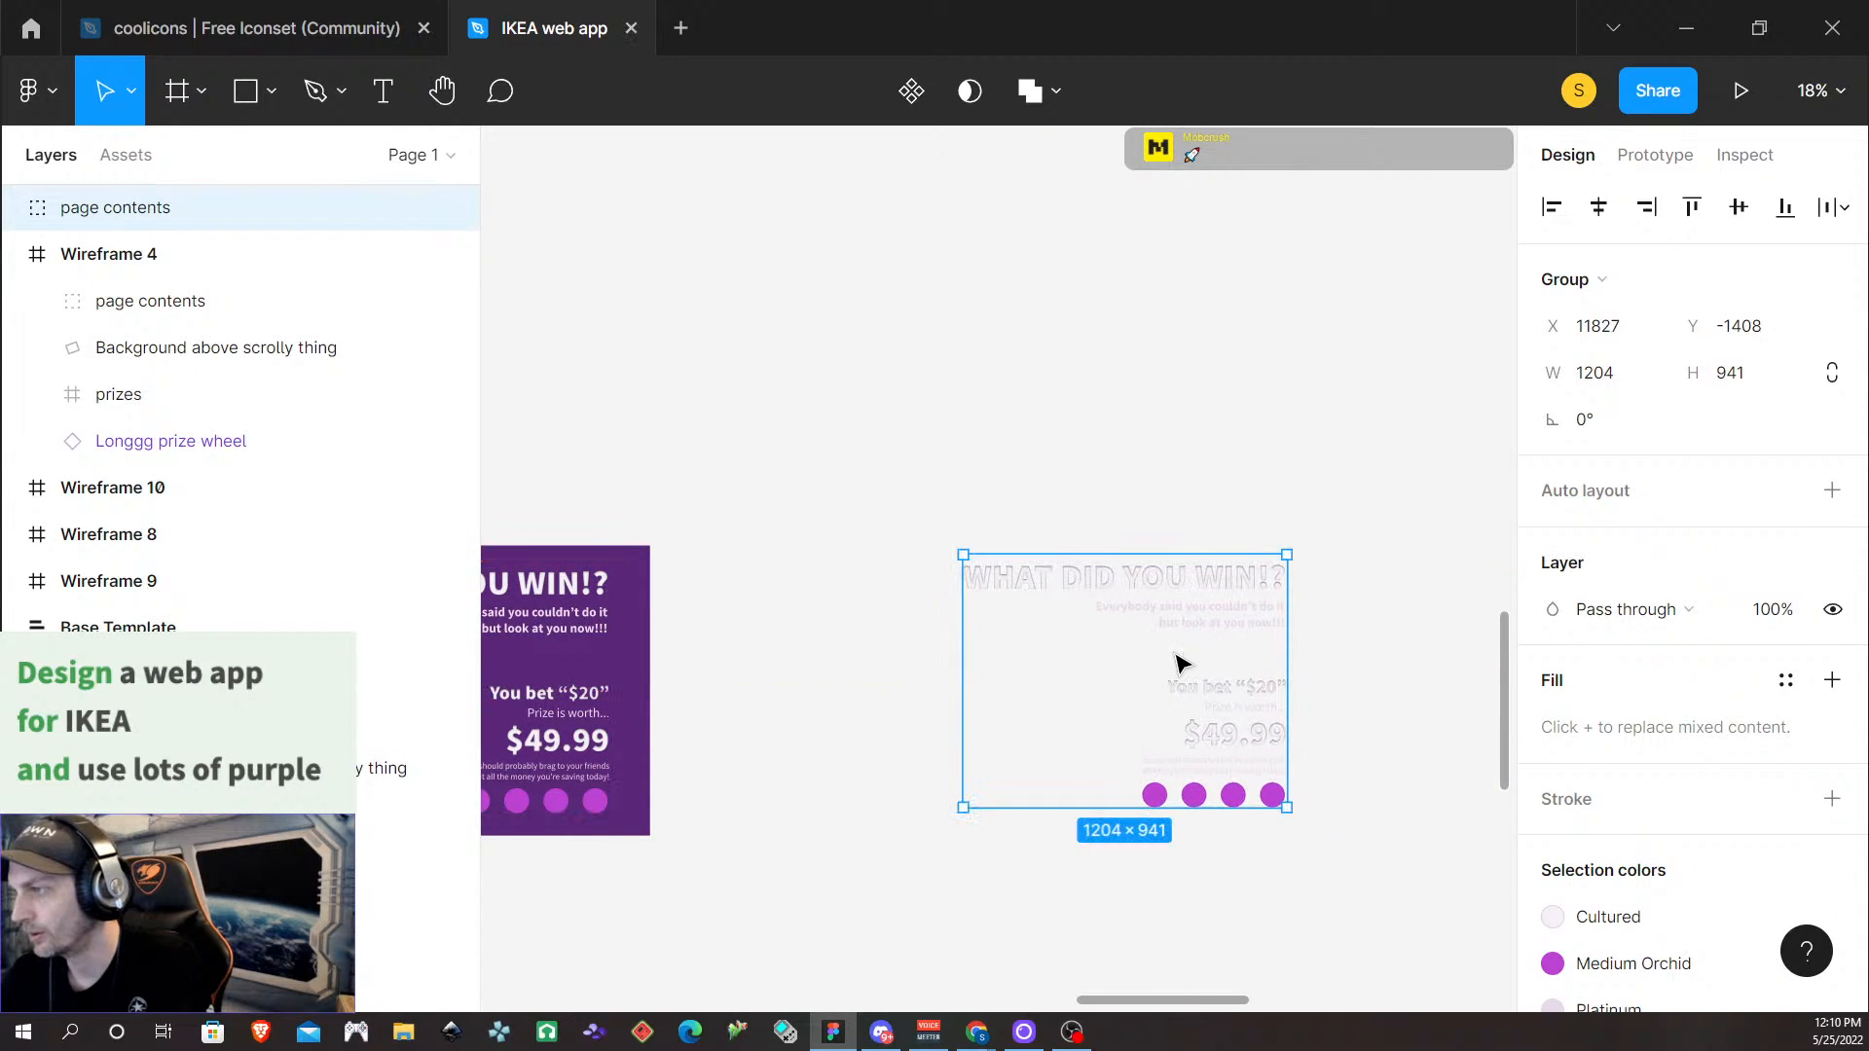
{"action": "left_click", "coordinate": [911, 90]}
Add two variants to the page contents component
{"action": "scroll", "coordinate": [1374, 609], "scroll_direction": "down", "scroll_amount": 1}
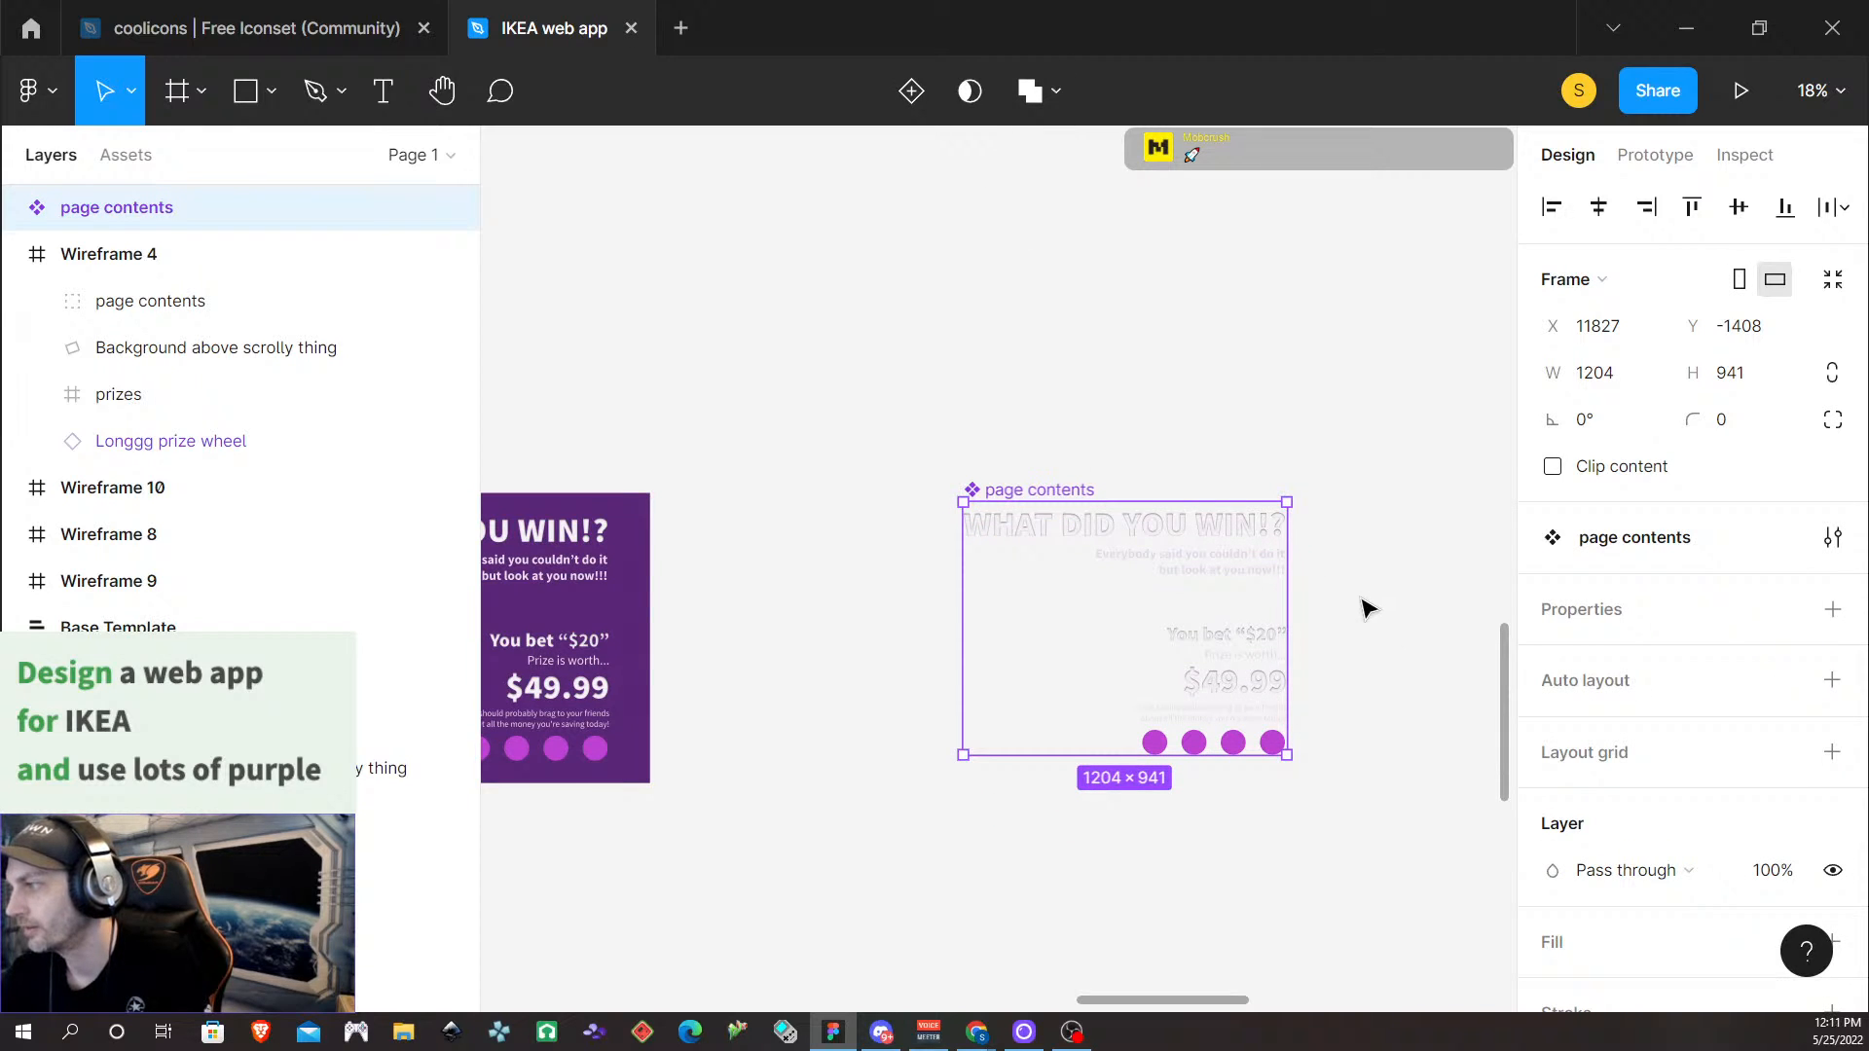
{"action": "scroll", "coordinate": [1364, 609], "scroll_direction": "down", "scroll_amount": 2}
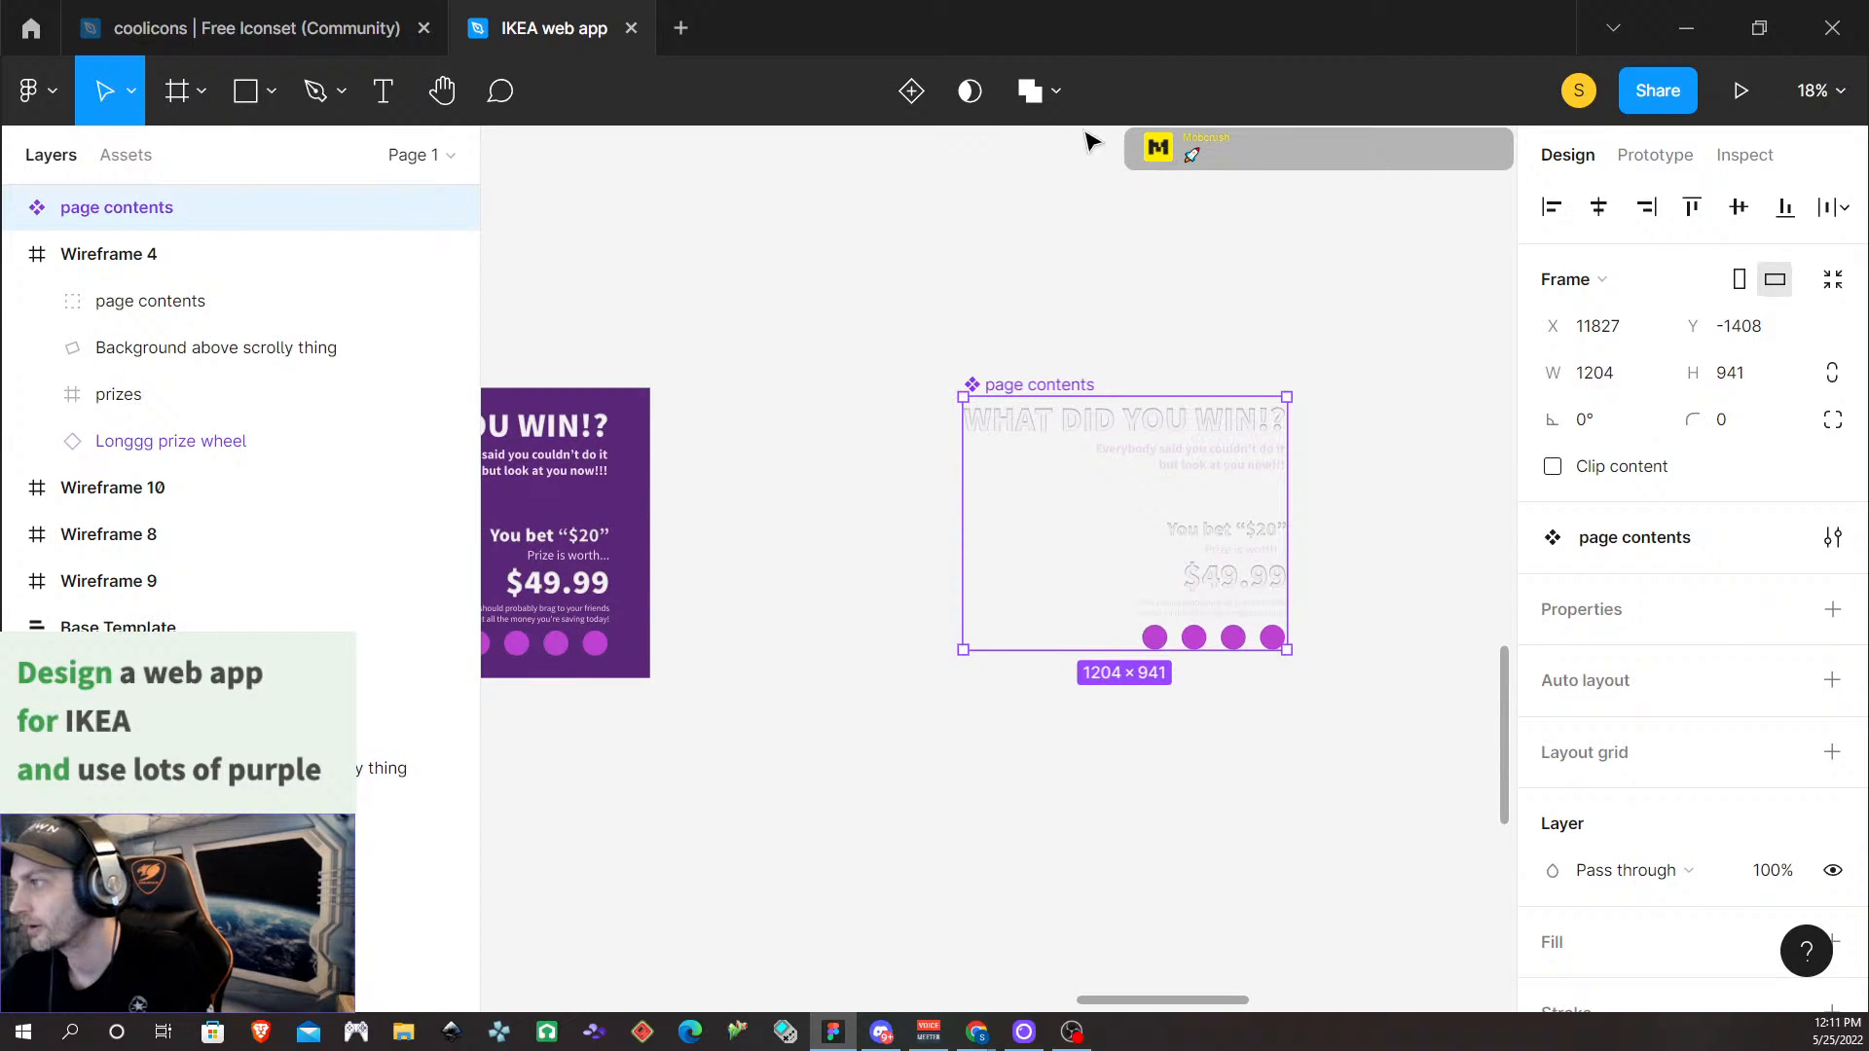
{"action": "left_click", "coordinate": [914, 93]}
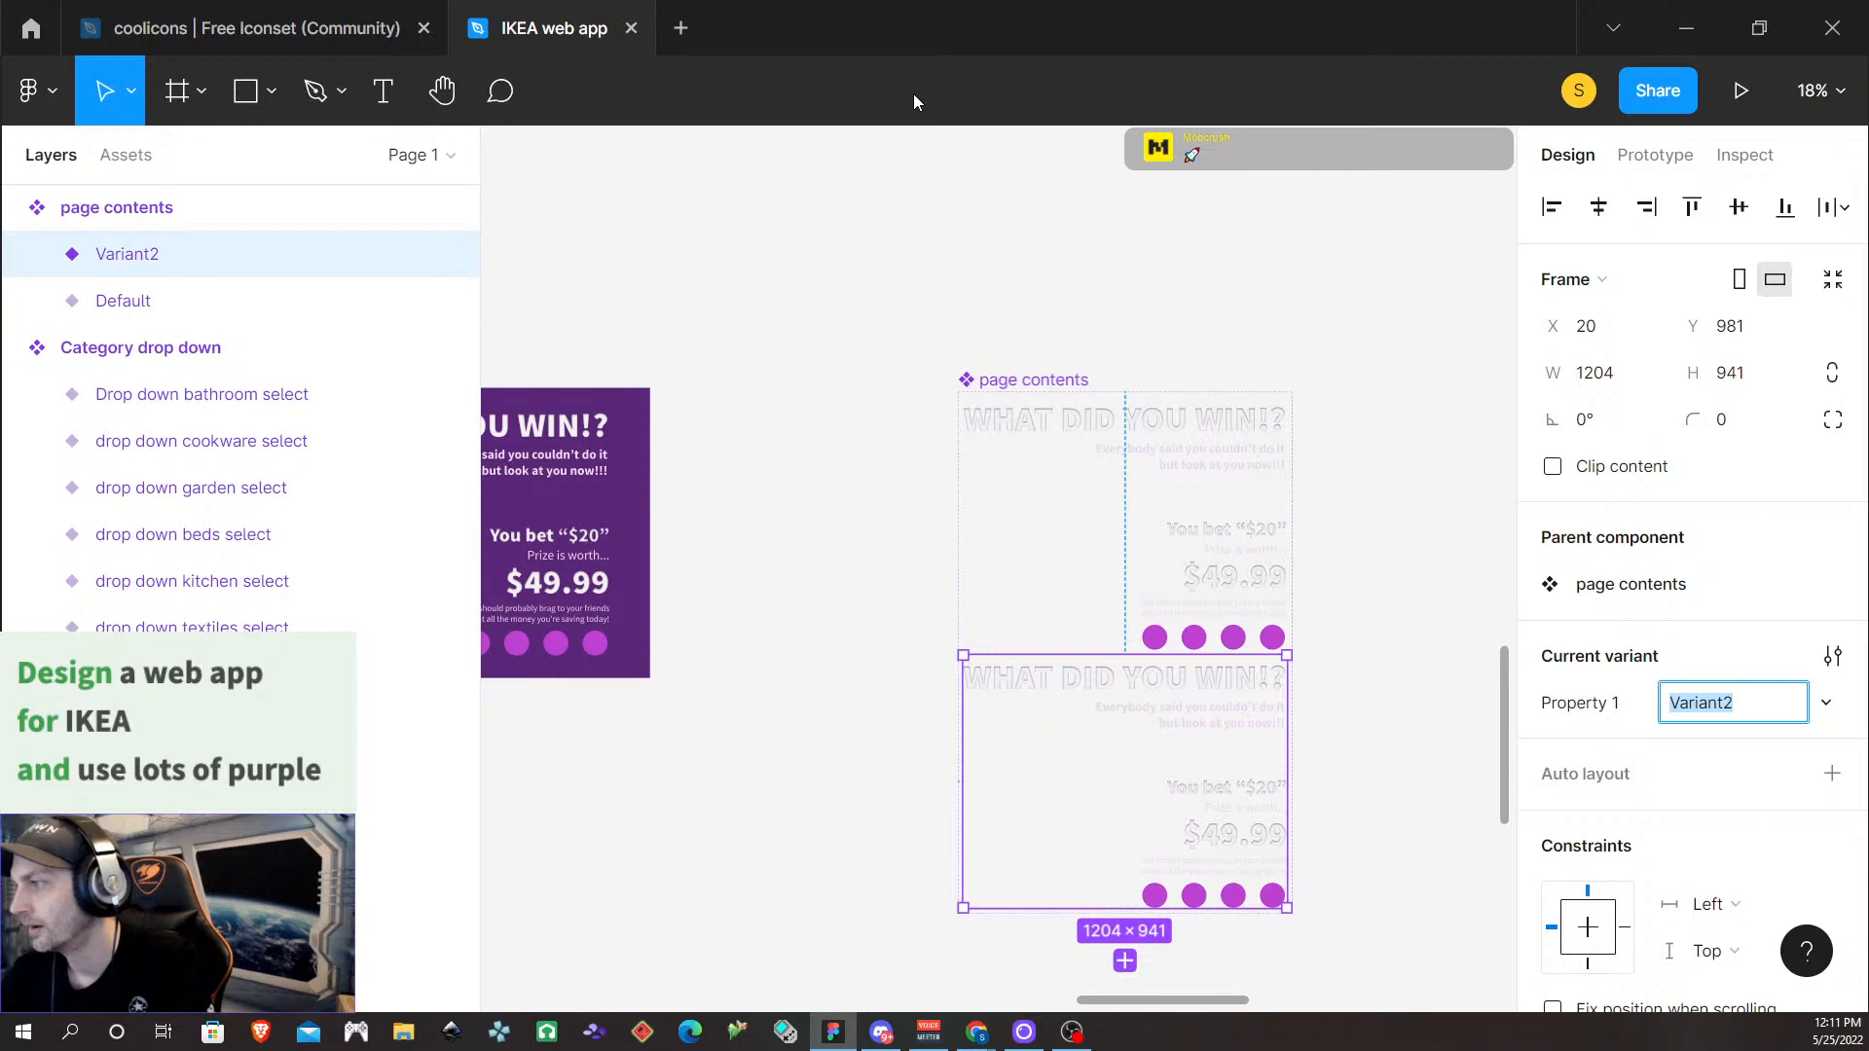
{"action": "left_click", "coordinate": [1125, 962]}
Try to hide the entire Default variant of the page contents component
{"action": "left_click", "coordinate": [1213, 494]}
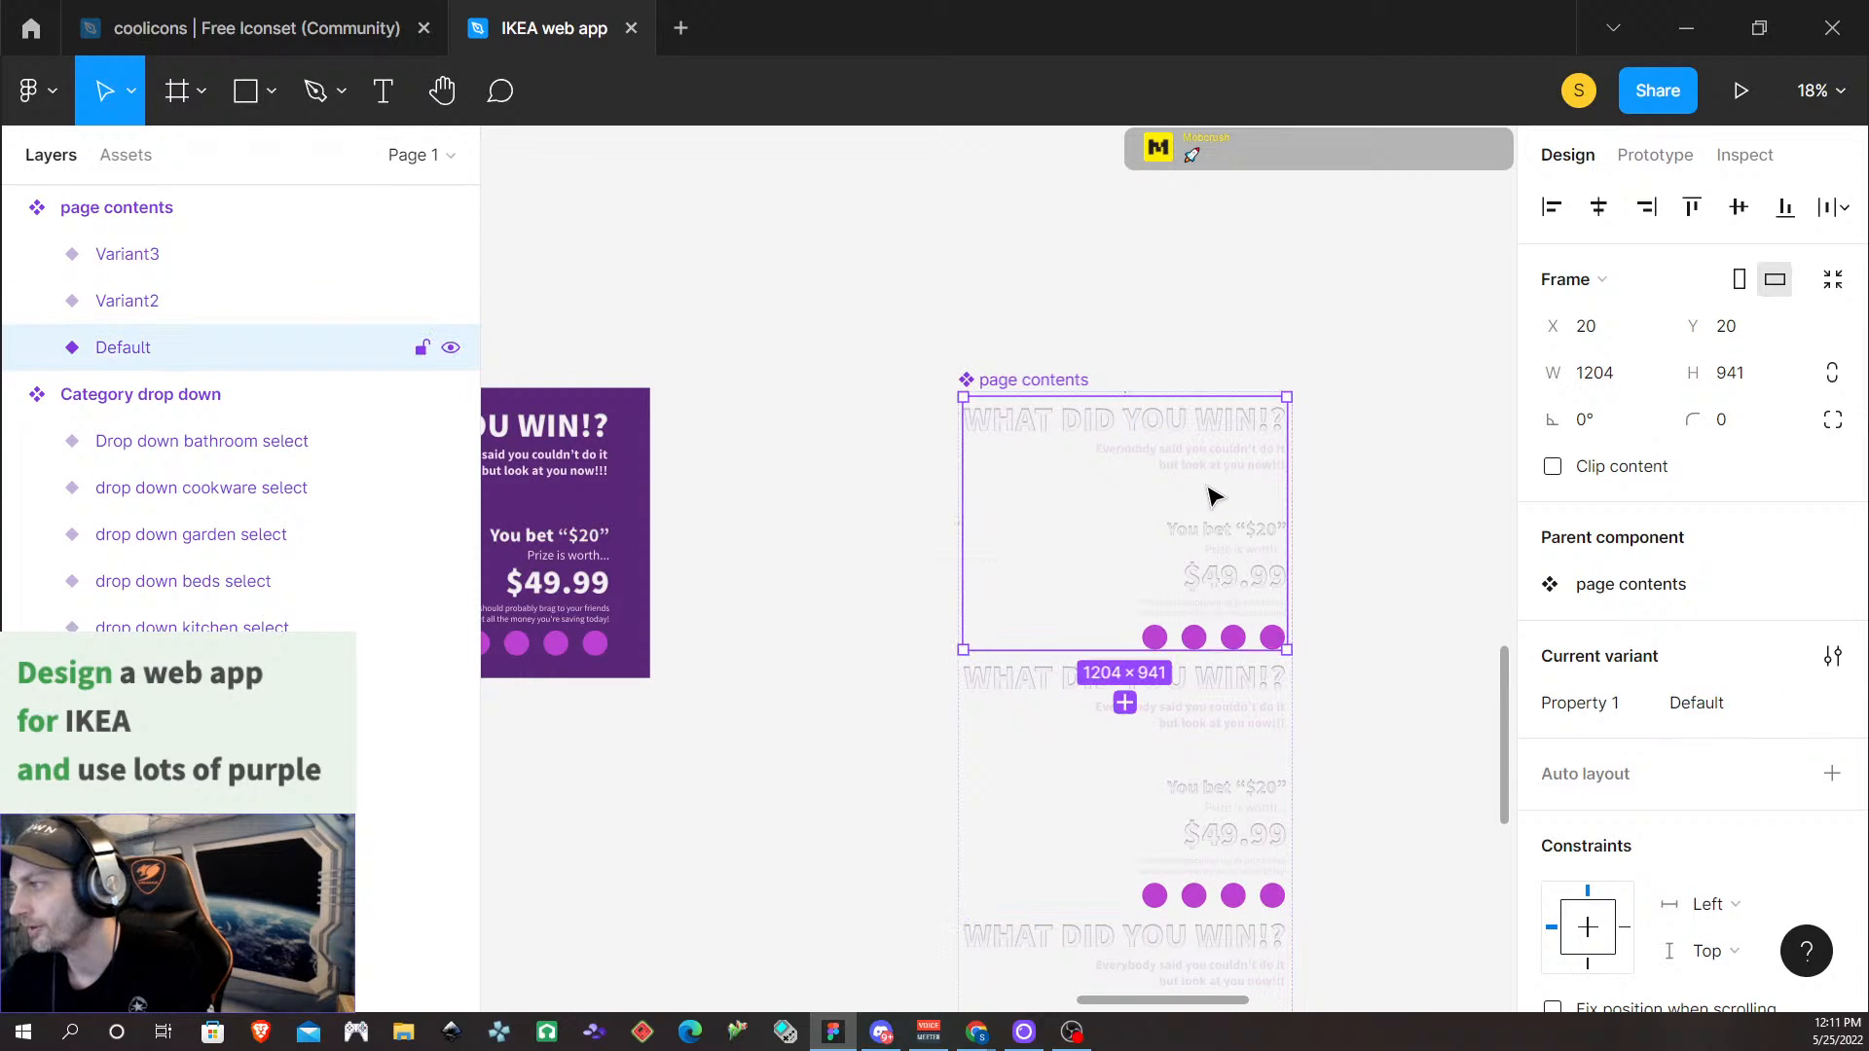
{"action": "scroll", "coordinate": [1189, 581], "scroll_direction": "down", "scroll_amount": 3}
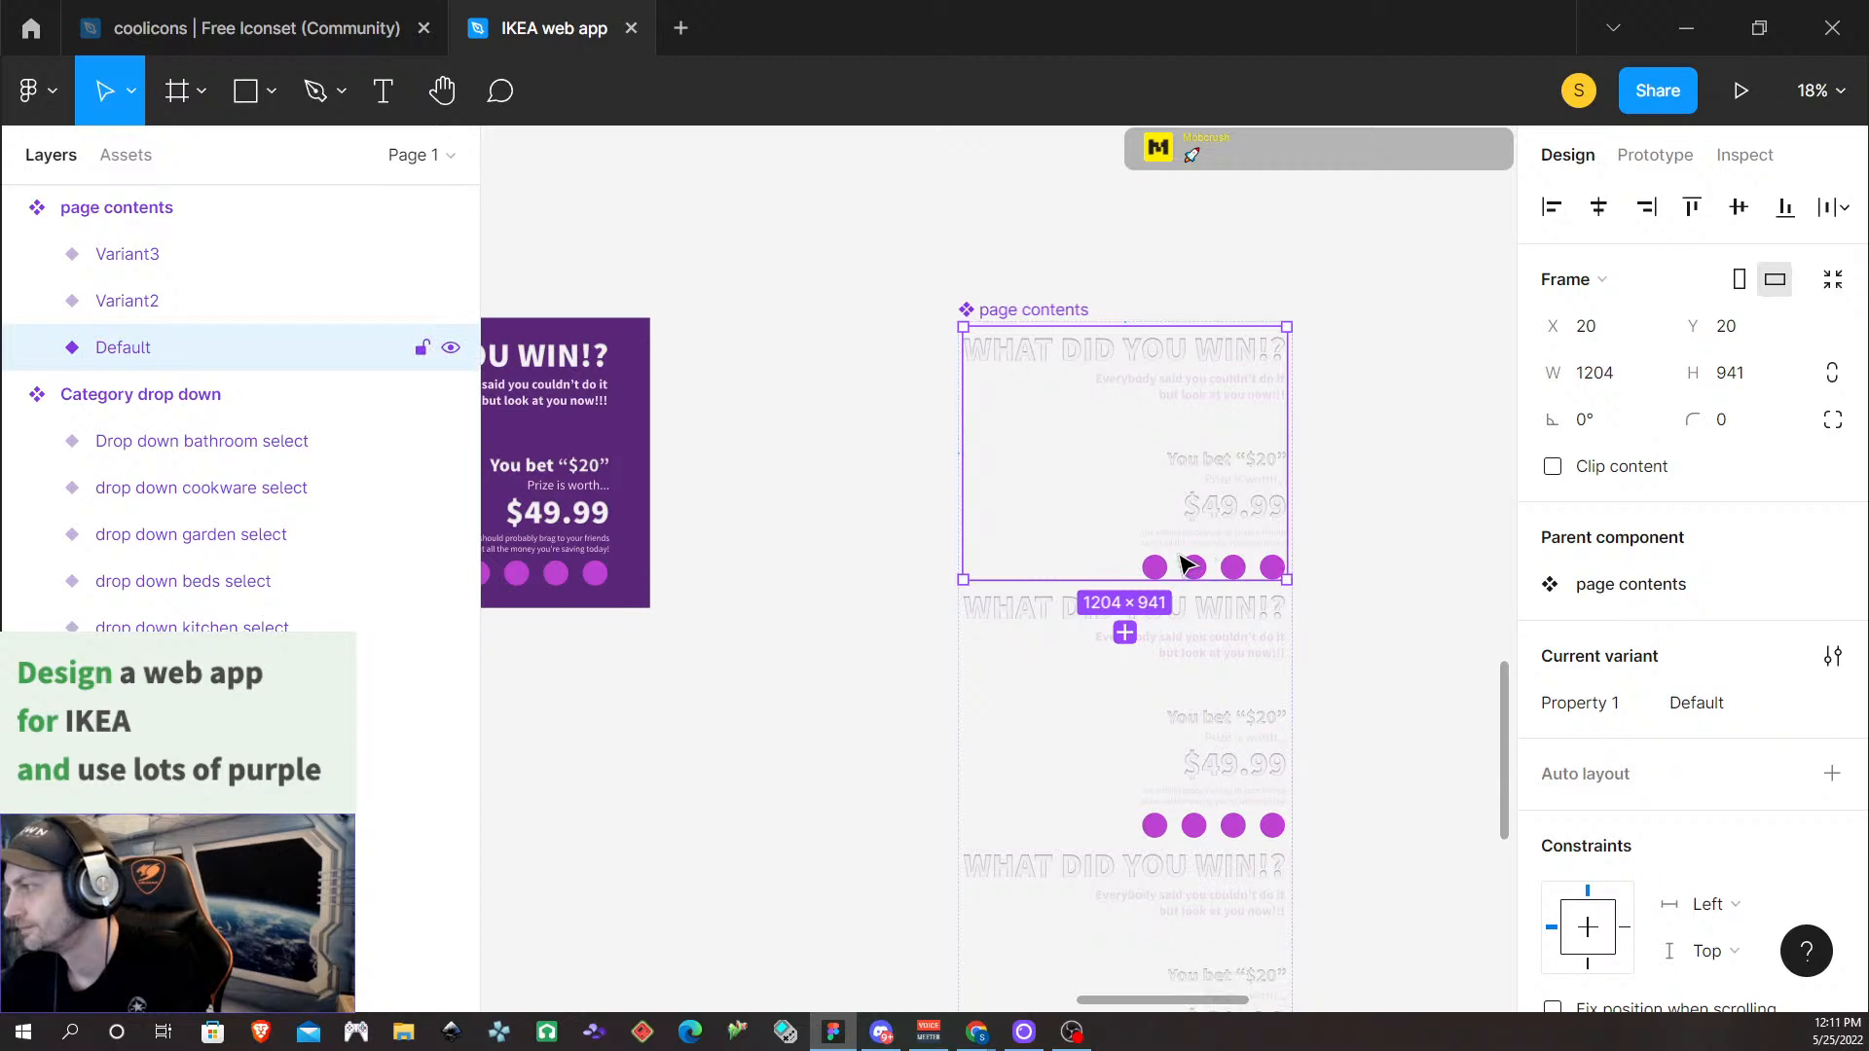
{"action": "double_click", "coordinate": [1175, 348]}
{"action": "left_click", "coordinate": [1181, 296]}
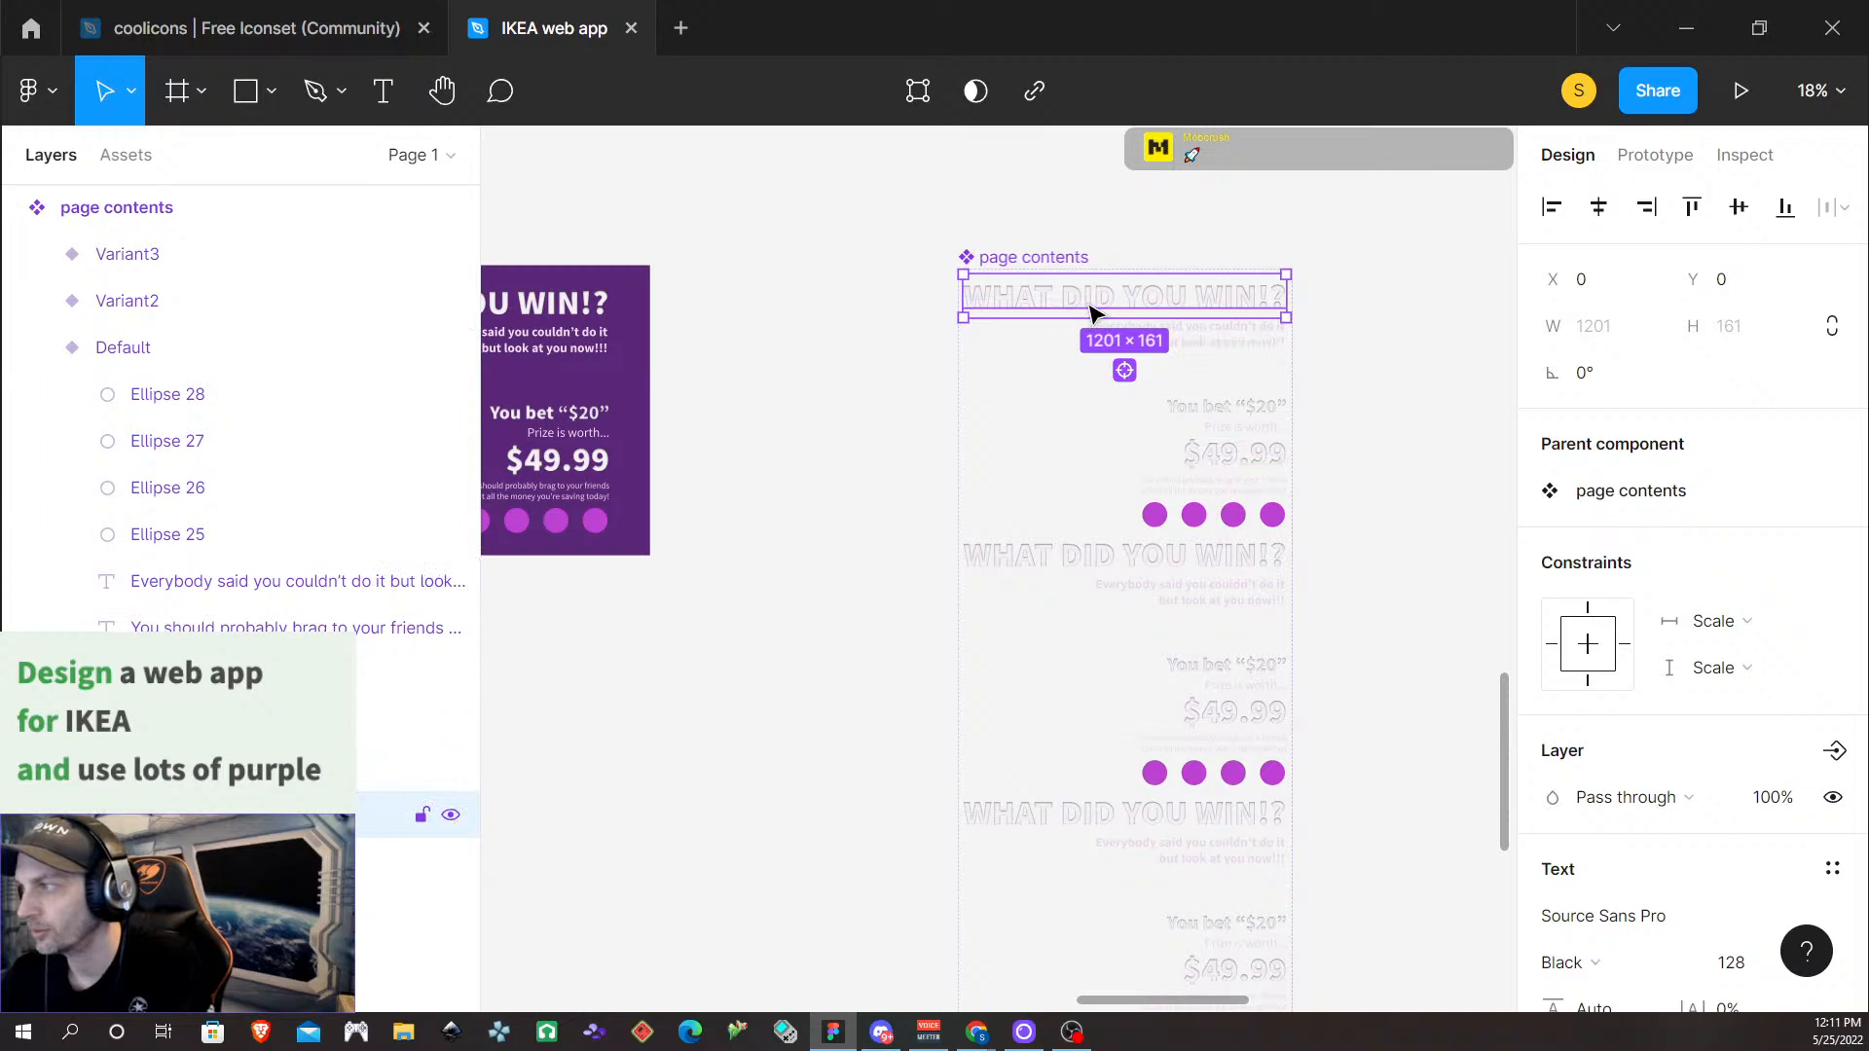
{"action": "left_click", "coordinate": [1087, 367]}
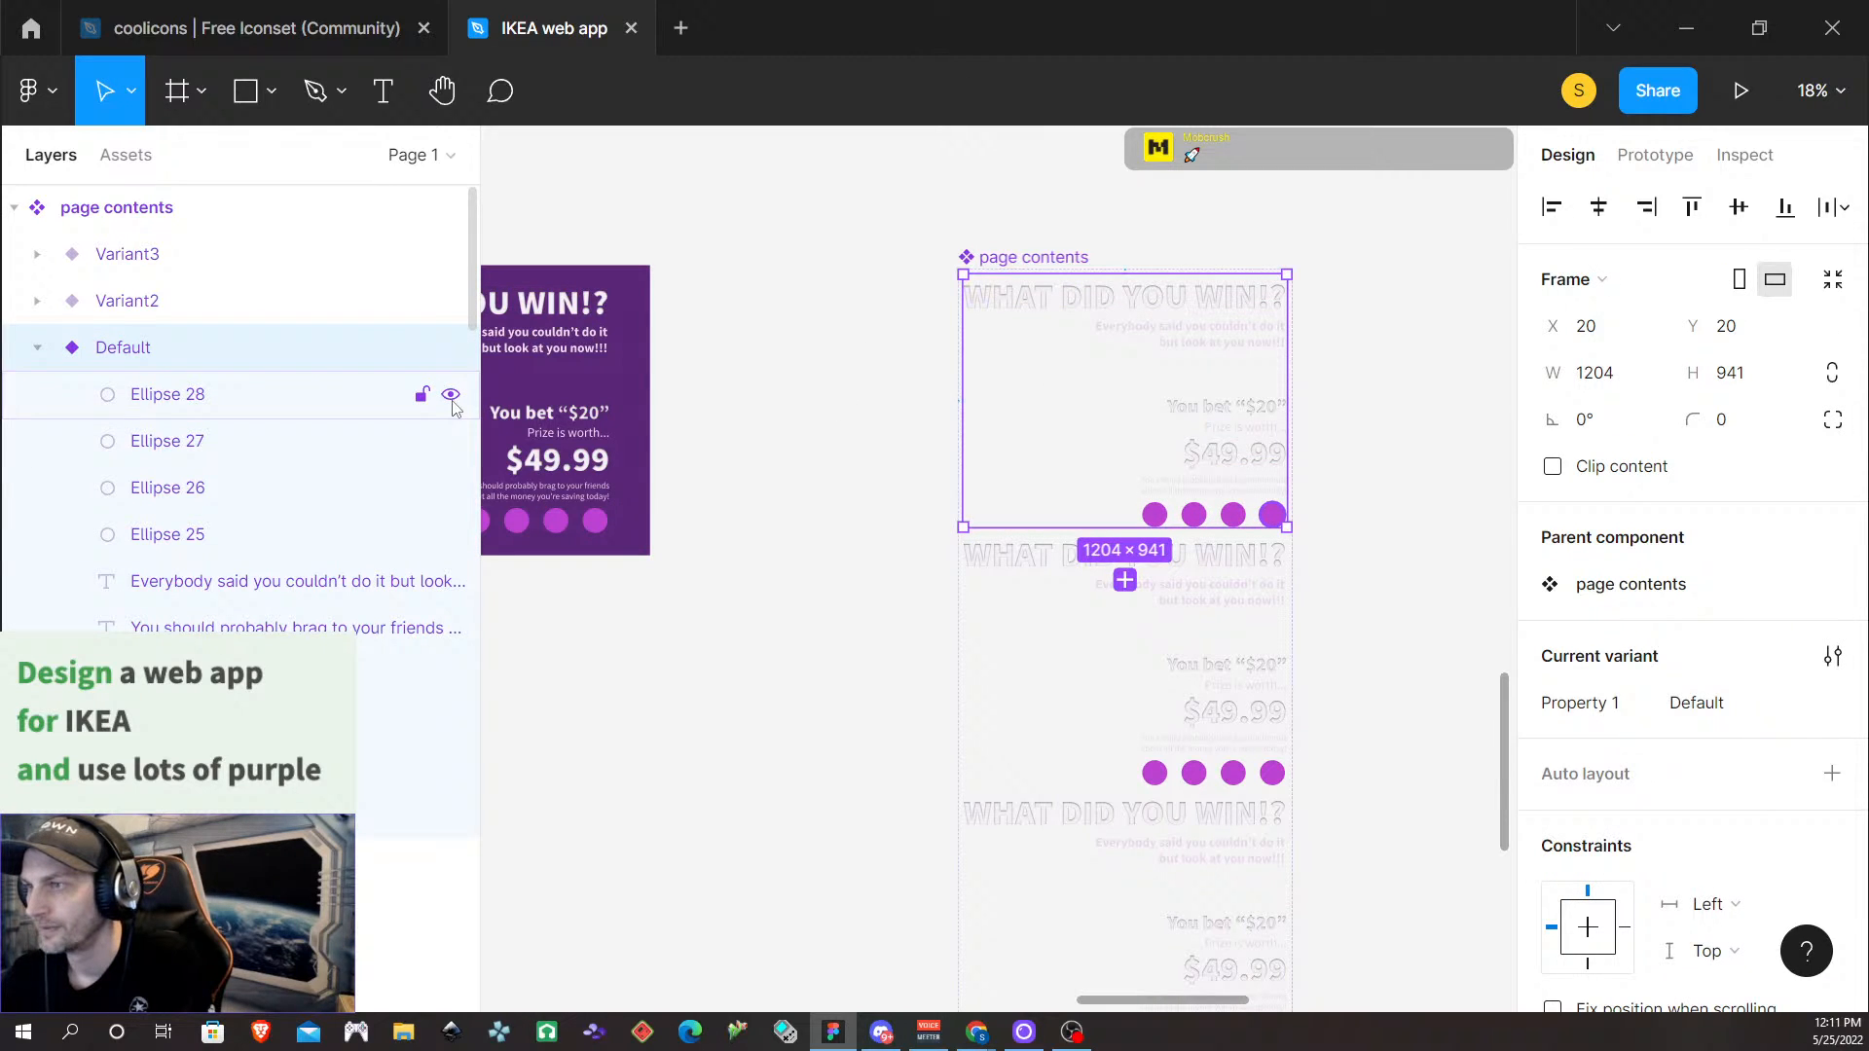
{"action": "left_click", "coordinate": [449, 351]}
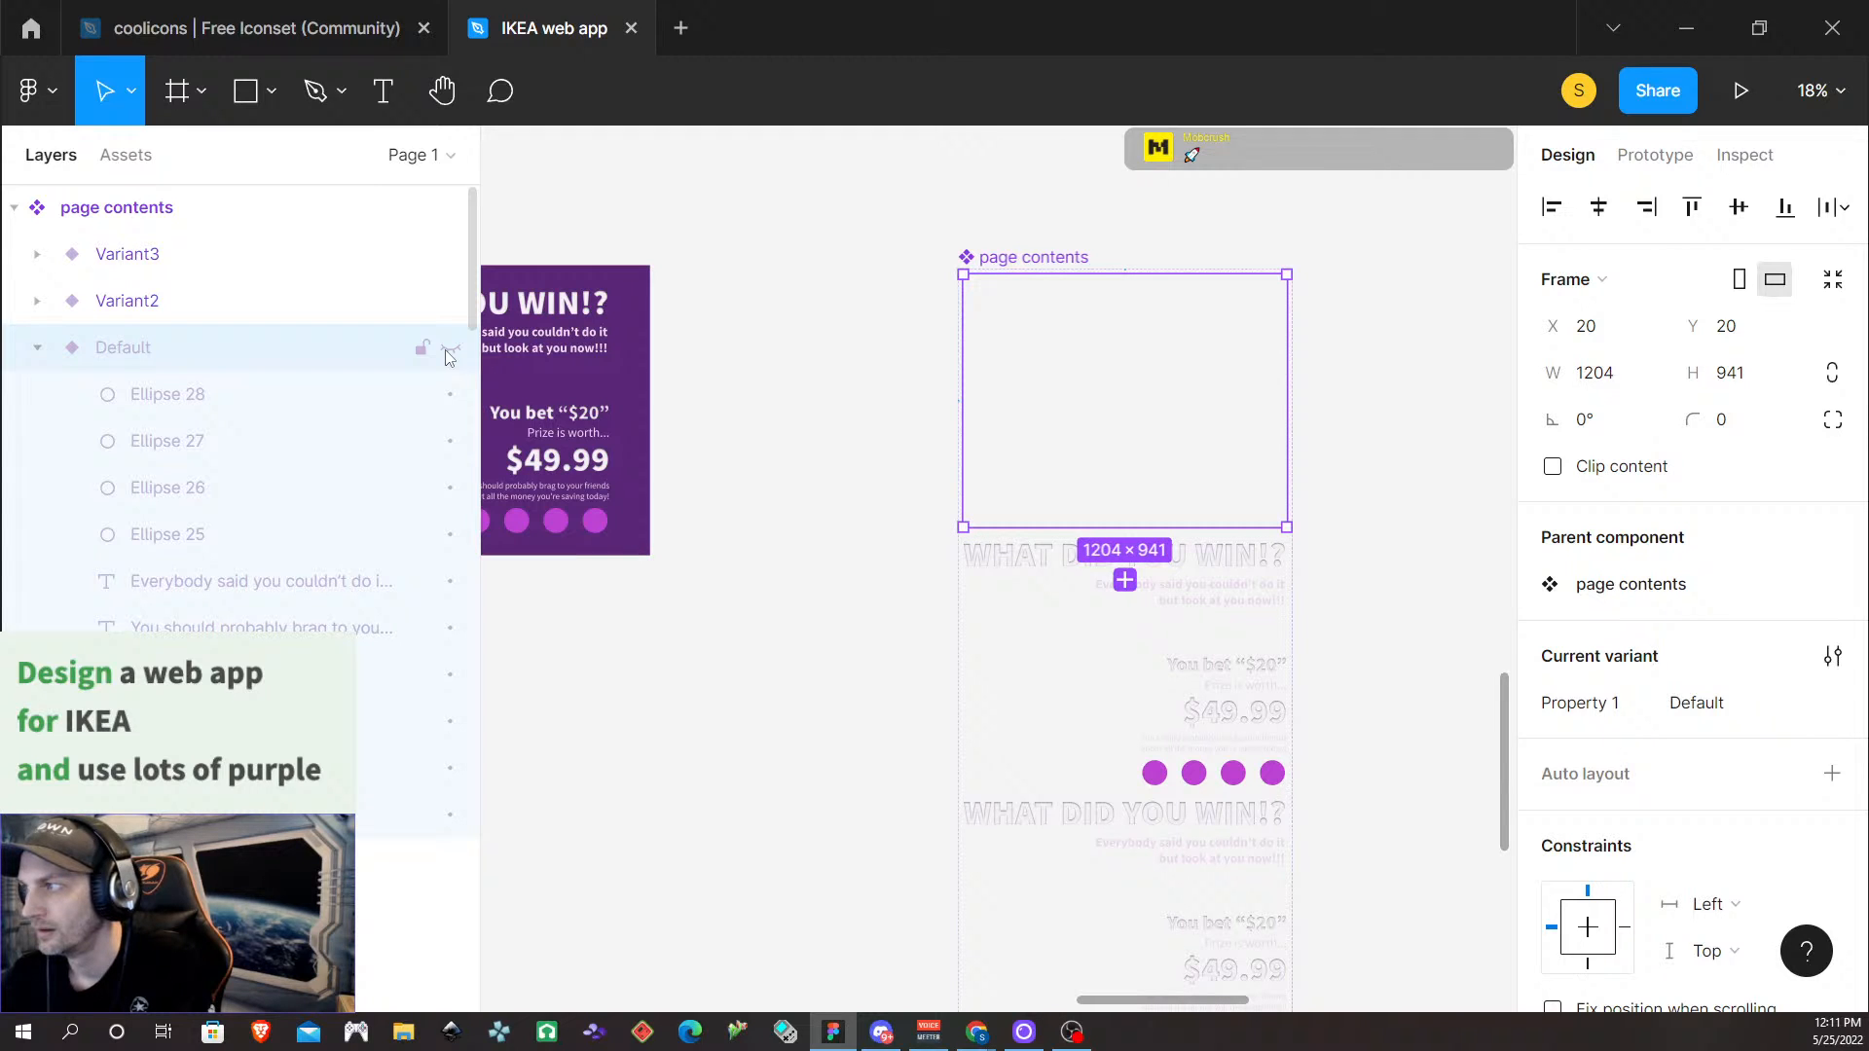
{"action": "left_click", "coordinate": [448, 352]}
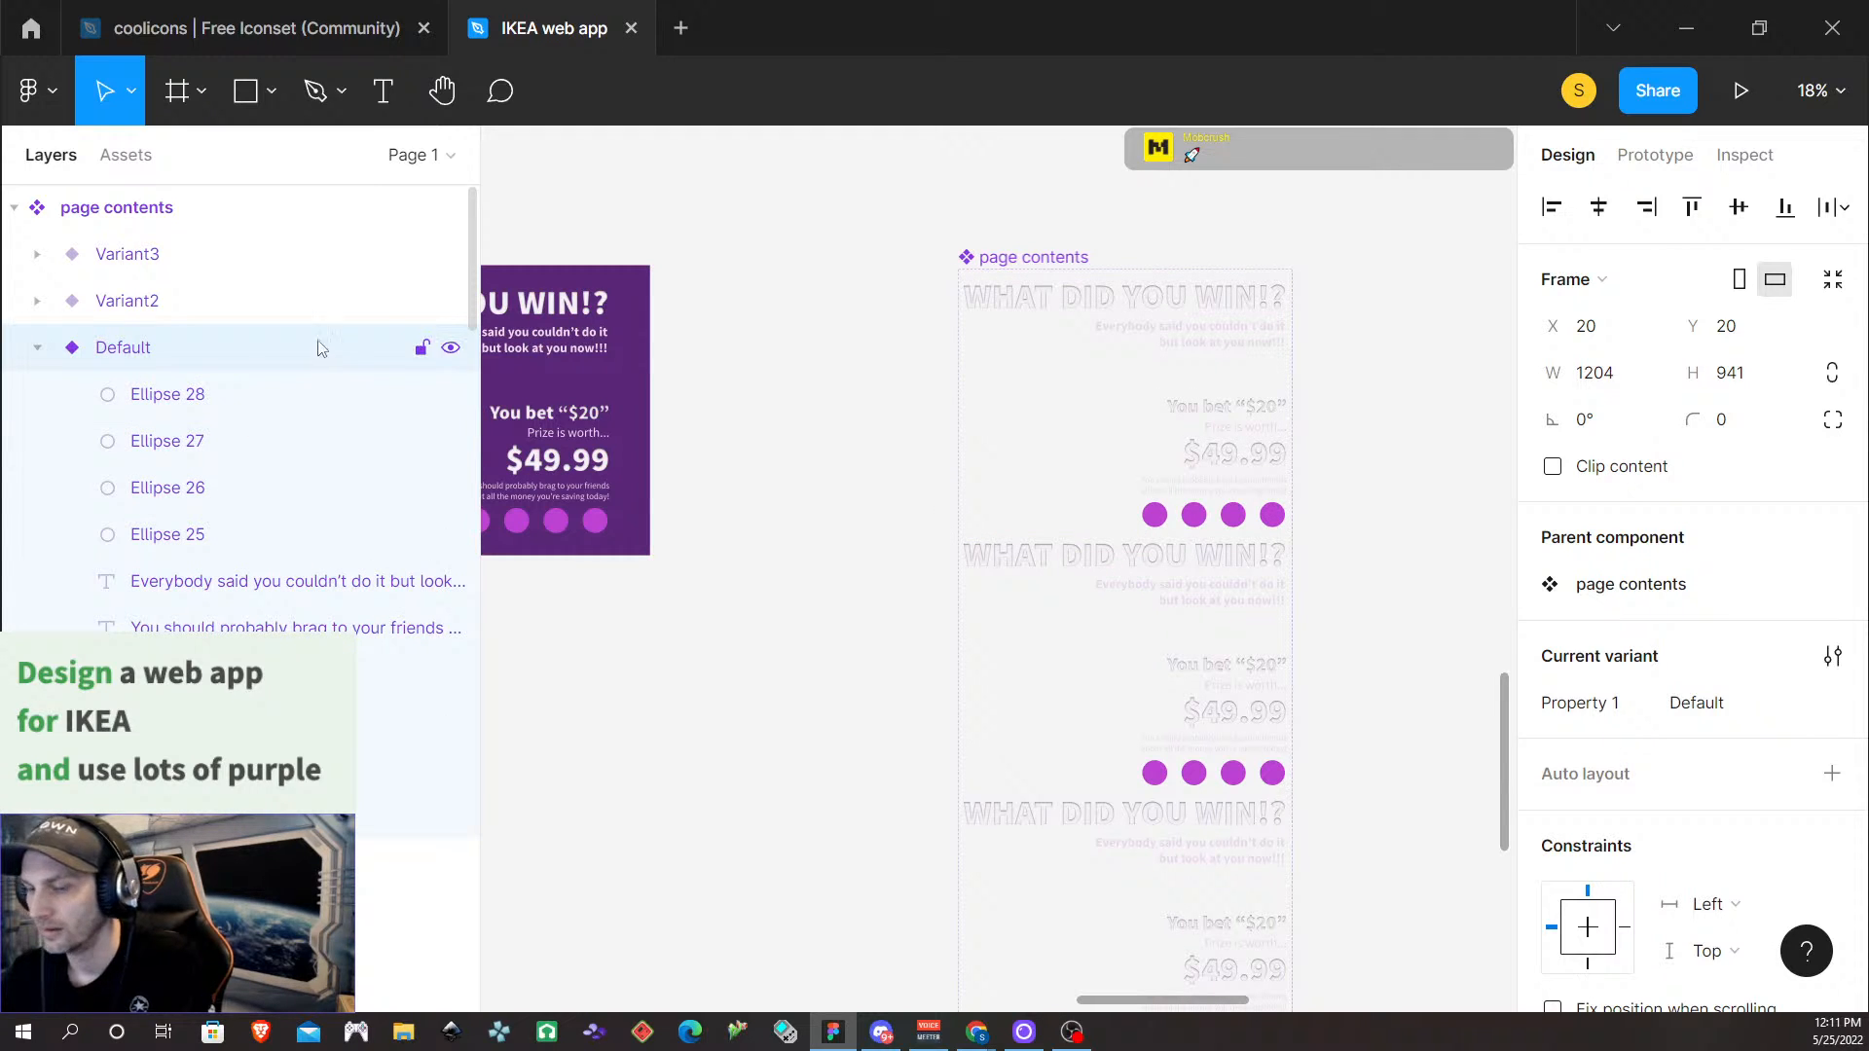
Hide every circle and text layer individually inside the Default variant of the page contents component
{"action": "left_click", "coordinate": [450, 394]}
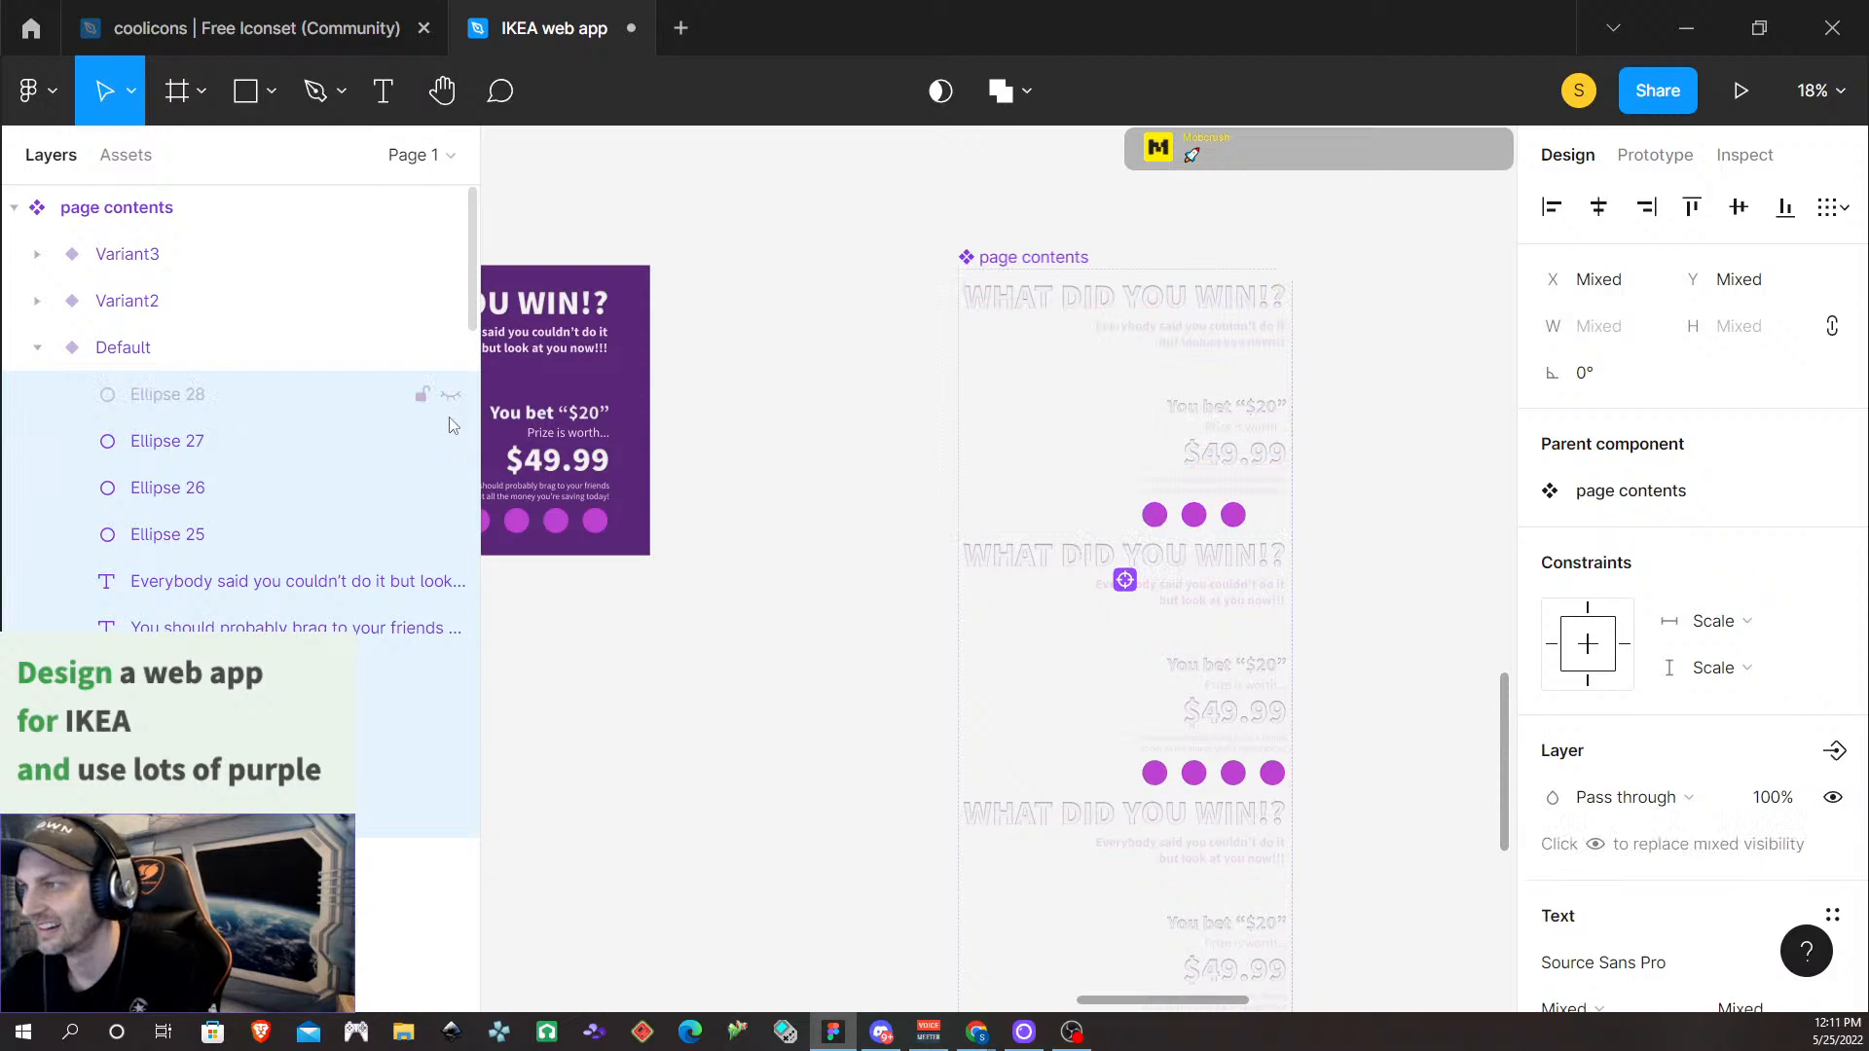
{"action": "left_click", "coordinate": [449, 440]}
{"action": "left_click", "coordinate": [451, 488]}
{"action": "left_click", "coordinate": [451, 534]}
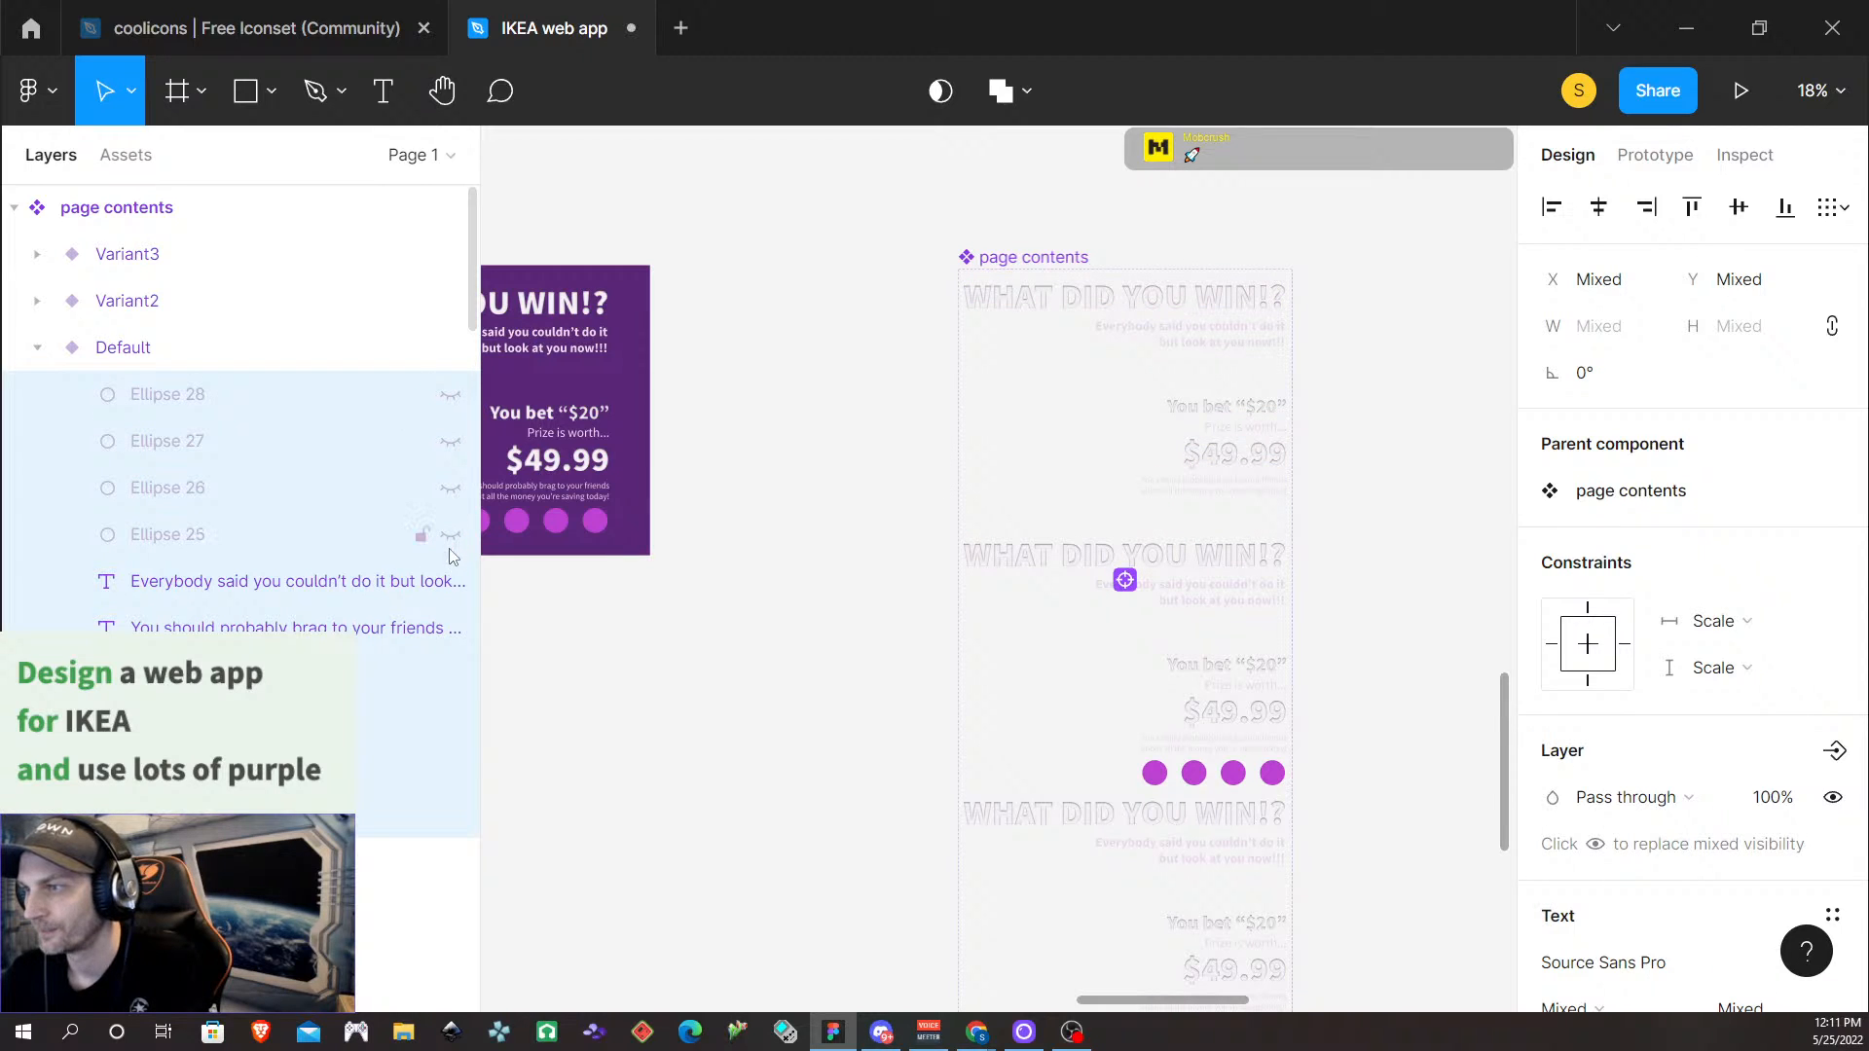
{"action": "left_click", "coordinate": [451, 582]}
{"action": "left_click", "coordinate": [451, 628]}
{"action": "left_click", "coordinate": [451, 674]}
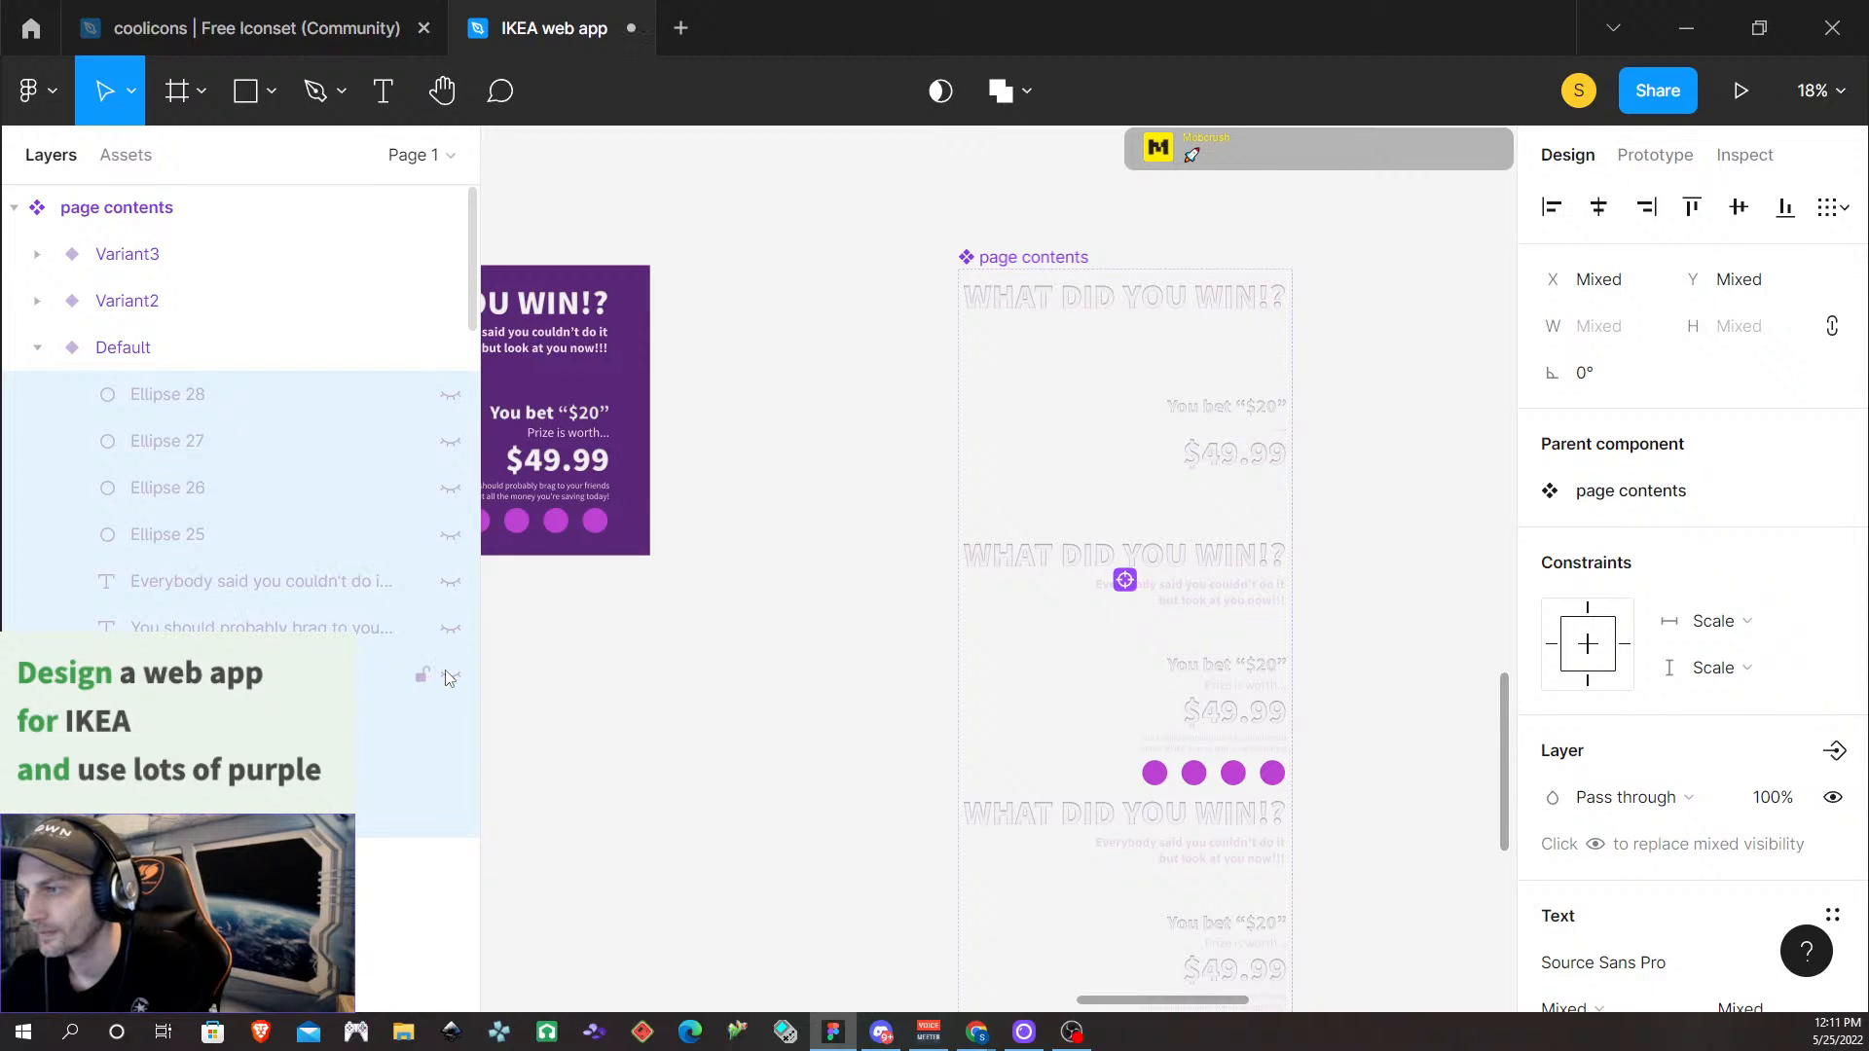
{"action": "left_click", "coordinate": [451, 722]}
{"action": "left_click", "coordinate": [450, 768]}
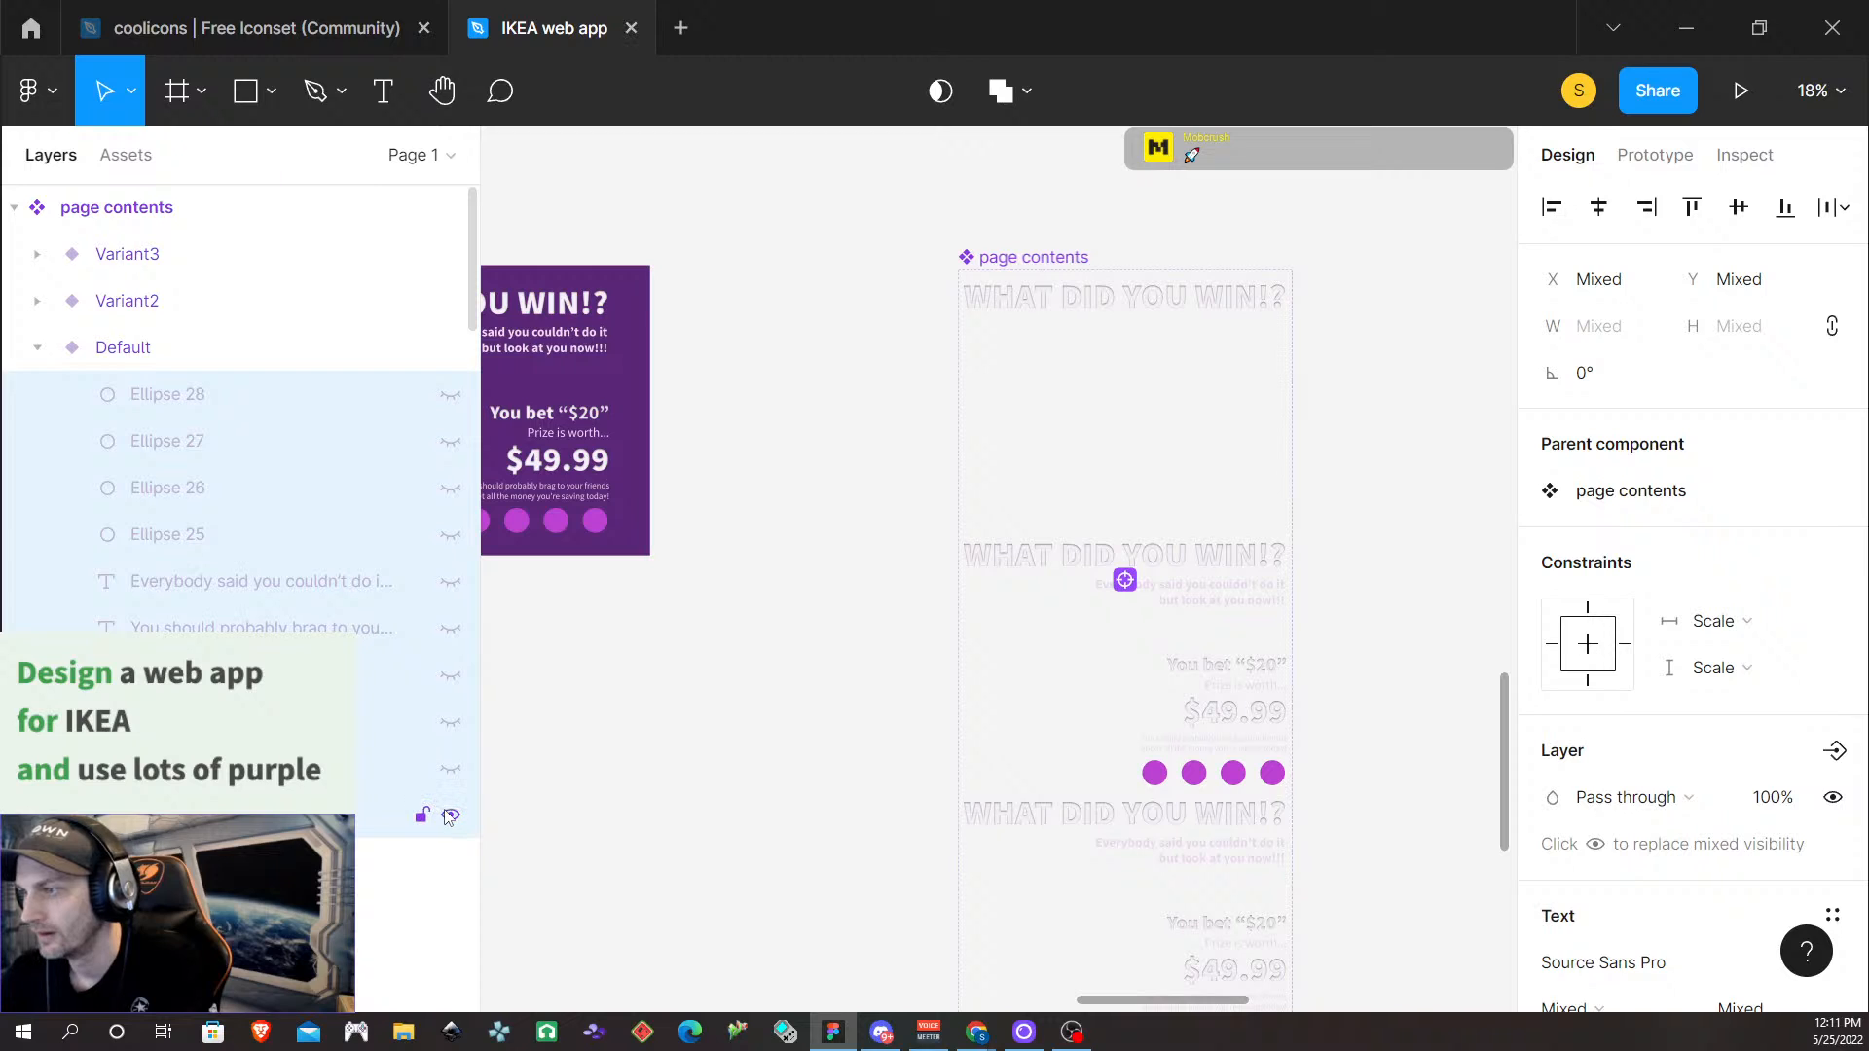
{"action": "left_click", "coordinate": [450, 815]}
Rename Variant2 of the page contents component to "empty timer"
{"action": "left_click", "coordinate": [1236, 617]}
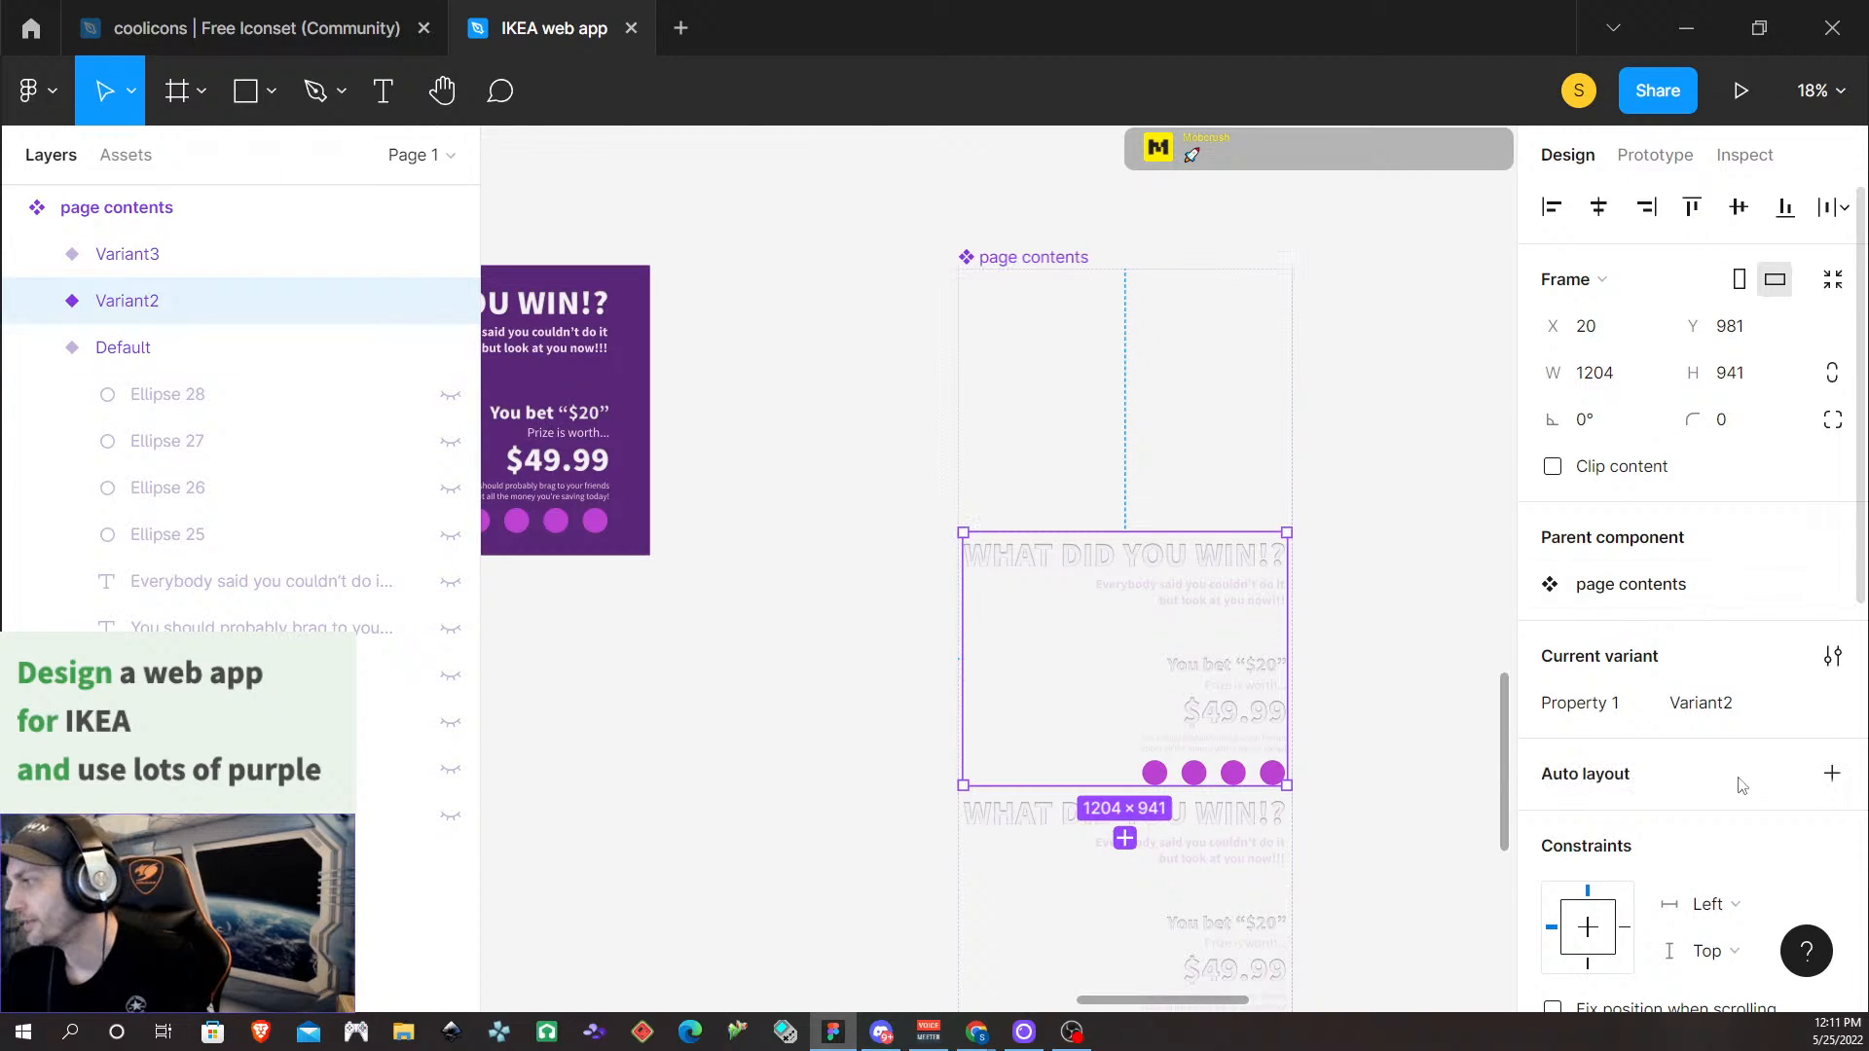
{"action": "left_click", "coordinate": [1719, 703]}
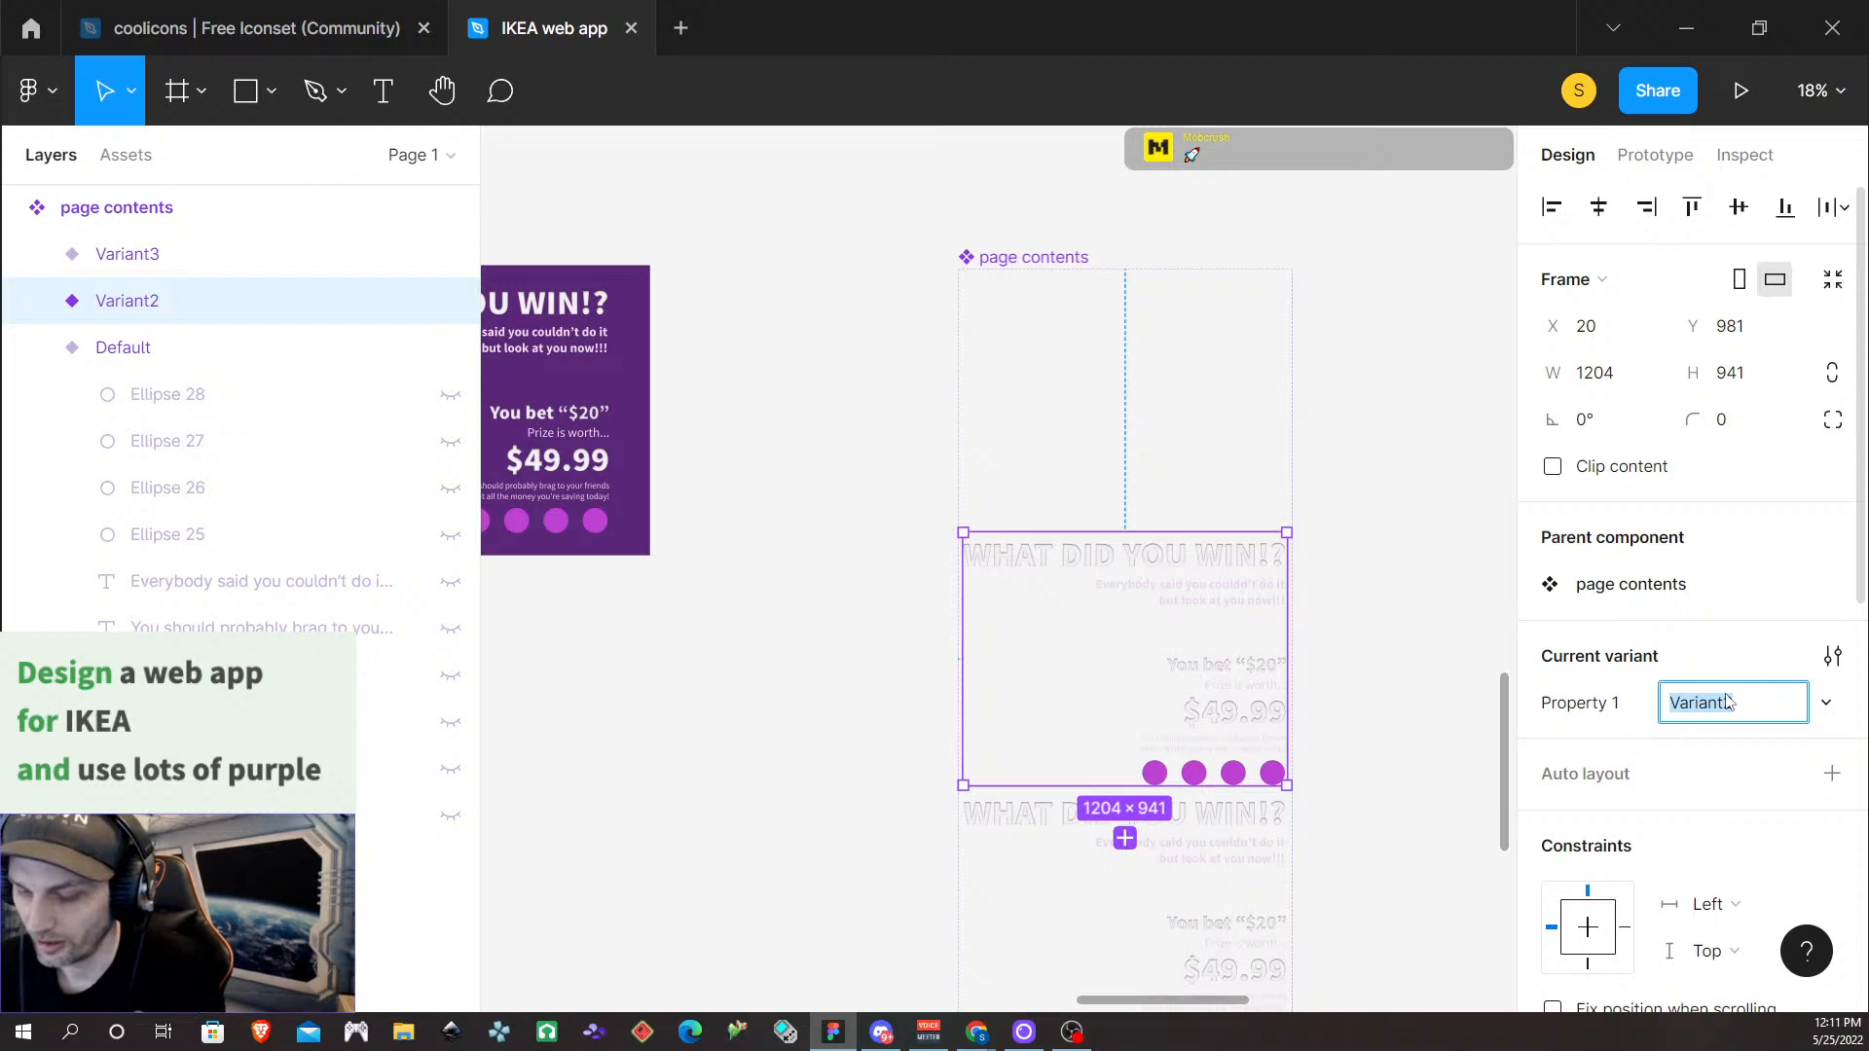
{"action": "type", "text": "empty timer"}
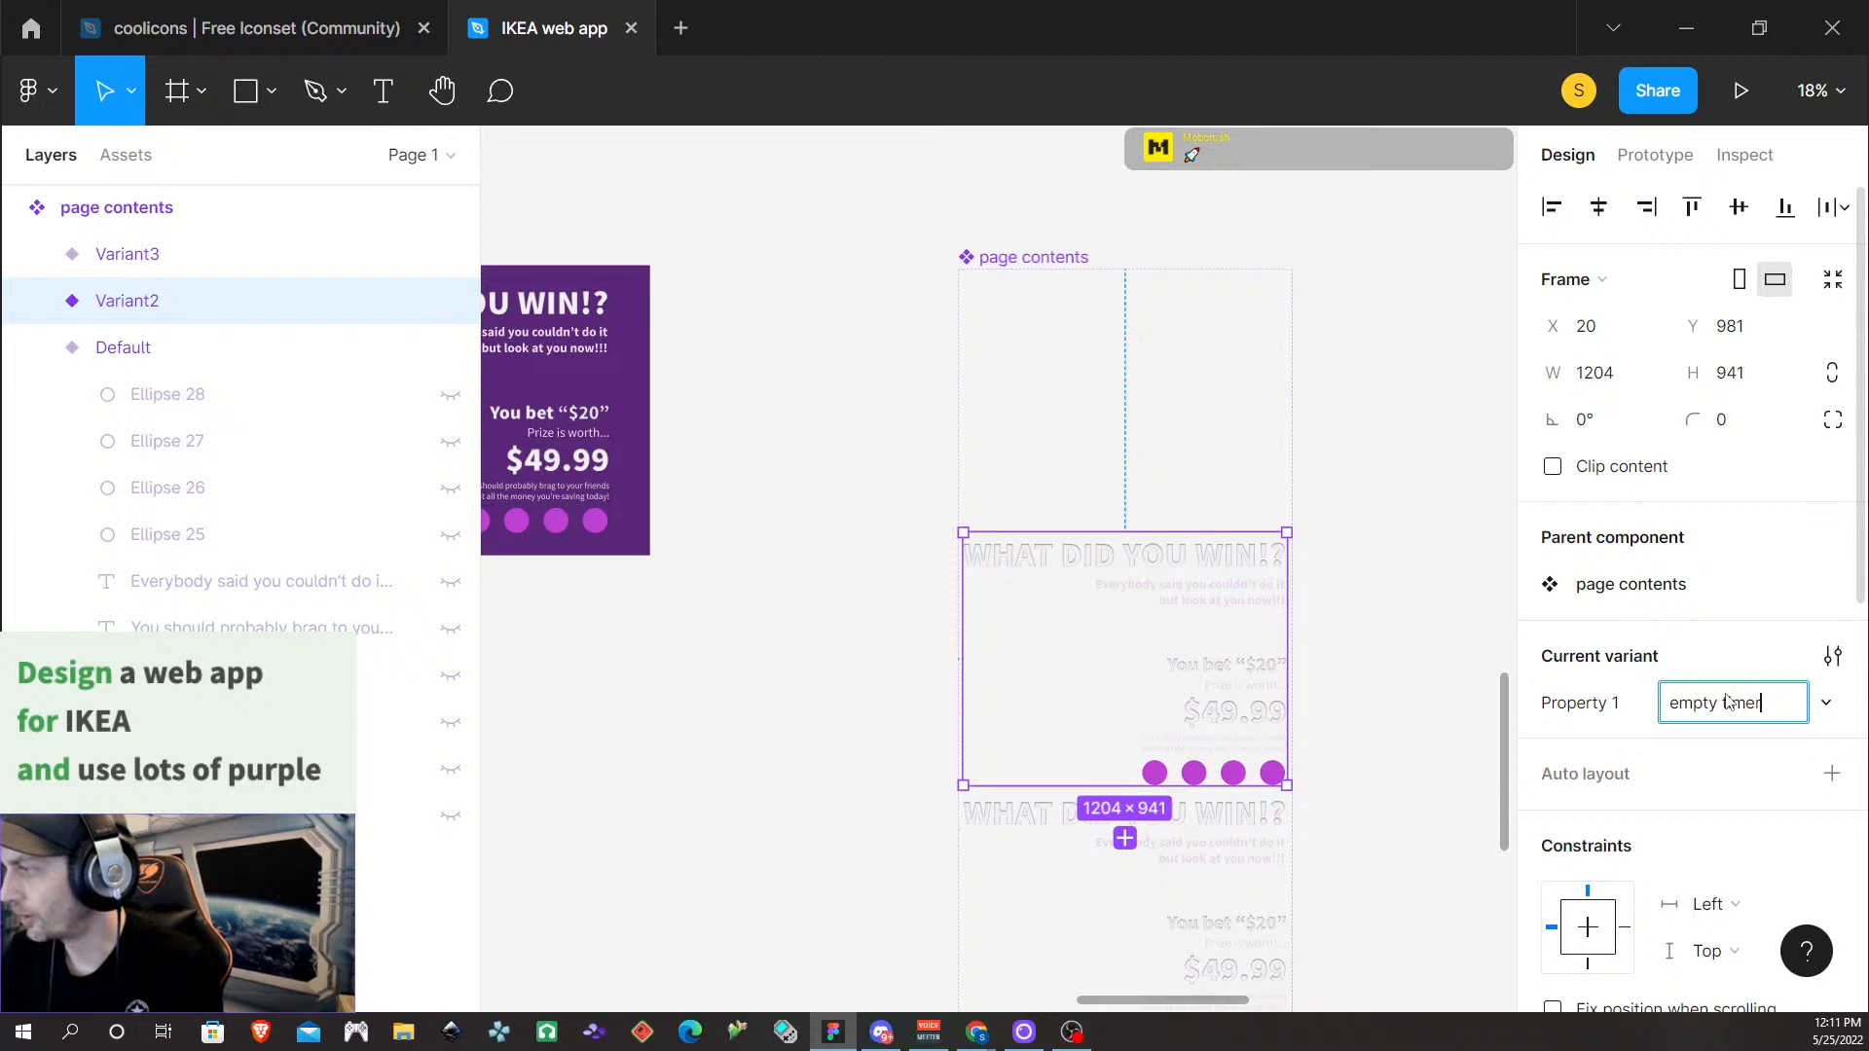
{"action": "key", "text": "Return"}
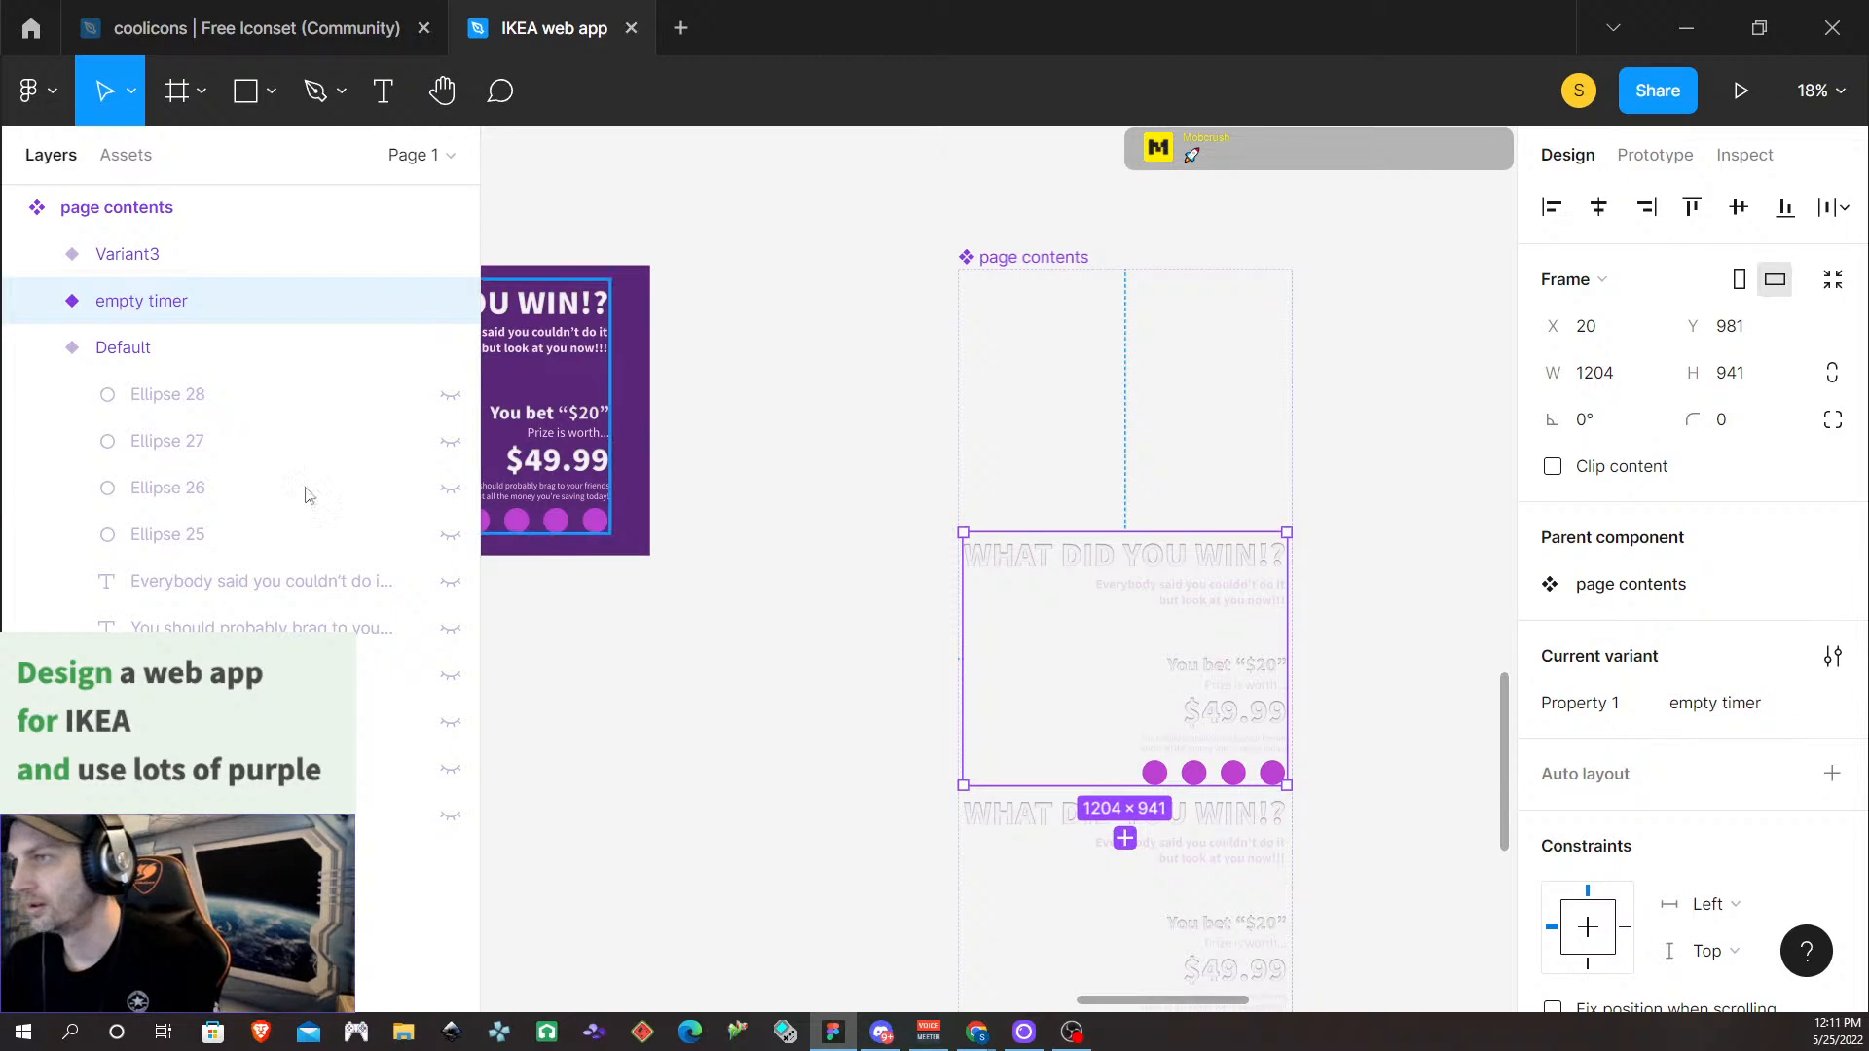
Rename Variant3 of the page contents component to "Winning text"
{"action": "left_click", "coordinate": [163, 271]}
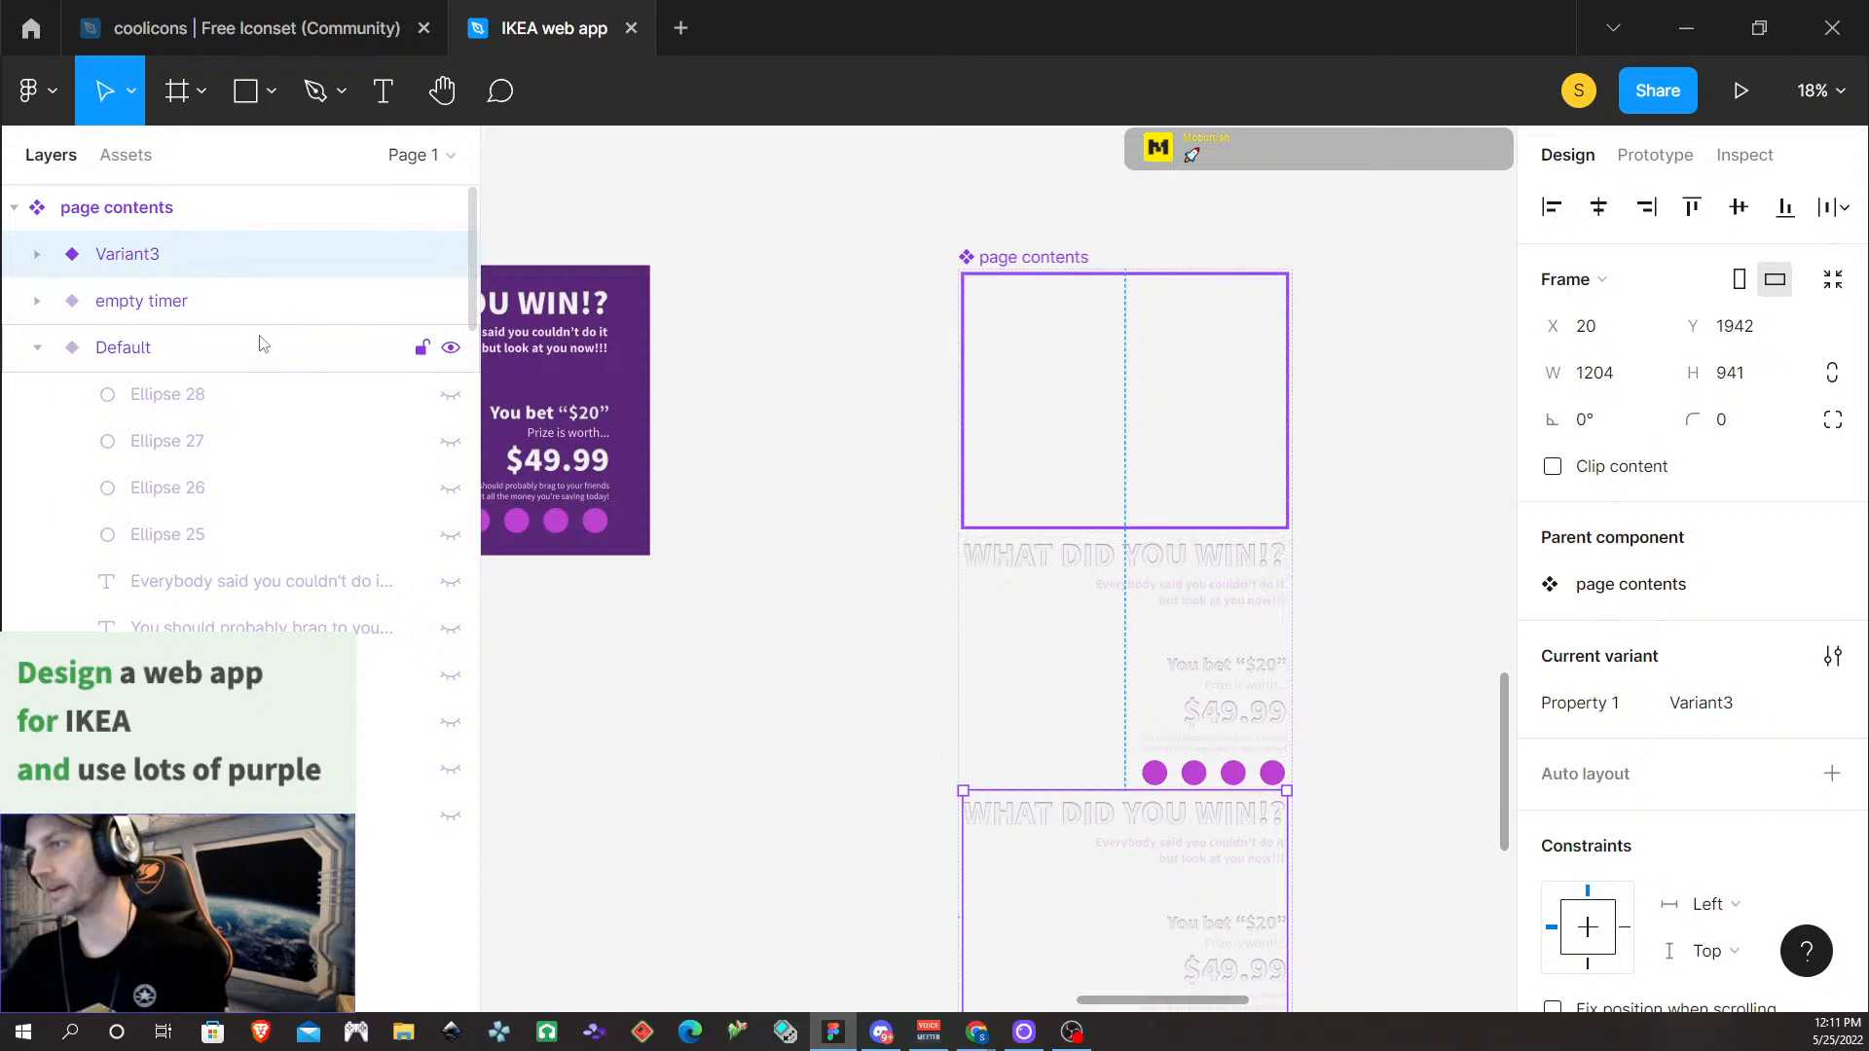
{"action": "left_click", "coordinate": [1757, 710]}
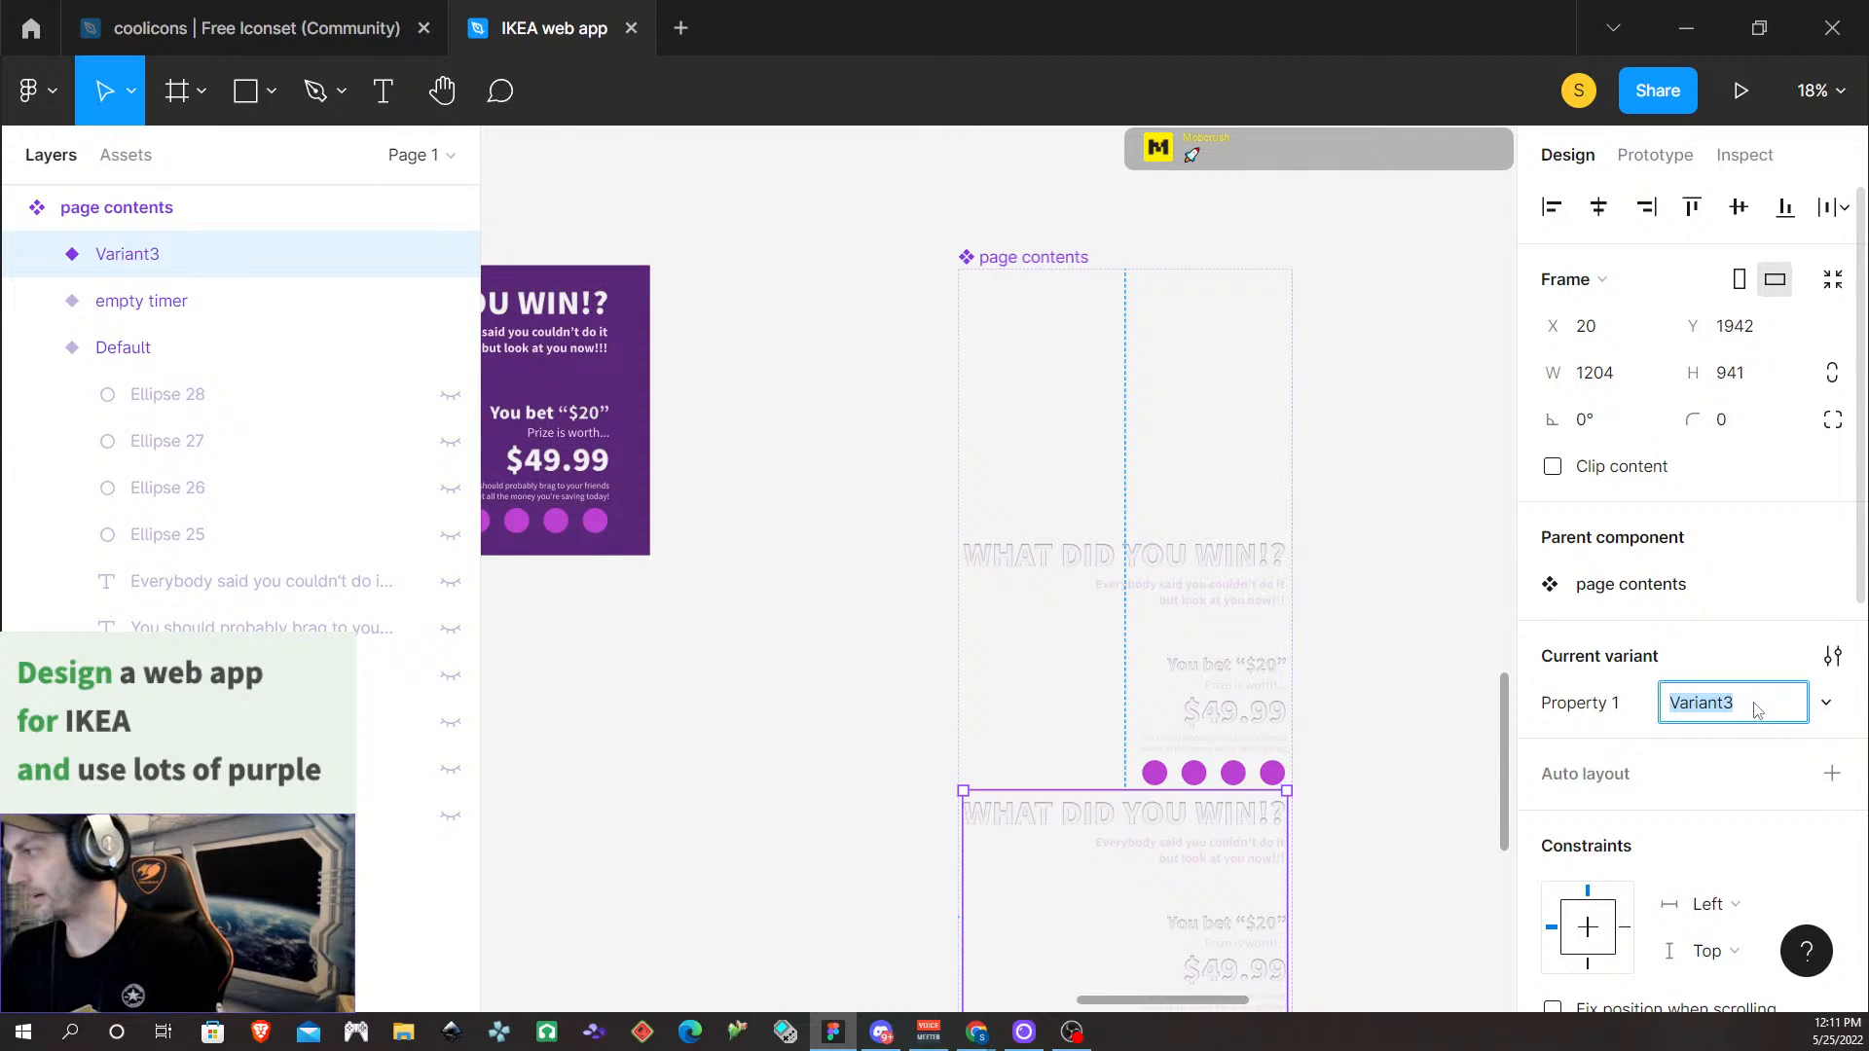
{"action": "type", "text": "Winning text"}
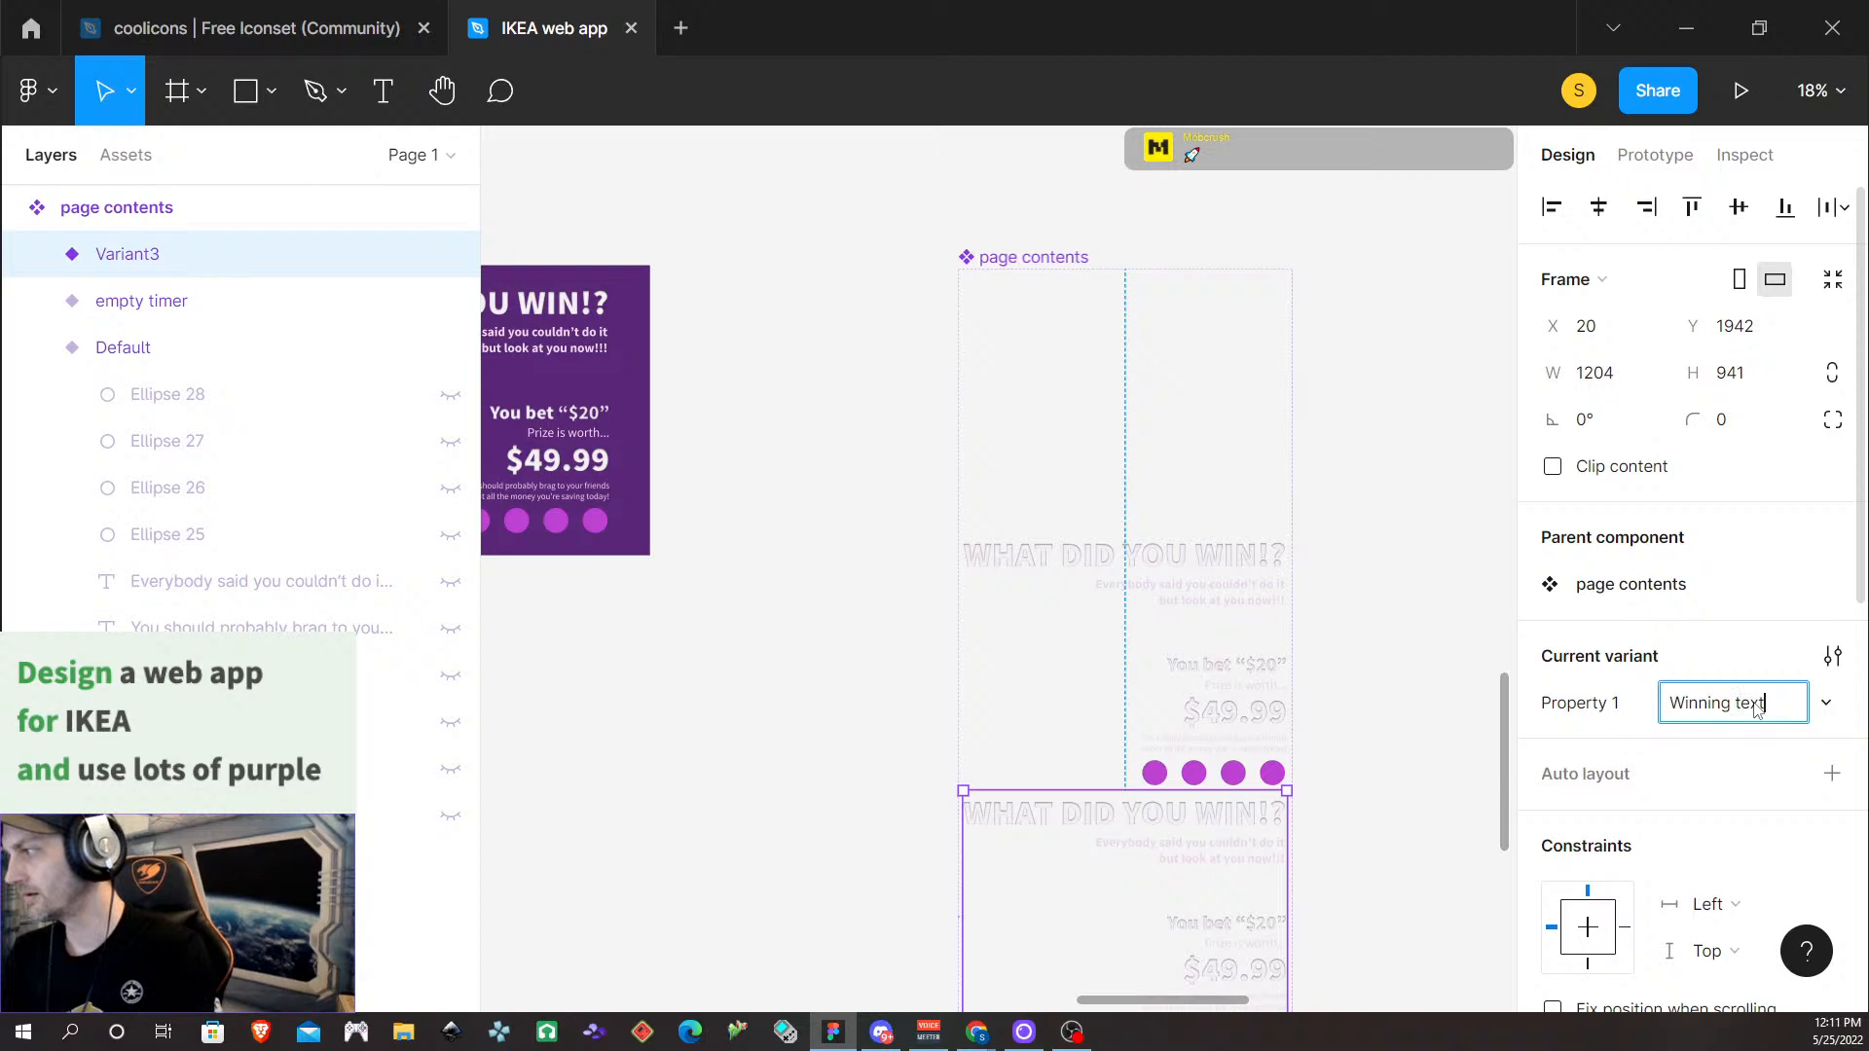
{"action": "key", "text": "Return"}
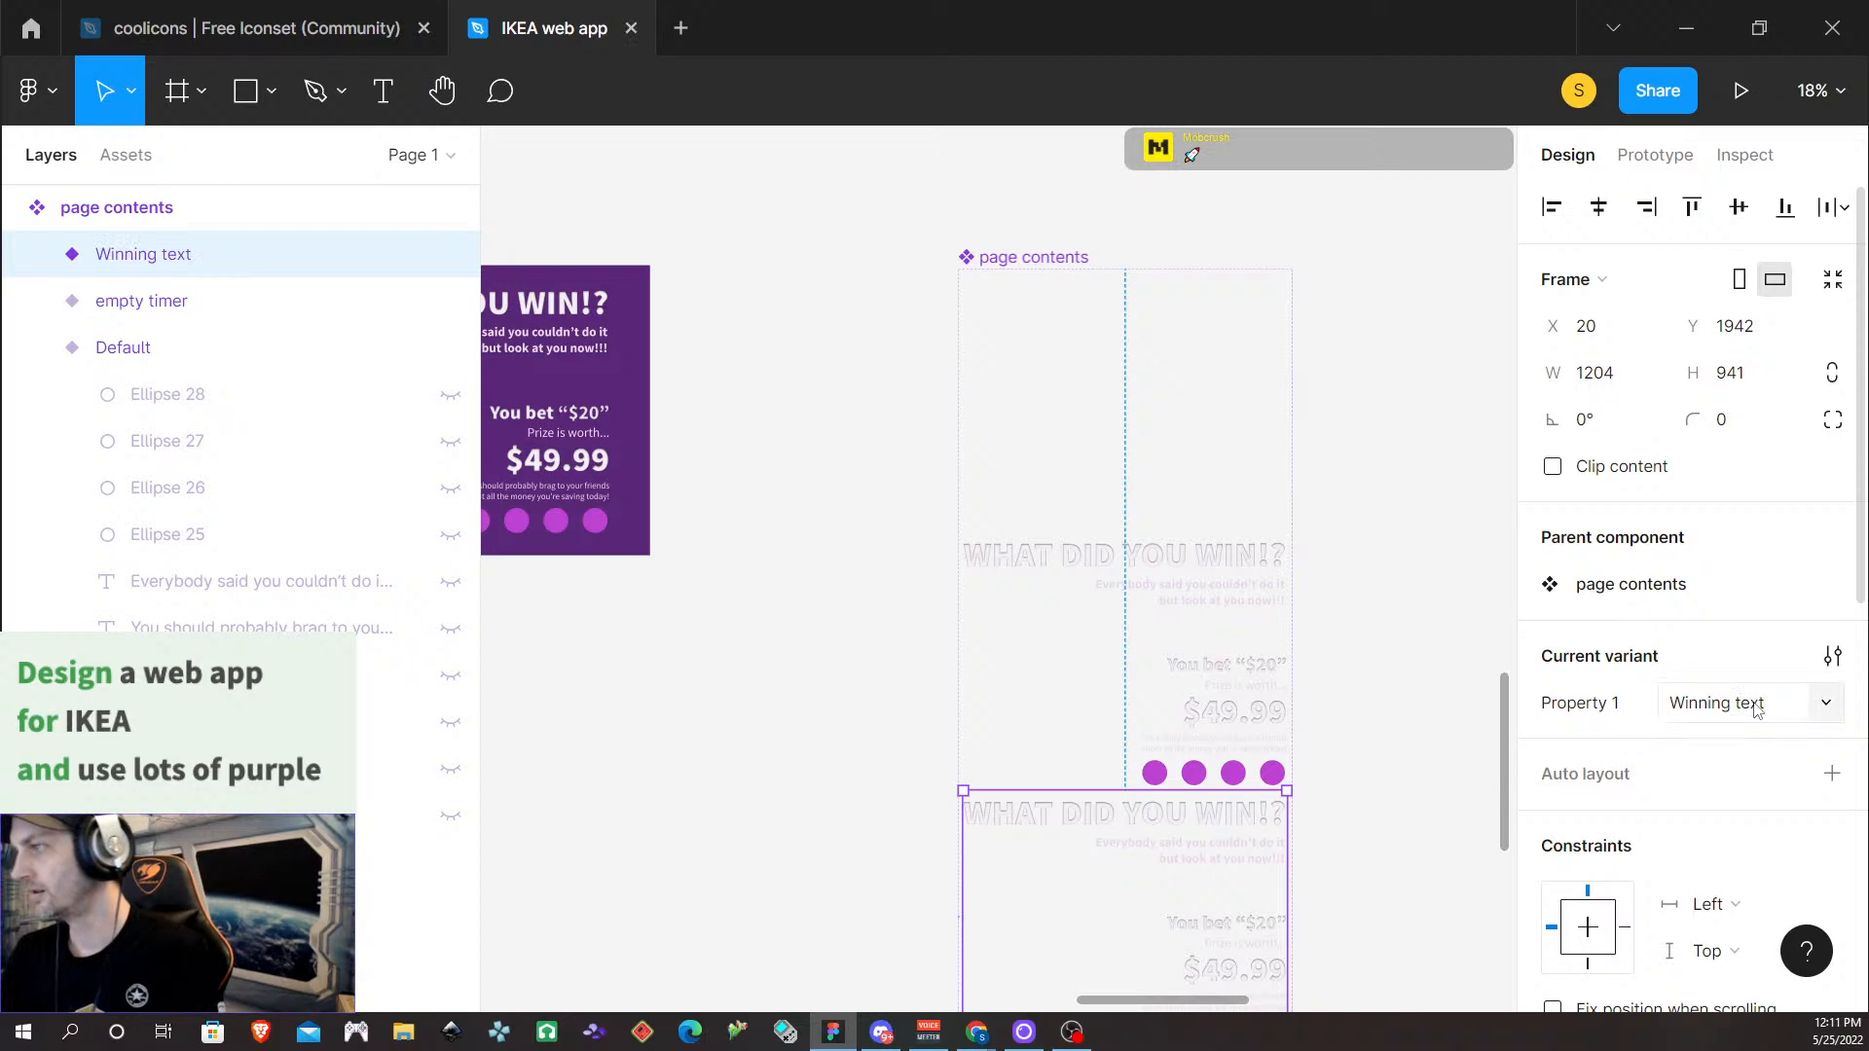
Hide every circle and text layer individually inside the empty timer variant
{"action": "left_click", "coordinate": [1205, 630]}
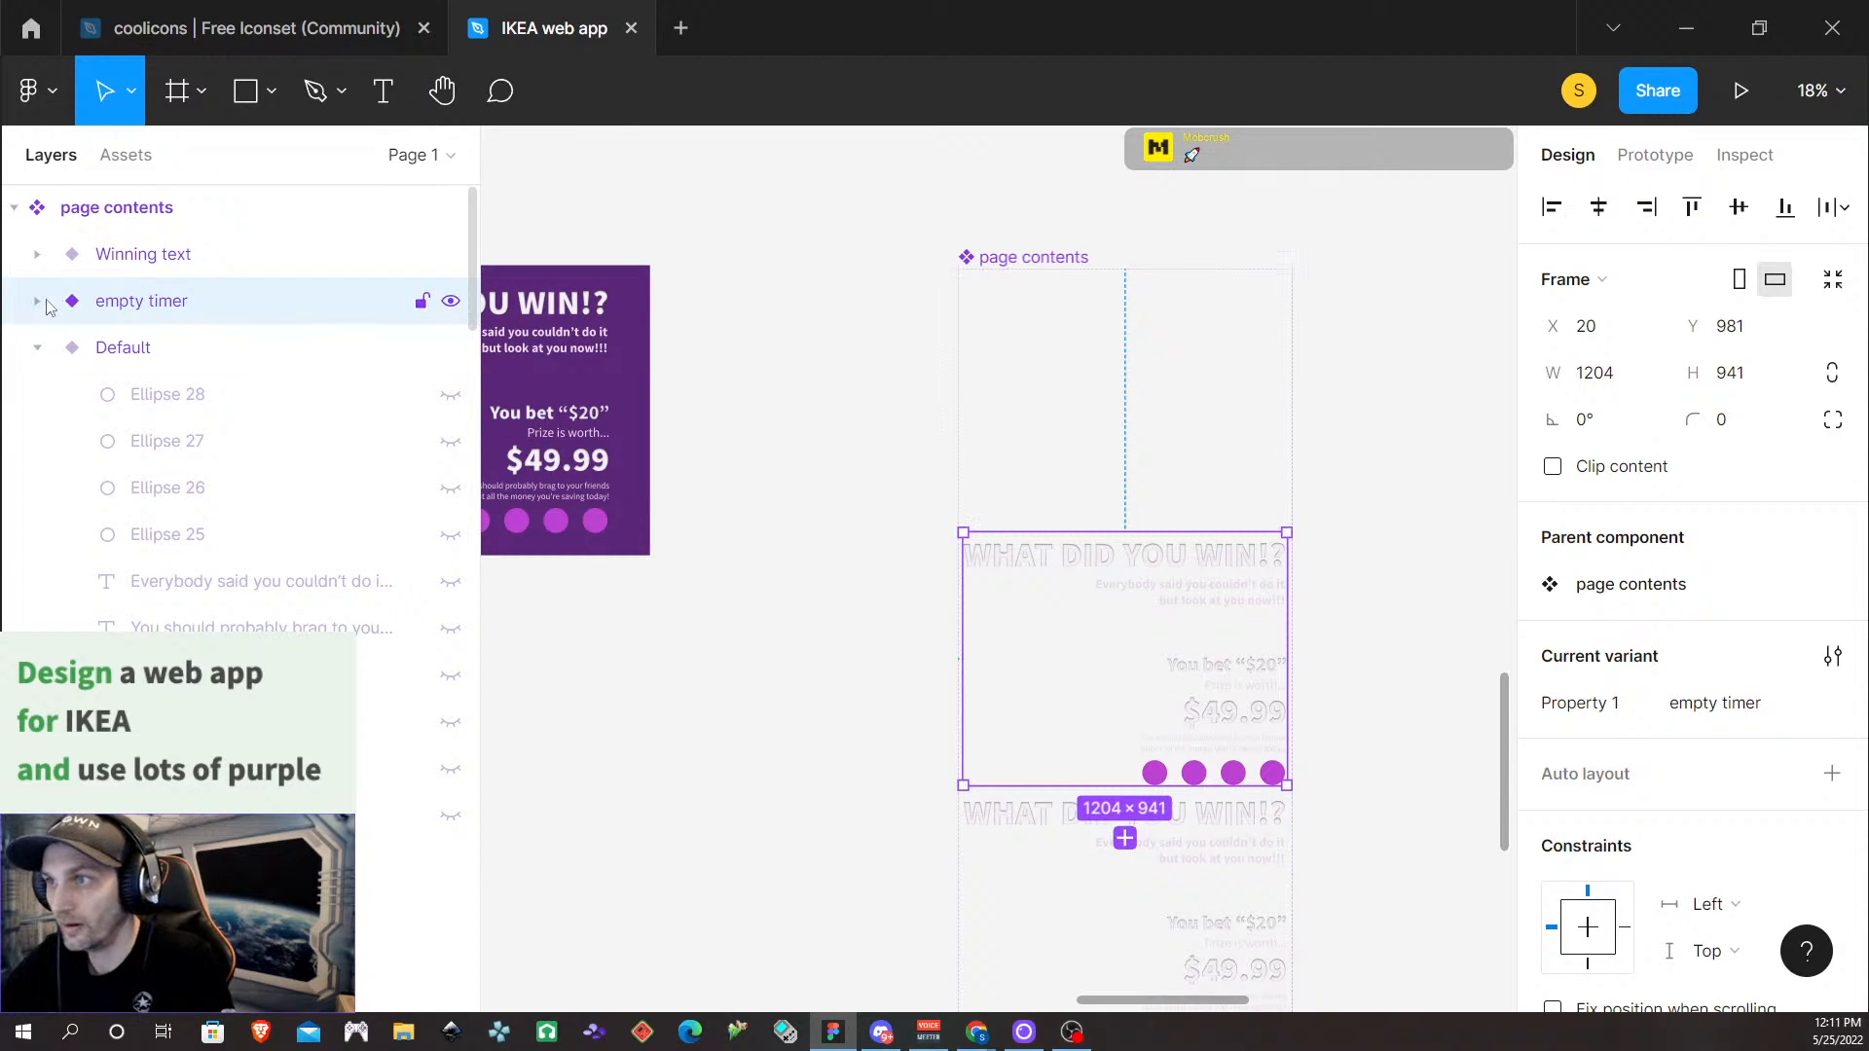
{"action": "left_click", "coordinate": [37, 348]}
{"action": "left_click", "coordinate": [37, 301]}
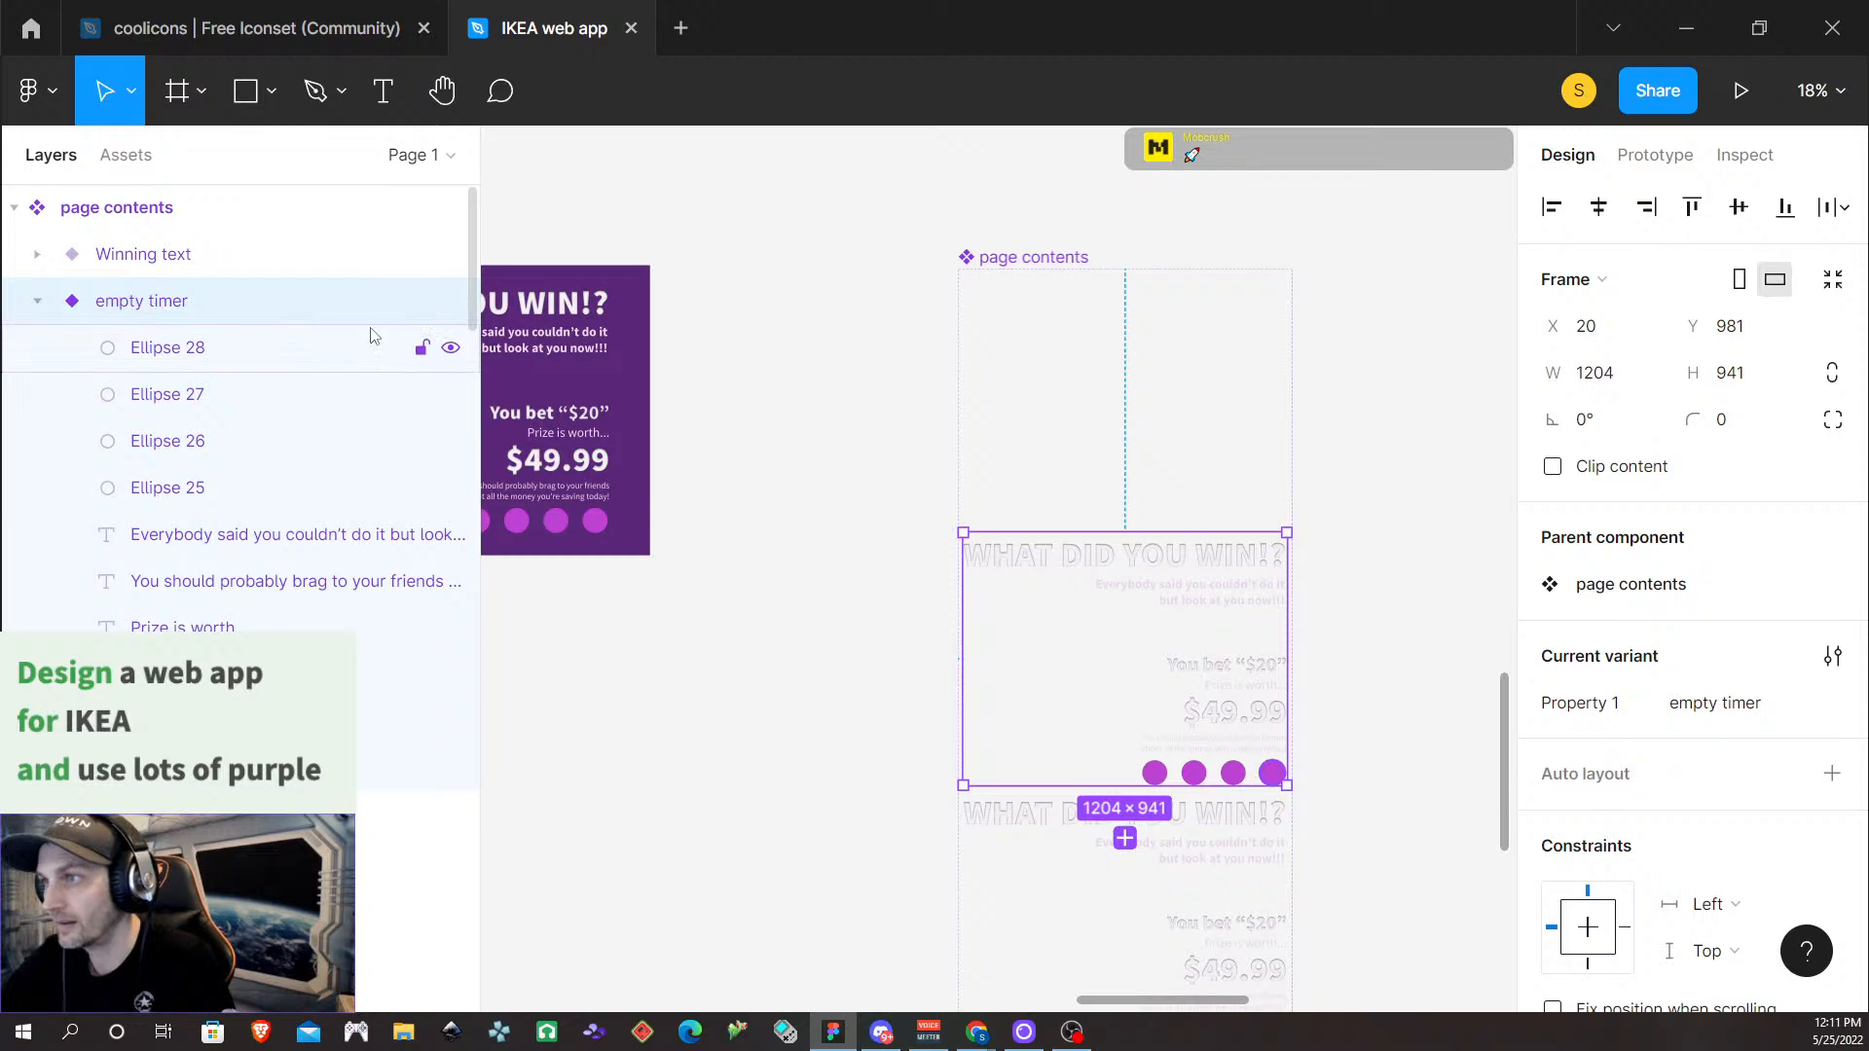
{"action": "key", "text": "Return"}
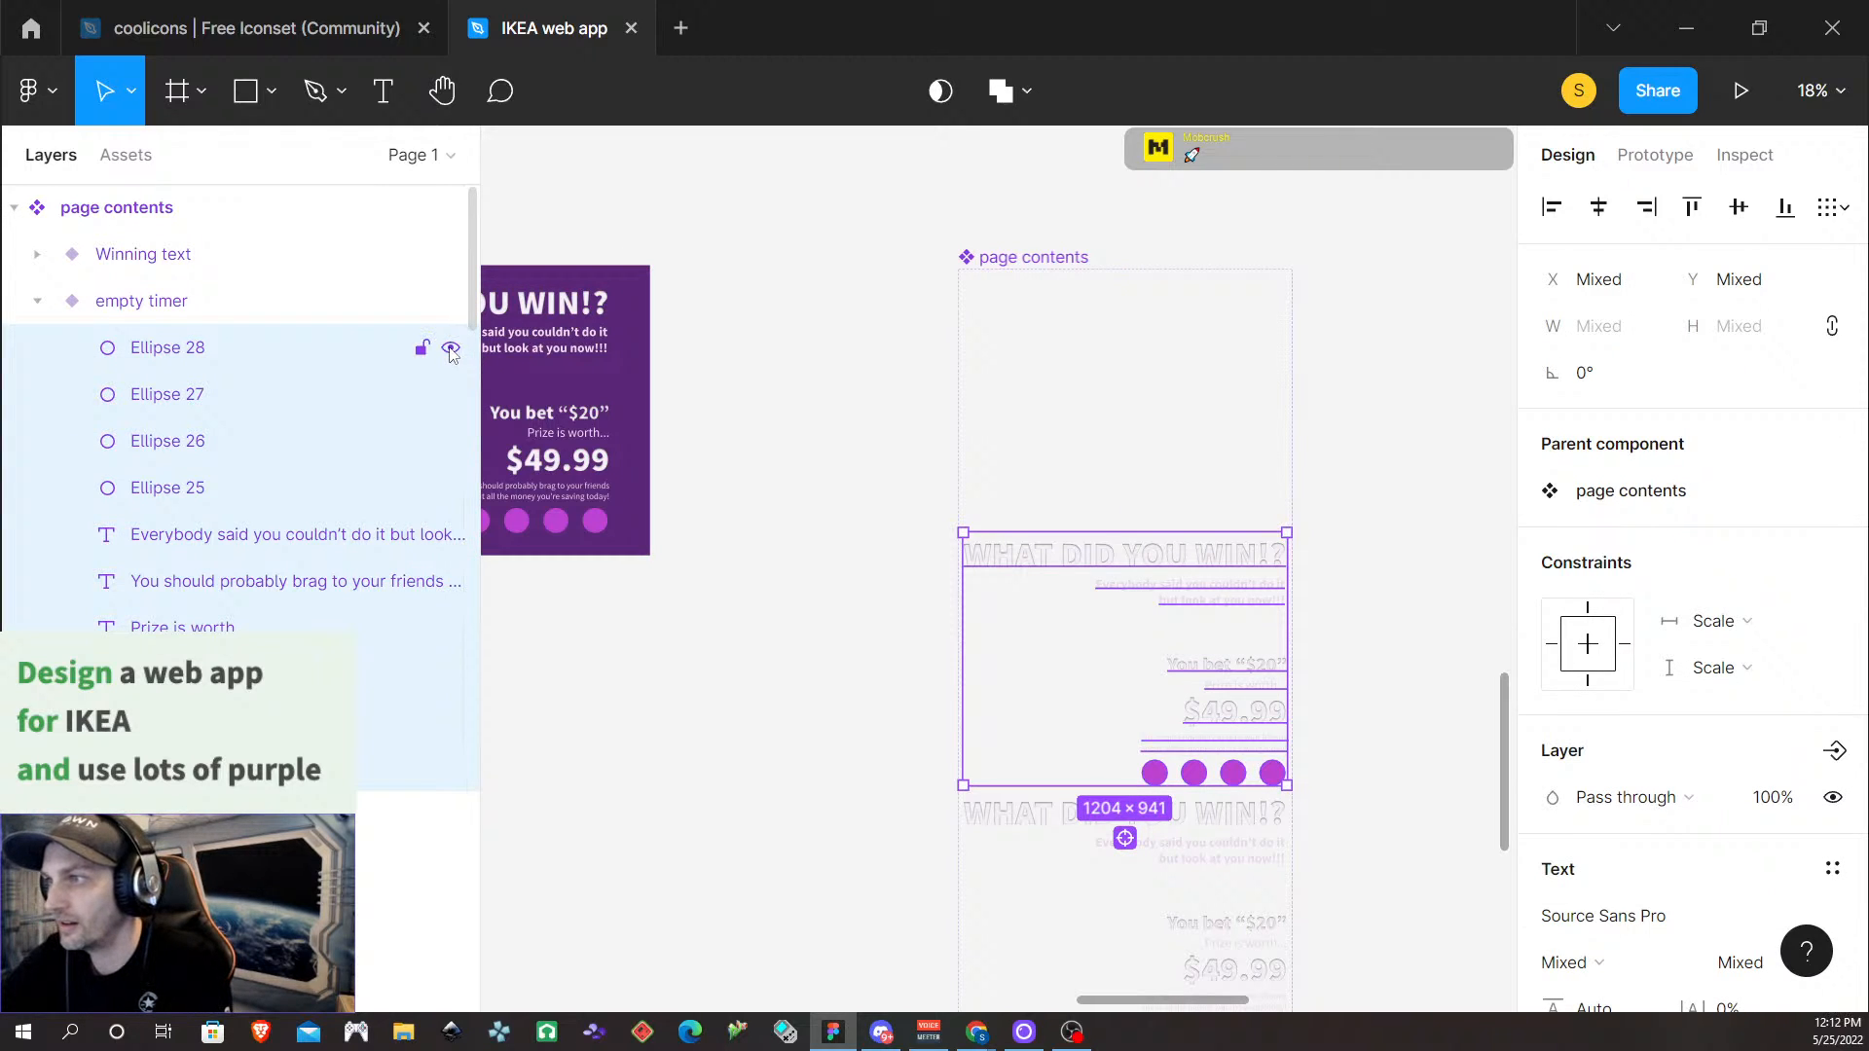
{"action": "left_click", "coordinate": [451, 348]}
{"action": "left_click", "coordinate": [450, 394]}
{"action": "left_click", "coordinate": [451, 441]}
{"action": "left_click", "coordinate": [451, 488]}
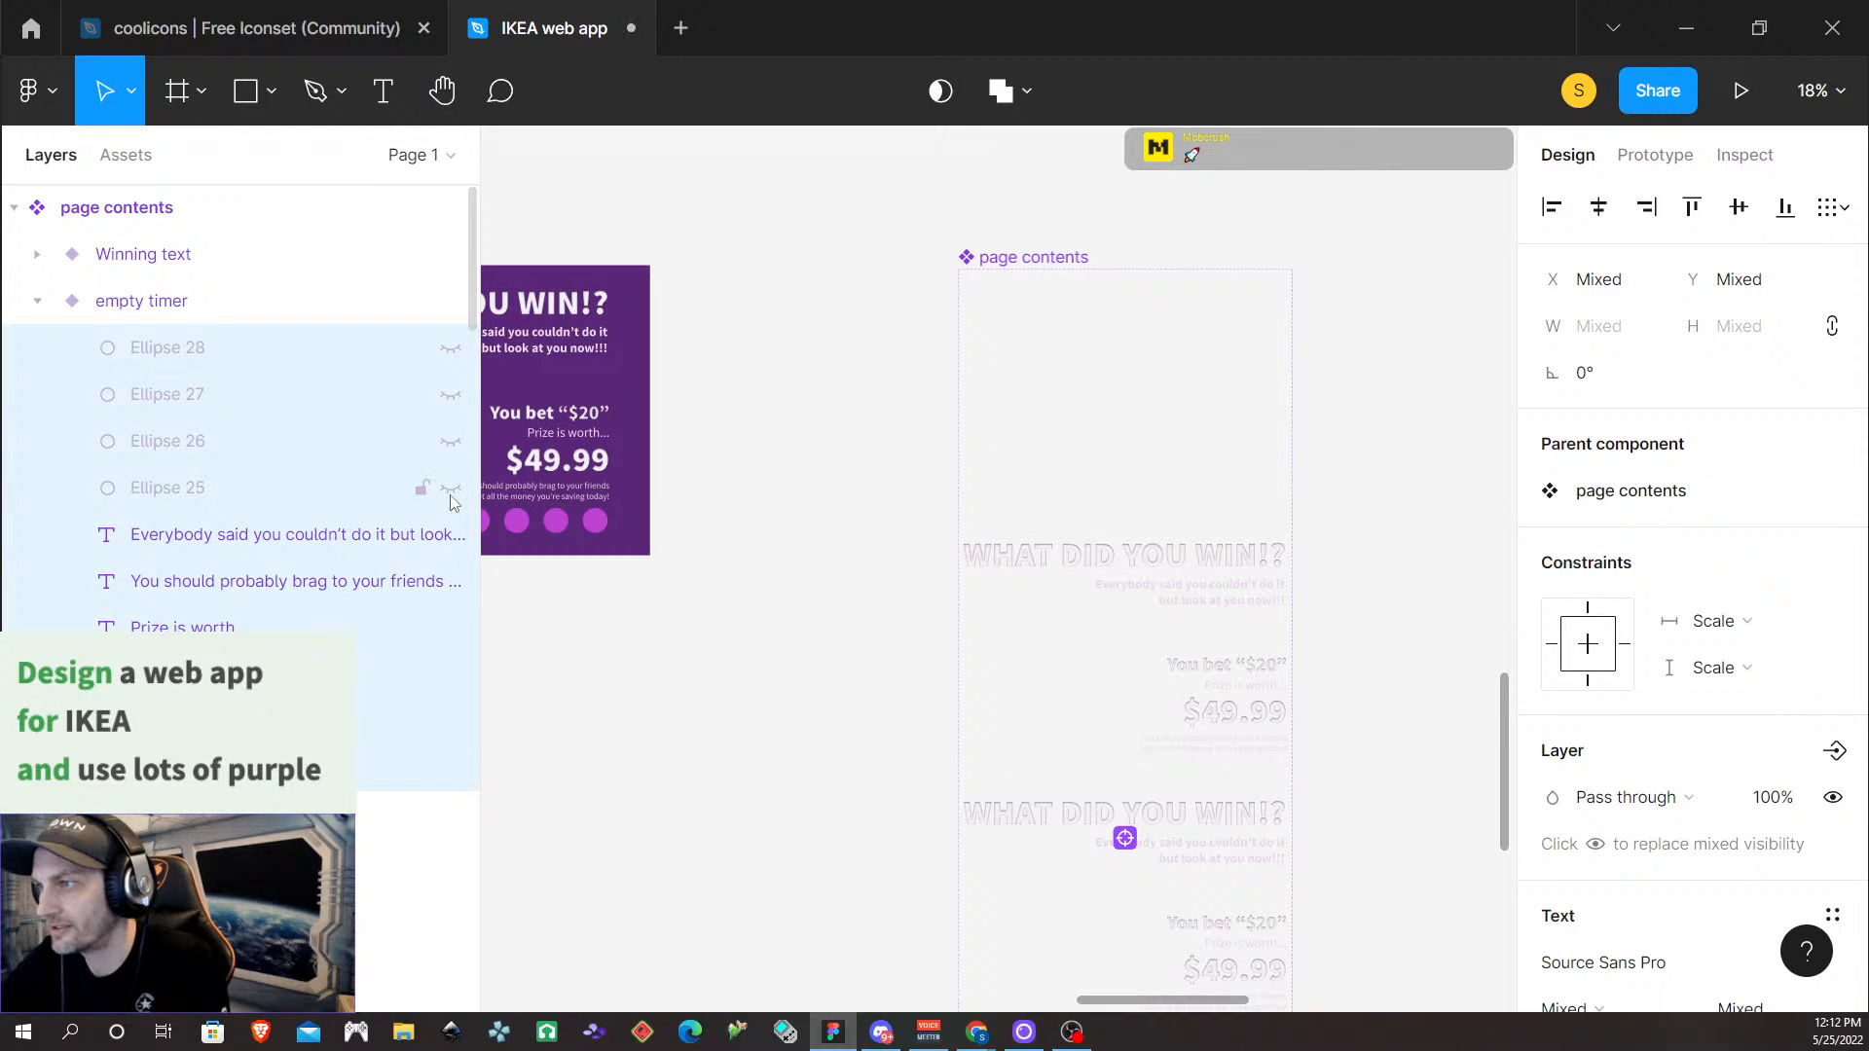
{"action": "left_click", "coordinate": [451, 535]}
{"action": "left_click", "coordinate": [451, 582]}
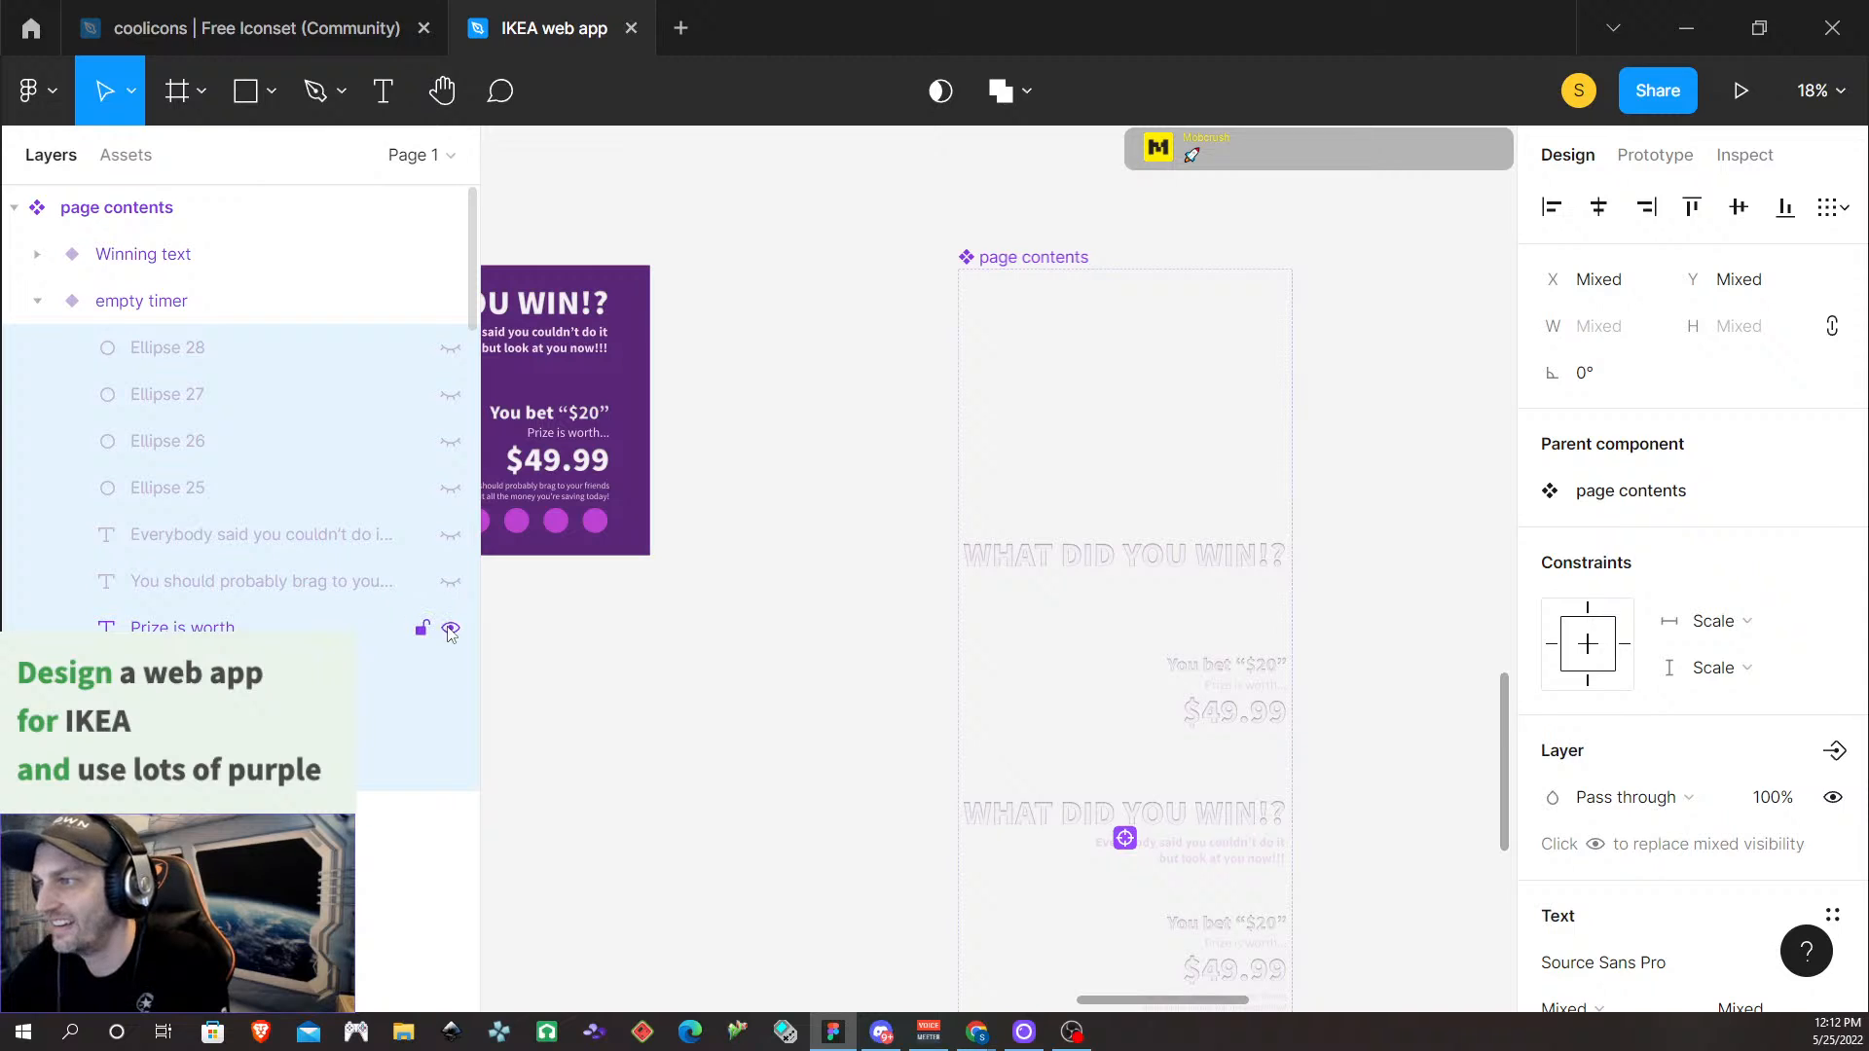
{"action": "left_click", "coordinate": [451, 628]}
{"action": "left_click", "coordinate": [450, 675]}
{"action": "left_click", "coordinate": [450, 721]}
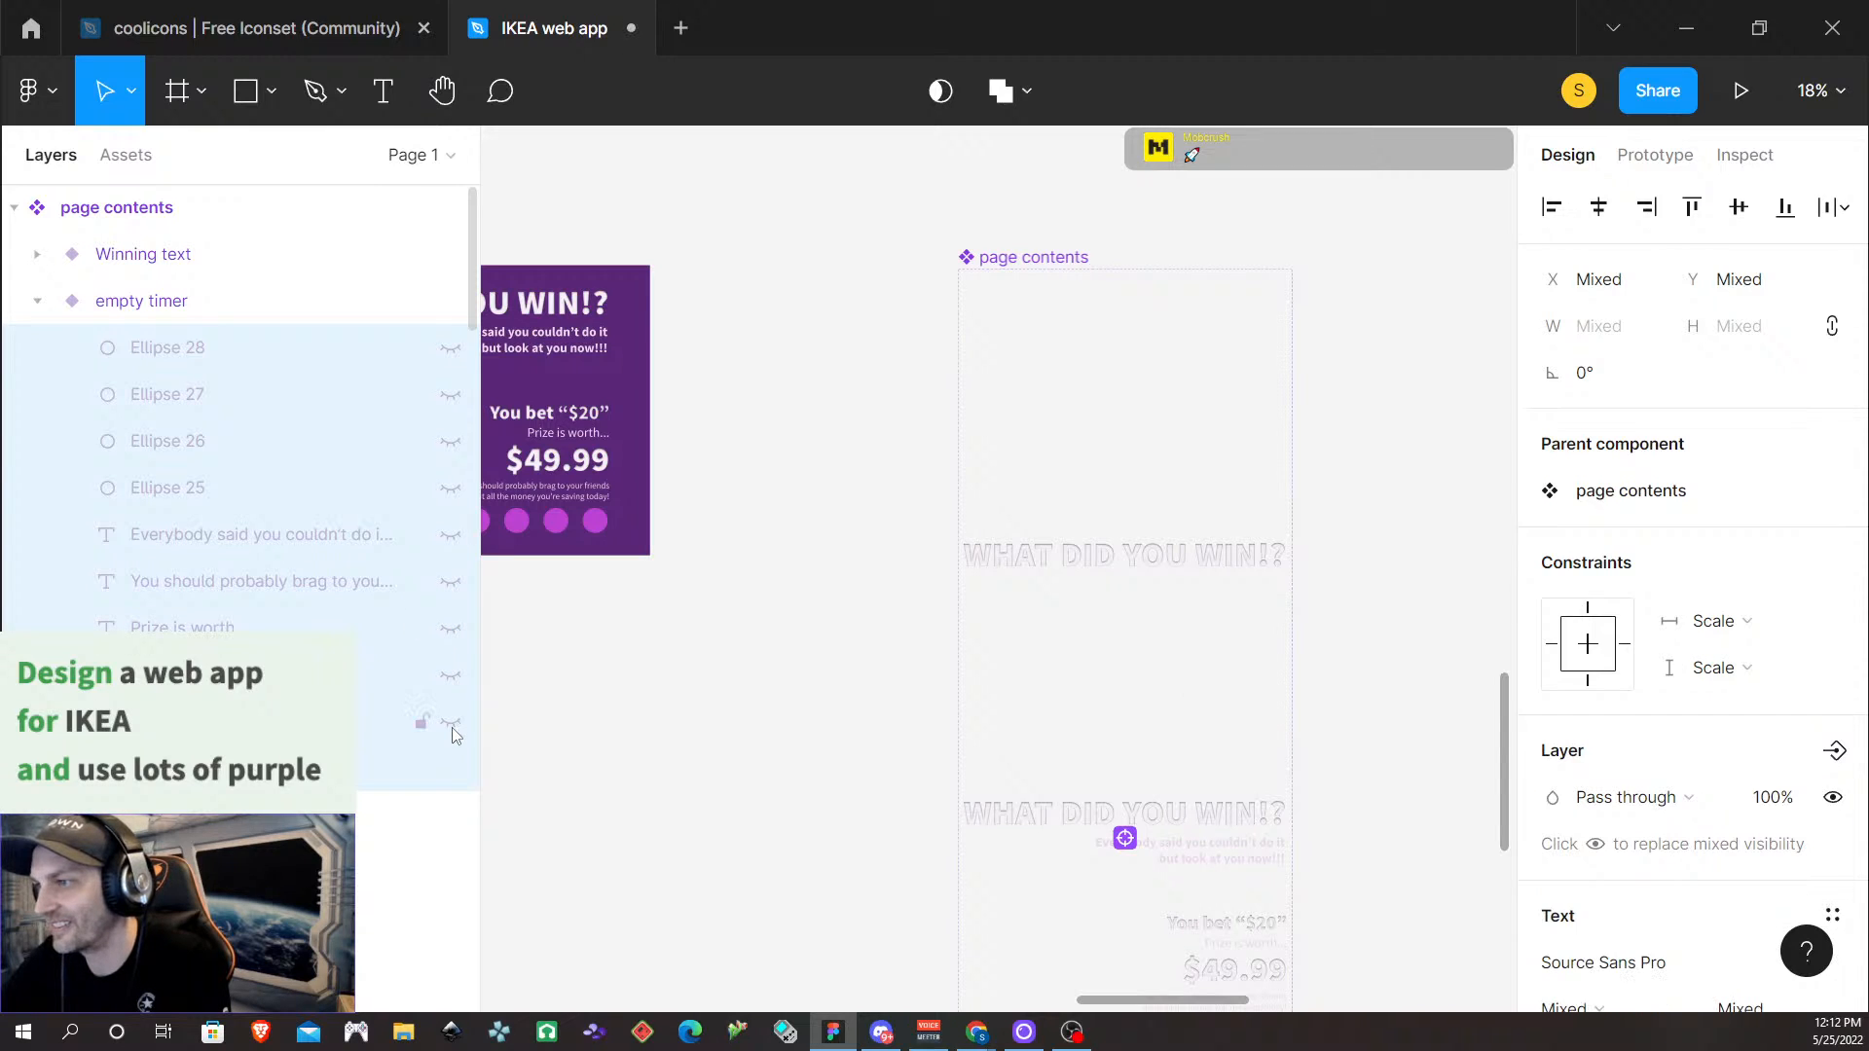
{"action": "left_click", "coordinate": [451, 769]}
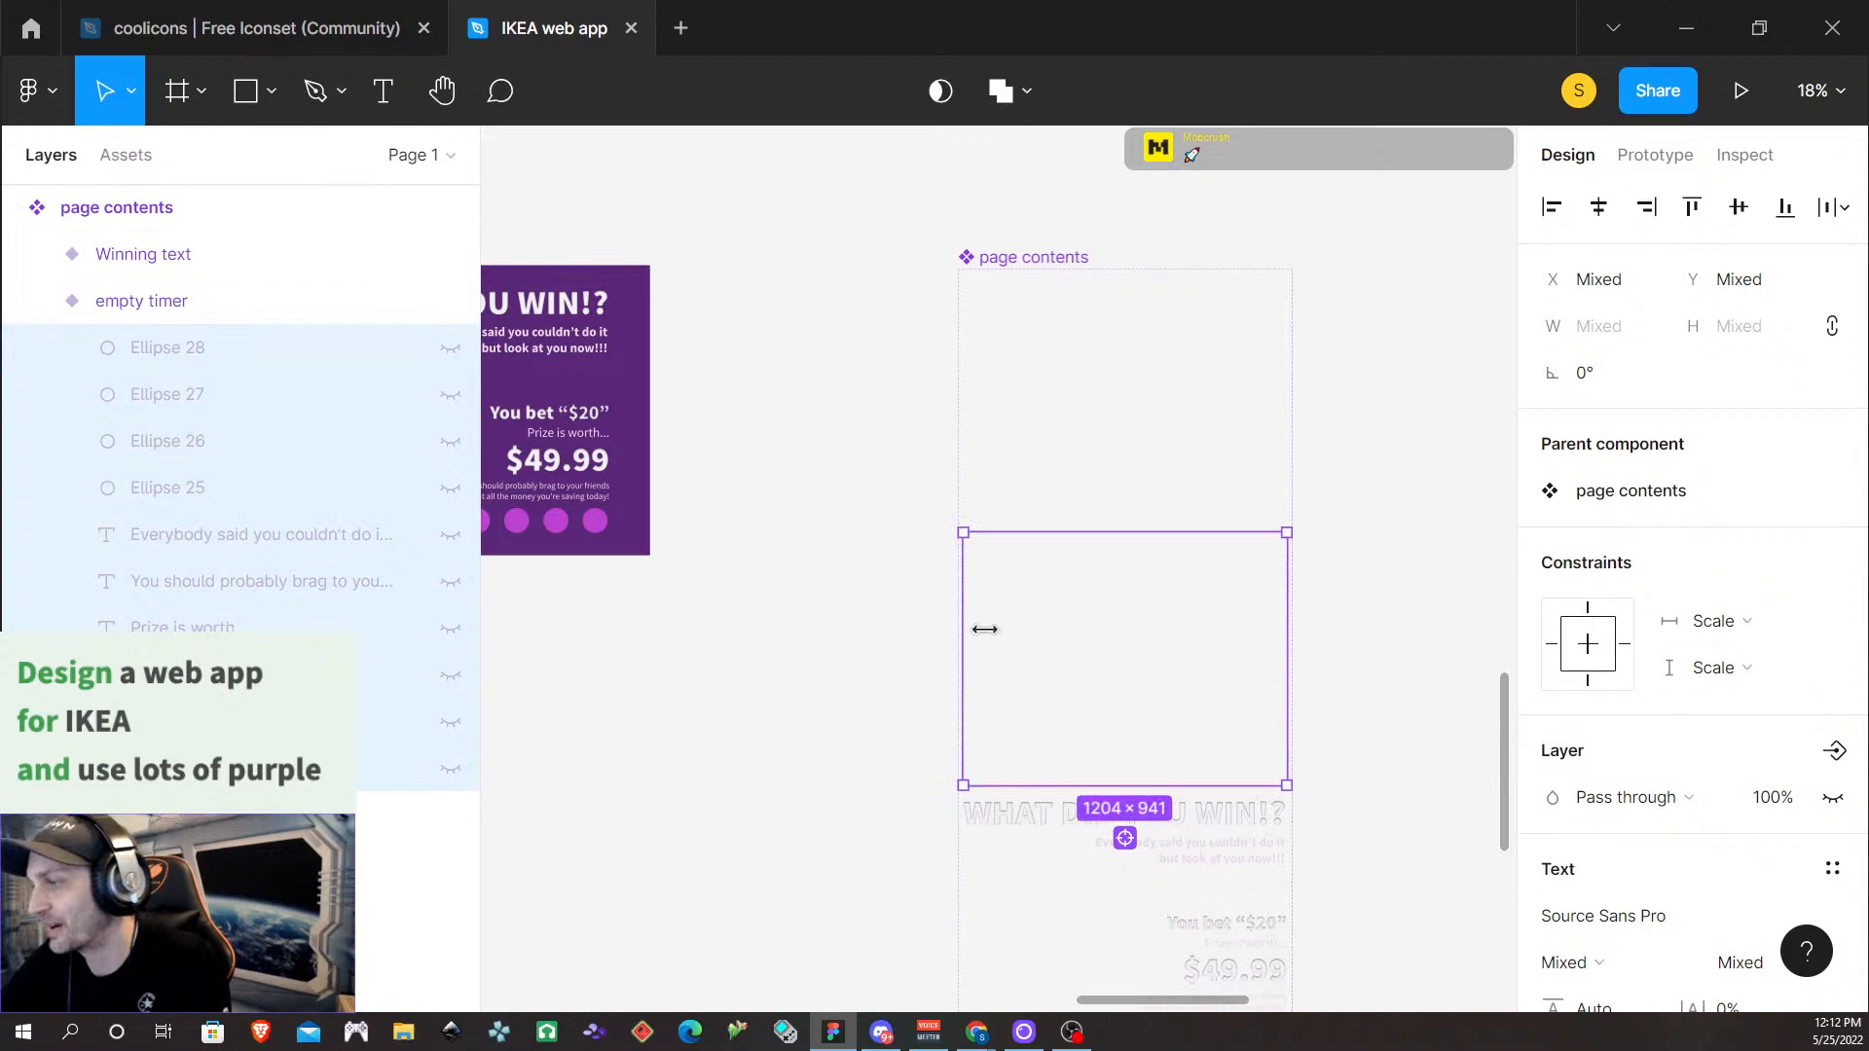
Examine the page contents component and its variants alongside the Wireframe 3 and Wireframe 4 prize pages
{"action": "scroll", "coordinate": [1349, 645], "scroll_direction": "down", "scroll_amount": 3}
{"action": "scroll", "coordinate": [1311, 734], "scroll_direction": "down", "scroll_amount": 1}
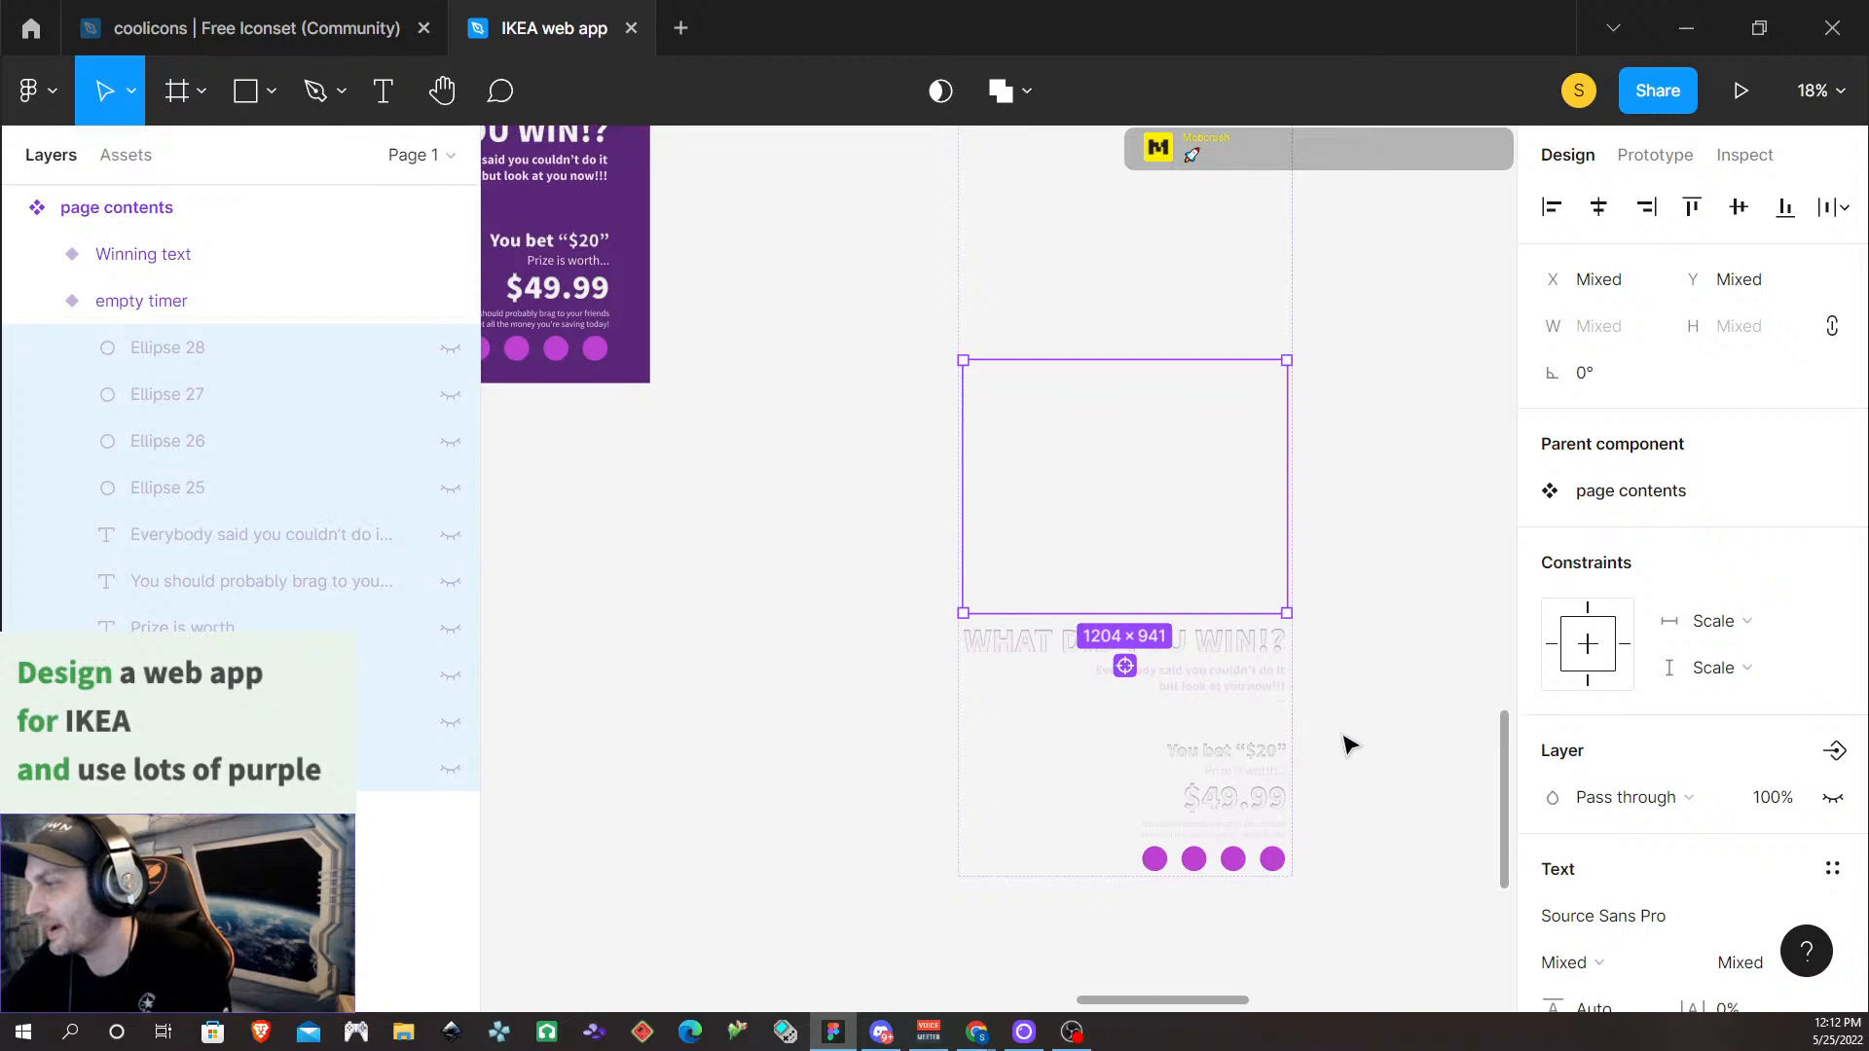
{"action": "scroll", "coordinate": [1207, 706], "scroll_direction": "down", "scroll_amount": 3}
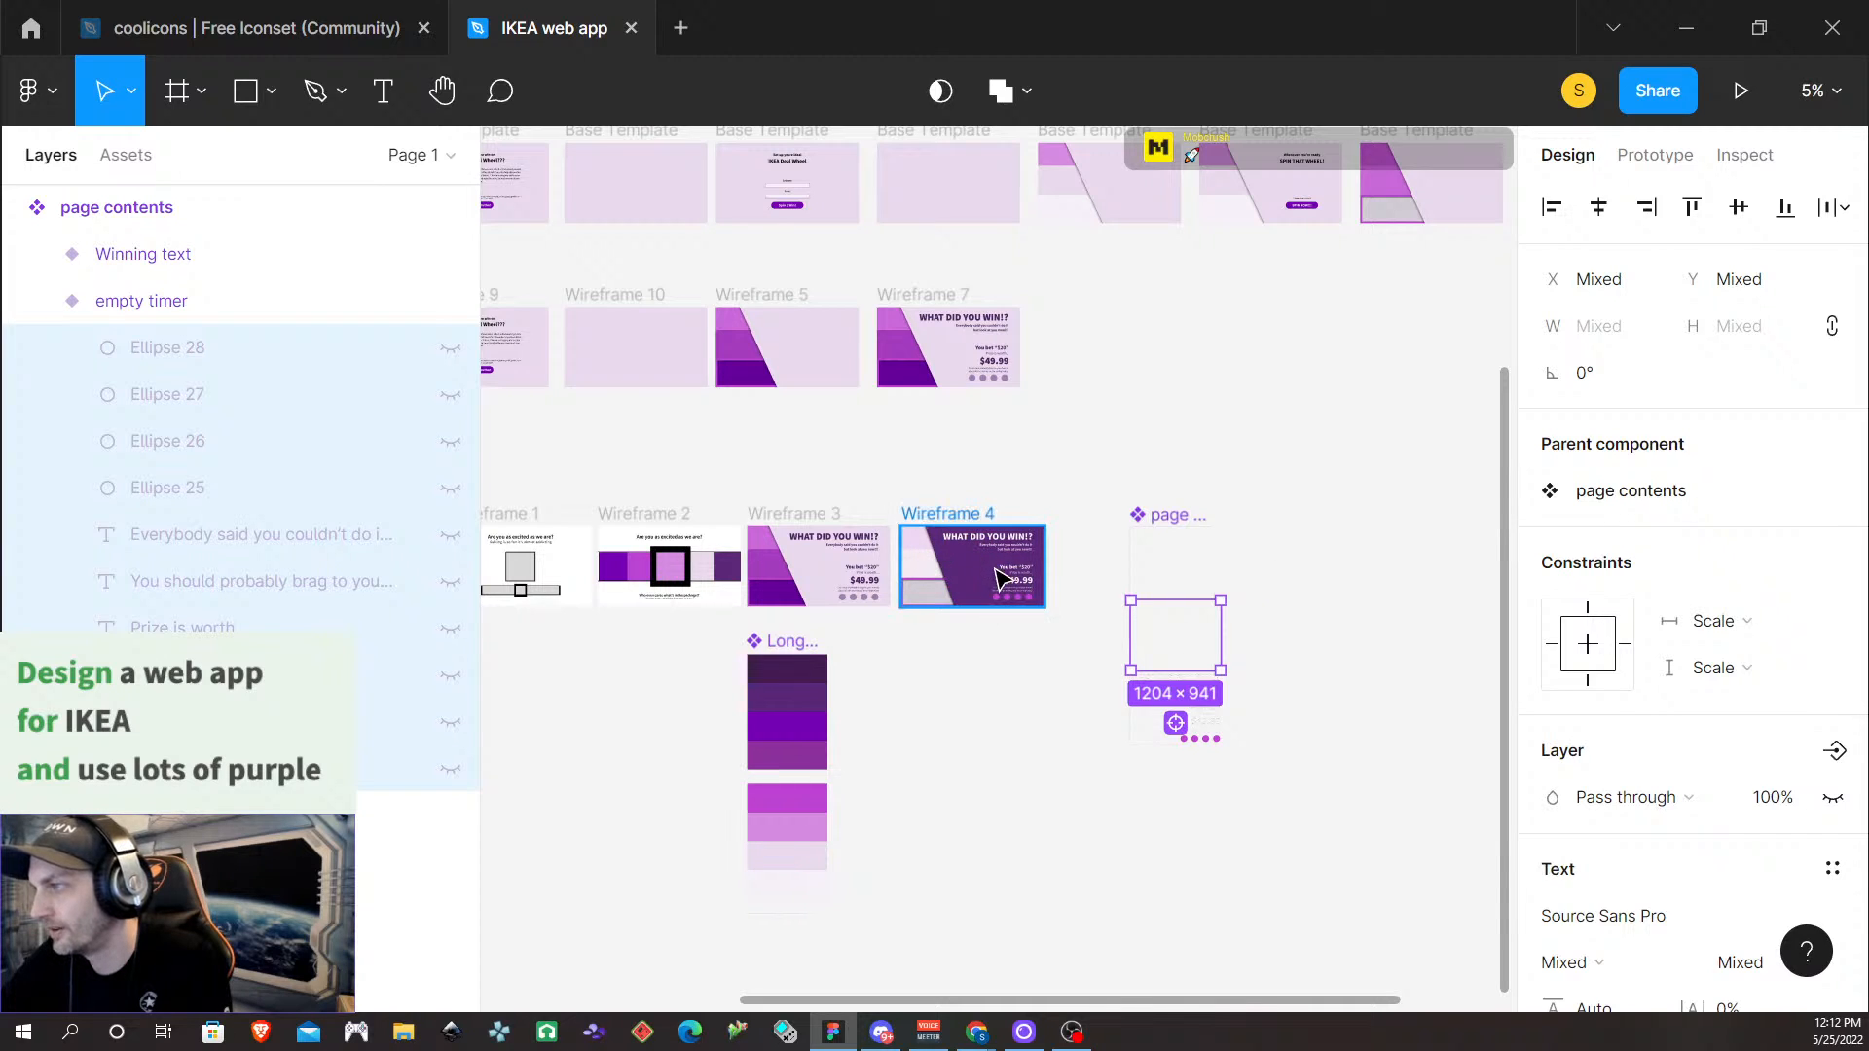
{"action": "scroll", "coordinate": [1055, 580], "scroll_direction": "down", "scroll_amount": 1}
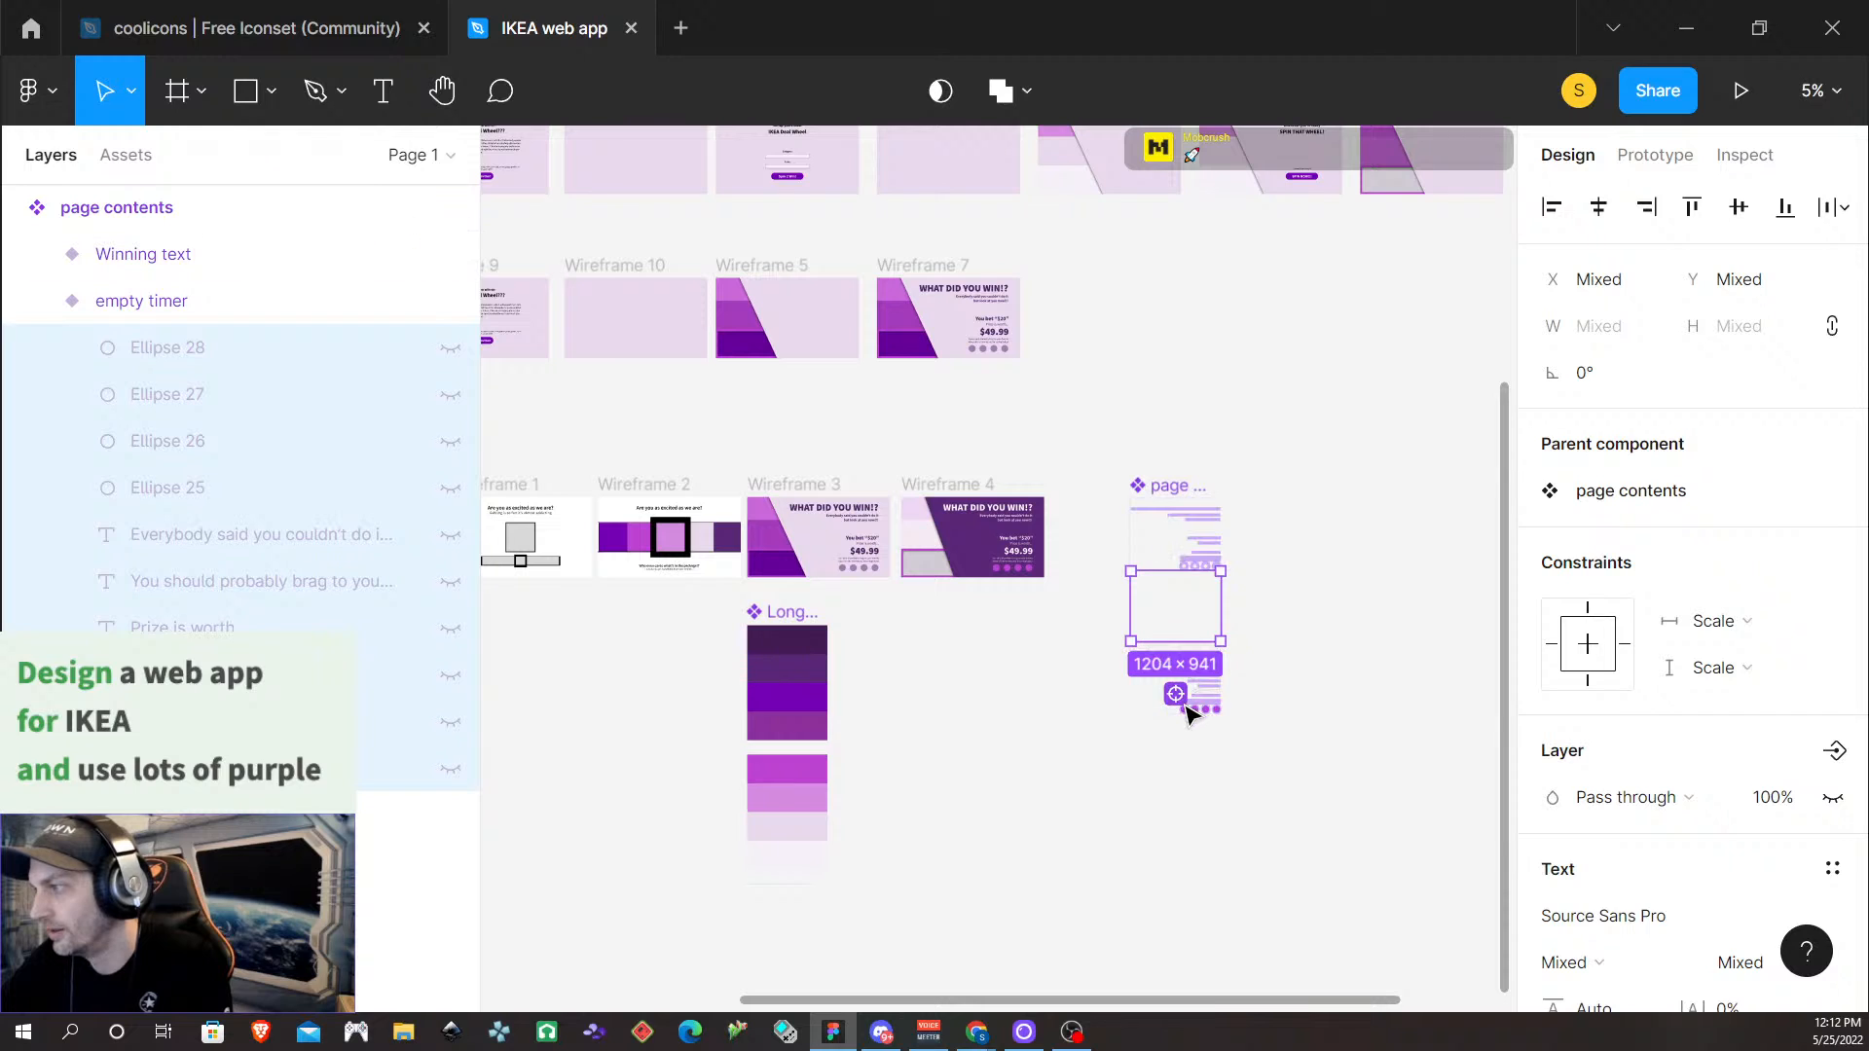
{"action": "left_click", "coordinate": [854, 531]}
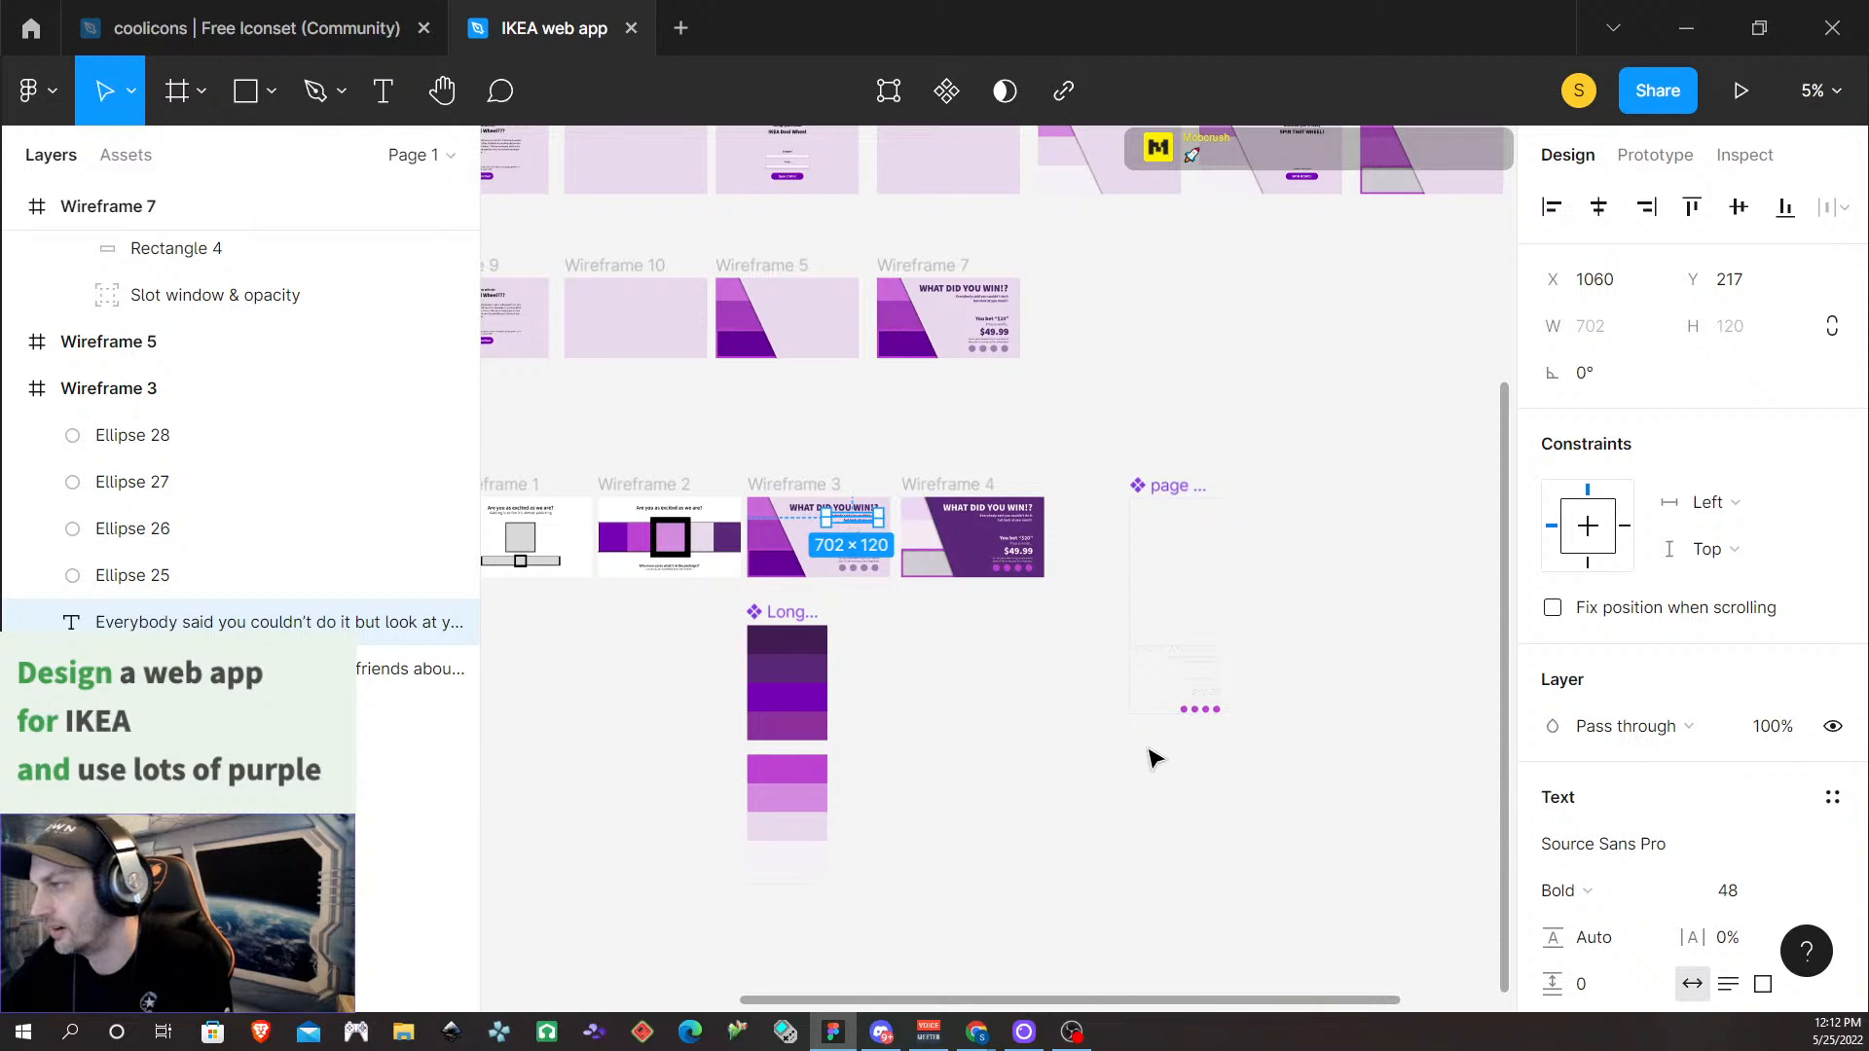
{"action": "scroll", "coordinate": [1129, 697], "scroll_direction": "up", "scroll_amount": 3}
{"action": "scroll", "coordinate": [1330, 689], "scroll_direction": "up", "scroll_amount": 2}
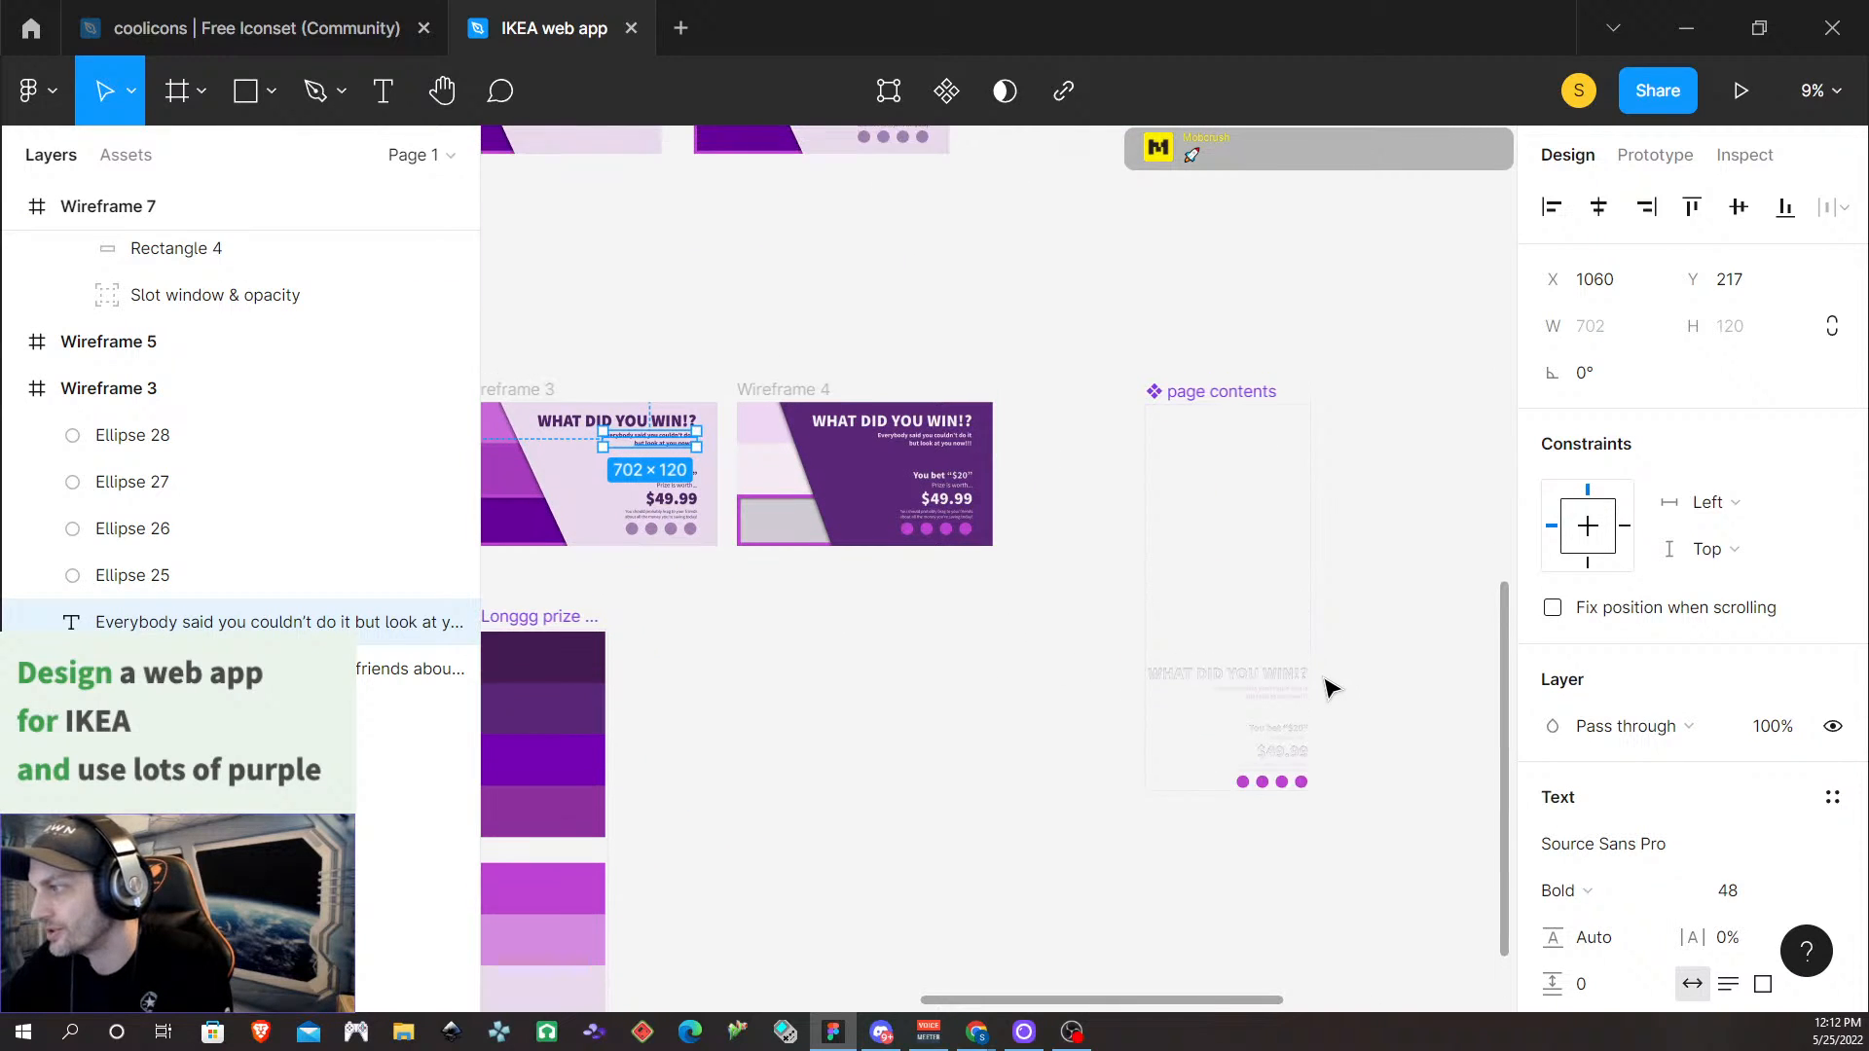
{"action": "scroll", "coordinate": [1335, 671], "scroll_direction": "down", "scroll_amount": 3}
{"action": "left_click", "coordinate": [1275, 633]}
{"action": "left_click", "coordinate": [1375, 429]}
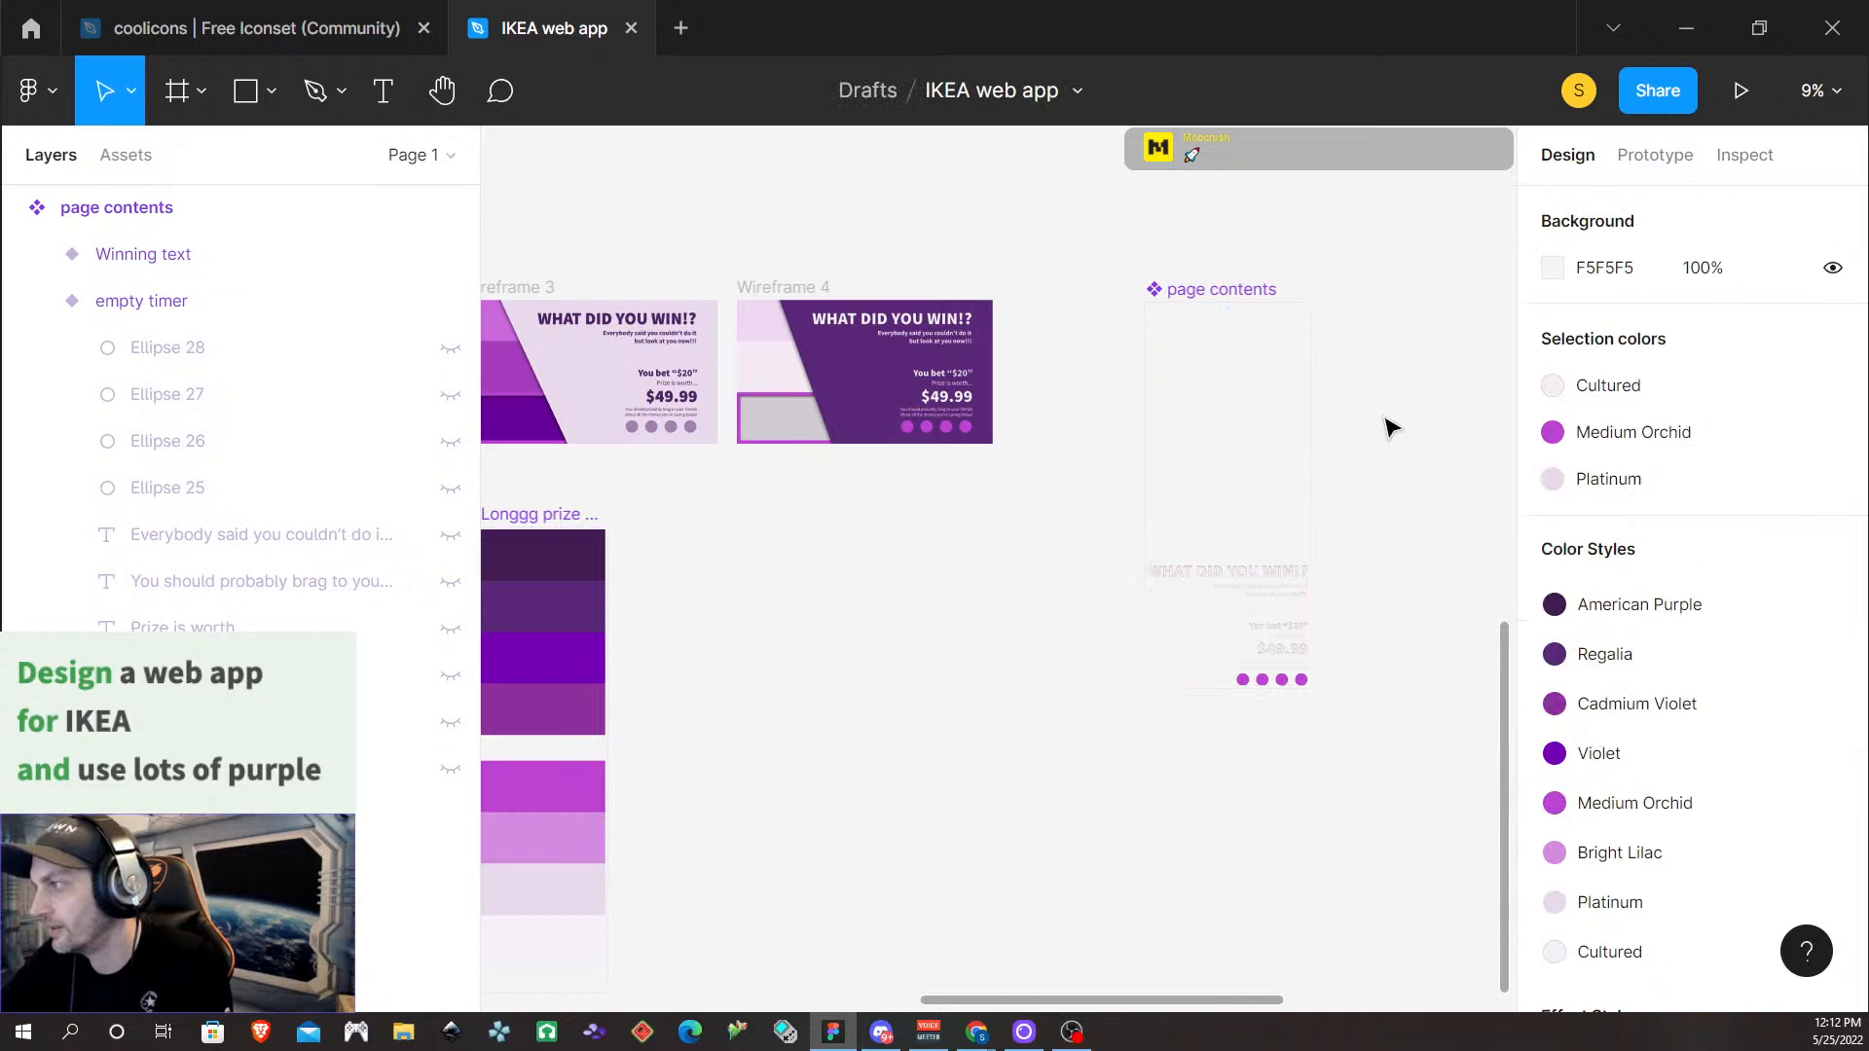
Add a prototype interaction that changes the Default variant to empty timer with a Key/Gamepad trigger on the S key
{"action": "left_click", "coordinate": [1655, 154]}
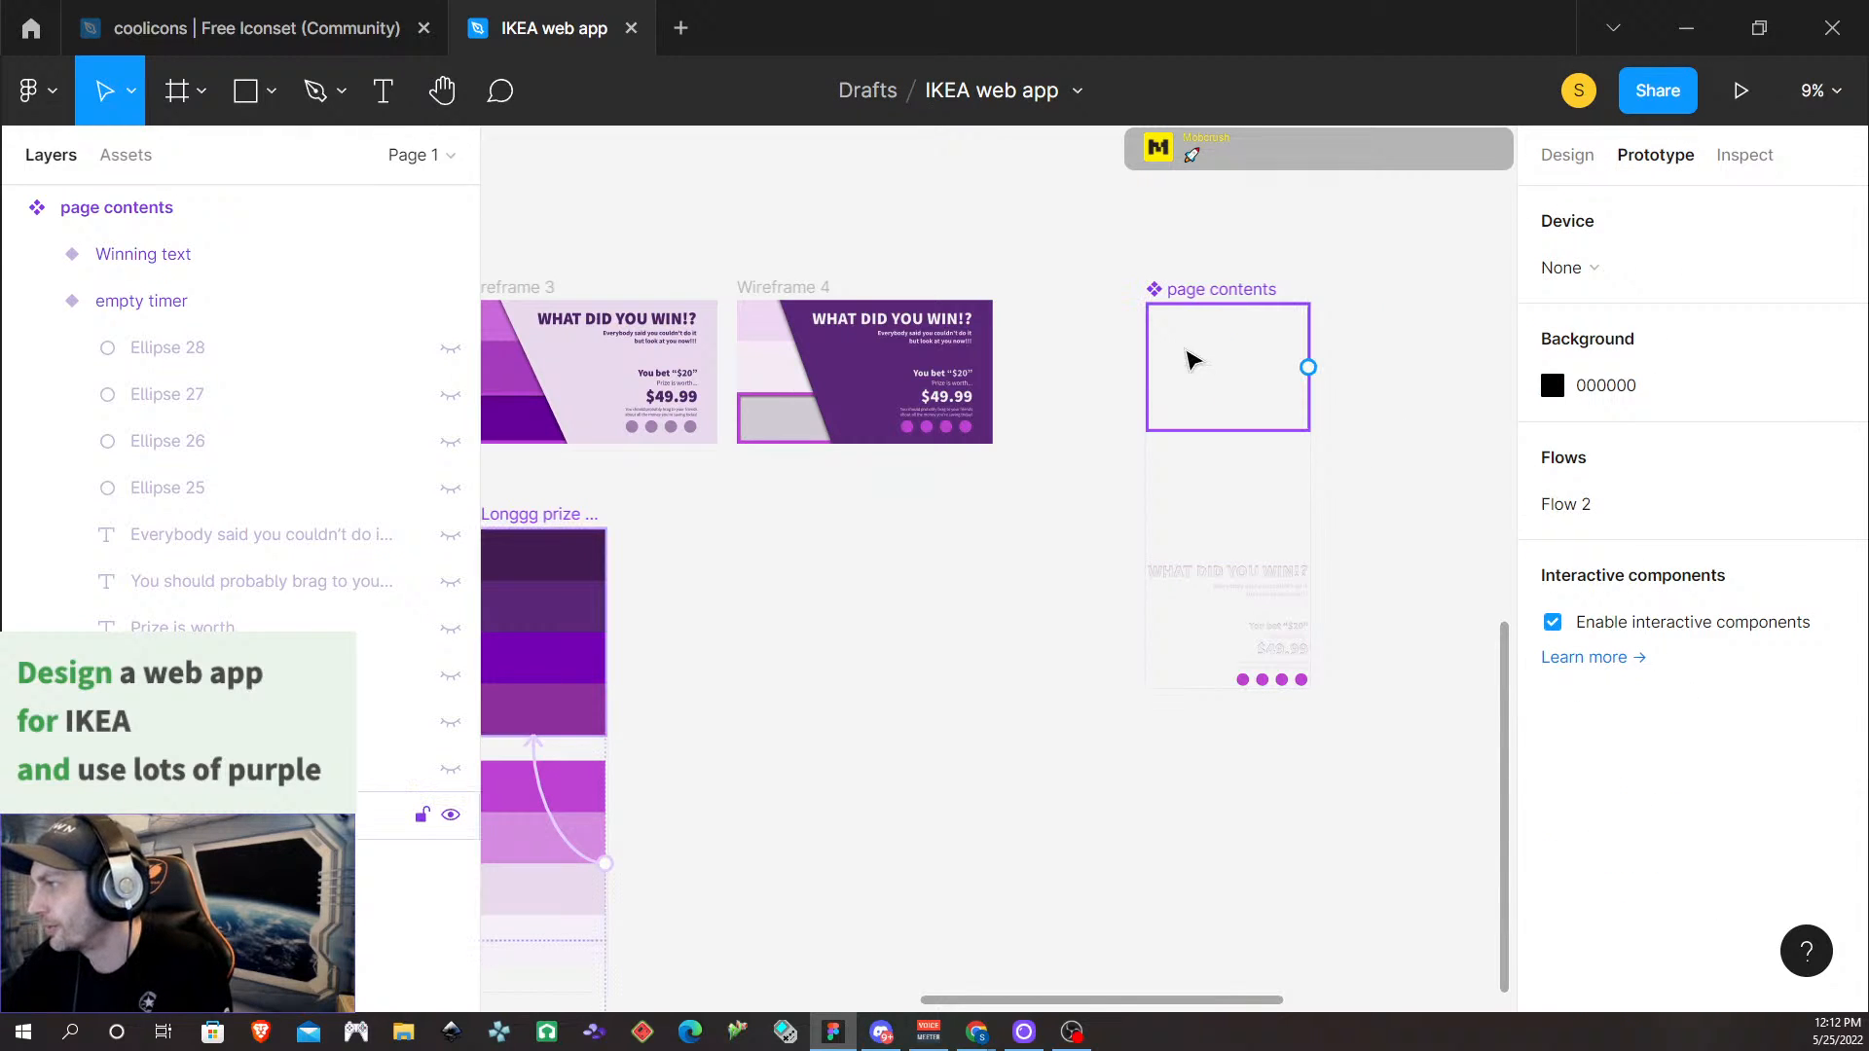
{"action": "left_click_drag", "start_coordinate": [1309, 370], "coordinate": [1270, 506]}
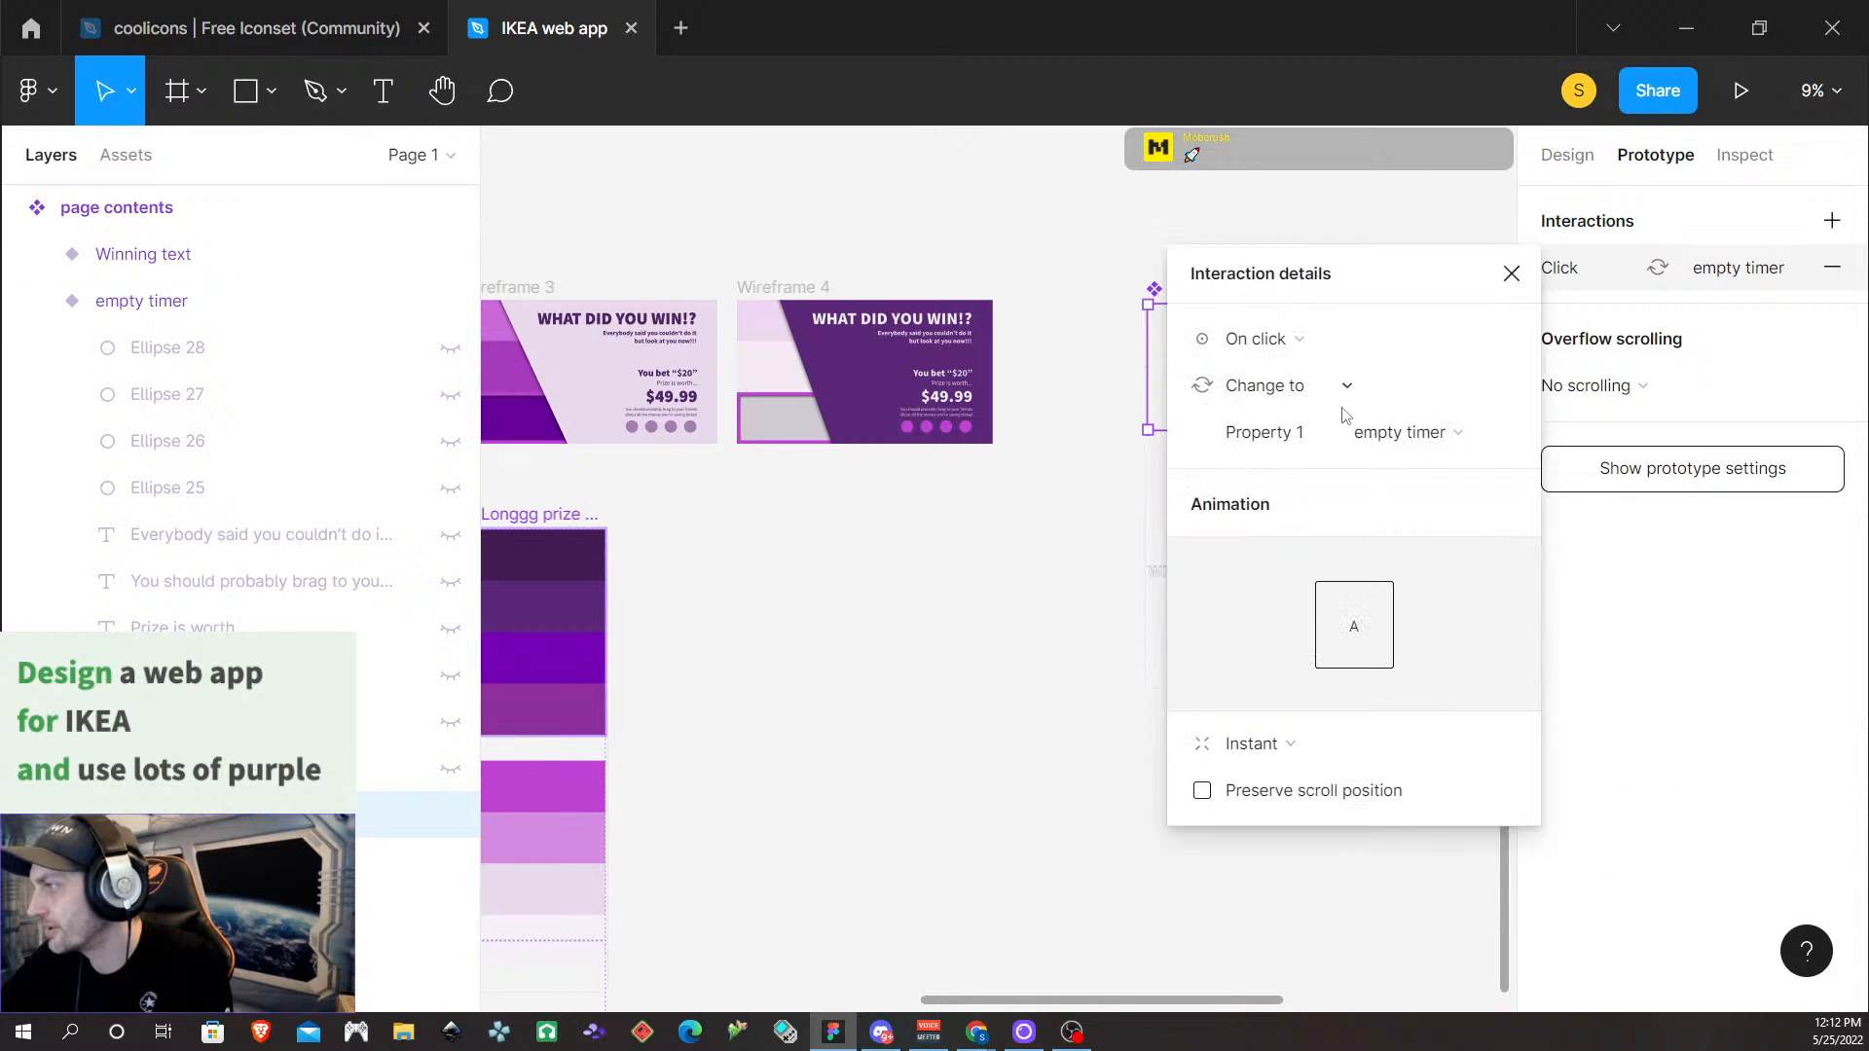
{"action": "left_click", "coordinate": [1295, 338]}
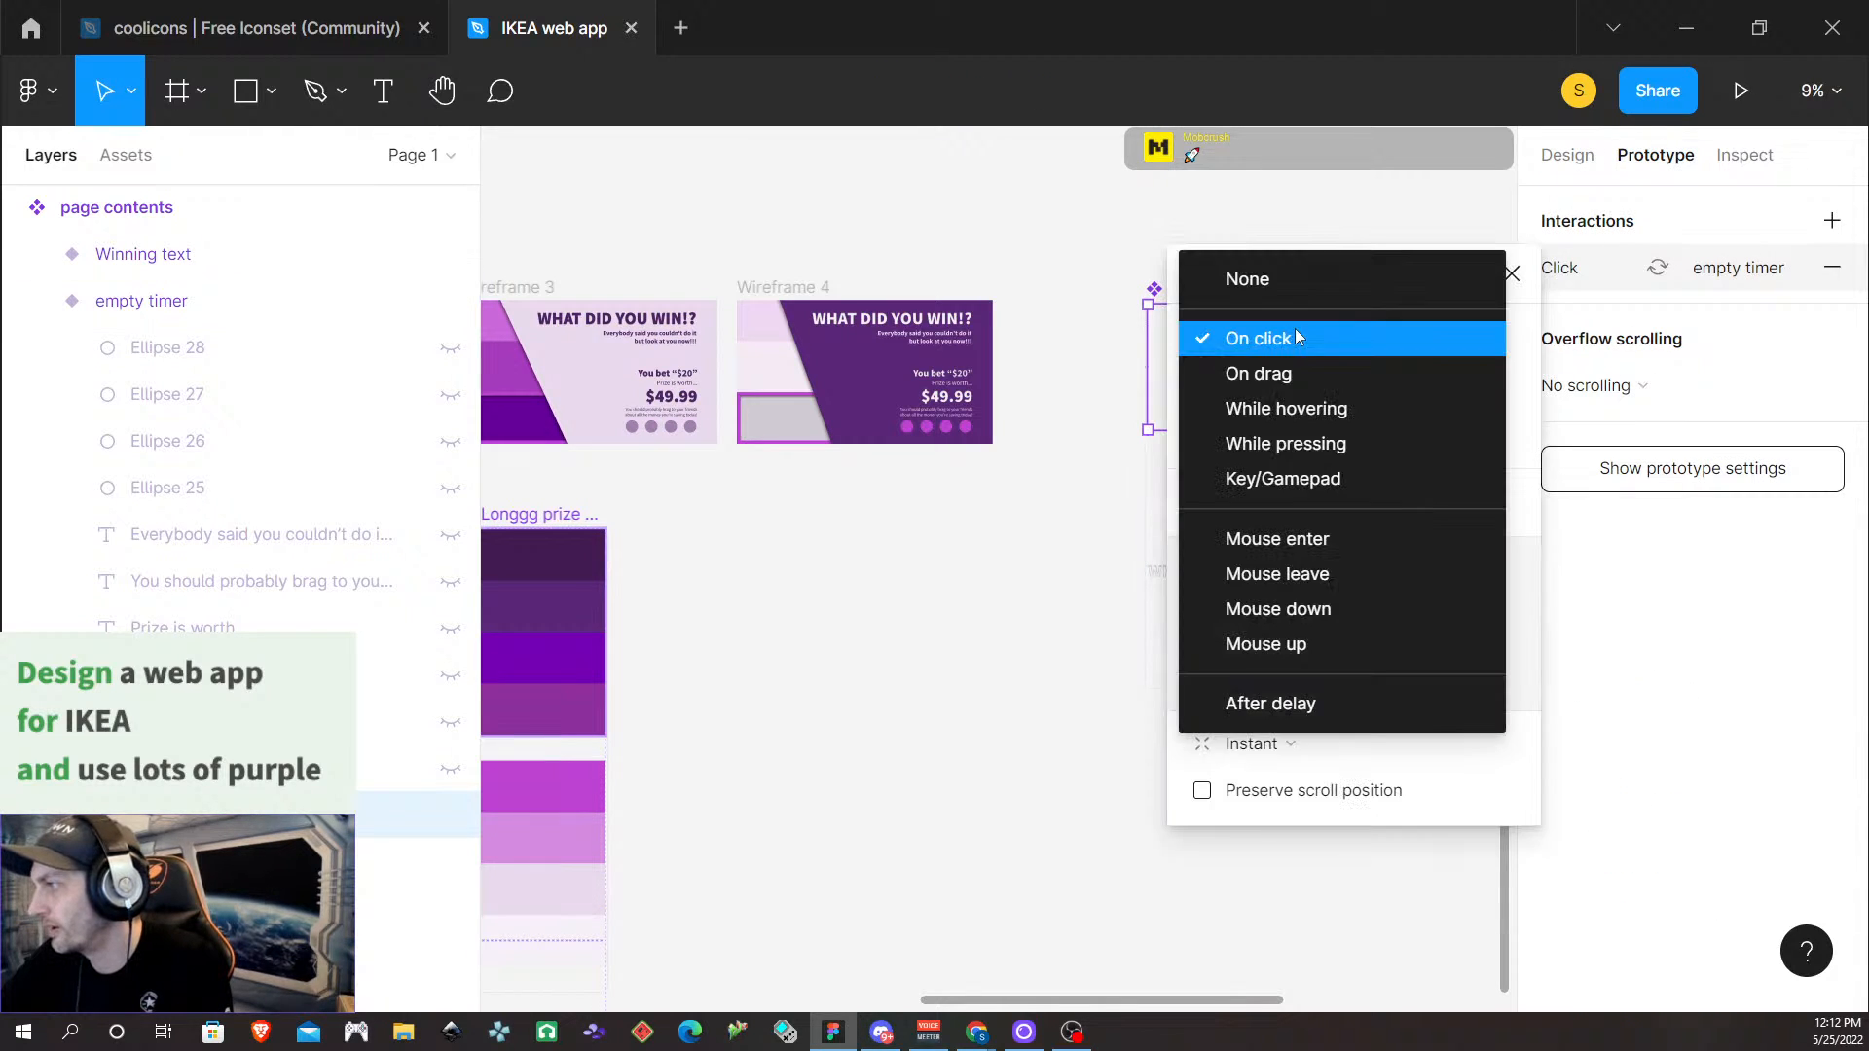
{"action": "left_click", "coordinate": [1322, 478]}
{"action": "left_click", "coordinate": [1420, 350]}
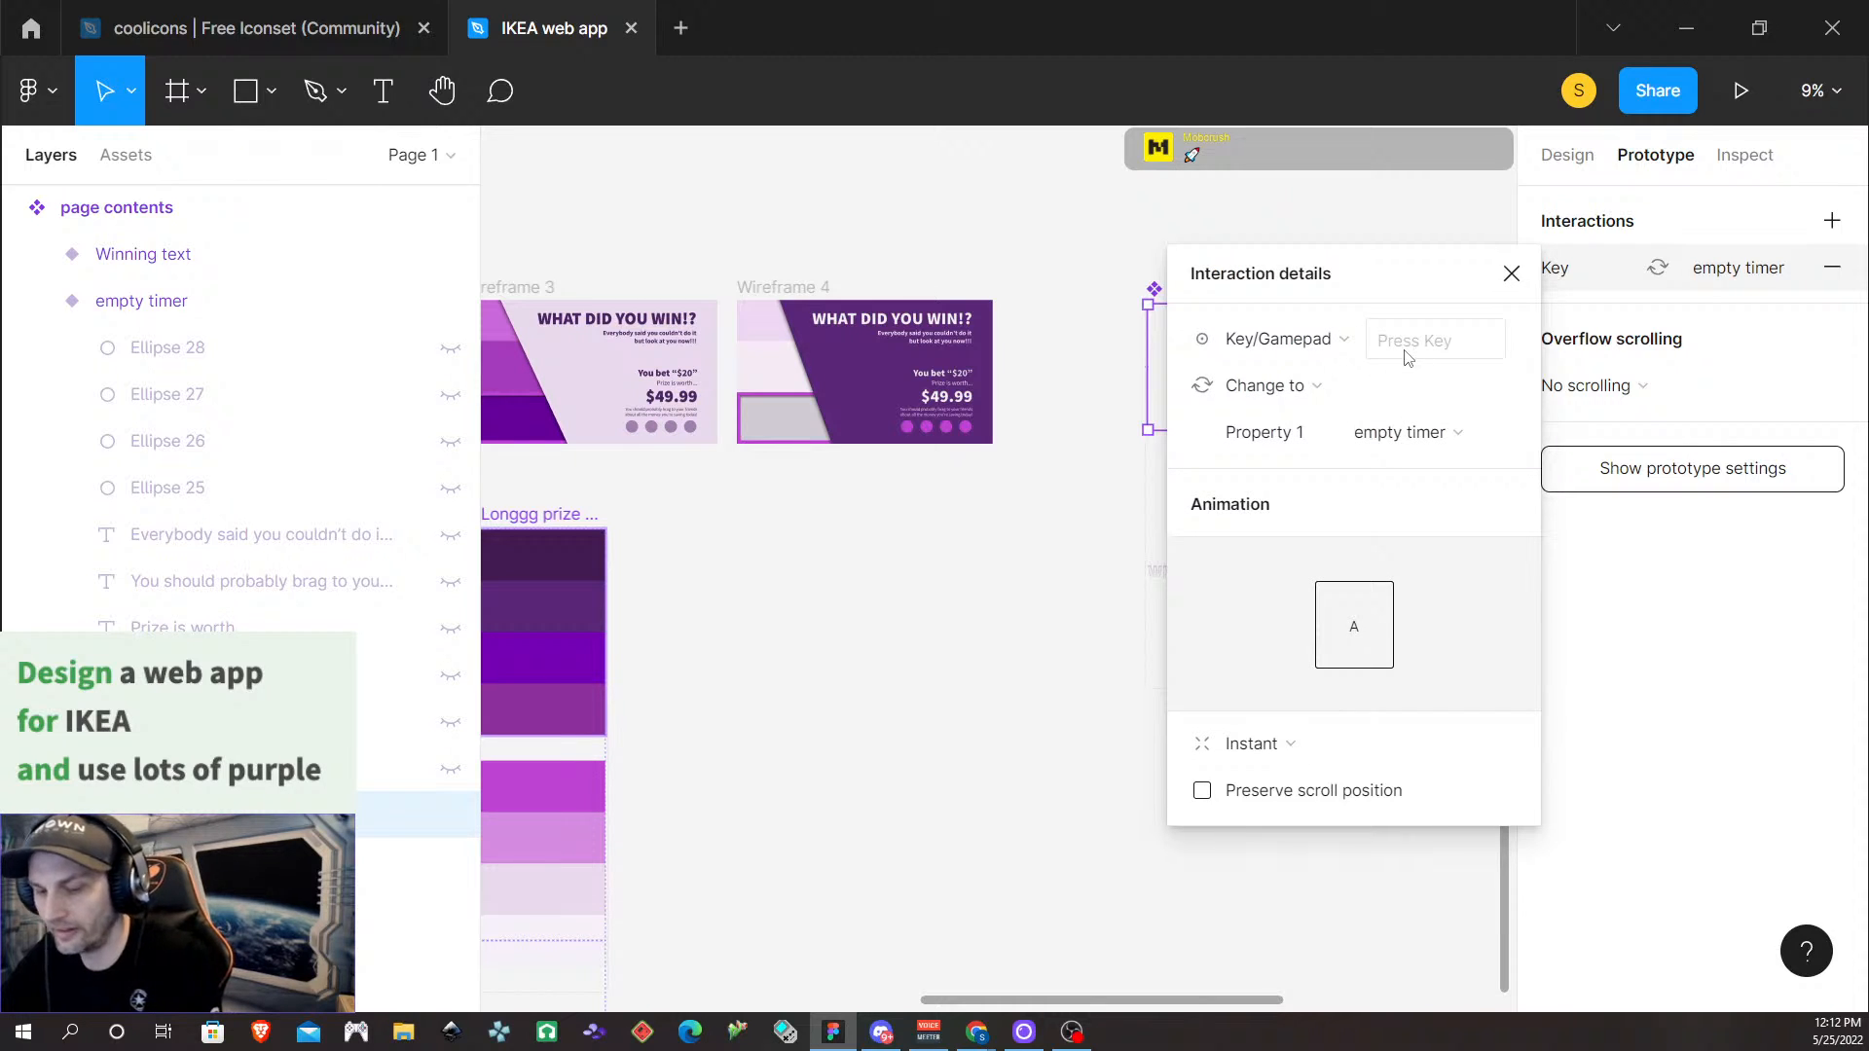
{"action": "key", "text": "s"}
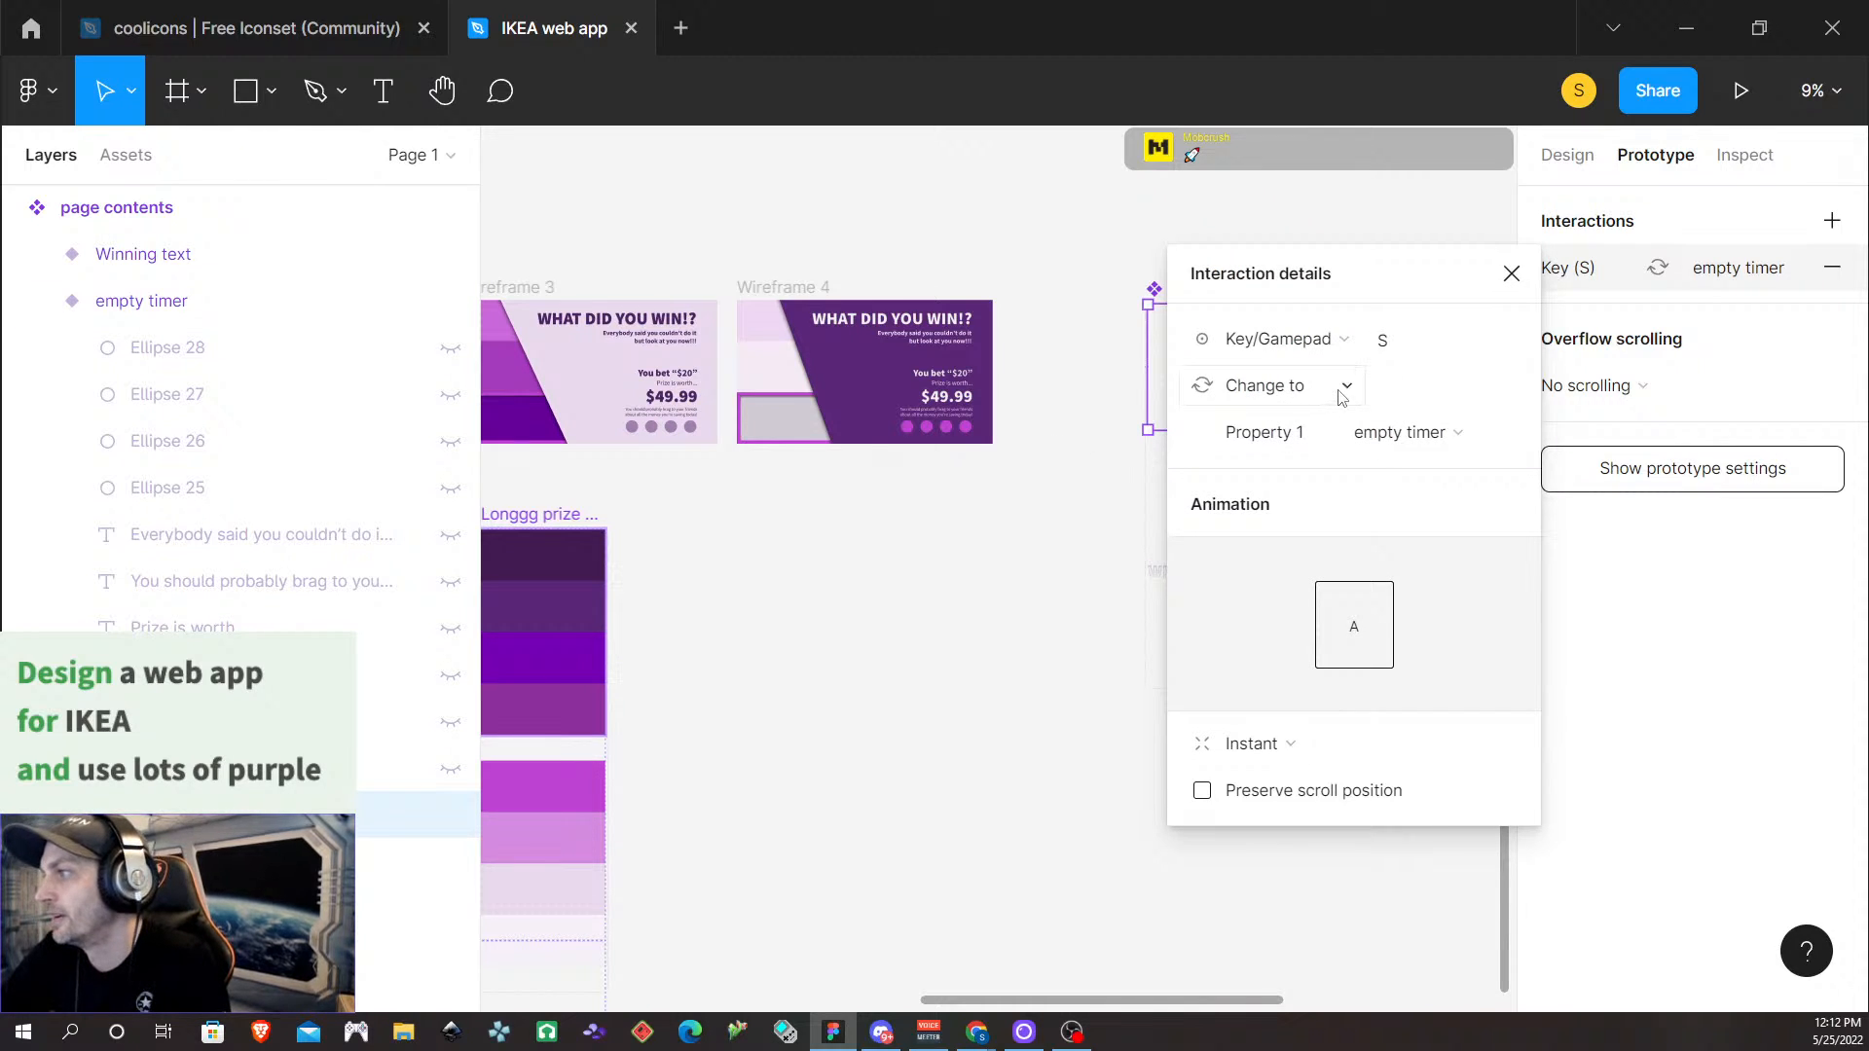
{"action": "left_click", "coordinate": [1512, 279]}
Add an interaction changing the empty timer variant to Winning text after a delay of 11000 ms
{"action": "left_click", "coordinate": [1281, 530]}
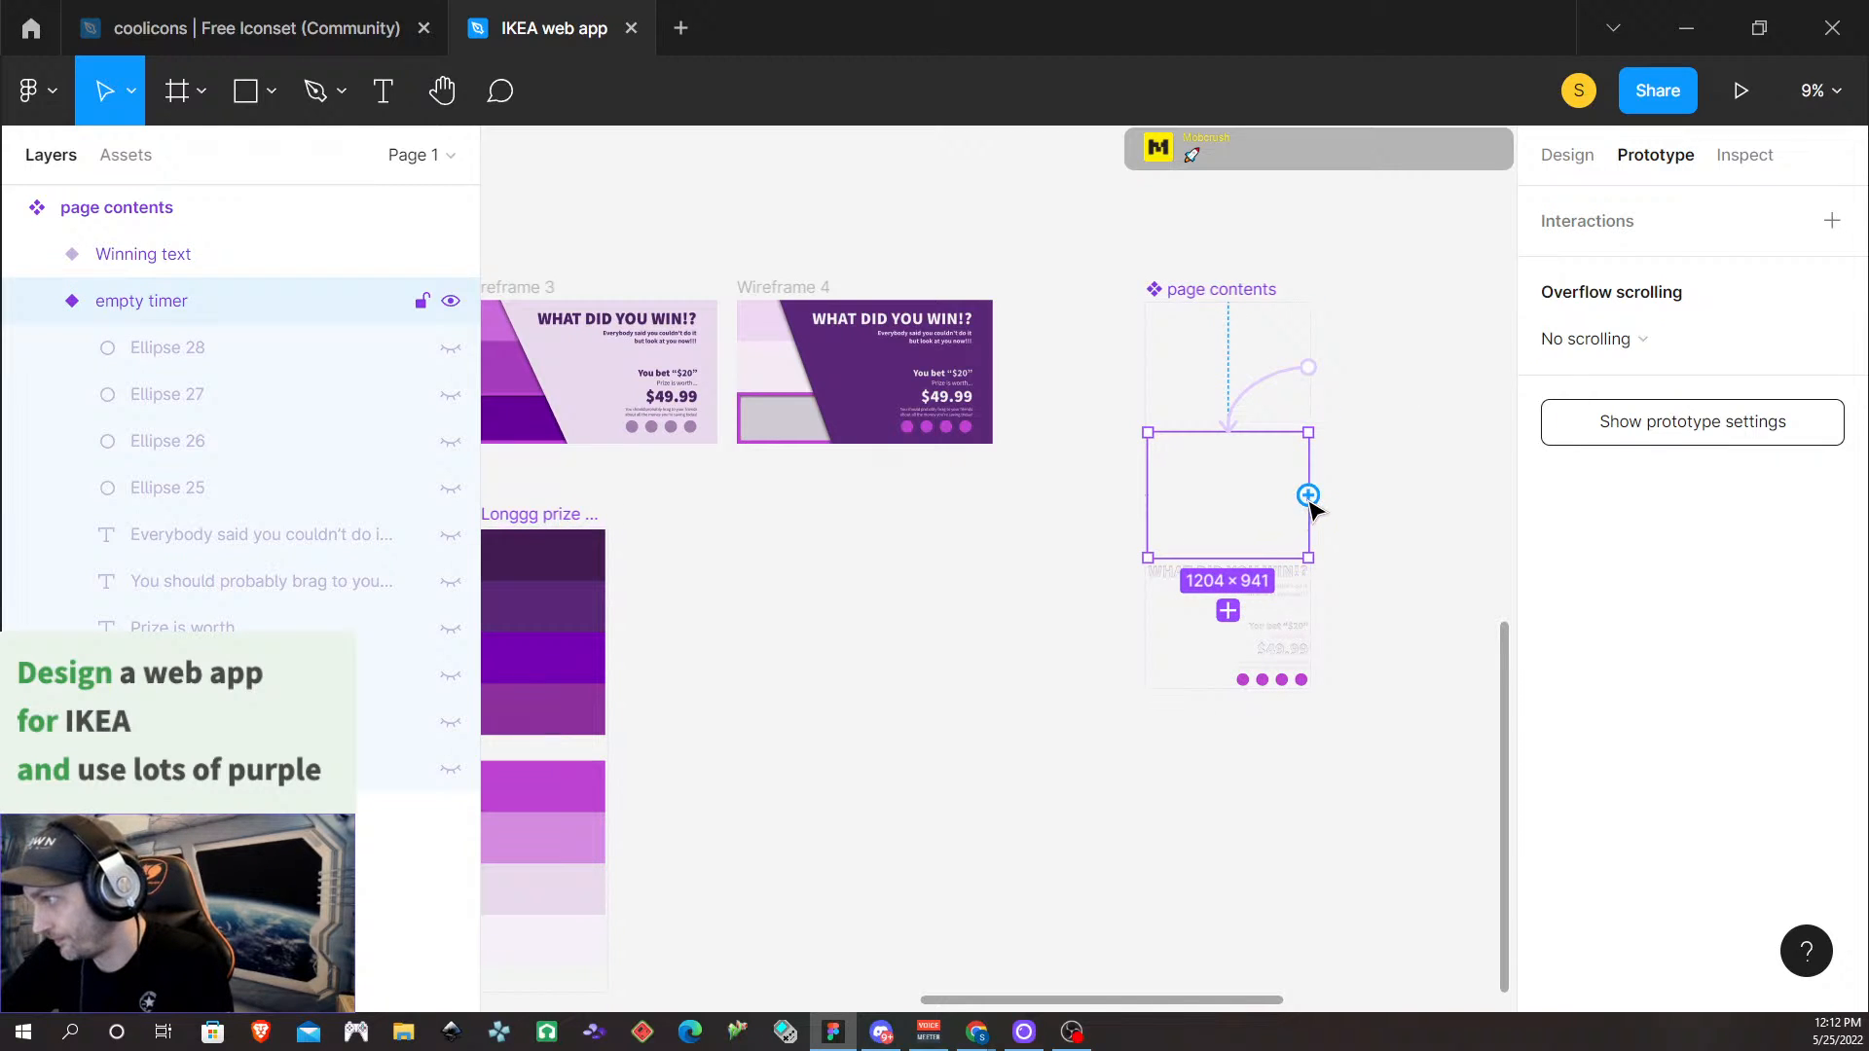
{"action": "left_click_drag", "start_coordinate": [1309, 495], "coordinate": [1285, 634]}
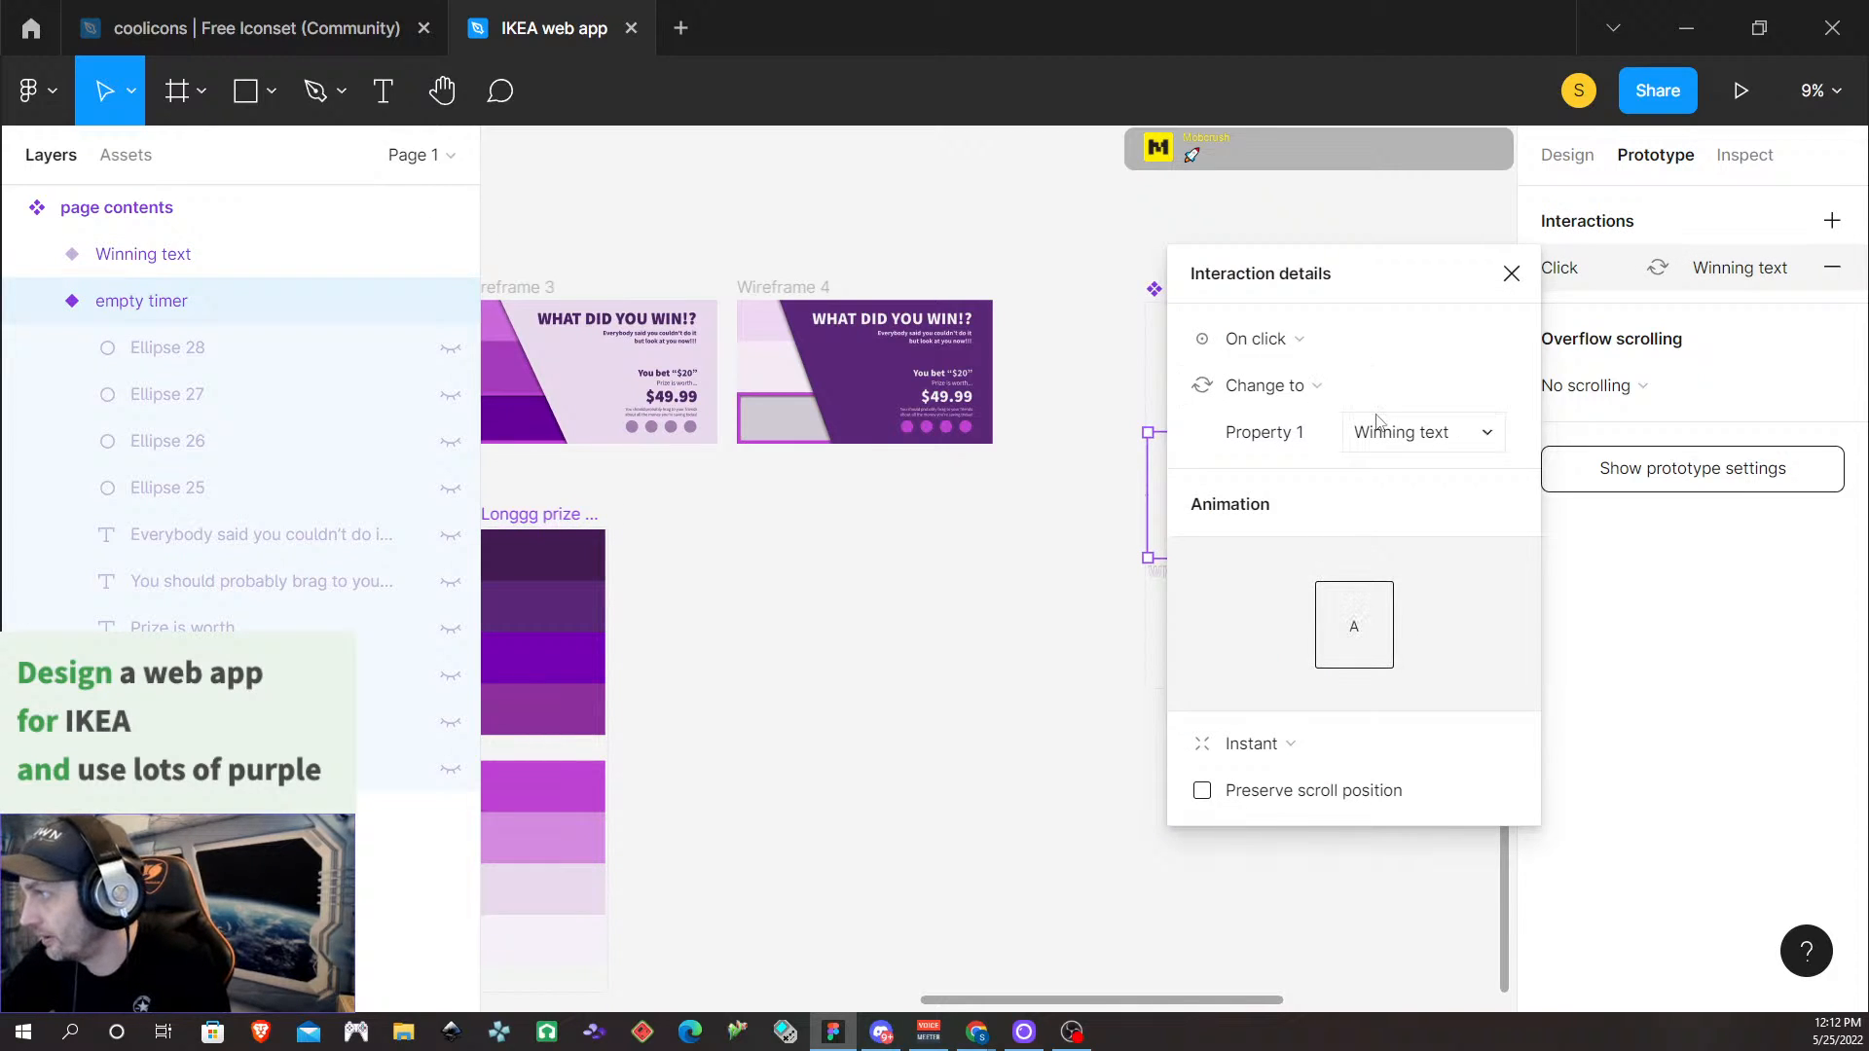
{"action": "left_click", "coordinate": [1376, 341]}
{"action": "left_click", "coordinate": [1348, 705]}
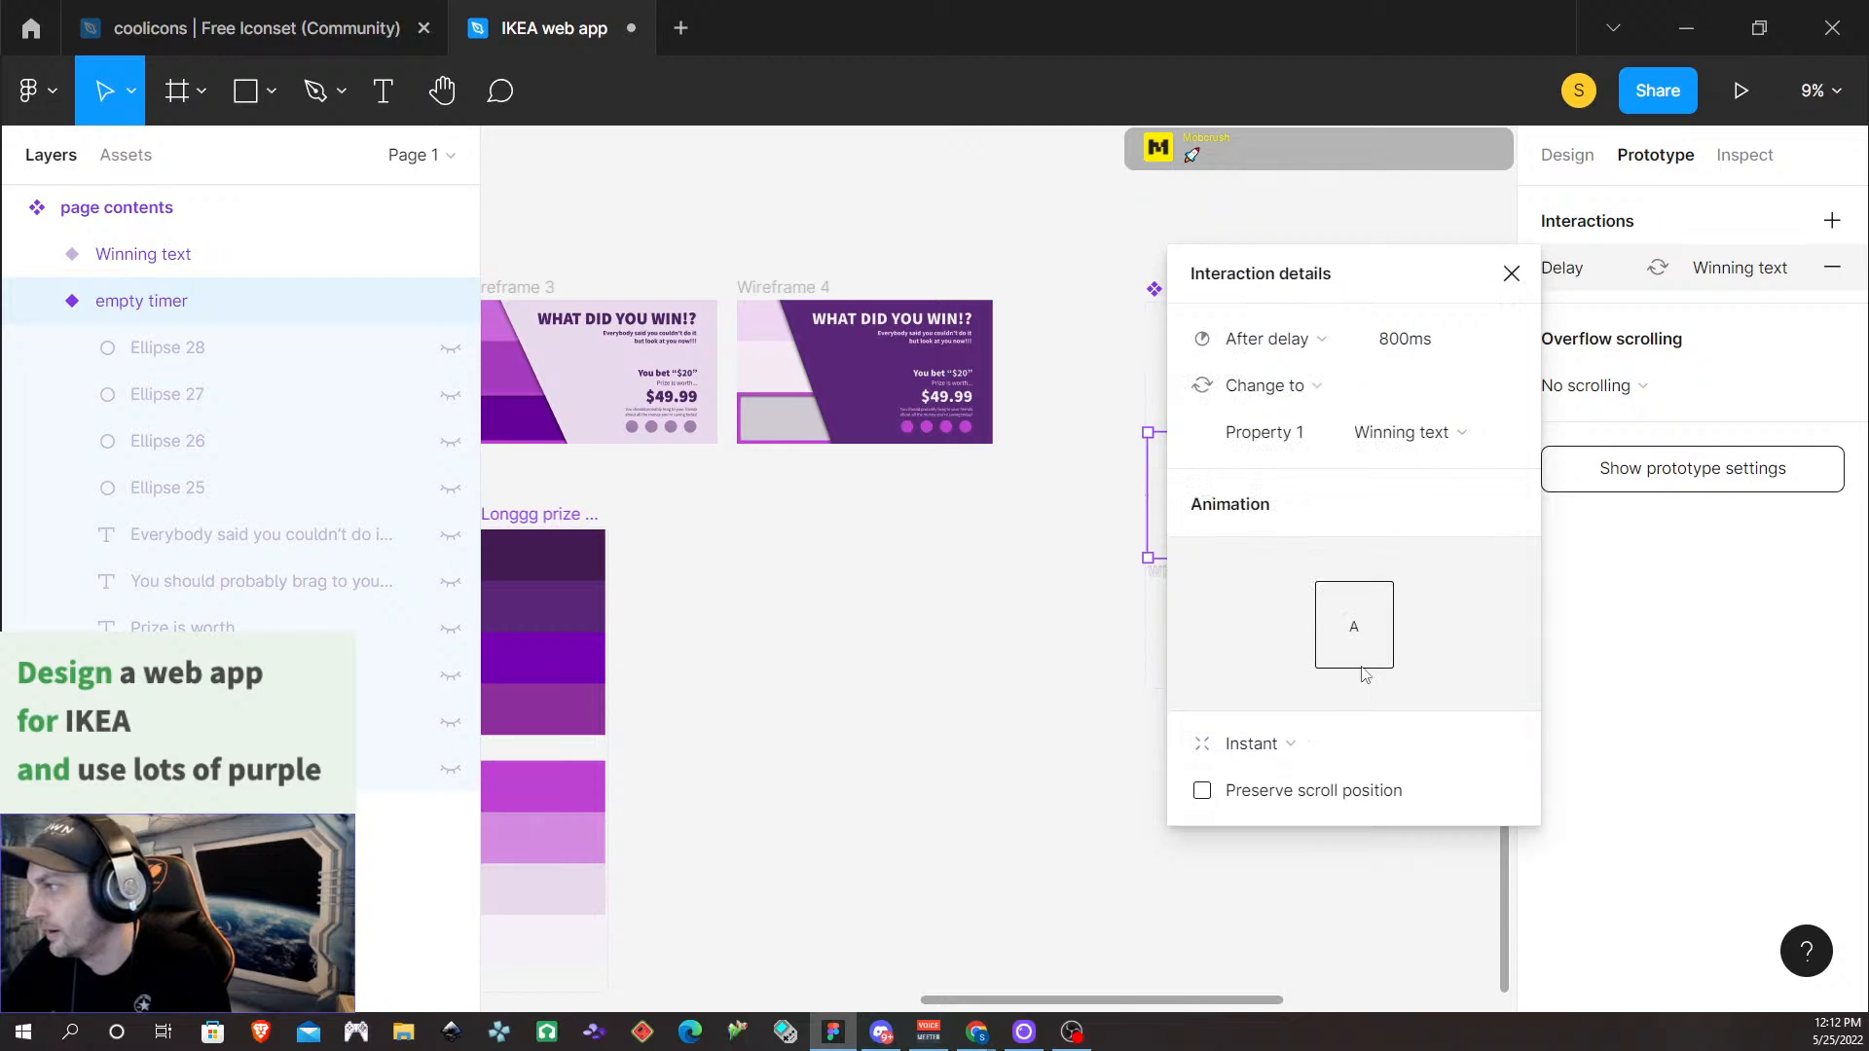
{"action": "left_click", "coordinate": [1407, 349]}
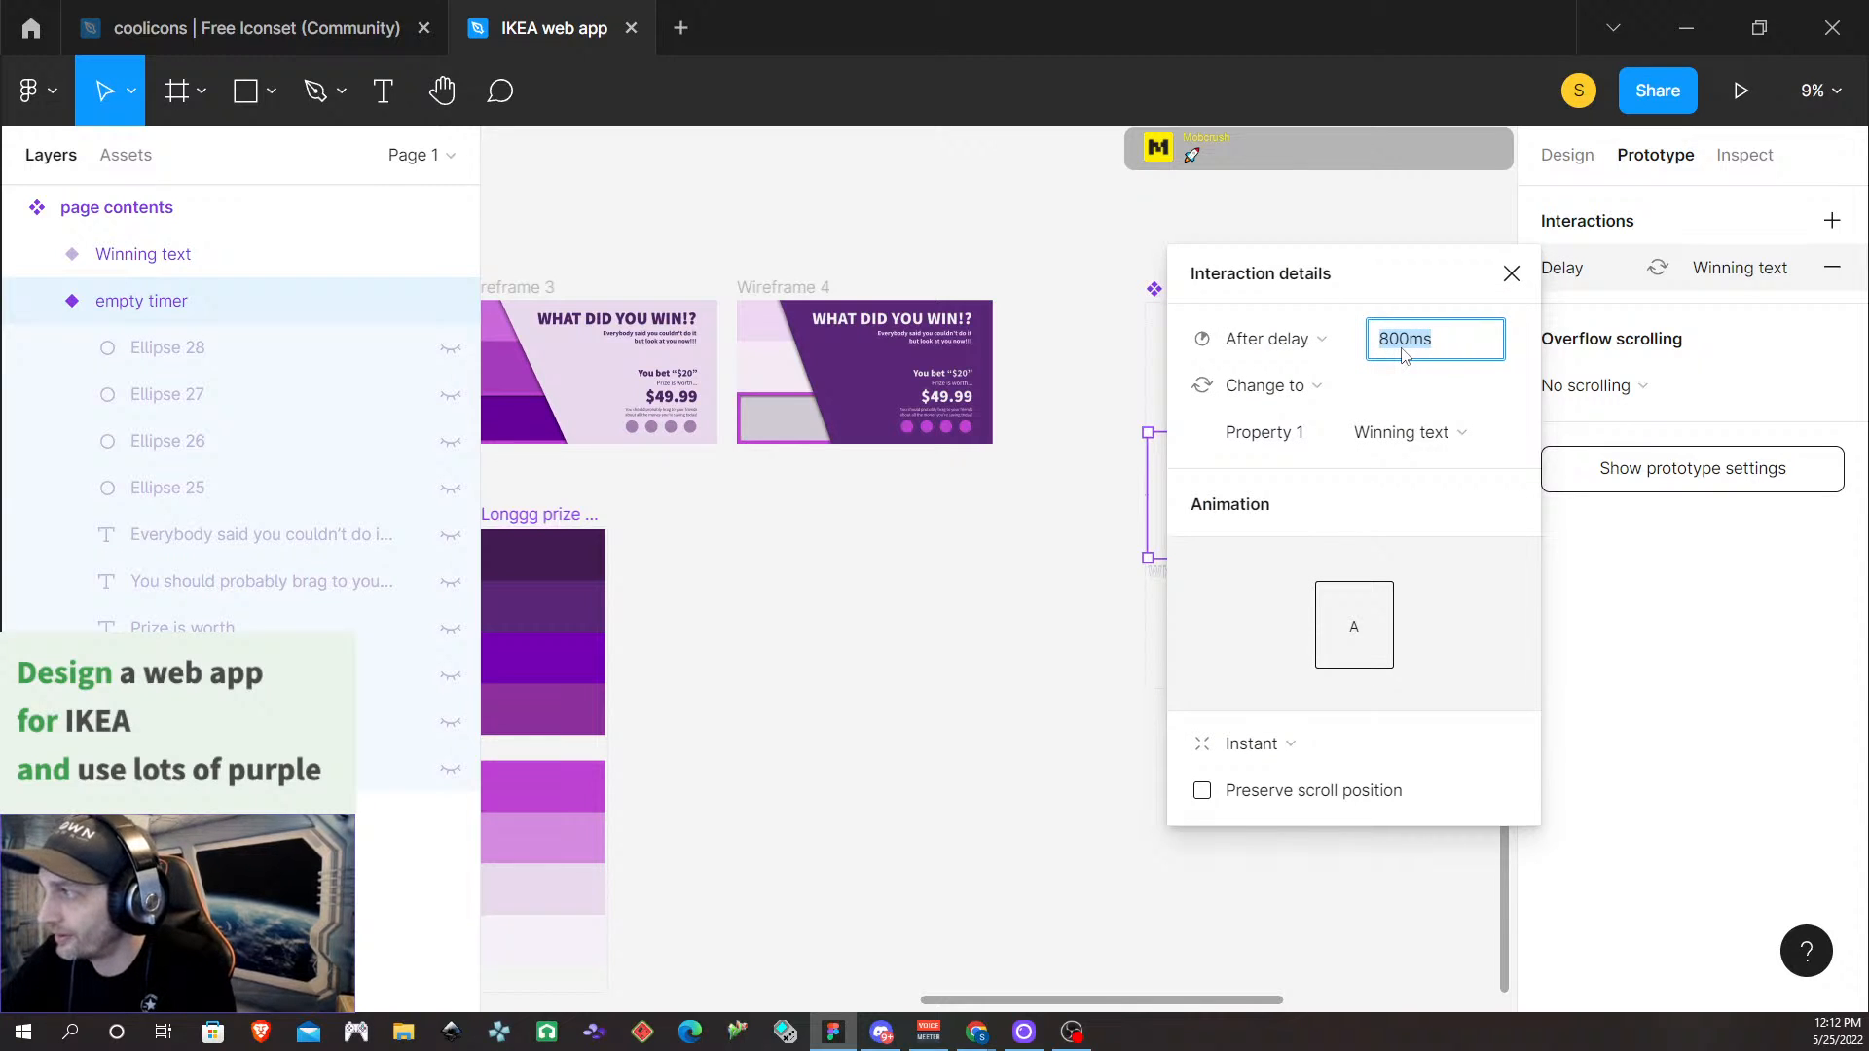
{"action": "type", "text": "1"}
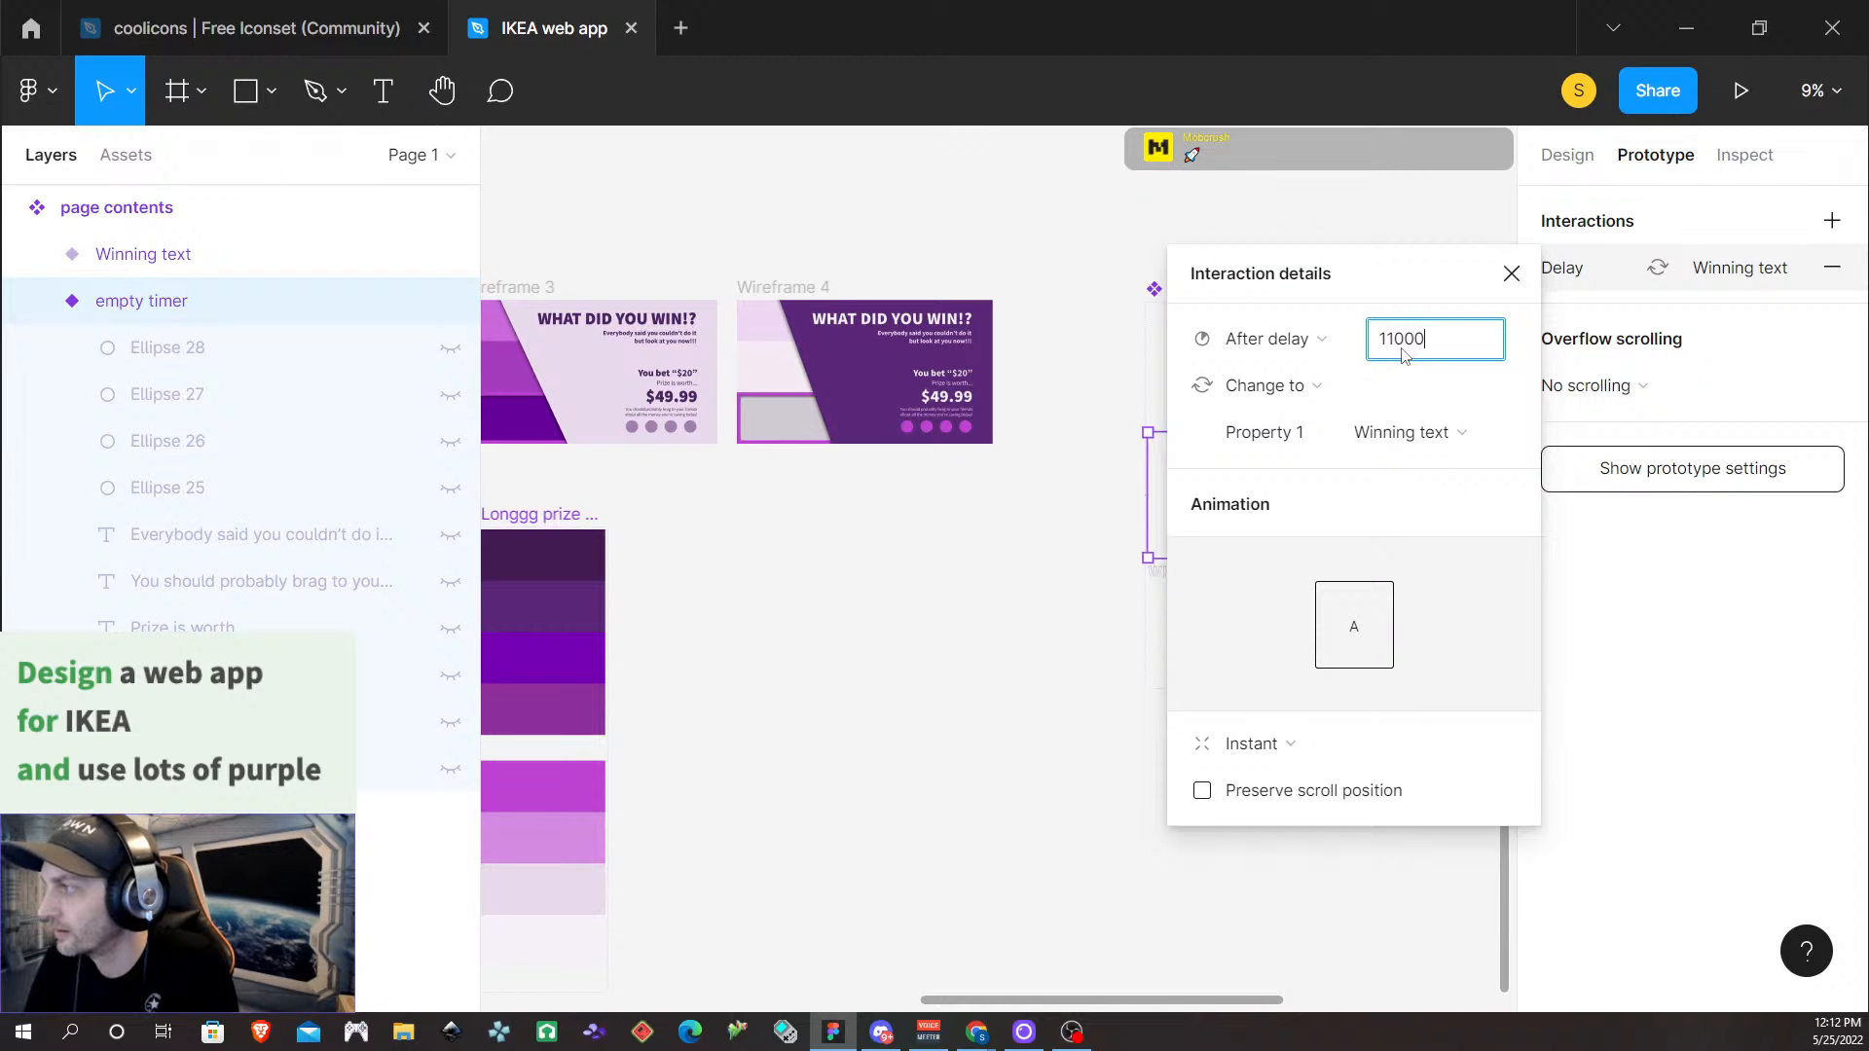
{"action": "type", "text": "1000"}
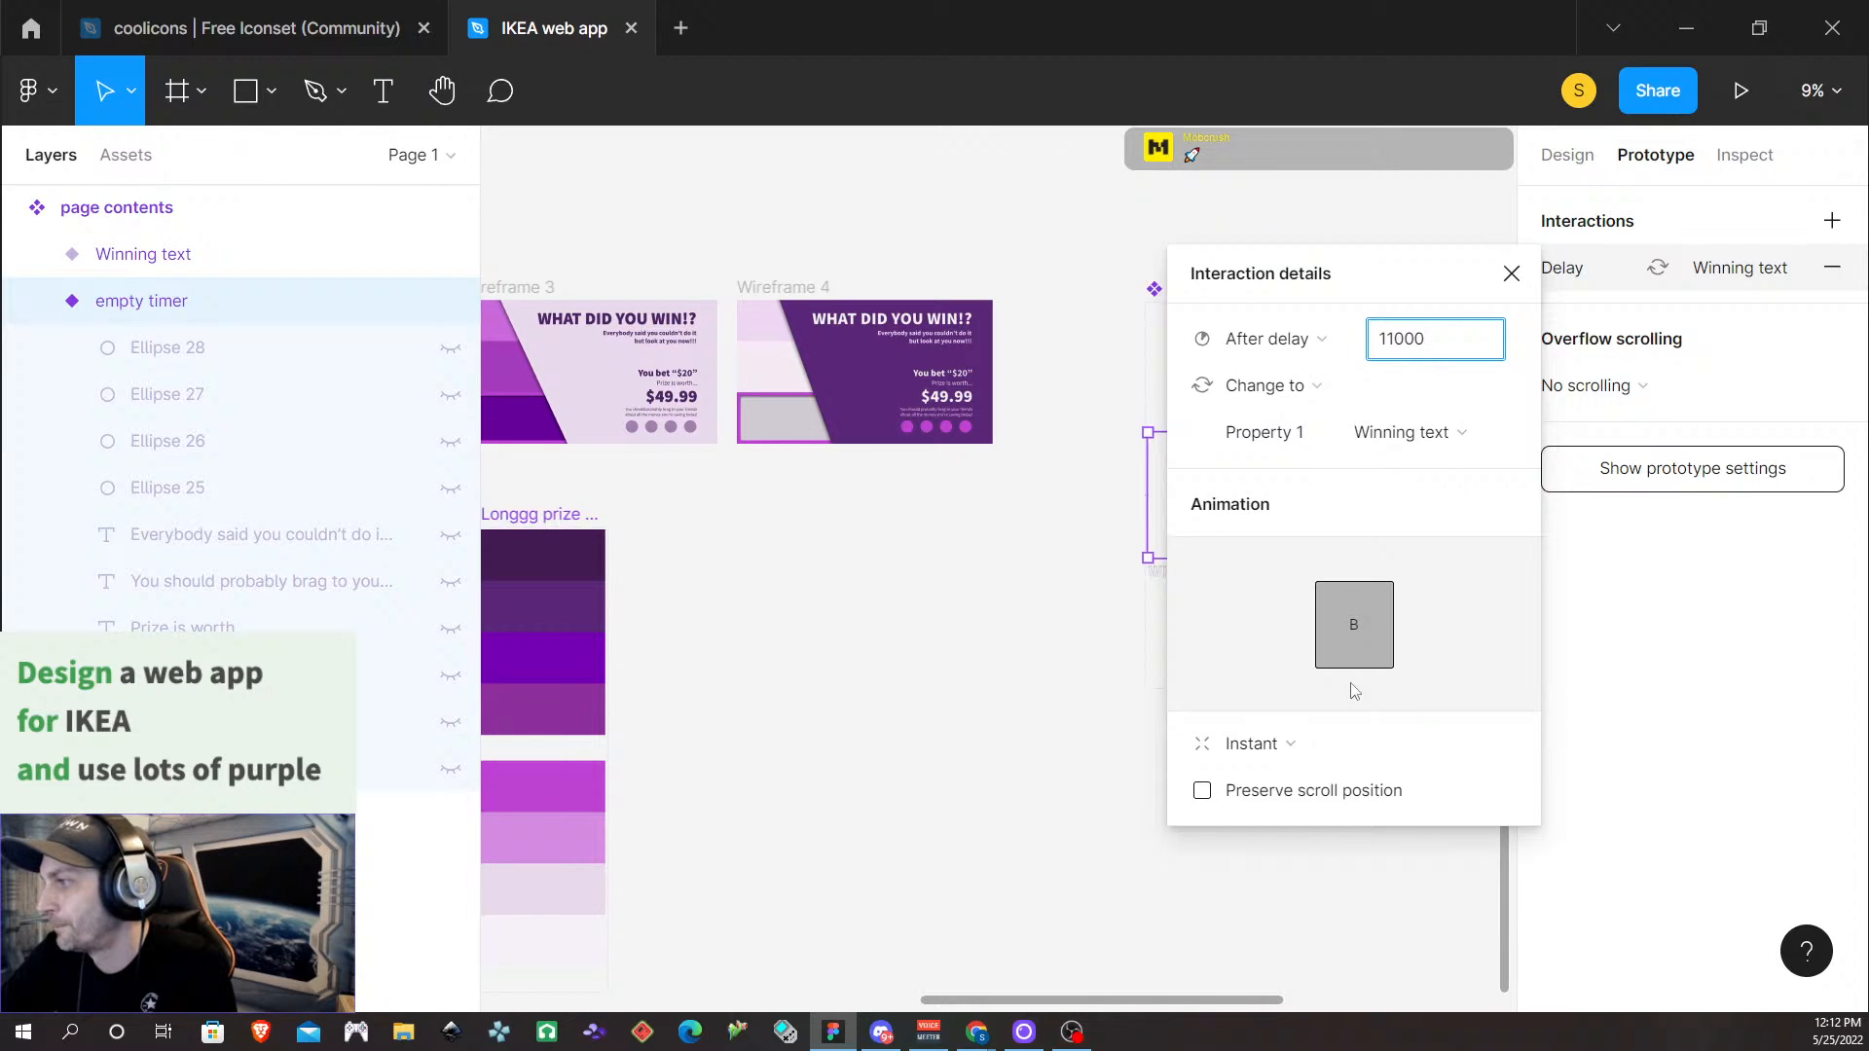
Set the animation from empty timer to Winning text to Dissolve with ease in and out easing
{"action": "left_click", "coordinate": [1291, 744]}
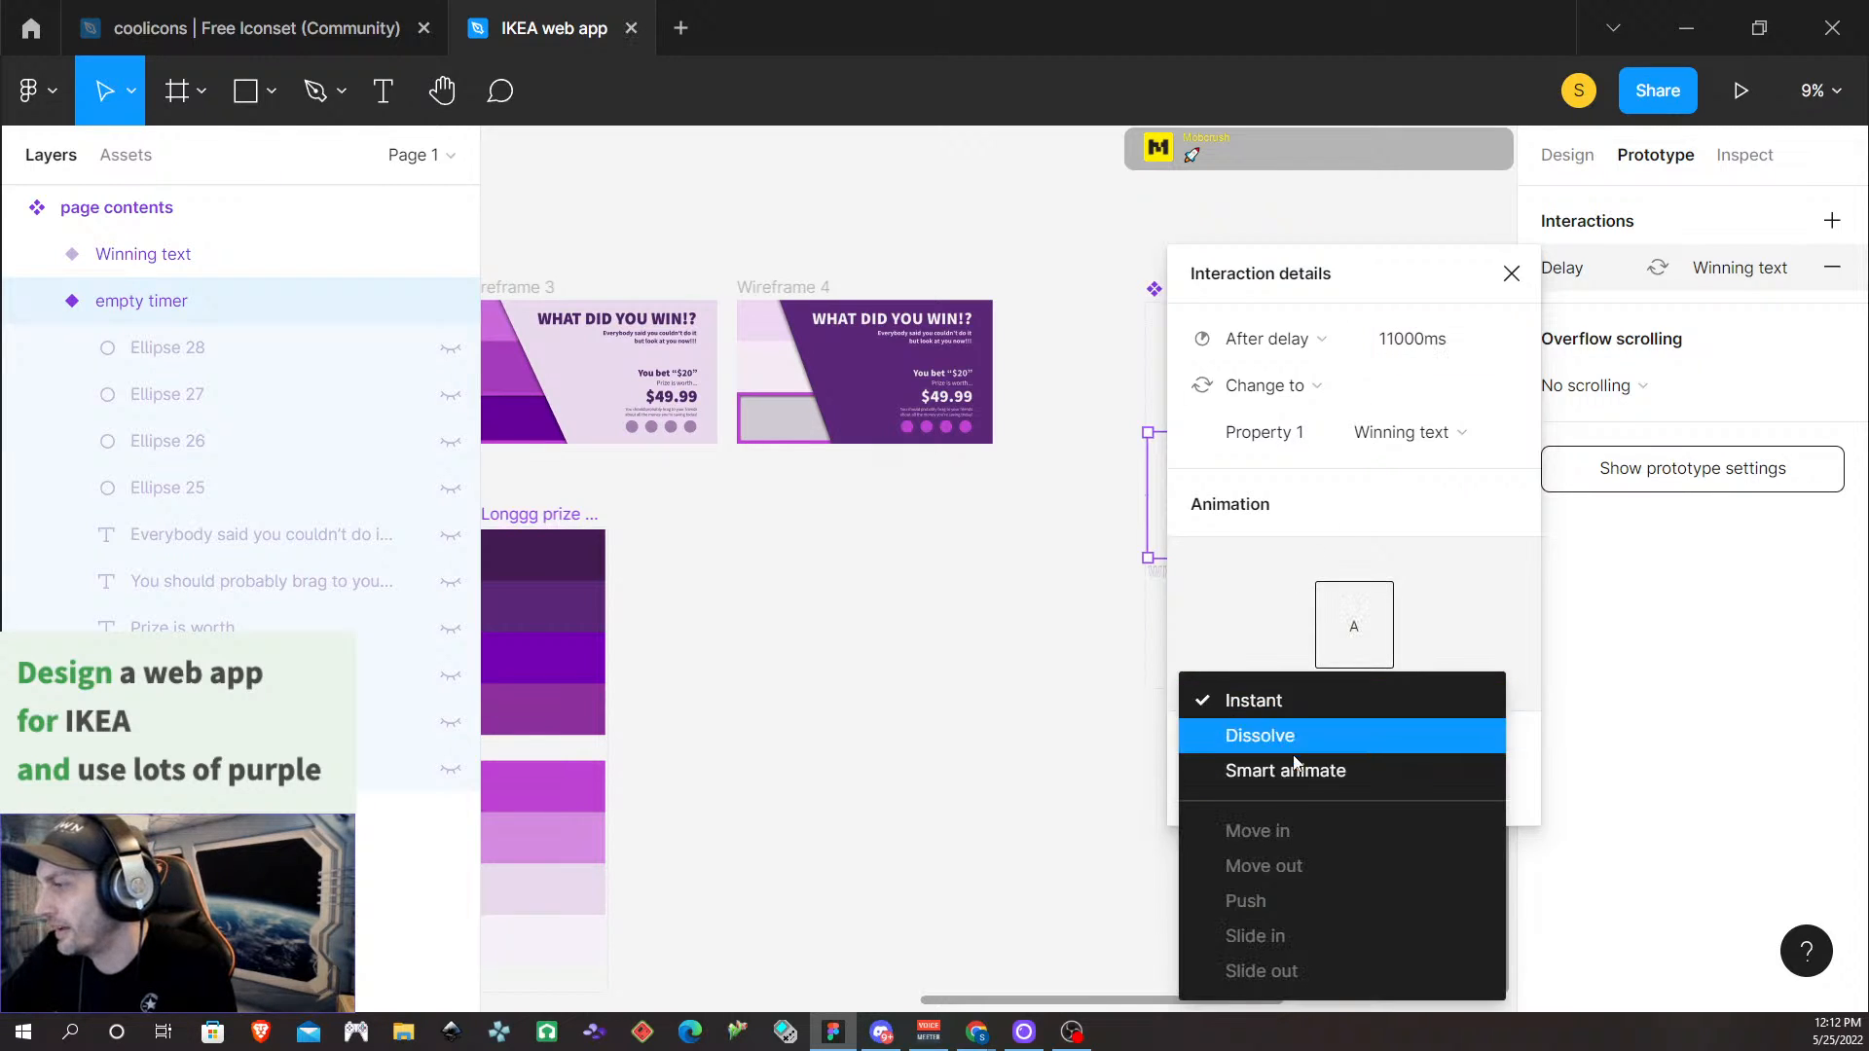
{"action": "left_click", "coordinate": [1289, 744]}
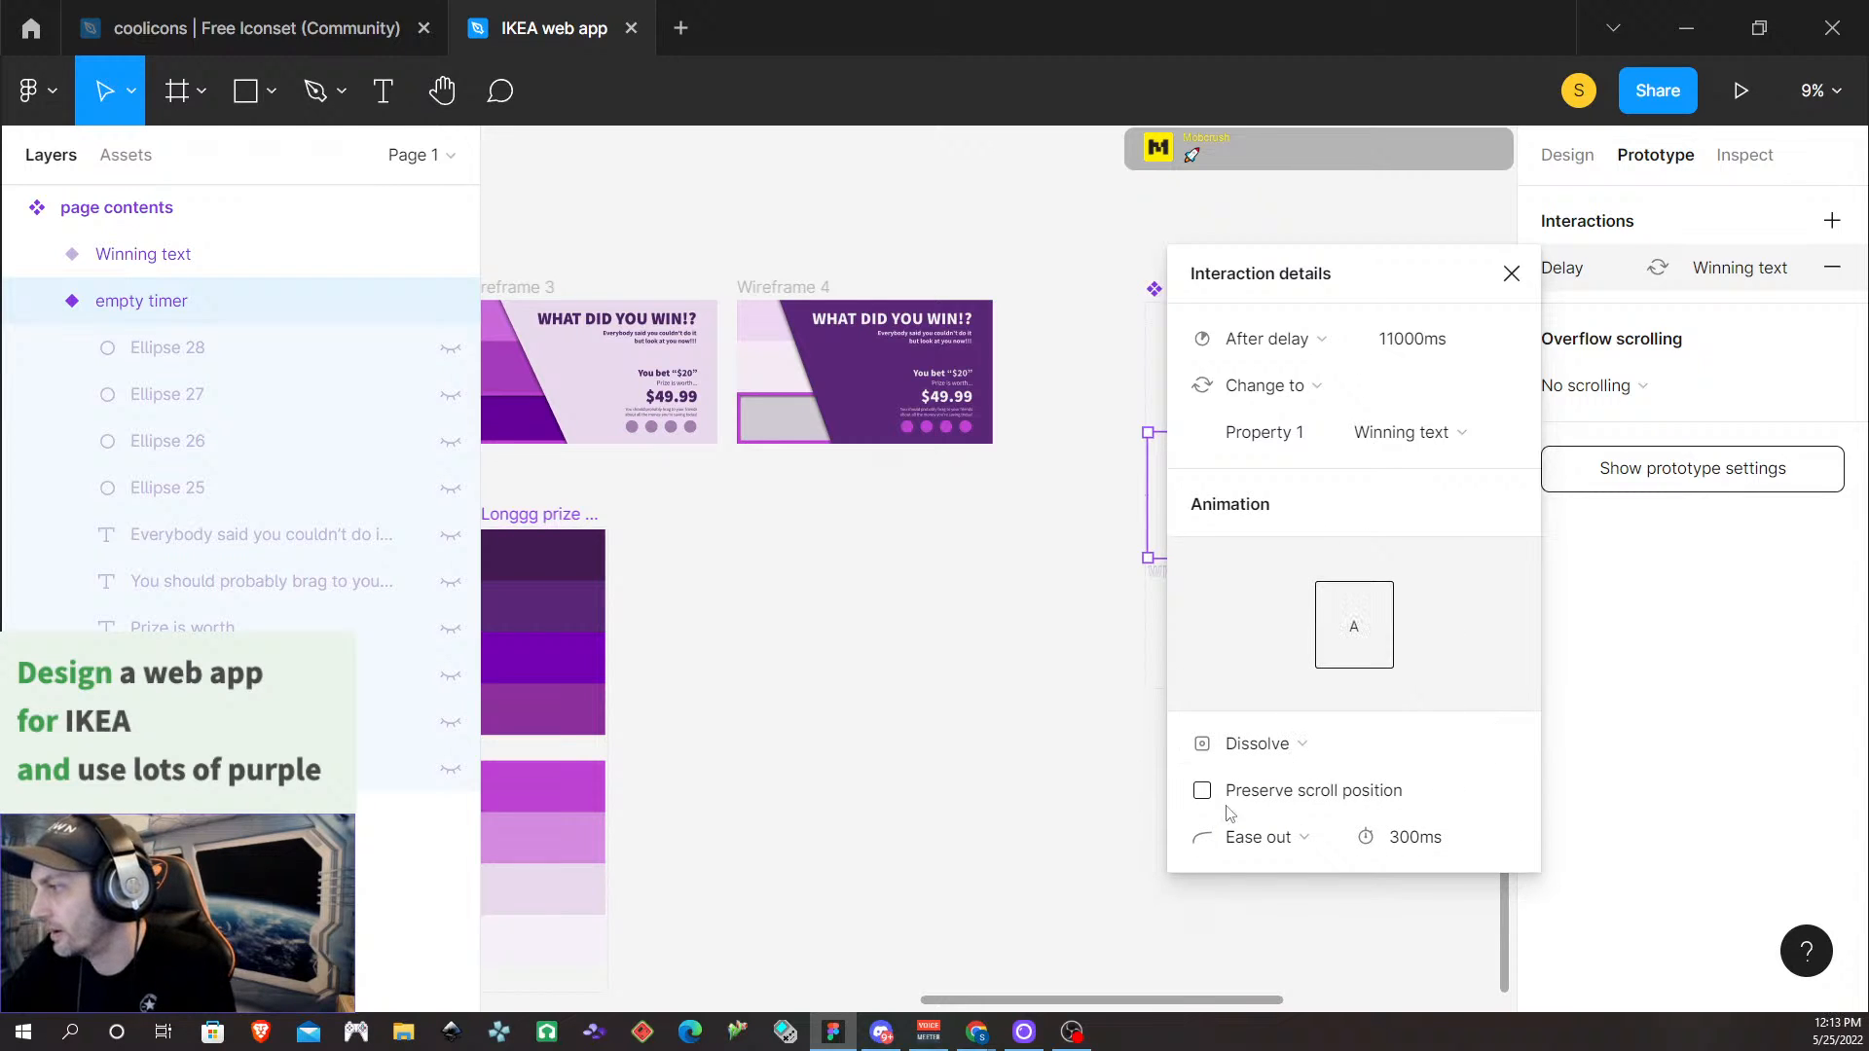
{"action": "left_click", "coordinate": [1324, 838]}
{"action": "left_click", "coordinate": [1320, 650]}
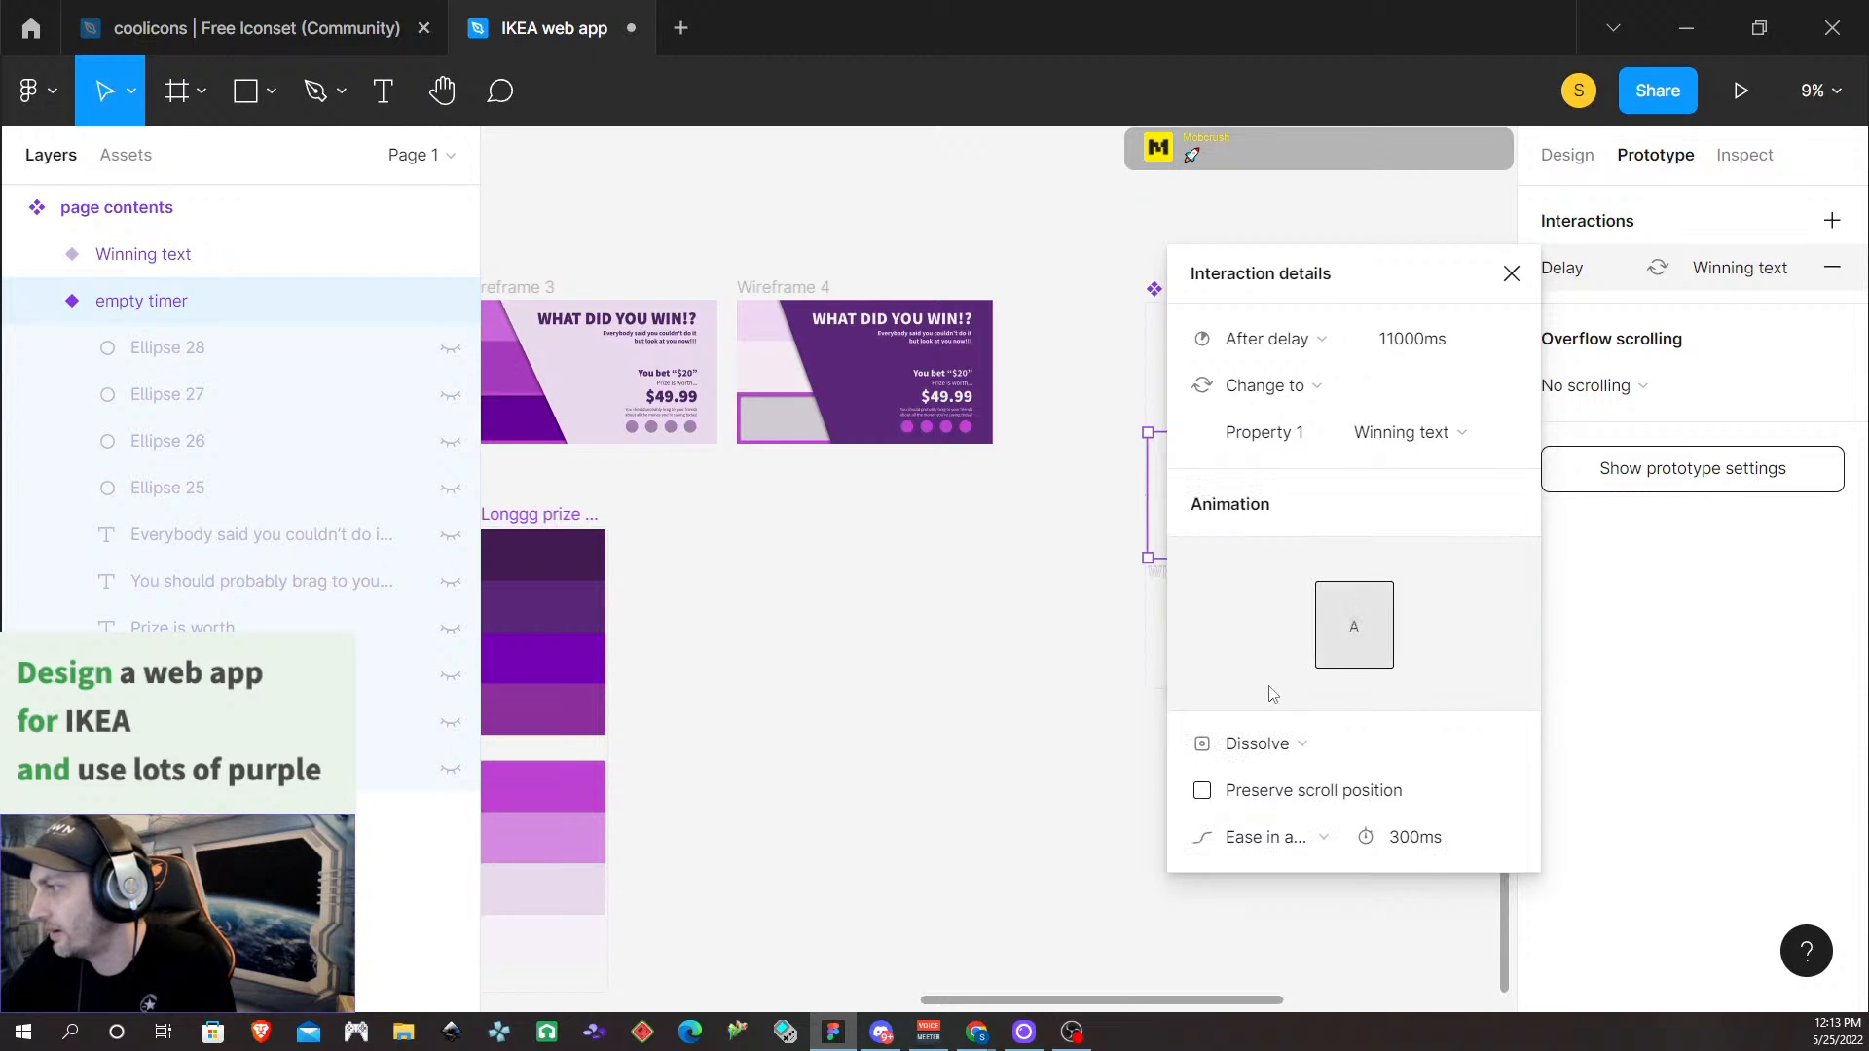
Copy the Default variant of page contents into the Base Template frame that directly follows the SPIN THAT WHEEL! page
{"action": "left_click", "coordinate": [1512, 274]}
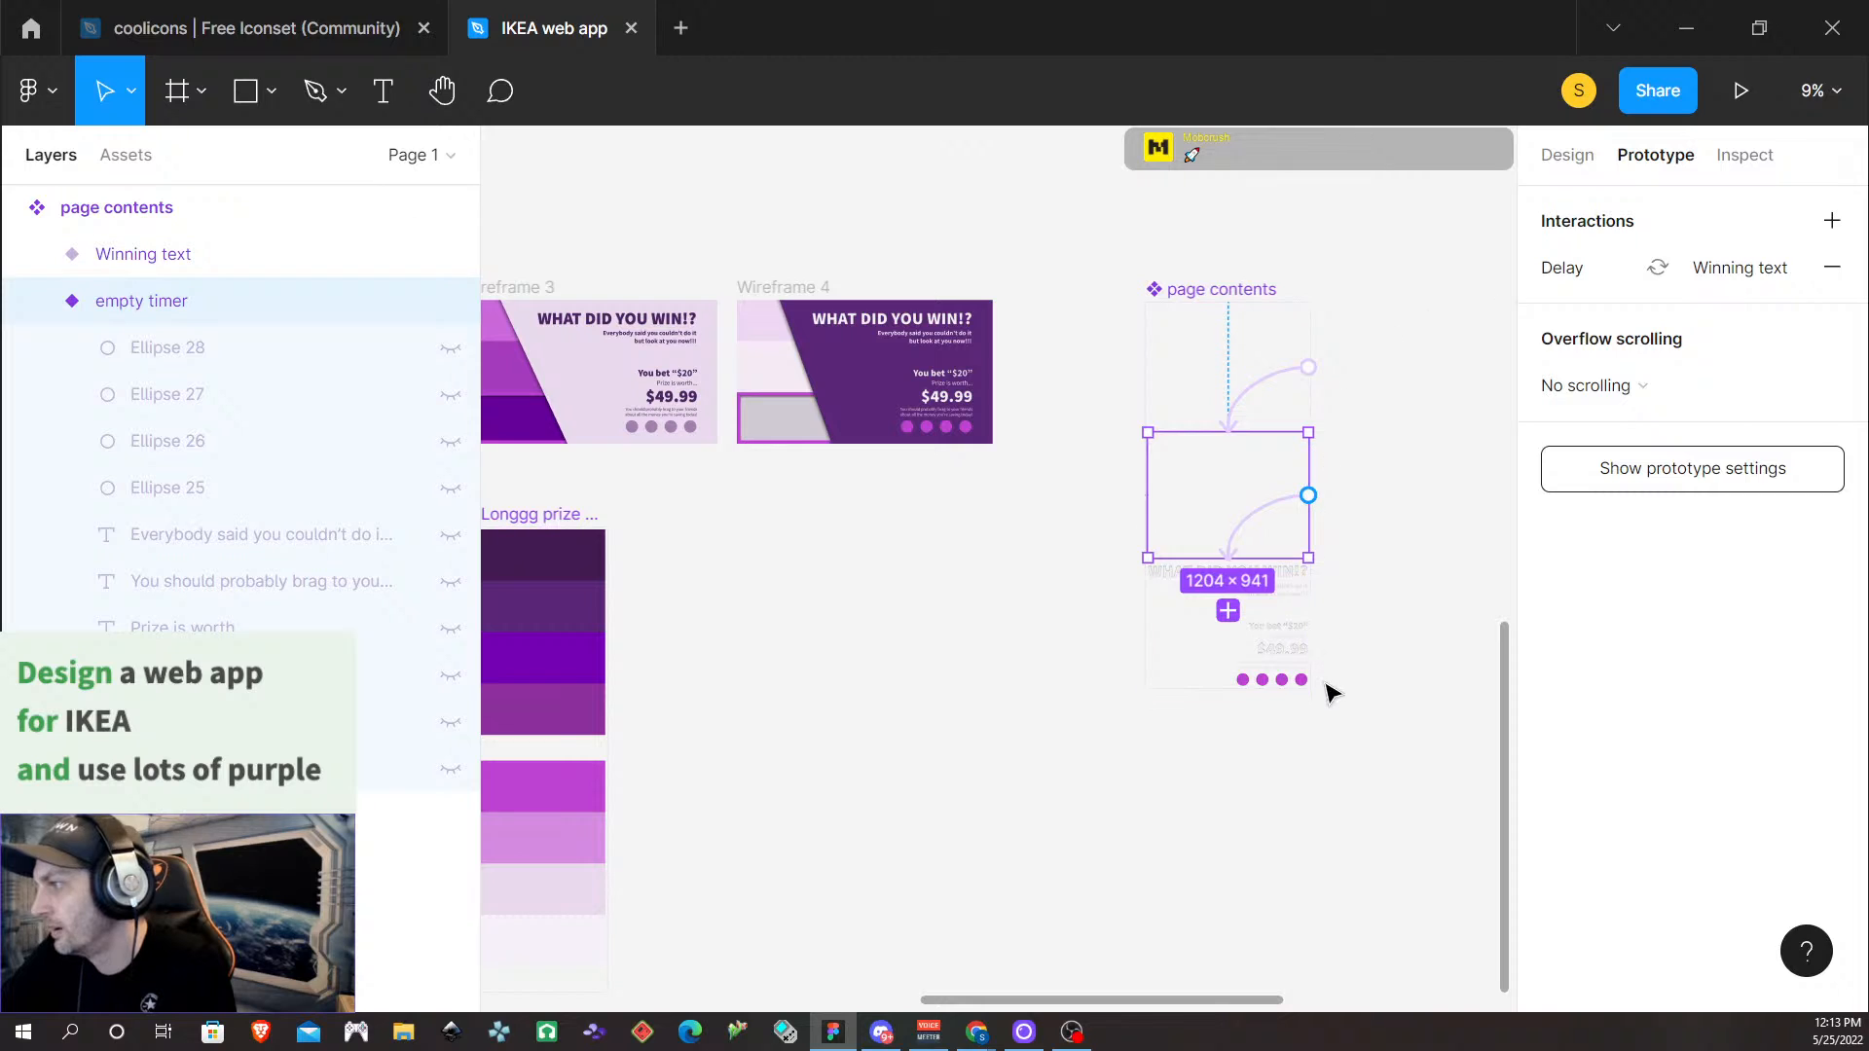
{"action": "left_click", "coordinate": [1370, 551]}
{"action": "left_click", "coordinate": [1211, 326]}
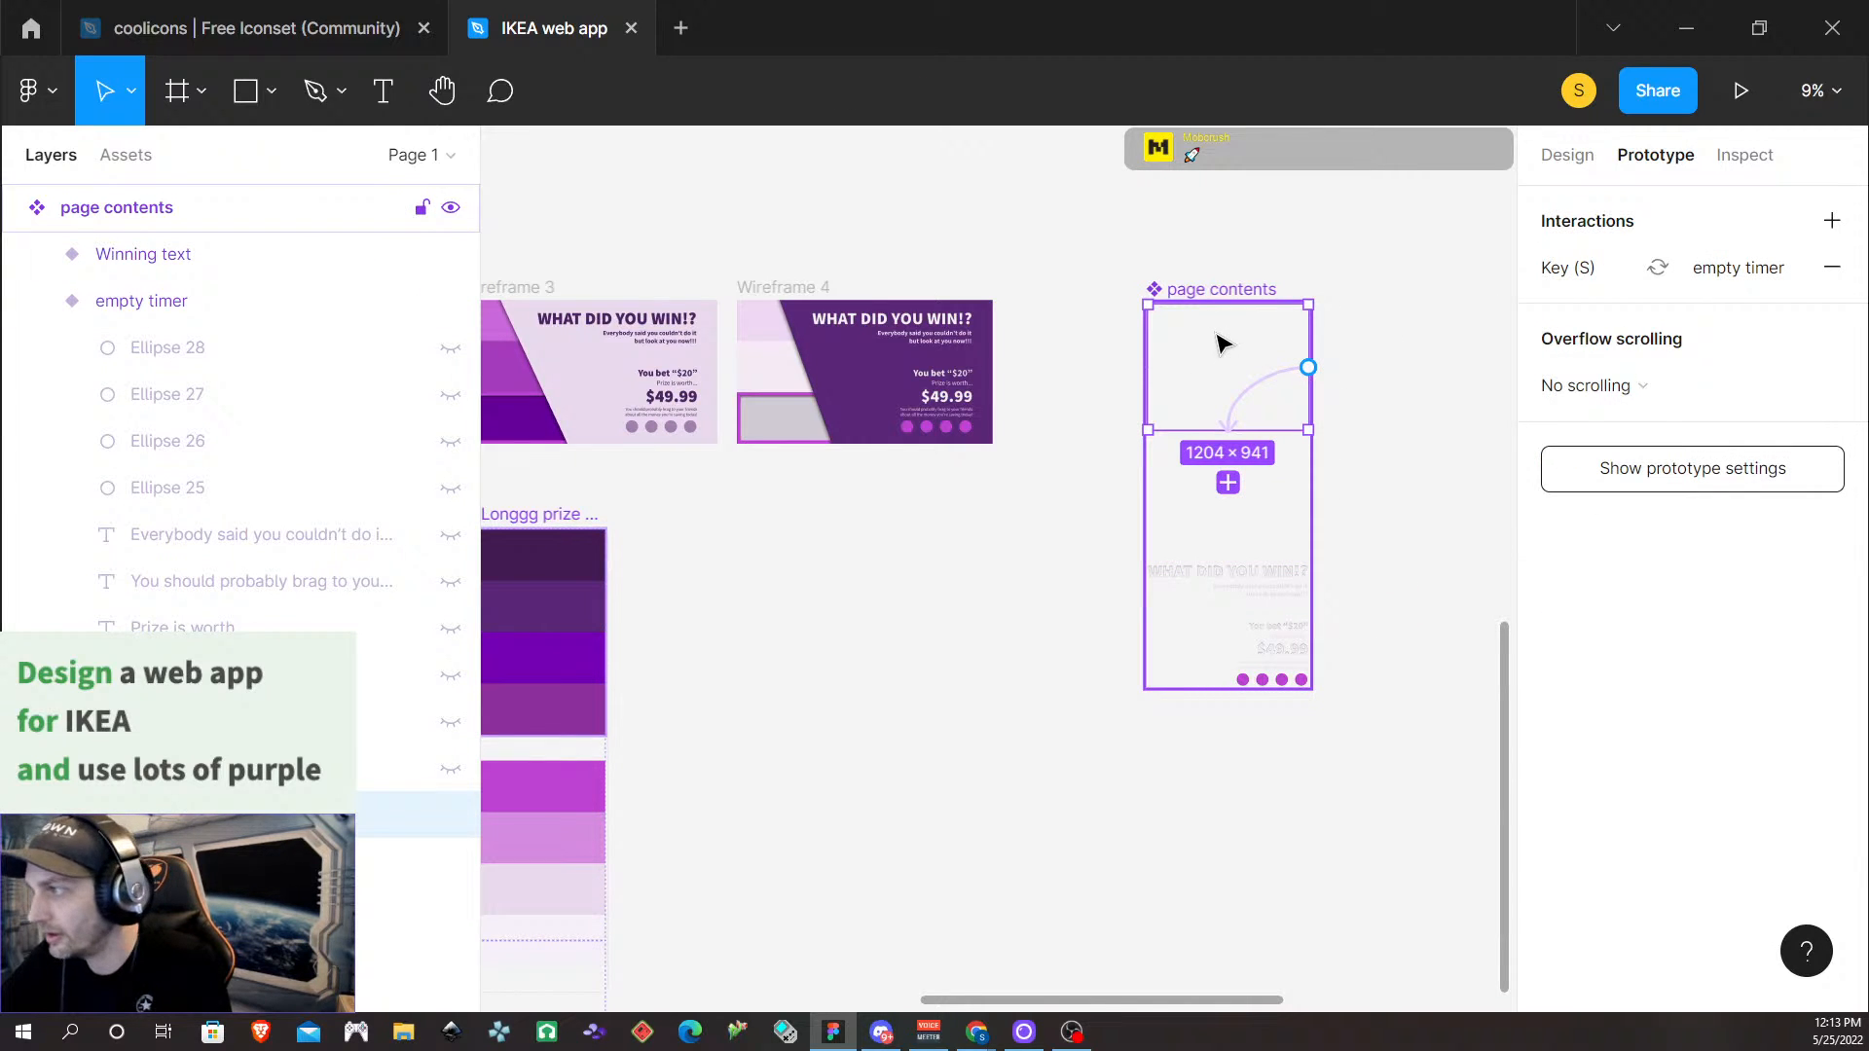
{"action": "scroll", "coordinate": [1224, 343], "scroll_direction": "down", "scroll_amount": 2}
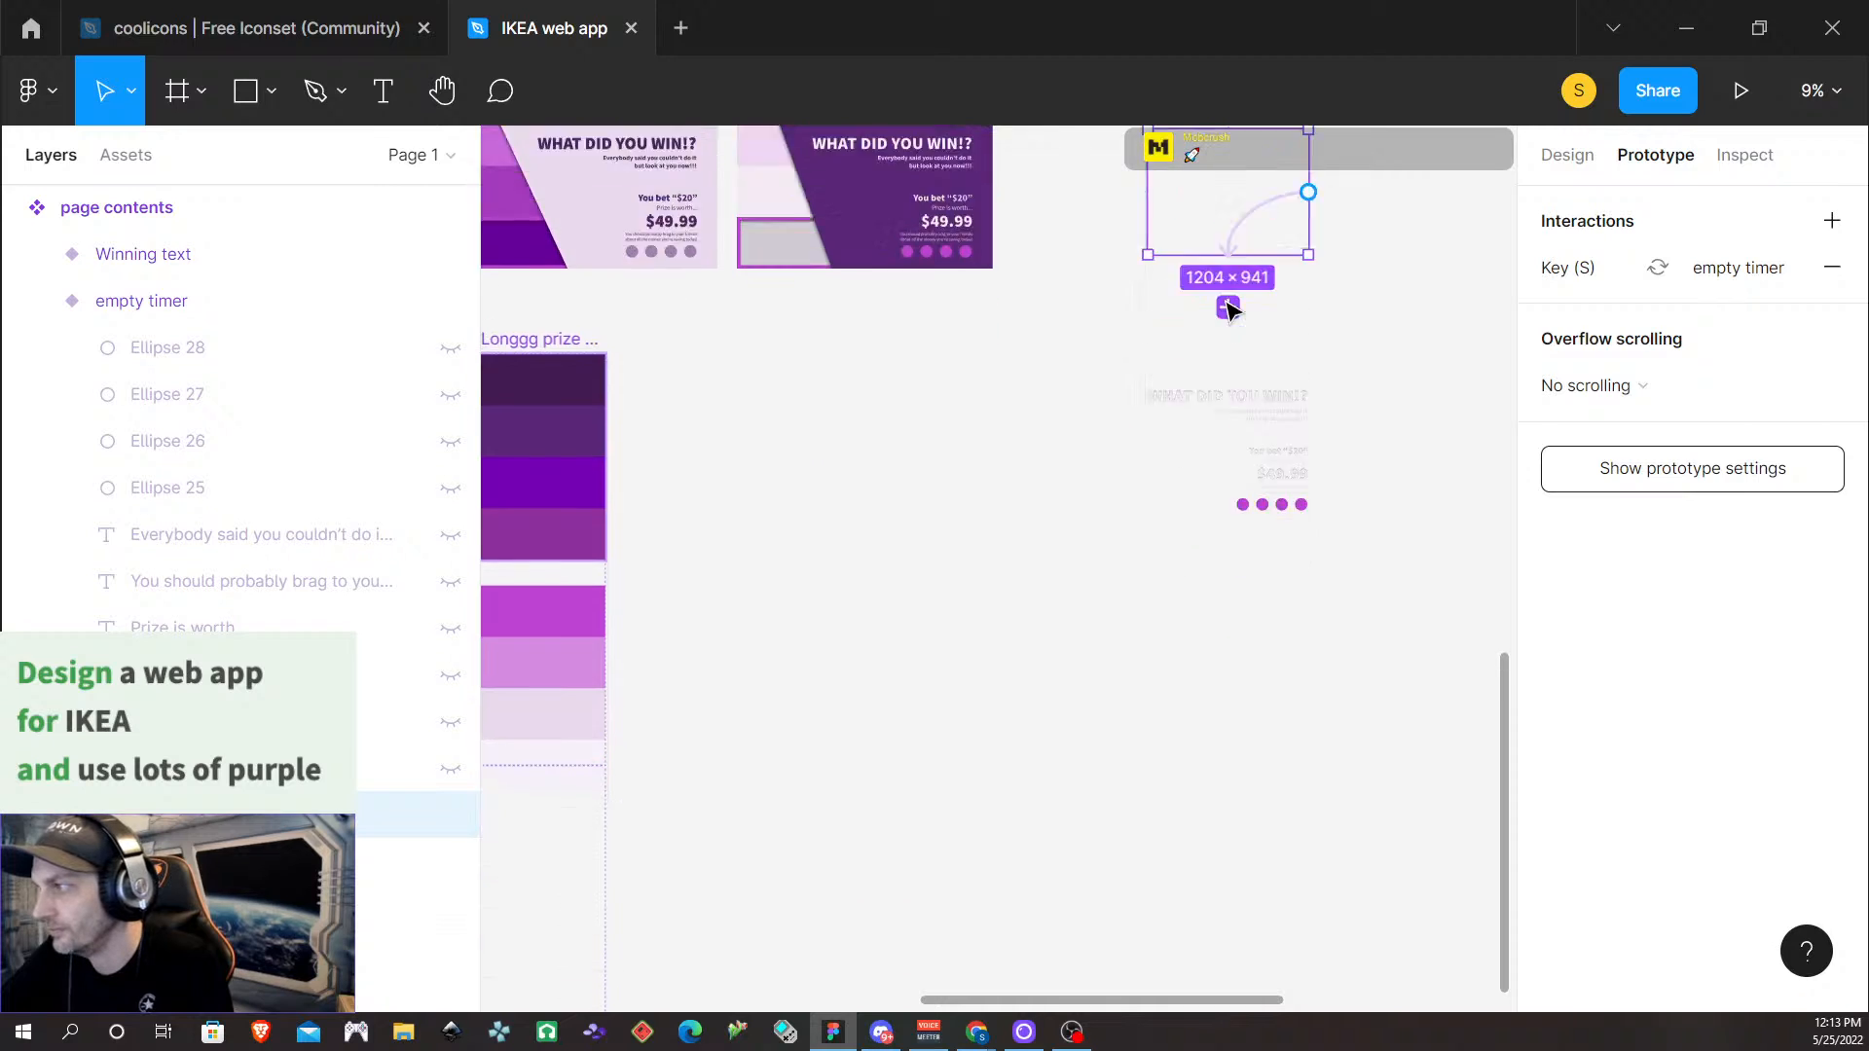
{"action": "scroll", "coordinate": [1222, 339], "scroll_direction": "up", "scroll_amount": 8}
{"action": "scroll", "coordinate": [1219, 341], "scroll_direction": "up", "scroll_amount": 2}
{"action": "scroll", "coordinate": [1237, 368], "scroll_direction": "right", "scroll_amount": 4}
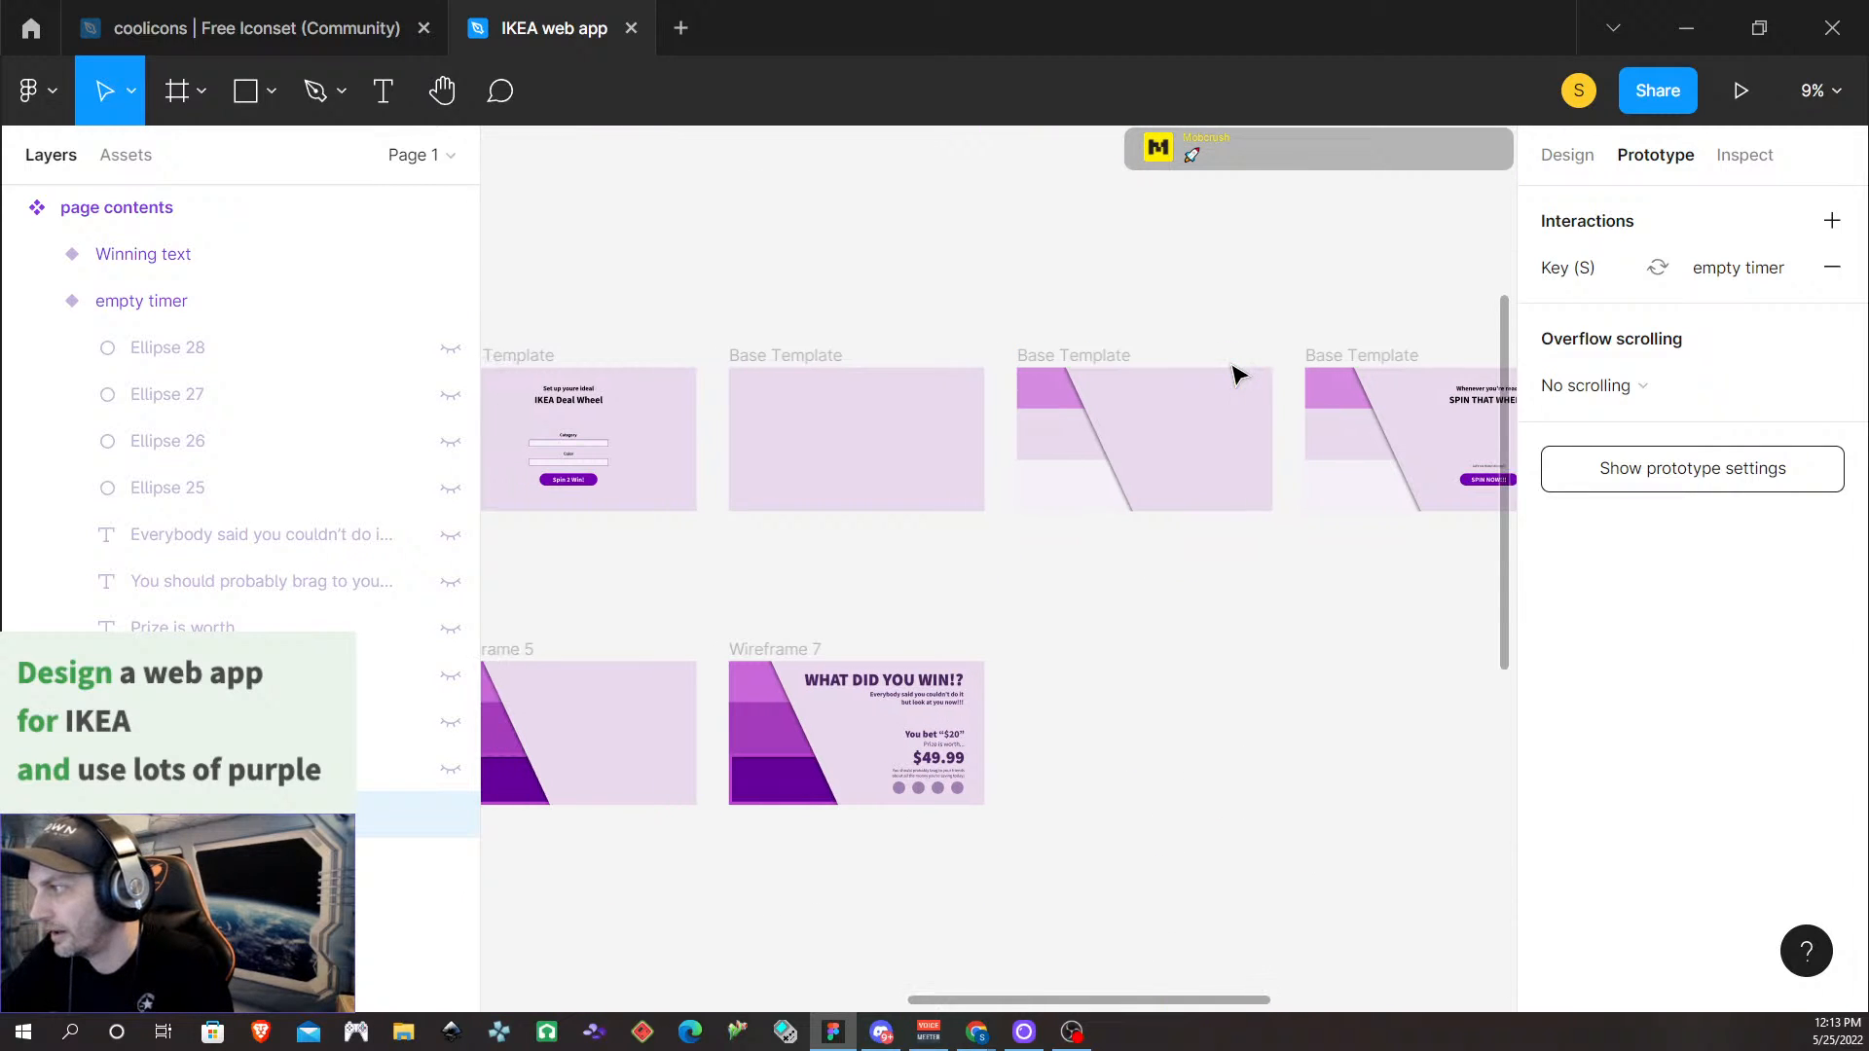
{"action": "scroll", "coordinate": [1233, 374], "scroll_direction": "right", "scroll_amount": 7}
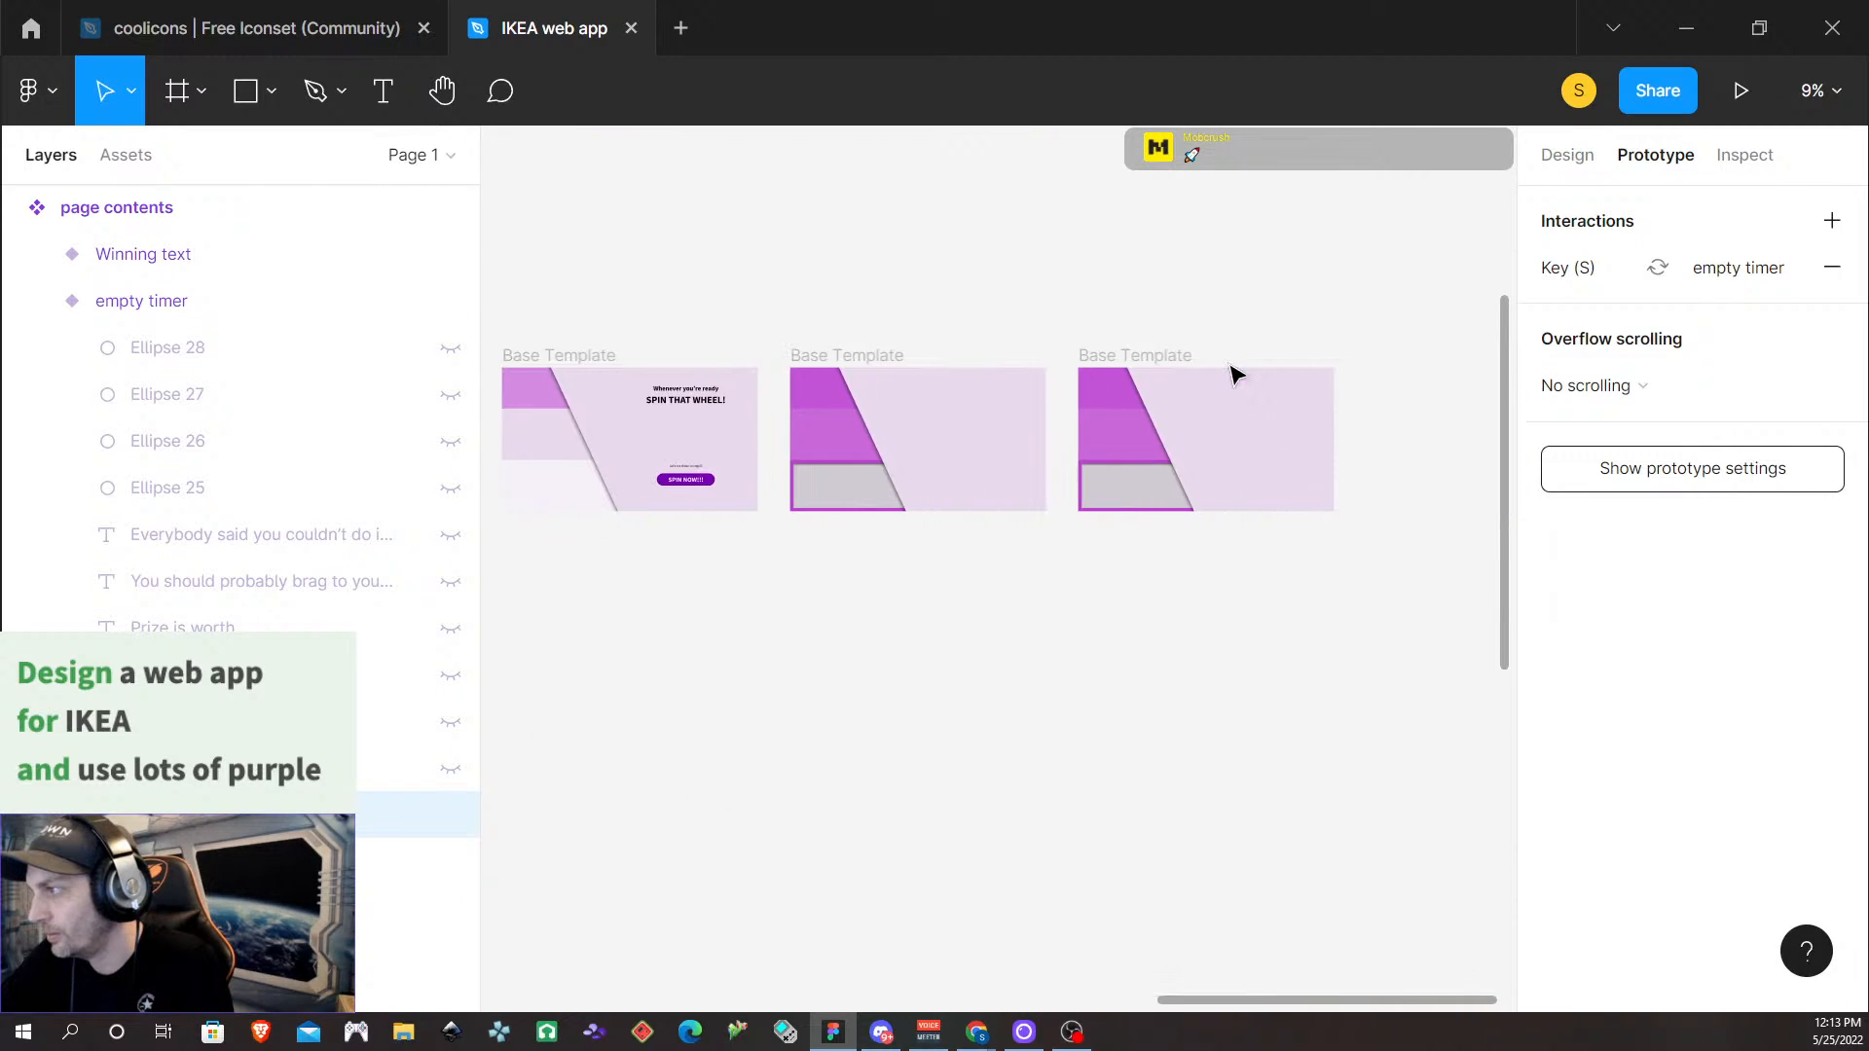
{"action": "left_click", "coordinate": [879, 359]}
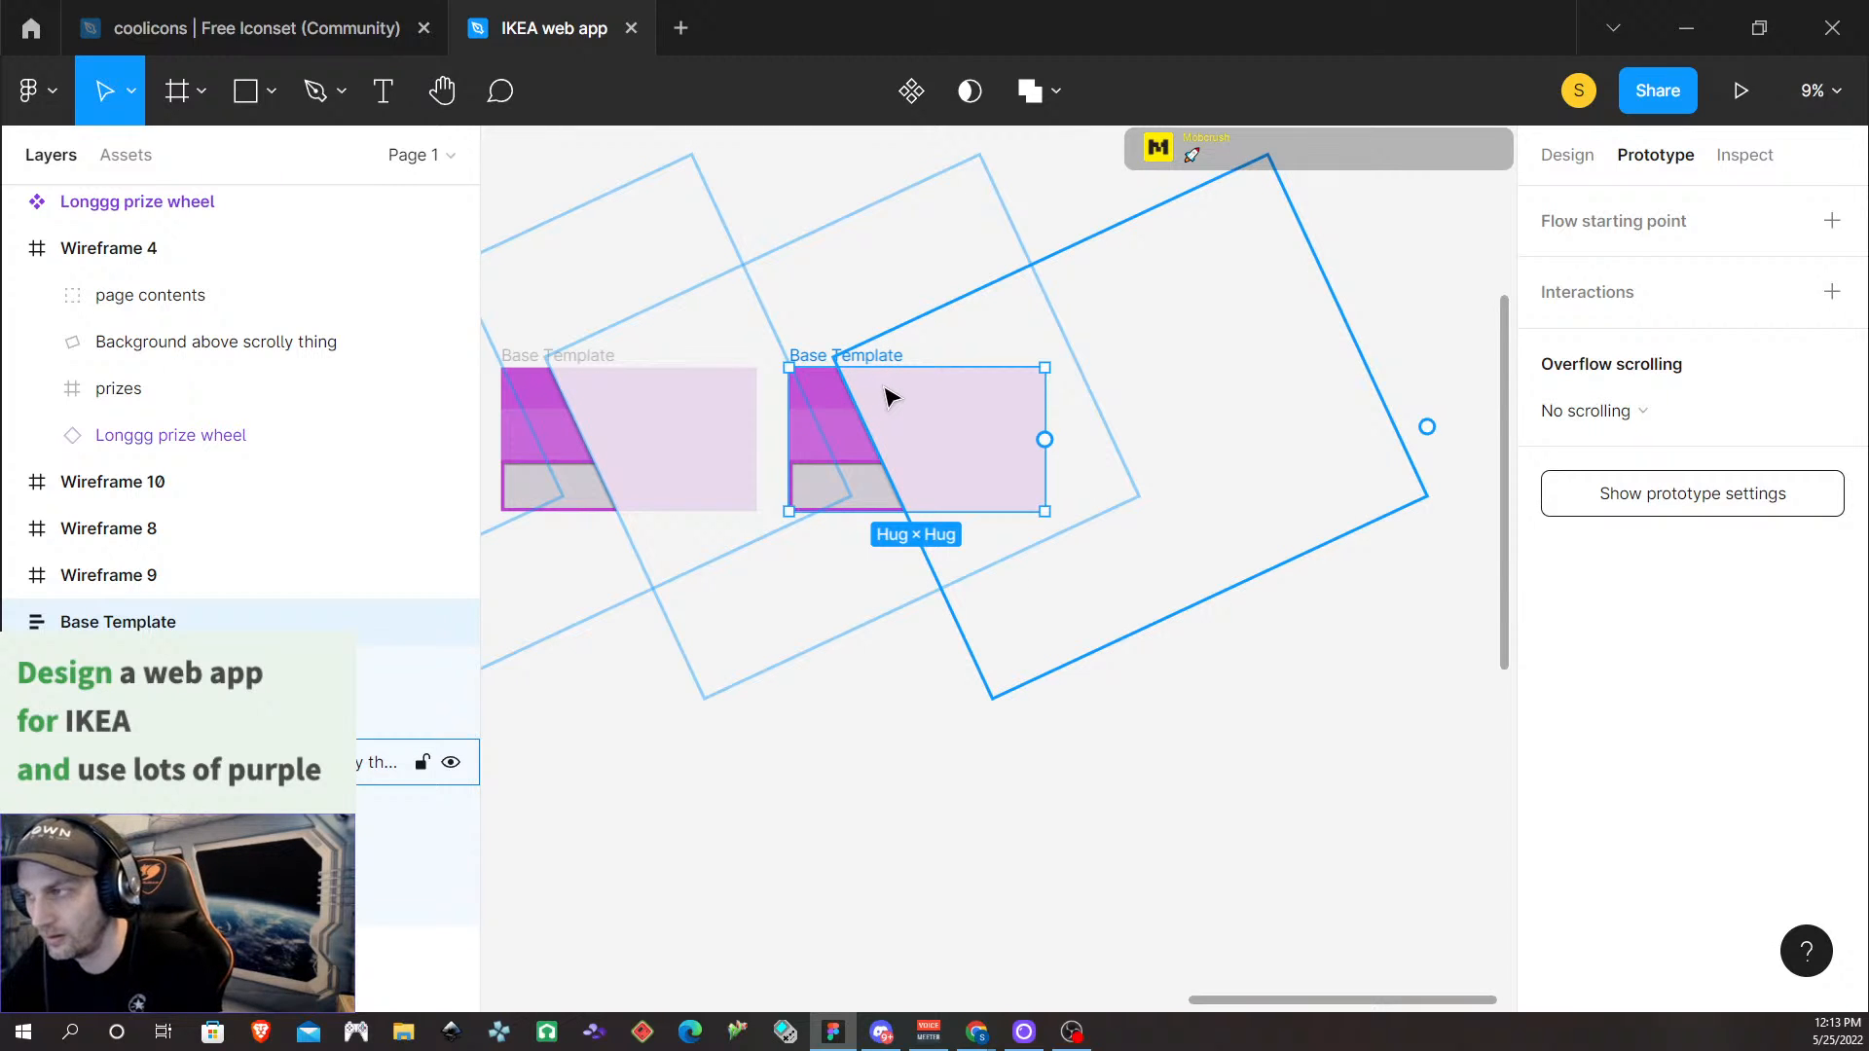
{"action": "scroll", "coordinate": [750, 477], "scroll_direction": "left", "scroll_amount": 1}
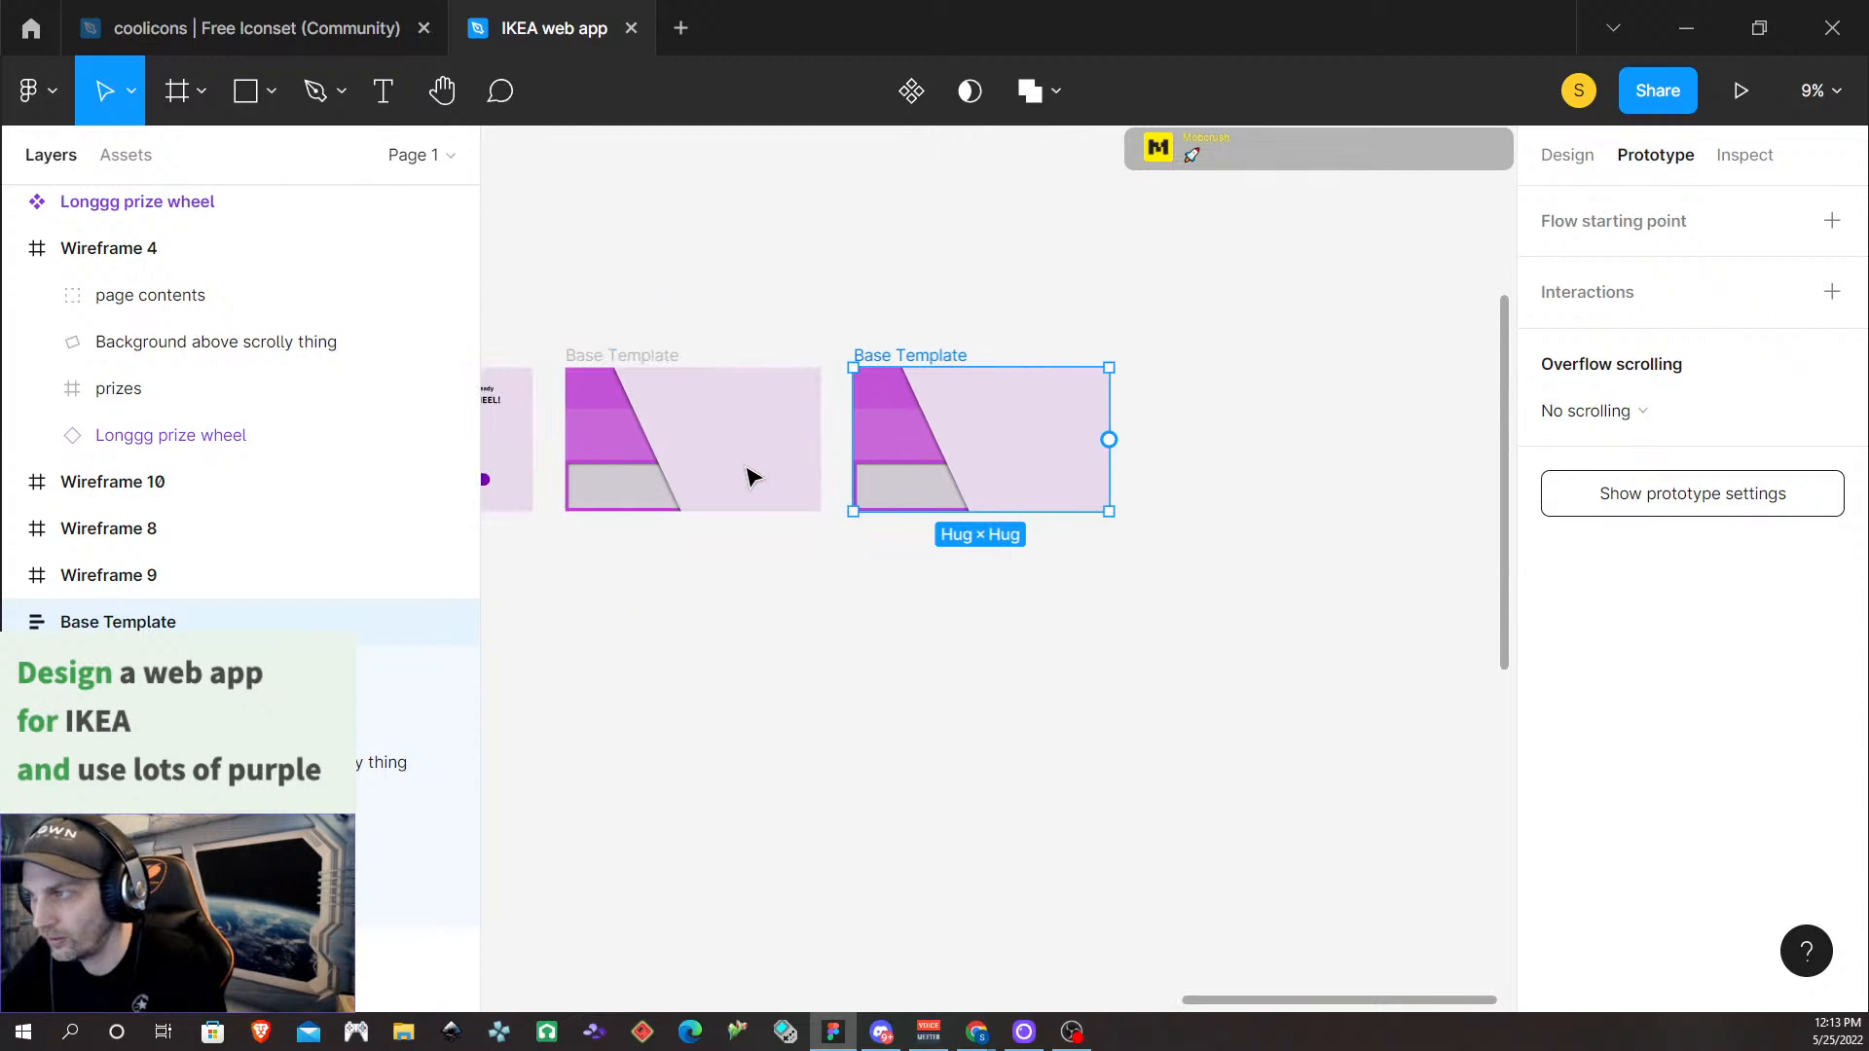
{"action": "scroll", "coordinate": [749, 477], "scroll_direction": "left", "scroll_amount": 1}
{"action": "double_click", "coordinate": [716, 357]}
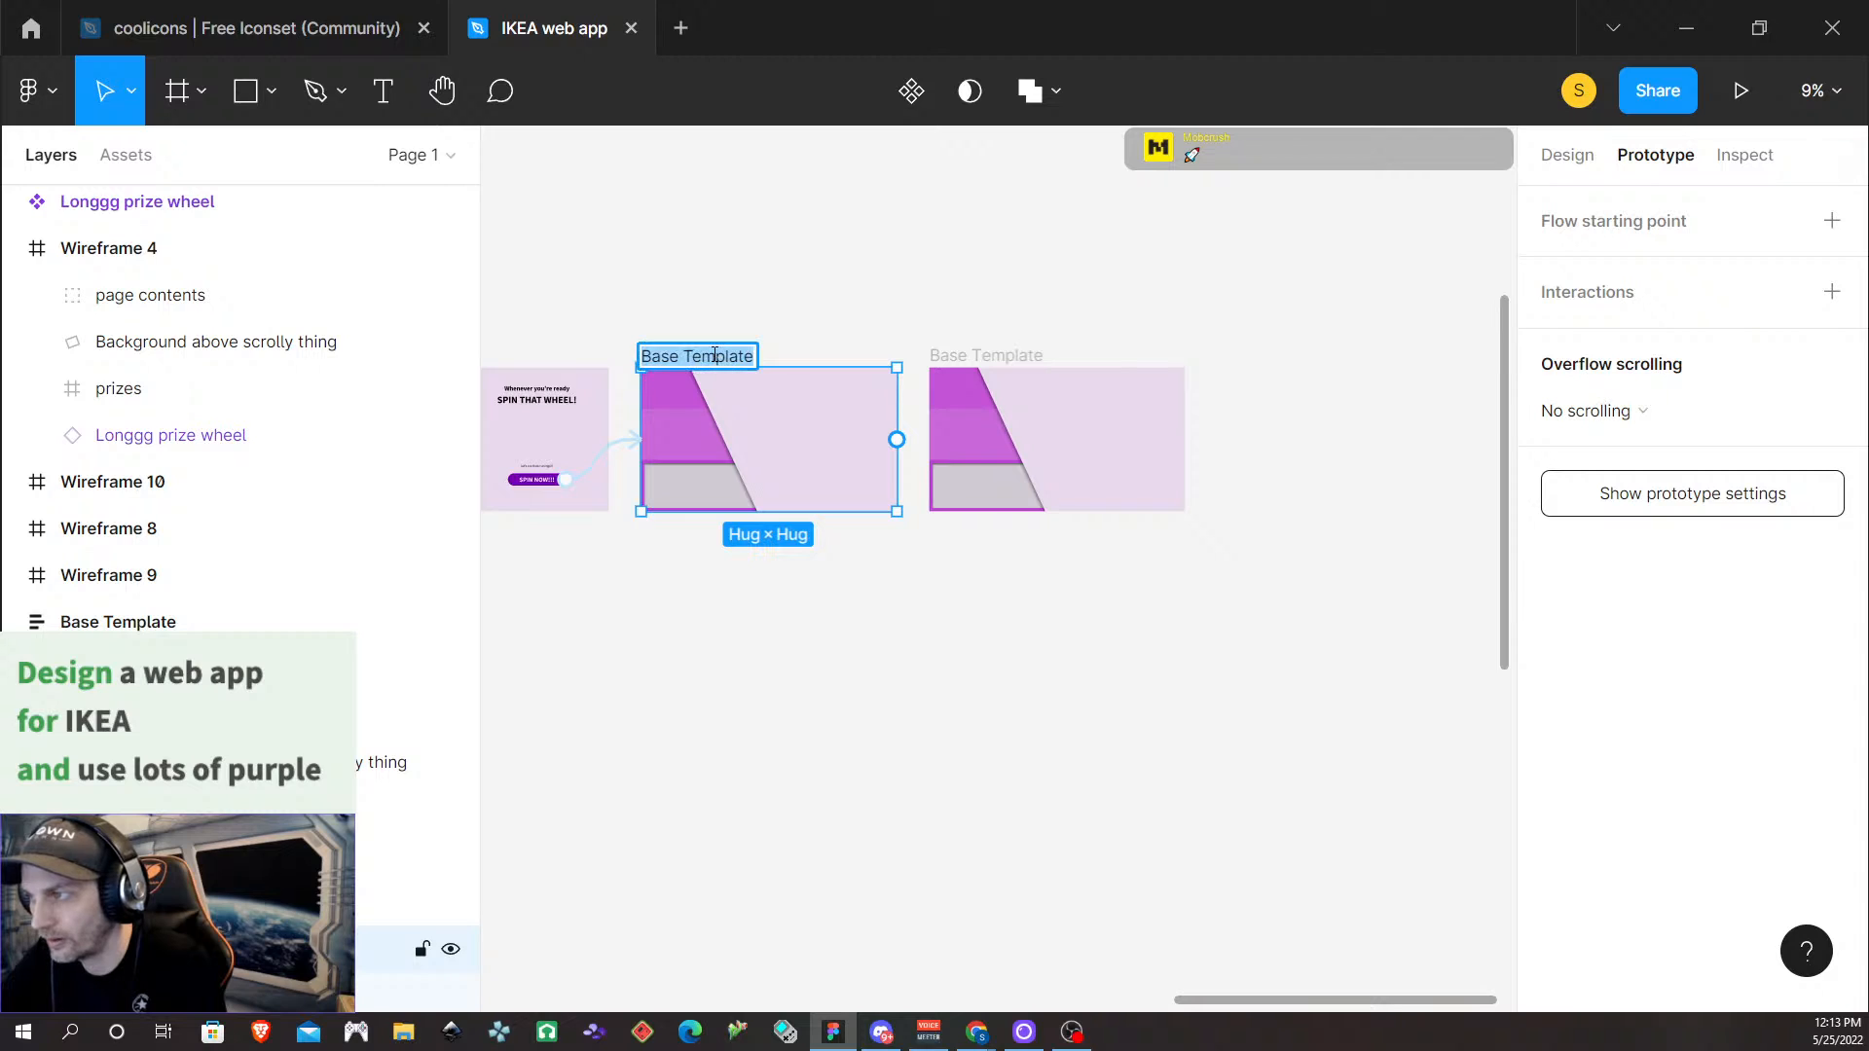
{"action": "left_click", "coordinate": [884, 630]}
{"action": "left_click", "coordinate": [796, 413]}
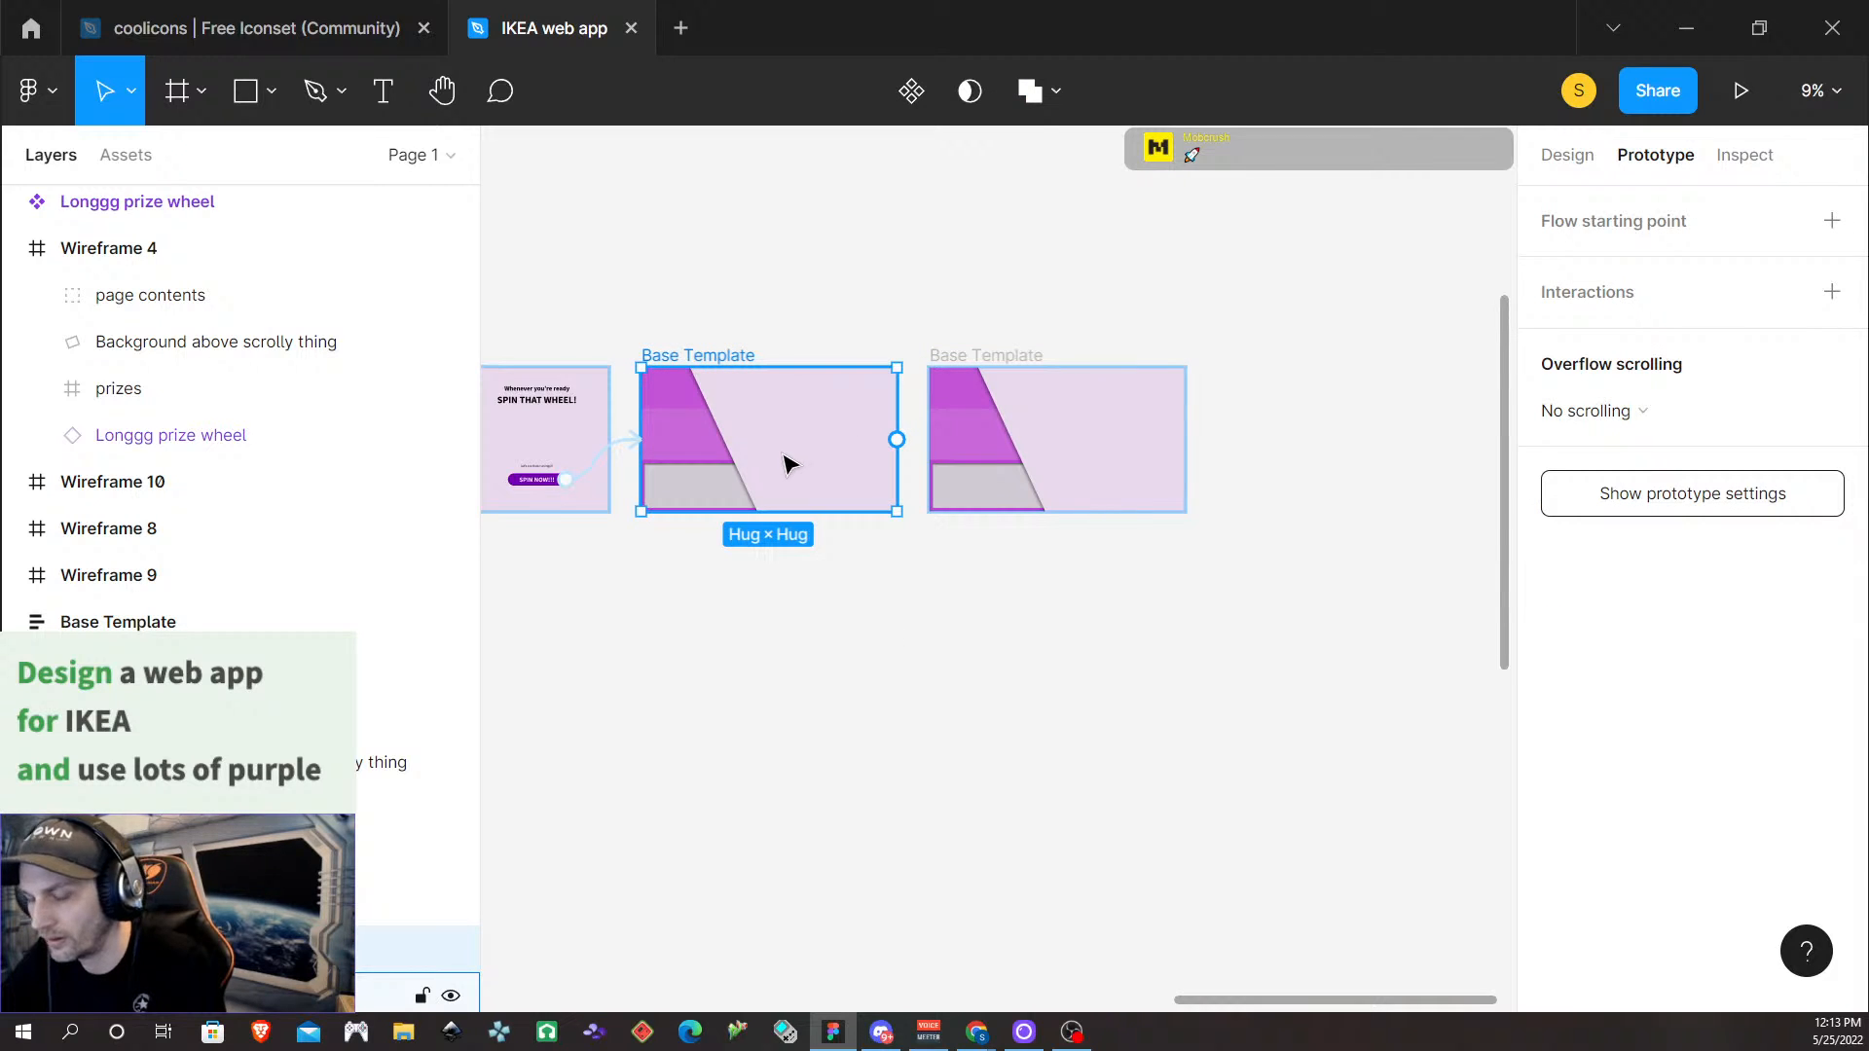
{"action": "key", "text": "ctrl+v"}
{"action": "mouse_move", "coordinate": [692, 584]}
{"action": "left_mouse_down"}
{"action": "mouse_move", "coordinate": [785, 480]}
{"action": "mouse_move", "coordinate": [726, 588]}
{"action": "left_mouse_up"}
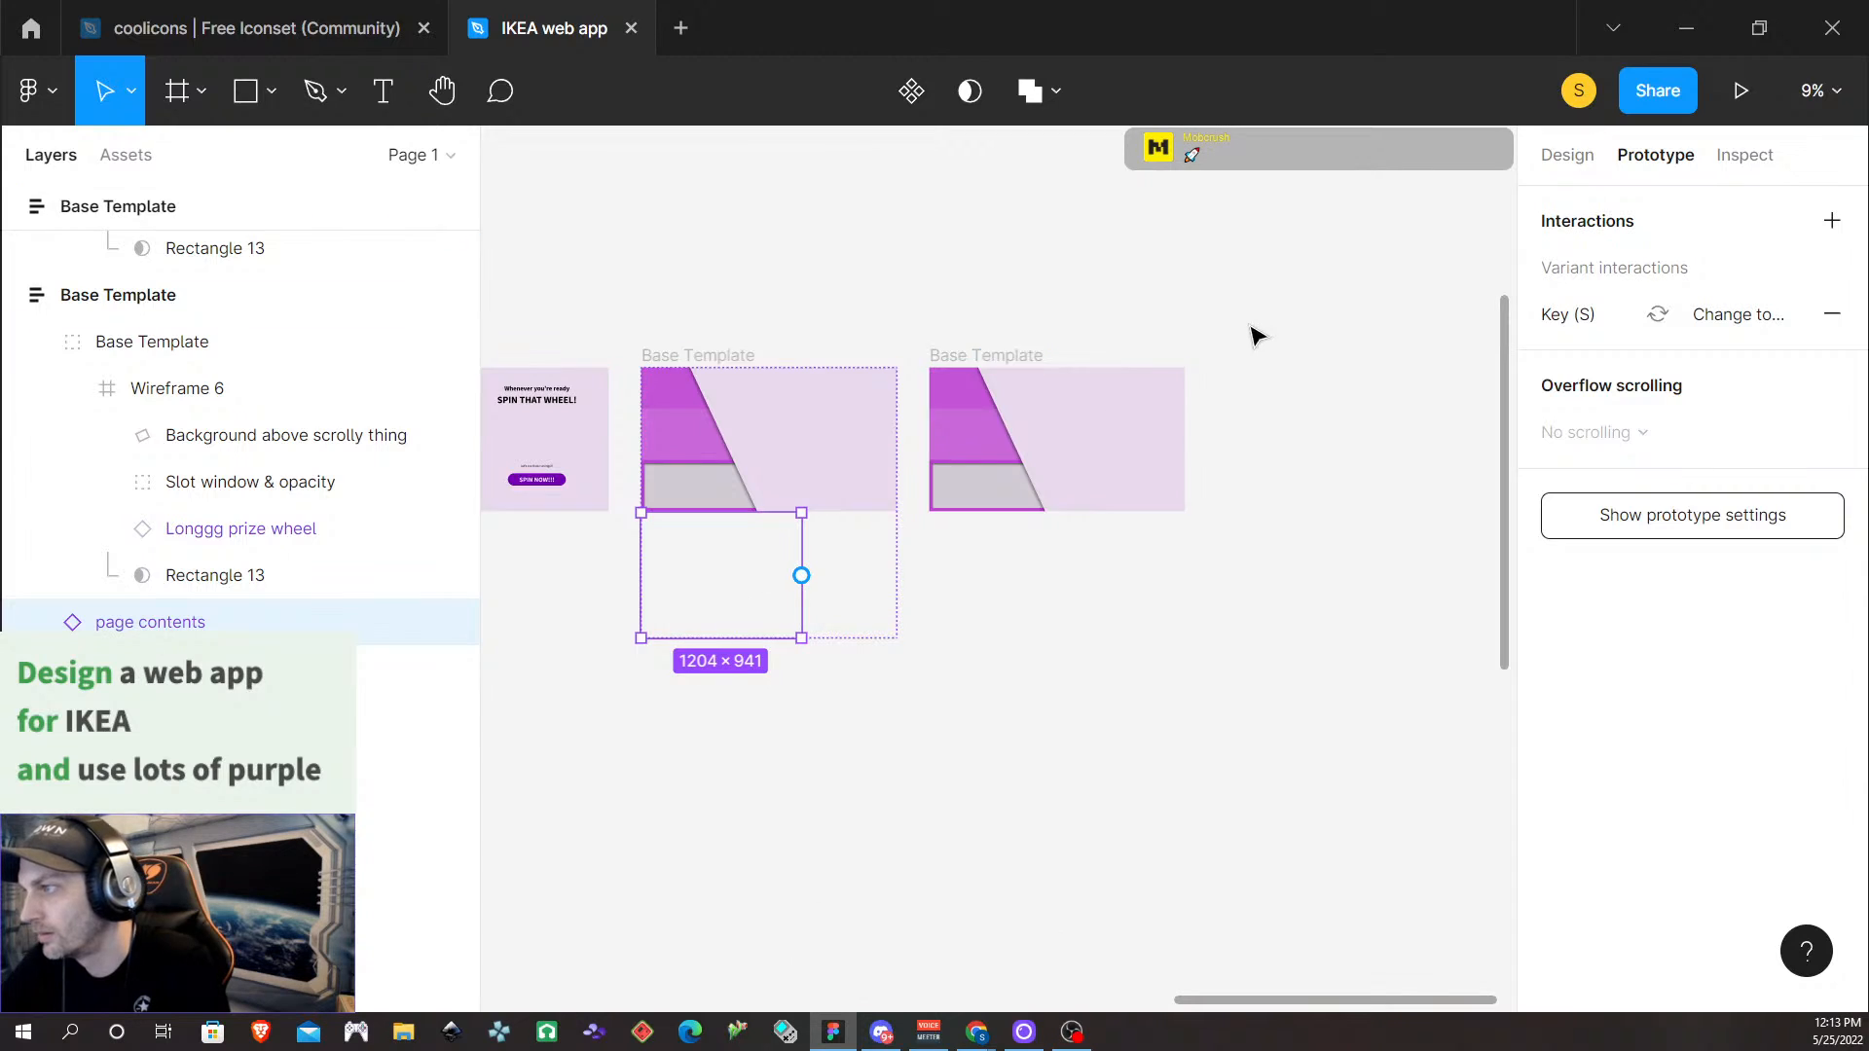
Move the pasted page contents instance into Wireframe 6, placing it at X 716, Y 0
{"action": "left_click", "coordinate": [1571, 158]}
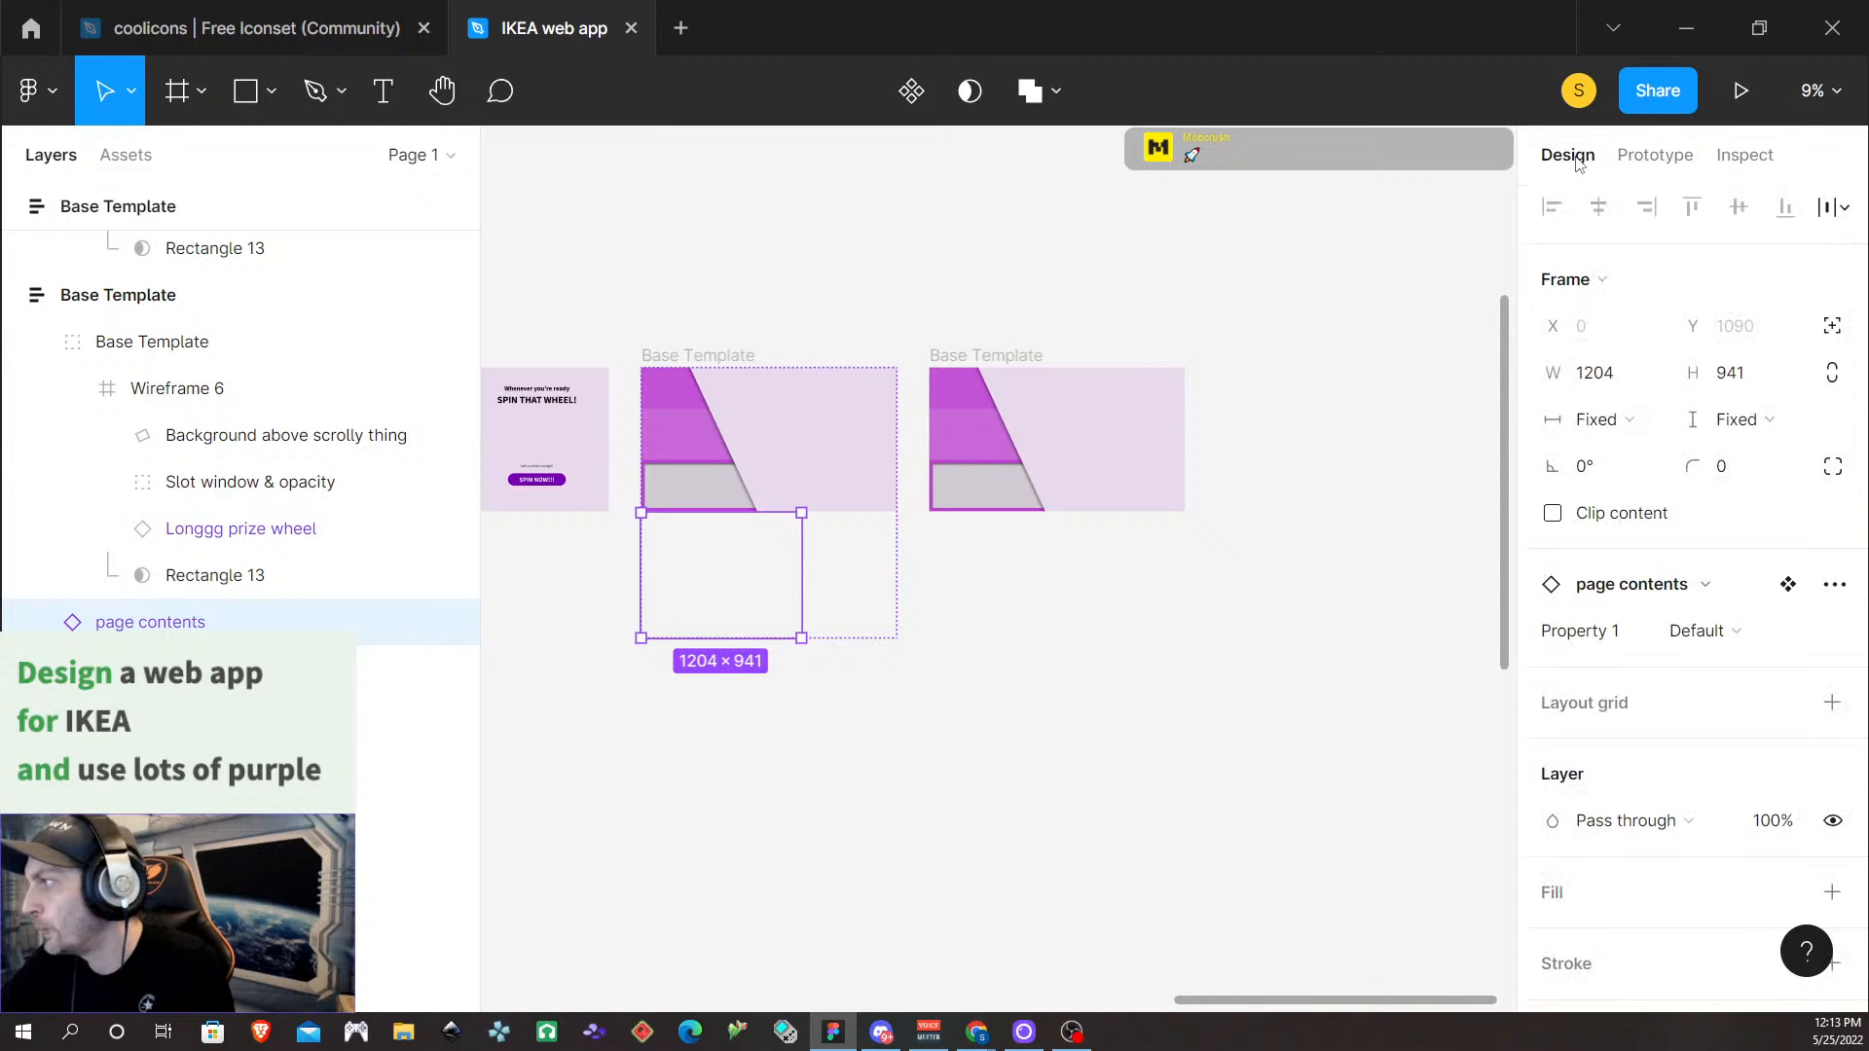
{"action": "left_click_drag", "start_coordinate": [733, 594], "coordinate": [821, 449]}
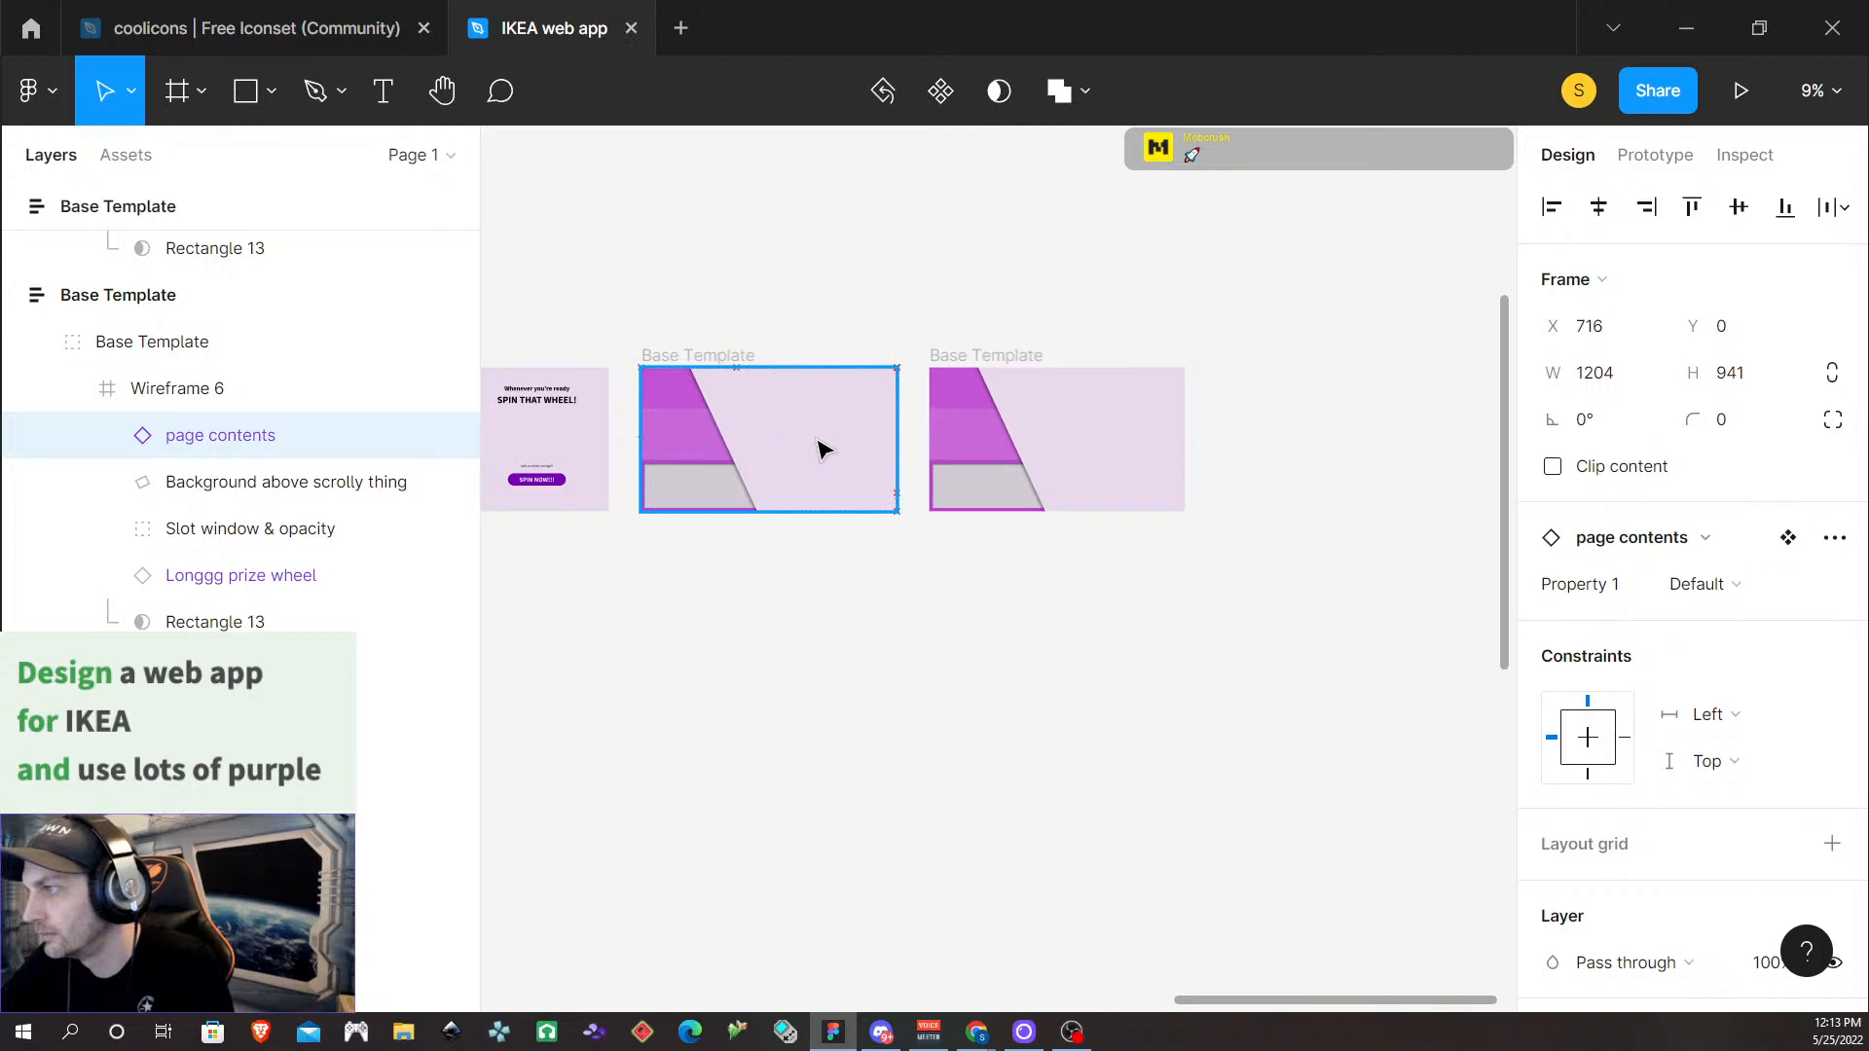
{"action": "scroll", "coordinate": [823, 449], "scroll_direction": "up", "scroll_amount": 5}
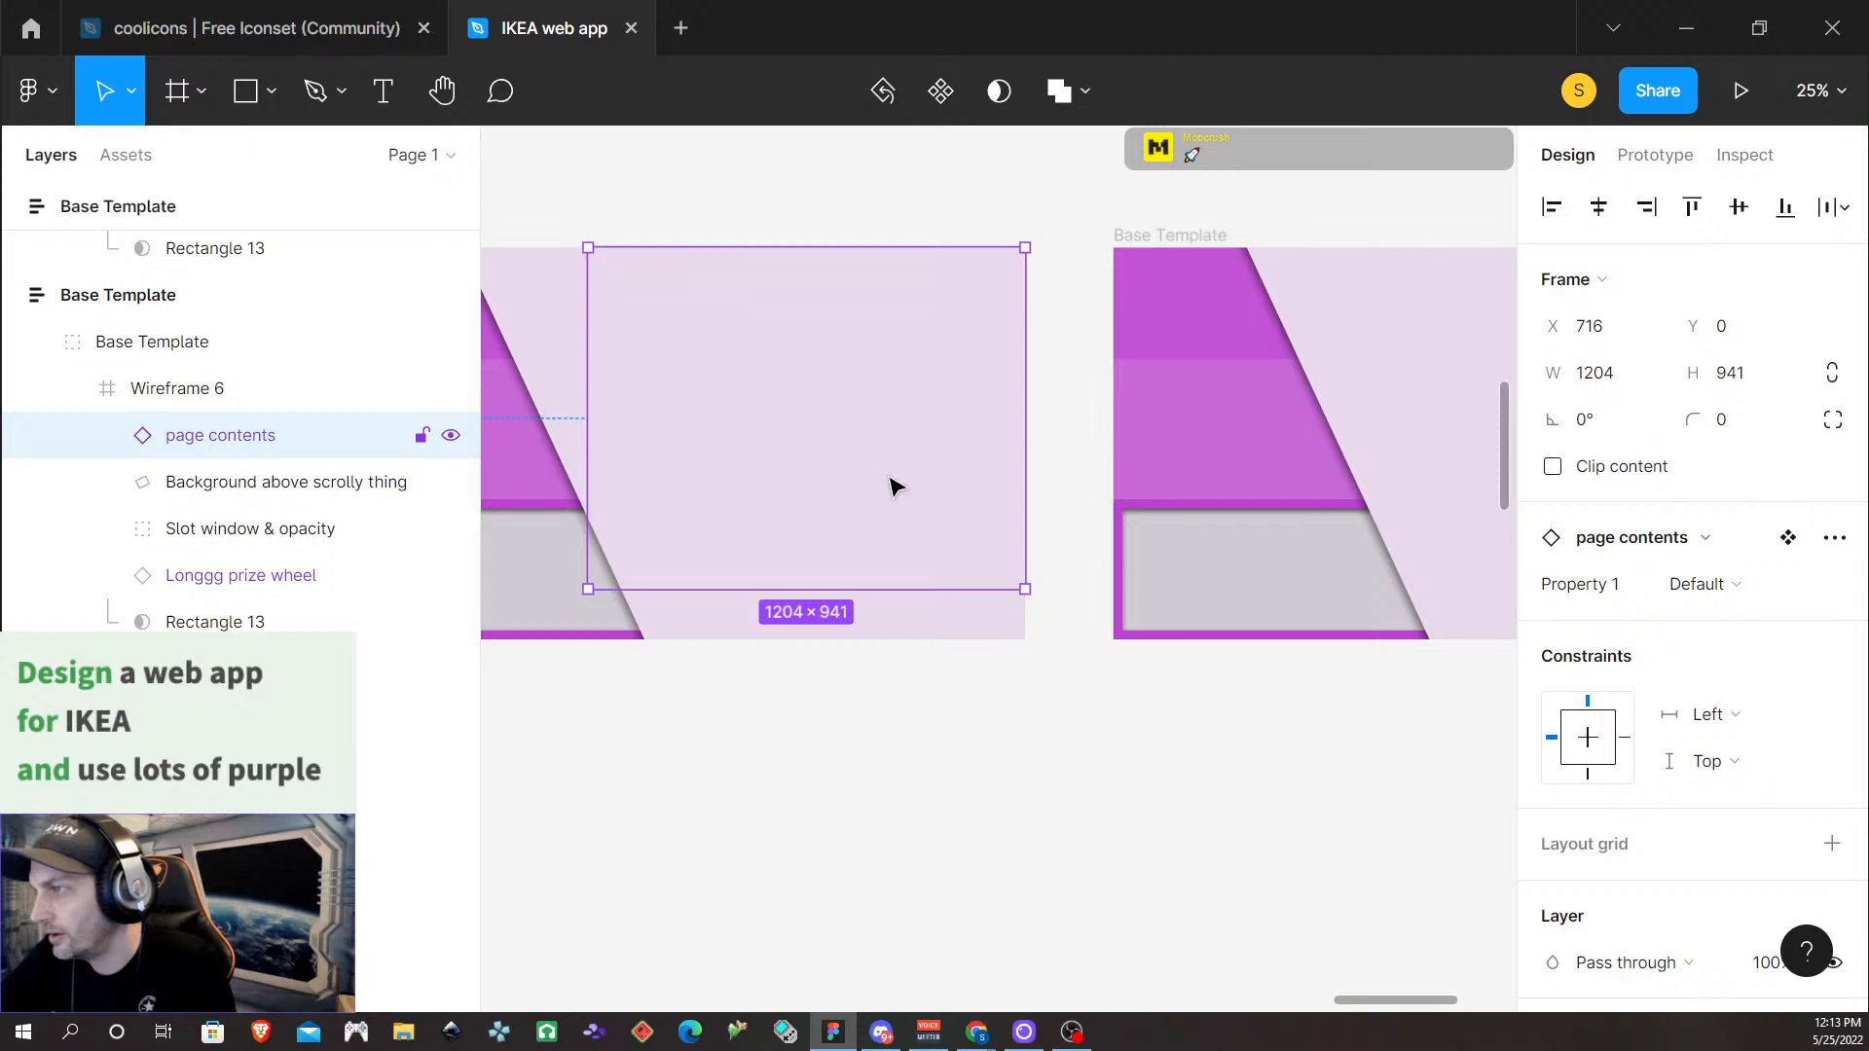
{"action": "scroll", "coordinate": [1085, 720], "scroll_direction": "down", "scroll_amount": 5}
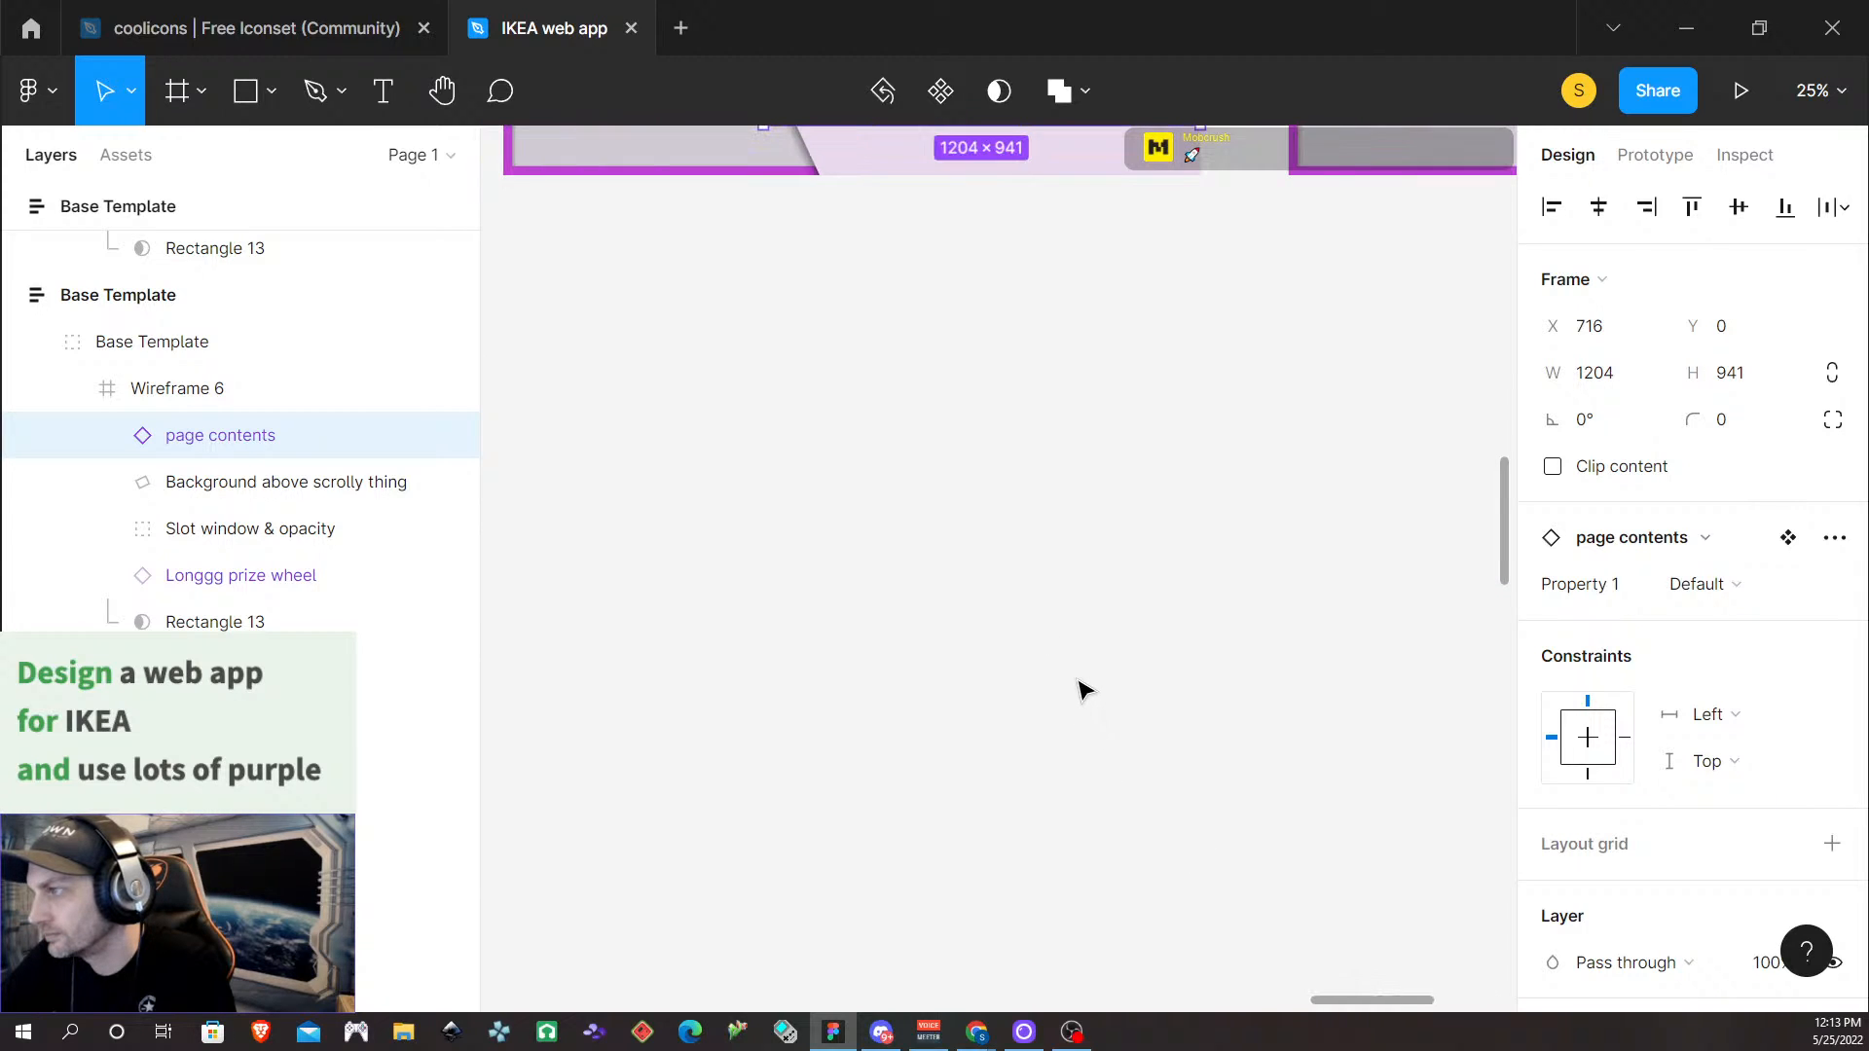
{"action": "scroll", "coordinate": [1077, 682], "scroll_direction": "down", "scroll_amount": 5}
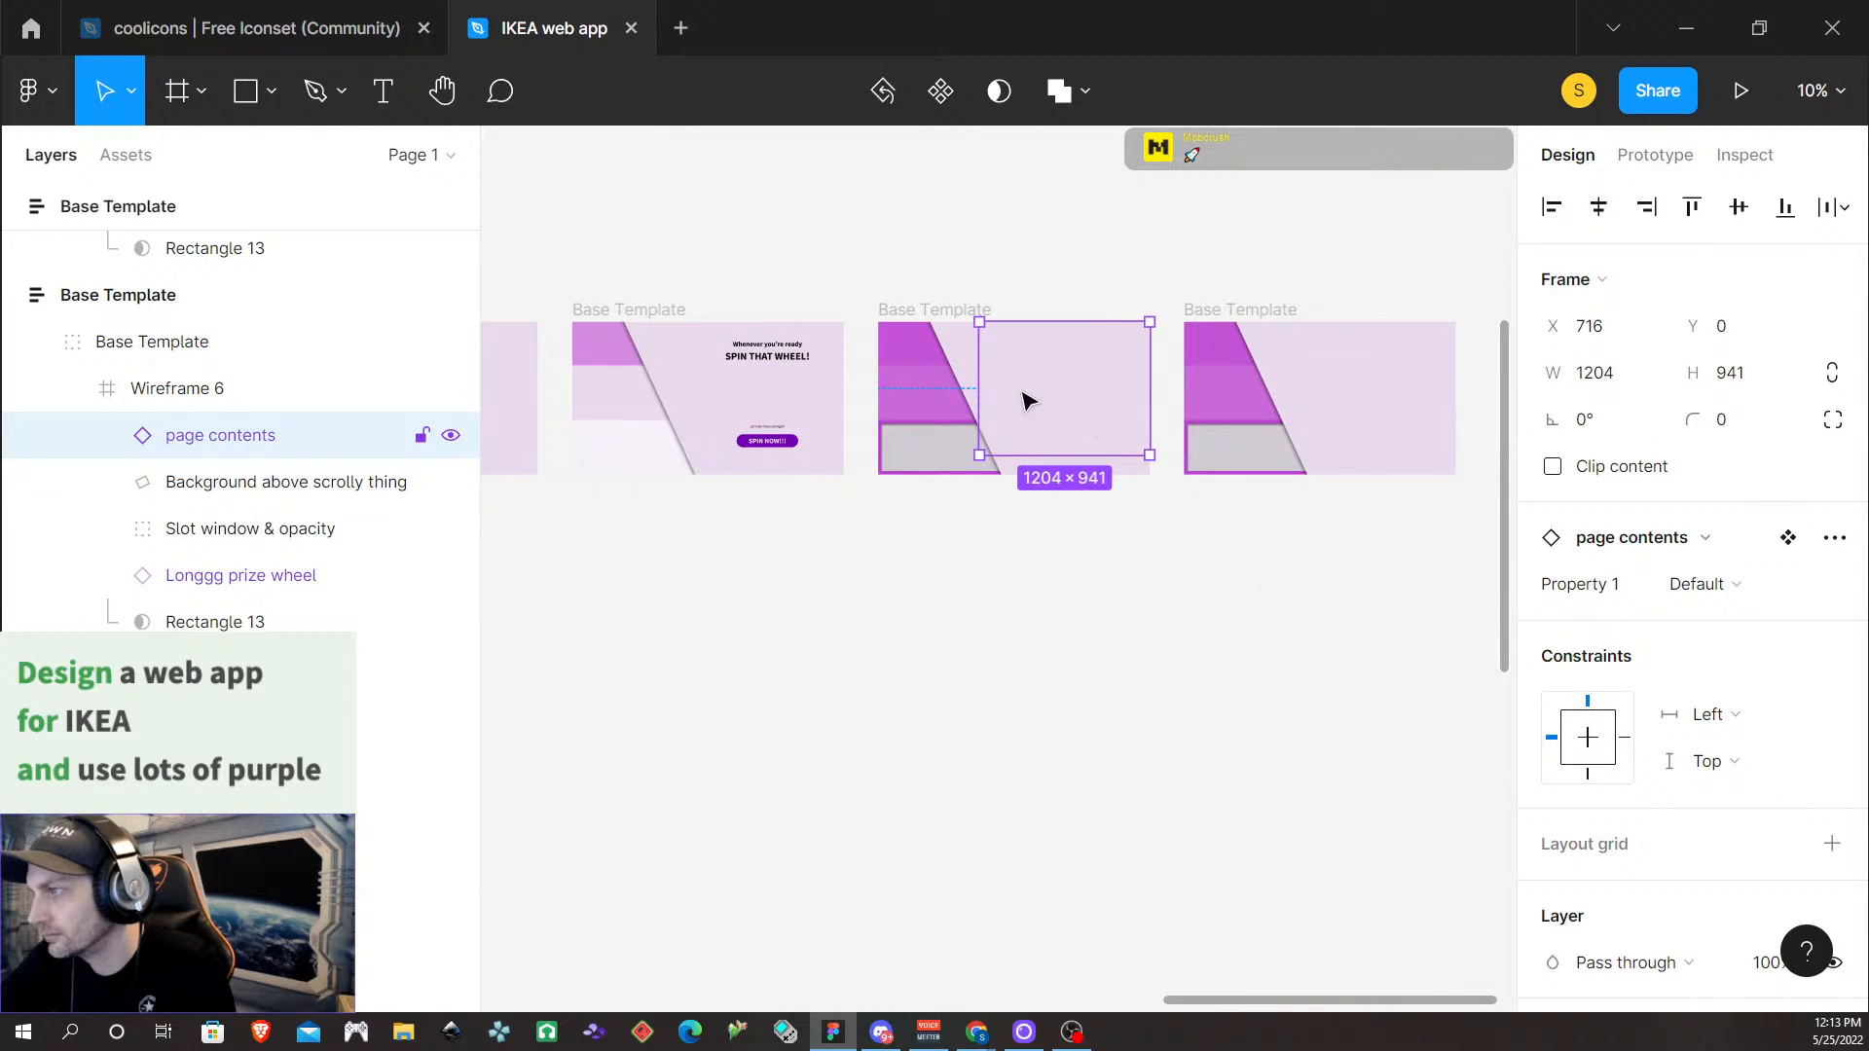
Preview the prototype from the SPIN THAT WHEEL! page at Fit to screen, run the spin, and close the preview
{"action": "left_click", "coordinate": [745, 370]}
{"action": "left_click", "coordinate": [1168, 385]}
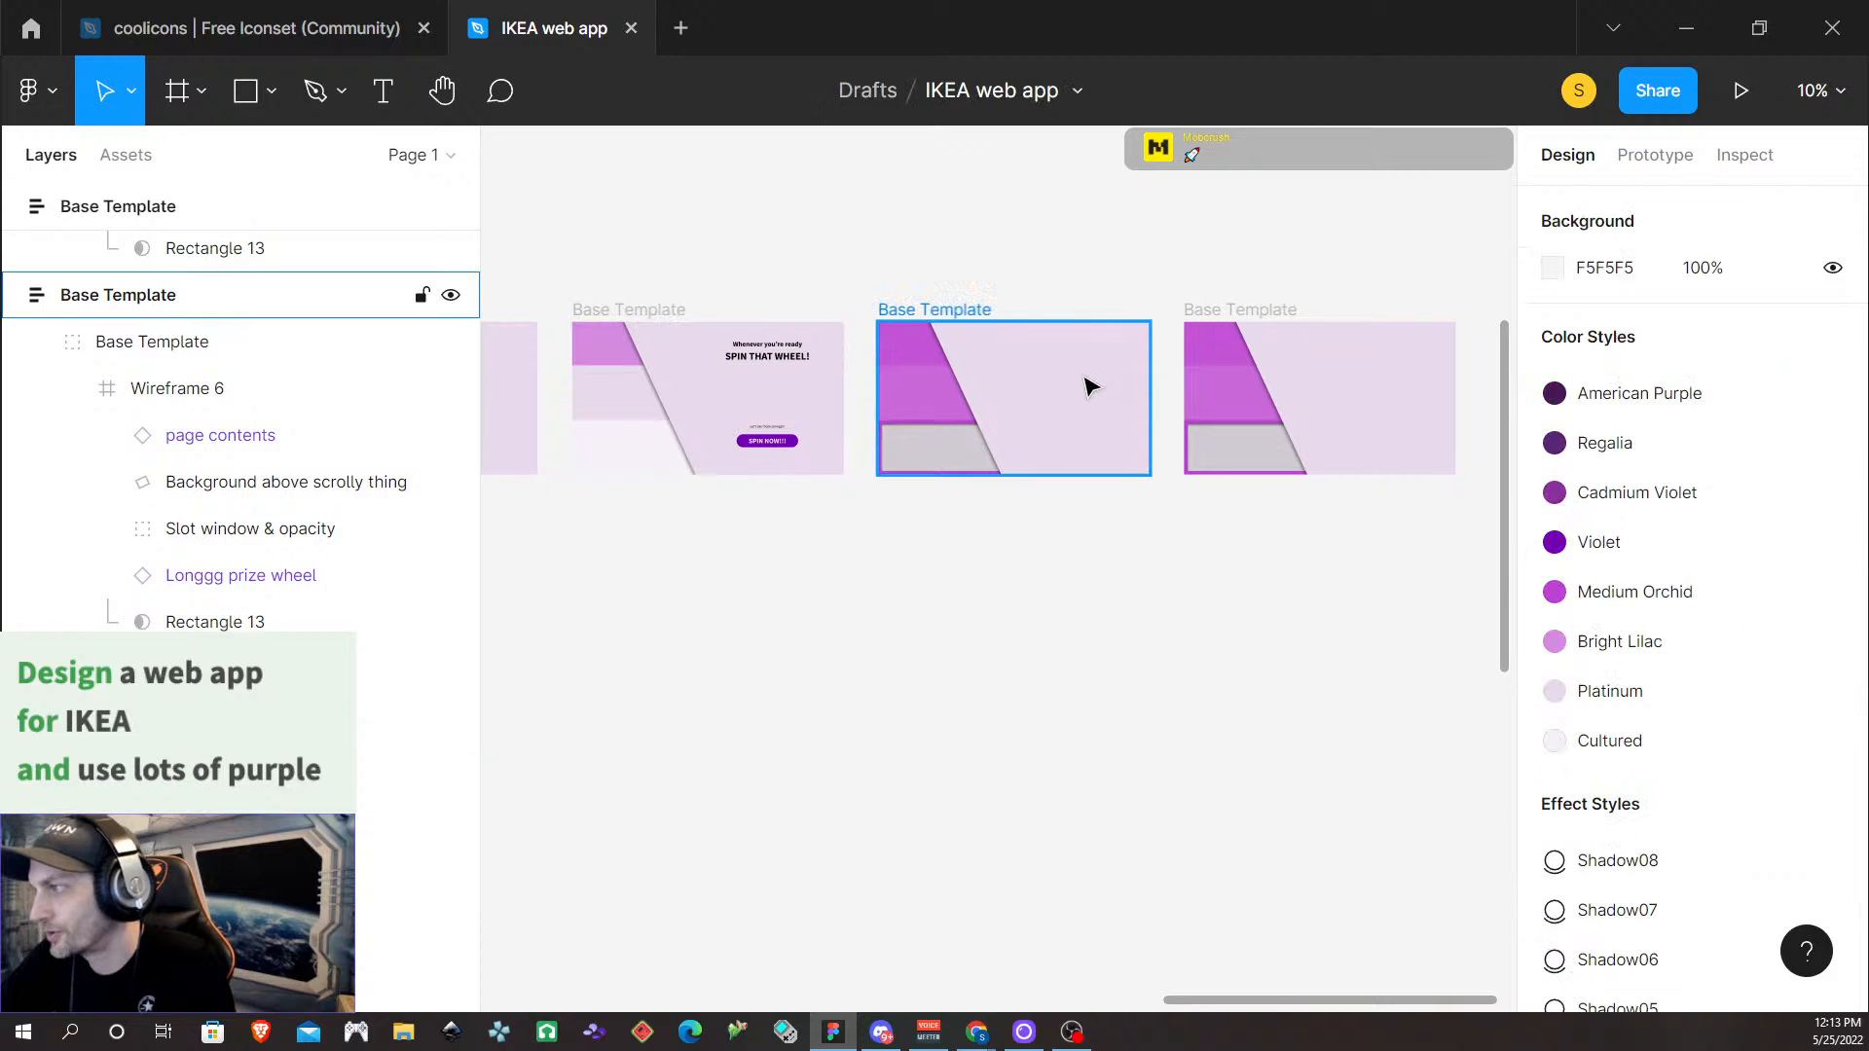
{"action": "left_click", "coordinate": [621, 310]}
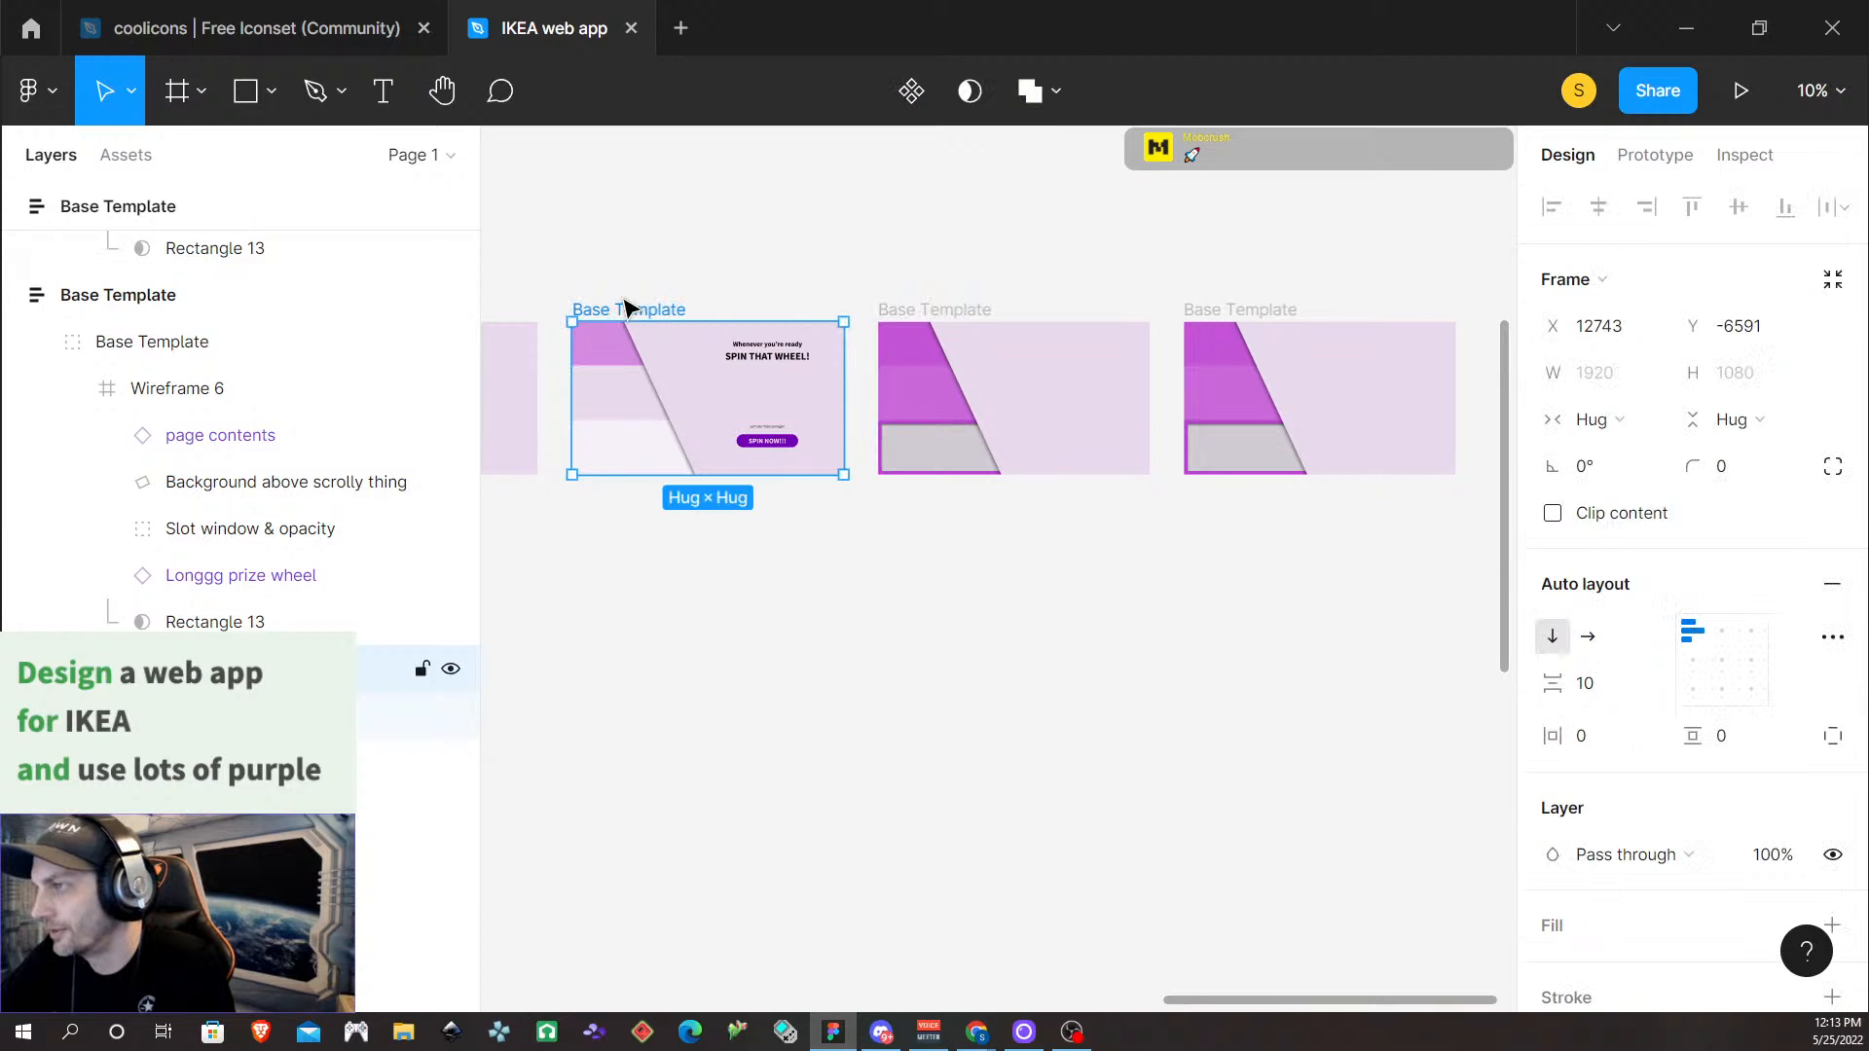
{"action": "left_click", "coordinate": [1741, 90]}
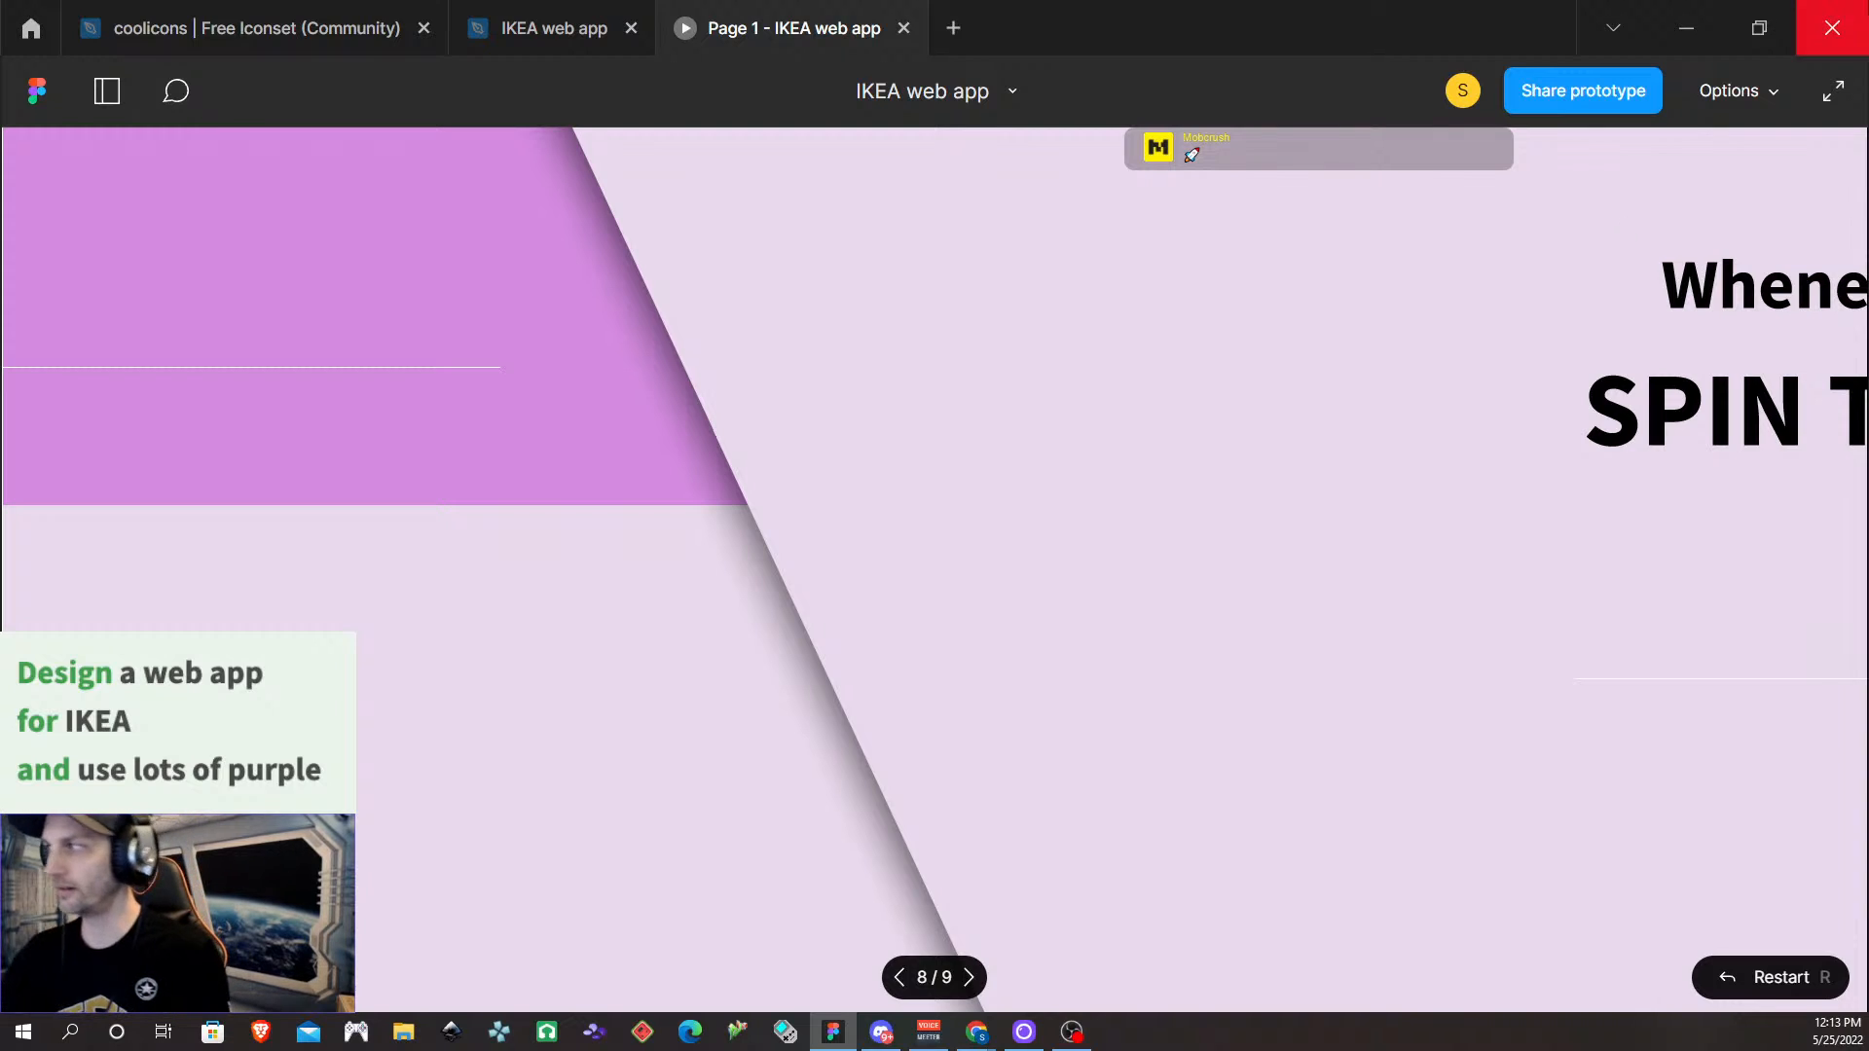
{"action": "left_click", "coordinate": [1725, 98]}
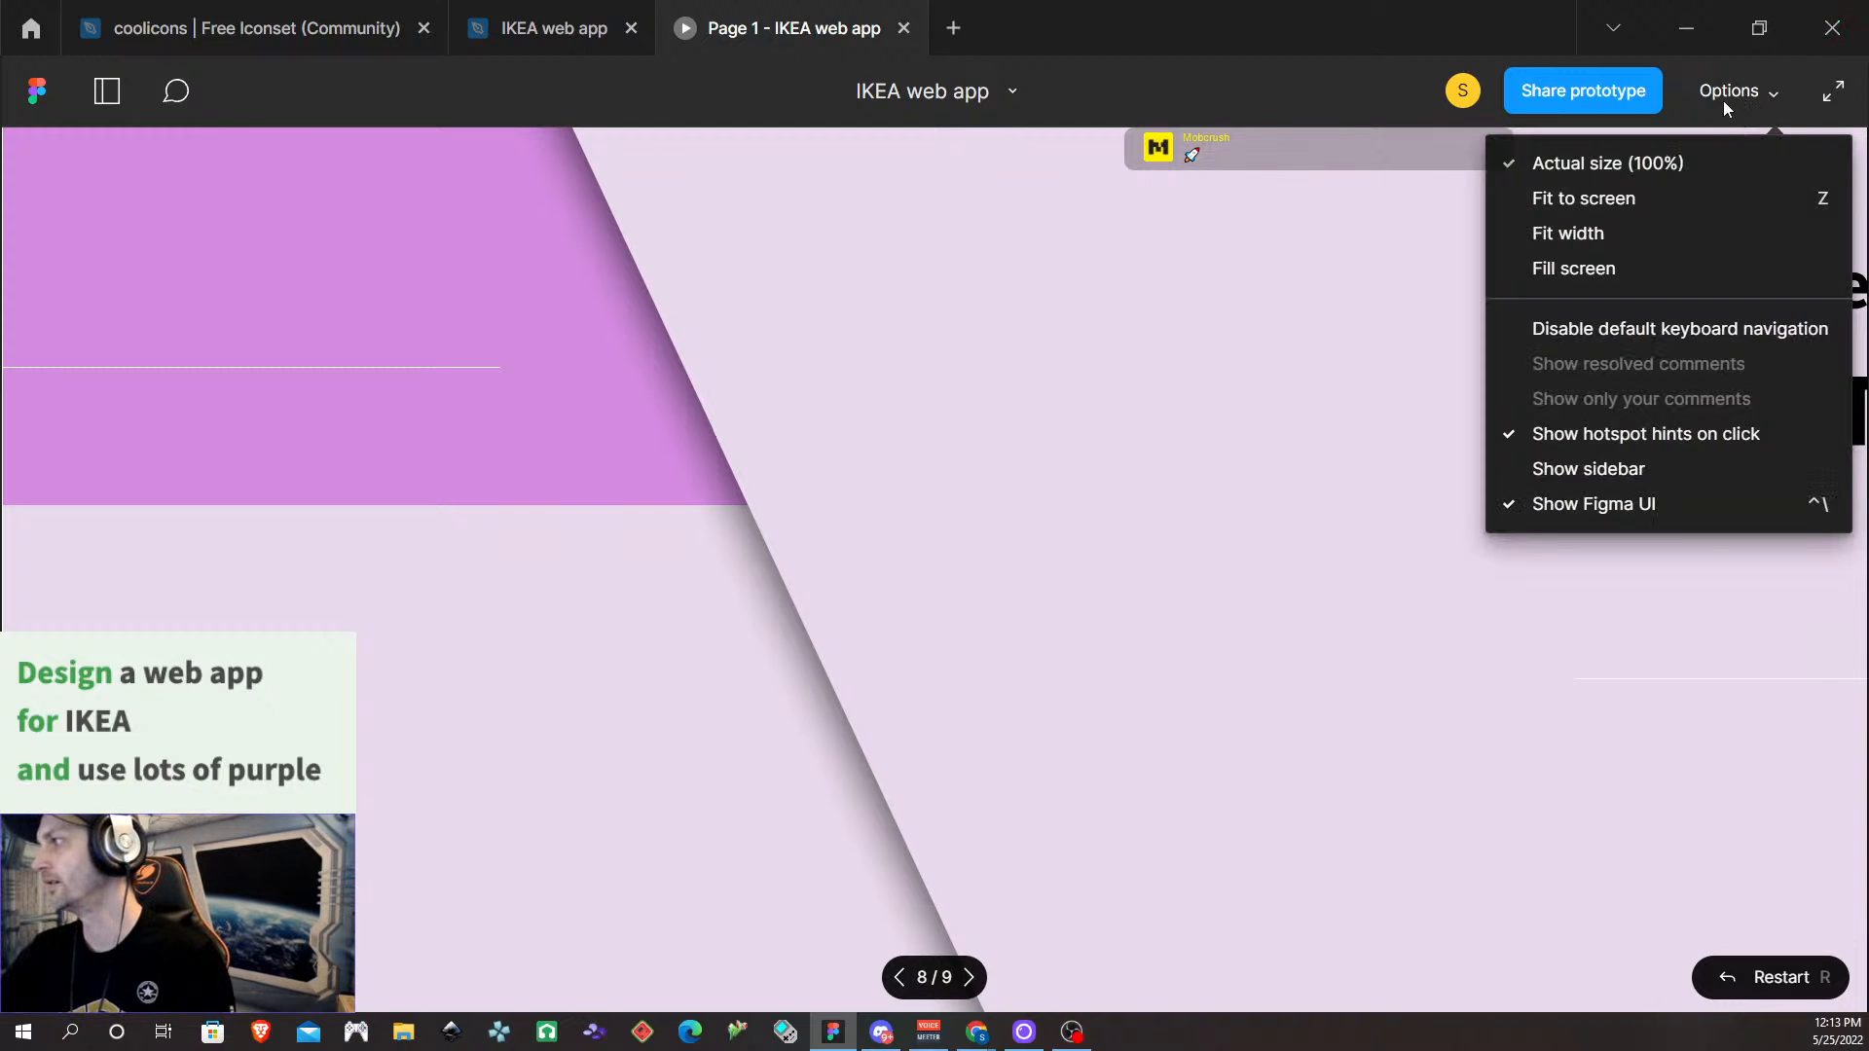
{"action": "left_click", "coordinate": [1659, 200]}
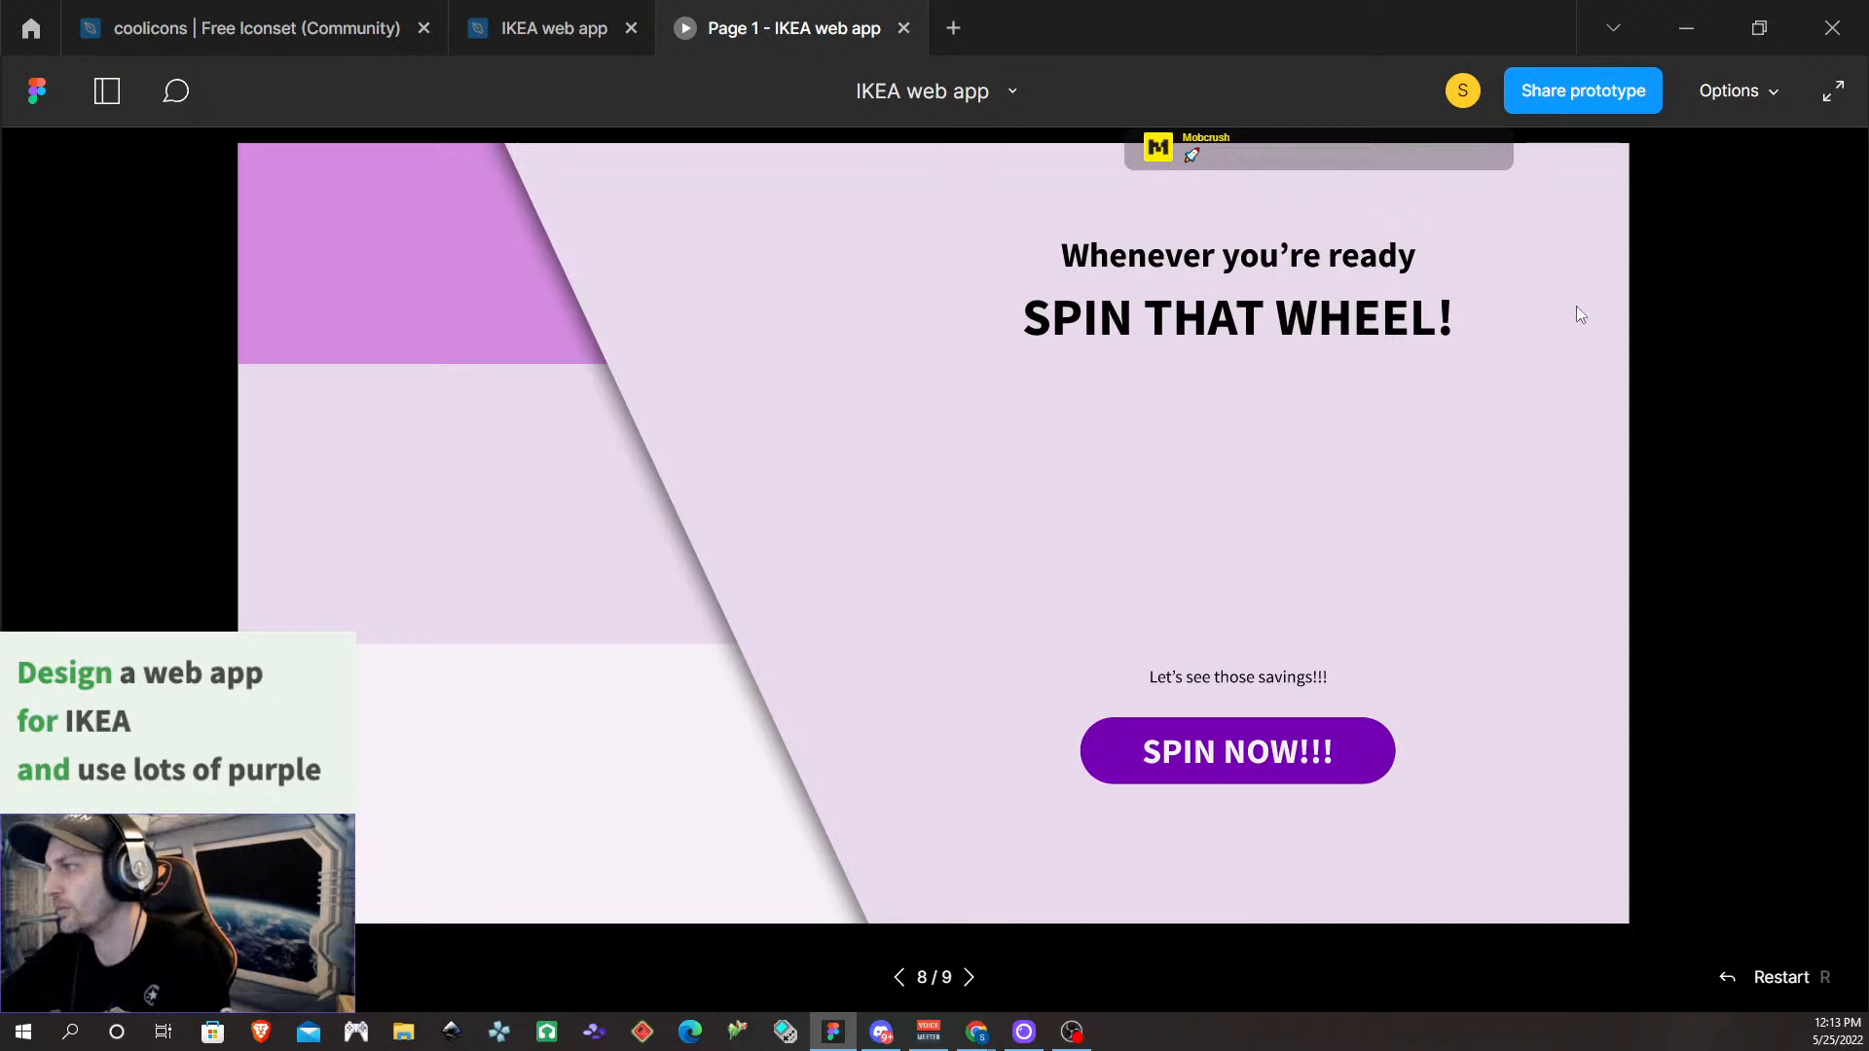
{"action": "left_click", "coordinate": [1248, 750]}
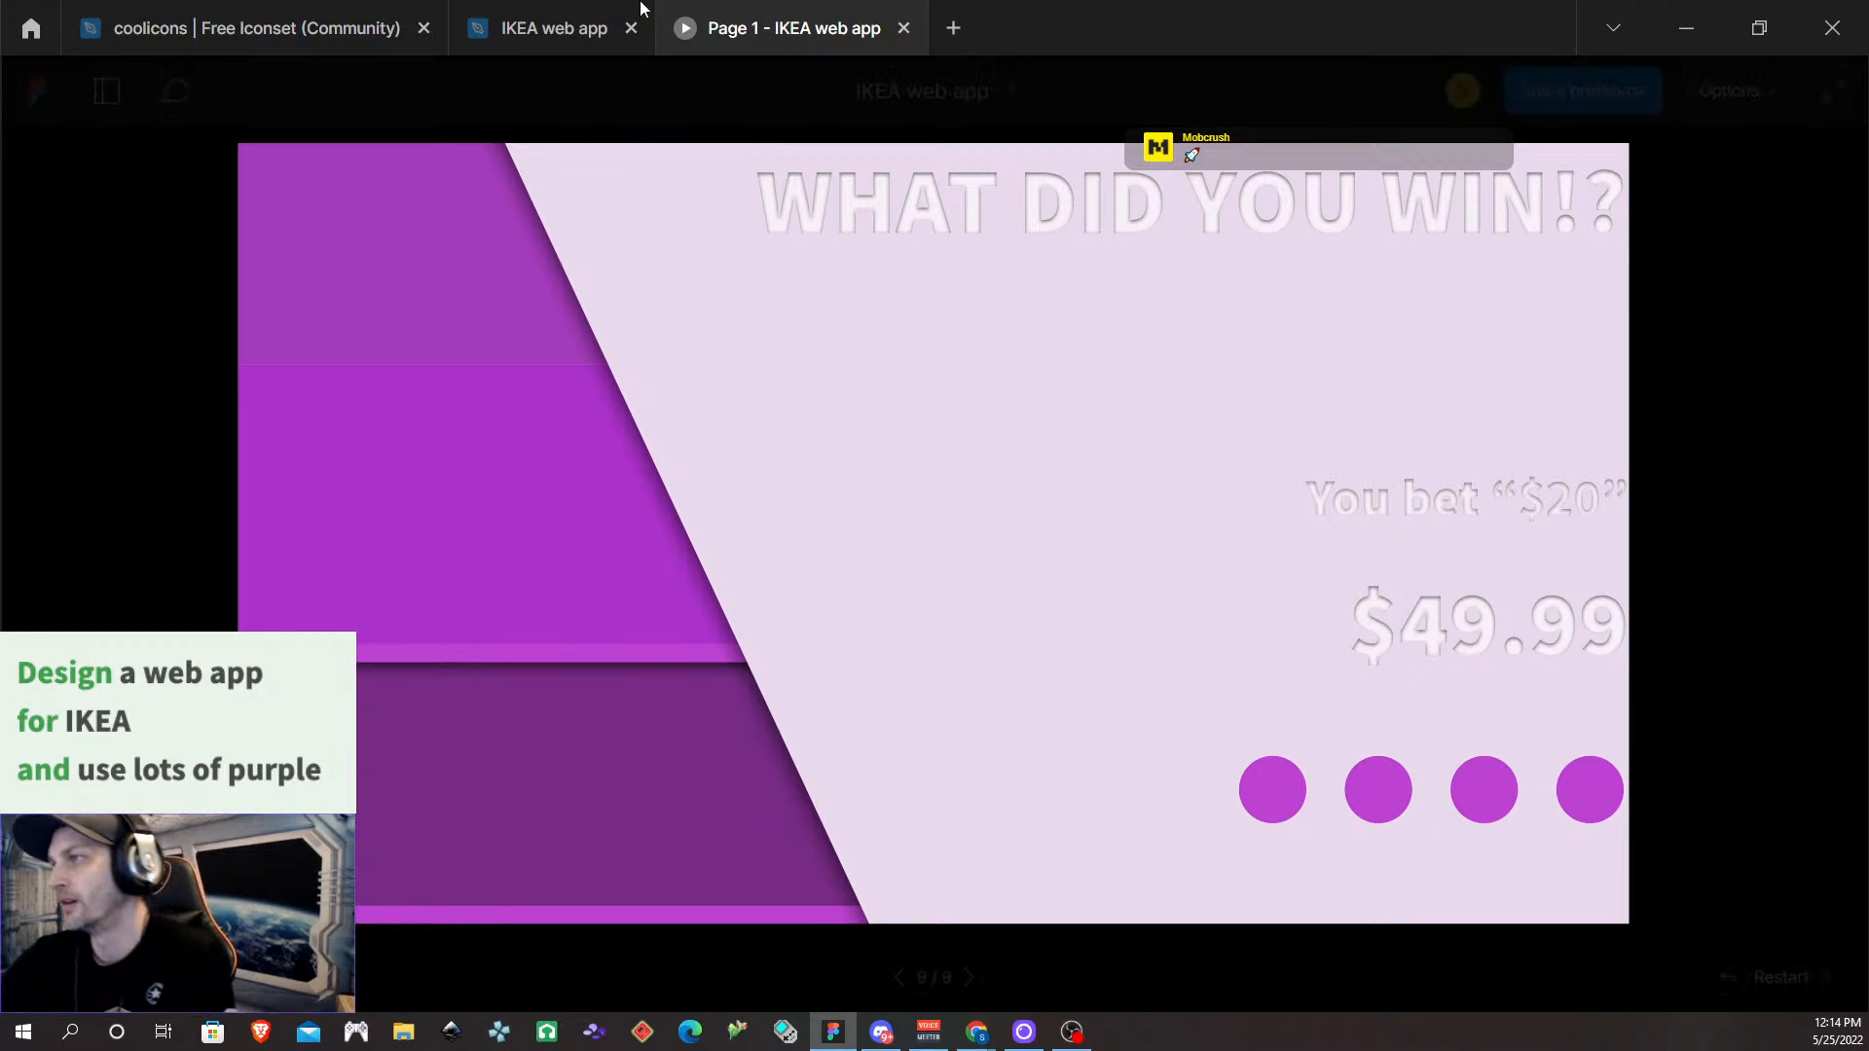
{"action": "left_click", "coordinate": [903, 28]}
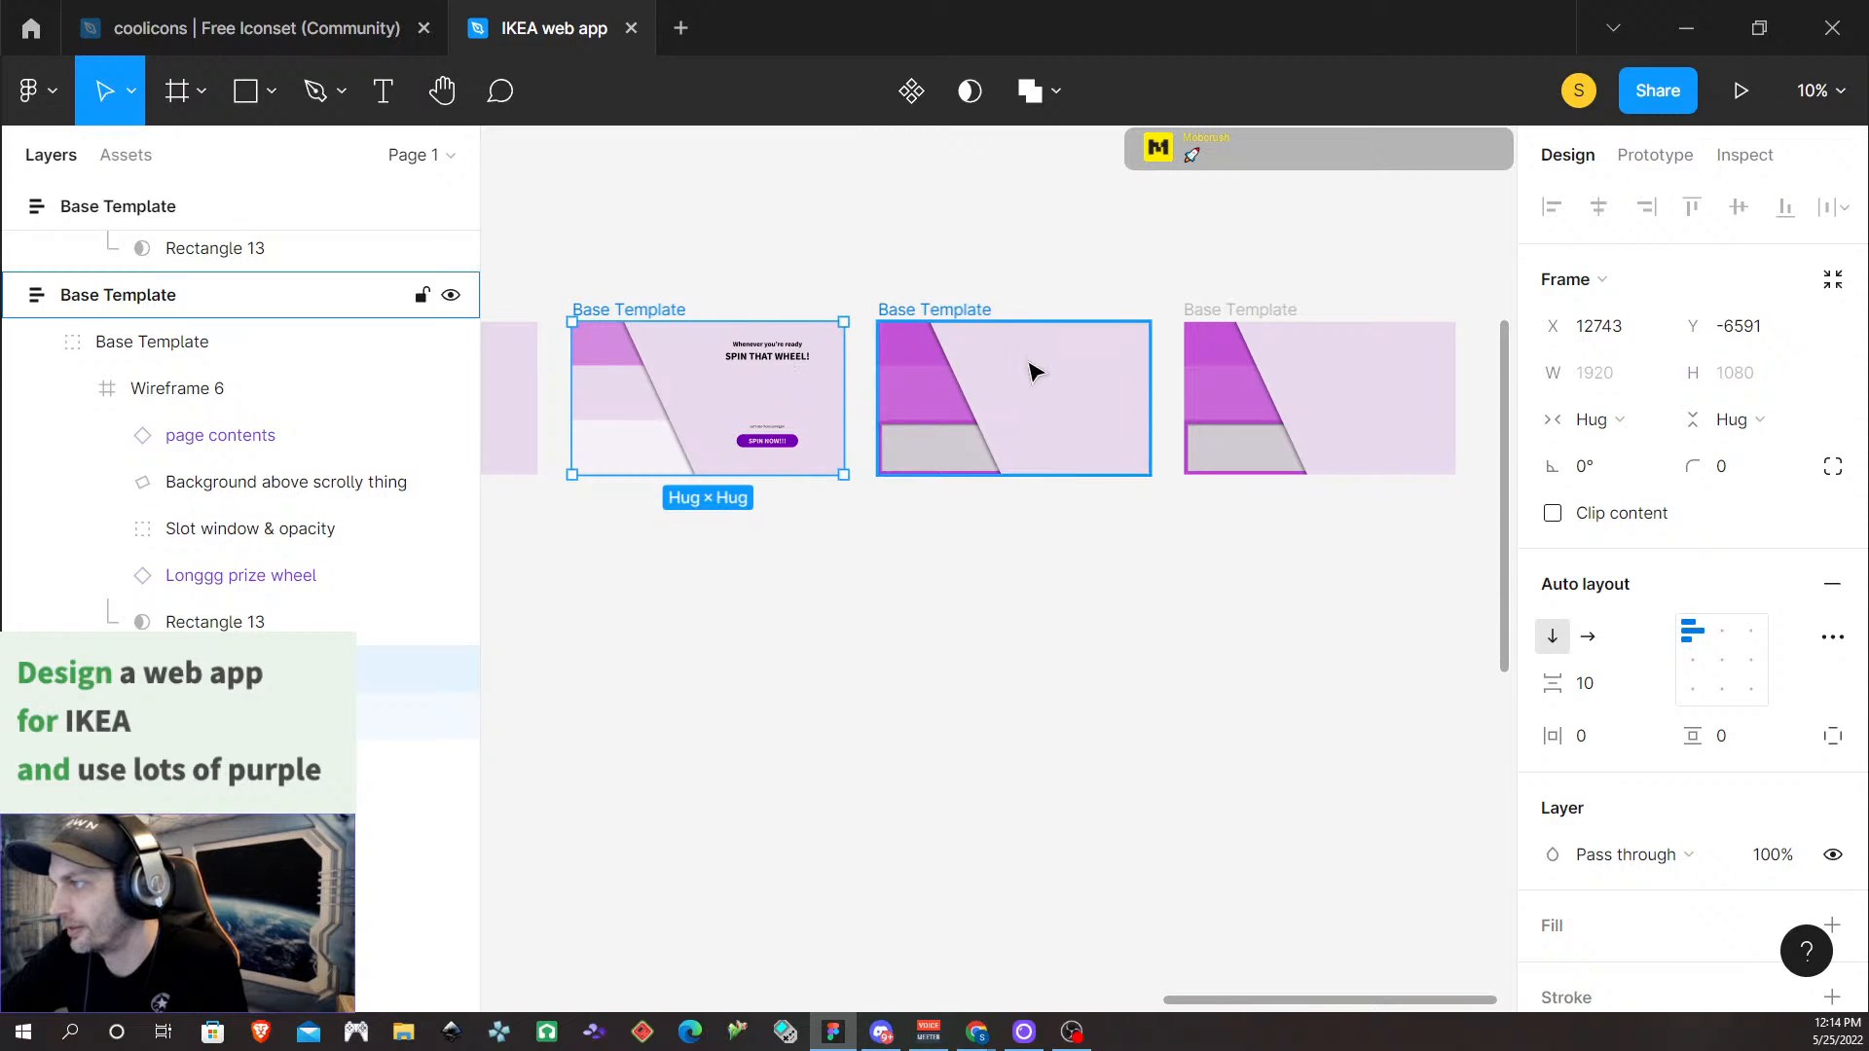
Delete the main page contents component set with its three variants beside Wireframe 4
{"action": "left_click", "coordinate": [1102, 375]}
{"action": "left_click", "coordinate": [1108, 378]}
{"action": "left_click", "coordinate": [1105, 380]}
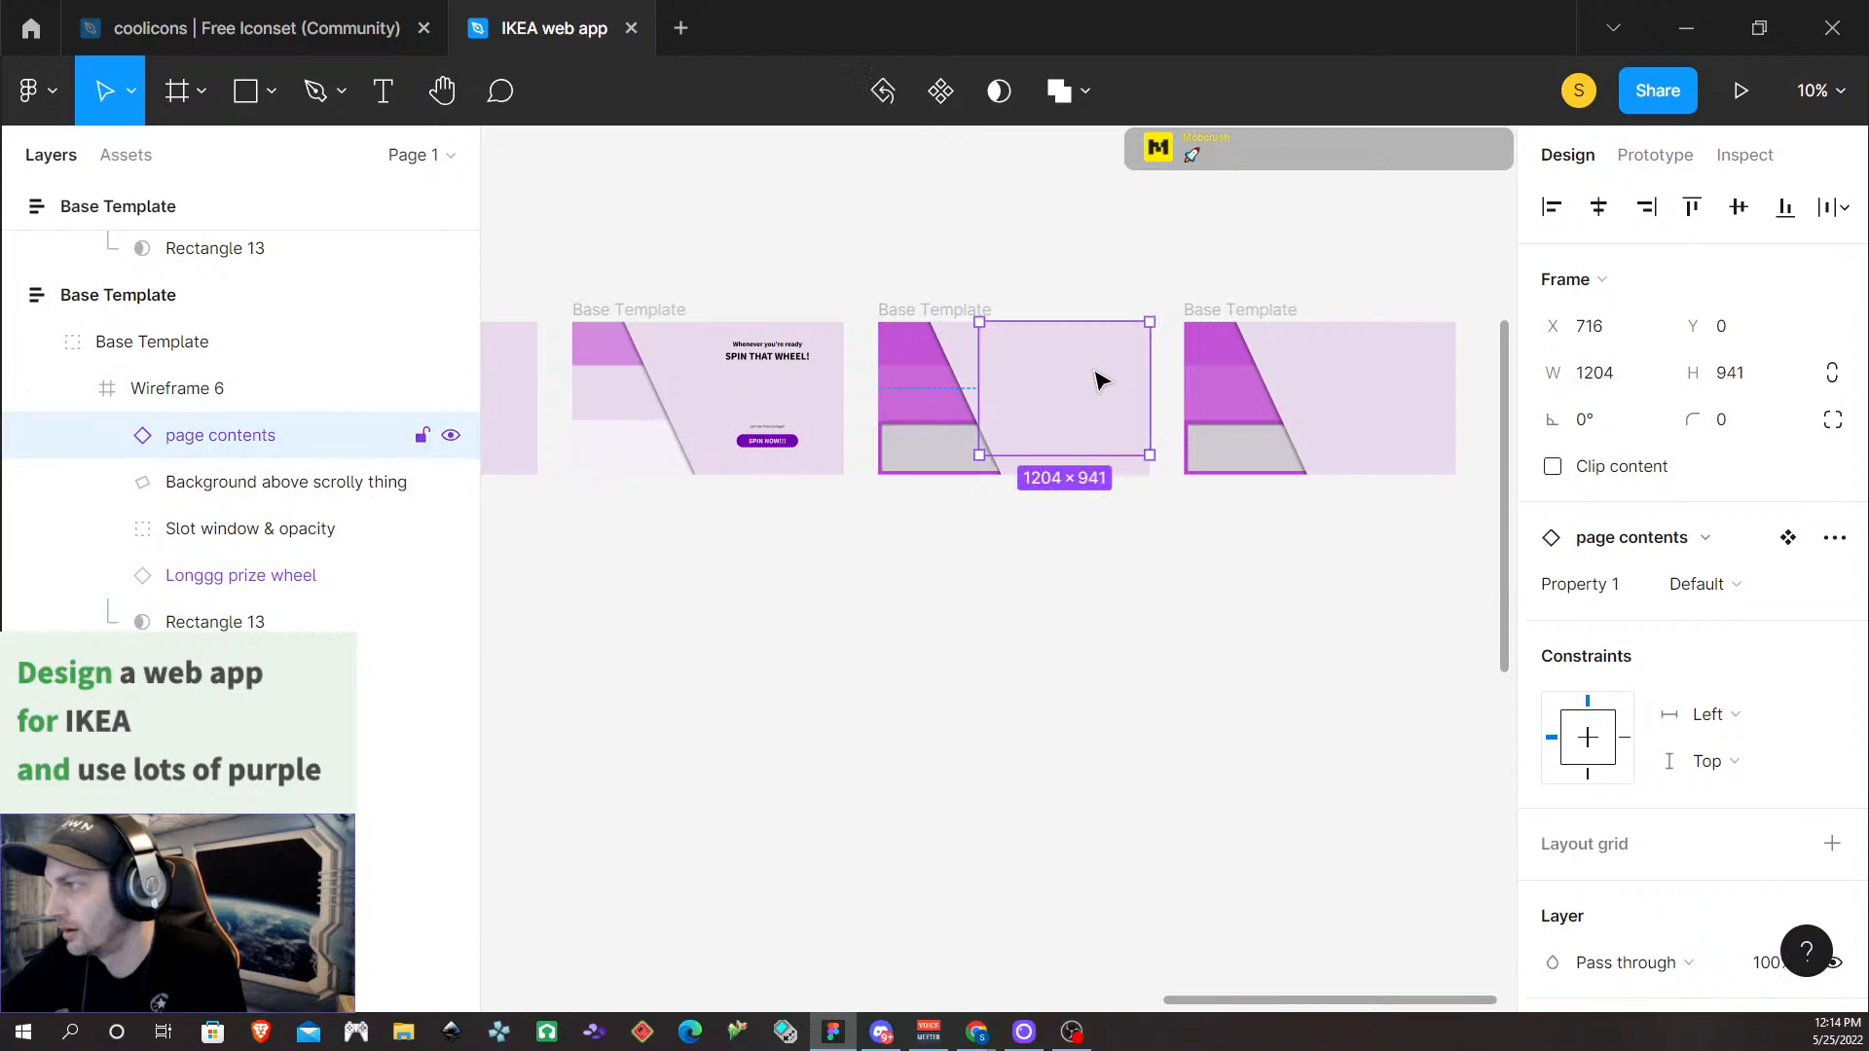
{"action": "scroll", "coordinate": [1120, 681], "scroll_direction": "down", "scroll_amount": 5}
{"action": "scroll", "coordinate": [1120, 699], "scroll_direction": "down", "scroll_amount": 5}
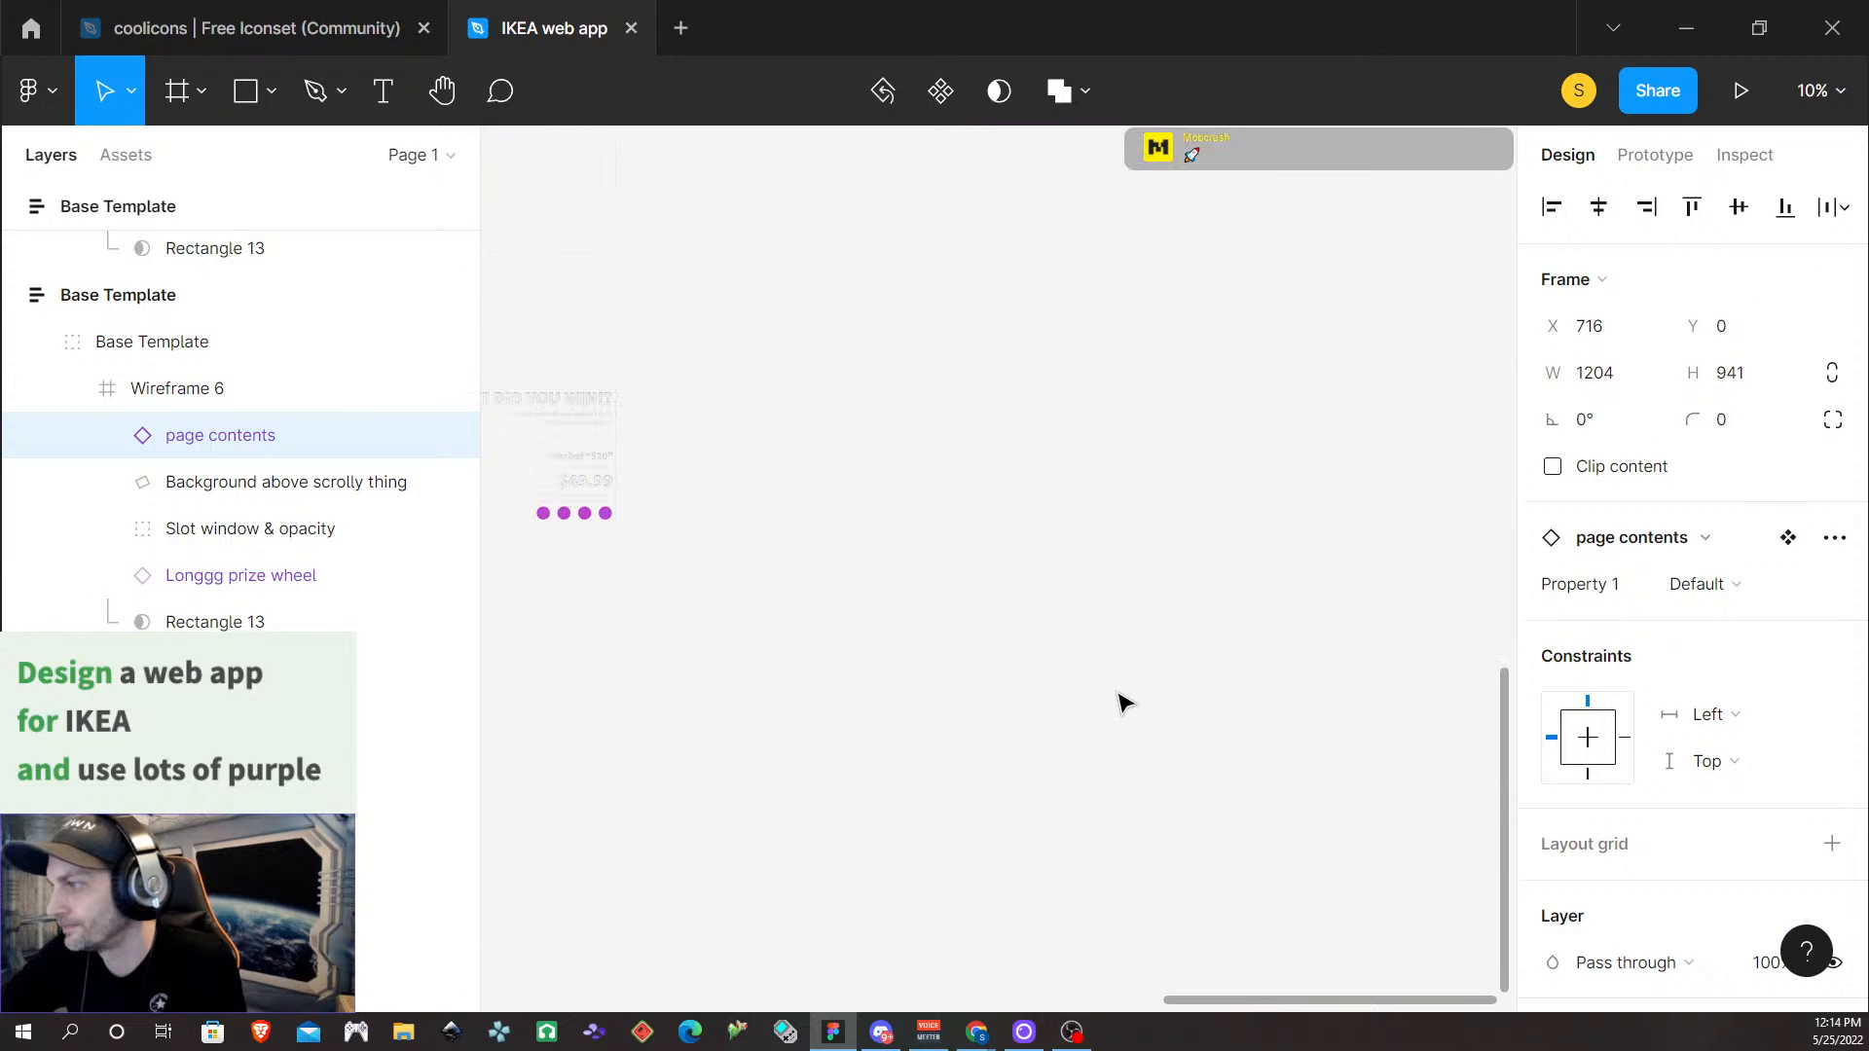
{"action": "scroll", "coordinate": [817, 664], "scroll_direction": "left", "scroll_amount": 6}
{"action": "scroll", "coordinate": [916, 647], "scroll_direction": "up", "scroll_amount": 5}
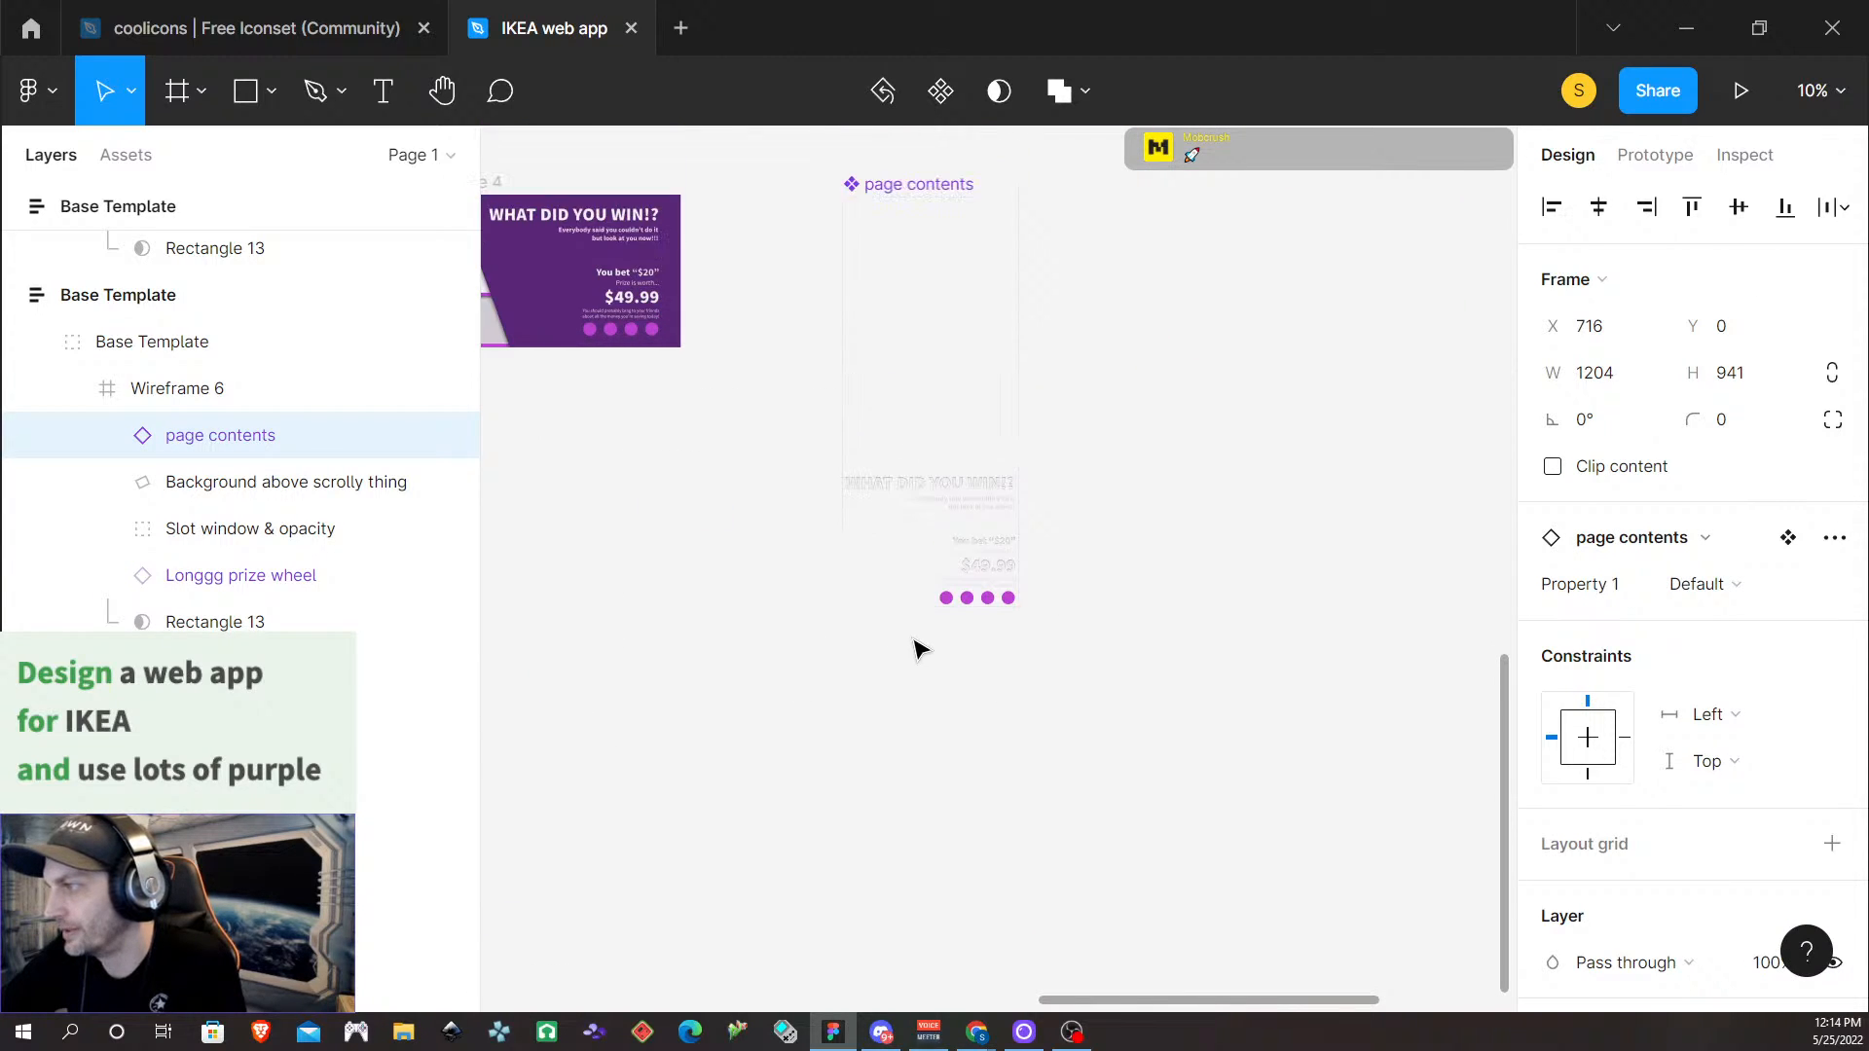
{"action": "left_click", "coordinate": [929, 477]}
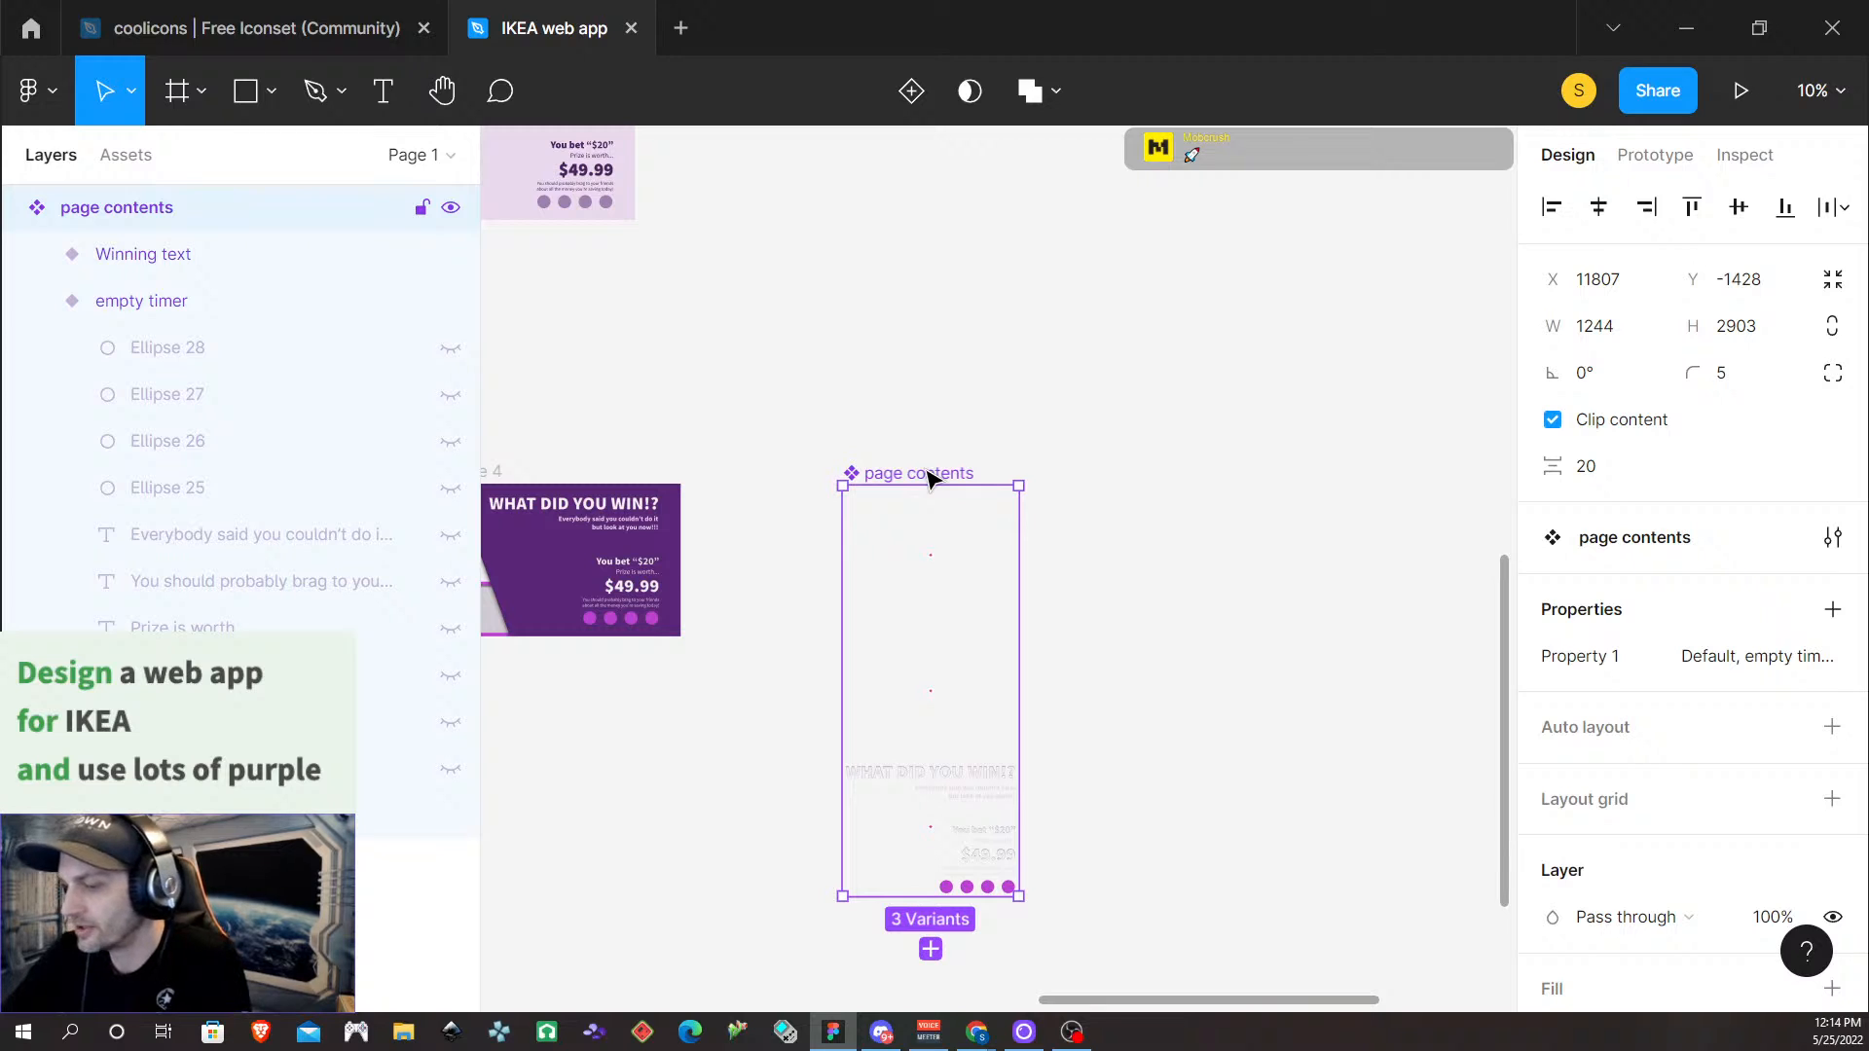
{"action": "key", "text": "Delete"}
Group Wireframe 3's heading, all prize texts and the four circles beneath them
{"action": "scroll", "coordinate": [797, 711], "scroll_direction": "left", "scroll_amount": 5}
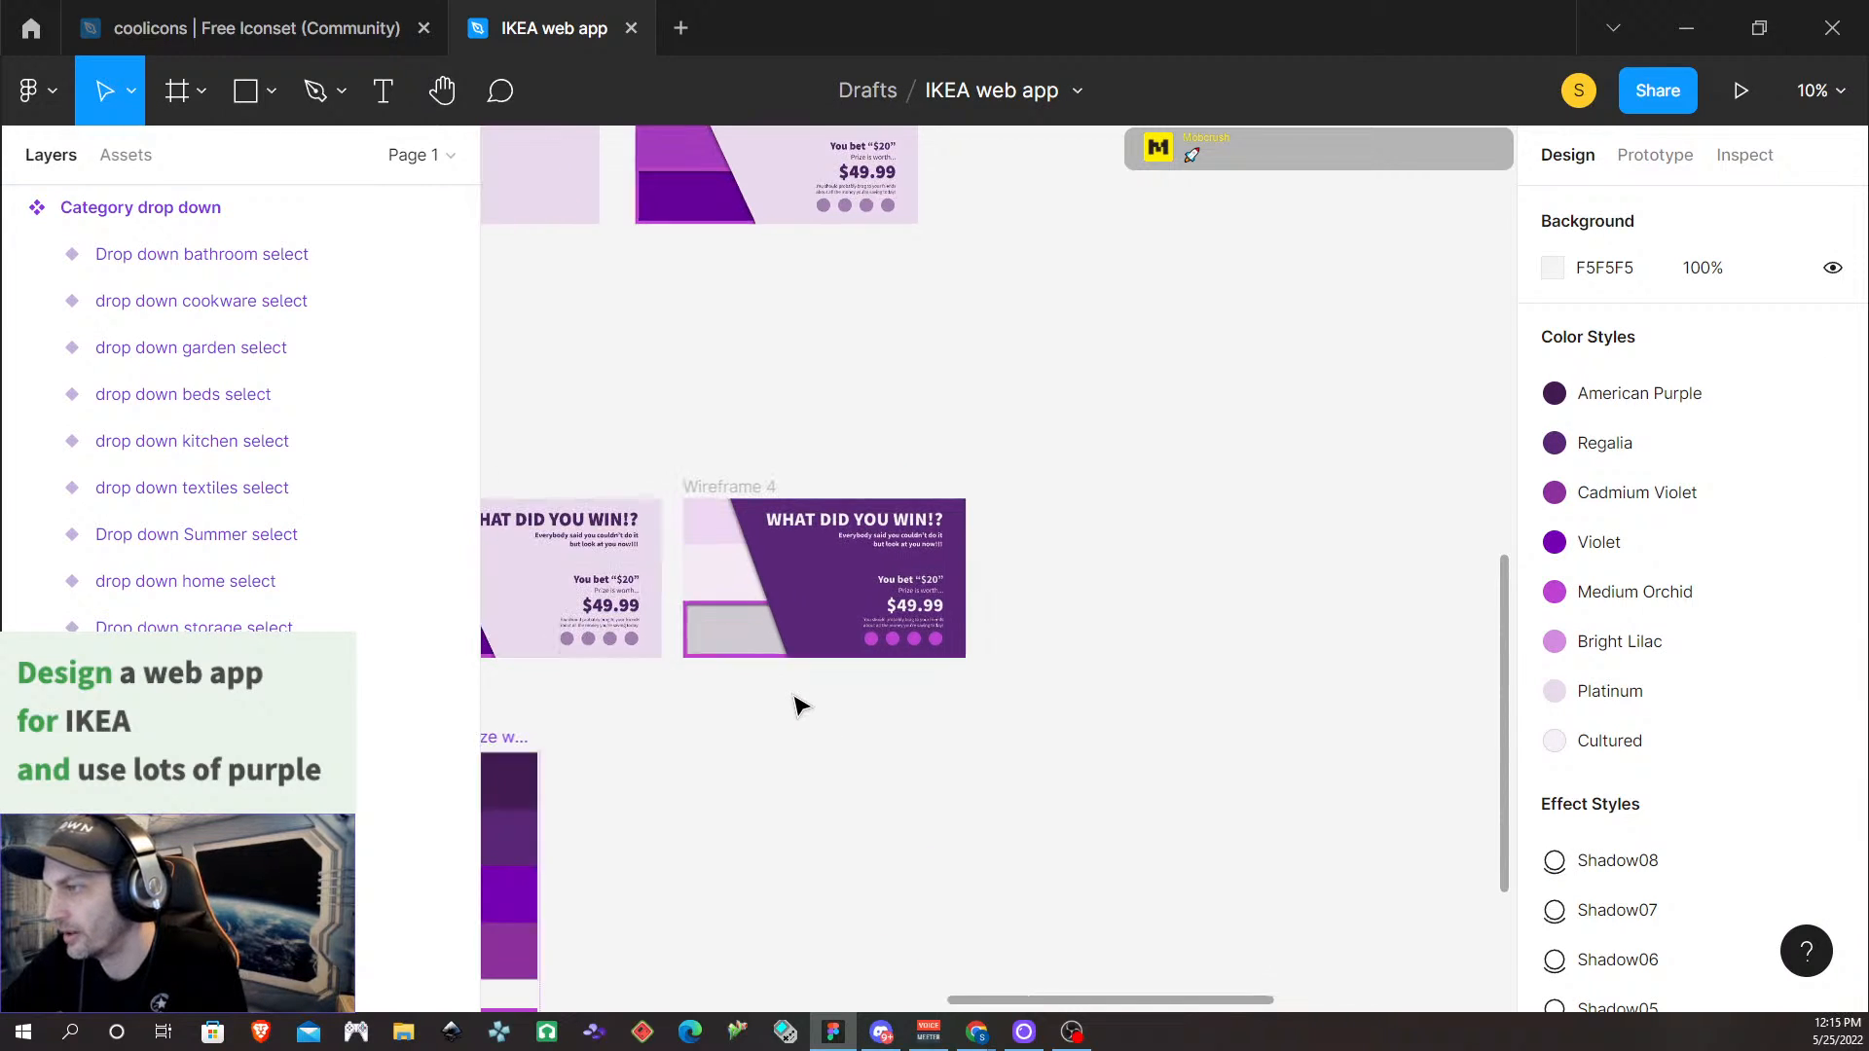
{"action": "left_click", "coordinate": [646, 537]}
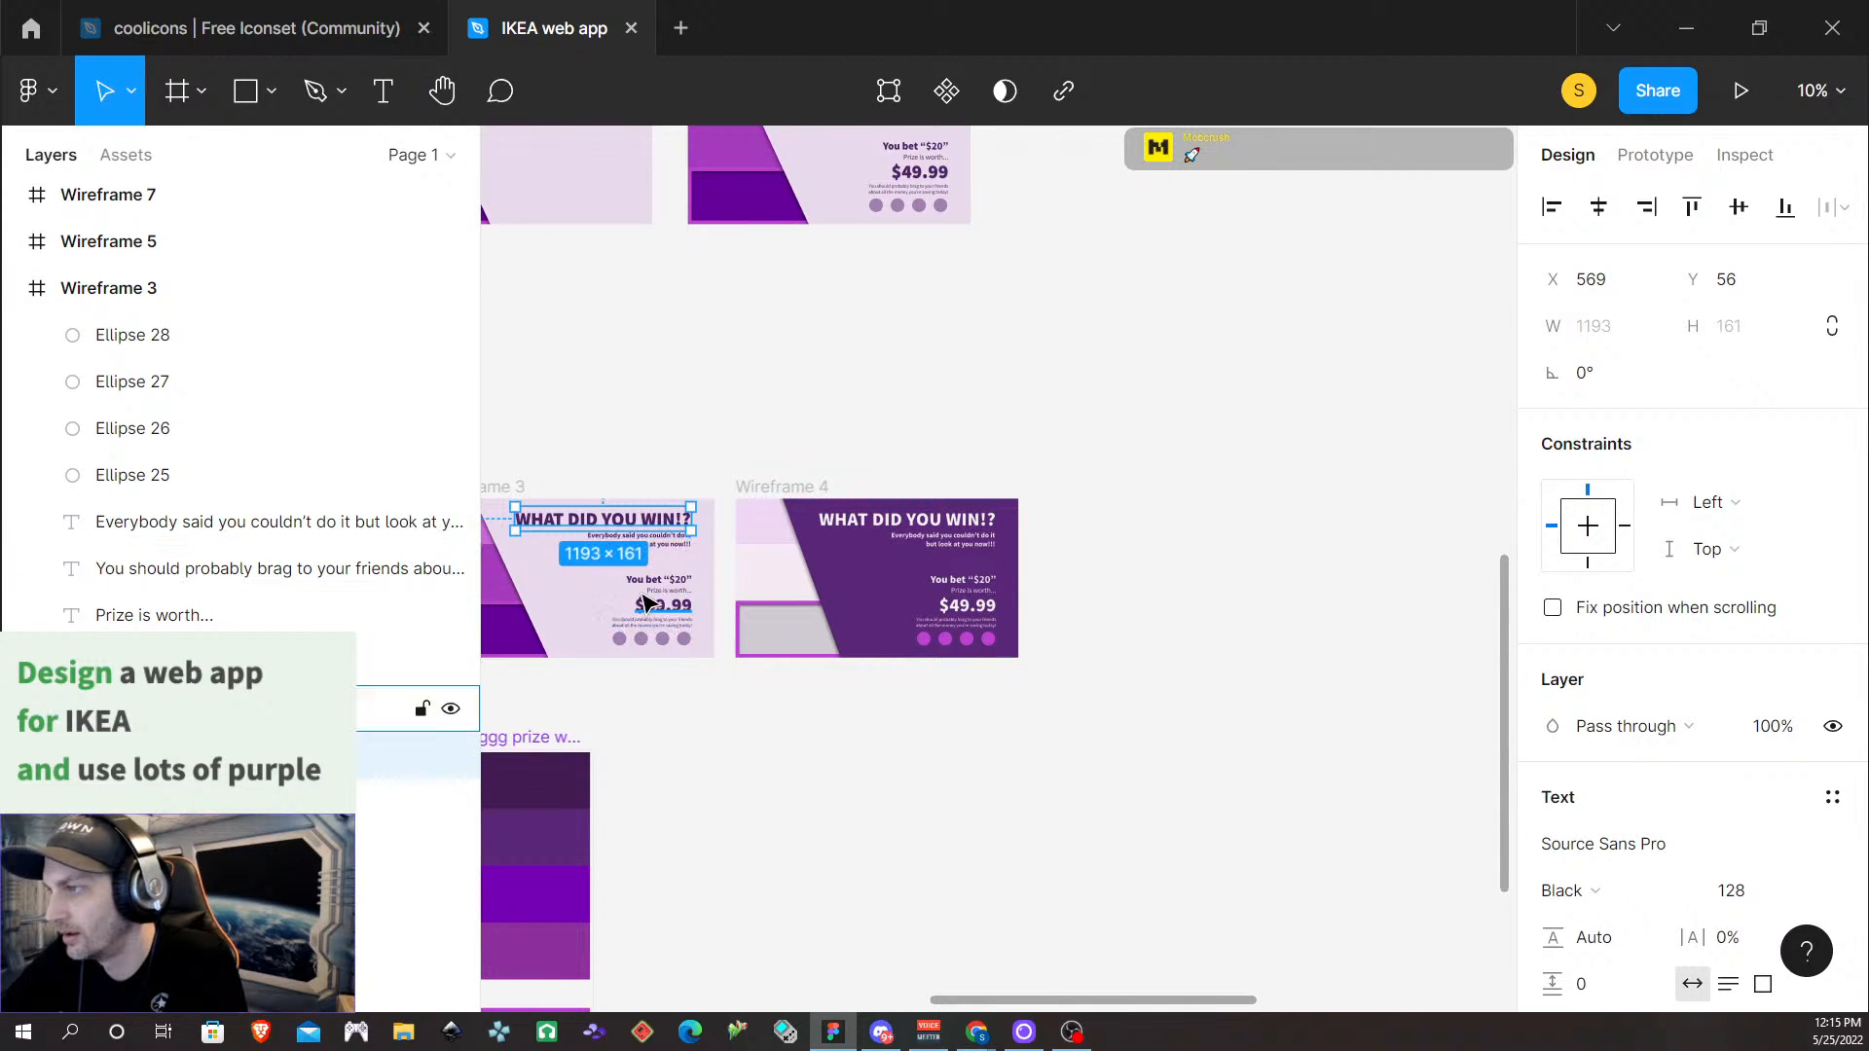
{"action": "scroll", "coordinate": [647, 551], "scroll_direction": "up", "scroll_amount": 5}
{"action": "left_click", "coordinate": [654, 544], "text": "shift"}
{"action": "left_click", "coordinate": [708, 578], "text": "shift"}
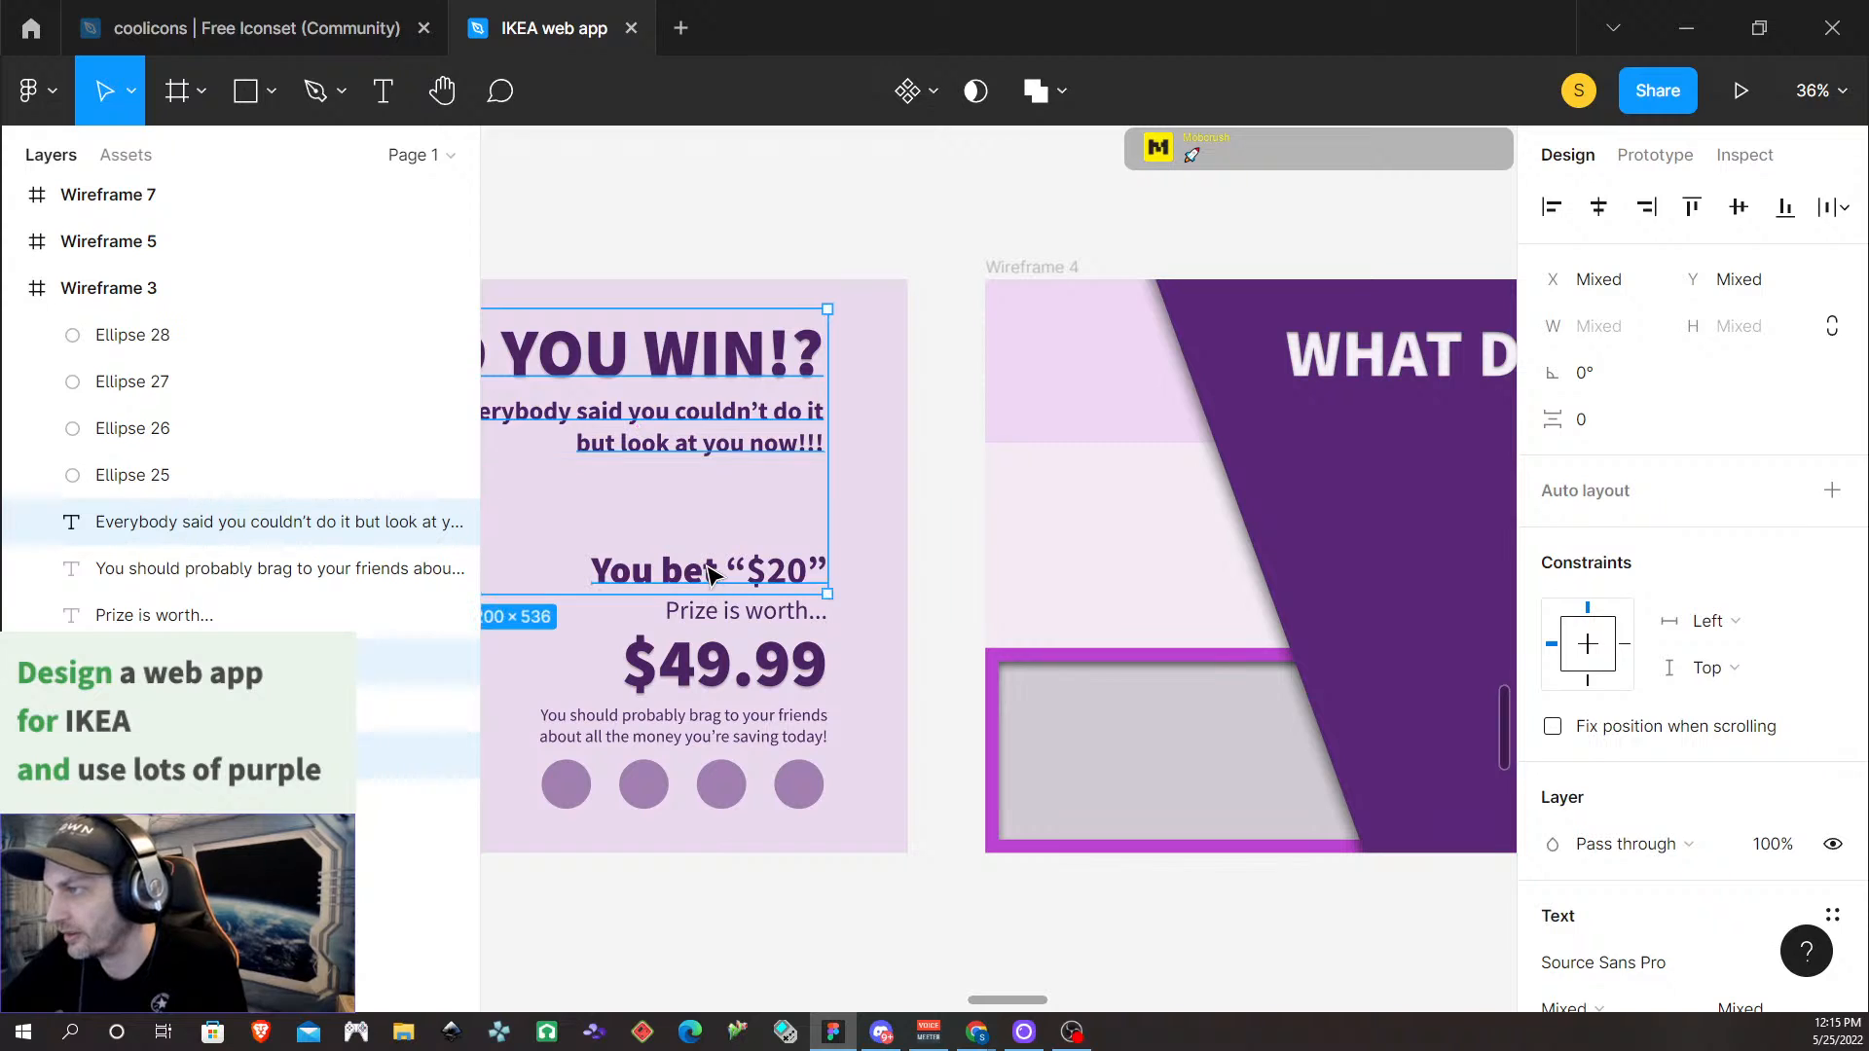
{"action": "left_click", "coordinate": [701, 620], "text": "shift"}
{"action": "left_click", "coordinate": [681, 671], "text": "shift"}
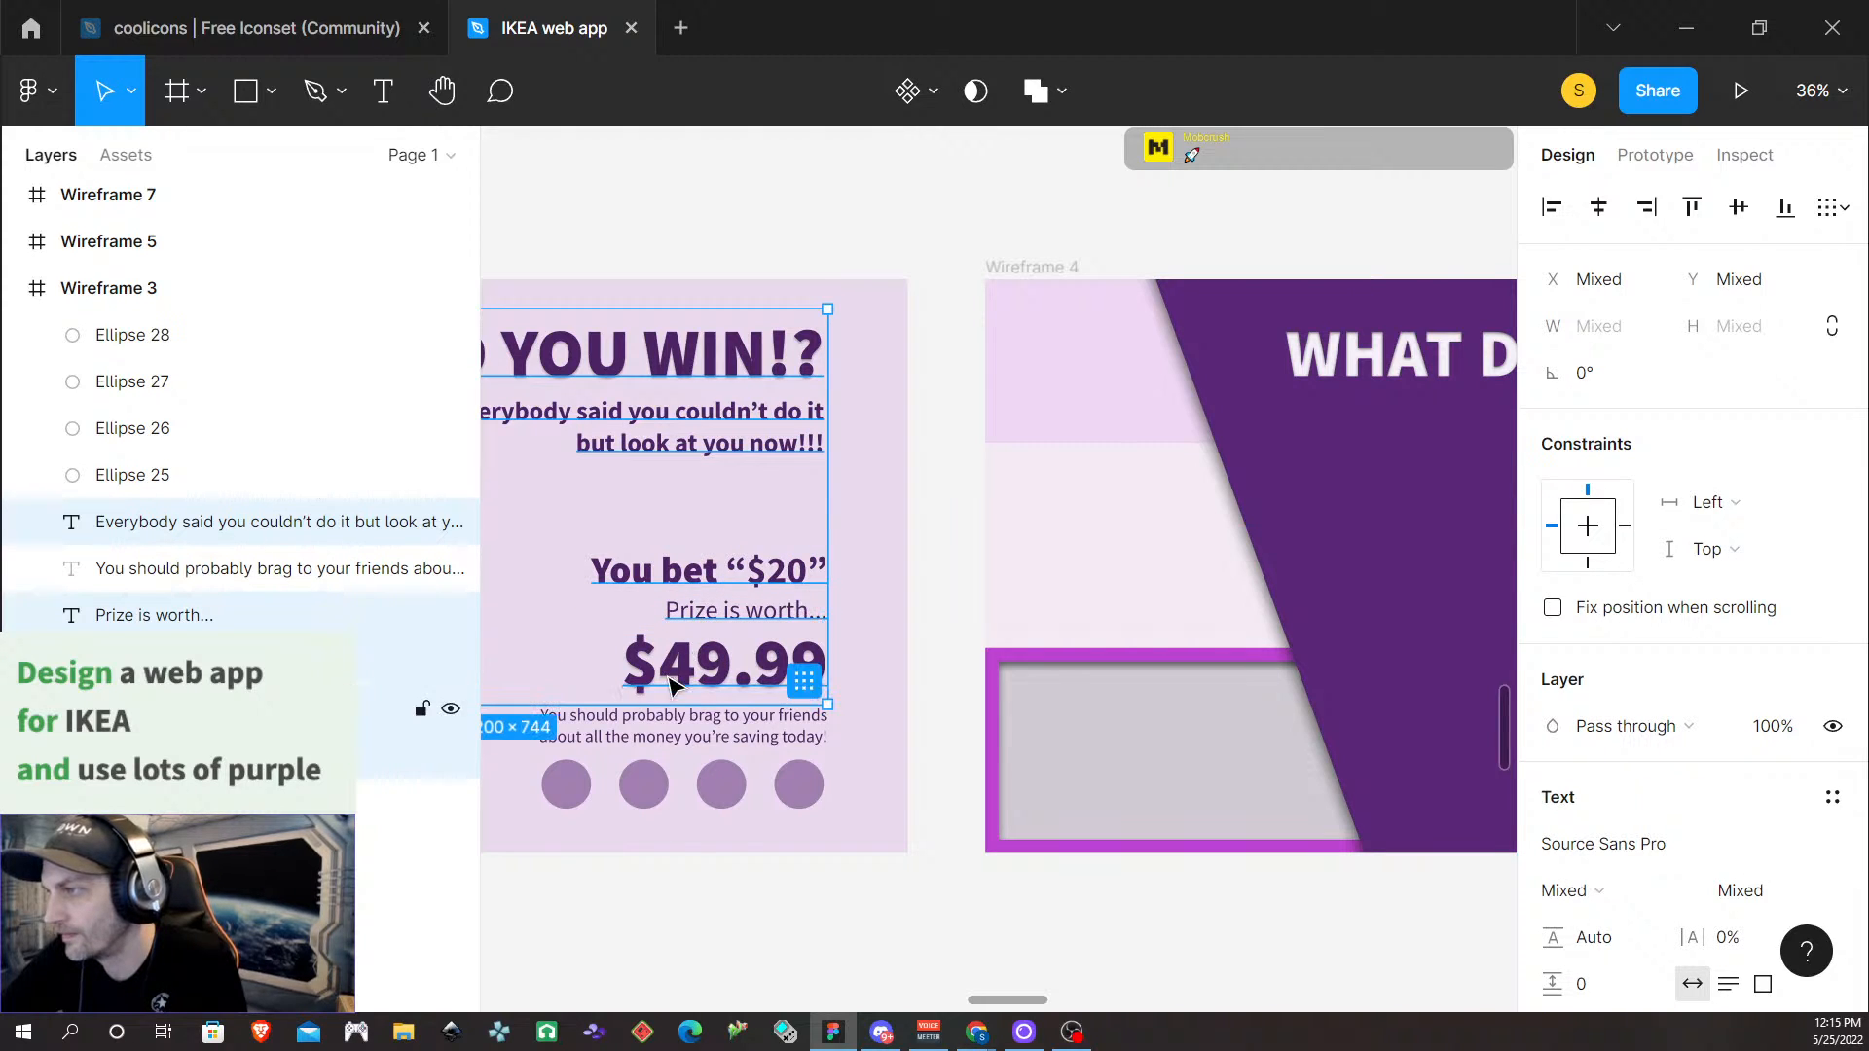
{"action": "left_click", "coordinate": [623, 732], "text": "shift"}
{"action": "left_click", "coordinate": [565, 781], "text": "shift"}
{"action": "left_click", "coordinate": [643, 784], "text": "shift"}
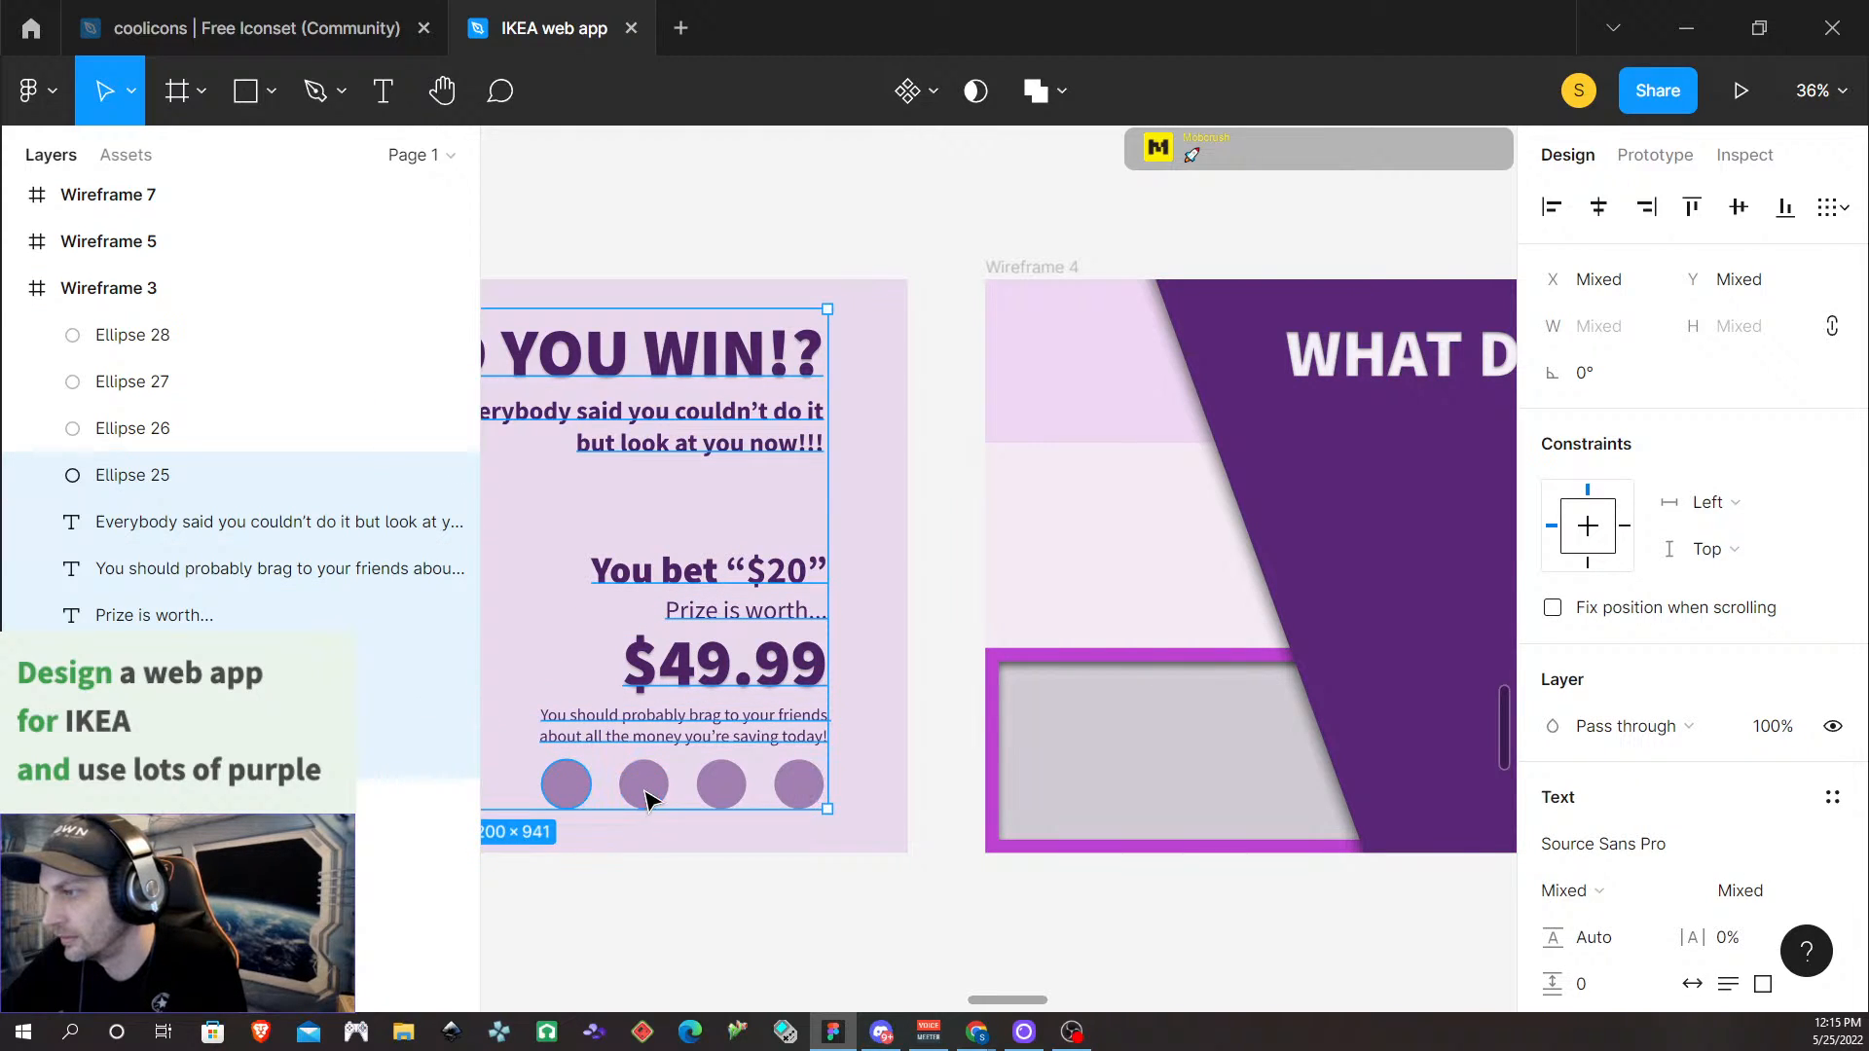
{"action": "left_click", "coordinate": [722, 785], "text": "shift"}
{"action": "left_click", "coordinate": [796, 784], "text": "shift"}
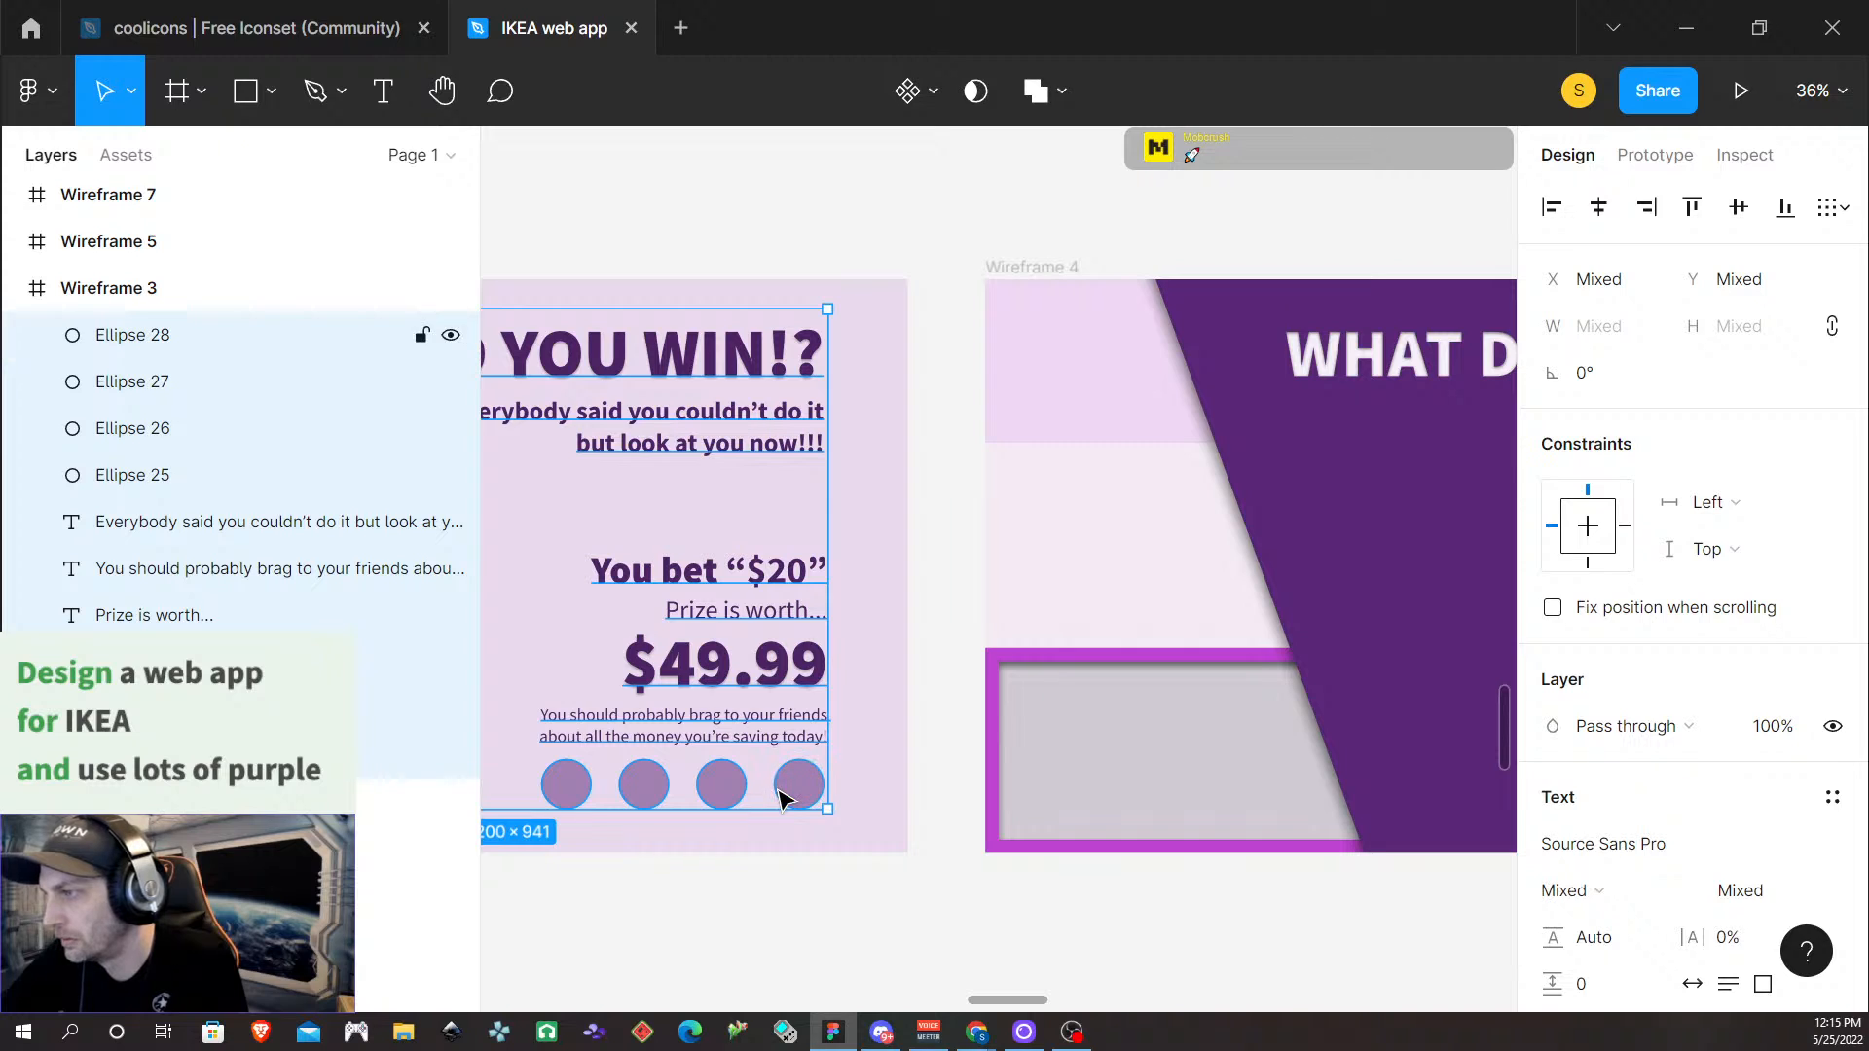
{"action": "key", "text": "ctrl+g"}
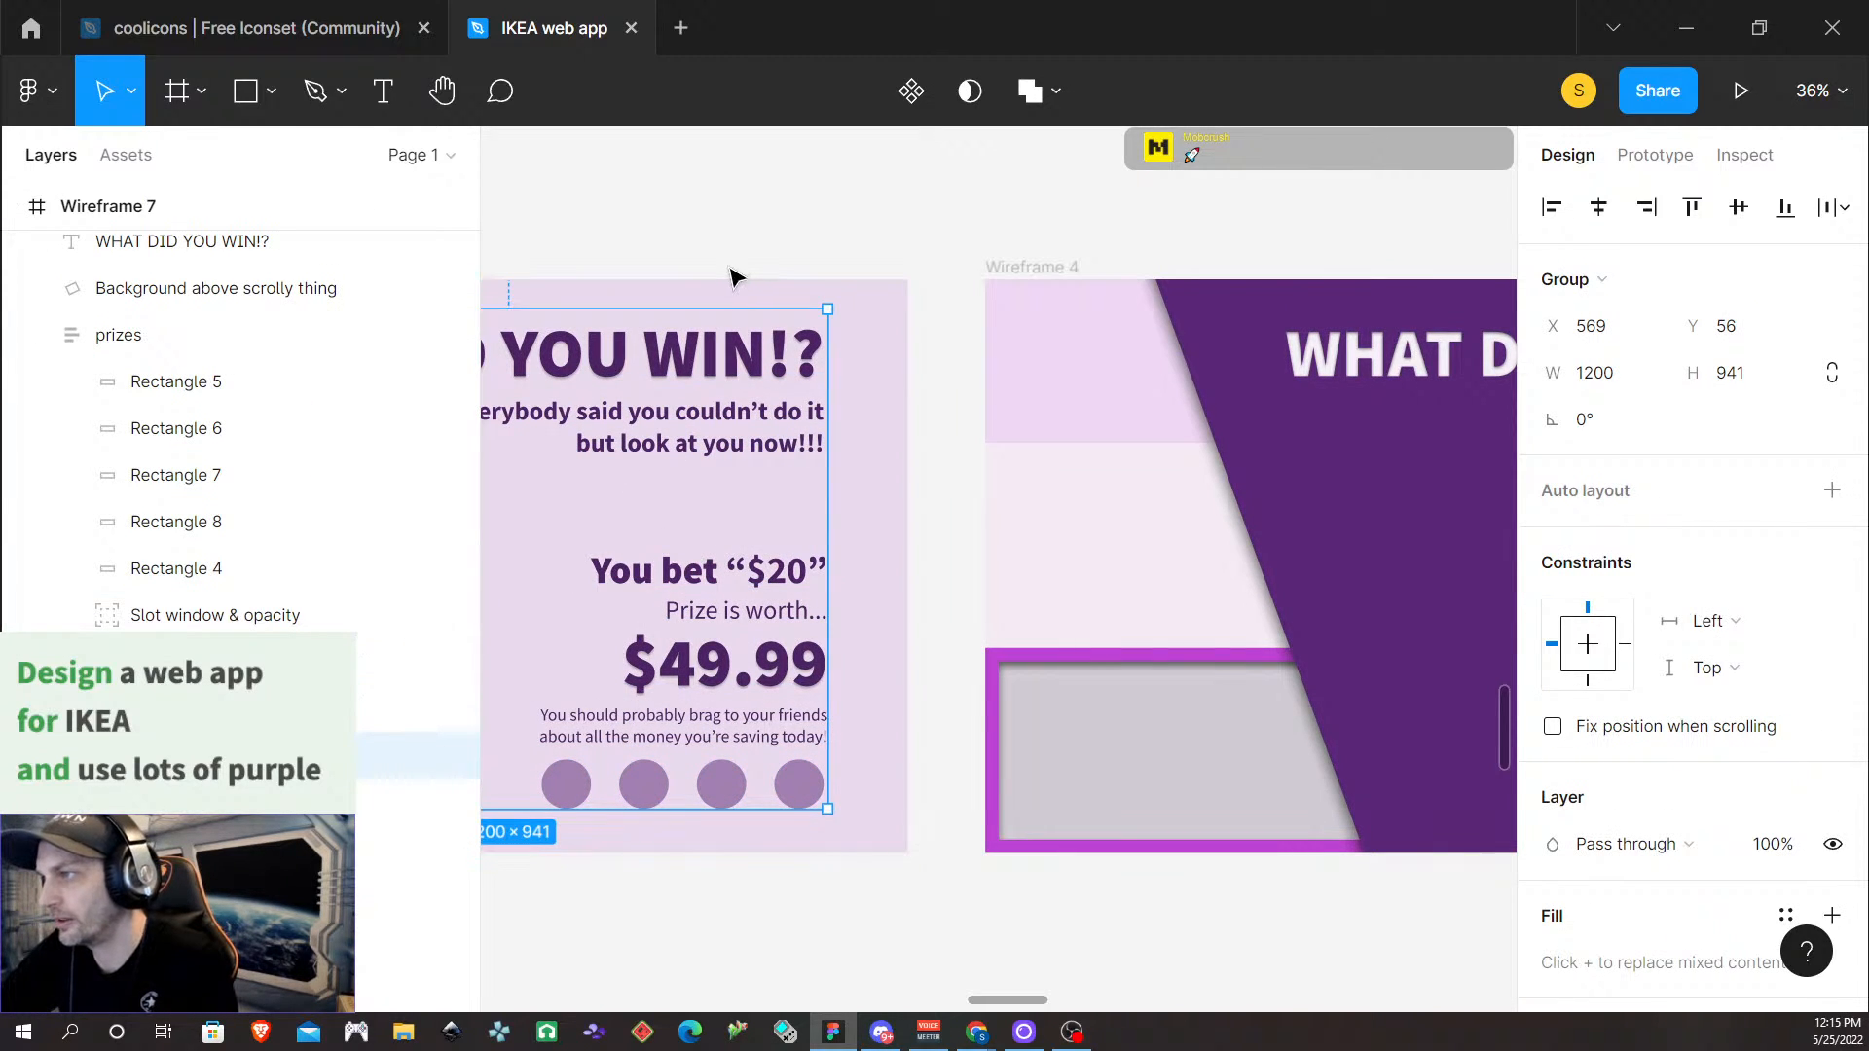
Rename the group holding Wireframe 3's winning texts and circles as Page content
{"action": "key", "text": "alt"}
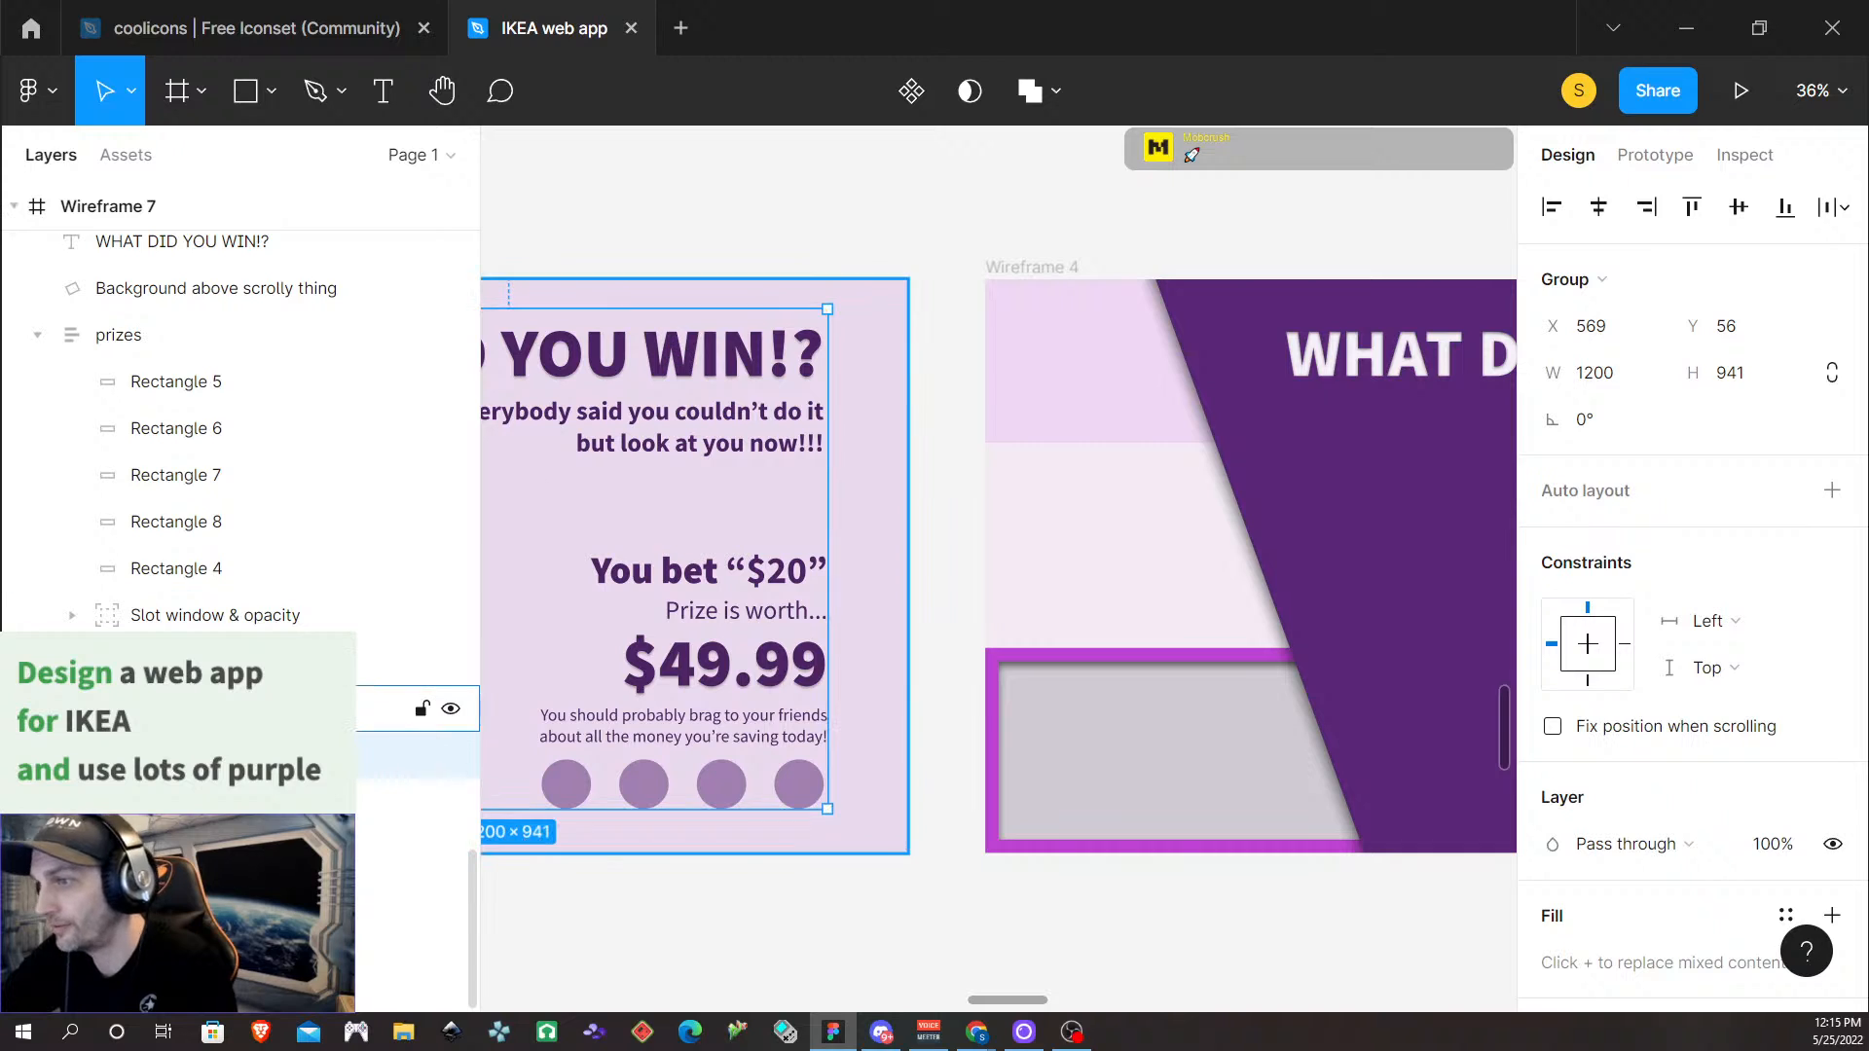
{"action": "double_click", "coordinate": [137, 756]}
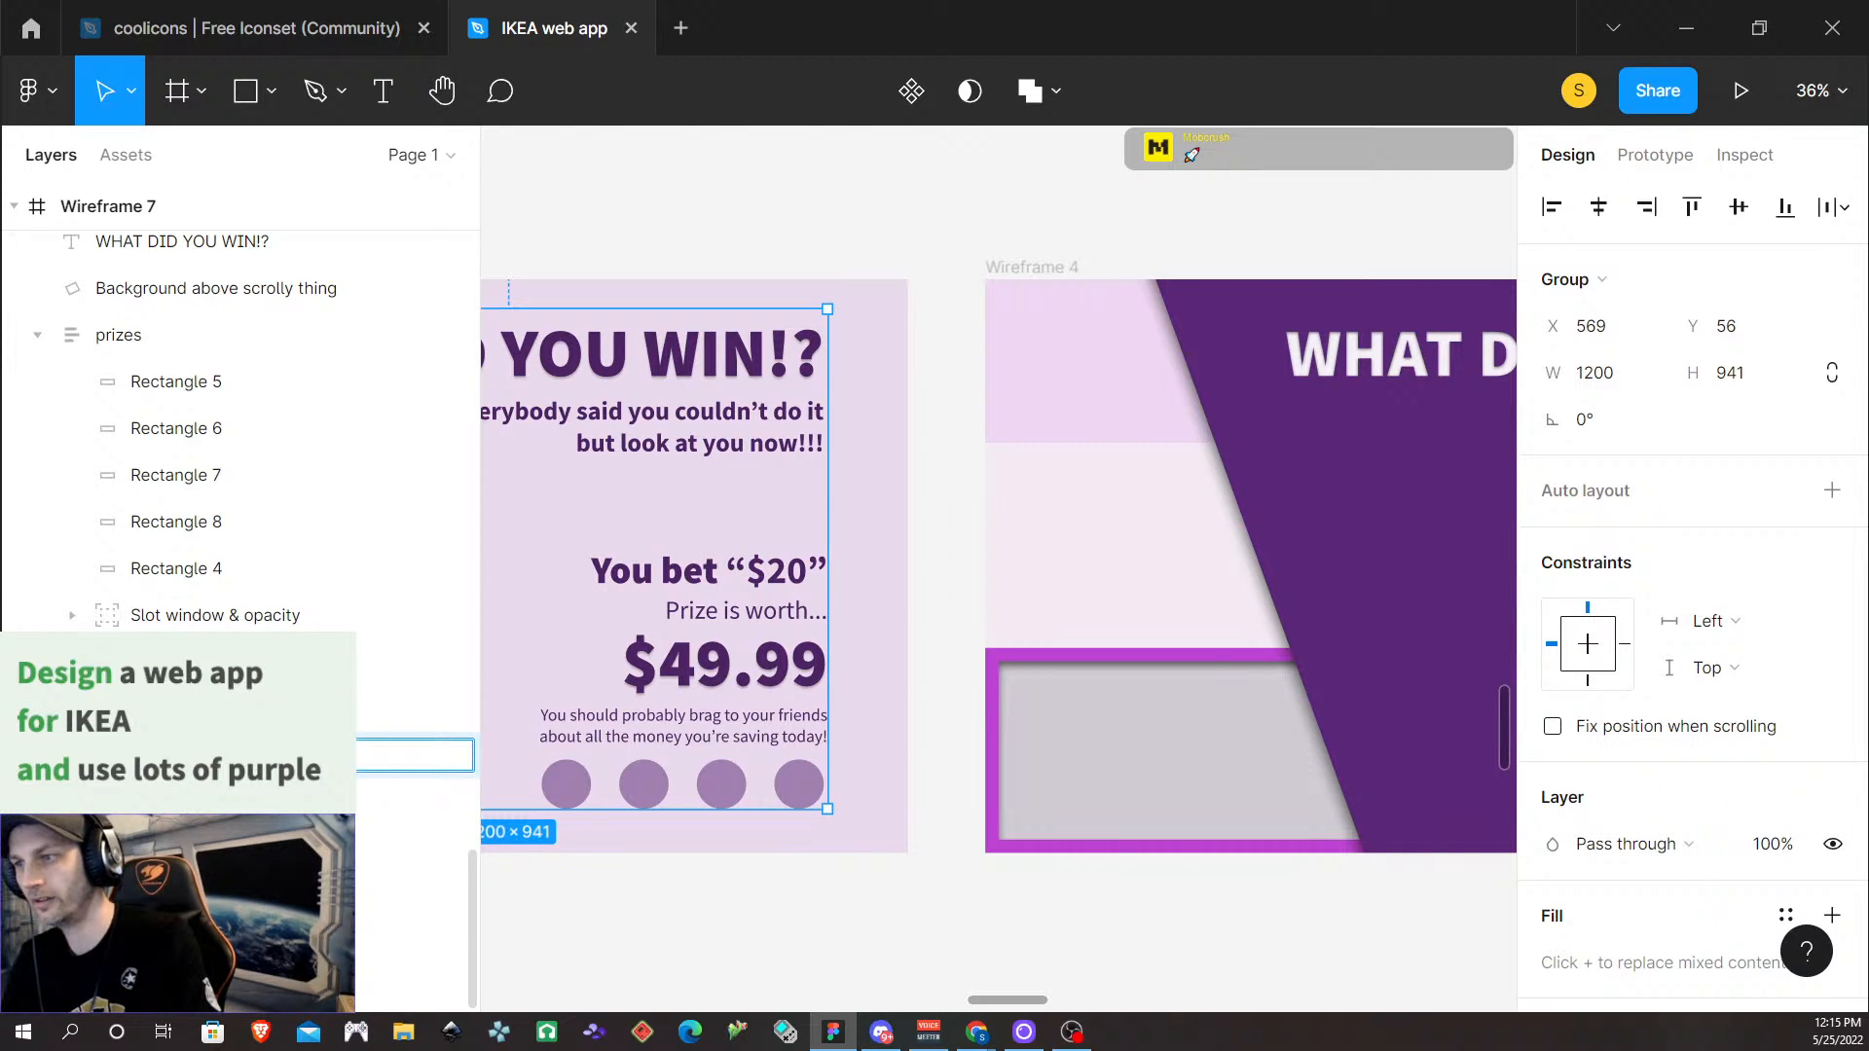
{"action": "key", "text": "Return"}
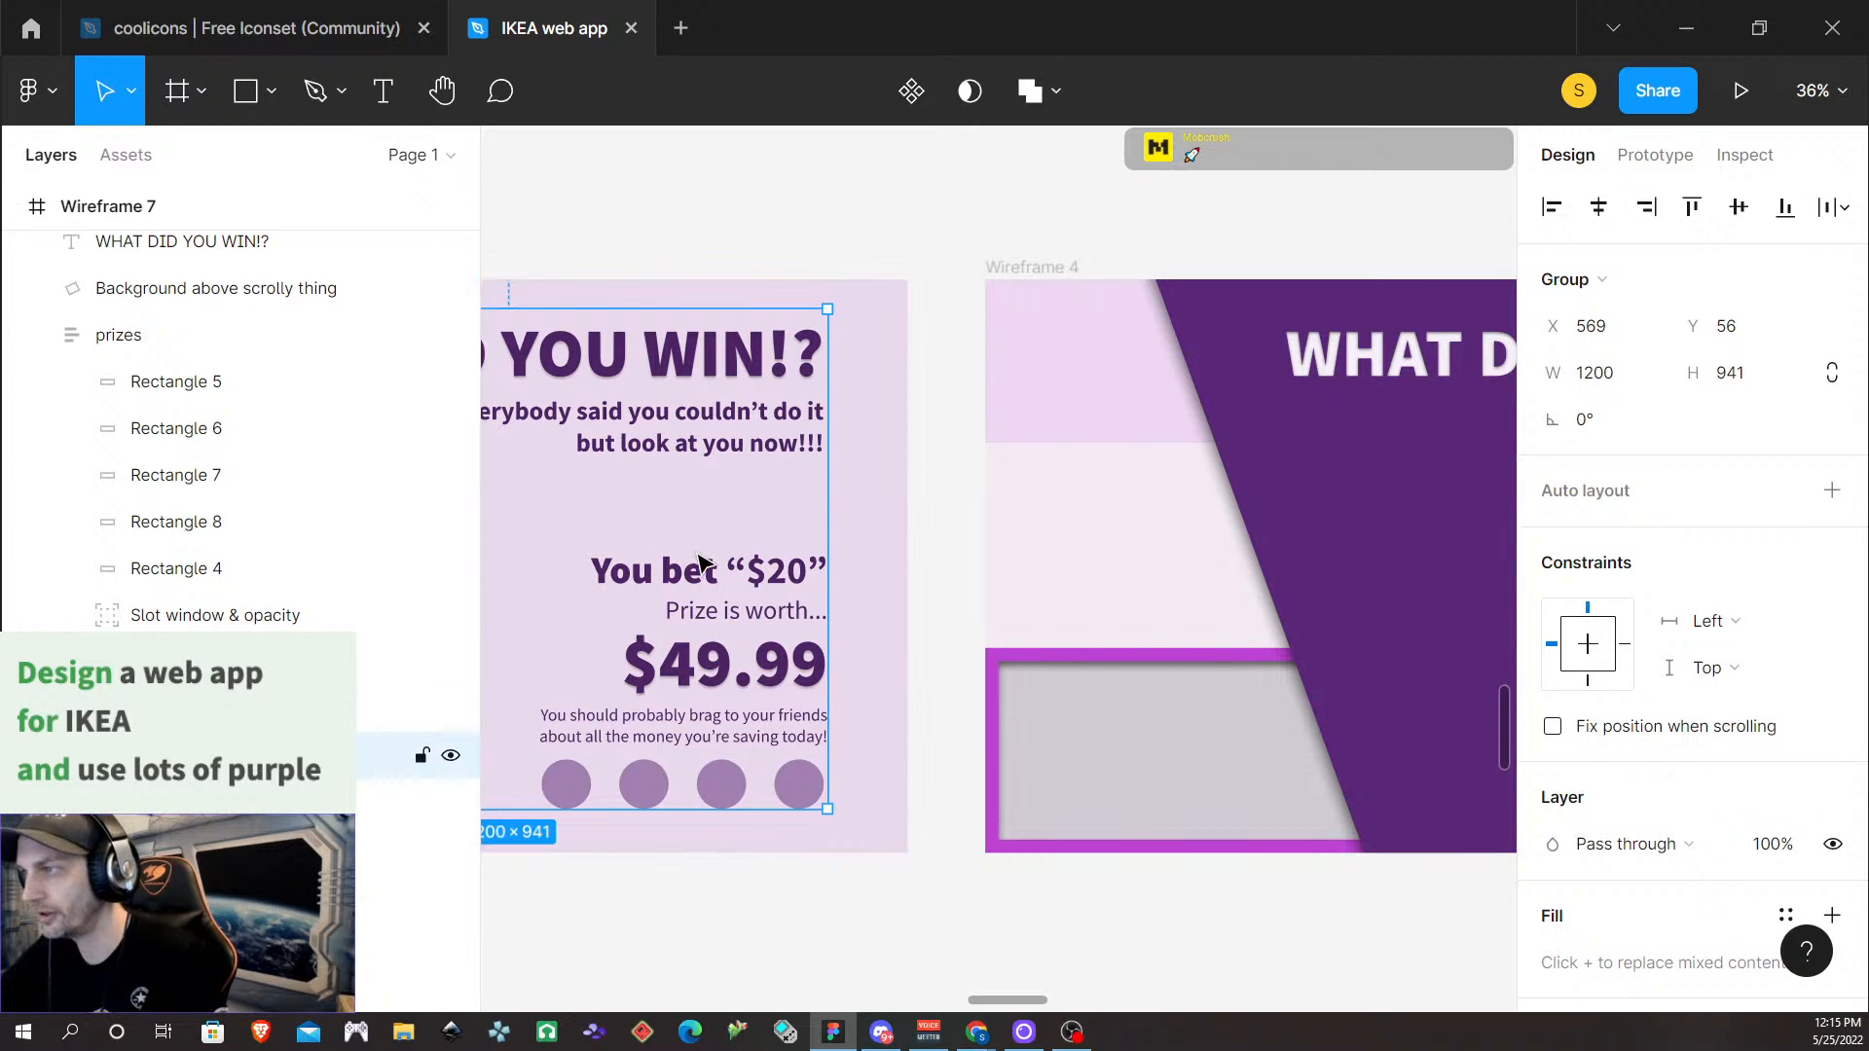
Replace the old page contents instance in Wireframe 6 with a copy of the Page content group from Wireframe 3
{"action": "scroll", "coordinate": [1061, 531], "scroll_direction": "down", "scroll_amount": 10}
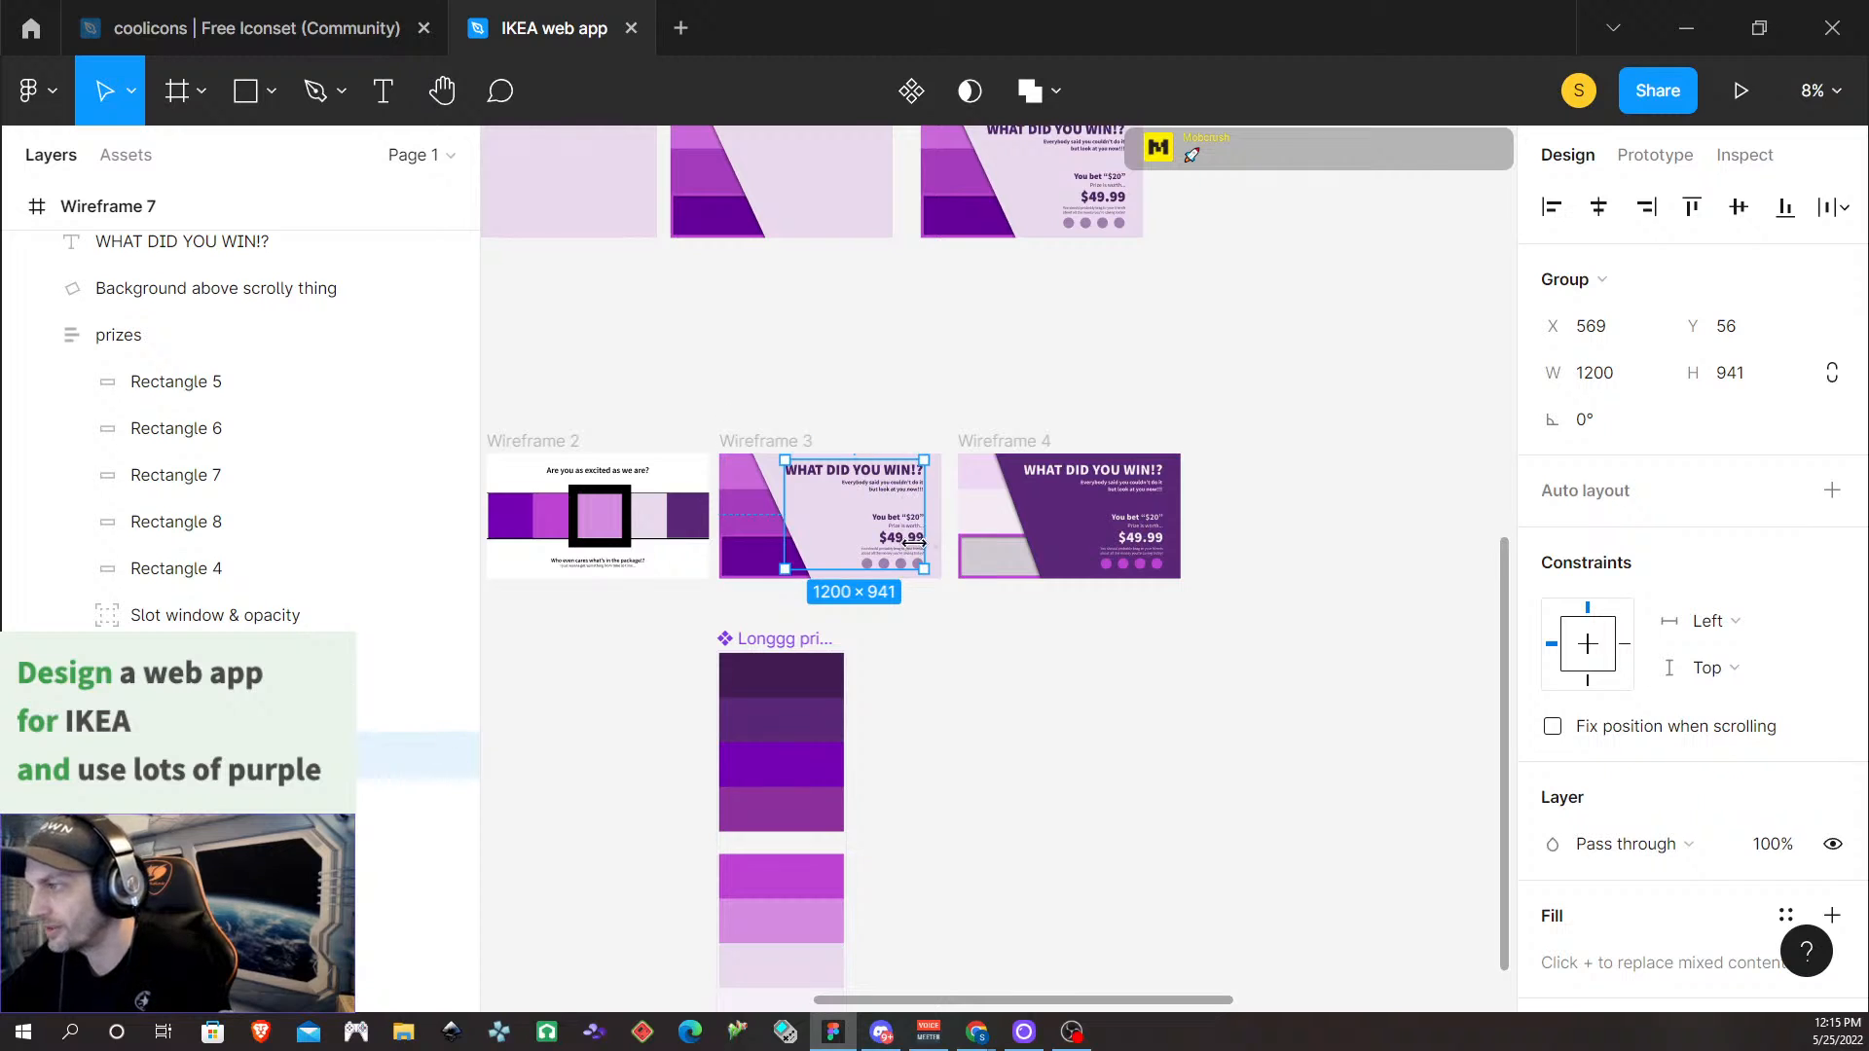
{"action": "scroll", "coordinate": [951, 555], "scroll_direction": "down", "scroll_amount": 4}
{"action": "scroll", "coordinate": [1014, 526], "scroll_direction": "left", "scroll_amount": 2}
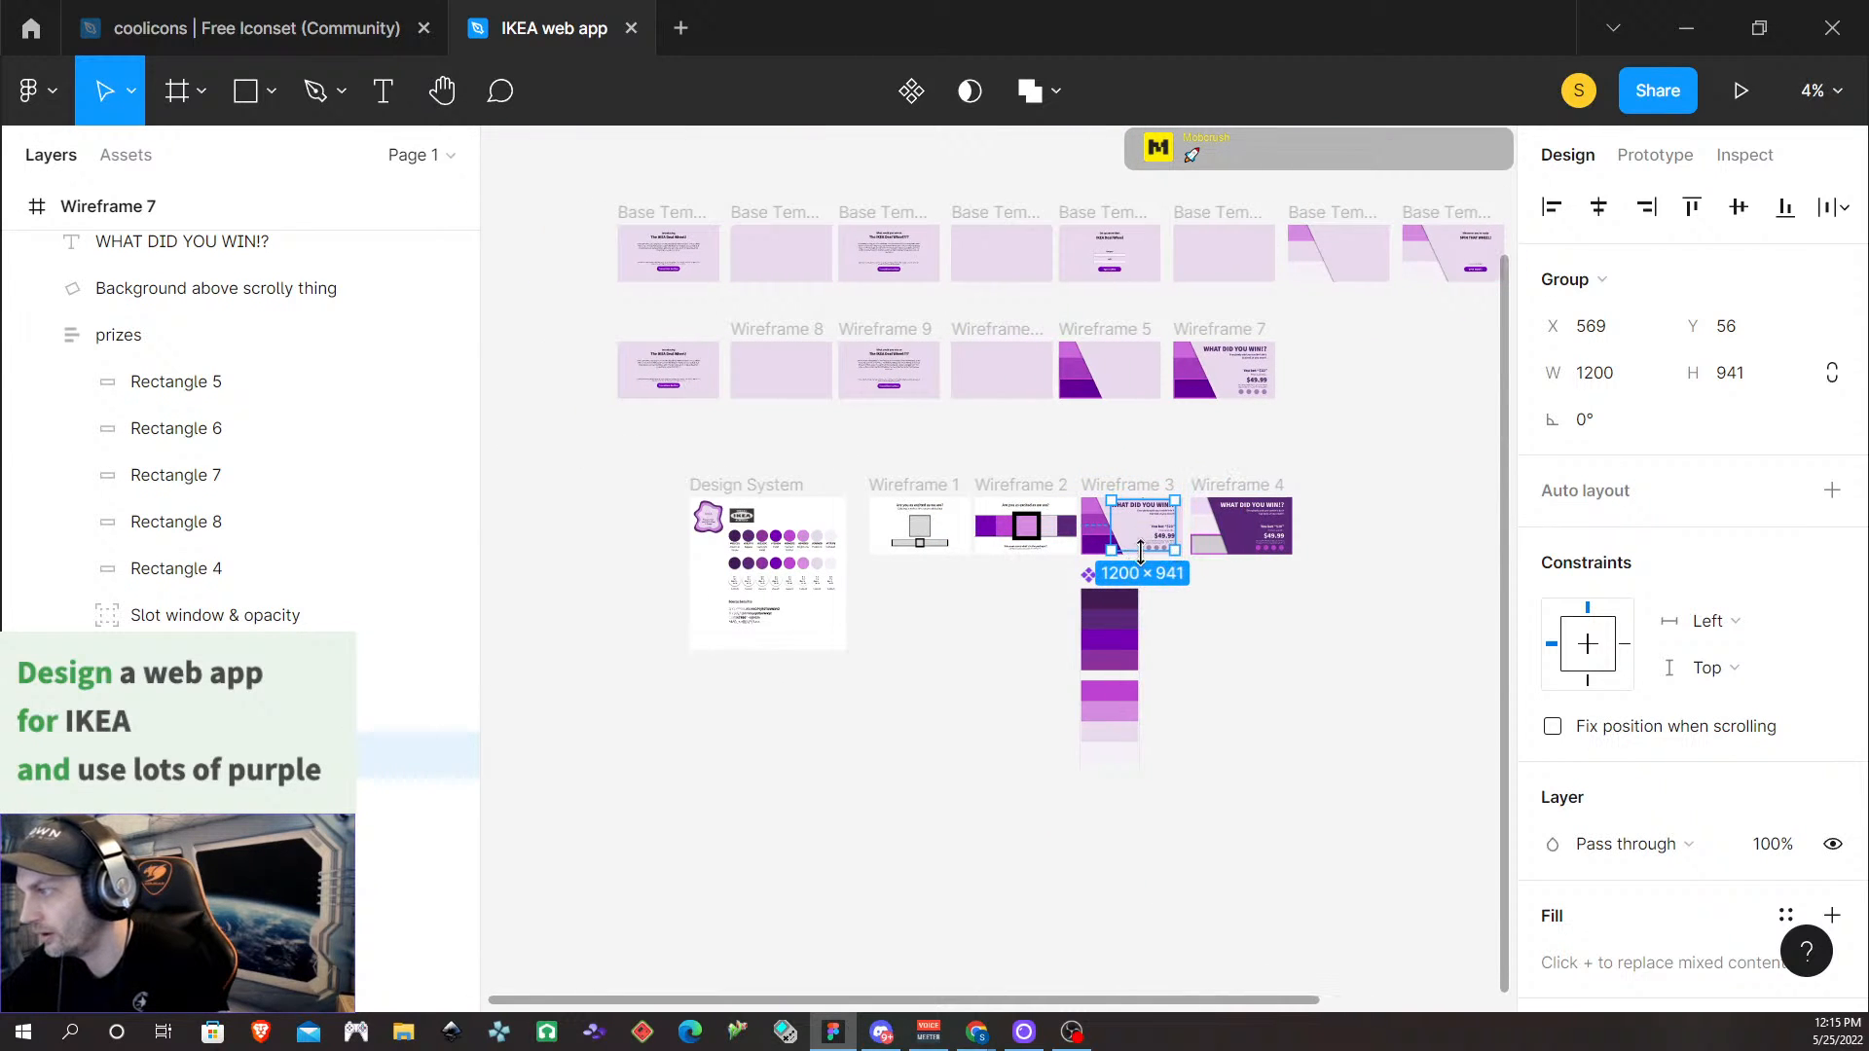
{"action": "scroll", "coordinate": [1141, 551], "scroll_direction": "up", "scroll_amount": 10}
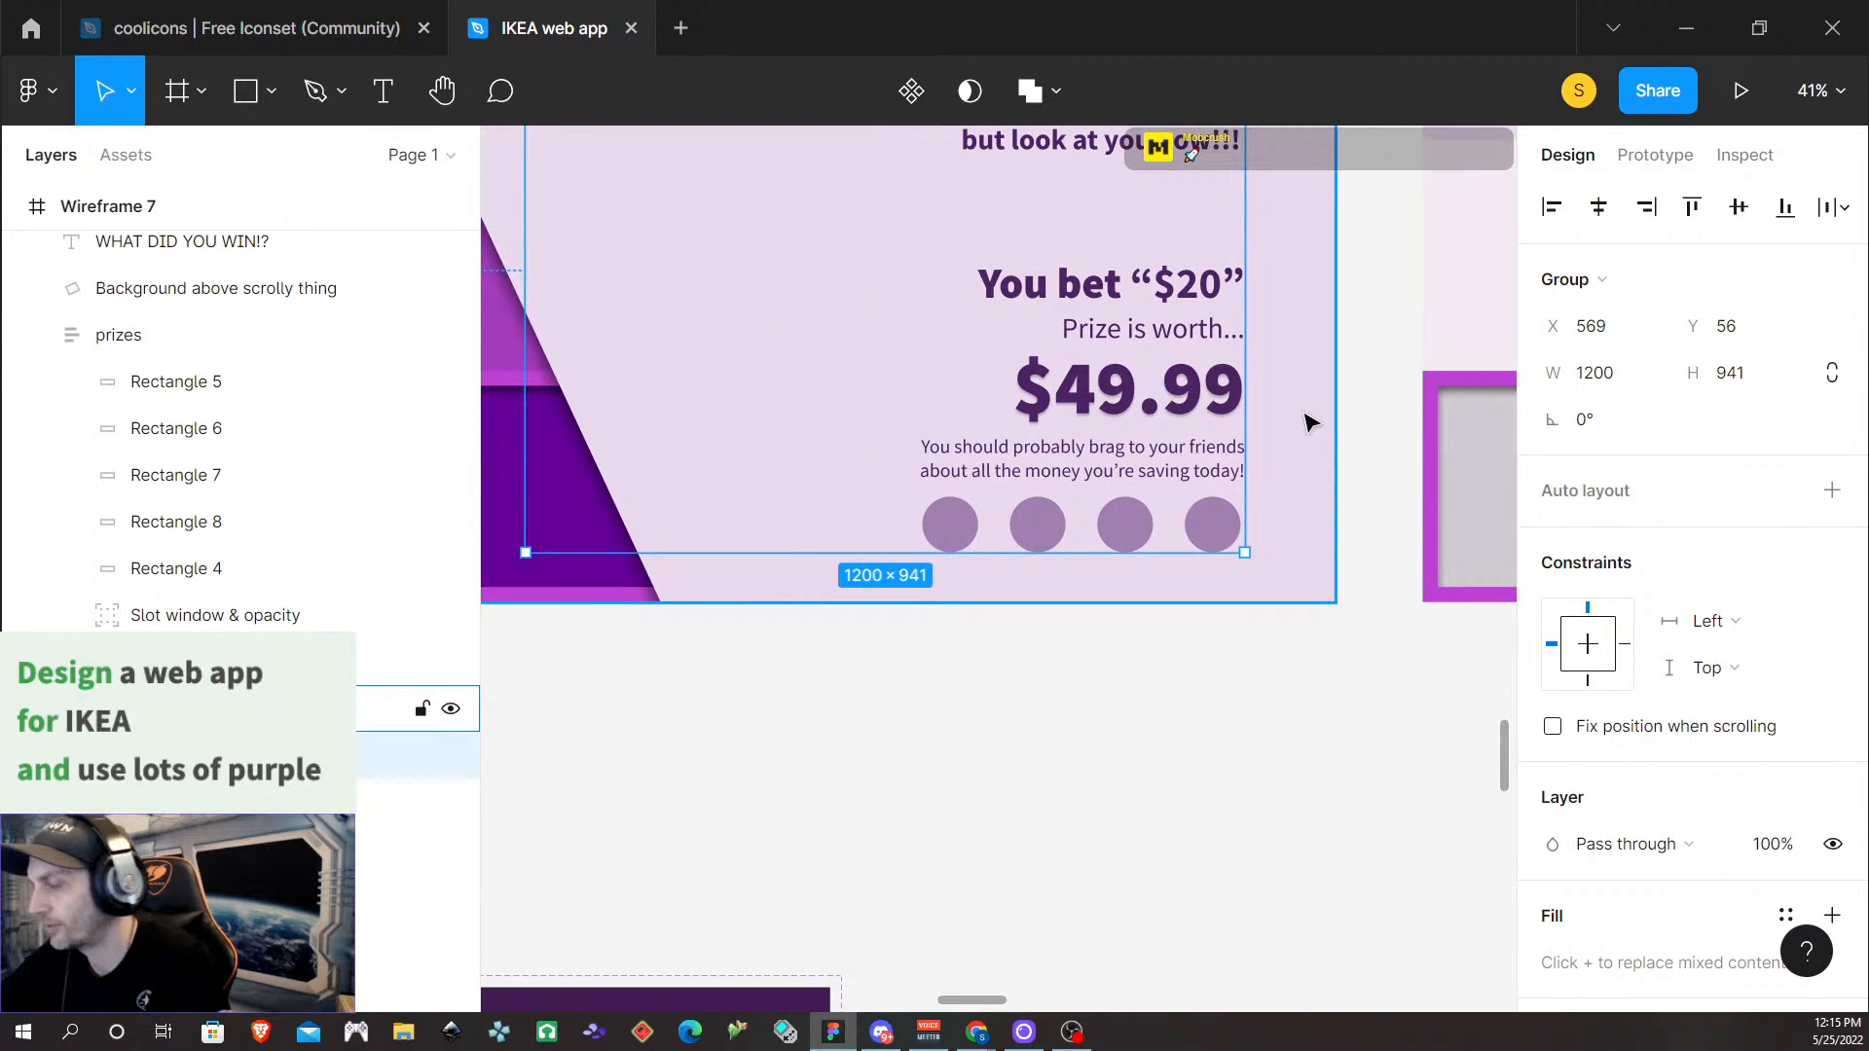
{"action": "key", "text": "alt"}
{"action": "key", "text": "alt"}
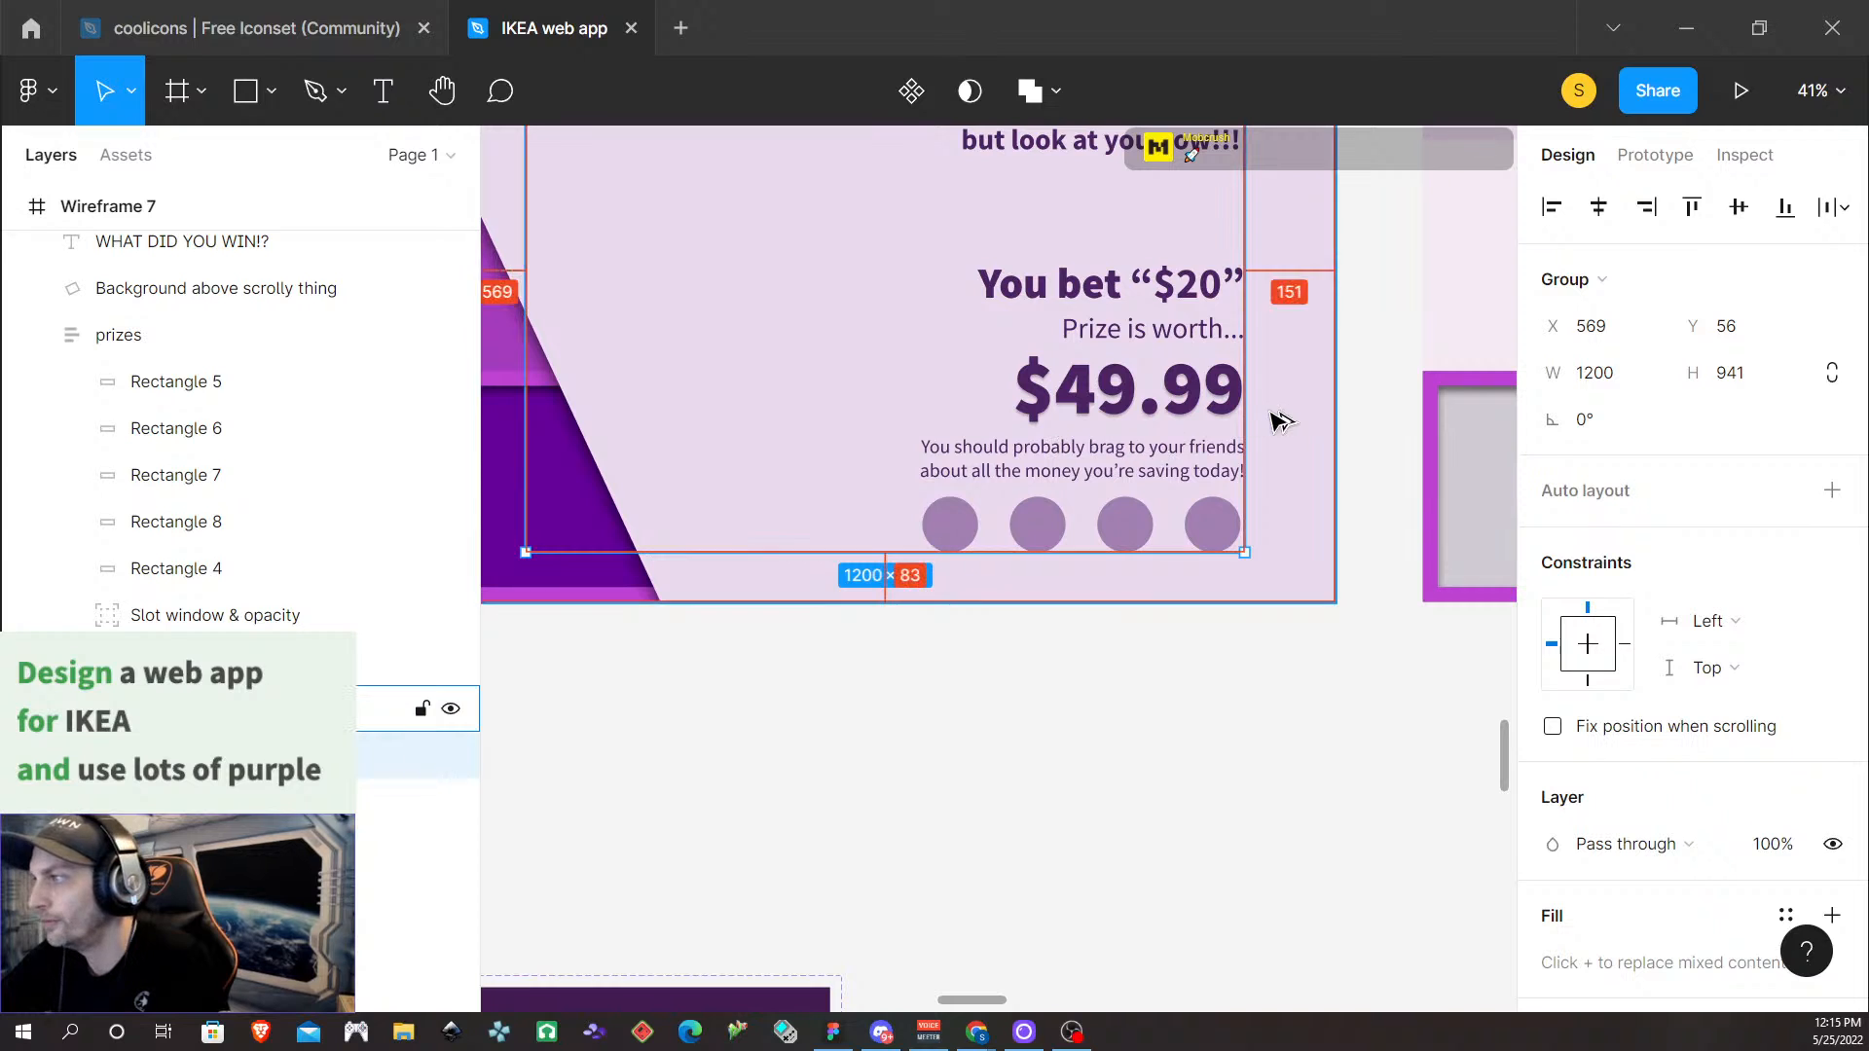
{"action": "scroll", "coordinate": [1303, 414], "scroll_direction": "up", "scroll_amount": 5}
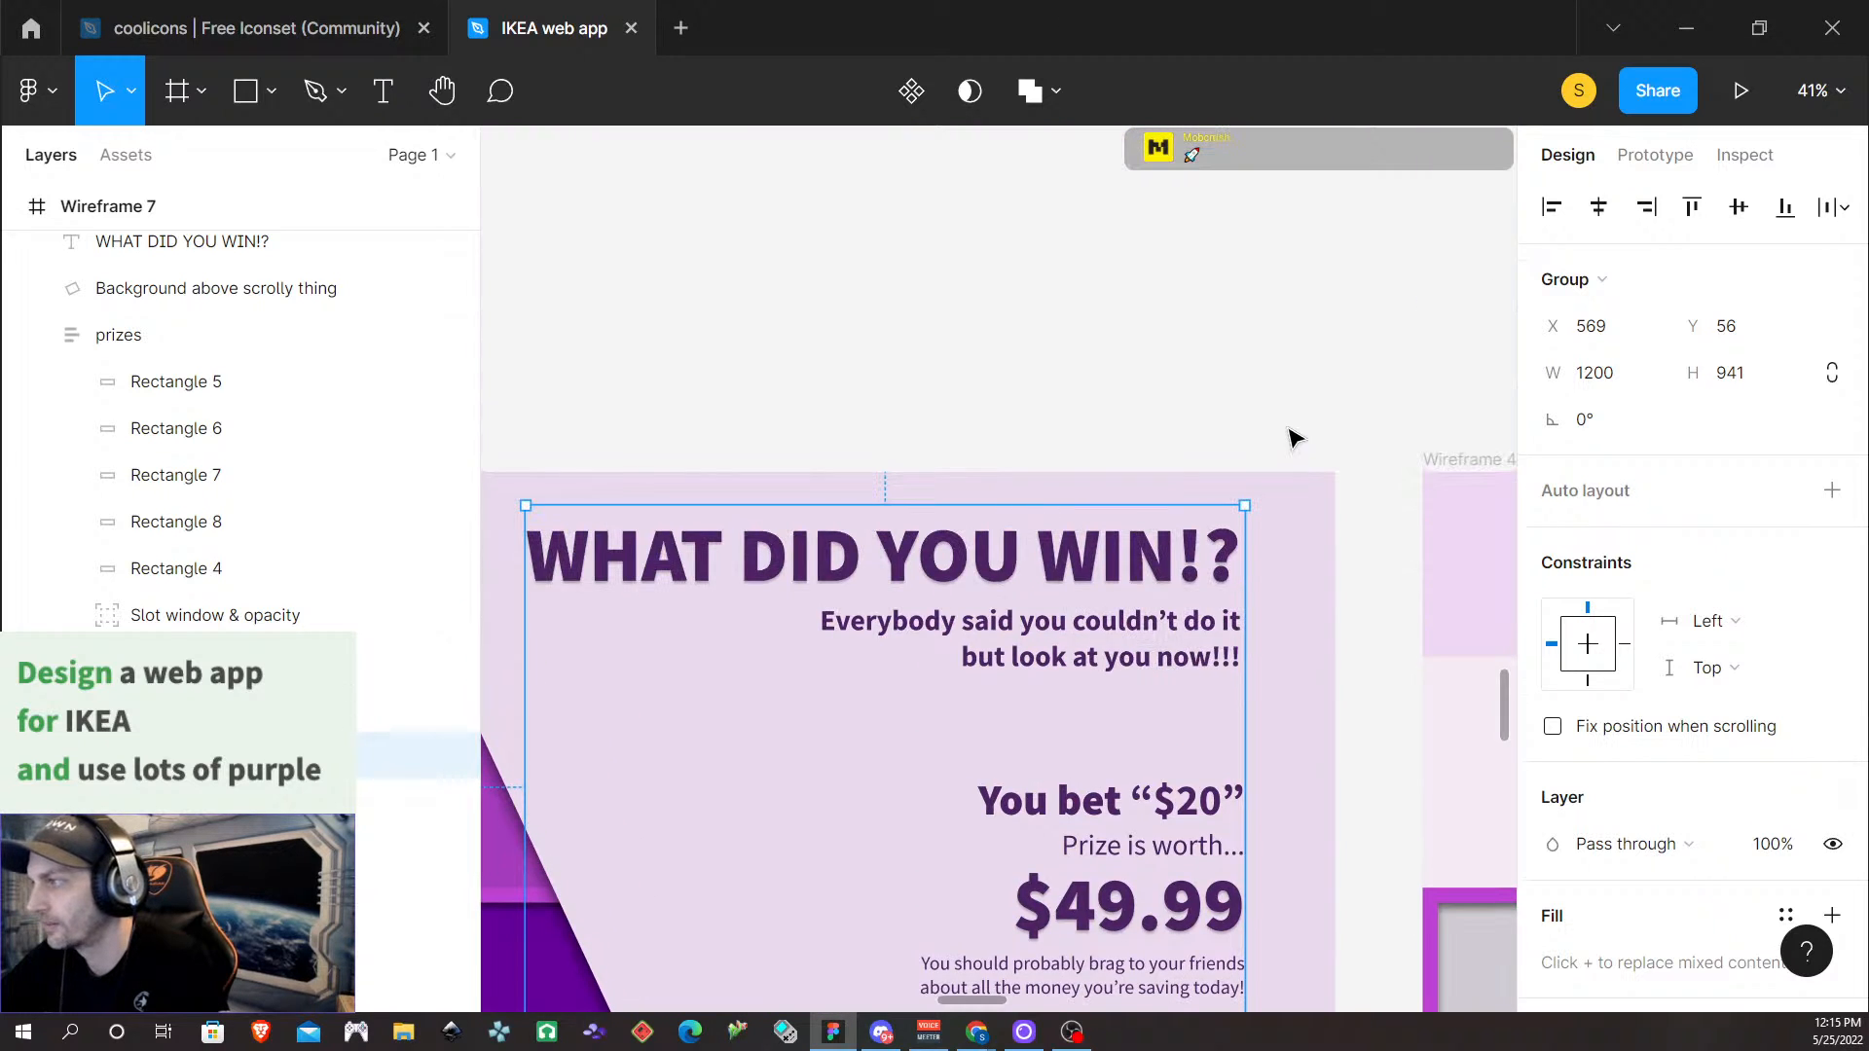
{"action": "scroll", "coordinate": [1295, 429], "scroll_direction": "down", "scroll_amount": 3, "text": "ctrl"}
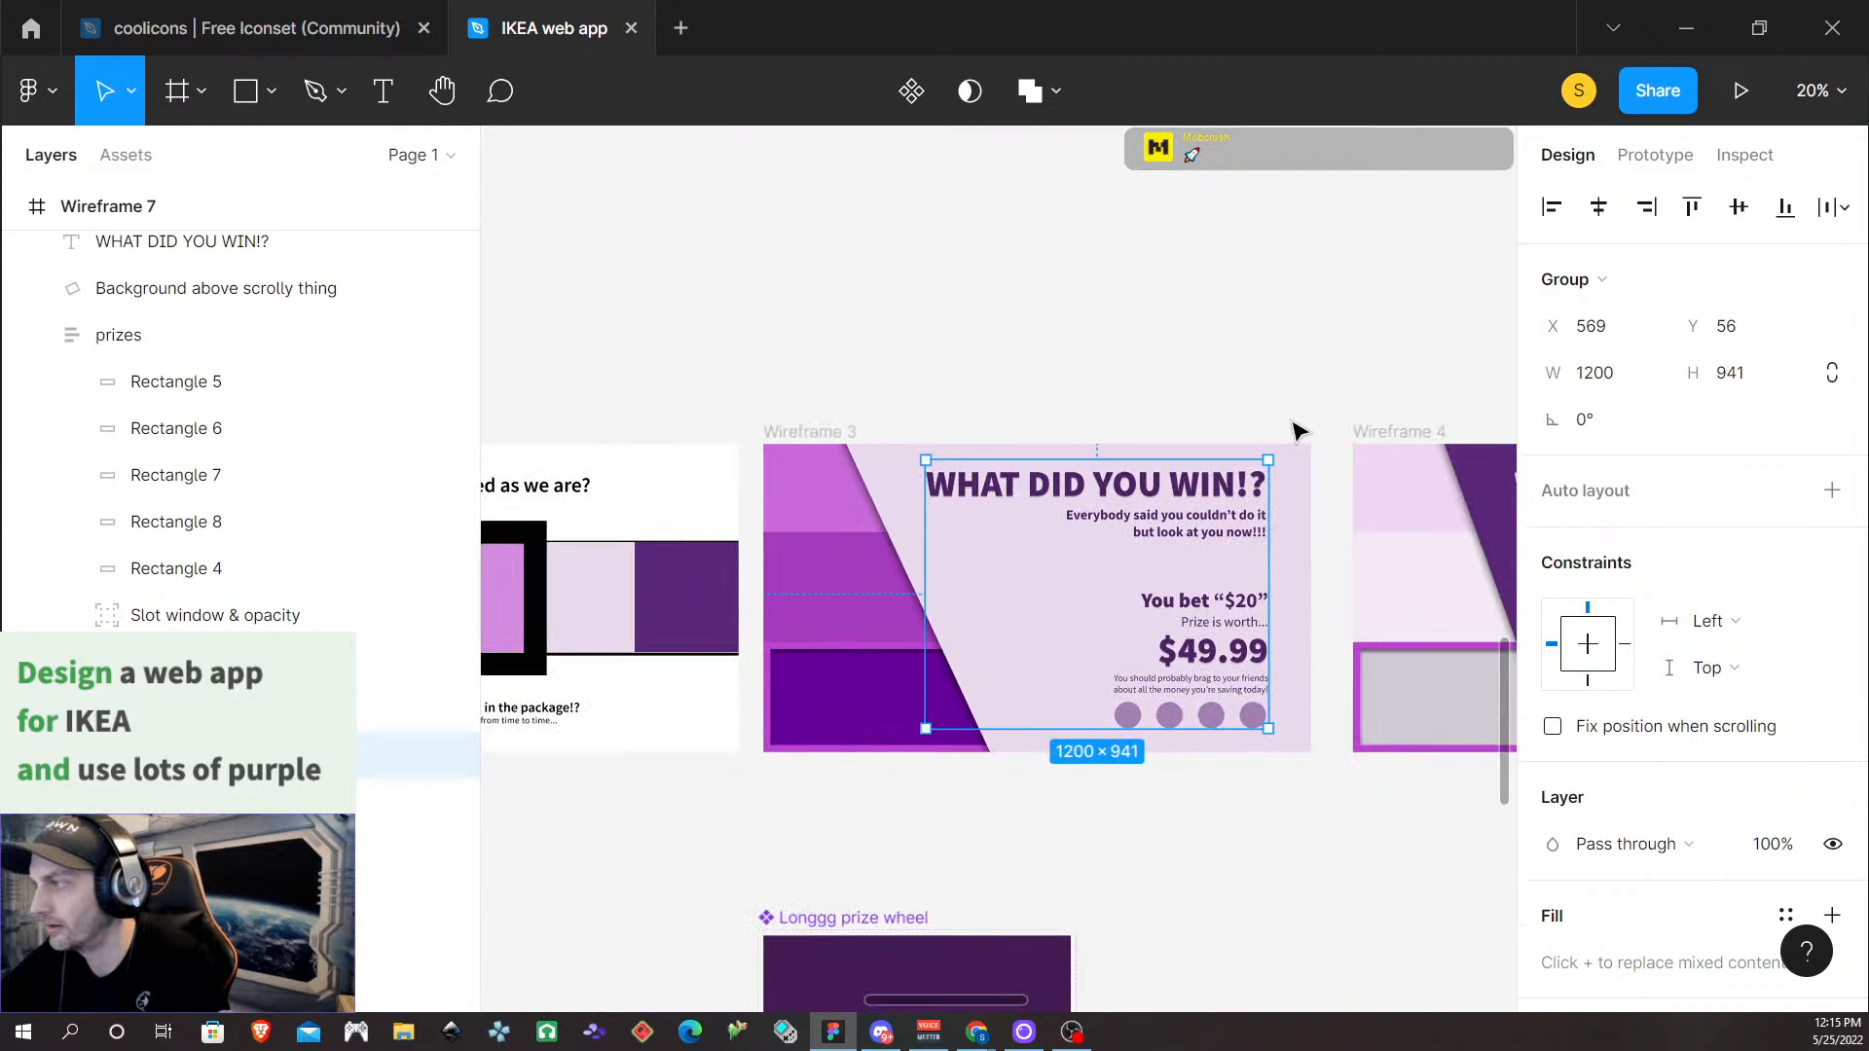
{"action": "scroll", "coordinate": [1304, 409], "scroll_direction": "right", "scroll_amount": 5}
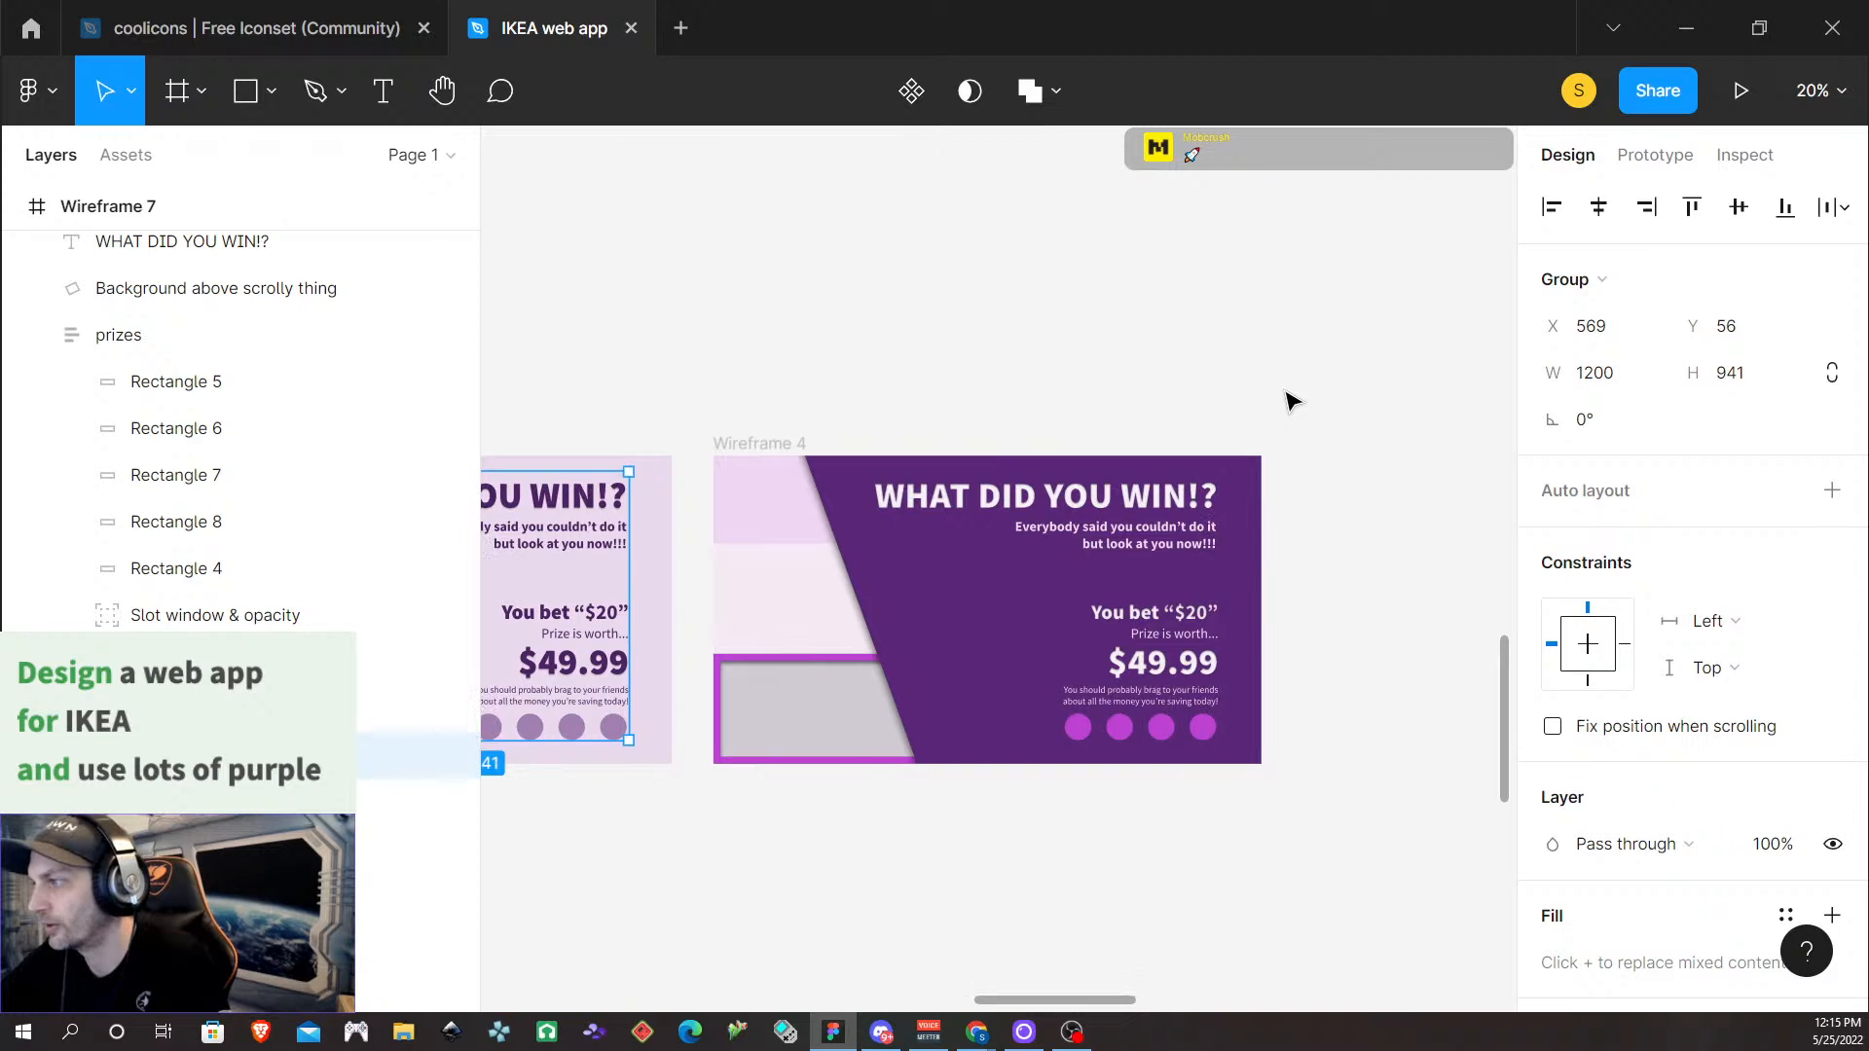
{"action": "scroll", "coordinate": [1287, 401], "scroll_direction": "down", "scroll_amount": 2}
{"action": "scroll", "coordinate": [1287, 400], "scroll_direction": "left", "scroll_amount": 3}
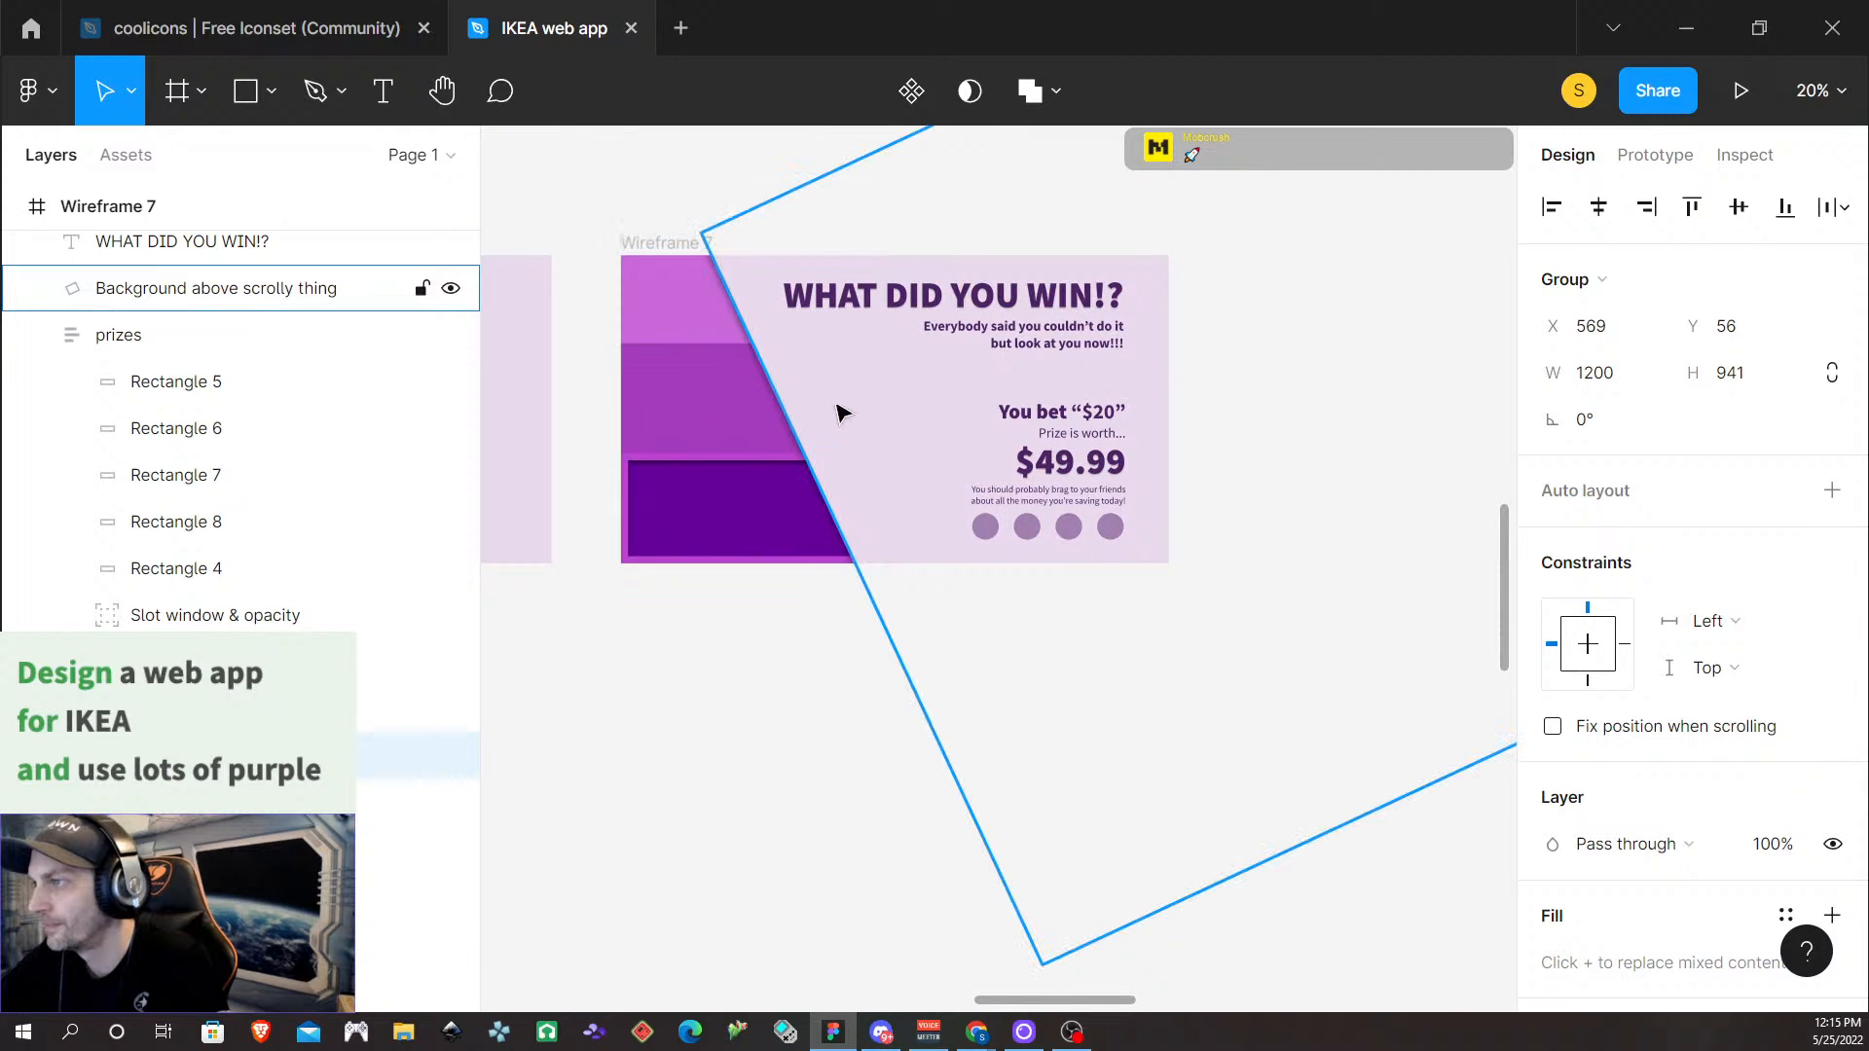
{"action": "scroll", "coordinate": [836, 390], "scroll_direction": "left", "scroll_amount": 5}
{"action": "double_click", "coordinate": [959, 363]}
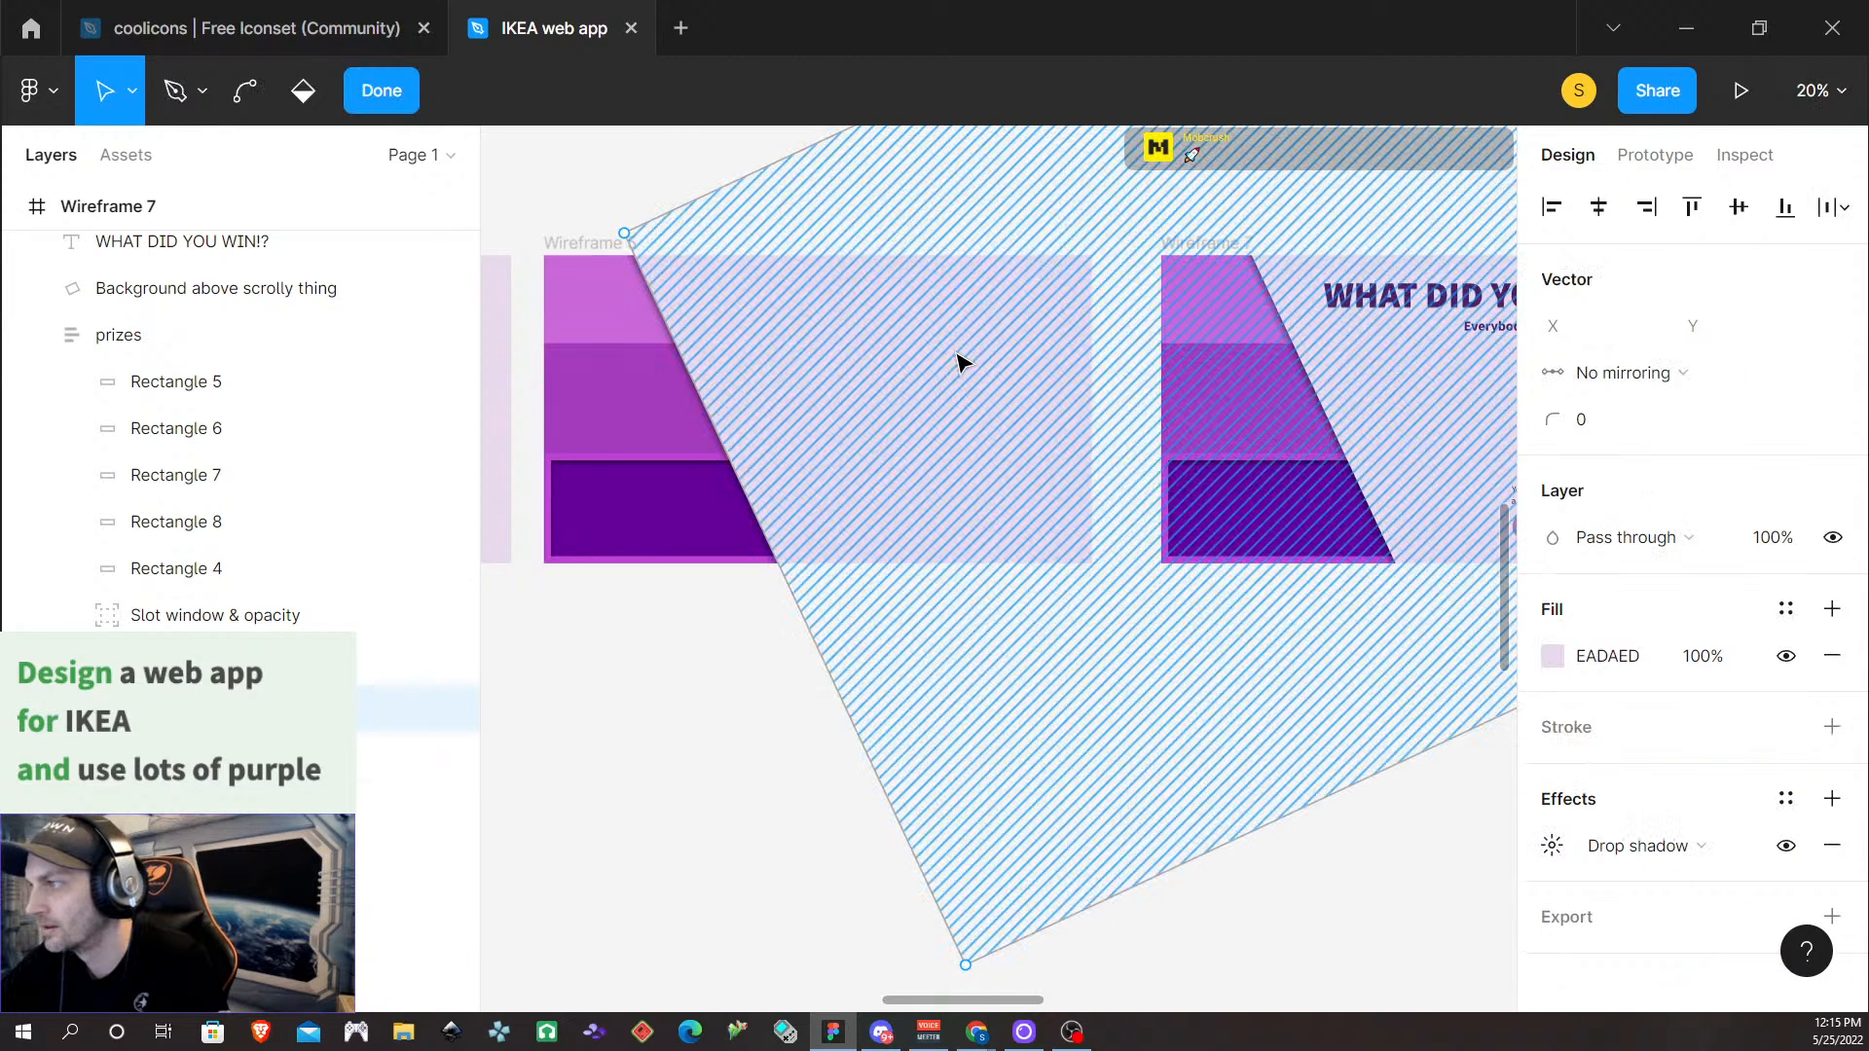
{"action": "scroll", "coordinate": [623, 687], "scroll_direction": "down", "scroll_amount": 4, "text": "ctrl"}
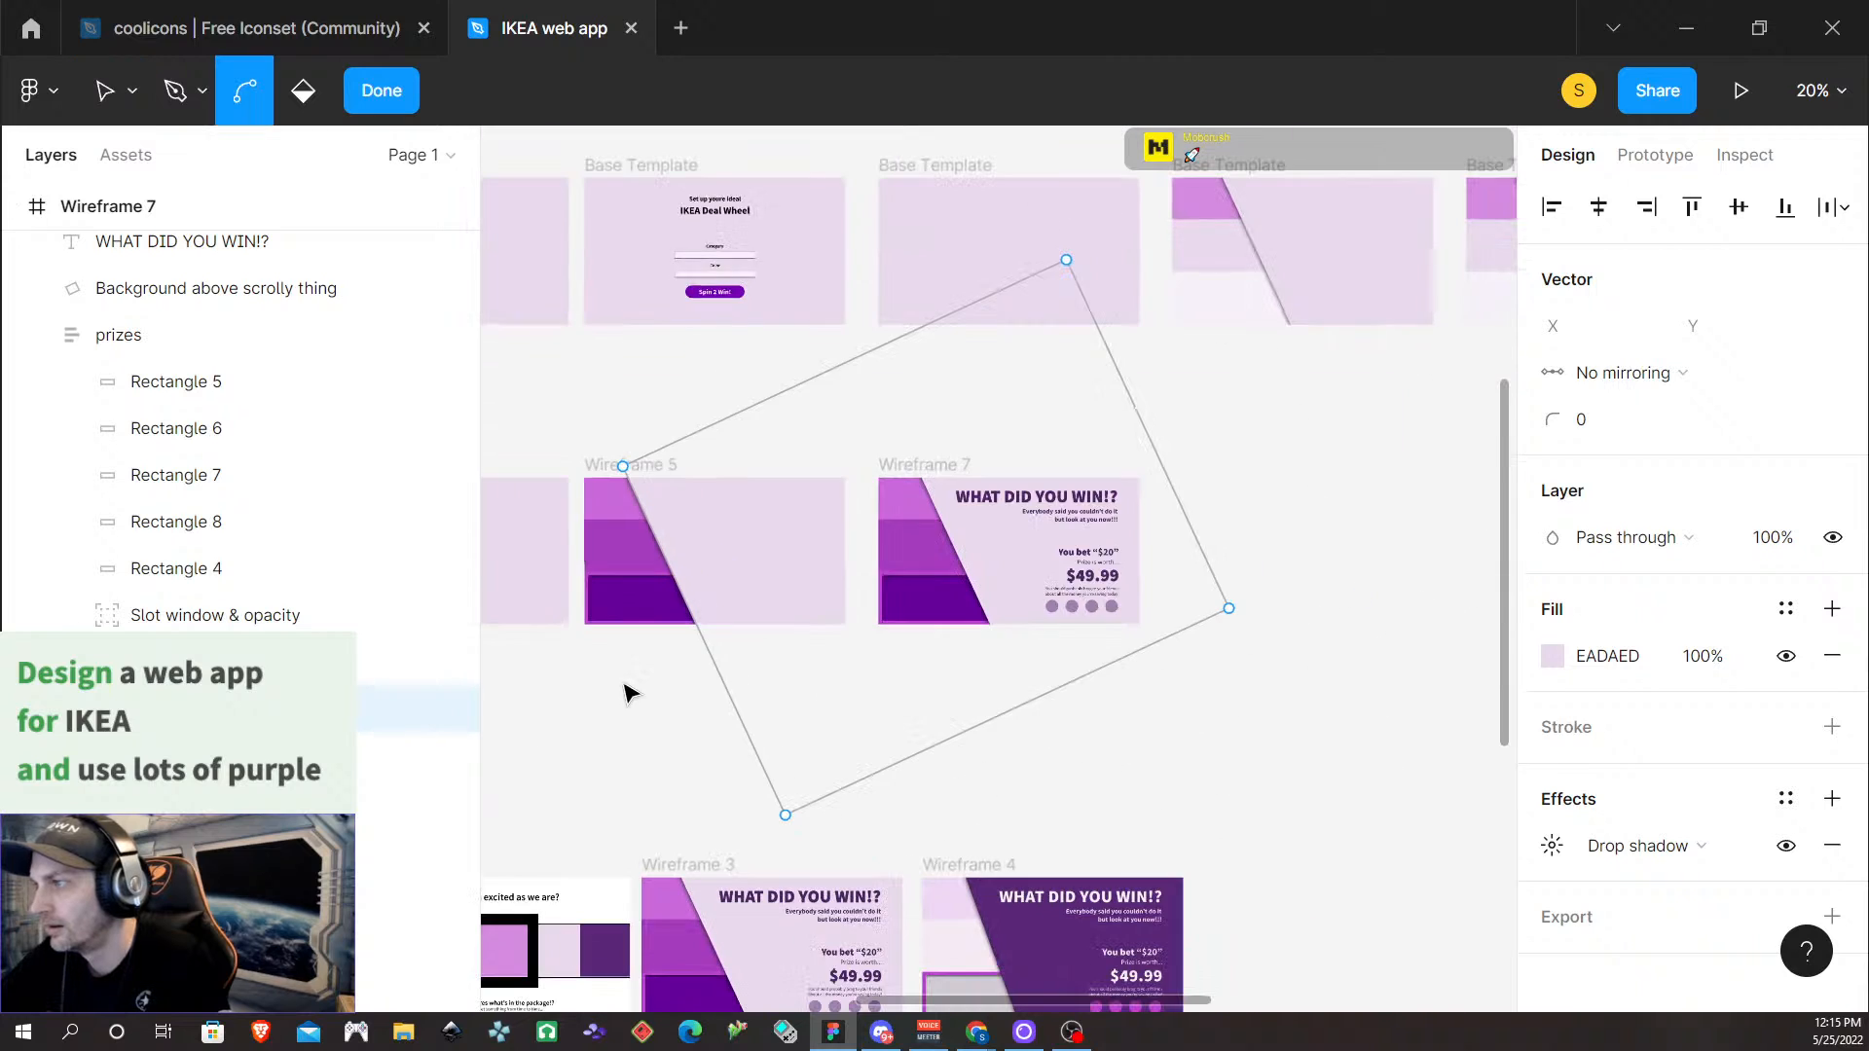
{"action": "scroll", "coordinate": [1327, 342], "scroll_direction": "down", "scroll_amount": 1}
{"action": "scroll", "coordinate": [1332, 343], "scroll_direction": "up", "scroll_amount": 3}
{"action": "scroll", "coordinate": [1334, 341], "scroll_direction": "up", "scroll_amount": 3, "text": "ctrl"}
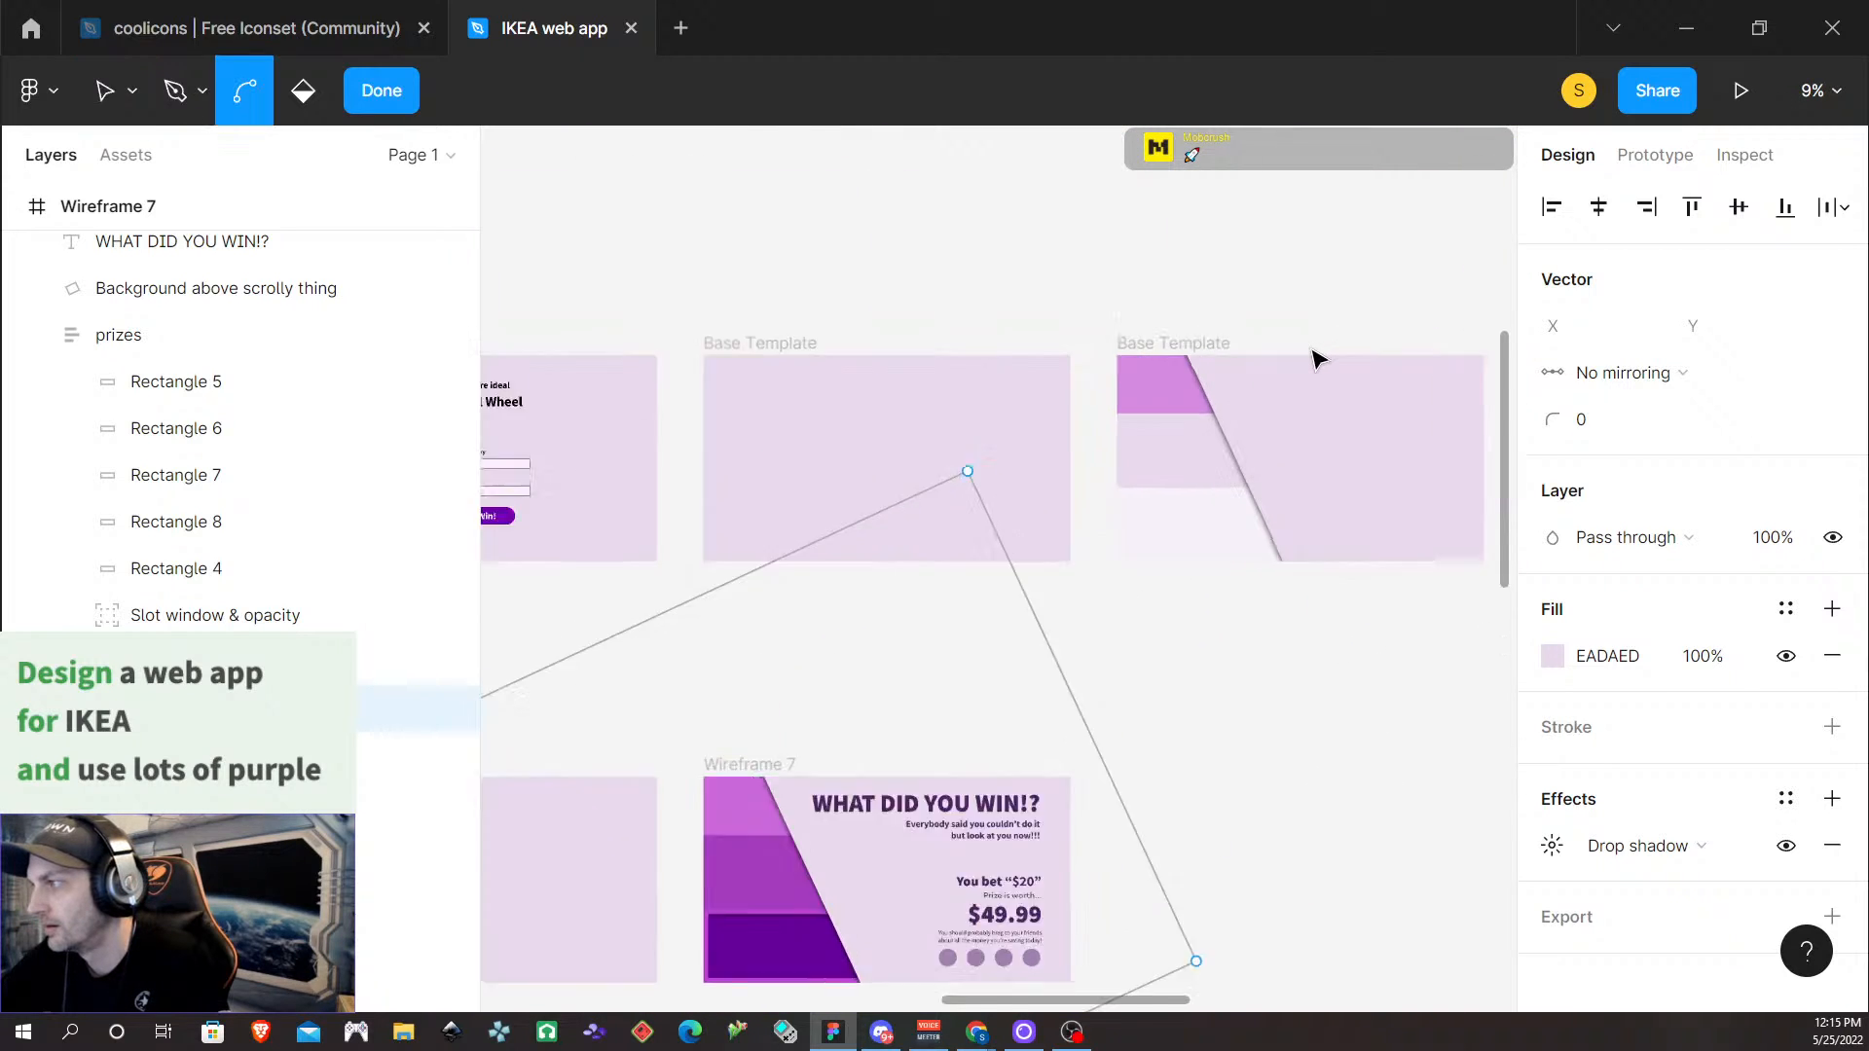
{"action": "scroll", "coordinate": [1304, 368], "scroll_direction": "right", "scroll_amount": 3}
{"action": "scroll", "coordinate": [1304, 368], "scroll_direction": "right", "scroll_amount": 10}
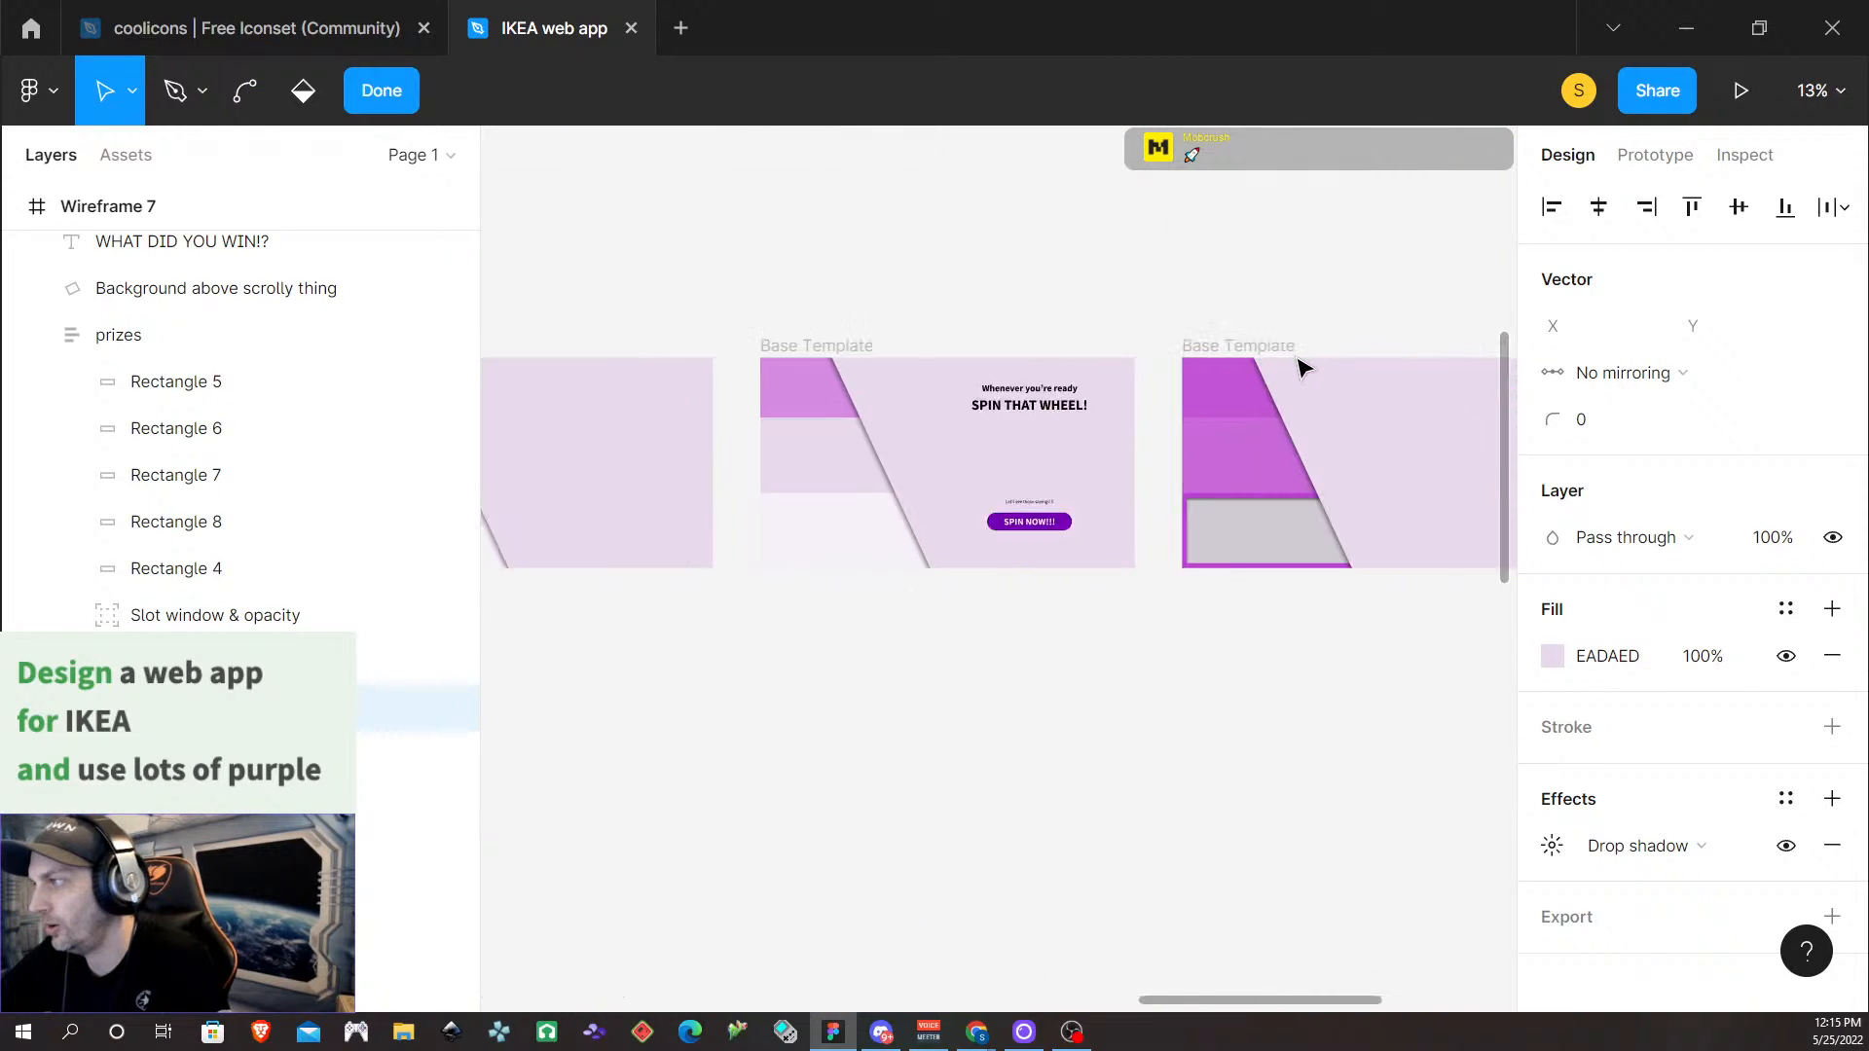
{"action": "left_click", "coordinate": [1117, 417]}
{"action": "double_click", "coordinate": [1115, 407]}
{"action": "double_click", "coordinate": [1115, 407]}
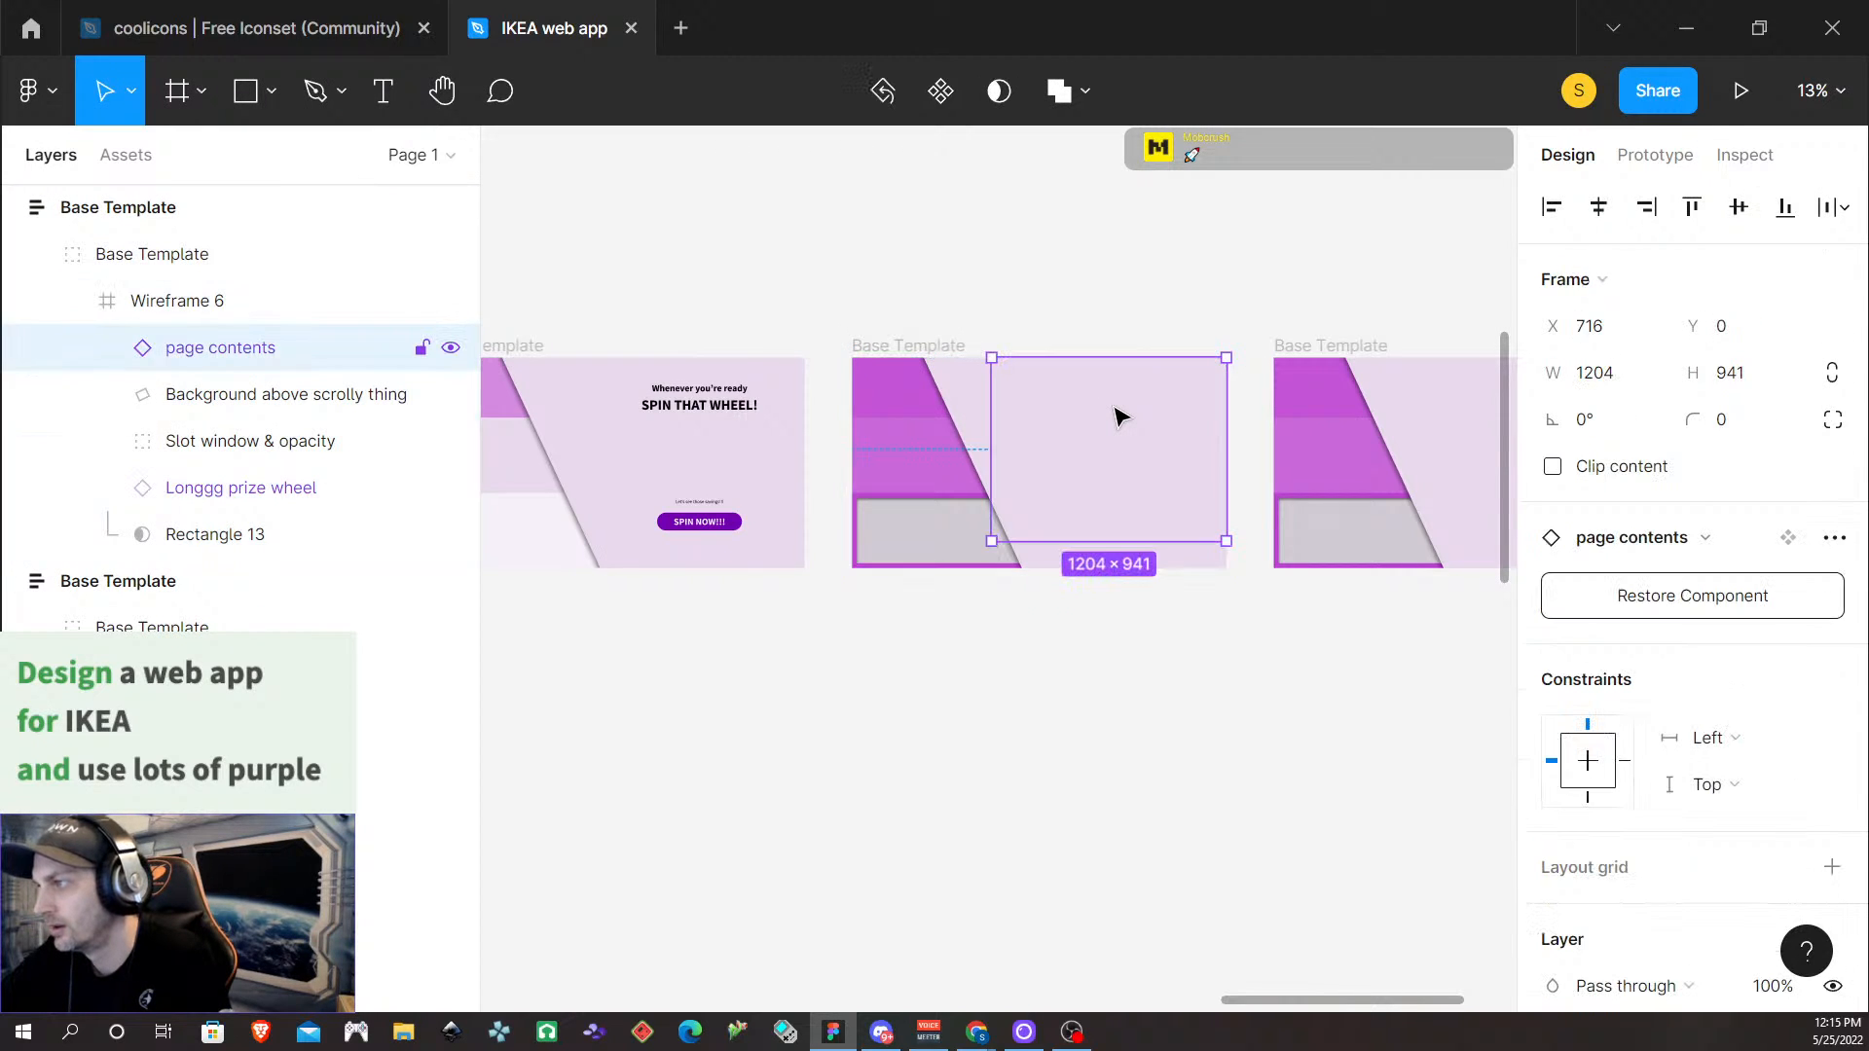
{"action": "right_click", "coordinate": [1115, 407]}
{"action": "left_click", "coordinate": [1235, 178]}
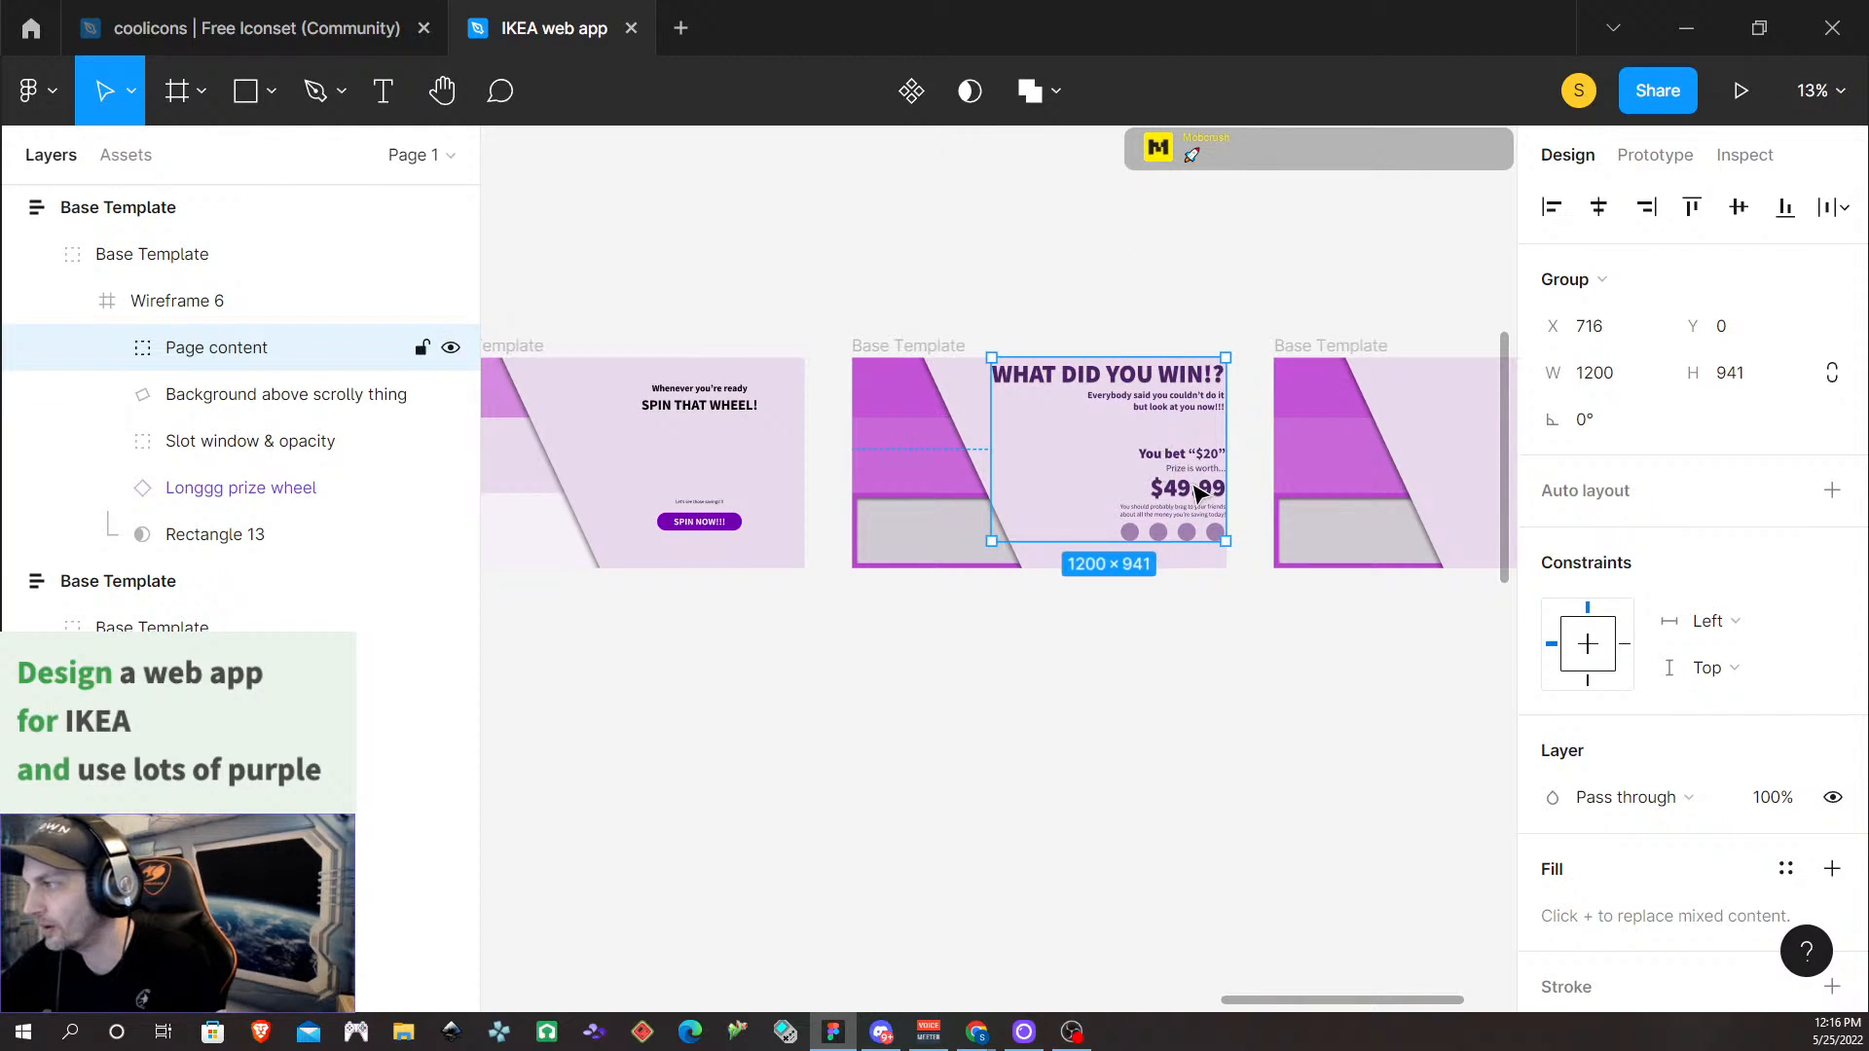
Place a duplicate of Wireframe 6's Page content group on the empty canvas beneath that wireframe, at X 15626, Y -5078
{"action": "key", "text": "c"}
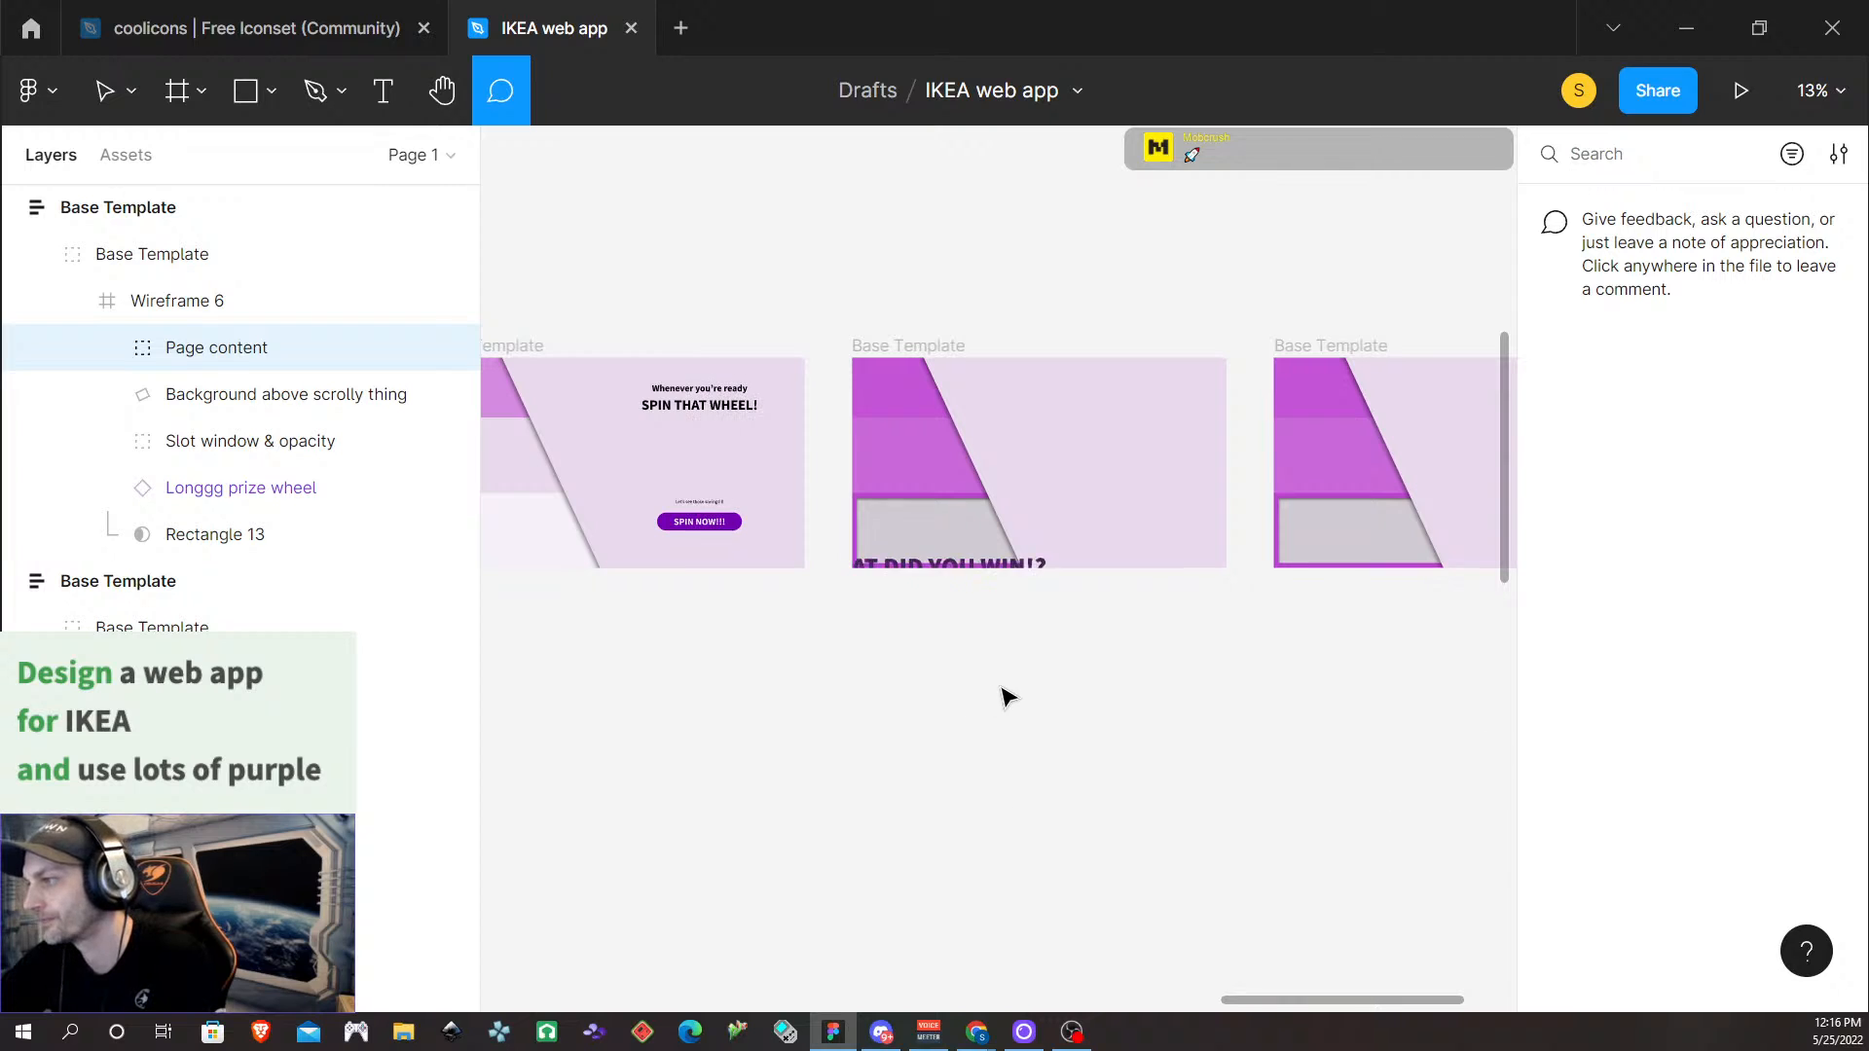
{"action": "left_click_drag", "start_coordinate": [1029, 701], "coordinate": [928, 975]}
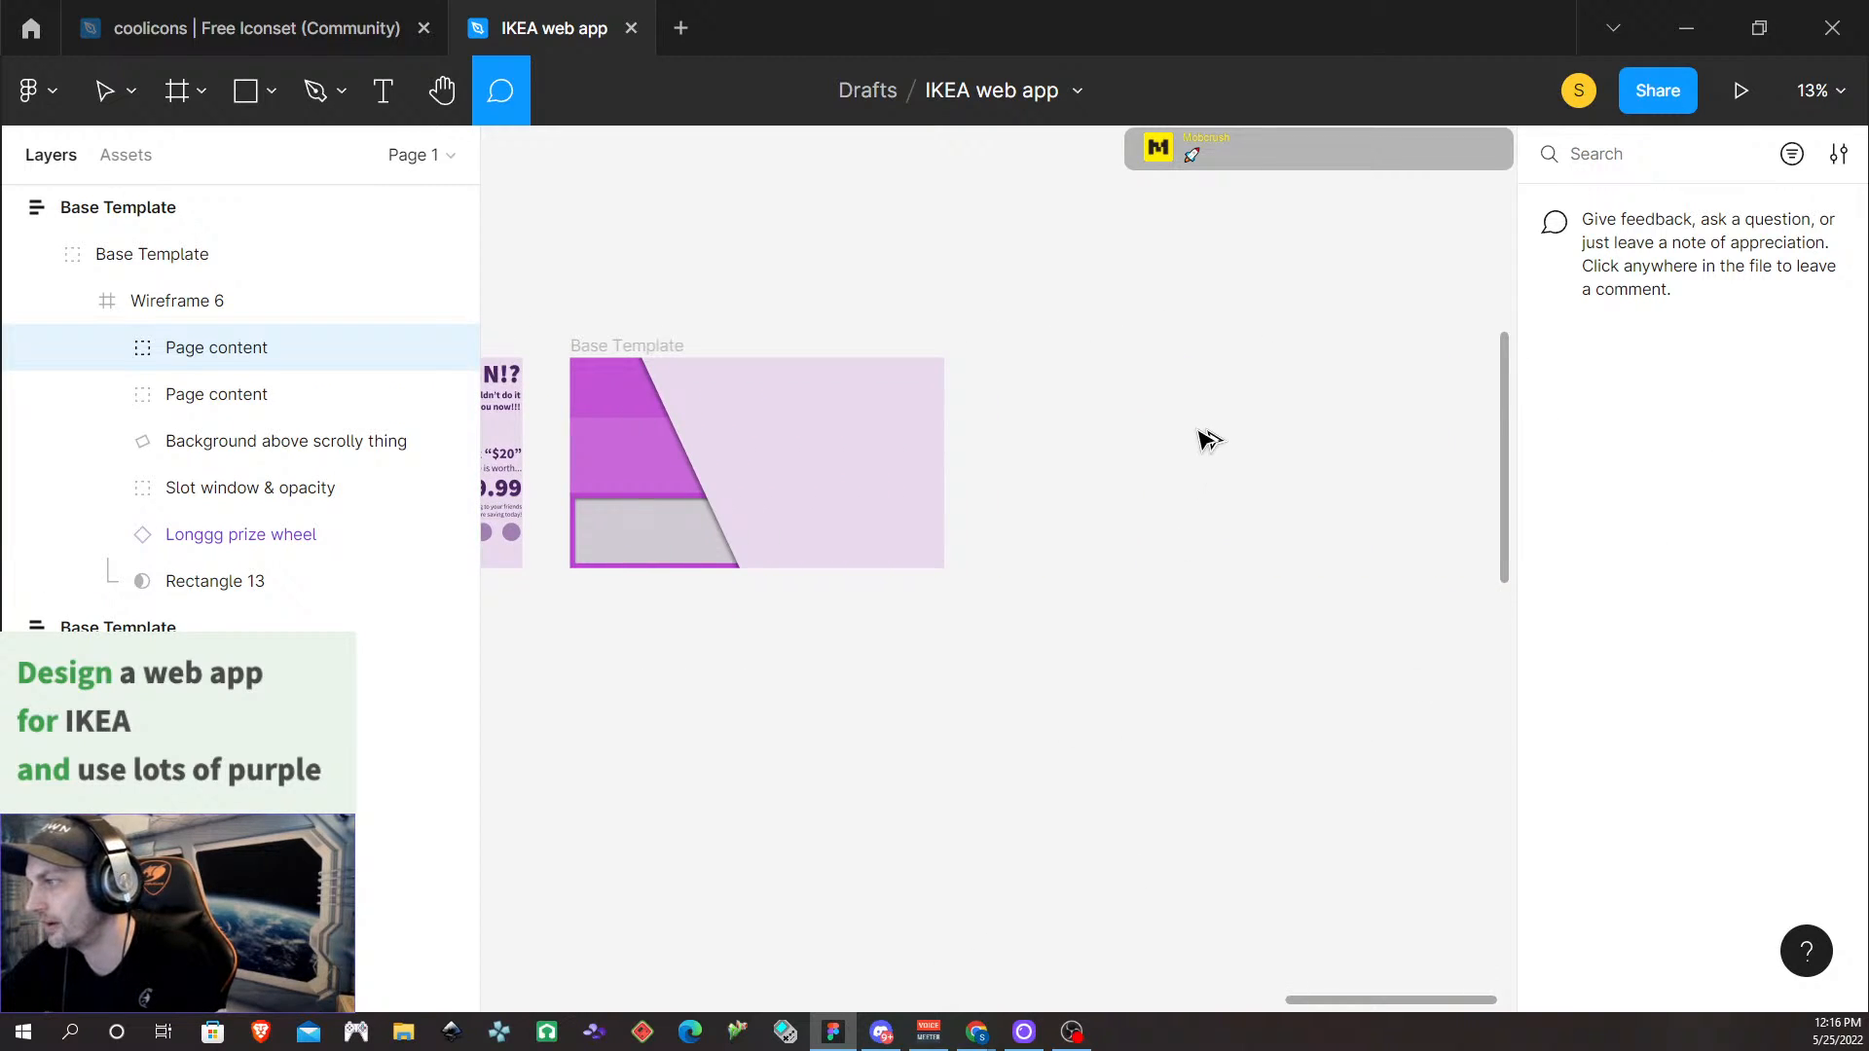
{"action": "left_click_drag", "start_coordinate": [1003, 751], "coordinate": [1006, 731]}
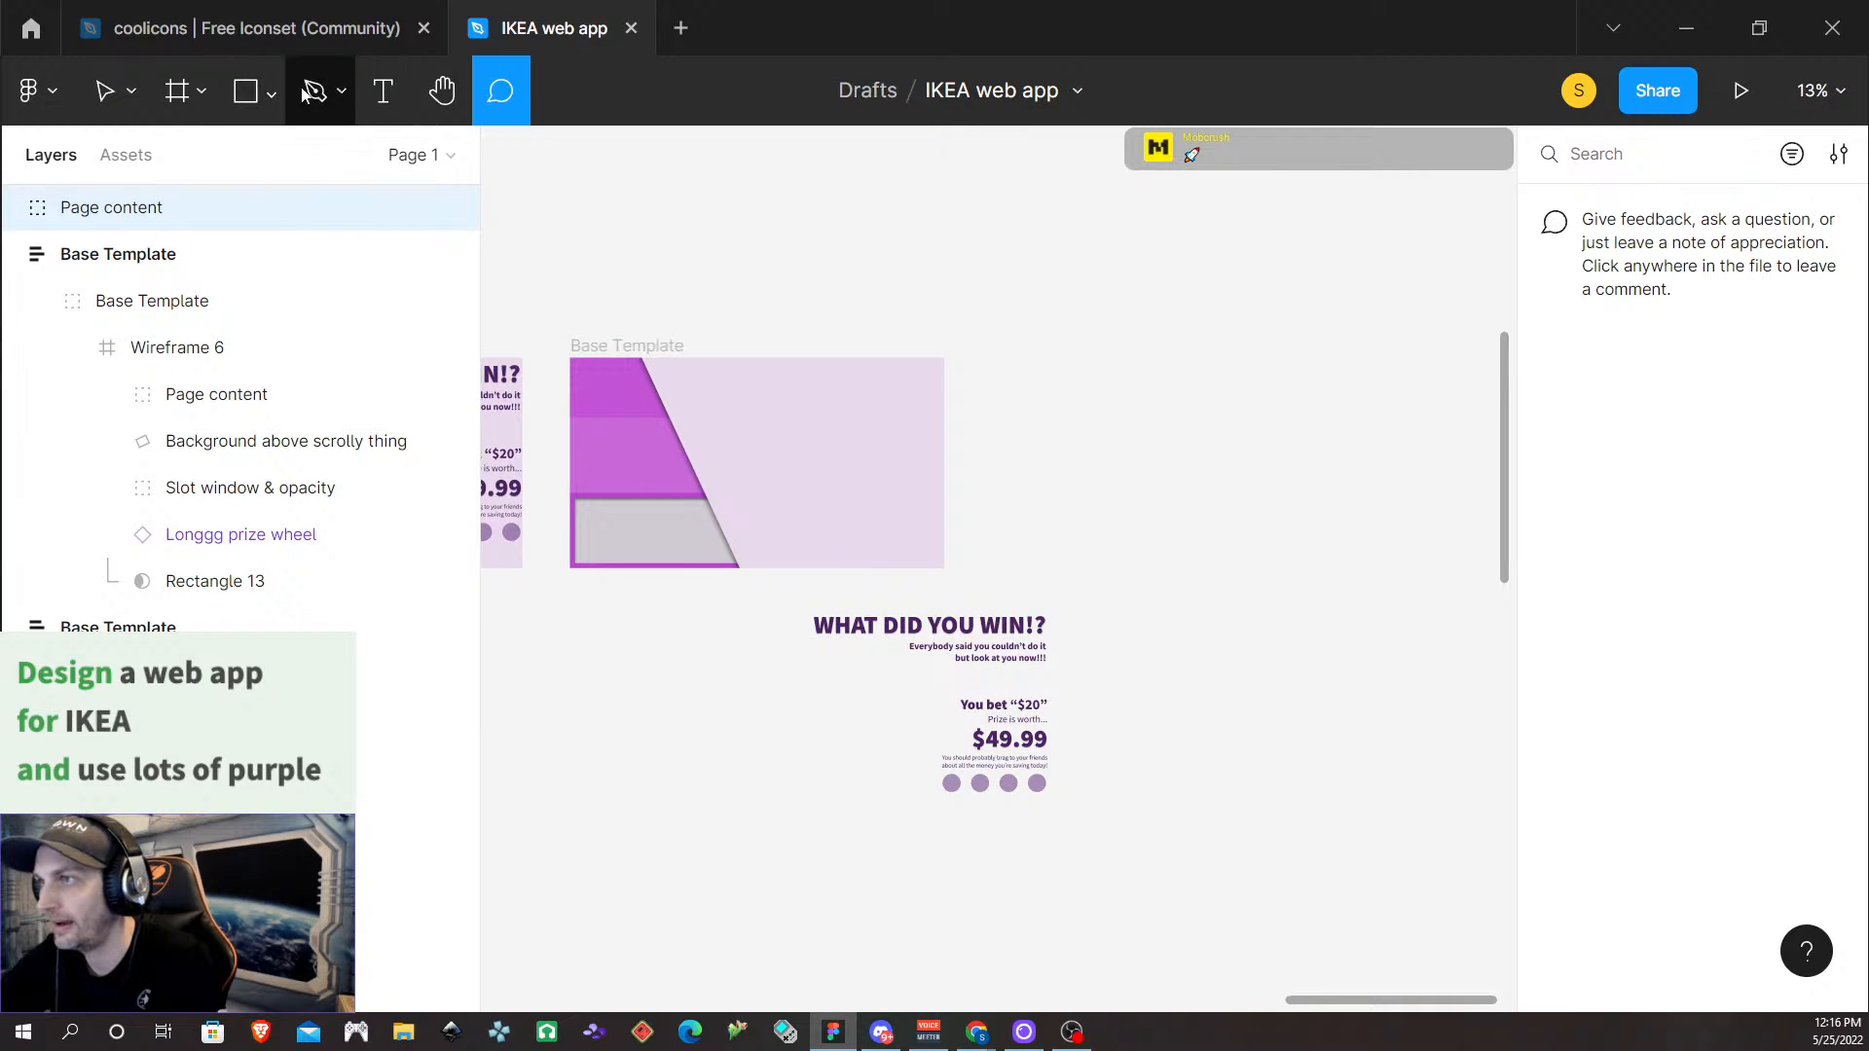
{"action": "left_click", "coordinate": [130, 92]}
{"action": "left_click", "coordinate": [195, 158]}
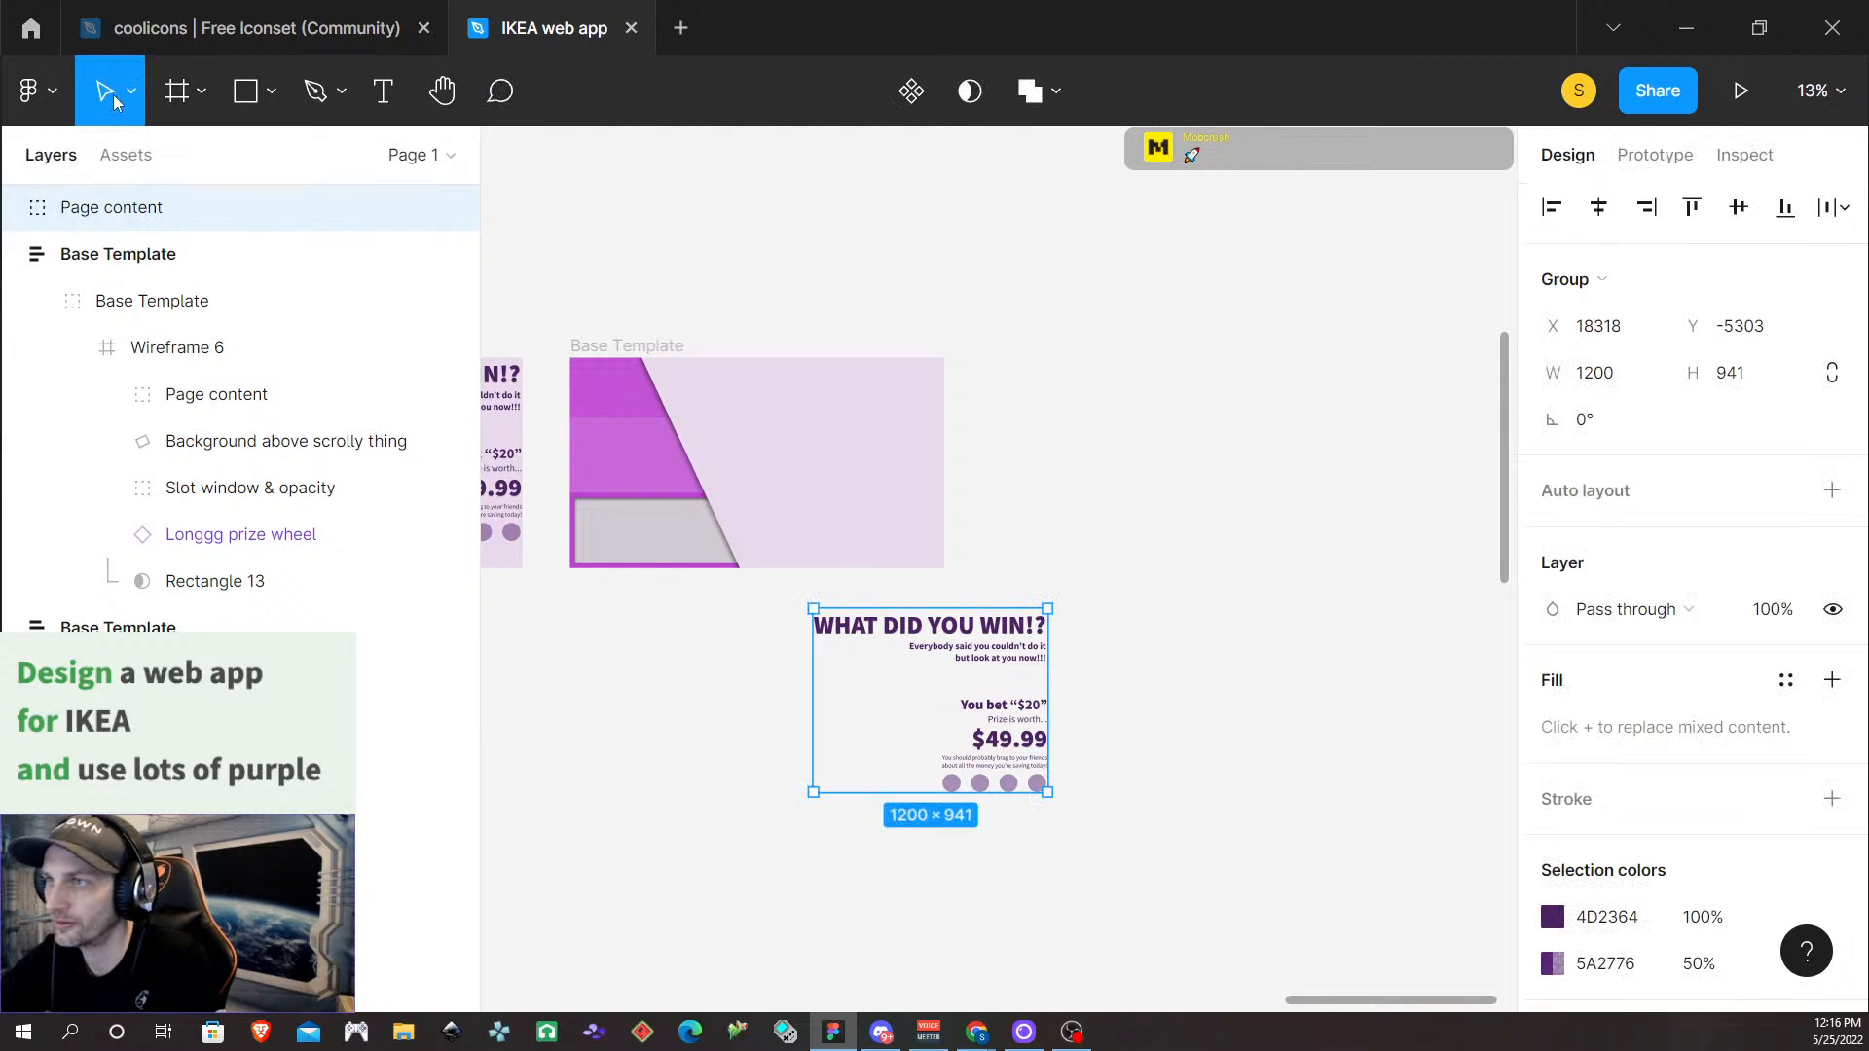
{"action": "left_click_drag", "start_coordinate": [920, 648], "coordinate": [816, 679]}
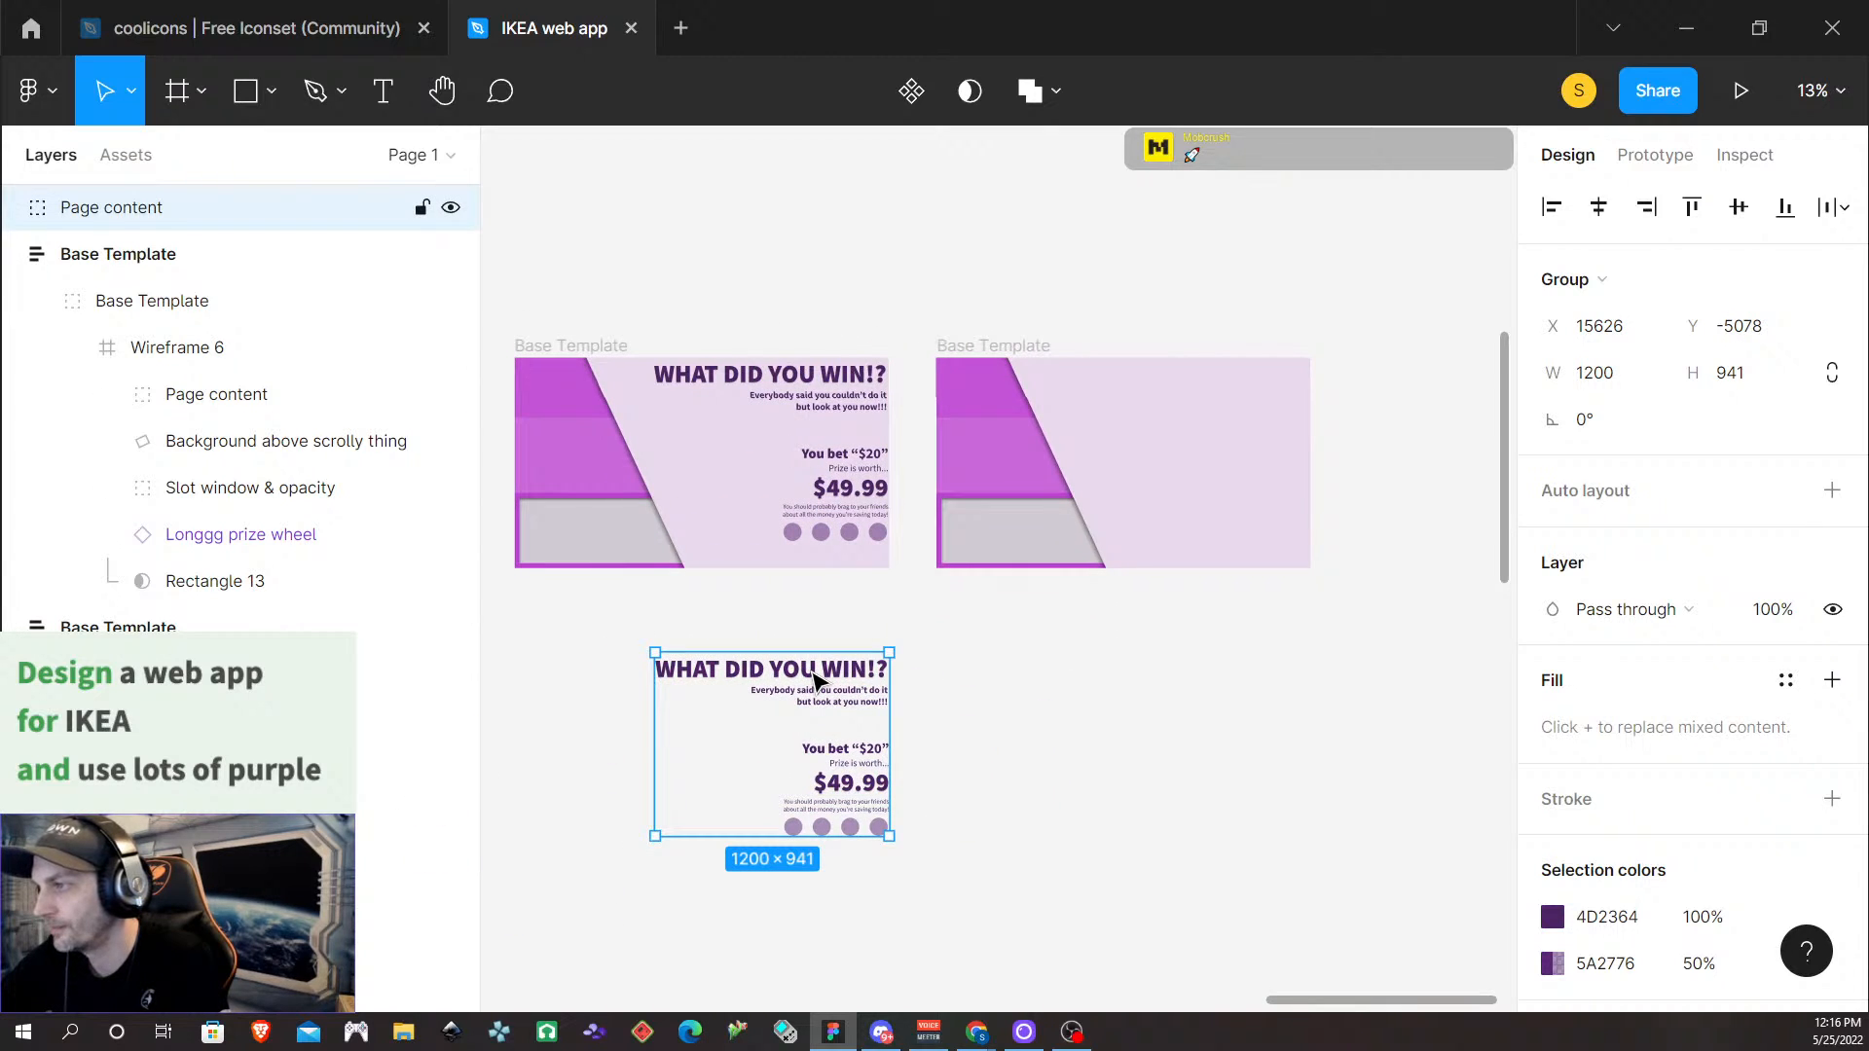
Turn the duplicated Page content group into a component and add two variants to it
{"action": "left_click", "coordinate": [911, 91]}
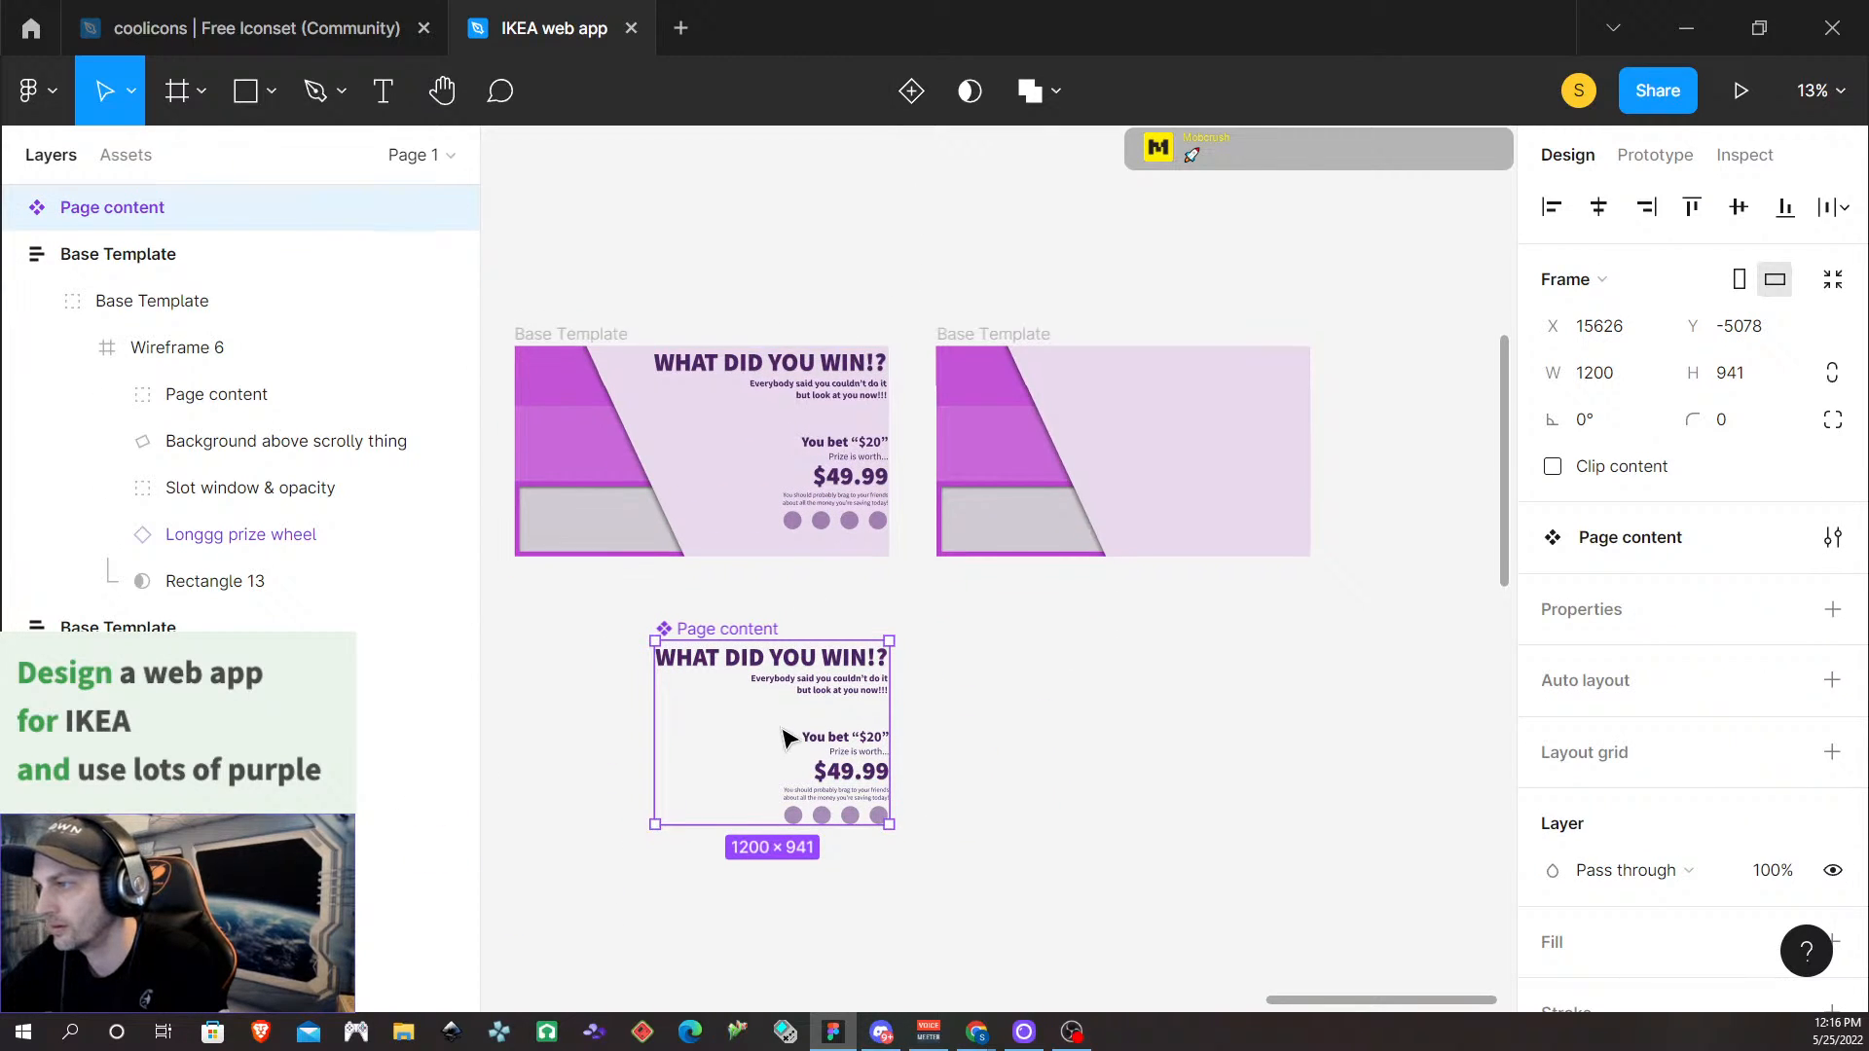
{"action": "scroll", "coordinate": [820, 696], "scroll_direction": "up", "scroll_amount": 1}
{"action": "scroll", "coordinate": [821, 696], "scroll_direction": "down", "scroll_amount": 6}
{"action": "scroll", "coordinate": [822, 704], "scroll_direction": "up", "scroll_amount": 3}
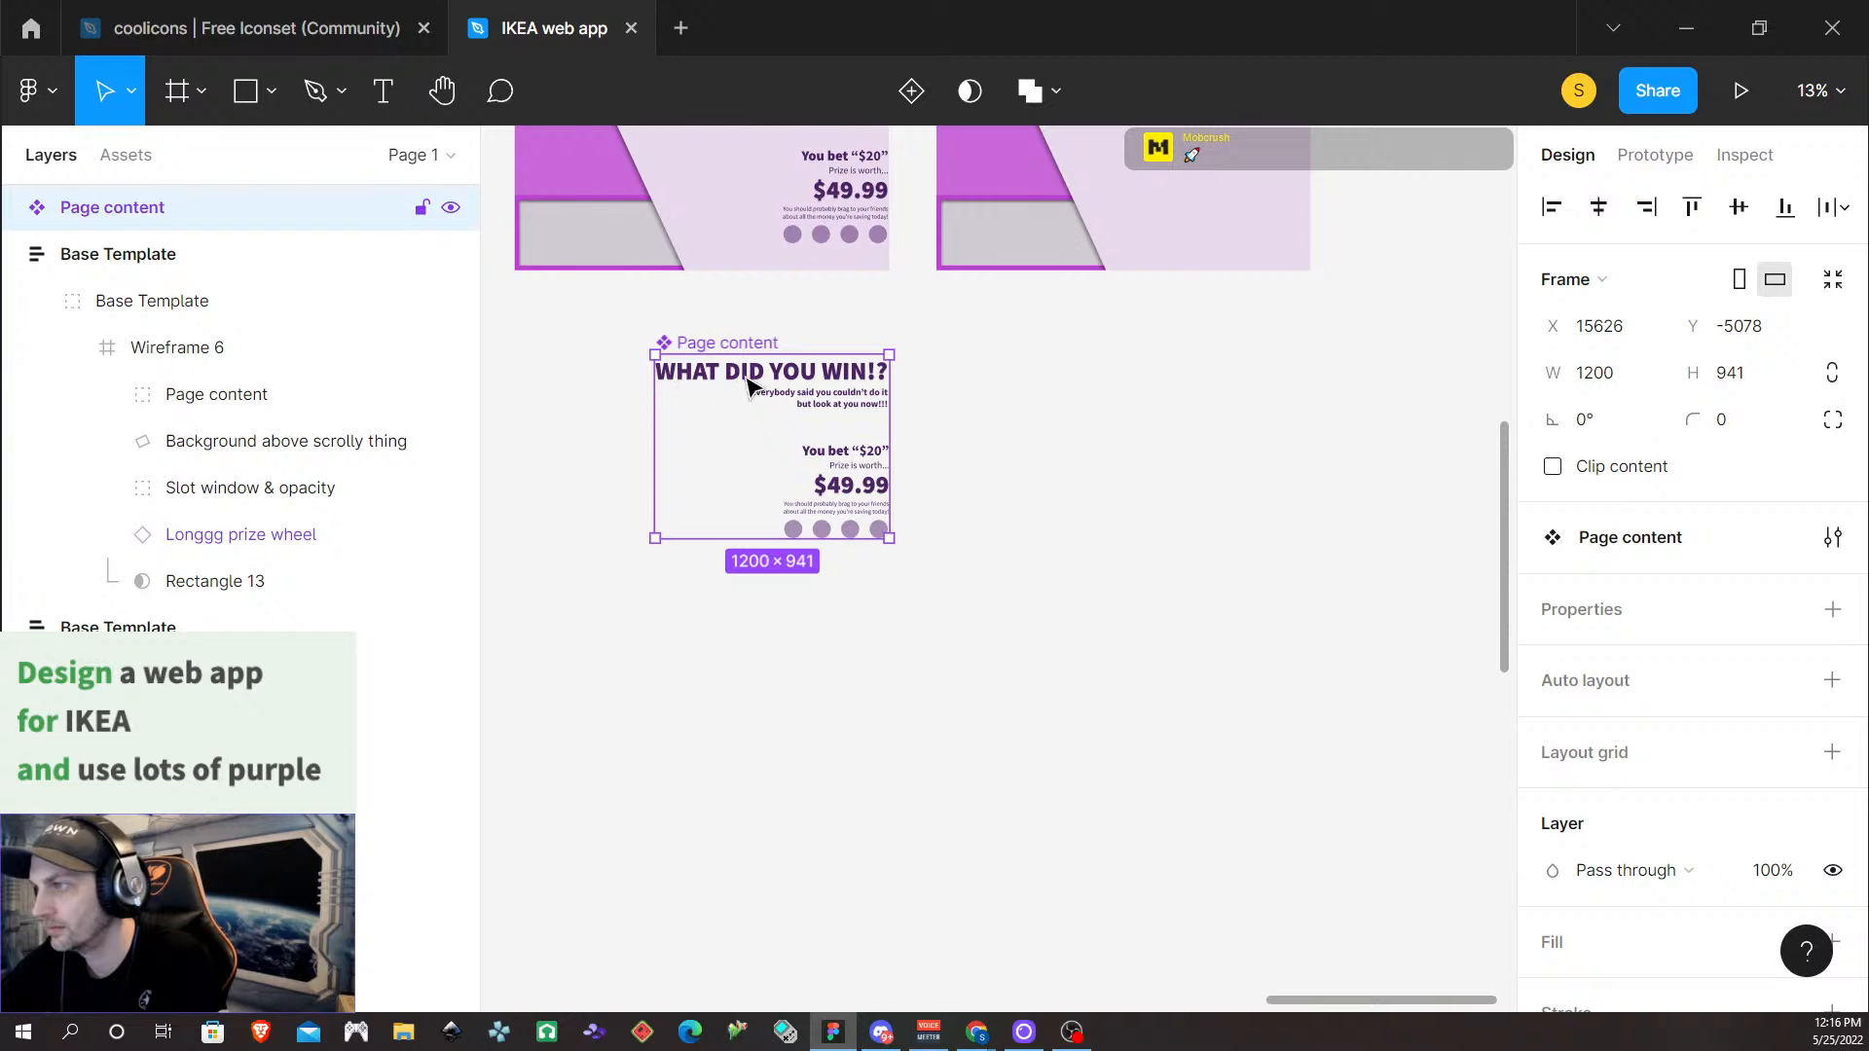
{"action": "left_click", "coordinate": [911, 91]}
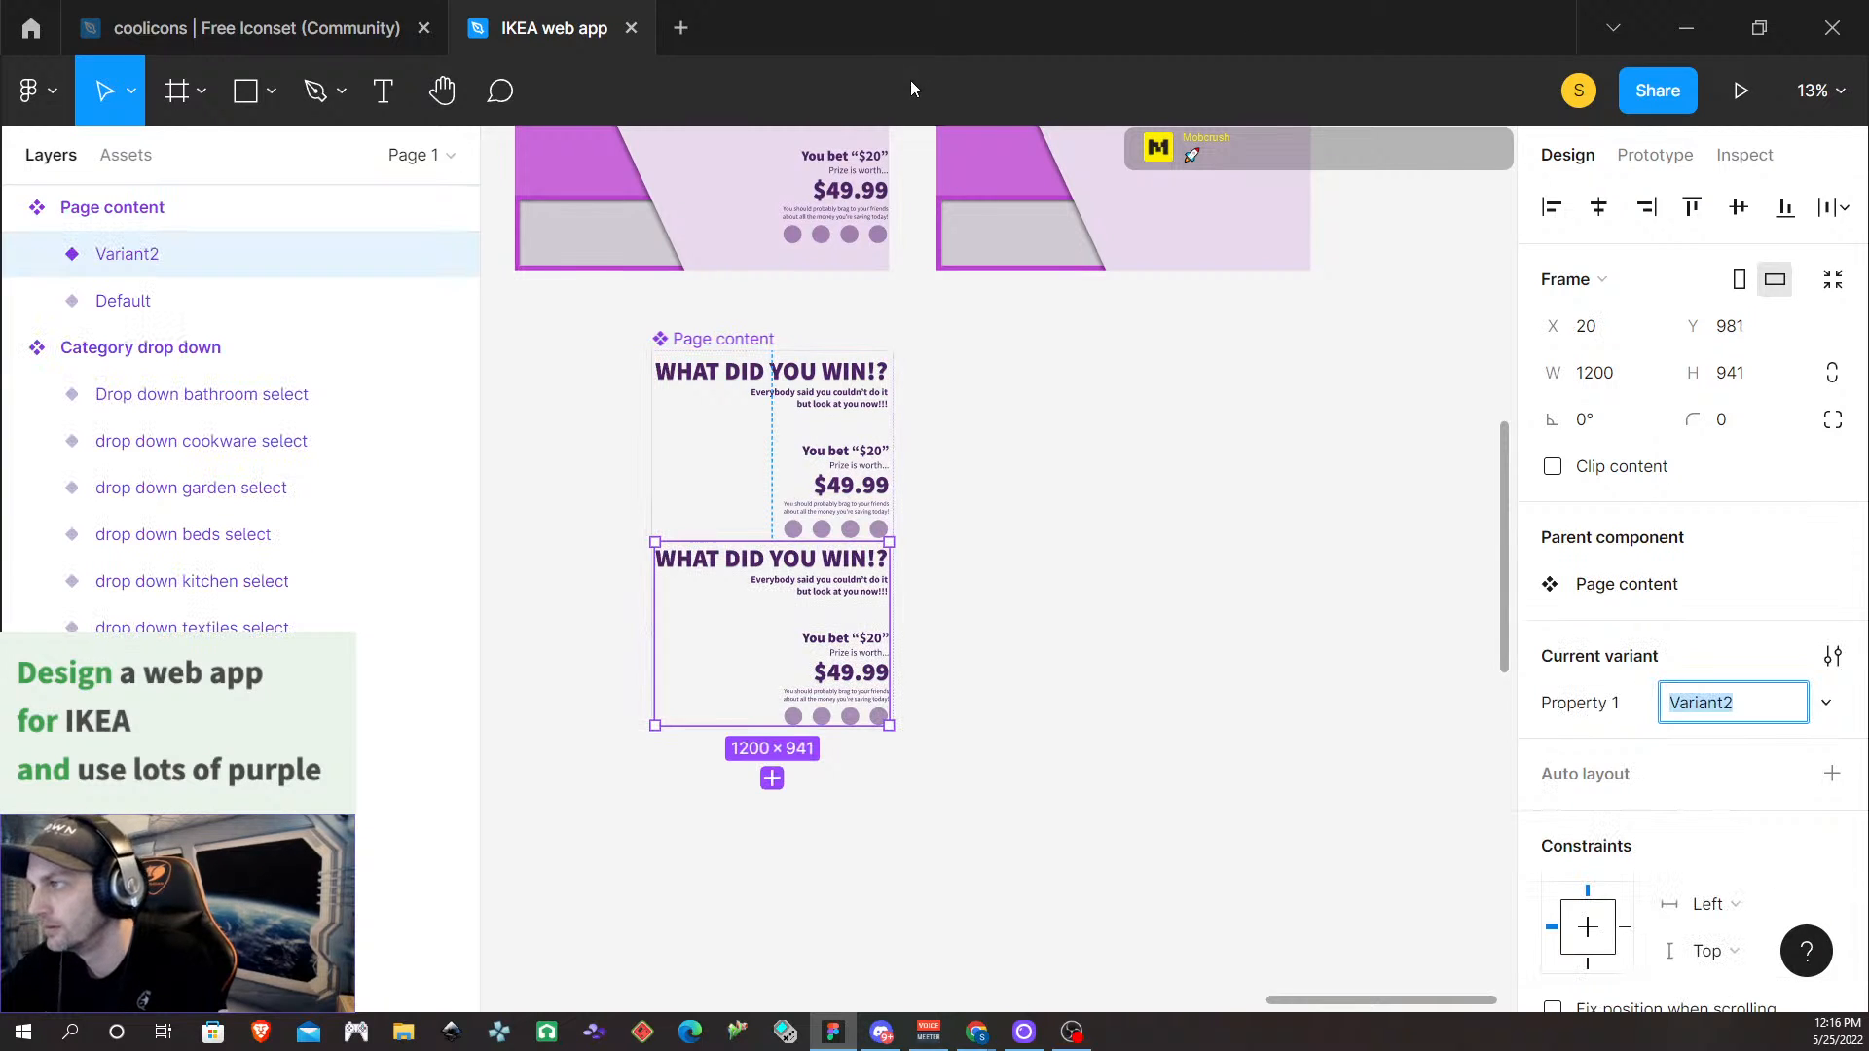
{"action": "left_click", "coordinate": [772, 779]}
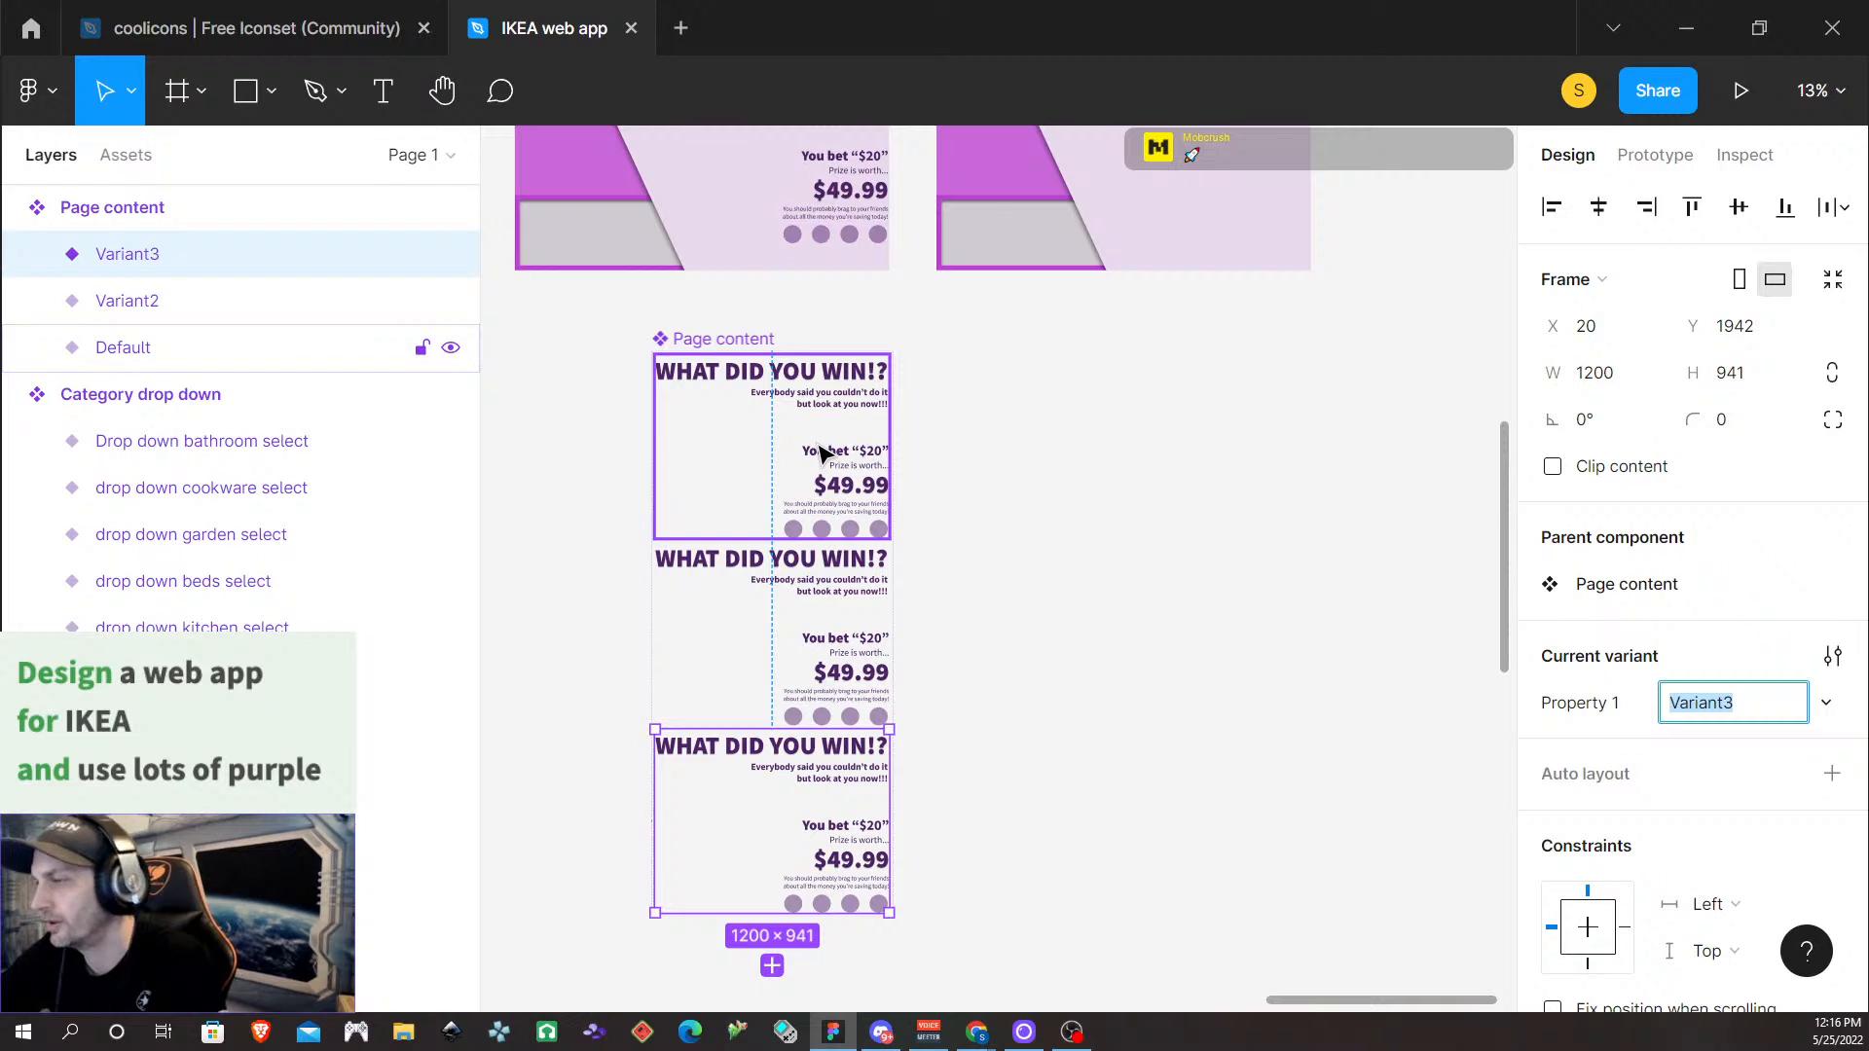
Rename the second Page content variant as Empty timer and the third as Winnings
{"action": "left_click", "coordinate": [828, 628]}
{"action": "left_click", "coordinate": [1702, 707]}
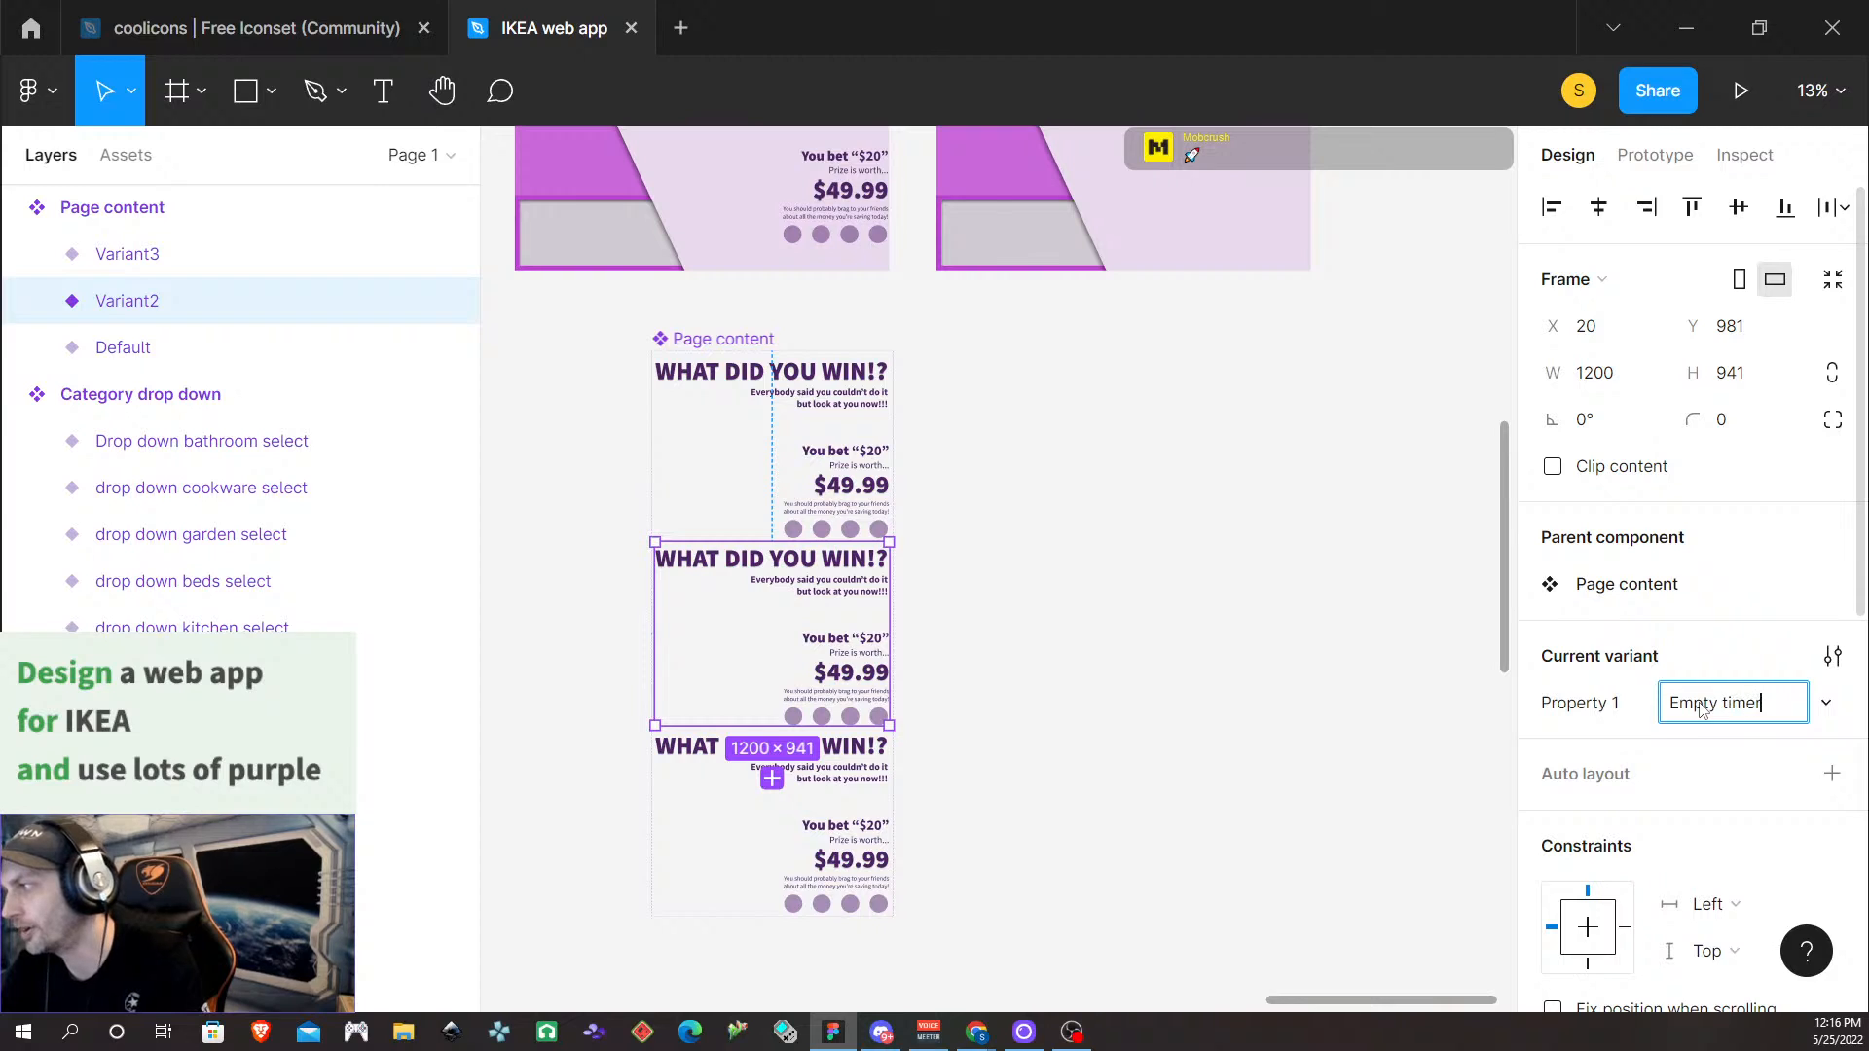
{"action": "left_click", "coordinate": [1068, 830]}
{"action": "left_click", "coordinate": [872, 795]}
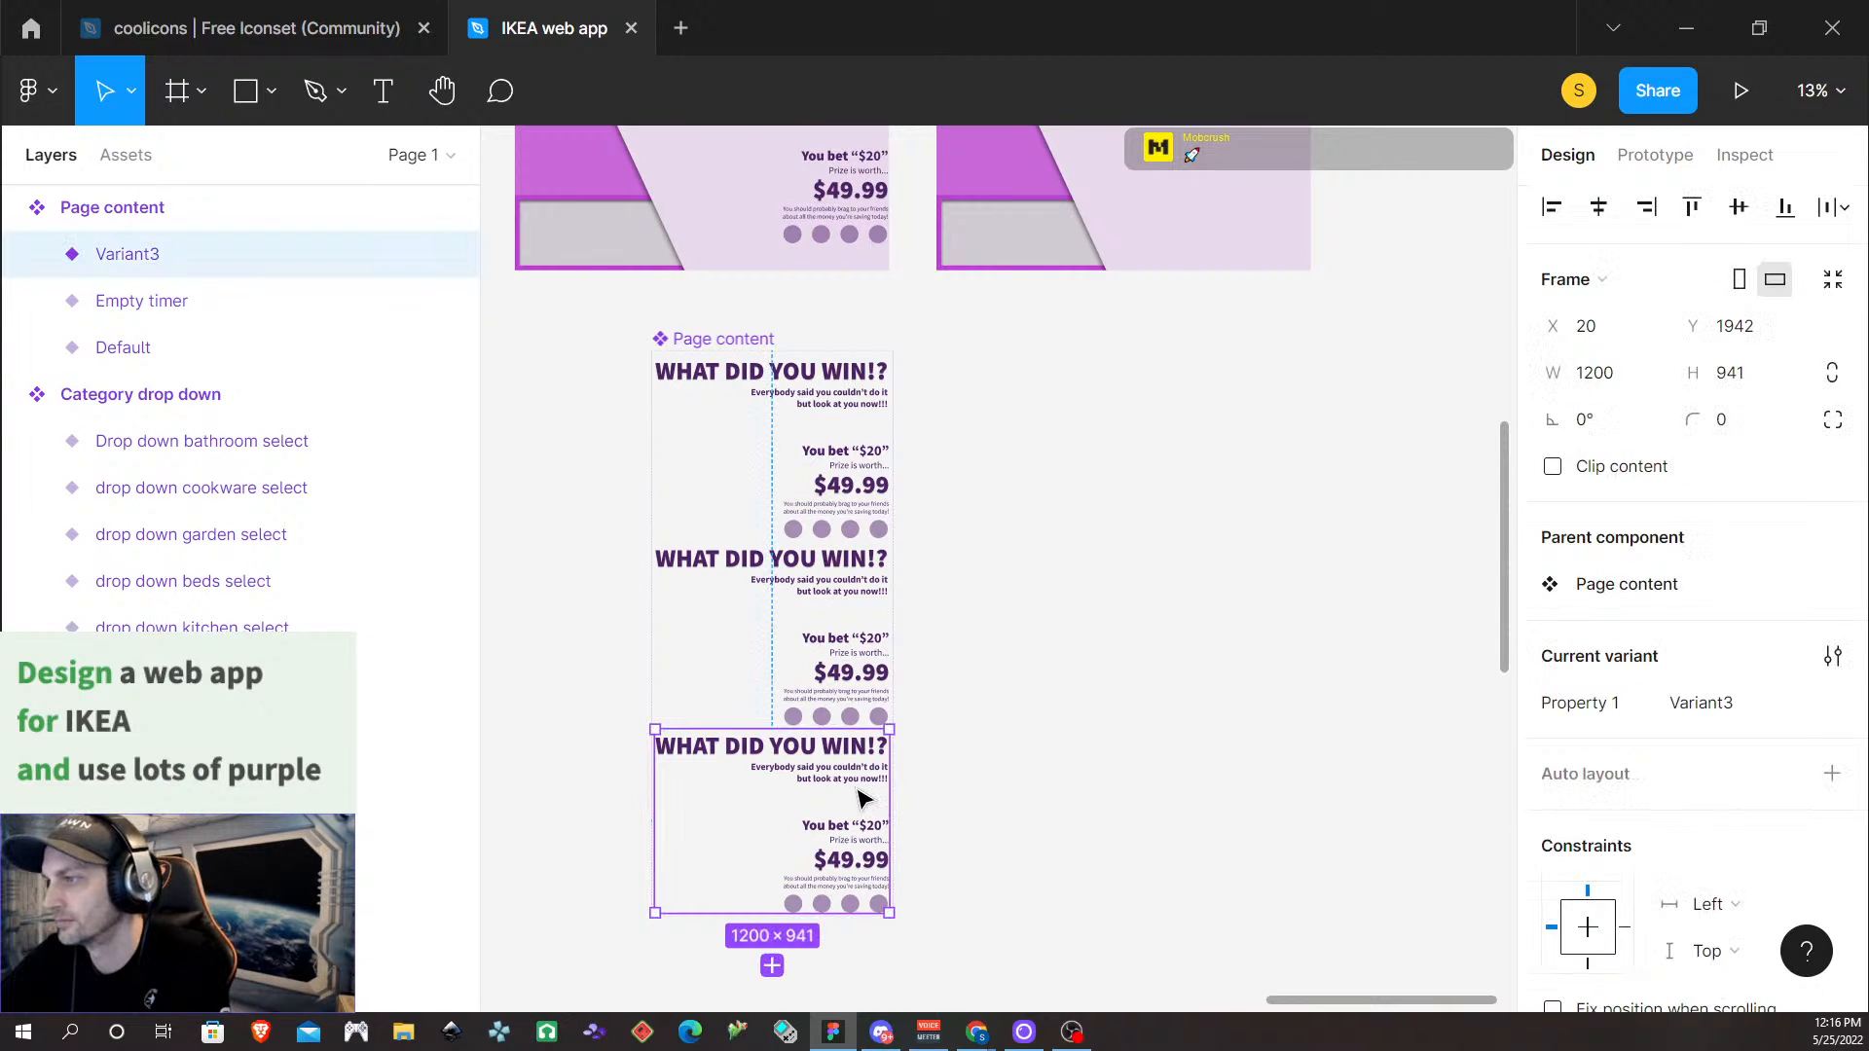
{"action": "left_click", "coordinate": [1723, 707]}
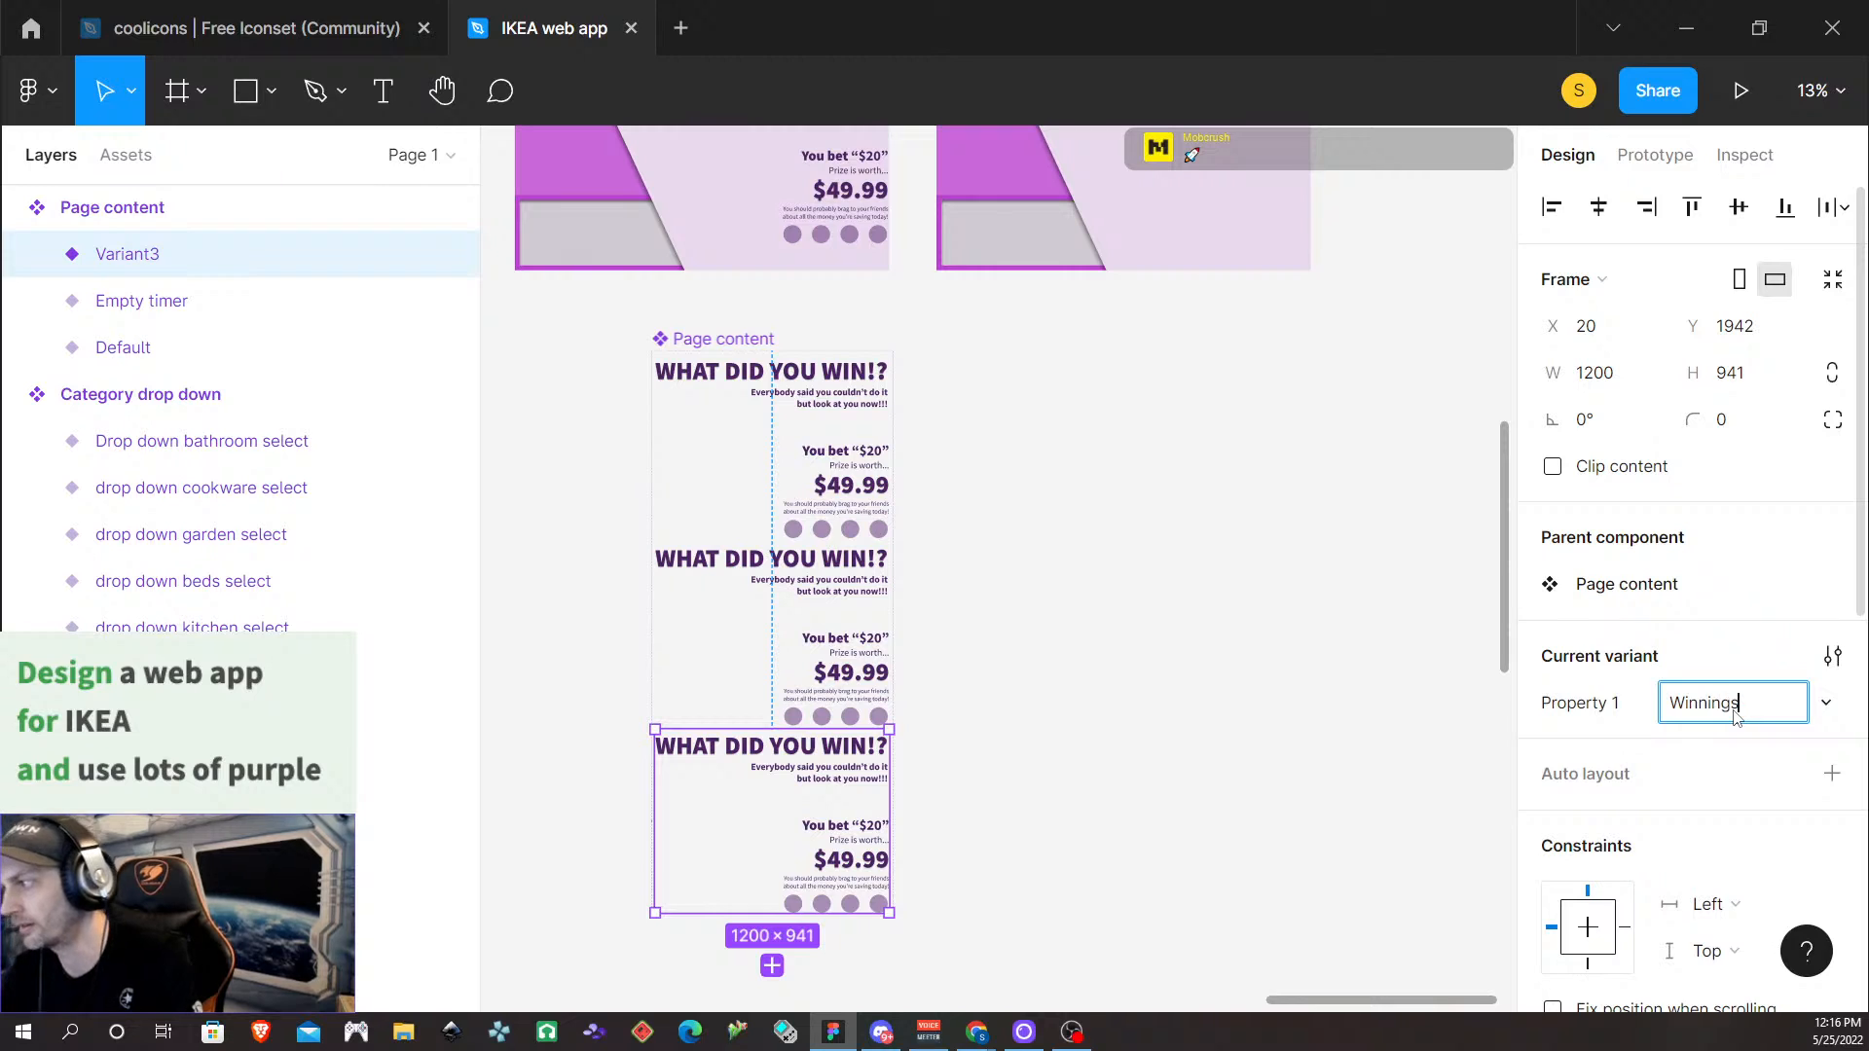
Hide all four circles and every text layer inside the Default variant of the Page content component
{"action": "left_click", "coordinate": [792, 430]}
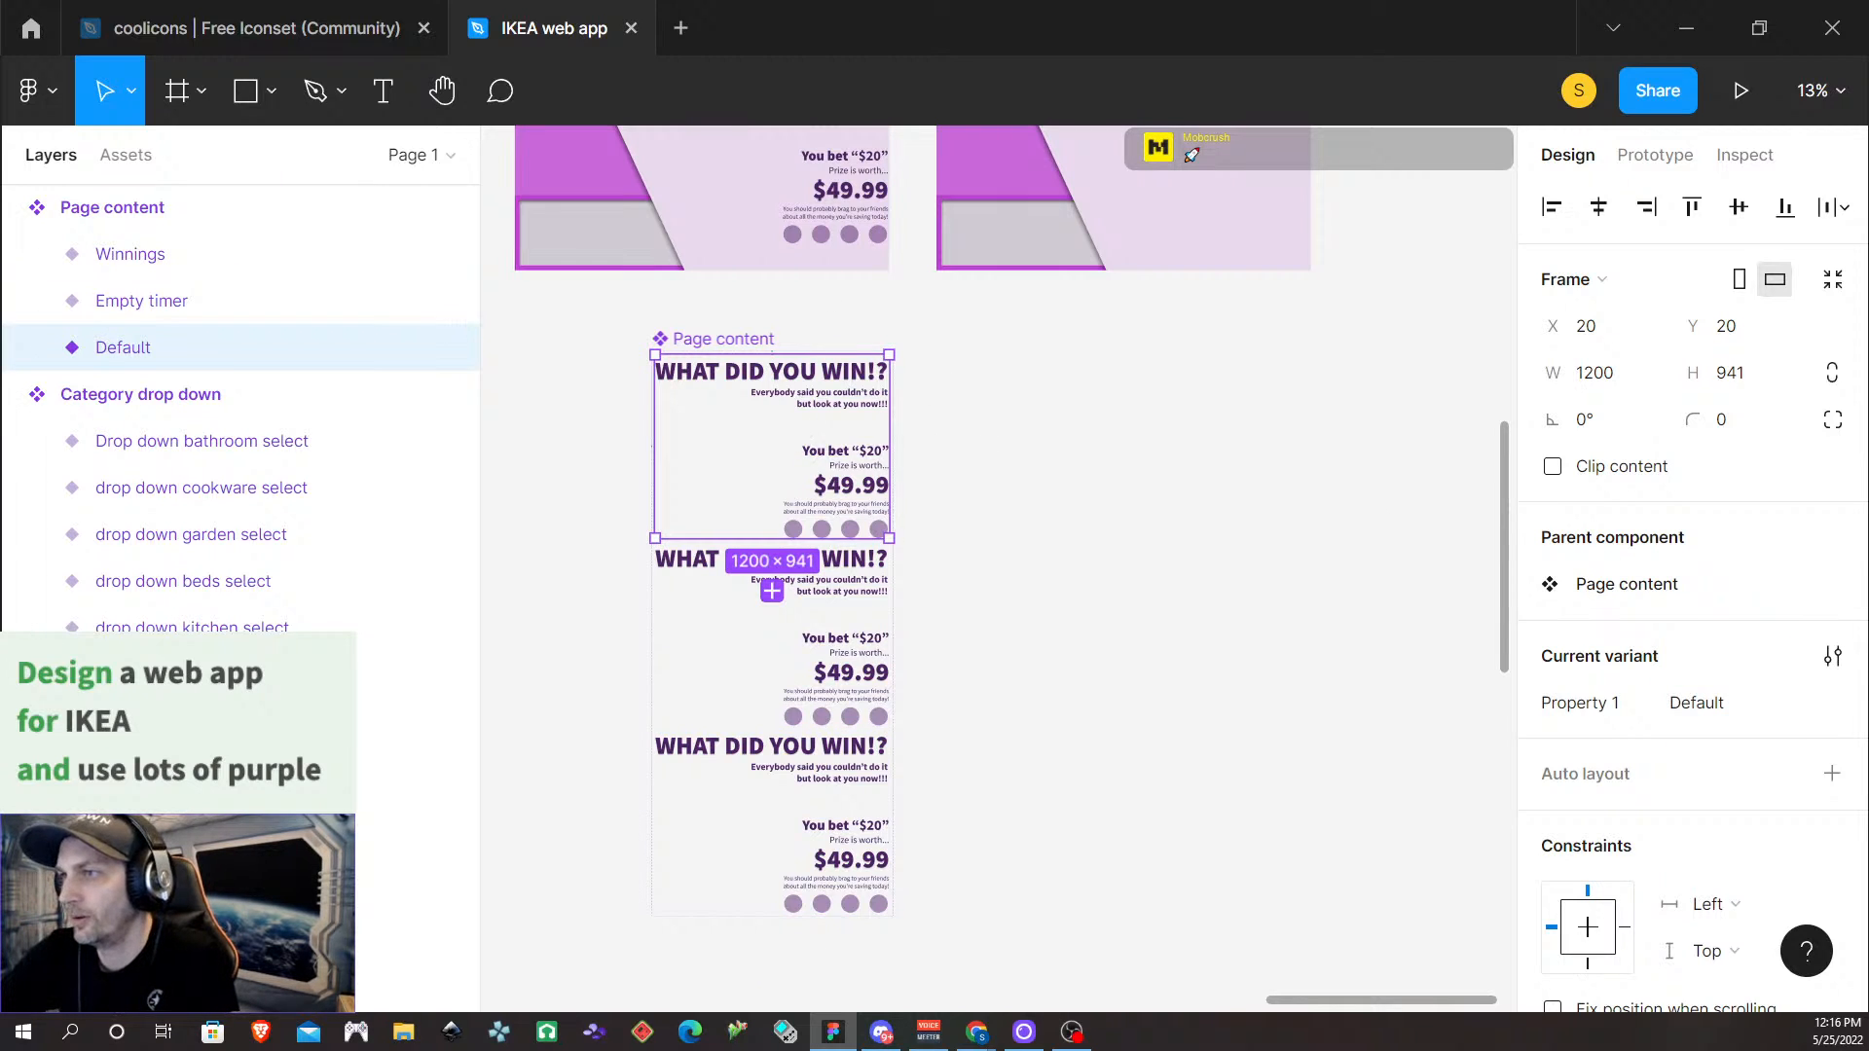
{"action": "left_click", "coordinate": [38, 348]}
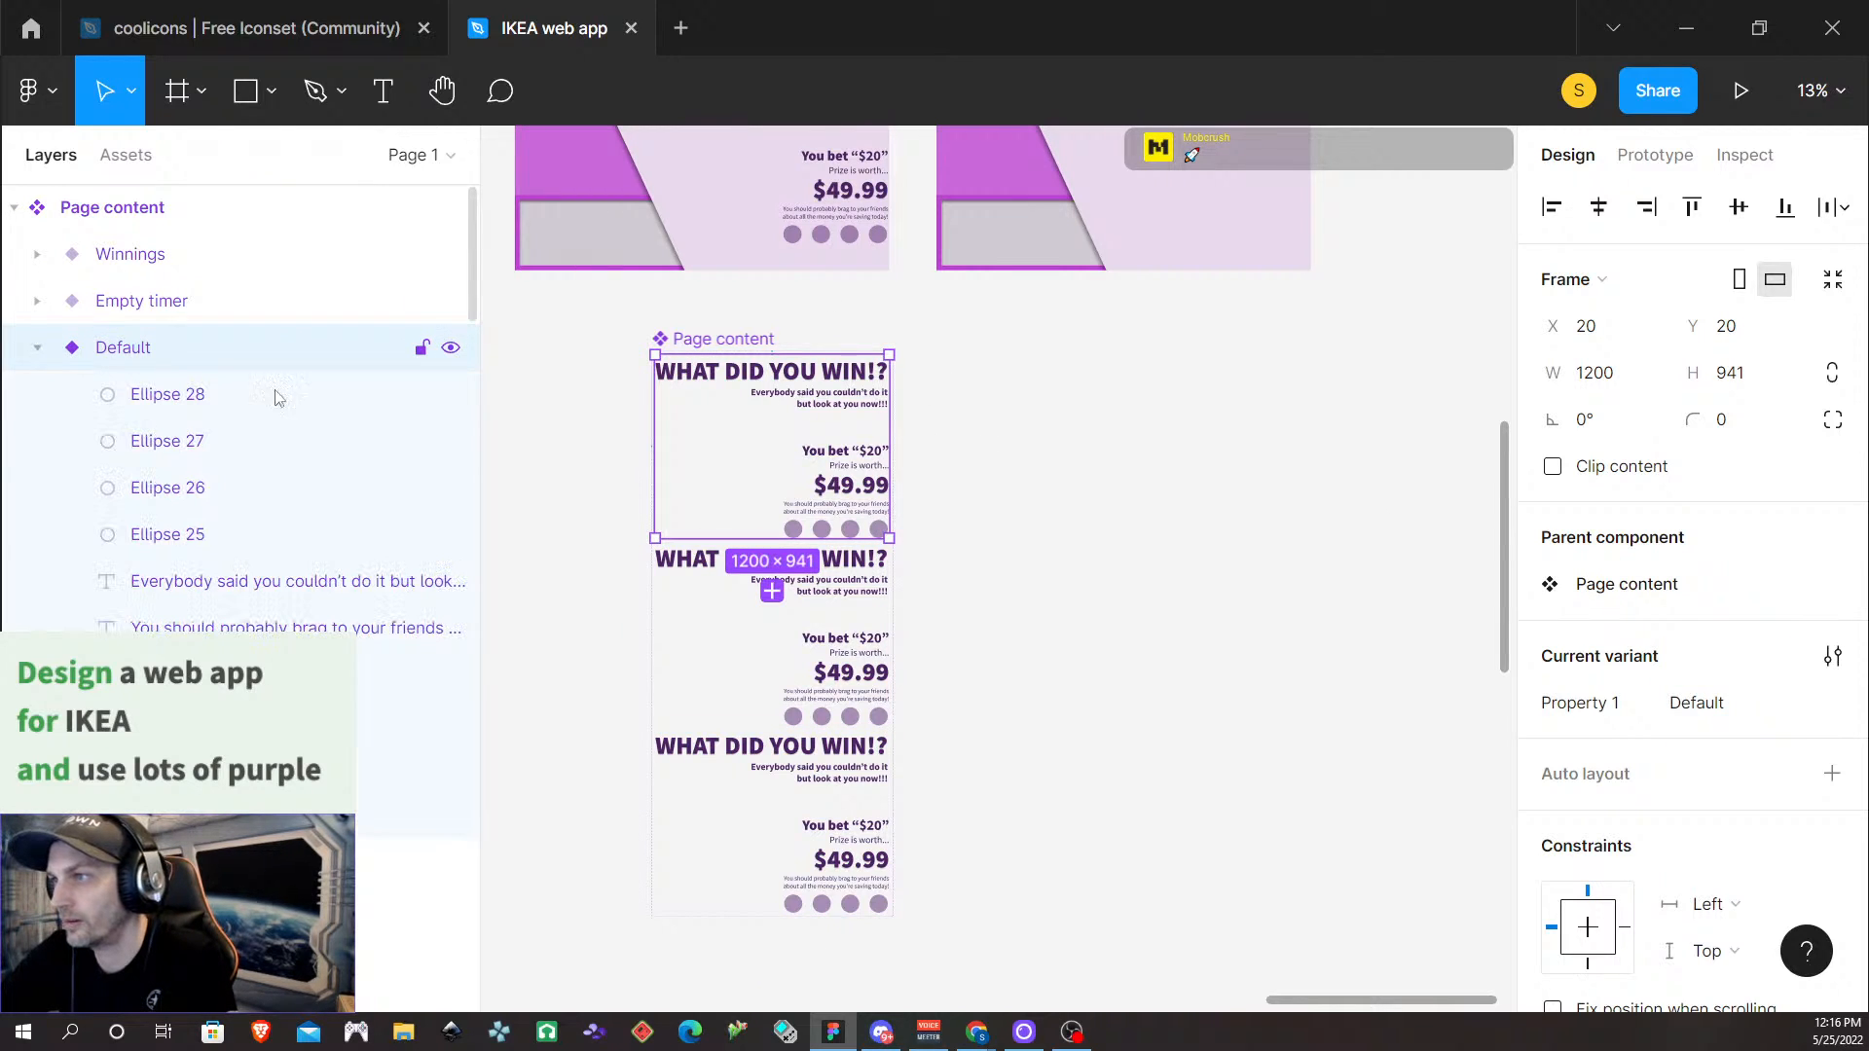
{"action": "left_click", "coordinate": [450, 396]}
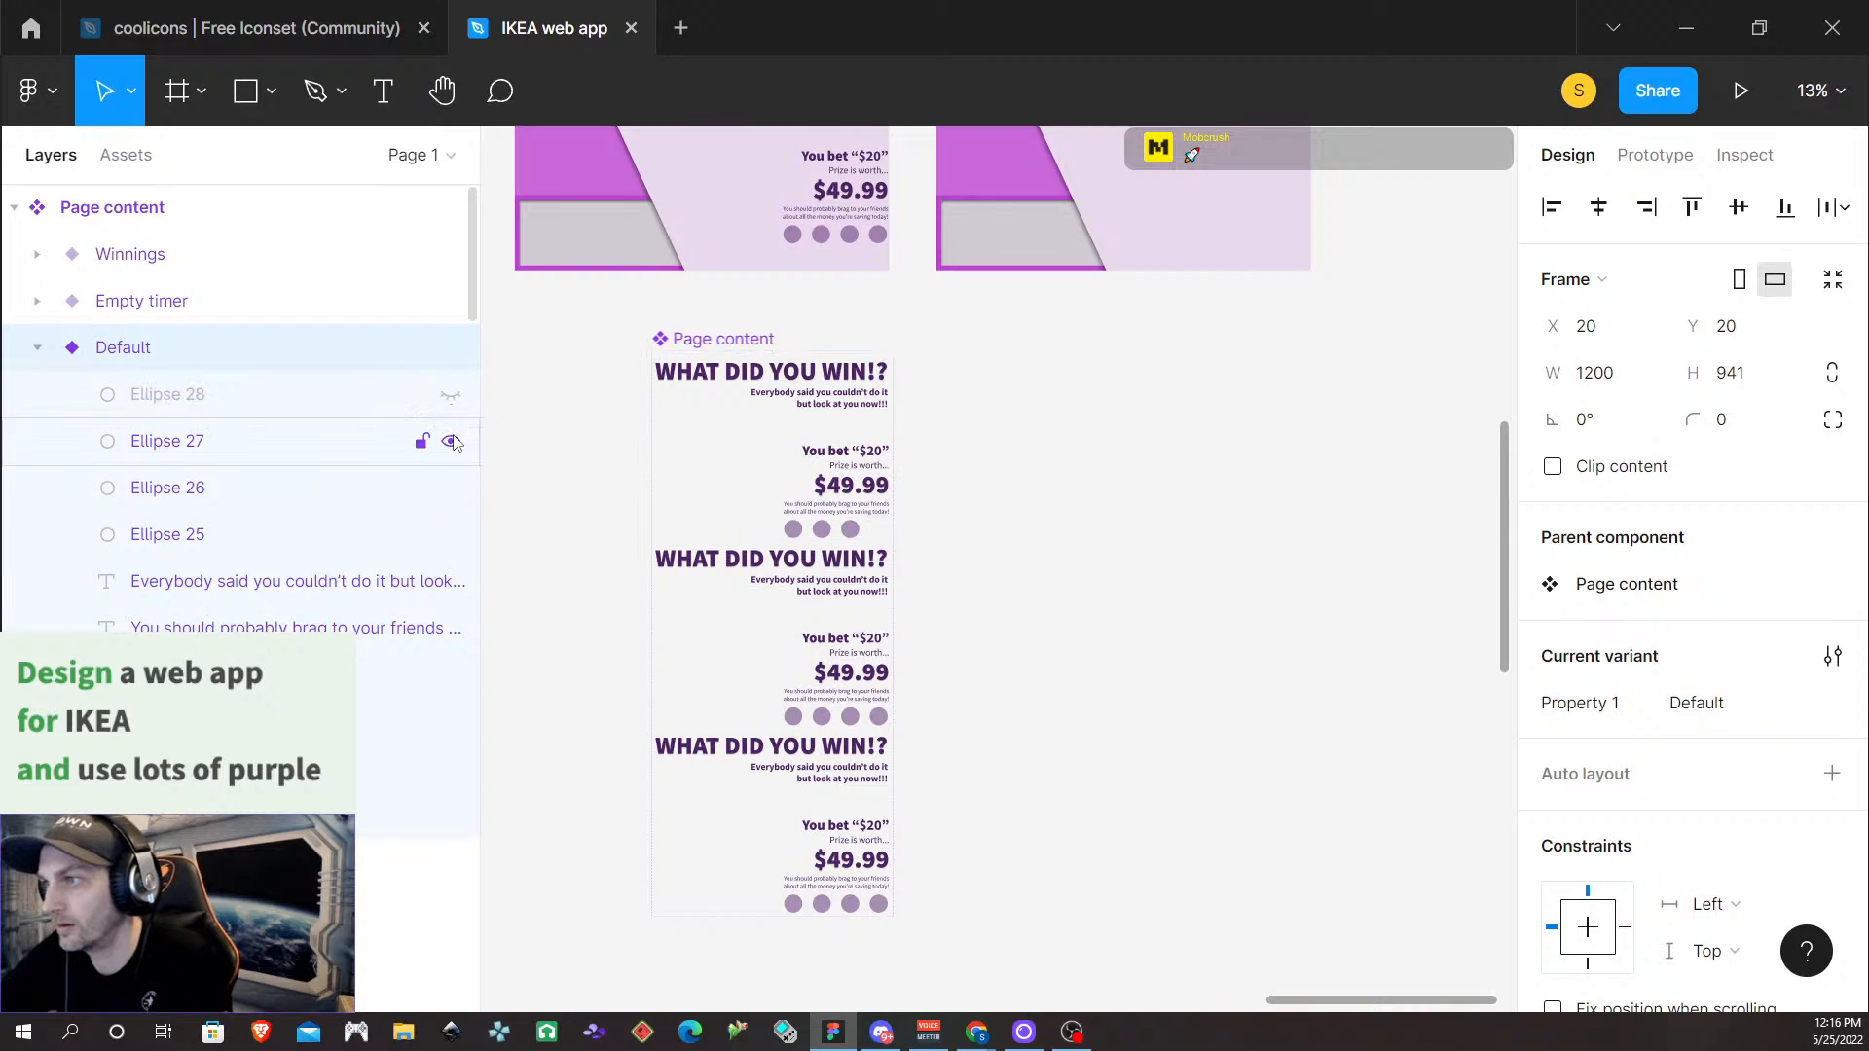
{"action": "left_click", "coordinate": [450, 443]}
{"action": "left_click", "coordinate": [450, 490]}
{"action": "left_click", "coordinate": [450, 536]}
{"action": "left_click", "coordinate": [449, 583]}
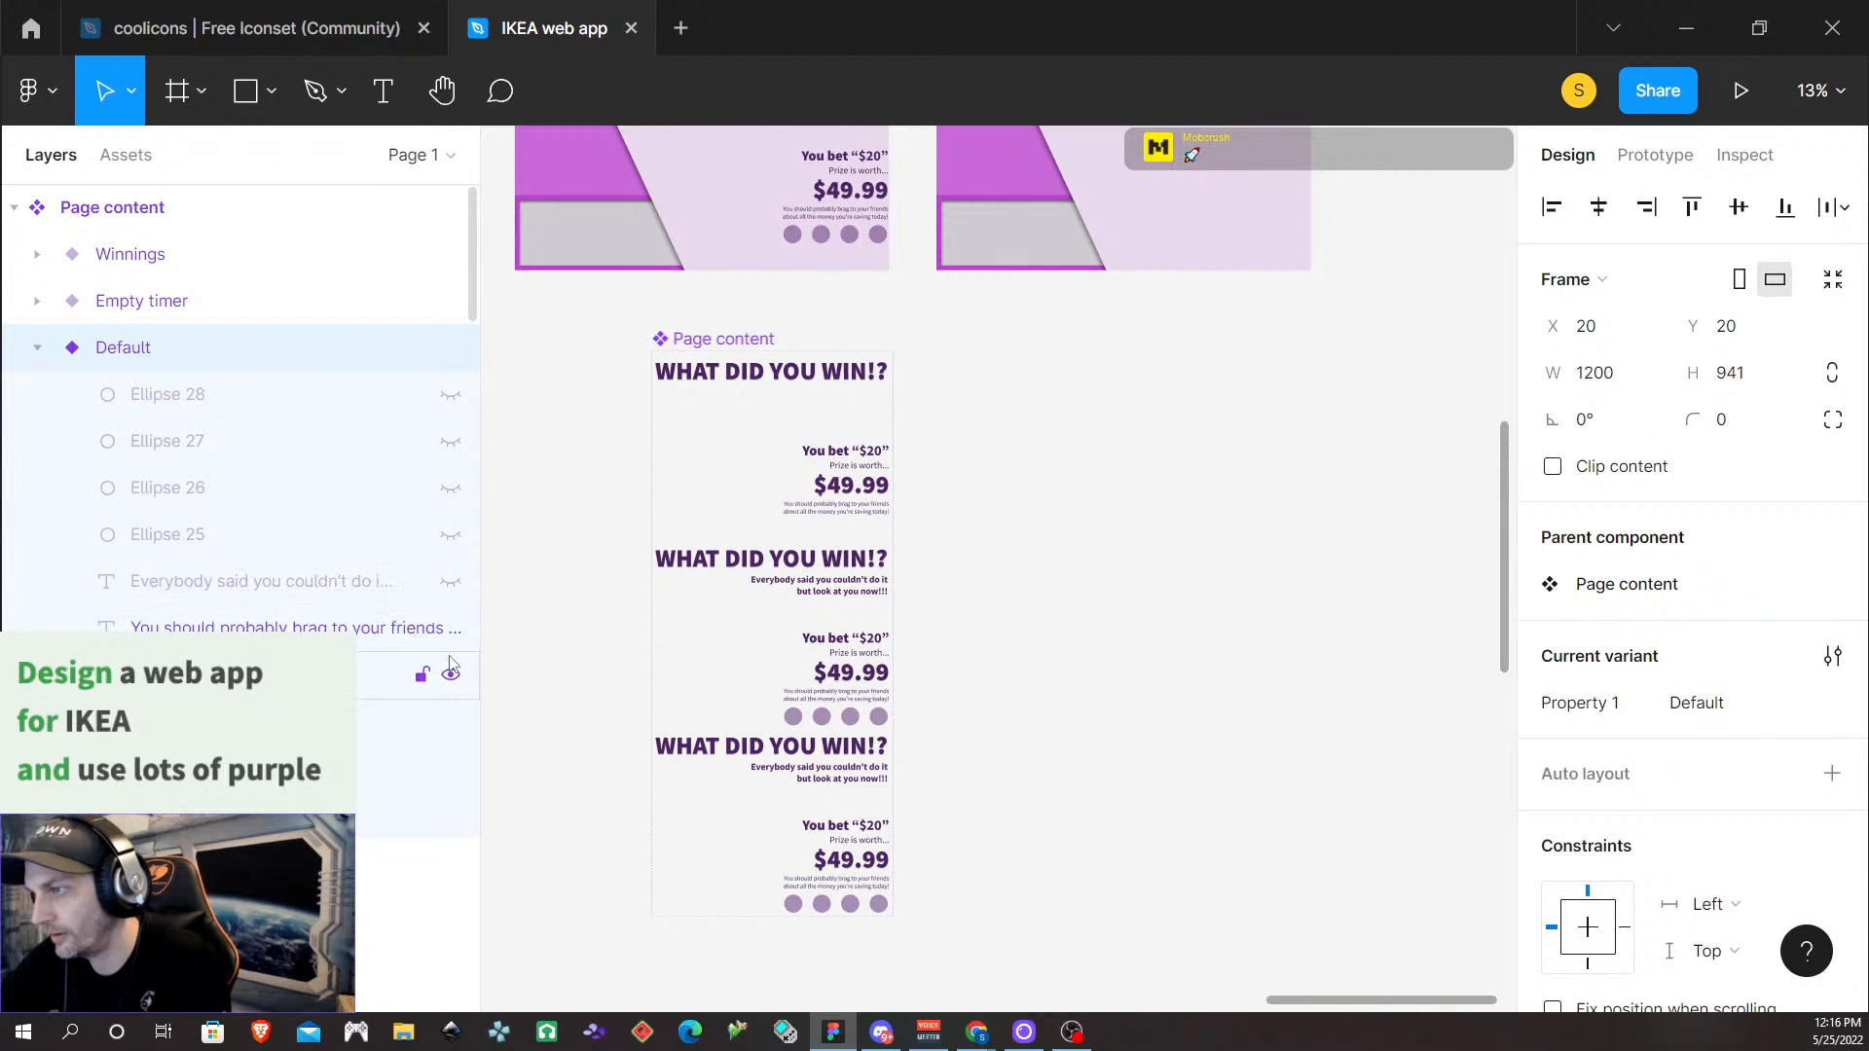
{"action": "left_click", "coordinate": [450, 629]}
{"action": "left_click", "coordinate": [450, 675]}
{"action": "left_click", "coordinate": [450, 722]}
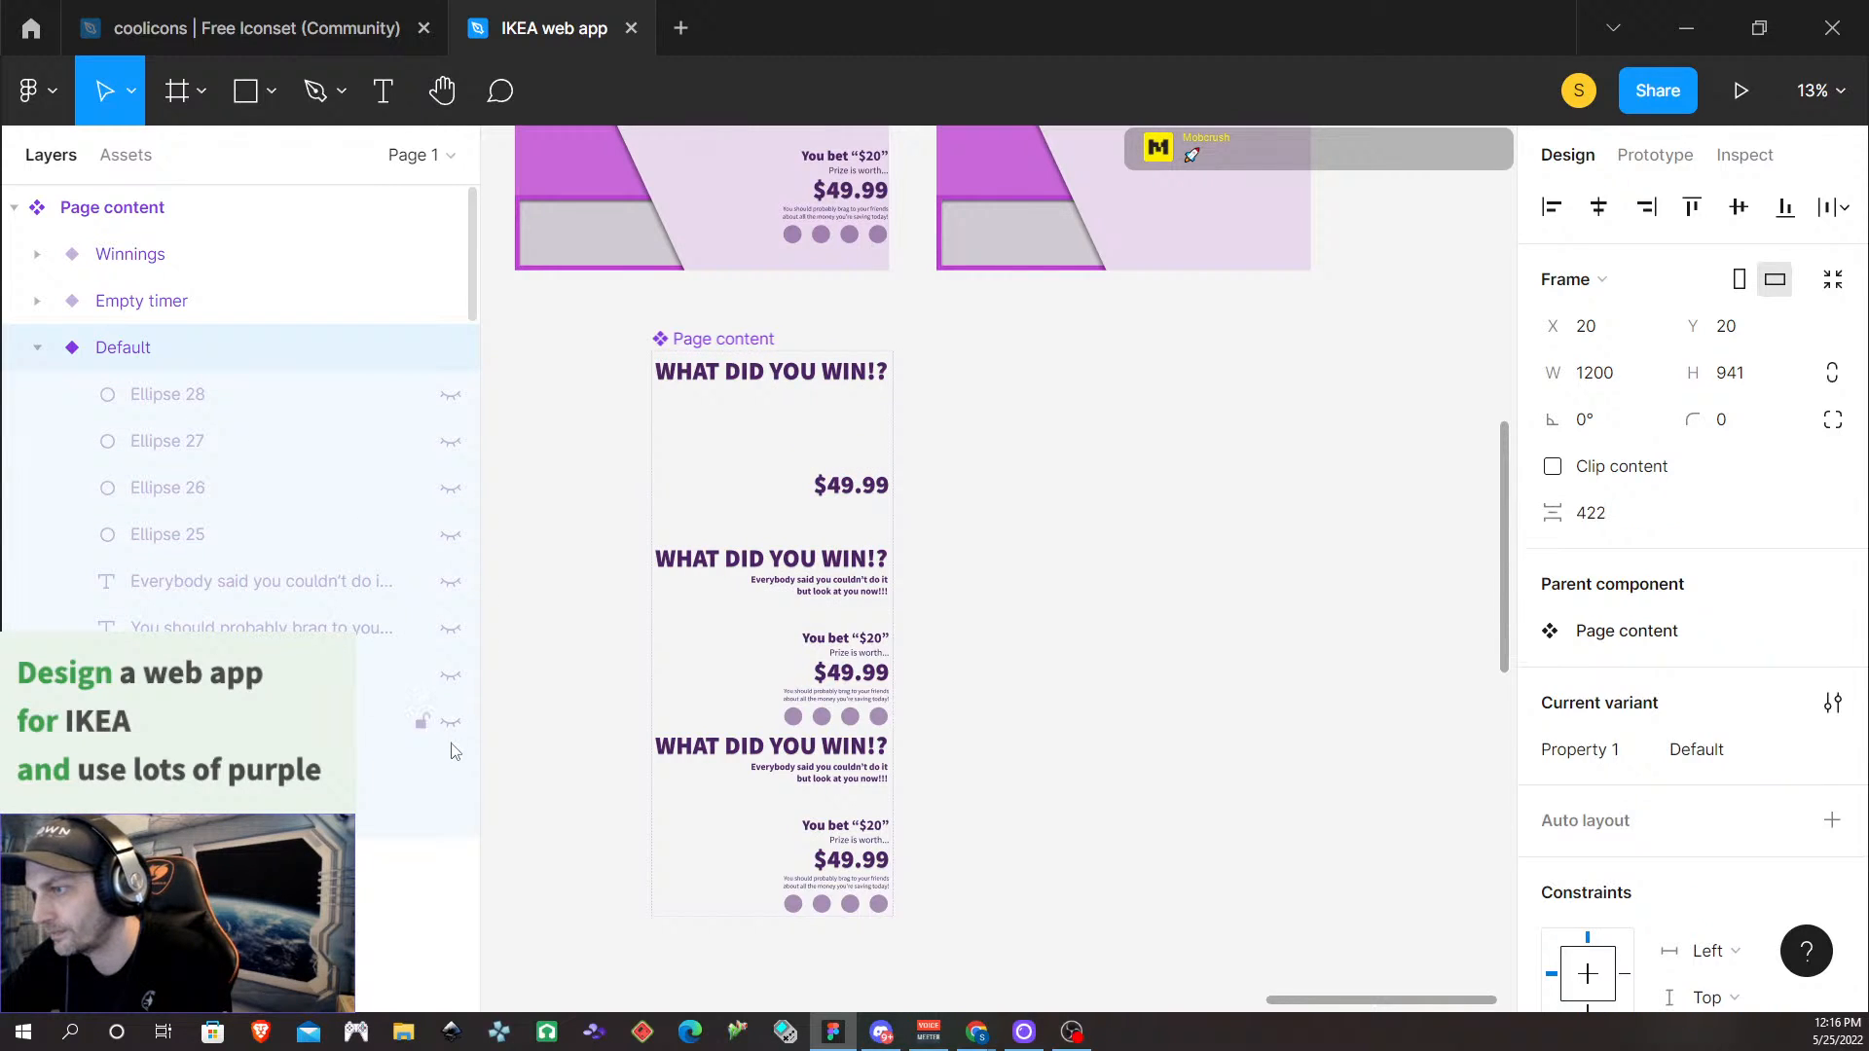
{"action": "left_click", "coordinate": [451, 814]}
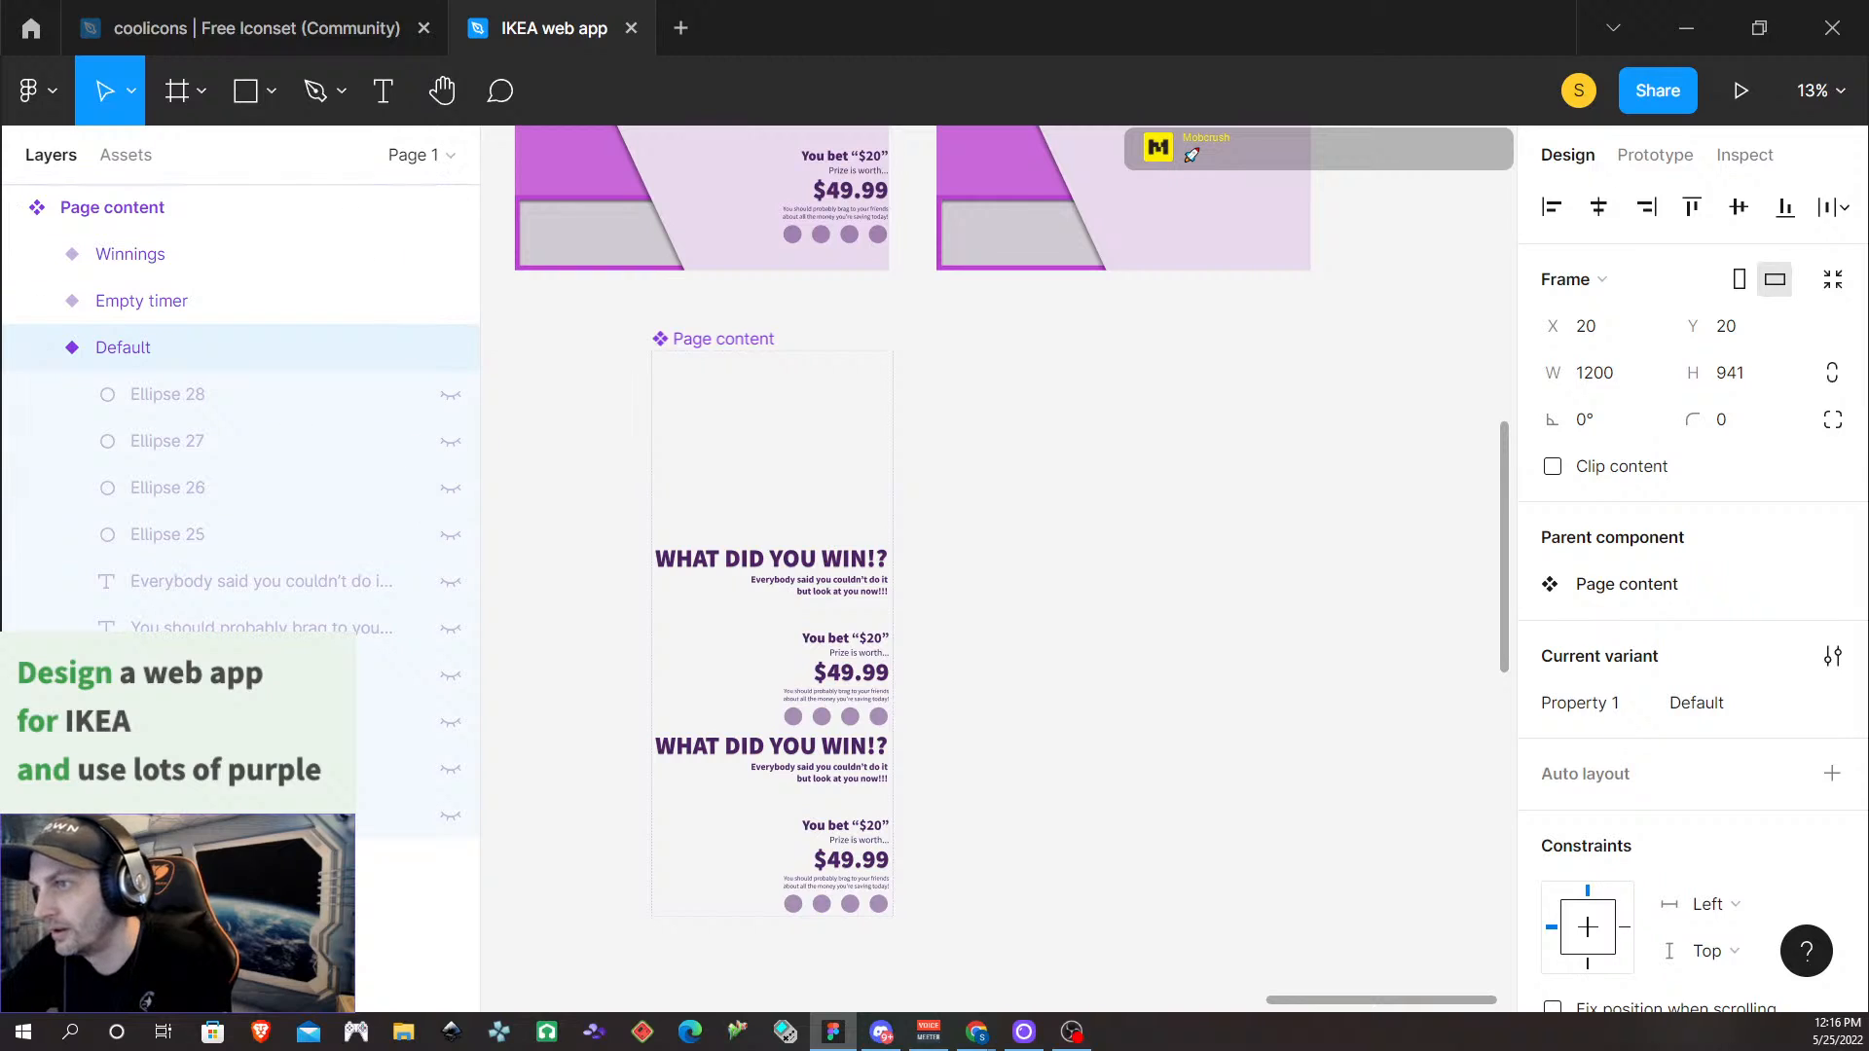
Hide all four circles and every text layer inside the Empty timer variant of the Page content component
{"action": "left_click", "coordinate": [34, 347]}
{"action": "left_click", "coordinate": [37, 301]}
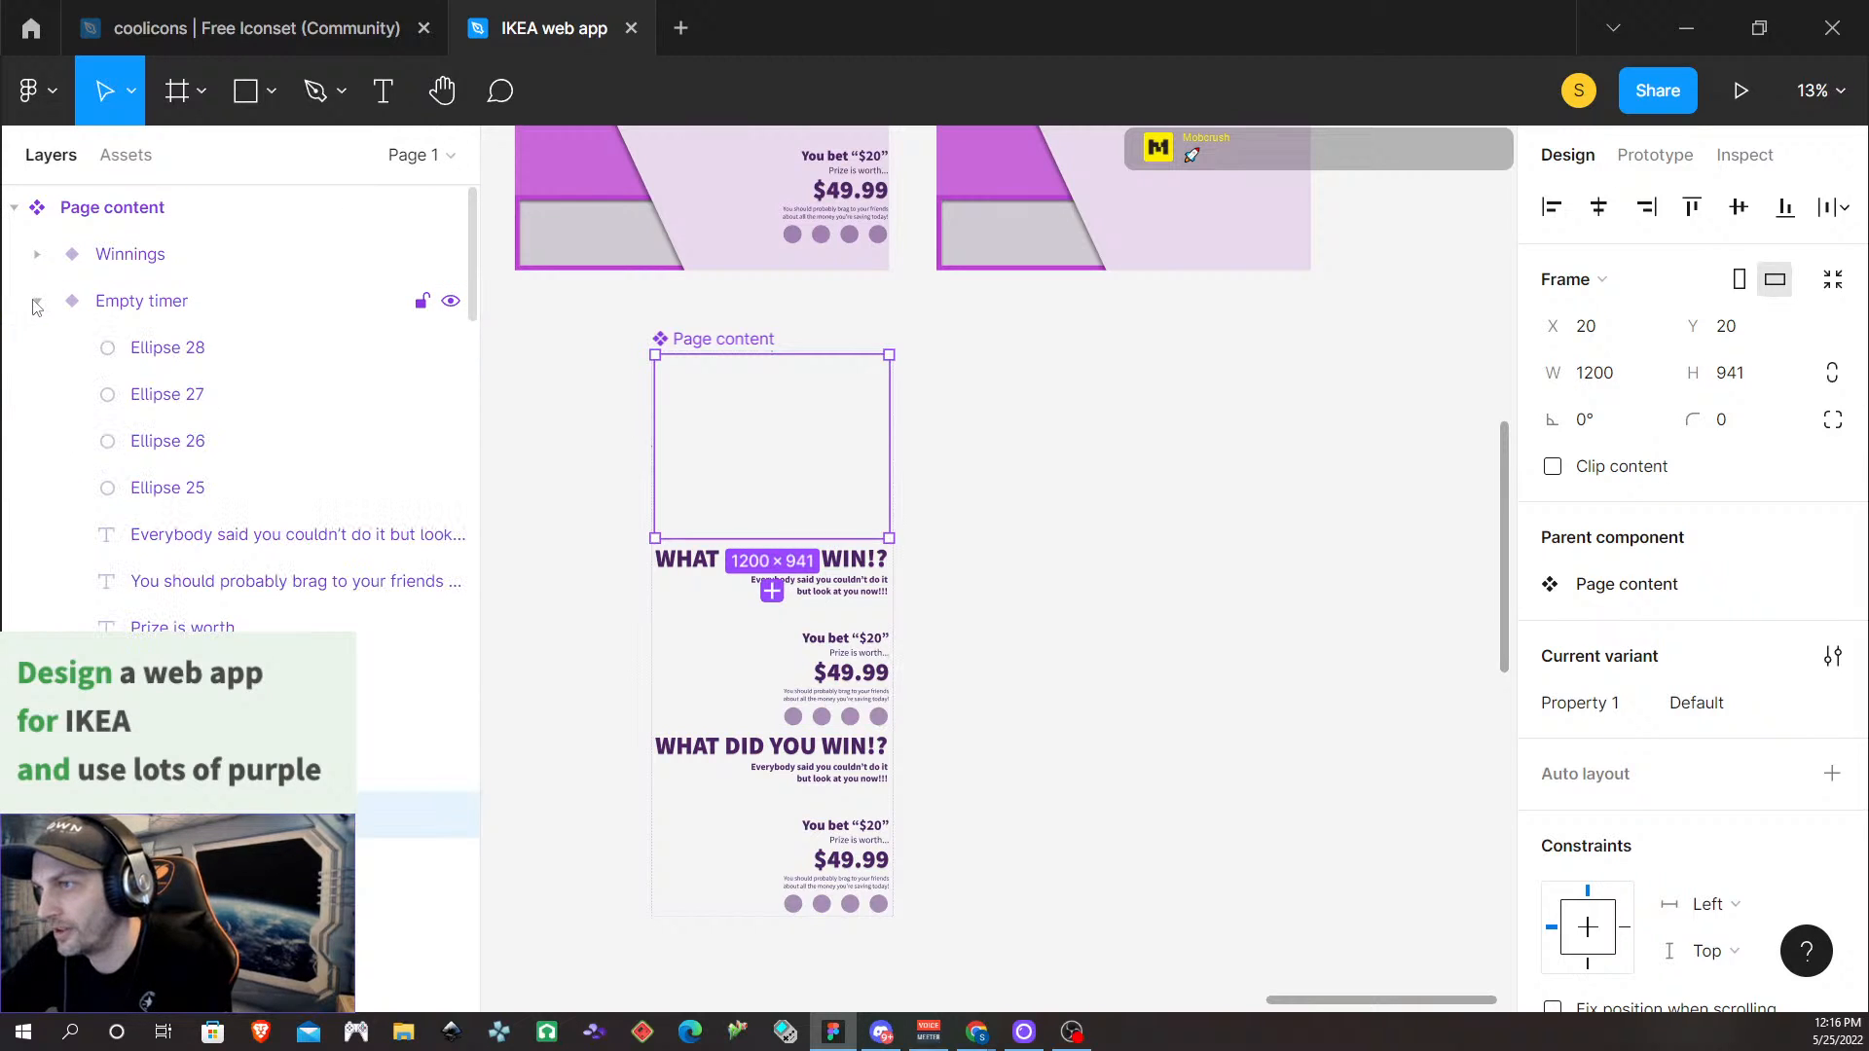
{"action": "left_click", "coordinate": [451, 348]}
{"action": "left_click", "coordinate": [451, 394]}
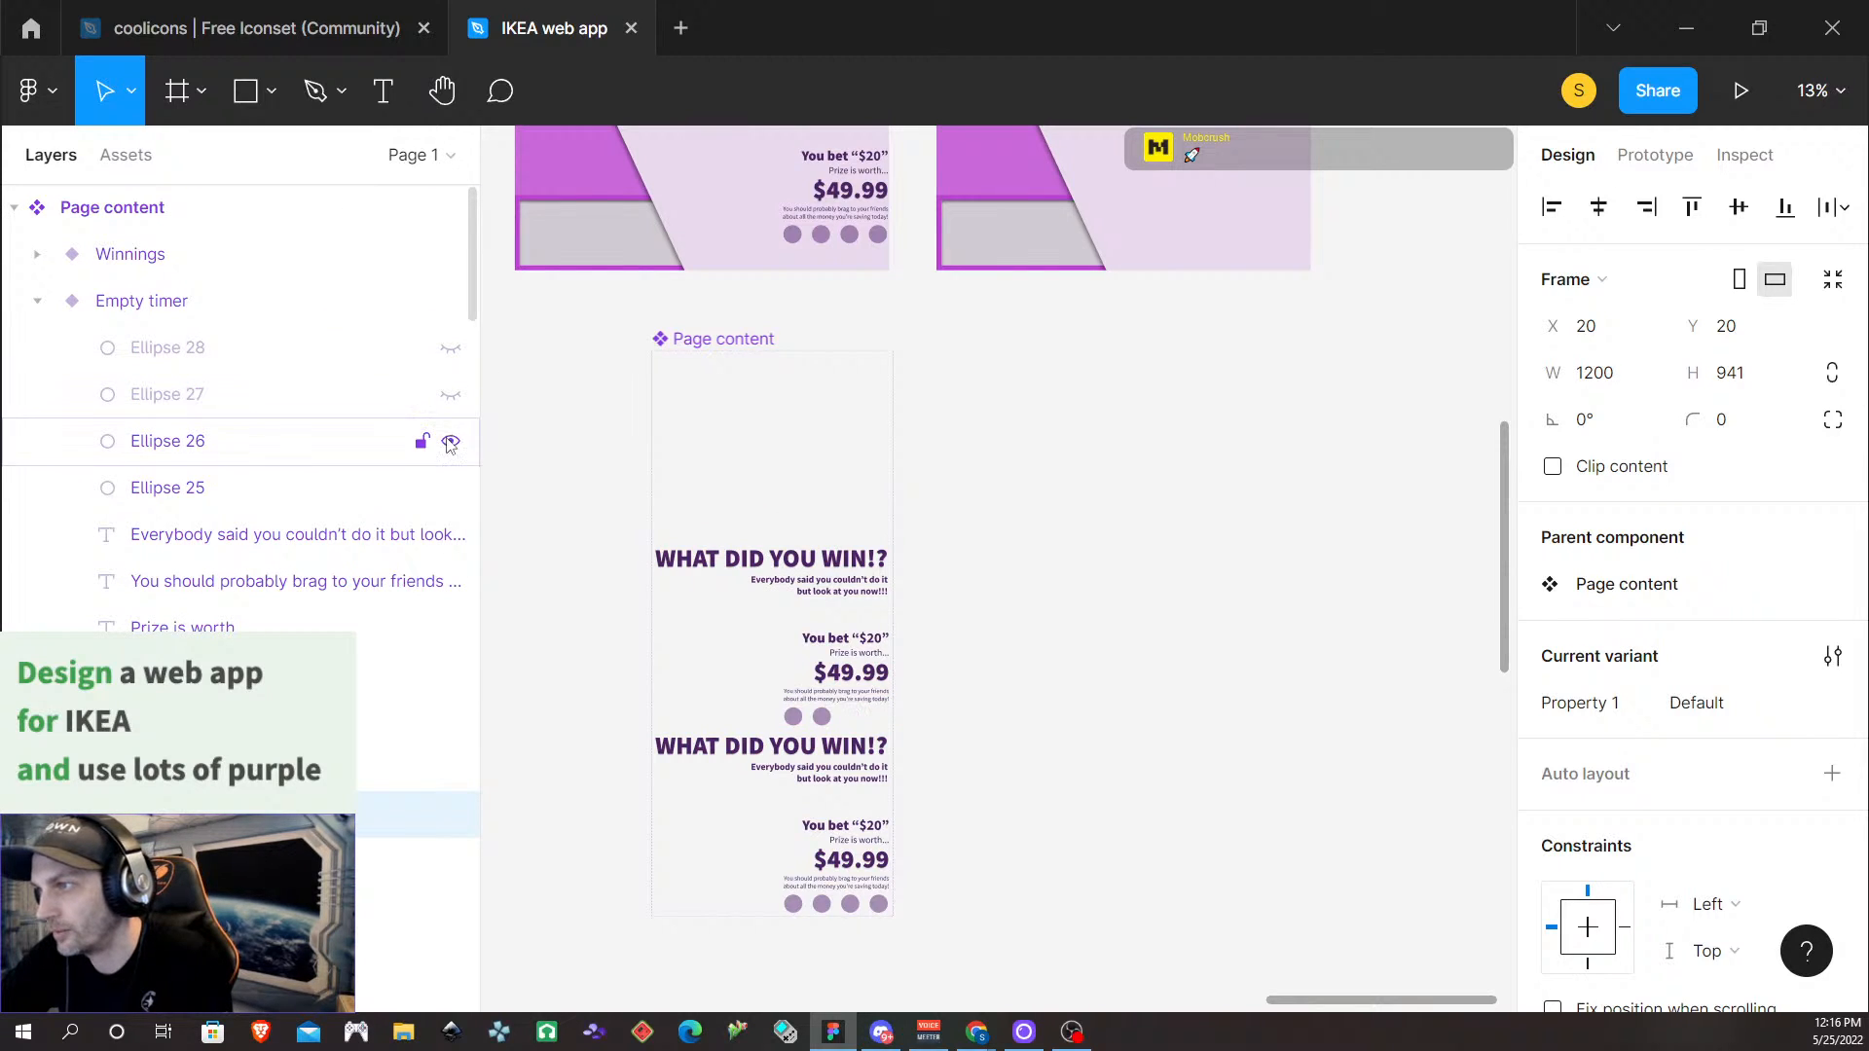
{"action": "left_click", "coordinate": [450, 441]}
{"action": "left_click", "coordinate": [451, 488]}
{"action": "left_click", "coordinate": [451, 535]}
{"action": "left_click", "coordinate": [450, 582]}
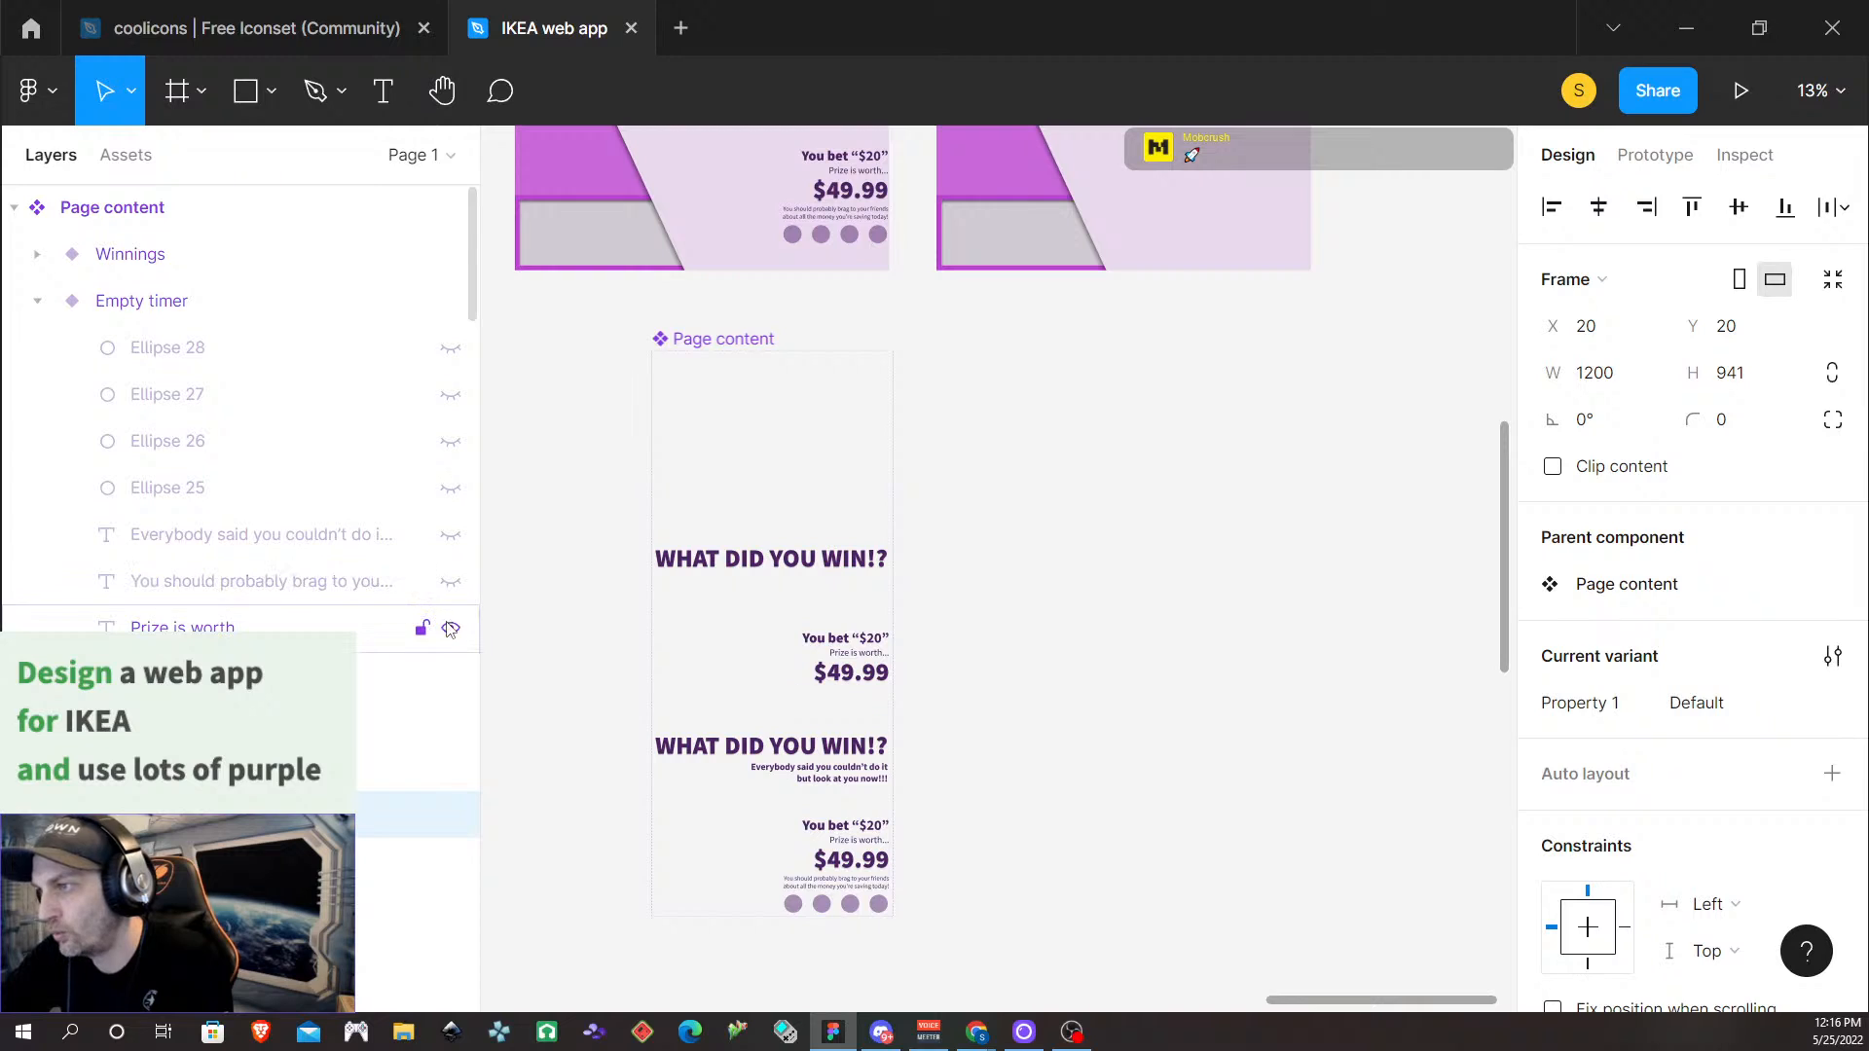
{"action": "left_click", "coordinate": [451, 628]}
{"action": "left_click", "coordinate": [450, 675]}
{"action": "left_click", "coordinate": [451, 719]}
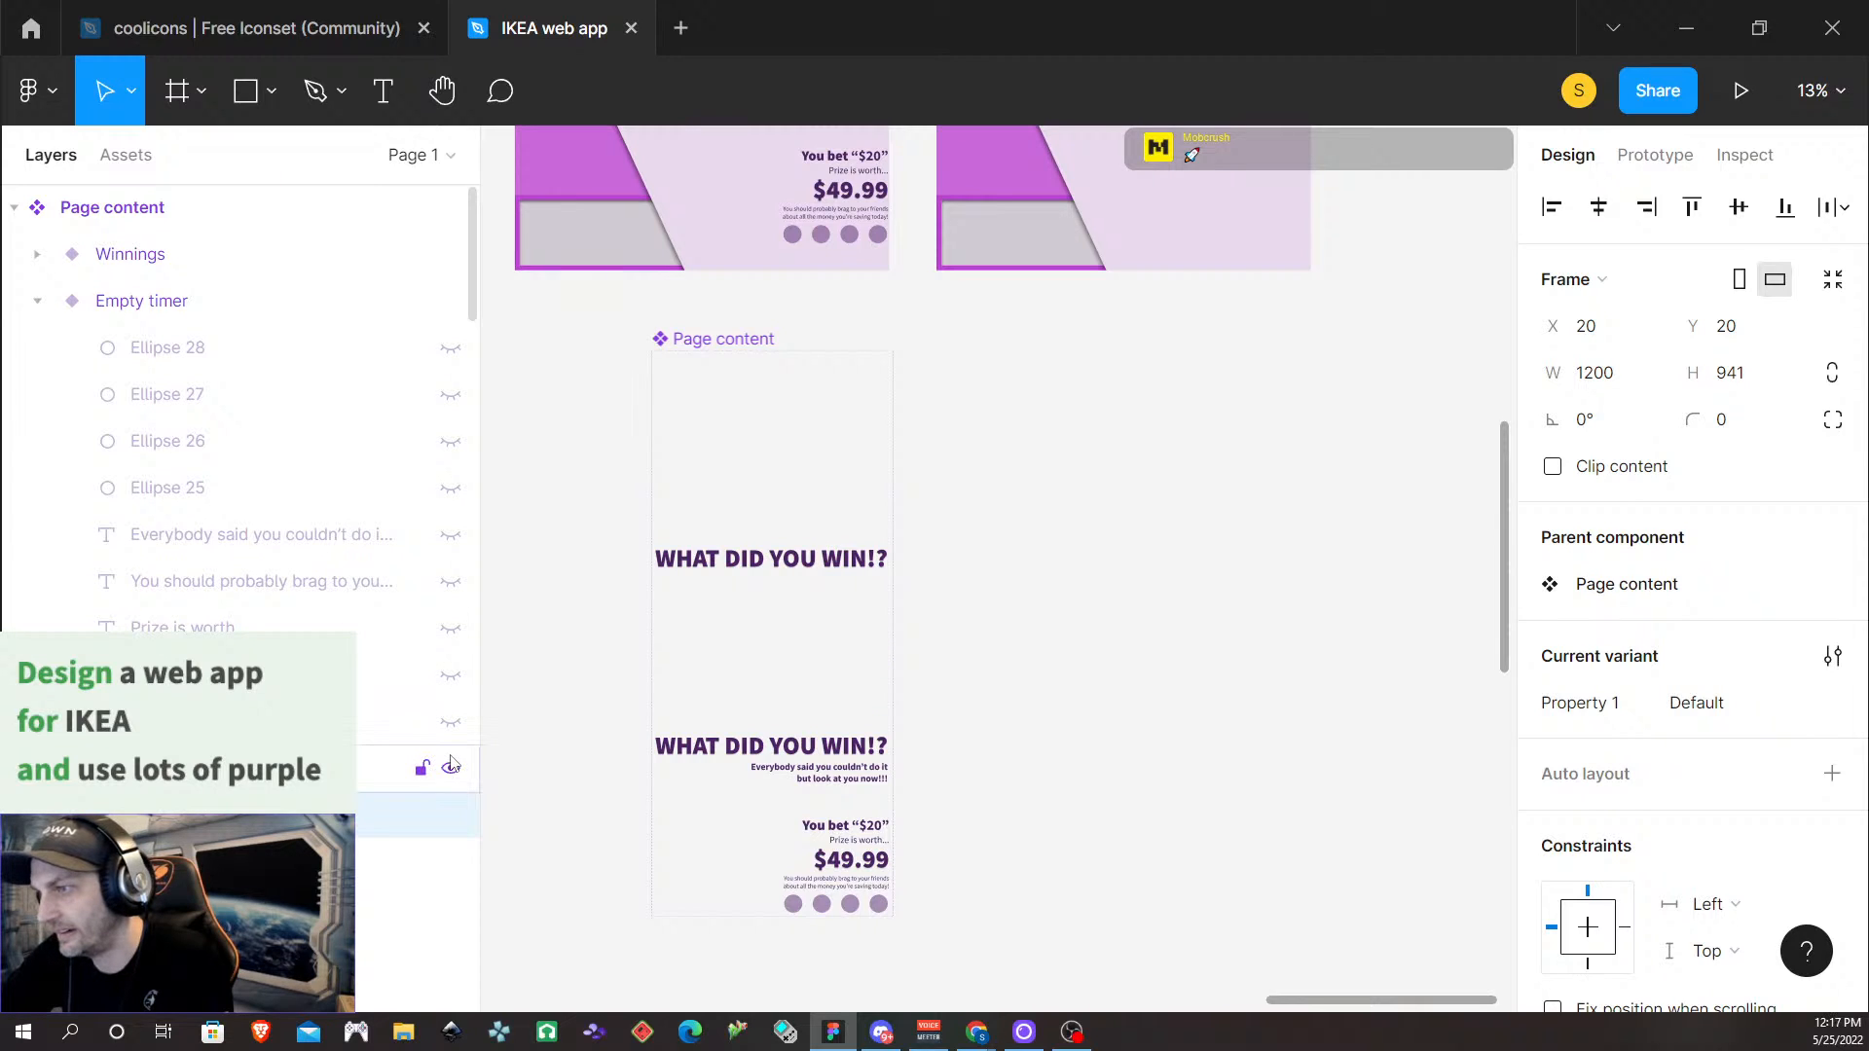
{"action": "left_click", "coordinate": [450, 766]}
{"action": "left_click", "coordinate": [37, 303]}
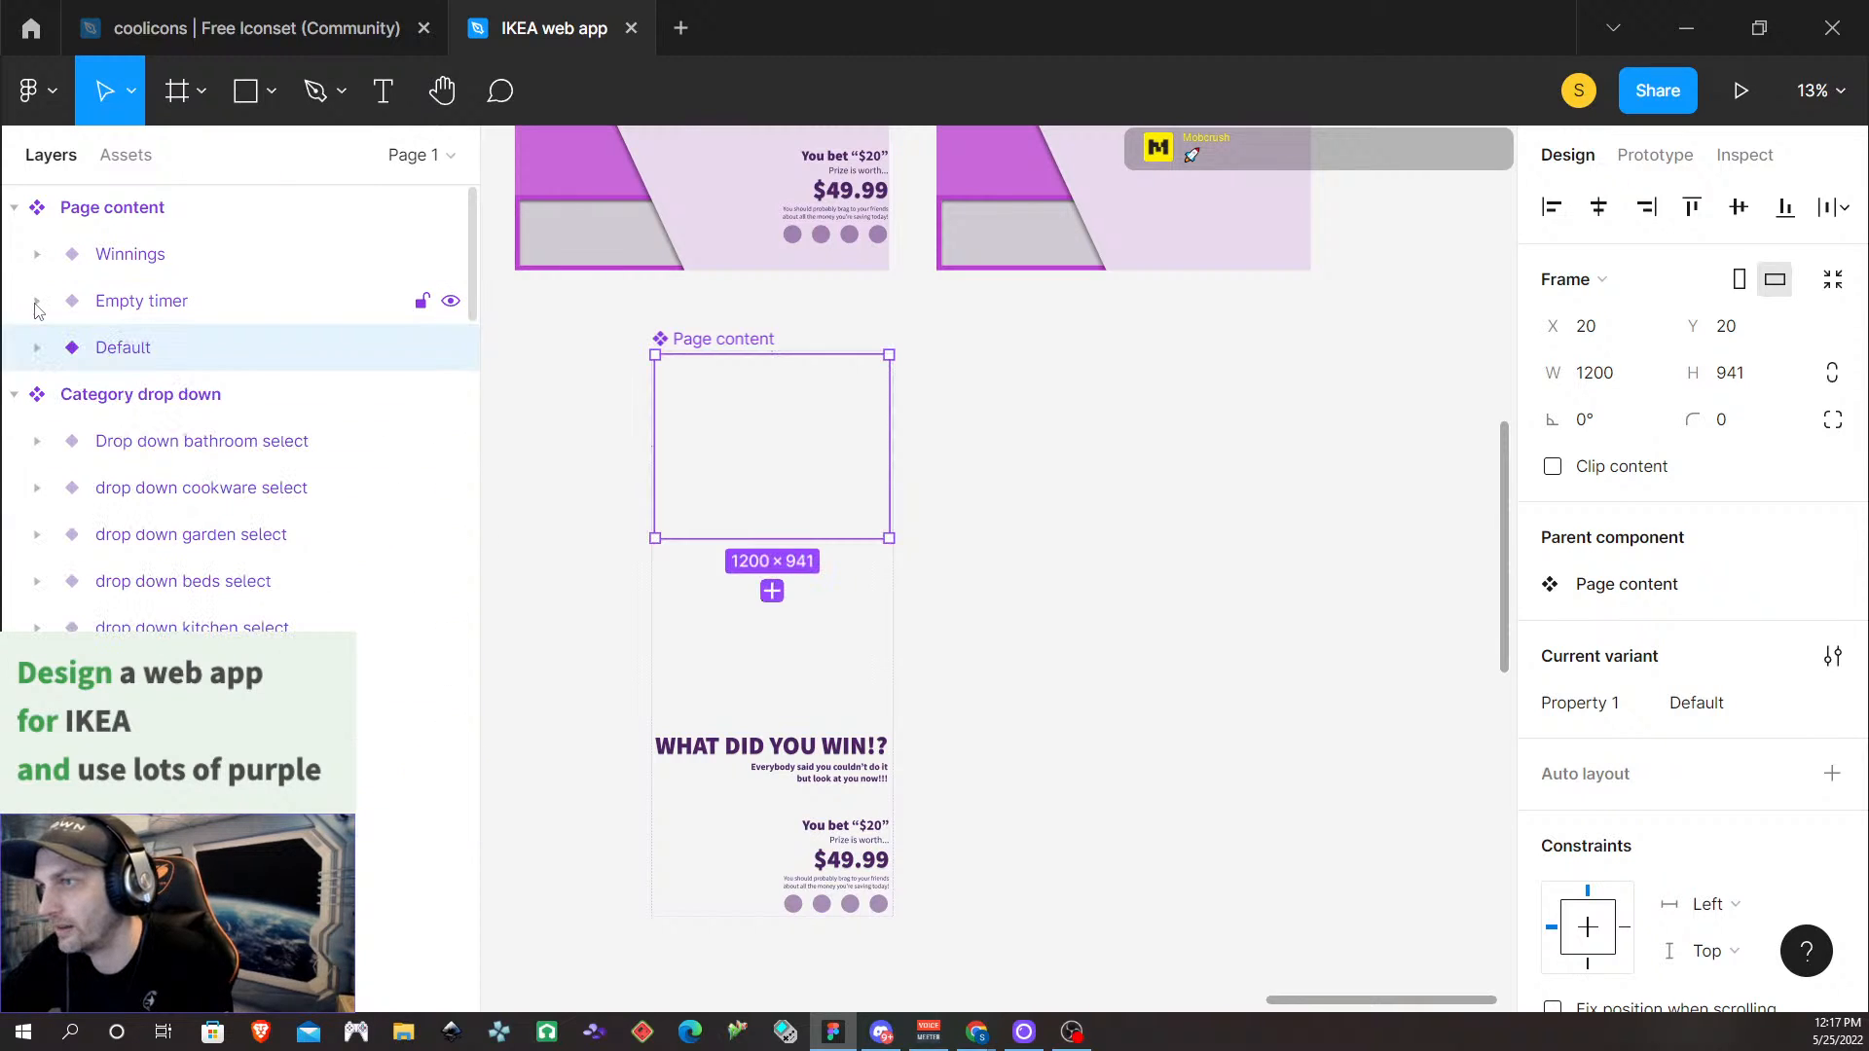
Connect the Default variant to Empty timer with a Key/Gamepad trigger on W and an Instant animation
{"action": "left_click", "coordinate": [1671, 158]}
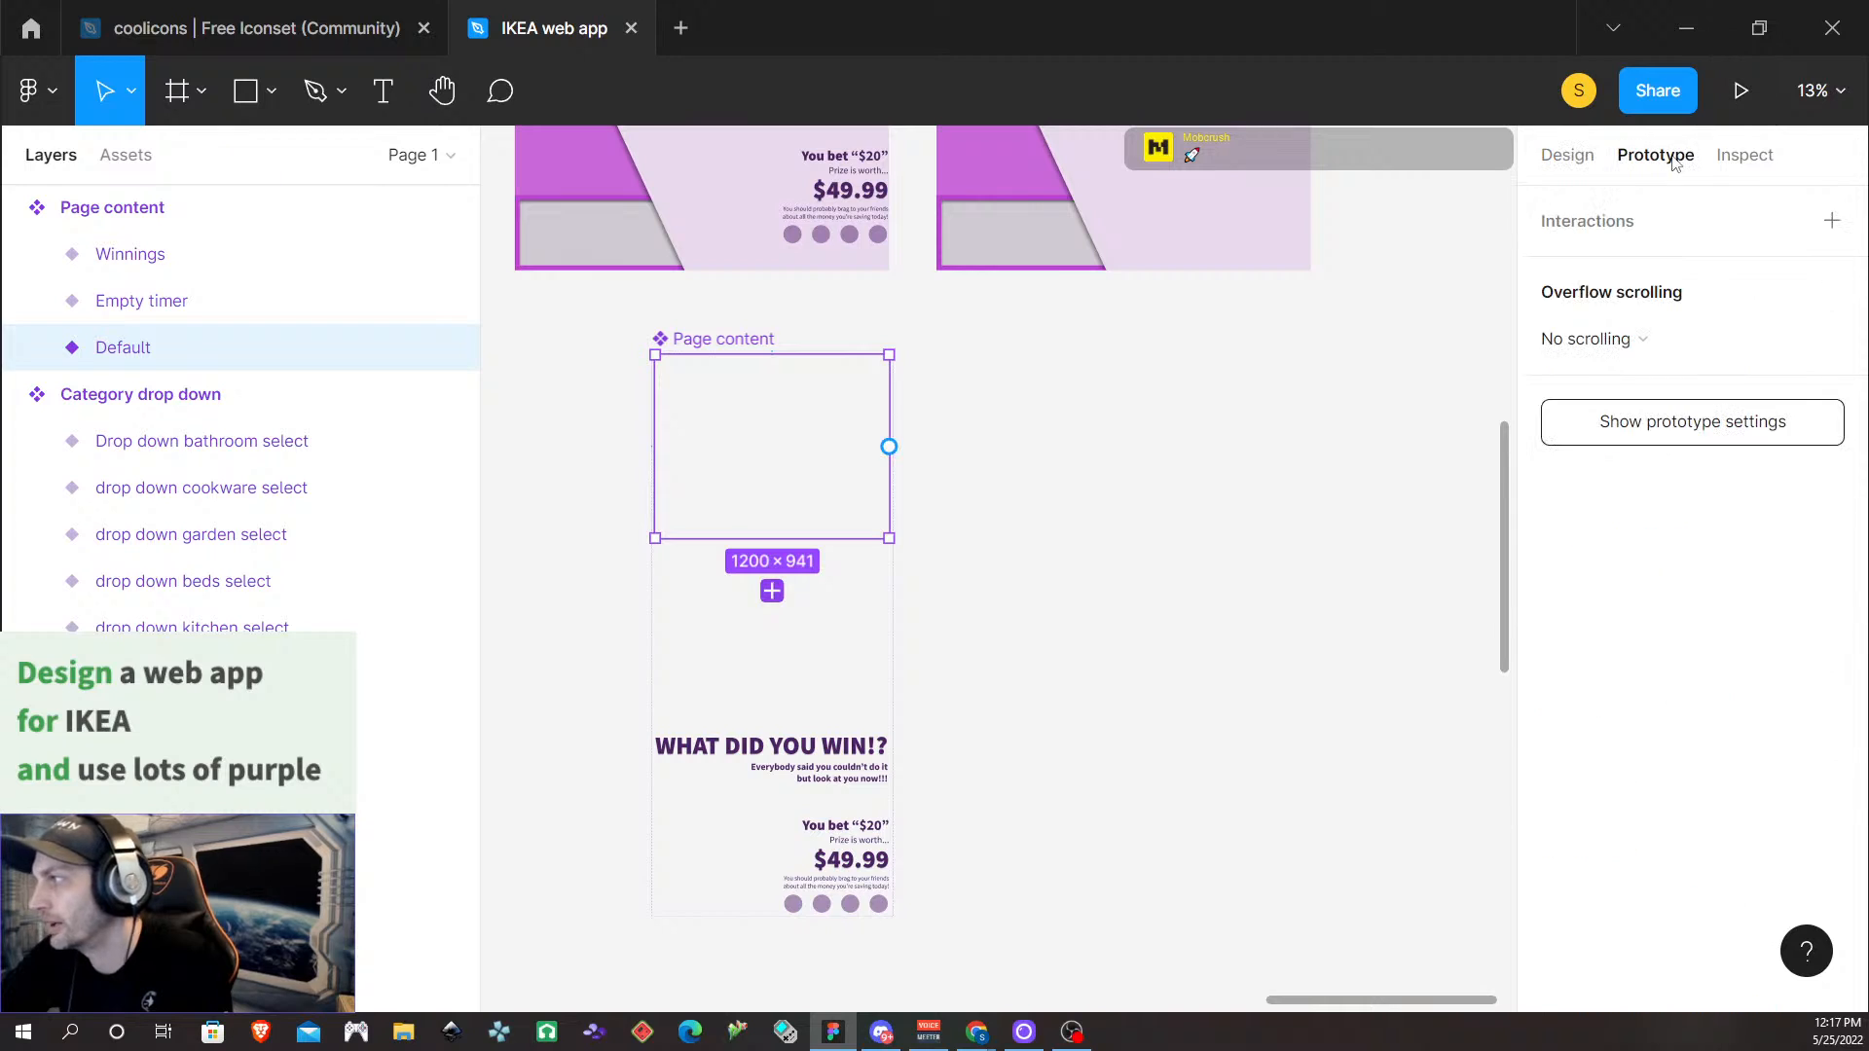
{"action": "left_click_drag", "start_coordinate": [889, 447], "coordinate": [759, 681]}
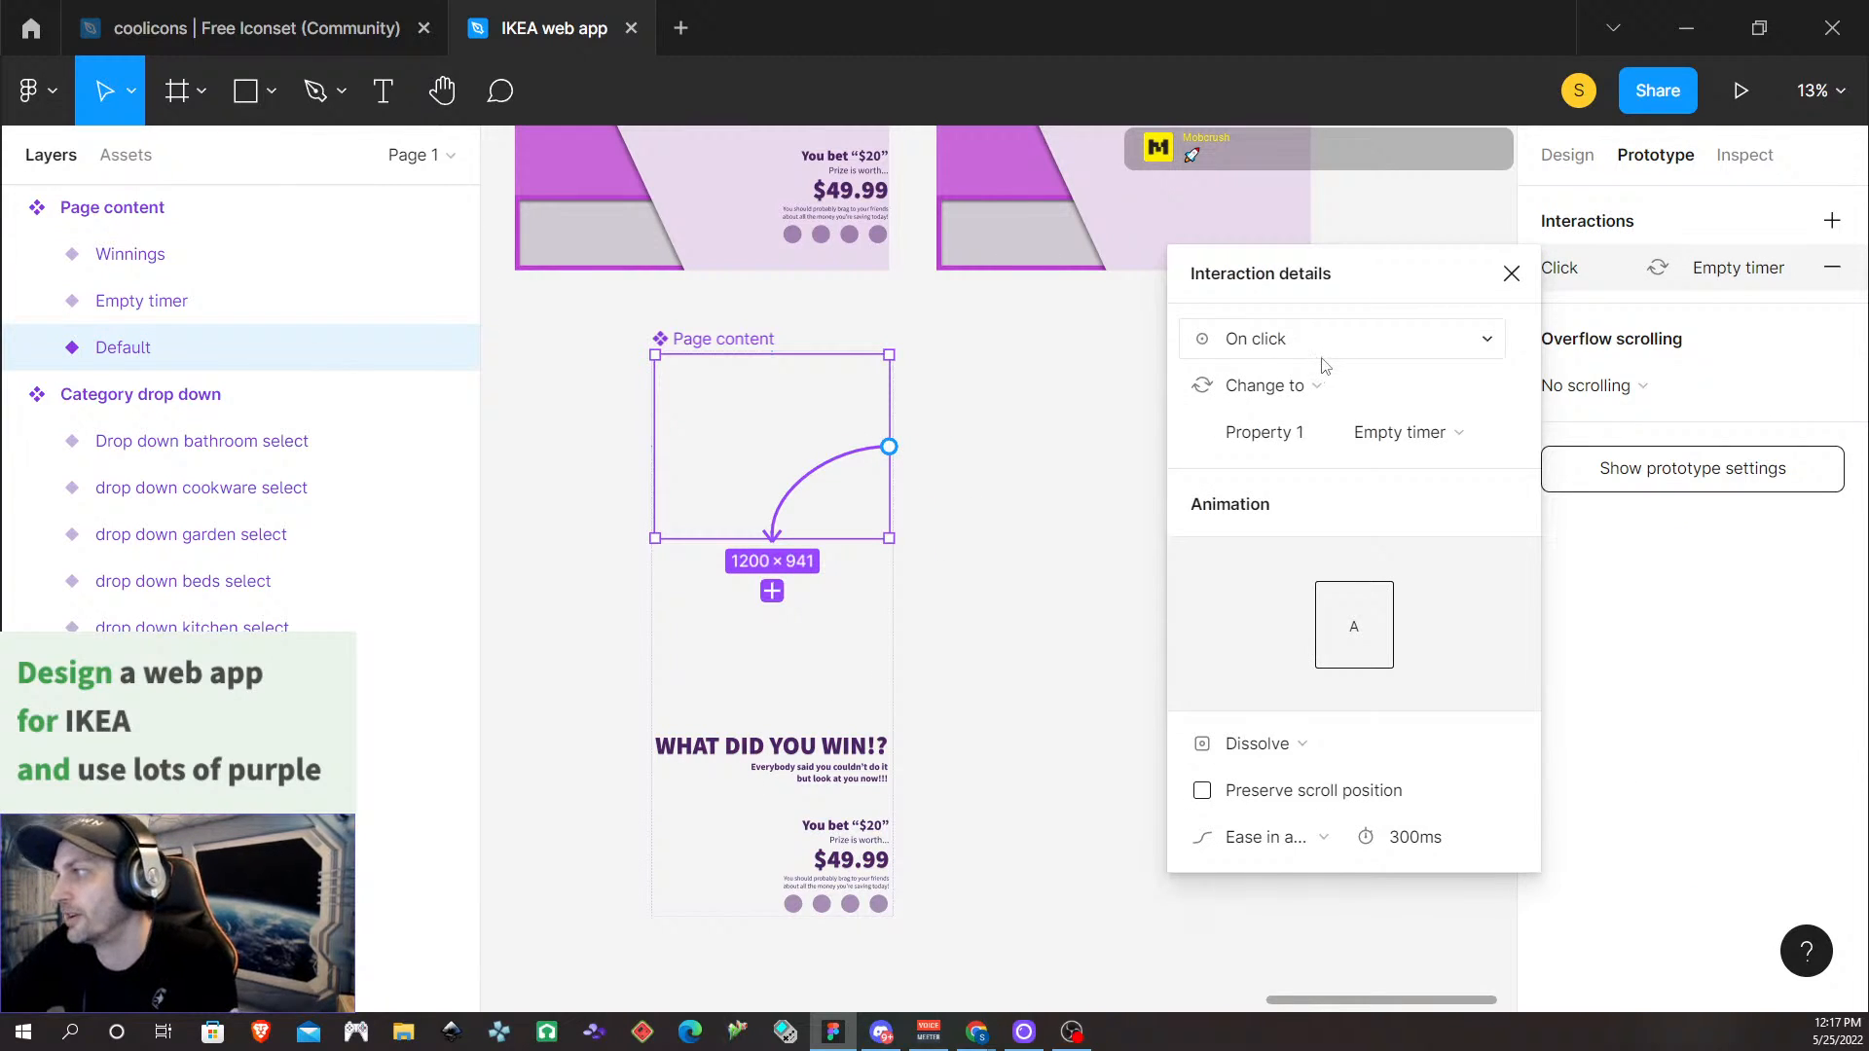
{"action": "left_click", "coordinate": [1325, 346]}
{"action": "left_click", "coordinate": [1225, 481]}
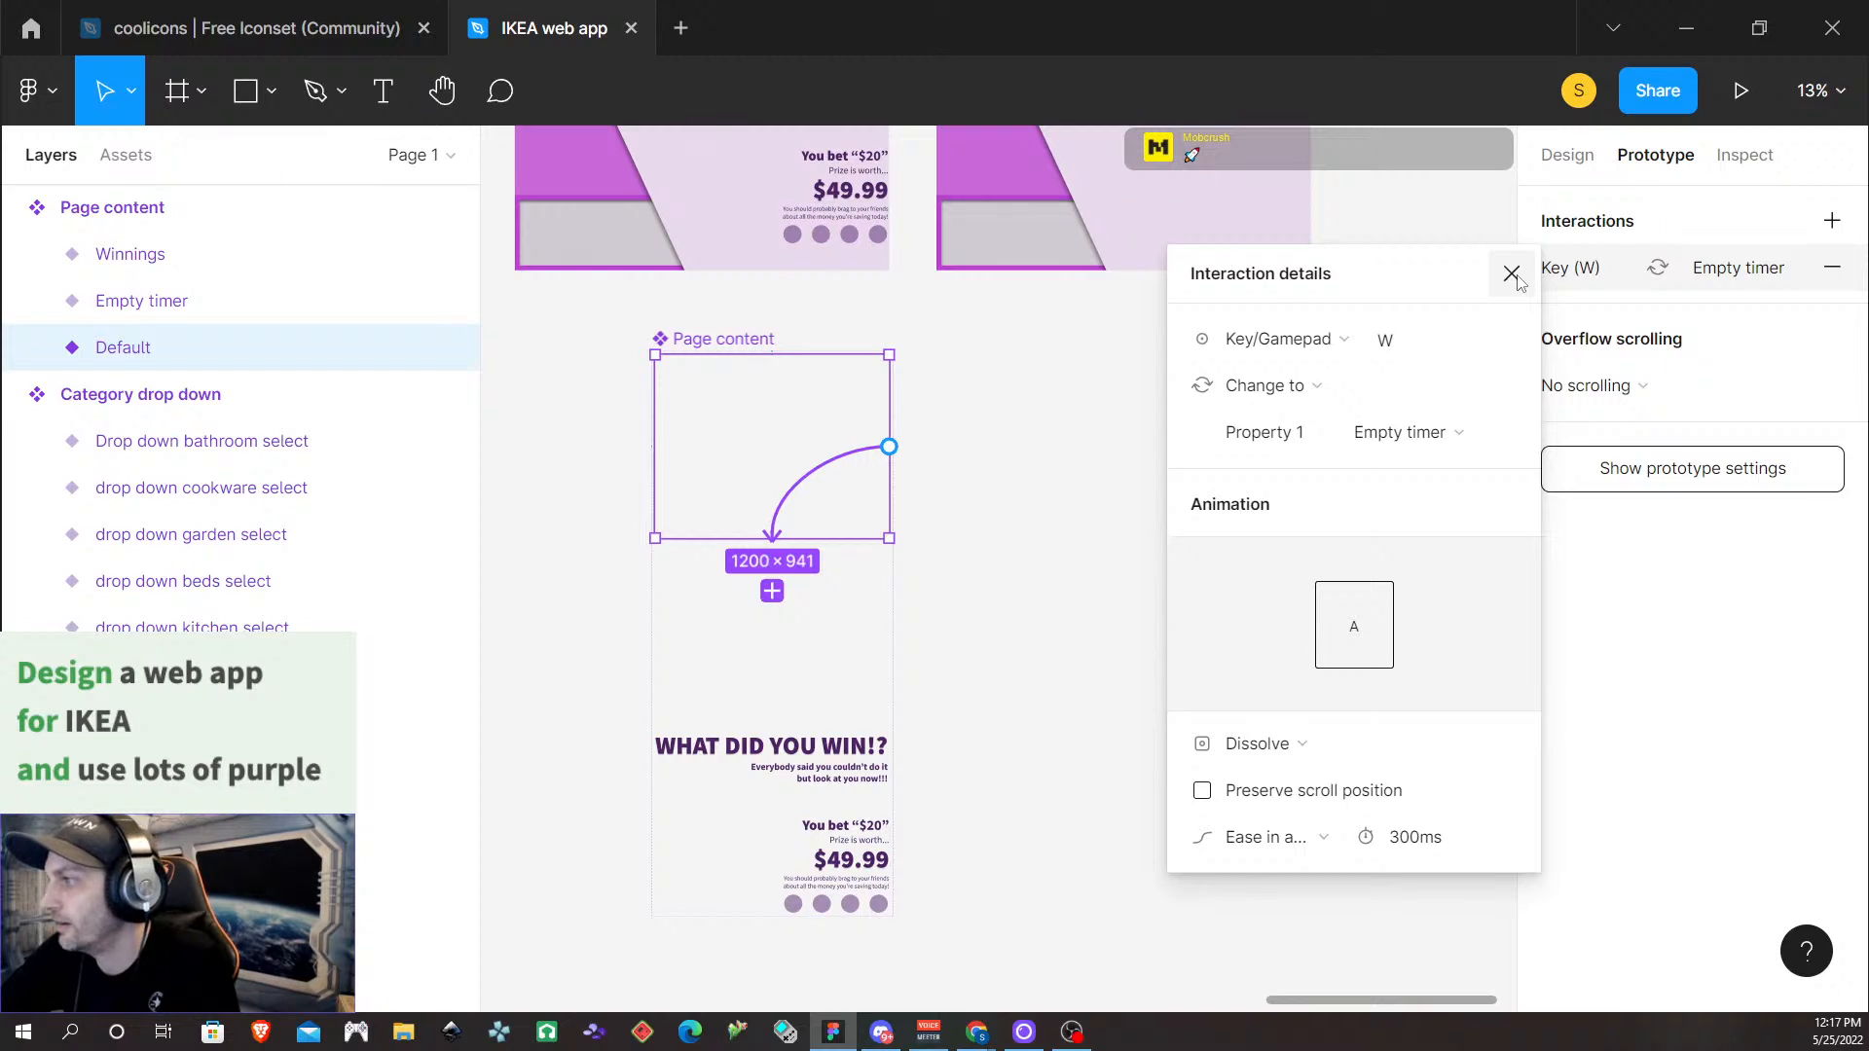
{"action": "left_click", "coordinate": [1276, 738]}
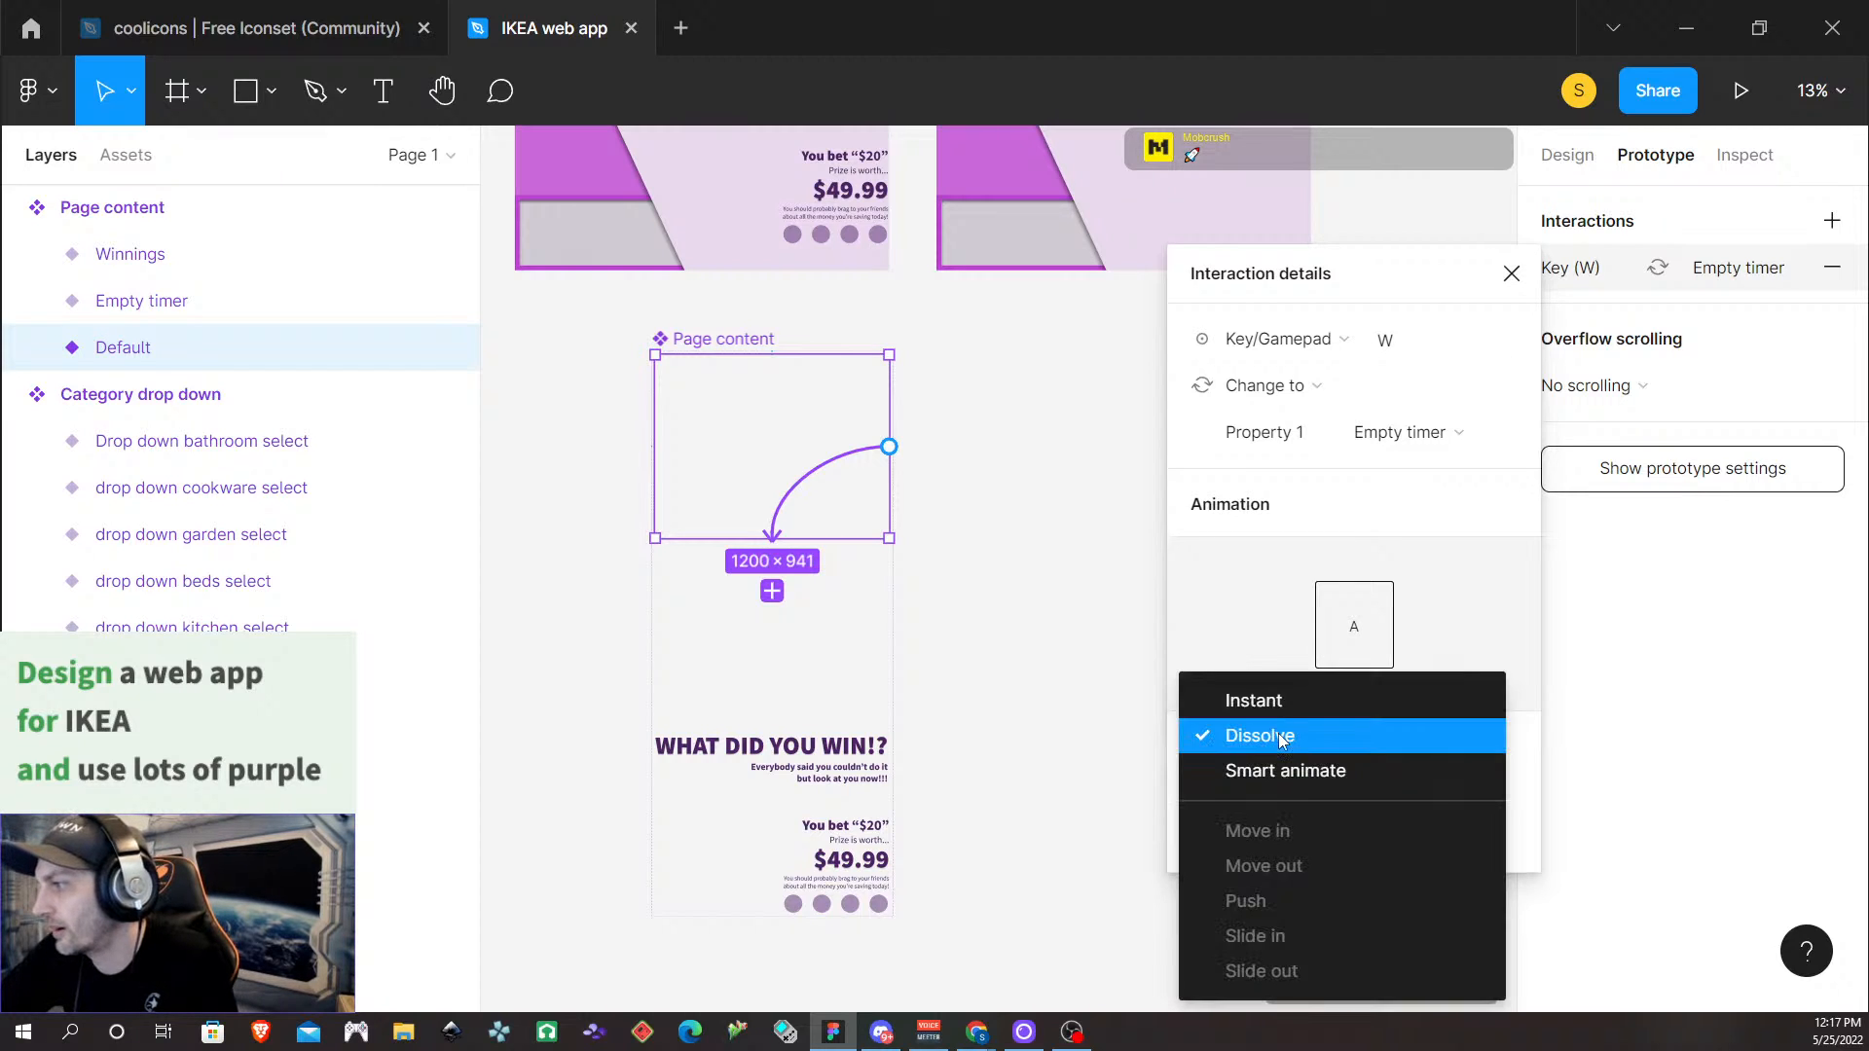
{"action": "left_click", "coordinate": [1283, 701]}
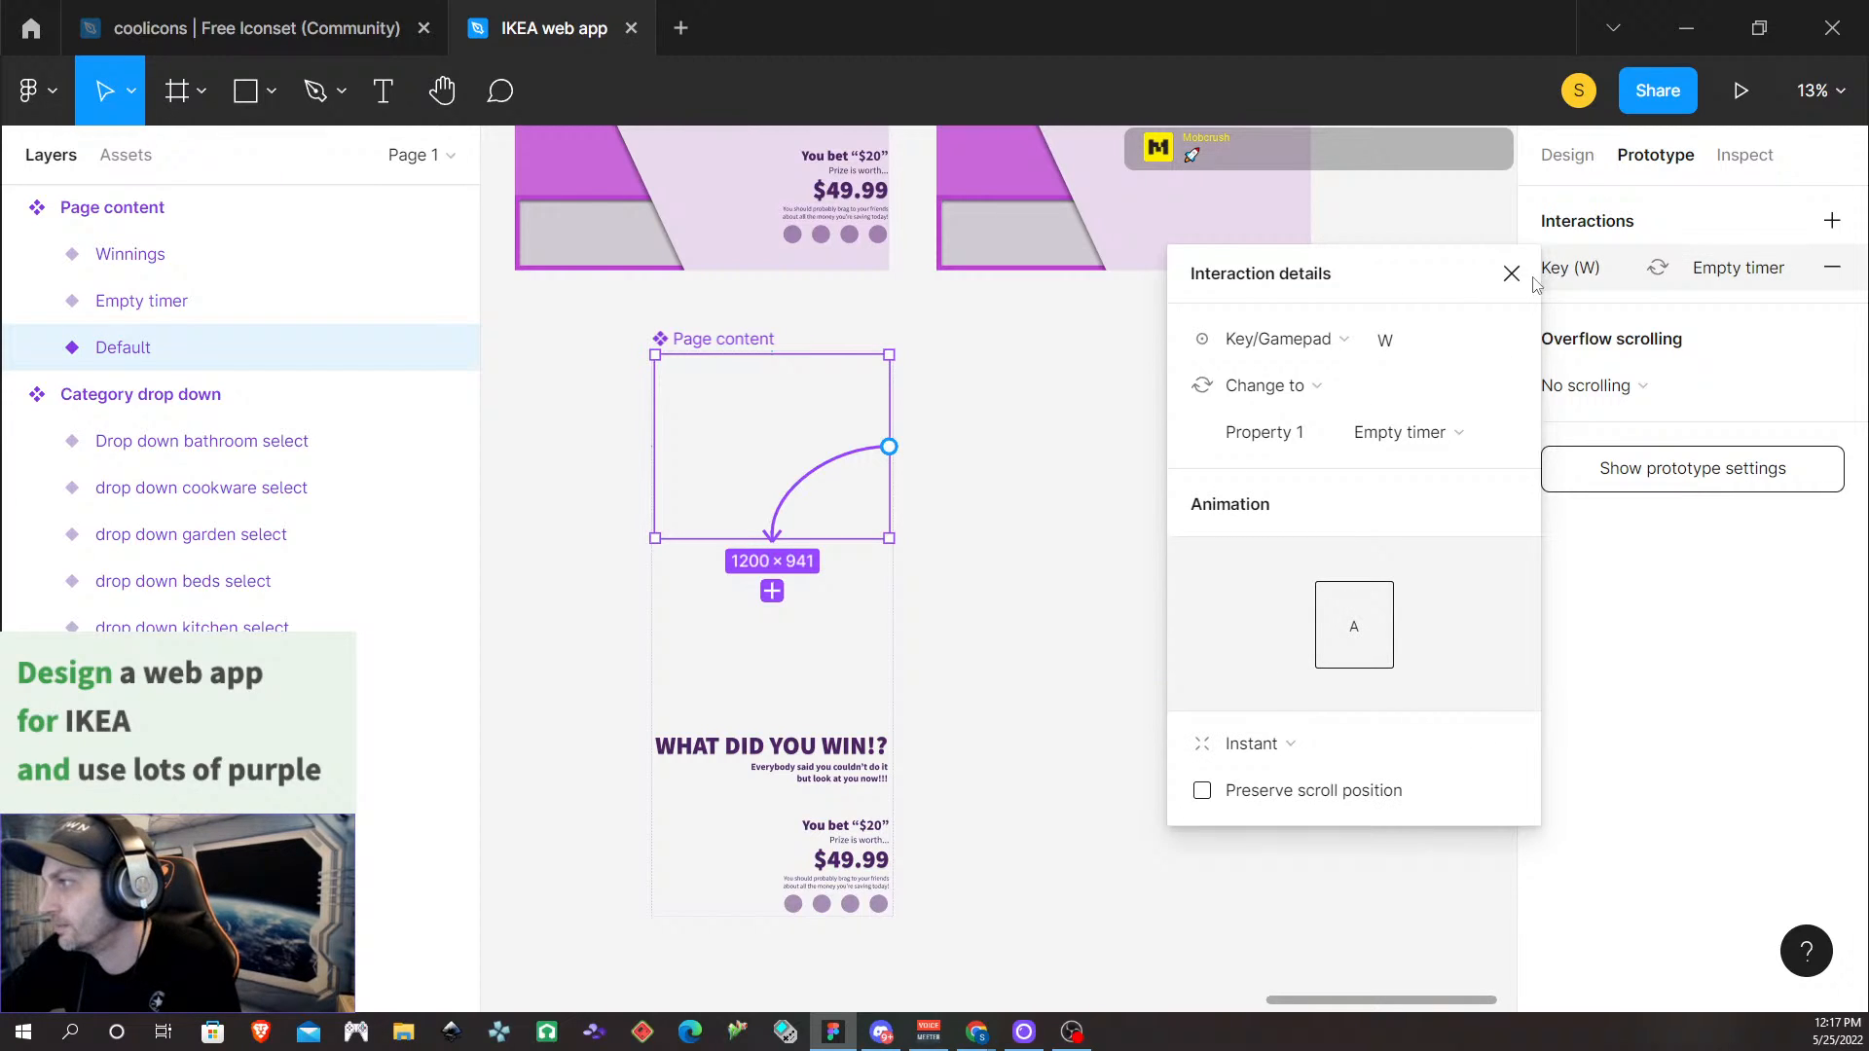
{"action": "left_click", "coordinate": [1512, 273]}
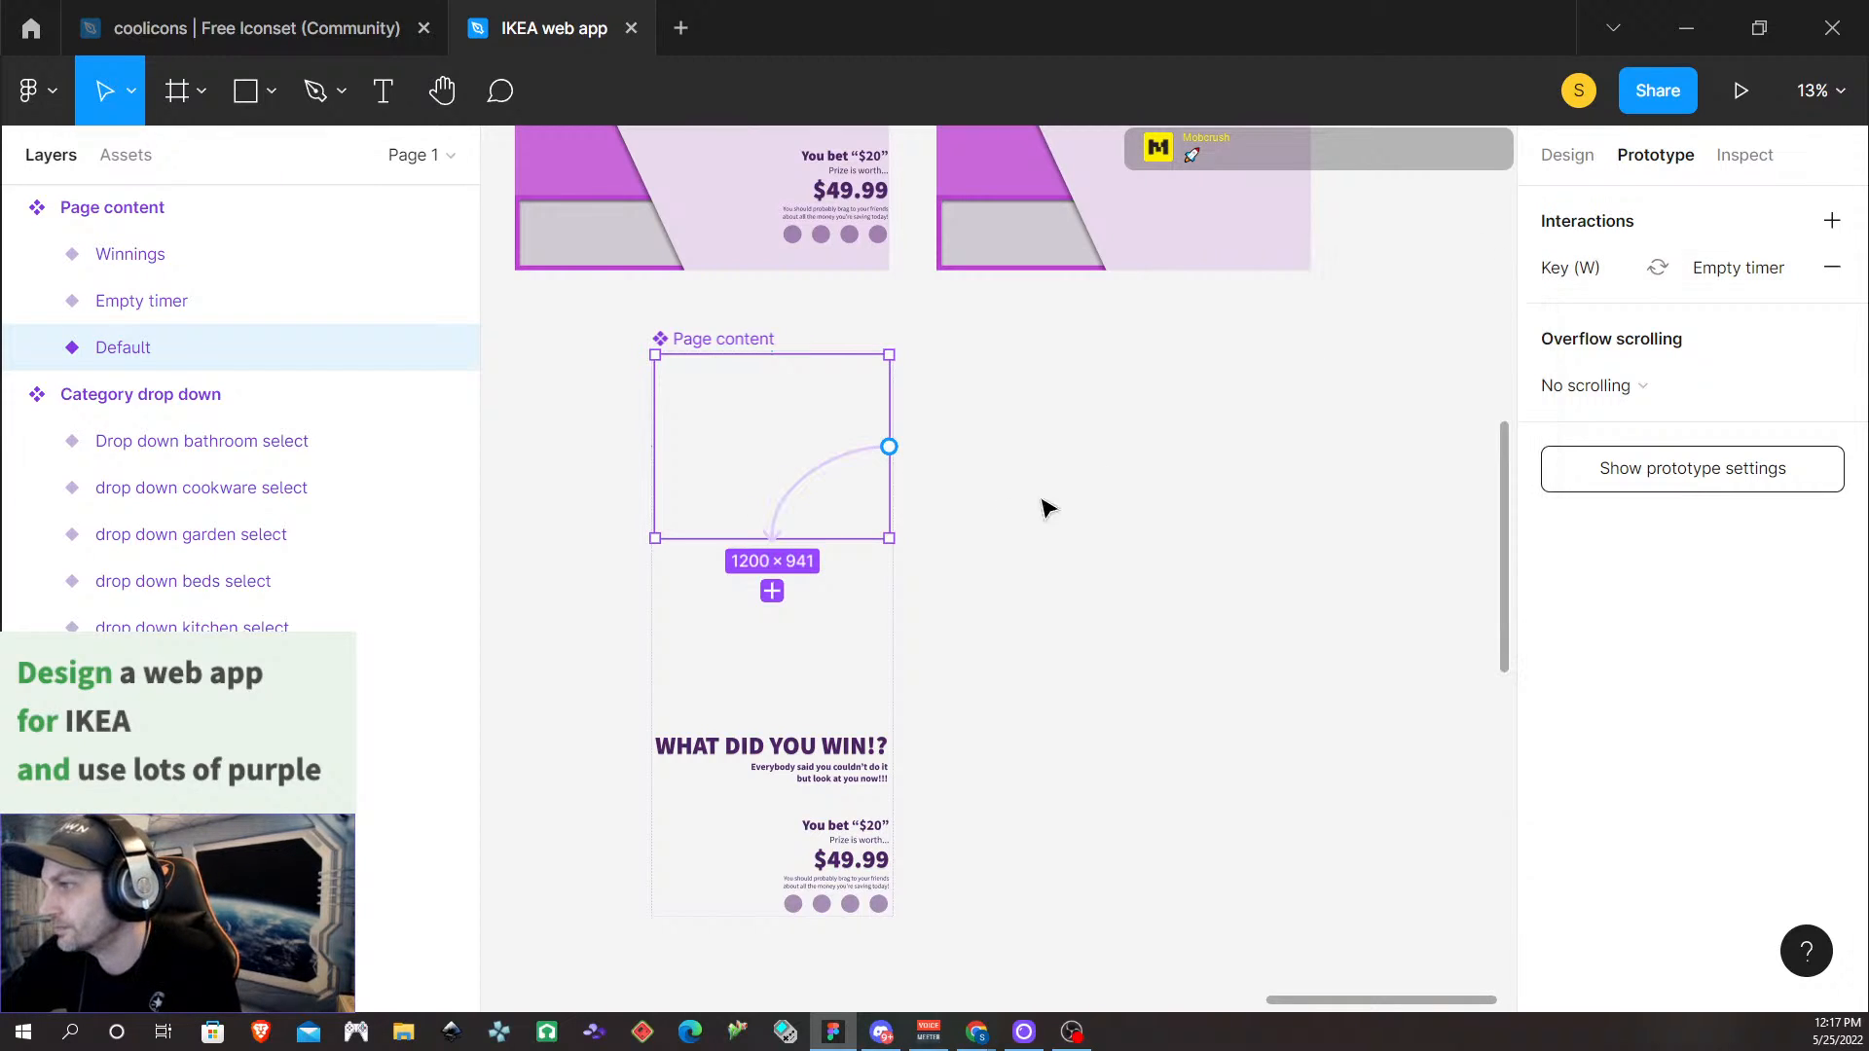
Connect the Empty timer variant to Winnings with an After delay trigger of 11000 ms and a Dissolve animation
{"action": "left_click", "coordinate": [822, 608]}
{"action": "left_click_drag", "start_coordinate": [894, 637], "coordinate": [929, 413]}
{"action": "left_click", "coordinate": [1351, 341]}
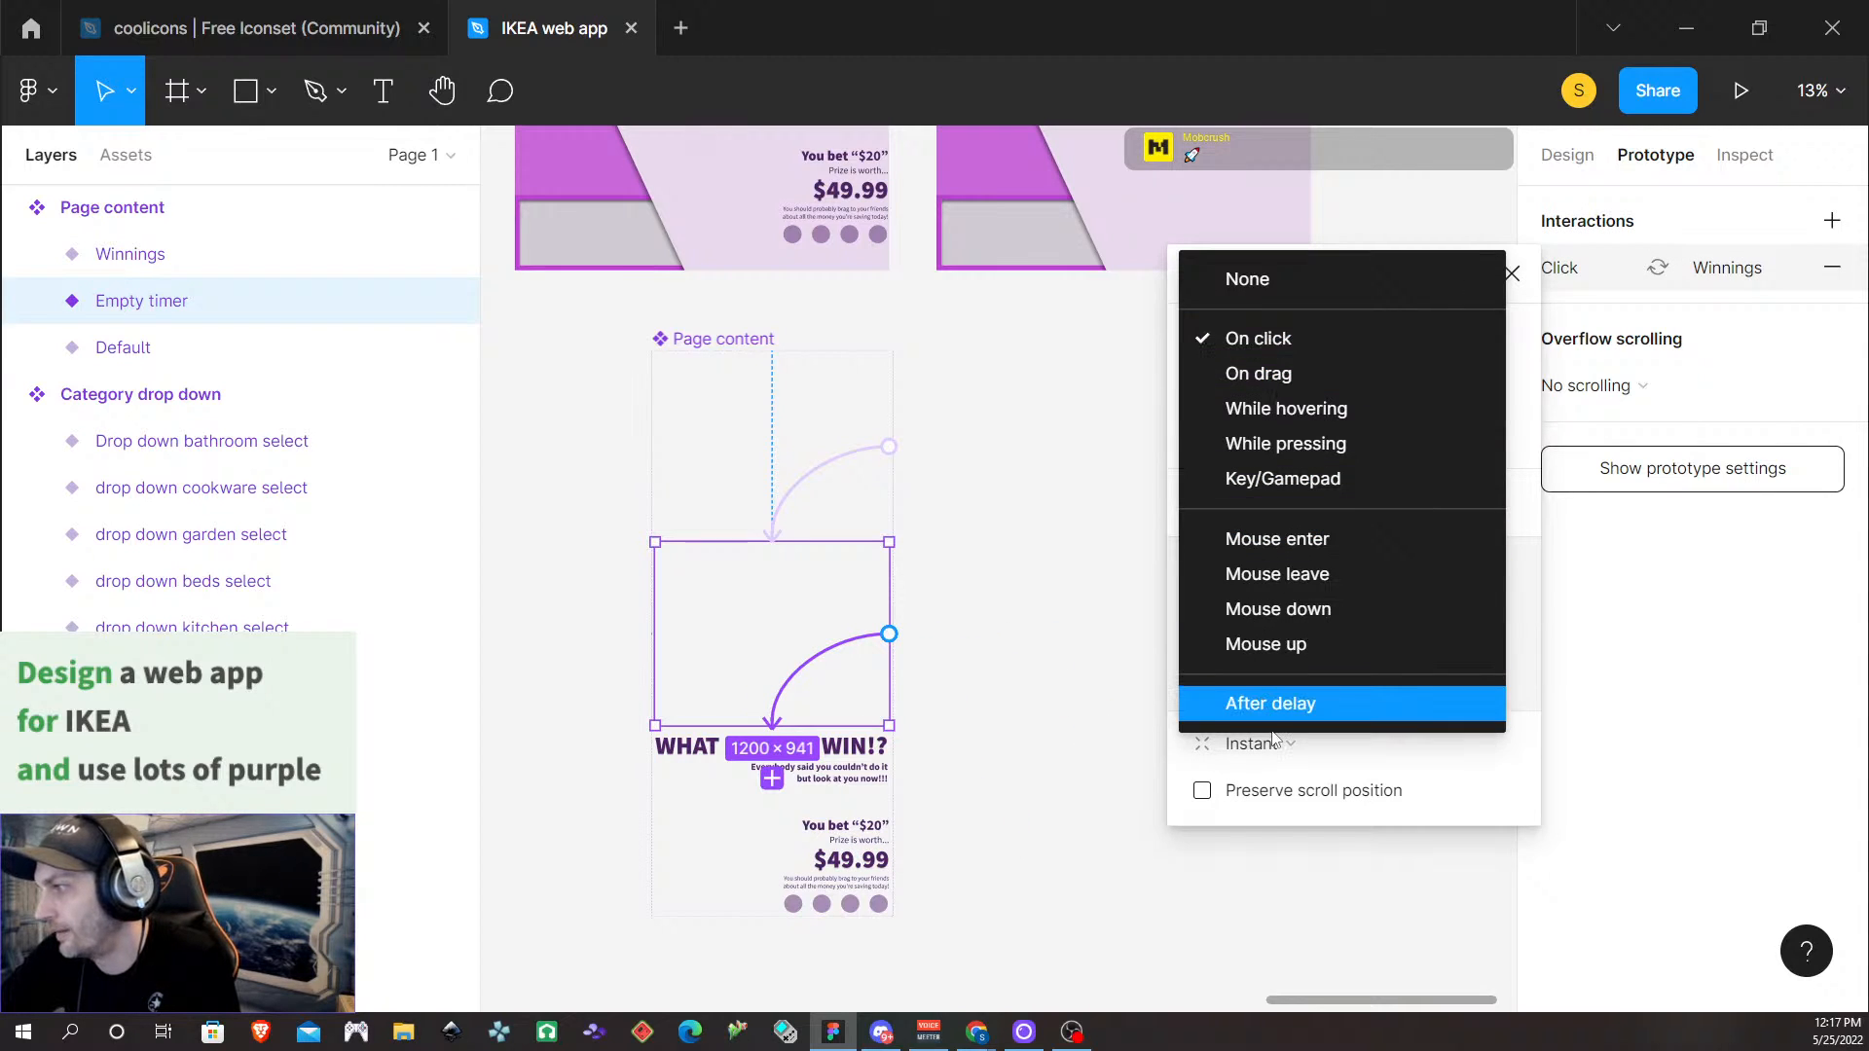
{"action": "left_click", "coordinate": [1271, 703]}
{"action": "left_click", "coordinate": [1400, 349]}
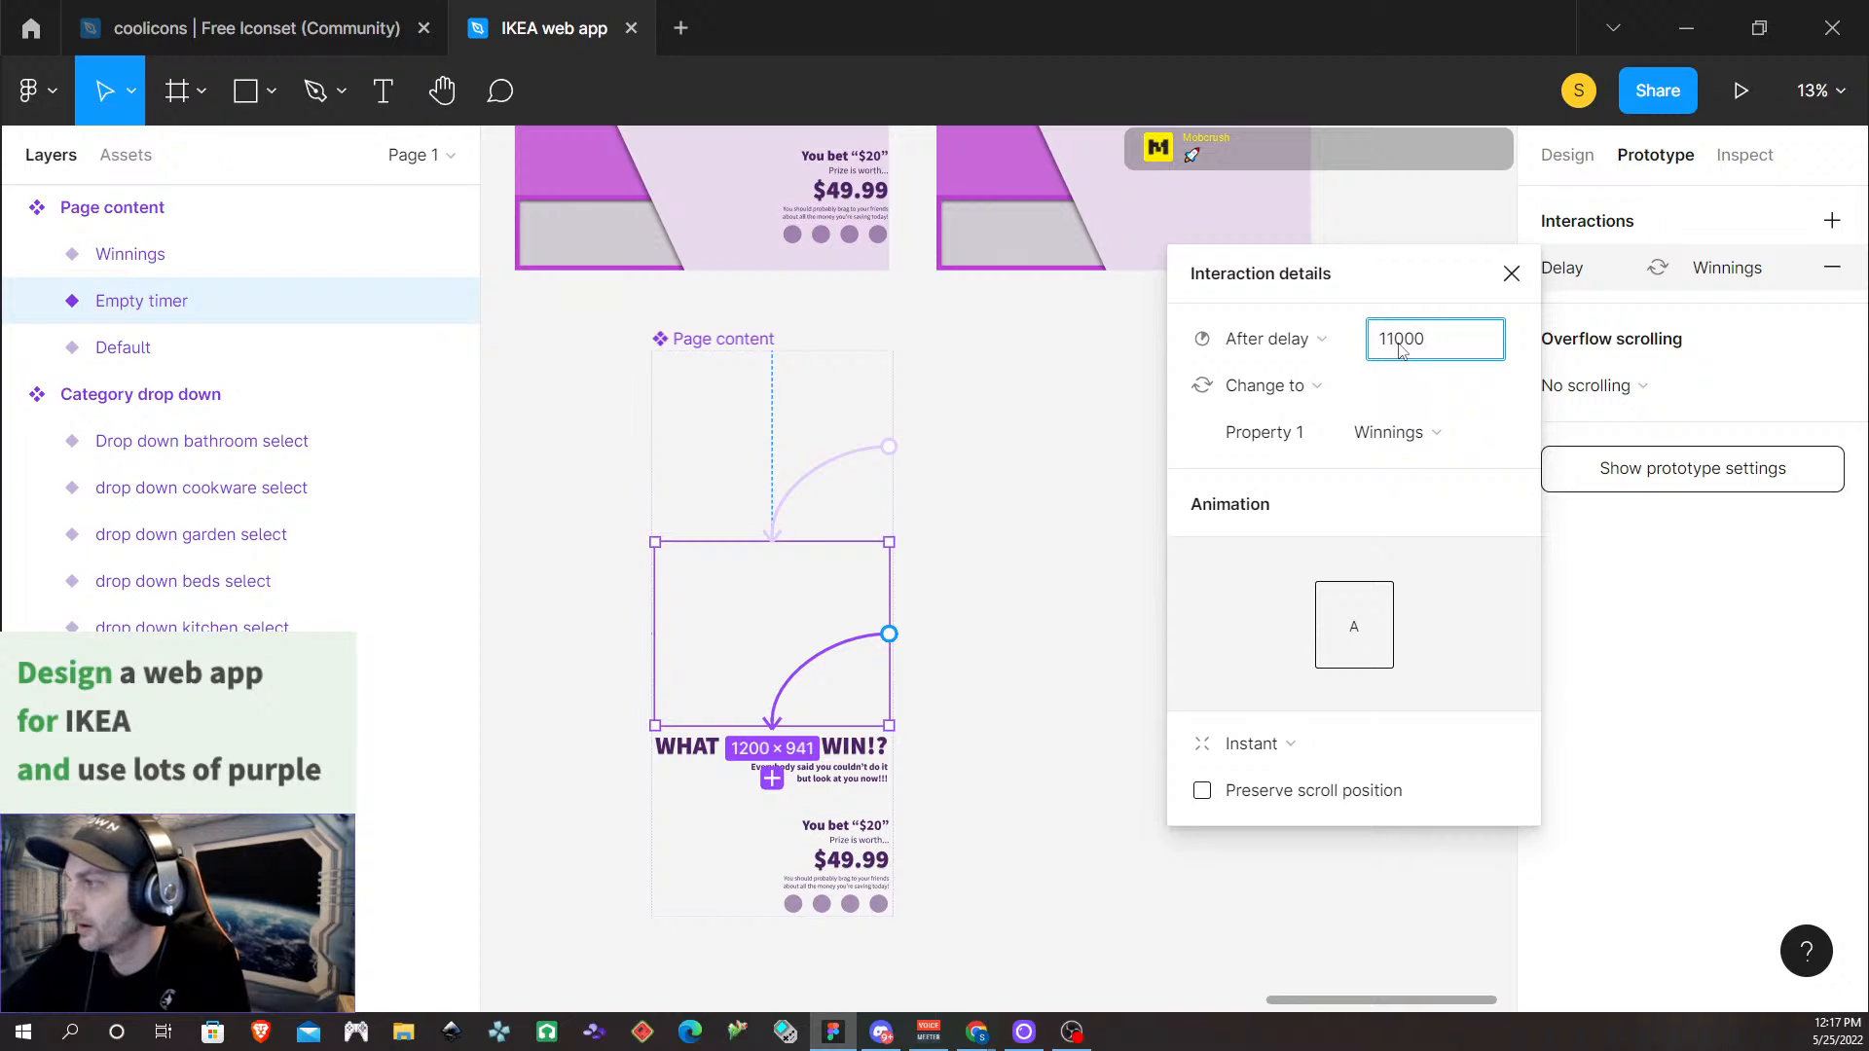
{"action": "left_click", "coordinate": [1266, 747]}
{"action": "left_click", "coordinate": [1275, 738]}
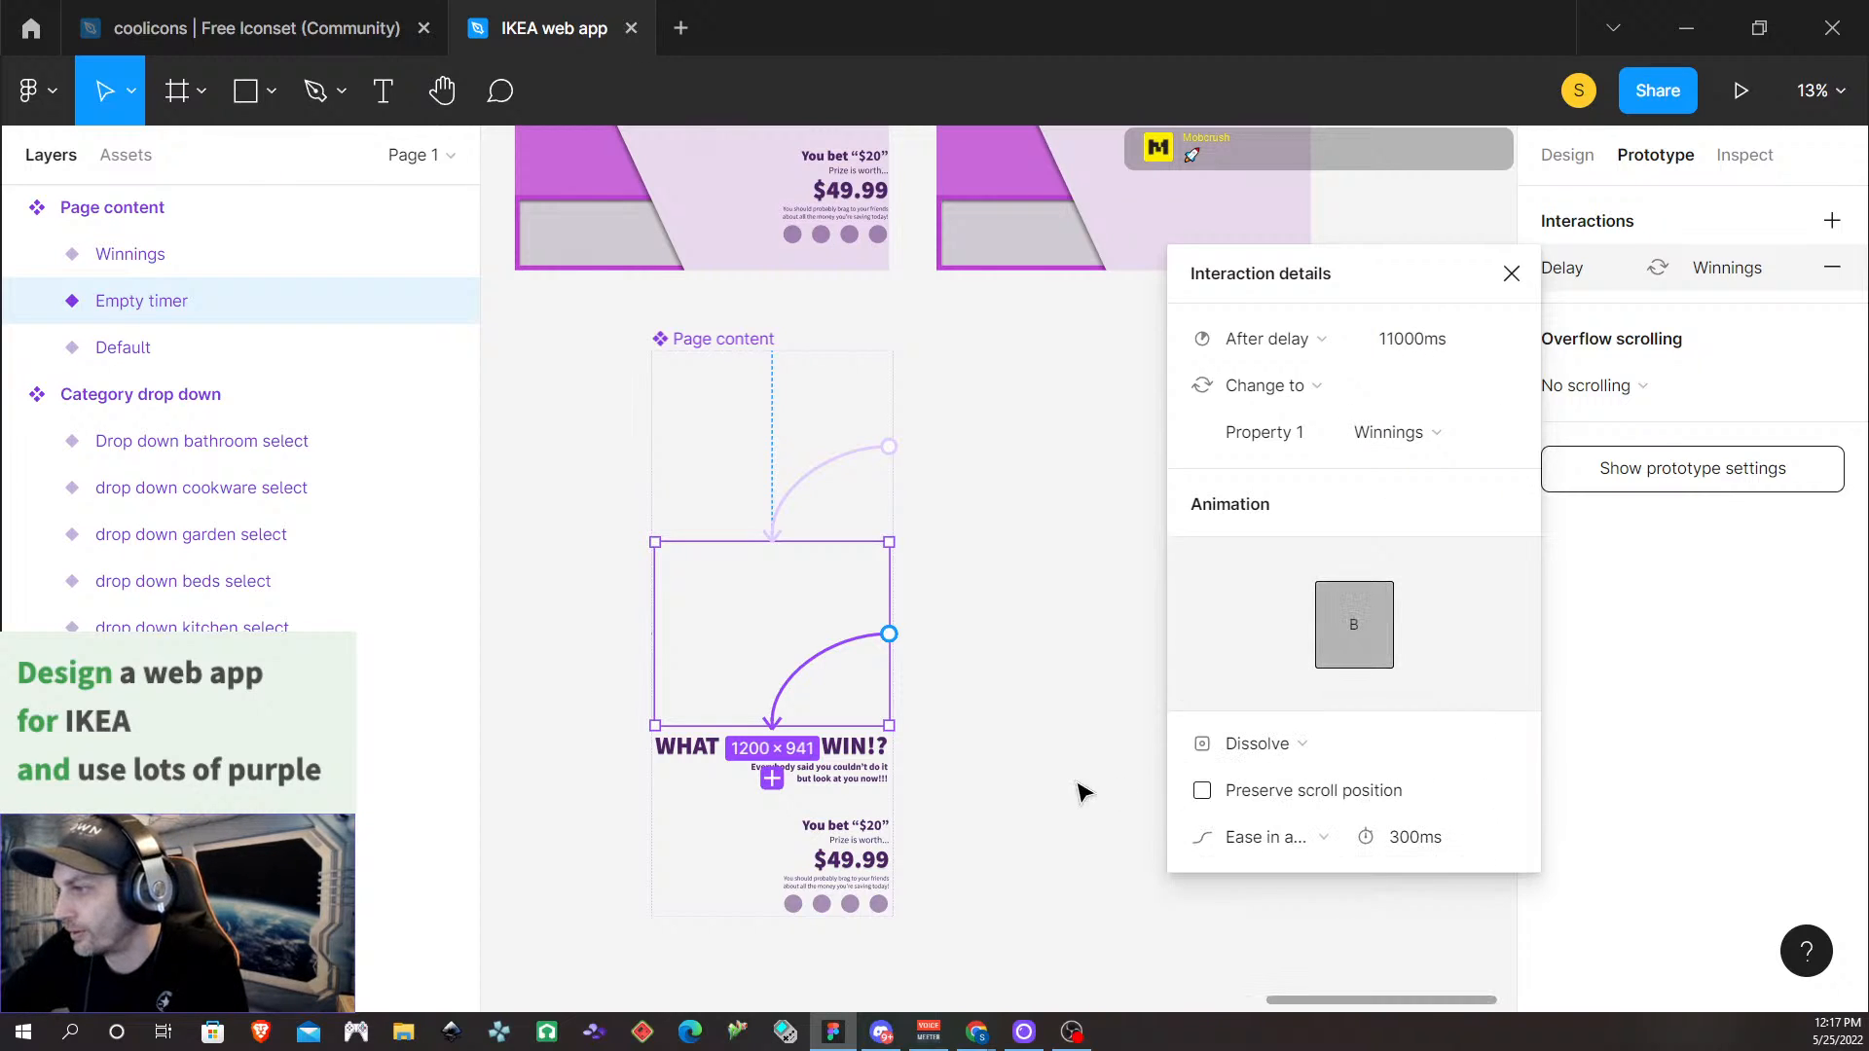
{"action": "left_click", "coordinate": [1085, 792]}
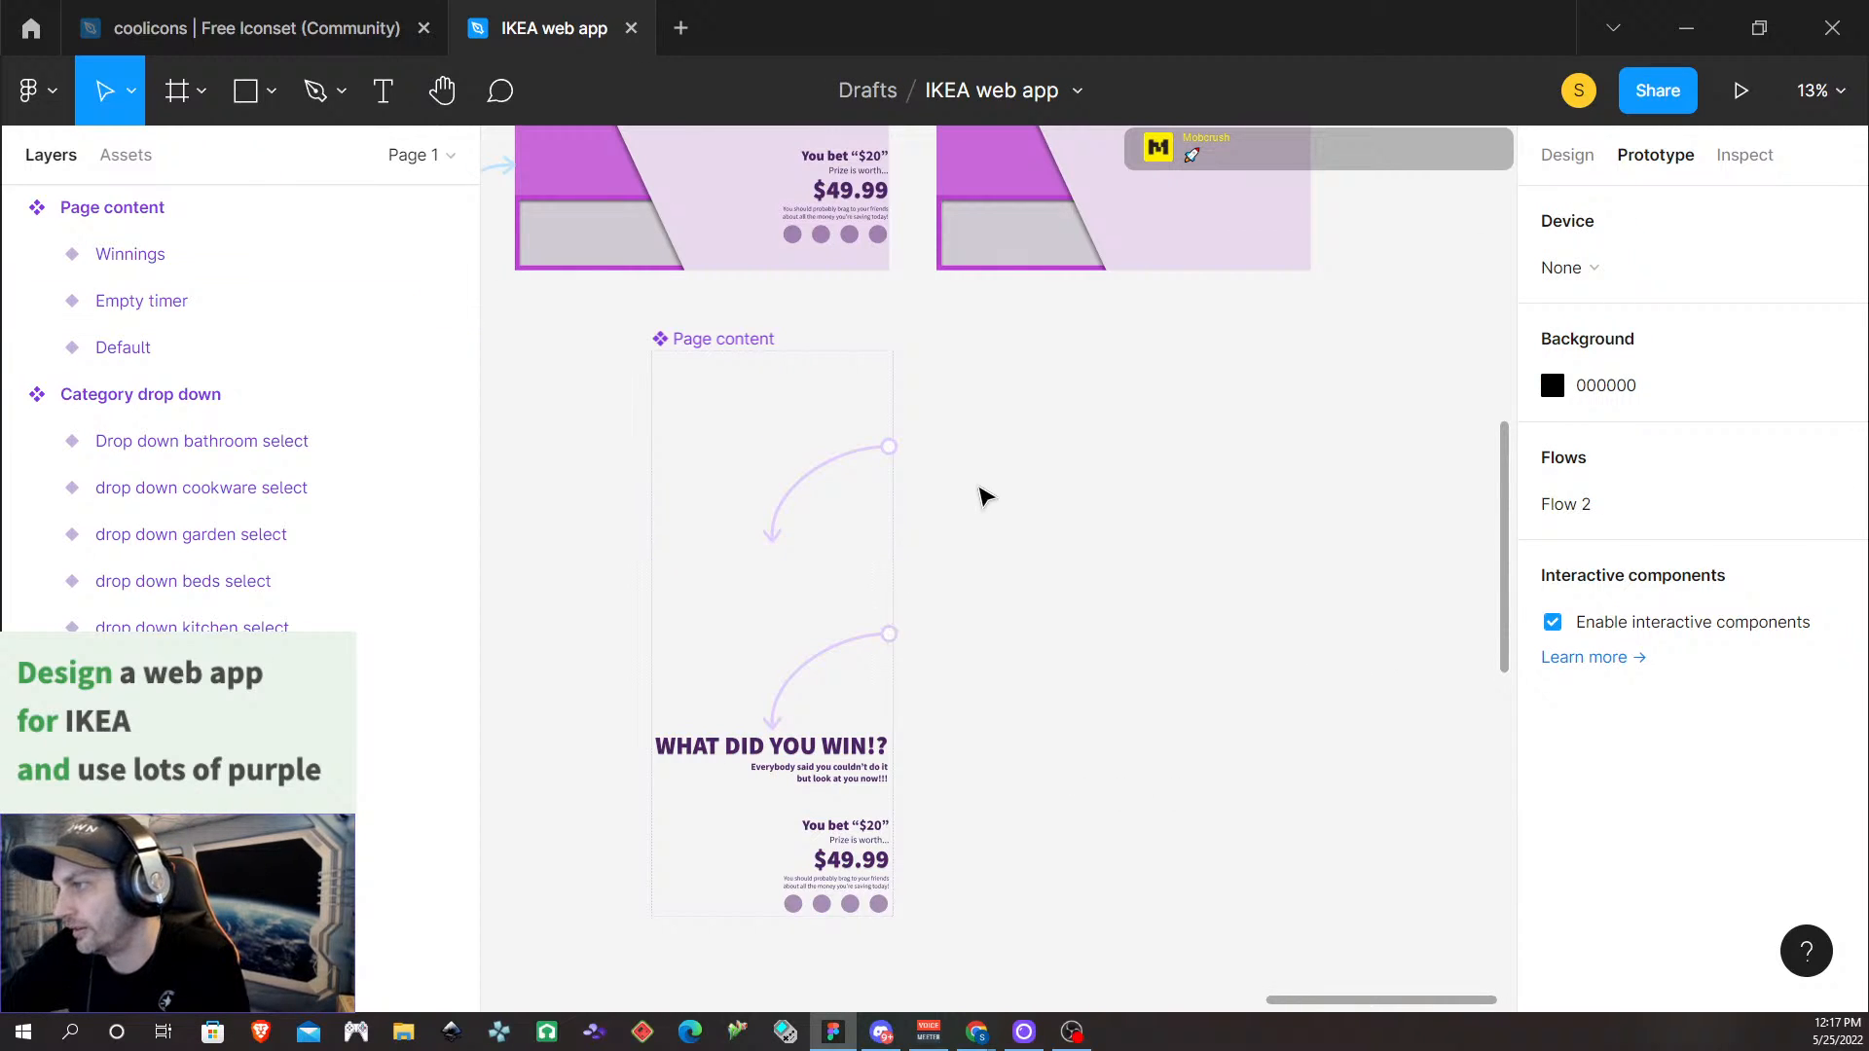
Replace Wireframe 6's original Page content group with a copy of the component's Default variant
{"action": "left_click", "coordinate": [747, 394]}
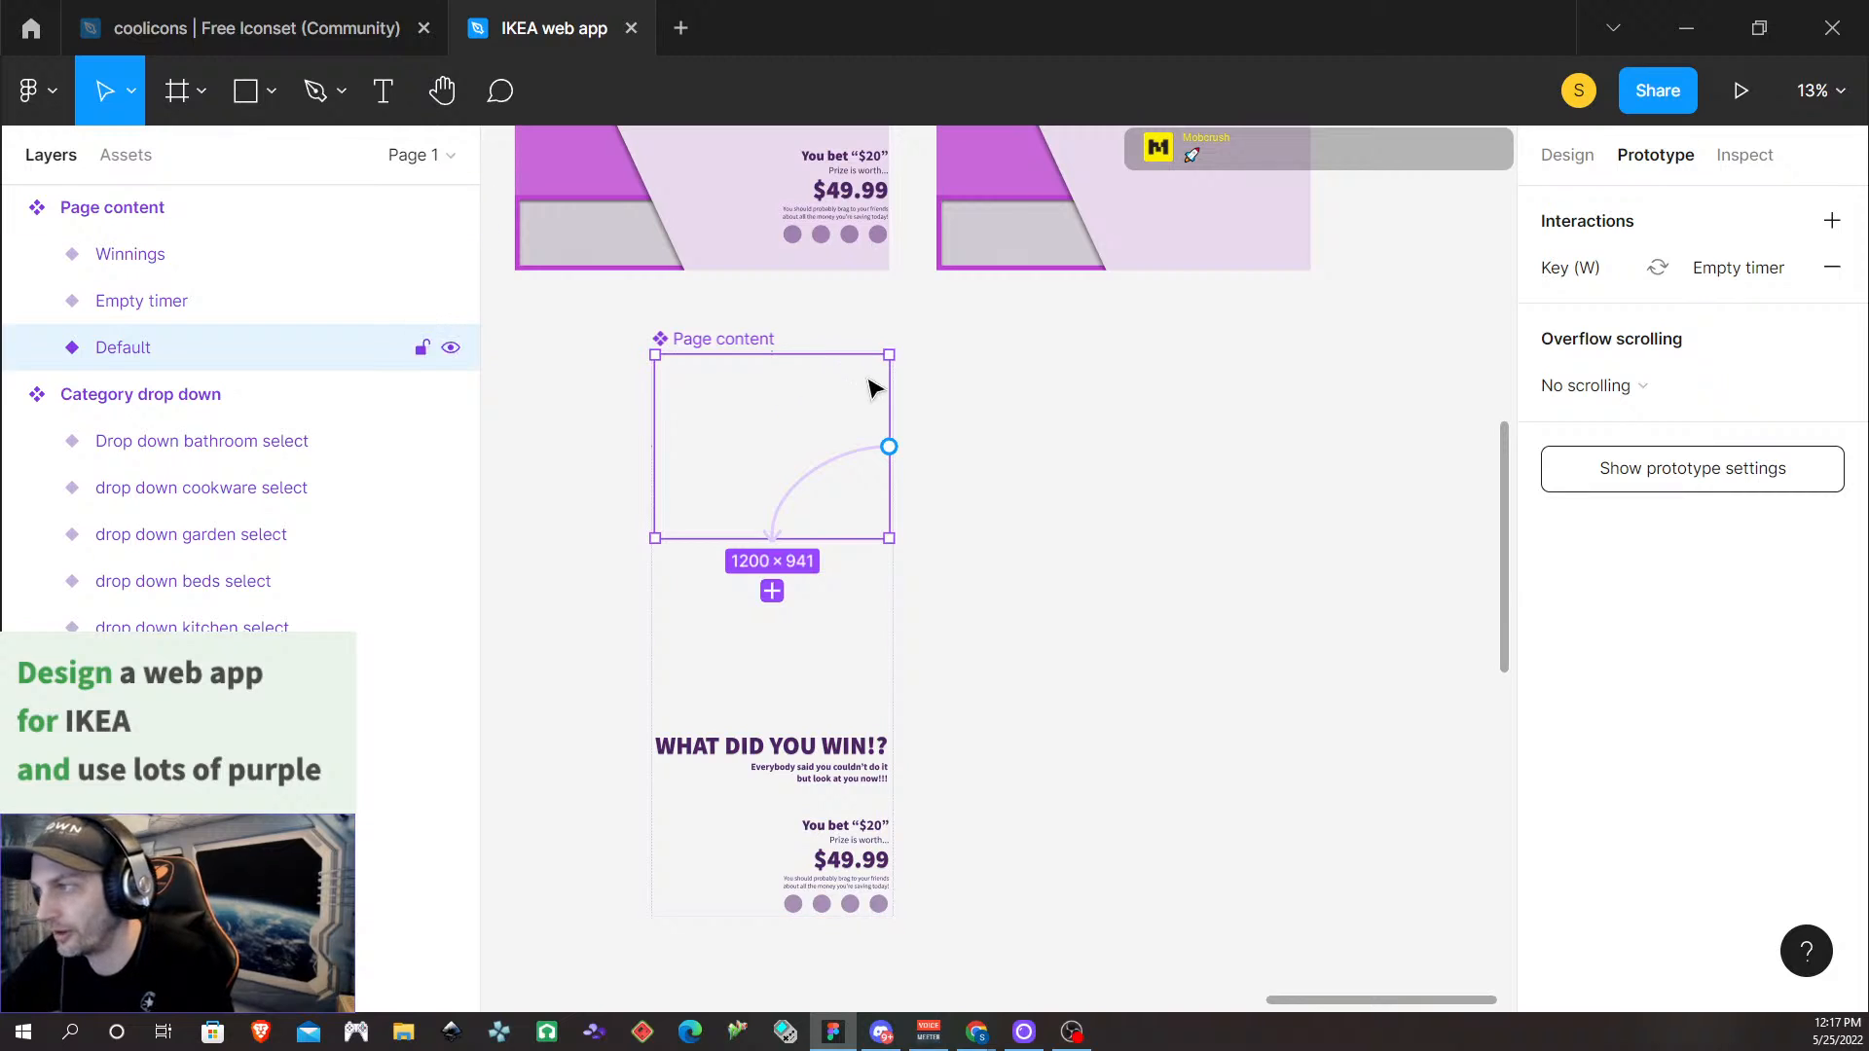
{"action": "scroll", "coordinate": [869, 389], "scroll_direction": "up", "scroll_amount": 10}
{"action": "scroll", "coordinate": [933, 419], "scroll_direction": "down", "scroll_amount": 5}
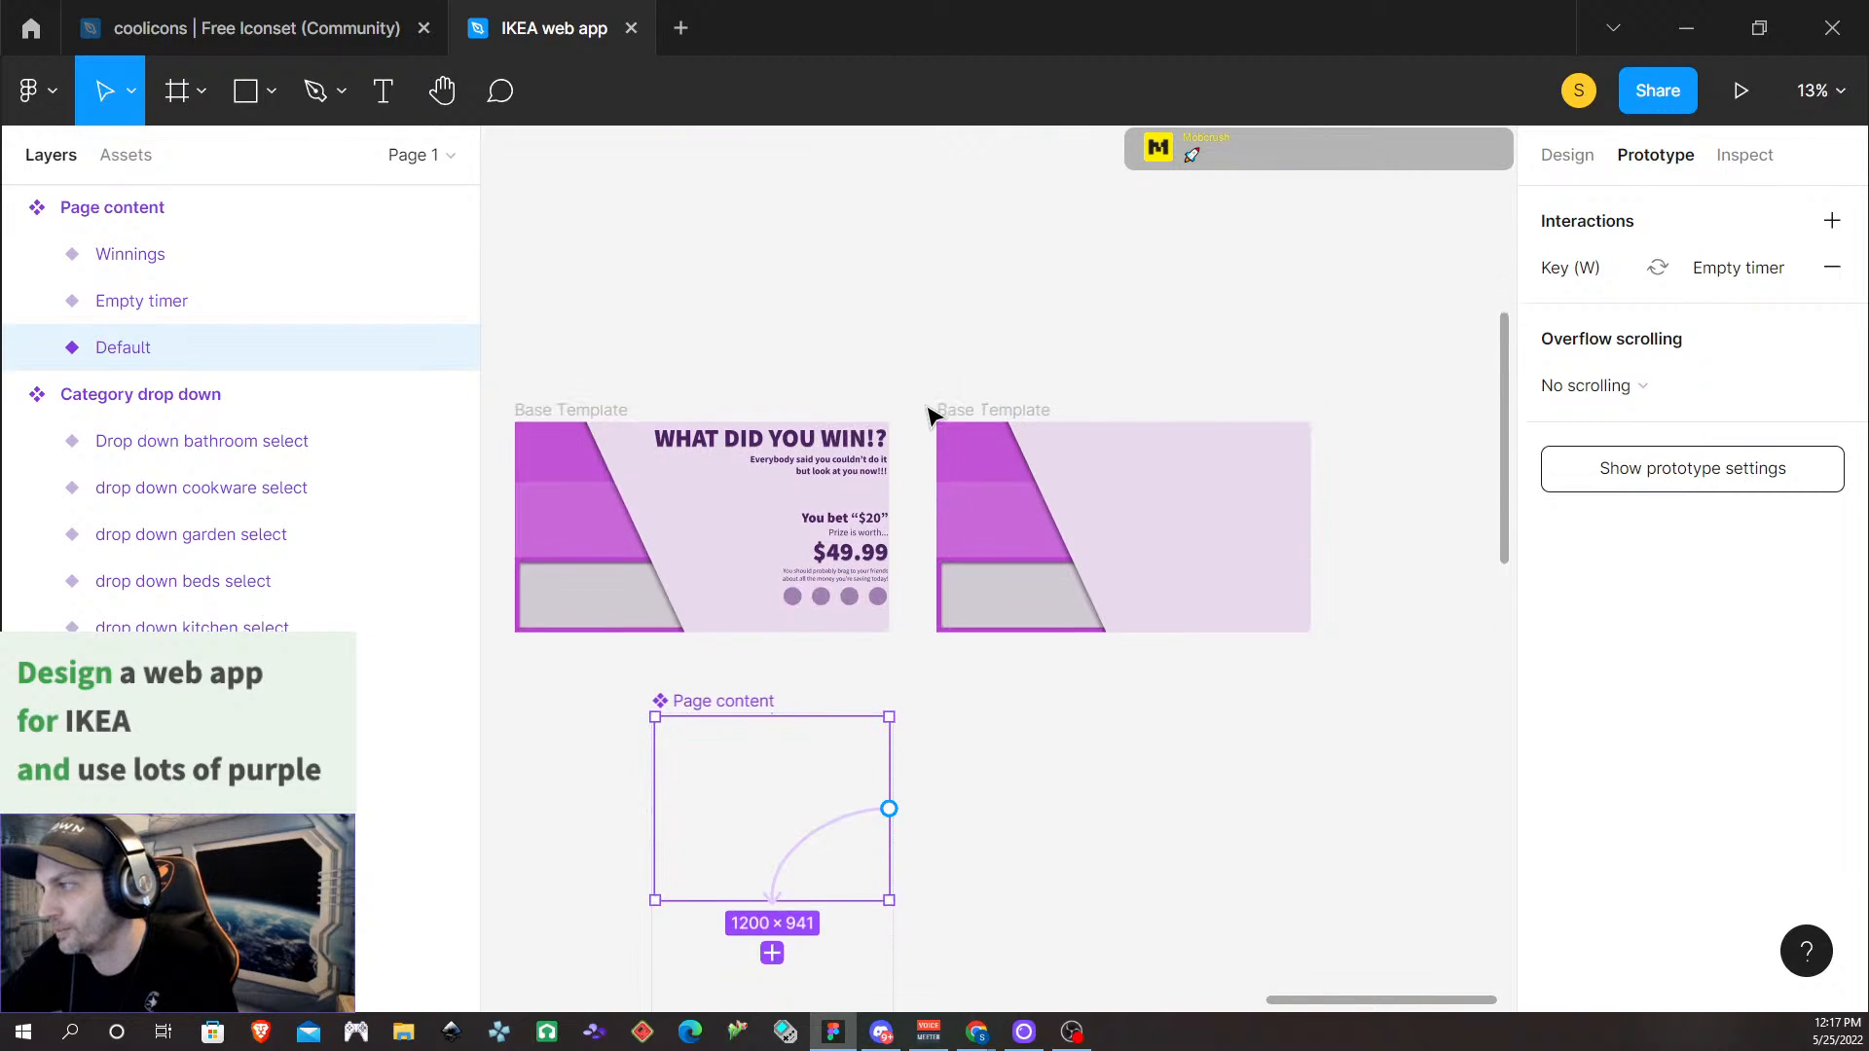
{"action": "left_click", "coordinate": [802, 401], "text": "ctrl"}
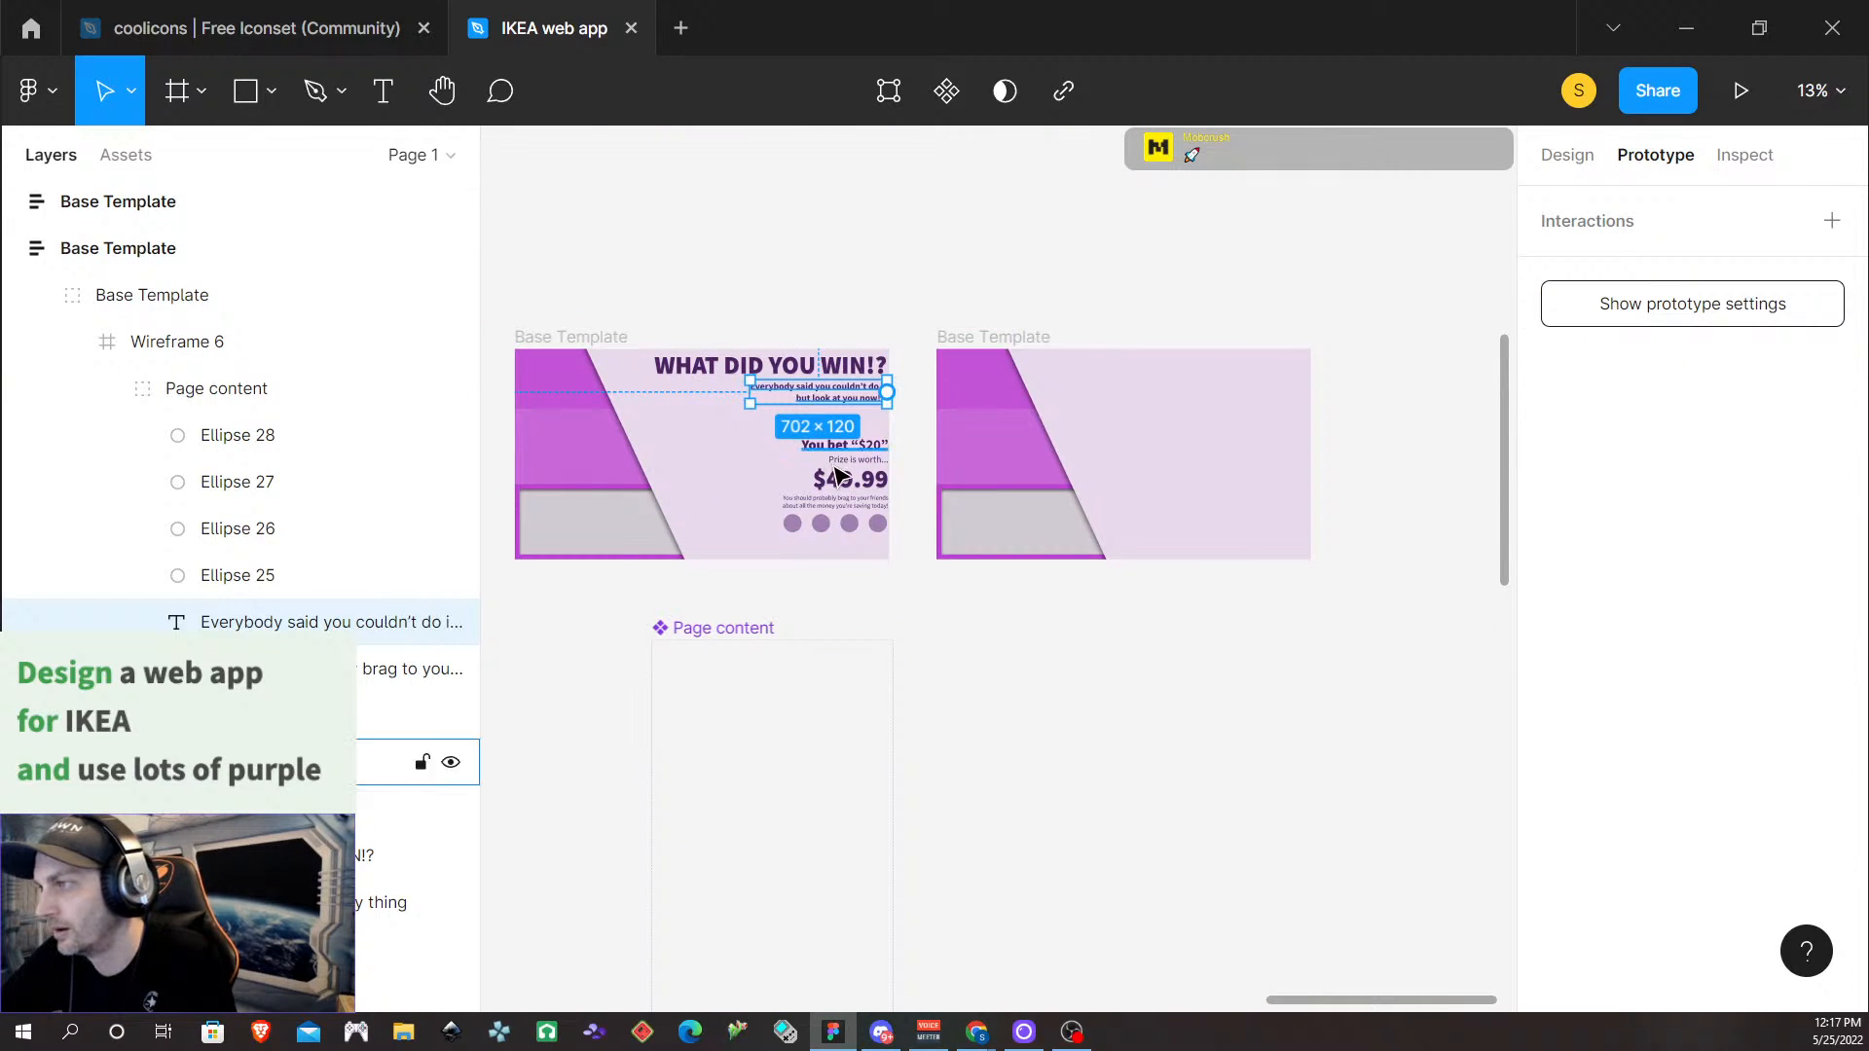
{"action": "left_click", "coordinate": [855, 322]}
{"action": "double_click", "coordinate": [828, 380]}
{"action": "double_click", "coordinate": [827, 379]}
{"action": "double_click", "coordinate": [828, 385]}
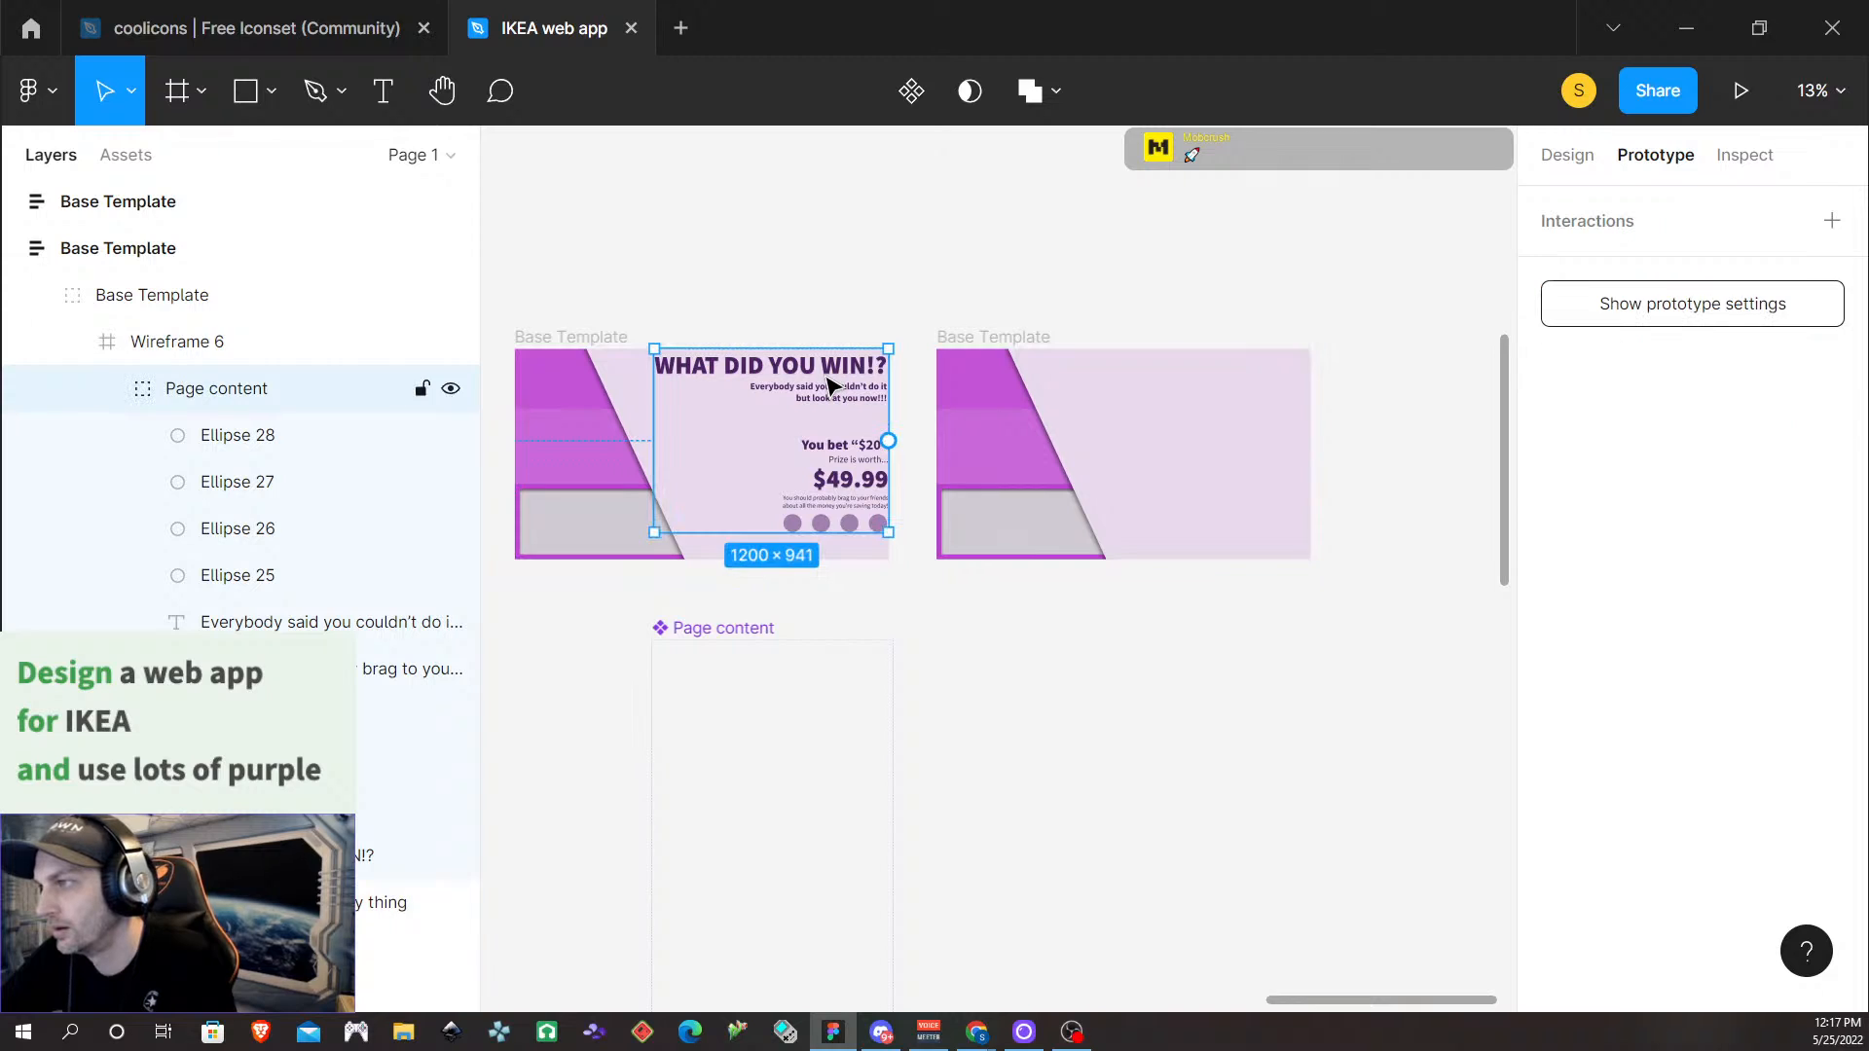
{"action": "right_click", "coordinate": [829, 384]}
{"action": "left_click", "coordinate": [886, 250]}
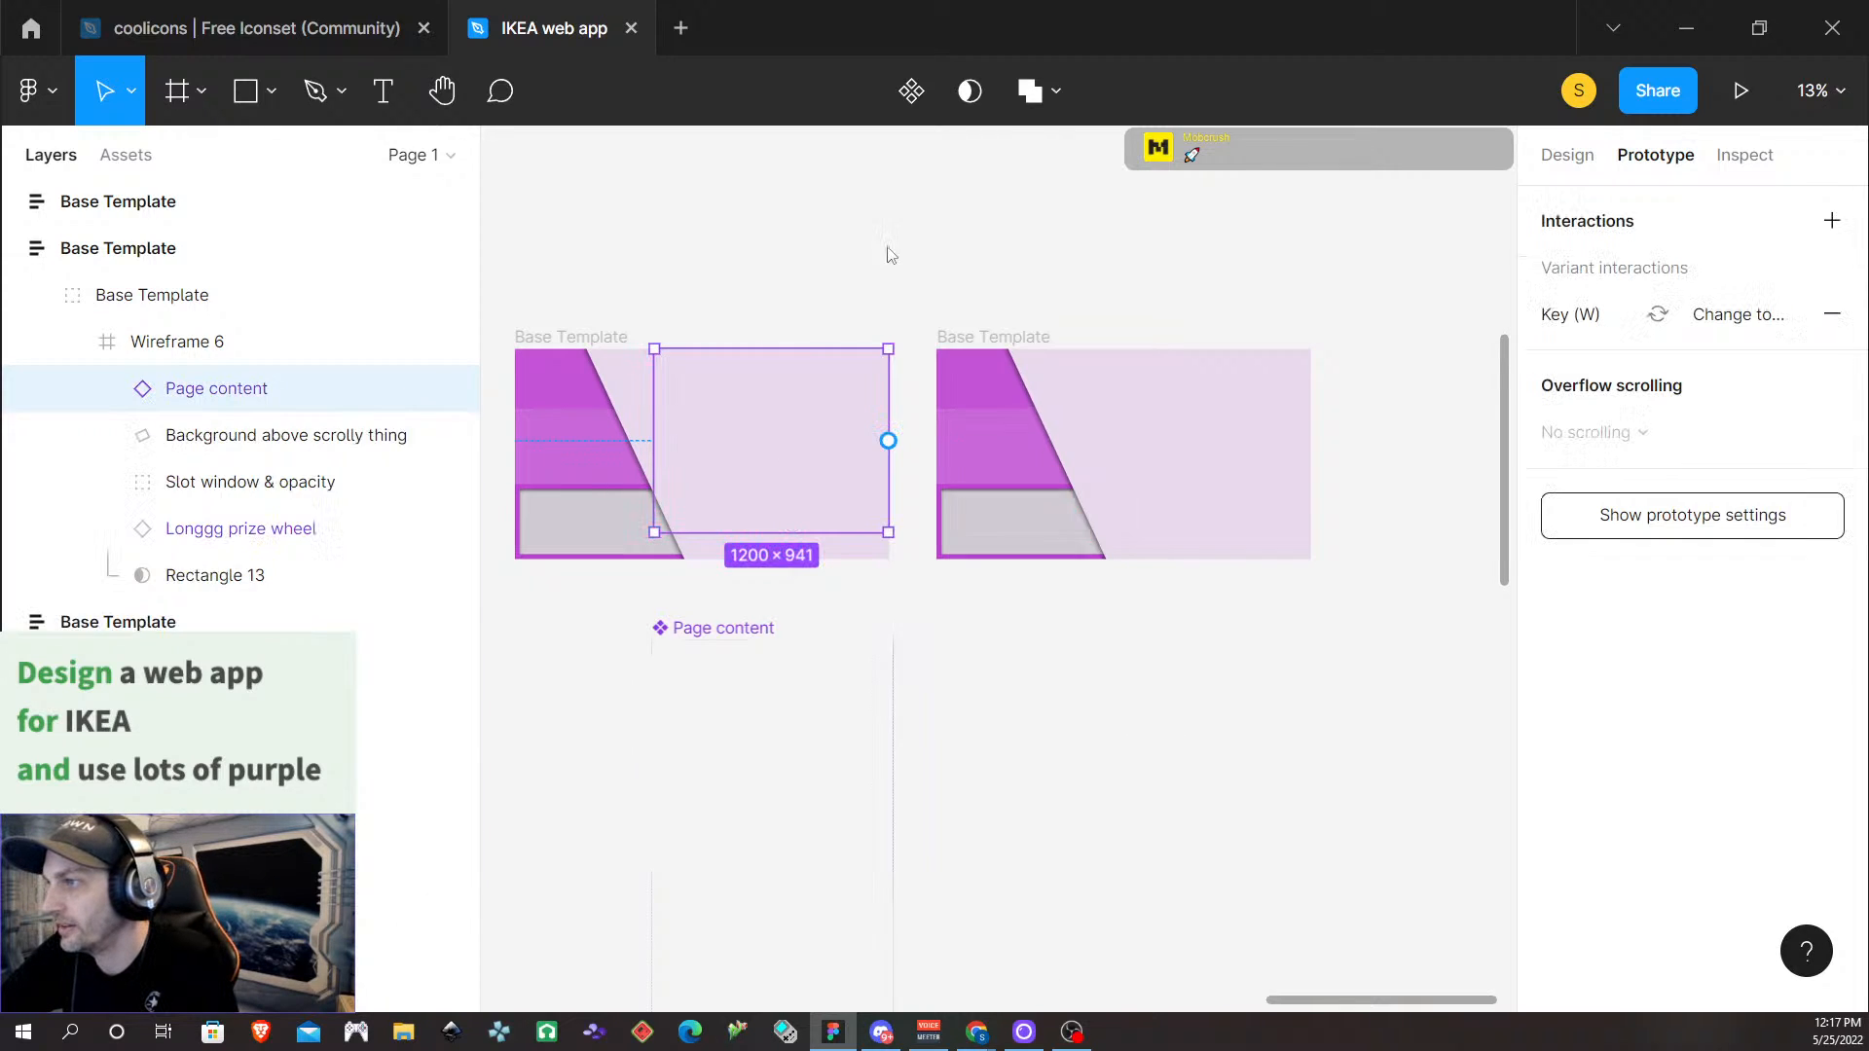
Nudge the Page content instance down to 70 px below the top edge of its wireframe
{"action": "key", "text": "shift+Down"}
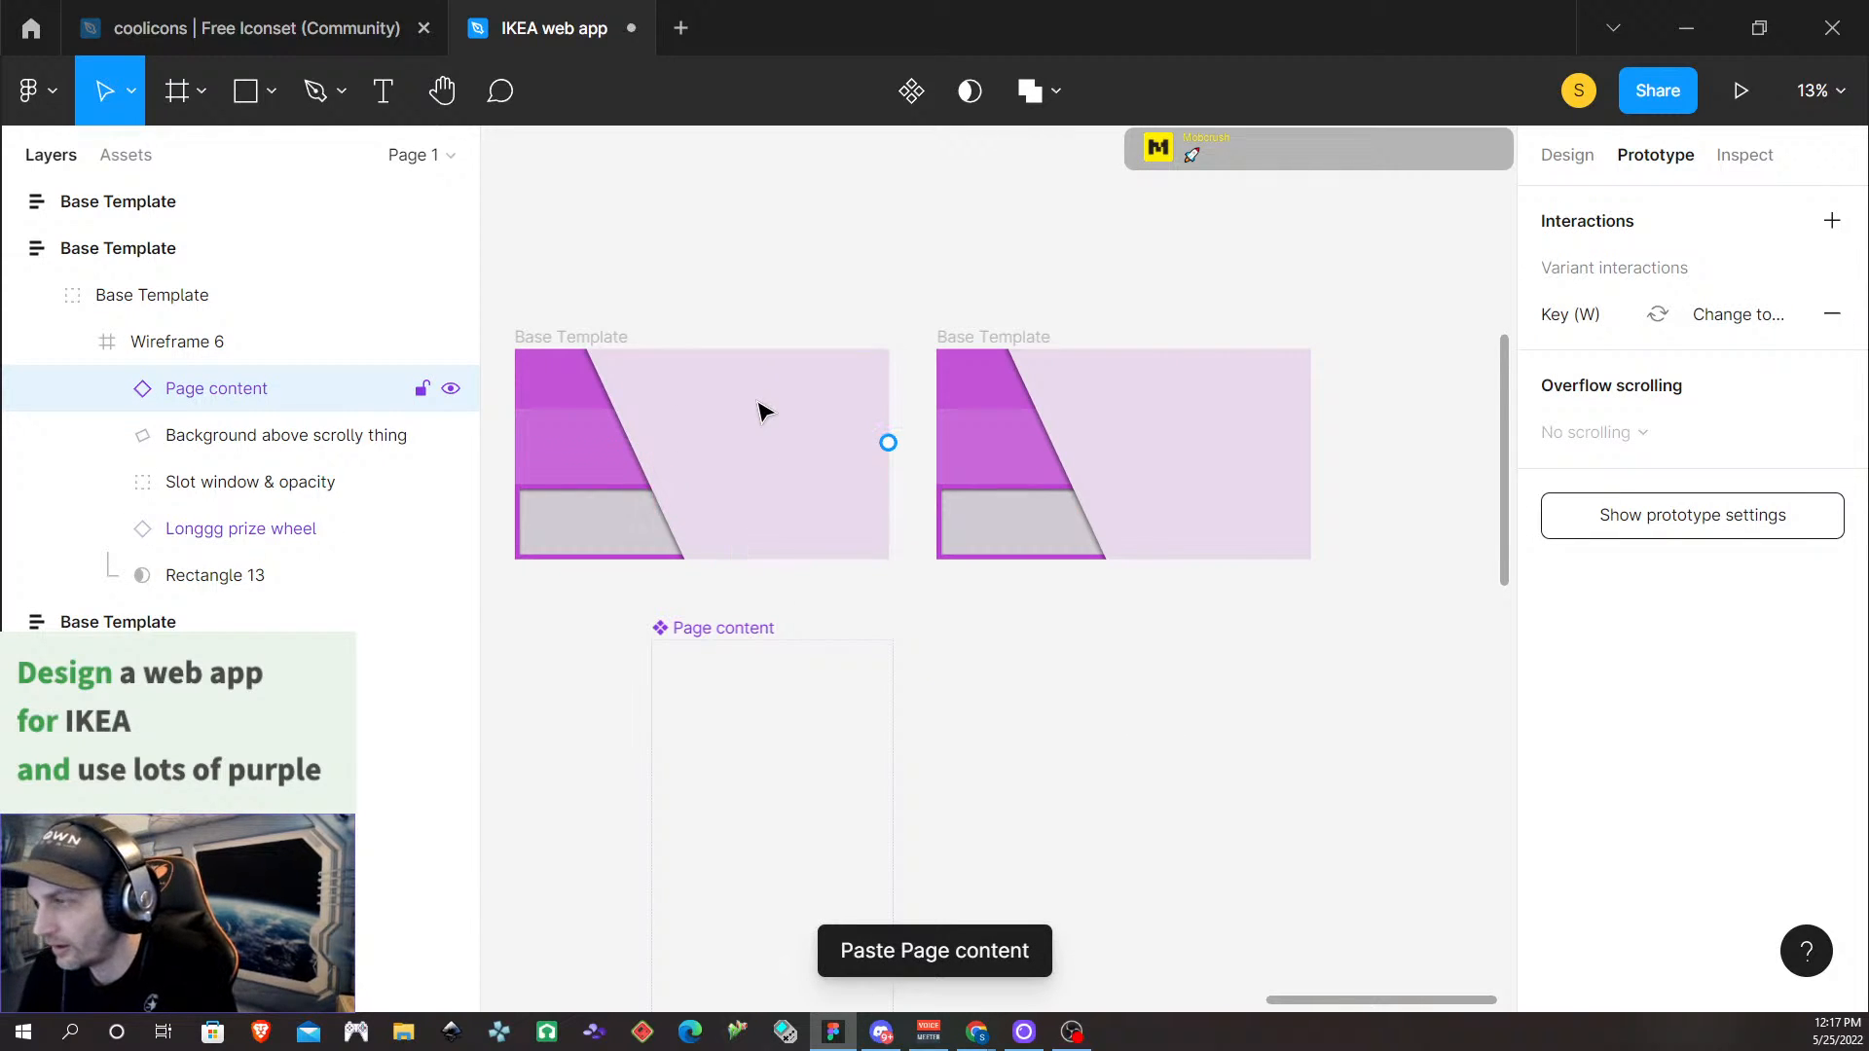
{"action": "key", "text": "shift+Down"}
{"action": "key", "text": "shift+Down"}
{"action": "key", "text": "shift+Down"}
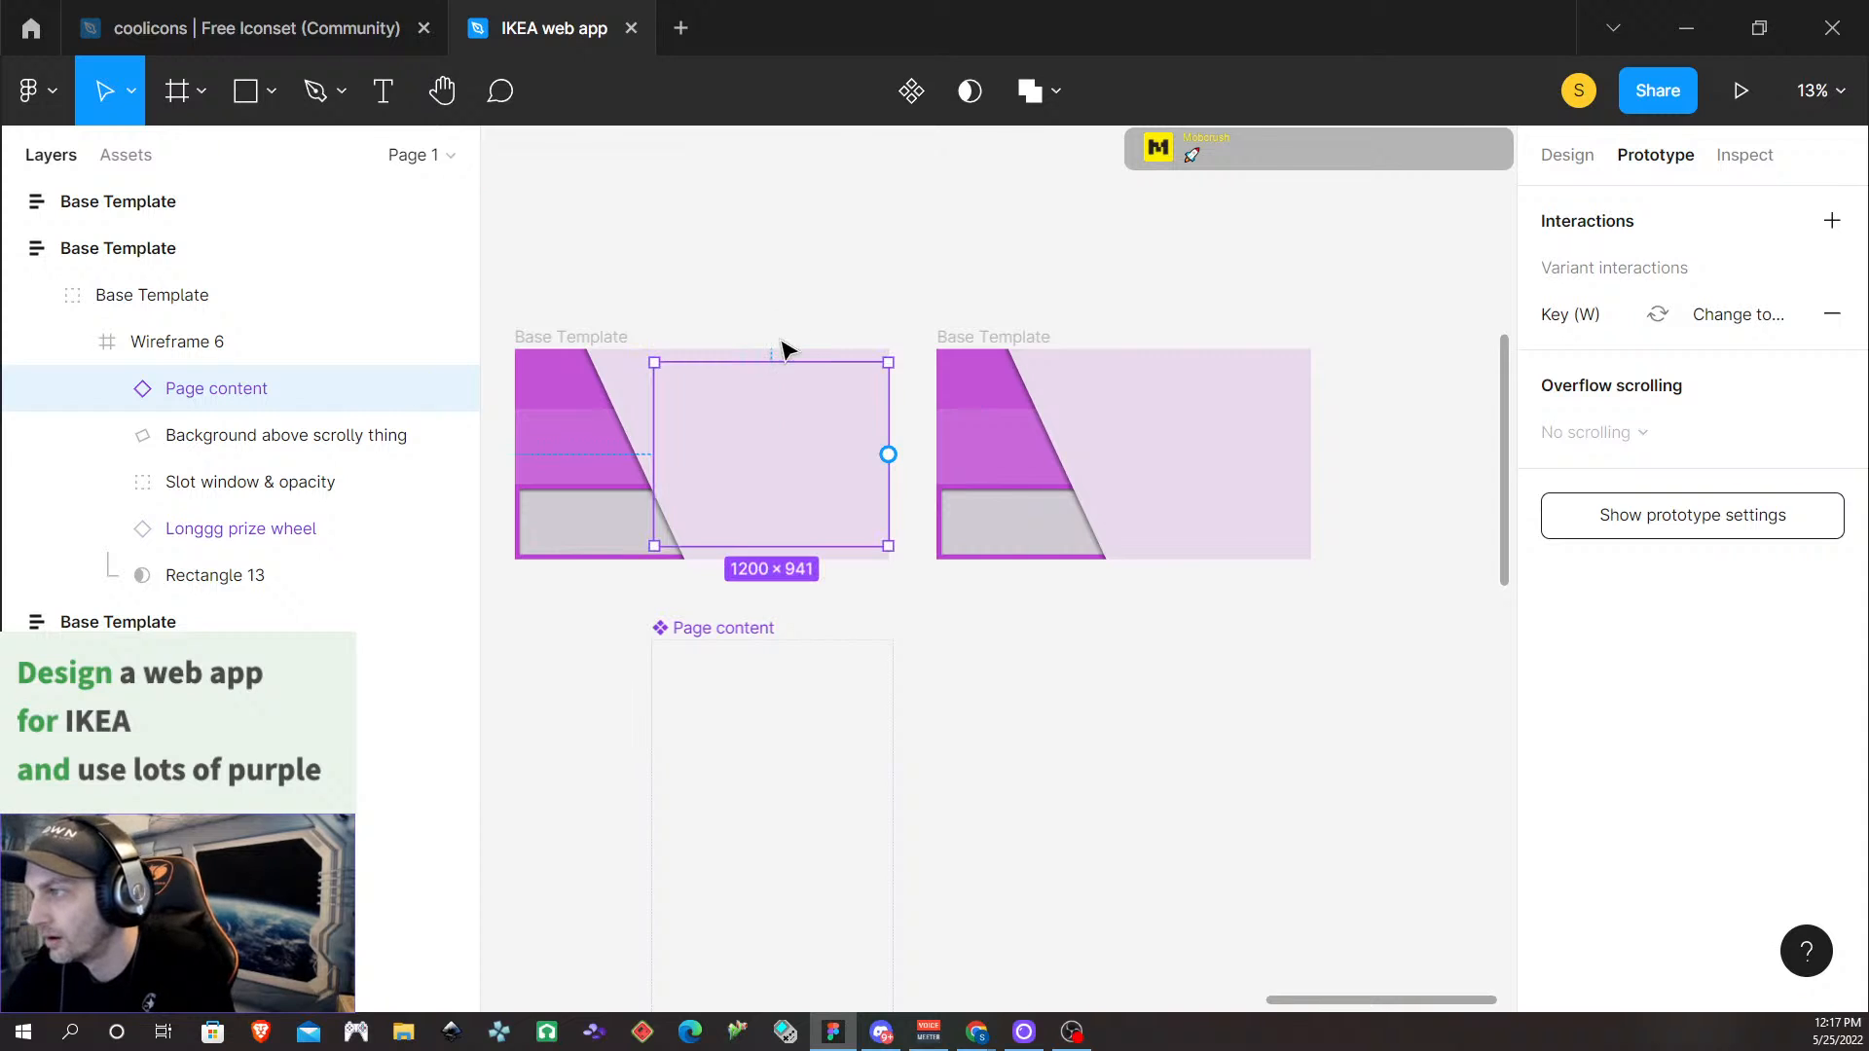
Move the Page content instance out of Wireframe 6 so it sits directly in the Base Template group above that wireframe
{"action": "key", "text": "alt"}
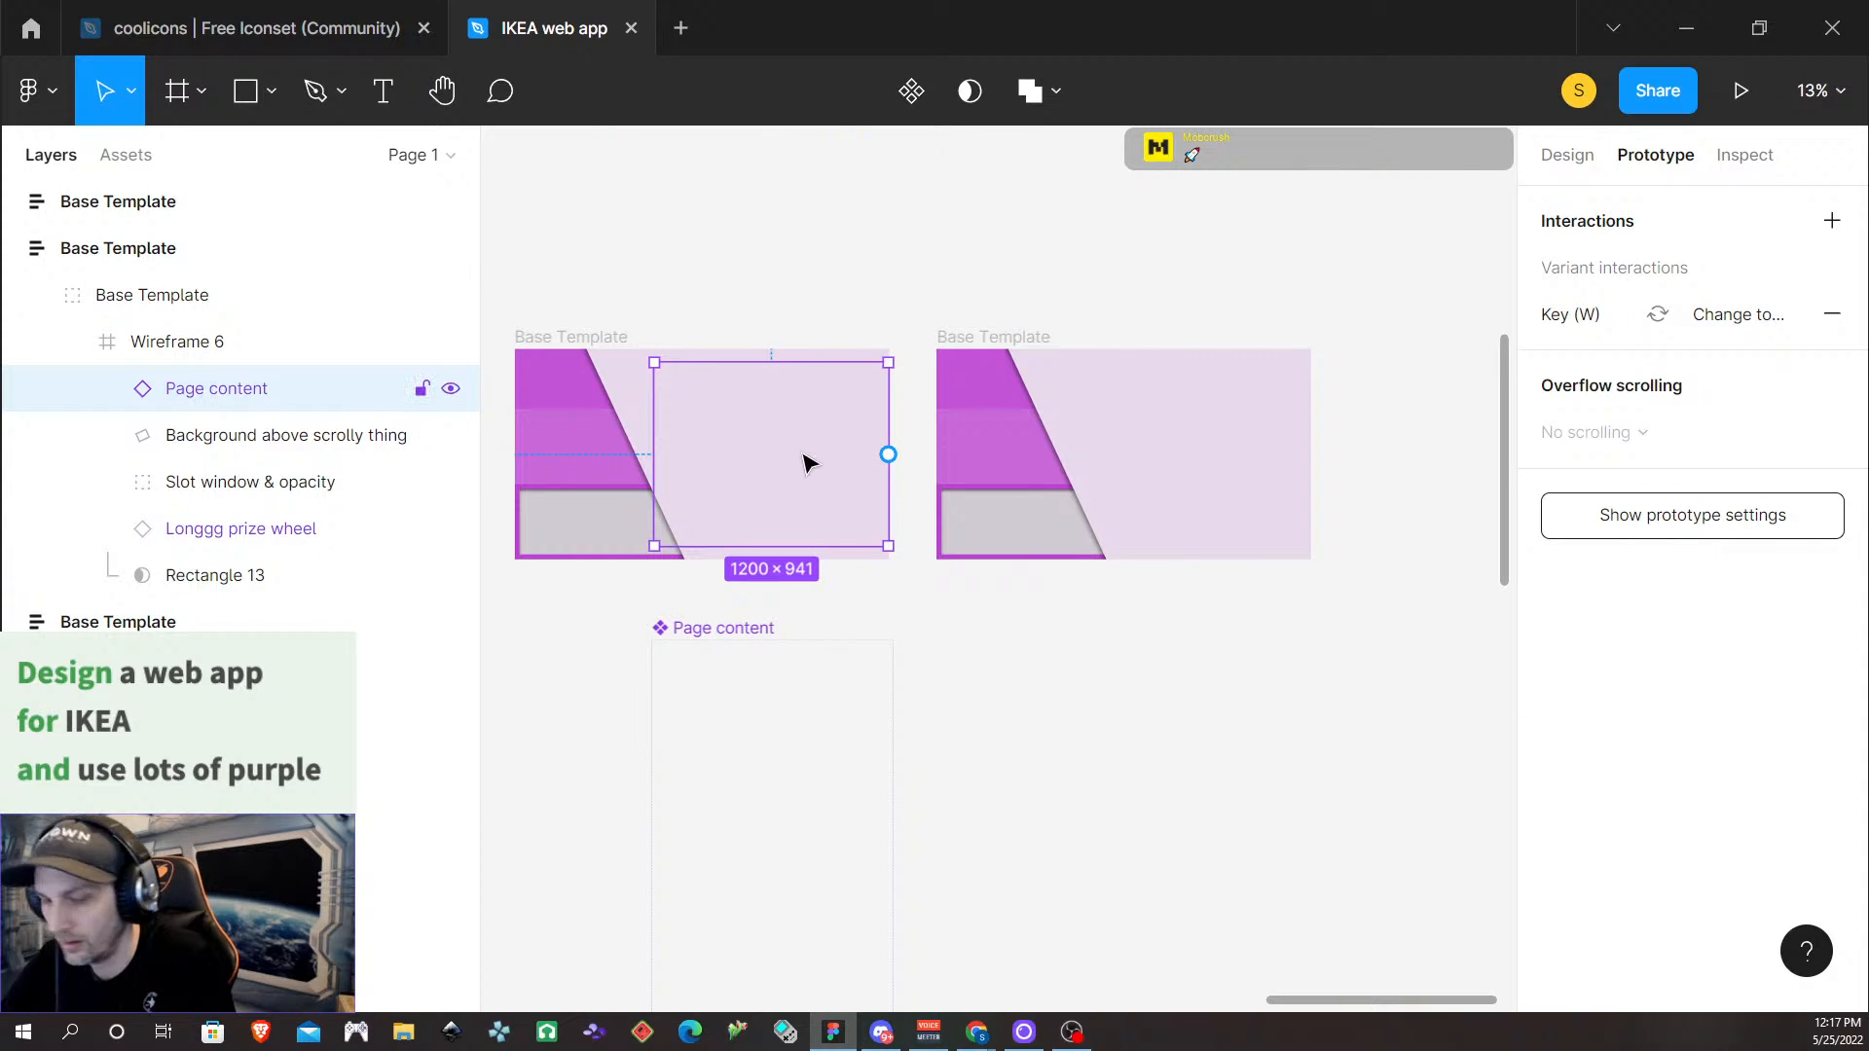
{"action": "scroll", "coordinate": [807, 461], "scroll_direction": "up", "scroll_amount": 5}
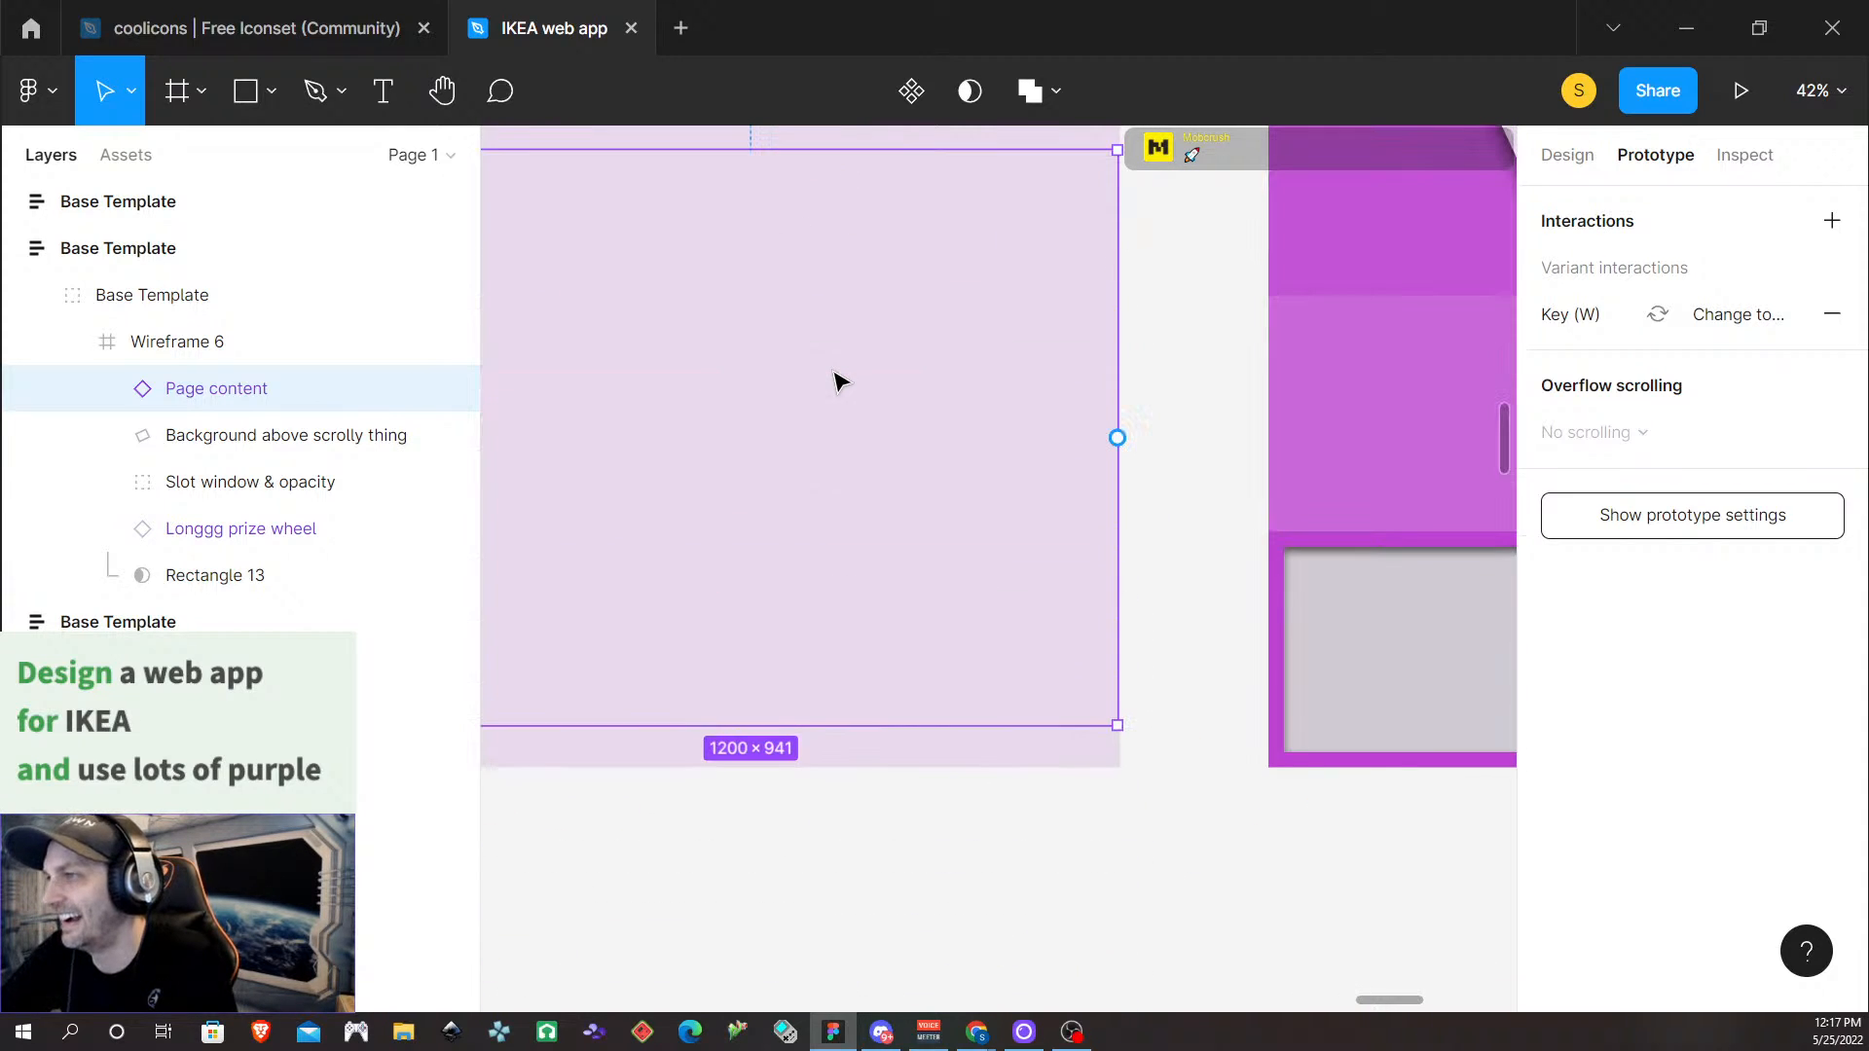
{"action": "scroll", "coordinate": [701, 370], "scroll_direction": "up", "scroll_amount": 2}
{"action": "key", "text": "alt"}
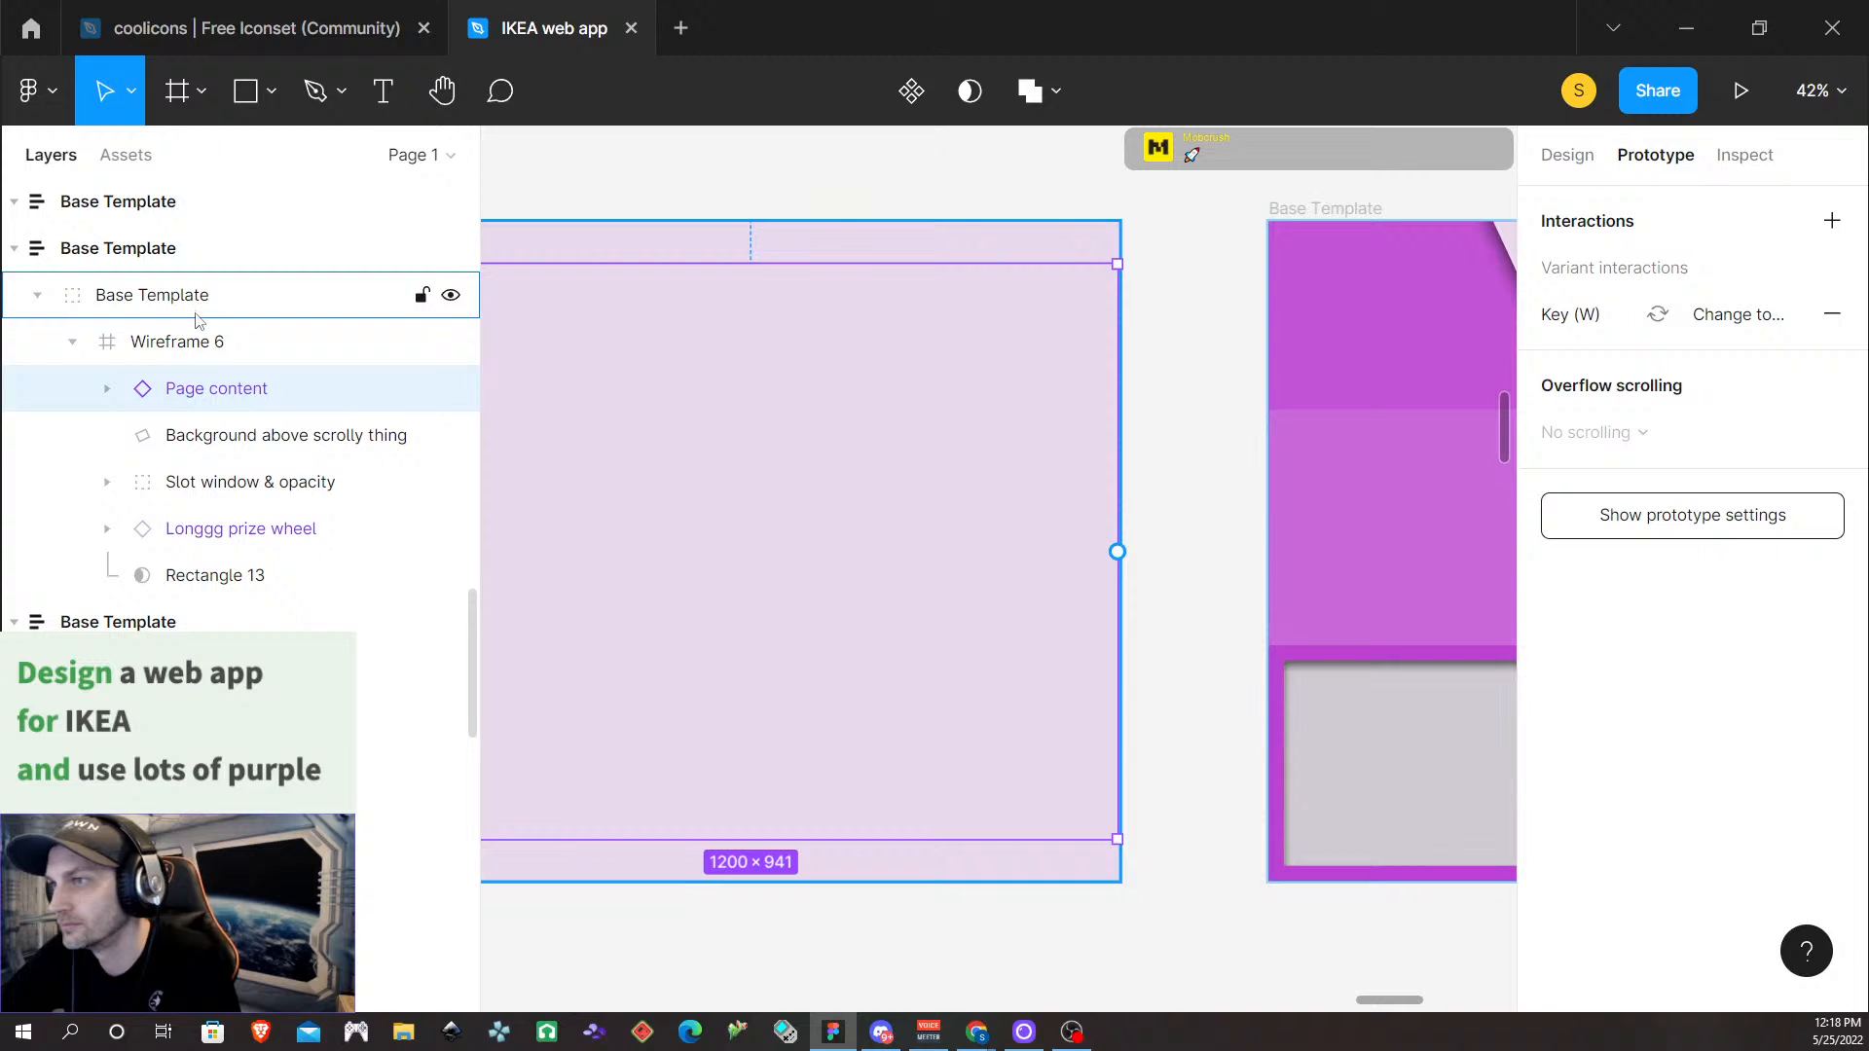
{"action": "left_click_drag", "start_coordinate": [215, 408], "coordinate": [224, 319]}
{"action": "key", "text": "alt"}
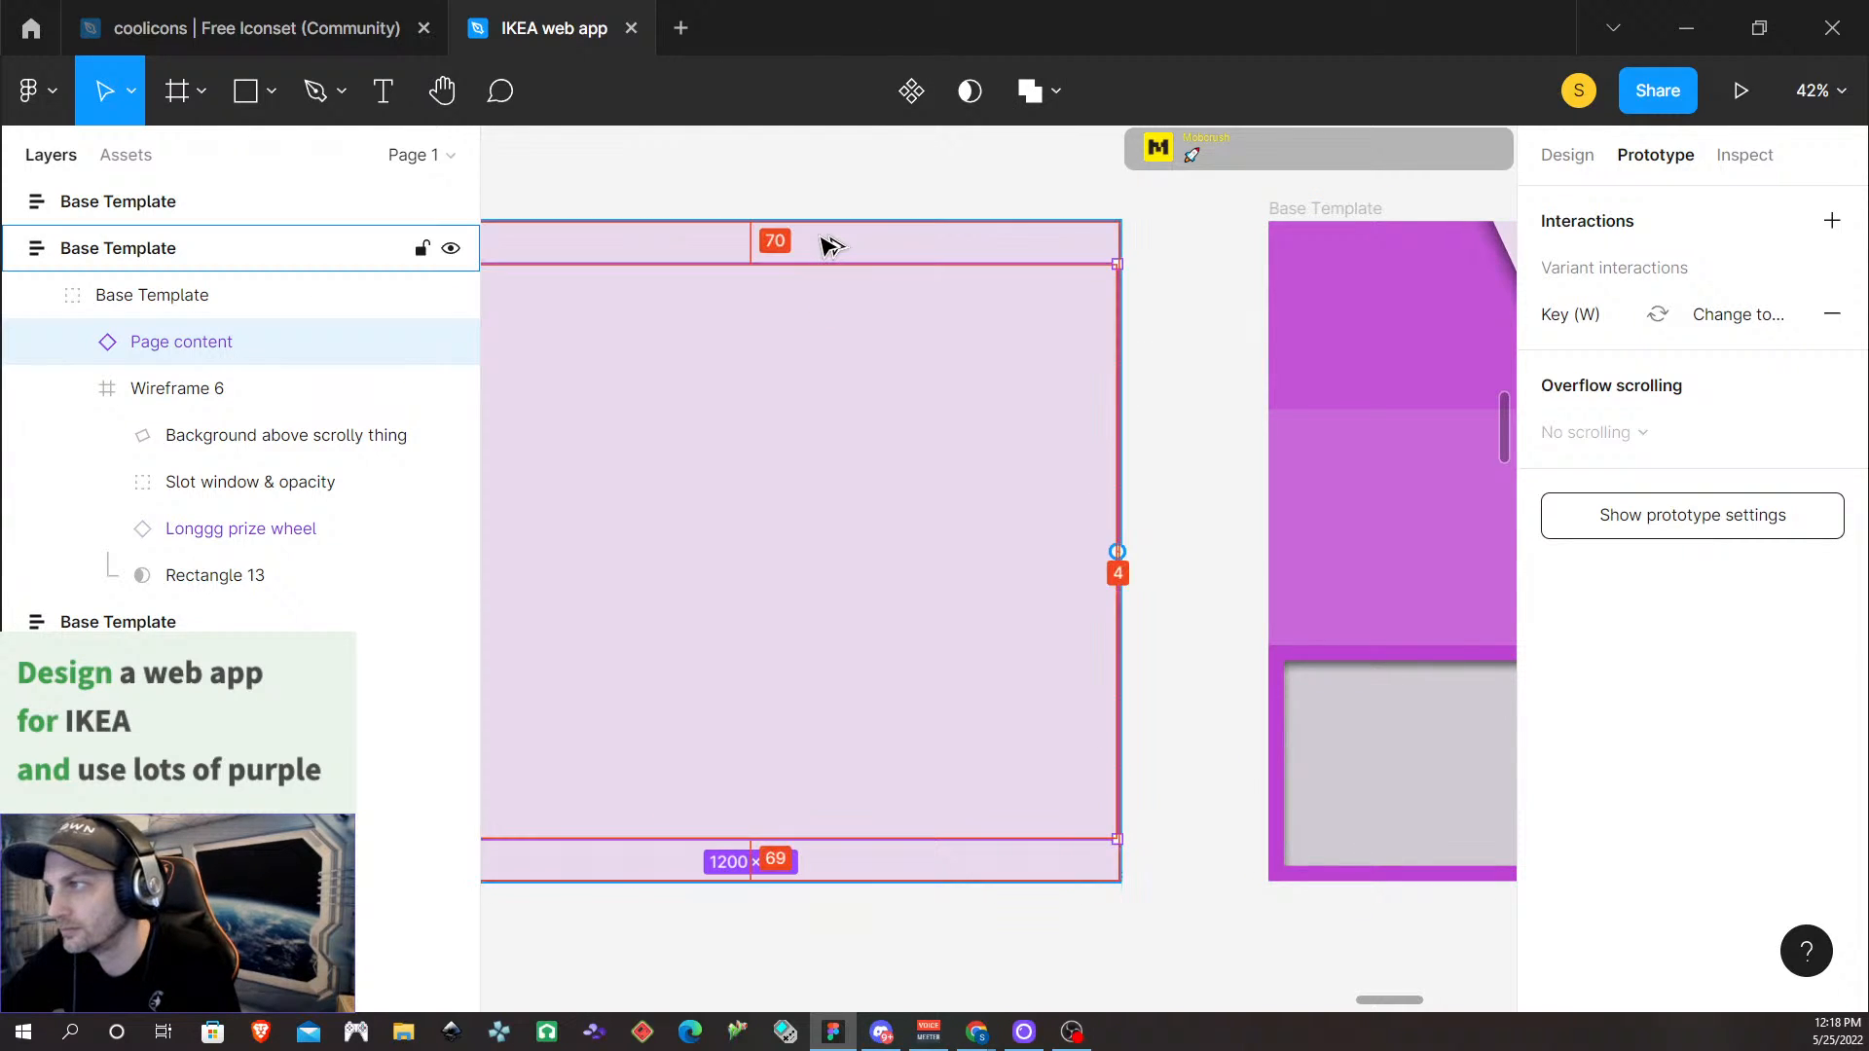
Nudge the Page content instance up until it sits 56 px below the Base Template's top edge
{"action": "key", "text": "alt+shift+Up"}
{"action": "key", "text": "alt+Up"}
{"action": "key", "text": "alt+Up"}
{"action": "key", "text": "alt+Up"}
{"action": "key", "text": "alt+Up"}
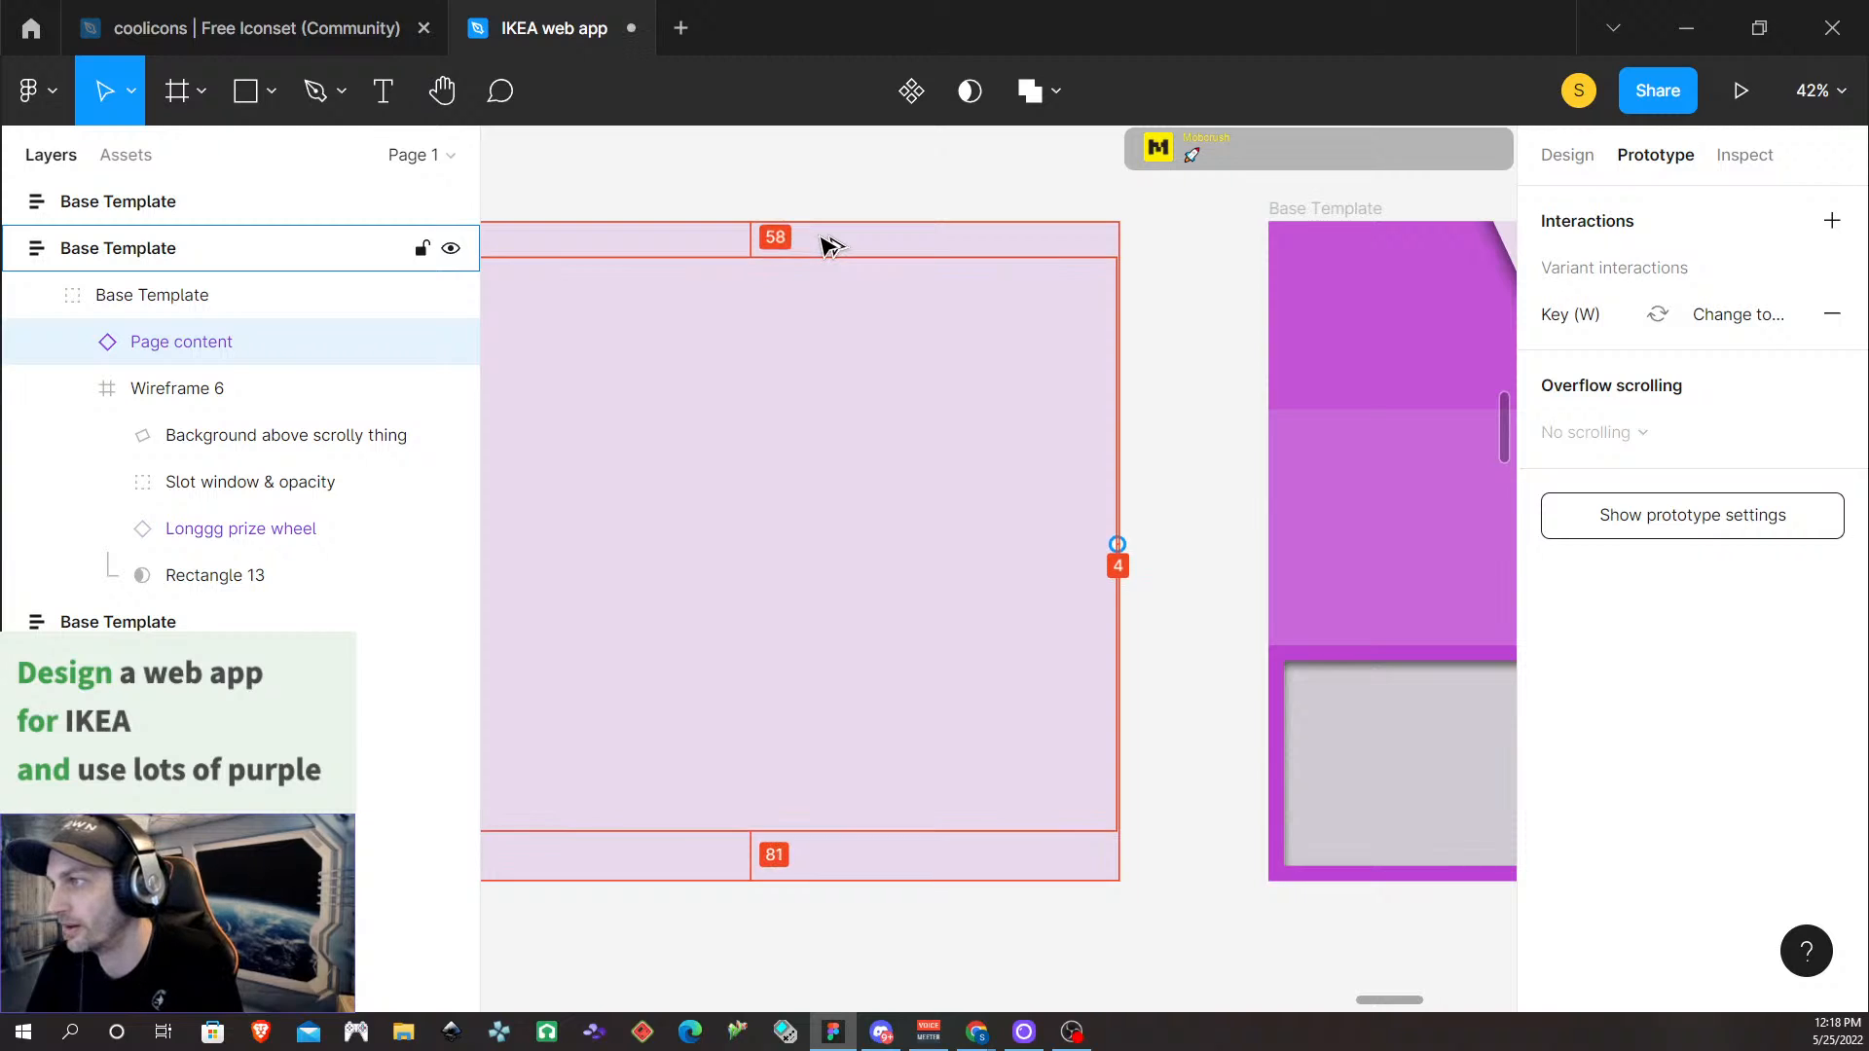
Shift the Page content instance horizontally until it sits 150 px in from the Base Template's right edge
{"action": "key", "text": "alt+shift+Left"}
{"action": "key", "text": "alt+shift+Left"}
{"action": "key", "text": "alt+shift+Left"}
{"action": "key", "text": "alt+shift+Left"}
{"action": "key", "text": "alt+shift+Left"}
{"action": "key", "text": "alt+shift+Left"}
{"action": "key", "text": "alt+shift+Left"}
{"action": "key", "text": "alt+shift+Left"}
{"action": "key", "text": "alt+shift+Left"}
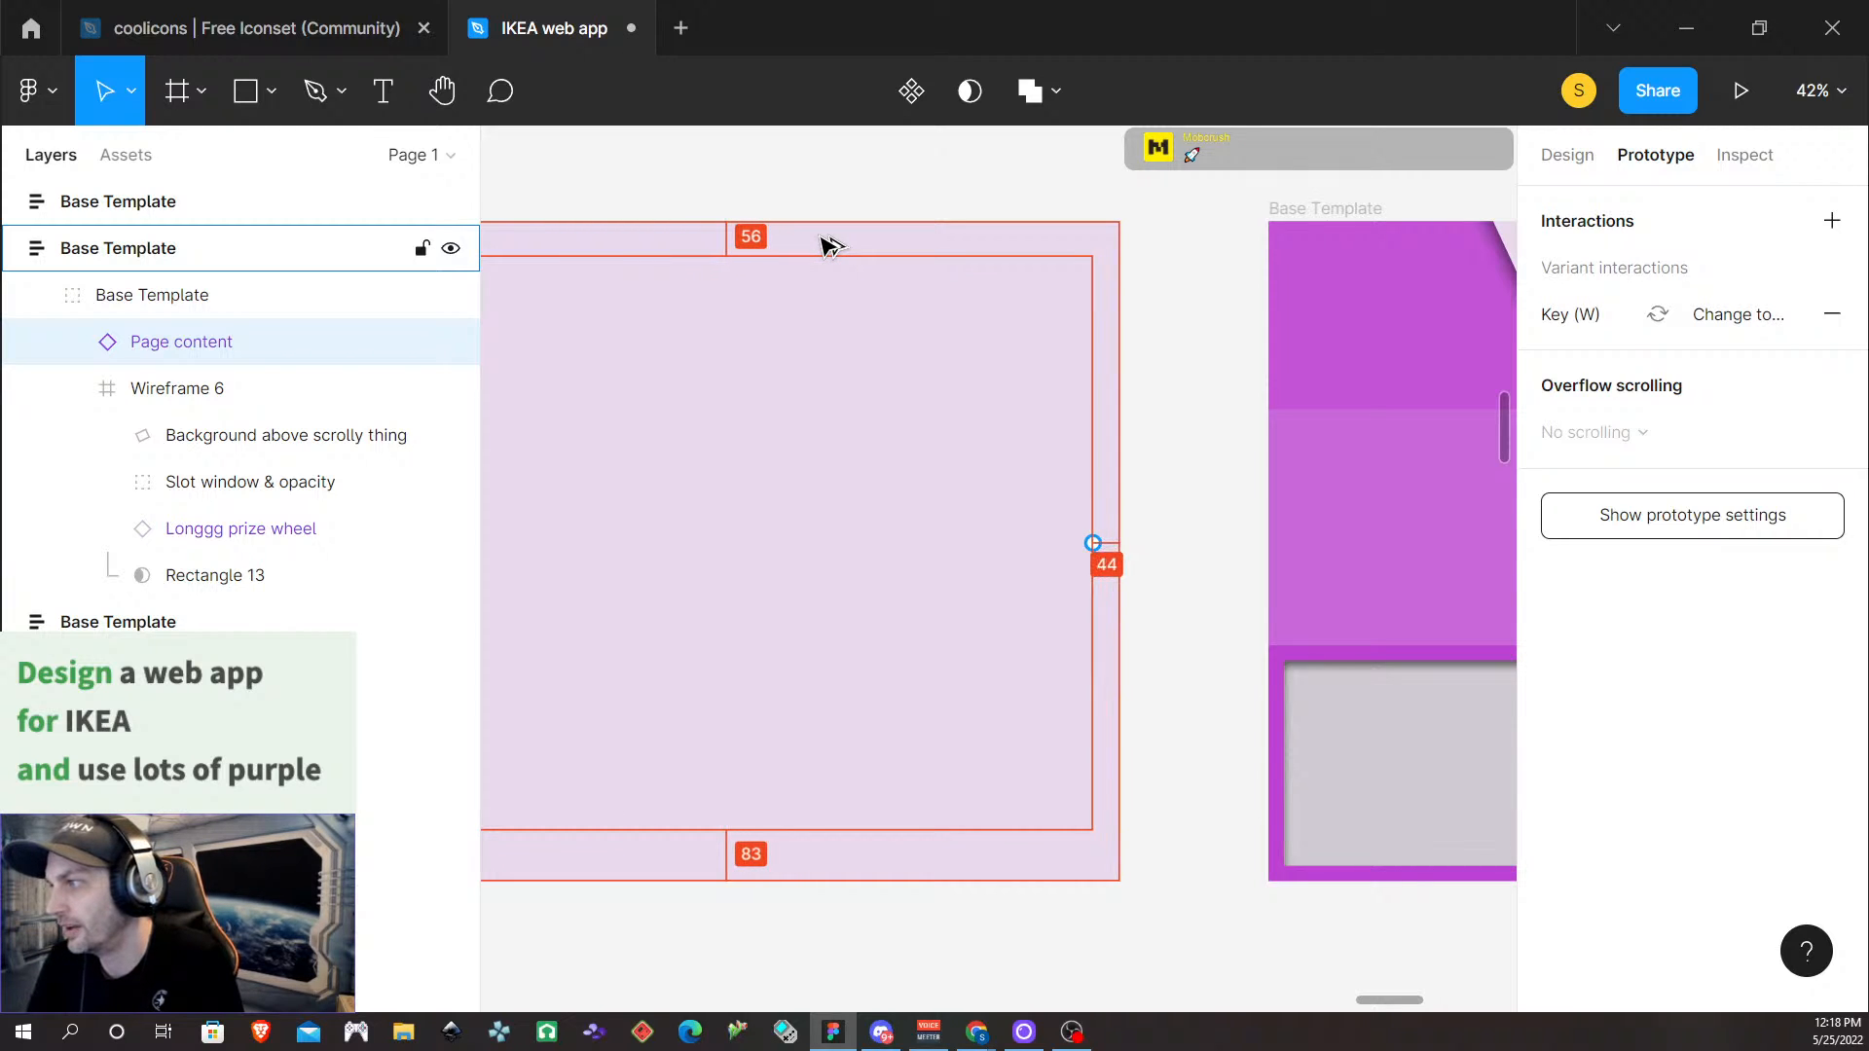
{"action": "key", "text": "alt+shift+Left"}
{"action": "key", "text": "alt+shift+Left"}
{"action": "key", "text": "alt+shift+Left"}
{"action": "key", "text": "alt+shift+Left"}
{"action": "key", "text": "alt+shift+Left"}
{"action": "key", "text": "alt+shift+Left"}
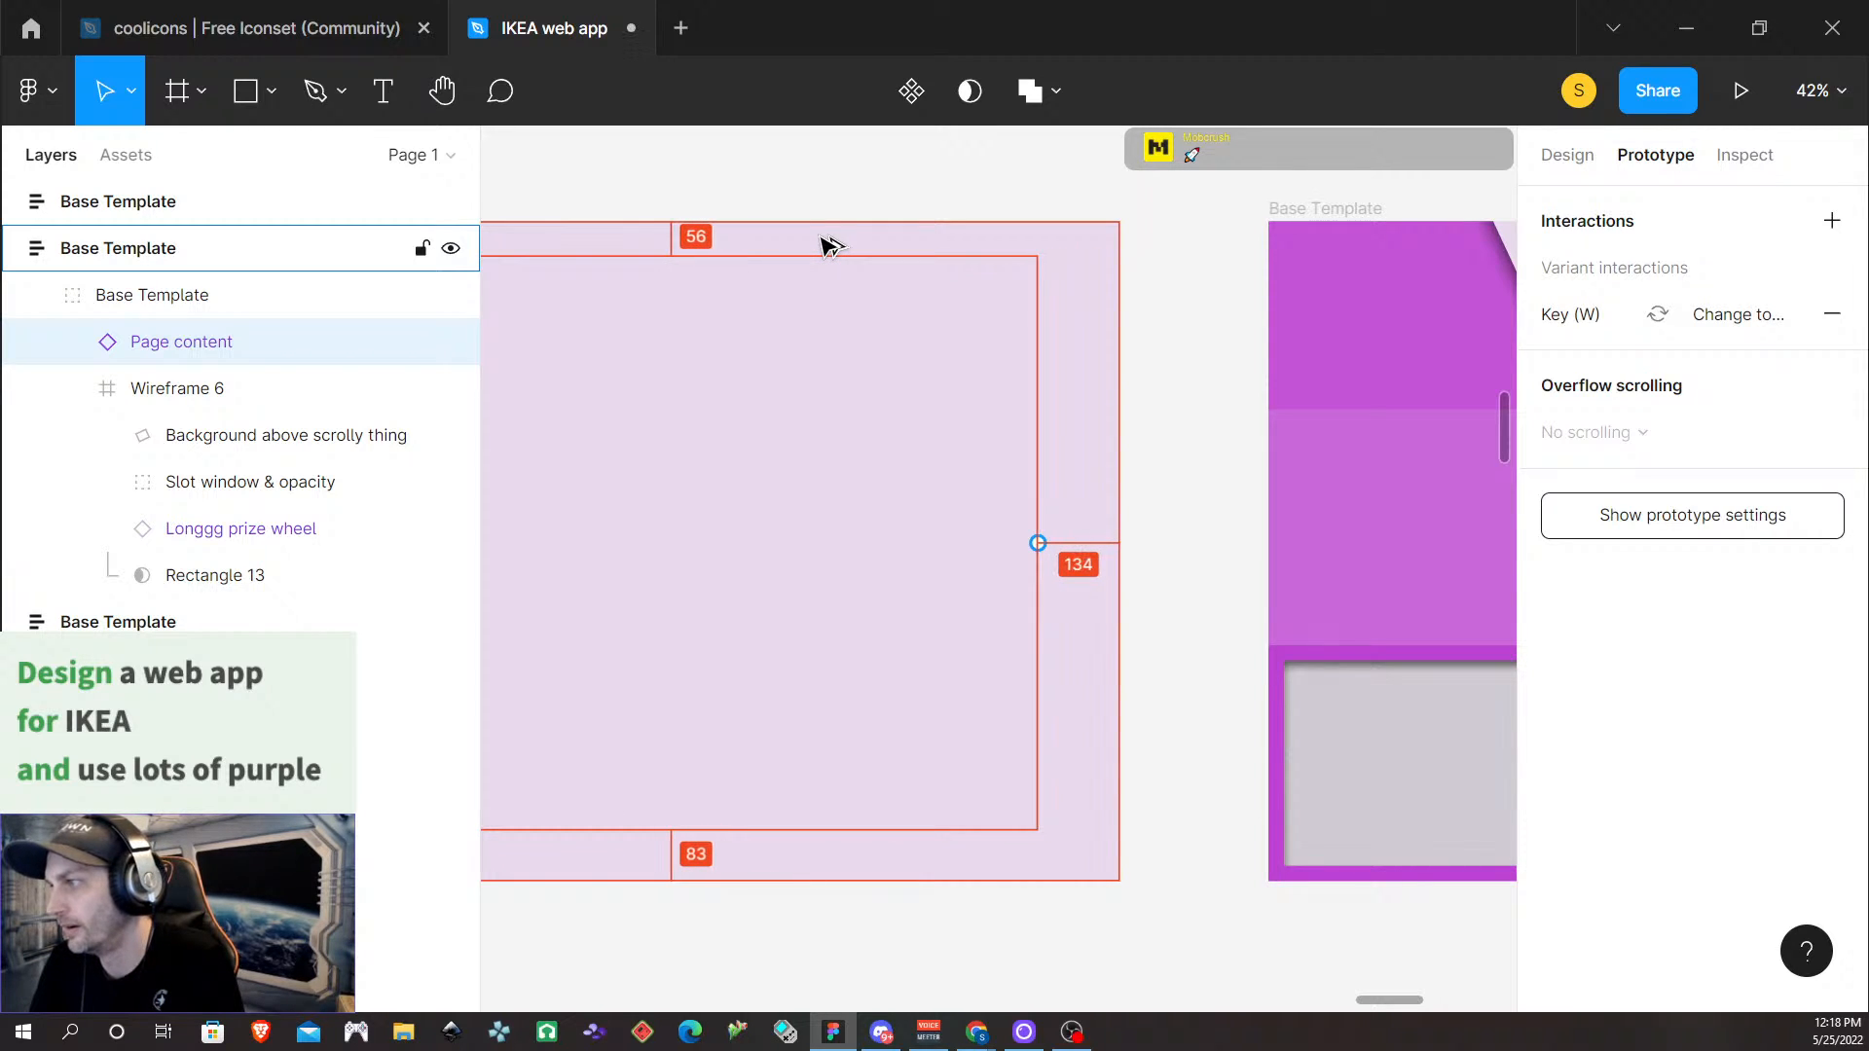
{"action": "key", "text": "alt+Right"}
{"action": "key", "text": "alt+Right"}
{"action": "key", "text": "alt+Right"}
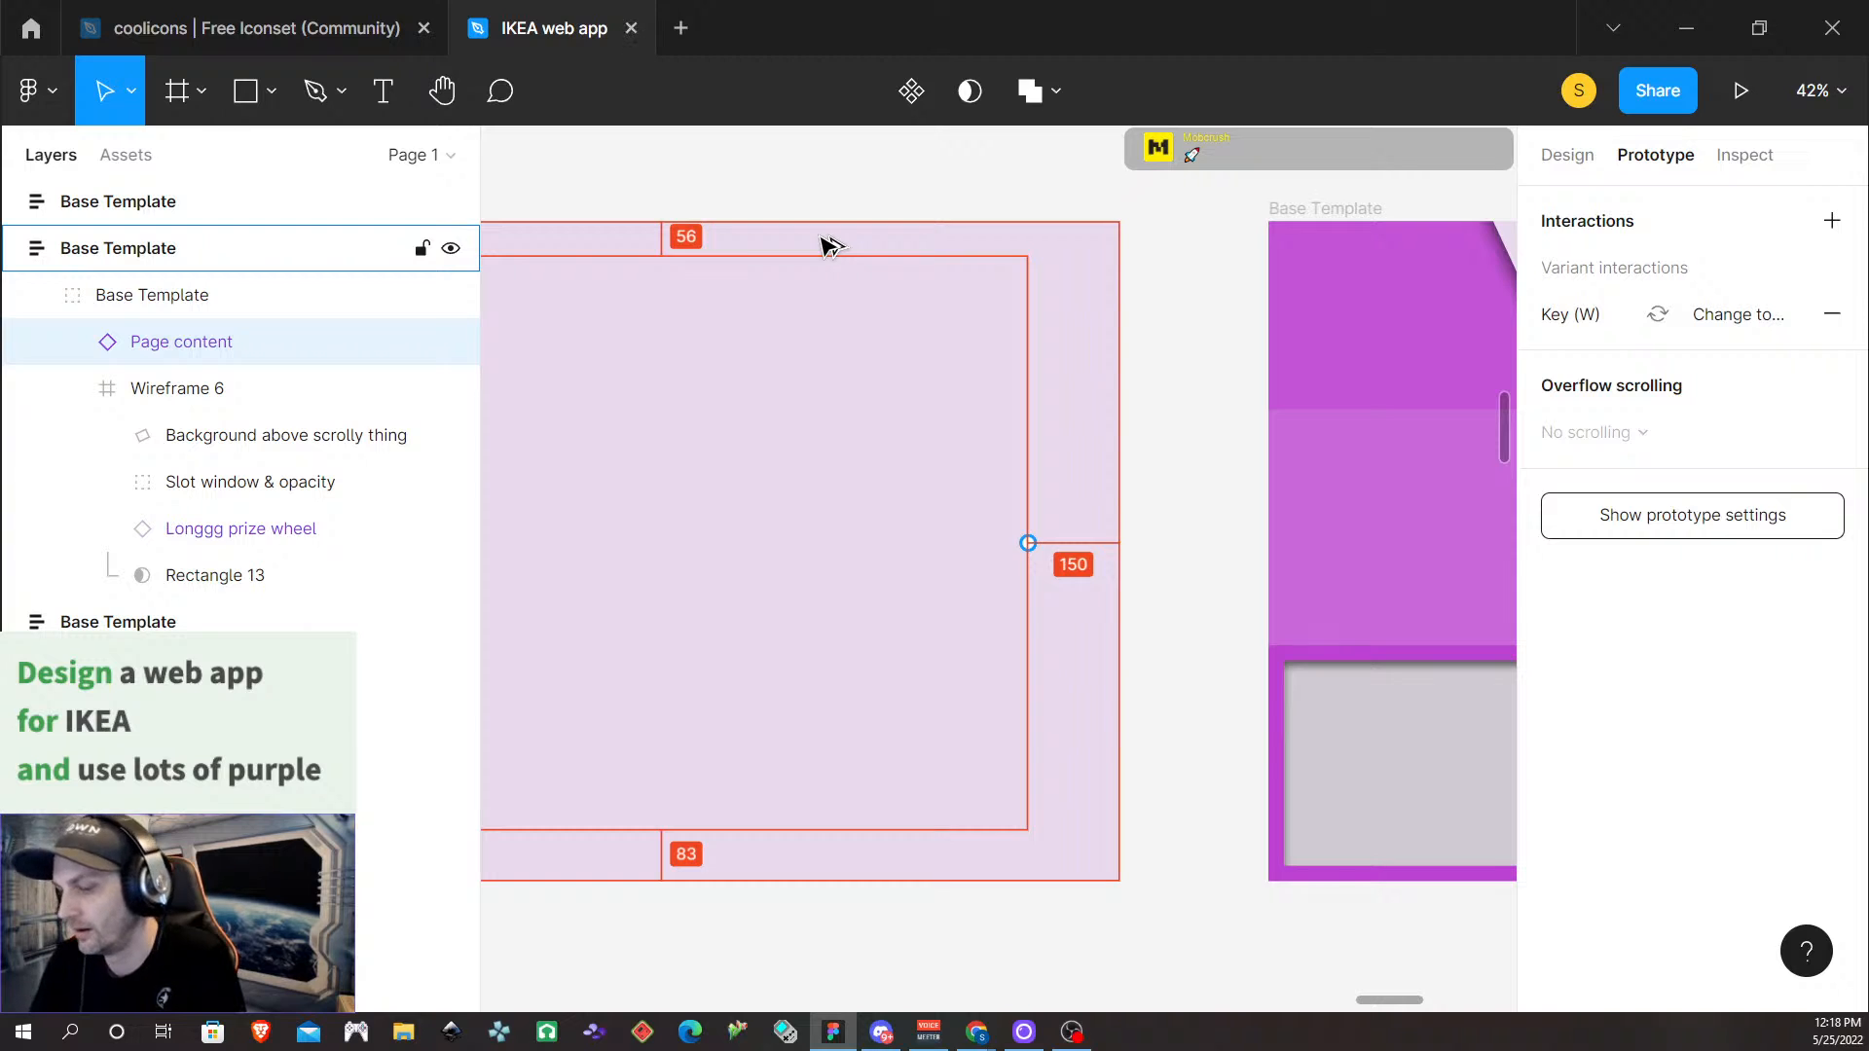
Preview the prototype from the SPIN THAT WHEEL! template fitted to the screen, run the spin through to the winning text, and close the preview
{"action": "scroll", "coordinate": [925, 457], "scroll_direction": "down", "scroll_amount": 5}
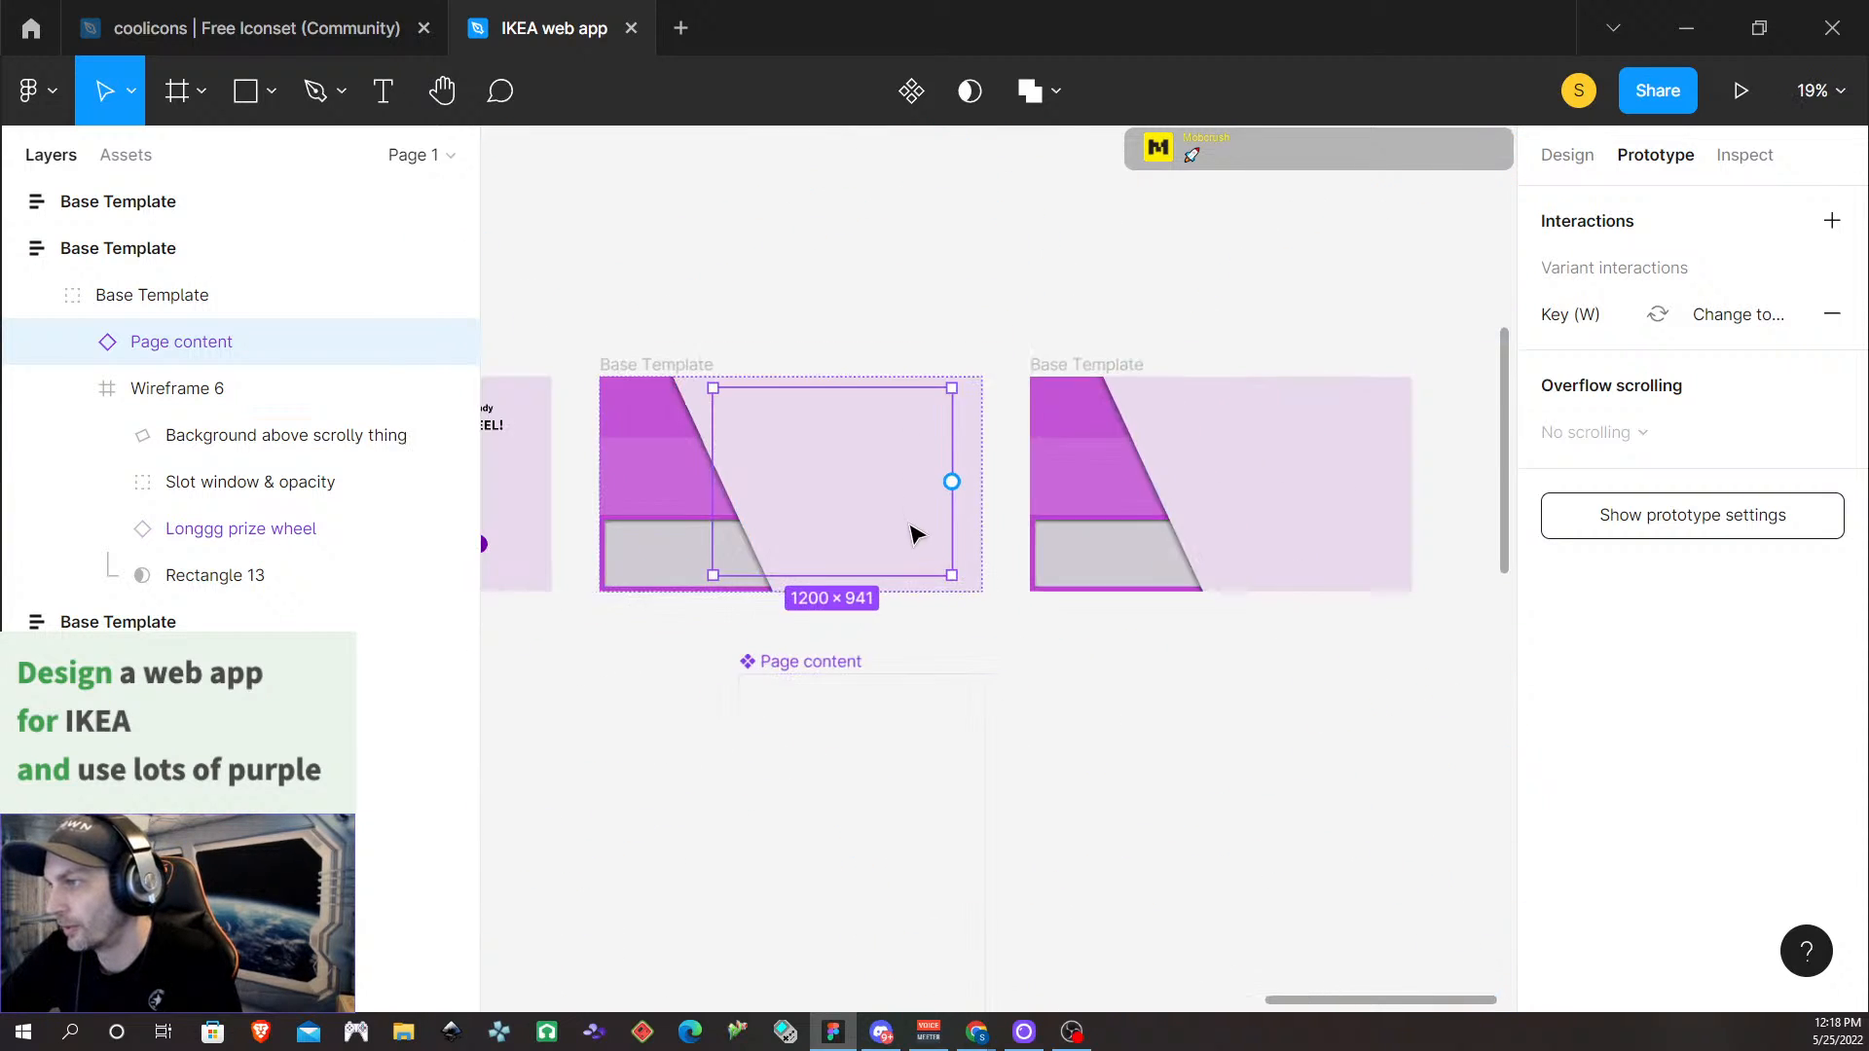
{"action": "scroll", "coordinate": [914, 534], "scroll_direction": "down", "scroll_amount": 3}
{"action": "scroll", "coordinate": [796, 417], "scroll_direction": "left", "scroll_amount": 5}
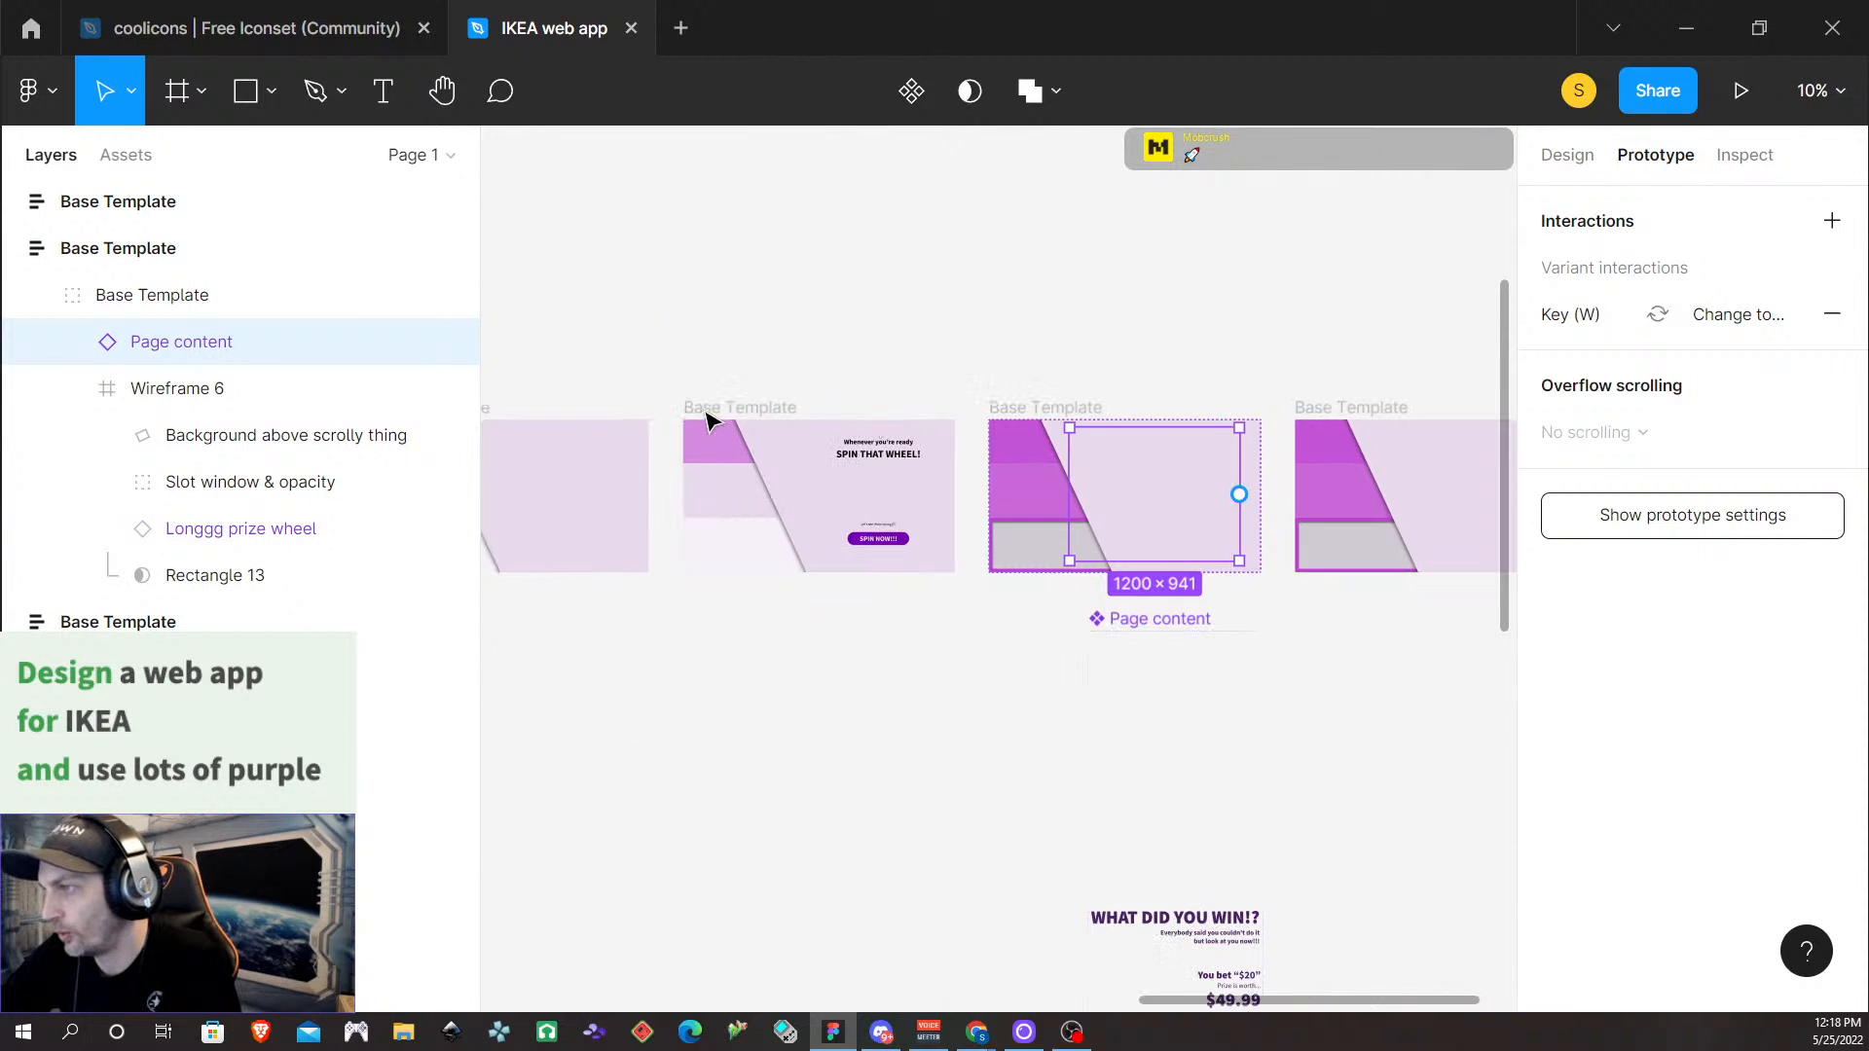
{"action": "left_click", "coordinate": [789, 418]}
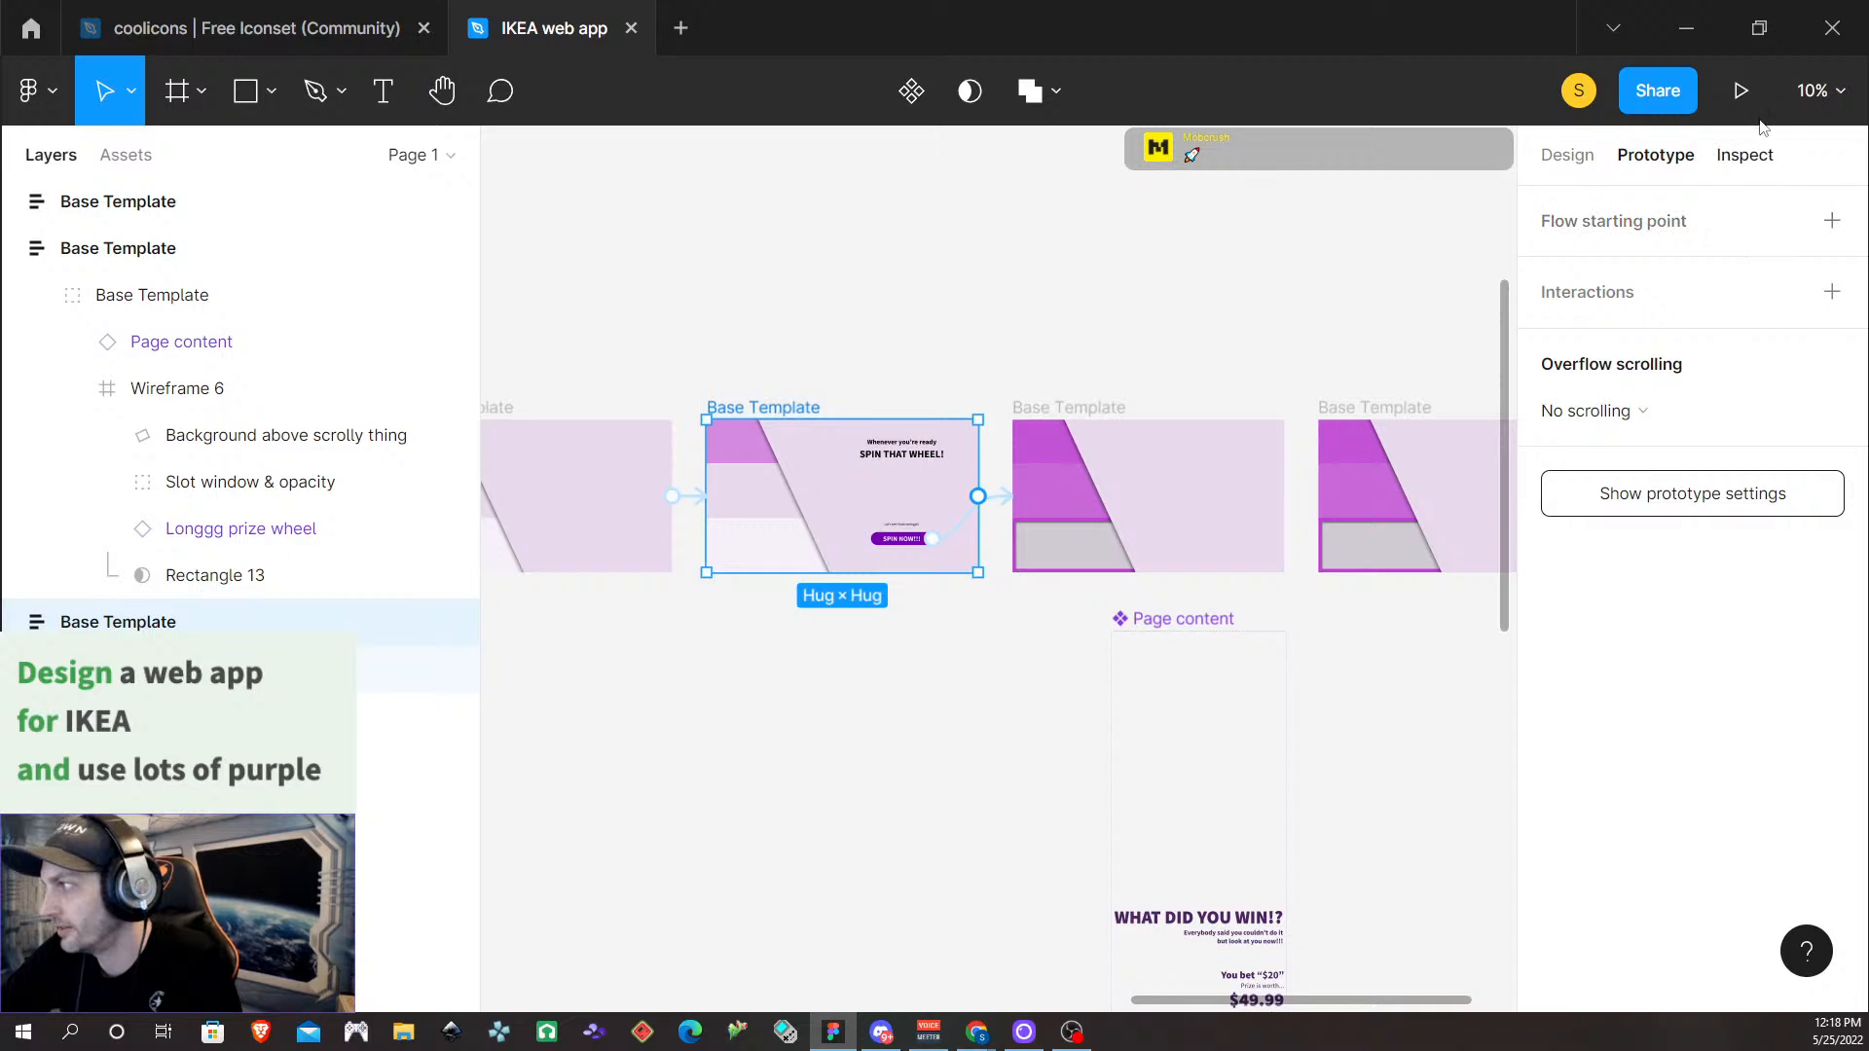
{"action": "left_click", "coordinate": [1741, 92]}
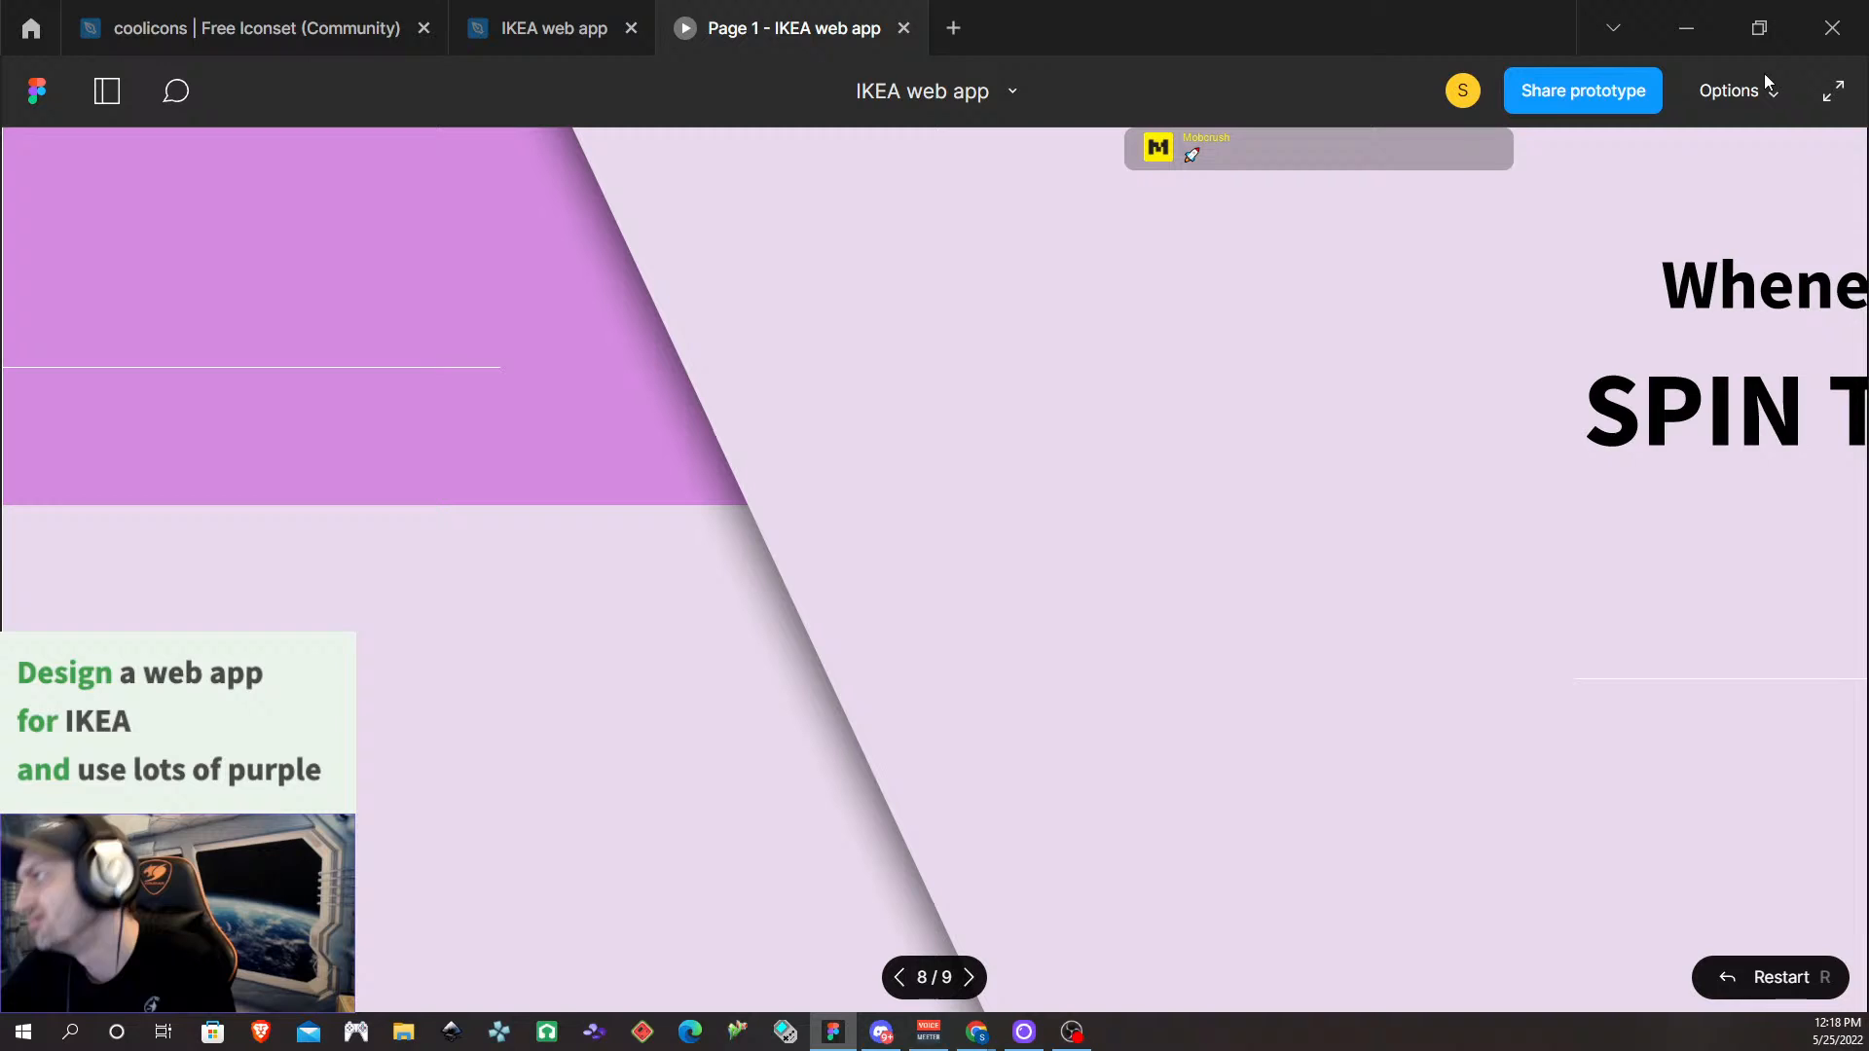
{"action": "left_click", "coordinate": [1765, 84]}
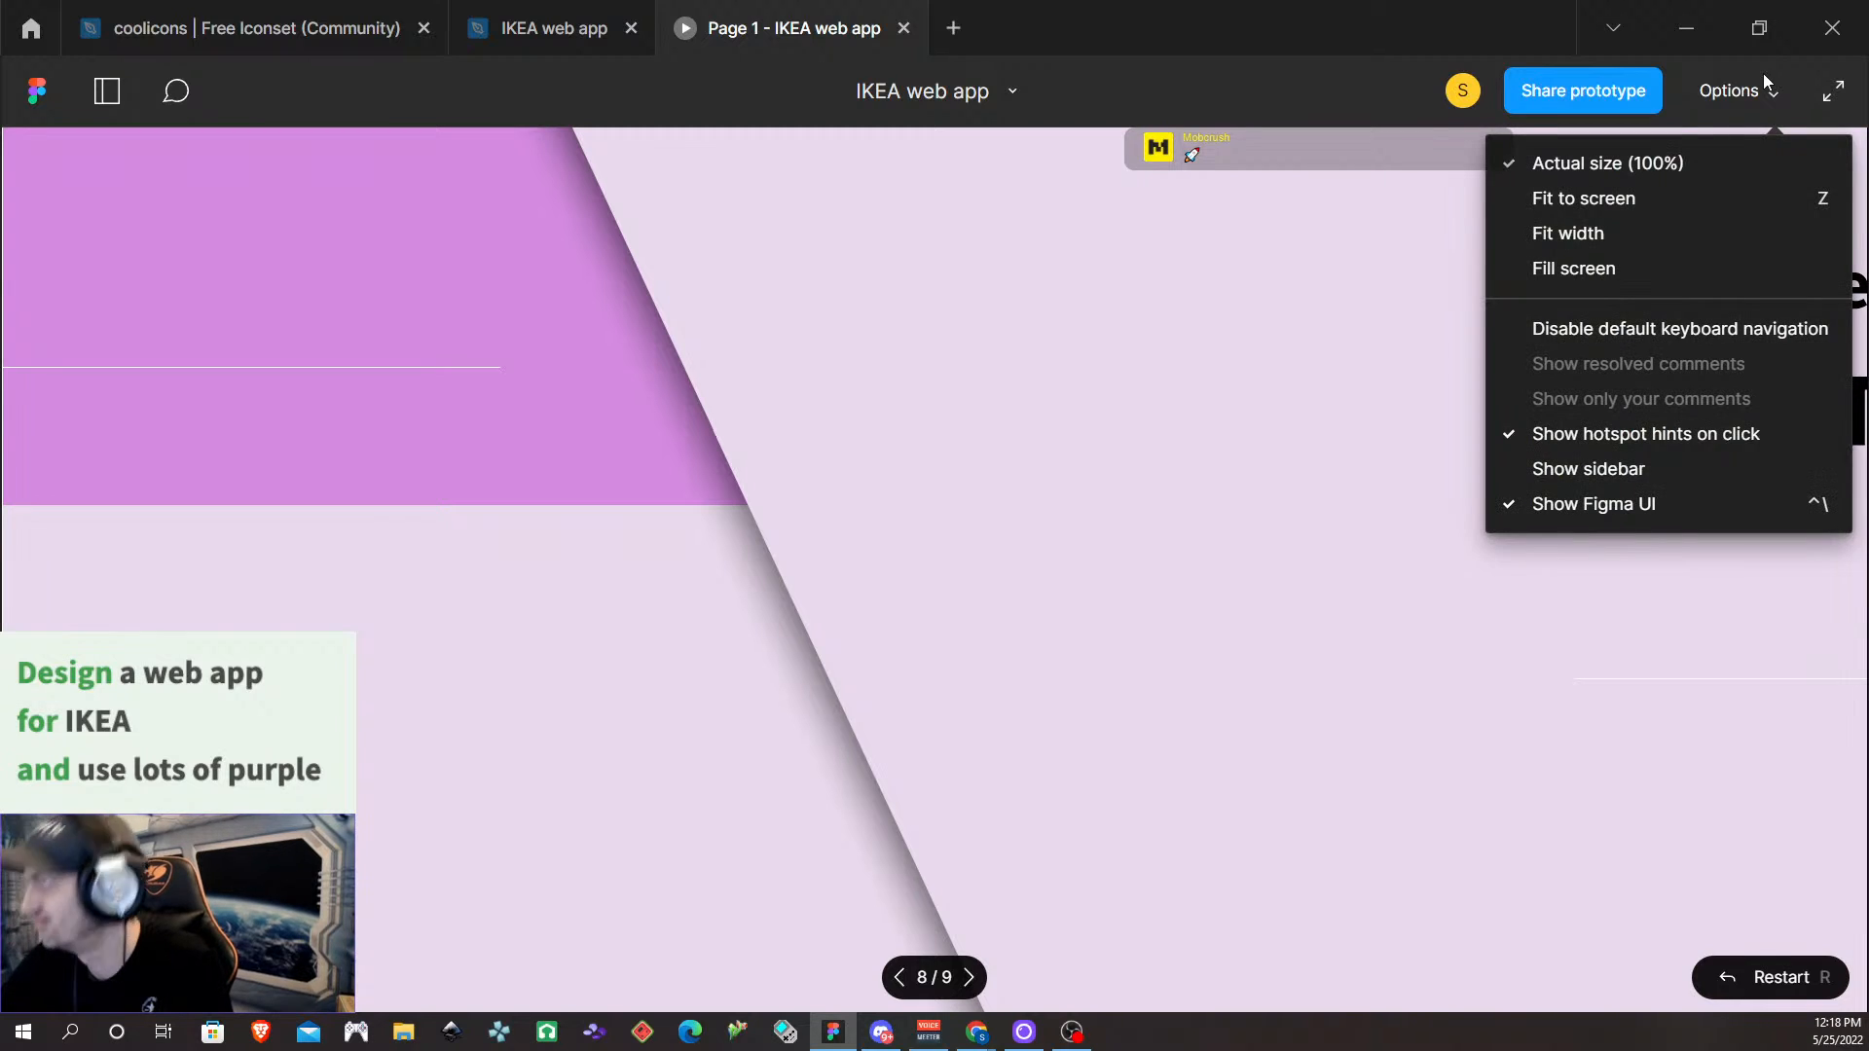
{"action": "left_click", "coordinate": [1650, 194]}
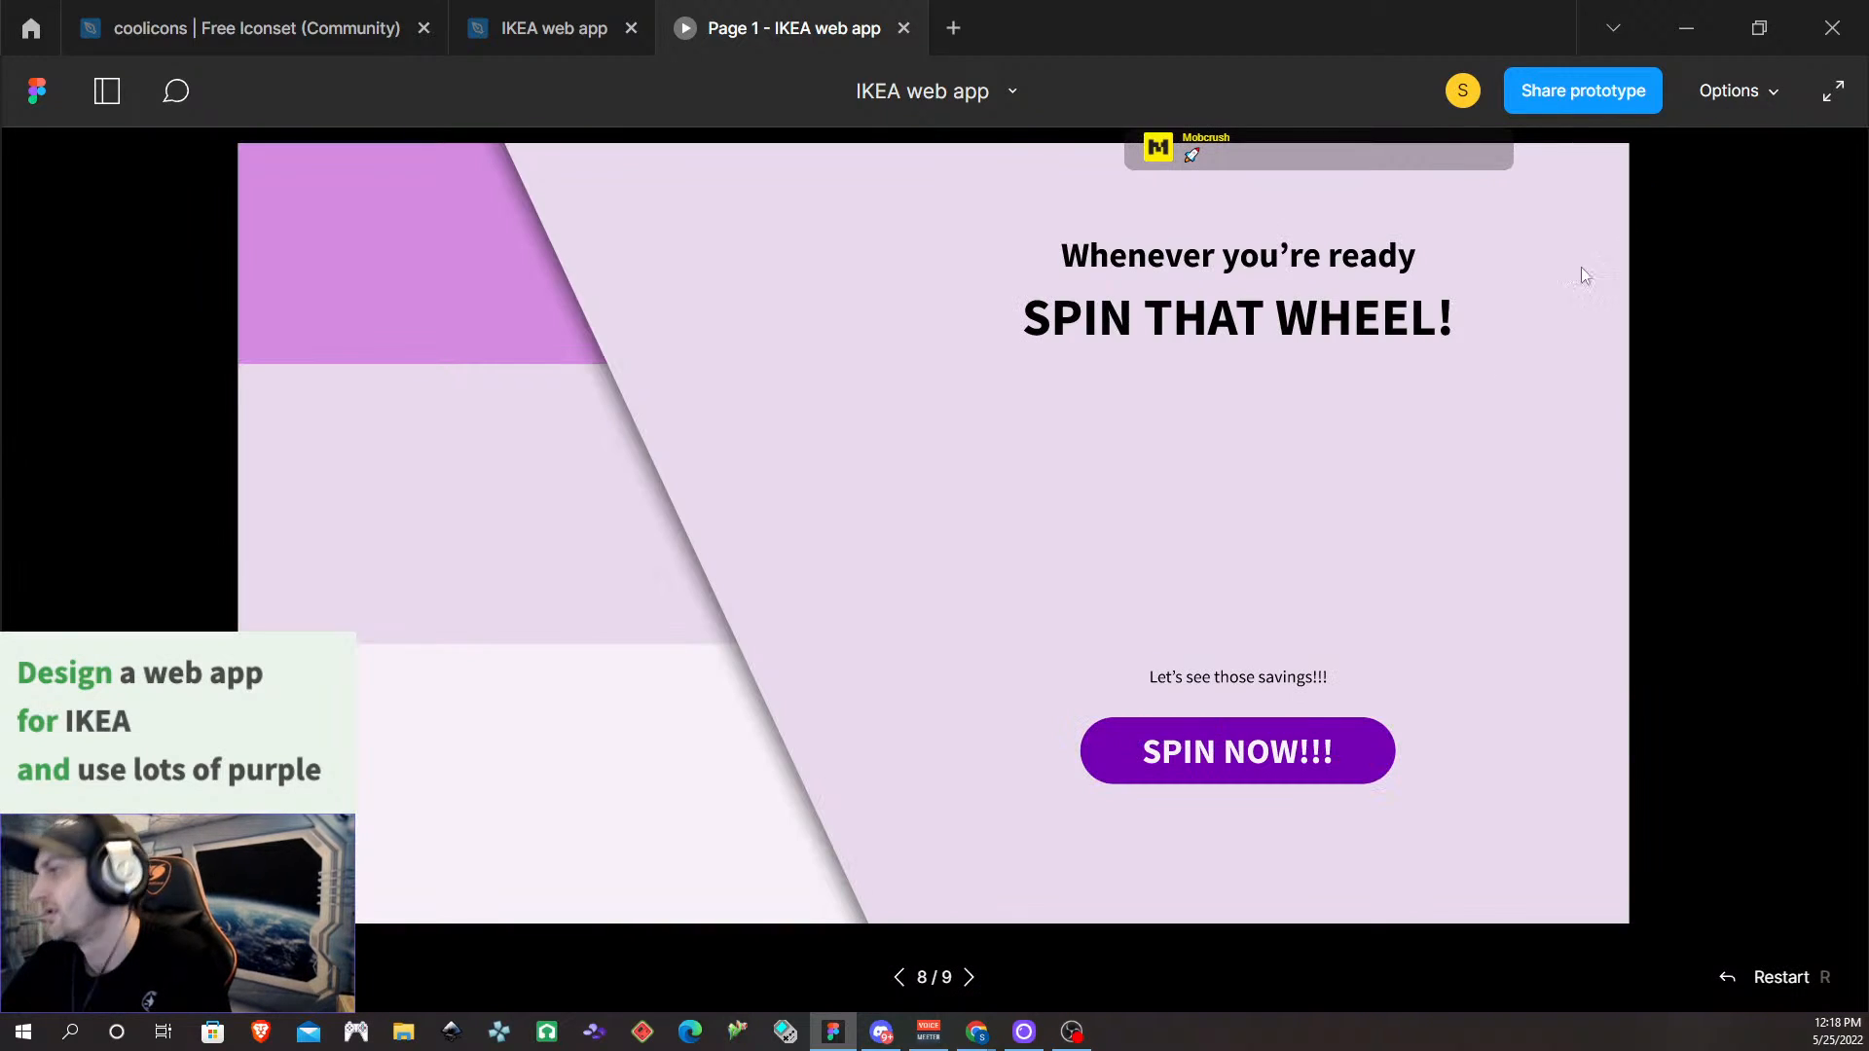
{"action": "left_click", "coordinate": [1178, 748]}
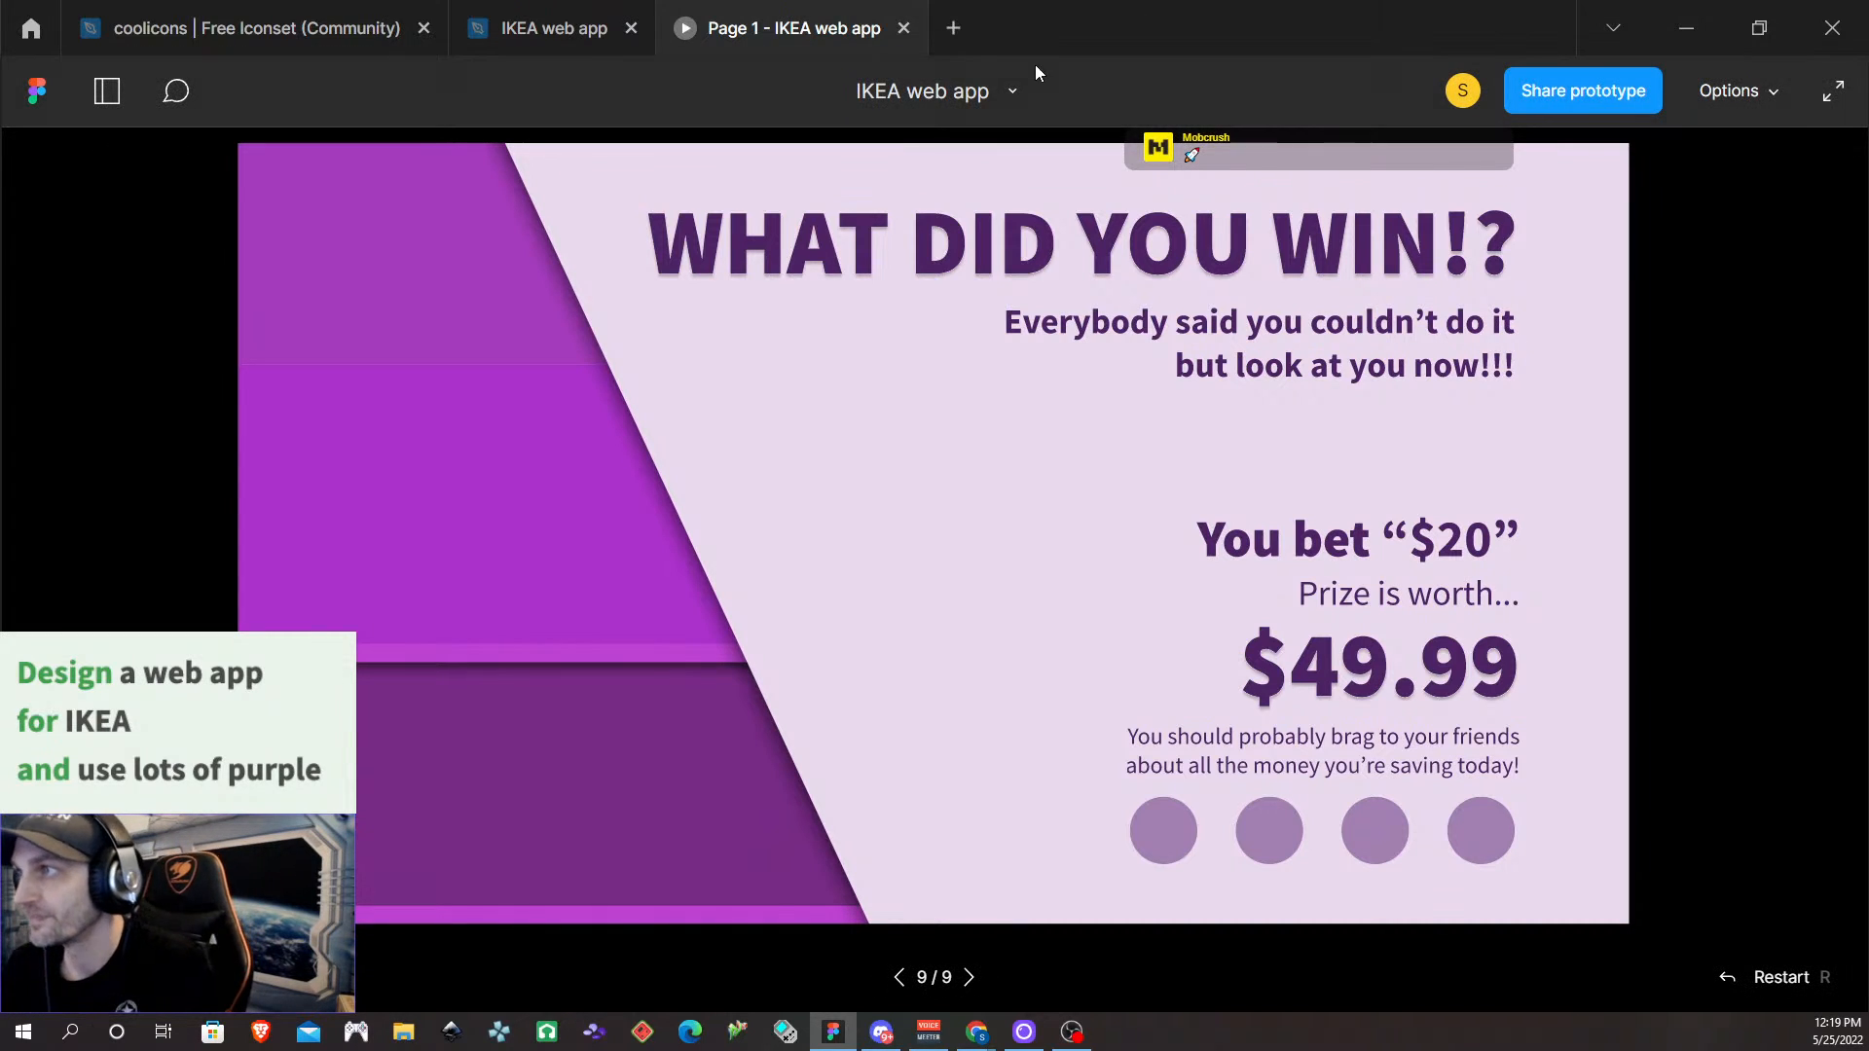
{"action": "left_click", "coordinate": [903, 31]}
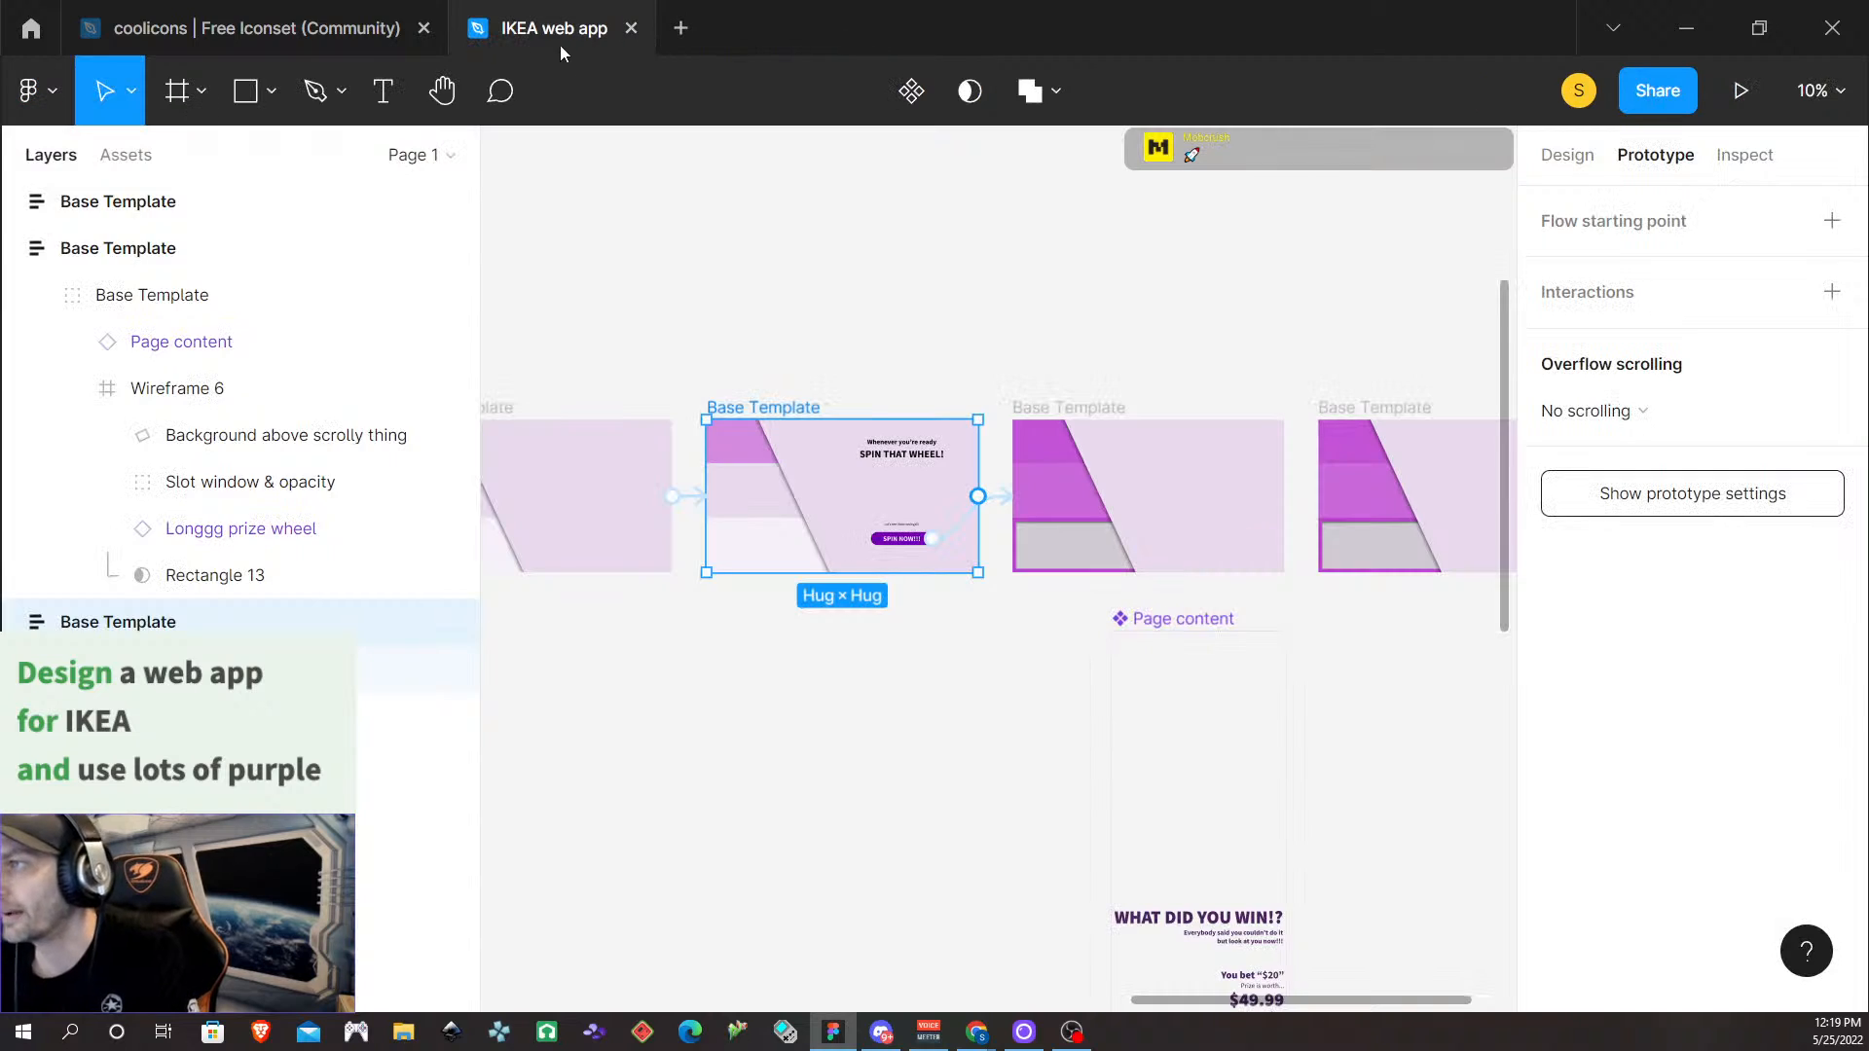
Set the after-delay trigger of the Page content component's Empty timer variant to 10500 ms
{"action": "scroll", "coordinate": [1252, 710], "scroll_direction": "down", "scroll_amount": 5}
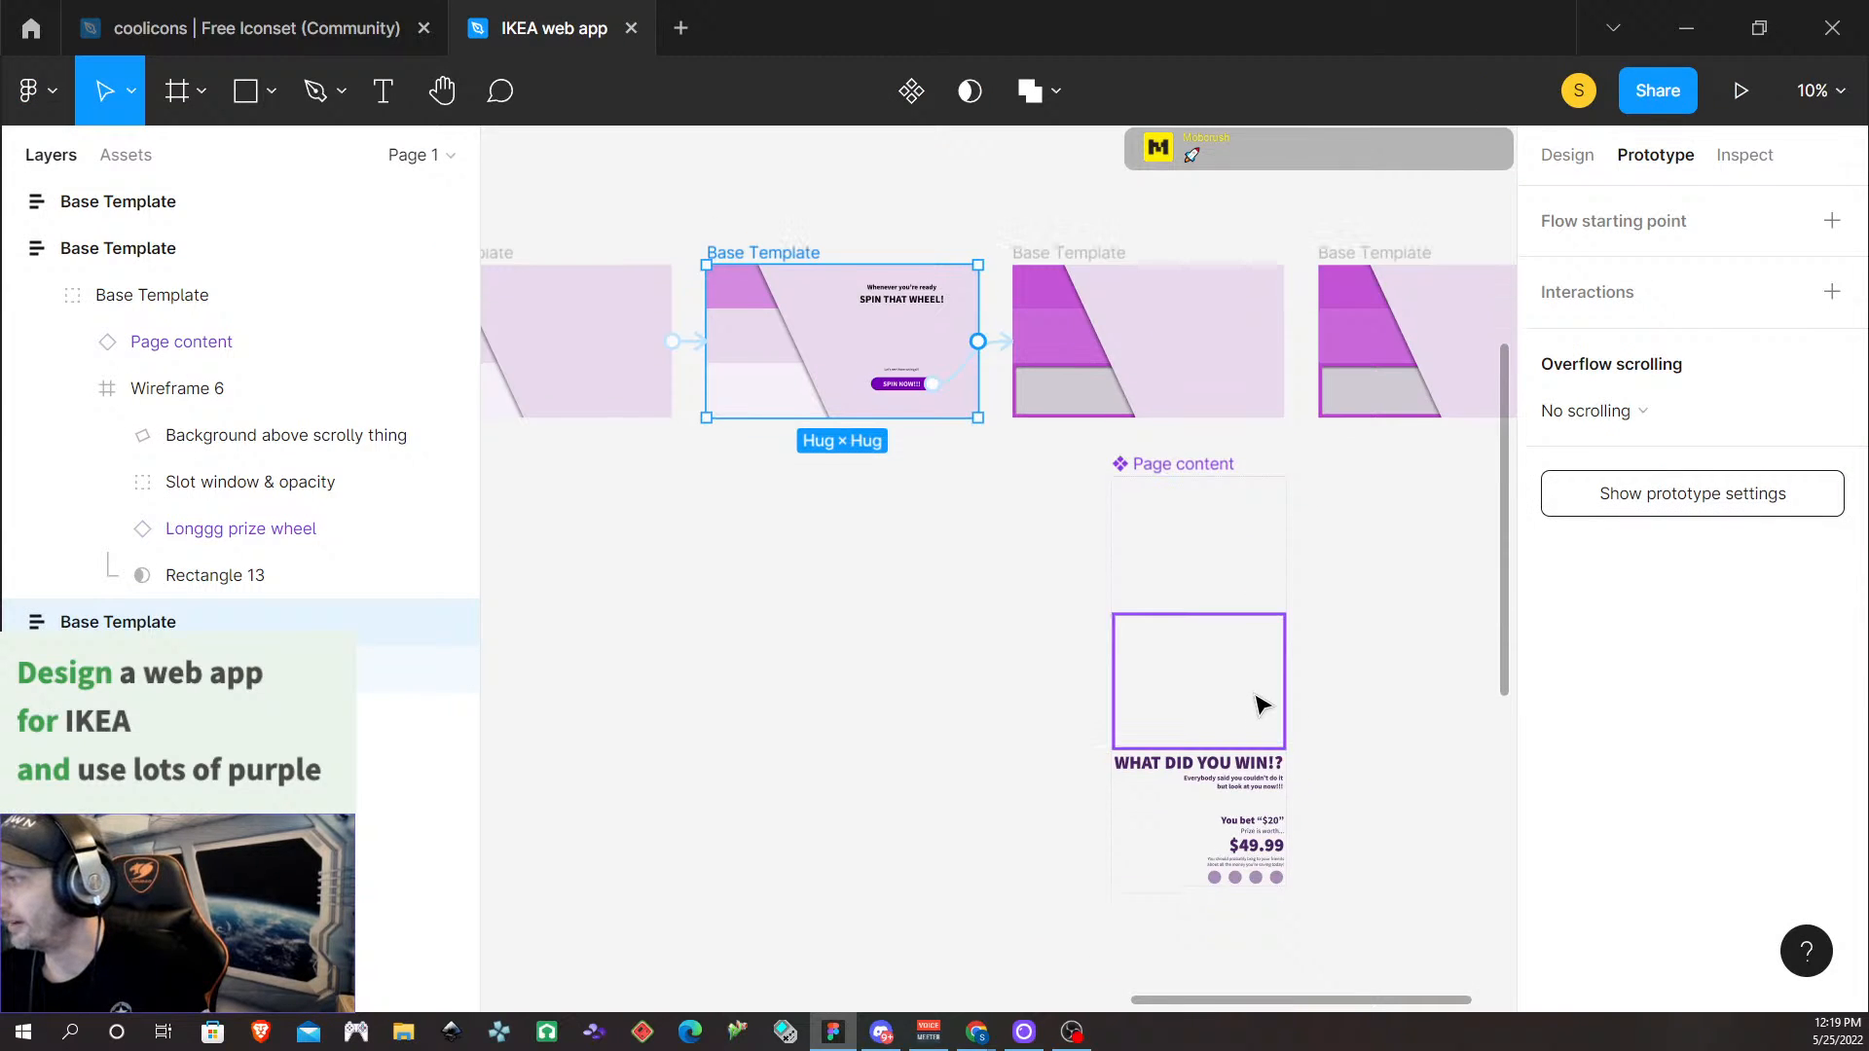
{"action": "left_click", "coordinate": [1248, 638]}
{"action": "left_click", "coordinate": [1246, 646]}
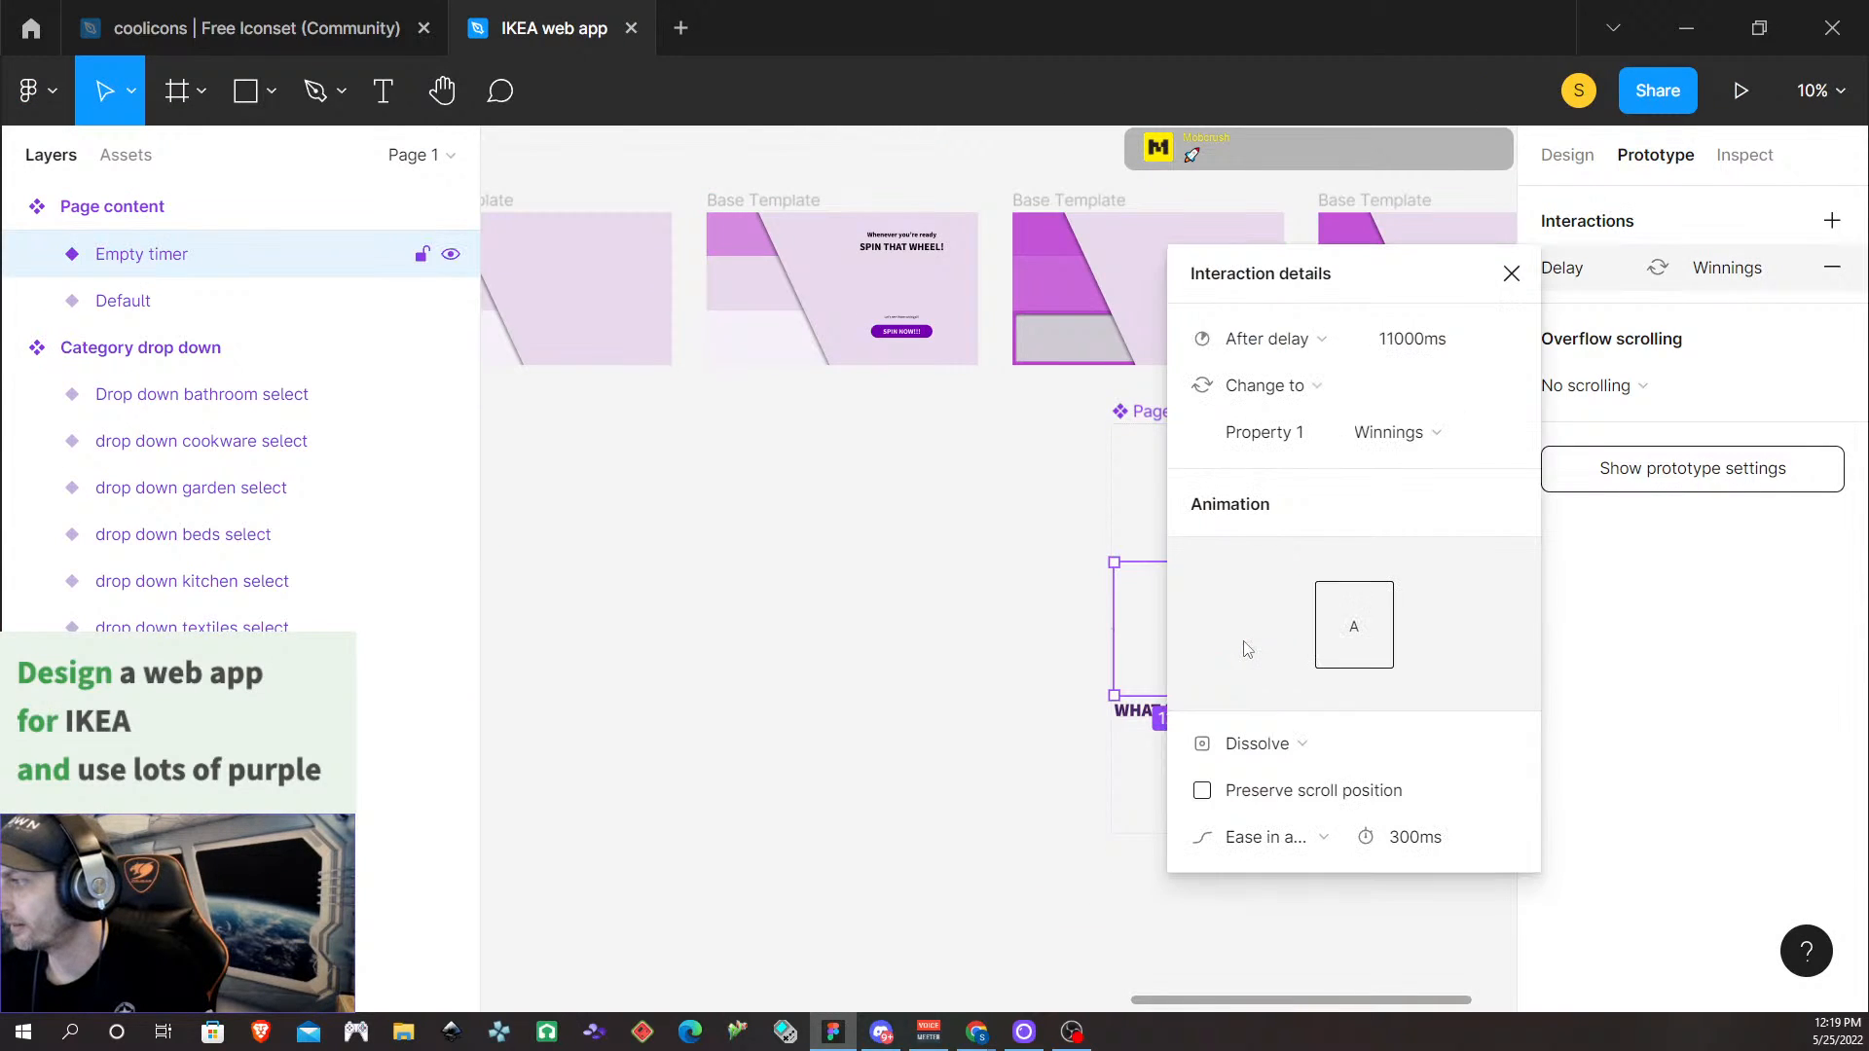
{"action": "left_click", "coordinate": [1406, 348]}
{"action": "left_click", "coordinate": [1403, 348]}
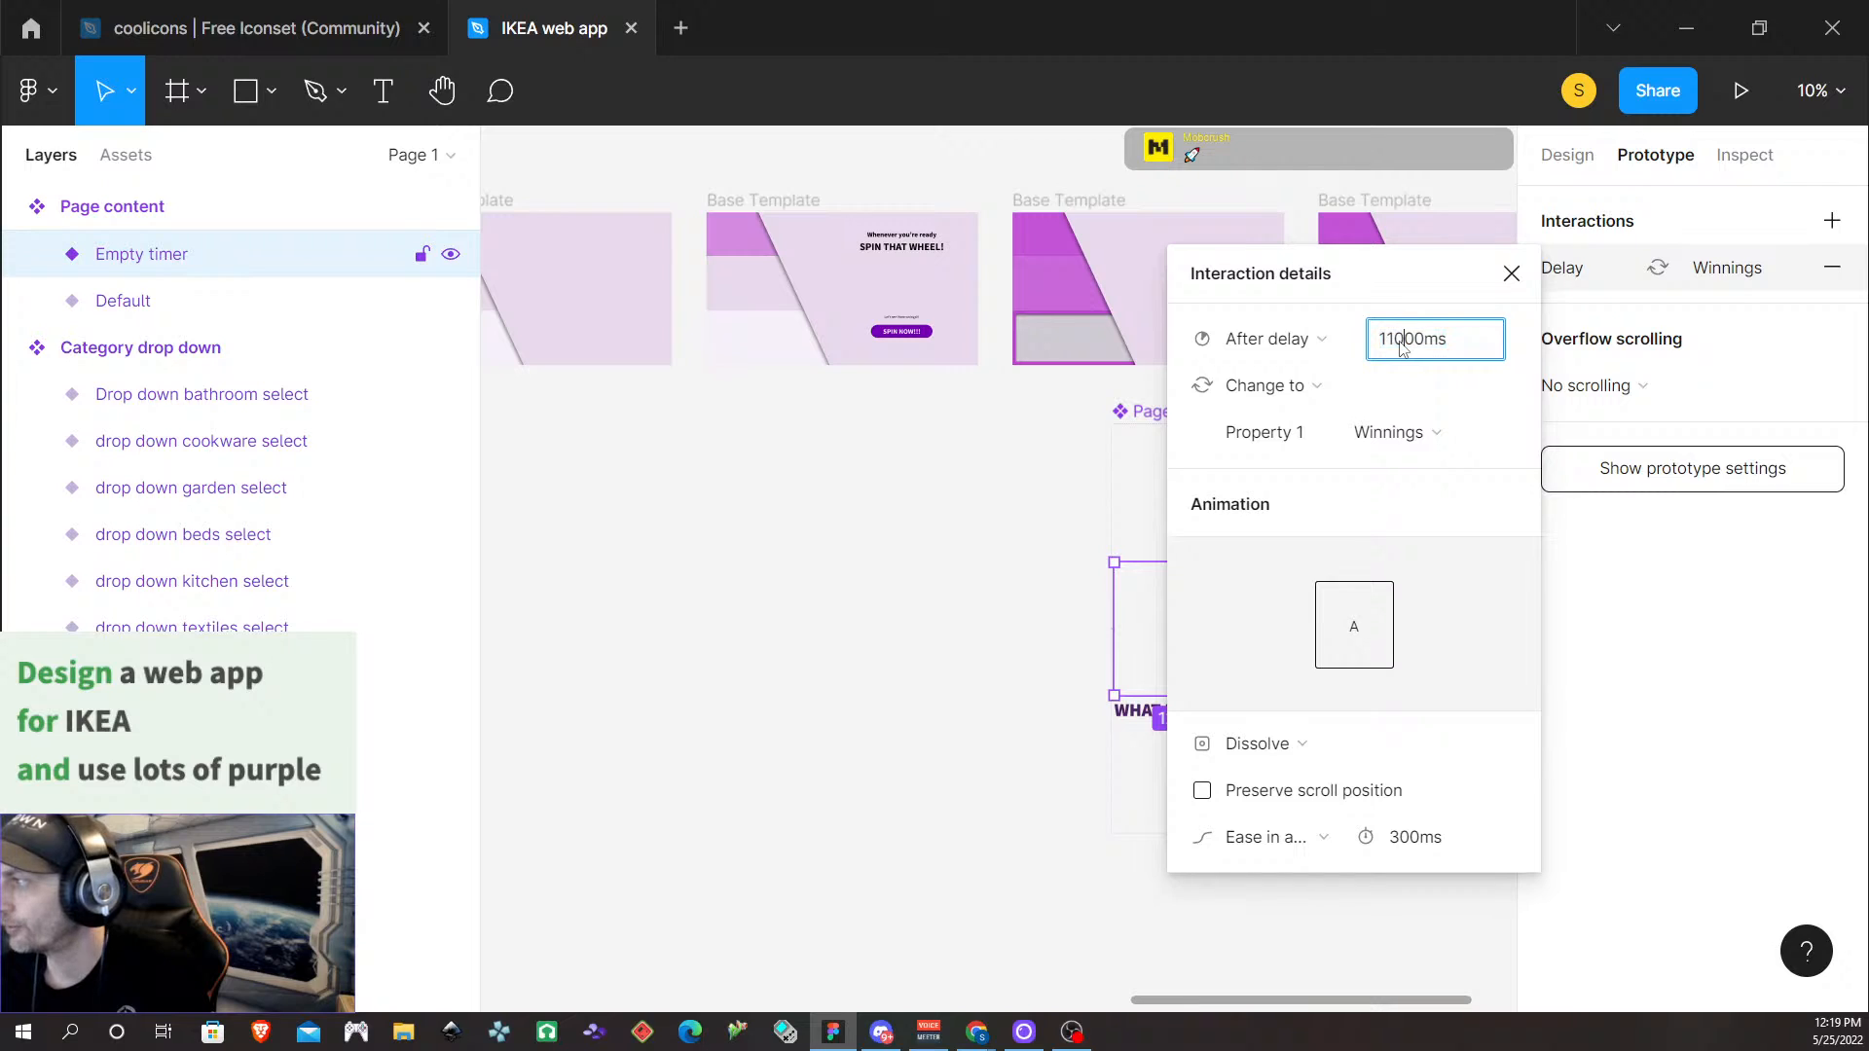
{"action": "key", "text": "BackSpace"}
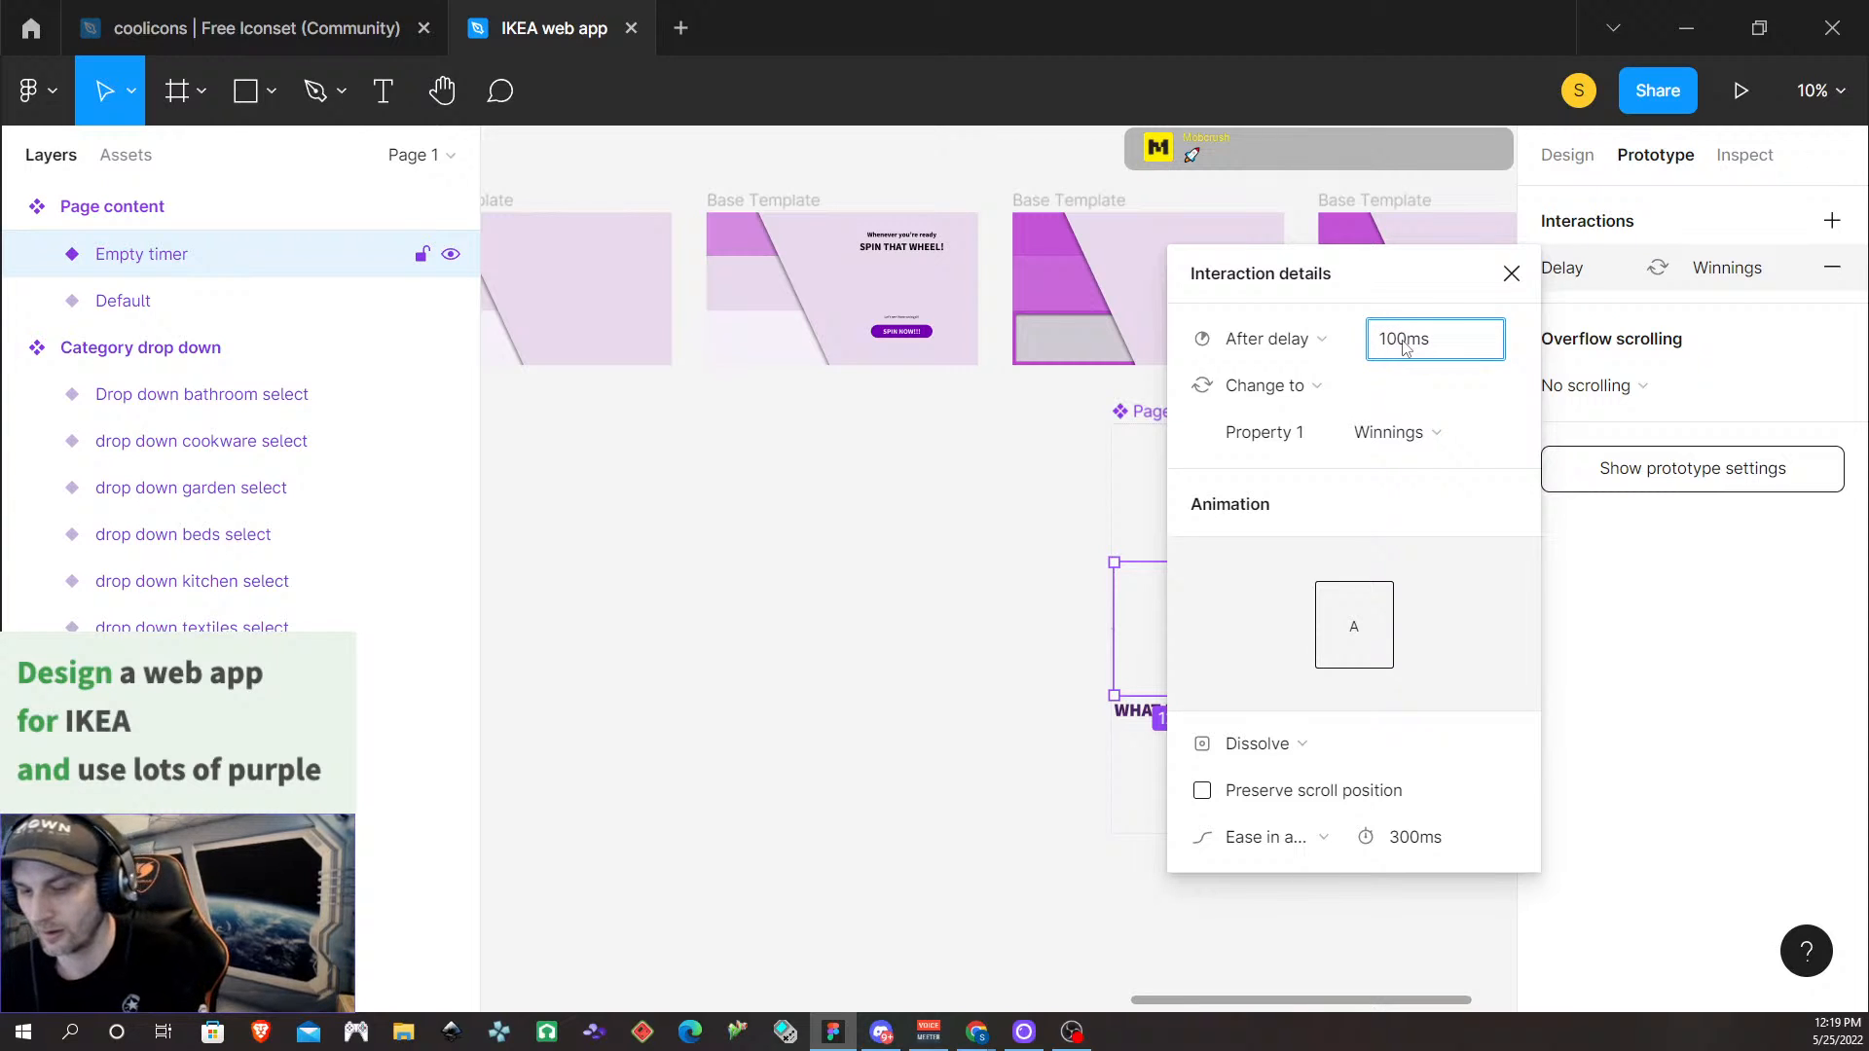
{"action": "type", "text": "5"}
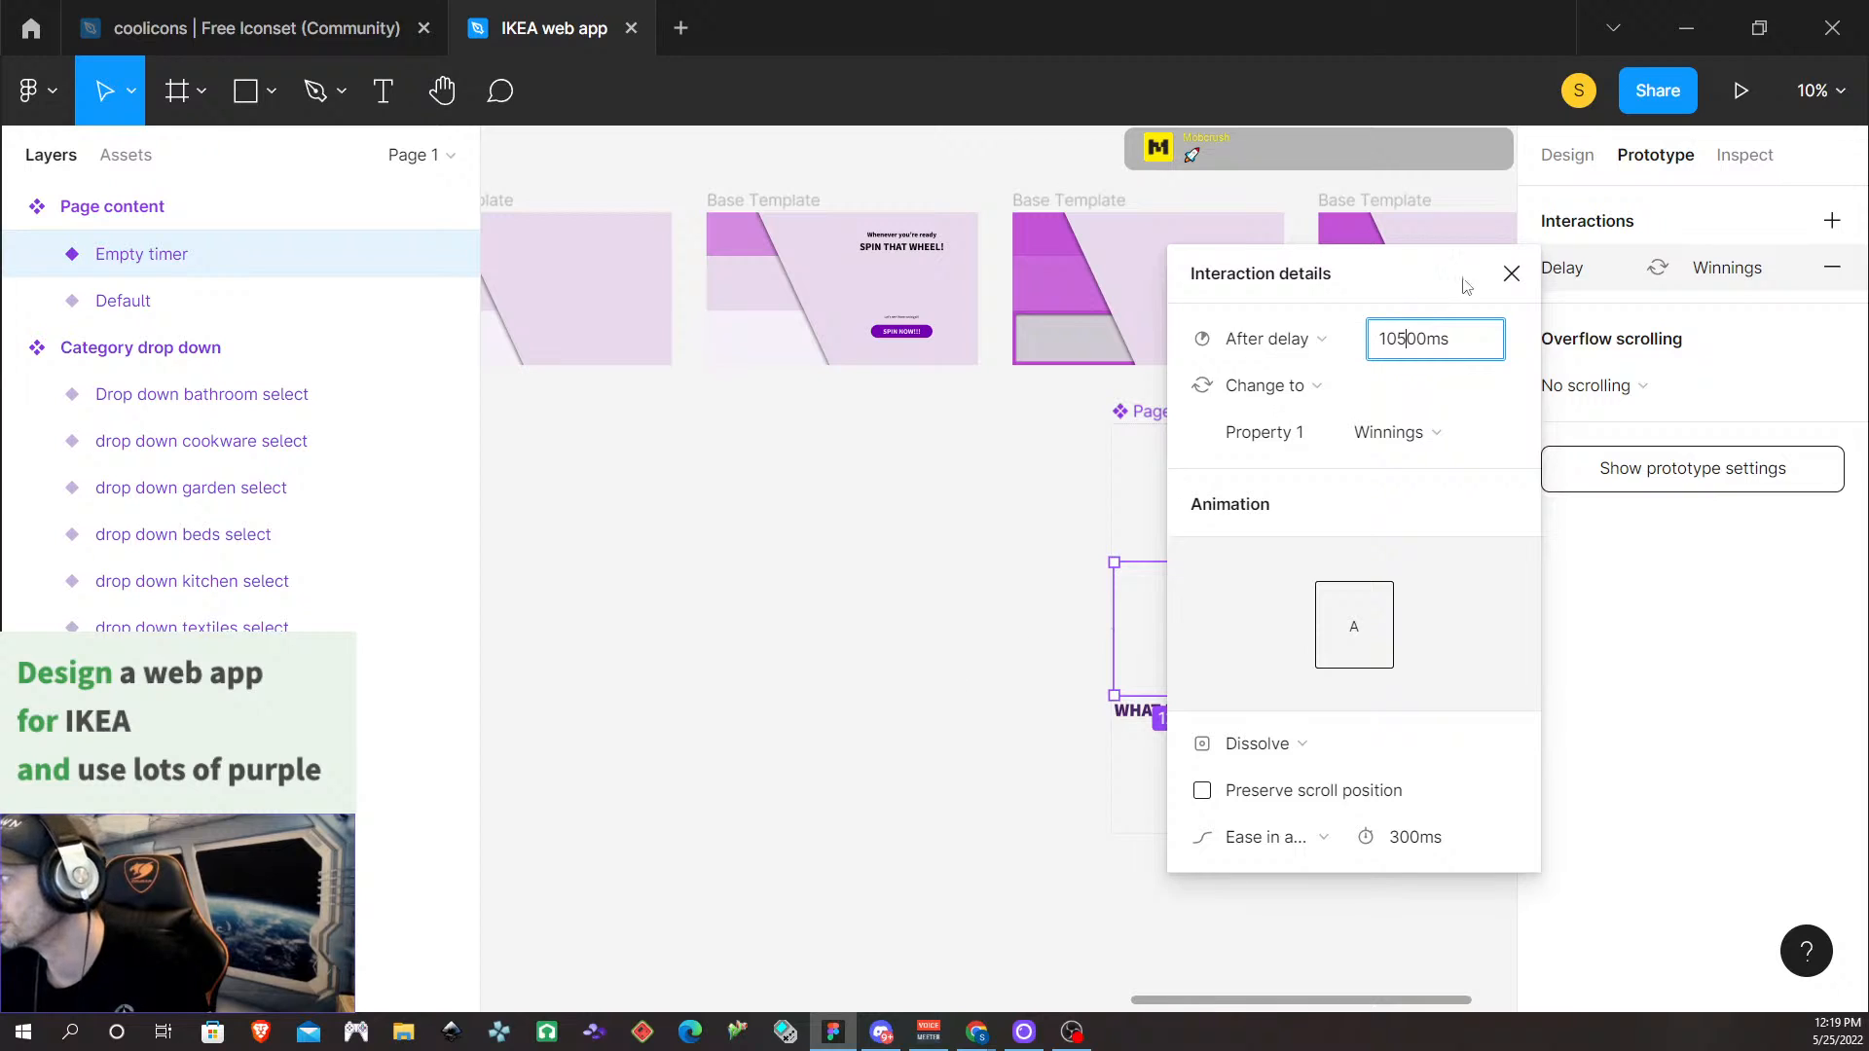
{"action": "key", "text": "Return"}
{"action": "left_click", "coordinate": [1510, 274]}
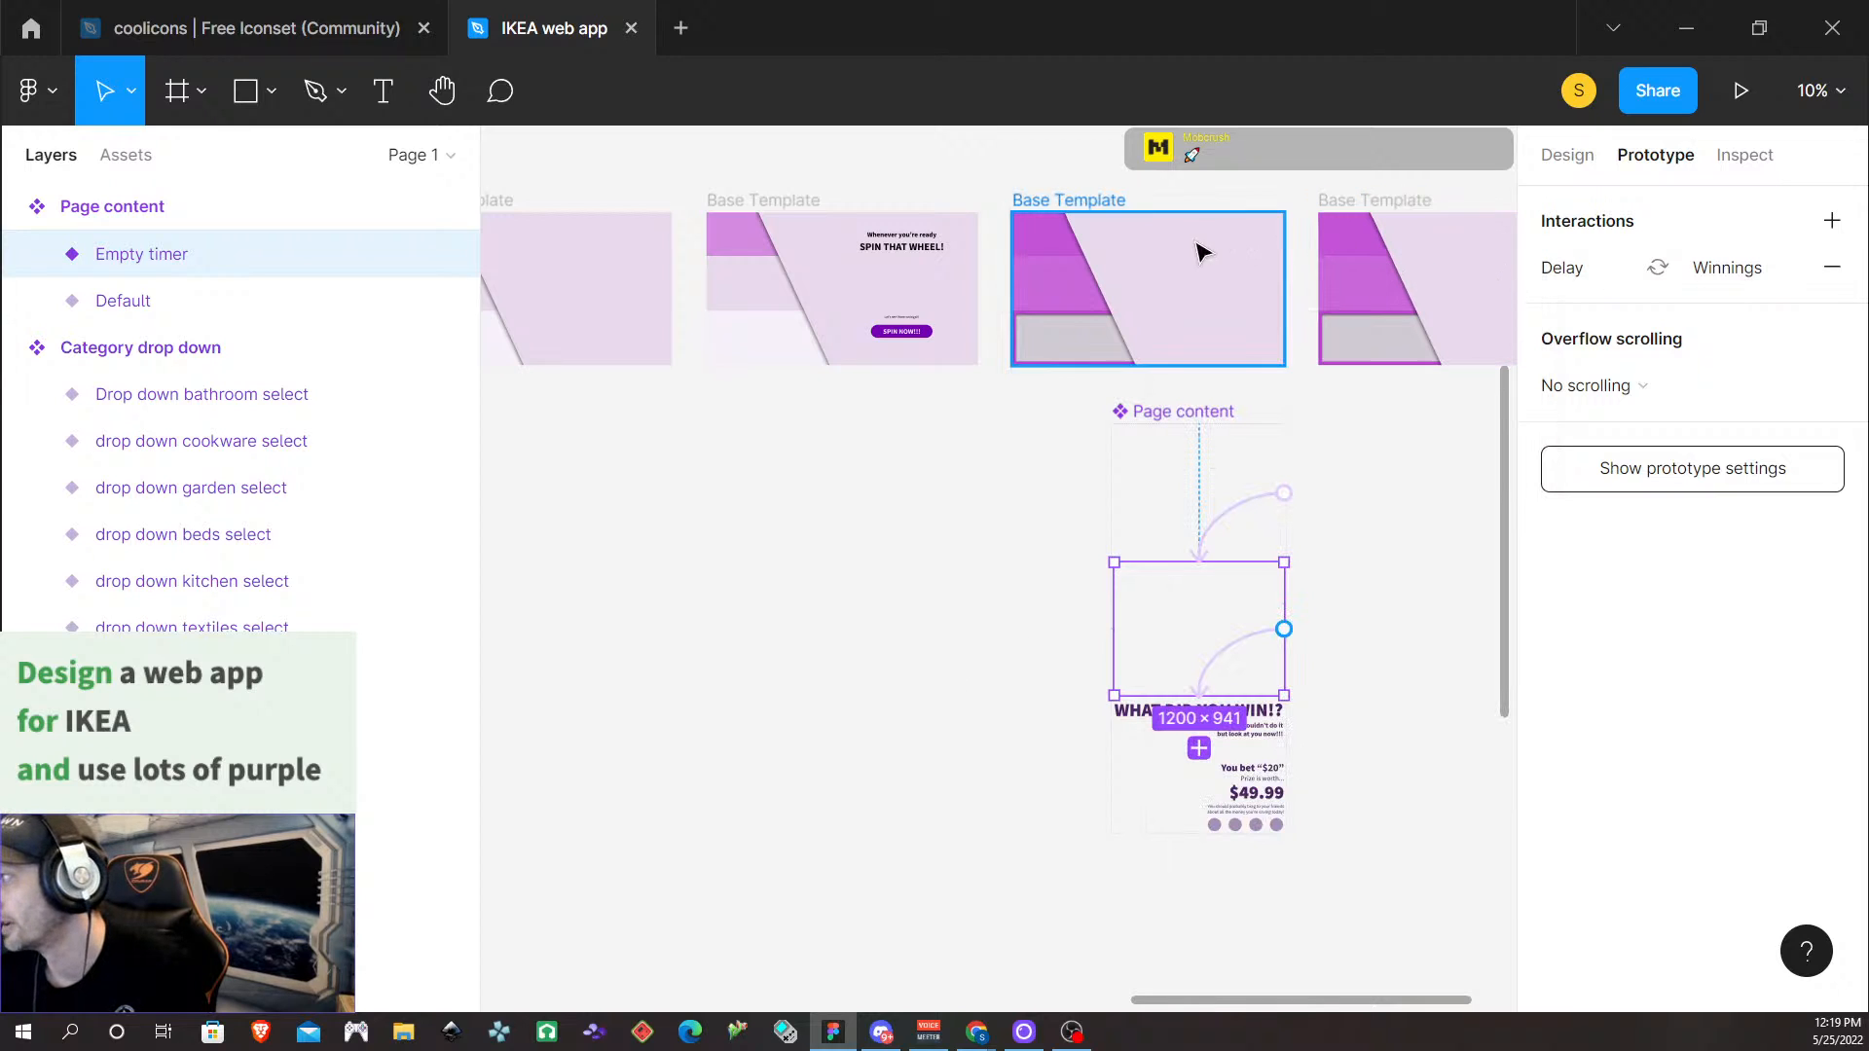
Preview the spin again from the SPIN THAT WHEEL! template at fit-to-screen size, then return to the design file
{"action": "left_click", "coordinate": [763, 202]}
{"action": "left_click", "coordinate": [1741, 91]}
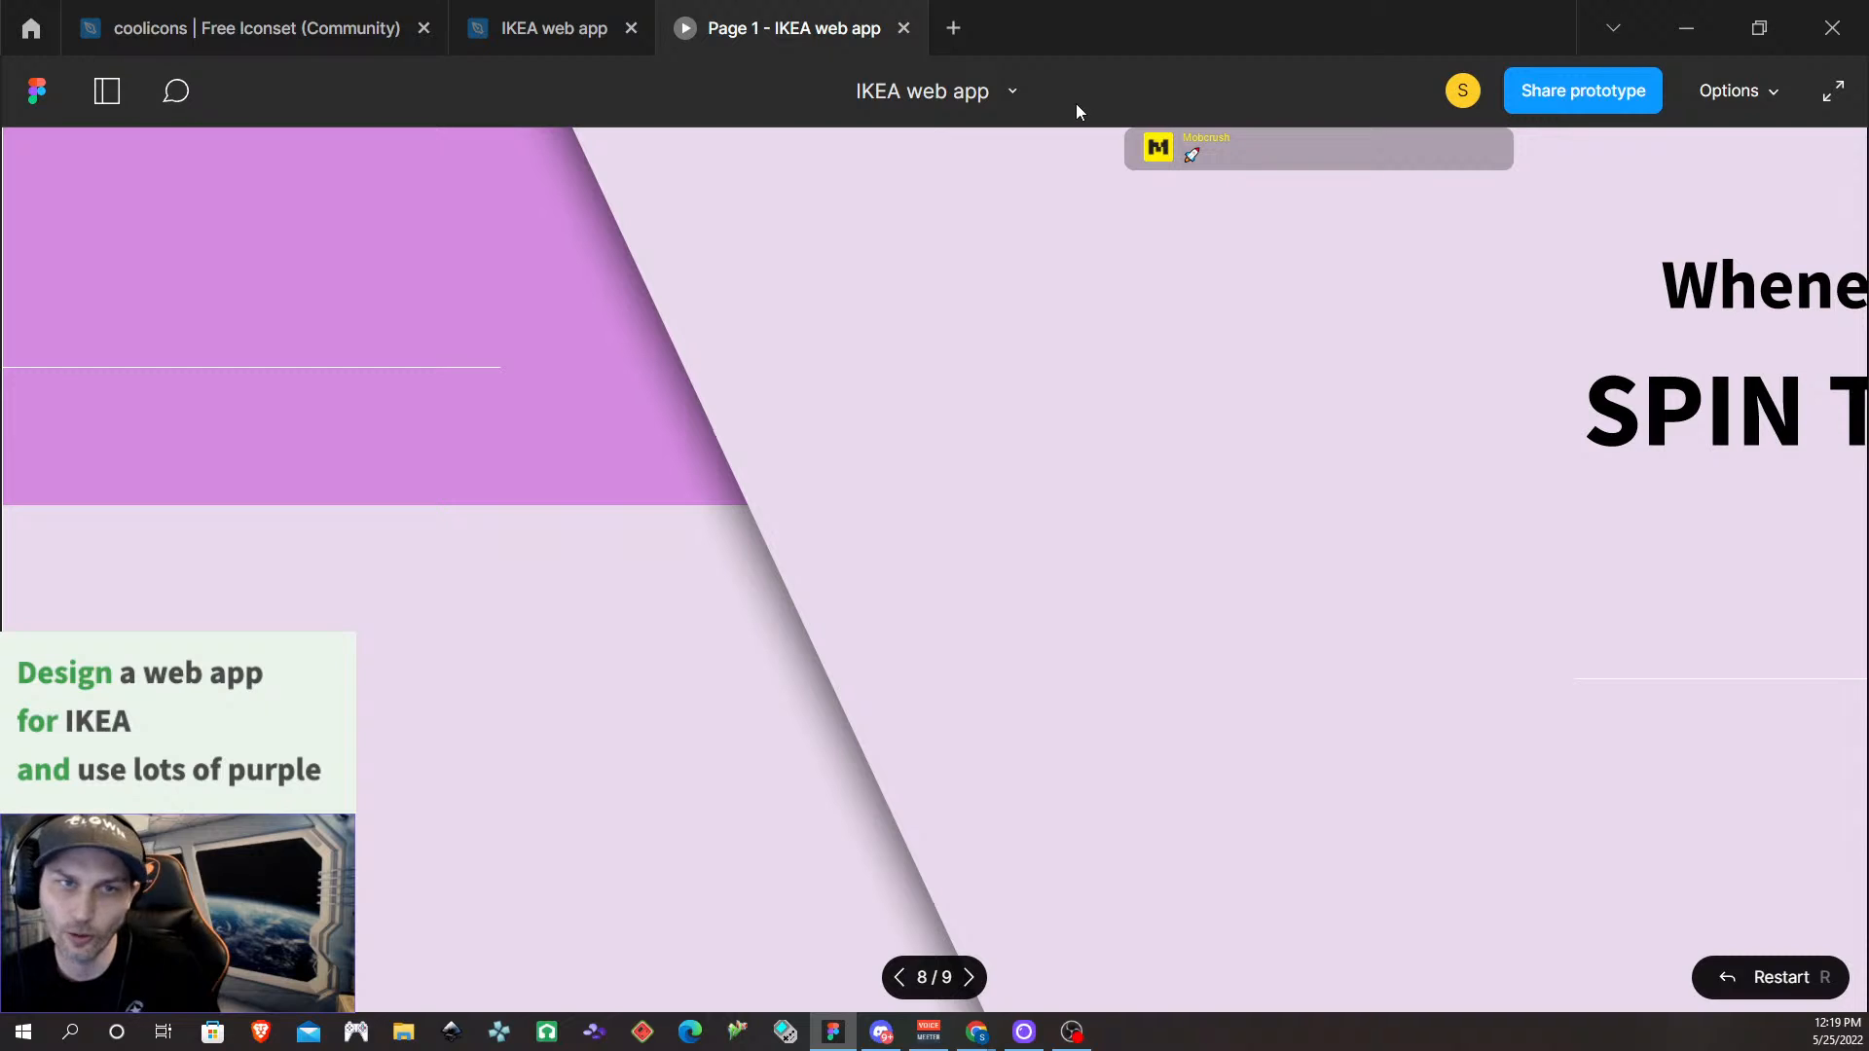
{"action": "left_click", "coordinate": [1764, 90]}
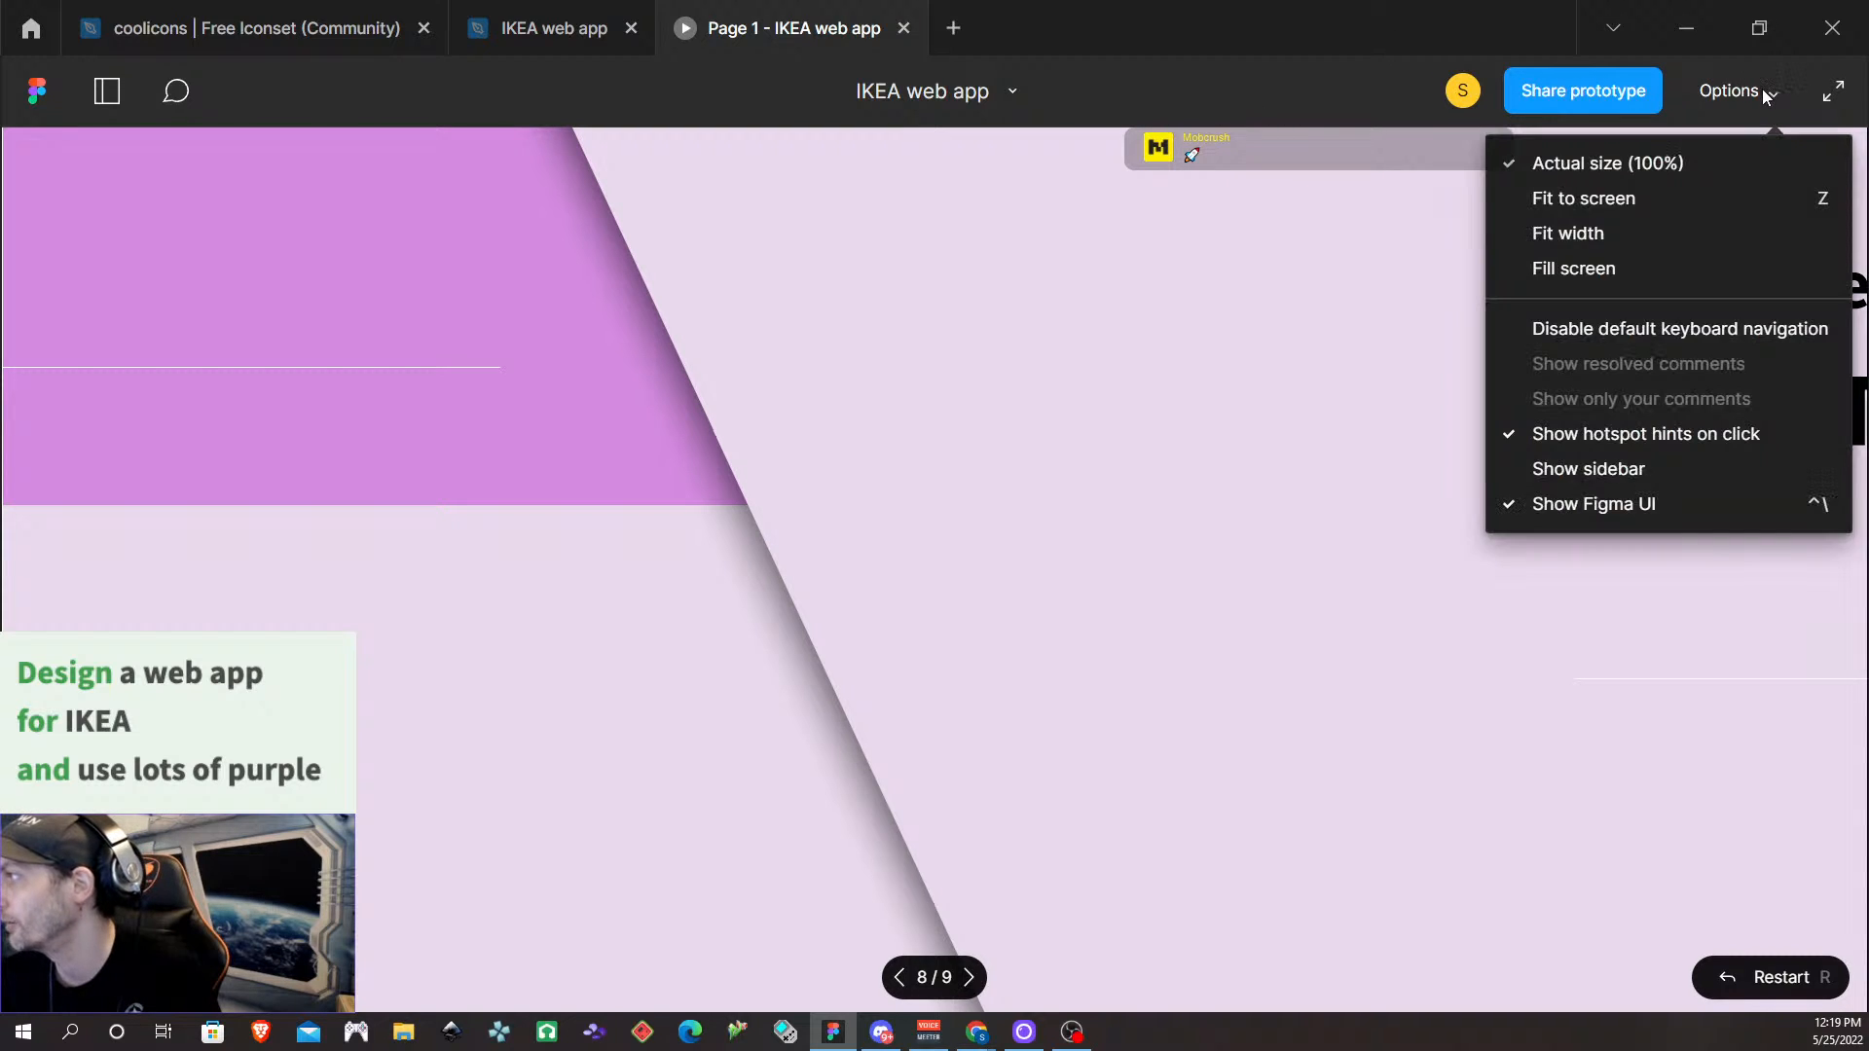
{"action": "left_click", "coordinate": [1651, 201]}
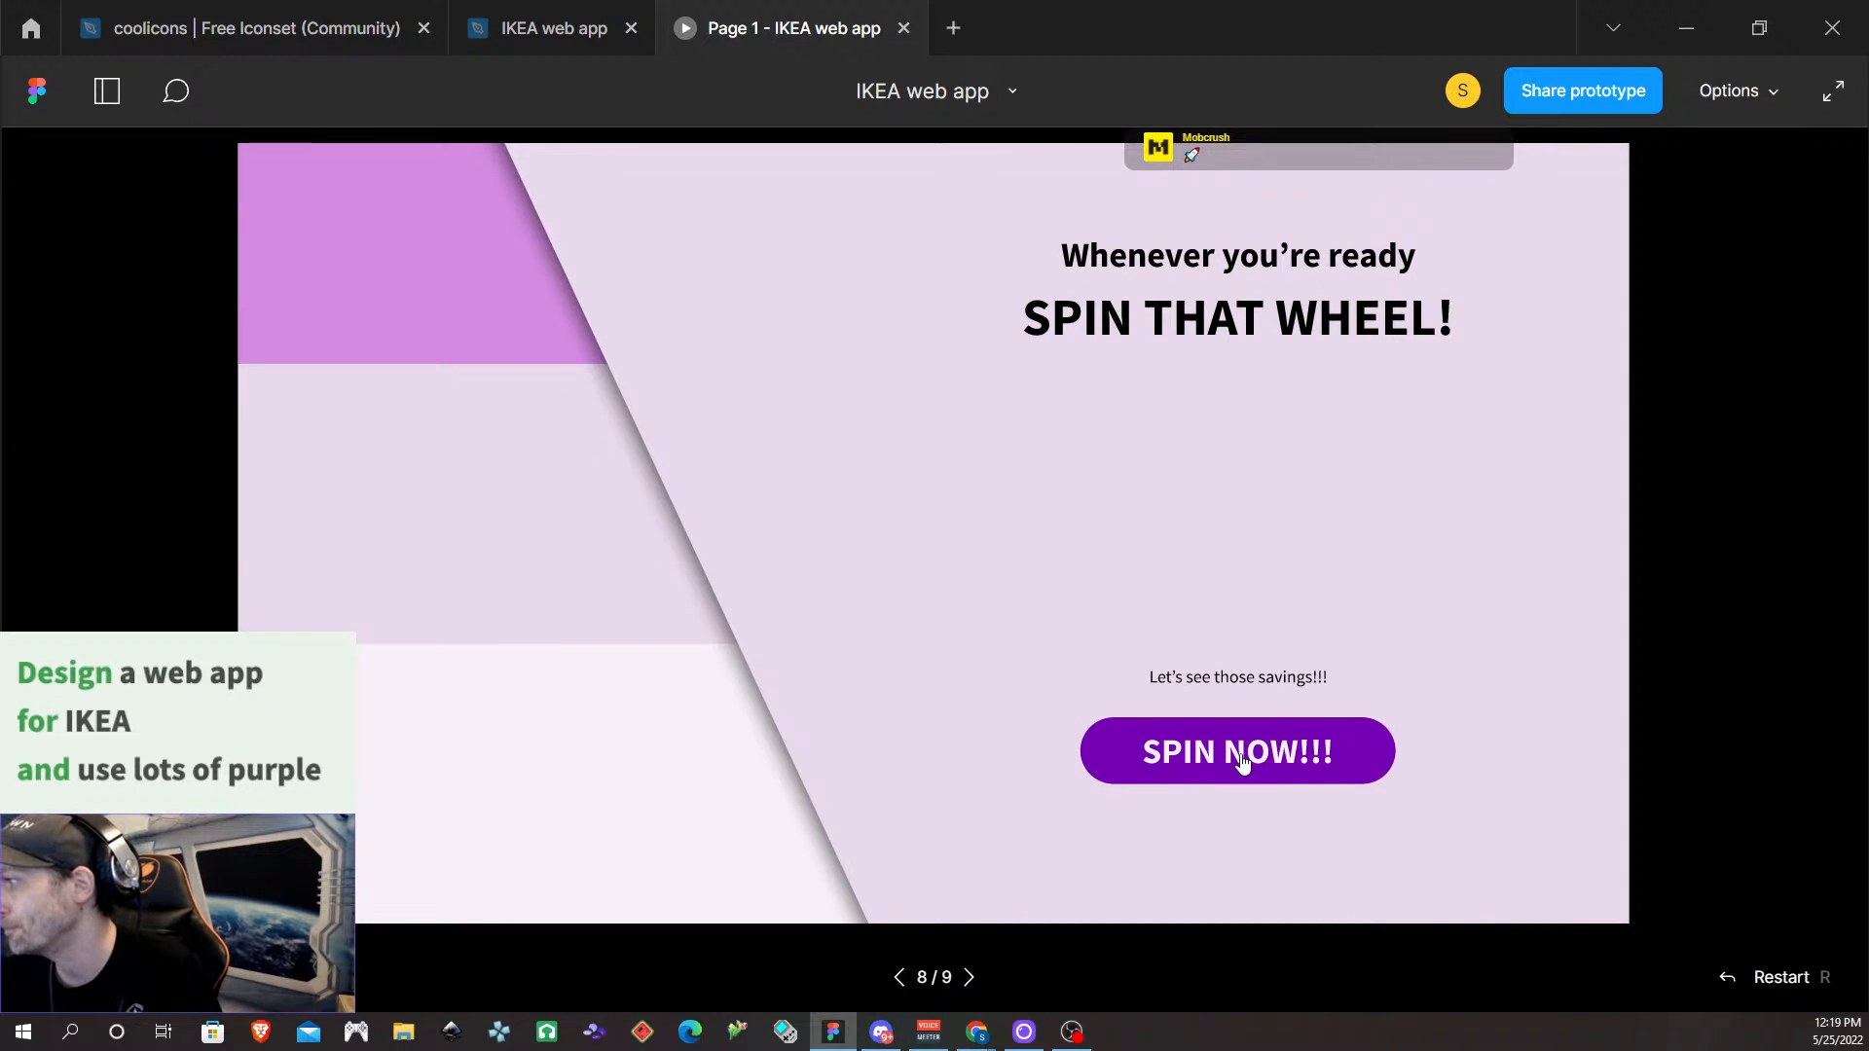
{"action": "left_click", "coordinate": [1242, 759]}
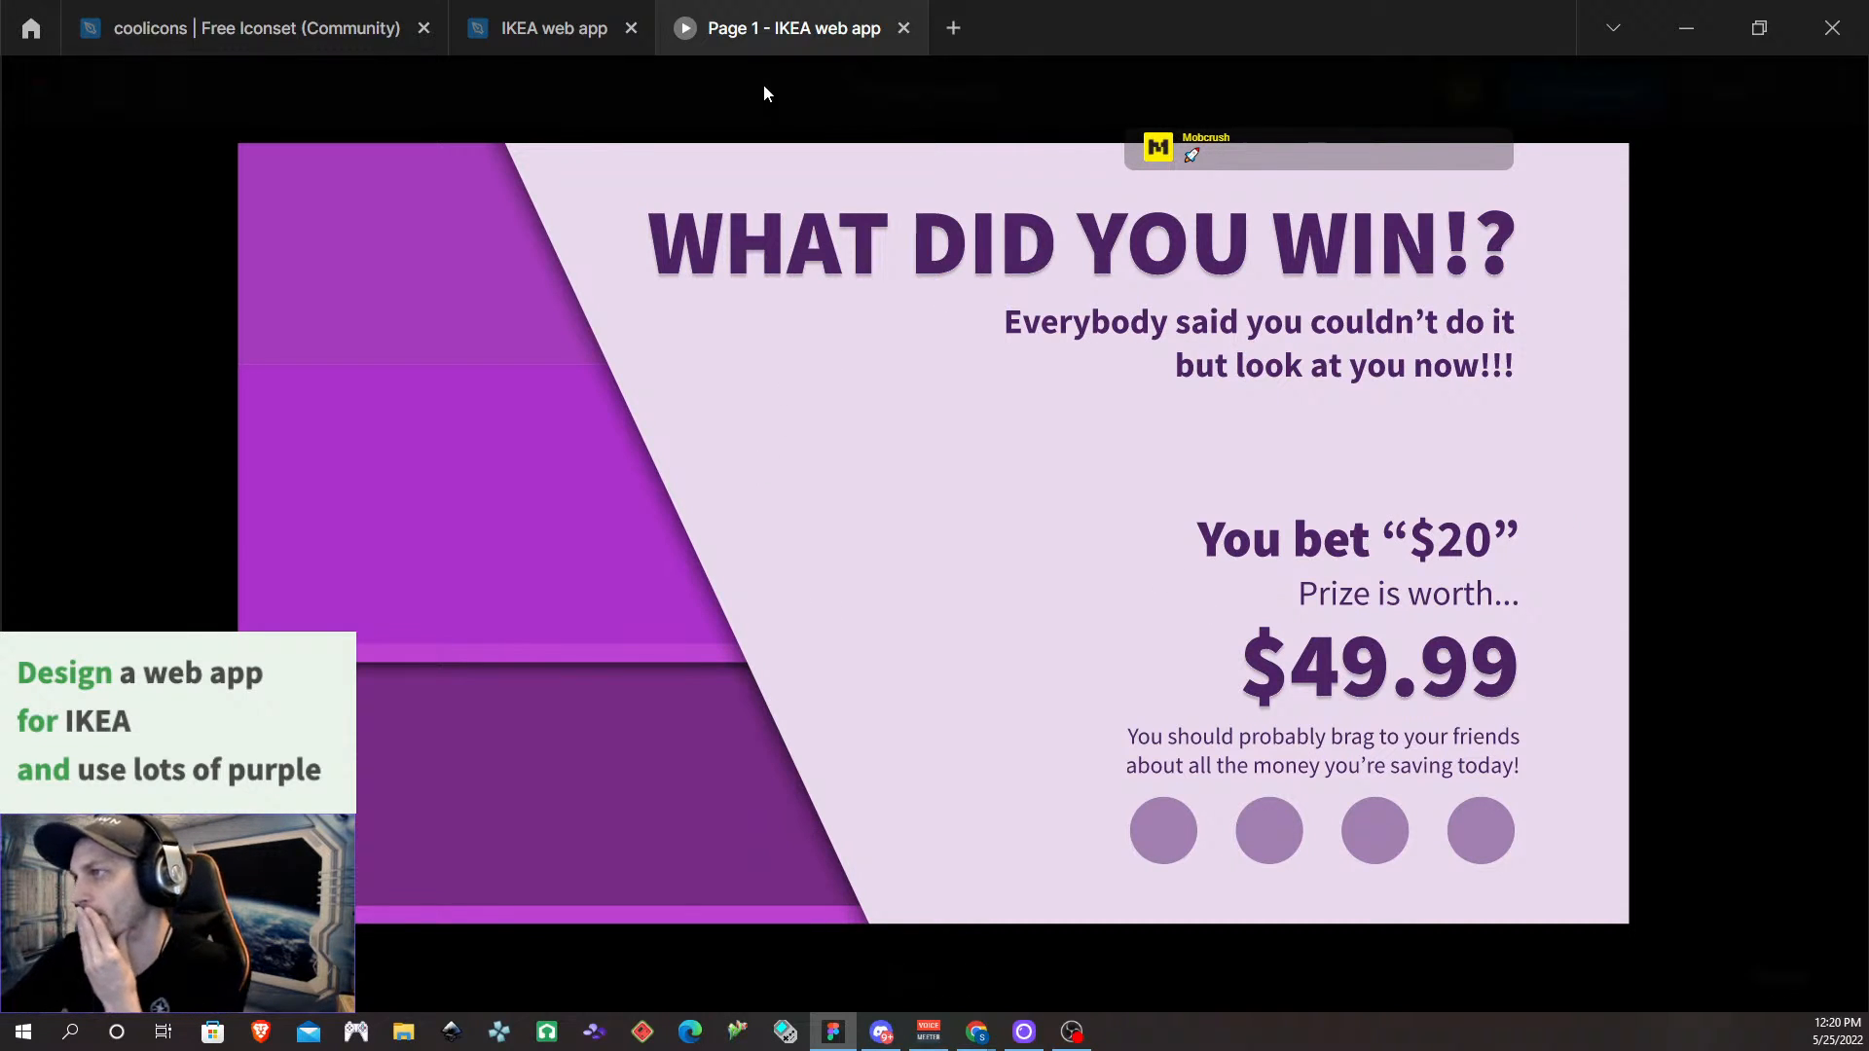
{"action": "left_click", "coordinate": [586, 37]}
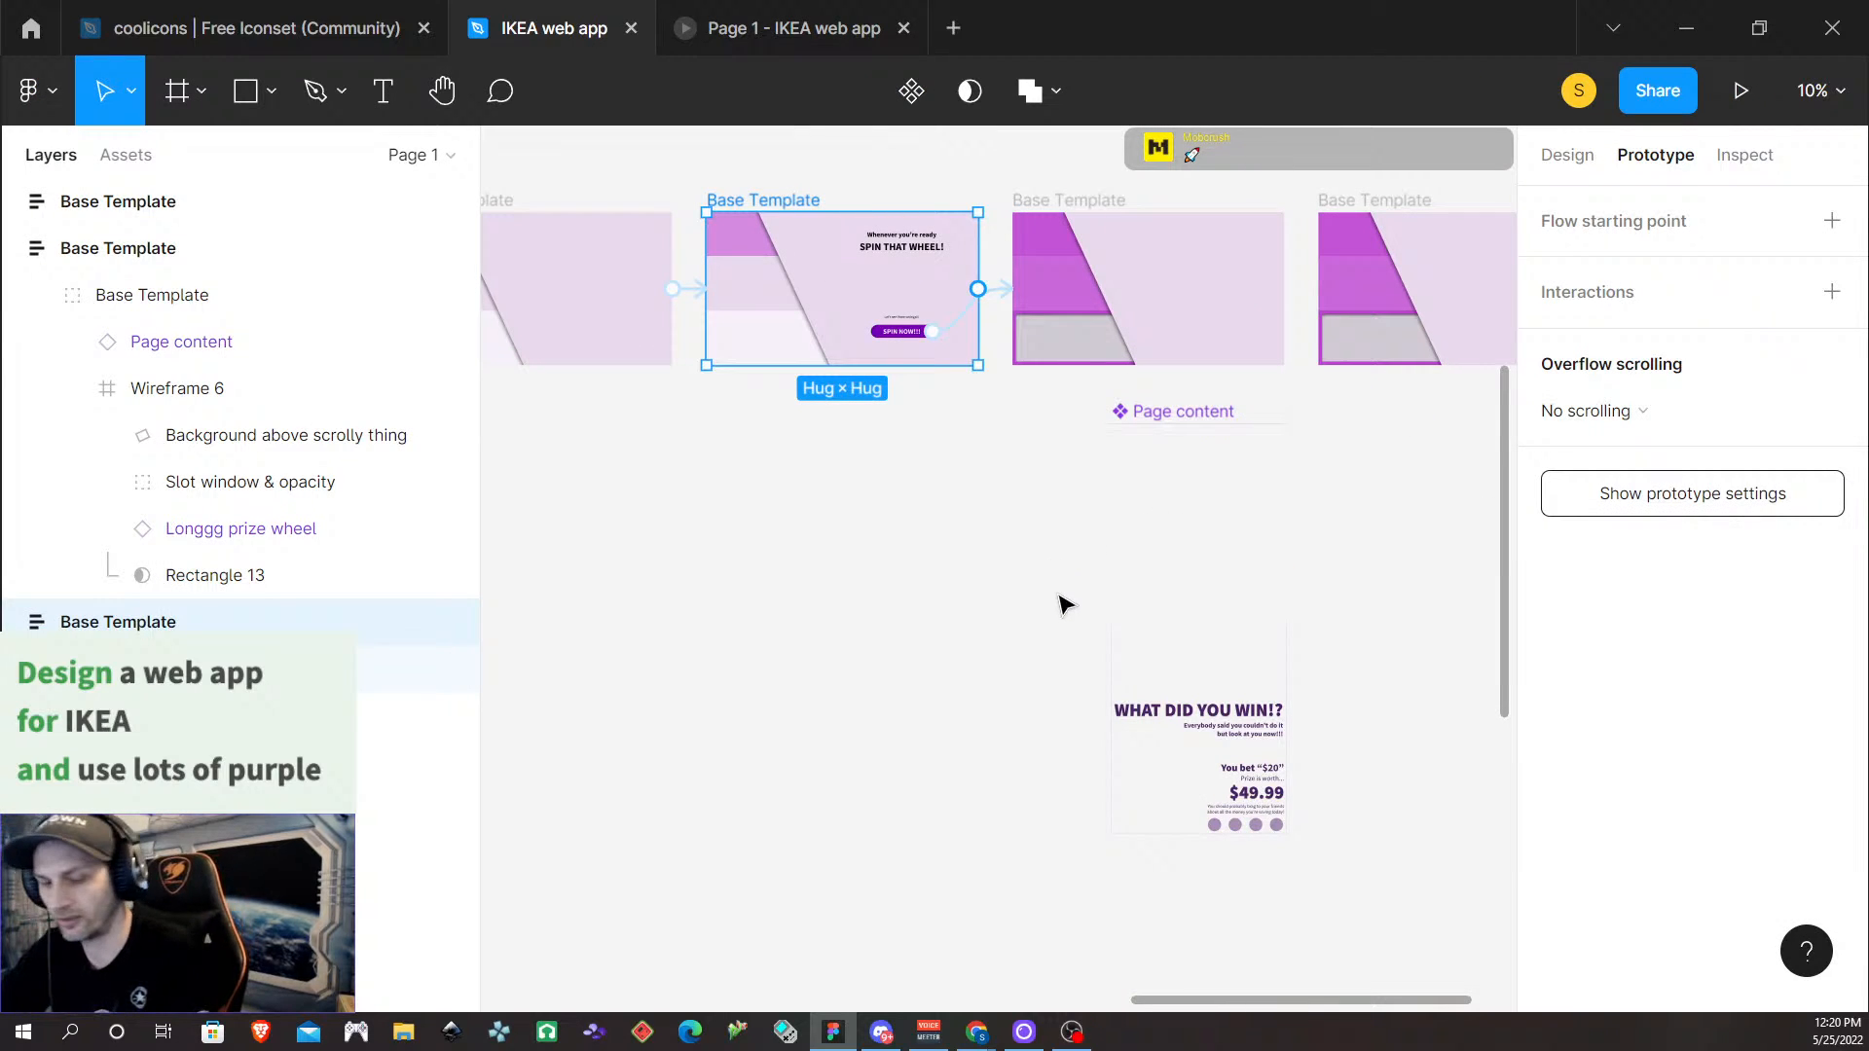
Look over the wireframe rows and inspect the heading and subheading text layers in Wireframe 7
{"action": "scroll", "coordinate": [1042, 605], "scroll_direction": "down", "scroll_amount": 3}
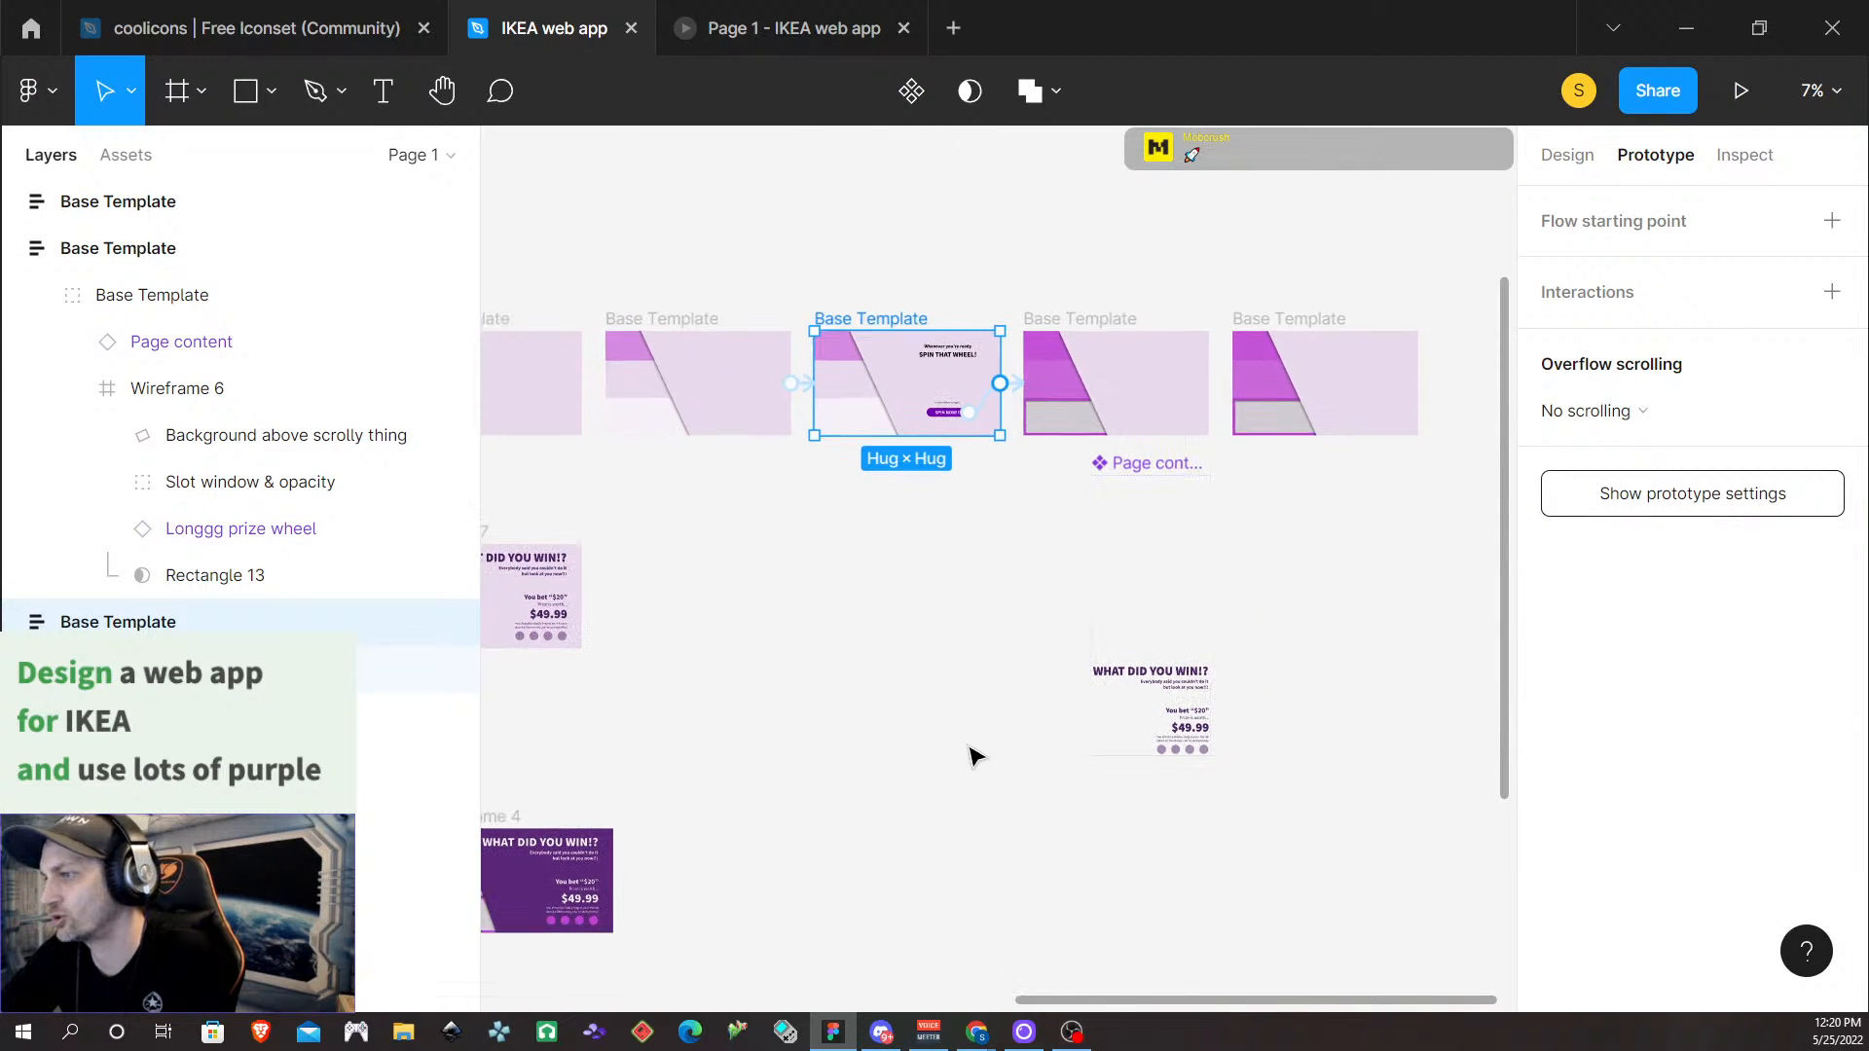
{"action": "scroll", "coordinate": [971, 756], "scroll_direction": "left", "scroll_amount": 3}
{"action": "scroll", "coordinate": [785, 678], "scroll_direction": "left", "scroll_amount": 3}
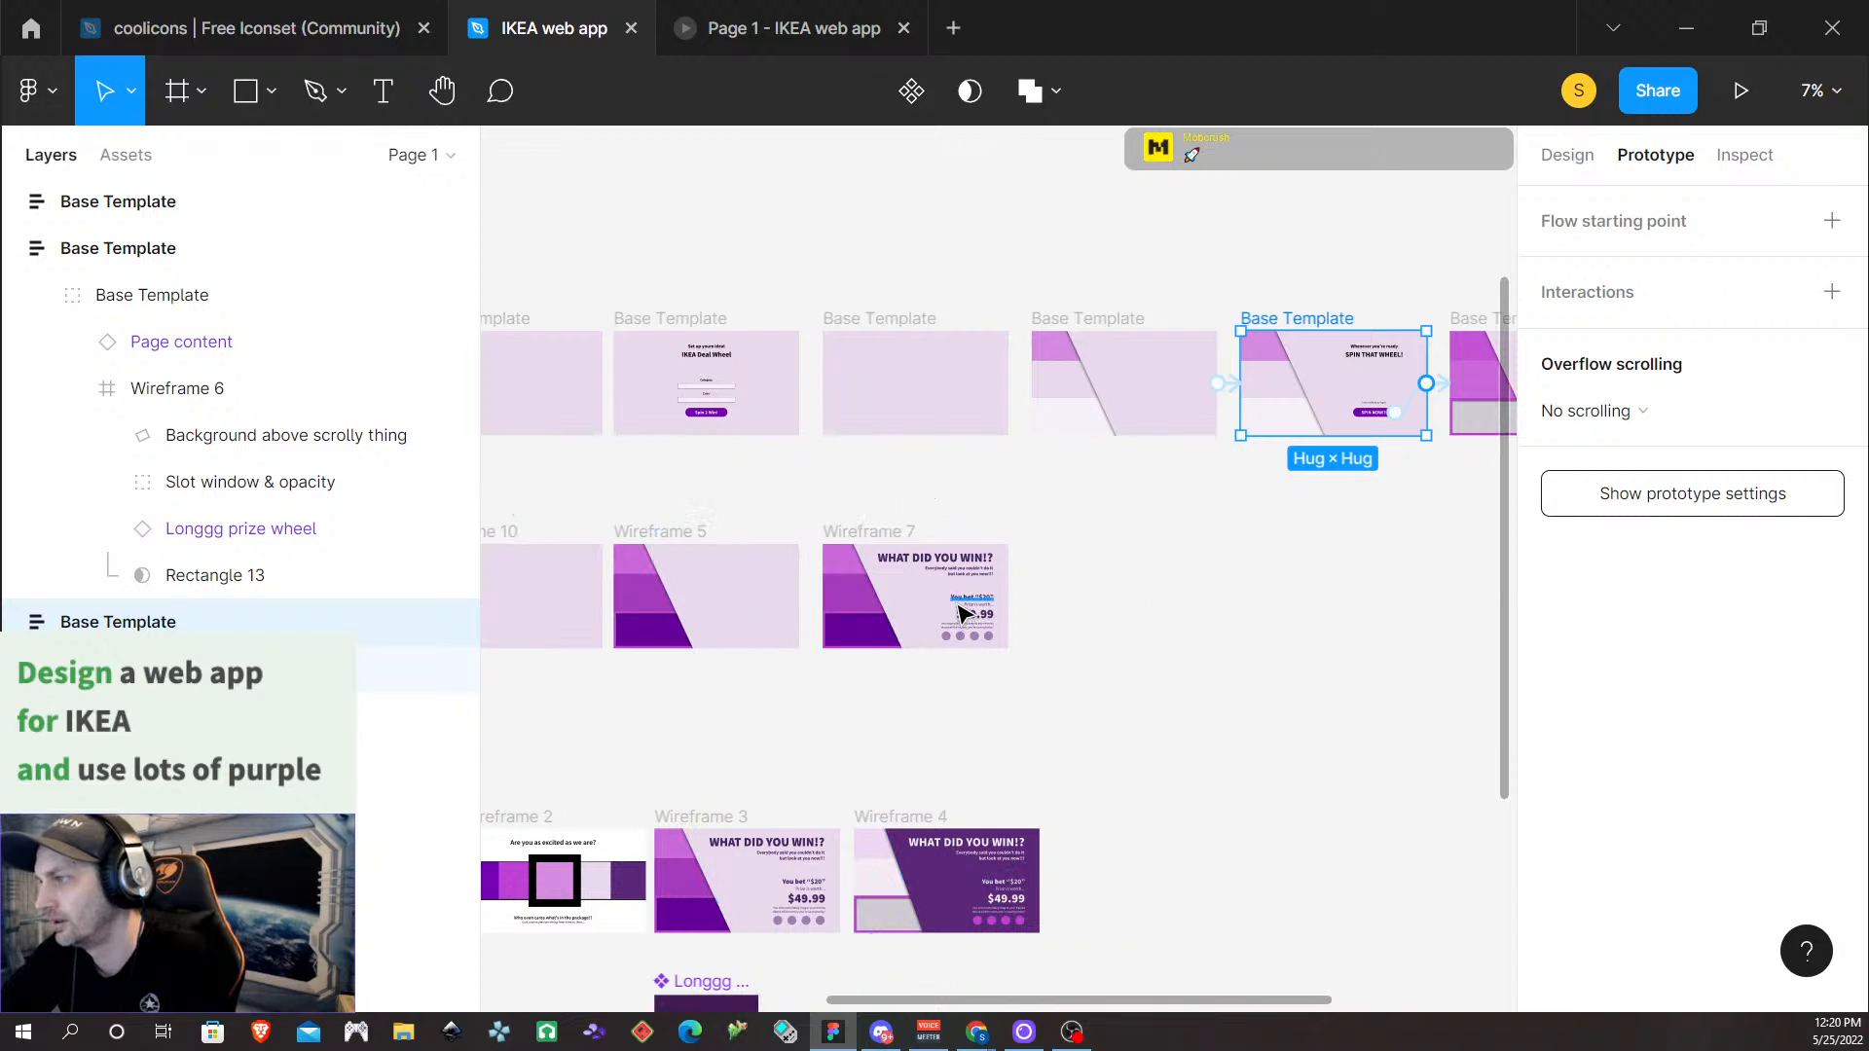
{"action": "scroll", "coordinate": [958, 563], "scroll_direction": "up", "scroll_amount": 5}
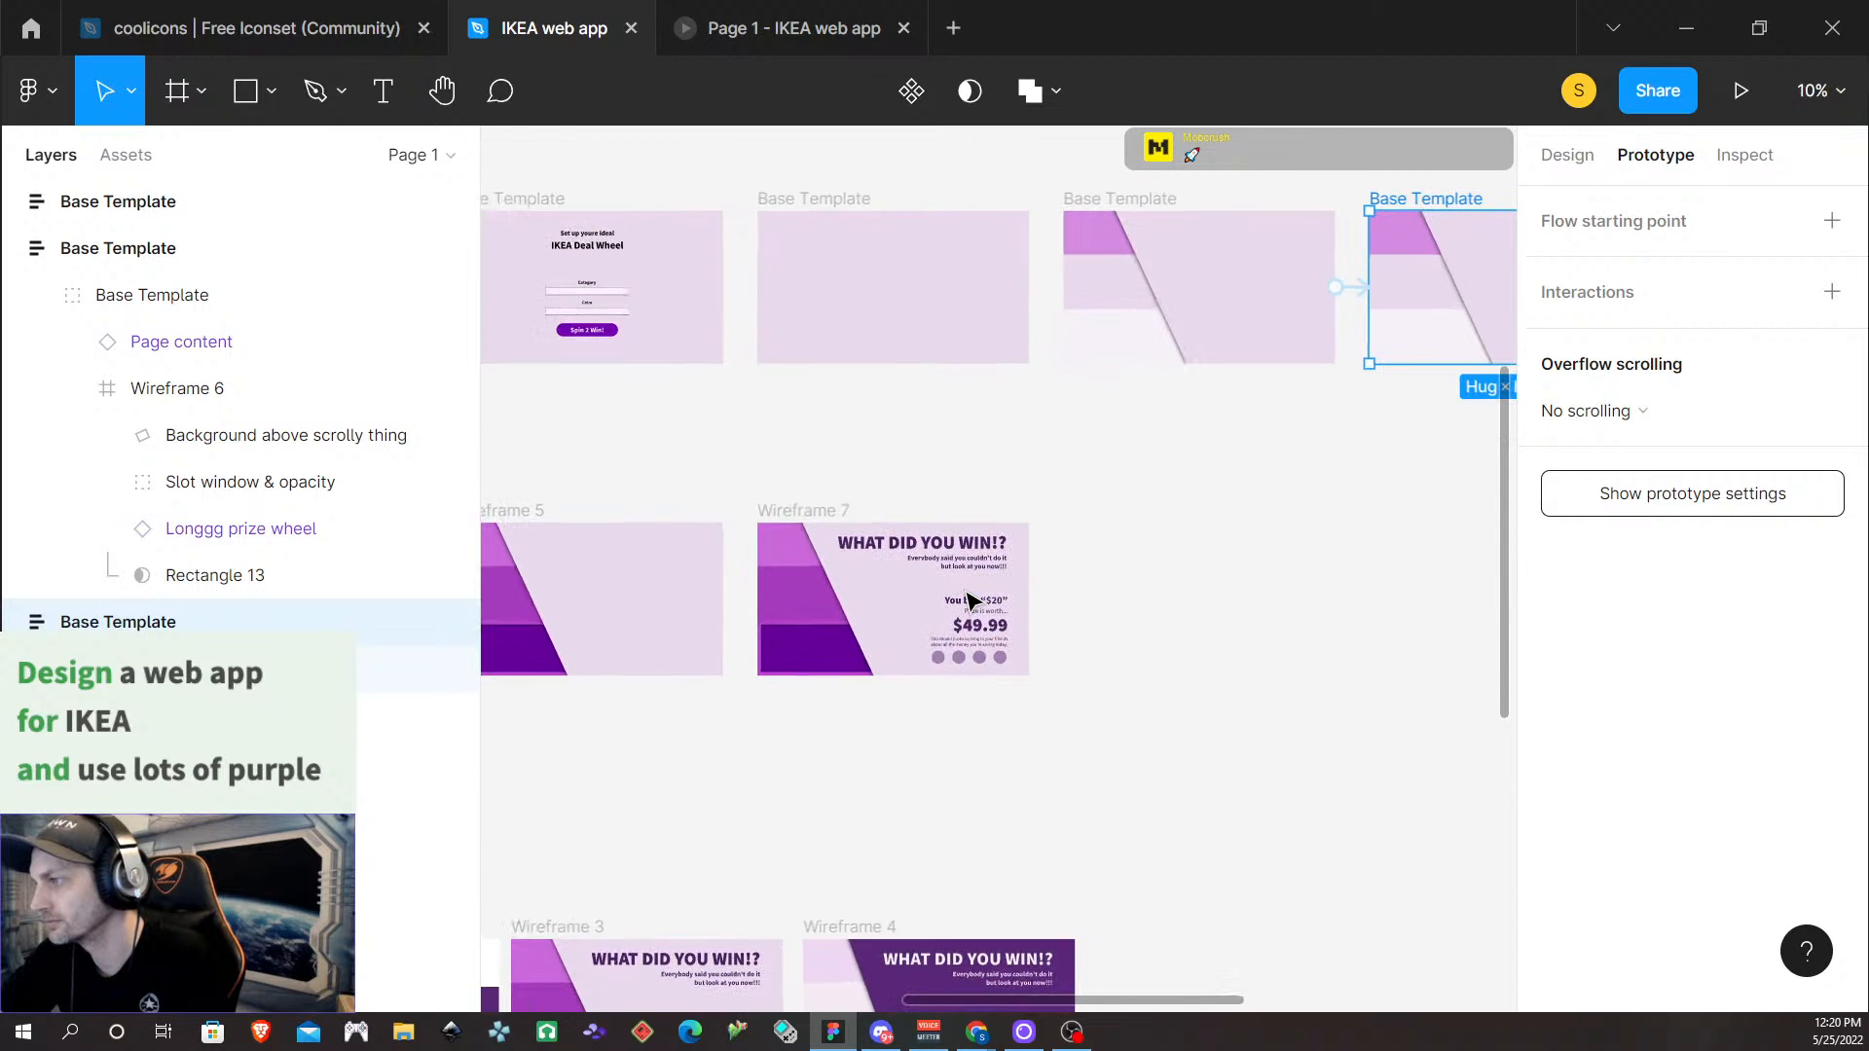
{"action": "left_click", "coordinate": [945, 460]}
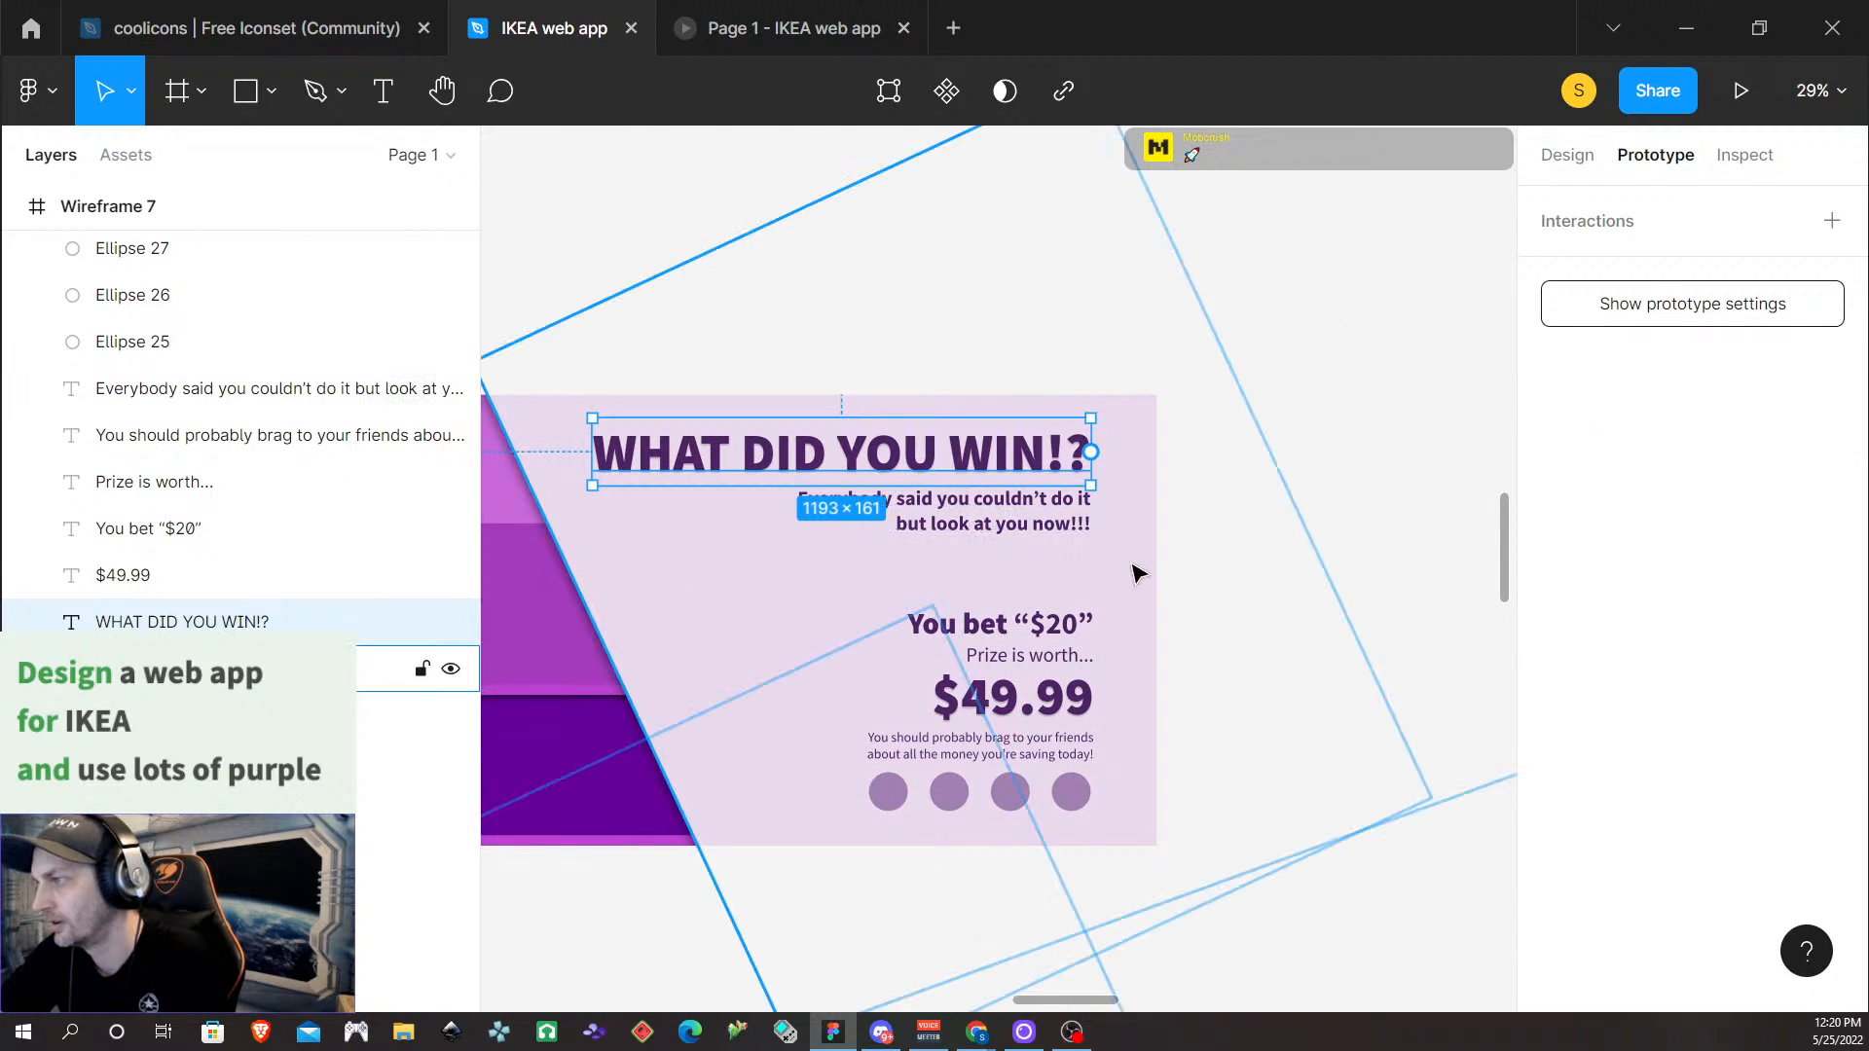
{"action": "left_click", "coordinate": [1180, 574]}
{"action": "double_click", "coordinate": [994, 487]}
{"action": "key", "text": "Escape"}
{"action": "scroll", "coordinate": [1346, 516], "scroll_direction": "down", "scroll_amount": 5}
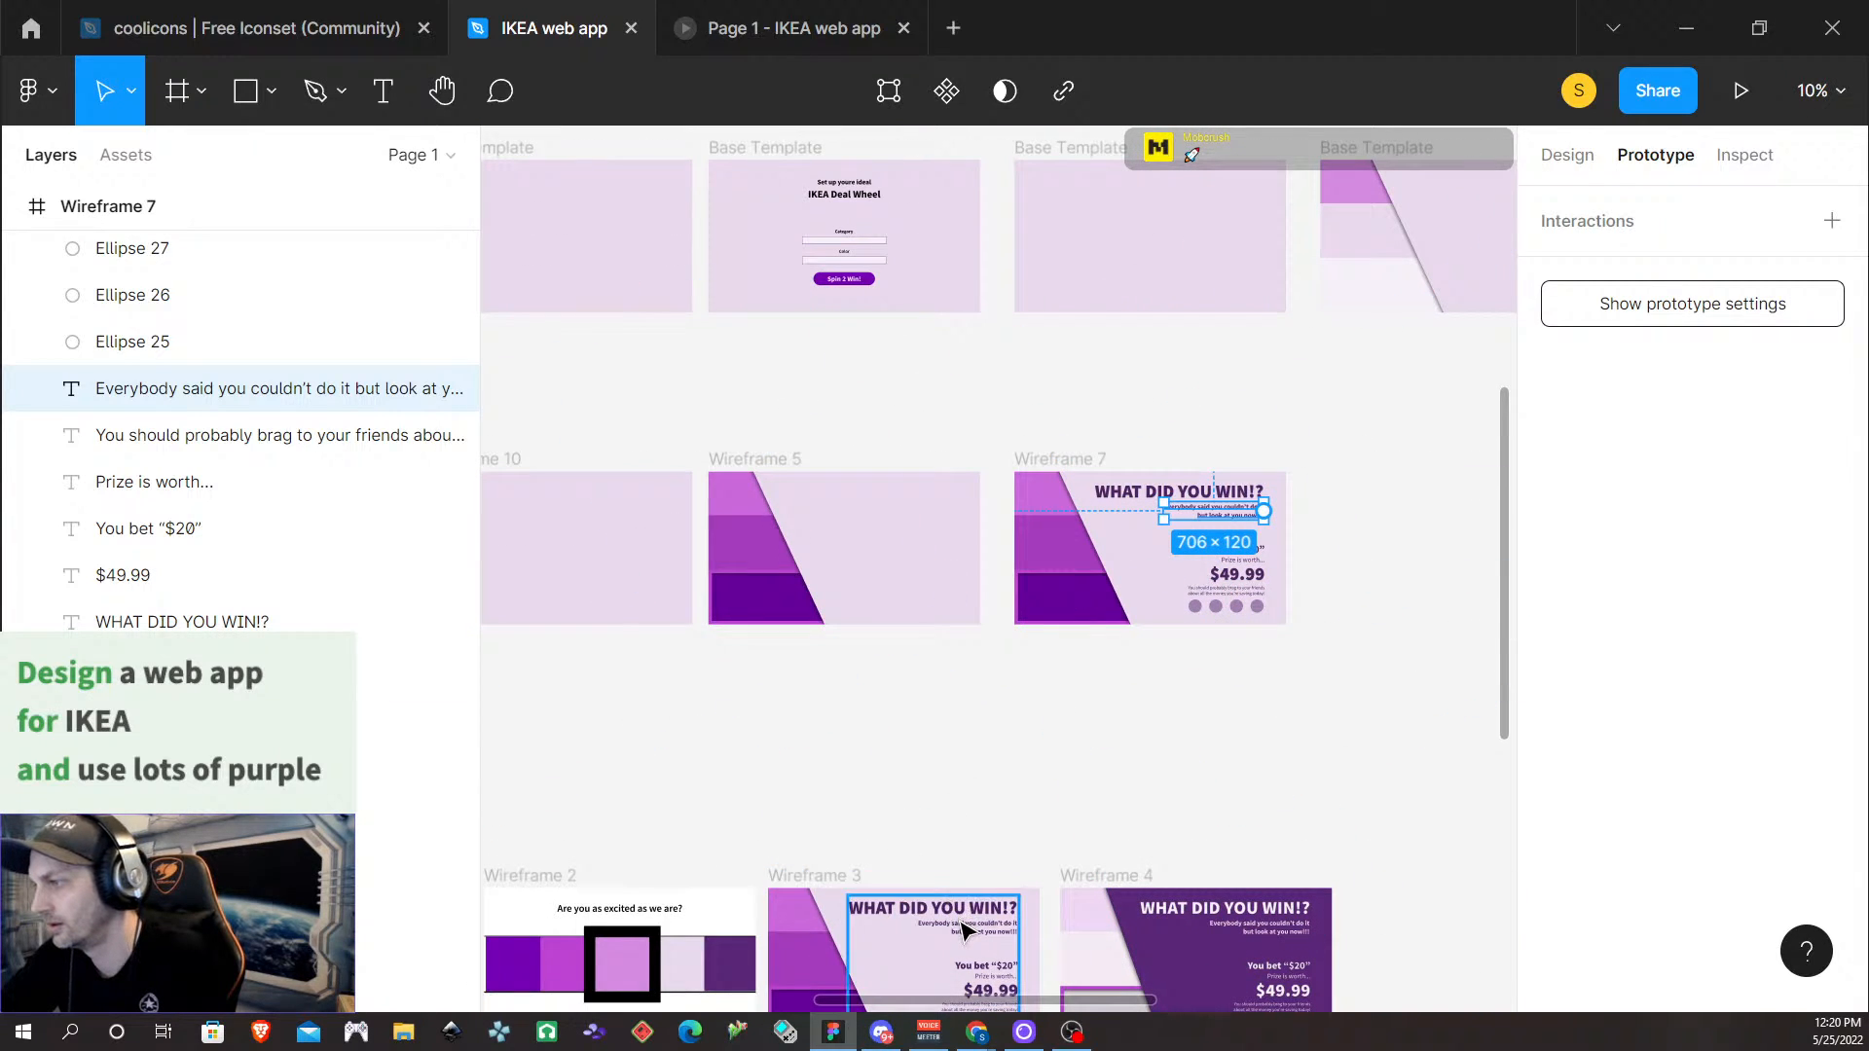
Copy the Page content text group from Wireframe 3 and paste it on the canvas above the first Base Template of Flow 2
{"action": "left_click", "coordinate": [966, 929]}
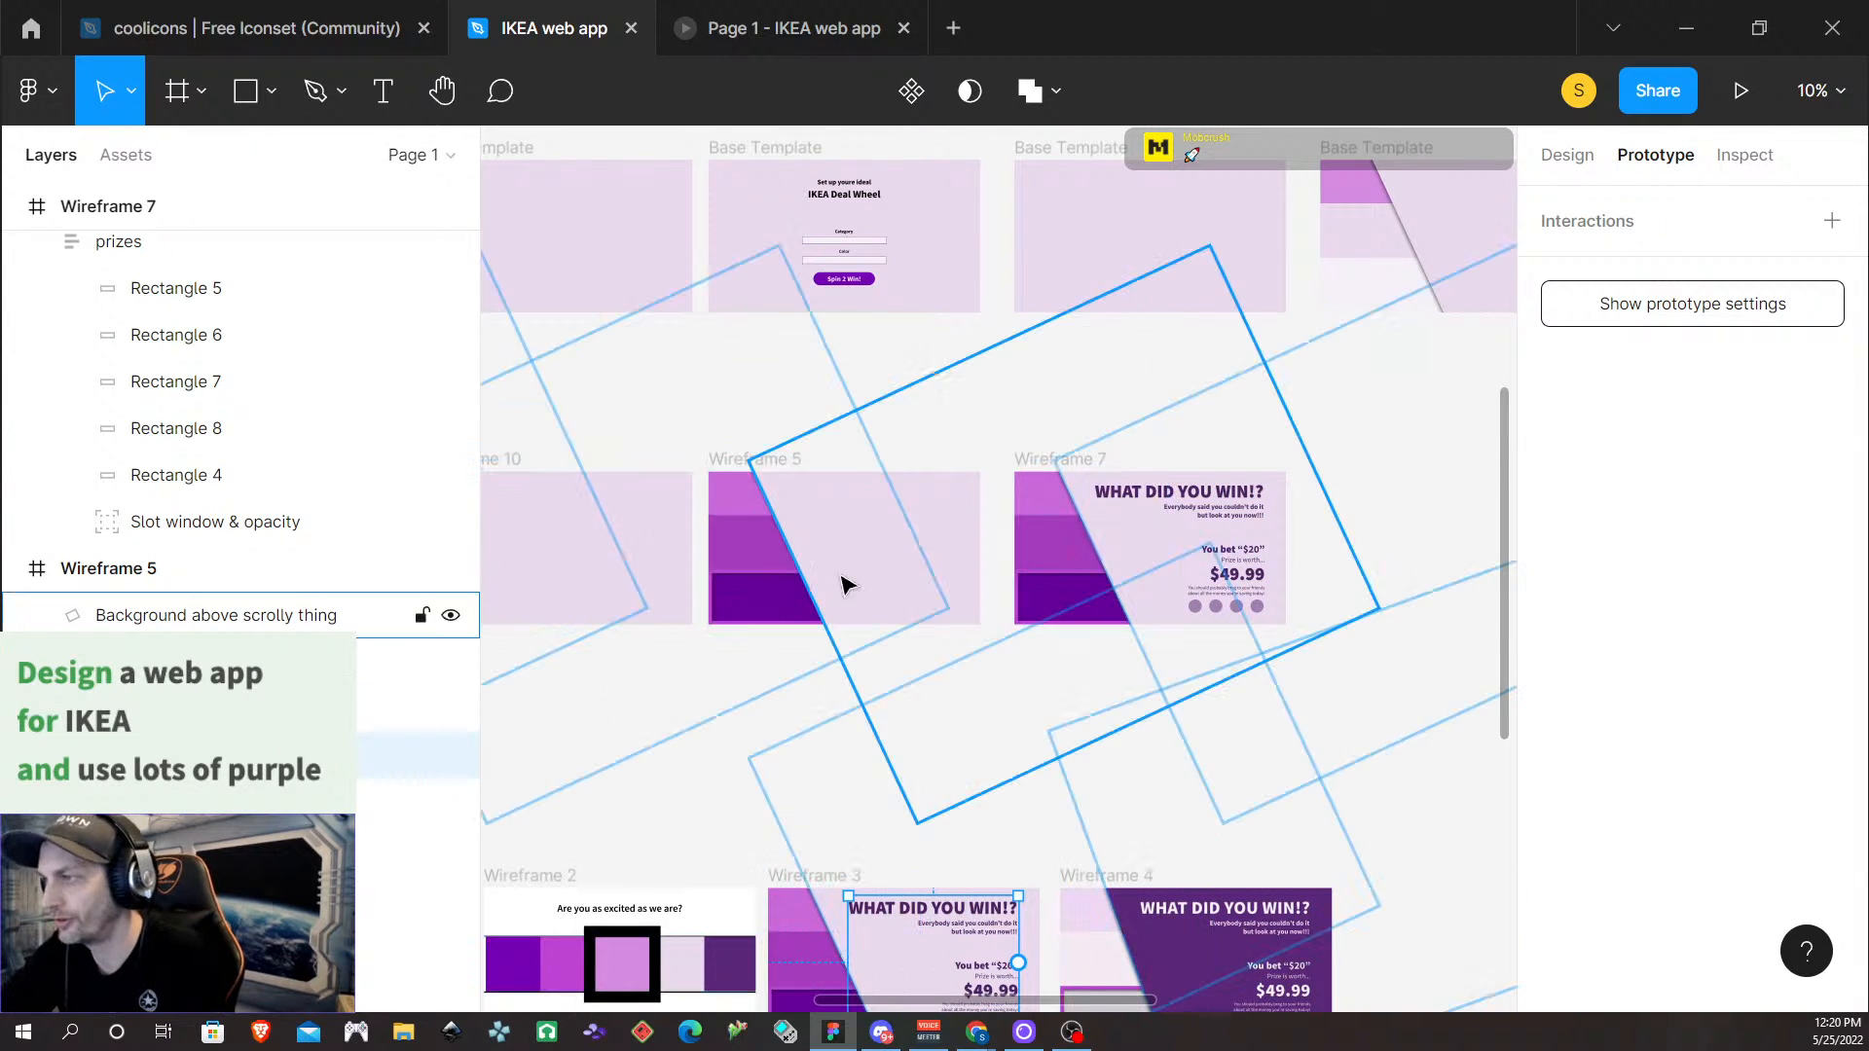
{"action": "scroll", "coordinate": [785, 758], "scroll_direction": "left", "scroll_amount": 8}
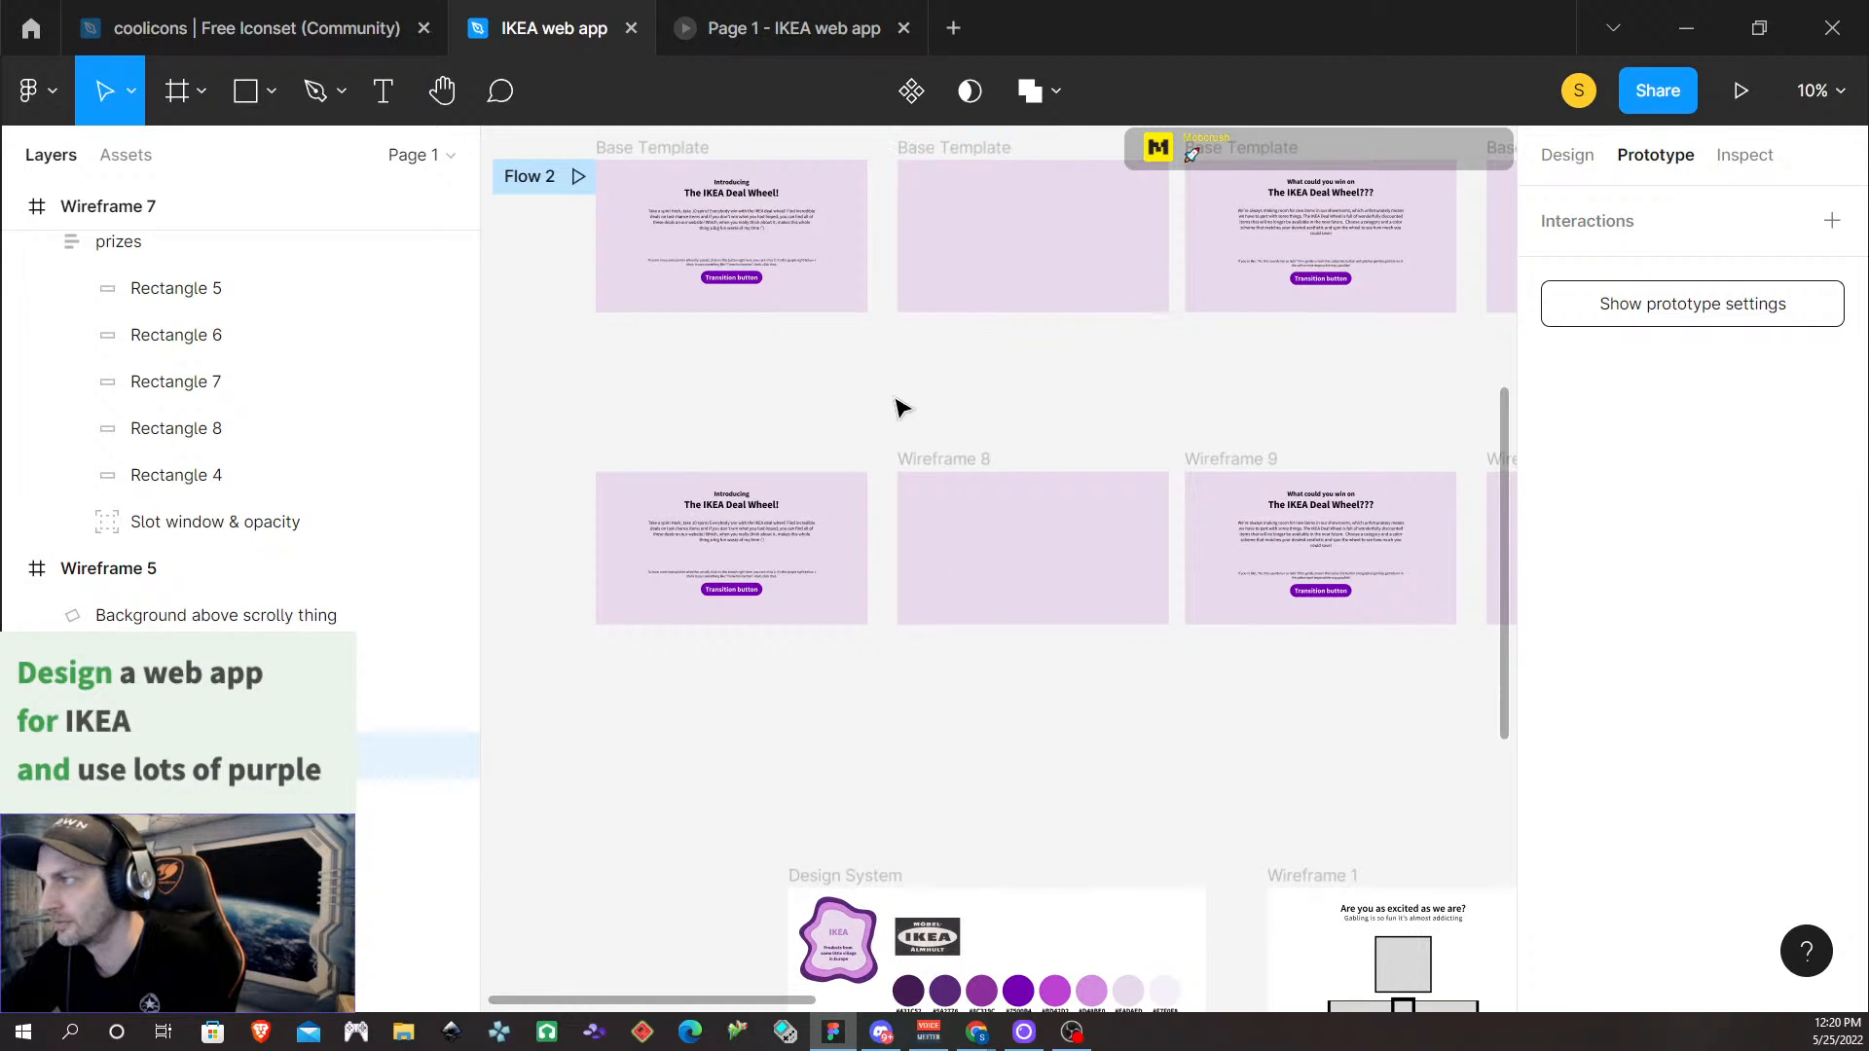
{"action": "scroll", "coordinate": [876, 390], "scroll_direction": "up", "scroll_amount": 3}
{"action": "left_click", "coordinate": [856, 325]}
{"action": "left_click", "coordinate": [706, 263]}
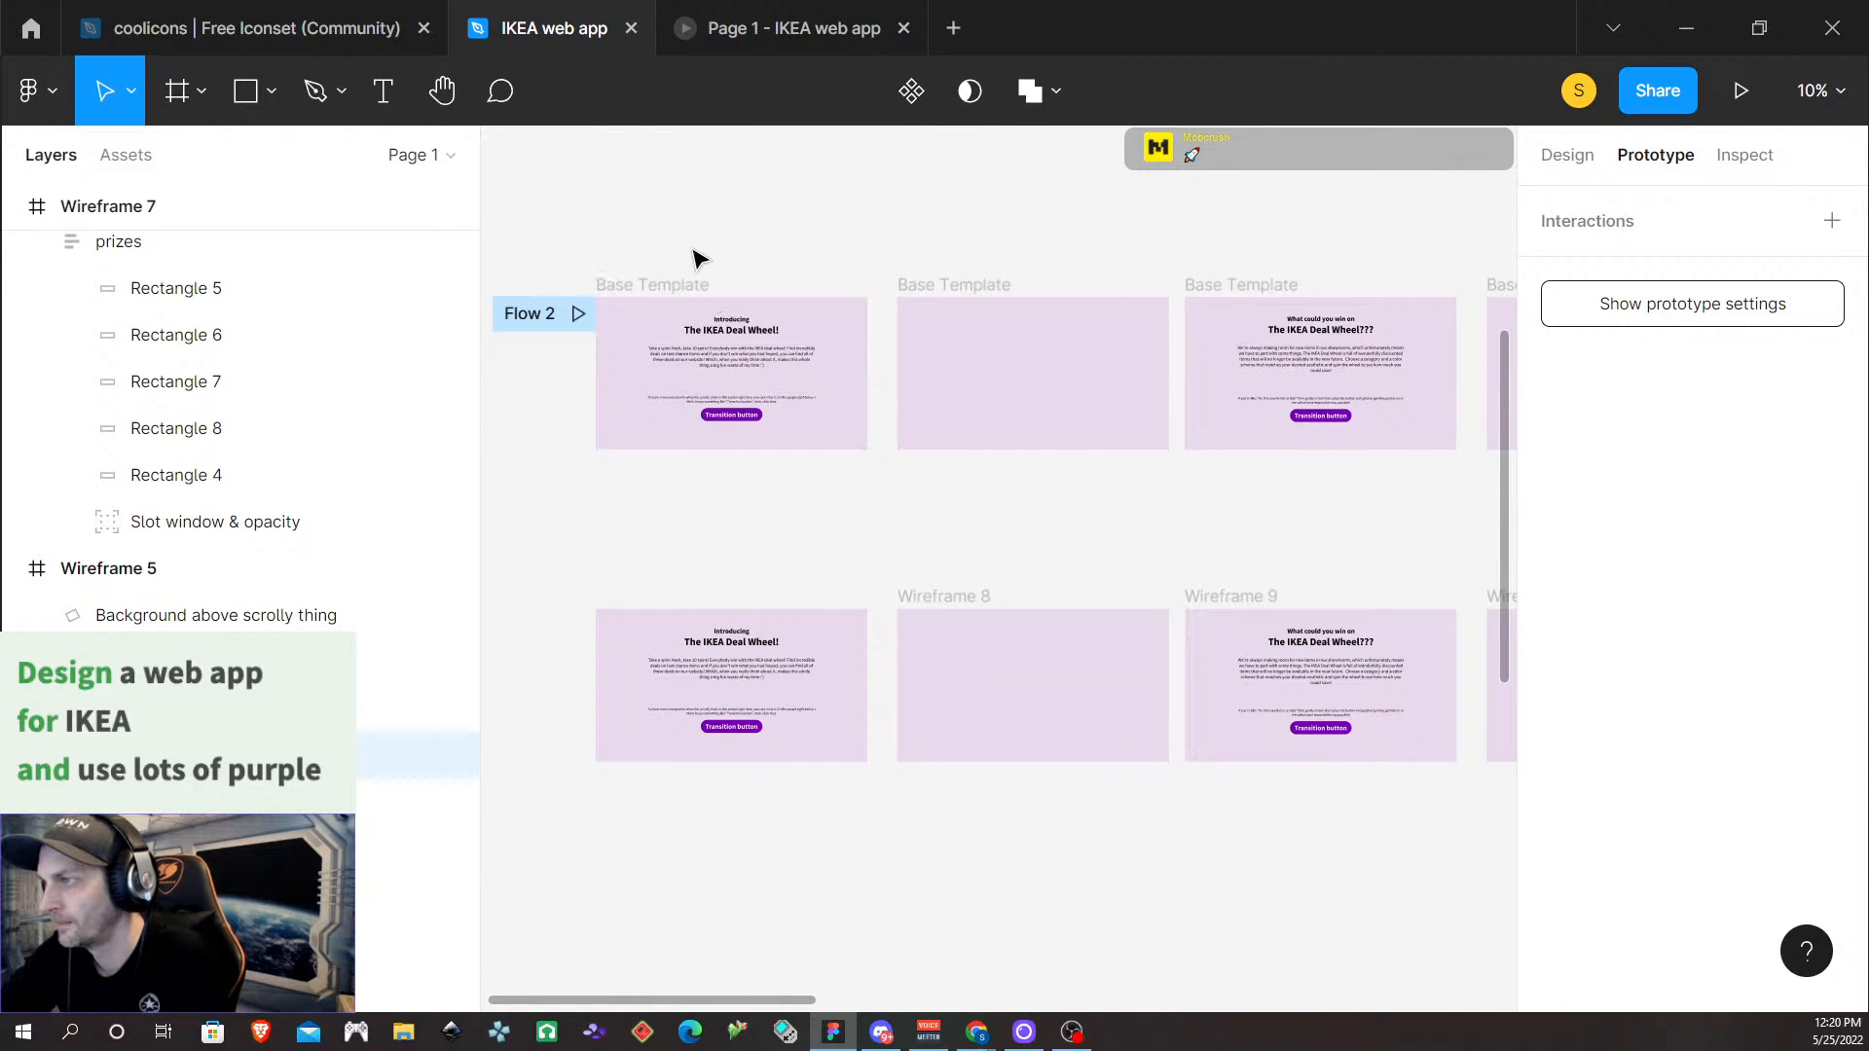
{"action": "scroll", "coordinate": [711, 292], "scroll_direction": "up", "scroll_amount": 3}
{"action": "right_click", "coordinate": [627, 273]}
{"action": "left_click", "coordinate": [662, 280]}
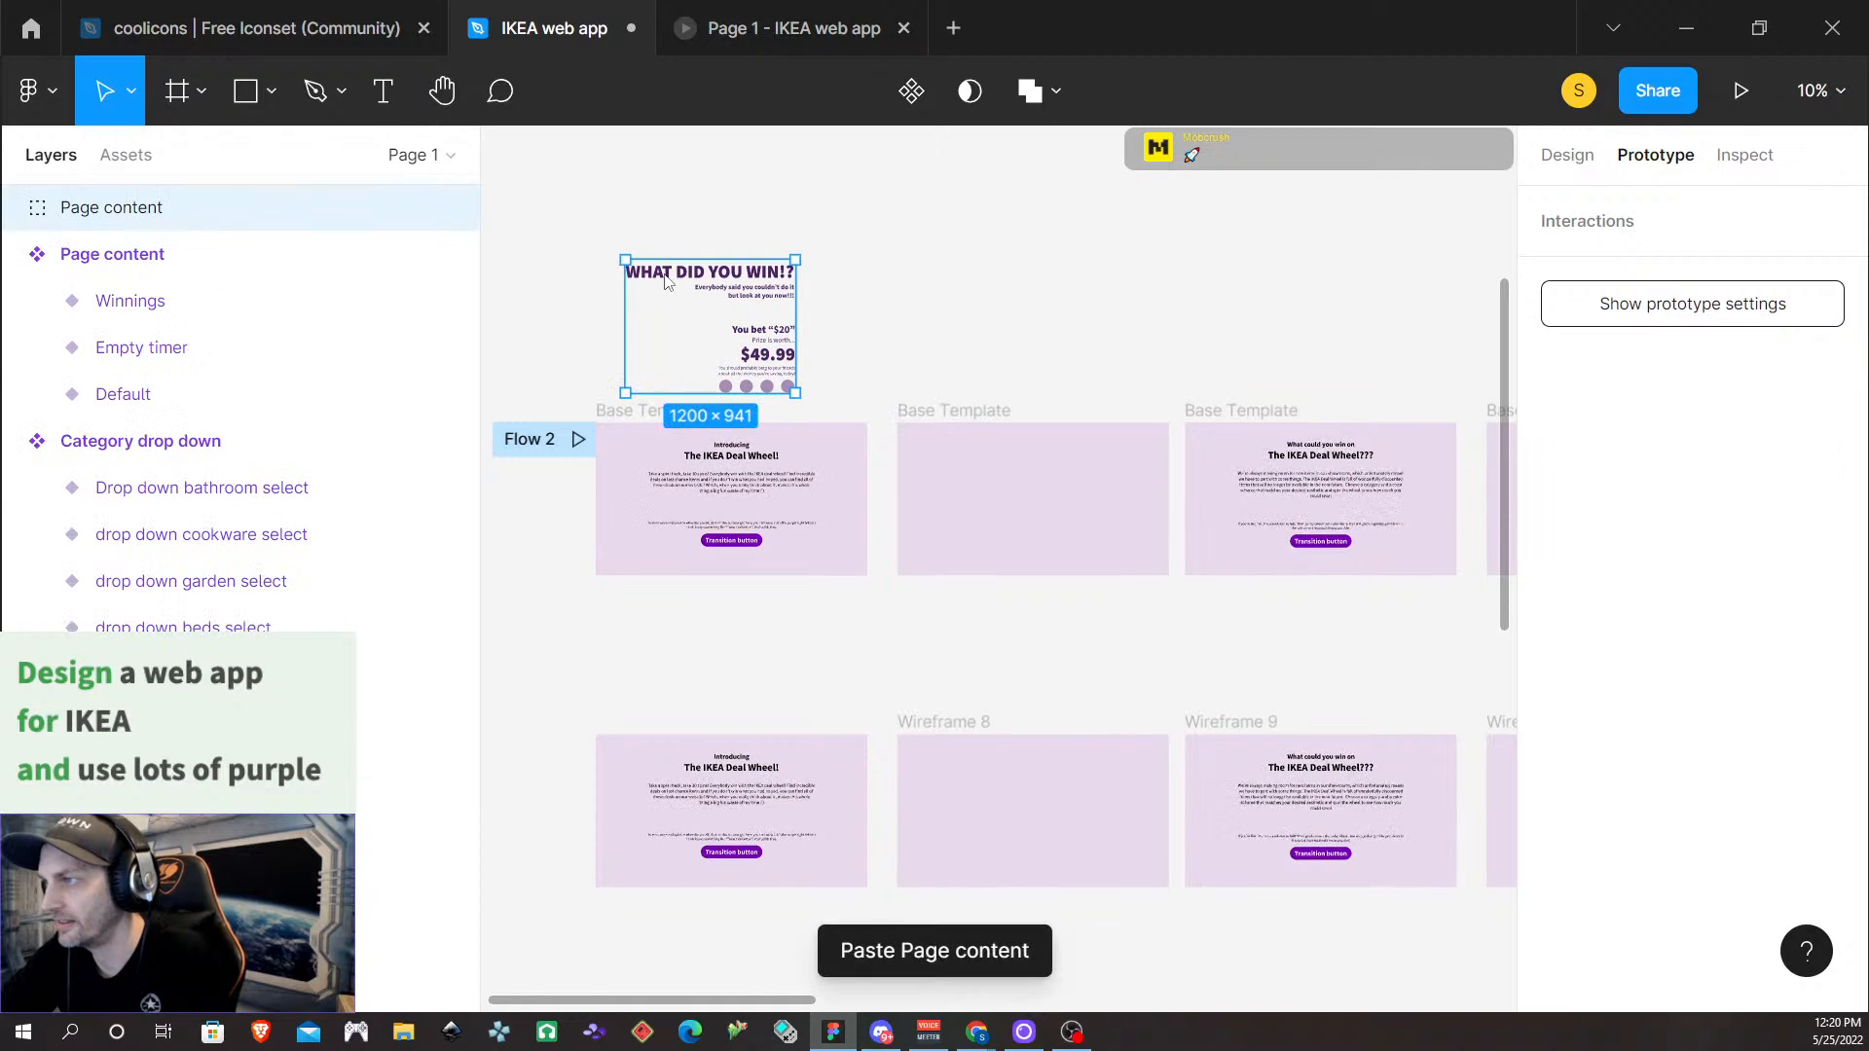
Replace the "The IKEA Deal Wheel!" heading in the first Base Template with a copy of the "WHAT DID YOU WIN!?" heading
{"action": "double_click", "coordinate": [740, 280]}
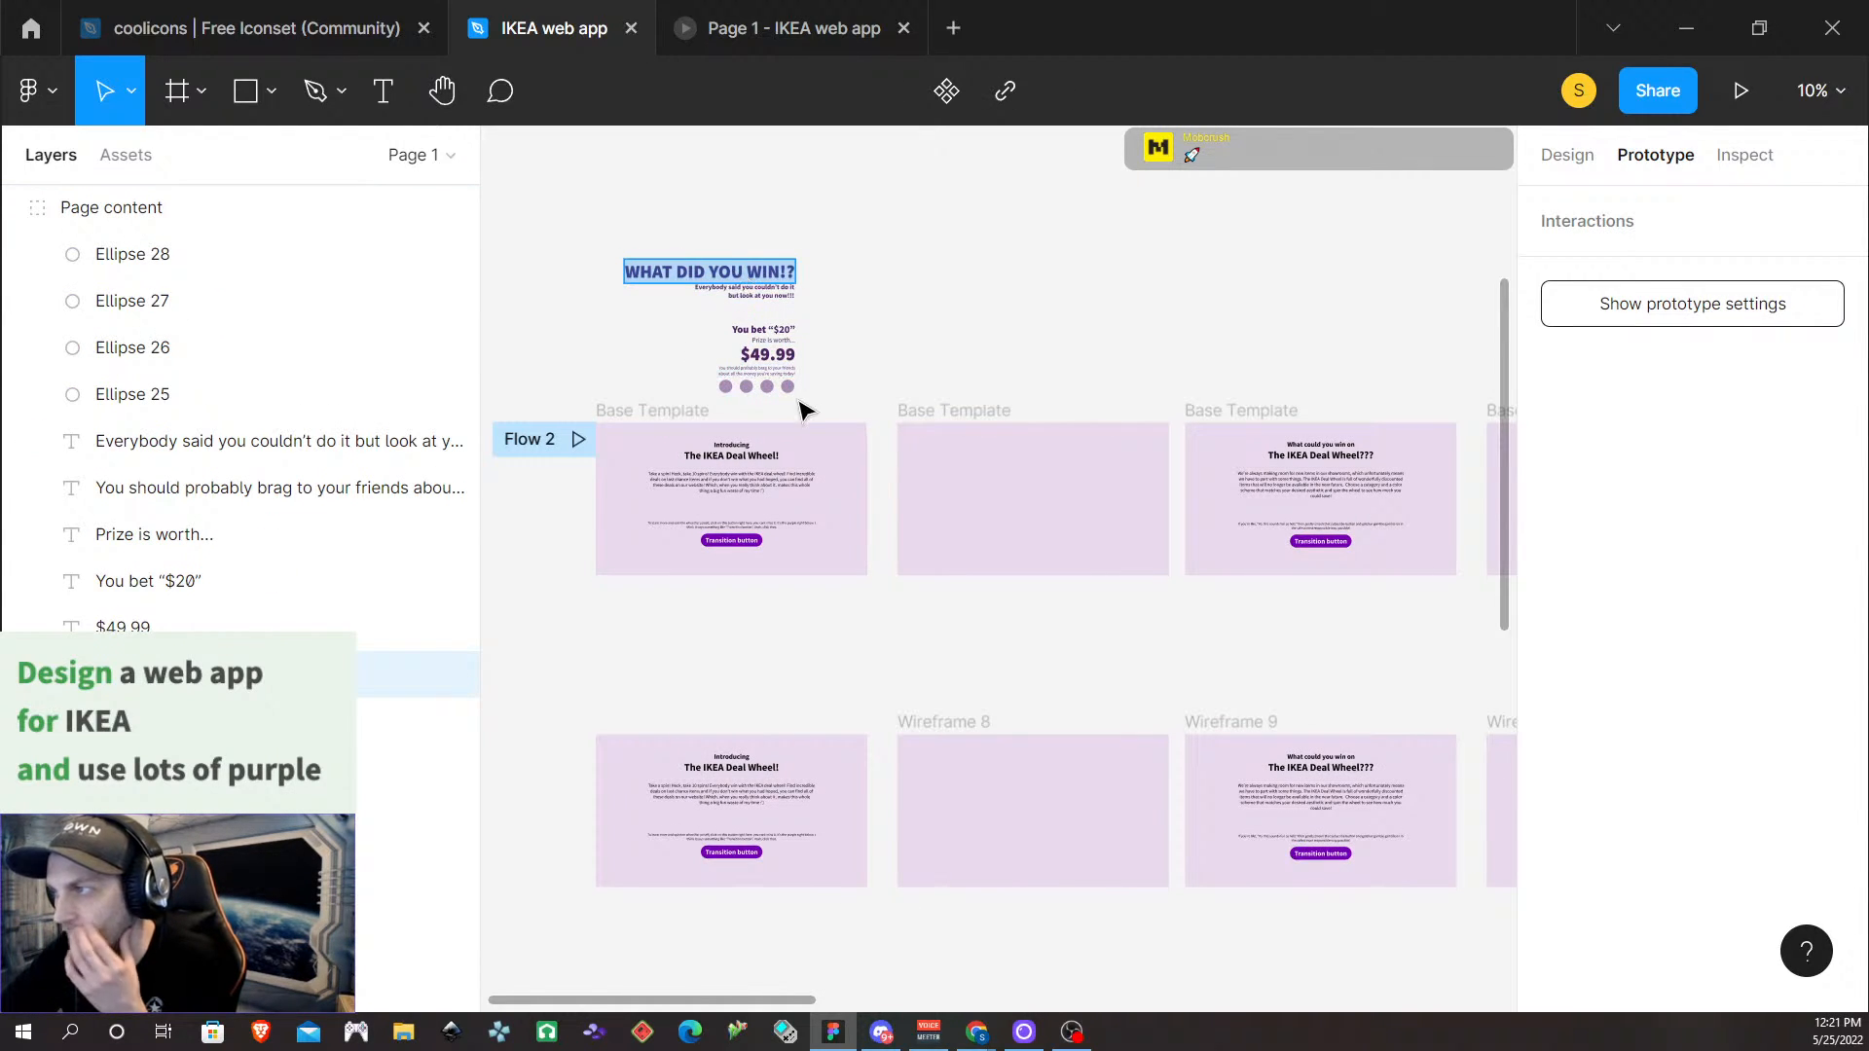
{"action": "left_click", "coordinate": [731, 455]}
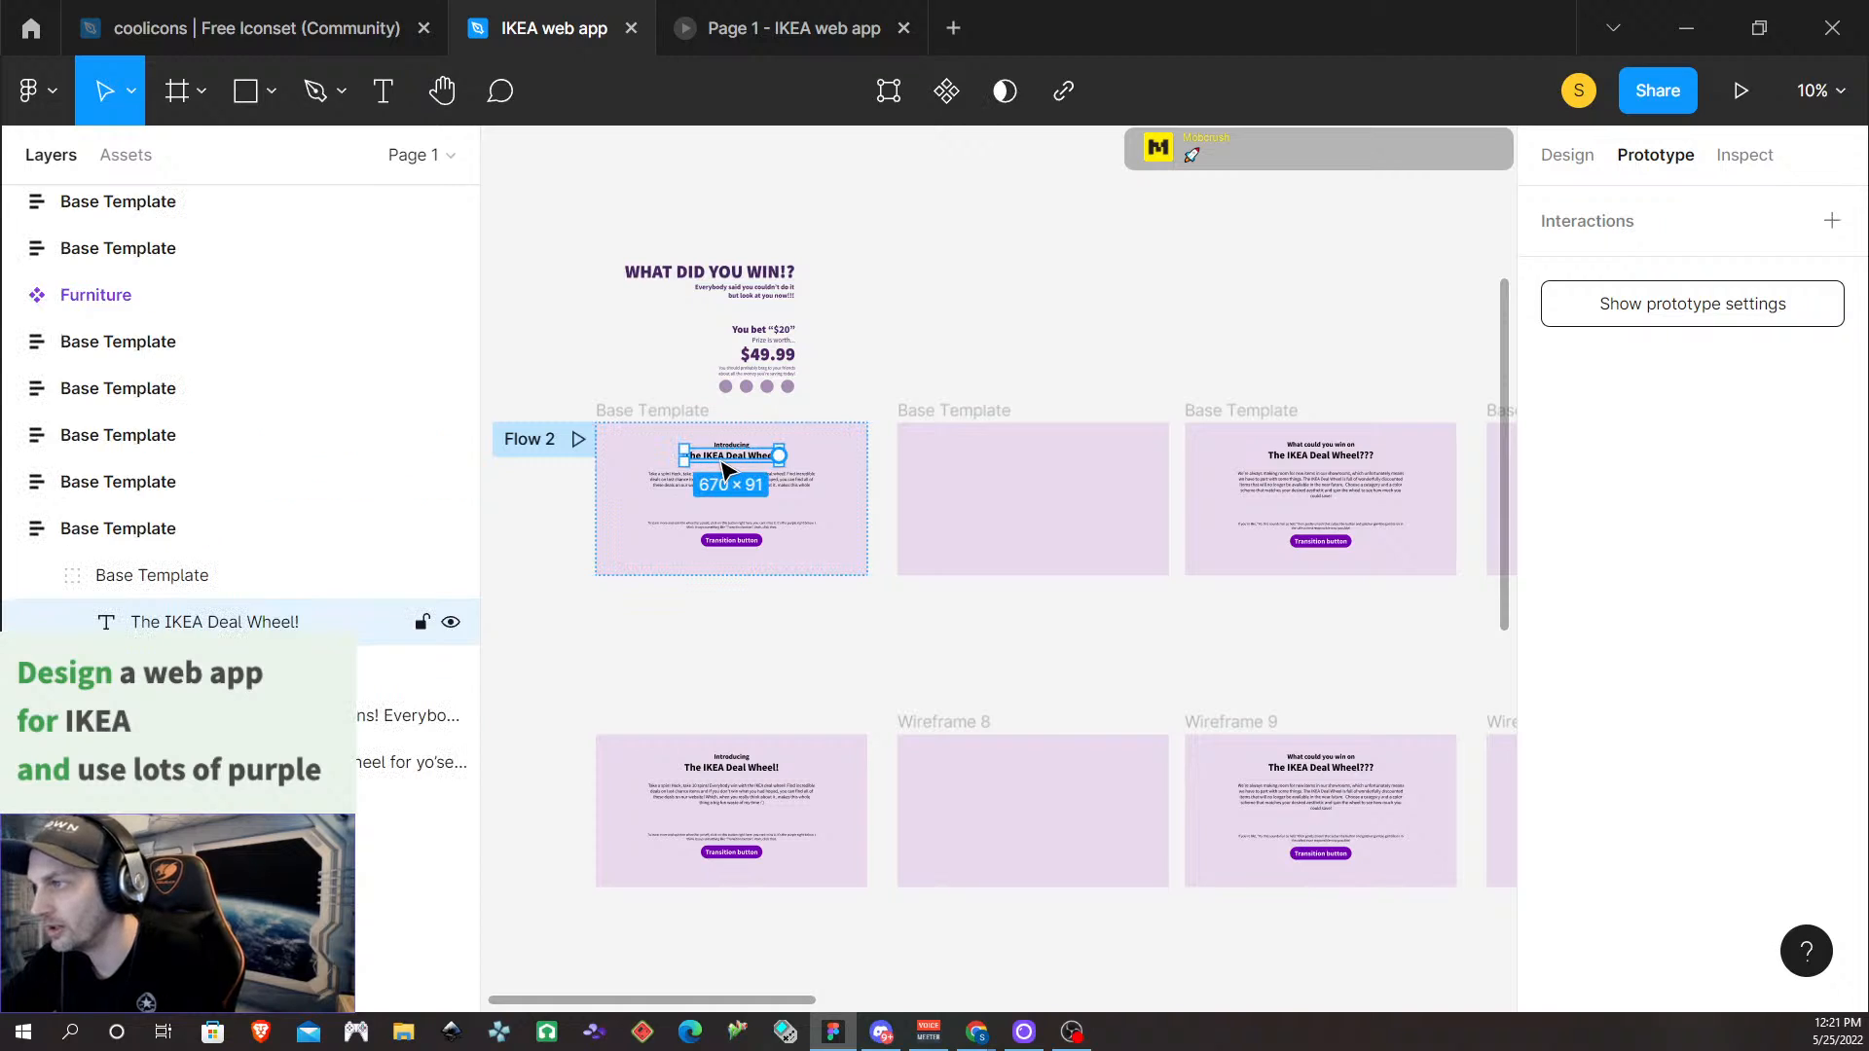
{"action": "right_click", "coordinate": [711, 458]}
{"action": "left_click", "coordinate": [818, 292]}
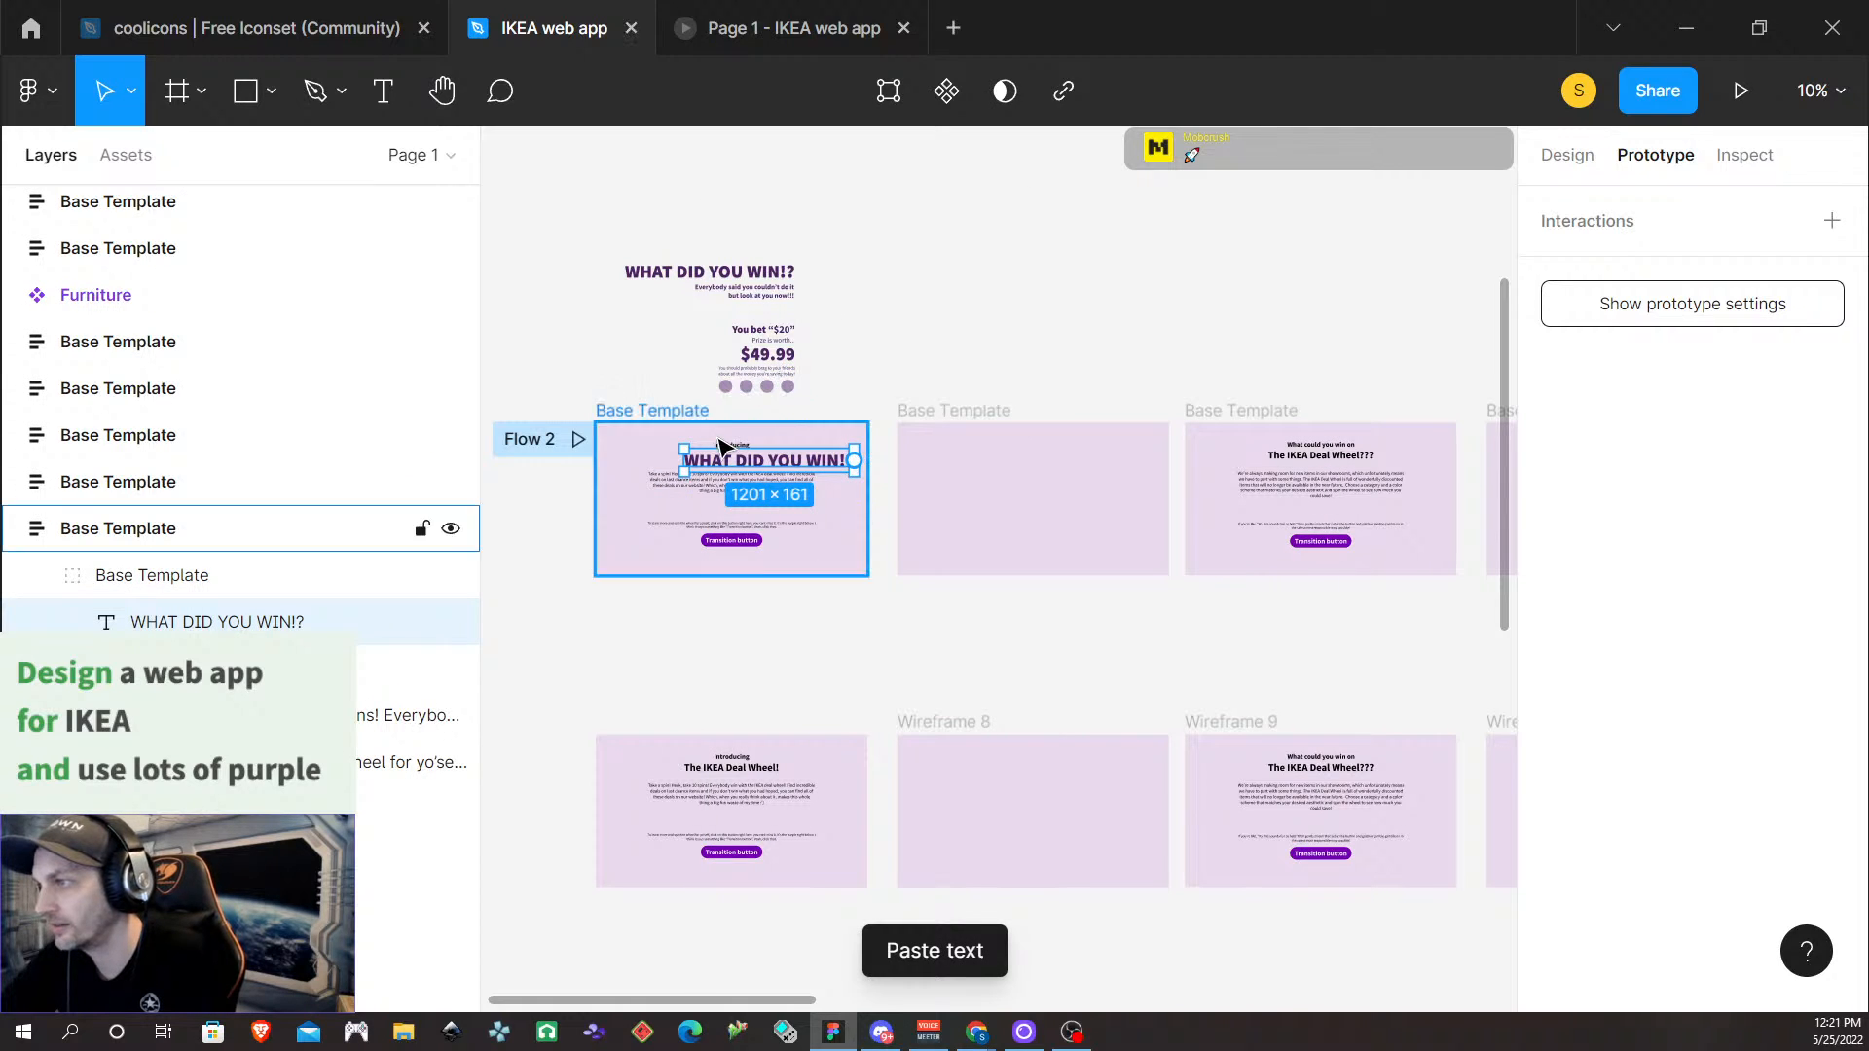
Try to replace the "Introducing" line in the first Base Template with a copy of the "Everybody said you couldn't do it" subheading
{"action": "left_click", "coordinate": [740, 331]}
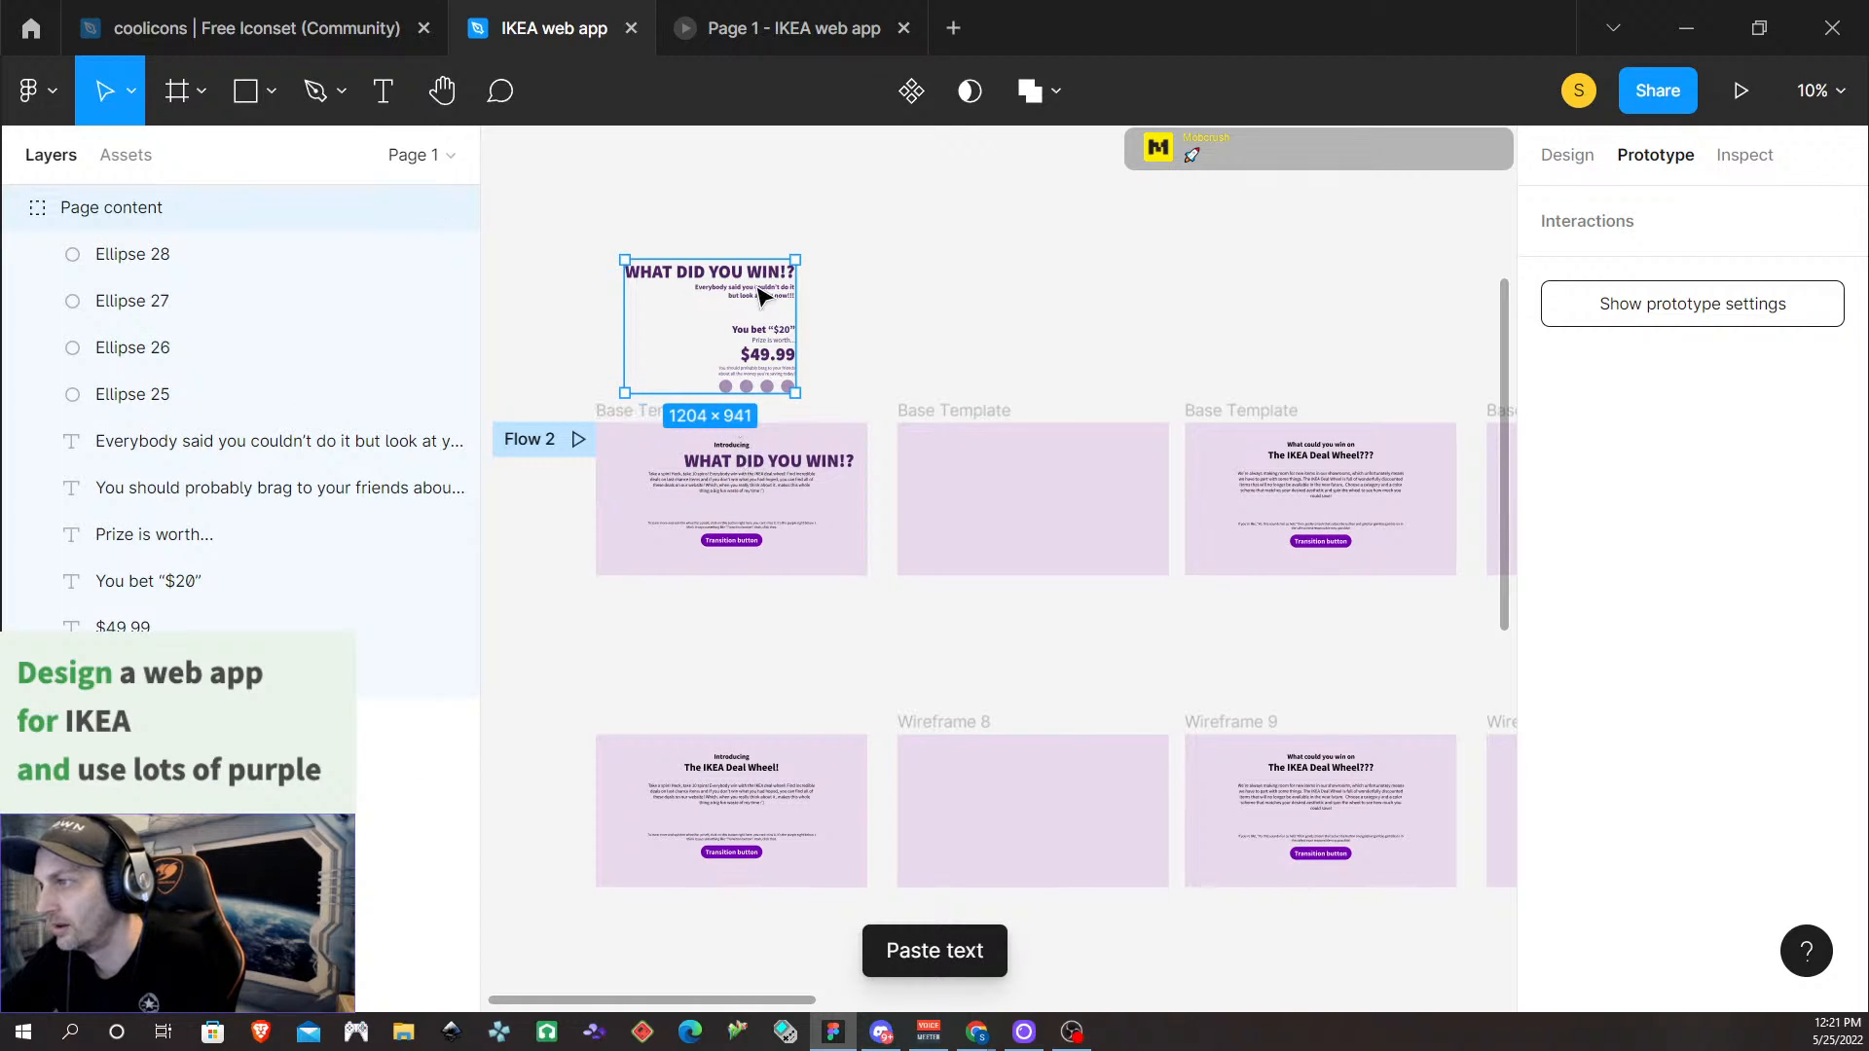
{"action": "double_click", "coordinate": [766, 303]}
{"action": "right_click", "coordinate": [765, 302]}
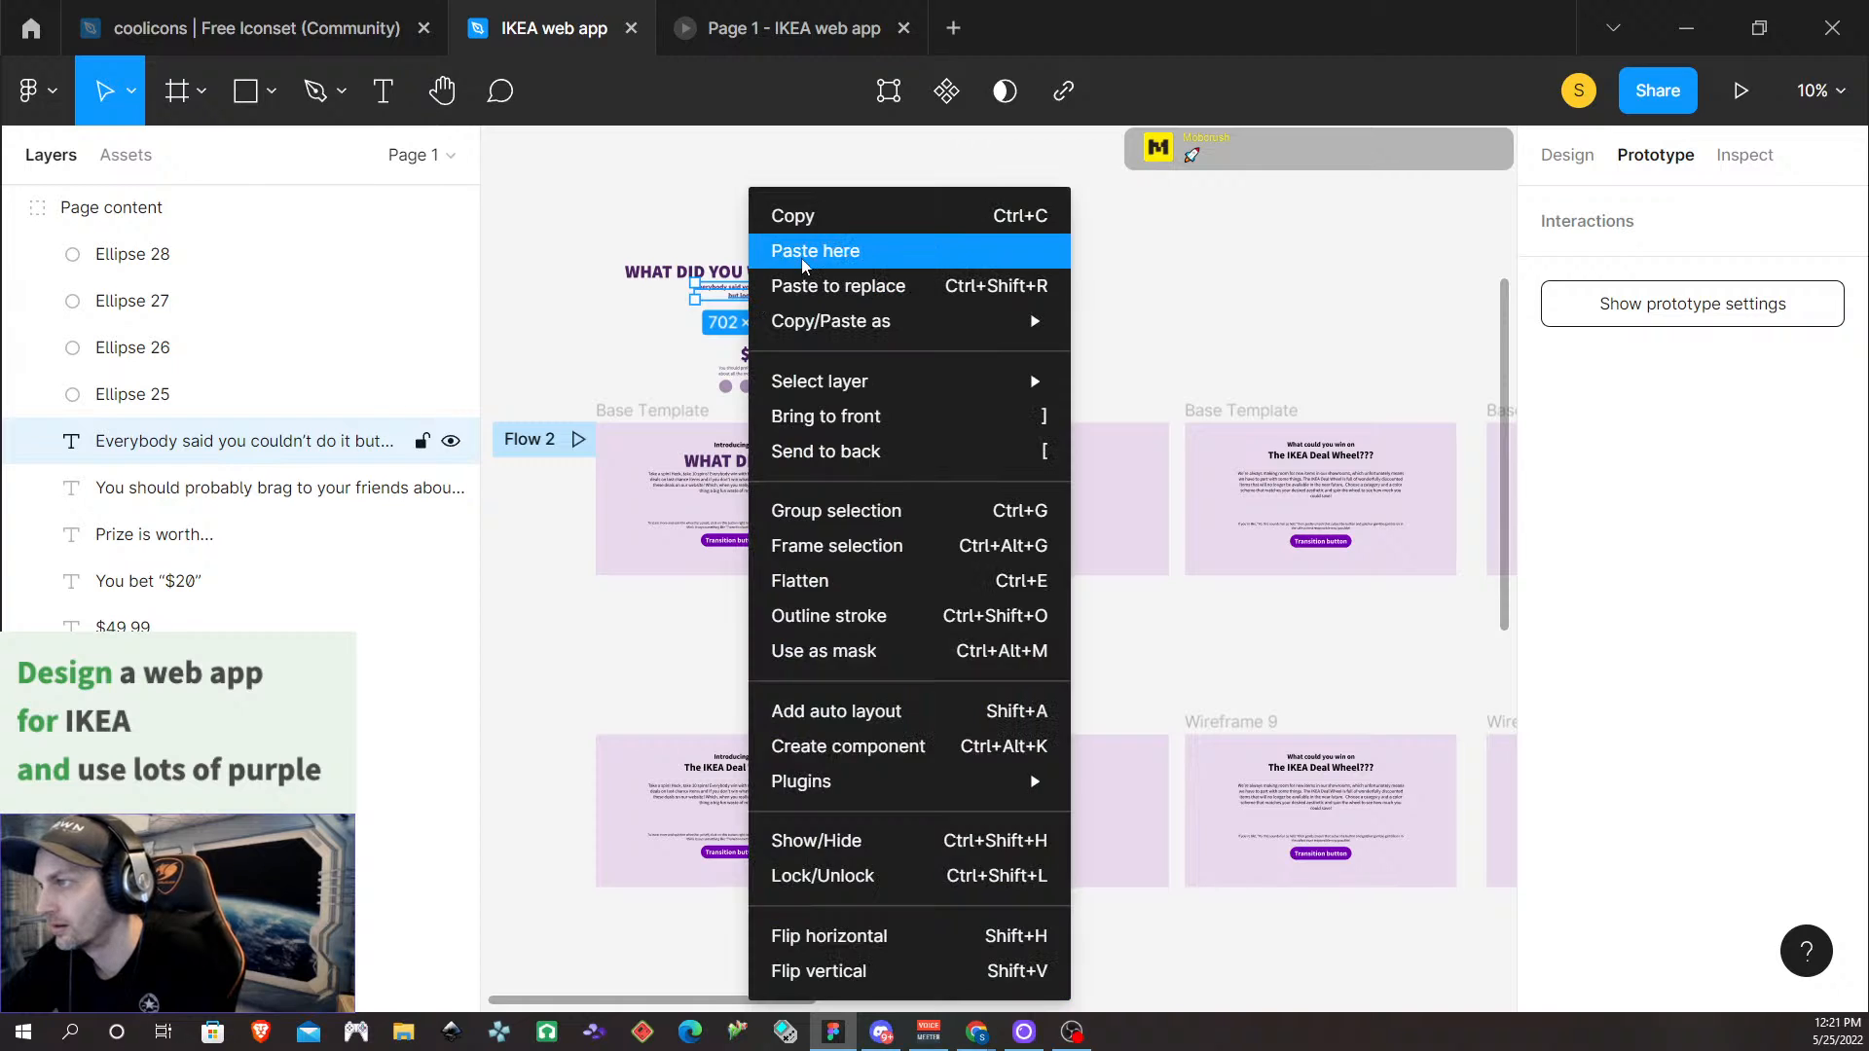
{"action": "left_click", "coordinate": [809, 208]}
{"action": "left_click", "coordinate": [731, 459]}
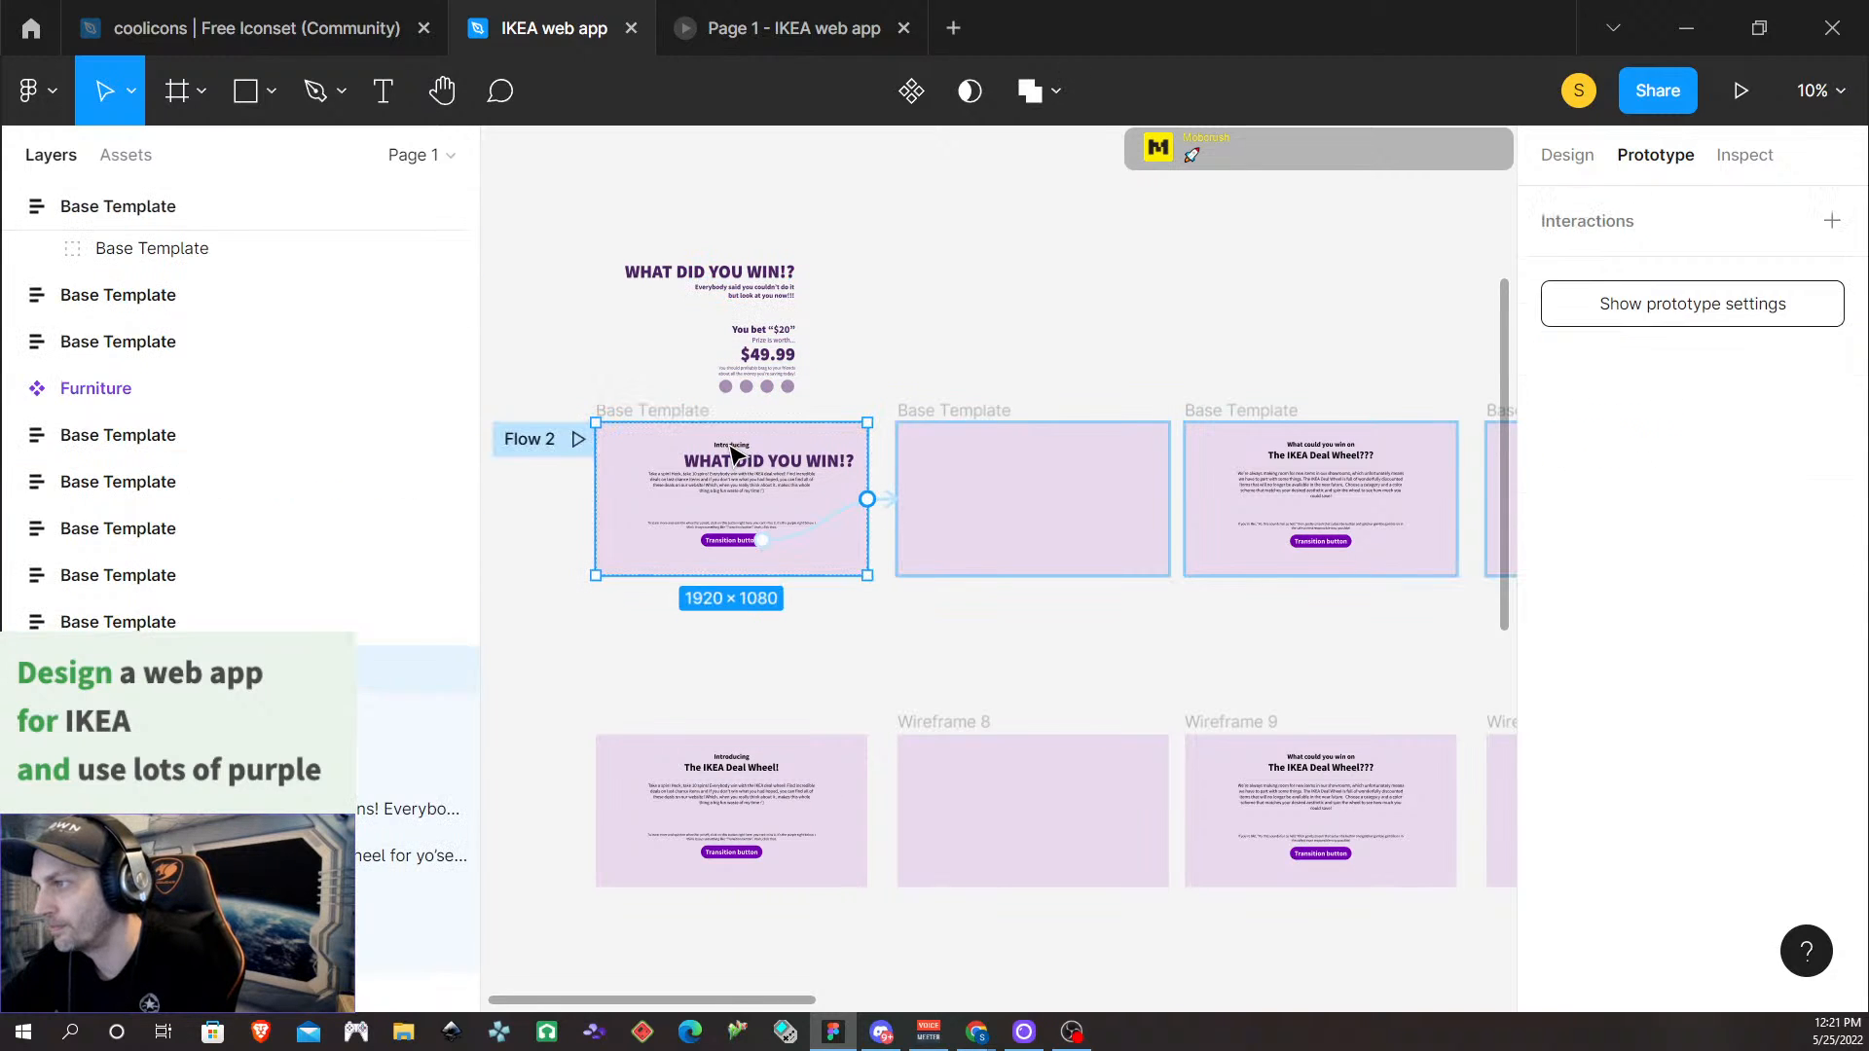
{"action": "left_click", "coordinate": [731, 453]}
{"action": "right_click", "coordinate": [731, 450]}
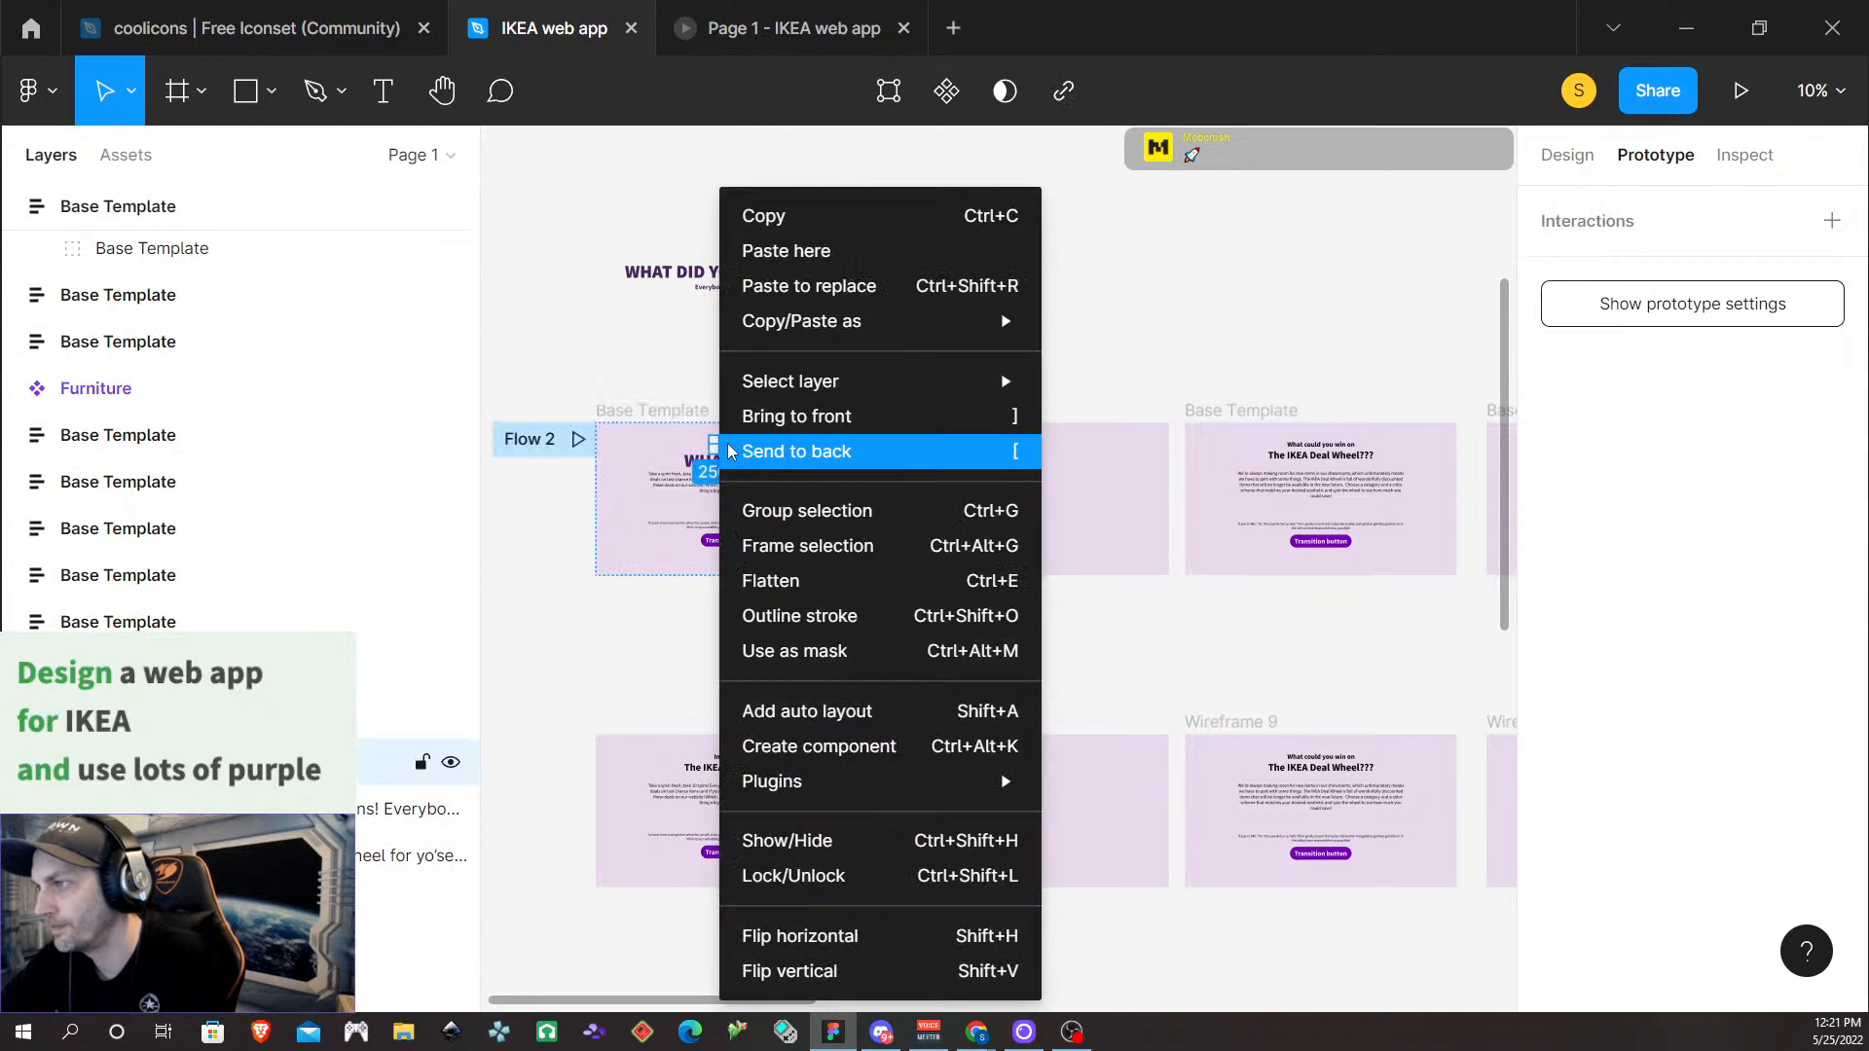
{"action": "left_click", "coordinate": [828, 290]}
{"action": "left_click", "coordinate": [1569, 158]}
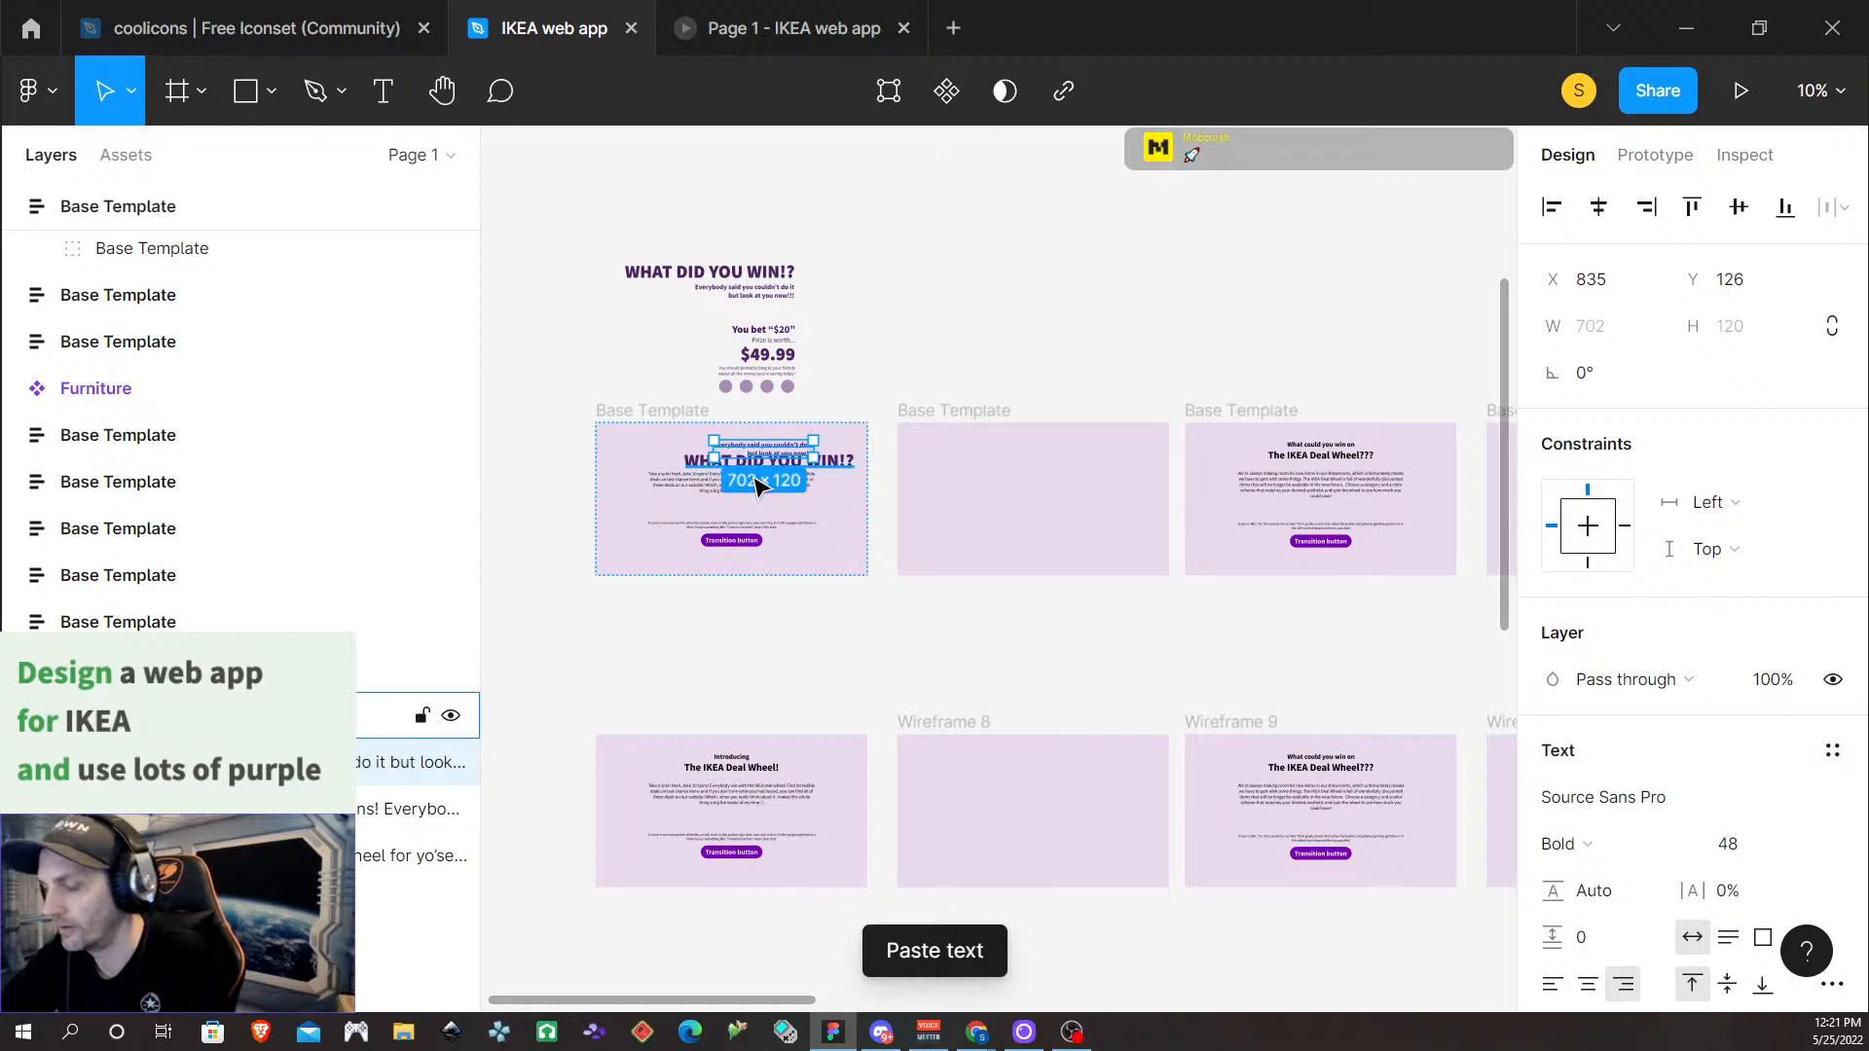
{"action": "scroll", "coordinate": [808, 482], "scroll_direction": "left", "scroll_amount": 3}
{"action": "scroll", "coordinate": [808, 482], "scroll_direction": "up", "scroll_amount": 3}
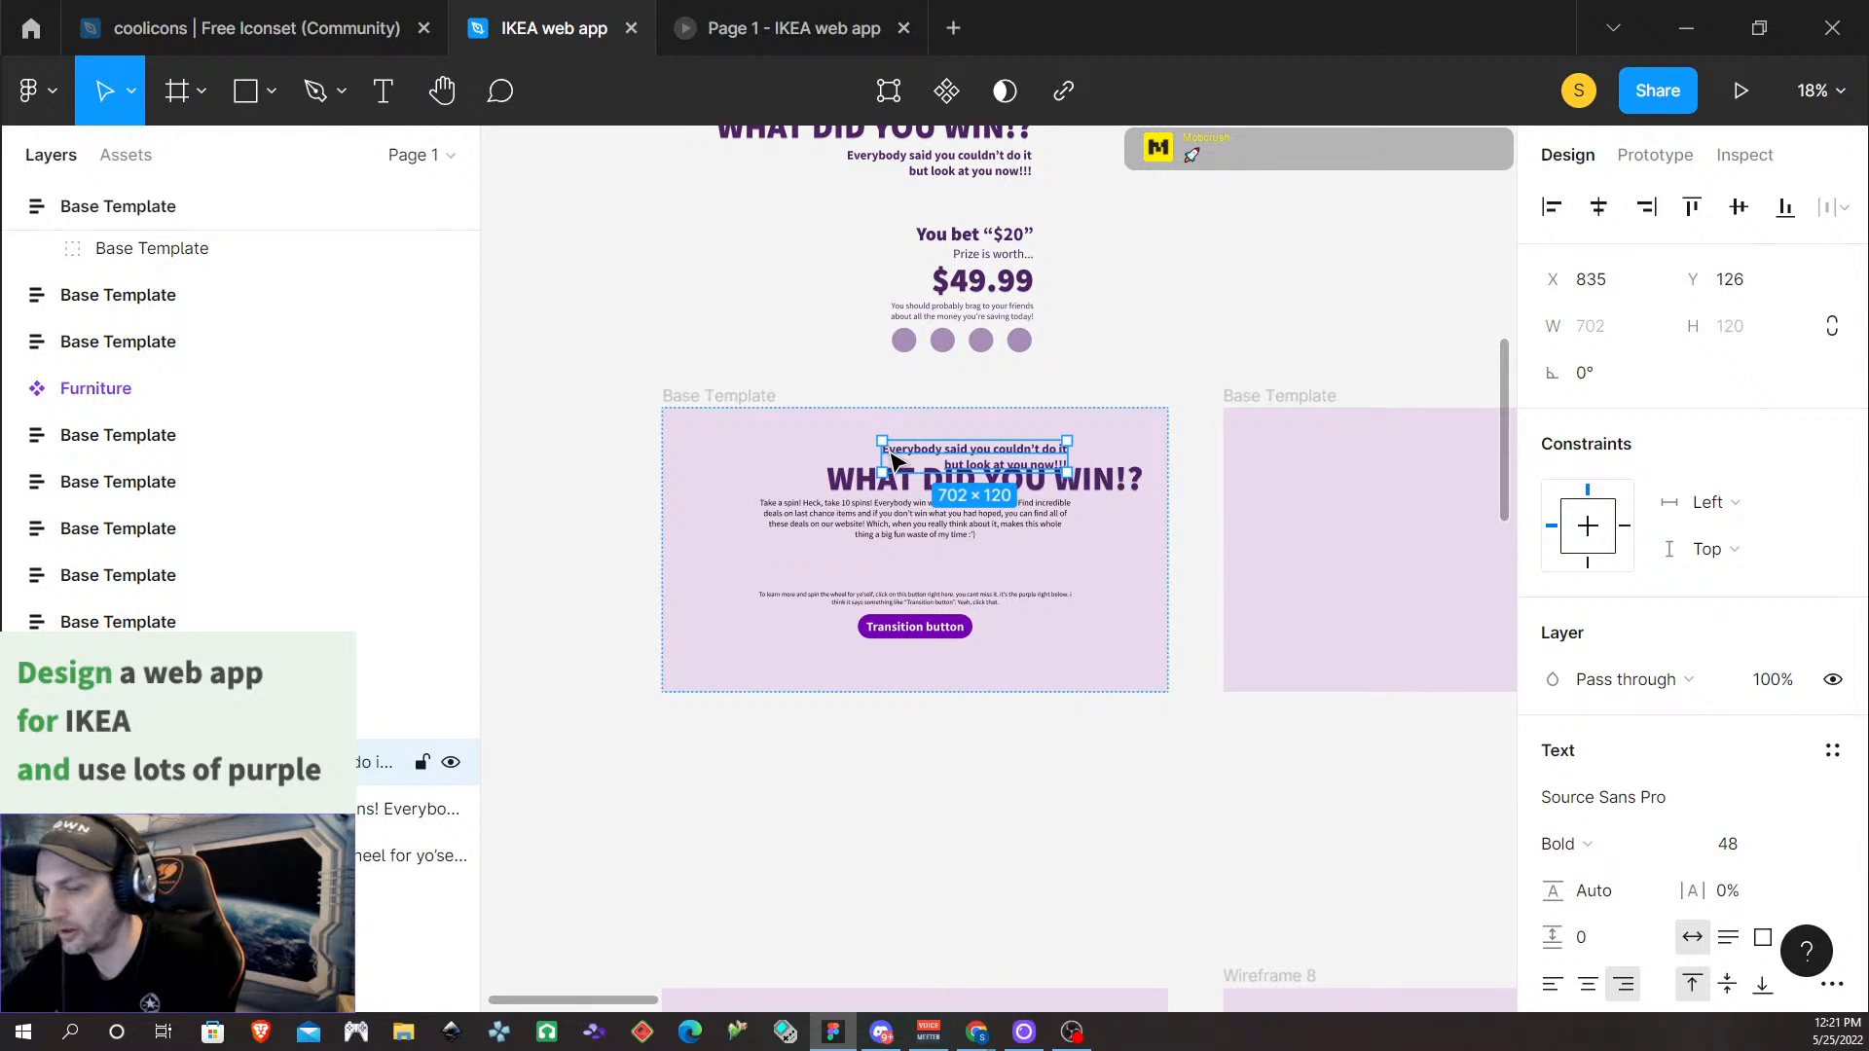
Undo the subheading and heading replacements in the first Base Template
{"action": "key", "text": "ctrl+z"}
{"action": "key", "text": "ctrl+z"}
{"action": "key", "text": "ctrl+z"}
{"action": "key", "text": "ctrl+z"}
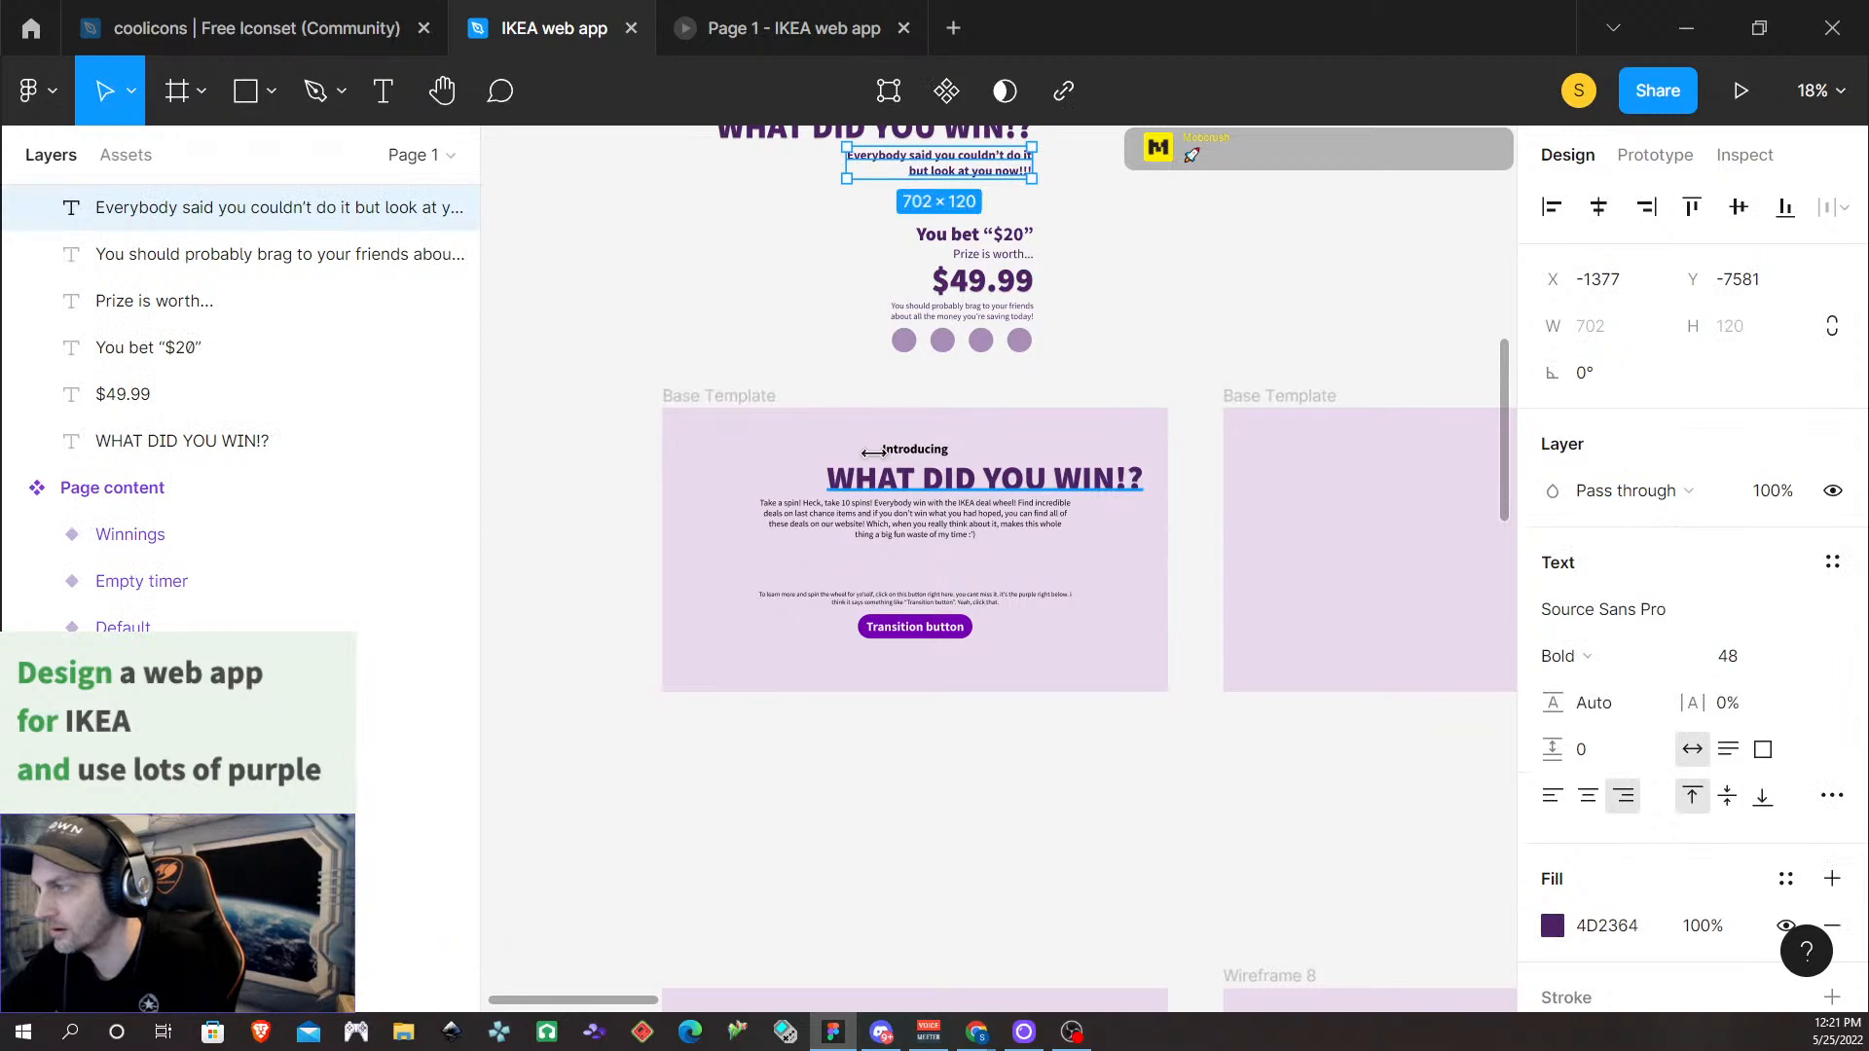
{"action": "key", "text": "ctrl+z"}
{"action": "key", "text": "ctrl+z"}
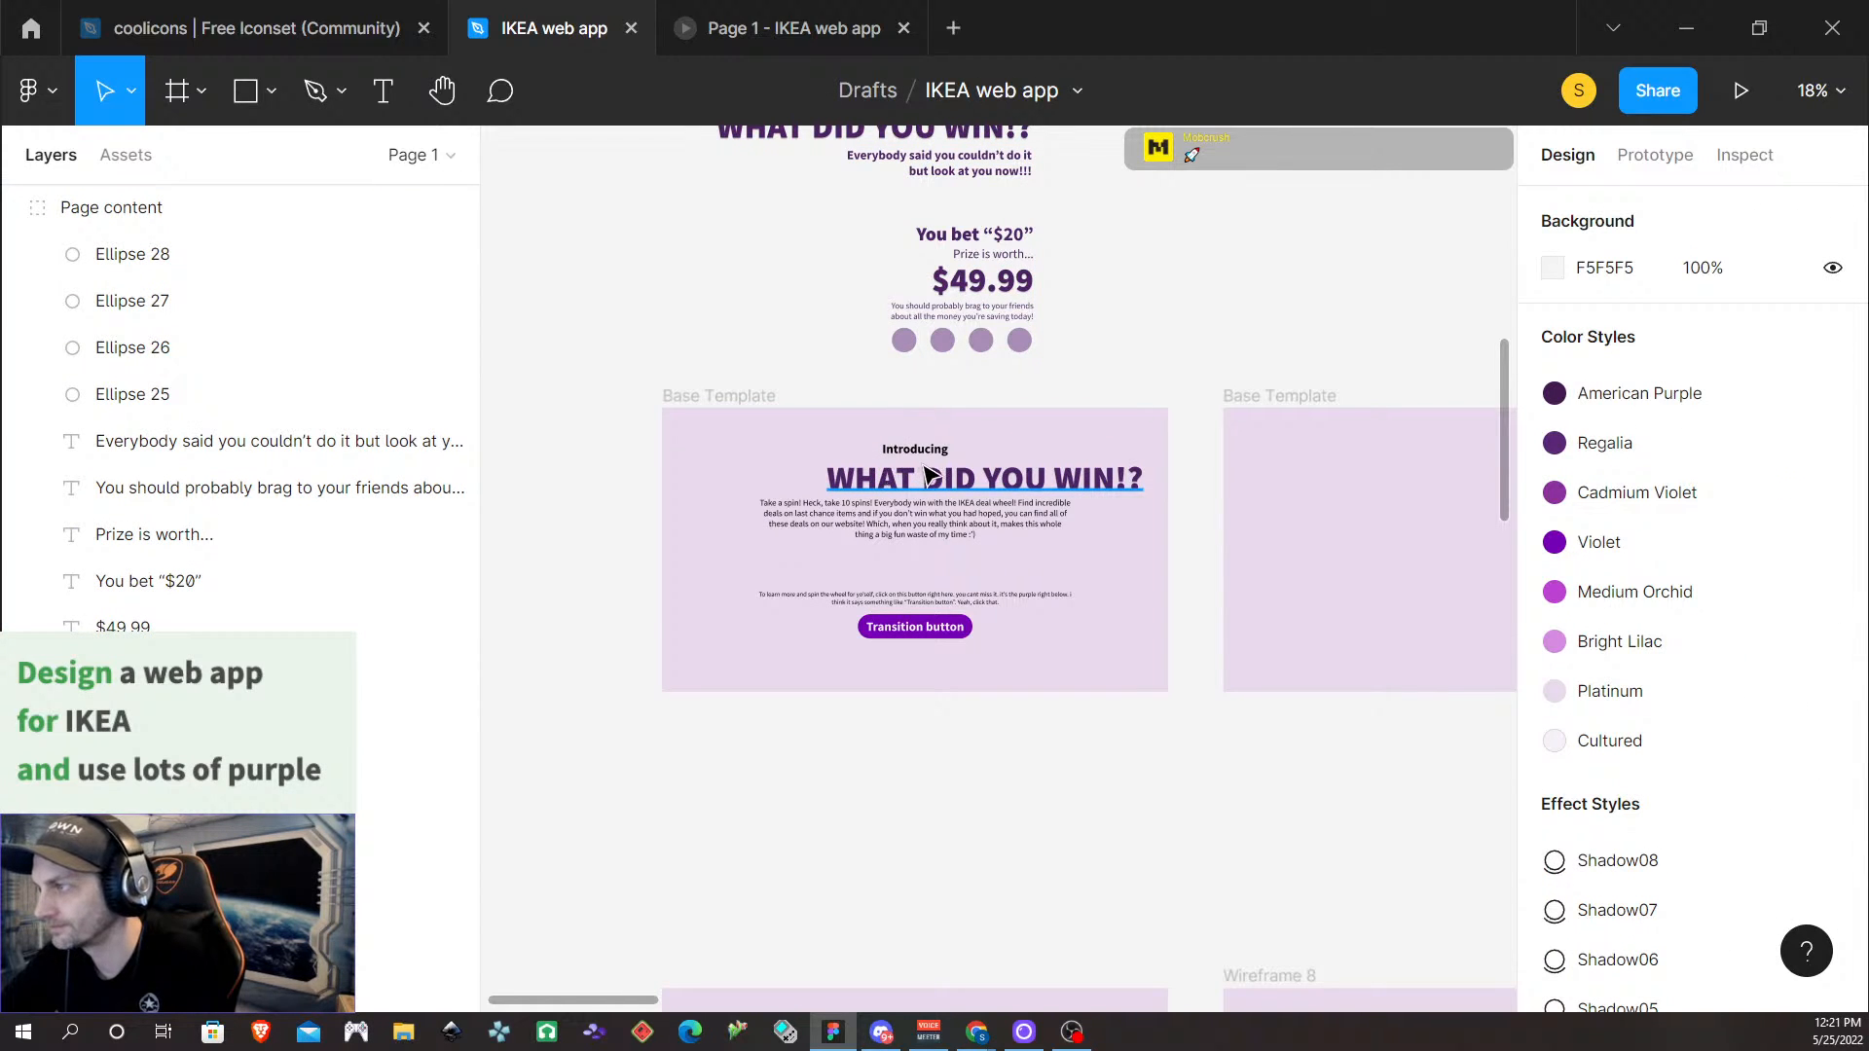
{"action": "key", "text": "ctrl+z"}
Duplicate the "WHAT DID YOU WIN!?" heading of the Page content group beside the original, above the second Base Template
{"action": "scroll", "coordinate": [1055, 405], "scroll_direction": "up", "scroll_amount": 3}
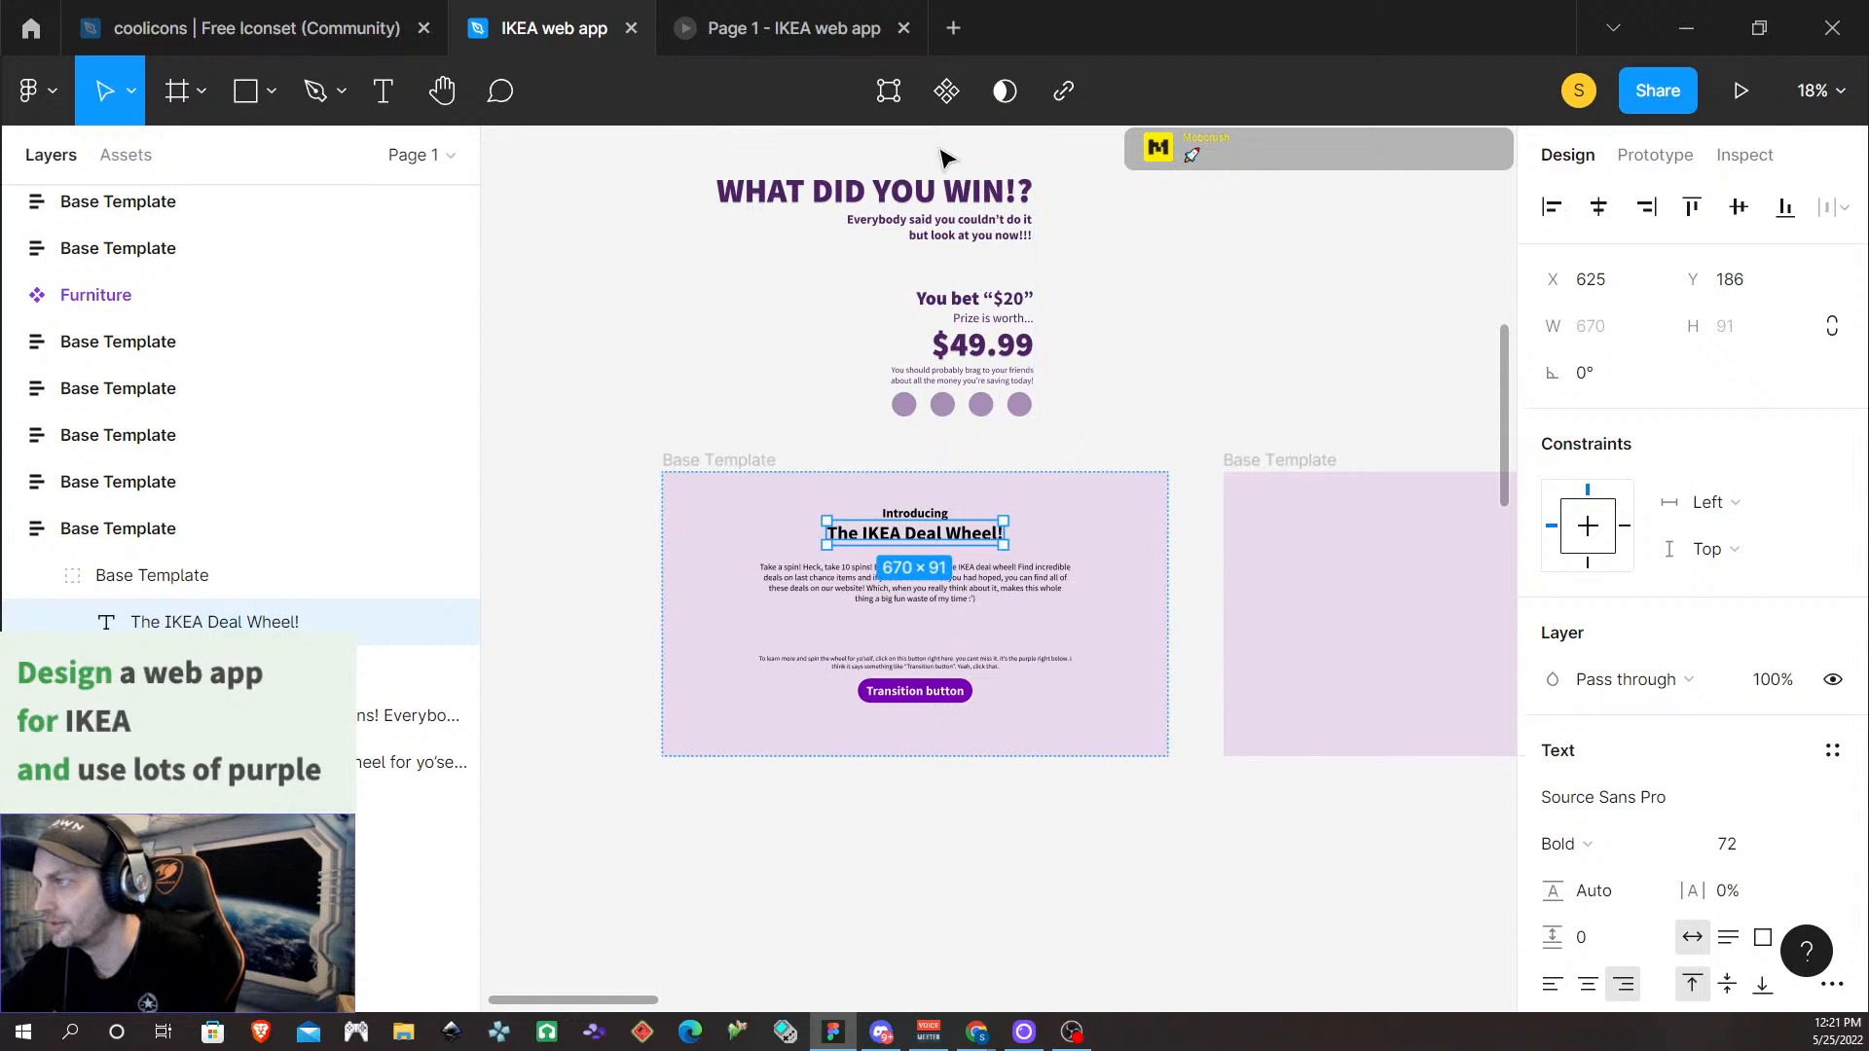
{"action": "left_click", "coordinate": [933, 187]}
{"action": "double_click", "coordinate": [916, 192]}
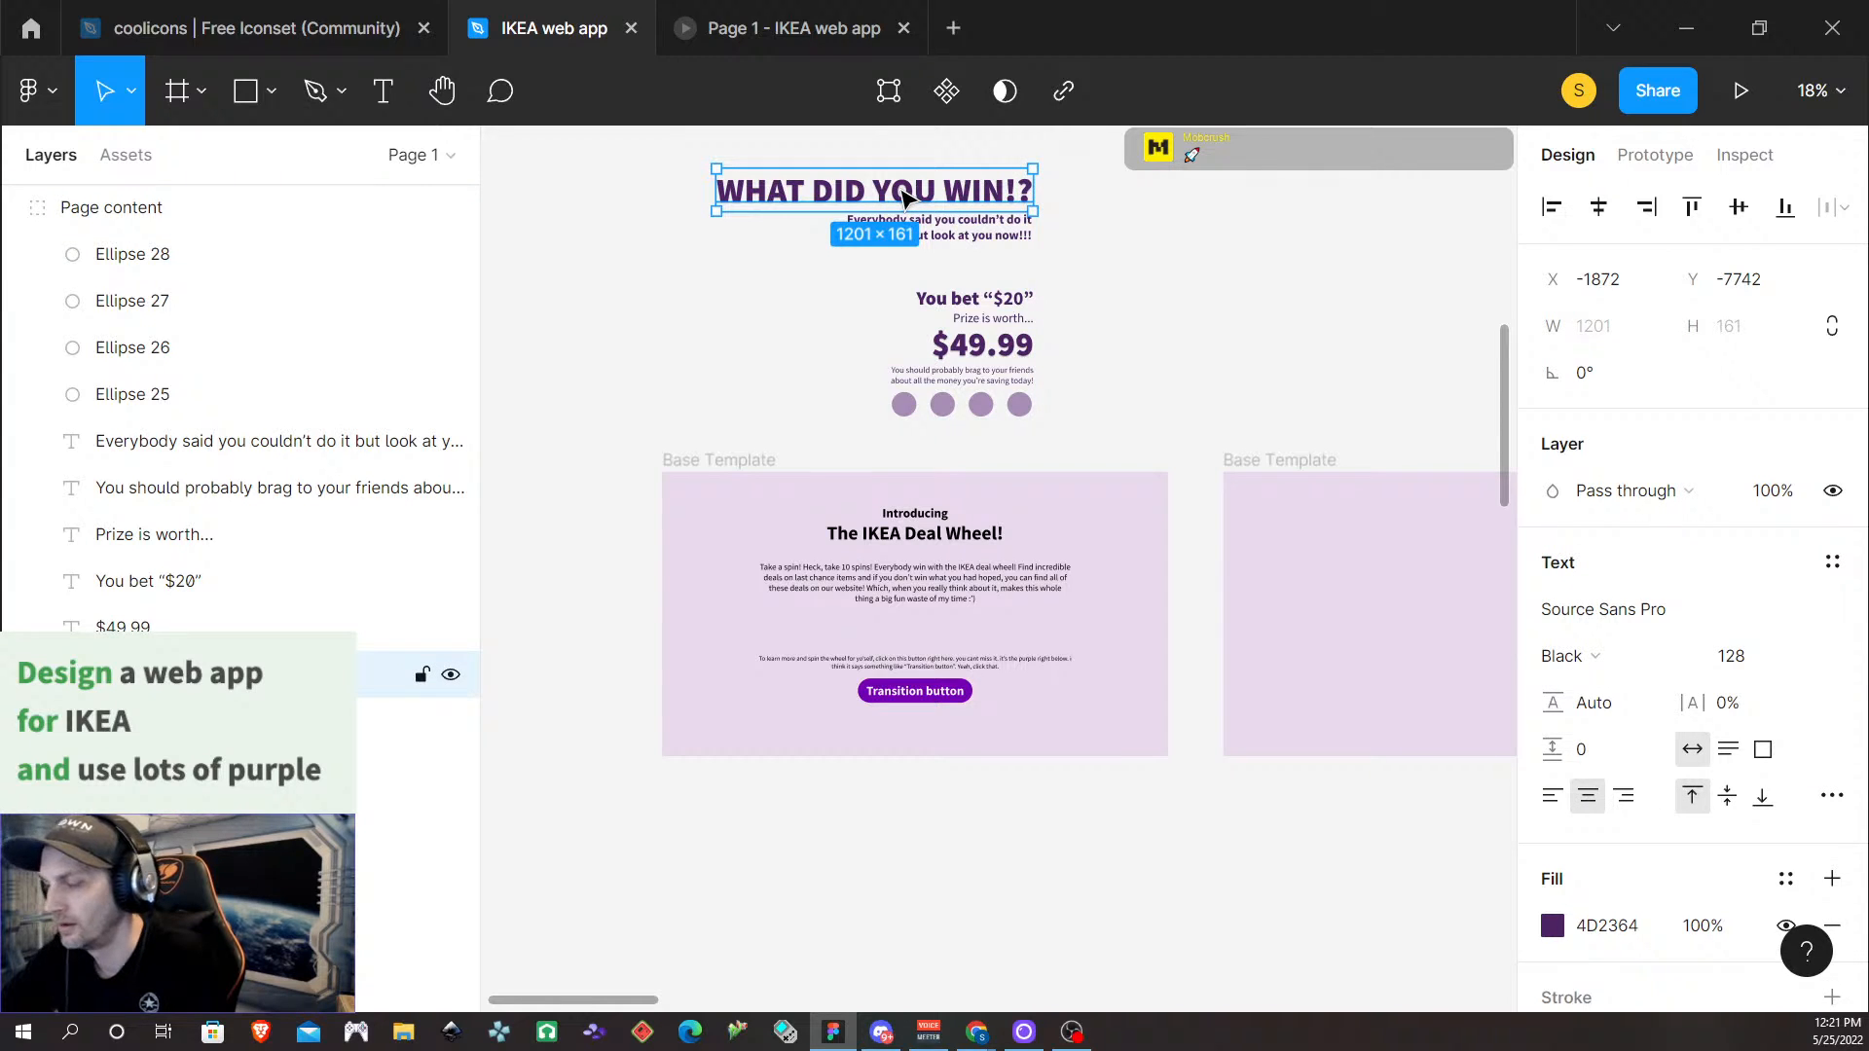
{"action": "key", "text": "c"}
{"action": "left_click_drag", "start_coordinate": [903, 192], "coordinate": [1335, 192]}
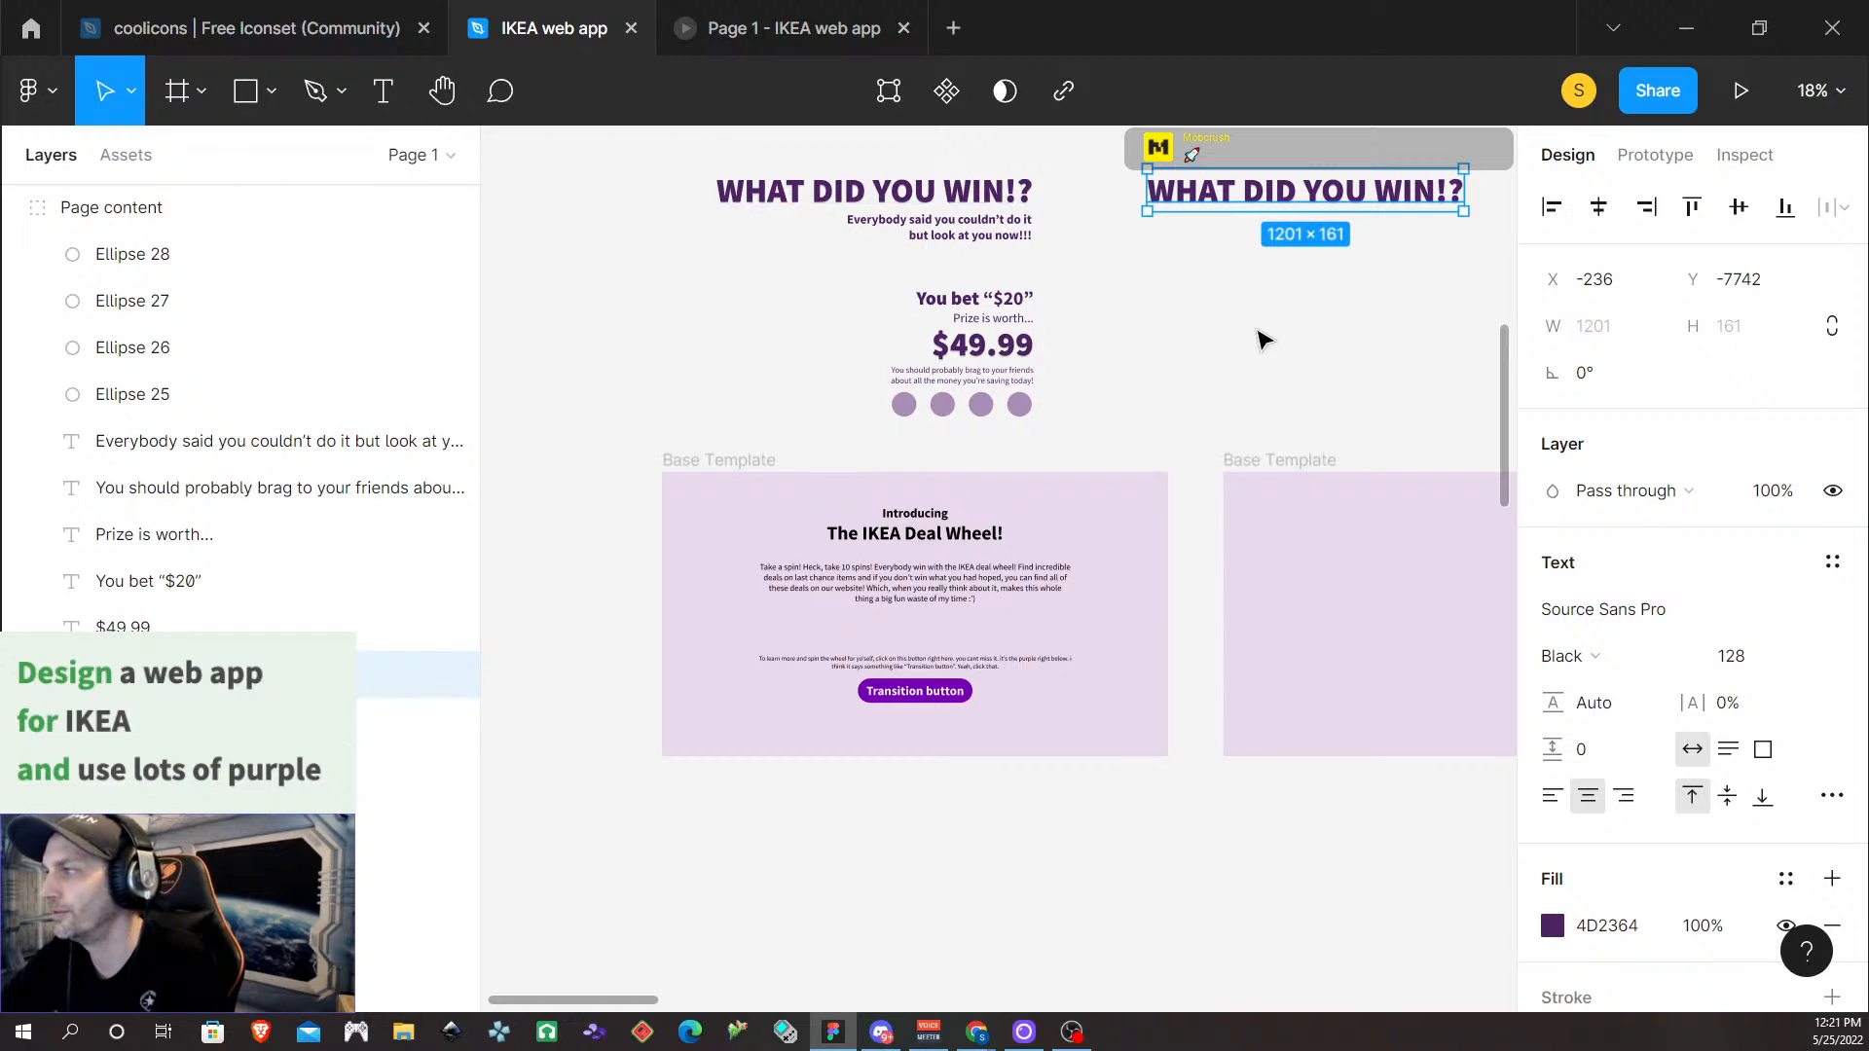
{"action": "scroll", "coordinate": [1306, 346], "scroll_direction": "up", "scroll_amount": 1}
{"action": "scroll", "coordinate": [1309, 348], "scroll_direction": "right", "scroll_amount": 2}
{"action": "scroll", "coordinate": [1310, 348], "scroll_direction": "right", "scroll_amount": 10}
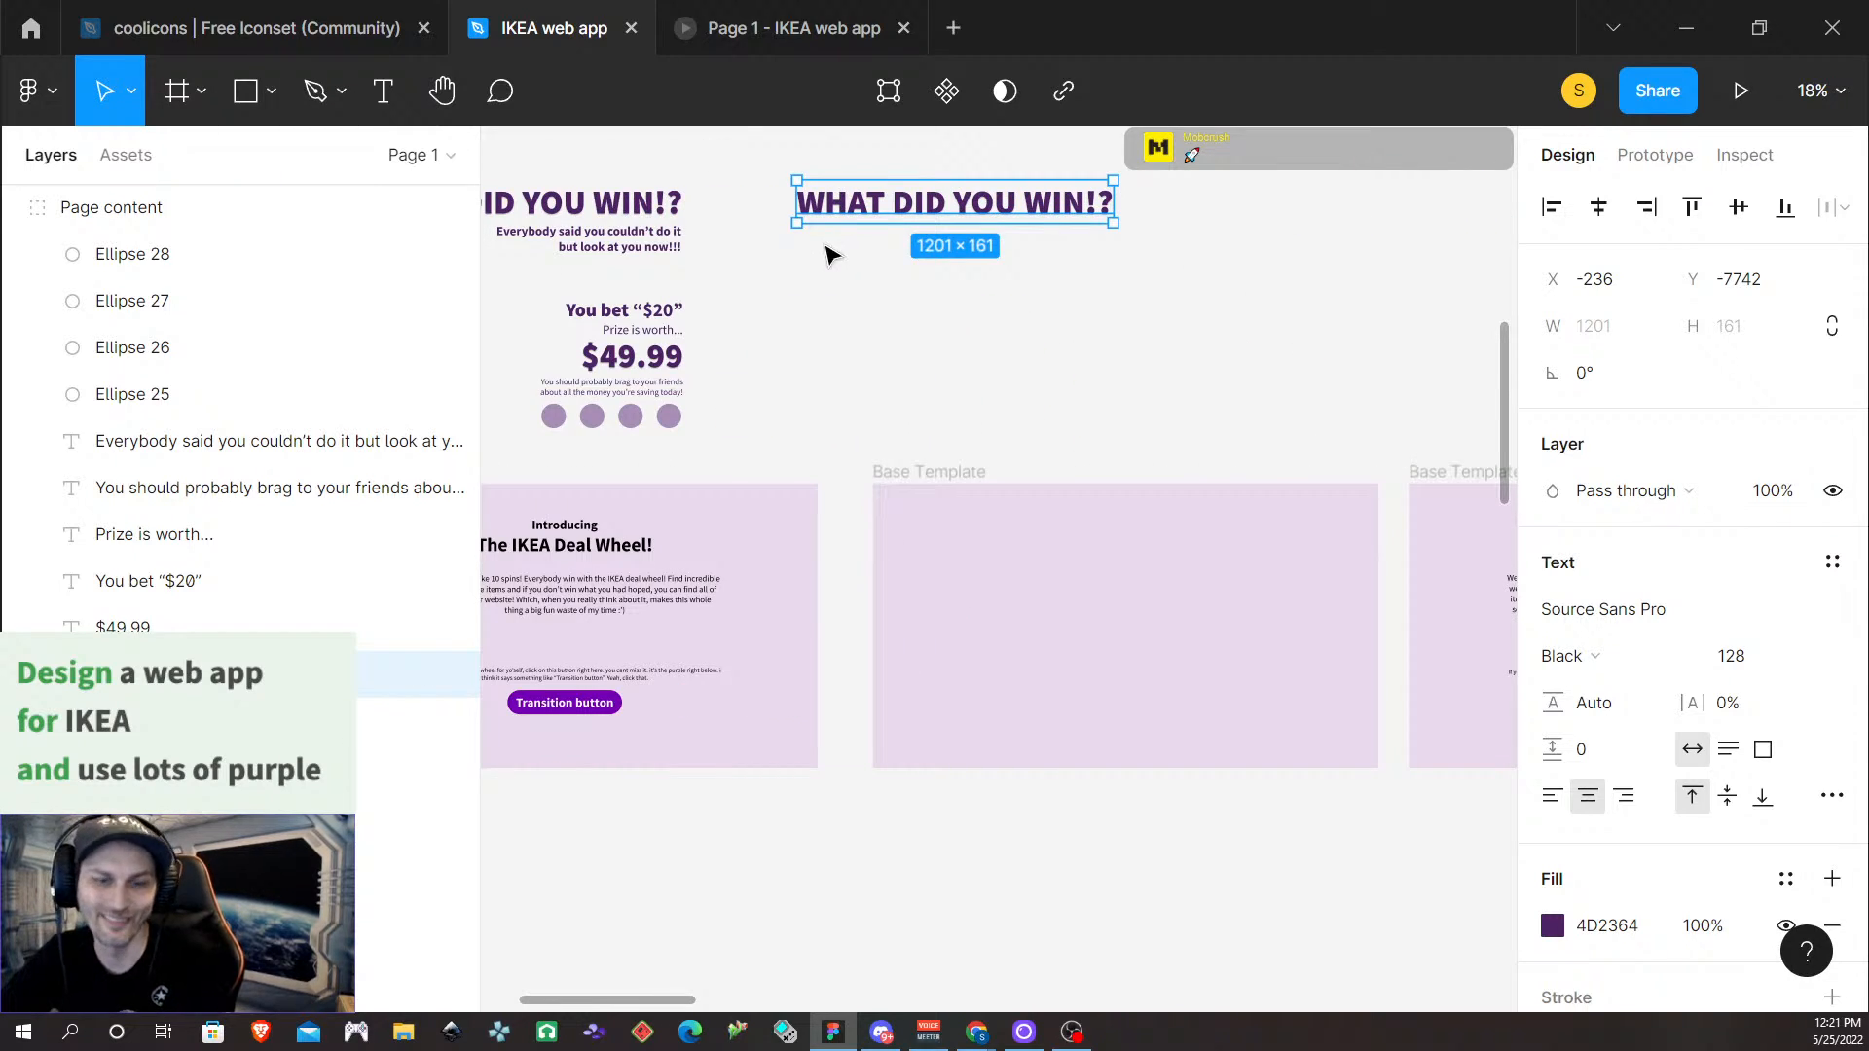
Change the duplicated heading's text to "The IKEA Deal Wheel!"
{"action": "double_click", "coordinate": [952, 212]}
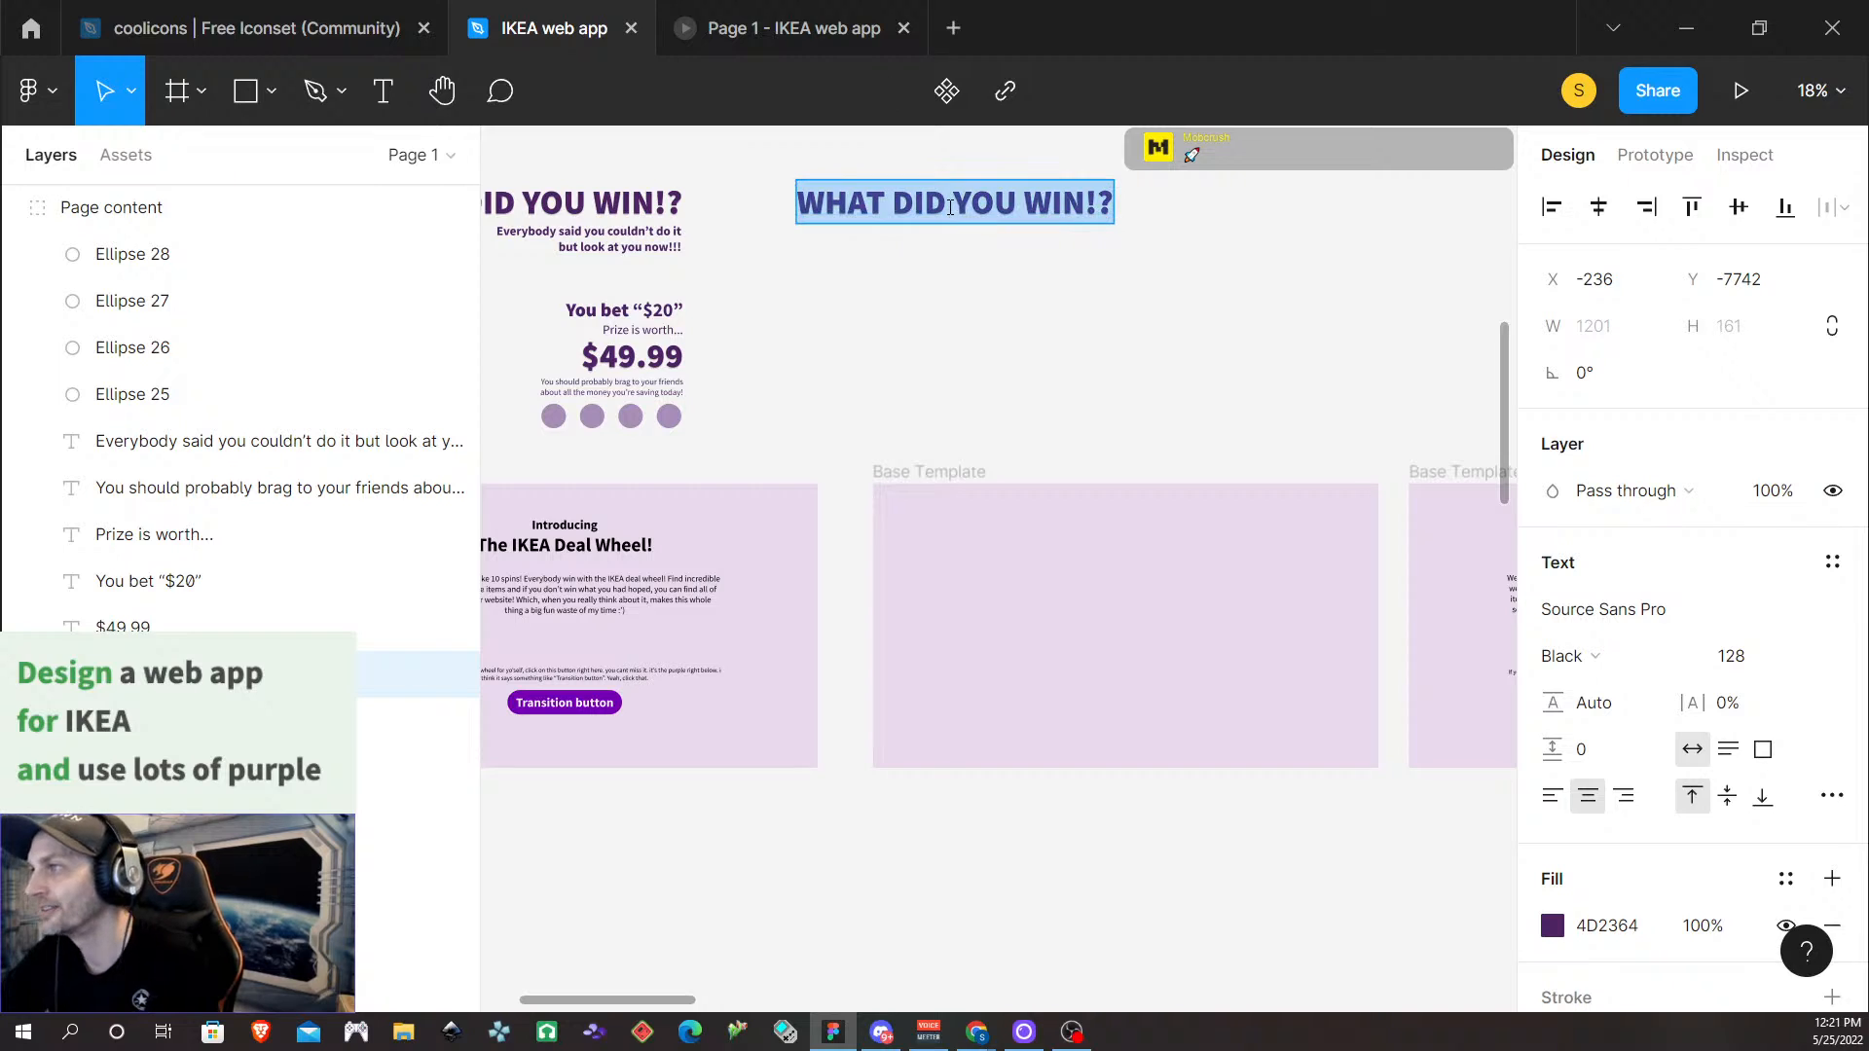
{"action": "triple_click", "coordinate": [962, 200]}
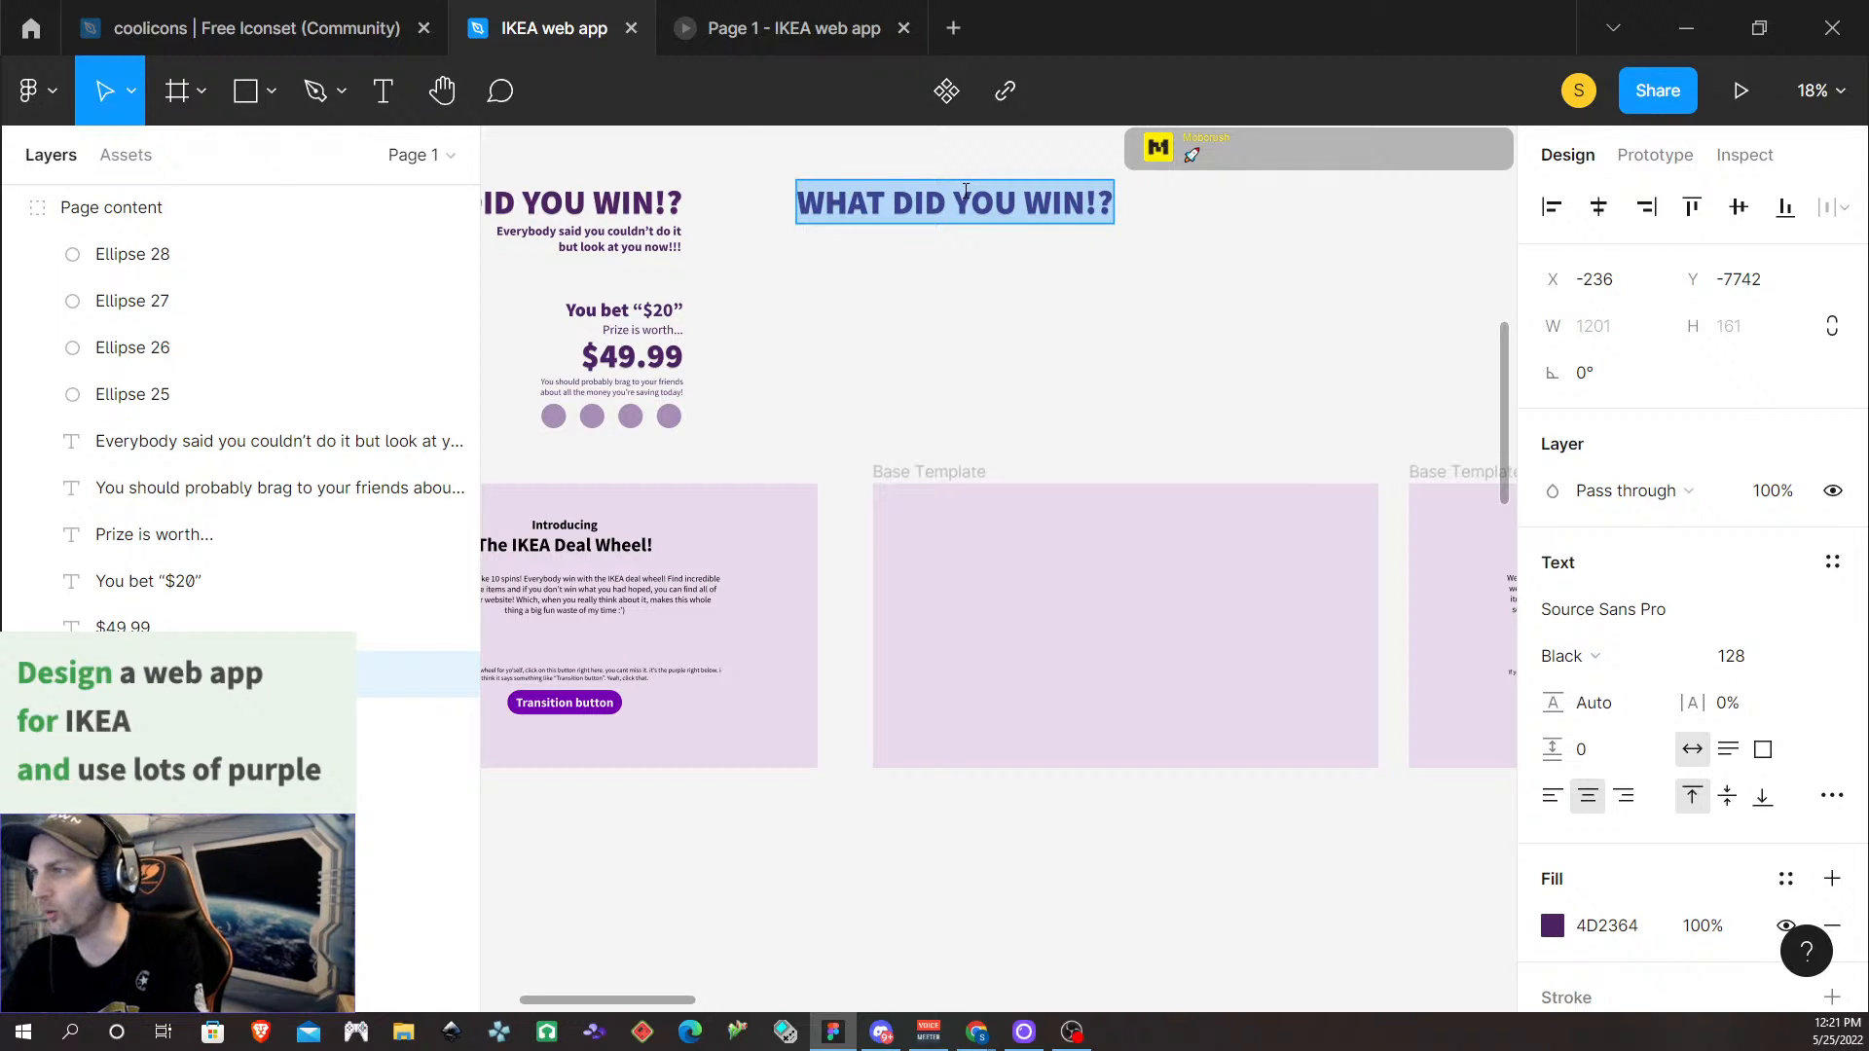
{"action": "type", "text": "The IK"}
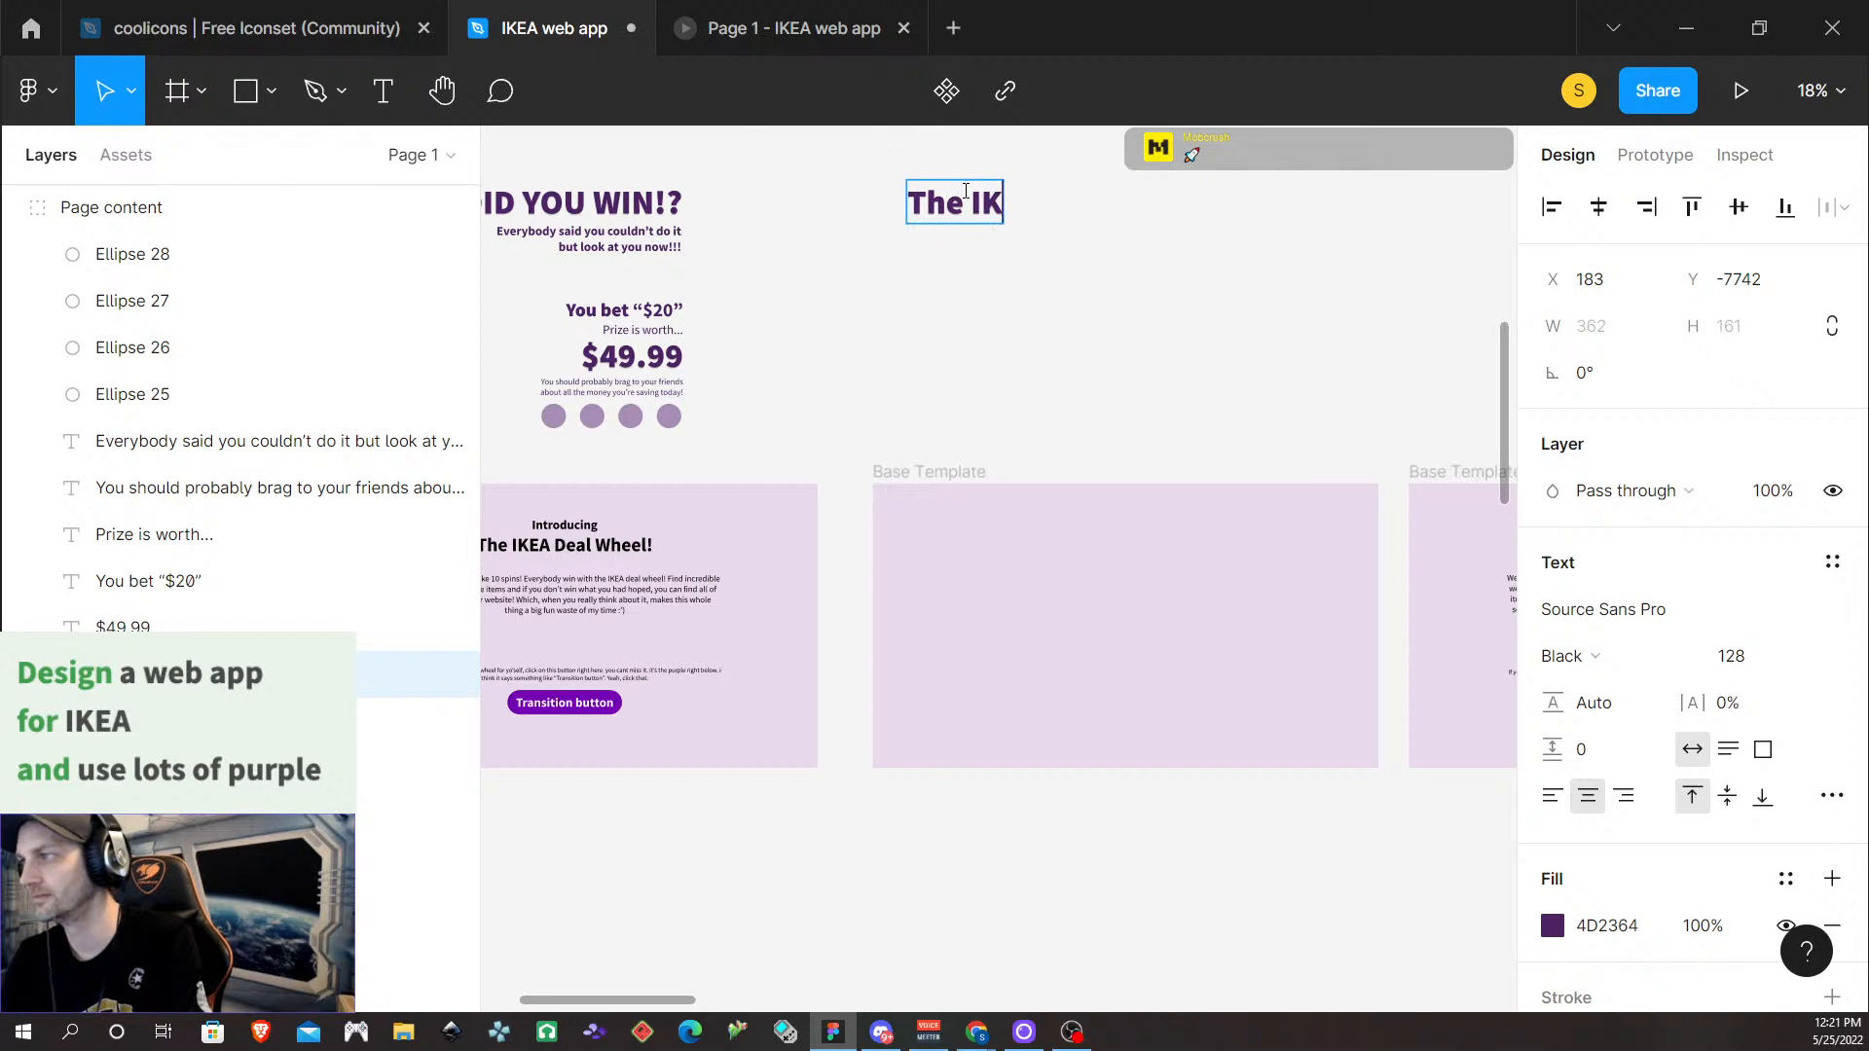
{"action": "type", "text": "EA Deal Wheel"}
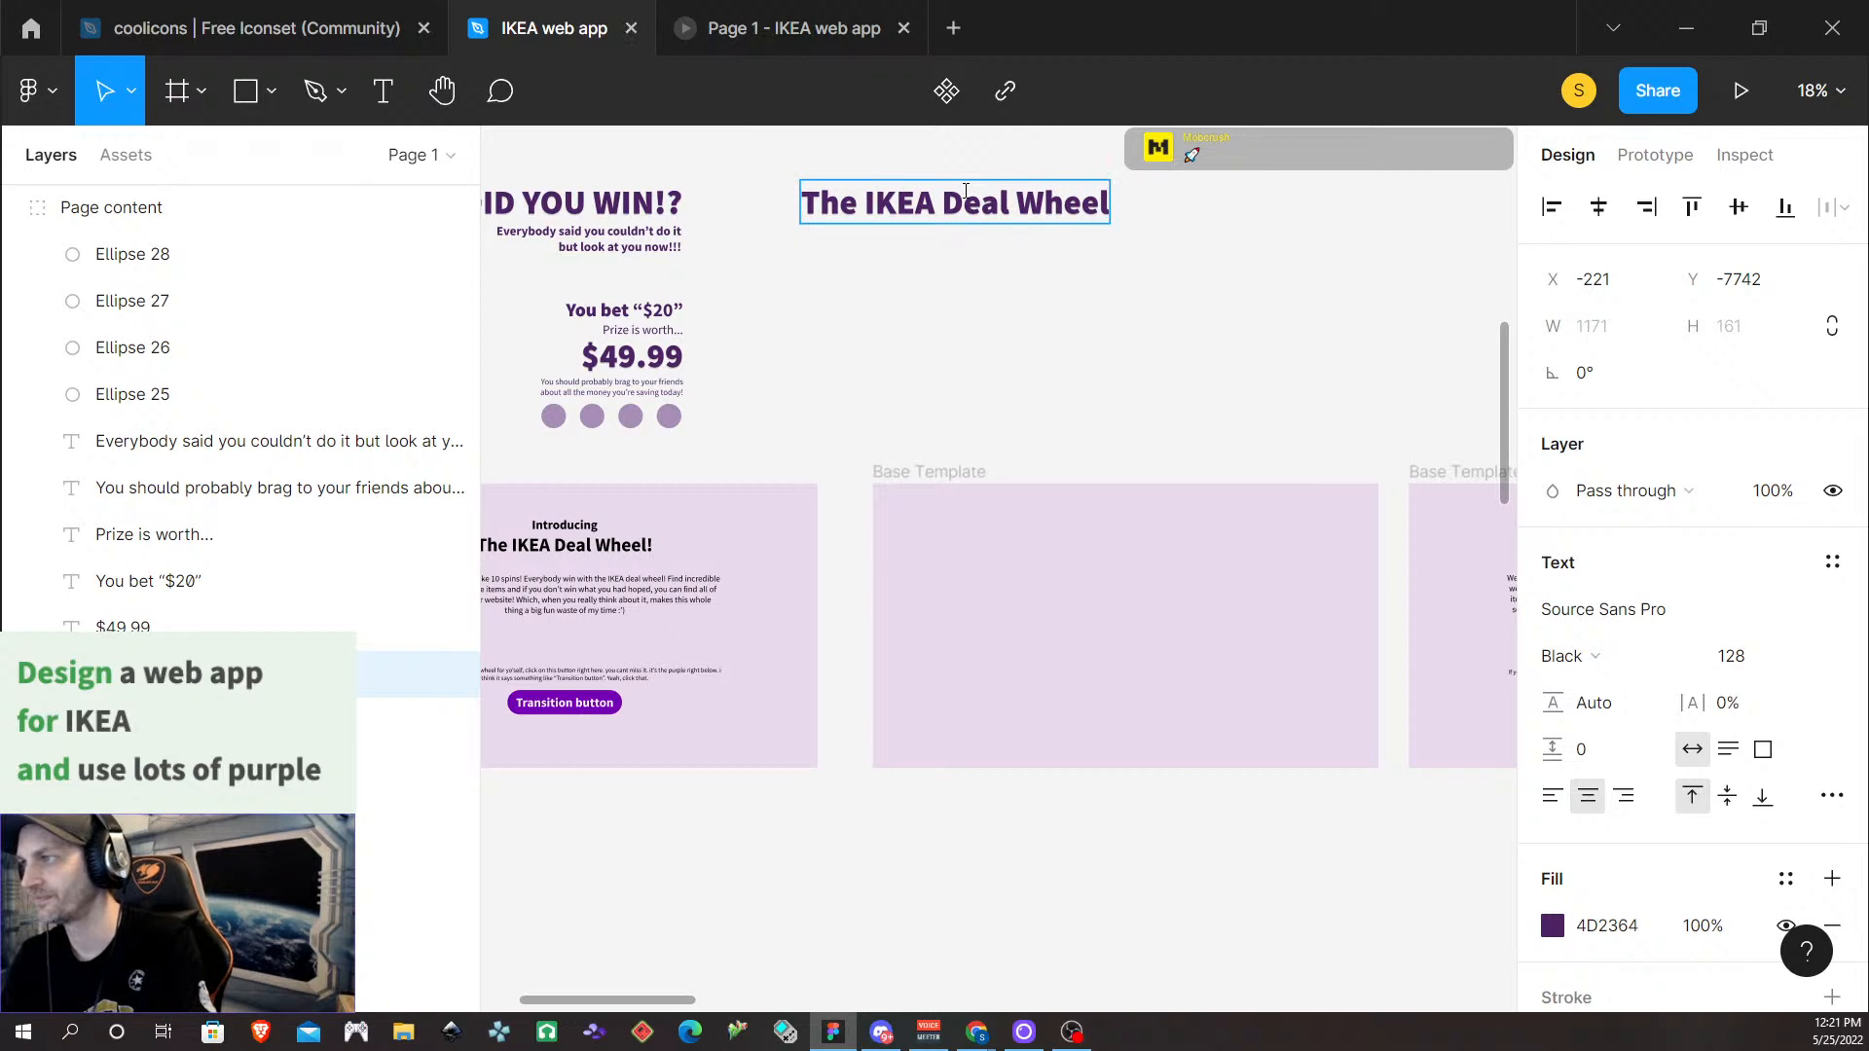
{"action": "type", "text": "!"}
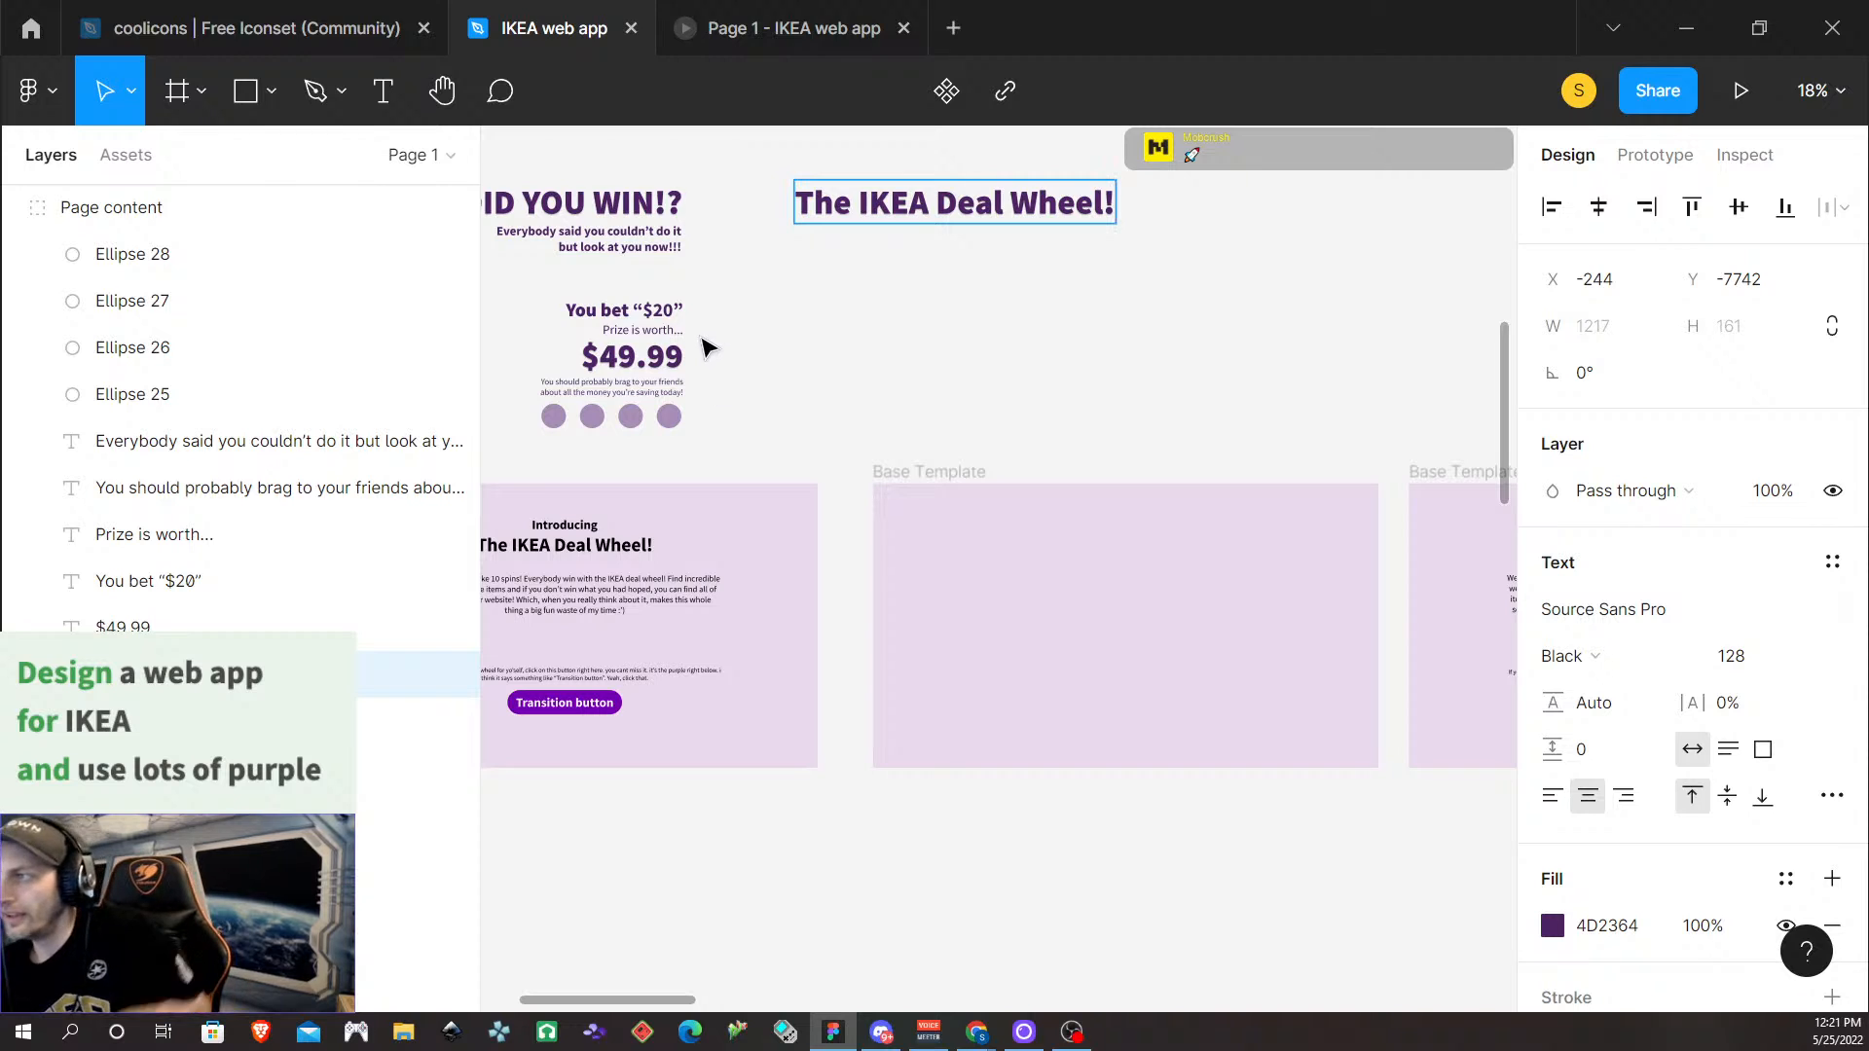
Copy the "Everybody said you couldn't do it" subheading and paste it just above the "The IKEA Deal Wheel!" heading on the canvas
{"action": "left_click", "coordinate": [590, 233]}
{"action": "right_click", "coordinate": [587, 228]}
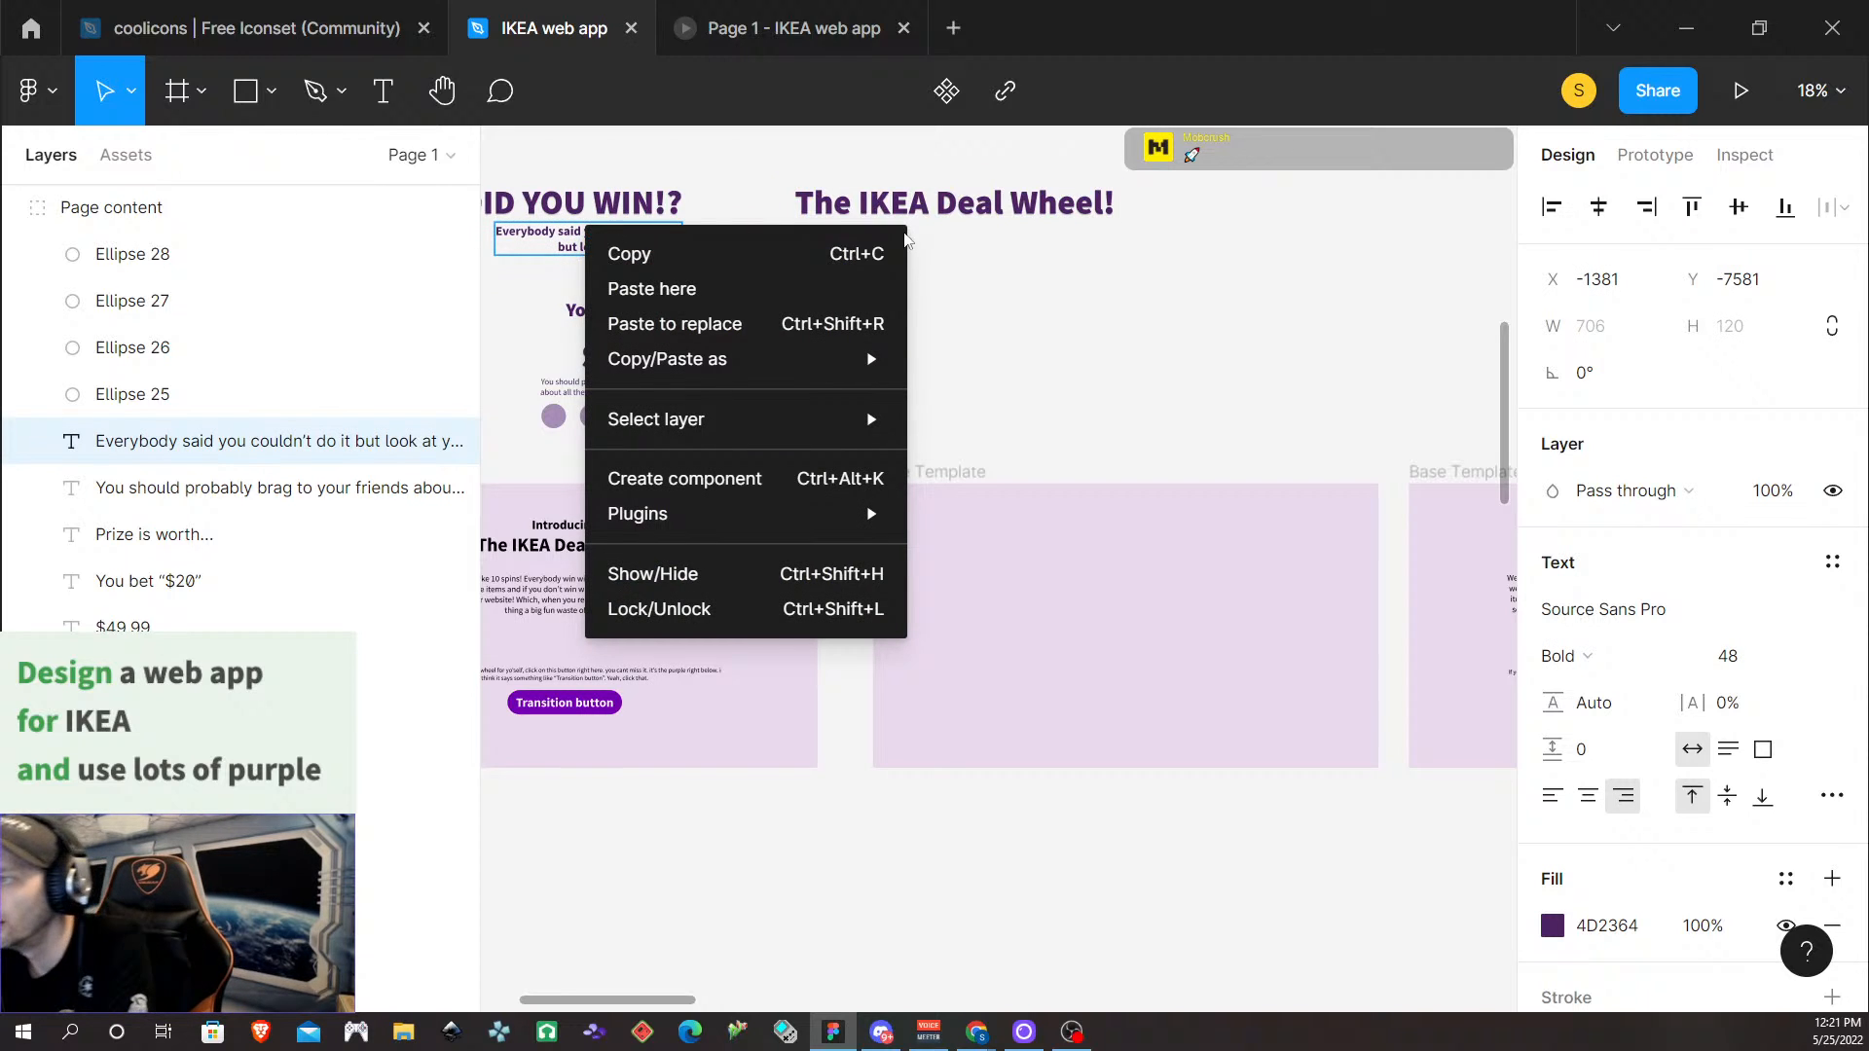
{"action": "left_click", "coordinate": [812, 241]}
{"action": "right_click", "coordinate": [875, 170]}
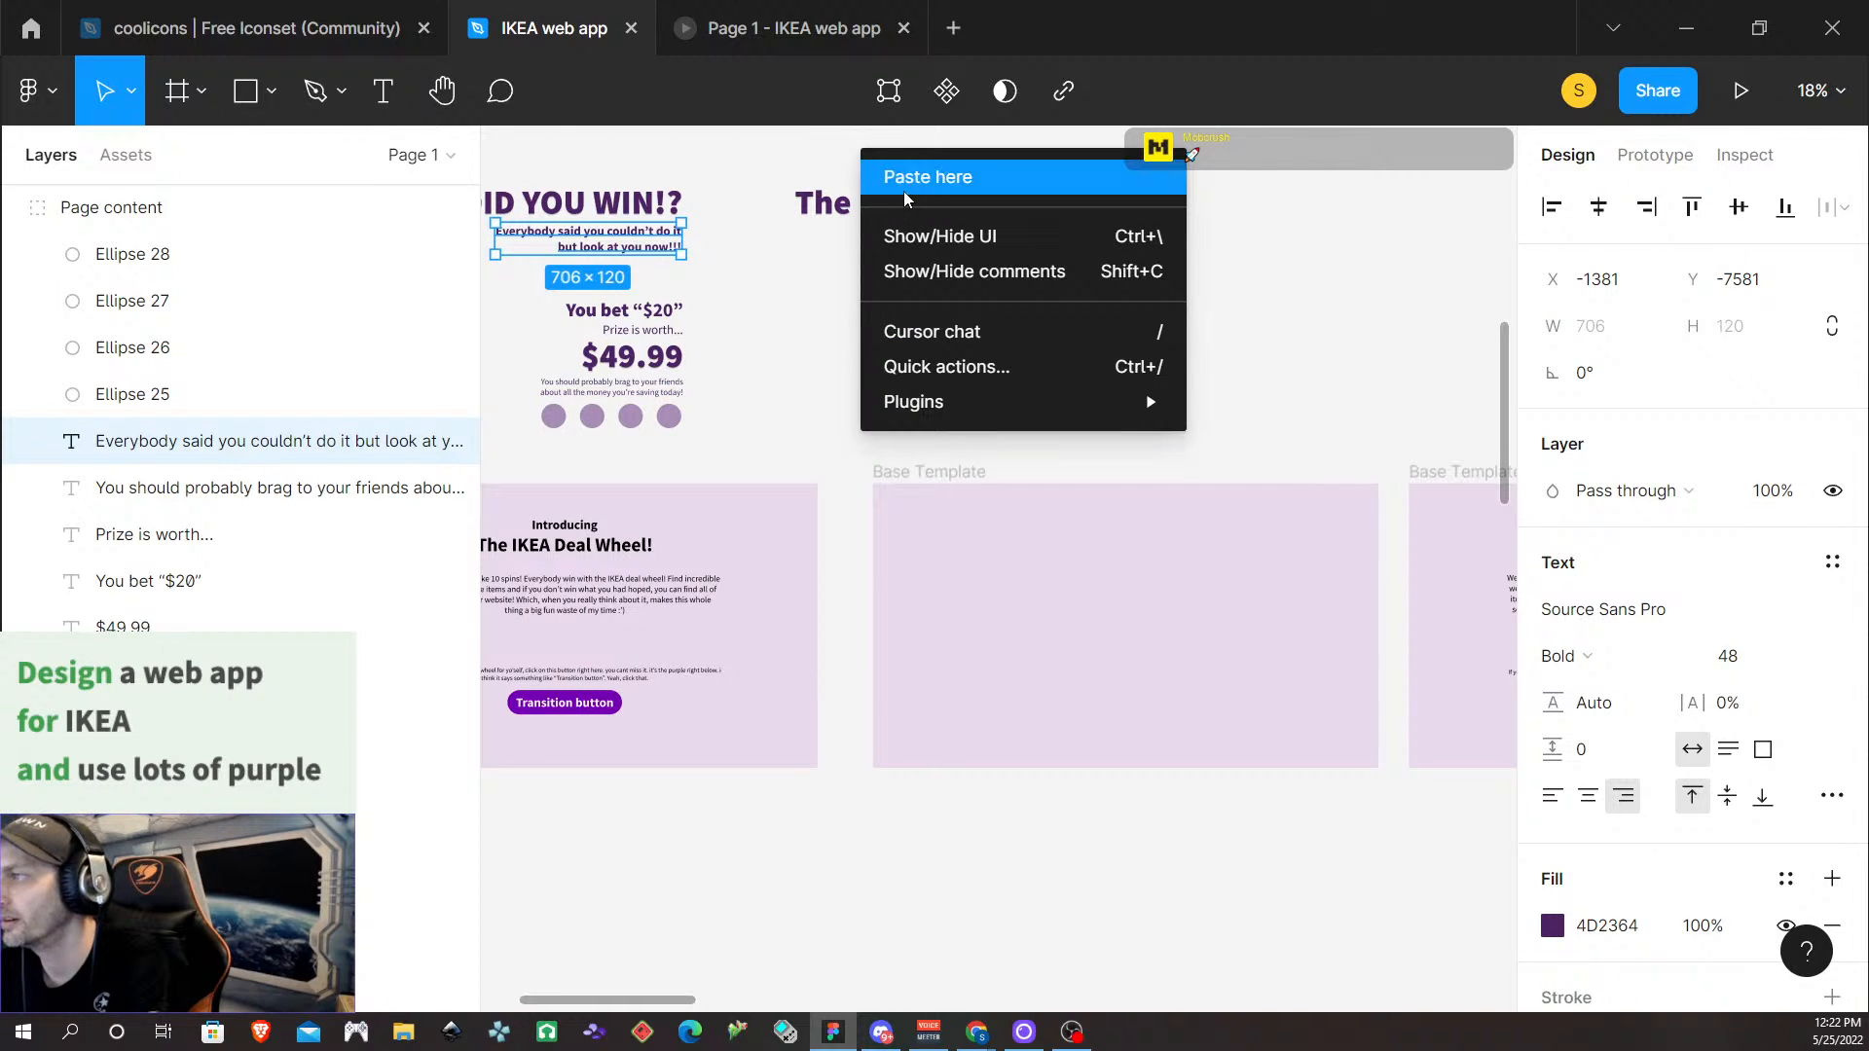
{"action": "left_click", "coordinate": [875, 173]}
Replace the pasted subheading's text with "Introducing"
{"action": "double_click", "coordinate": [908, 157]}
{"action": "triple_click", "coordinate": [908, 156]}
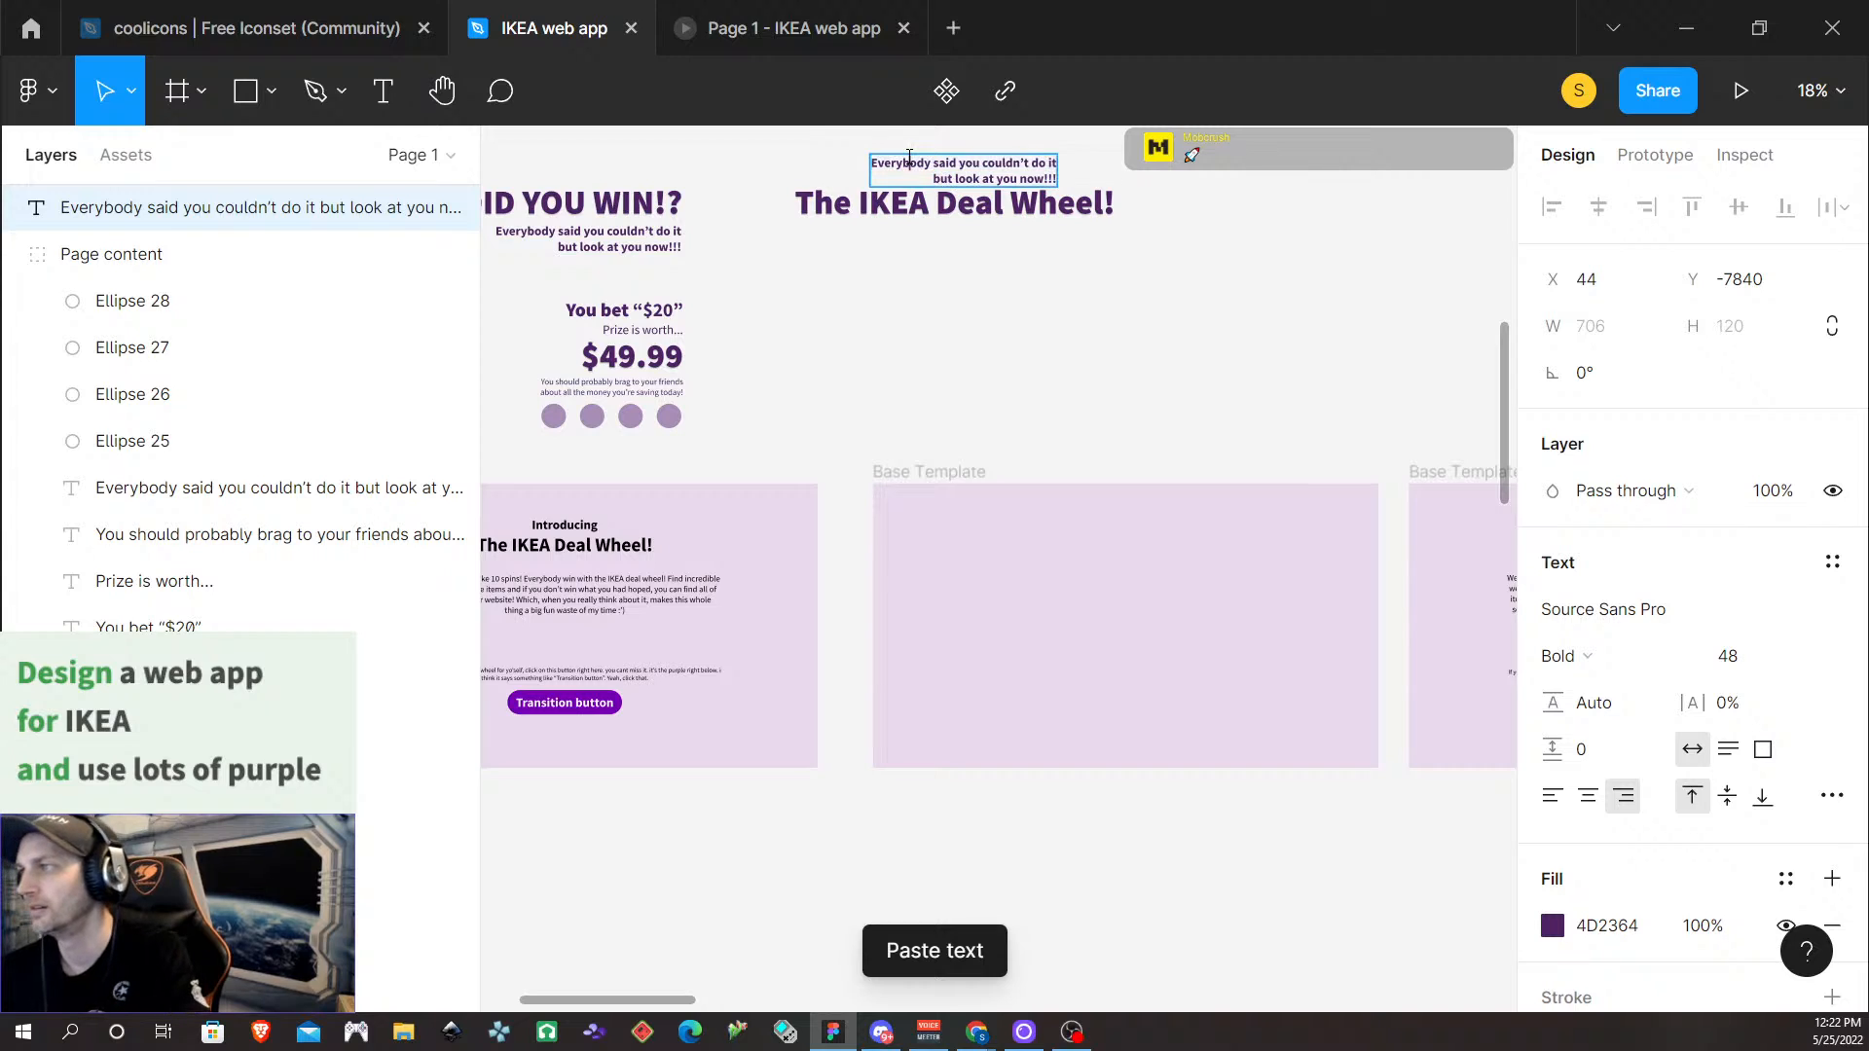
{"action": "double_click", "coordinate": [909, 156]}
{"action": "triple_click", "coordinate": [909, 156]}
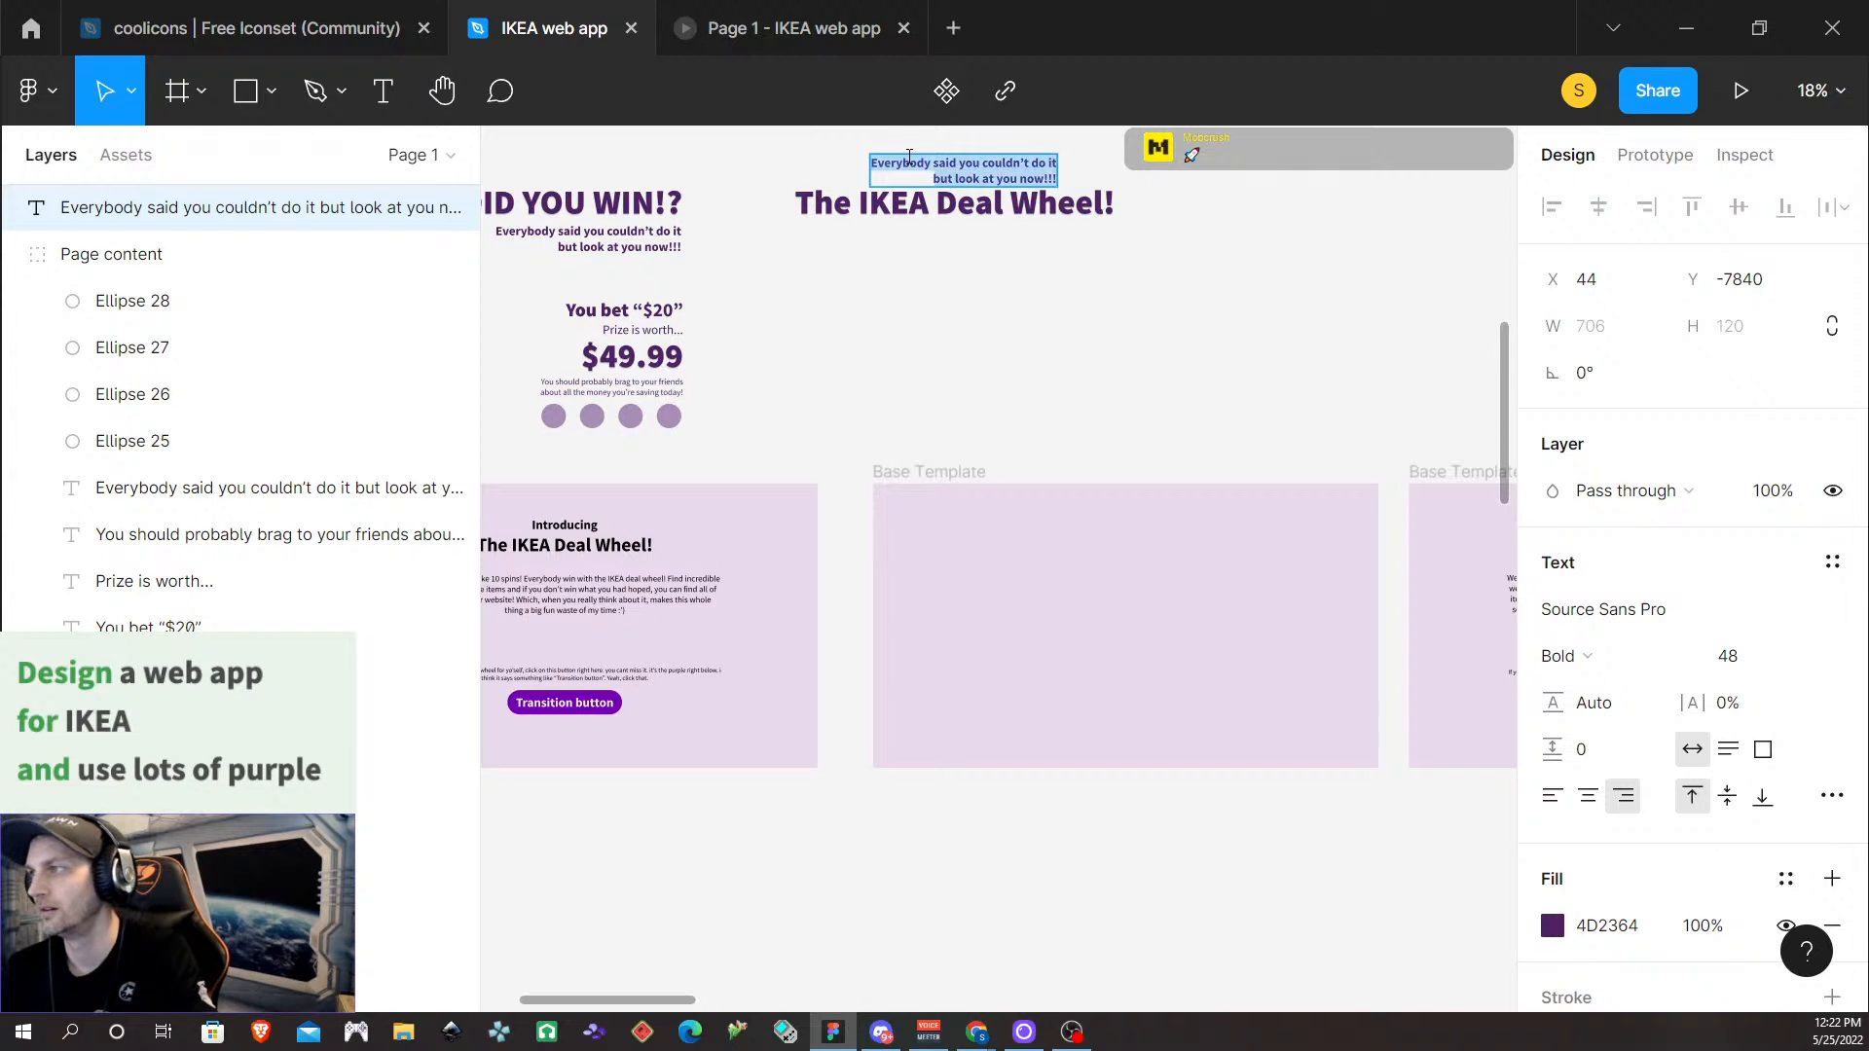
{"action": "type", "text": "I"}
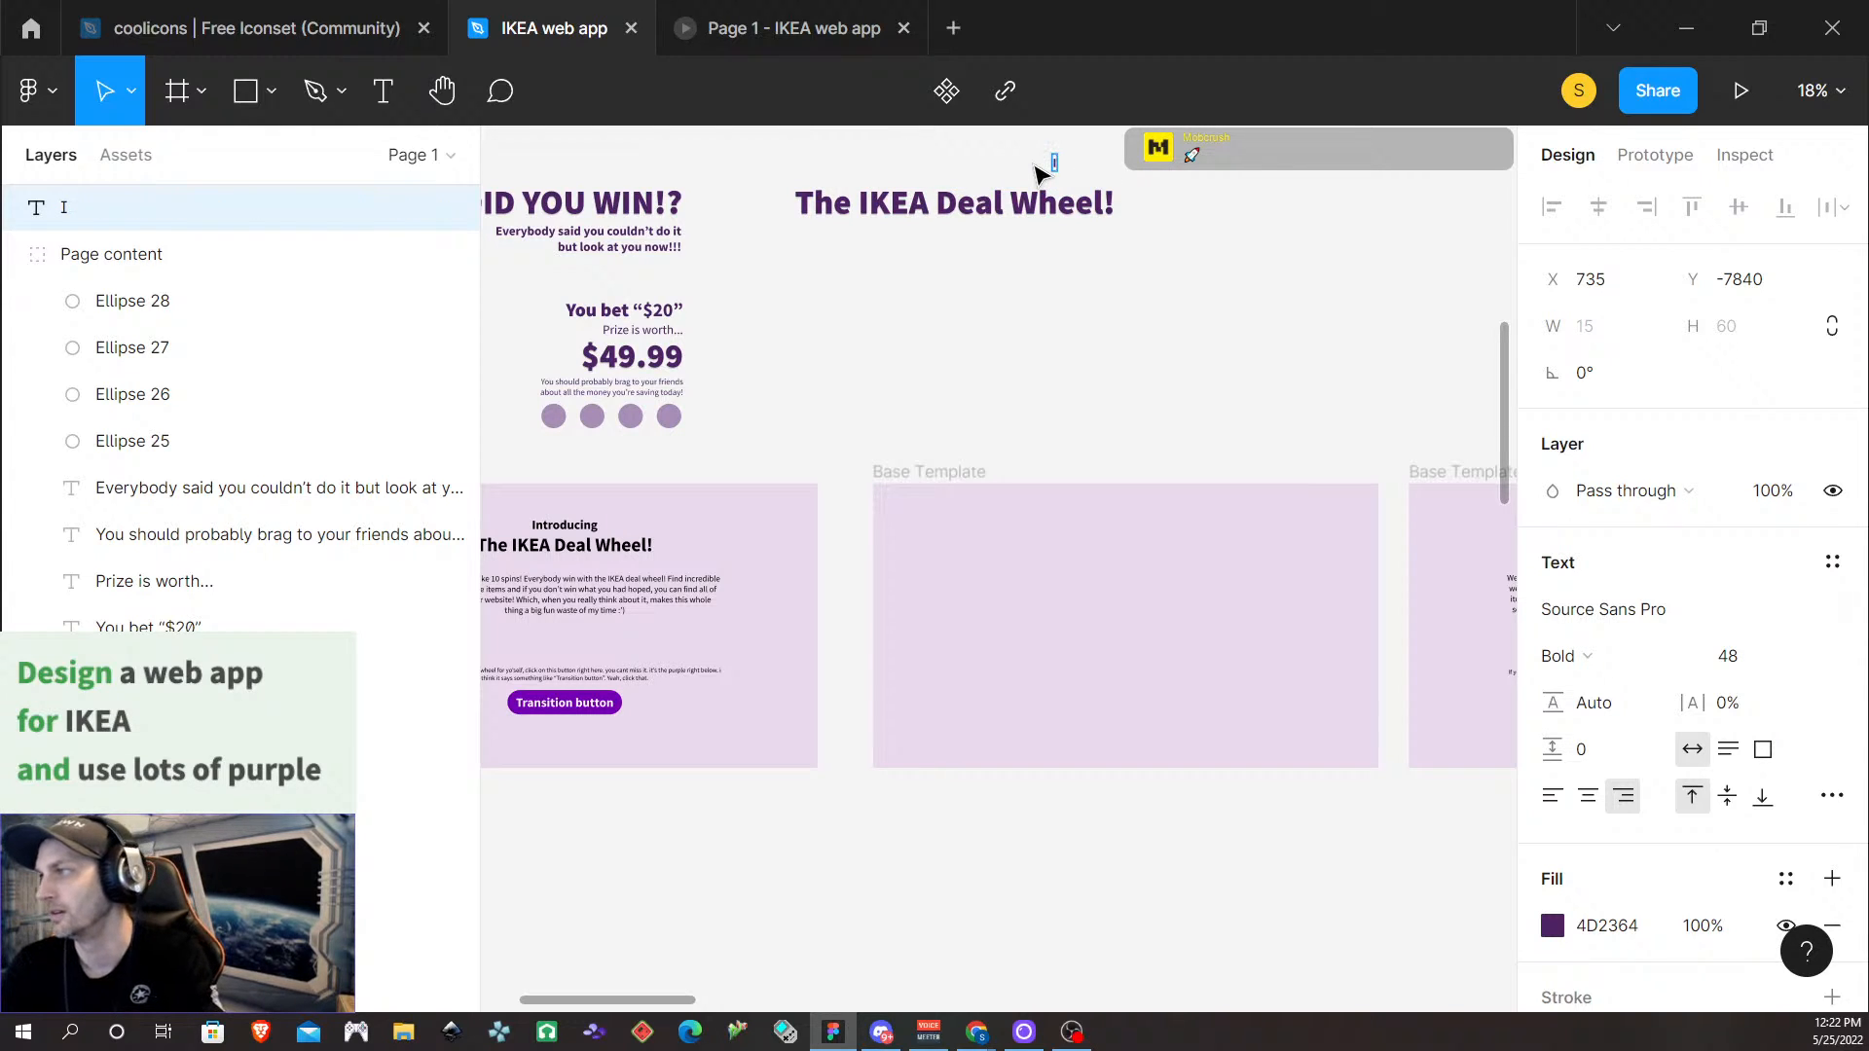
{"action": "type", "text": "ntroduc"}
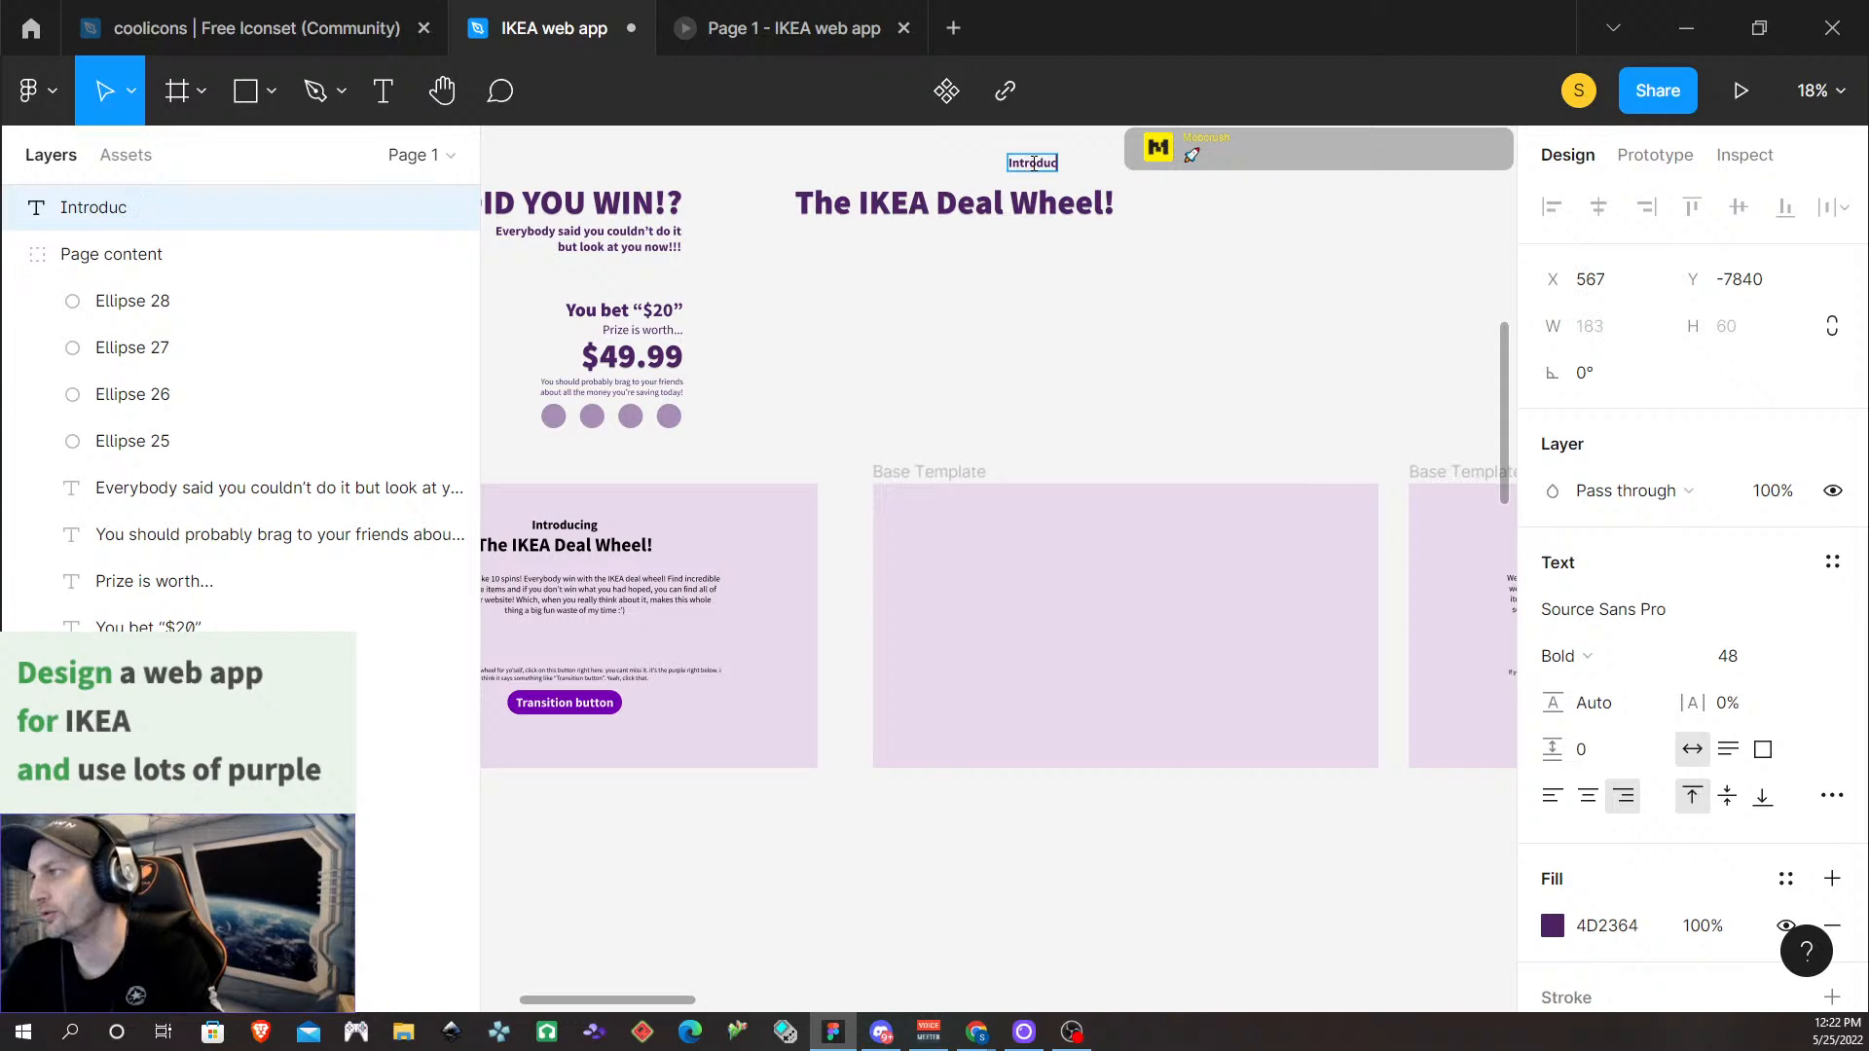
{"action": "type", "text": "ing"}
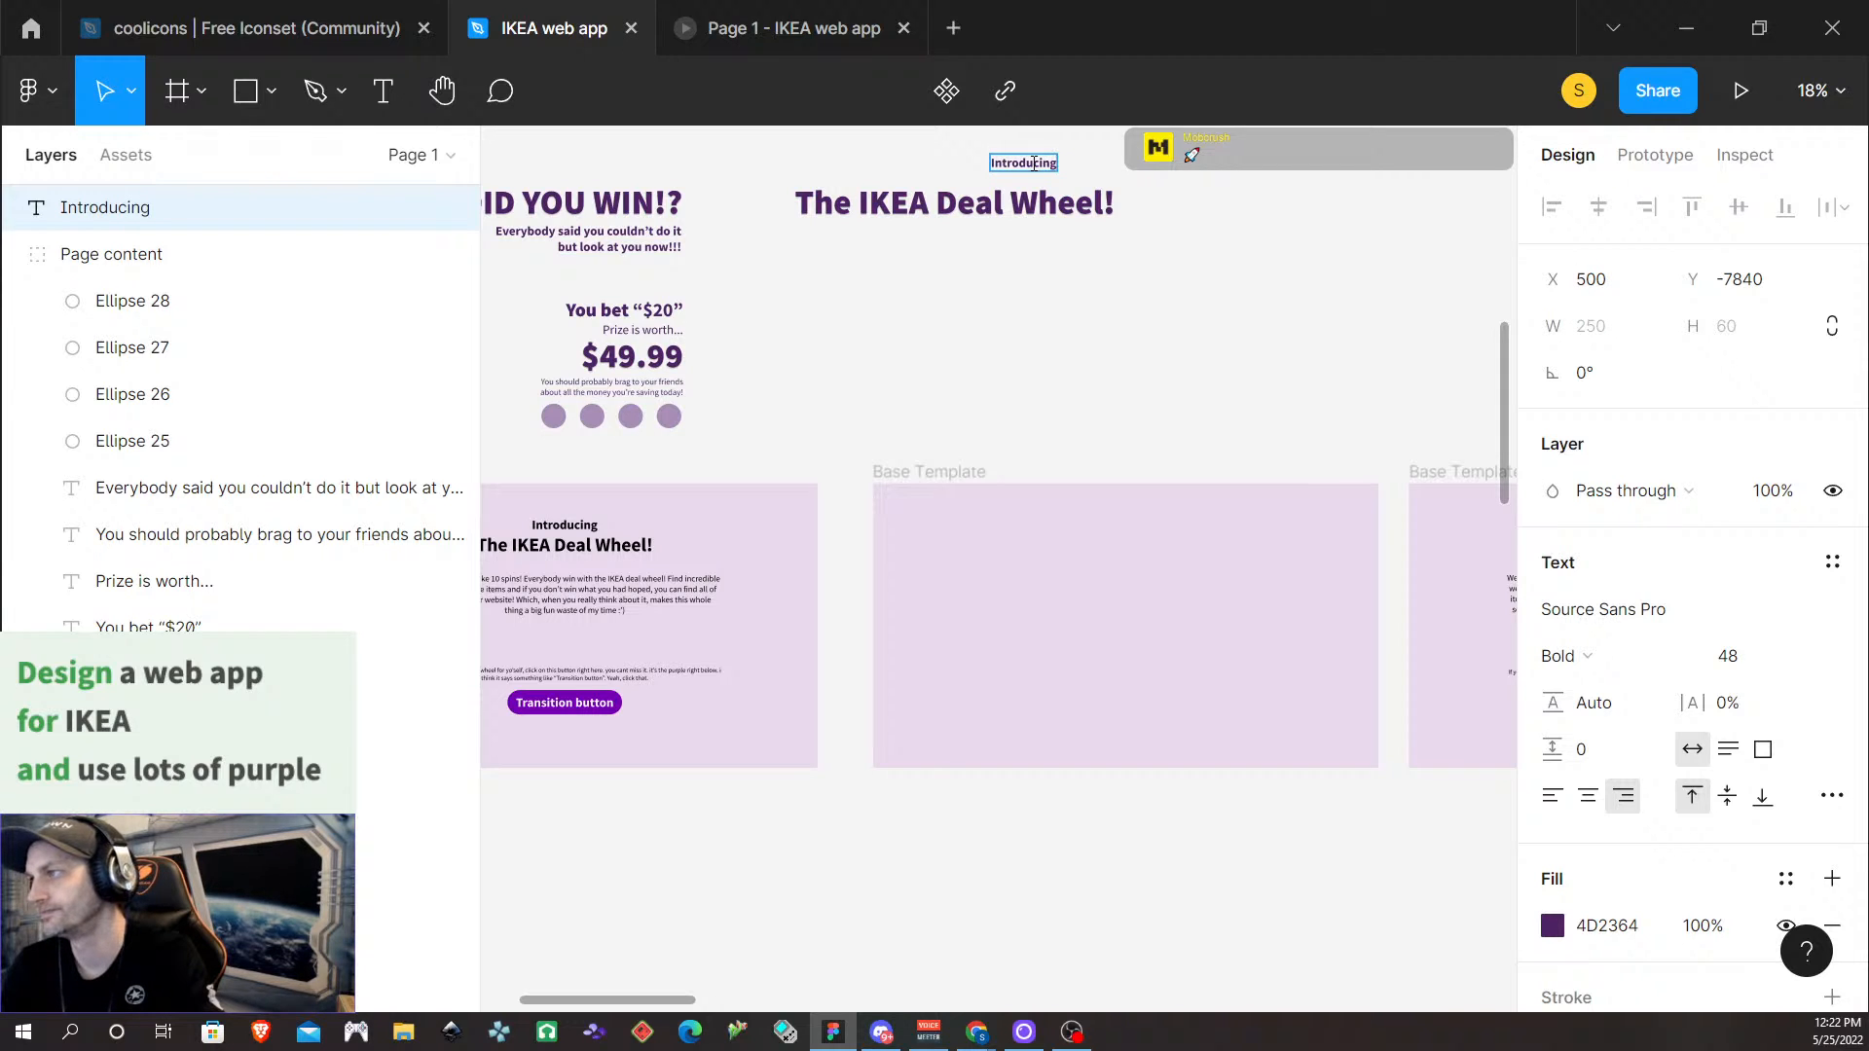
Move the new "Introducing" line so it sits centred just above the "The IKEA Deal Wheel!" heading on the canvas
{"action": "scroll", "coordinate": [889, 363], "scroll_direction": "left", "scroll_amount": 5}
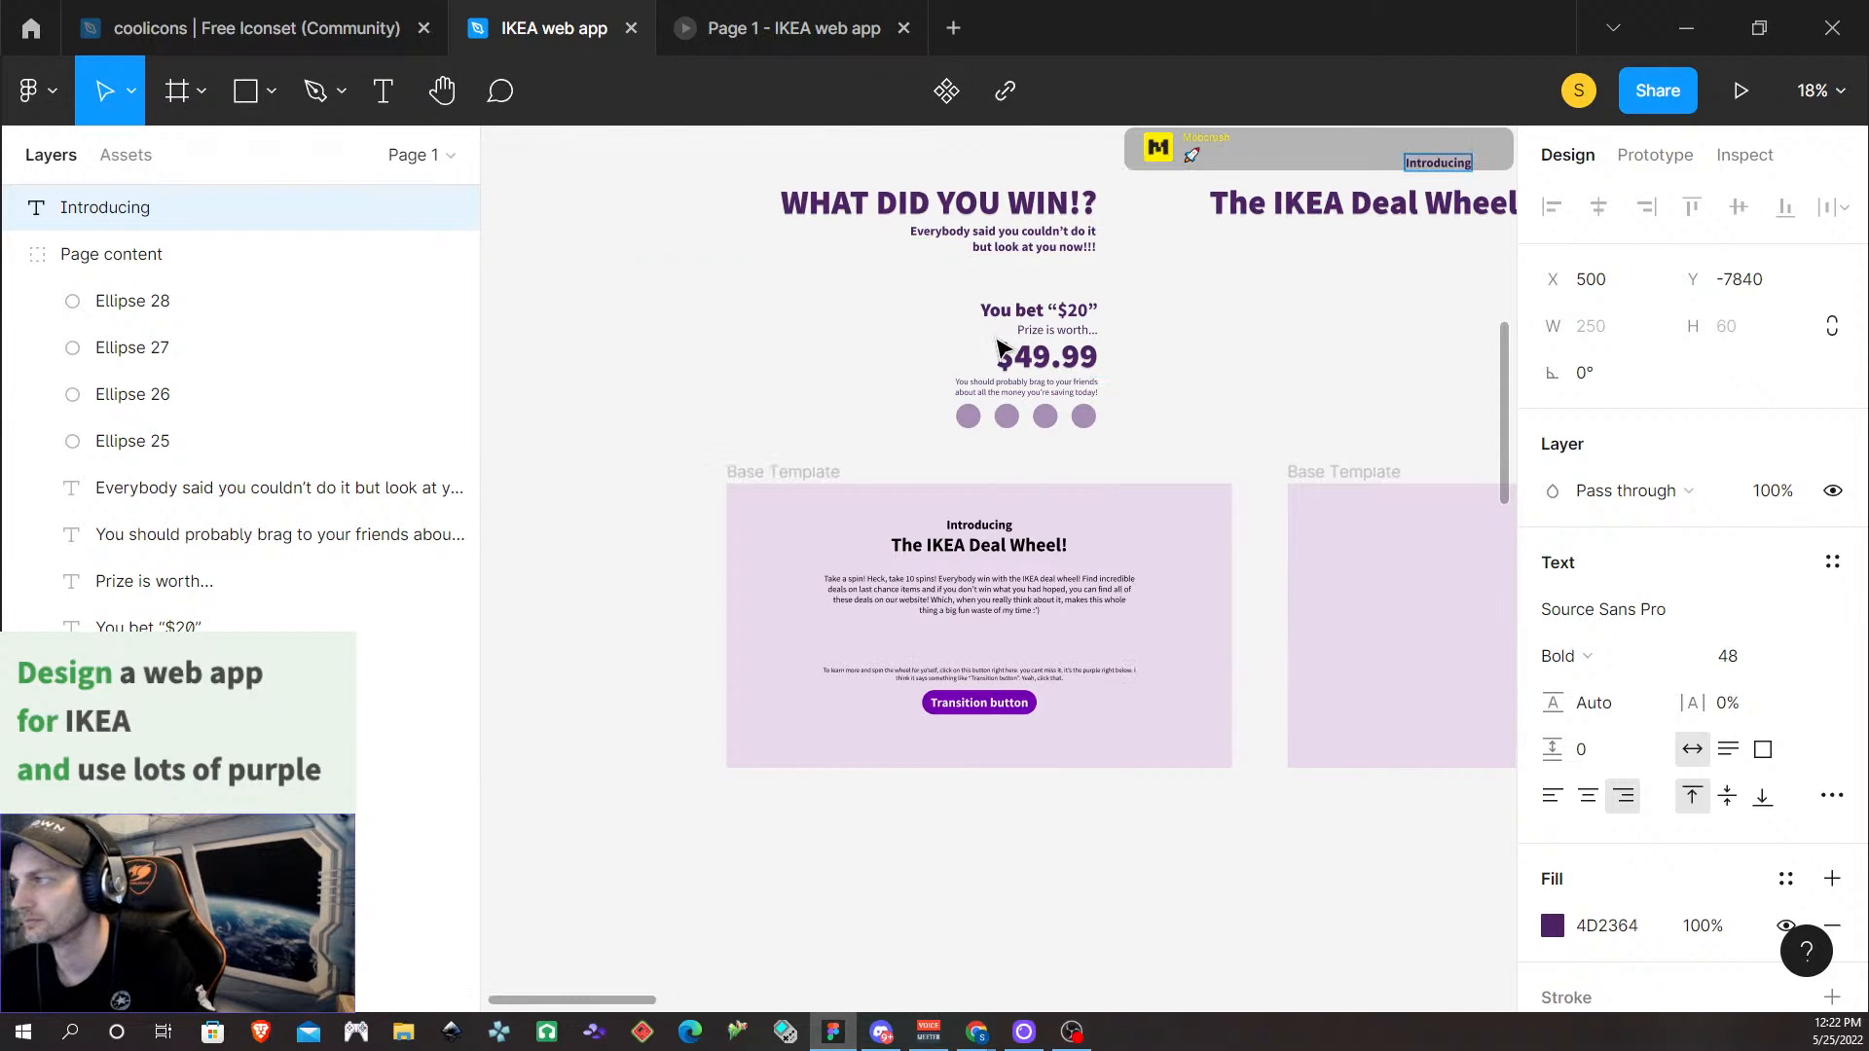
{"action": "scroll", "coordinate": [1295, 284], "scroll_direction": "down", "scroll_amount": 3}
{"action": "scroll", "coordinate": [1300, 311], "scroll_direction": "up", "scroll_amount": 3}
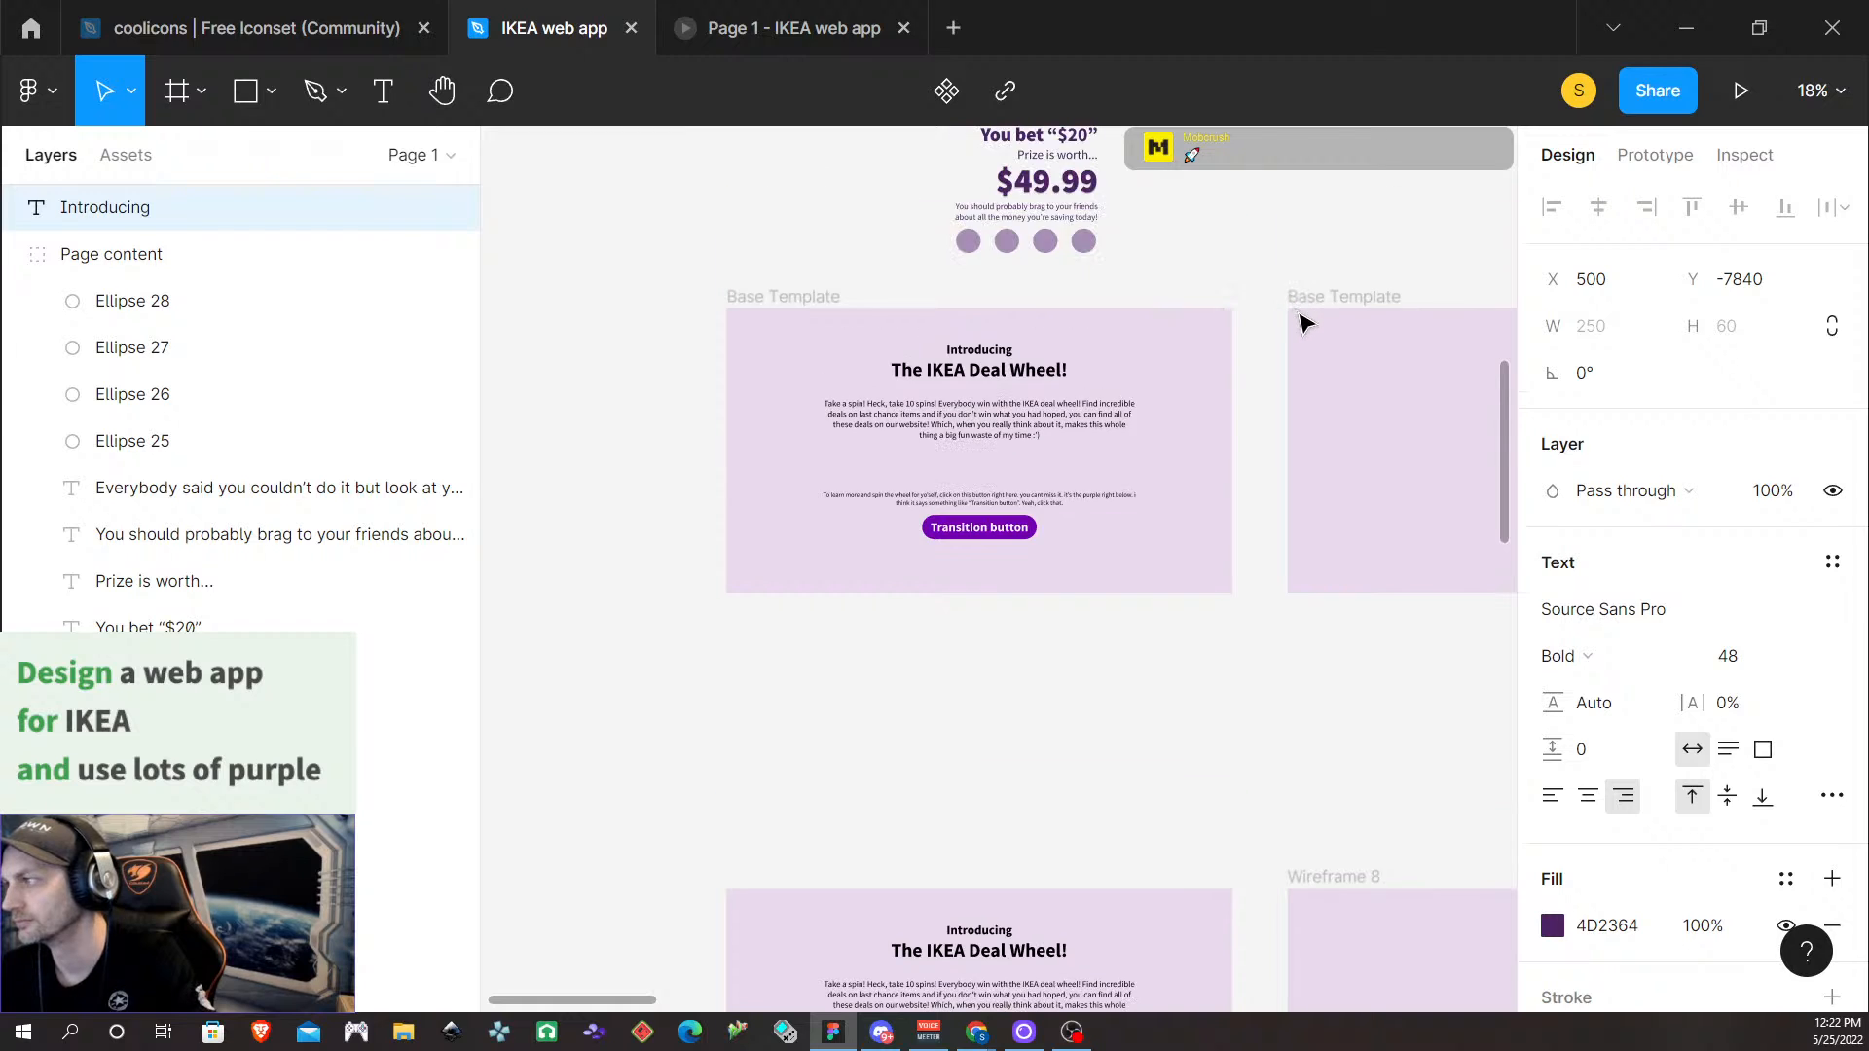
{"action": "scroll", "coordinate": [1290, 325], "scroll_direction": "right", "scroll_amount": 4}
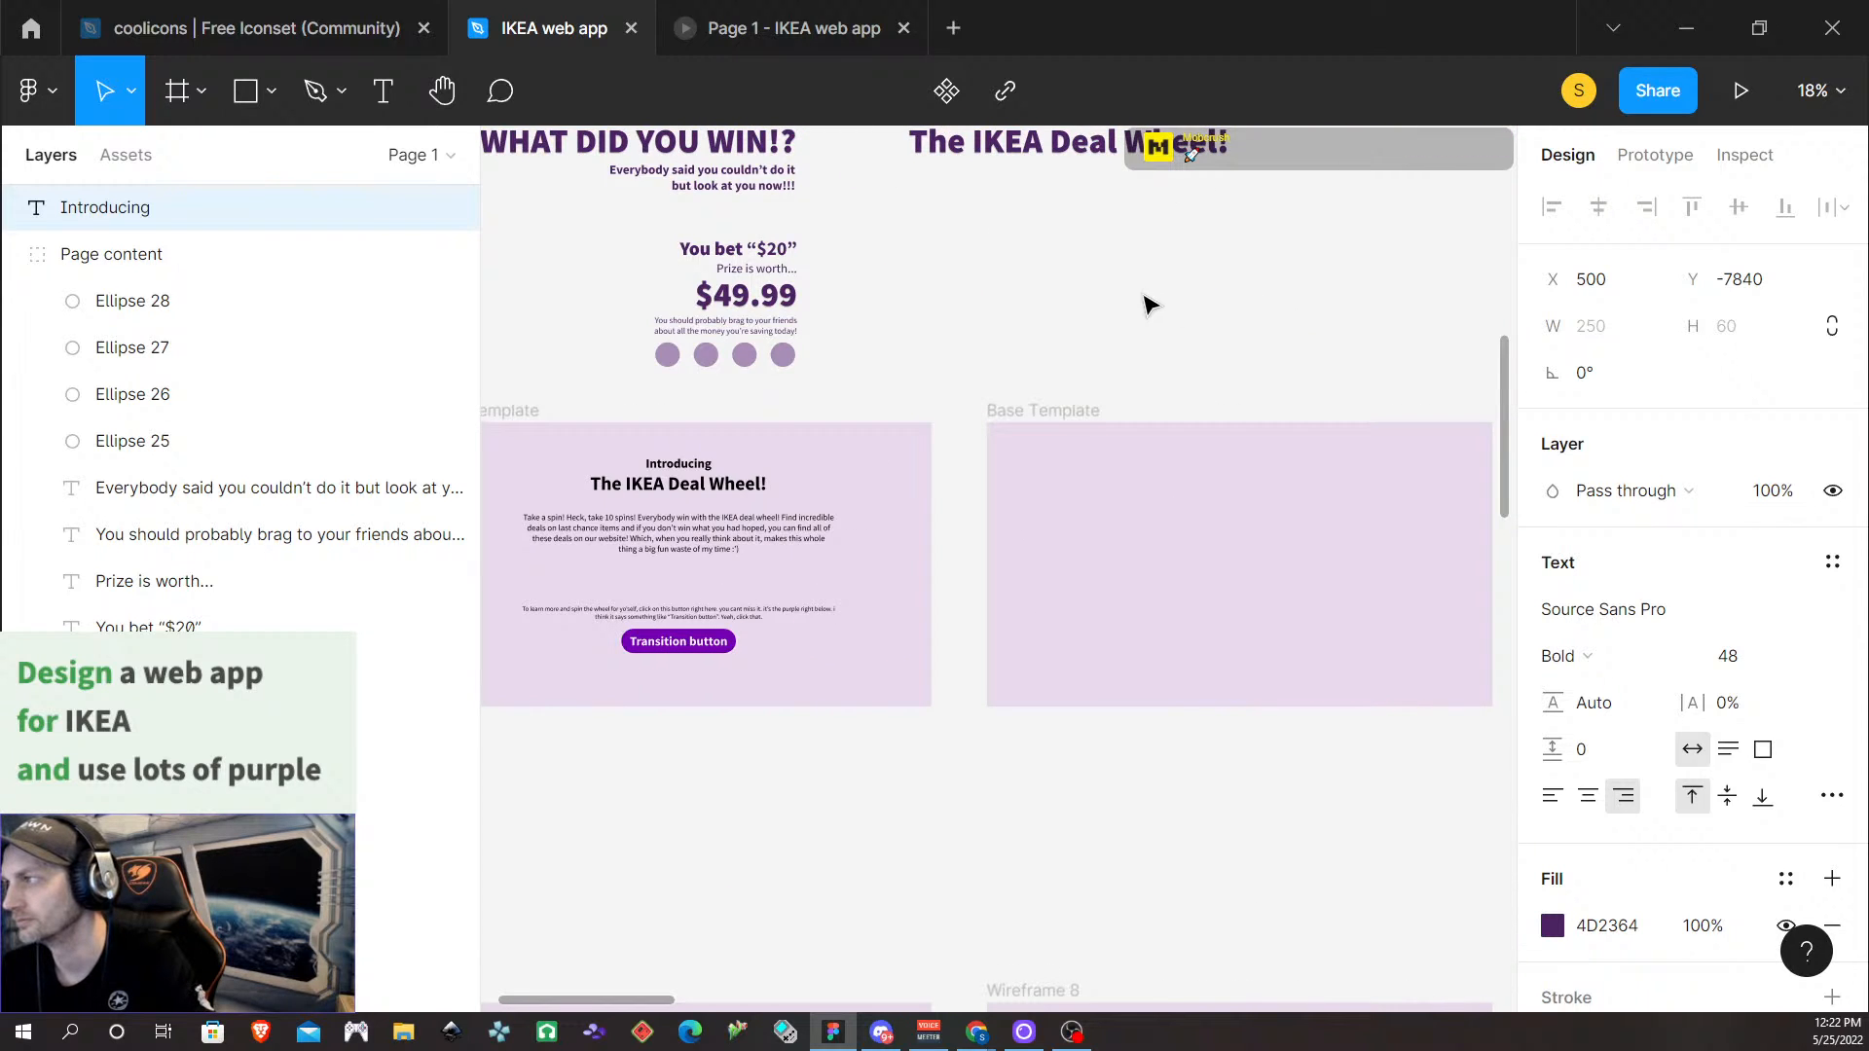
{"action": "scroll", "coordinate": [1098, 315], "scroll_direction": "up", "scroll_amount": 2}
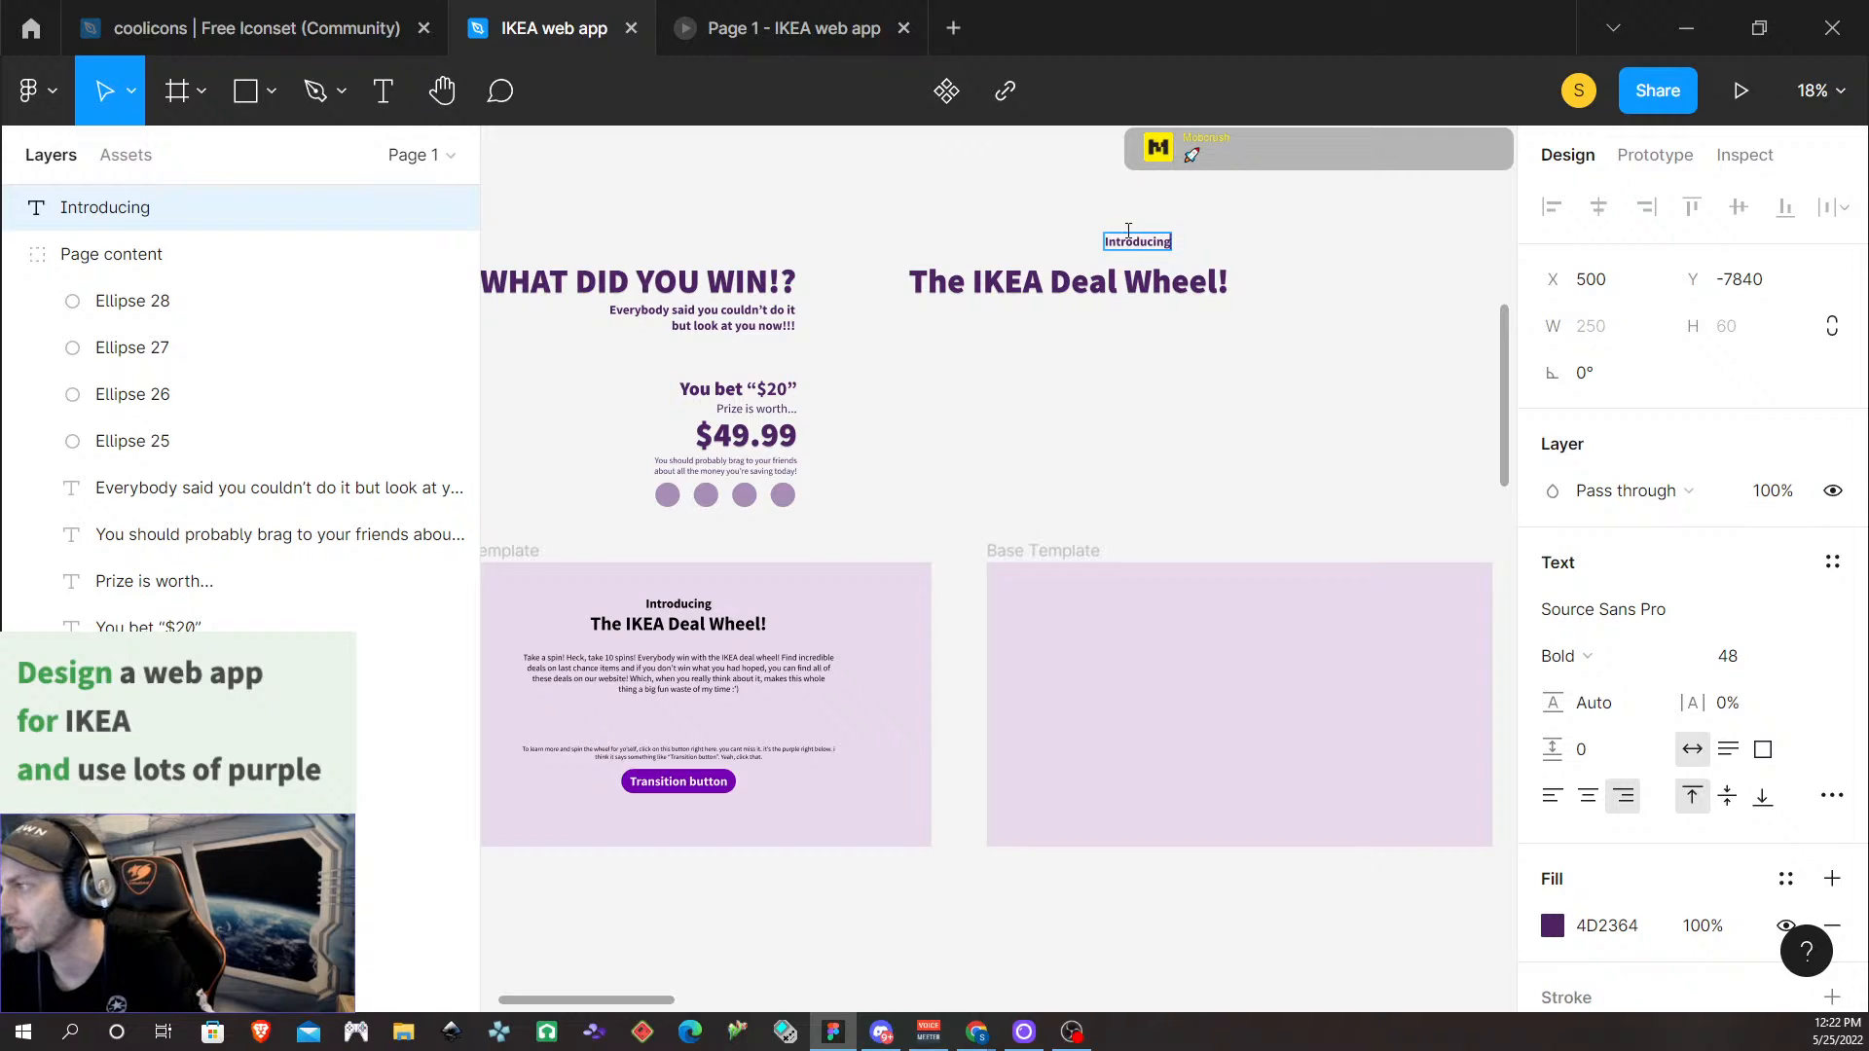
{"action": "key", "text": "Escape"}
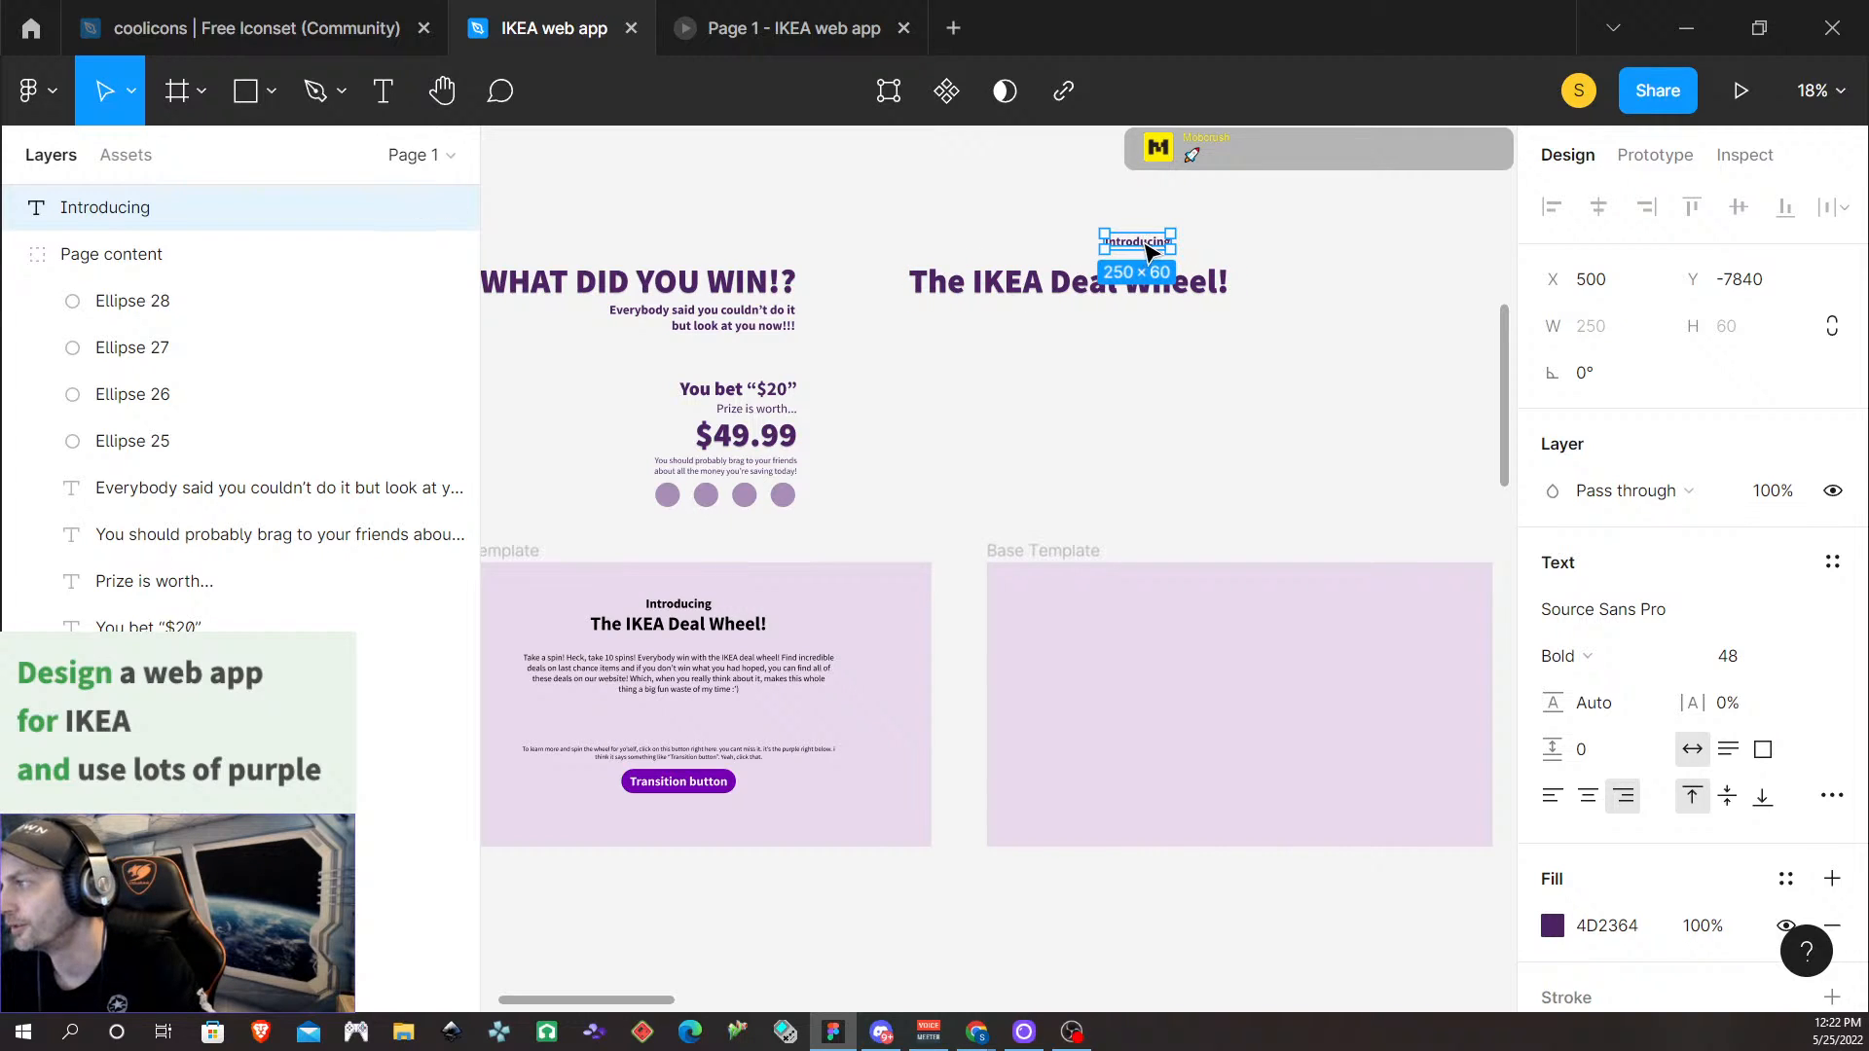
{"action": "left_click_drag", "start_coordinate": [1149, 251], "coordinate": [1074, 260]}
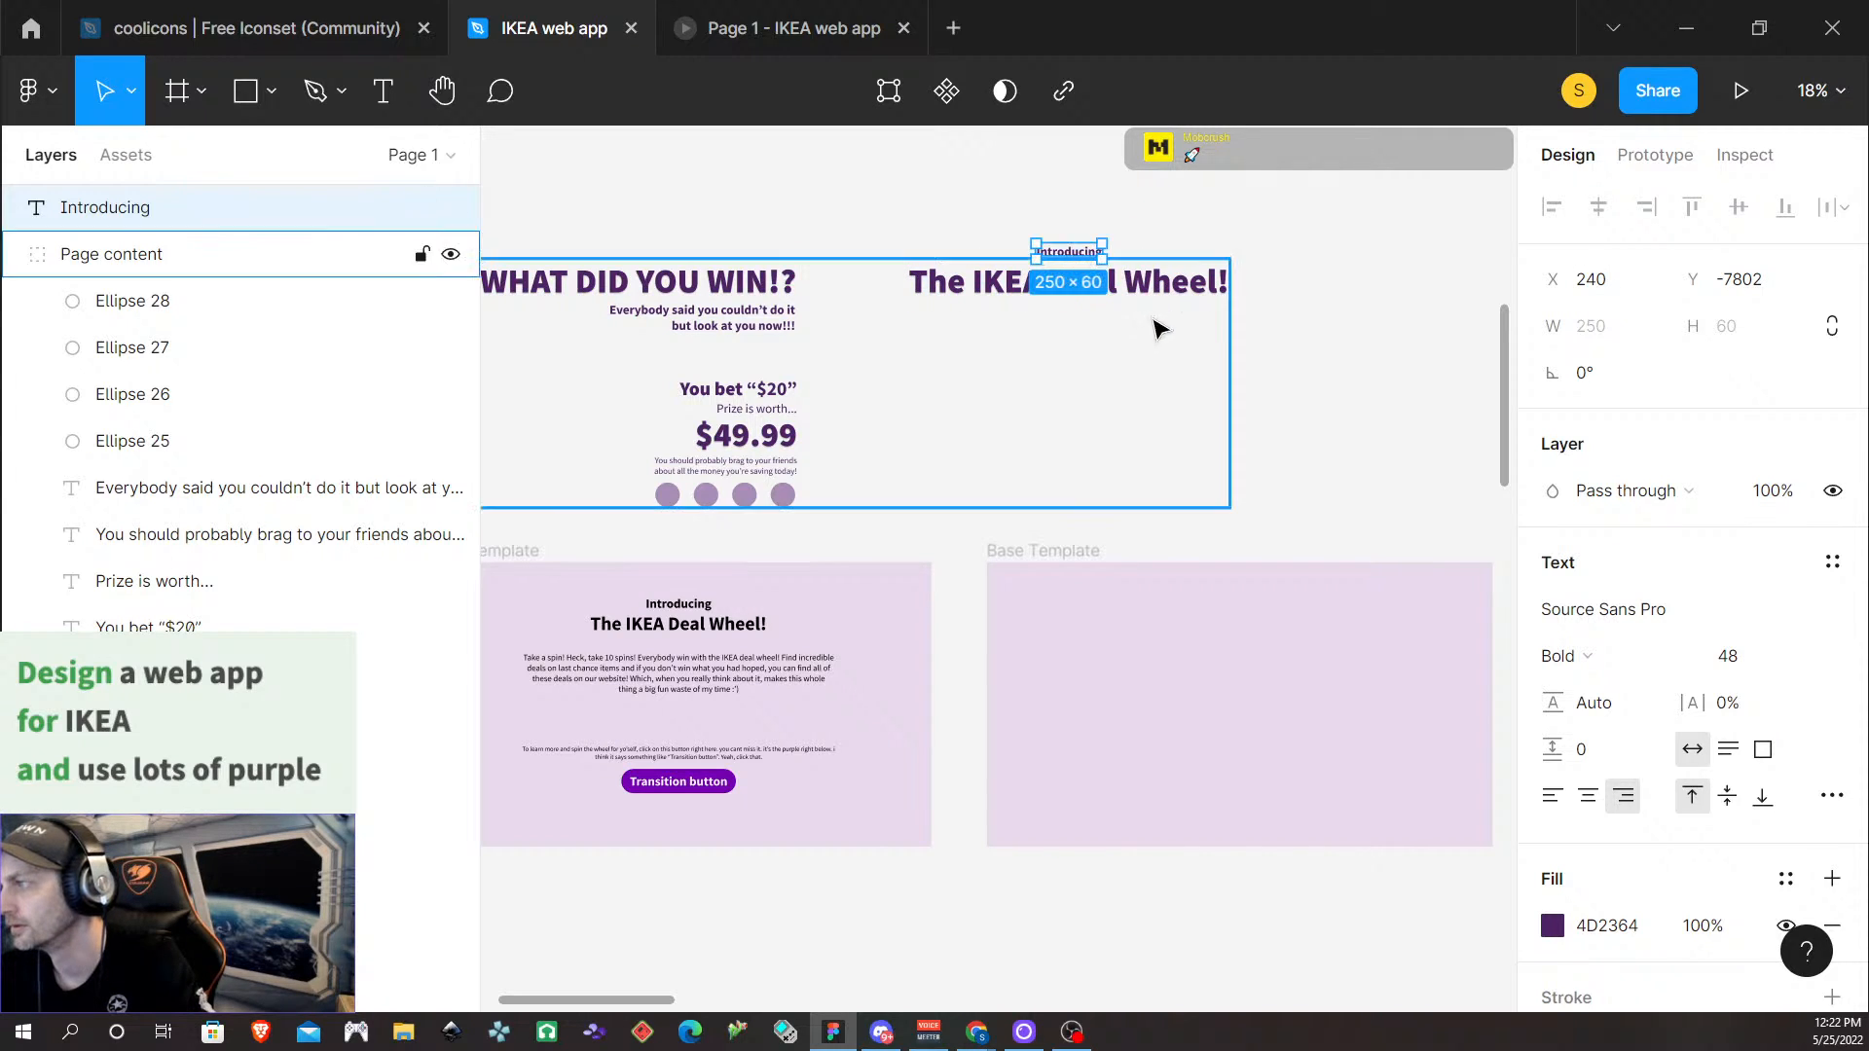
{"action": "left_click", "coordinate": [1165, 356]}
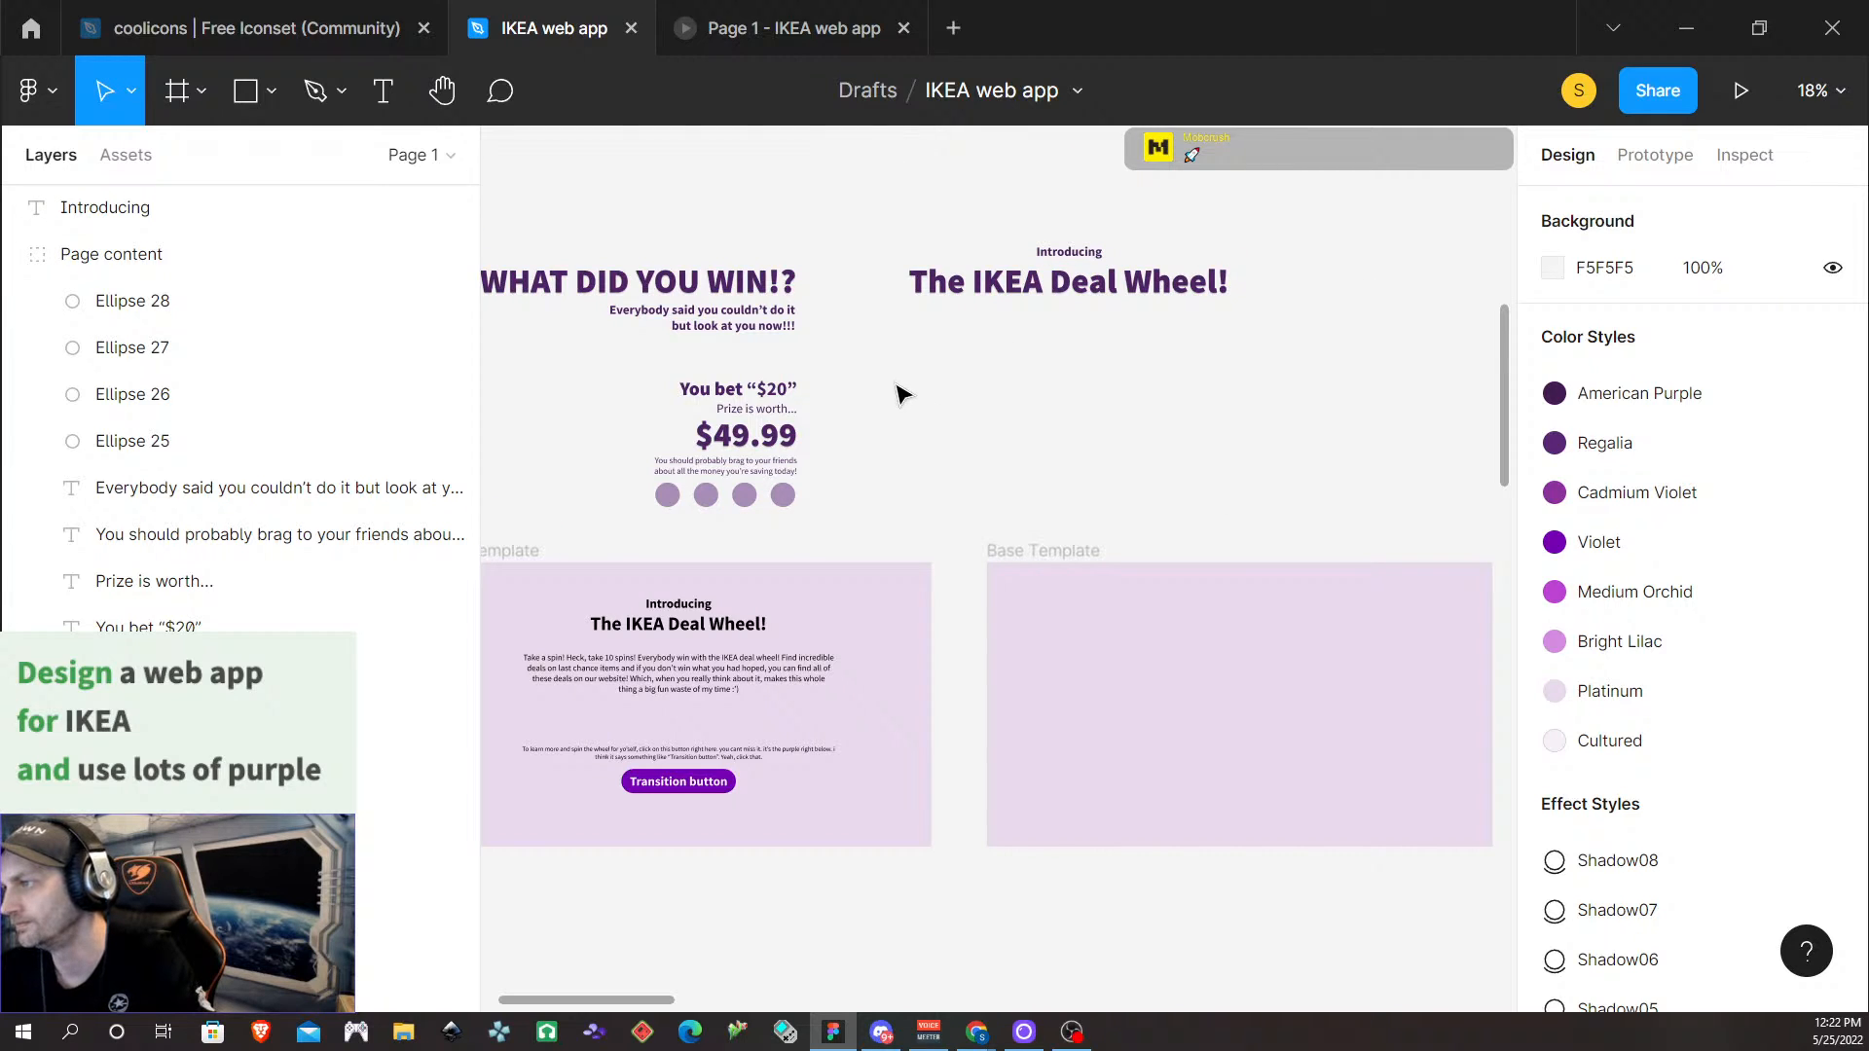
Check the font settings of the winning page's "Everybody said you couldn't do it" and "Prize is worth..." texts
{"action": "scroll", "coordinate": [950, 389], "scroll_direction": "left", "scroll_amount": 3}
{"action": "scroll", "coordinate": [950, 390], "scroll_direction": "left", "scroll_amount": 1}
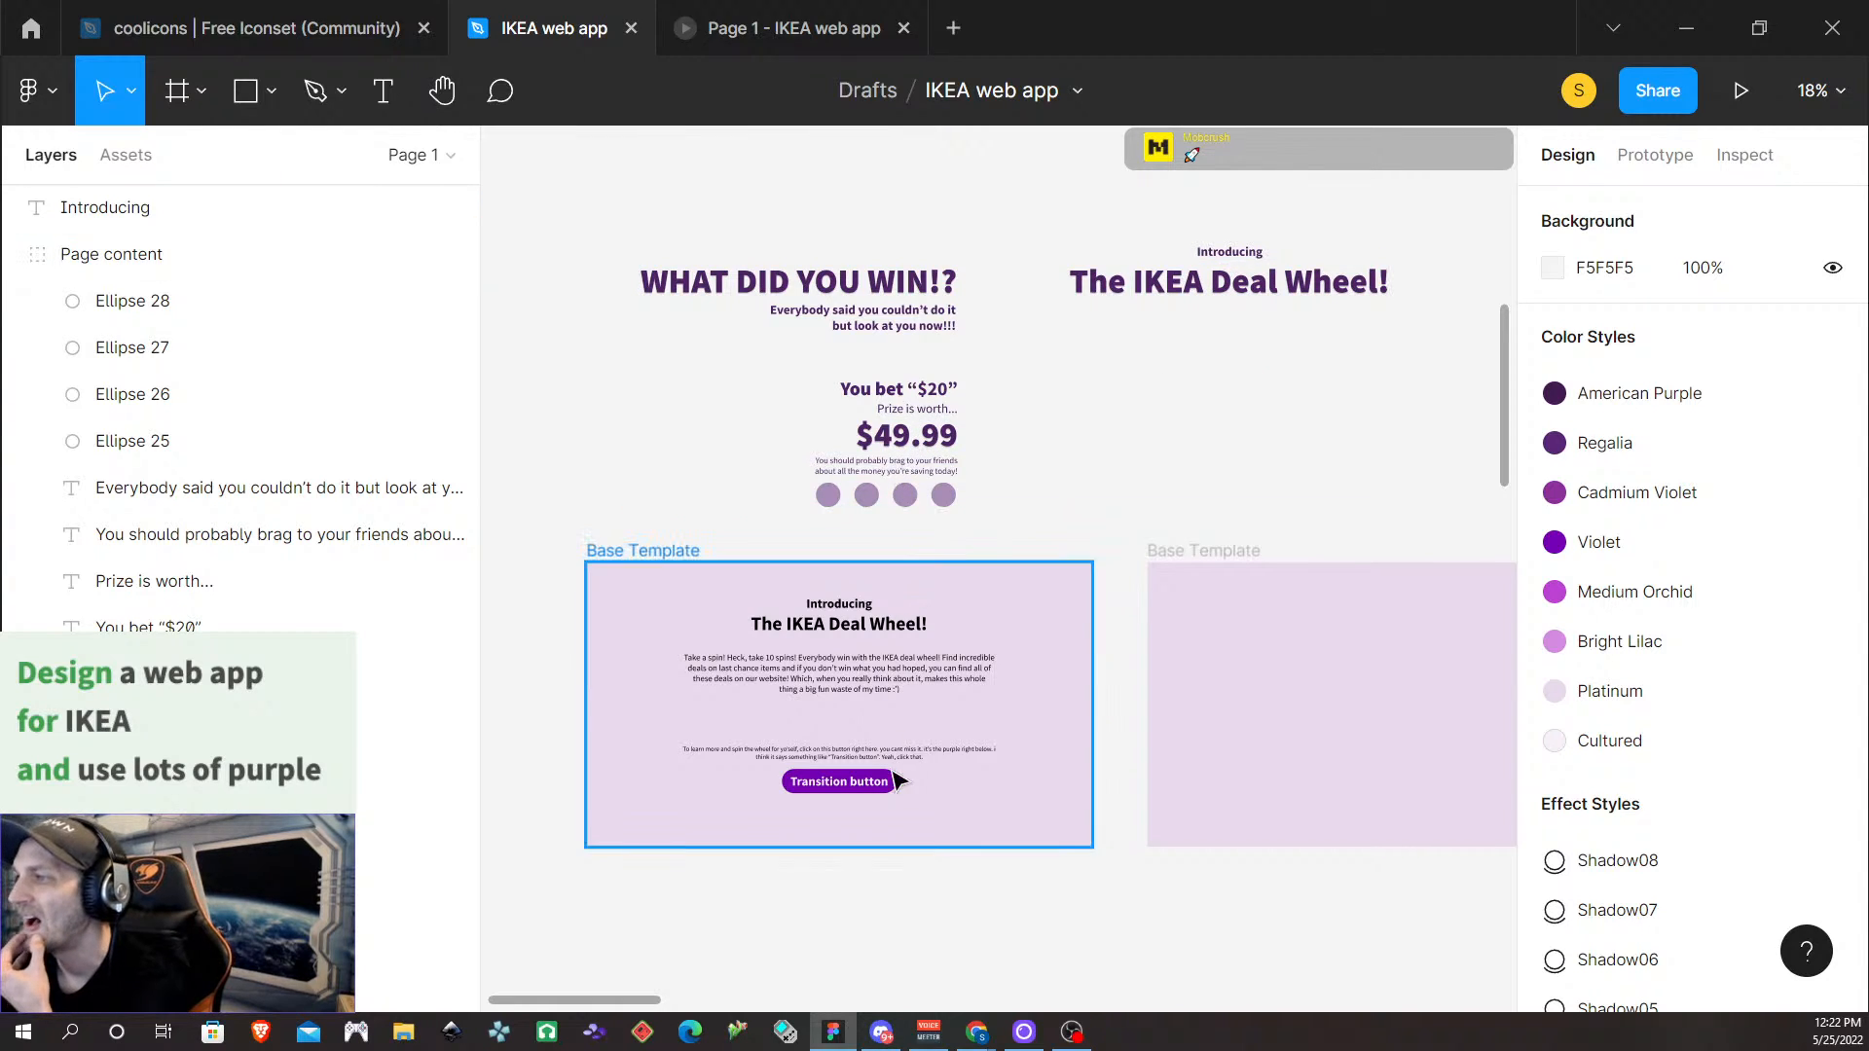
{"action": "left_click", "coordinate": [879, 331]}
{"action": "left_click", "coordinate": [880, 331]}
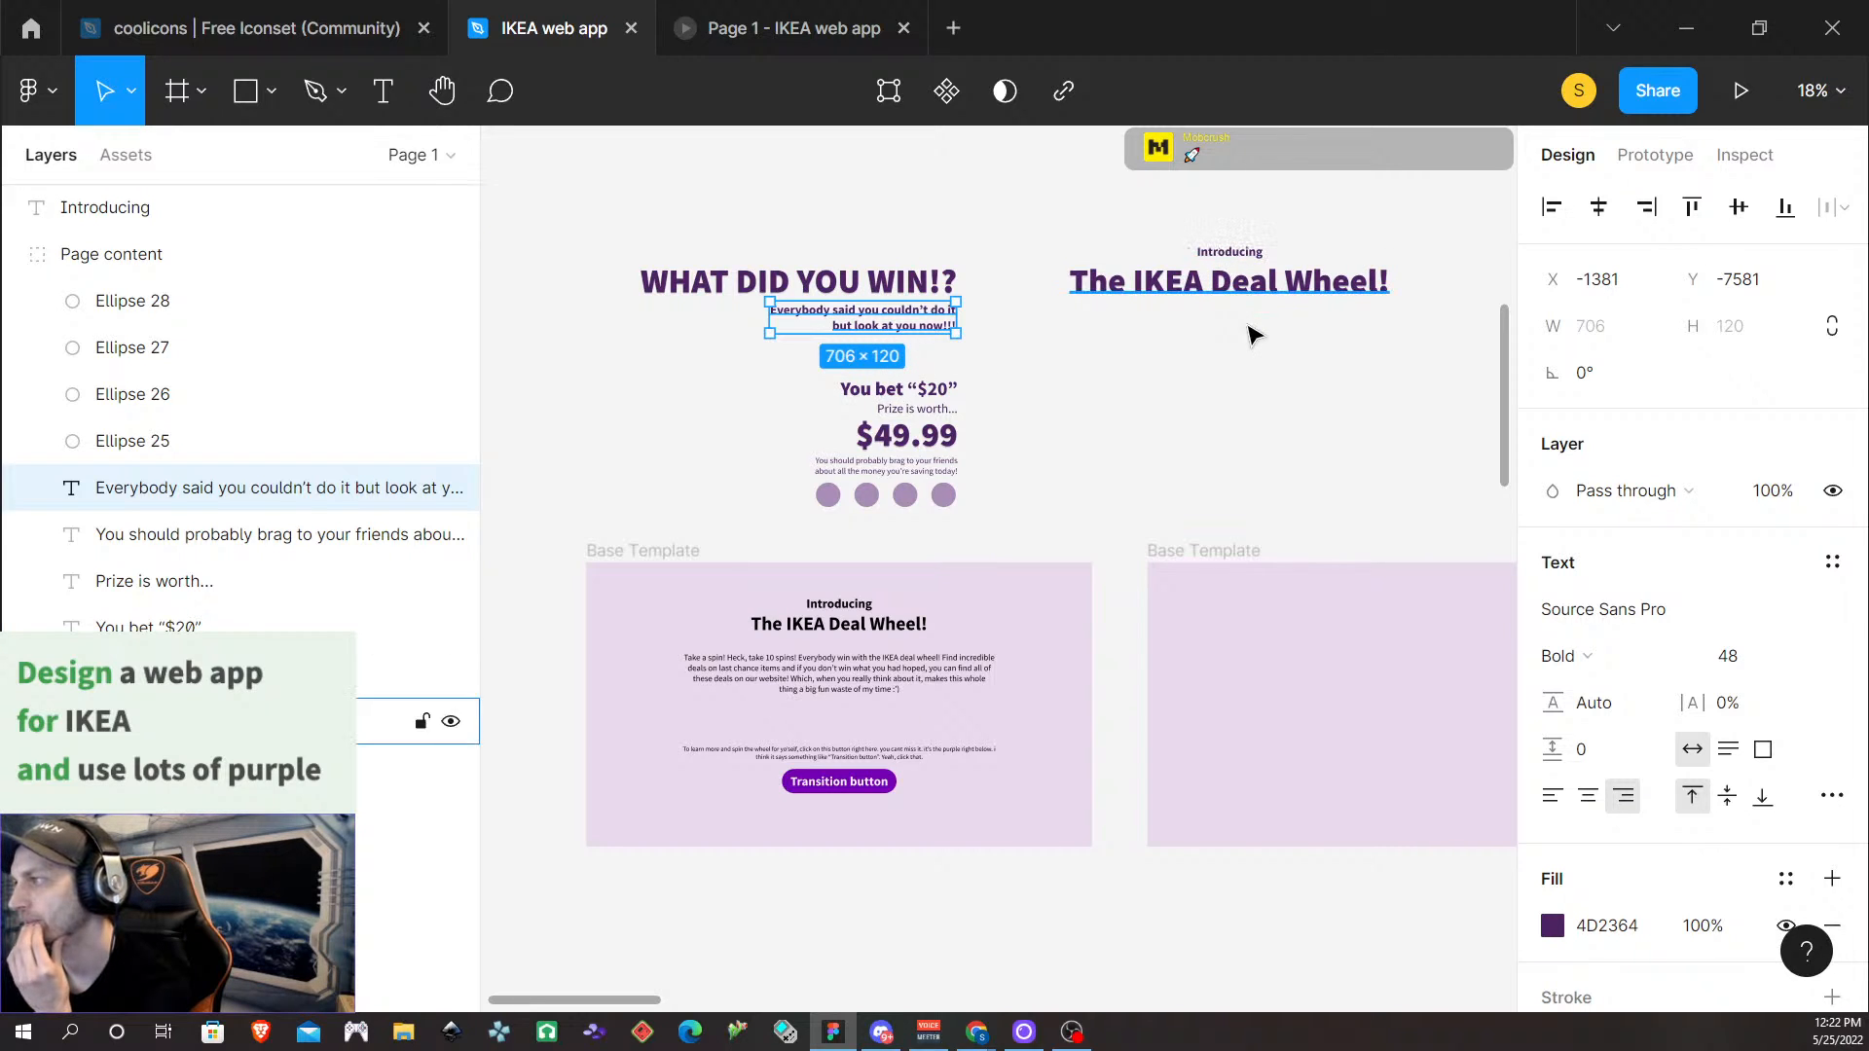
{"action": "left_click", "coordinate": [930, 409]}
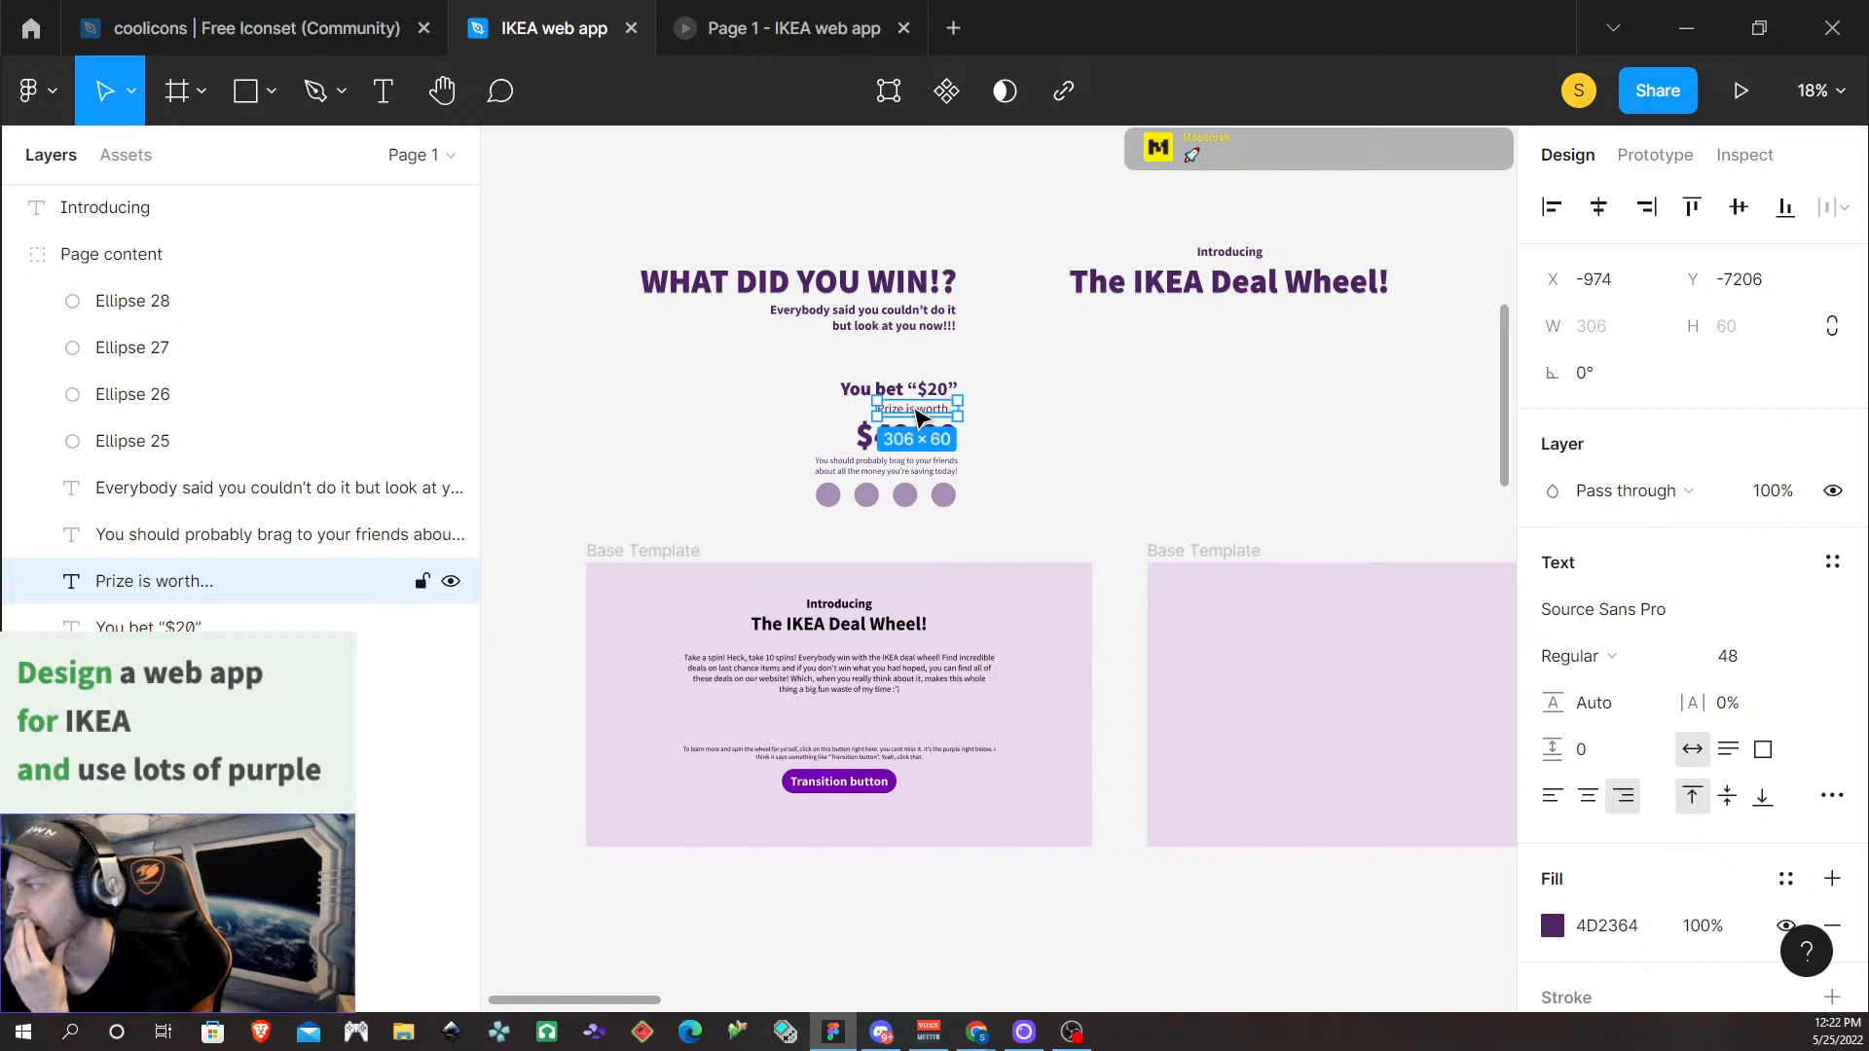
{"action": "double_click", "coordinate": [920, 416]}
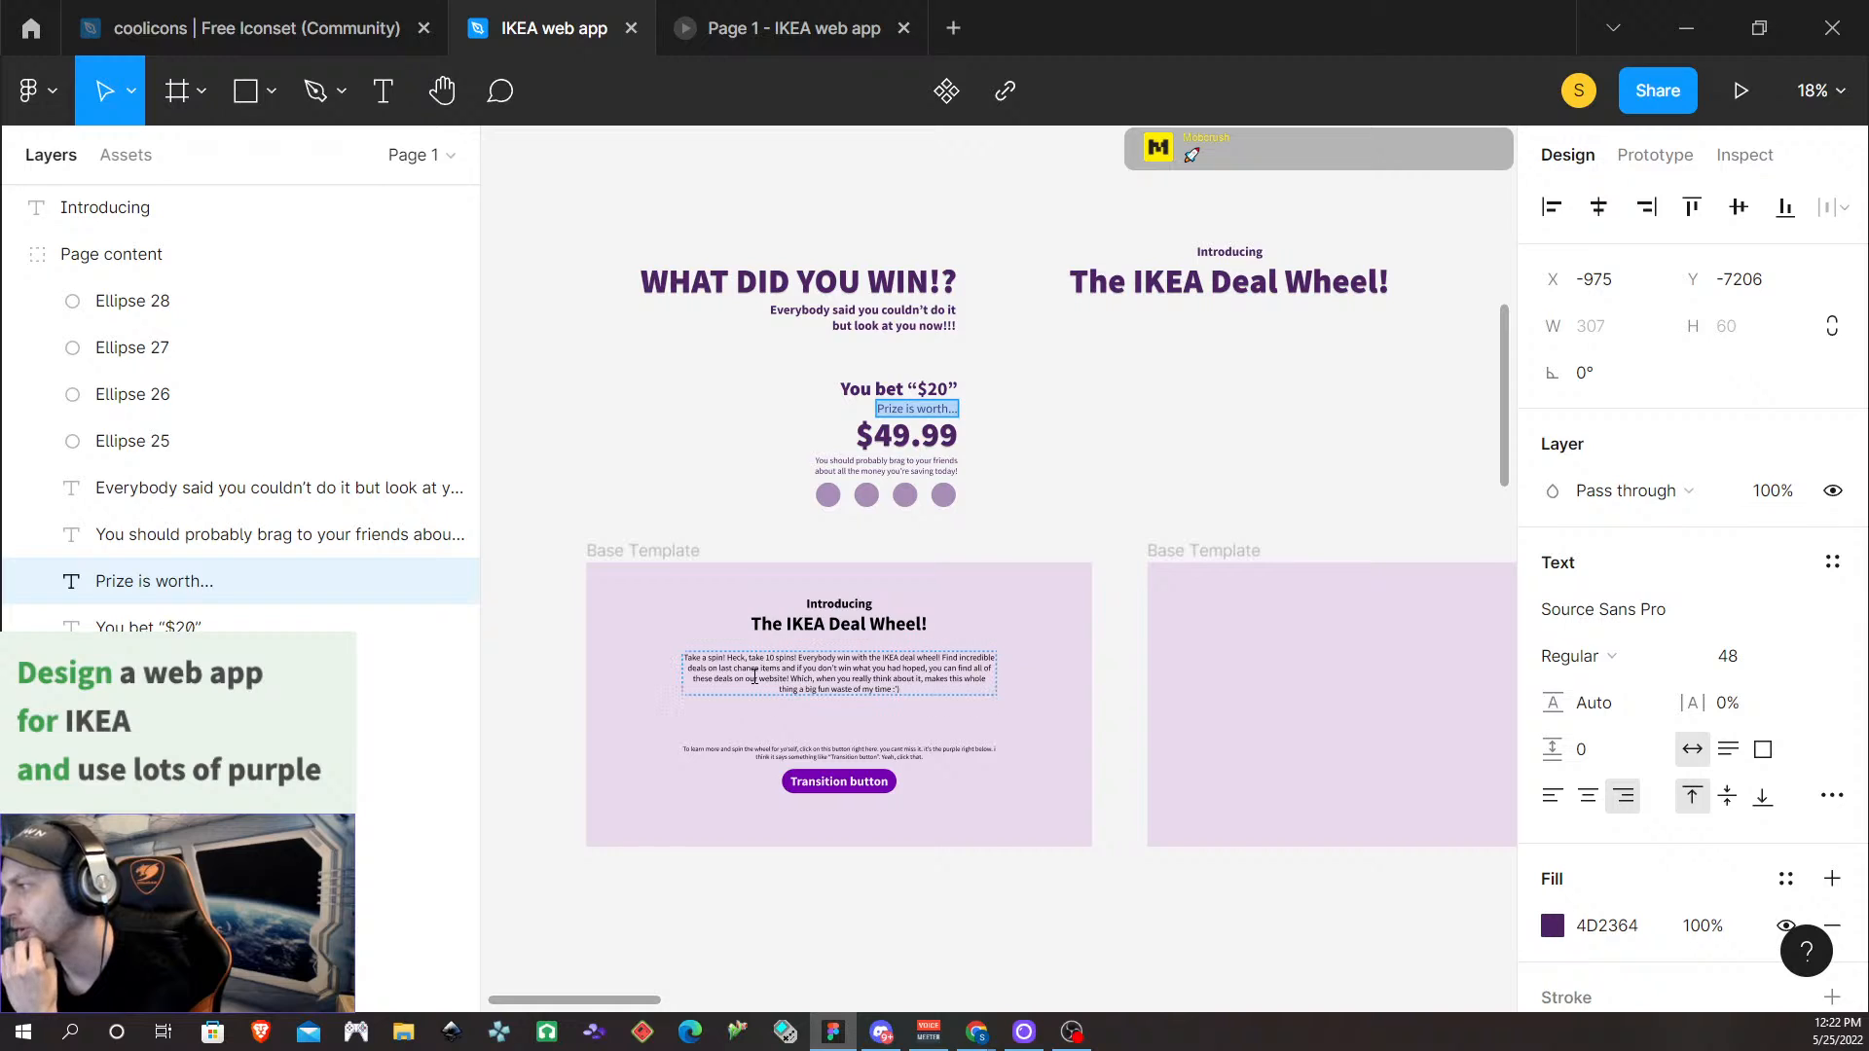
Set the font size of the "Take a spin!" paragraph in the first Base Template to 48
{"action": "left_click", "coordinate": [857, 679]}
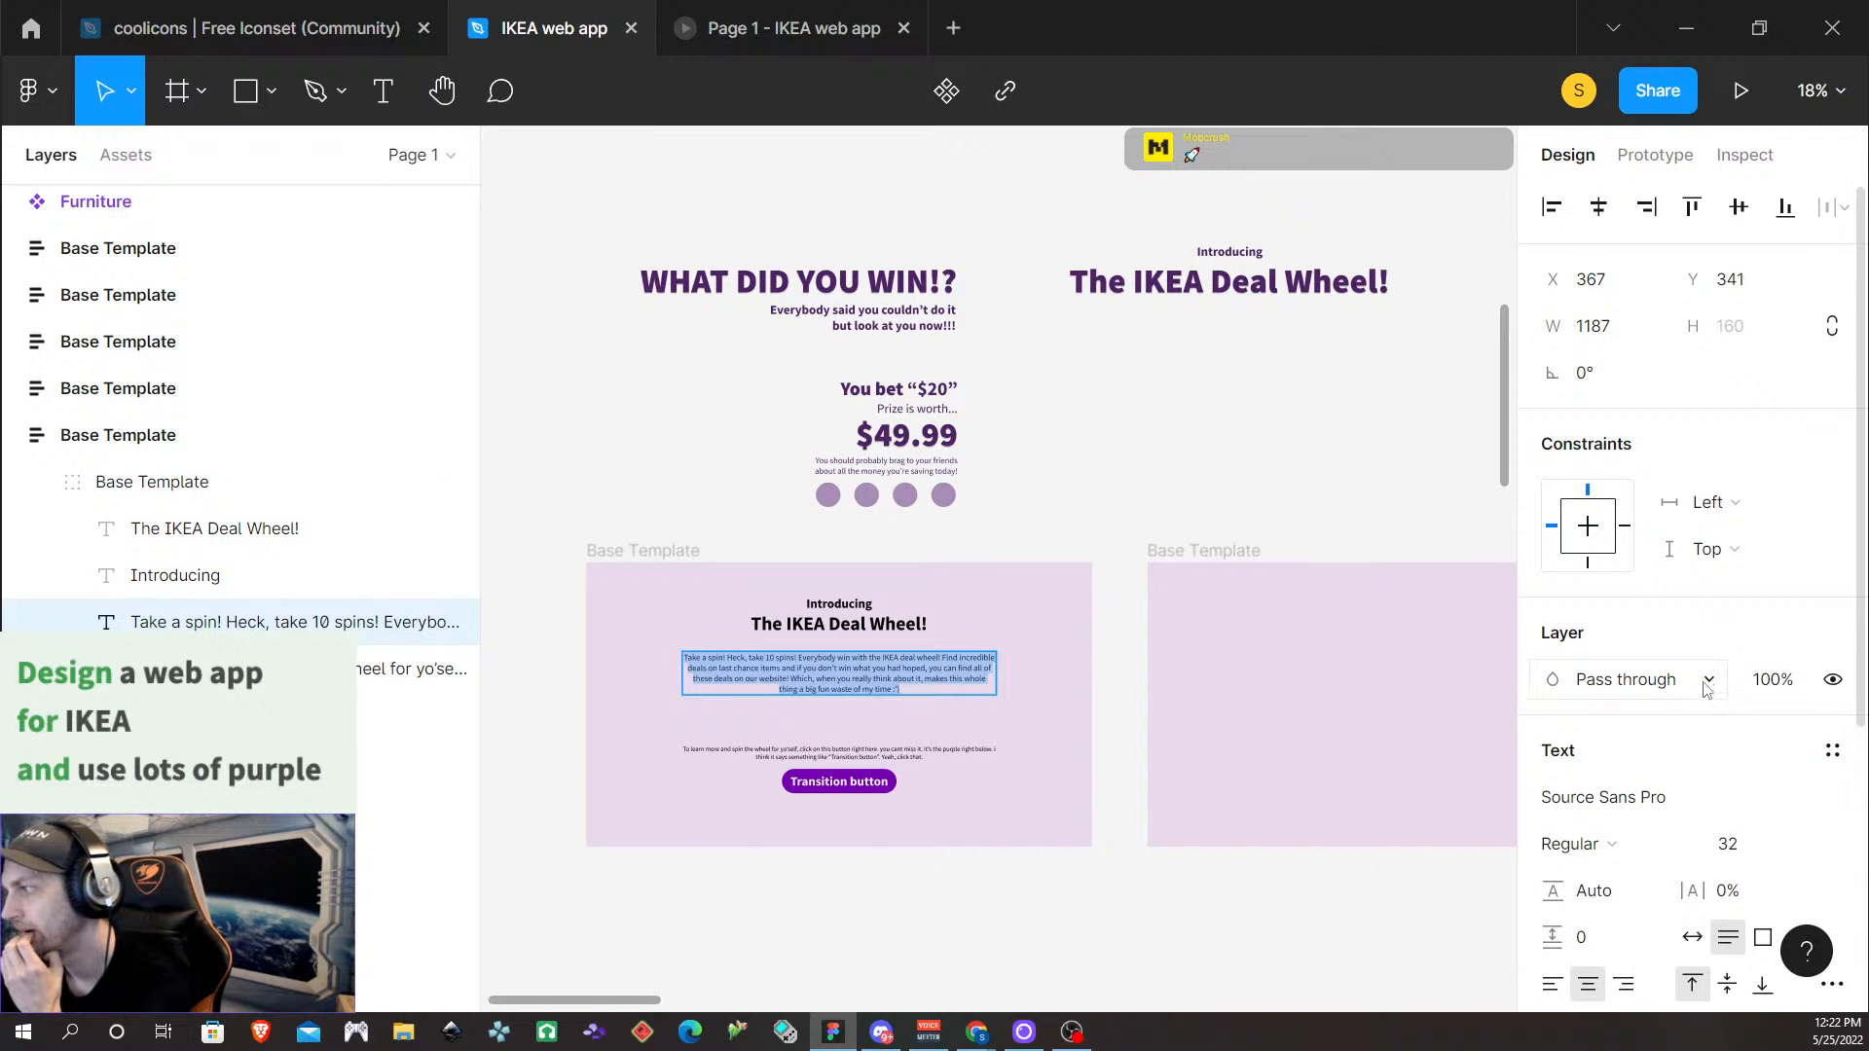
{"action": "scroll", "coordinate": [1736, 798], "scroll_direction": "down", "scroll_amount": 4}
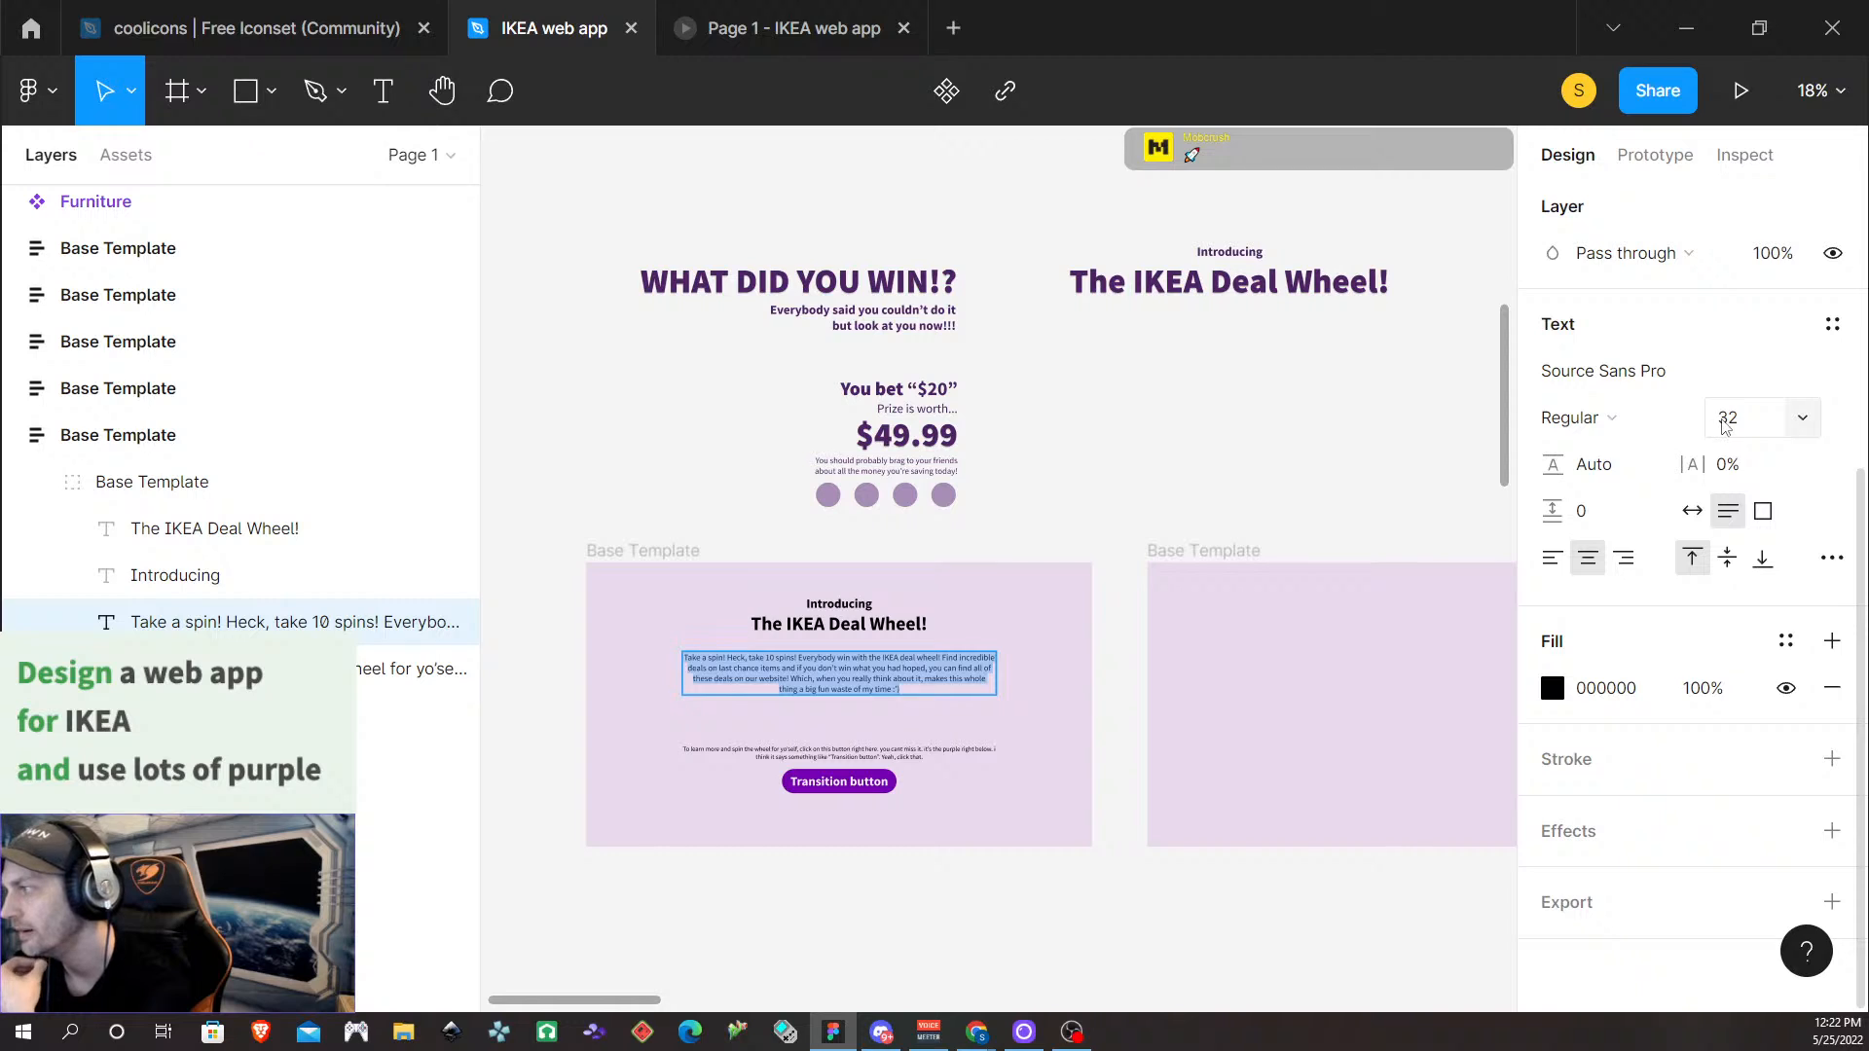
{"action": "left_click", "coordinate": [1749, 427]}
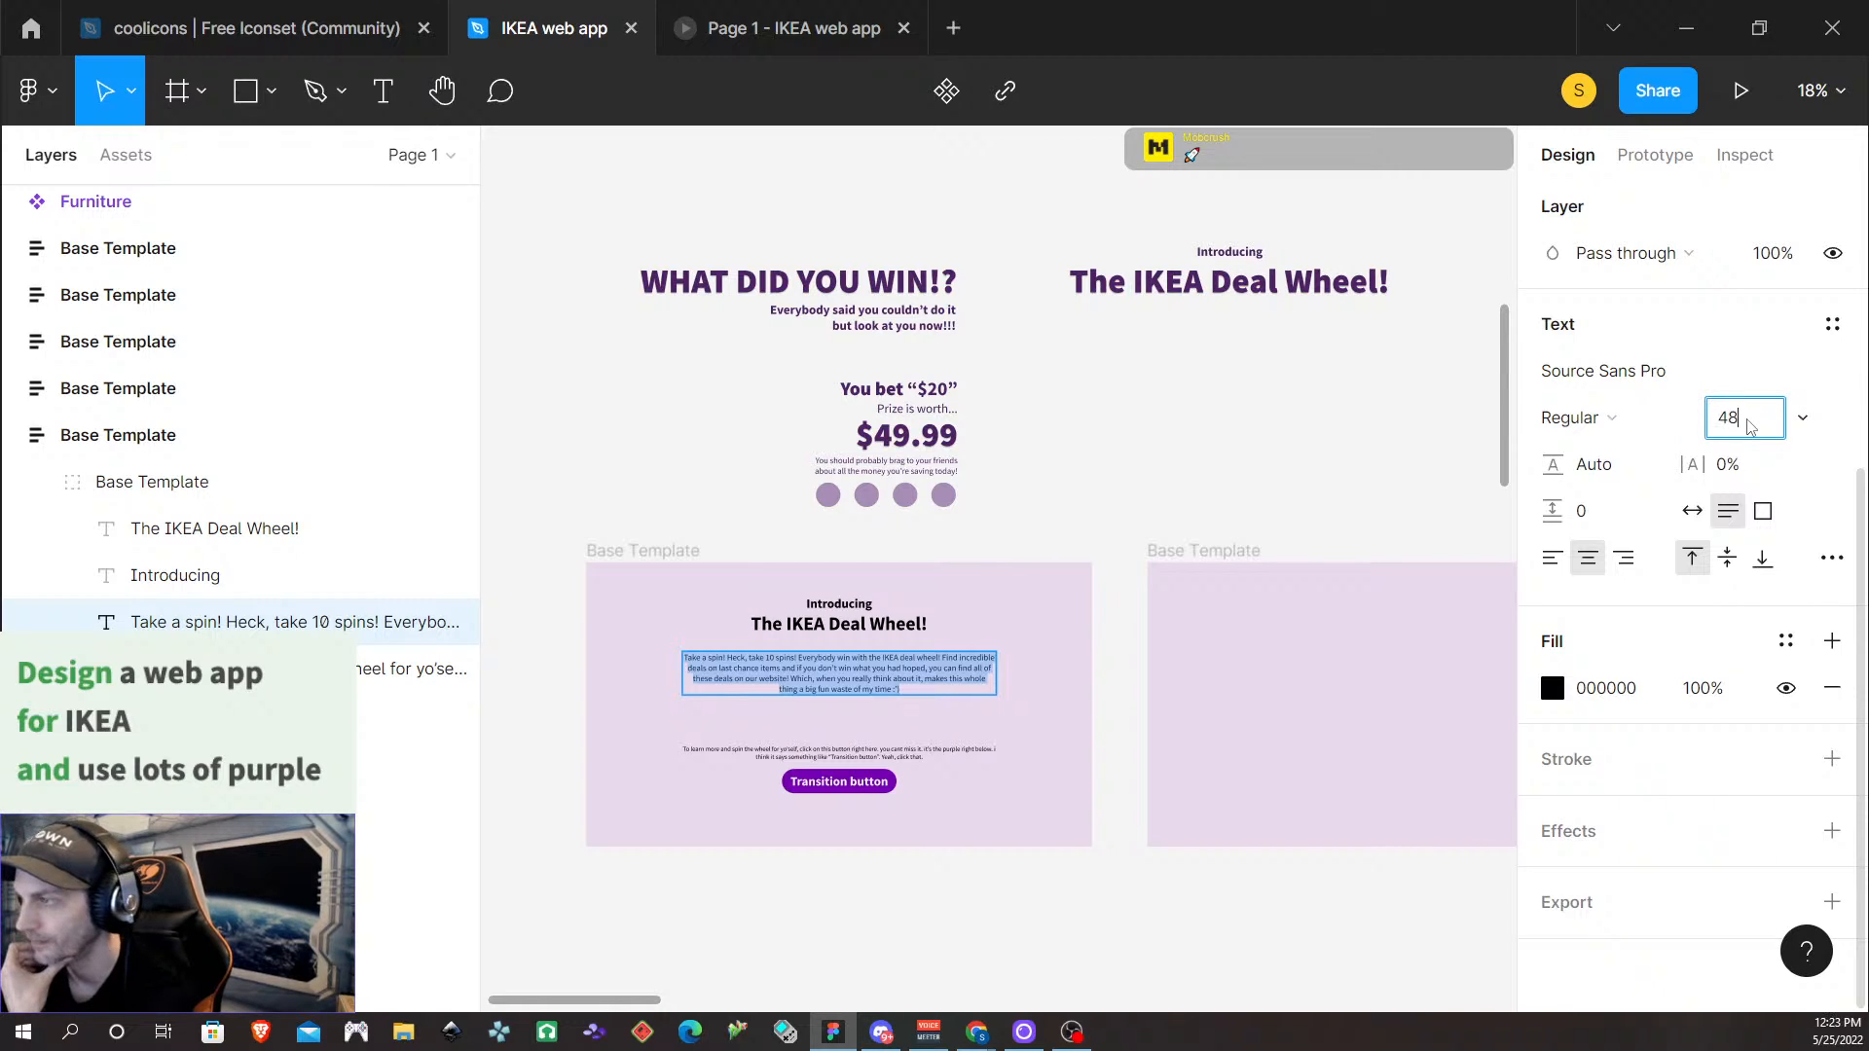
{"action": "key", "text": "Return"}
{"action": "double_click", "coordinate": [880, 689]}
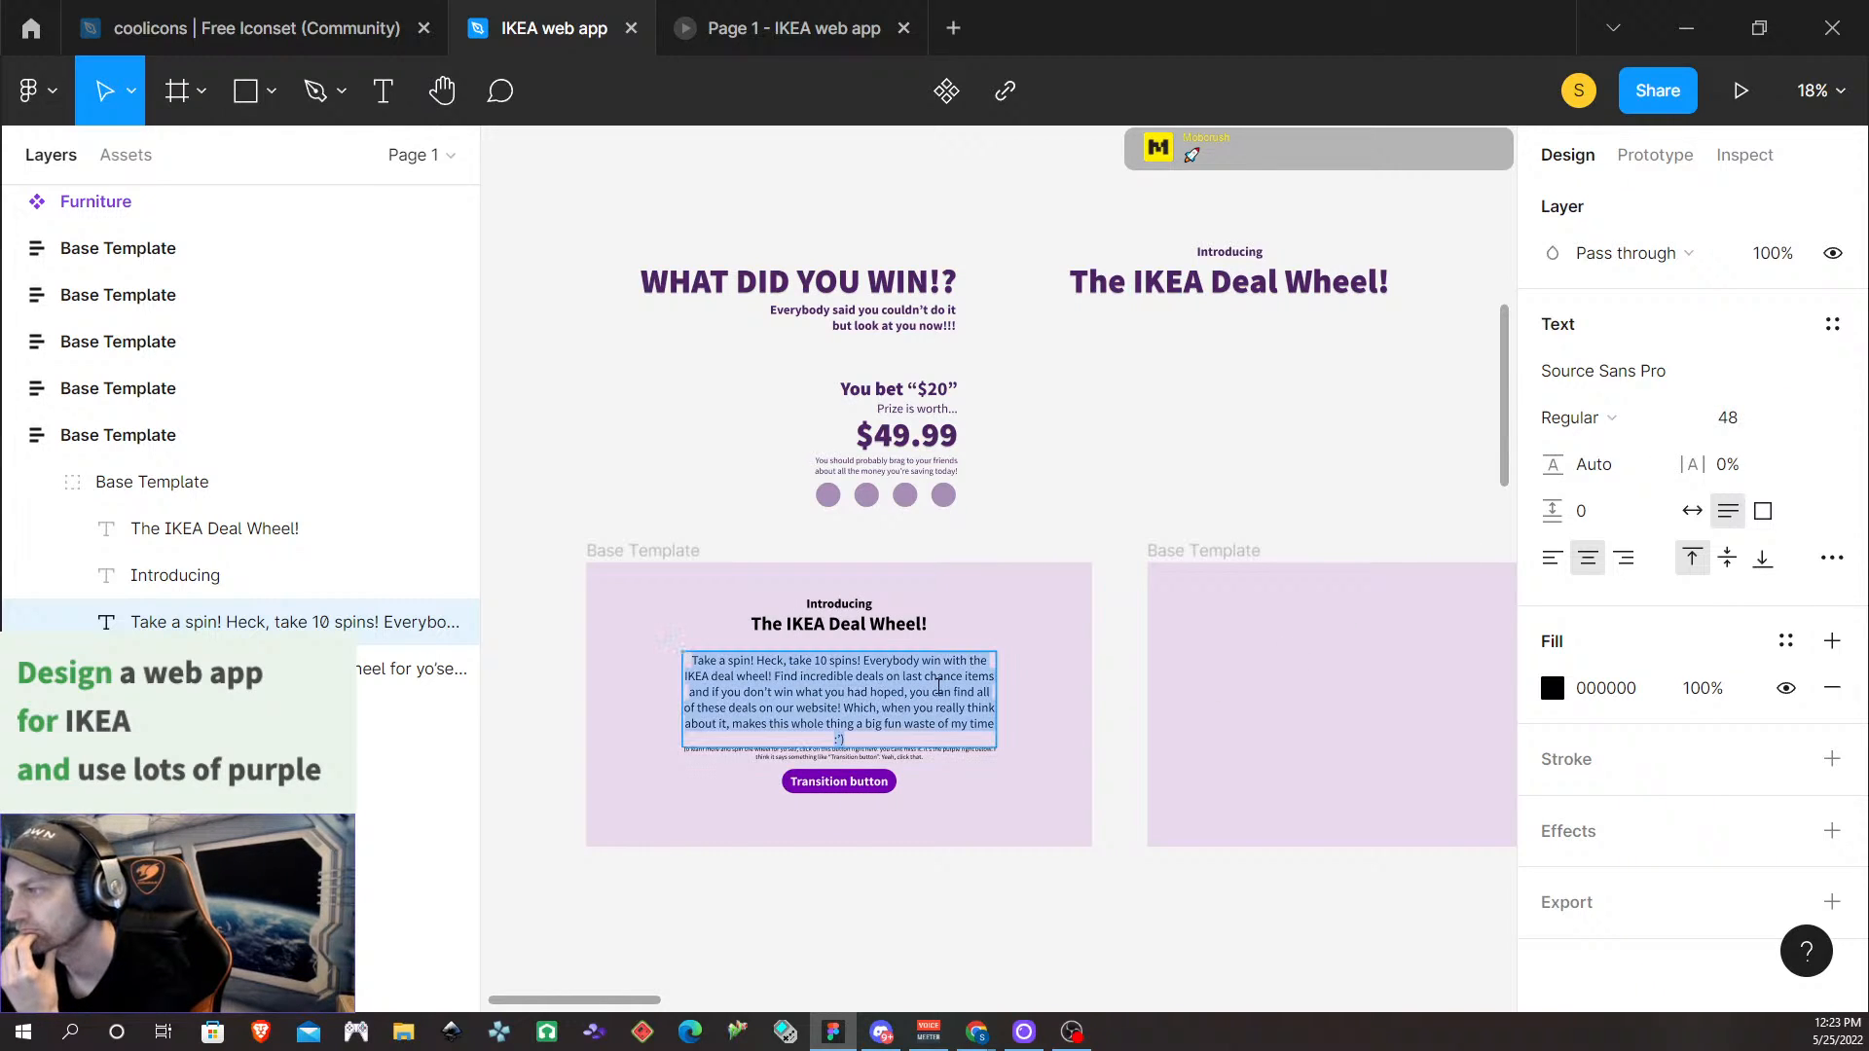
{"action": "scroll", "coordinate": [1088, 638], "scroll_direction": "up", "scroll_amount": 1}
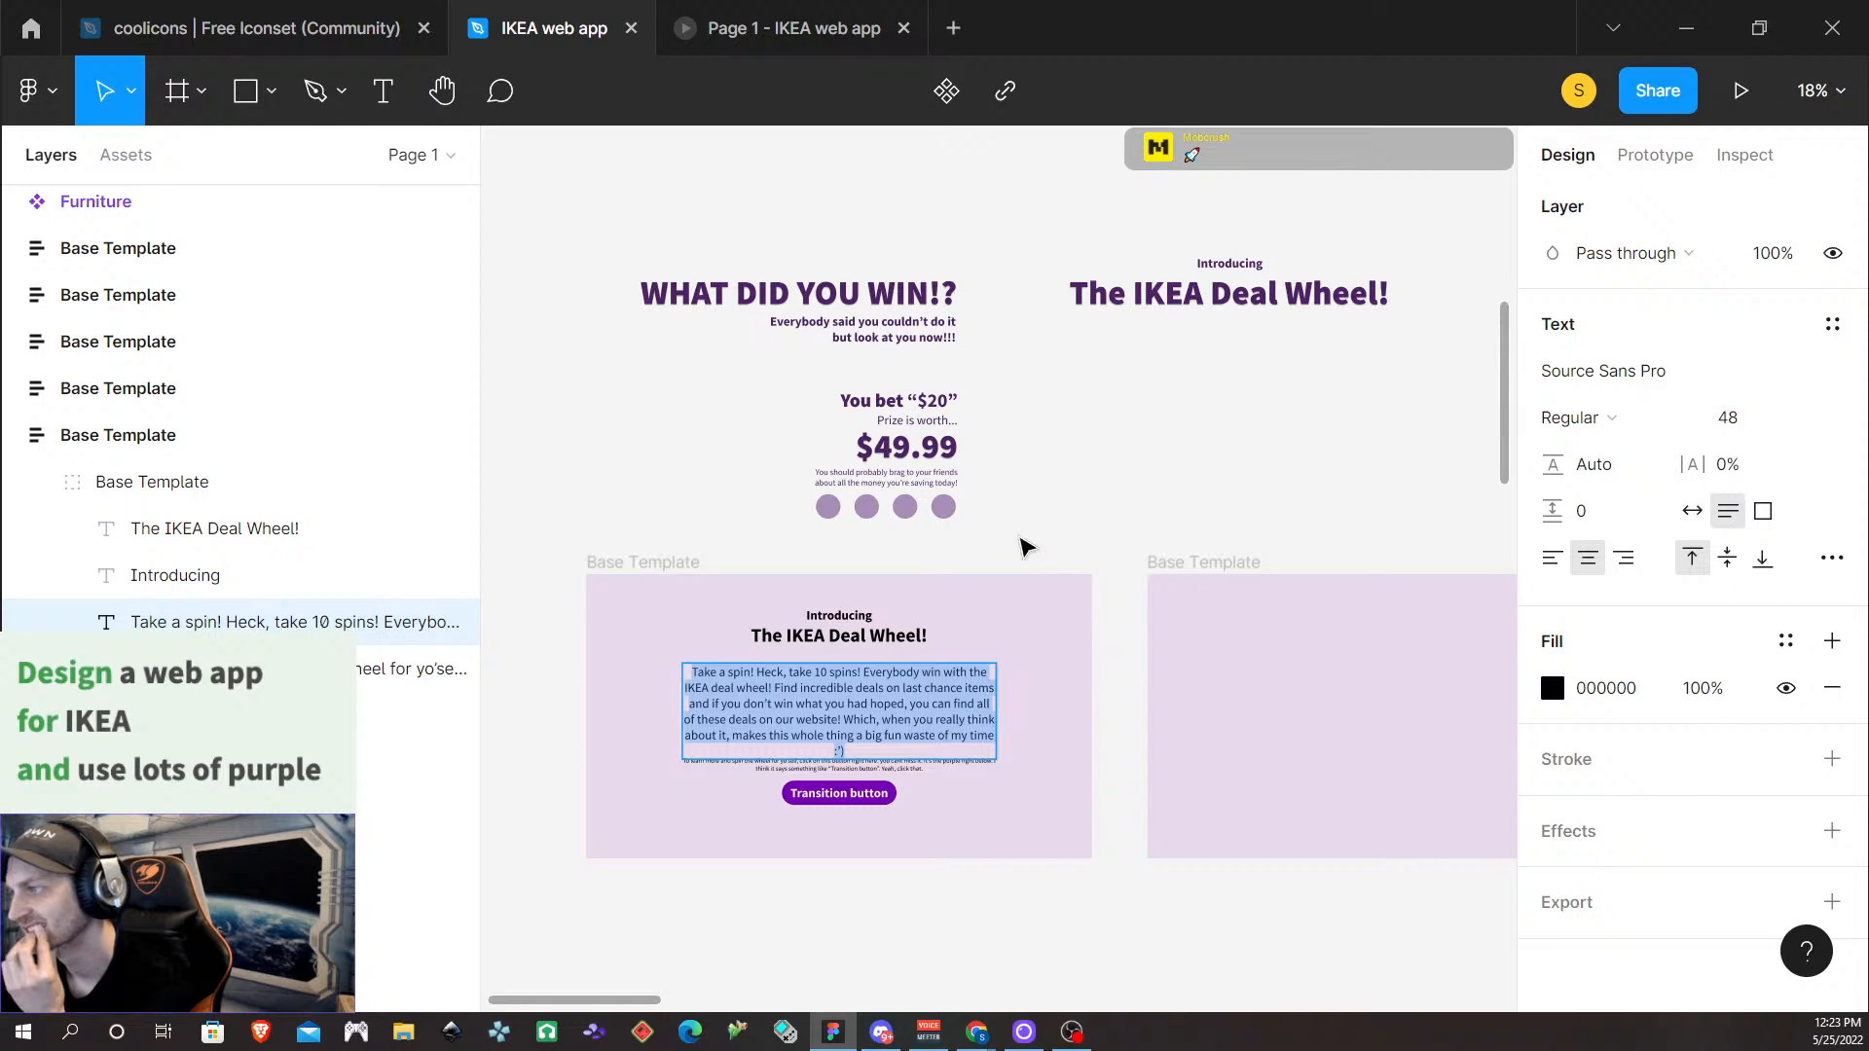
Compare the font settings of the winning page's "You should probably brag" text with those of the "Take a spin!" paragraph
{"action": "left_click", "coordinate": [898, 472]}
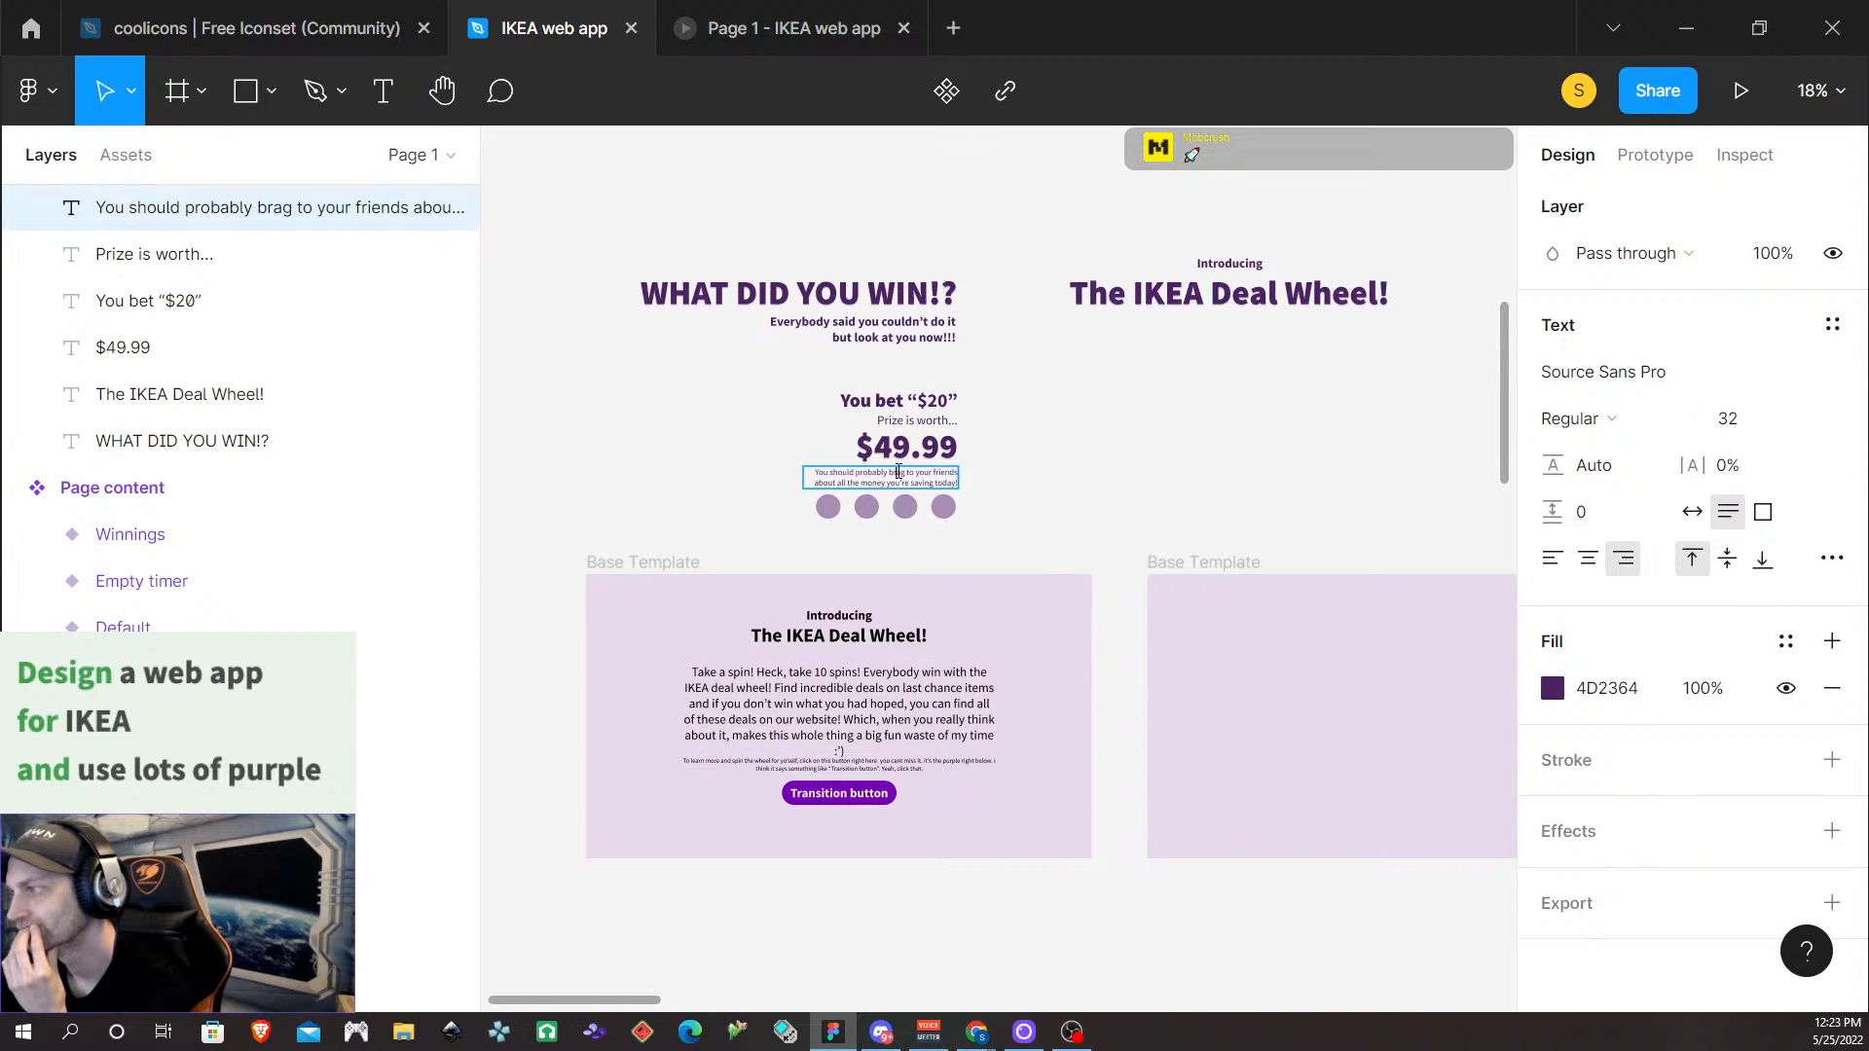
{"action": "double_click", "coordinate": [898, 471]}
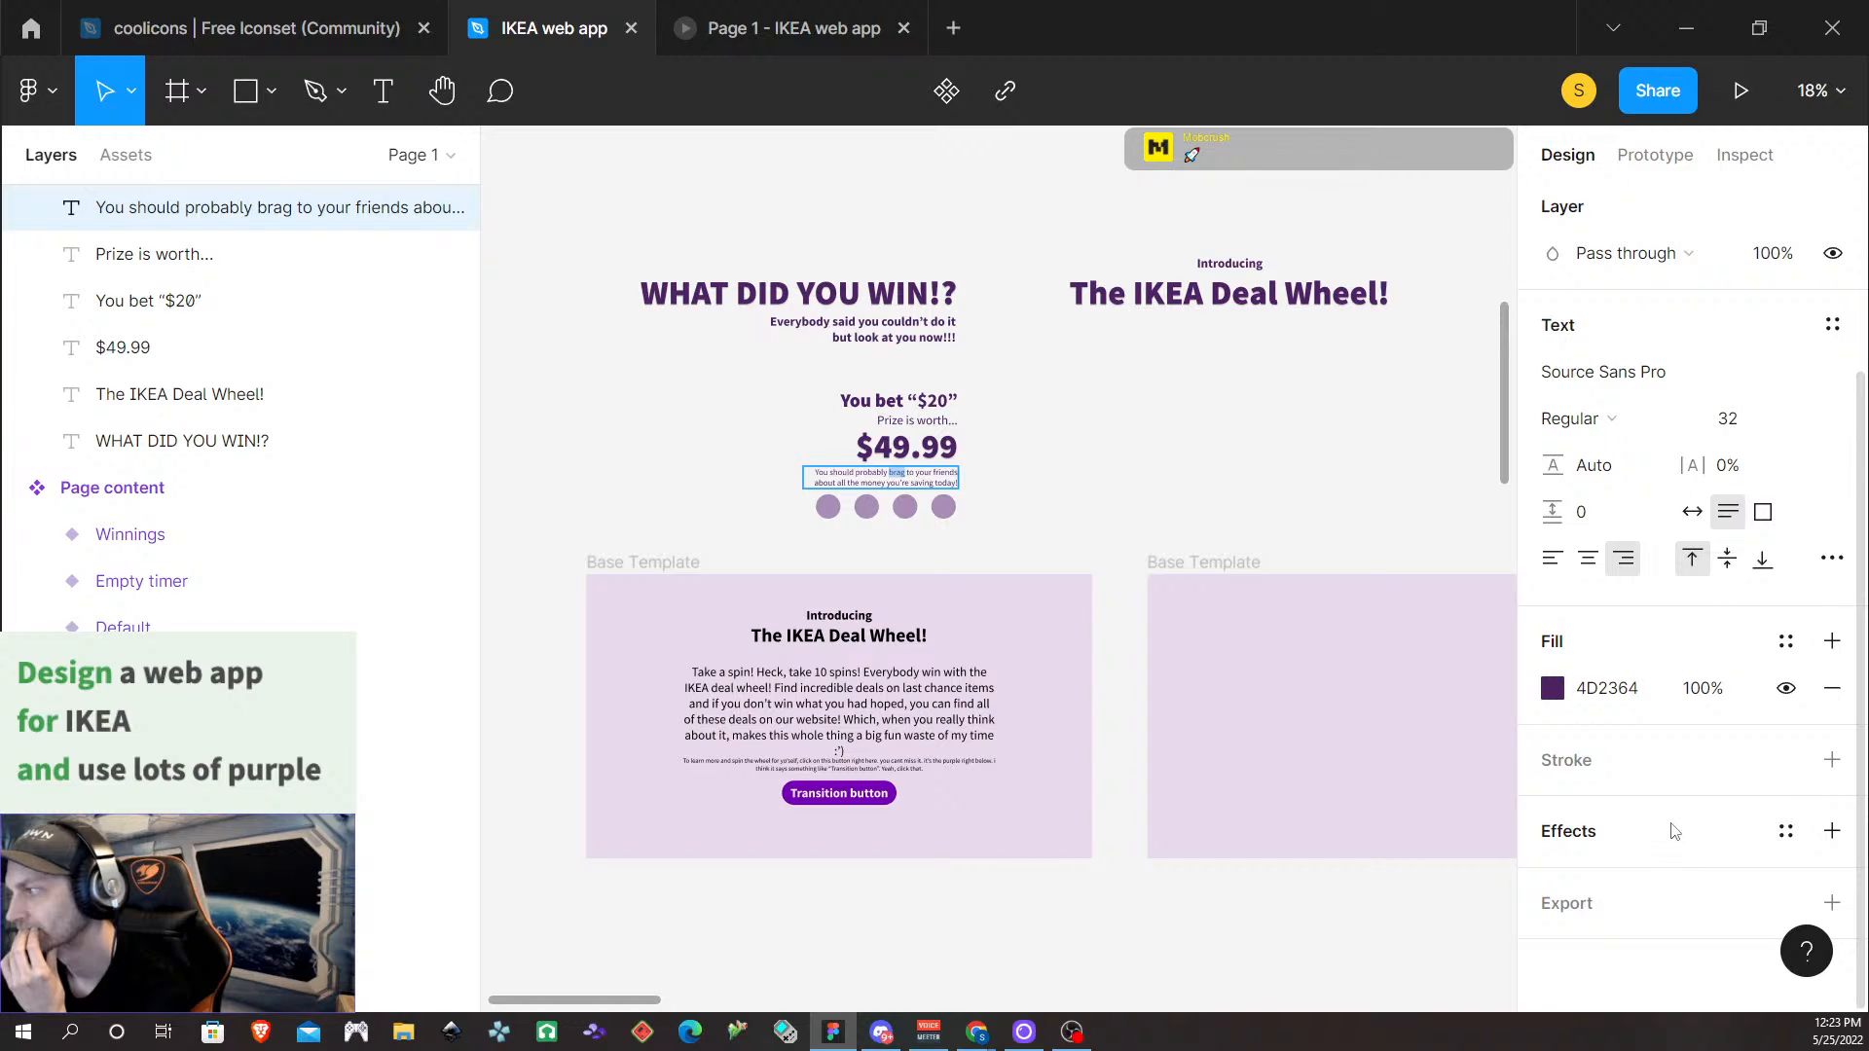
{"action": "key", "text": "Escape"}
{"action": "left_click", "coordinate": [834, 707]}
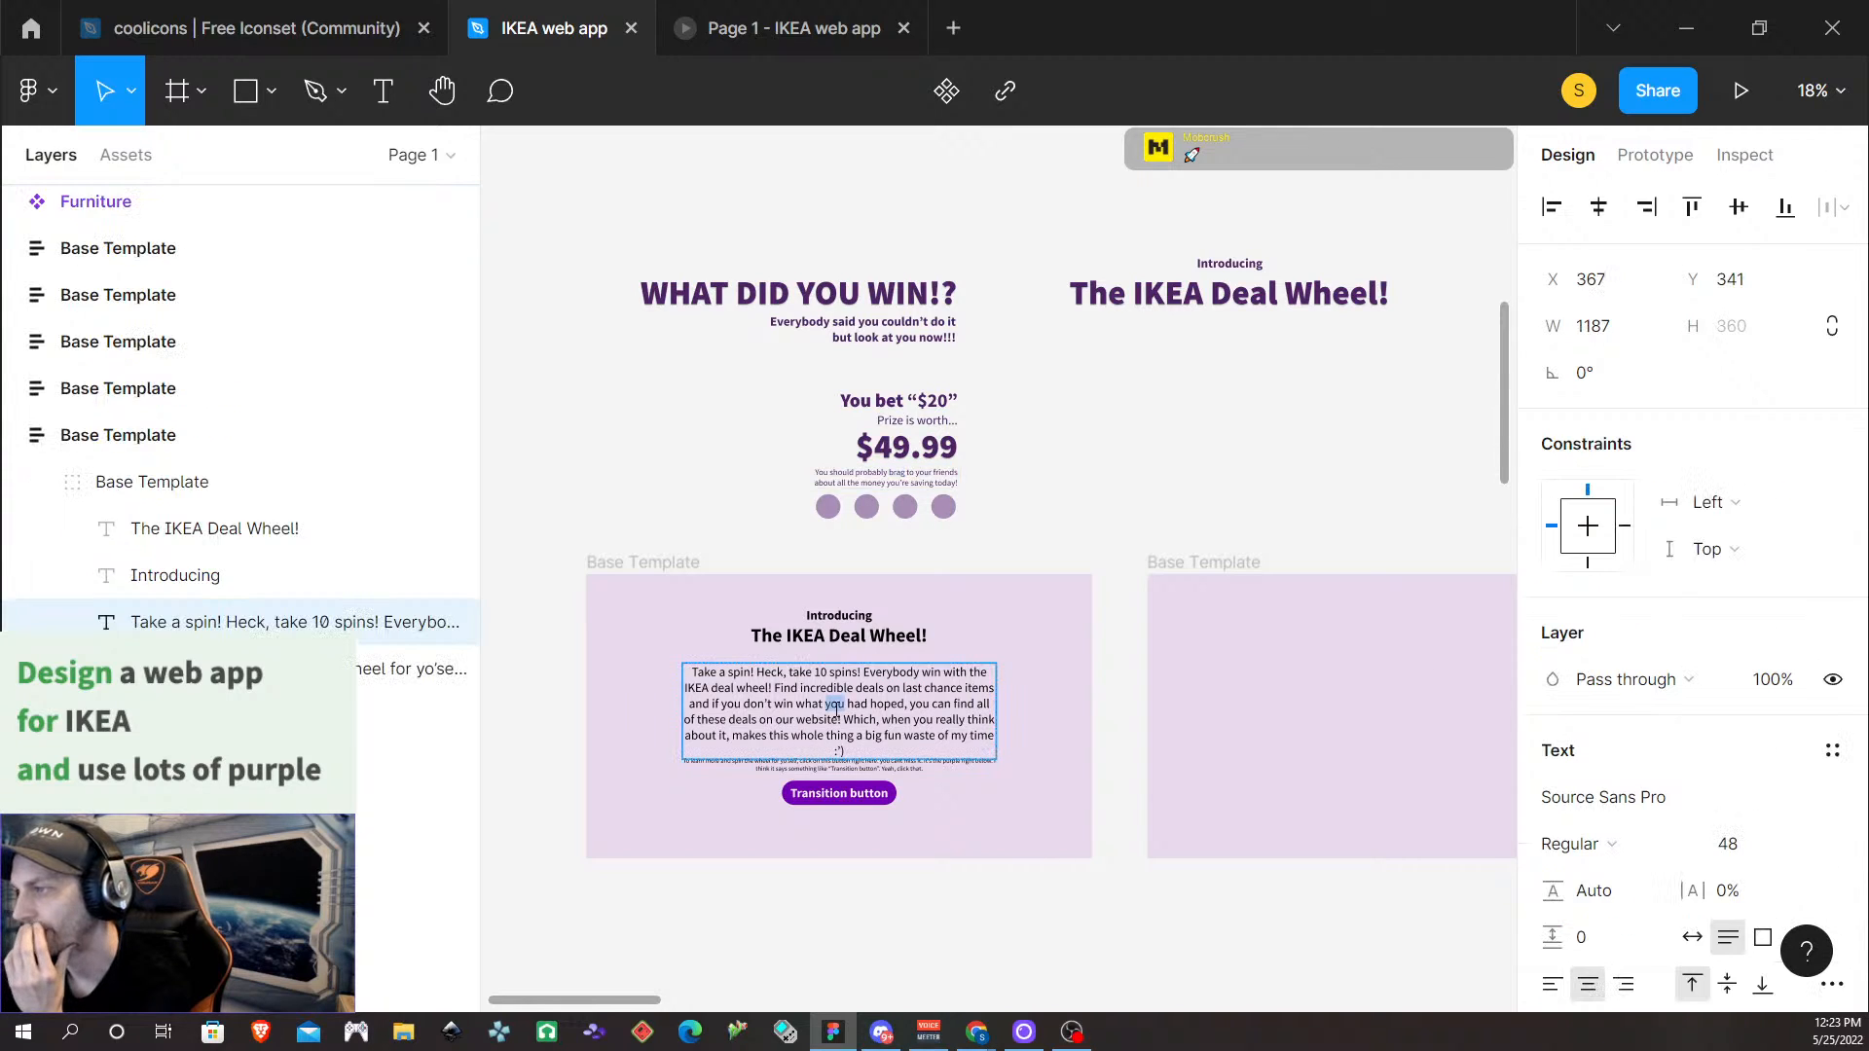
{"action": "triple_click", "coordinate": [835, 706]}
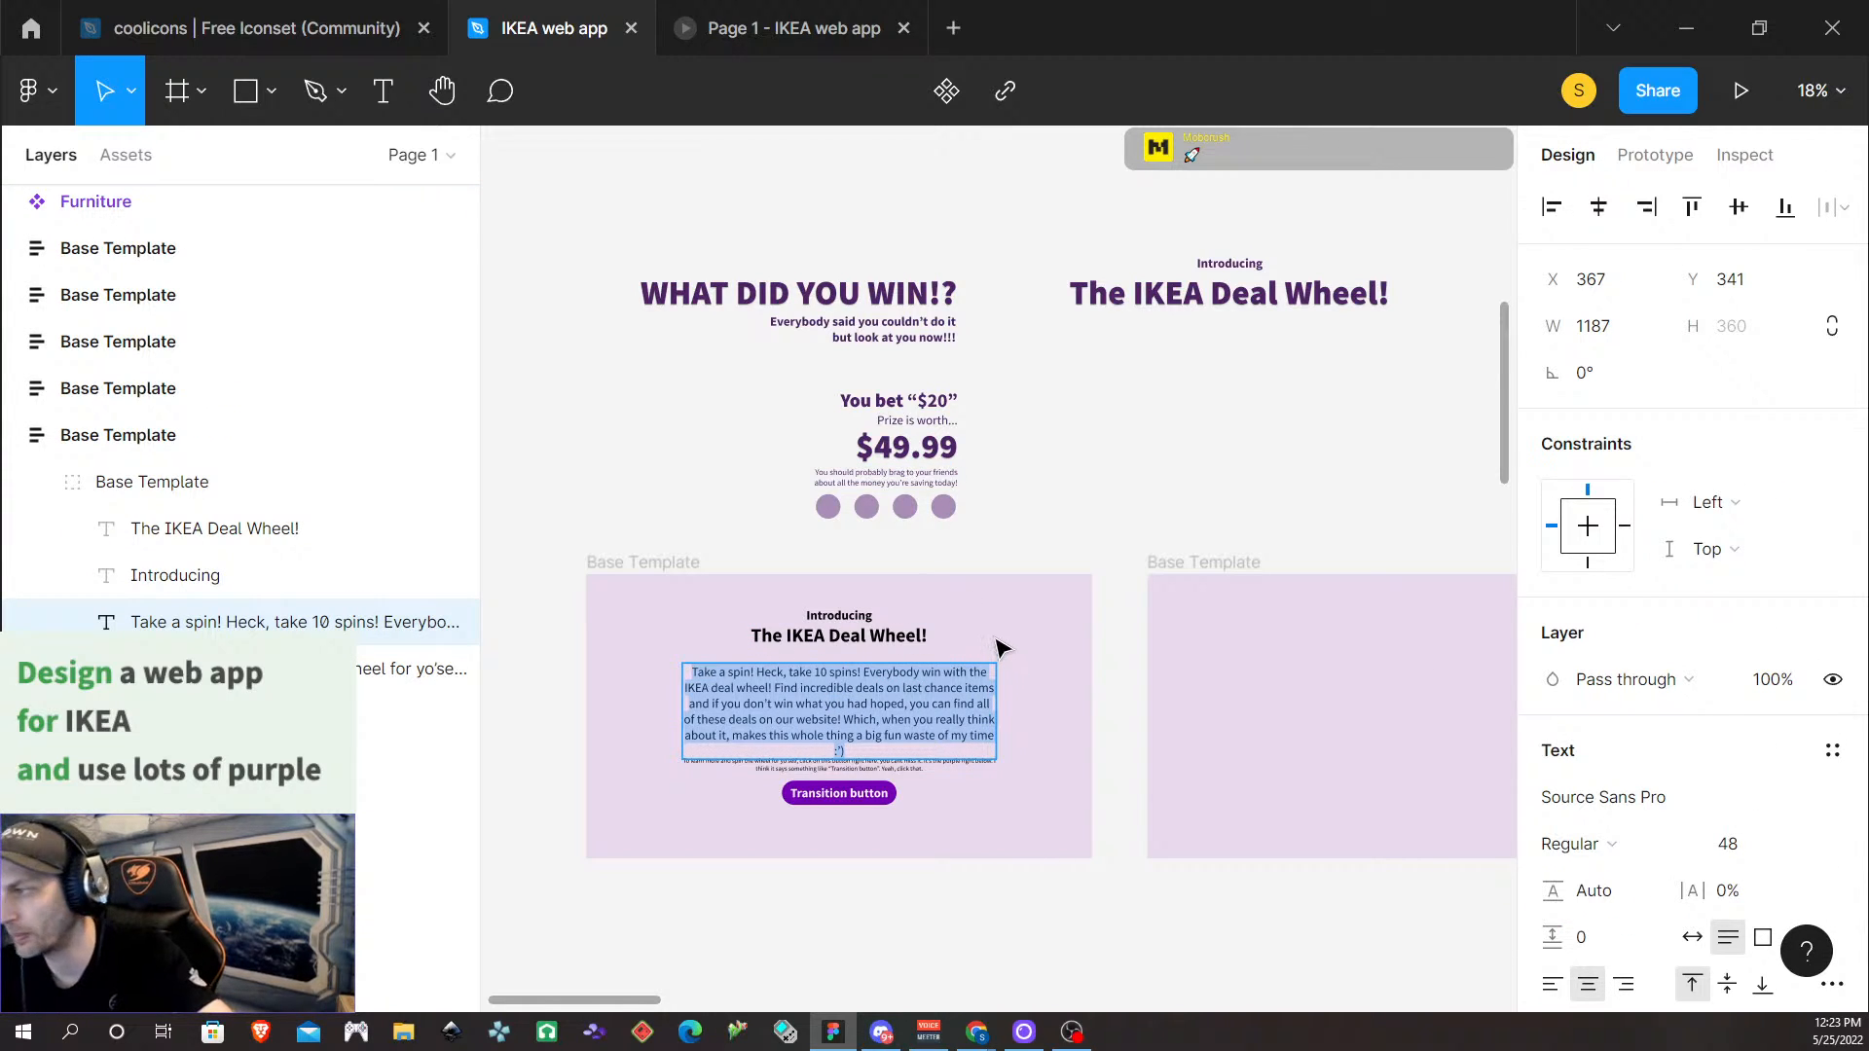
Undo the font size change on the "Take a spin!" paragraph
{"action": "key", "text": "ctrl+z"}
{"action": "key", "text": "ctrl+z"}
{"action": "key", "text": "ctrl+z"}
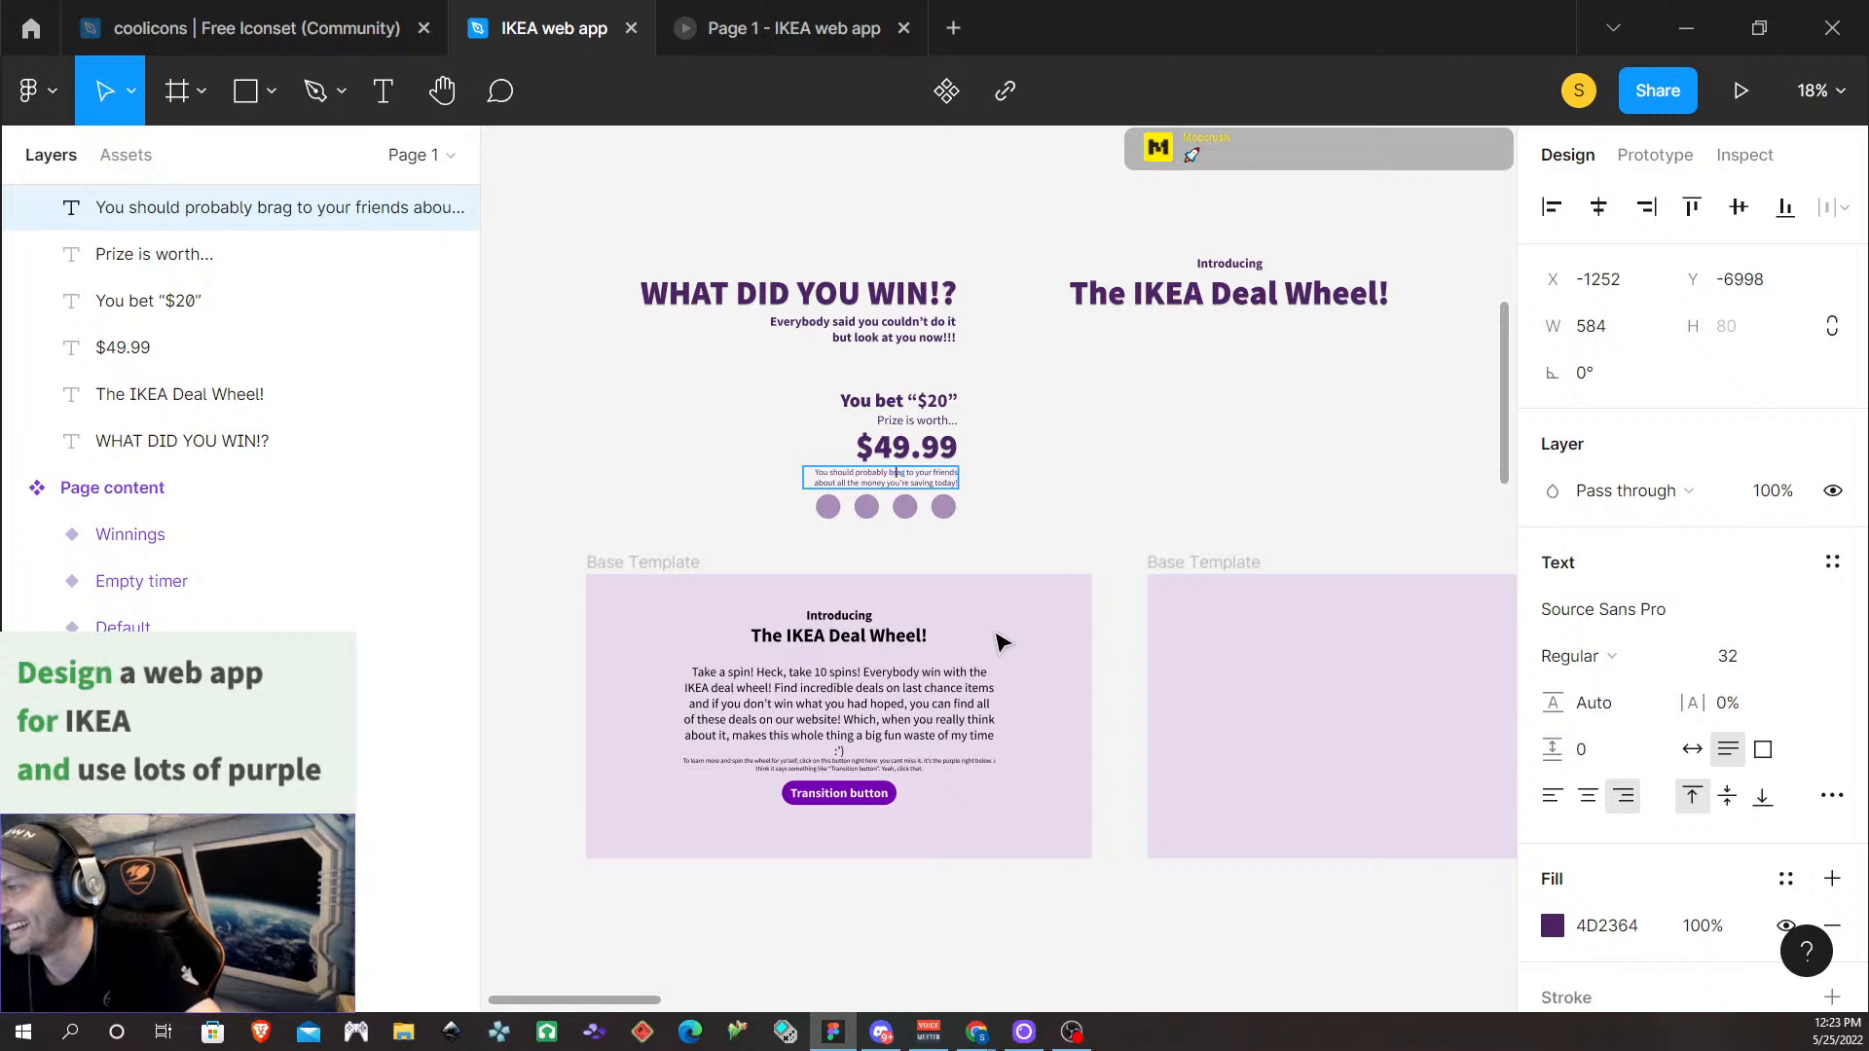
{"action": "key", "text": "ctrl+z"}
{"action": "key", "text": "ctrl+z"}
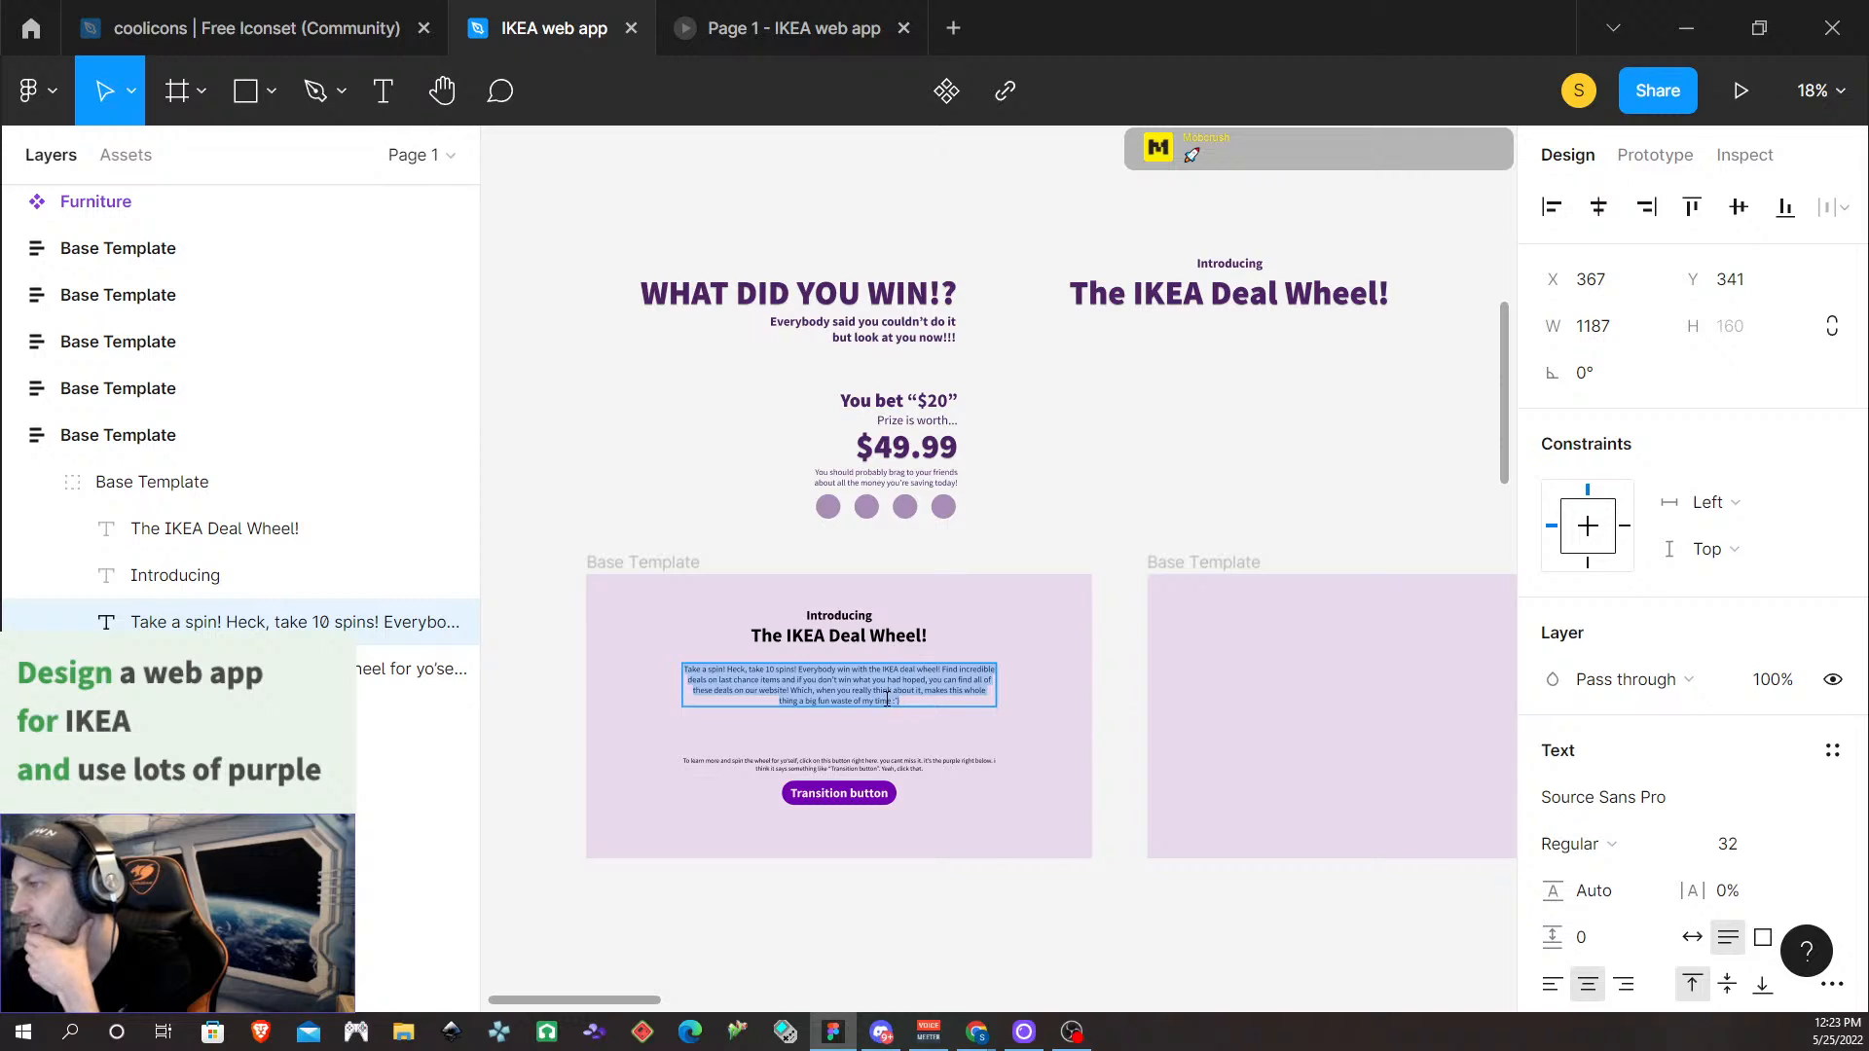
Apply the American Purple colour style to the "Take a spin!" paragraph's fill
{"action": "scroll", "coordinate": [1585, 847], "scroll_direction": "down", "scroll_amount": 5}
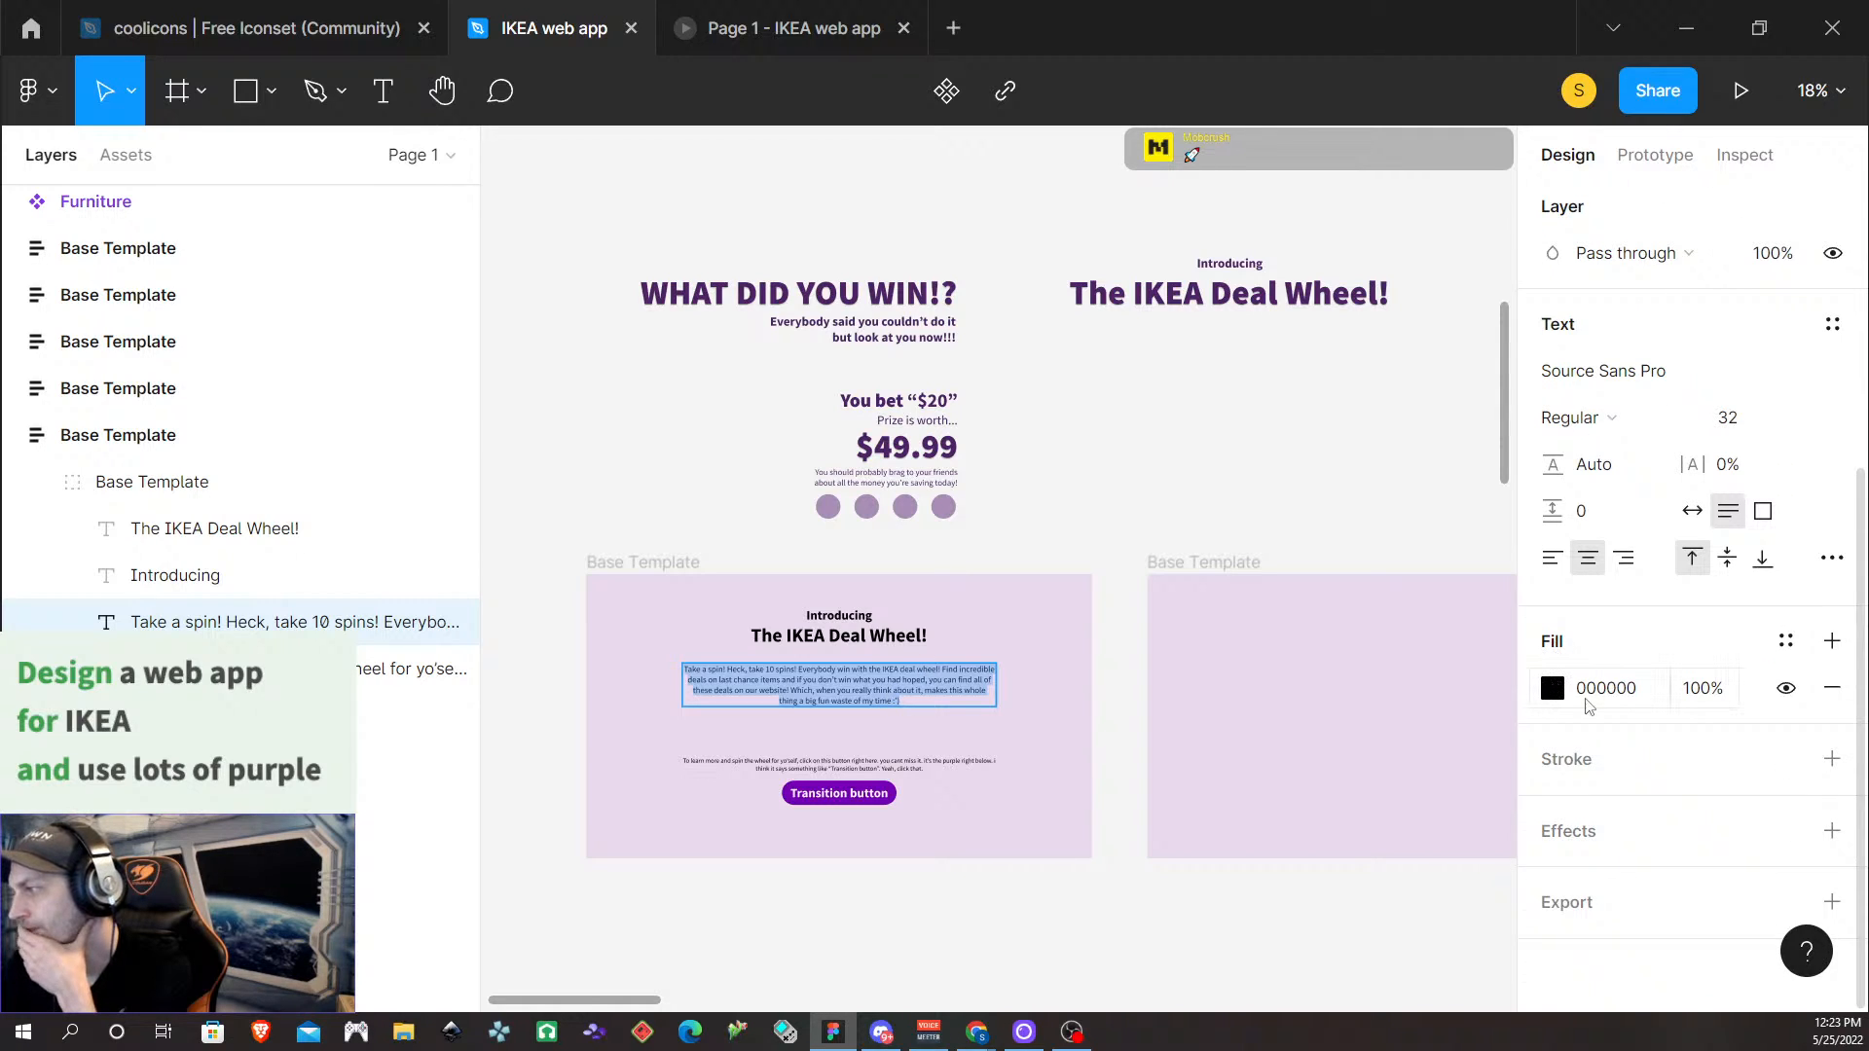
{"action": "left_click", "coordinate": [1787, 643]}
{"action": "left_click", "coordinate": [1574, 758]}
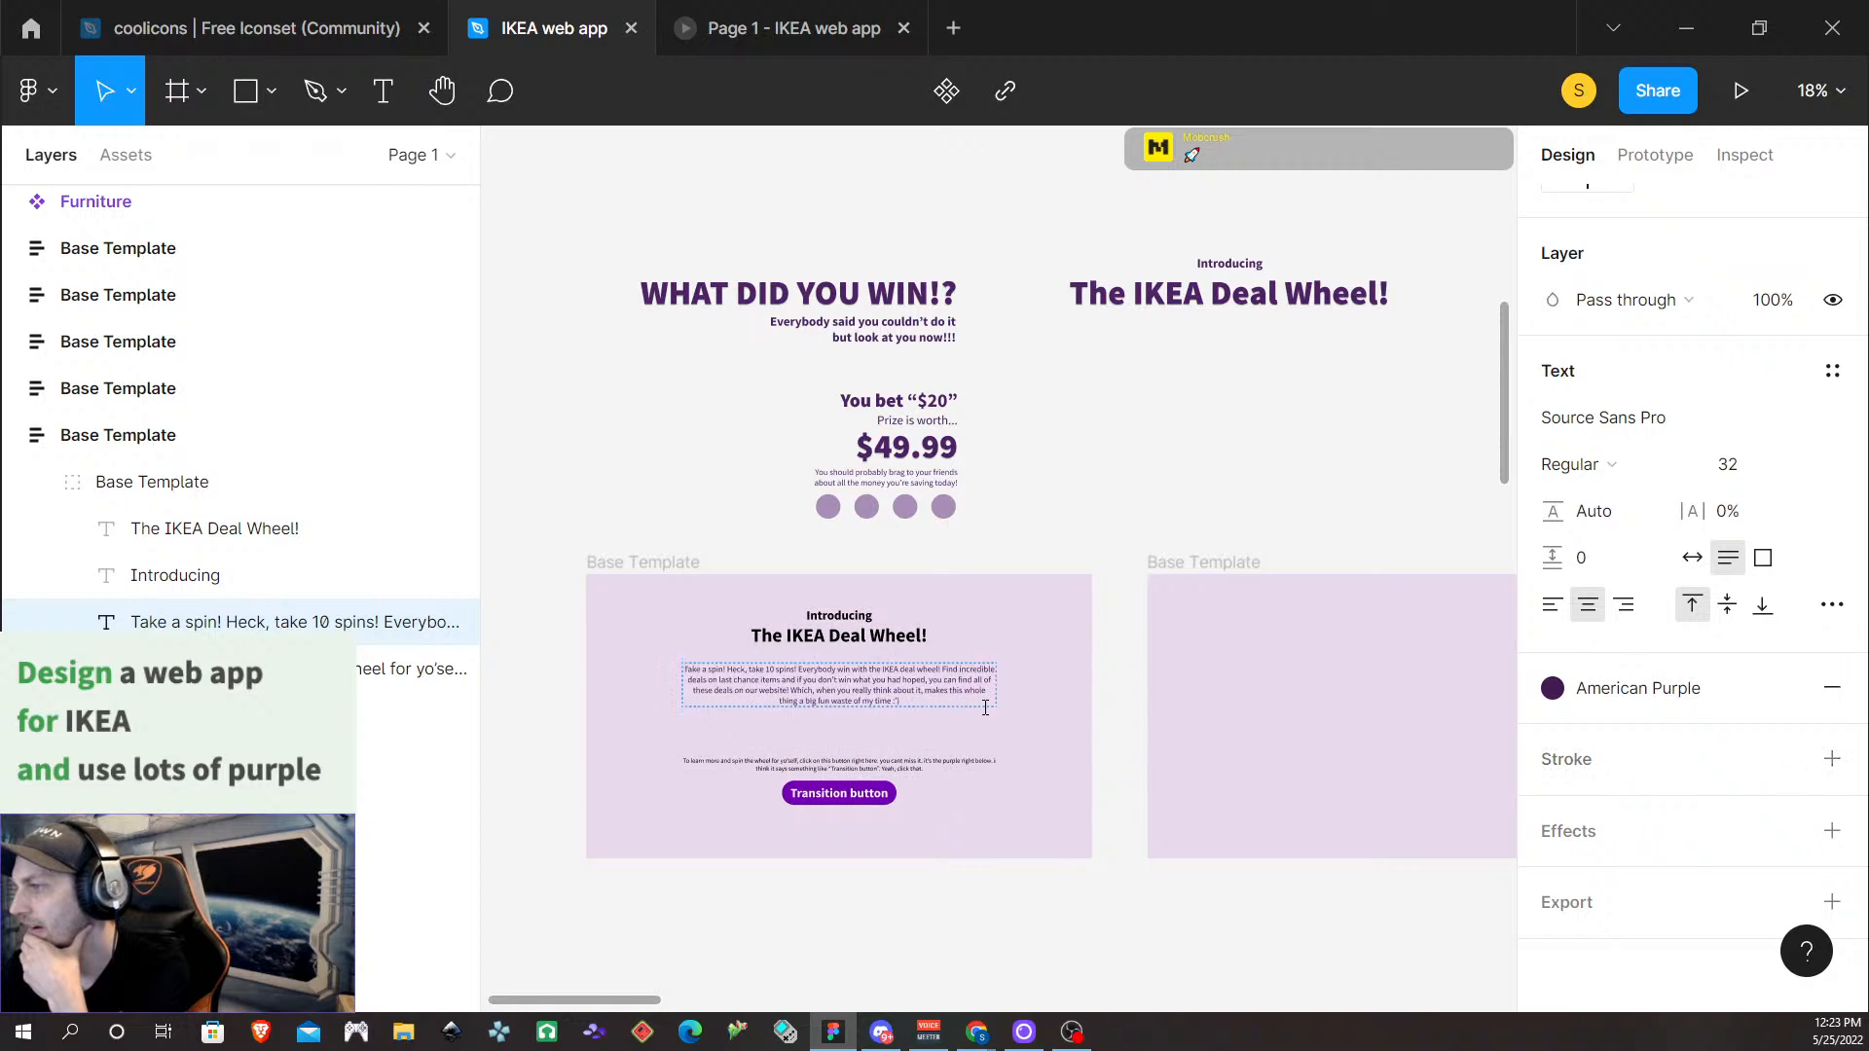
Delete the old black "Introducing" and "The IKEA Deal Wheel!" texts from the first Base Template
{"action": "scroll", "coordinate": [920, 732], "scroll_direction": "up", "scroll_amount": 5}
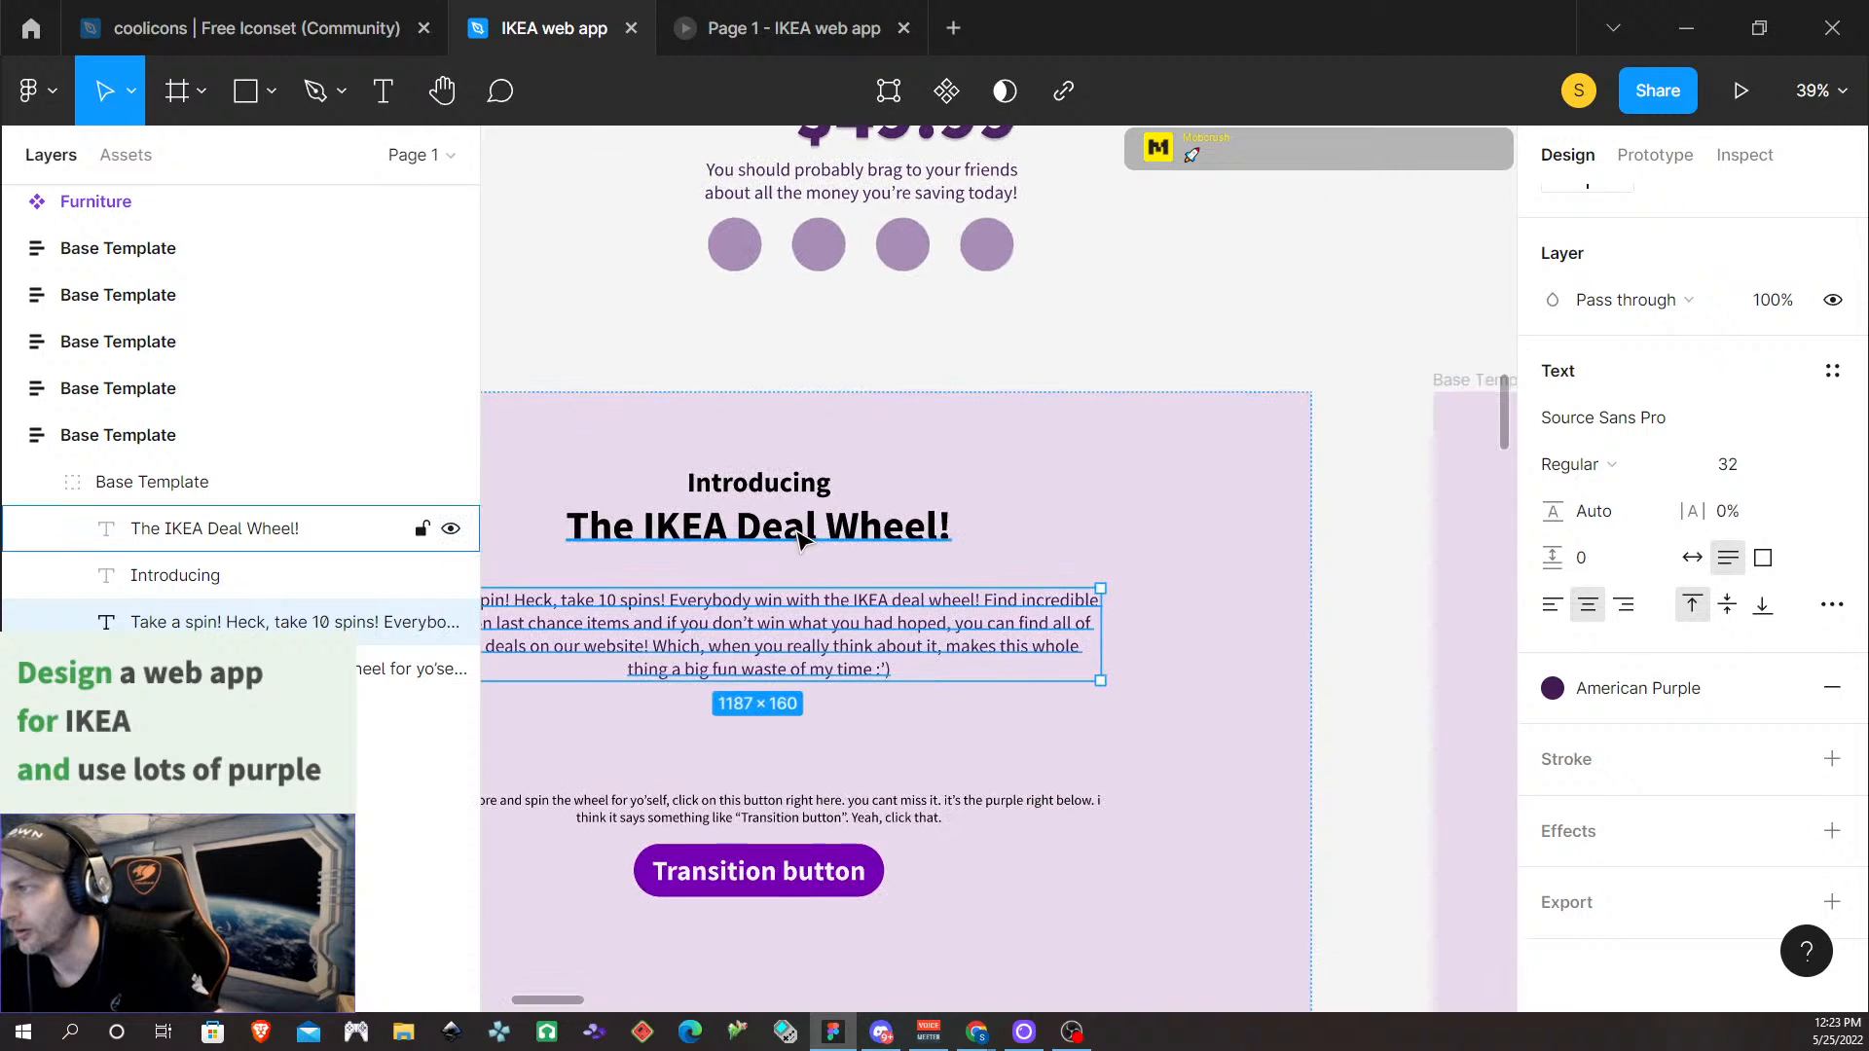
{"action": "scroll", "coordinate": [918, 571], "scroll_direction": "down", "scroll_amount": 6}
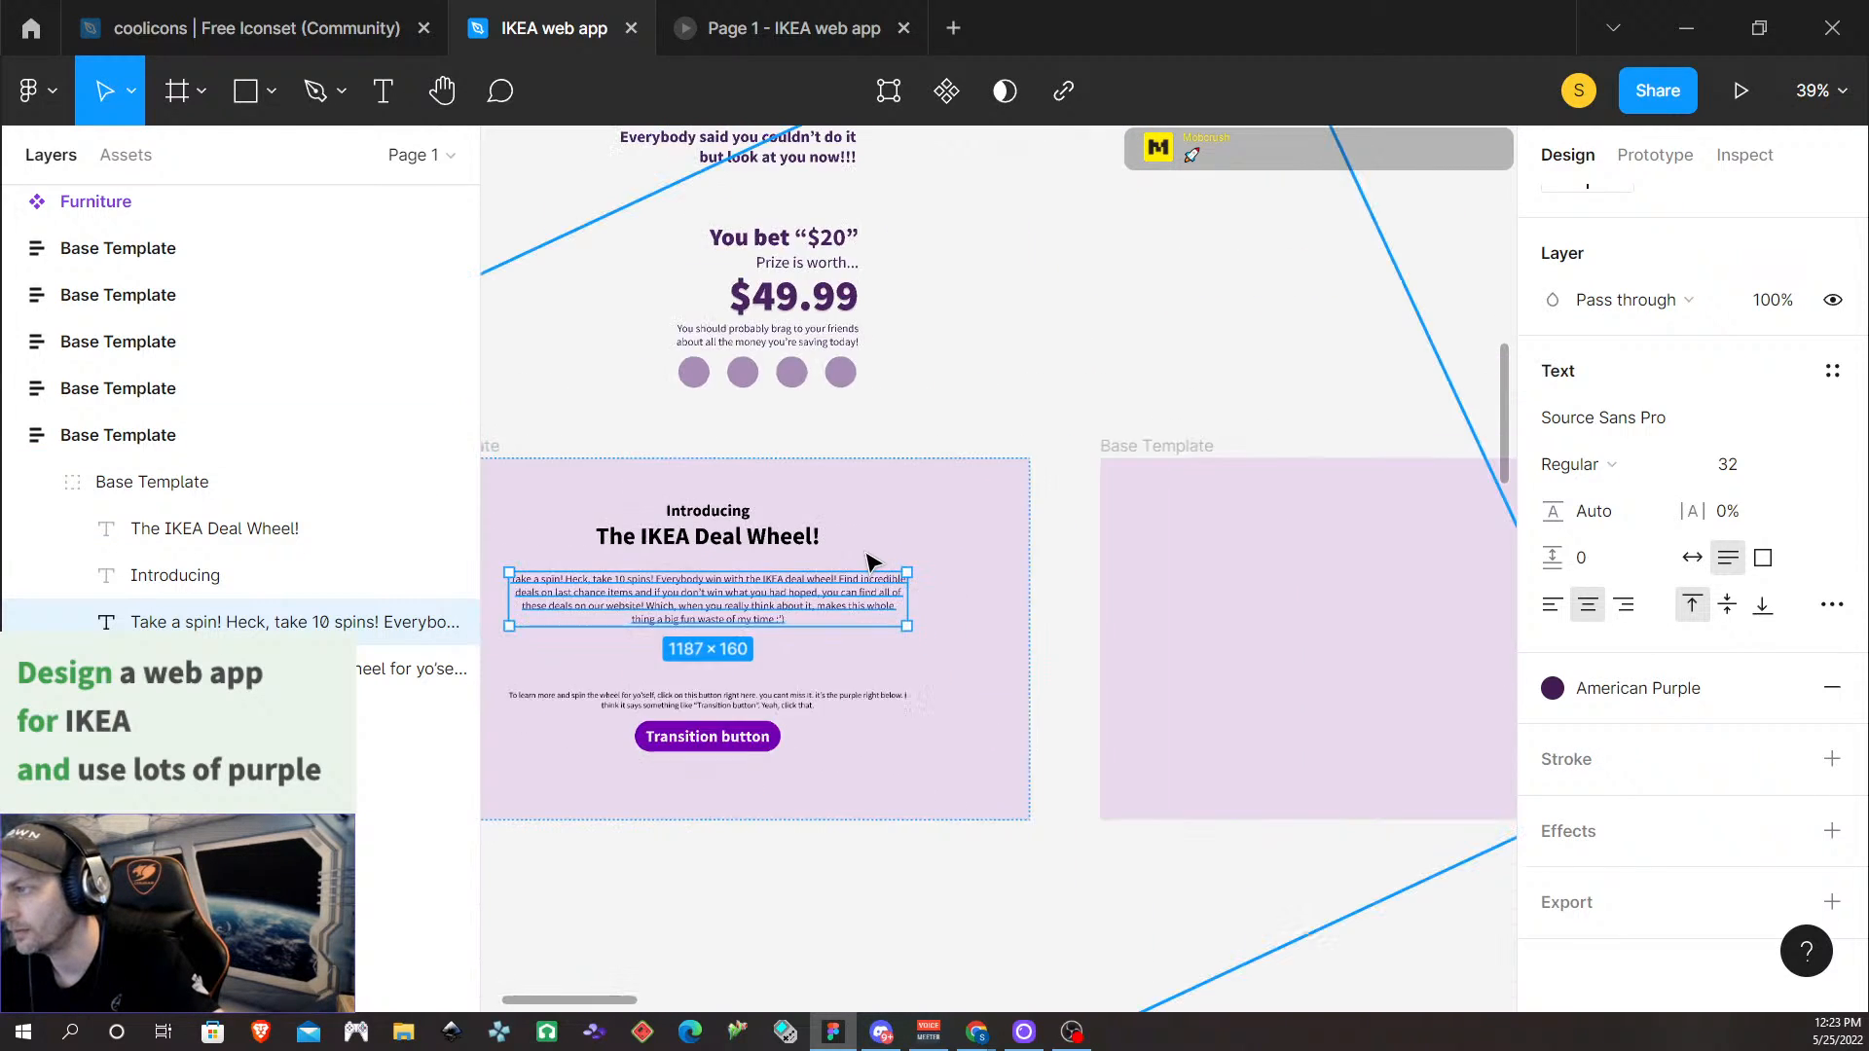
{"action": "left_click", "coordinate": [790, 528]}
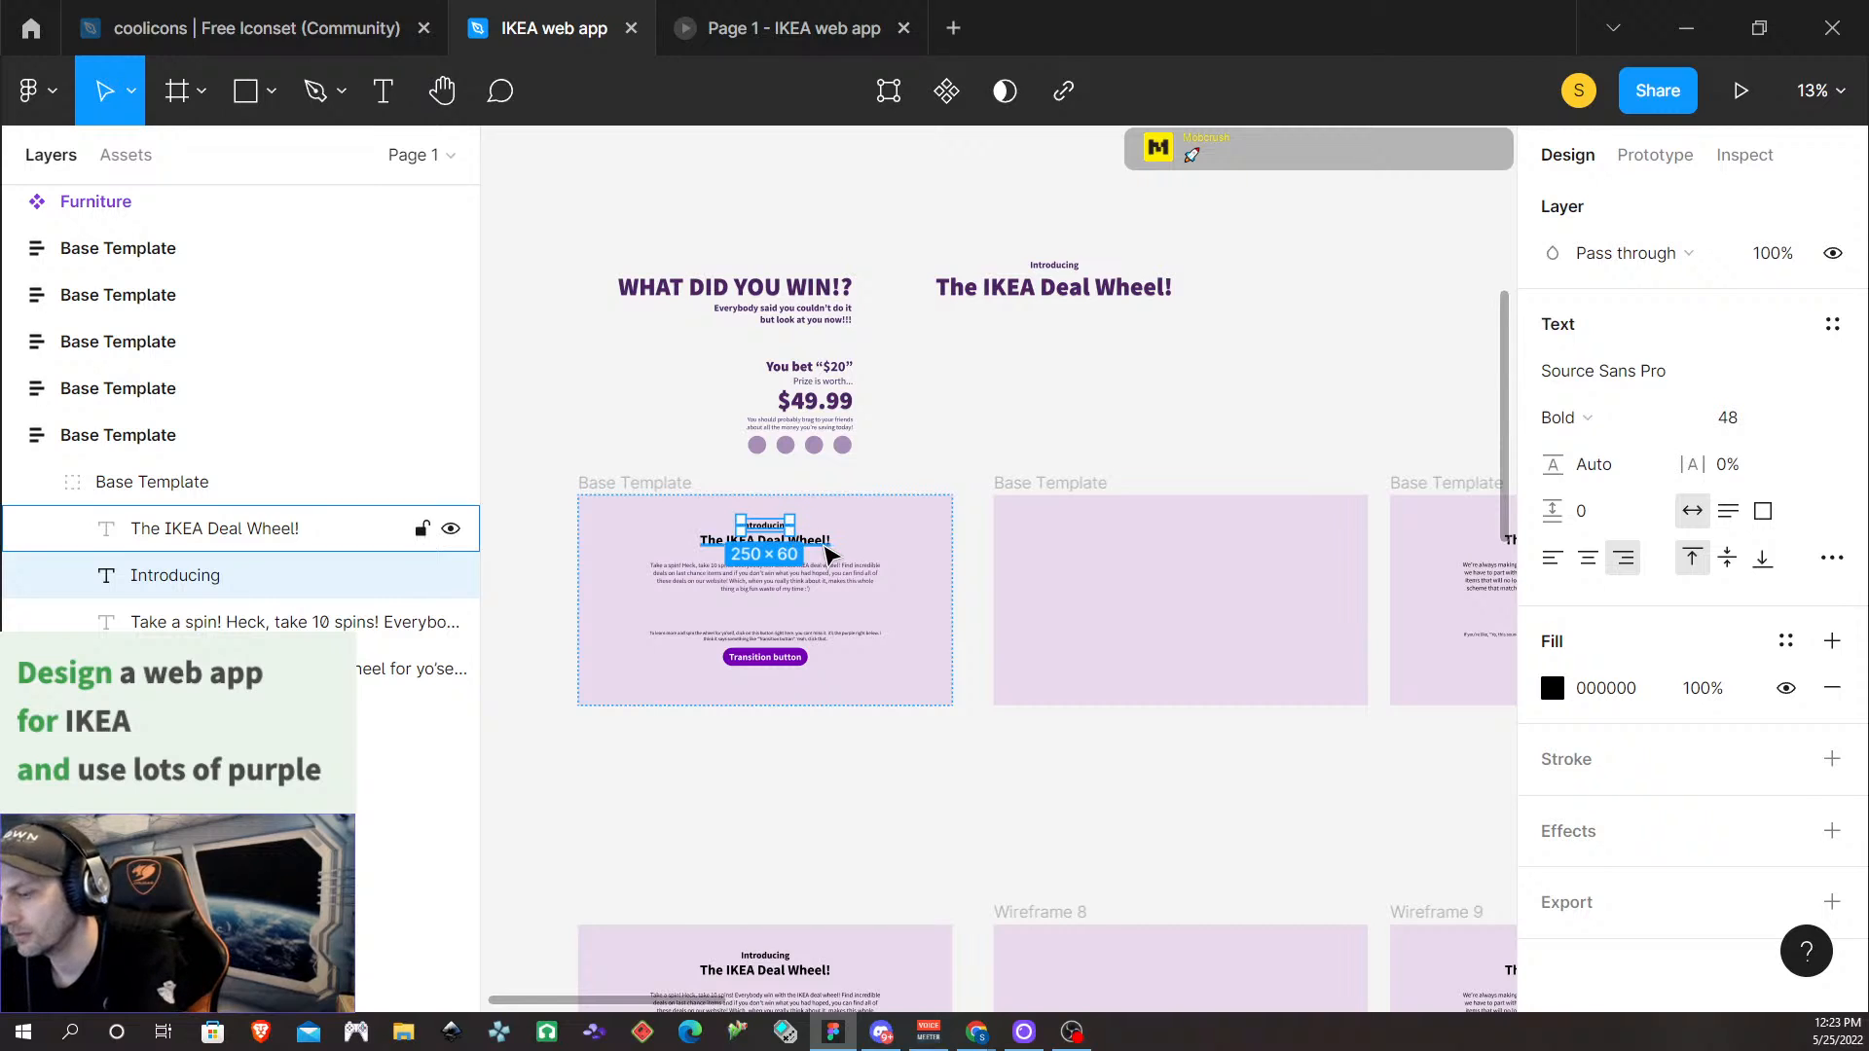
{"action": "key", "text": "Delete"}
{"action": "left_click", "coordinate": [794, 543]}
{"action": "left_click", "coordinate": [797, 544]}
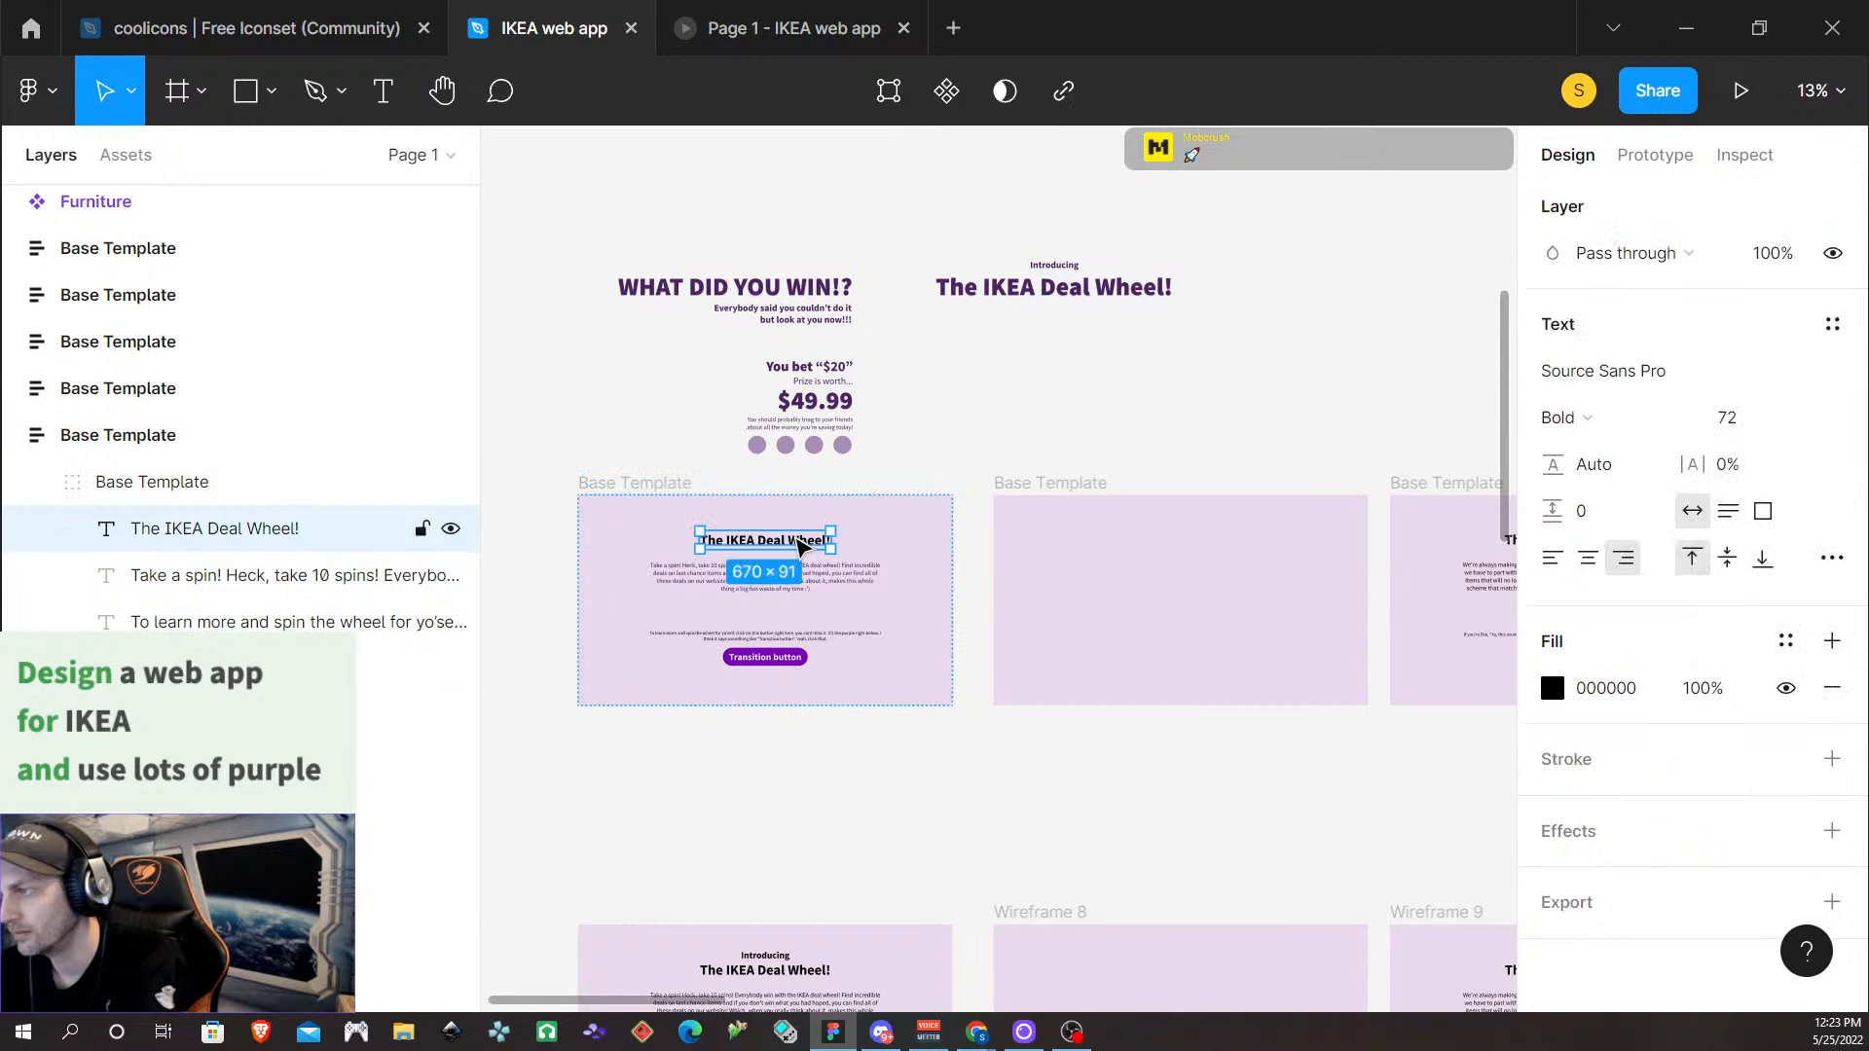
{"action": "key", "text": "Delete"}
Copy the purple "Introducing" and "The IKEA Deal Wheel!" texts into the first Base Template and place them above the paragraph
{"action": "left_click", "coordinate": [1054, 264]}
{"action": "left_click", "coordinate": [1127, 288], "text": "shift"}
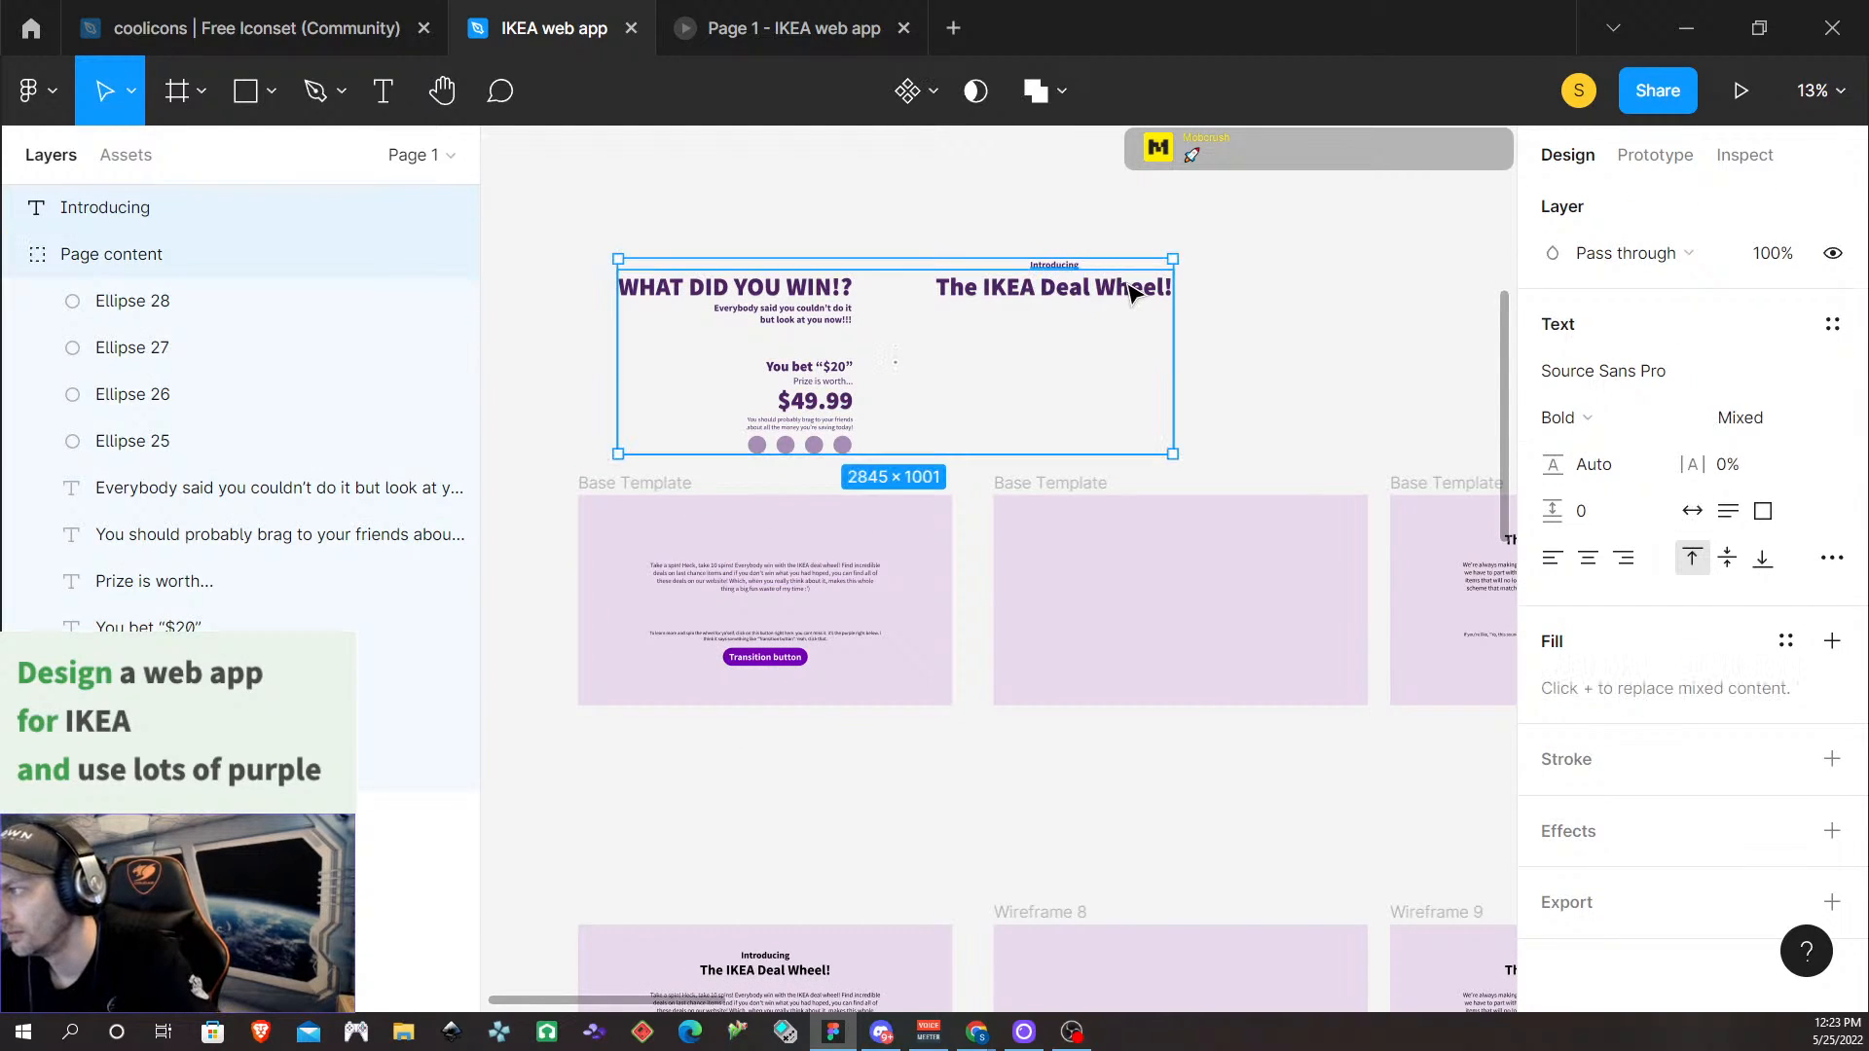
{"action": "left_click", "coordinate": [1178, 294]}
{"action": "left_click", "coordinate": [1035, 291]}
{"action": "double_click", "coordinate": [1035, 291]}
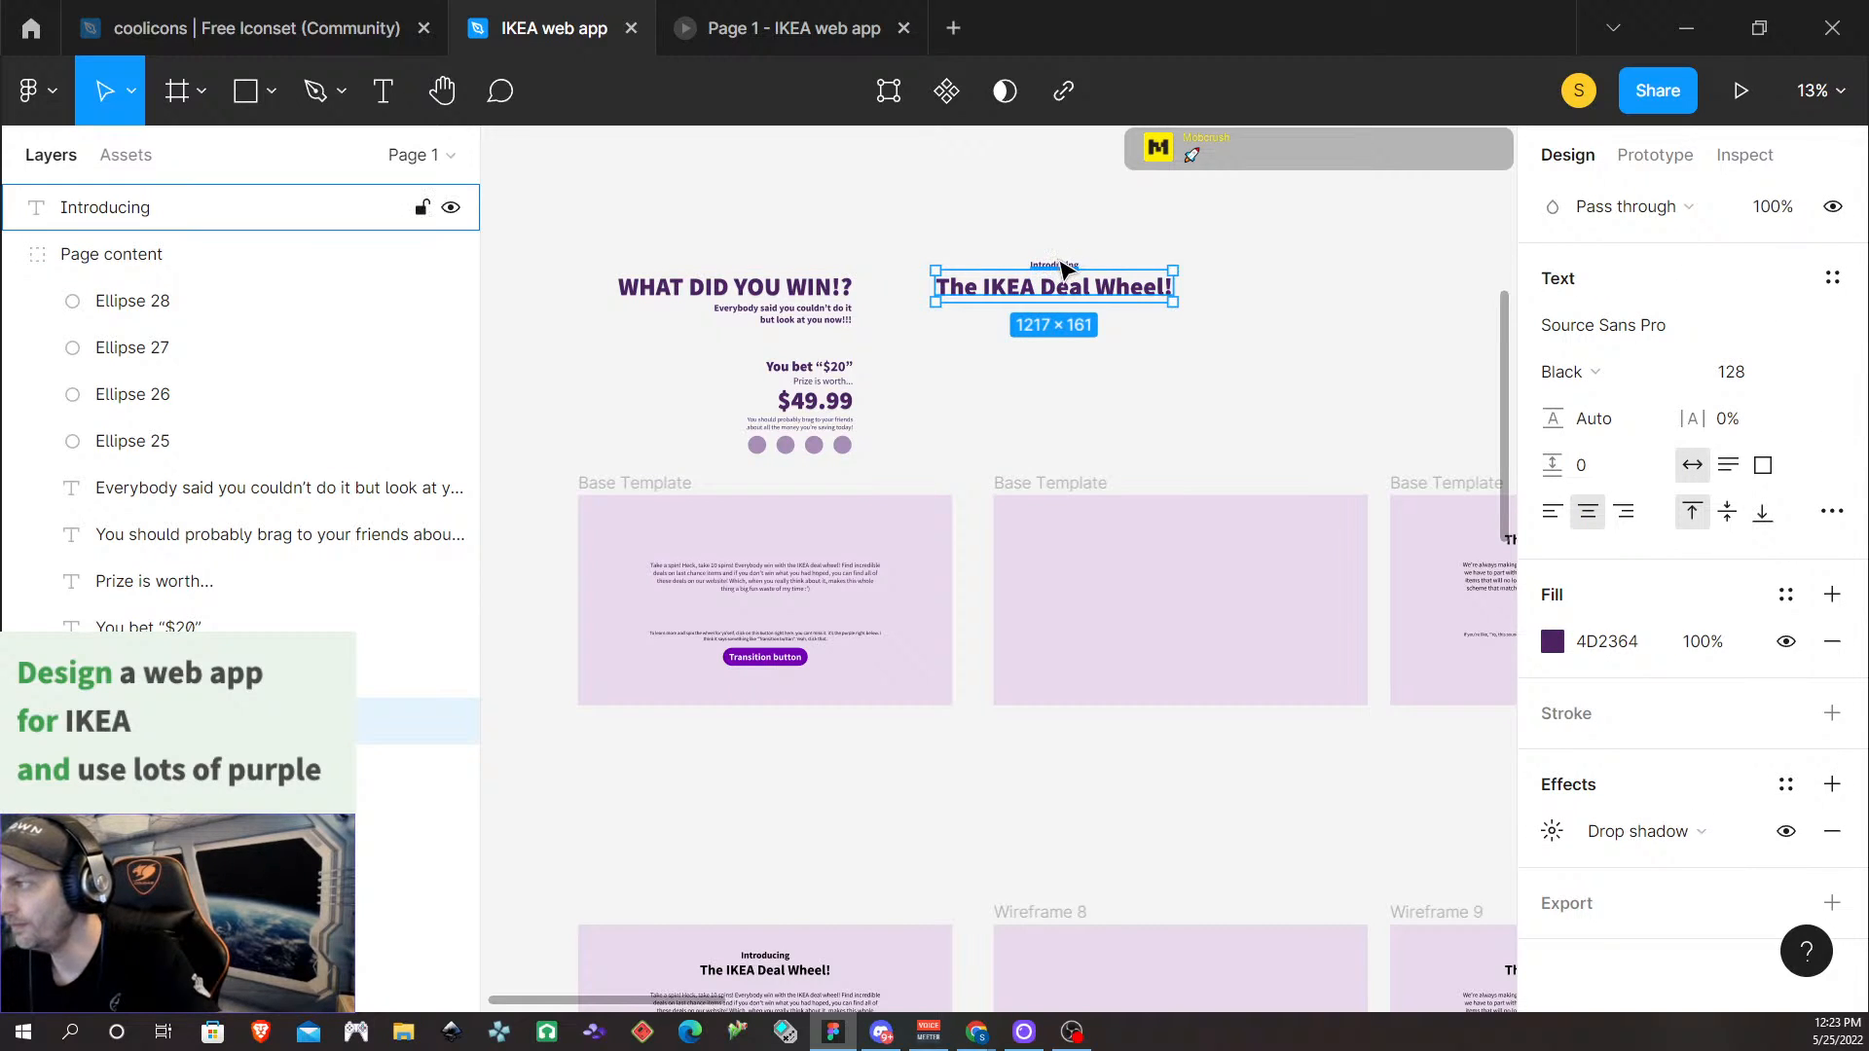
{"action": "left_click", "coordinate": [1061, 267], "text": "shift"}
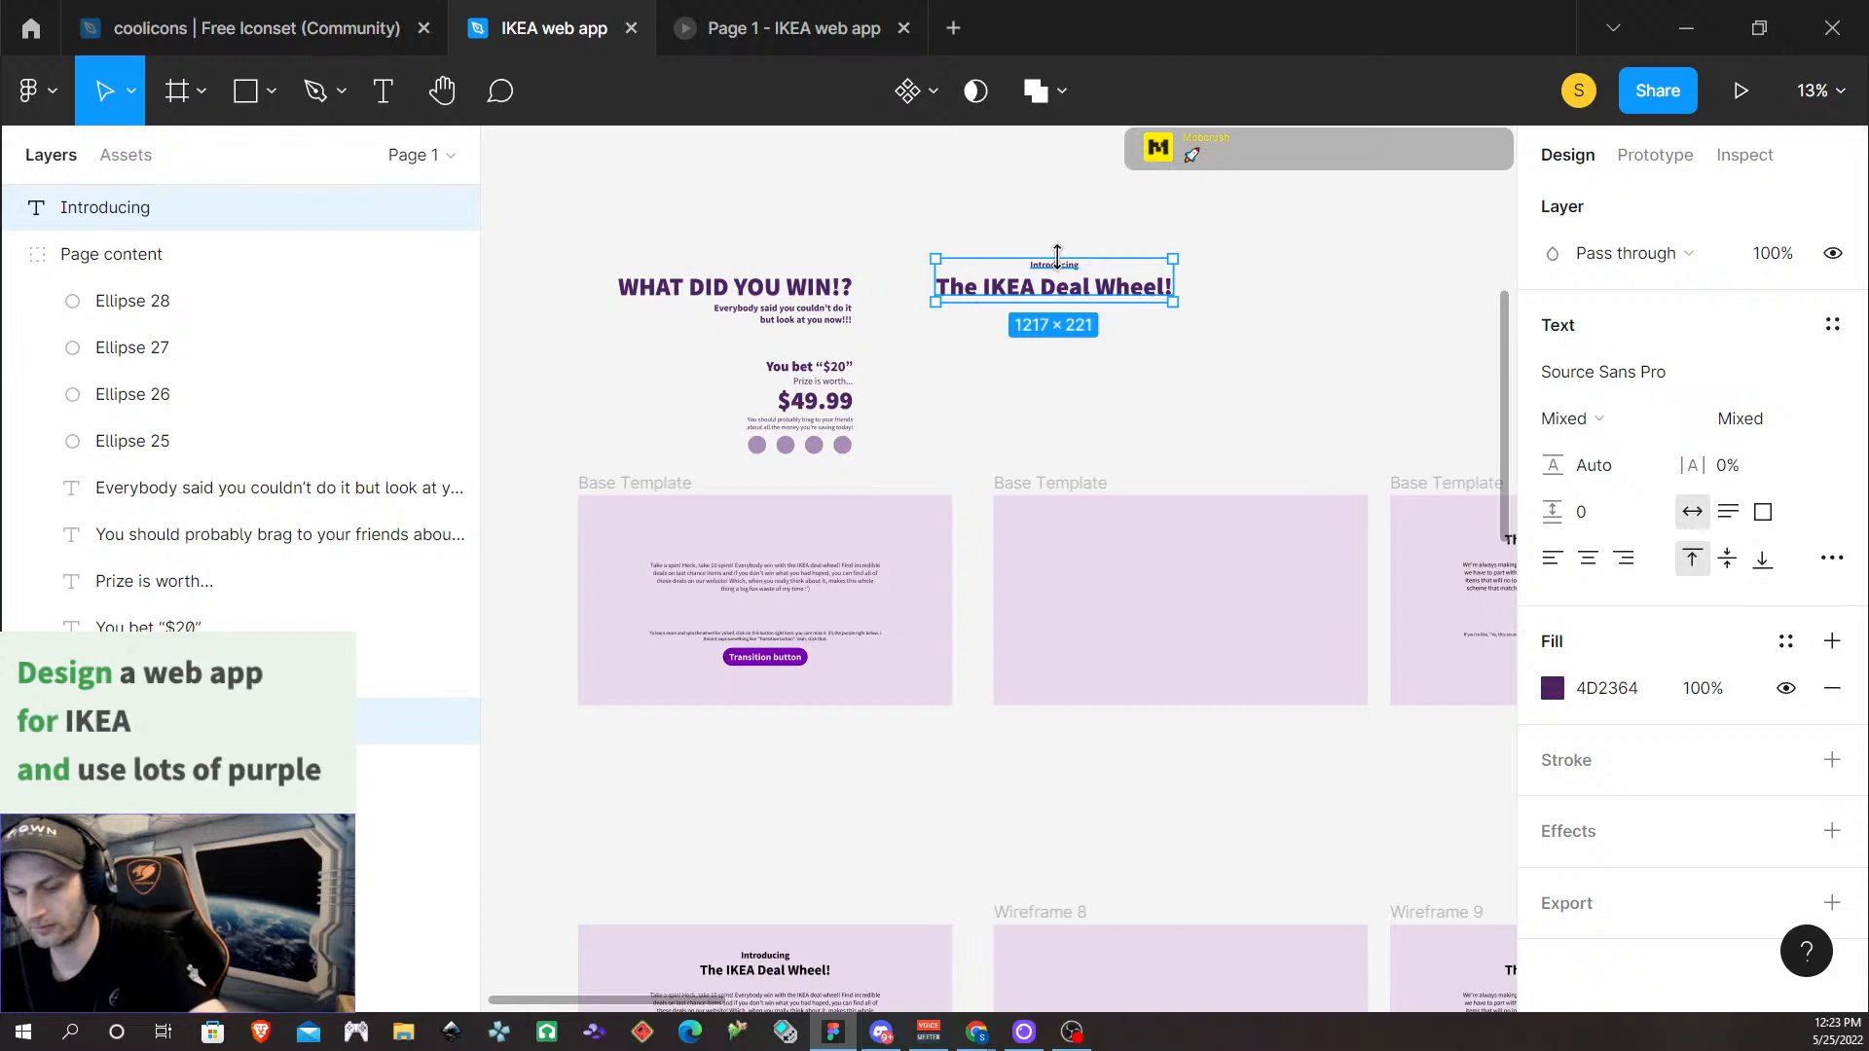
{"action": "left_click", "coordinate": [659, 486]}
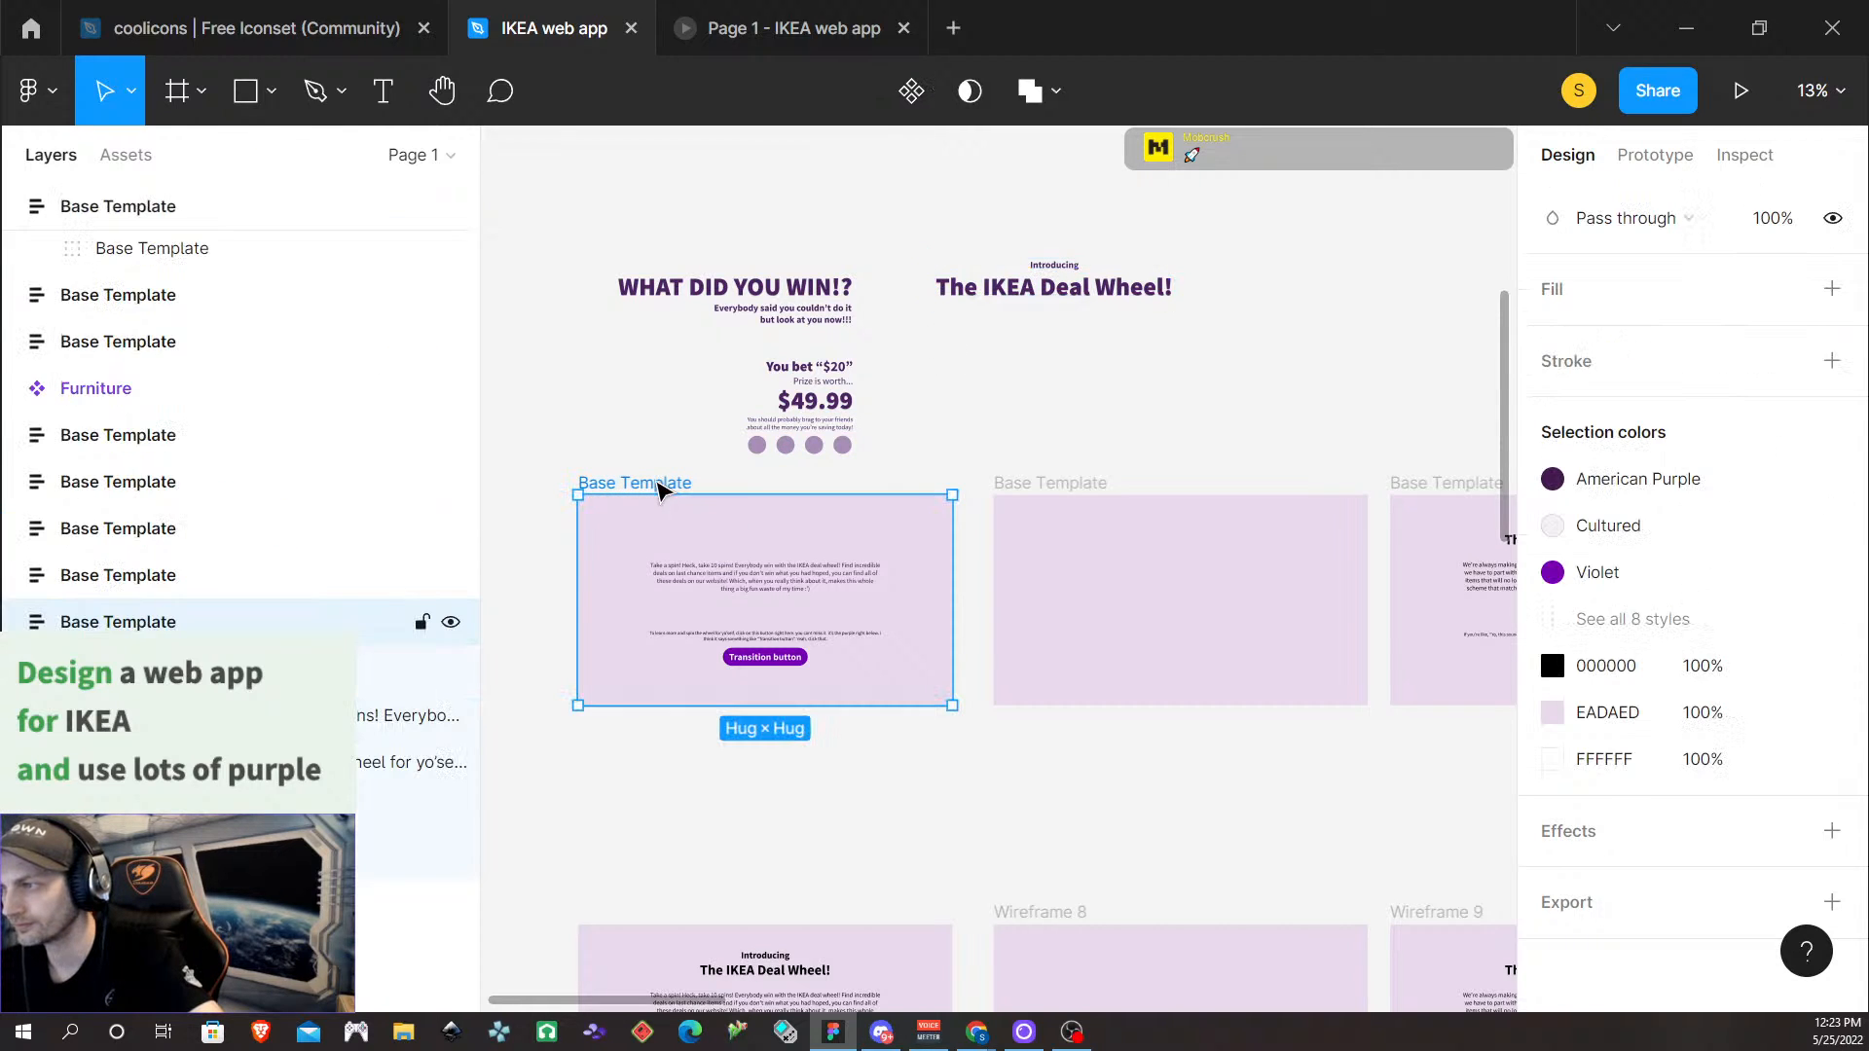
{"action": "key", "text": "ctrl+v"}
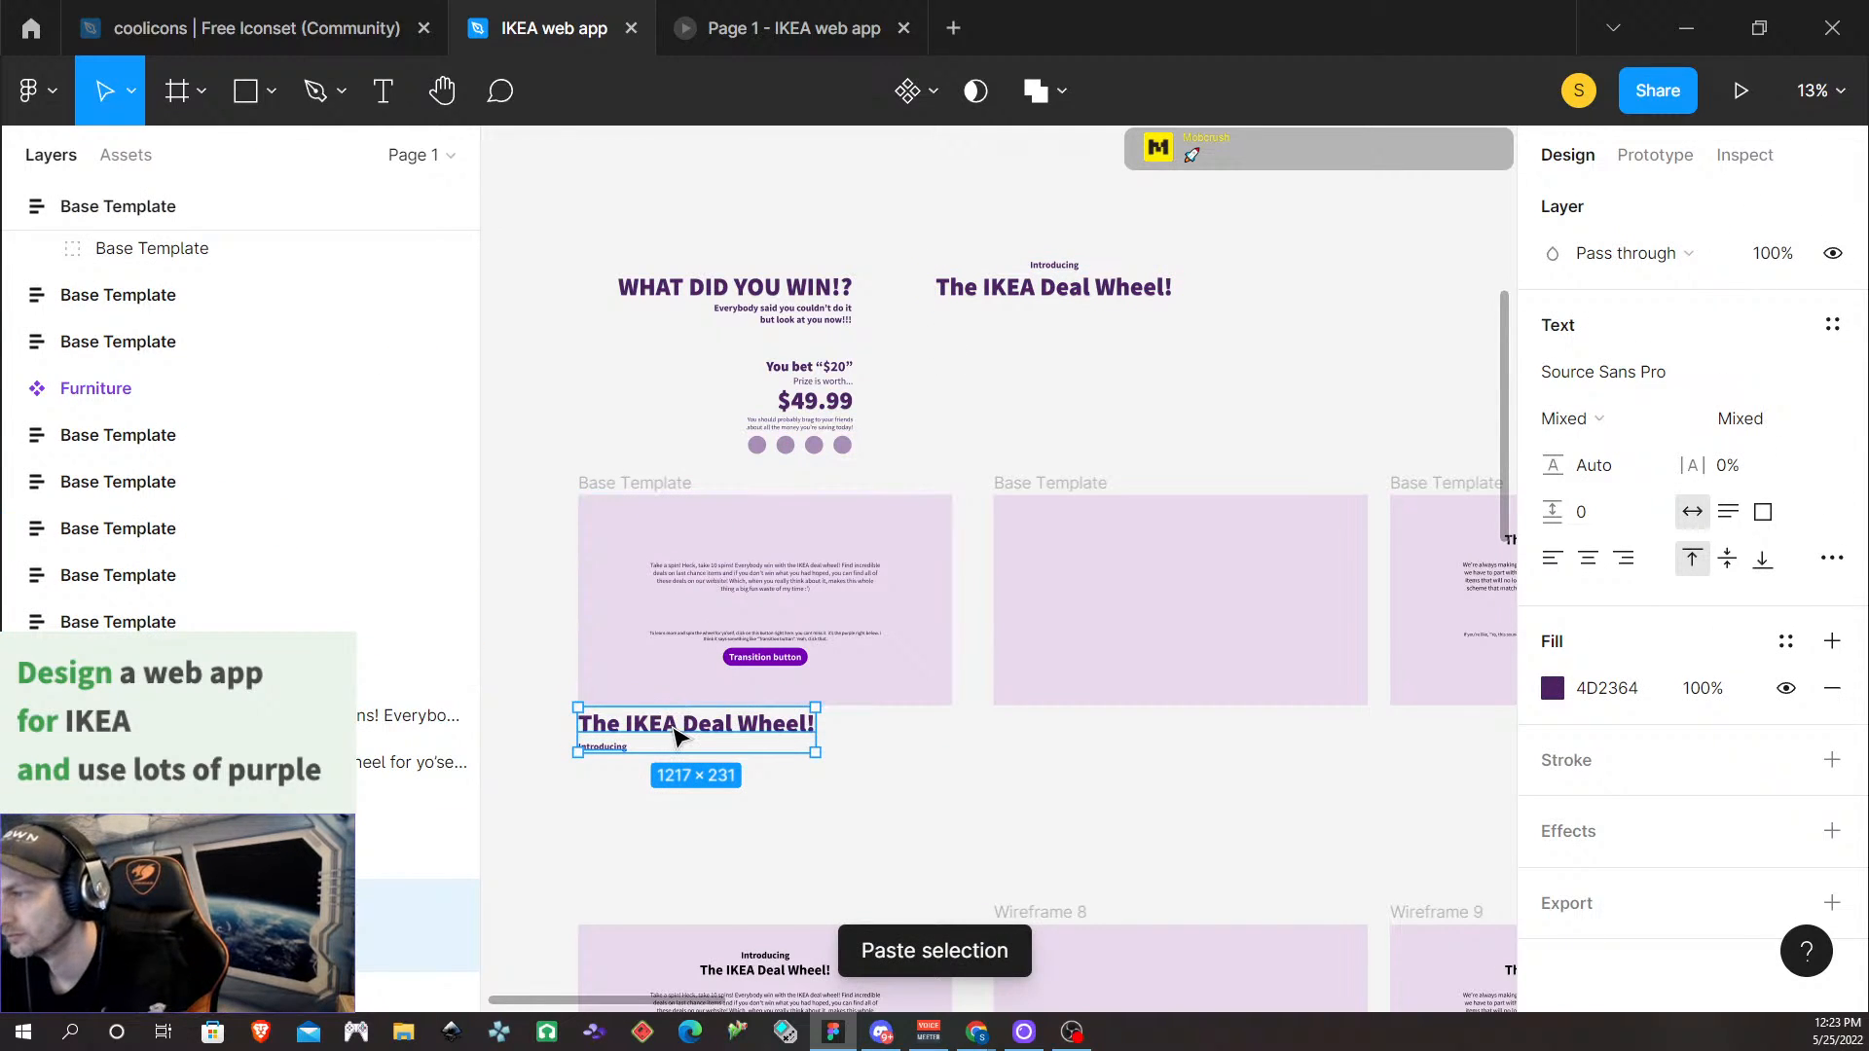
{"action": "left_click_drag", "start_coordinate": [674, 729], "coordinate": [750, 535]}
Move the pasted "Introducing" line above the "The IKEA Deal Wheel!" heading in the template
{"action": "scroll", "coordinate": [740, 581], "scroll_direction": "left", "scroll_amount": 3}
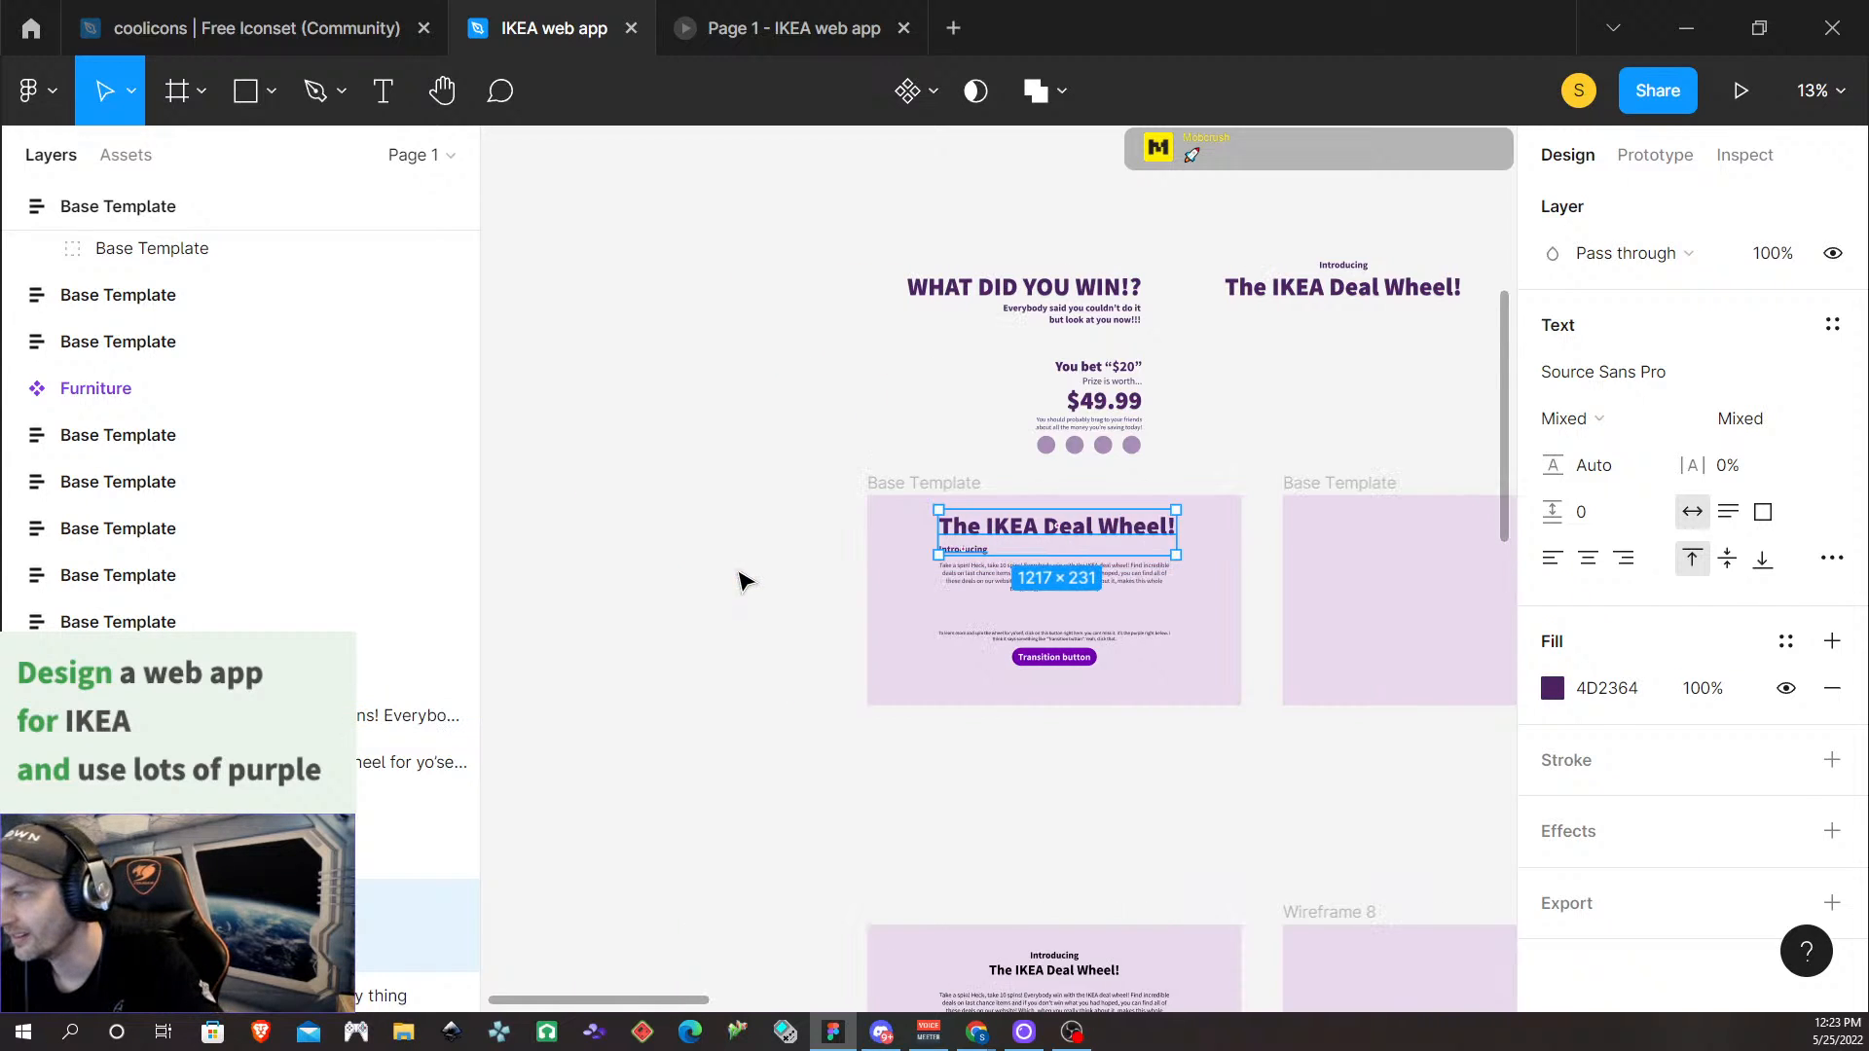
{"action": "scroll", "coordinate": [817, 597], "scroll_direction": "right", "scroll_amount": 2}
{"action": "scroll", "coordinate": [985, 574], "scroll_direction": "up", "scroll_amount": 5}
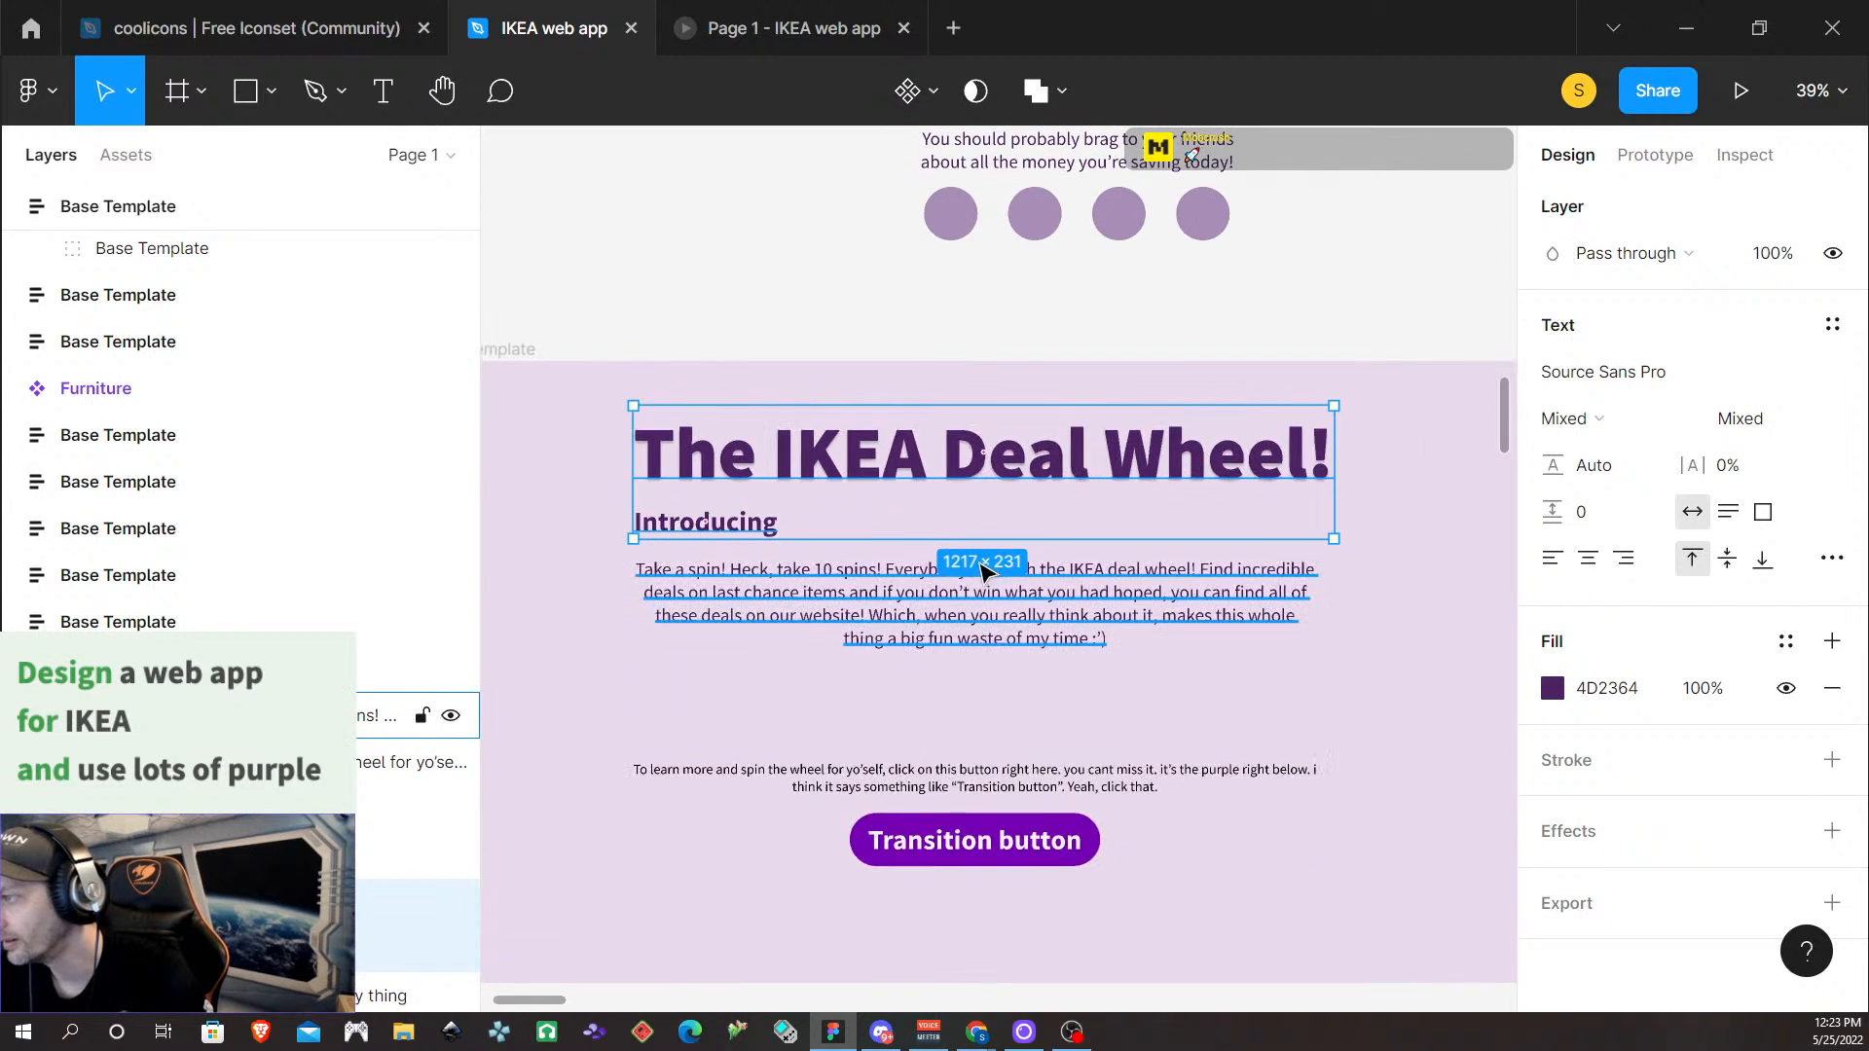
{"action": "double_click", "coordinate": [745, 531]}
{"action": "left_click", "coordinate": [712, 526]}
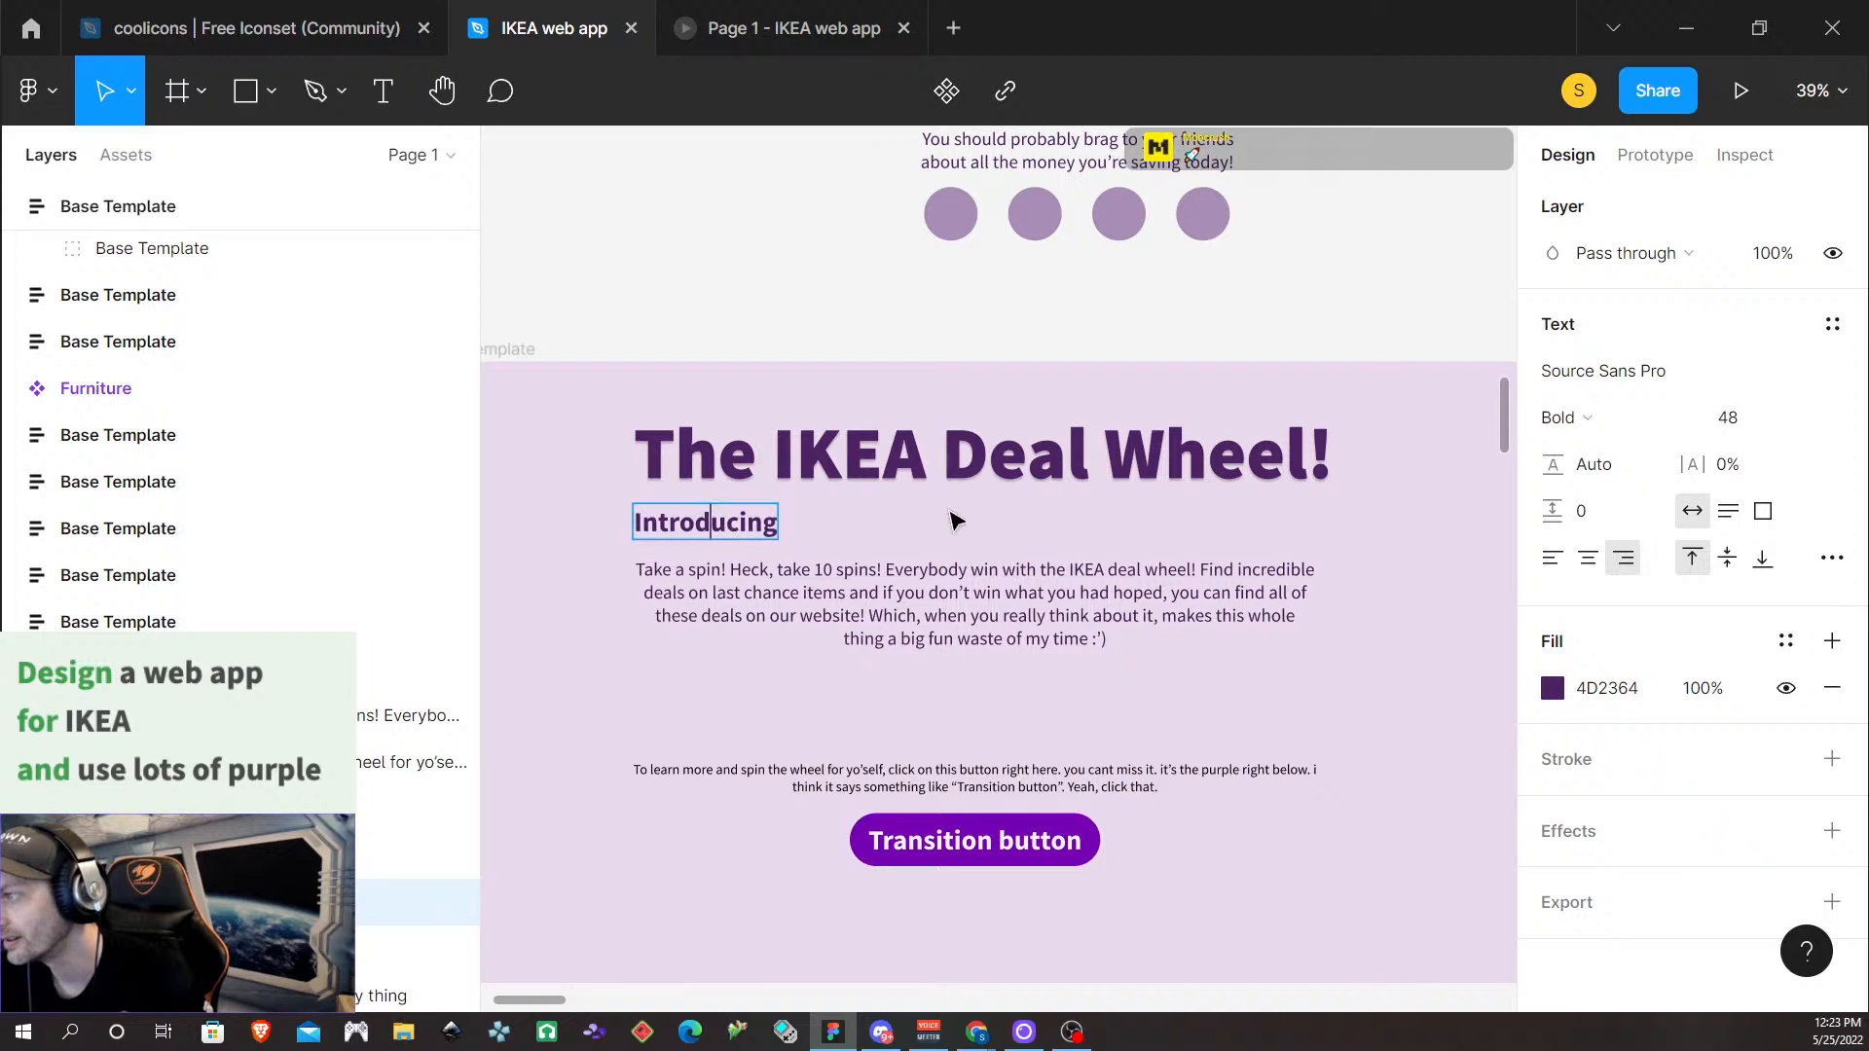
{"action": "left_click", "coordinate": [979, 470]}
{"action": "key", "text": "Escape"}
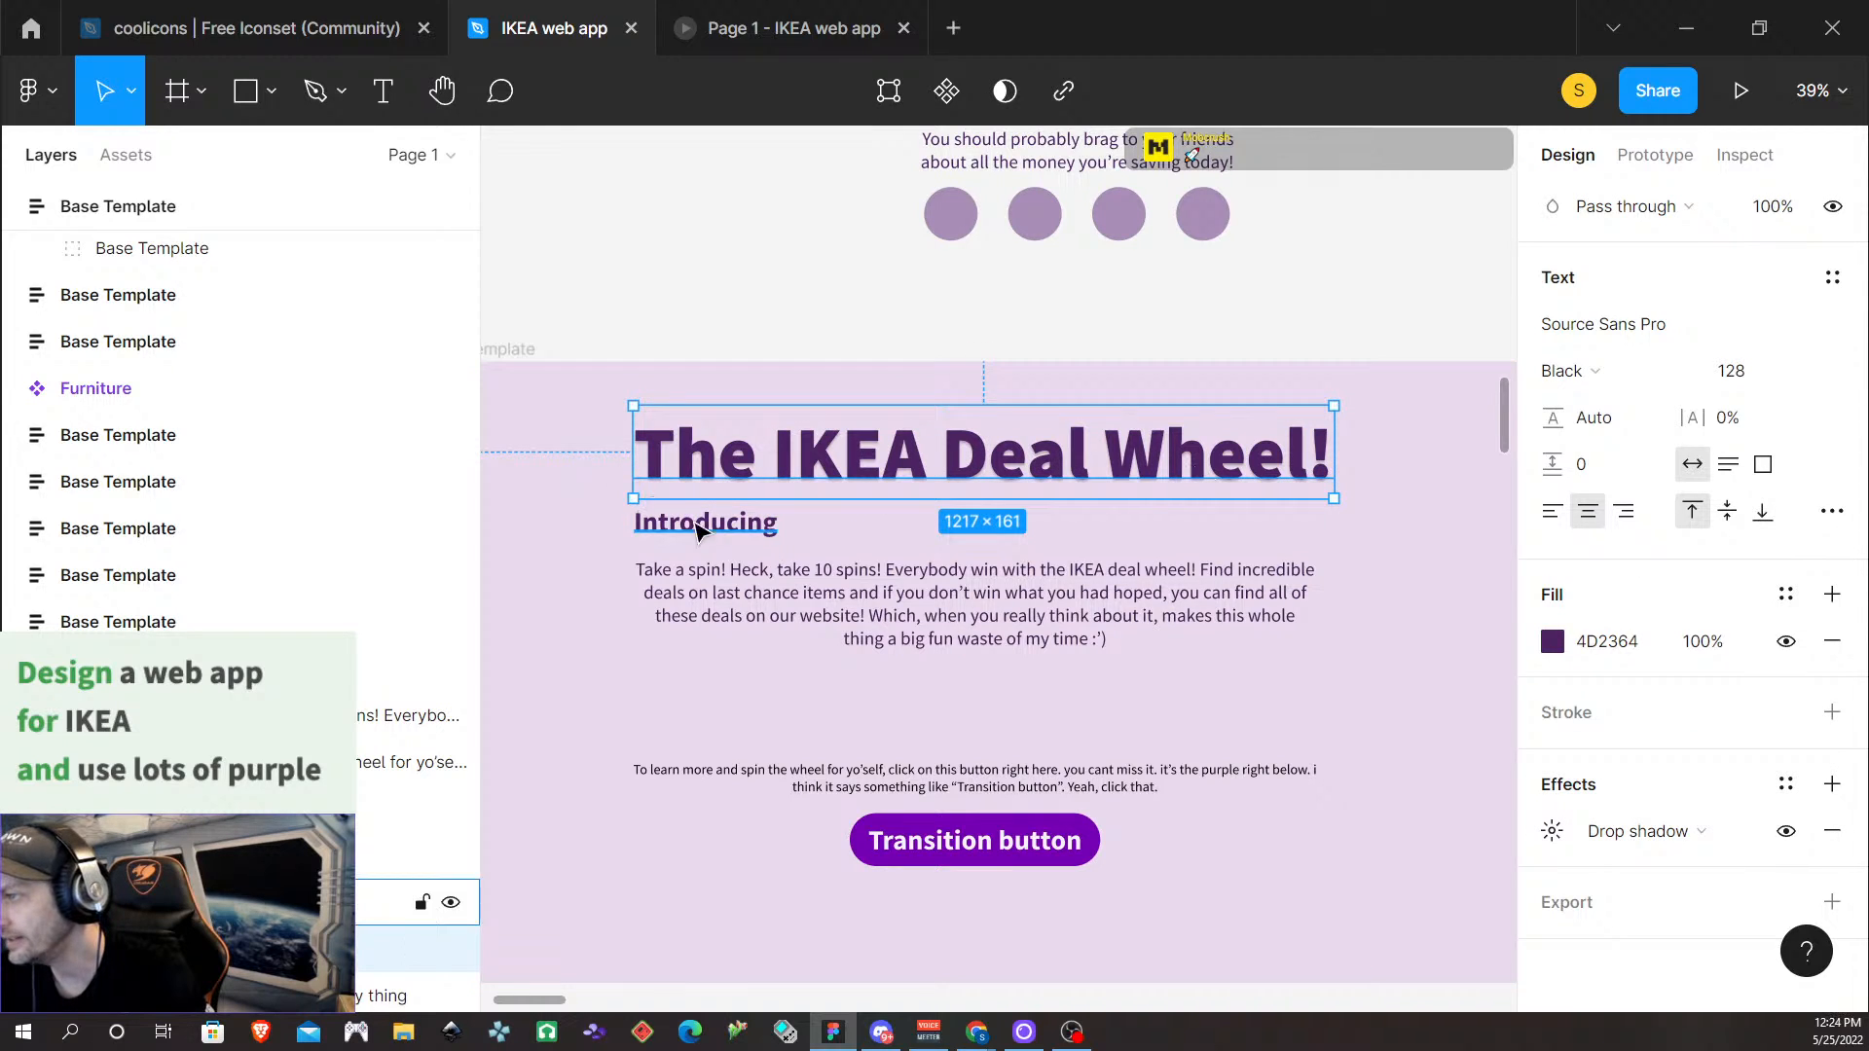
{"action": "left_click_drag", "start_coordinate": [713, 533], "coordinate": [742, 403]}
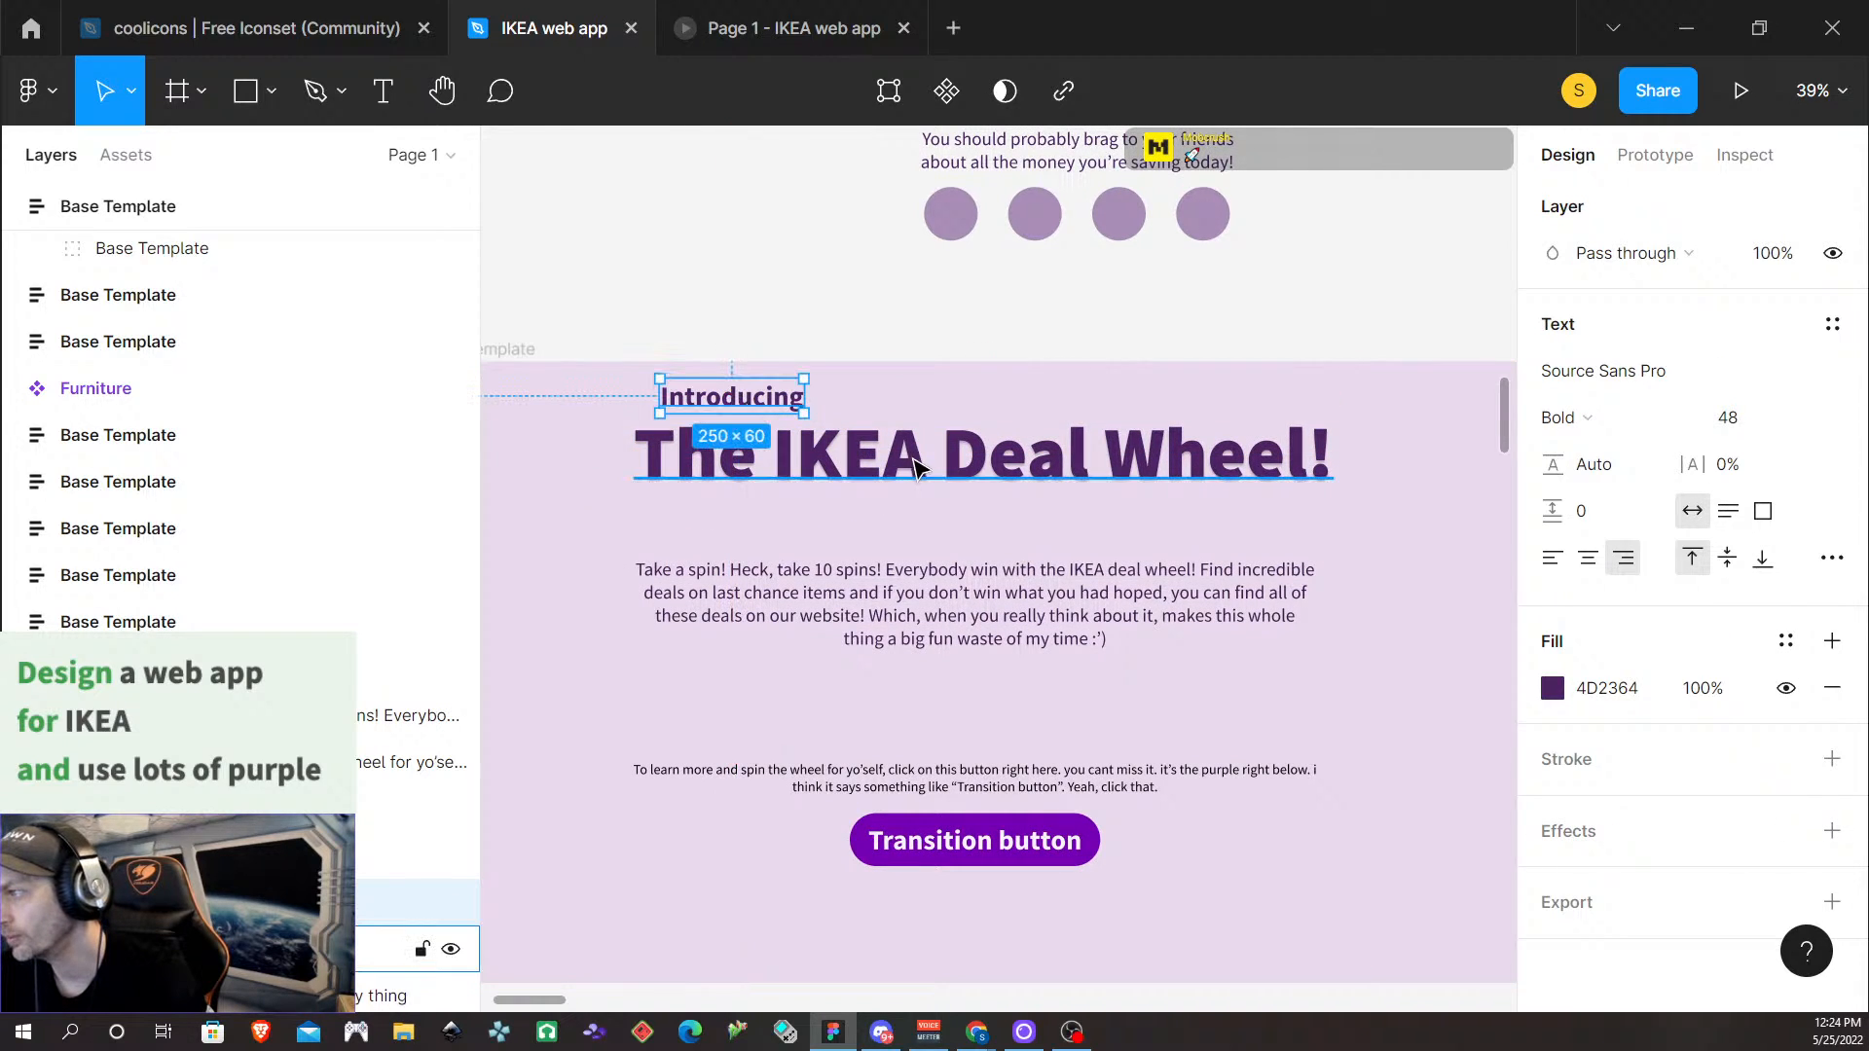
Lower the "The IKEA Deal Wheel!" heading, centre it horizontally in the template, and nudge it slightly back up
{"action": "left_click_drag", "start_coordinate": [984, 469], "coordinate": [977, 506]}
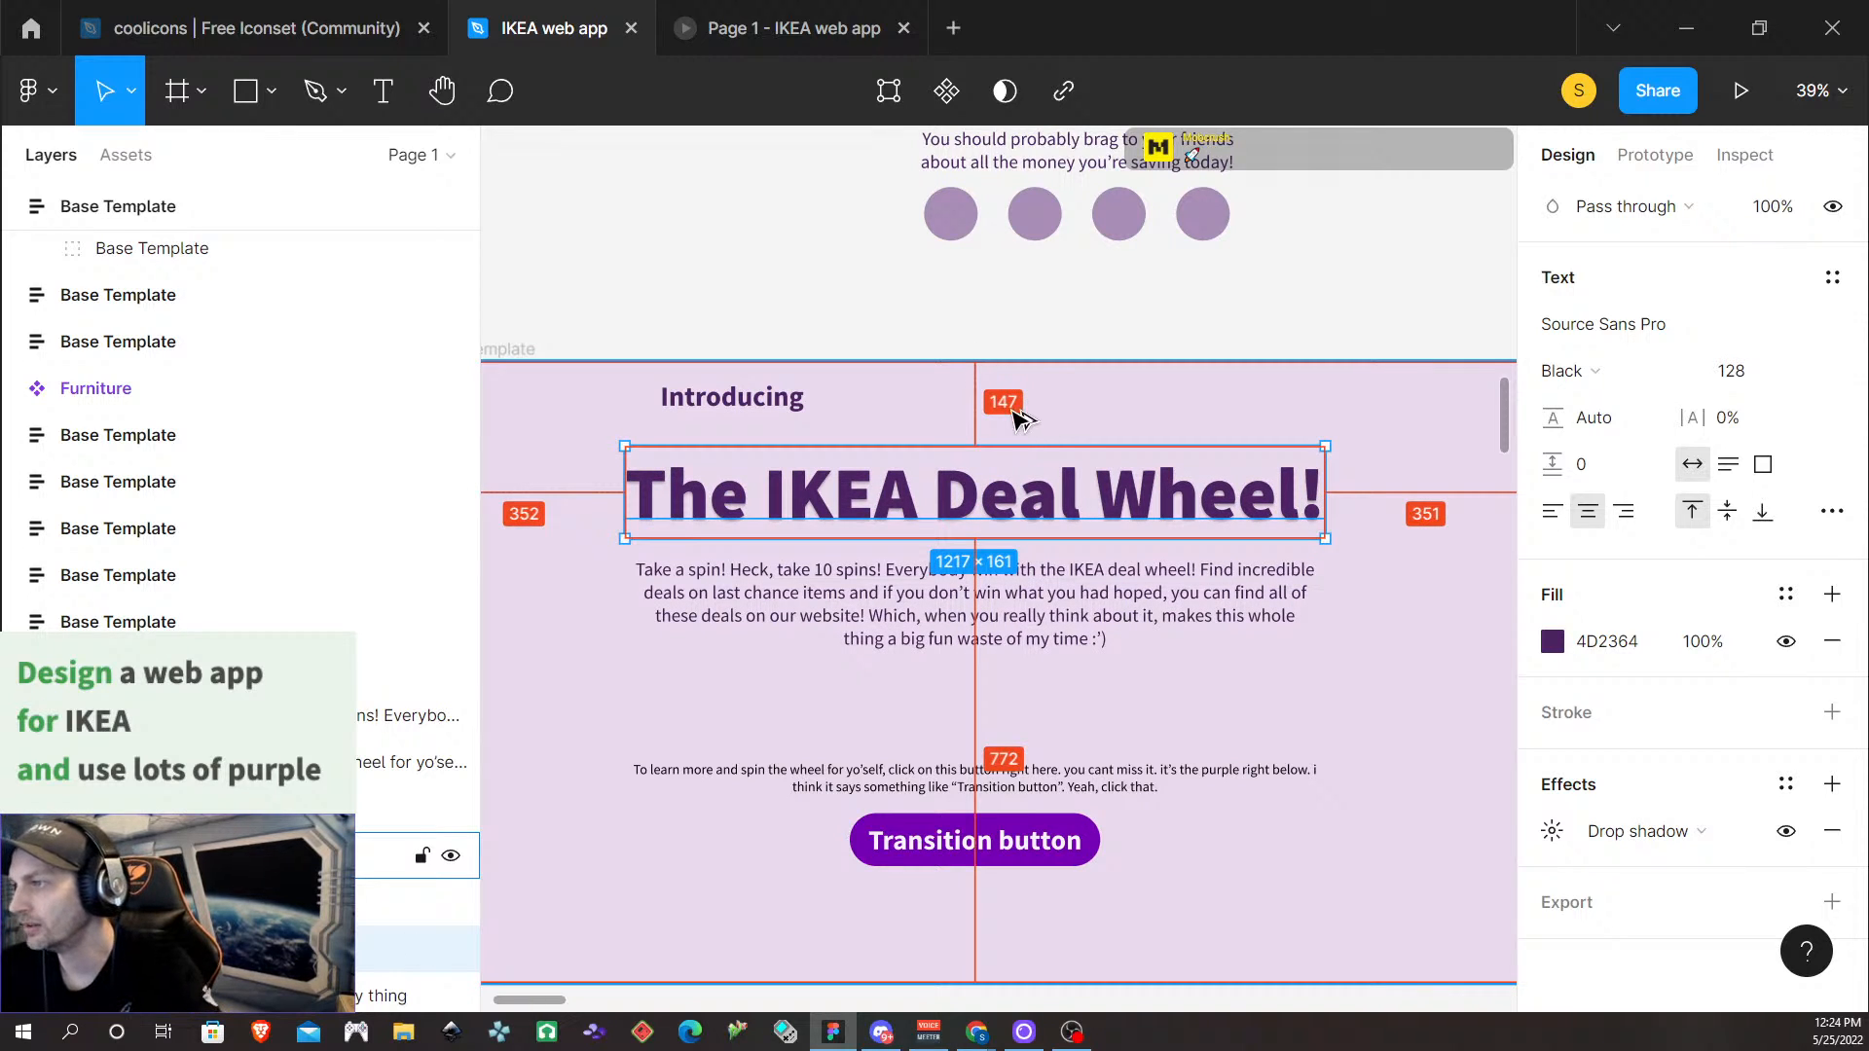
{"action": "key", "text": "alt+Up"}
{"action": "key", "text": "alt+Up"}
{"action": "key", "text": "alt+Up"}
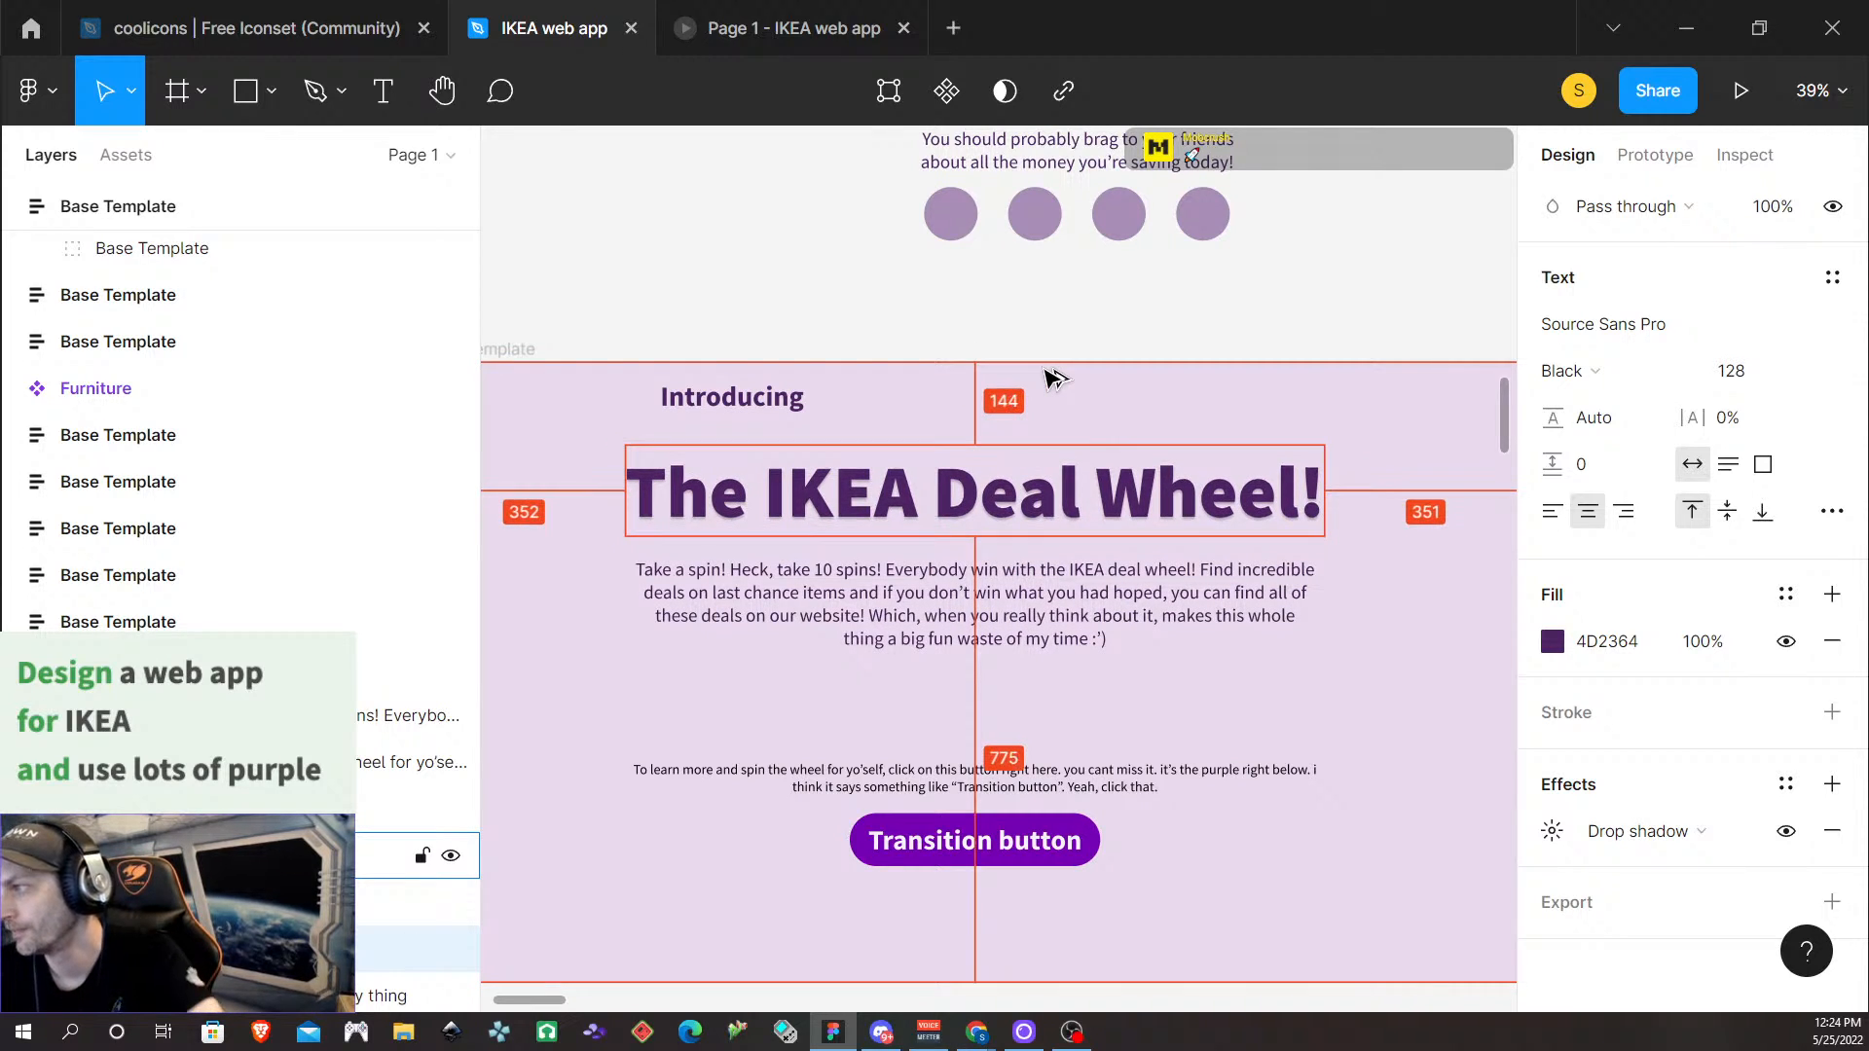
{"action": "key", "text": "alt+shift+Up"}
{"action": "key", "text": "alt+shift+Up"}
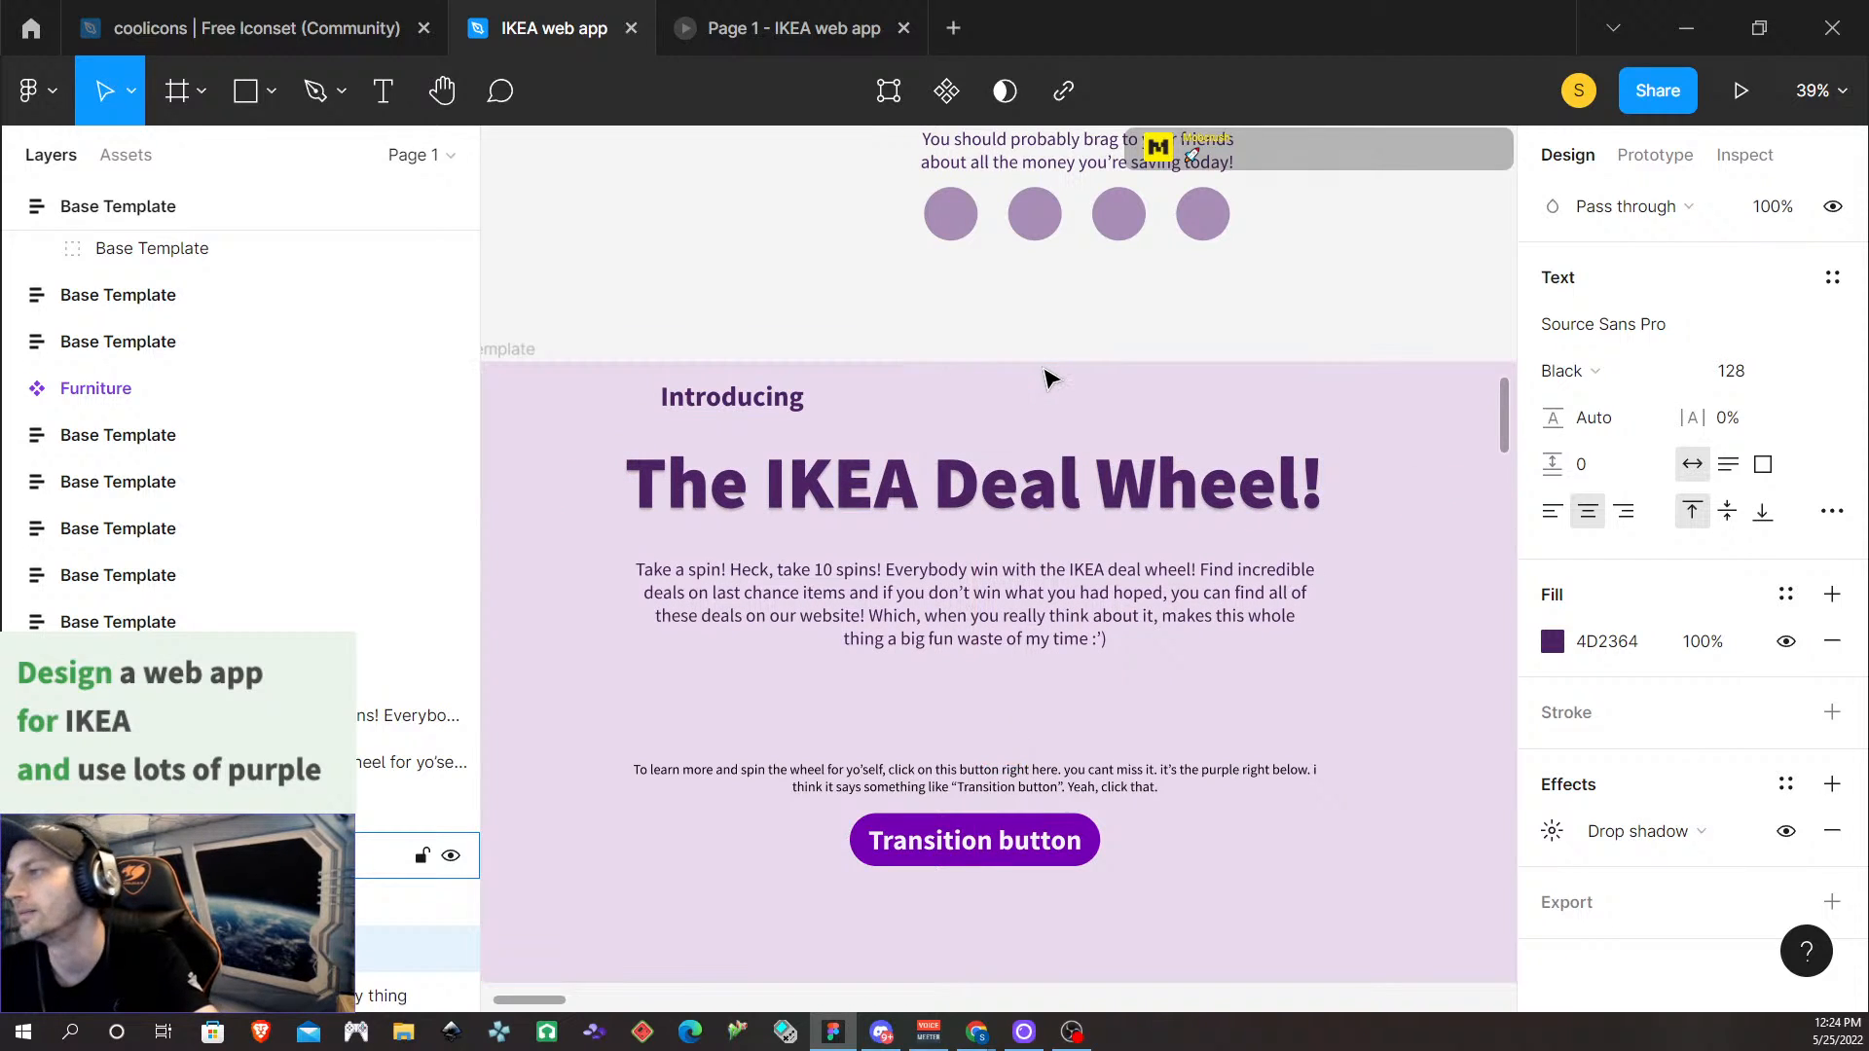
Centre the "Introducing" line horizontally above the heading, about 68 px below the template's upper edge
{"action": "left_click", "coordinate": [769, 403]}
{"action": "left_click_drag", "start_coordinate": [769, 403], "coordinate": [1017, 425]}
{"action": "key", "text": "alt"}
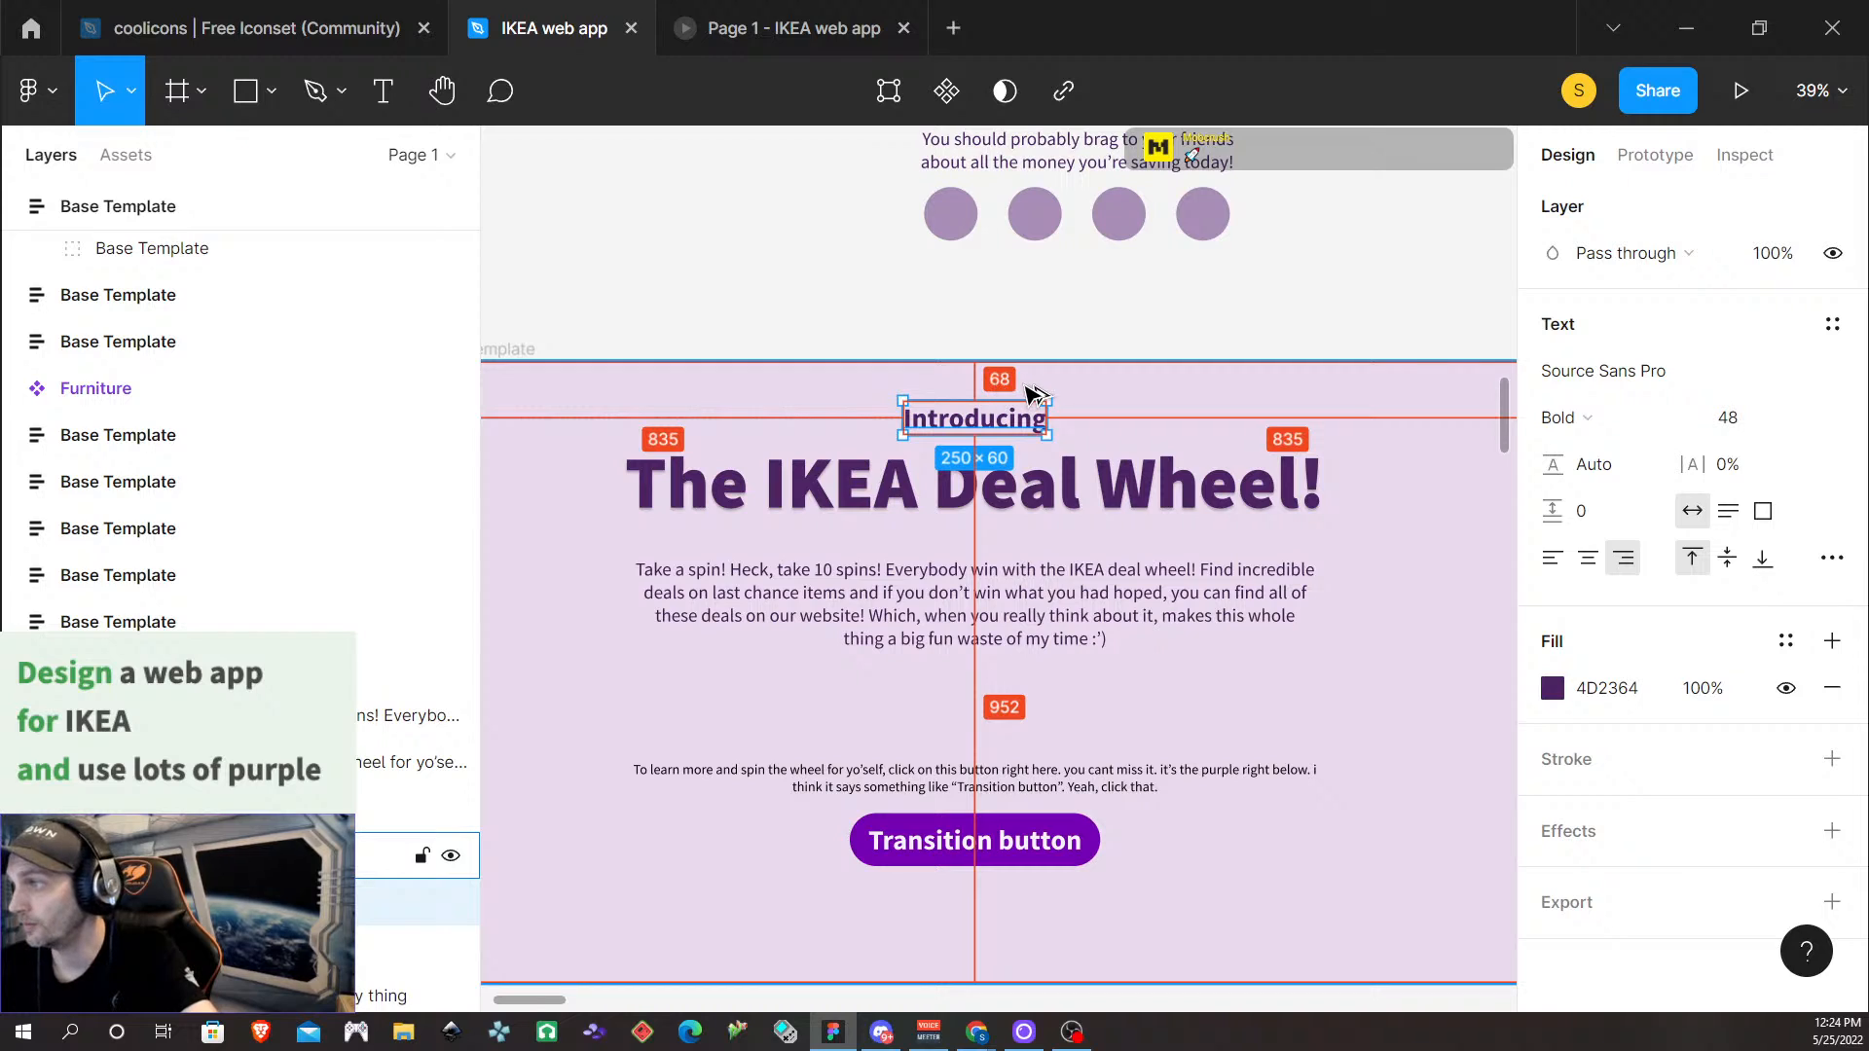
Move the "Introducing" line, the "The IKEA Deal Wheel!" heading and the paragraph below them down together by 30 px
{"action": "left_click", "coordinate": [993, 484]}
{"action": "left_click", "coordinate": [1000, 426], "text": "shift"}
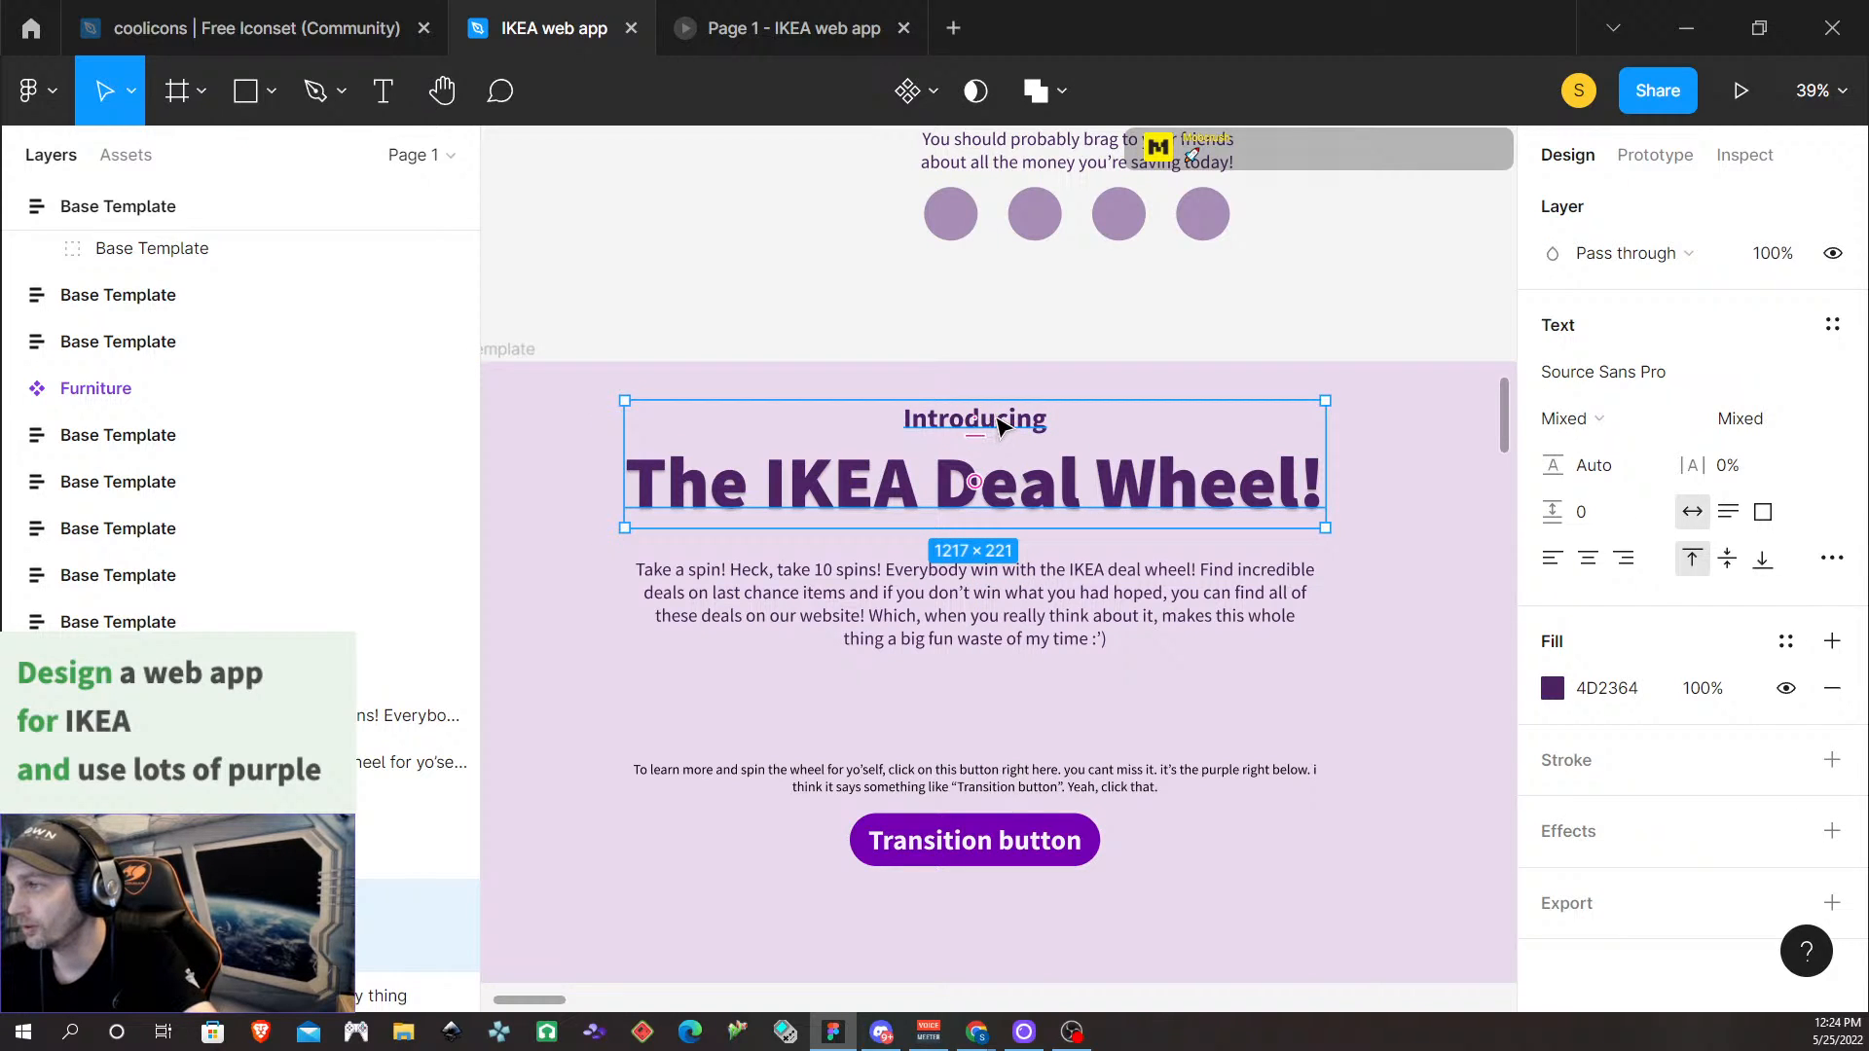
{"action": "left_click", "coordinate": [1020, 599], "text": "shift"}
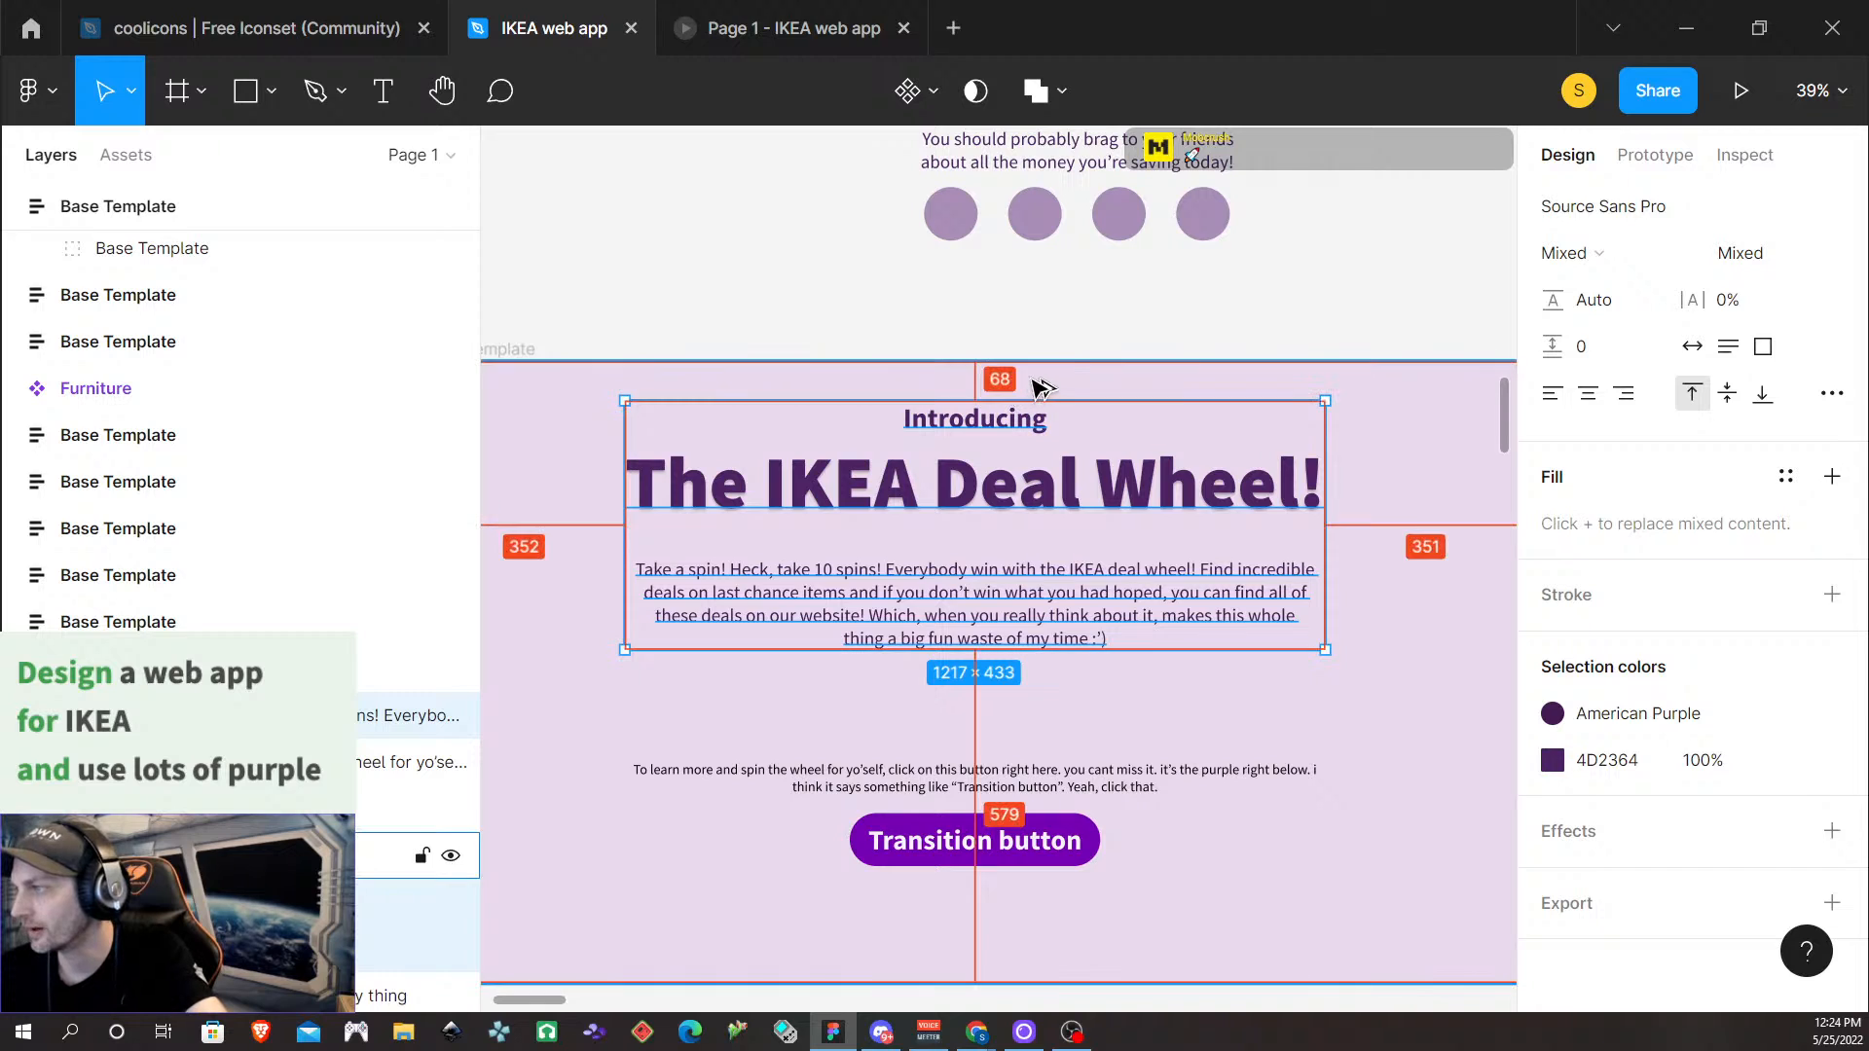
{"action": "key", "text": "shift+Down"}
{"action": "key", "text": "shift+Down"}
{"action": "key", "text": "shift+Down"}
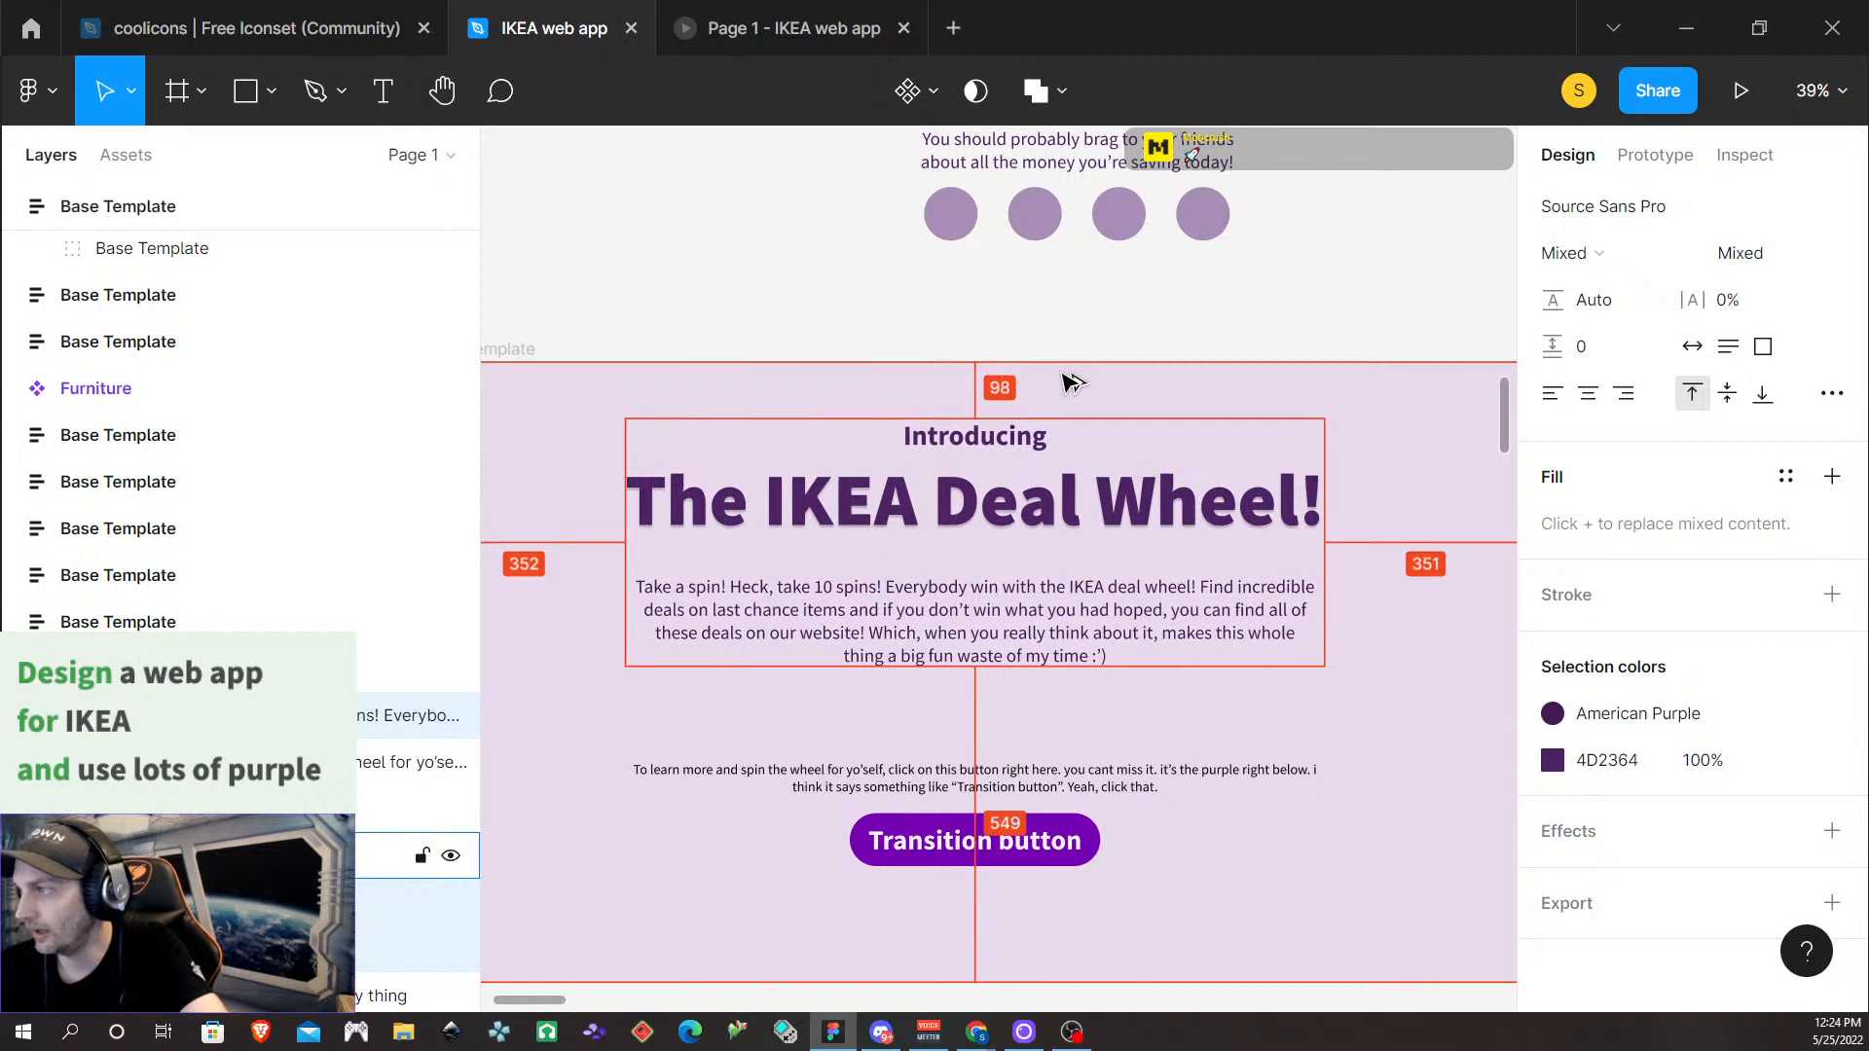
{"action": "left_click", "coordinate": [1363, 611]}
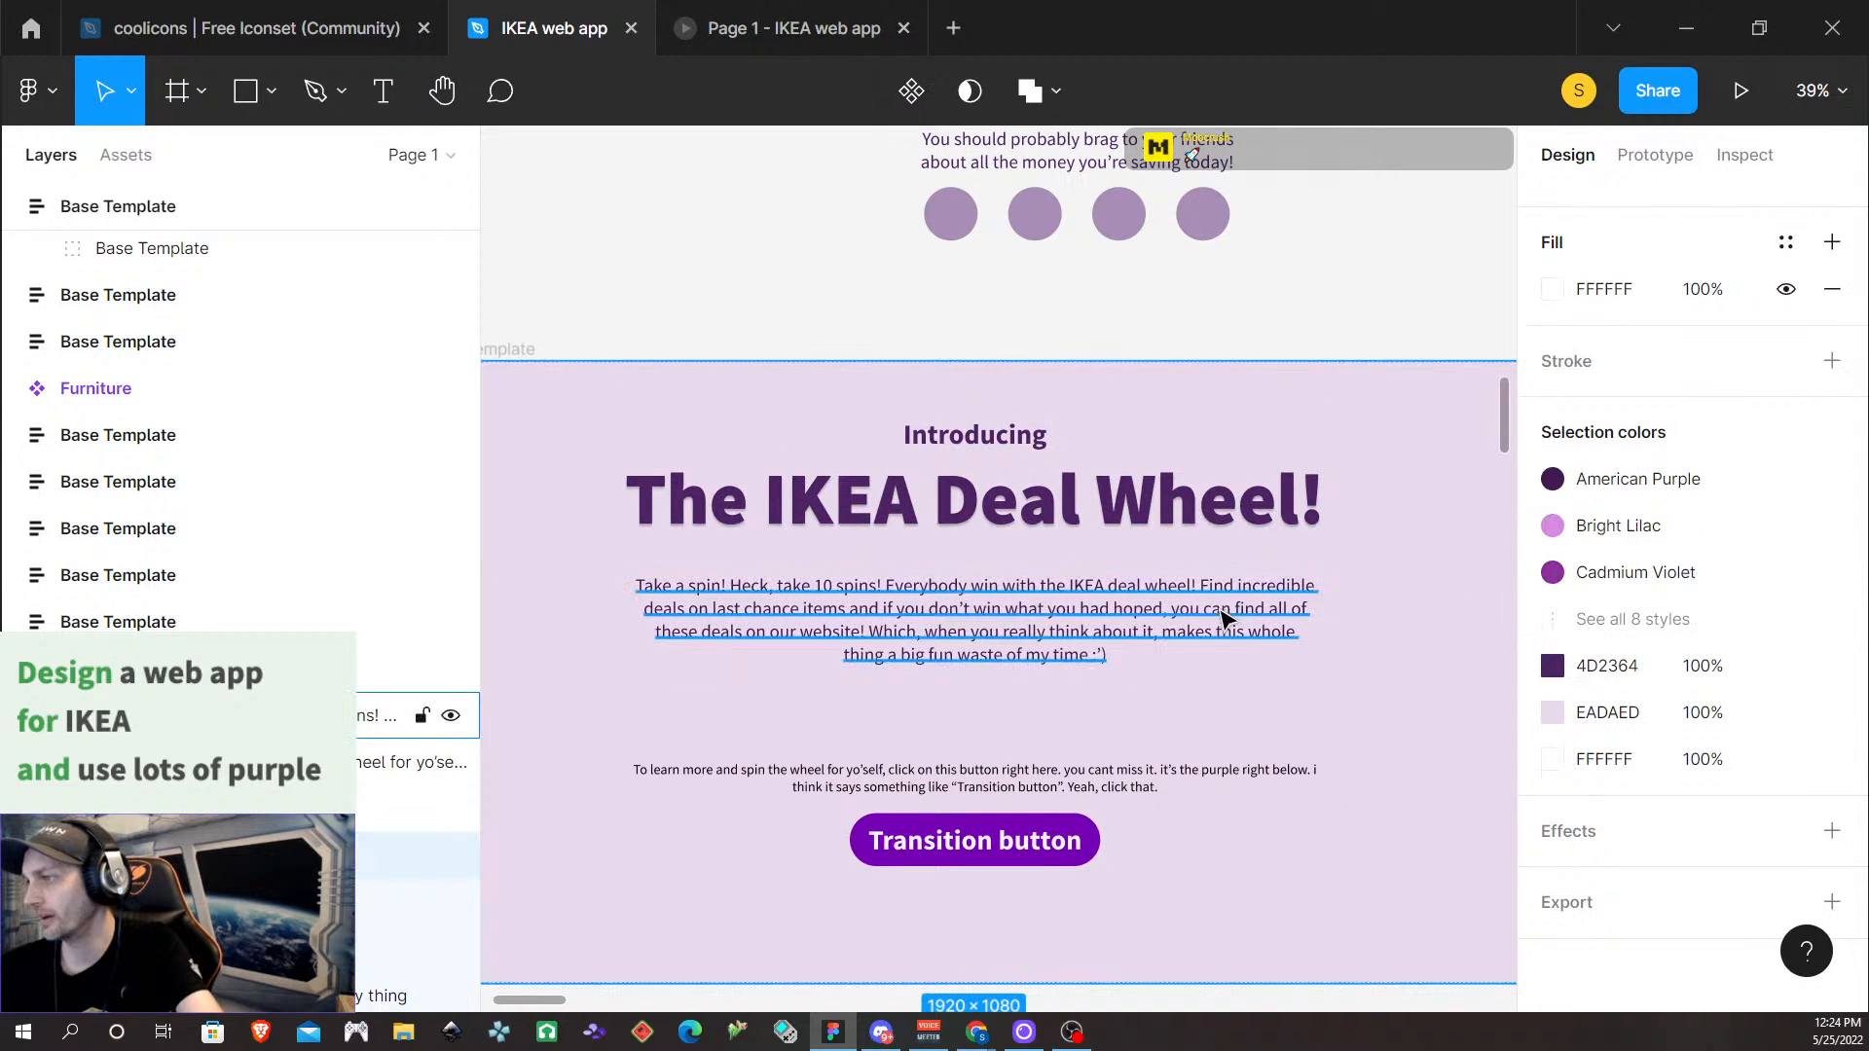
Correct "Everybody win" to "Everybody wins" in the paragraph below the heading
{"action": "scroll", "coordinate": [1247, 655], "scroll_direction": "down", "scroll_amount": 1}
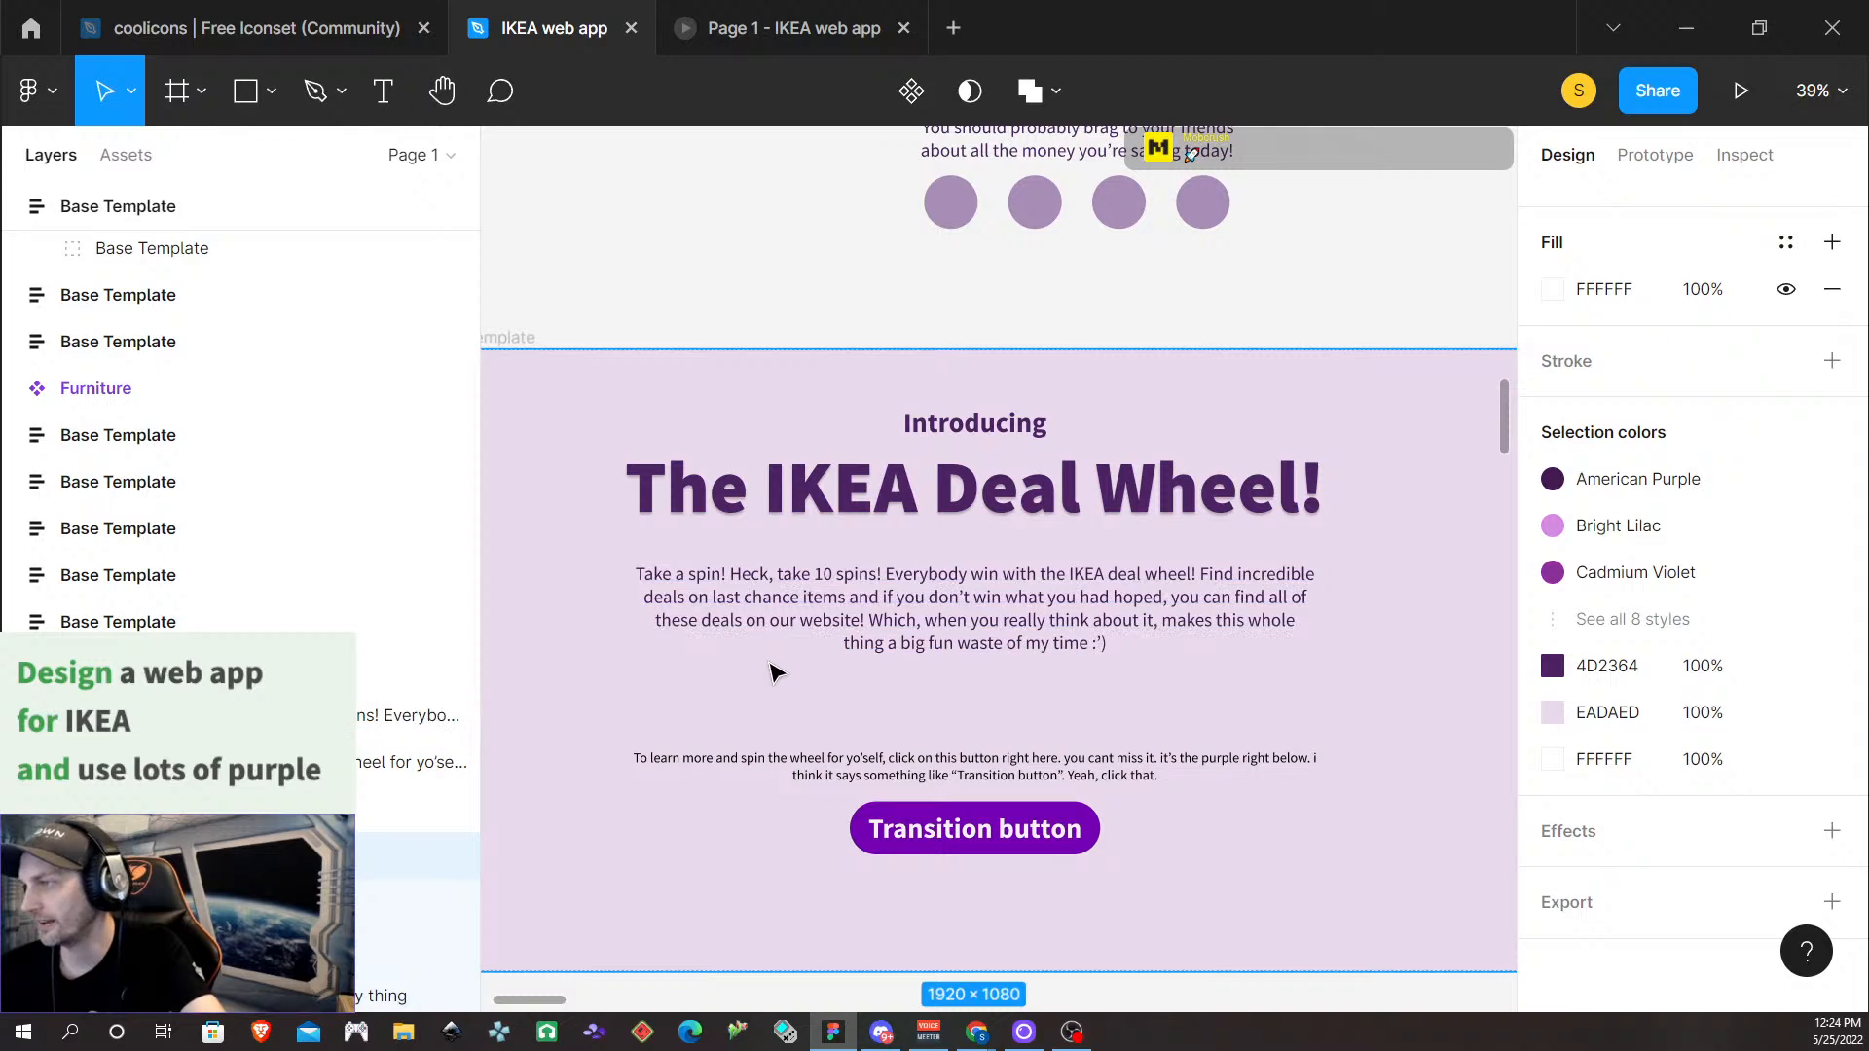
{"action": "scroll", "coordinate": [1213, 652], "scroll_direction": "down", "scroll_amount": 1}
{"action": "left_click", "coordinate": [1003, 594]}
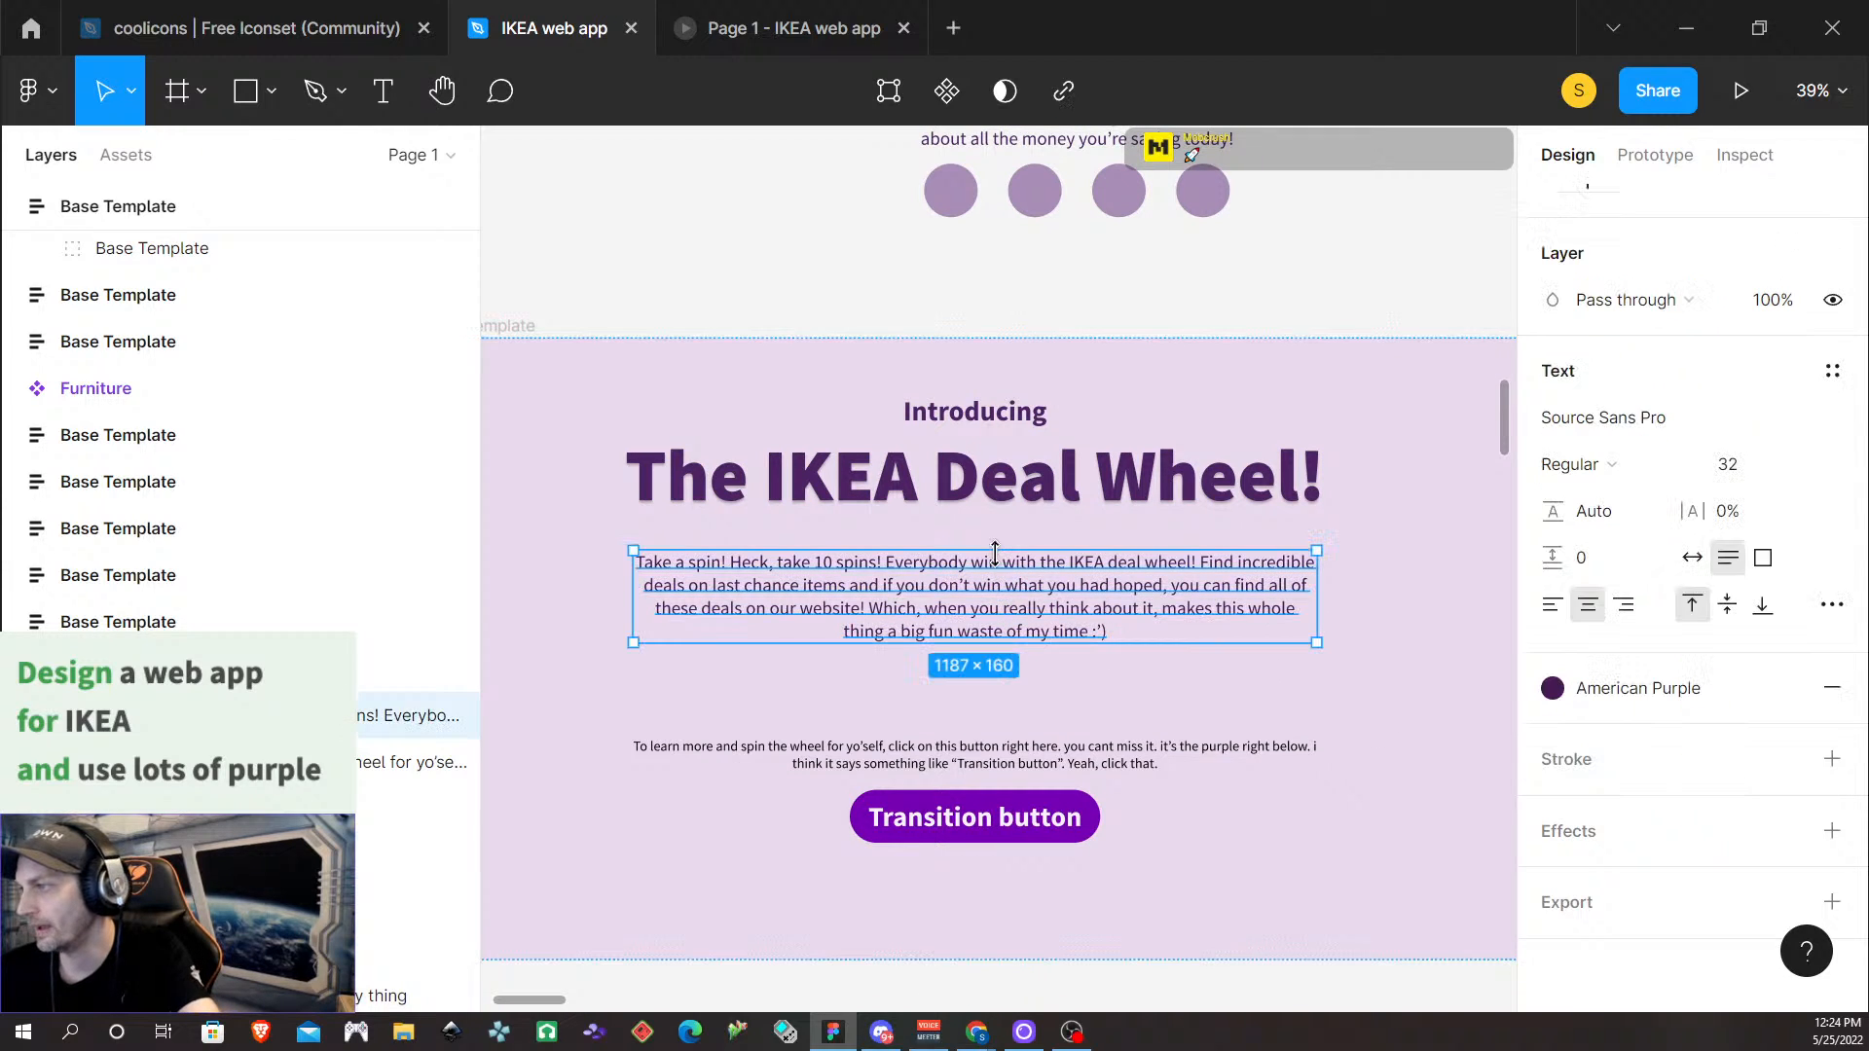
{"action": "double_click", "coordinate": [998, 565]}
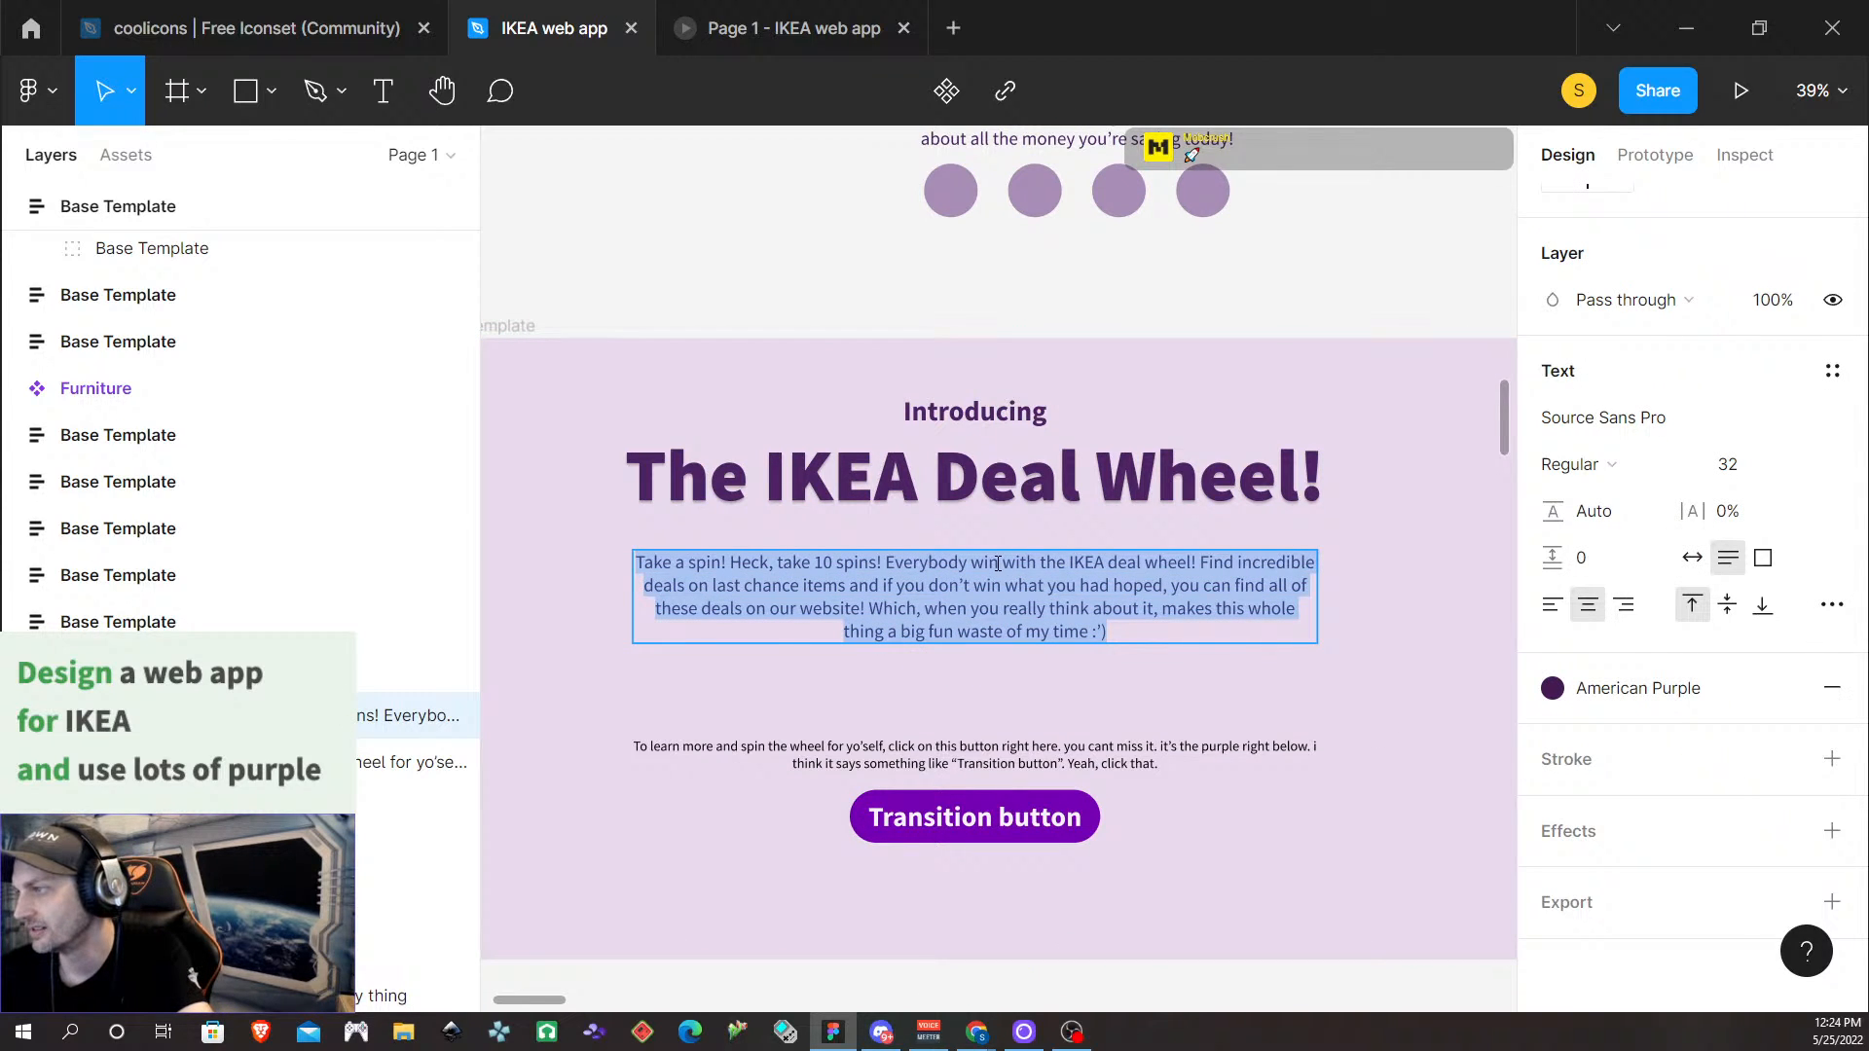
{"action": "left_click", "coordinate": [997, 564]}
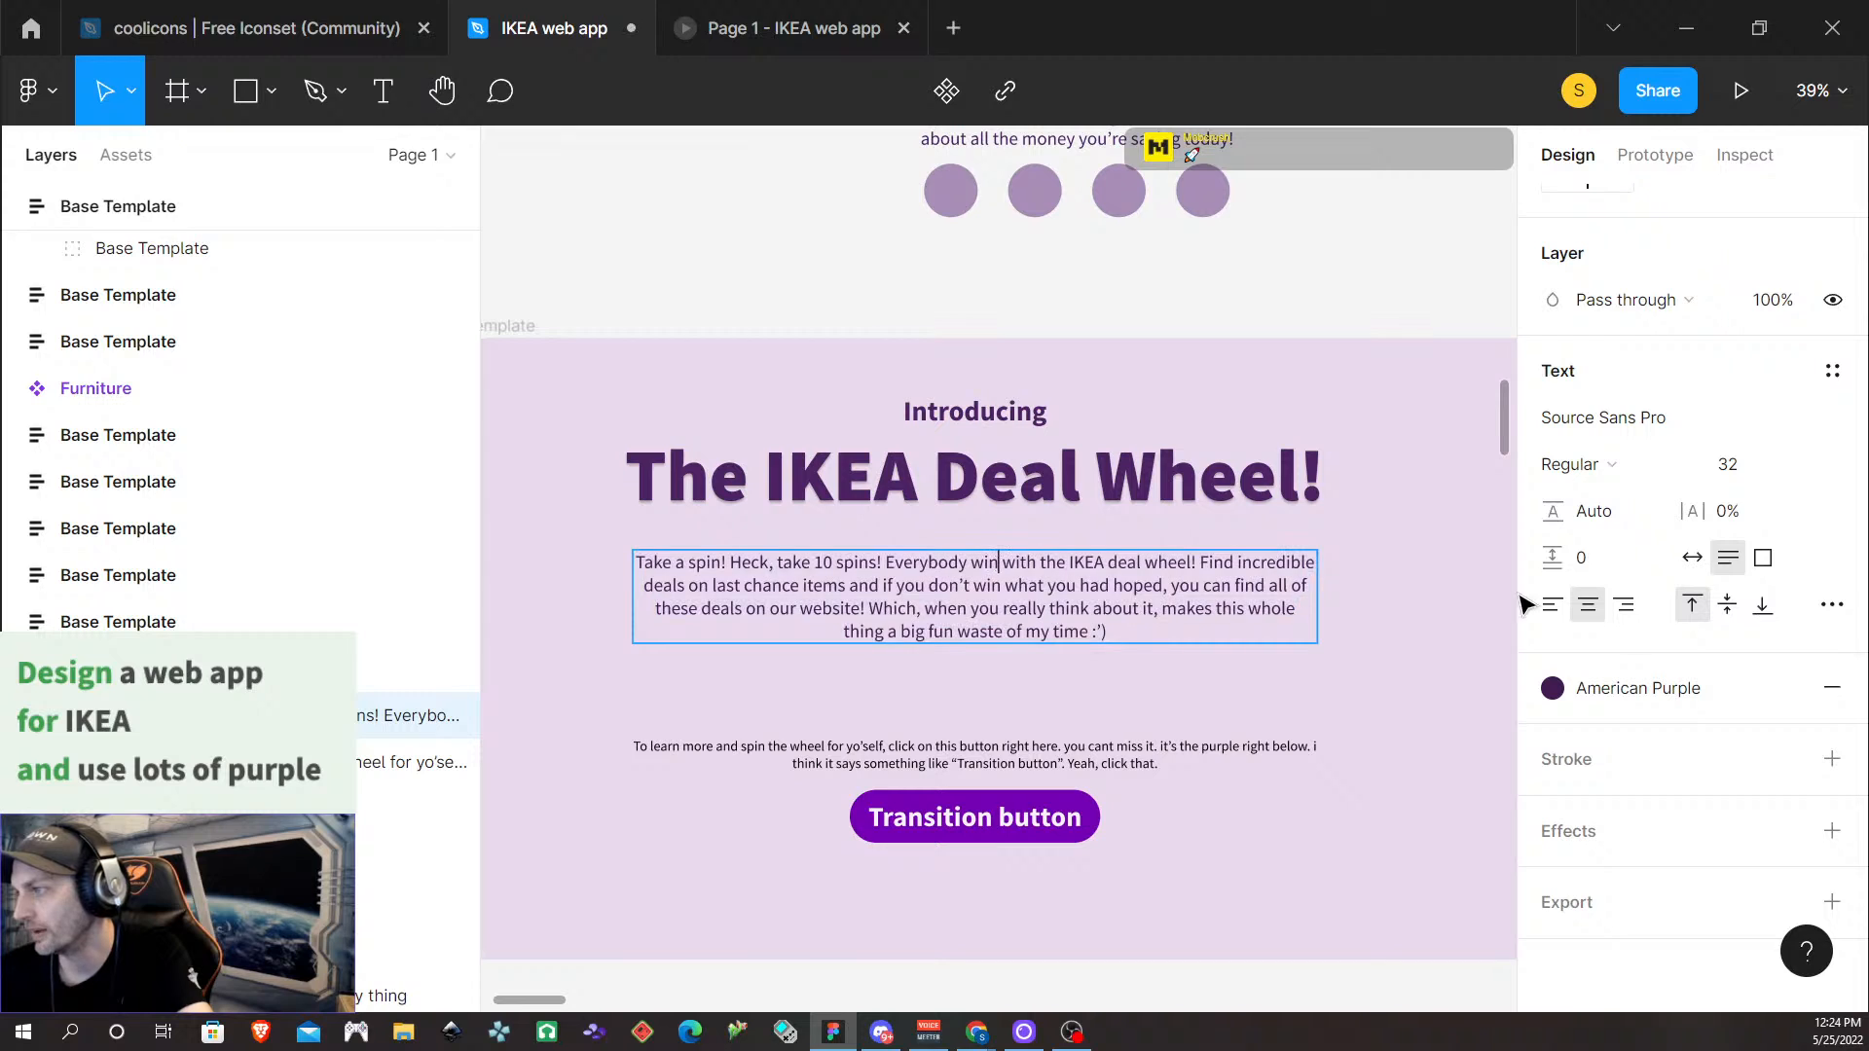
{"action": "type", "text": "s"}
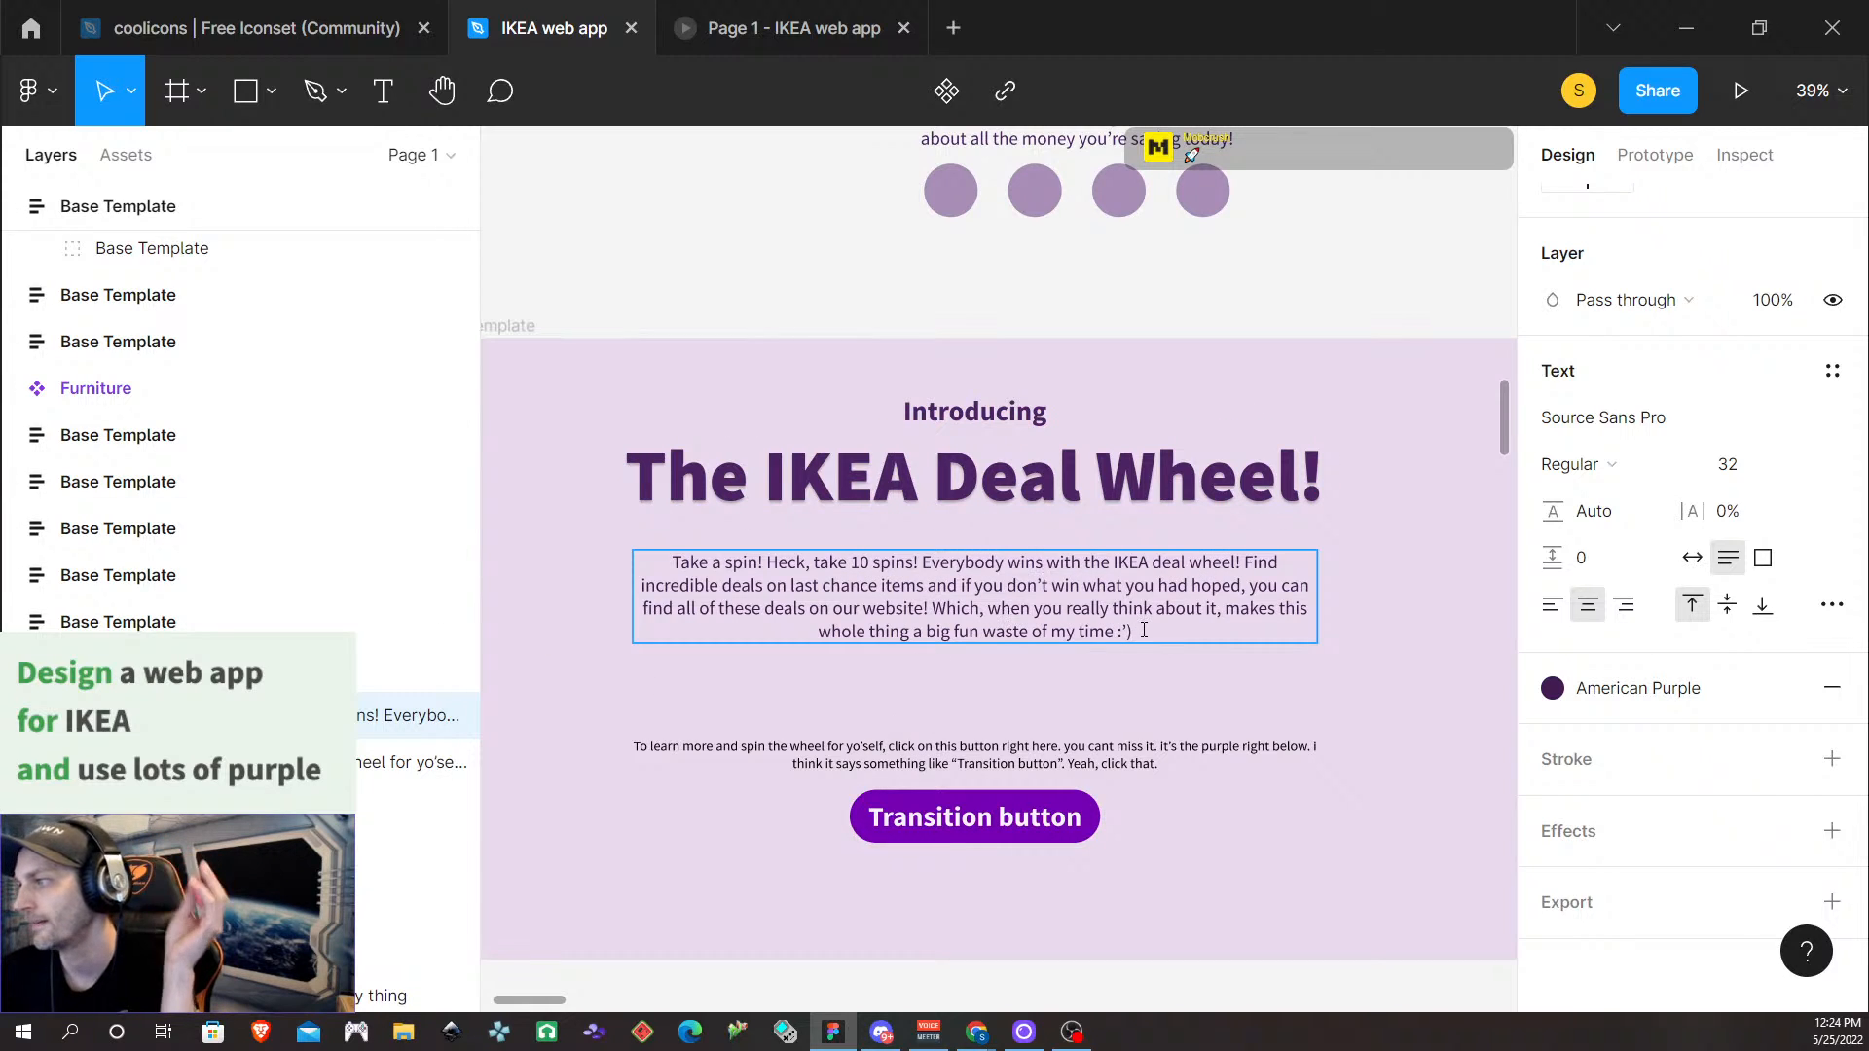
Replace the paragraph's closing sentence, starting with "Which, when you really think about it", with "No Risk, All Reward!"
{"action": "left_click_drag", "start_coordinate": [1132, 632], "coordinate": [1004, 601]}
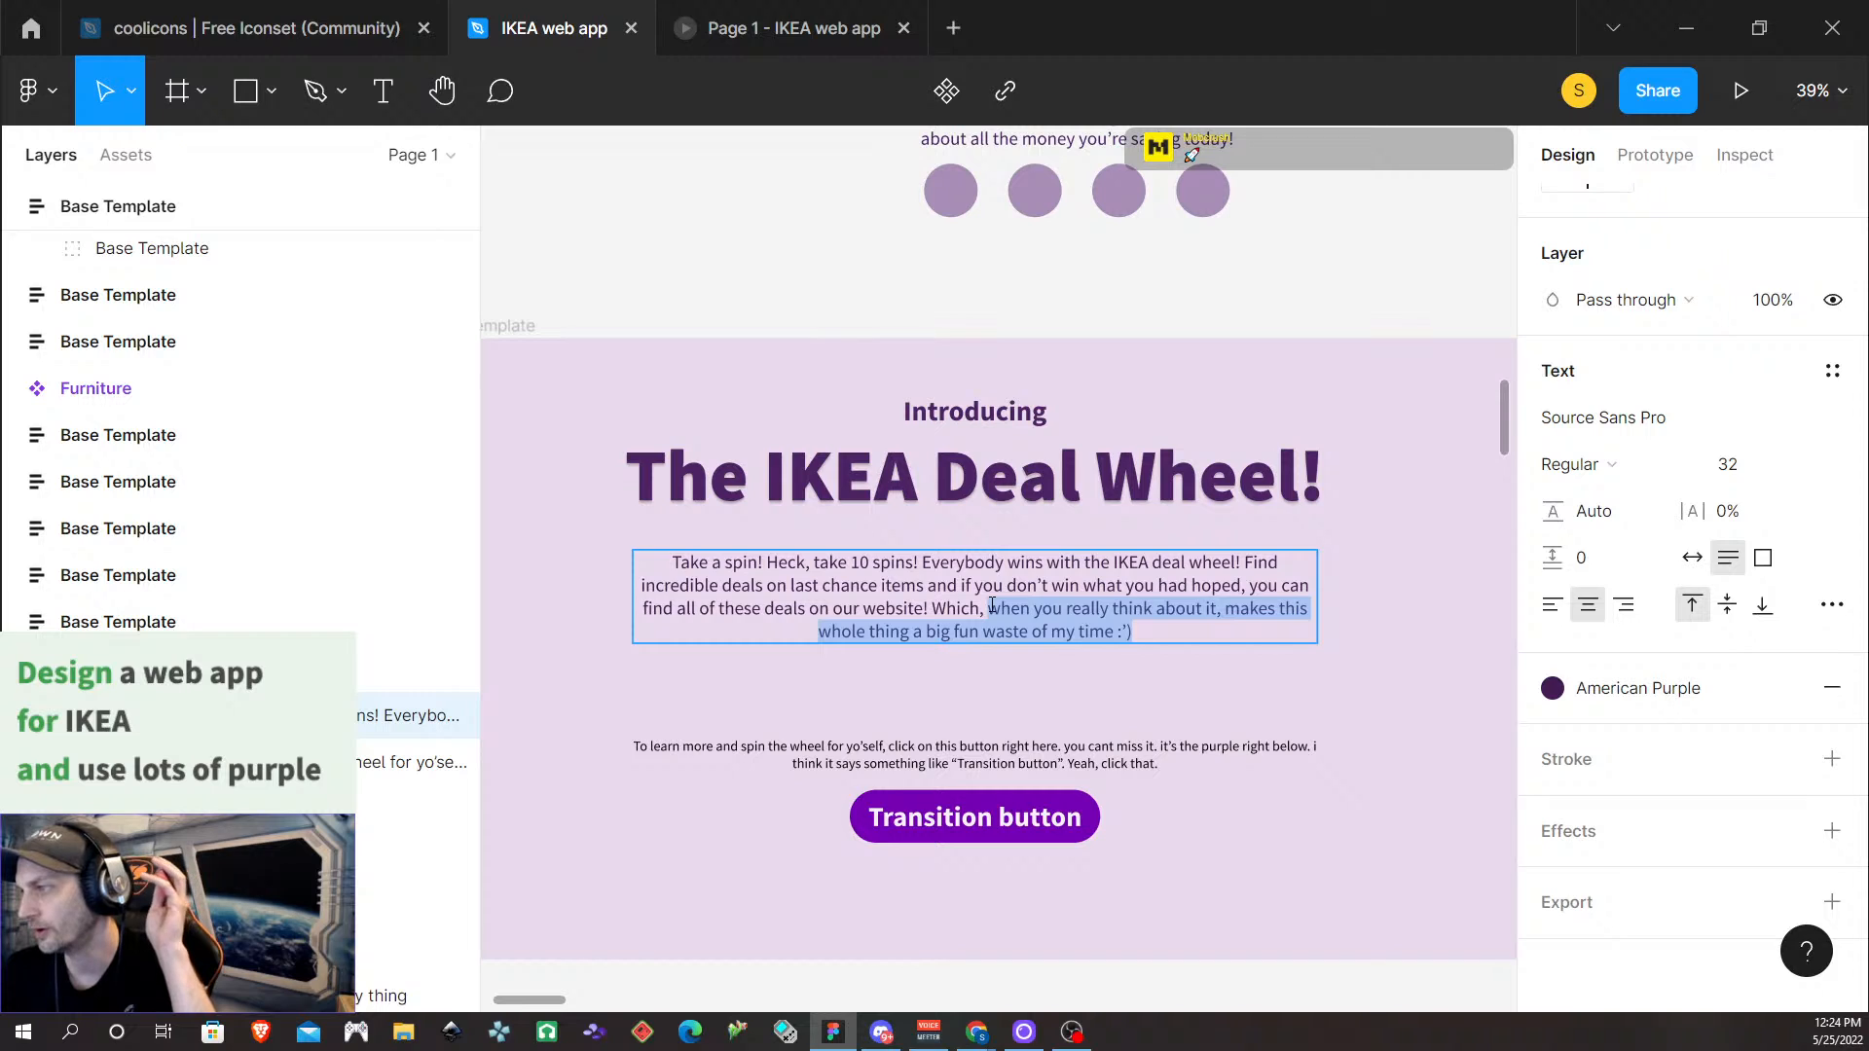
{"action": "key", "text": "BackSpace"}
{"action": "key", "text": "BackSpace"}
{"action": "key", "text": "BackSpace"}
{"action": "key", "text": "BackSpace"}
{"action": "key", "text": "BackSpace"}
{"action": "key", "text": "BackSpace"}
{"action": "key", "text": "BackSpace"}
{"action": "key", "text": "BackSpace"}
{"action": "key", "text": "BackSpace"}
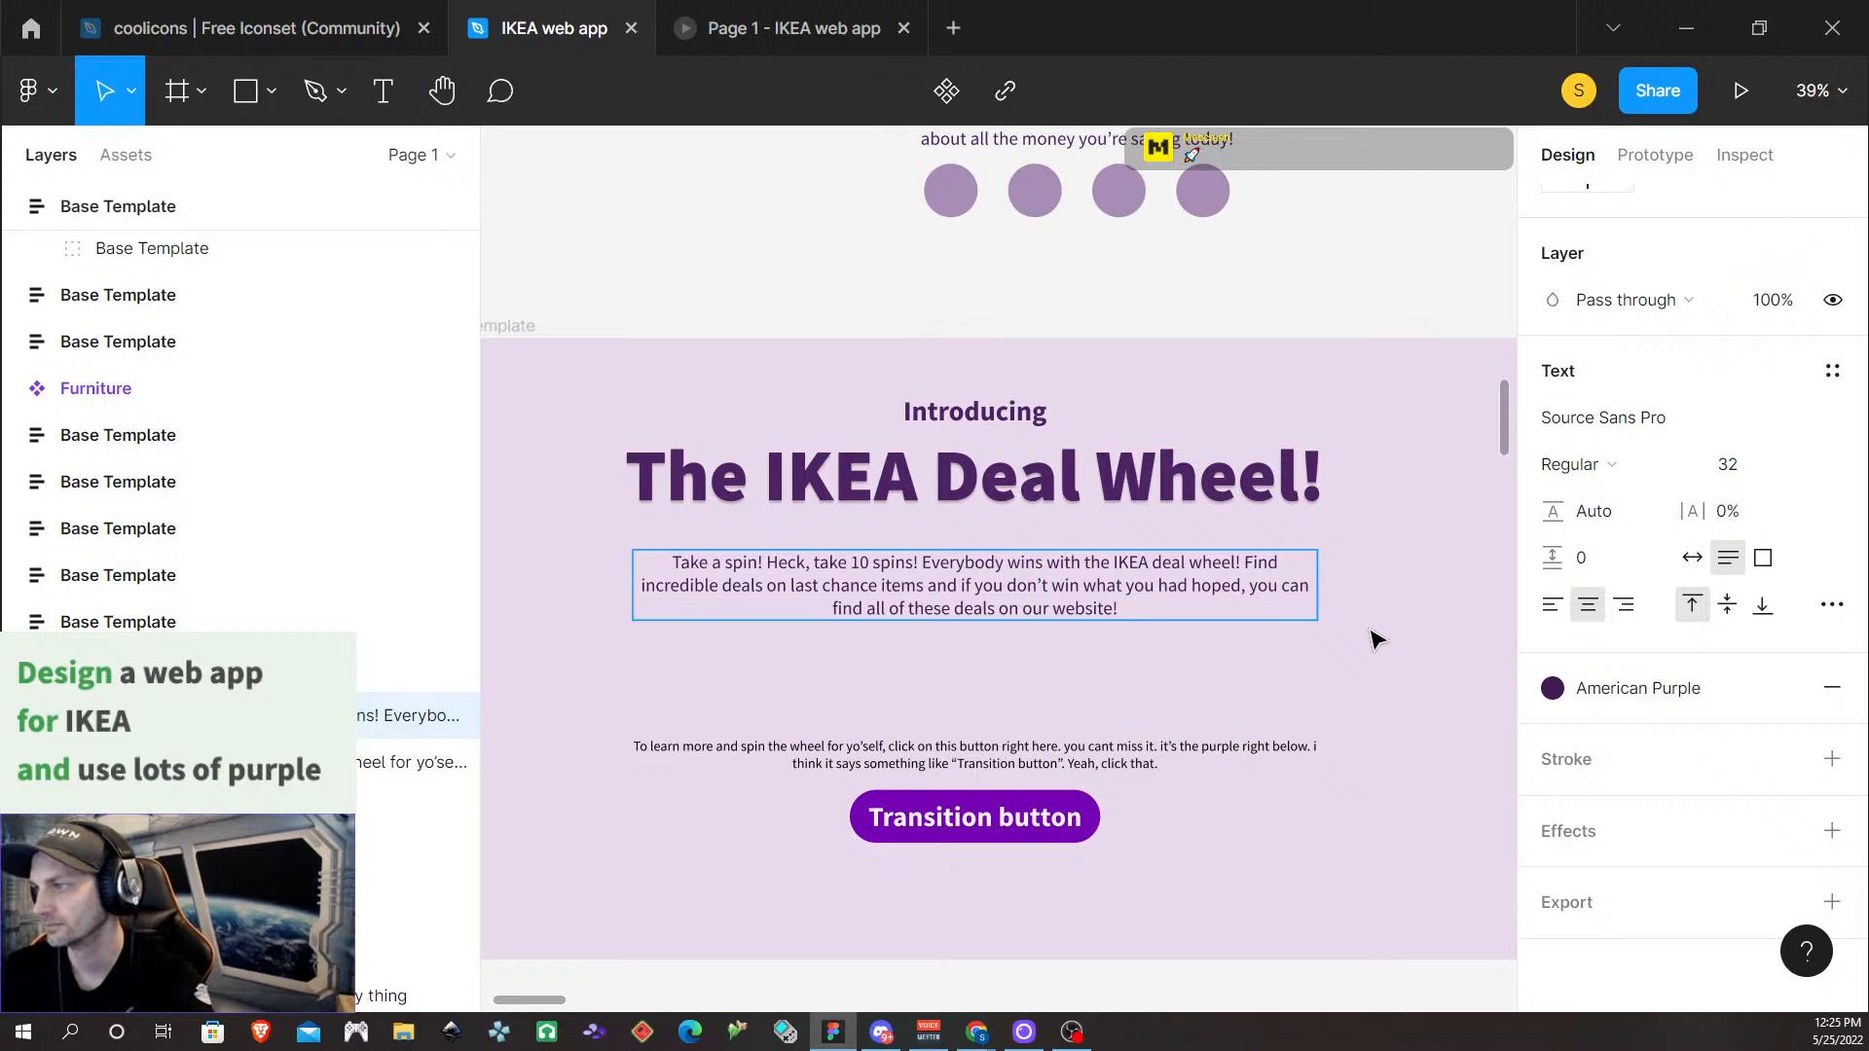
{"action": "type", "text": "N"}
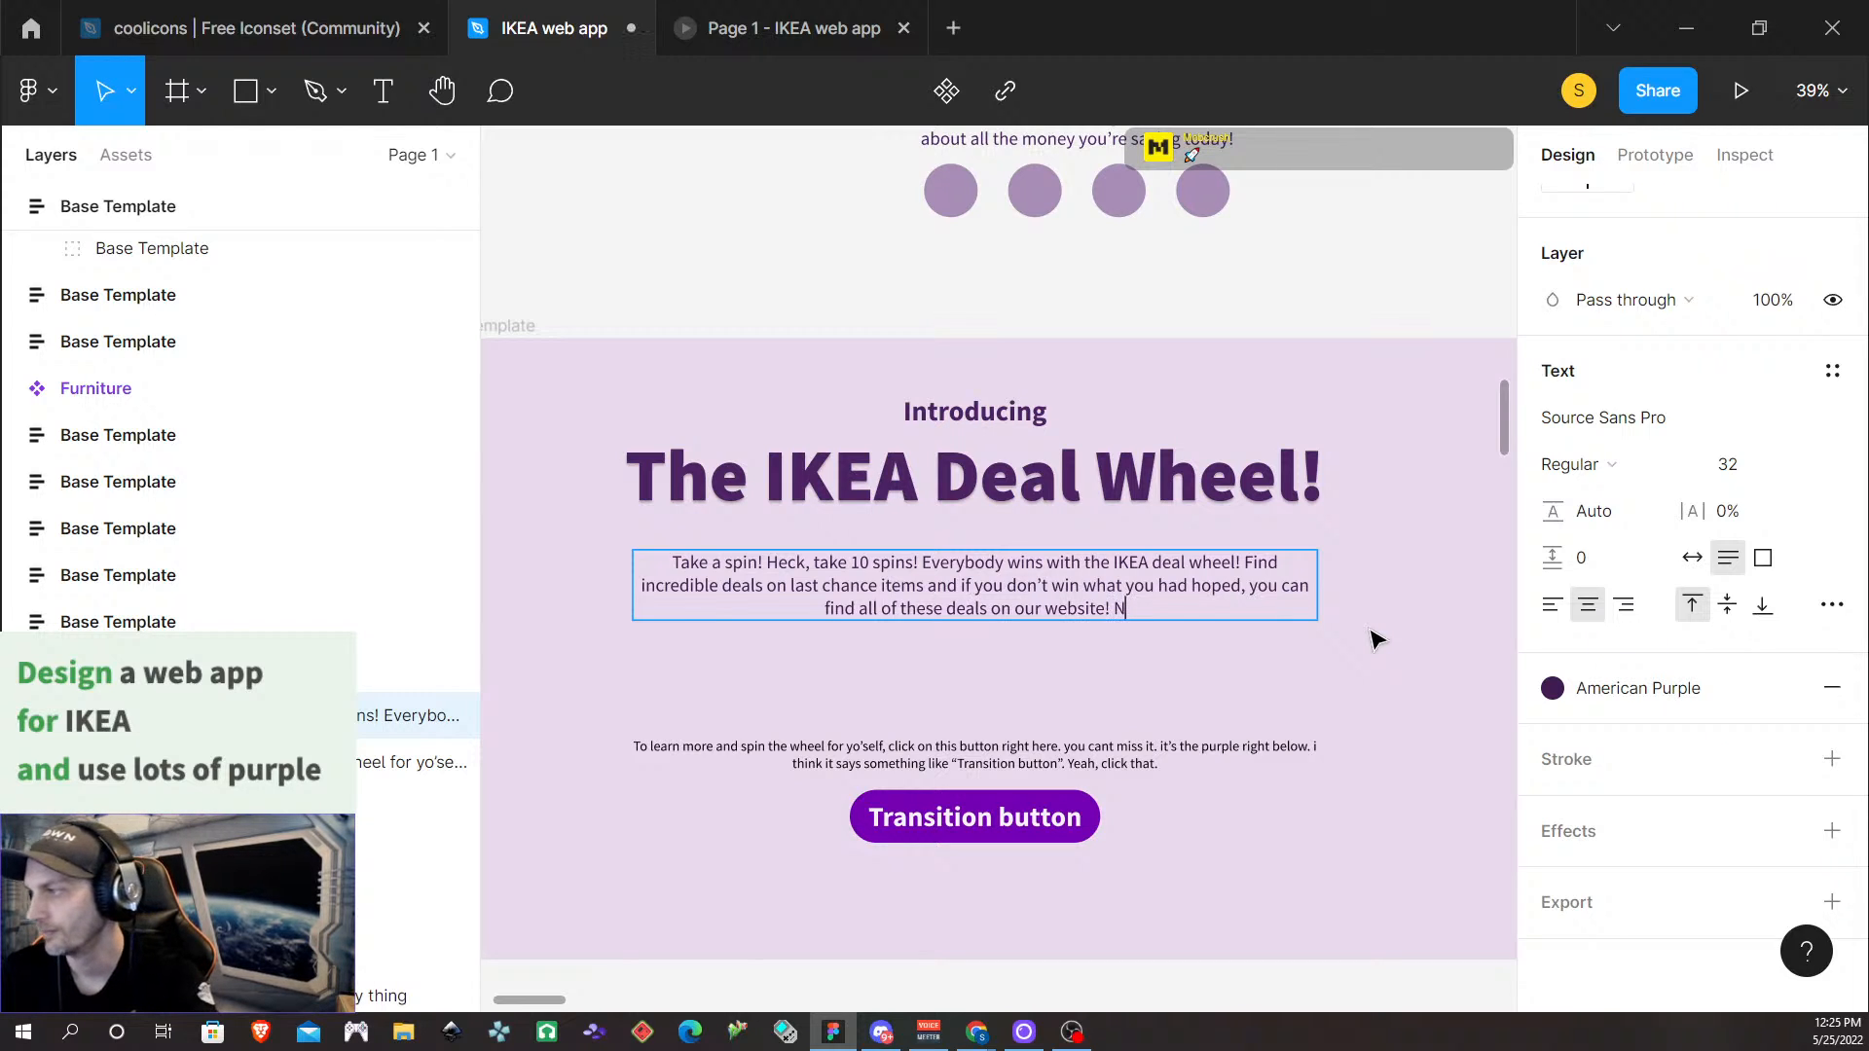
{"action": "type", "text": "o Risk,"}
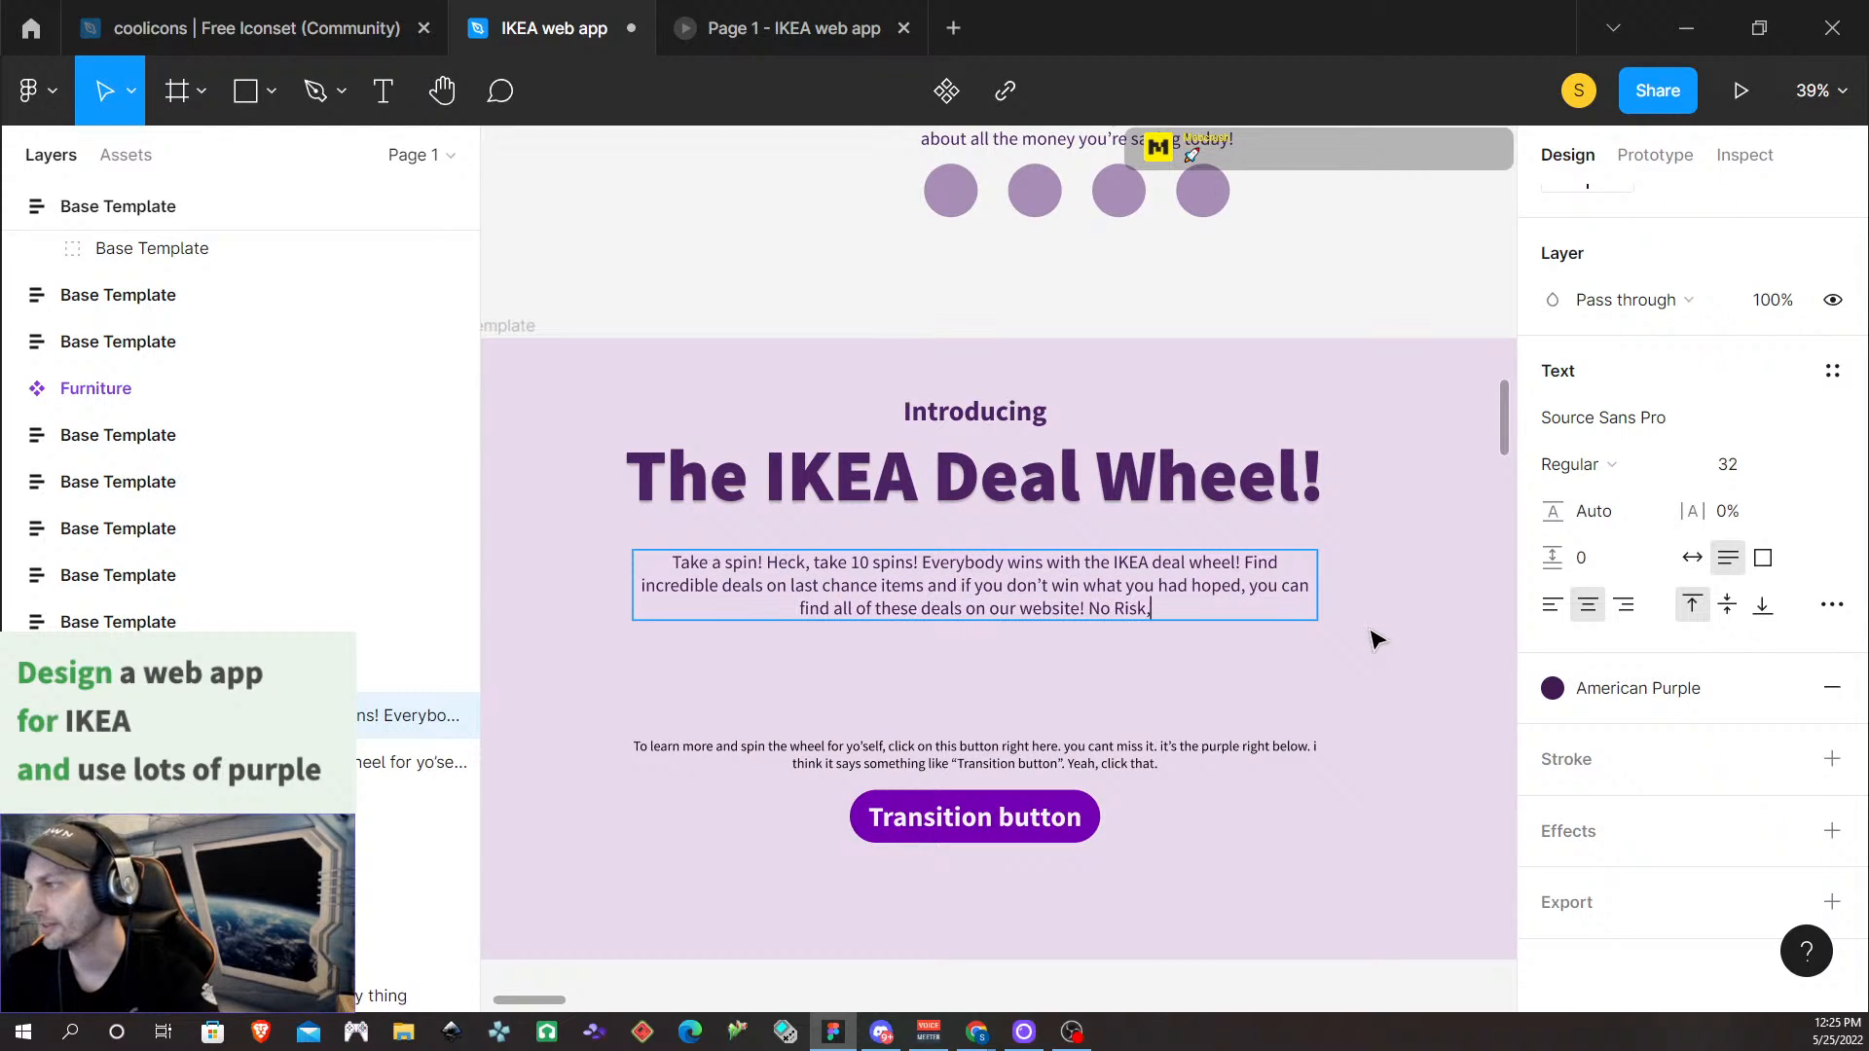
{"action": "type", "text": " All Reward!"}
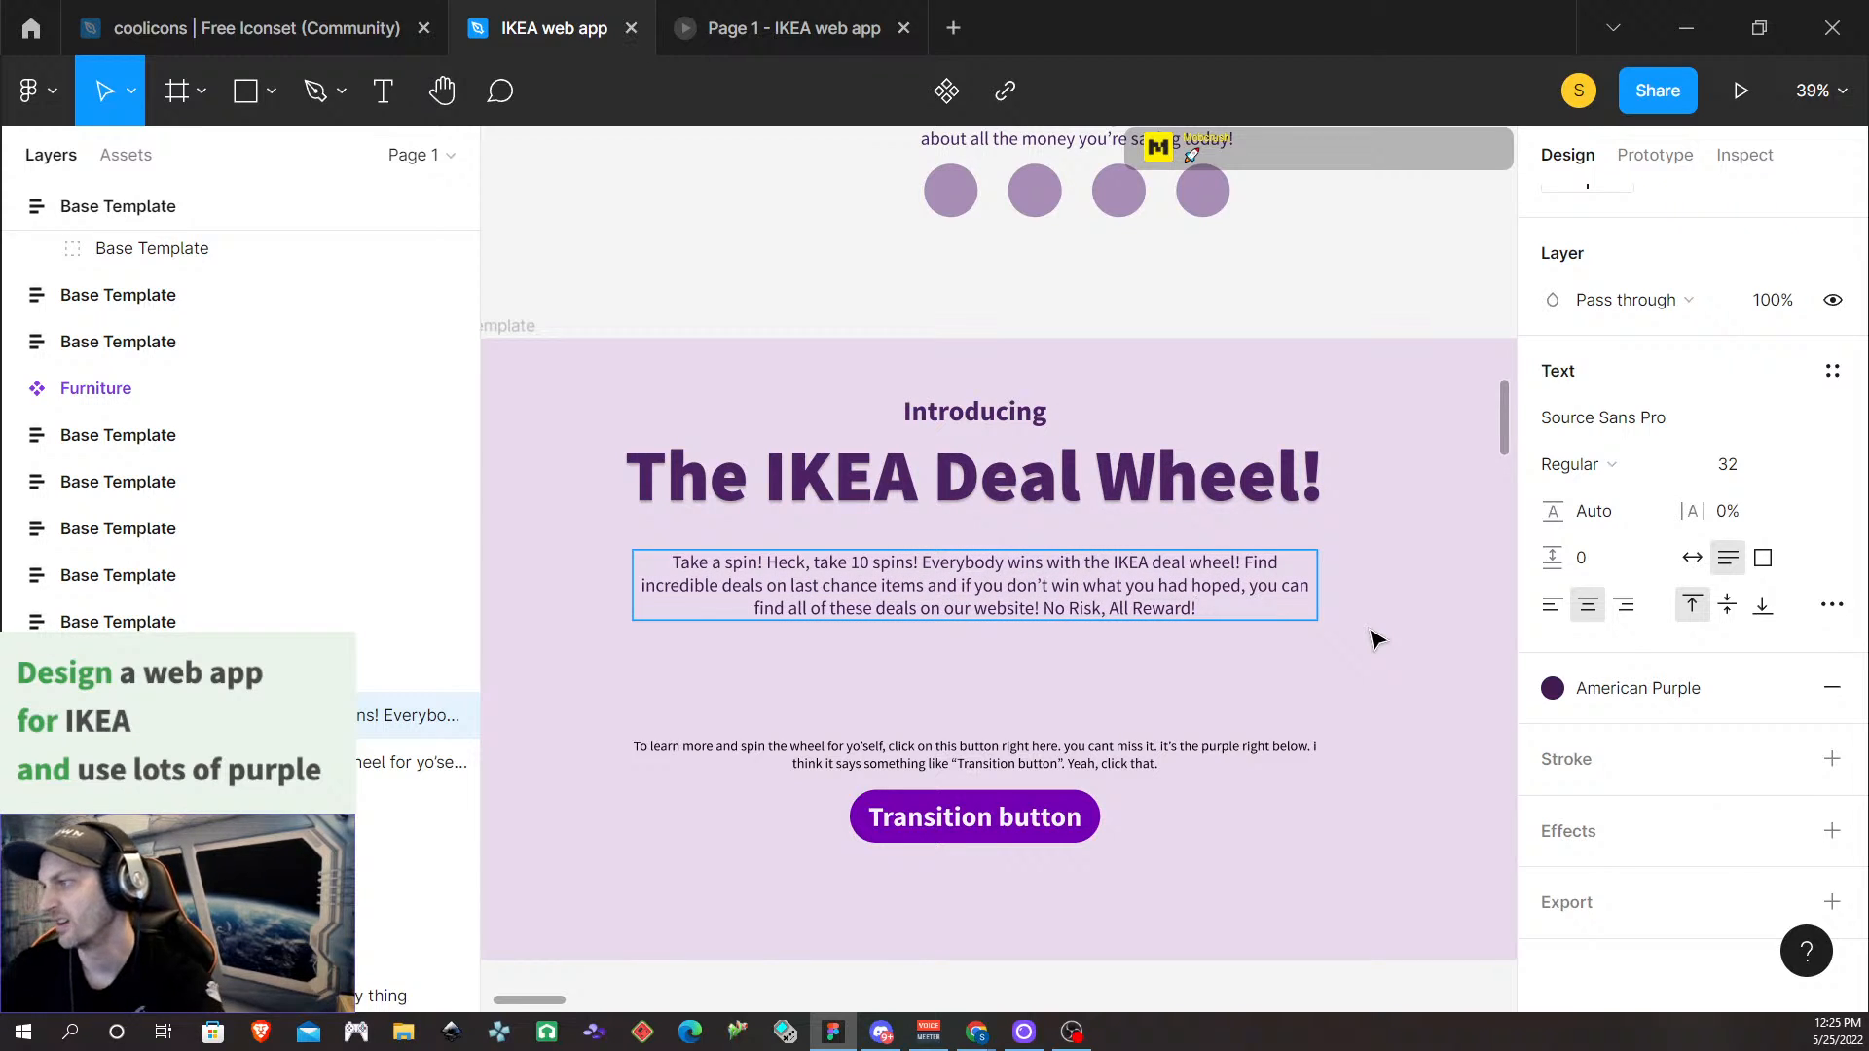
Set the font weight of the whole paragraph to SemiBold
{"action": "left_click", "coordinate": [696, 573], "text": "shift"}
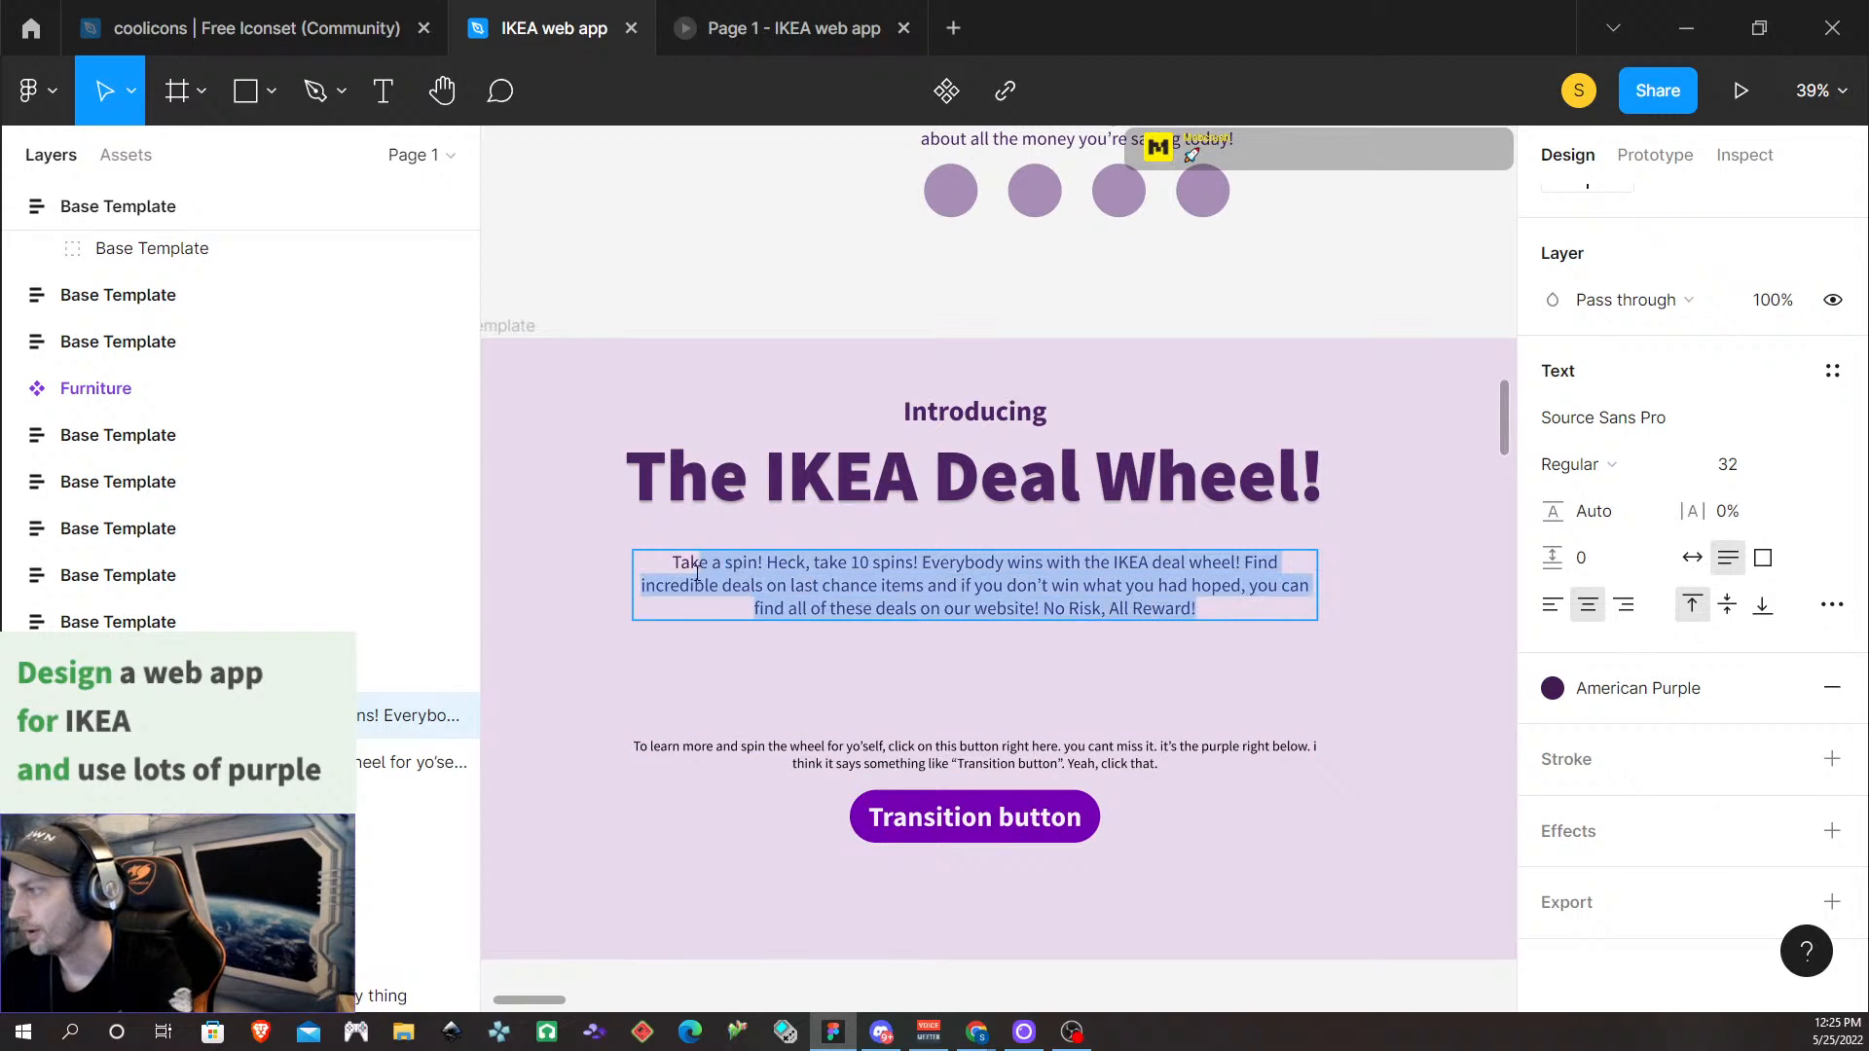
{"action": "left_click", "coordinate": [1575, 464]}
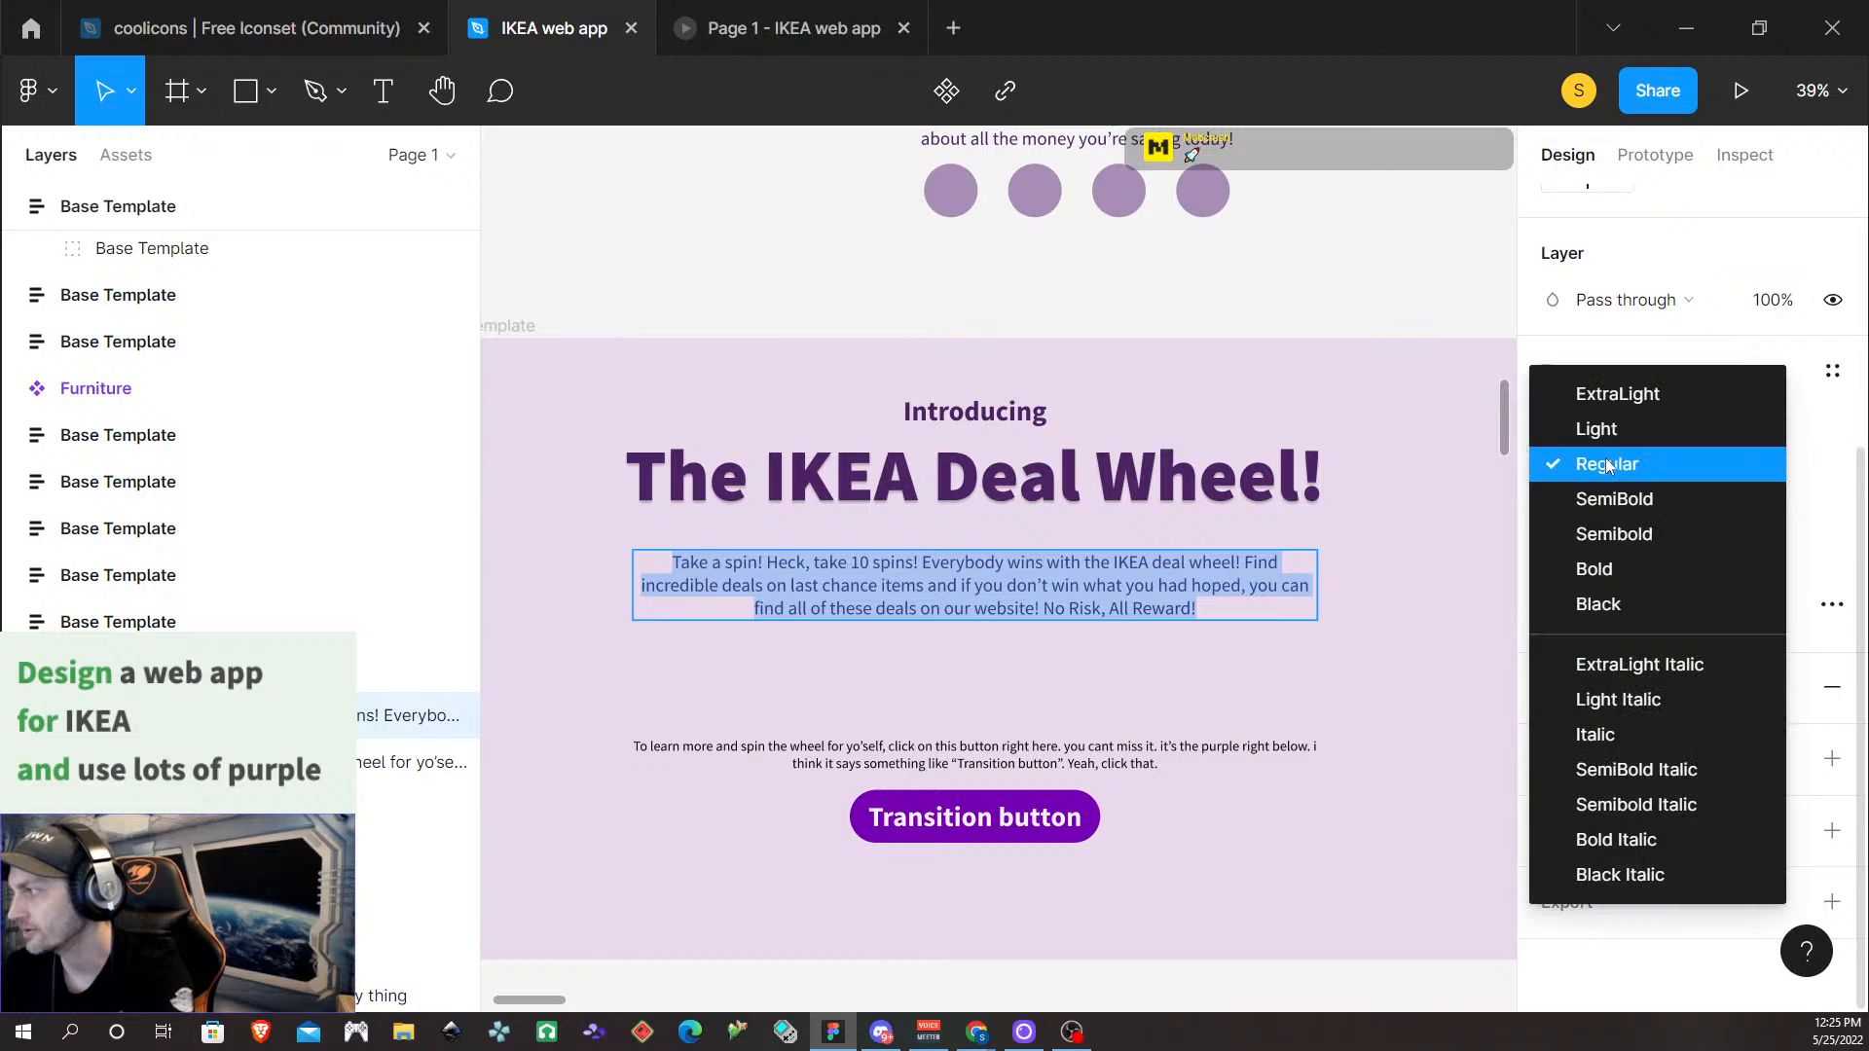
{"action": "left_click", "coordinate": [1606, 496]}
{"action": "key", "text": "Escape"}
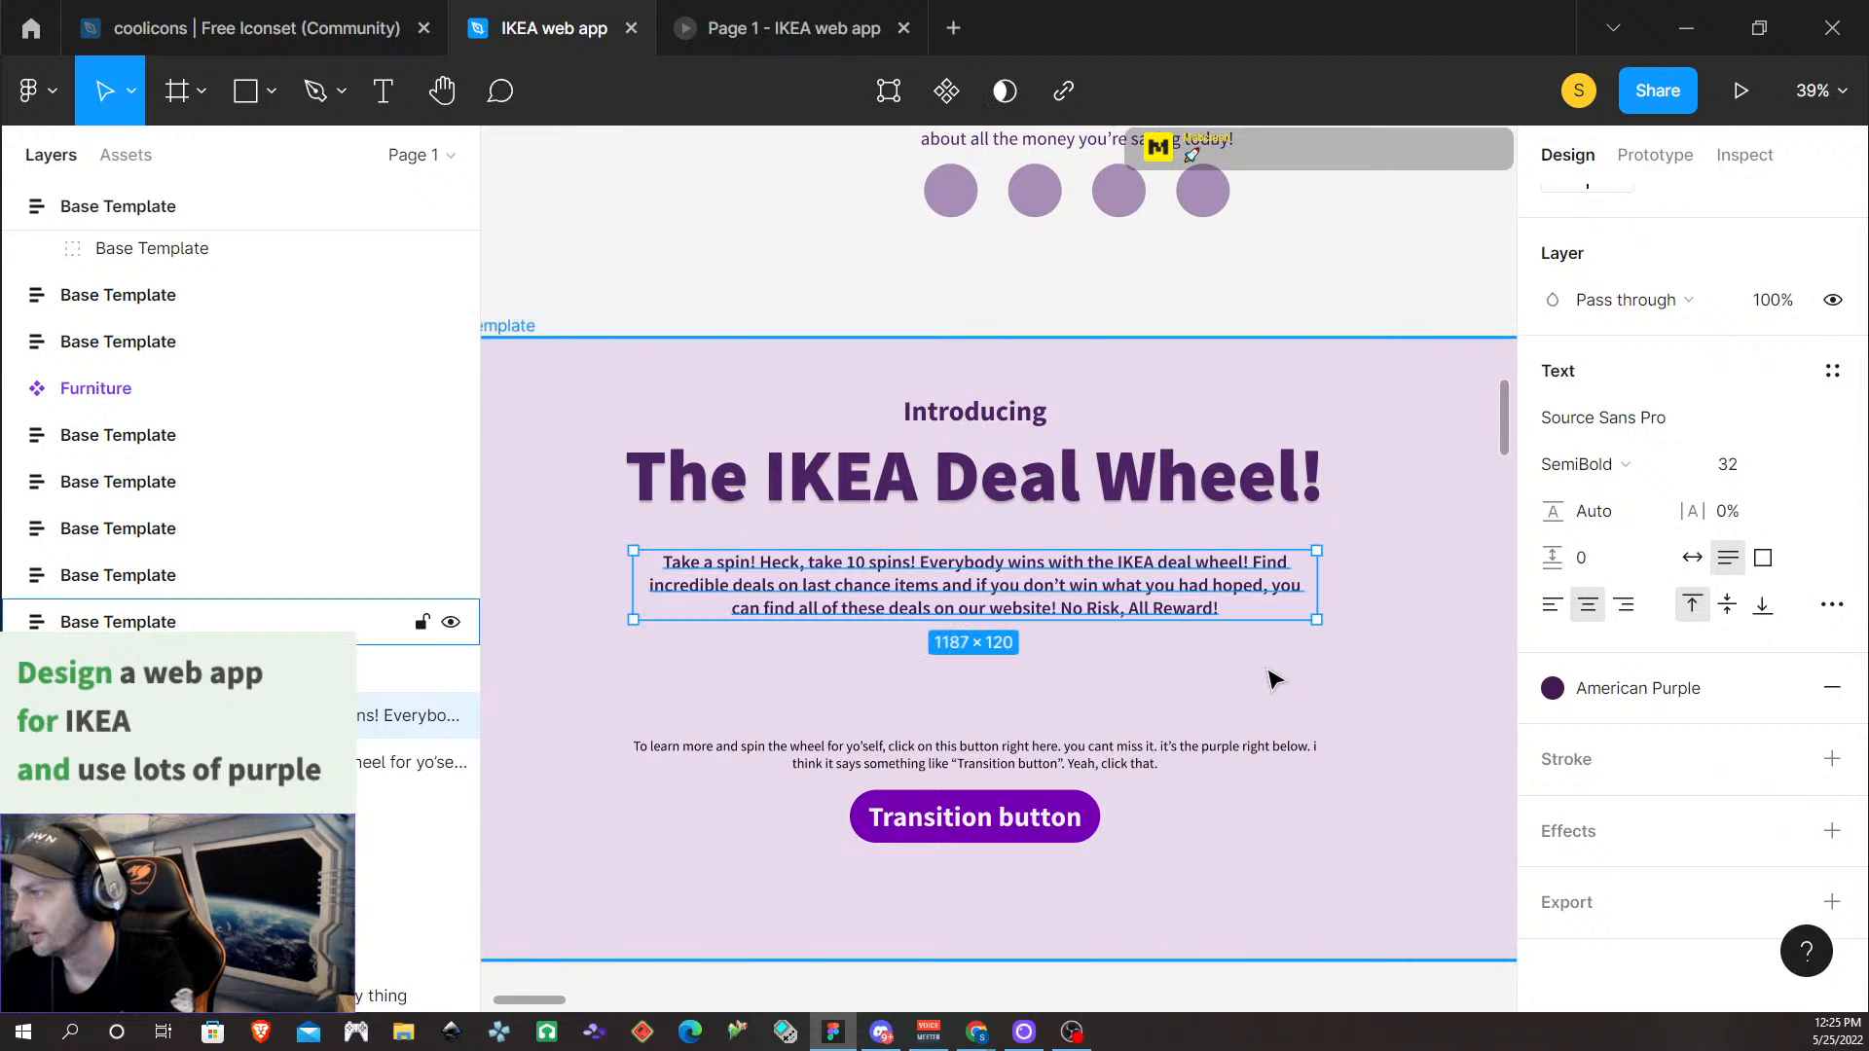
{"action": "key", "text": "Escape"}
{"action": "scroll", "coordinate": [1378, 693], "scroll_direction": "down", "scroll_amount": 1}
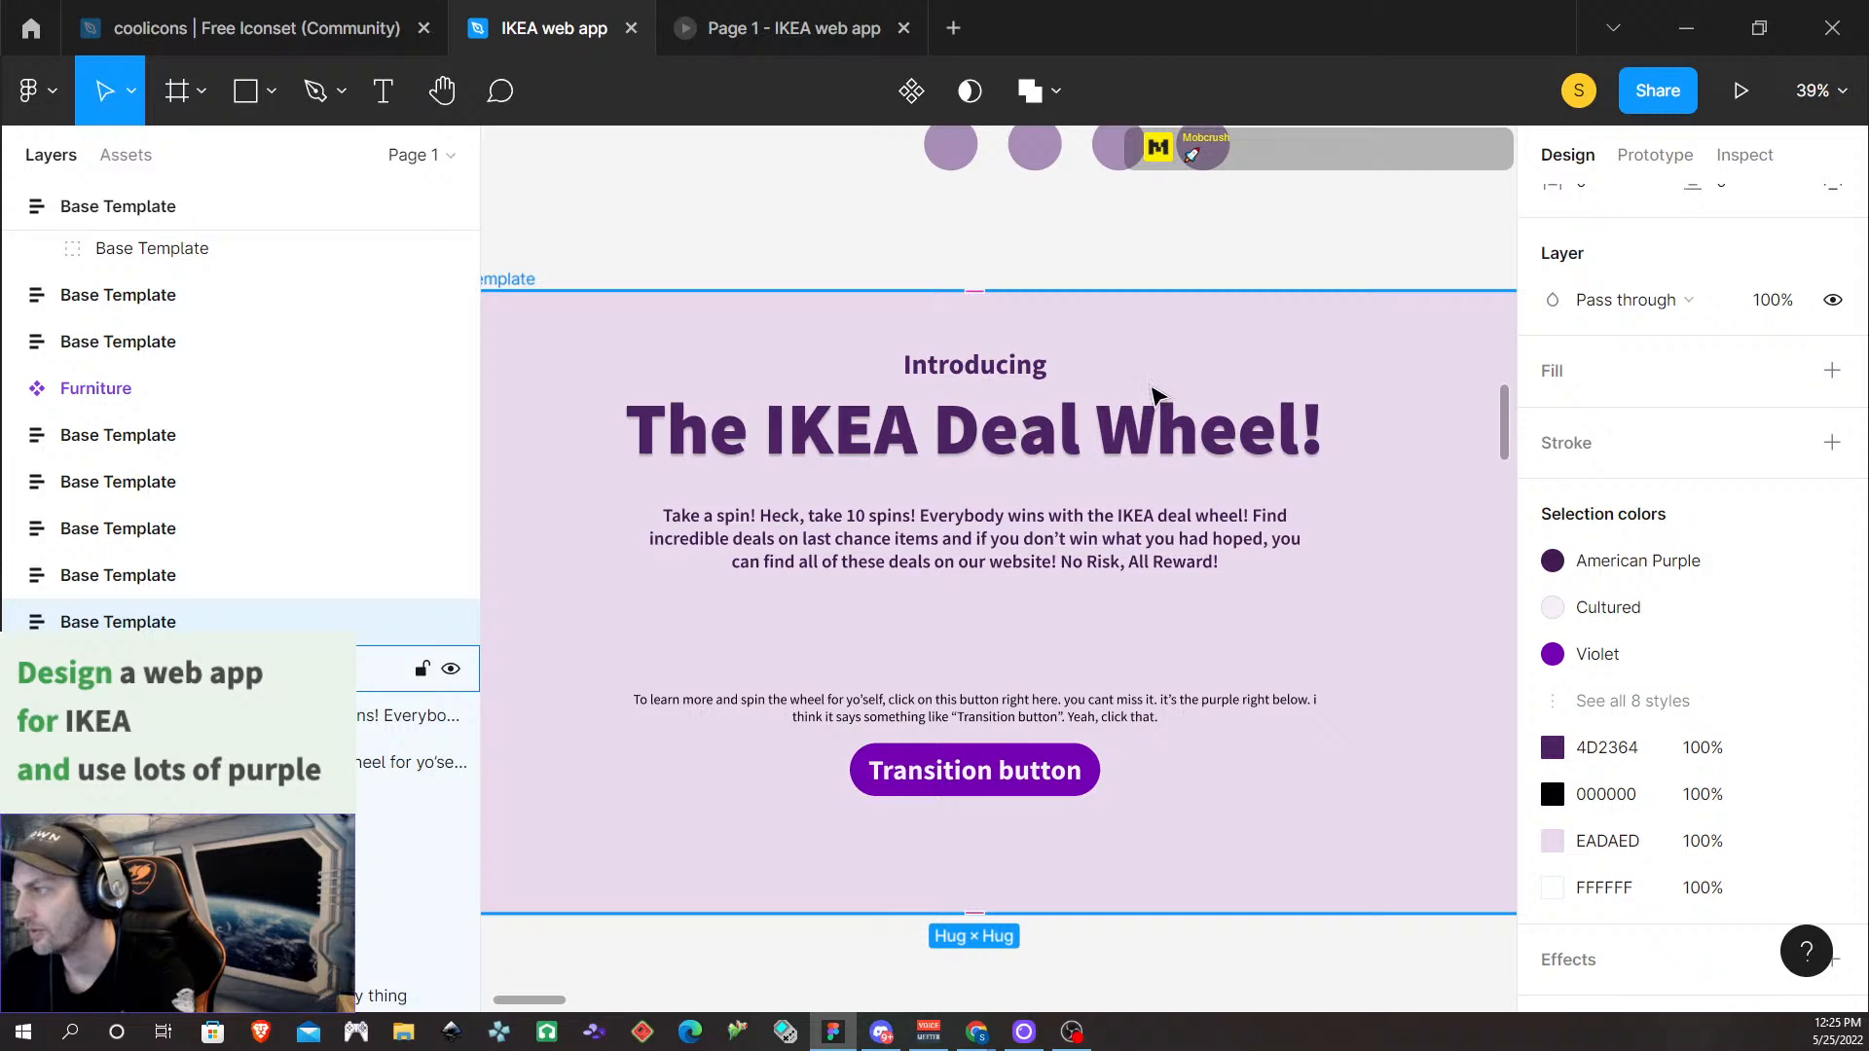
Apply the Shadow04 effect style to the "Introducing" text and detach the style so its shadow can be edited
{"action": "left_click", "coordinate": [951, 375]}
{"action": "double_click", "coordinate": [951, 368]}
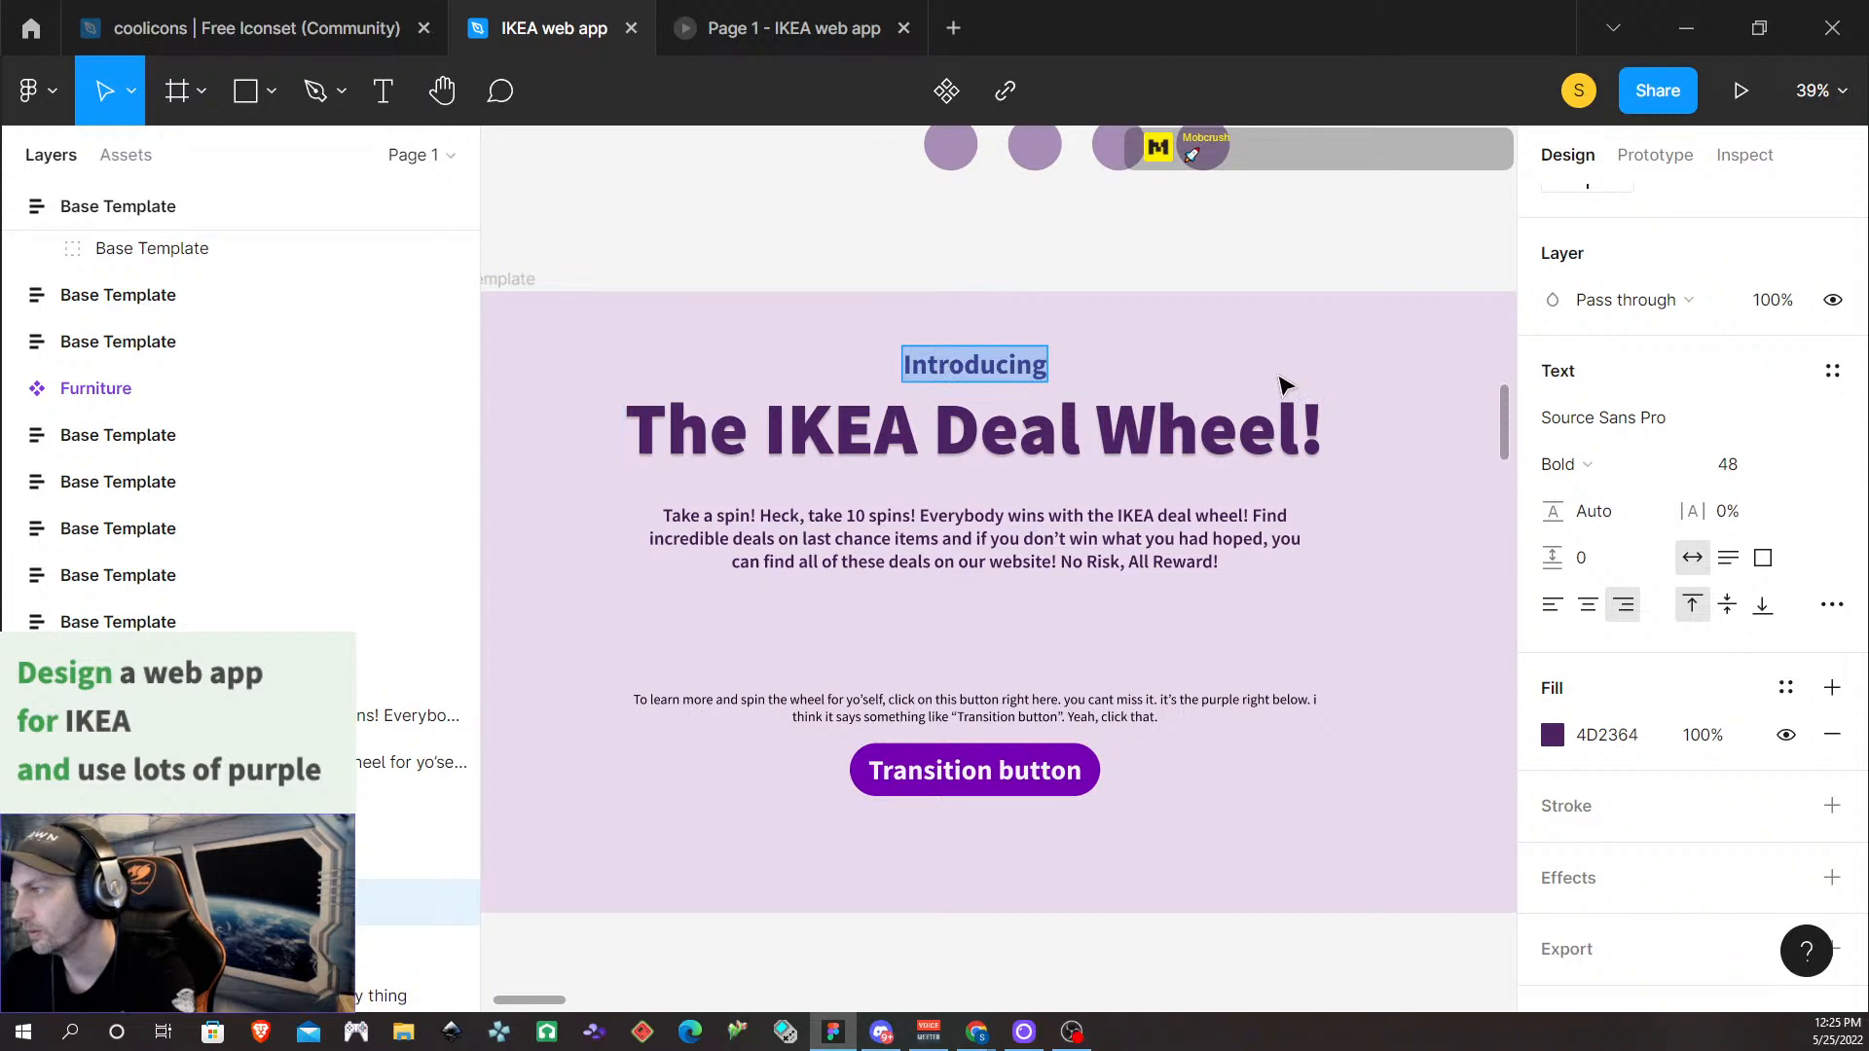
{"action": "scroll", "coordinate": [1665, 846], "scroll_direction": "down", "scroll_amount": 1}
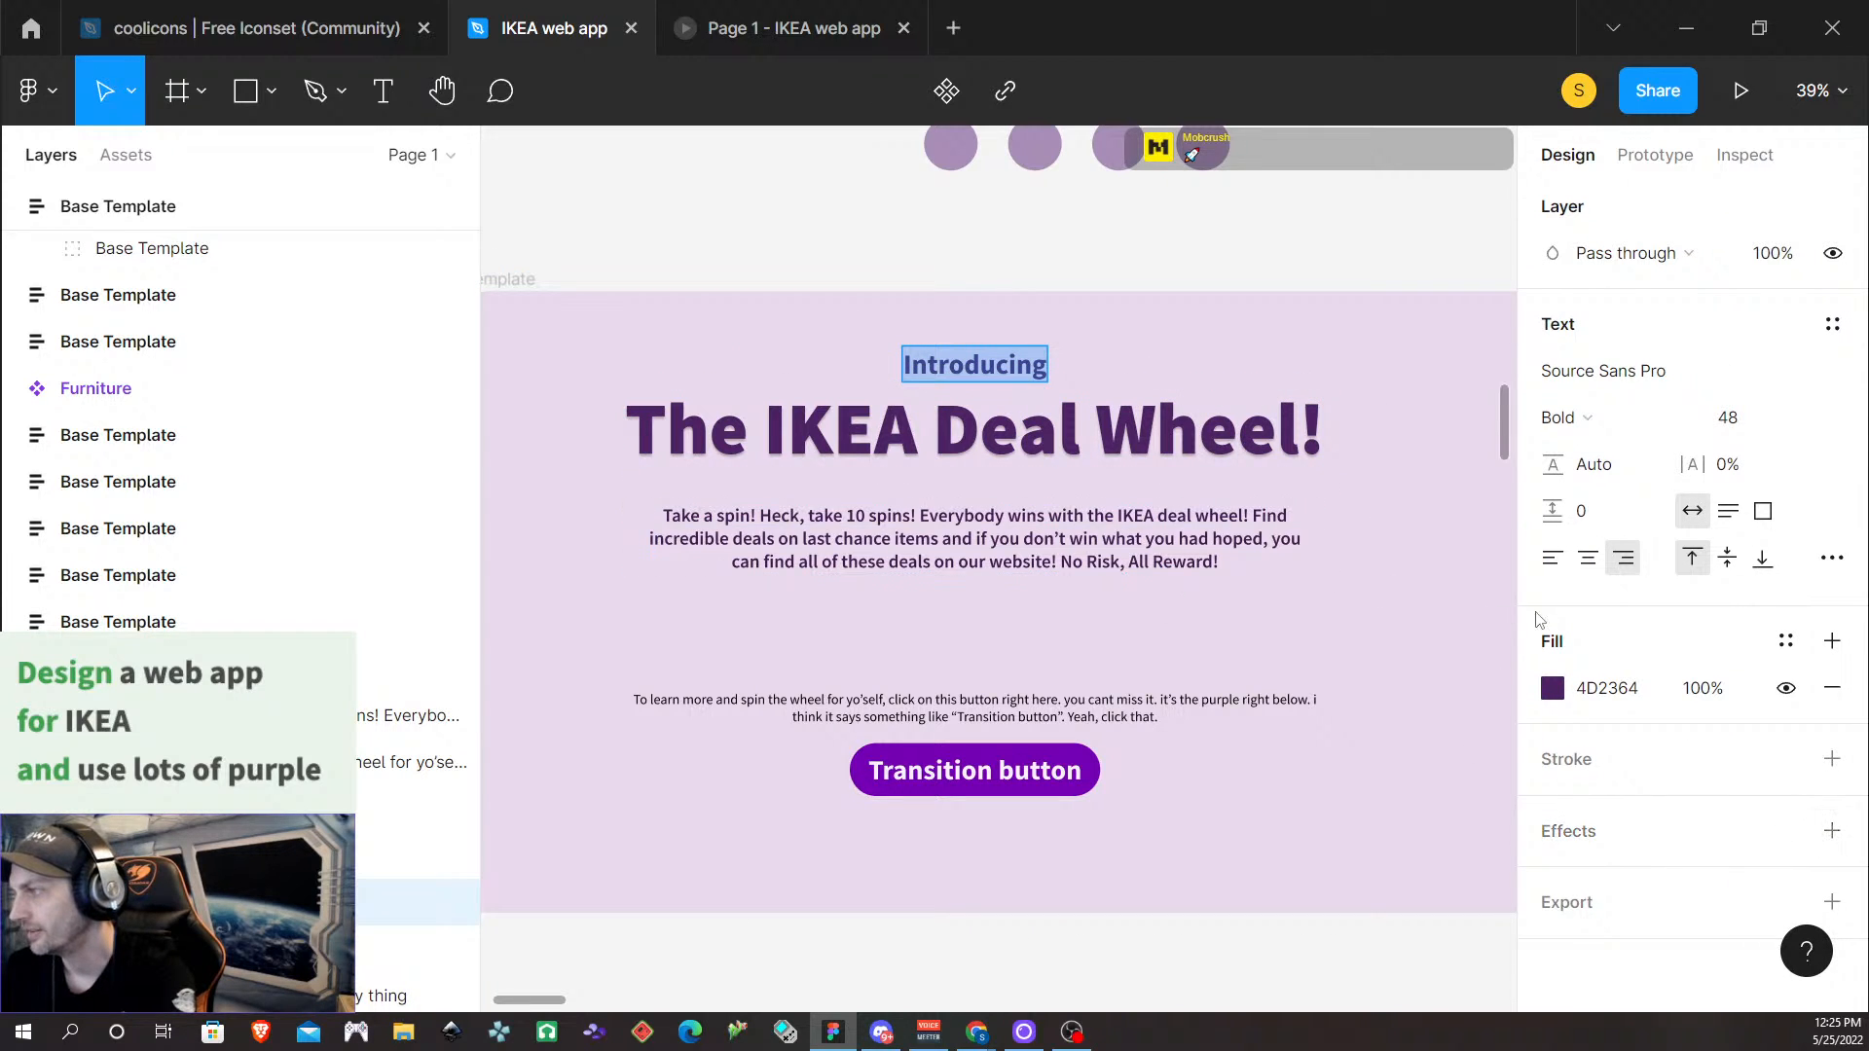
{"action": "left_click", "coordinate": [1786, 832]}
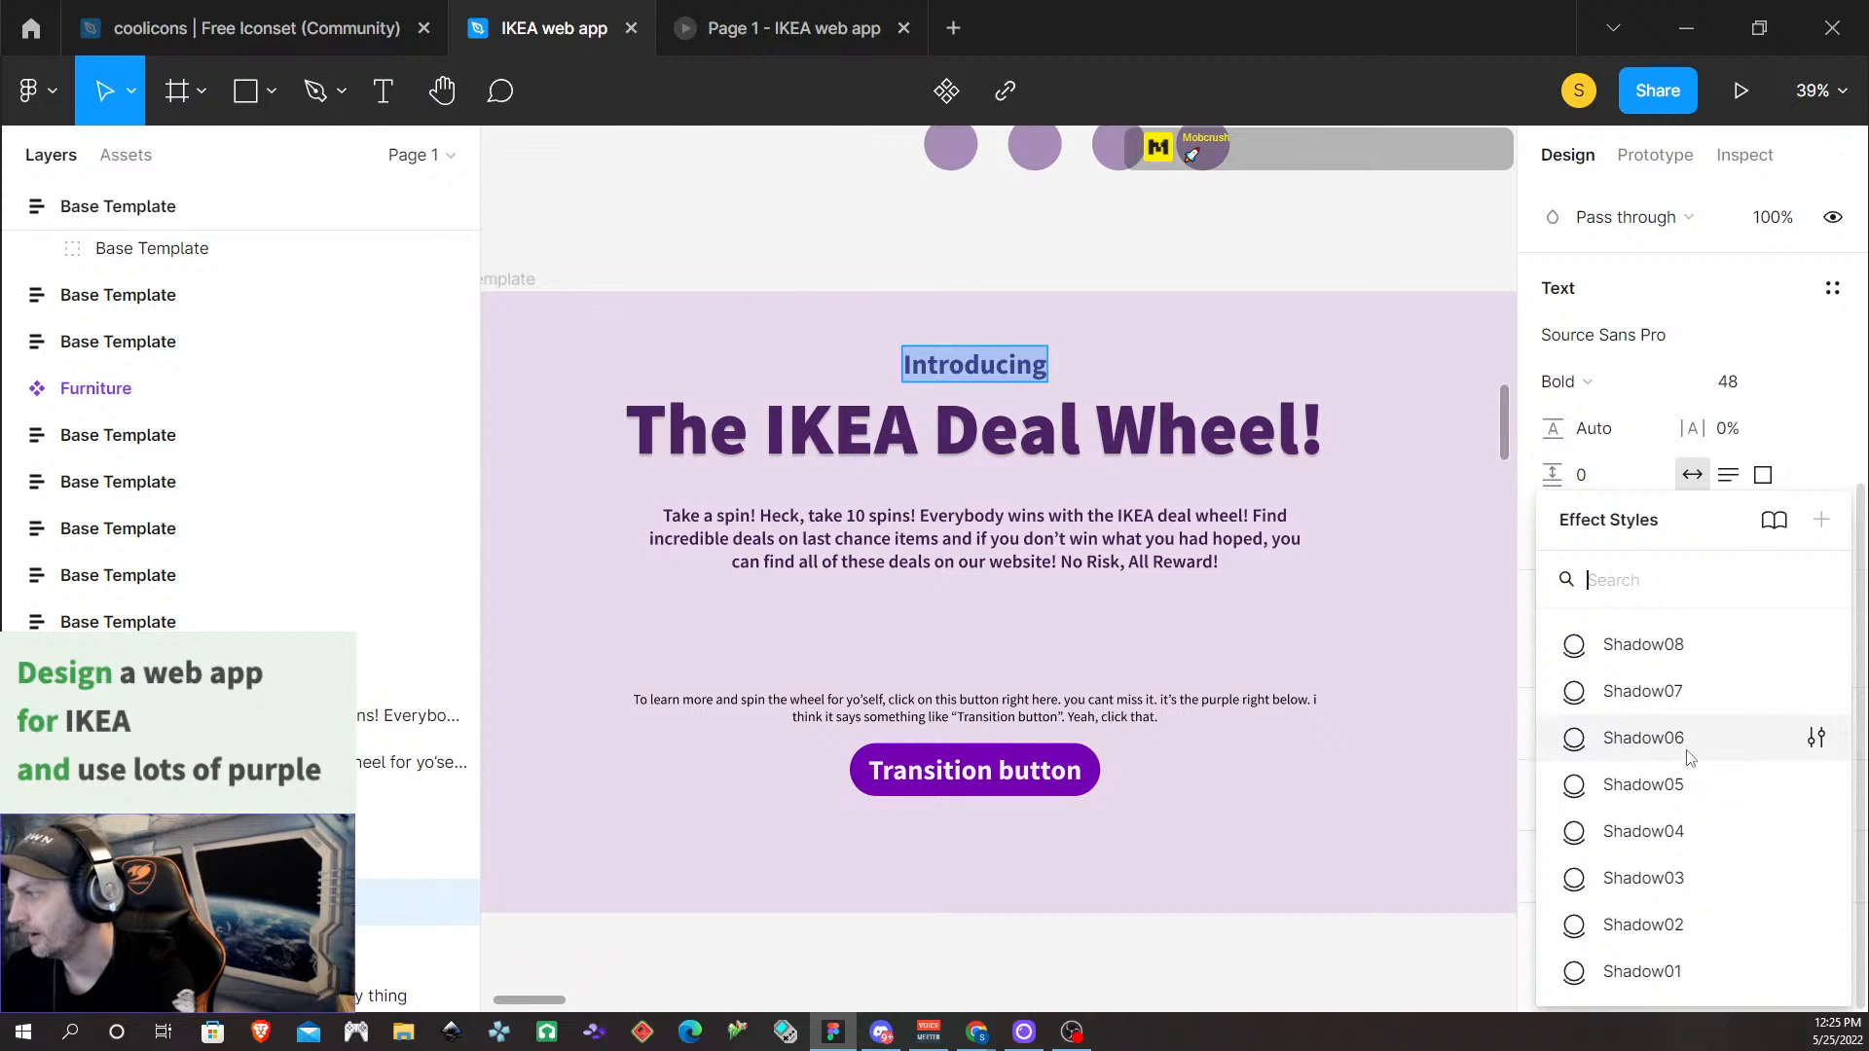
{"action": "left_click", "coordinate": [1643, 832]}
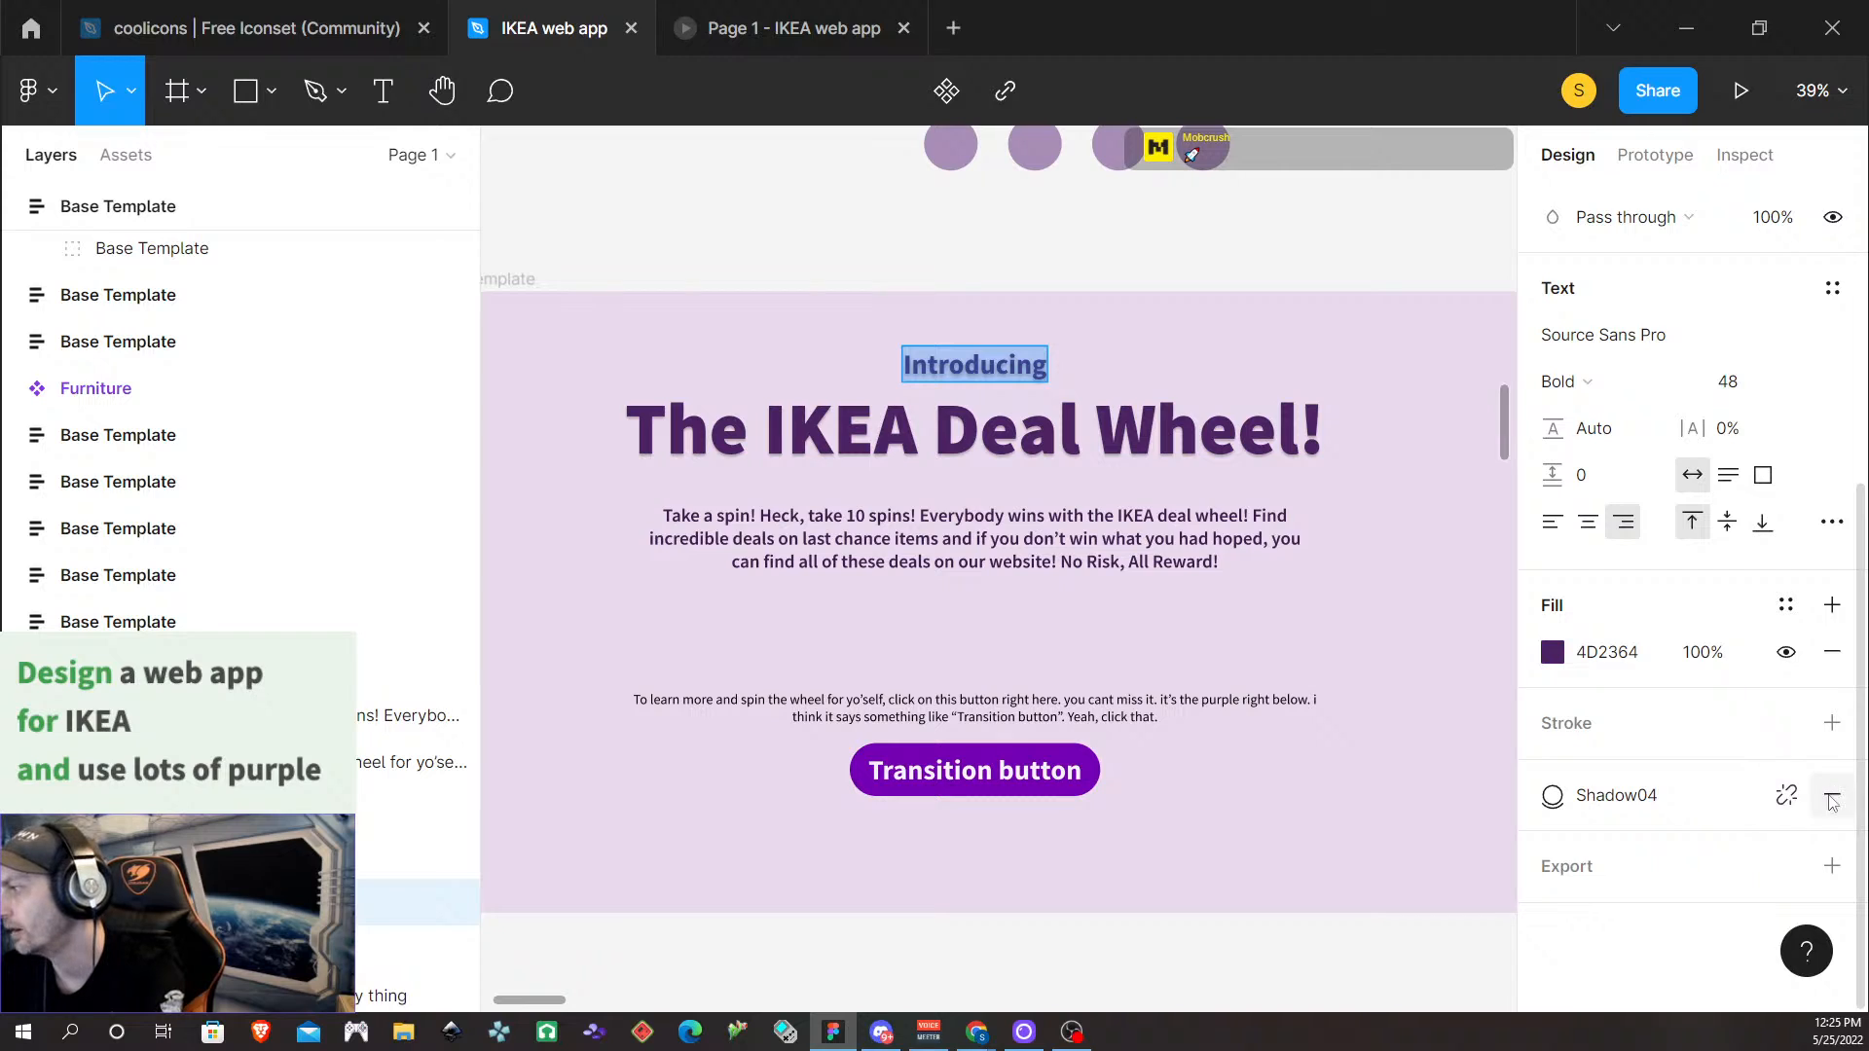
{"action": "left_click", "coordinate": [1786, 797]}
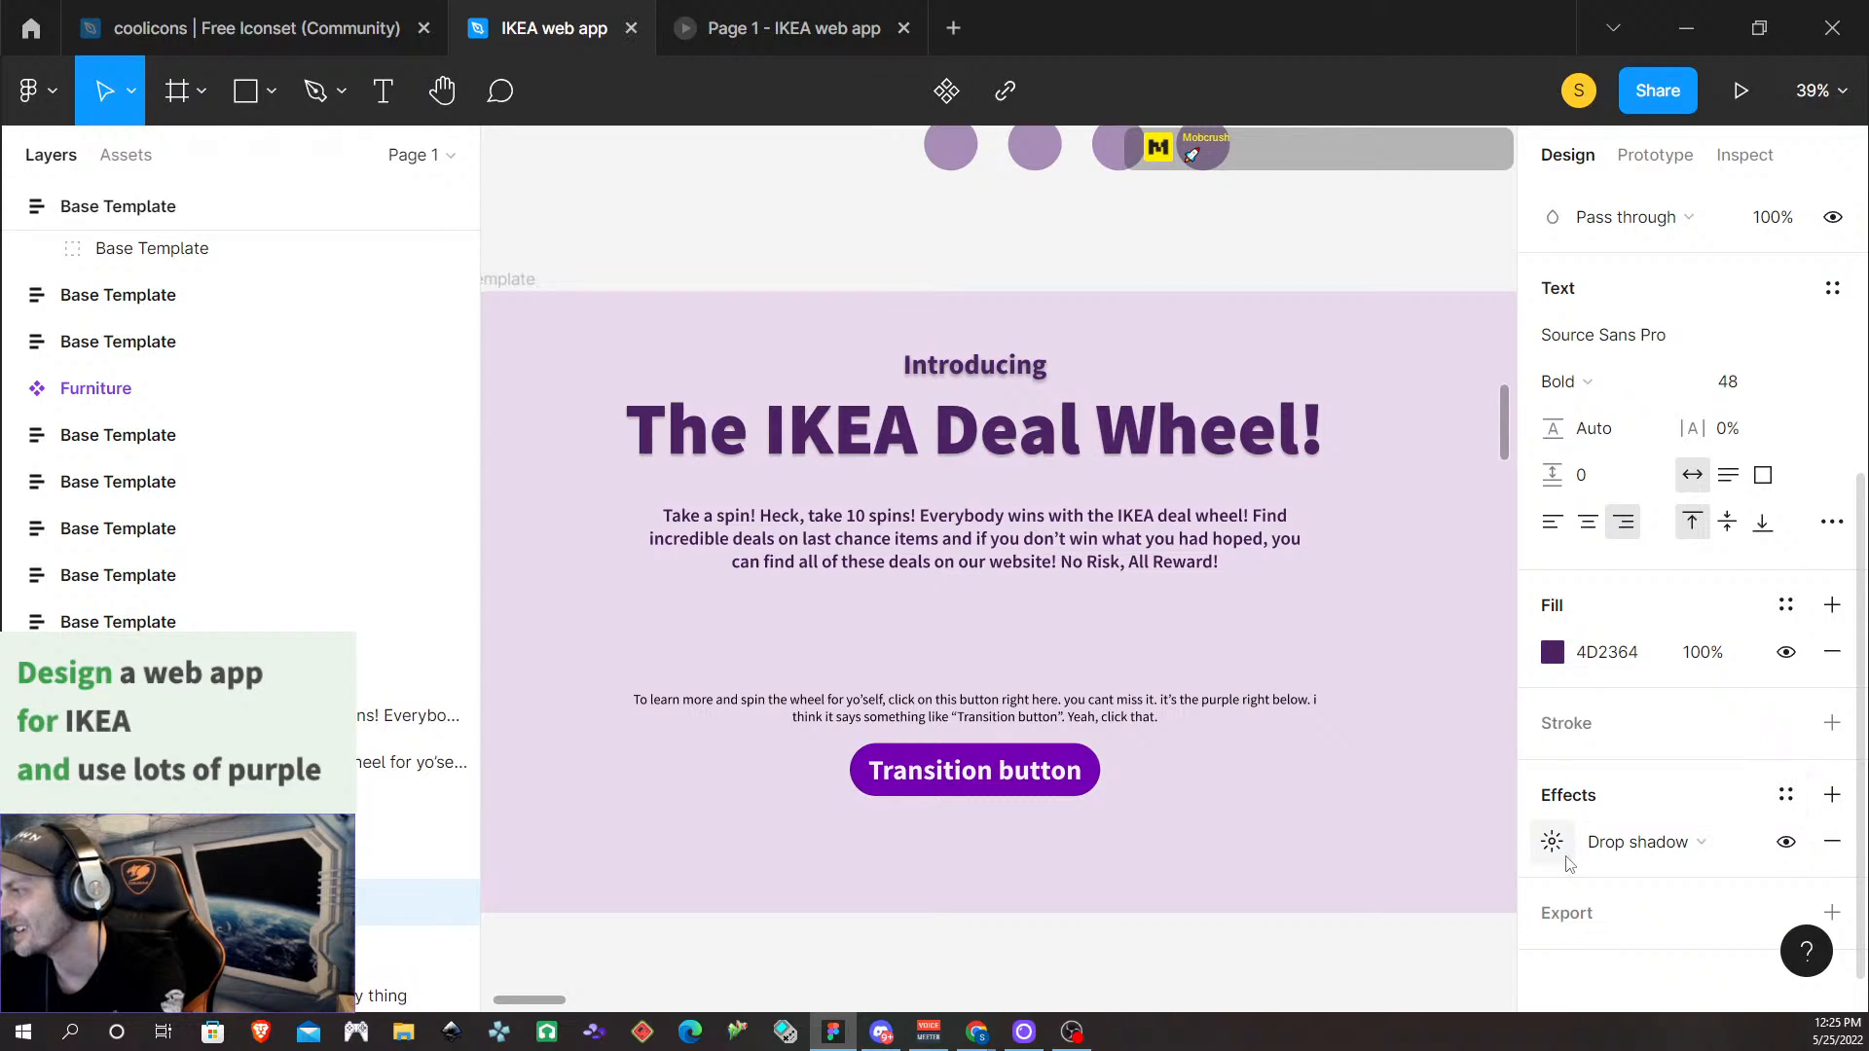
Change the "Introducing" text's effect to an inner shadow and set its opacity to 60%
{"action": "left_click", "coordinate": [1655, 841]}
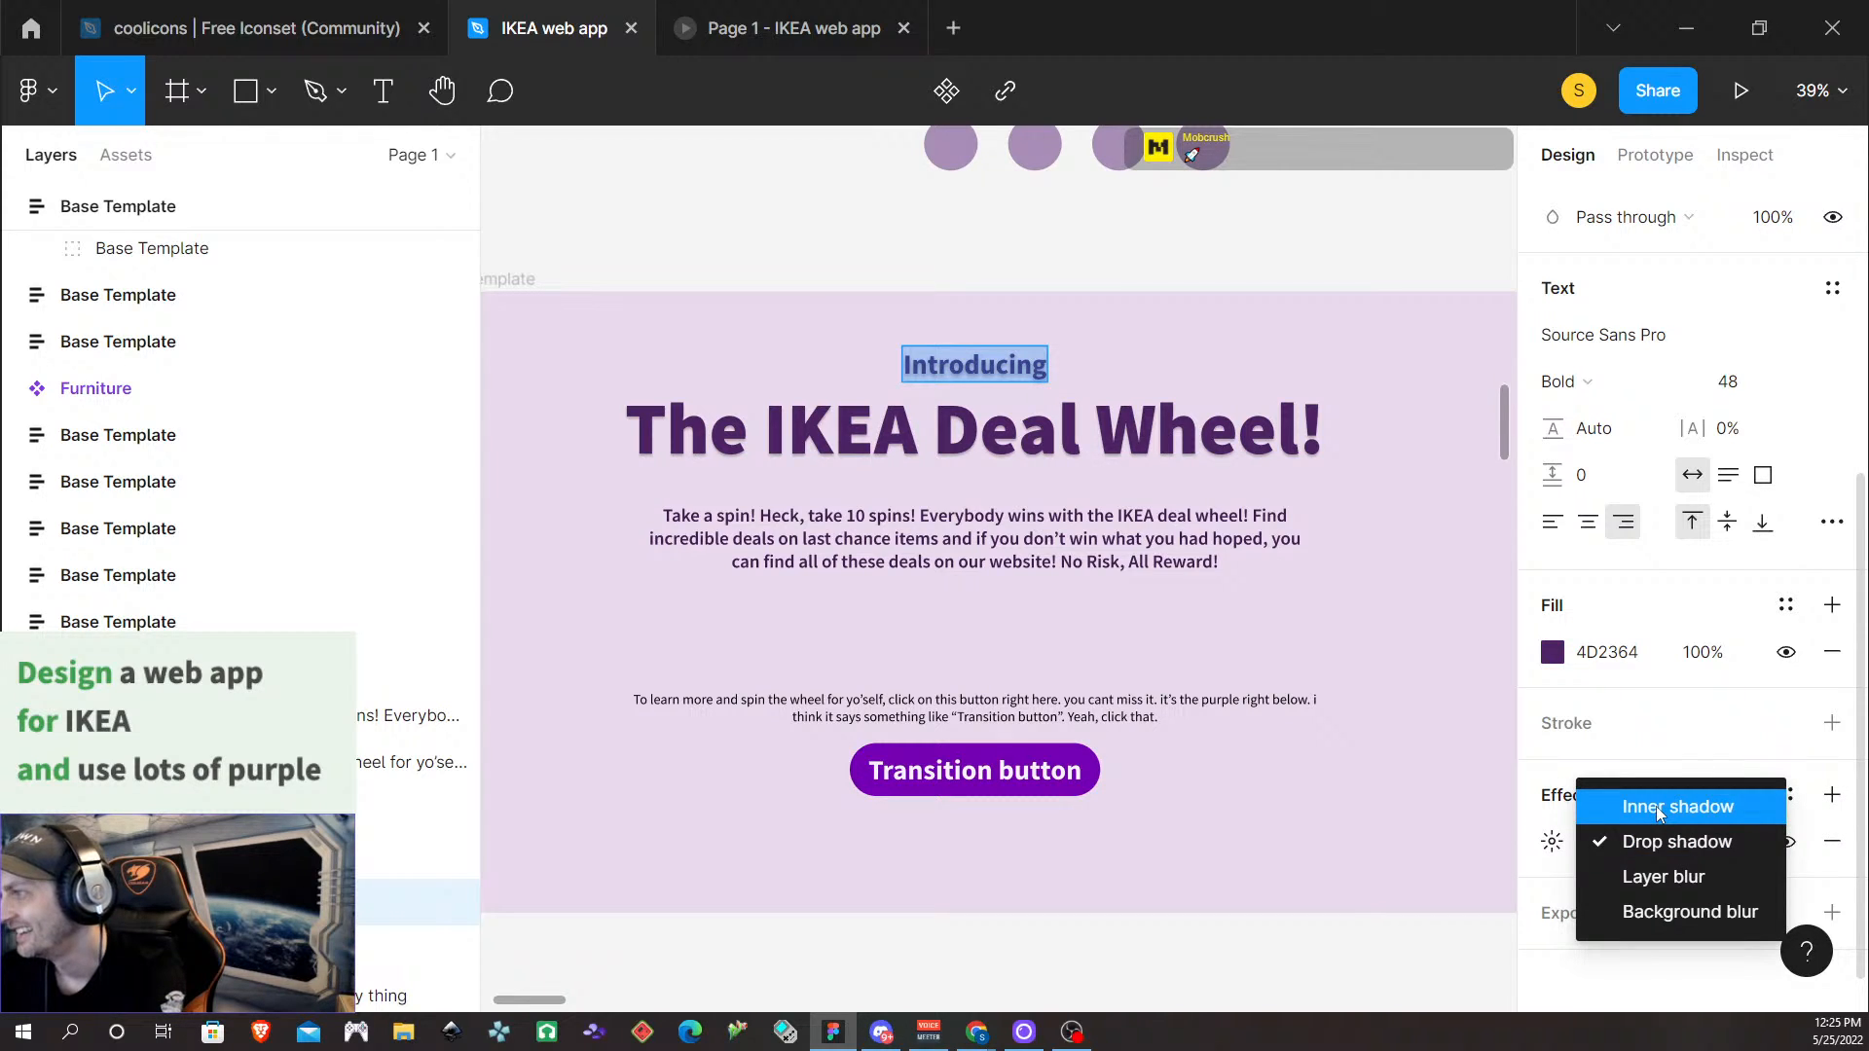
{"action": "left_click", "coordinate": [1656, 806]}
{"action": "left_click", "coordinate": [1554, 842]}
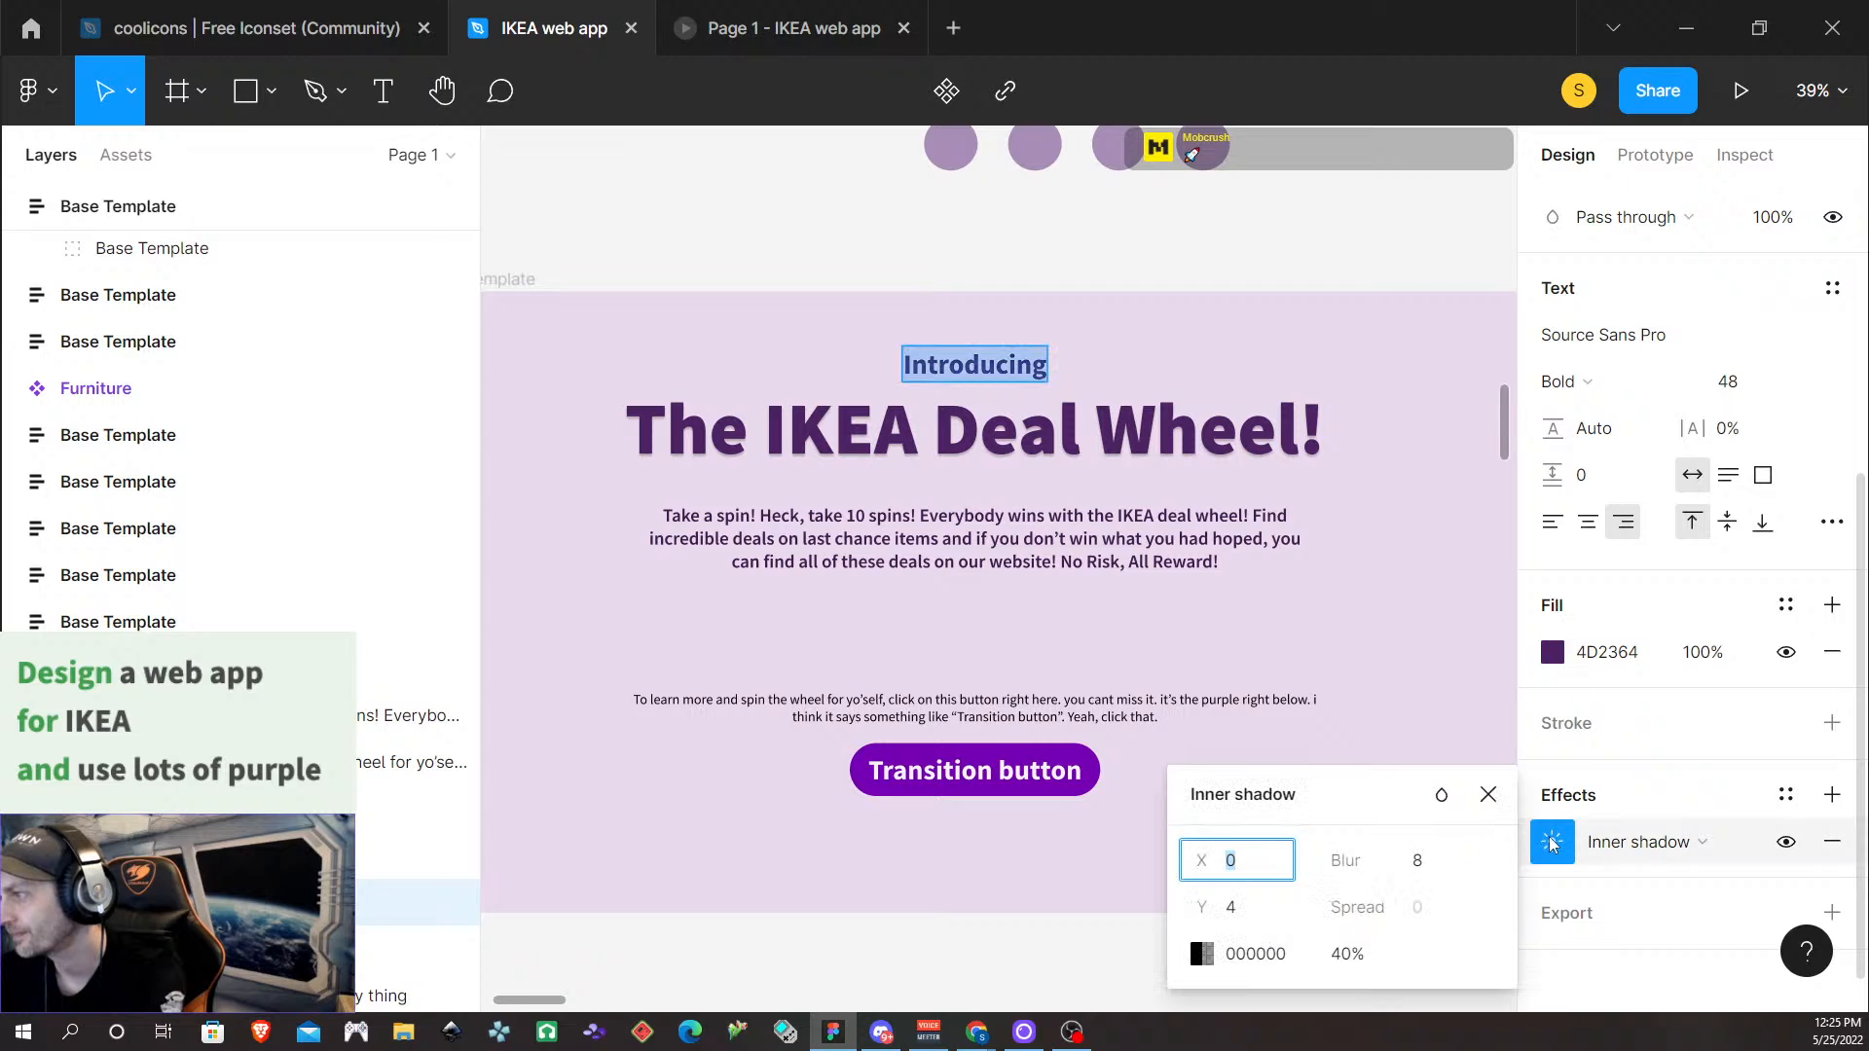
{"action": "scroll", "coordinate": [1280, 774], "scroll_direction": "up", "scroll_amount": 4}
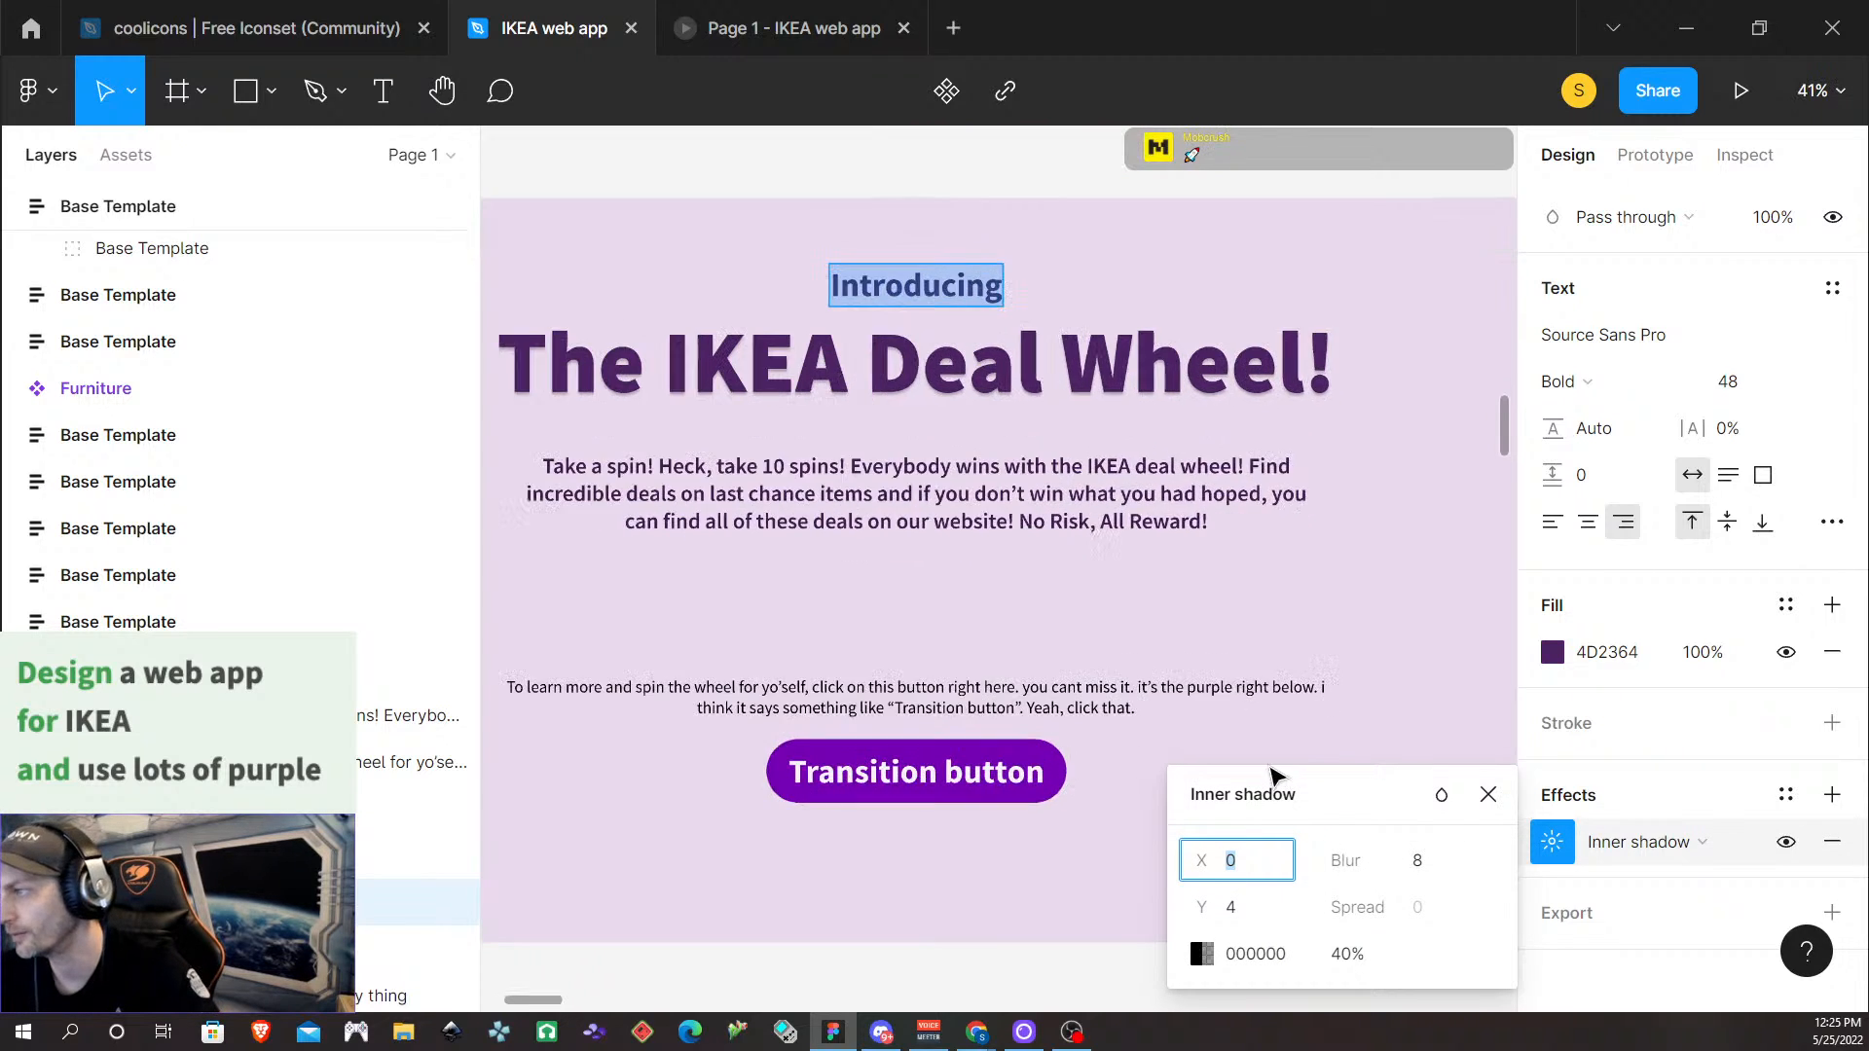
{"action": "left_click", "coordinate": [1346, 959]}
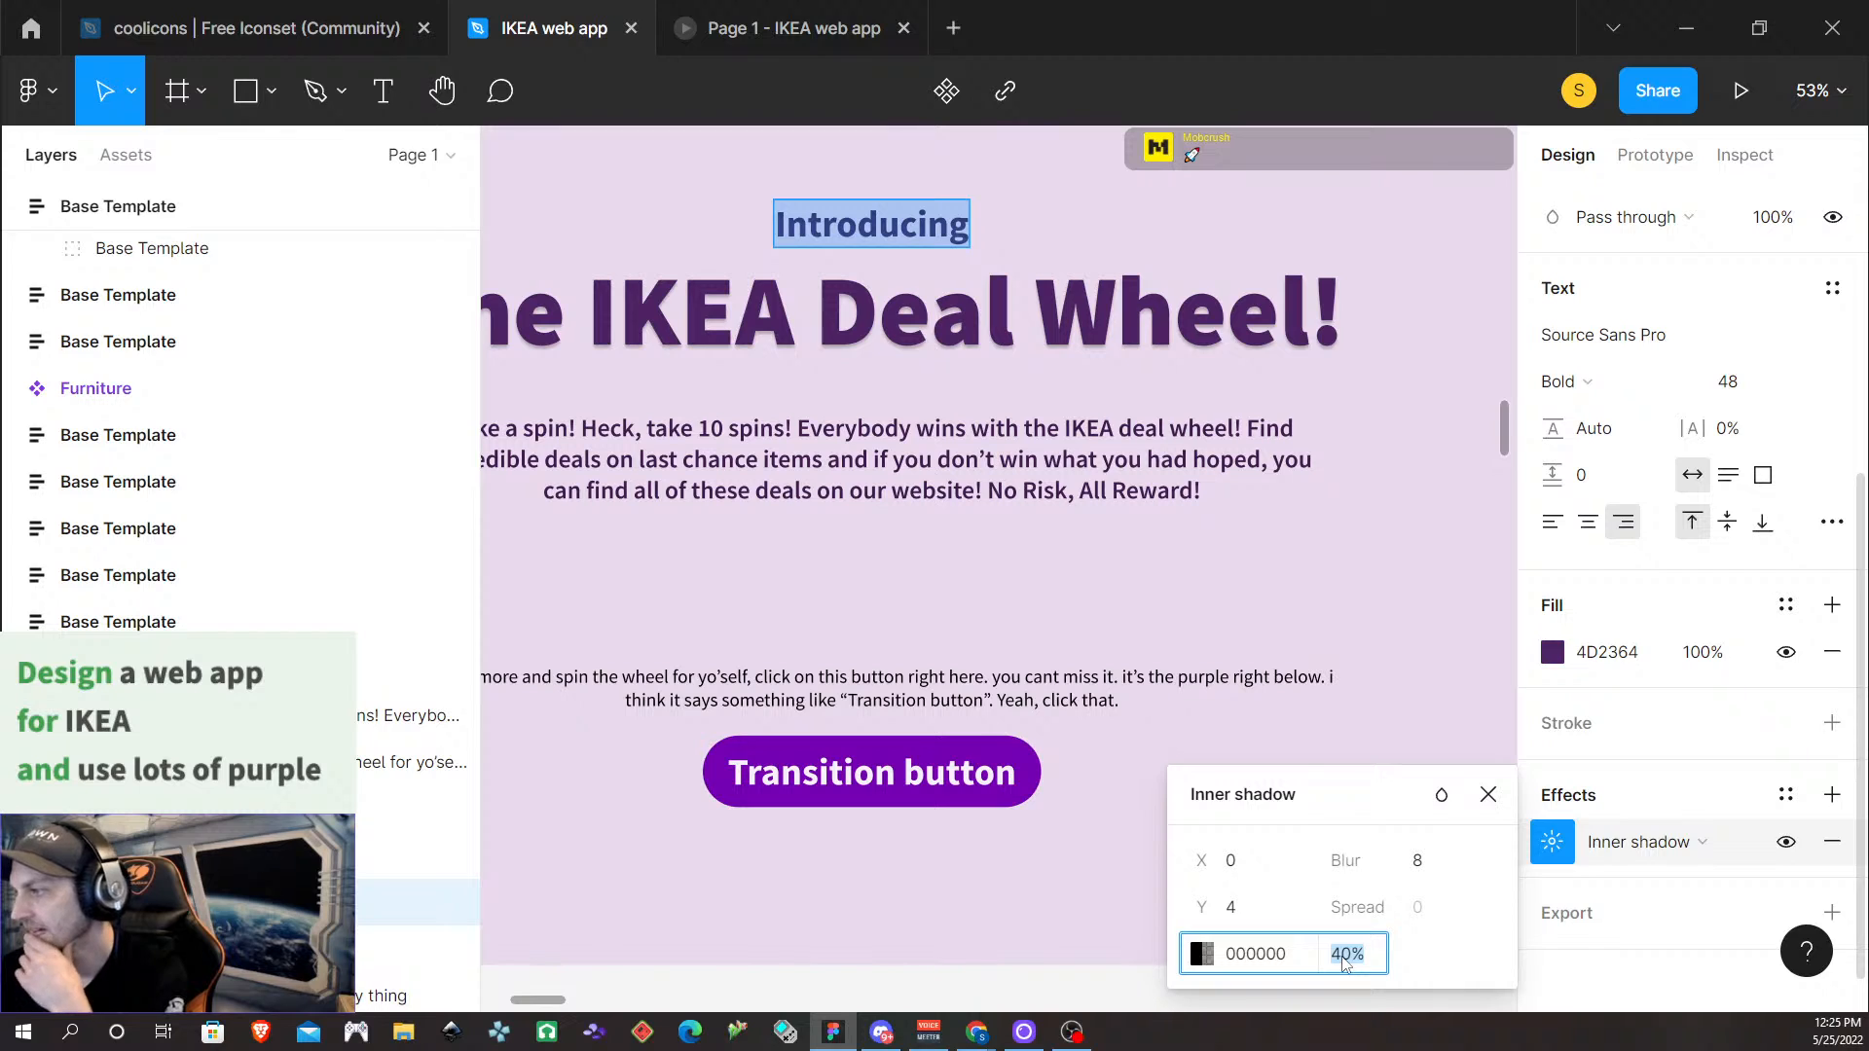
{"action": "type", "text": "60"}
{"action": "key", "text": "Return"}
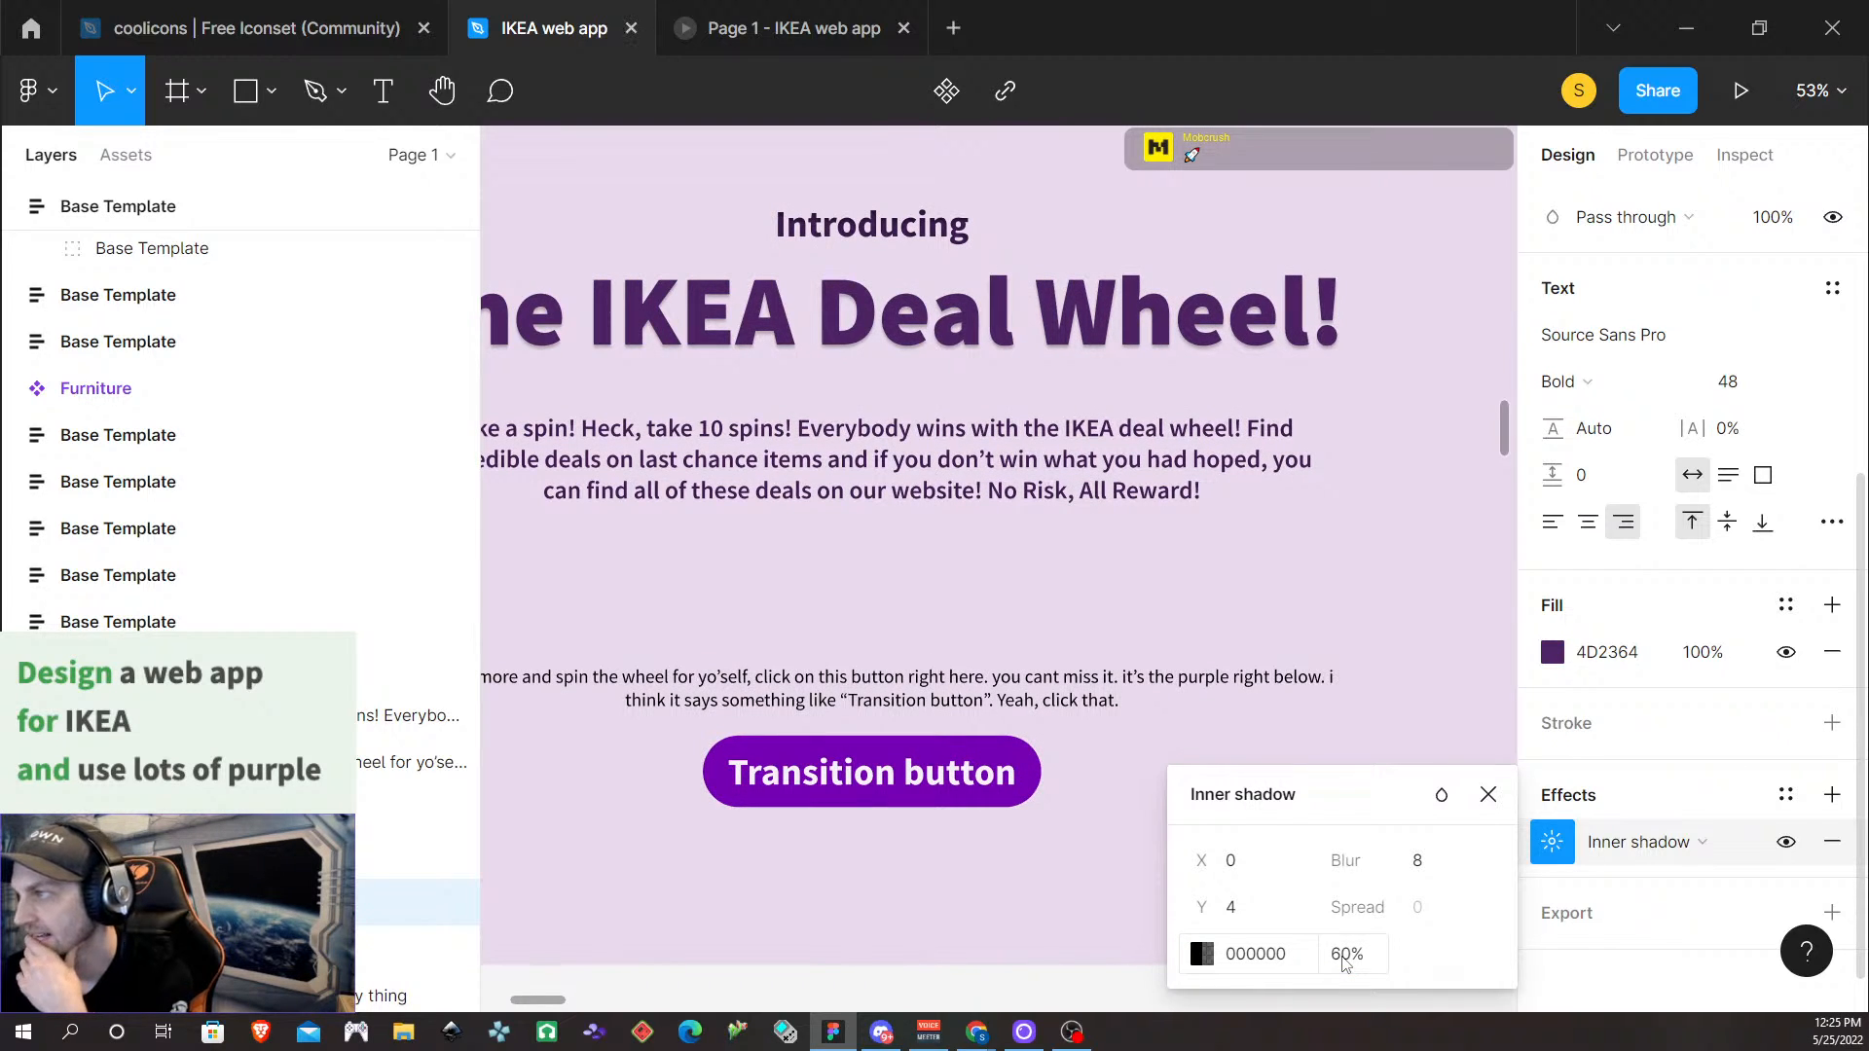
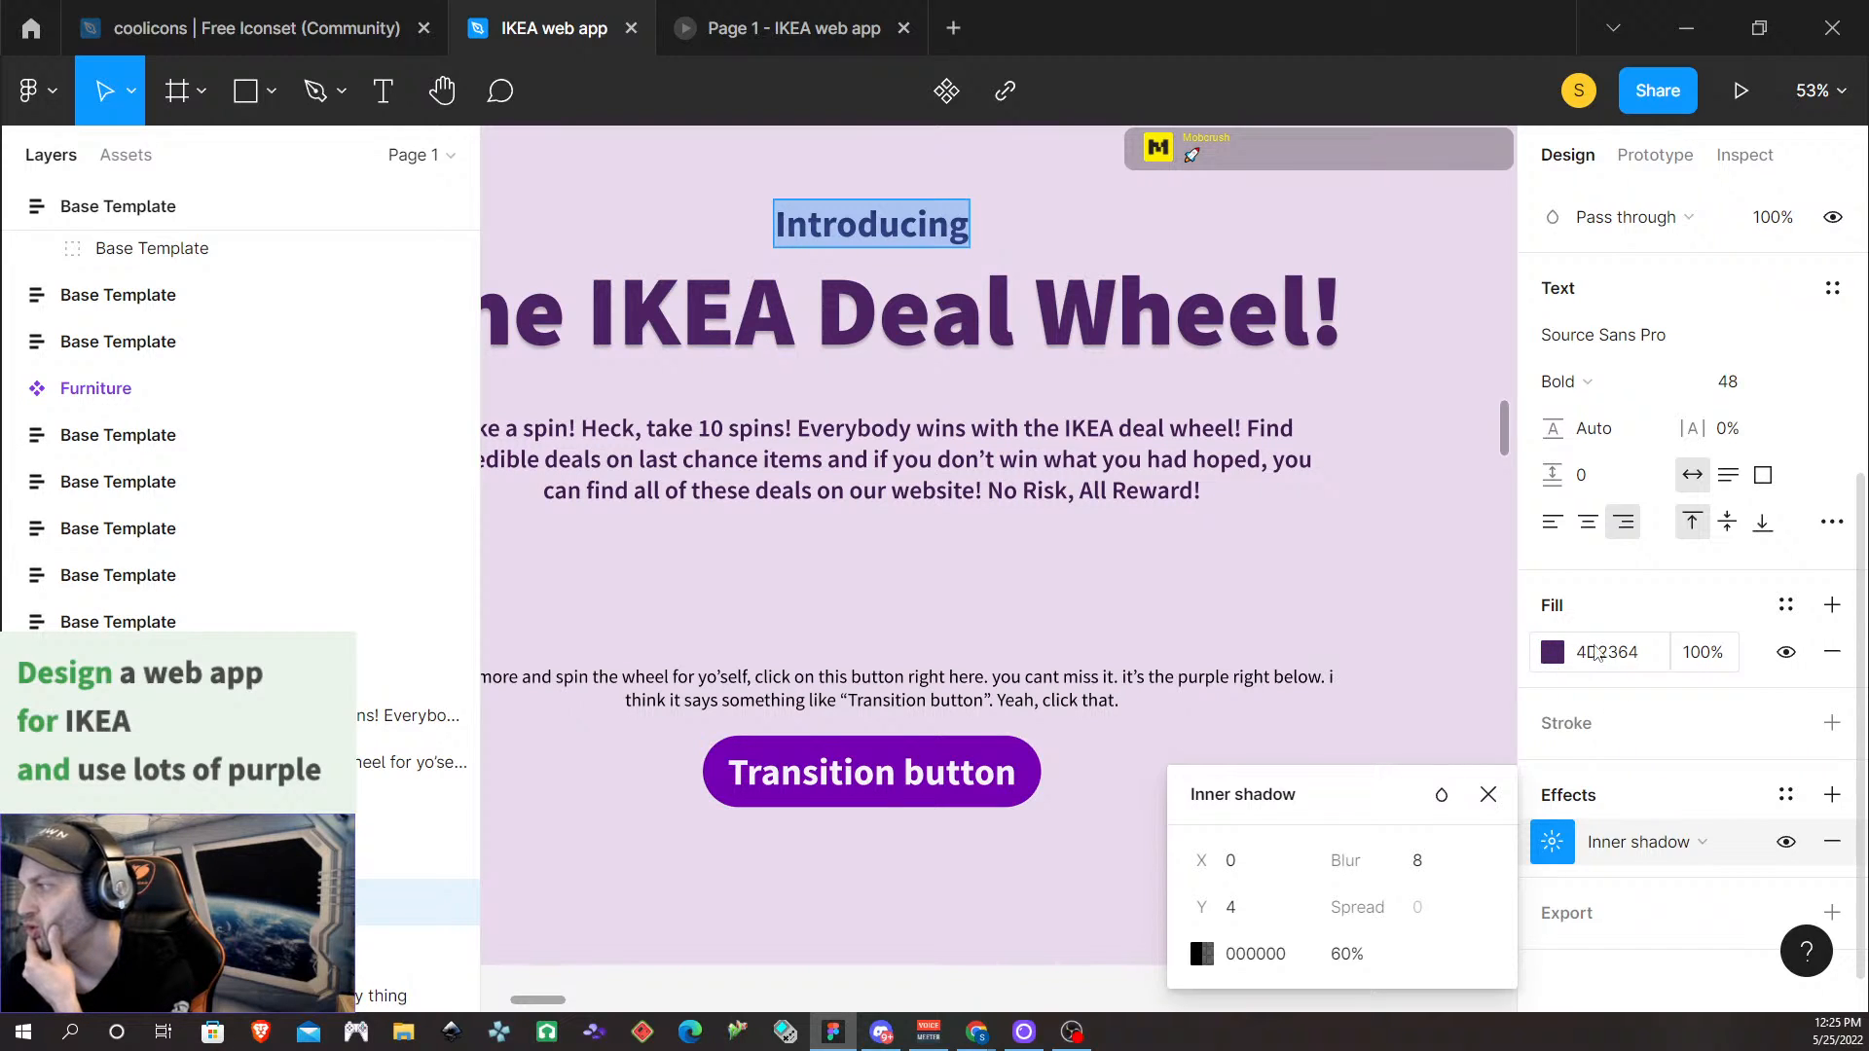
Apply the Cadmium Violet colour style to the "Introducing" text's fill
{"action": "left_click", "coordinate": [1786, 604]}
{"action": "left_click", "coordinate": [1671, 694]}
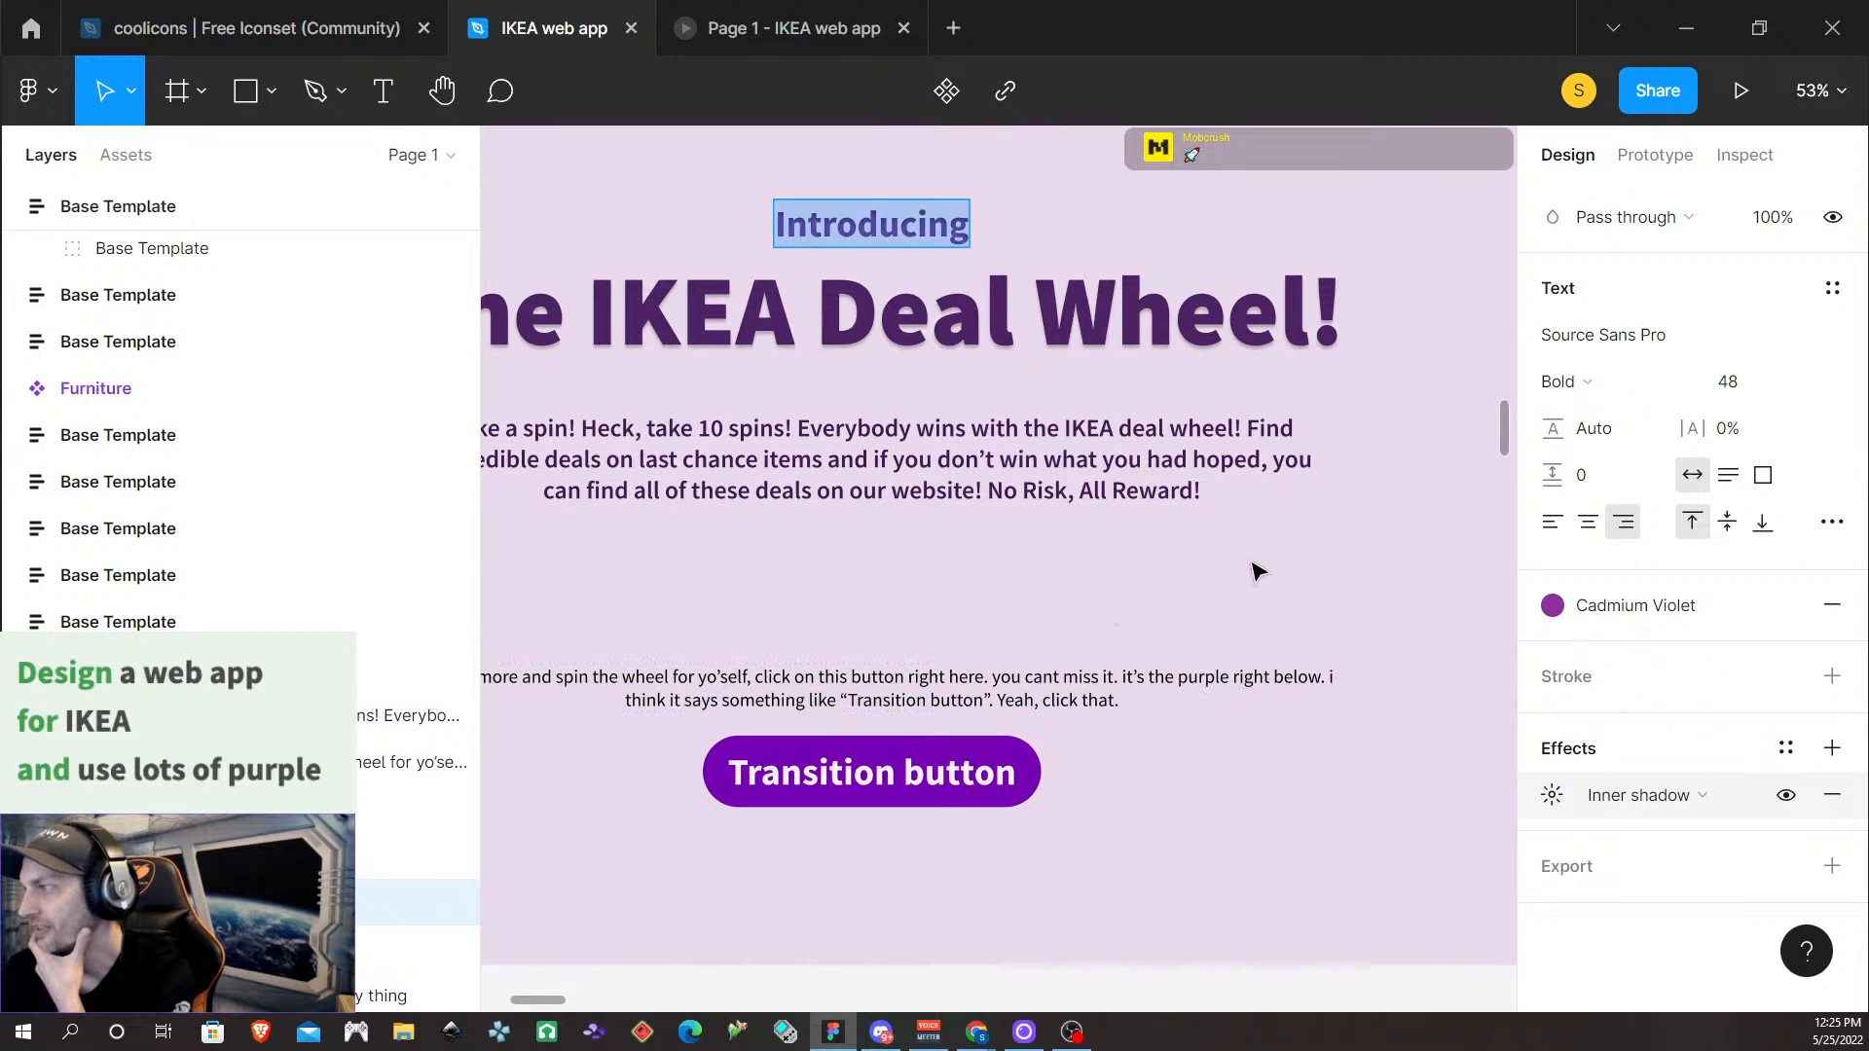
{"action": "key", "text": "Escape"}
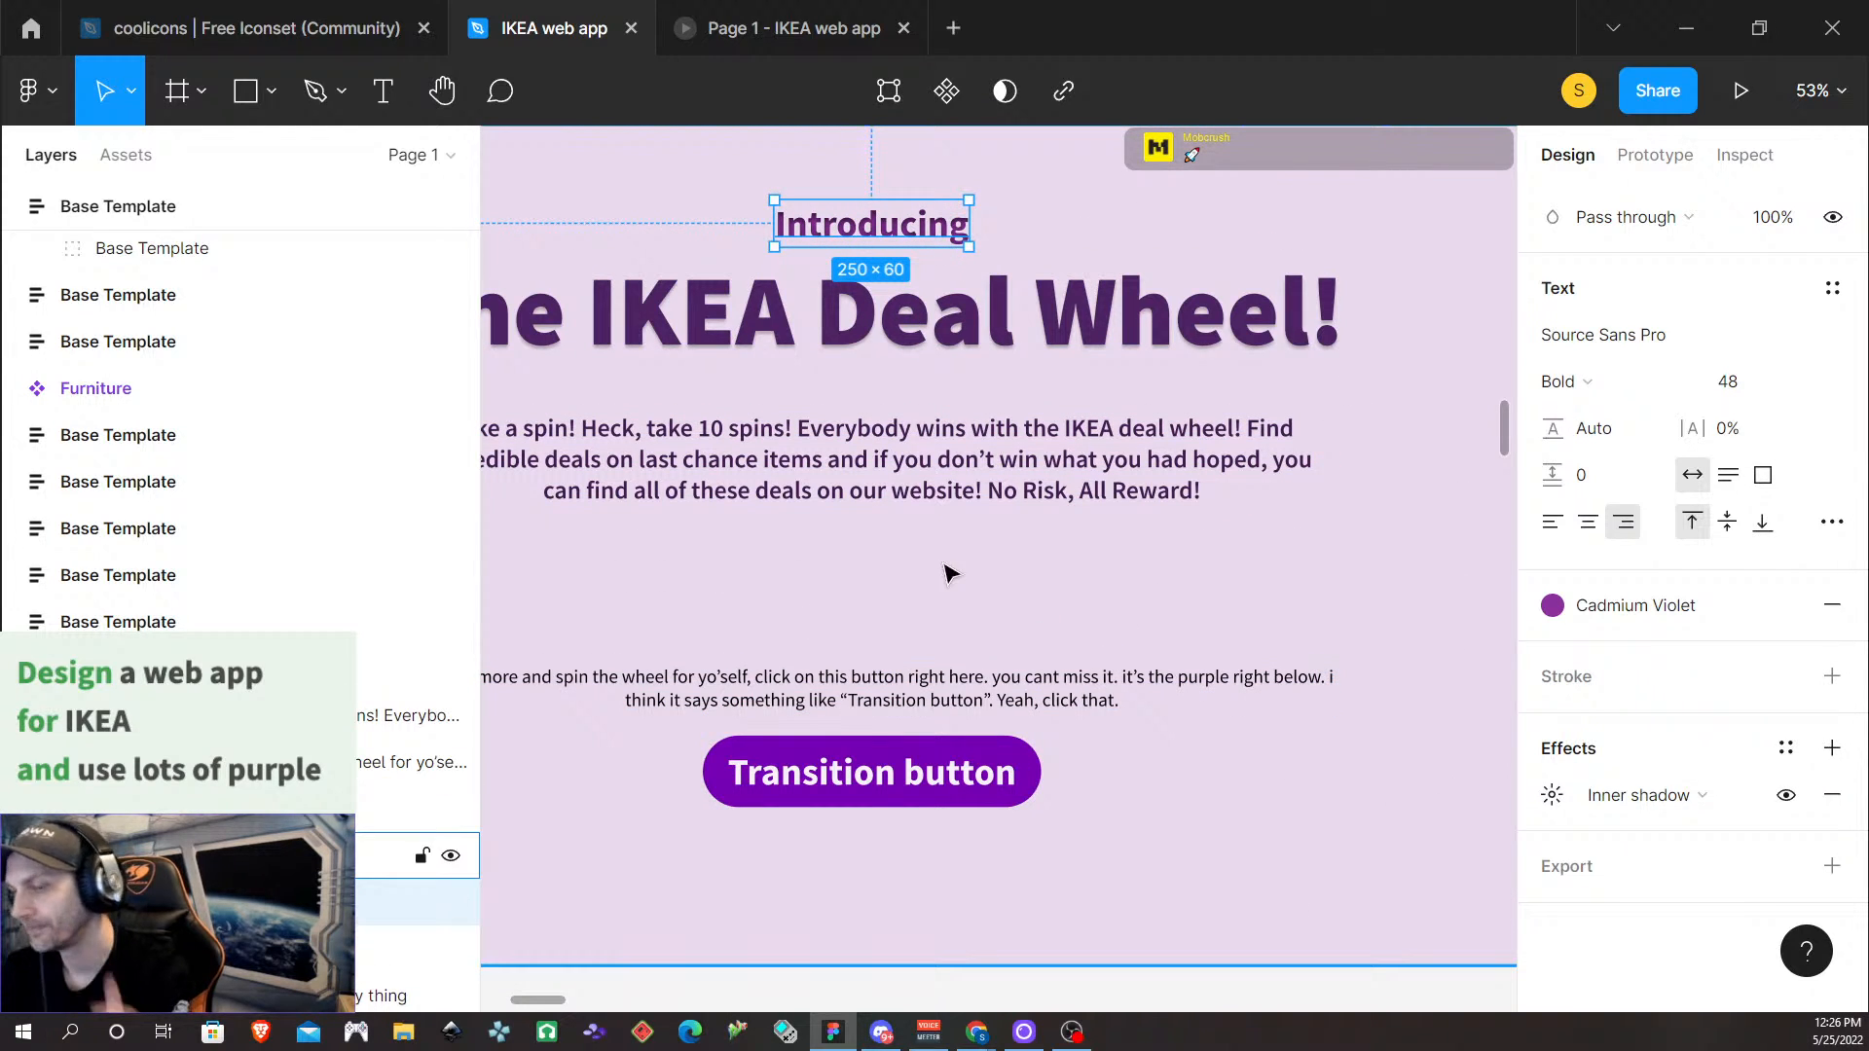
Try the Shadow08 effect style on the "The IKEA Deal Wheel!" heading and detach the style
{"action": "scroll", "coordinate": [1018, 545], "scroll_direction": "down", "scroll_amount": 5}
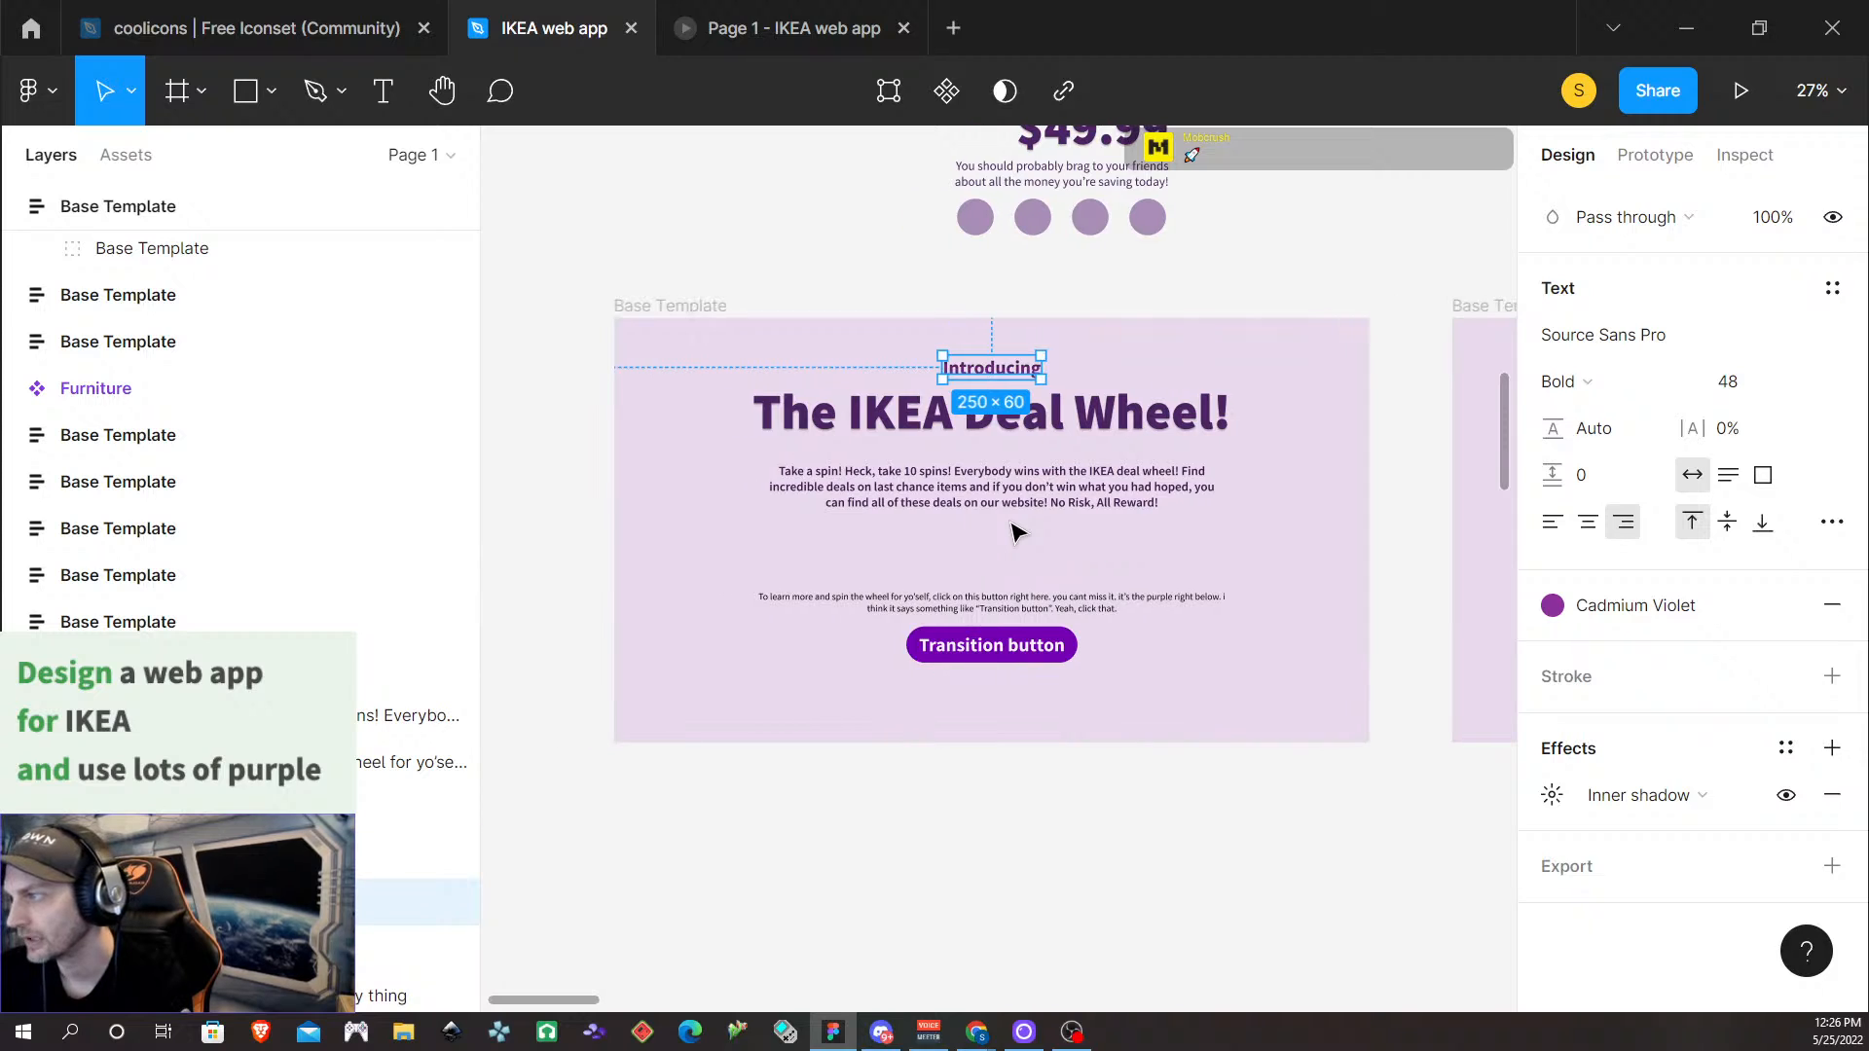
{"action": "scroll", "coordinate": [1046, 429], "scroll_direction": "up", "scroll_amount": 4}
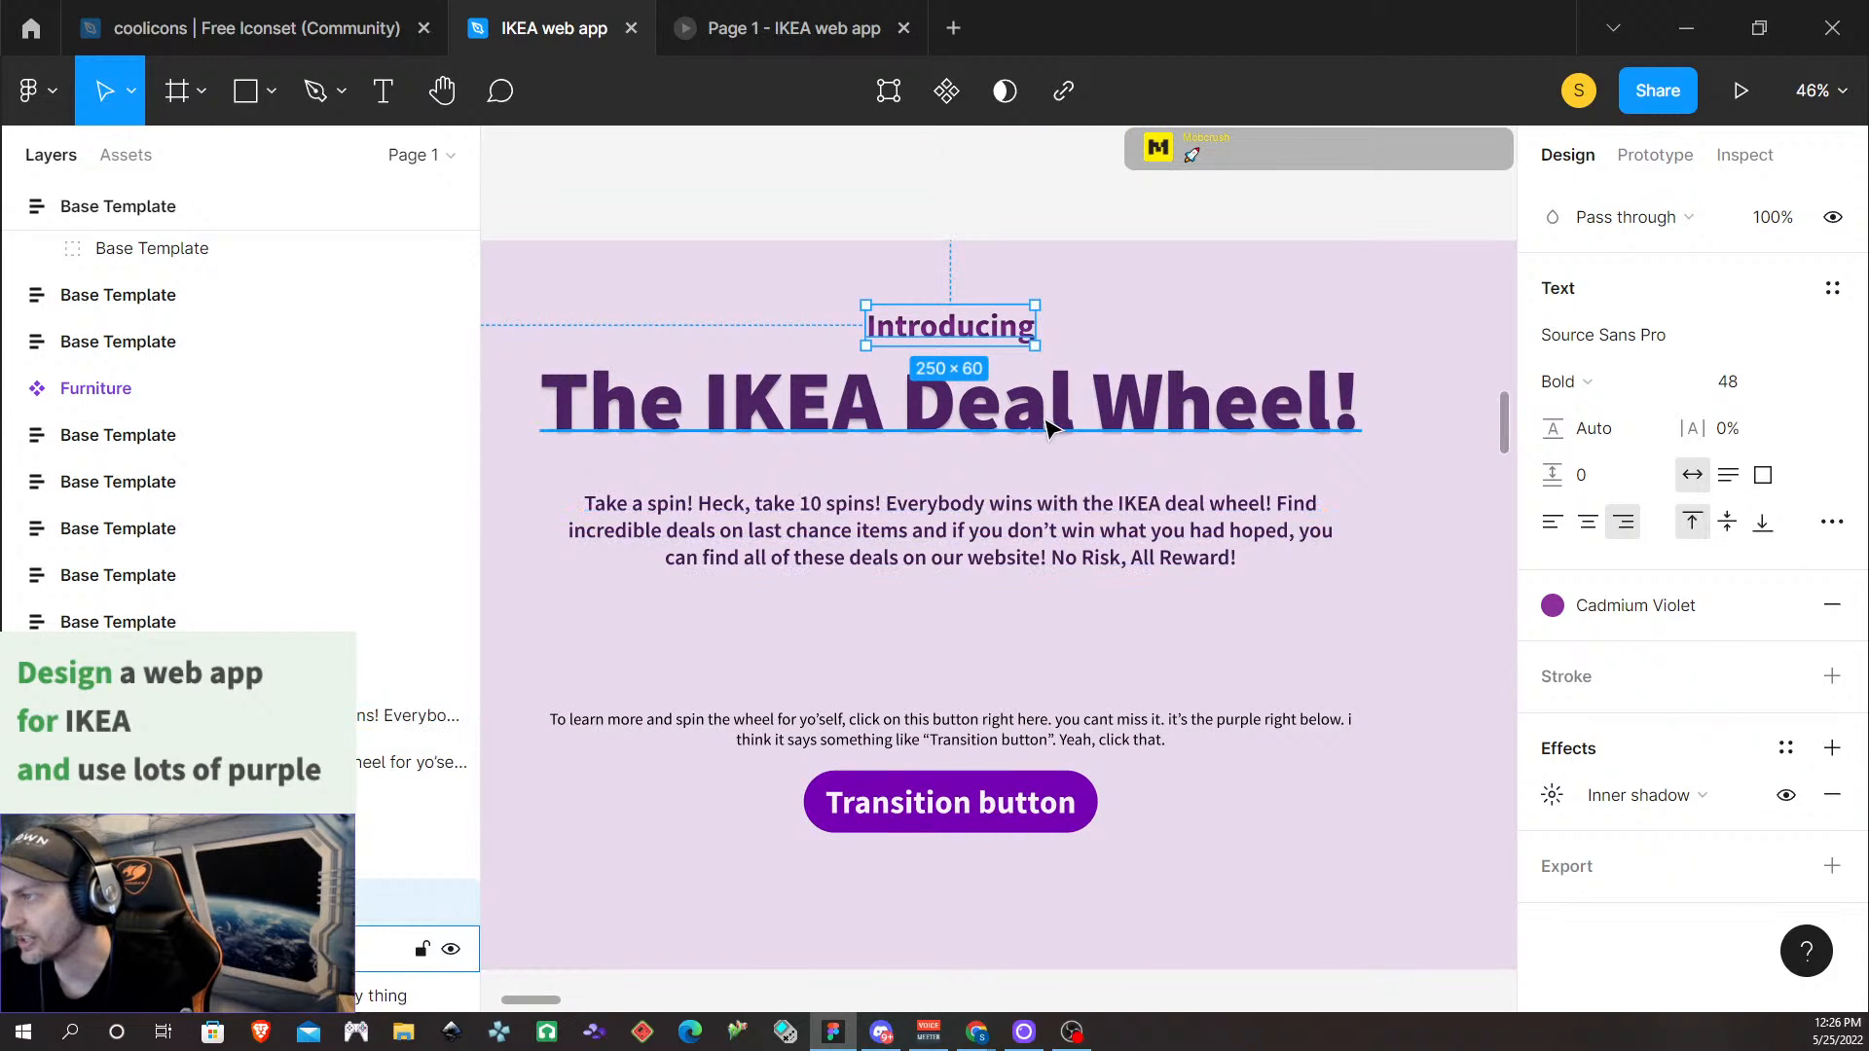
{"action": "left_click", "coordinate": [1025, 417]}
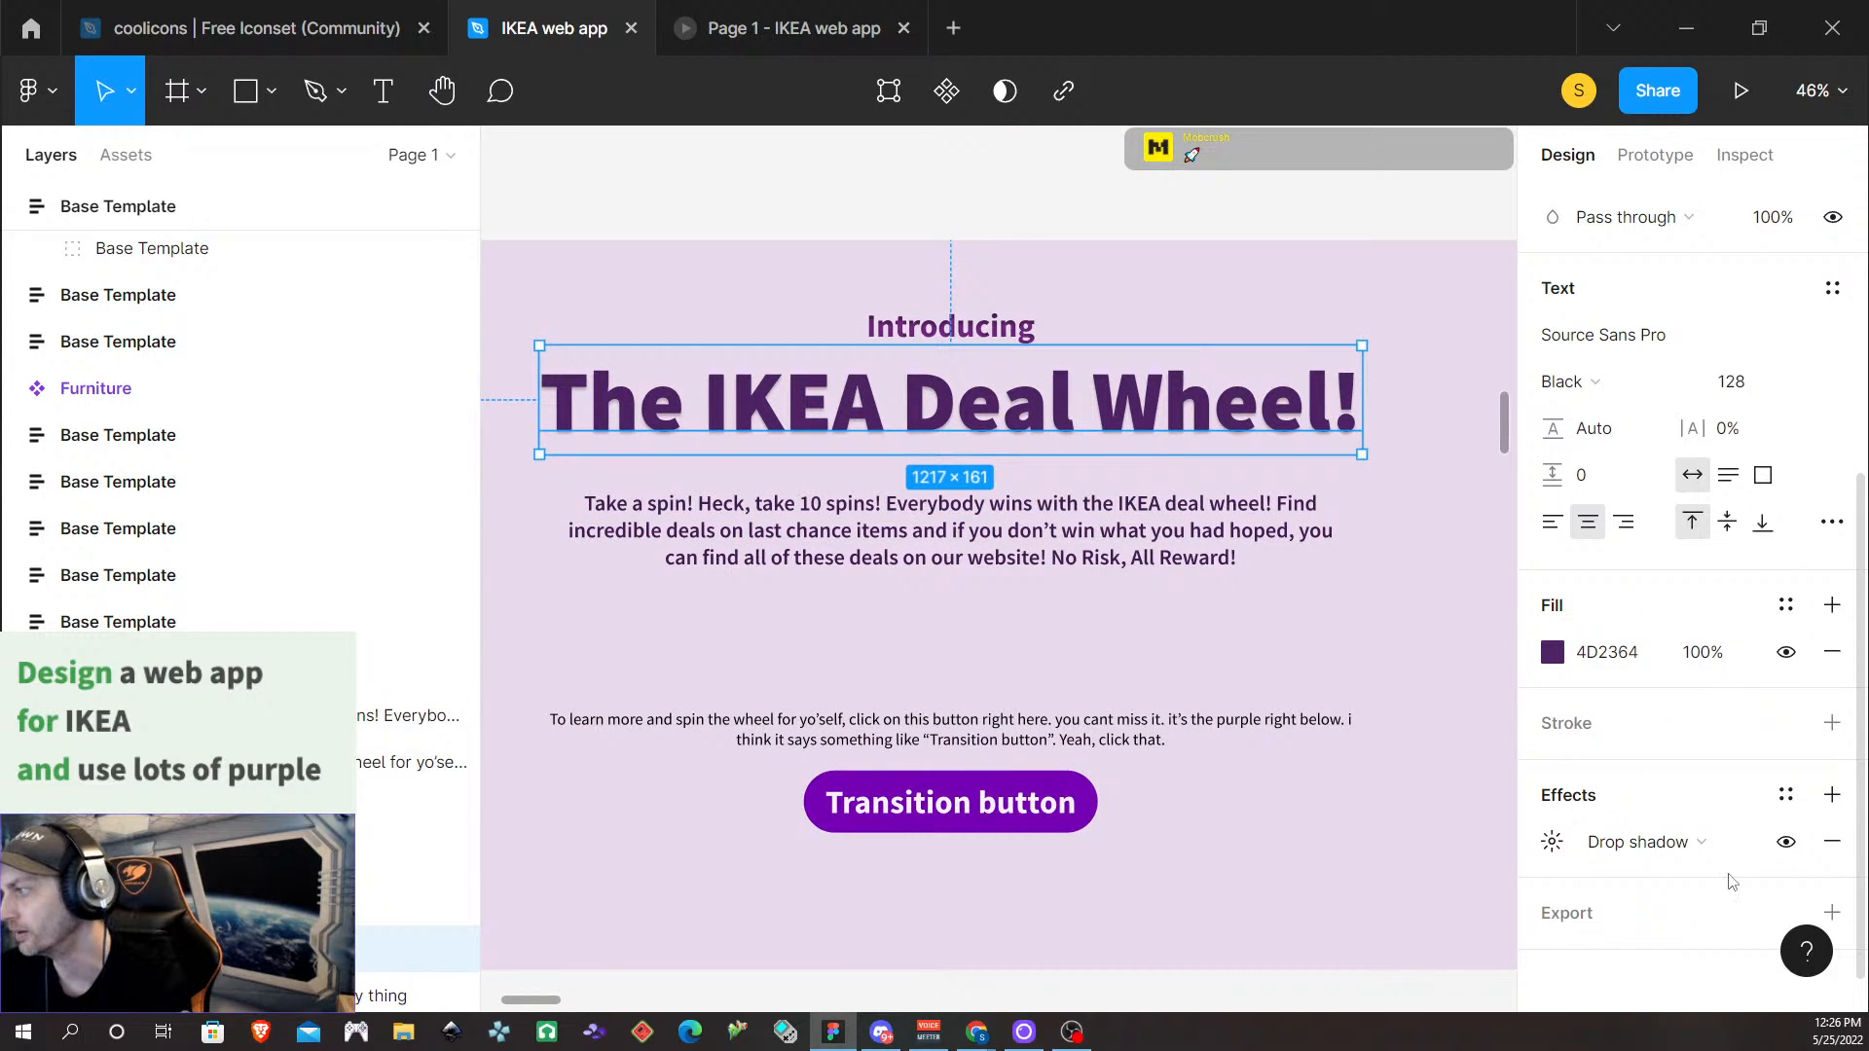
{"action": "left_click", "coordinate": [1551, 845]}
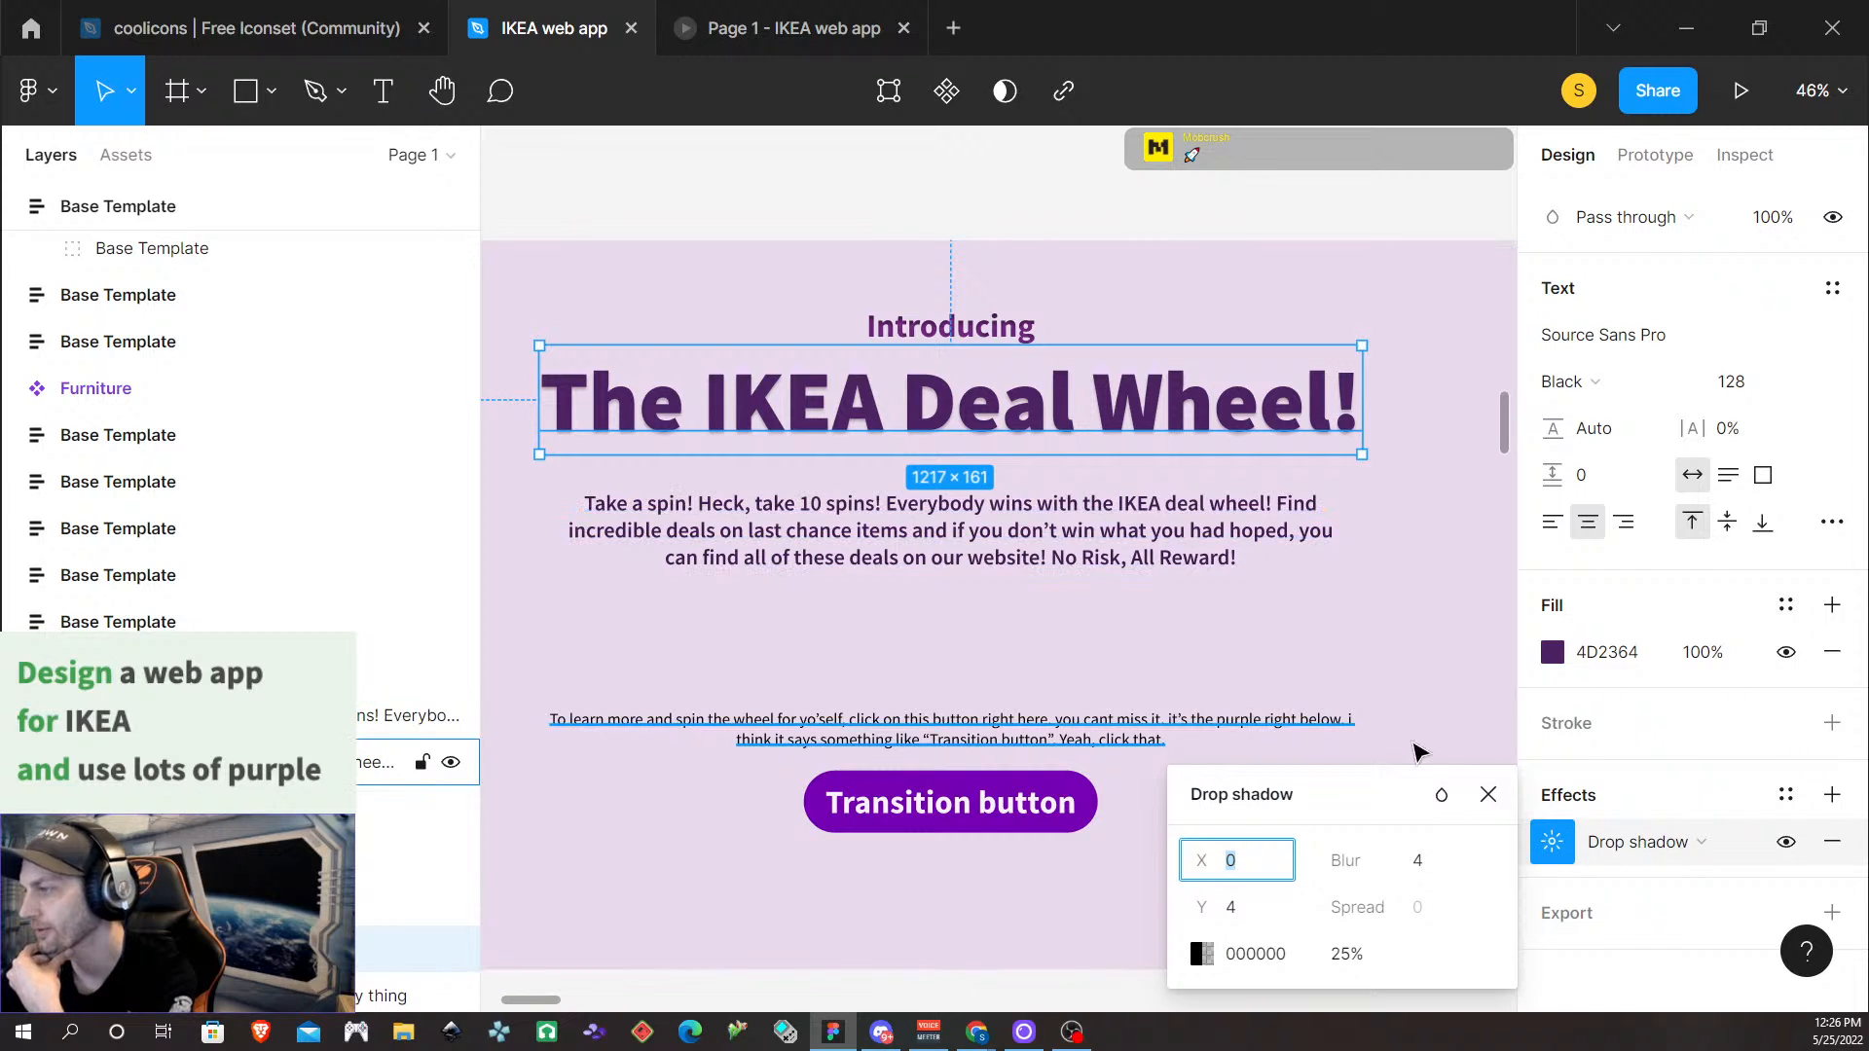
{"action": "left_click", "coordinate": [1786, 795]}
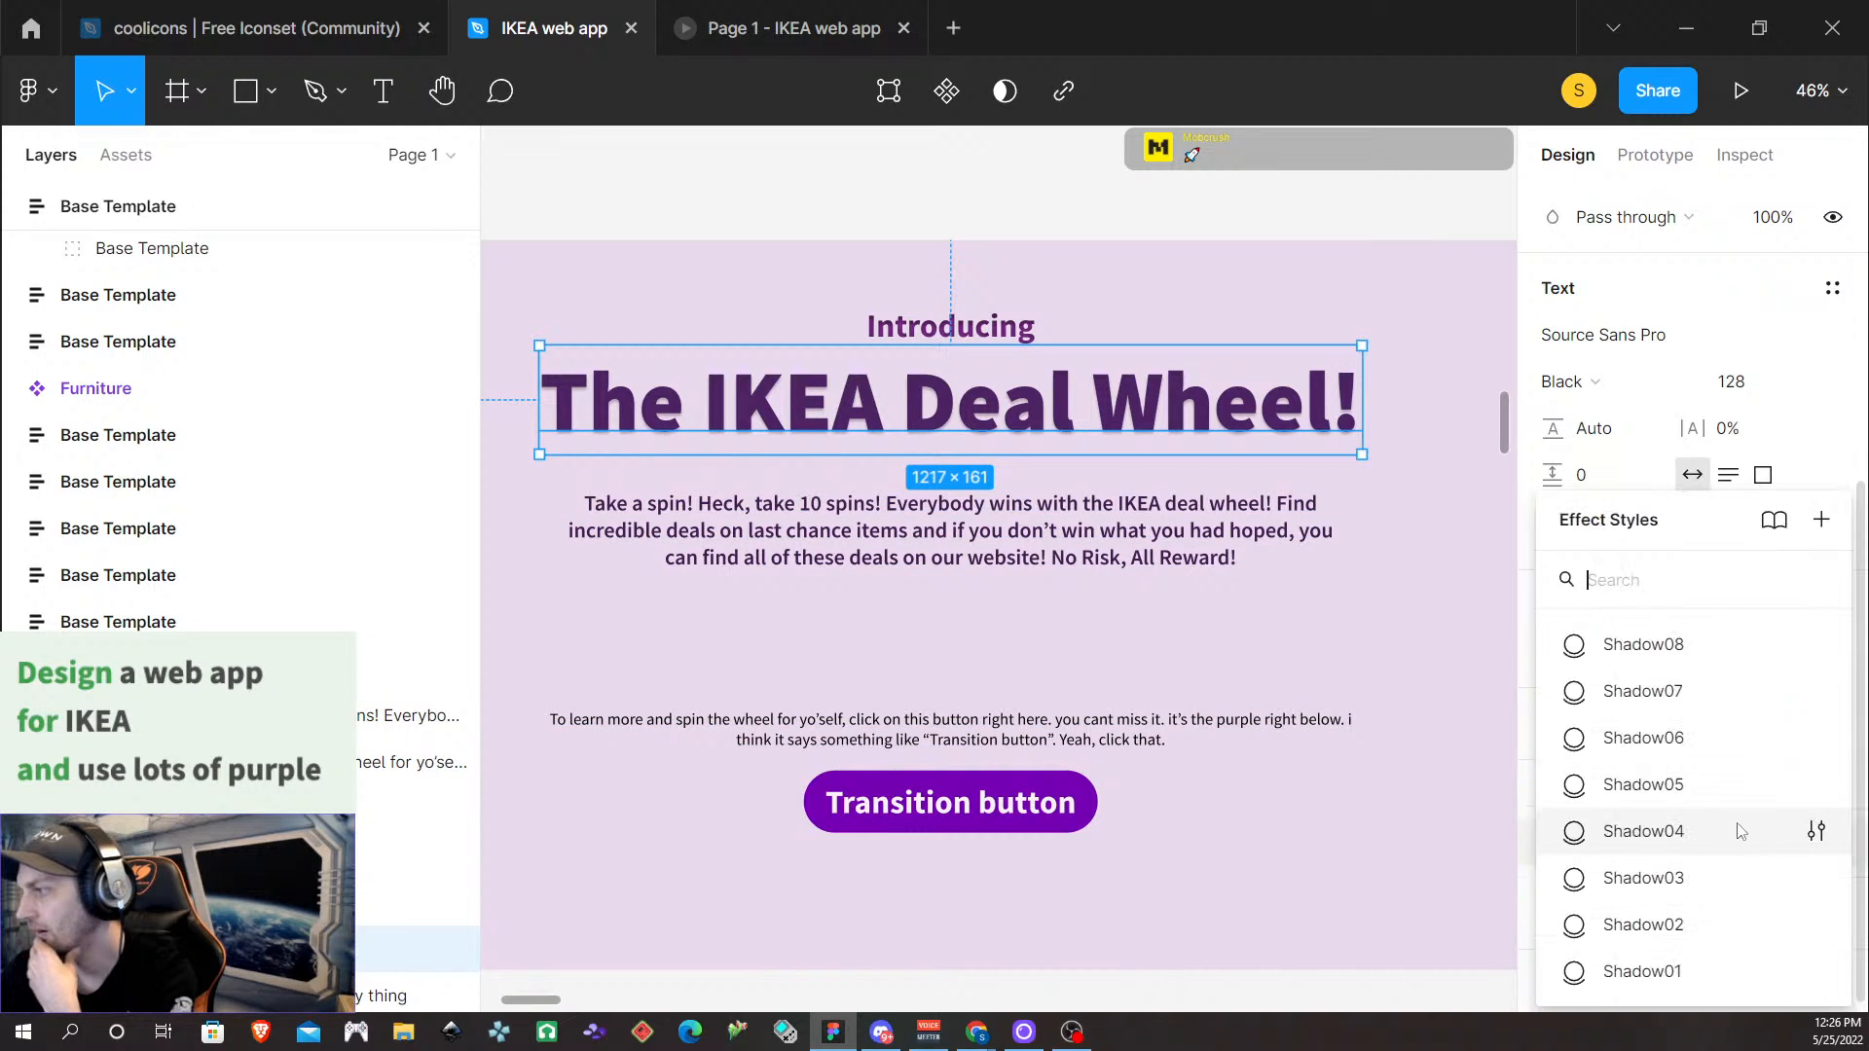
{"action": "left_click", "coordinate": [1715, 659]}
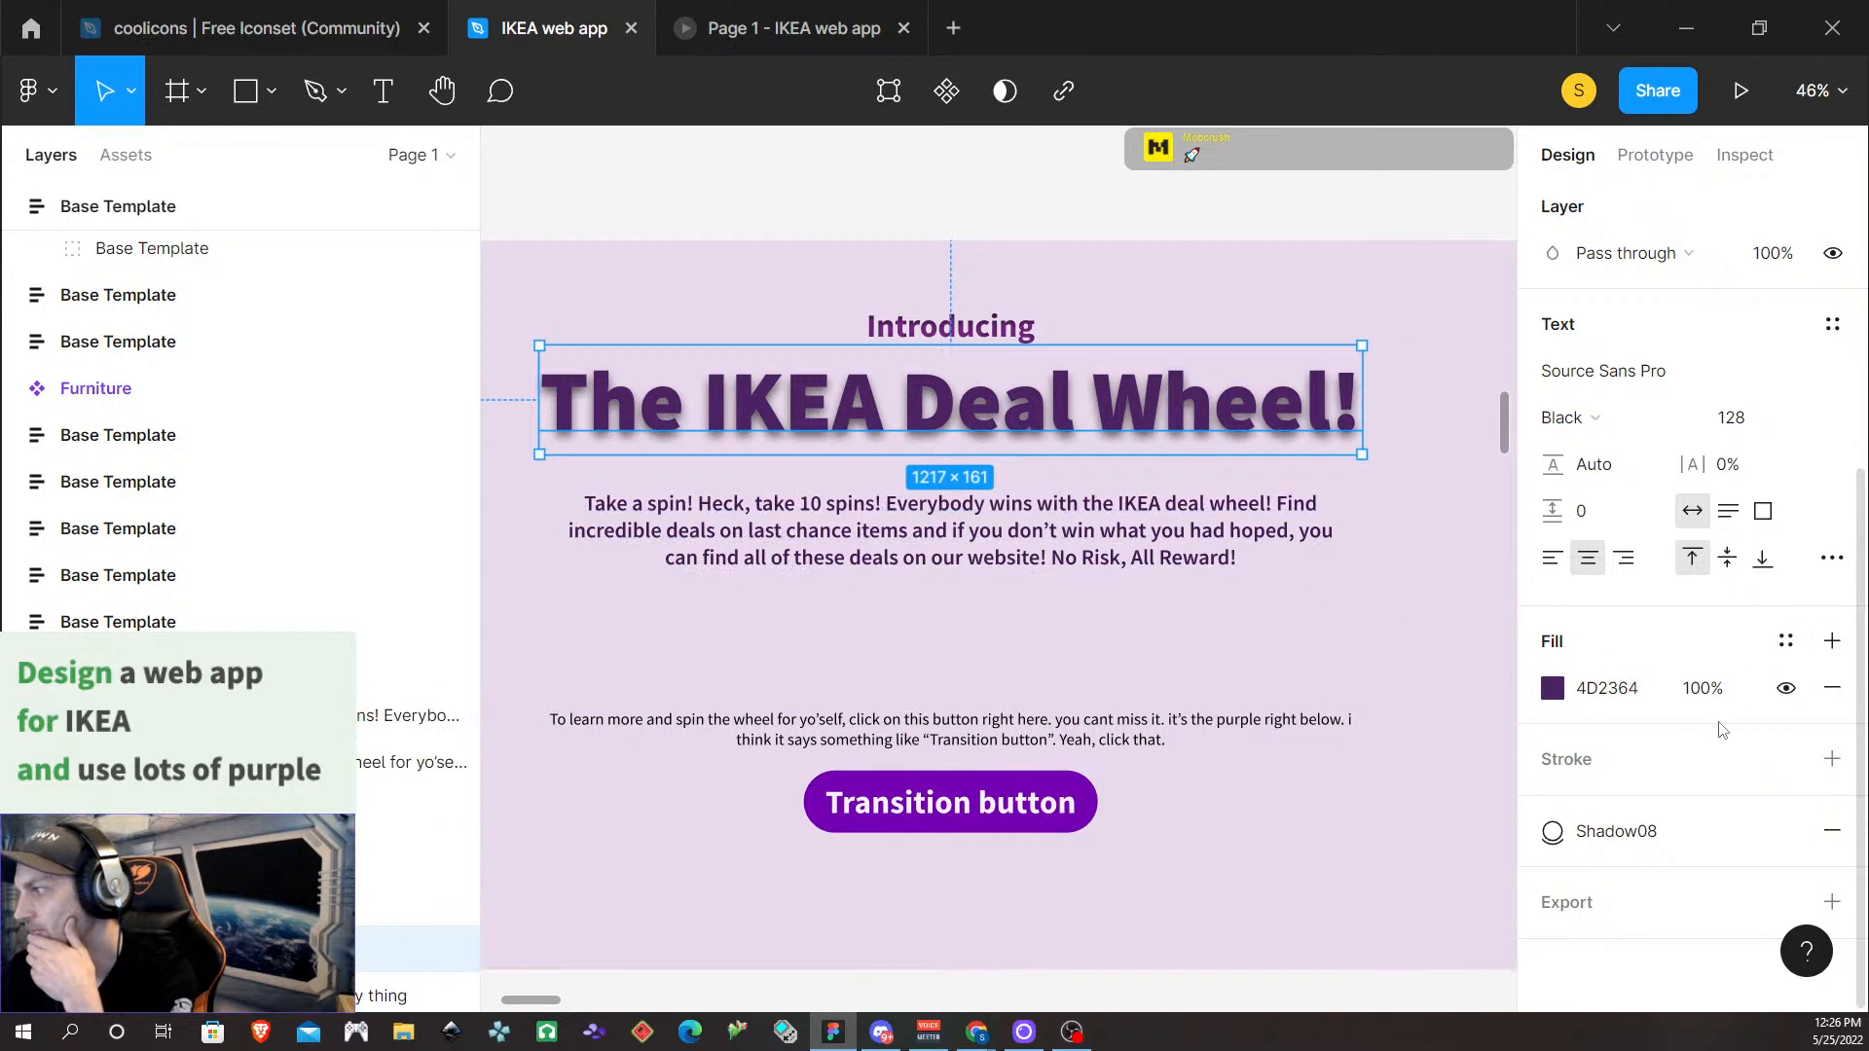
{"action": "left_click", "coordinate": [1785, 832]}
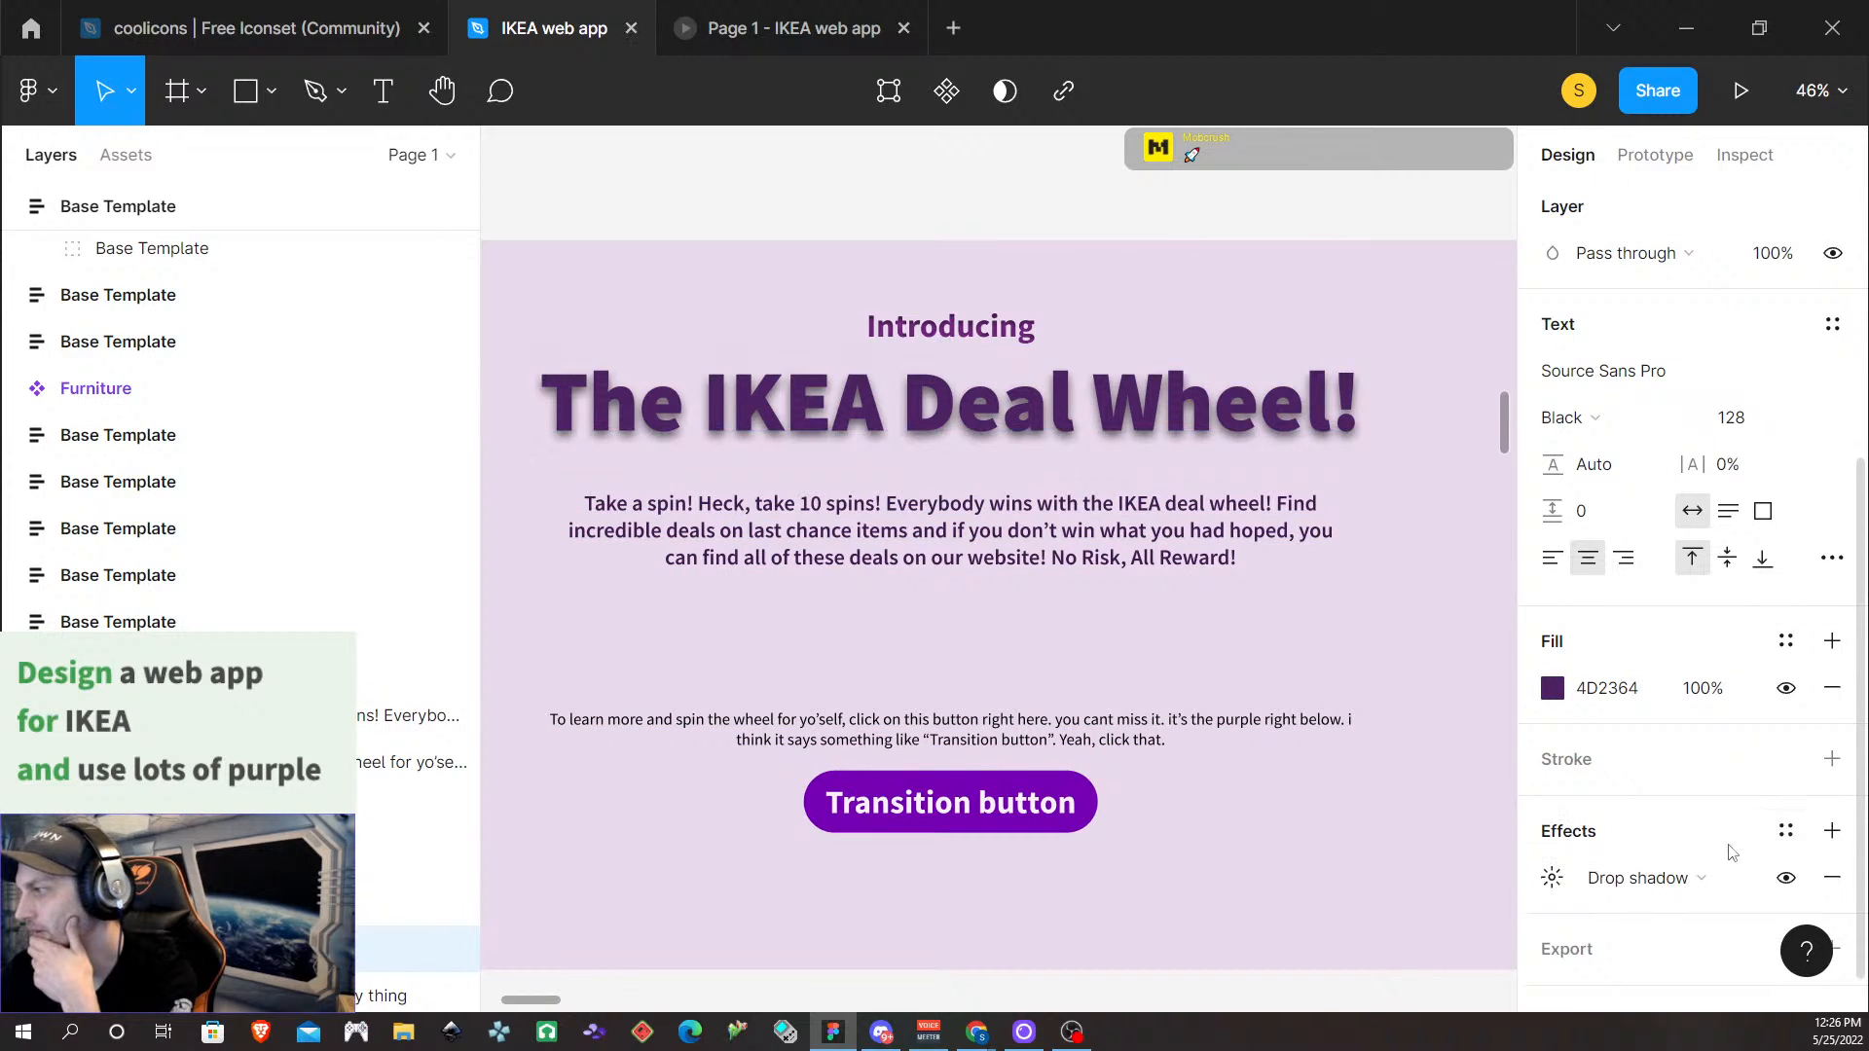
Apply the Shadow05 effect style to the "The IKEA Deal Wheel!" heading
{"action": "left_click", "coordinate": [1790, 830]}
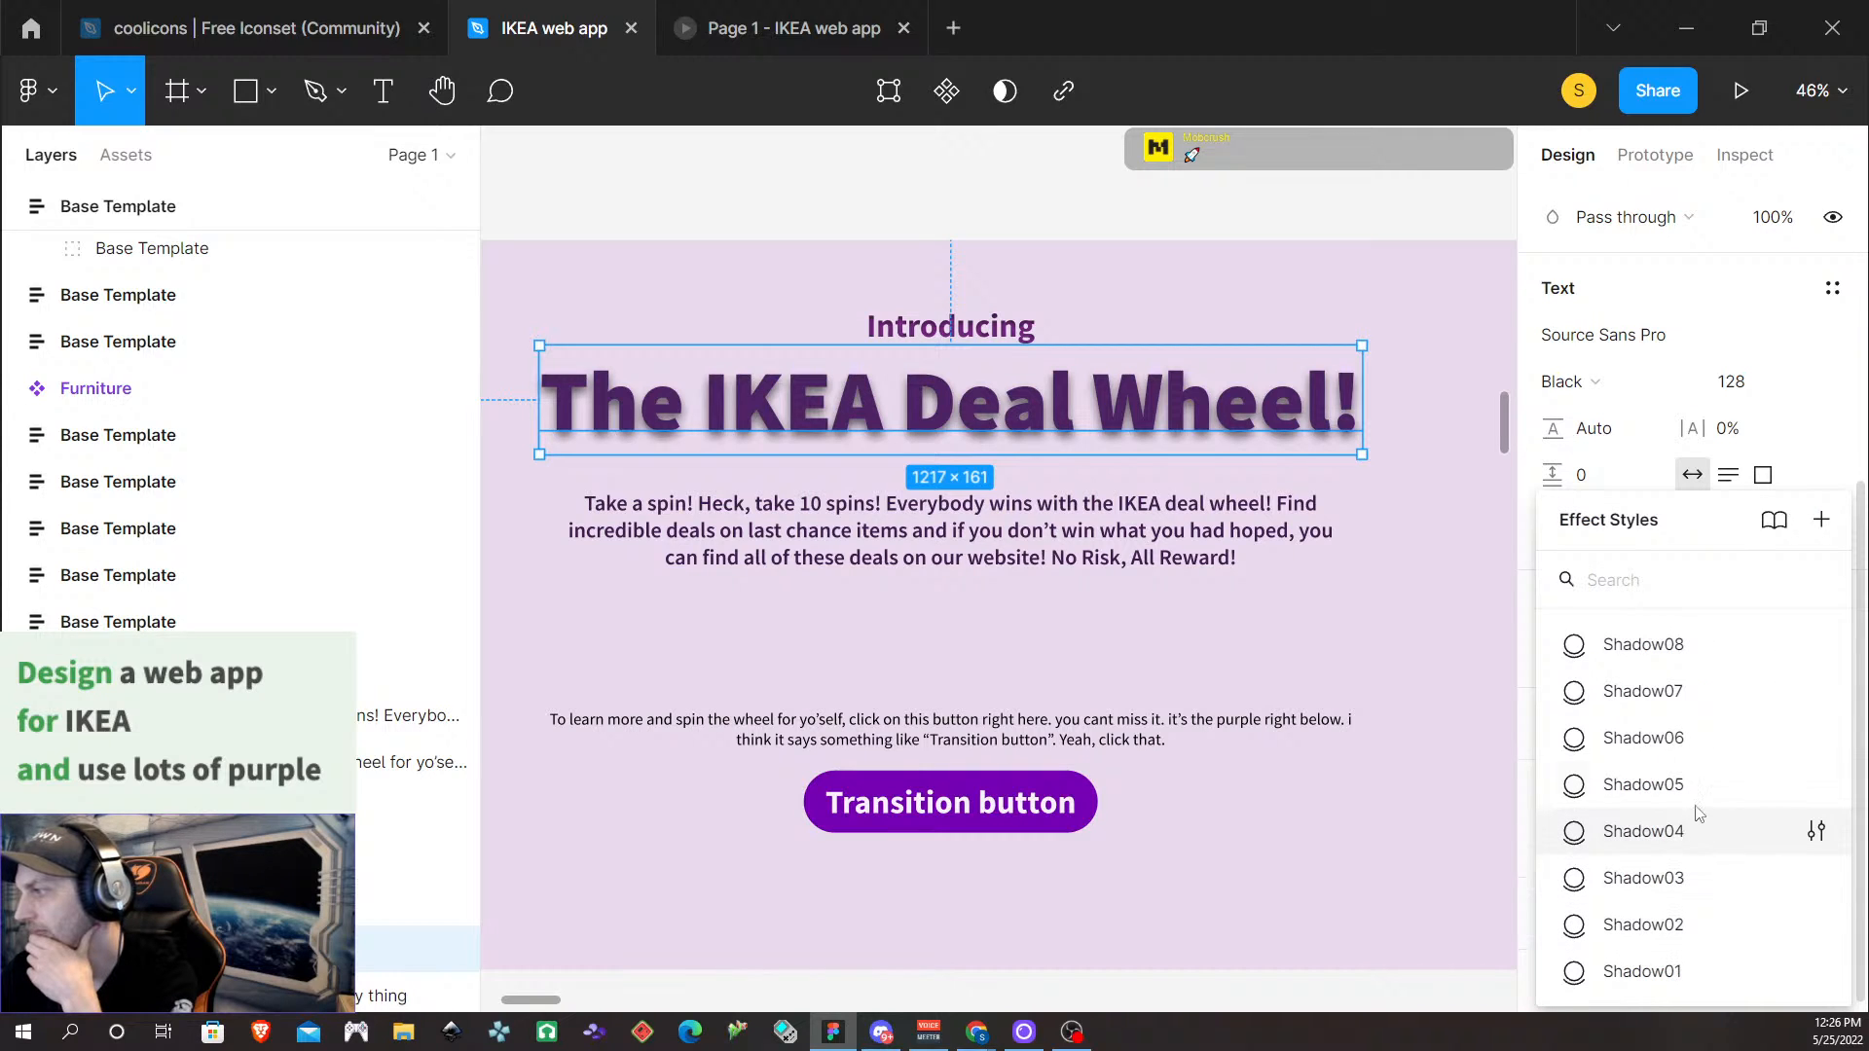
{"action": "left_click", "coordinate": [1733, 876]}
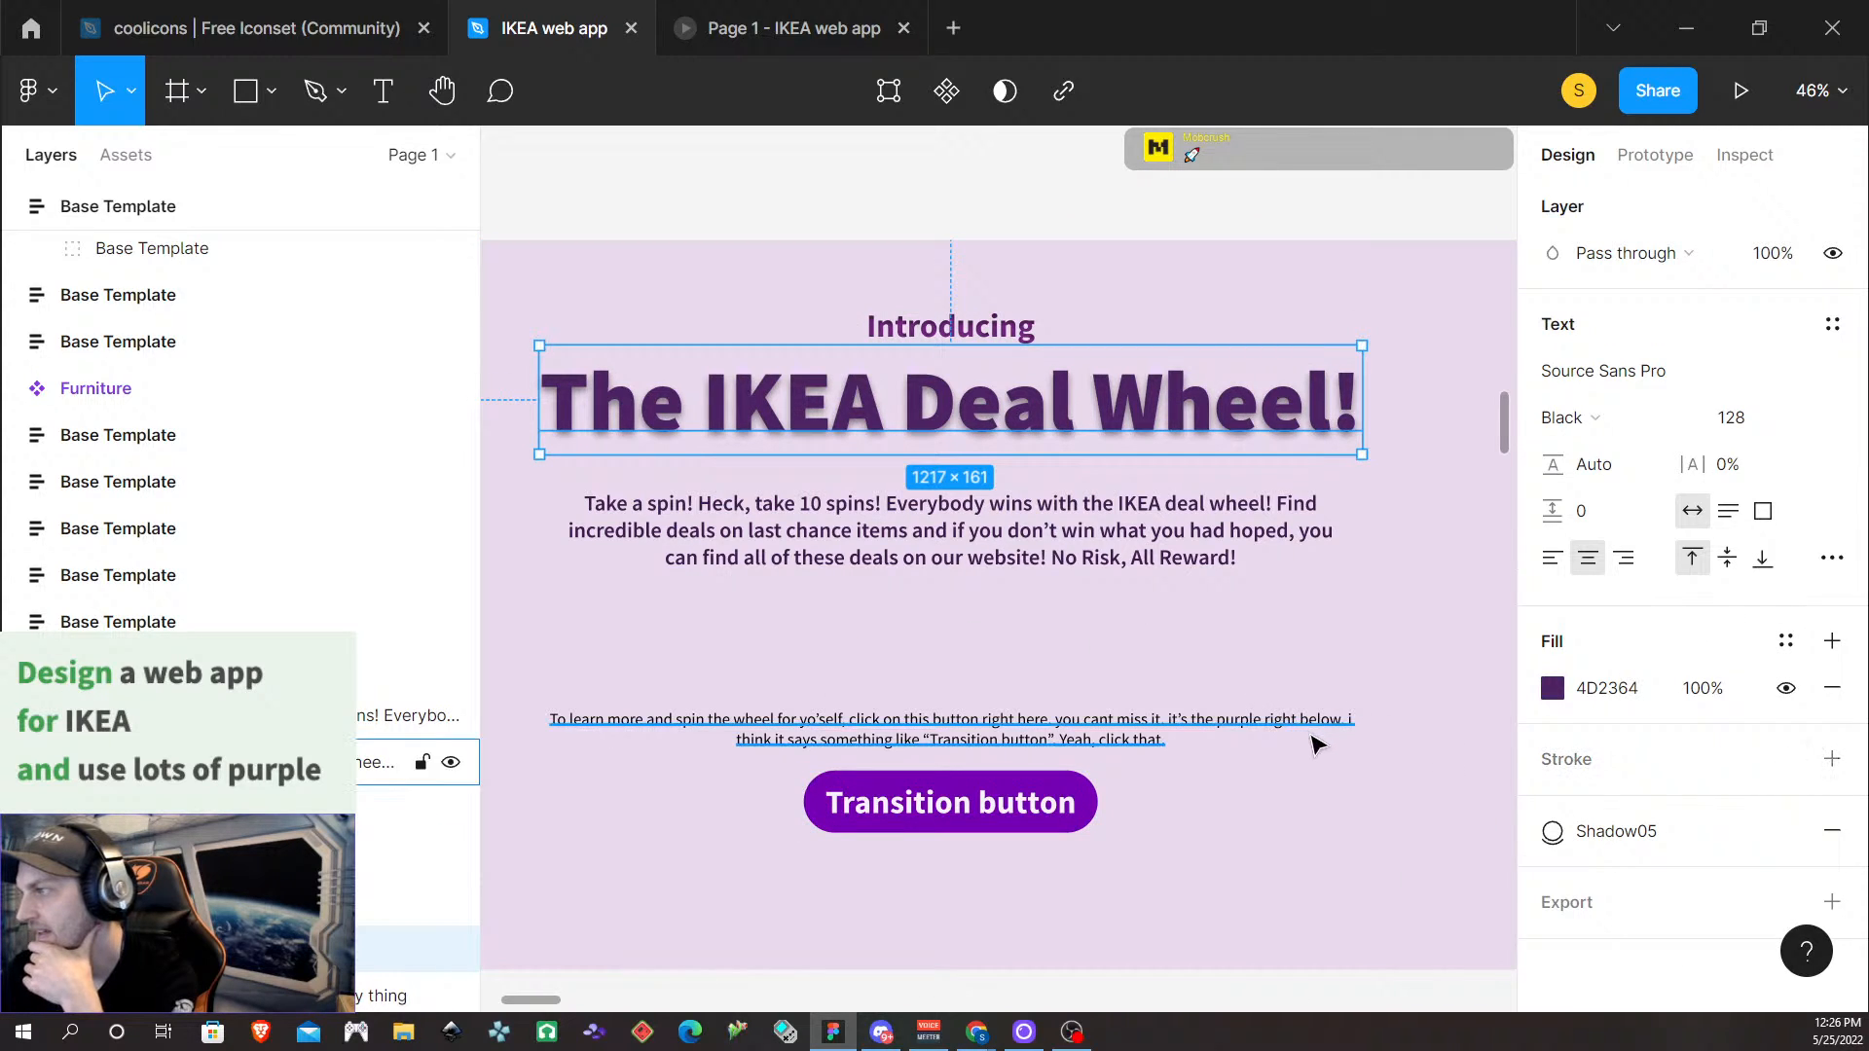
{"action": "key", "text": "Escape"}
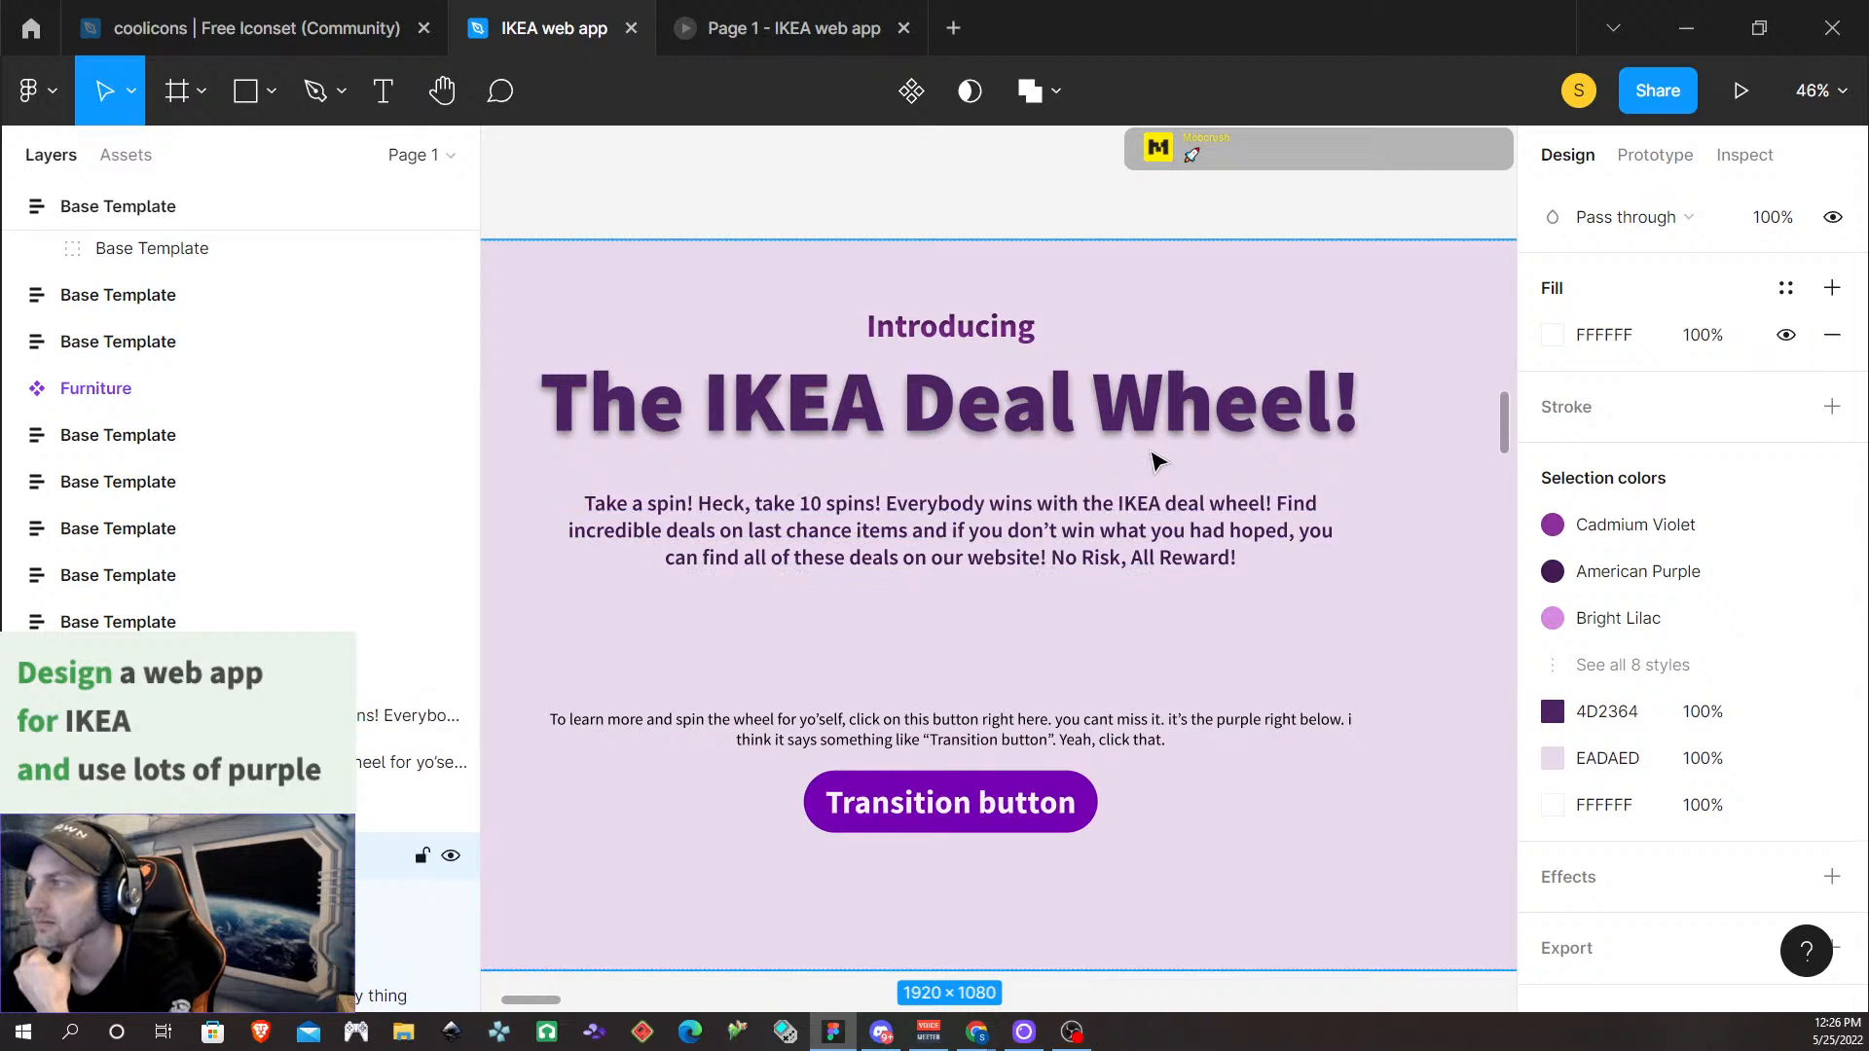
Add an effect to the "Take a spin!" paragraph and change its type to inner shadow
{"action": "left_click", "coordinate": [960, 529]}
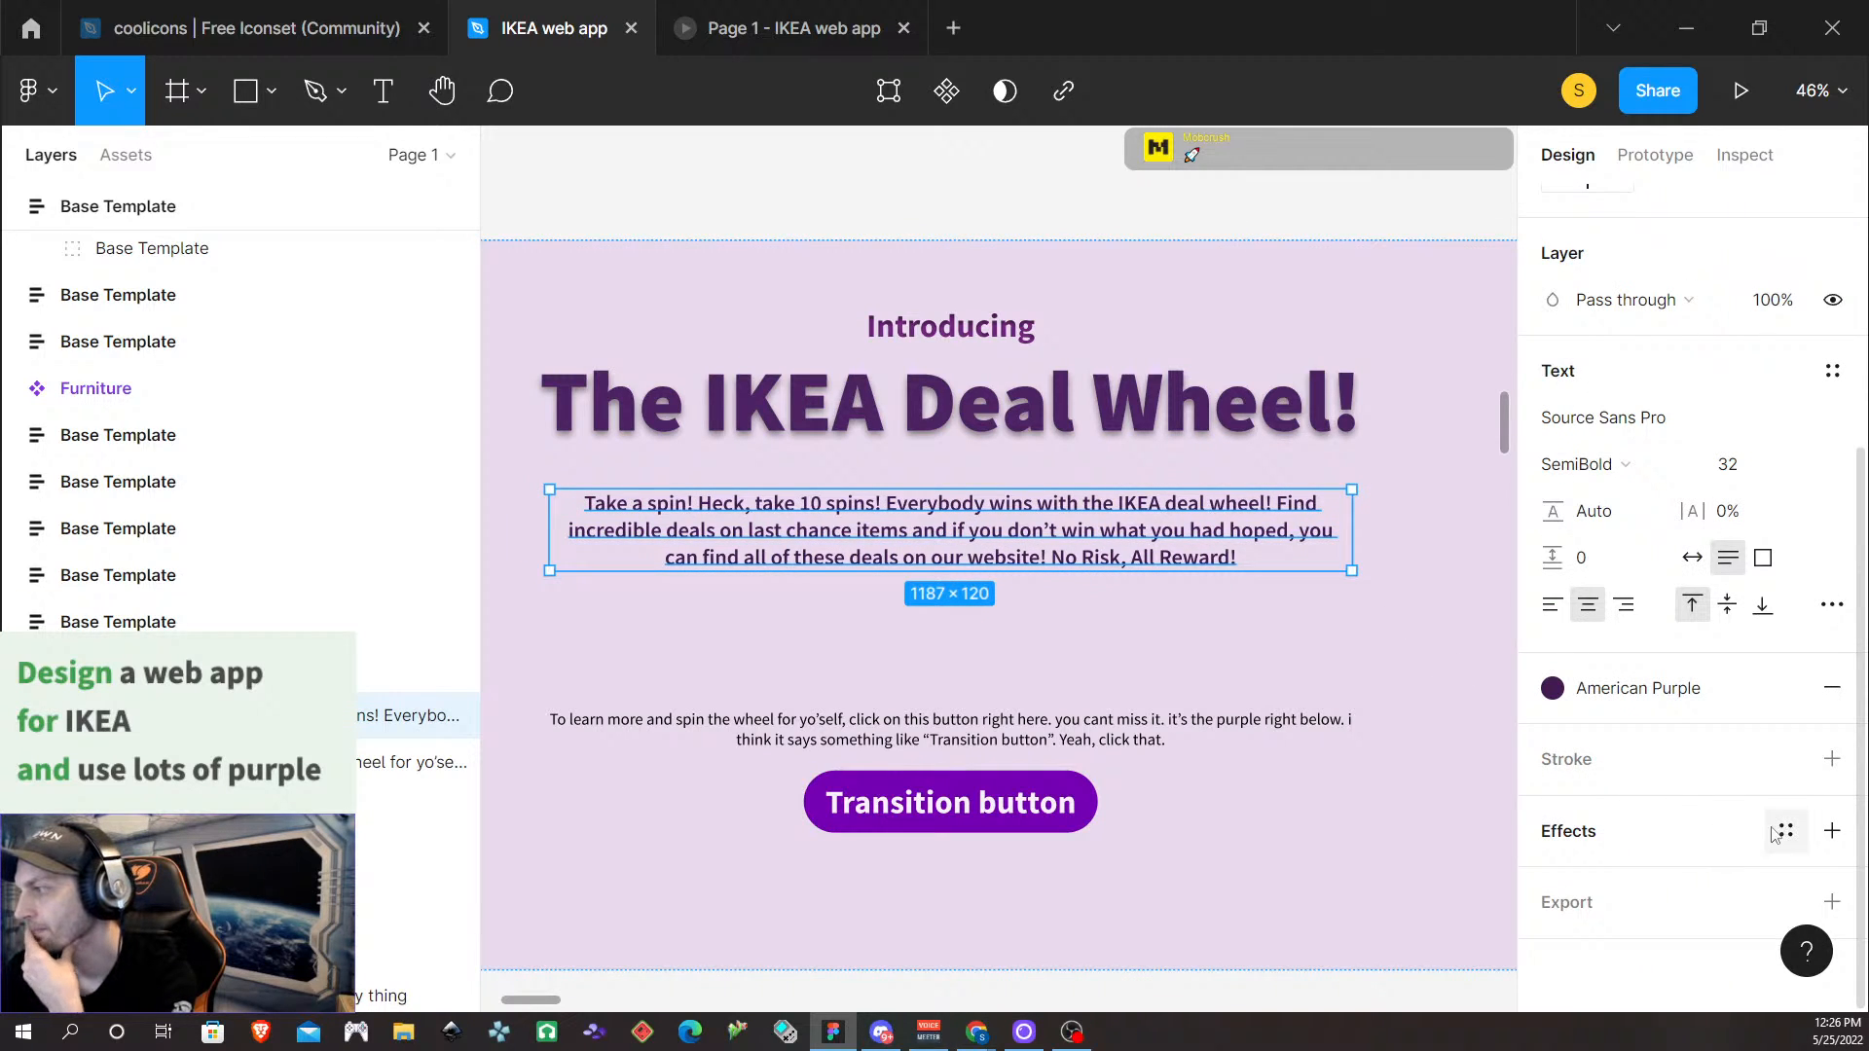
{"action": "left_click", "coordinate": [1830, 833]}
{"action": "scroll", "coordinate": [1679, 857], "scroll_direction": "down", "scroll_amount": 1}
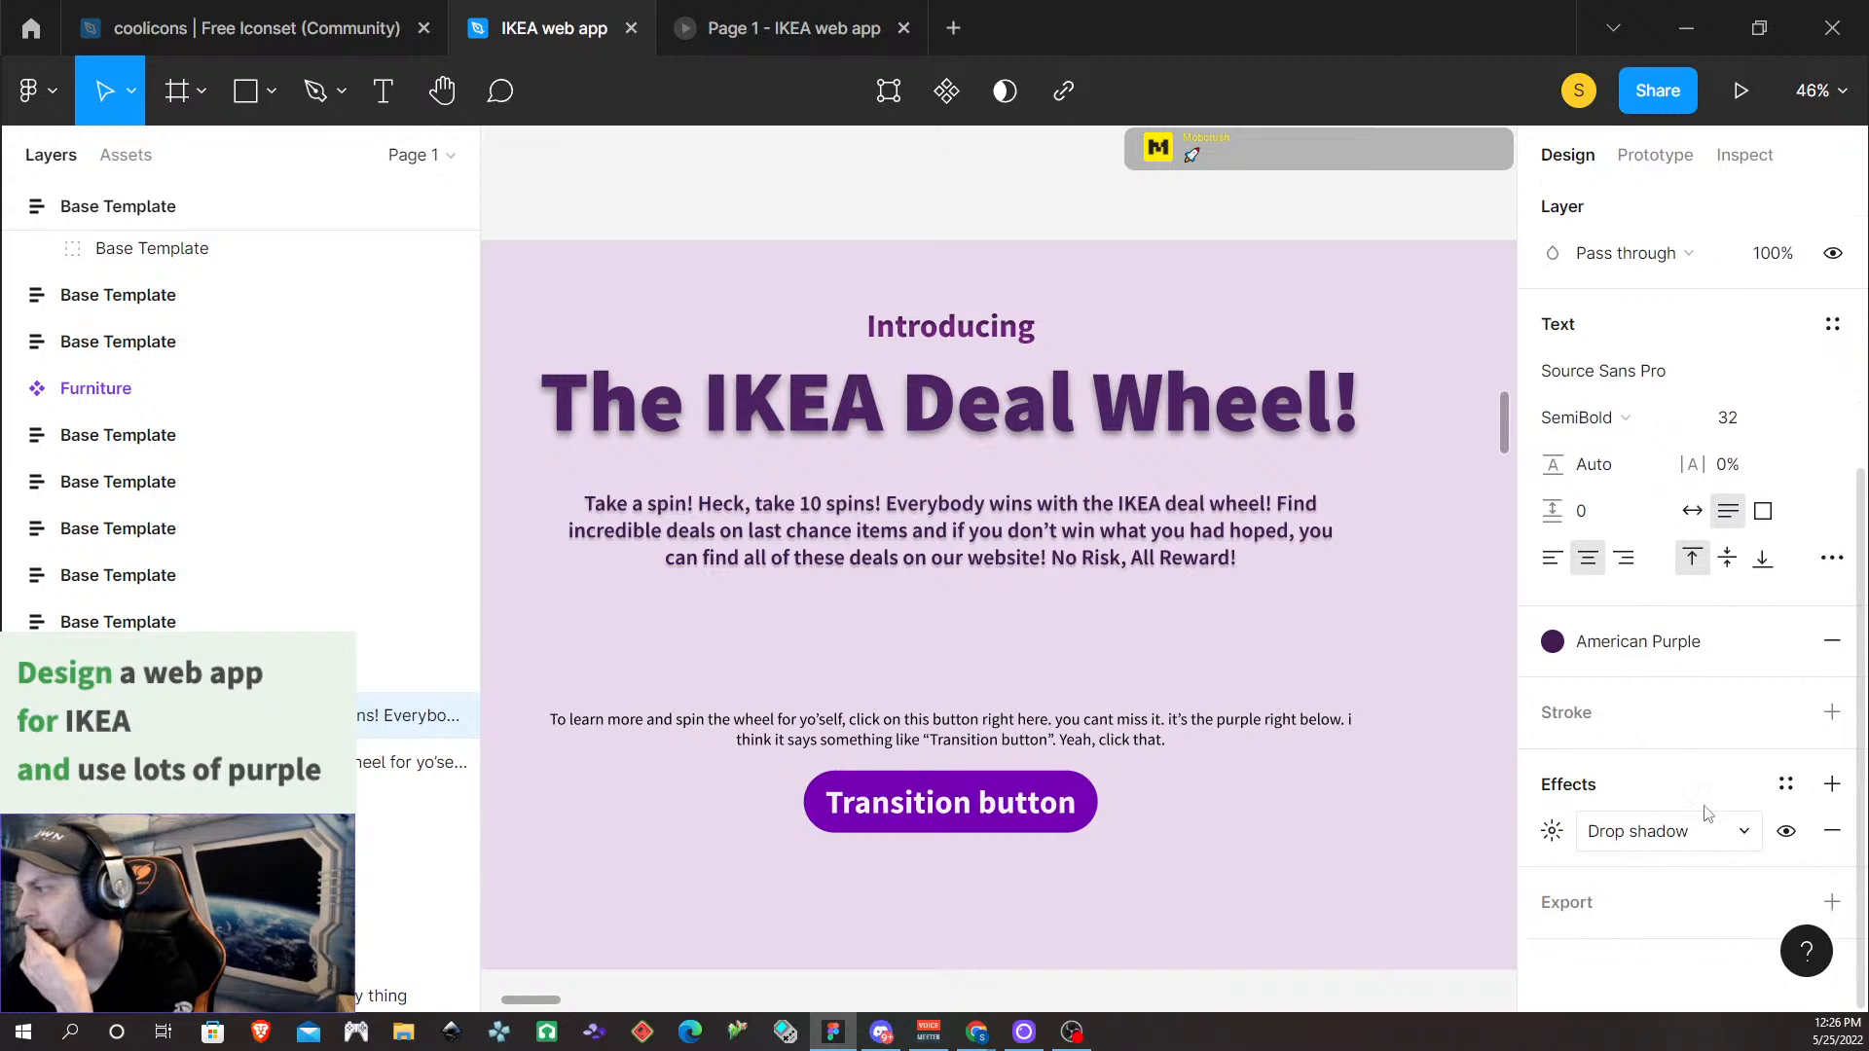
{"action": "left_click", "coordinate": [1704, 832]}
{"action": "left_click", "coordinate": [1655, 796]}
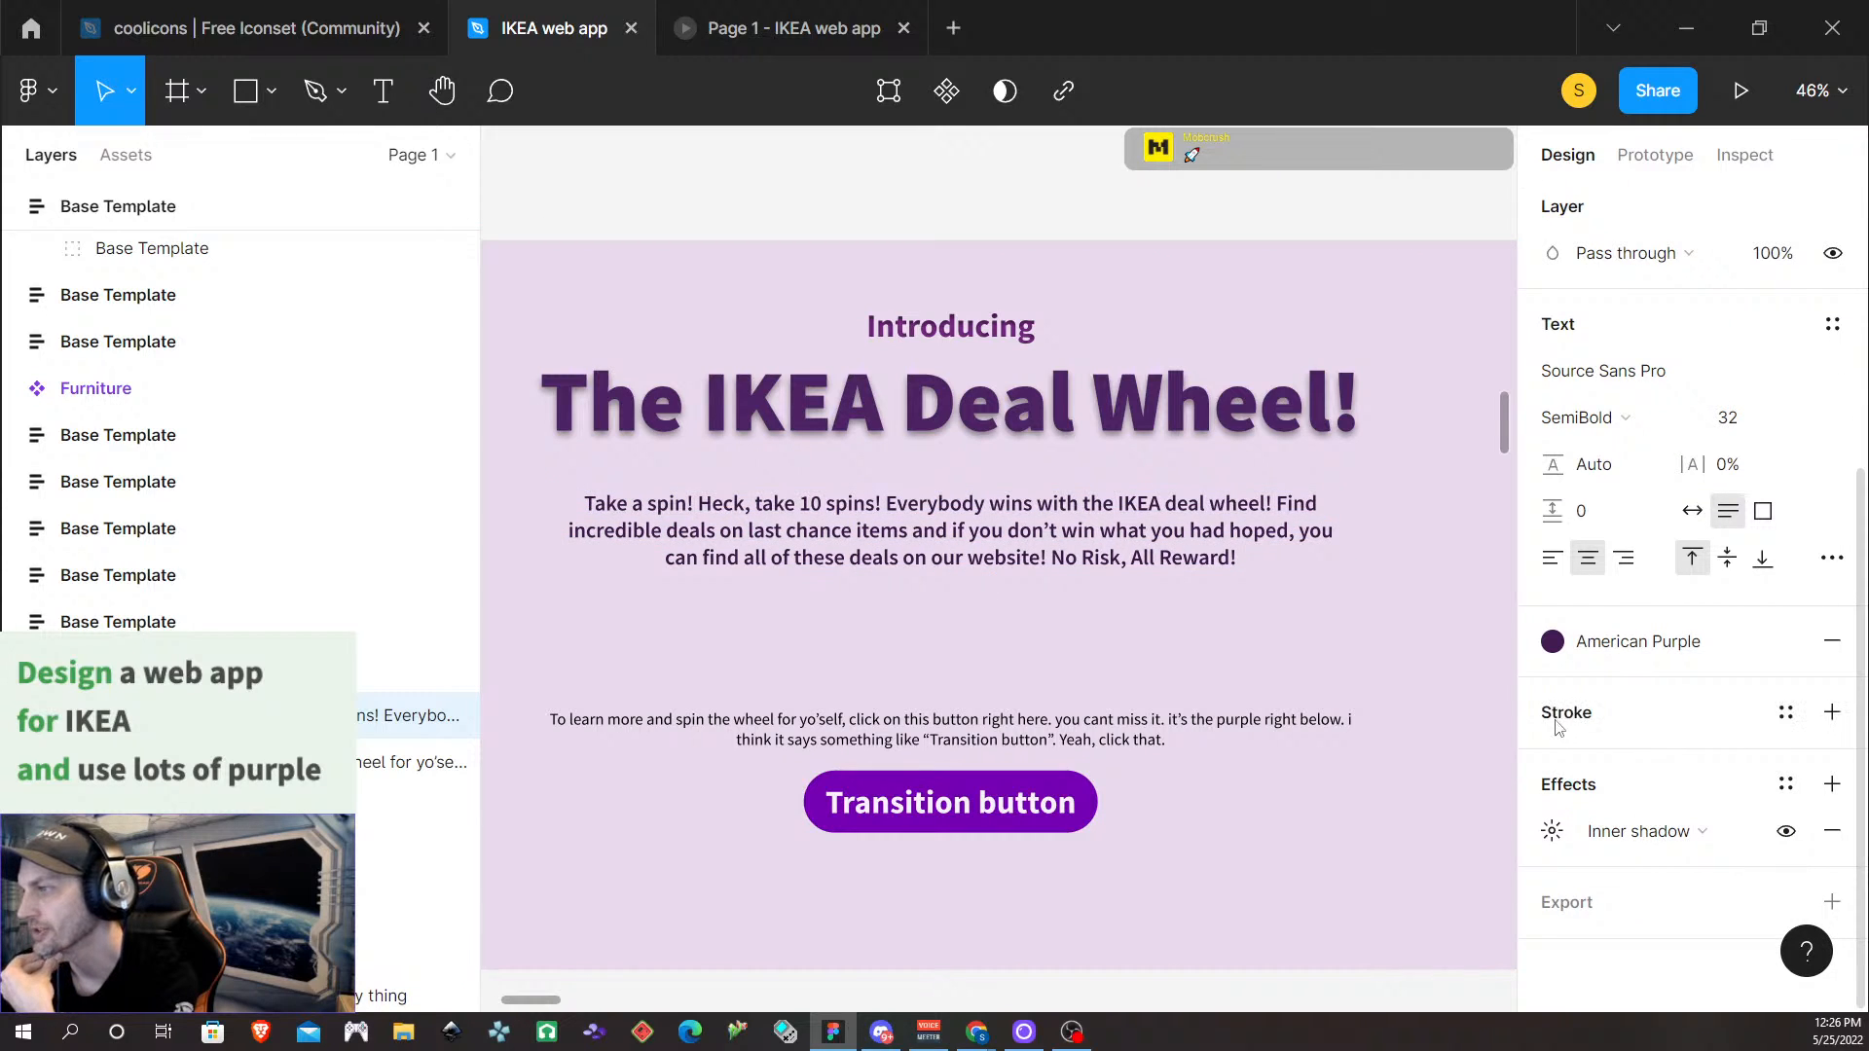
Match the paragraph's inner shadow to that of the "Introducing" text, setting its blur to 8 and opacity to 60%
{"action": "left_click", "coordinate": [993, 327]}
{"action": "left_click", "coordinate": [993, 327]}
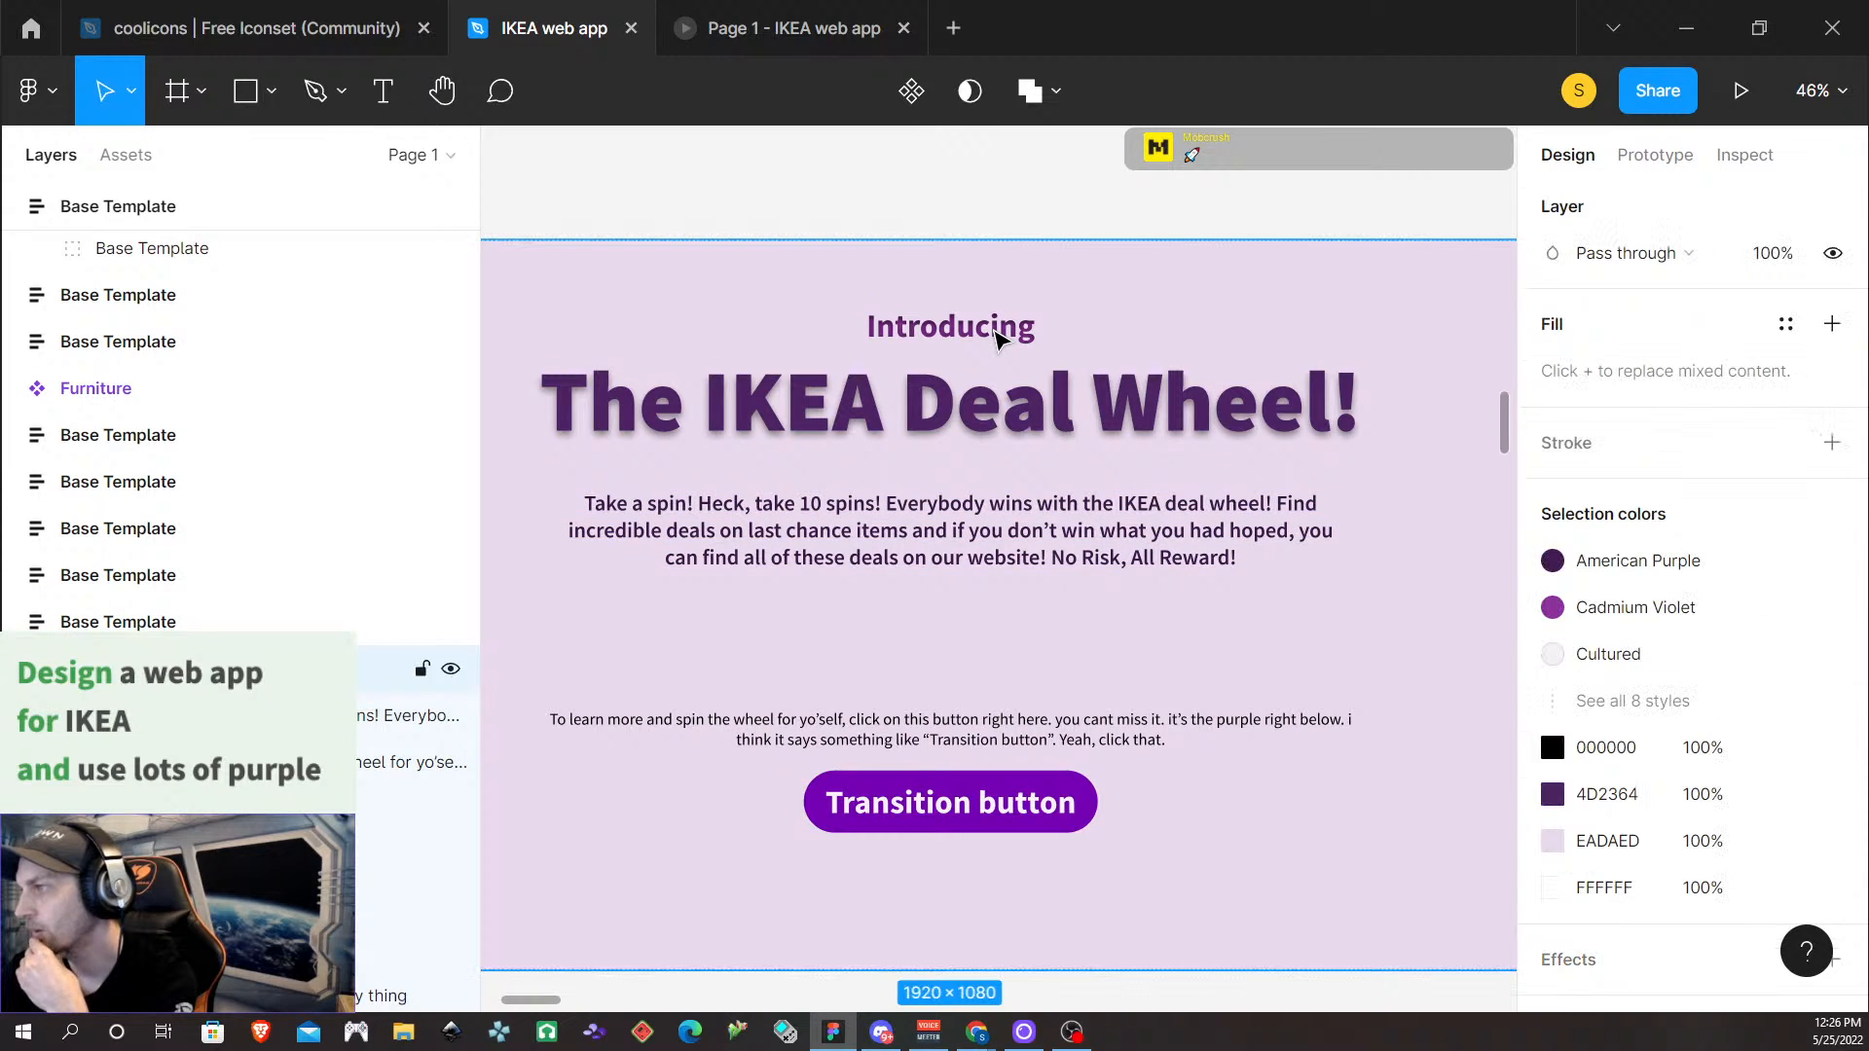
{"action": "left_click", "coordinate": [995, 331]}
{"action": "left_click", "coordinate": [1553, 835]}
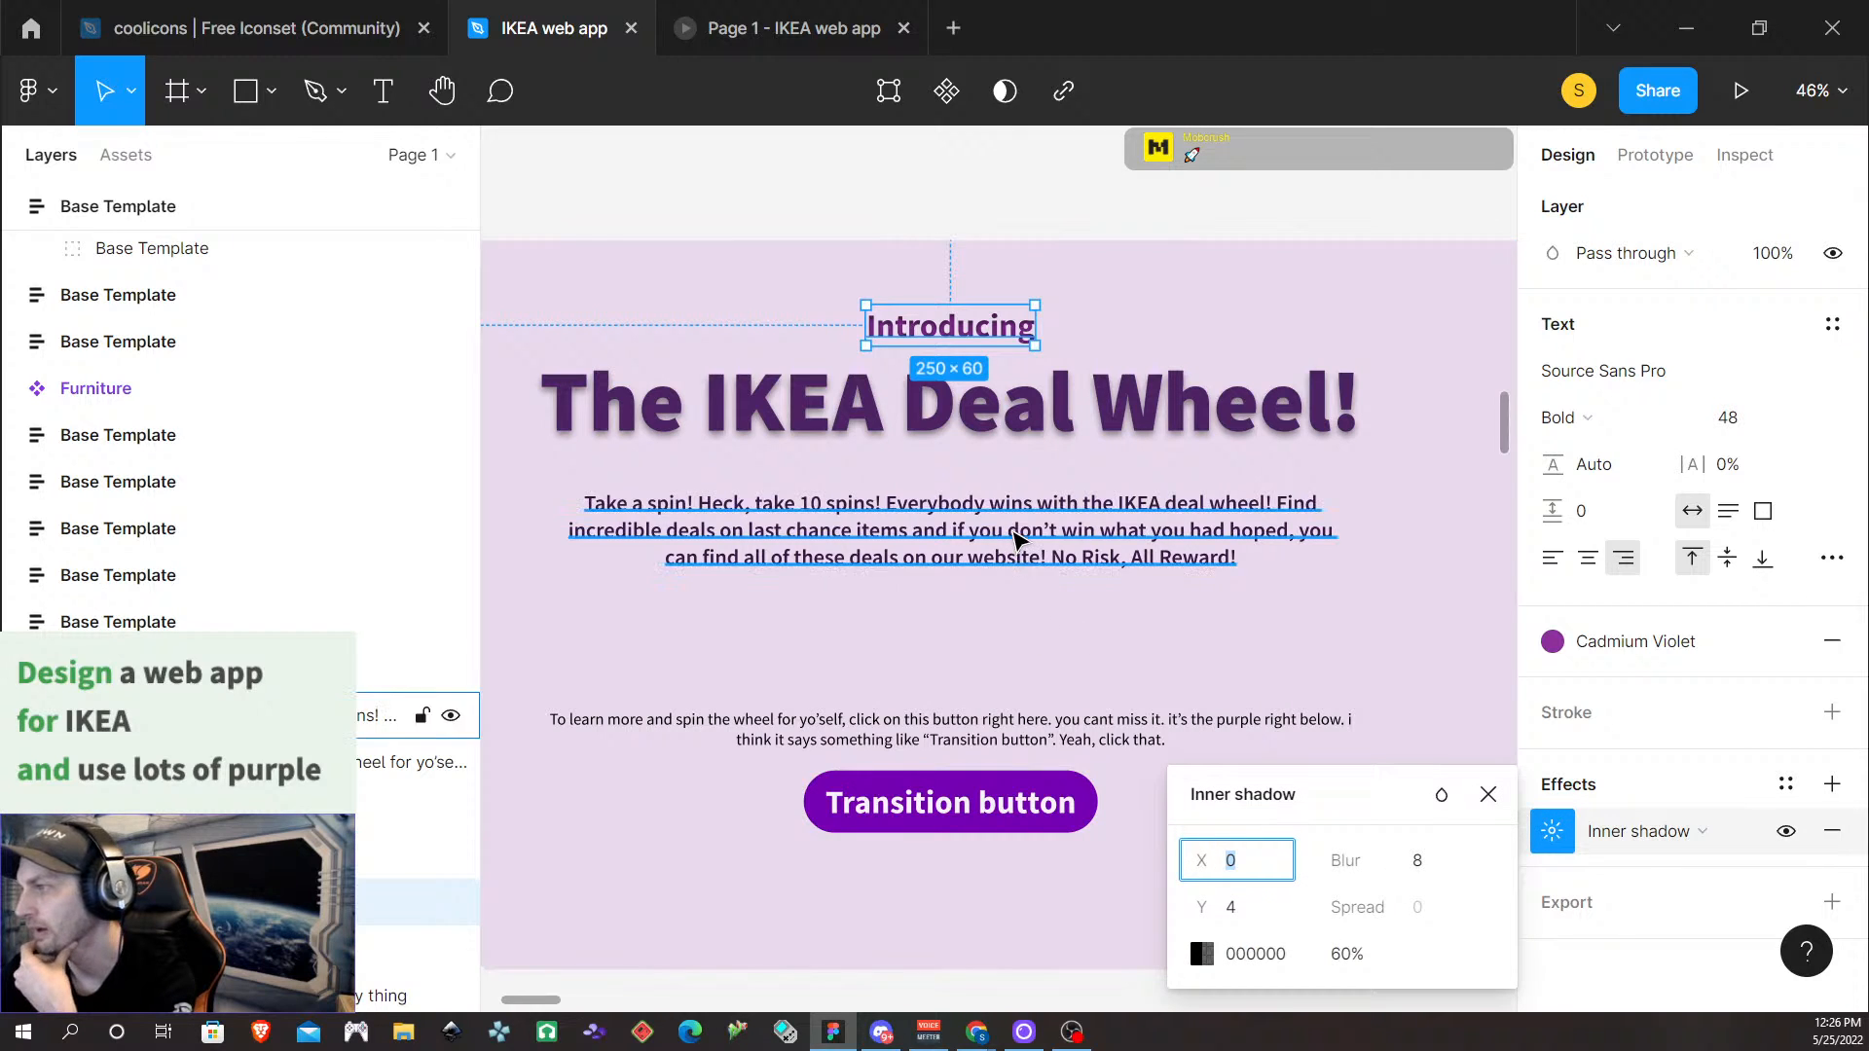
{"action": "left_click", "coordinate": [1018, 535]}
{"action": "double_click", "coordinate": [1019, 536]}
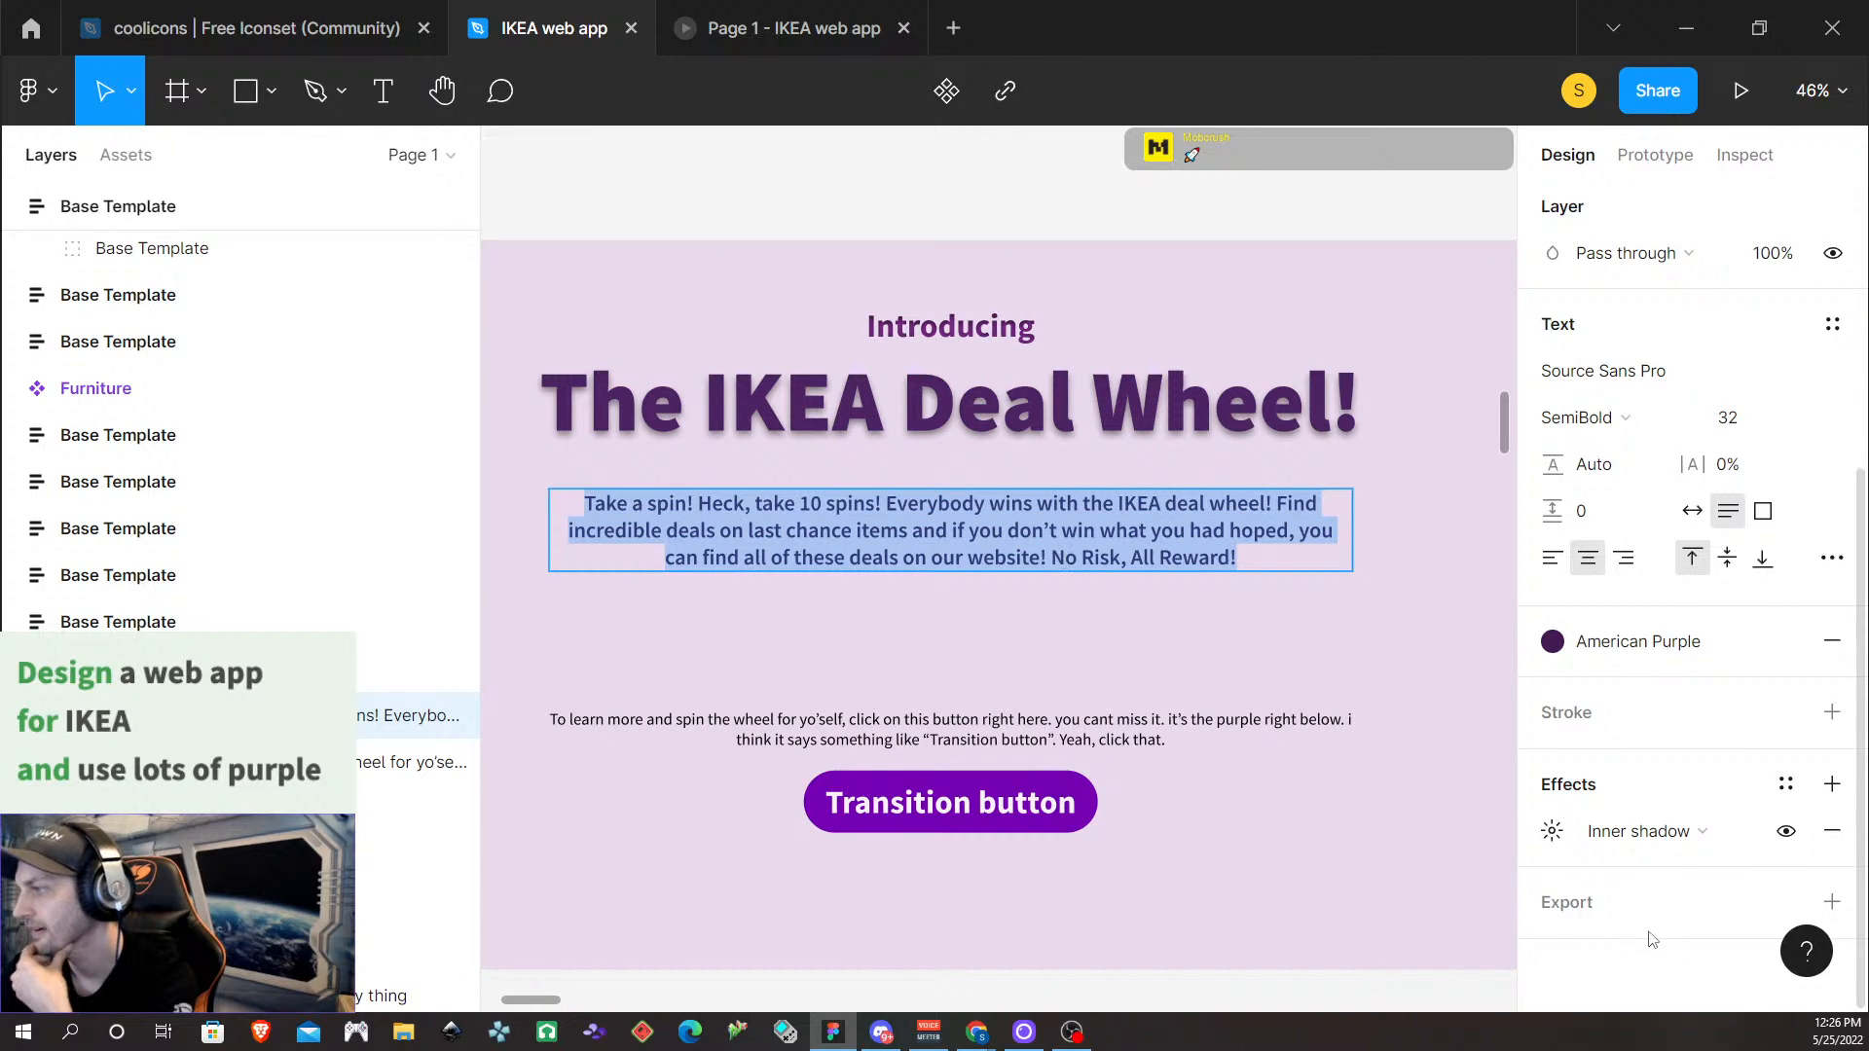
{"action": "left_click", "coordinate": [1547, 830]}
{"action": "left_click", "coordinate": [1436, 867]}
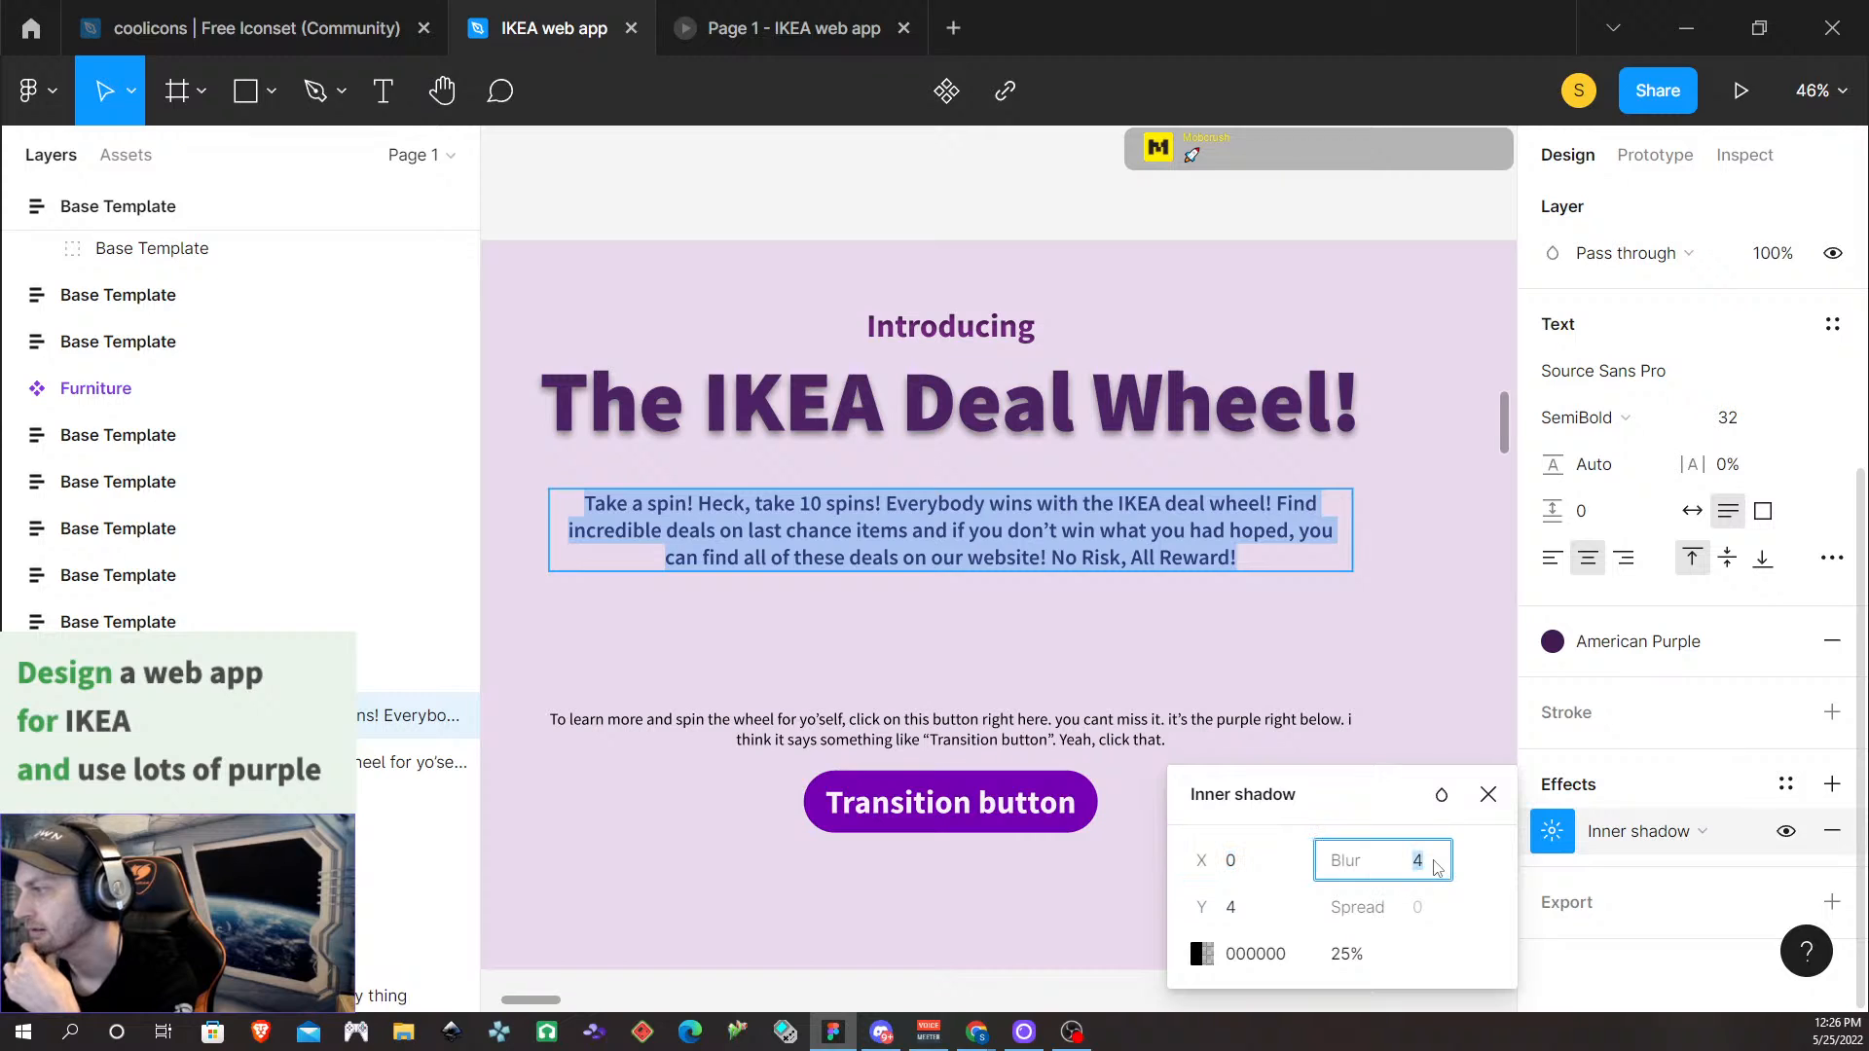
{"action": "key", "text": "Return"}
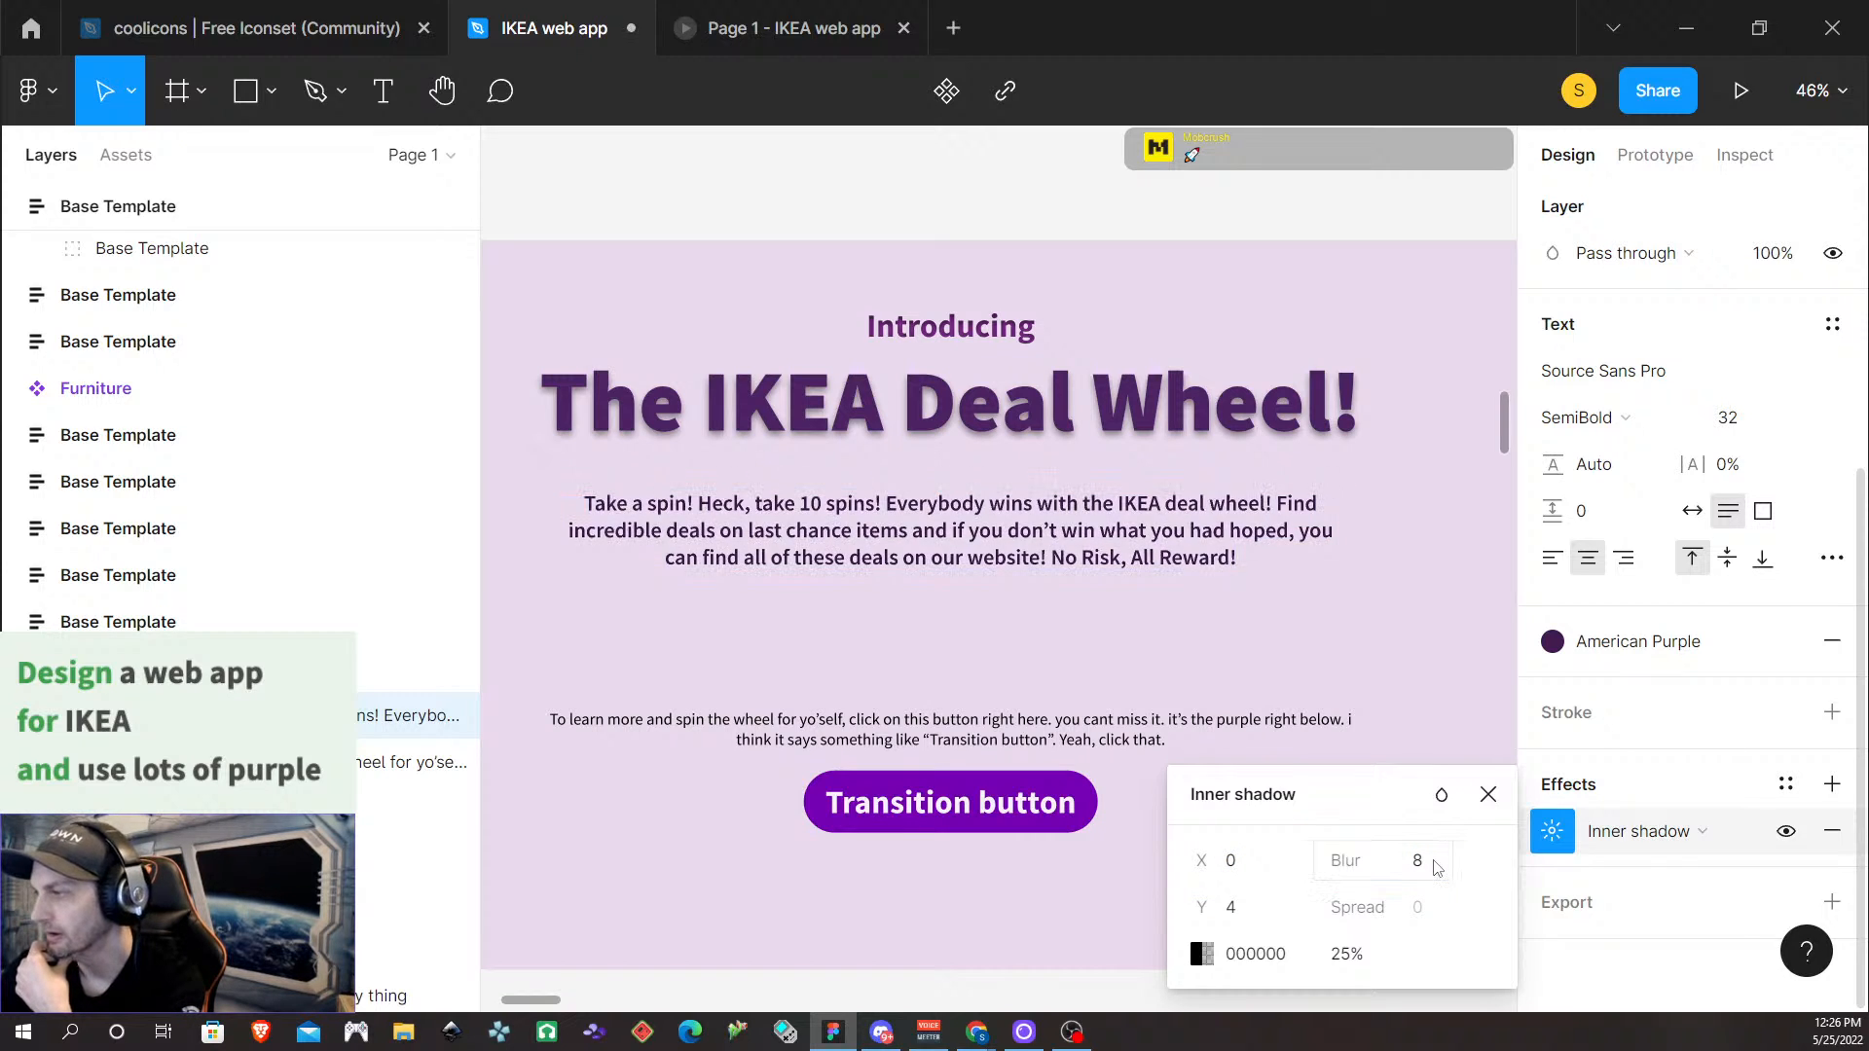
{"action": "left_click", "coordinate": [1341, 956]}
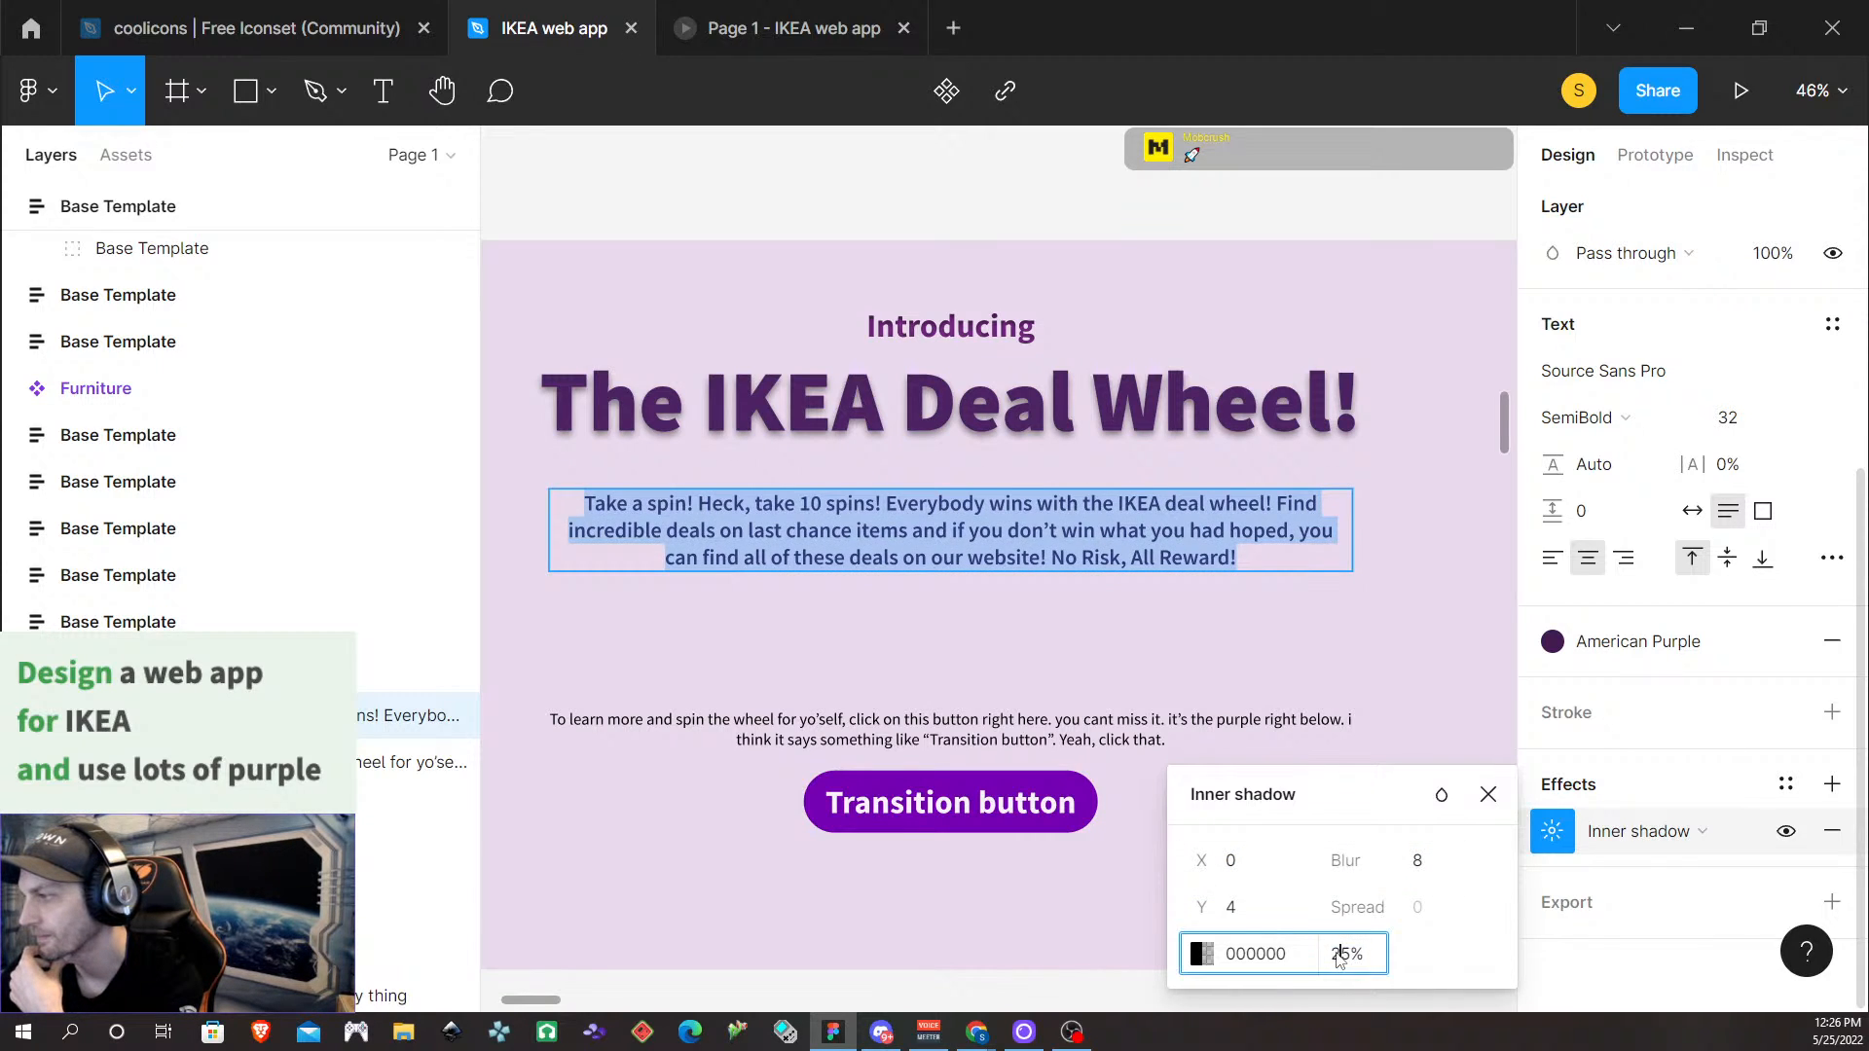
{"action": "type", "text": "60"}
{"action": "key", "text": "Return"}
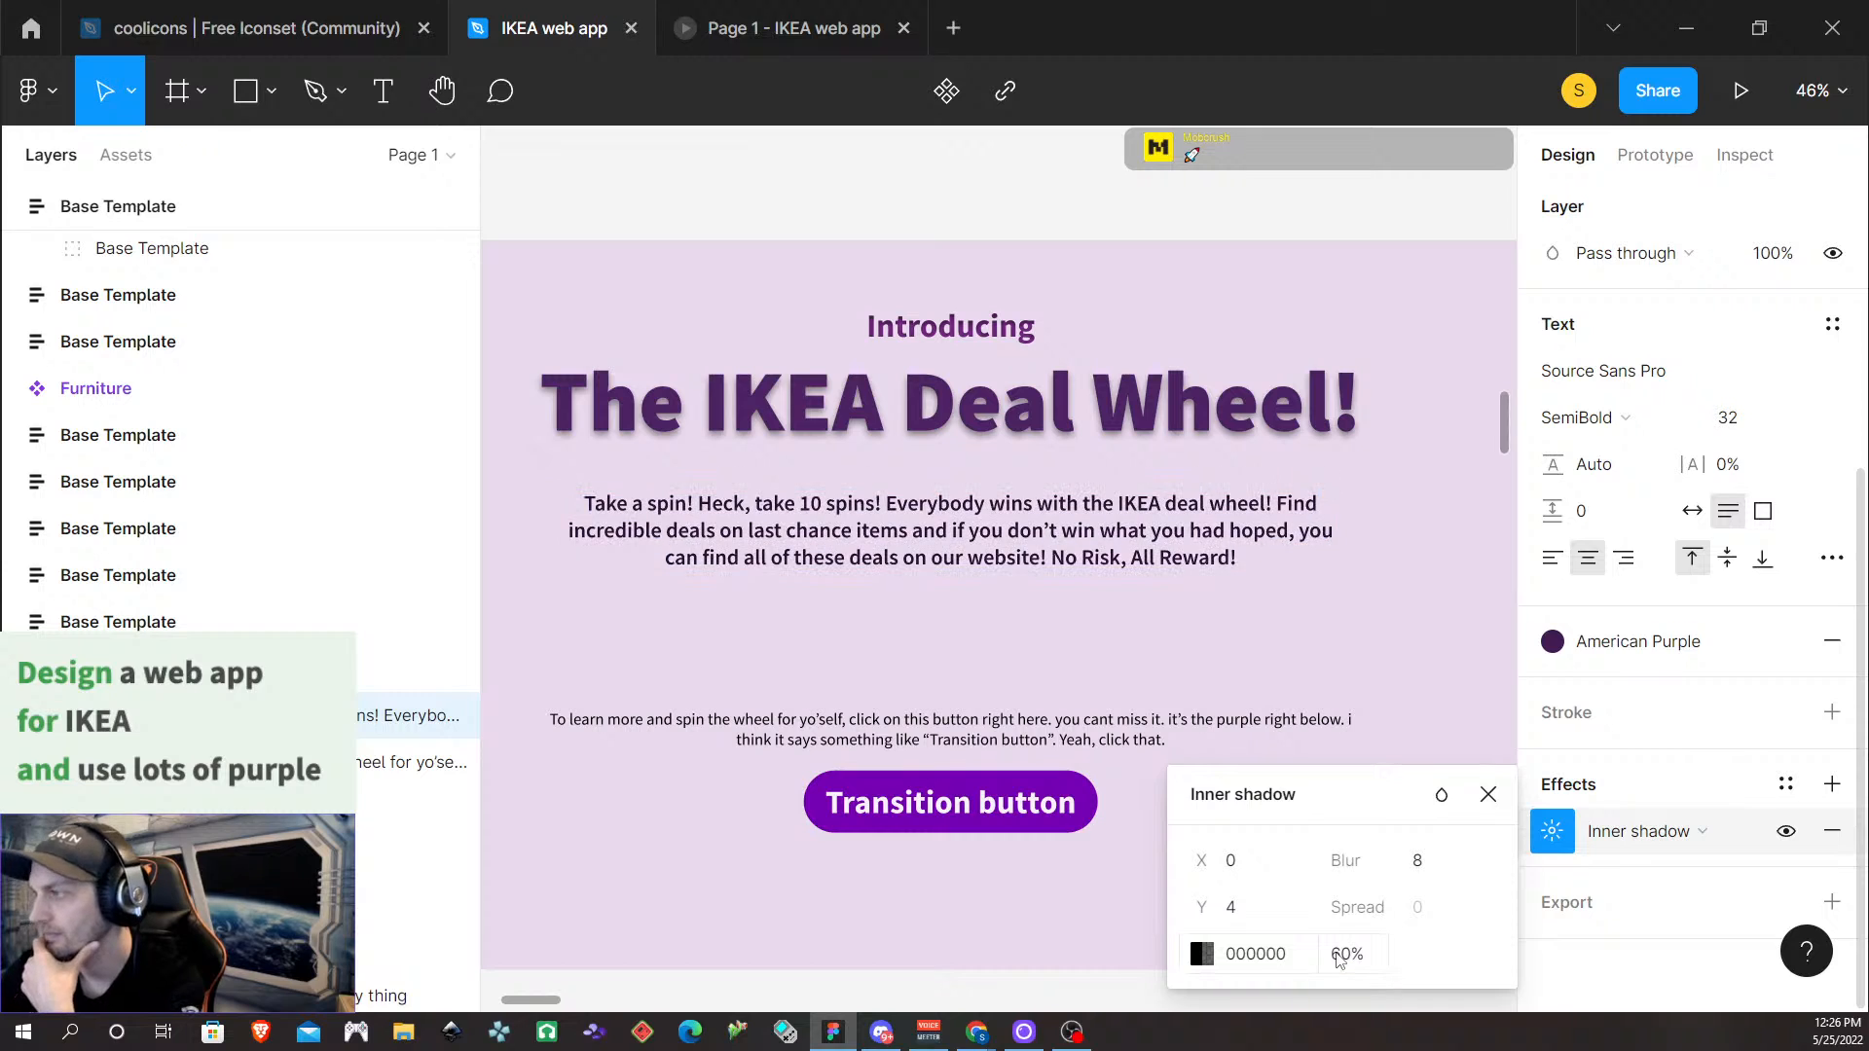
Set the paragraph's inner shadow blur to 4 and its Y offset to 2
{"action": "scroll", "coordinate": [985, 576], "scroll_direction": "up", "scroll_amount": 6}
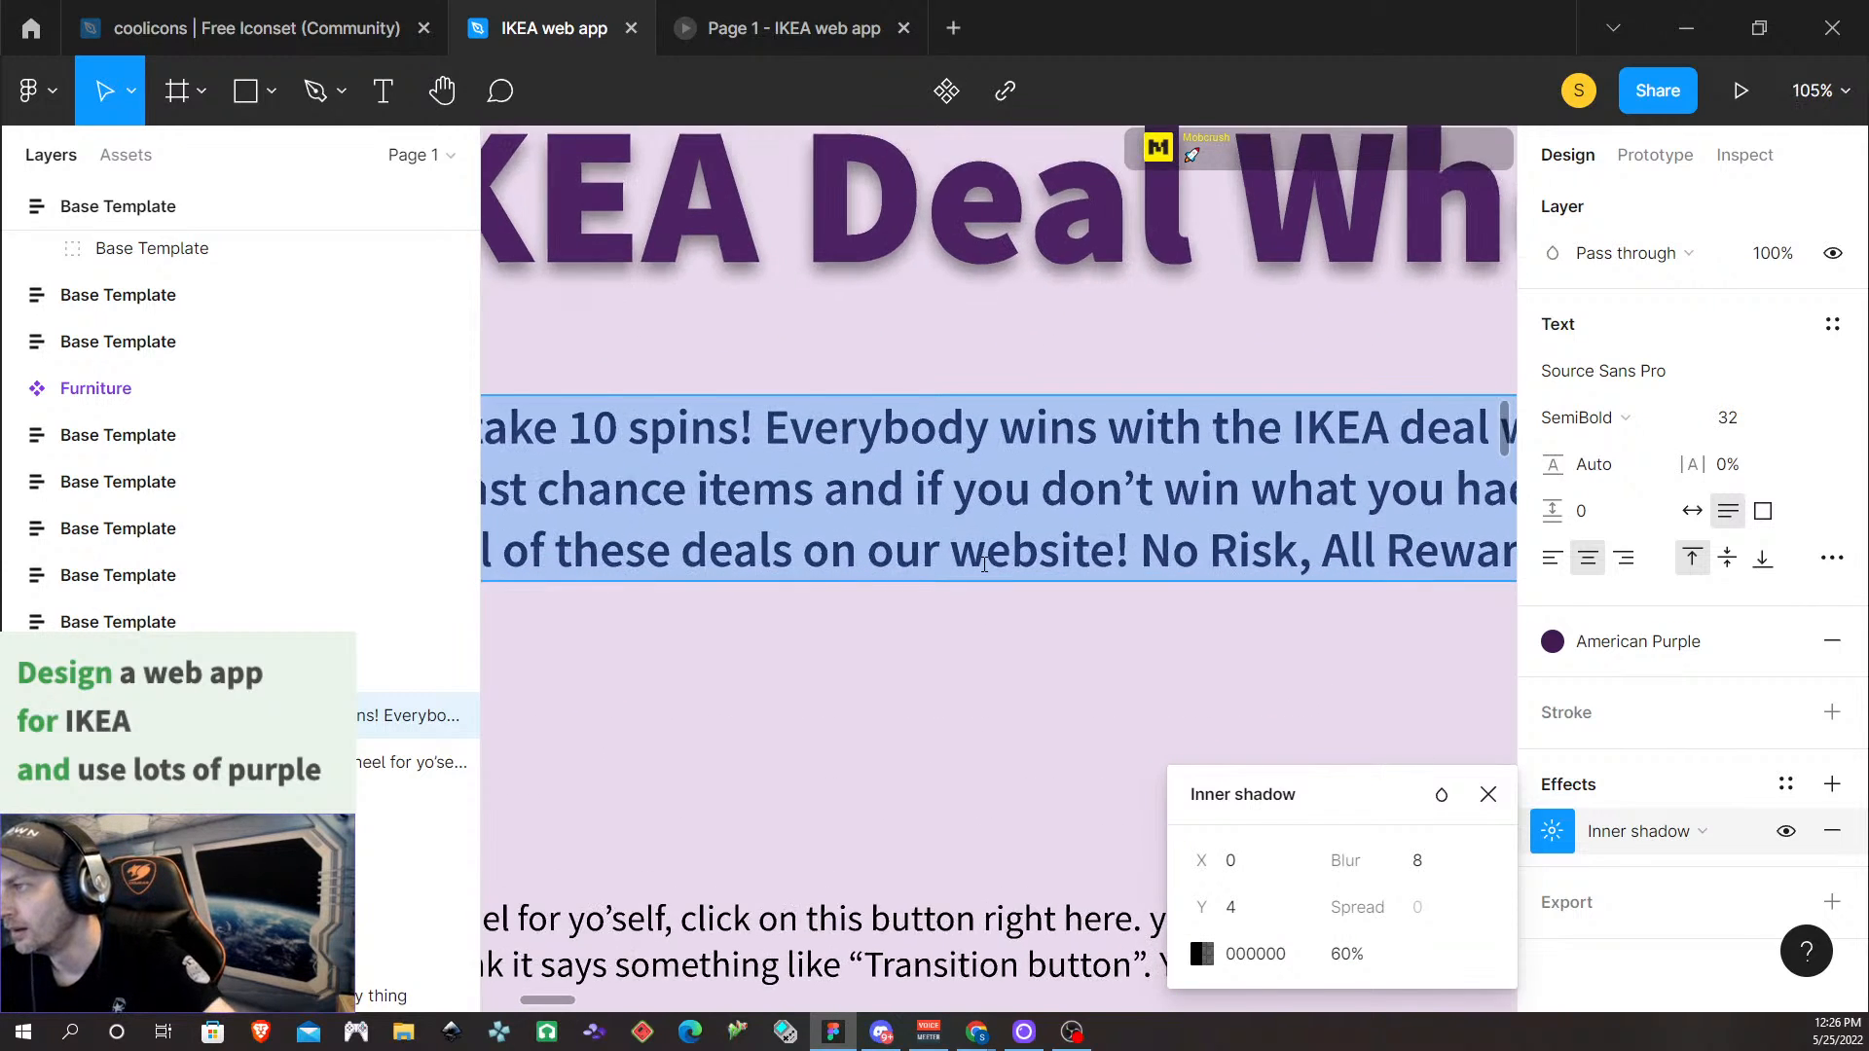
{"action": "left_click", "coordinate": [1421, 865]}
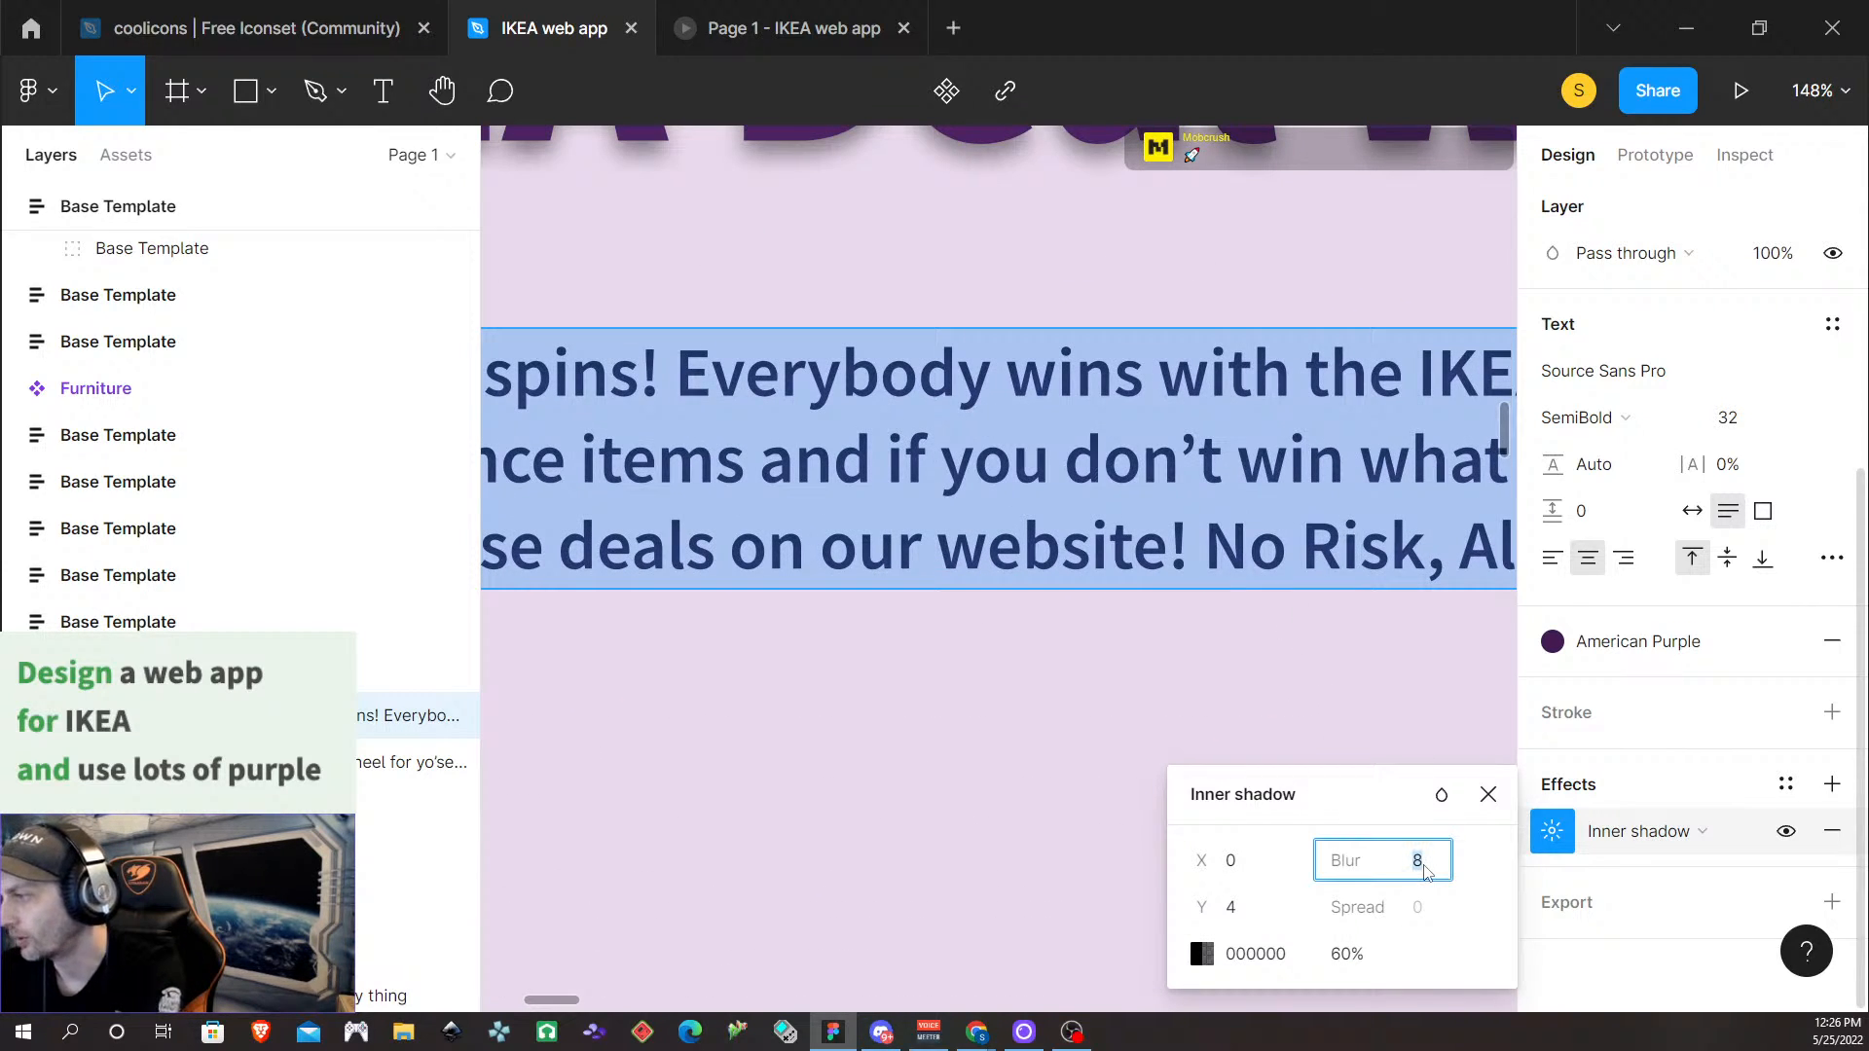
{"action": "key", "text": "Return"}
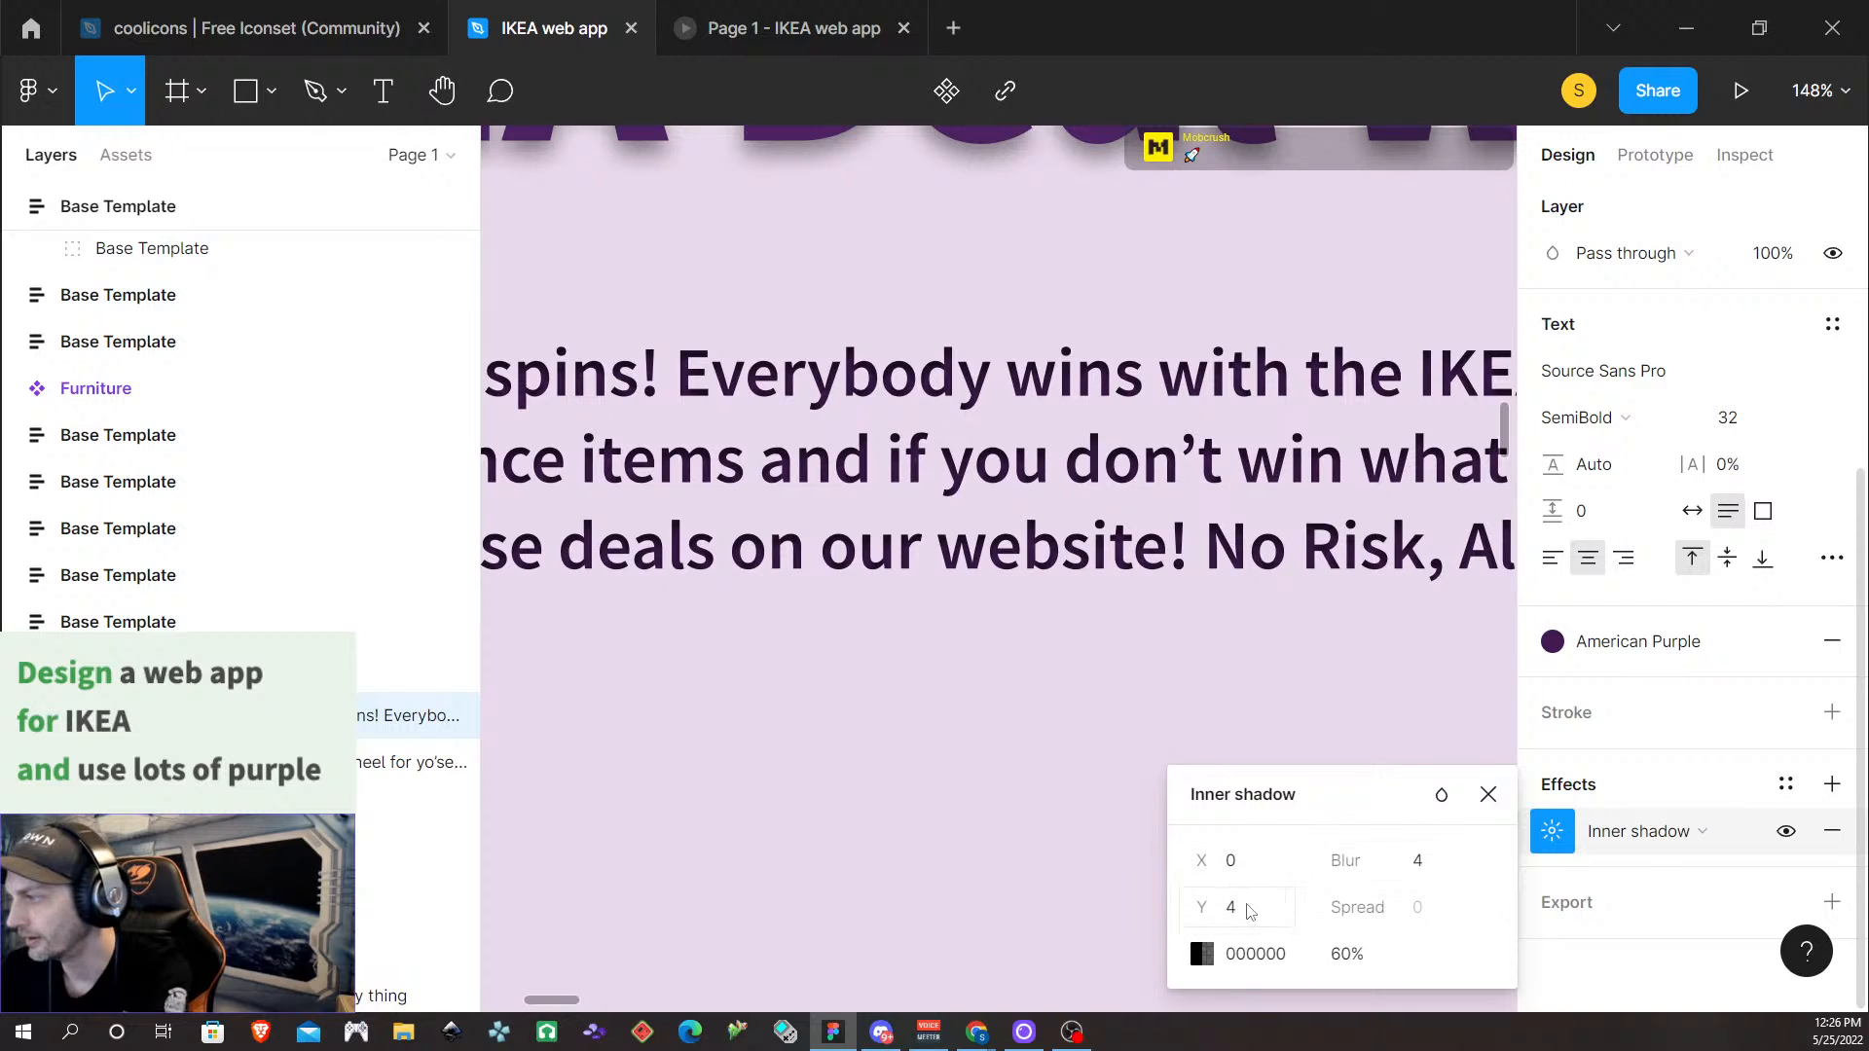
{"action": "left_click", "coordinate": [1250, 912]}
{"action": "key", "text": "Return"}
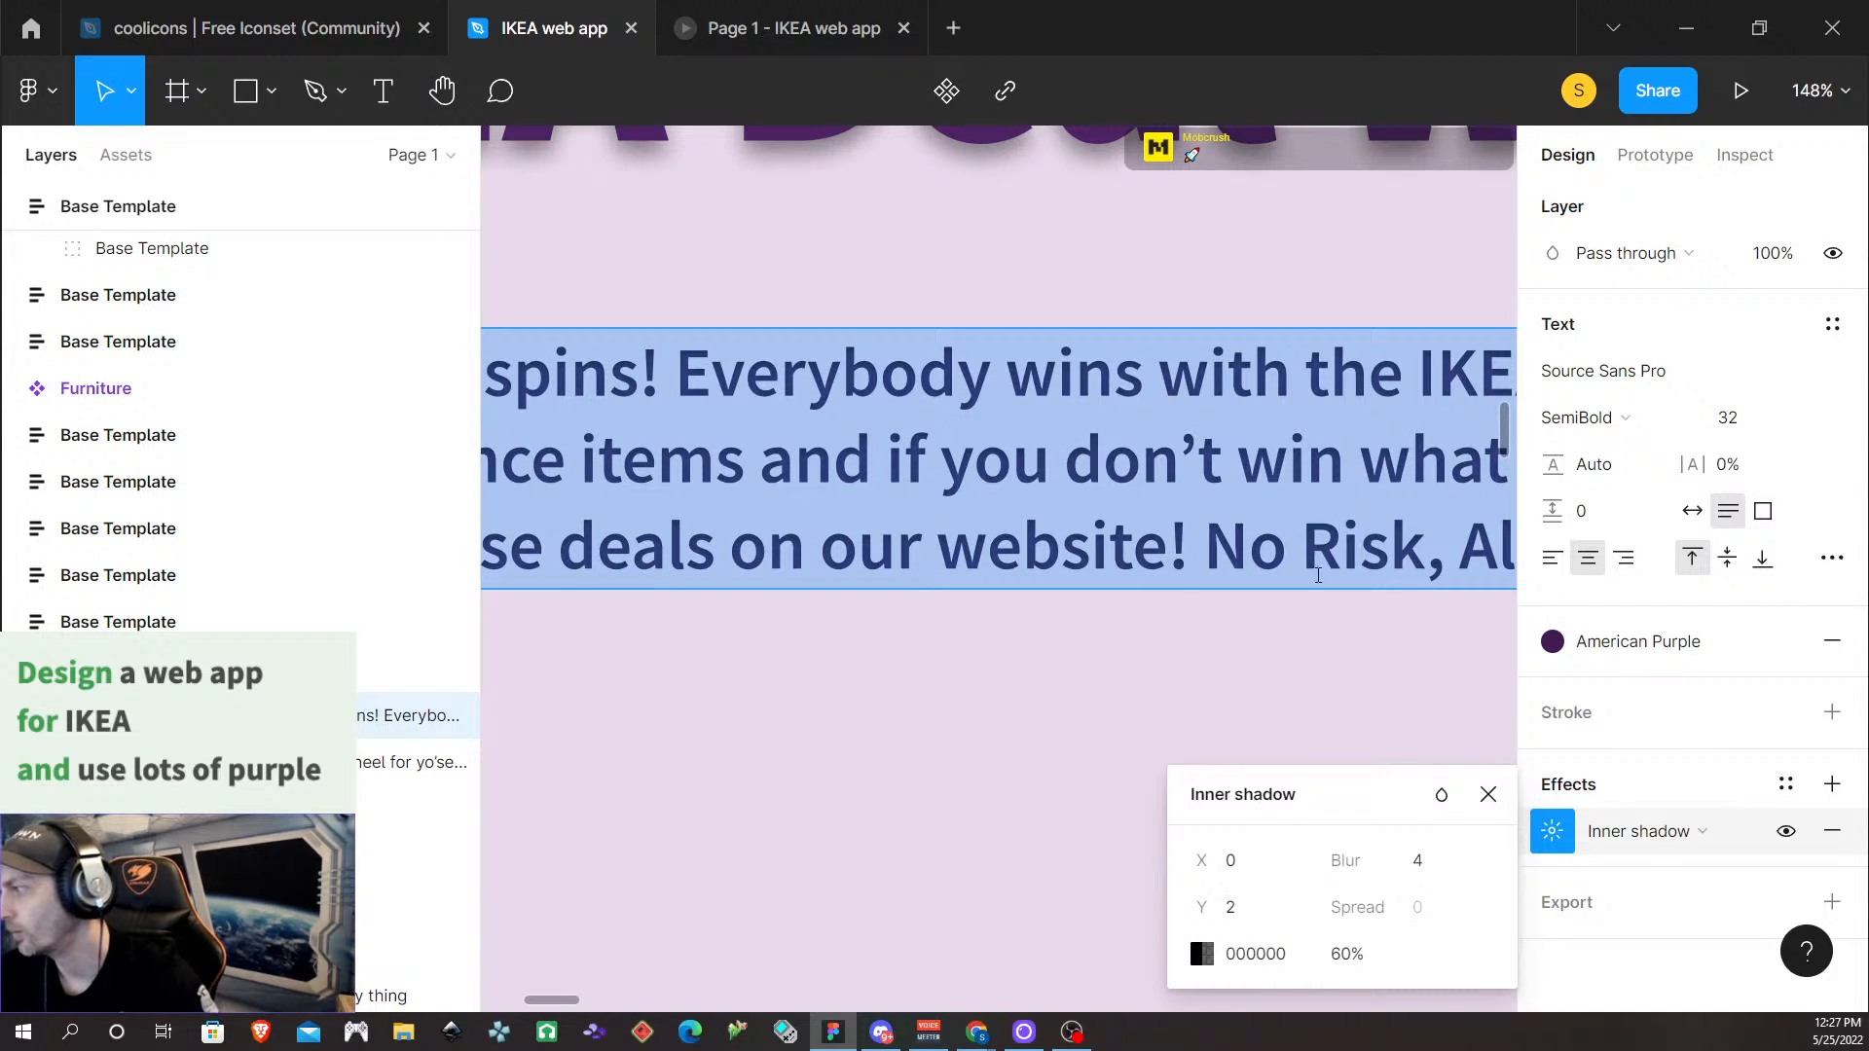
Detach the paragraph's current fill style and apply the Cadmium Violet colour style to its text
{"action": "scroll", "coordinate": [856, 622], "scroll_direction": "down", "scroll_amount": 2}
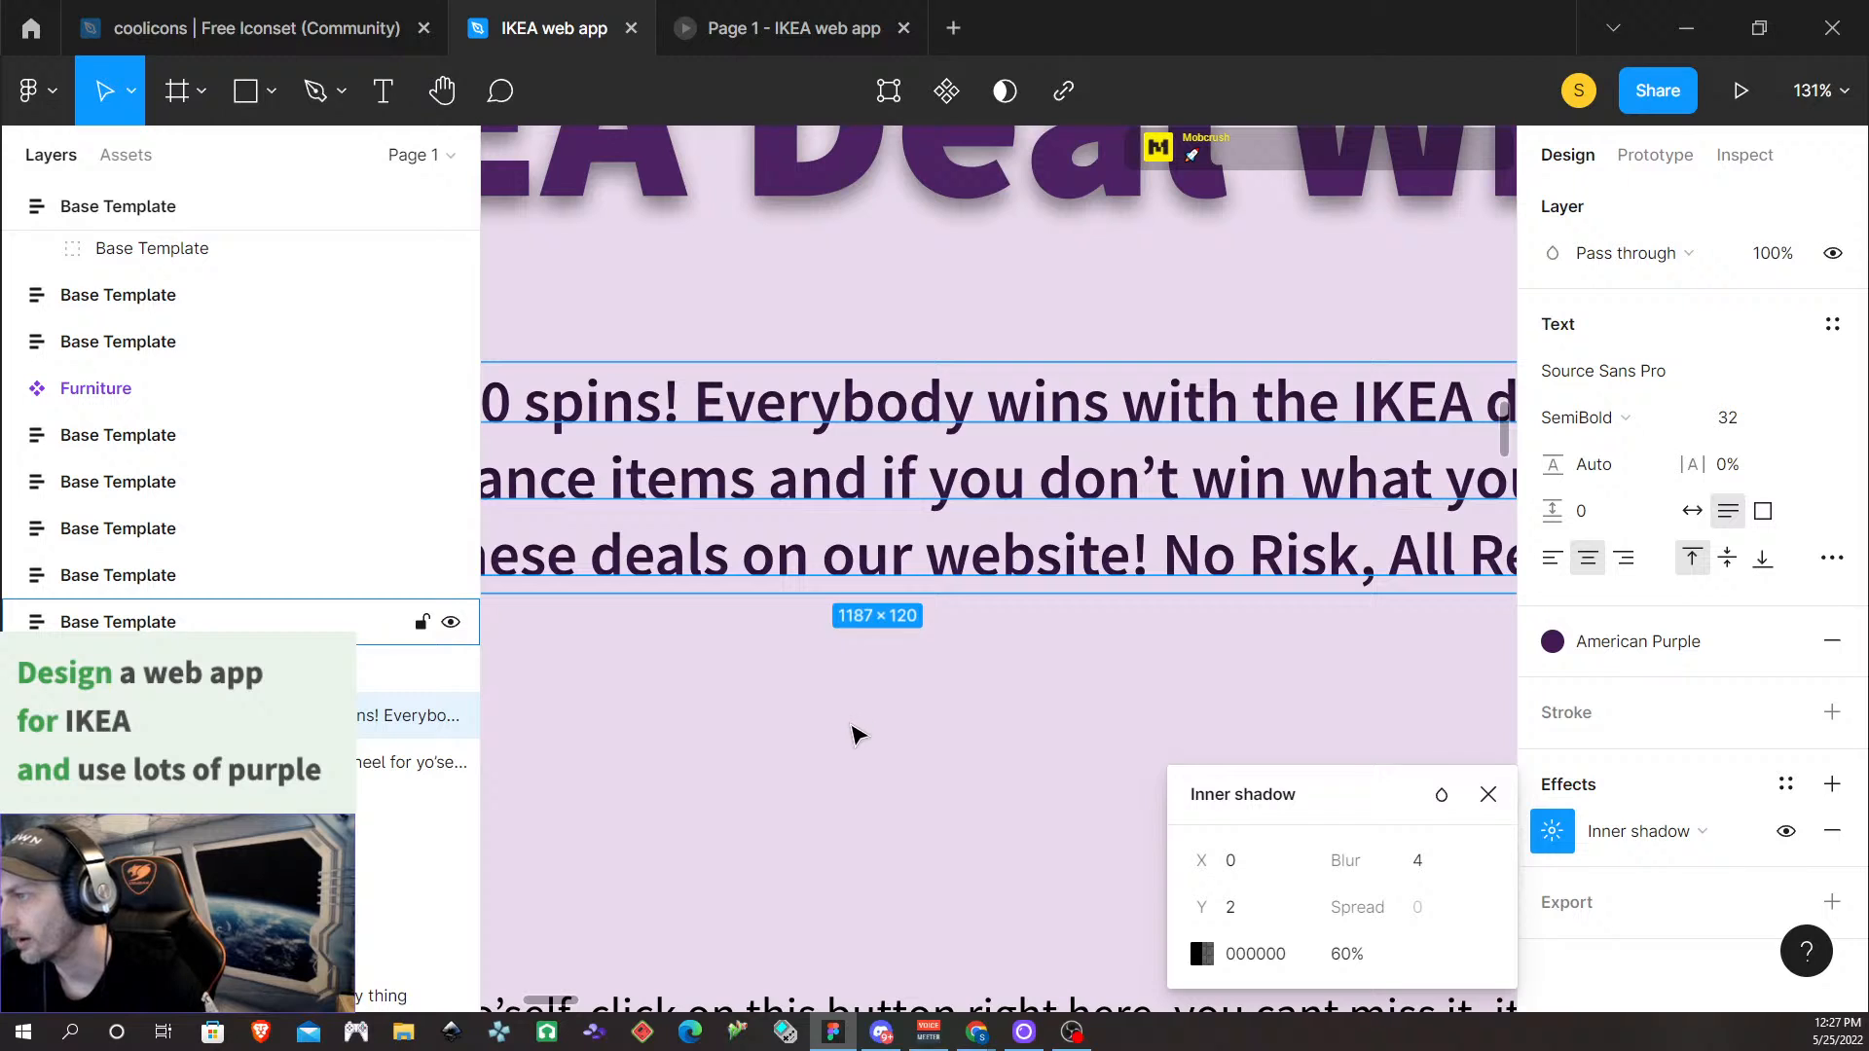
{"action": "double_click", "coordinate": [925, 418]}
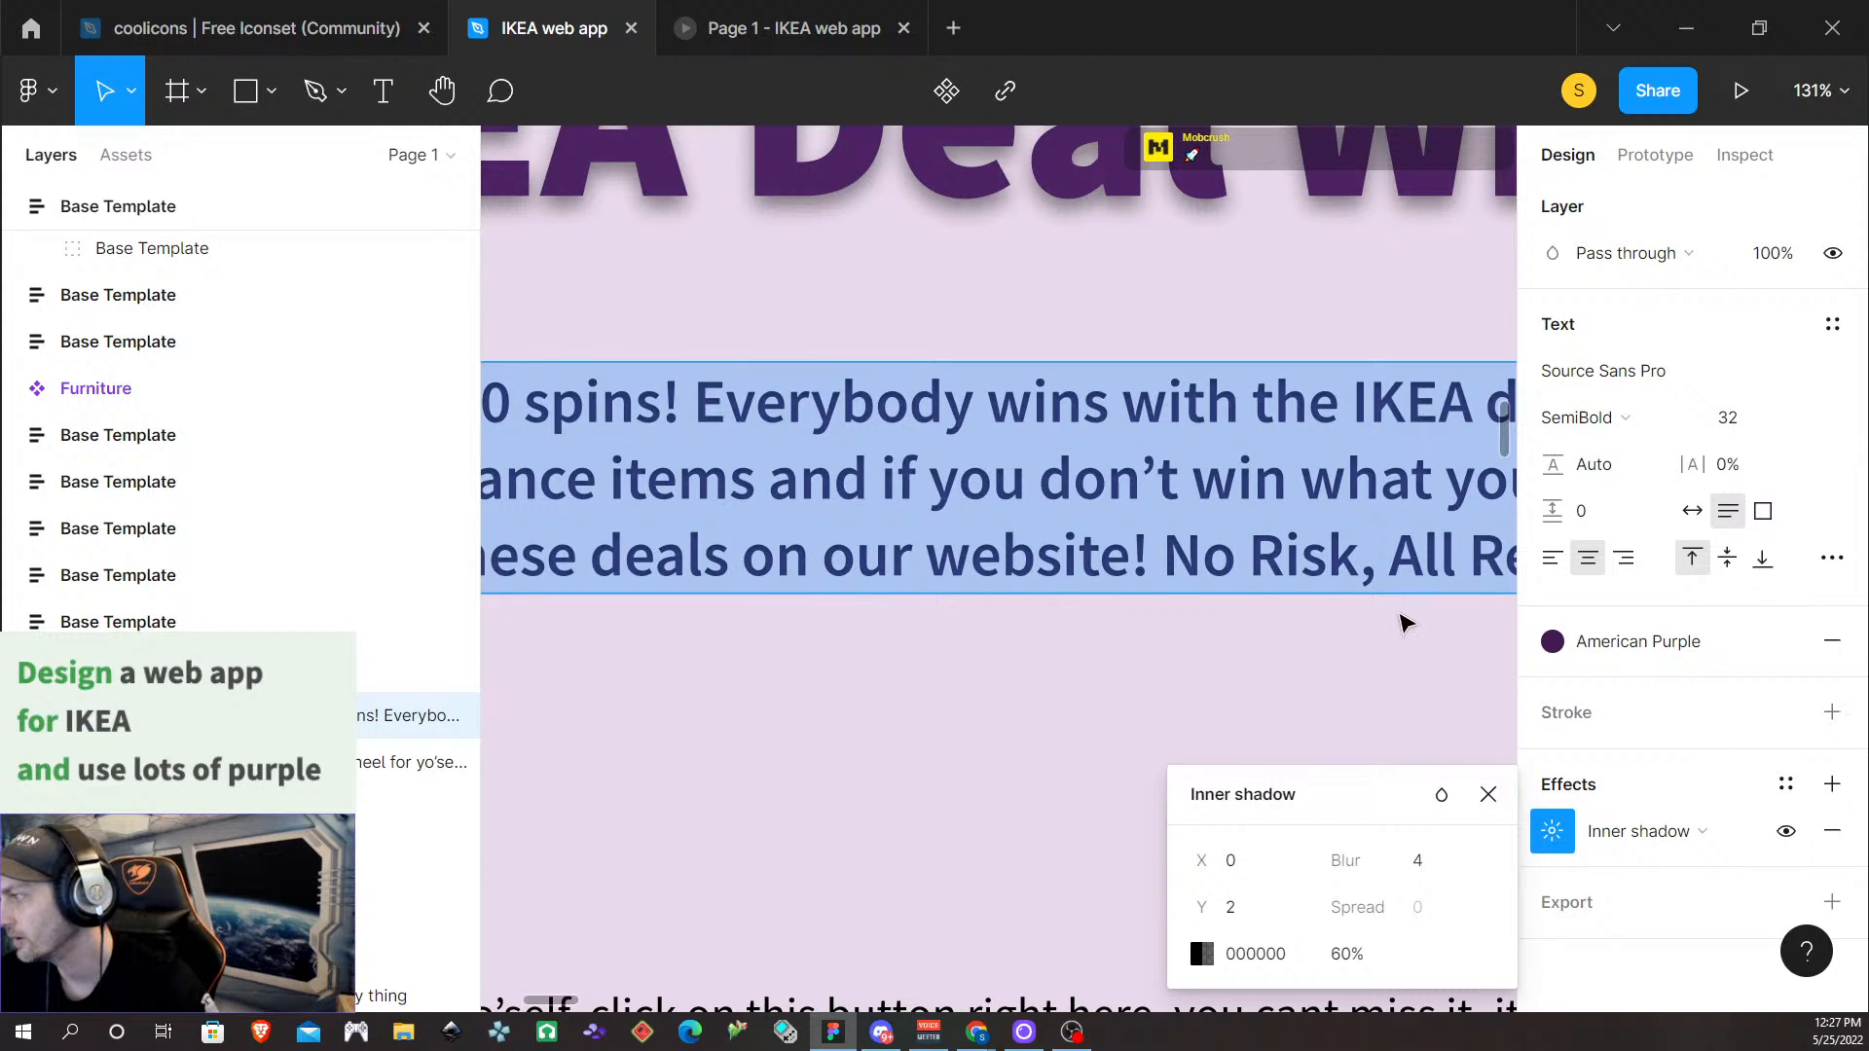
{"action": "left_click", "coordinate": [1785, 641]}
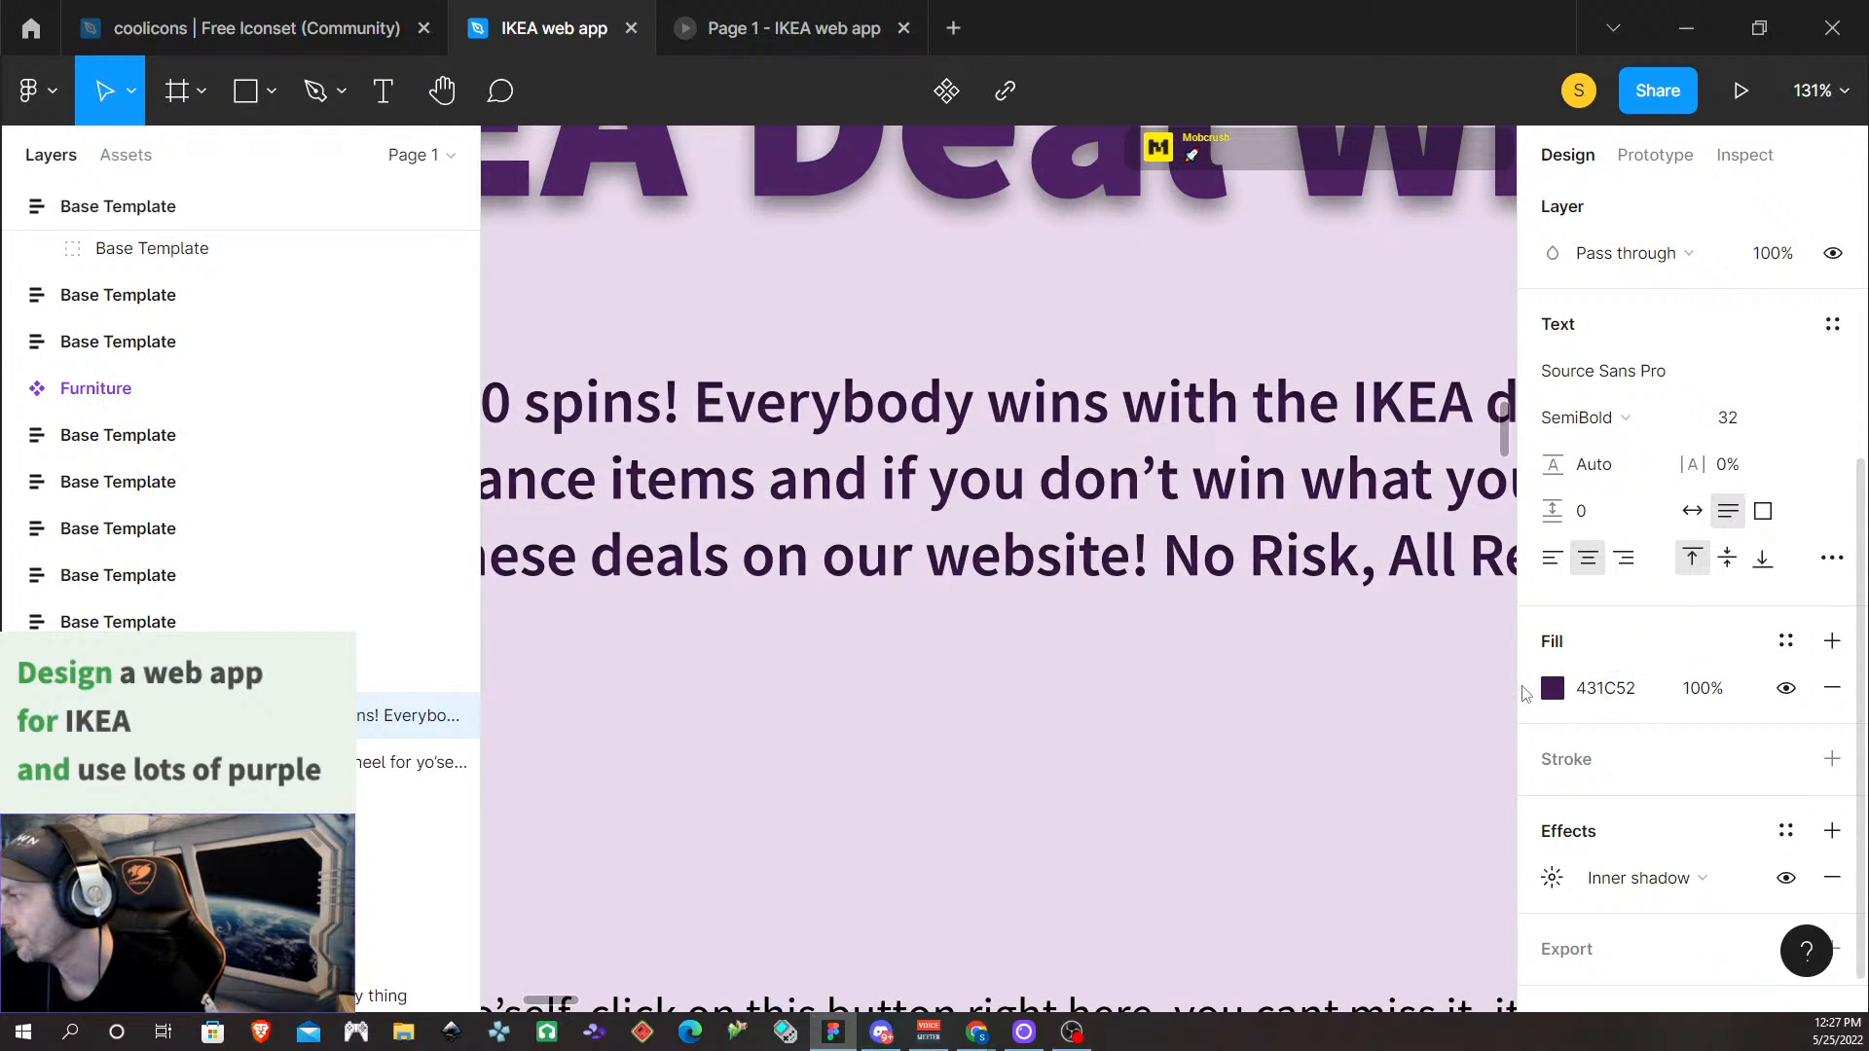
{"action": "left_click", "coordinate": [1552, 689]}
{"action": "left_click", "coordinate": [1782, 641]}
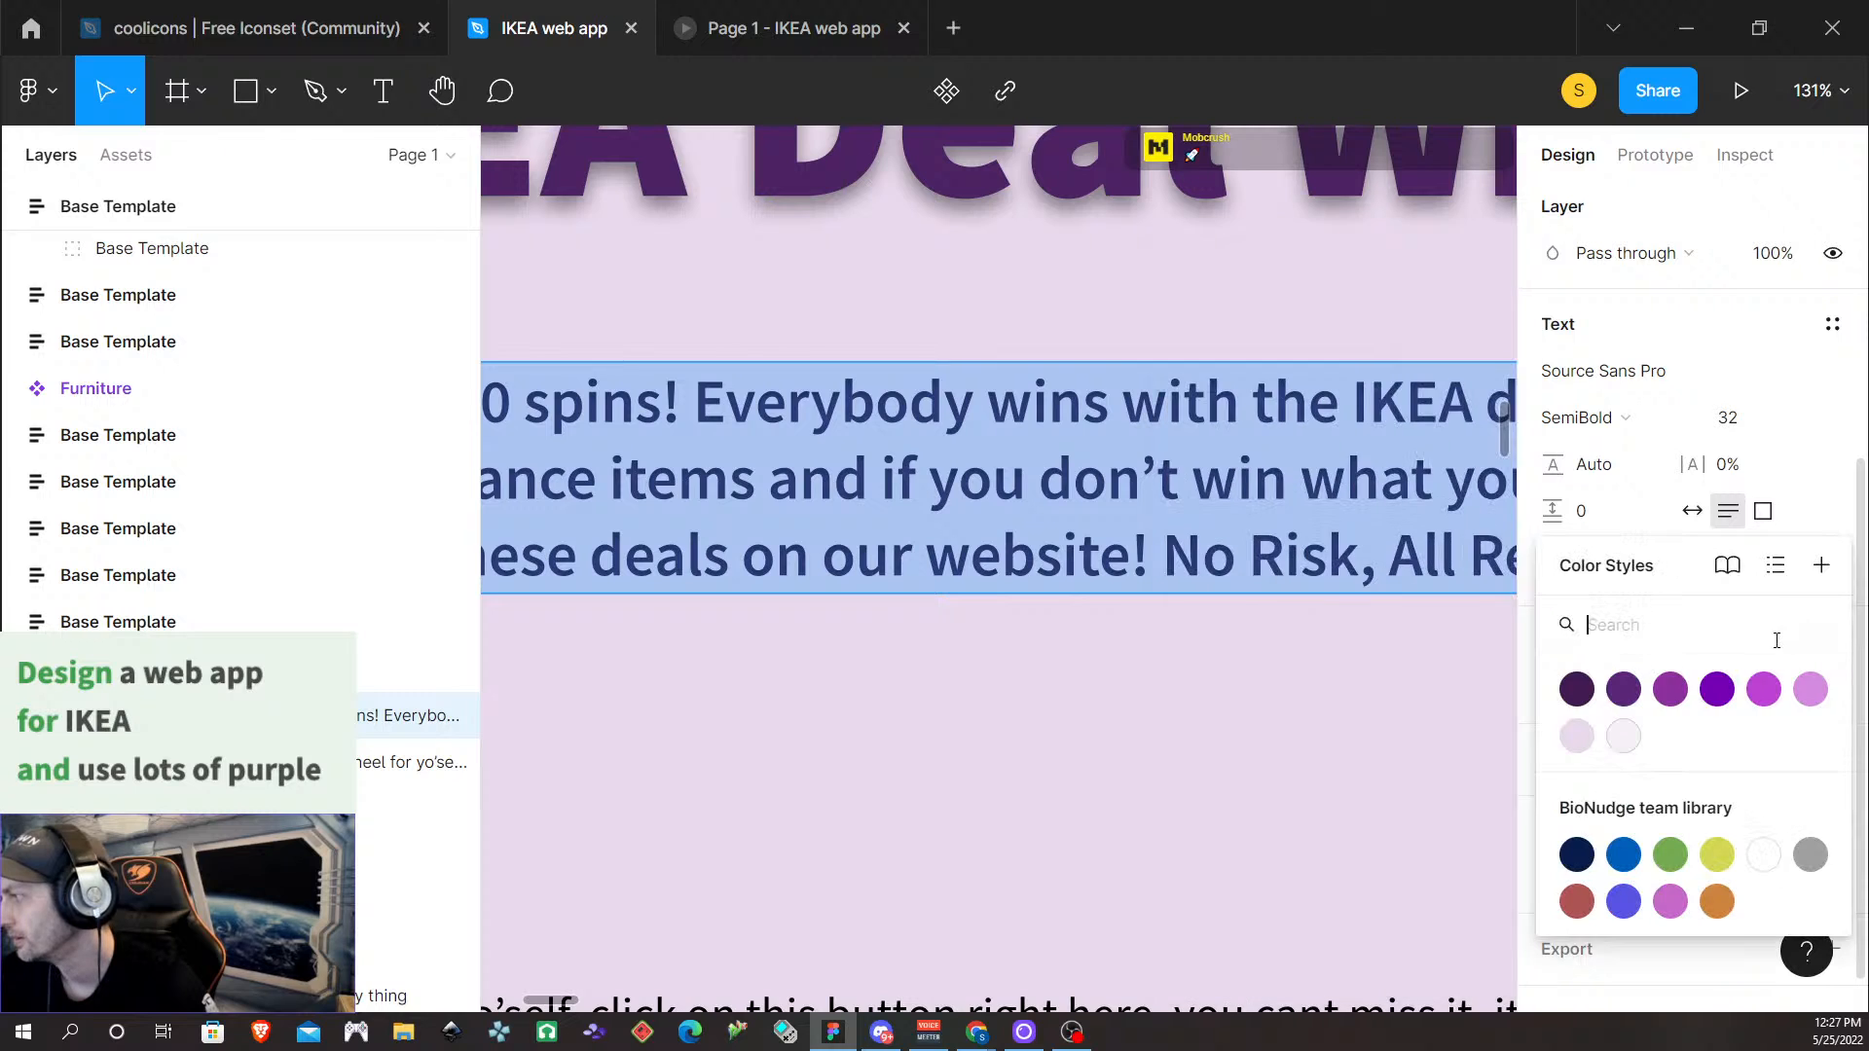
{"action": "left_click", "coordinate": [1670, 690]}
{"action": "scroll", "coordinate": [988, 699], "scroll_direction": "down", "scroll_amount": 3}
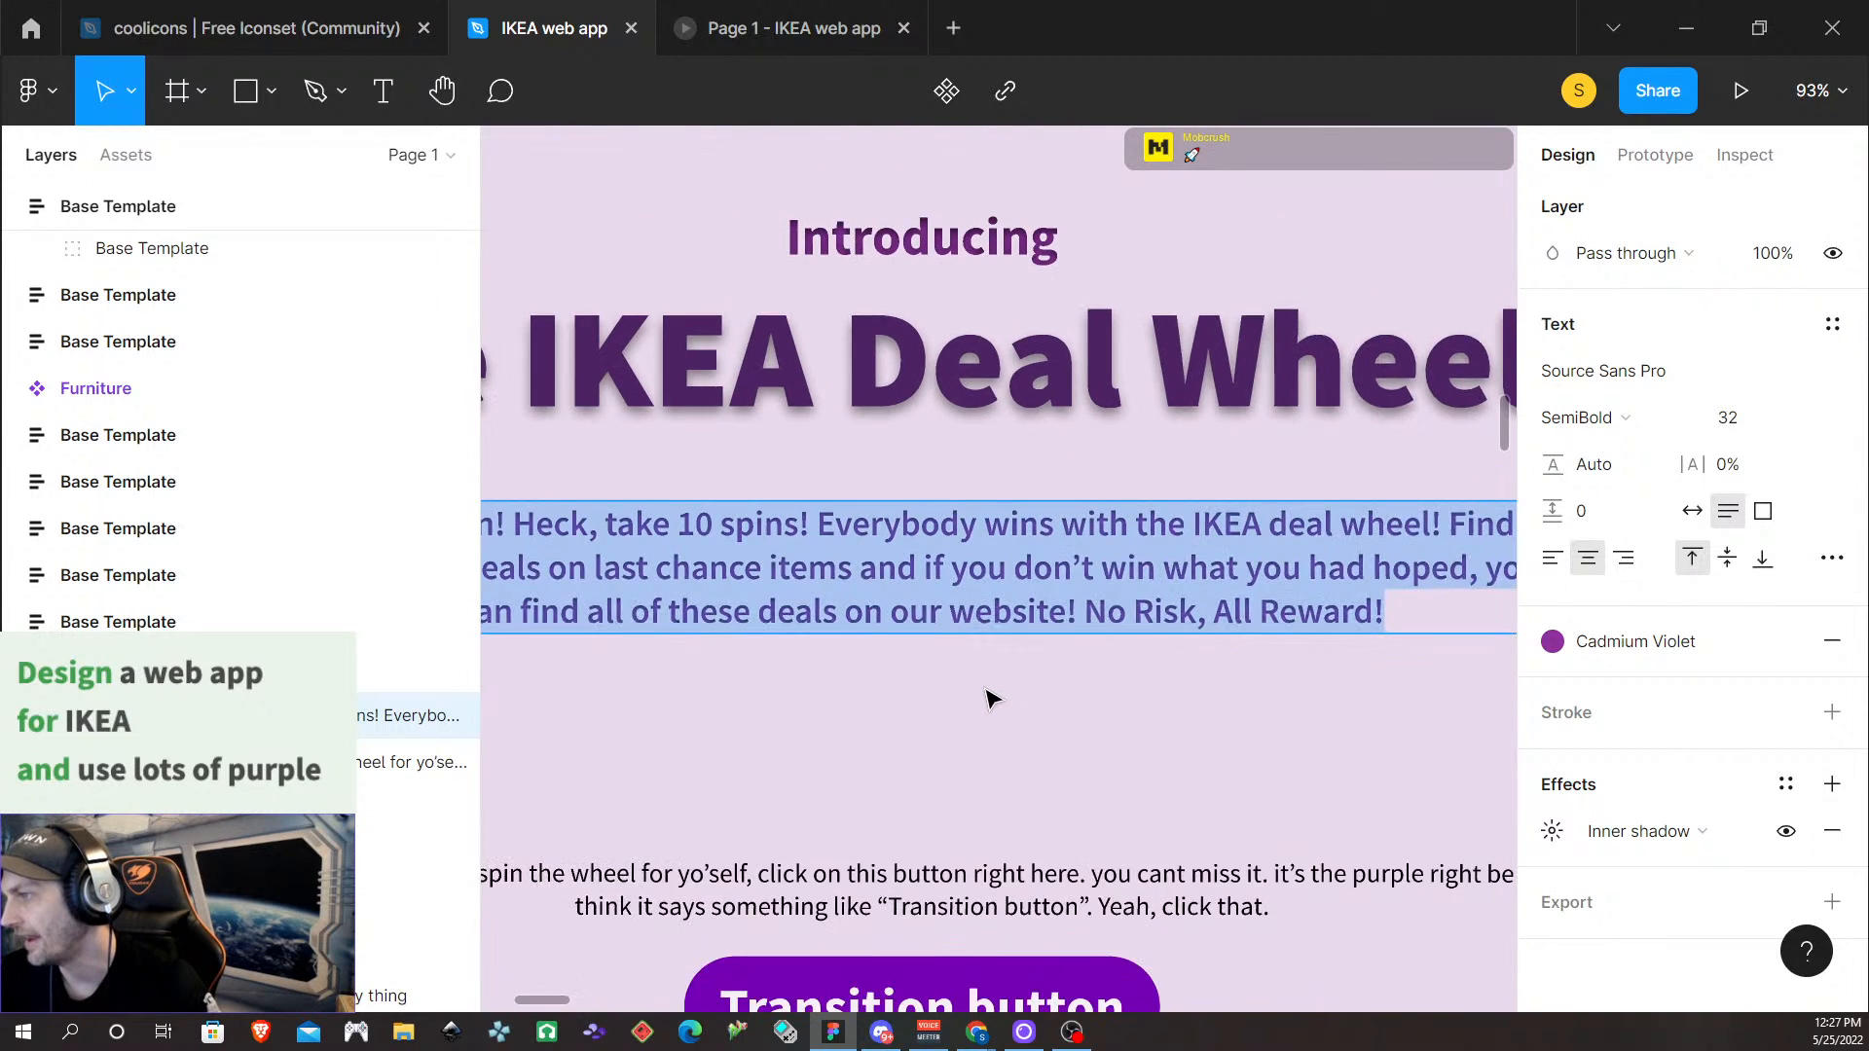
{"action": "scroll", "coordinate": [988, 699], "scroll_direction": "down", "scroll_amount": 2}
{"action": "key", "text": "Escape"}
{"action": "scroll", "coordinate": [1260, 796], "scroll_direction": "up", "scroll_amount": 3}
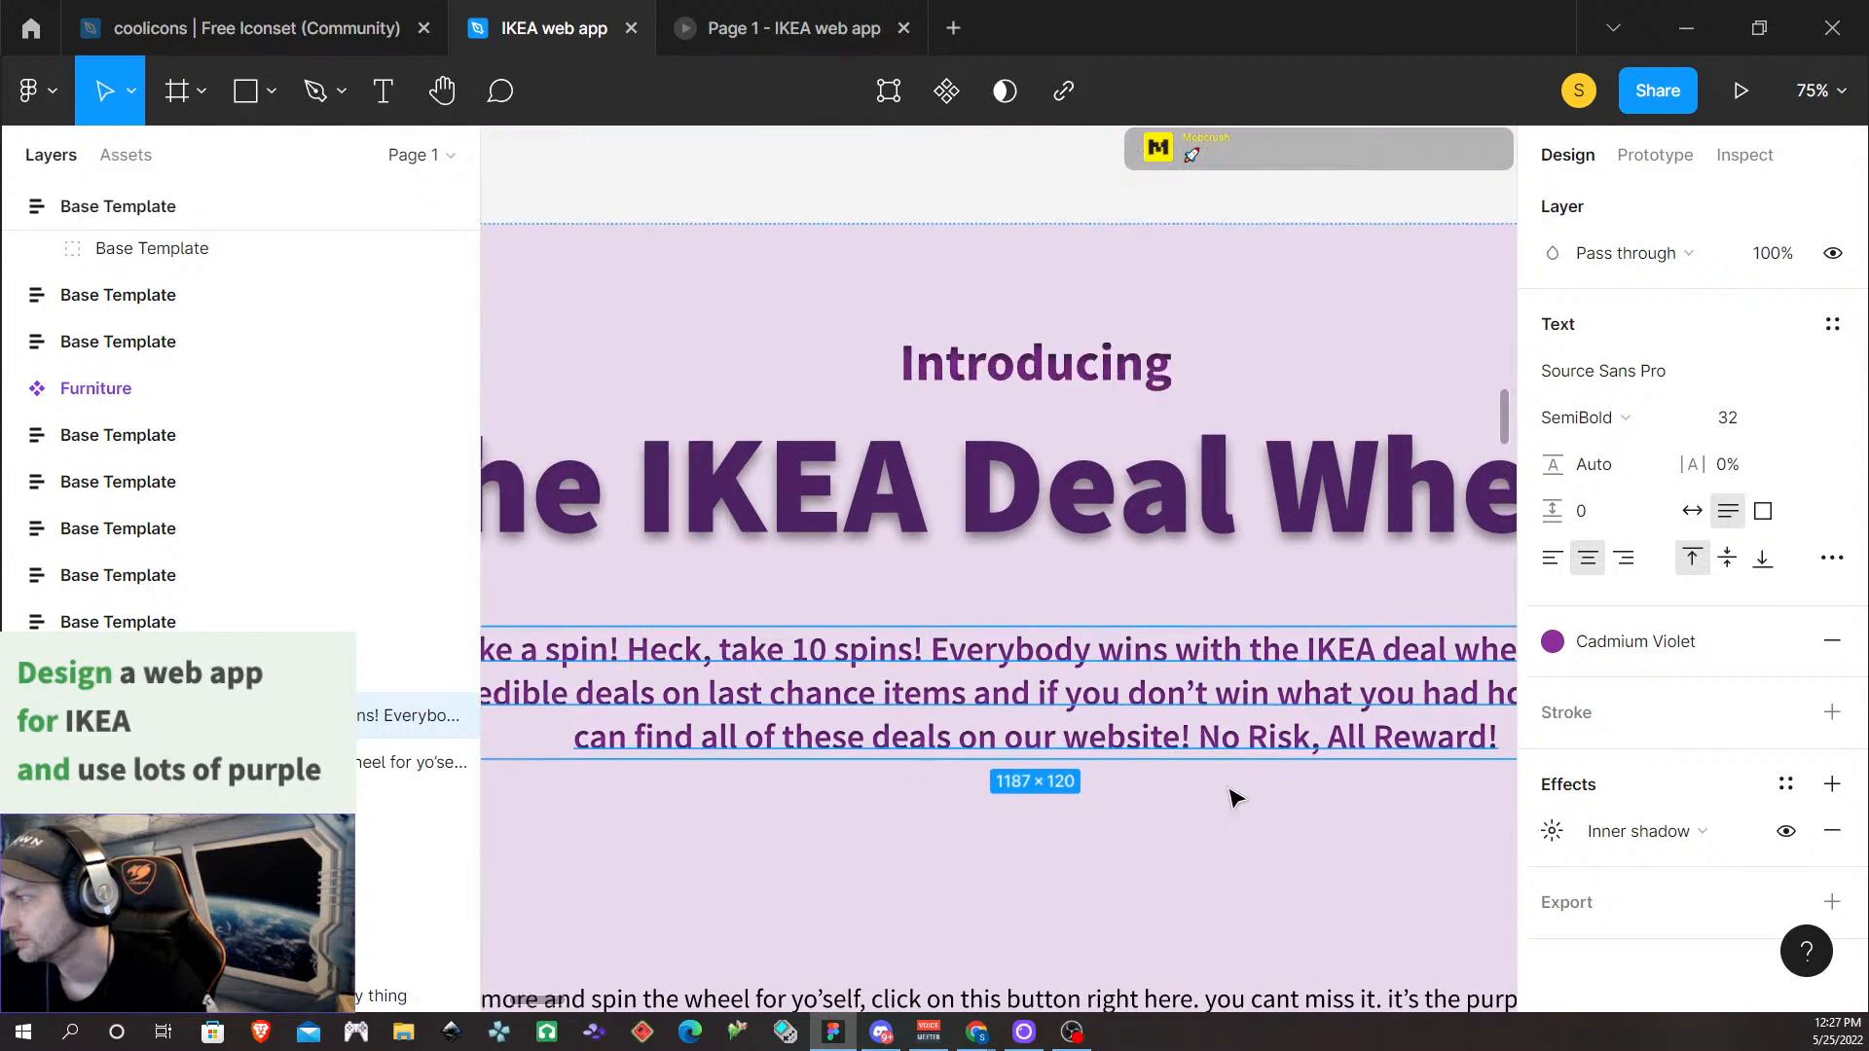
{"action": "scroll", "coordinate": [1247, 834], "scroll_direction": "down", "scroll_amount": 5}
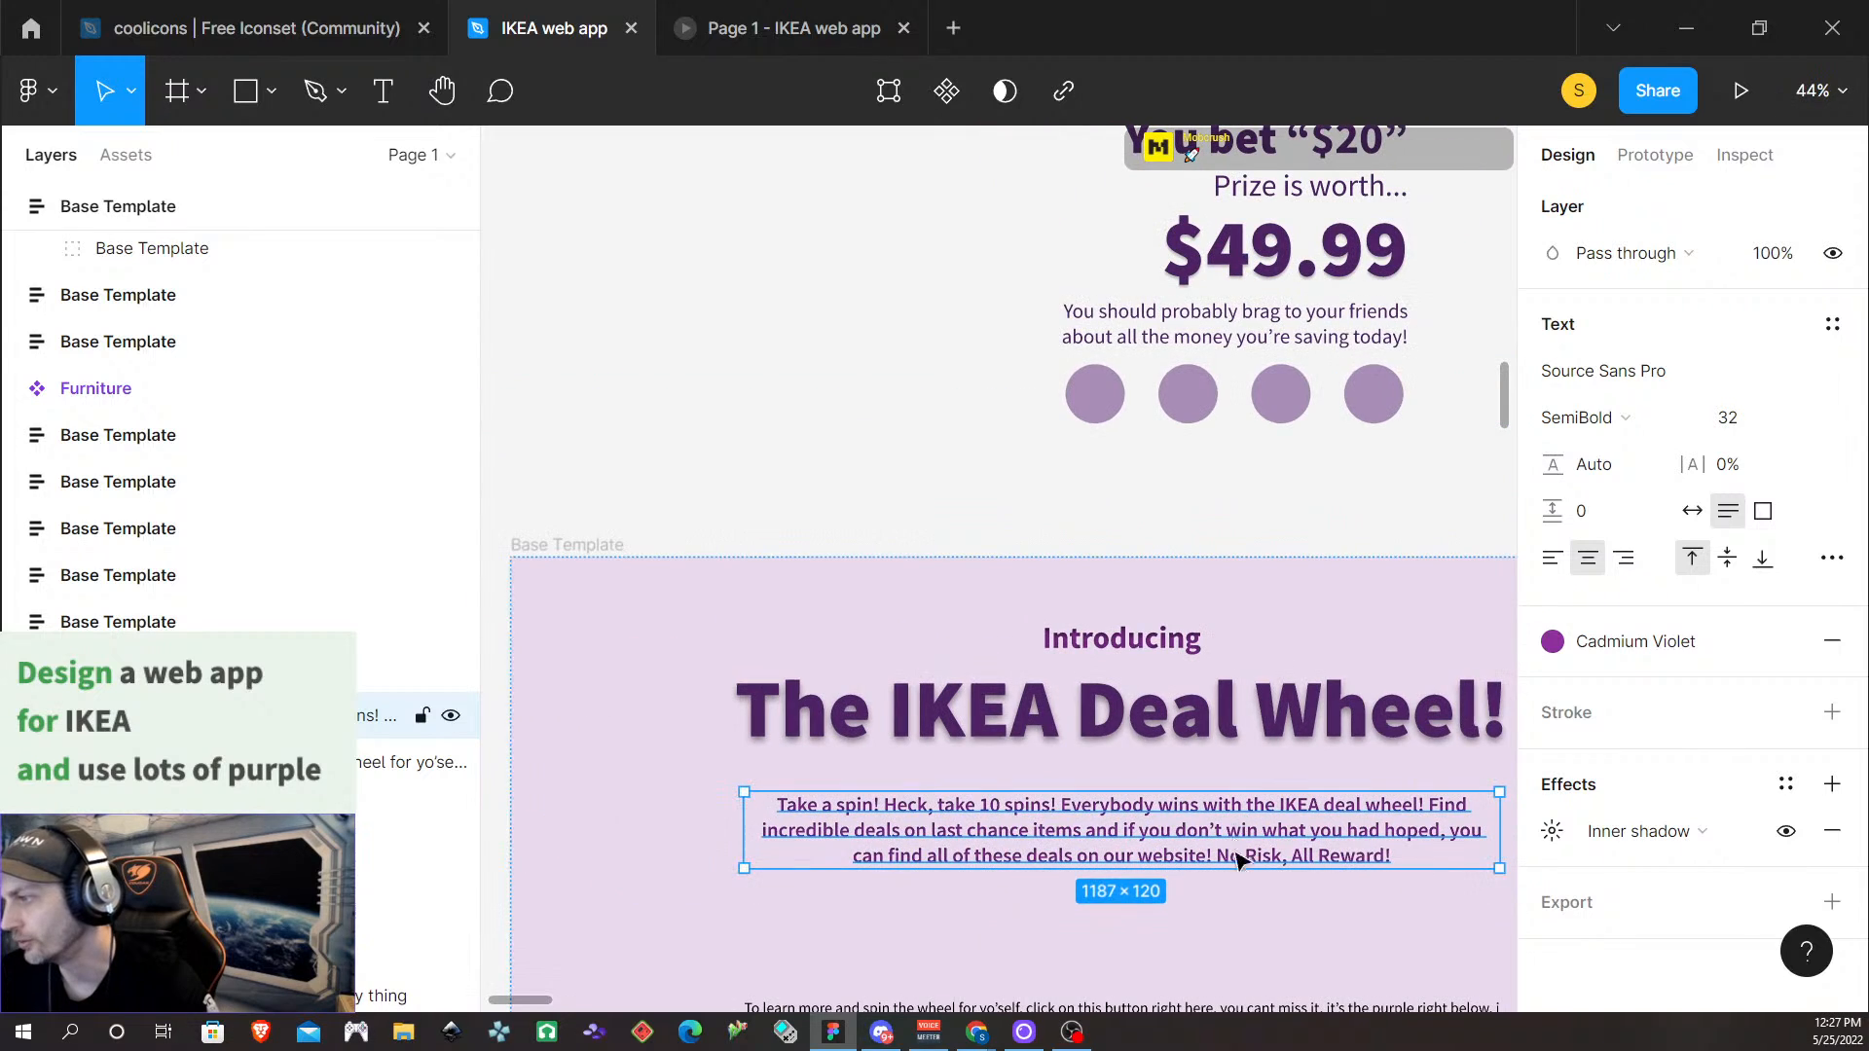
{"action": "left_click", "coordinate": [1283, 903]}
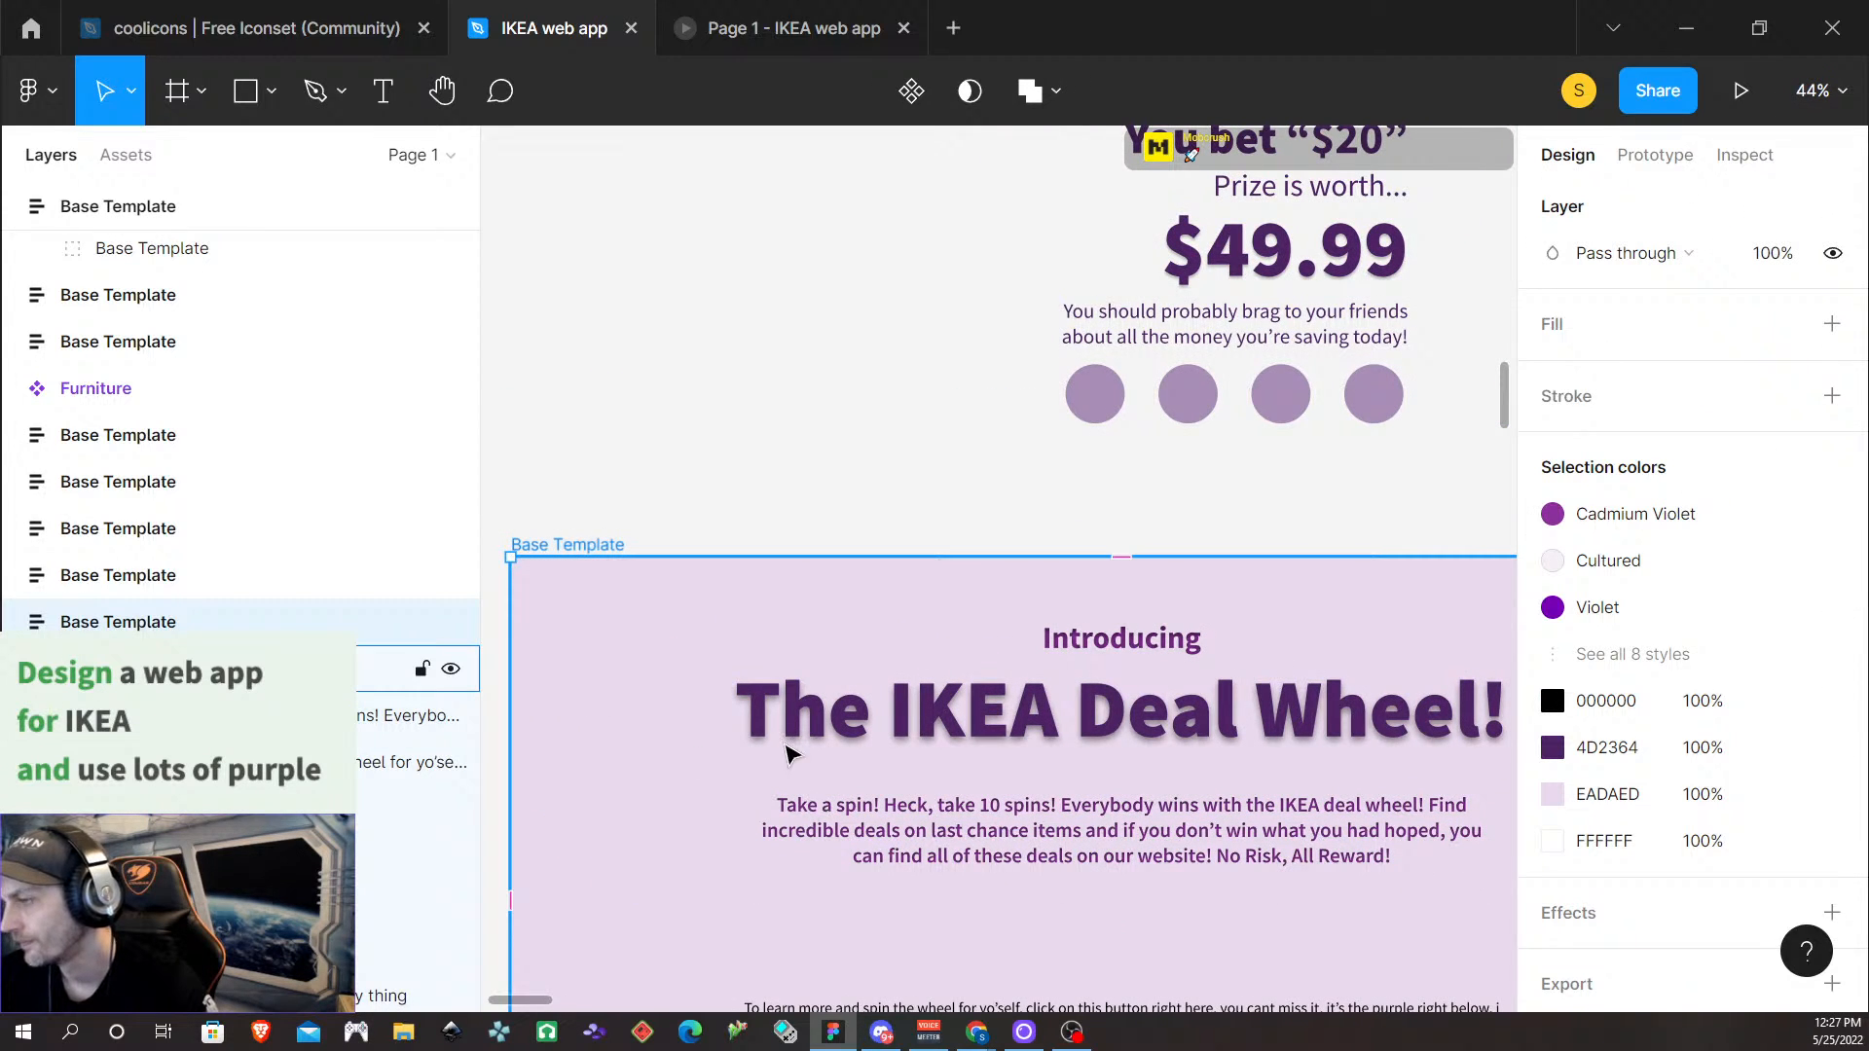
{"action": "scroll", "coordinate": [788, 753], "scroll_direction": "down", "scroll_amount": 1}
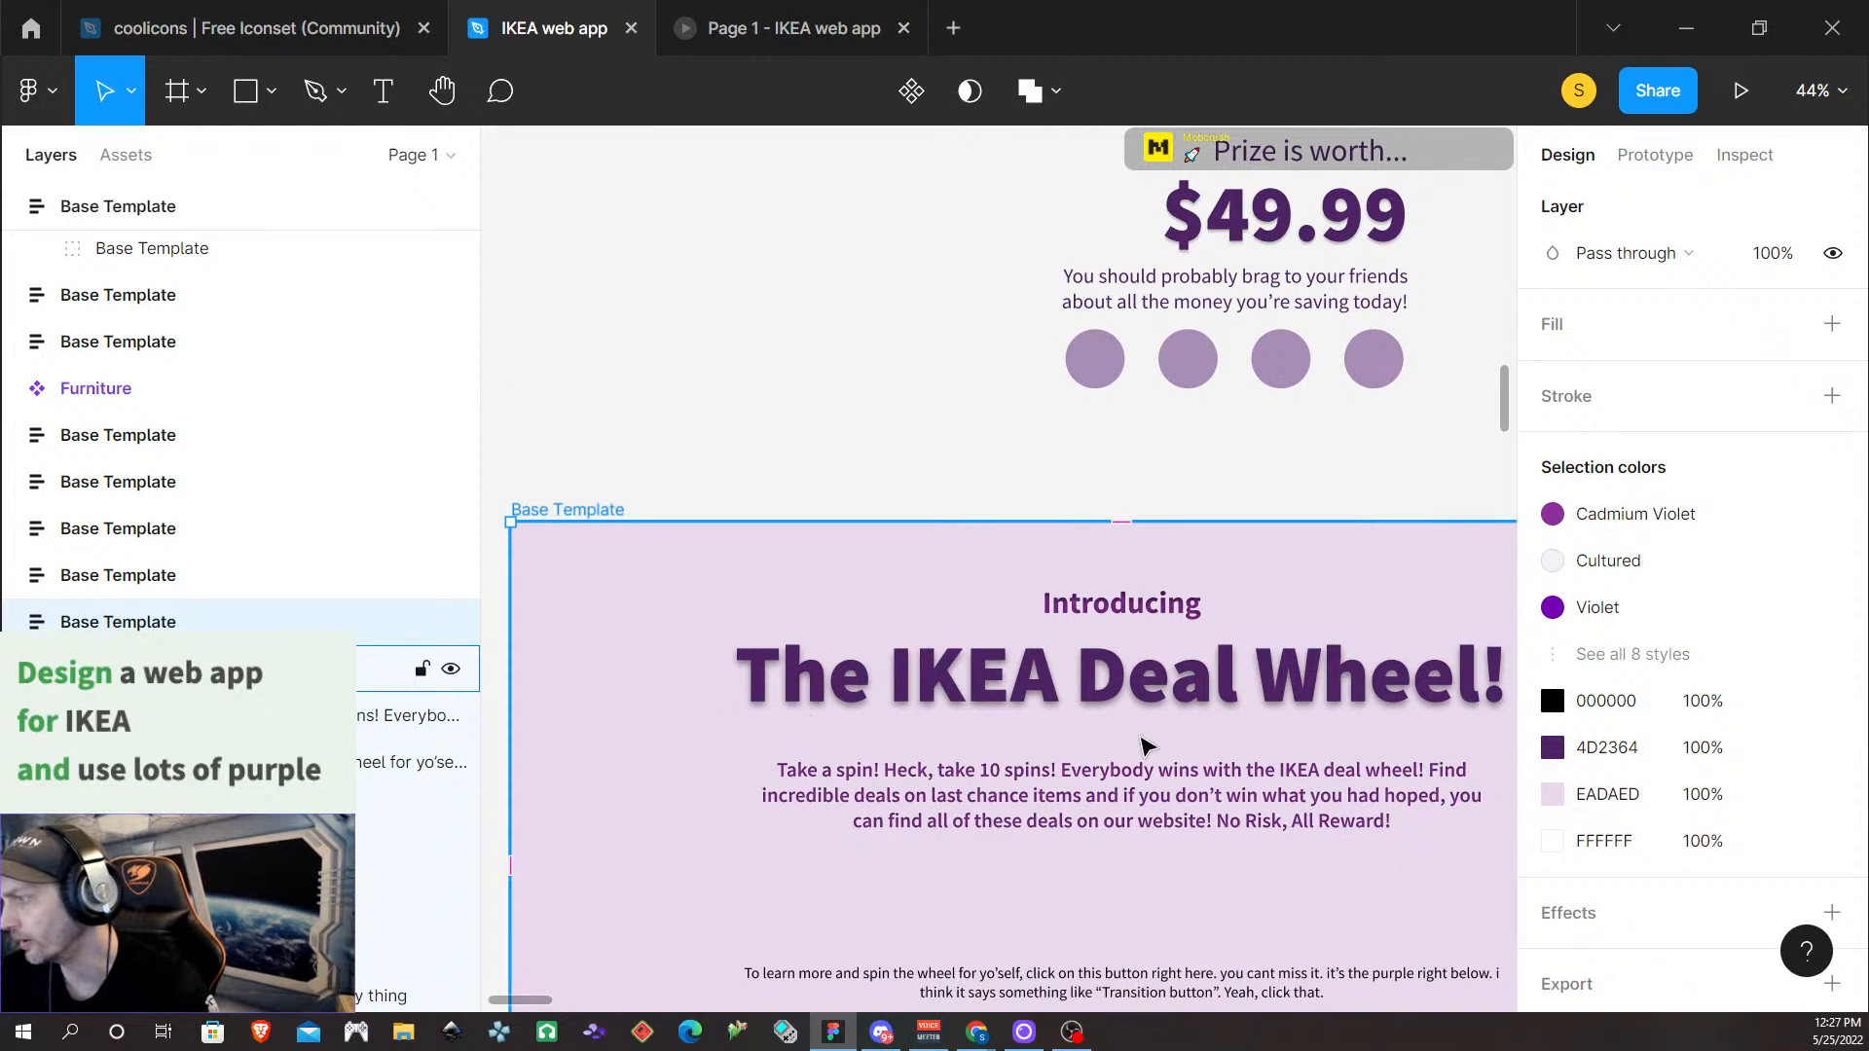
{"action": "scroll", "coordinate": [1144, 745], "scroll_direction": "right", "scroll_amount": 5}
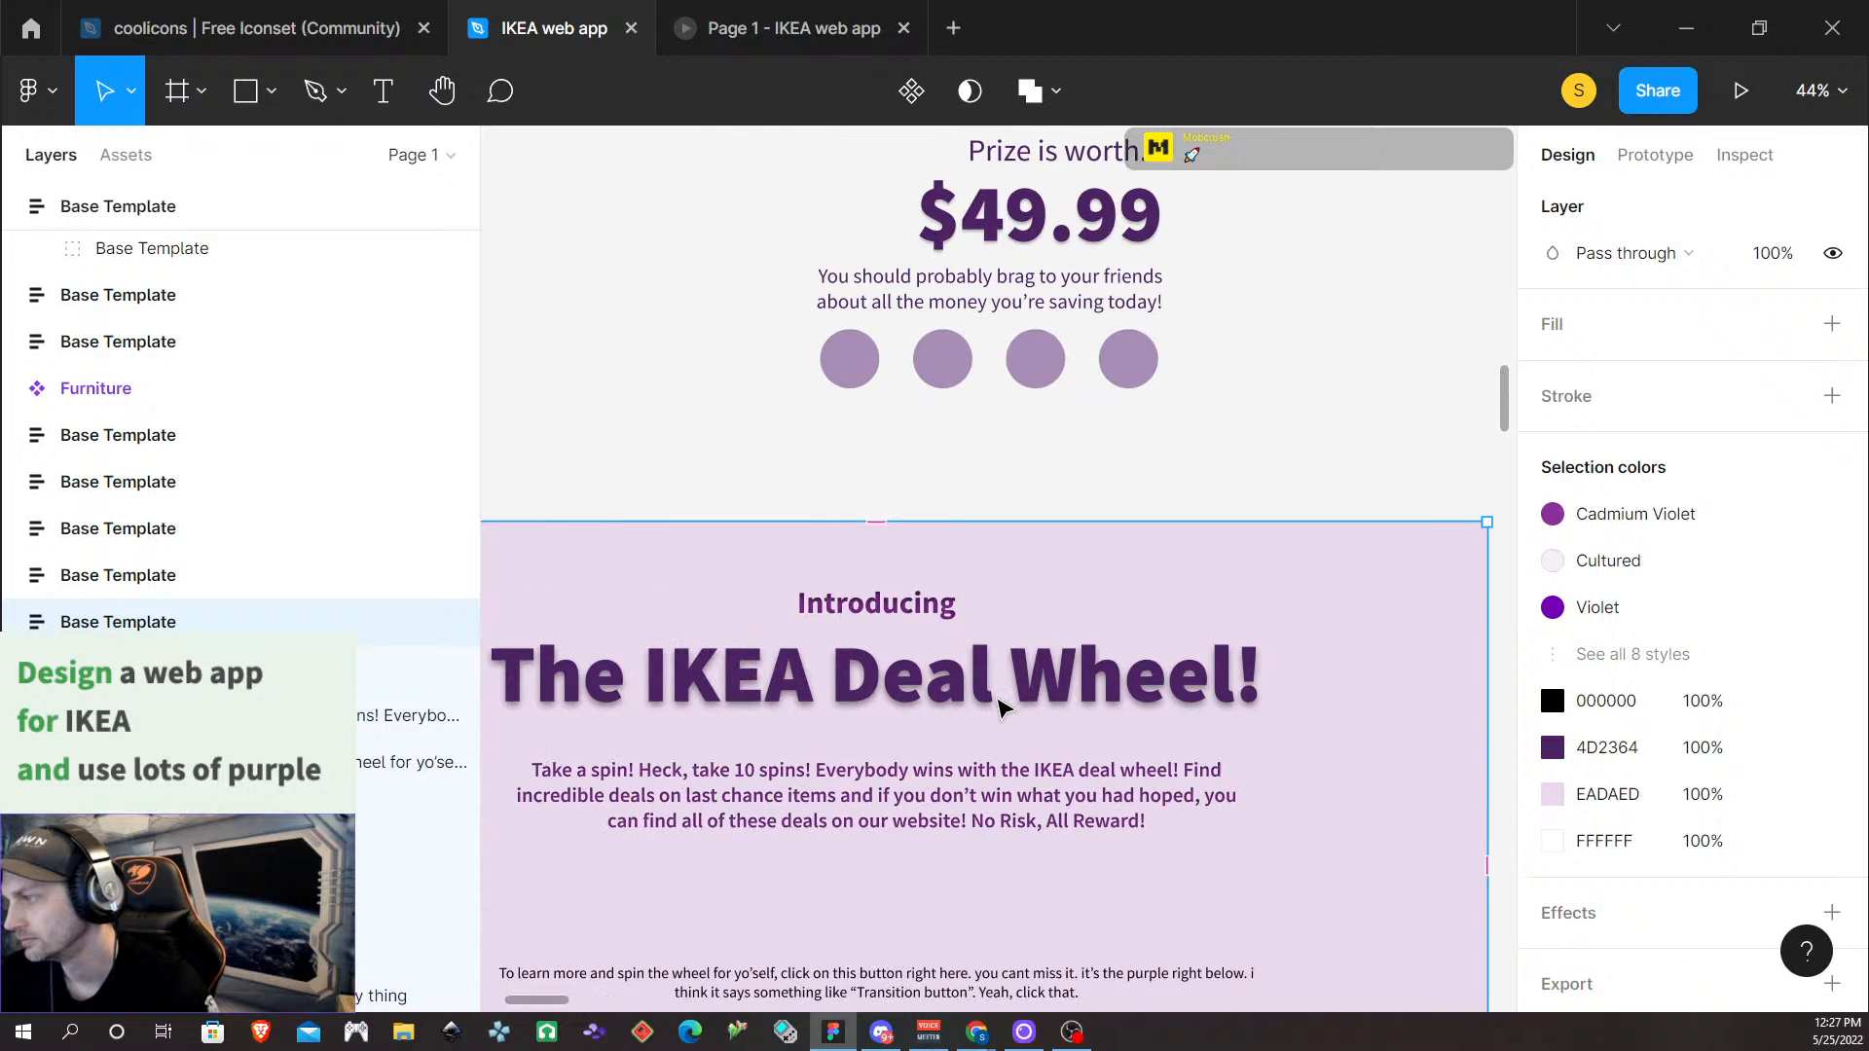
{"action": "scroll", "coordinate": [1003, 708], "scroll_direction": "left", "scroll_amount": 3}
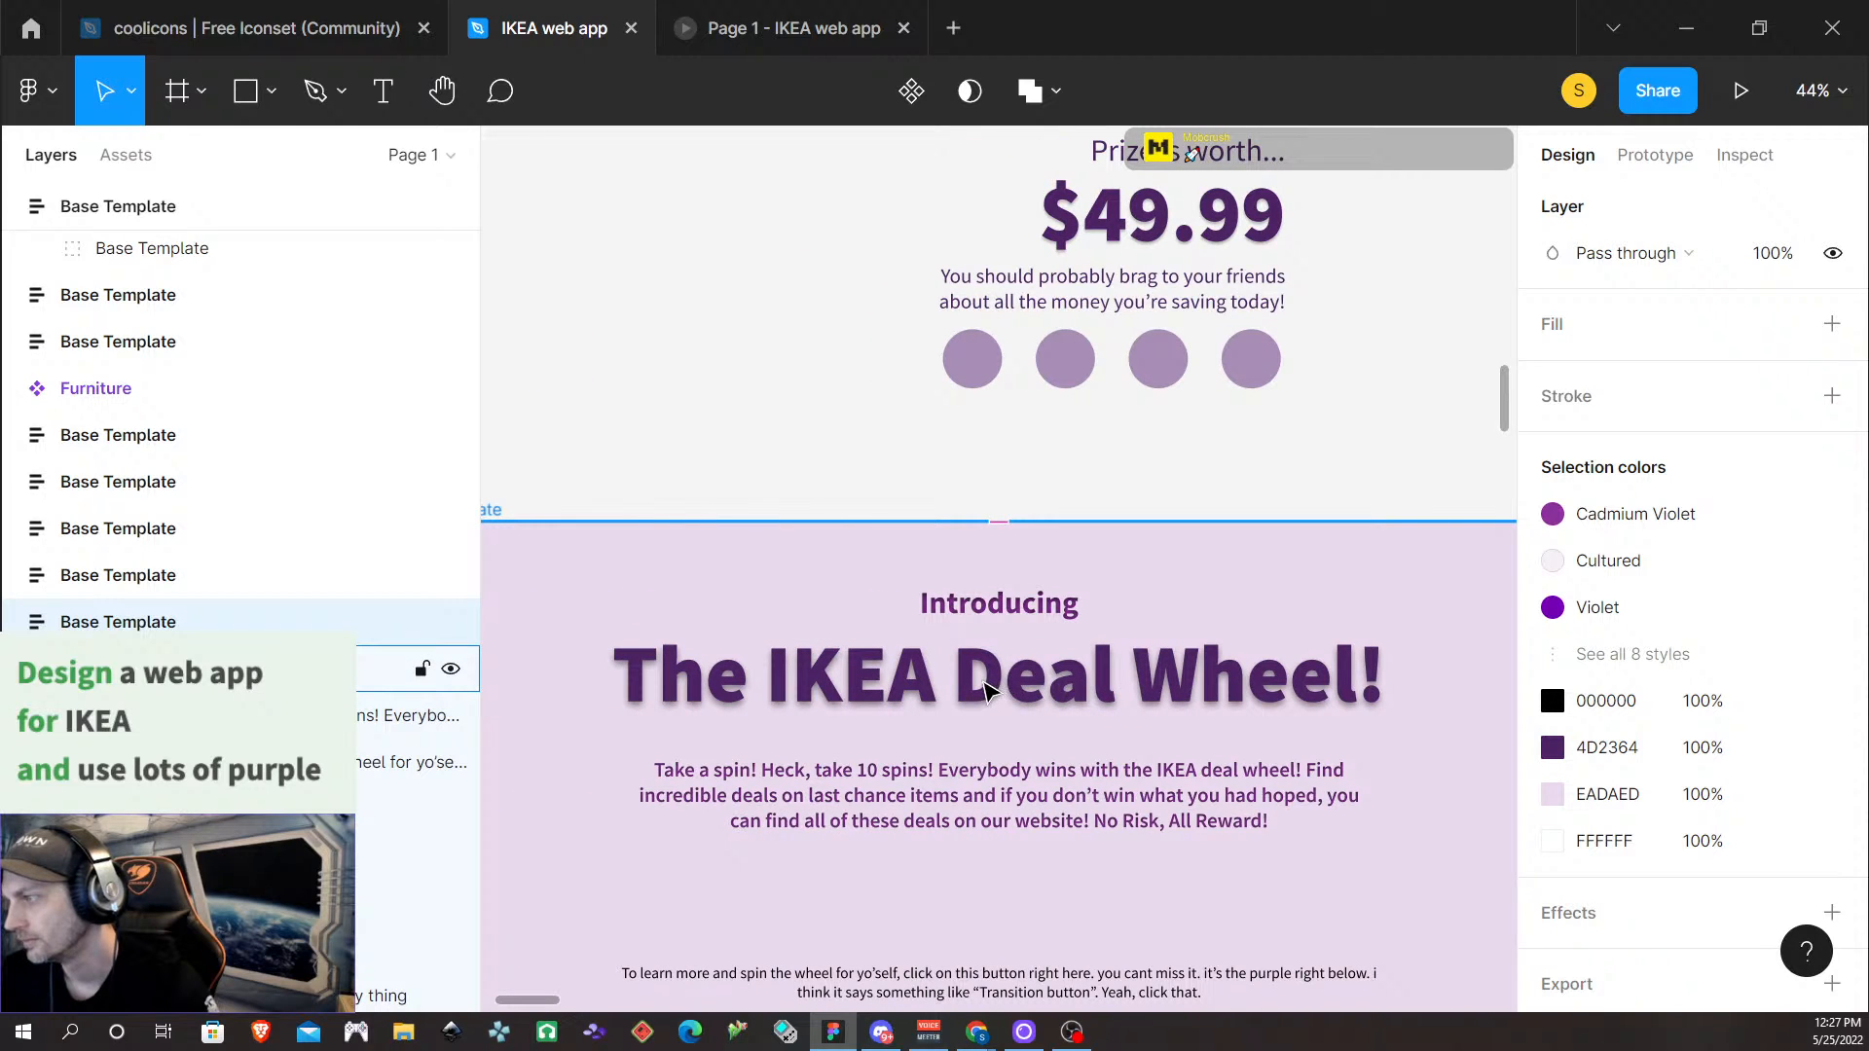
Apply the Cadmium Violet colour style to the text of "The IKEA Deal Wheel!" heading
{"action": "left_click", "coordinate": [986, 689]}
{"action": "key", "text": "Return"}
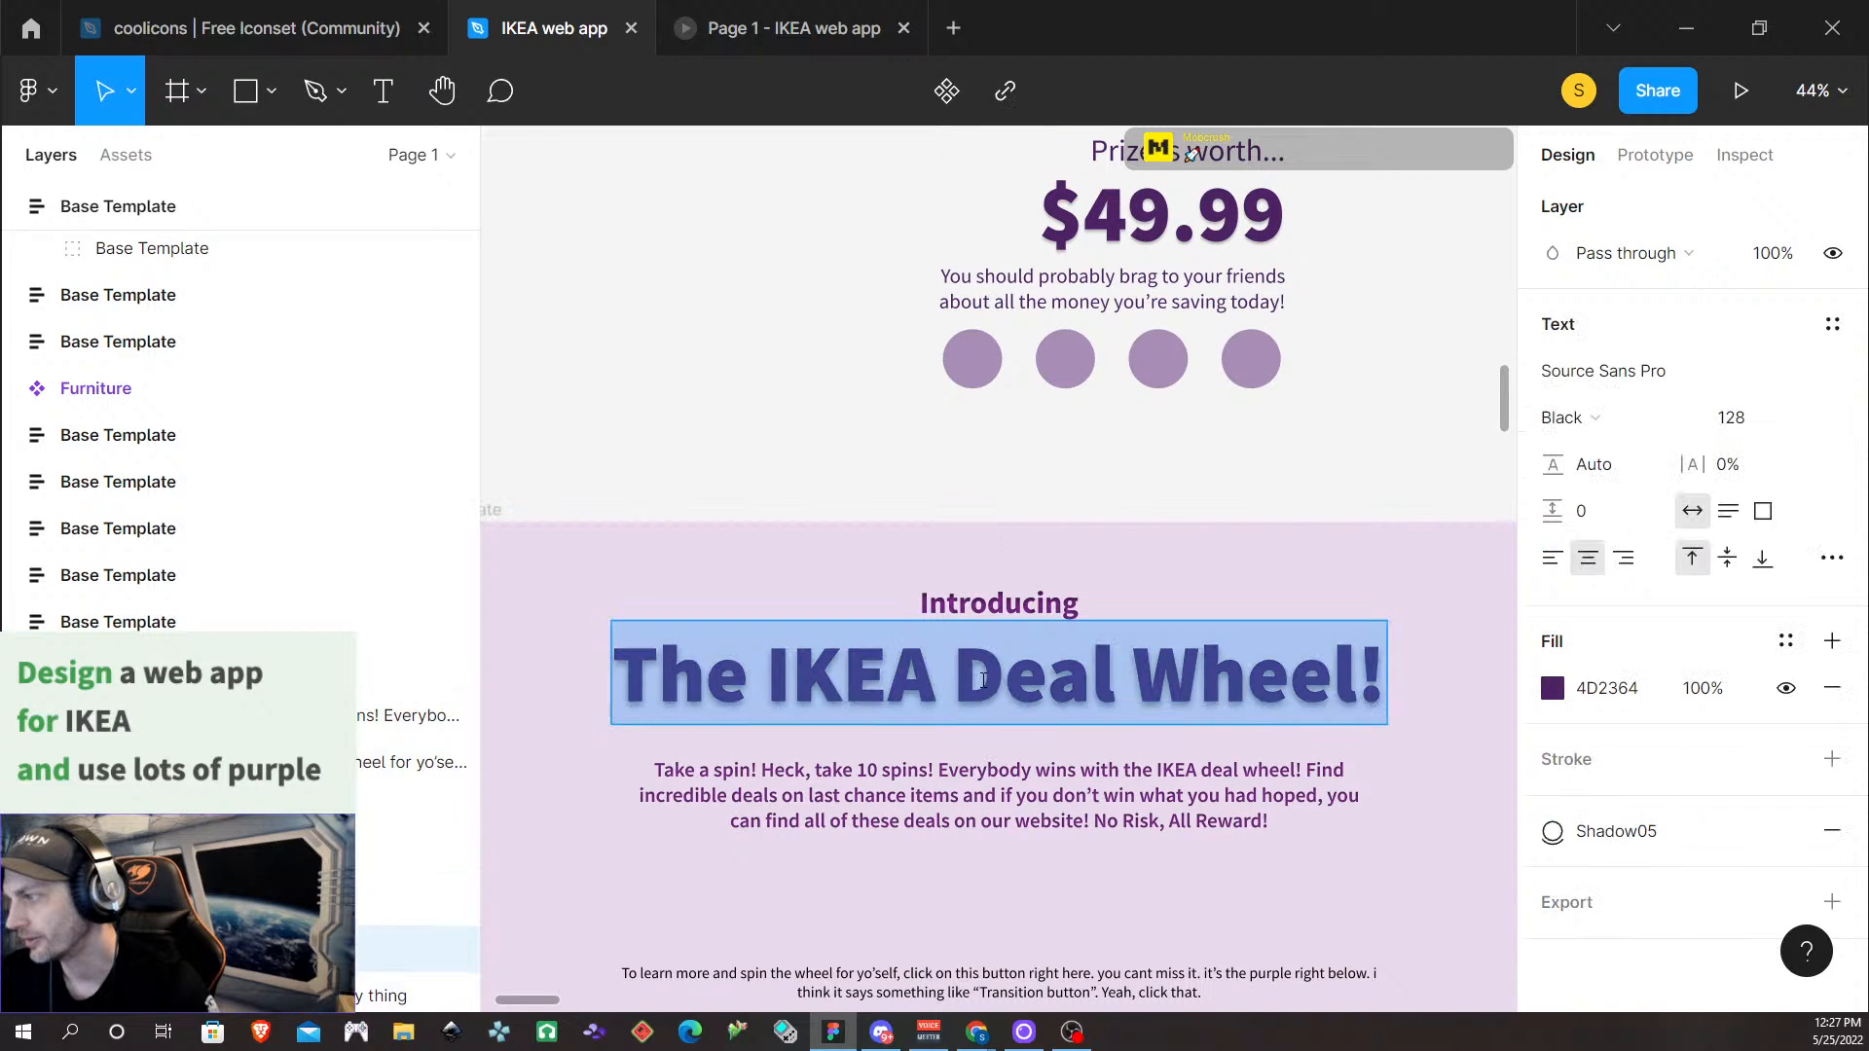
{"action": "left_click", "coordinate": [1786, 641]}
{"action": "left_click", "coordinate": [1613, 691]}
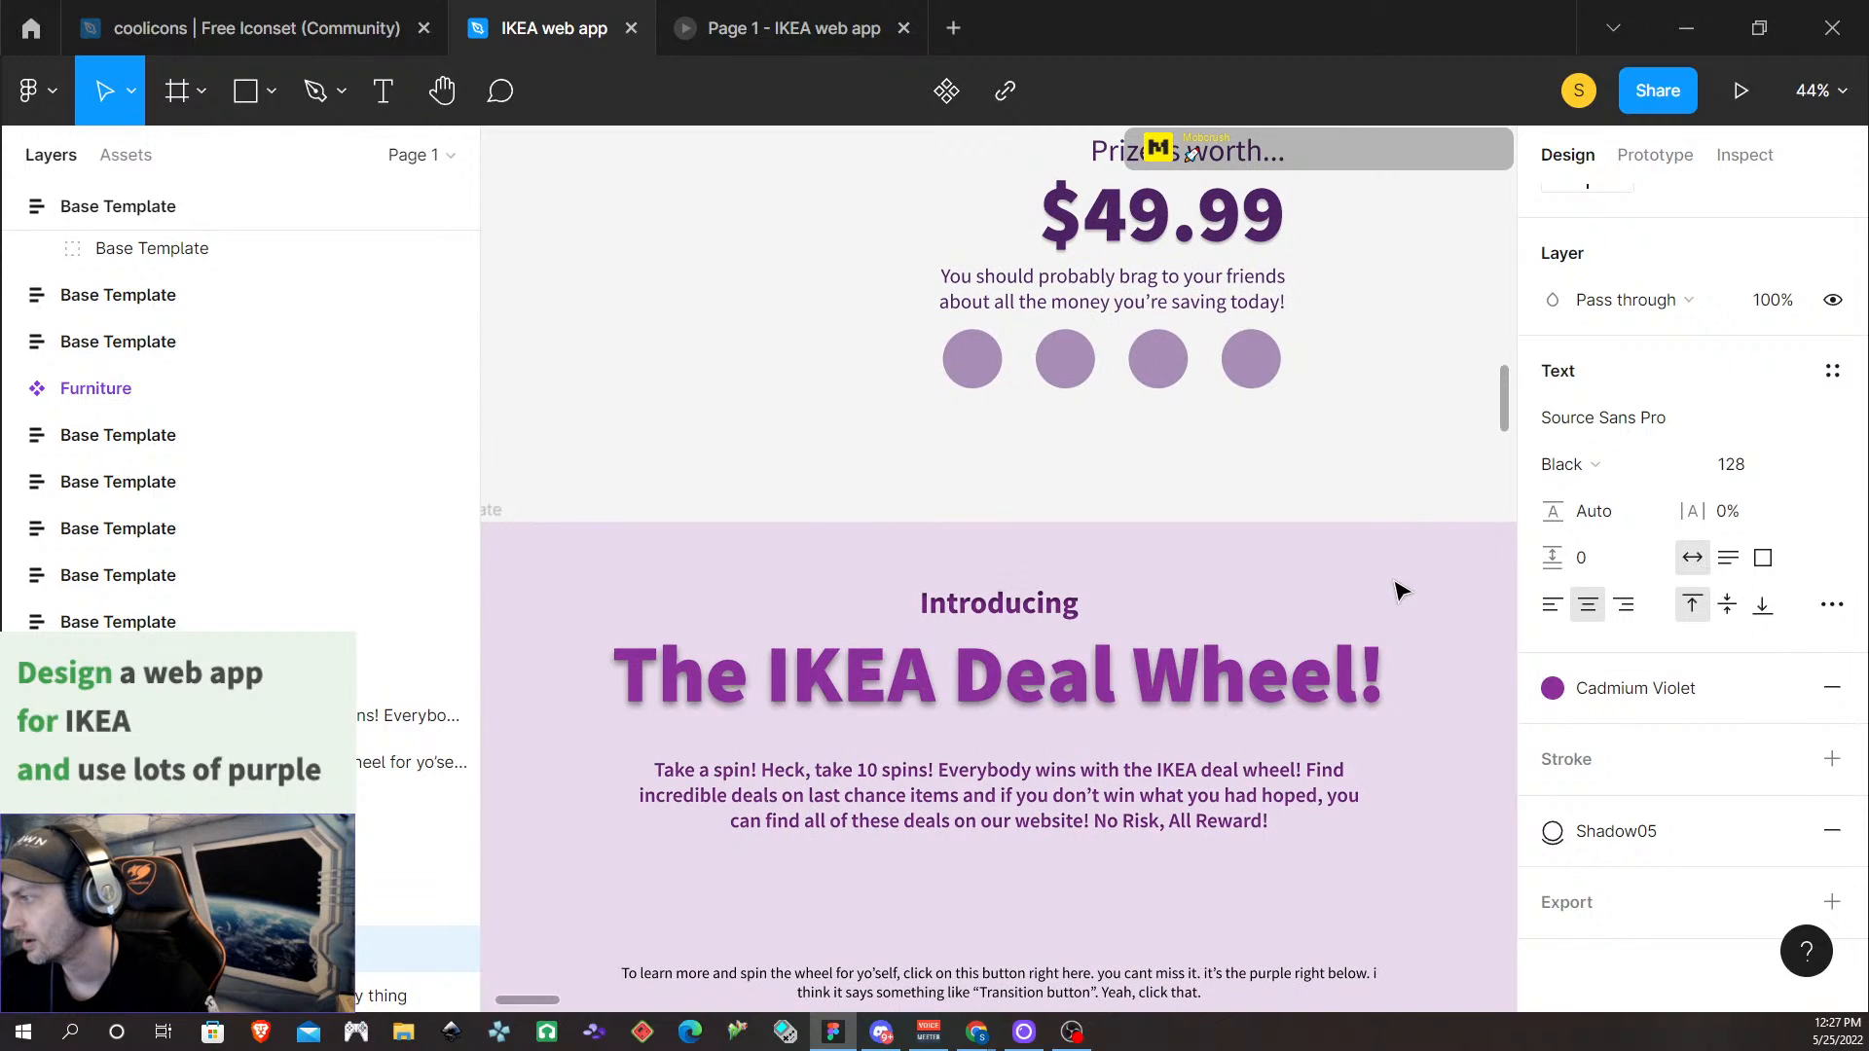
{"action": "key", "text": "Escape"}
Detach the heading's fill style and apply the Regalia colour style instead
{"action": "left_click", "coordinate": [1784, 686]}
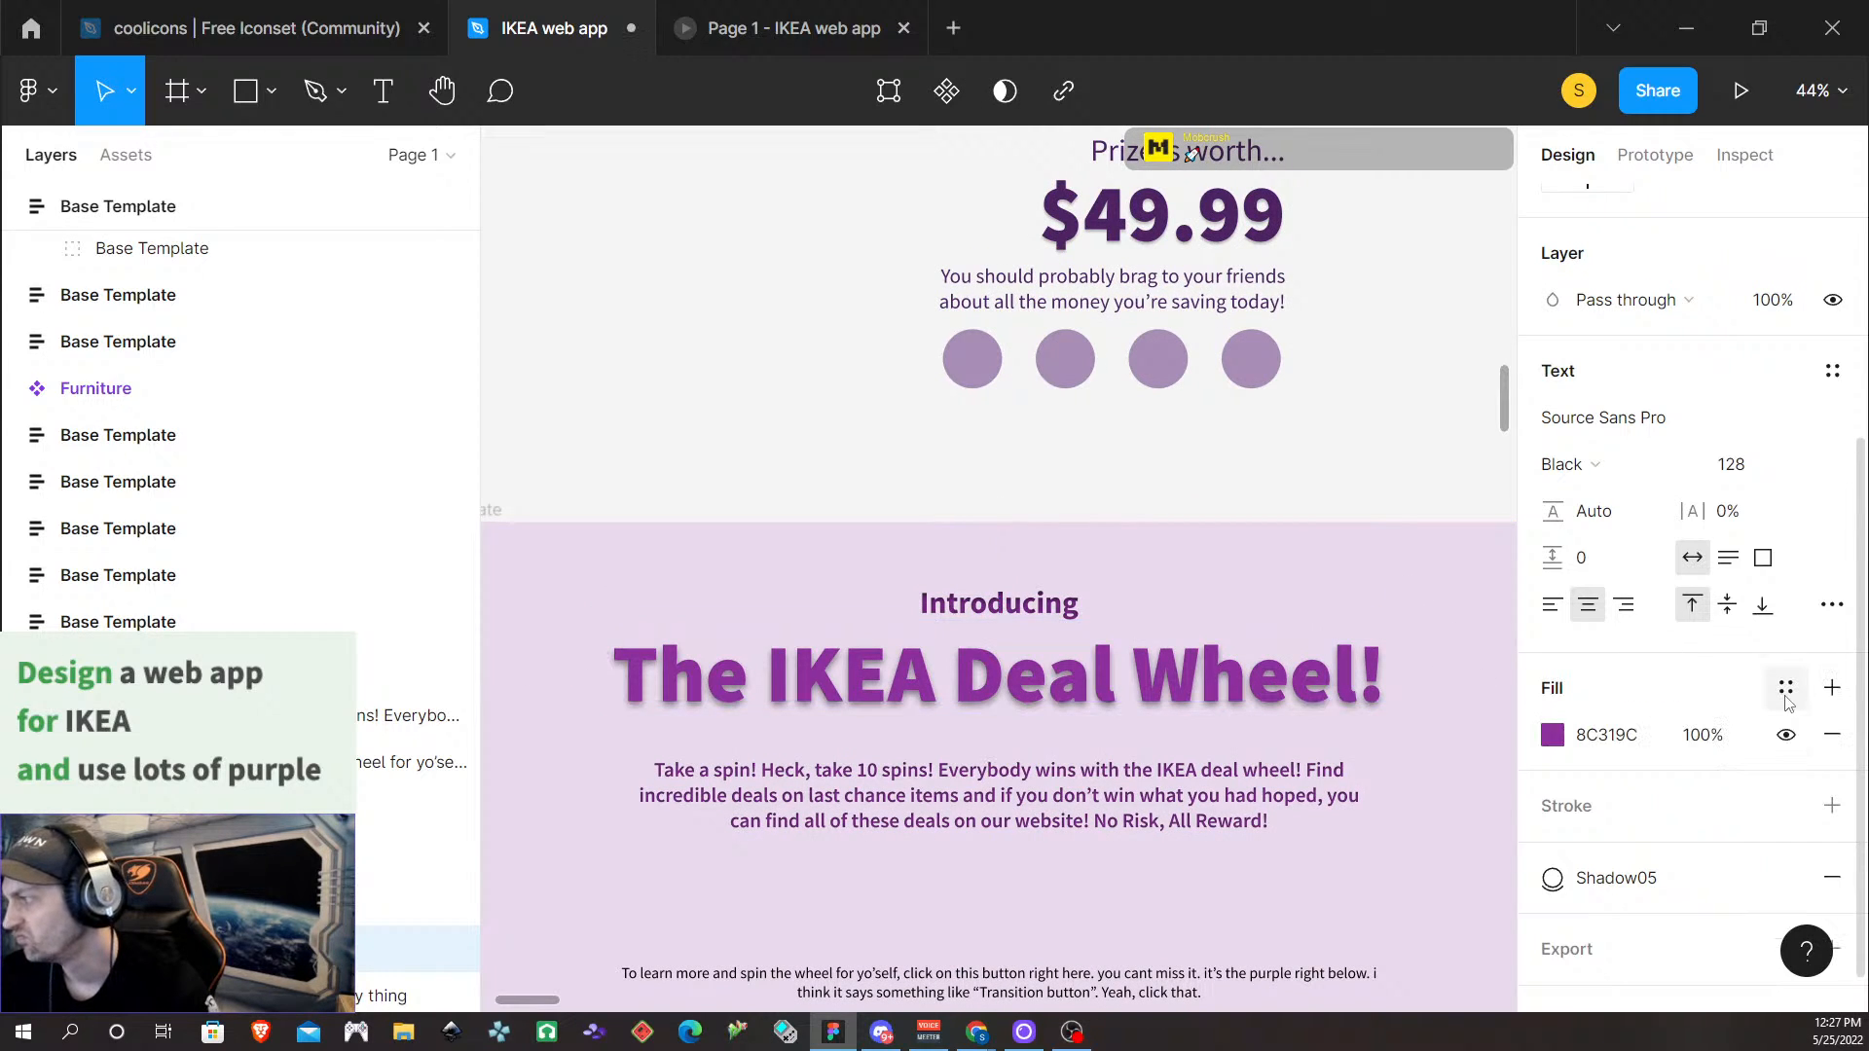
{"action": "left_click", "coordinate": [1786, 685]}
{"action": "left_click", "coordinate": [1622, 691]}
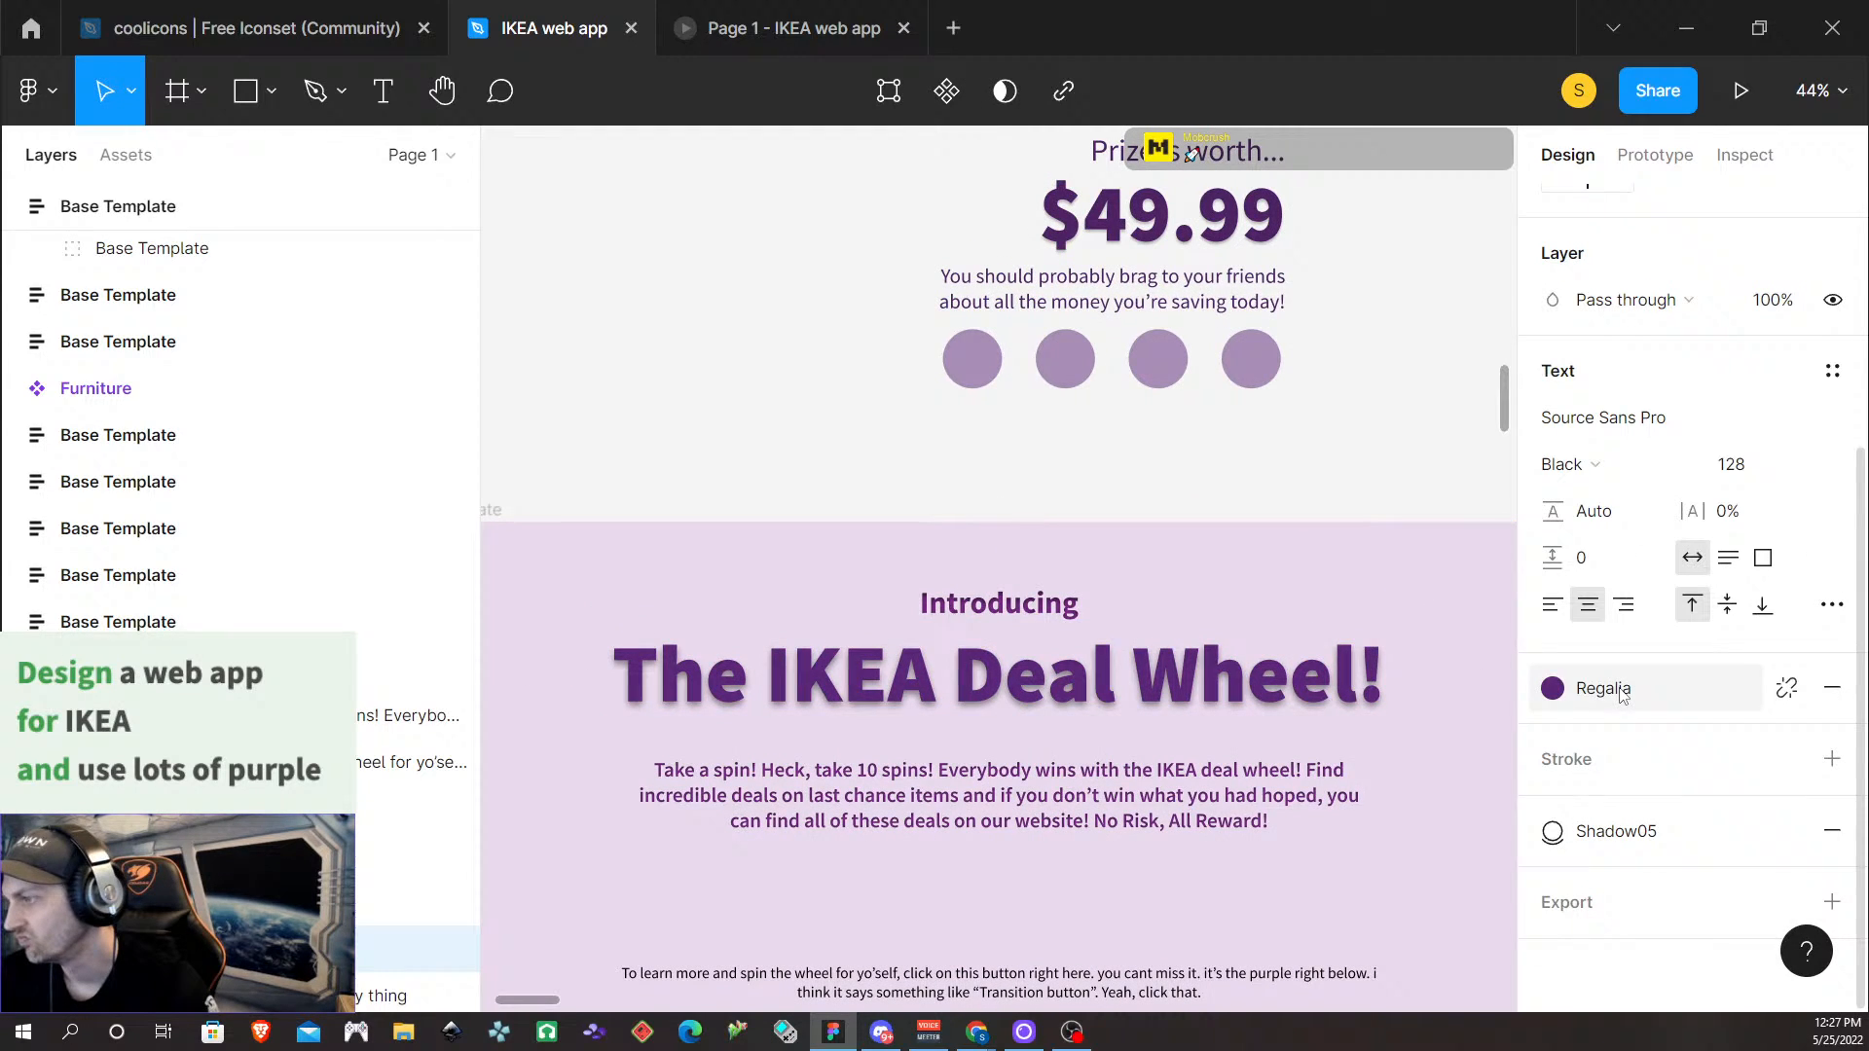
Detach the heading's fill style and try the American Purple colour style on it
{"action": "left_click", "coordinate": [1786, 688]}
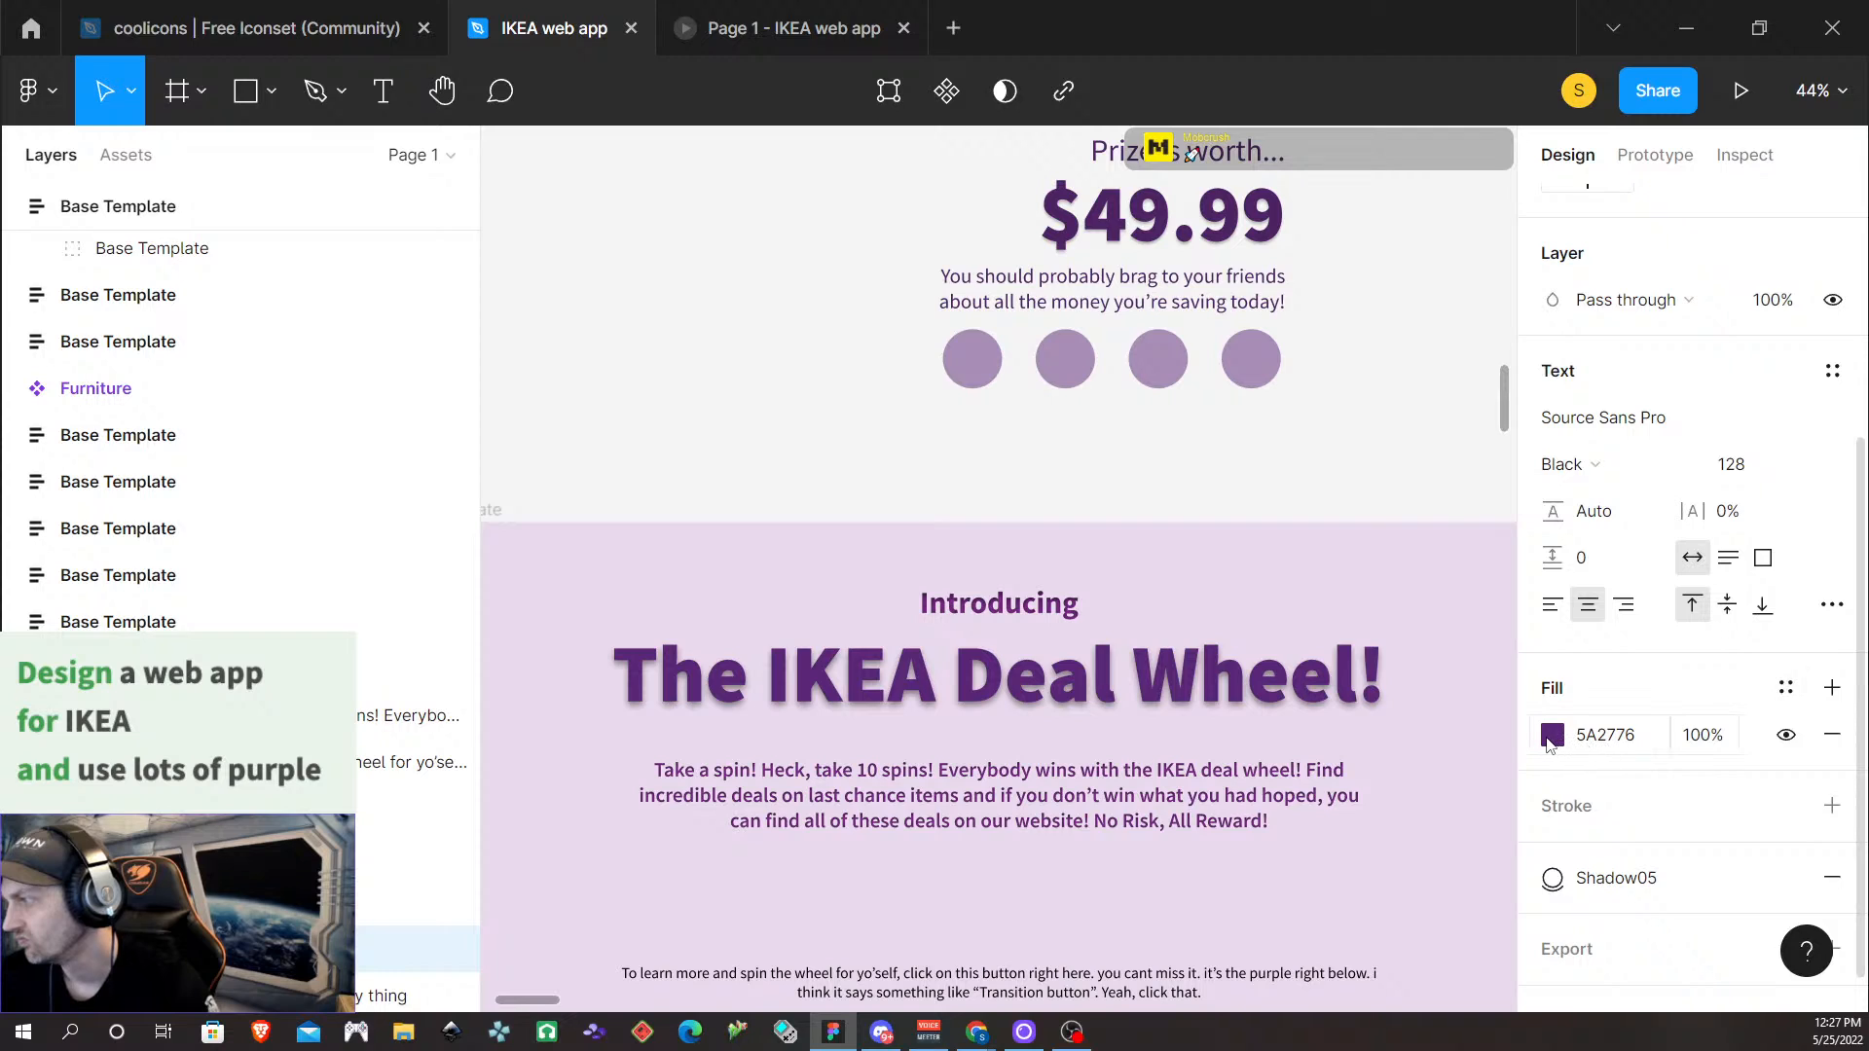
{"action": "left_click", "coordinate": [1785, 688]}
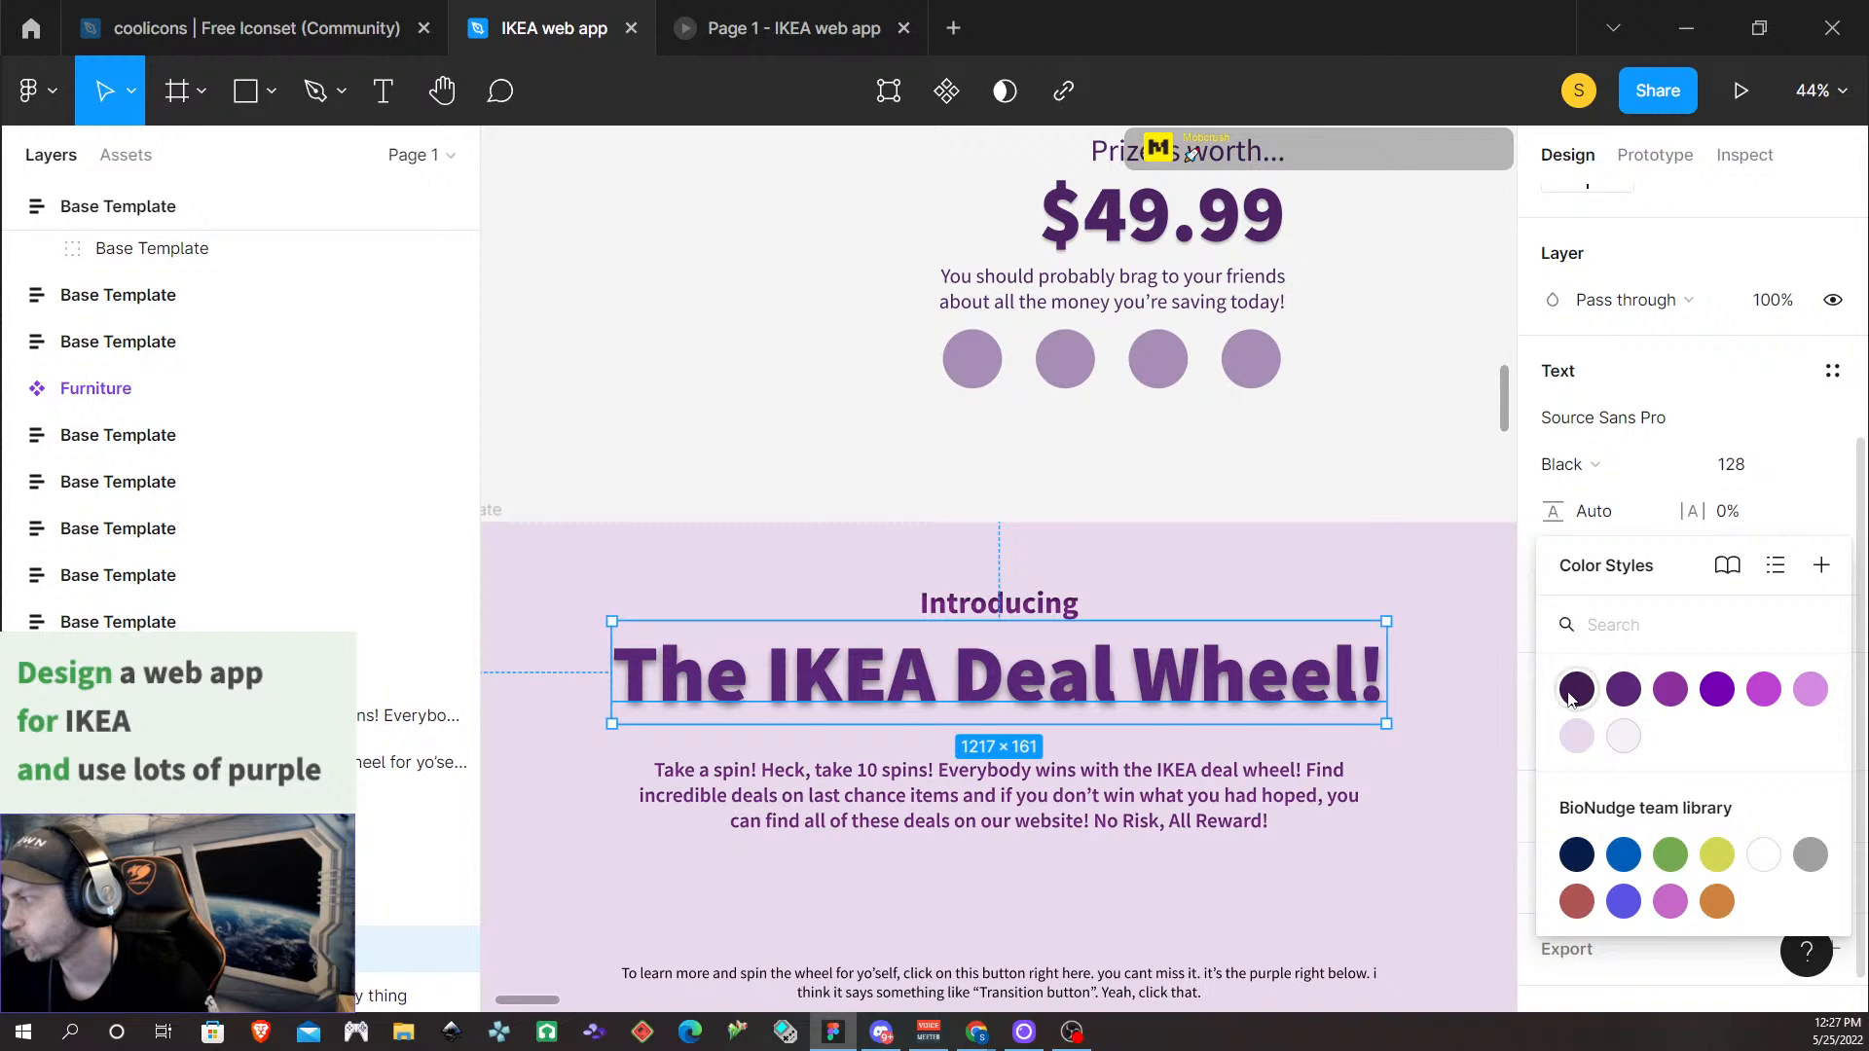
{"action": "left_click", "coordinate": [1578, 689]}
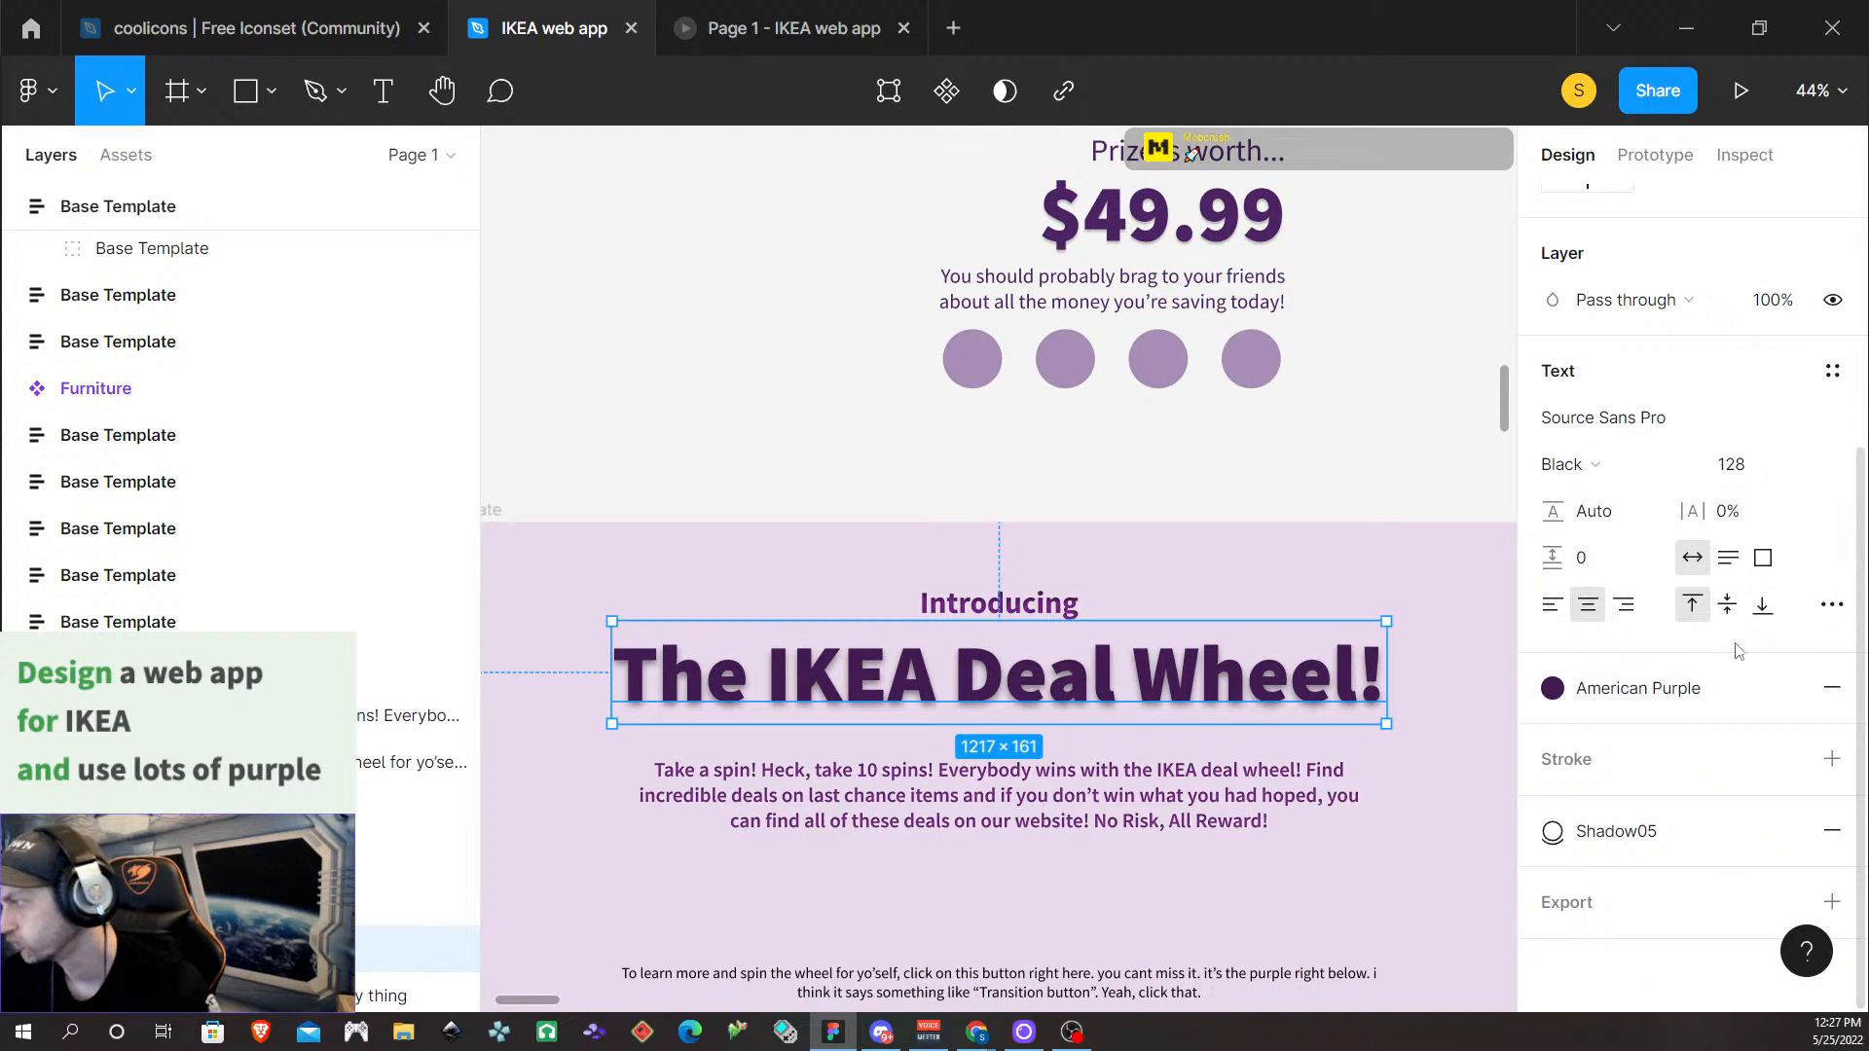
Switch the "The IKEA Deal Wheel!" heading back to the Regalia colour style and review it against the template without the heading selected
{"action": "left_click", "coordinate": [1787, 689]}
{"action": "left_click", "coordinate": [1785, 688]}
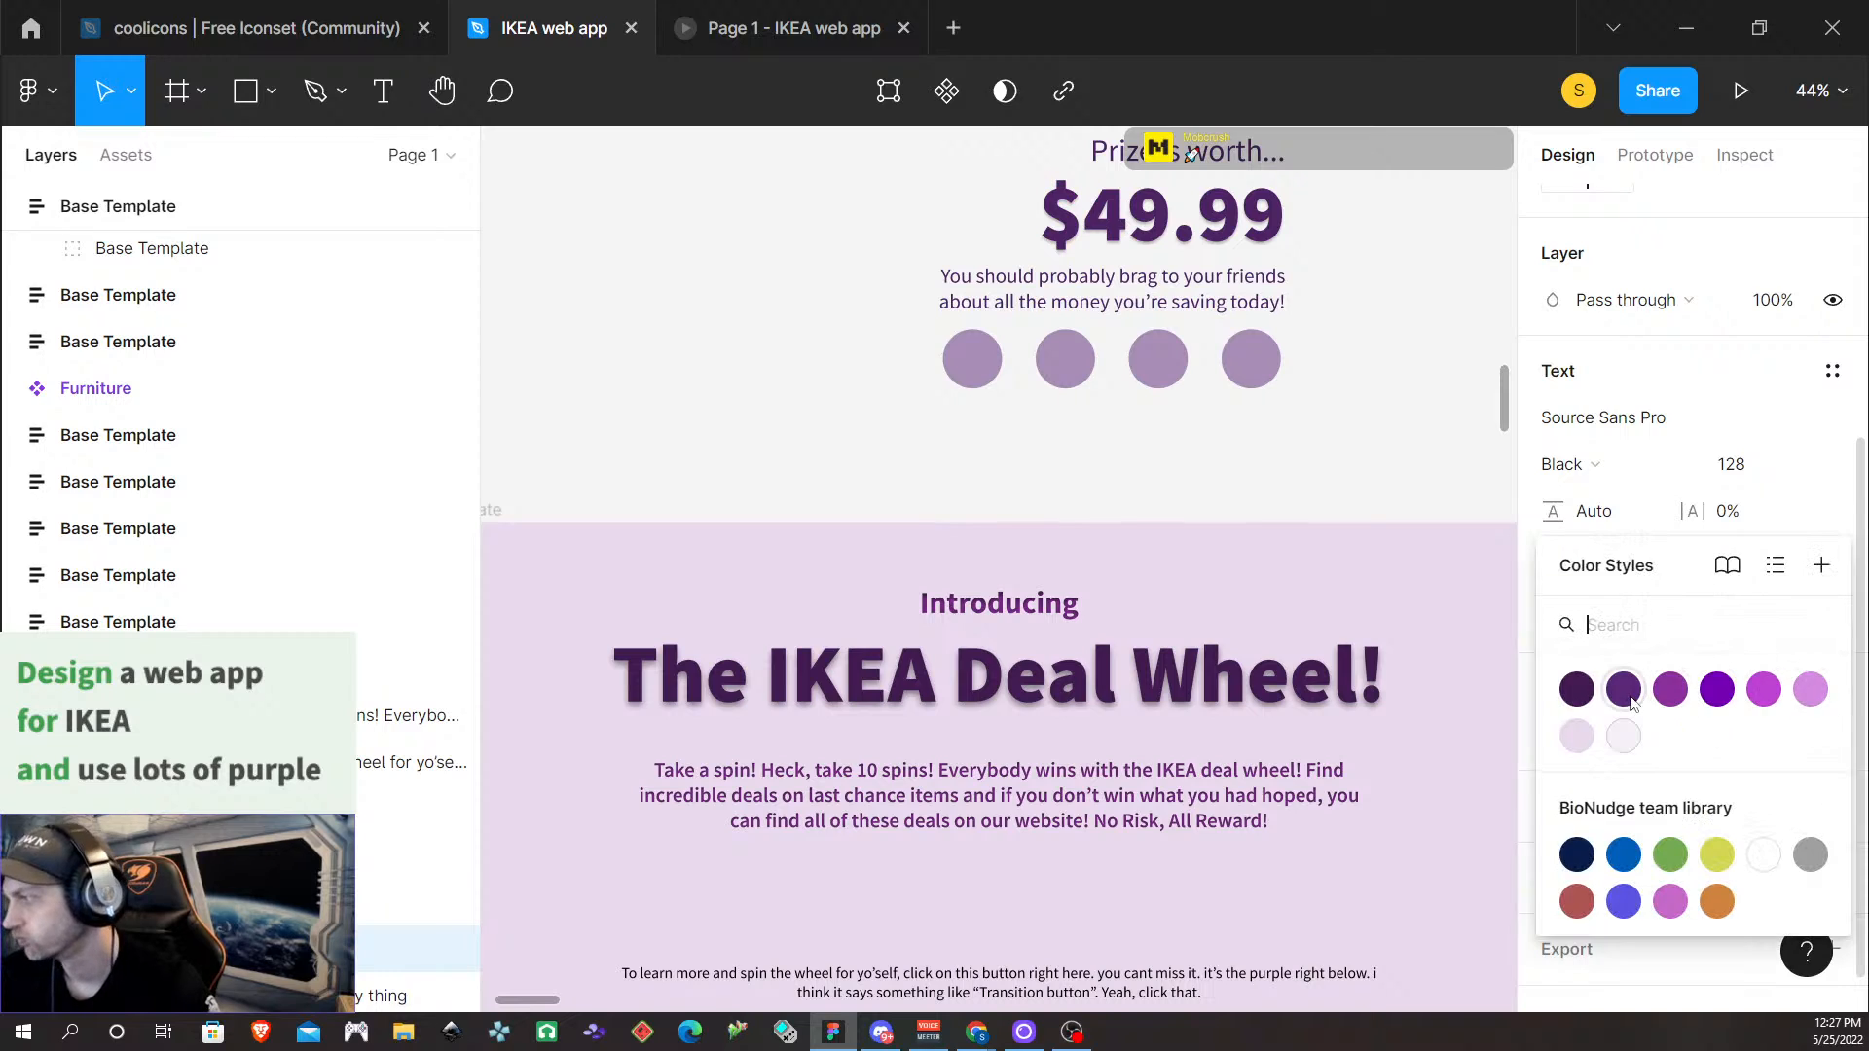
{"action": "left_click", "coordinate": [1624, 690]}
{"action": "scroll", "coordinate": [1373, 740], "scroll_direction": "up", "scroll_amount": 1}
{"action": "scroll", "coordinate": [1397, 750], "scroll_direction": "down", "scroll_amount": 3}
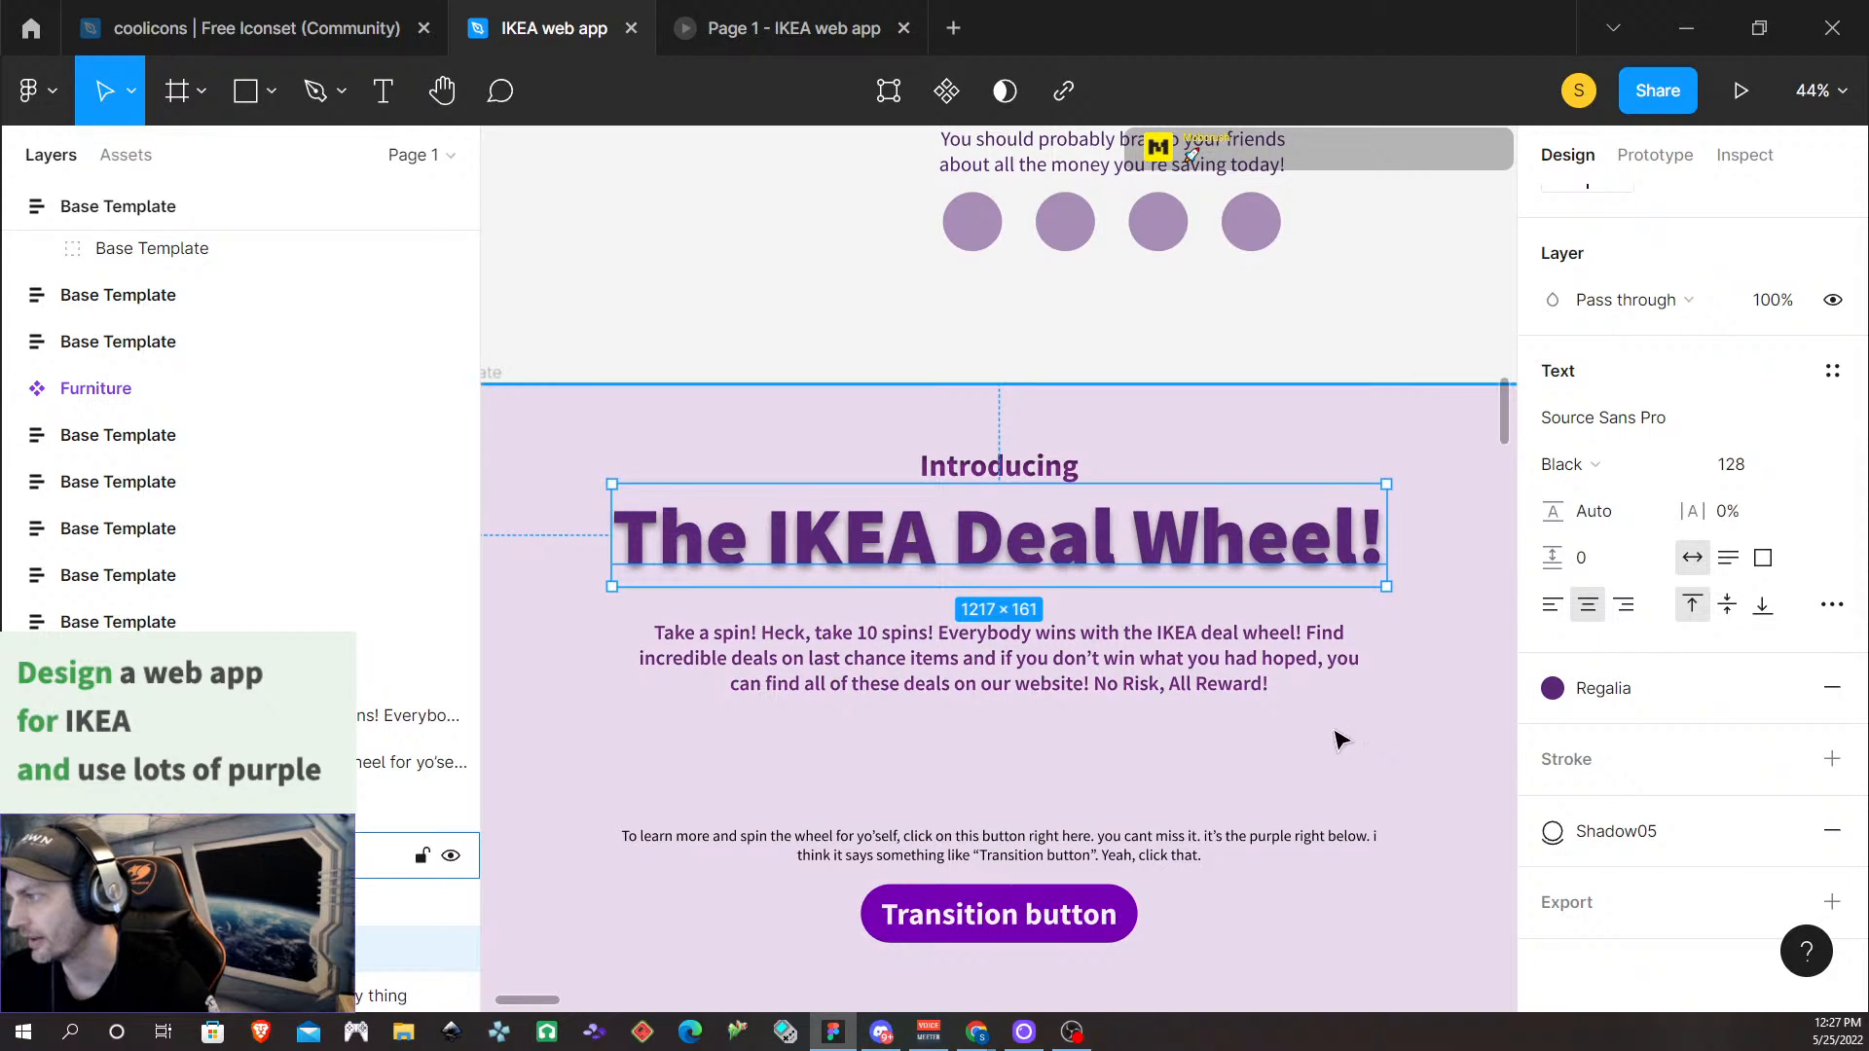
{"action": "scroll", "coordinate": [1315, 711], "scroll_direction": "down", "scroll_amount": 2}
{"action": "left_click", "coordinate": [1061, 662]}
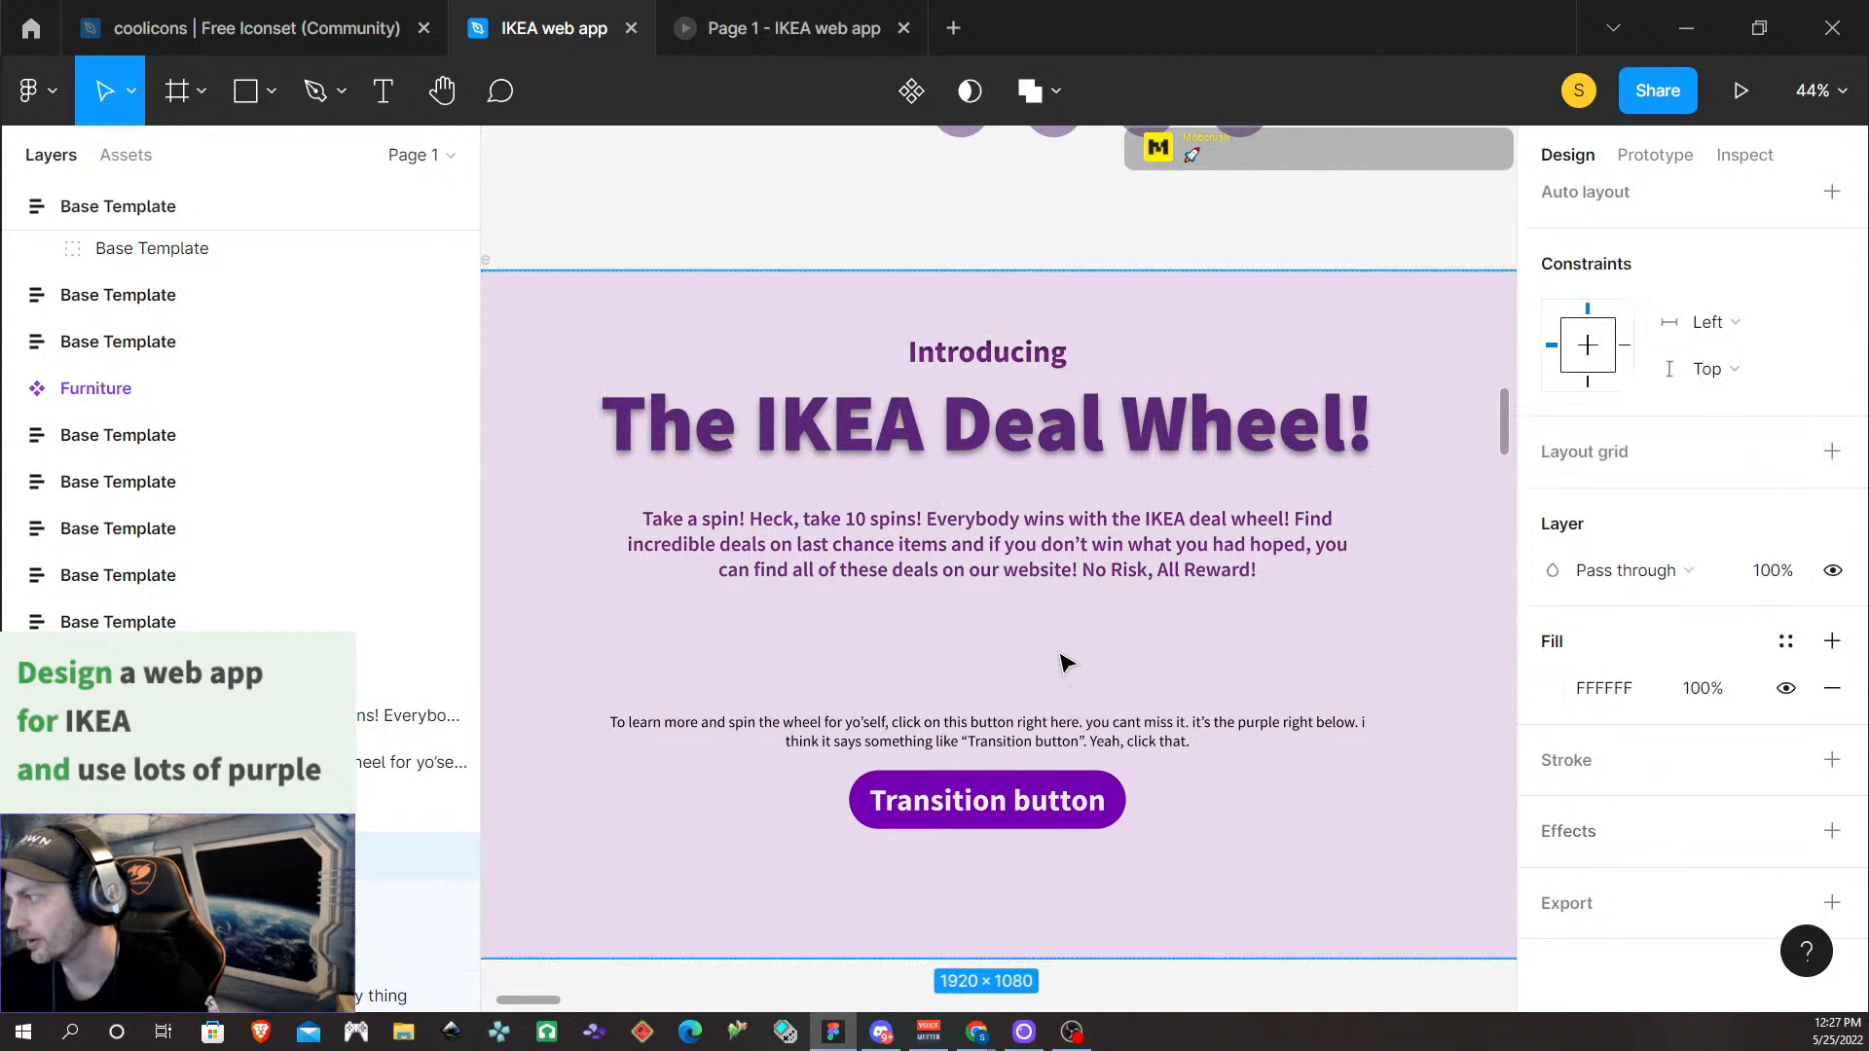
{"action": "scroll", "coordinate": [1071, 720], "scroll_direction": "up", "scroll_amount": 1}
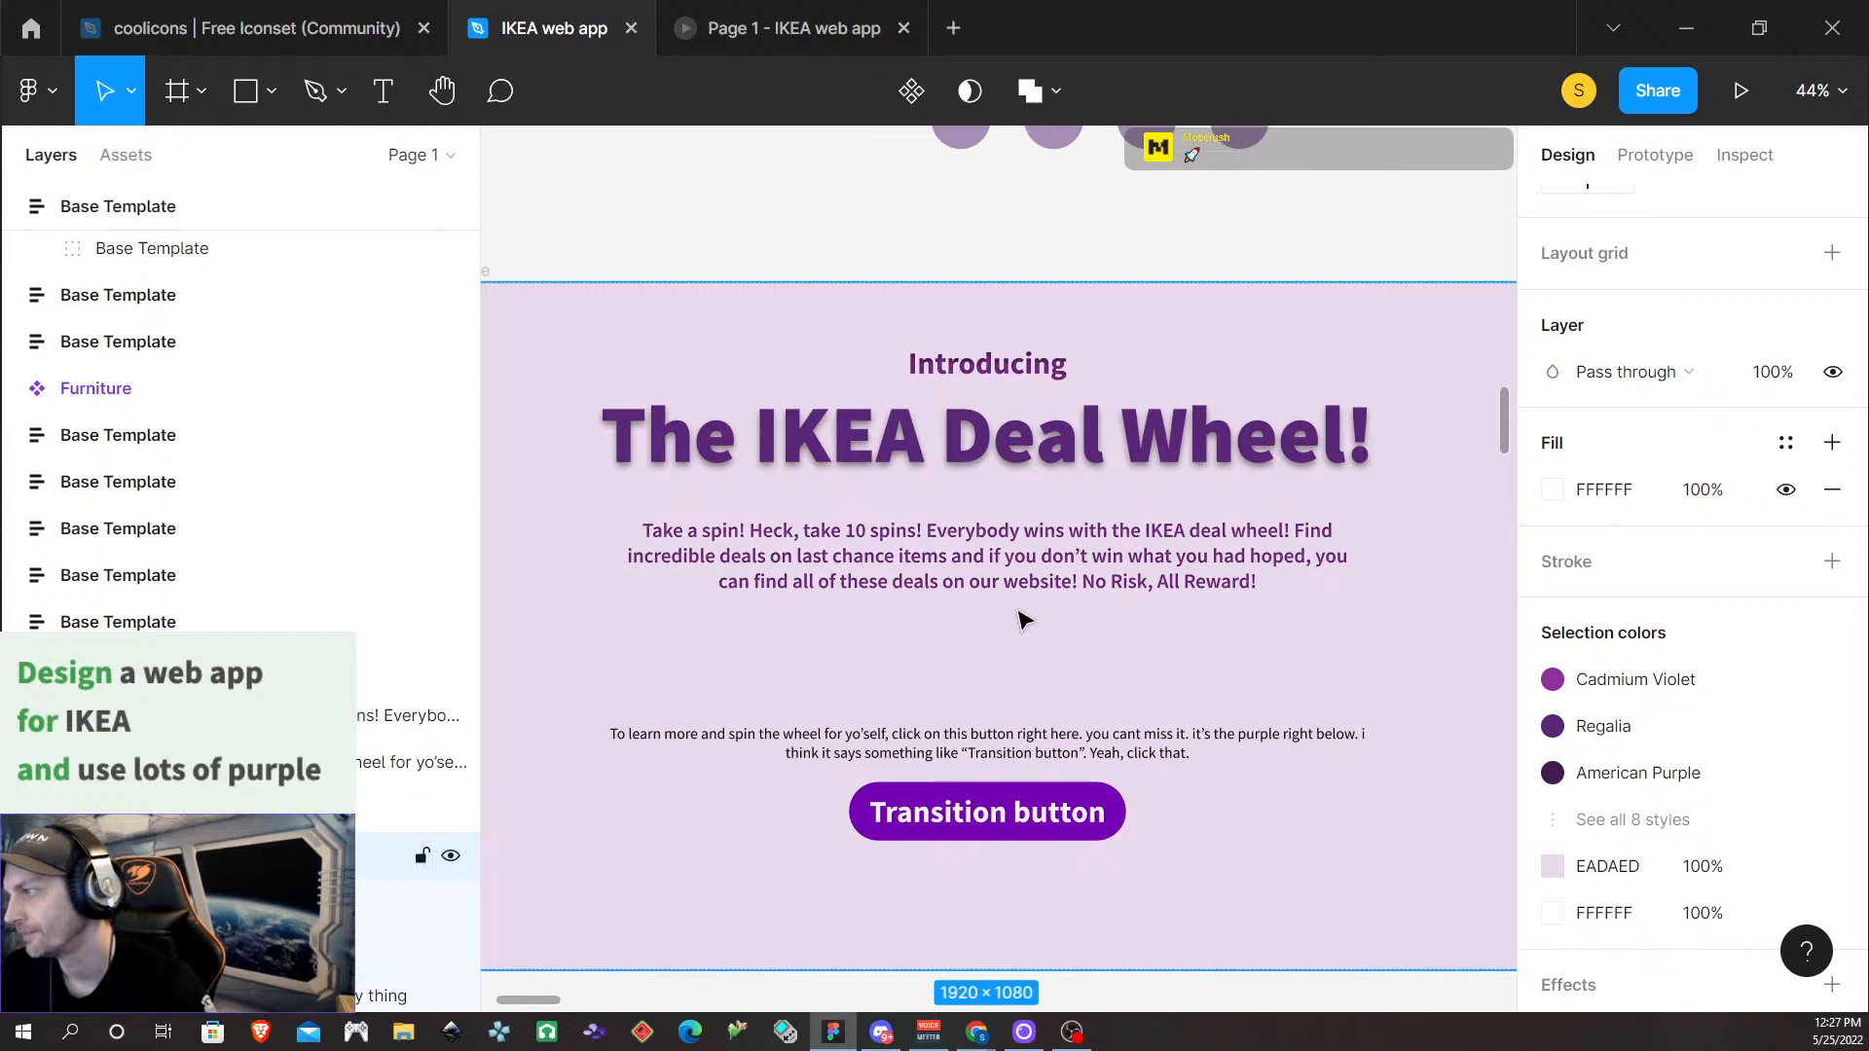
{"action": "scroll", "coordinate": [1022, 624], "scroll_direction": "left", "scroll_amount": 1}
{"action": "scroll", "coordinate": [1023, 620], "scroll_direction": "right", "scroll_amount": 1}
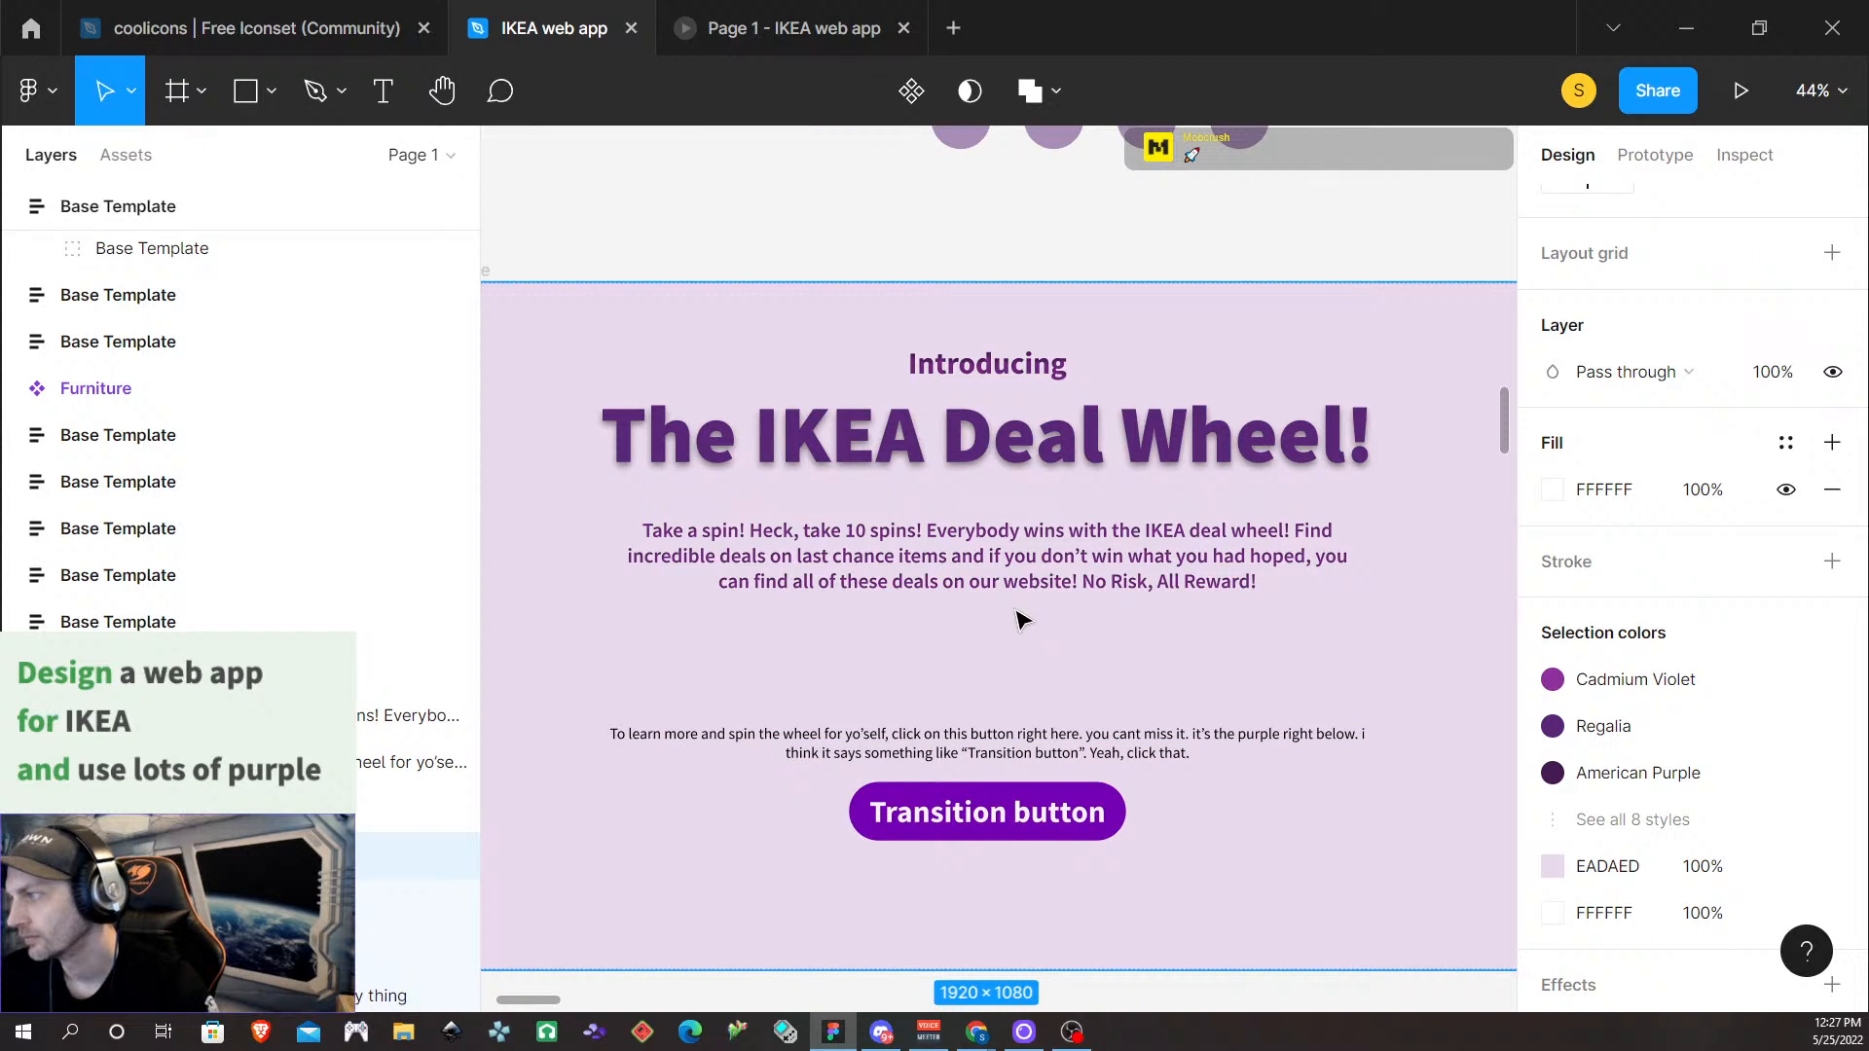
Detach the fill style of "The IKEA Deal Wheel!" heading and apply the Violet colour style to it
{"action": "left_click", "coordinate": [1015, 467]}
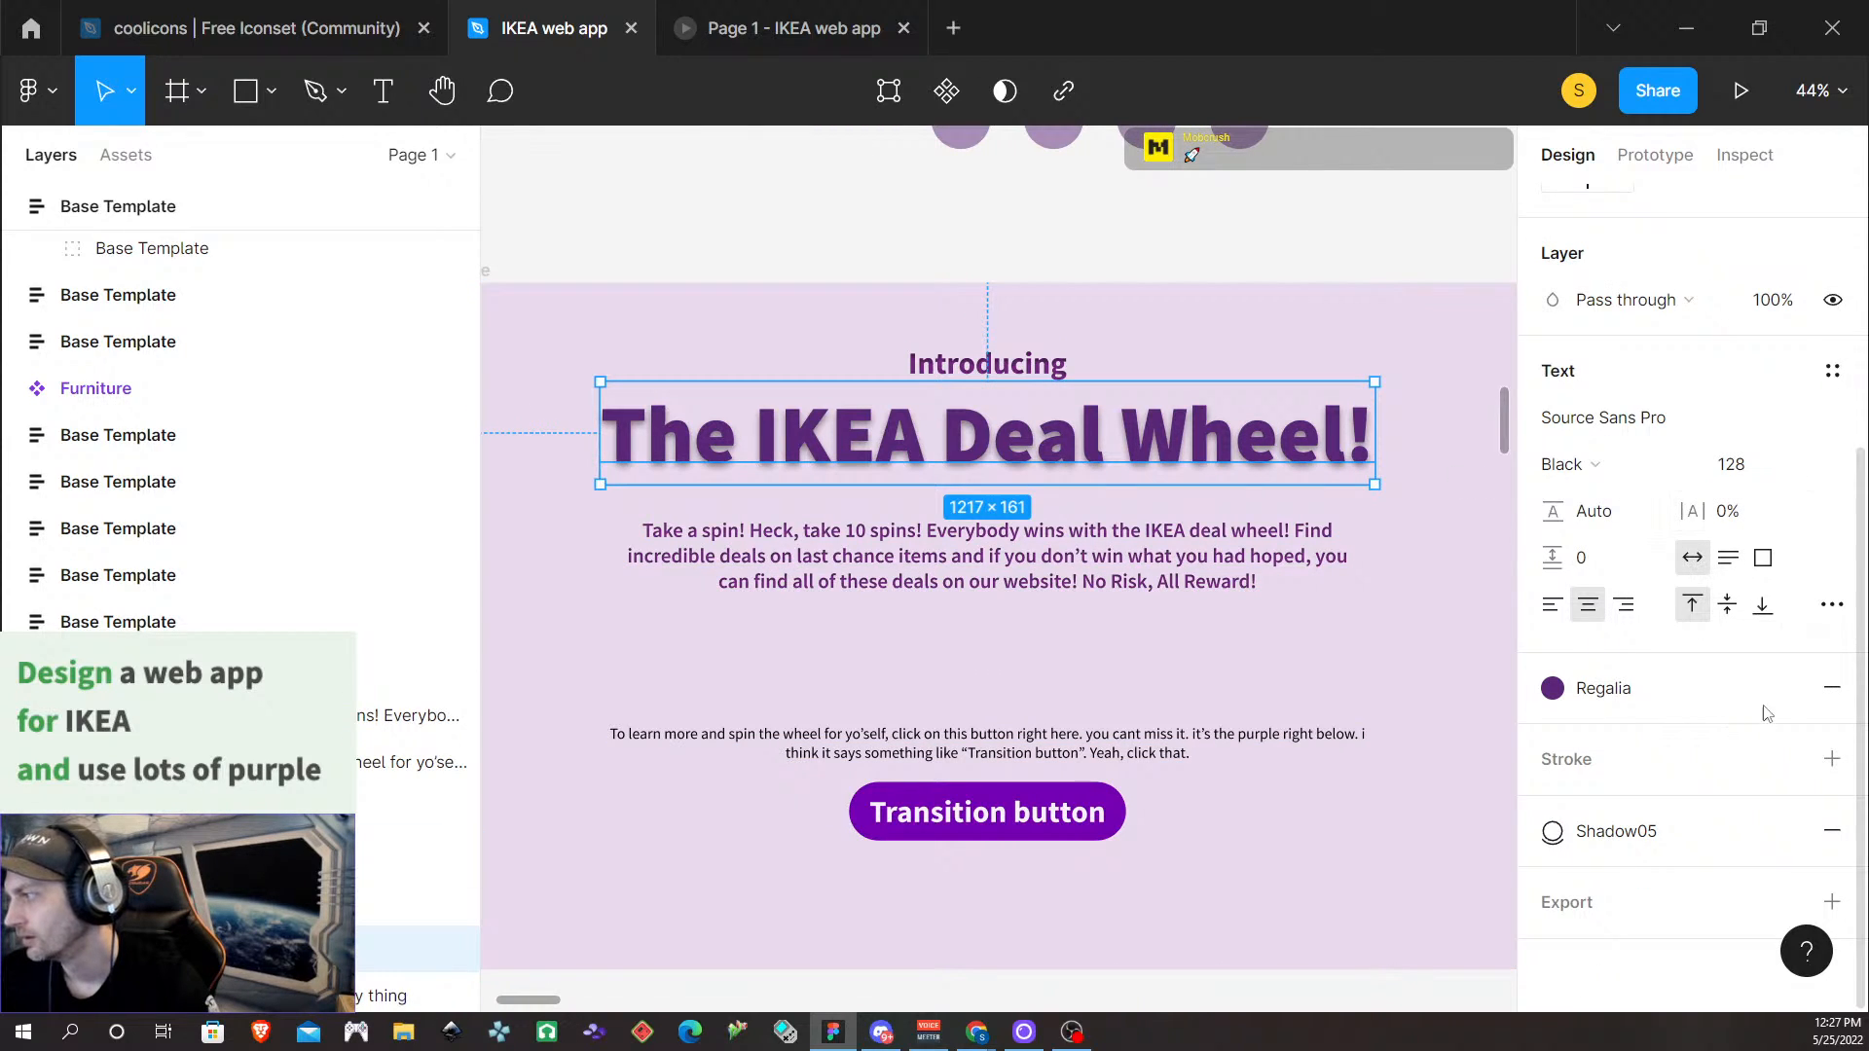
{"action": "left_click", "coordinate": [1797, 691]}
{"action": "left_click", "coordinate": [1788, 688]}
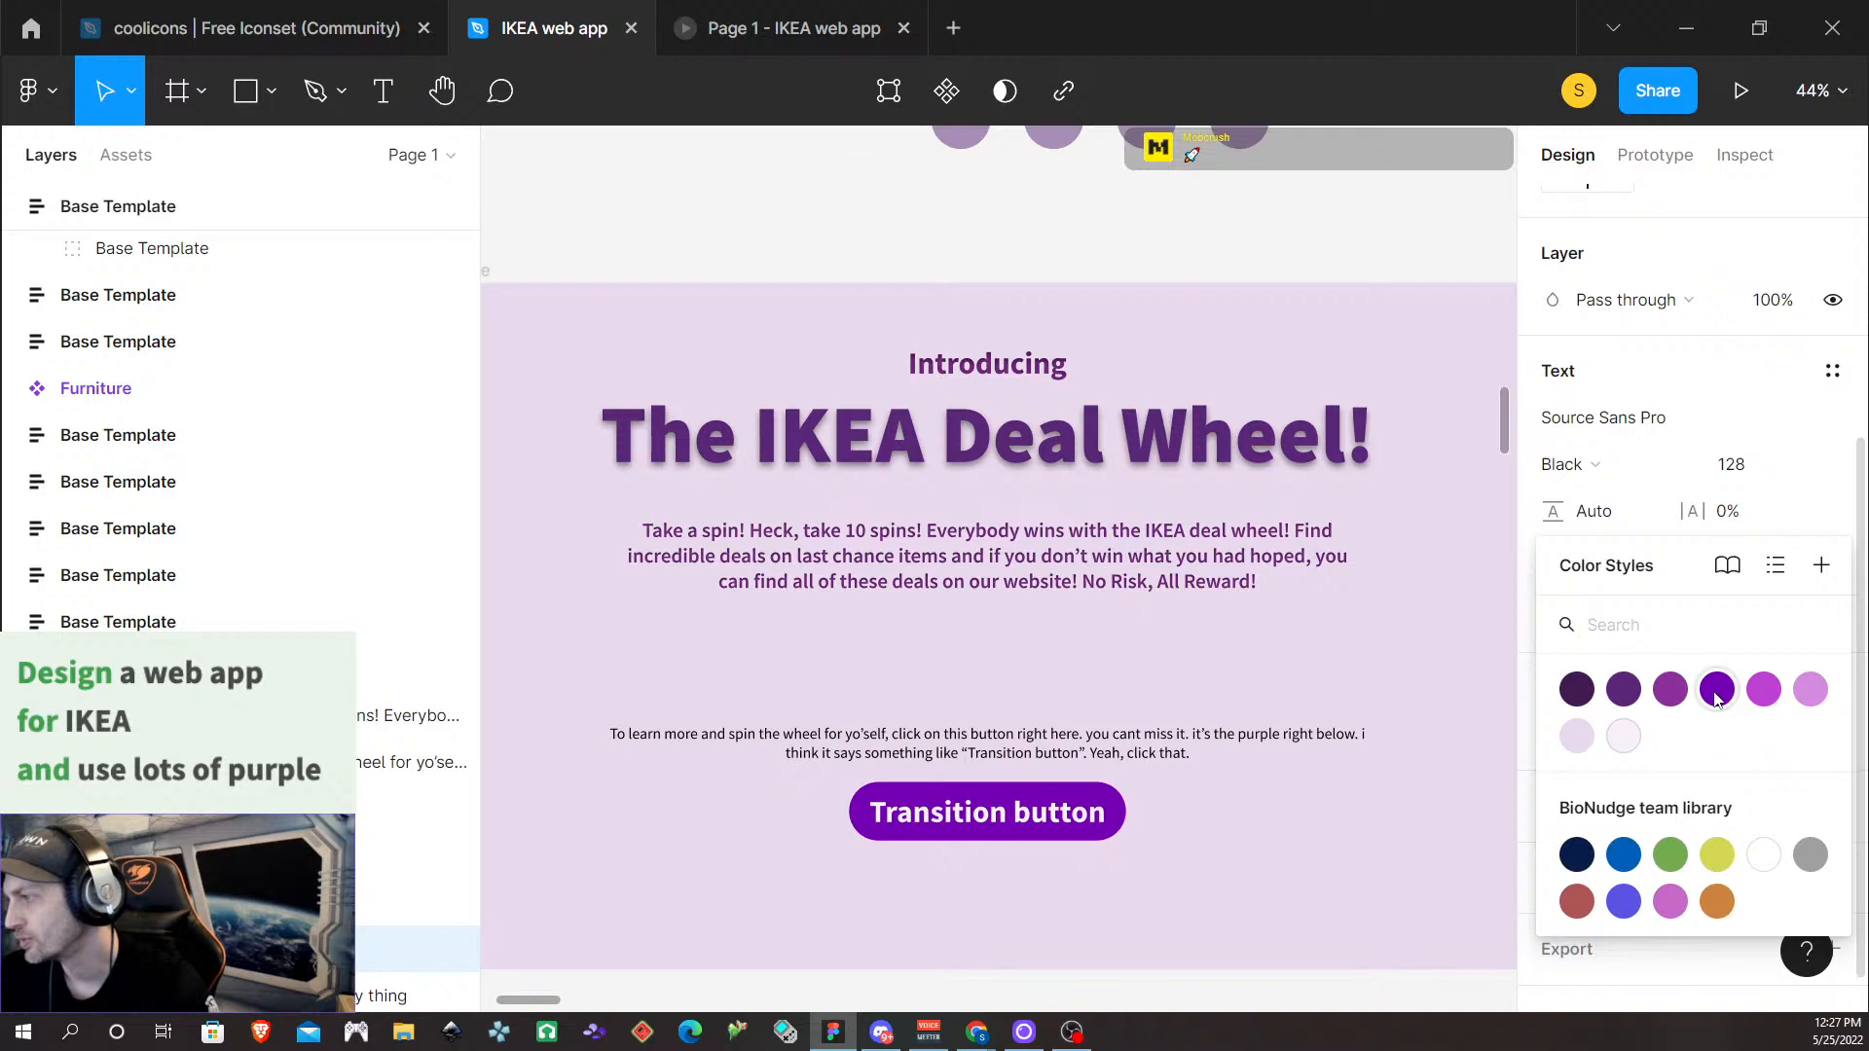
{"action": "left_click", "coordinate": [1716, 692]}
{"action": "left_click", "coordinate": [1306, 668]}
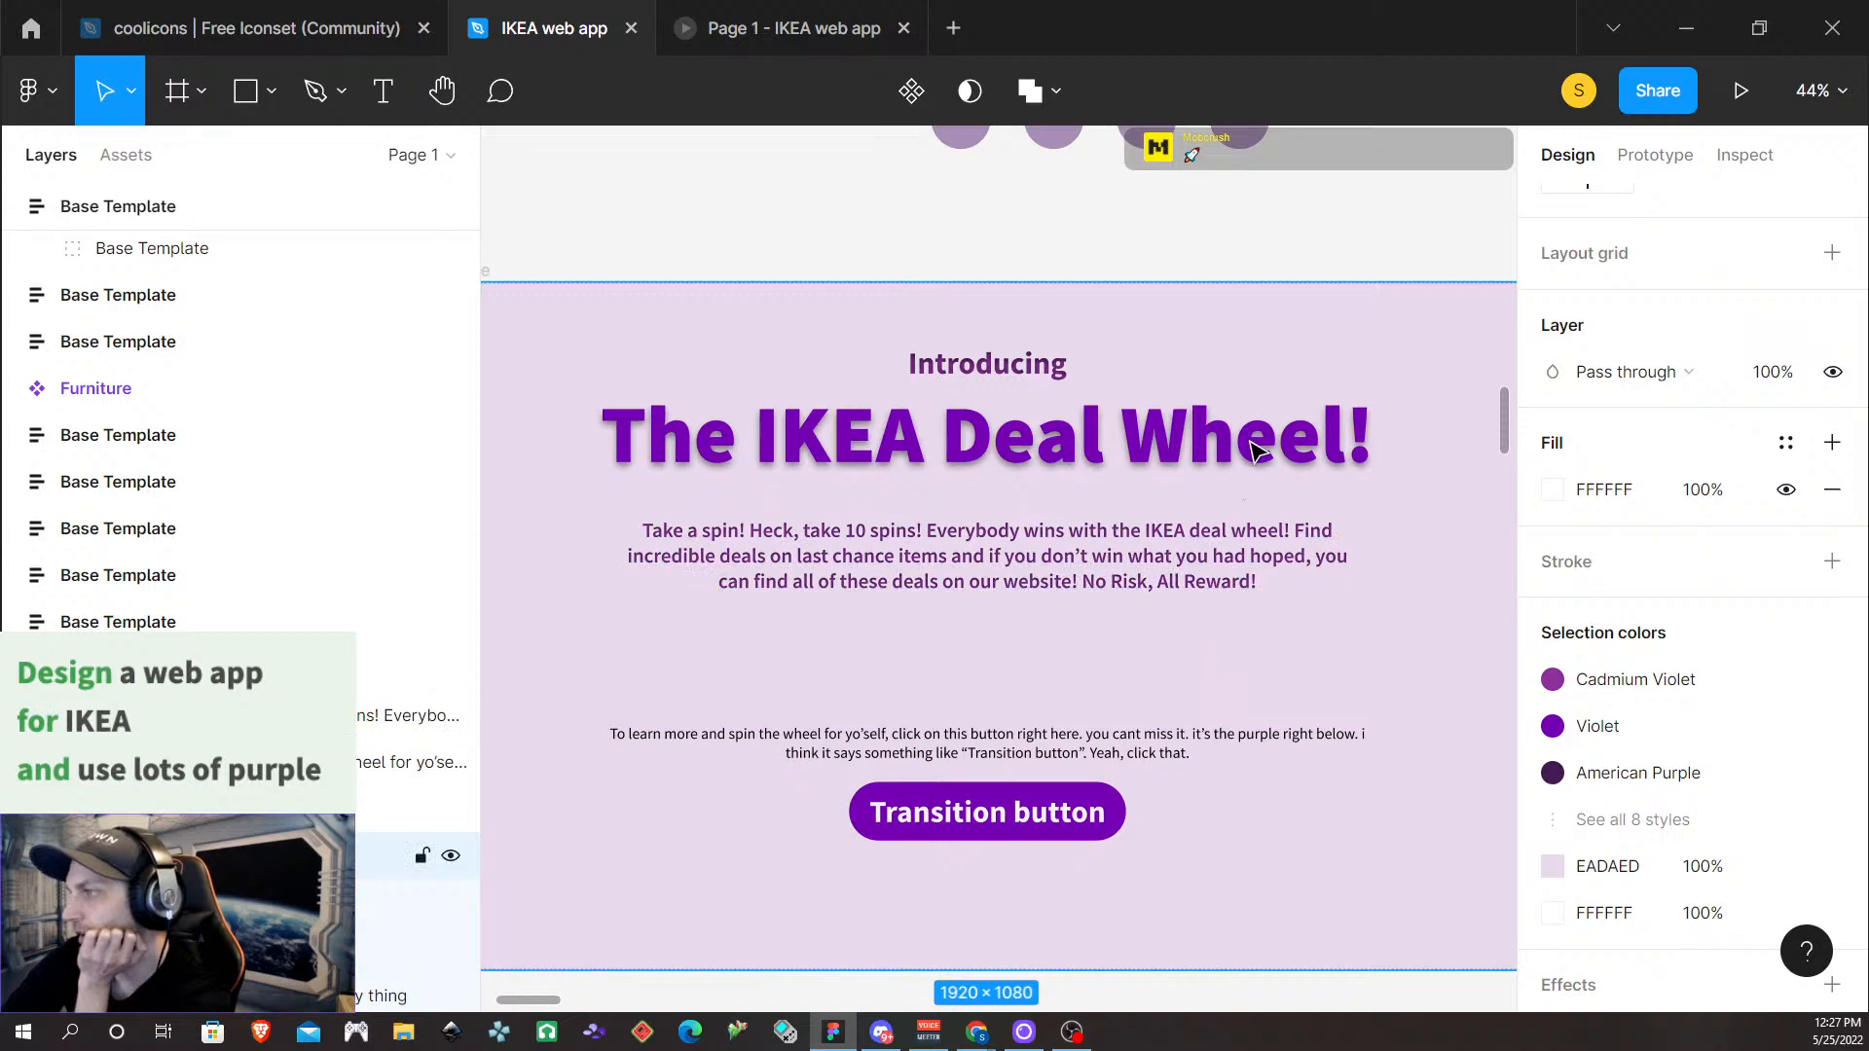
{"action": "left_click", "coordinate": [1116, 439]}
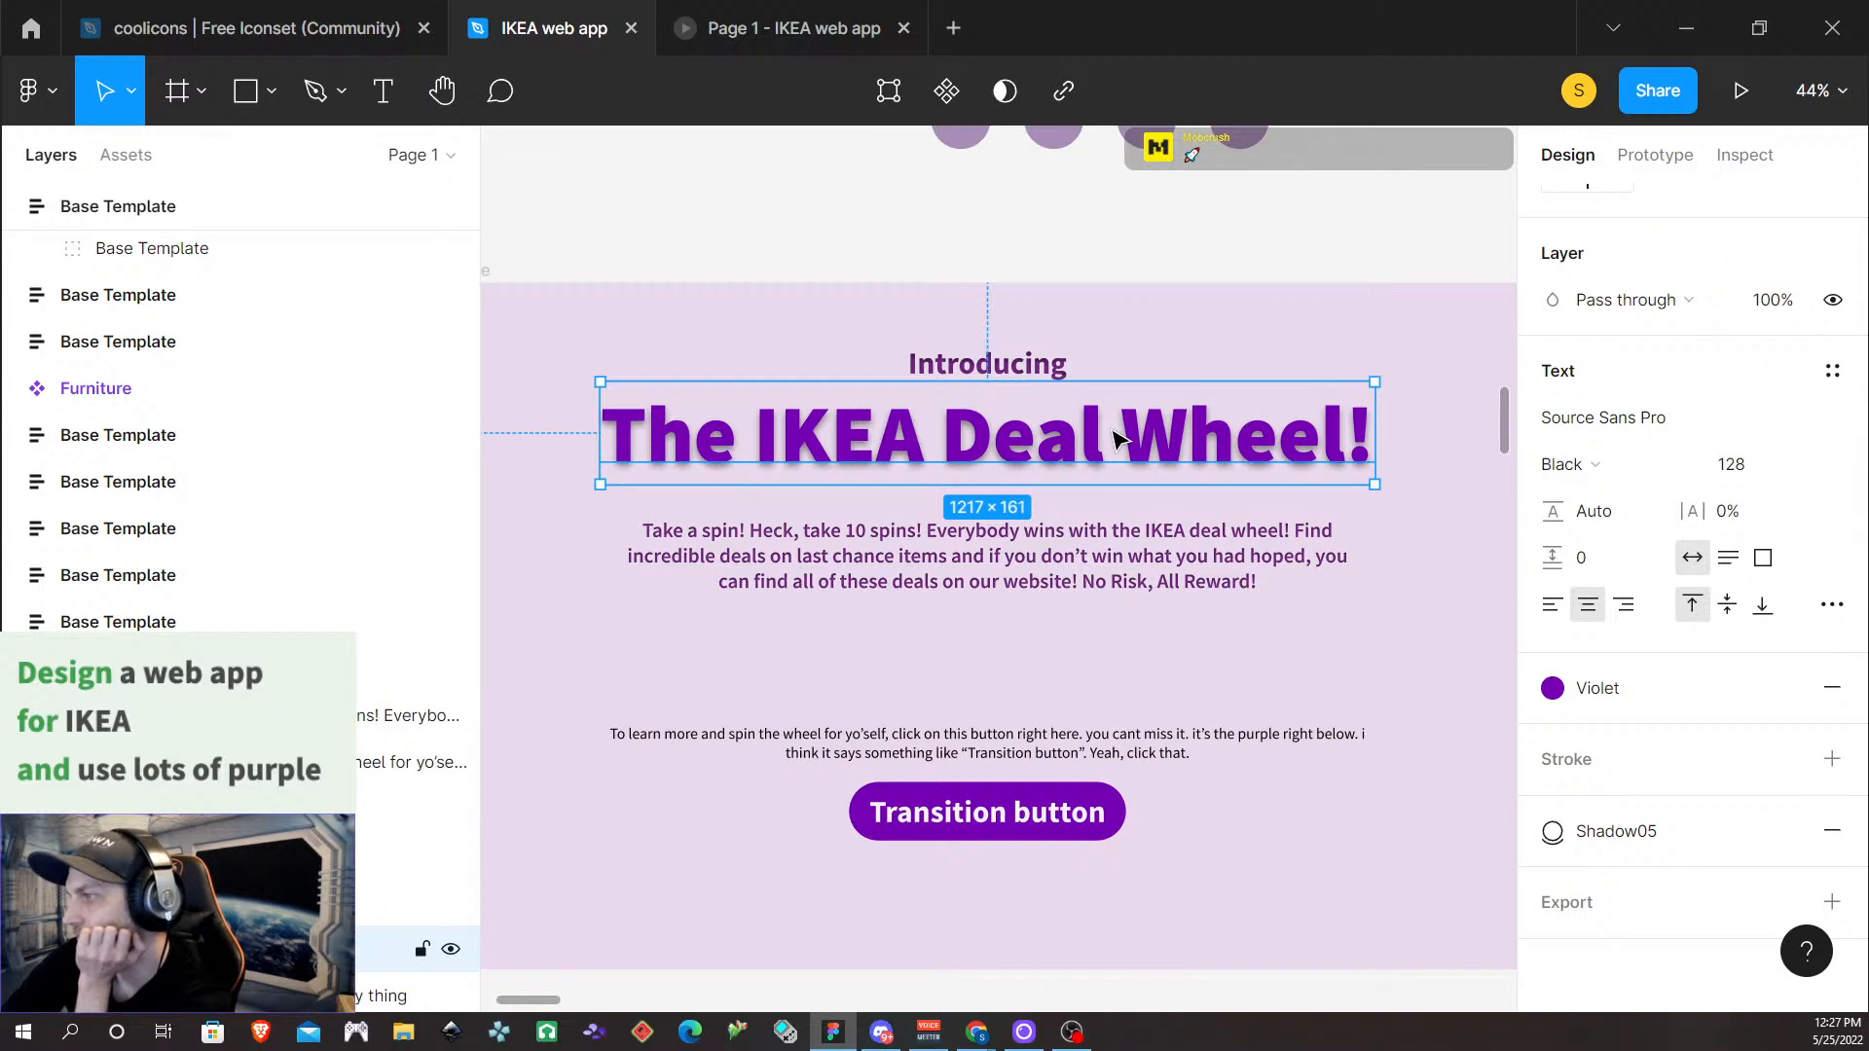
Change the fill color style of the "The IKEA Deal Wheel!" headline to Regalia
{"action": "left_click", "coordinate": [1785, 688]}
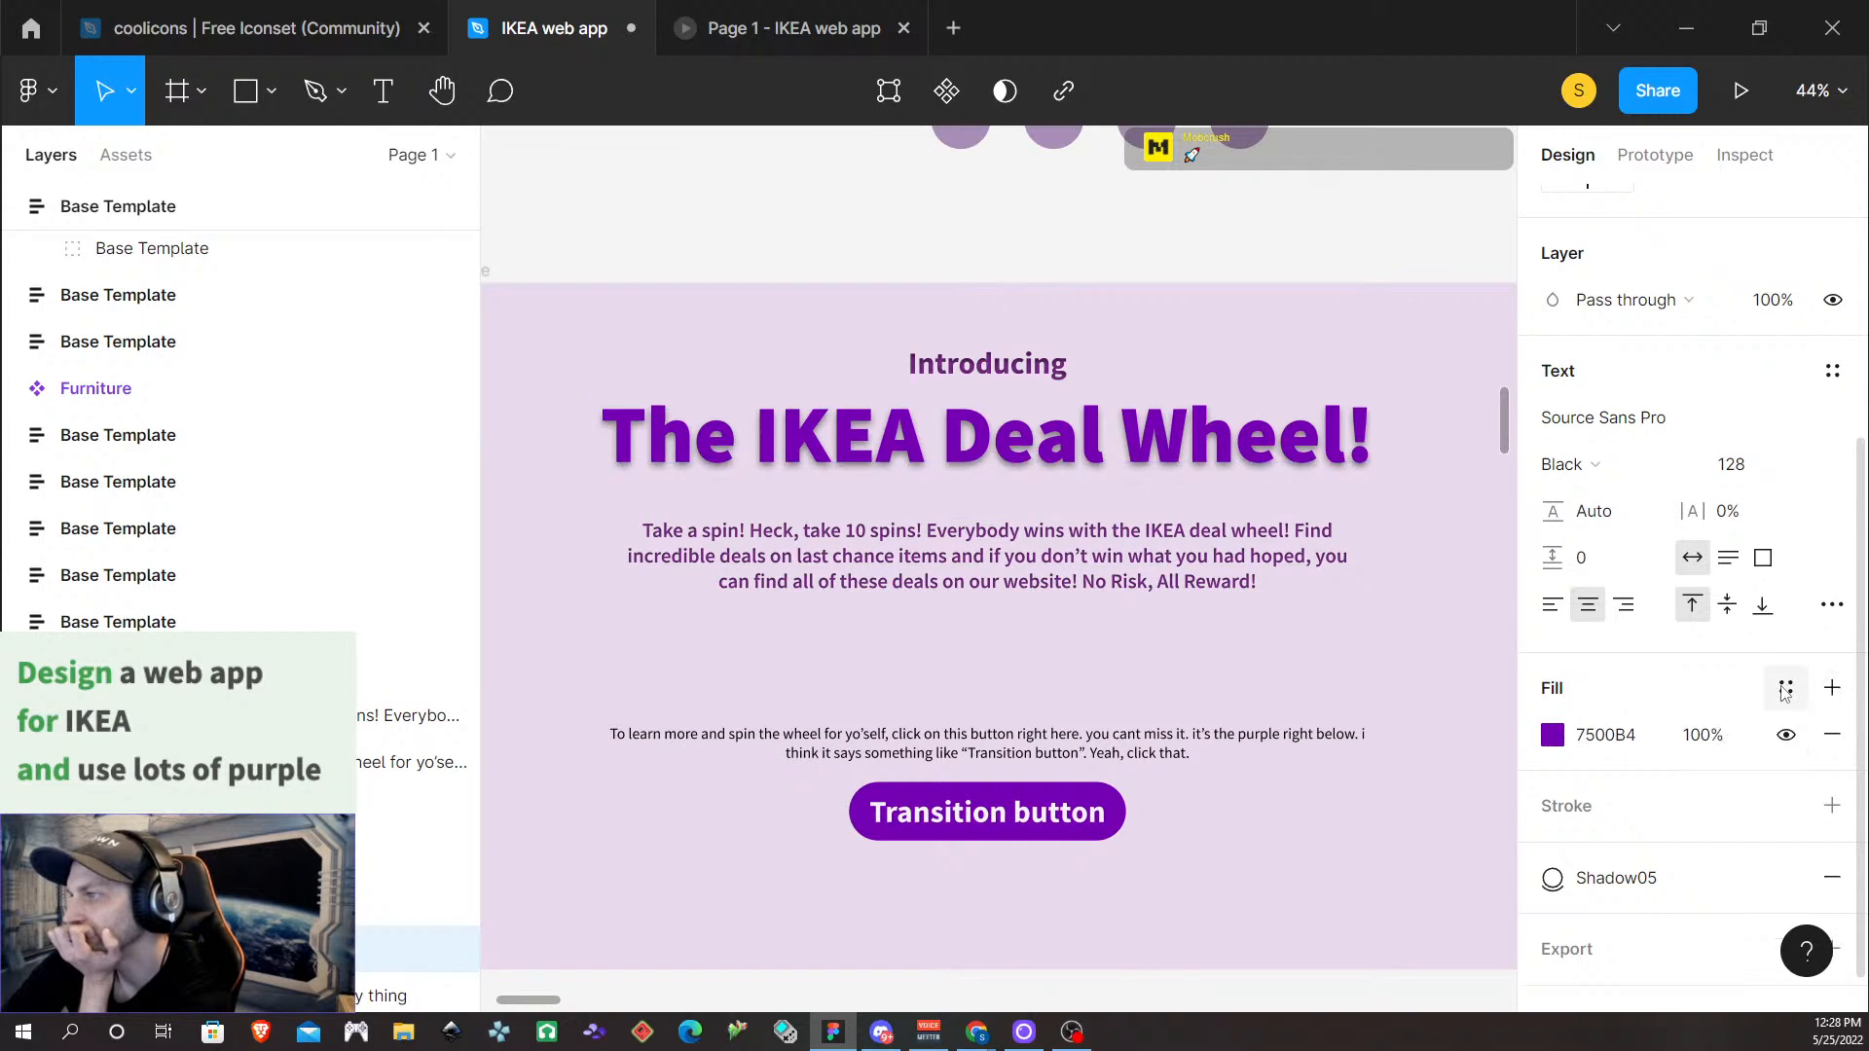
{"action": "left_click", "coordinate": [1786, 689]}
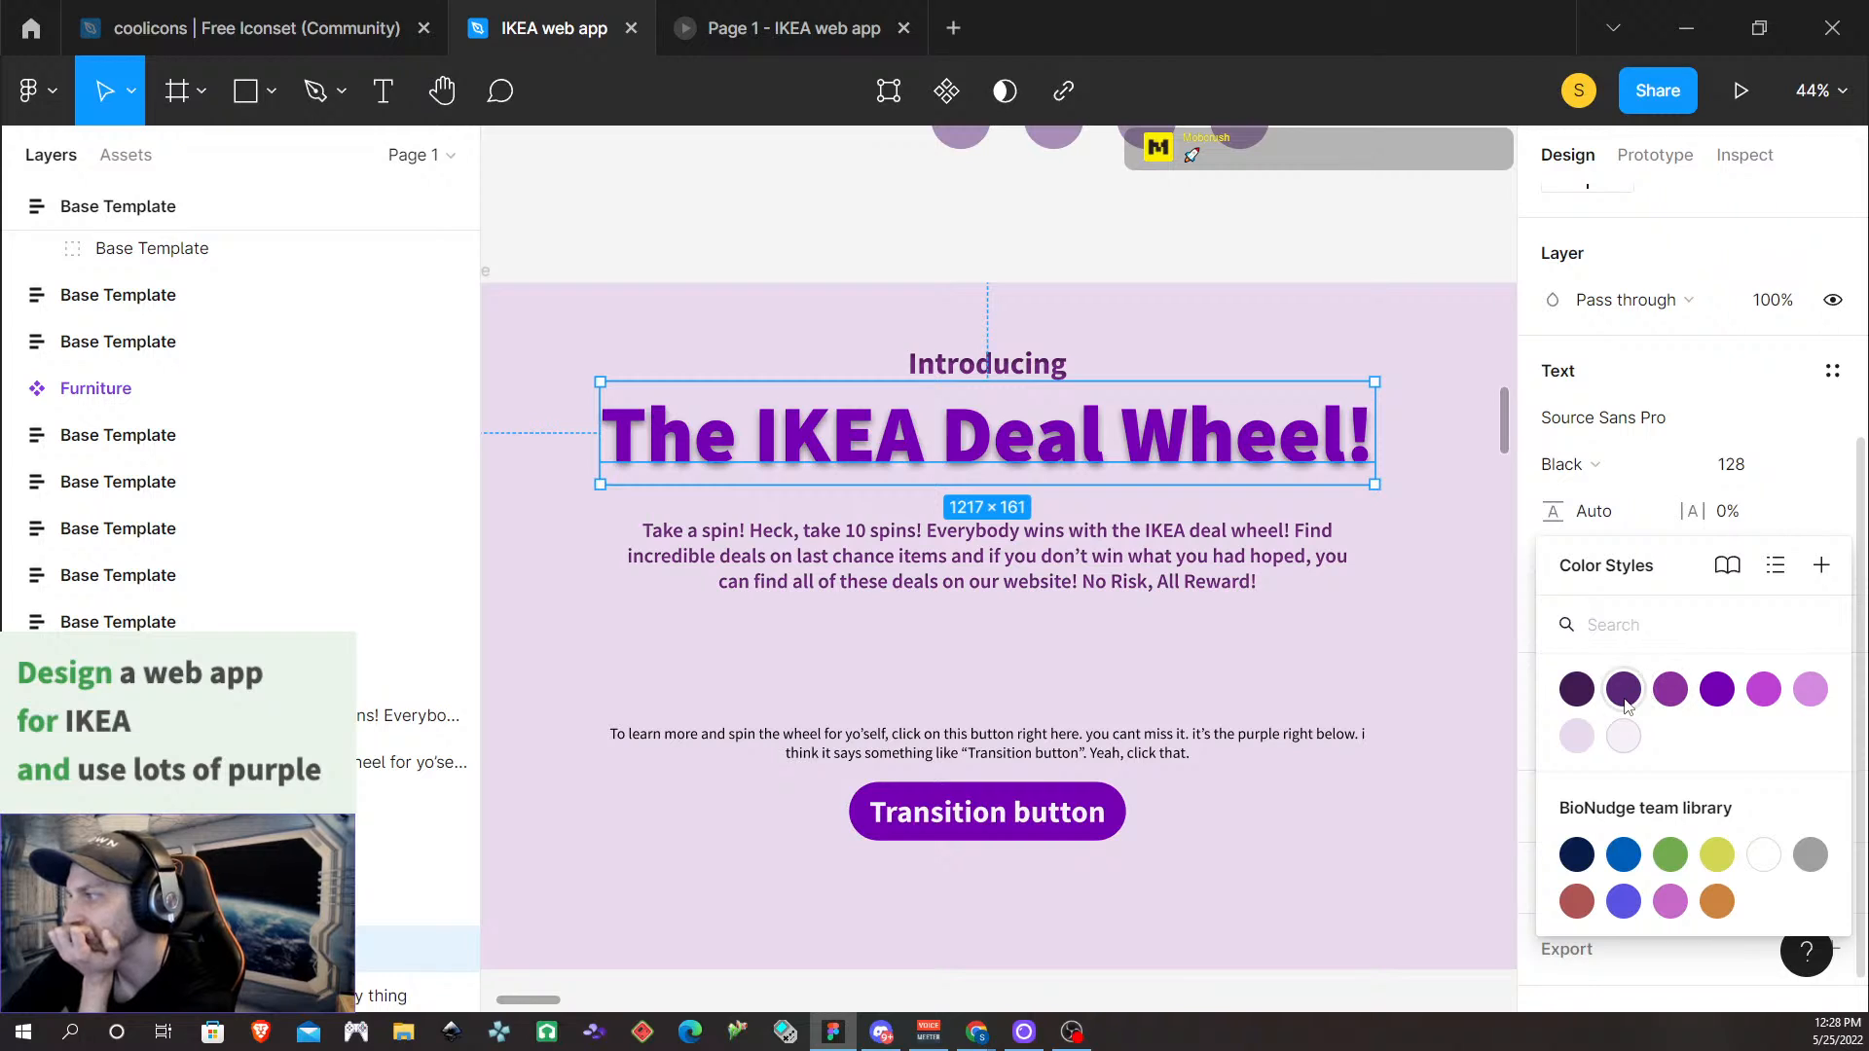
{"action": "left_click", "coordinate": [1623, 692]}
{"action": "left_click", "coordinate": [1242, 686]}
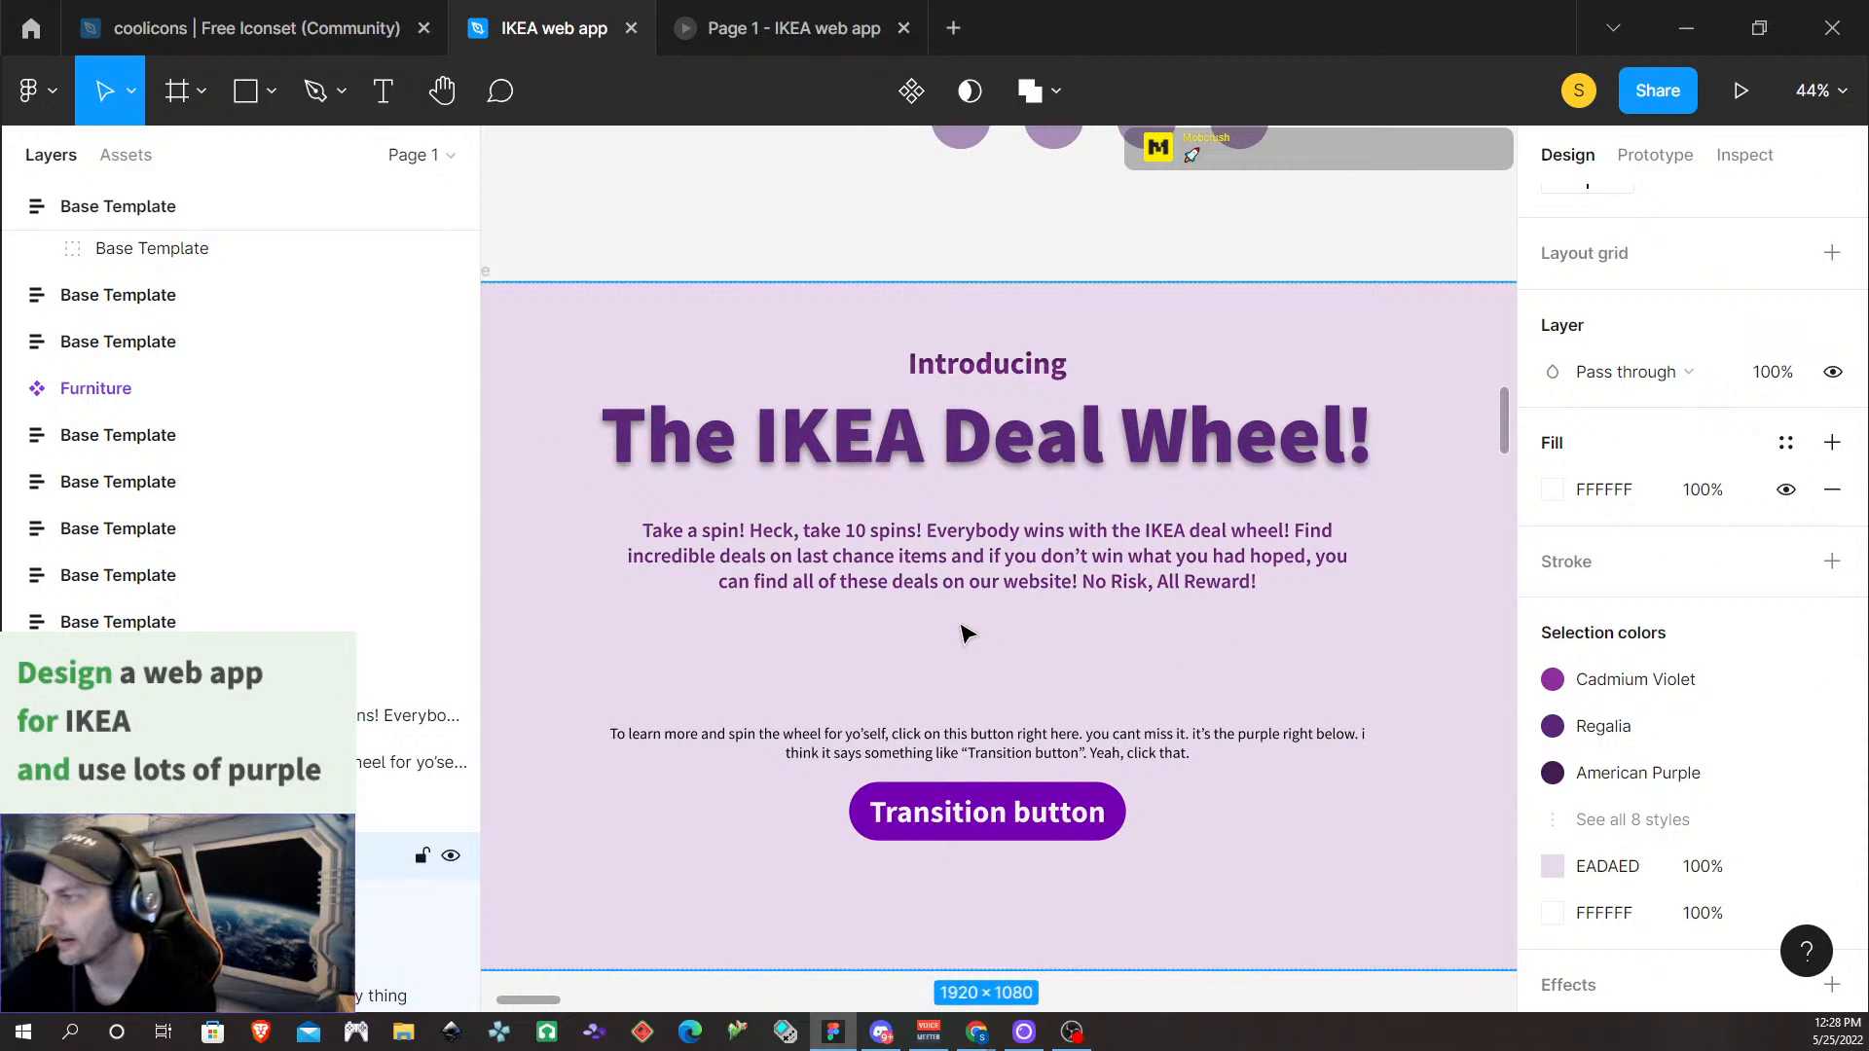
Apply the Cadmium Violet color style to the small instruction text above the transition button
{"action": "scroll", "coordinate": [961, 633], "scroll_direction": "down", "scroll_amount": 1}
{"action": "left_click", "coordinate": [989, 699]}
{"action": "double_click", "coordinate": [989, 699]}
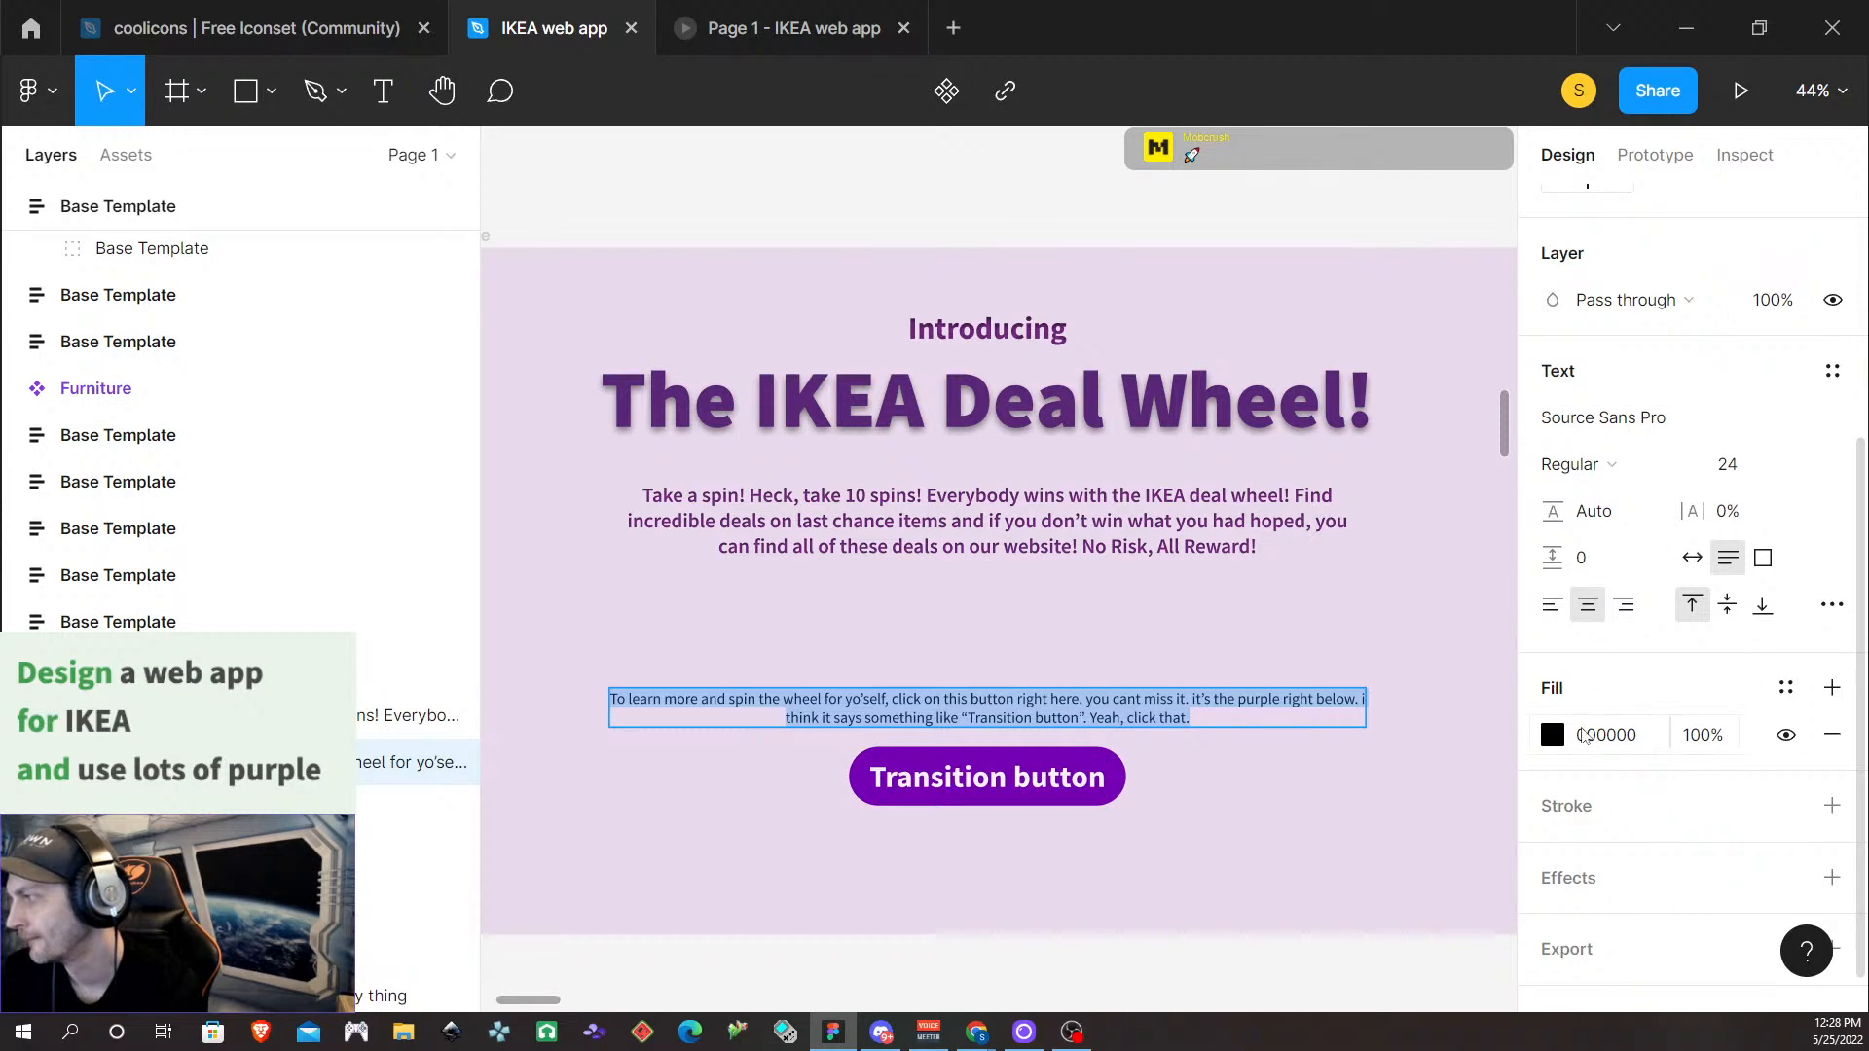
{"action": "left_click", "coordinate": [1783, 690]}
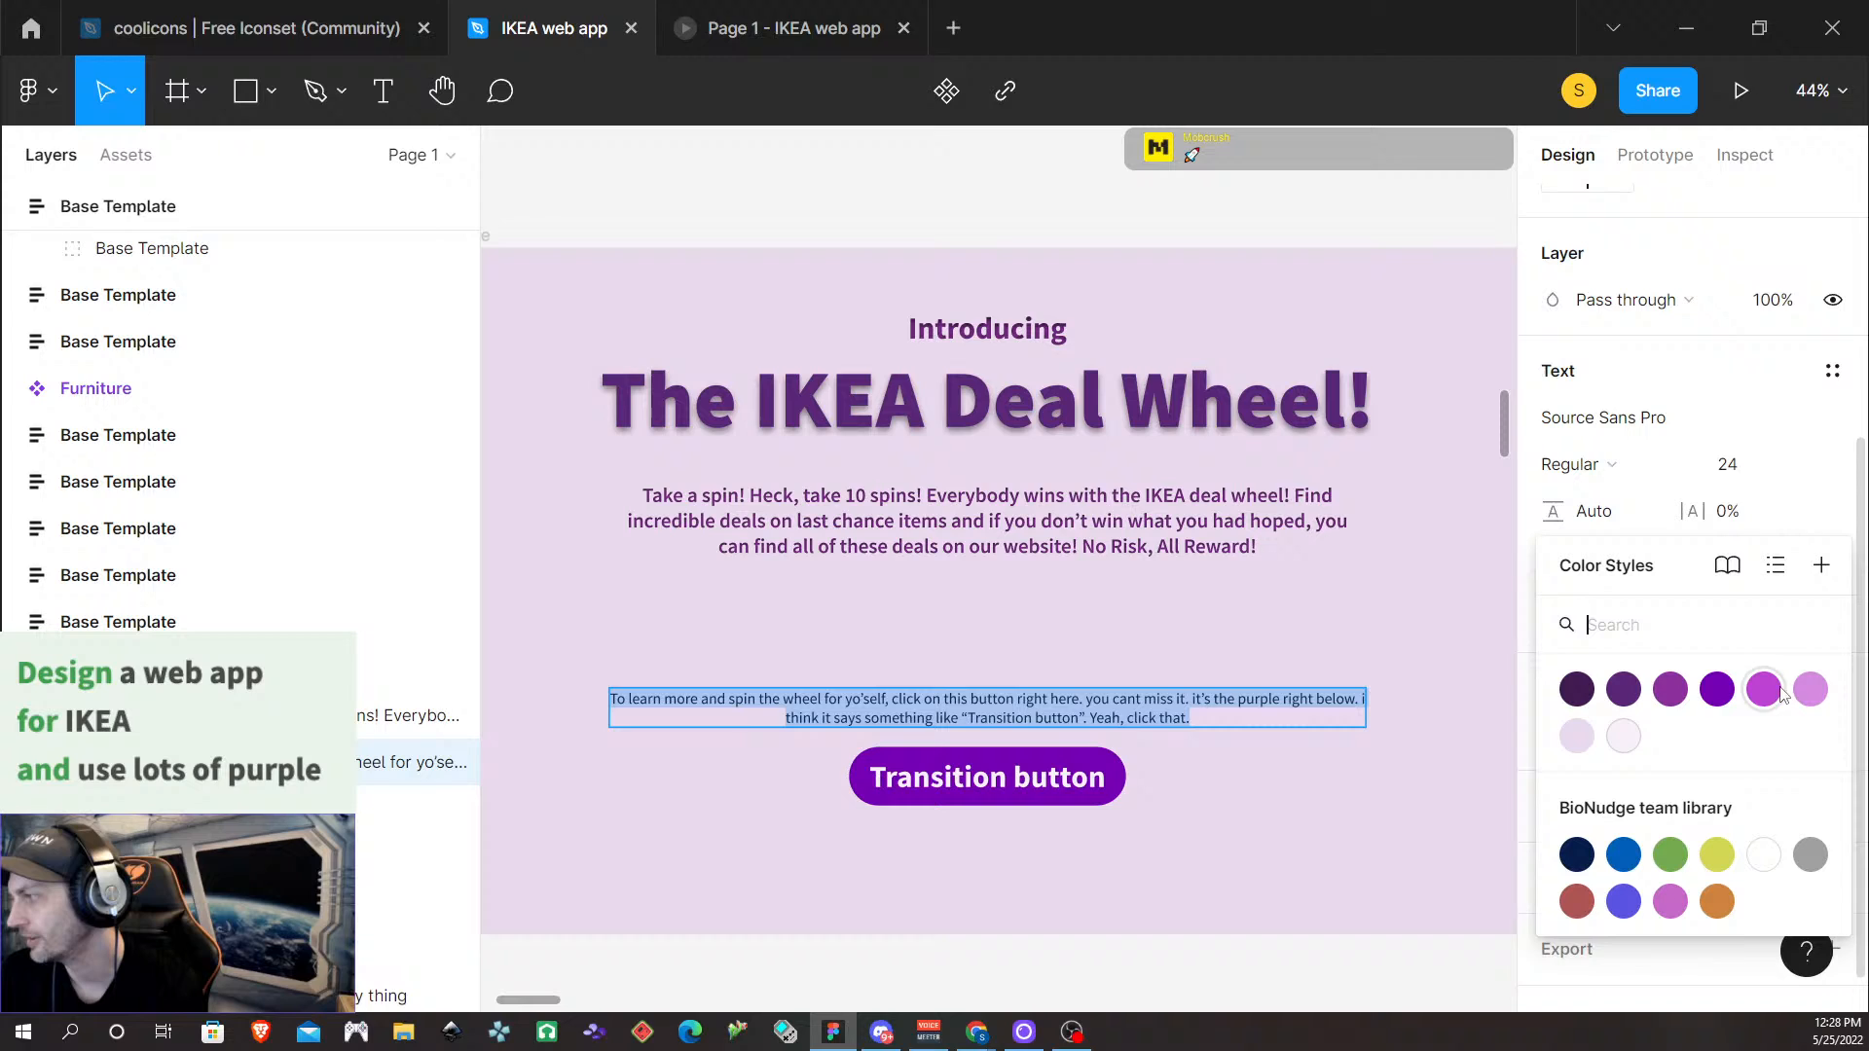
{"action": "left_click", "coordinate": [1671, 694]}
Add an effect to the instruction text above the transition button and set its type to Inner shadow
{"action": "double_click", "coordinate": [1010, 699]}
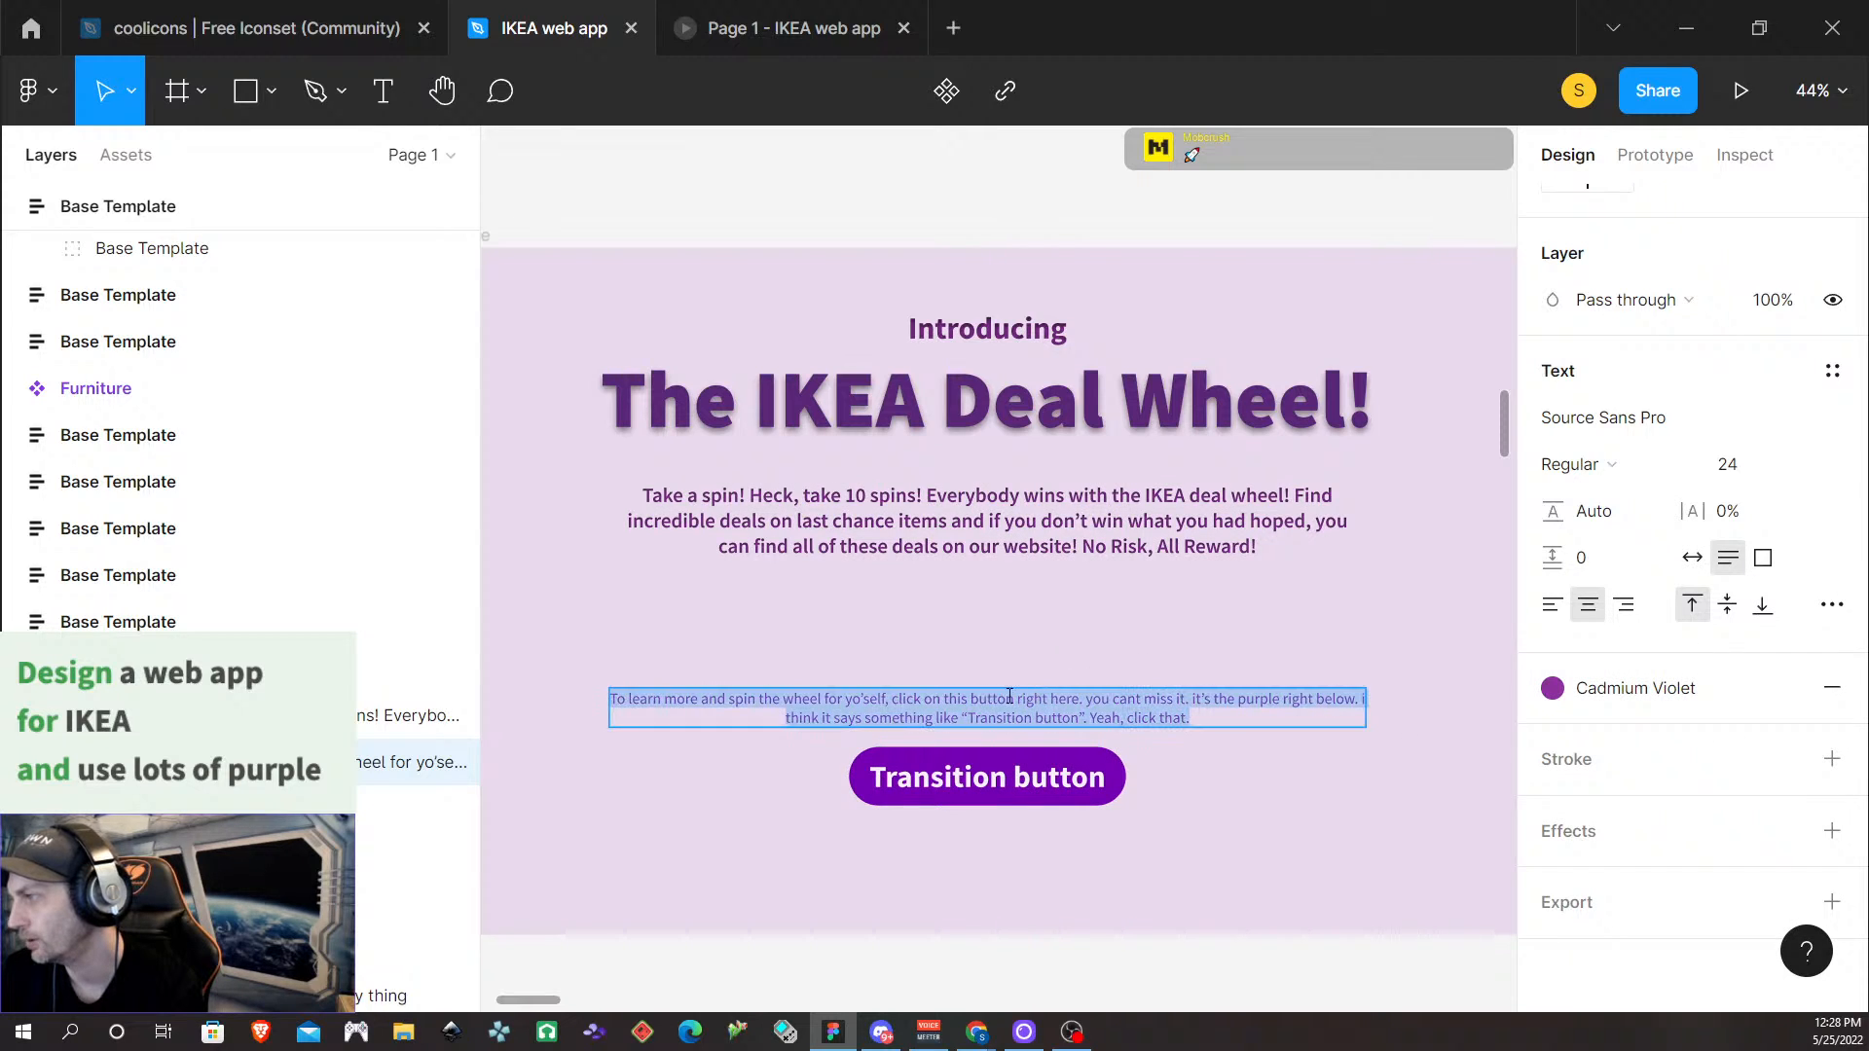
{"action": "left_click", "coordinate": [1787, 830]}
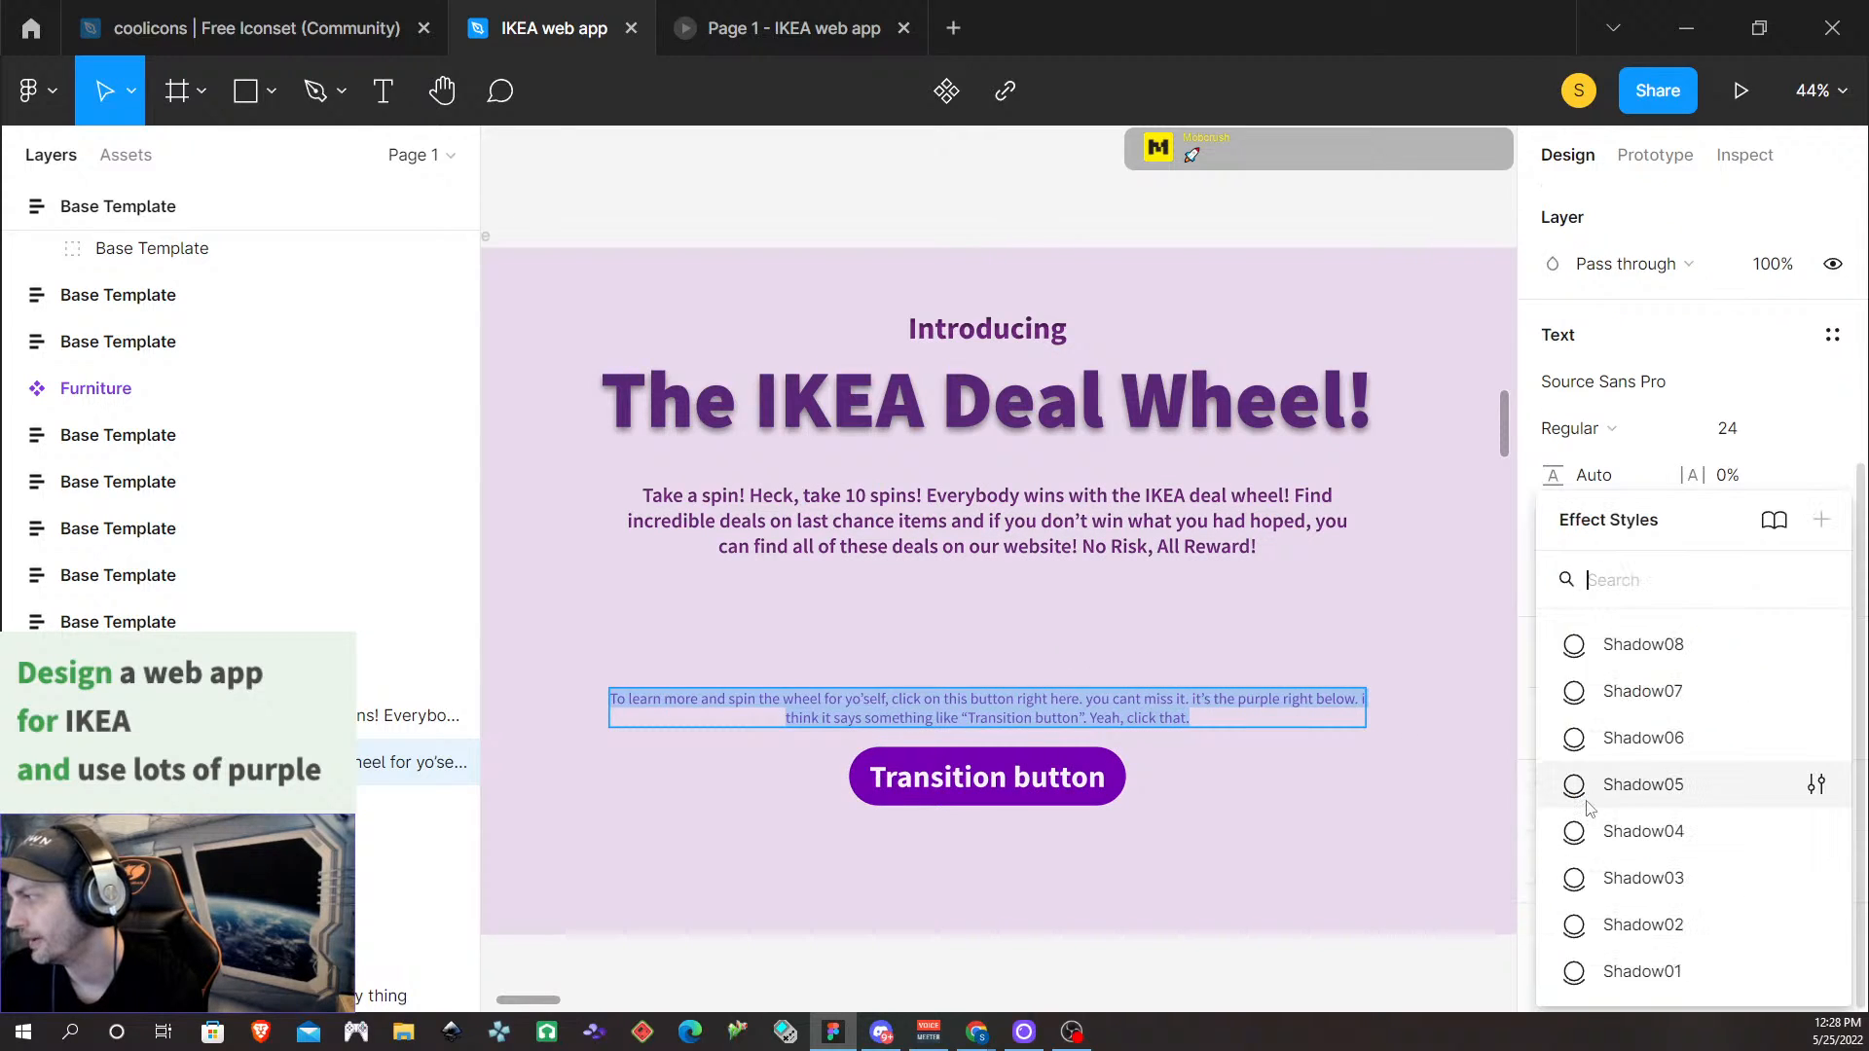
{"action": "left_click", "coordinate": [1536, 596]}
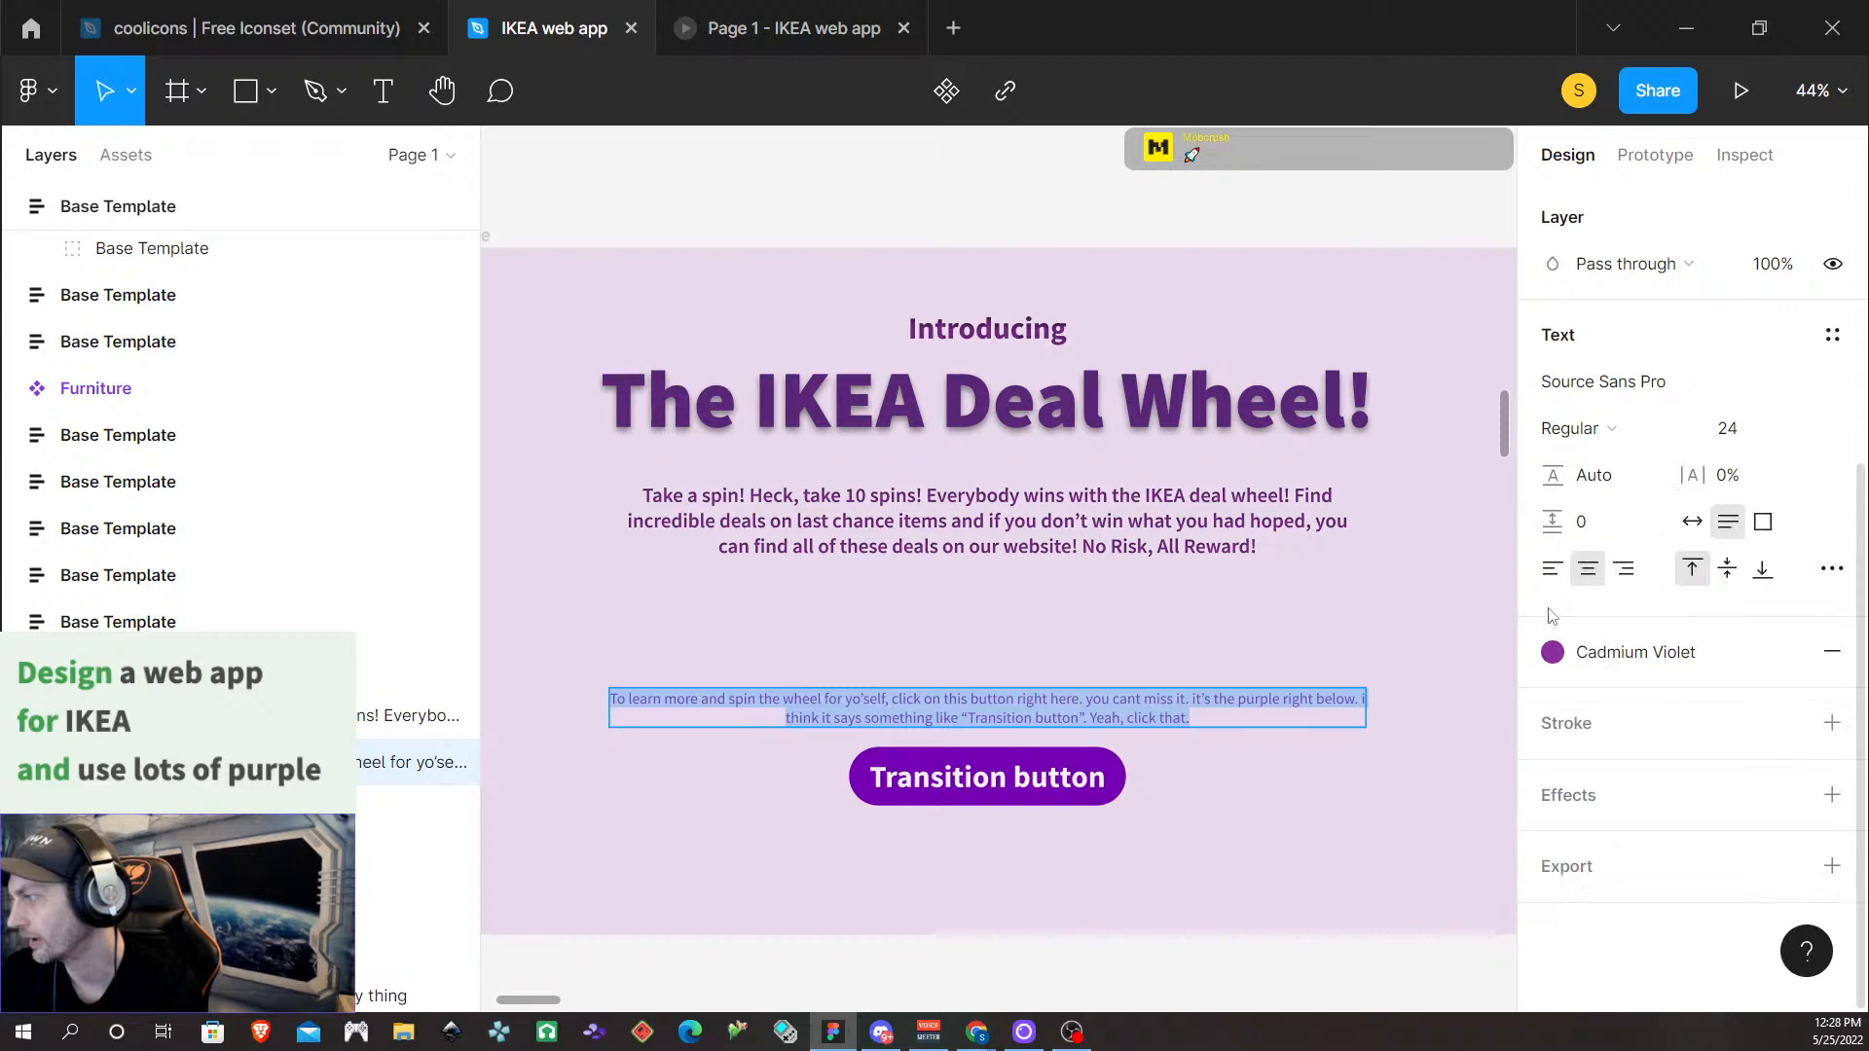
{"action": "left_click", "coordinate": [1832, 796]}
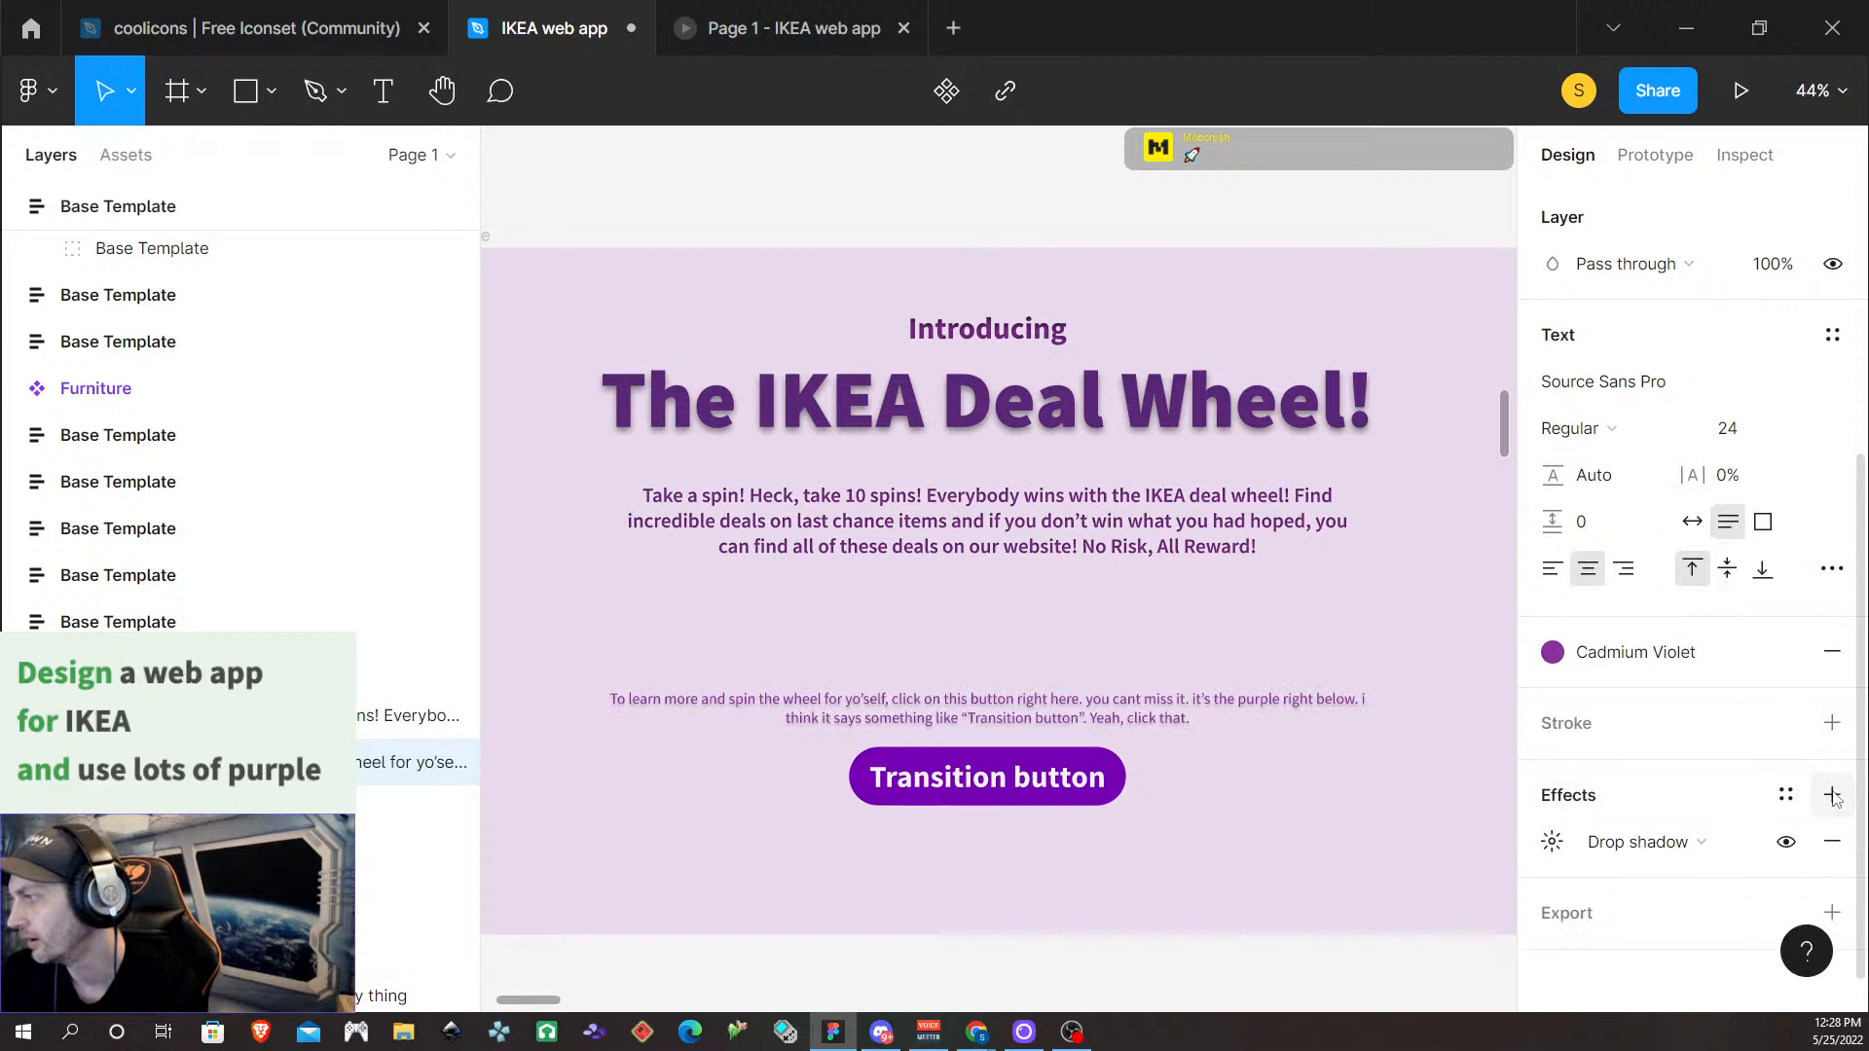
{"action": "left_click", "coordinate": [1636, 843]}
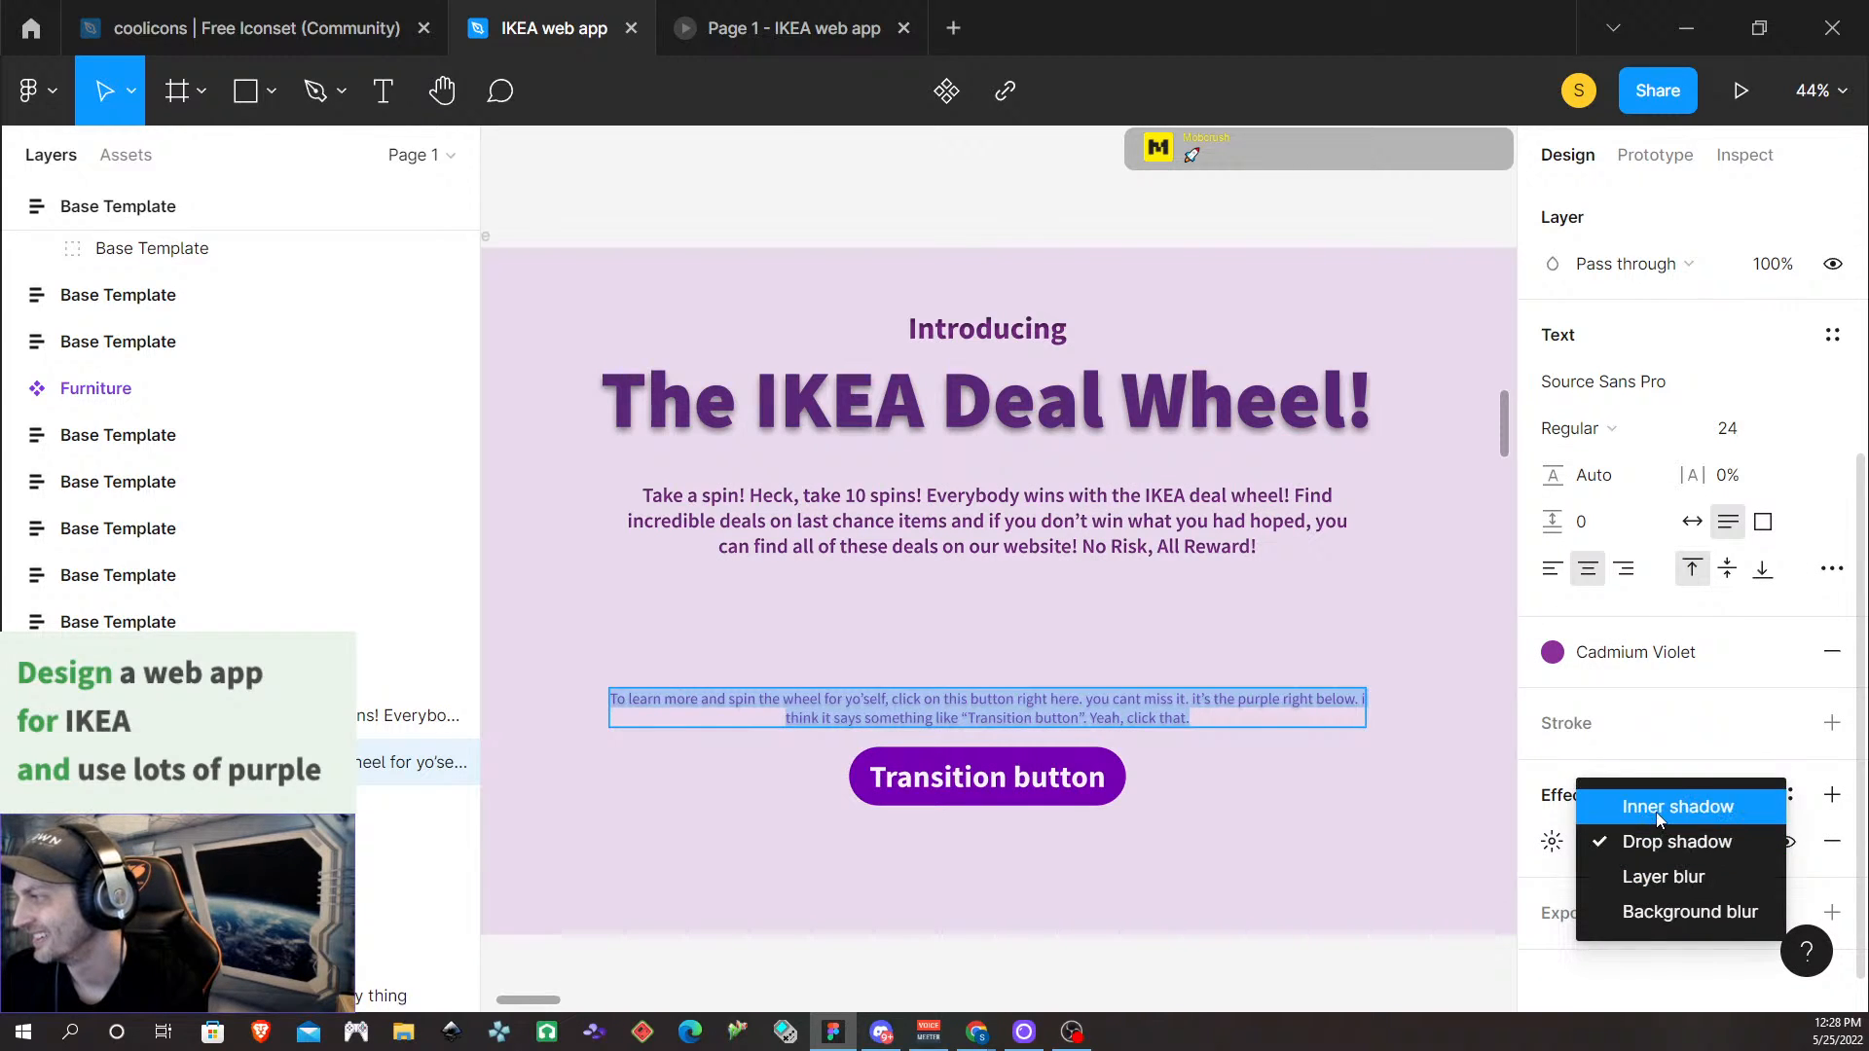
{"action": "left_click", "coordinate": [1656, 812]}
Set the instruction text's inner shadow to a Y offset of 2 and 50% opacity
{"action": "left_click", "coordinate": [1552, 841]}
{"action": "left_click", "coordinate": [1449, 862]}
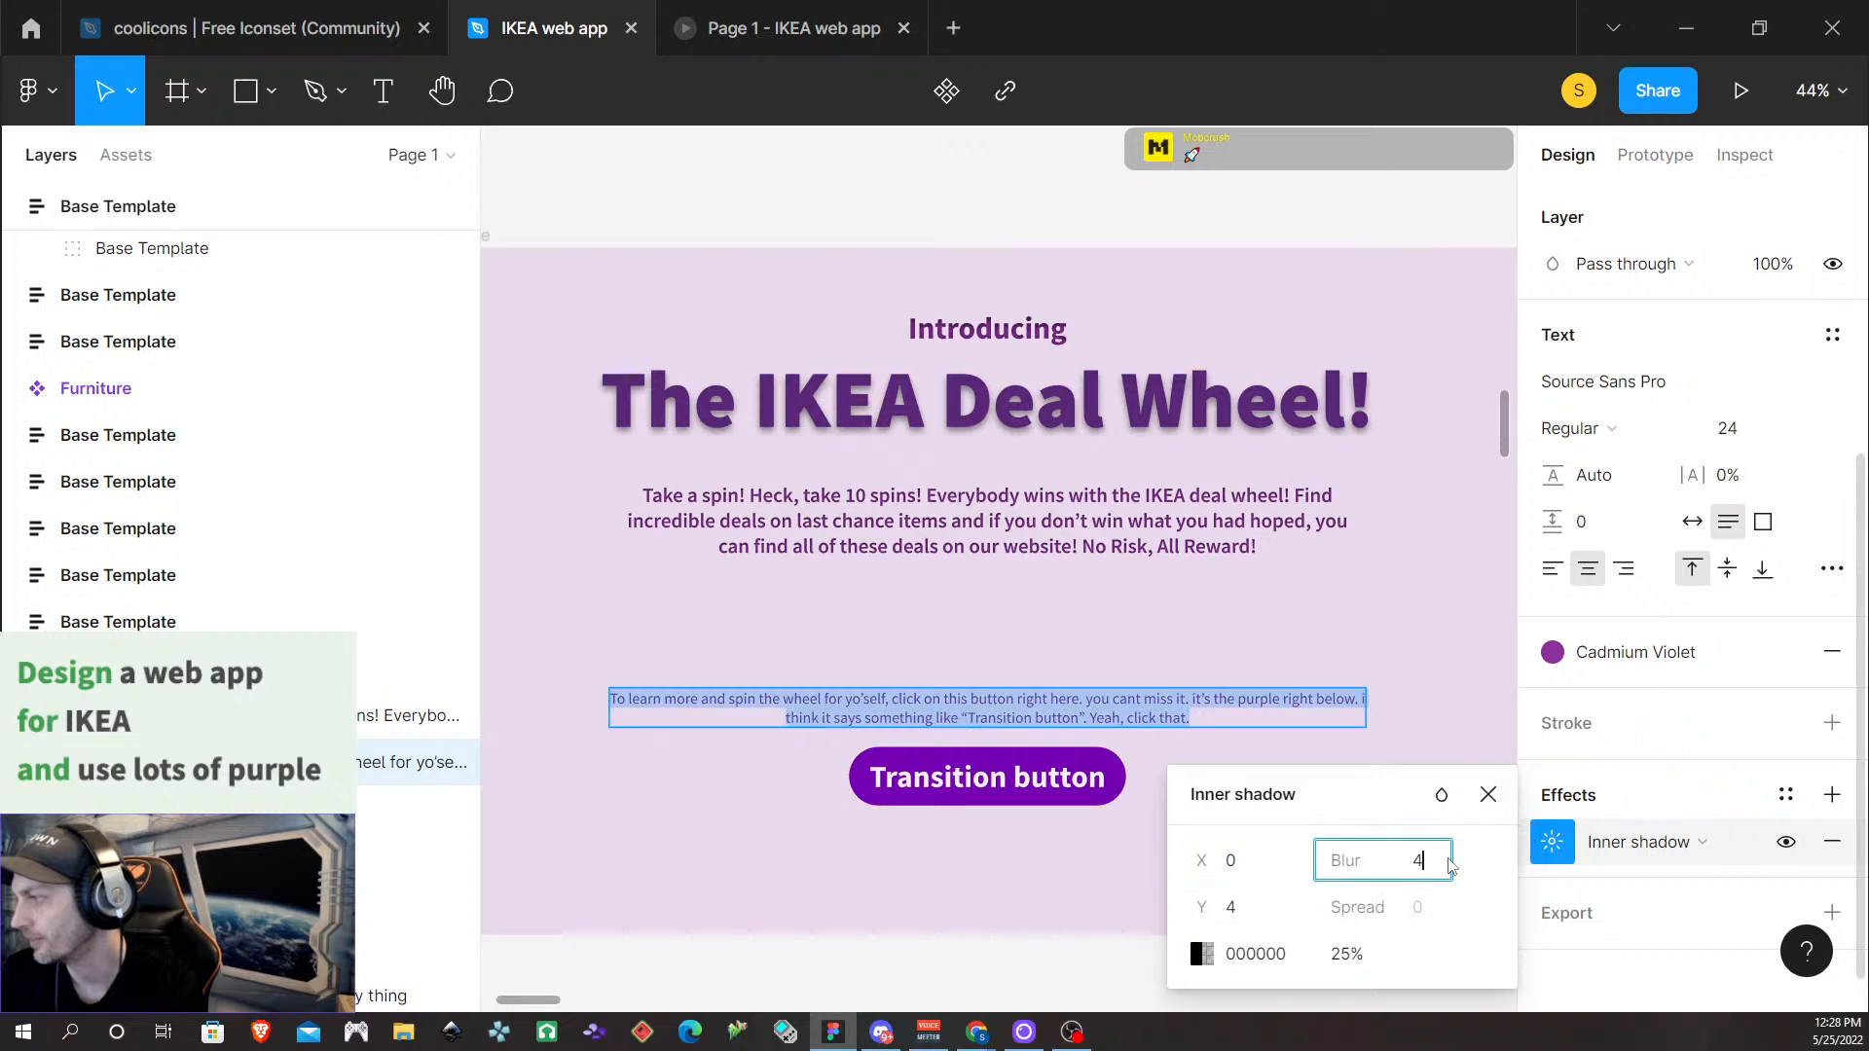
{"action": "left_click", "coordinate": [1233, 909]}
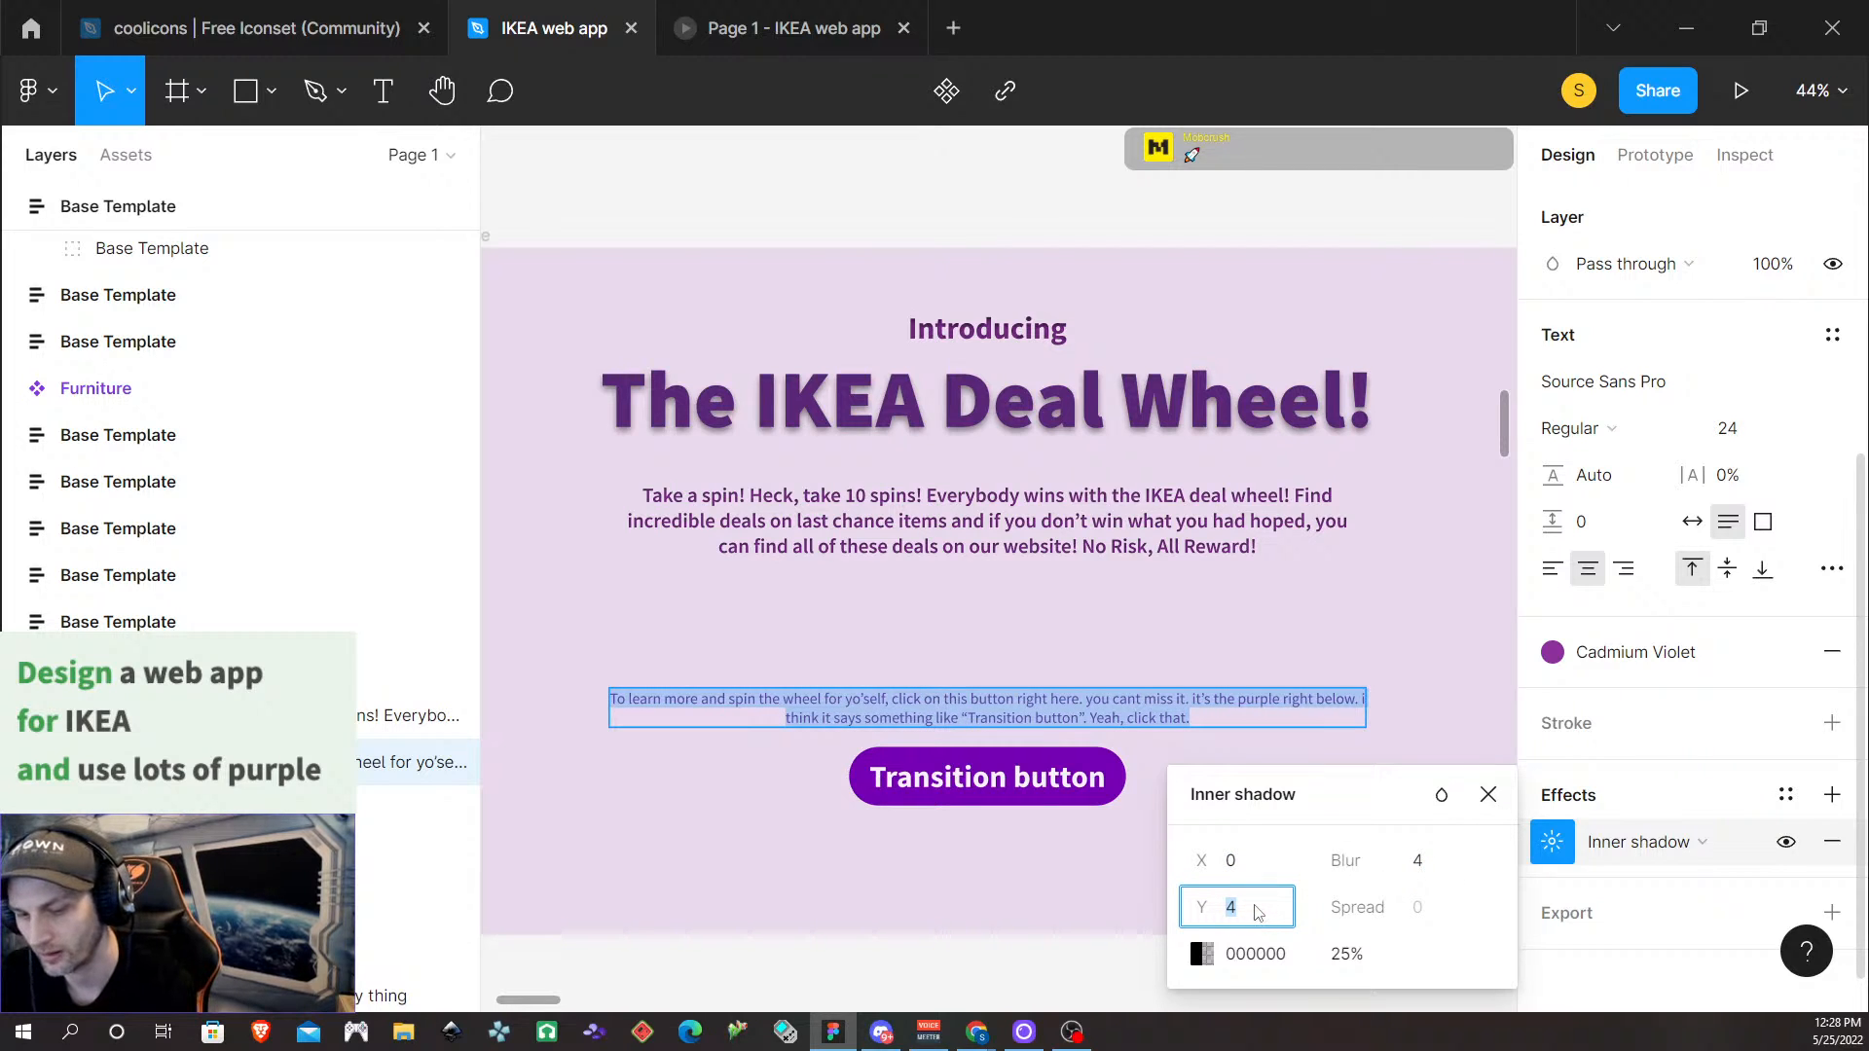
{"action": "left_click", "coordinate": [1346, 958]}
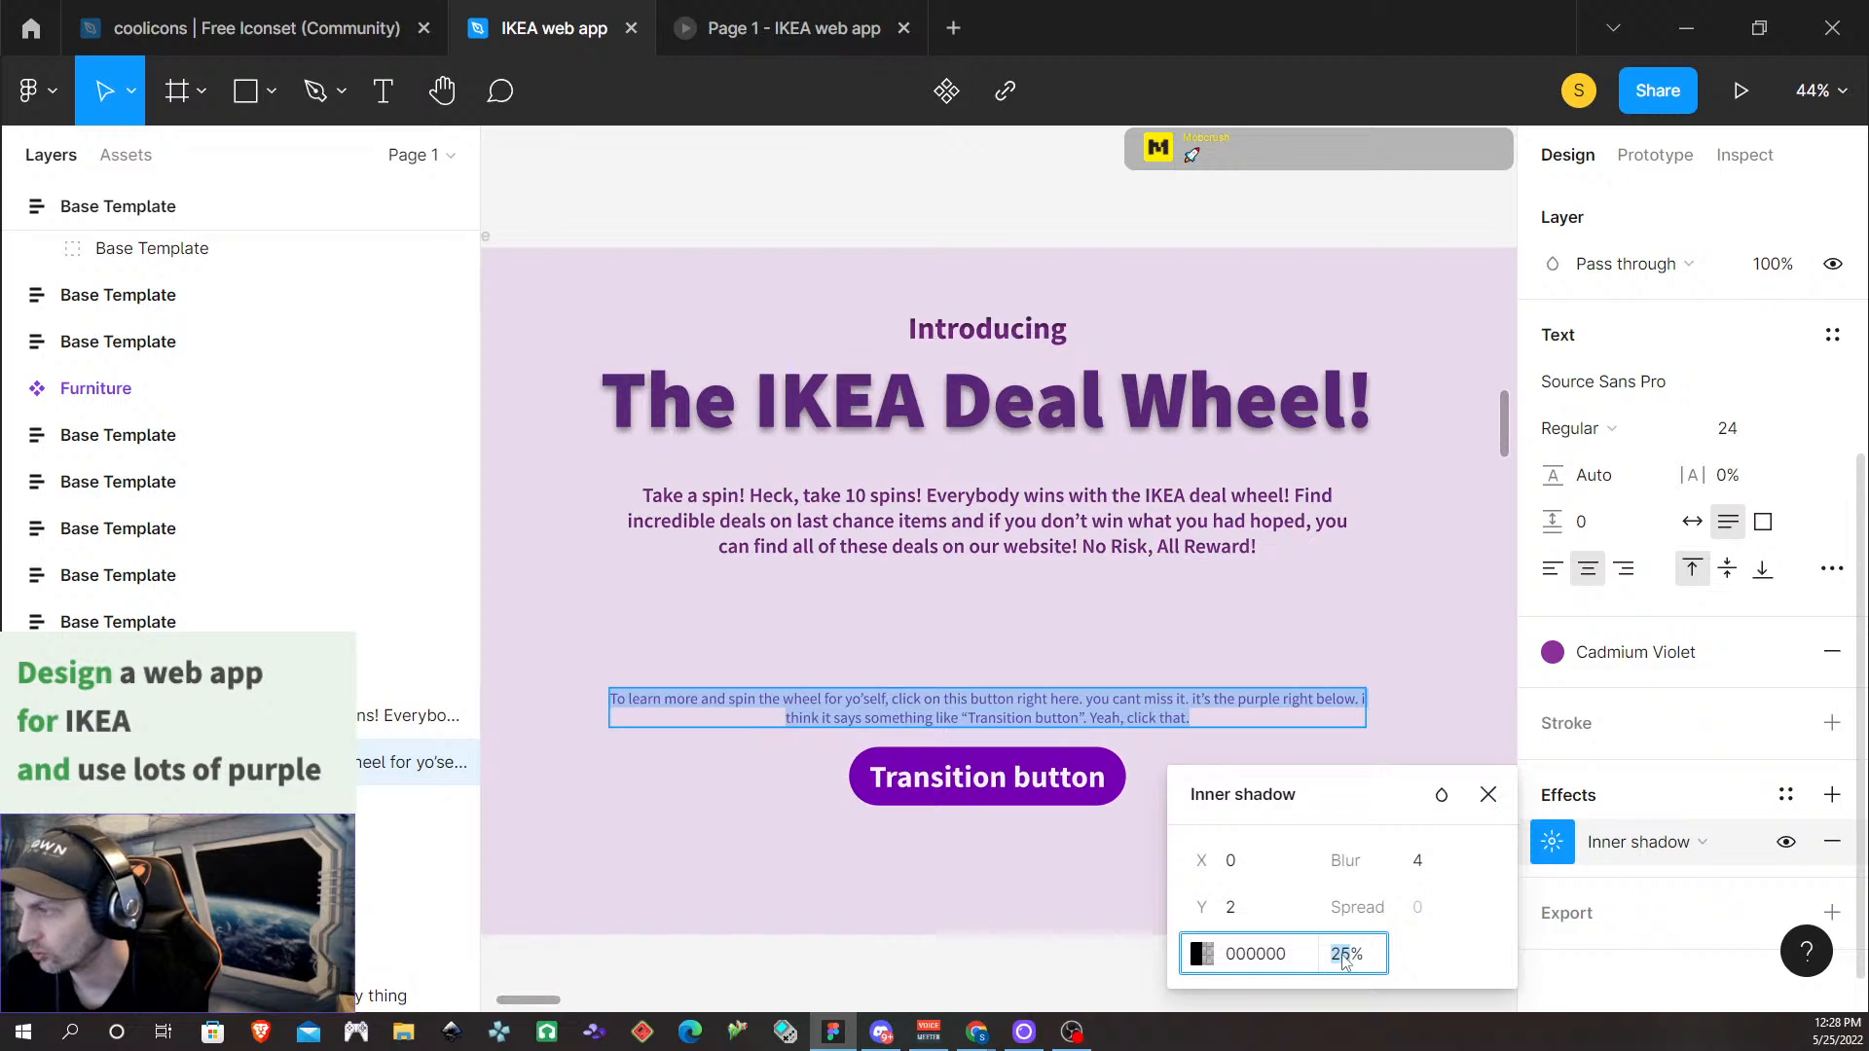
{"action": "type", "text": "50"}
{"action": "key", "text": "Return"}
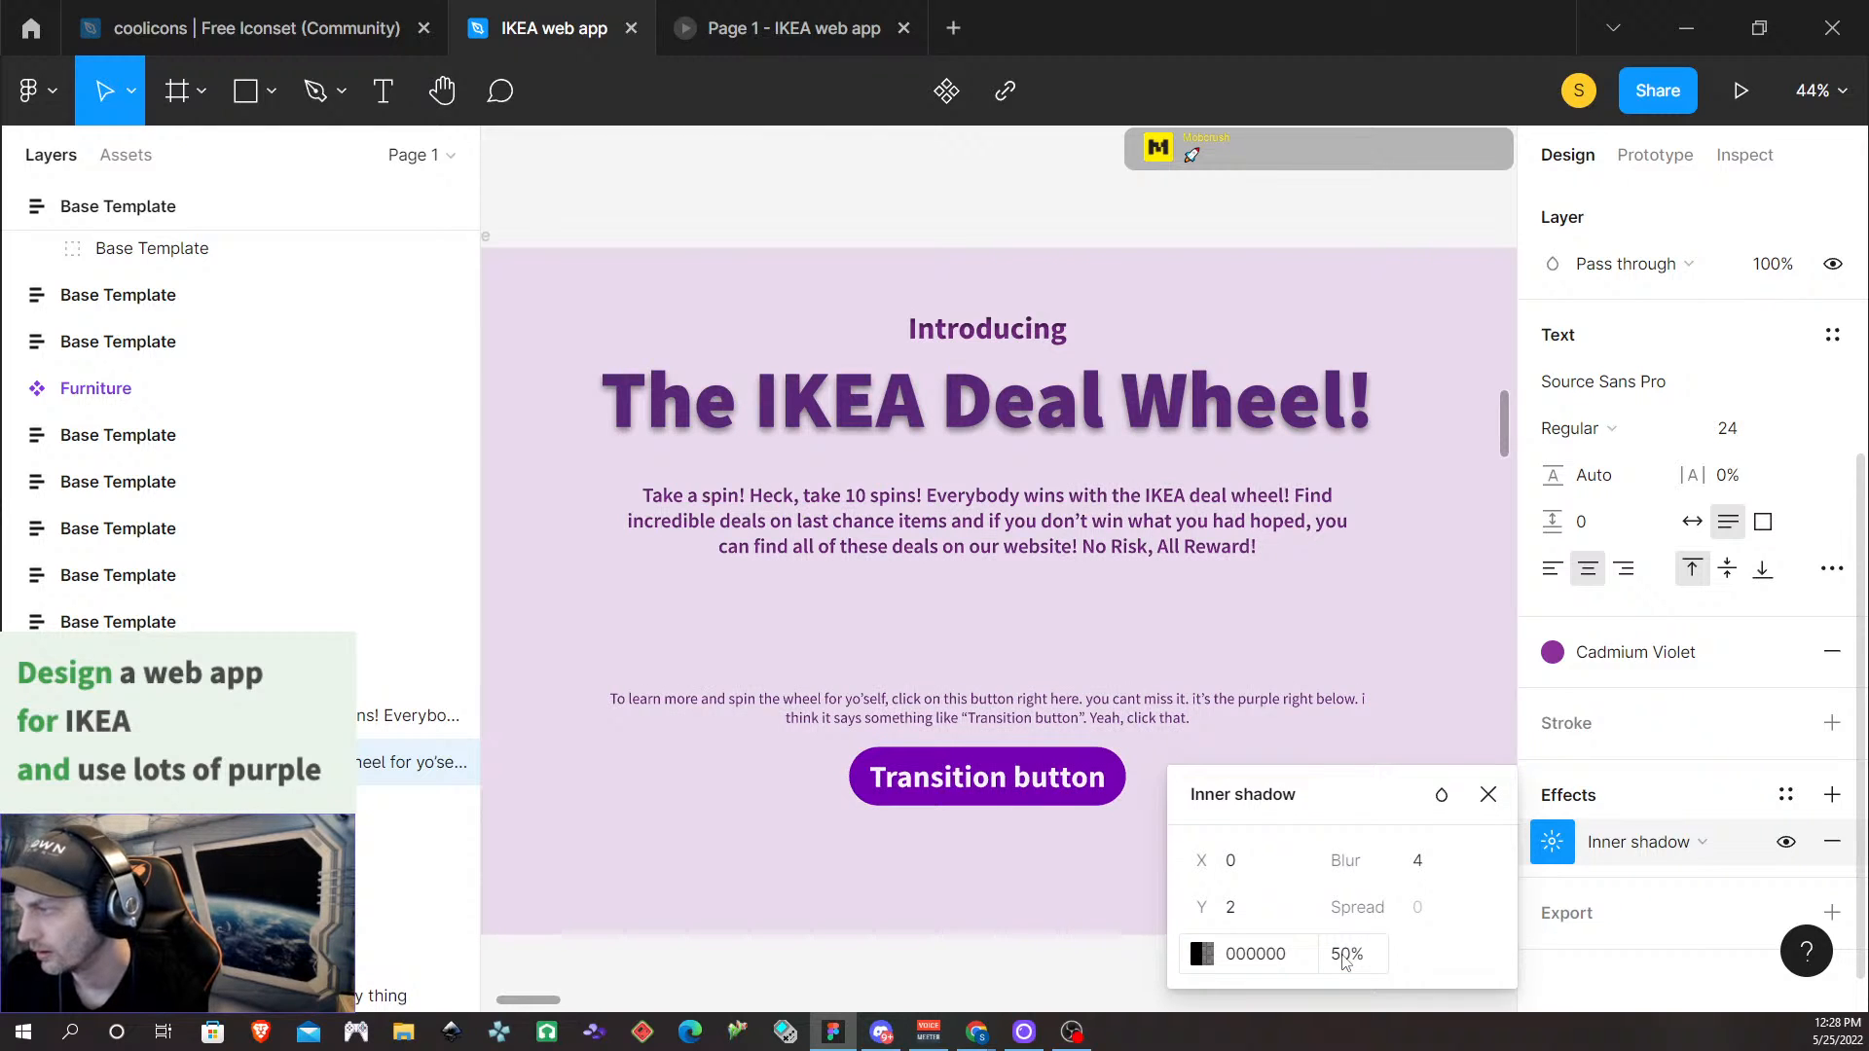
Detach the current shadow style from the "The IKEA Deal Wheel!" headline and apply the Shadow03 effect style instead
{"action": "scroll", "coordinate": [860, 687], "scroll_direction": "up", "scroll_amount": 5}
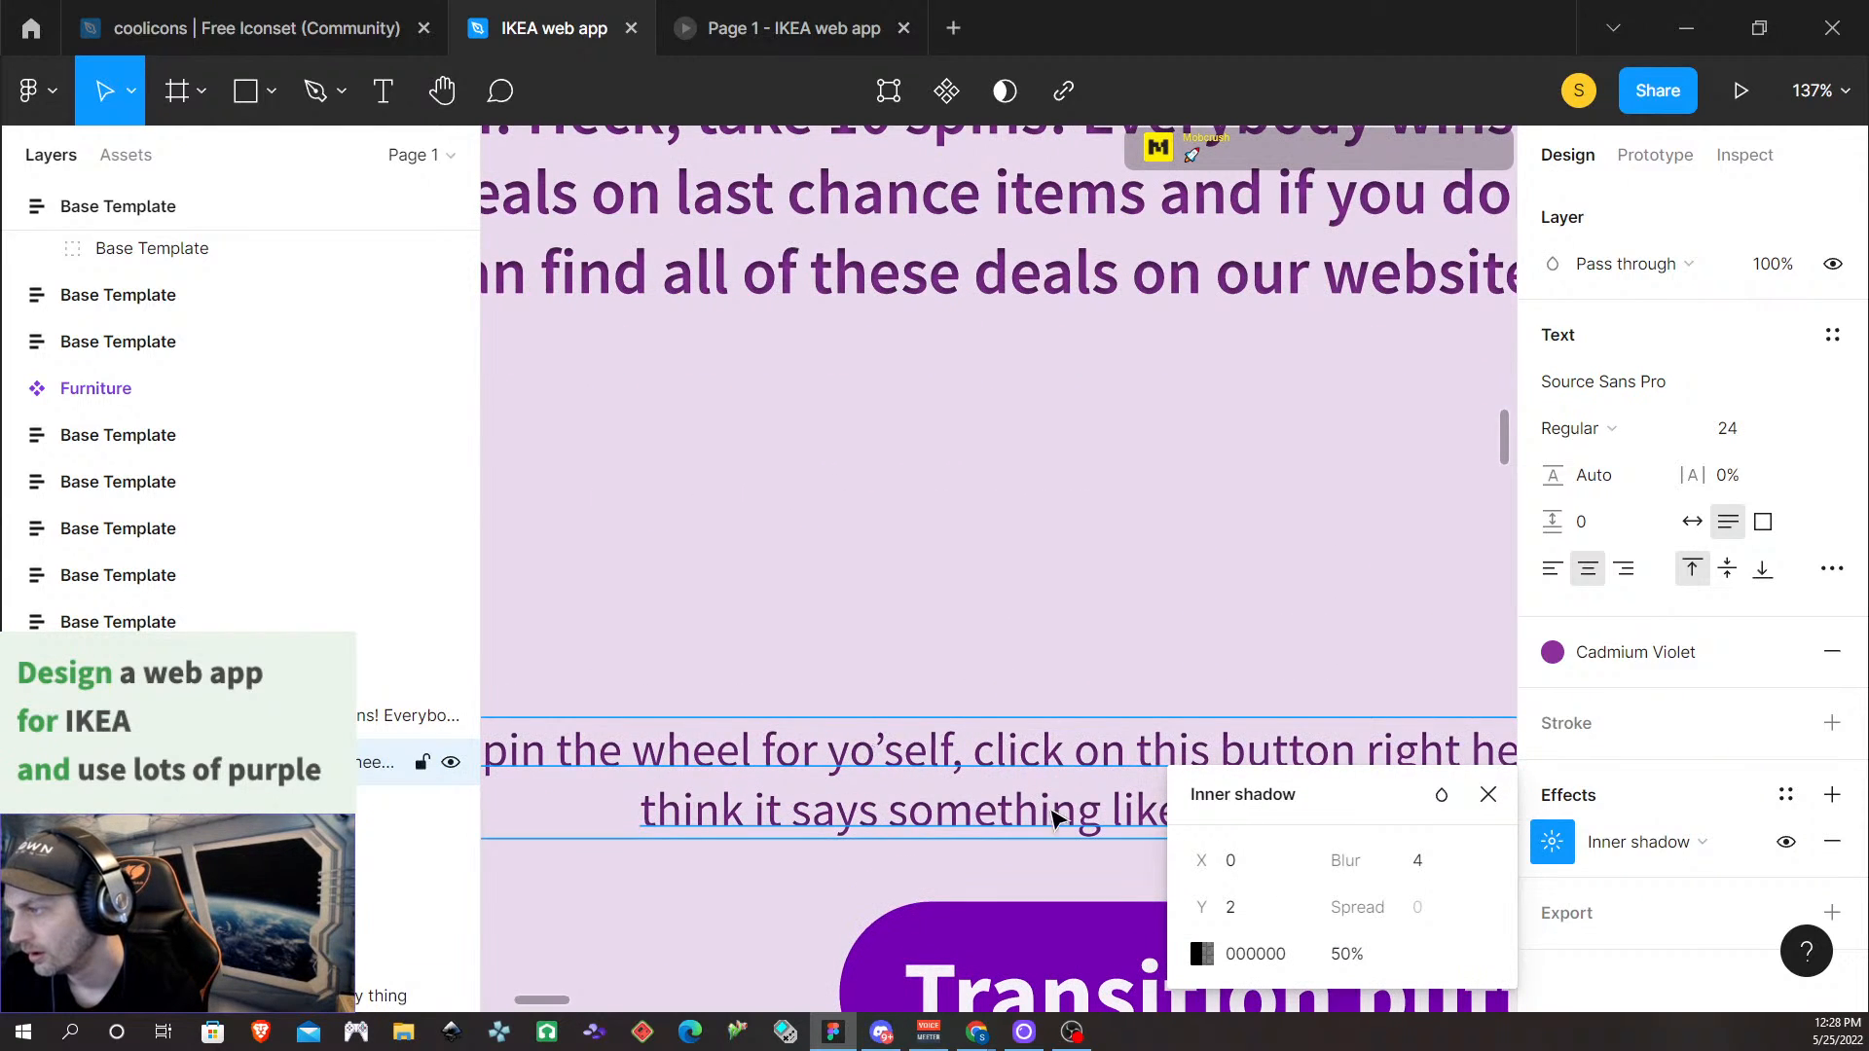
{"action": "scroll", "coordinate": [1065, 701], "scroll_direction": "down", "scroll_amount": 3}
{"action": "scroll", "coordinate": [1090, 467], "scroll_direction": "up", "scroll_amount": 3}
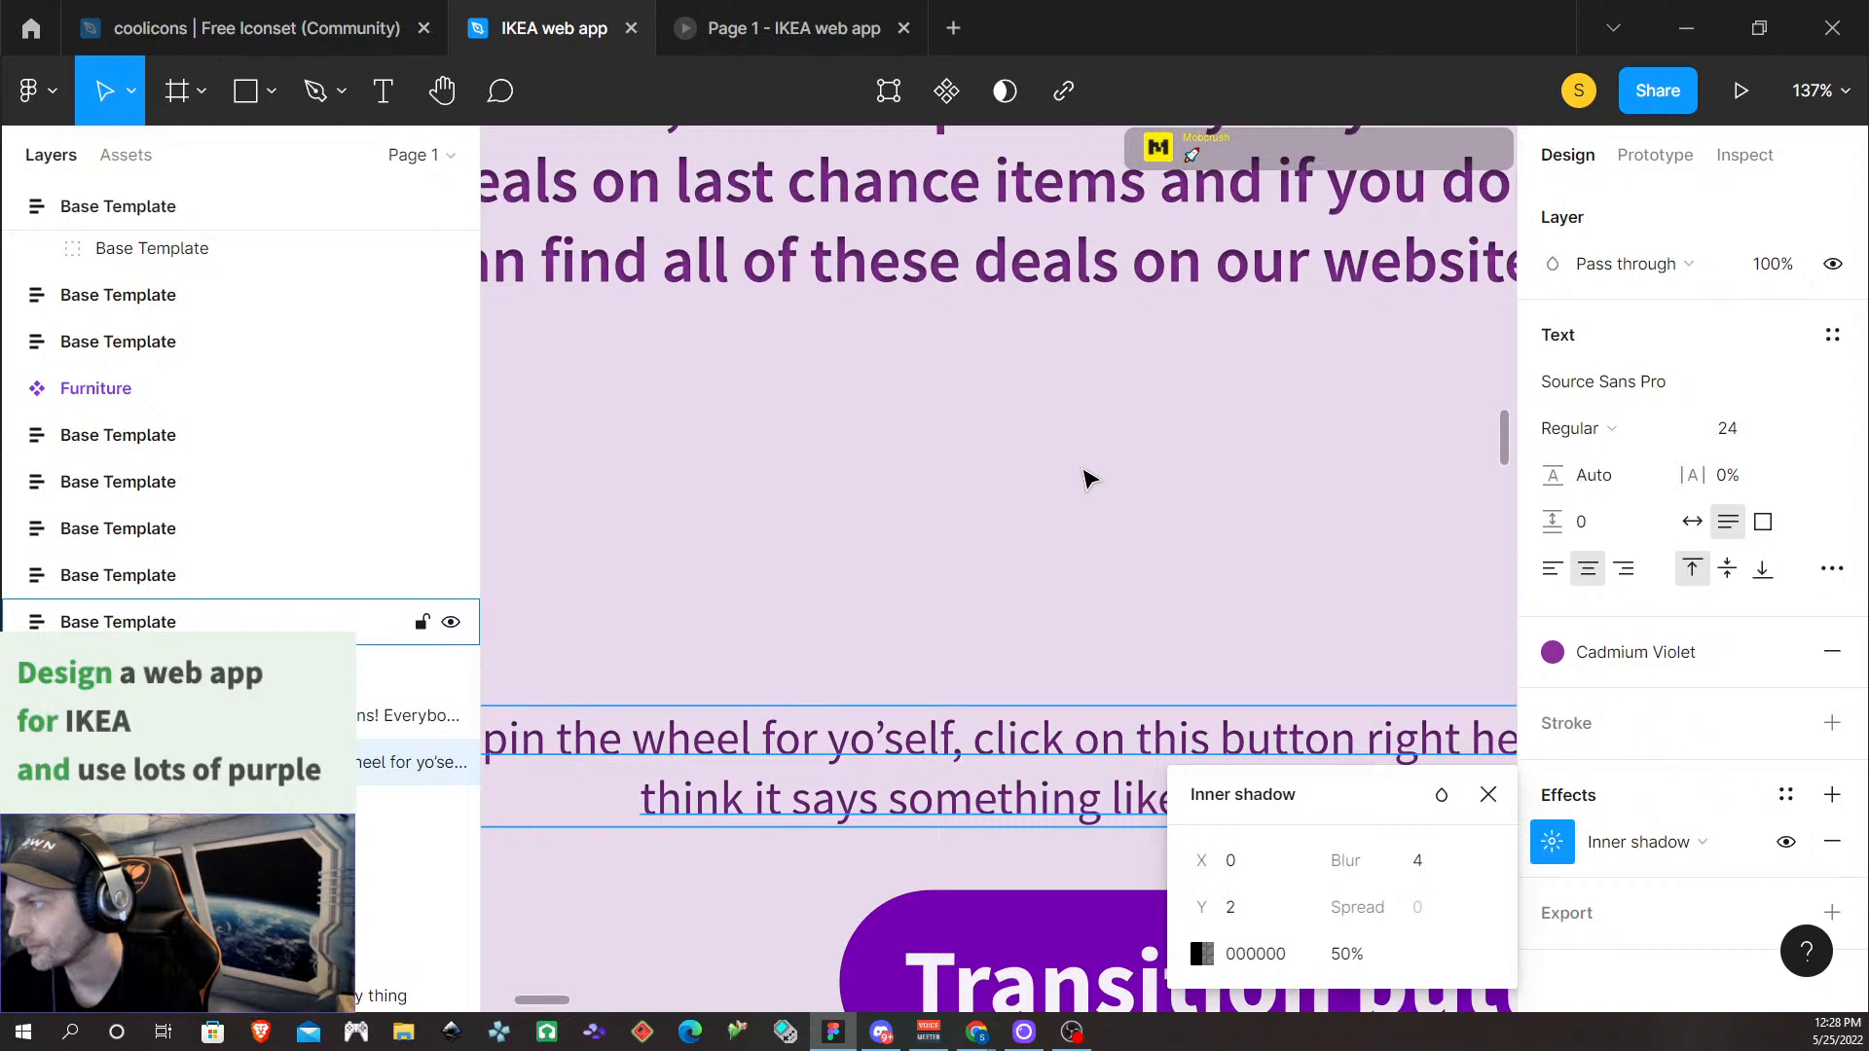
{"action": "scroll", "coordinate": [1089, 477], "scroll_direction": "up", "scroll_amount": 3}
{"action": "scroll", "coordinate": [1081, 479], "scroll_direction": "up", "scroll_amount": 3}
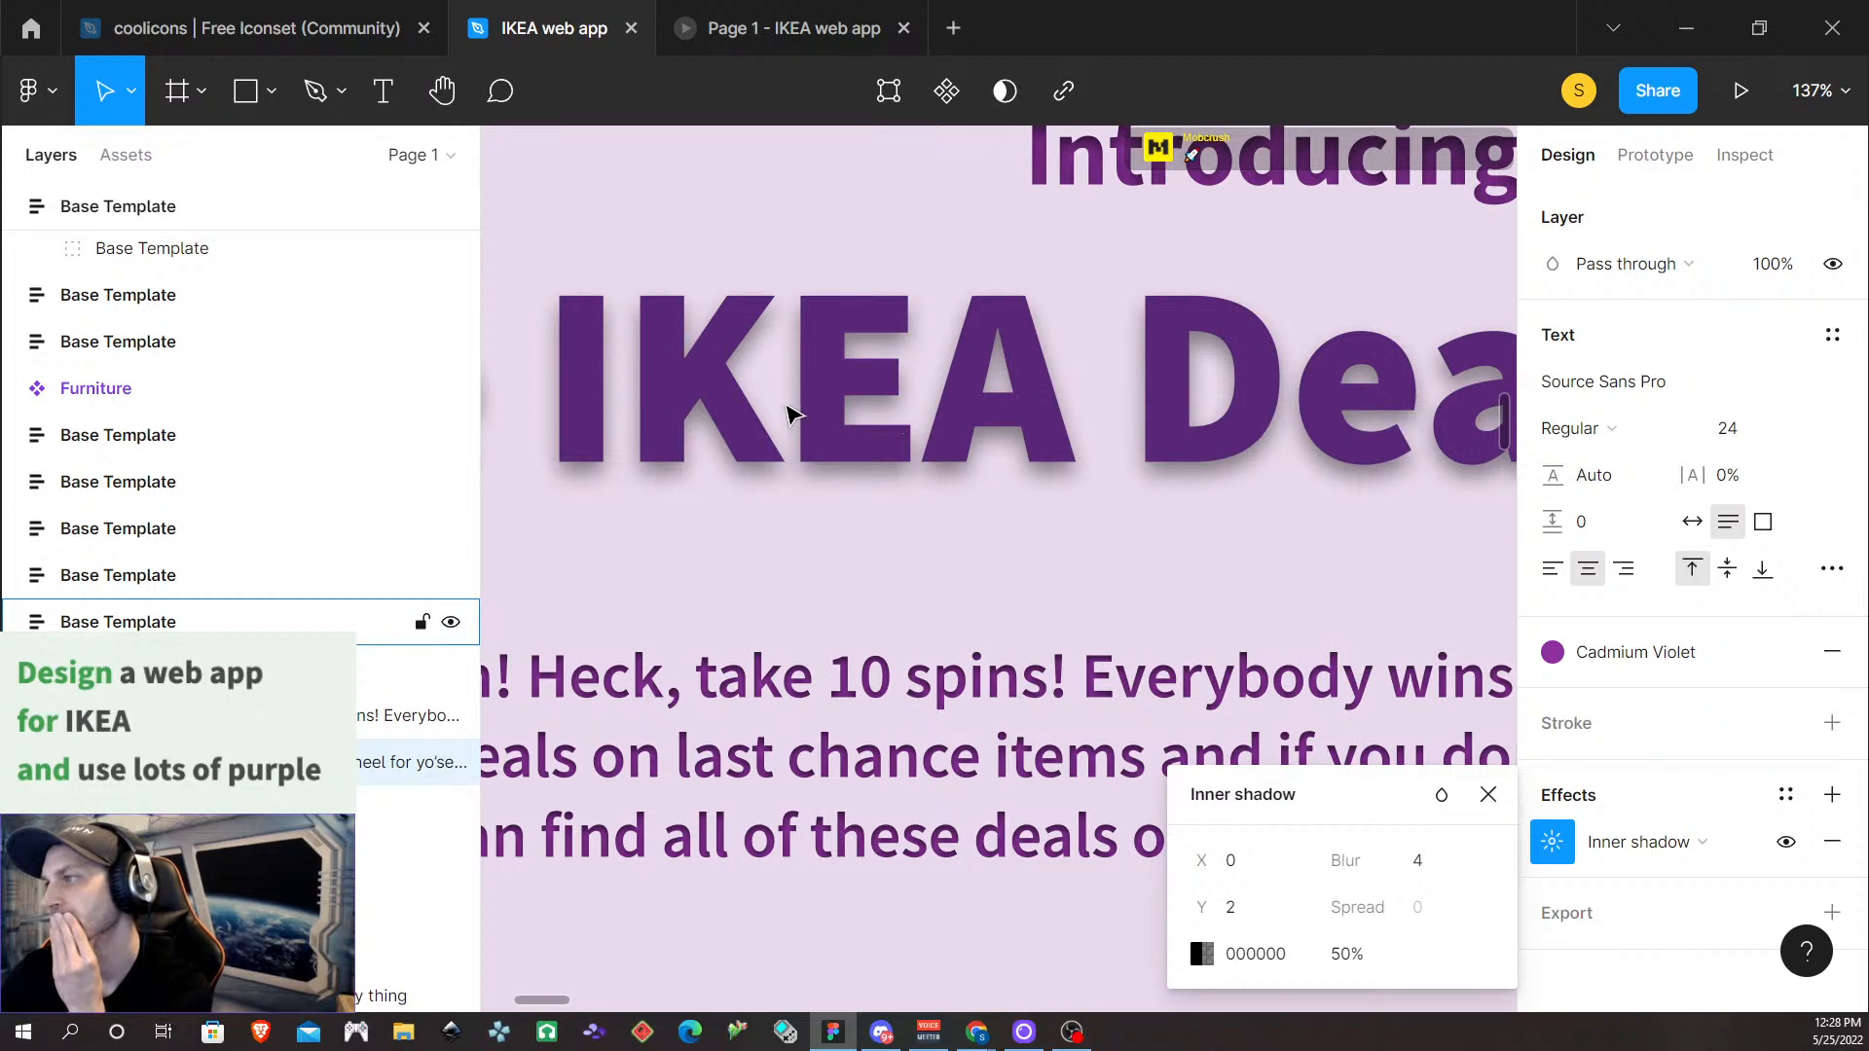
{"action": "left_click", "coordinate": [870, 336]}
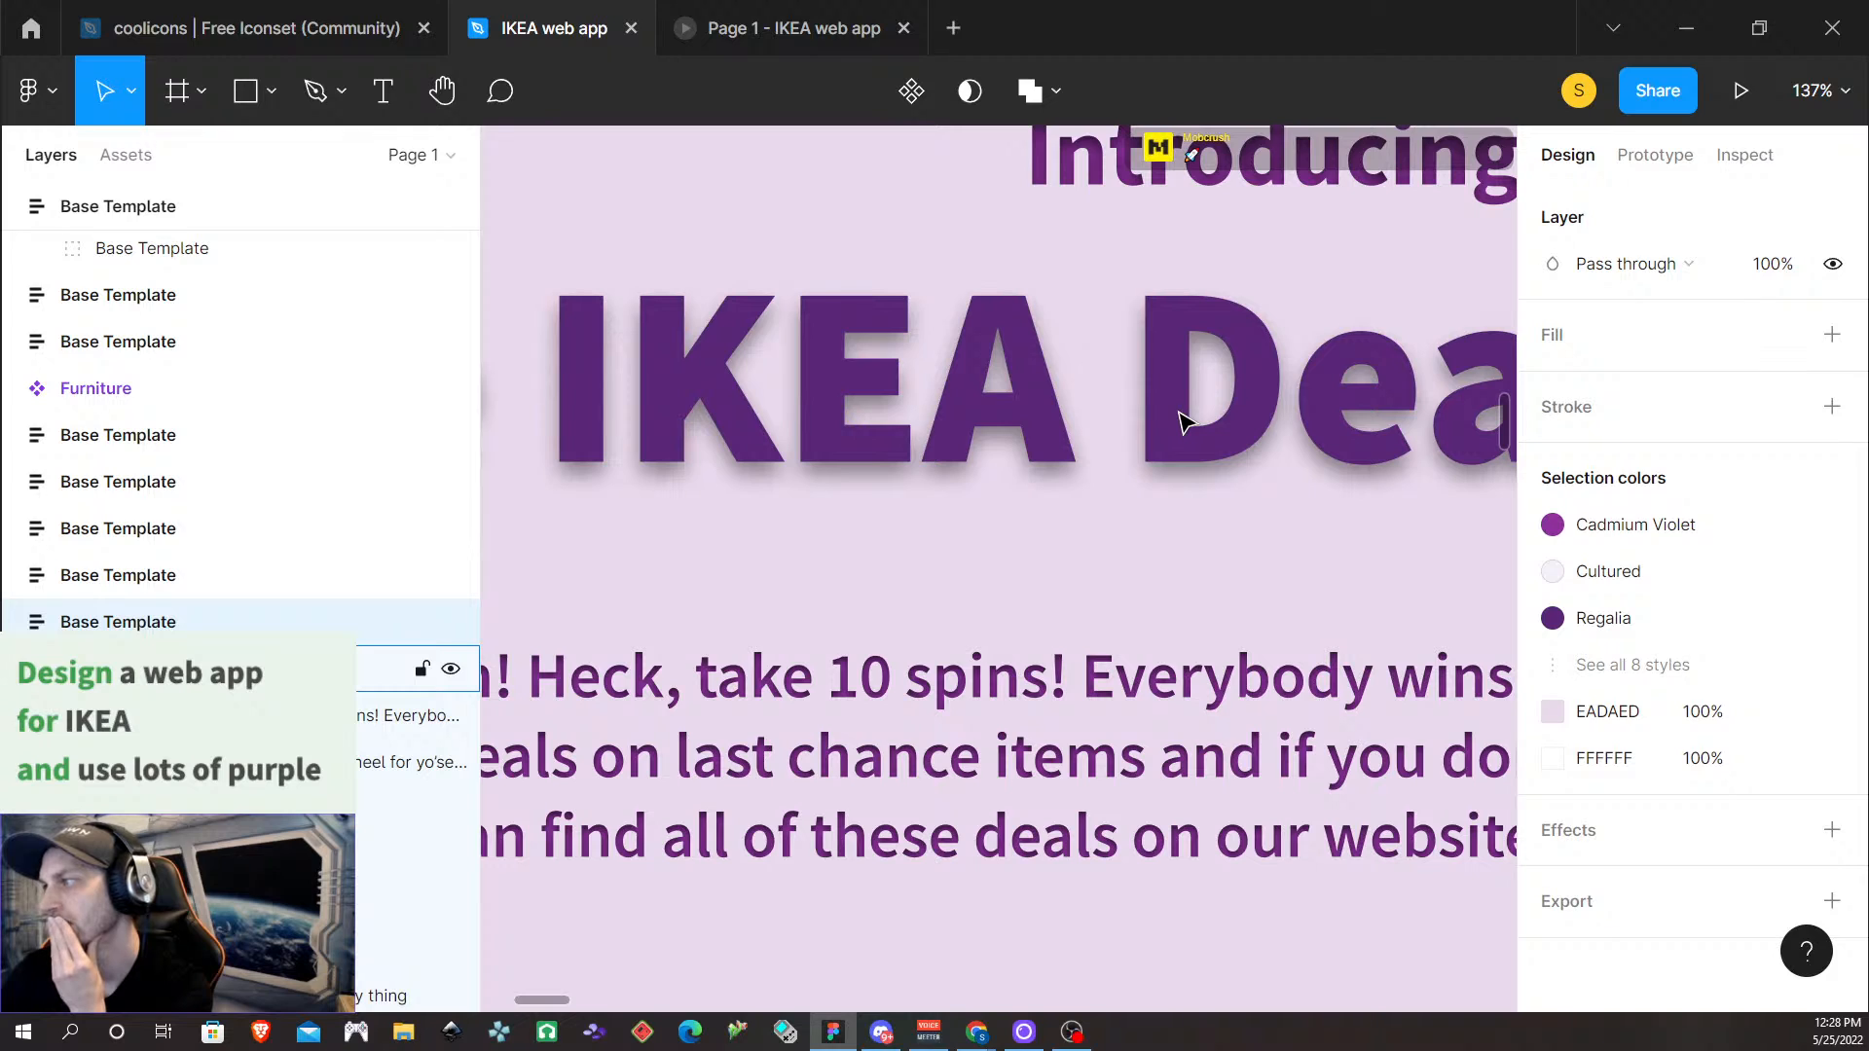
{"action": "left_click", "coordinate": [927, 416]}
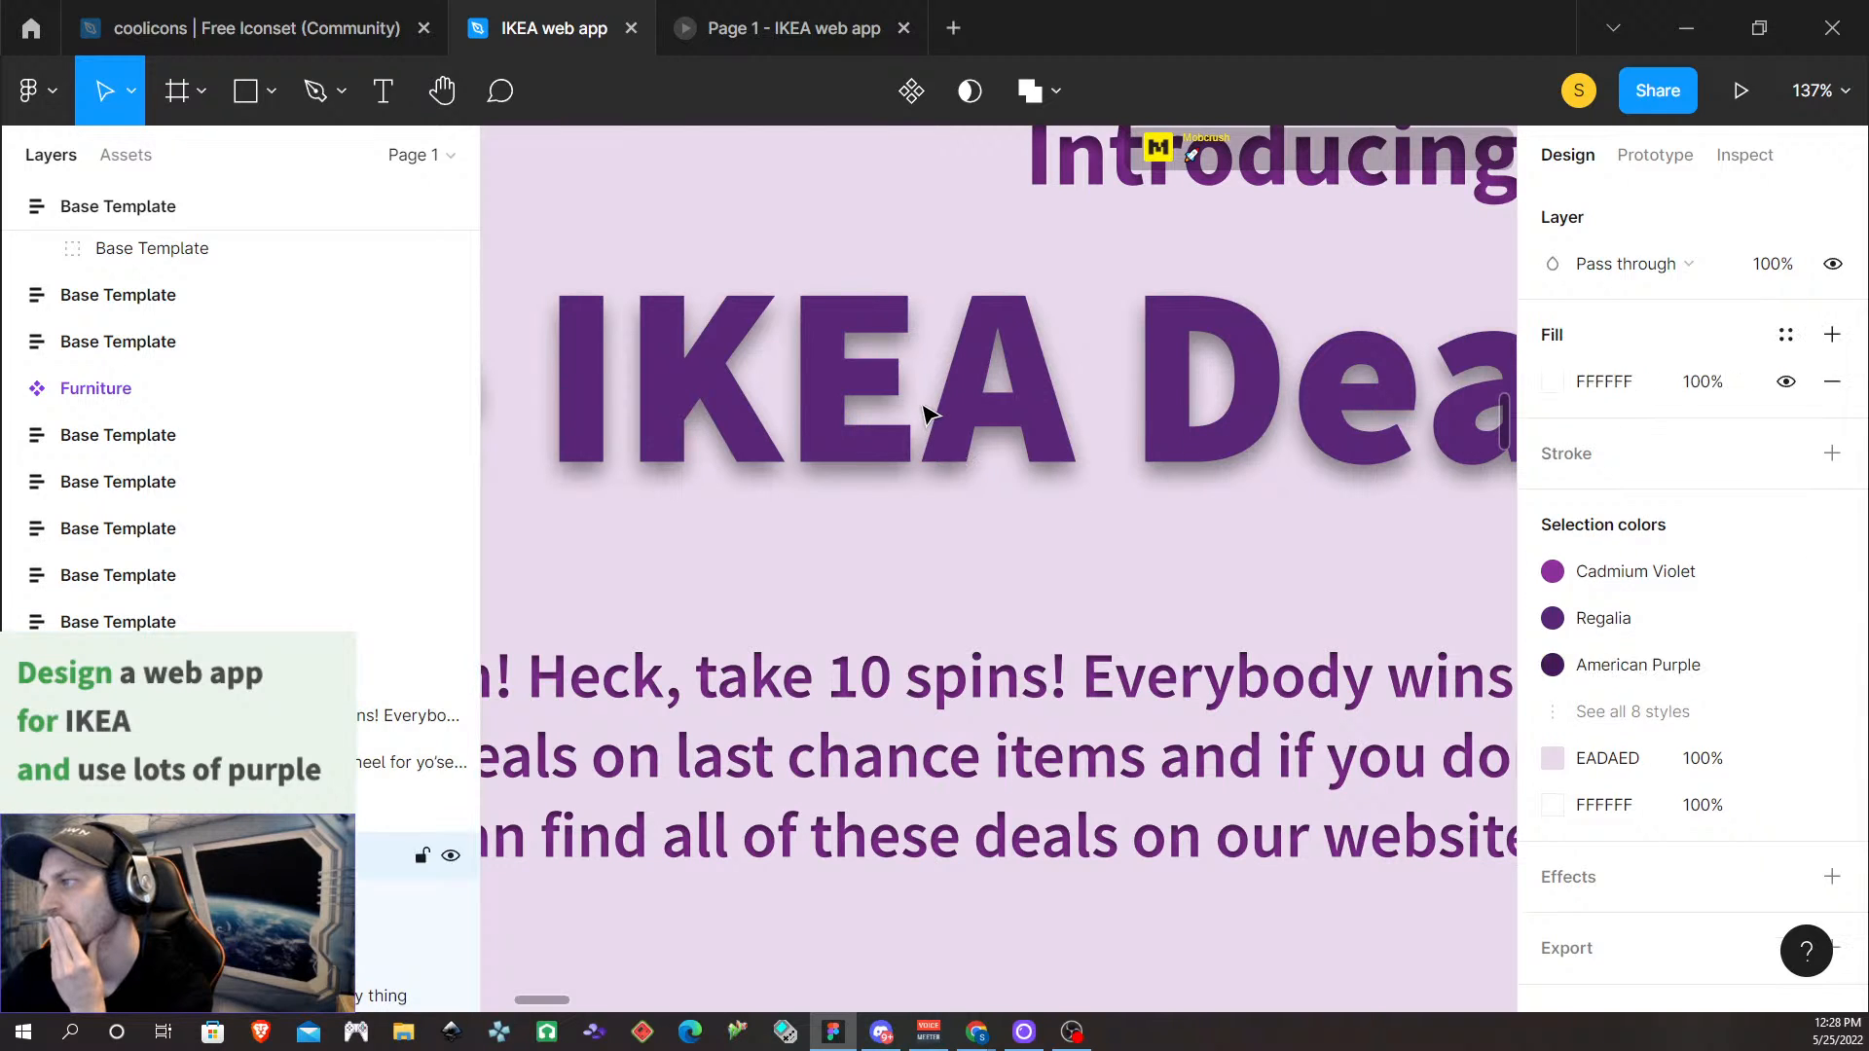
{"action": "double_click", "coordinate": [927, 417]}
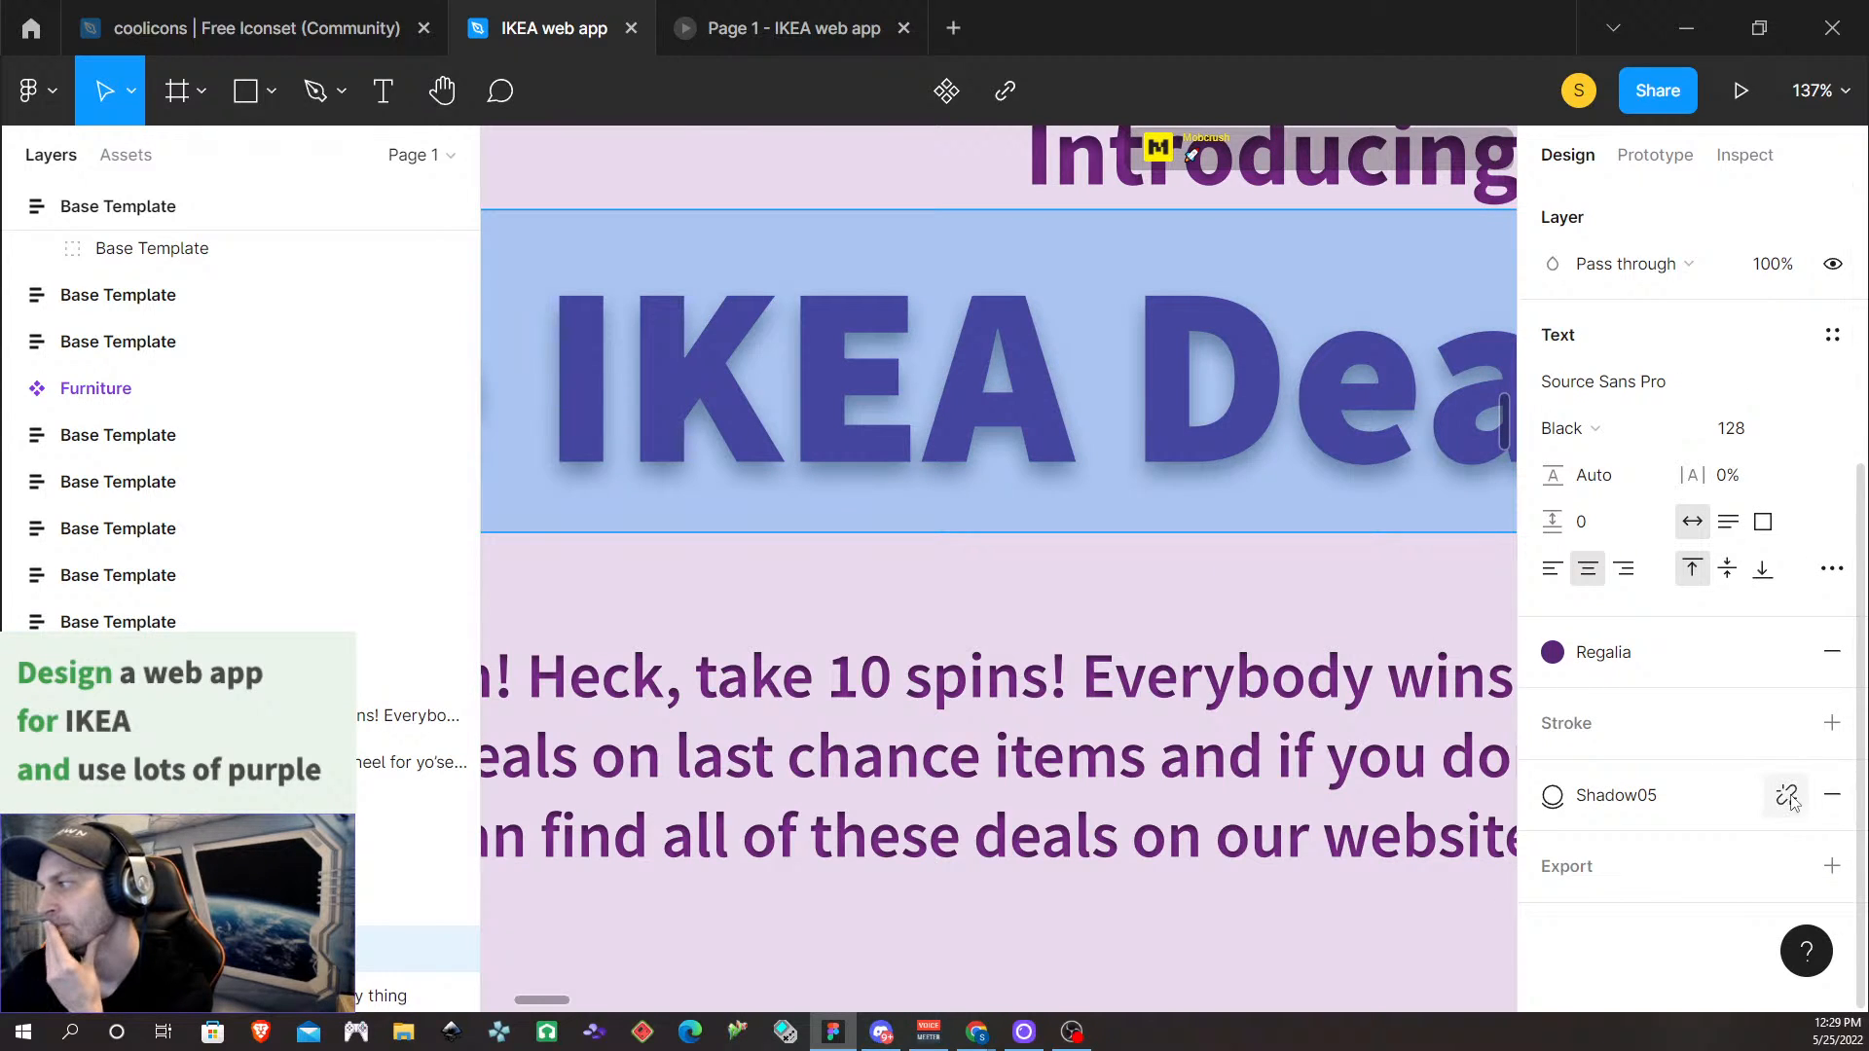
{"action": "left_click", "coordinate": [1787, 794]}
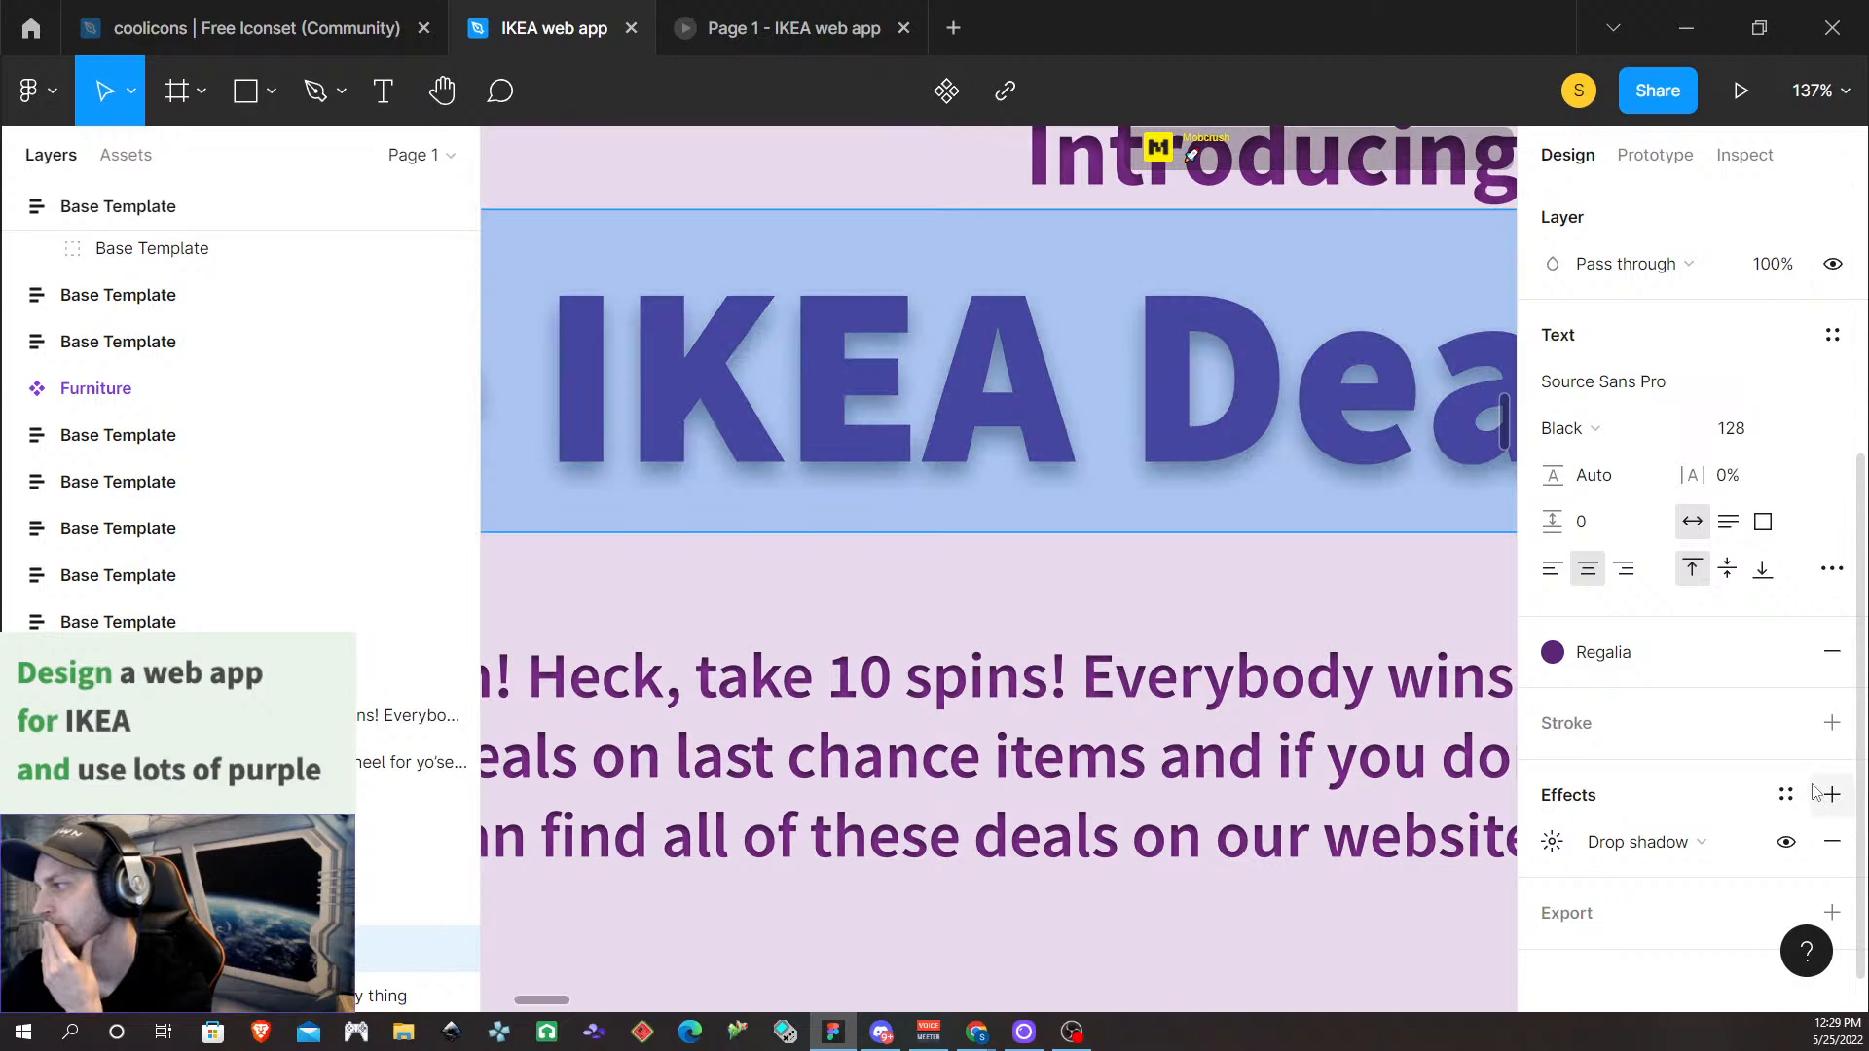
{"action": "left_click", "coordinate": [1786, 795]}
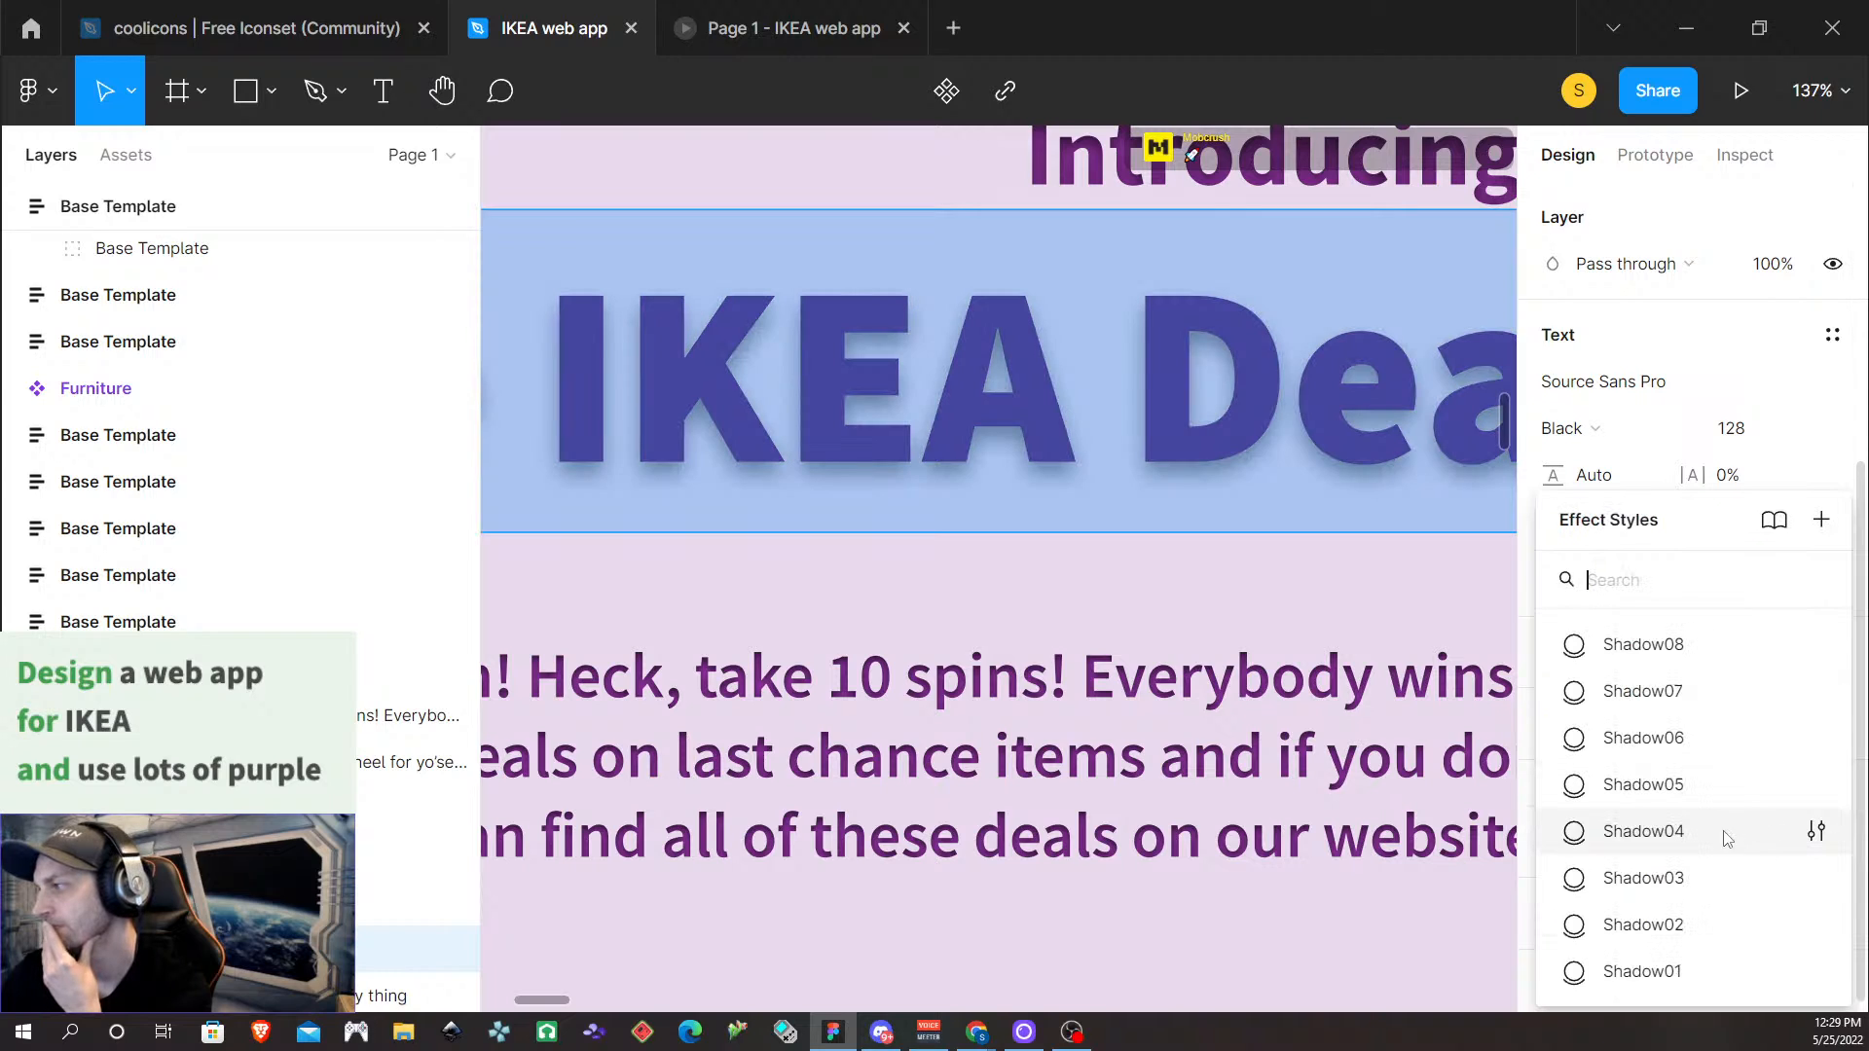
{"action": "left_click", "coordinate": [1694, 883]}
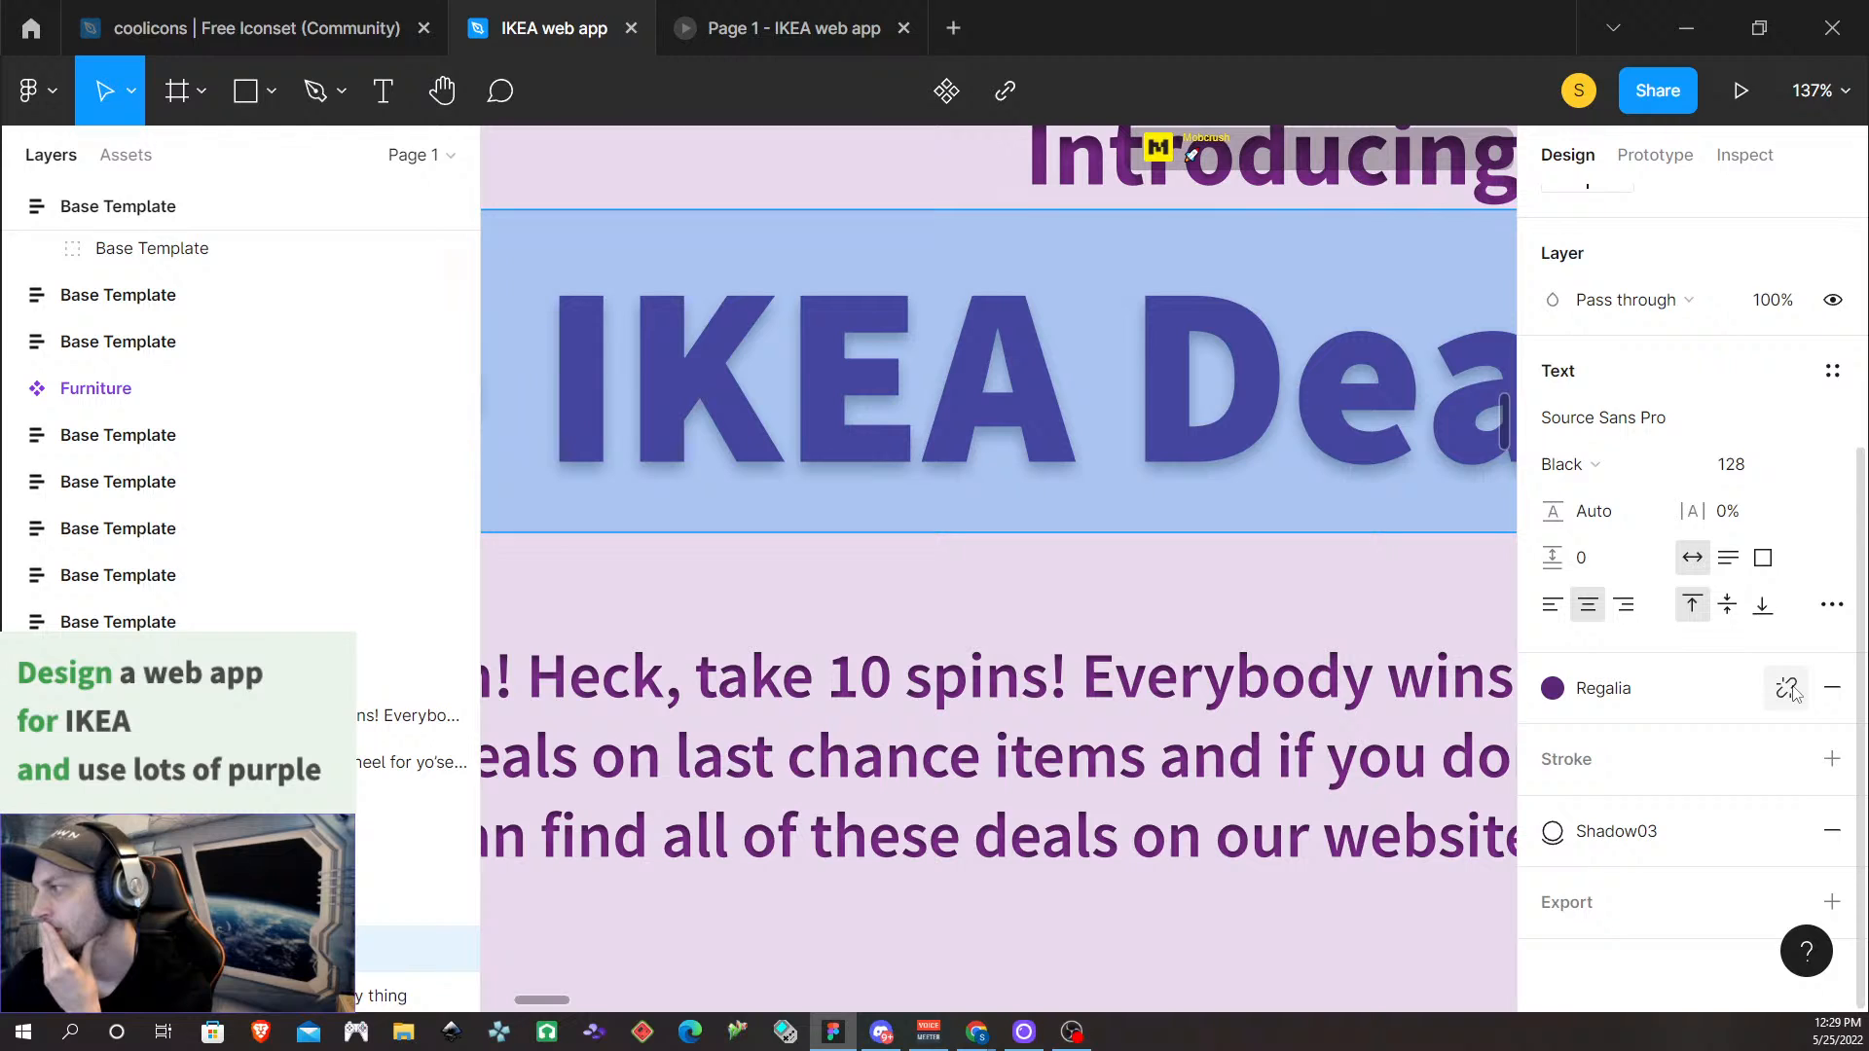
Detach the headline's Shadow03 style and set its drop shadow opacity to 65%
{"action": "left_click", "coordinate": [1787, 830]}
{"action": "left_click", "coordinate": [1552, 878]}
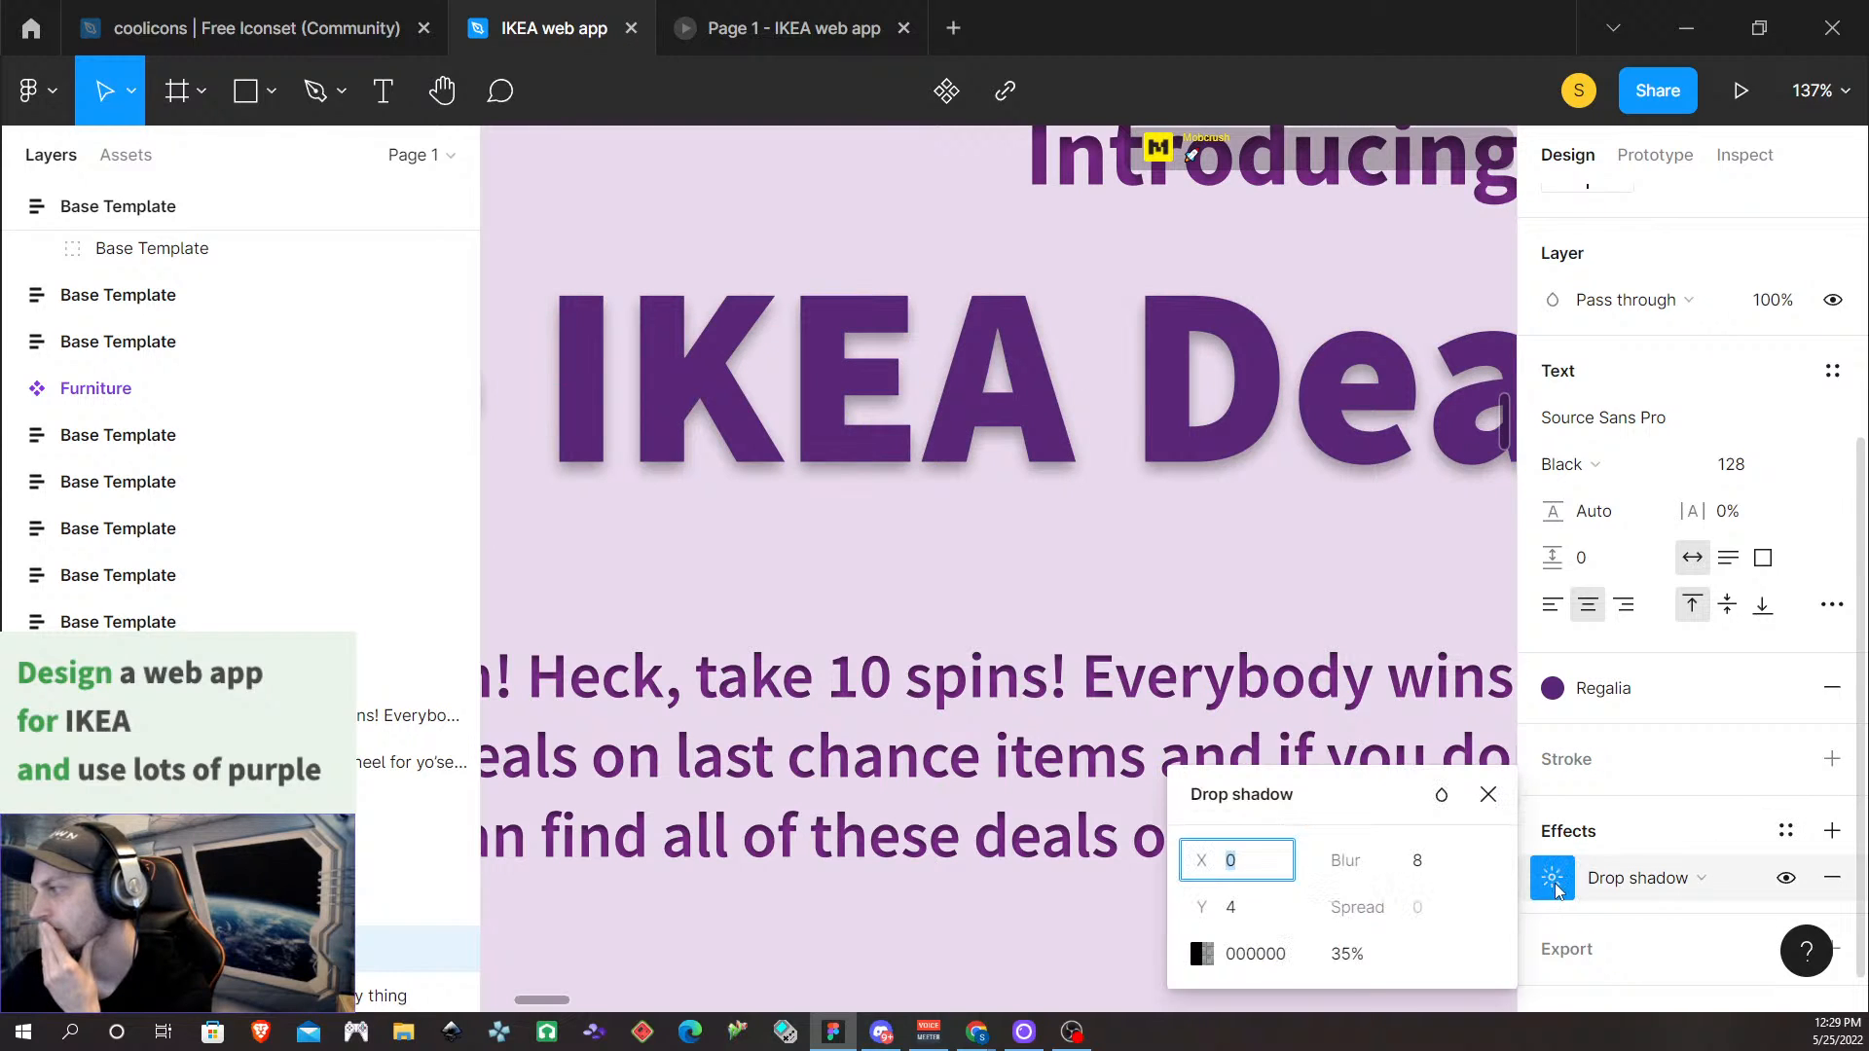
{"action": "left_click", "coordinate": [1338, 956]}
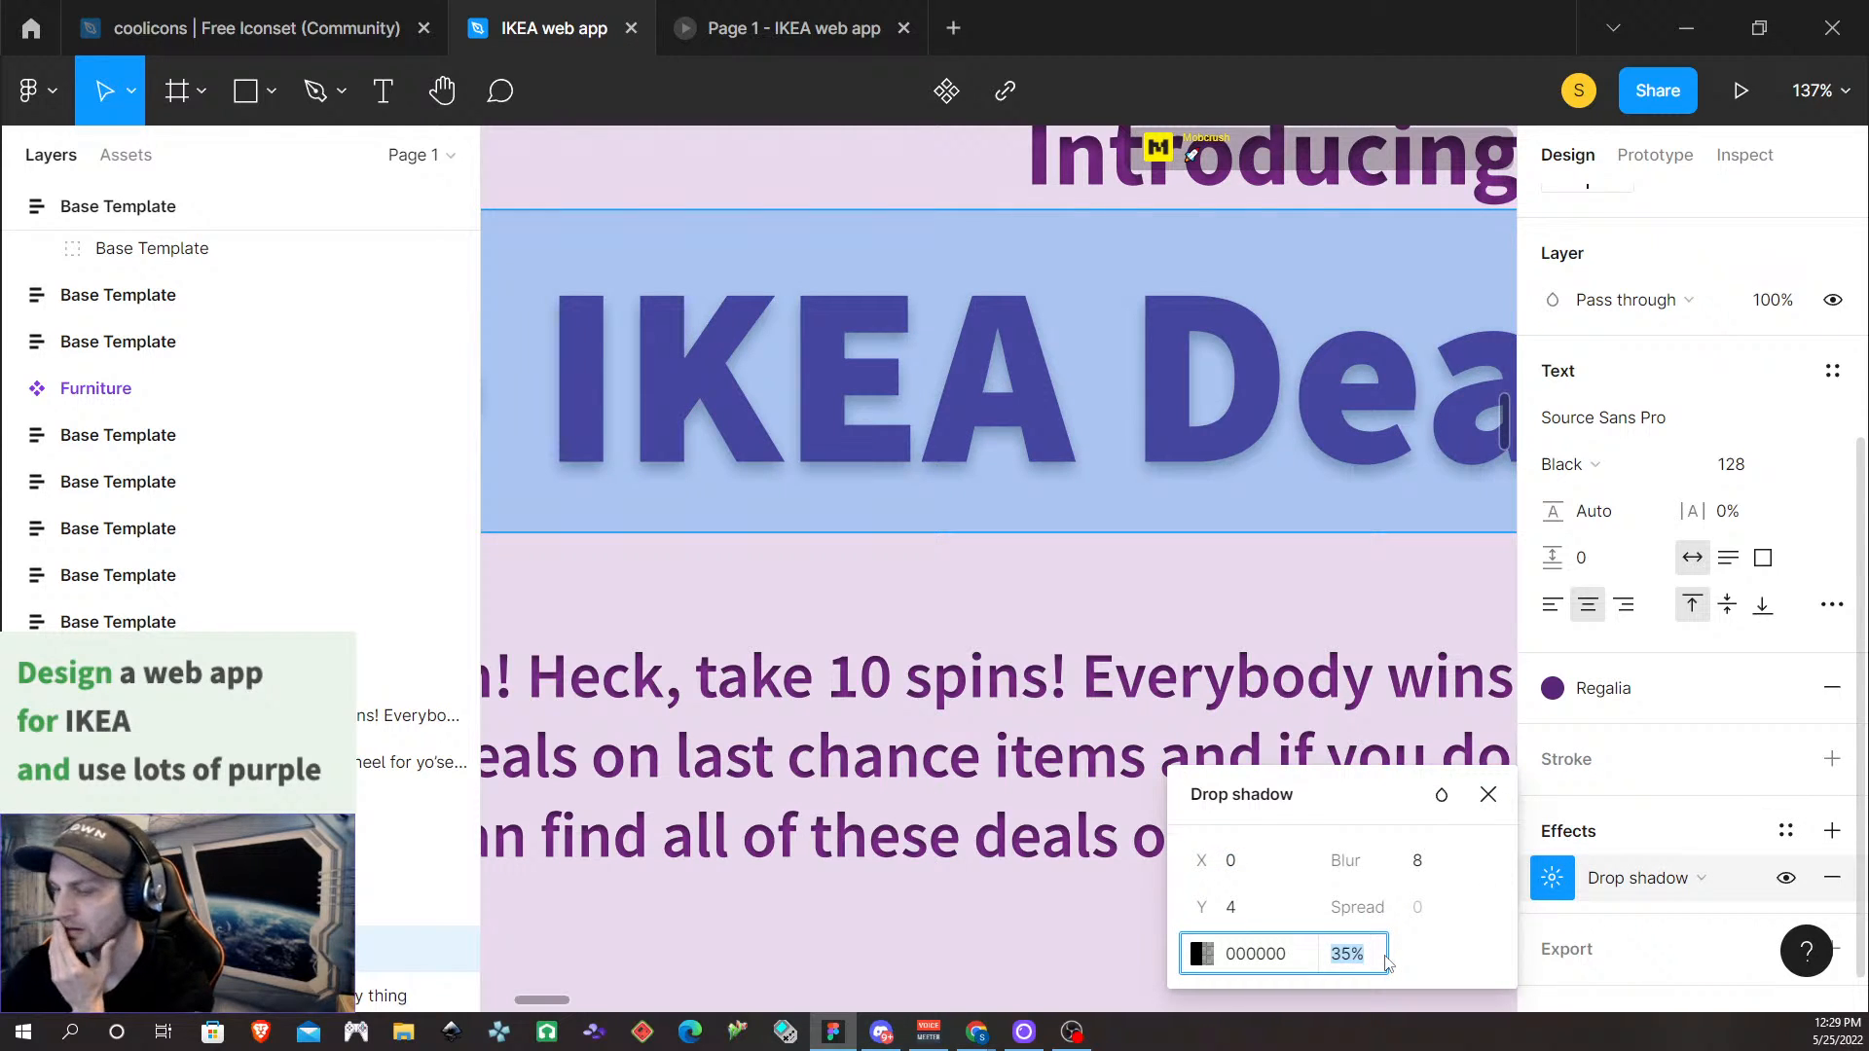
{"action": "type", "text": "65"}
{"action": "key", "text": "Return"}
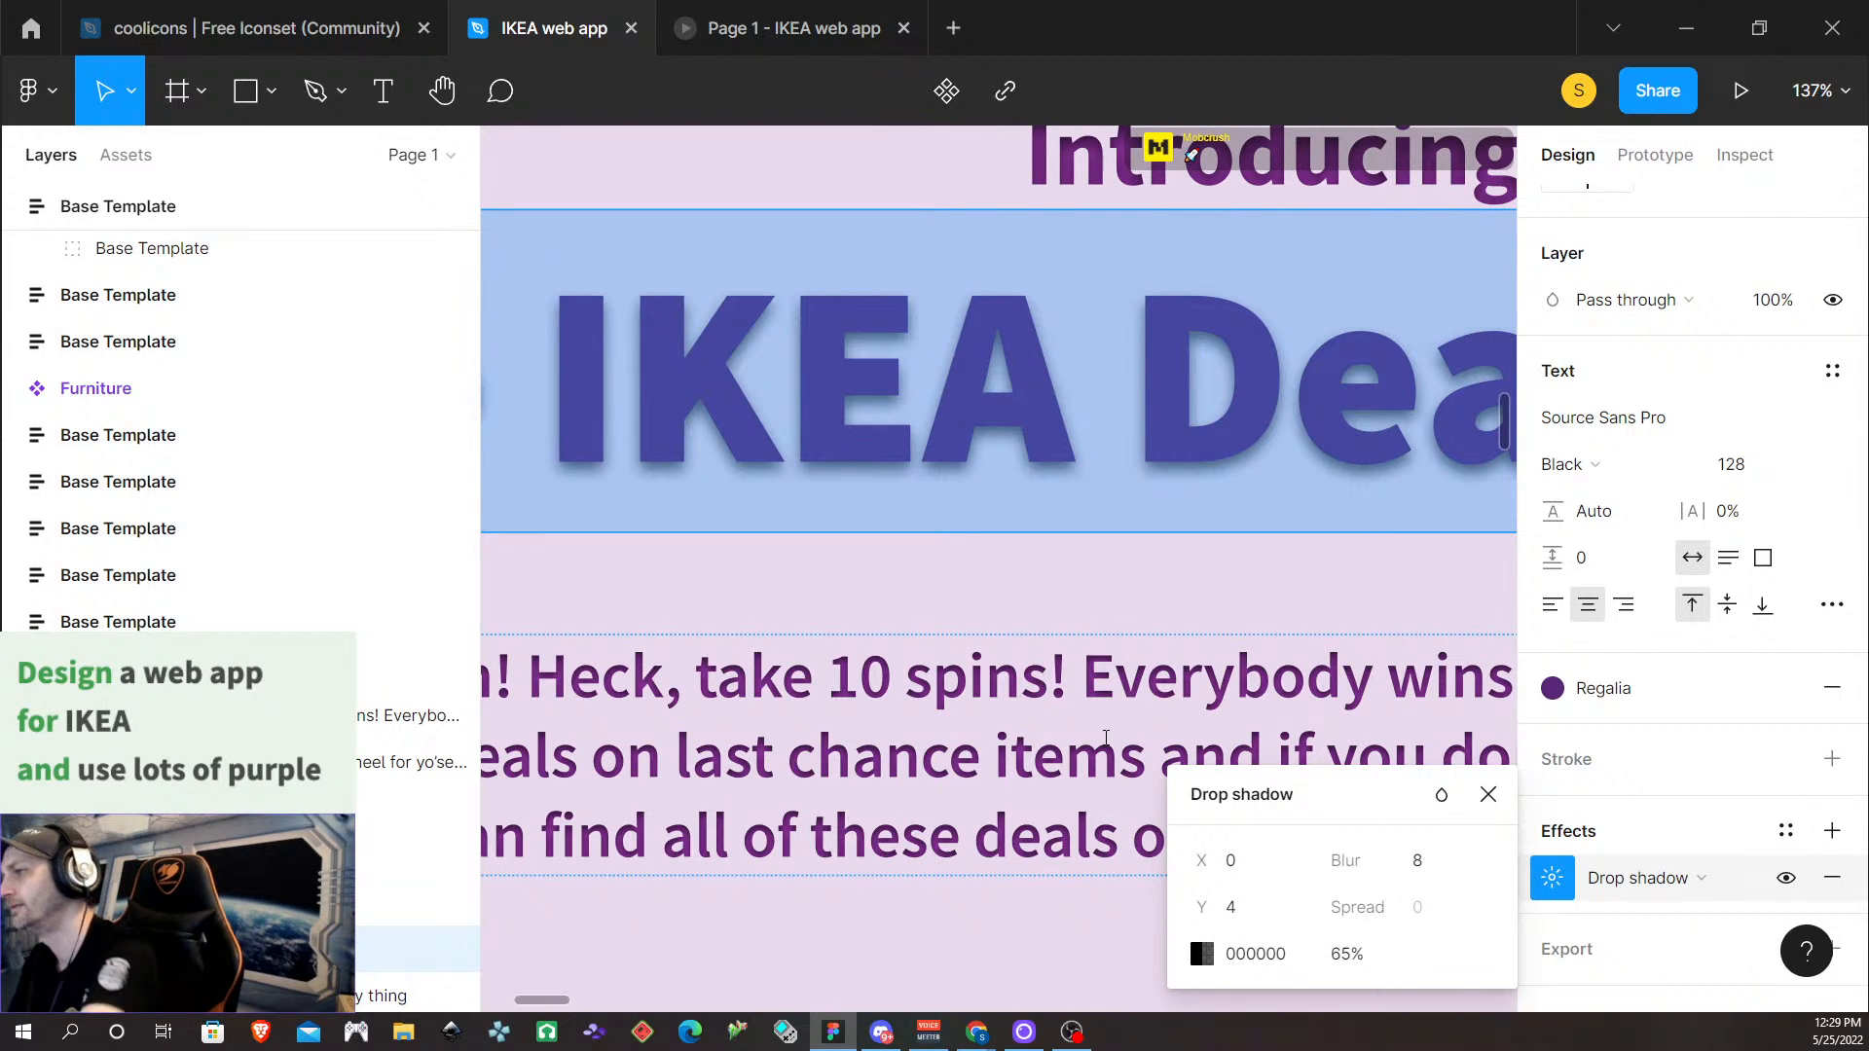
{"action": "left_click", "coordinate": [1027, 594]}
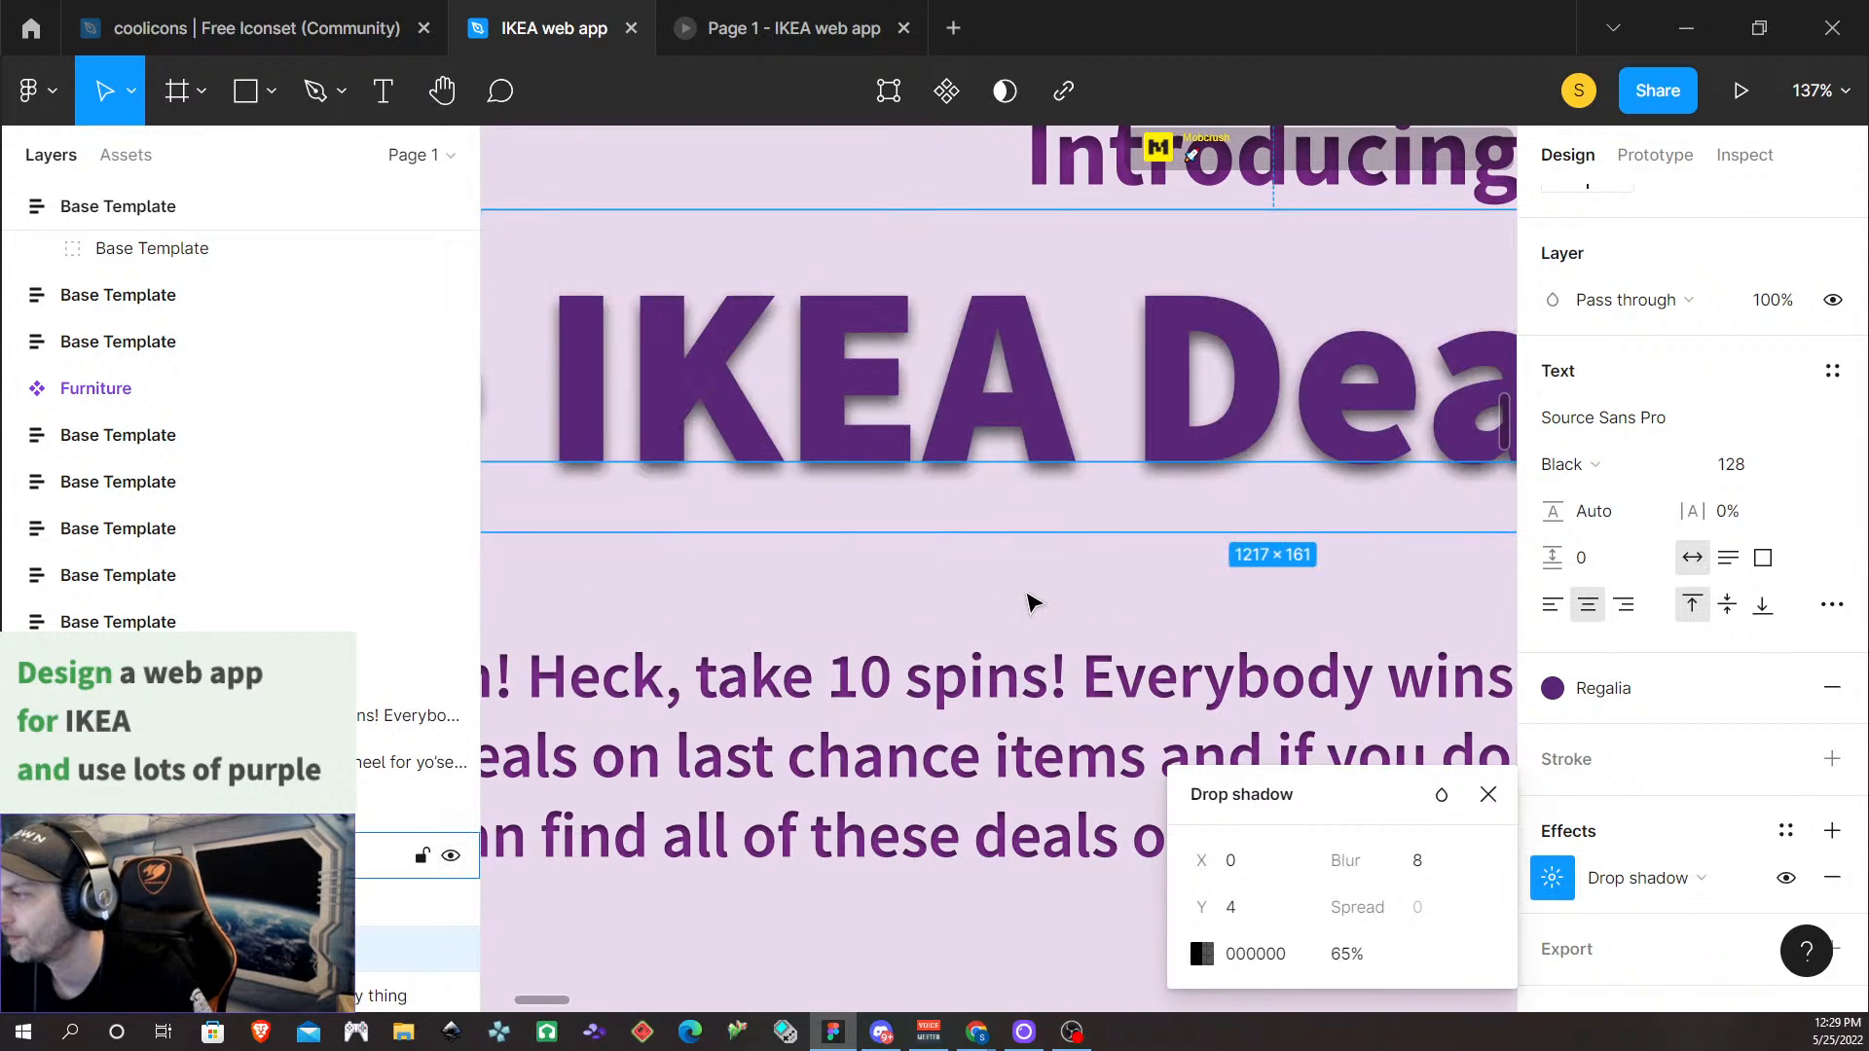
{"action": "scroll", "coordinate": [1028, 594], "scroll_direction": "down", "scroll_amount": 5}
{"action": "key", "text": "Escape"}
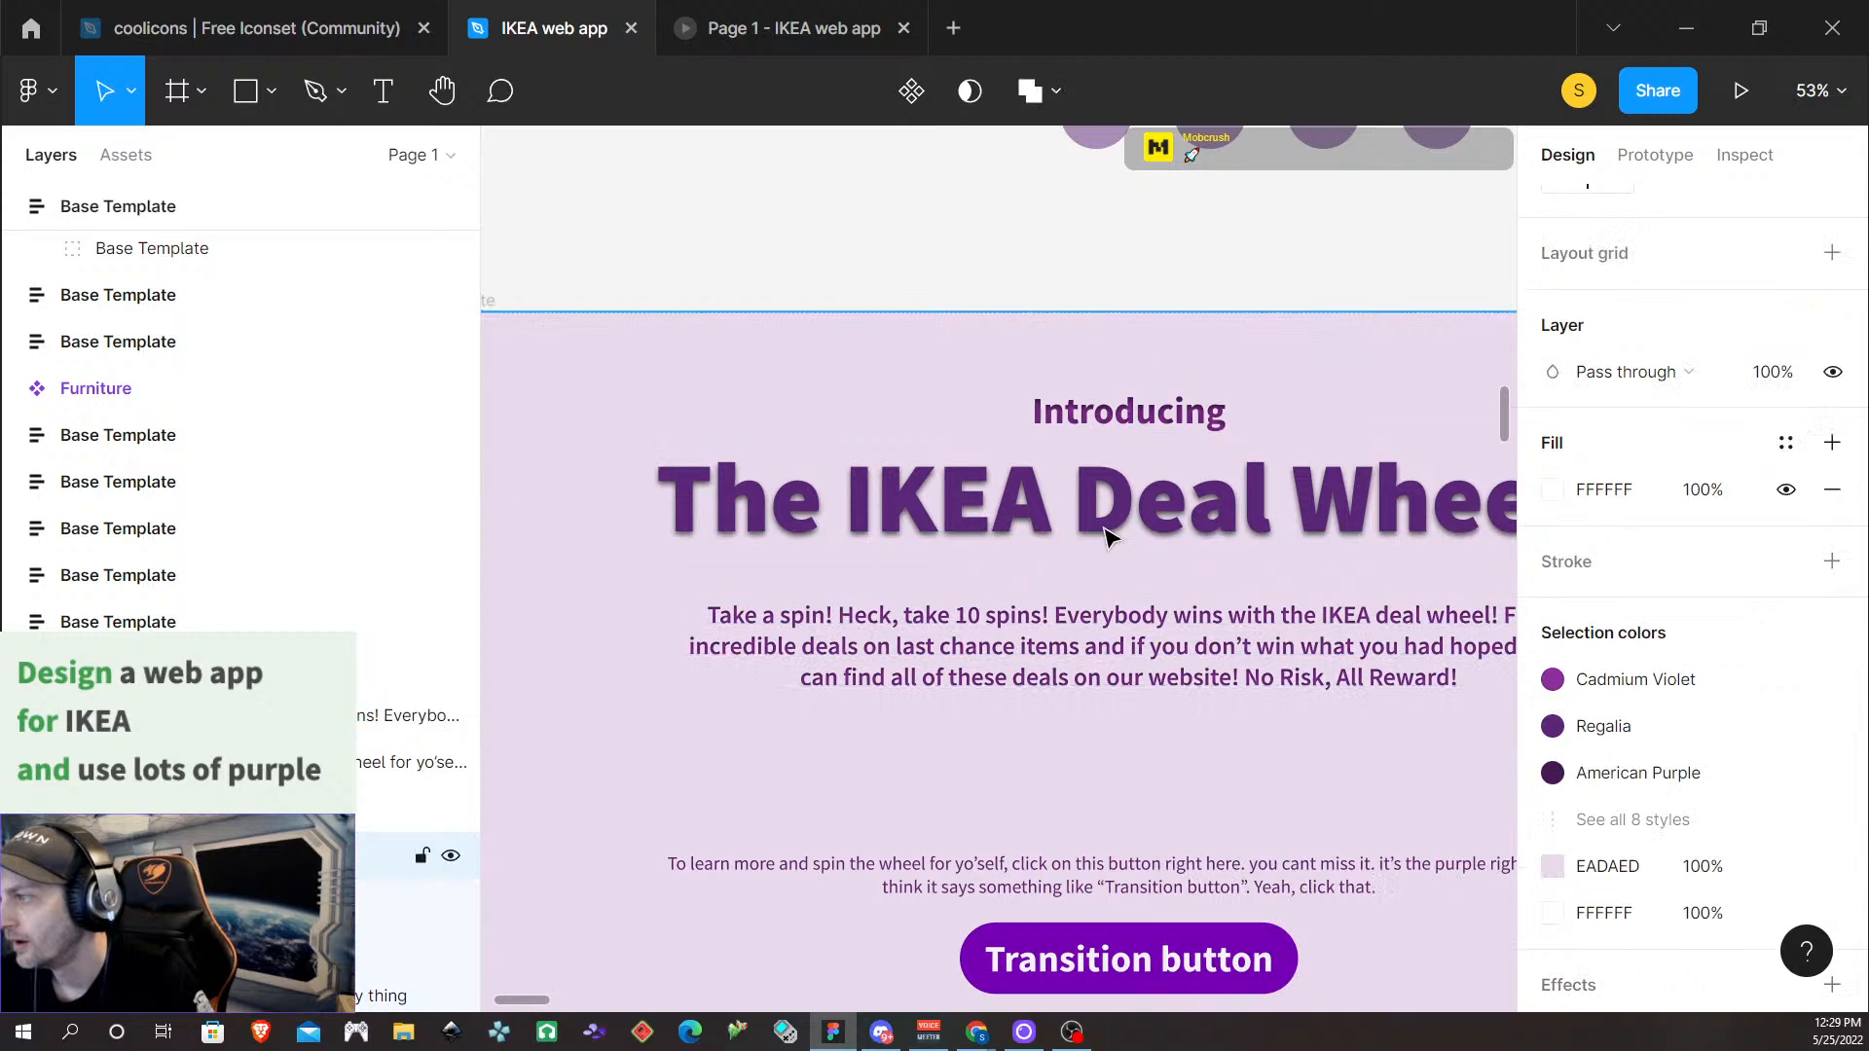
Examine the headline's drop shadow against the surrounding text, both up close and zoomed out
{"action": "scroll", "coordinate": [1126, 609], "scroll_direction": "up", "scroll_amount": 1}
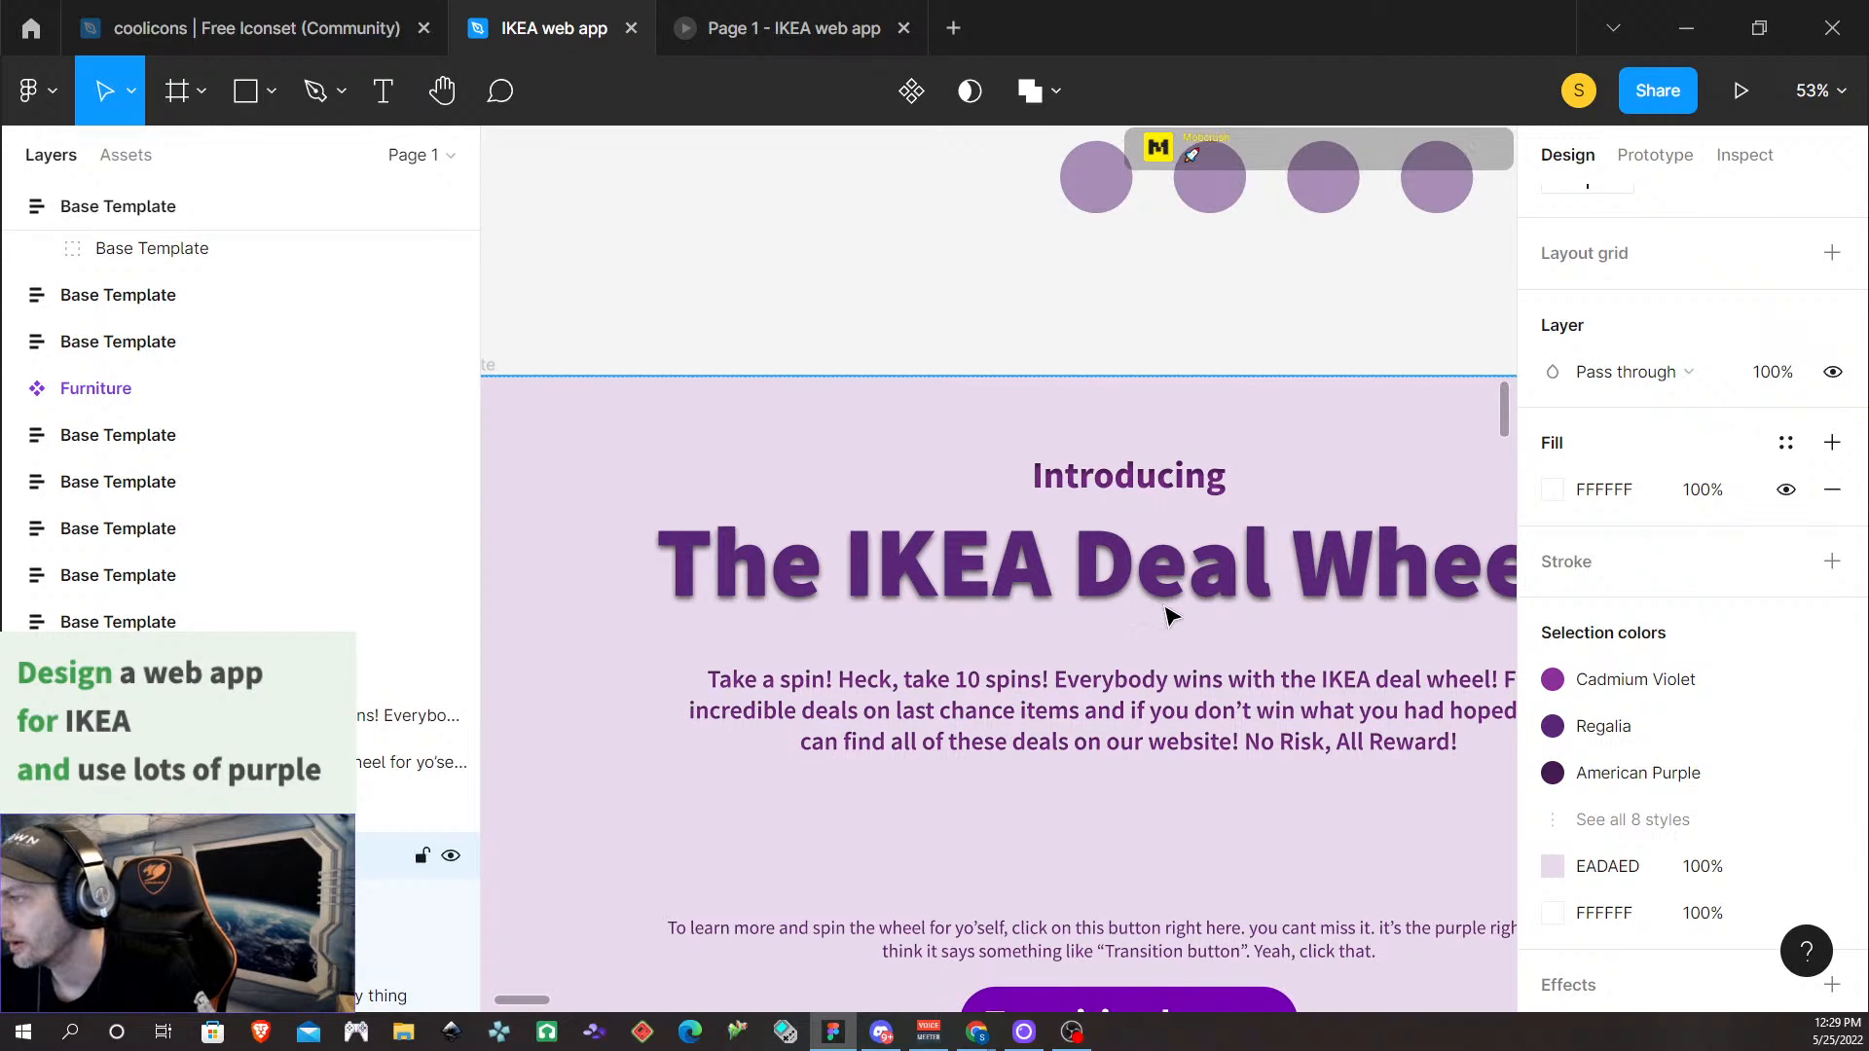
{"action": "scroll", "coordinate": [1171, 615], "scroll_direction": "left", "scroll_amount": 5}
{"action": "scroll", "coordinate": [1168, 613], "scroll_direction": "right", "scroll_amount": 10}
{"action": "scroll", "coordinate": [1054, 623], "scroll_direction": "up", "scroll_amount": 5}
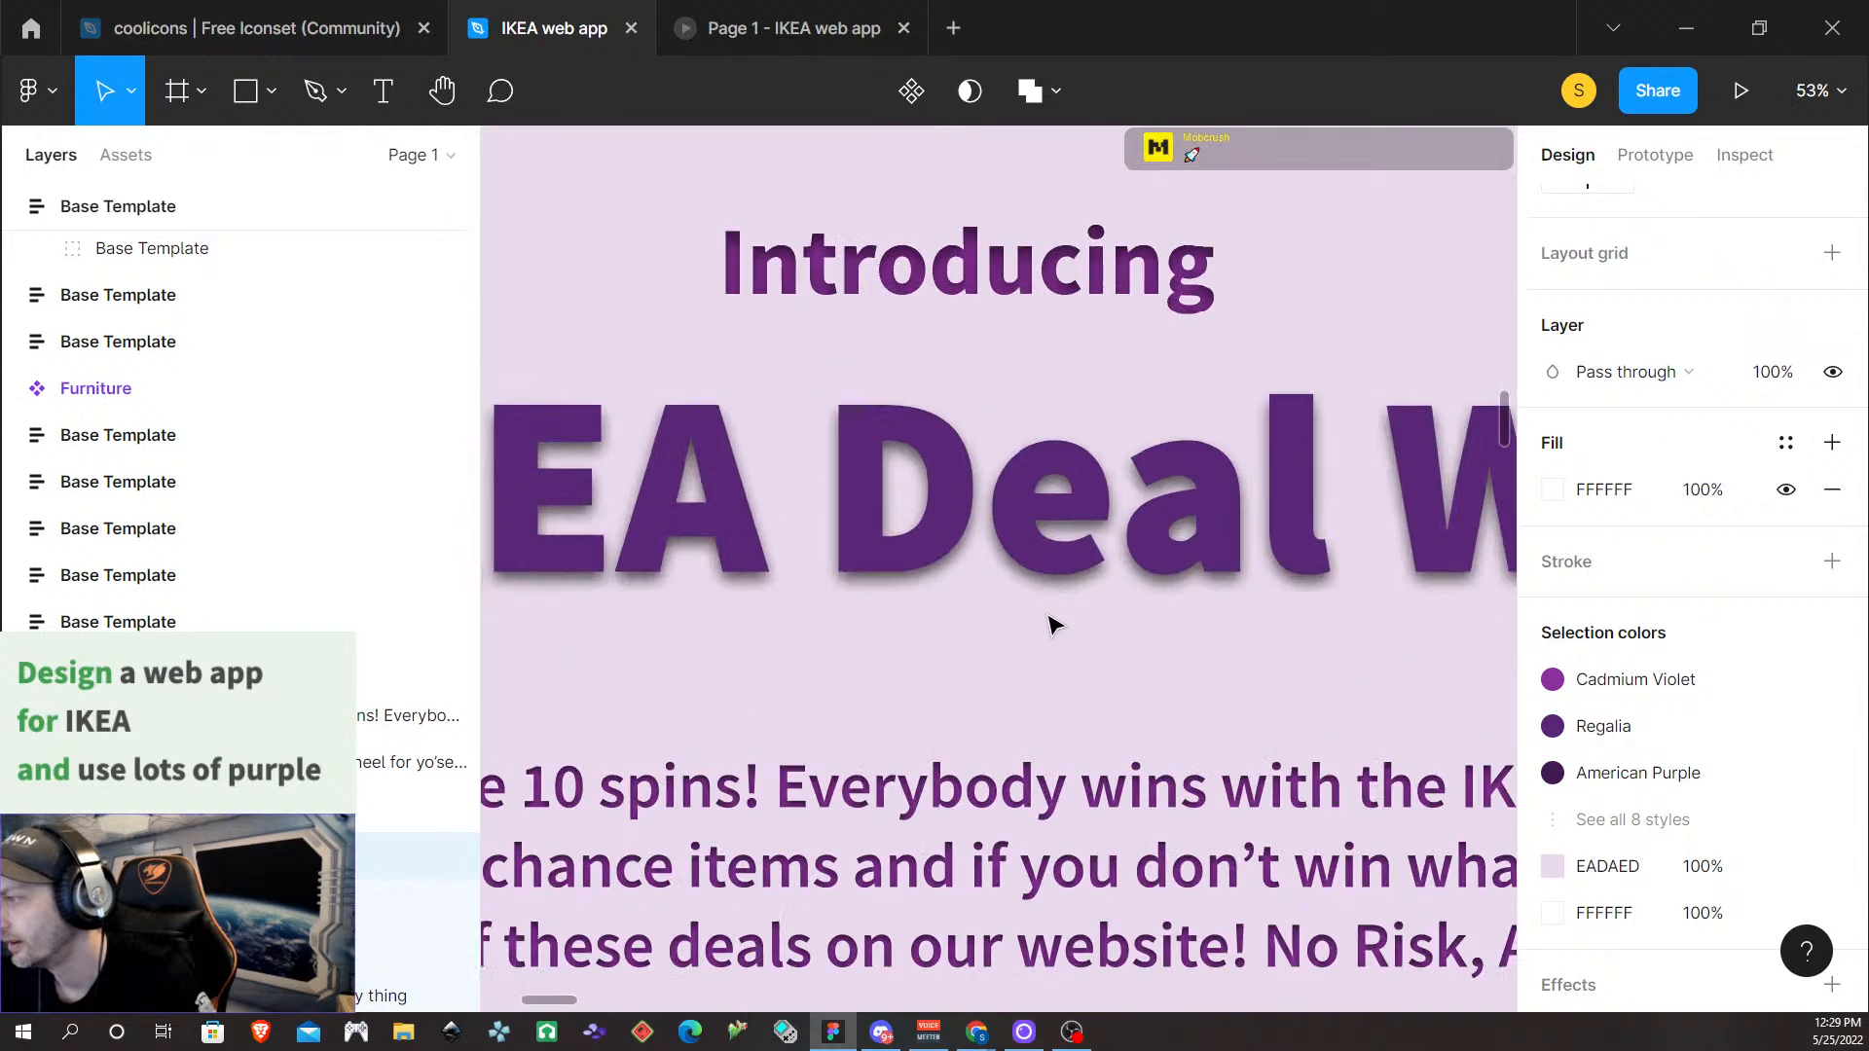
{"action": "scroll", "coordinate": [1076, 620], "scroll_direction": "up", "scroll_amount": 5}
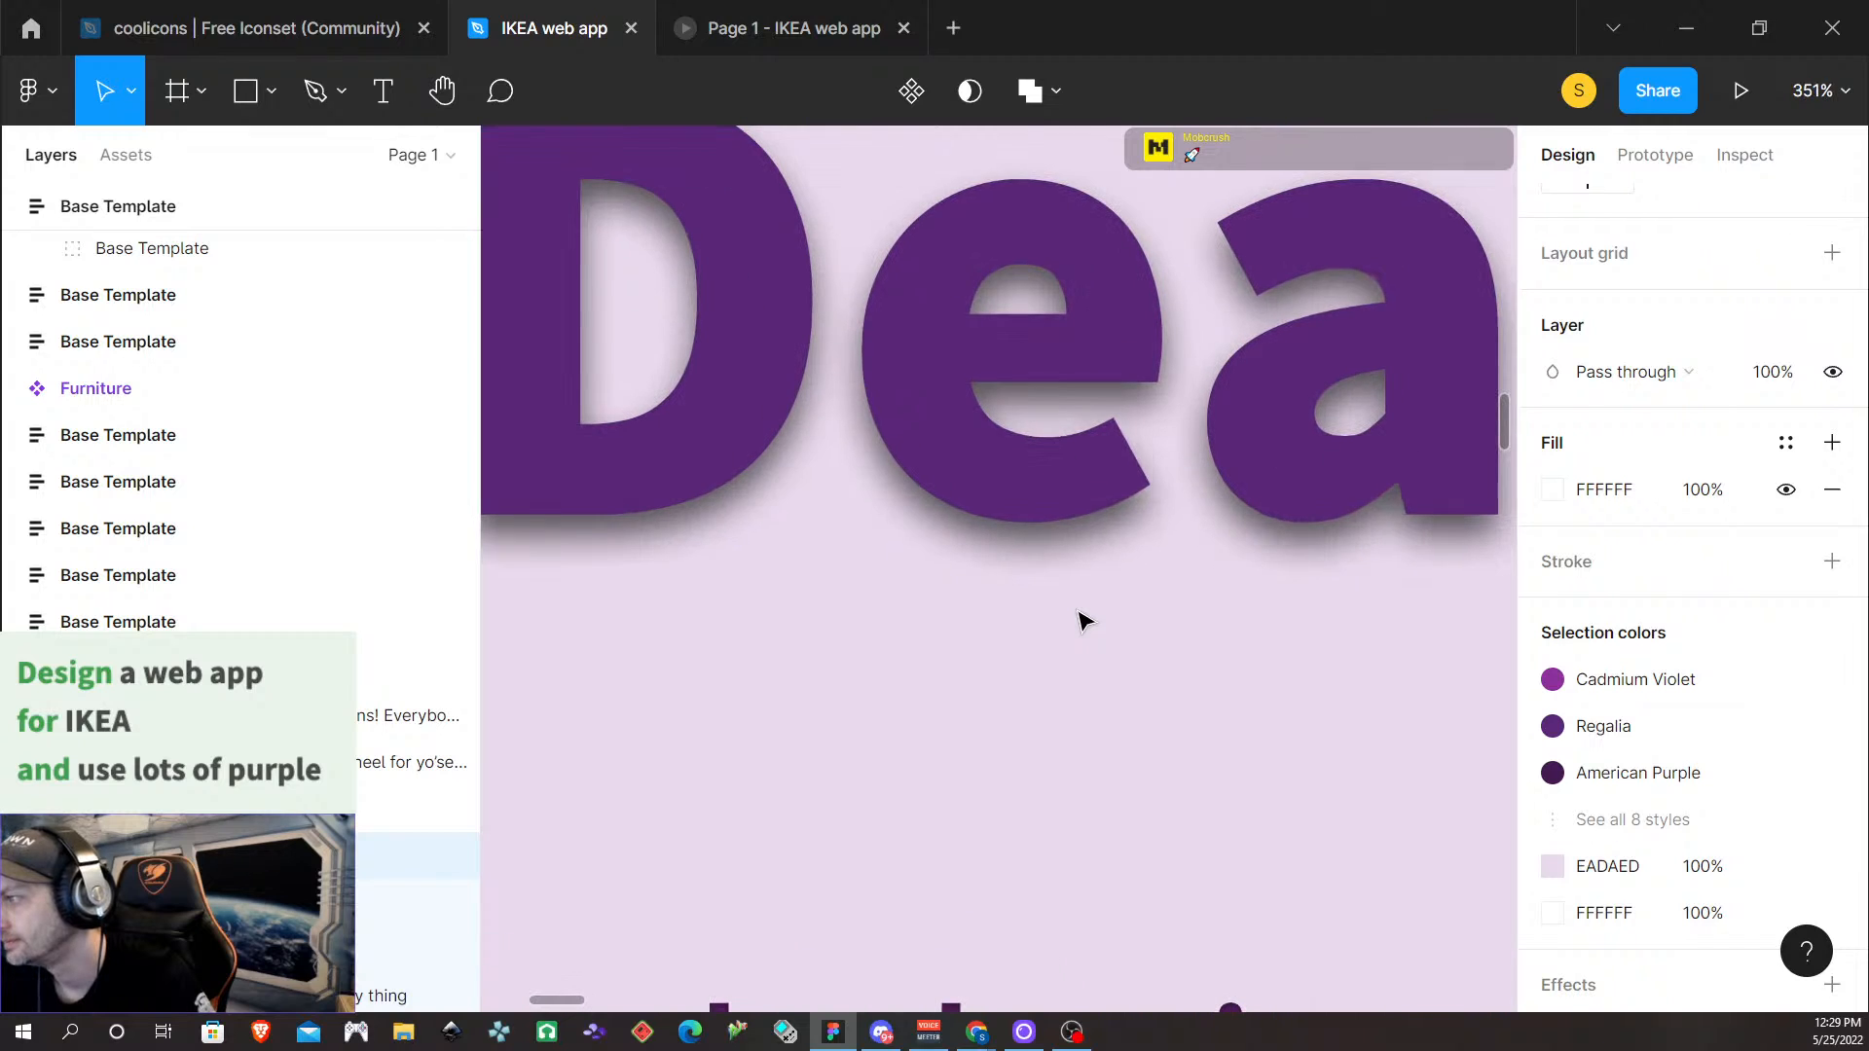
{"action": "scroll", "coordinate": [1079, 622], "scroll_direction": "down", "scroll_amount": 5}
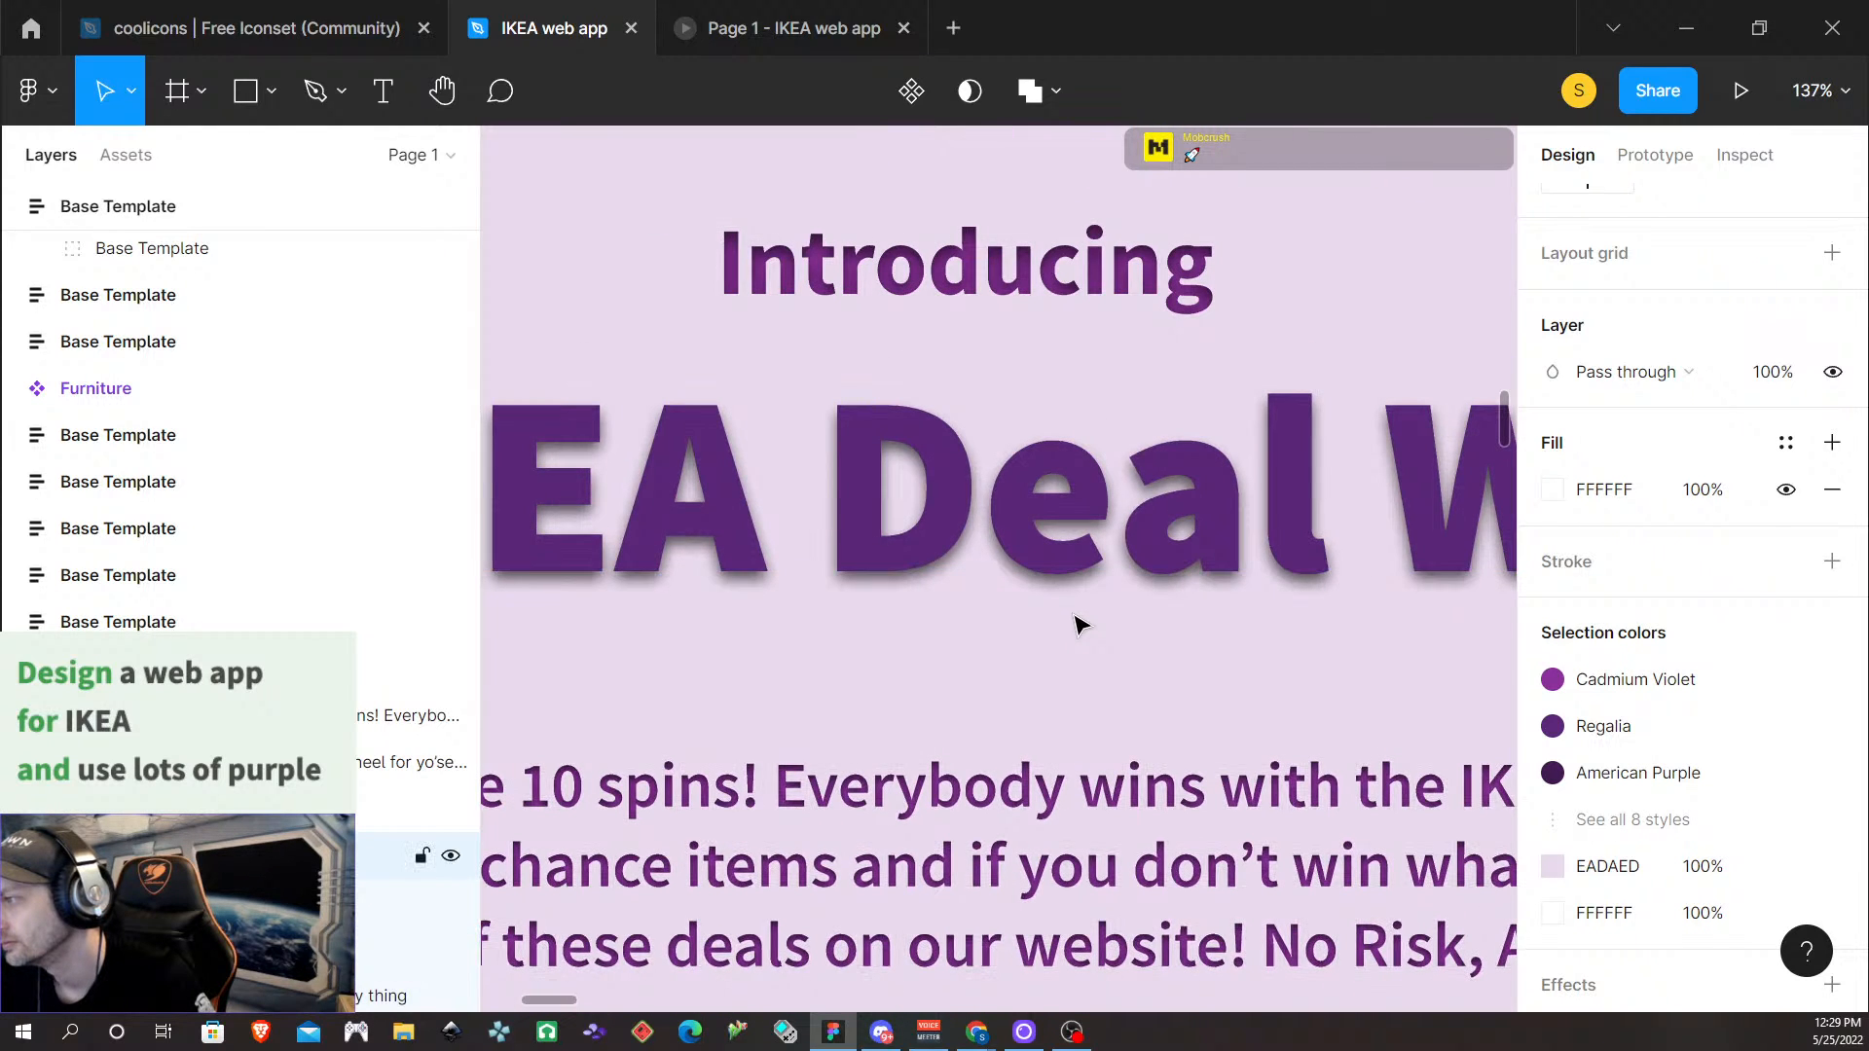
{"action": "scroll", "coordinate": [1079, 623], "scroll_direction": "down", "scroll_amount": 1}
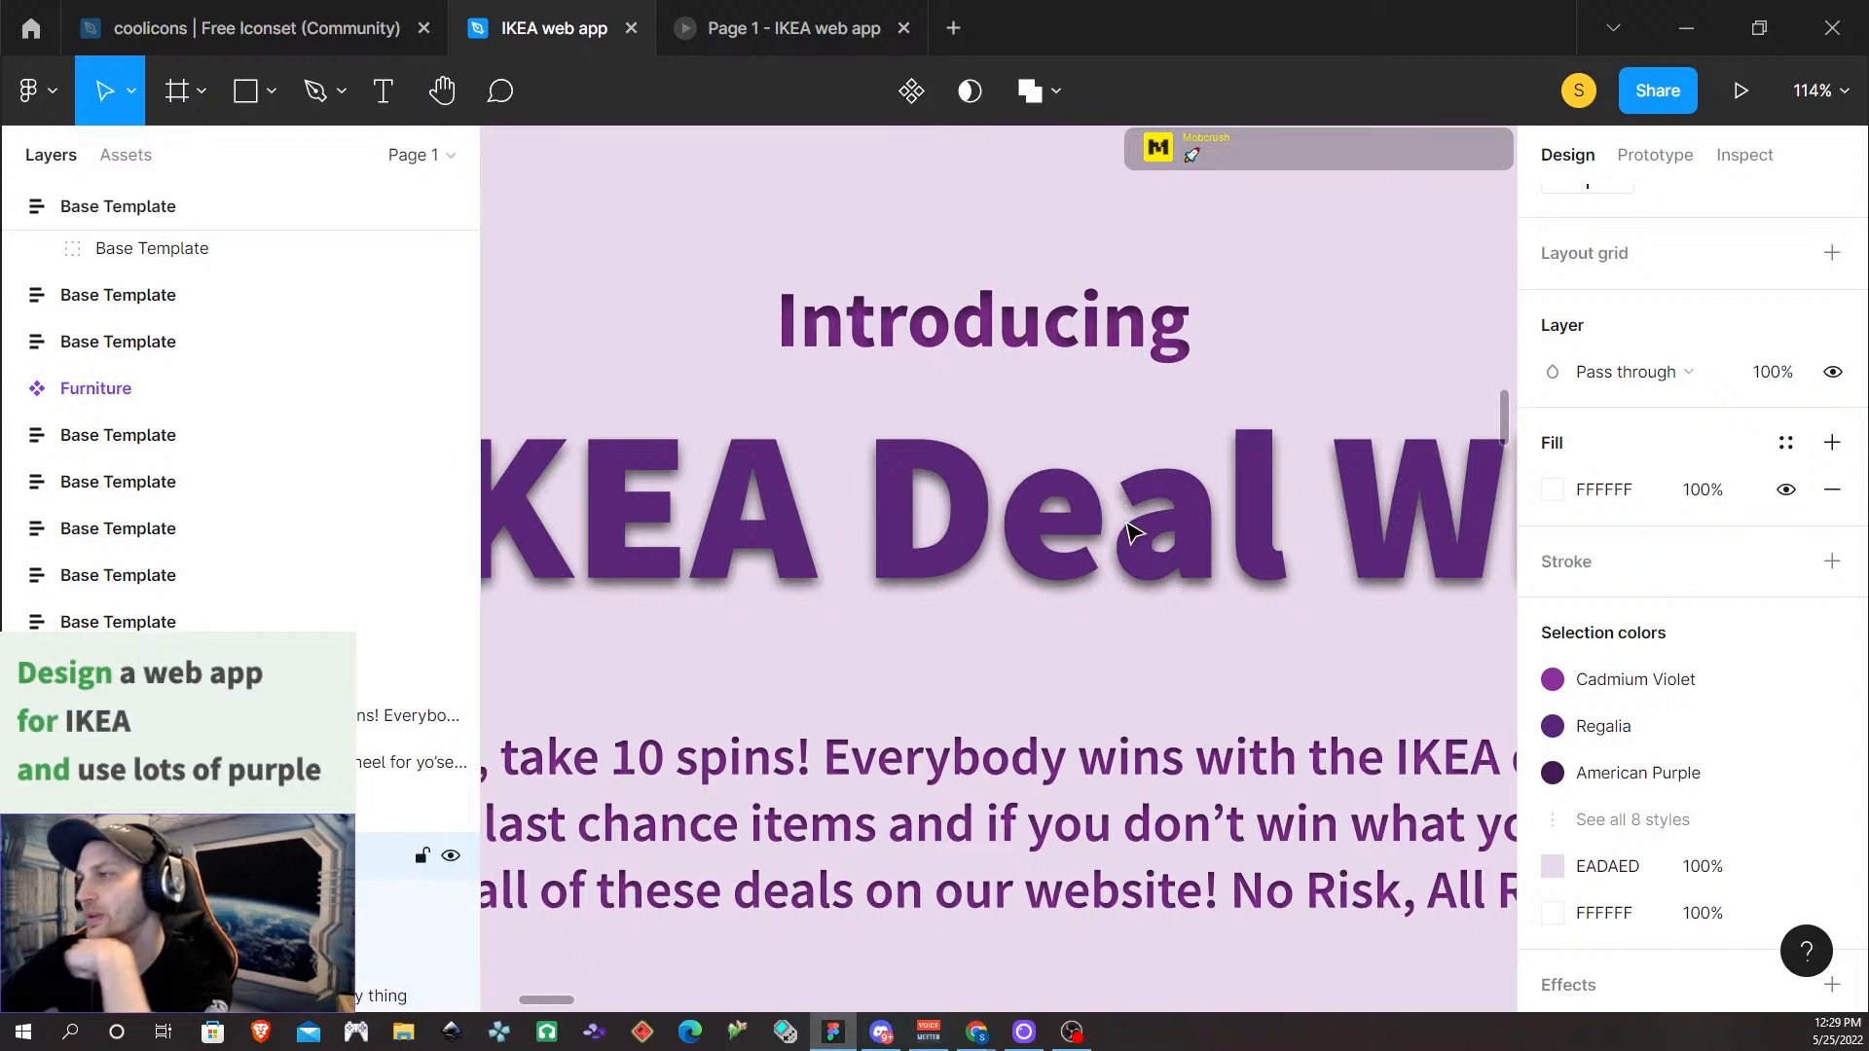
{"action": "scroll", "coordinate": [1154, 591], "scroll_direction": "down", "scroll_amount": 1}
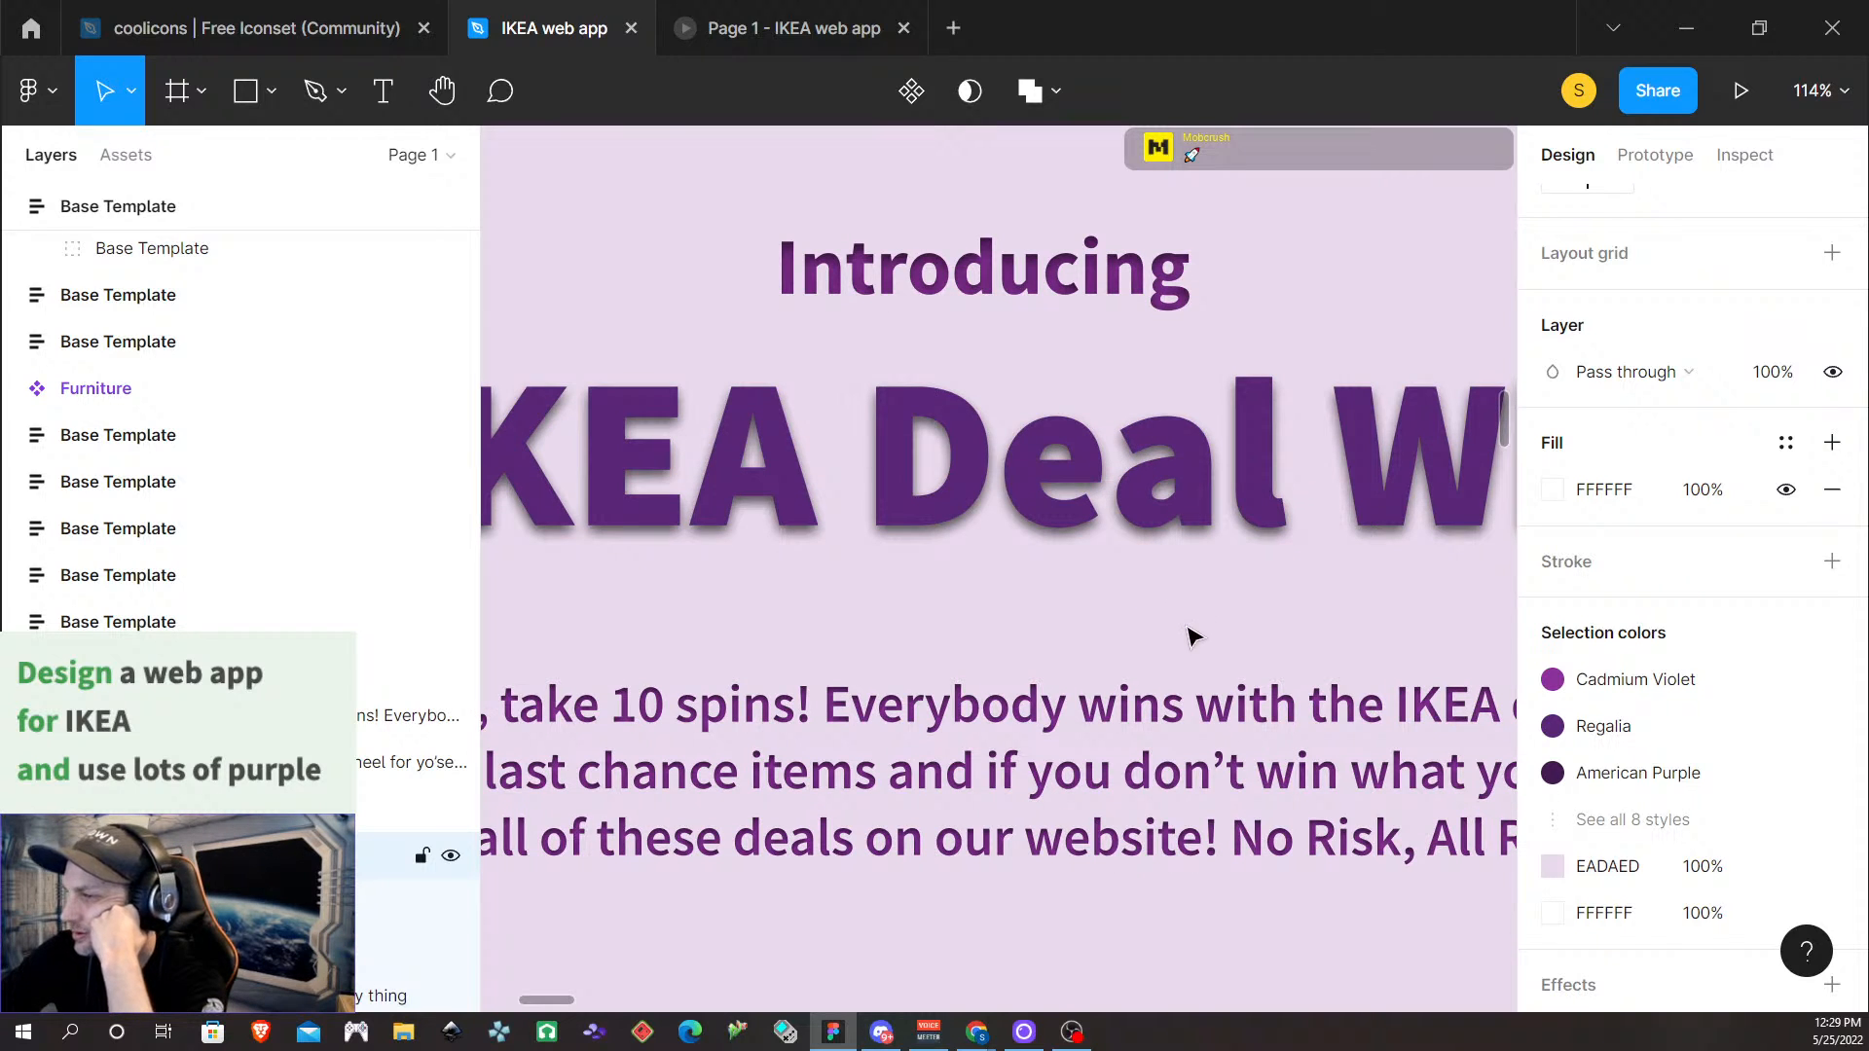
{"action": "scroll", "coordinate": [779, 518], "scroll_direction": "down", "scroll_amount": 3}
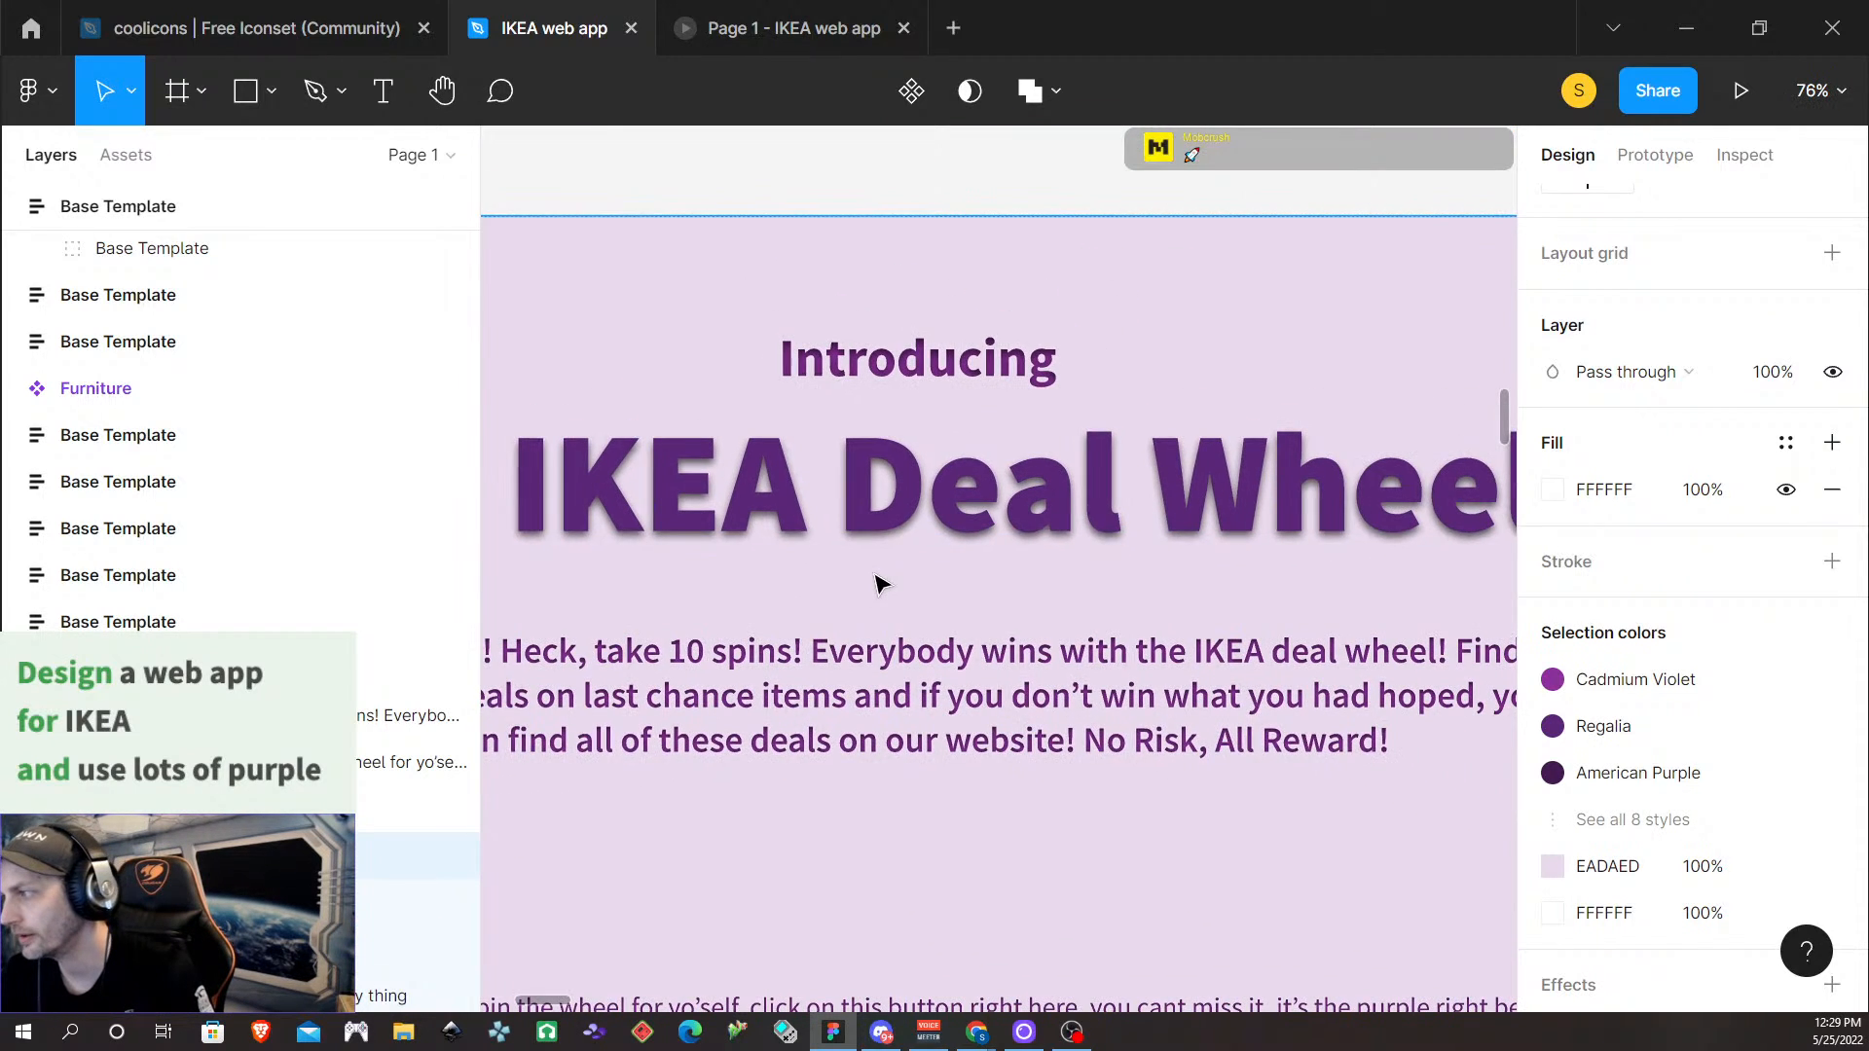
Check the headline's text and effect settings and compare its drop shadow with the other text on the intro page
{"action": "scroll", "coordinate": [932, 584], "scroll_direction": "left", "scroll_amount": 5}
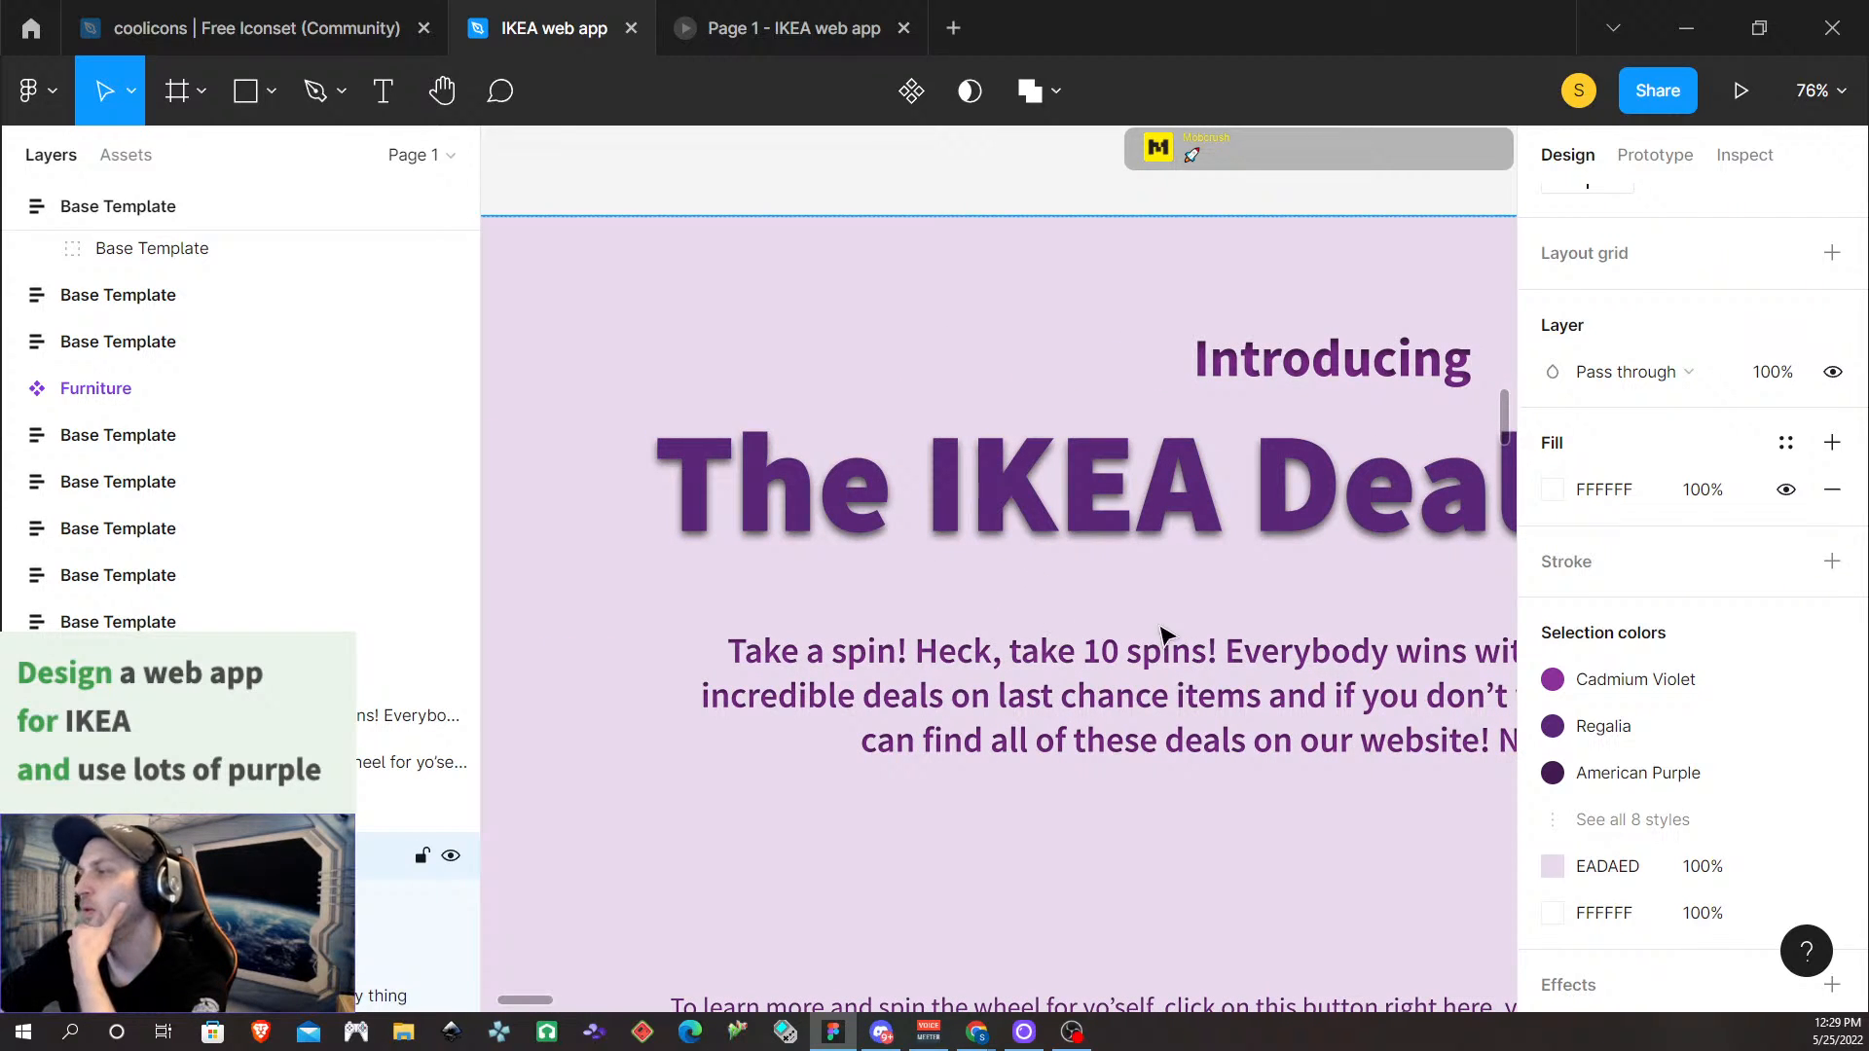
{"action": "scroll", "coordinate": [1652, 815], "scroll_direction": "down", "scroll_amount": 3}
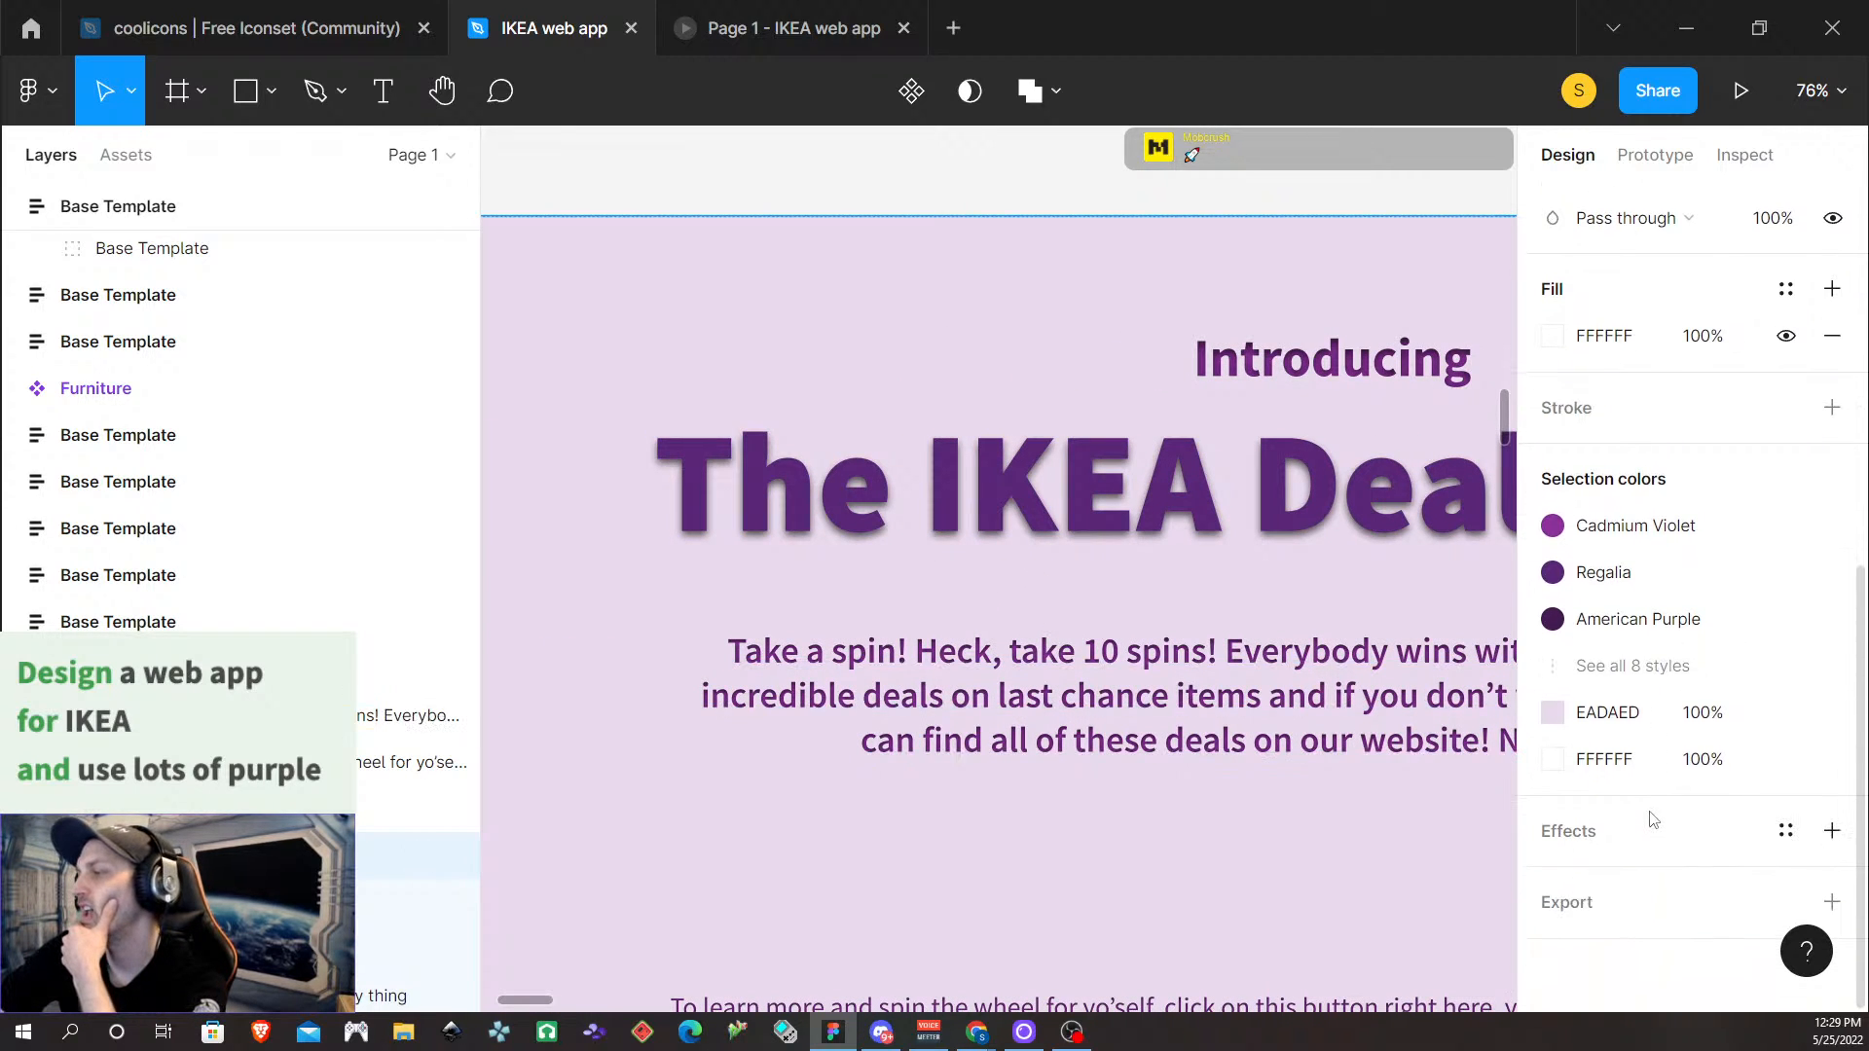
{"action": "left_click", "coordinate": [872, 481]}
{"action": "double_click", "coordinate": [871, 481]}
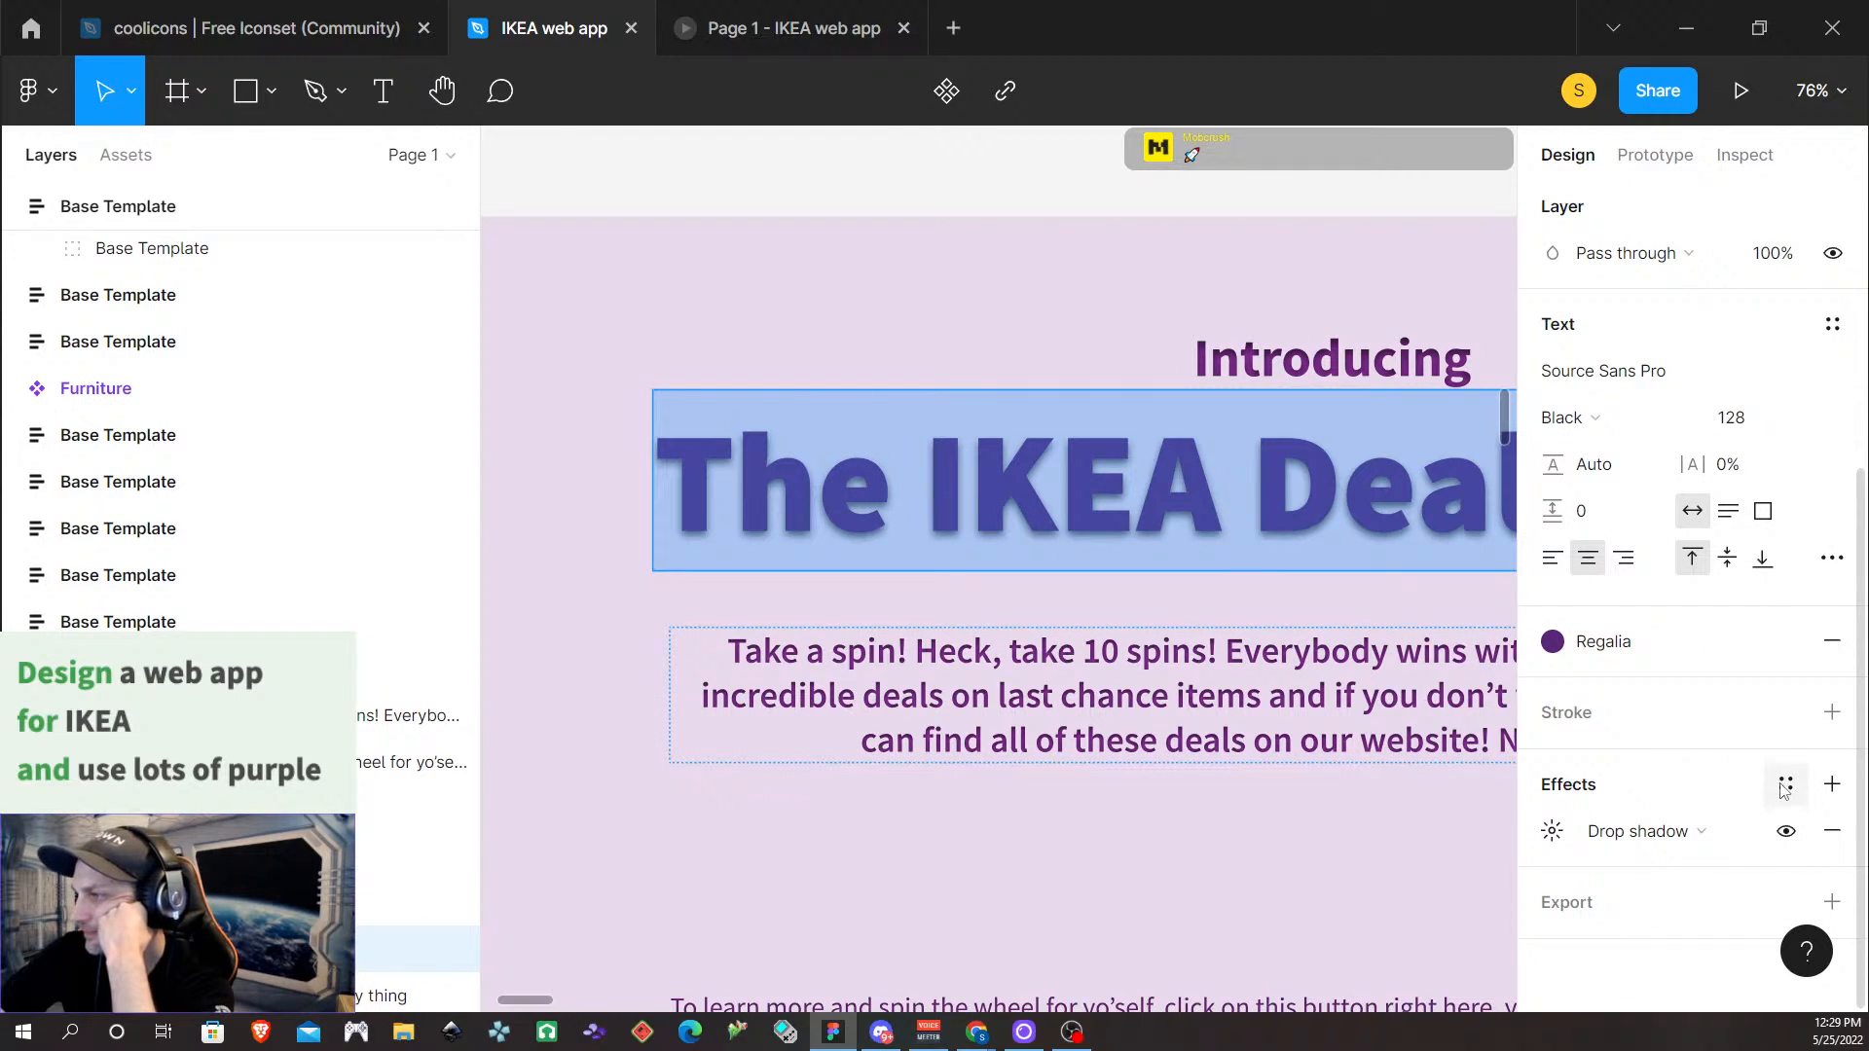
{"action": "key", "text": "Escape"}
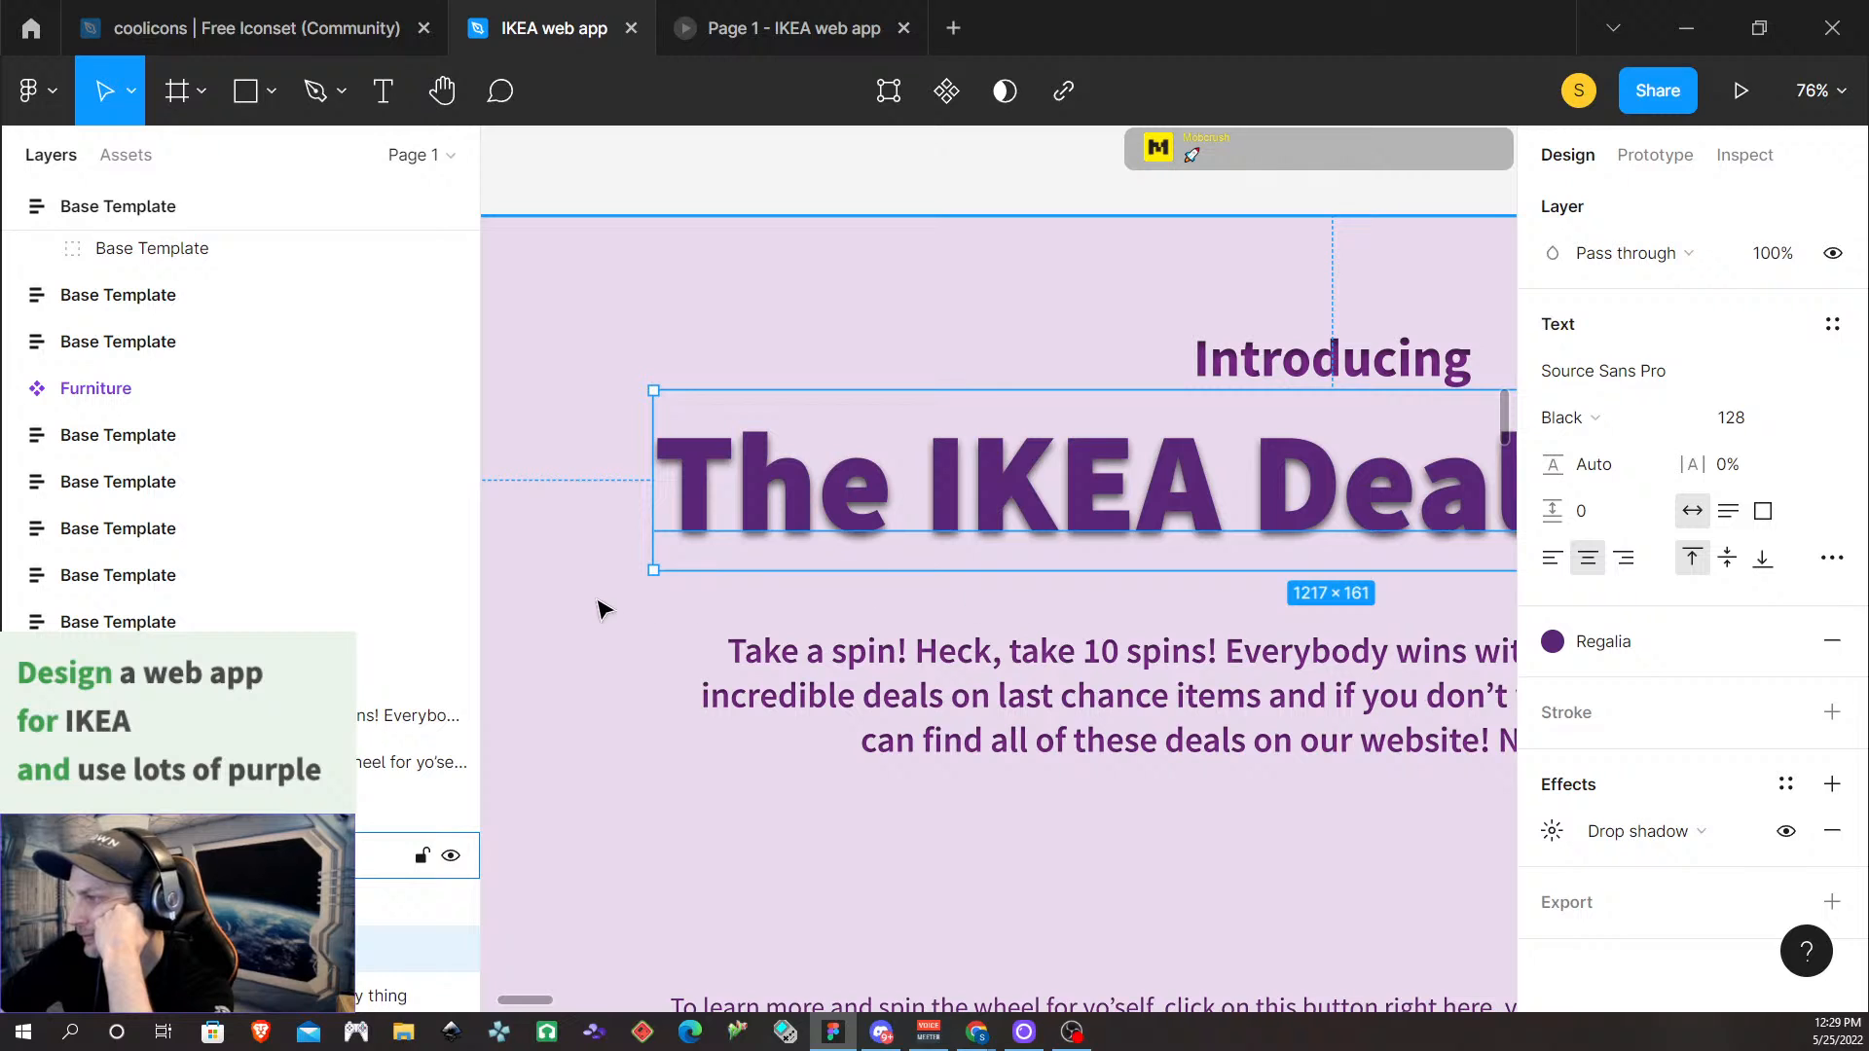
{"action": "key", "text": "Escape"}
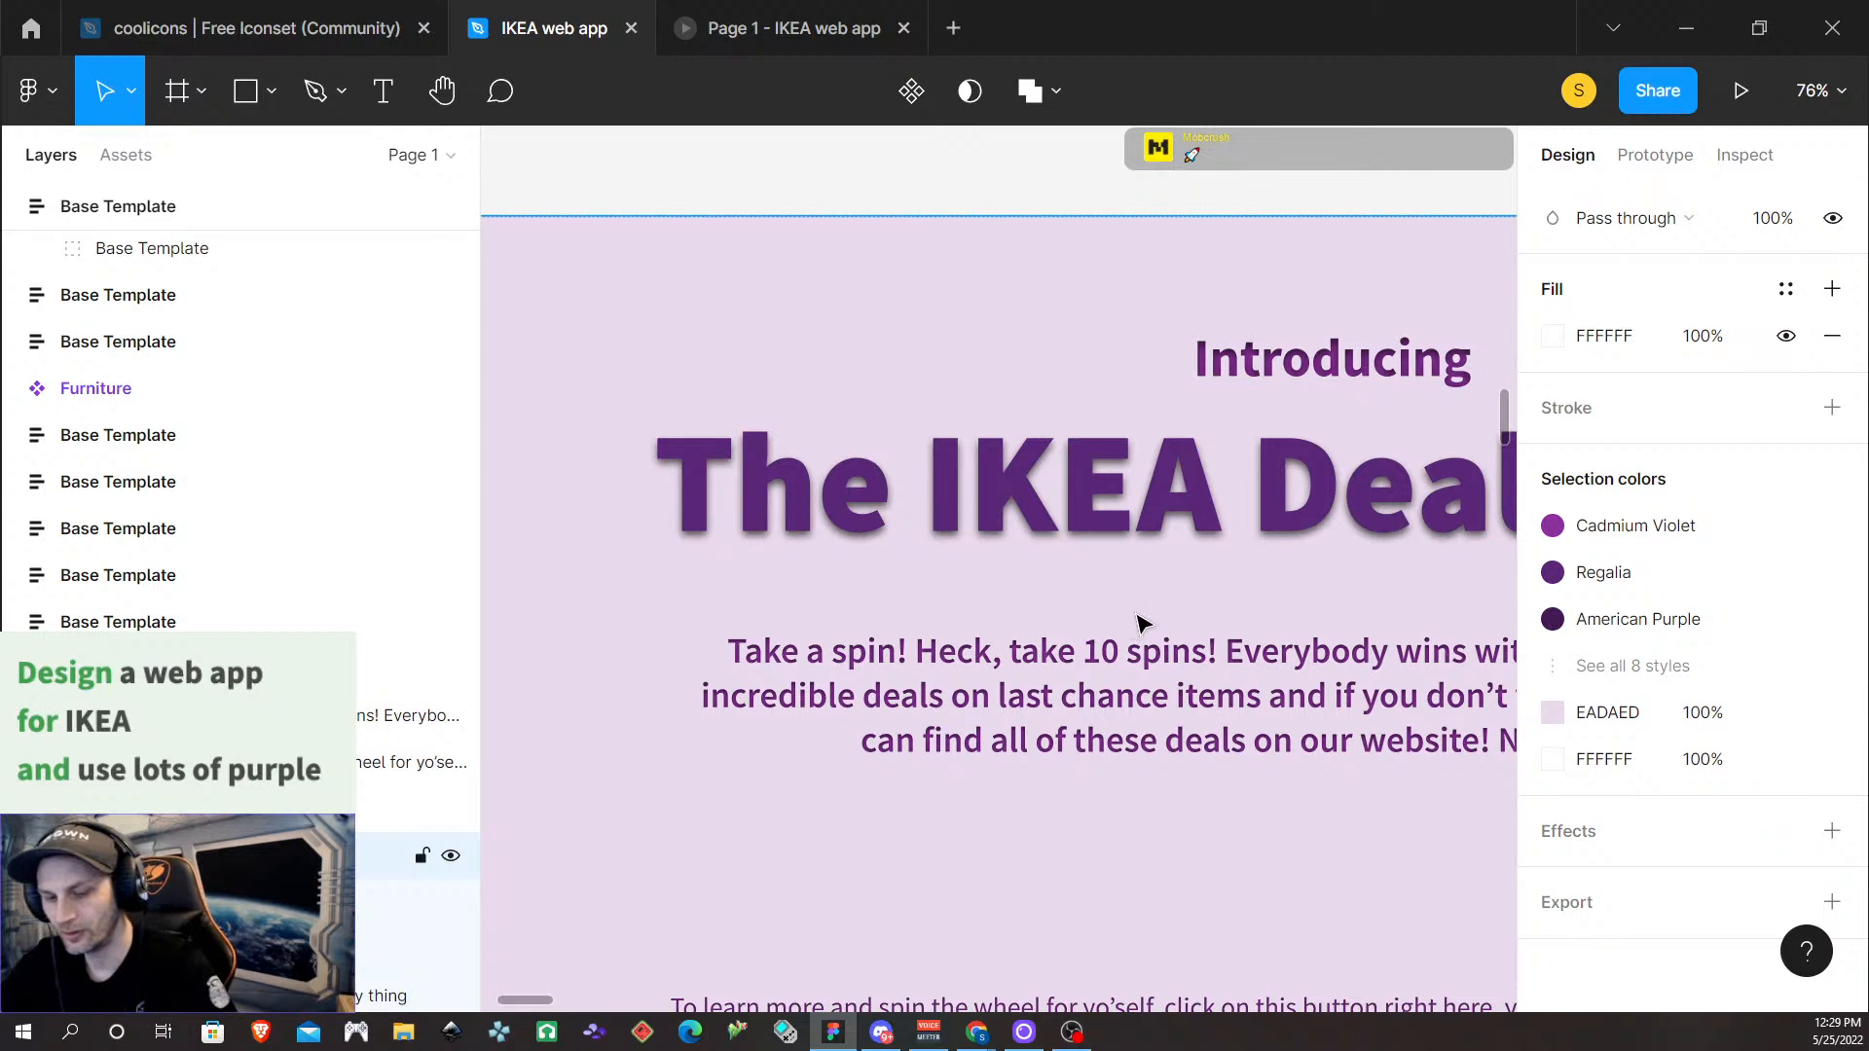
{"action": "scroll", "coordinate": [1134, 623], "scroll_direction": "up", "scroll_amount": 2}
{"action": "scroll", "coordinate": [1164, 588], "scroll_direction": "down", "scroll_amount": 1}
{"action": "scroll", "coordinate": [1159, 592], "scroll_direction": "right", "scroll_amount": 5}
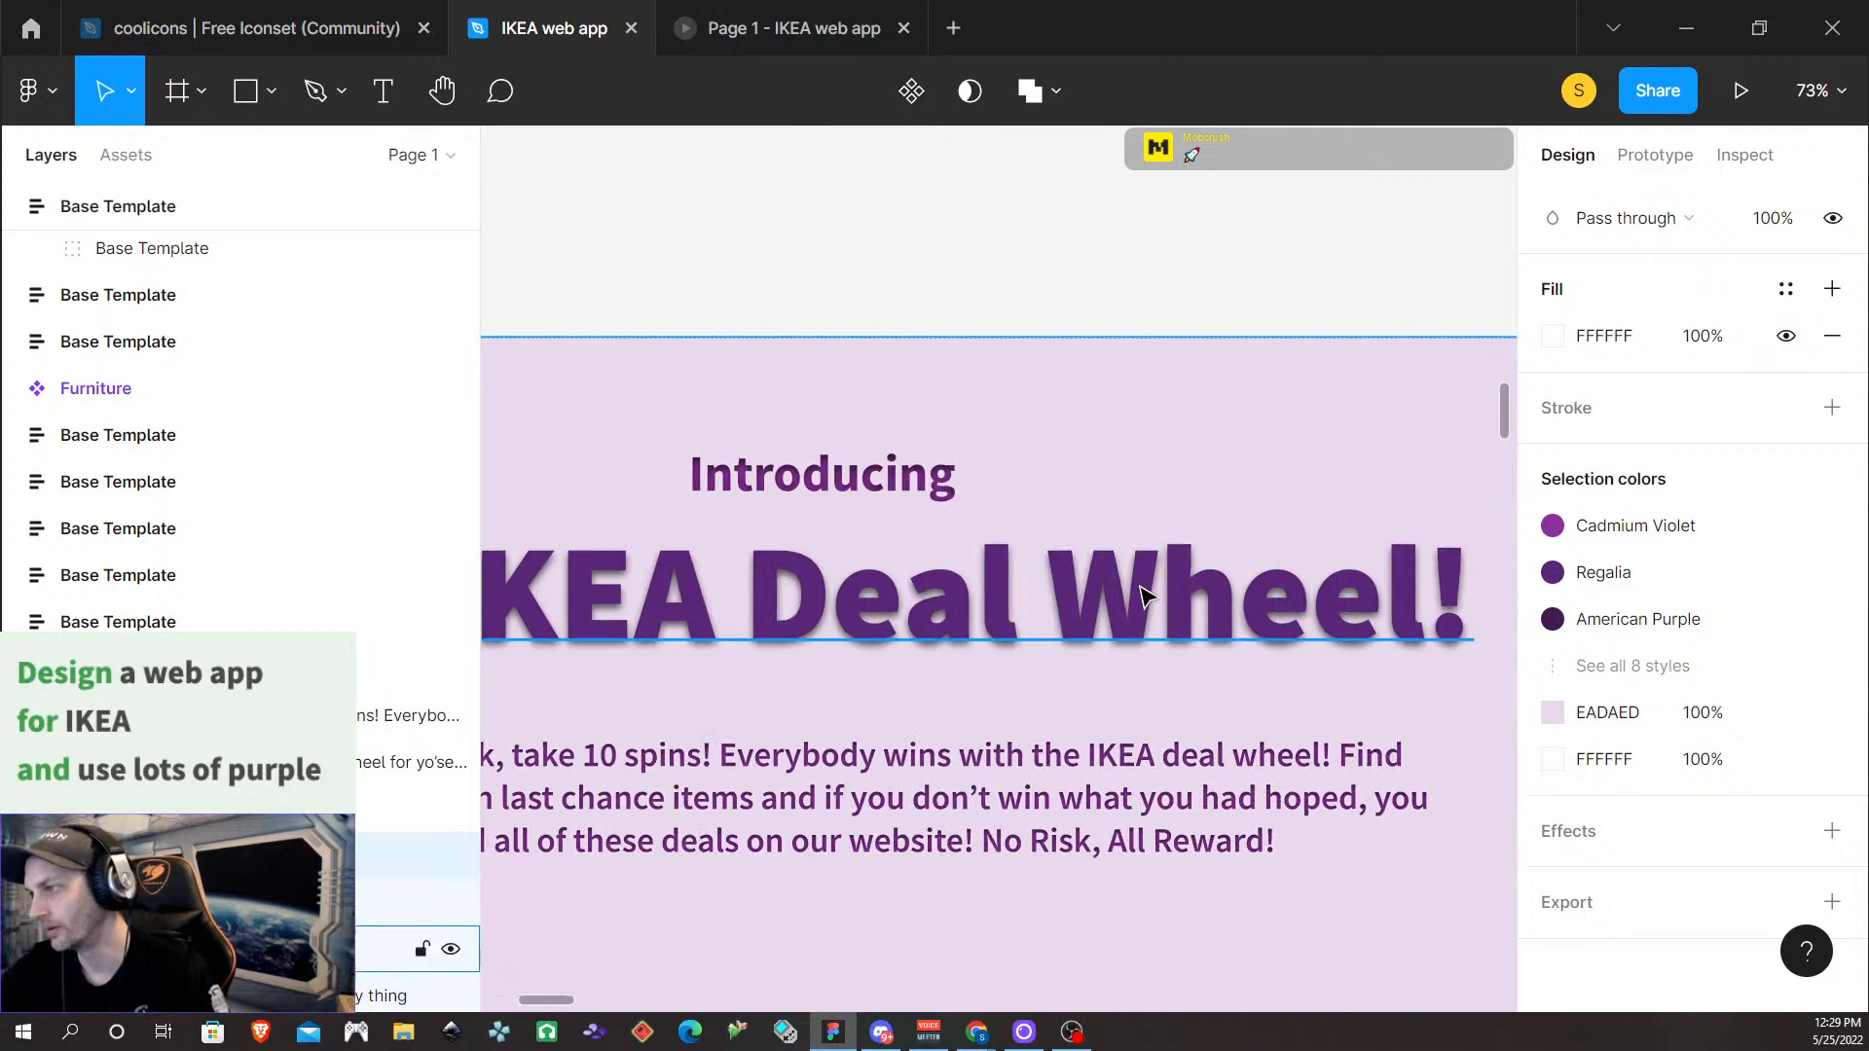
{"action": "scroll", "coordinate": [1139, 623], "scroll_direction": "down", "scroll_amount": 5}
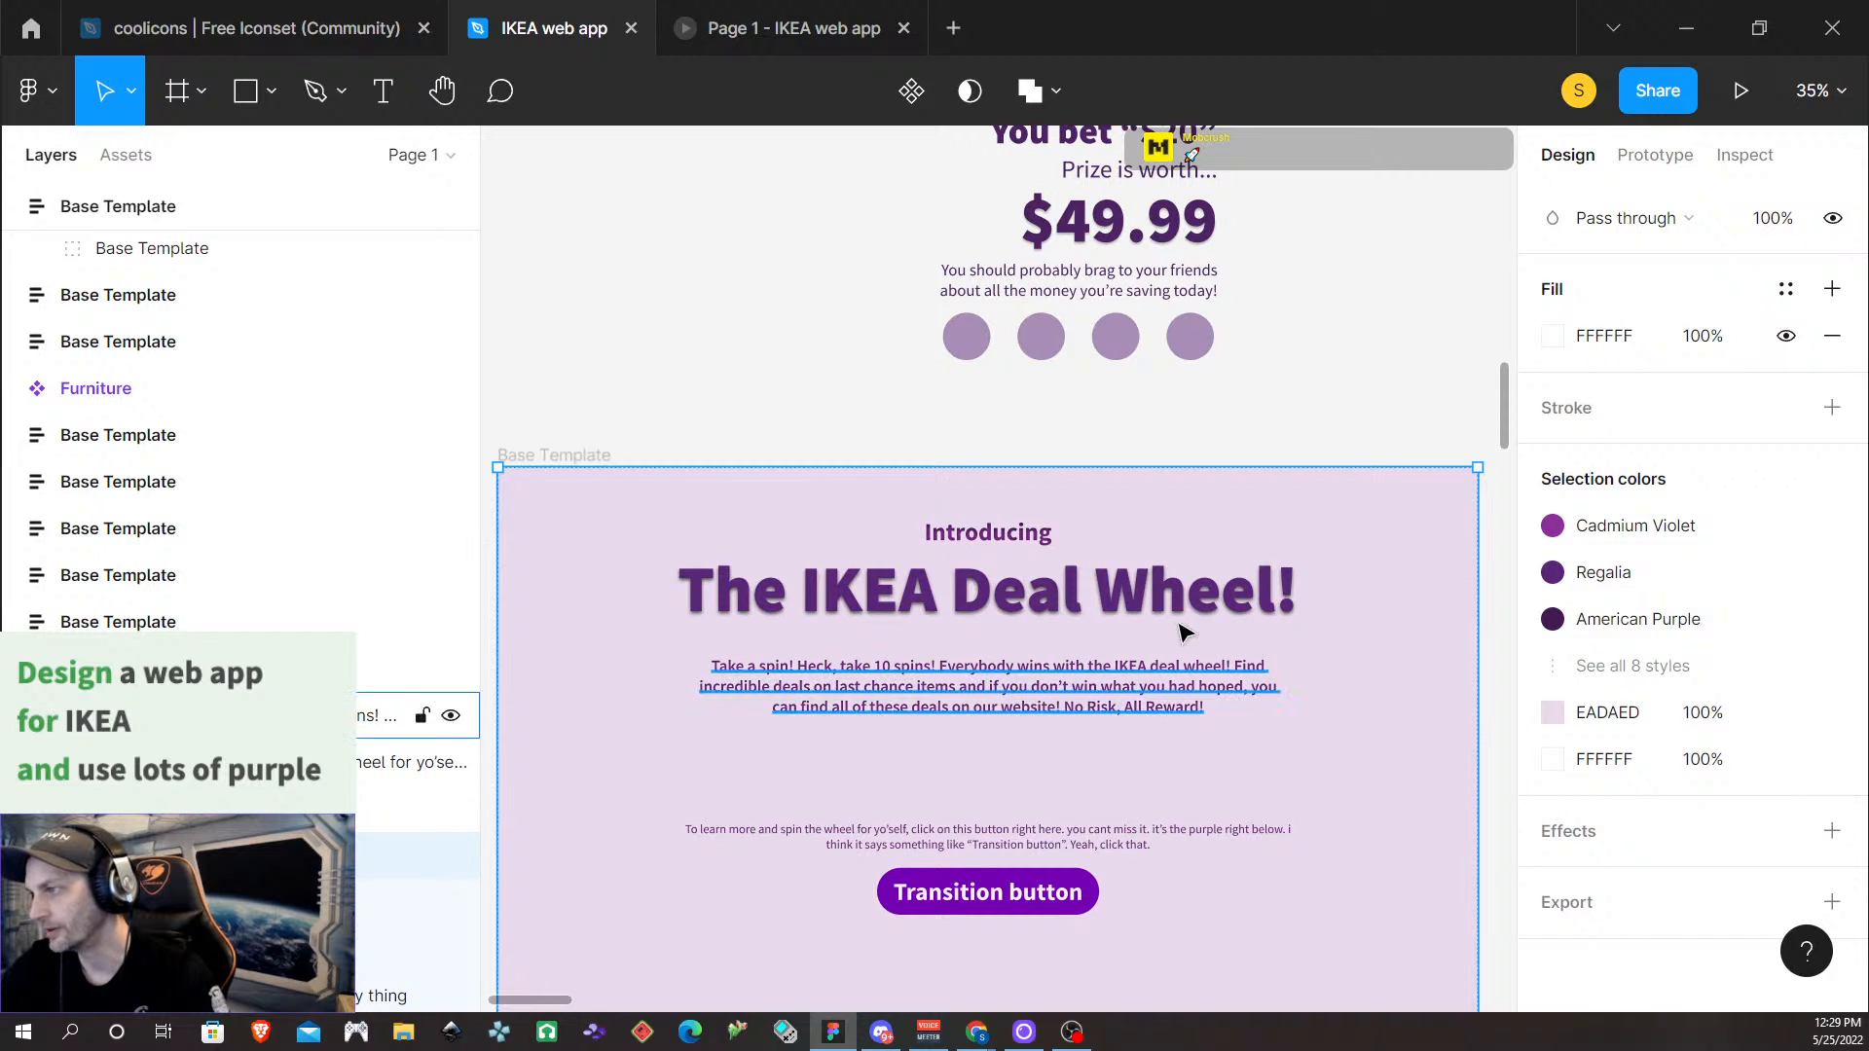
{"action": "scroll", "coordinate": [1041, 655], "scroll_direction": "up", "scroll_amount": 3}
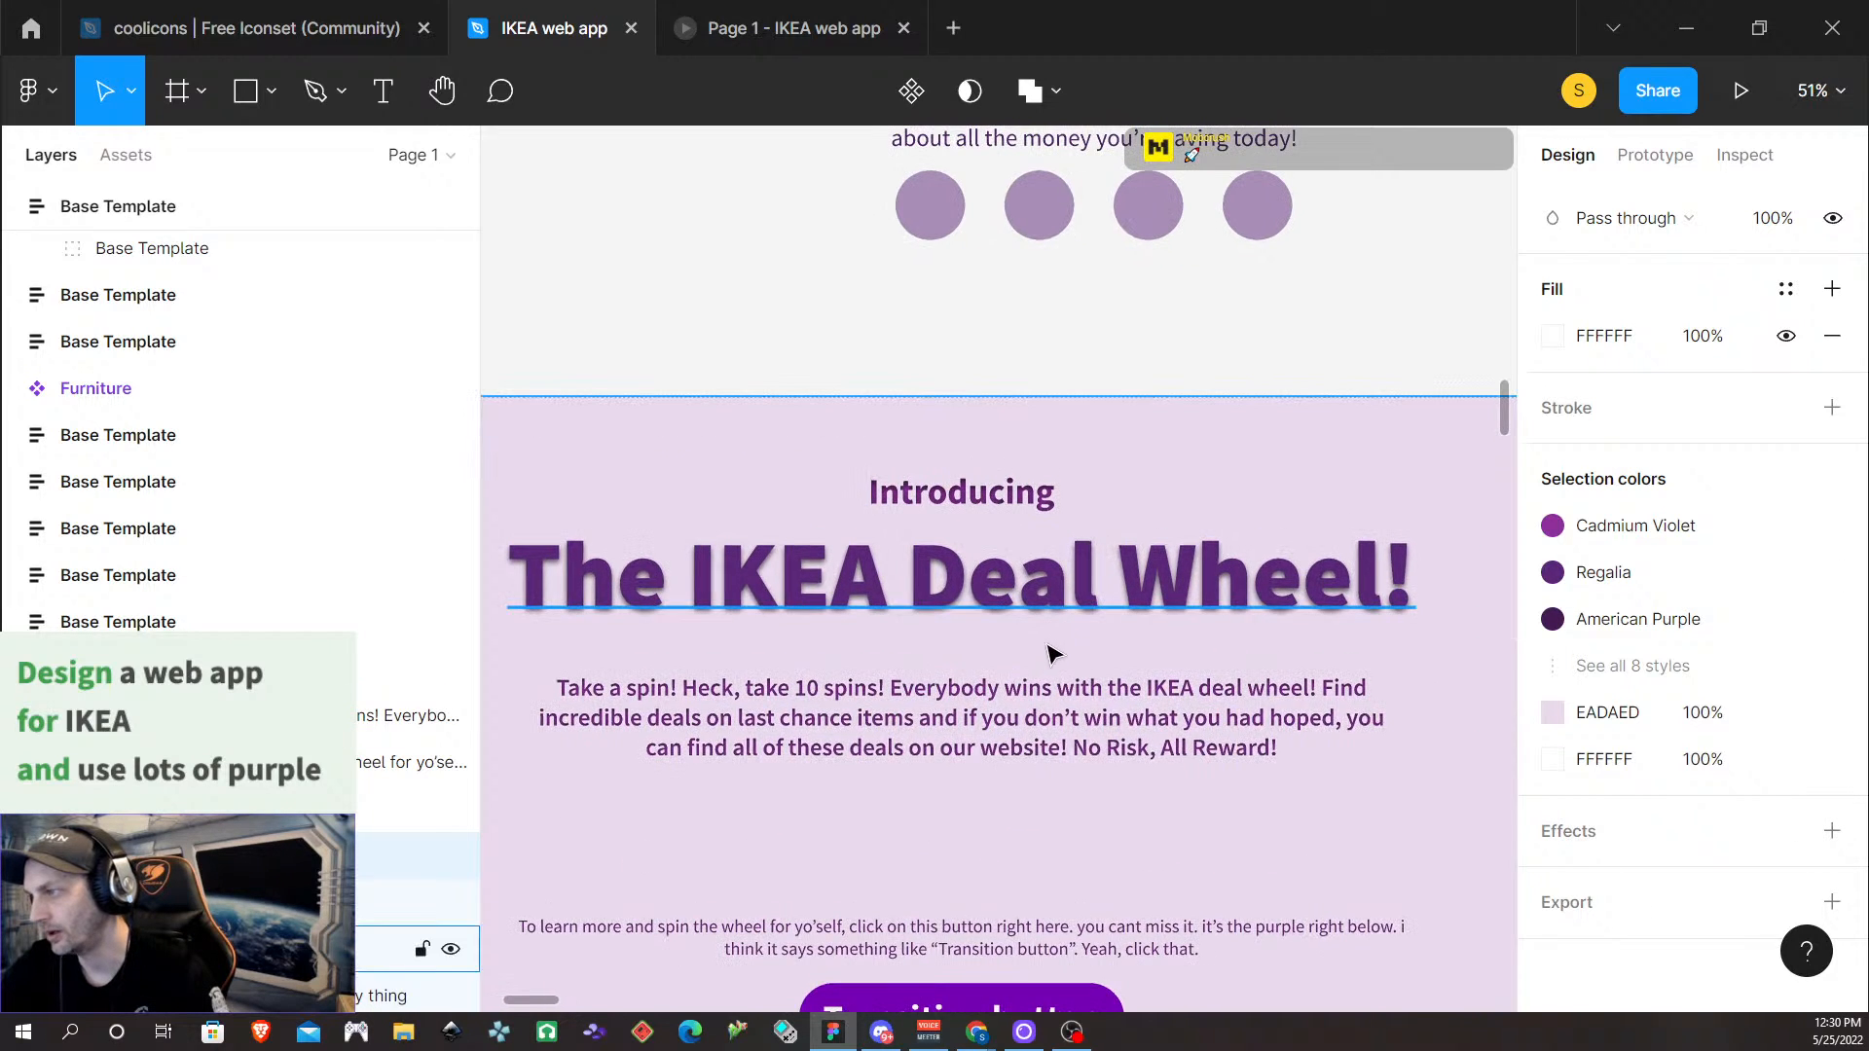
{"action": "scroll", "coordinate": [974, 672], "scroll_direction": "up", "scroll_amount": 1}
{"action": "scroll", "coordinate": [964, 671], "scroll_direction": "left", "scroll_amount": 2}
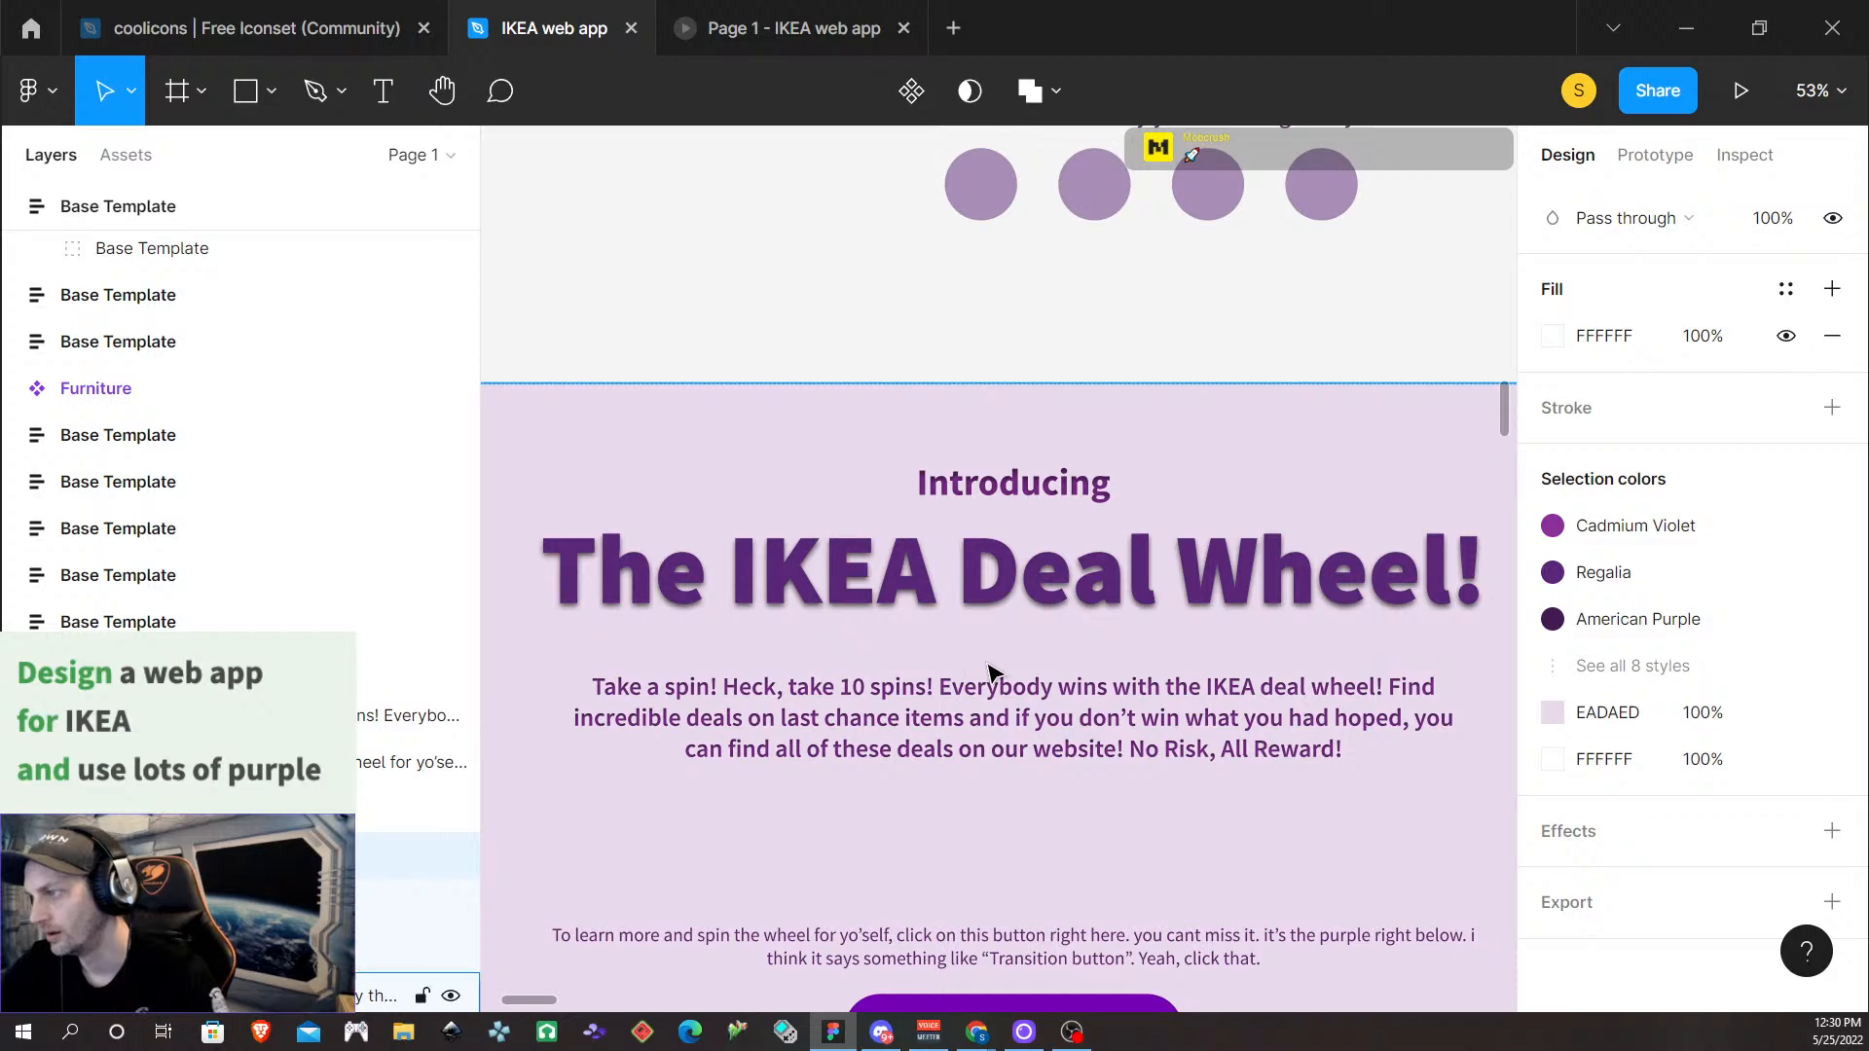
{"action": "scroll", "coordinate": [990, 672], "scroll_direction": "down", "scroll_amount": 3}
{"action": "scroll", "coordinate": [1072, 854], "scroll_direction": "up", "scroll_amount": 1}
{"action": "scroll", "coordinate": [1066, 808], "scroll_direction": "down", "scroll_amount": 4}
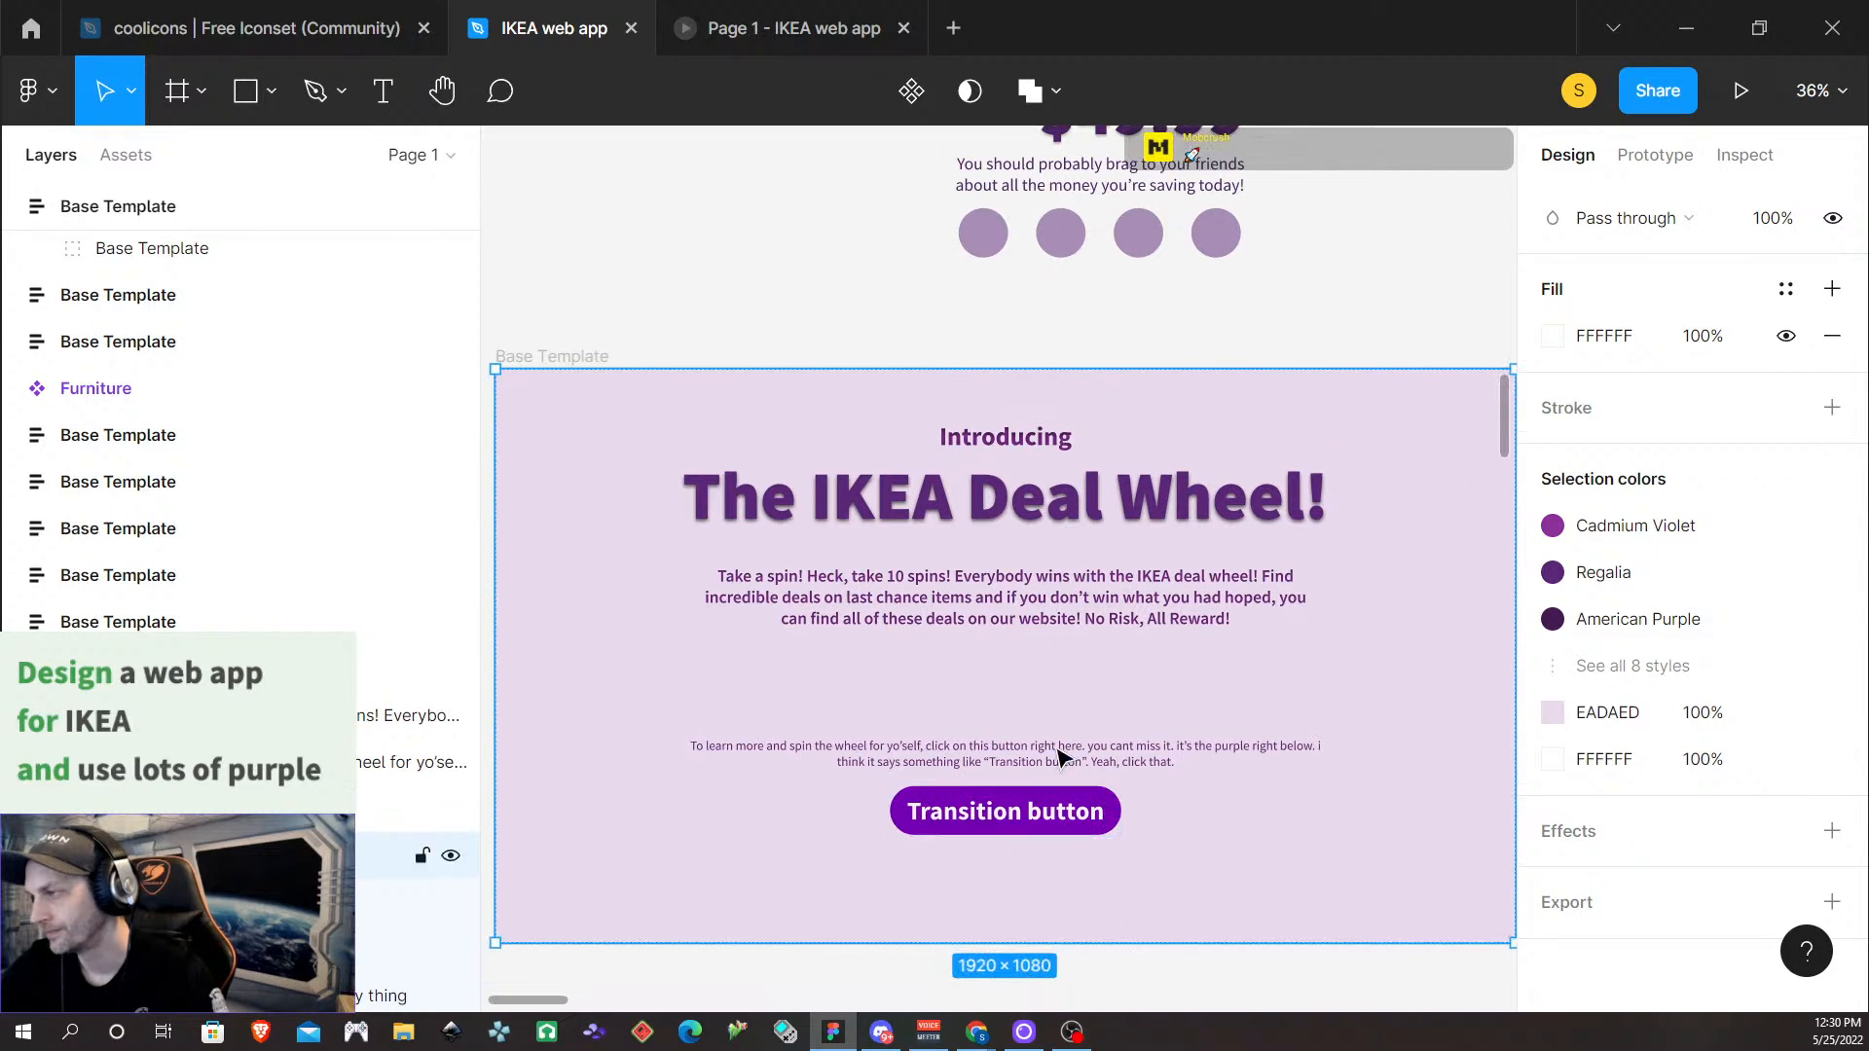
{"action": "scroll", "coordinate": [1061, 758], "scroll_direction": "down", "scroll_amount": 1}
{"action": "left_click", "coordinate": [1048, 457]}
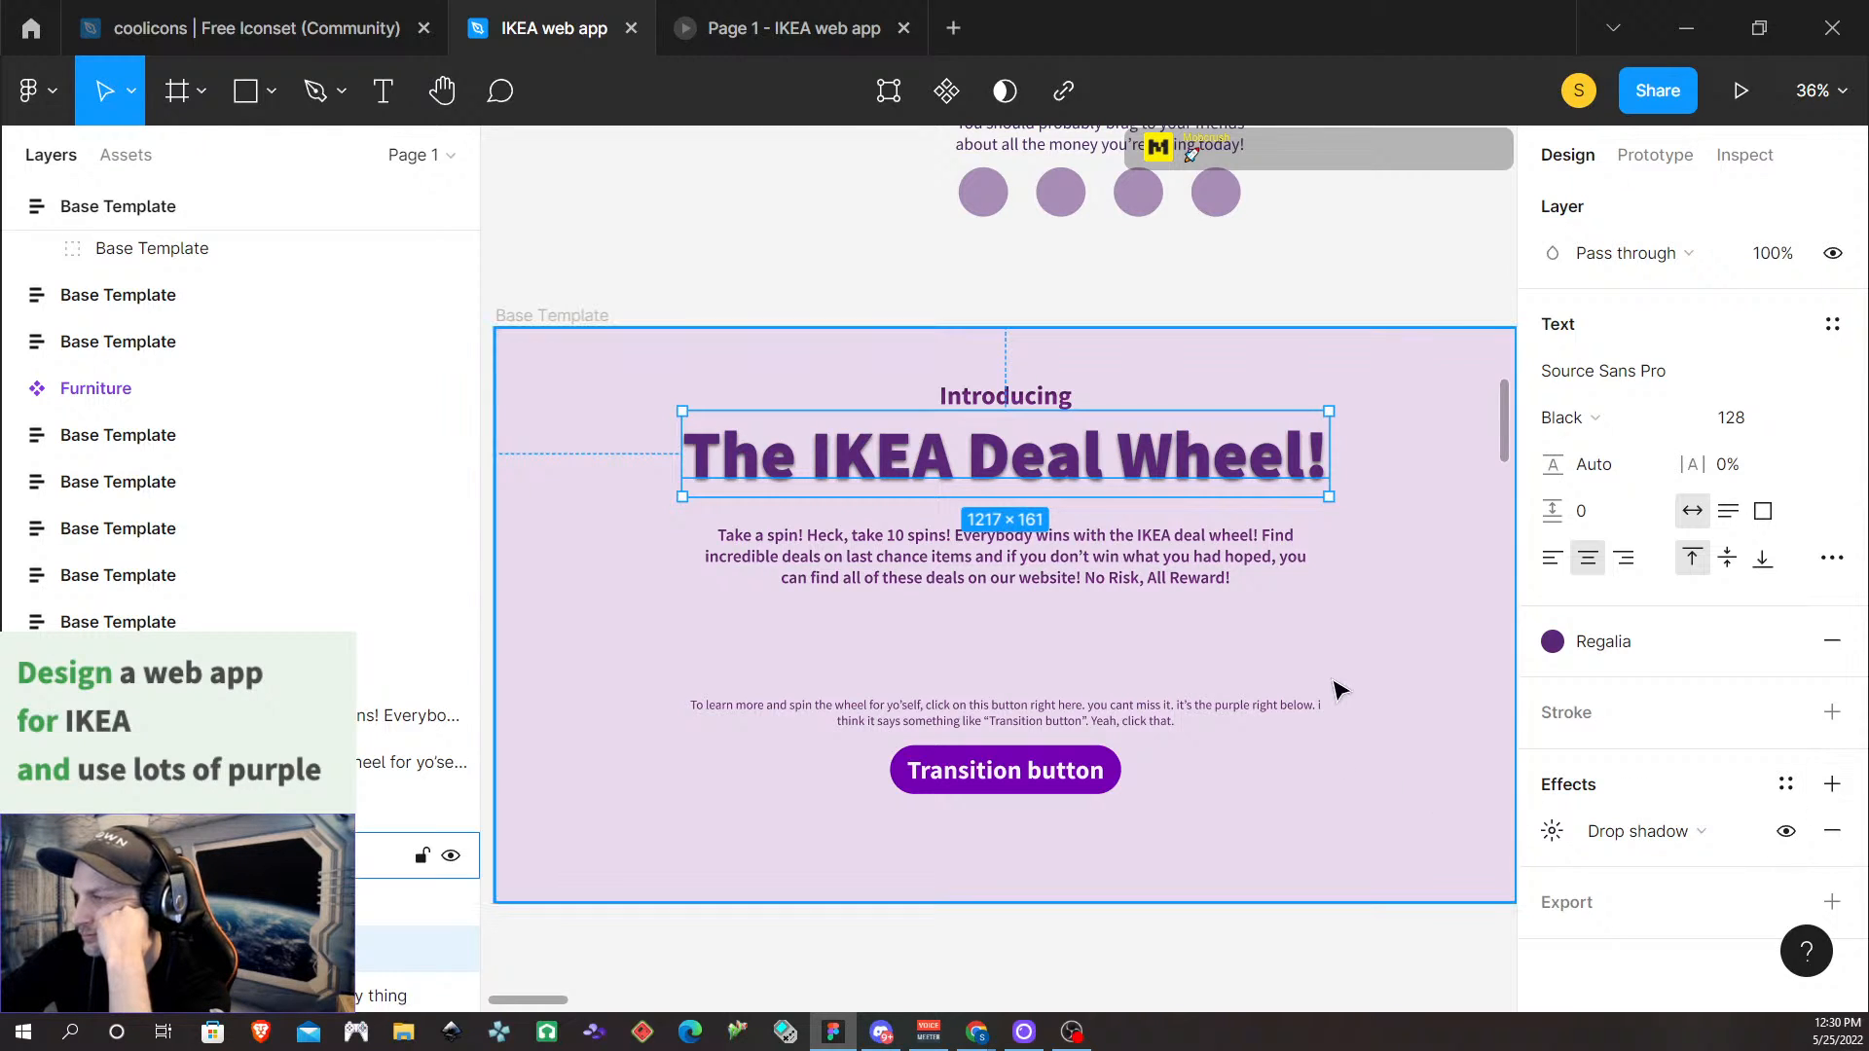
{"action": "left_click", "coordinate": [1332, 628]}
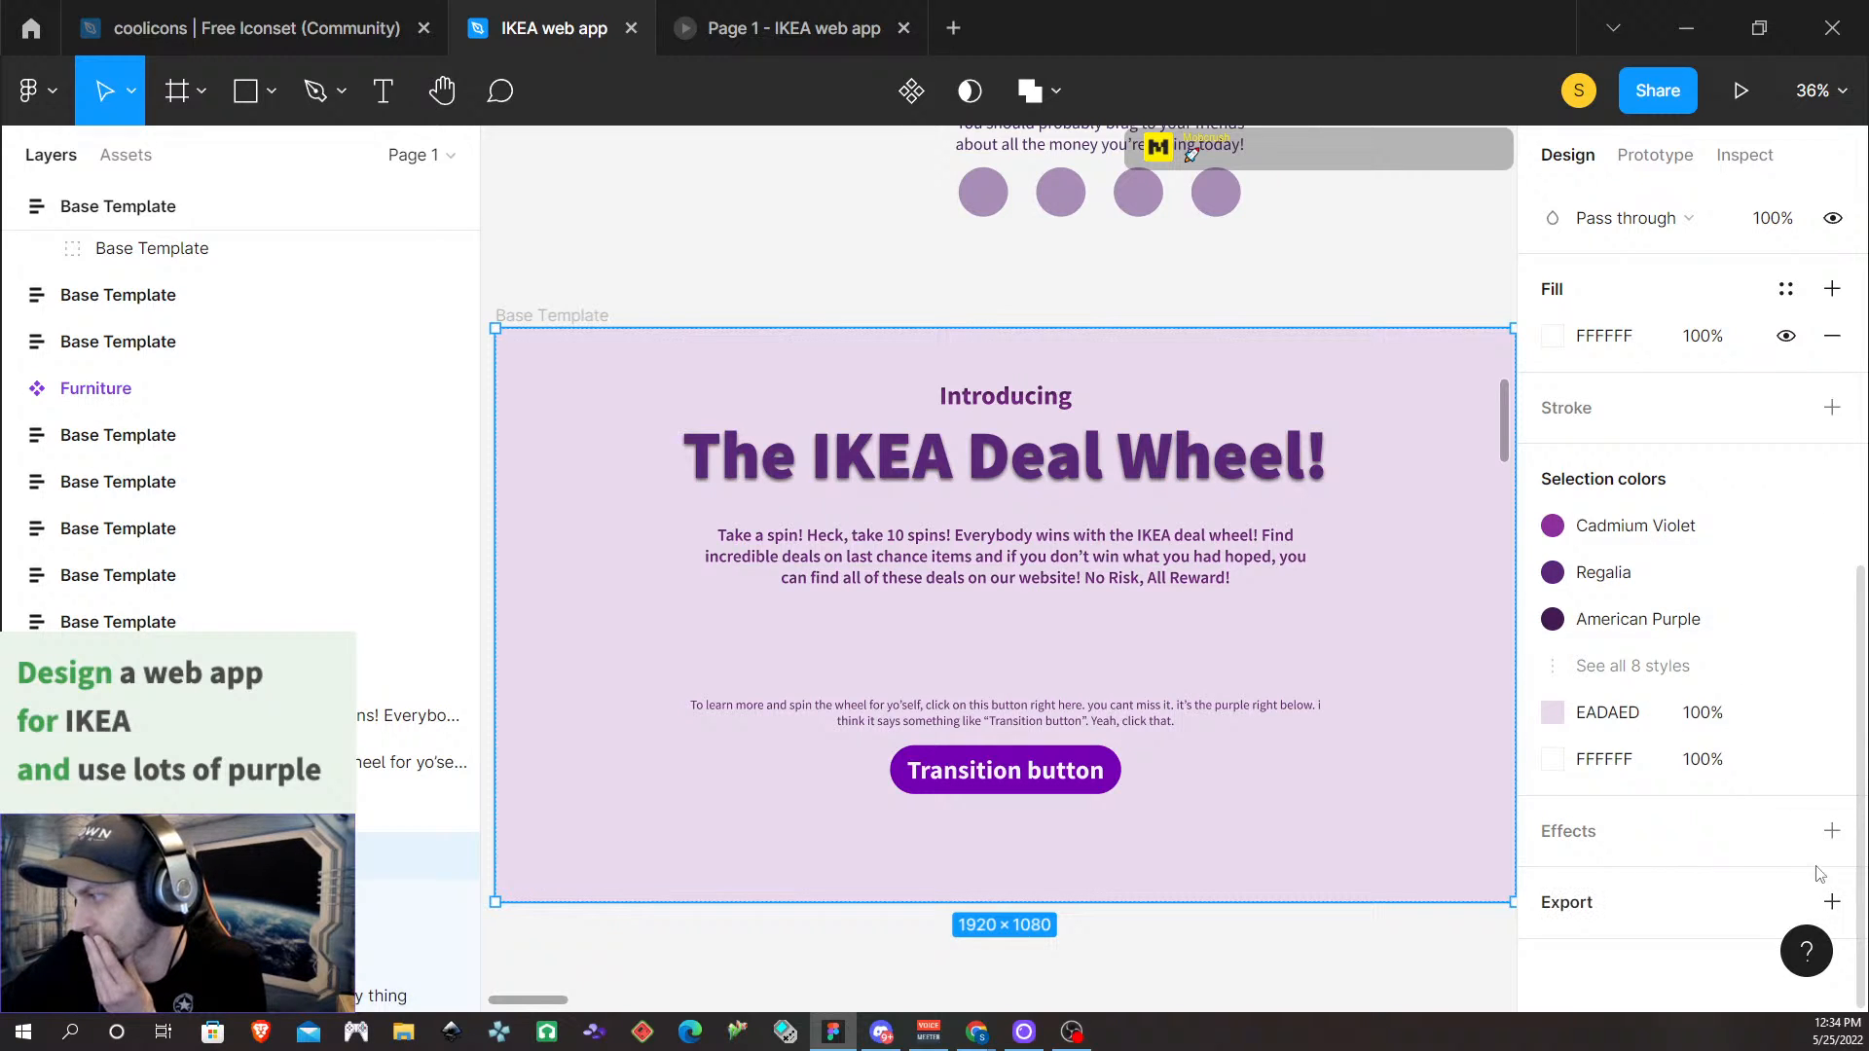
Remove the drop shadow from the "The IKEA Deal Wheel!" headline and add an inner shadow effect instead
{"action": "left_click", "coordinate": [1104, 470]}
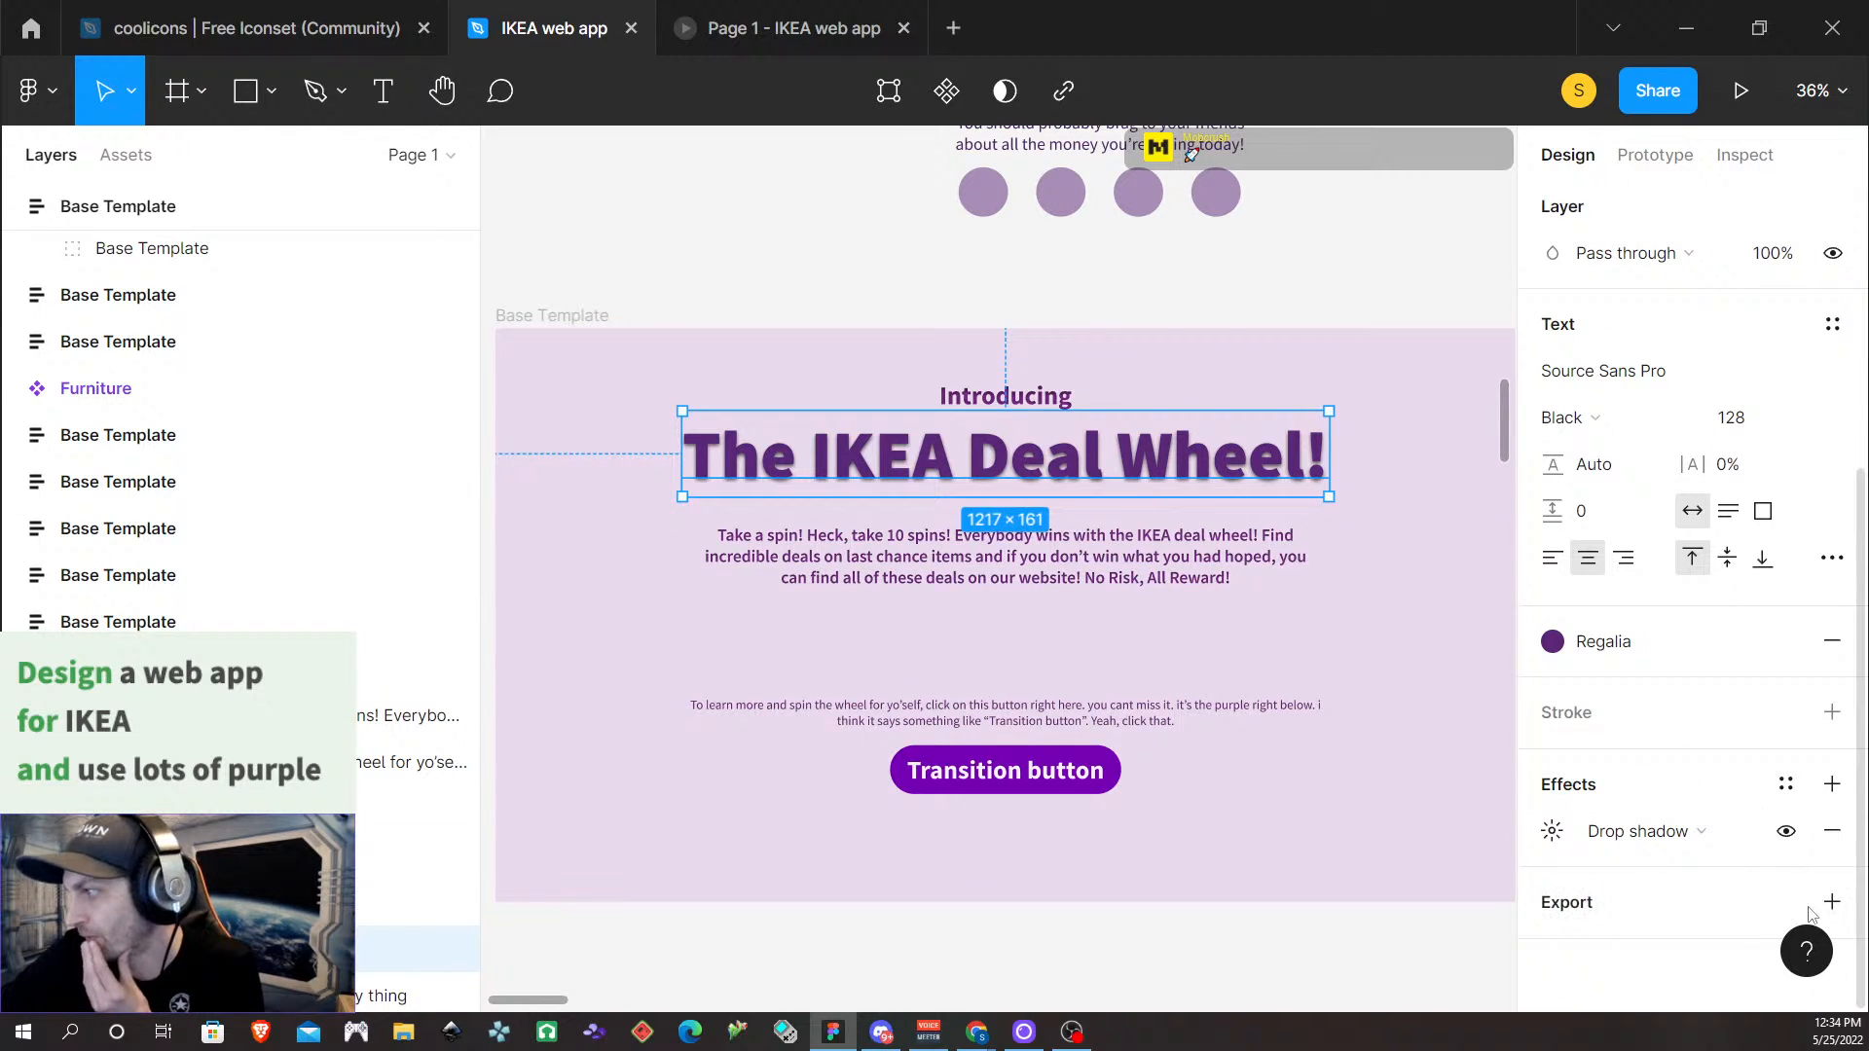
{"action": "left_click", "coordinate": [1825, 835]}
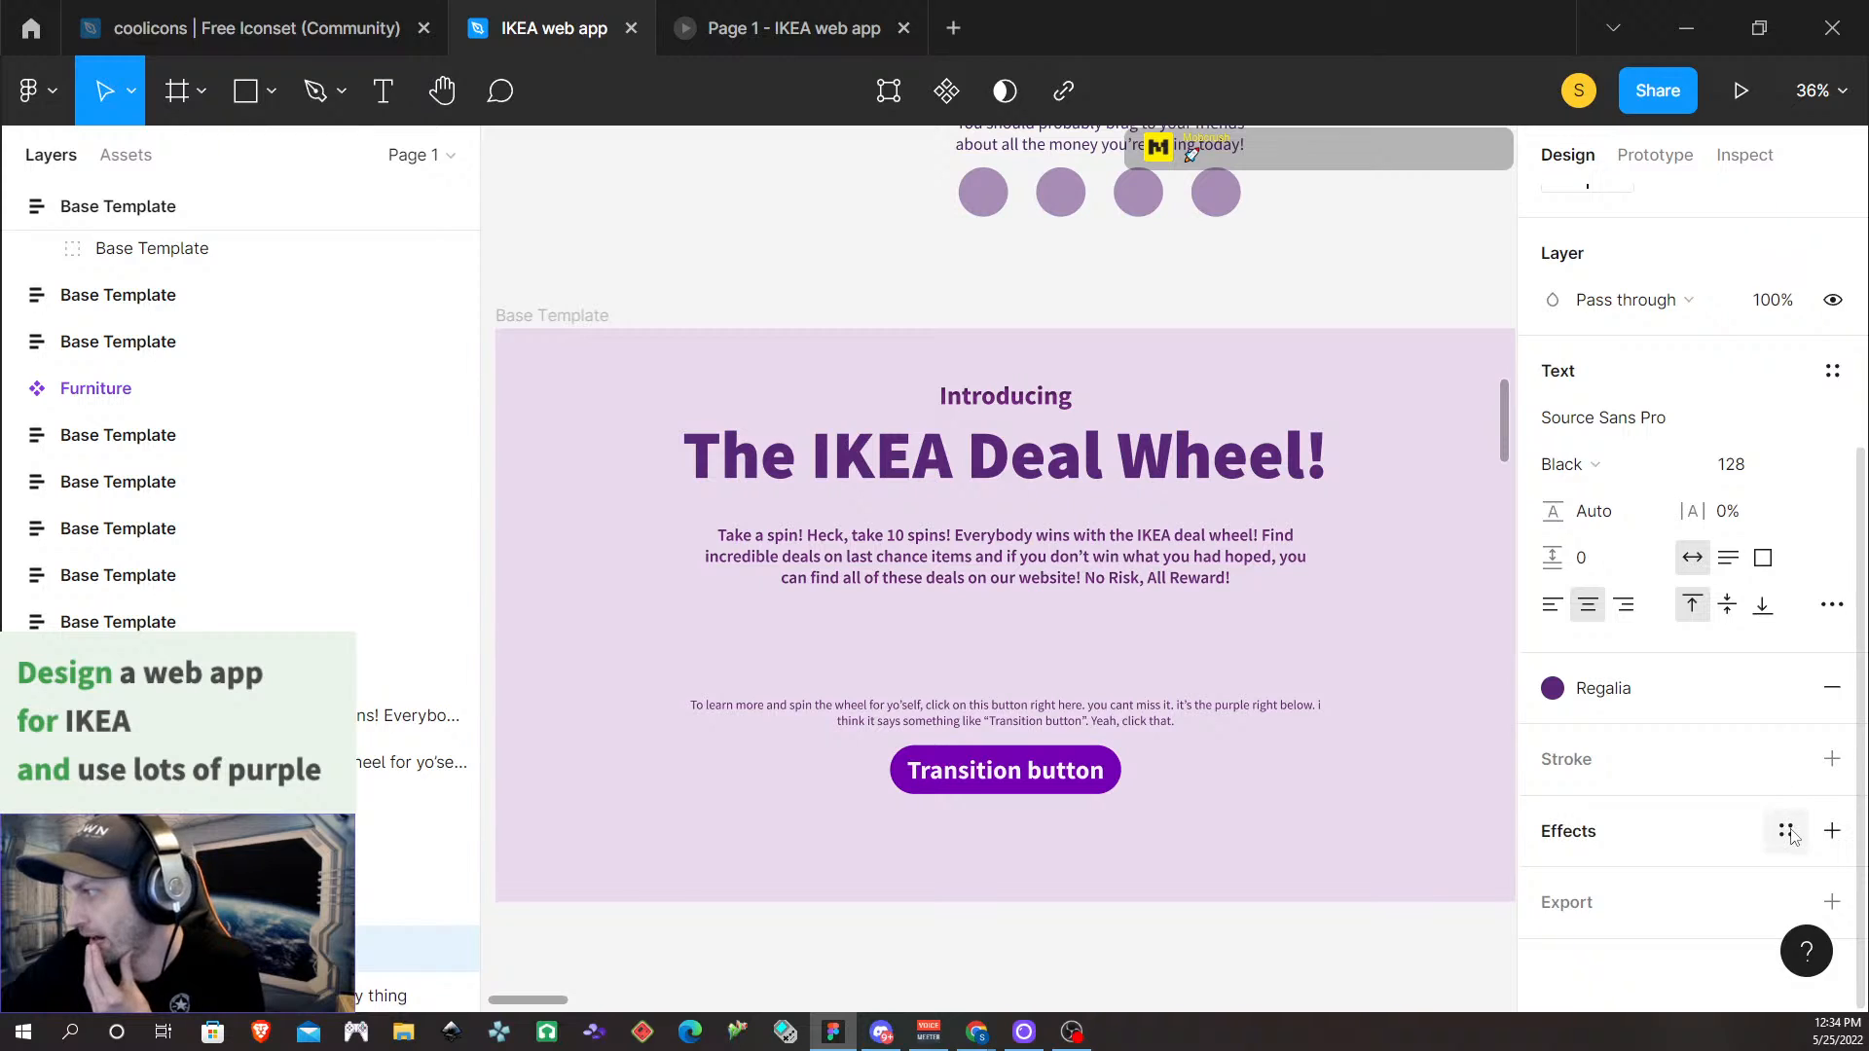
{"action": "left_click", "coordinate": [1788, 830]}
{"action": "left_click", "coordinate": [1524, 636]}
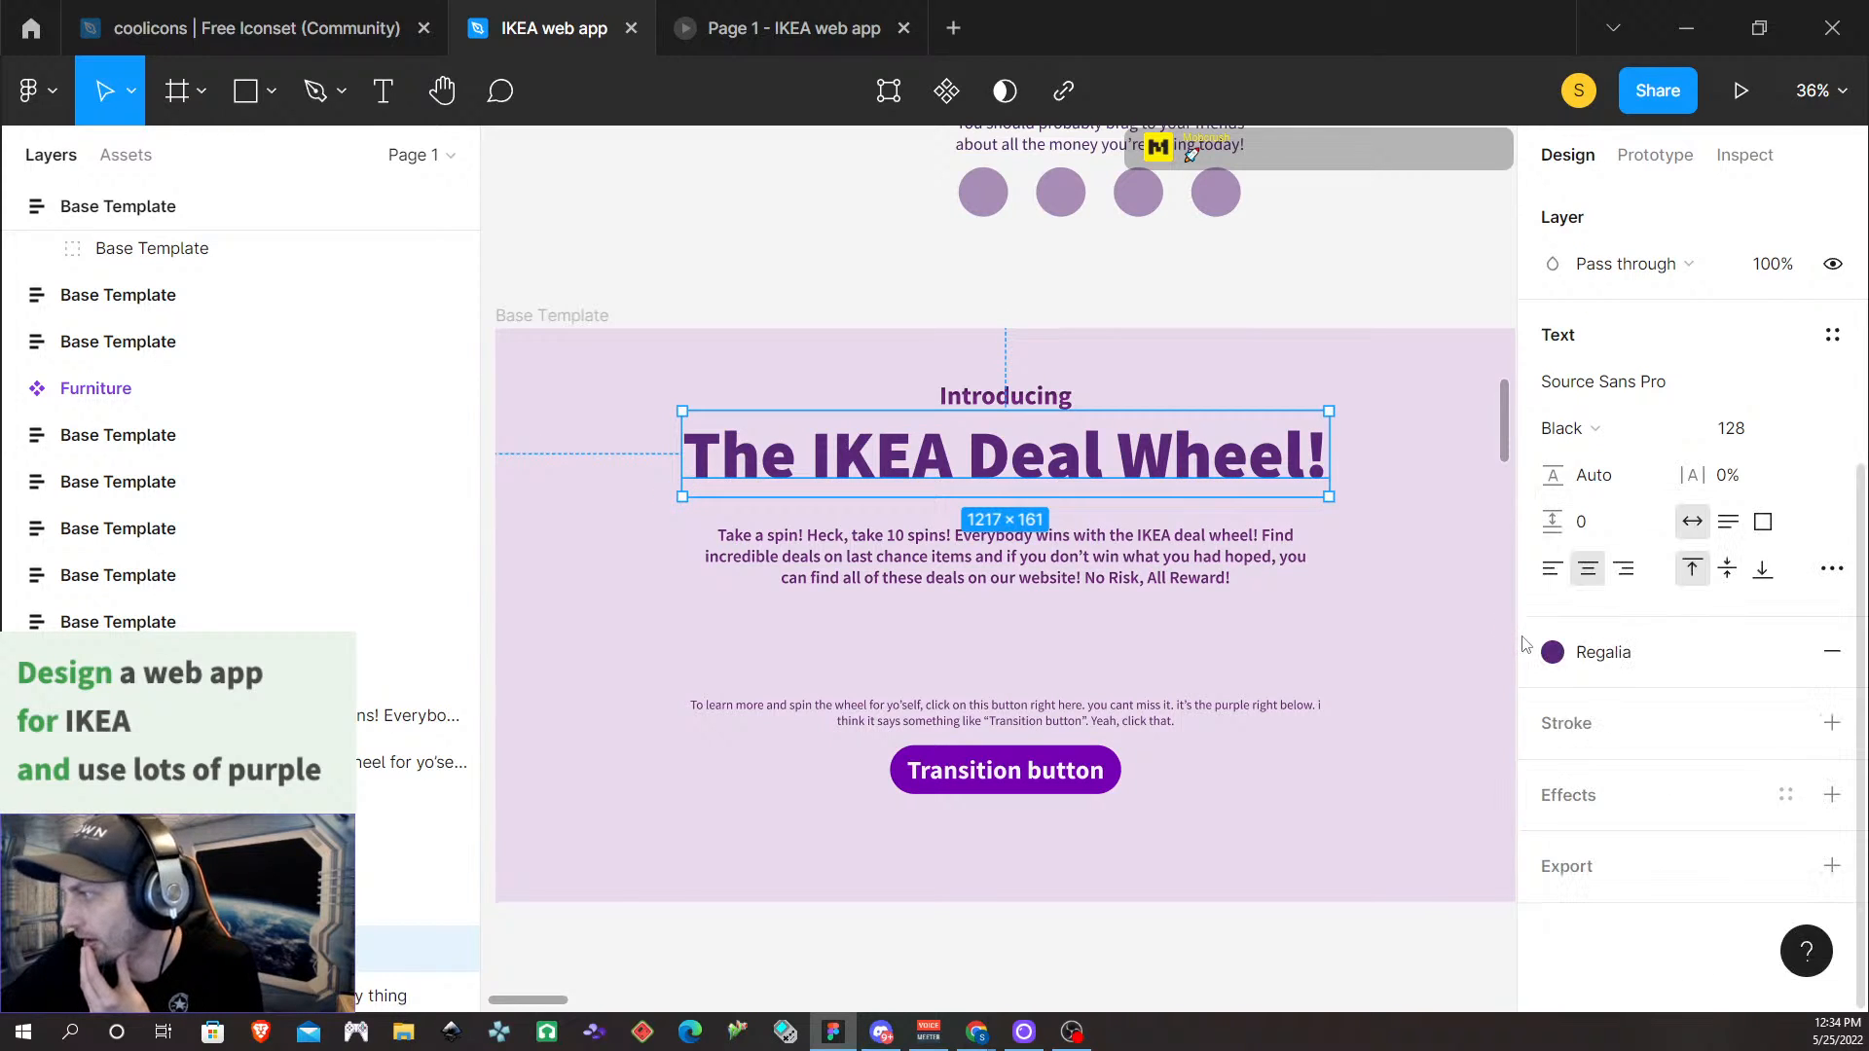
{"action": "left_click", "coordinate": [1831, 796]}
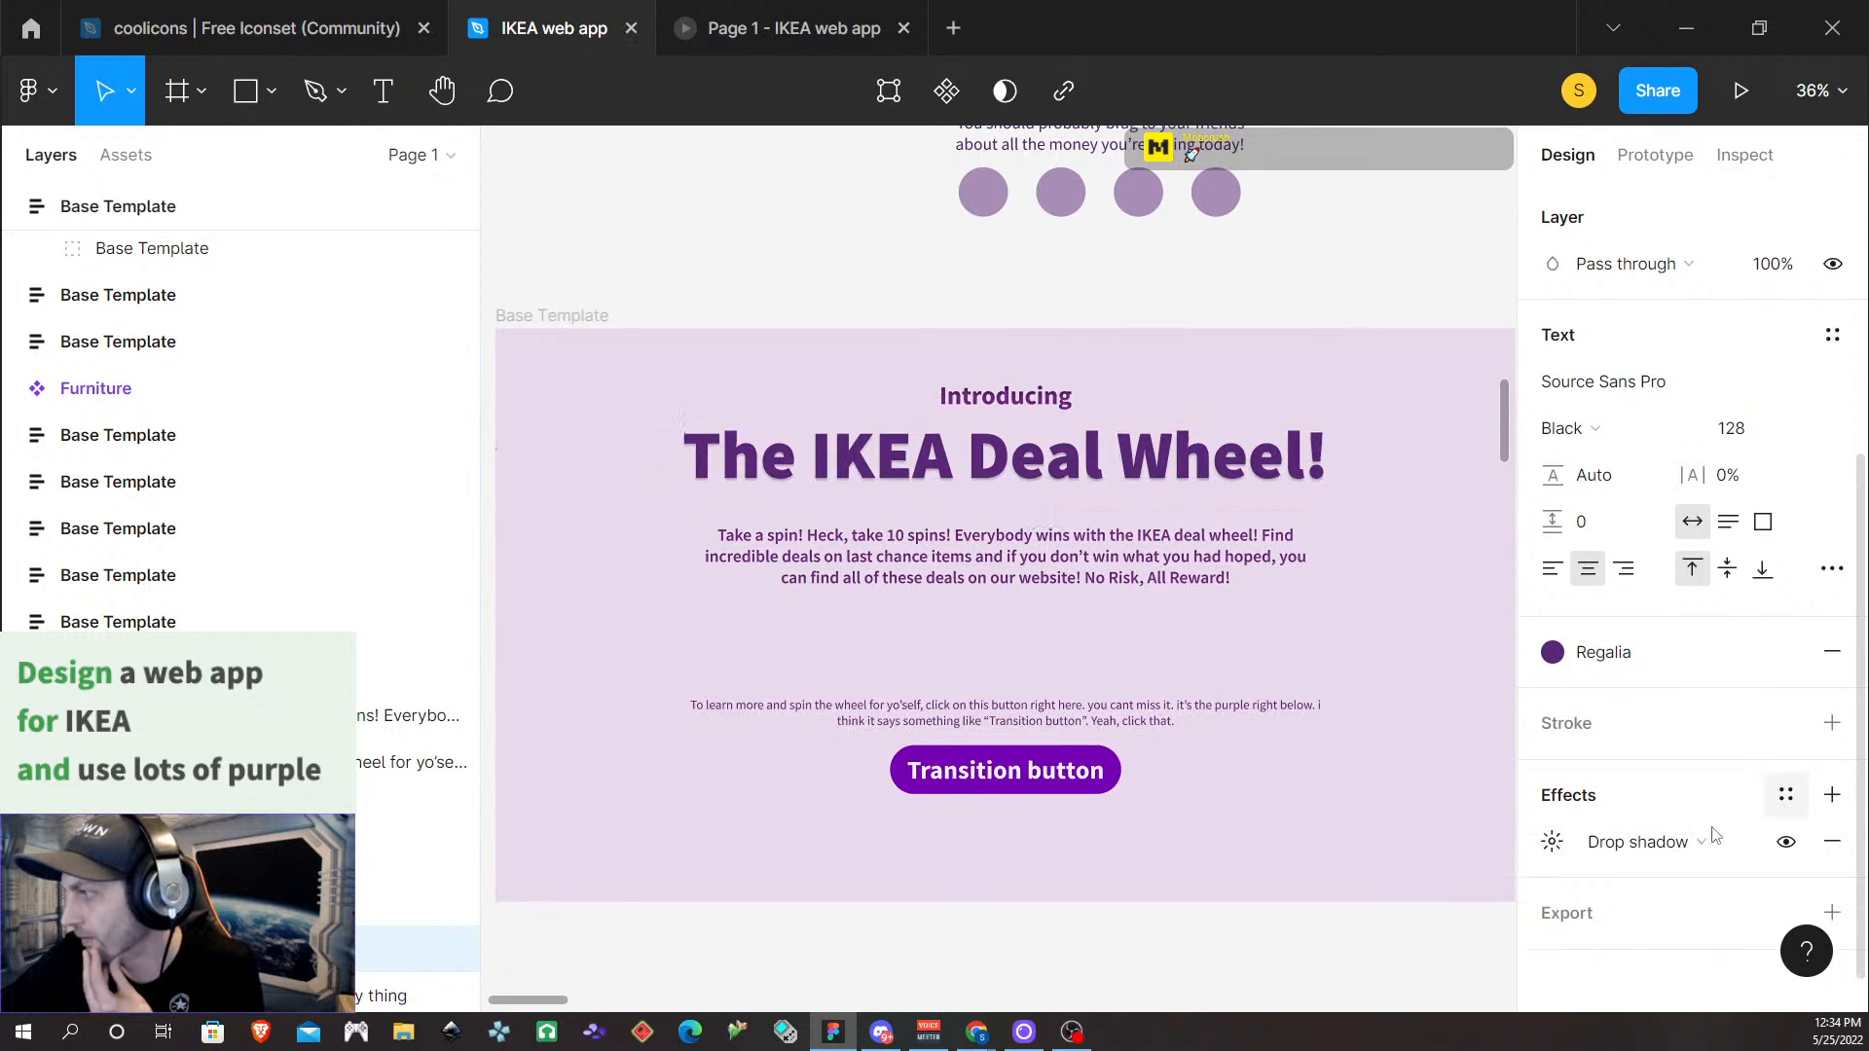
{"action": "left_click", "coordinate": [1753, 843]}
{"action": "left_click", "coordinate": [1709, 810]}
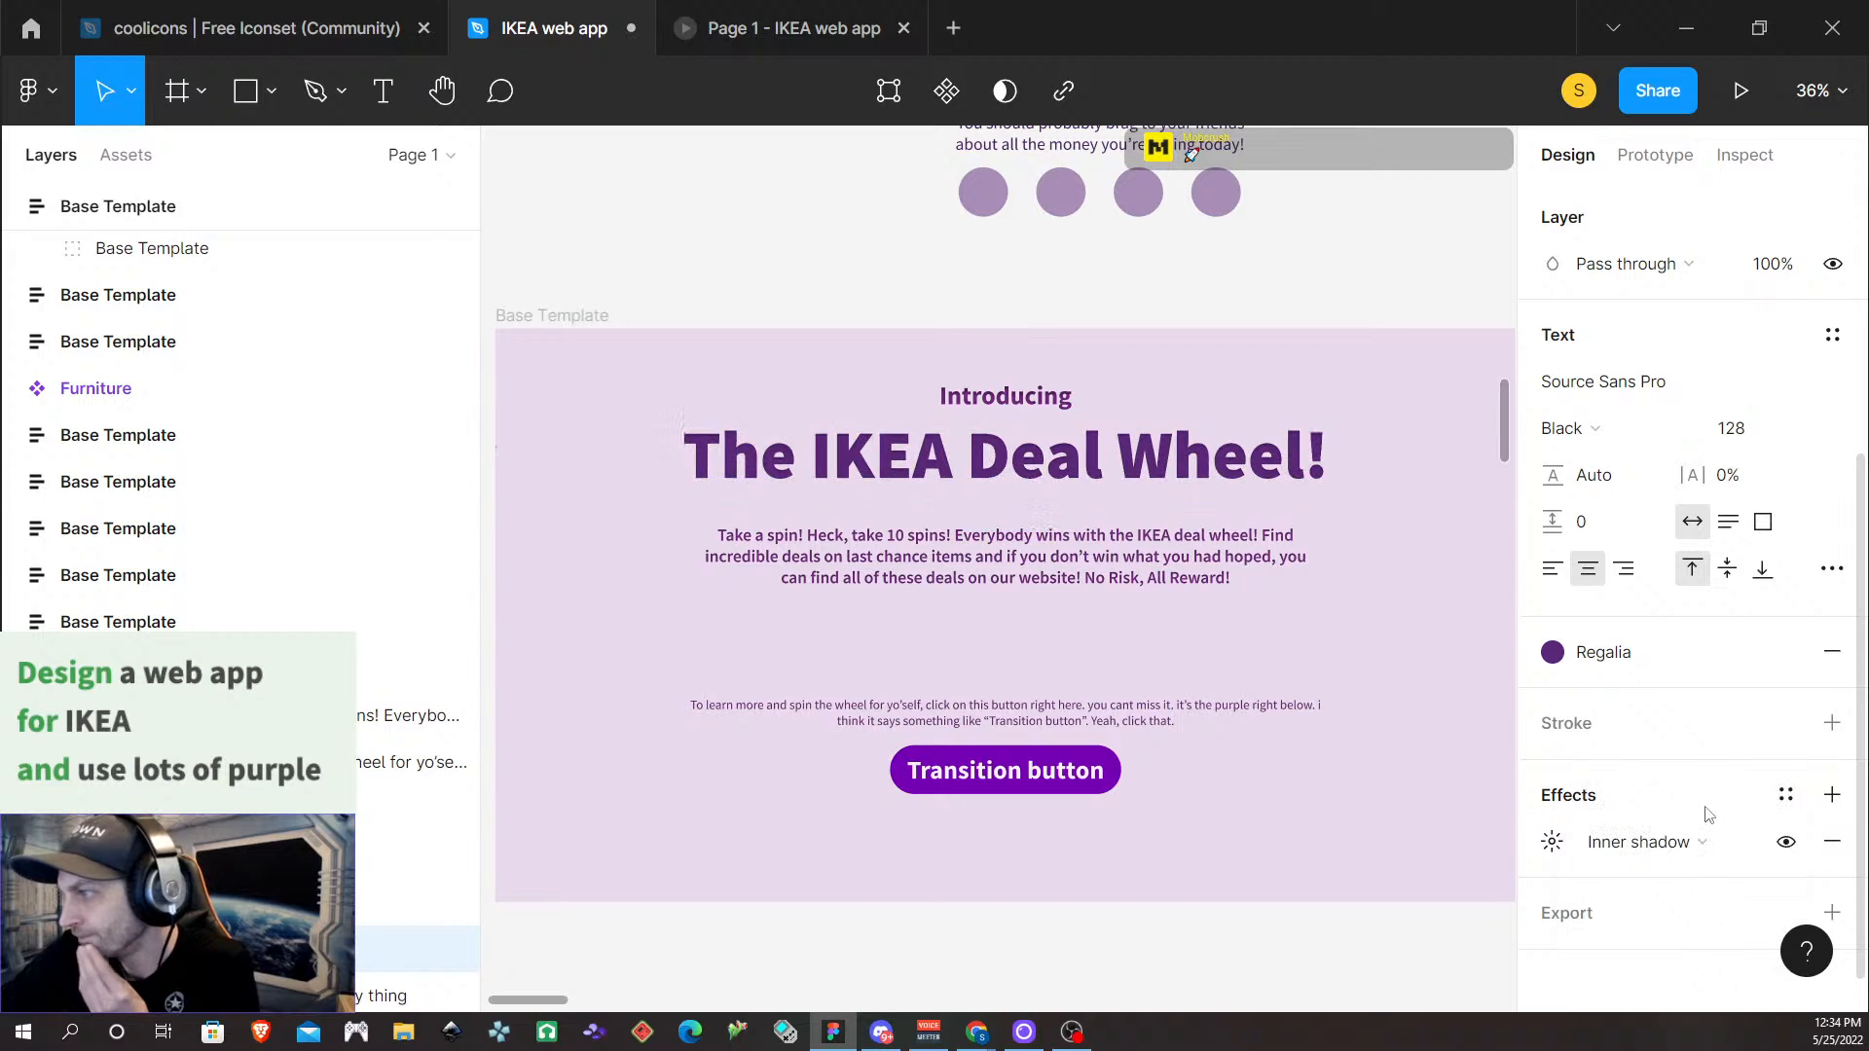
Set the headline's inner shadow to a blur of 12 and 60% opacity
{"action": "left_click", "coordinate": [1555, 843]}
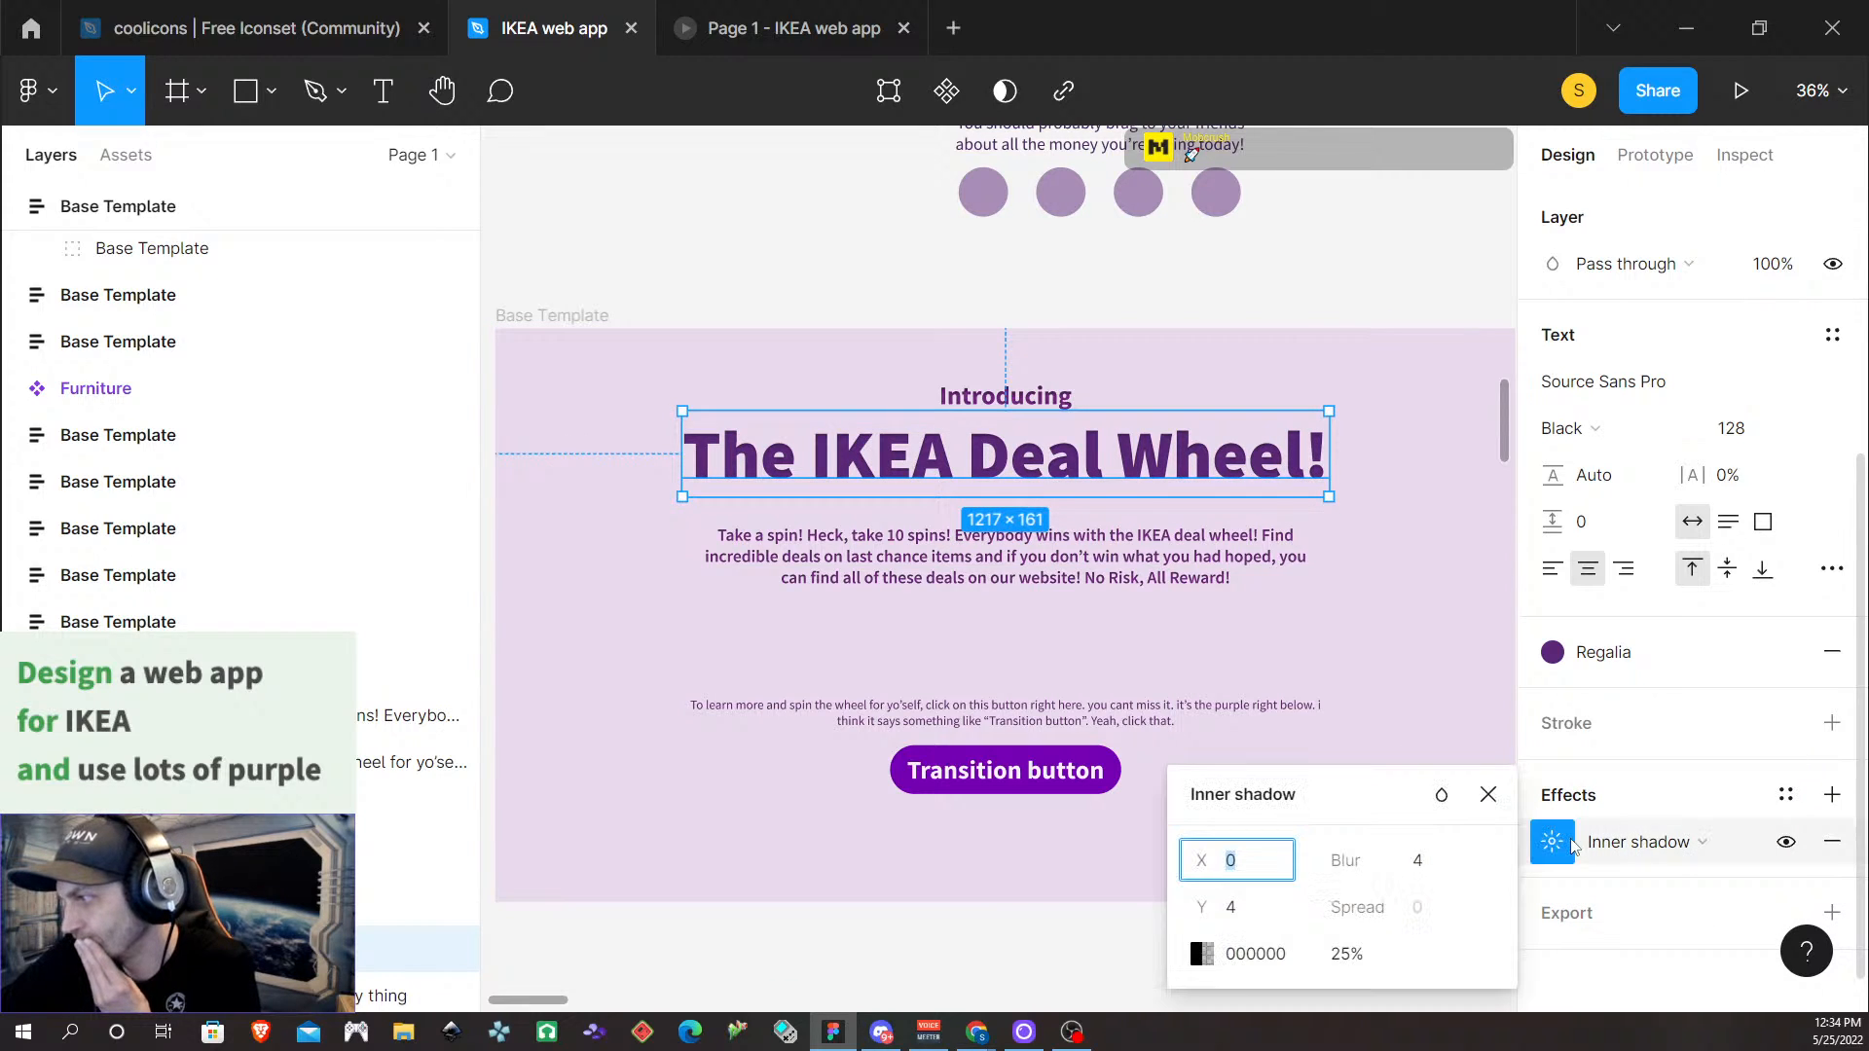
{"action": "left_click", "coordinate": [1419, 860]}
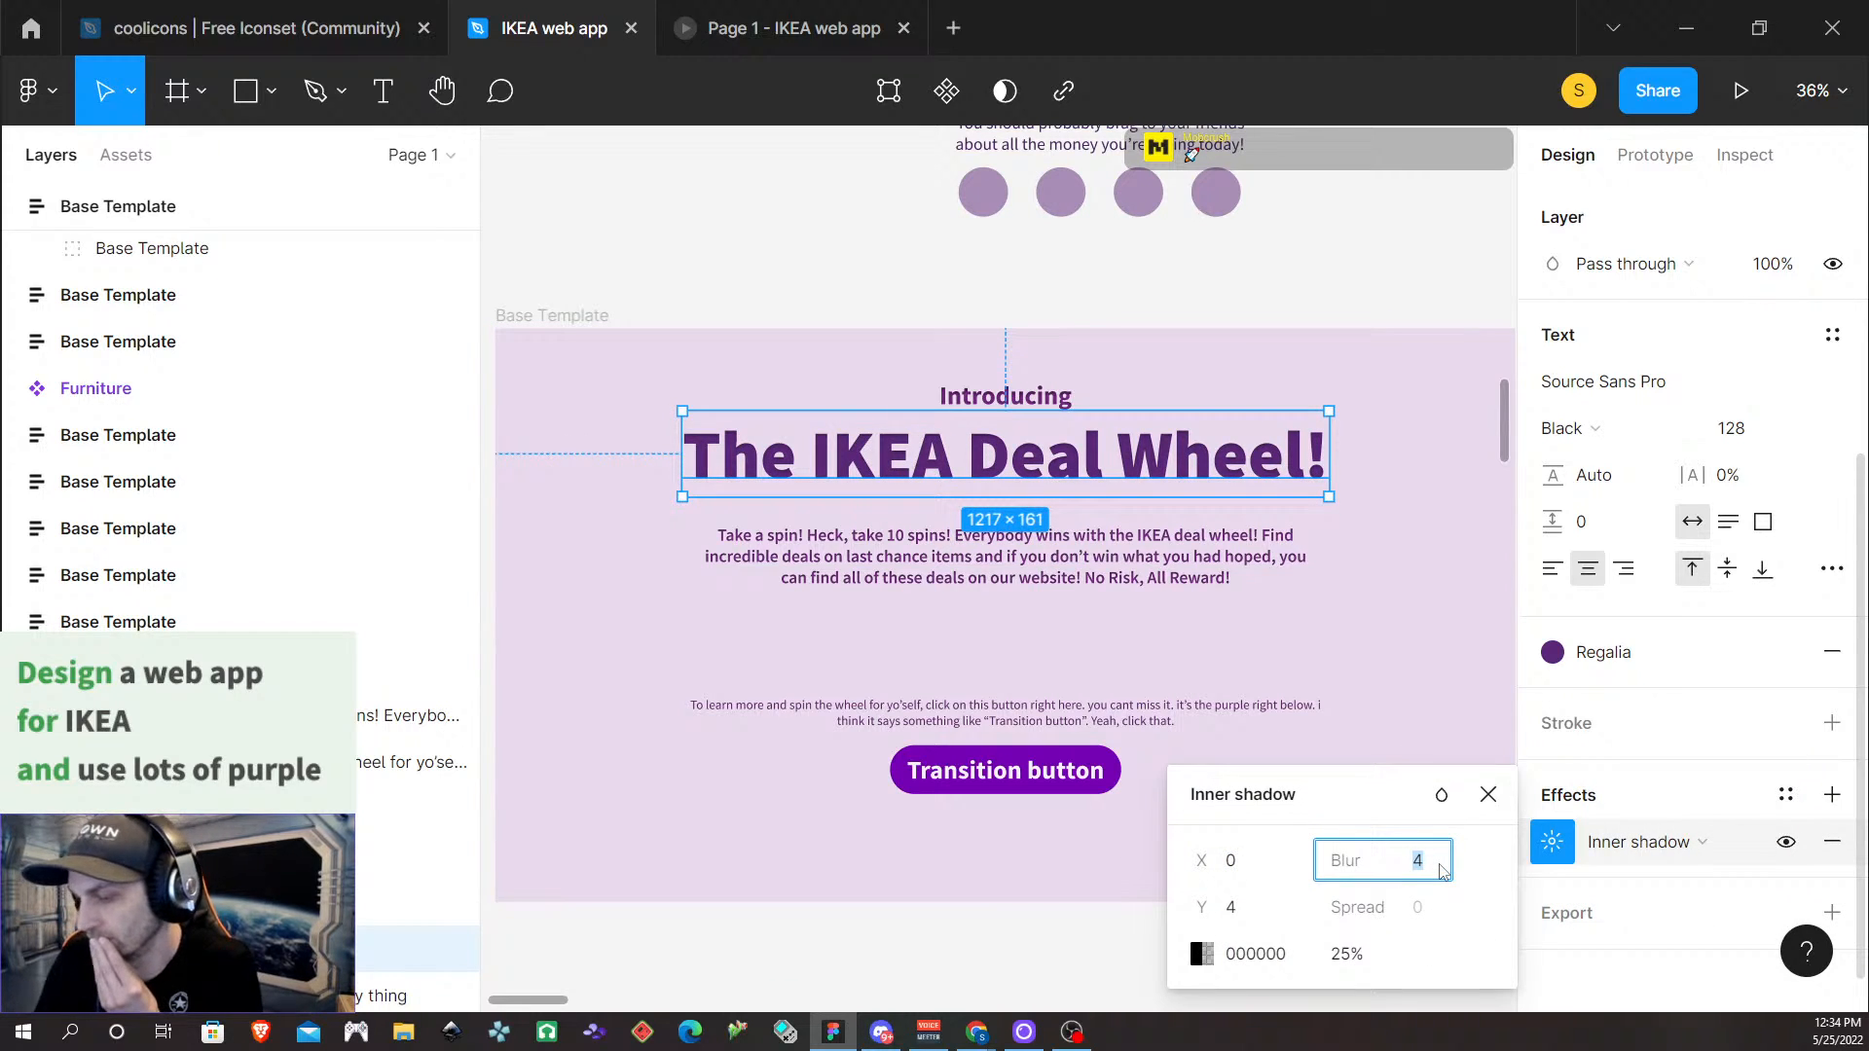
{"action": "type", "text": "12"}
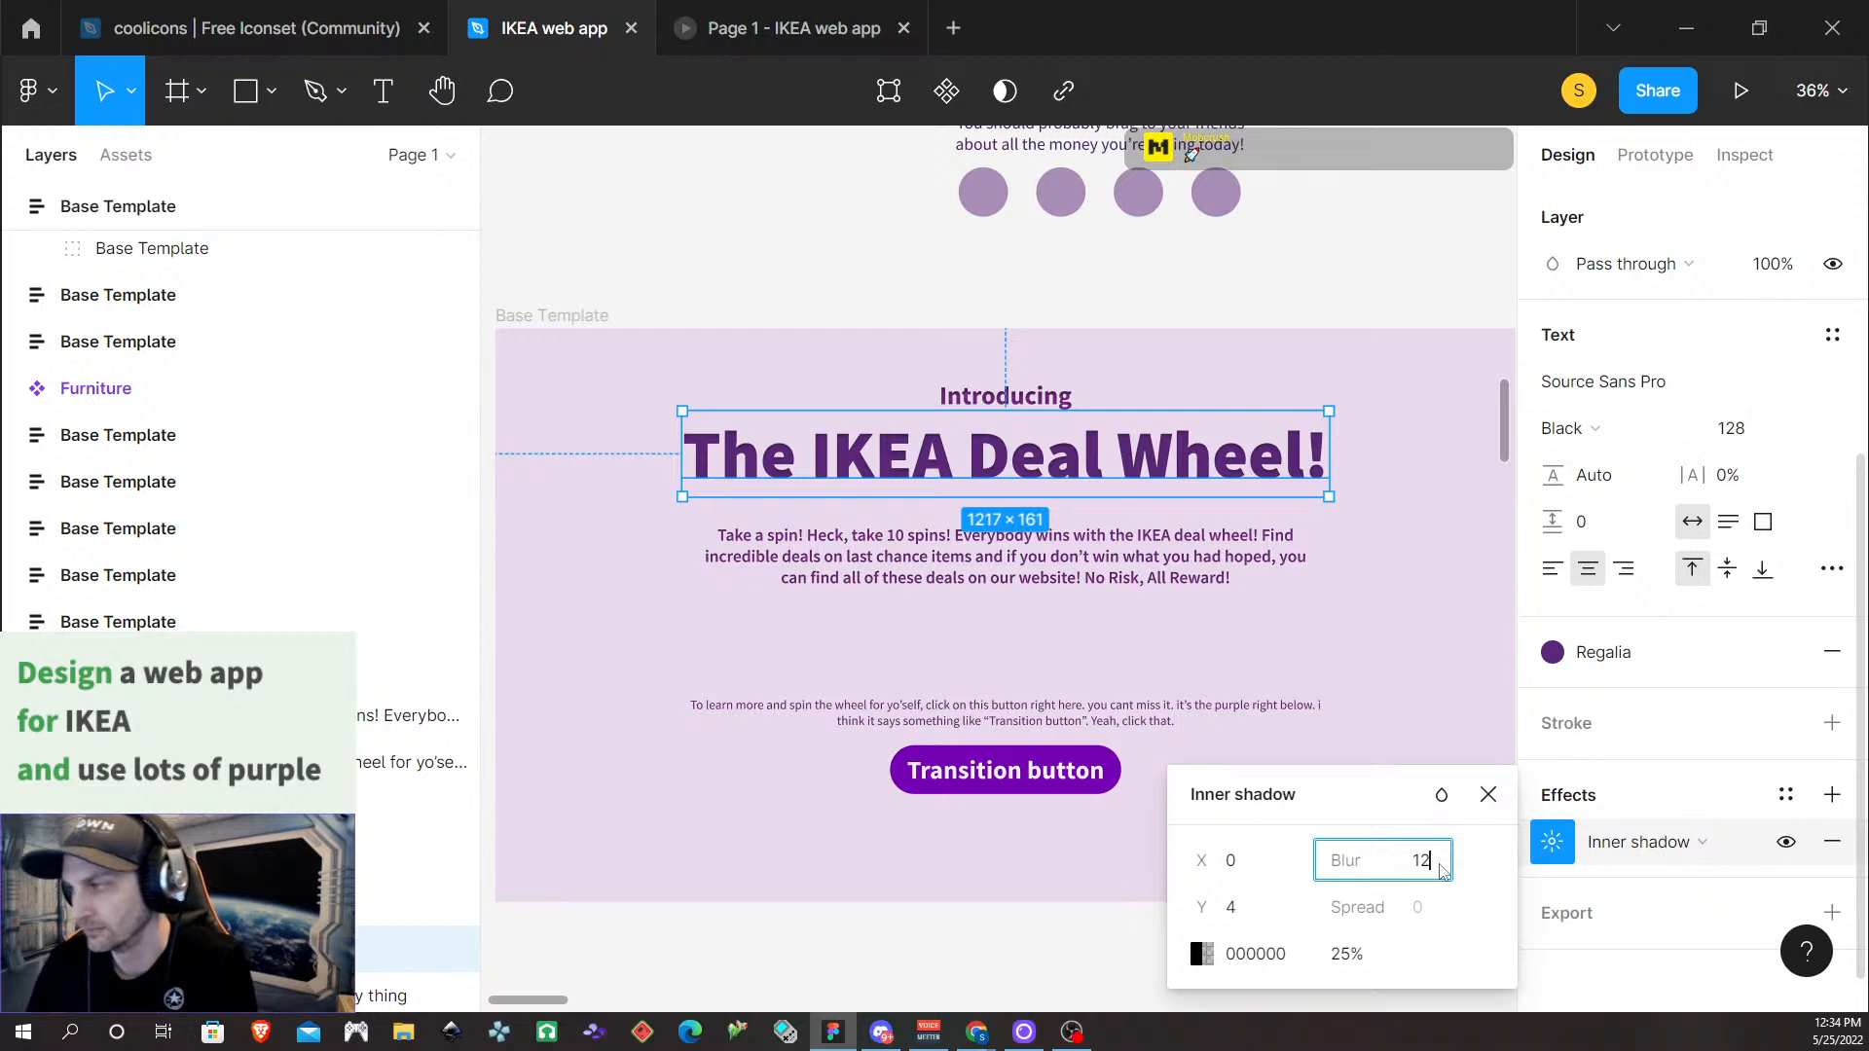
{"action": "left_click", "coordinate": [1349, 954]}
{"action": "type", "text": "60"}
{"action": "key", "text": "Return"}
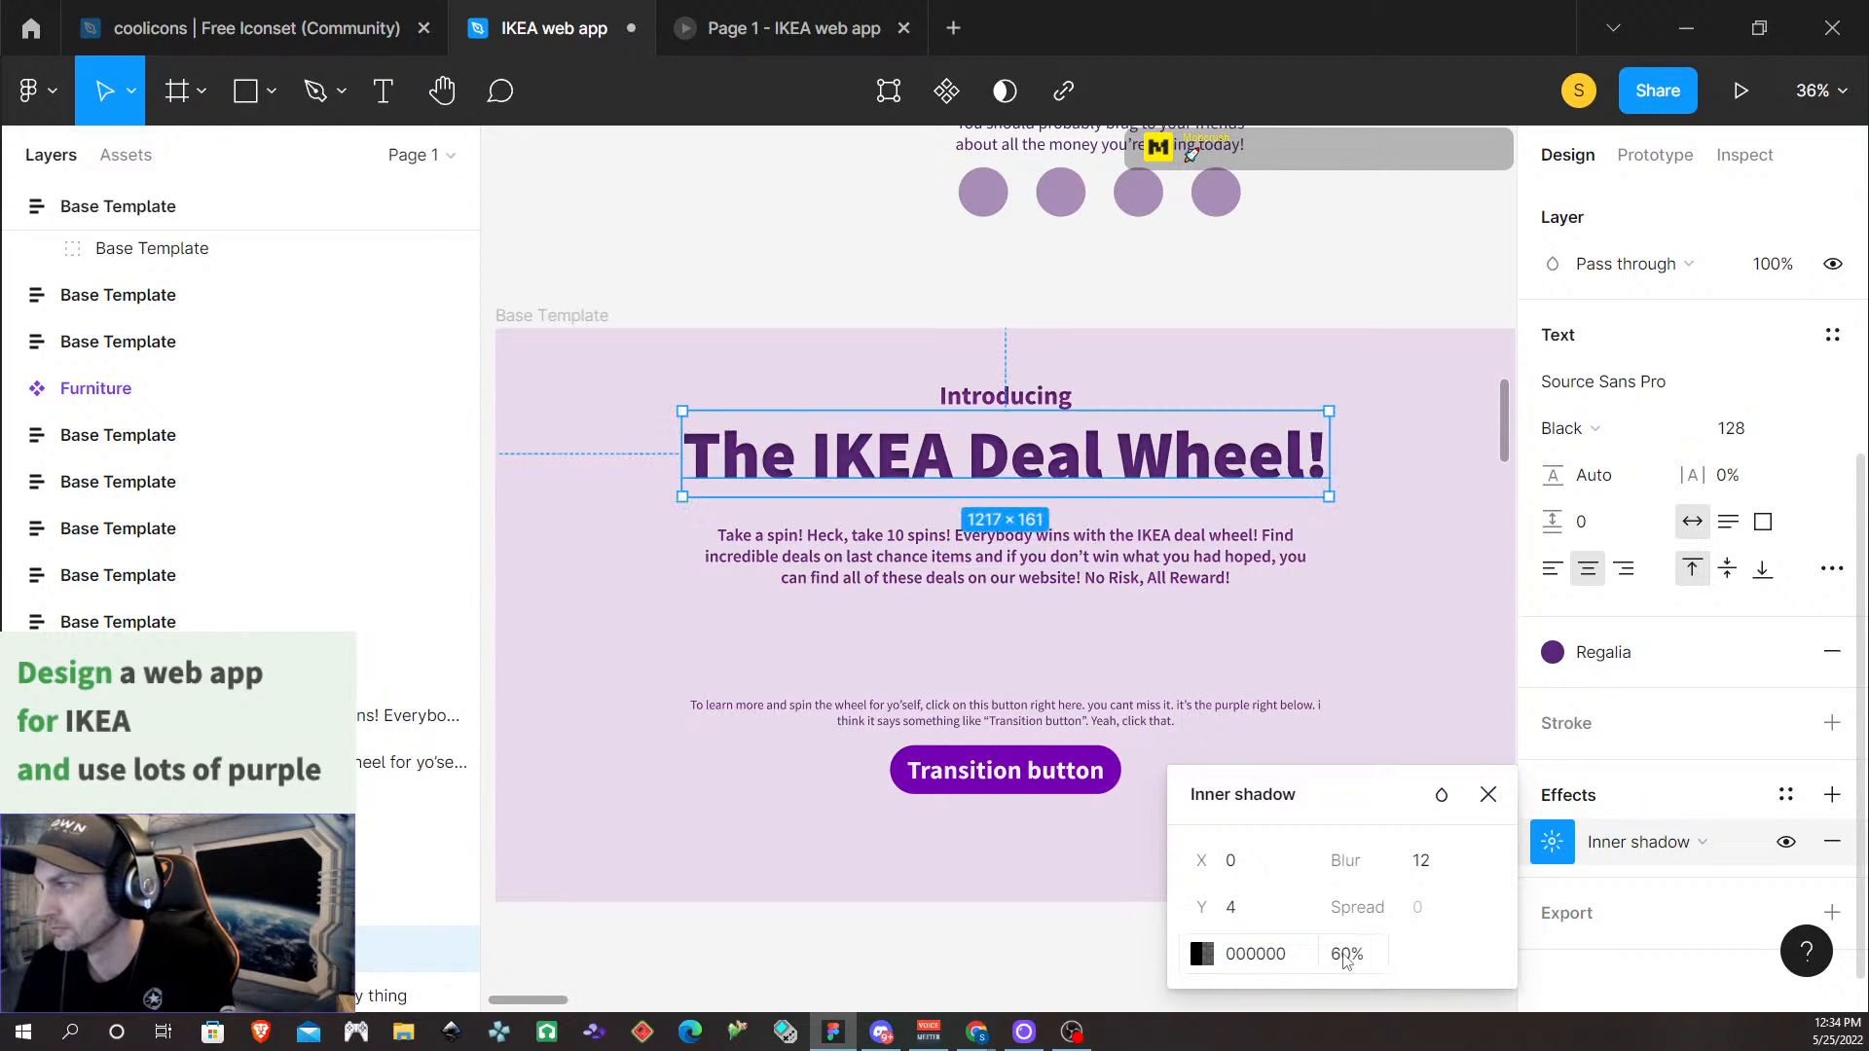
{"action": "left_click", "coordinate": [670, 648]}
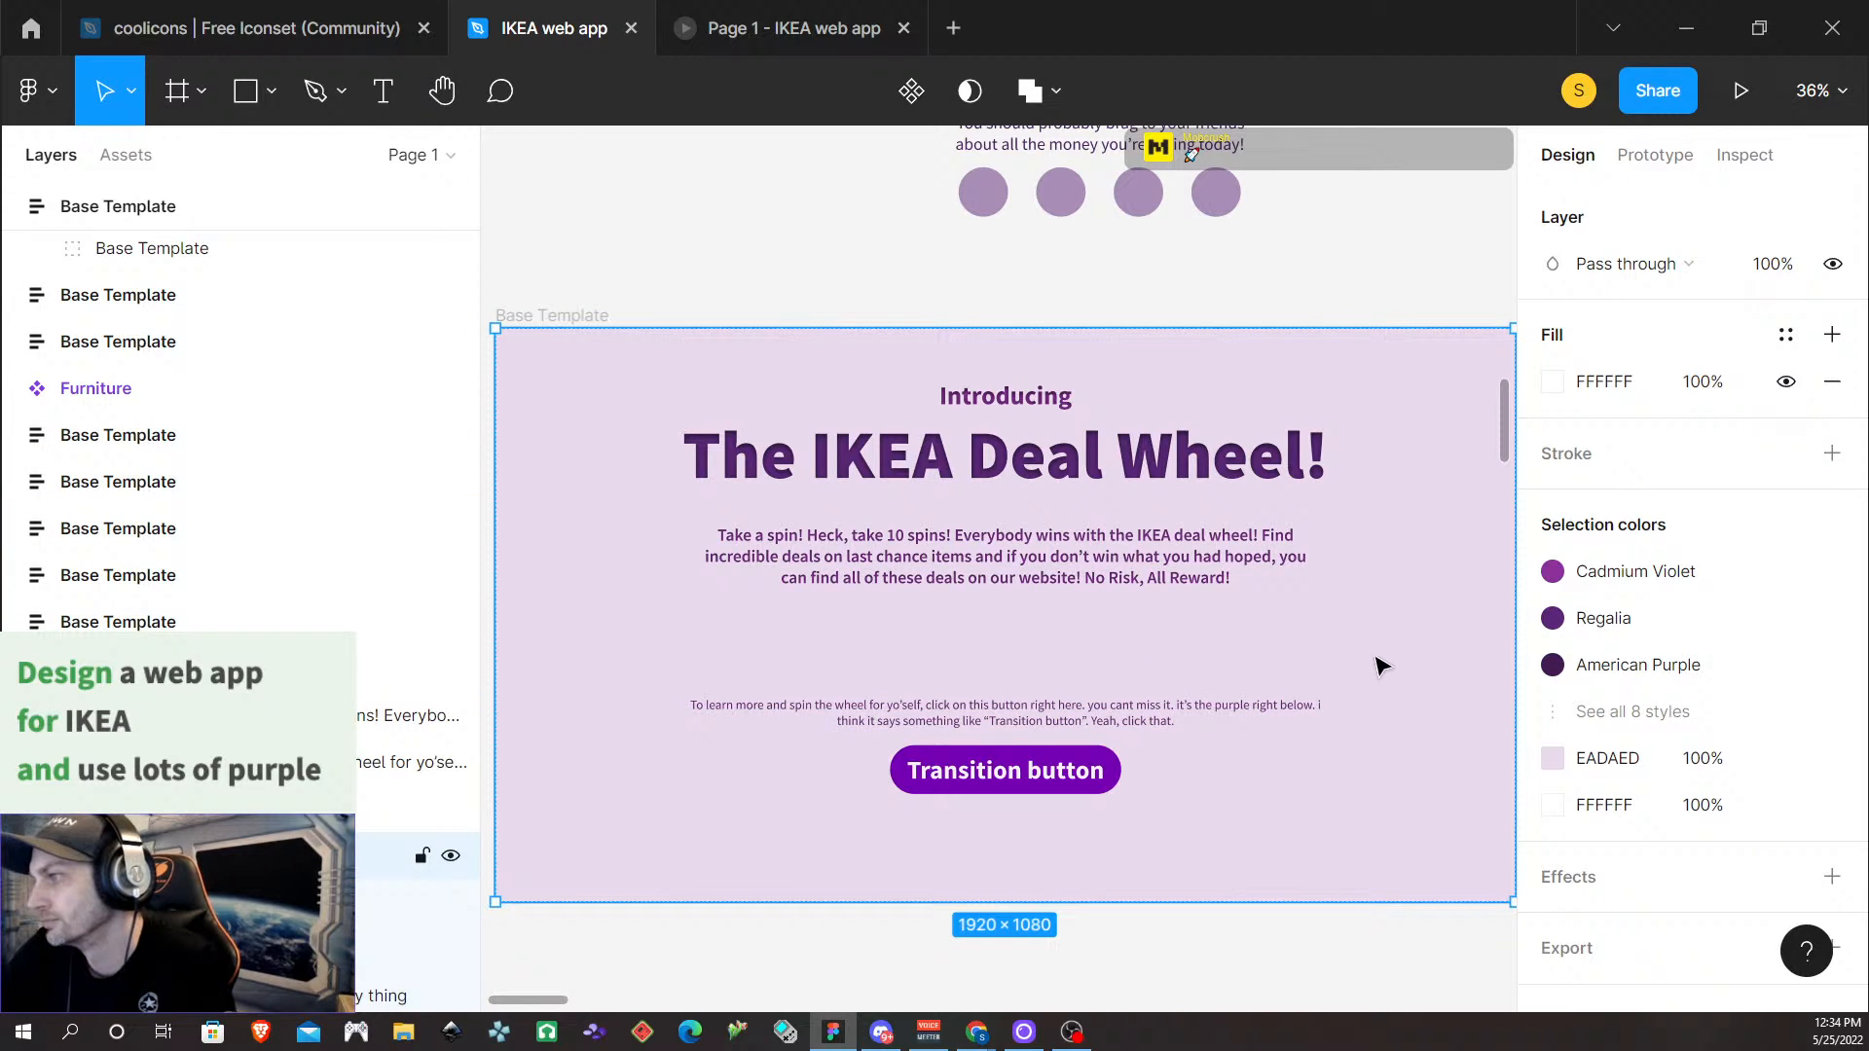
Examine the headline's inner shadow up close and against the paragraph, instruction text and transition button
{"action": "scroll", "coordinate": [1194, 621], "scroll_direction": "up", "scroll_amount": 10}
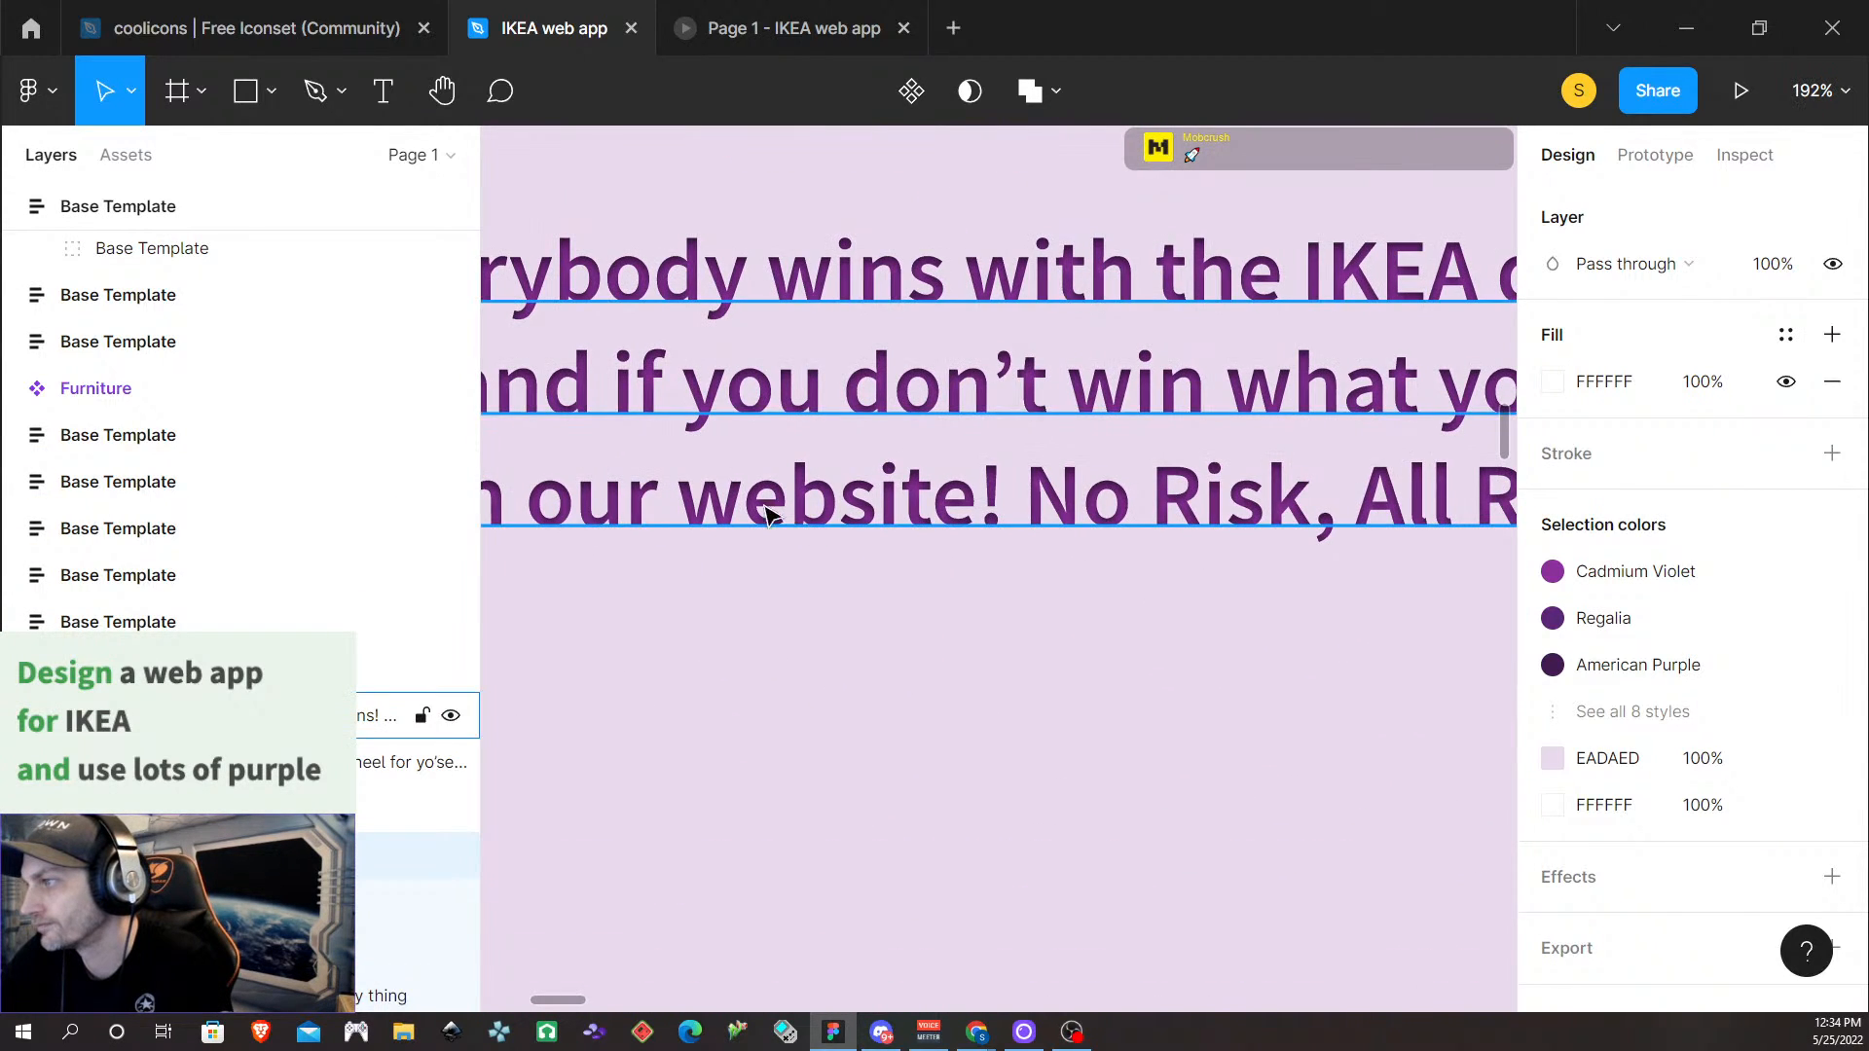
{"action": "scroll", "coordinate": [766, 513], "scroll_direction": "right", "scroll_amount": 5}
{"action": "scroll", "coordinate": [714, 472], "scroll_direction": "left", "scroll_amount": 8}
{"action": "scroll", "coordinate": [714, 480], "scroll_direction": "up", "scroll_amount": 3}
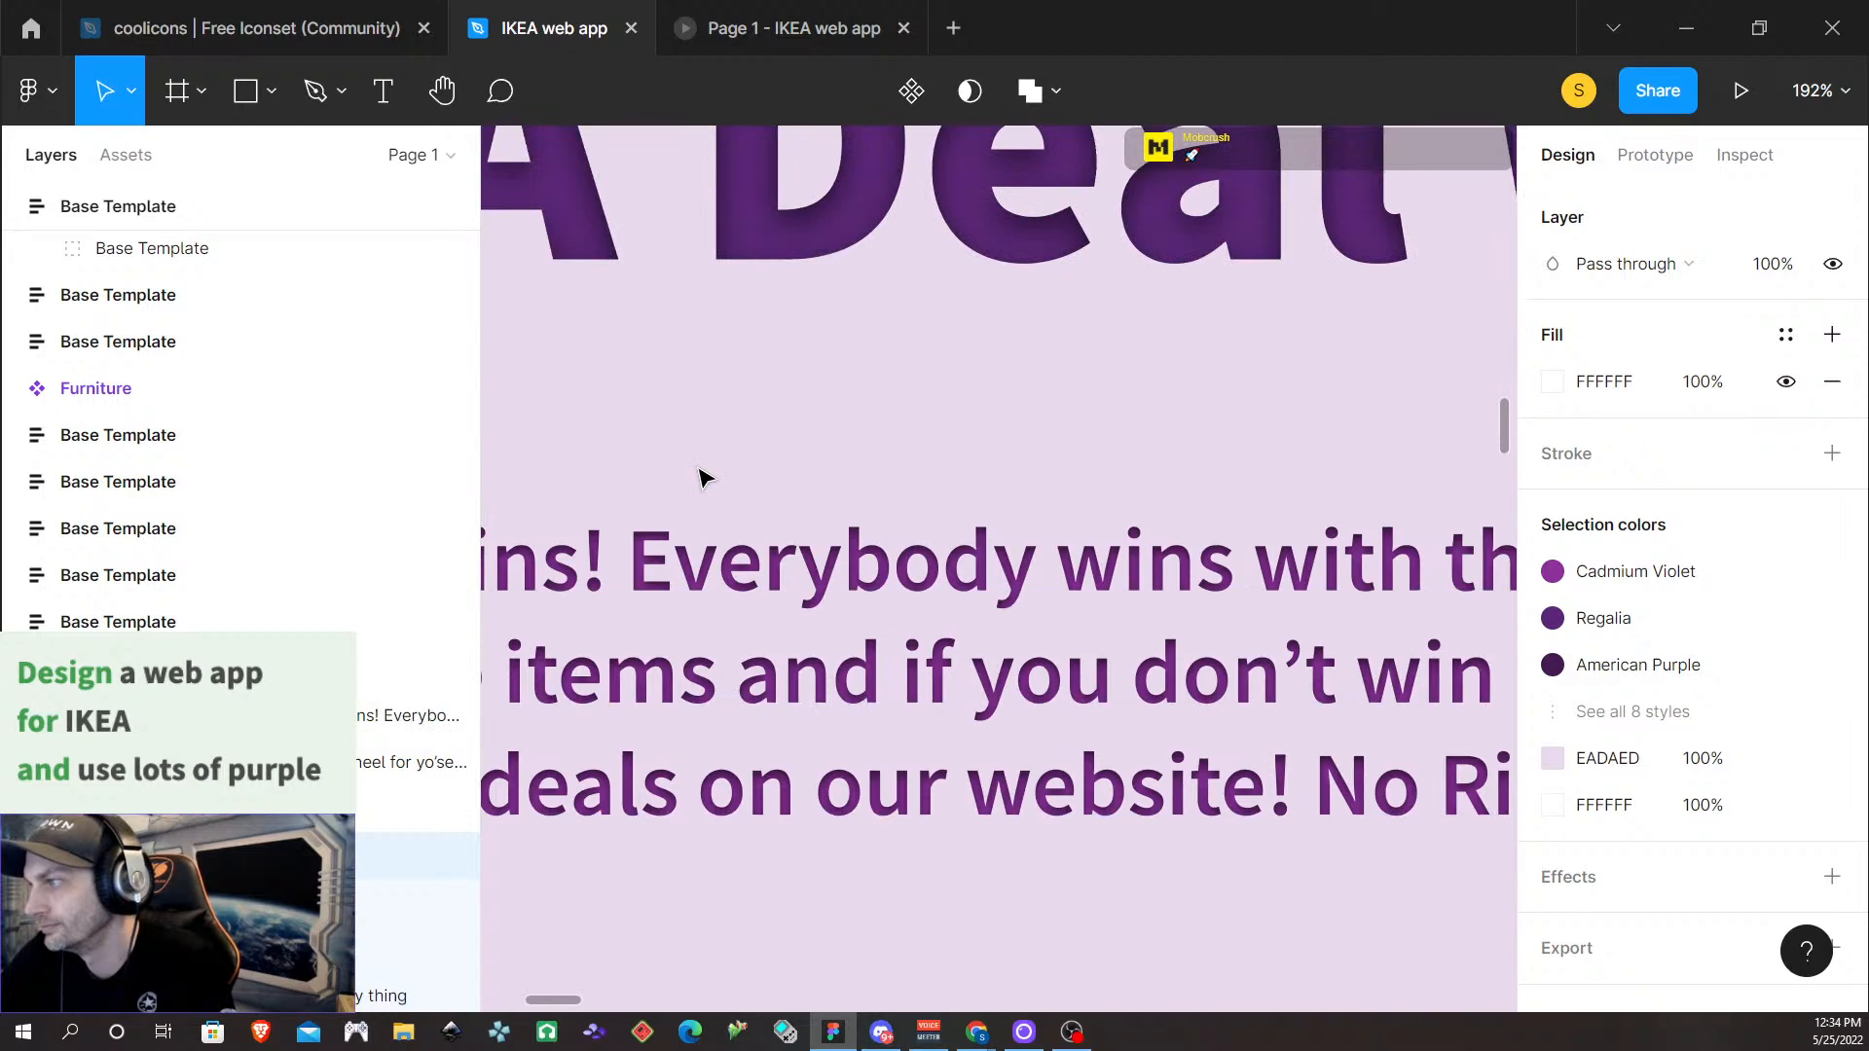
{"action": "scroll", "coordinate": [701, 473], "scroll_direction": "up", "scroll_amount": 4}
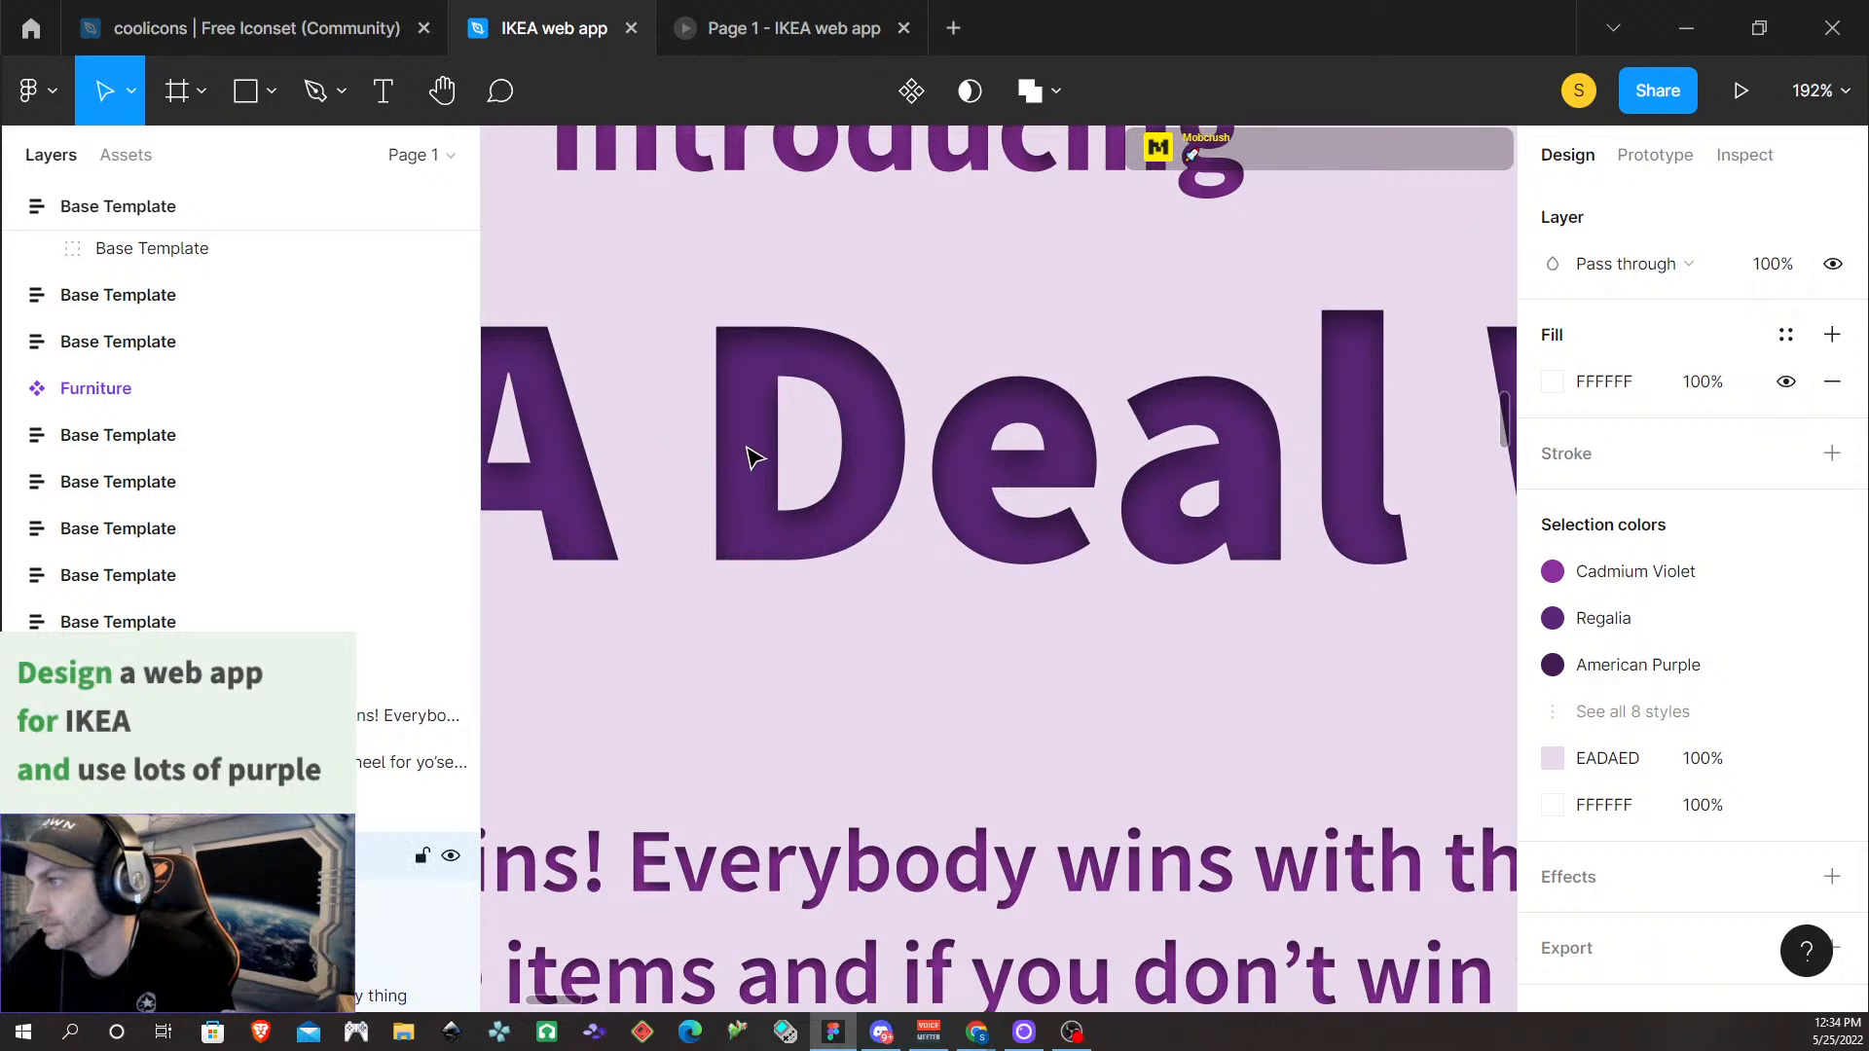
{"action": "scroll", "coordinate": [757, 467], "scroll_direction": "down", "scroll_amount": 5}
{"action": "scroll", "coordinate": [776, 516], "scroll_direction": "up", "scroll_amount": 3}
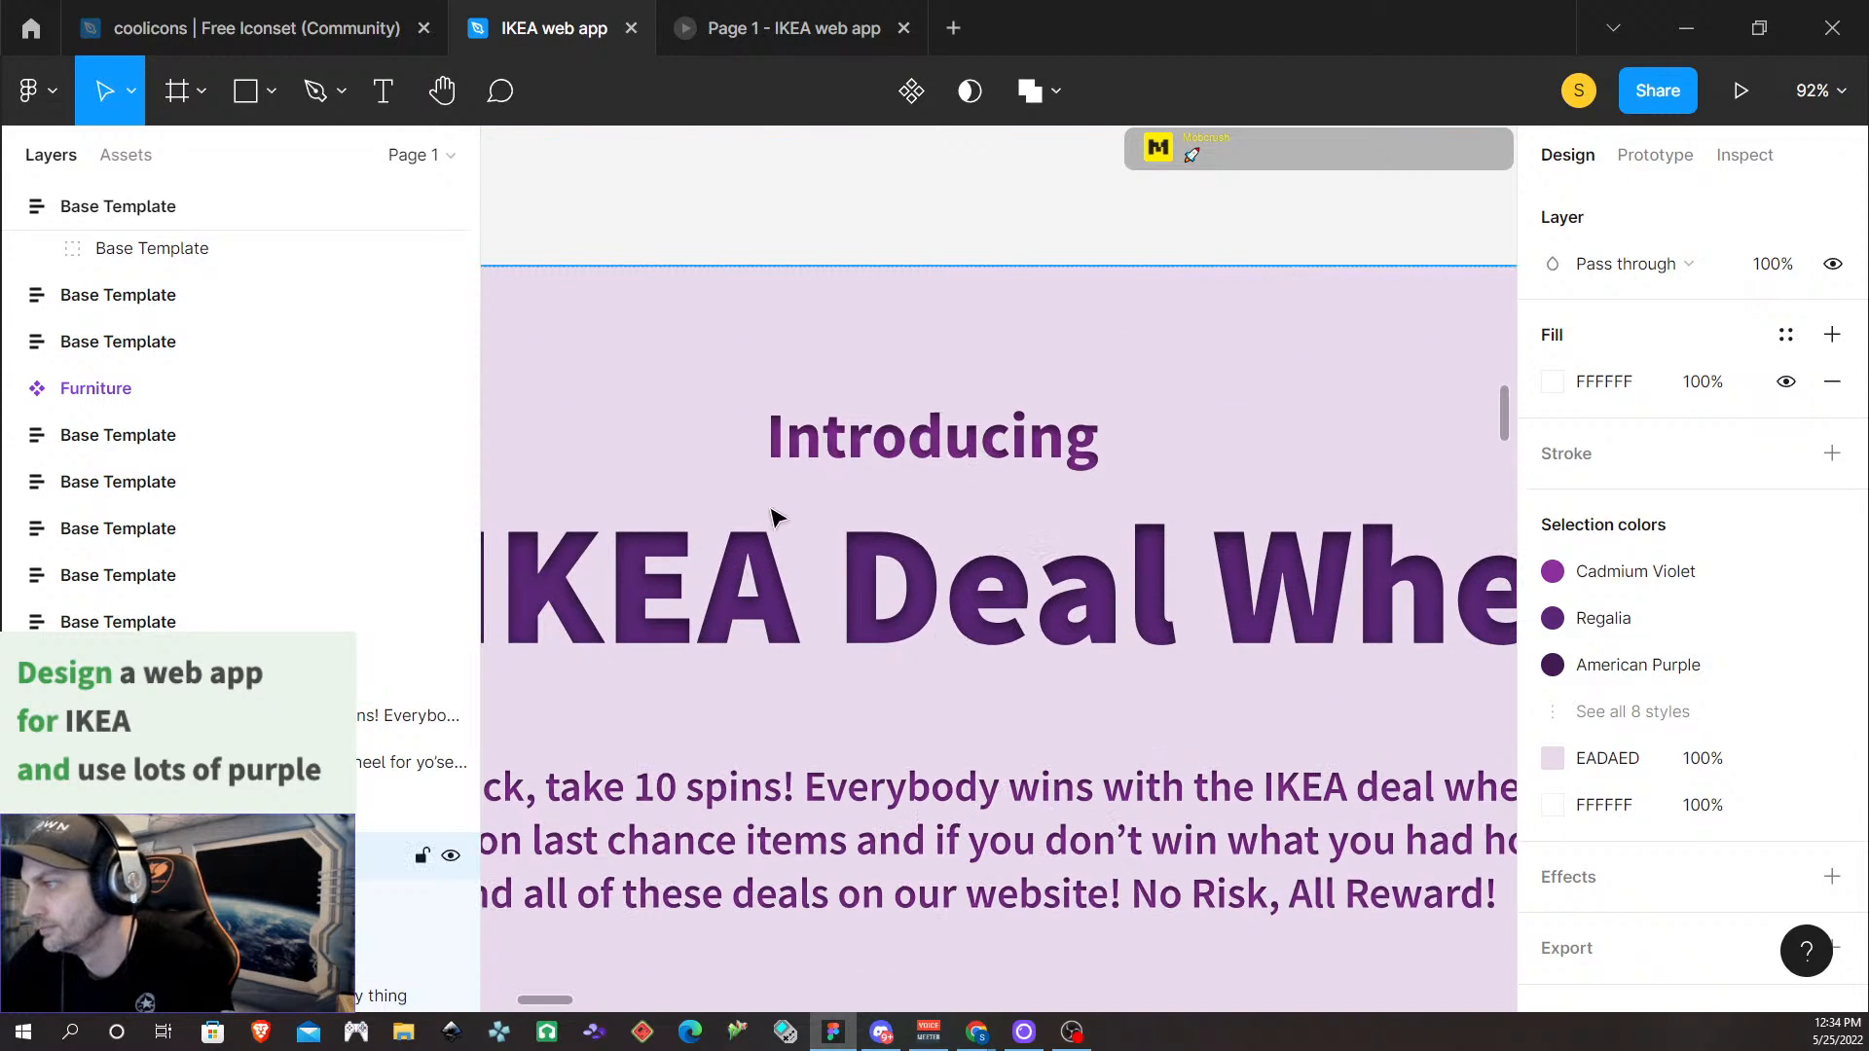
{"action": "scroll", "coordinate": [808, 526], "scroll_direction": "down", "scroll_amount": 1}
{"action": "scroll", "coordinate": [828, 541], "scroll_direction": "up", "scroll_amount": 2}
{"action": "scroll", "coordinate": [823, 555], "scroll_direction": "down", "scroll_amount": 2}
{"action": "scroll", "coordinate": [825, 561], "scroll_direction": "left", "scroll_amount": 1}
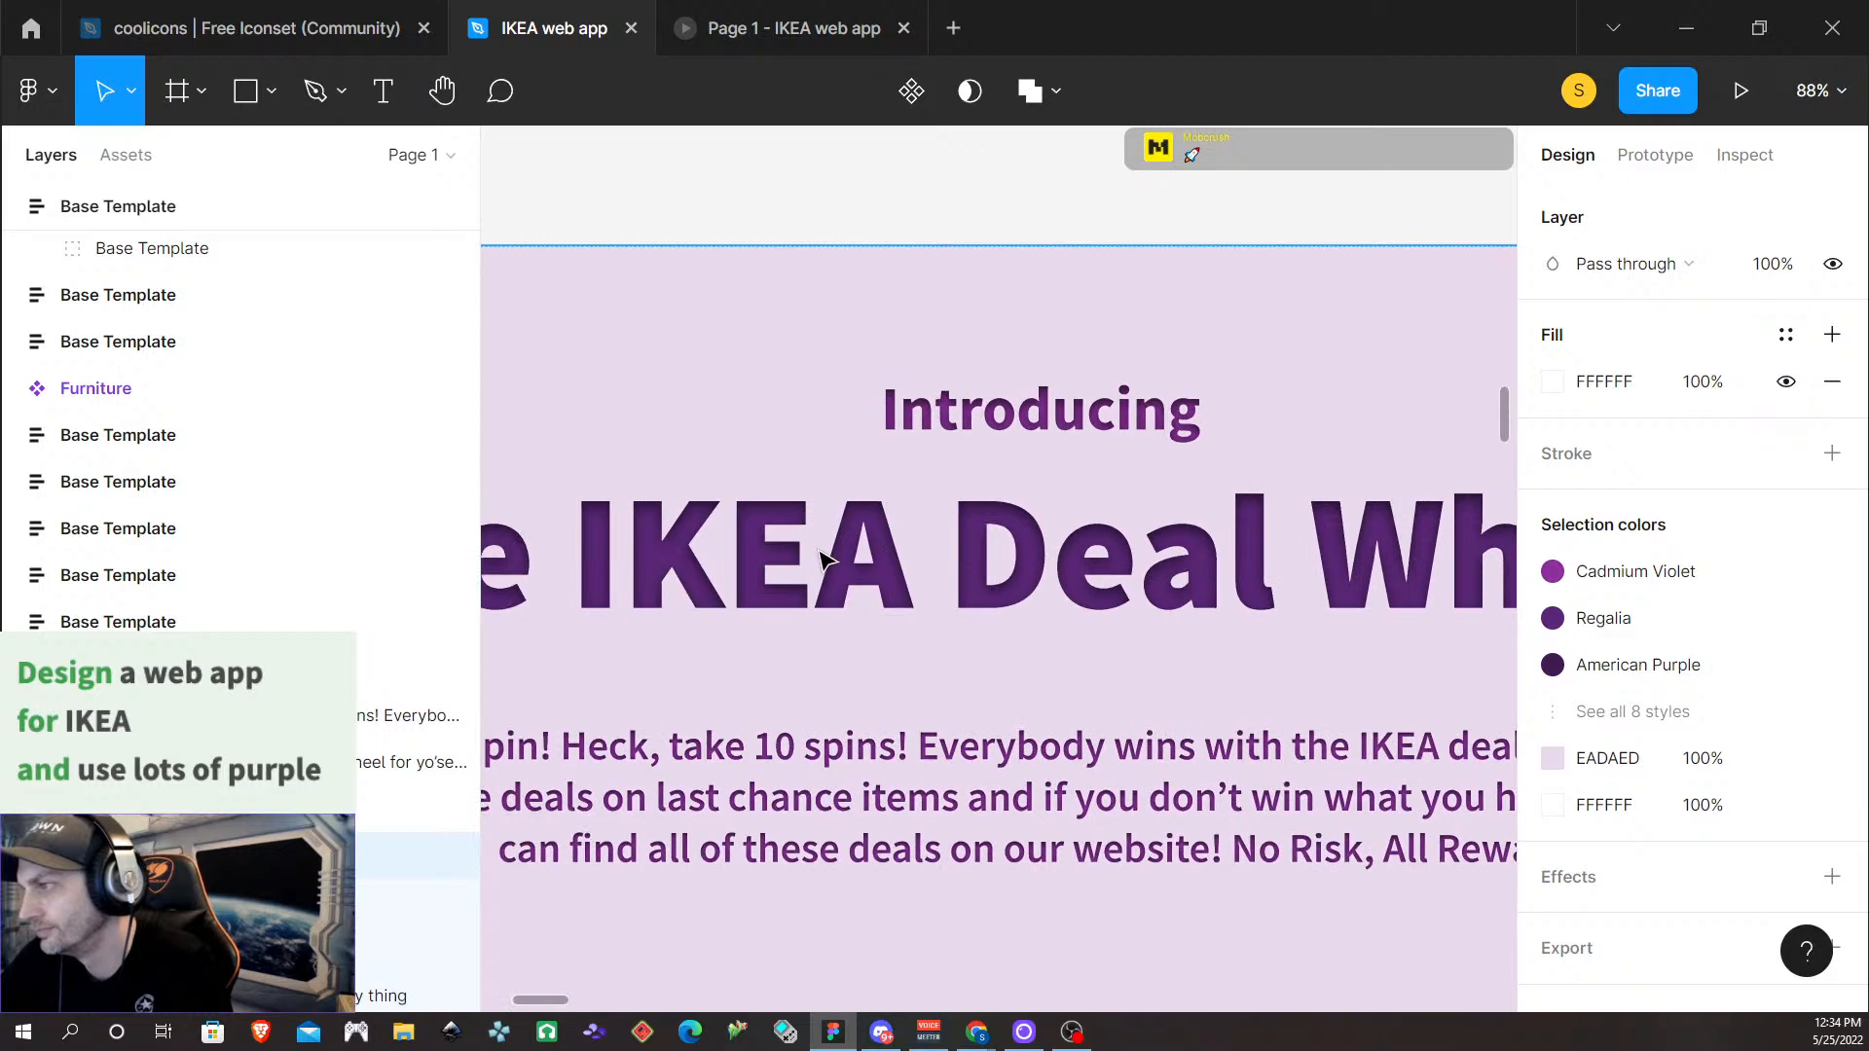
{"action": "scroll", "coordinate": [822, 550], "scroll_direction": "left", "scroll_amount": 2}
{"action": "scroll", "coordinate": [830, 540], "scroll_direction": "down", "scroll_amount": 6, "text": "ctrl"}
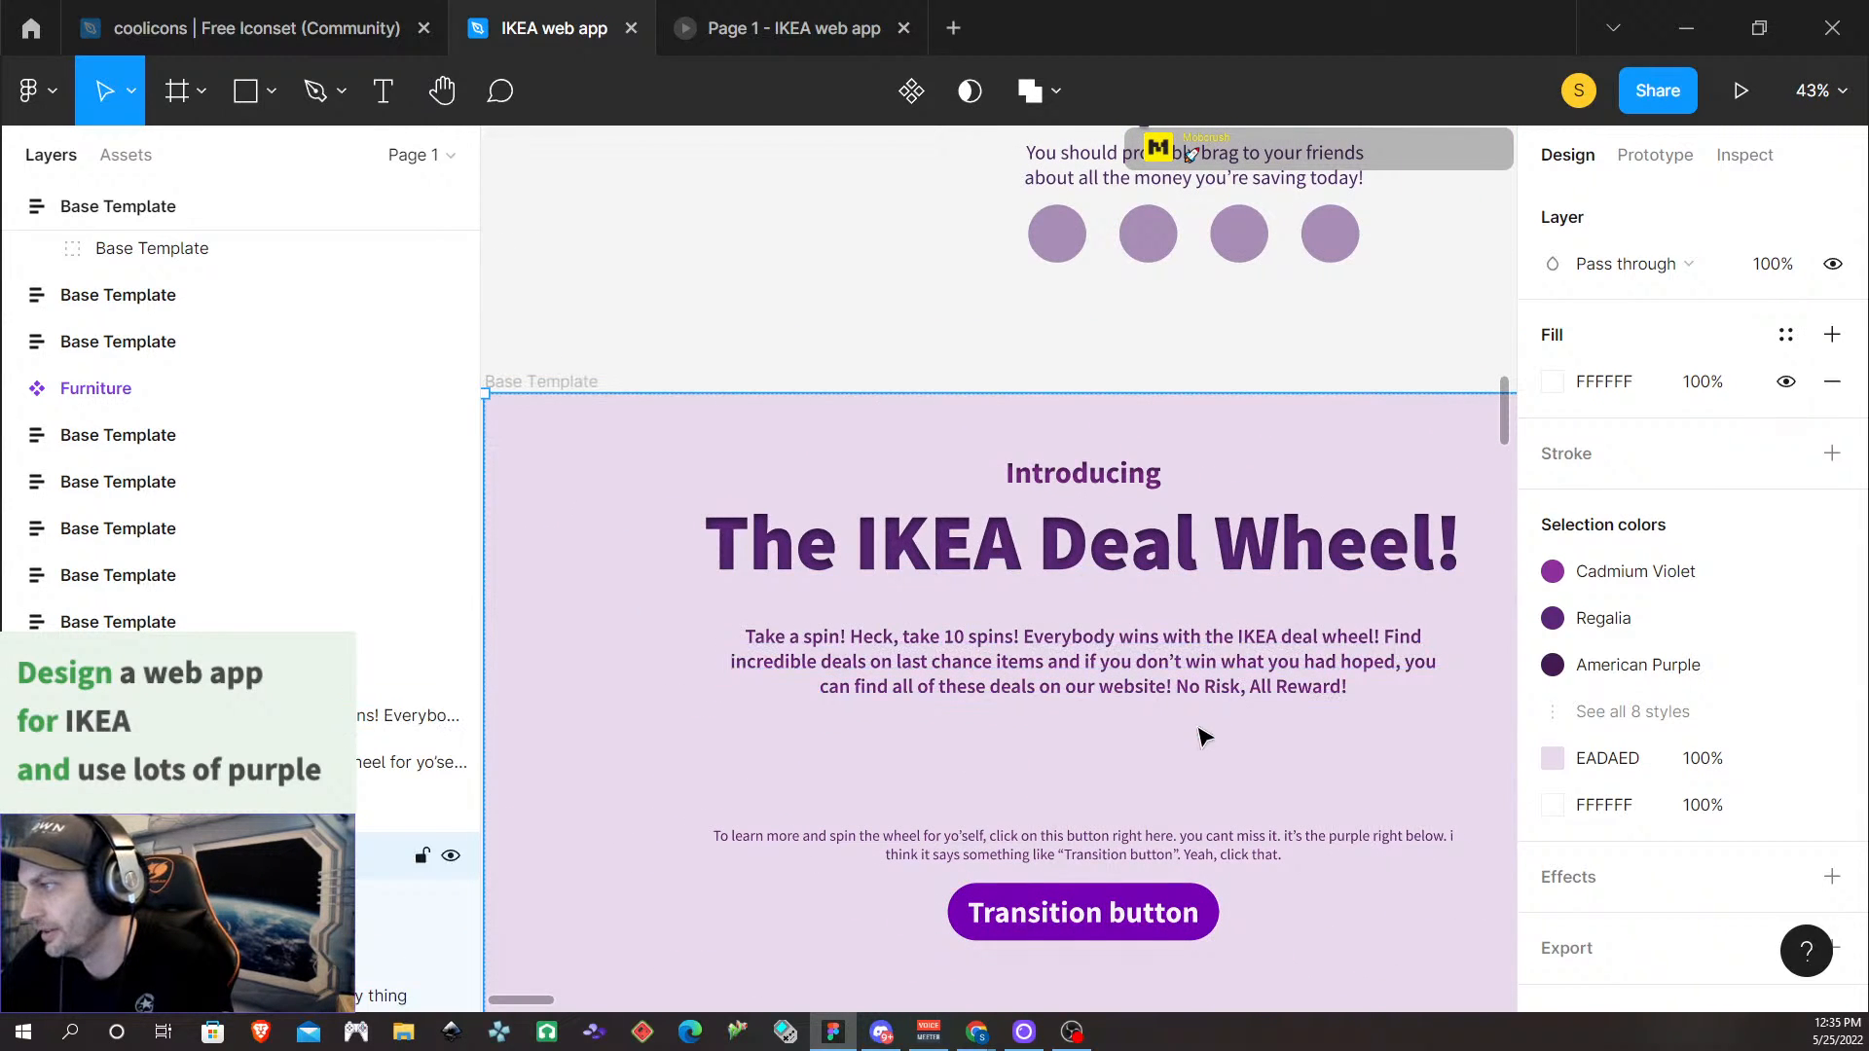
{"action": "scroll", "coordinate": [1149, 615], "scroll_direction": "down", "scroll_amount": 1}
{"action": "scroll", "coordinate": [1149, 615], "scroll_direction": "down", "scroll_amount": 5}
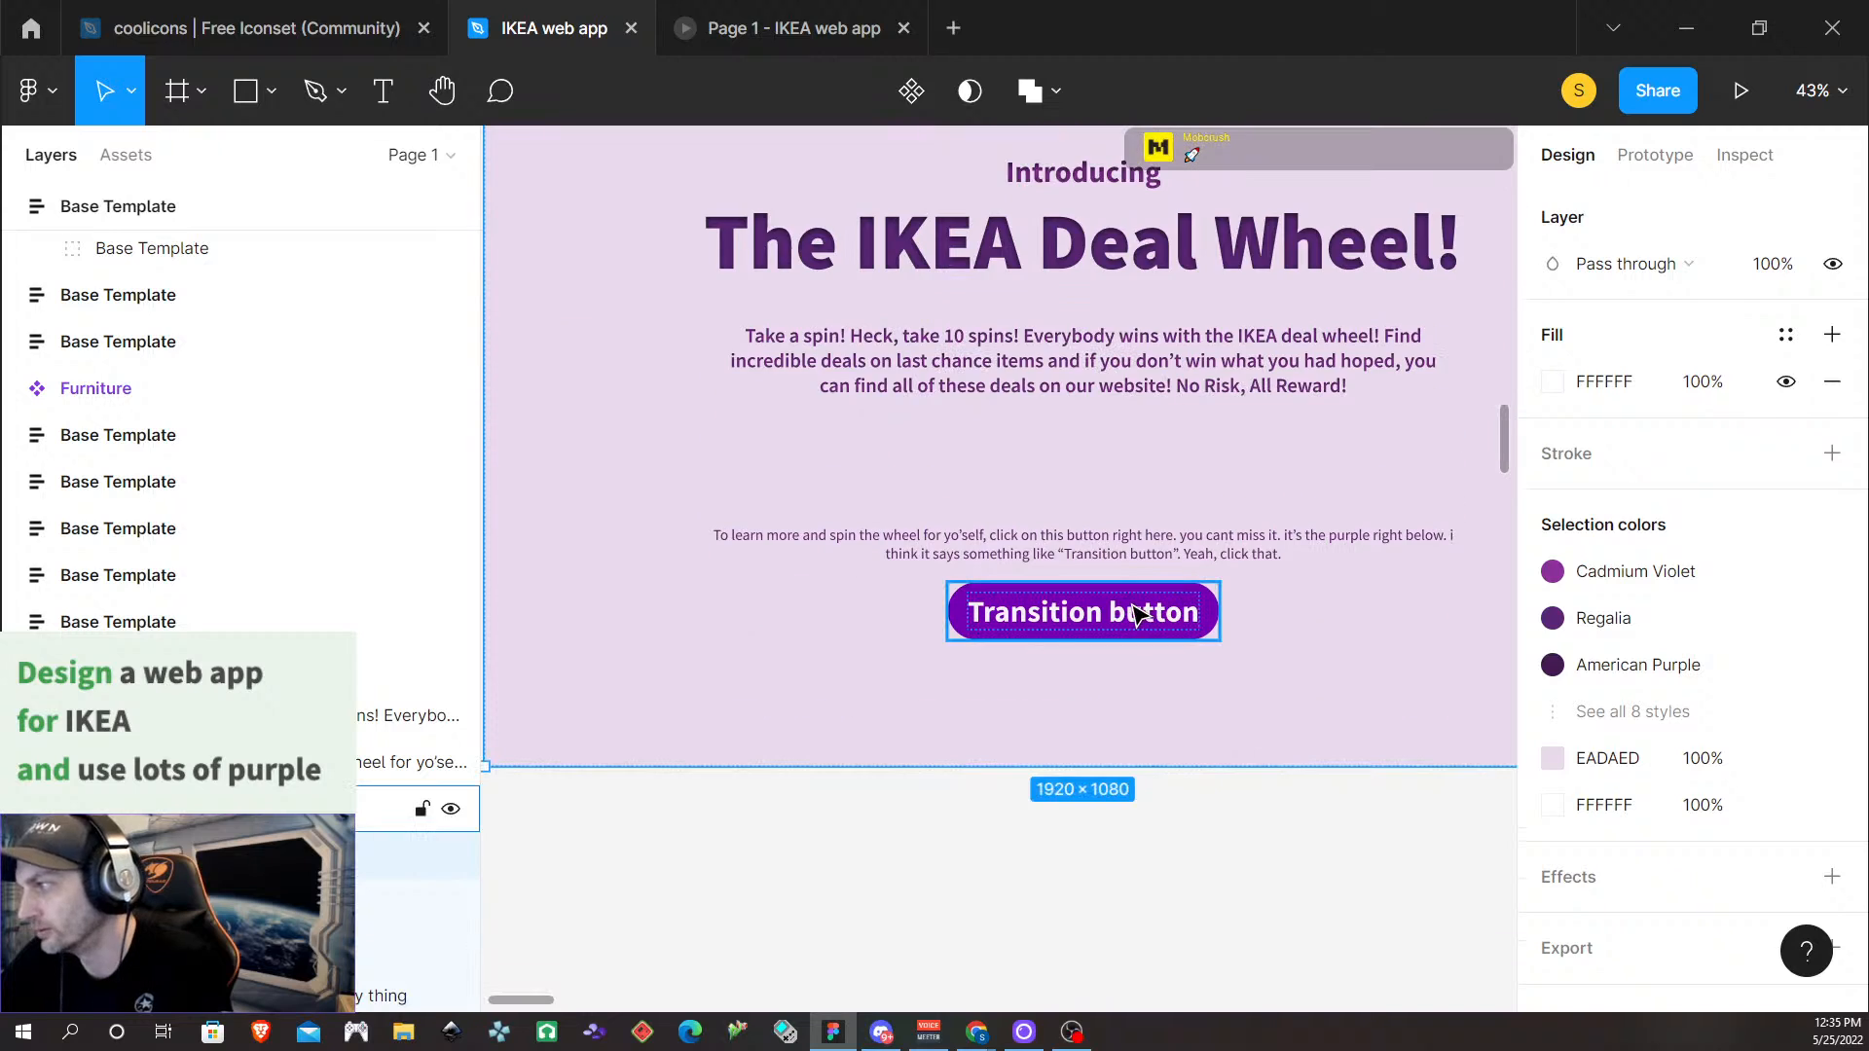
{"action": "scroll", "coordinate": [1129, 526], "scroll_direction": "up", "scroll_amount": 1}
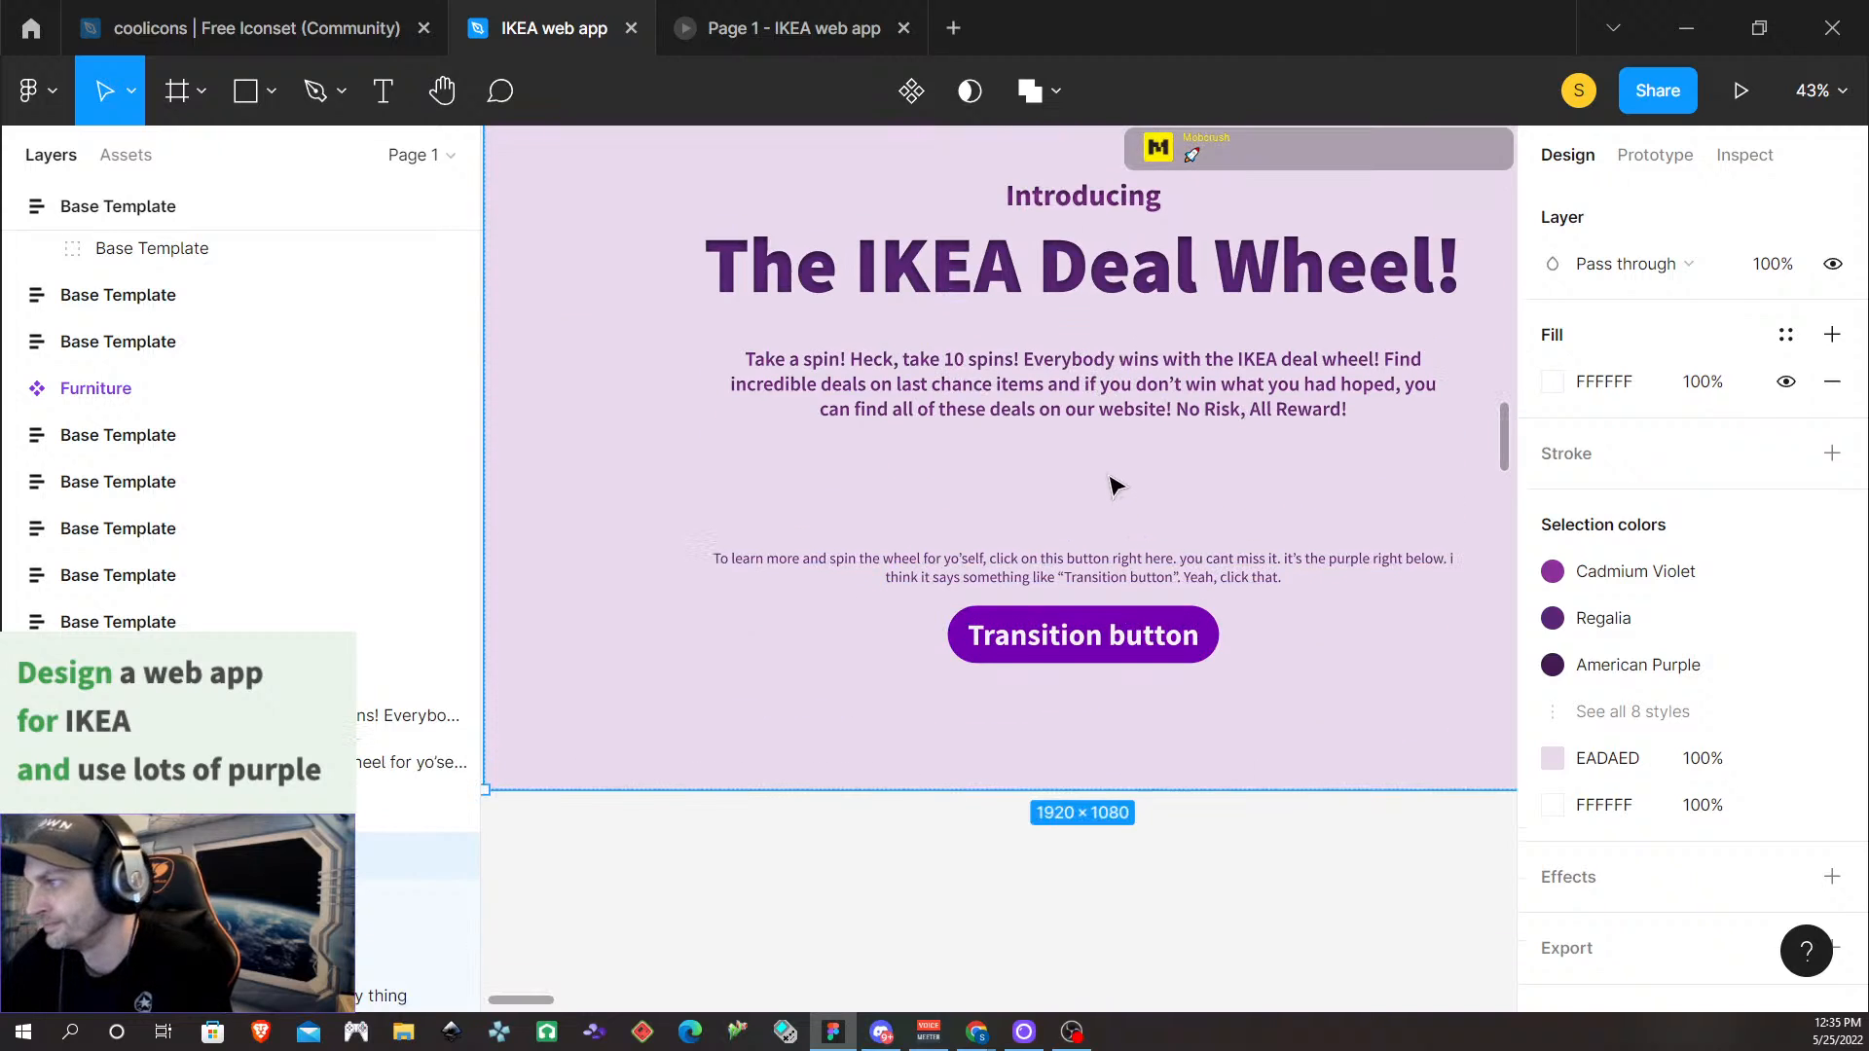
Check the inner shadow settings of the instruction text above the transition button and view the intro page beside the neighbouring template
{"action": "left_click", "coordinate": [1100, 584]}
{"action": "left_click", "coordinate": [1552, 838]}
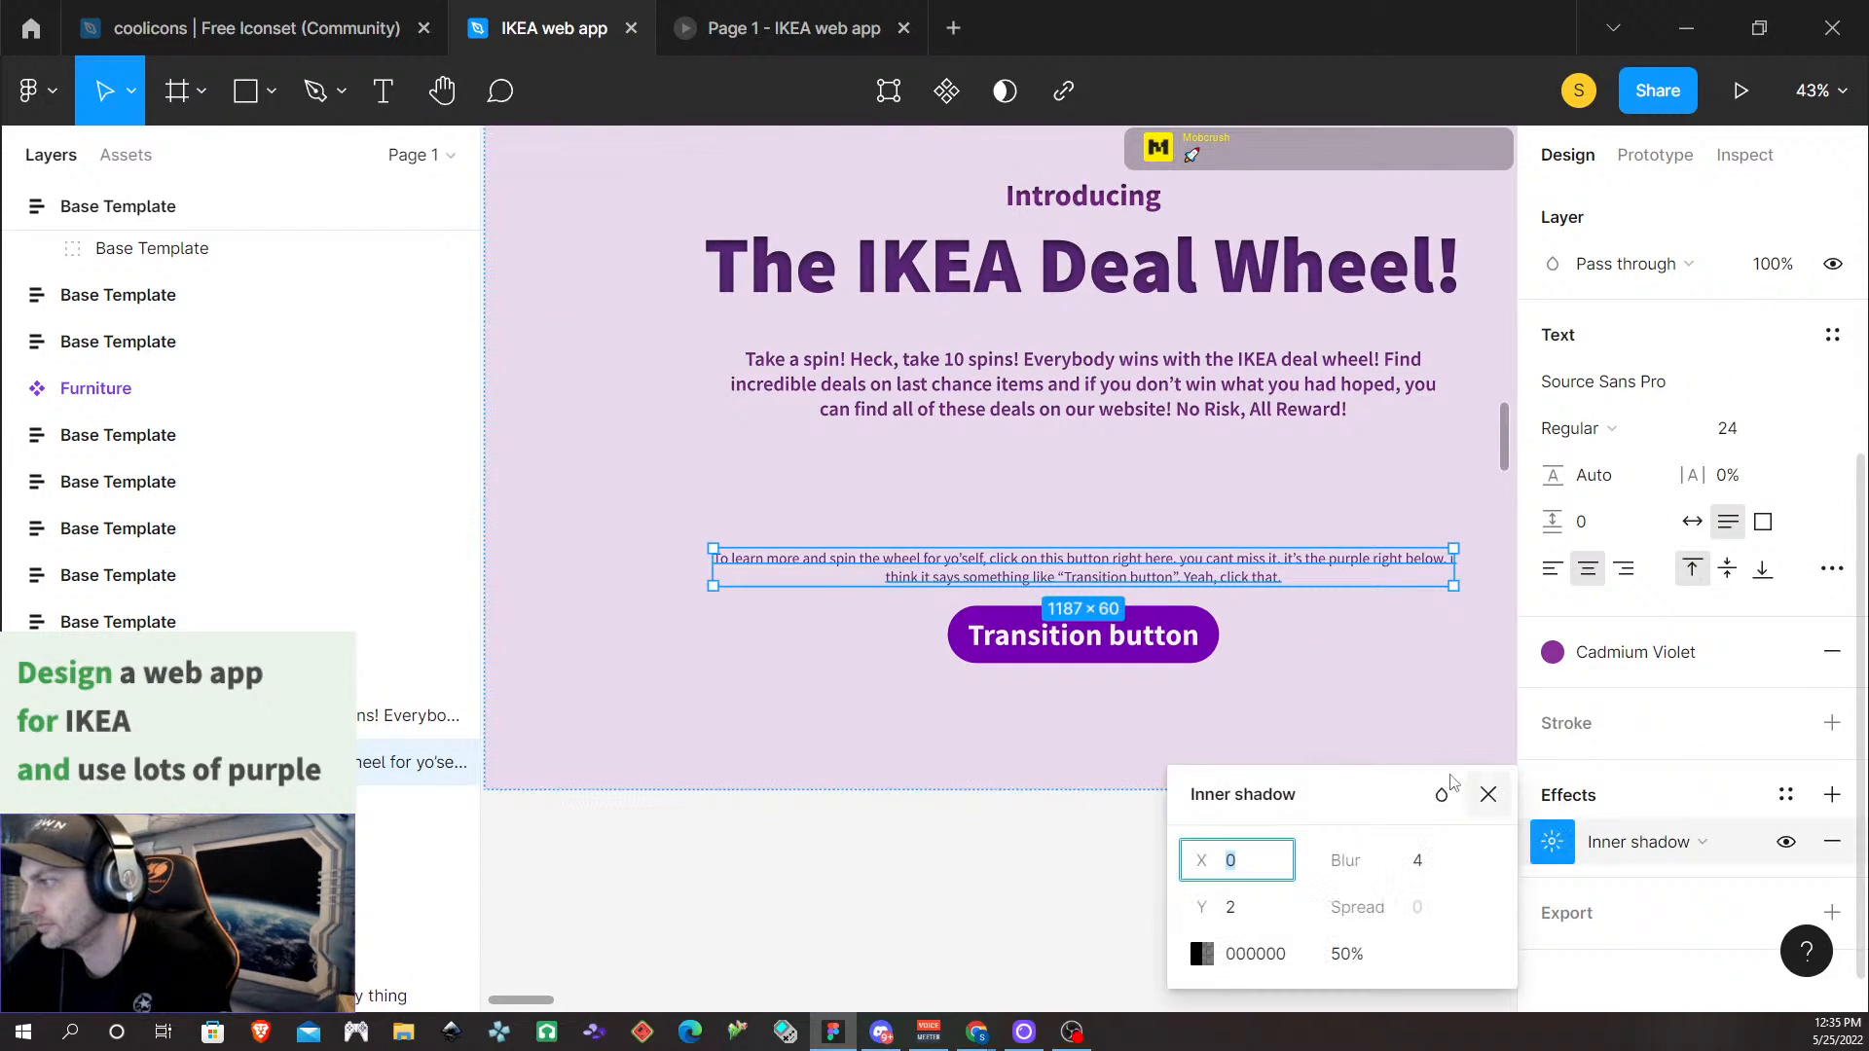
{"action": "left_click", "coordinate": [1416, 699]}
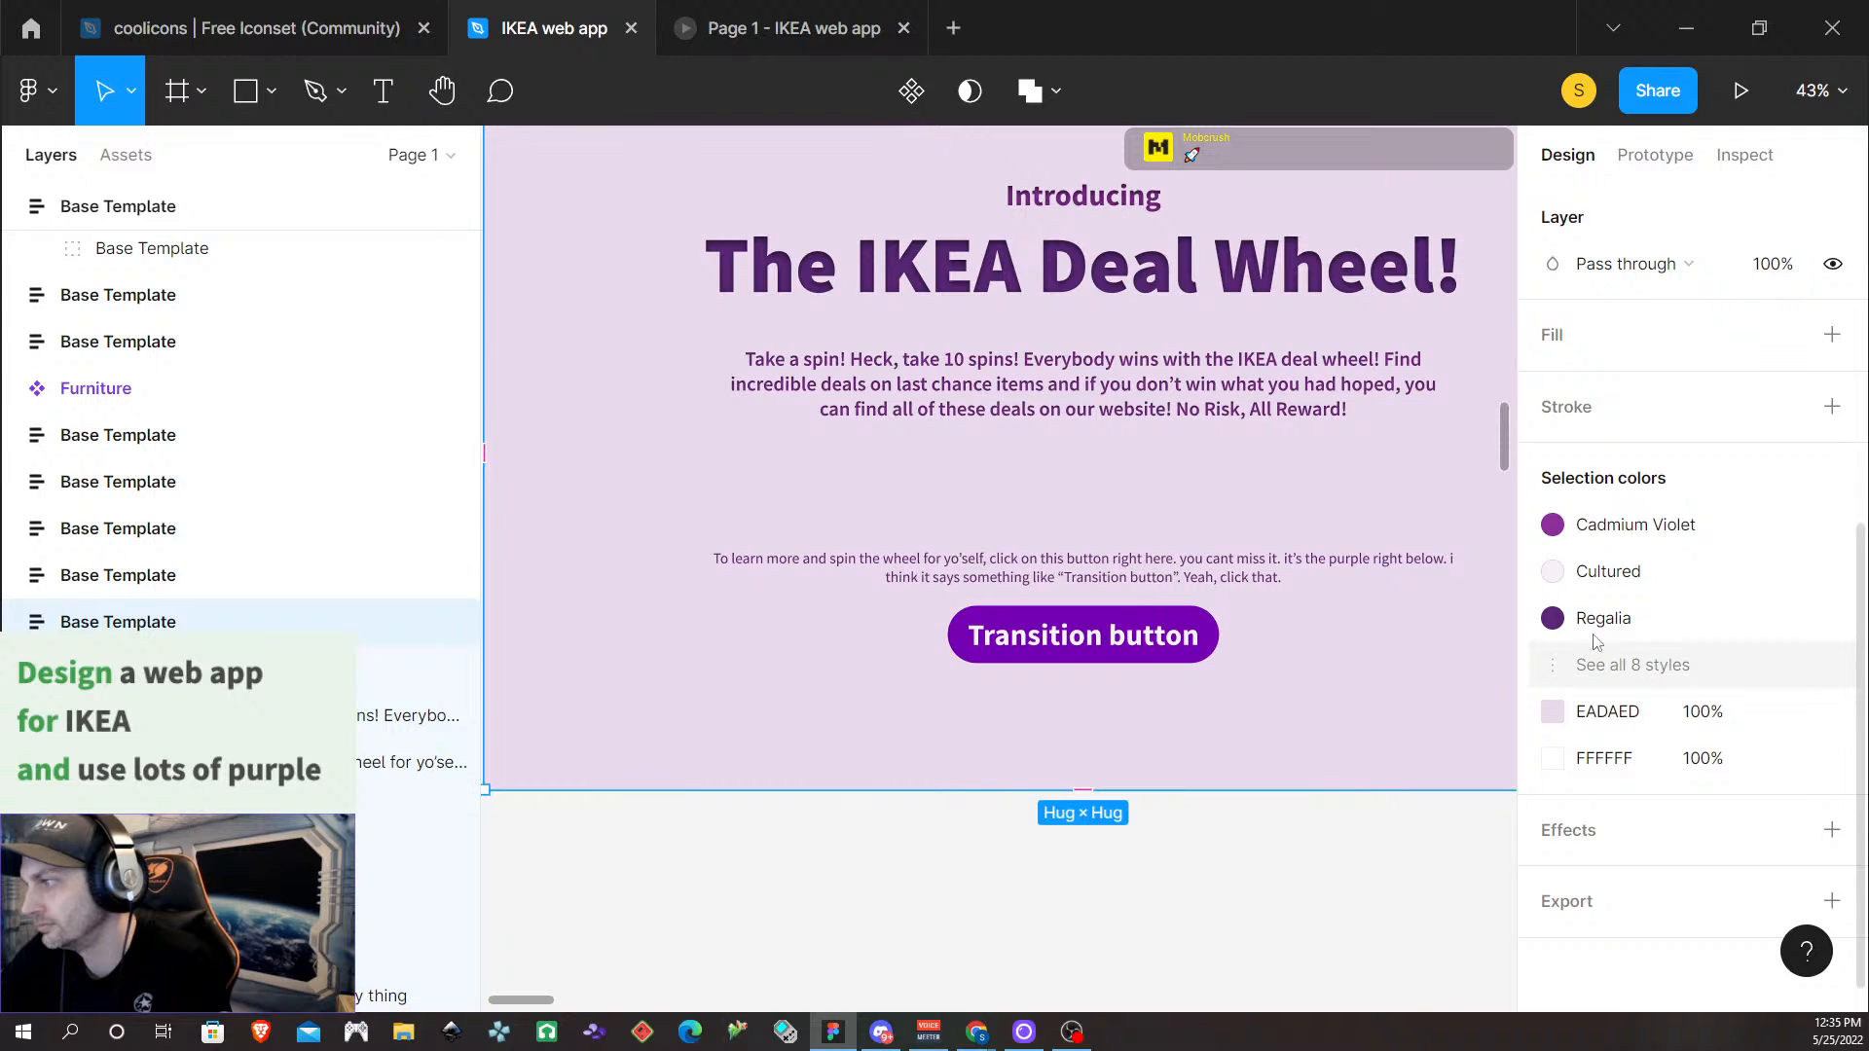
{"action": "left_click", "coordinate": [1346, 723]}
{"action": "scroll", "coordinate": [1321, 616], "scroll_direction": "down", "scroll_amount": 2}
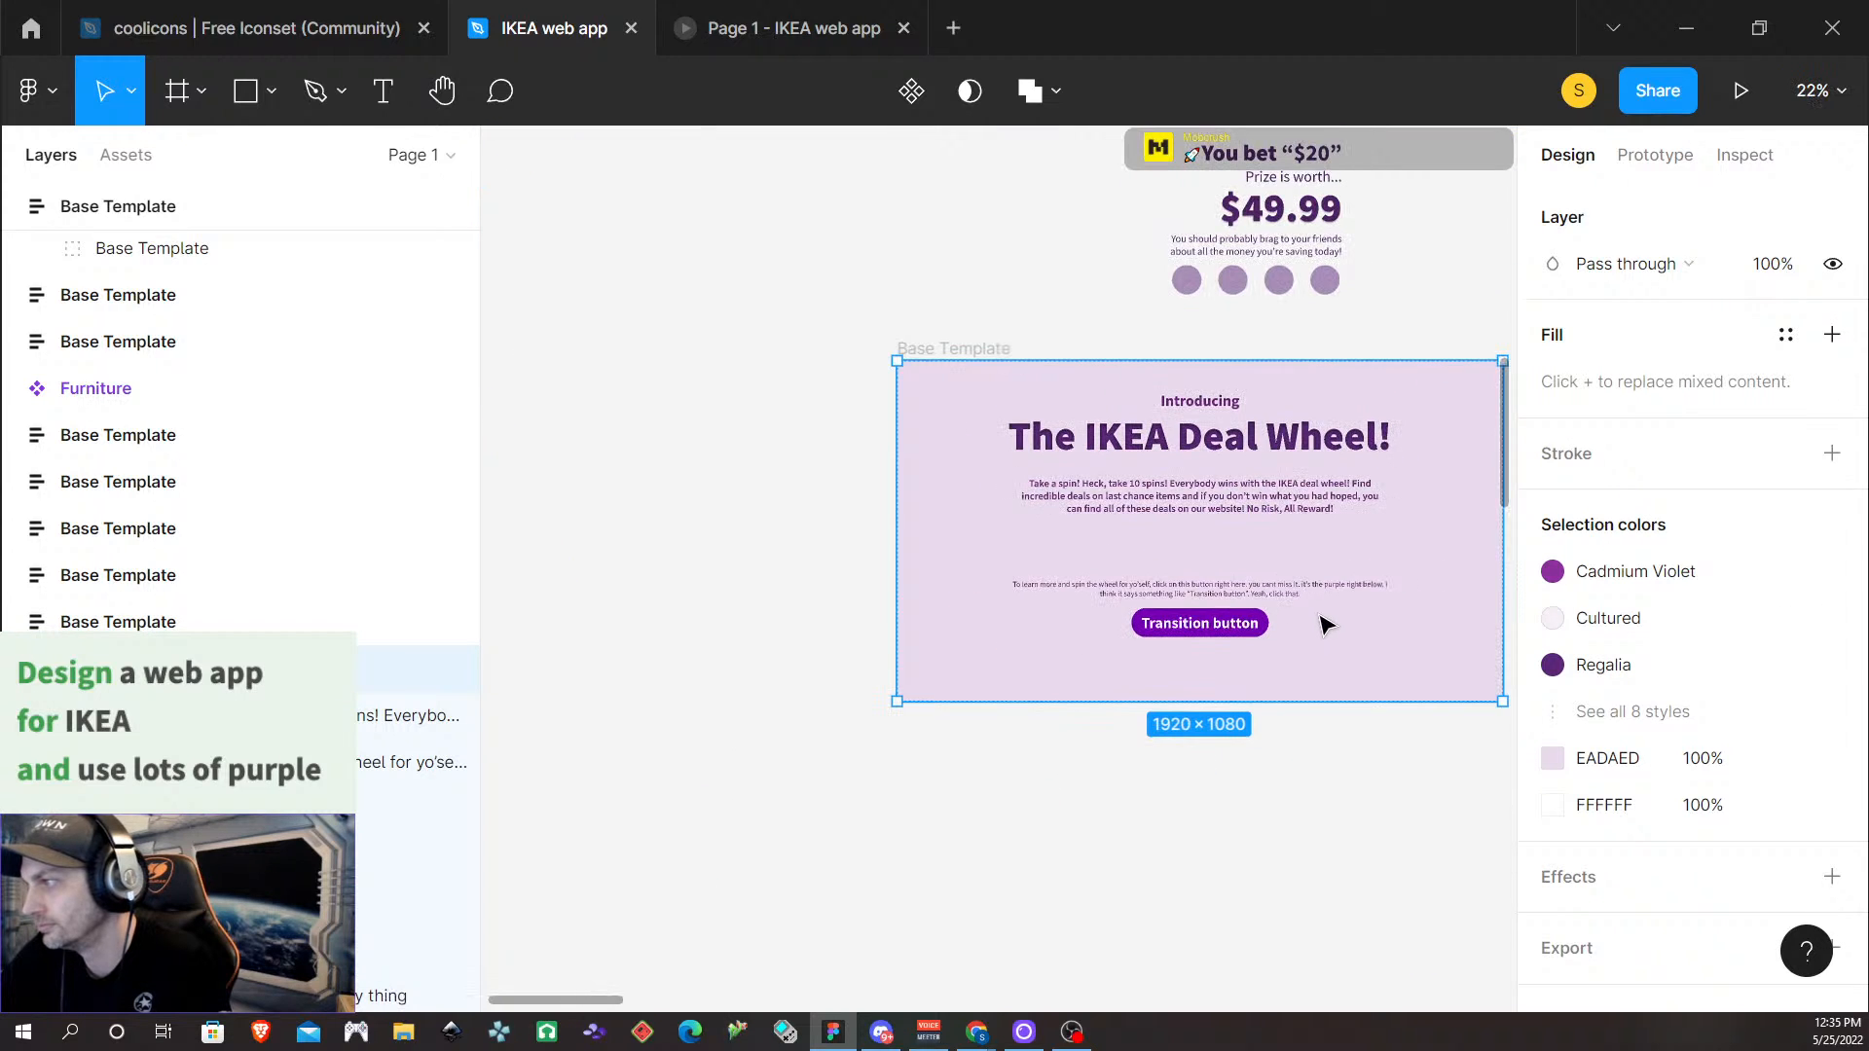
{"action": "scroll", "coordinate": [1320, 615], "scroll_direction": "left", "scroll_amount": 1}
{"action": "scroll", "coordinate": [1324, 625], "scroll_direction": "right", "scroll_amount": 3}
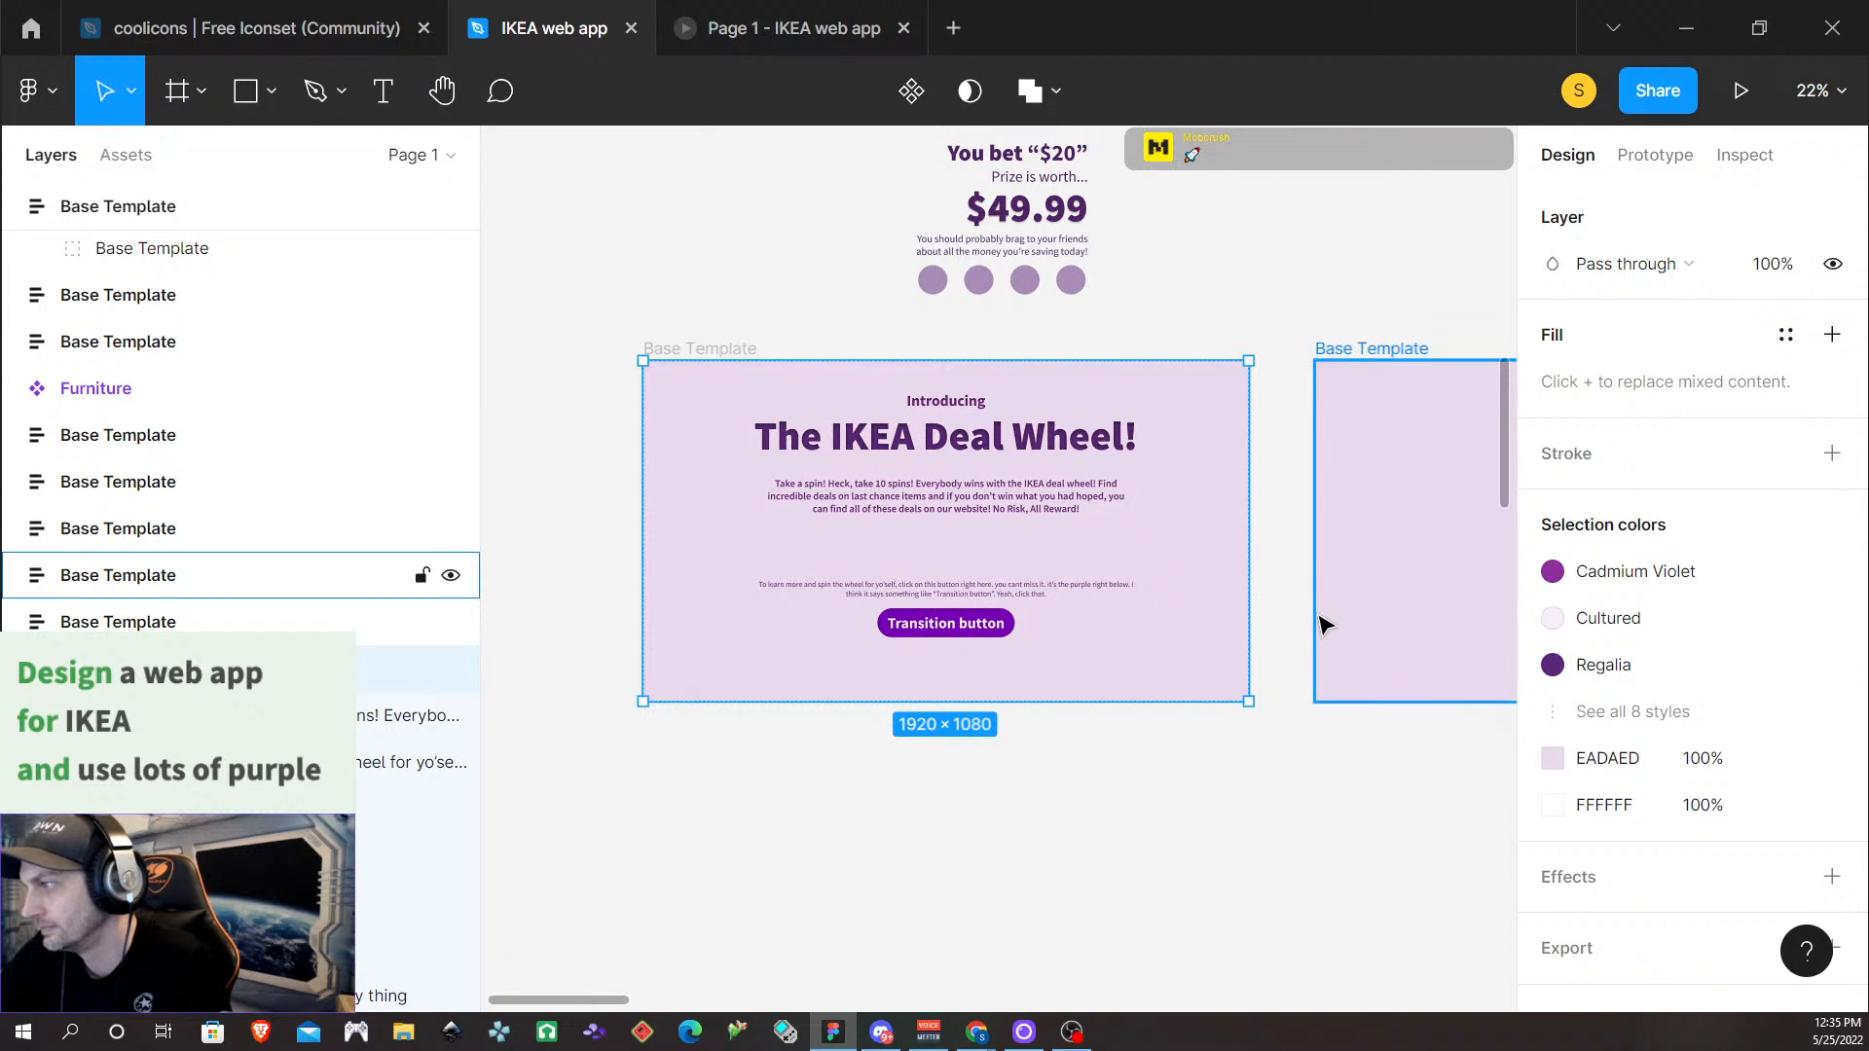
{"action": "scroll", "coordinate": [1277, 479], "scroll_direction": "right", "scroll_amount": 2}
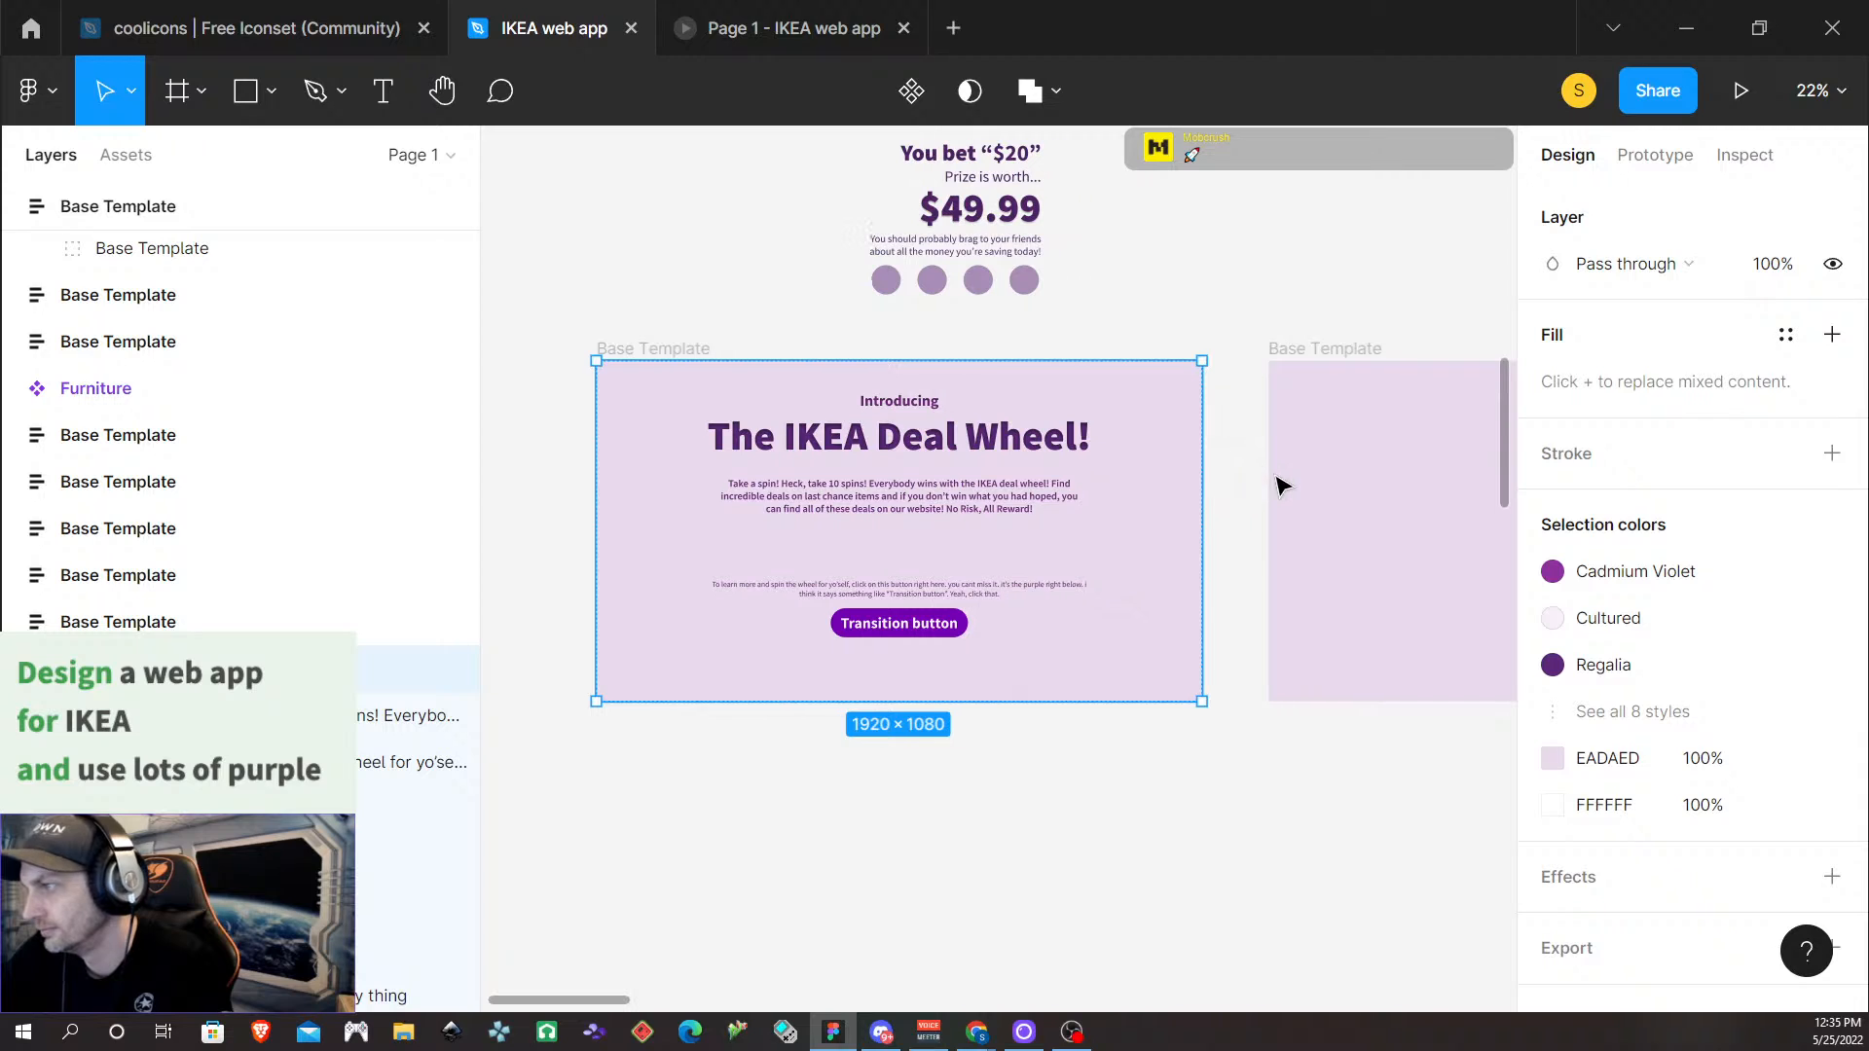
Check the spacing between the headline and the "Take a spin!" paragraph, and nudge the paragraph down to about Y 381
{"action": "scroll", "coordinate": [1265, 501], "scroll_direction": "right", "scroll_amount": 1}
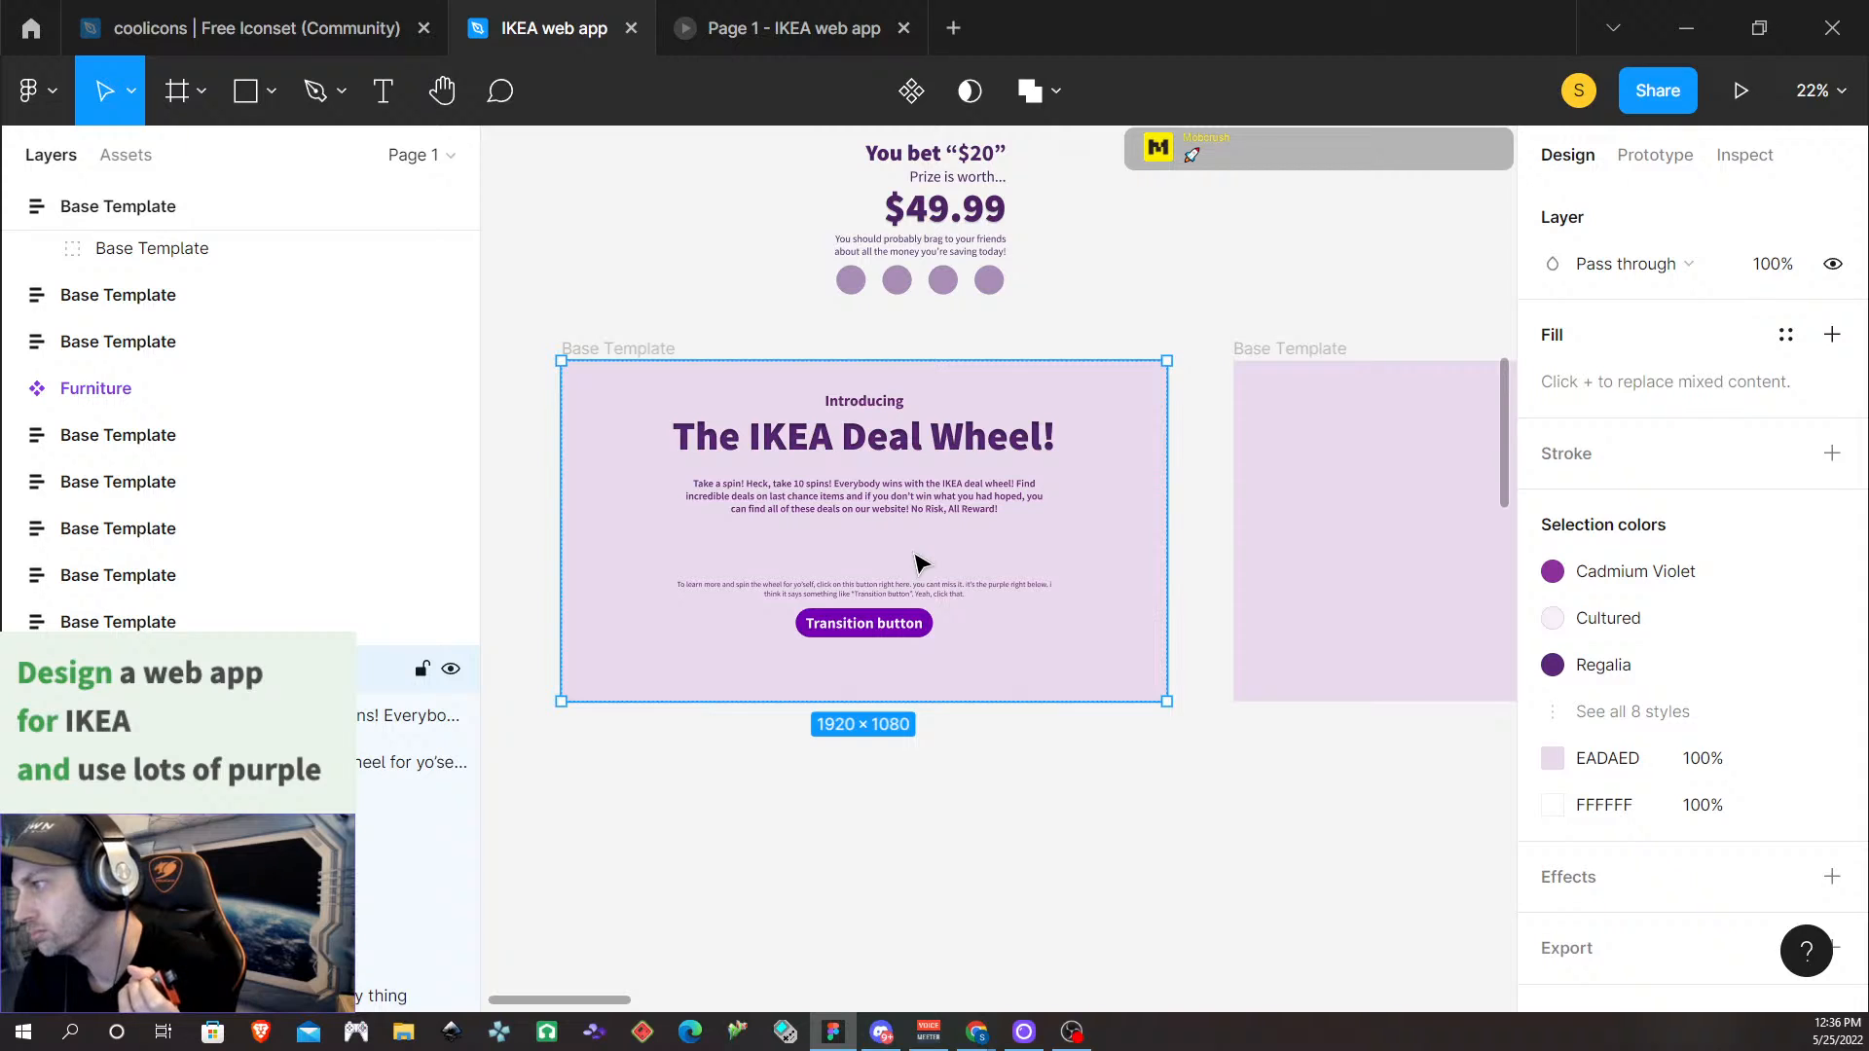
{"action": "left_click", "coordinate": [884, 489]}
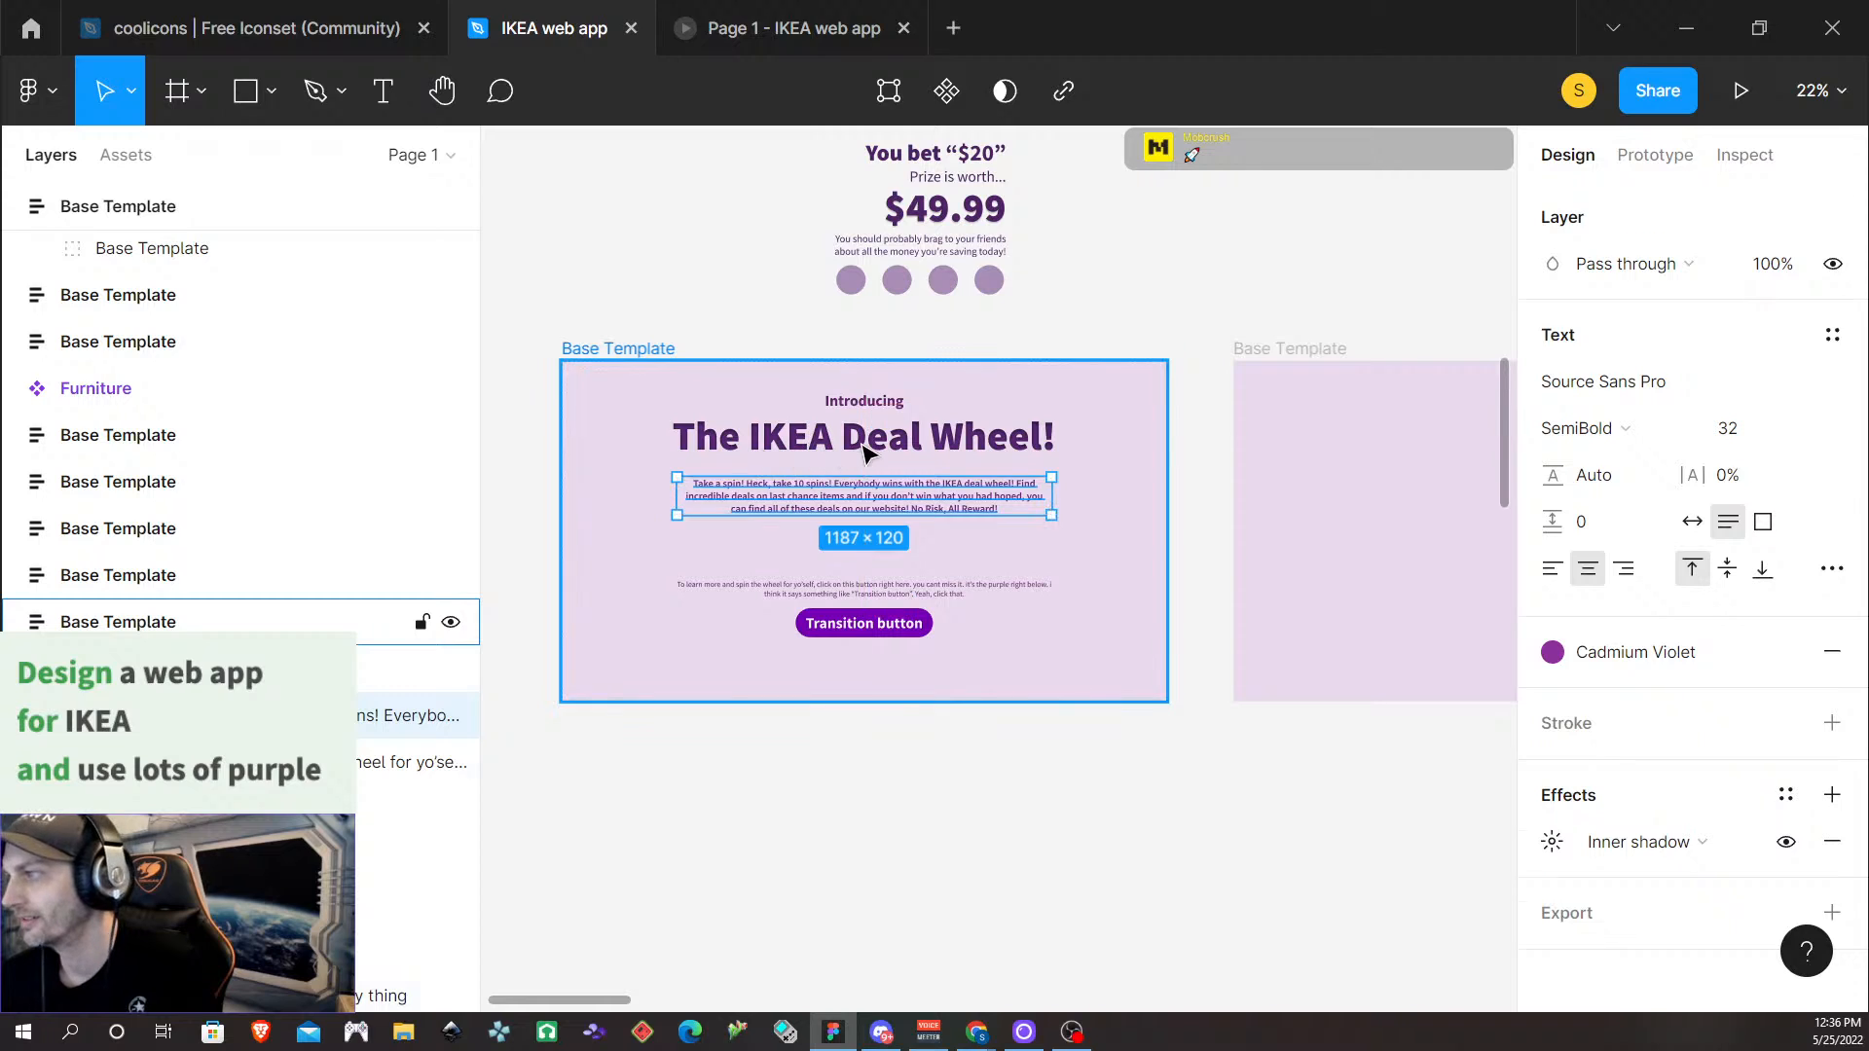
{"action": "double_click", "coordinate": [862, 445]}
{"action": "double_click", "coordinate": [863, 511]}
{"action": "double_click", "coordinate": [868, 433]}
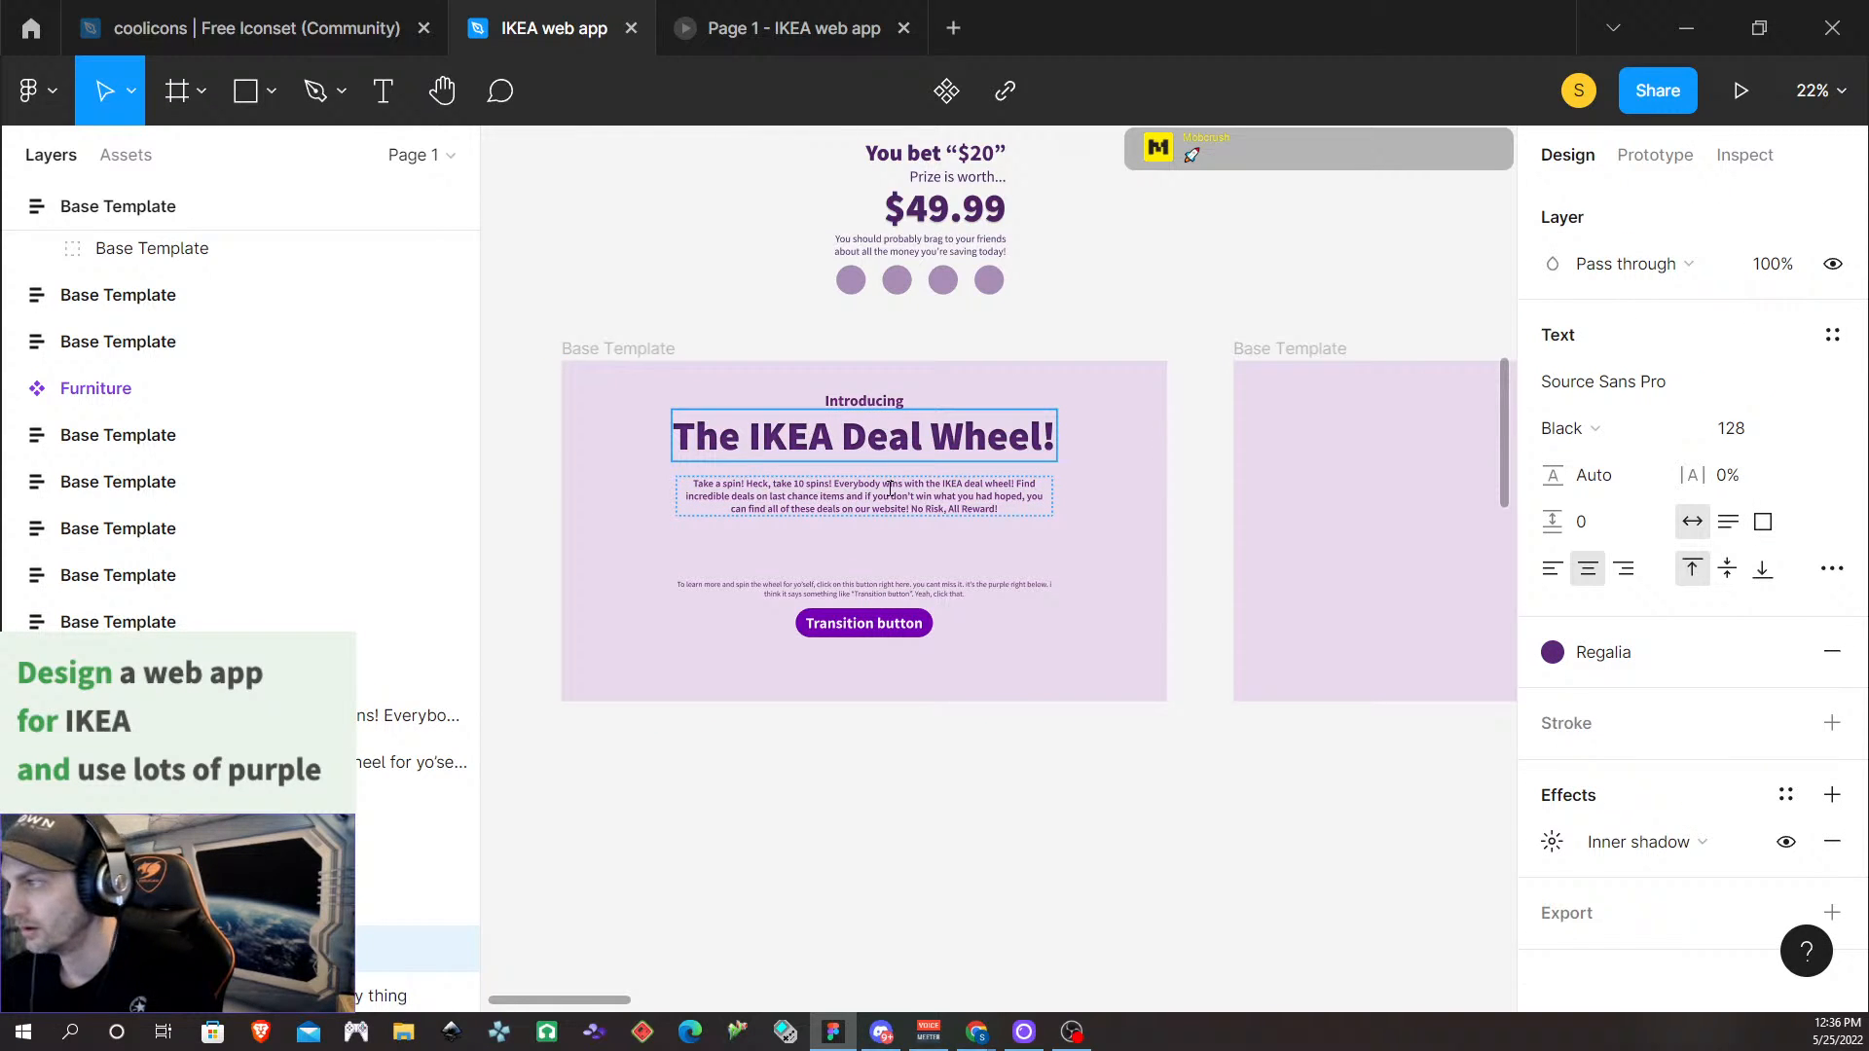
{"action": "key", "text": "Escape"}
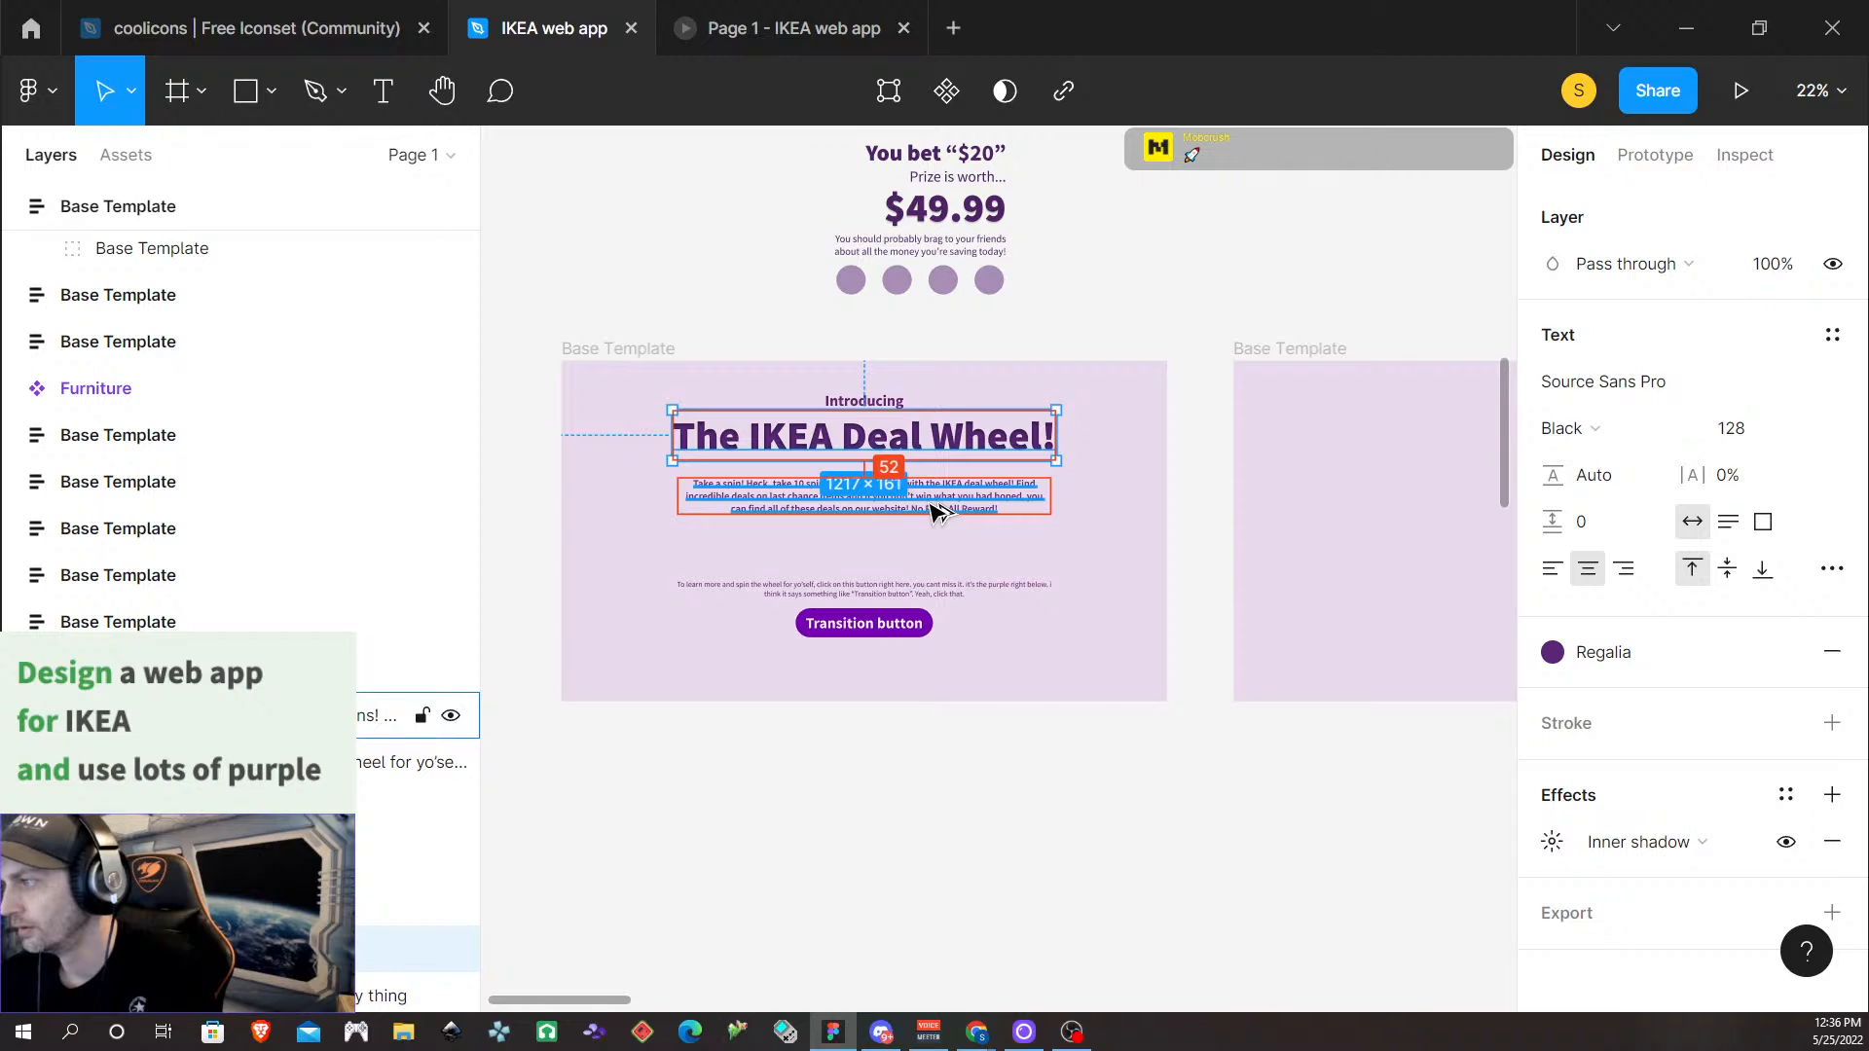
{"action": "left_click", "coordinate": [932, 511]}
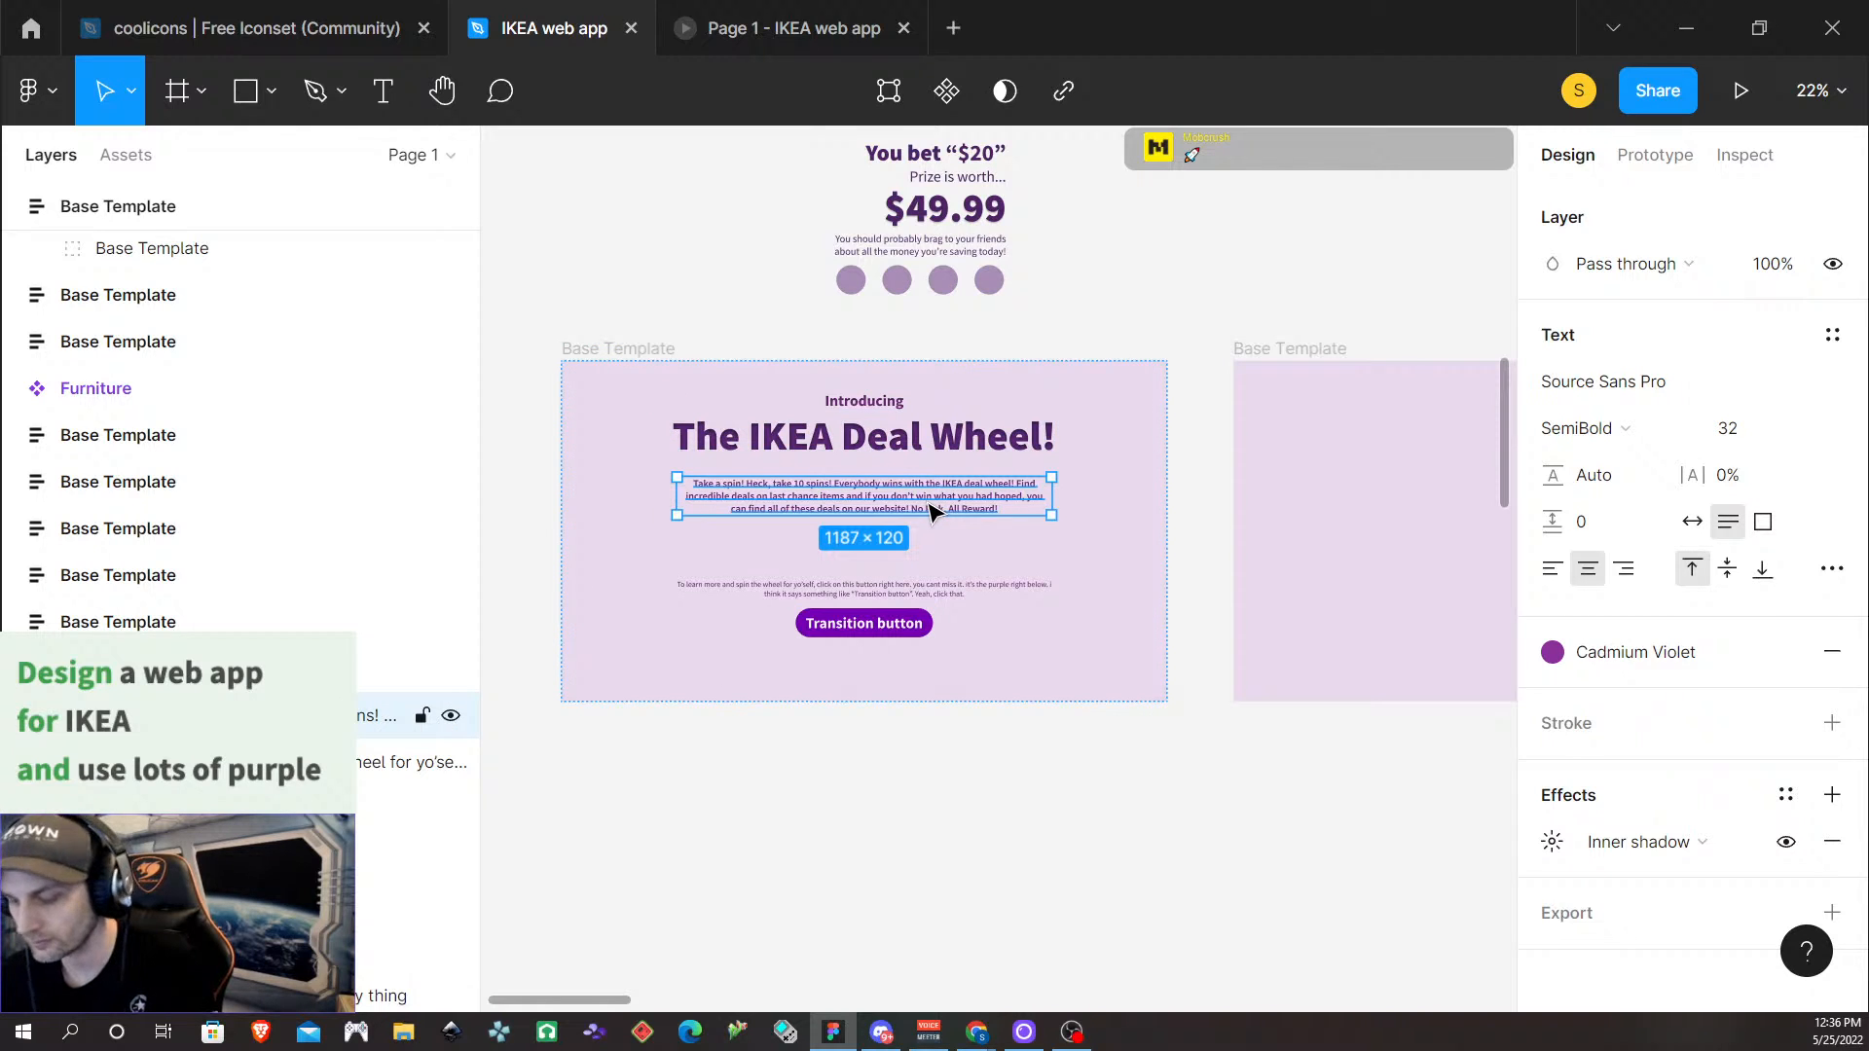
{"action": "key", "text": "shift+Down"}
{"action": "key", "text": "shift+Down"}
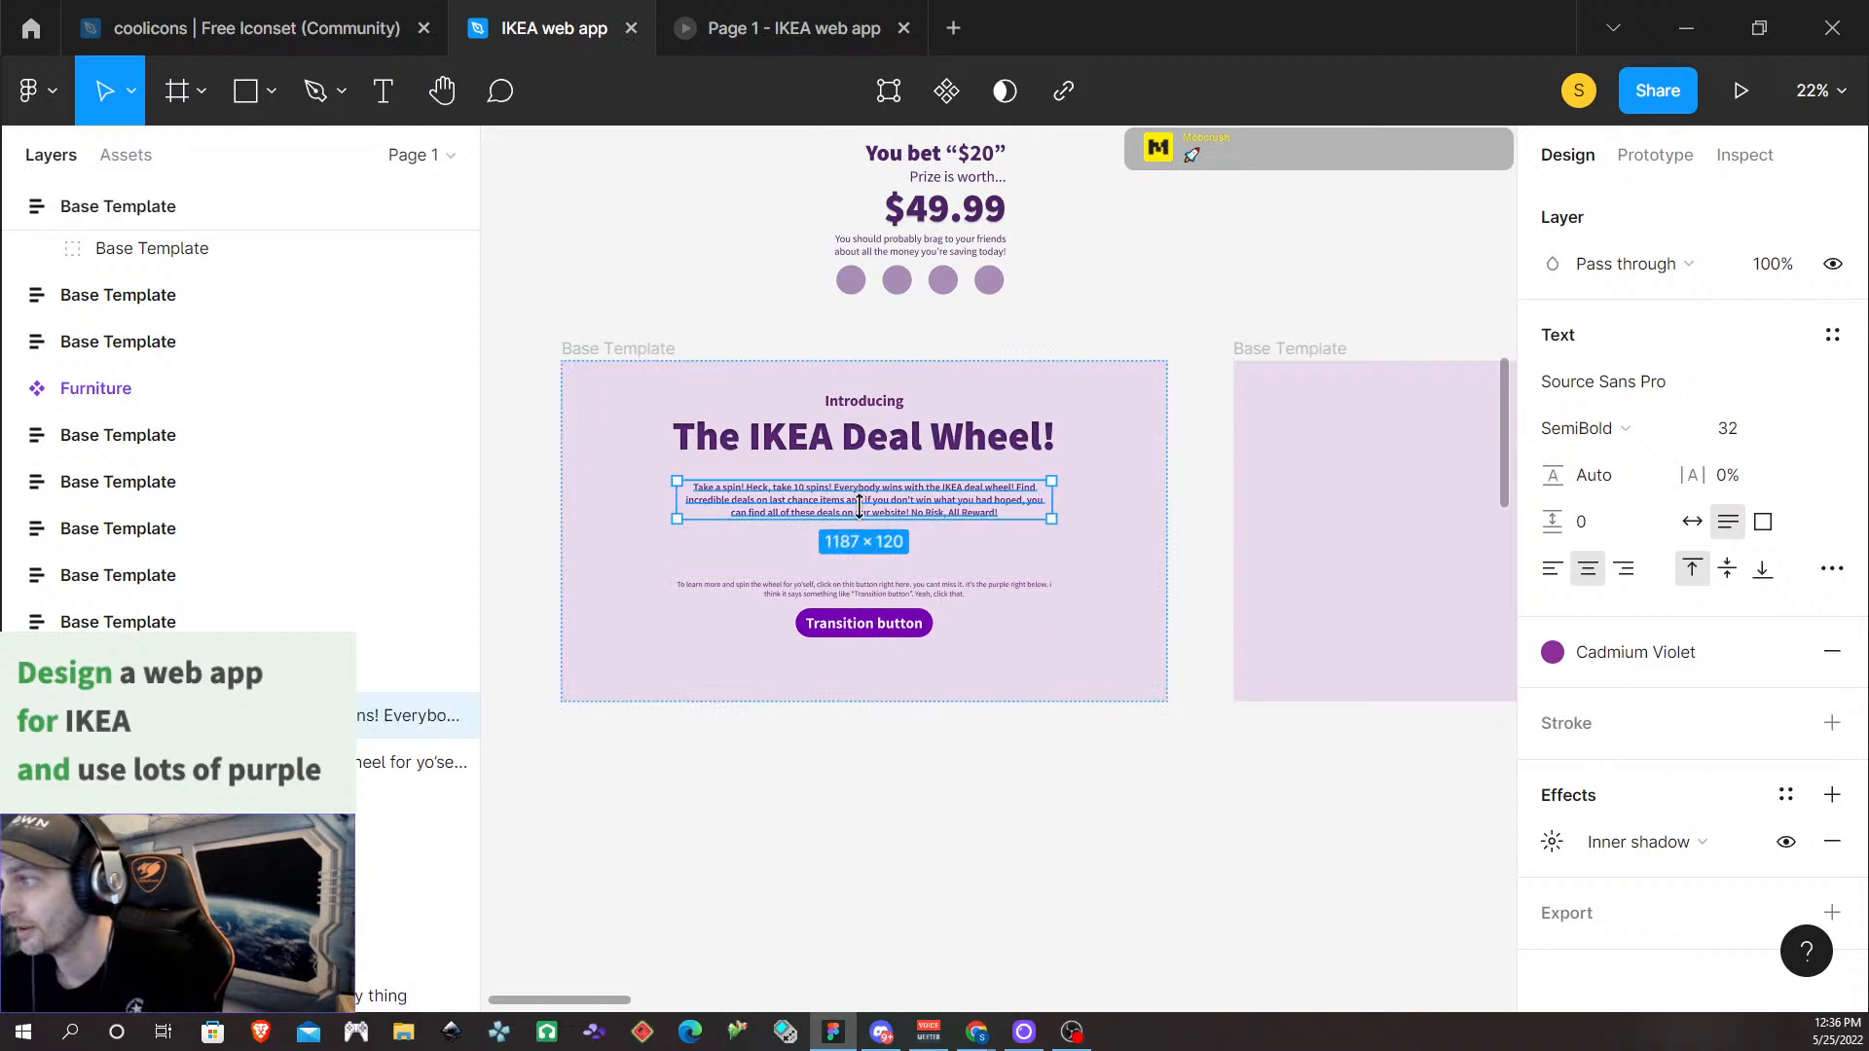
Move the "Take a spin!" paragraph and the "To learn more" instruction text layers into the Wireframe 6 frame, below the headline layer
{"action": "left_click", "coordinate": [924, 442]}
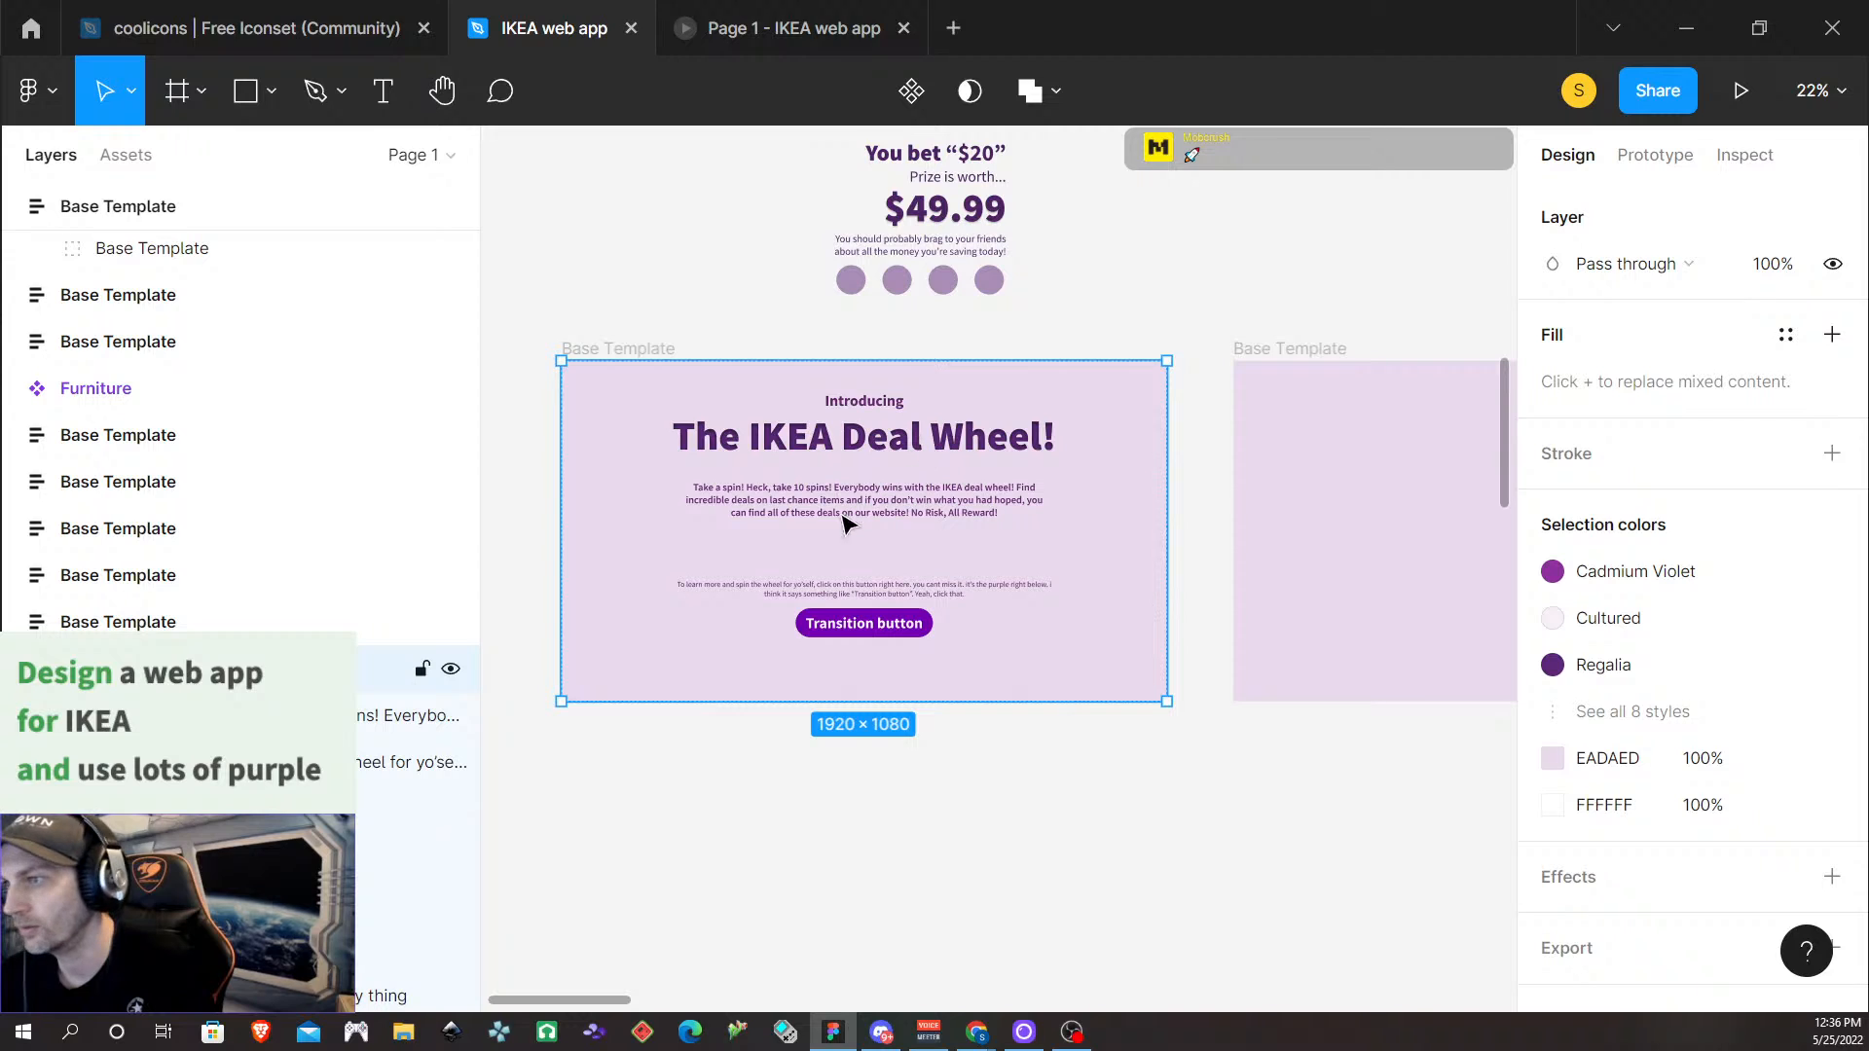
{"action": "left_click", "coordinate": [866, 498]}
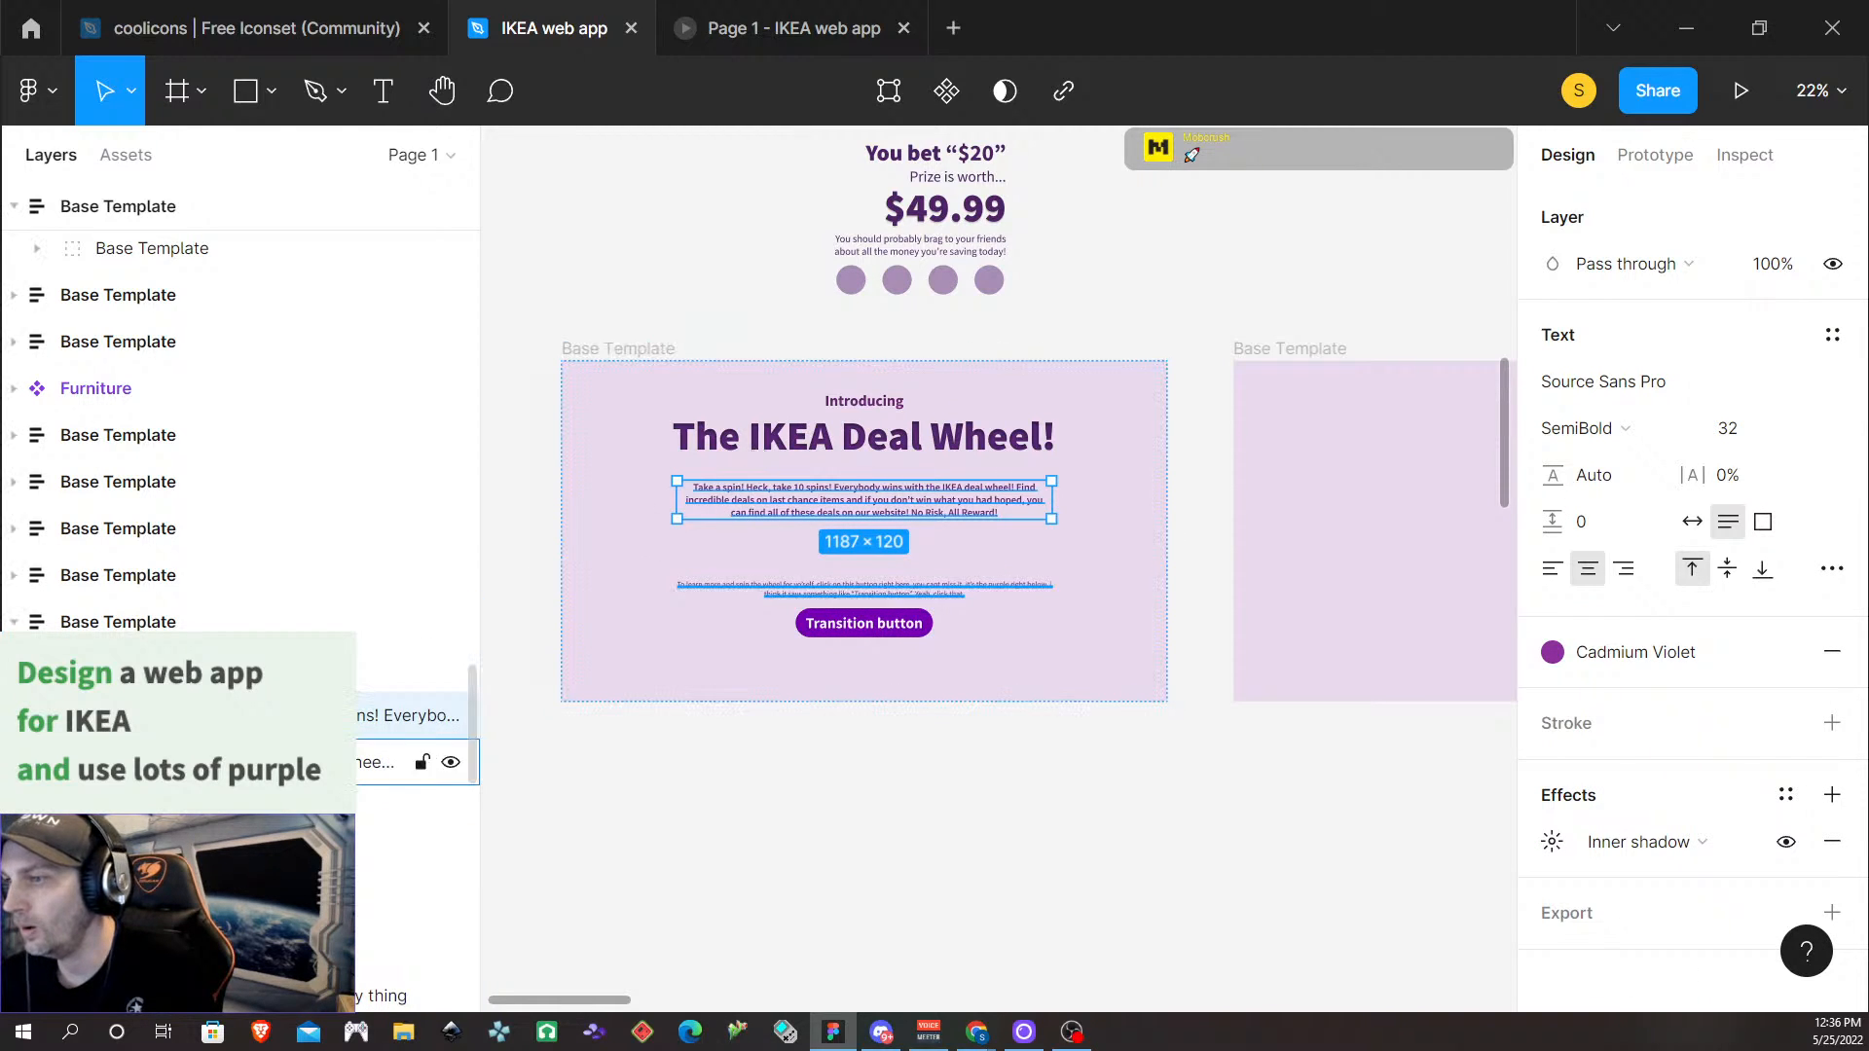
{"action": "scroll", "coordinate": [293, 762], "scroll_direction": "down", "scroll_amount": 3}
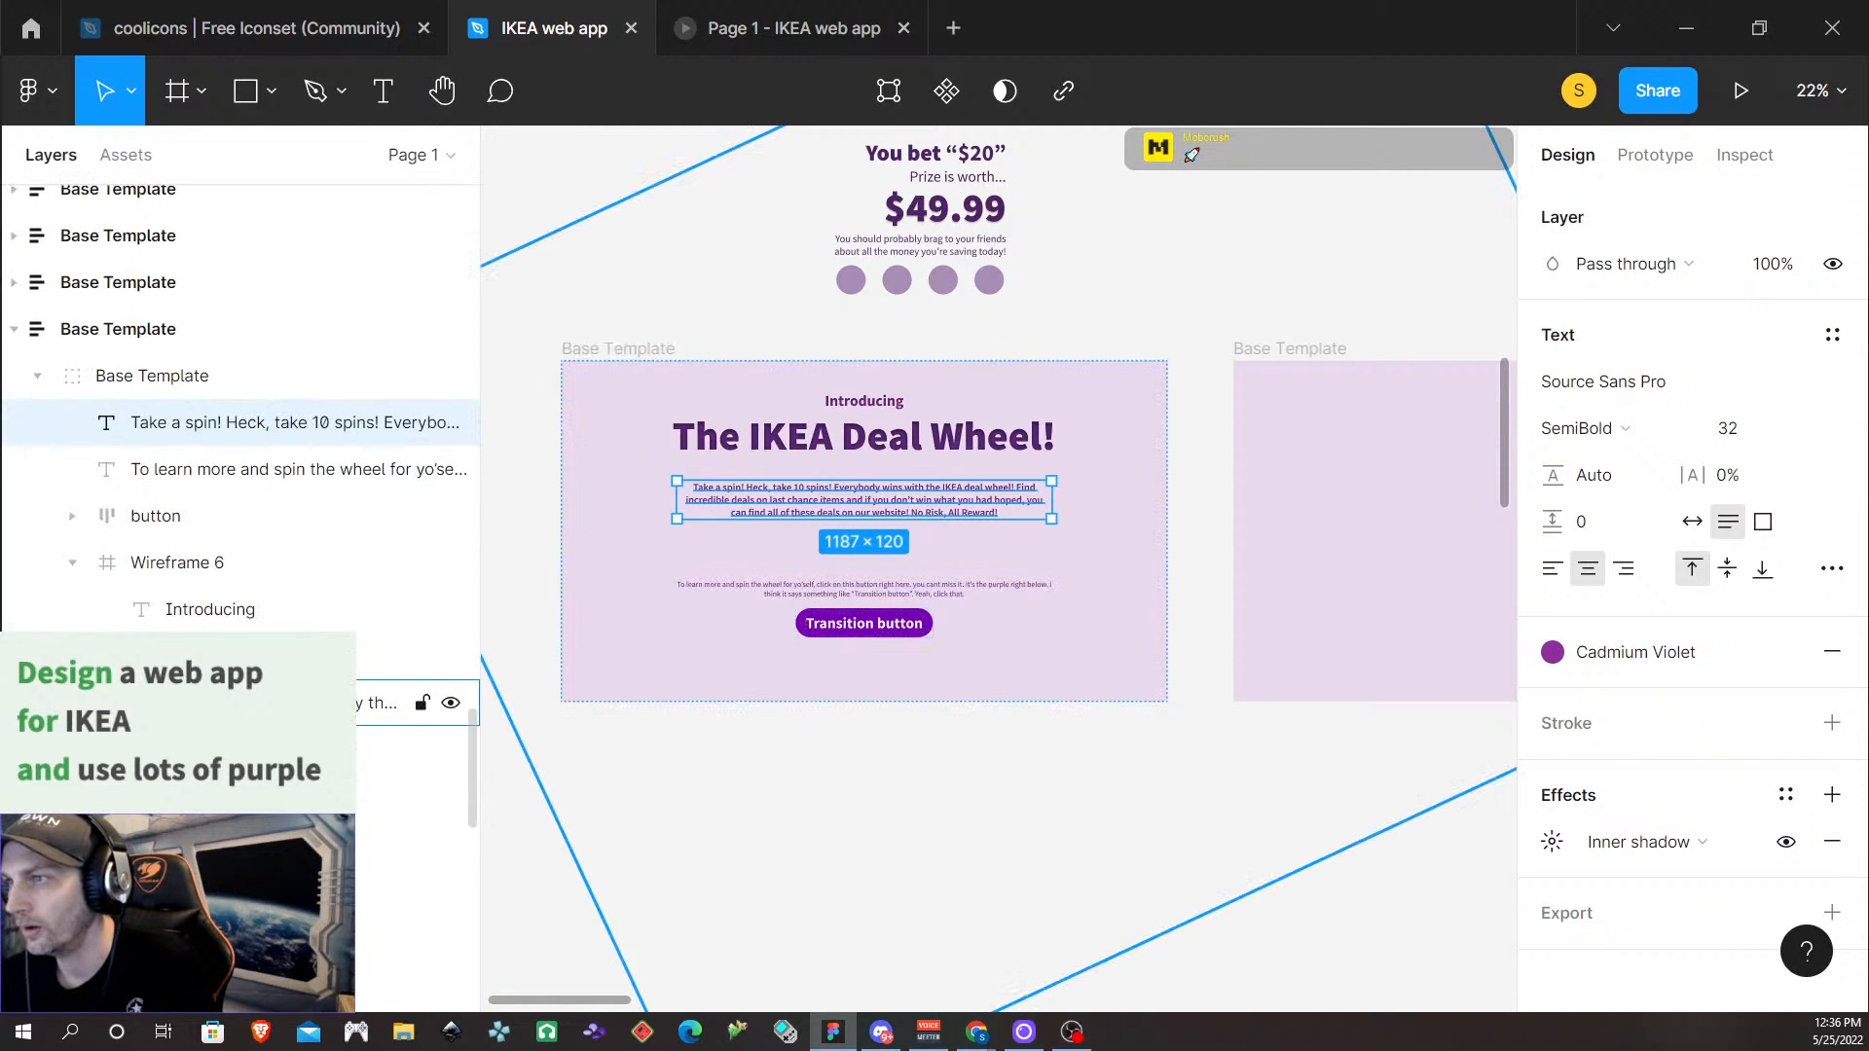
{"action": "left_click", "coordinate": [877, 443]}
{"action": "double_click", "coordinate": [897, 443]}
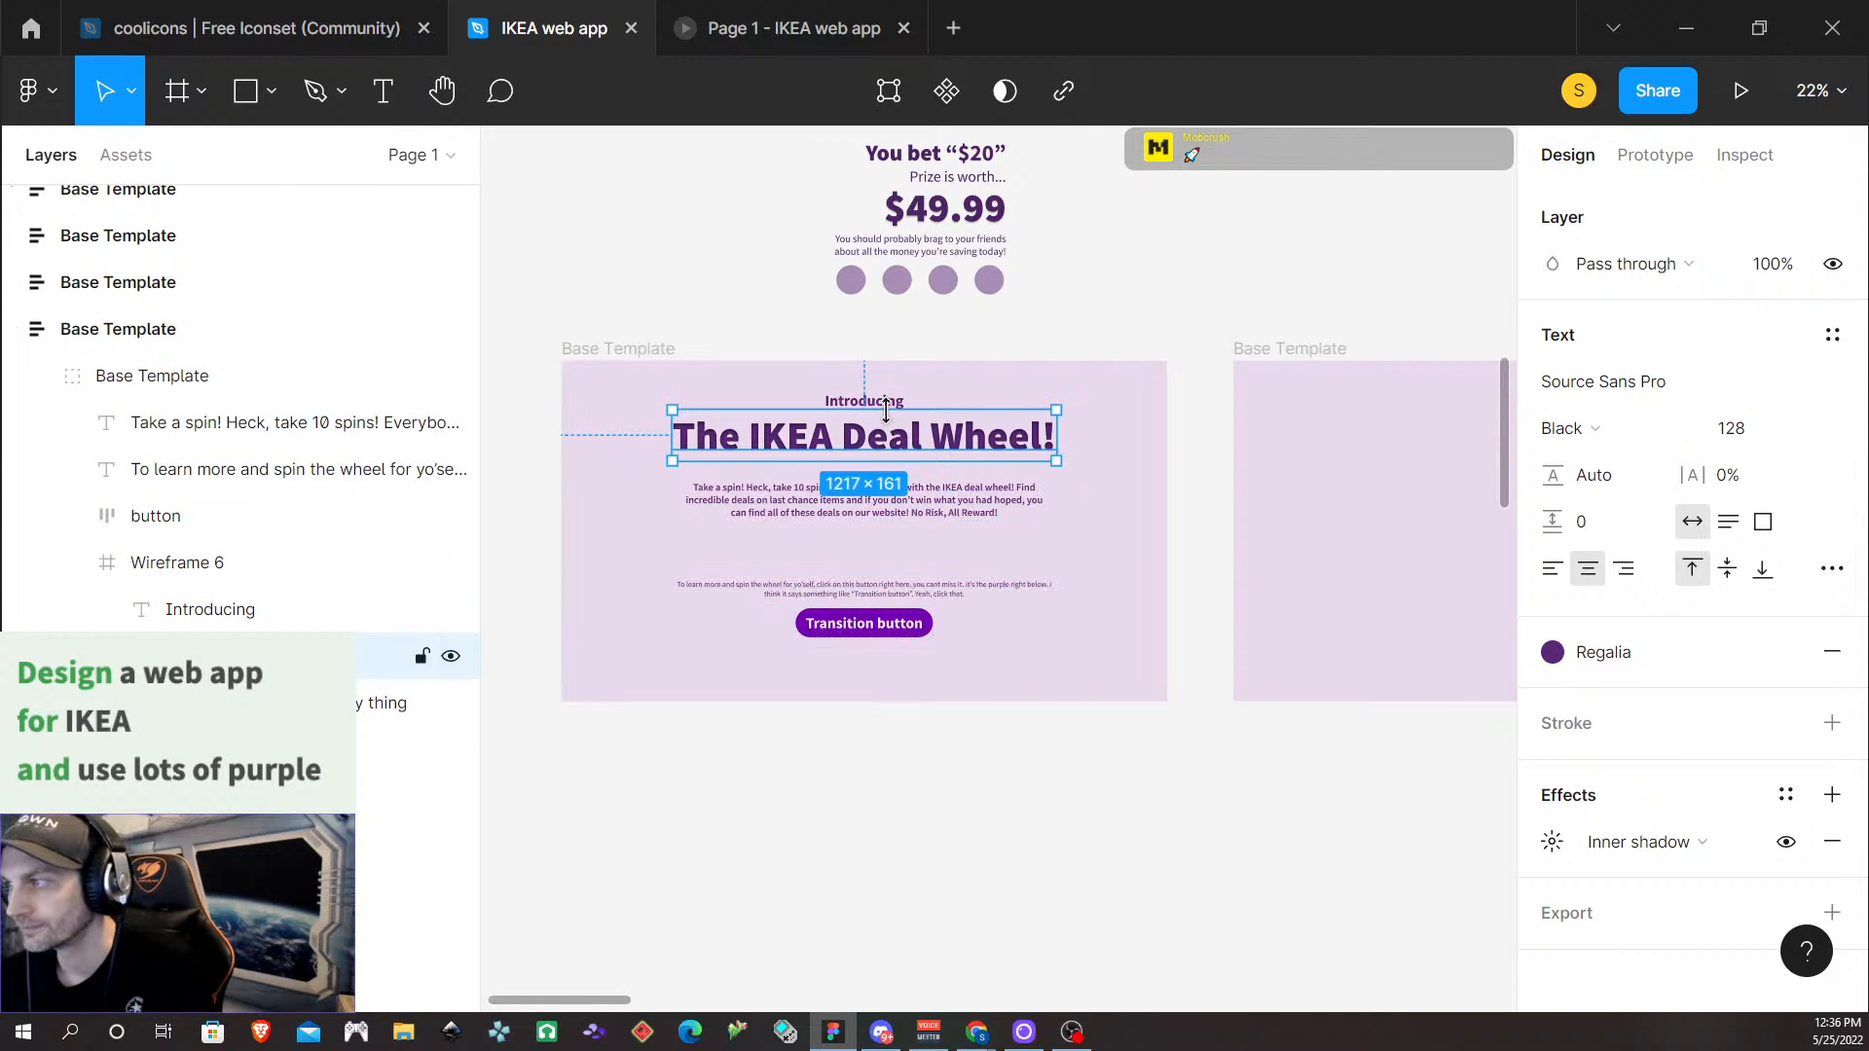
{"action": "left_click", "coordinate": [246, 429]}
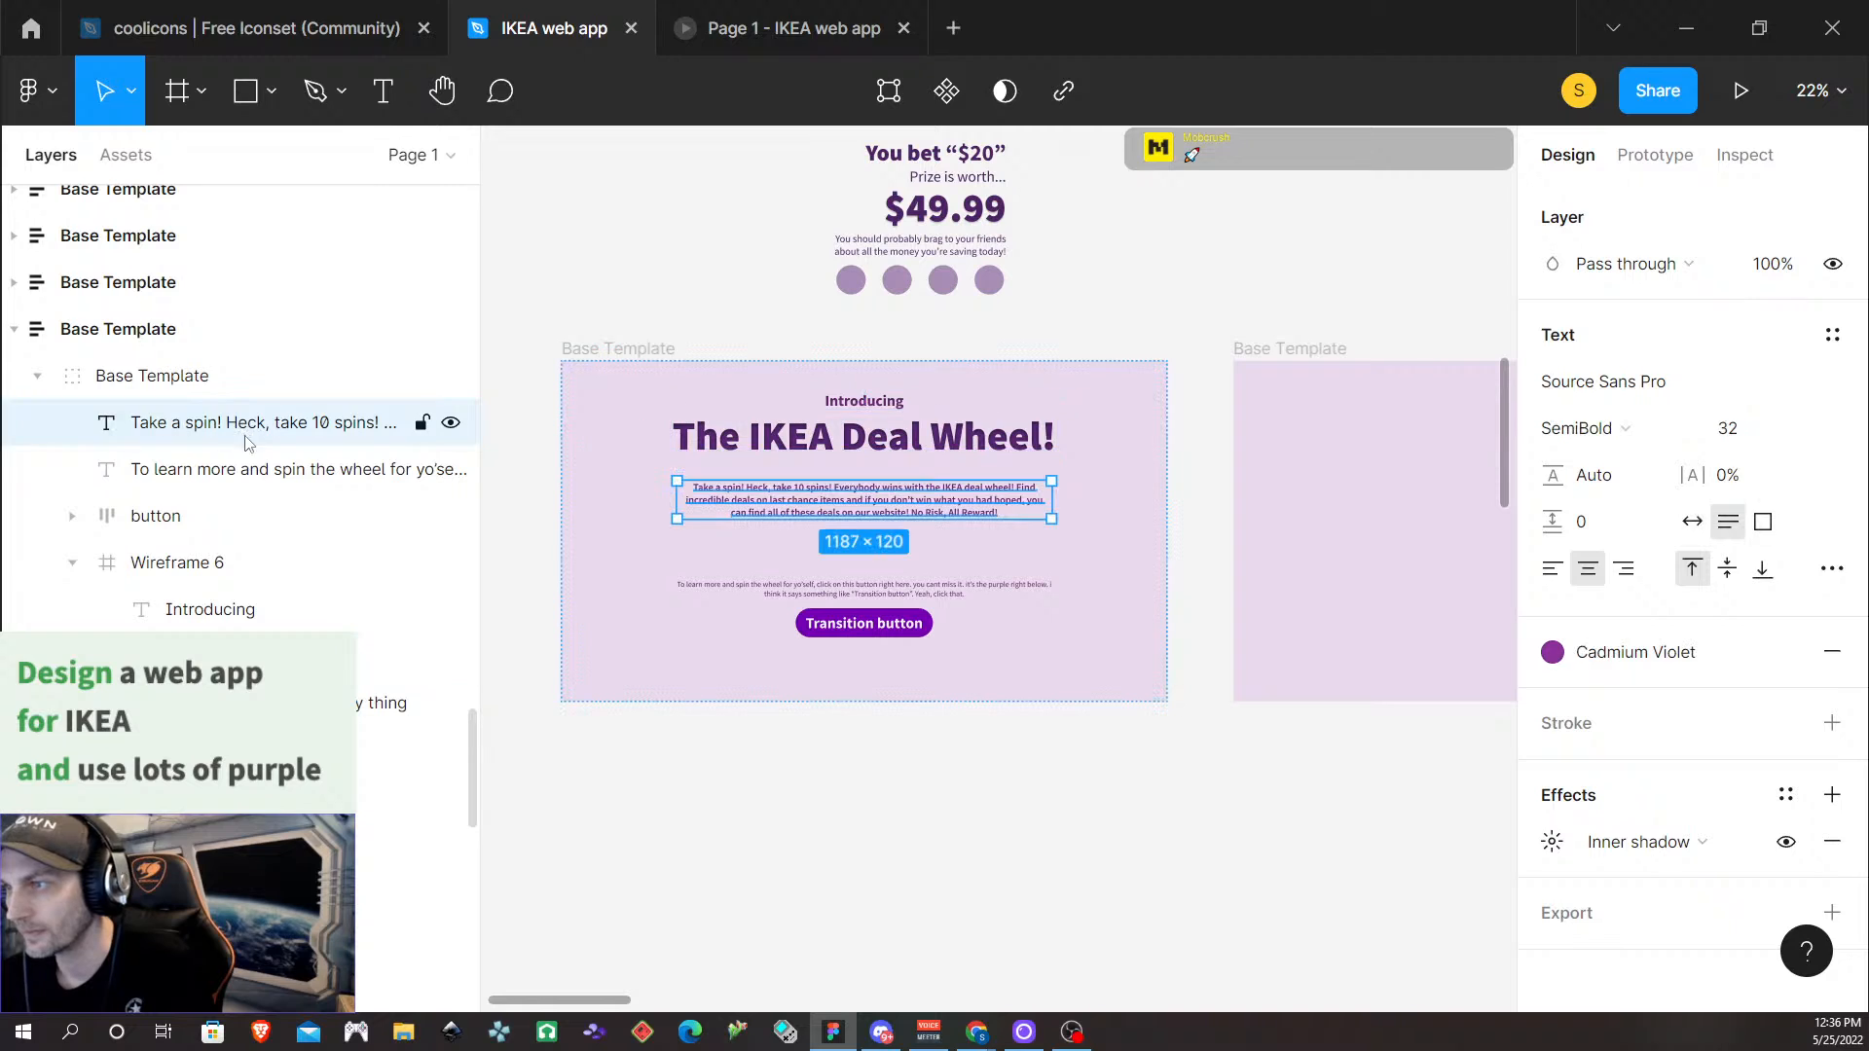
{"action": "left_click", "coordinate": [250, 469], "text": "shift"}
{"action": "left_click_drag", "start_coordinate": [264, 418], "coordinate": [272, 684]}
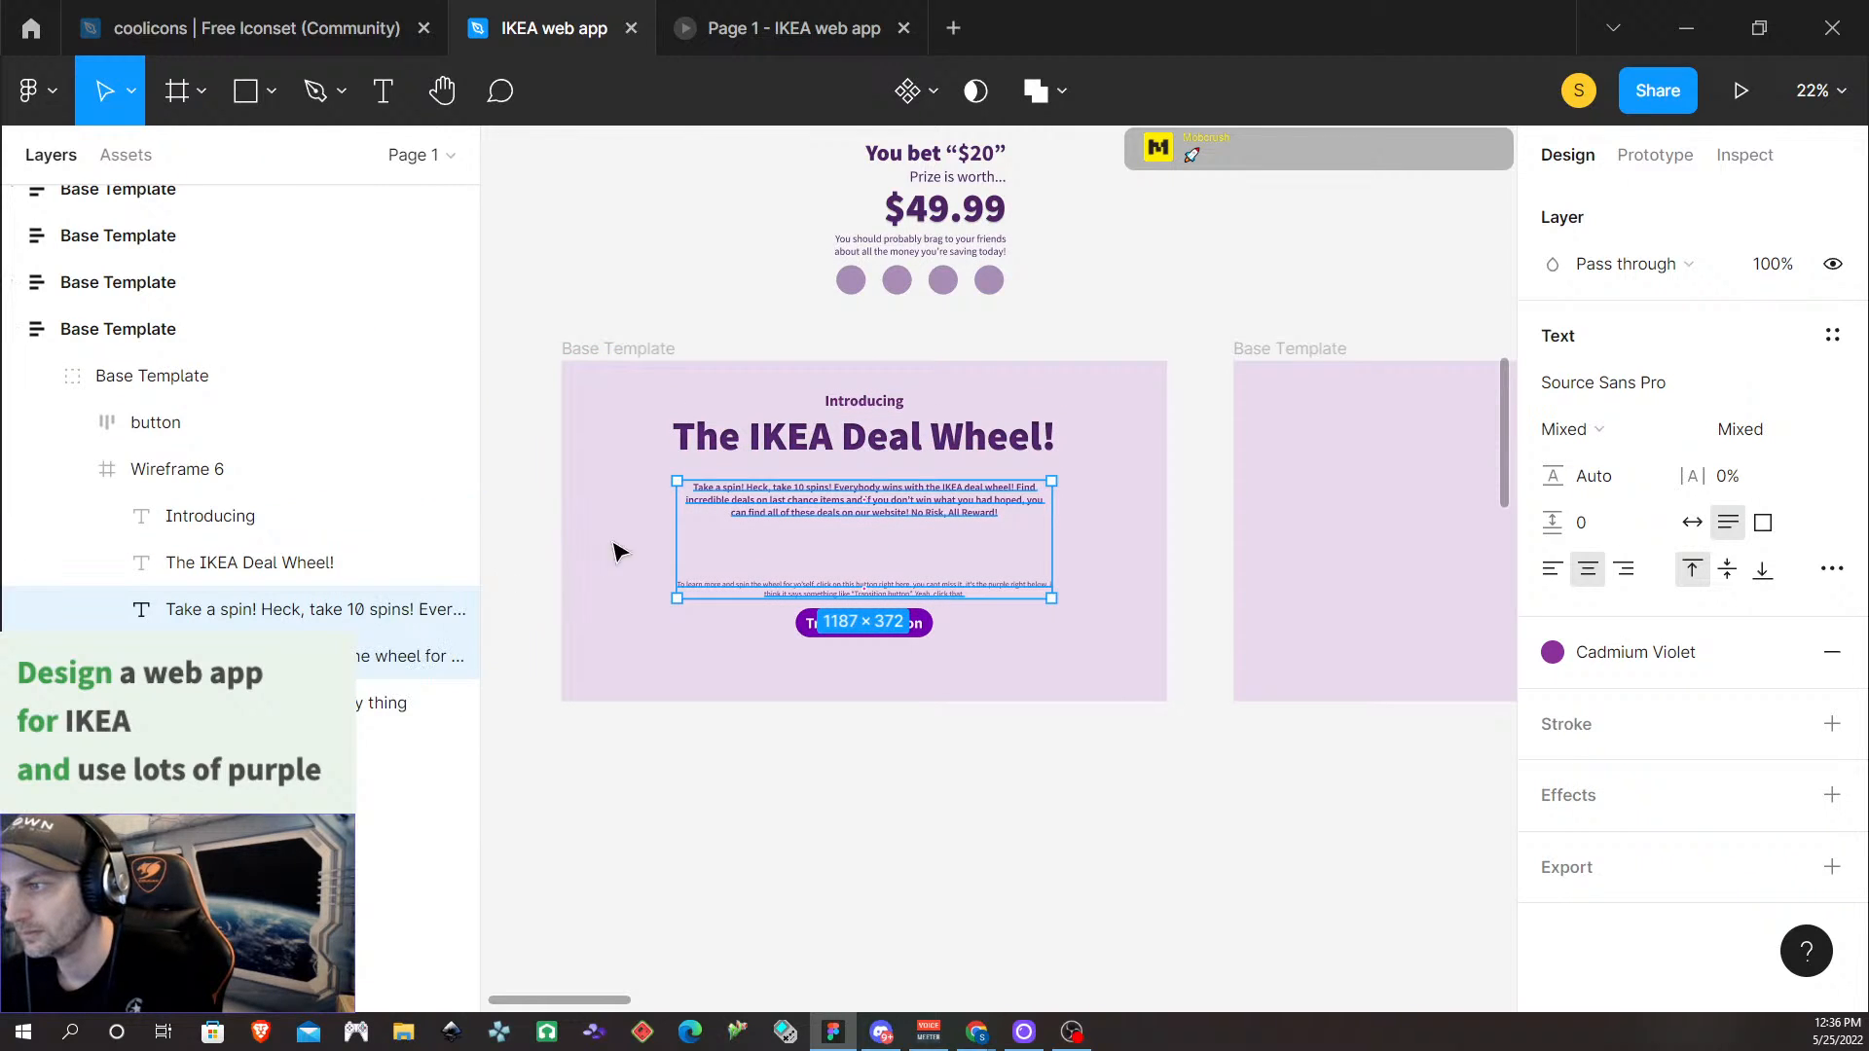
Move the instruction text and the transition button together up by 53 px, 256 px above the frame's lower edge
{"action": "left_click", "coordinate": [936, 455]}
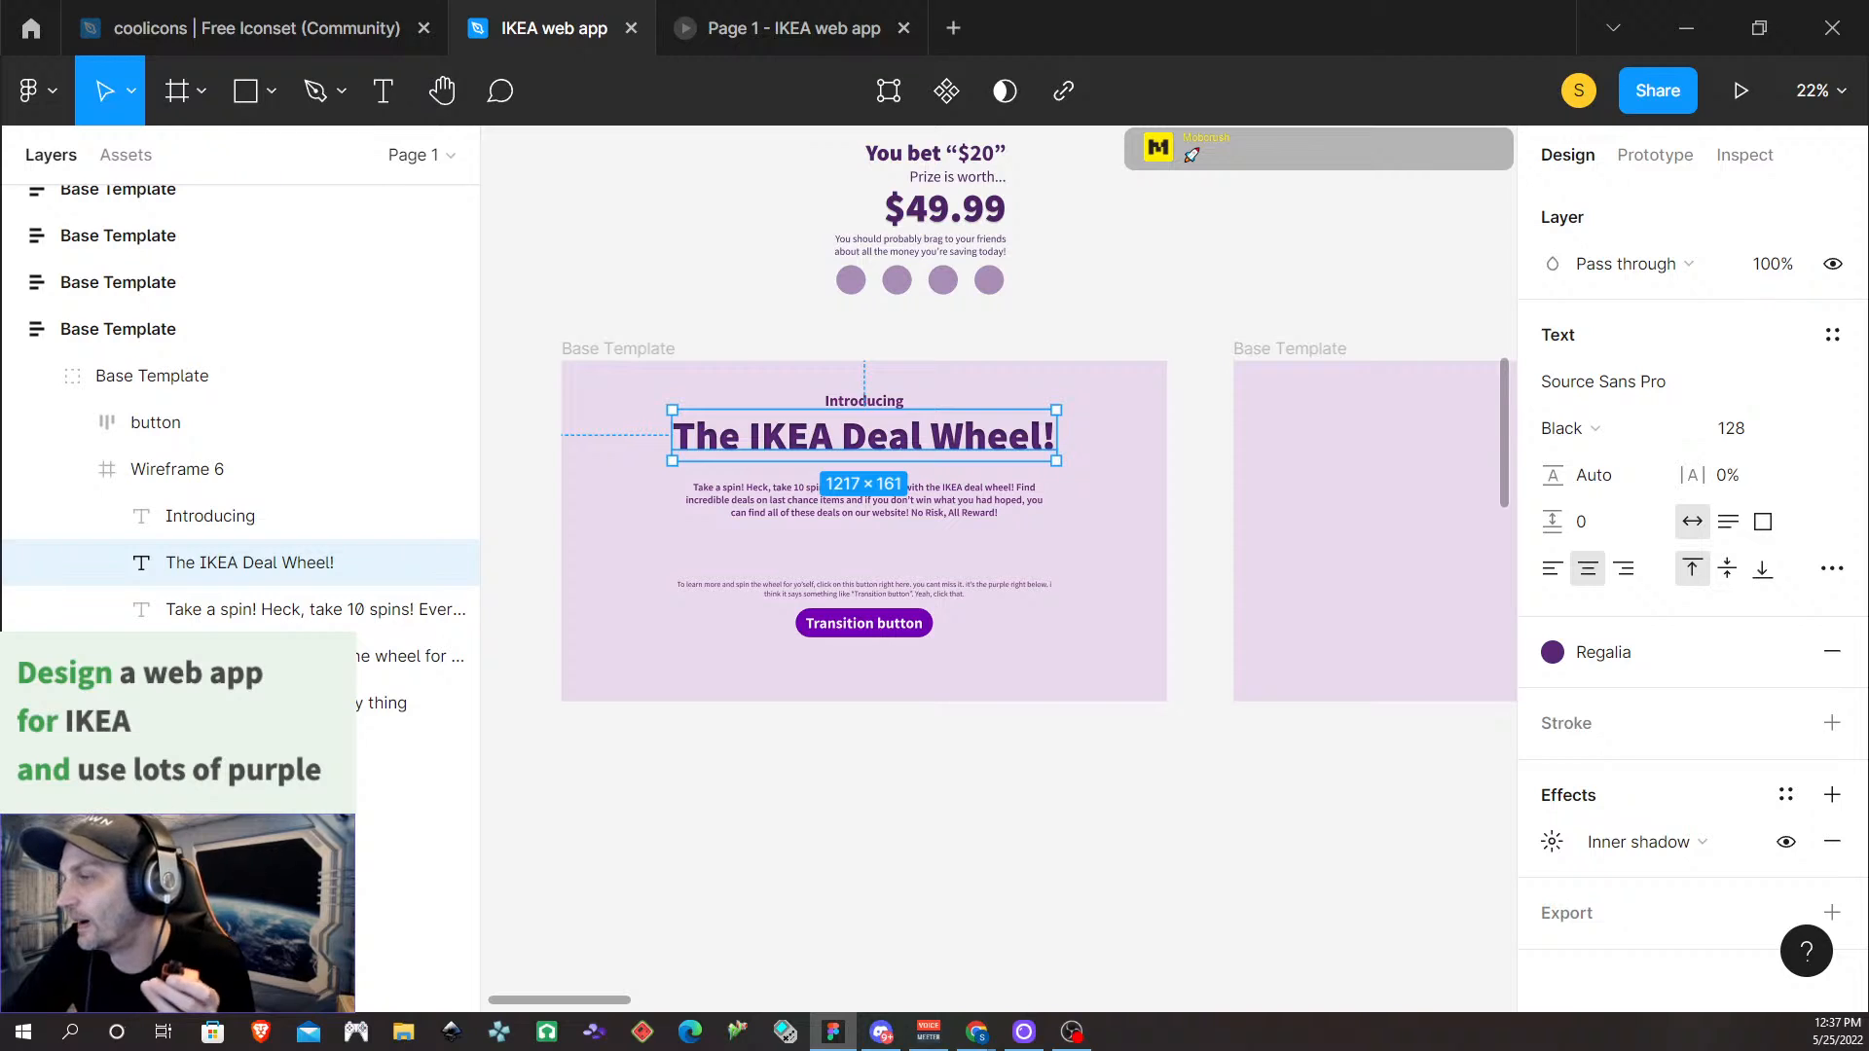
{"action": "left_click", "coordinate": [871, 628]}
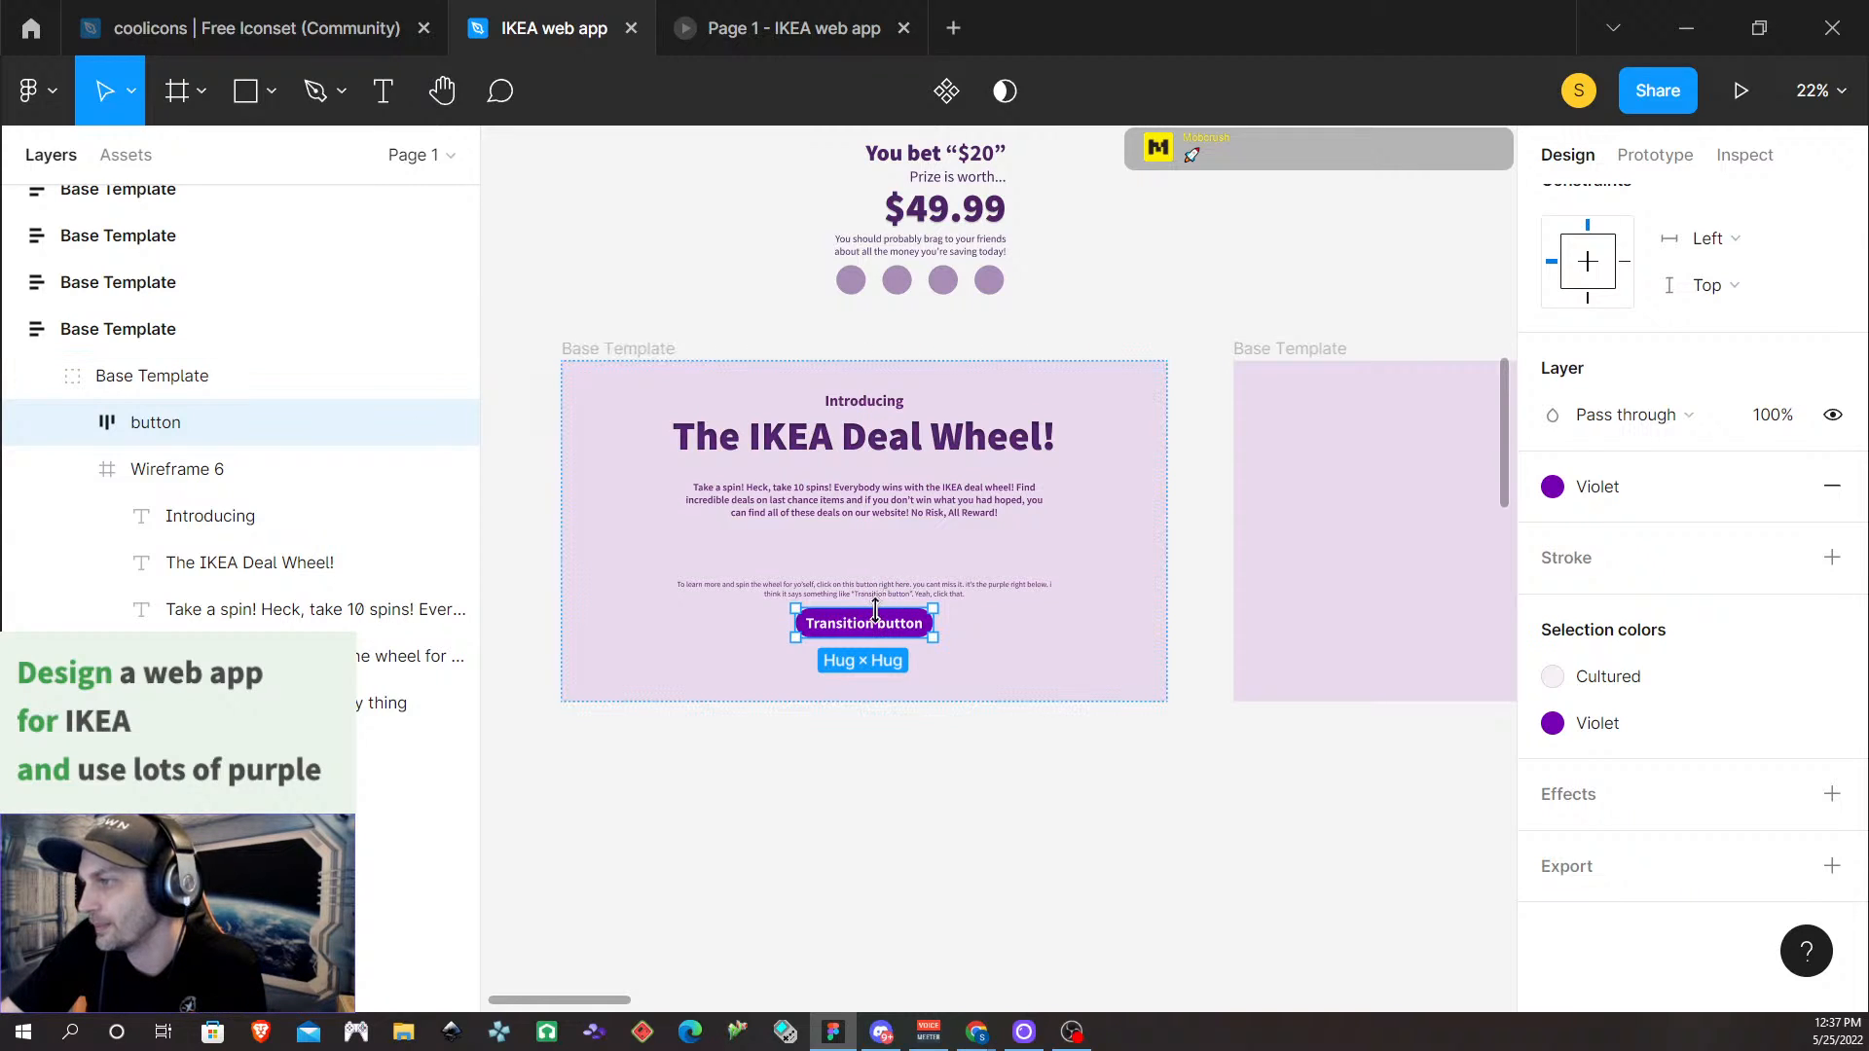
{"action": "left_click", "coordinate": [866, 584]}
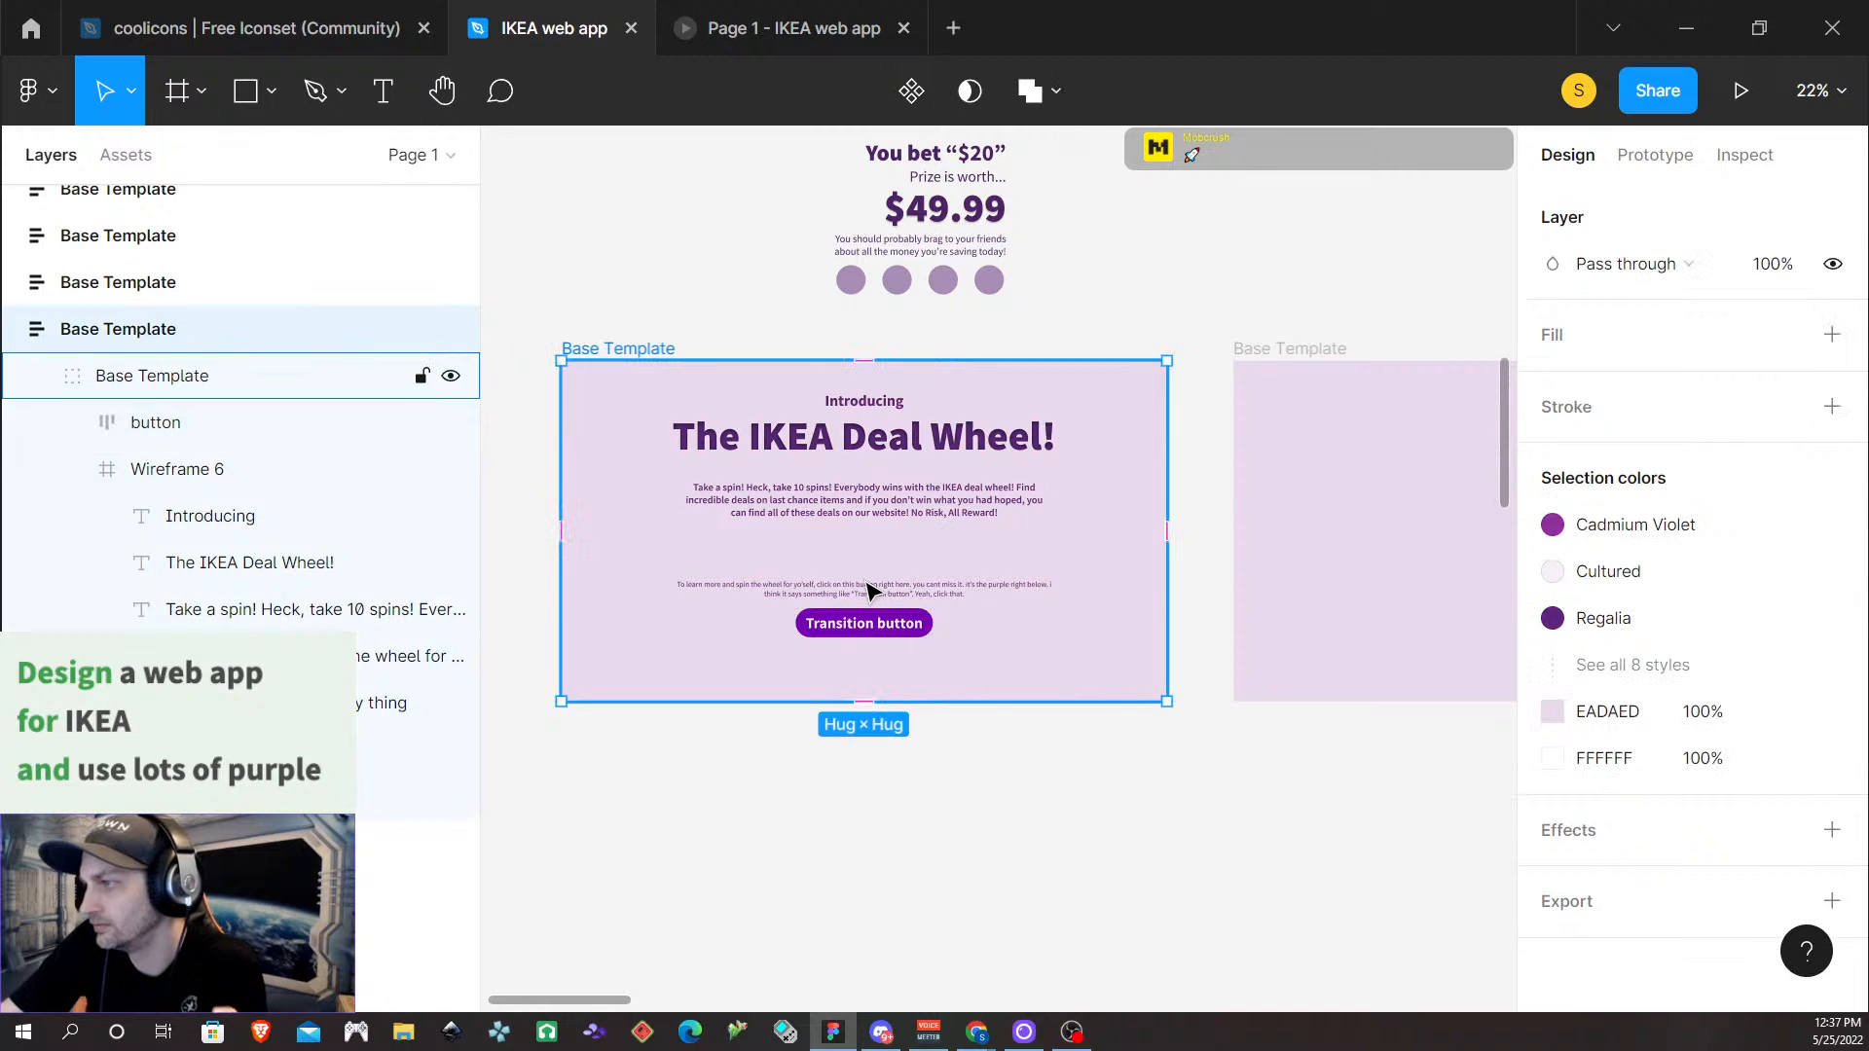
{"action": "double_click", "coordinate": [866, 584]}
{"action": "double_click", "coordinate": [865, 590]}
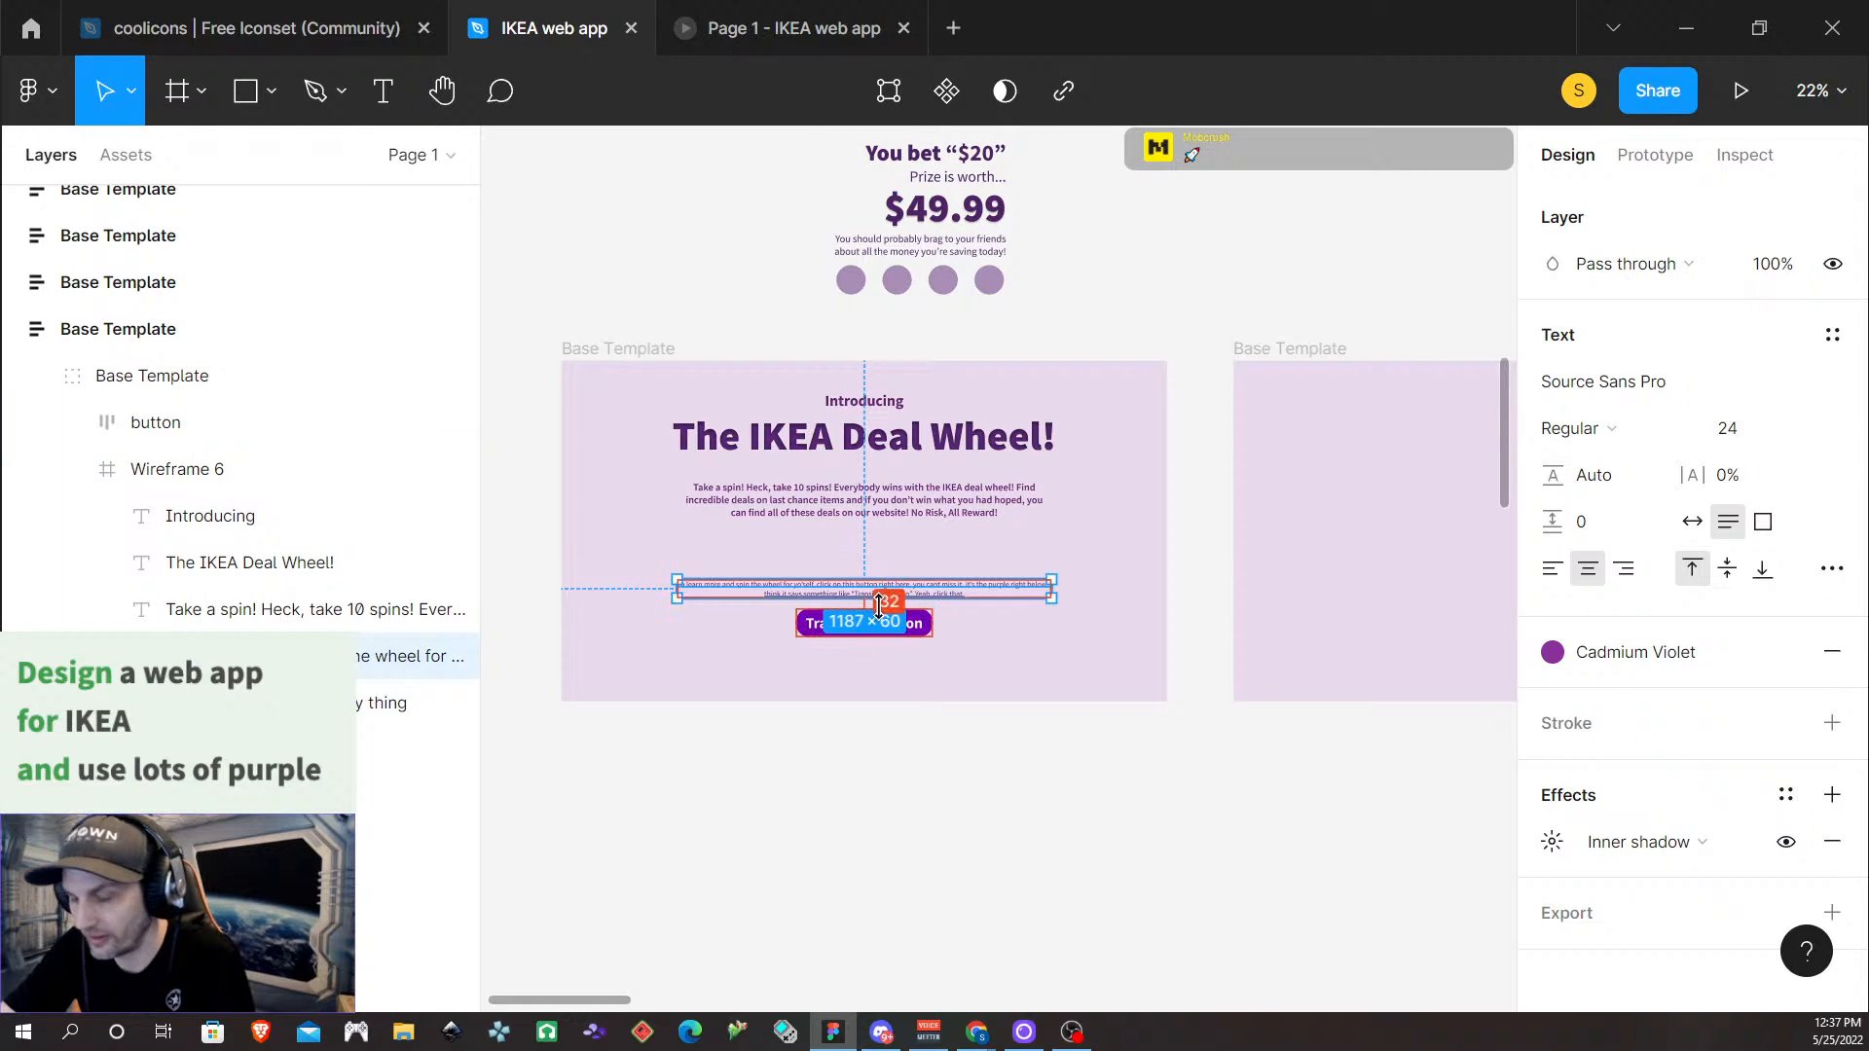
{"action": "left_click", "coordinate": [918, 625], "text": "shift"}
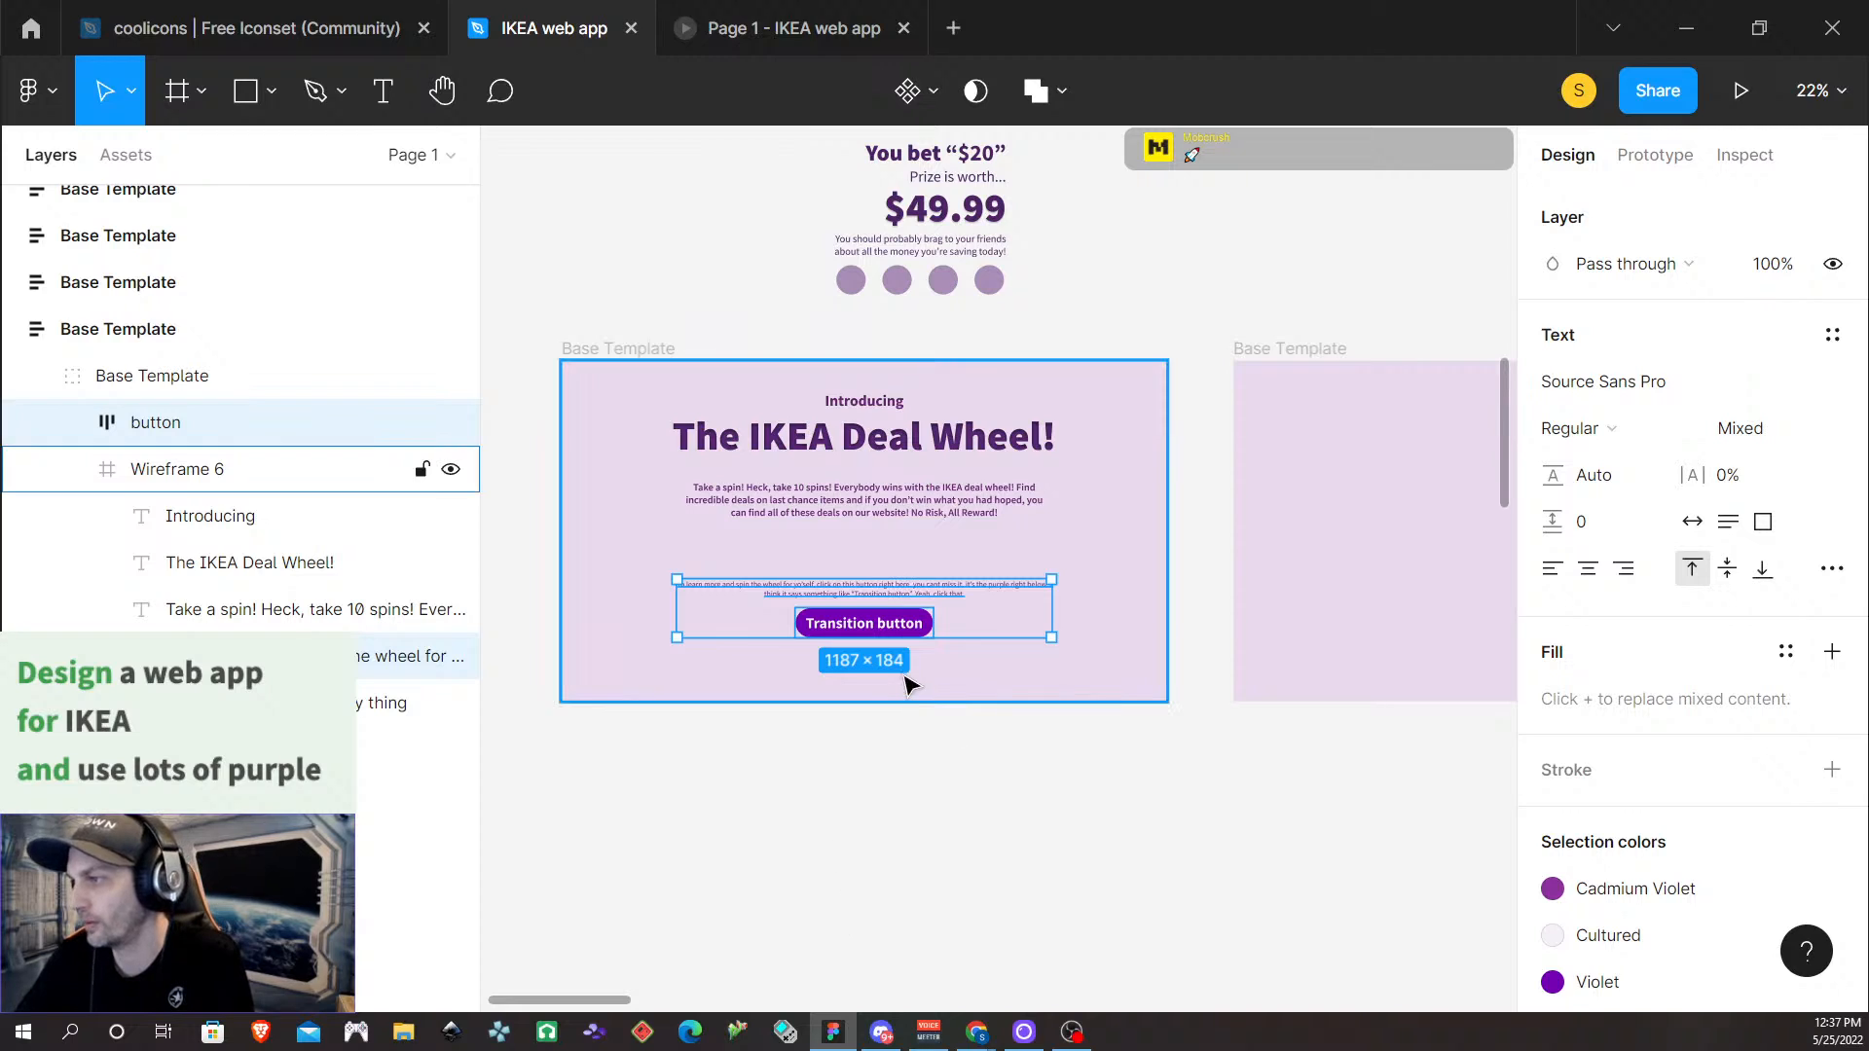
{"action": "key", "text": "alt"}
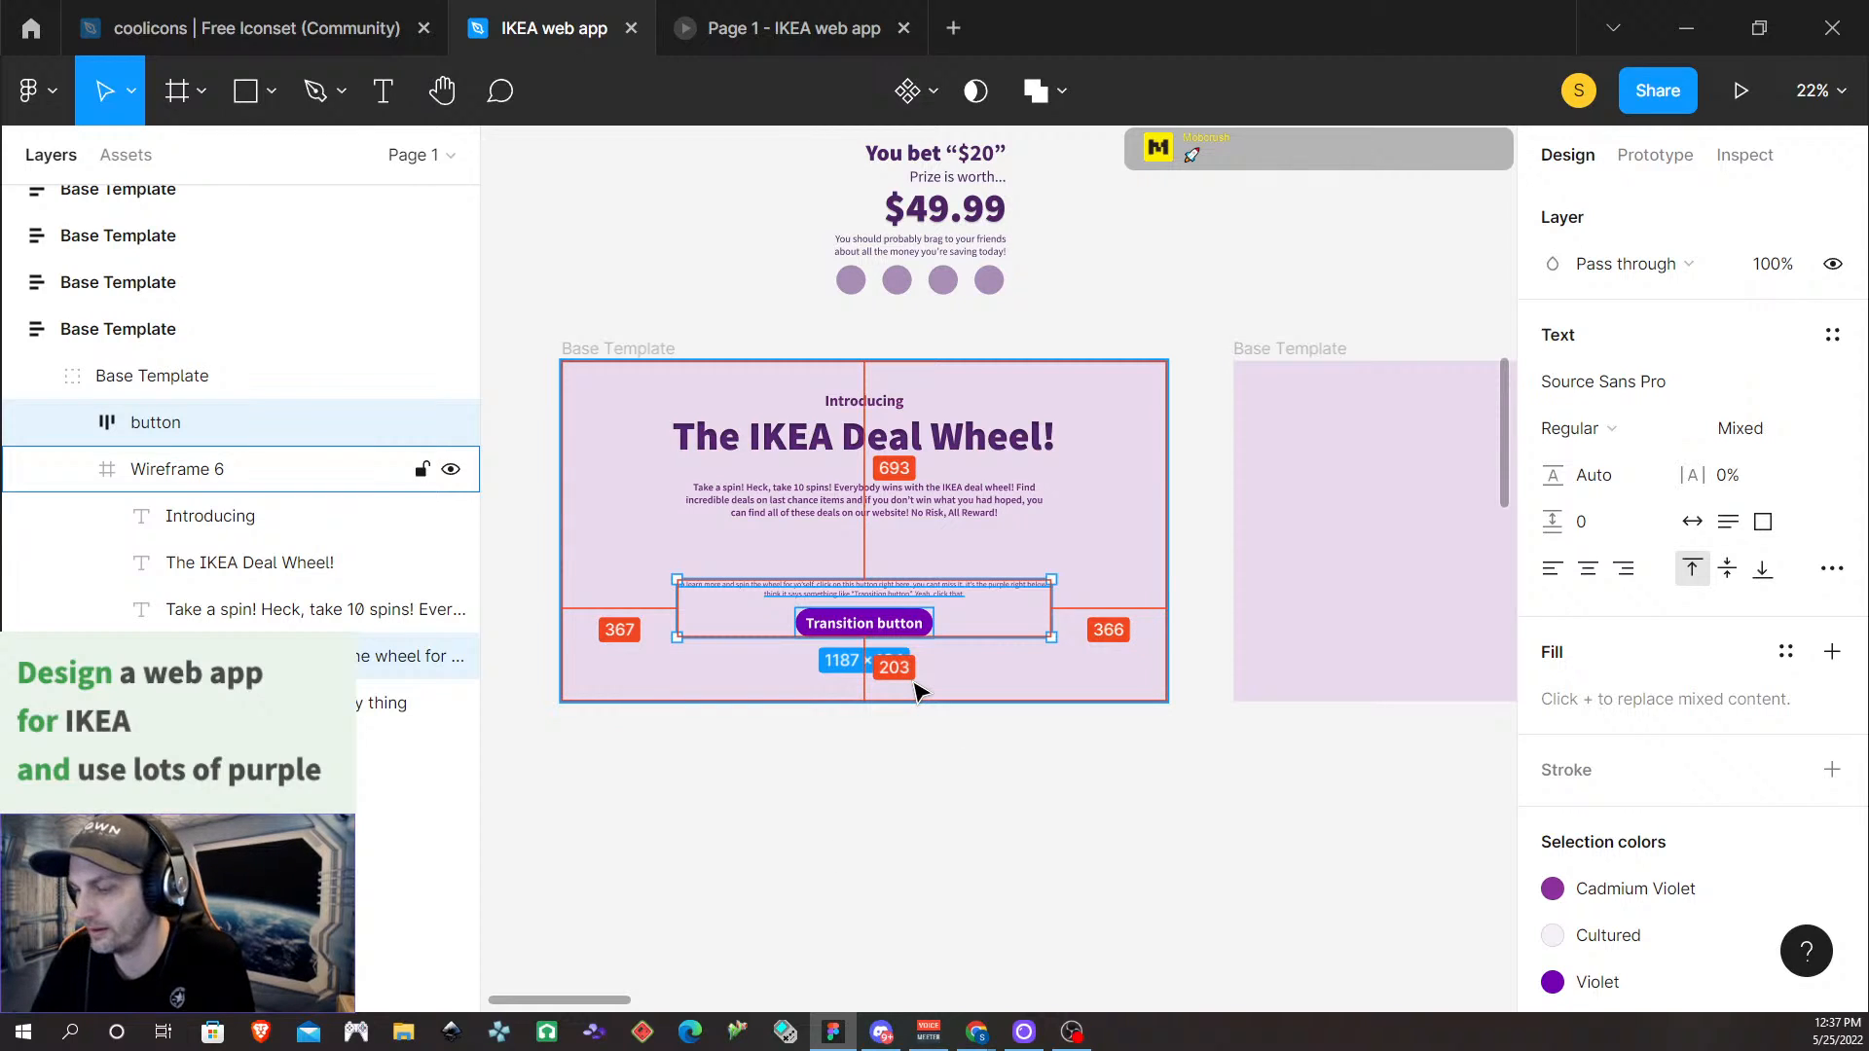
{"action": "key", "text": "shift+Up"}
{"action": "key", "text": "shift+Up"}
{"action": "key", "text": "shift+Up"}
{"action": "key", "text": "shift+Up"}
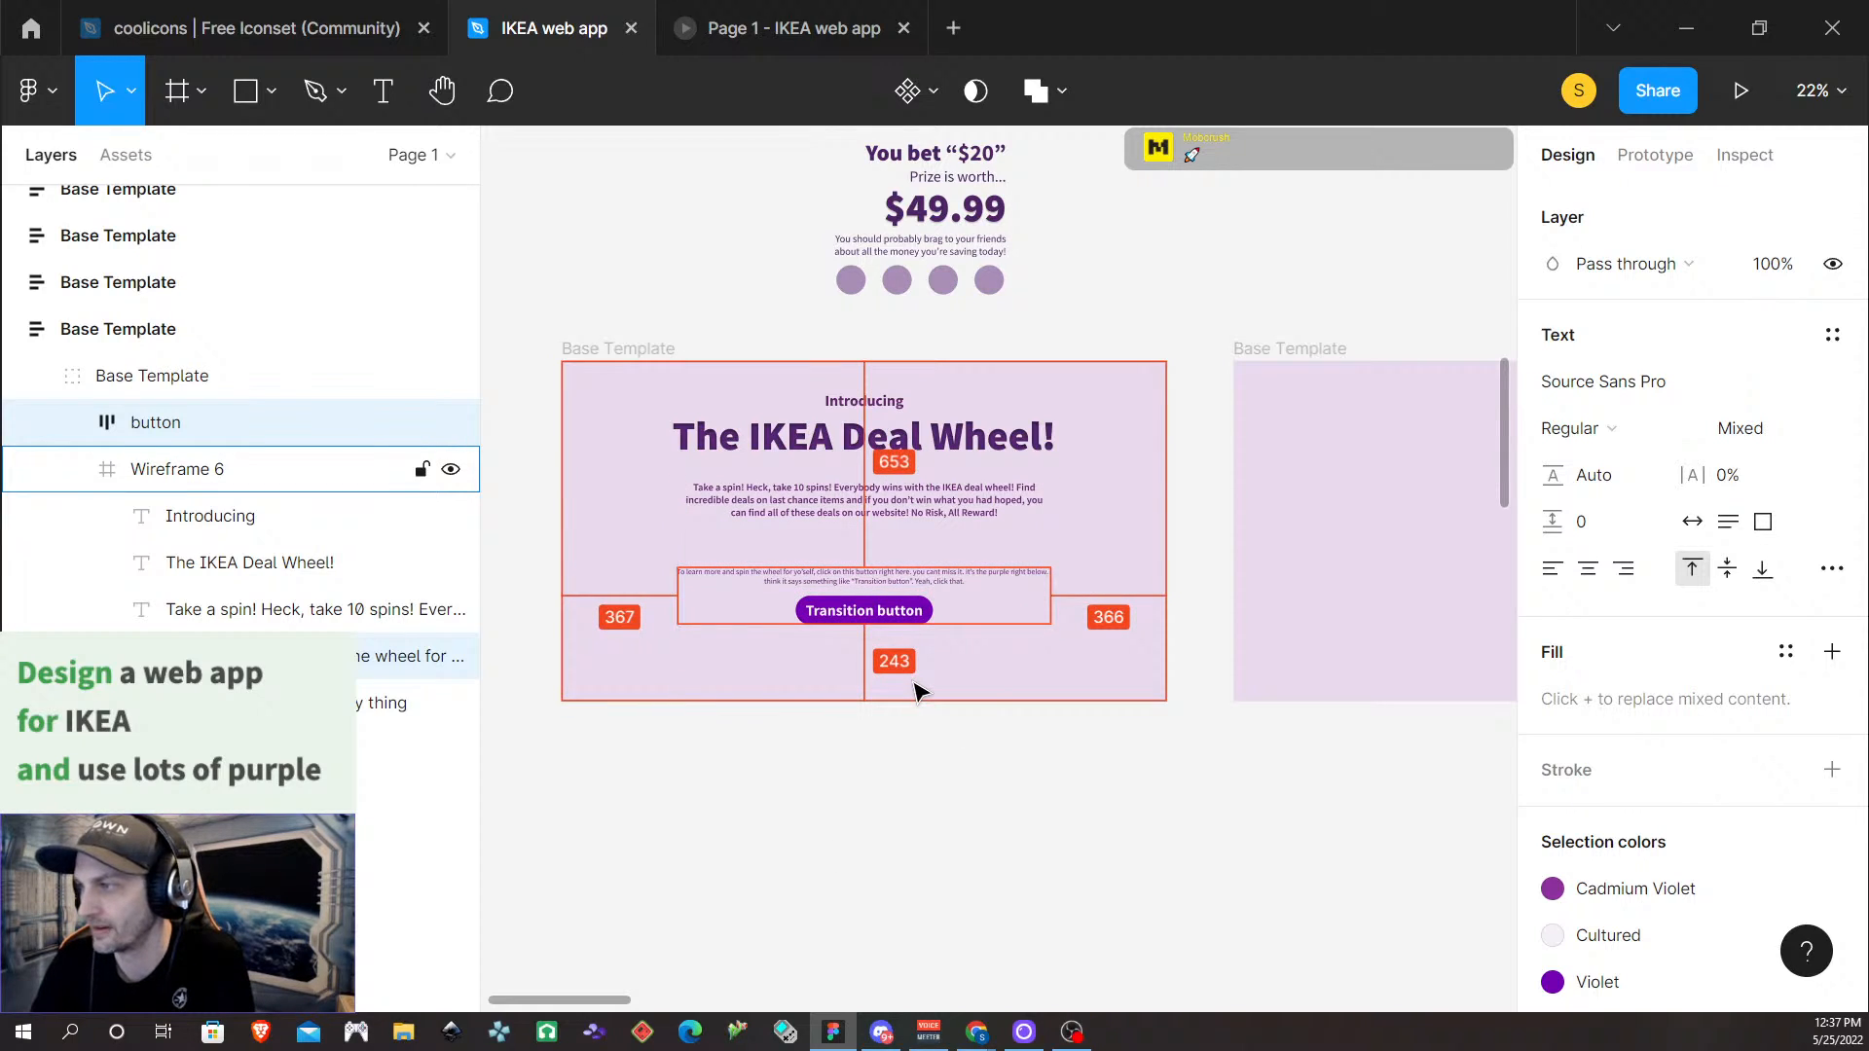
{"action": "key", "text": "shift+Up"}
{"action": "key", "text": "Up"}
{"action": "key", "text": "Up"}
{"action": "key", "text": "Up"}
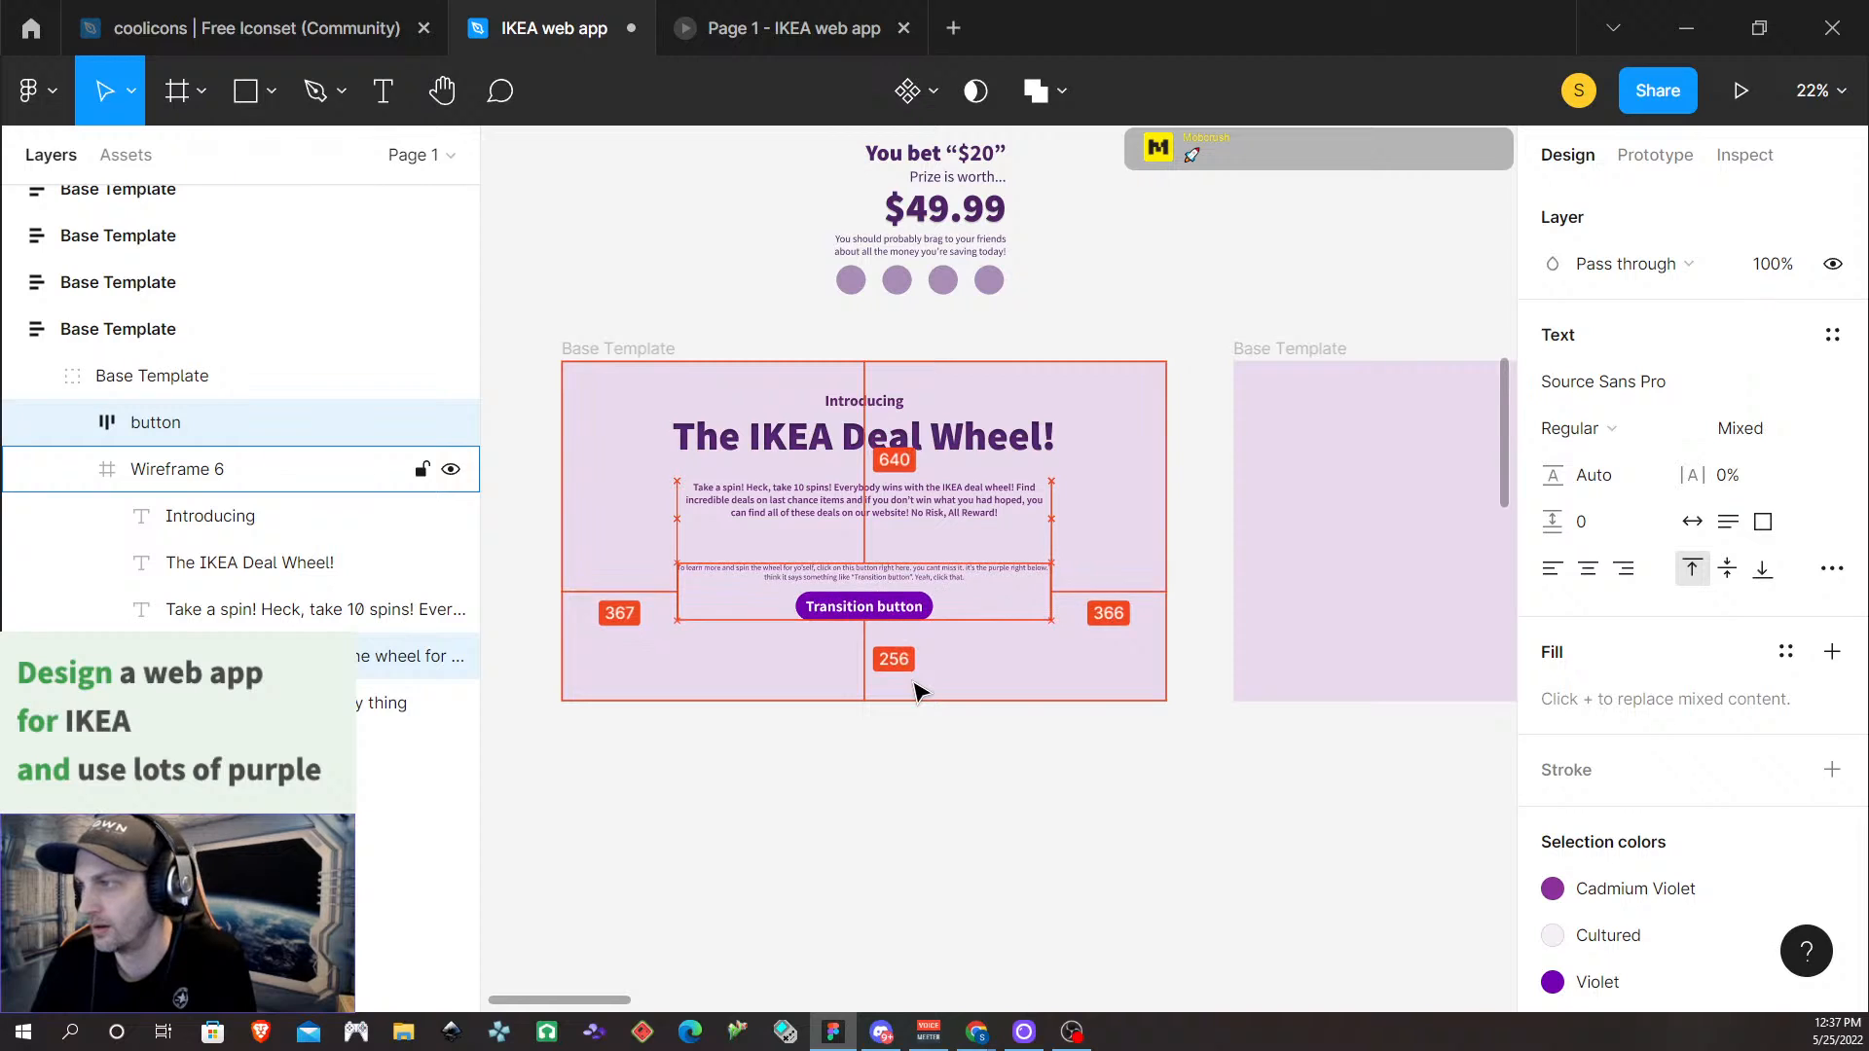
{"action": "left_click", "coordinate": [1032, 949]}
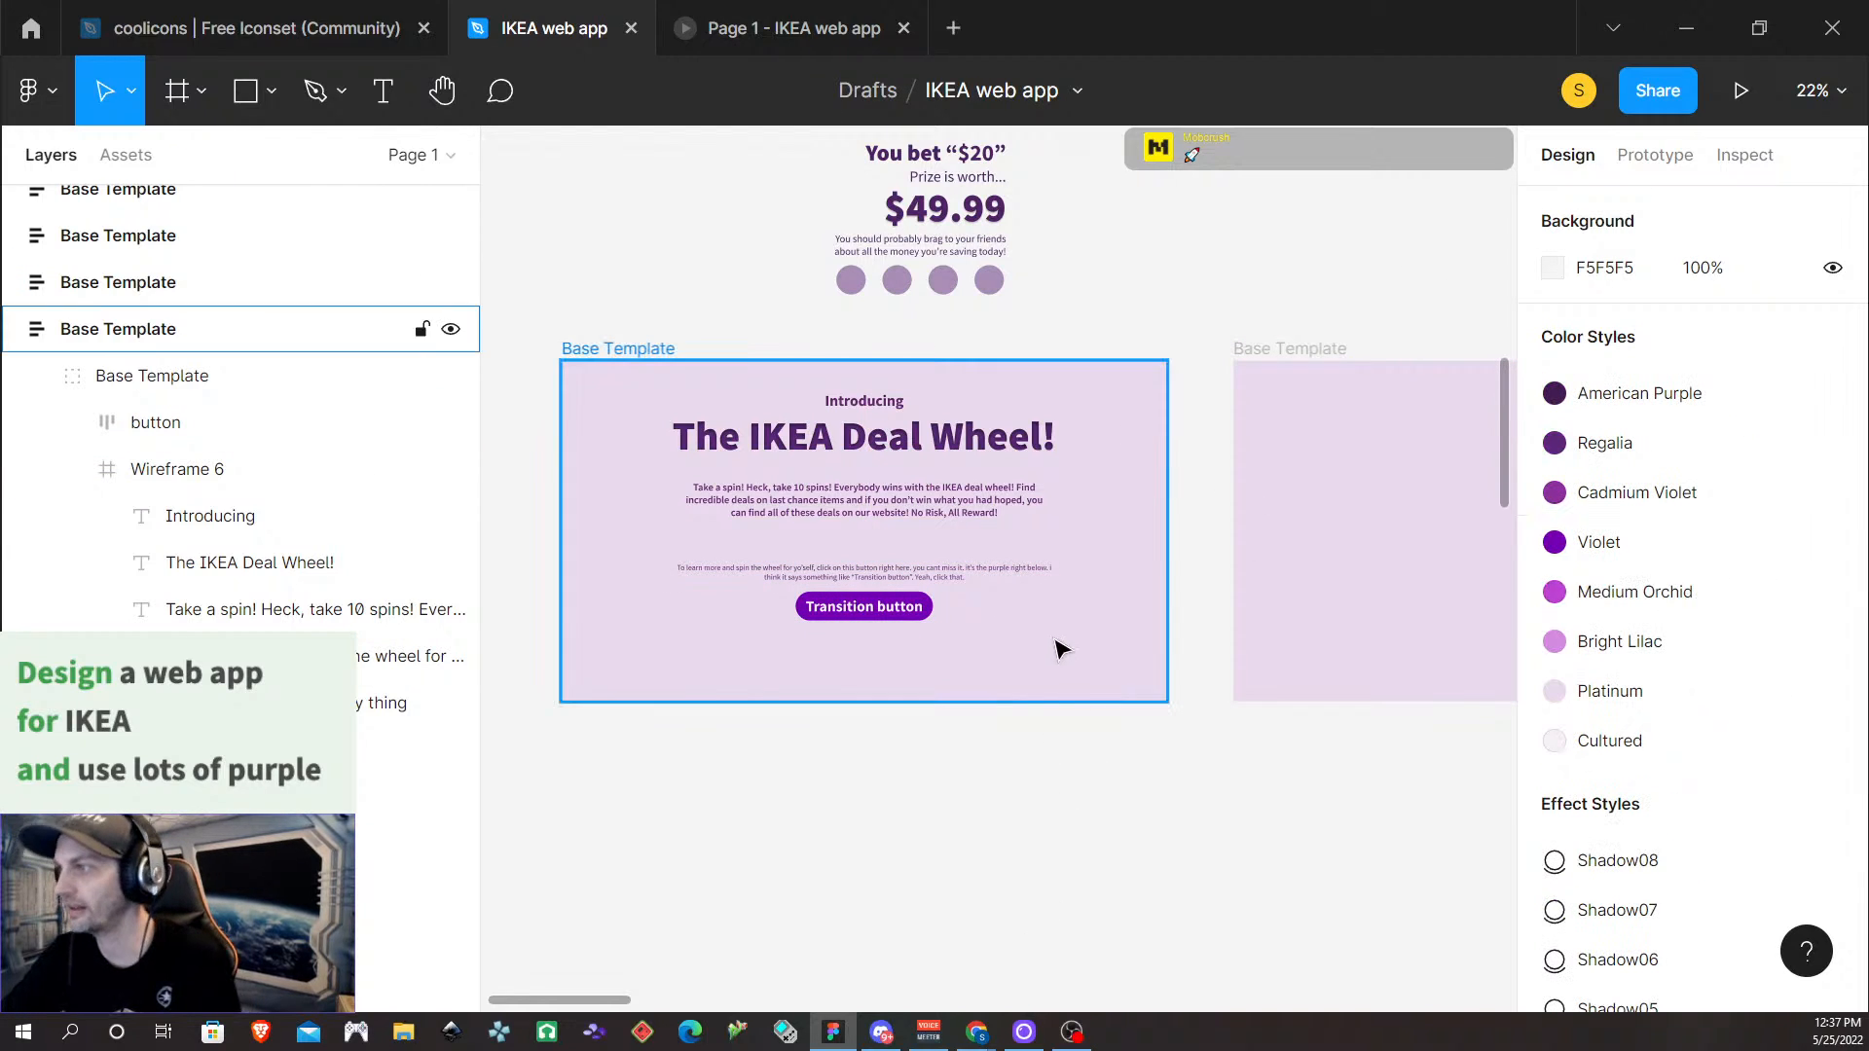
Move only the instruction text up by 140 px to Y 500, right beneath the "Take a spin!" paragraph
{"action": "left_click", "coordinate": [896, 588]}
{"action": "double_click", "coordinate": [895, 587]}
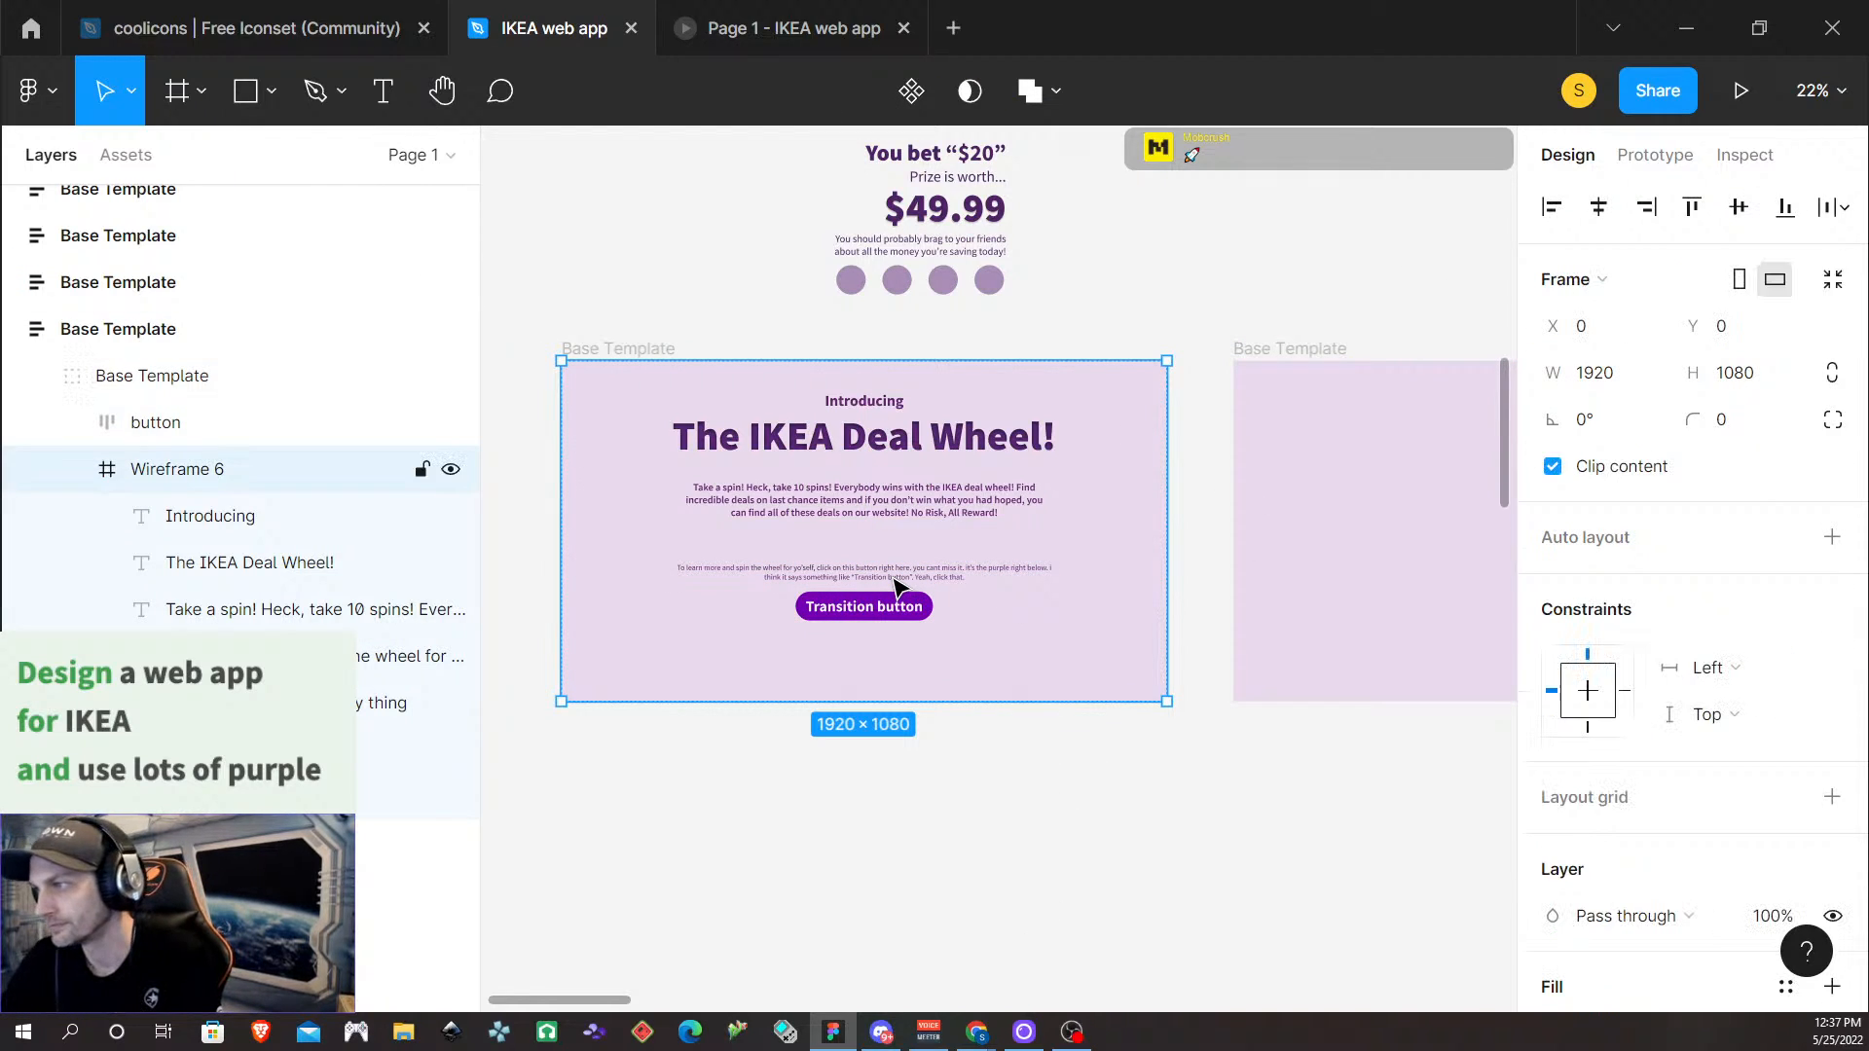
{"action": "left_click", "coordinate": [894, 579]}
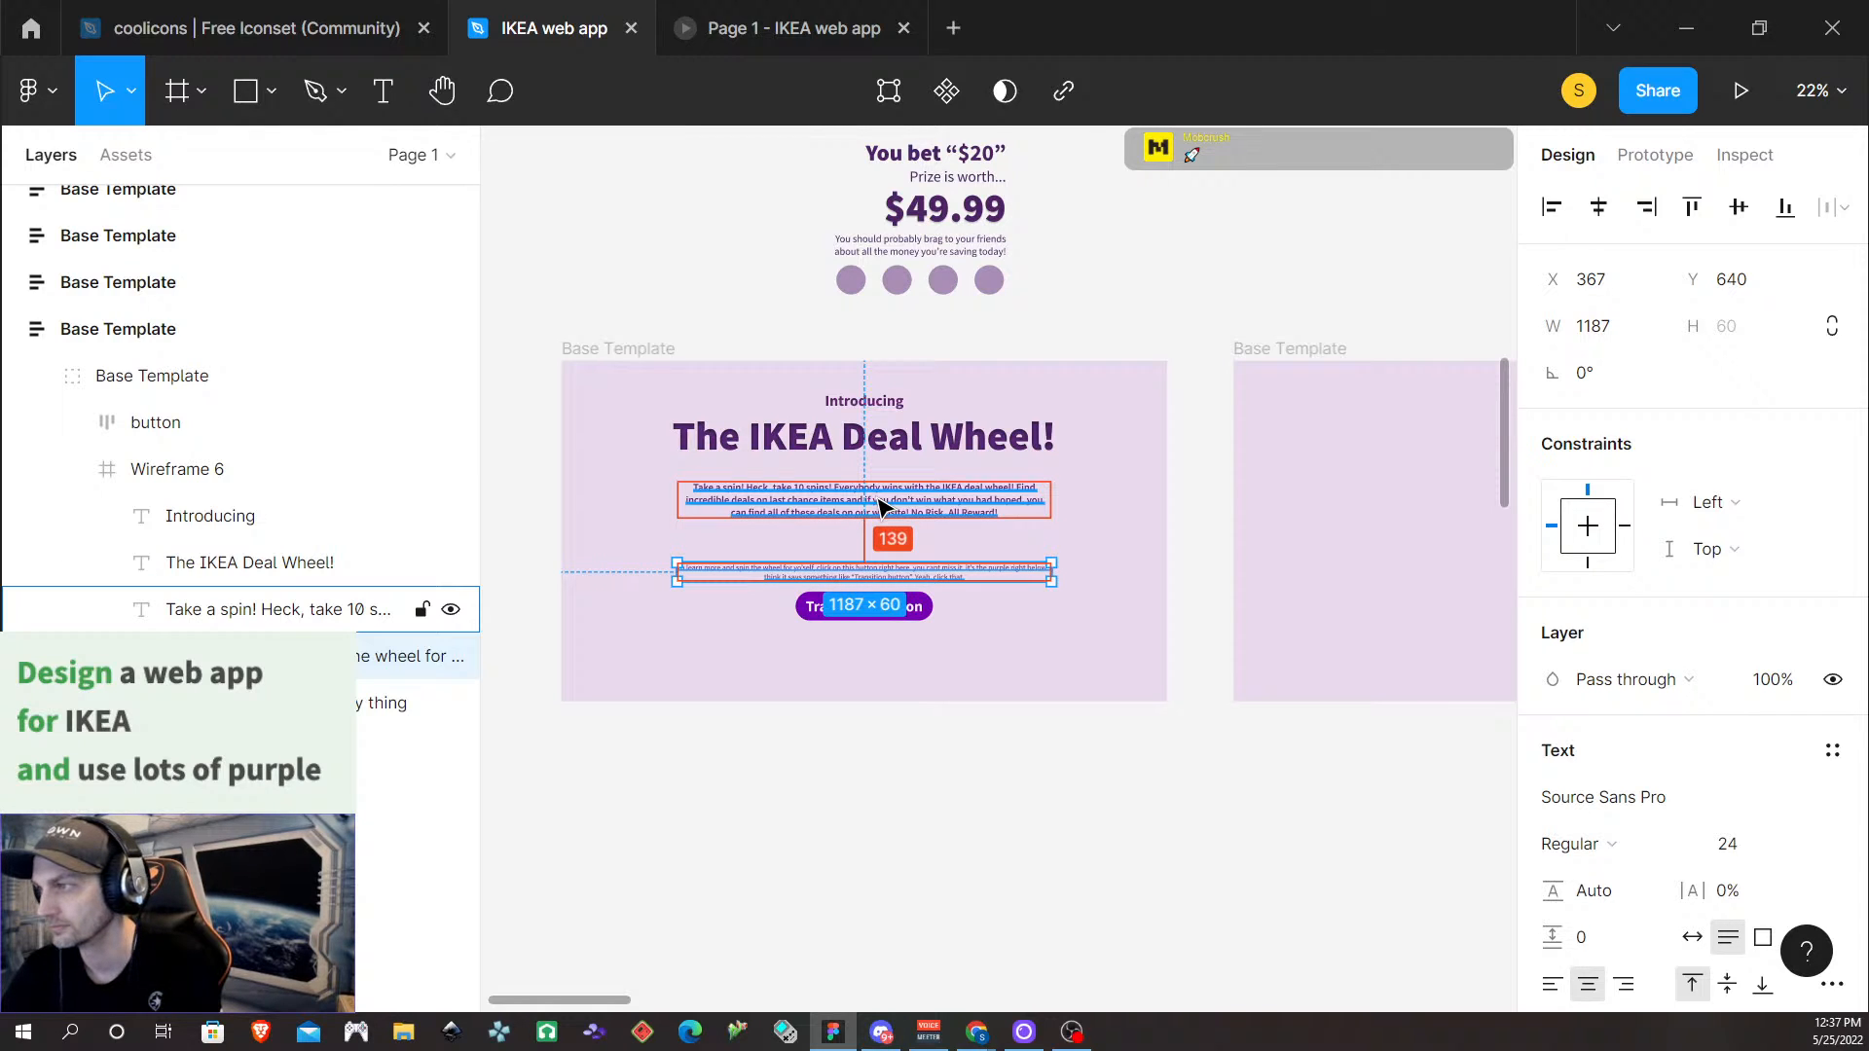
{"action": "key", "text": "shift+Up"}
{"action": "key", "text": "shift+Up"}
{"action": "key", "text": "shift+Up"}
{"action": "key", "text": "shift+Up"}
{"action": "key", "text": "shift+Up"}
{"action": "key", "text": "shift+Up"}
{"action": "key", "text": "shift+Up"}
{"action": "key", "text": "shift+Up"}
{"action": "key", "text": "shift+Up"}
{"action": "key", "text": "shift+Up"}
{"action": "key", "text": "shift+Up"}
{"action": "key", "text": "shift+Up"}
{"action": "key", "text": "shift+Up"}
{"action": "key", "text": "shift+Up"}
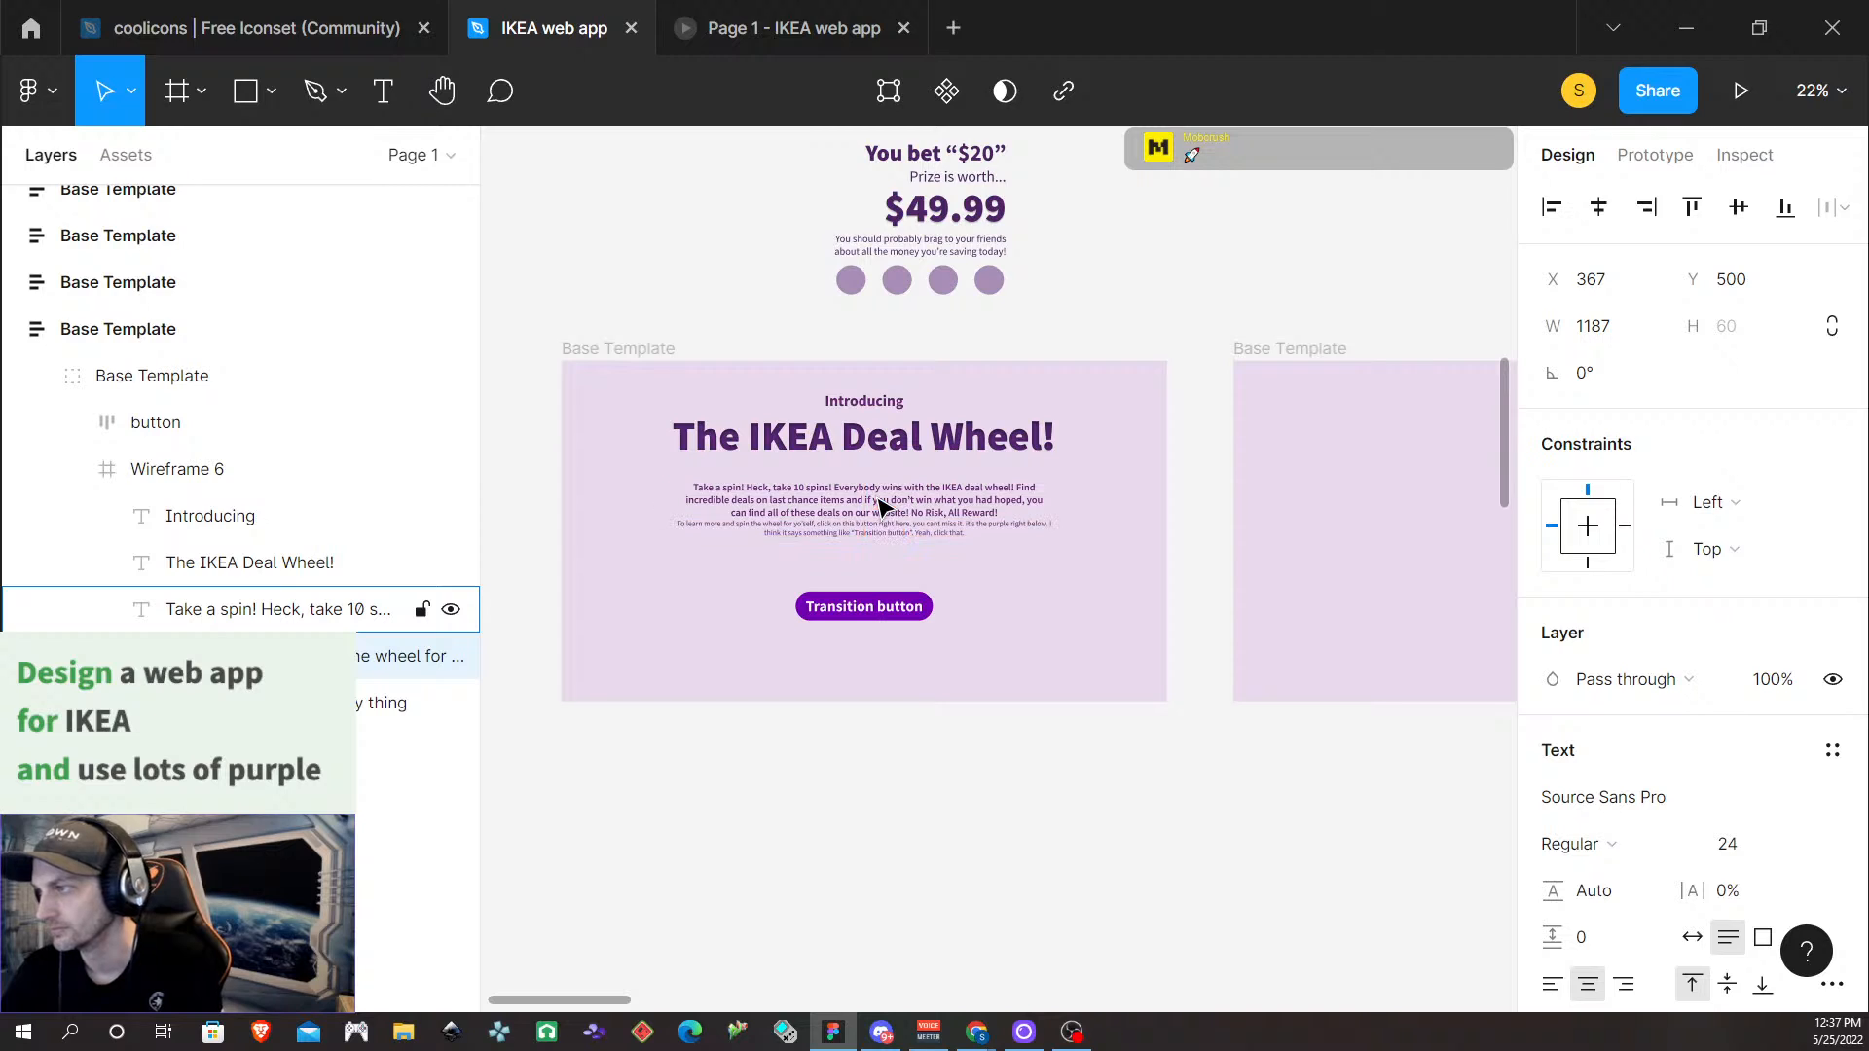
Fine-tune the instruction text's vertical position to Y 501 so its box sits flush under the paragraph
{"action": "scroll", "coordinate": [882, 506], "scroll_direction": "up", "scroll_amount": 3}
{"action": "scroll", "coordinate": [881, 506], "scroll_direction": "up", "scroll_amount": 3}
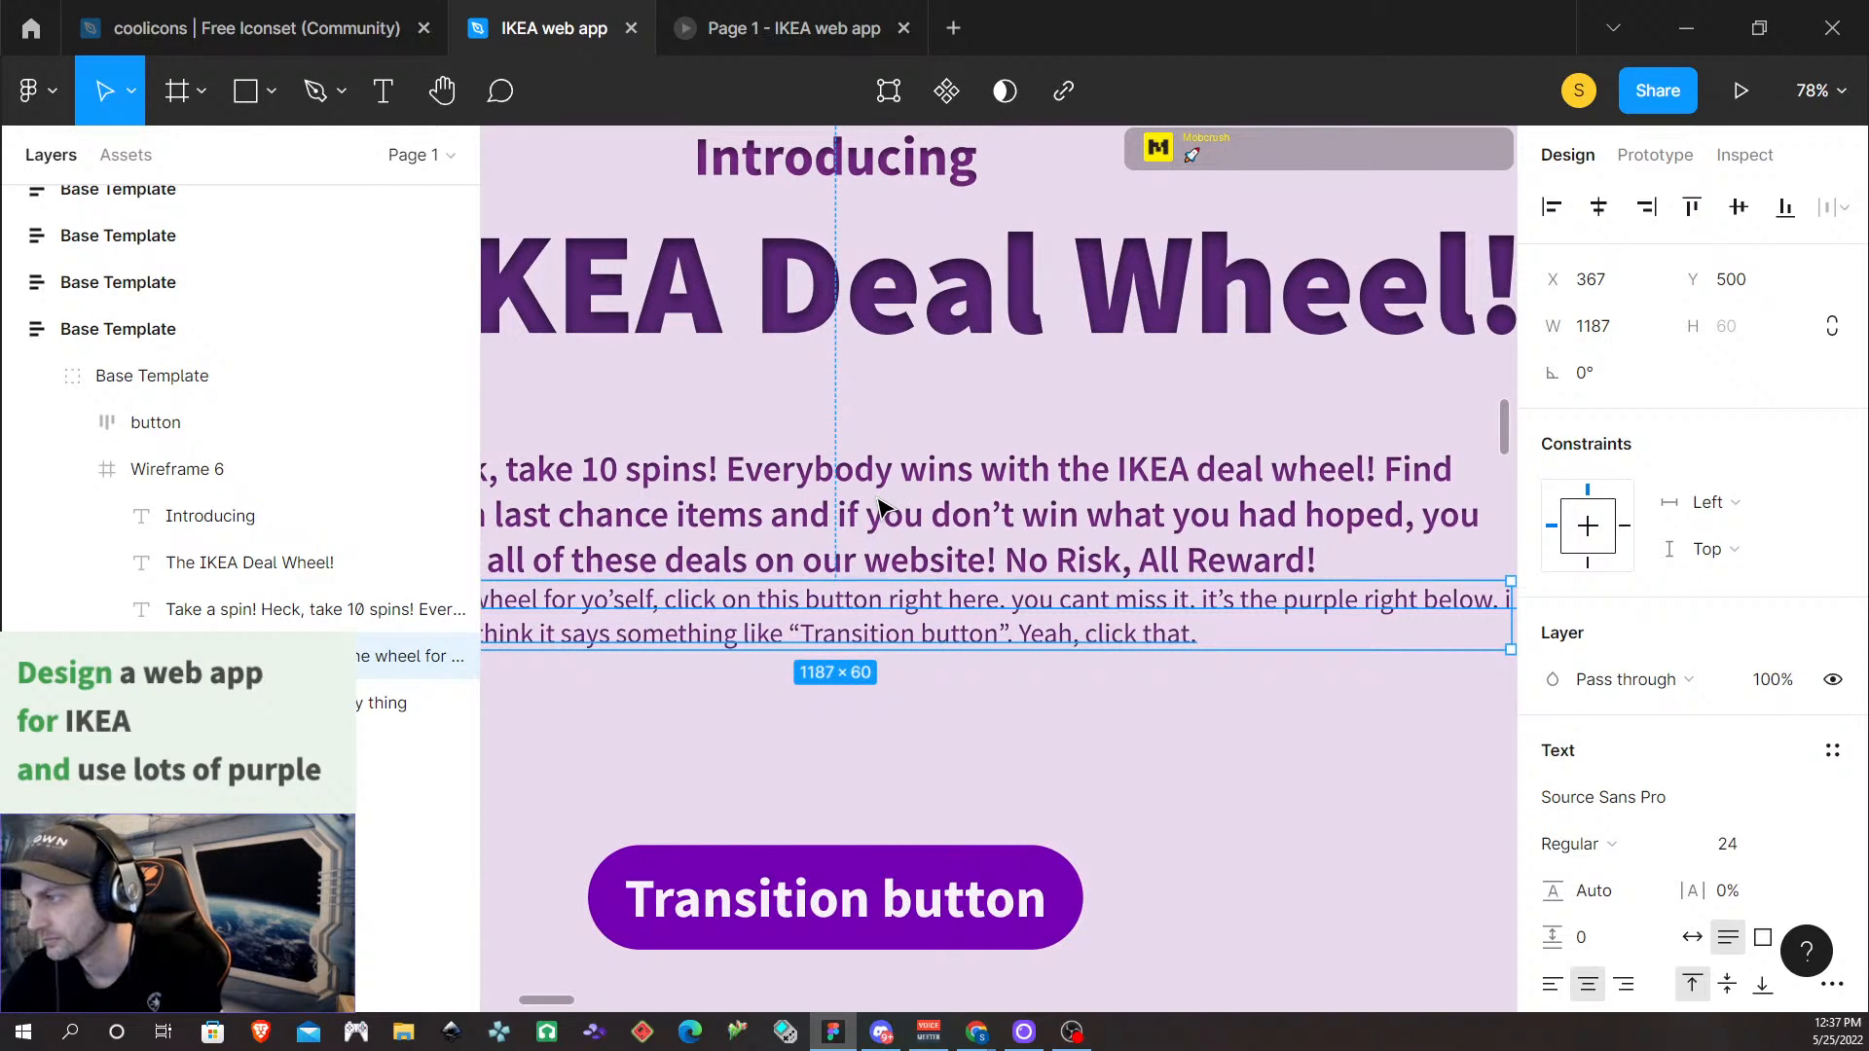
{"action": "key", "text": "Down"}
{"action": "key", "text": "Up"}
{"action": "key", "text": "Up"}
{"action": "key", "text": "Up"}
{"action": "key", "text": "Down"}
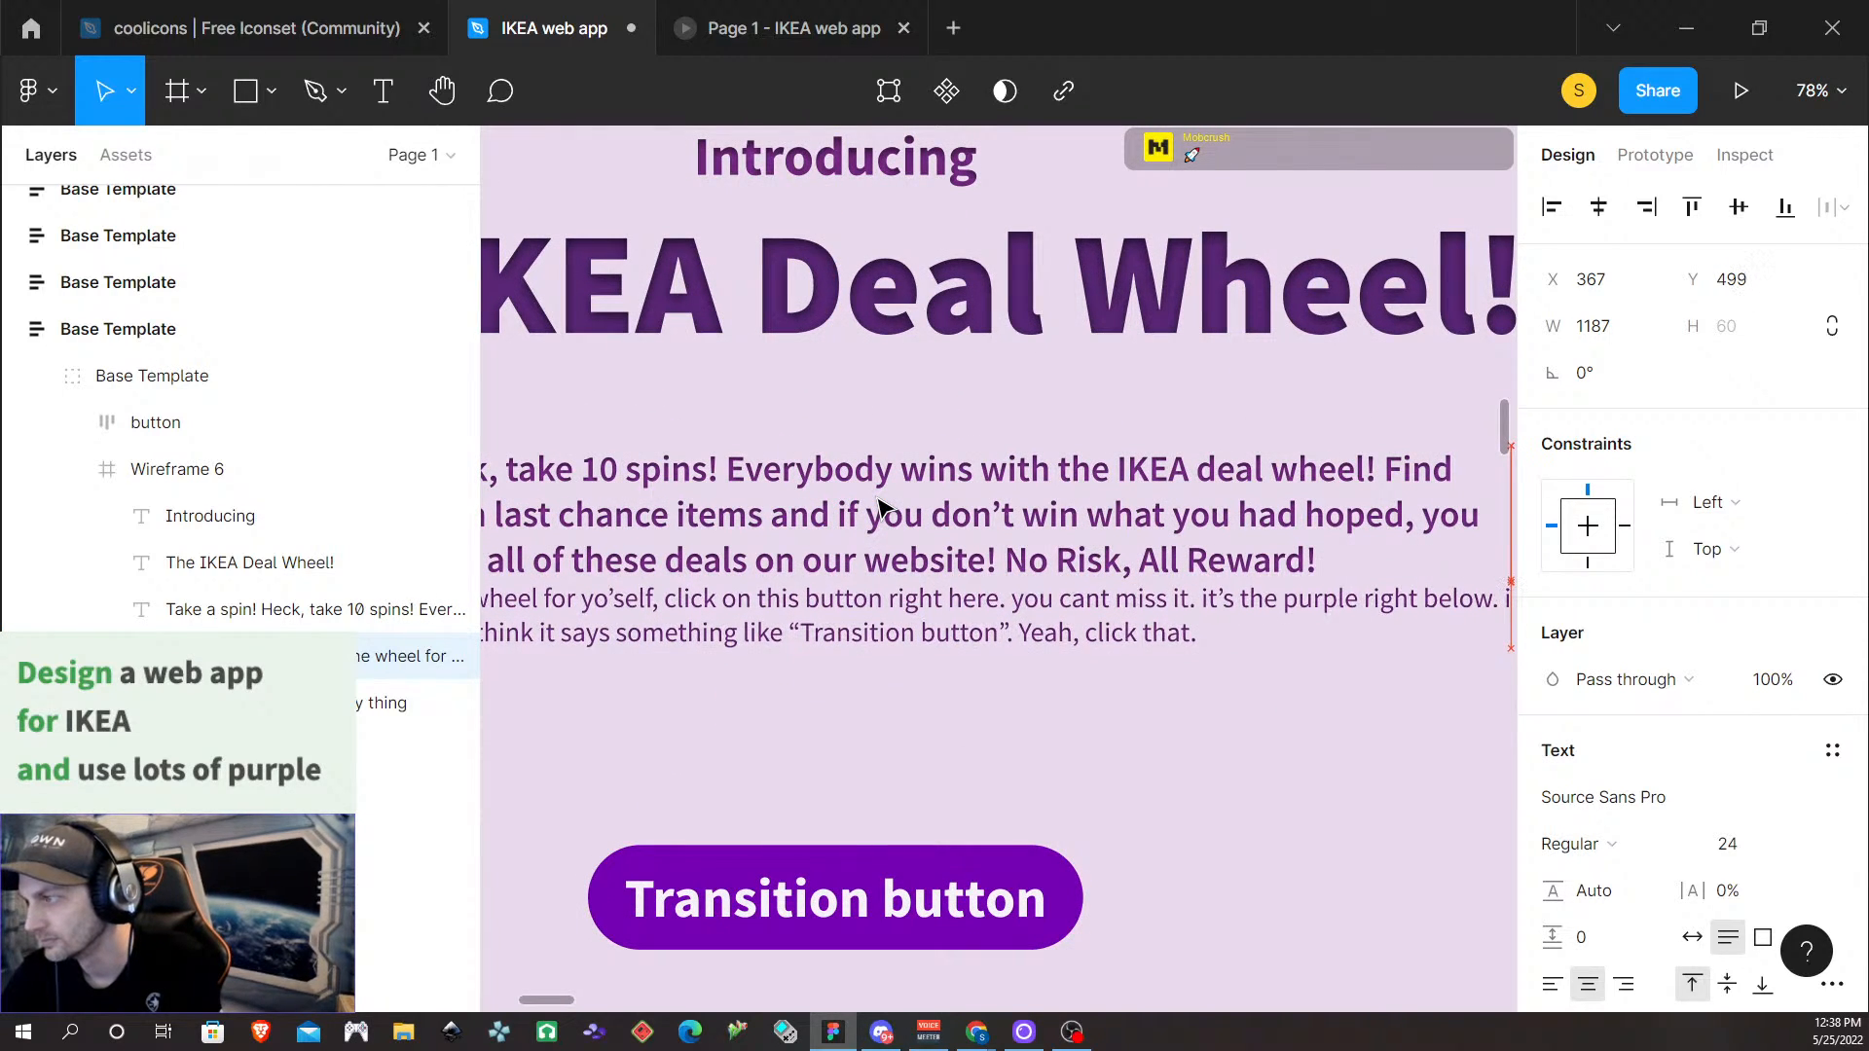
{"action": "key", "text": "Down"}
{"action": "key", "text": "Down"}
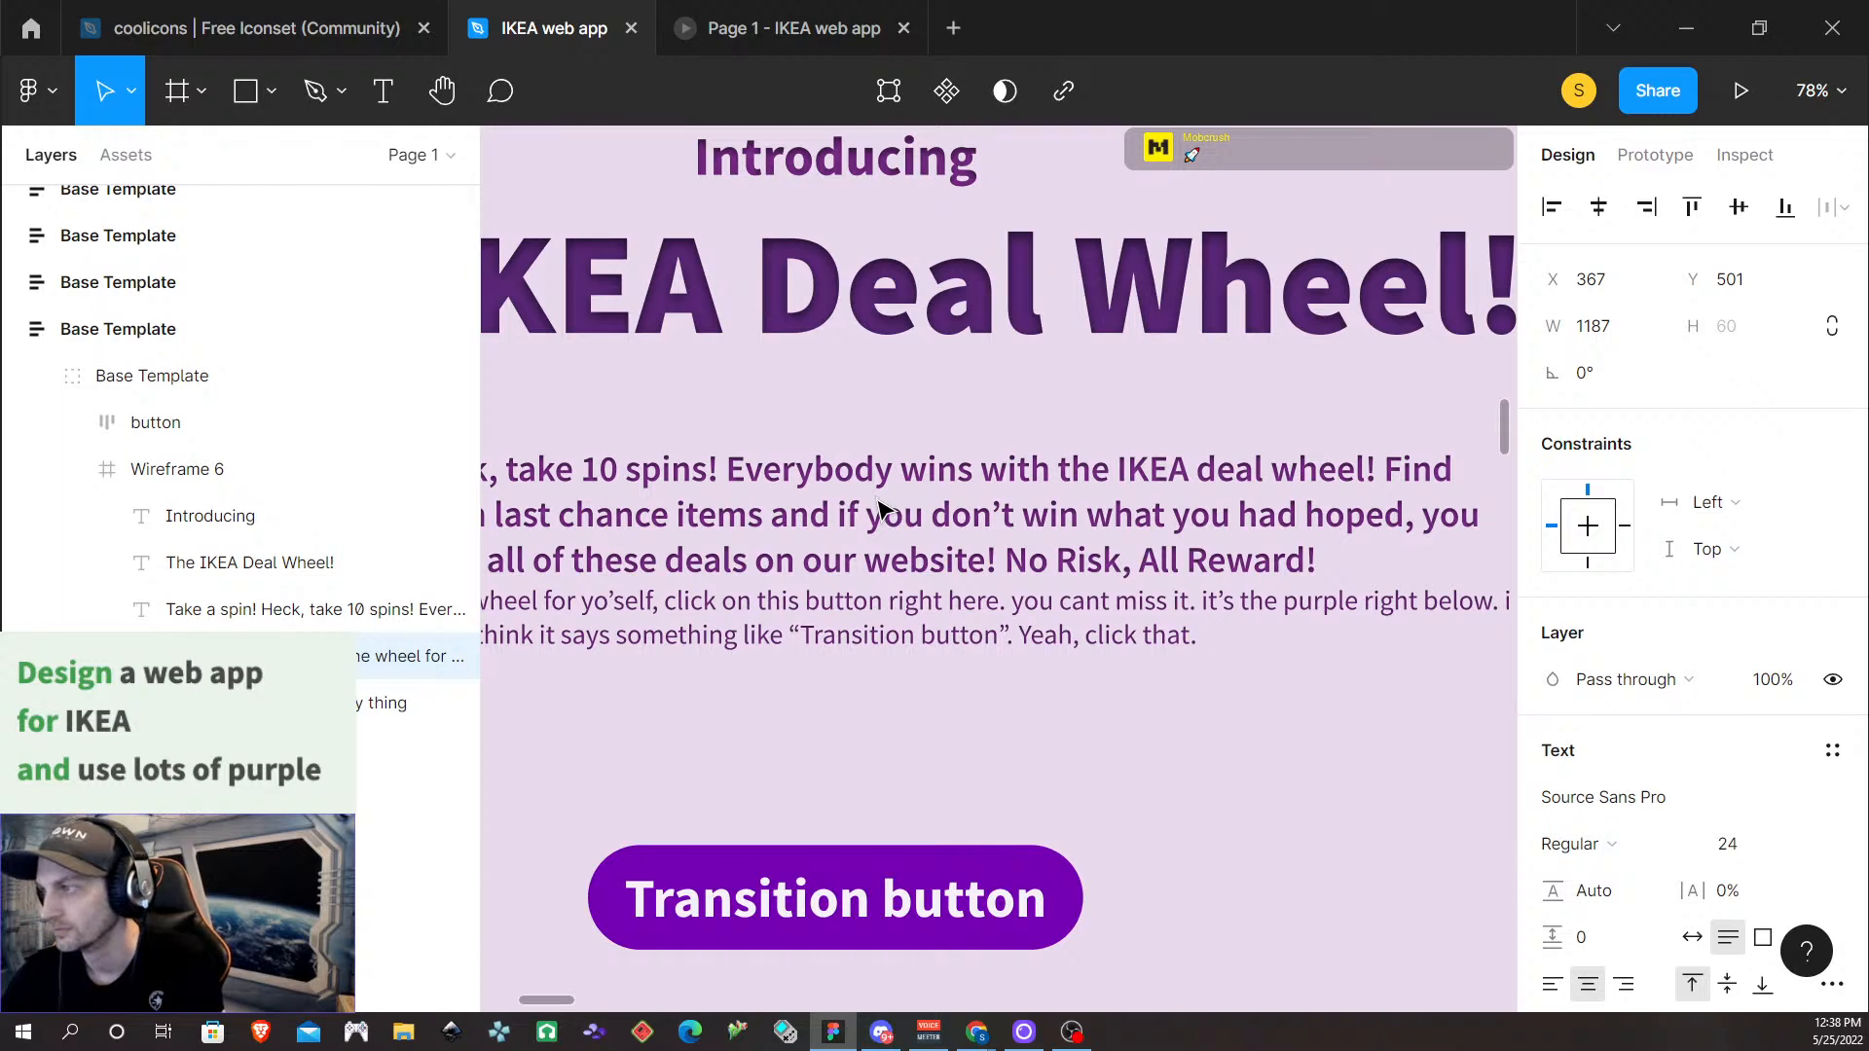
Narrow the instruction text box from both sides to 845 px wide at X 538, keeping it centred under the paragraph
{"action": "scroll", "coordinate": [881, 506], "scroll_direction": "down", "scroll_amount": 3}
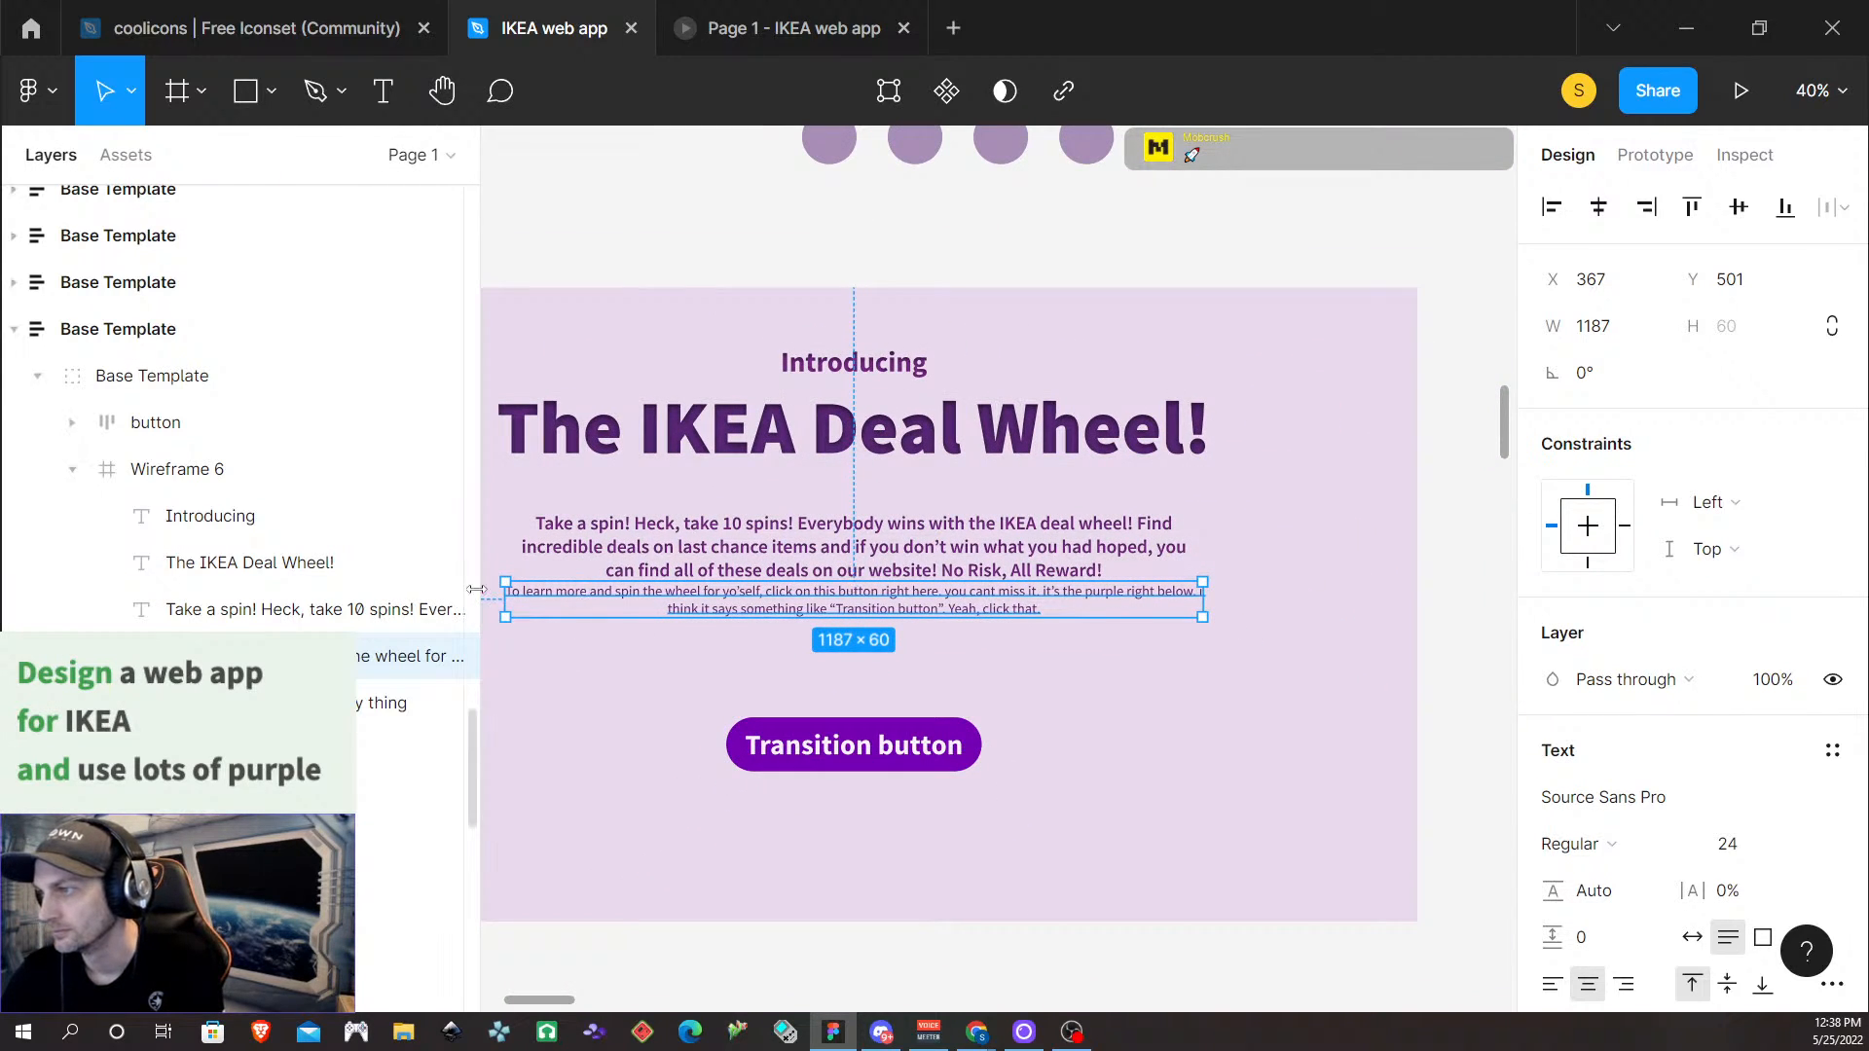
{"action": "left_click_drag", "start_coordinate": [476, 590], "coordinate": [603, 594]}
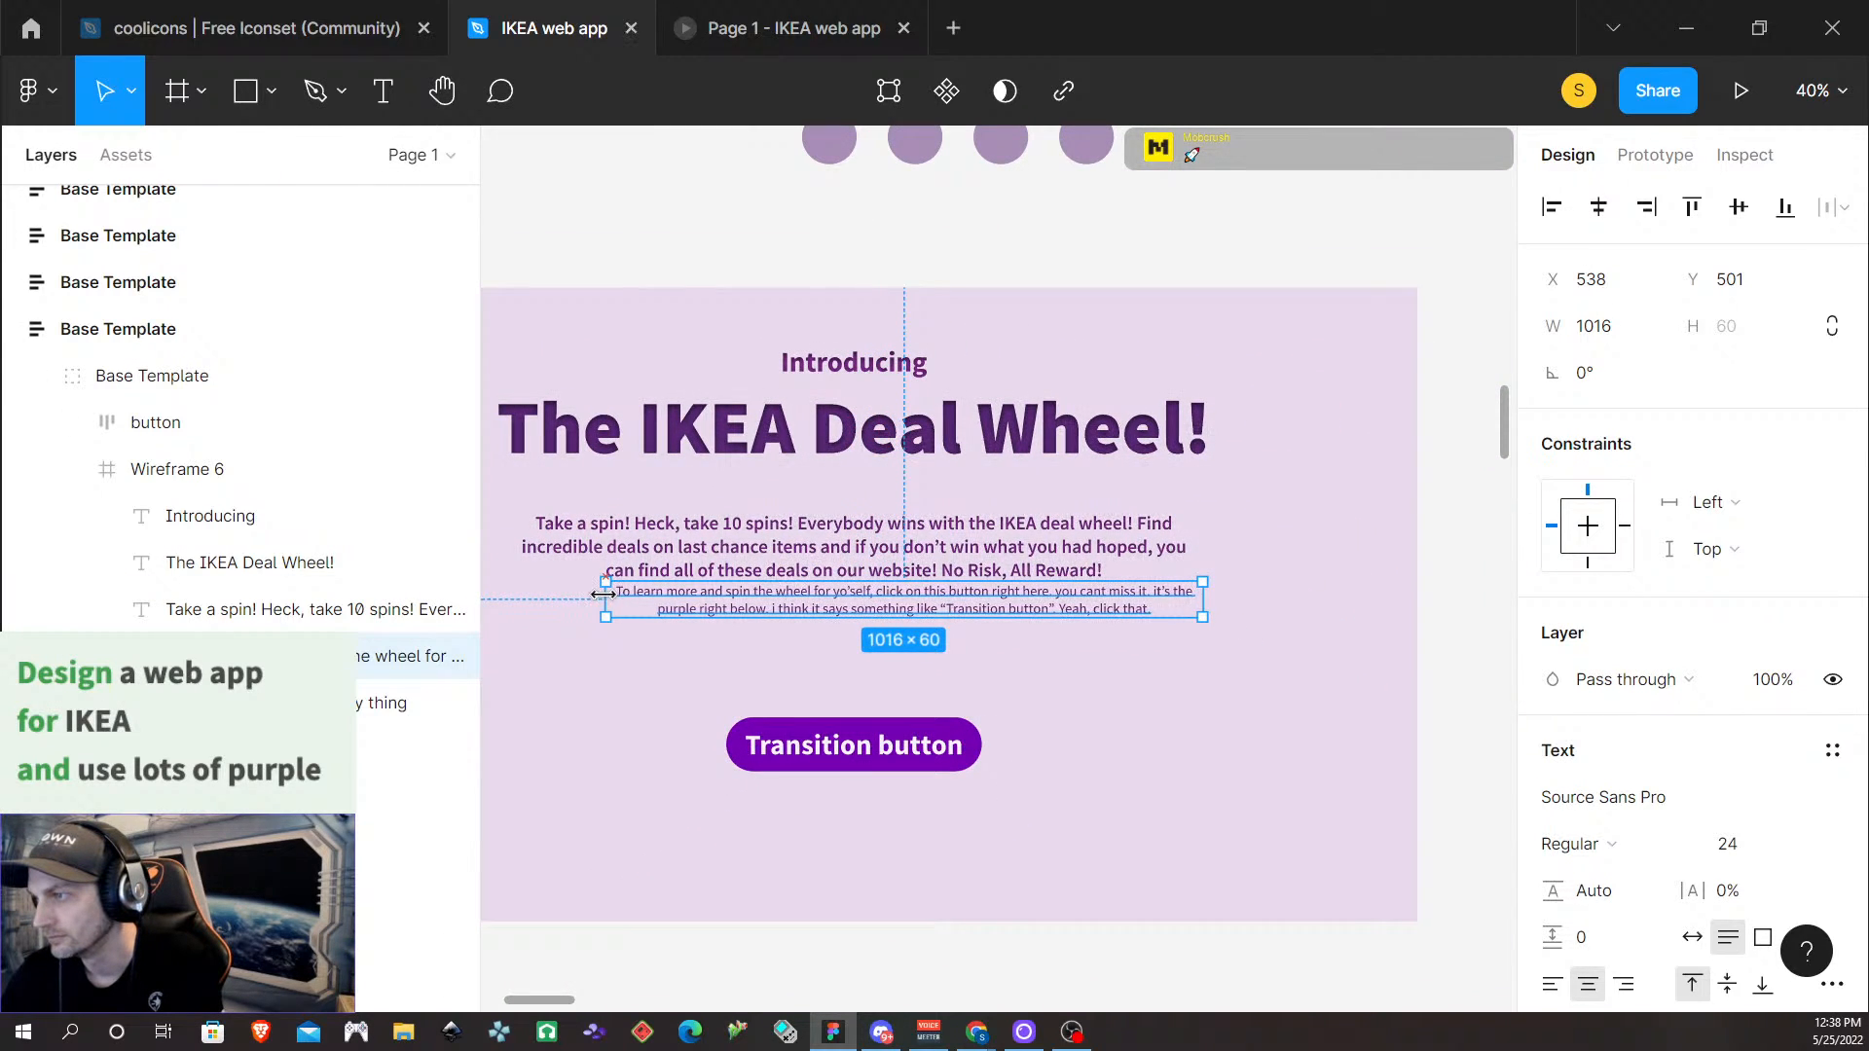
{"action": "left_click_drag", "start_coordinate": [1204, 598], "coordinate": [1102, 604]}
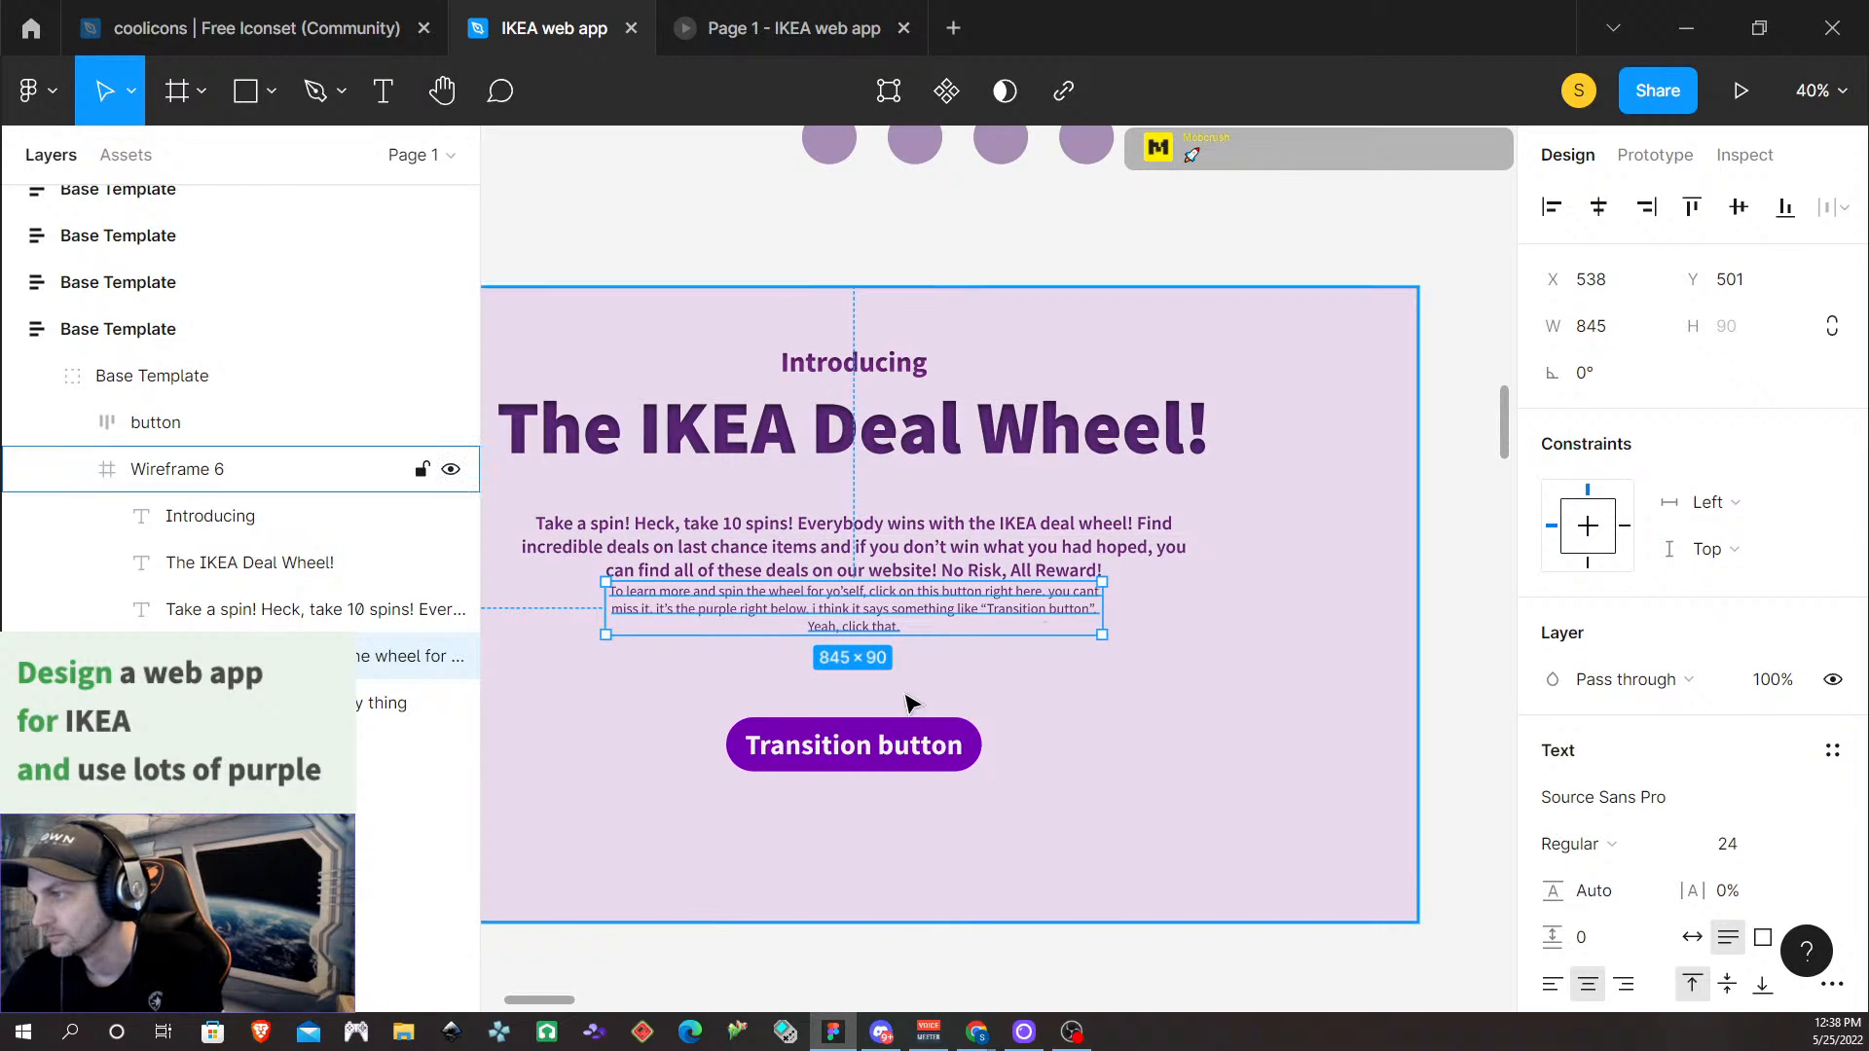
Move the instruction text down to Y 518 and measure its gap to the paragraph above
{"action": "left_click", "coordinate": [828, 572]}
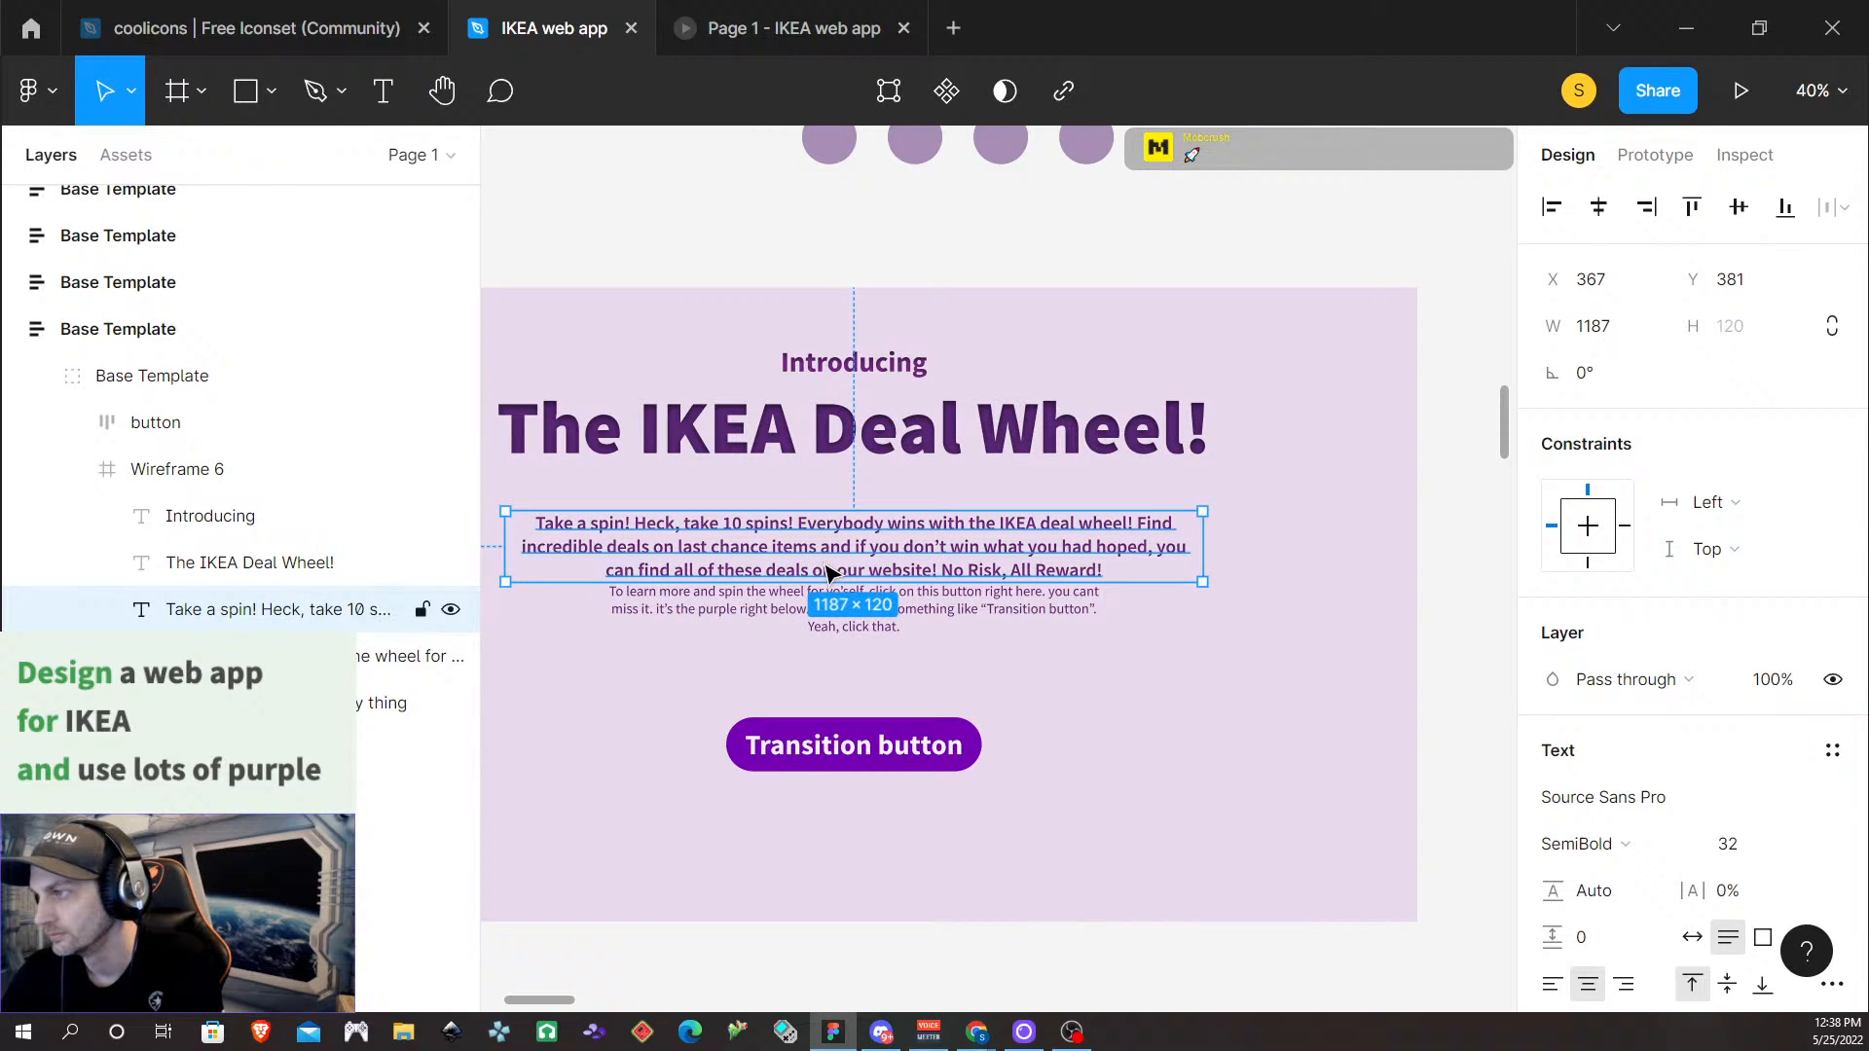
{"action": "left_click", "coordinate": [1069, 621]}
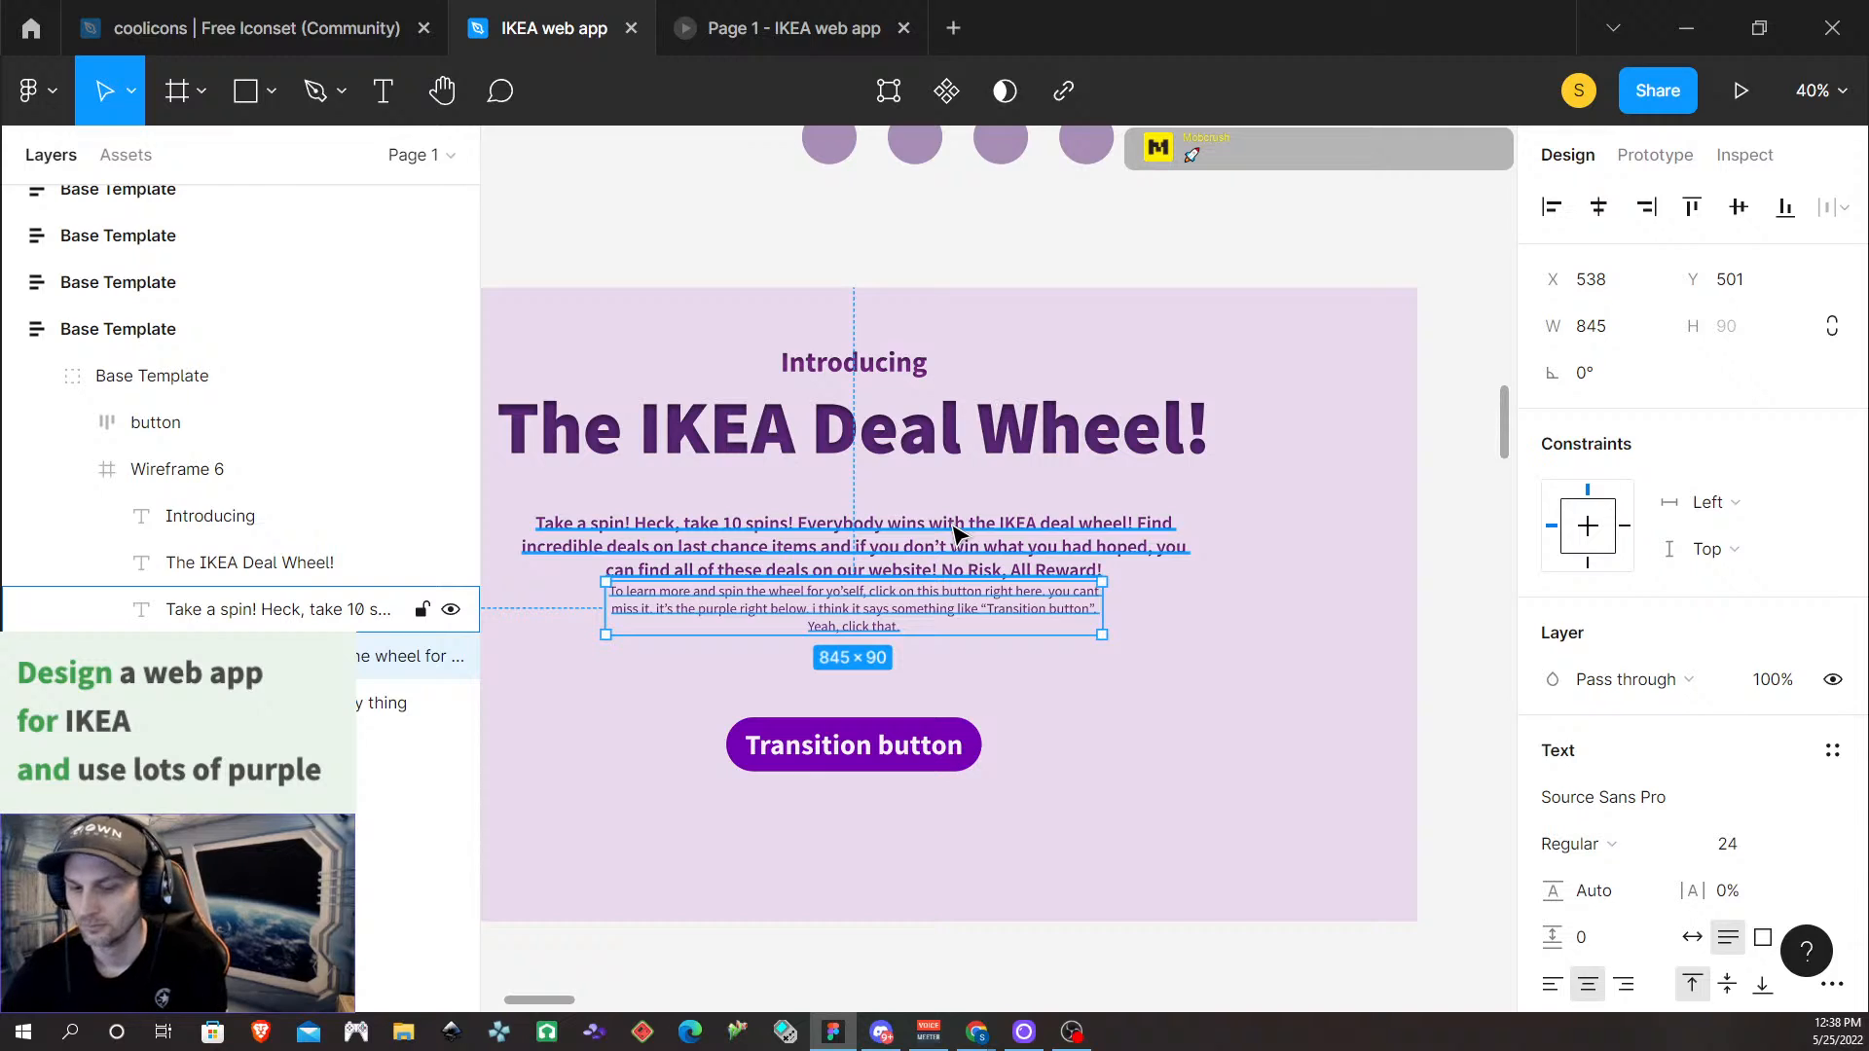
{"action": "key", "text": "shift+Down"}
{"action": "key", "text": "shift+Down"}
{"action": "key", "text": "Up"}
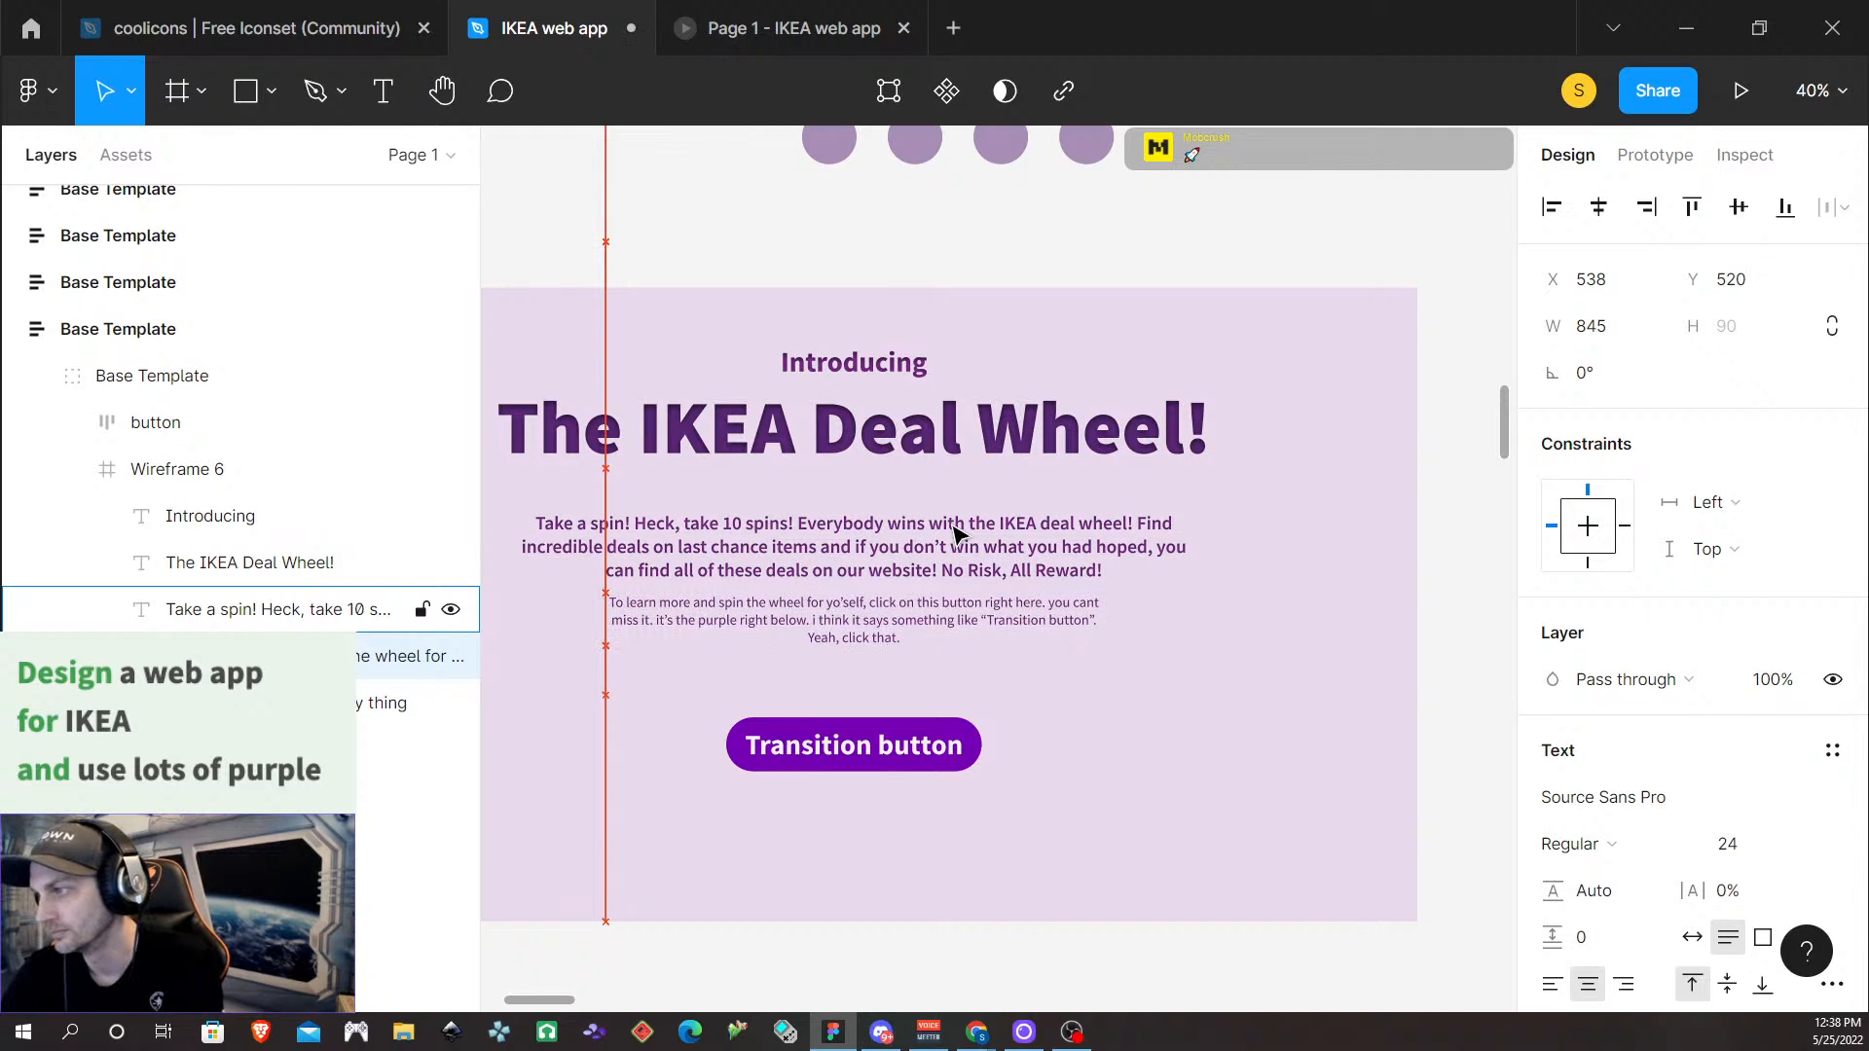
{"action": "key", "text": "Up"}
{"action": "key", "text": "Up"}
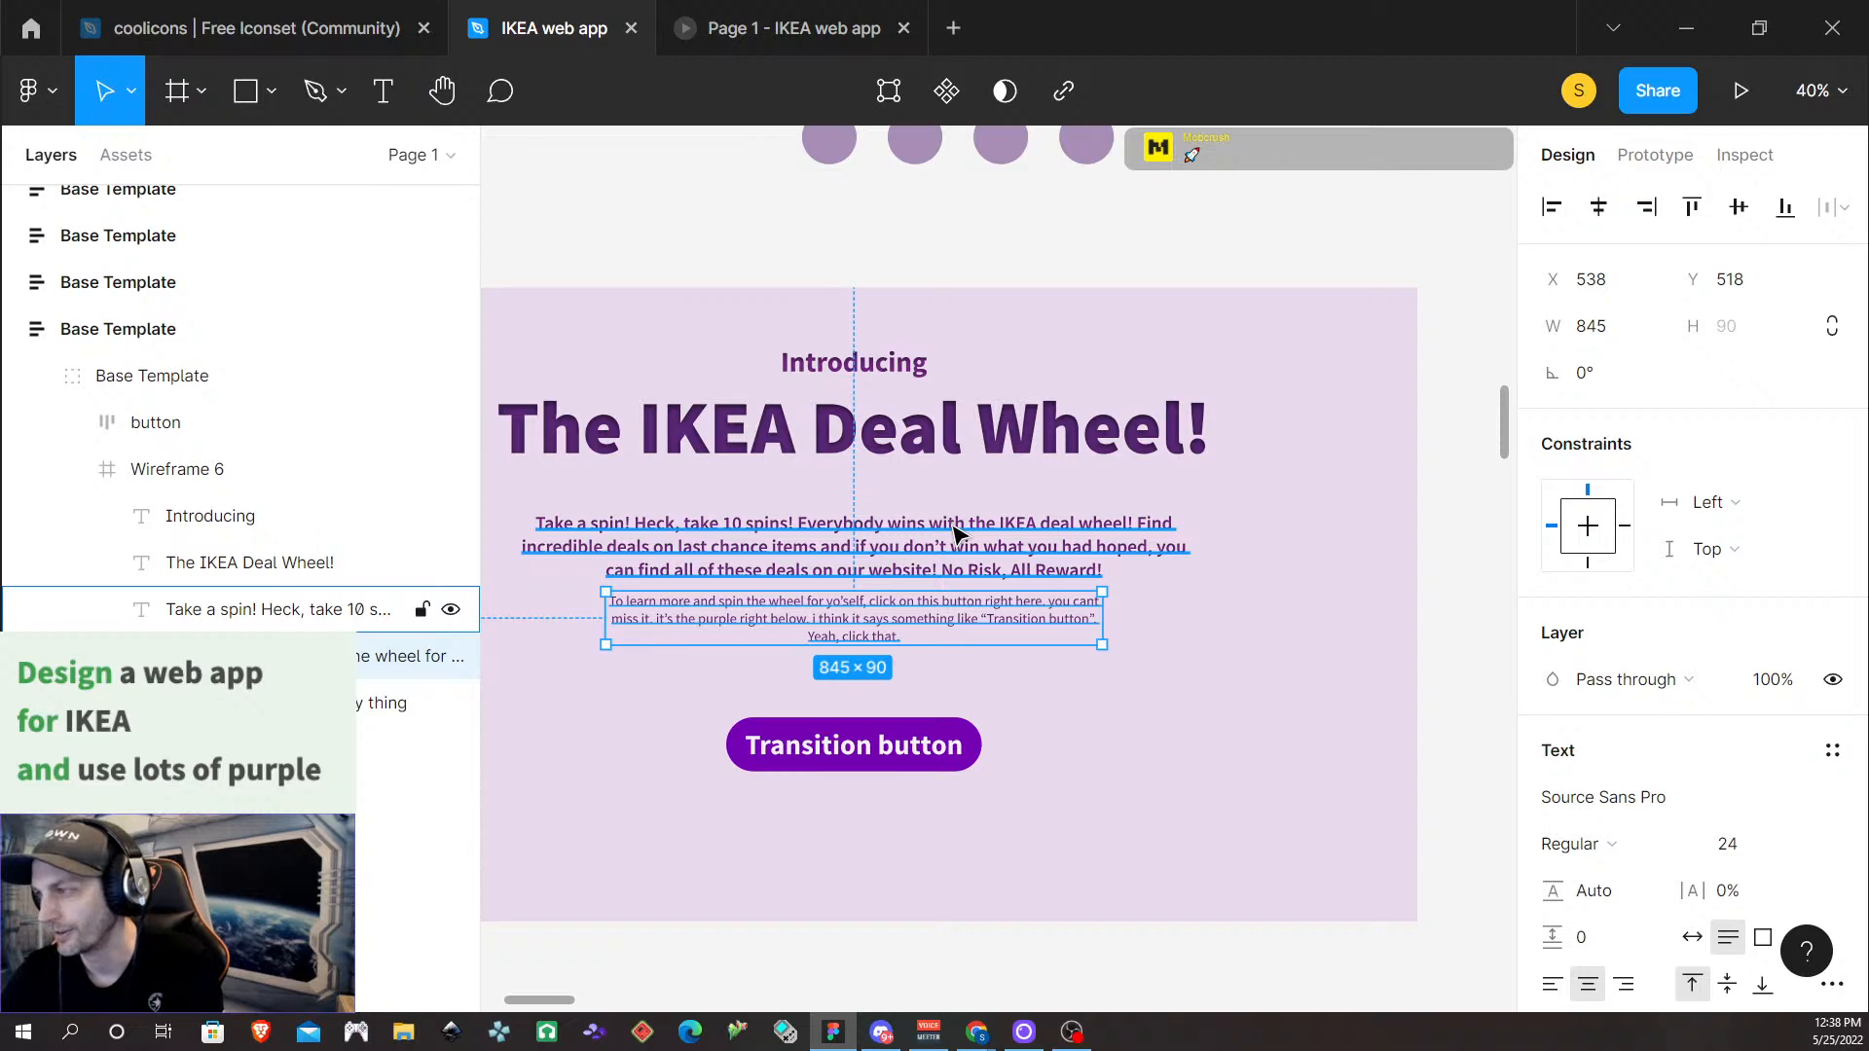
{"action": "key", "text": "alt"}
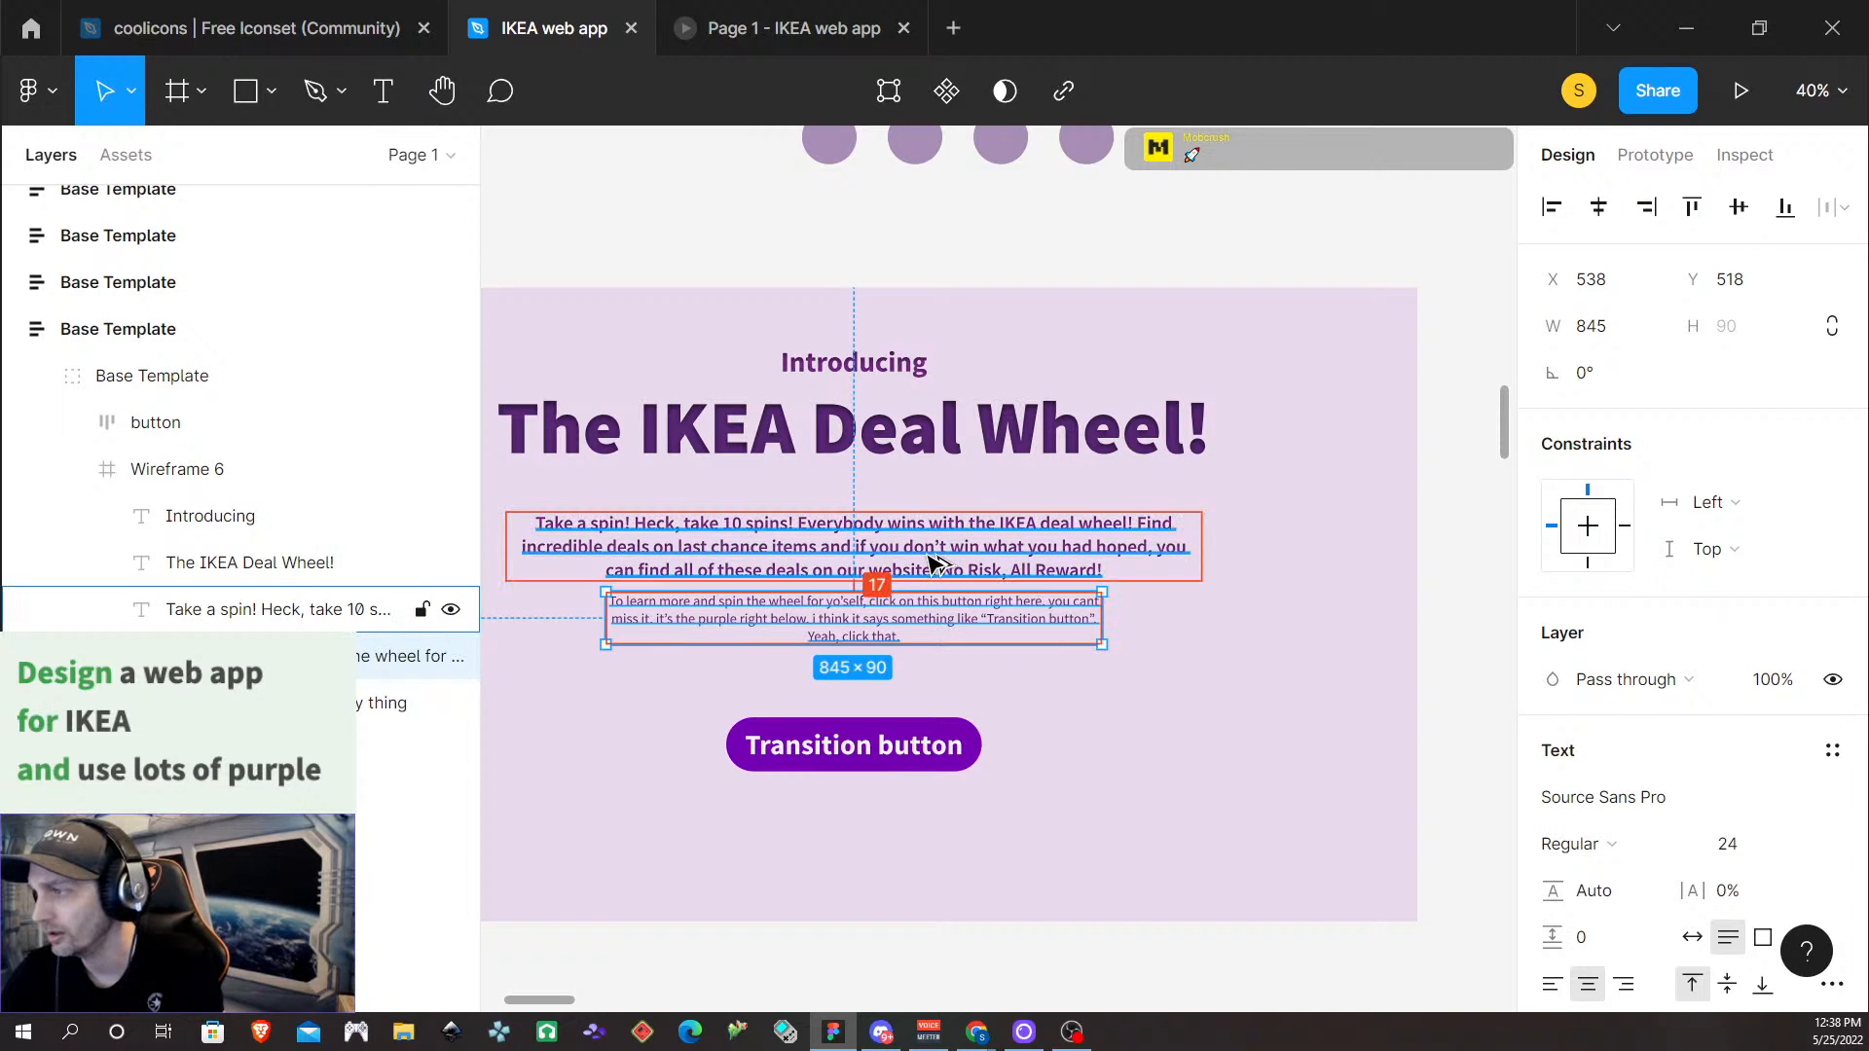
Move the instruction text down to Y 533, opening up a gap beneath the "Take a spin!" paragraph
{"action": "key", "text": "Up"}
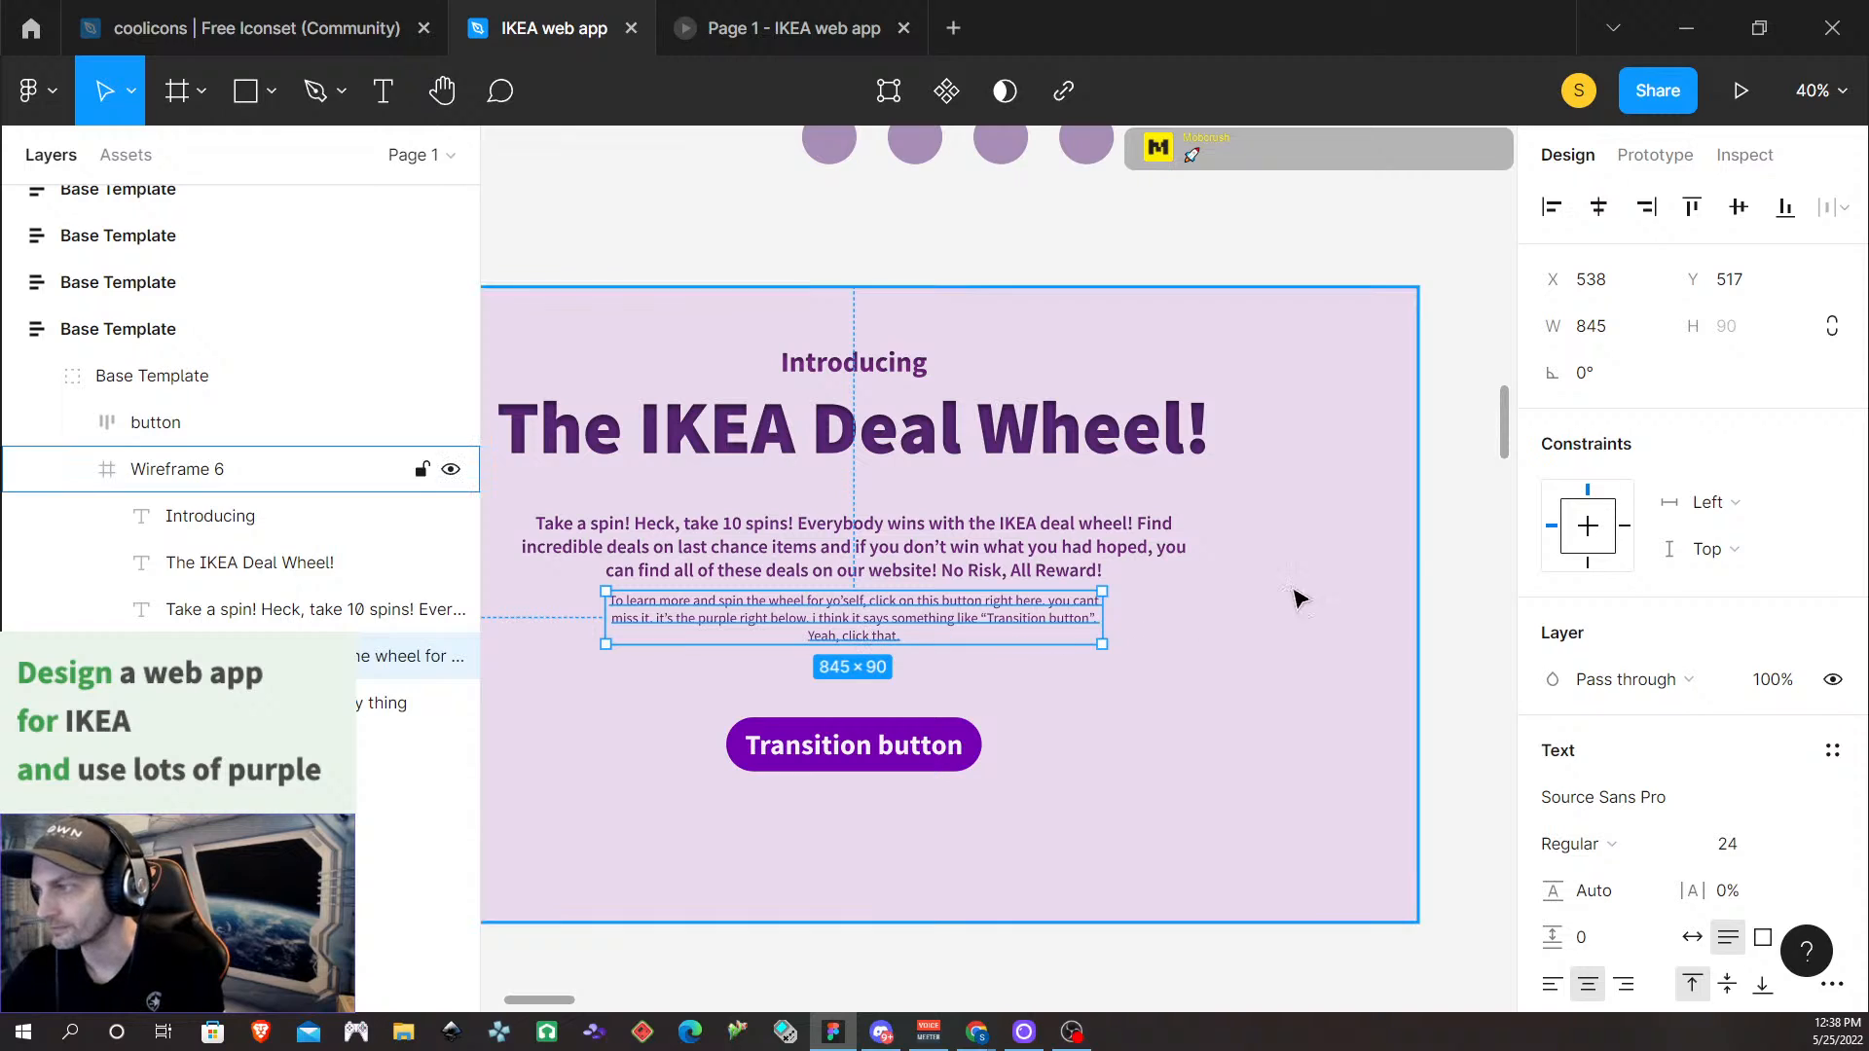
{"action": "left_click", "coordinate": [1385, 646]}
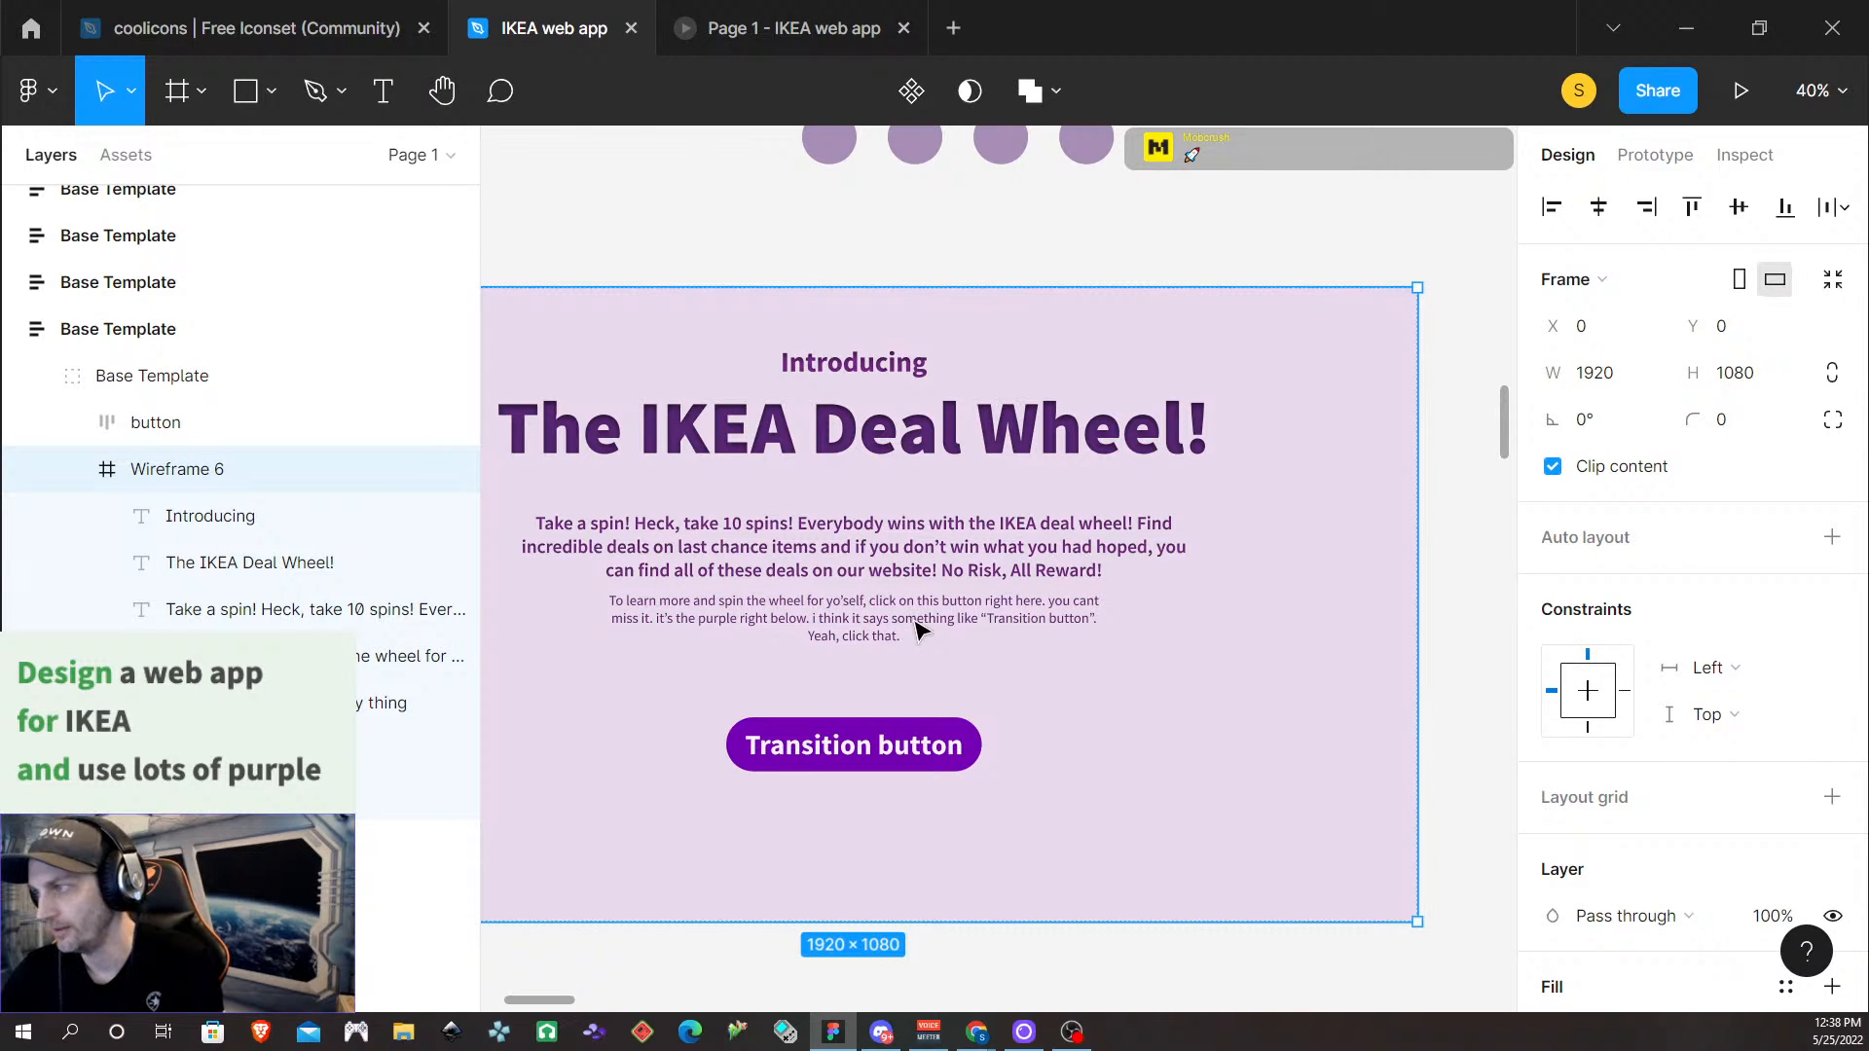
{"action": "left_click", "coordinate": [920, 631]}
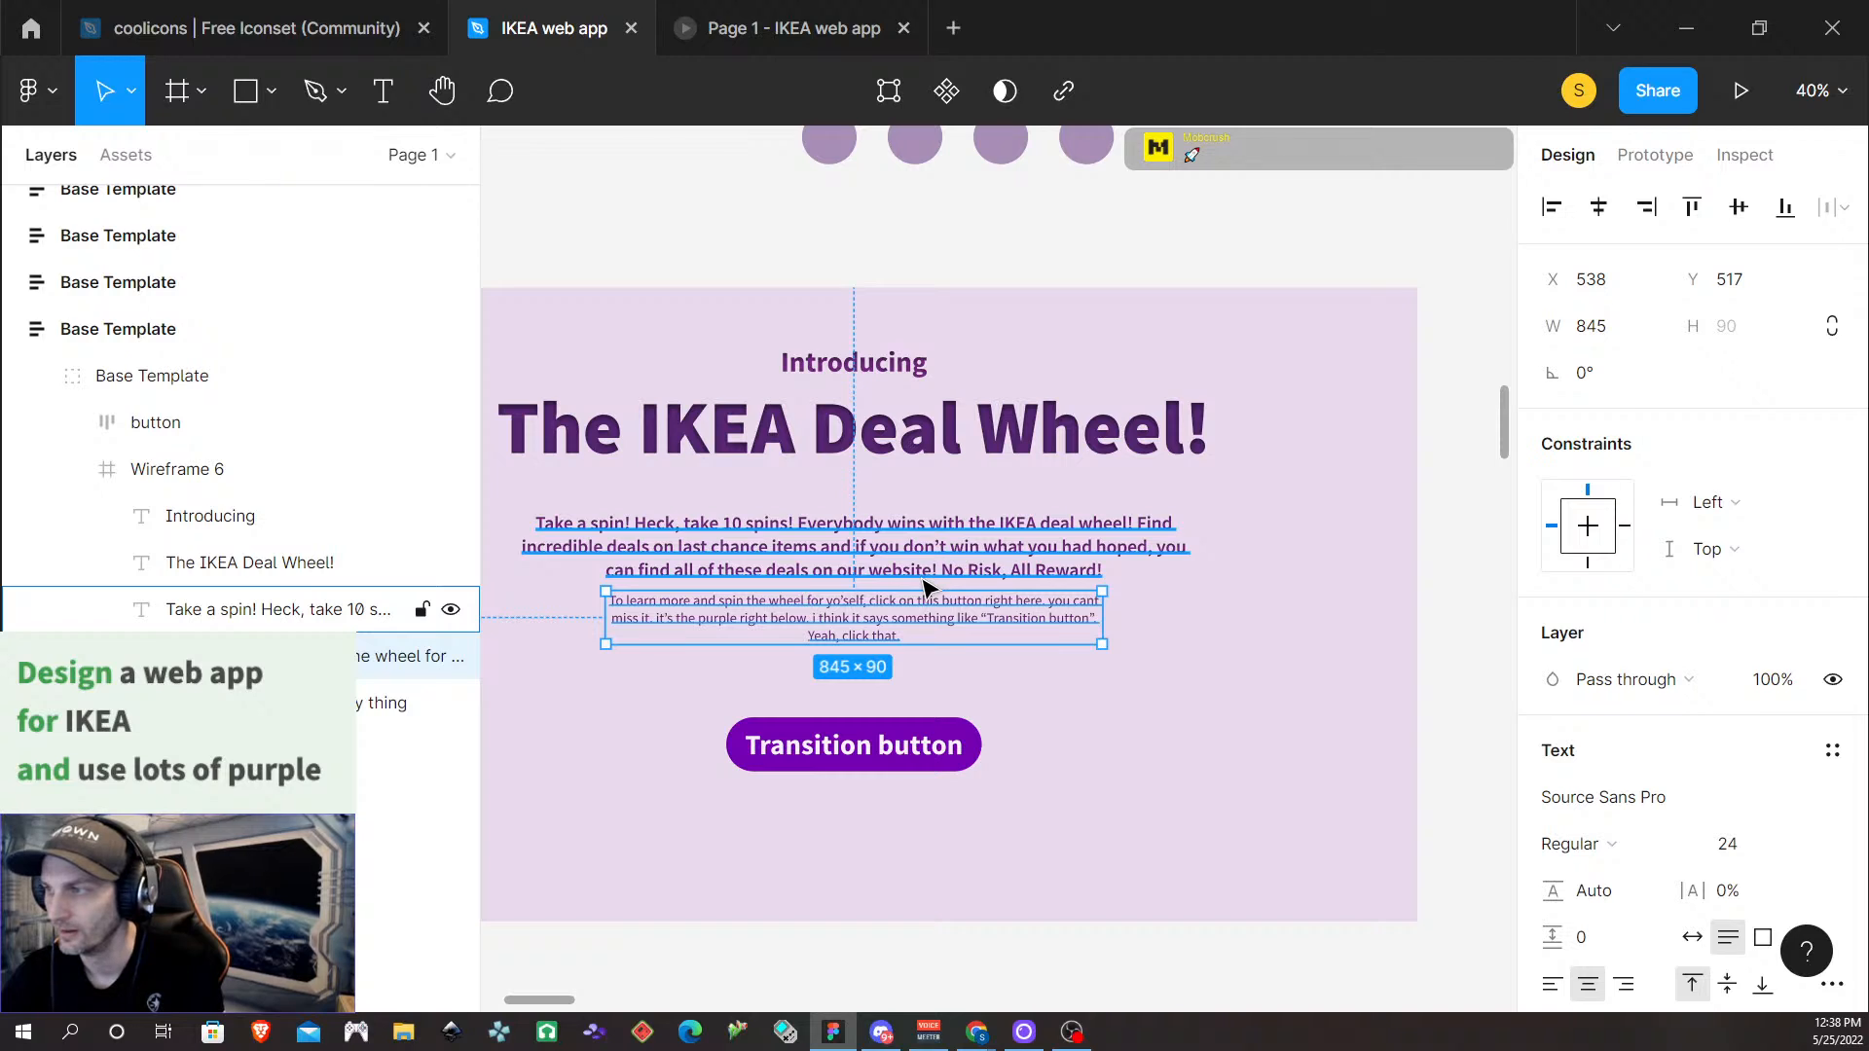
{"action": "key", "text": "shift+Down"}
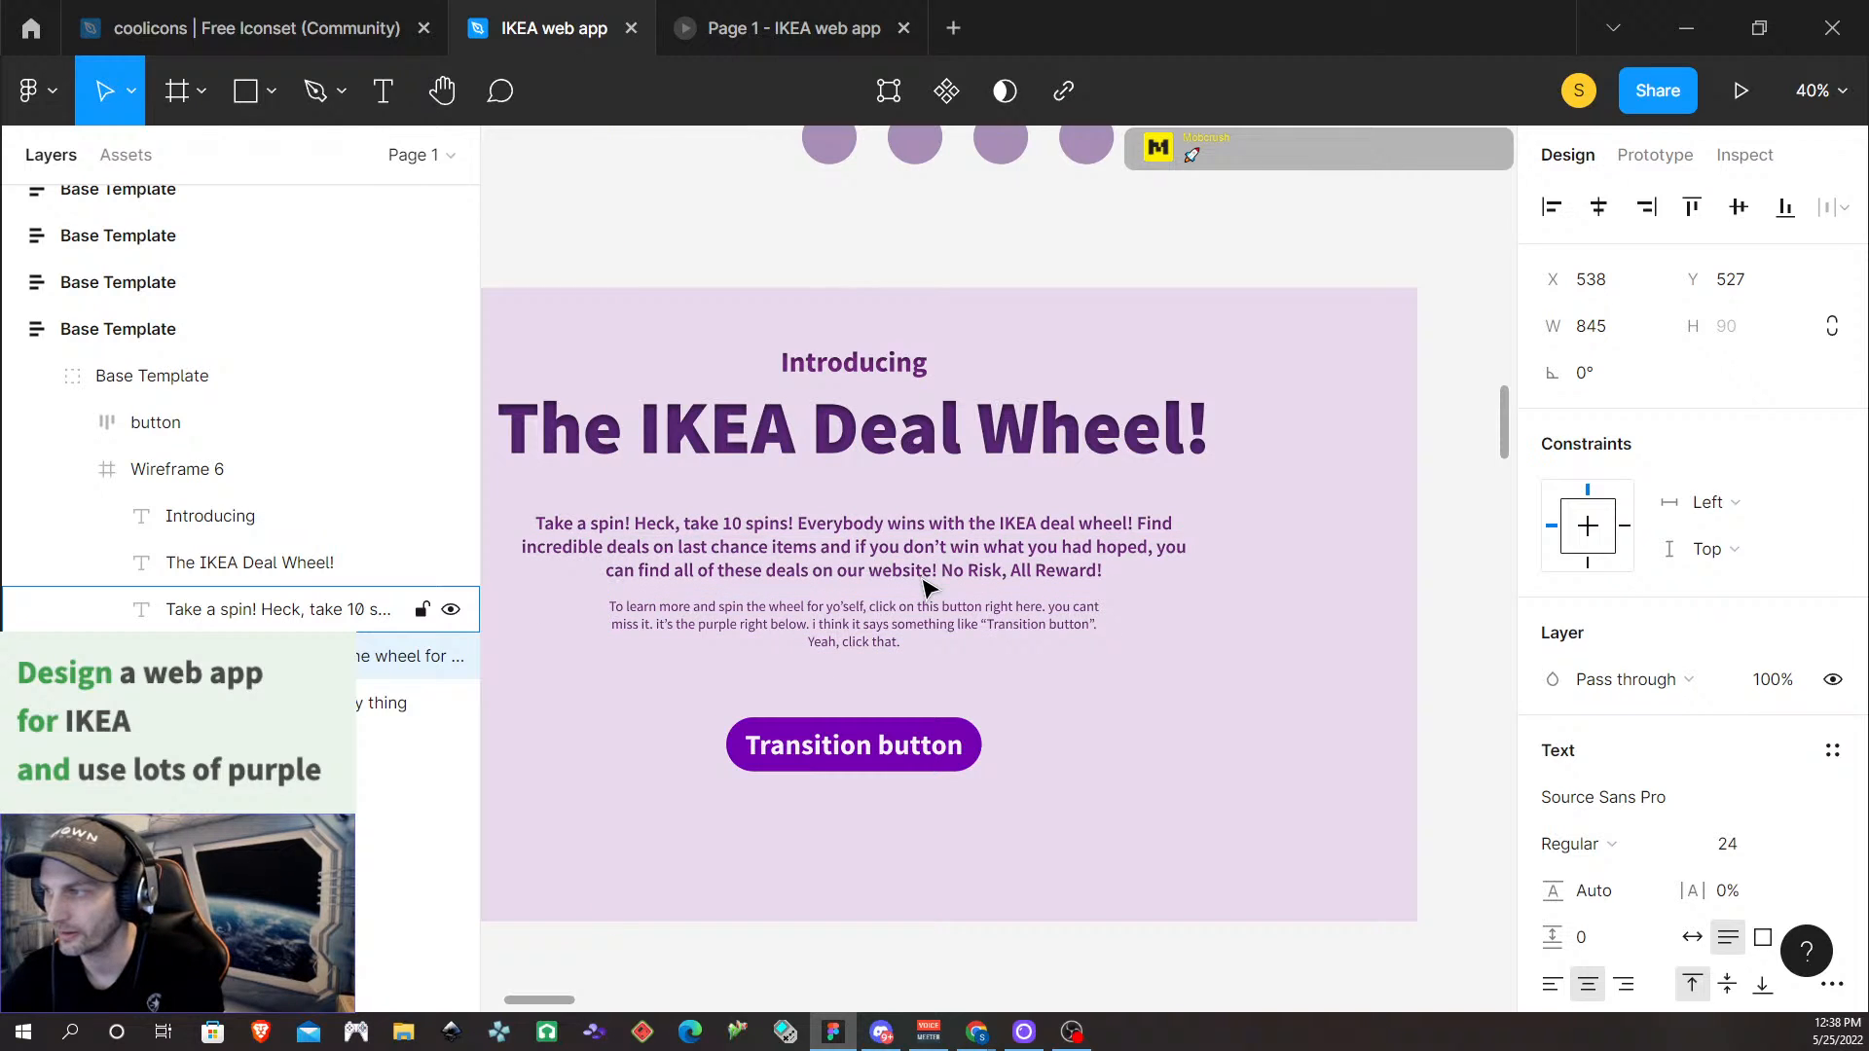
{"action": "key", "text": "Down"}
{"action": "key", "text": "Down"}
{"action": "key", "text": "Down"}
{"action": "key", "text": "Down"}
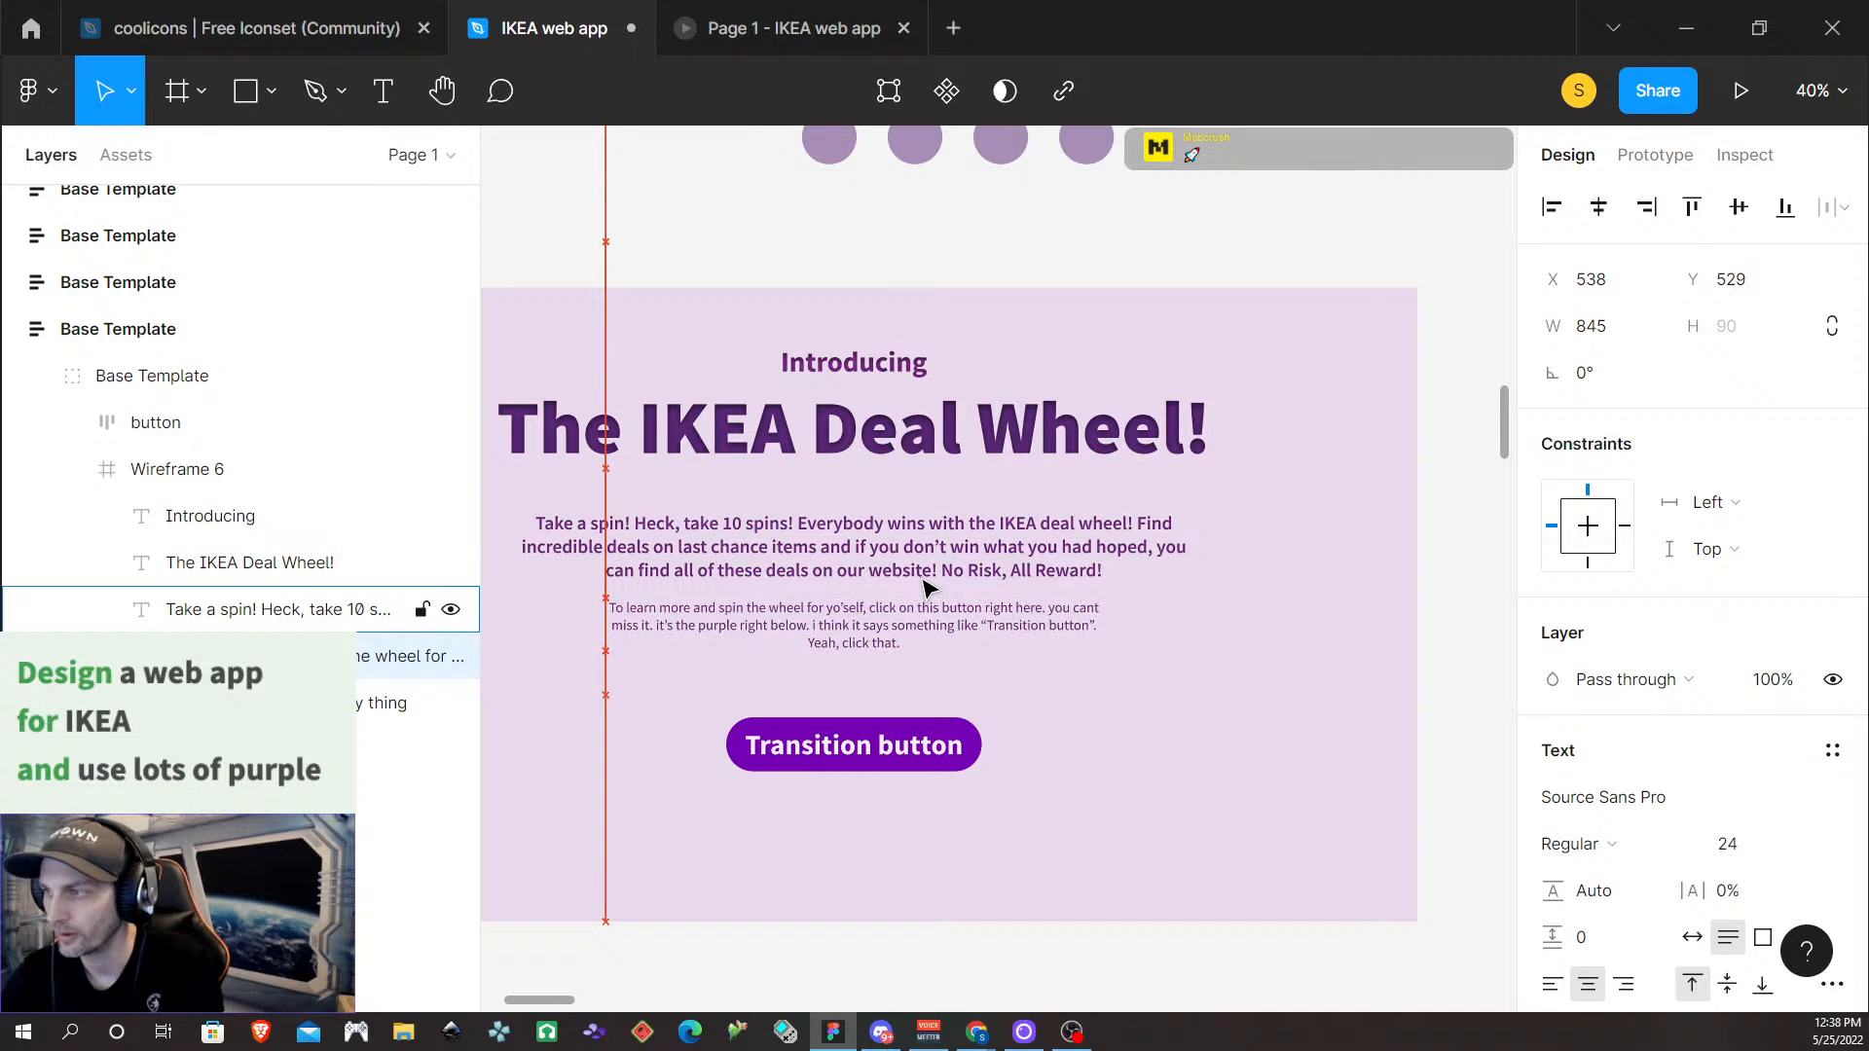
{"action": "key", "text": "Down"}
{"action": "key", "text": "Down"}
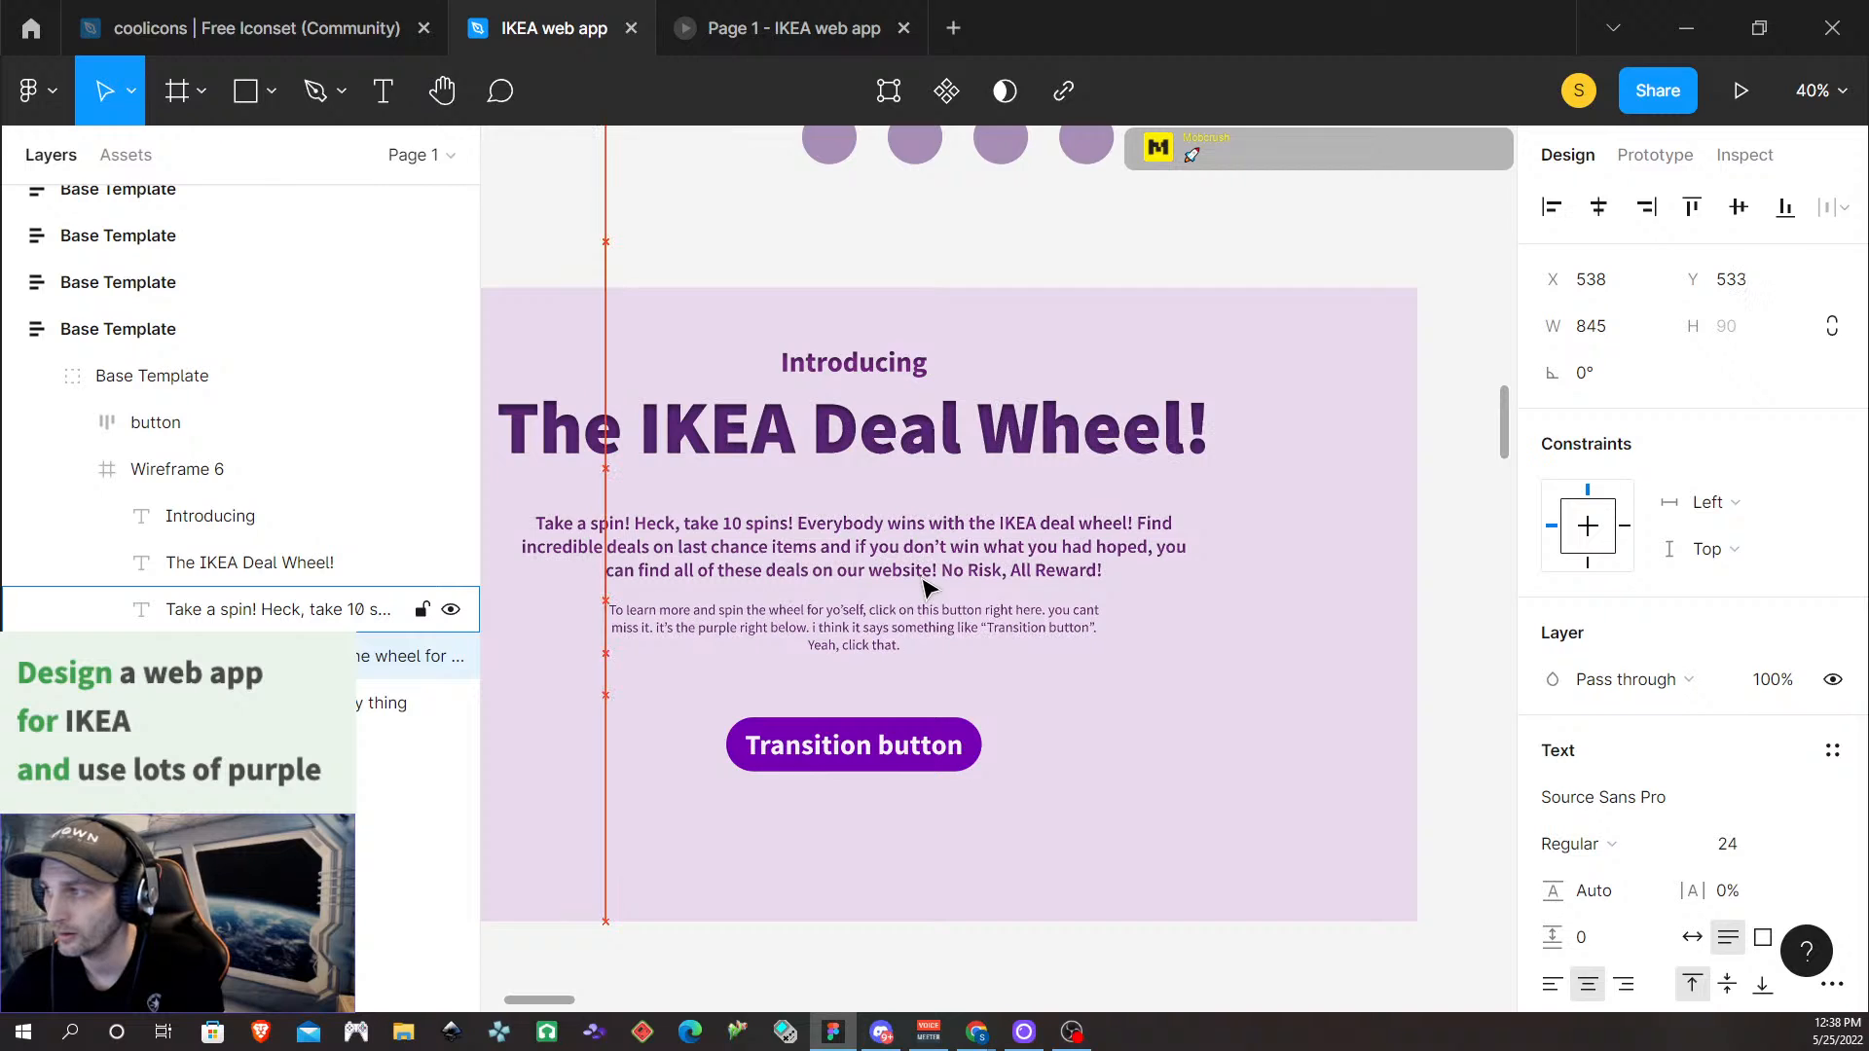
{"action": "left_click", "coordinate": [1168, 633]}
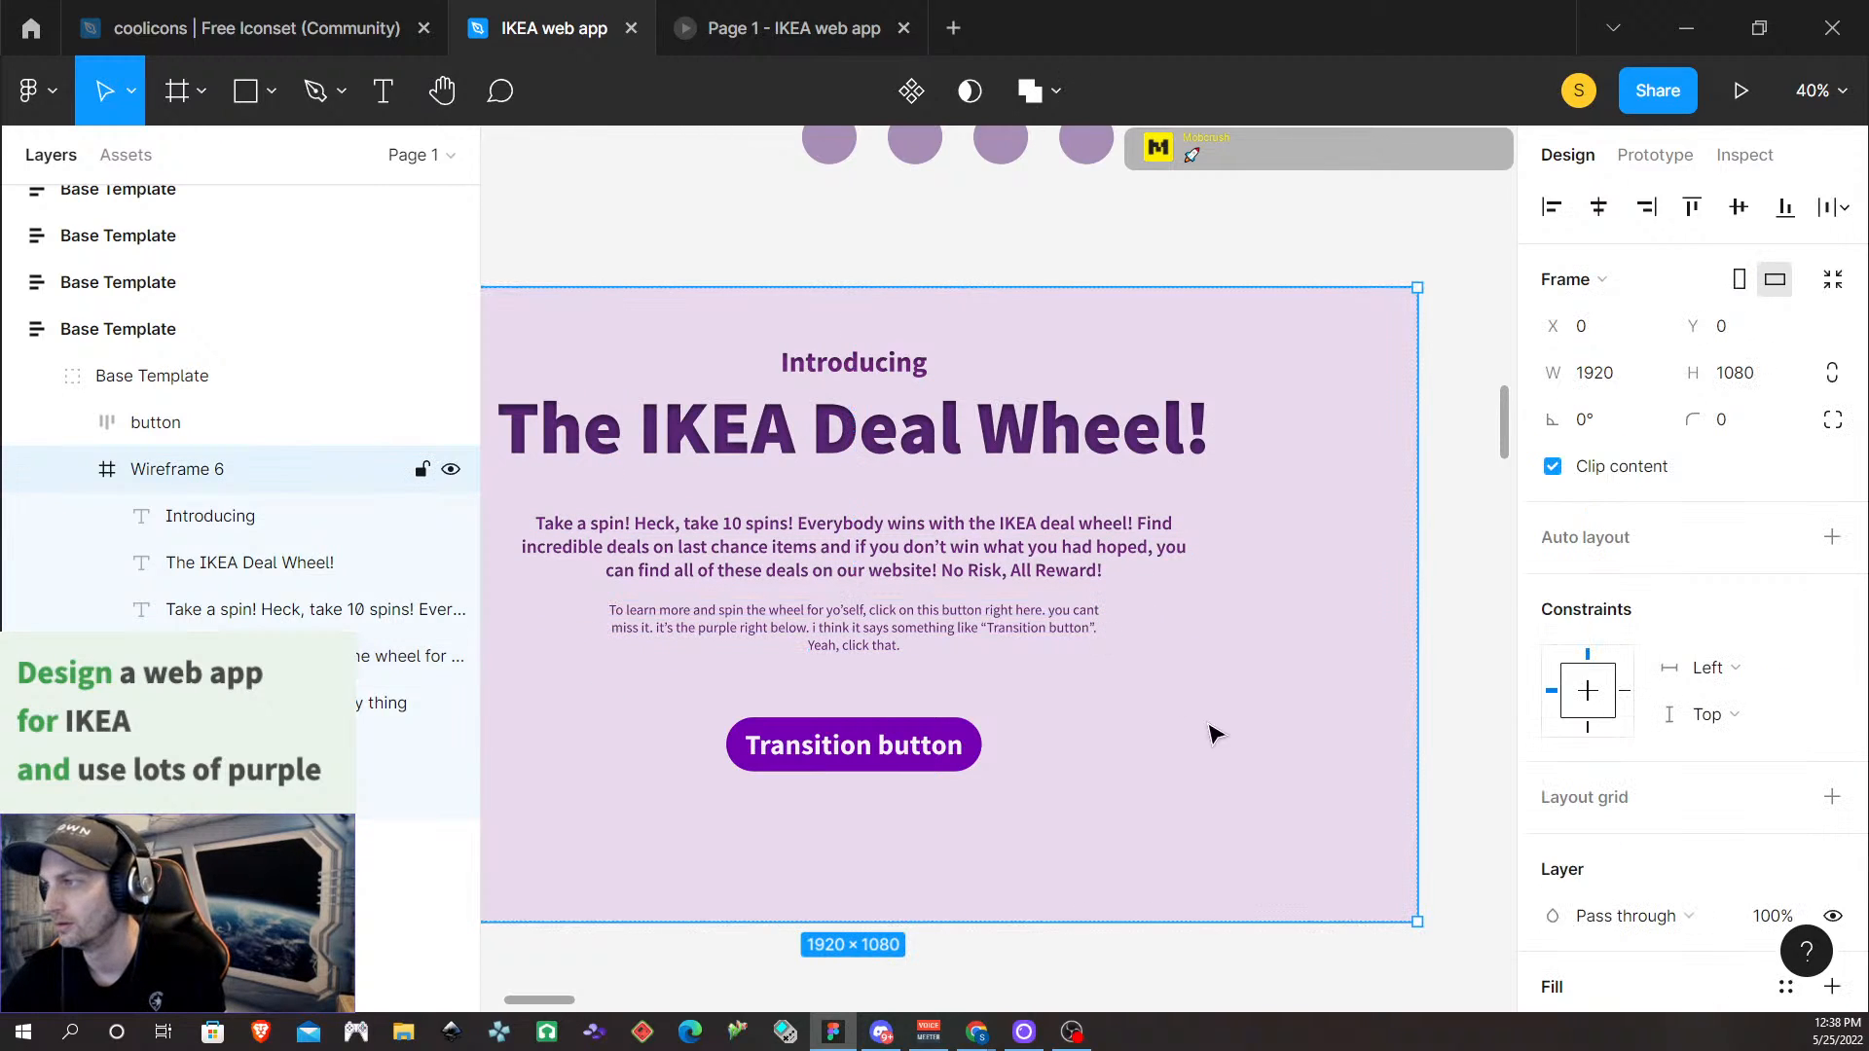
Move the instruction text further down to Y 565, between the "Take a spin!" paragraph and the Transition button
{"action": "scroll", "coordinate": [1263, 721], "scroll_direction": "right", "scroll_amount": 5}
{"action": "scroll", "coordinate": [1263, 721], "scroll_direction": "left", "scroll_amount": 8}
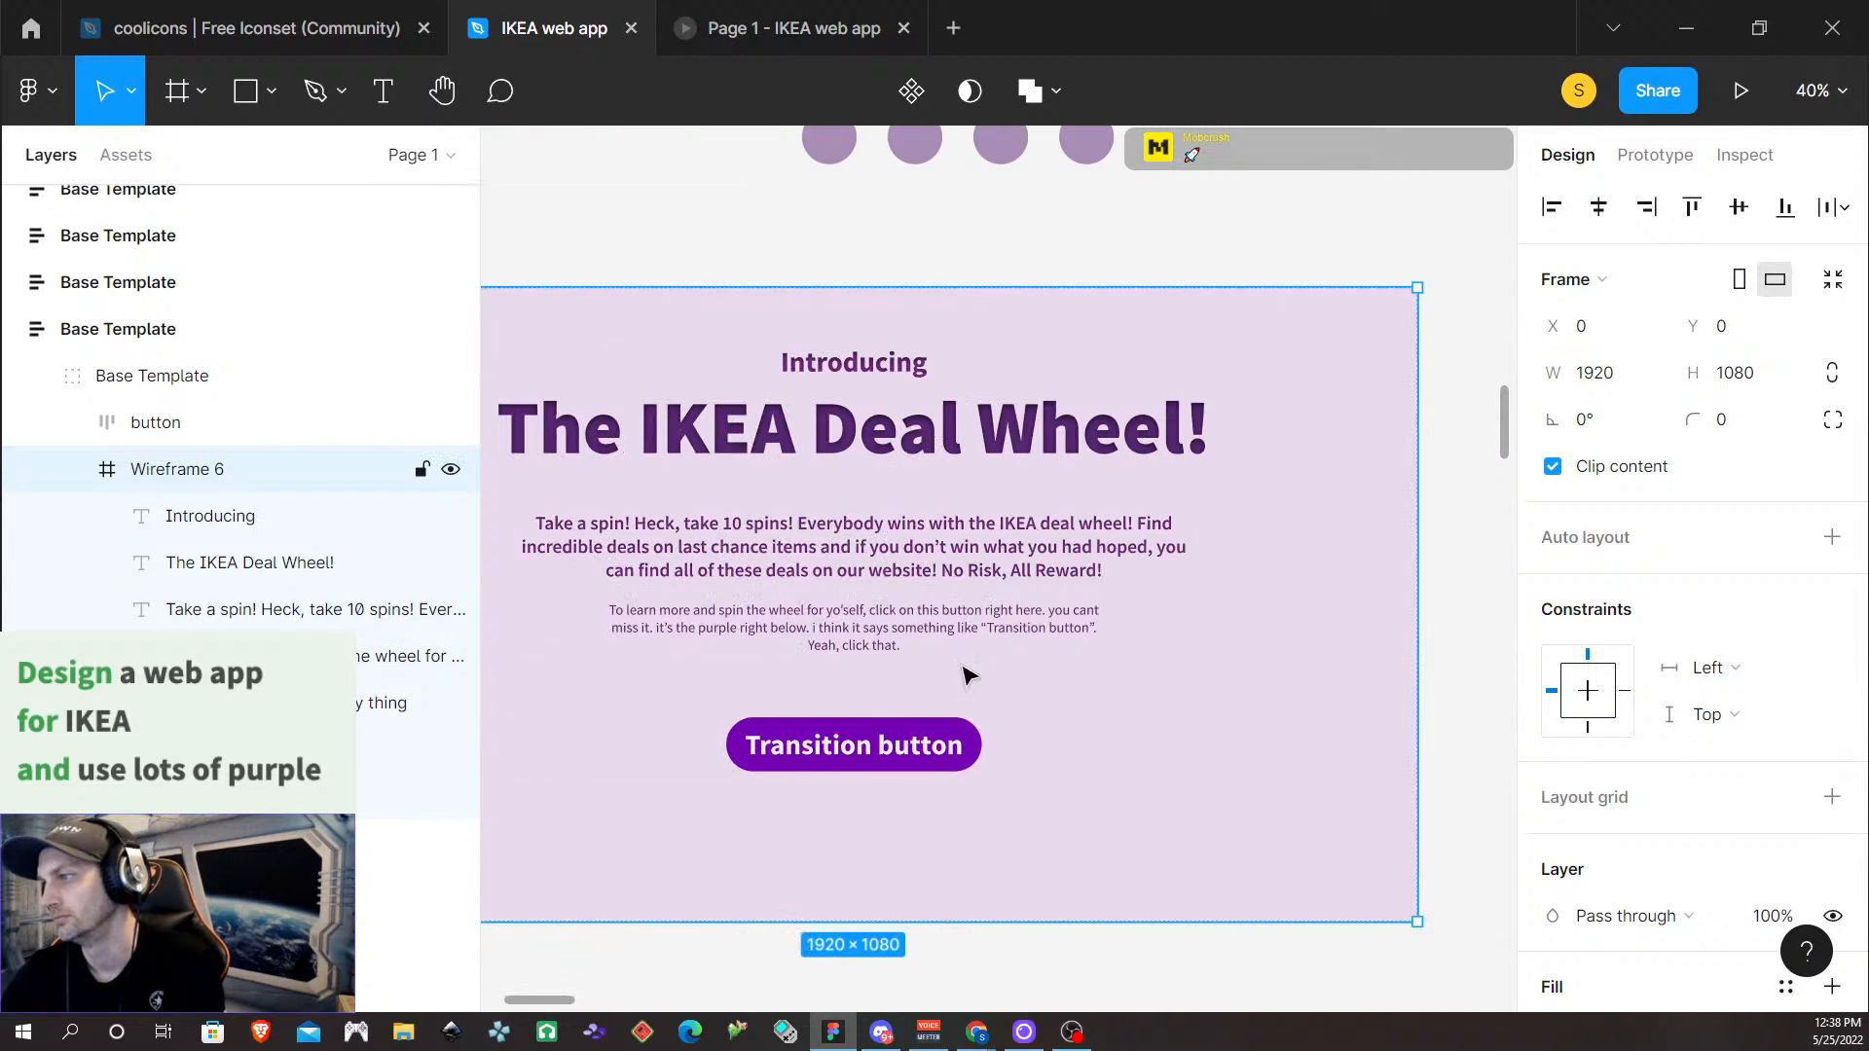
{"action": "scroll", "coordinate": [967, 671], "scroll_direction": "down", "scroll_amount": 3}
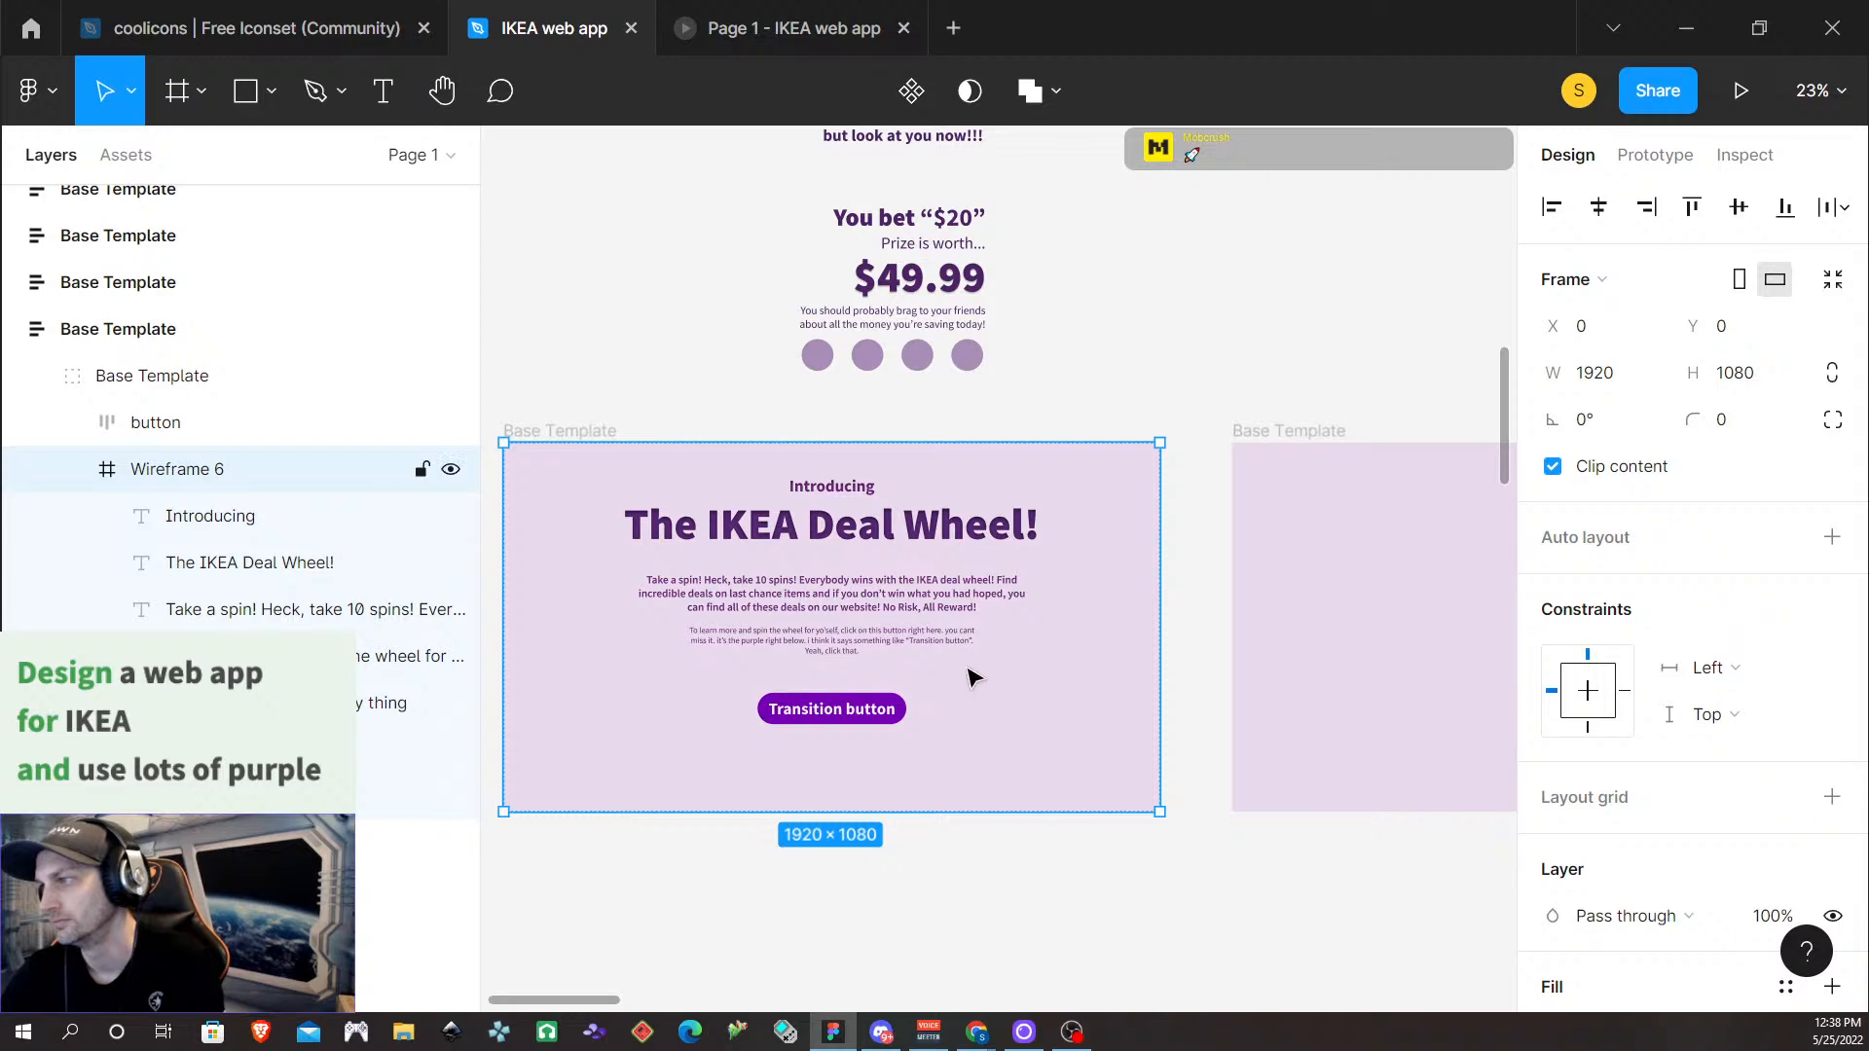
{"action": "left_click", "coordinate": [813, 652]}
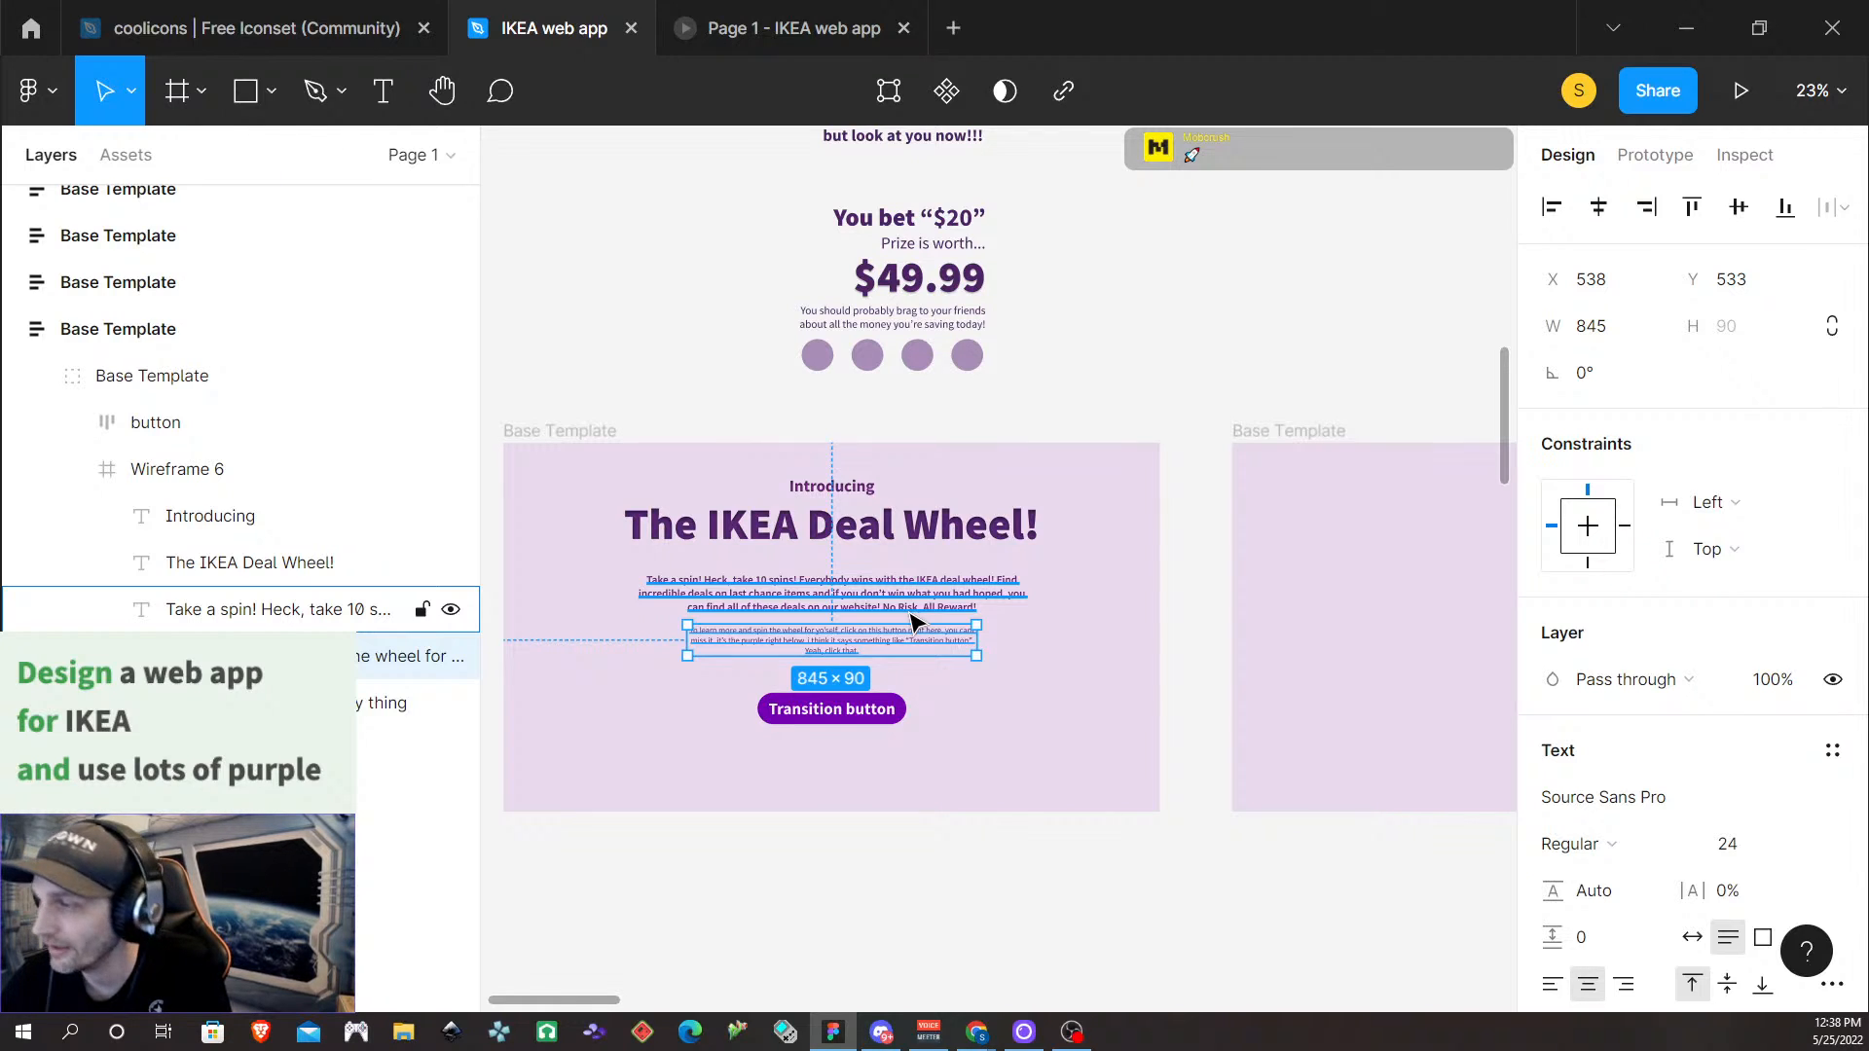
{"action": "key", "text": "shift+Down"}
{"action": "key", "text": "shift+Down"}
{"action": "key", "text": "shift+Down"}
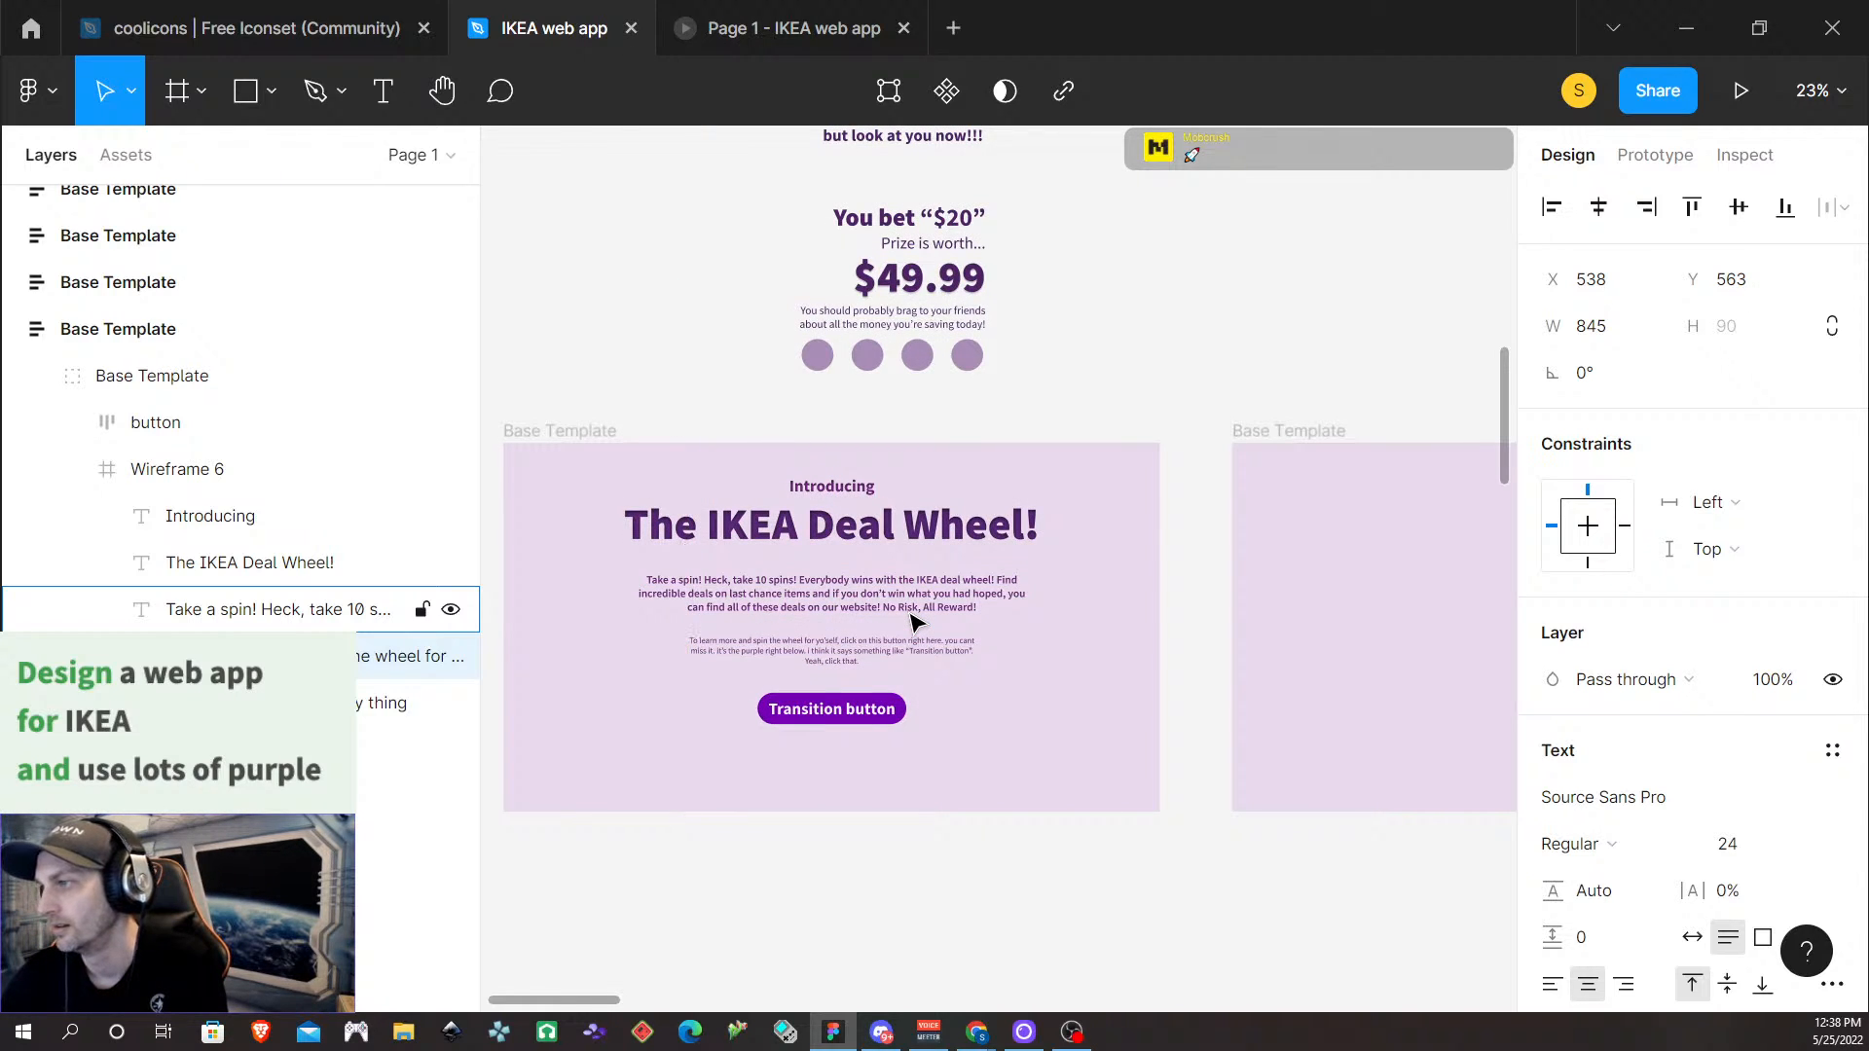
{"action": "key", "text": "Down"}
{"action": "key", "text": "Down"}
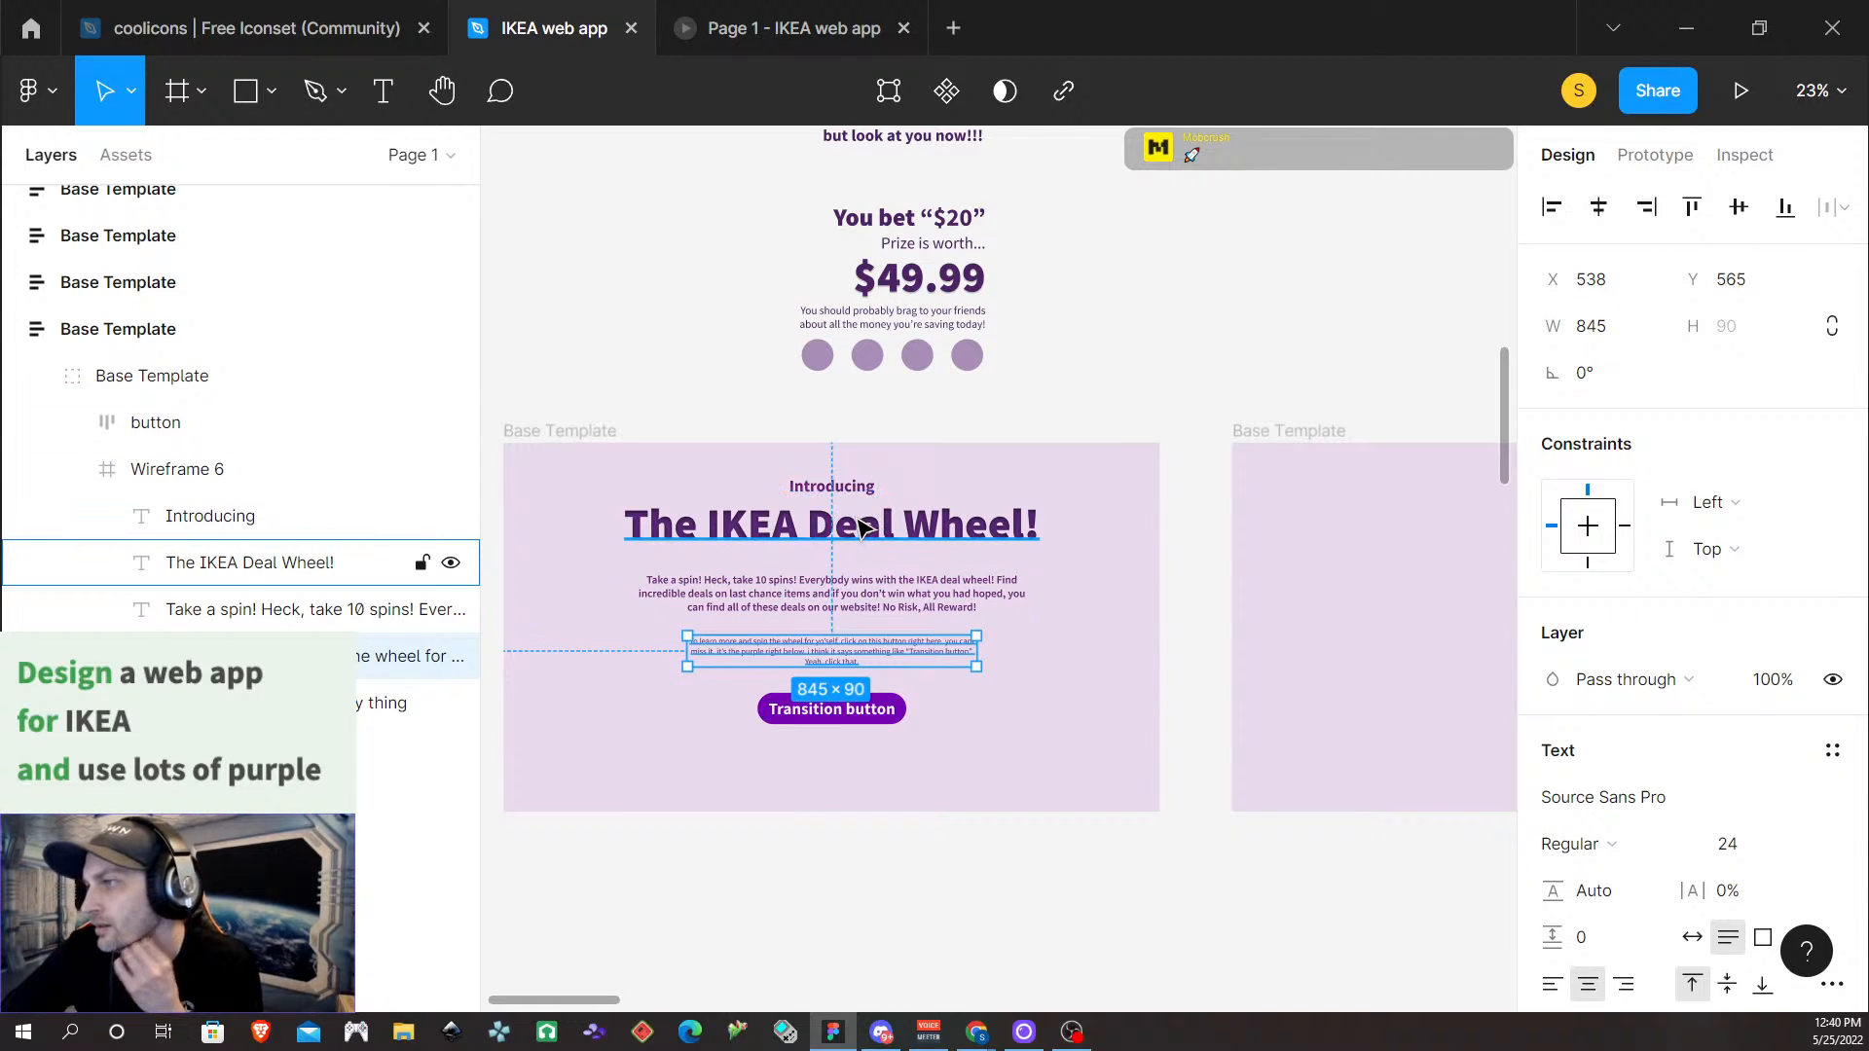
{"action": "left_click", "coordinate": [949, 807]}
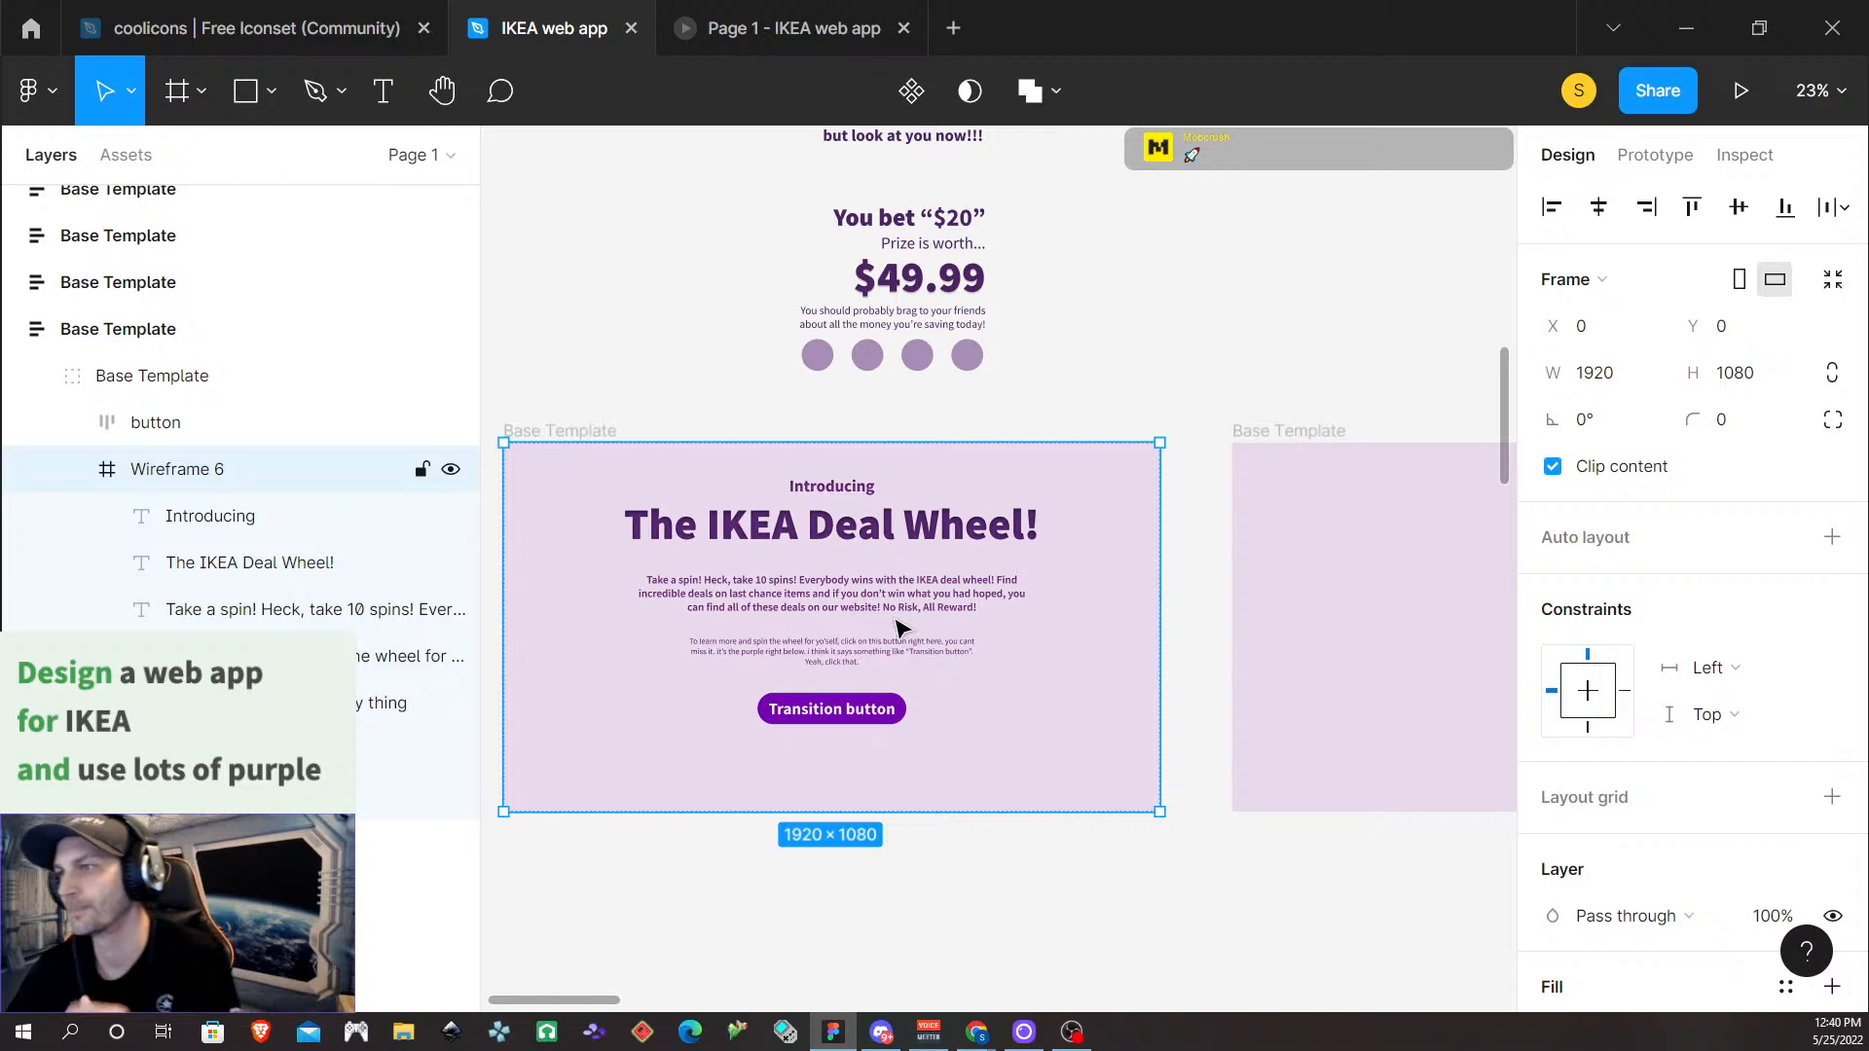
Remove the white FFFFFF fill from the Wireframe 6 frame
{"action": "left_click", "coordinate": [156, 424]}
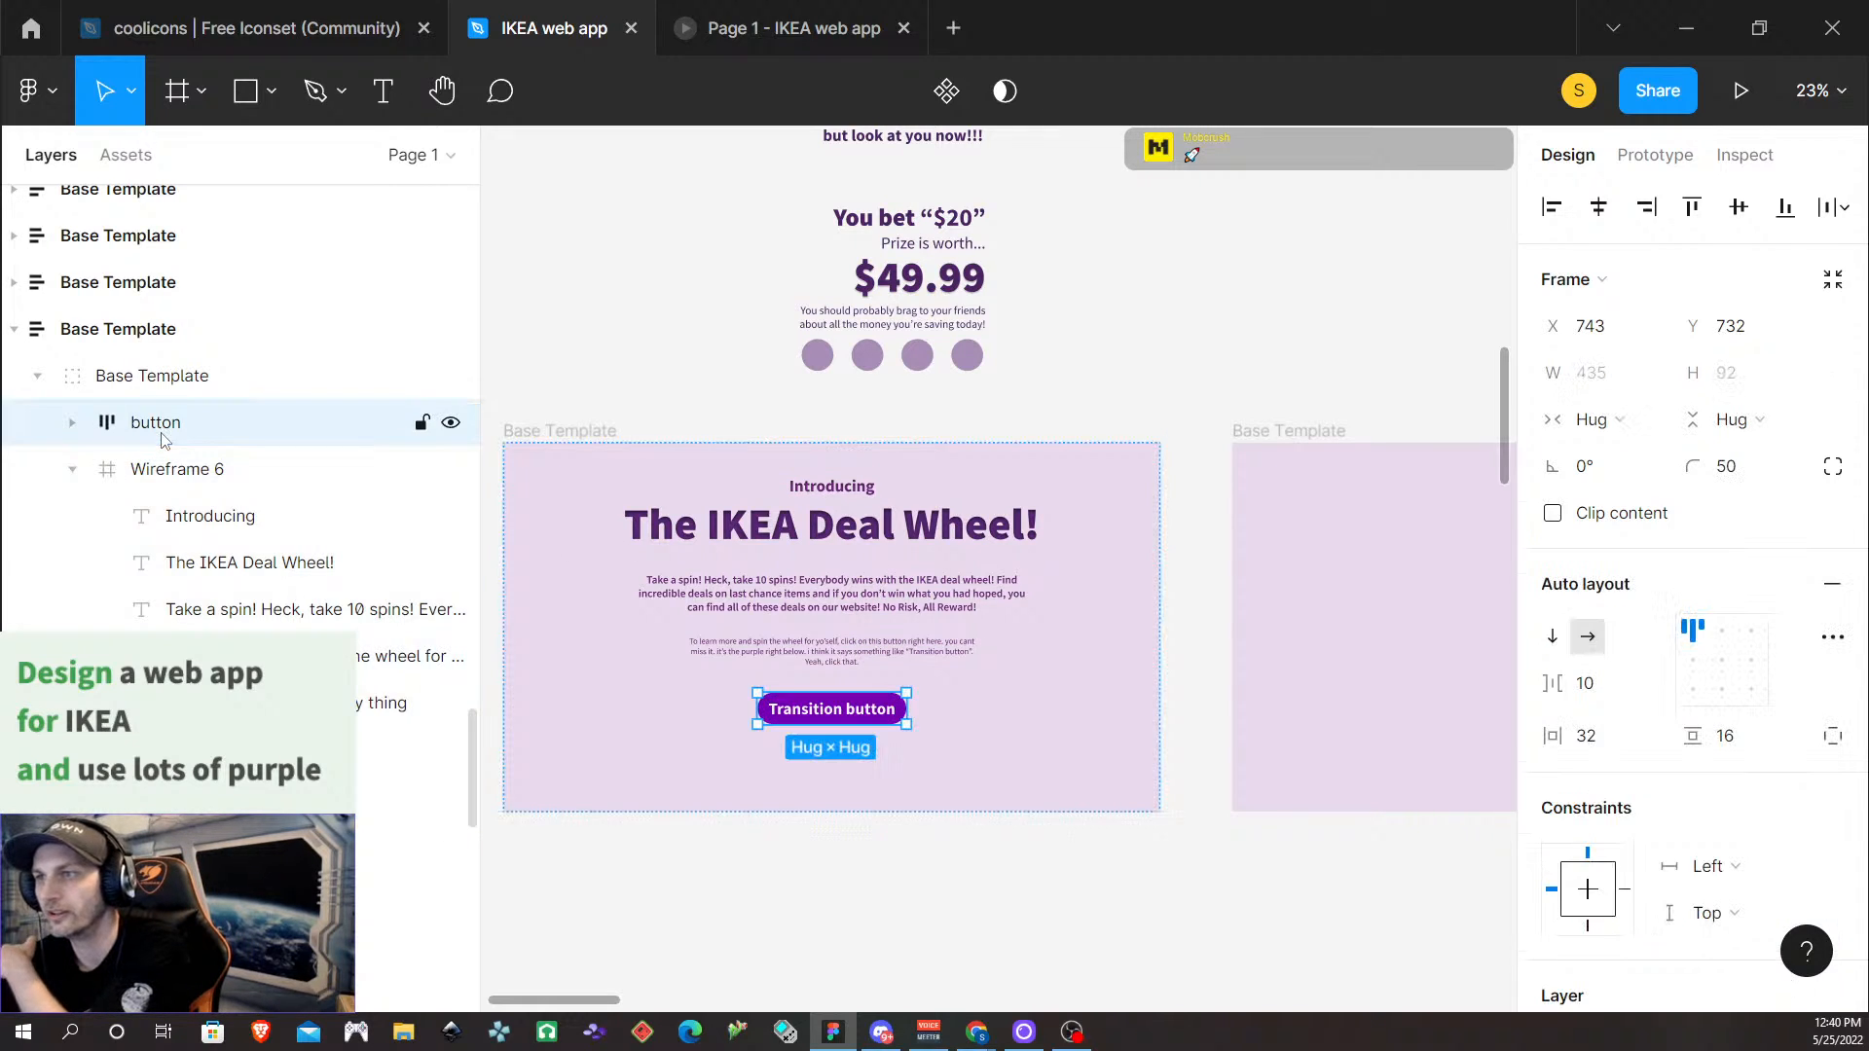
{"action": "left_click", "coordinate": [190, 390]}
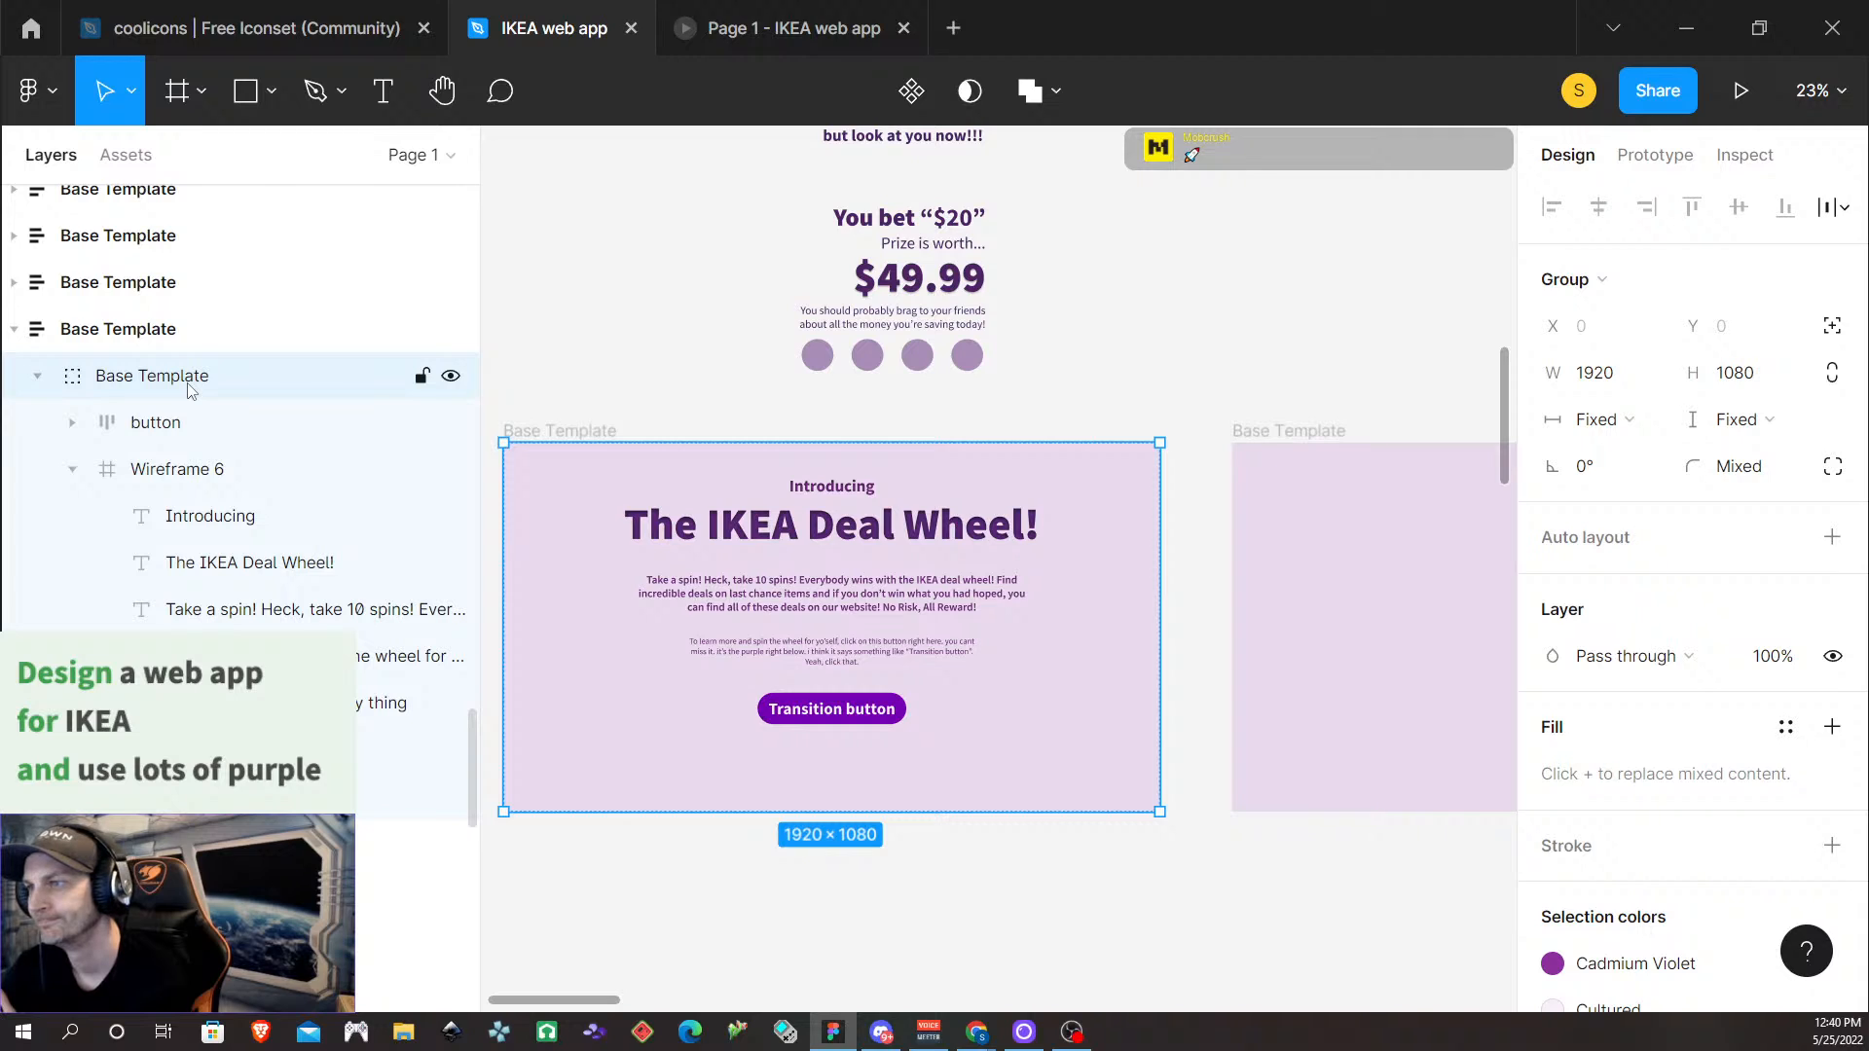
{"action": "left_click", "coordinate": [190, 469]}
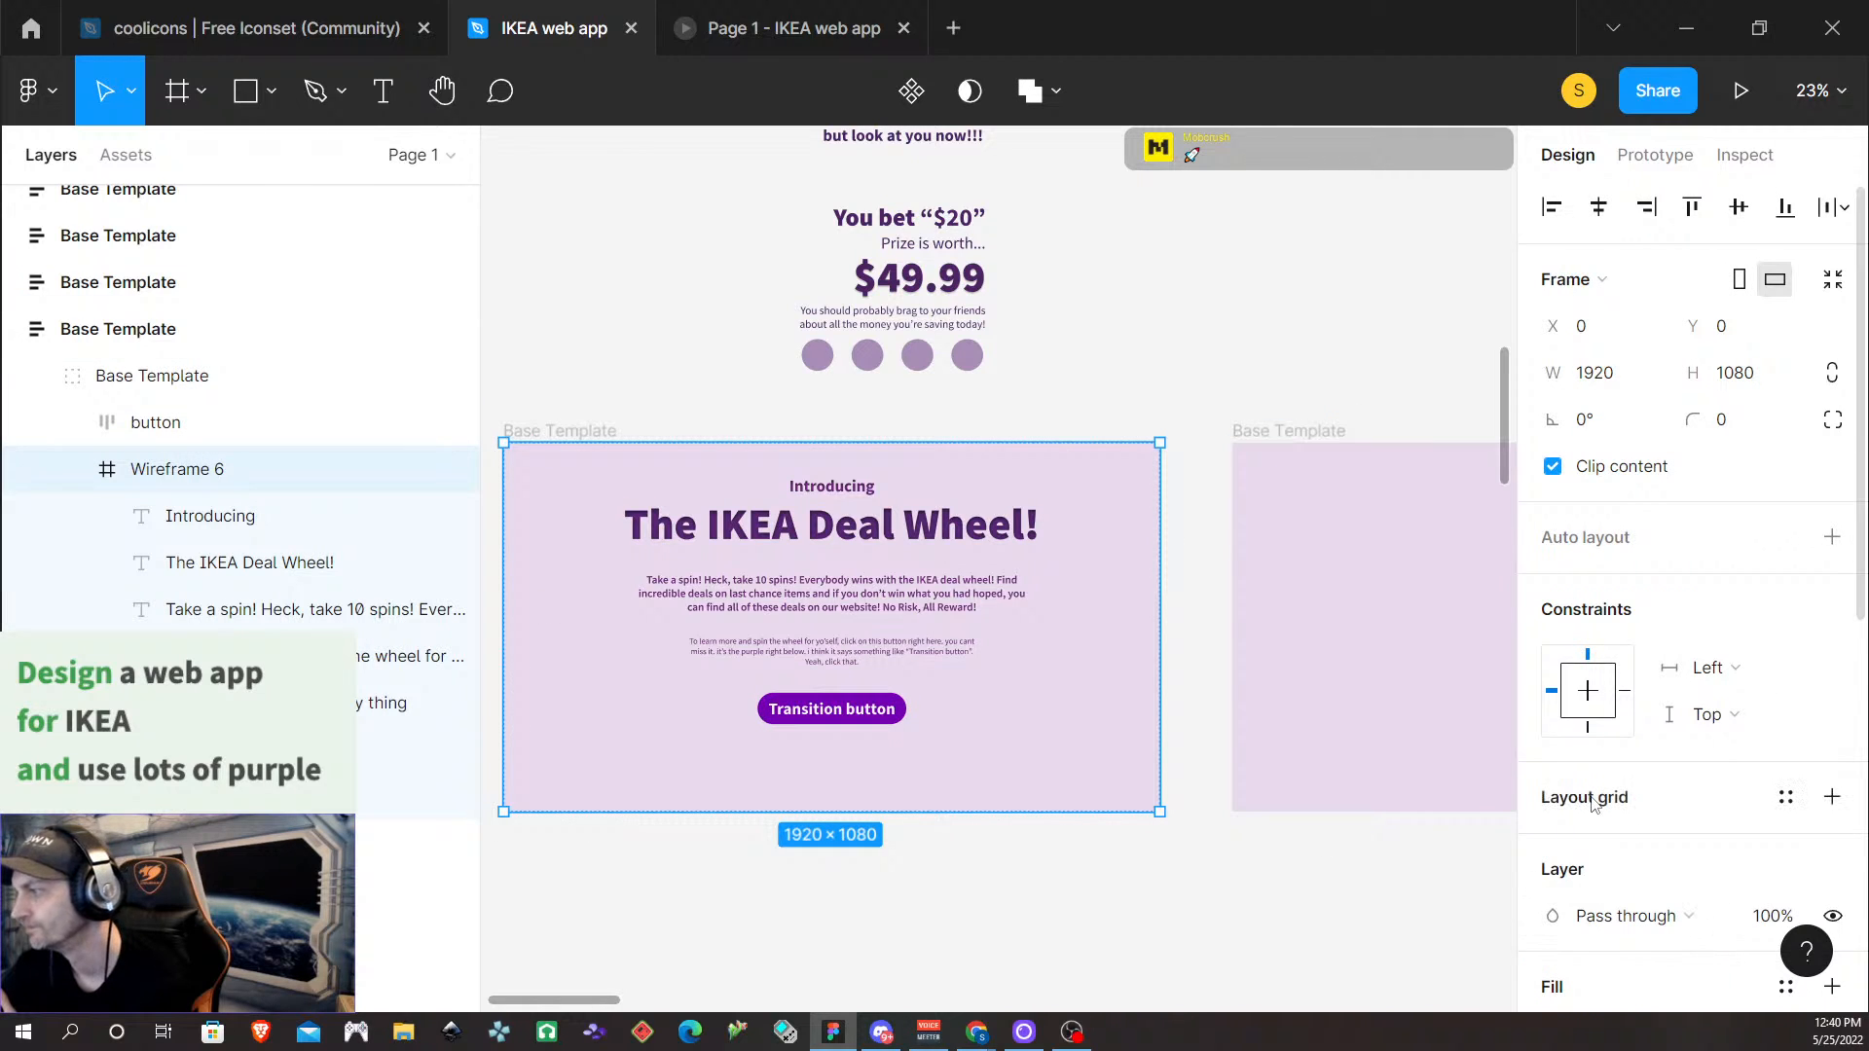
{"action": "scroll", "coordinate": [1593, 802], "scroll_direction": "down", "scroll_amount": 5}
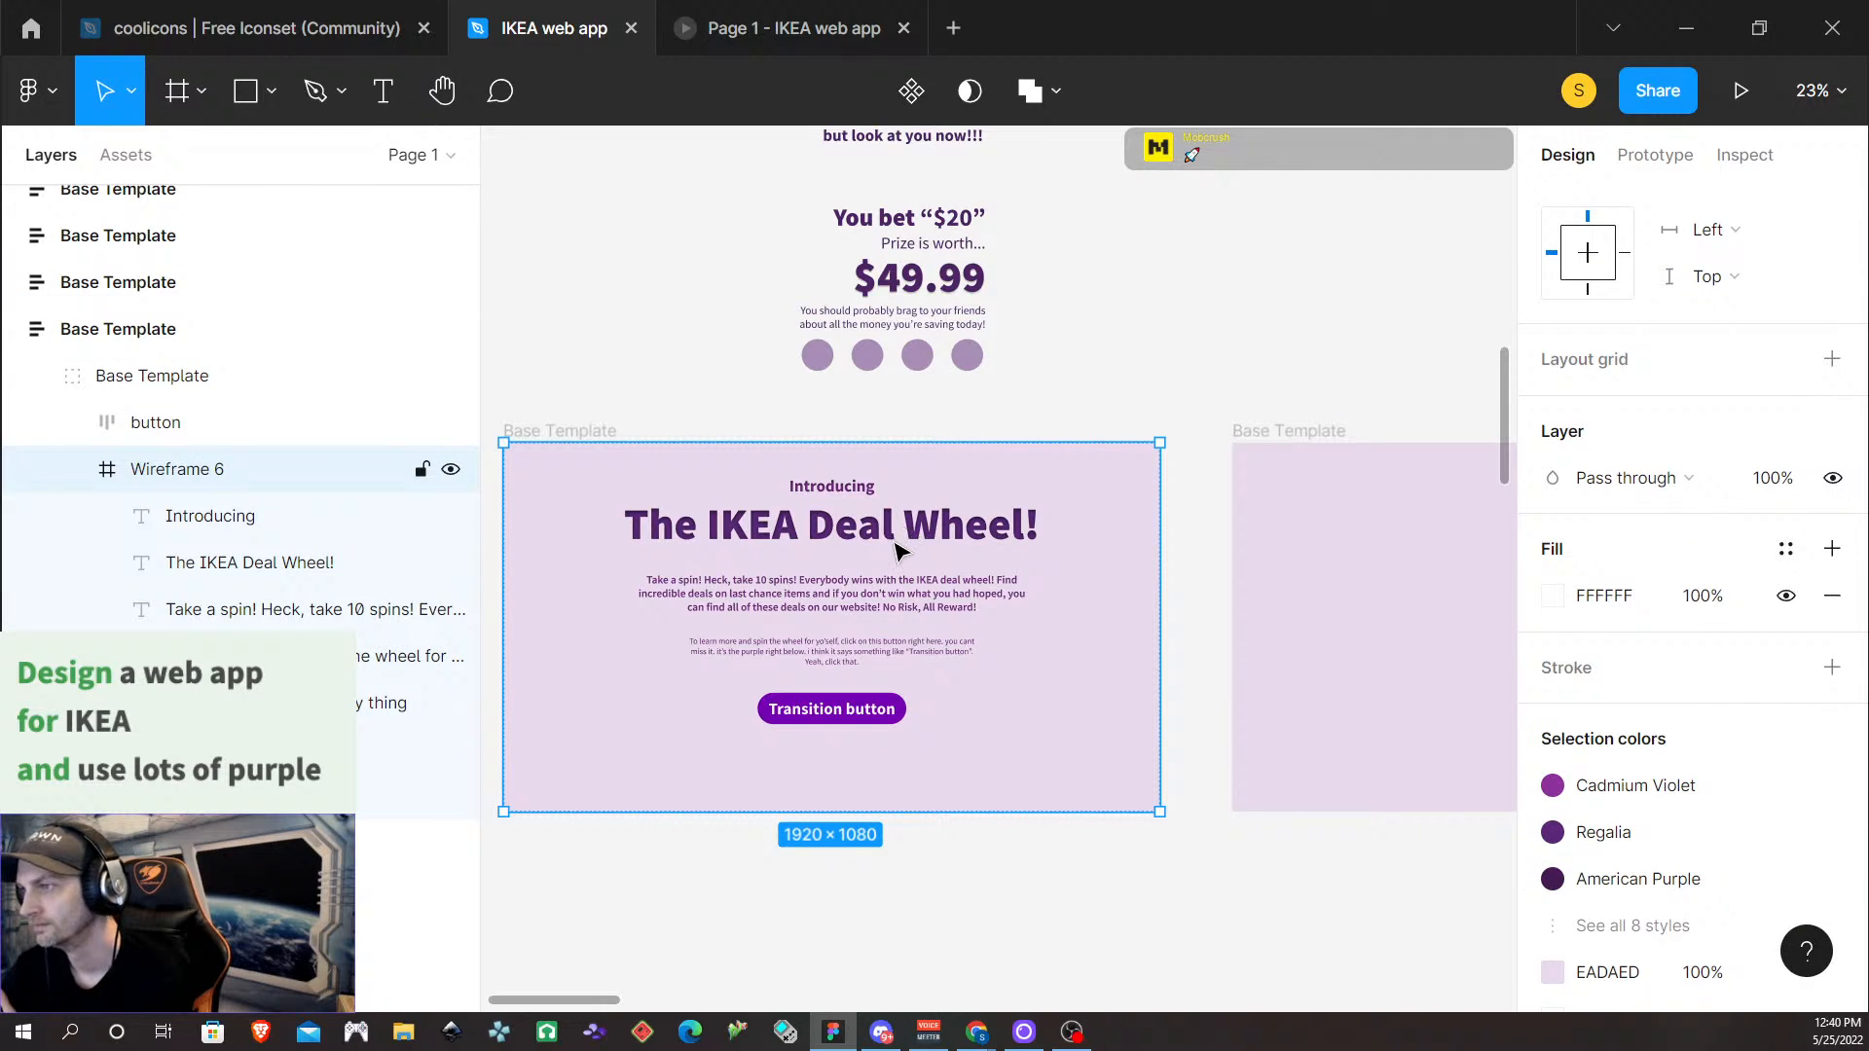
{"action": "left_click", "coordinate": [1835, 596]}
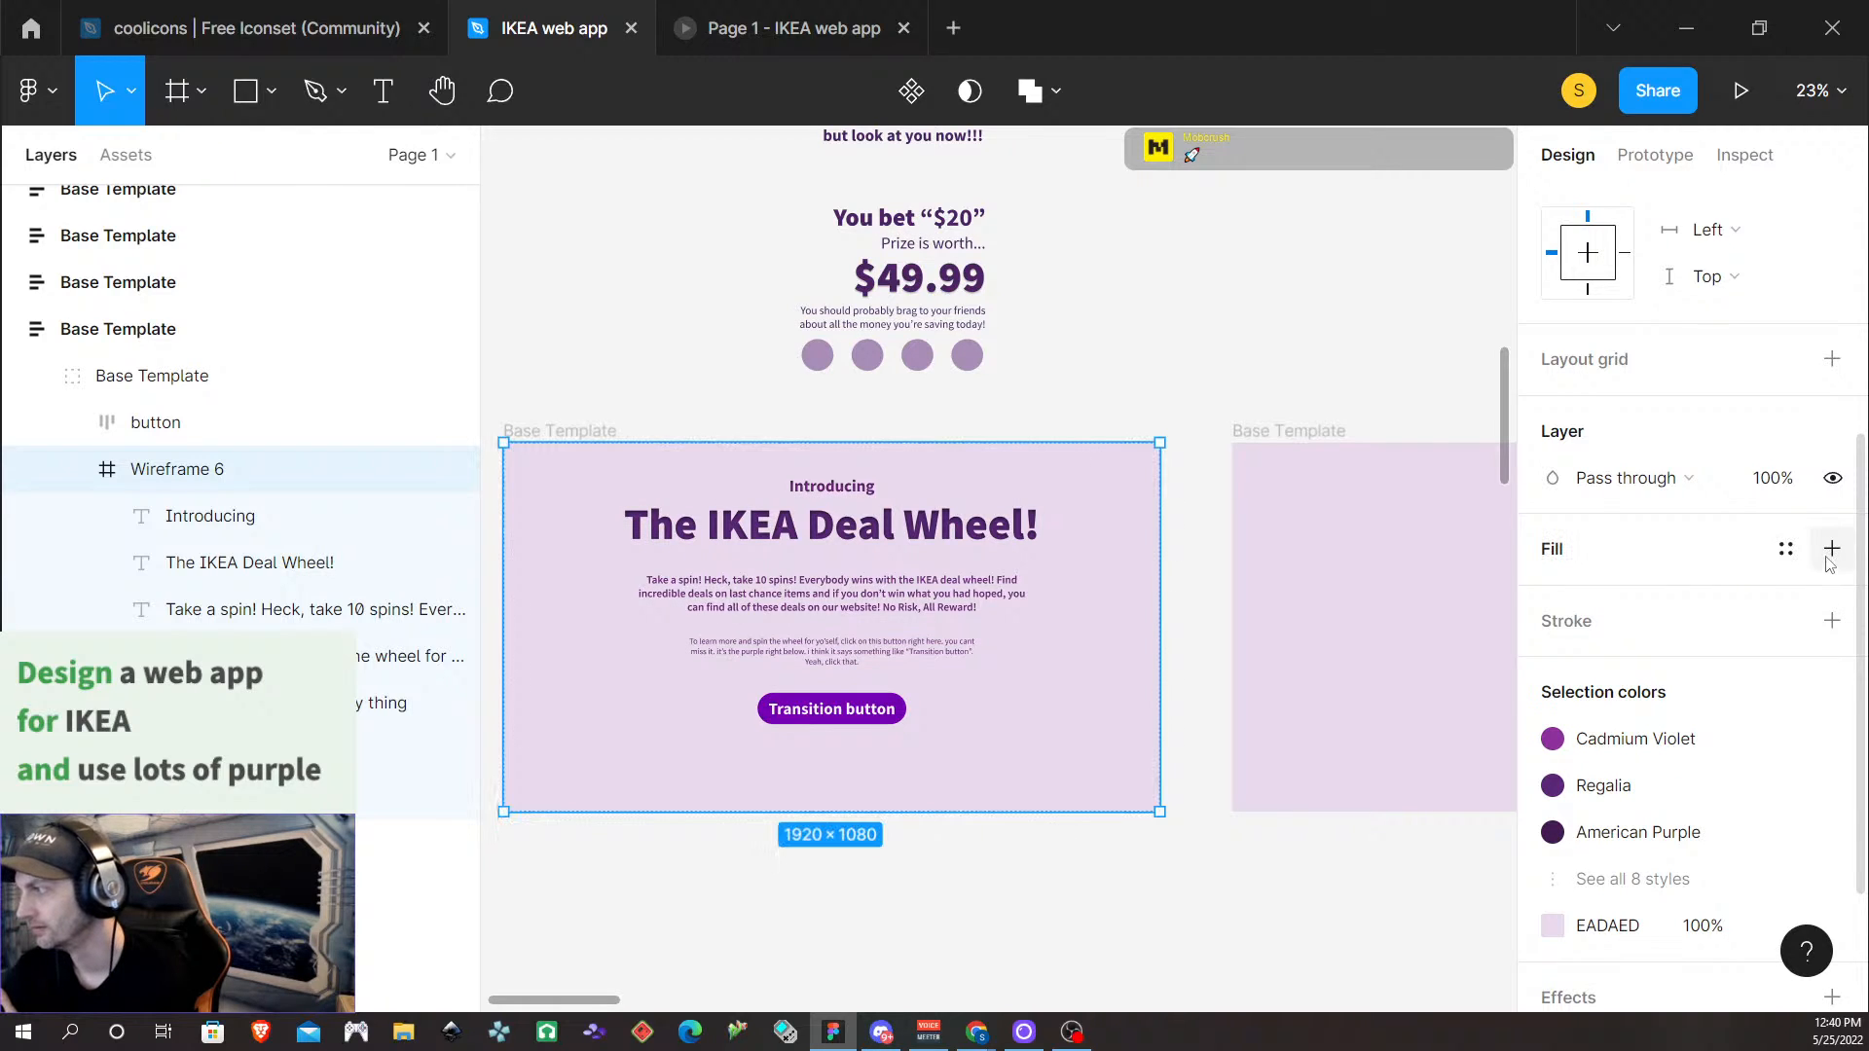
{"action": "left_click", "coordinate": [1828, 553]}
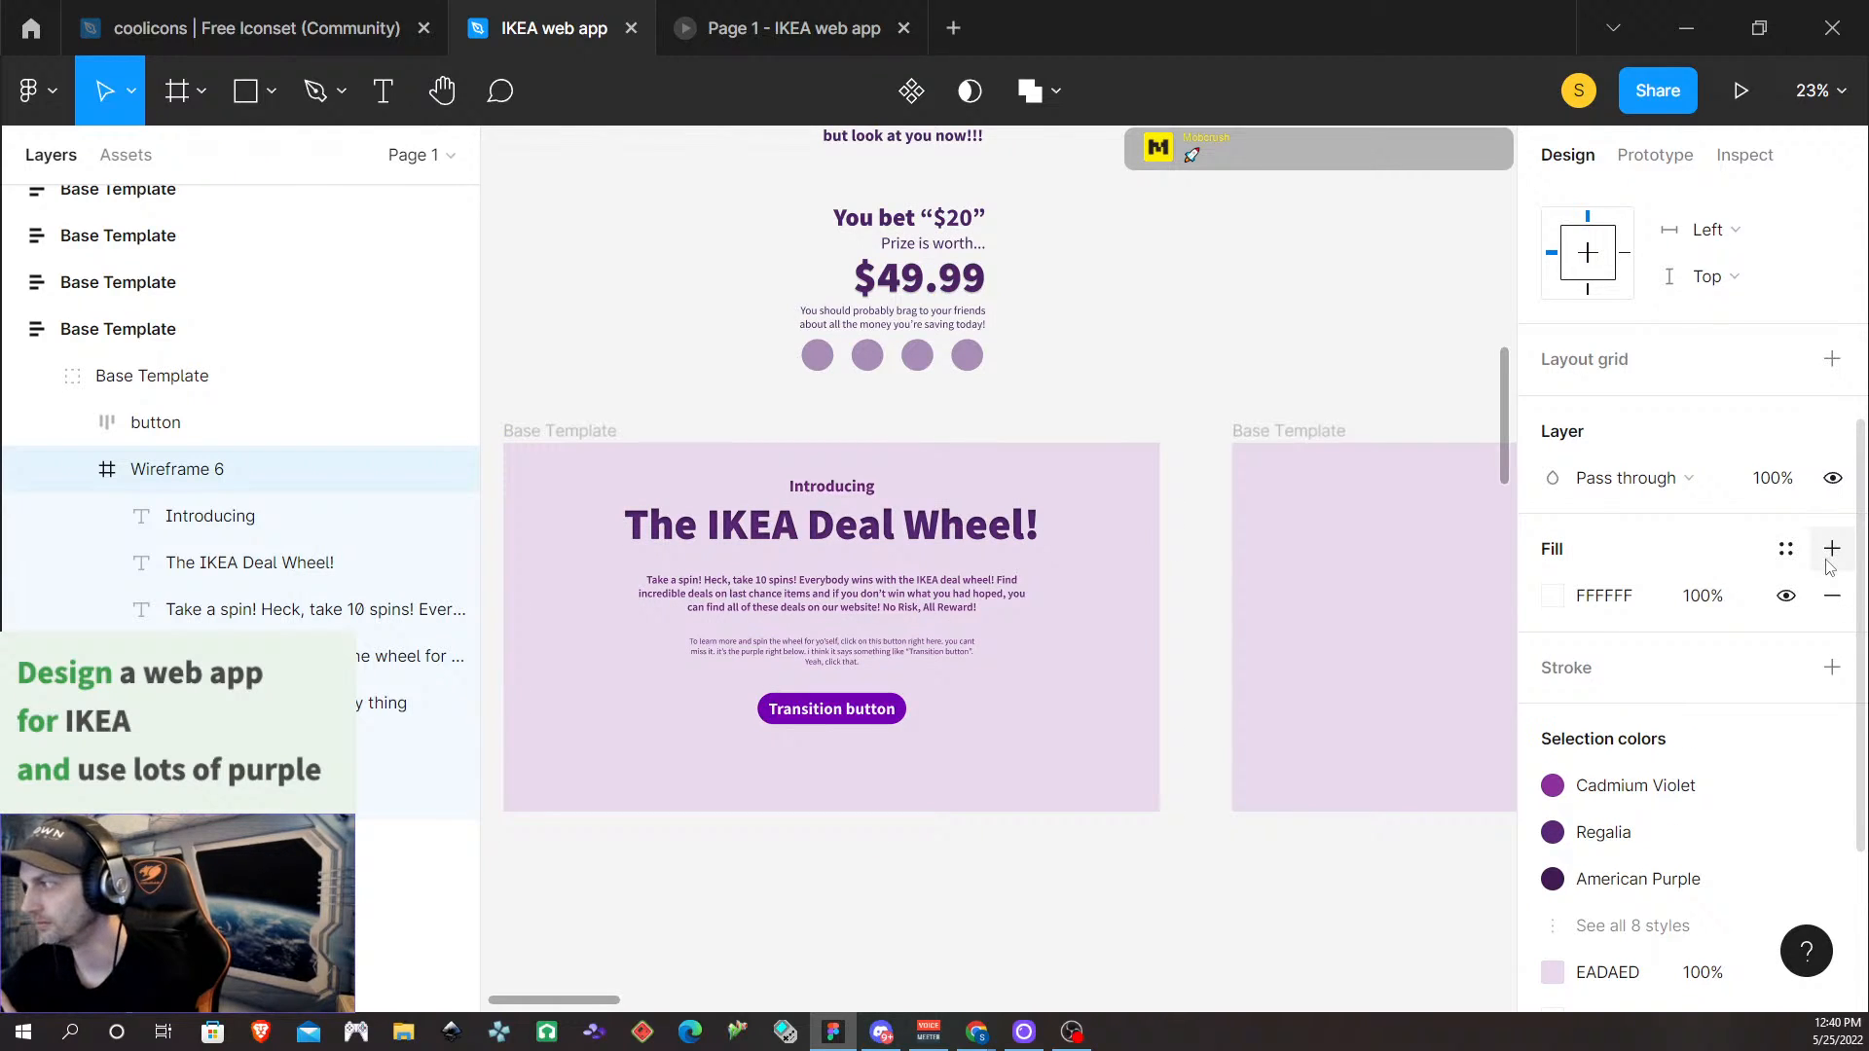
{"action": "left_click", "coordinate": [1832, 596]}
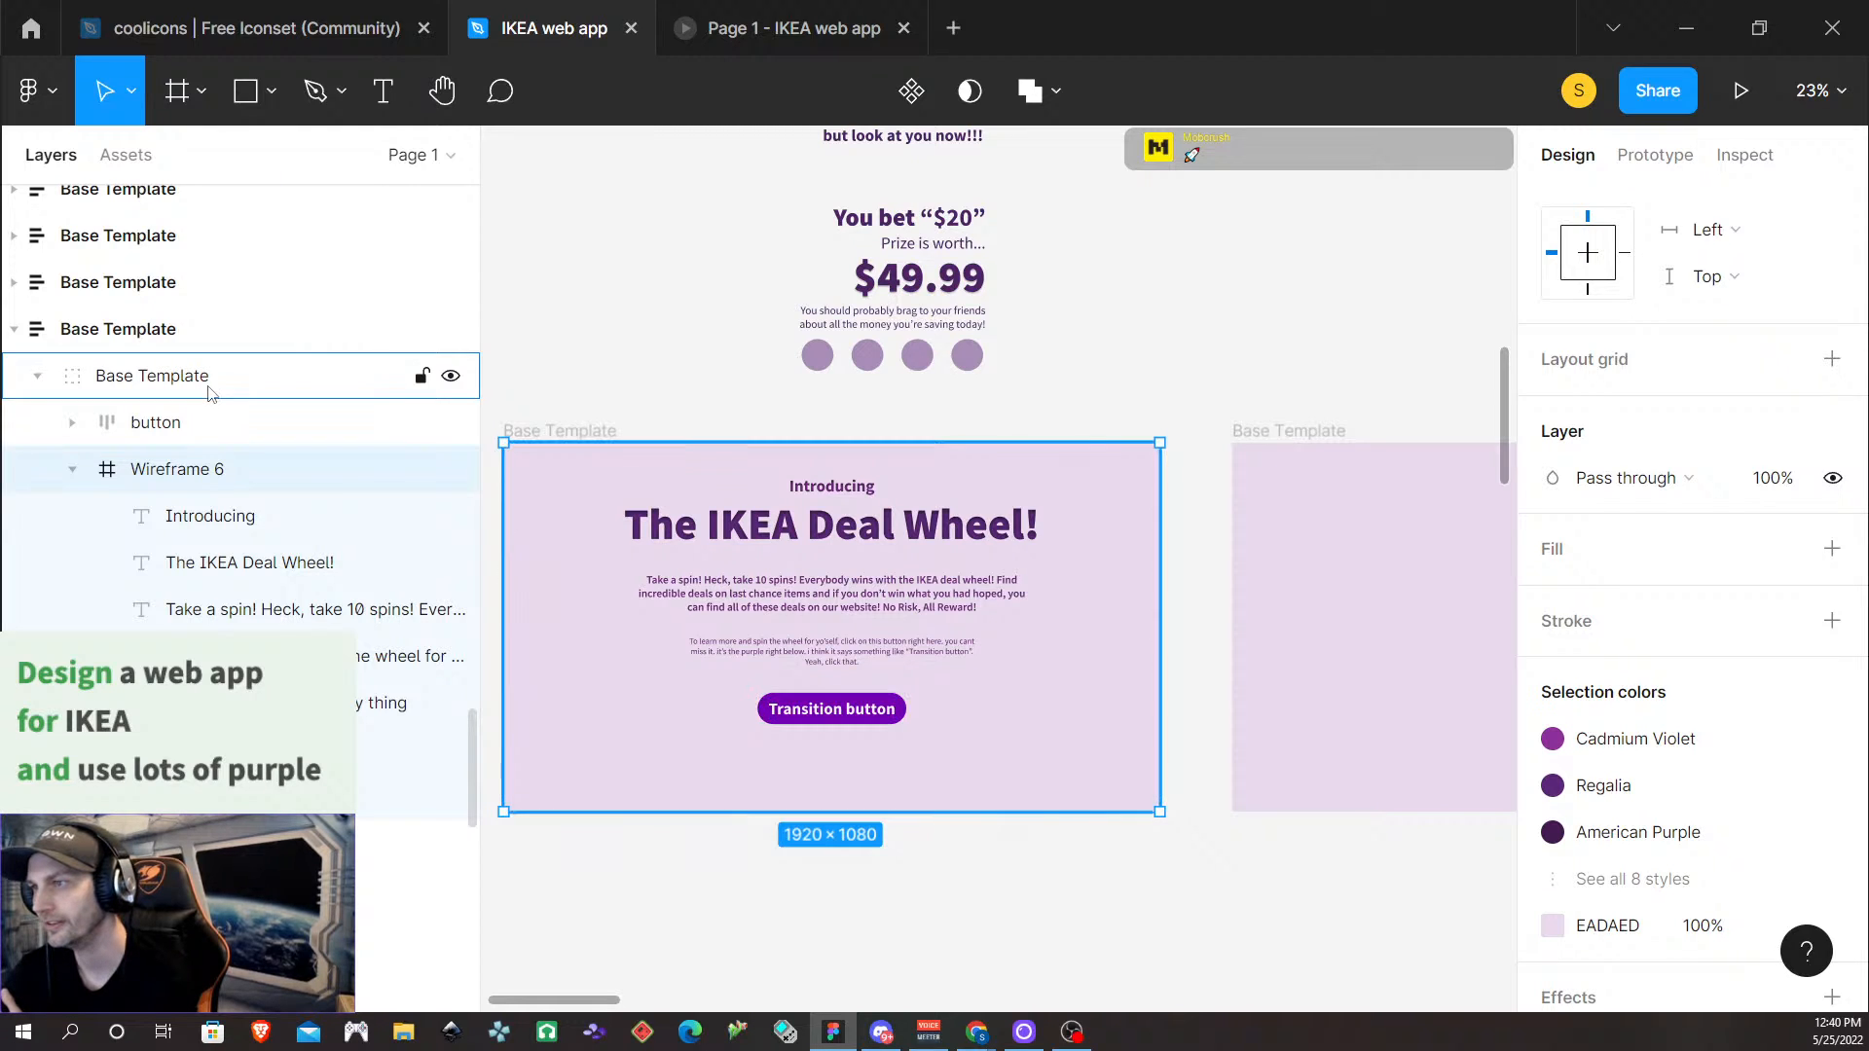
Try to remove the Violet fill from the Base Template group that holds the button and Wireframe 6
{"action": "left_click", "coordinate": [204, 382]}
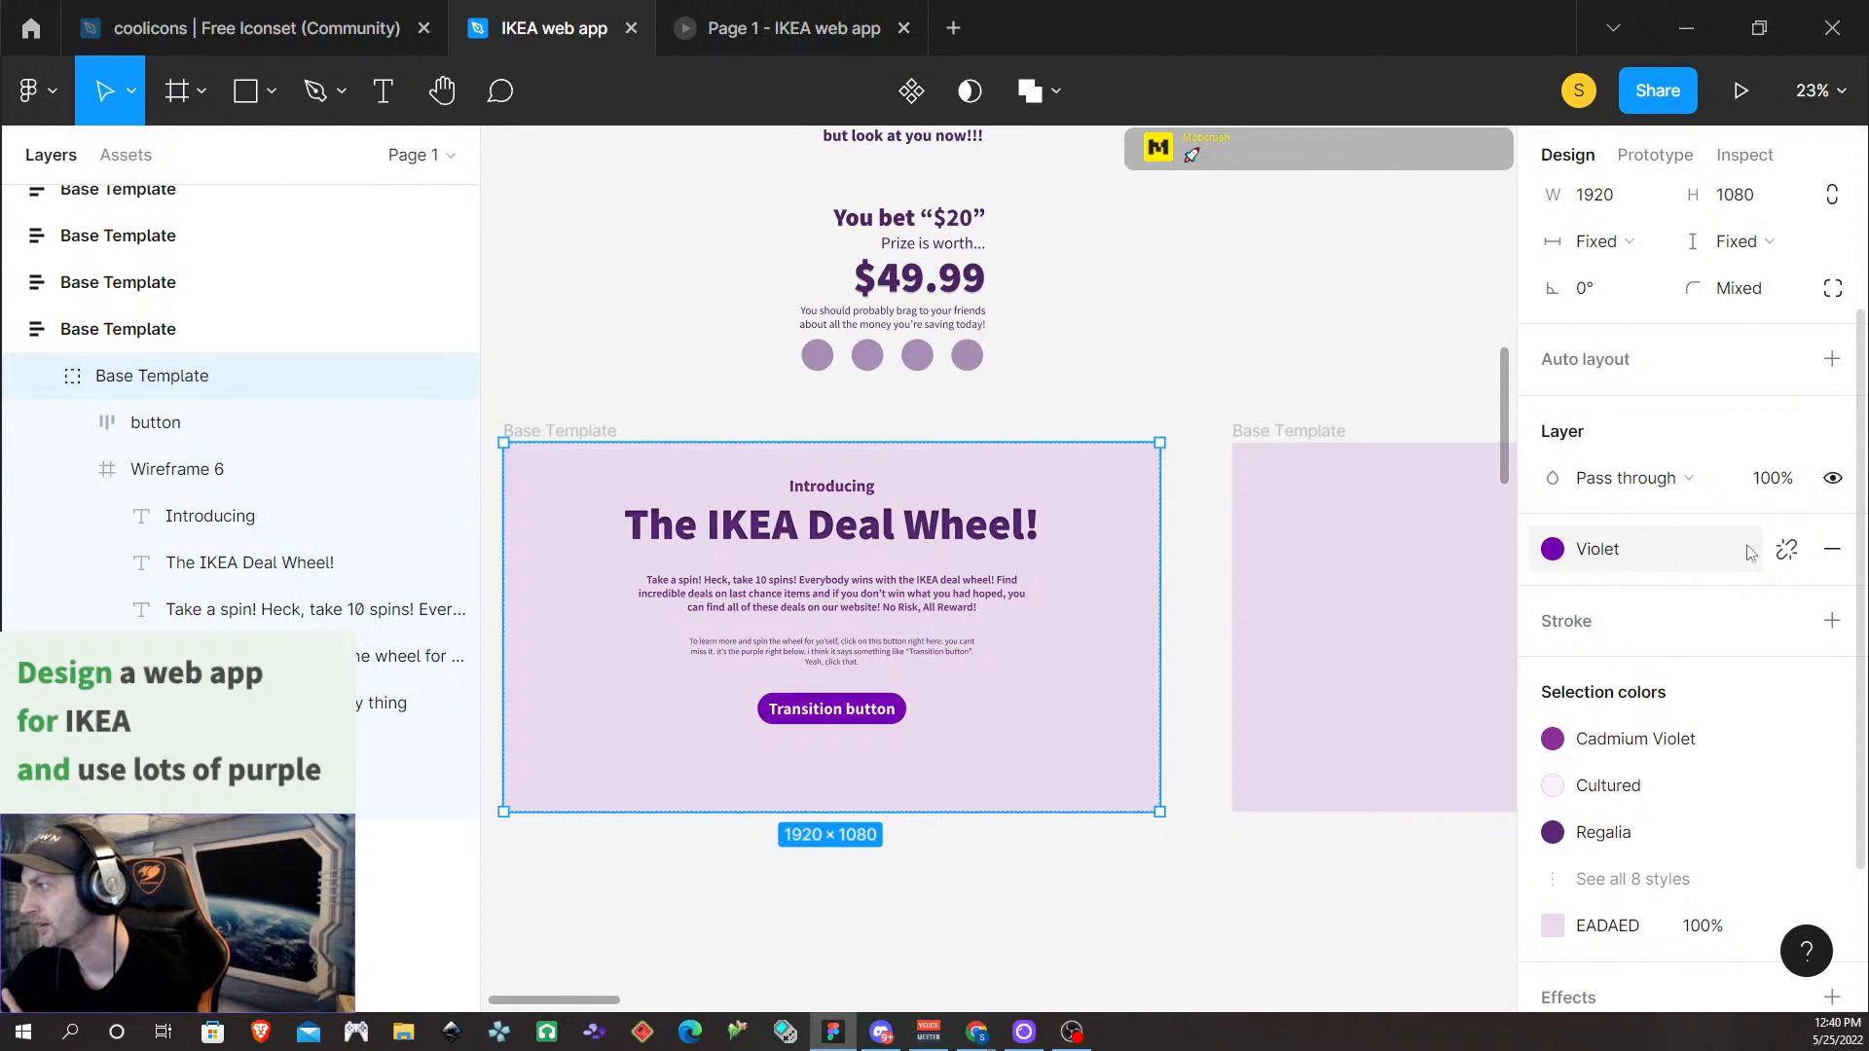
{"action": "scroll", "coordinate": [1736, 371], "scroll_direction": "up", "scroll_amount": 2}
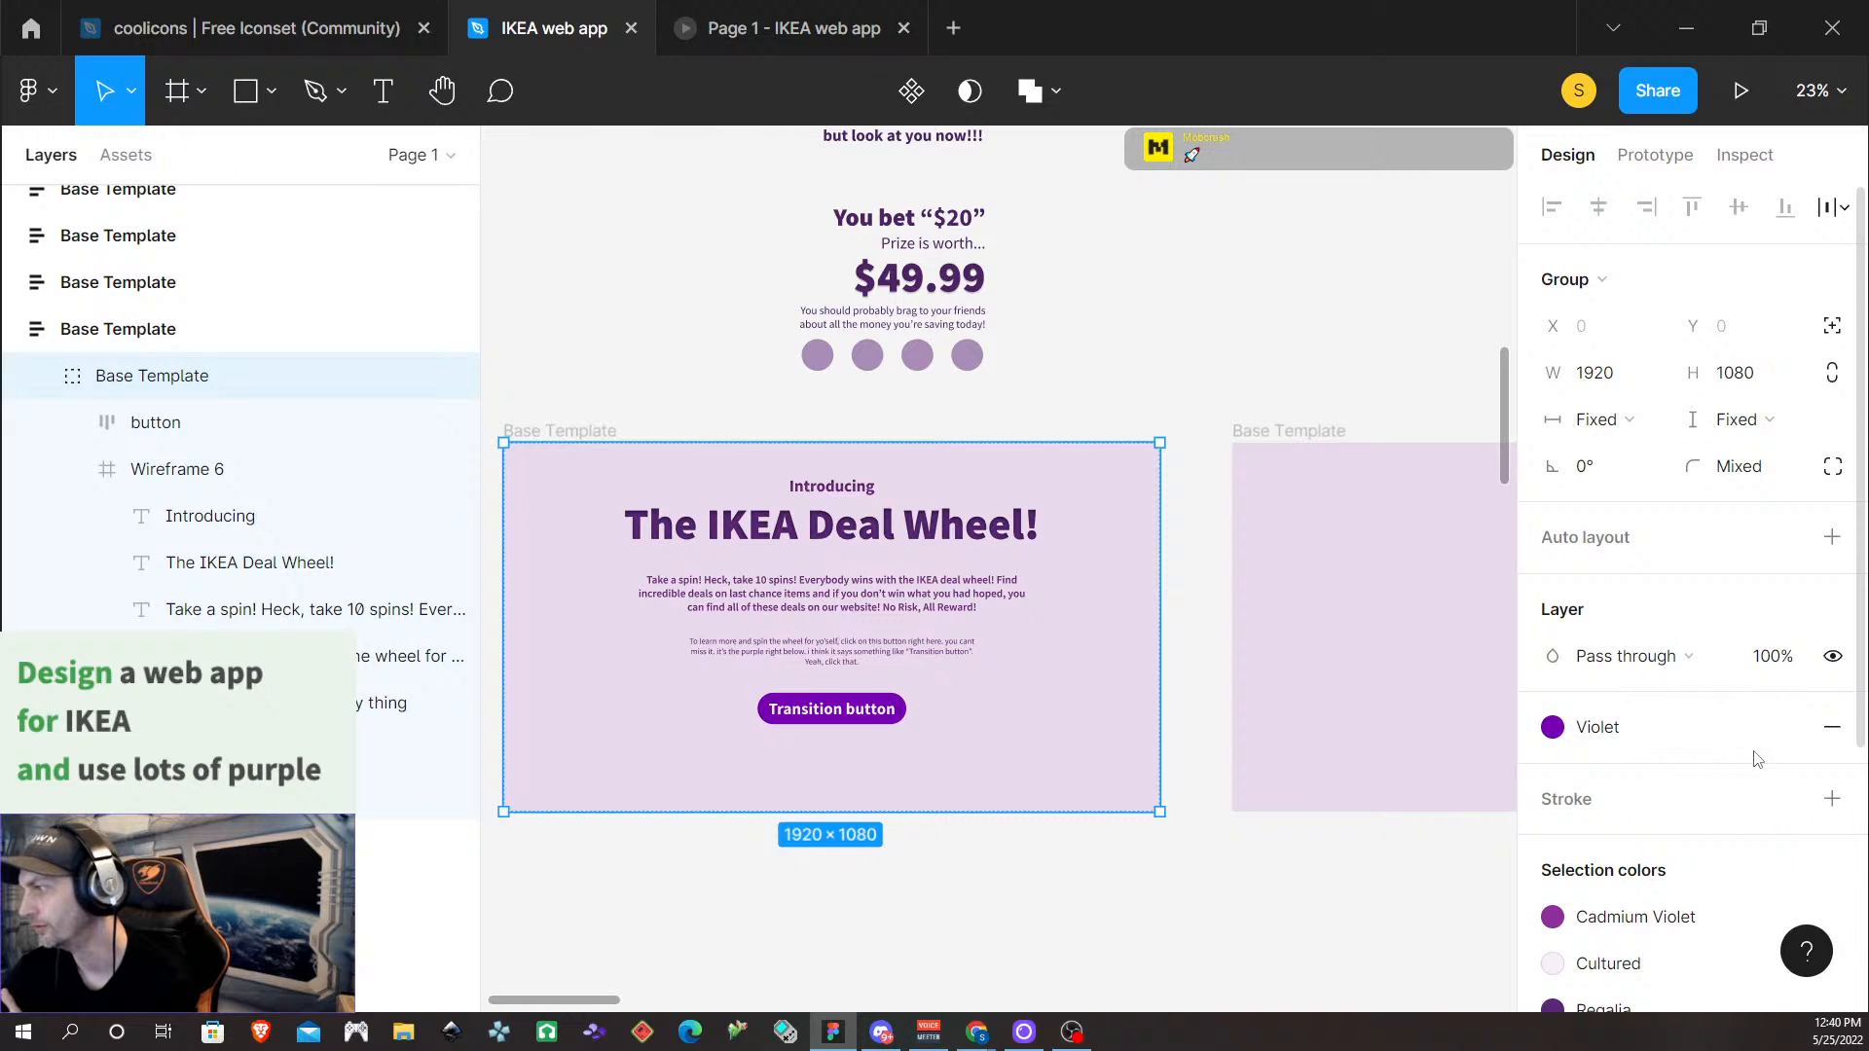
{"action": "left_click", "coordinate": [1831, 729]}
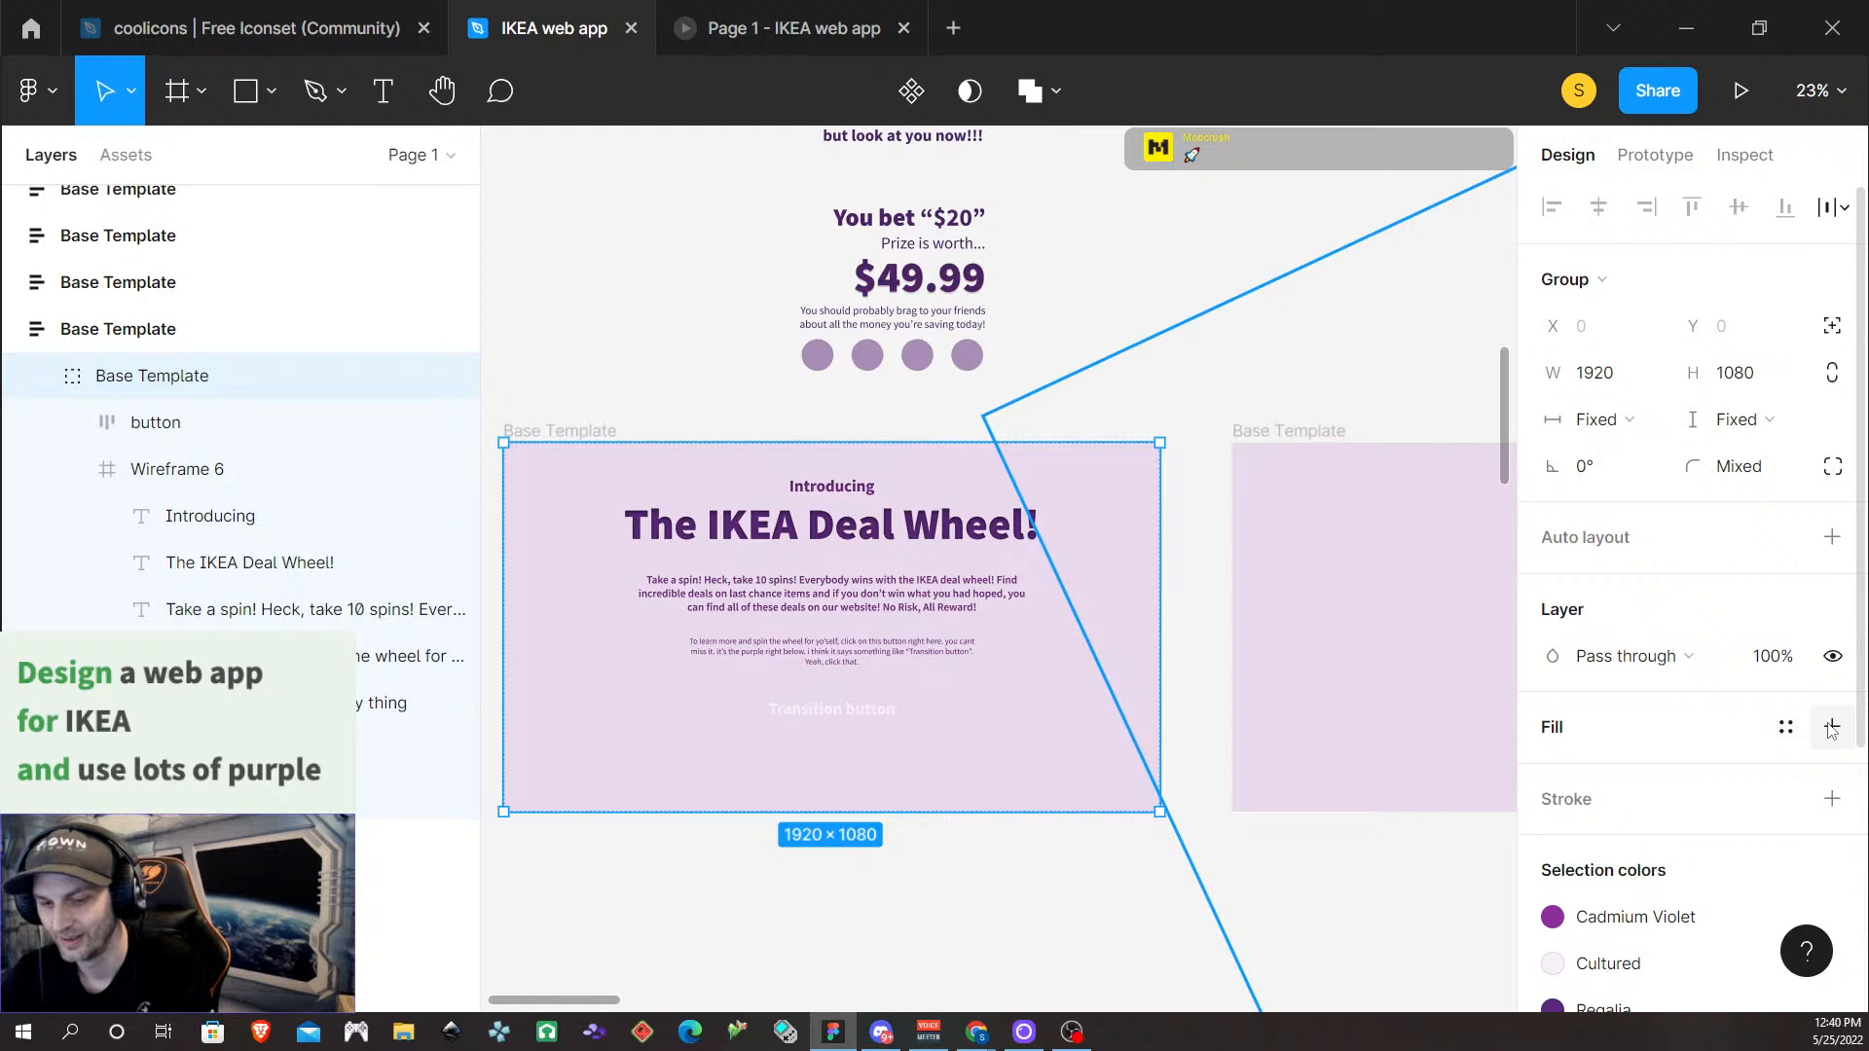
{"action": "key", "text": "ctrl+z"}
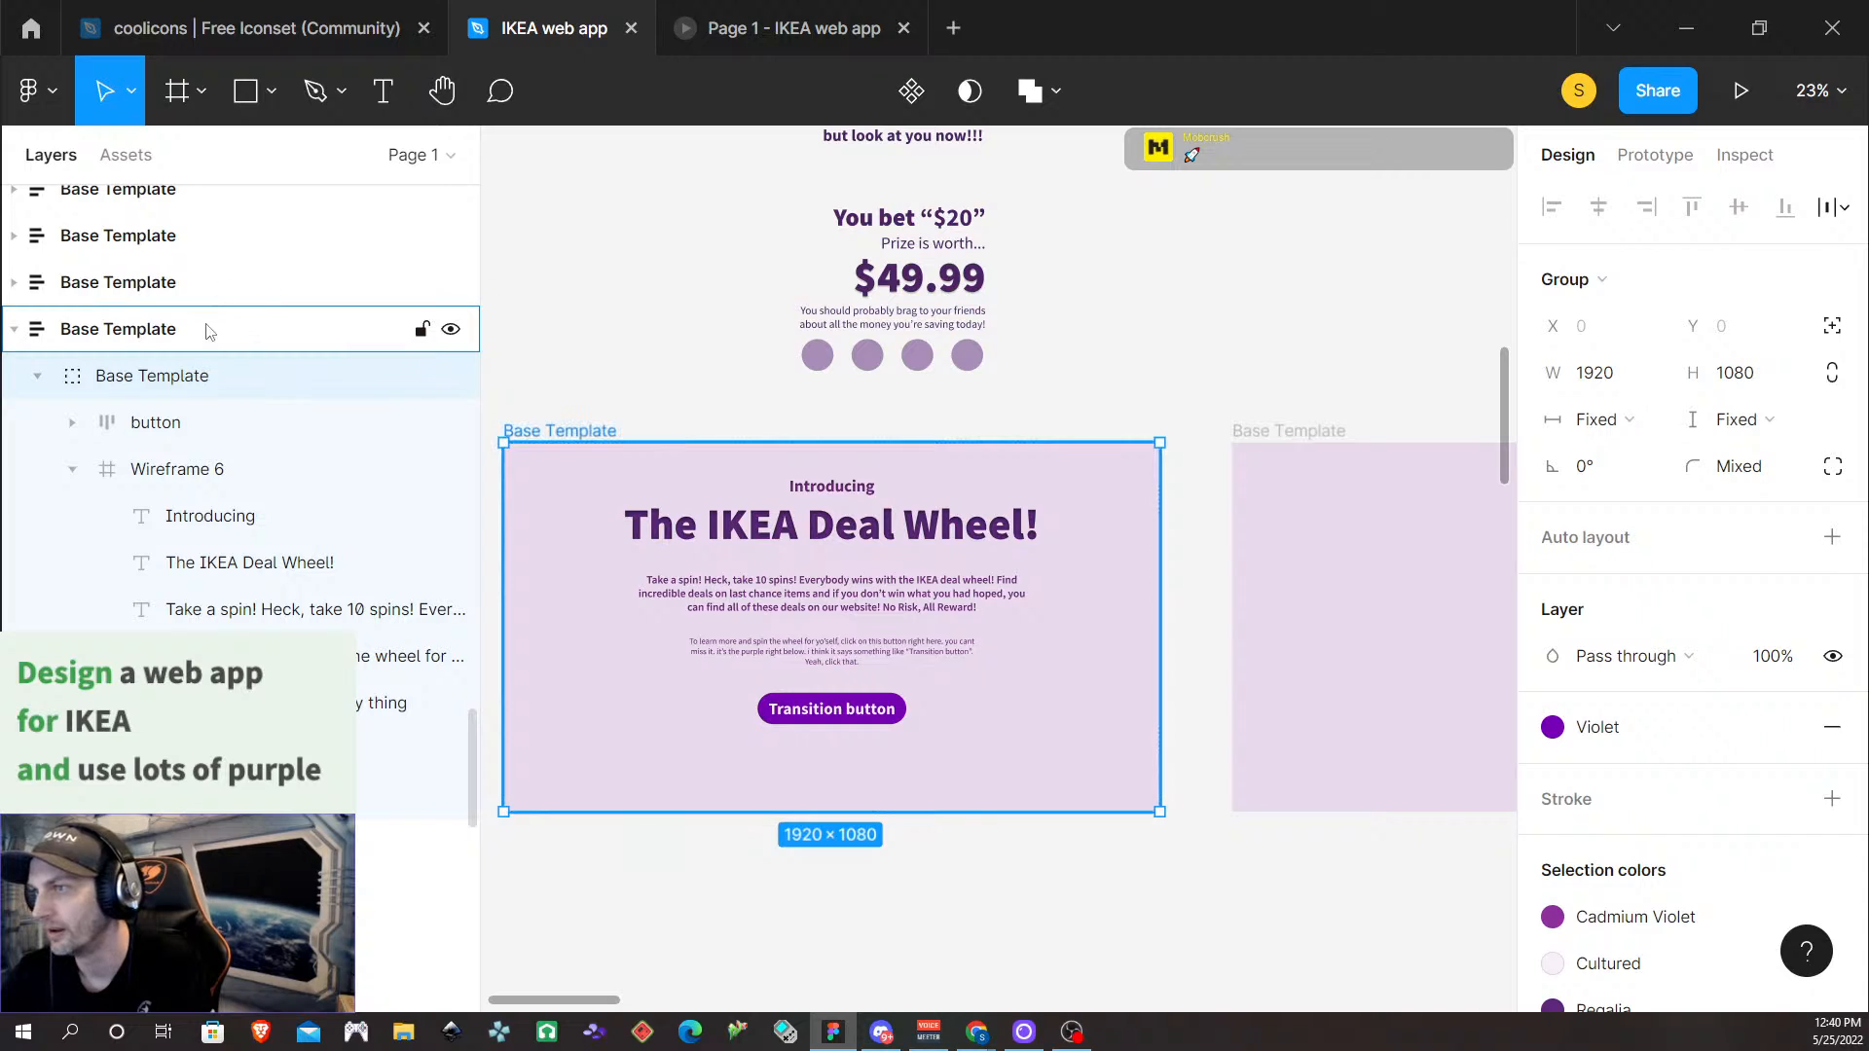
Select the outer Base Template frame of the Deal Wheel page and open the Unsplash plugin
{"action": "left_click", "coordinate": [563, 432]}
{"action": "scroll", "coordinate": [1730, 616], "scroll_direction": "down", "scroll_amount": 3}
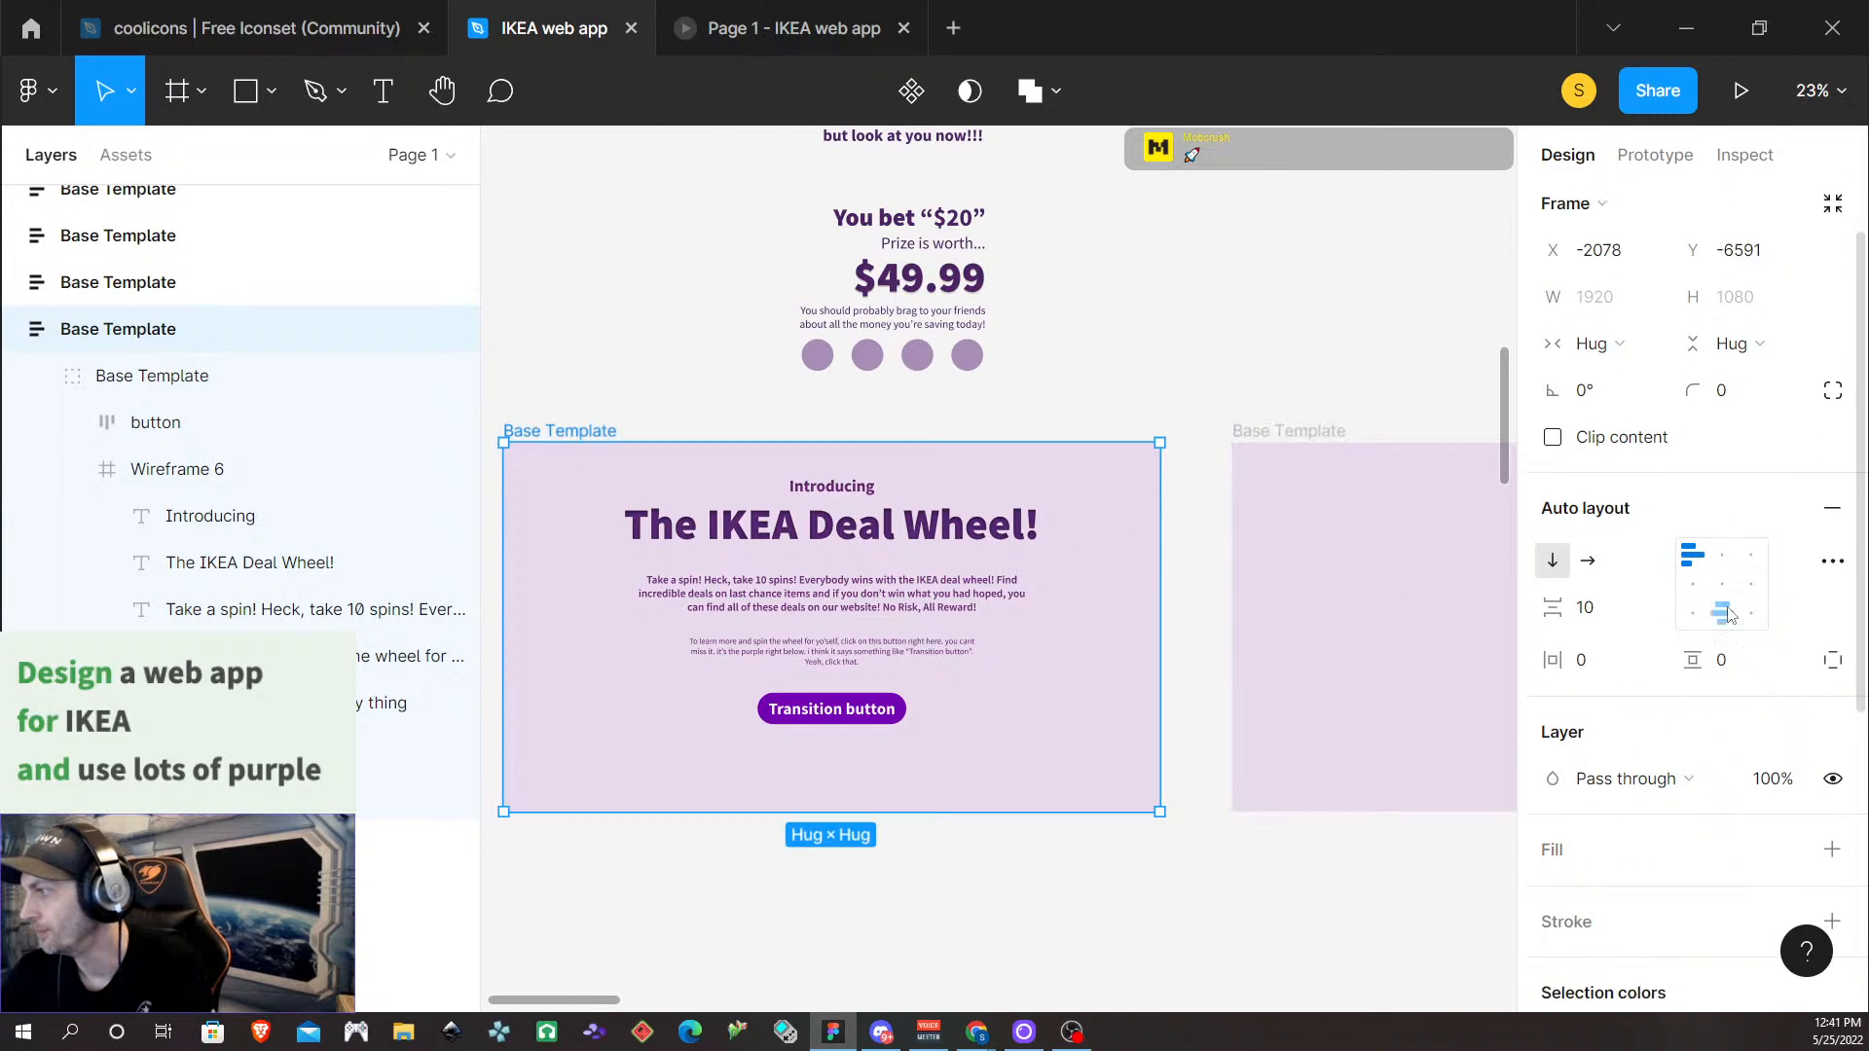
{"action": "scroll", "coordinate": [1730, 615], "scroll_direction": "down", "scroll_amount": 1}
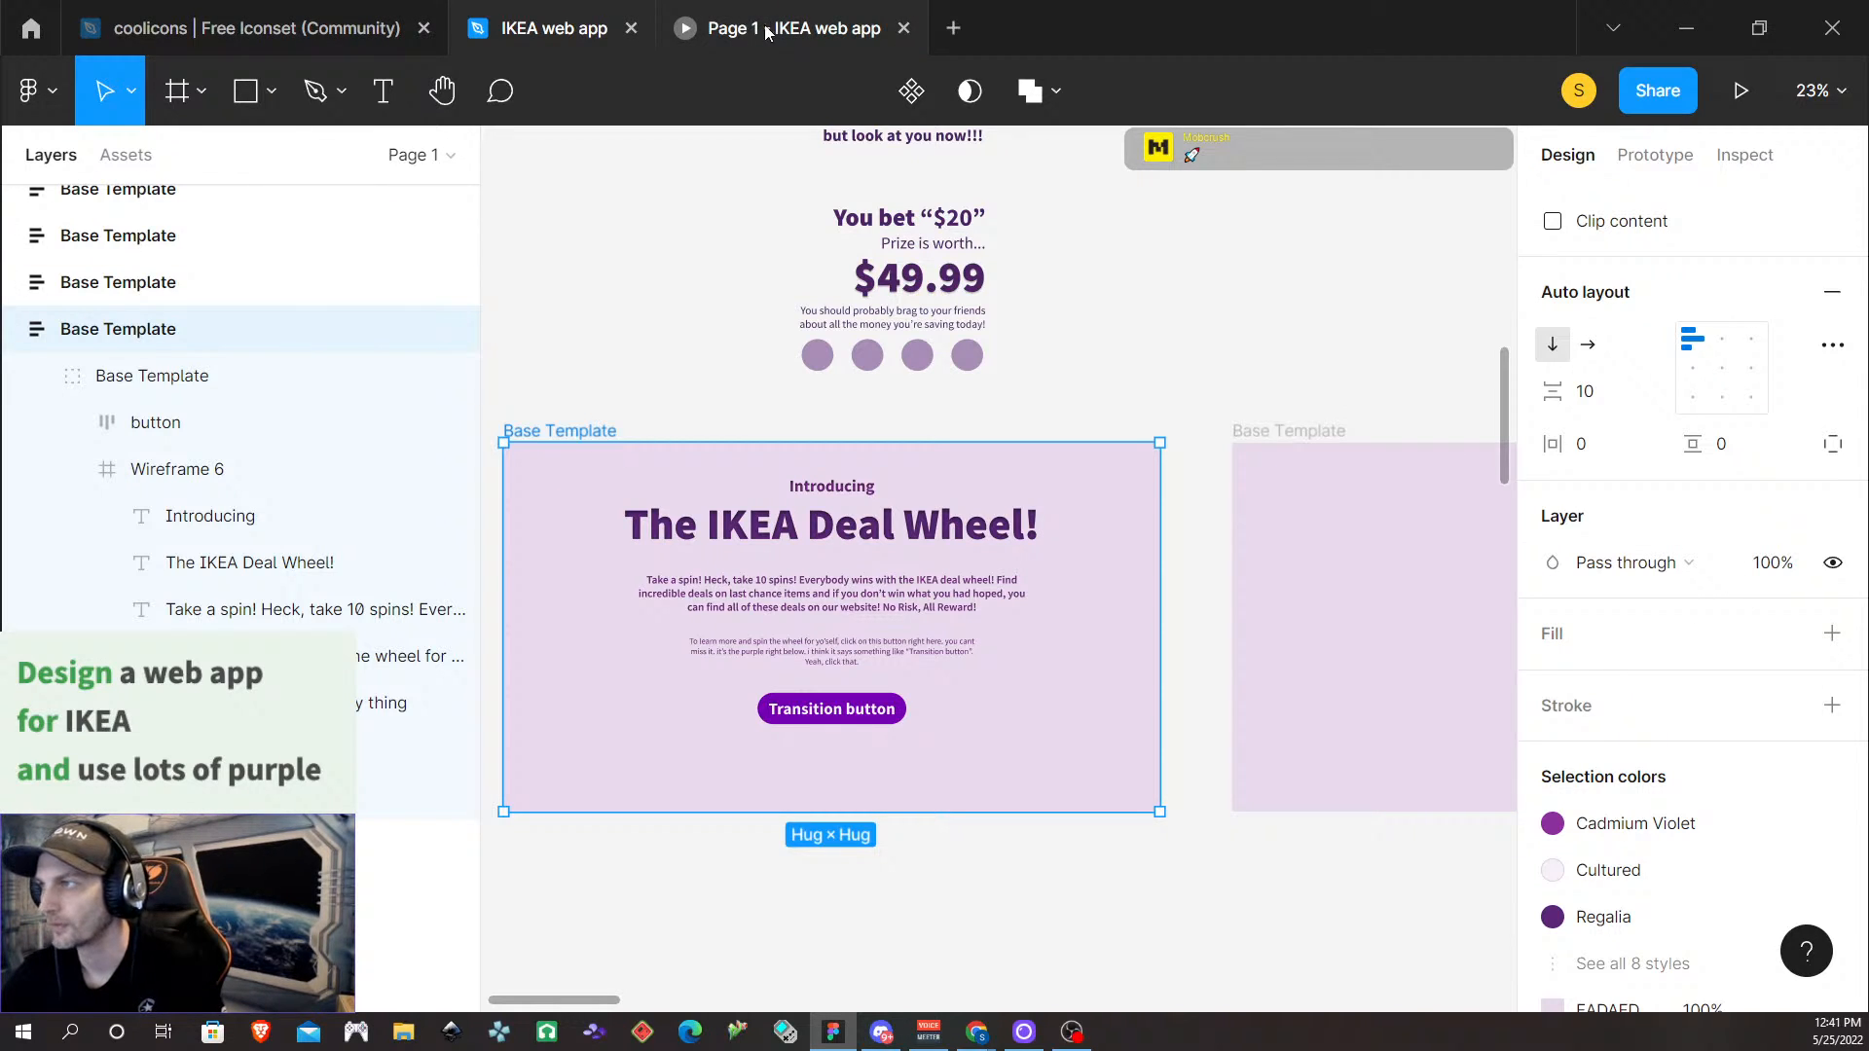
{"action": "left_click", "coordinate": [37, 94]}
{"action": "mouse_move", "coordinate": [161, 491]}
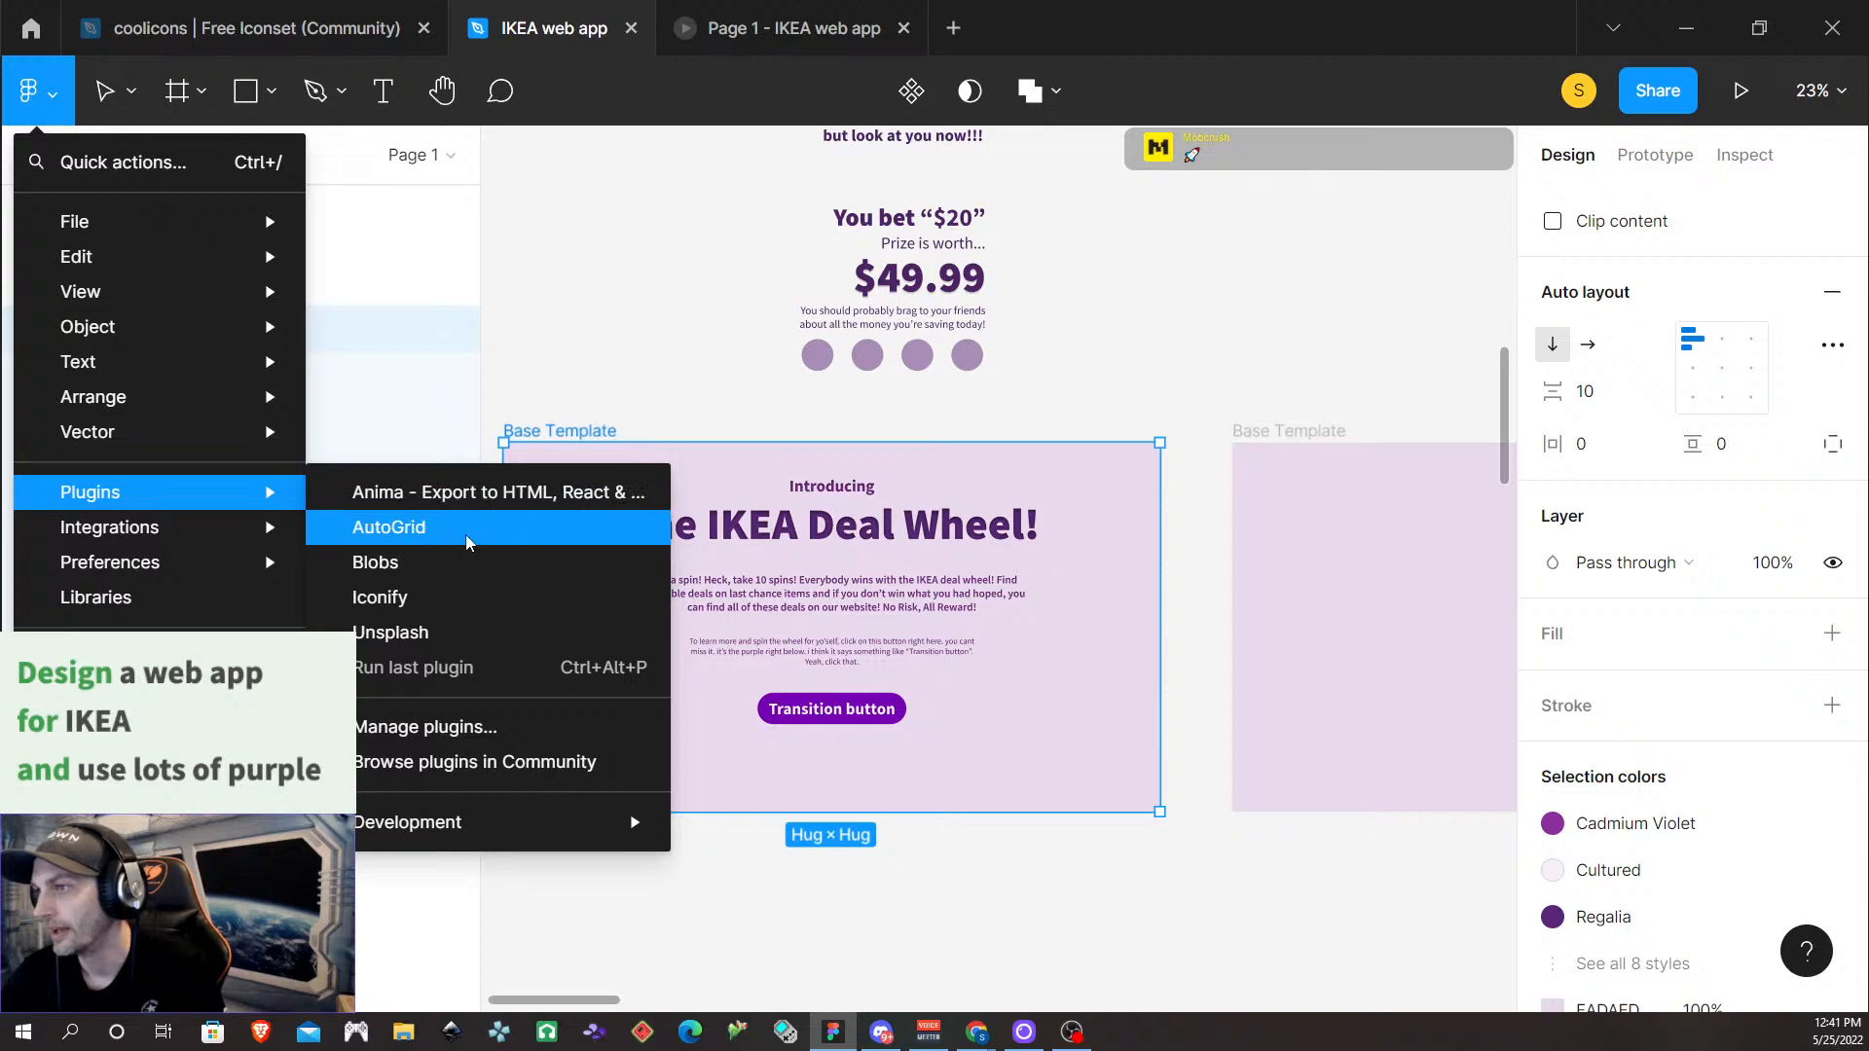
{"action": "left_click", "coordinate": [473, 633]}
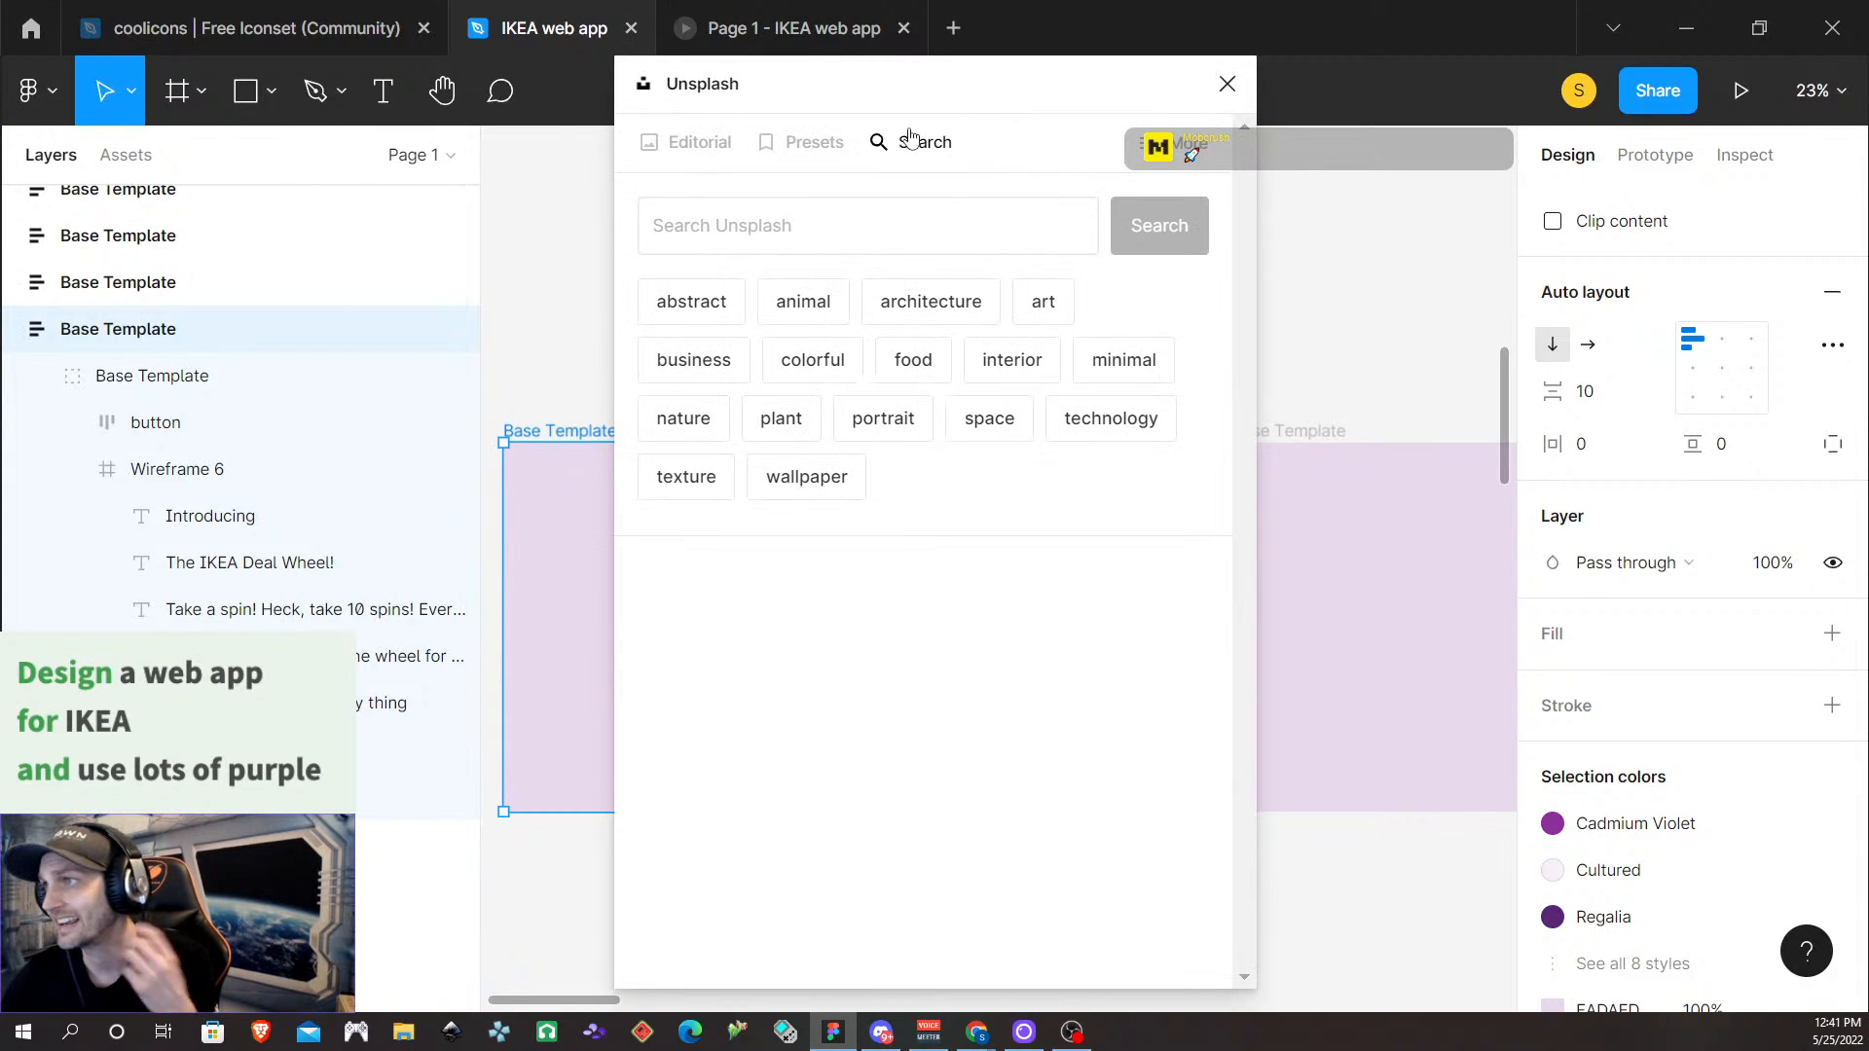
Search the Unsplash photo library for "ikea"
{"action": "left_click", "coordinate": [872, 205]}
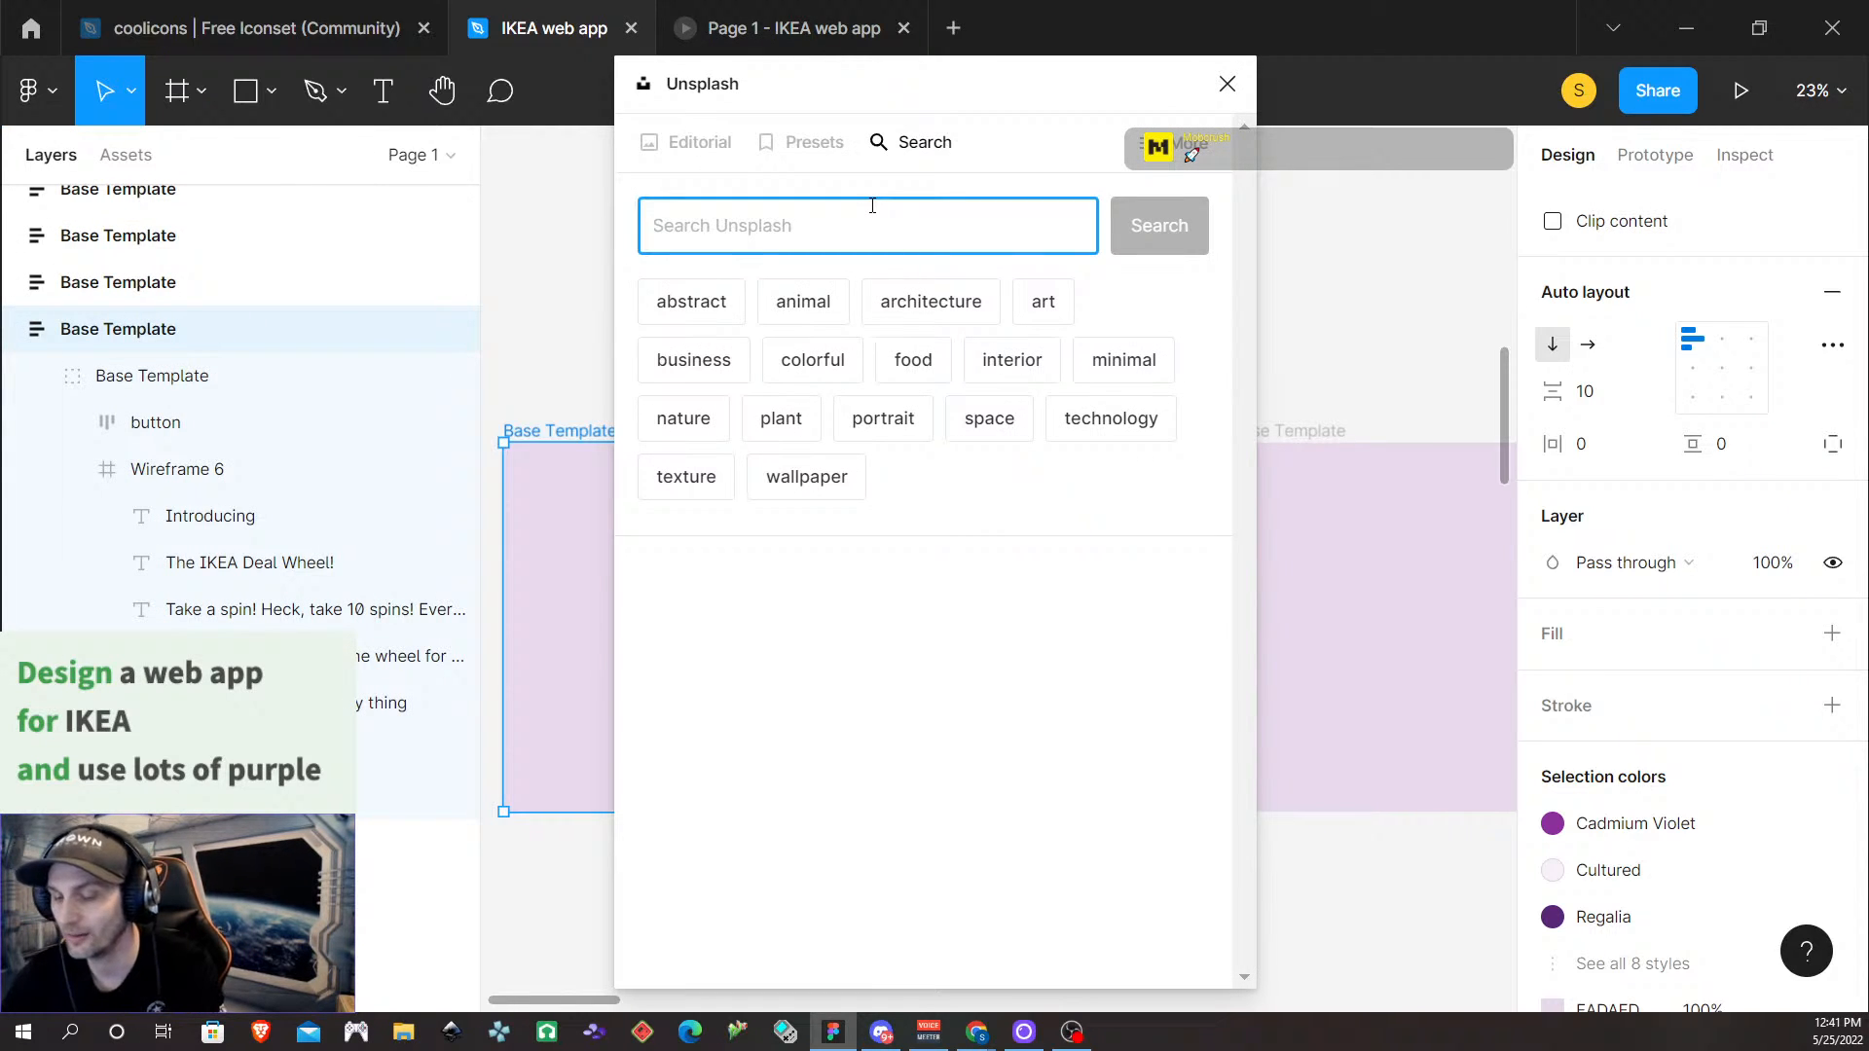
{"action": "type", "text": "idea"}
{"action": "key", "text": "BackSpace"}
{"action": "key", "text": "BackSpace"}
{"action": "key", "text": "BackSpace"}
{"action": "key", "text": "BackSpace"}
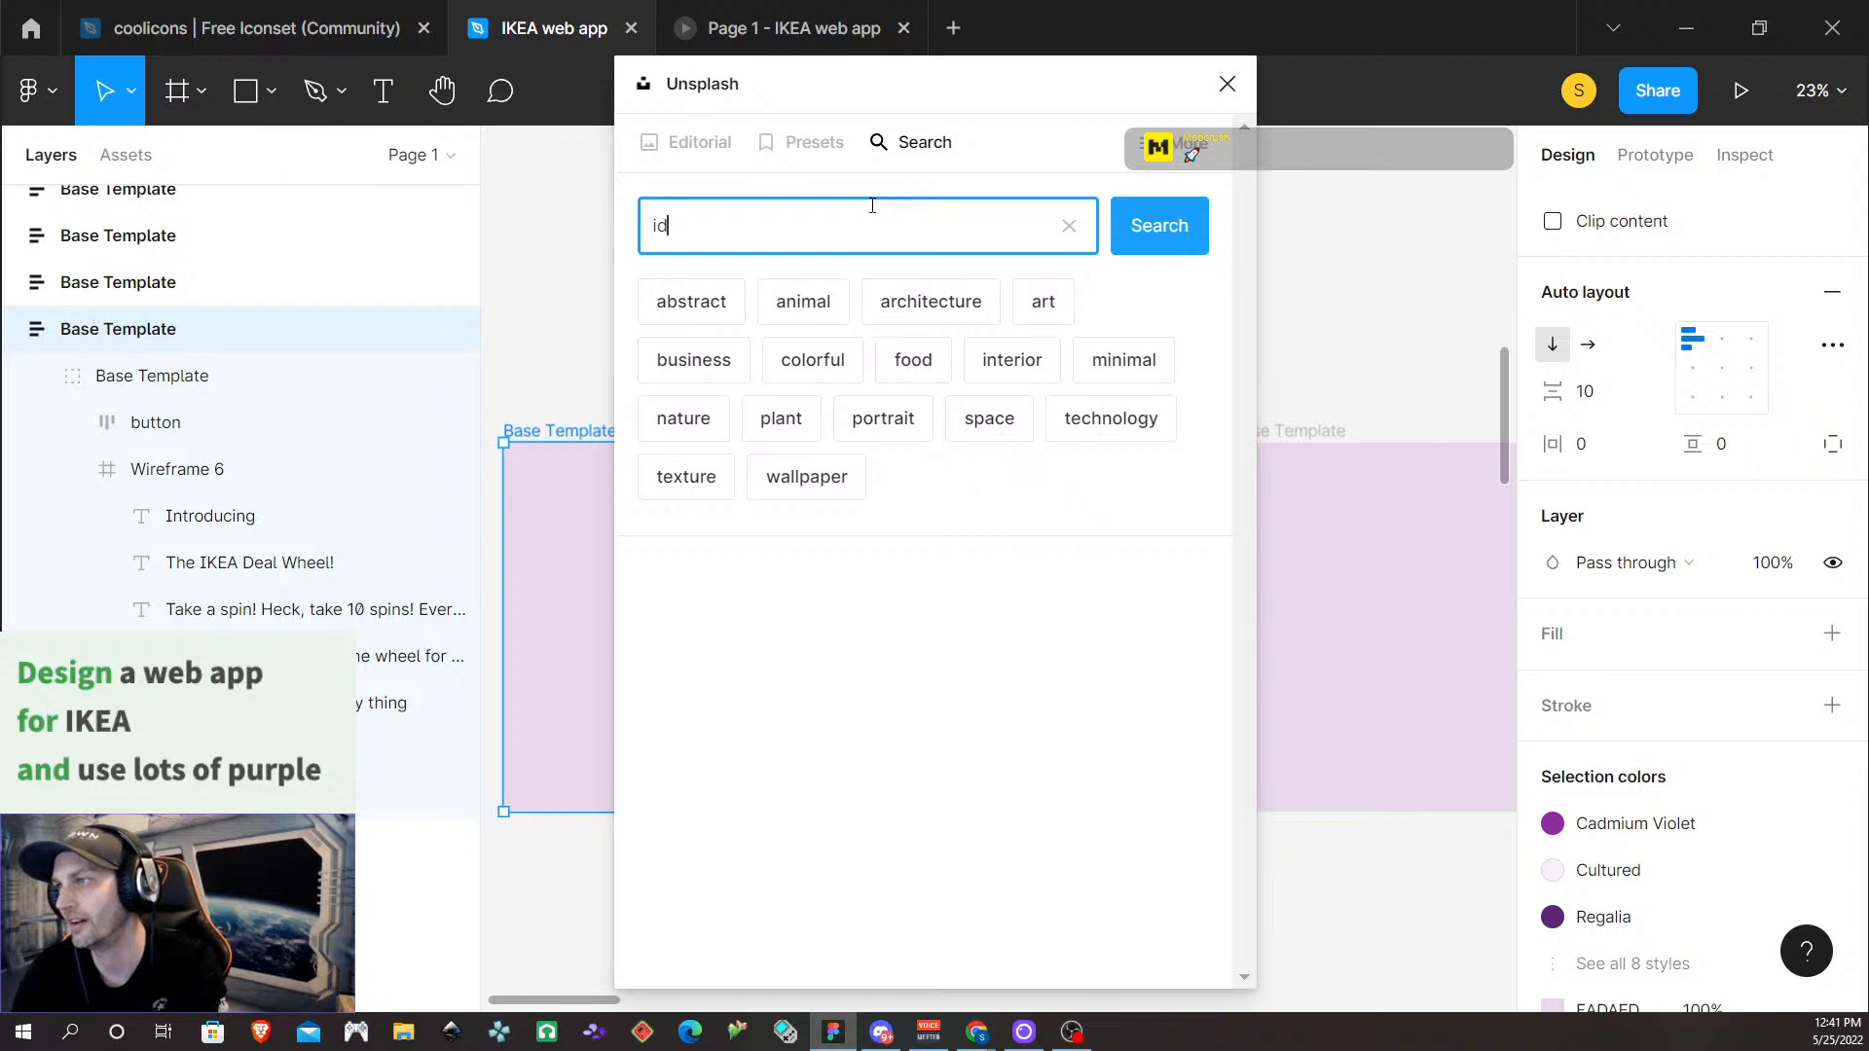
{"action": "type", "text": "ikea"}
{"action": "key", "text": "Return"}
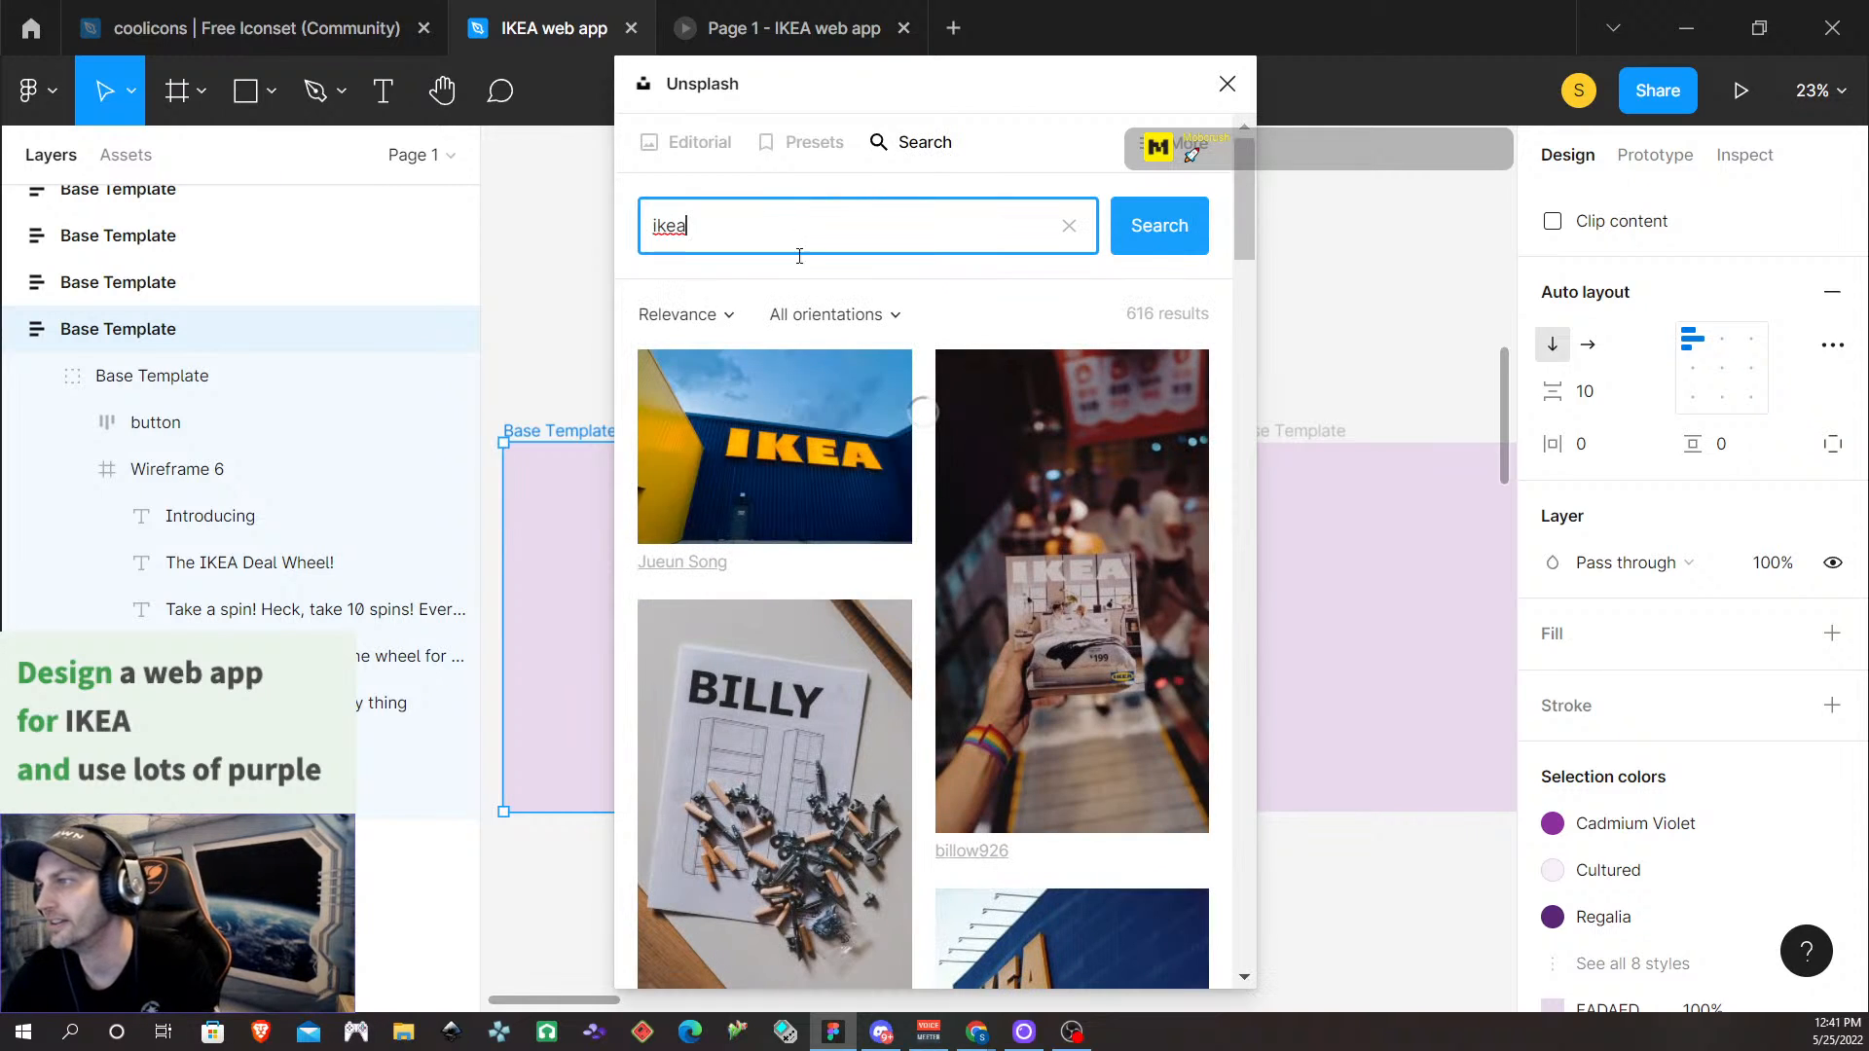
Browse the Unsplash results for "ikea" to find a photo that suits the Deal Wheel page background
{"action": "scroll", "coordinate": [870, 454], "scroll_direction": "down", "scroll_amount": 2}
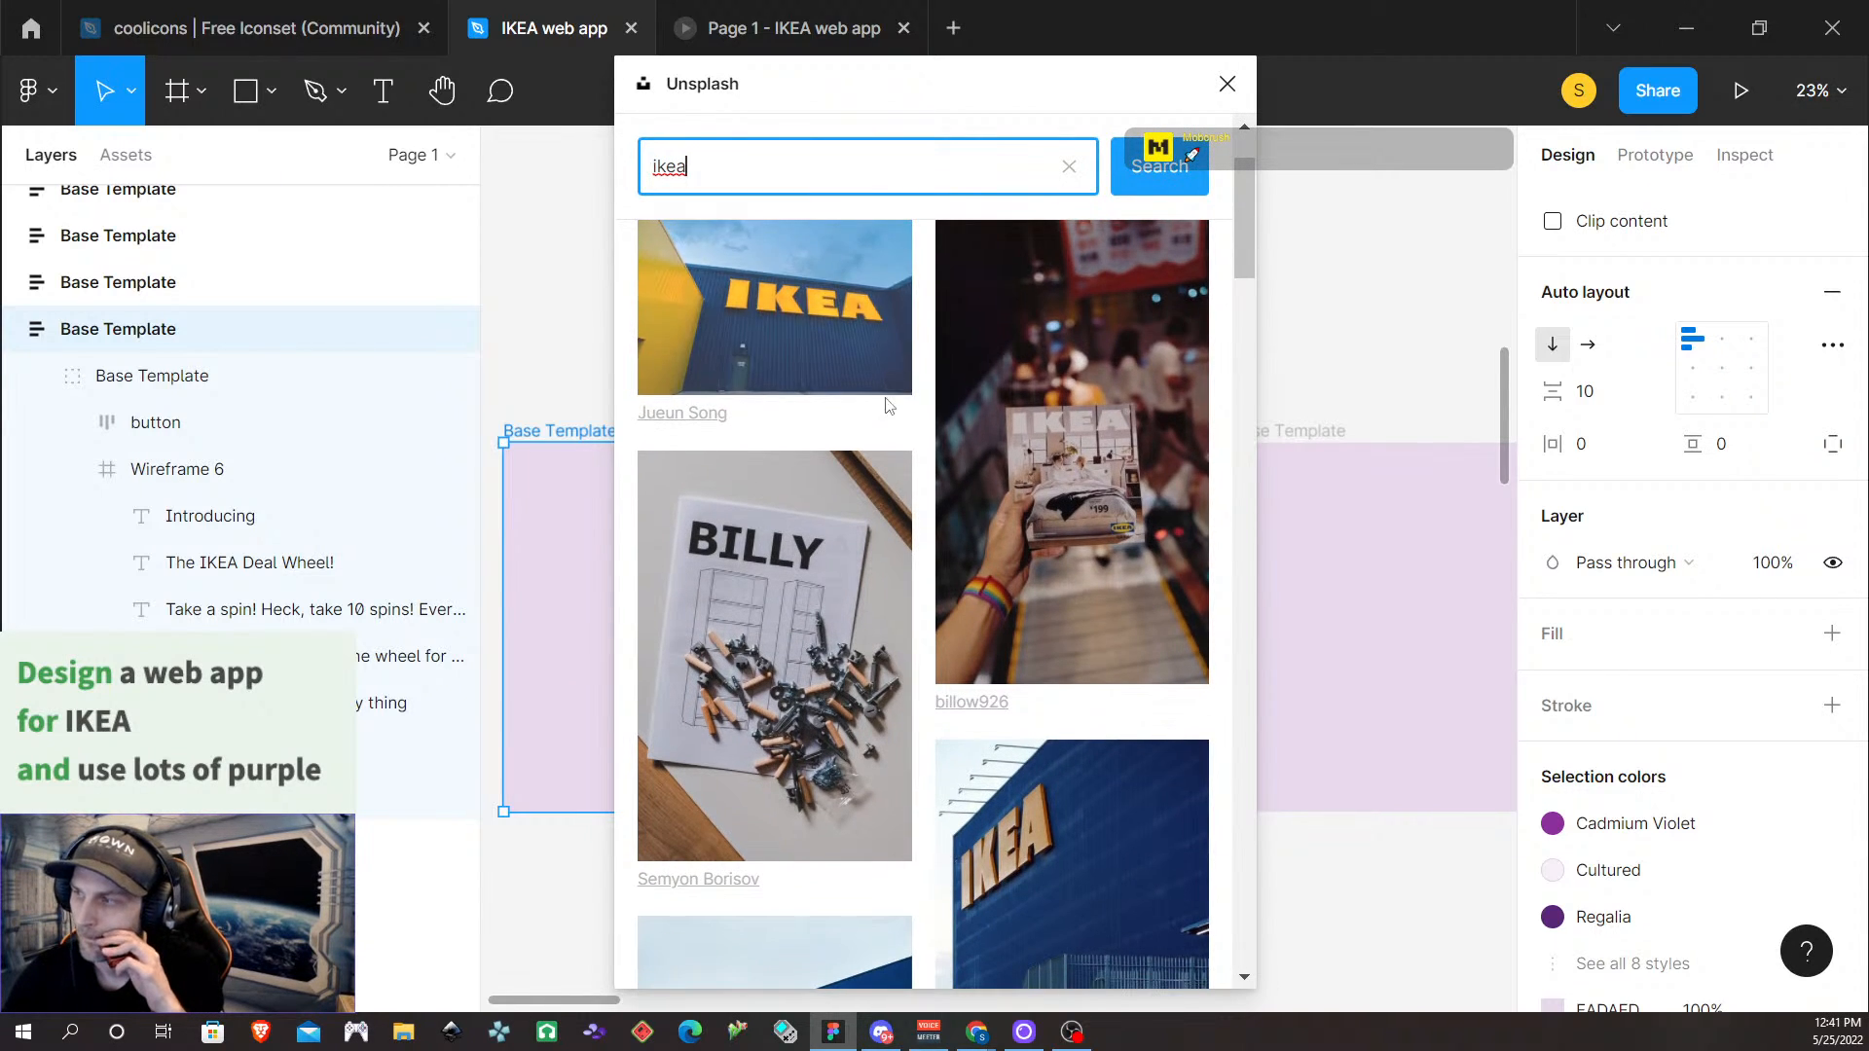
{"action": "scroll", "coordinate": [878, 429], "scroll_direction": "down", "scroll_amount": 5}
{"action": "scroll", "coordinate": [878, 425], "scroll_direction": "down", "scroll_amount": 6}
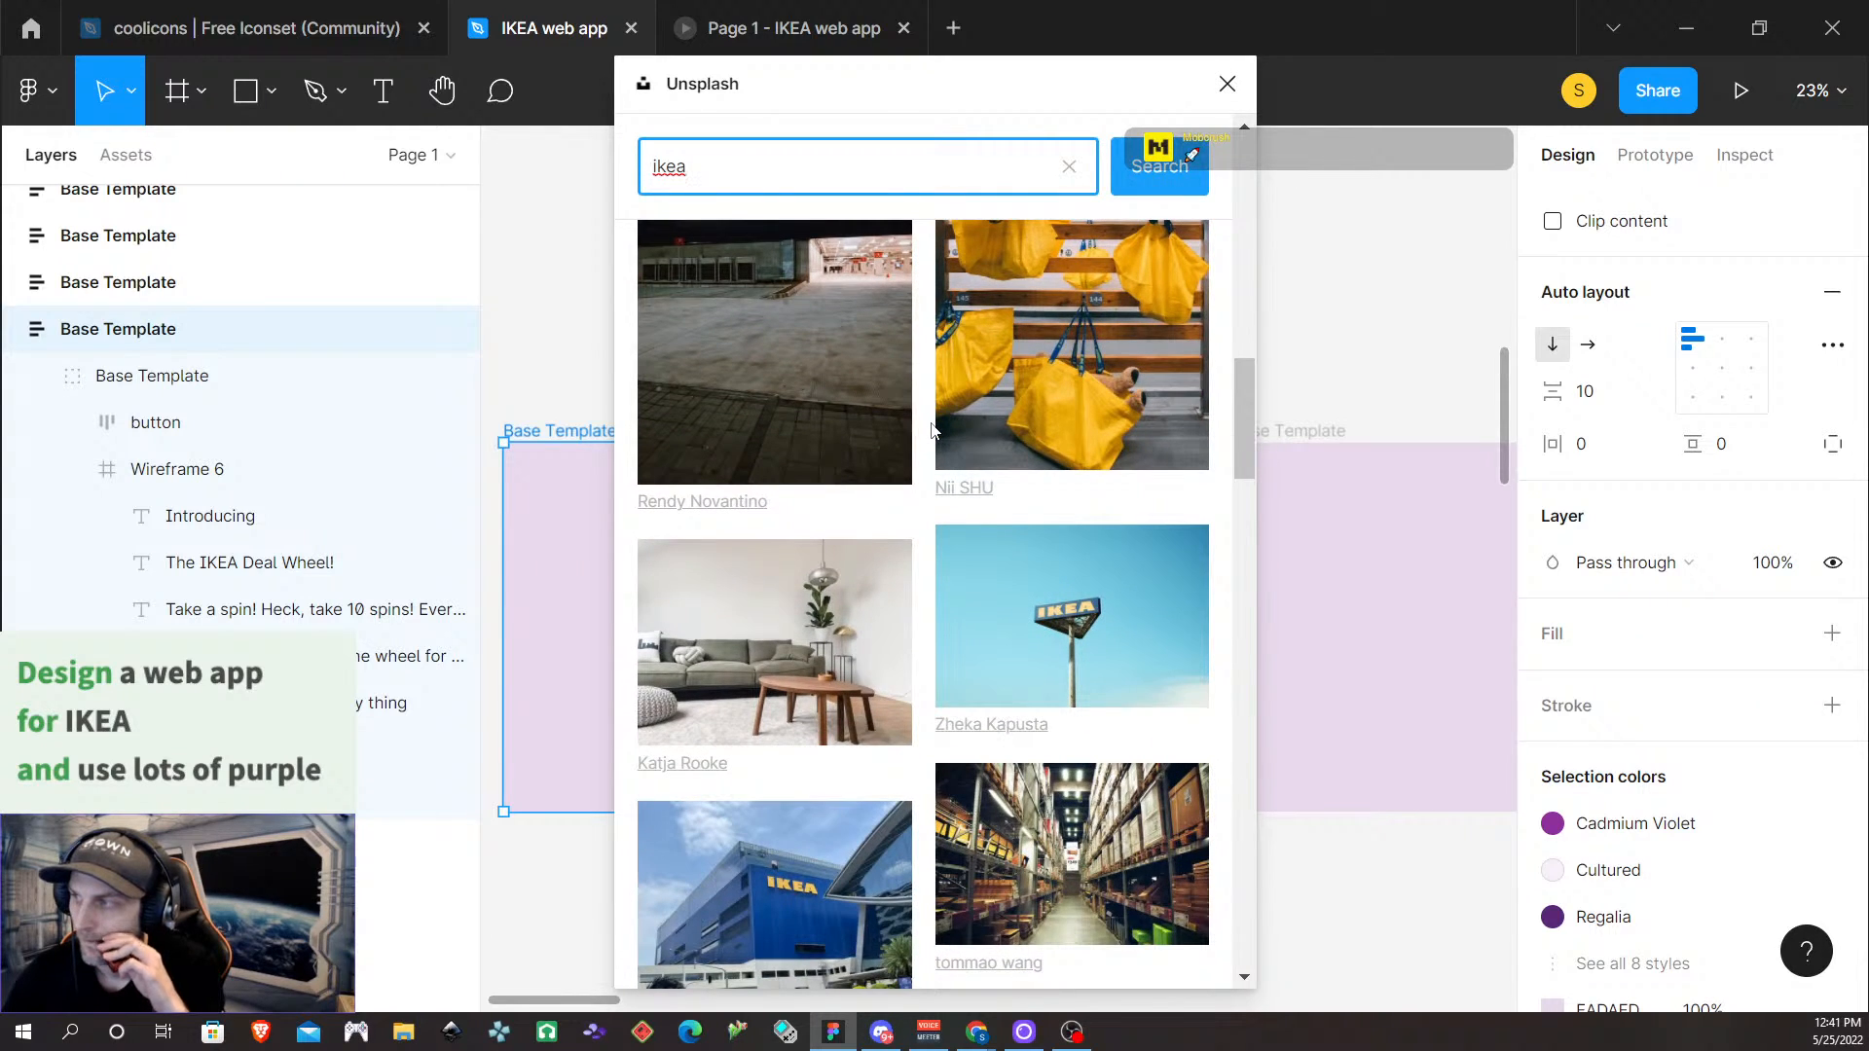
{"action": "scroll", "coordinate": [932, 429], "scroll_direction": "down", "scroll_amount": 2}
{"action": "scroll", "coordinate": [931, 431], "scroll_direction": "down", "scroll_amount": 2}
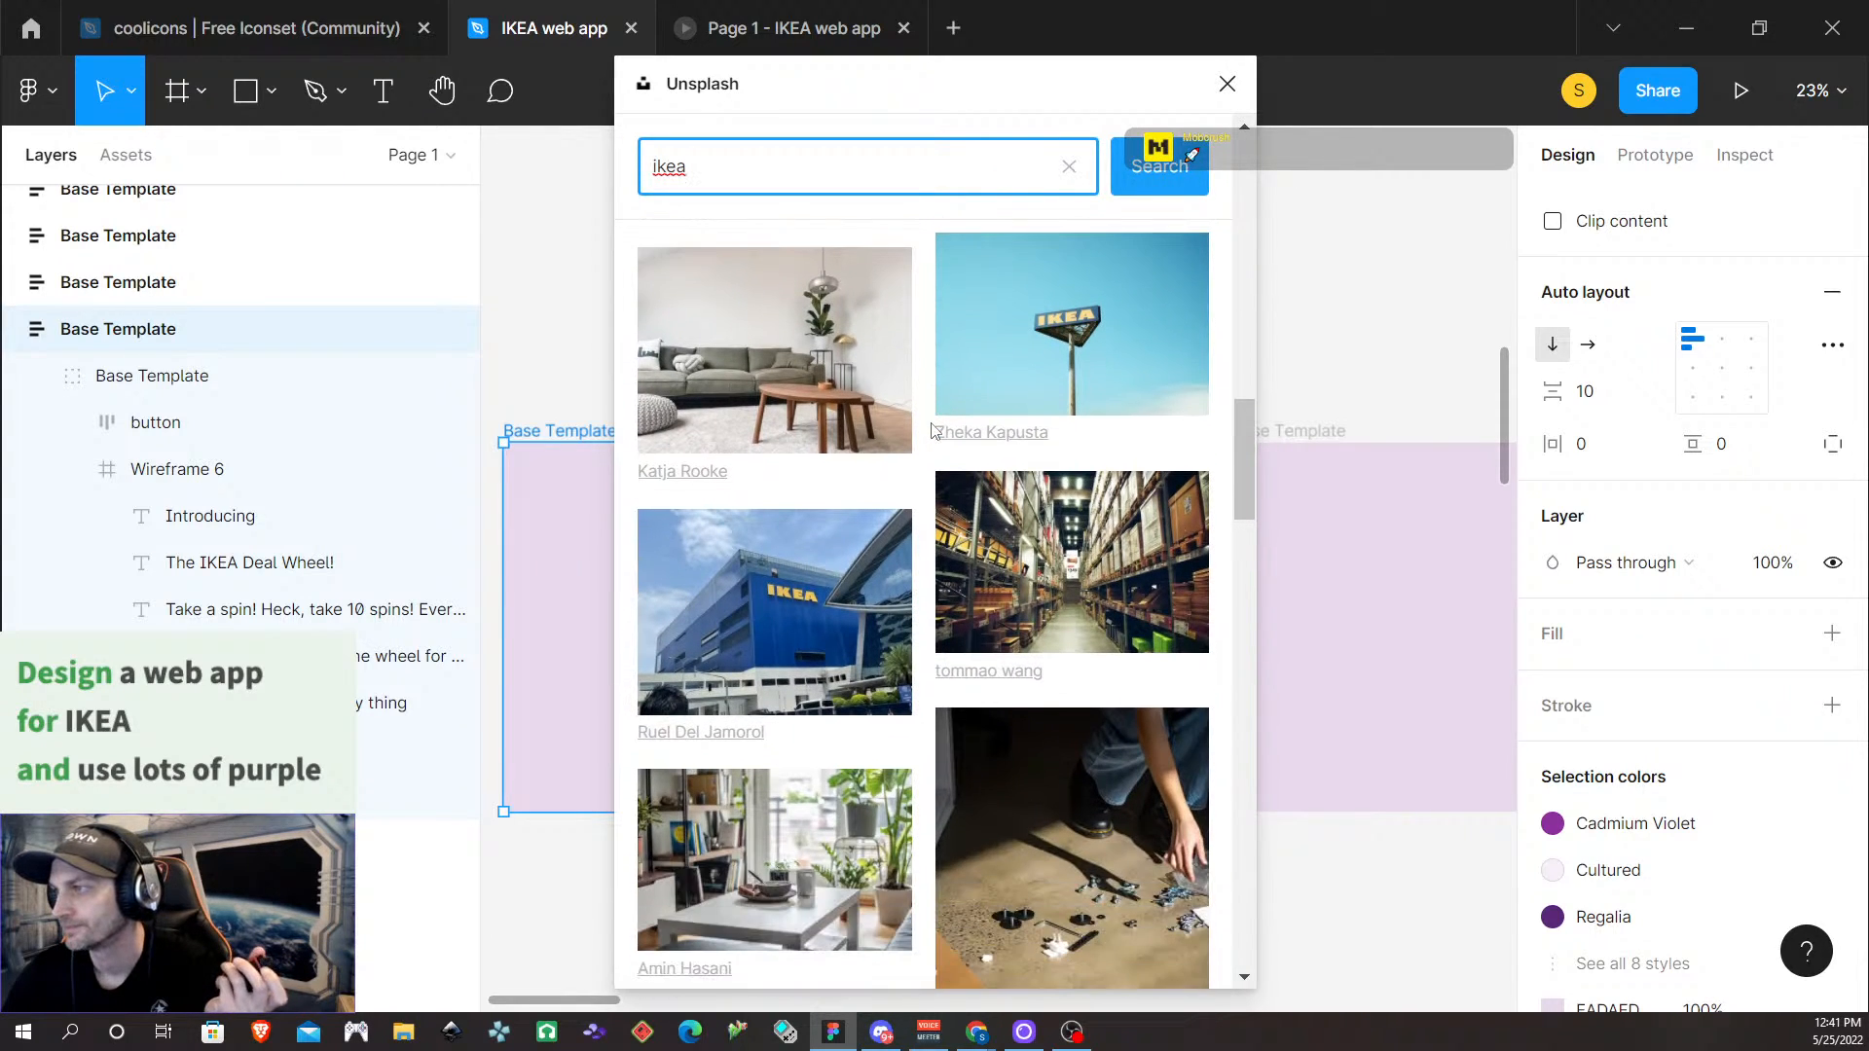
{"action": "scroll", "coordinate": [964, 436], "scroll_direction": "down", "scroll_amount": 4}
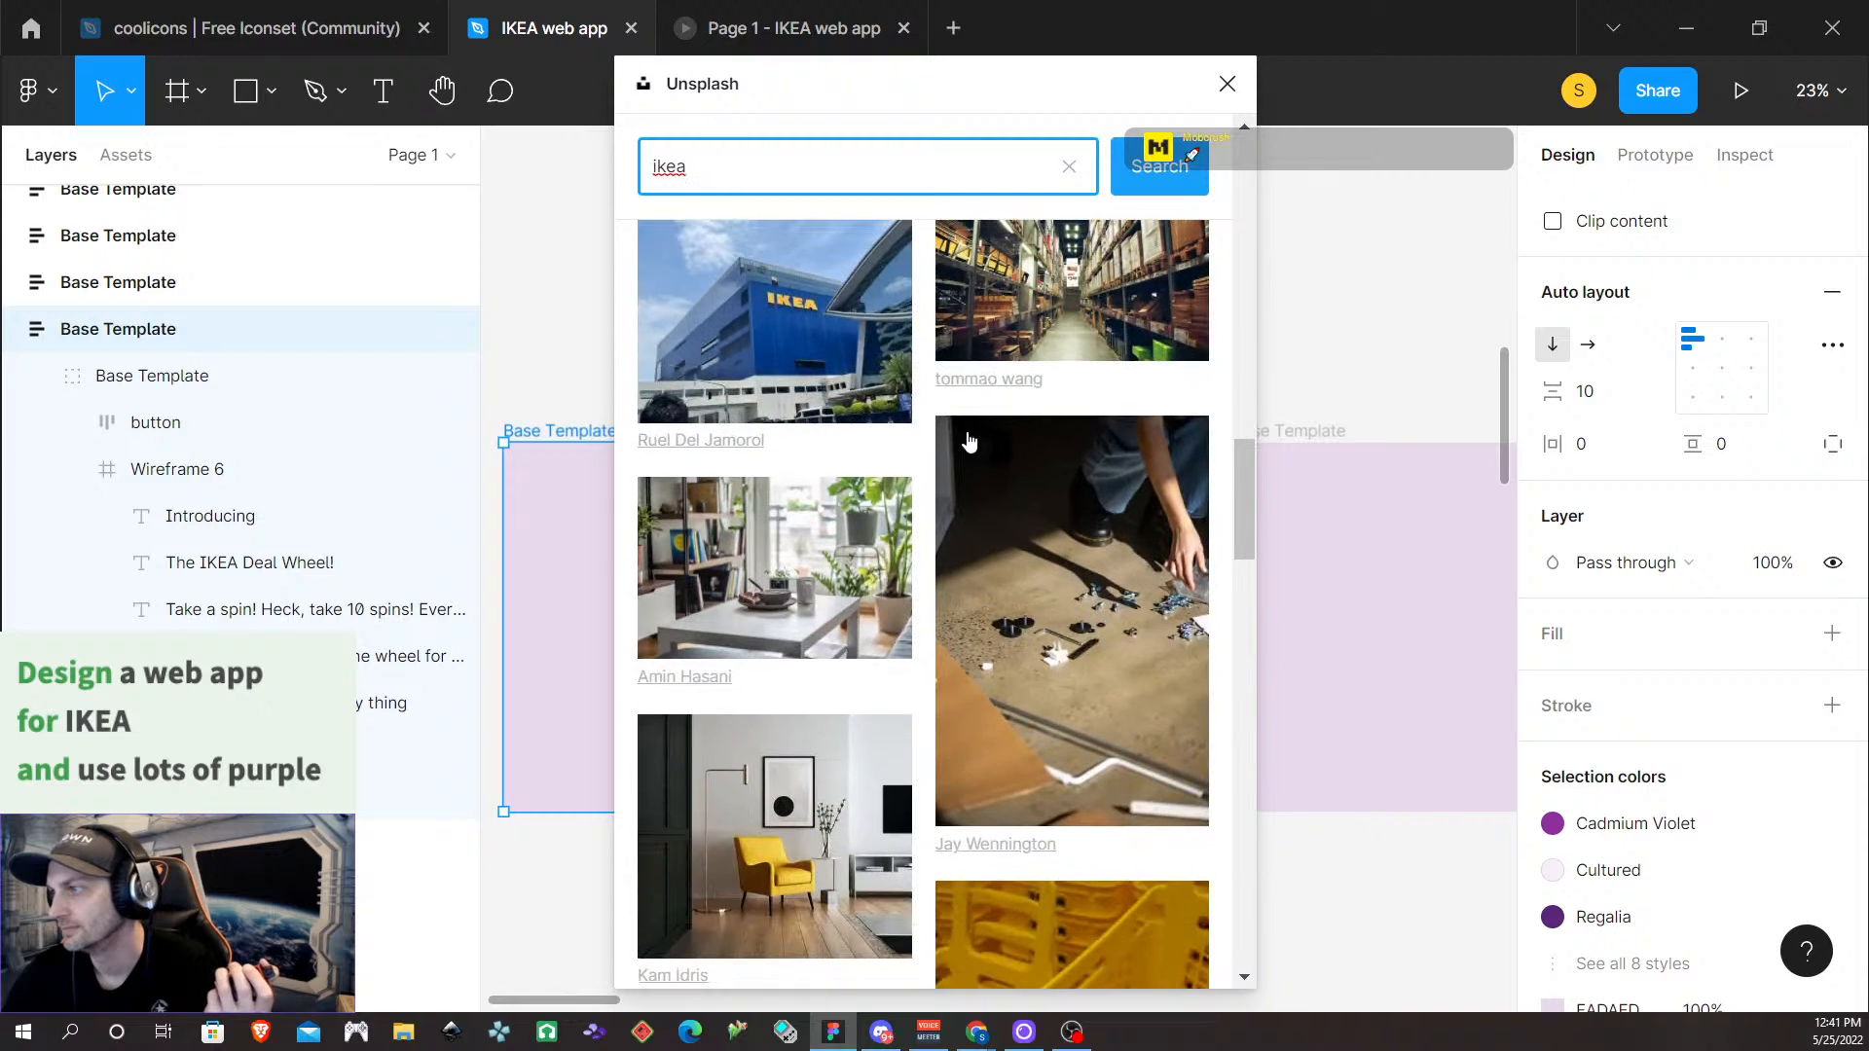
{"action": "scroll", "coordinate": [950, 432], "scroll_direction": "down", "scroll_amount": 2}
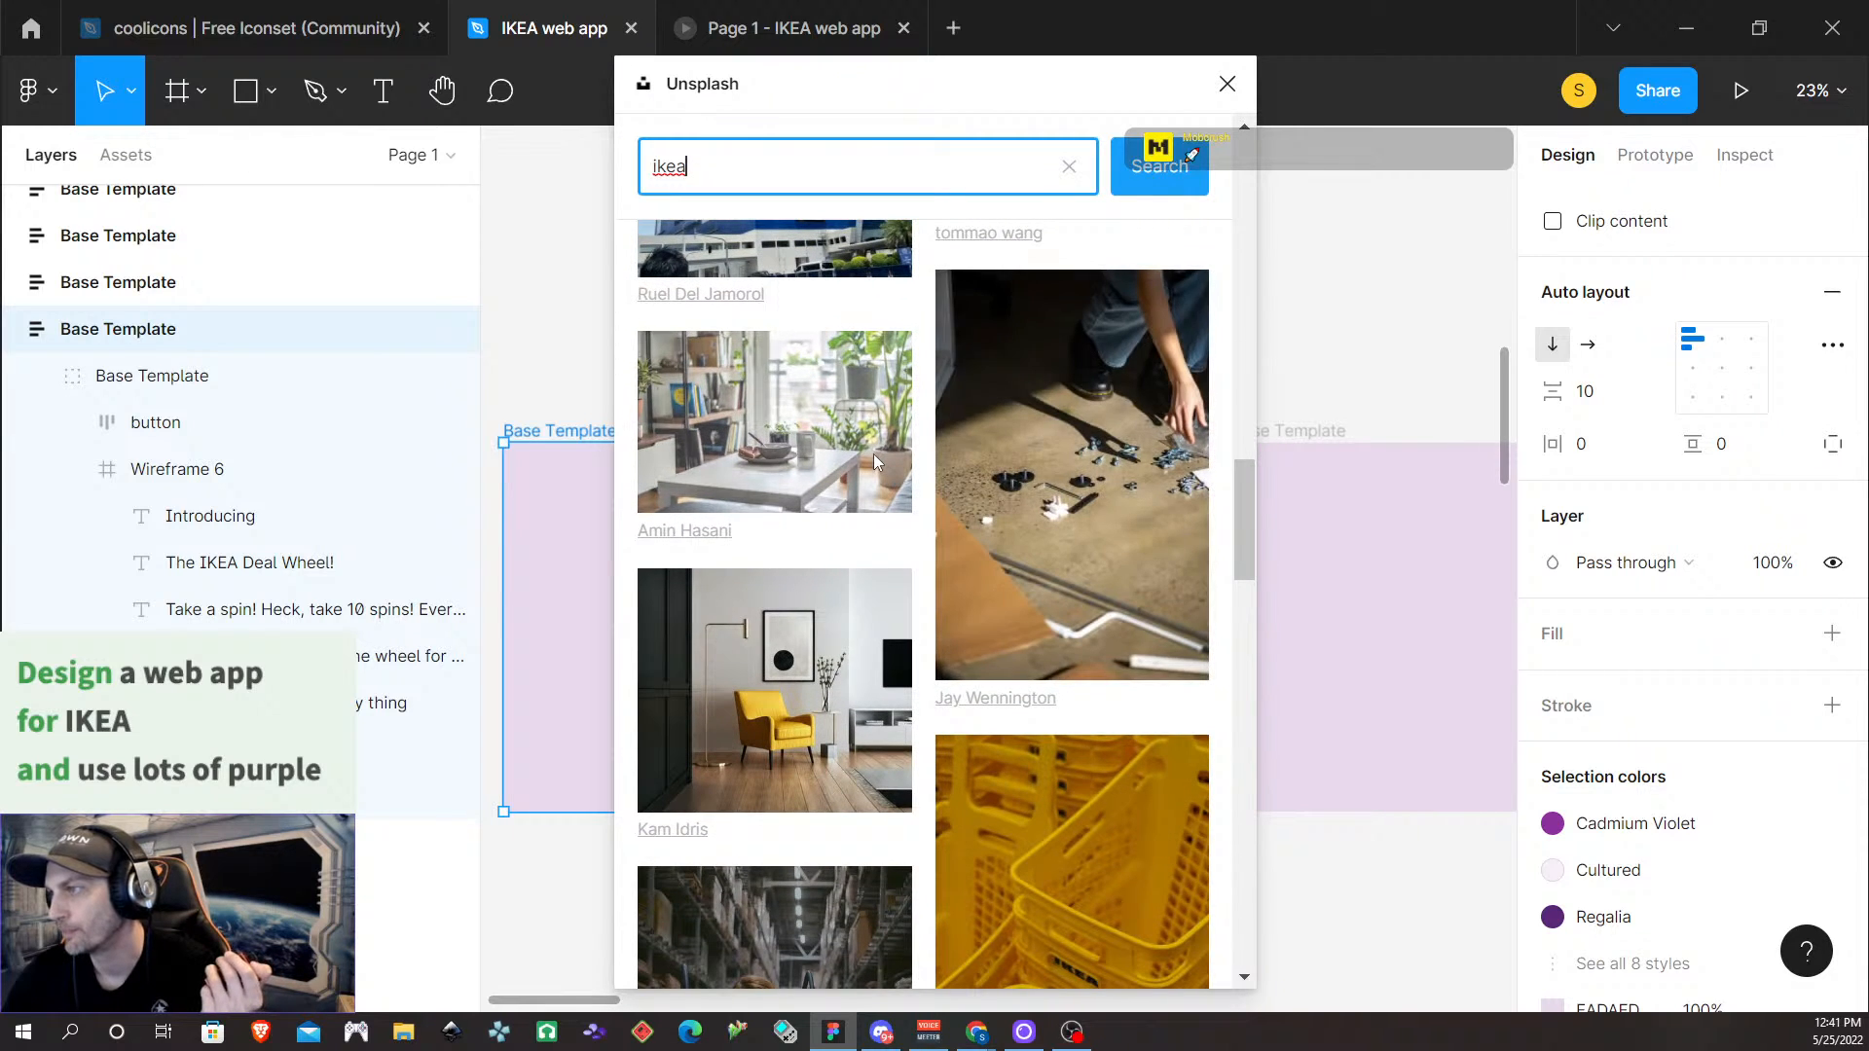
{"action": "scroll", "coordinate": [873, 453], "scroll_direction": "down", "scroll_amount": 4}
{"action": "scroll", "coordinate": [958, 448], "scroll_direction": "down", "scroll_amount": 2}
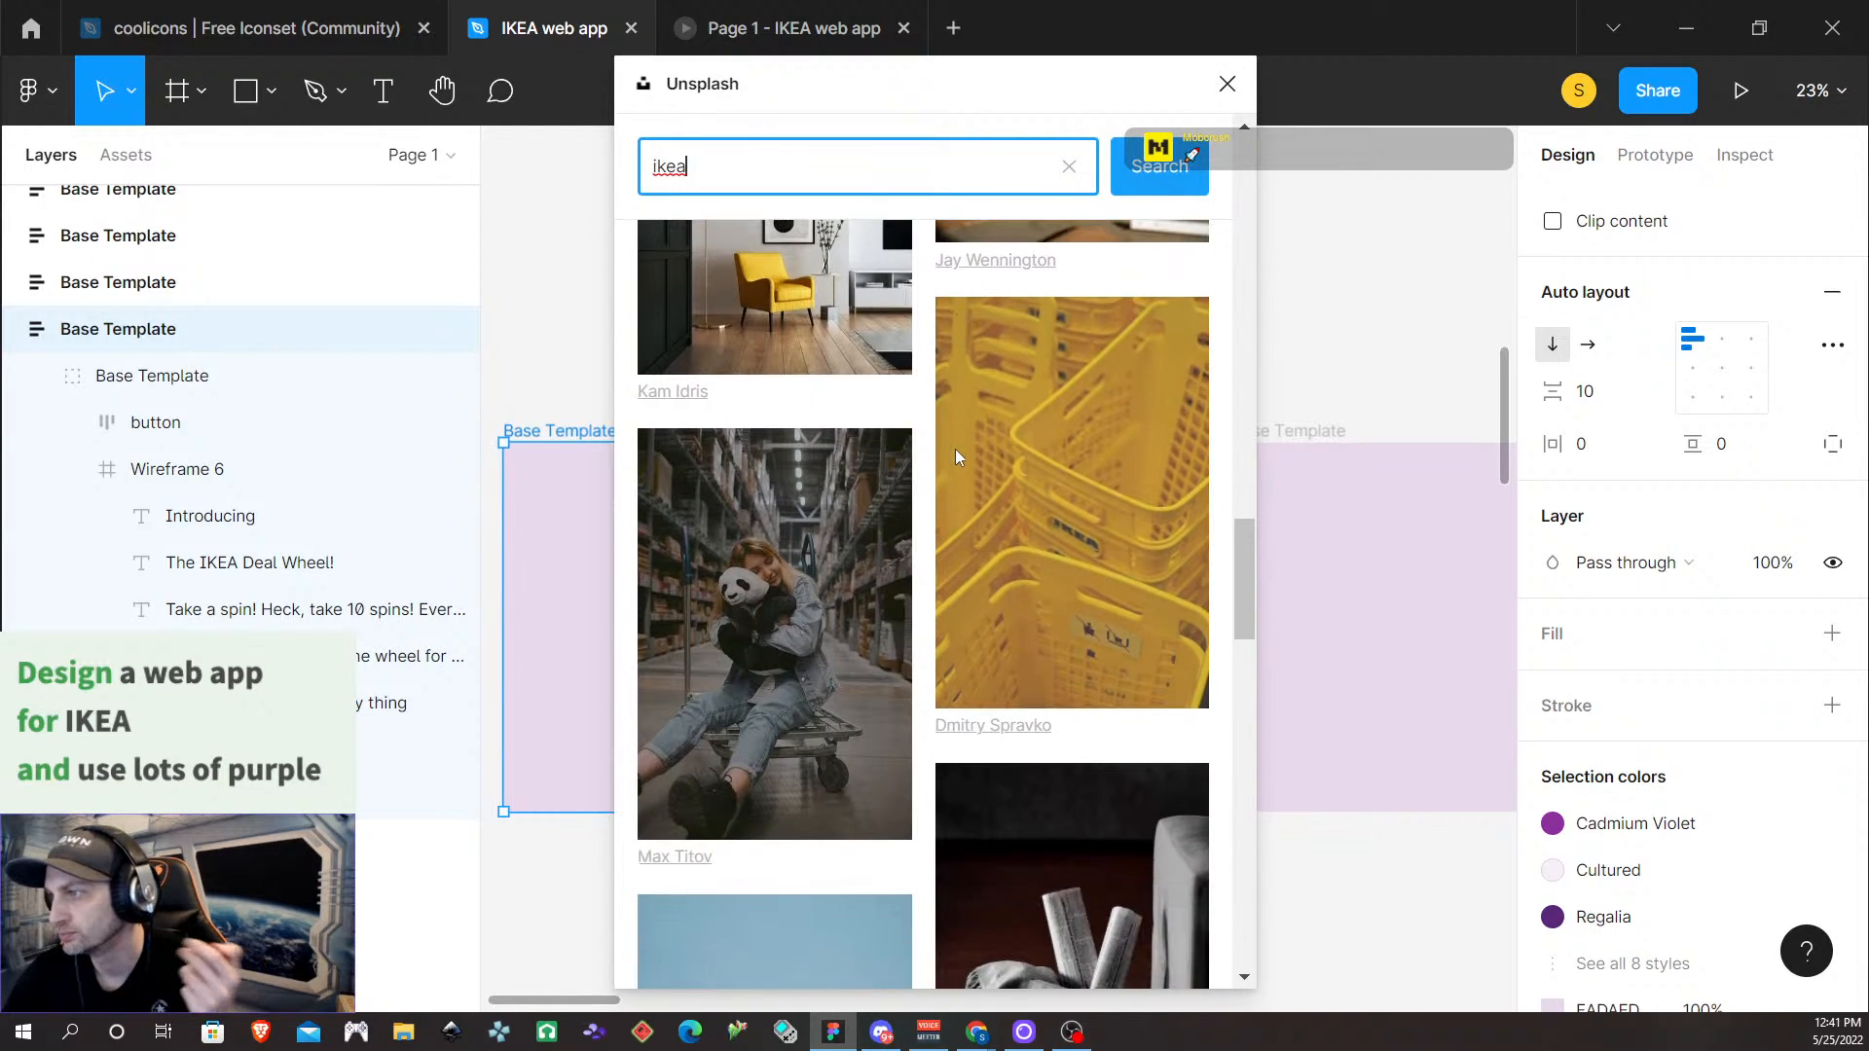
{"action": "scroll", "coordinate": [935, 456], "scroll_direction": "down", "scroll_amount": 4}
{"action": "scroll", "coordinate": [933, 463], "scroll_direction": "down", "scroll_amount": 5}
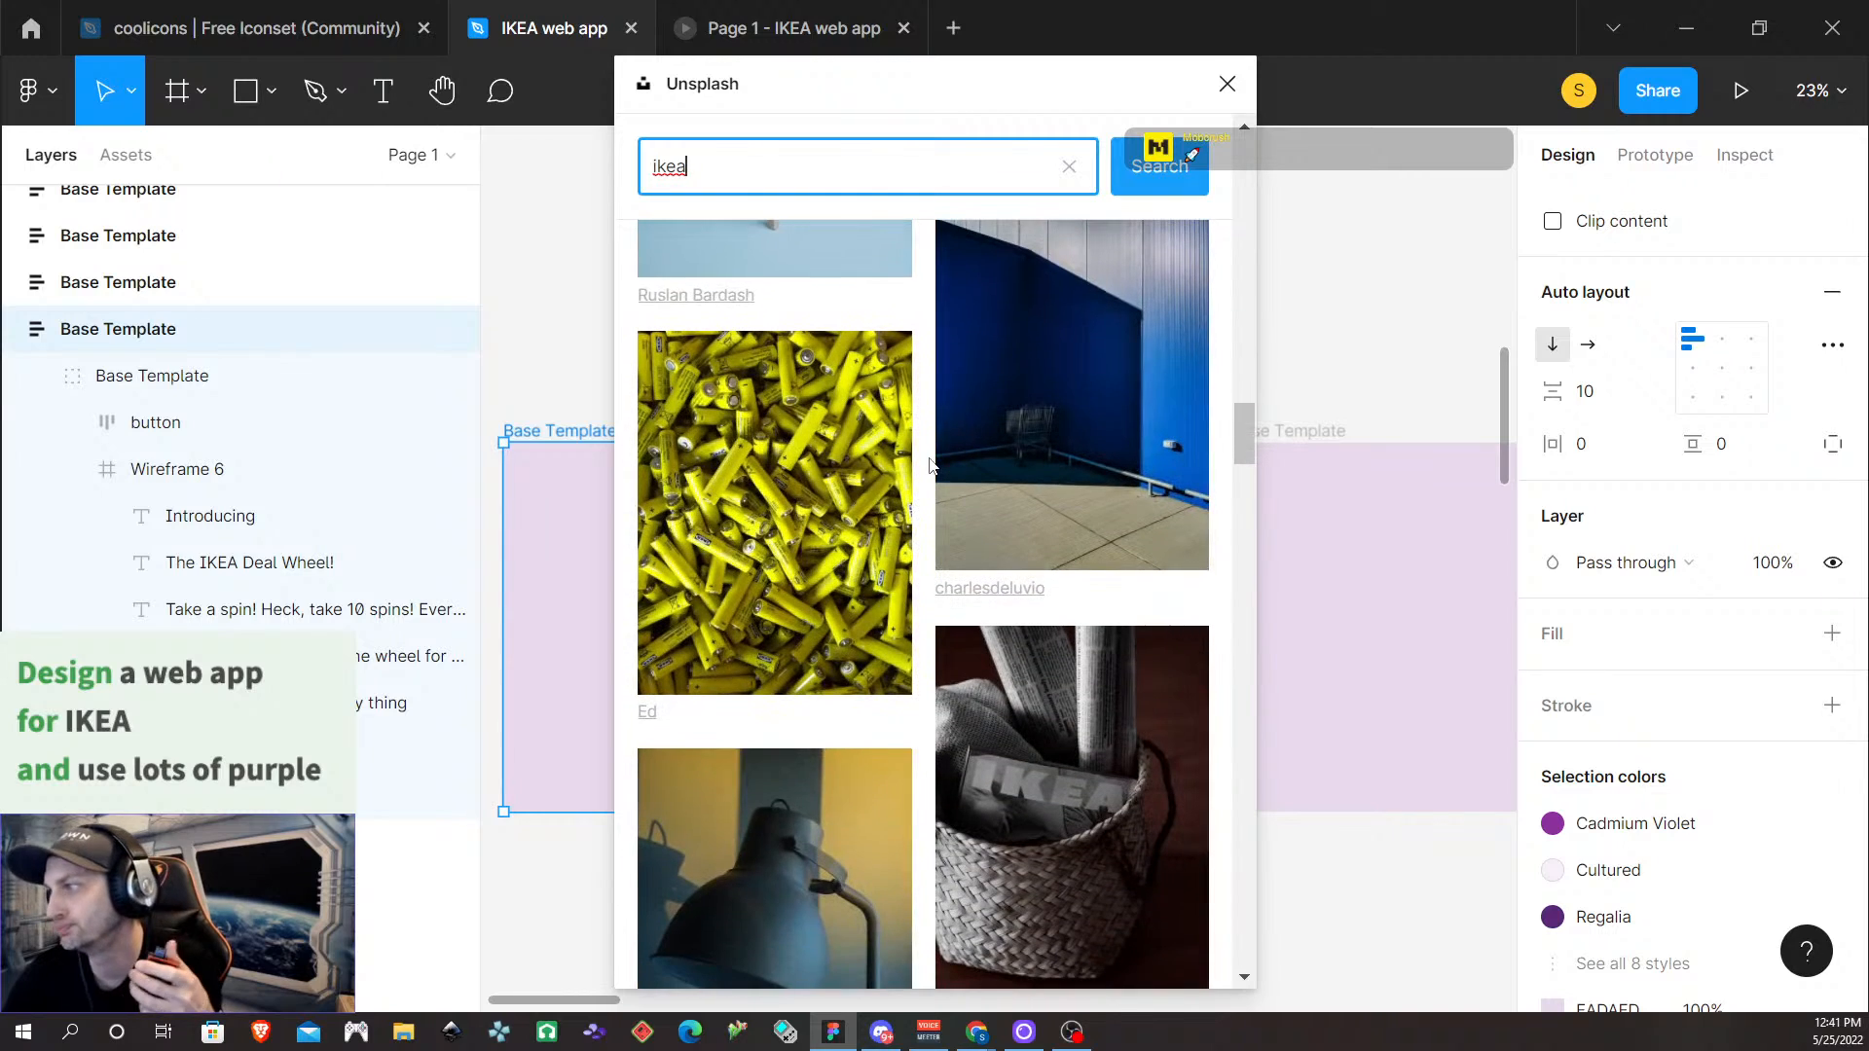
{"action": "scroll", "coordinate": [855, 462], "scroll_direction": "down", "scroll_amount": 8}
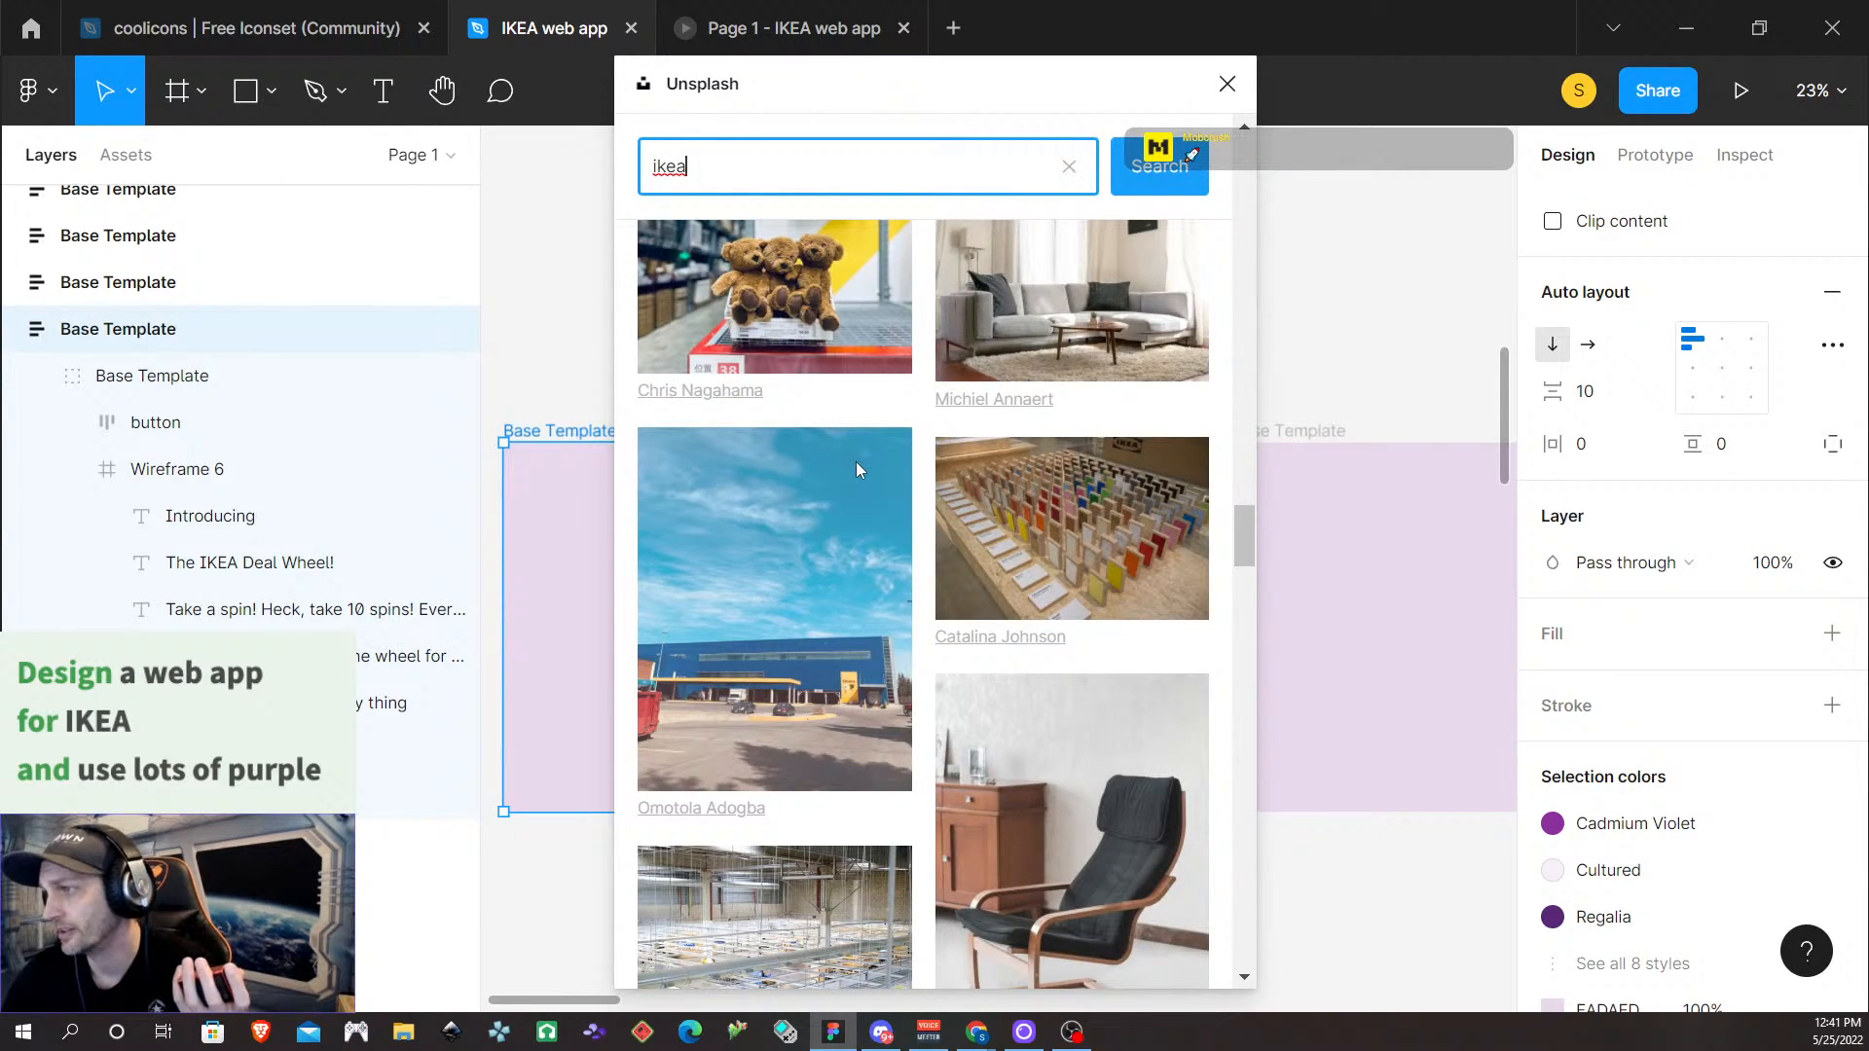
{"action": "scroll", "coordinate": [855, 462], "scroll_direction": "down", "scroll_amount": 10}
{"action": "scroll", "coordinate": [858, 469], "scroll_direction": "down", "scroll_amount": 10}
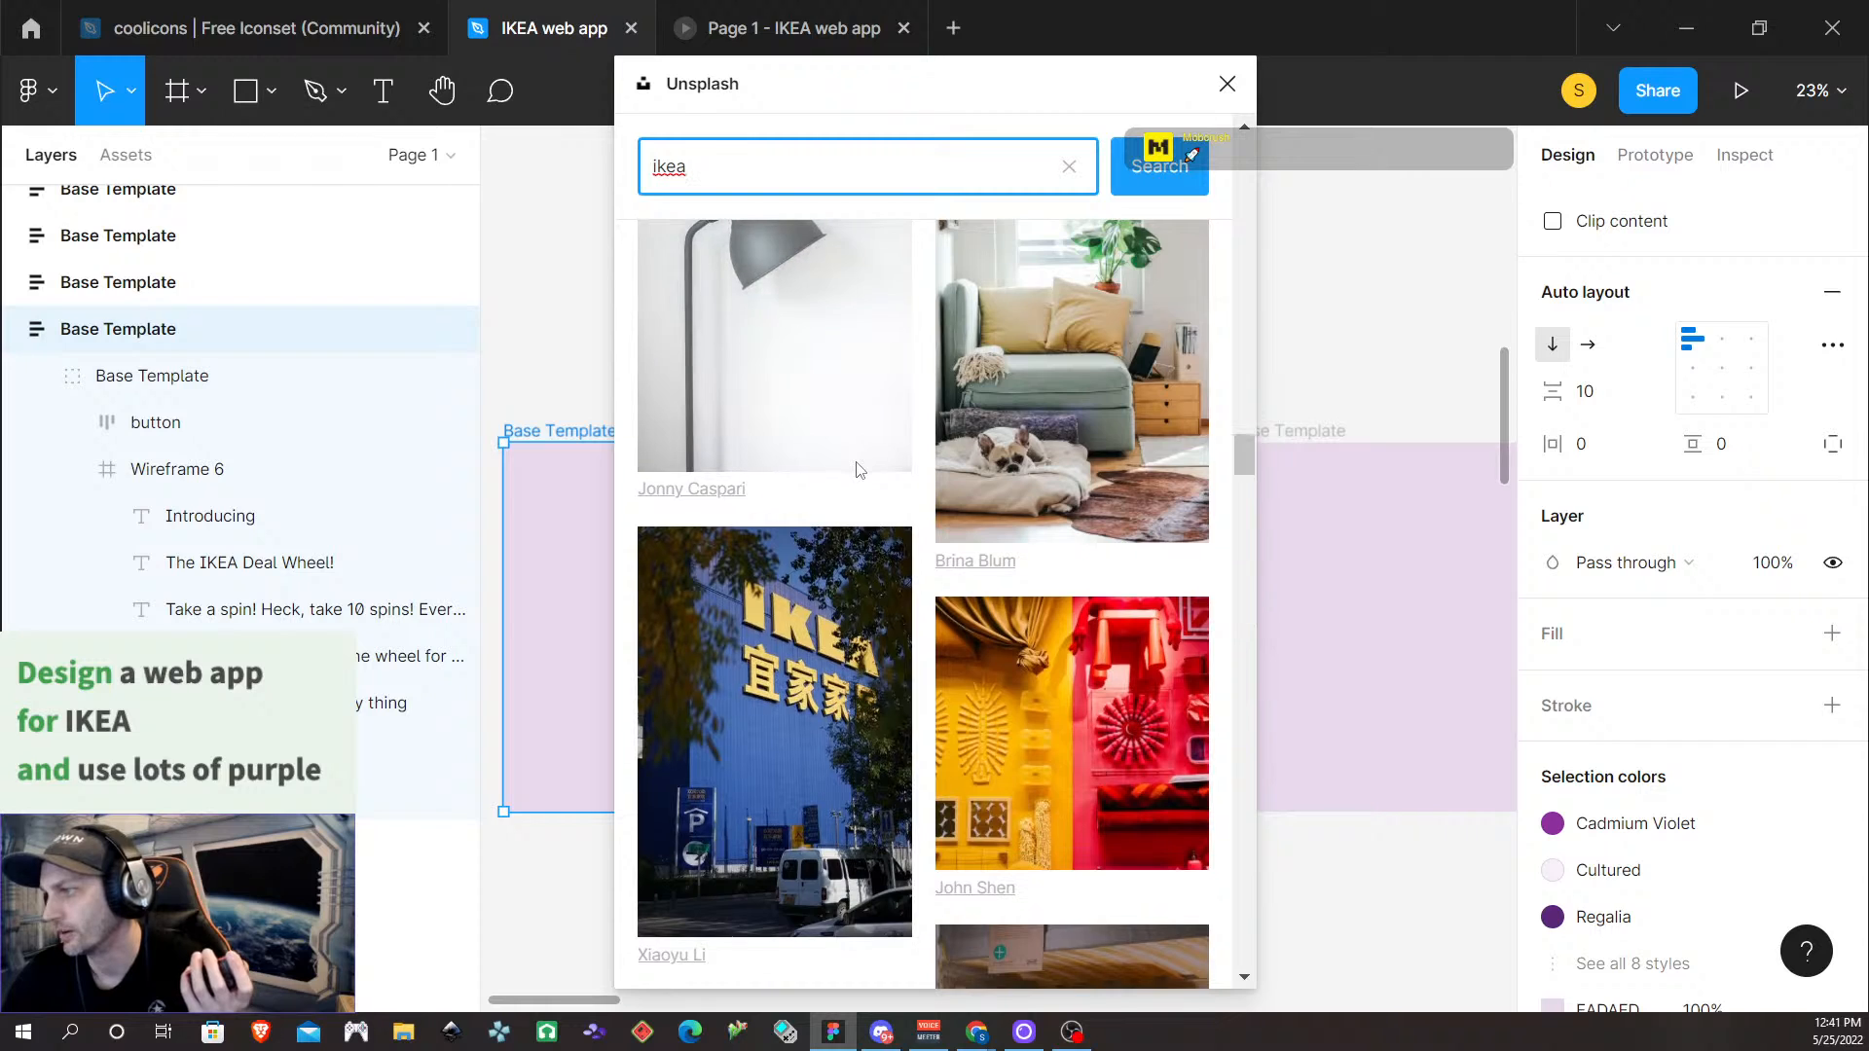
{"action": "scroll", "coordinate": [856, 469], "scroll_direction": "down", "scroll_amount": 8}
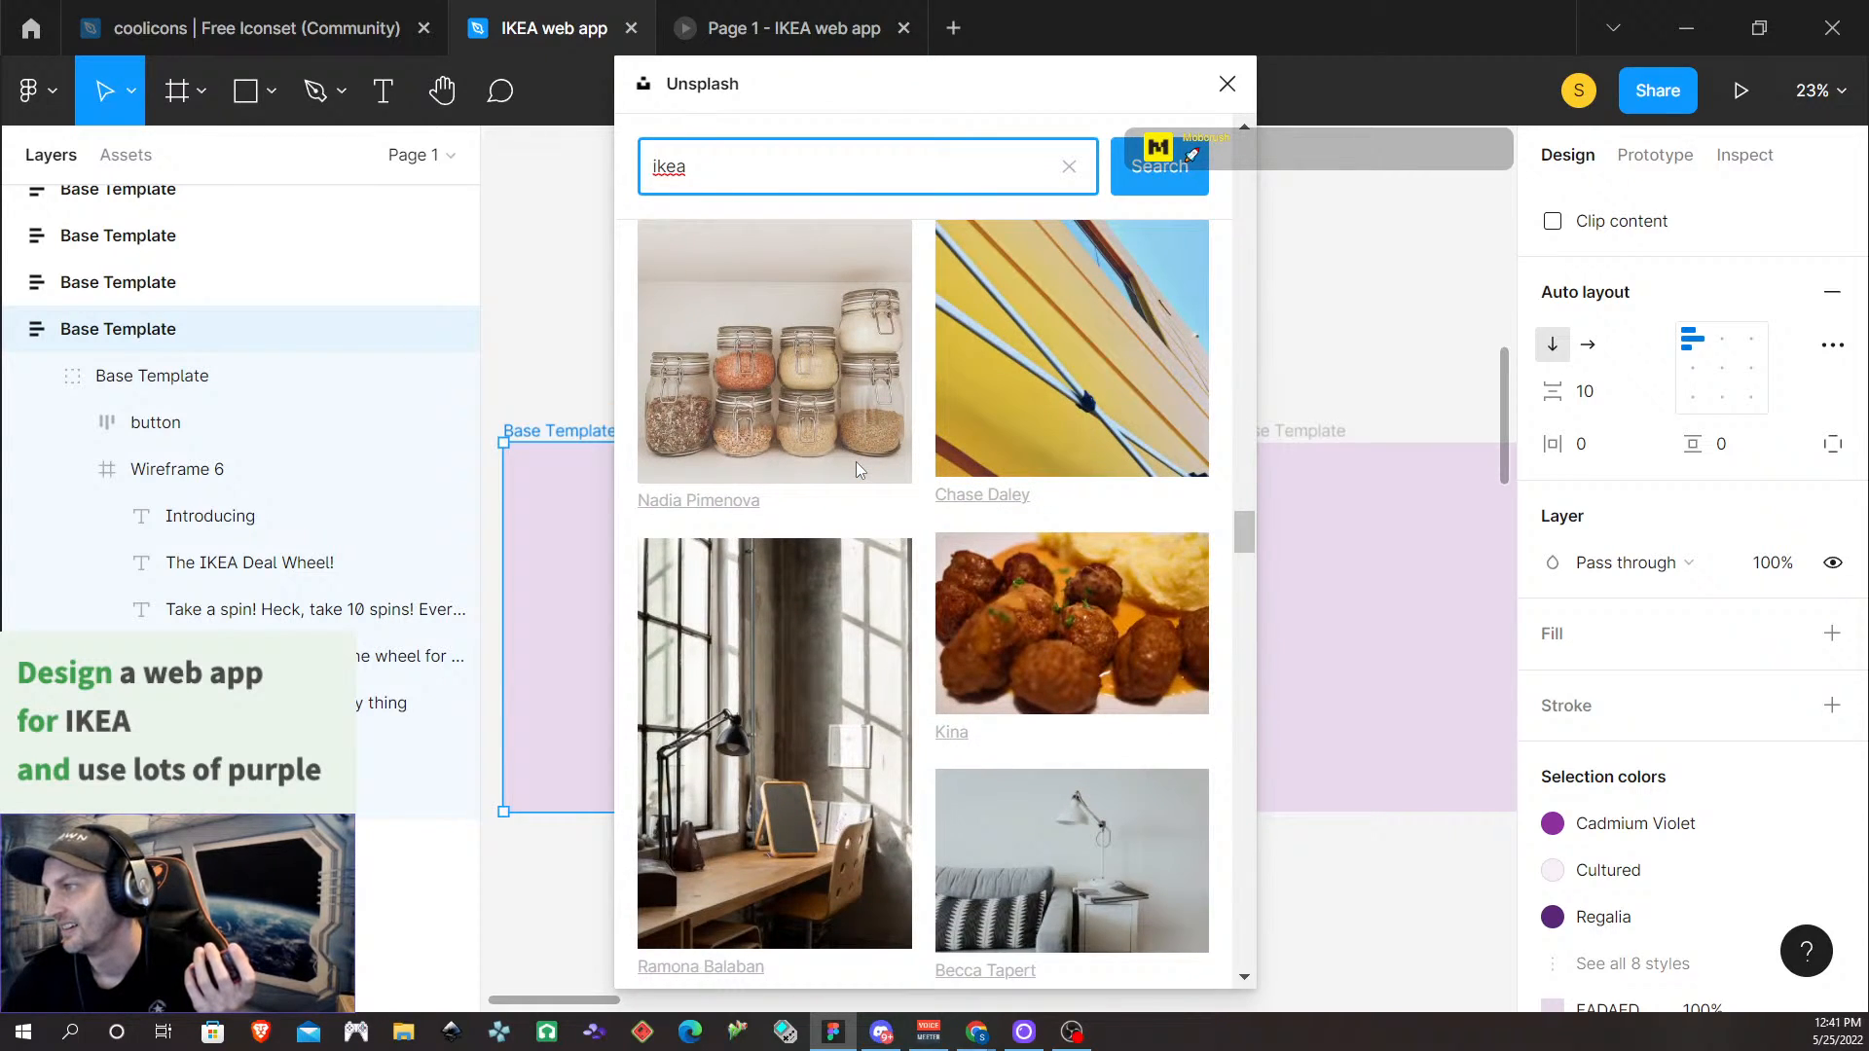
{"action": "scroll", "coordinate": [856, 469], "scroll_direction": "down", "scroll_amount": 6}
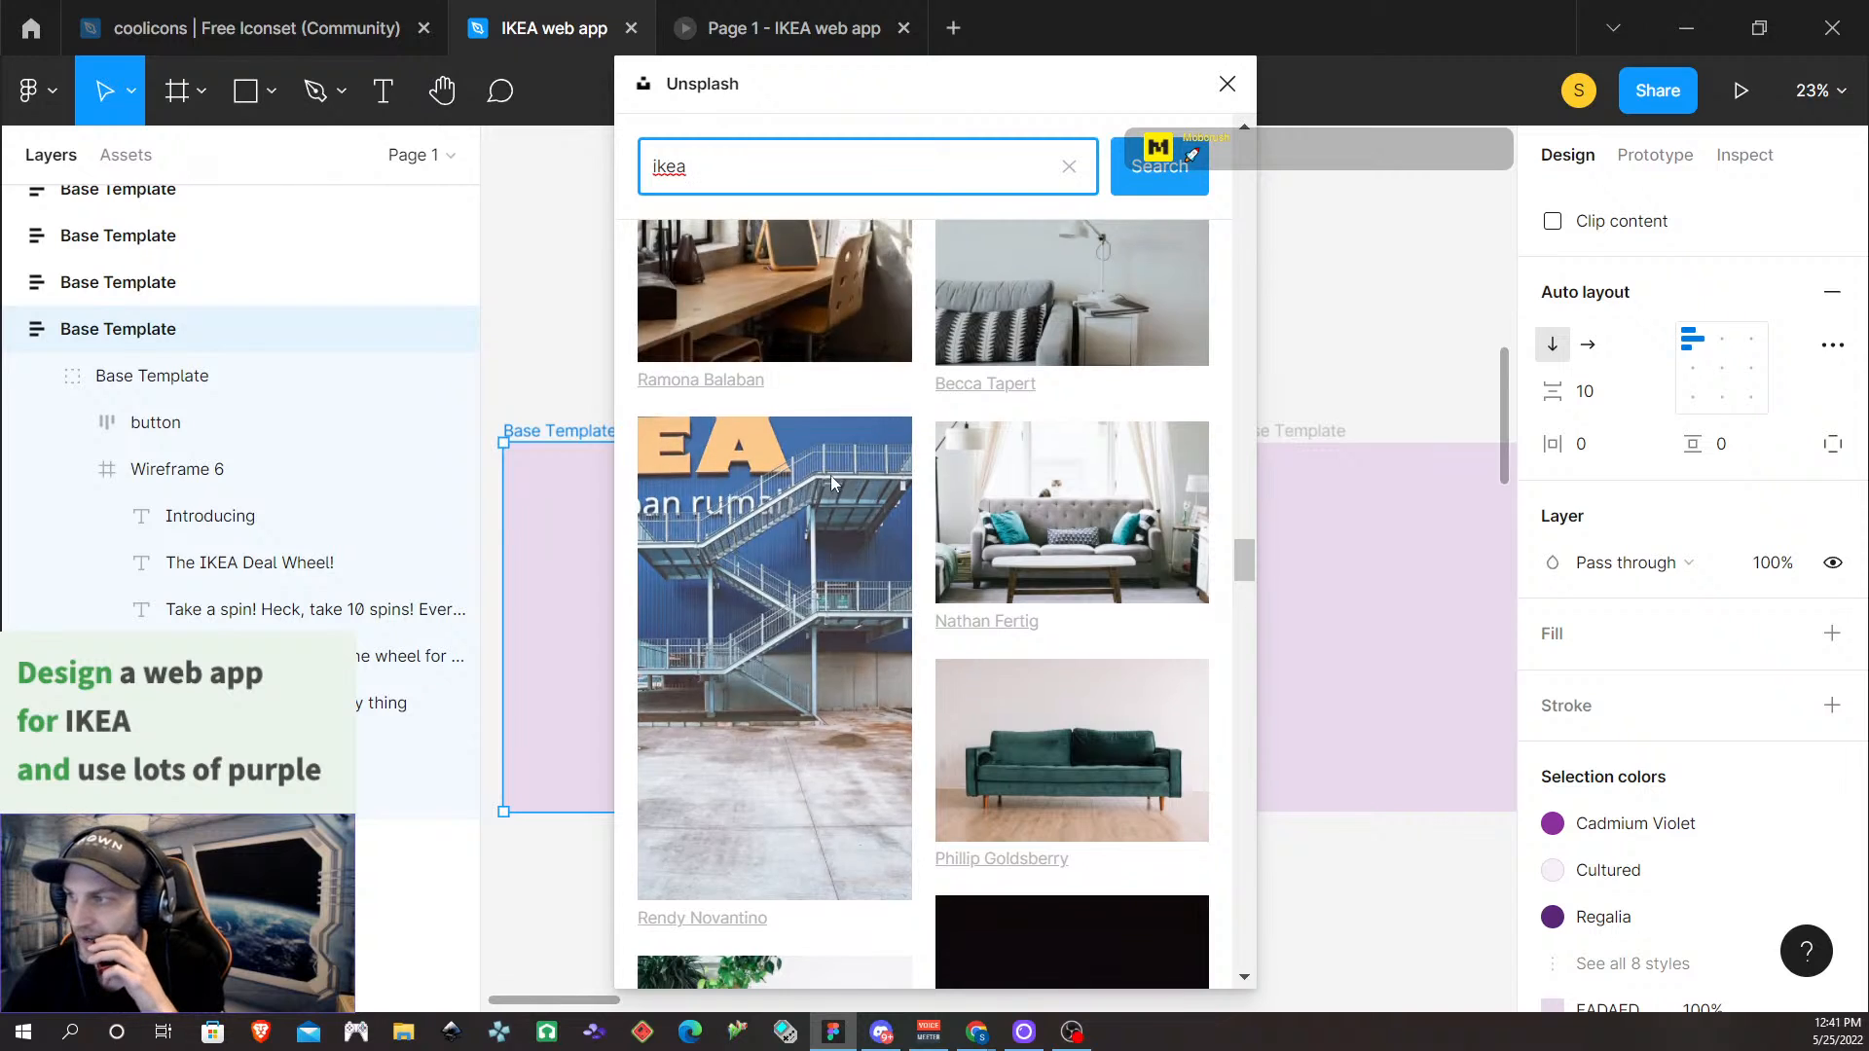
{"action": "scroll", "coordinate": [829, 476], "scroll_direction": "down", "scroll_amount": 10}
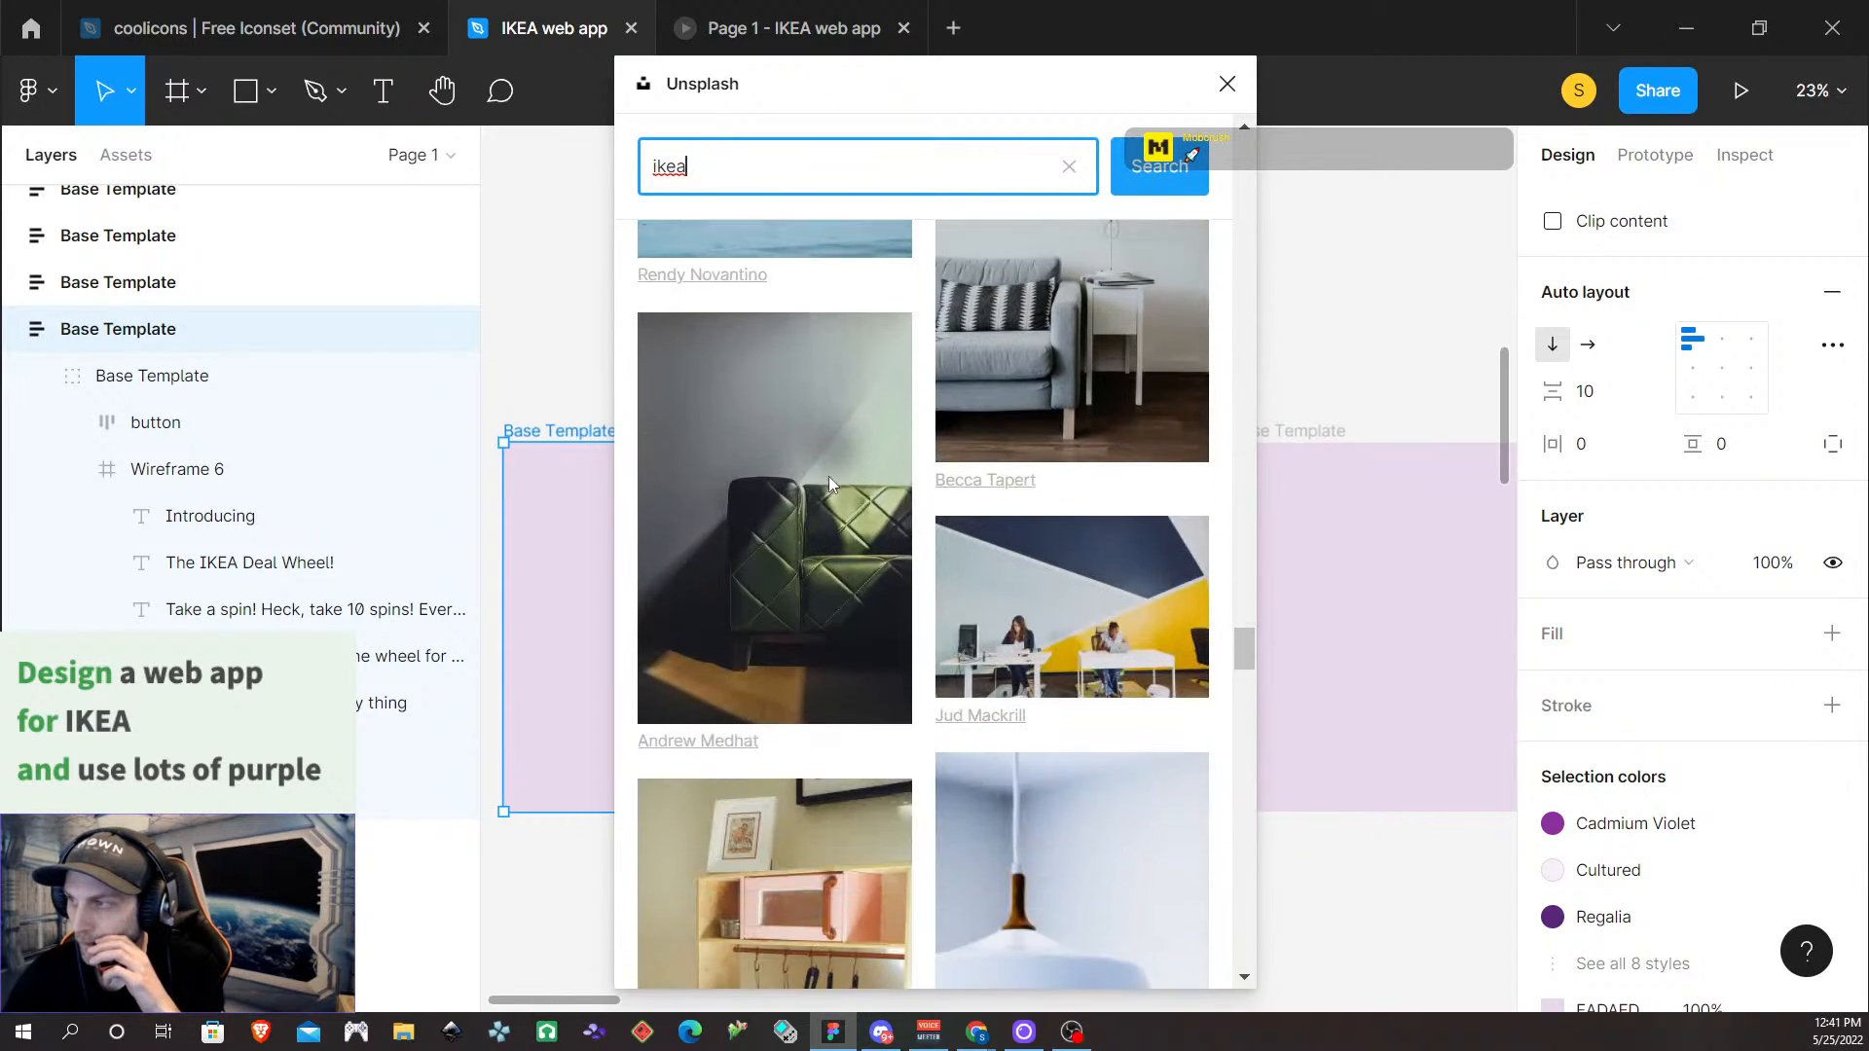
{"action": "scroll", "coordinate": [829, 482], "scroll_direction": "down", "scroll_amount": 12}
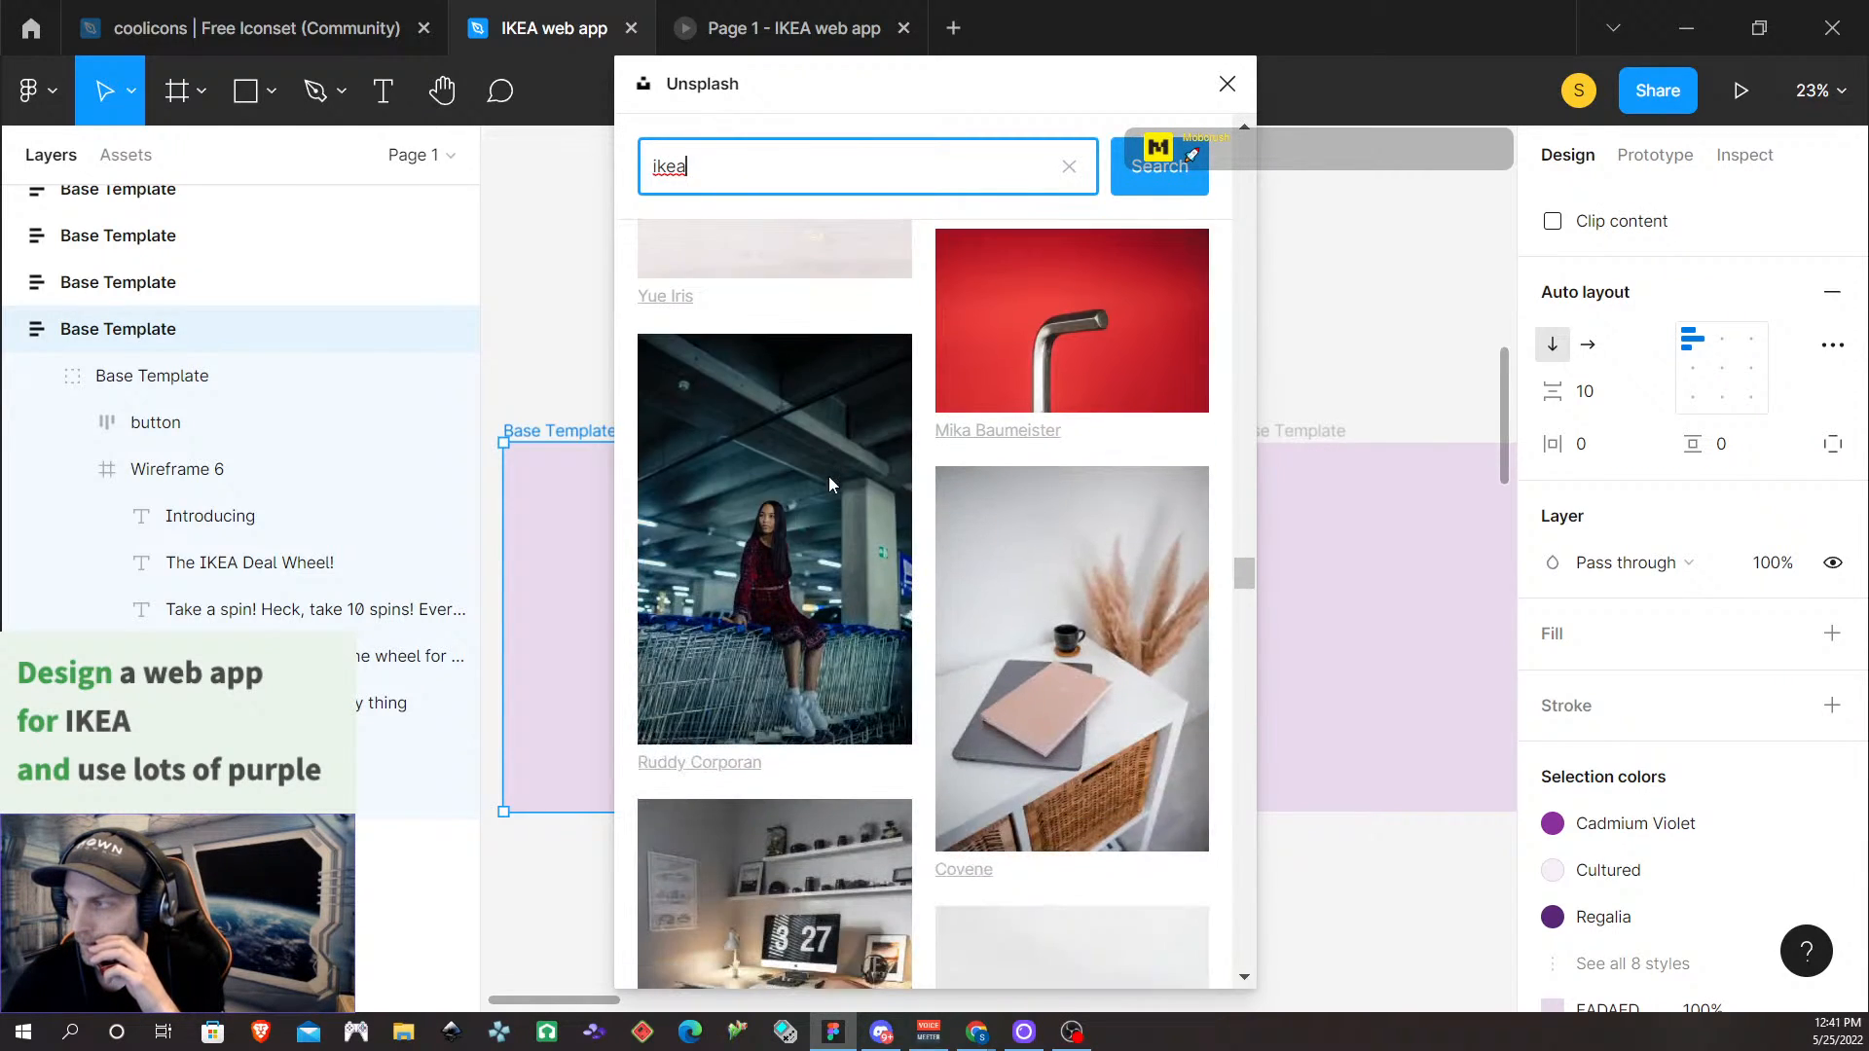
{"action": "scroll", "coordinate": [829, 482], "scroll_direction": "down", "scroll_amount": 12}
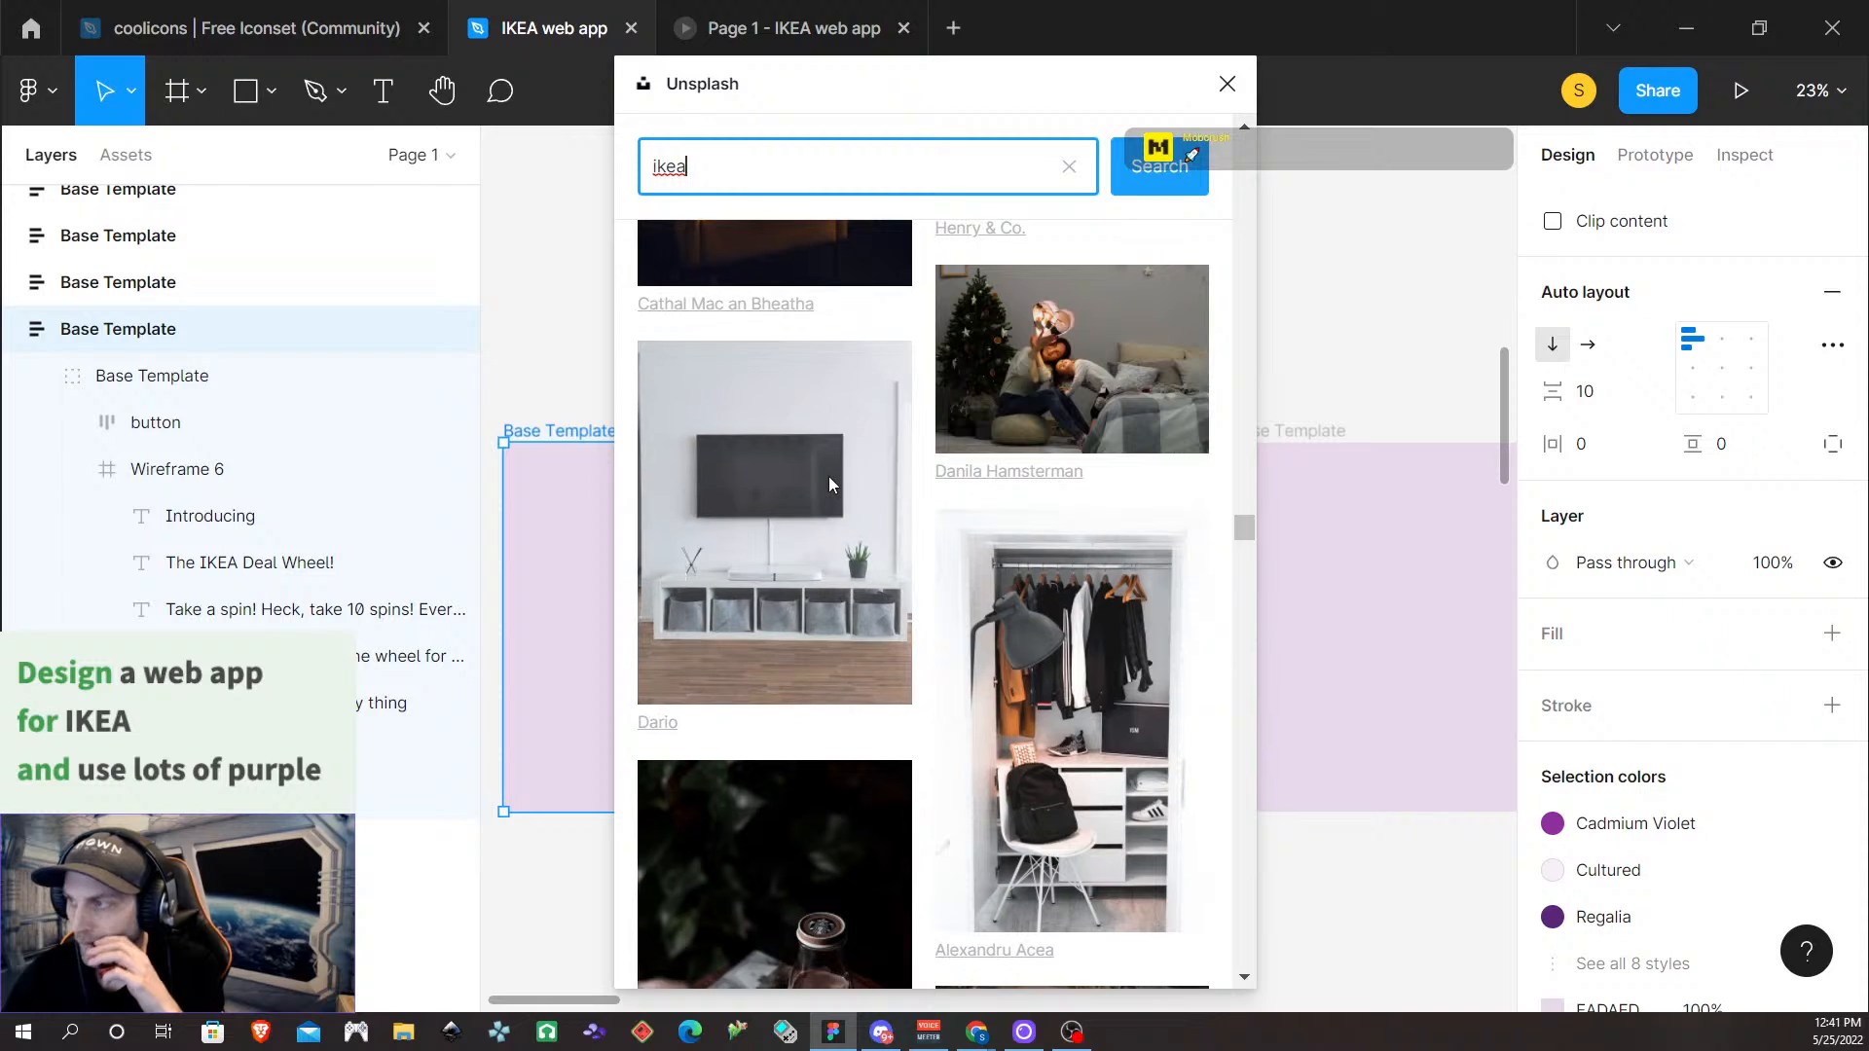
{"action": "scroll", "coordinate": [830, 482], "scroll_direction": "down", "scroll_amount": 12}
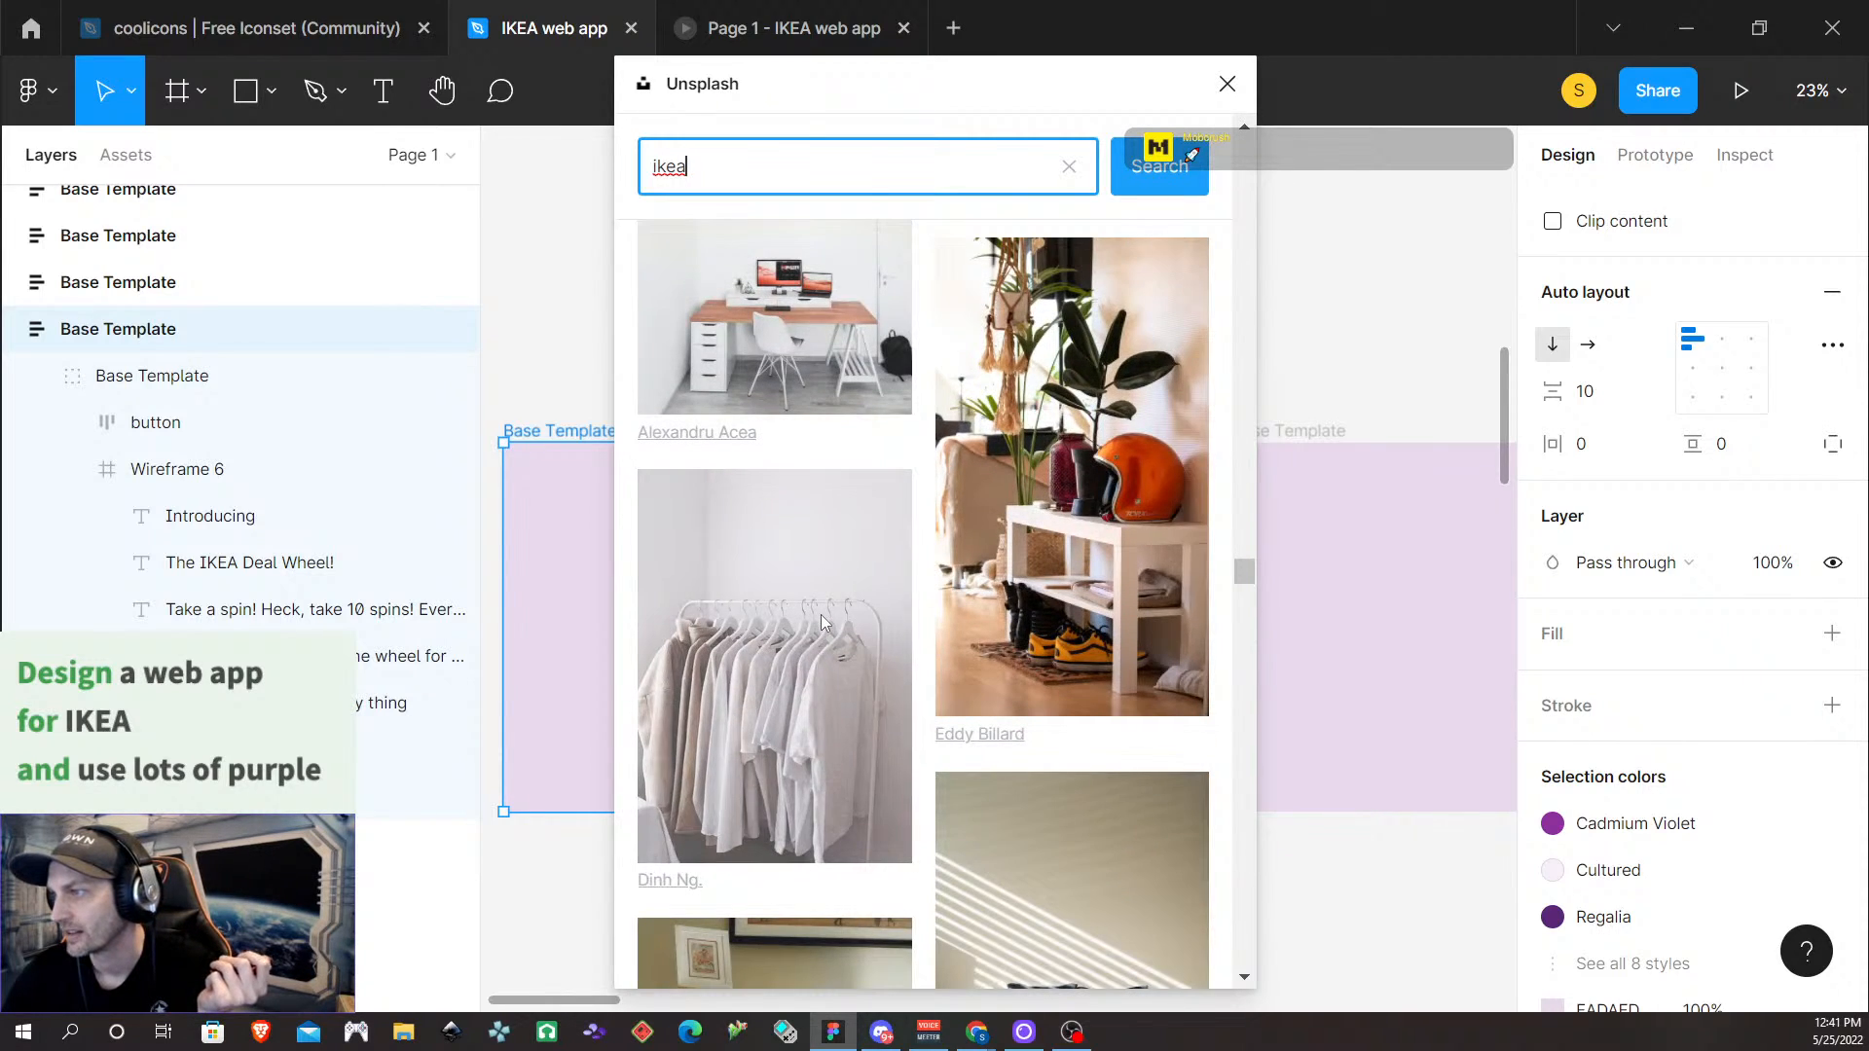
{"action": "scroll", "coordinate": [821, 615], "scroll_direction": "down", "scroll_amount": 12}
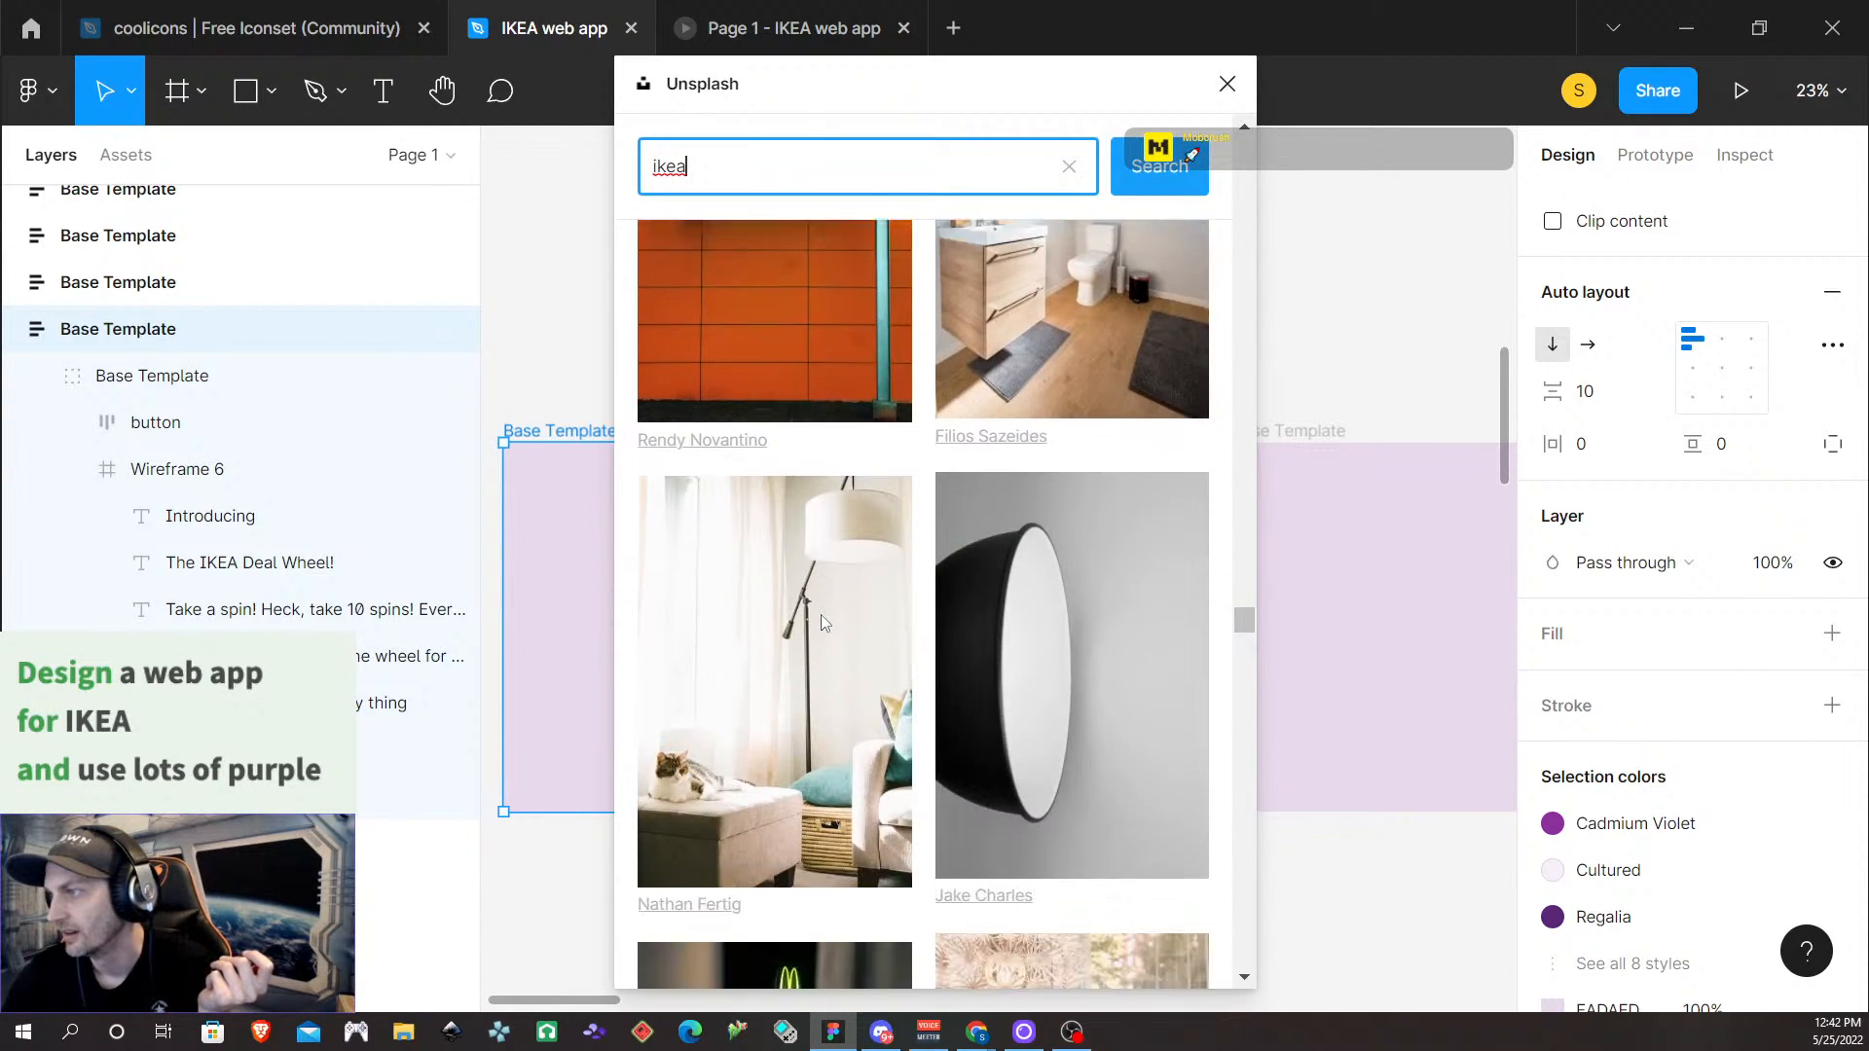
{"action": "scroll", "coordinate": [821, 615], "scroll_direction": "down", "scroll_amount": 12}
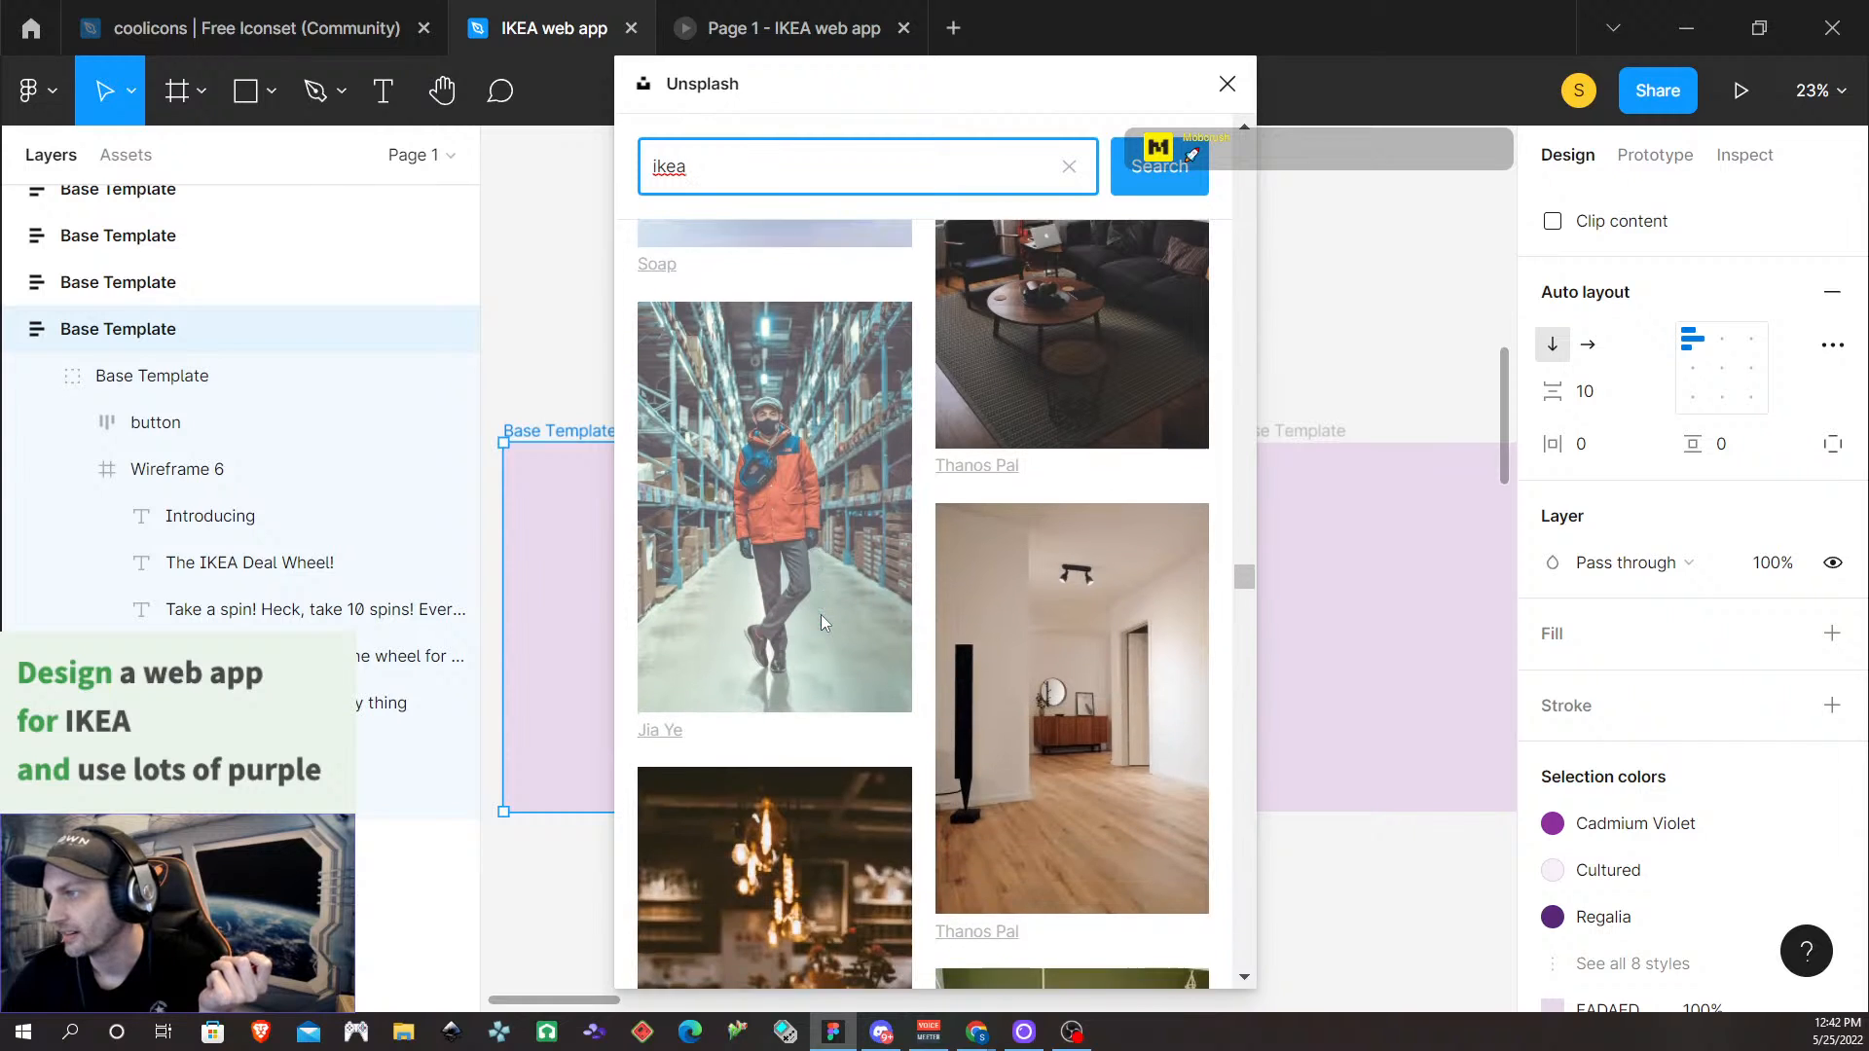
{"action": "scroll", "coordinate": [820, 616], "scroll_direction": "down", "scroll_amount": 6}
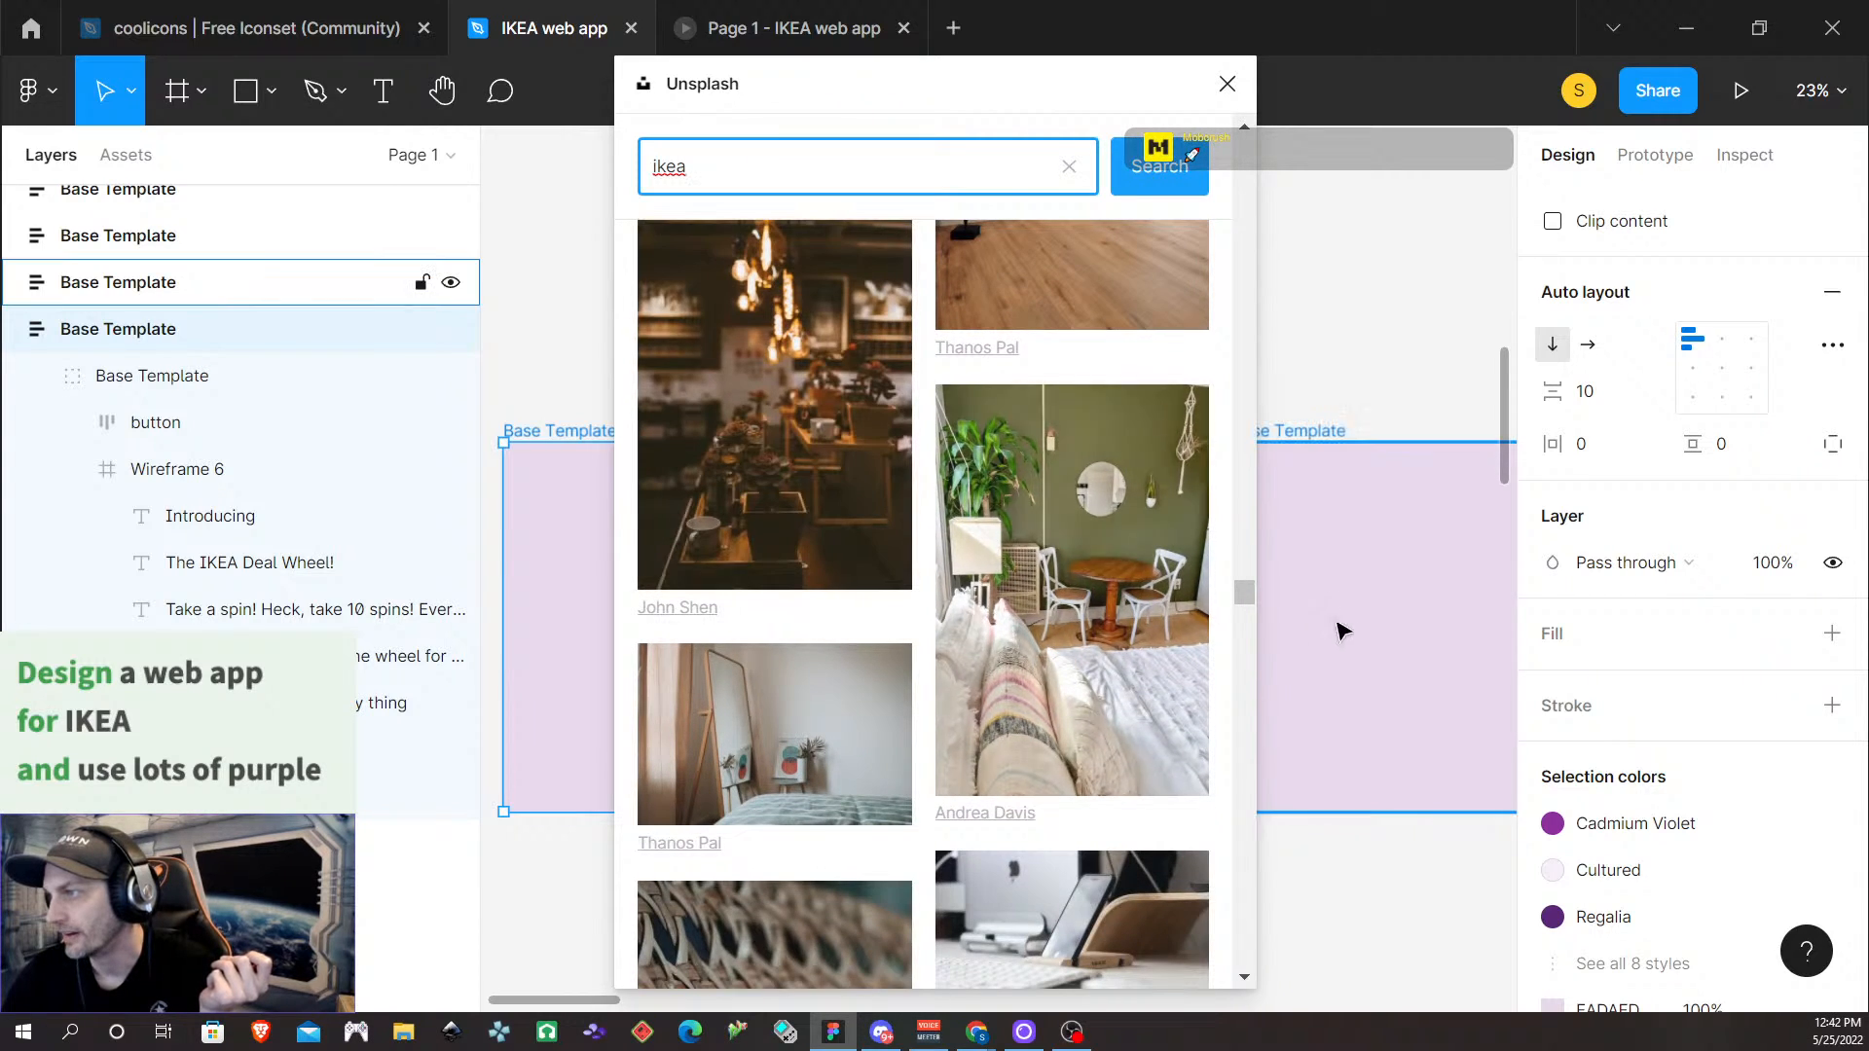
Fill the outer Base Template frame with the first result, the blue and yellow IKEA storefront photo, and close the Unsplash plugin
{"action": "left_click_drag", "start_coordinate": [1246, 594], "coordinate": [1217, 116]}
{"action": "scroll", "coordinate": [862, 447], "scroll_direction": "down", "scroll_amount": 4}
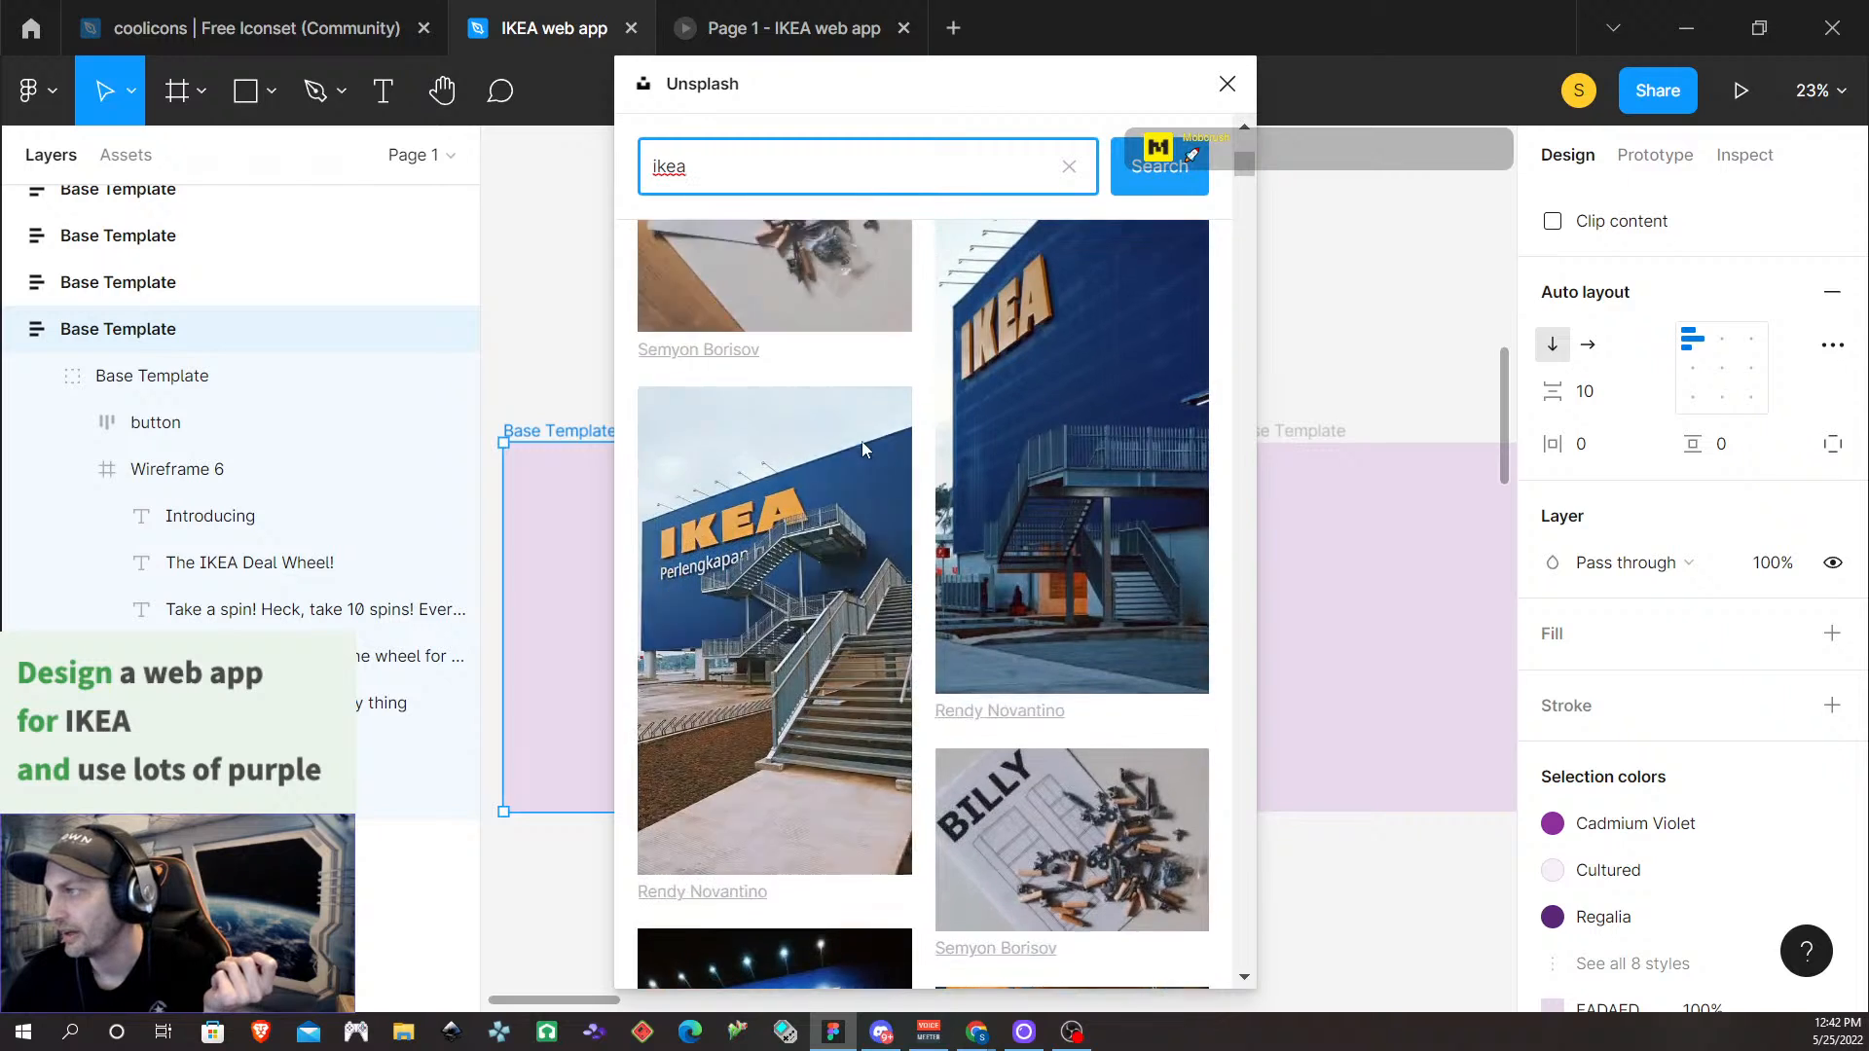
{"action": "scroll", "coordinate": [1084, 601], "scroll_direction": "up", "scroll_amount": 3}
{"action": "scroll", "coordinate": [969, 551], "scroll_direction": "up", "scroll_amount": 4}
{"action": "key", "text": "Return"}
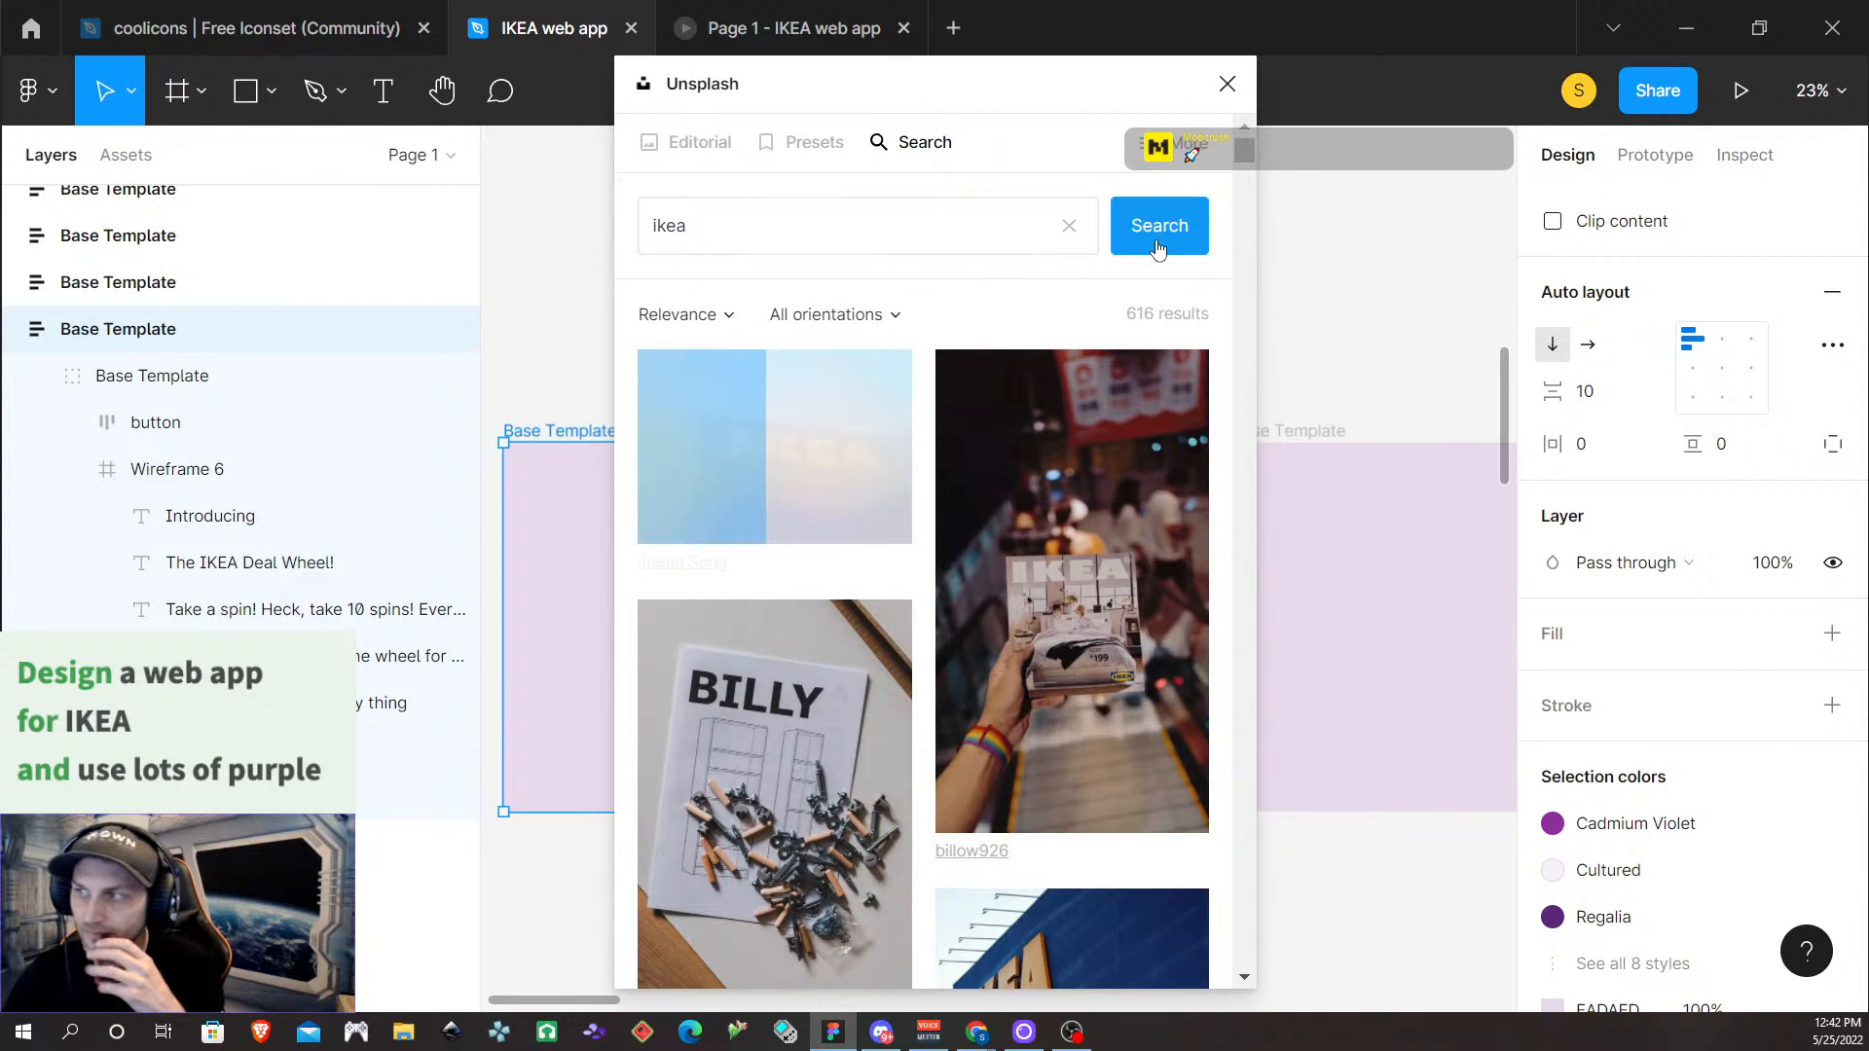
{"action": "left_click", "coordinate": [1228, 85]}
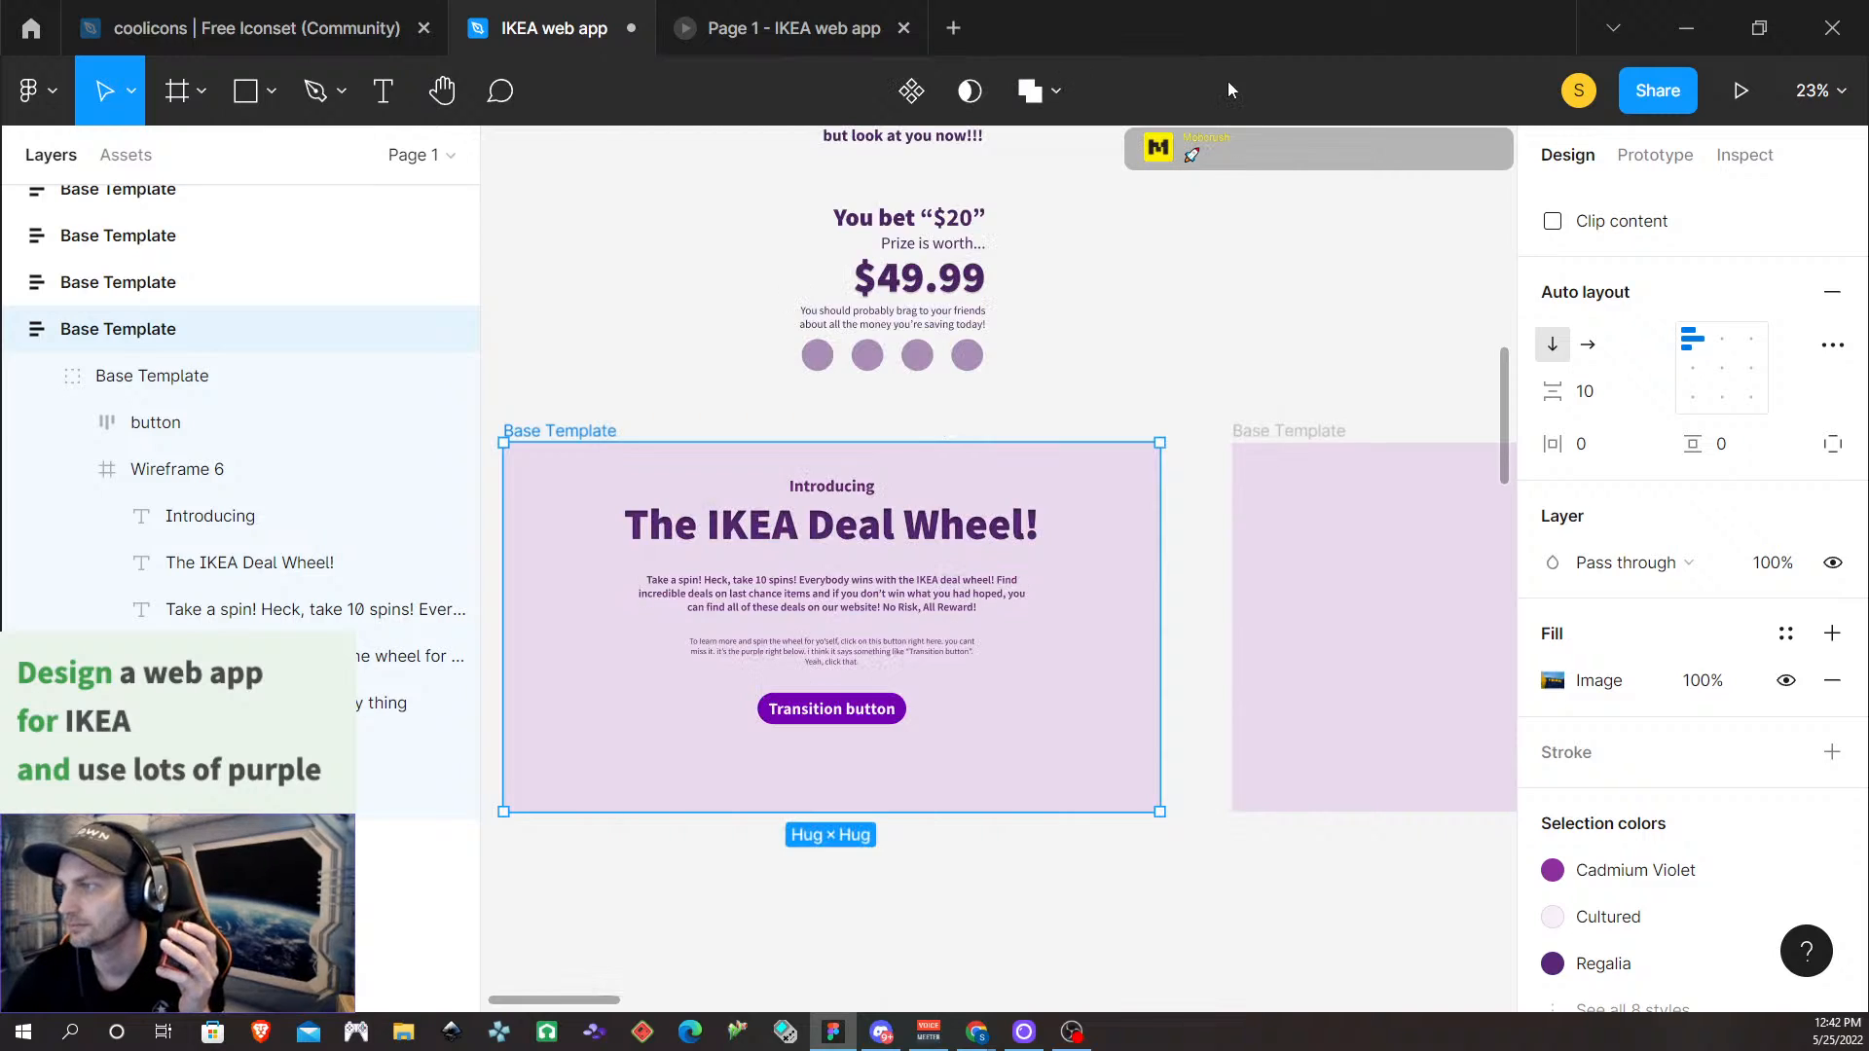
Check which nested layer covers the photo by inspecting the inner group, button and Wireframe 6, briefly hiding the upper background shape
{"action": "left_click", "coordinate": [168, 374]}
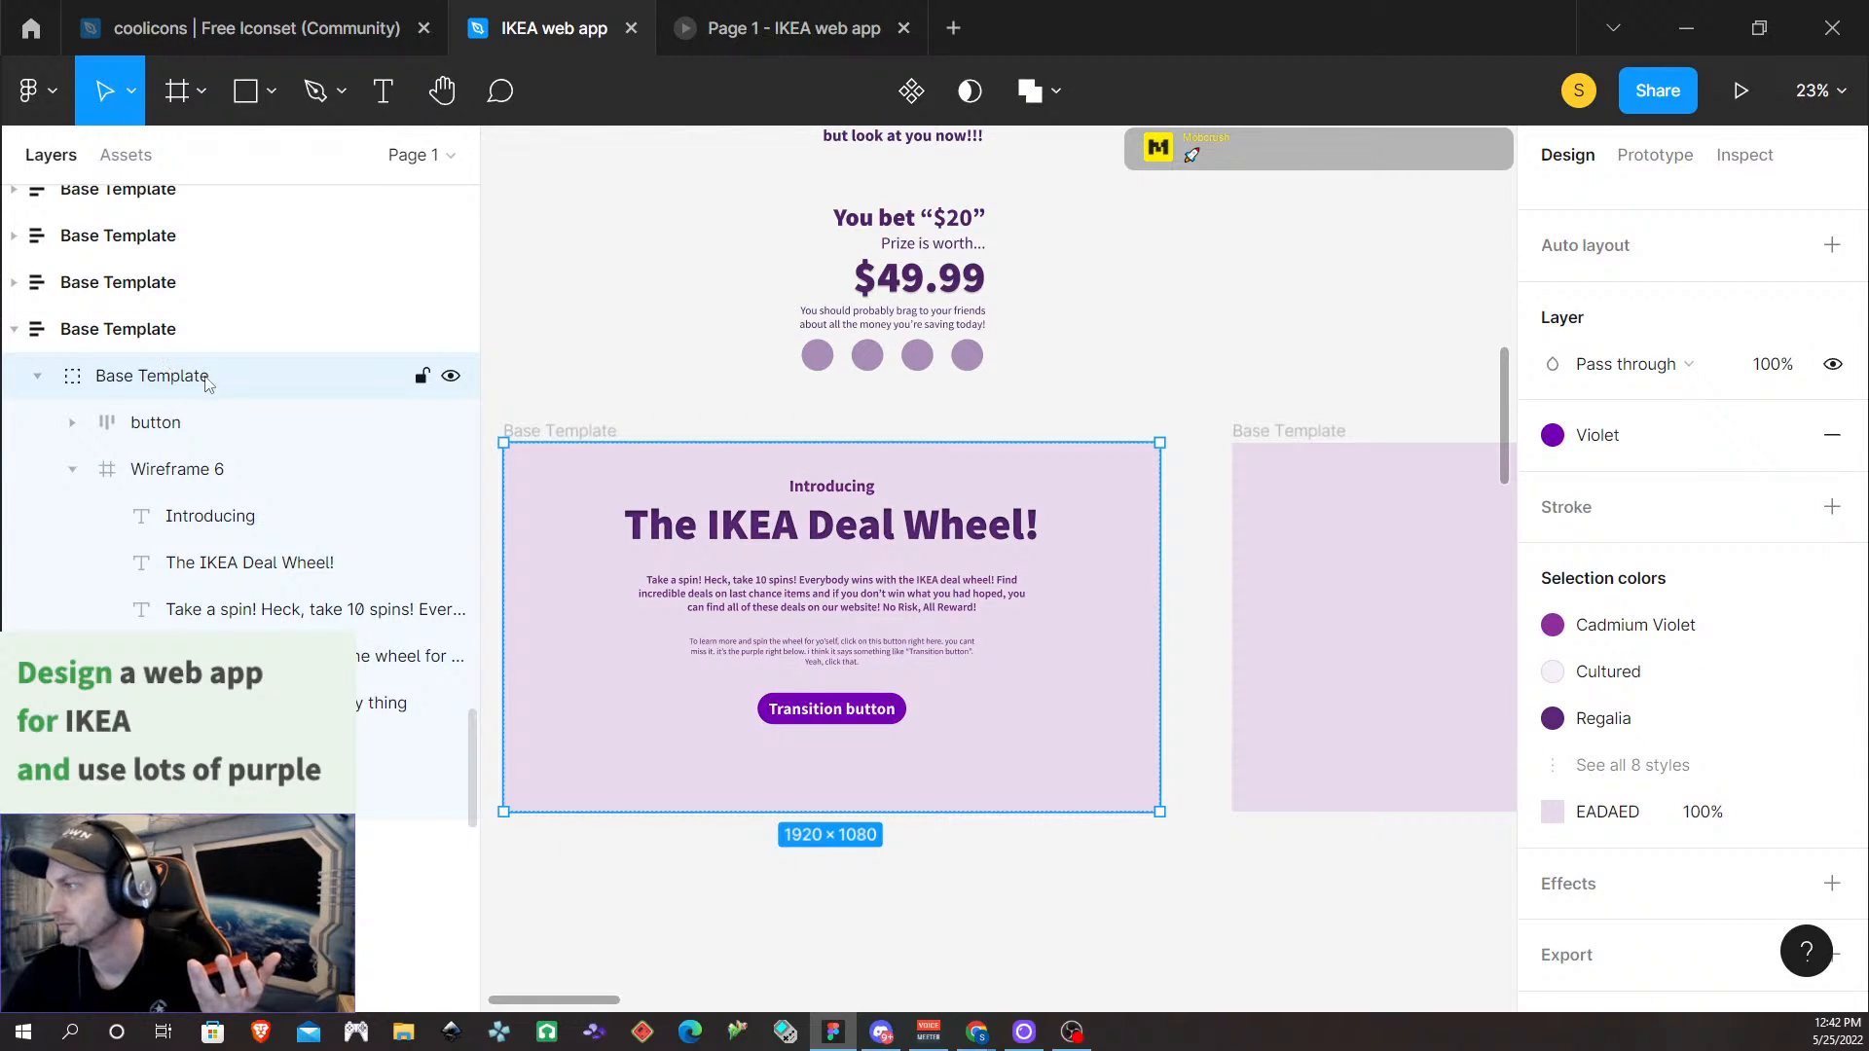
{"action": "left_click", "coordinate": [143, 426]}
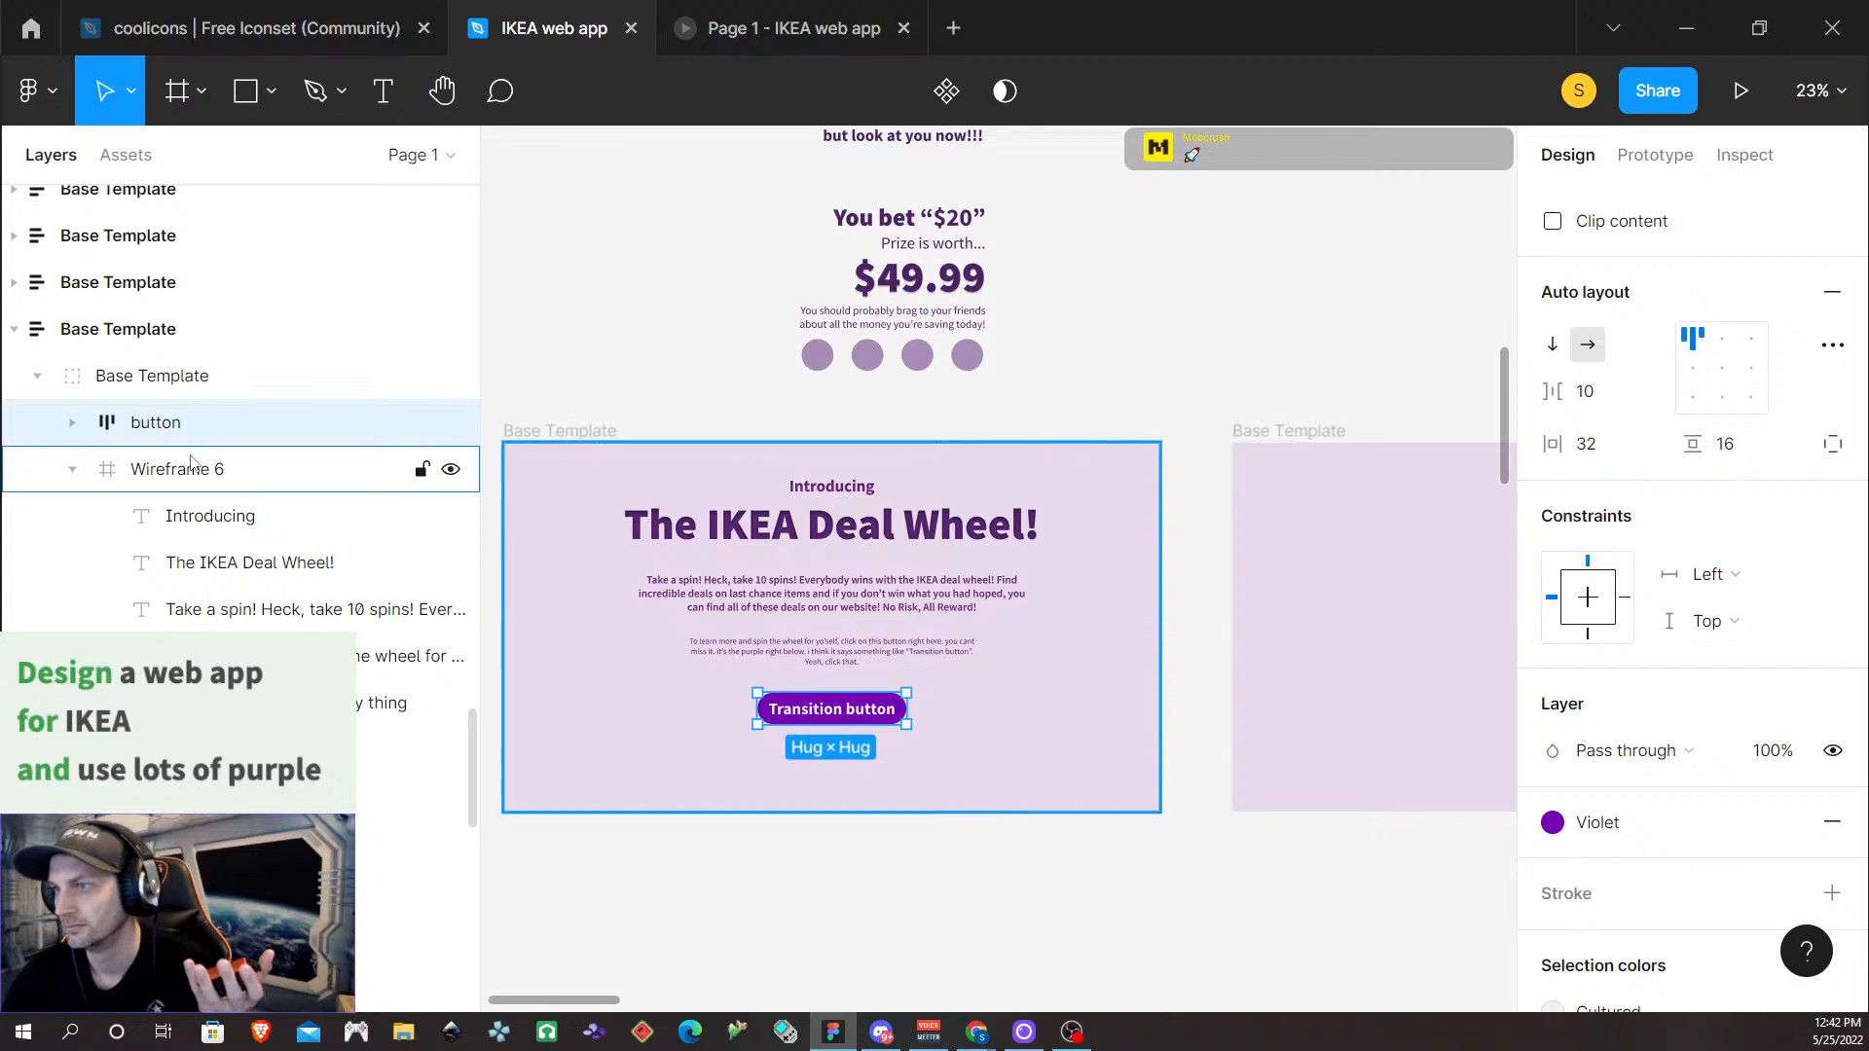
{"action": "left_click", "coordinate": [189, 471]}
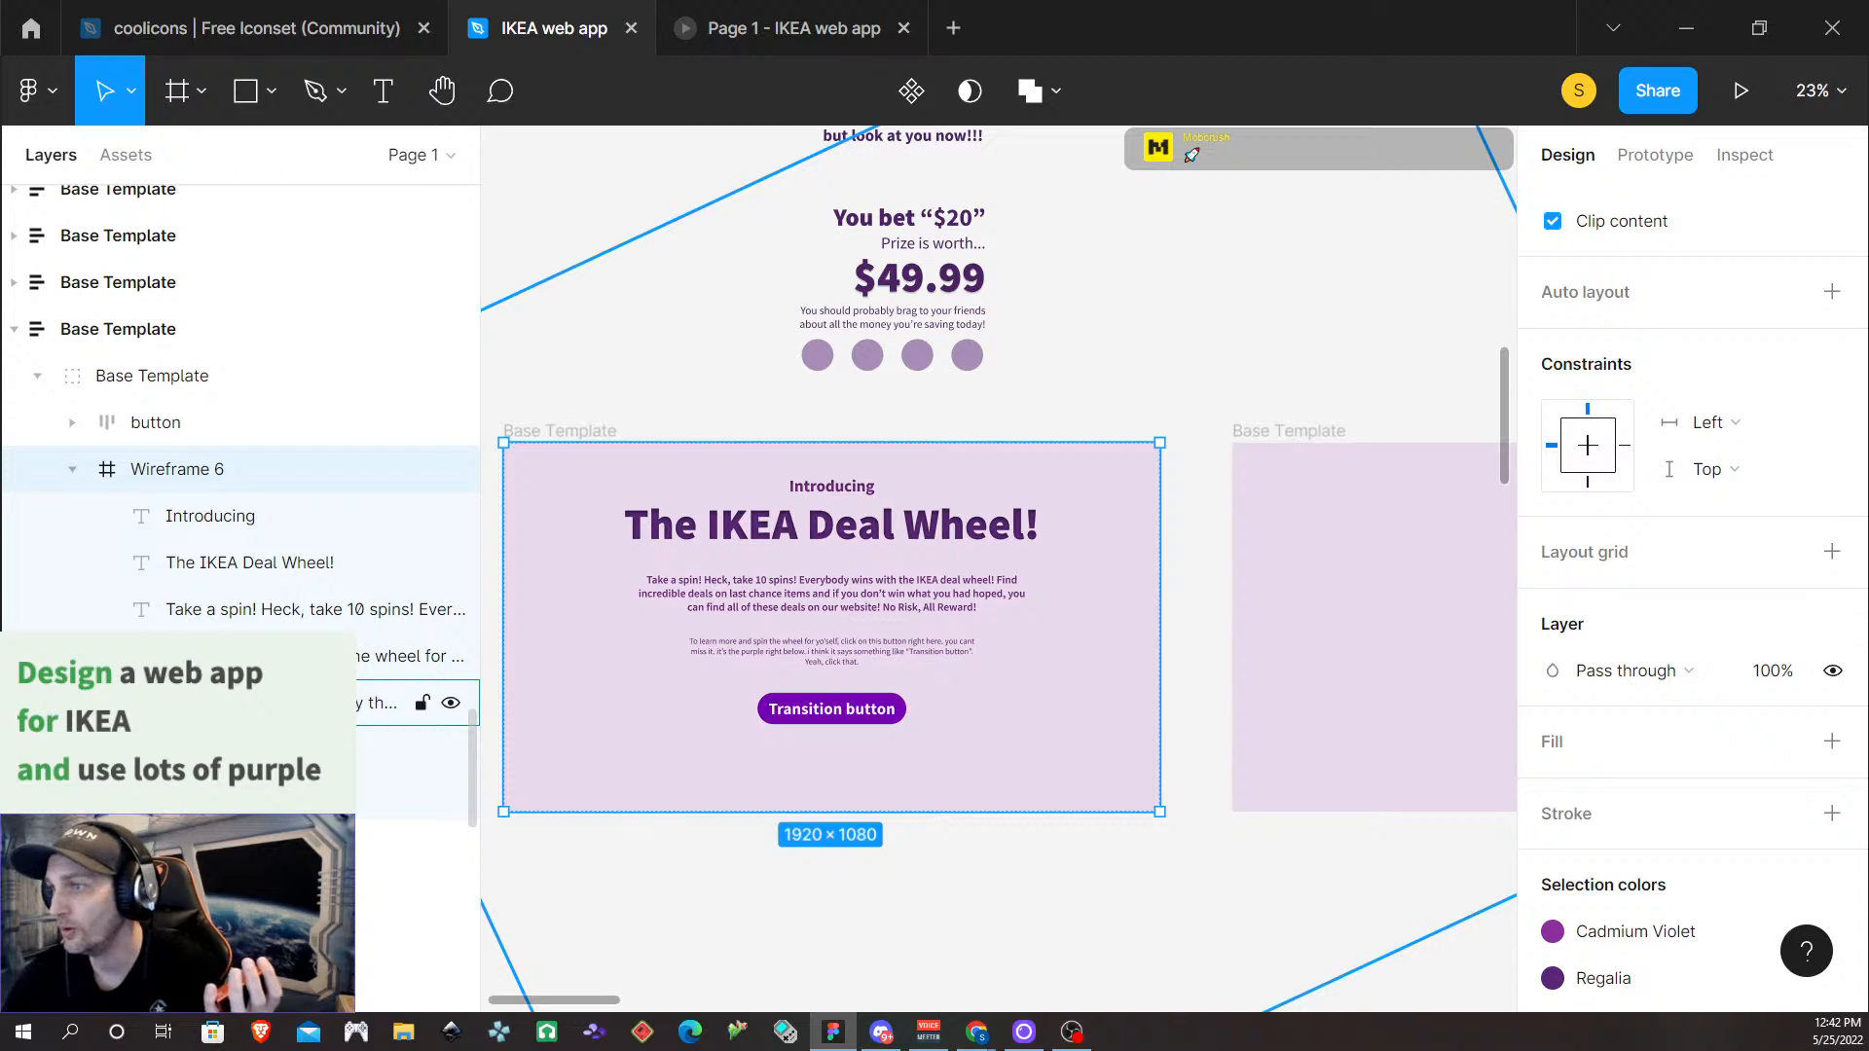
{"action": "left_click", "coordinate": [451, 704]}
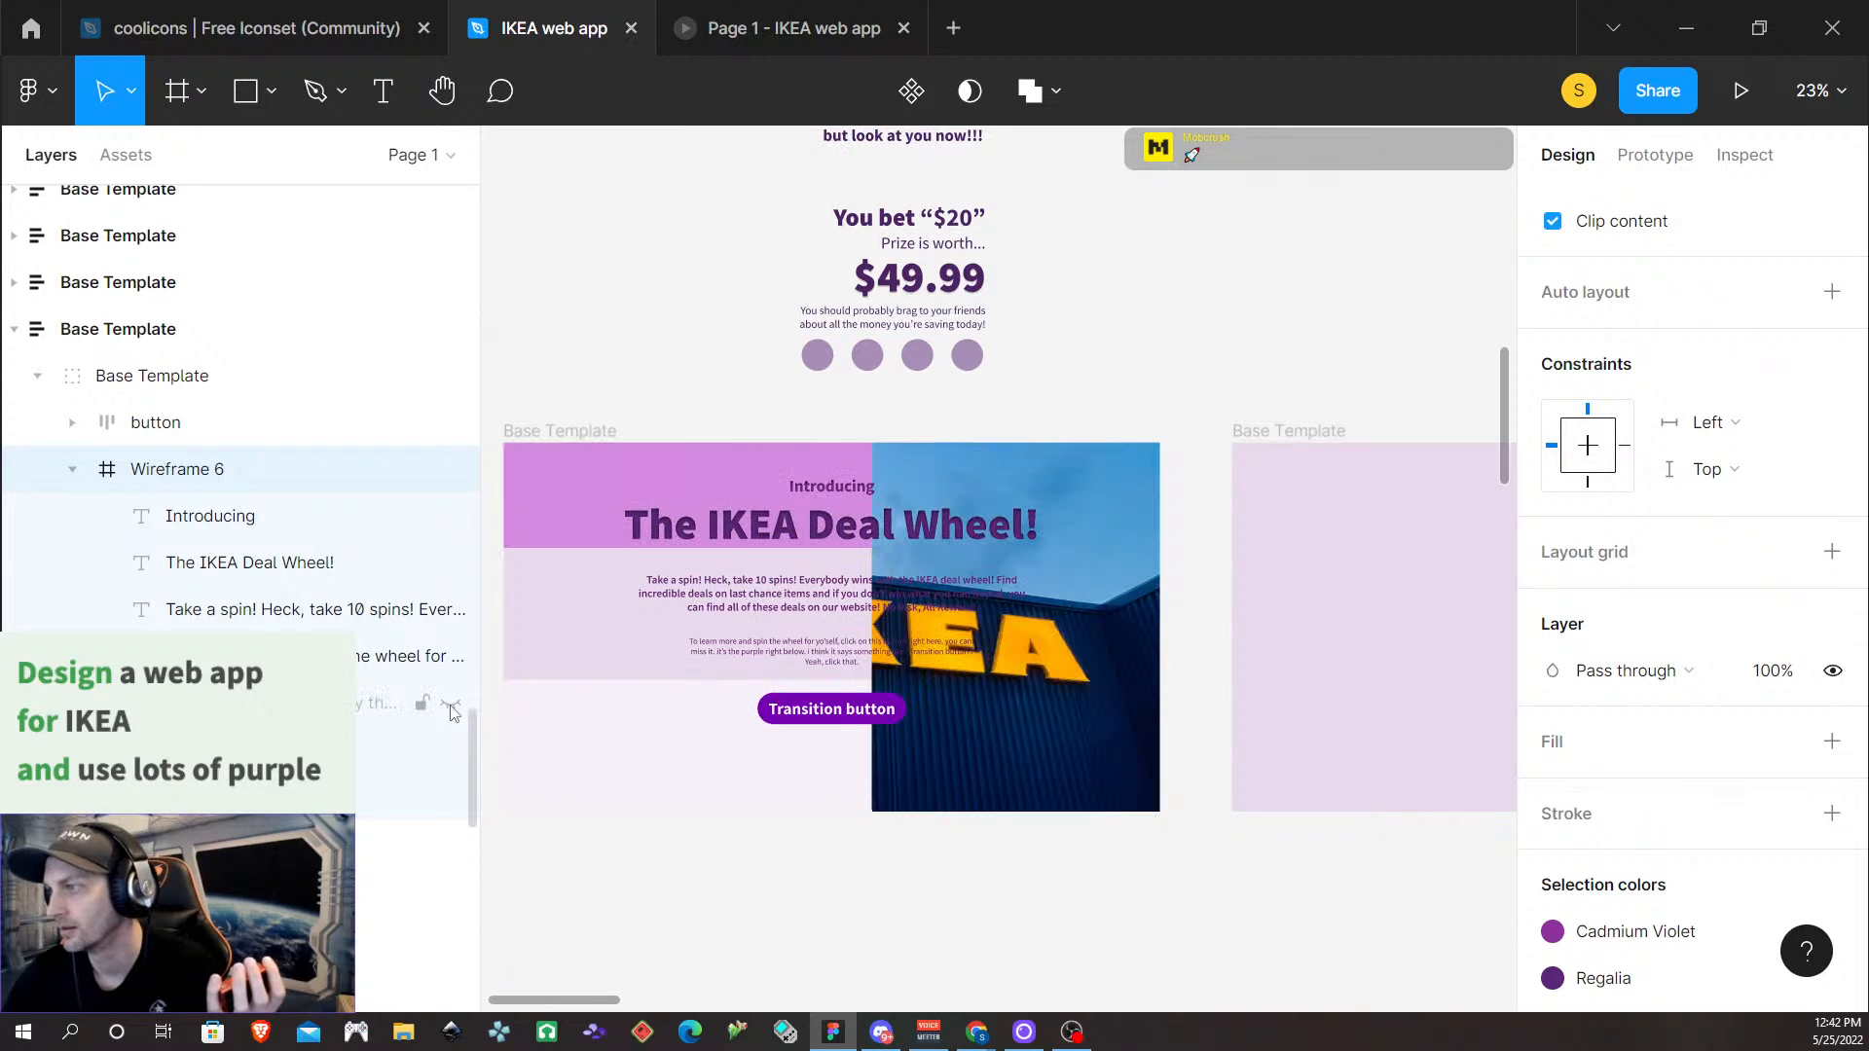
{"action": "left_click", "coordinate": [451, 704]}
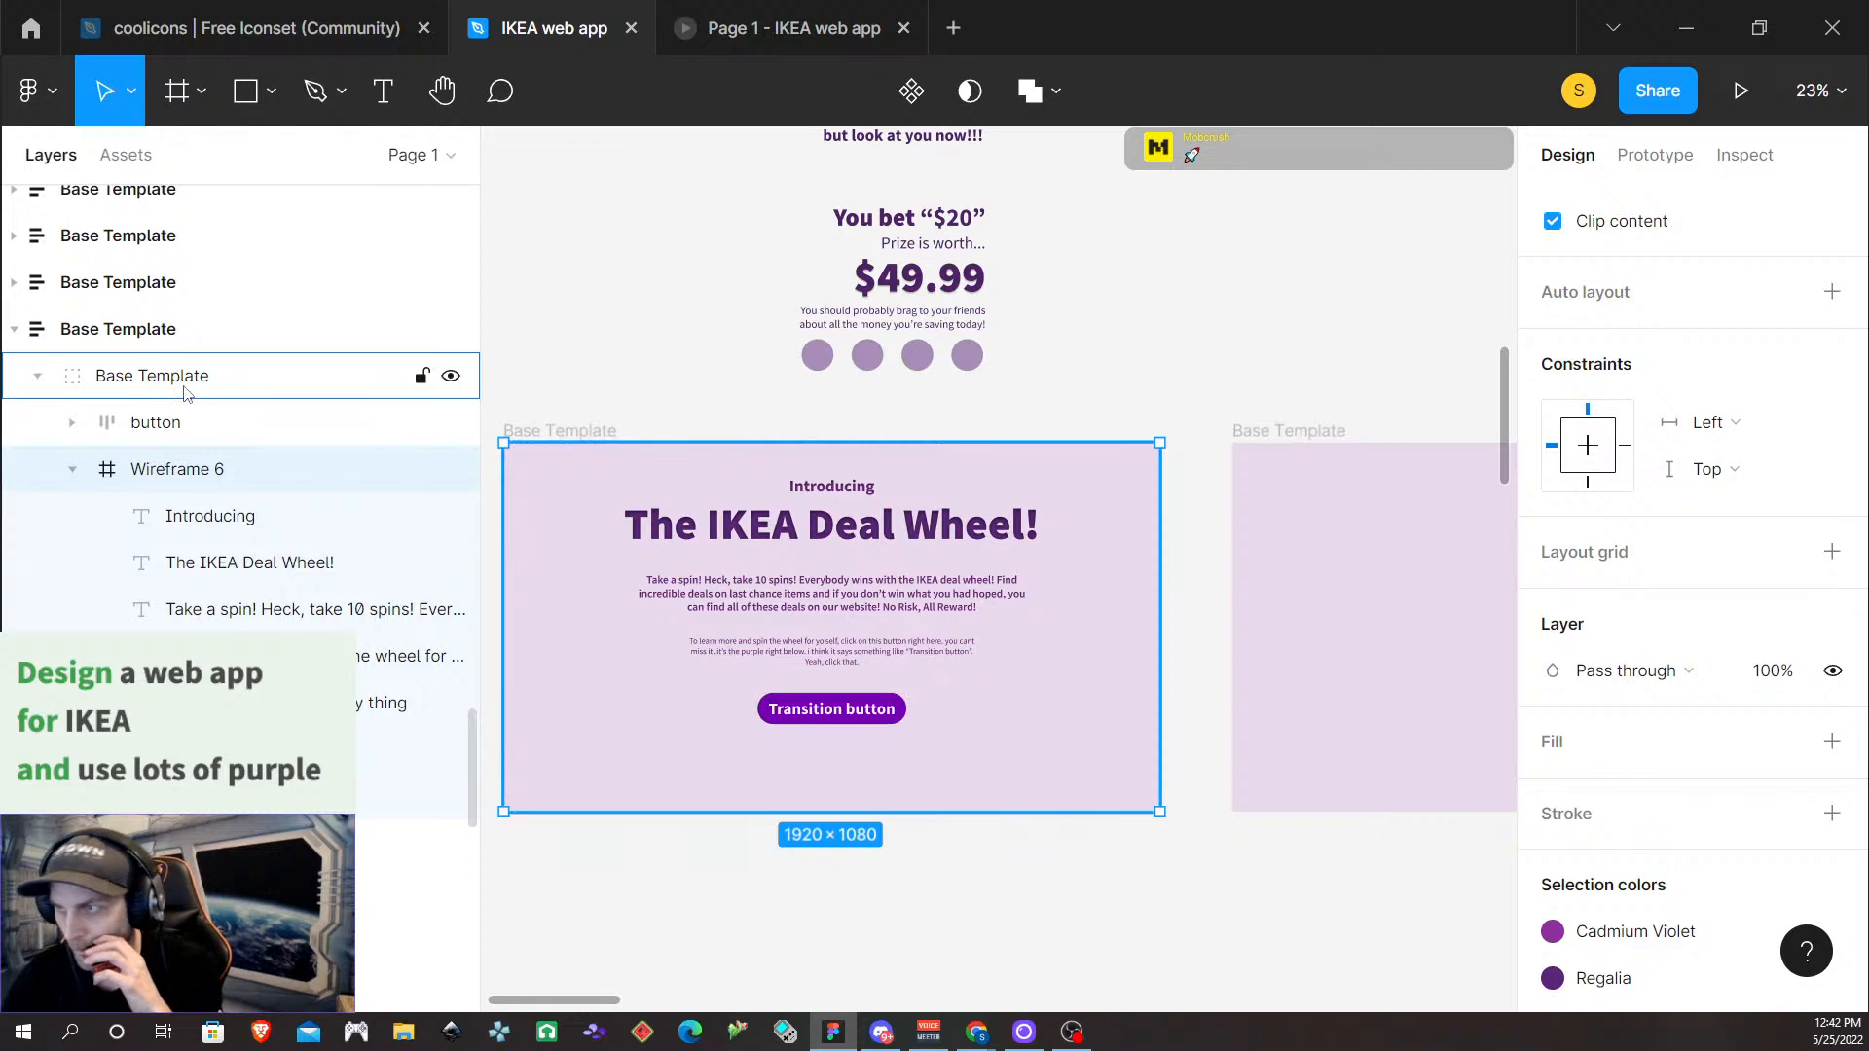
{"action": "left_click", "coordinate": [242, 384]}
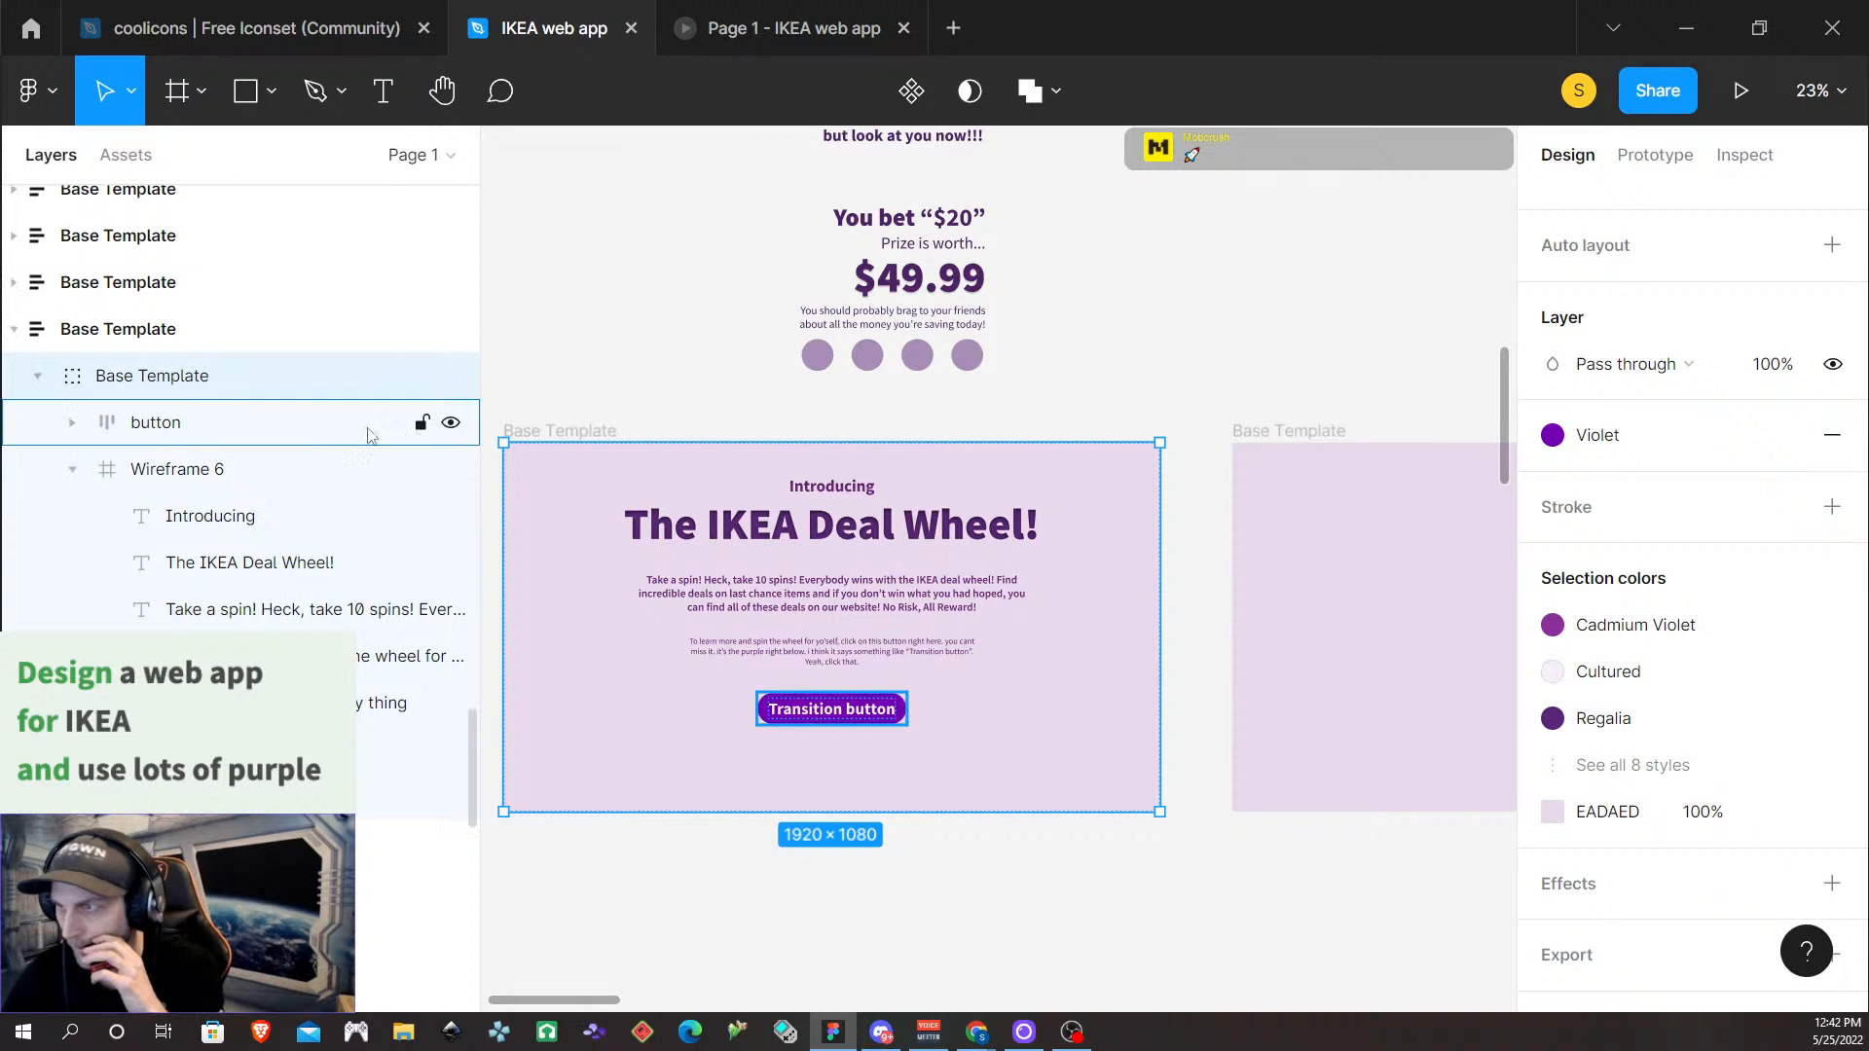
Select the outer Base Template frame and hide the two background shapes in Wireframe 6 that cover the photo
{"action": "left_click", "coordinate": [170, 329]}
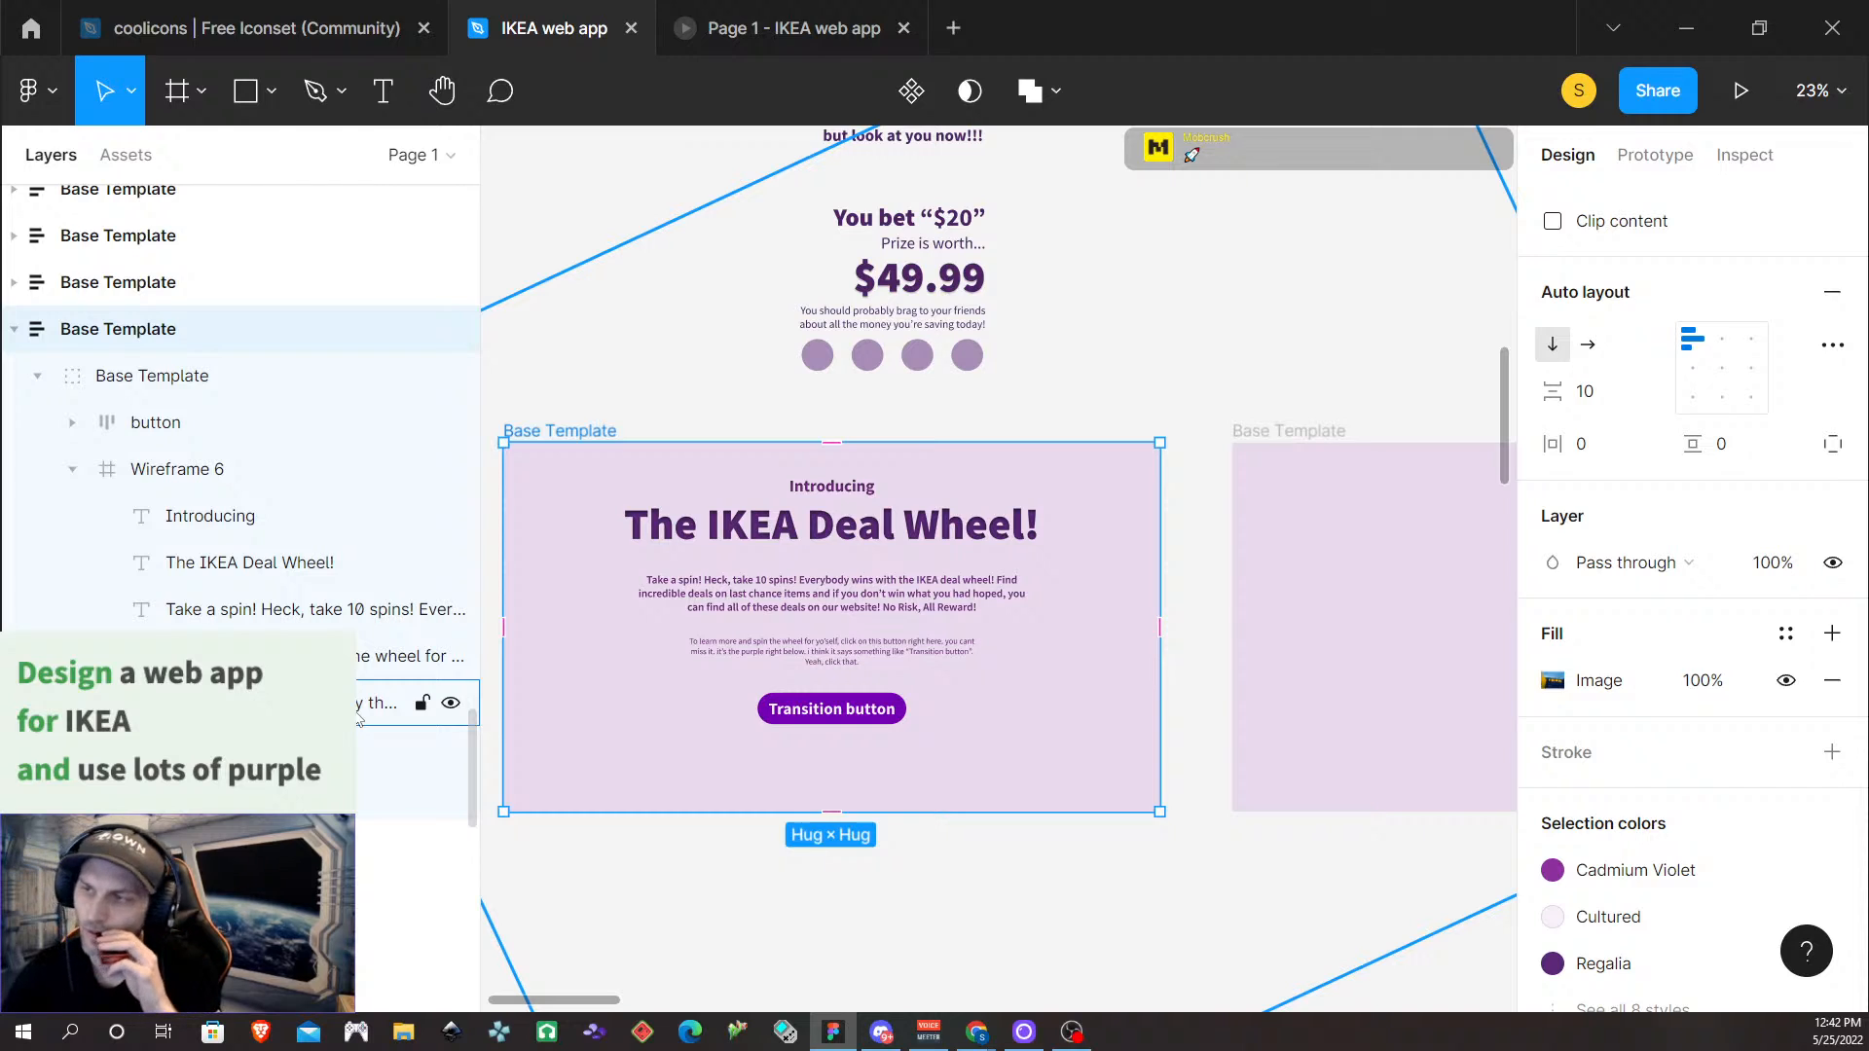
{"action": "left_click", "coordinate": [450, 704]}
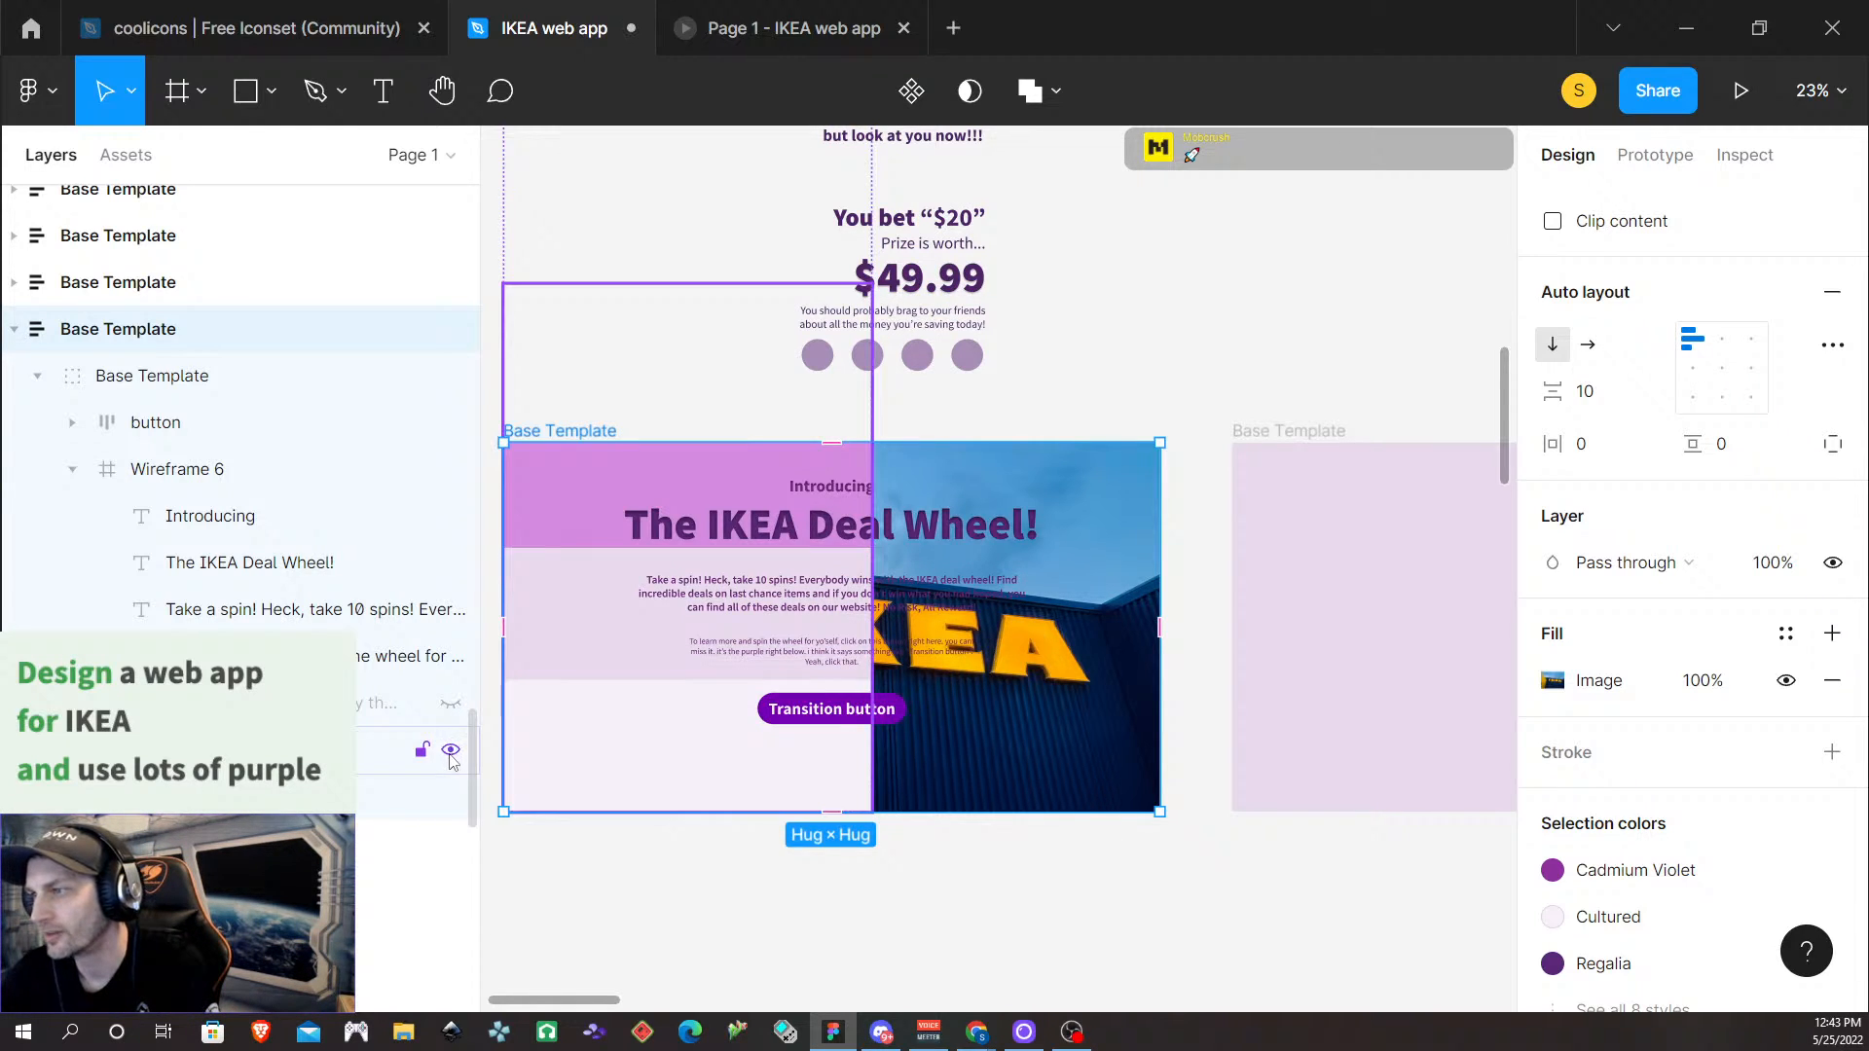
{"action": "left_click", "coordinate": [450, 753]}
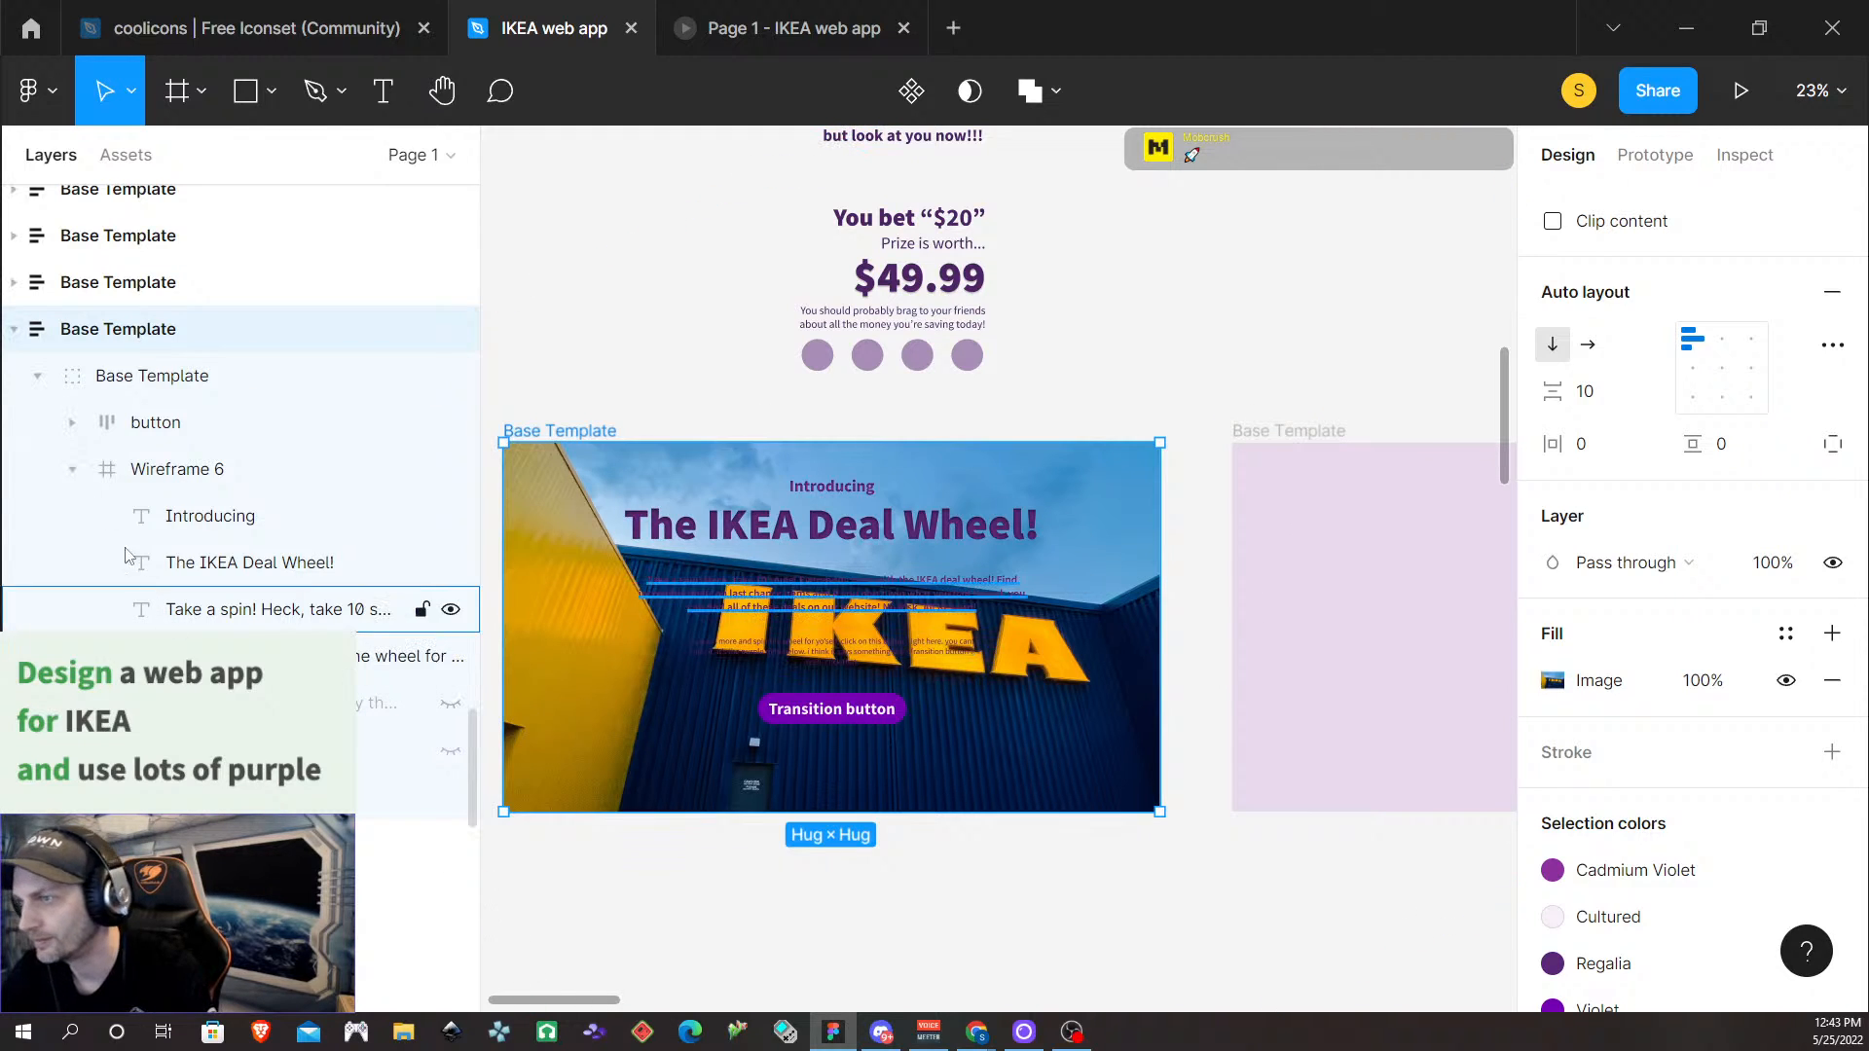
Restore the photo fill after briefly removing it, and add a second solid fill above it on the outer Base Template frame
{"action": "left_click", "coordinate": [1832, 681]}
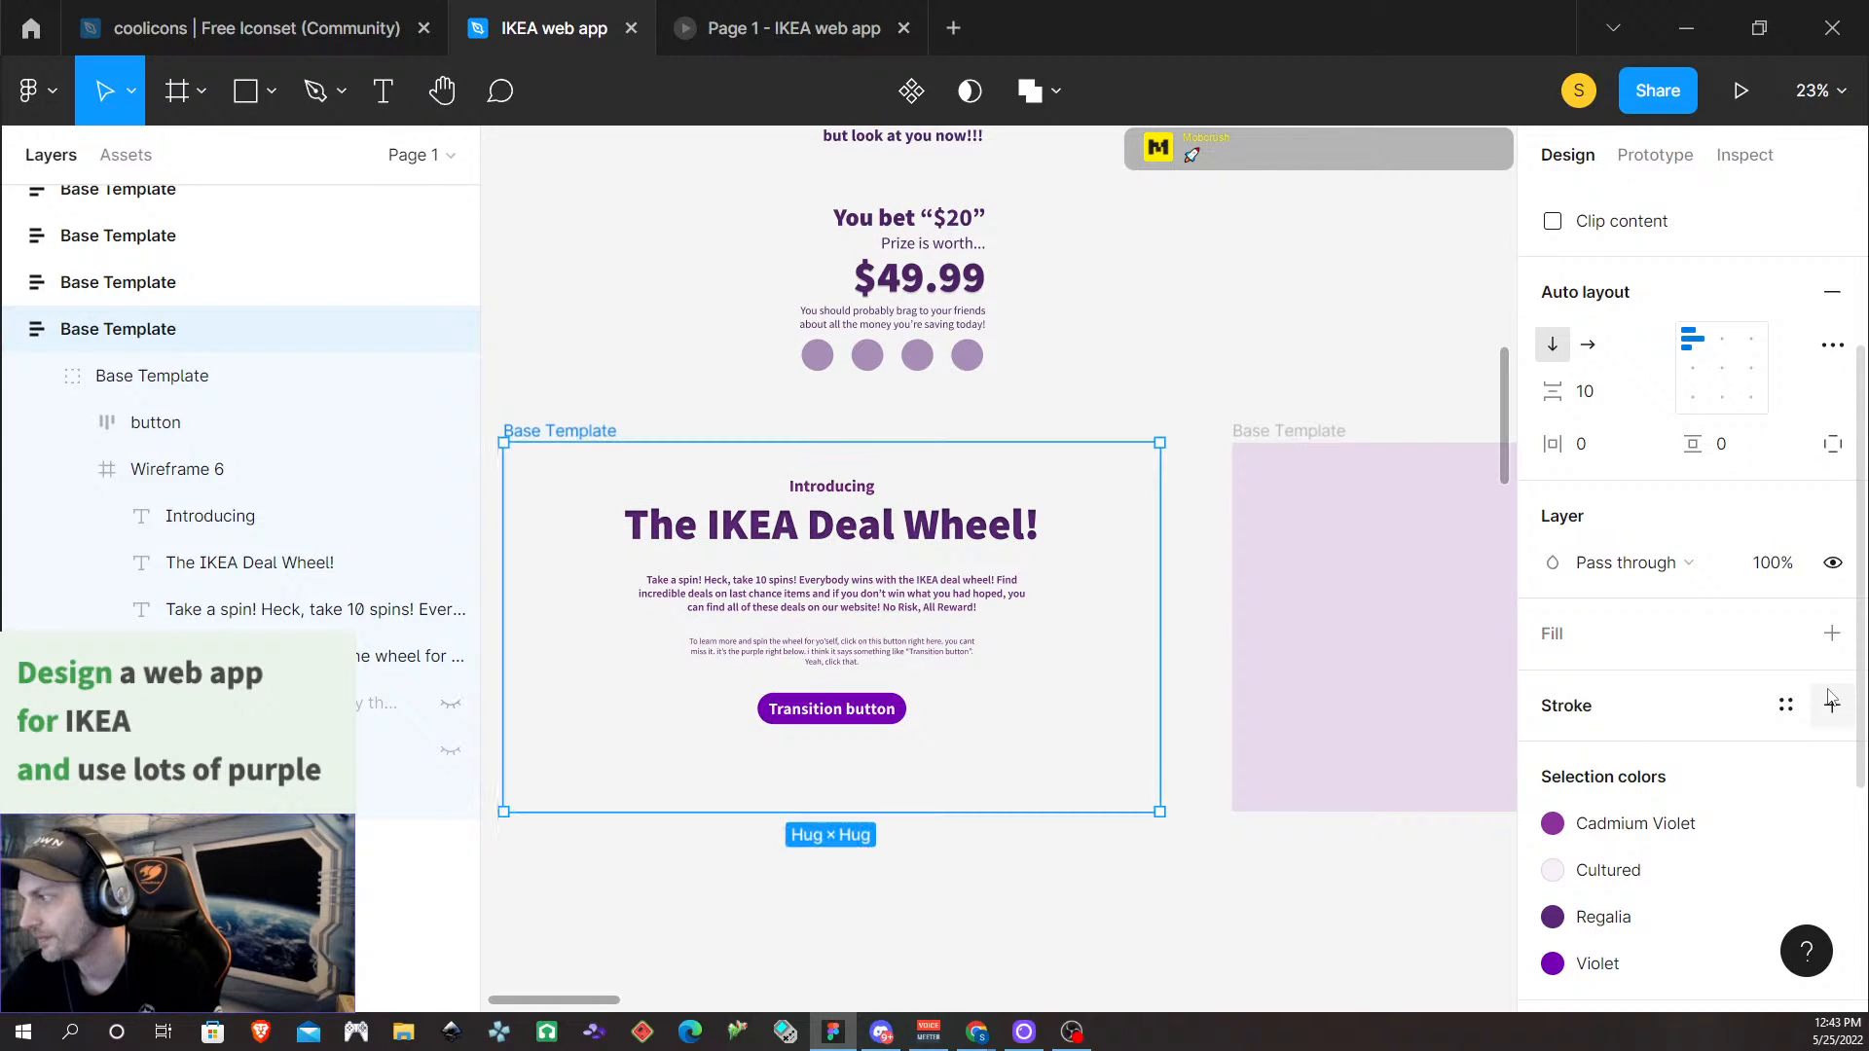
{"action": "key", "text": "ctrl+z"}
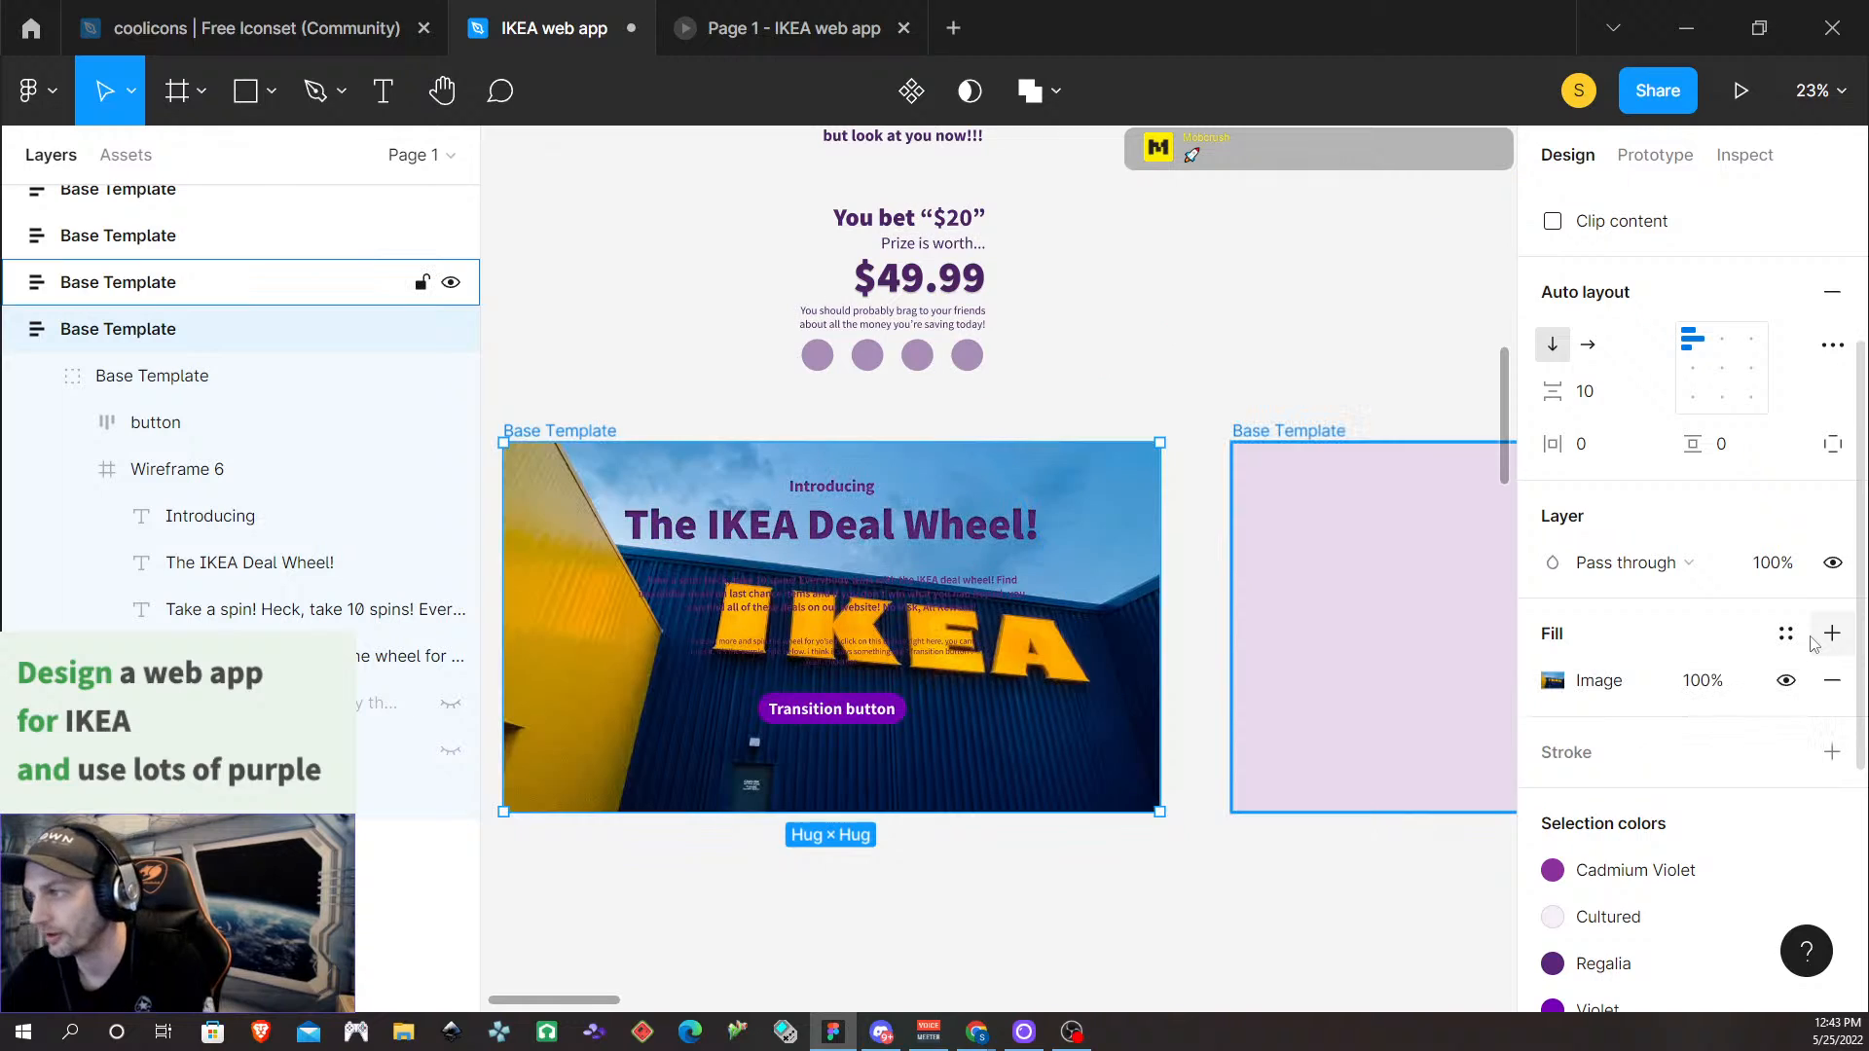
{"action": "left_click", "coordinate": [1830, 634]}
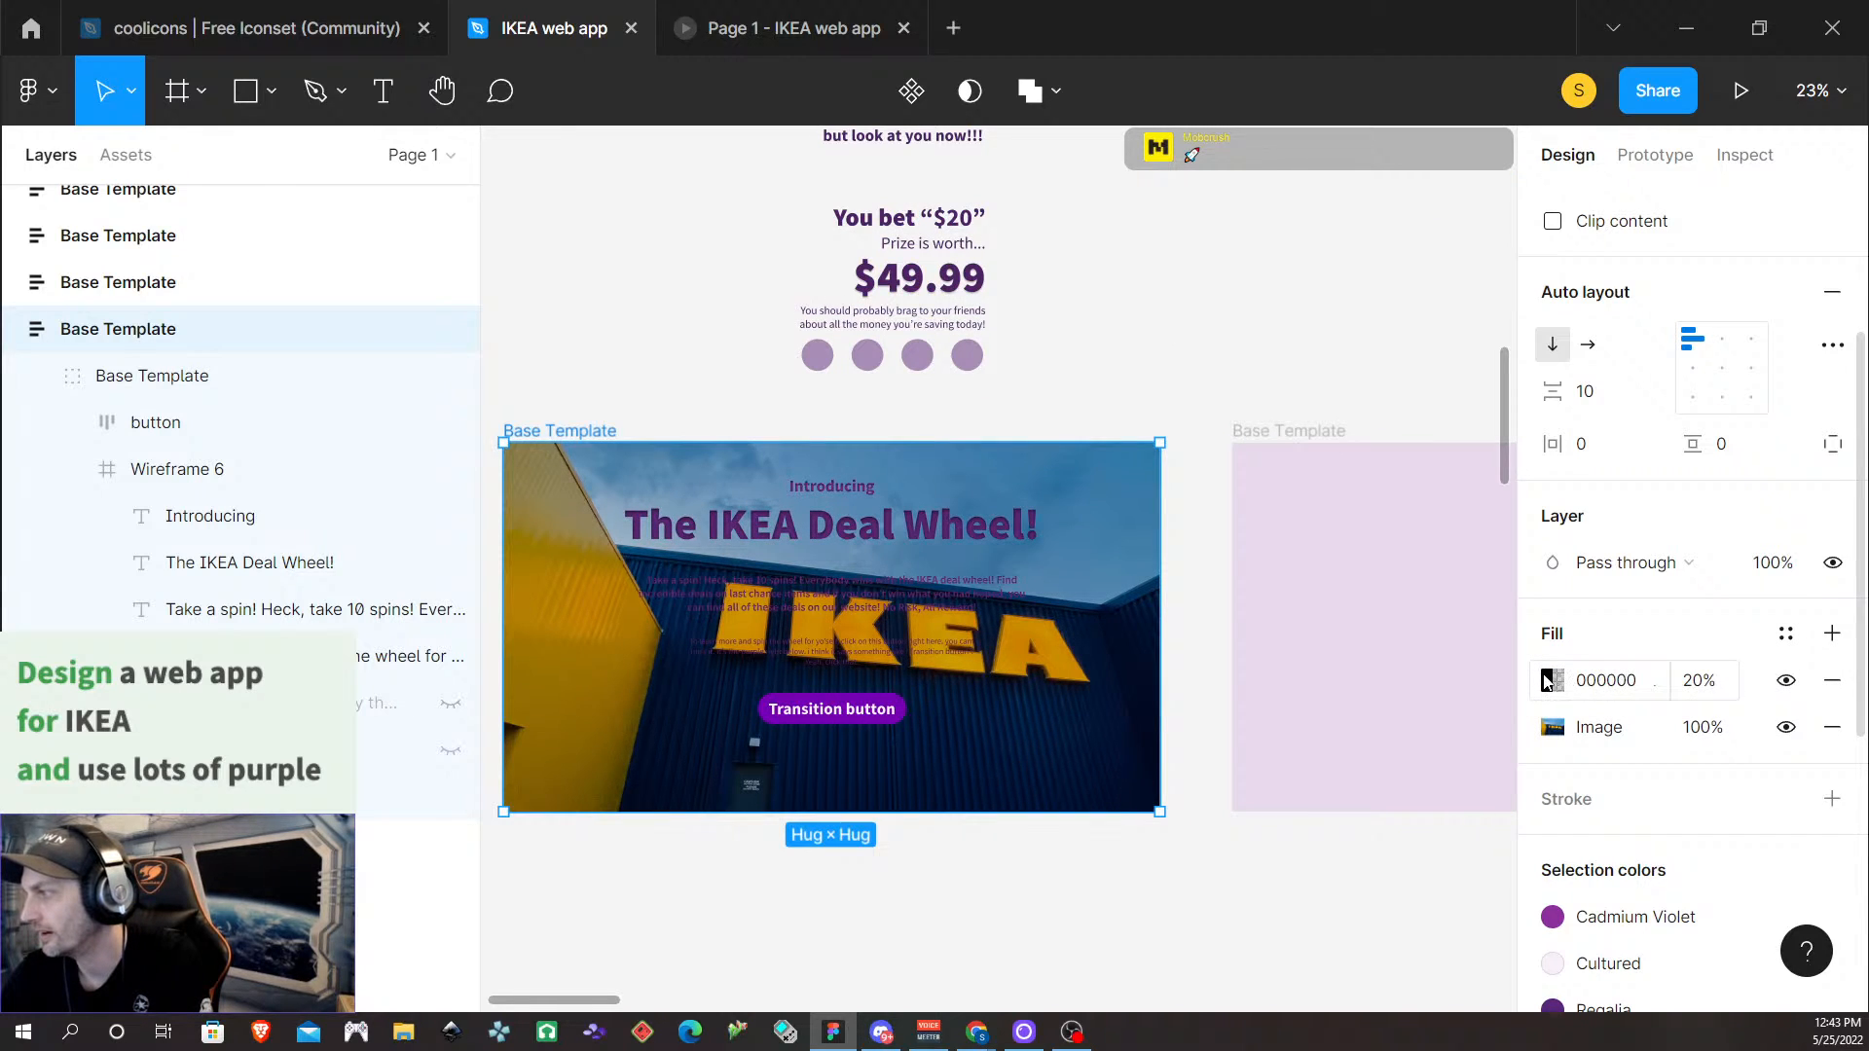
Try the Bright Lilac color style as the outer Base Template frame's fill, and undo it
{"action": "left_click", "coordinate": [1548, 680]}
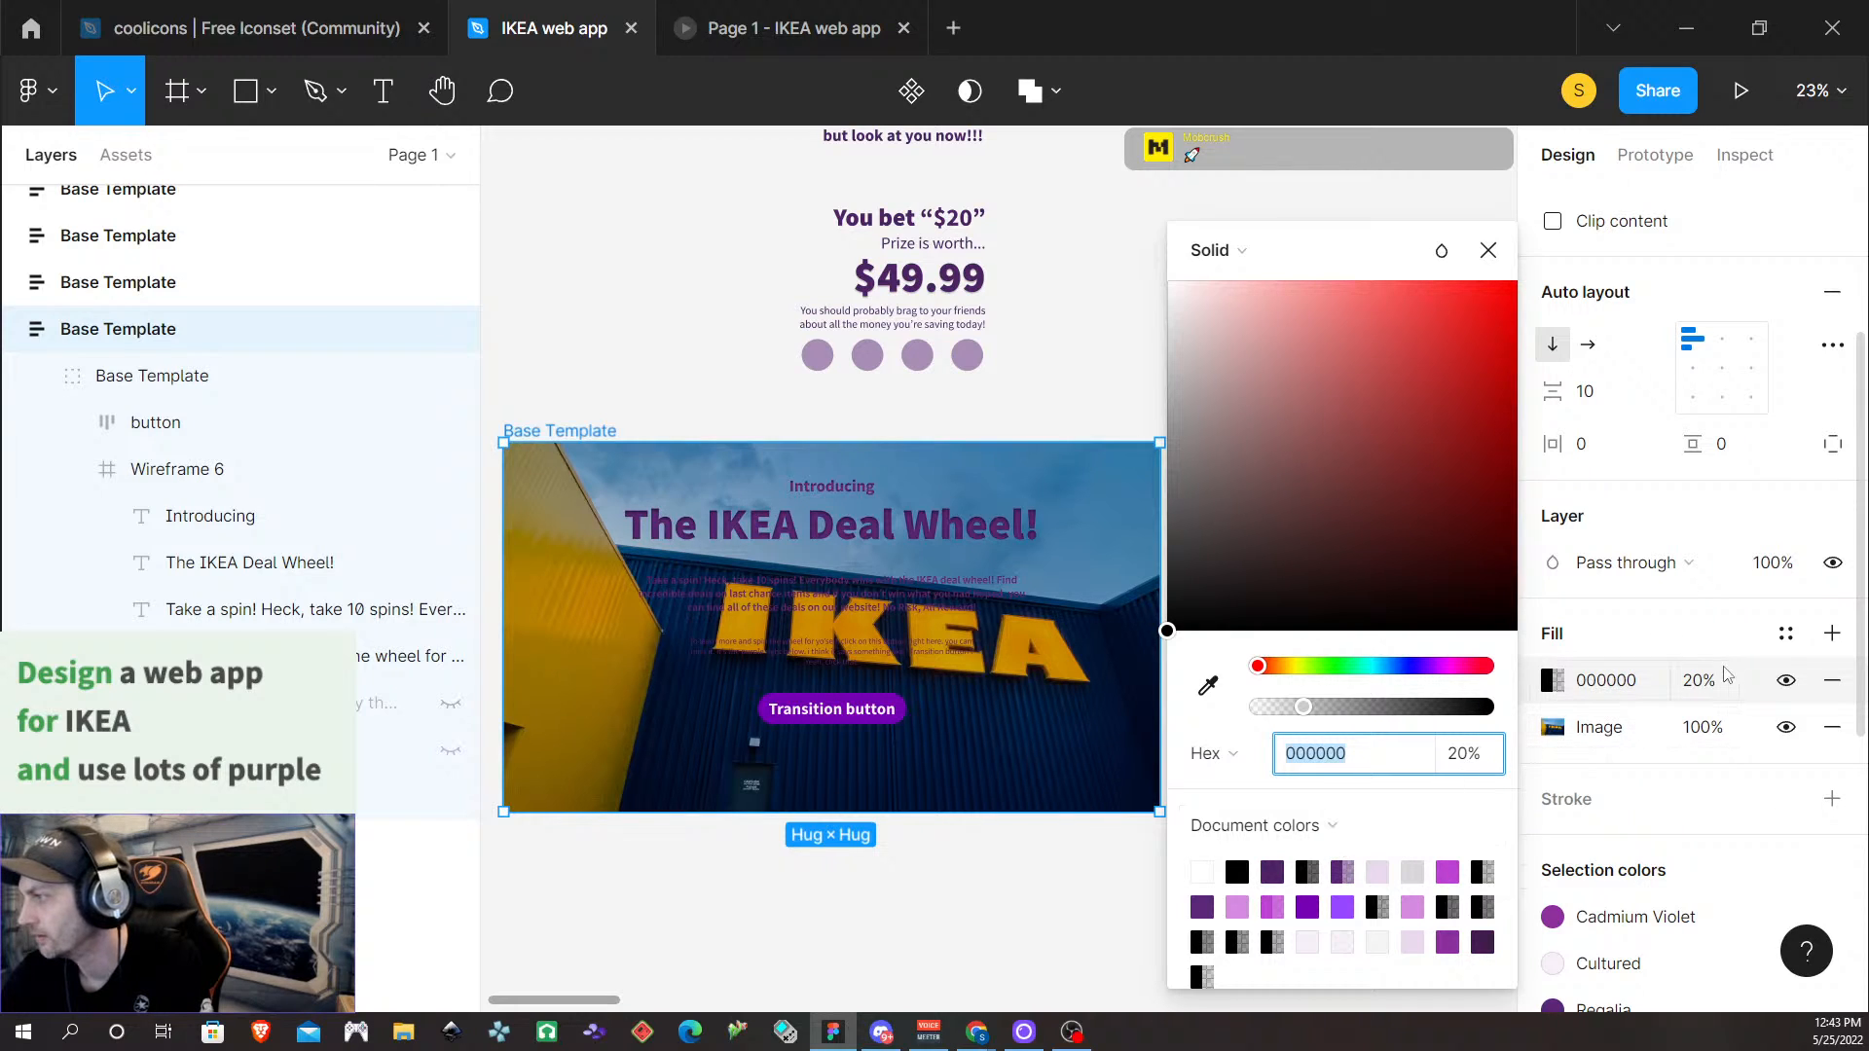
{"action": "left_click", "coordinate": [1786, 634]}
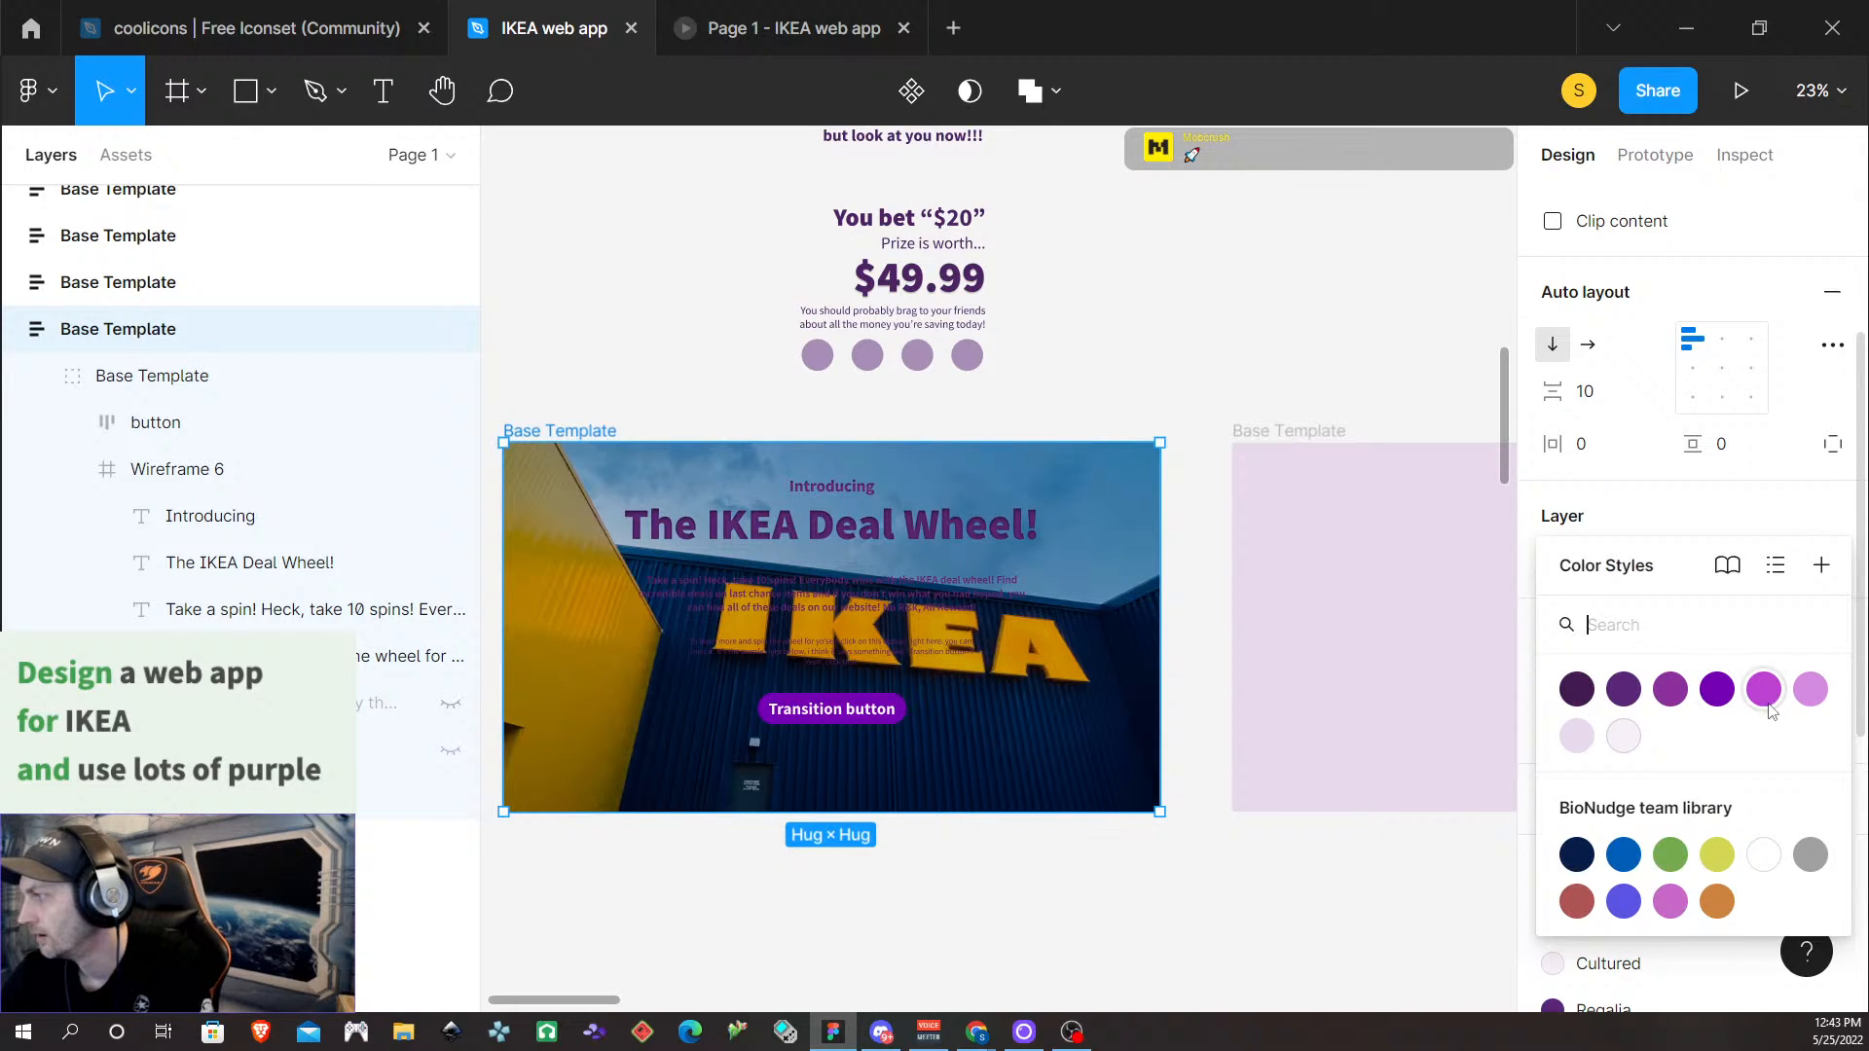
{"action": "left_click", "coordinate": [1808, 693]}
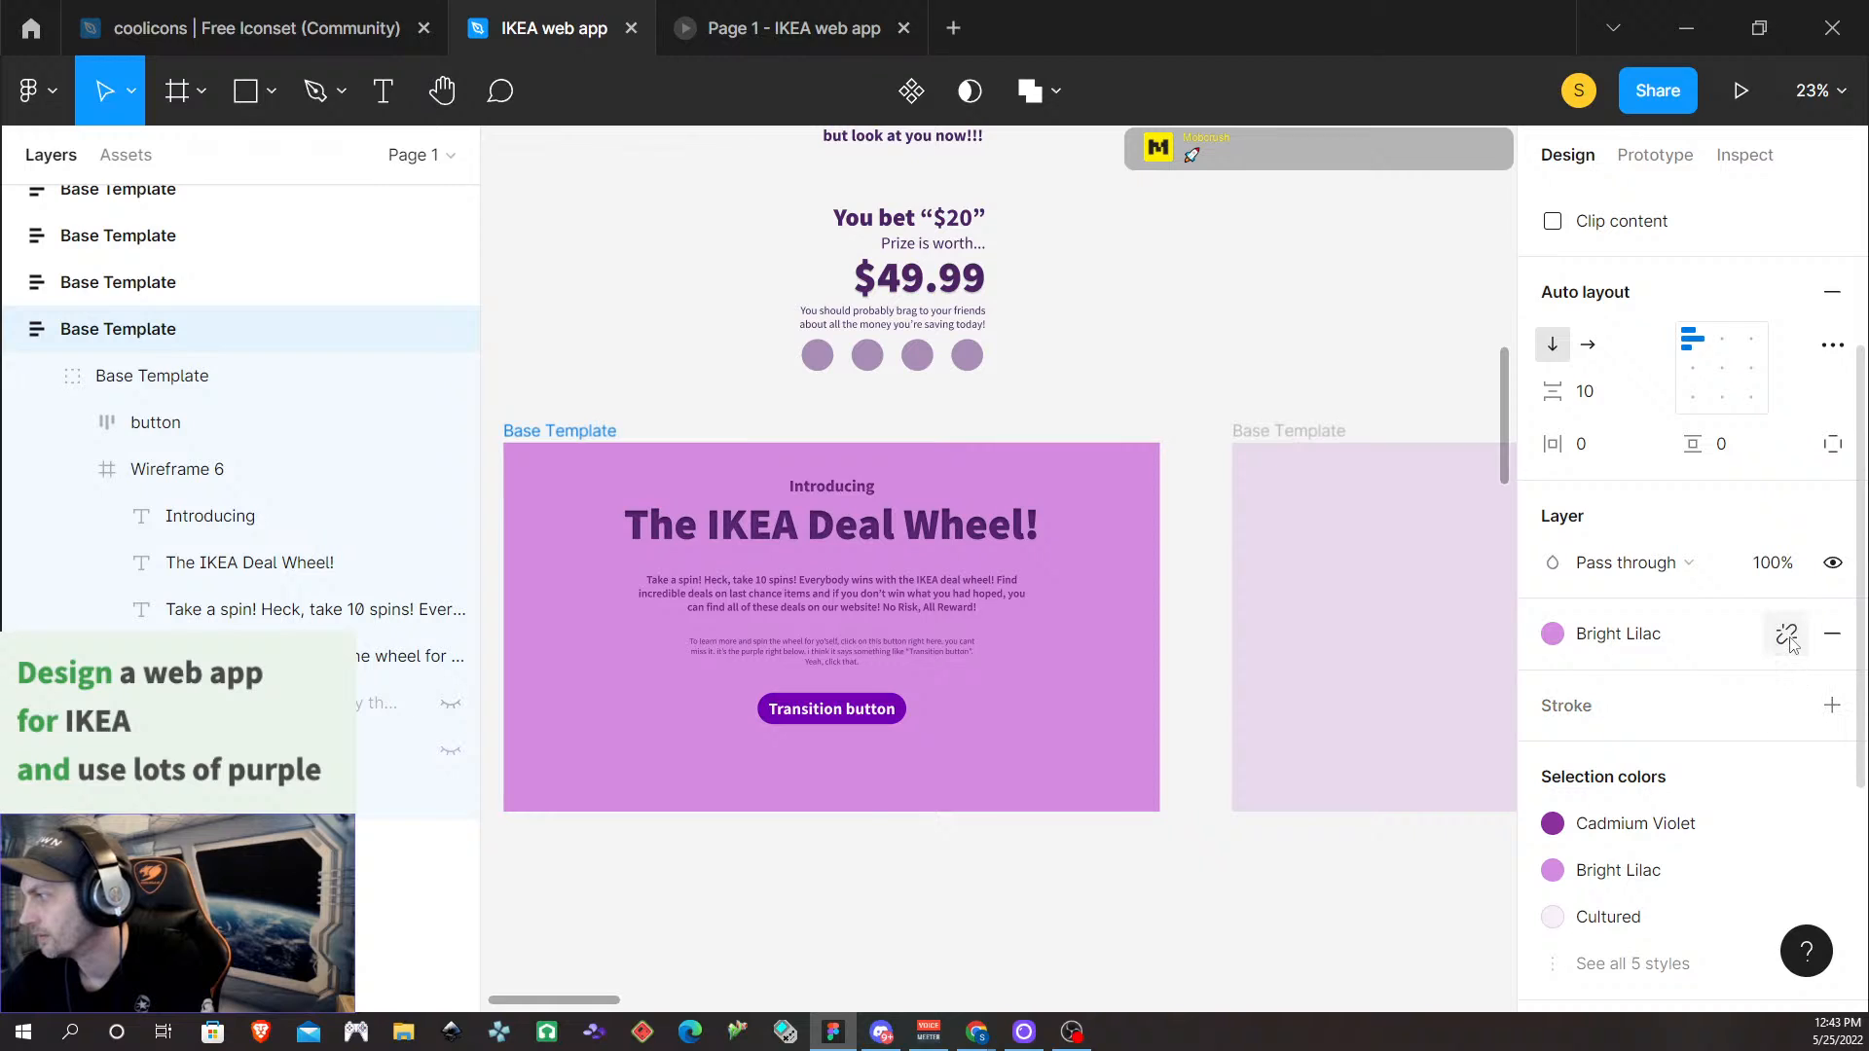
{"action": "key", "text": "ctrl+z"}
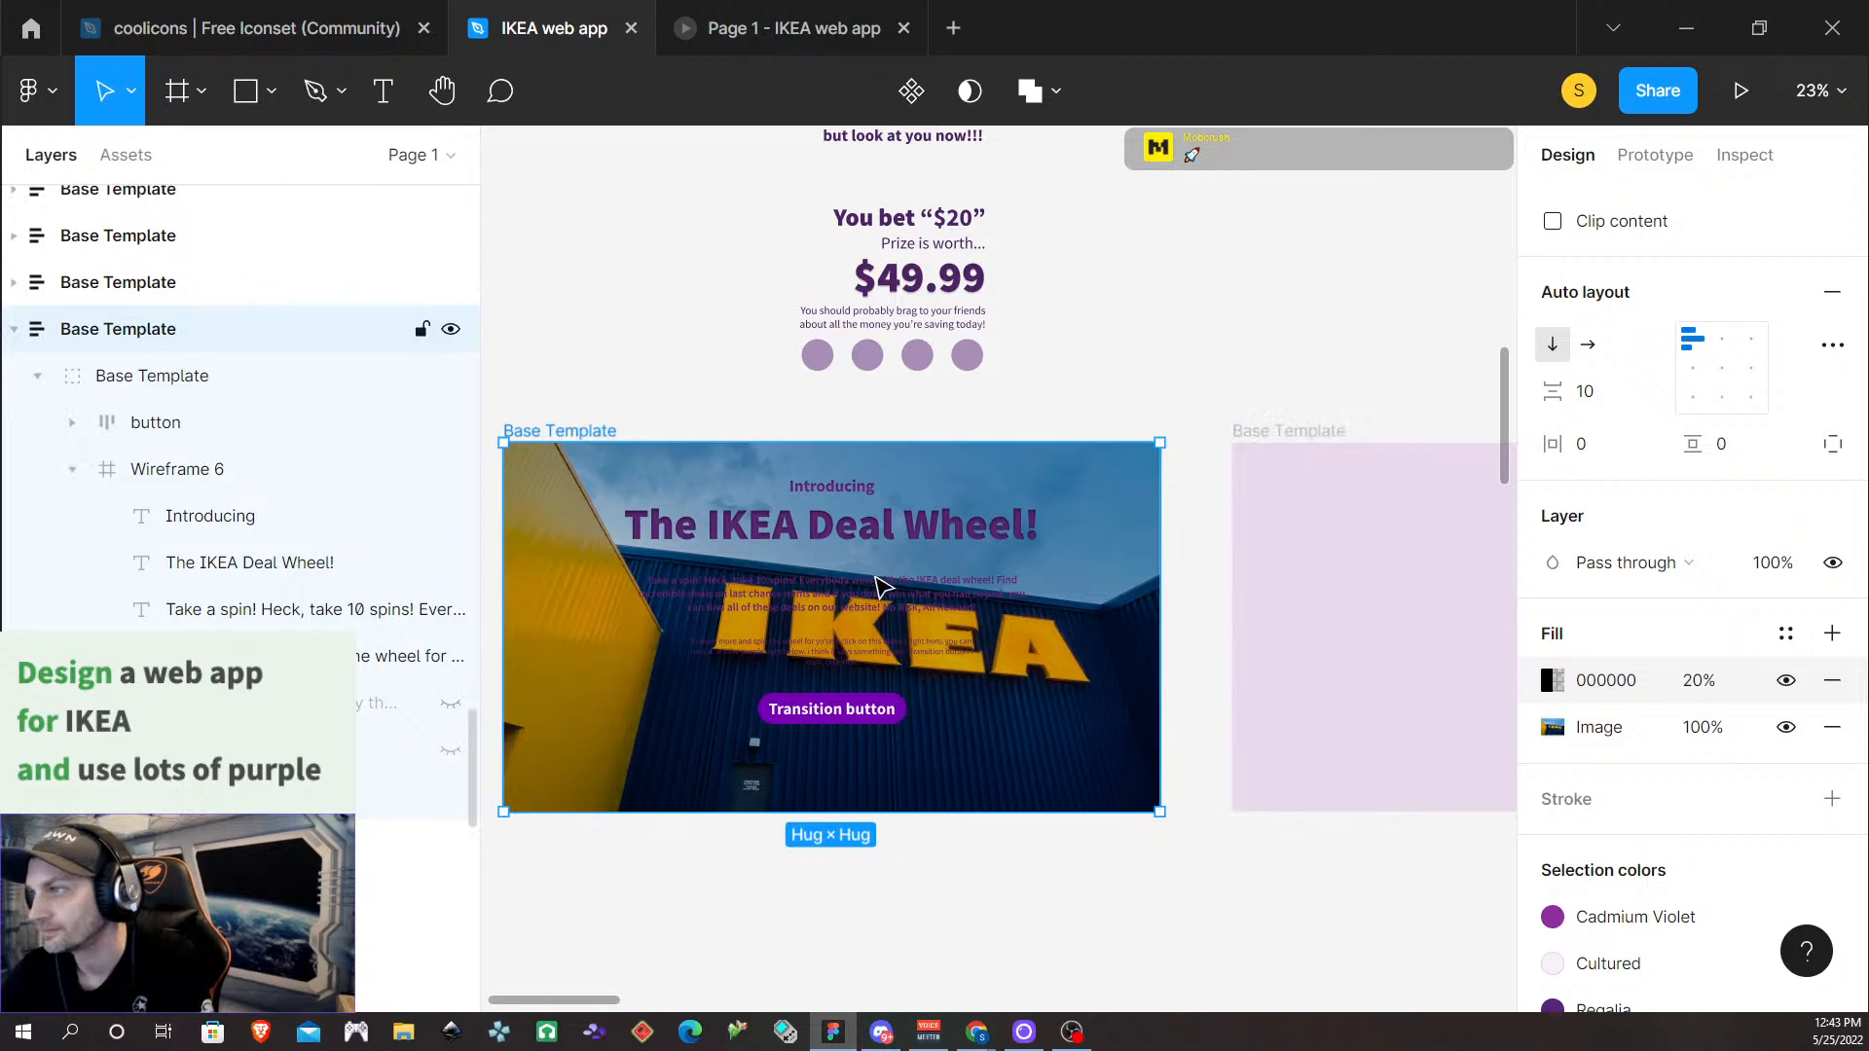
Set the solid overlay fill to EADAED by sampling the light lilac color of the neighboring Base Template frame
{"action": "left_click", "coordinate": [1554, 680]}
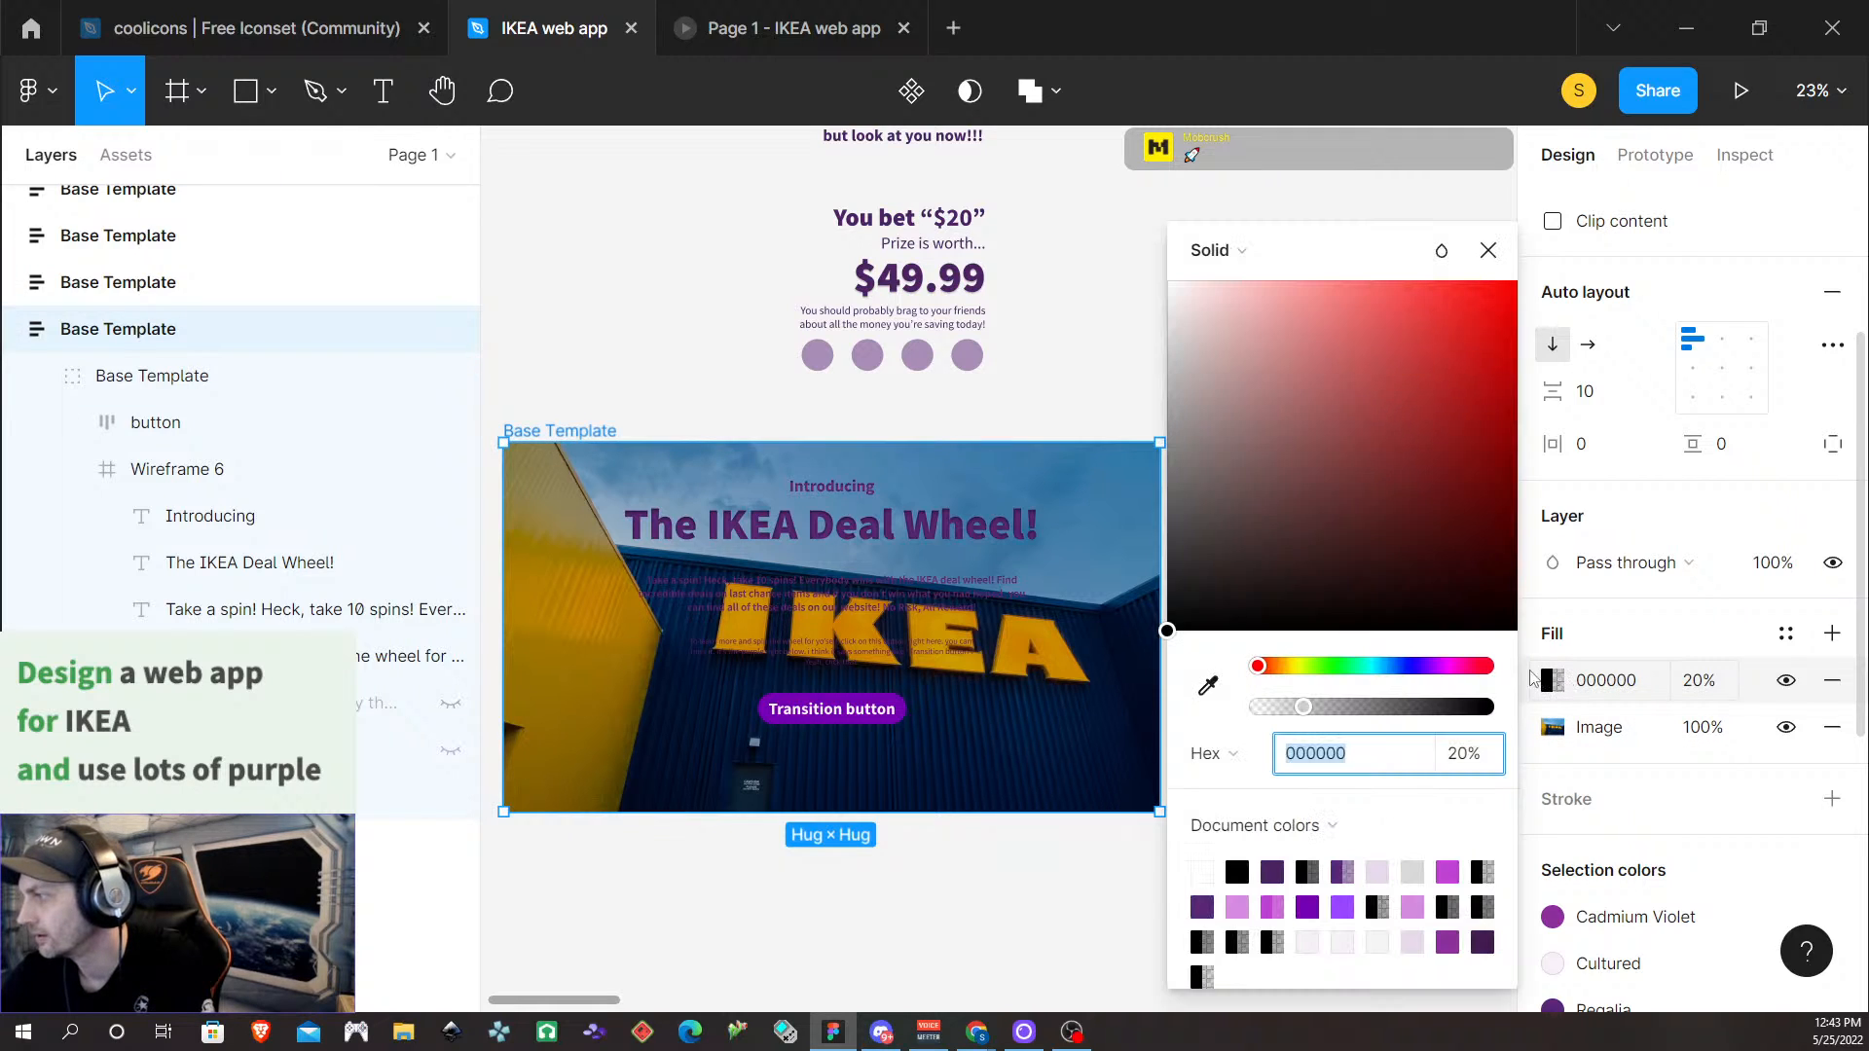
{"action": "left_click", "coordinate": [1210, 689]}
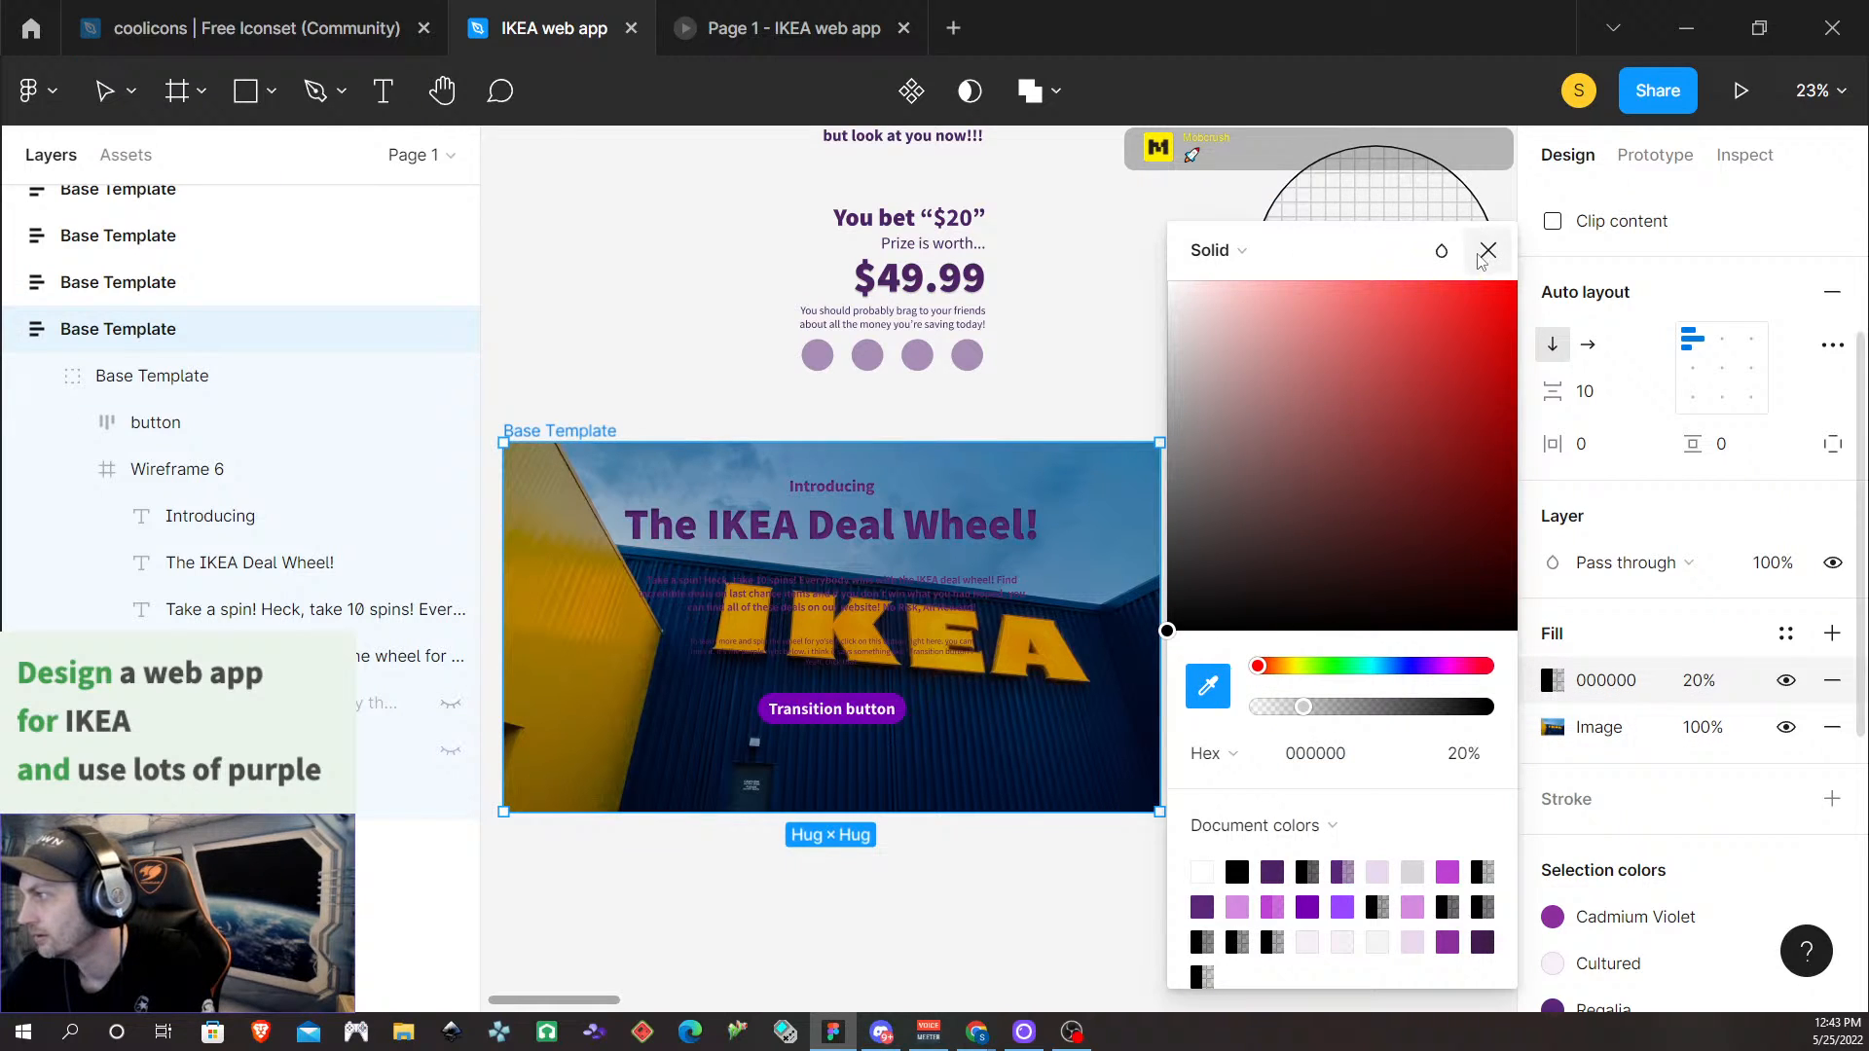
{"action": "scroll", "coordinate": [927, 577], "scroll_direction": "up", "scroll_amount": 1}
{"action": "scroll", "coordinate": [918, 587], "scroll_direction": "left", "scroll_amount": 1}
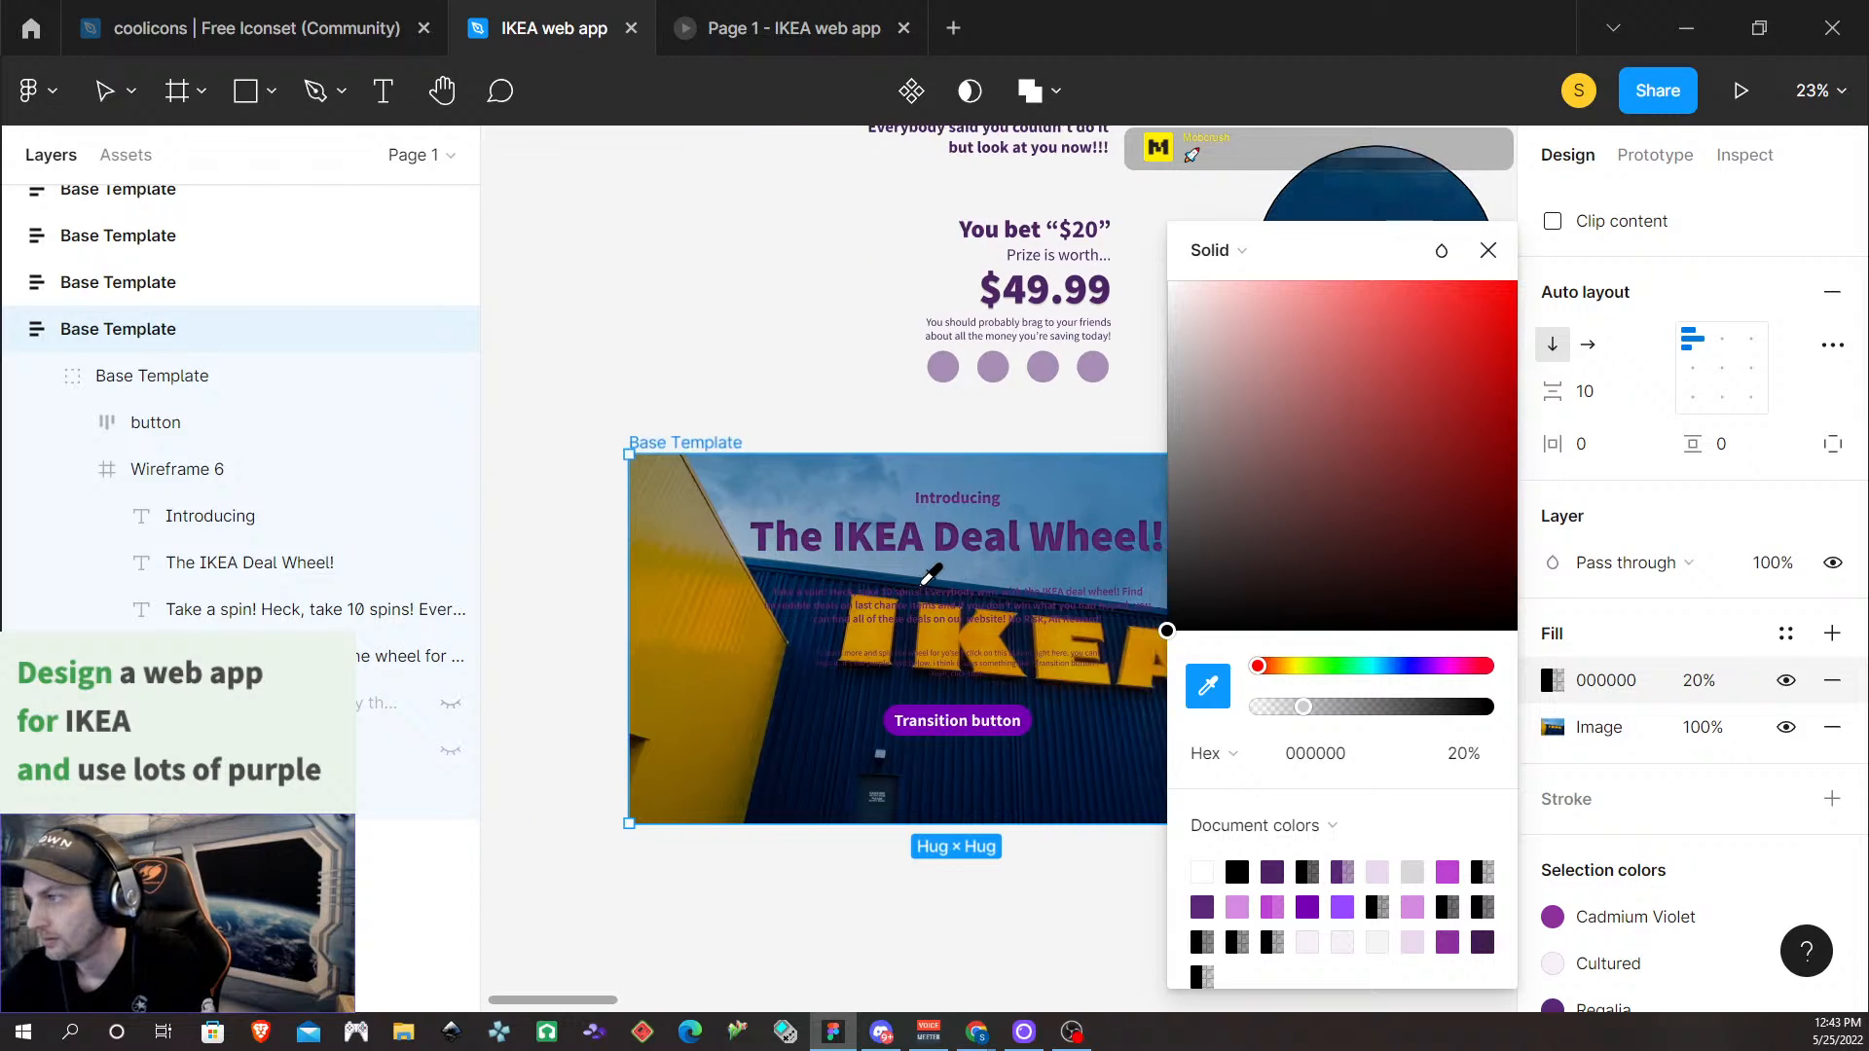
{"action": "scroll", "coordinate": [918, 587], "scroll_direction": "right", "scroll_amount": 6}
{"action": "left_click", "coordinate": [893, 583]}
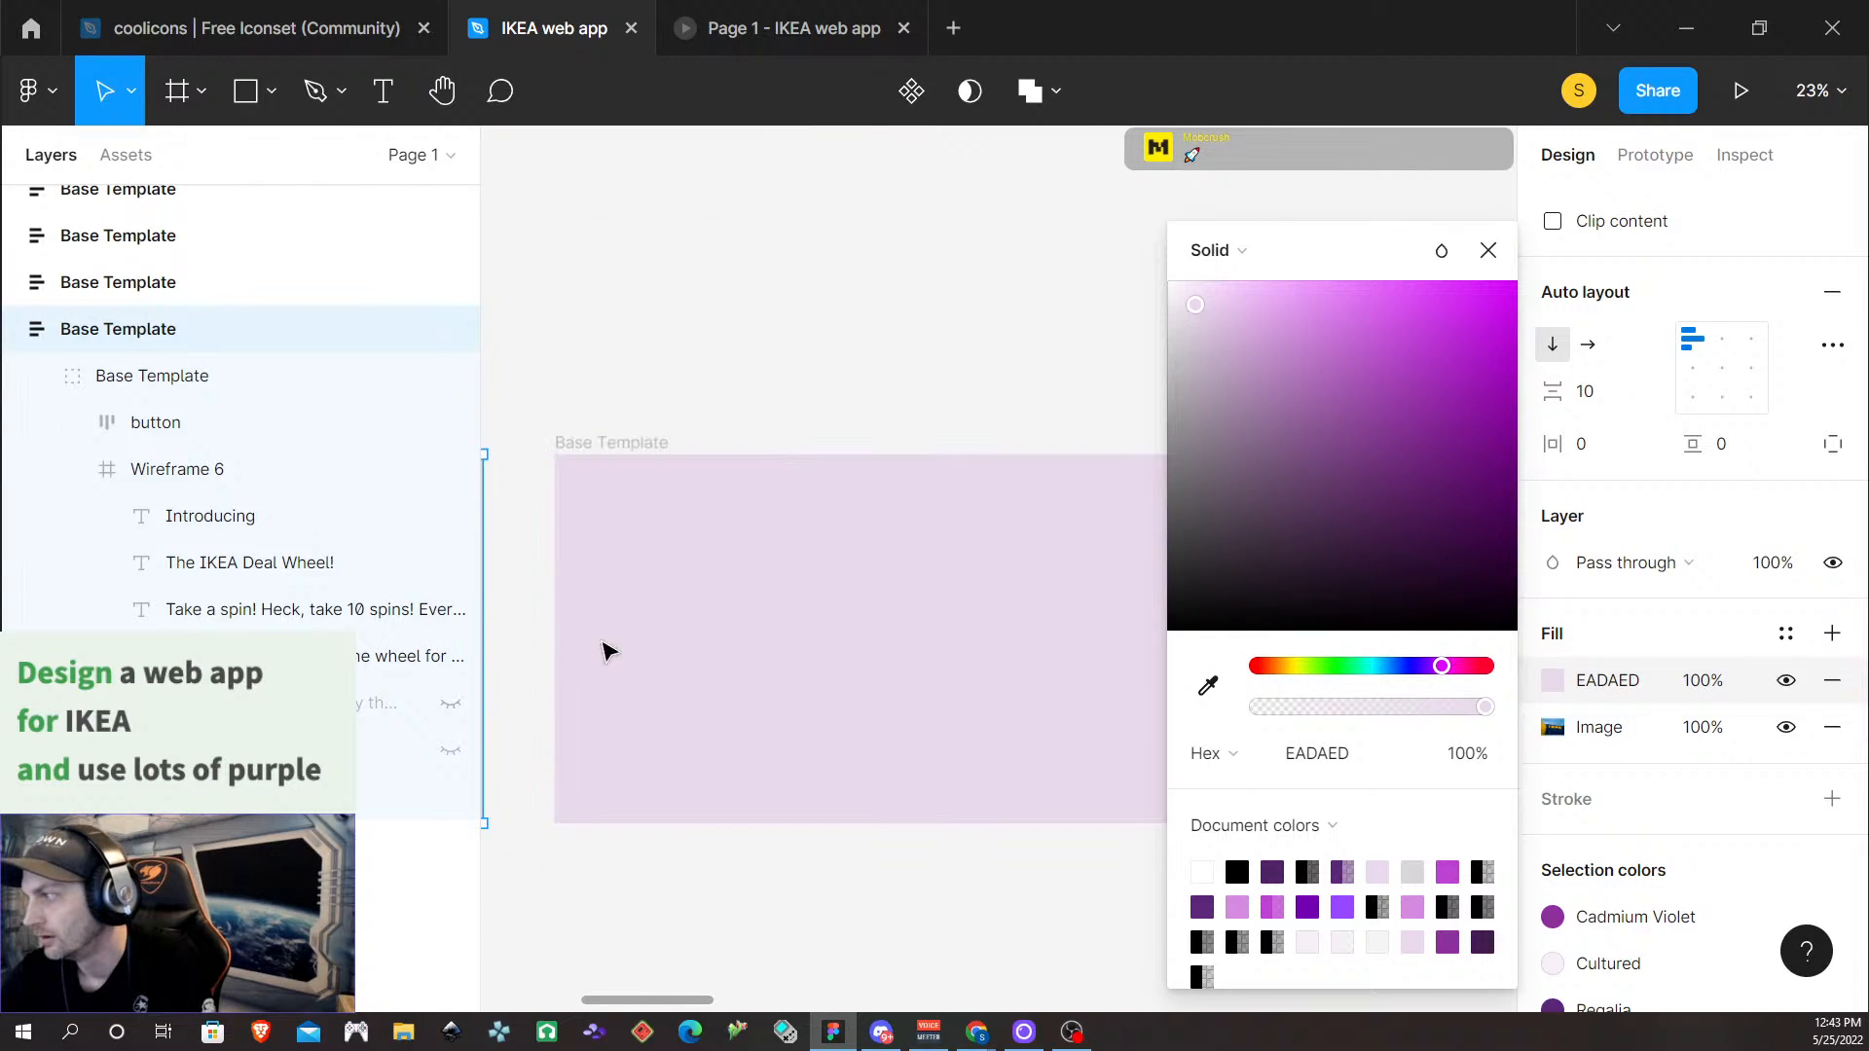
Try the EADAED overlay at 25% opacity, and set its opacity to 75%
{"action": "scroll", "coordinate": [639, 604], "scroll_direction": "left", "scroll_amount": 6}
{"action": "left_click", "coordinate": [1701, 687]}
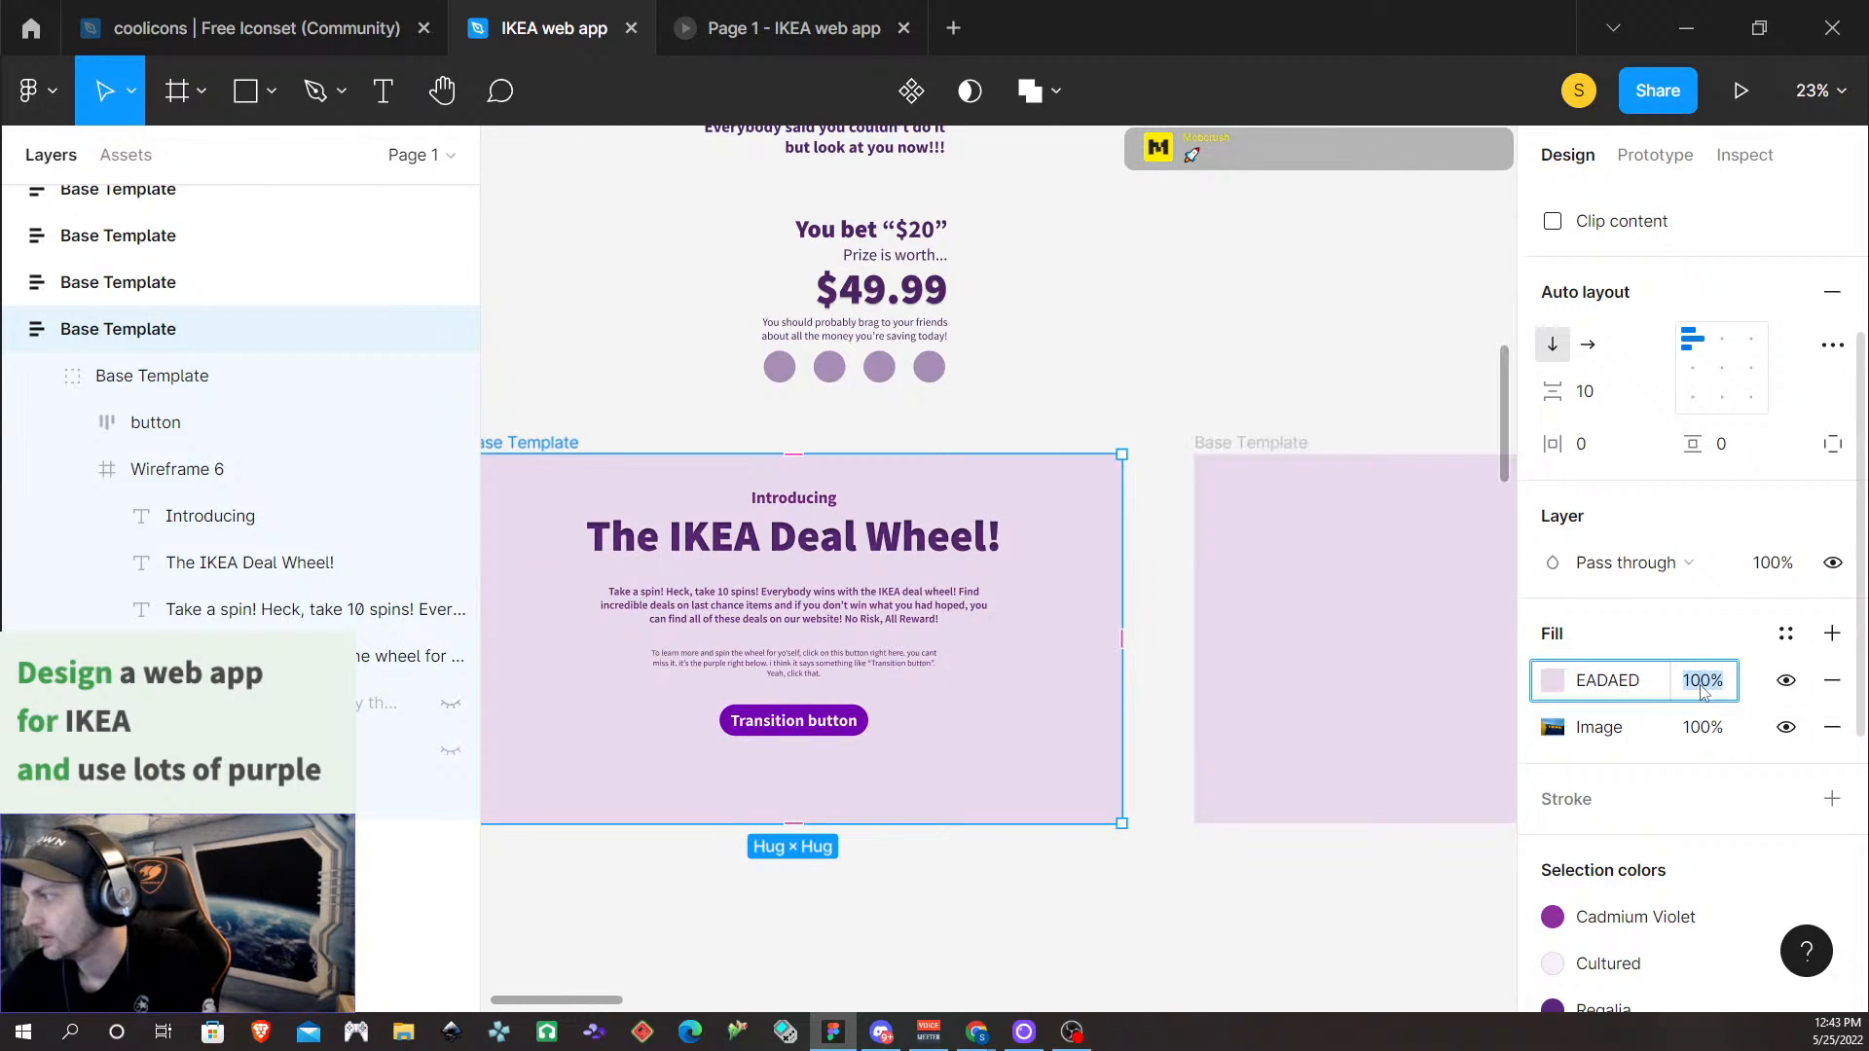
{"action": "type", "text": "25"}
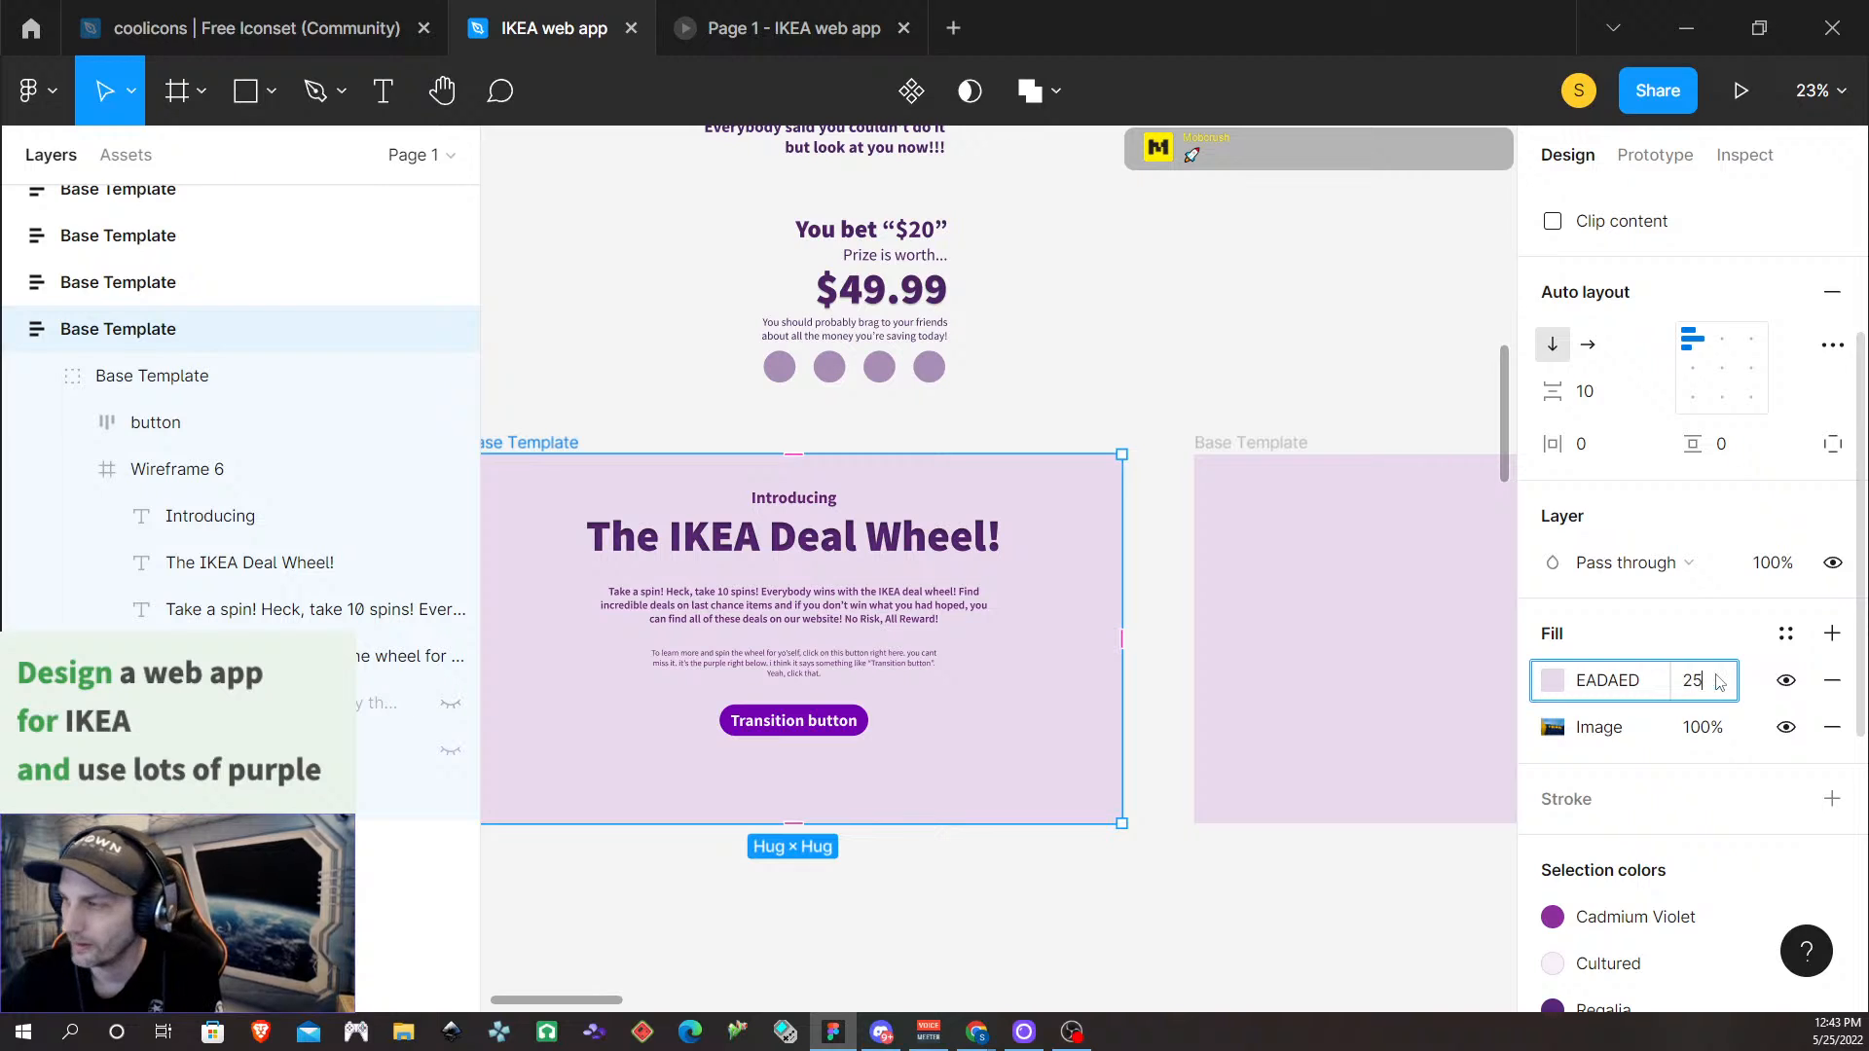
{"action": "key", "text": "Return"}
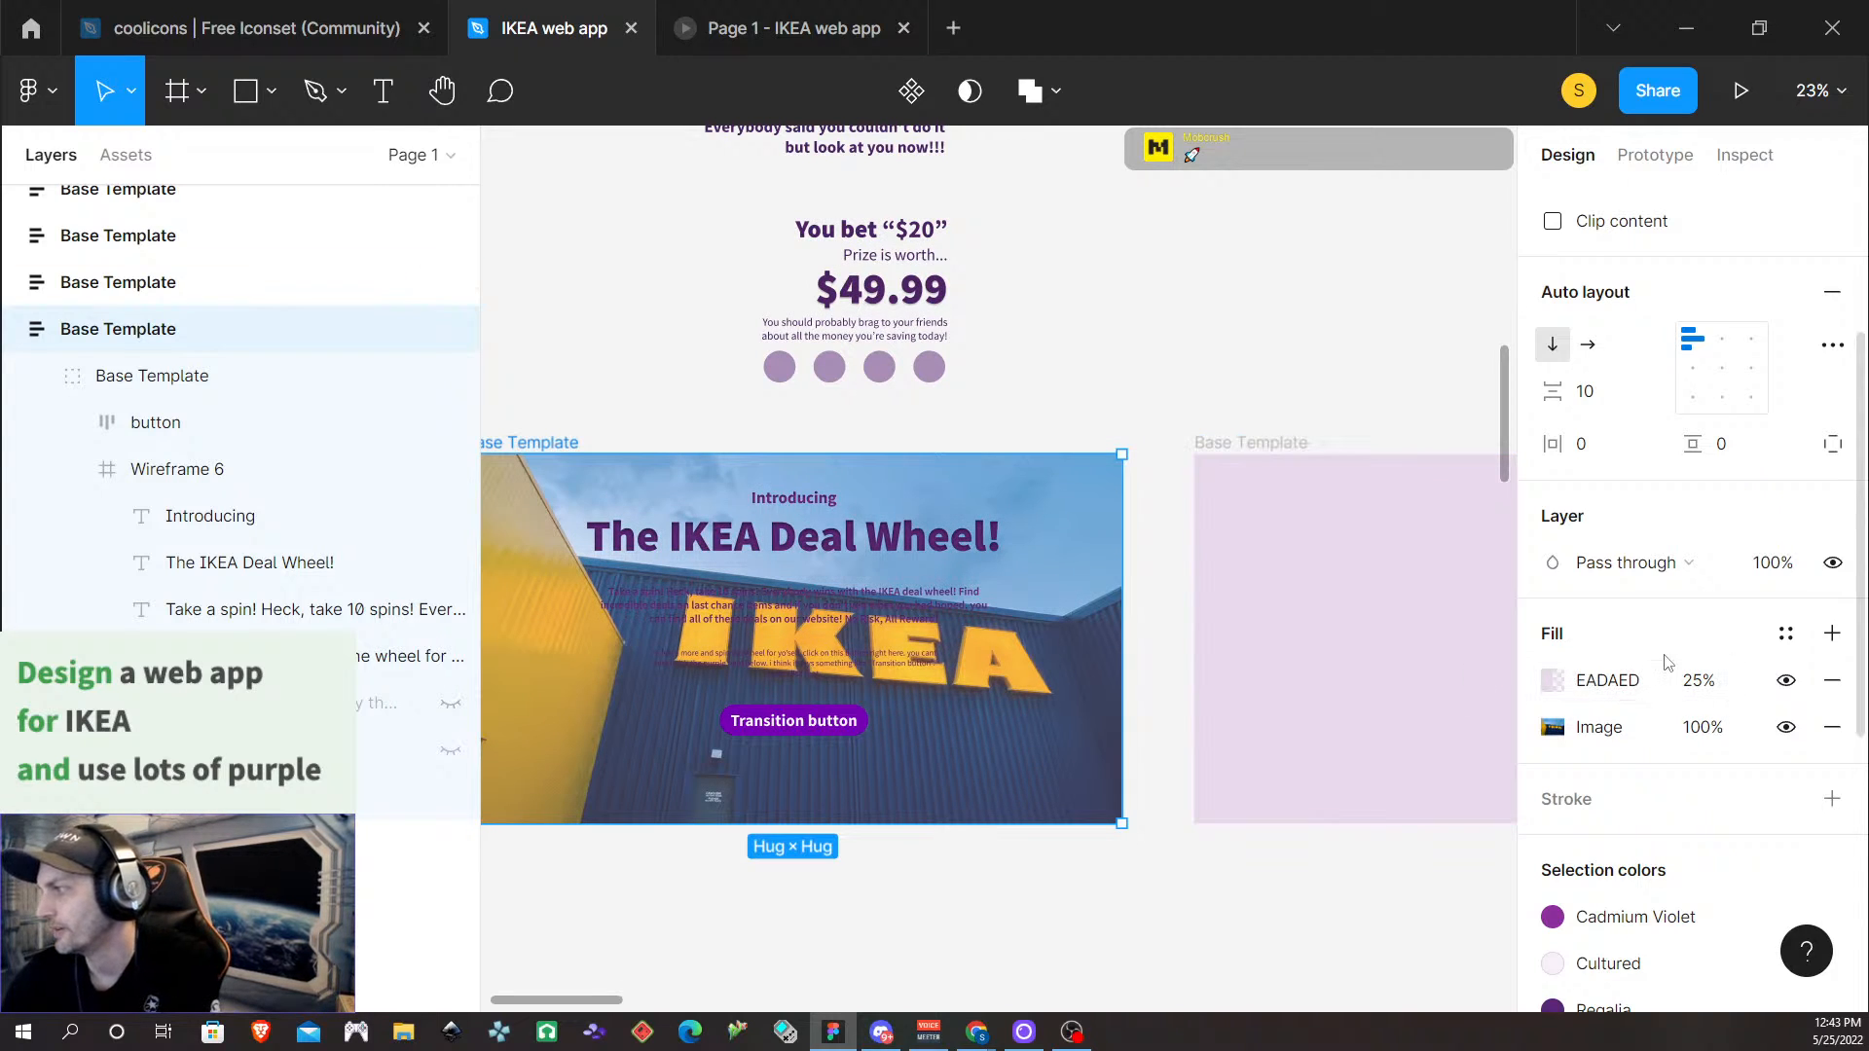
{"action": "left_click", "coordinate": [1695, 686]}
{"action": "type", "text": "75"}
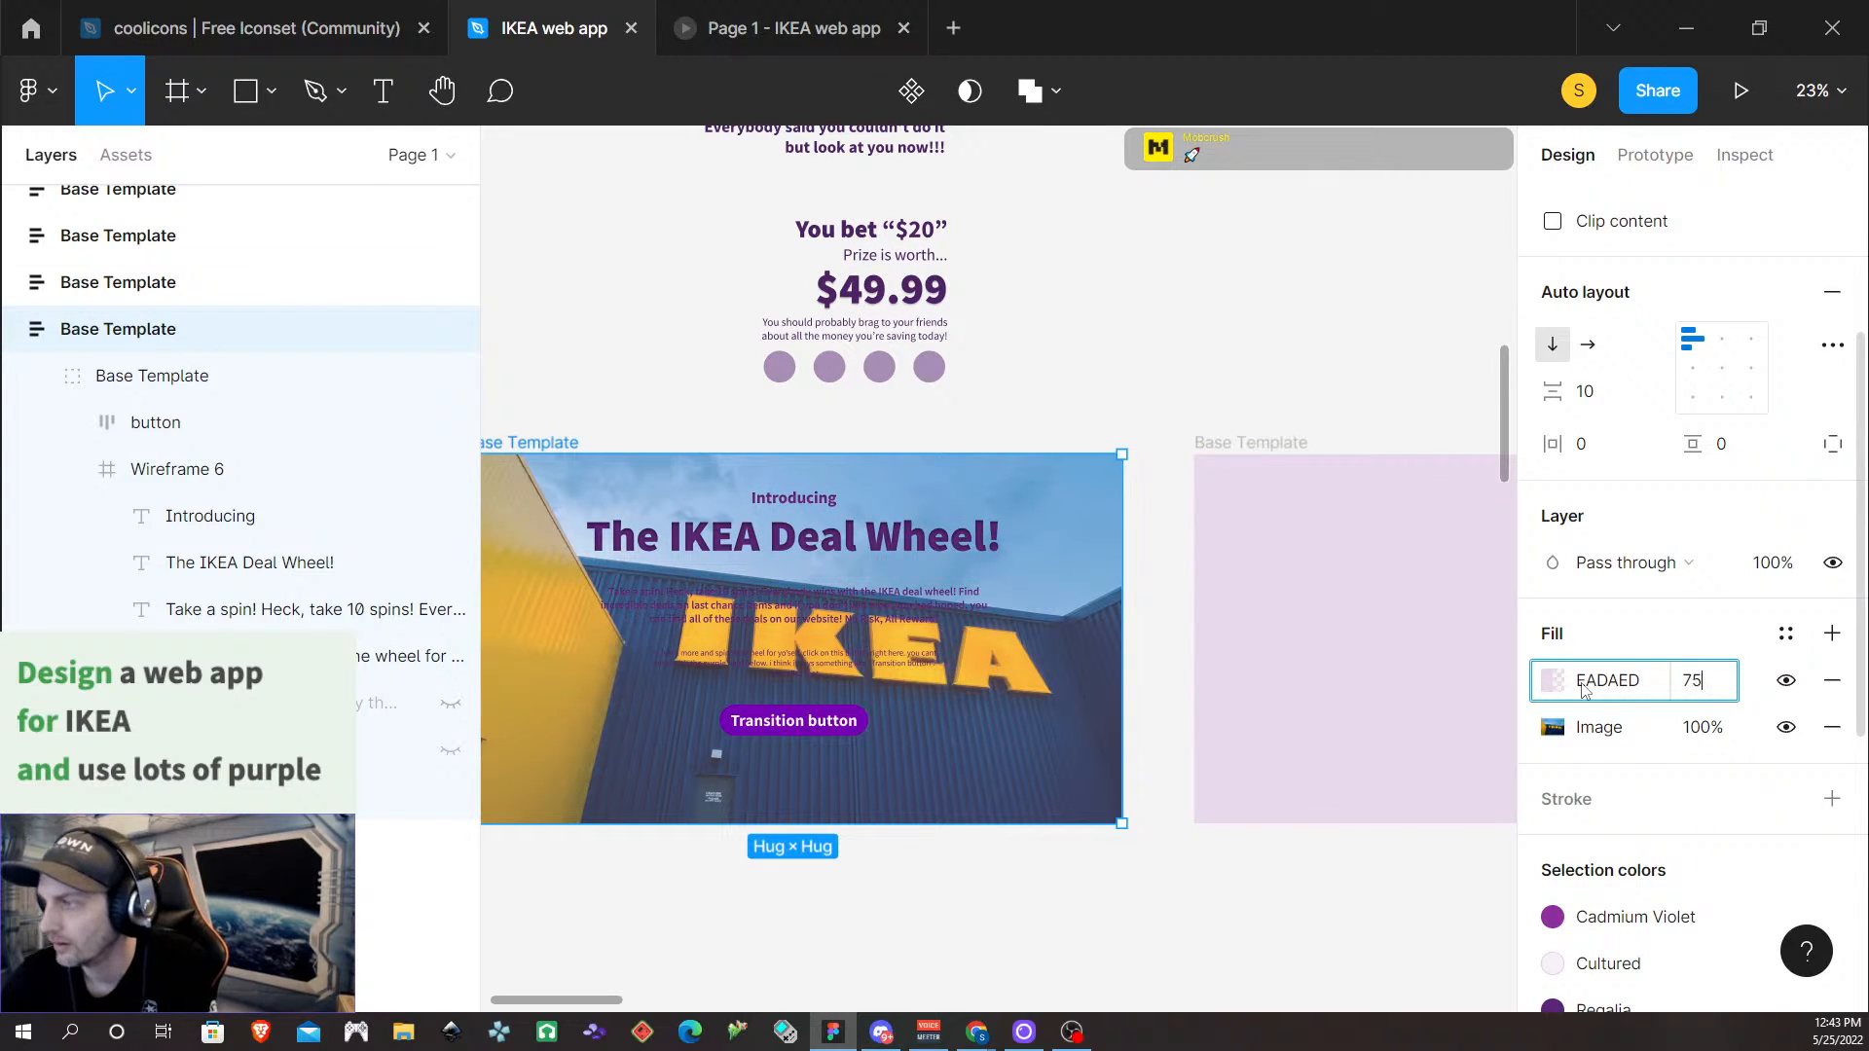
{"action": "key", "text": "Return"}
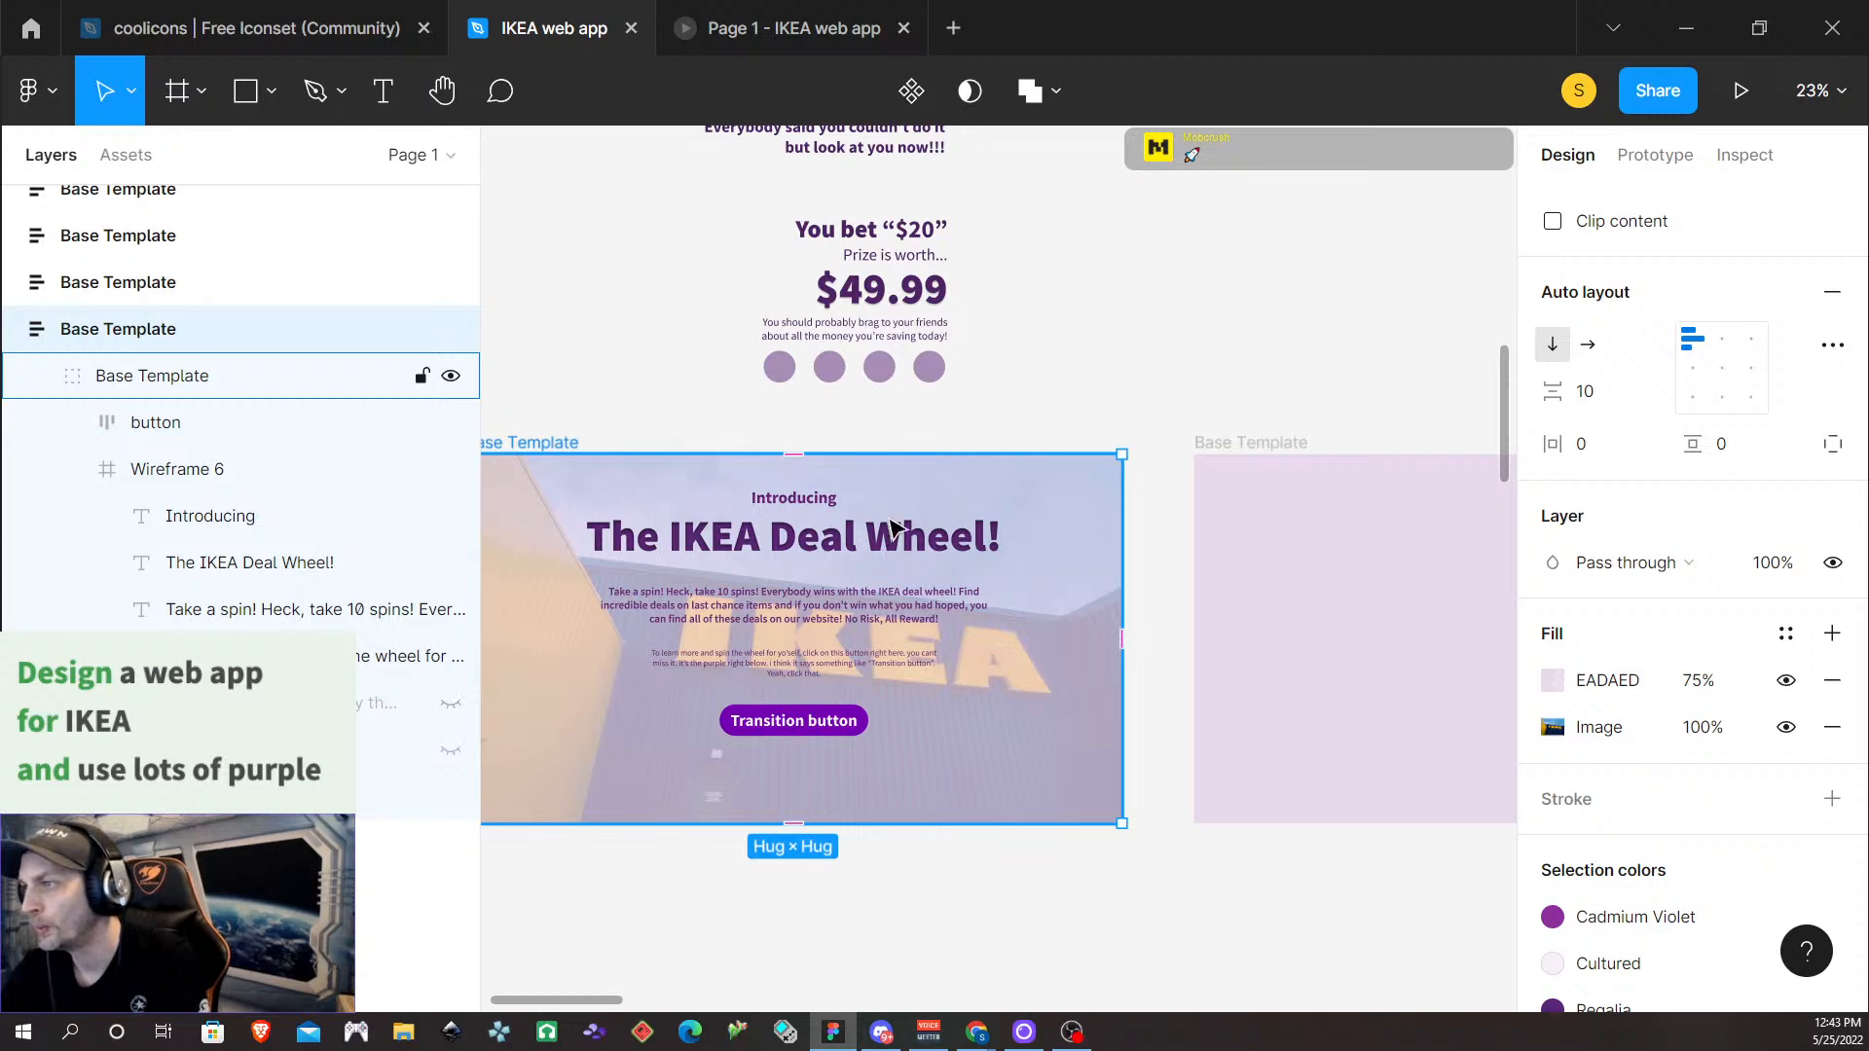
Adjust the IKEA photo fill by reducing contrast, saturation and highlights to their minimum and raising shadows to the maximum
{"action": "scroll", "coordinate": [1173, 742], "scroll_direction": "down", "scroll_amount": 3}
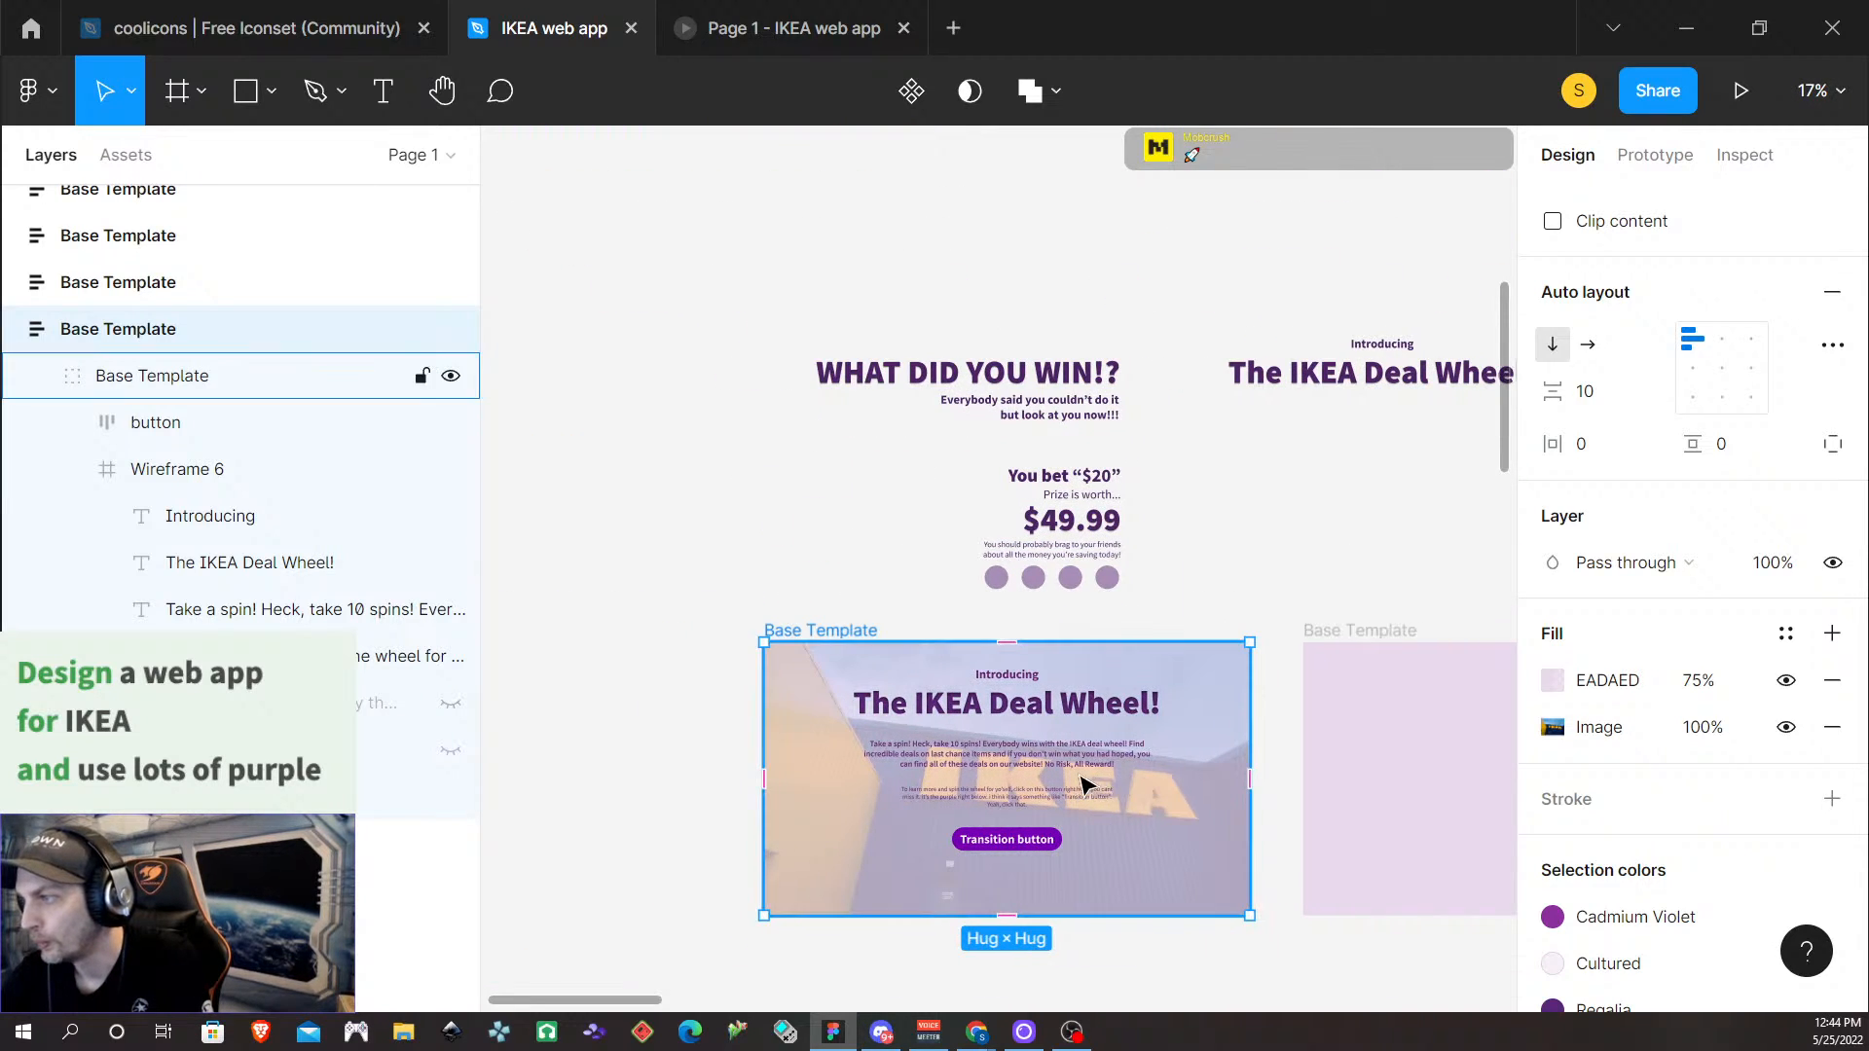
{"action": "scroll", "coordinate": [1091, 794], "scroll_direction": "up", "scroll_amount": 2}
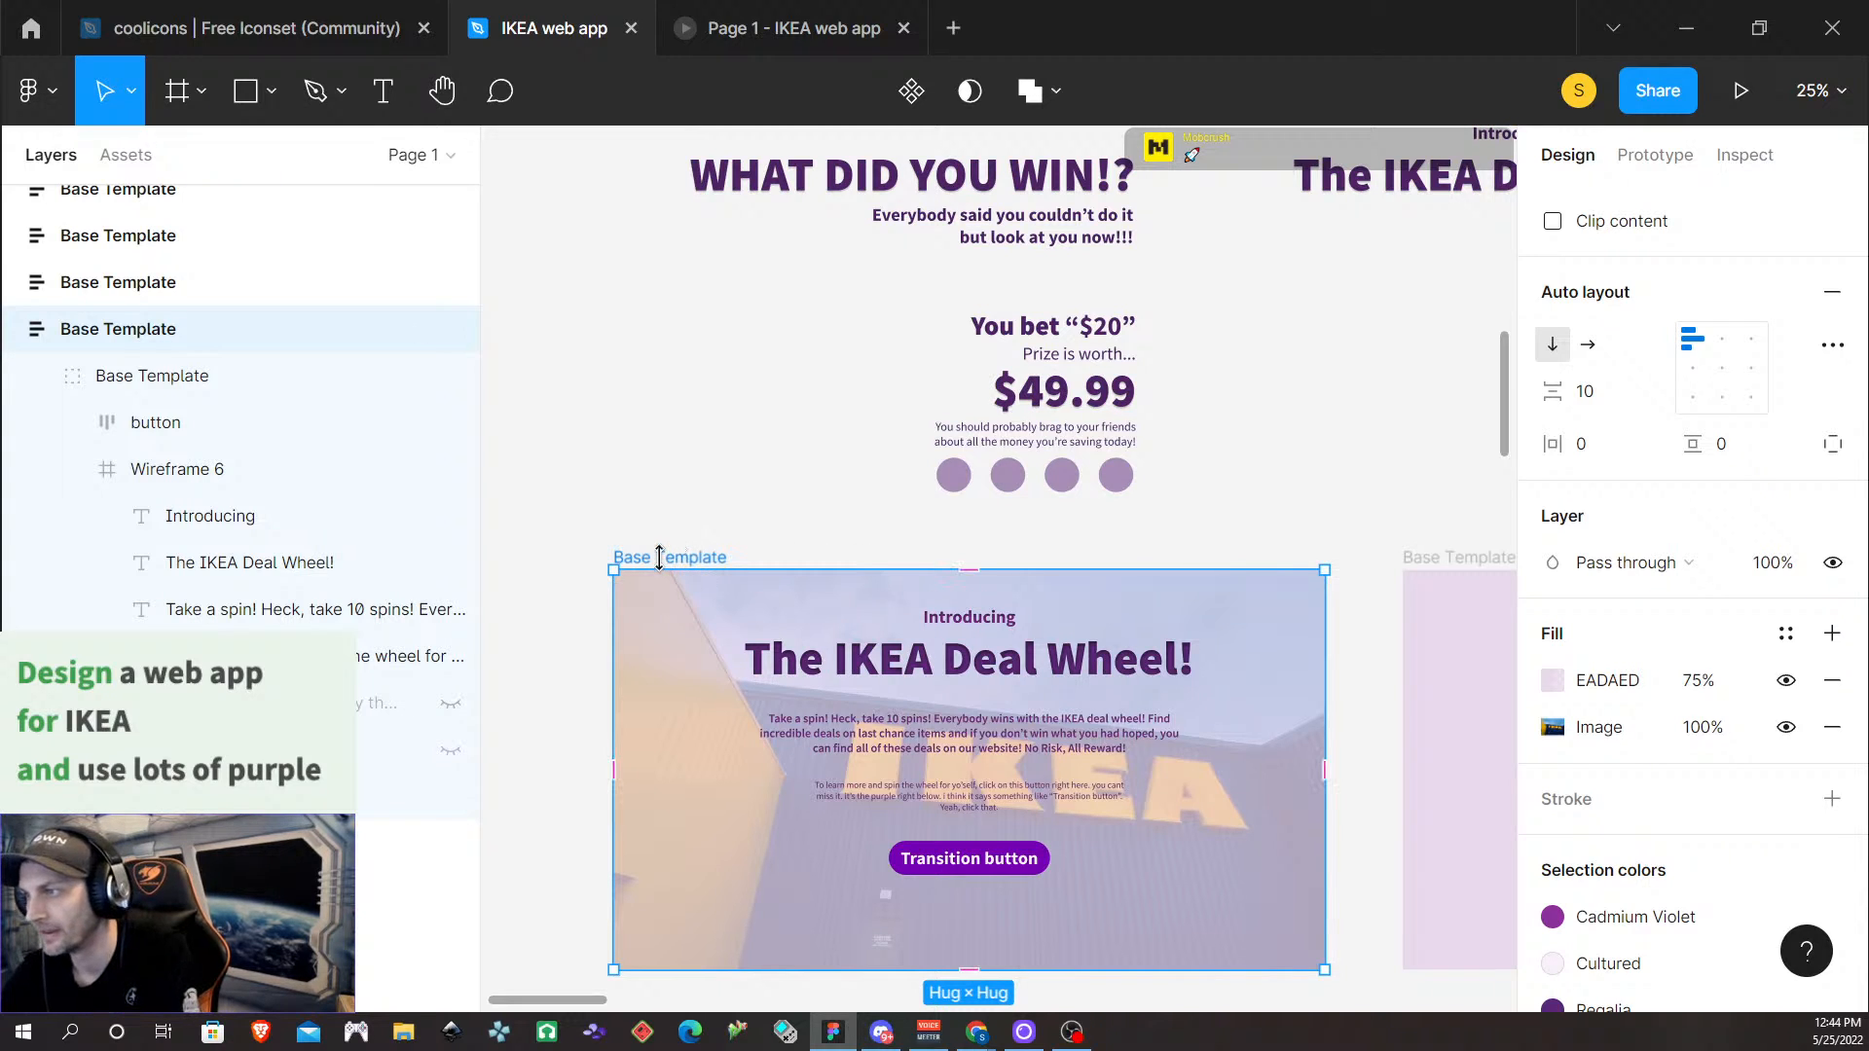
{"action": "left_click", "coordinate": [1619, 733]}
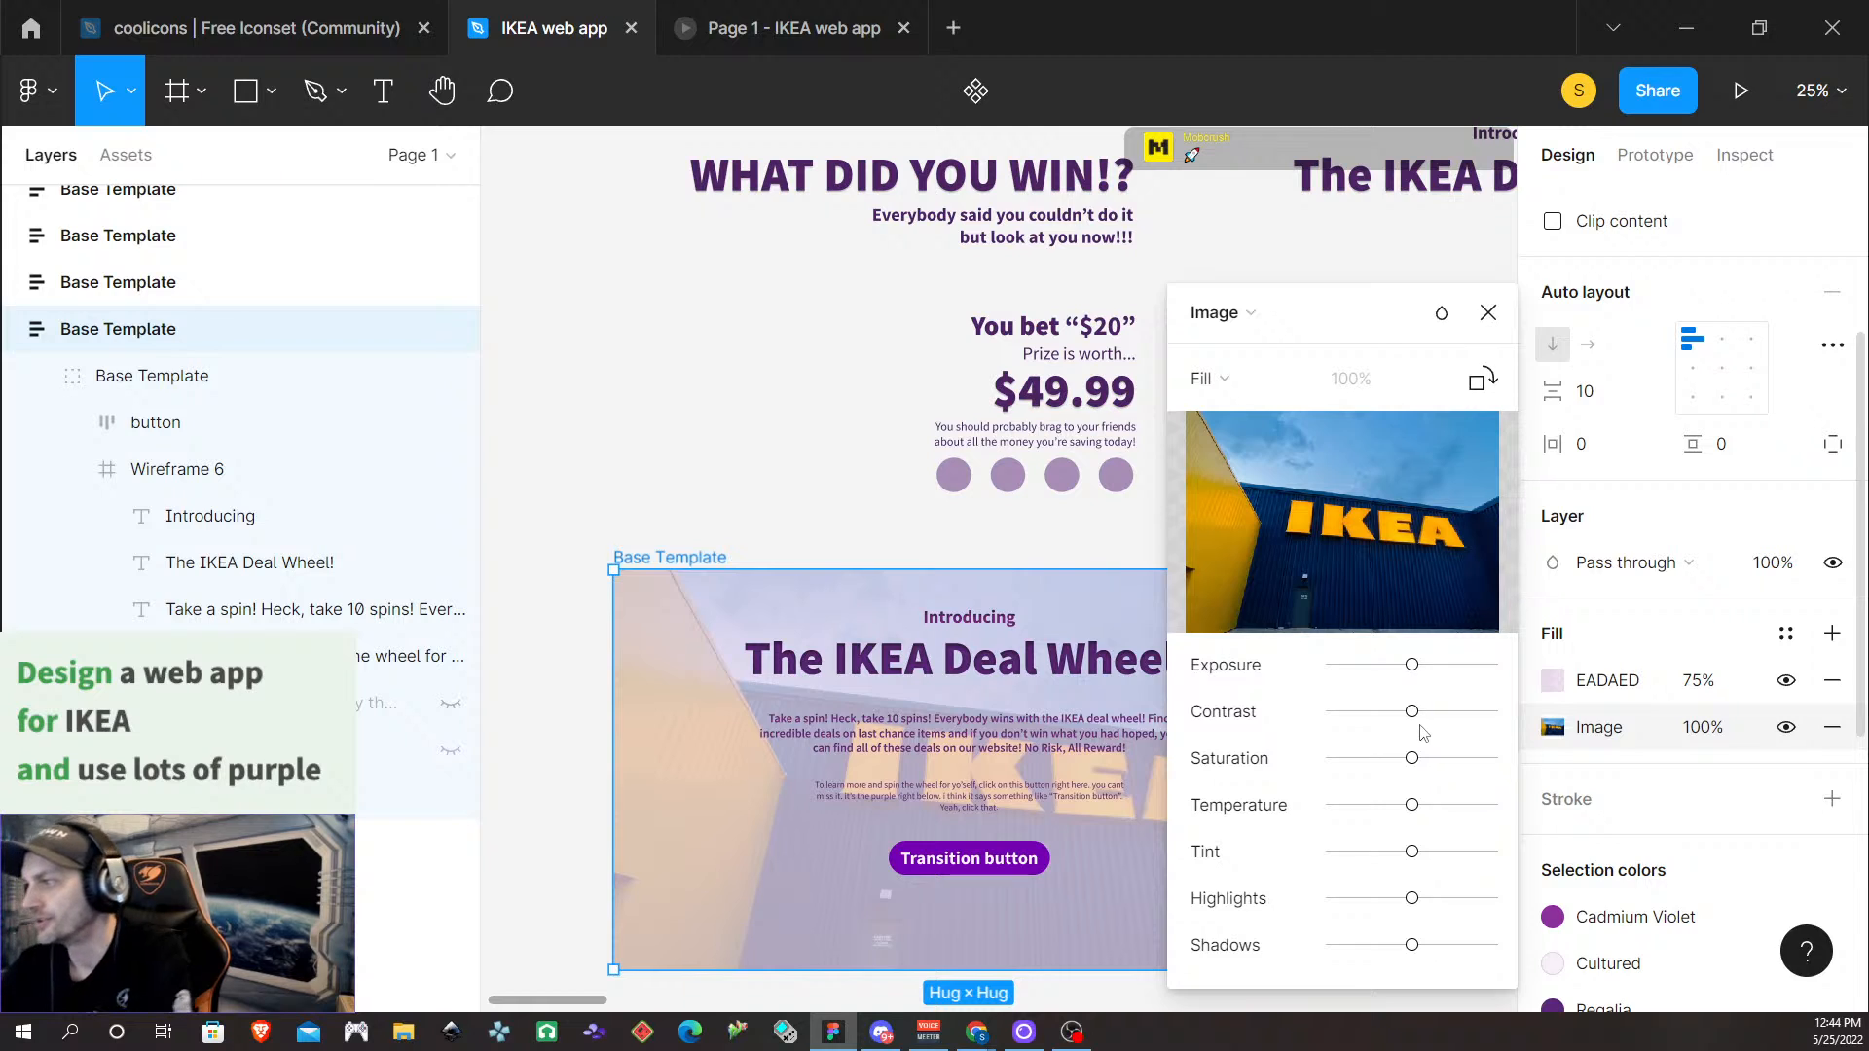
{"action": "left_click_drag", "start_coordinate": [1412, 711], "coordinate": [572, 679]}
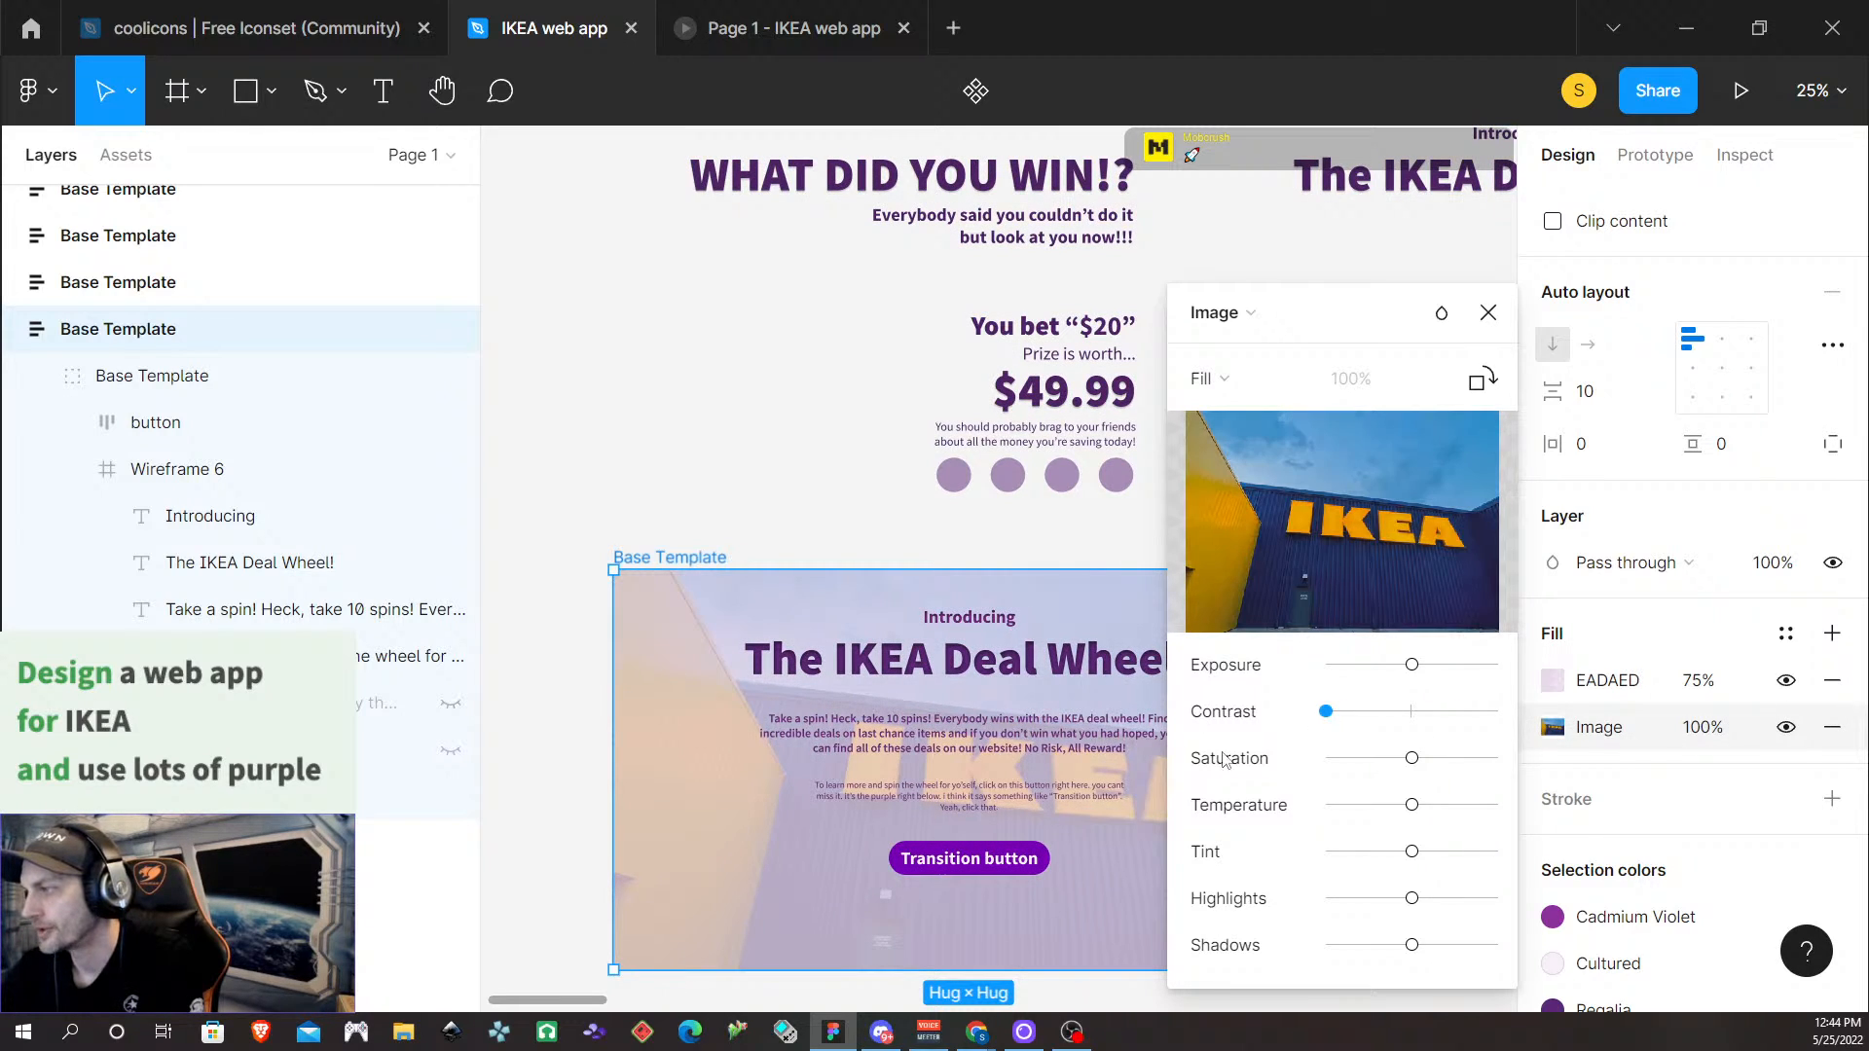
{"action": "left_click_drag", "start_coordinate": [1412, 758], "coordinate": [1284, 764]}
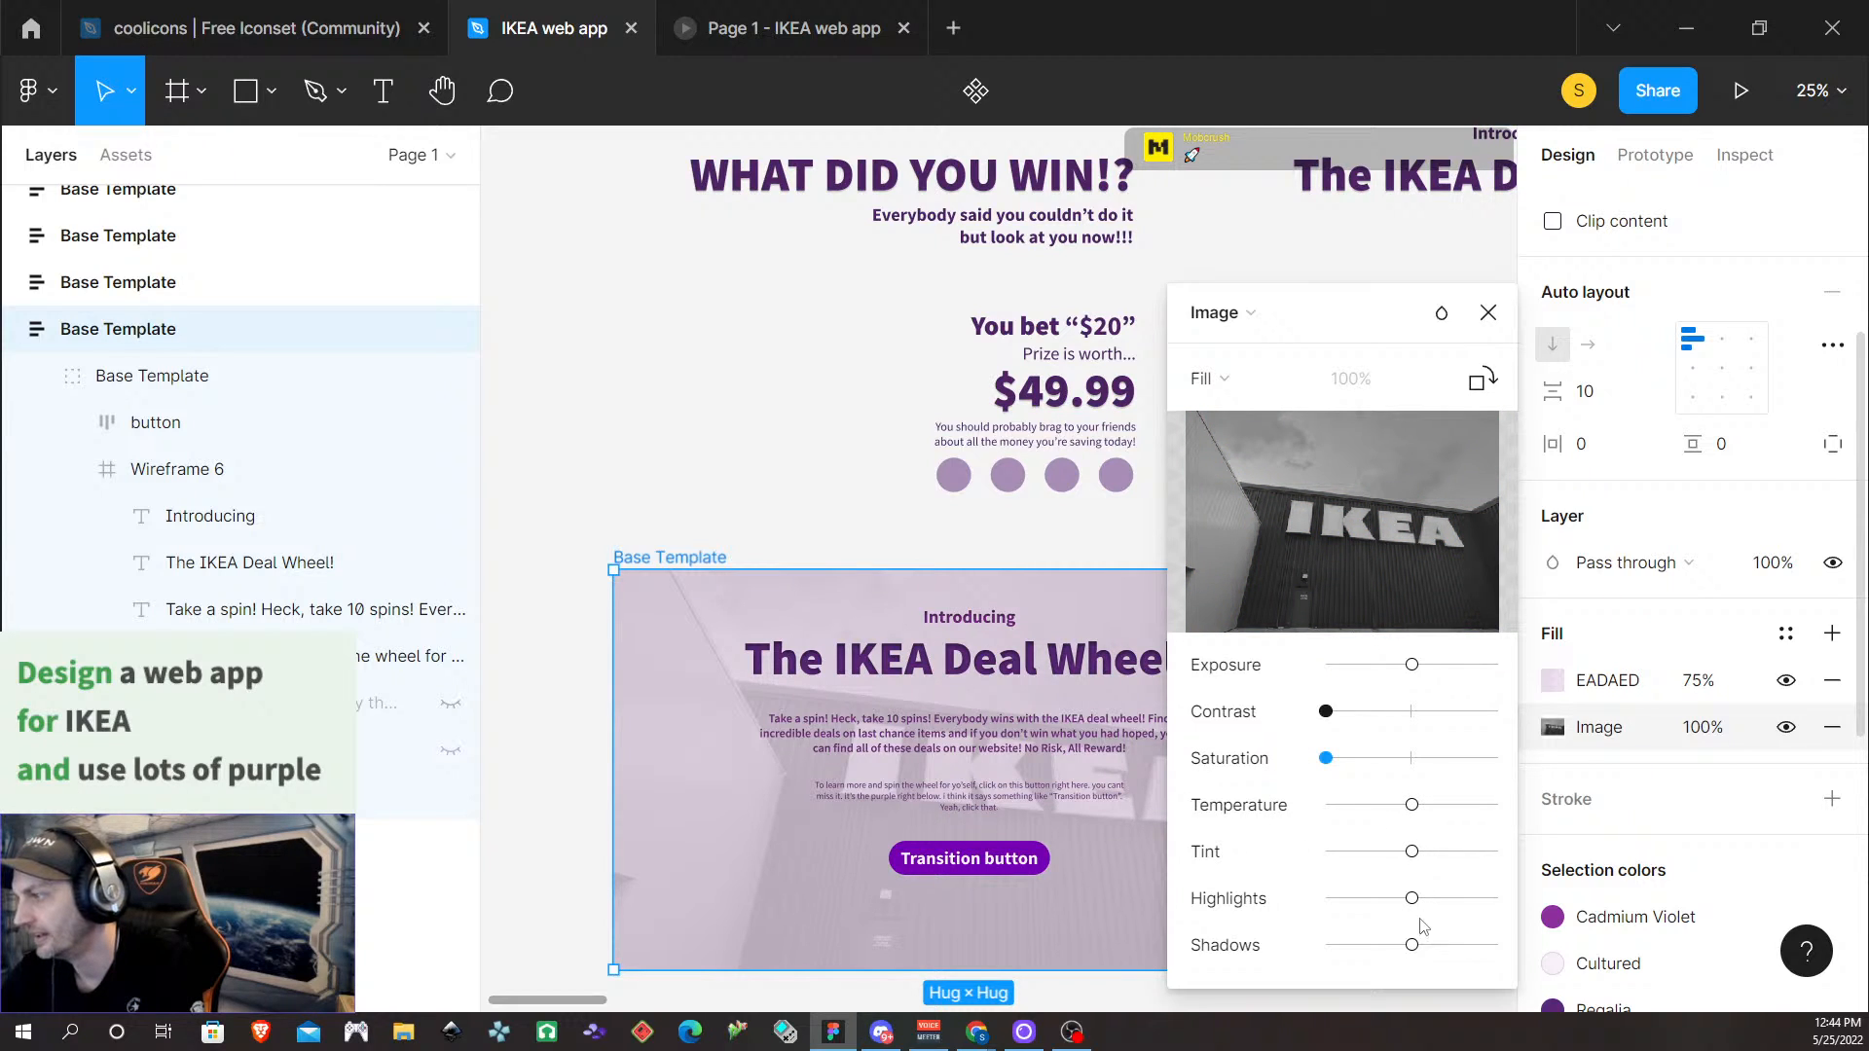
{"action": "left_click_drag", "start_coordinate": [1412, 898], "coordinate": [1247, 890]}
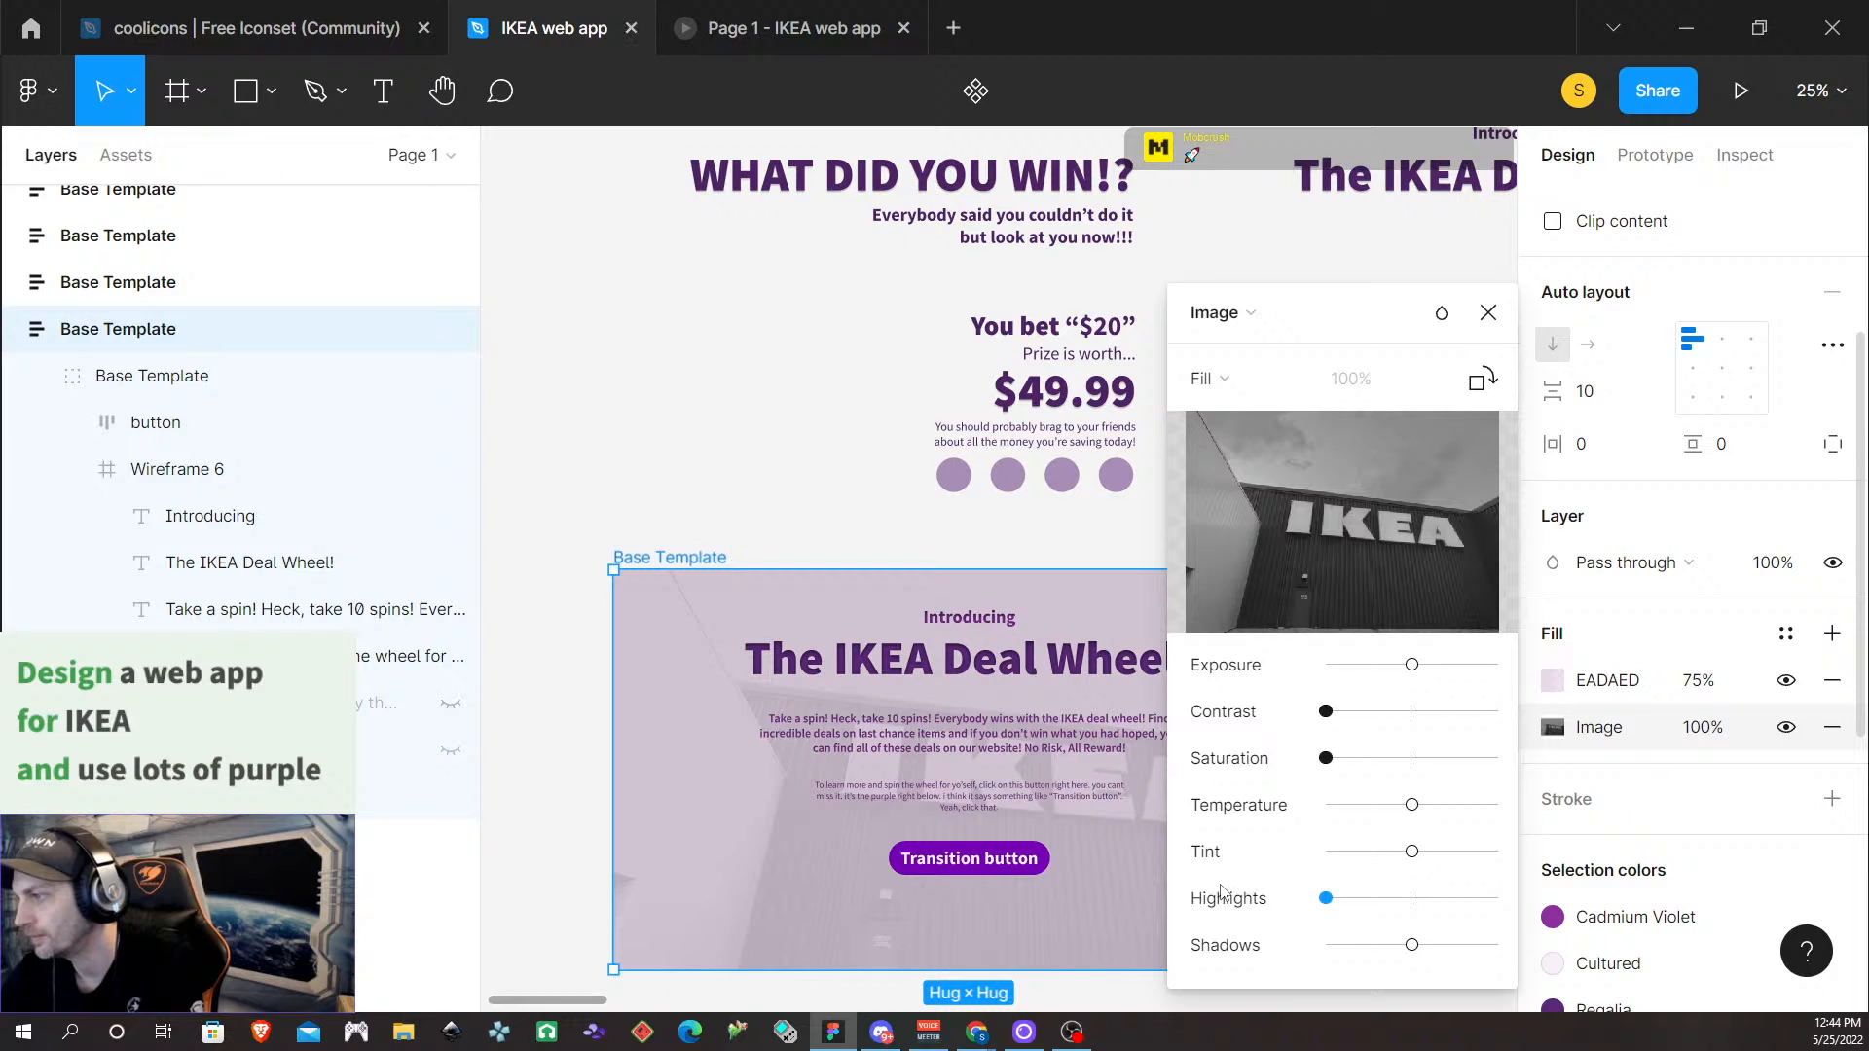
{"action": "left_click_drag", "start_coordinate": [1412, 946], "coordinate": [1836, 962]}
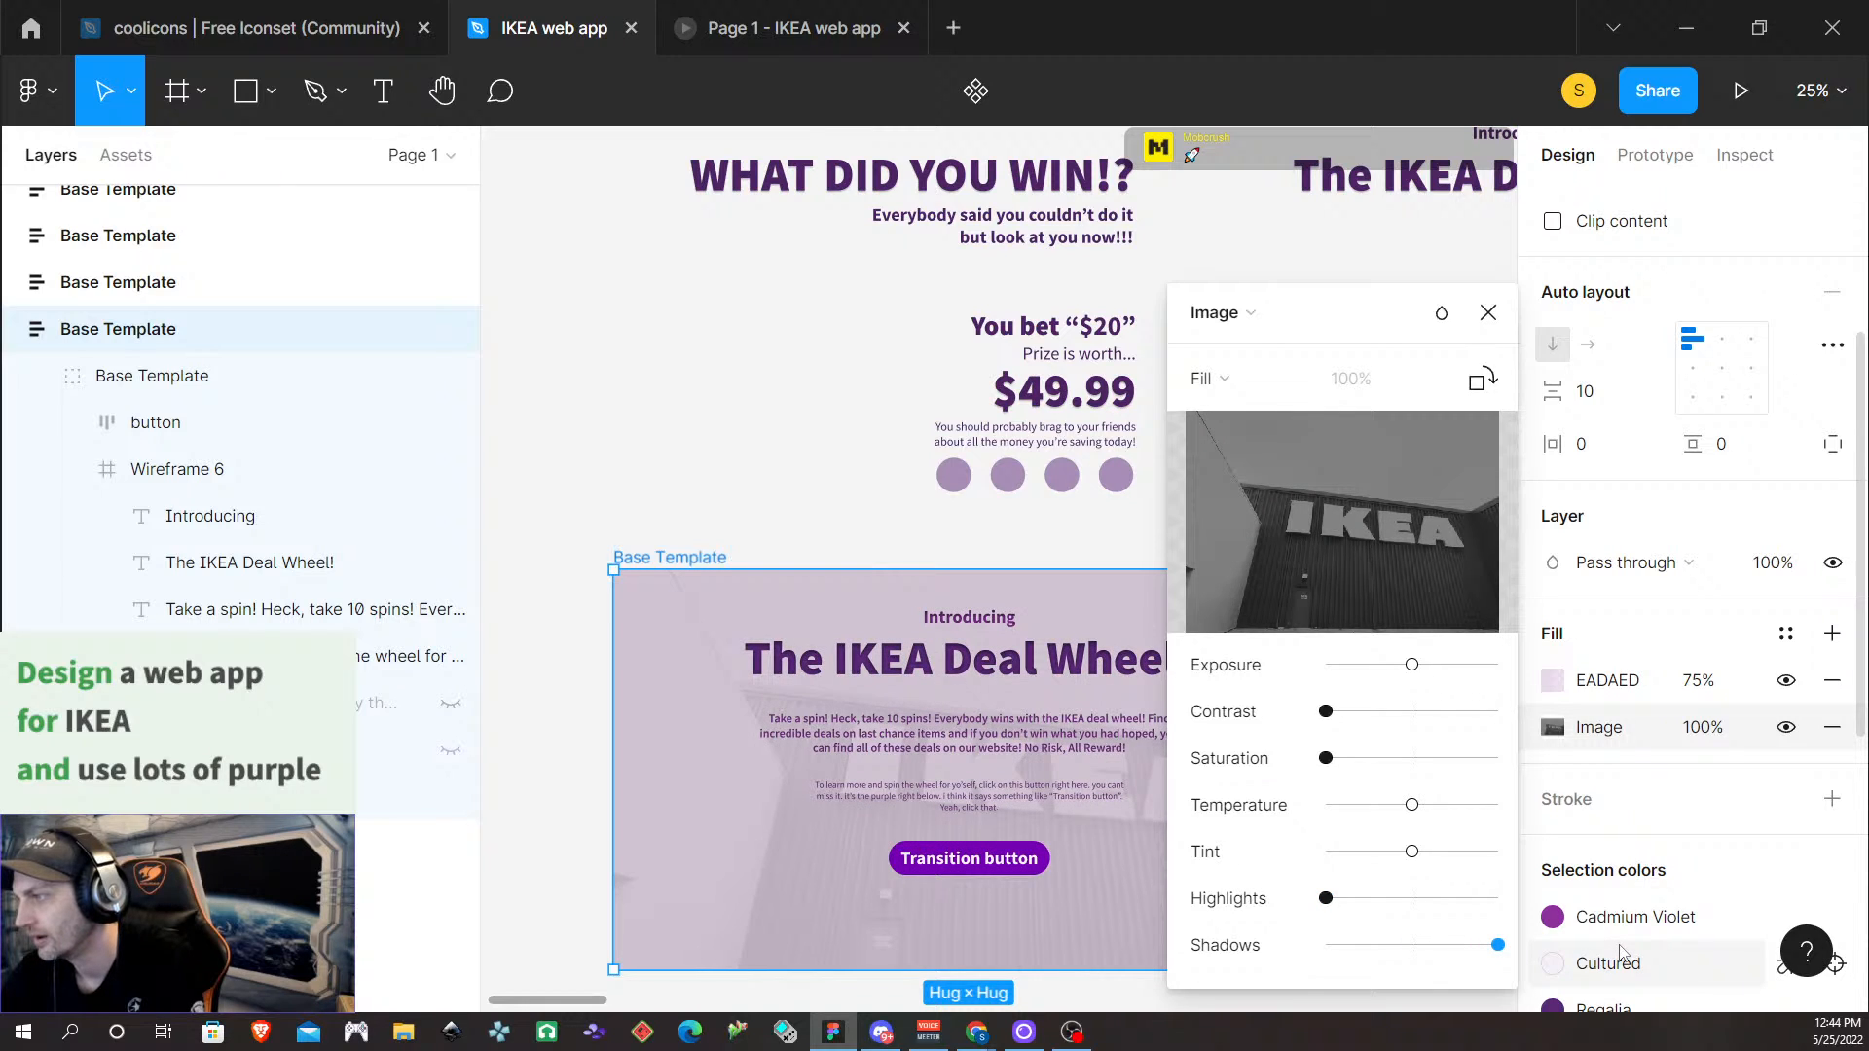
{"action": "left_click", "coordinate": [1489, 312]}
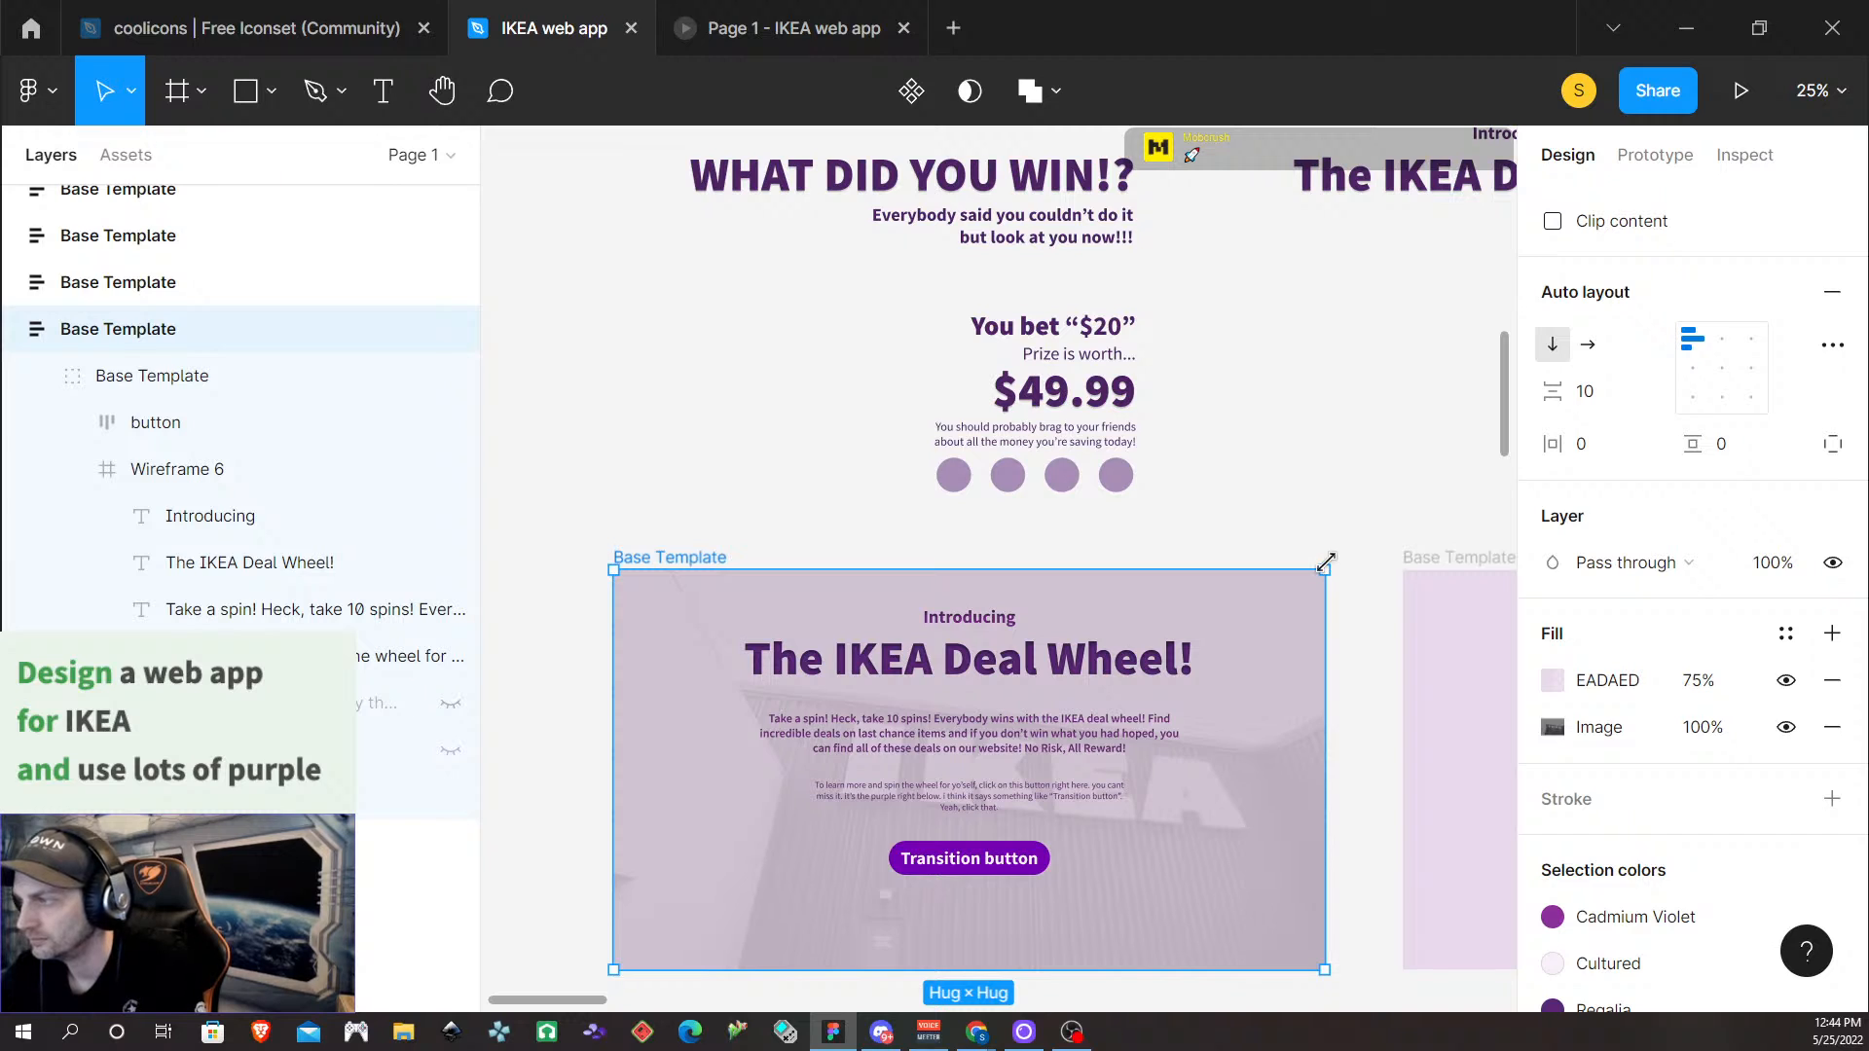
Examine how the tinted Deal Wheel page looks next to the other Base Template and Wireframe frames
{"action": "scroll", "coordinate": [1327, 557], "scroll_direction": "left", "scroll_amount": 2}
{"action": "scroll", "coordinate": [1369, 555], "scroll_direction": "right", "scroll_amount": 2}
{"action": "scroll", "coordinate": [1370, 550], "scroll_direction": "down", "scroll_amount": 3}
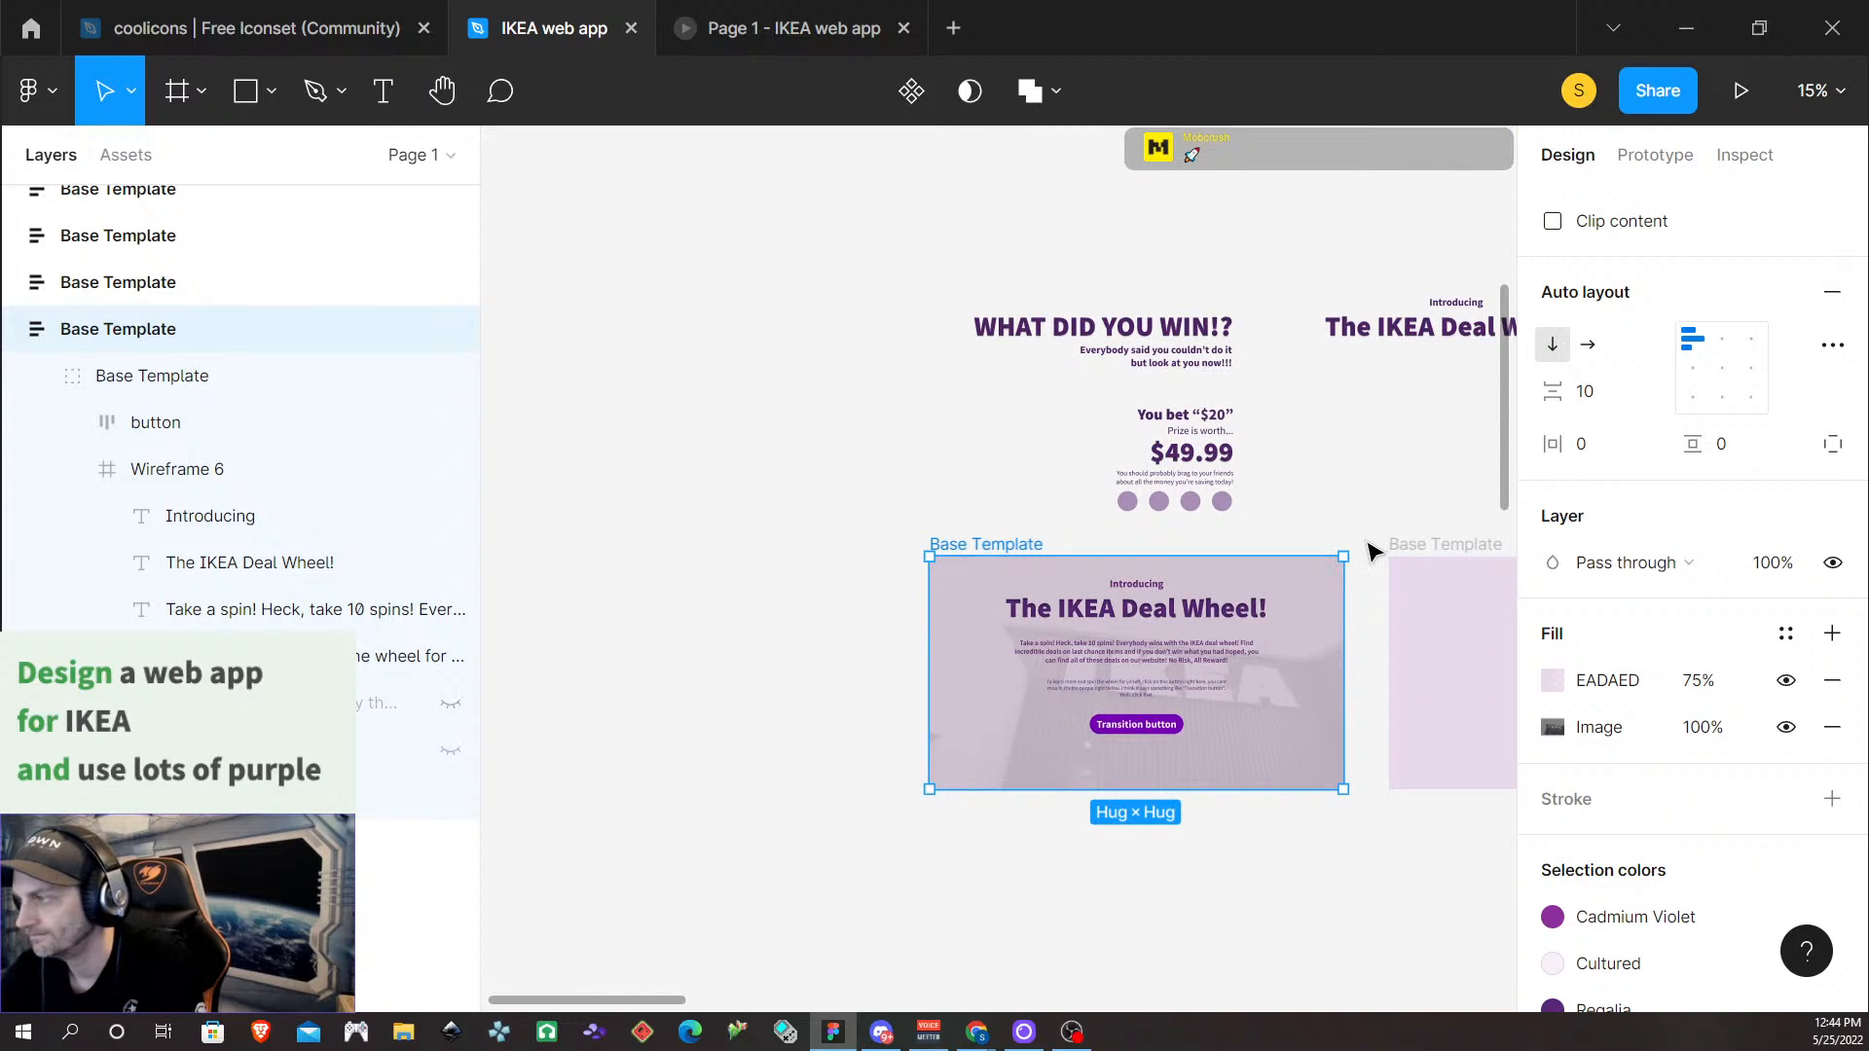
{"action": "scroll", "coordinate": [1400, 584], "scroll_direction": "down", "scroll_amount": 3}
{"action": "scroll", "coordinate": [1405, 642], "scroll_direction": "left", "scroll_amount": 3}
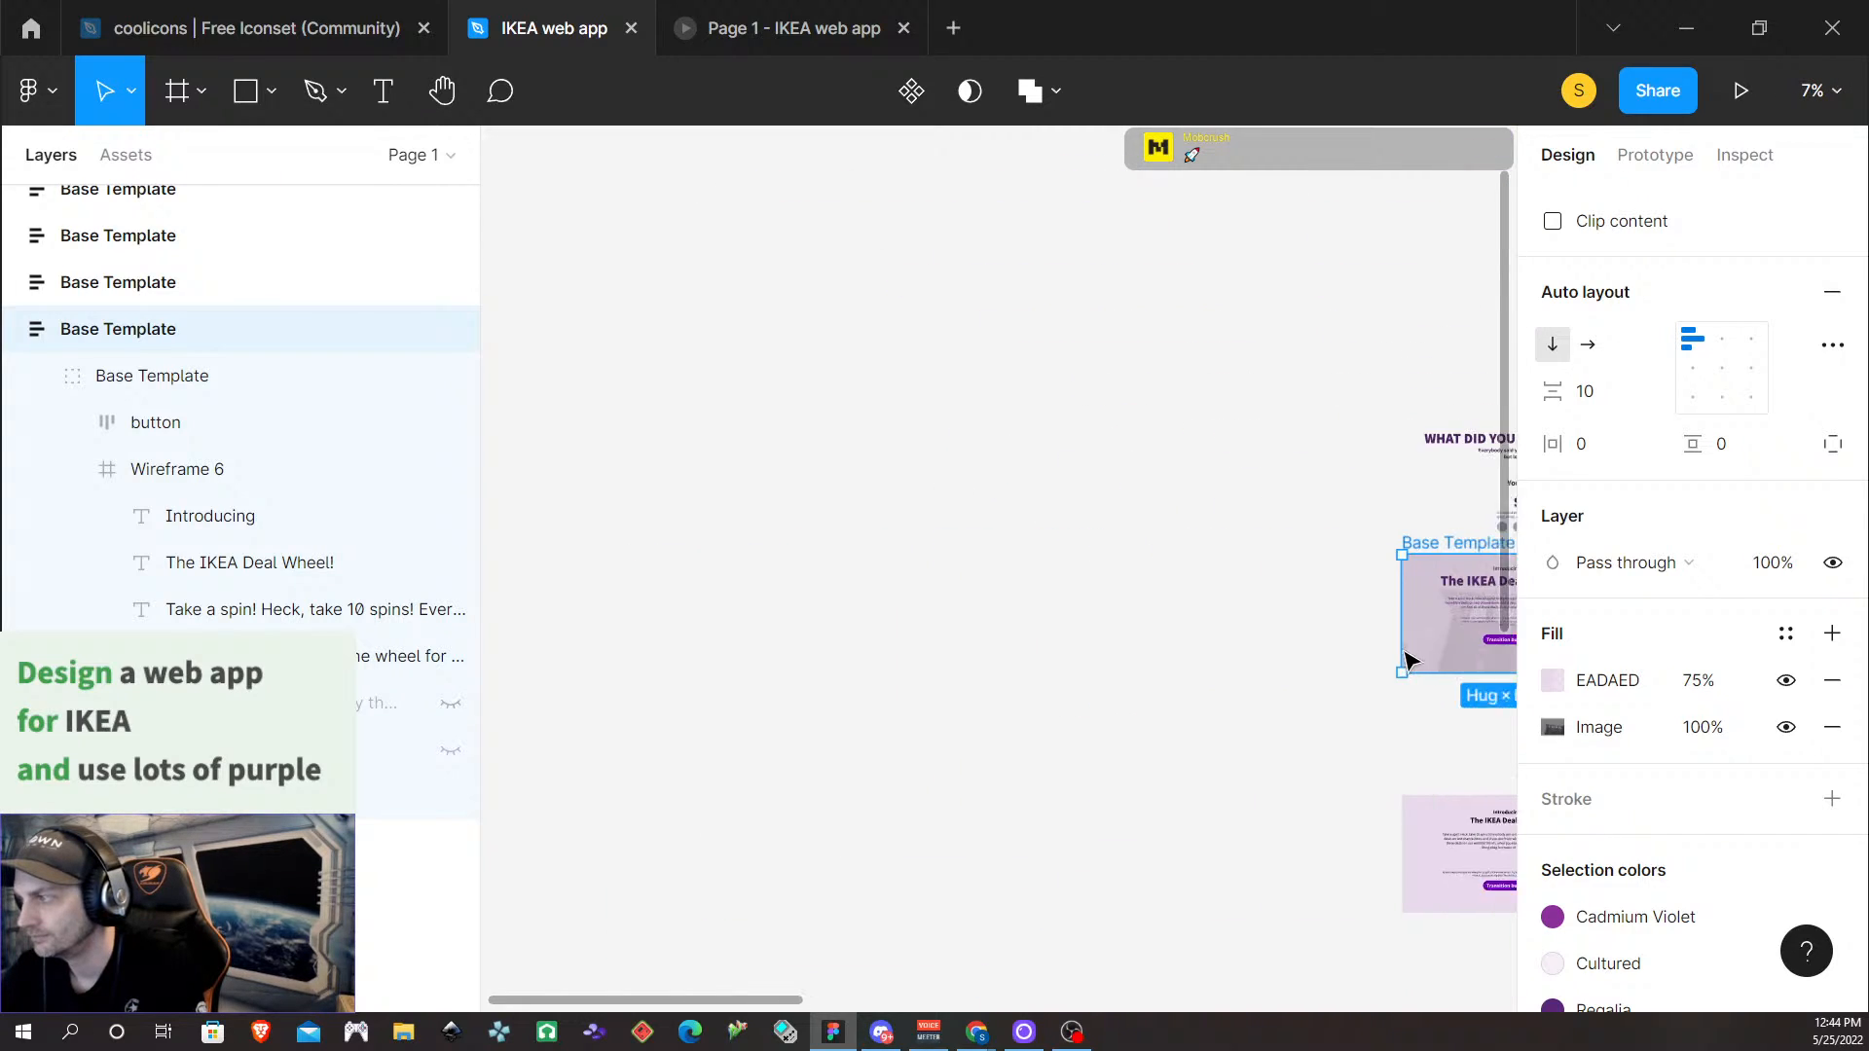
{"action": "scroll", "coordinate": [1405, 662], "scroll_direction": "right", "scroll_amount": 6}
{"action": "scroll", "coordinate": [731, 617], "scroll_direction": "up", "scroll_amount": 3}
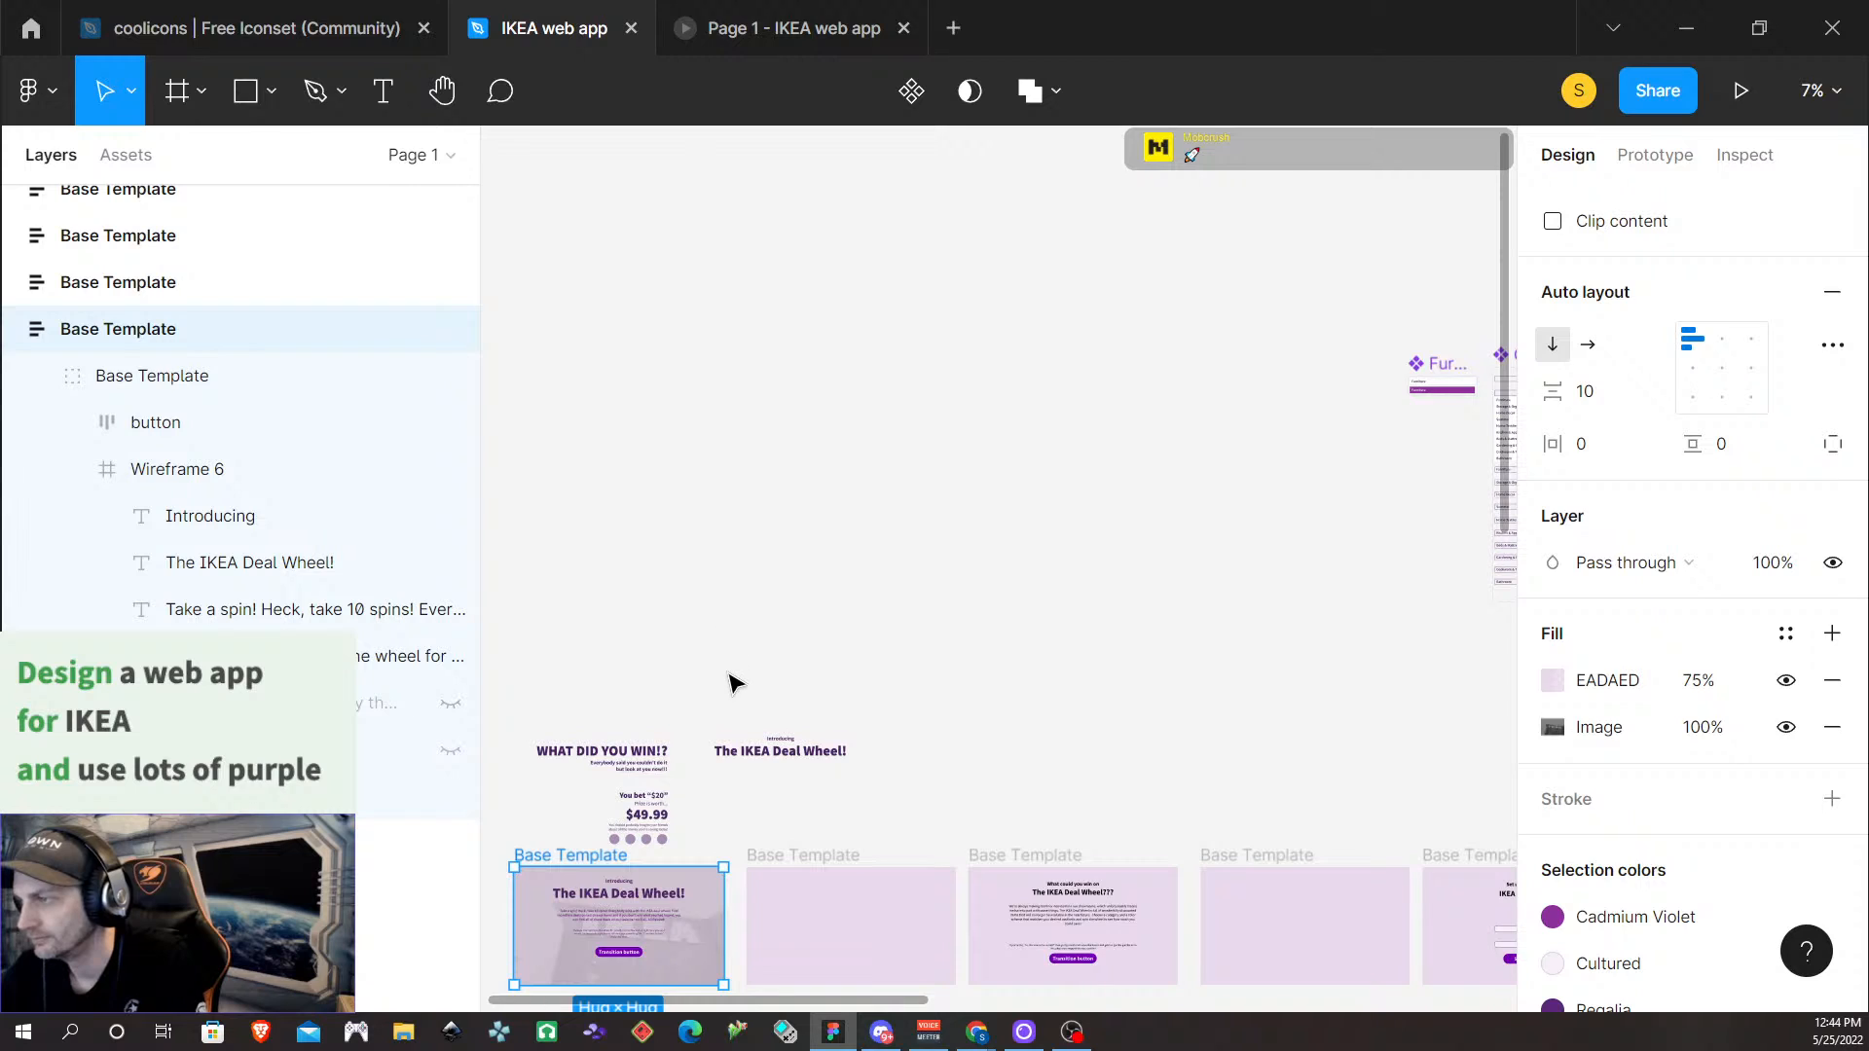
{"action": "scroll", "coordinate": [735, 681], "scroll_direction": "down", "scroll_amount": 5}
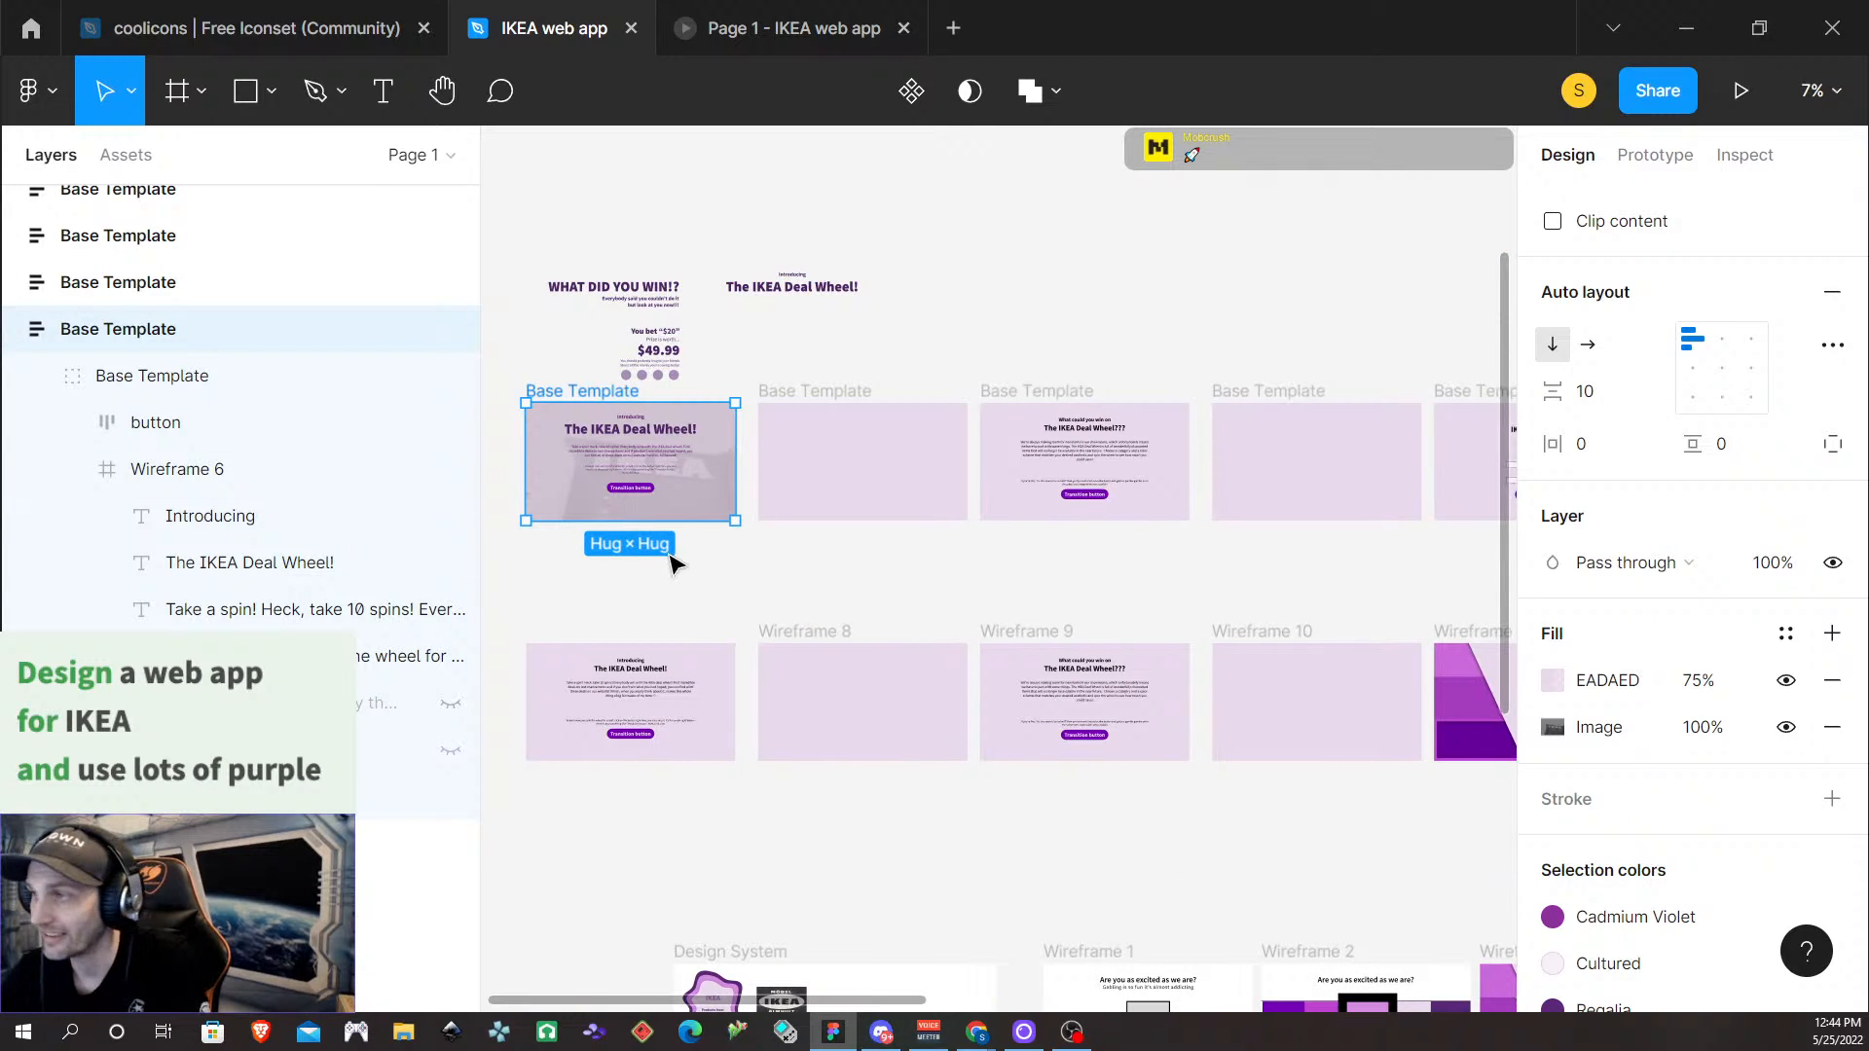
{"action": "scroll", "coordinate": [682, 554], "scroll_direction": "left", "scroll_amount": 8}
{"action": "scroll", "coordinate": [1218, 509], "scroll_direction": "down", "scroll_amount": 1}
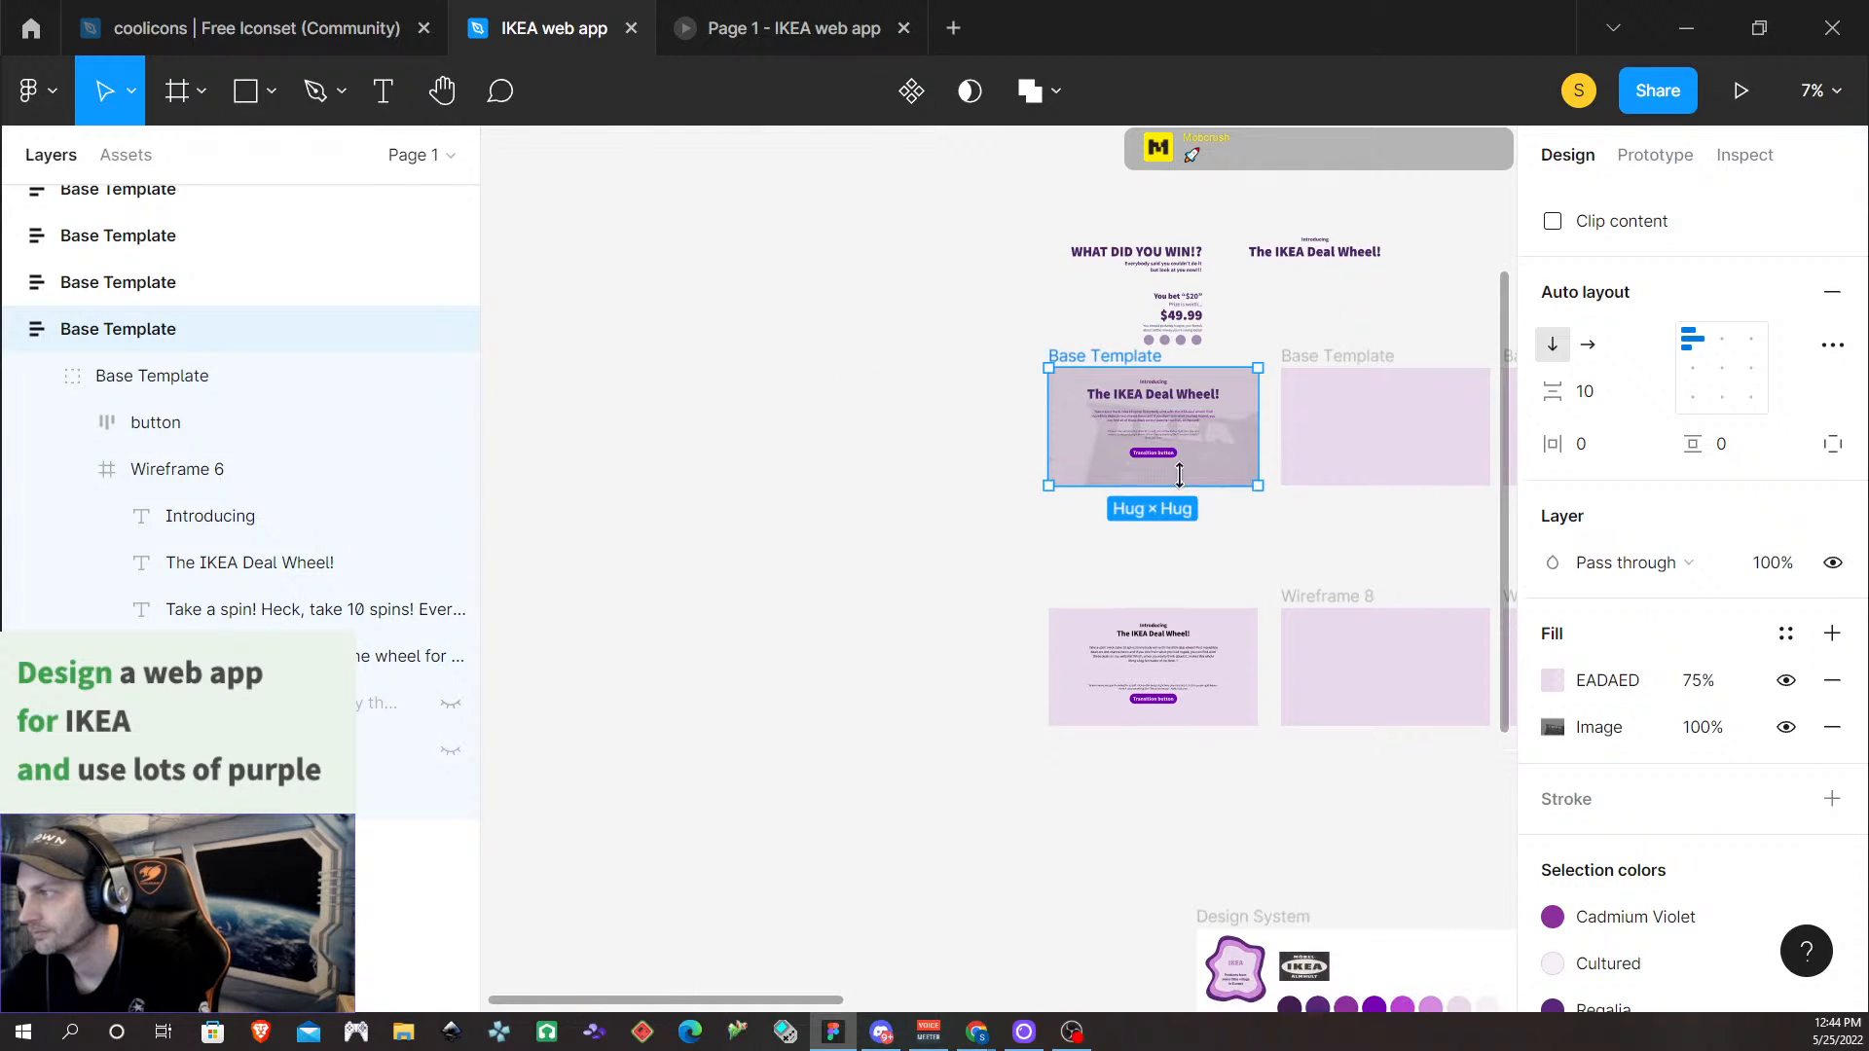
{"action": "scroll", "coordinate": [1119, 477], "scroll_direction": "right", "scroll_amount": 4}
{"action": "scroll", "coordinate": [945, 467], "scroll_direction": "left", "scroll_amount": 1}
{"action": "scroll", "coordinate": [945, 465], "scroll_direction": "up", "scroll_amount": 3}
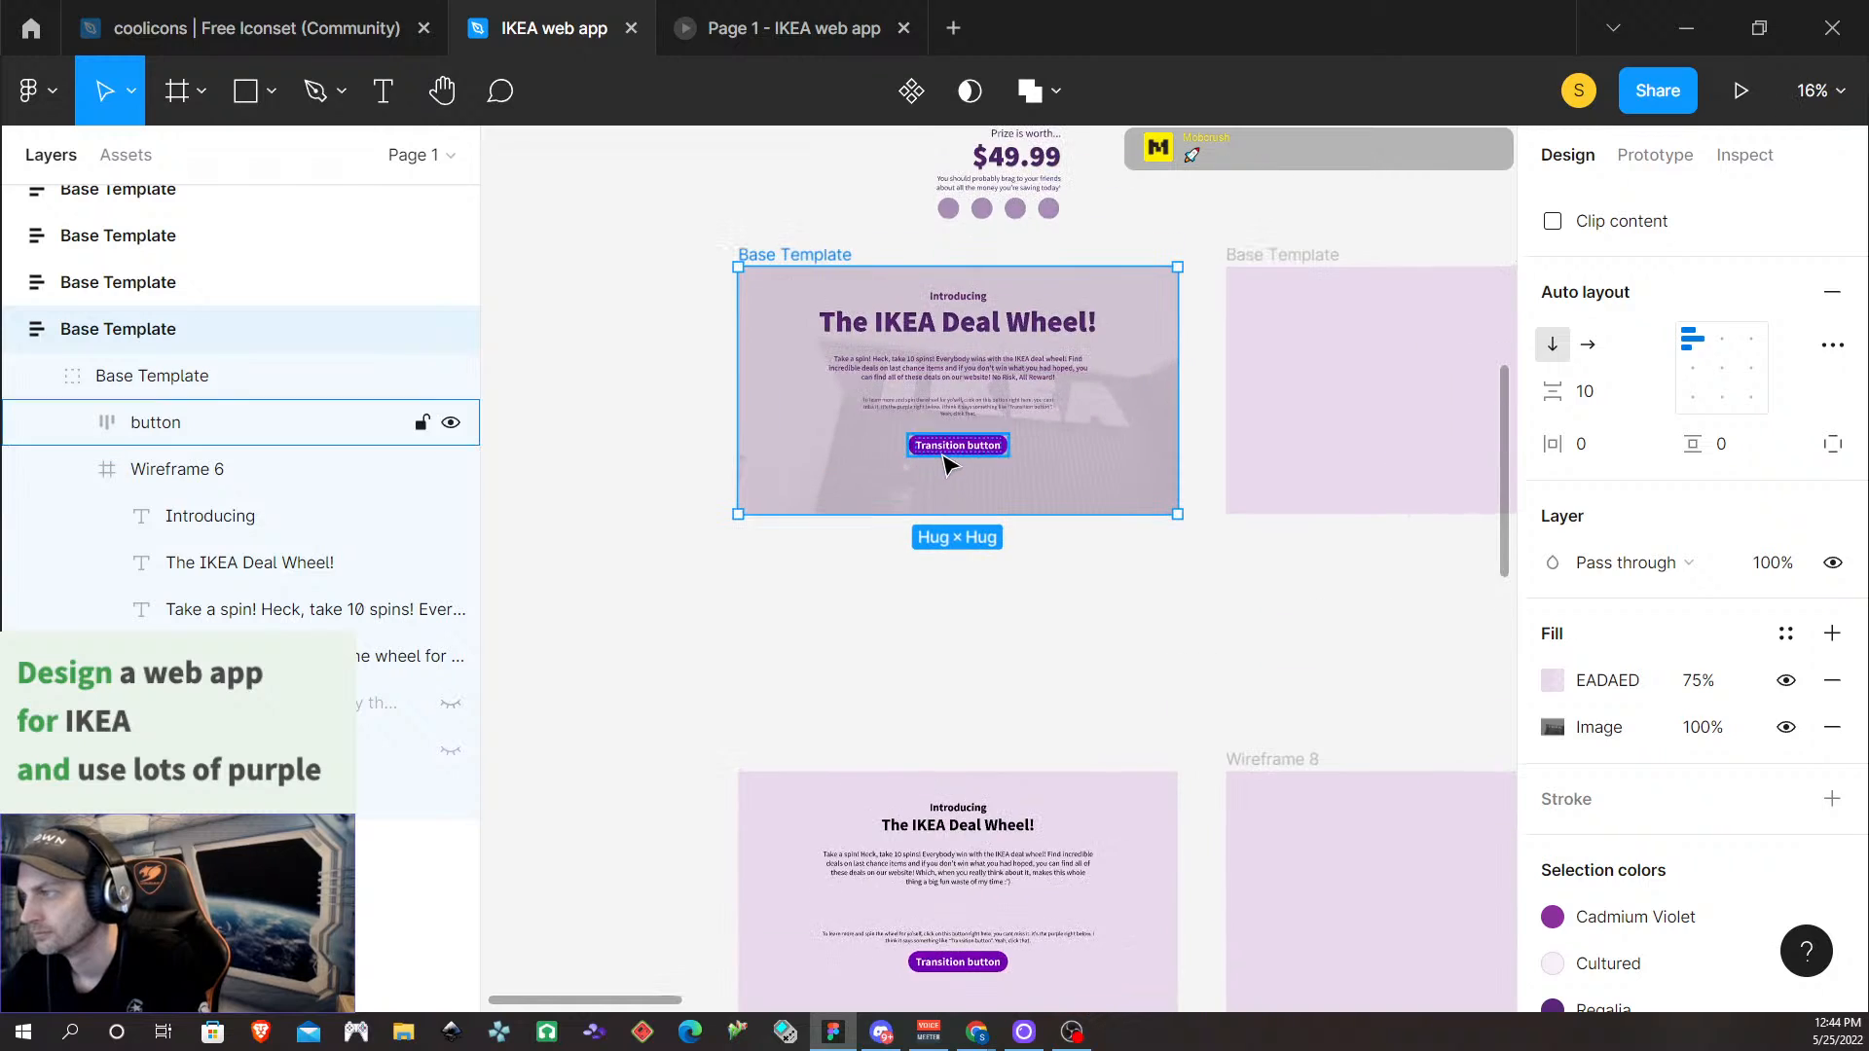
{"action": "scroll", "coordinate": [944, 465], "scroll_direction": "up", "scroll_amount": 2}
{"action": "scroll", "coordinate": [1169, 511], "scroll_direction": "up", "scroll_amount": 3}
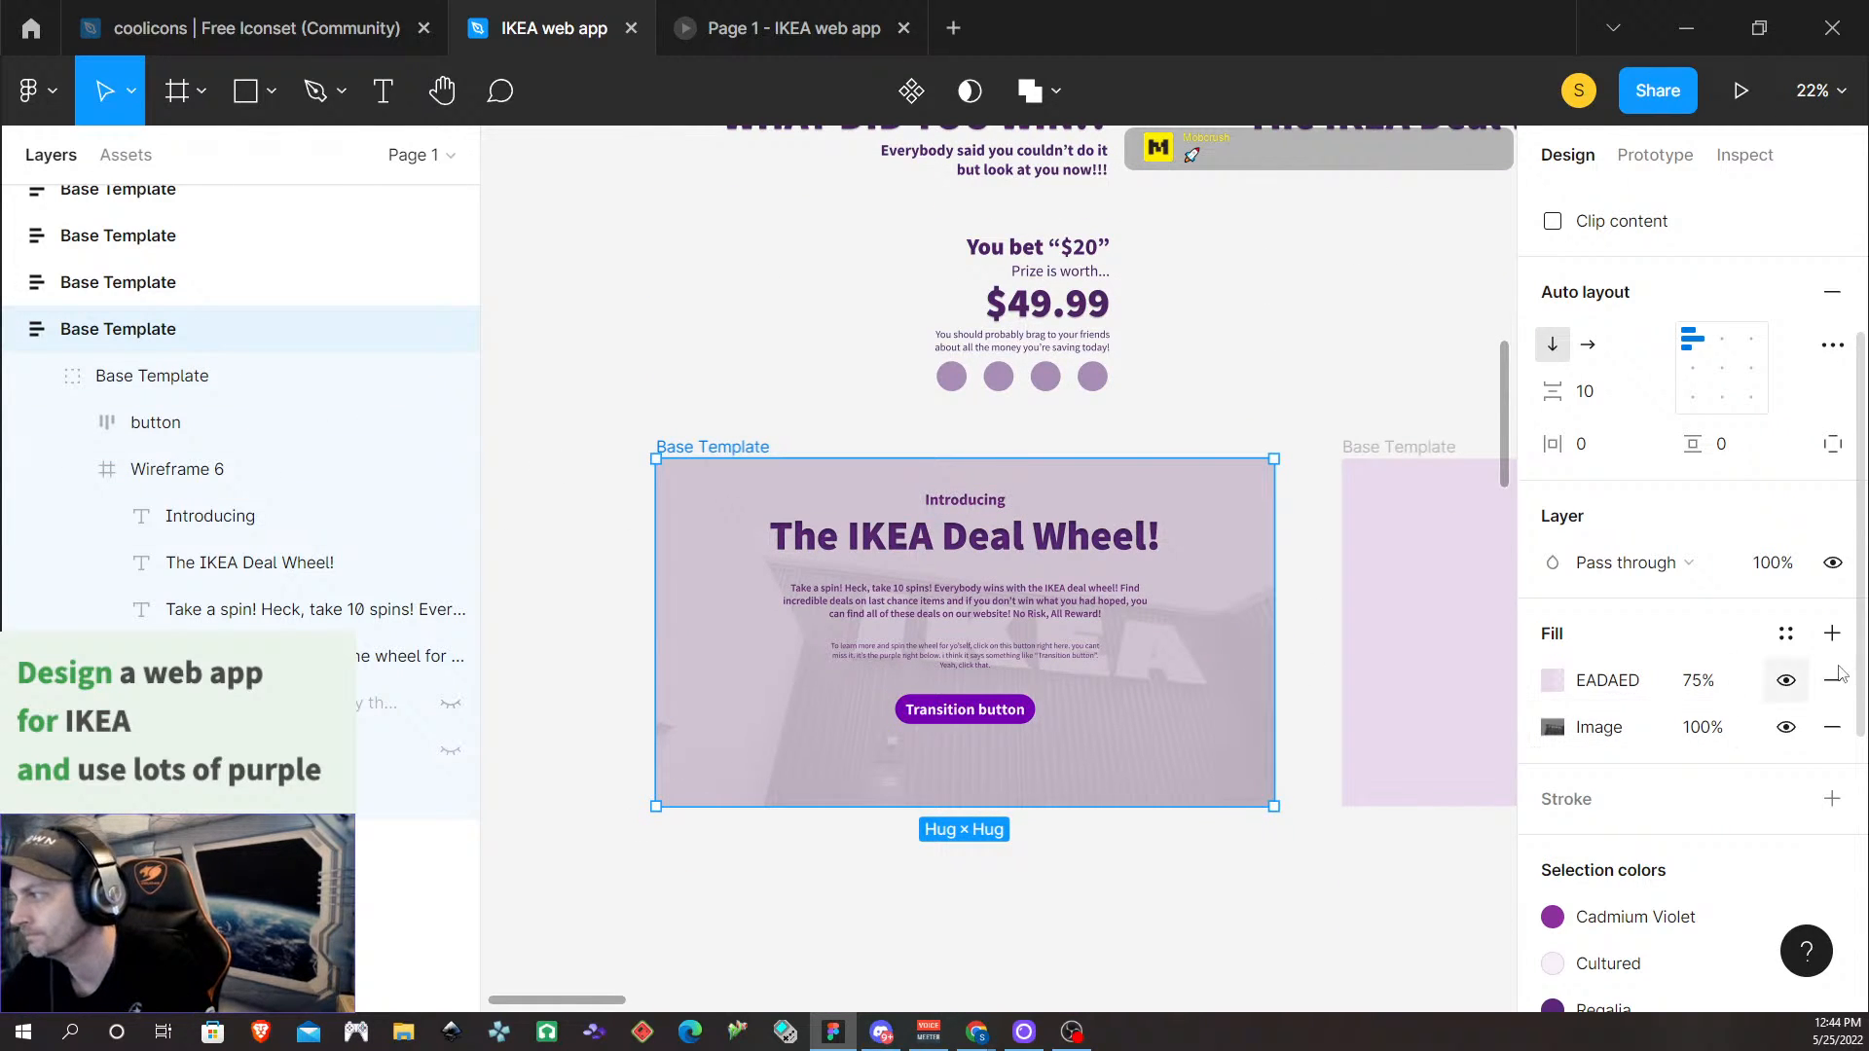
Raise the photo fill's exposure well above the midpoint with the EADAED overlay temporarily hidden, and show the overlay again
{"action": "left_click", "coordinate": [1787, 680]}
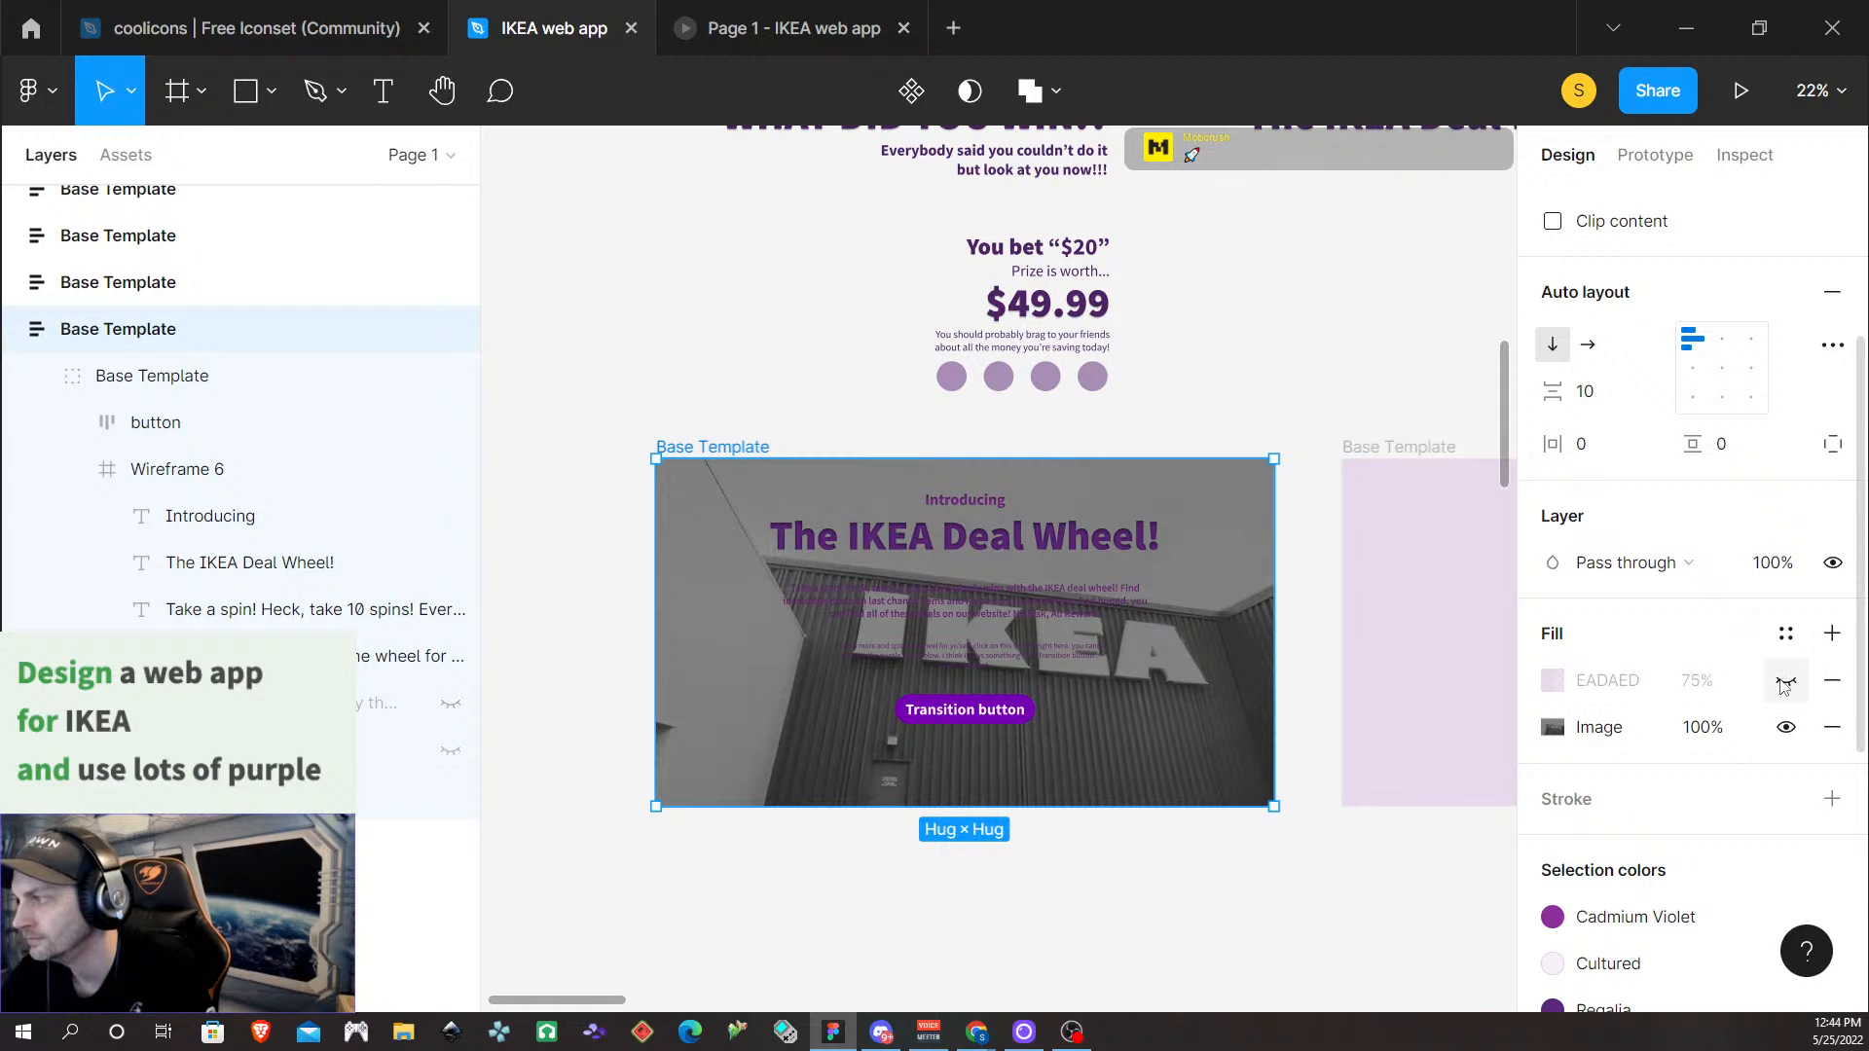
{"action": "left_click", "coordinate": [1621, 738]}
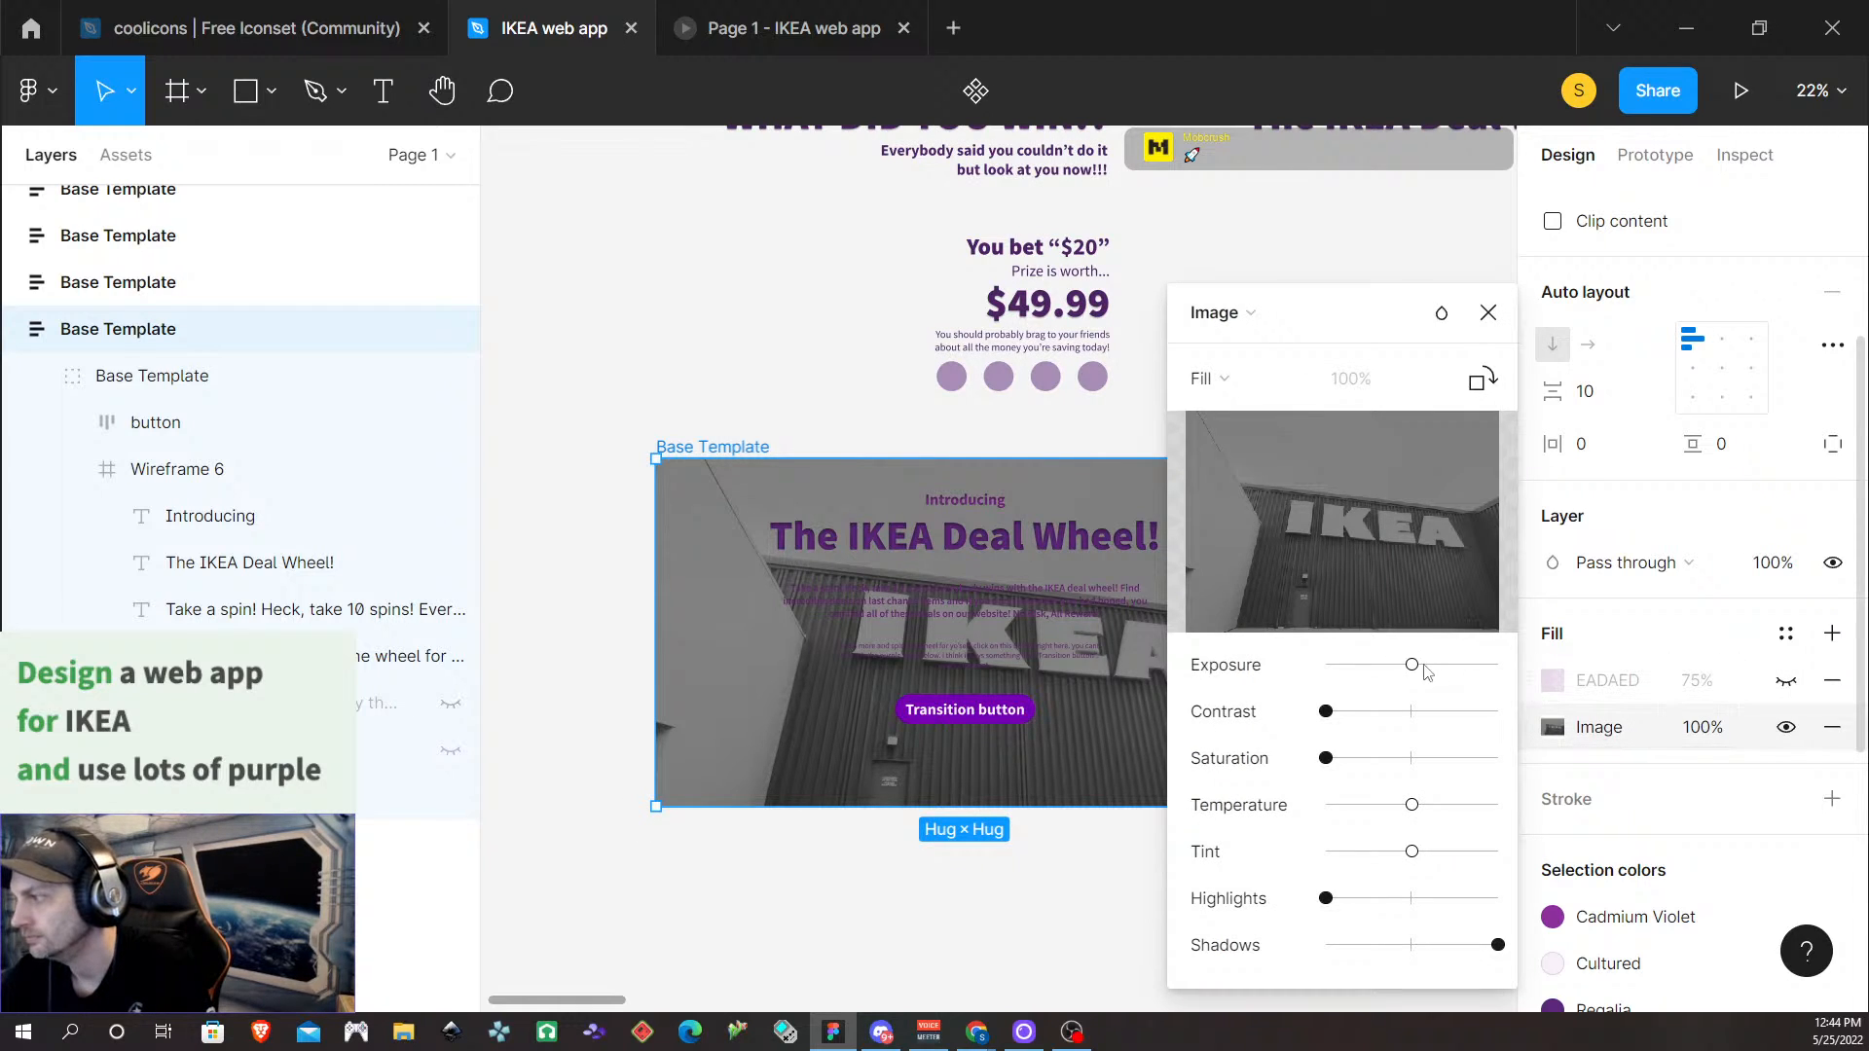
{"action": "left_click_drag", "start_coordinate": [1414, 668], "coordinate": [1480, 655]}
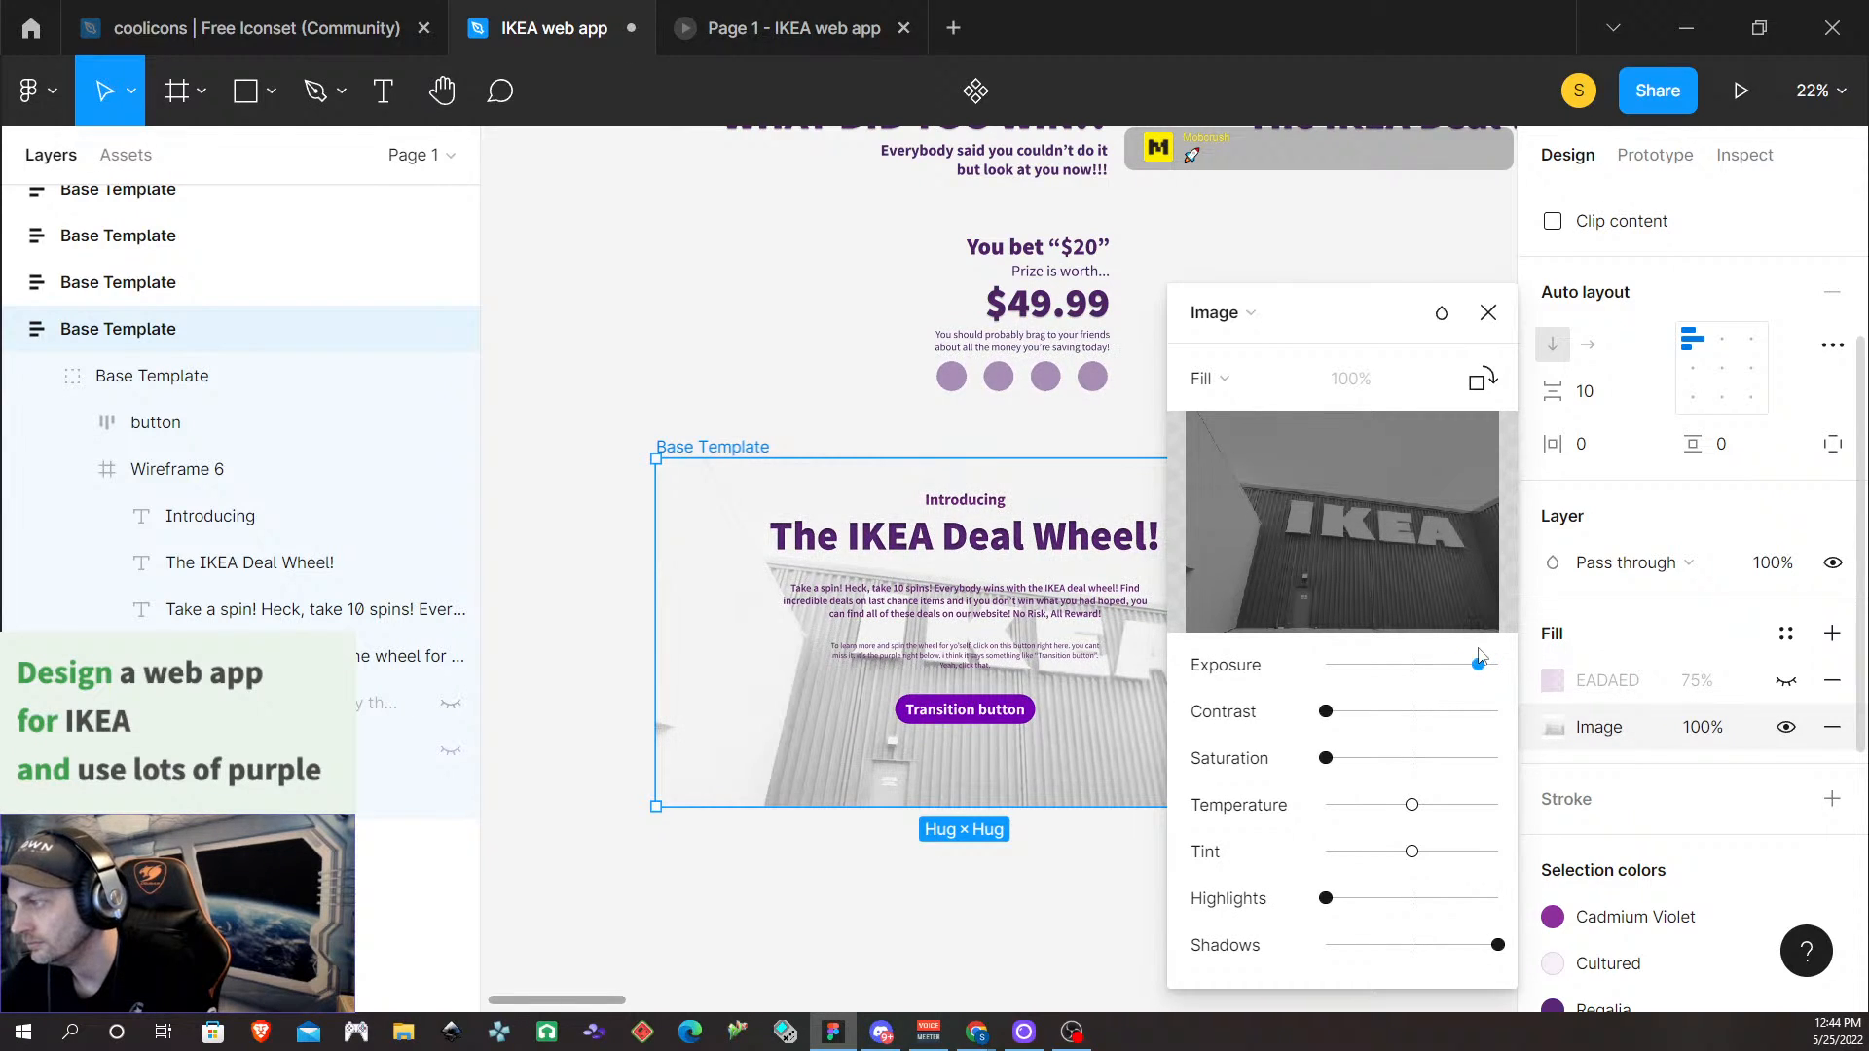
{"action": "left_click", "coordinate": [1489, 312]}
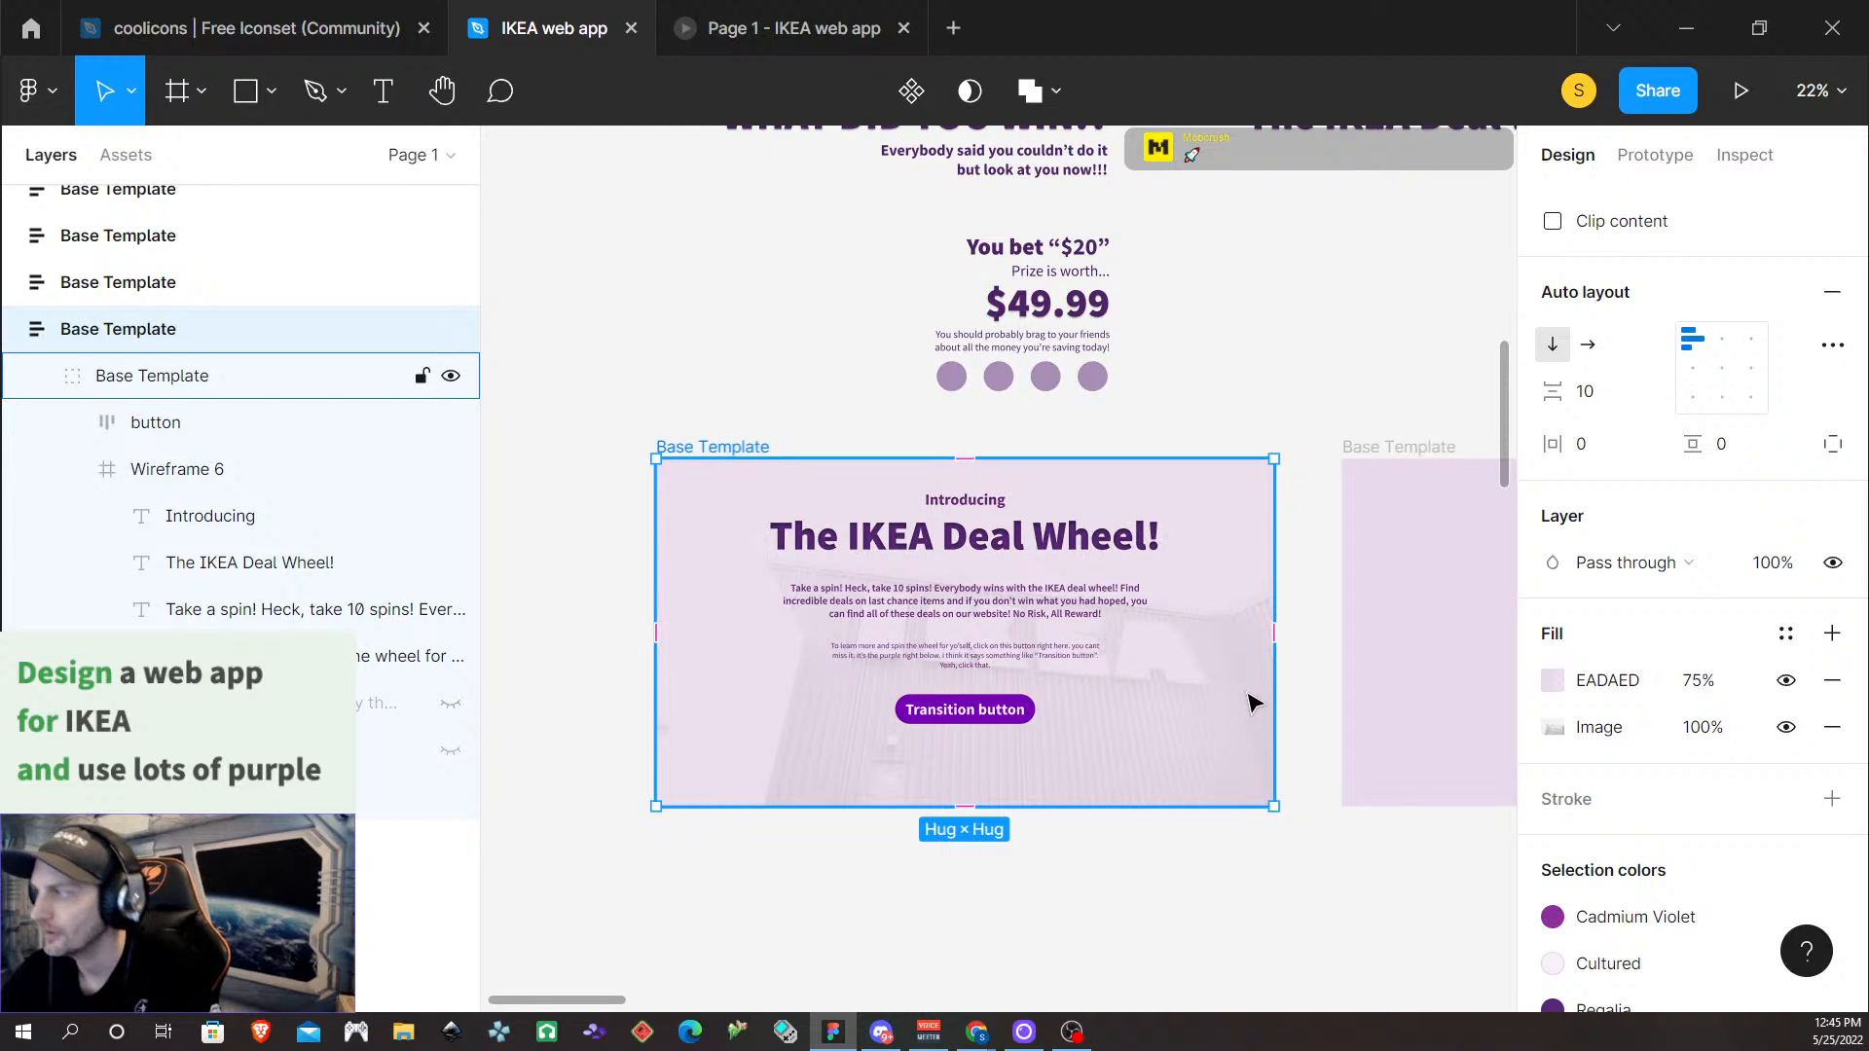
Try rotating the IKEA photo fill of the Deal Wheel page in 90-degree turns
{"action": "left_click", "coordinate": [1554, 727]}
{"action": "mouse_move", "coordinate": [1402, 452]}
{"action": "left_mouse_down"}
{"action": "mouse_move", "coordinate": [1253, 466]}
{"action": "mouse_move", "coordinate": [1357, 460]}
{"action": "mouse_move", "coordinate": [1393, 419]}
{"action": "left_mouse_up"}
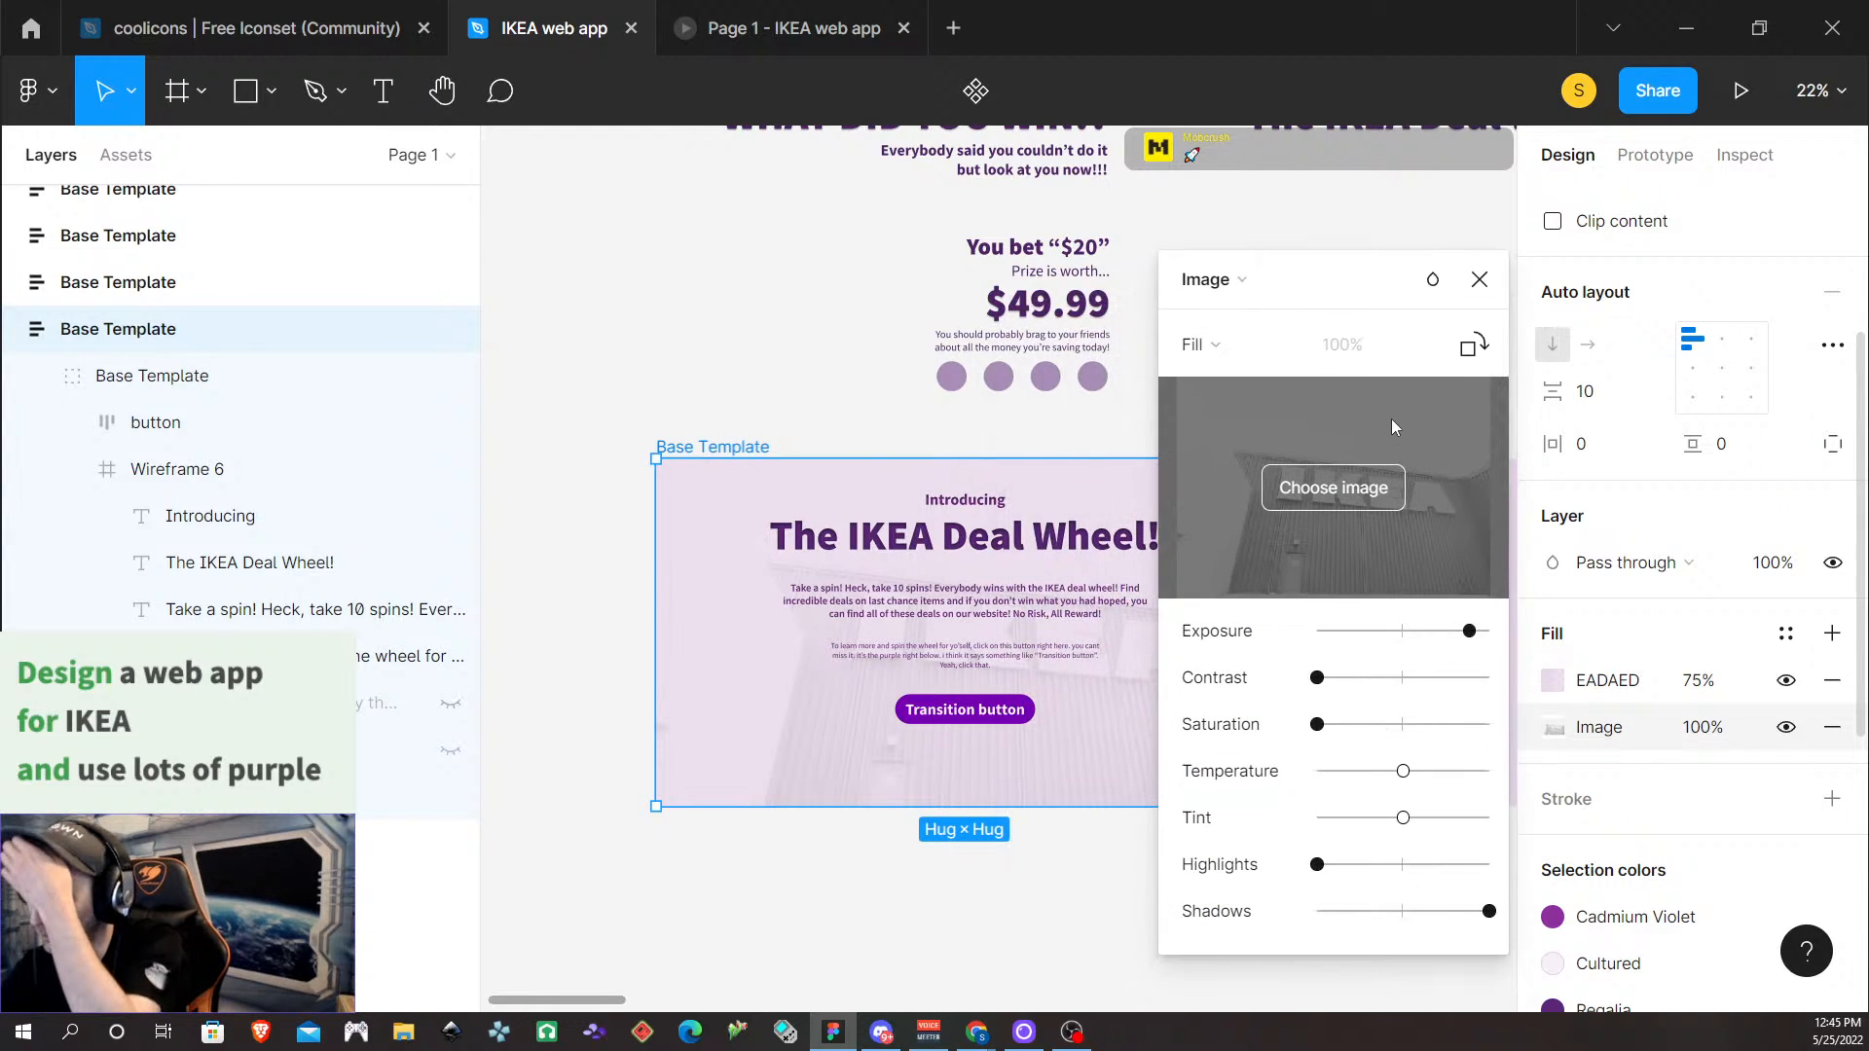
{"action": "left_click", "coordinate": [1485, 352]}
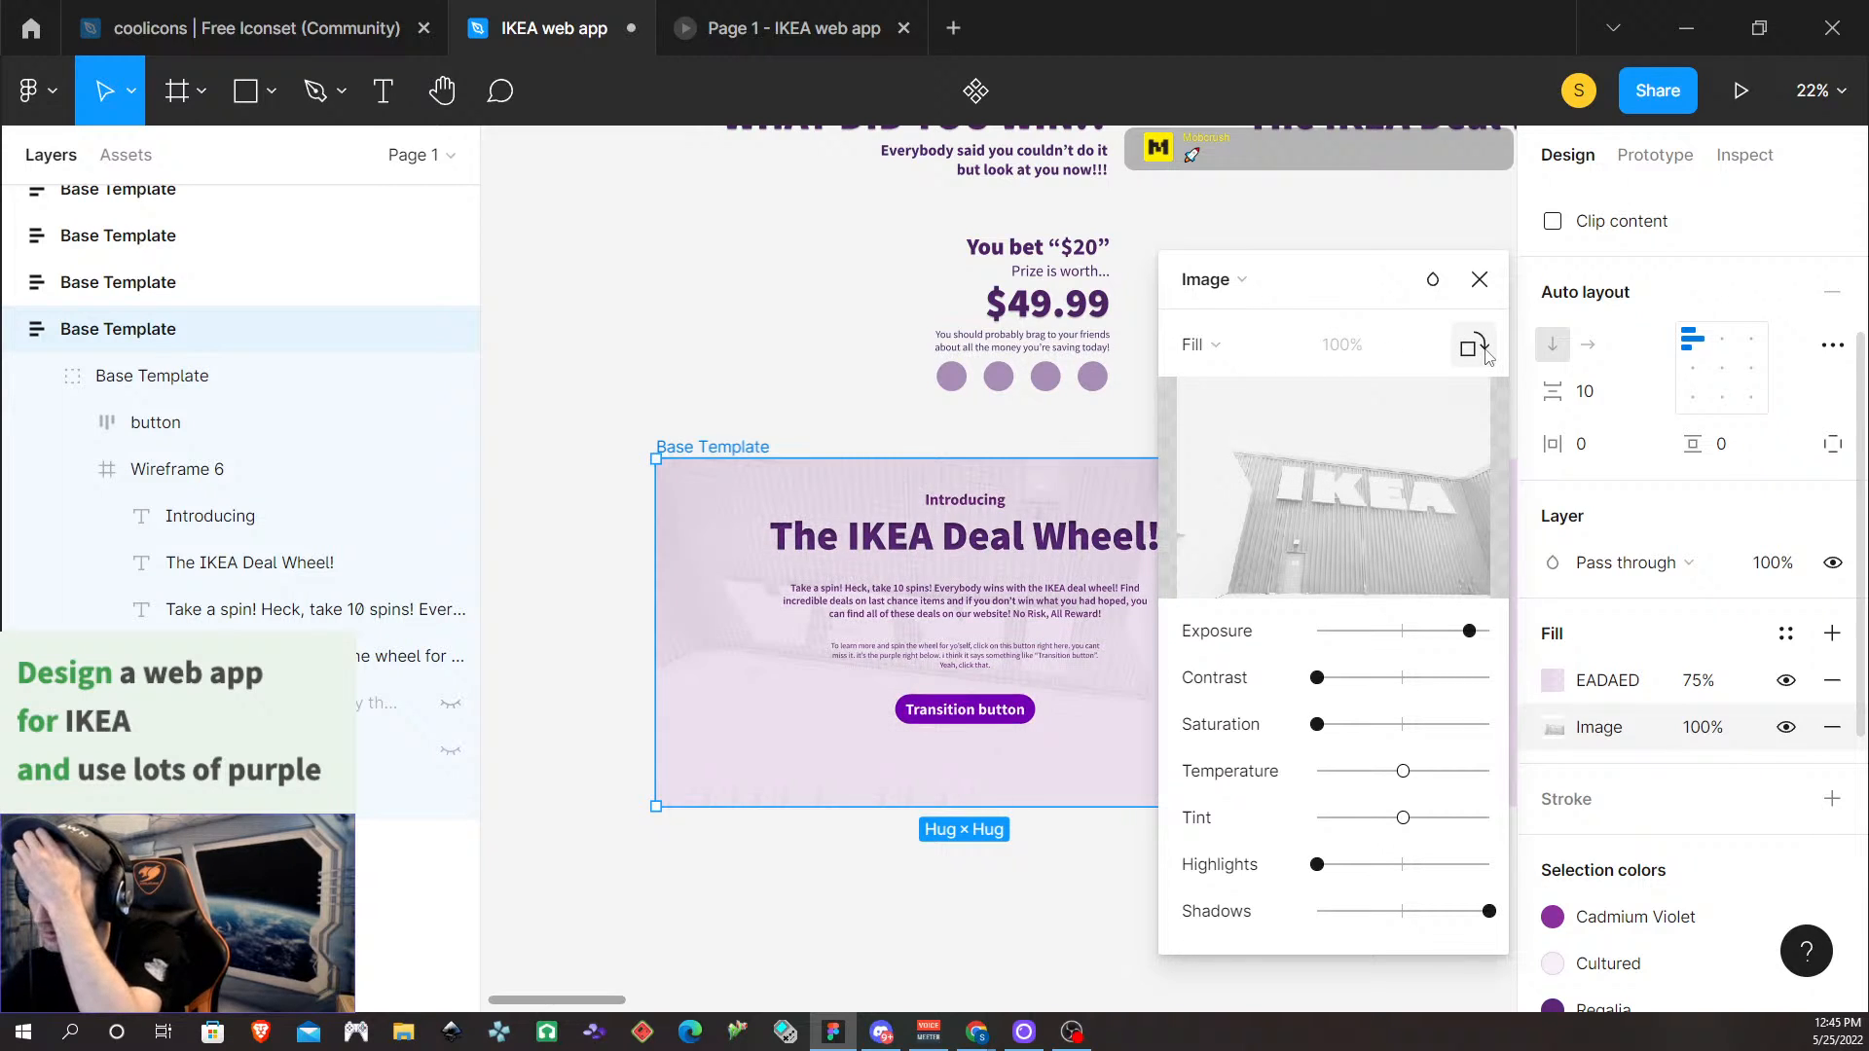
{"action": "left_click", "coordinate": [1485, 352]}
{"action": "left_click", "coordinate": [1485, 352]}
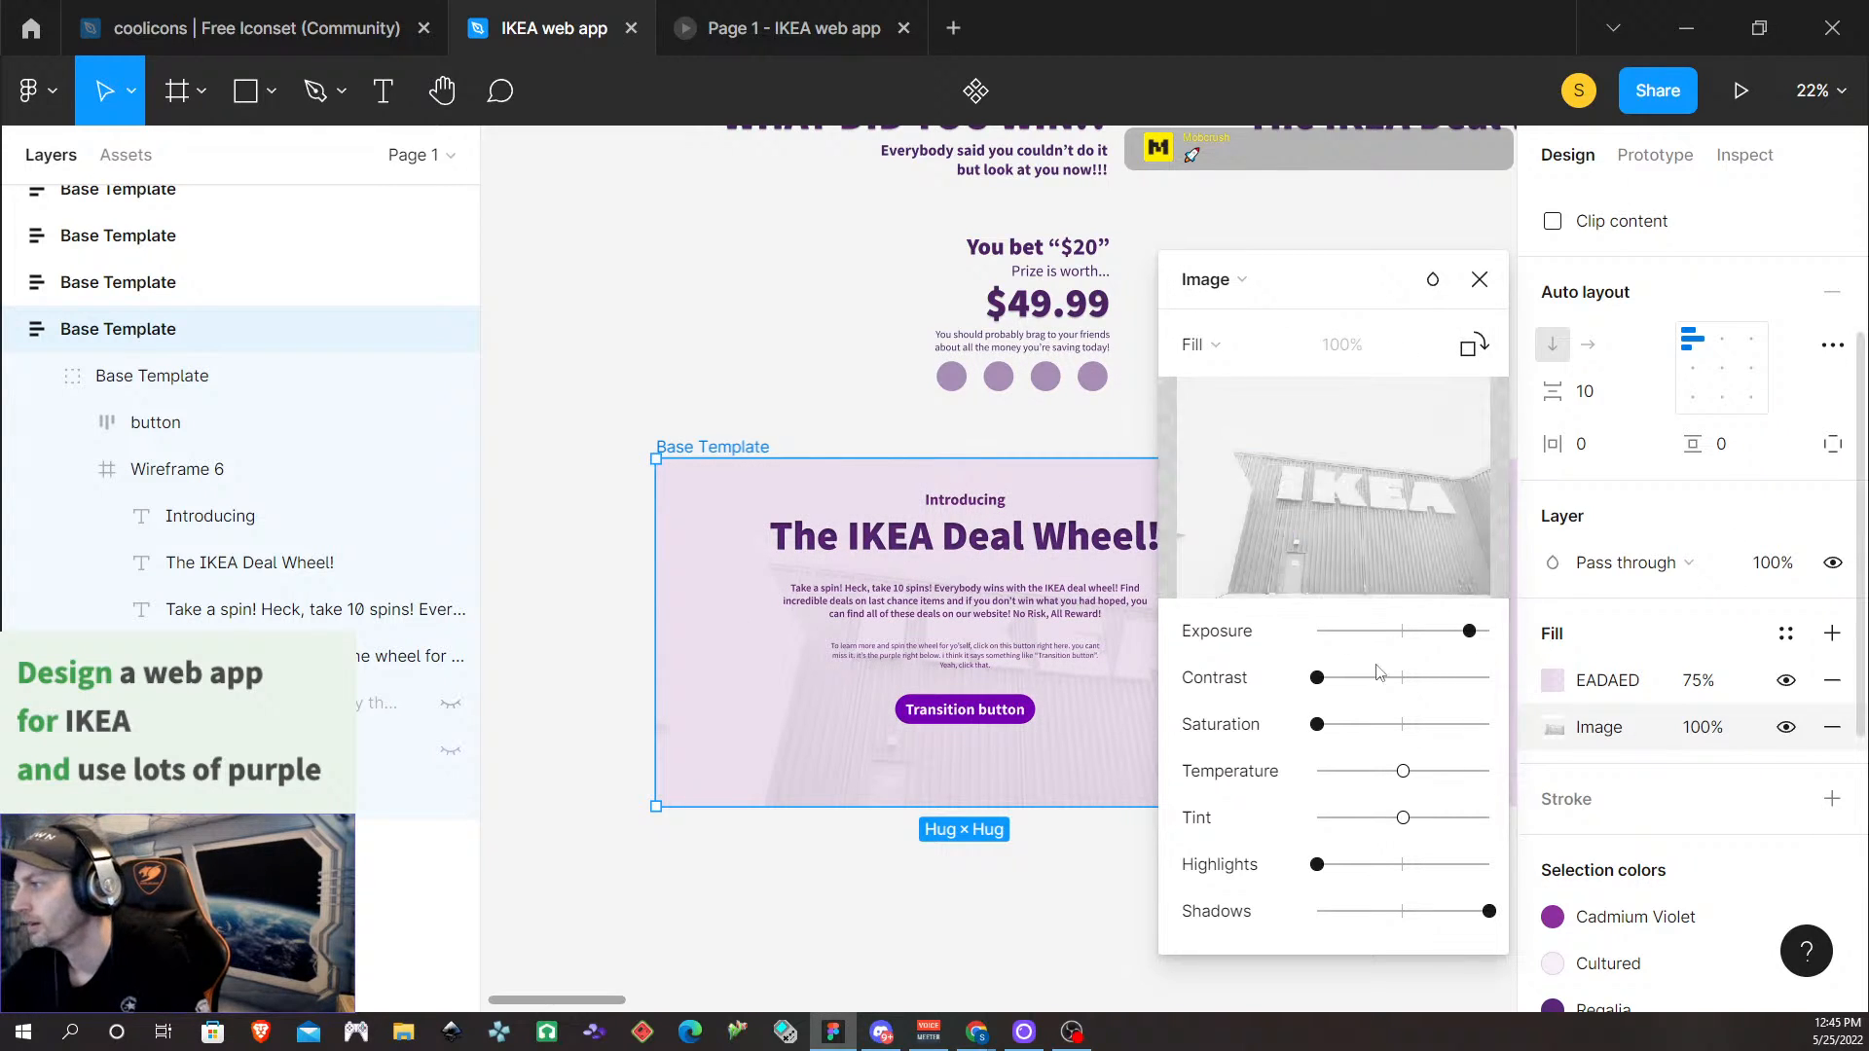
Try the photo fill with minimum temperature, and with temperature back at the midpoint and tint at its minimum
{"action": "mouse_move", "coordinate": [1311, 499]}
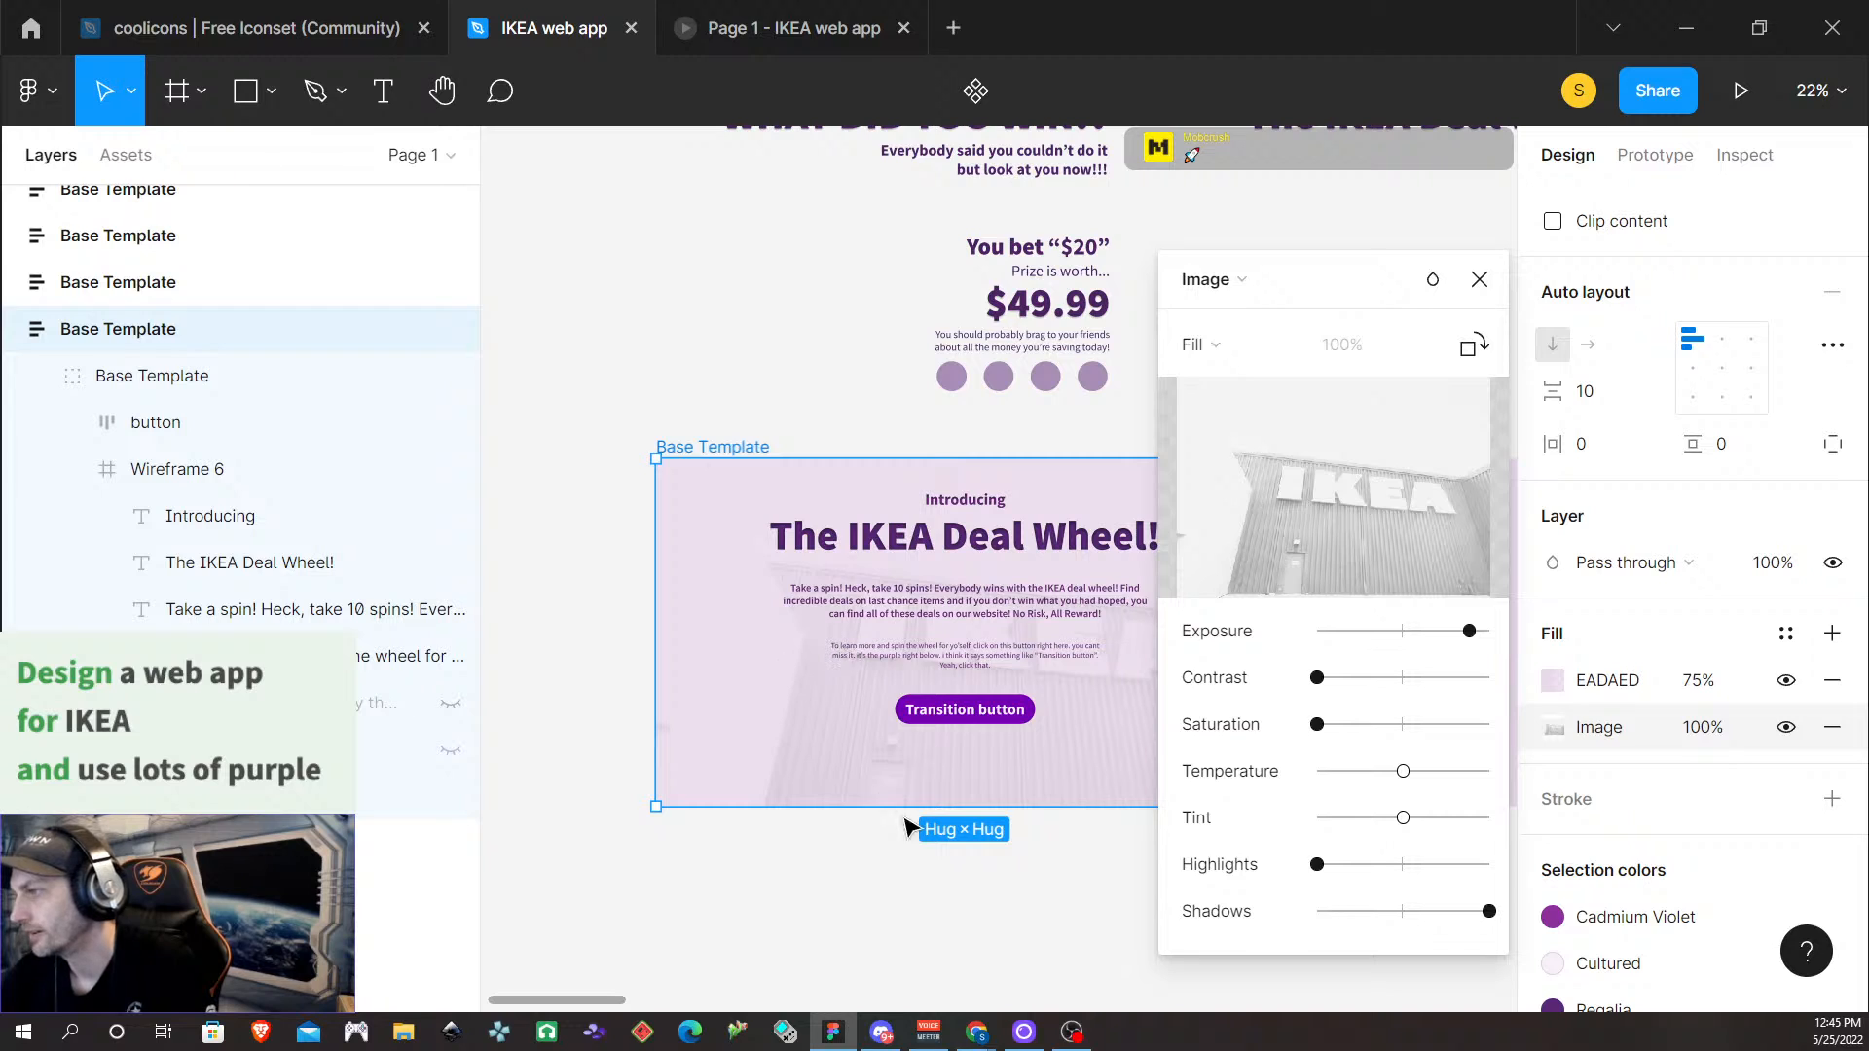
{"action": "scroll", "coordinate": [1047, 662], "scroll_direction": "down", "scroll_amount": 5}
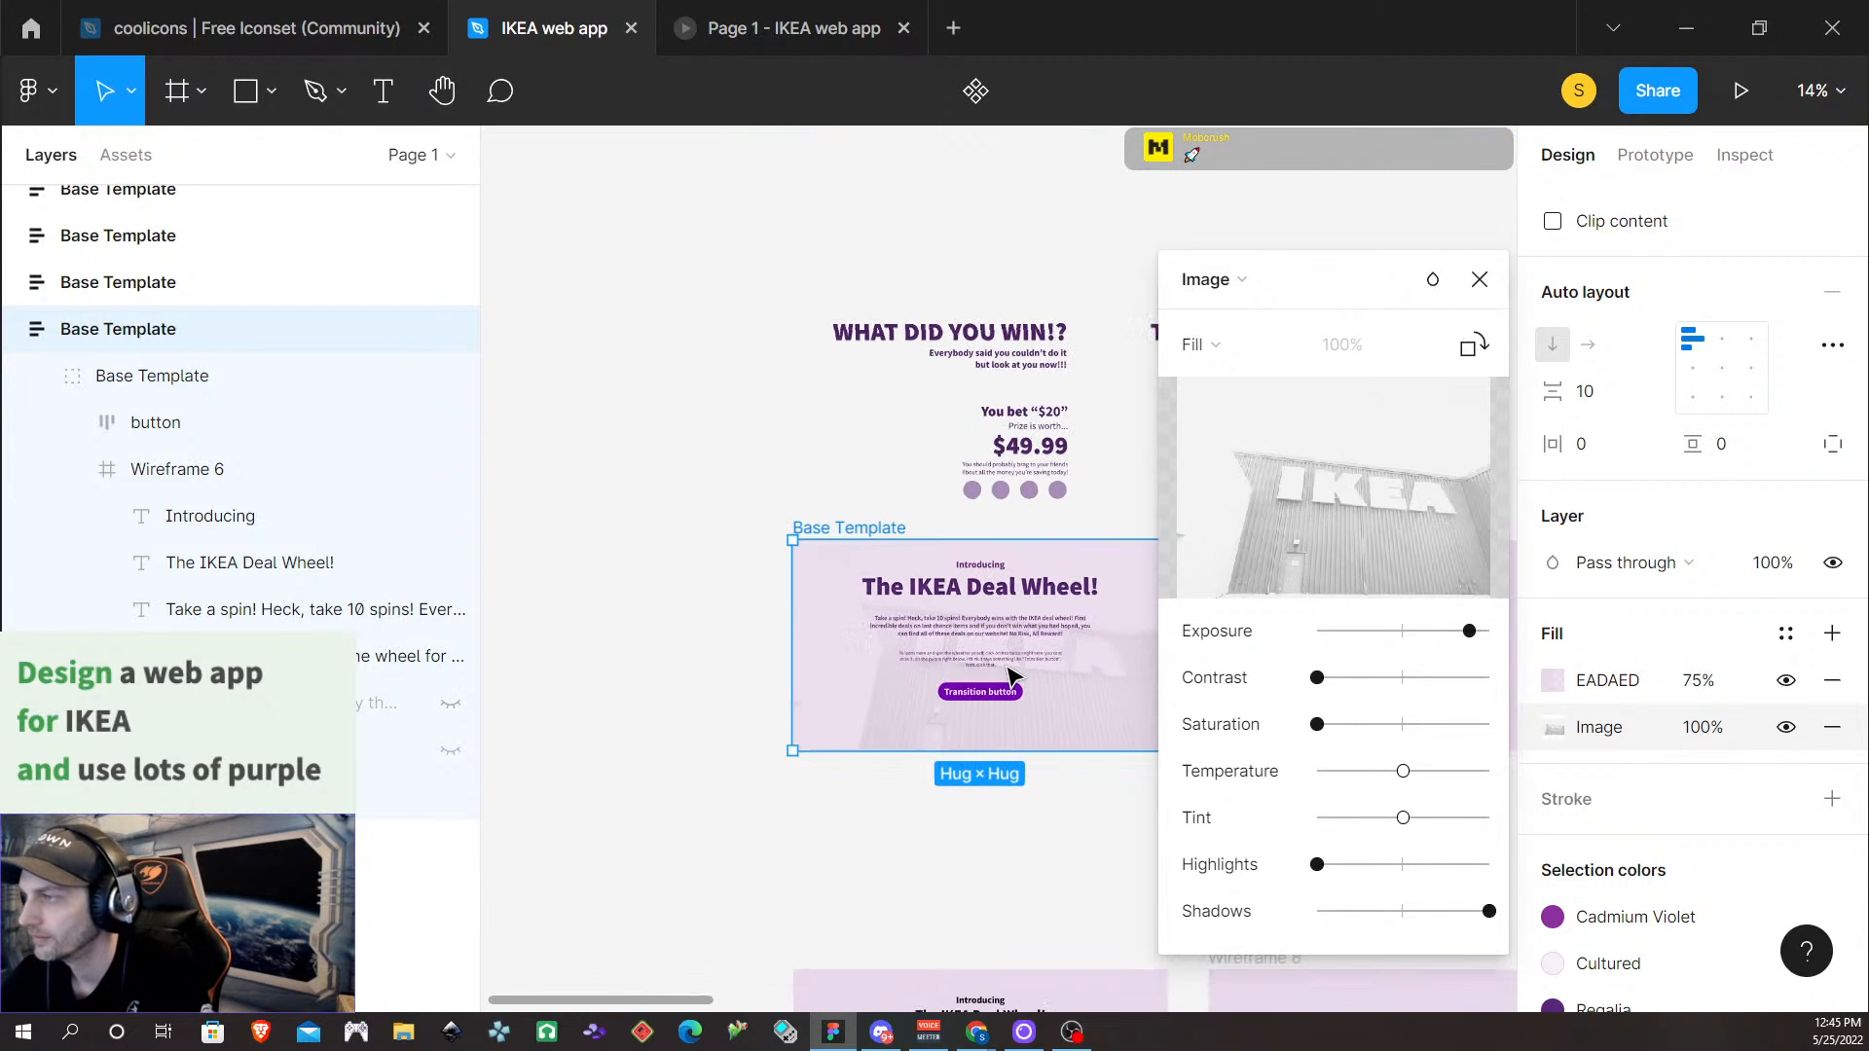
{"action": "scroll", "coordinate": [1075, 779], "scroll_direction": "left", "scroll_amount": 3}
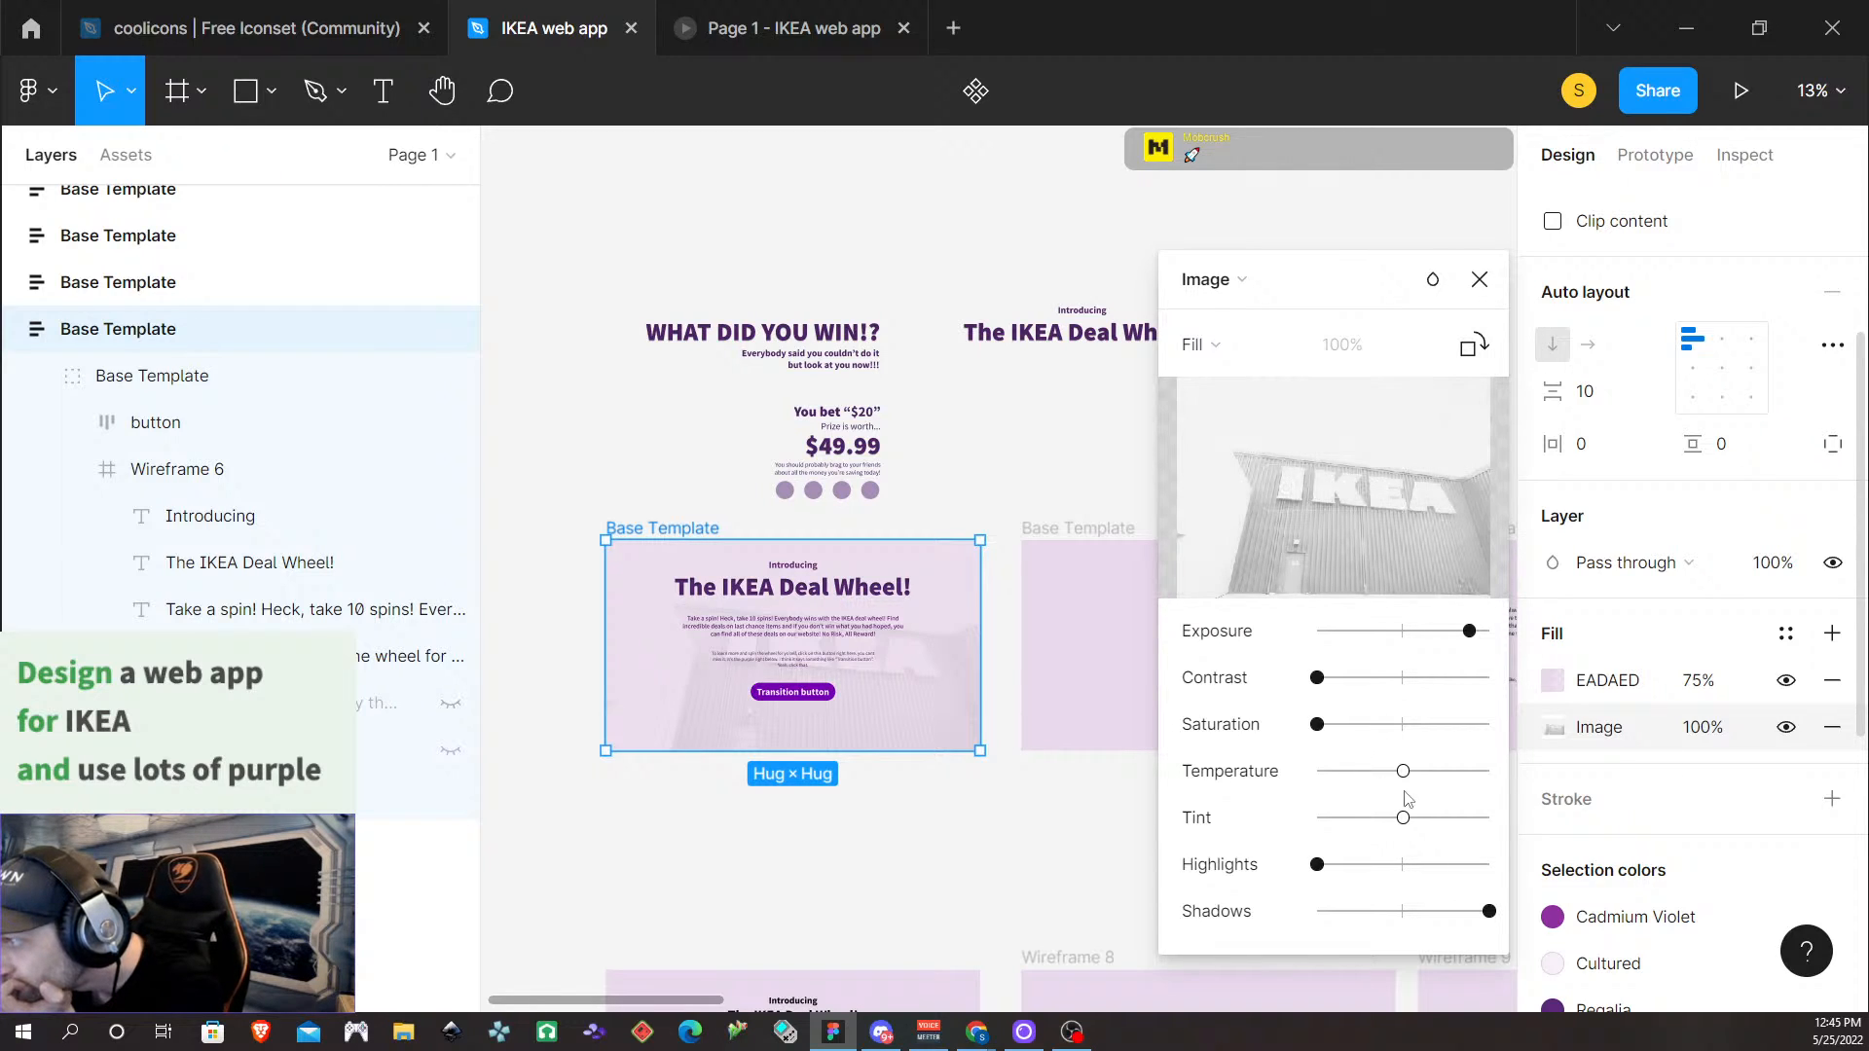
{"action": "left_click_drag", "start_coordinate": [1403, 771], "coordinate": [1197, 771]}
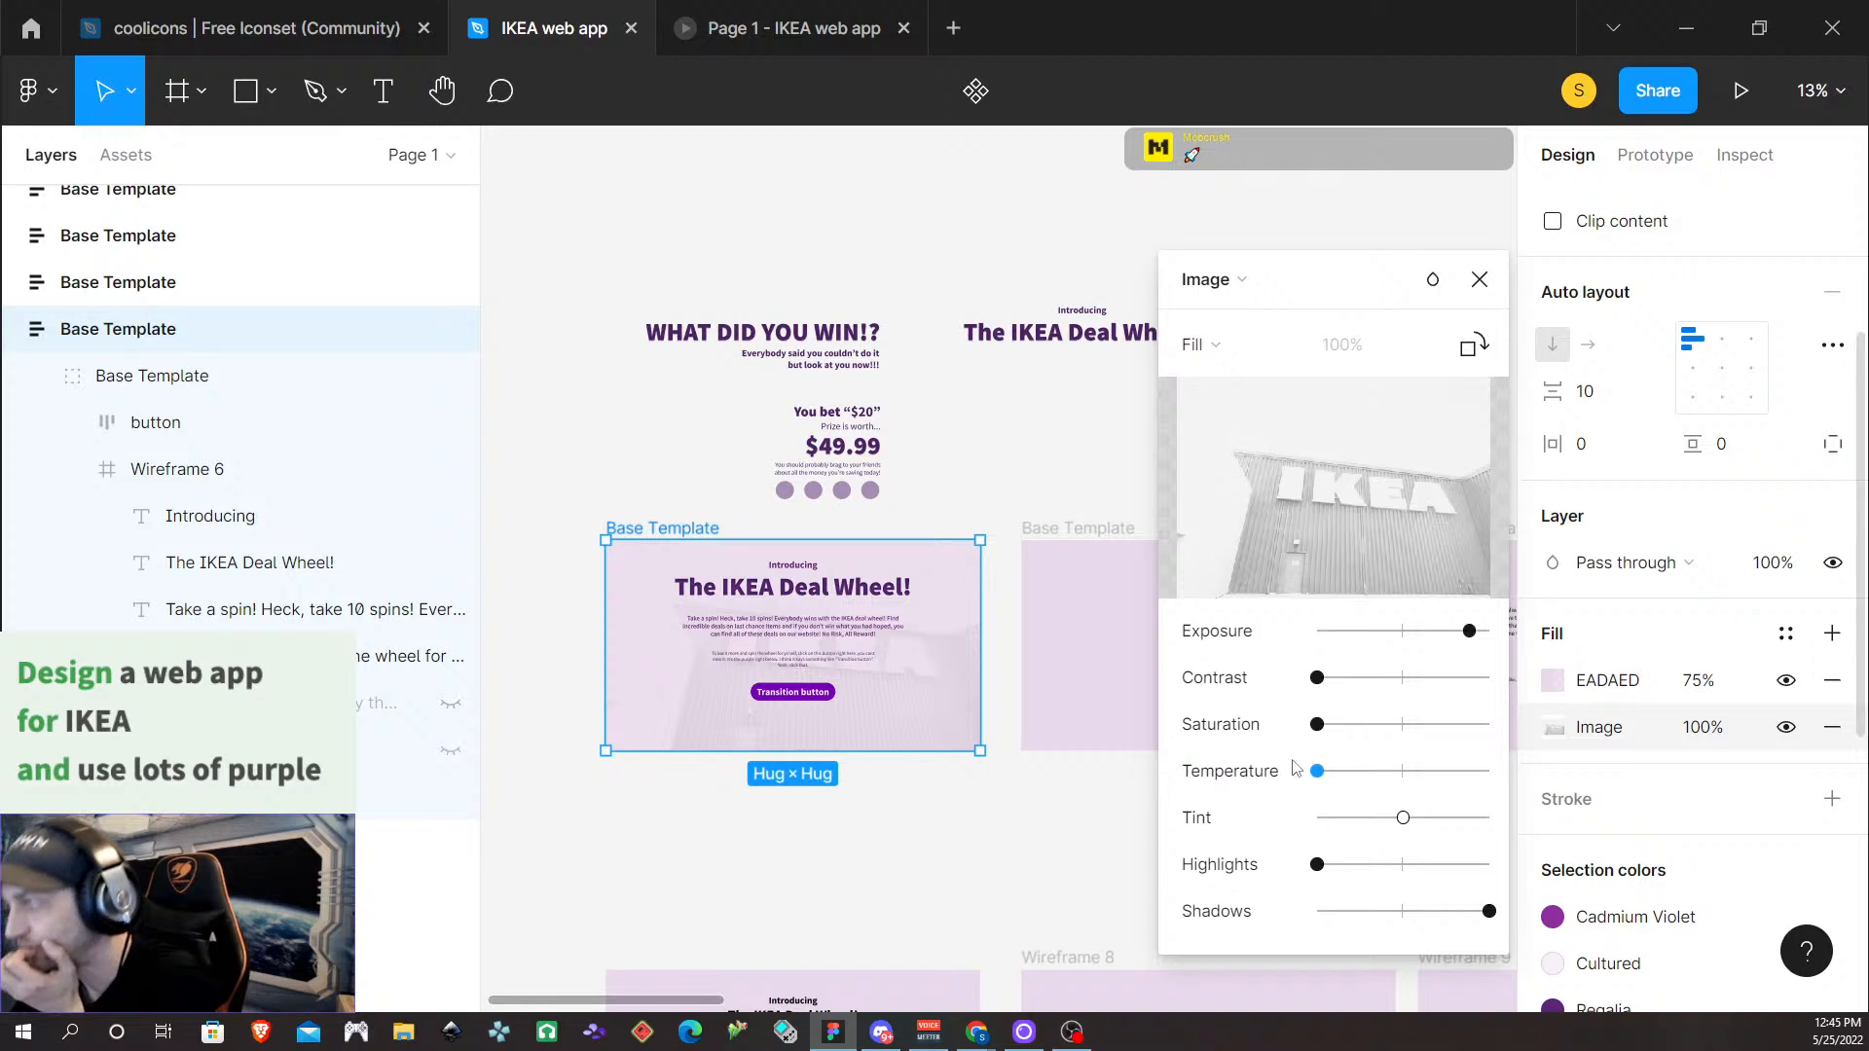
{"action": "left_click_drag", "start_coordinate": [1317, 771], "coordinate": [1554, 831]}
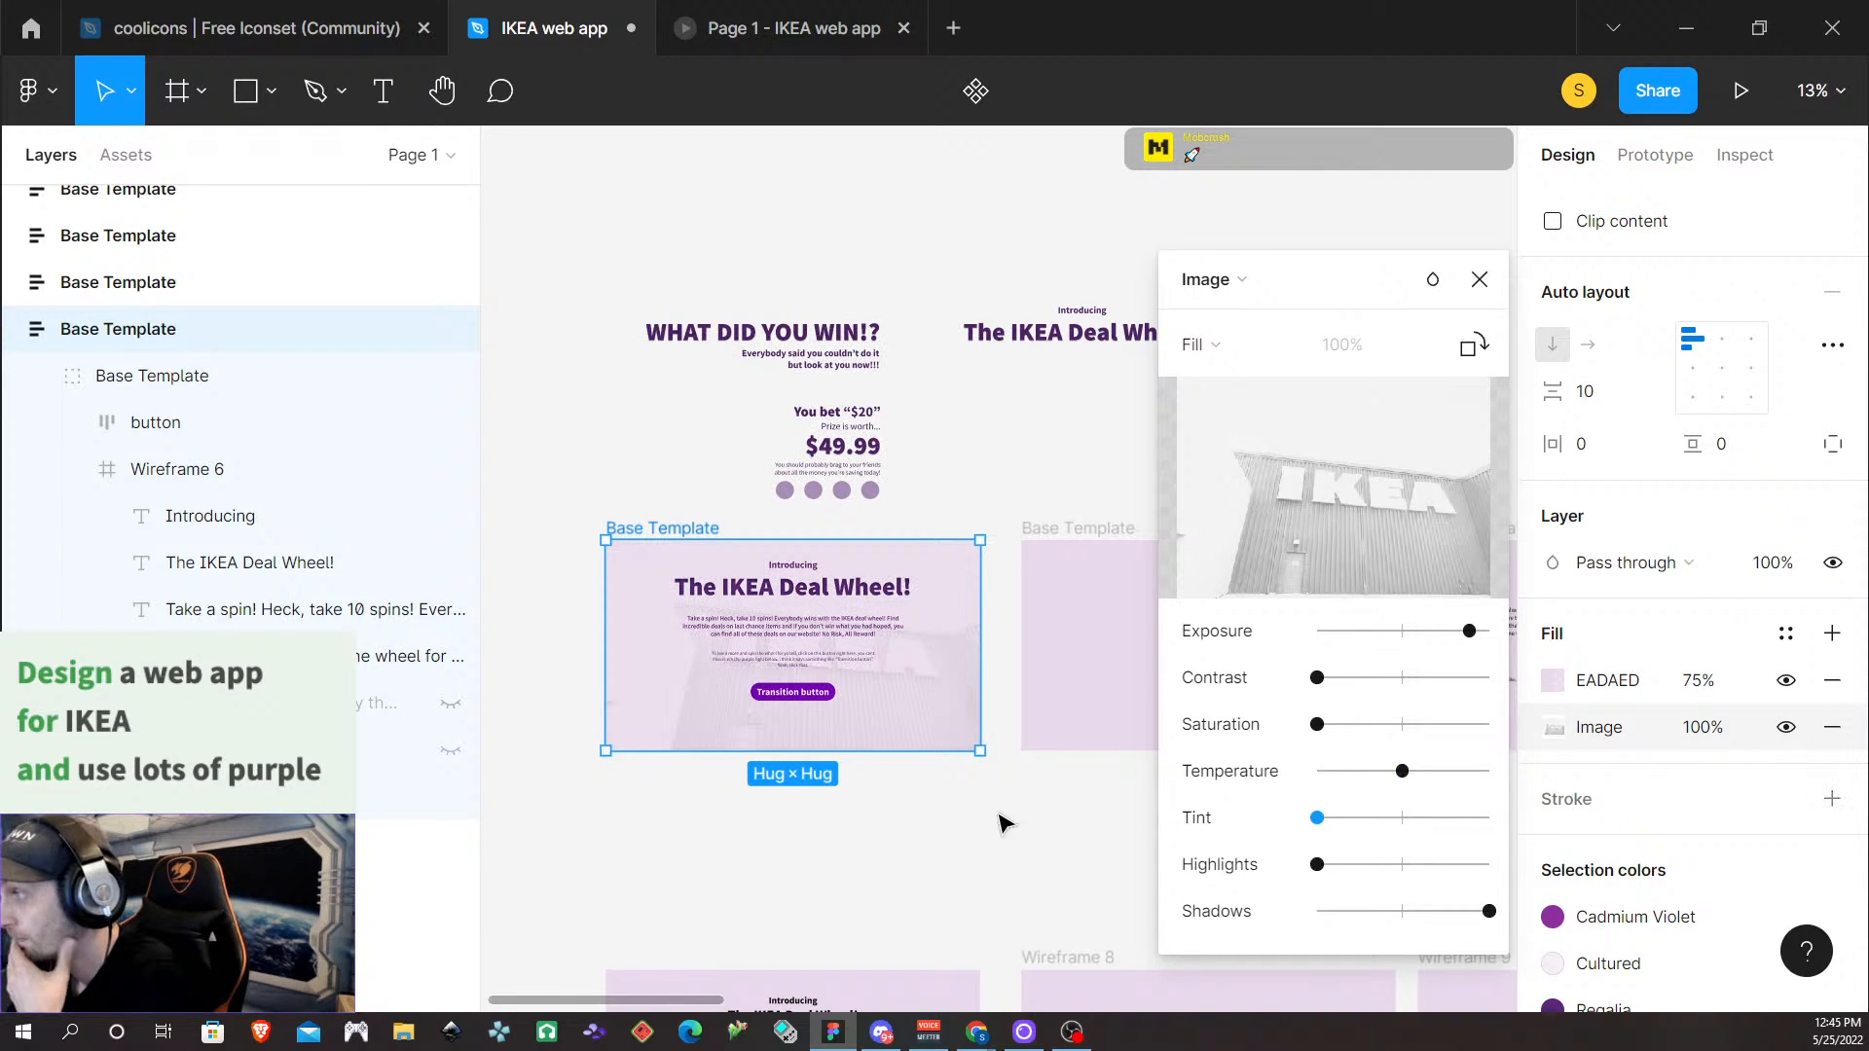
{"action": "left_click", "coordinate": [1479, 280]}
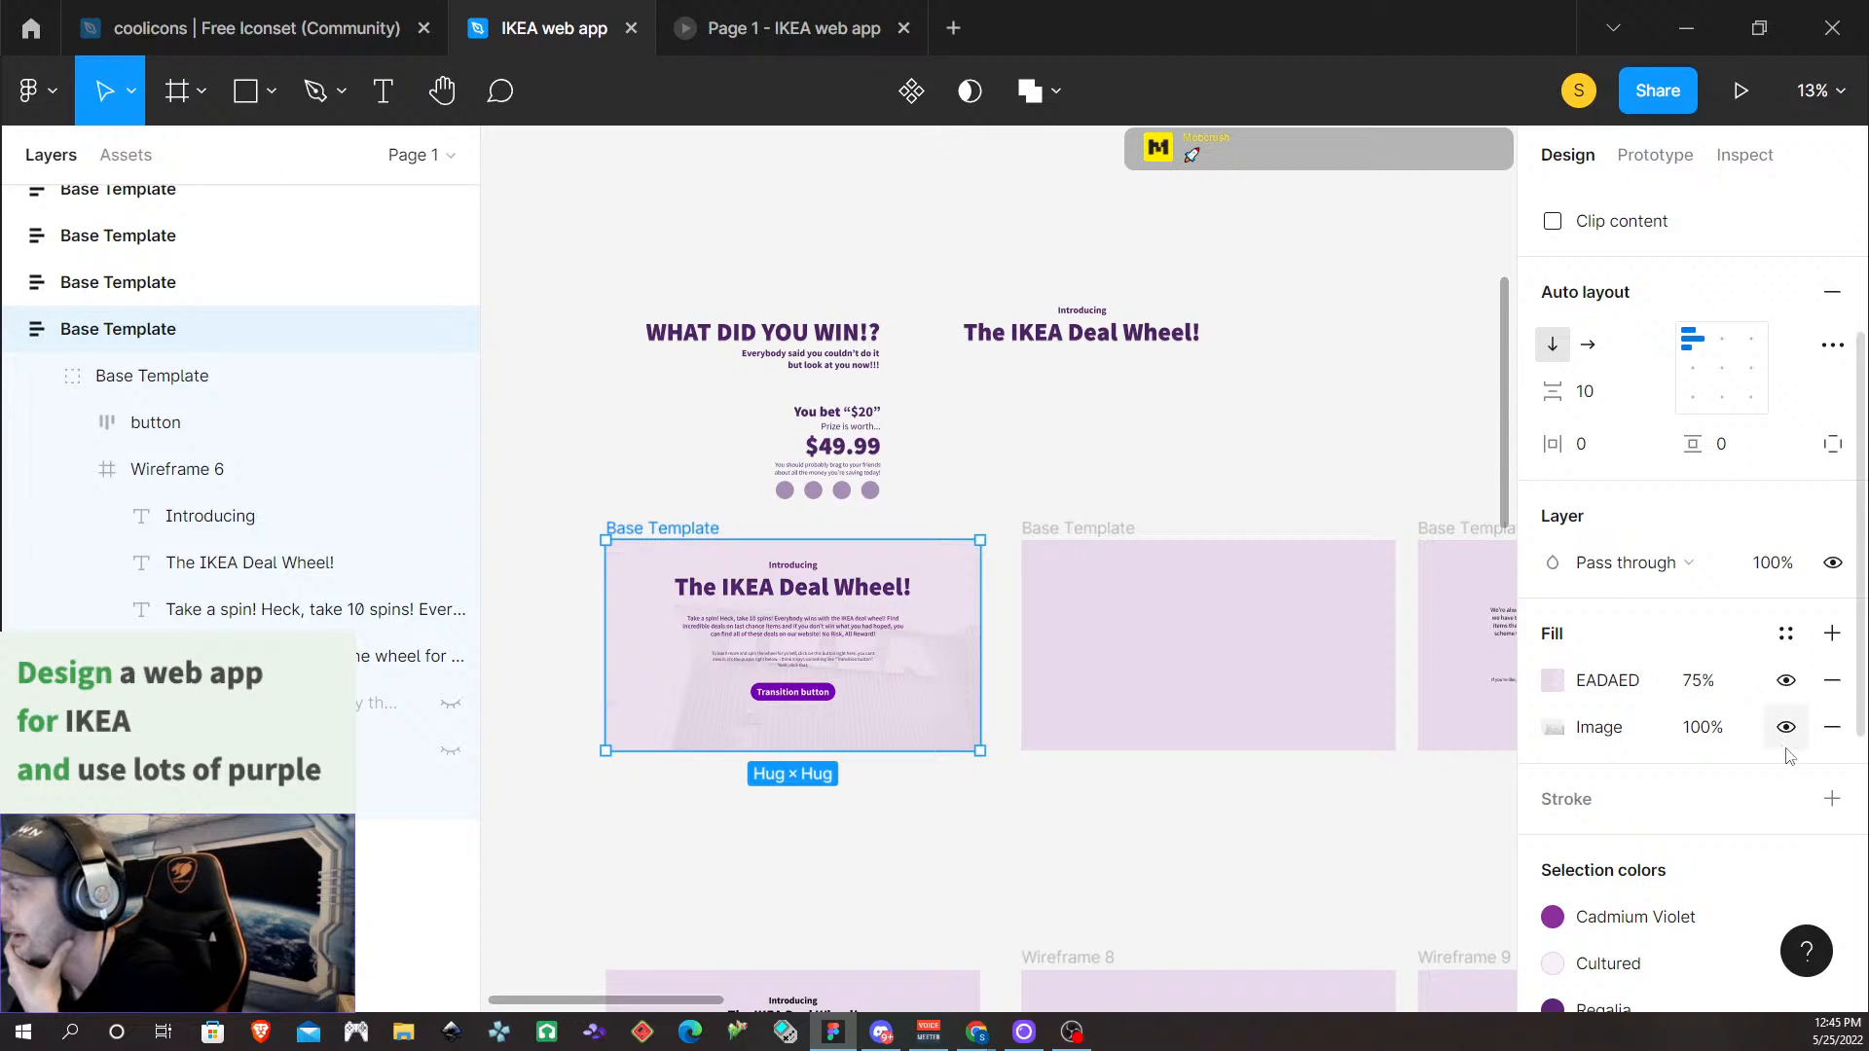
Remove the image and EADAED fills from the Deal Wheel page frame and unhide its original lilac background shape
{"action": "left_click", "coordinate": [1832, 728]}
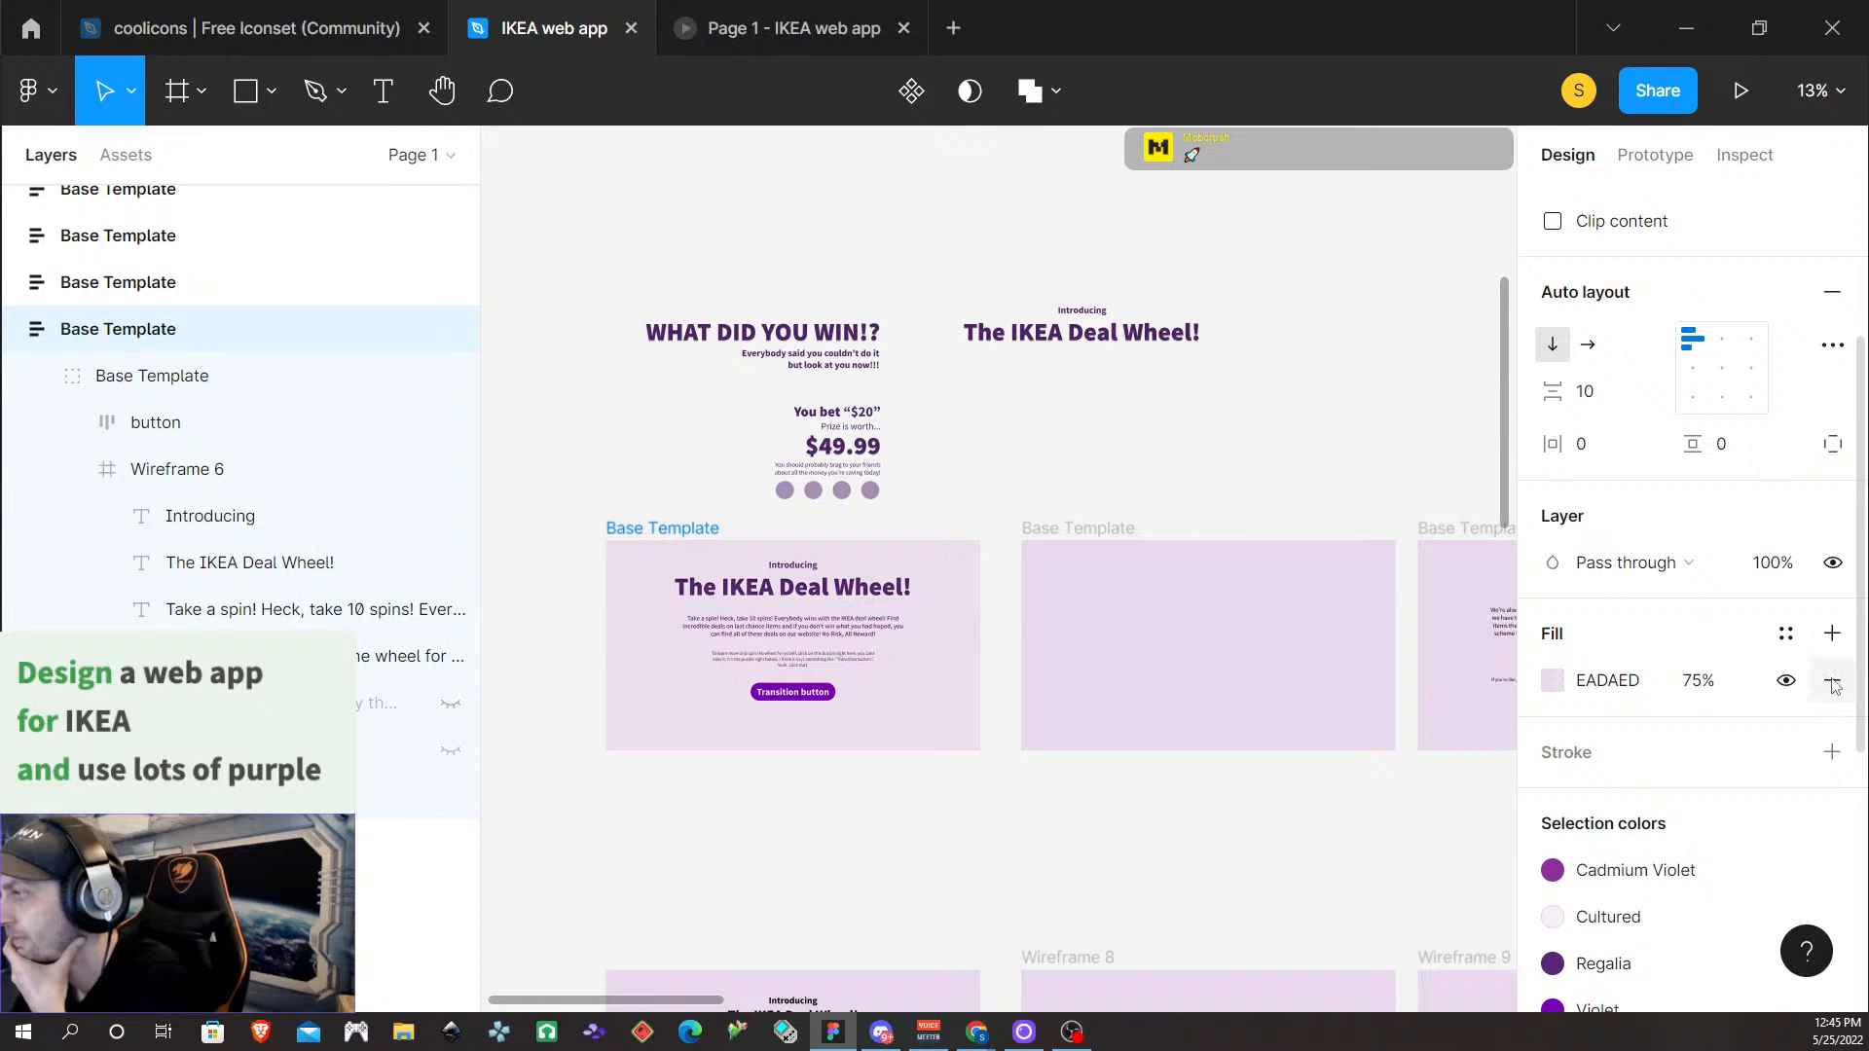
{"action": "left_click", "coordinate": [1832, 681]}
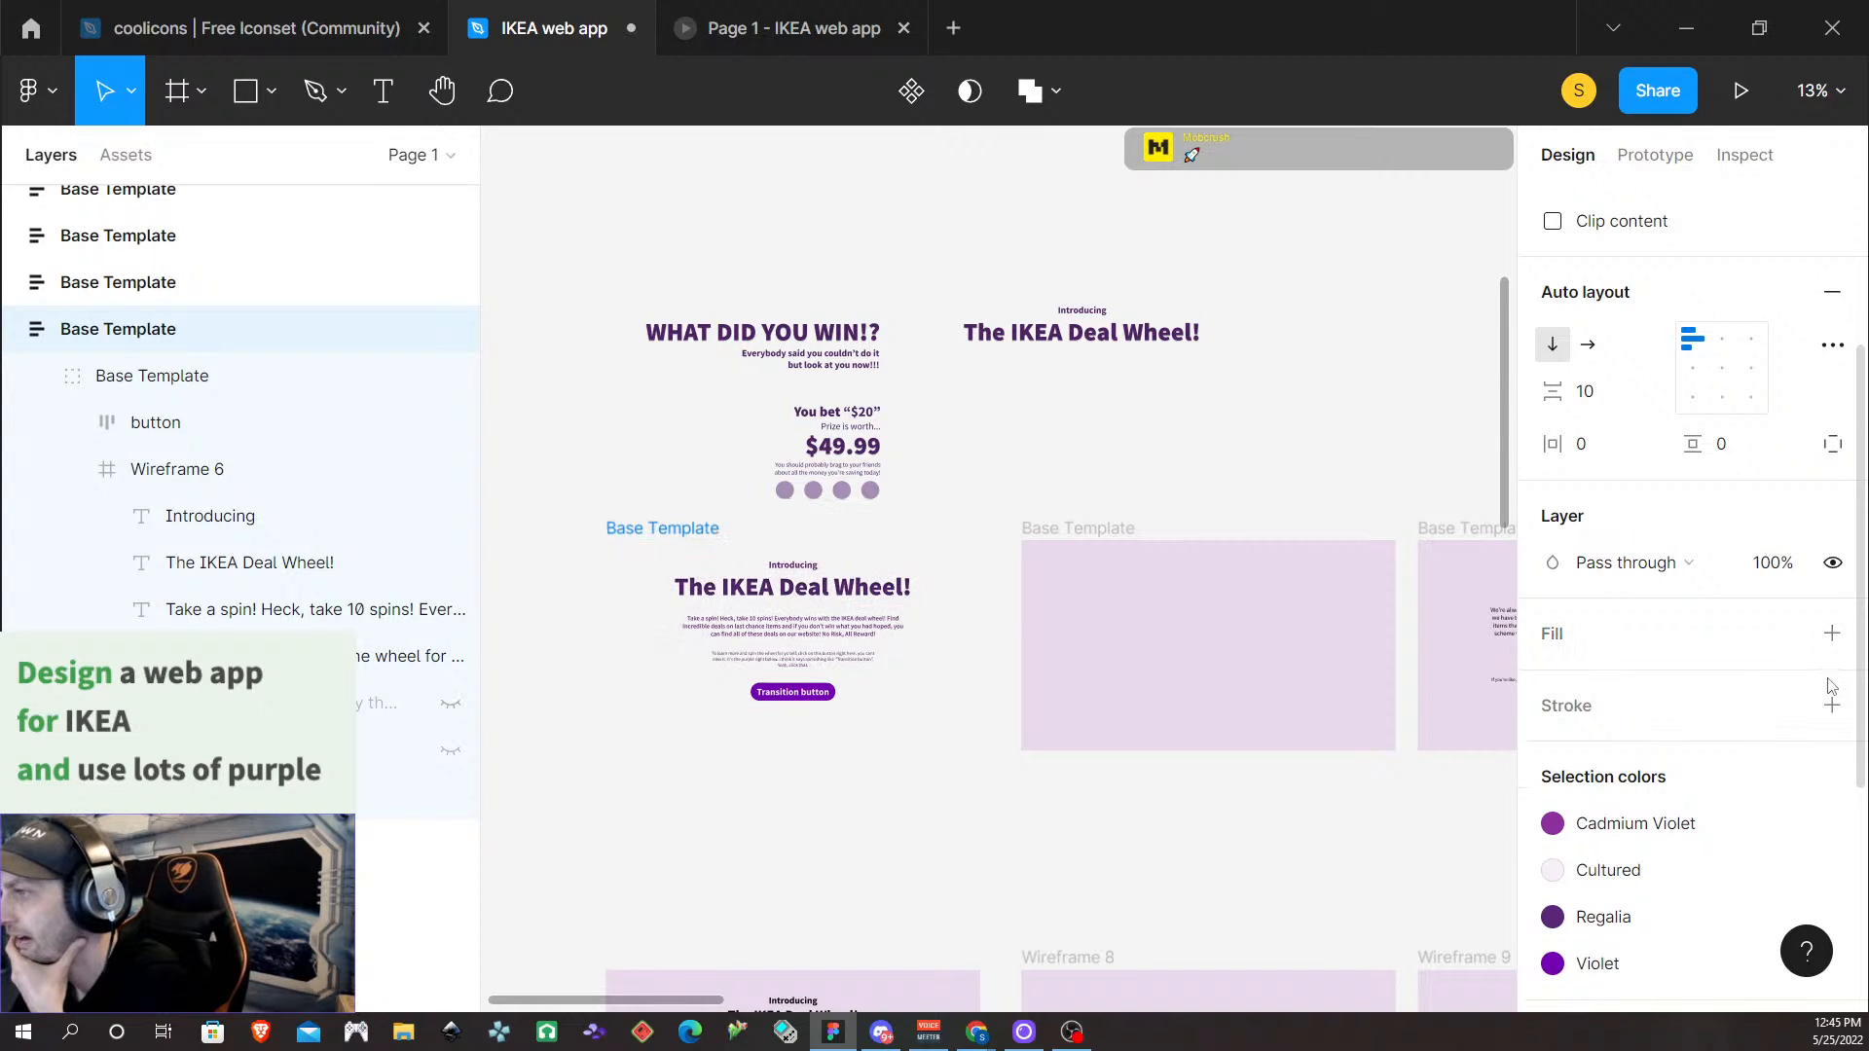
{"action": "left_click", "coordinate": [451, 703]}
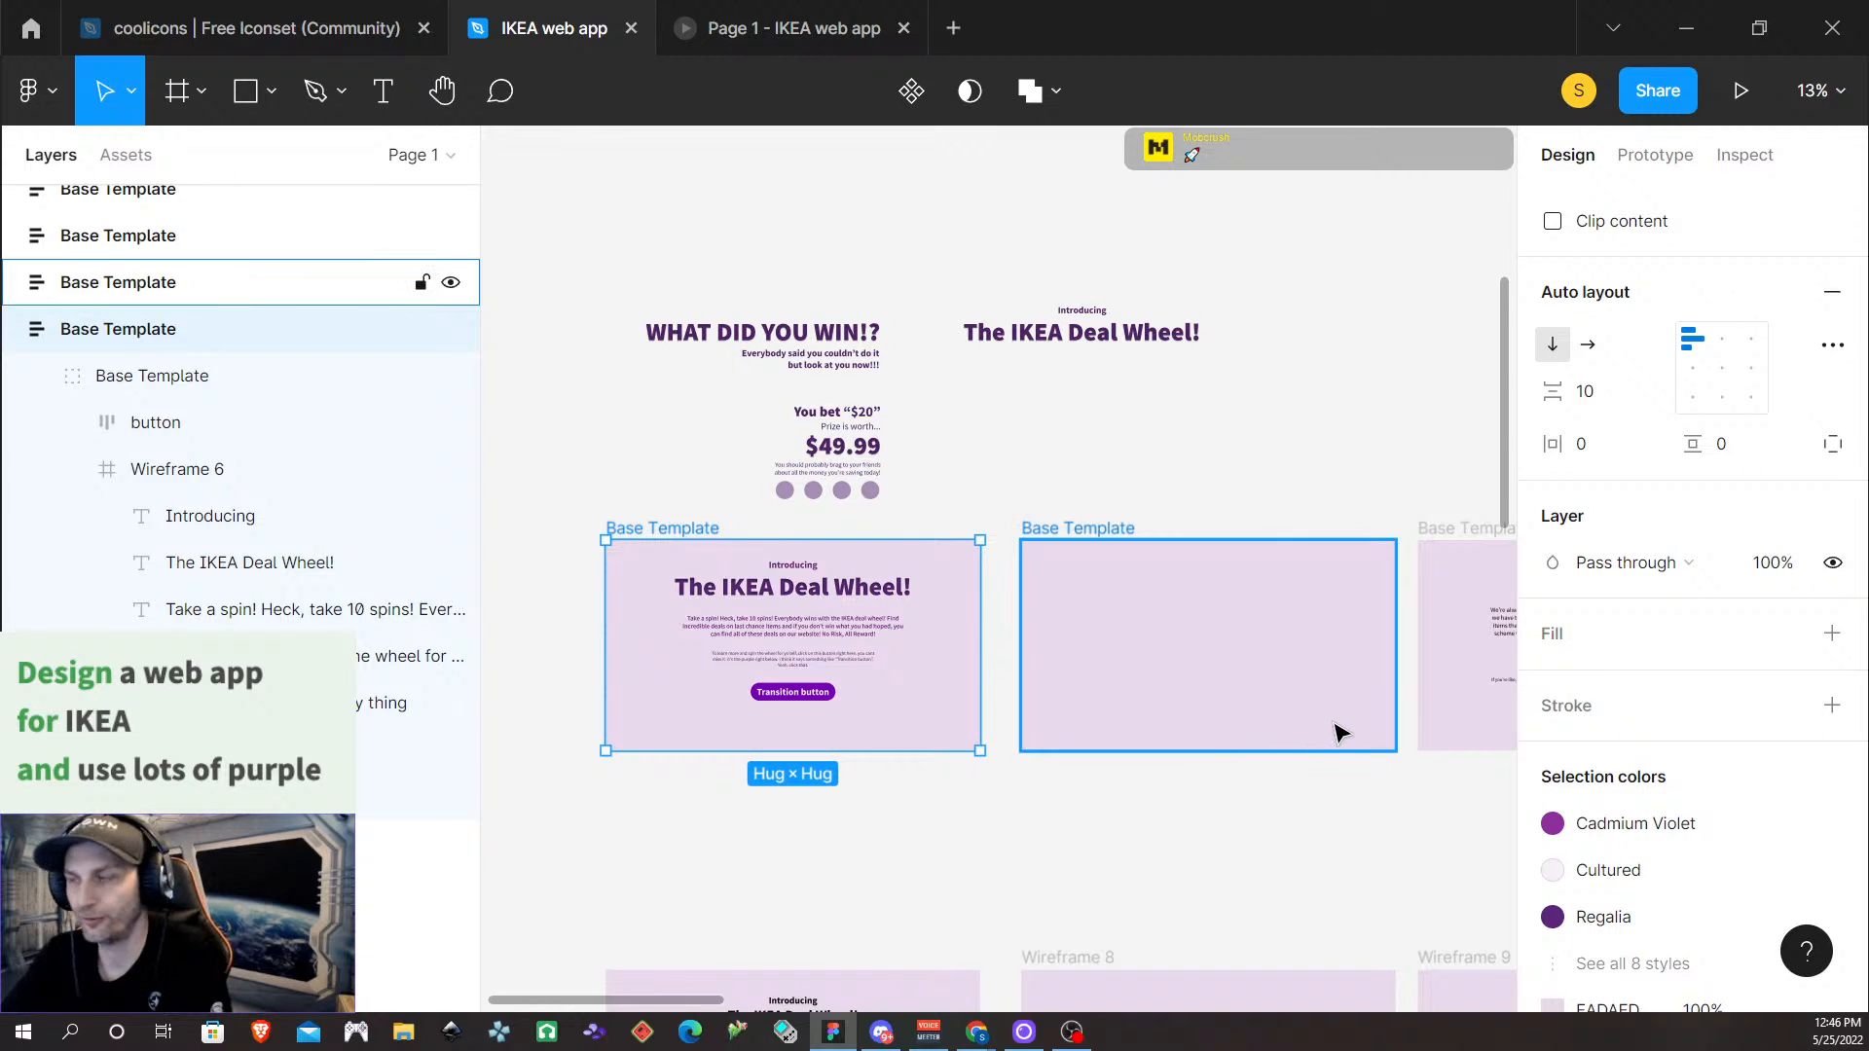
Examine the row of Base Template frames from the Deal Wheel intro through to the diagonal-striped spin pages and back
{"action": "scroll", "coordinate": [1275, 716], "scroll_direction": "up", "scroll_amount": 2}
{"action": "scroll", "coordinate": [1222, 704], "scroll_direction": "down", "scroll_amount": 2}
{"action": "scroll", "coordinate": [1106, 568], "scroll_direction": "down", "scroll_amount": 1}
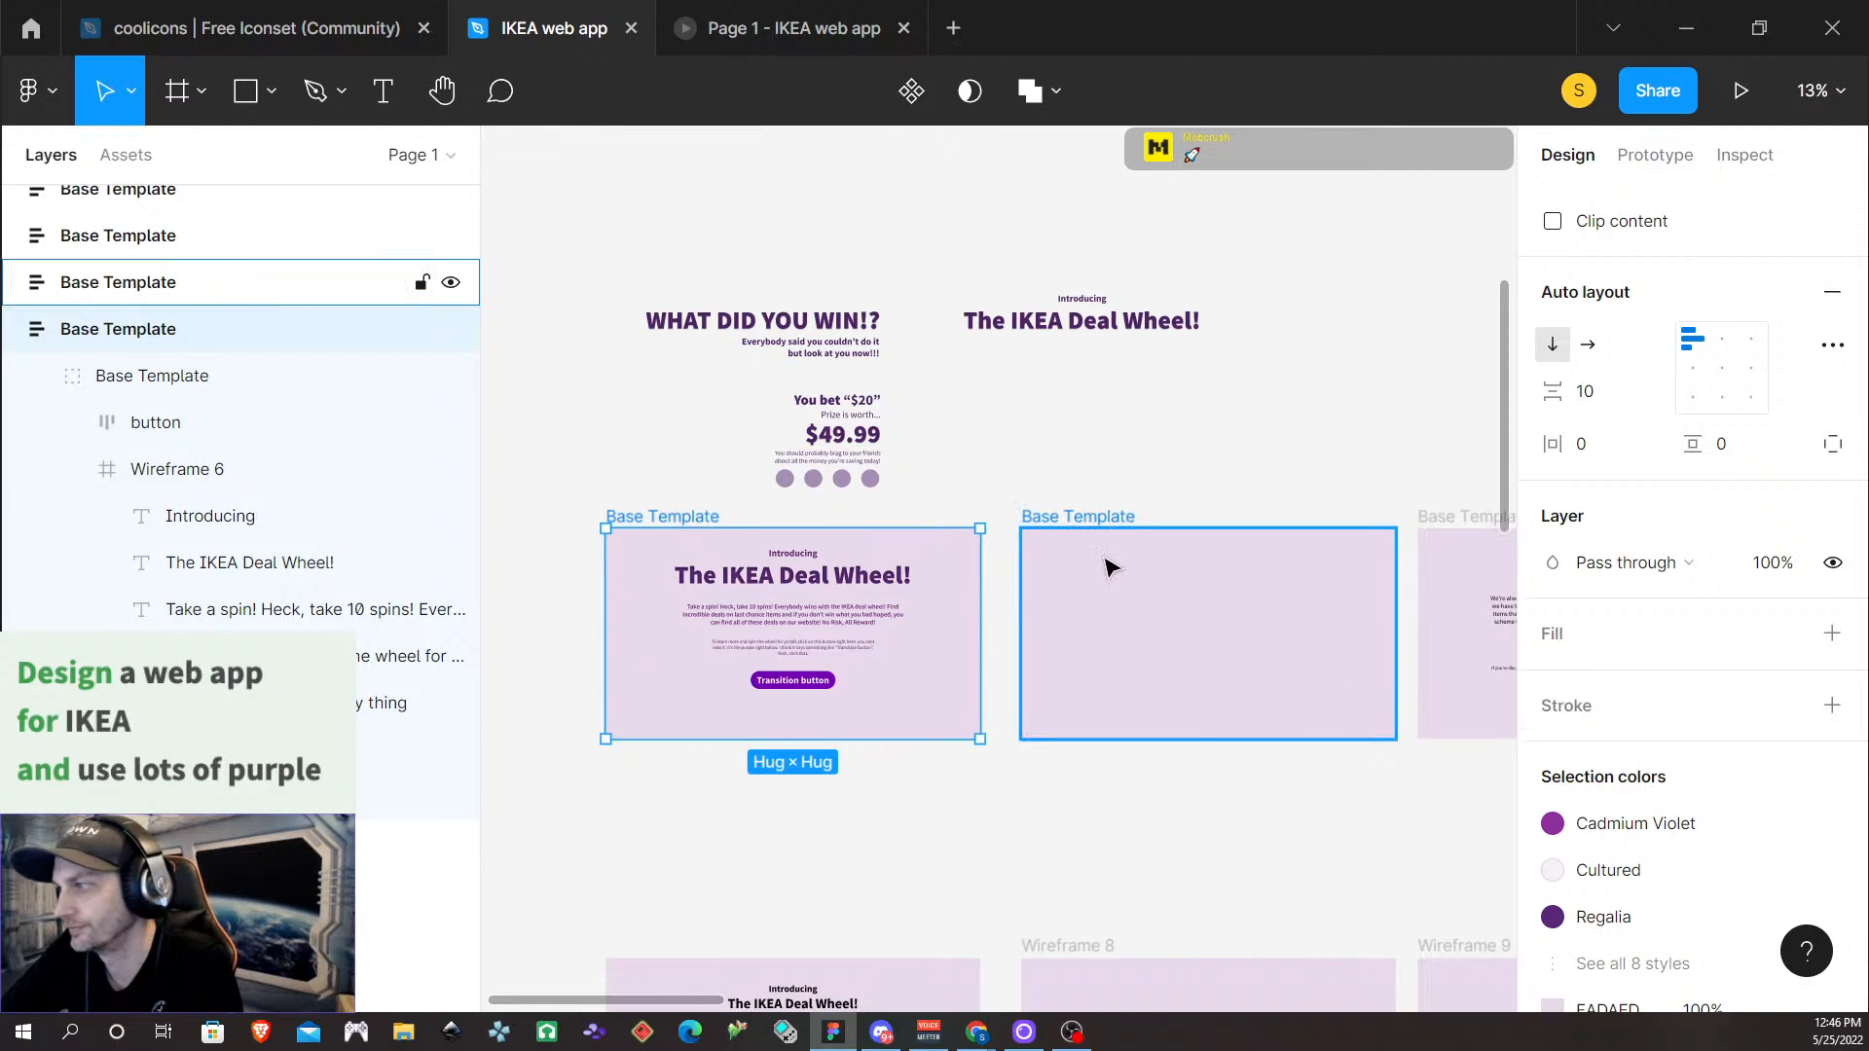
{"action": "scroll", "coordinate": [1147, 572], "scroll_direction": "left", "scroll_amount": 4}
{"action": "scroll", "coordinate": [1140, 569], "scroll_direction": "right", "scroll_amount": 5}
{"action": "scroll", "coordinate": [1134, 568], "scroll_direction": "right", "scroll_amount": 10}
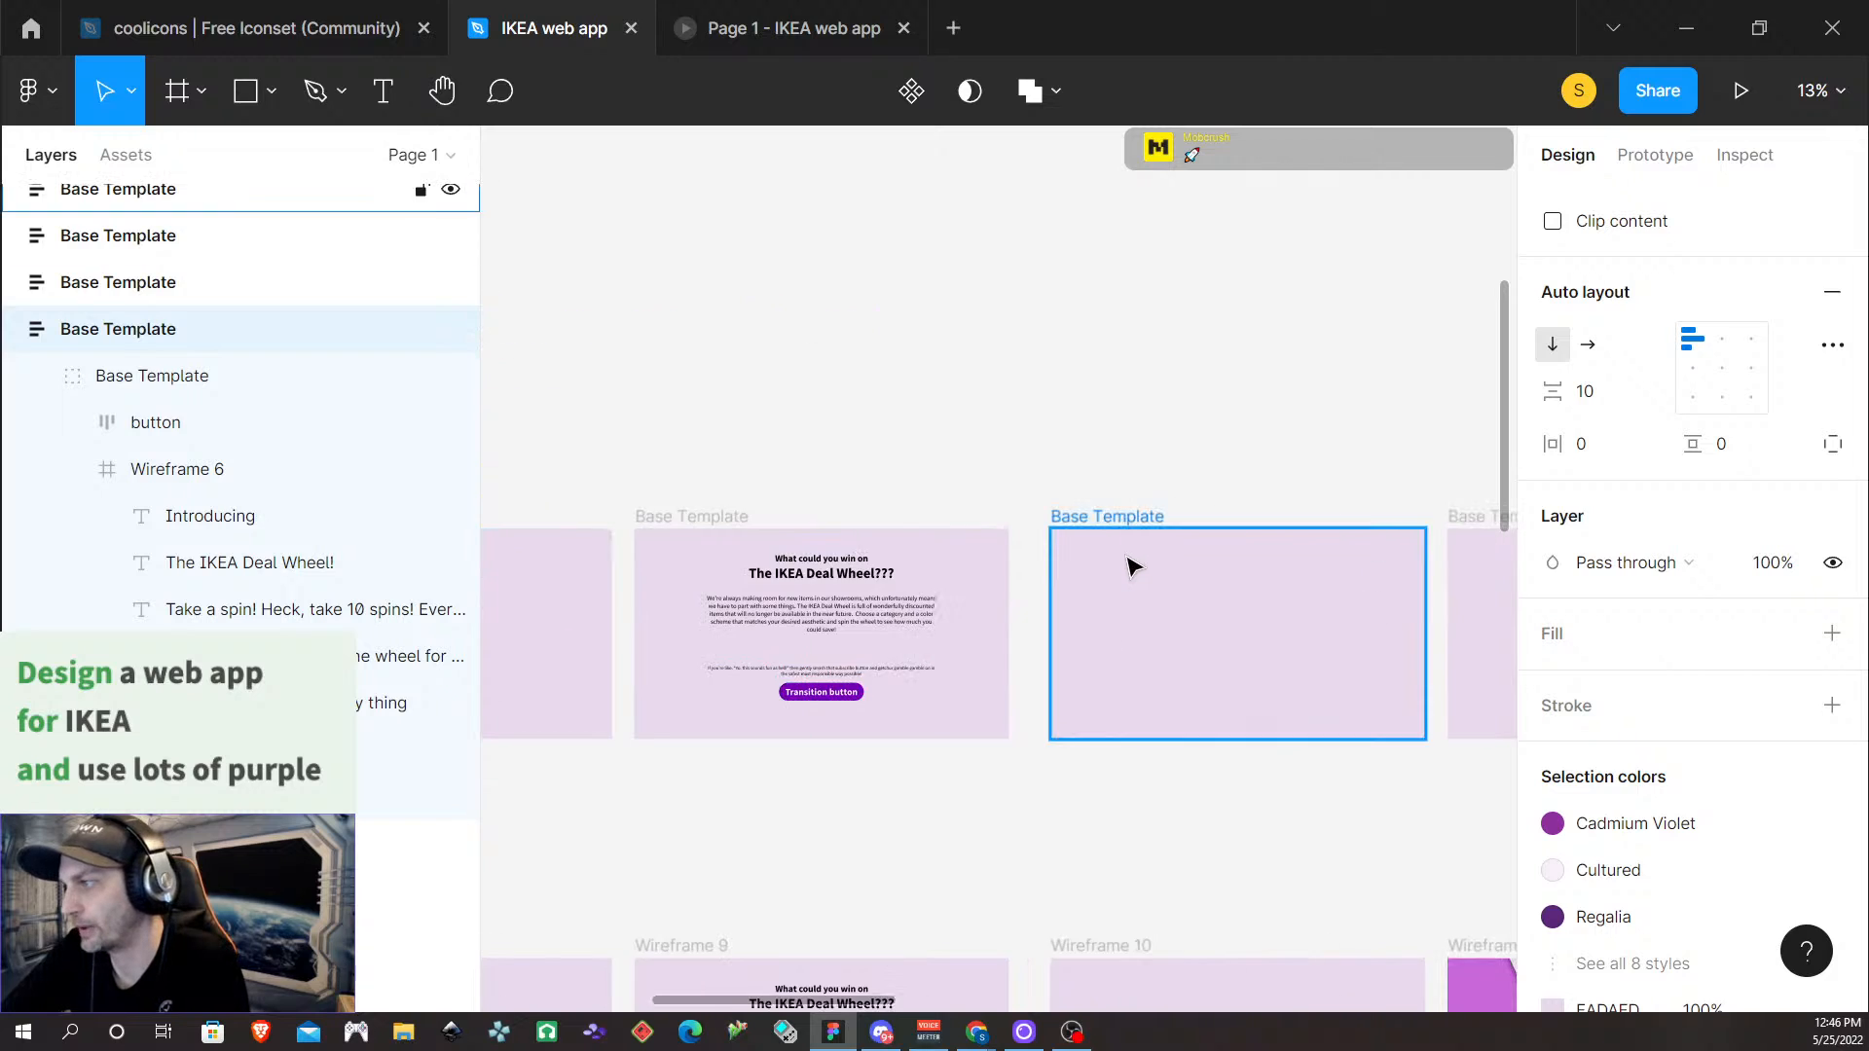
{"action": "scroll", "coordinate": [1132, 568], "scroll_direction": "right", "scroll_amount": 5}
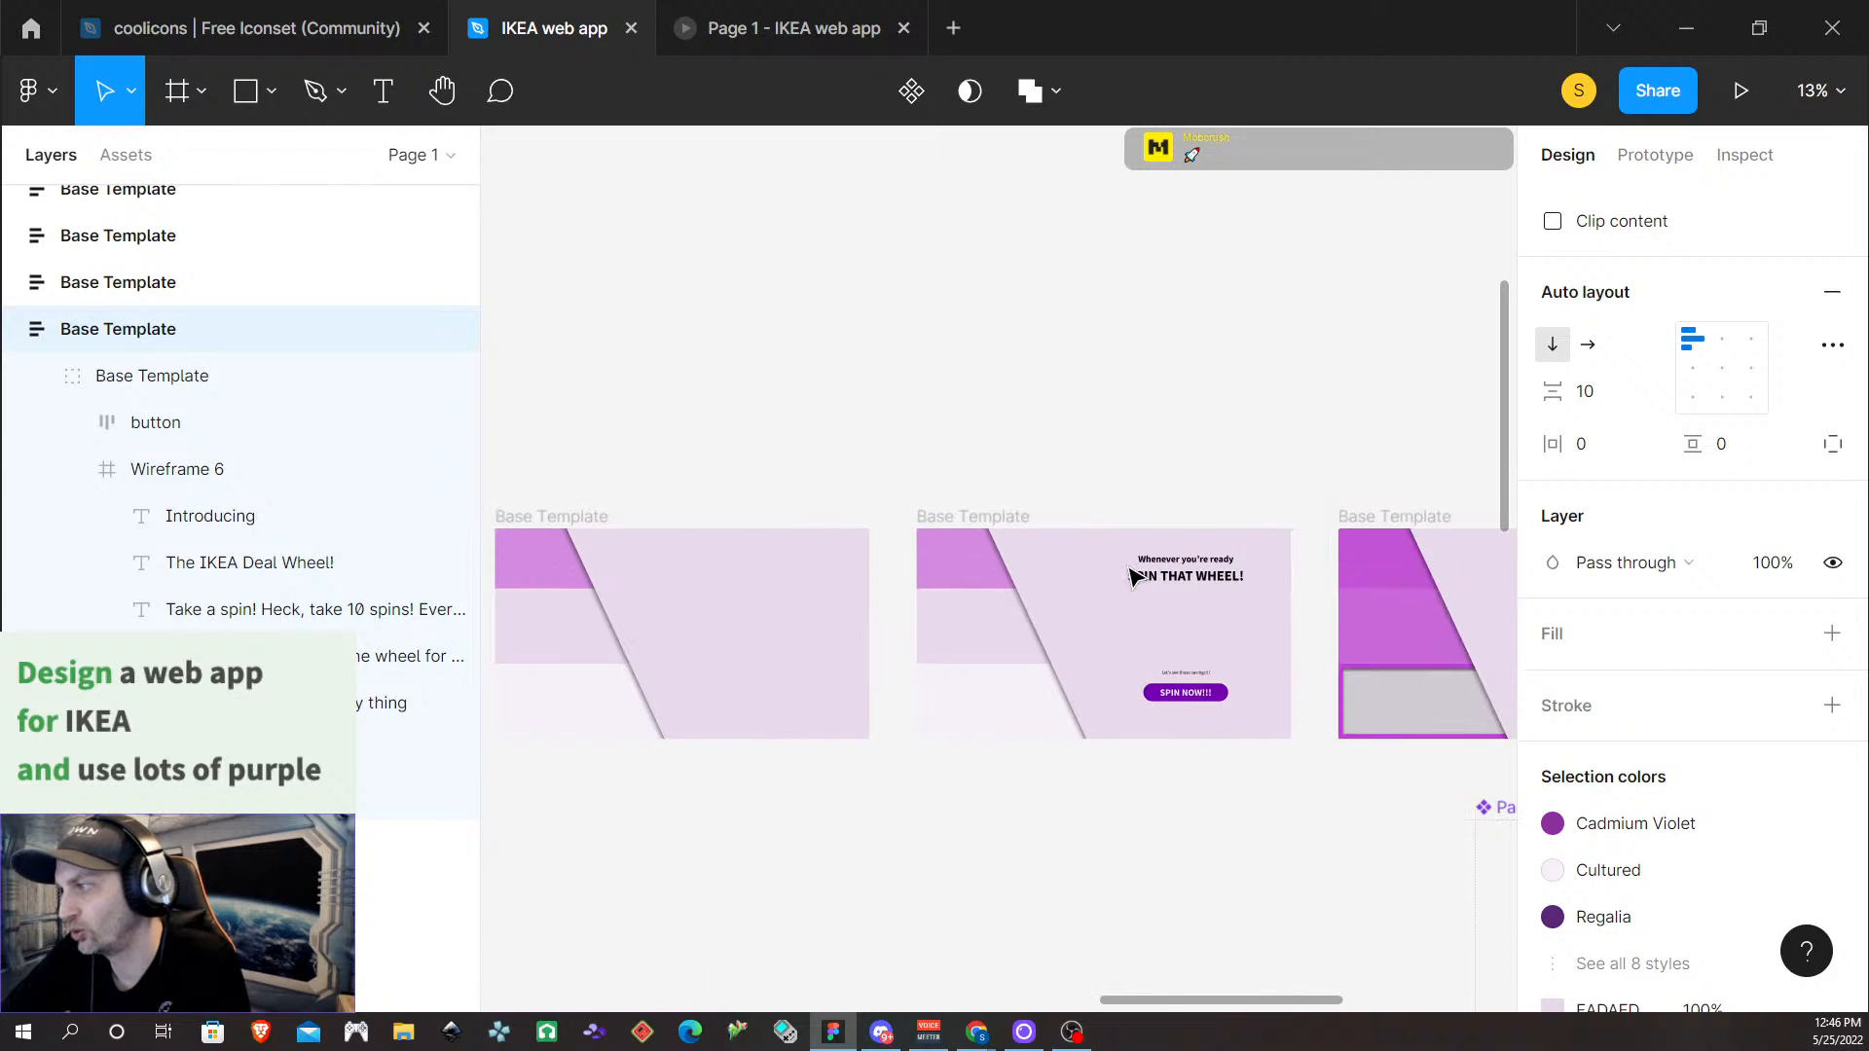
{"action": "scroll", "coordinate": [1137, 572], "scroll_direction": "left", "scroll_amount": 3}
{"action": "scroll", "coordinate": [1198, 575], "scroll_direction": "right", "scroll_amount": 2}
{"action": "scroll", "coordinate": [1229, 579], "scroll_direction": "right", "scroll_amount": 3}
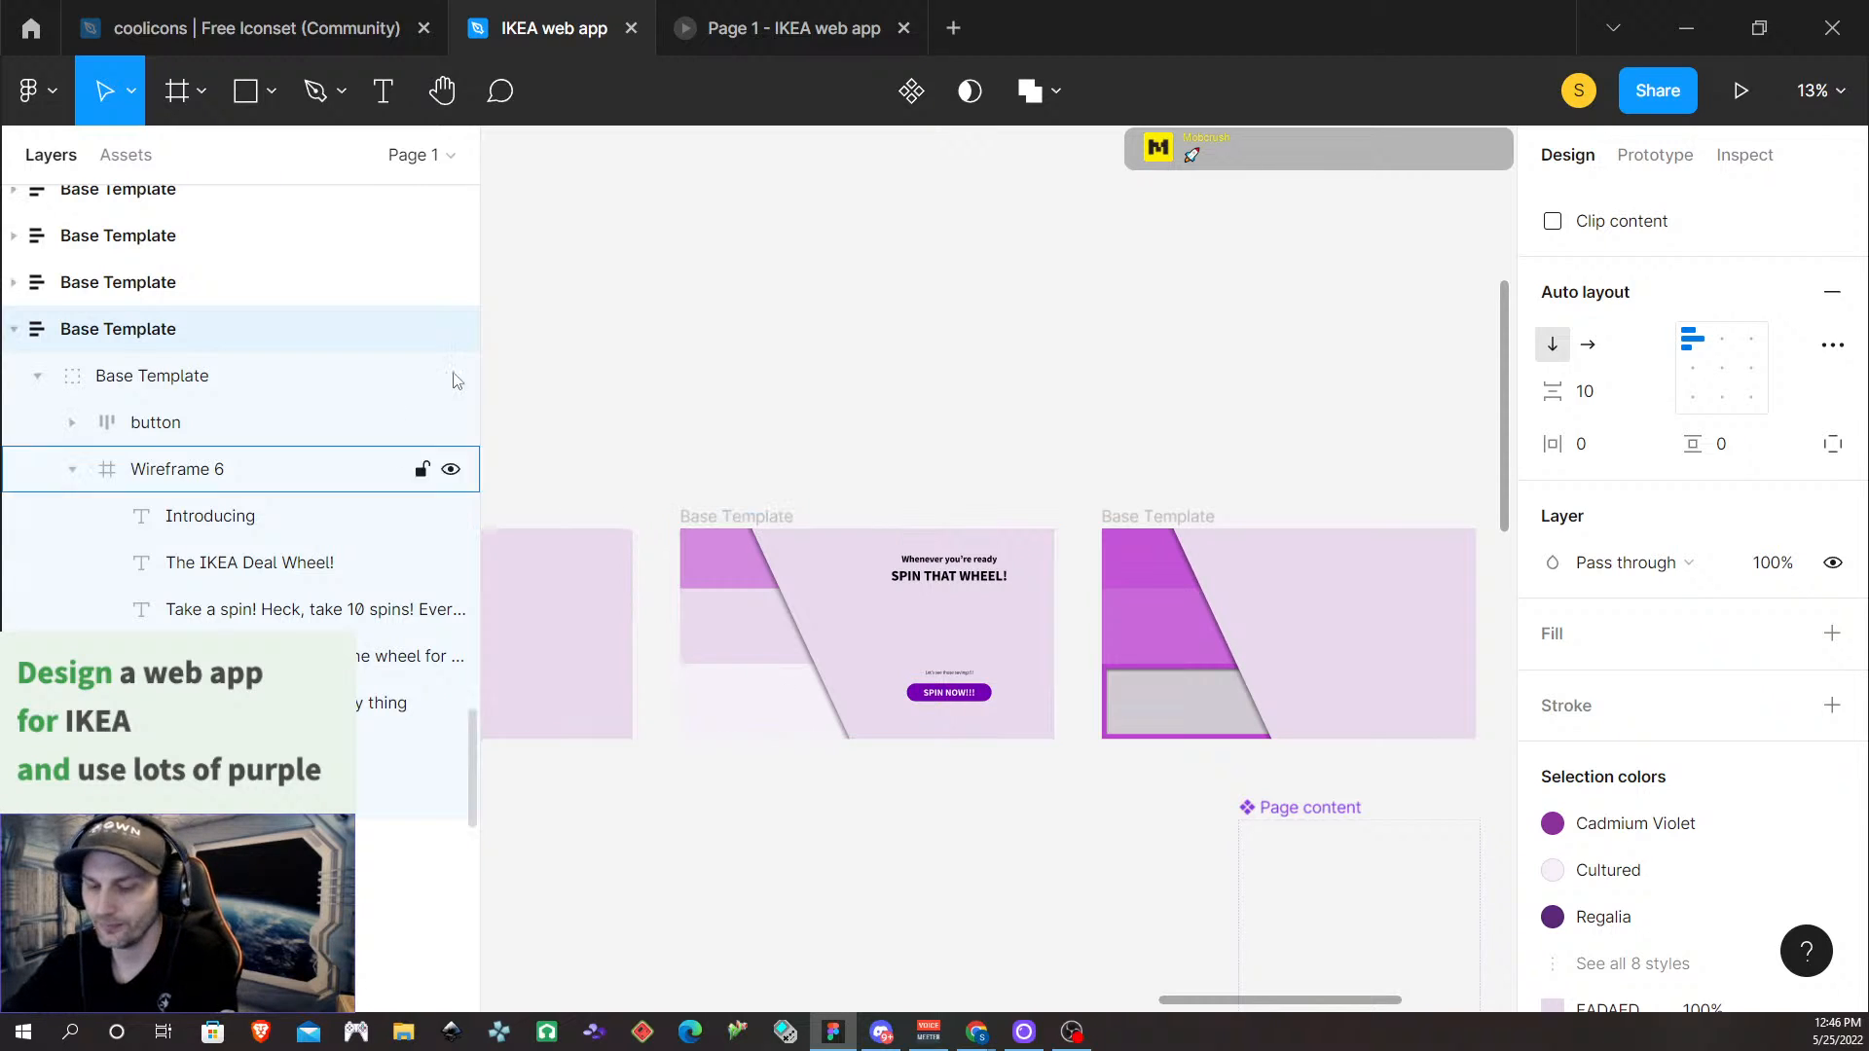
{"action": "scroll", "coordinate": [795, 921], "scroll_direction": "left", "scroll_amount": 2}
{"action": "scroll", "coordinate": [798, 889], "scroll_direction": "left", "scroll_amount": 10}
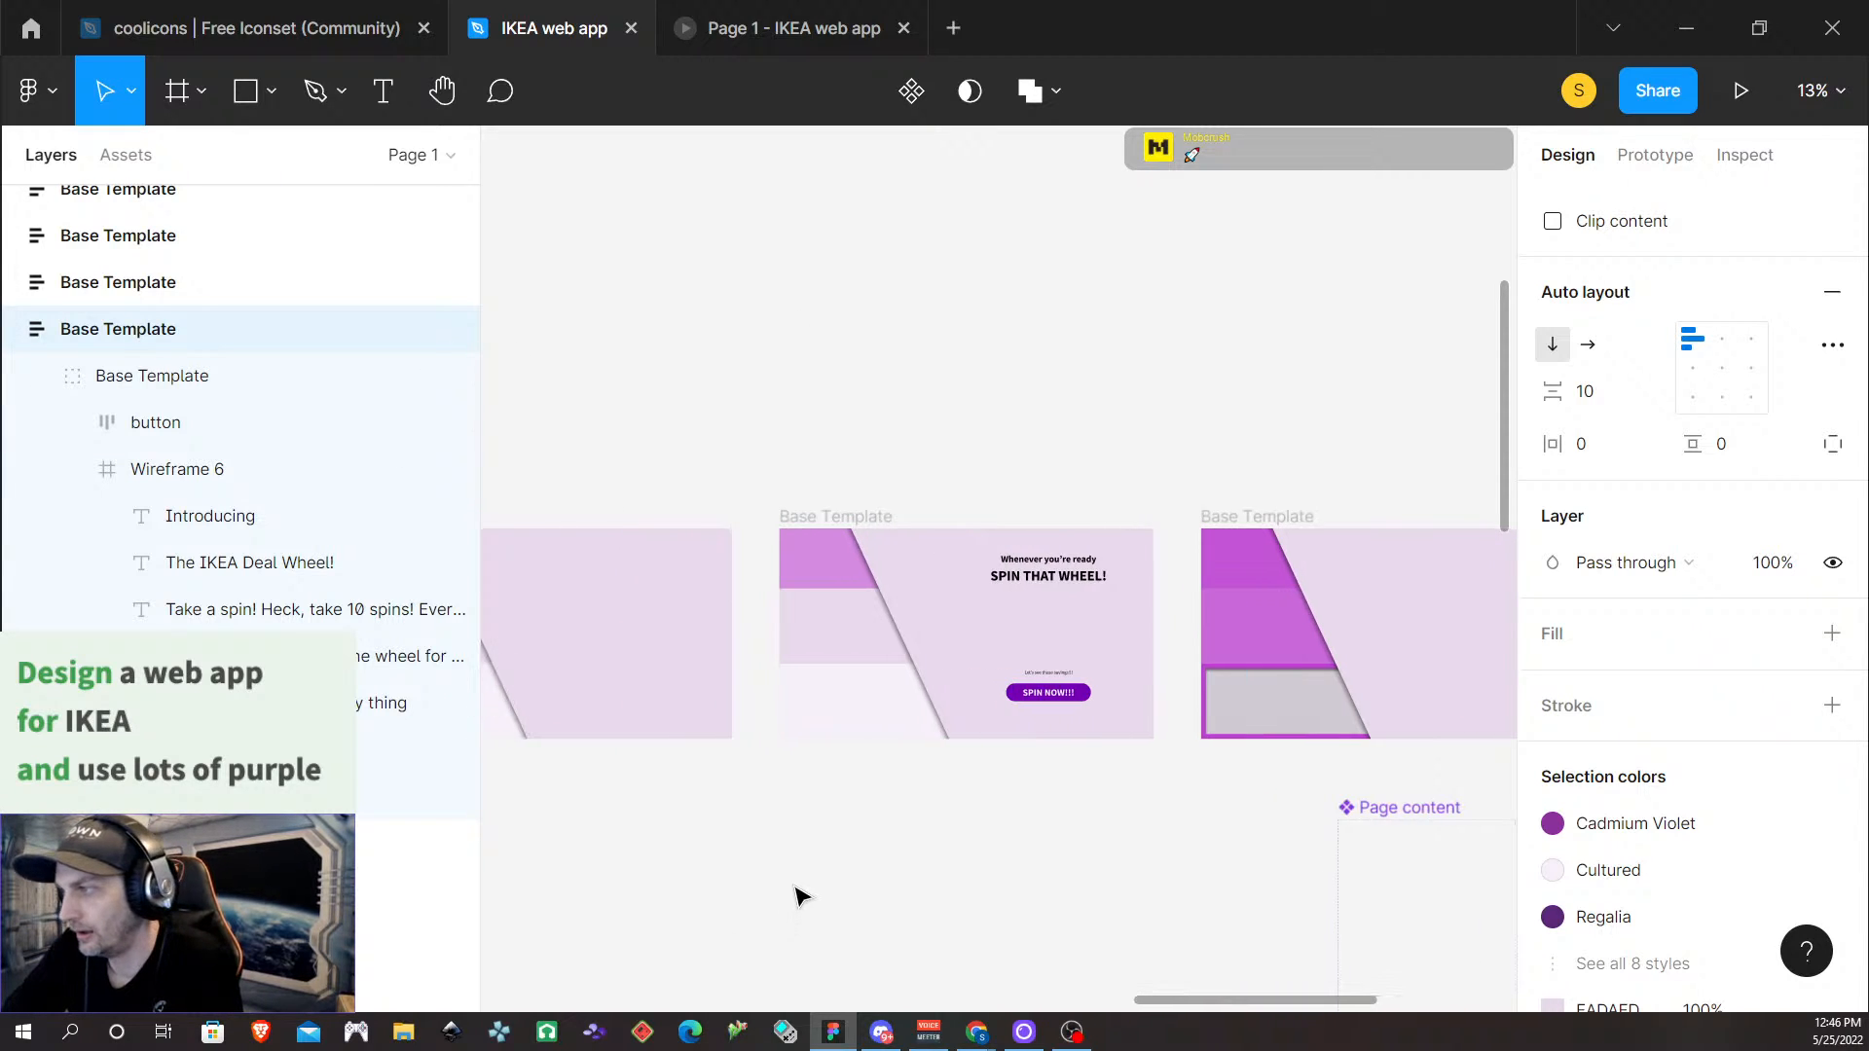
{"action": "scroll", "coordinate": [797, 888], "scroll_direction": "left", "scroll_amount": 15}
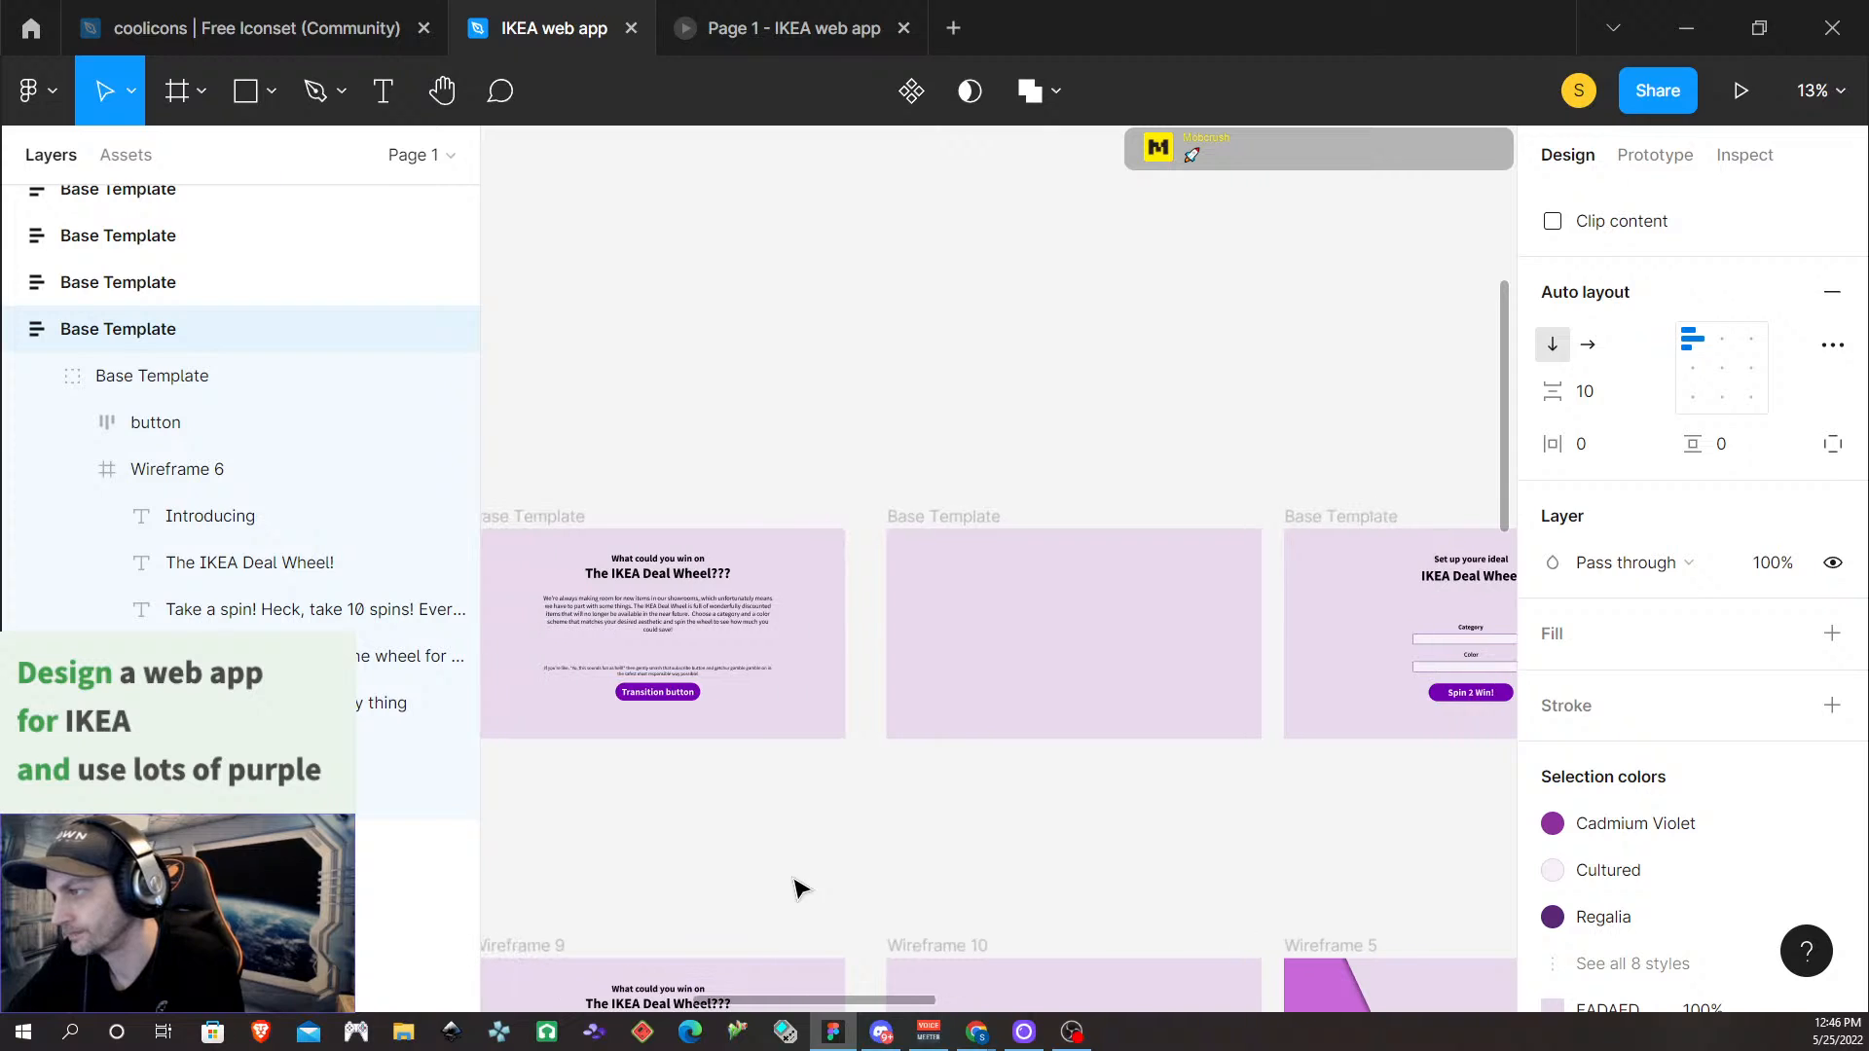
{"action": "scroll", "coordinate": [797, 889], "scroll_direction": "left", "scroll_amount": 4}
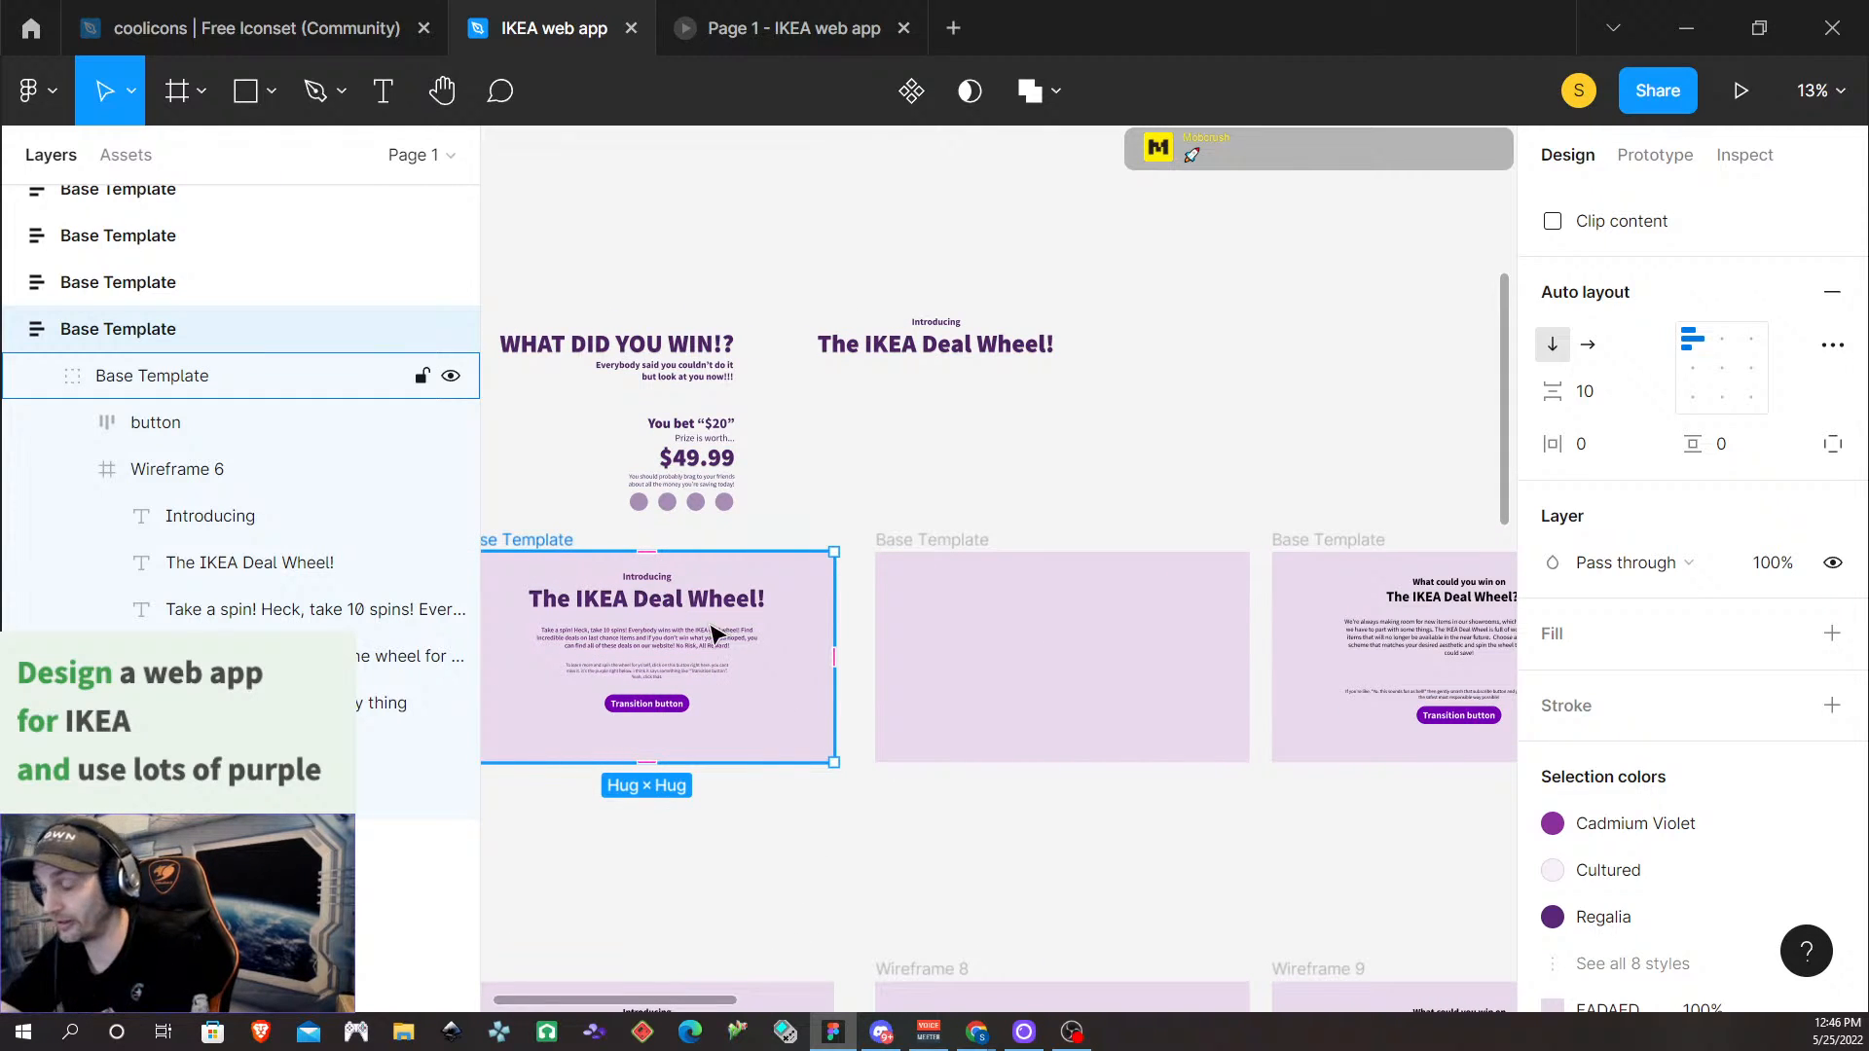
{"action": "scroll", "coordinate": [1445, 637], "scroll_direction": "down", "scroll_amount": 1}
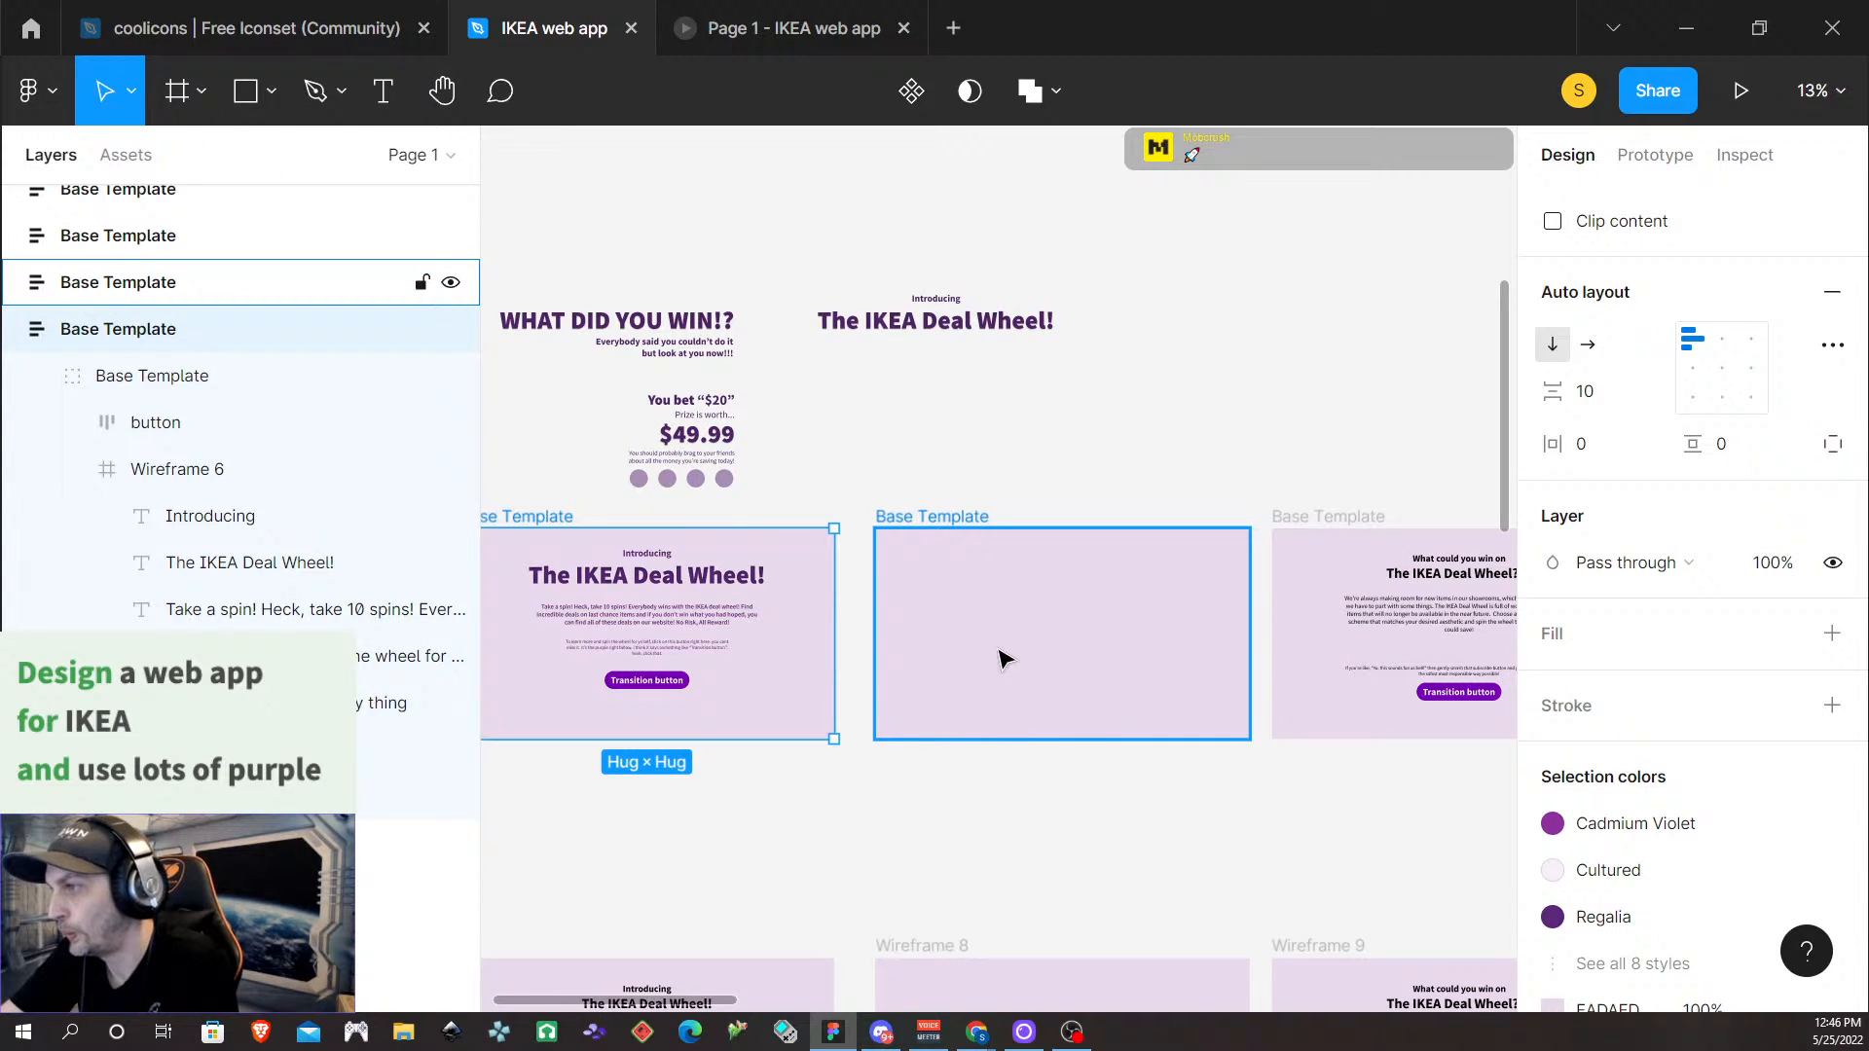
{"action": "scroll", "coordinate": [925, 680], "scroll_direction": "down", "scroll_amount": 1}
{"action": "scroll", "coordinate": [816, 681], "scroll_direction": "down", "scroll_amount": 1}
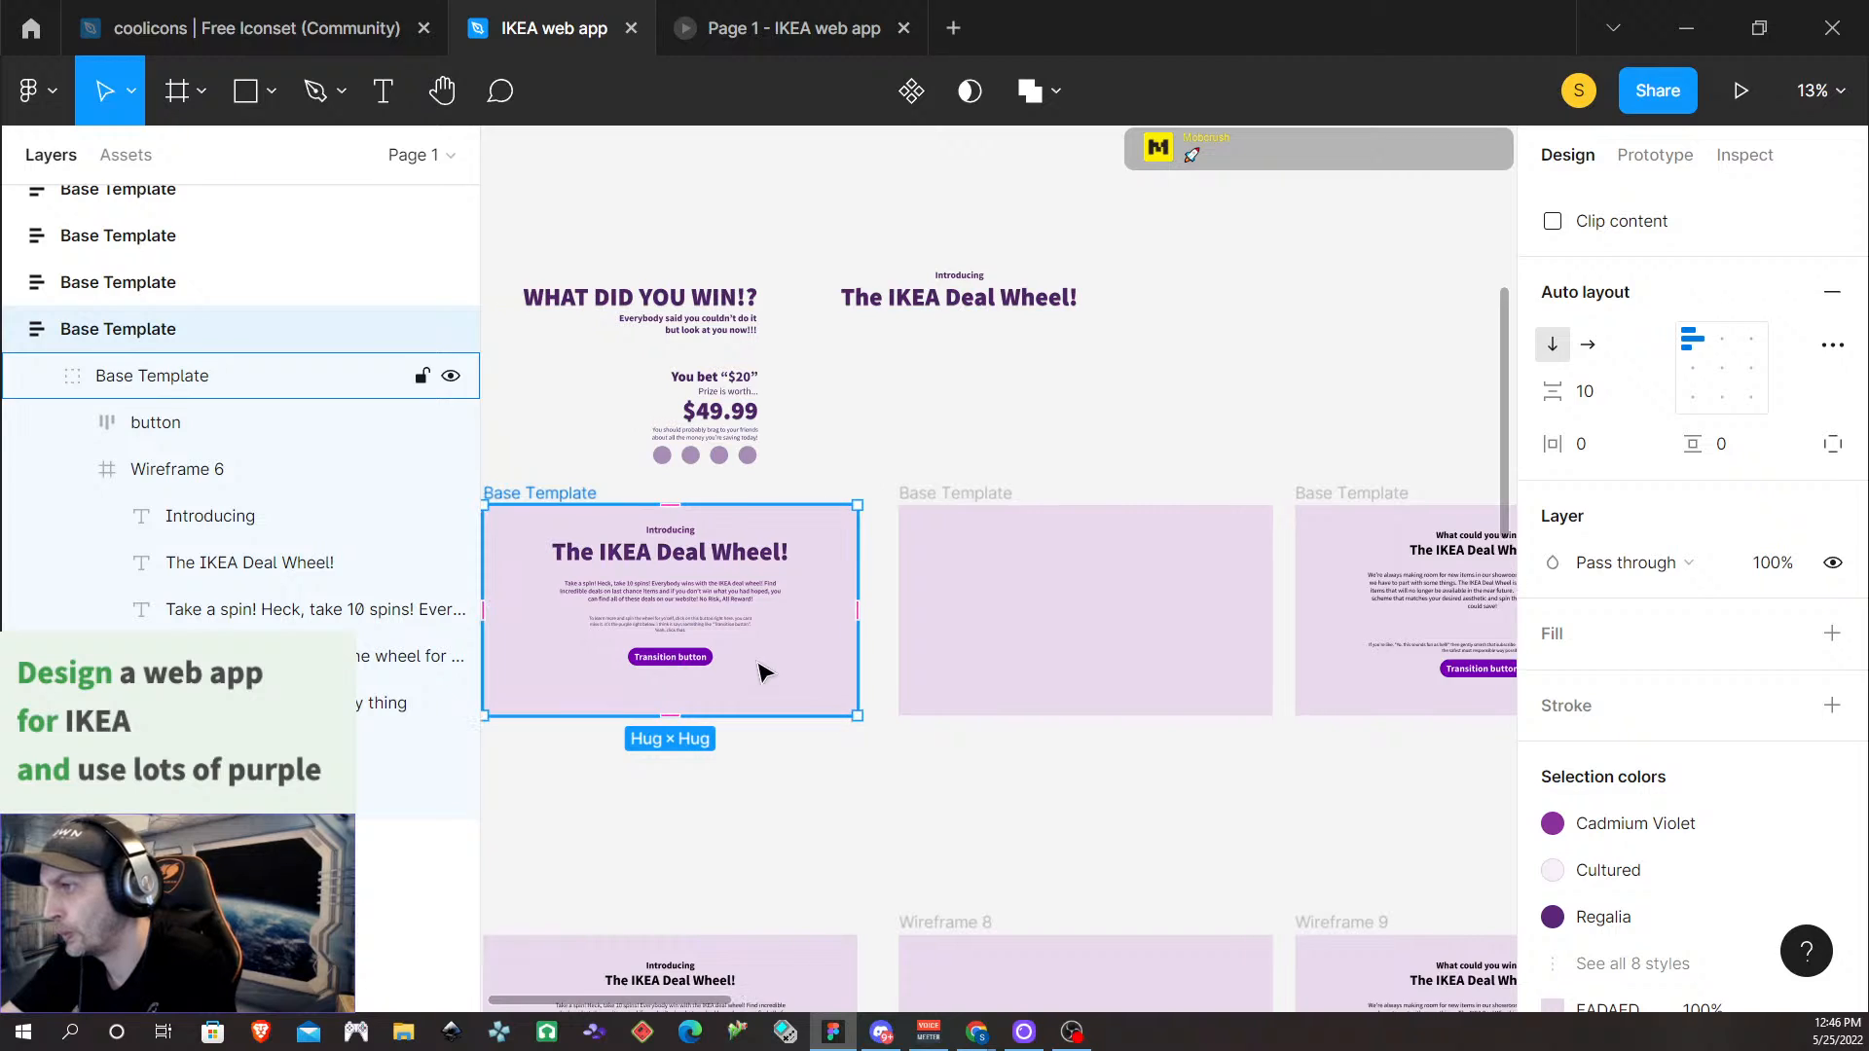
{"action": "scroll", "coordinate": [762, 679], "scroll_direction": "right", "scroll_amount": 5}
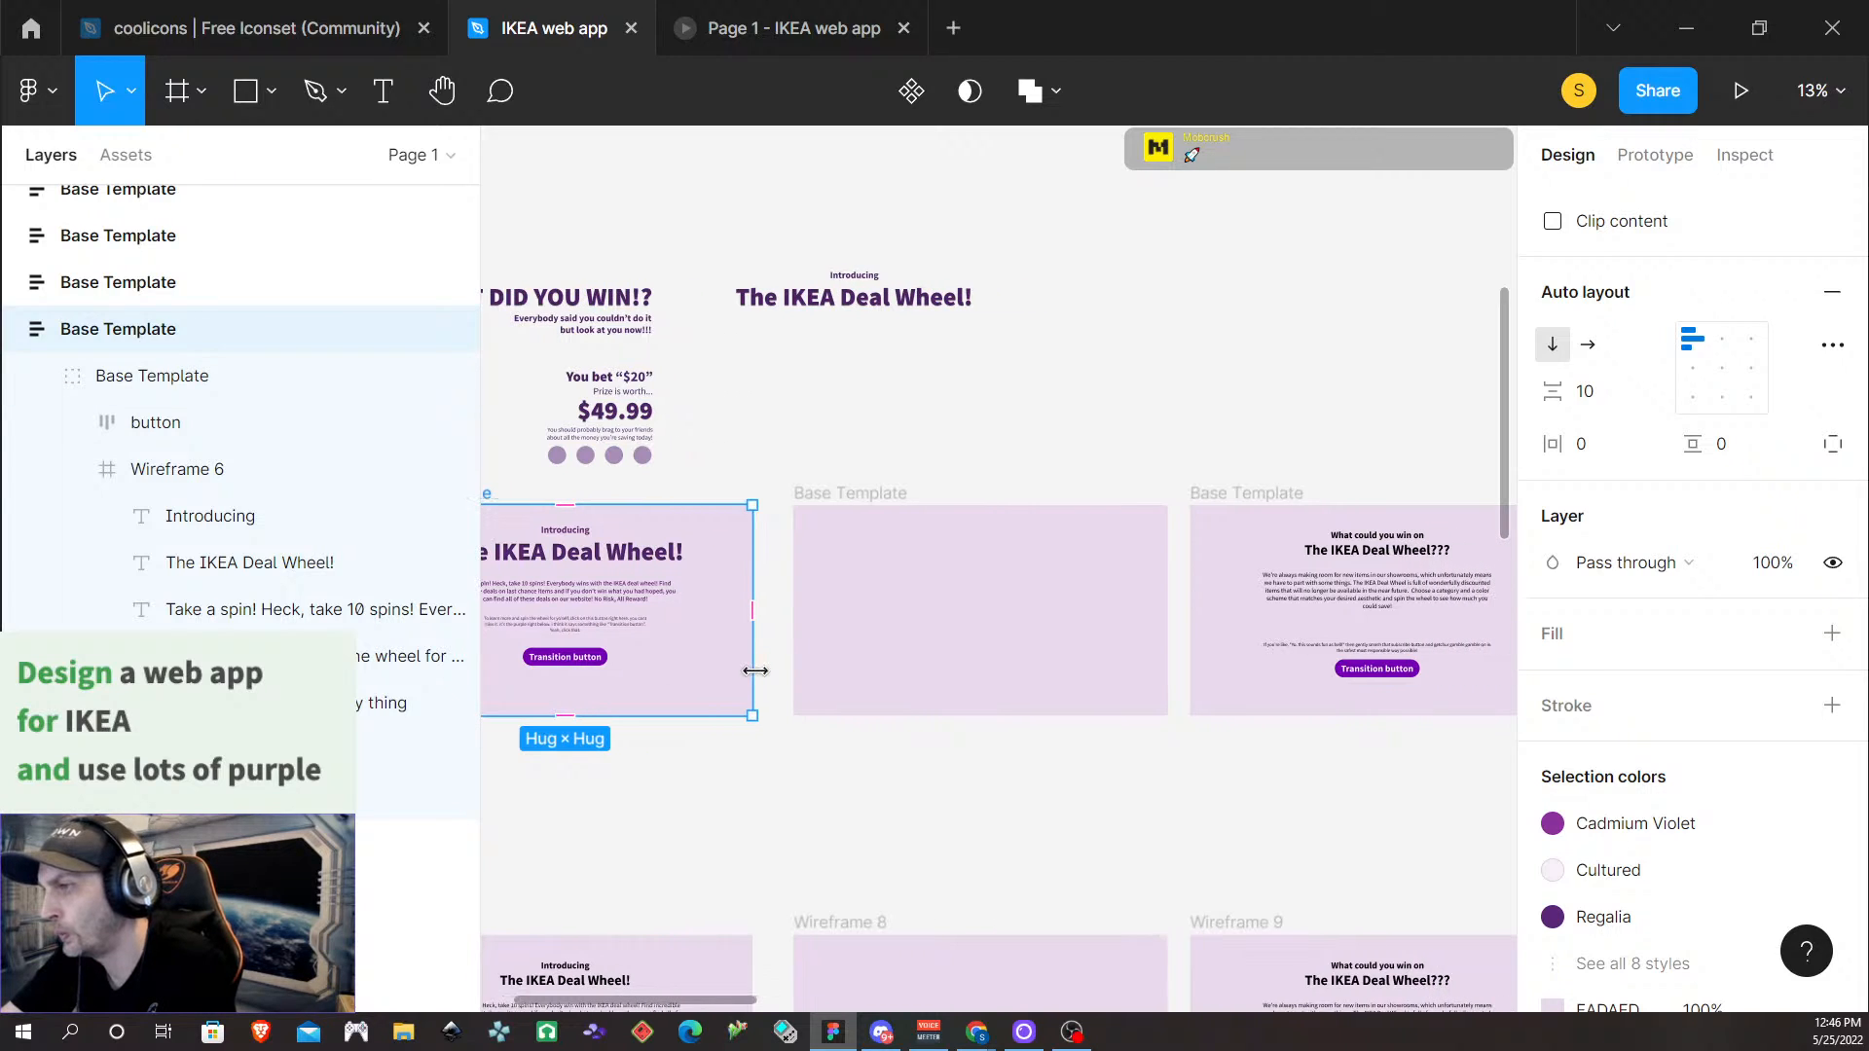
{"action": "scroll", "coordinate": [762, 680], "scroll_direction": "left", "scroll_amount": 2}
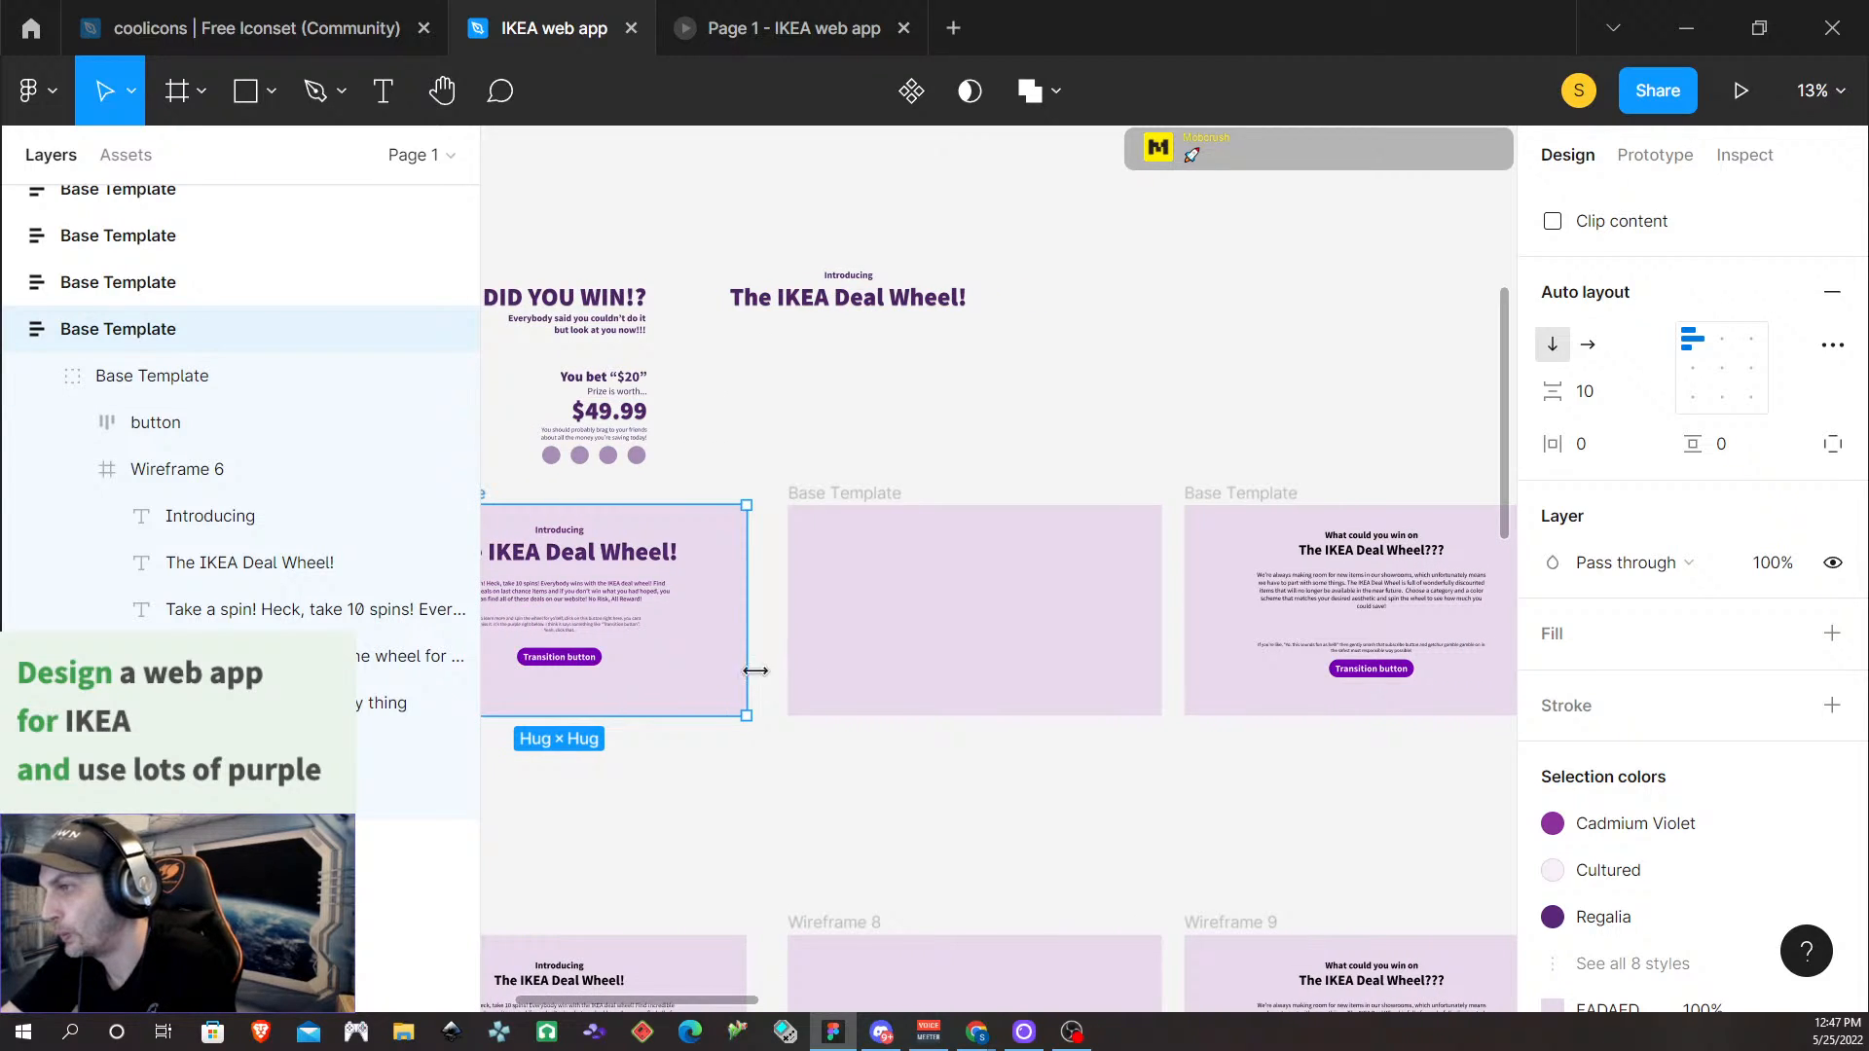
{"action": "scroll", "coordinate": [756, 671], "scroll_direction": "left", "scroll_amount": 15}
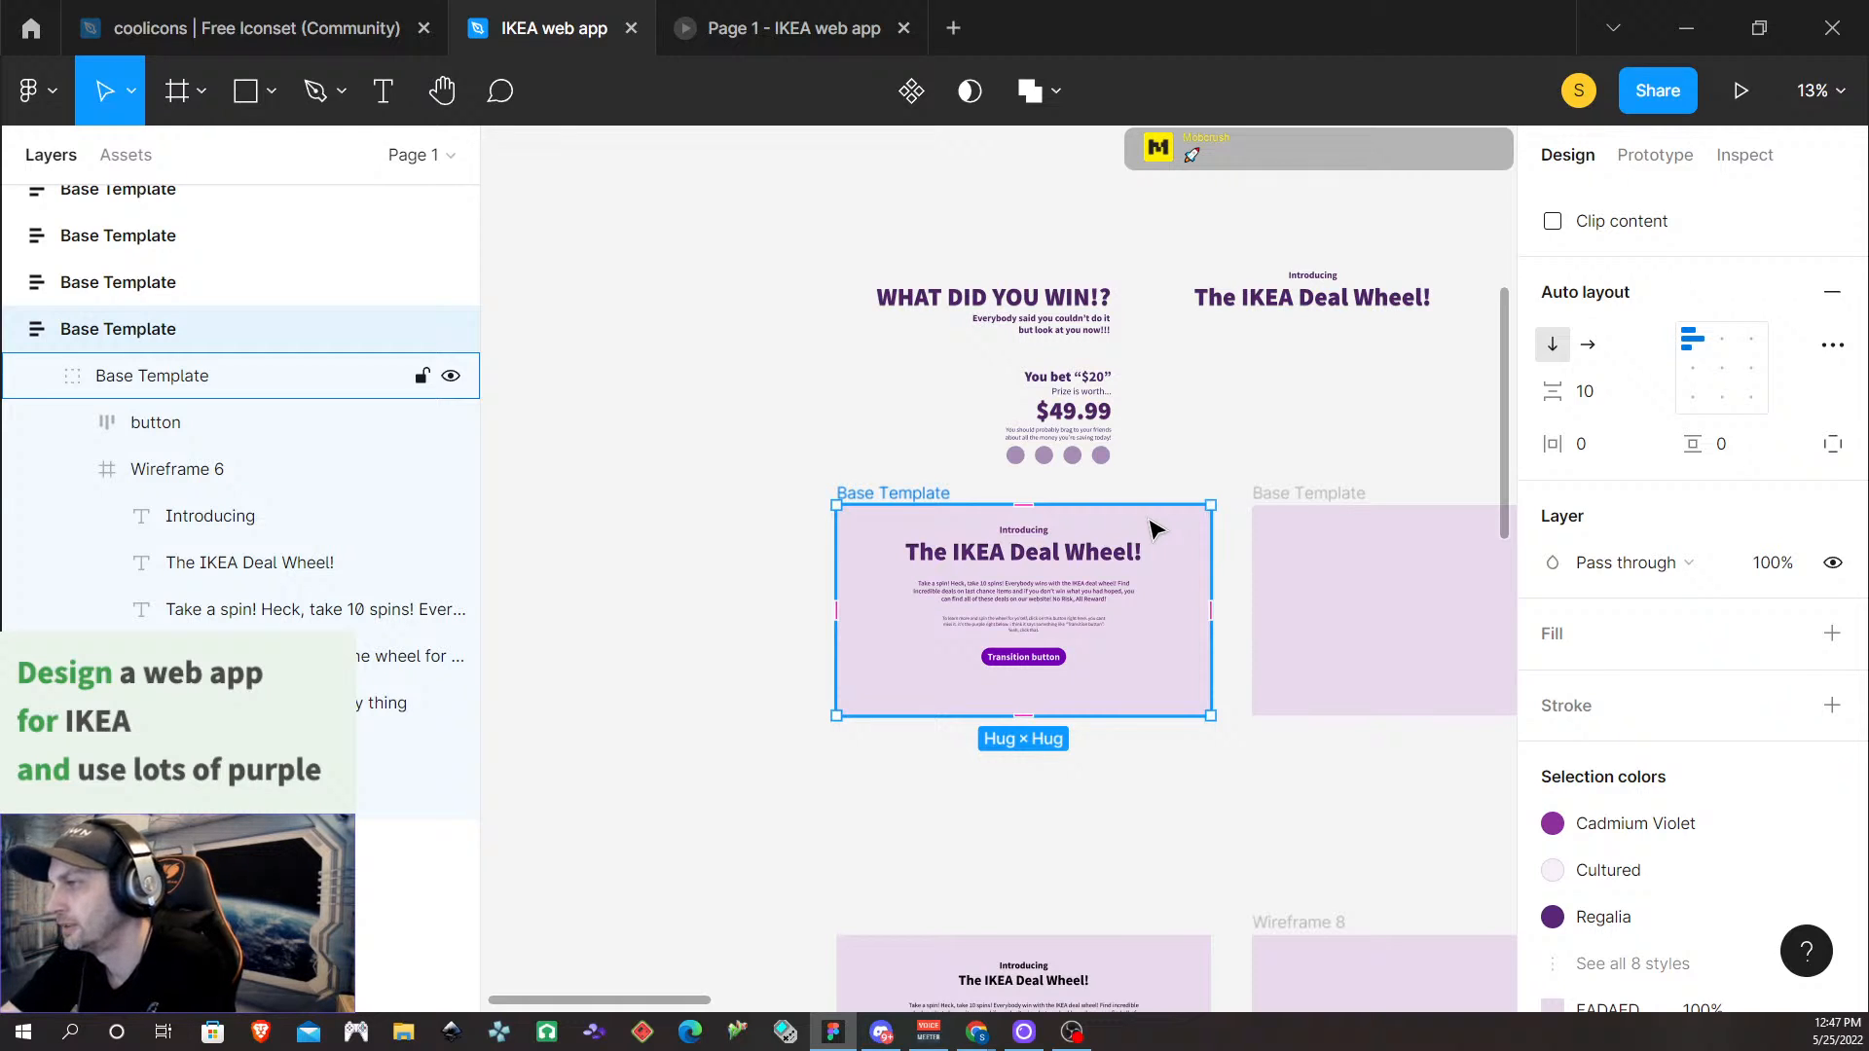
{"action": "scroll", "coordinate": [1207, 598], "scroll_direction": "up", "scroll_amount": 1}
{"action": "scroll", "coordinate": [1202, 597], "scroll_direction": "down", "scroll_amount": 1}
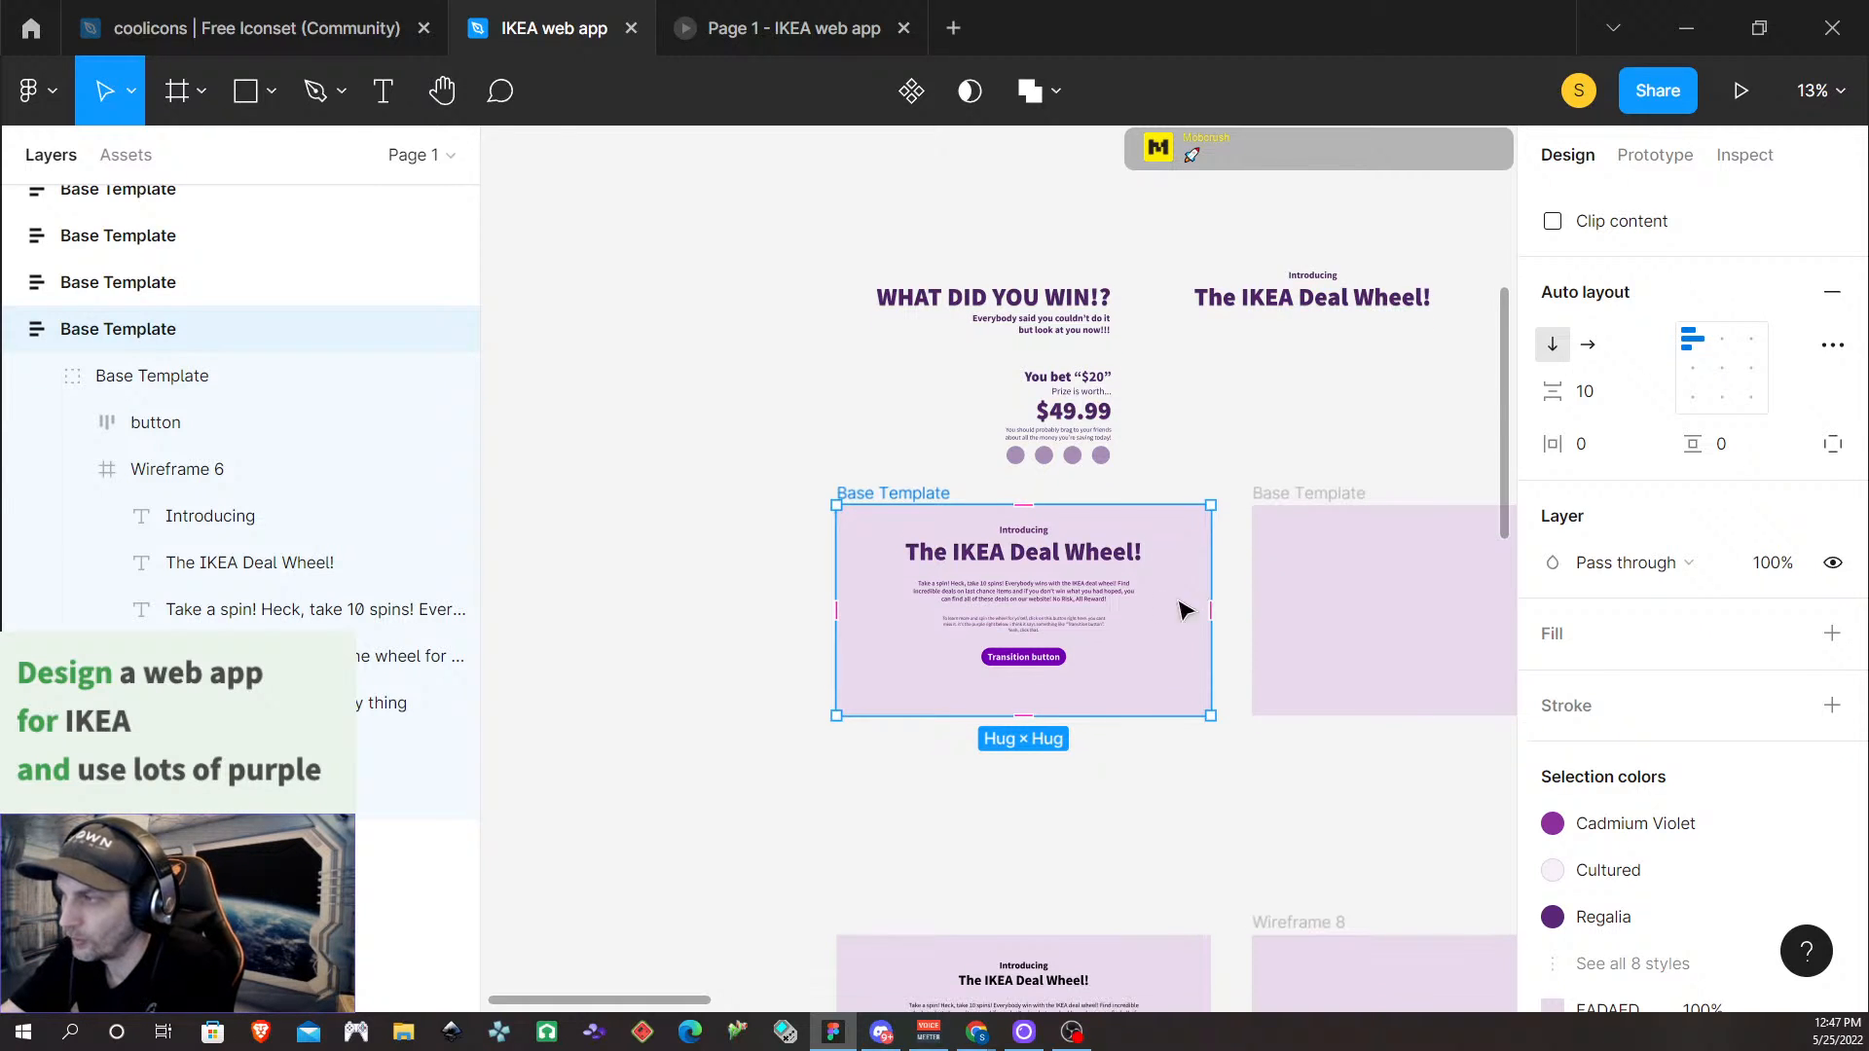
{"action": "scroll", "coordinate": [998, 637], "scroll_direction": "up", "scroll_amount": 4}
{"action": "scroll", "coordinate": [1005, 642], "scroll_direction": "down", "scroll_amount": 4}
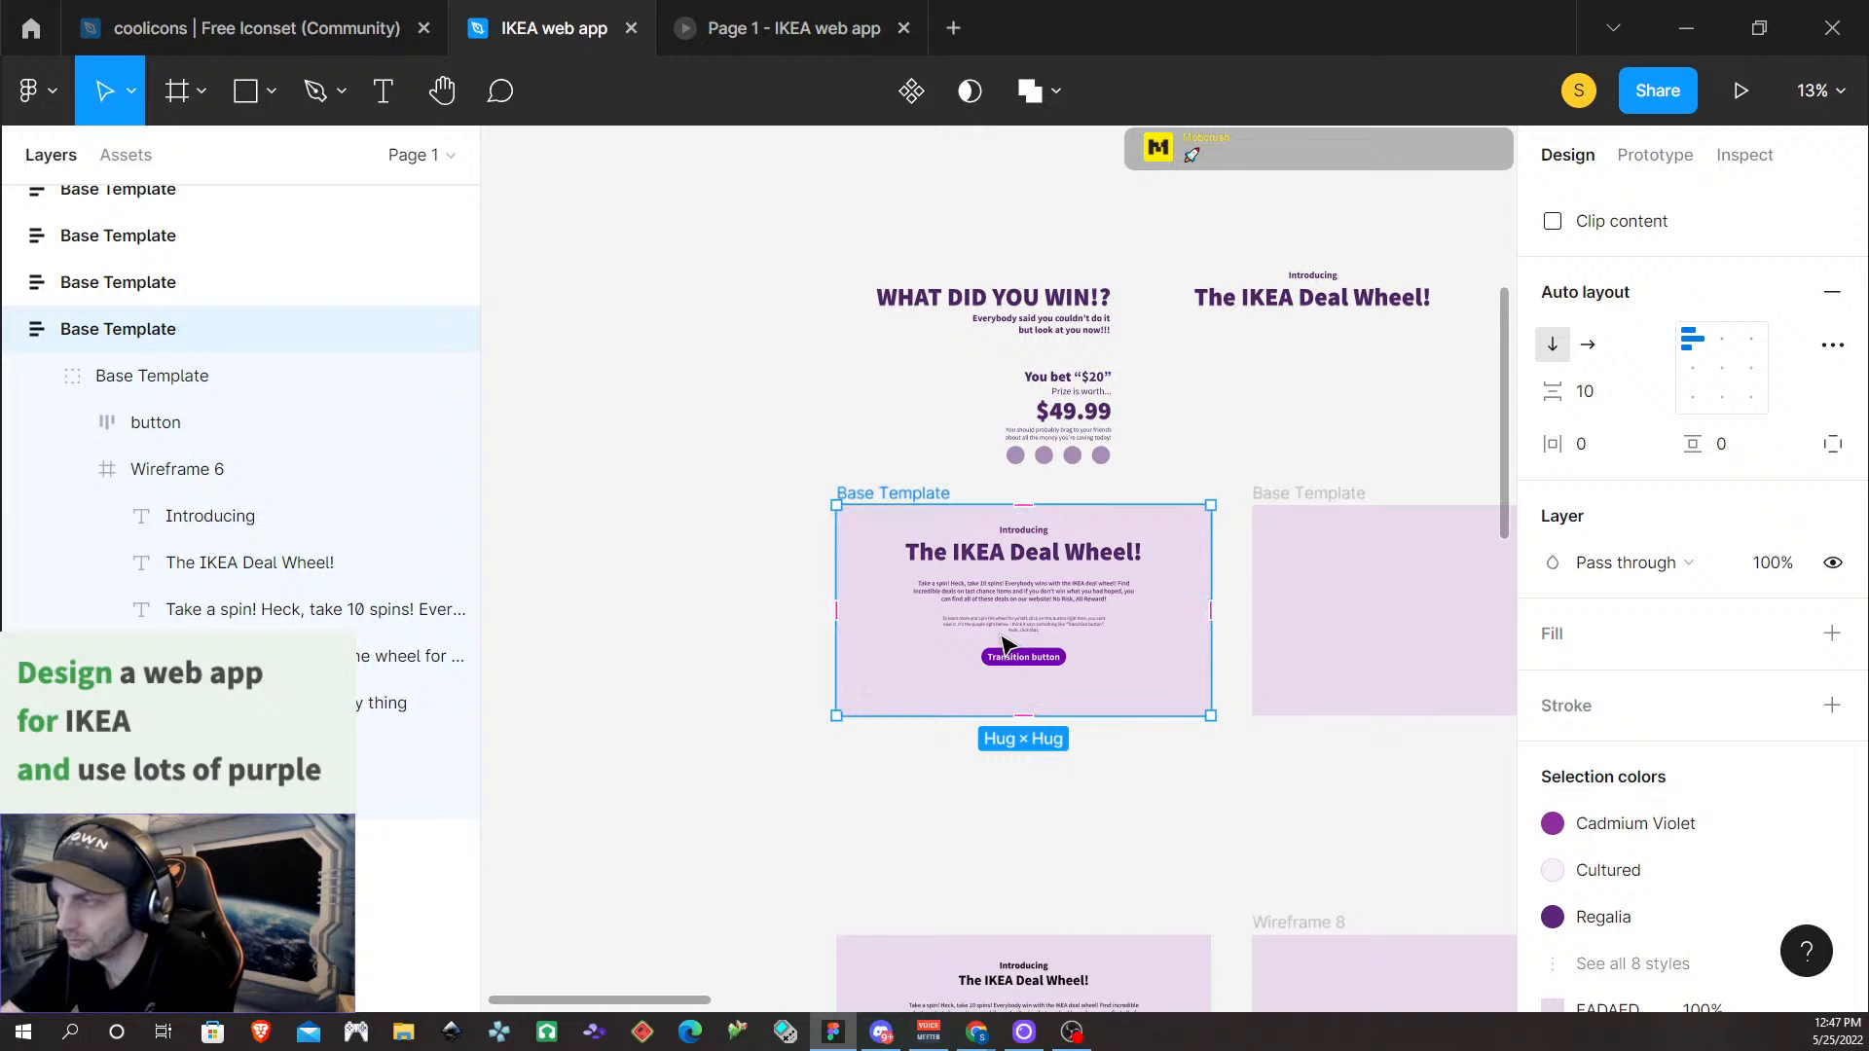
{"action": "scroll", "coordinate": [1006, 638], "scroll_direction": "left", "scroll_amount": 5}
{"action": "scroll", "coordinate": [1006, 637], "scroll_direction": "right", "scroll_amount": 5}
{"action": "scroll", "coordinate": [1013, 643], "scroll_direction": "down", "scroll_amount": 3}
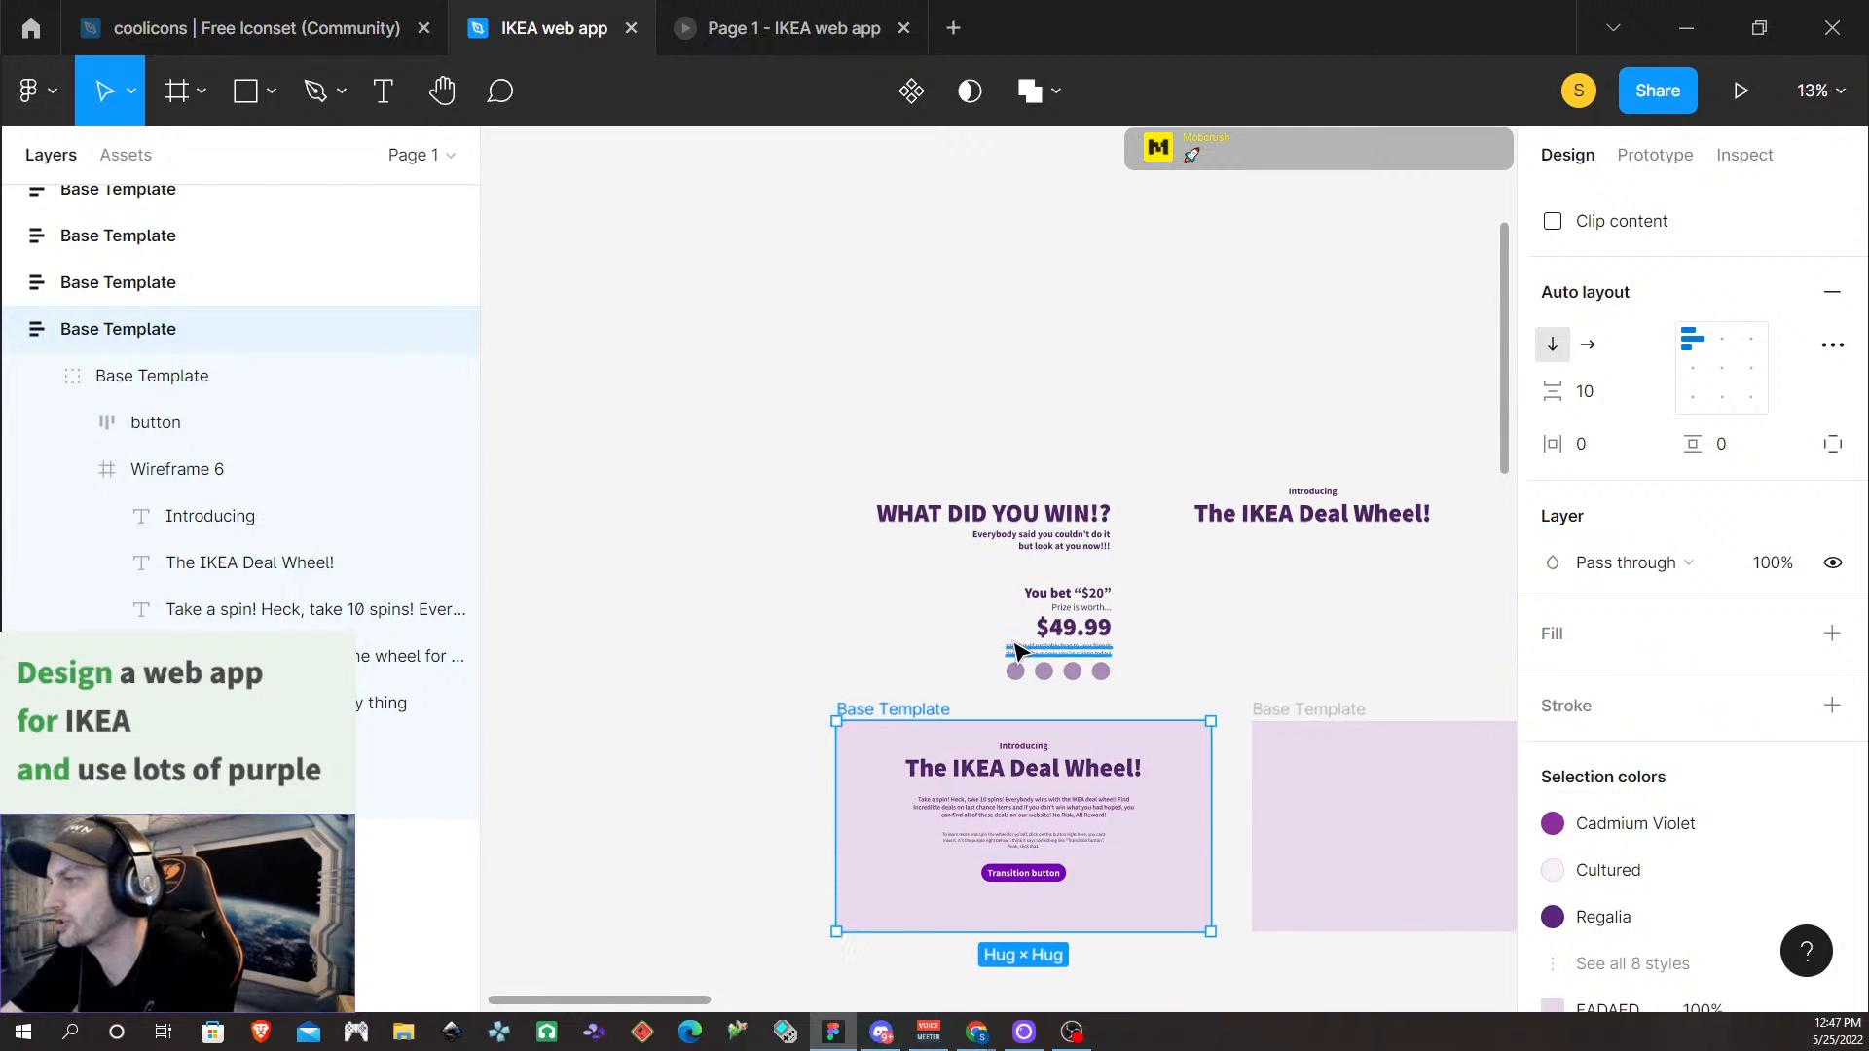
Select the lilac background shape inside the Deal Wheel intro page to inspect its fill and drop shadow
{"action": "scroll", "coordinate": [1025, 774], "scroll_direction": "up", "scroll_amount": 5}
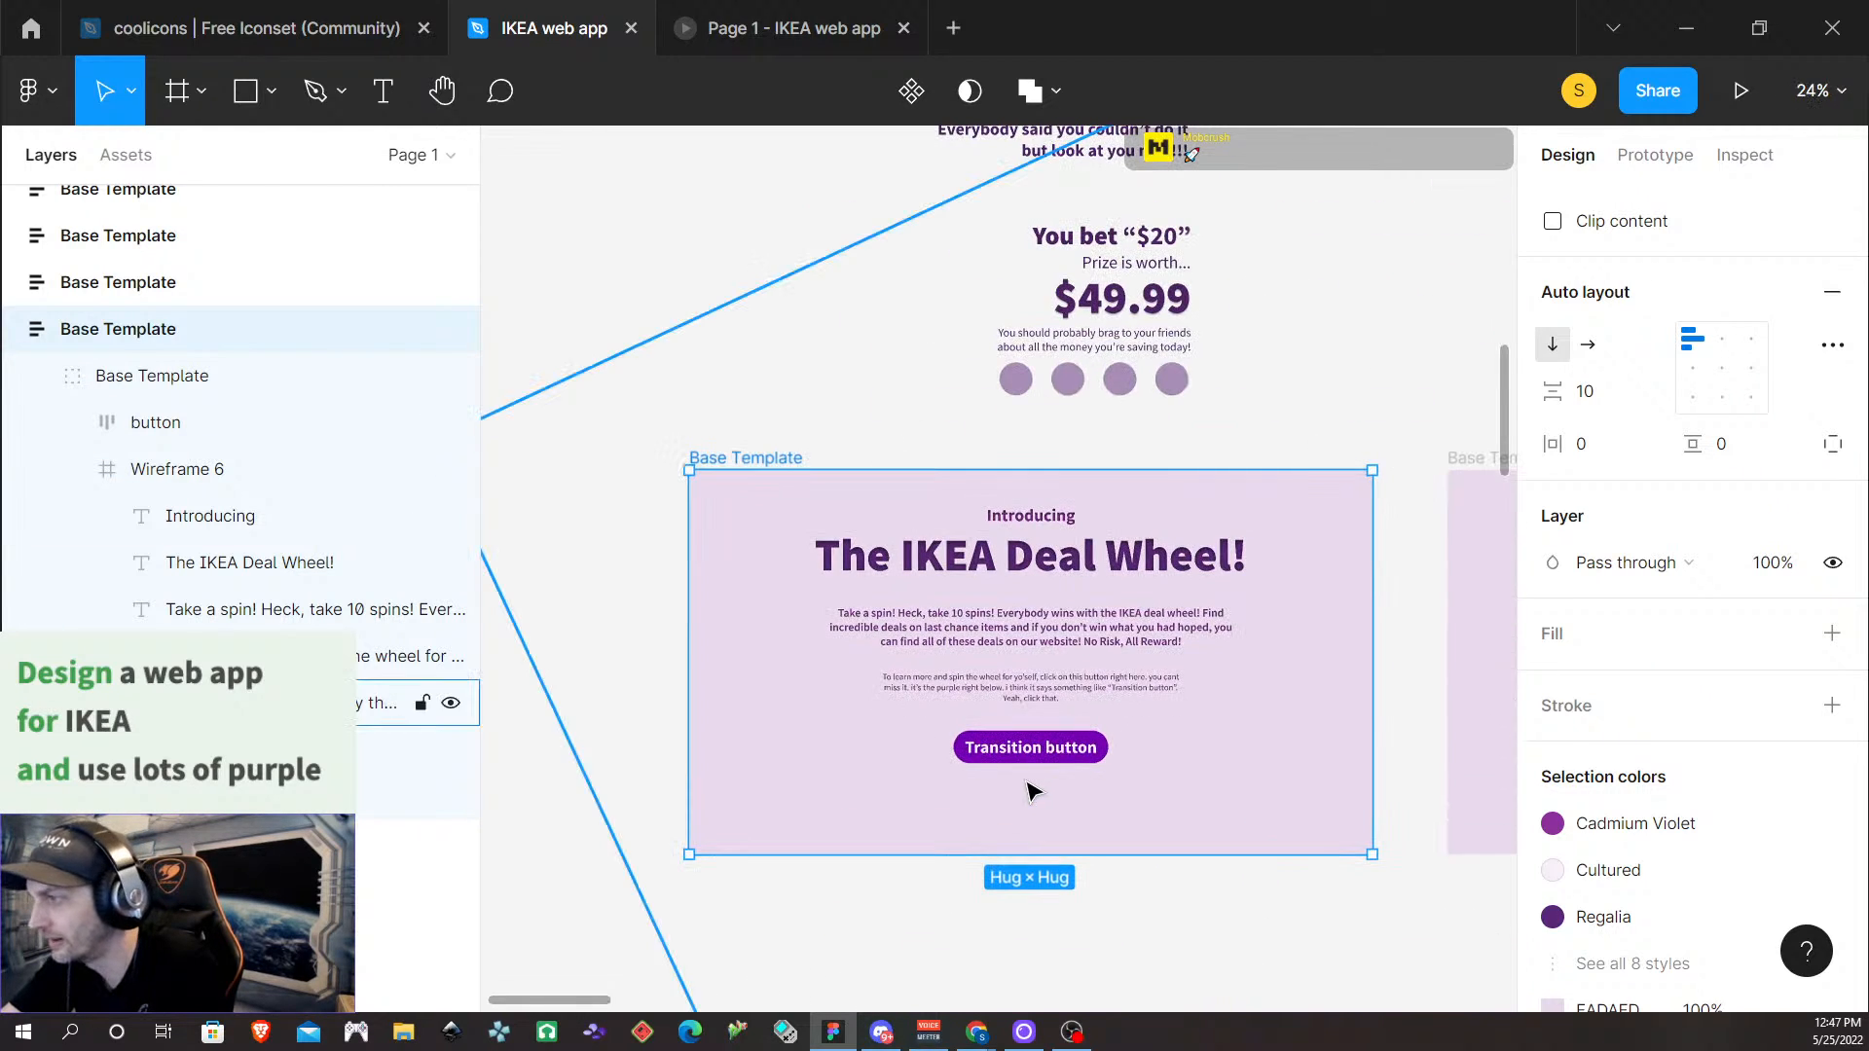
{"action": "scroll", "coordinate": [1090, 755], "scroll_direction": "up", "scroll_amount": 2}
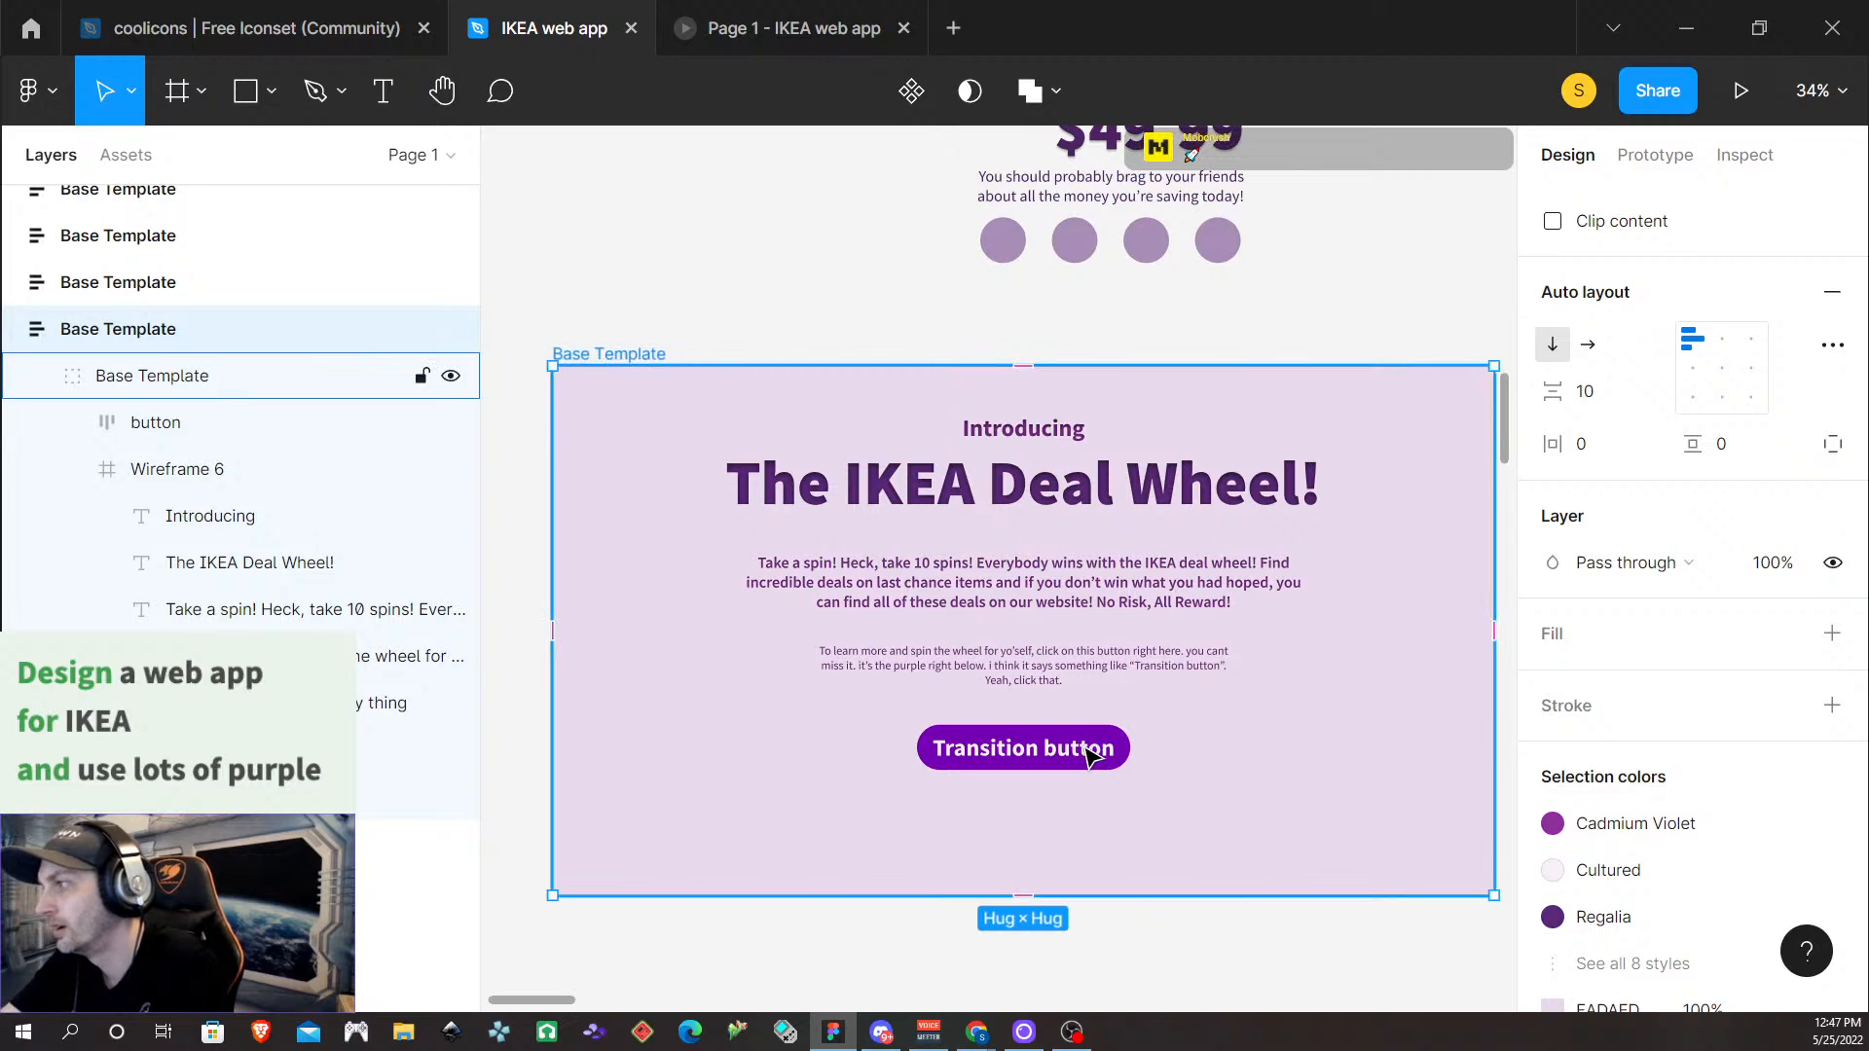
{"action": "scroll", "coordinate": [1090, 755], "scroll_direction": "right", "scroll_amount": 2}
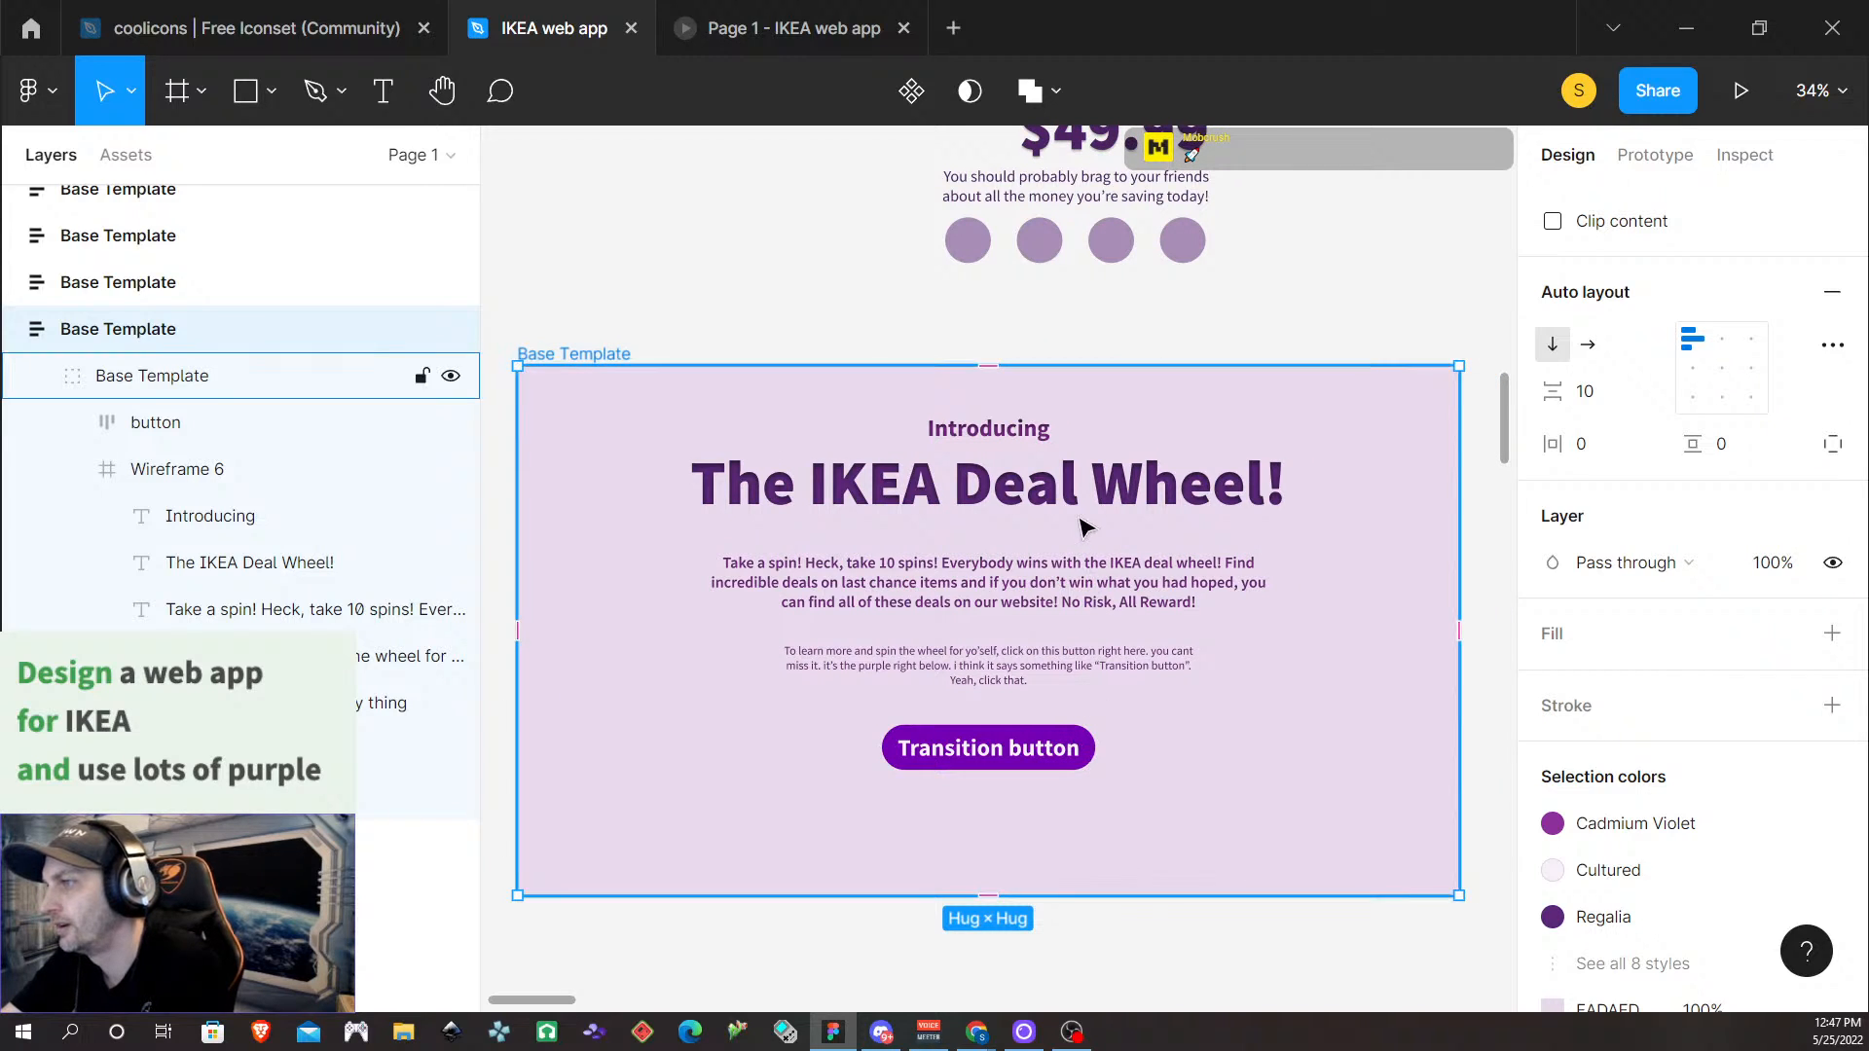
{"action": "left_click", "coordinate": [974, 436]}
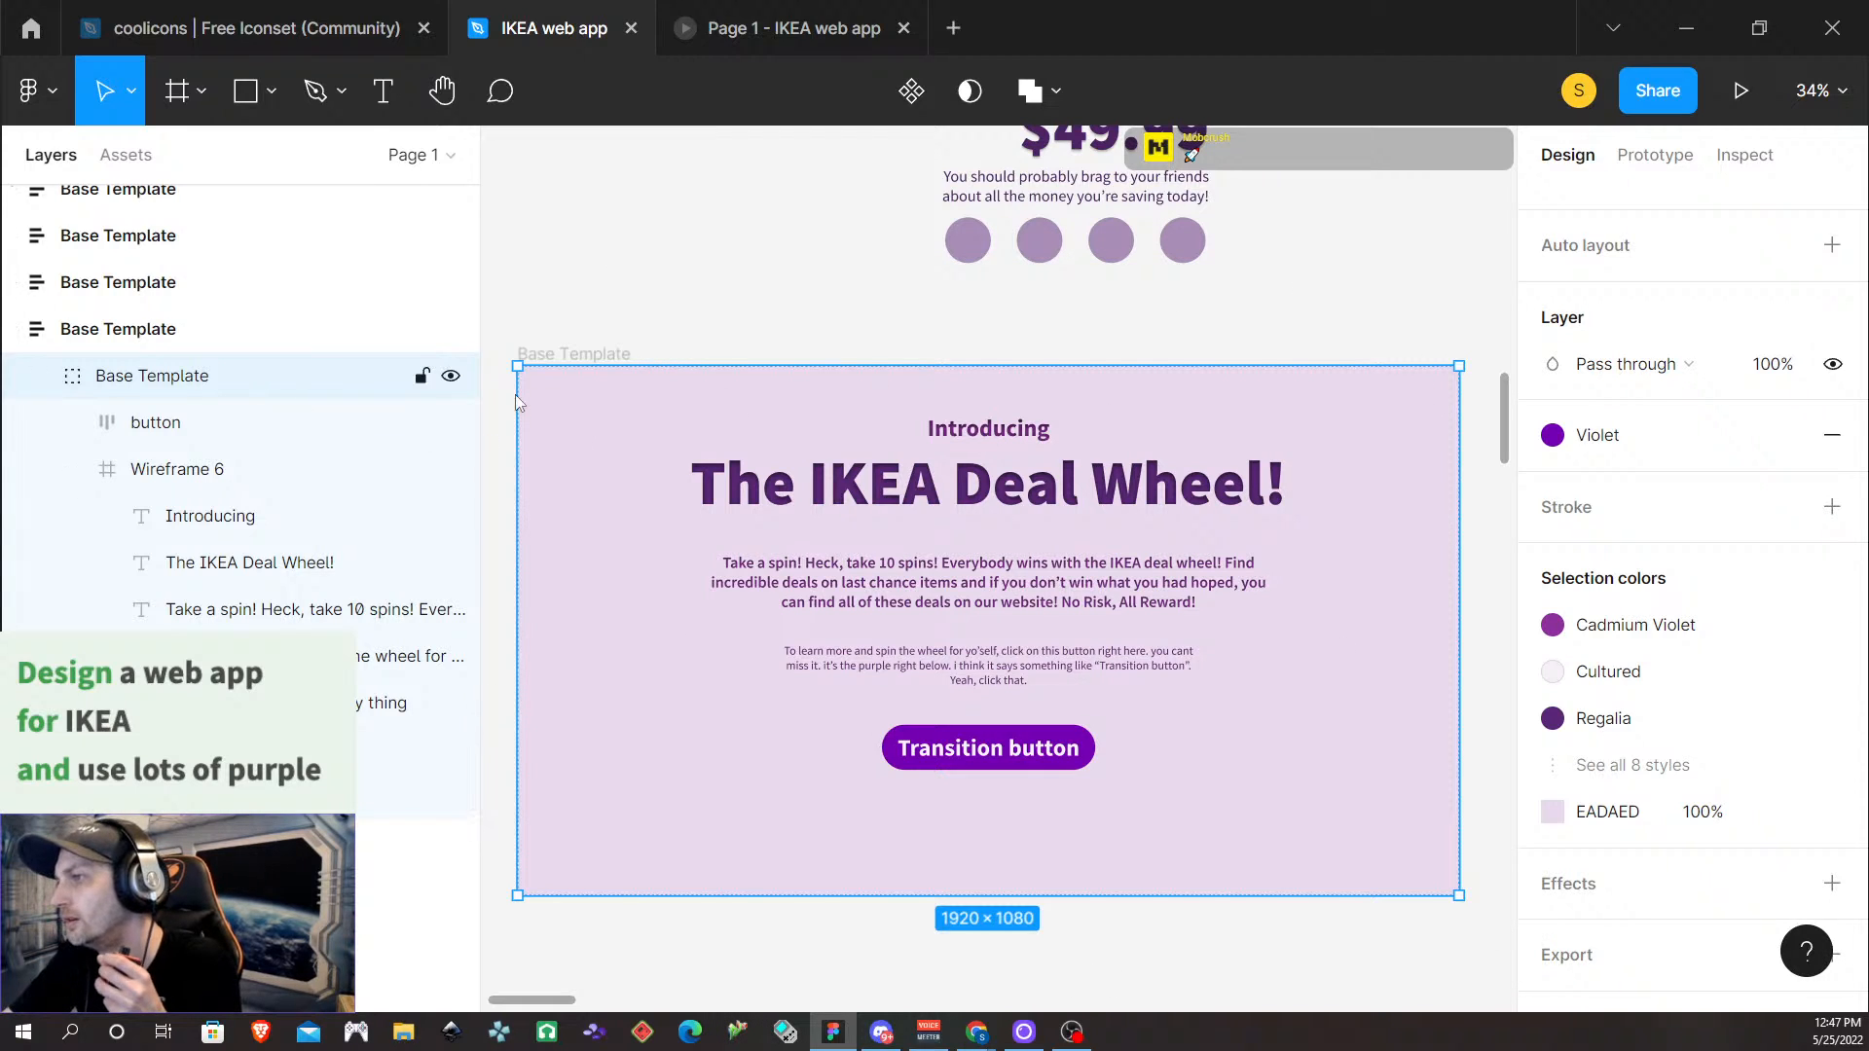
{"action": "left_click", "coordinate": [292, 703]}
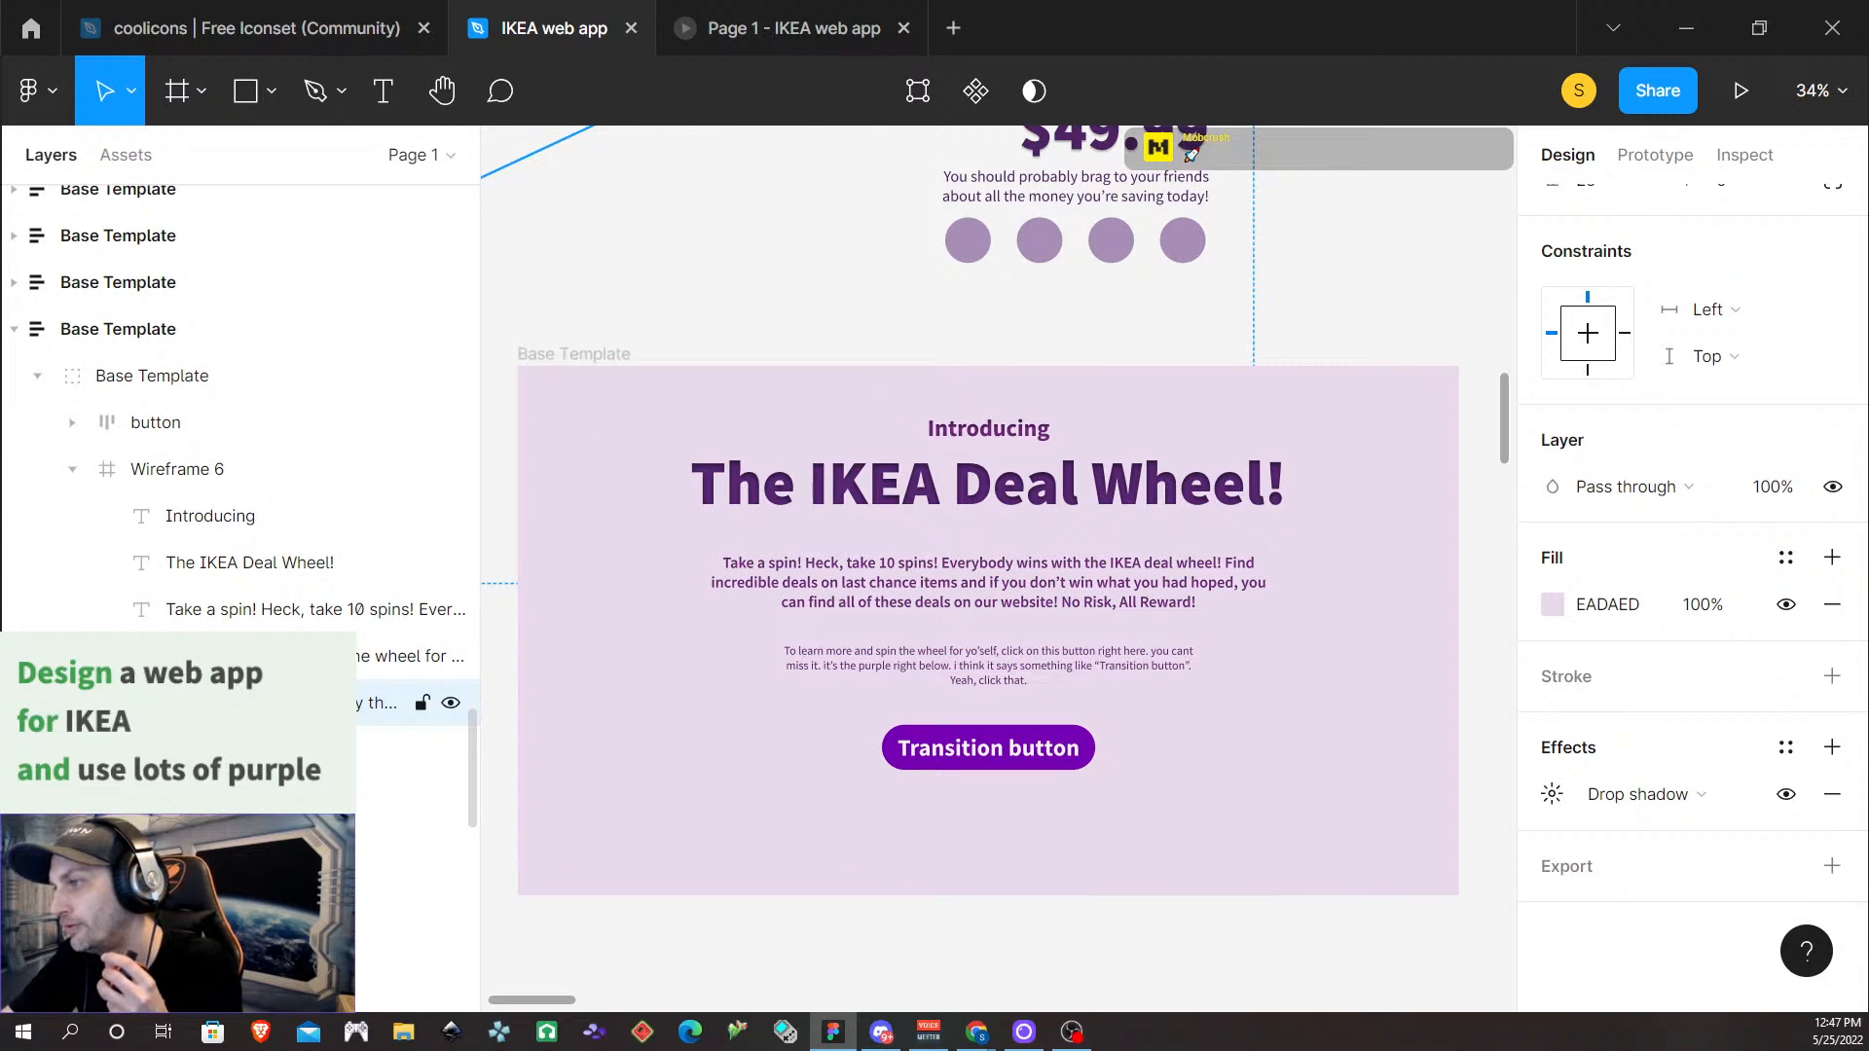
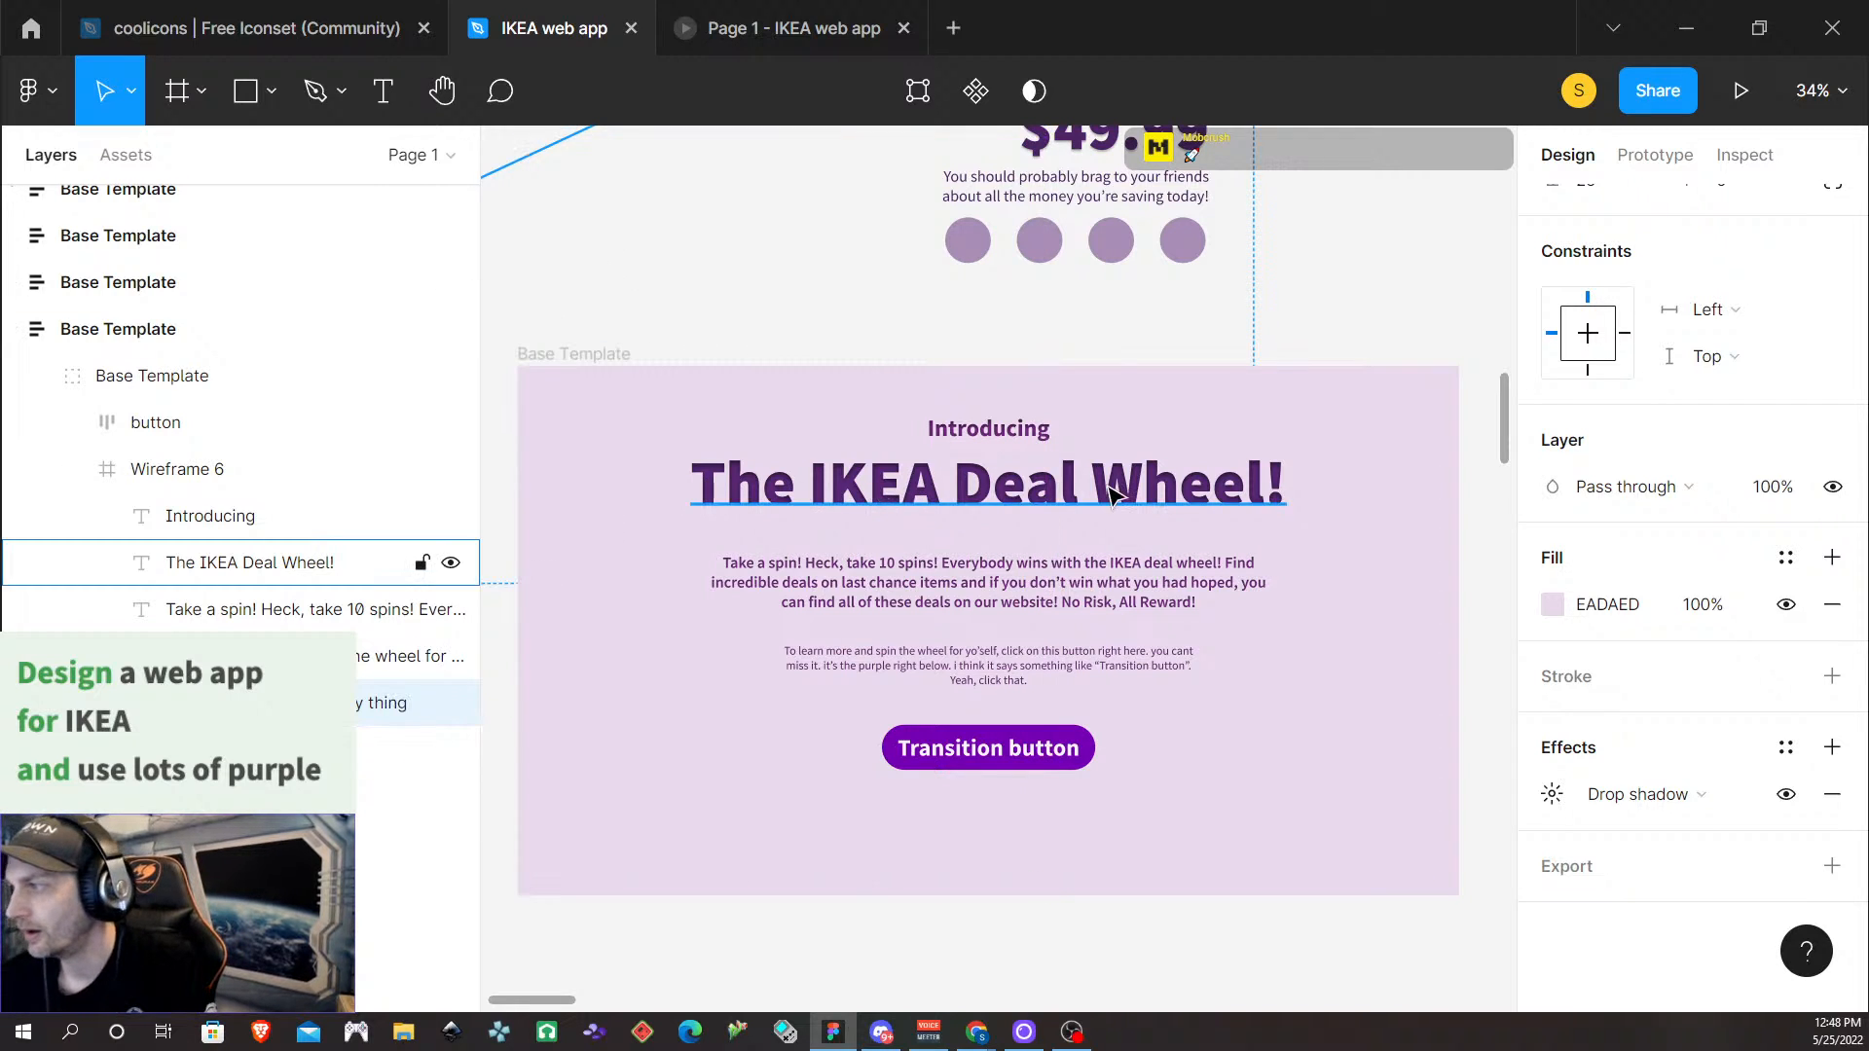
{"action": "scroll", "coordinate": [1254, 537], "scroll_direction": "down", "scroll_amount": 1}
{"action": "scroll", "coordinate": [1254, 536], "scroll_direction": "down", "scroll_amount": 1}
{"action": "scroll", "coordinate": [1243, 542], "scroll_direction": "right", "scroll_amount": 5}
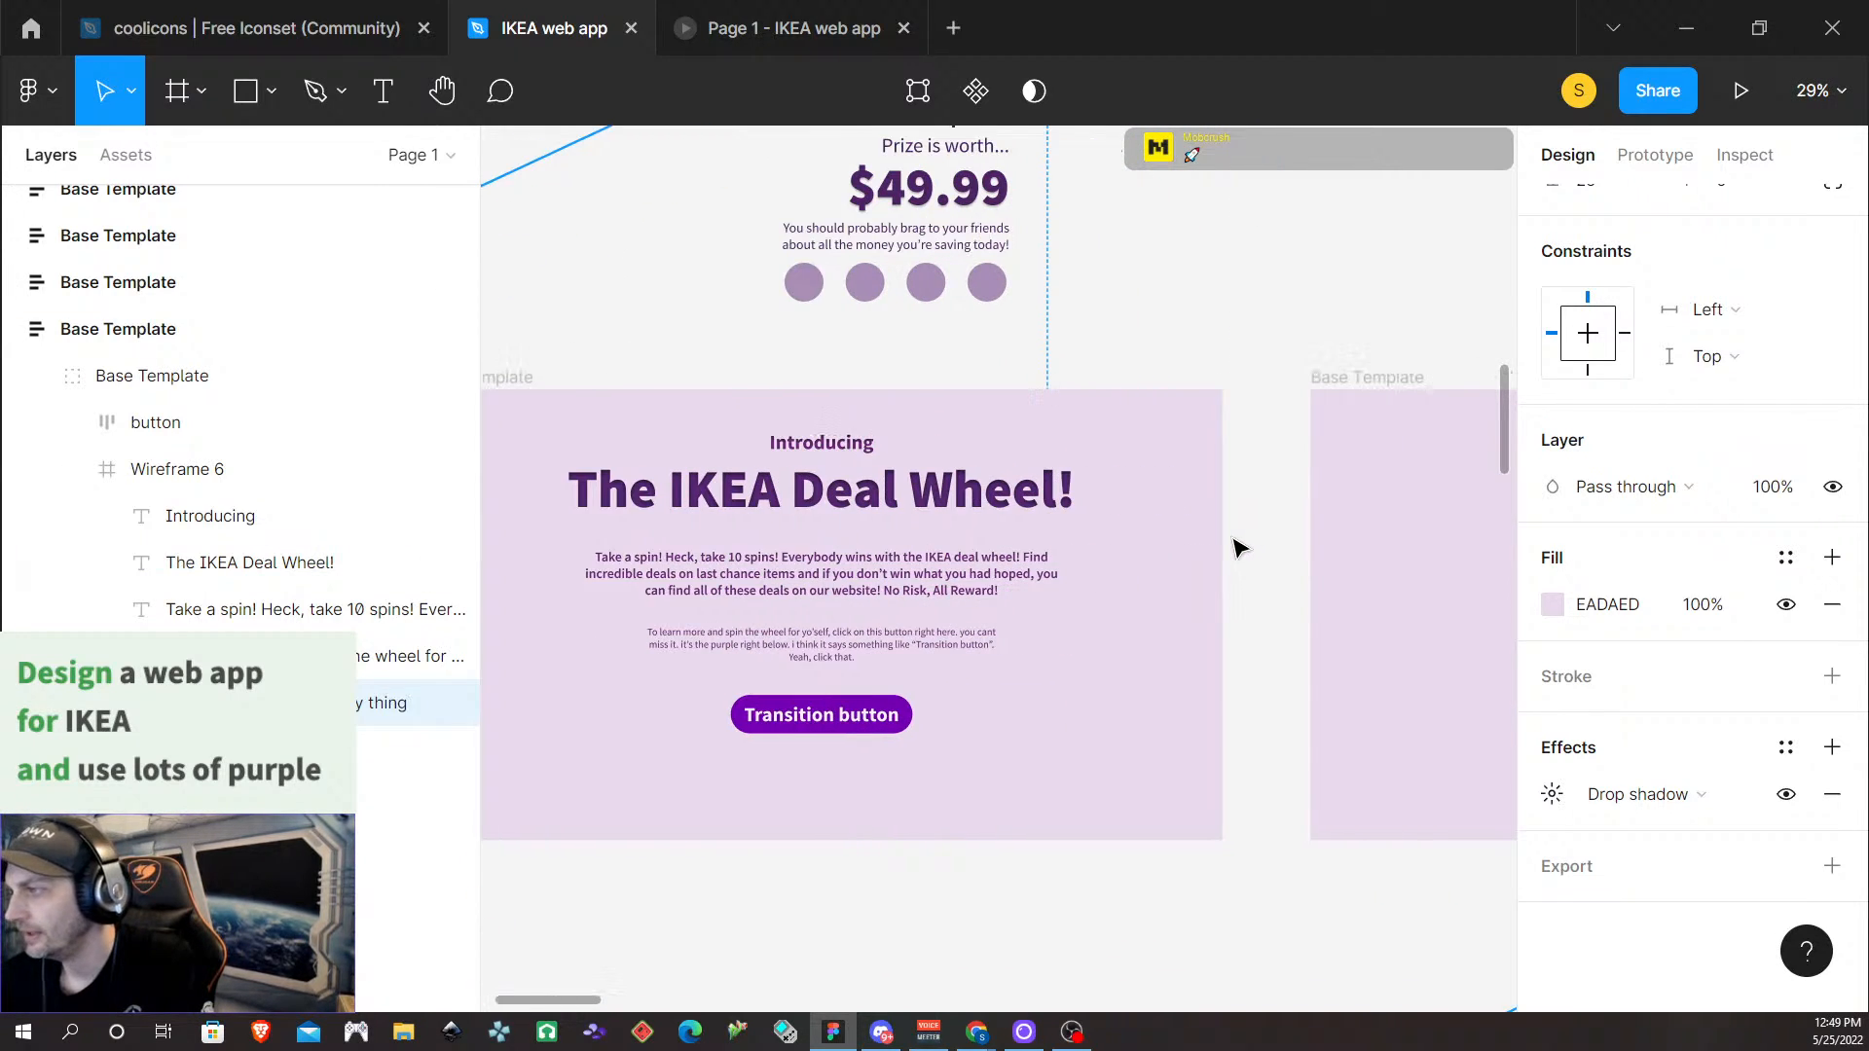
{"action": "left_click", "coordinate": [763, 448]}
{"action": "left_click", "coordinate": [765, 495], "text": "shift"}
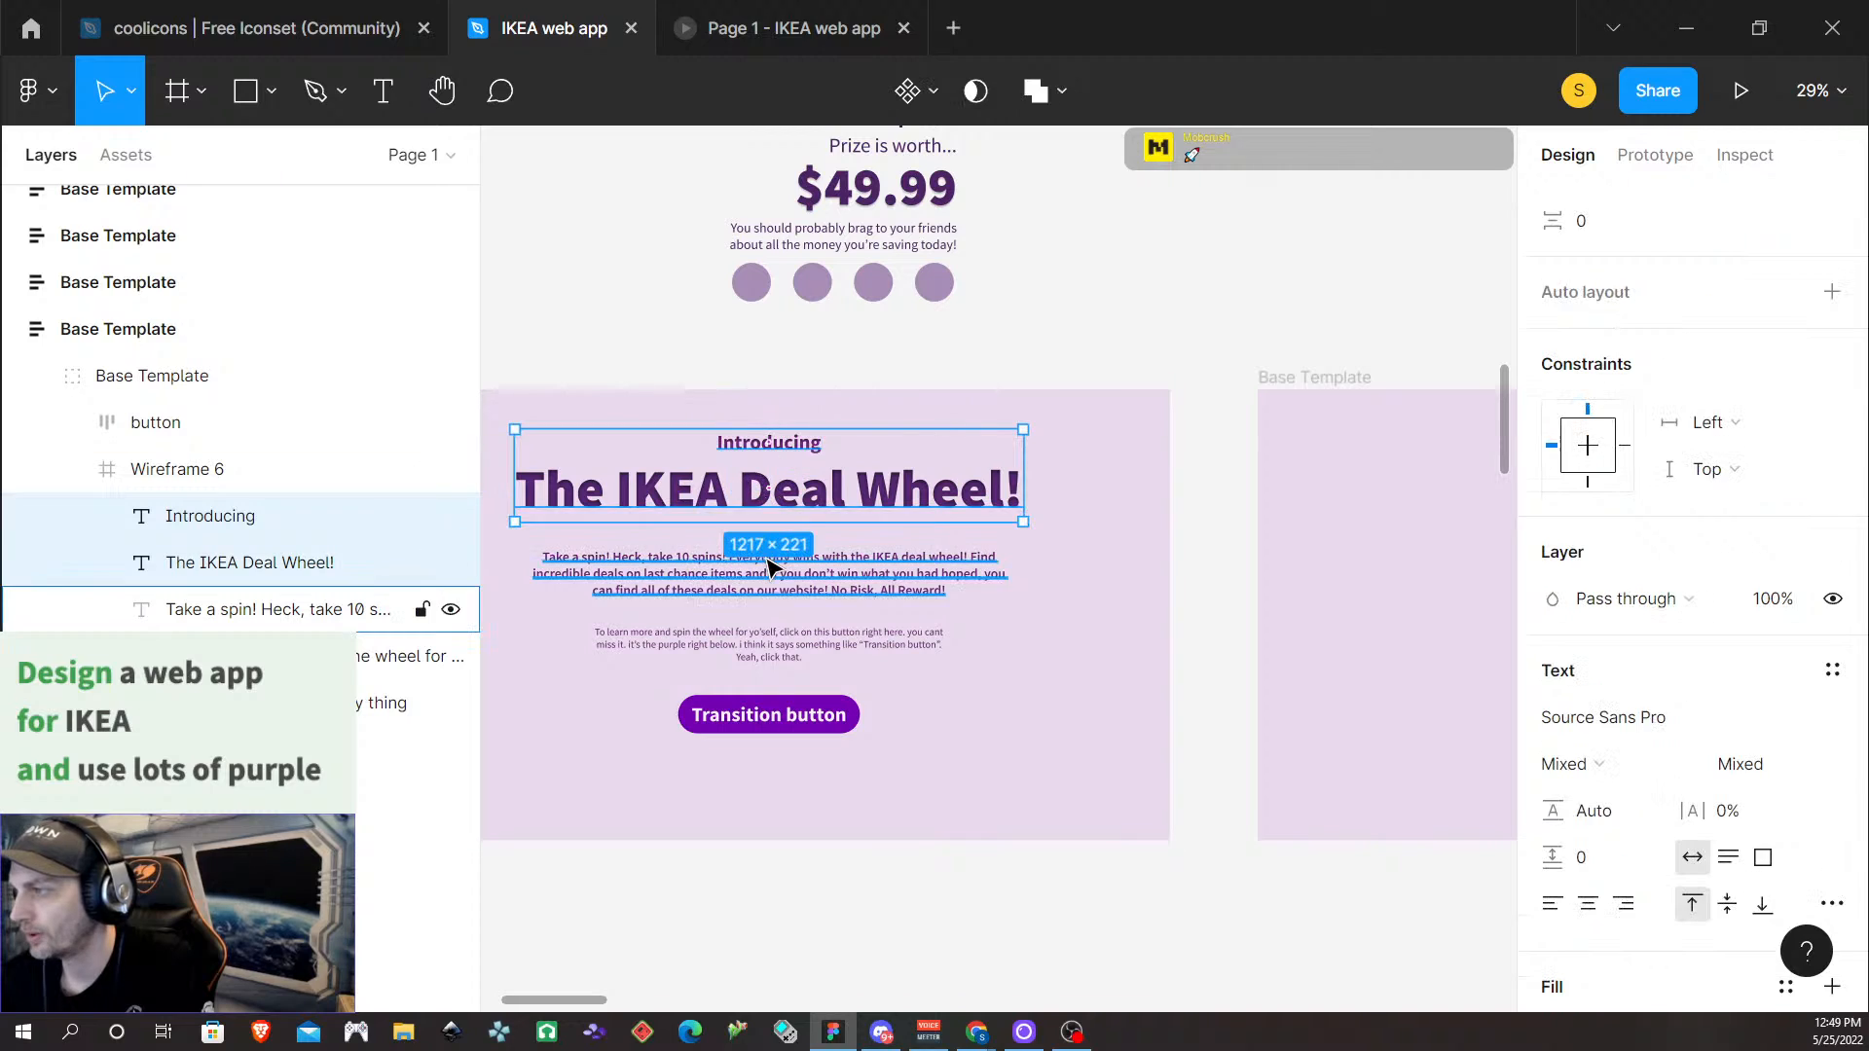
{"action": "left_click", "coordinate": [769, 567], "text": "shift"}
{"action": "left_click", "coordinate": [769, 642], "text": "shift"}
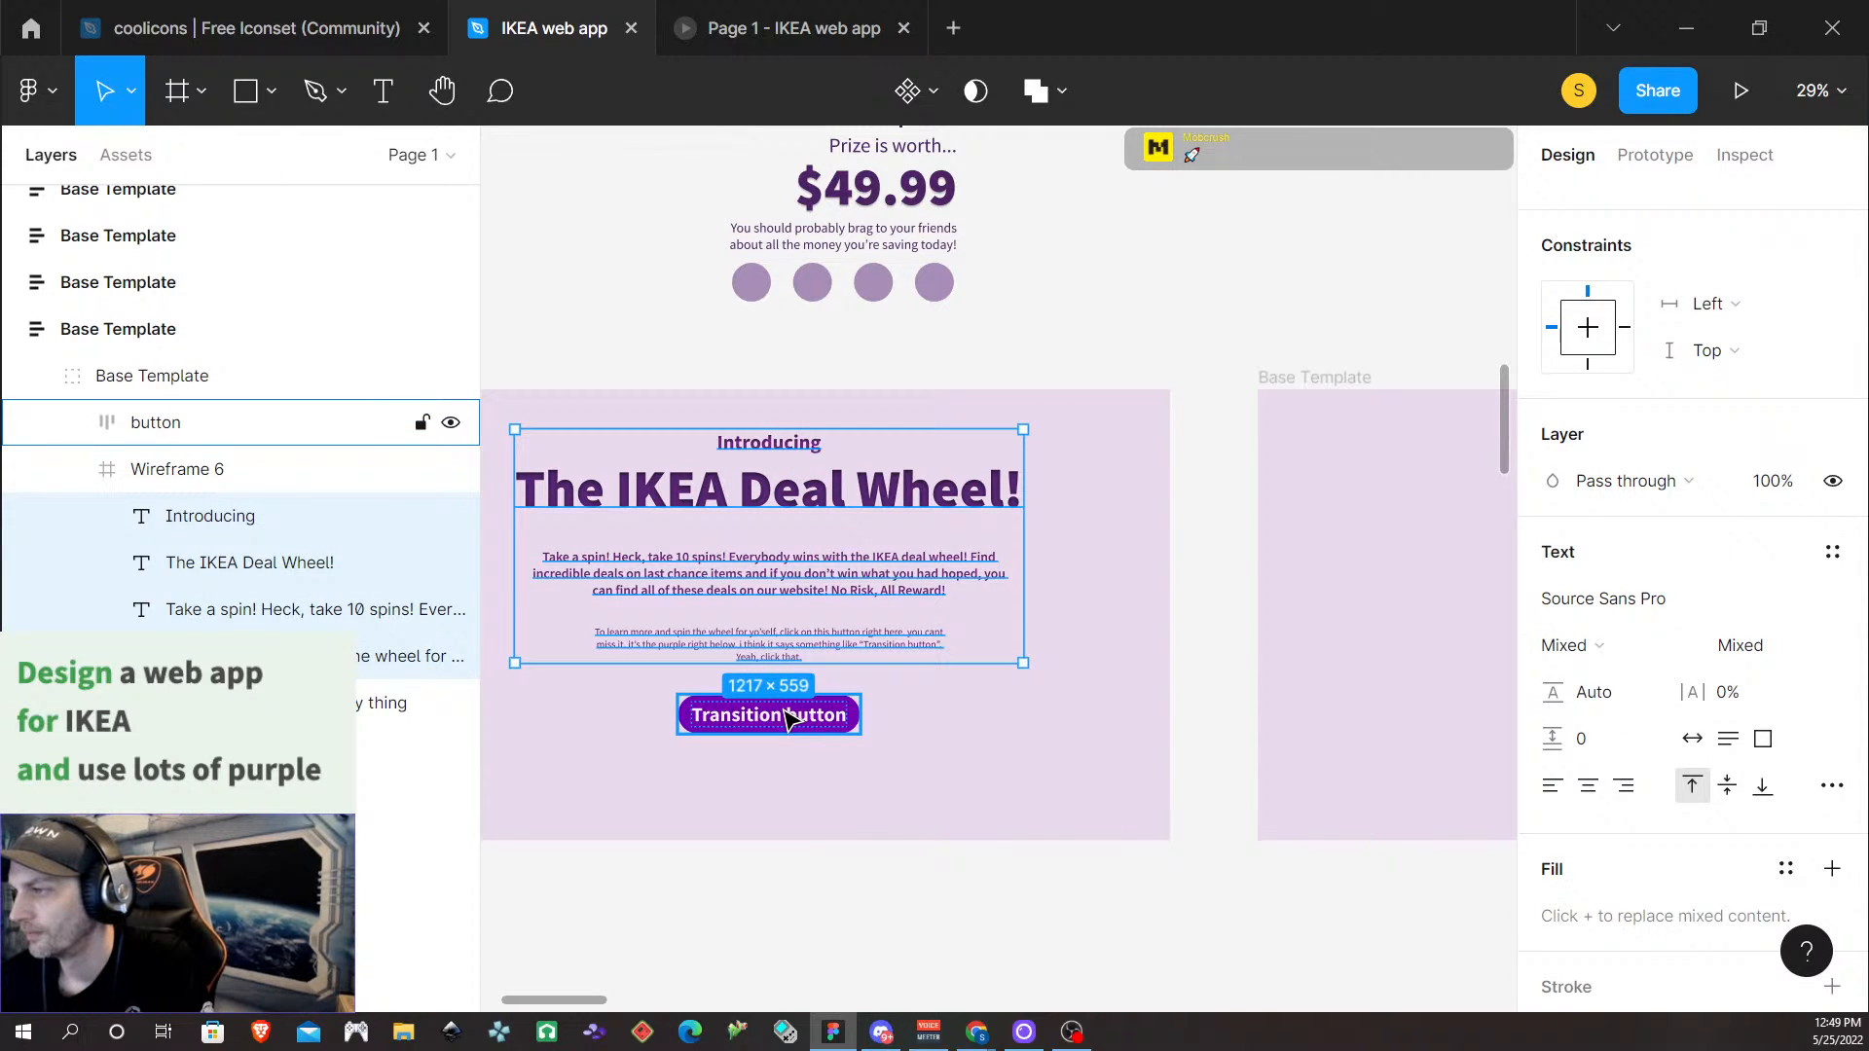
{"action": "left_click", "coordinate": [1030, 734]}
Set the Transition button's label text to fixed width and fixed height on the Deal Wheel intro page
{"action": "left_click", "coordinate": [823, 716]}
{"action": "left_click", "coordinate": [798, 720]}
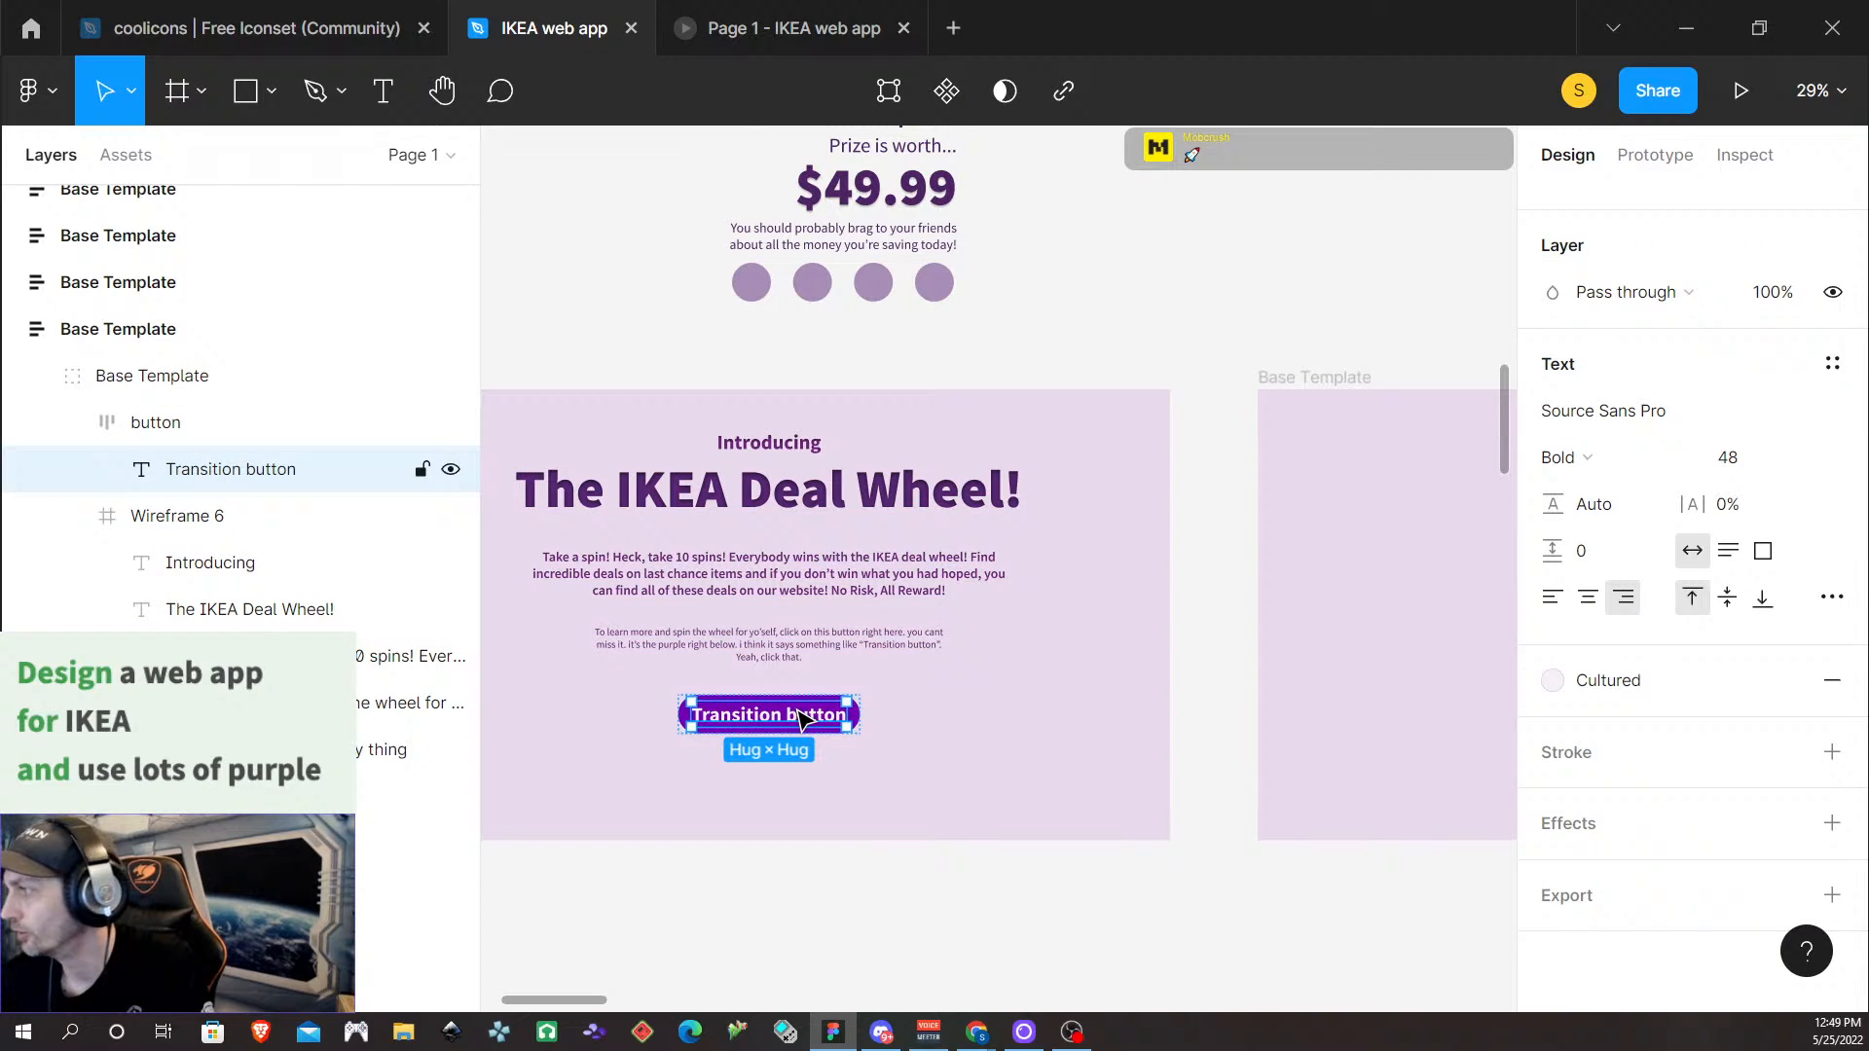
{"action": "scroll", "coordinate": [1691, 238], "scroll_direction": "up", "scroll_amount": 3}
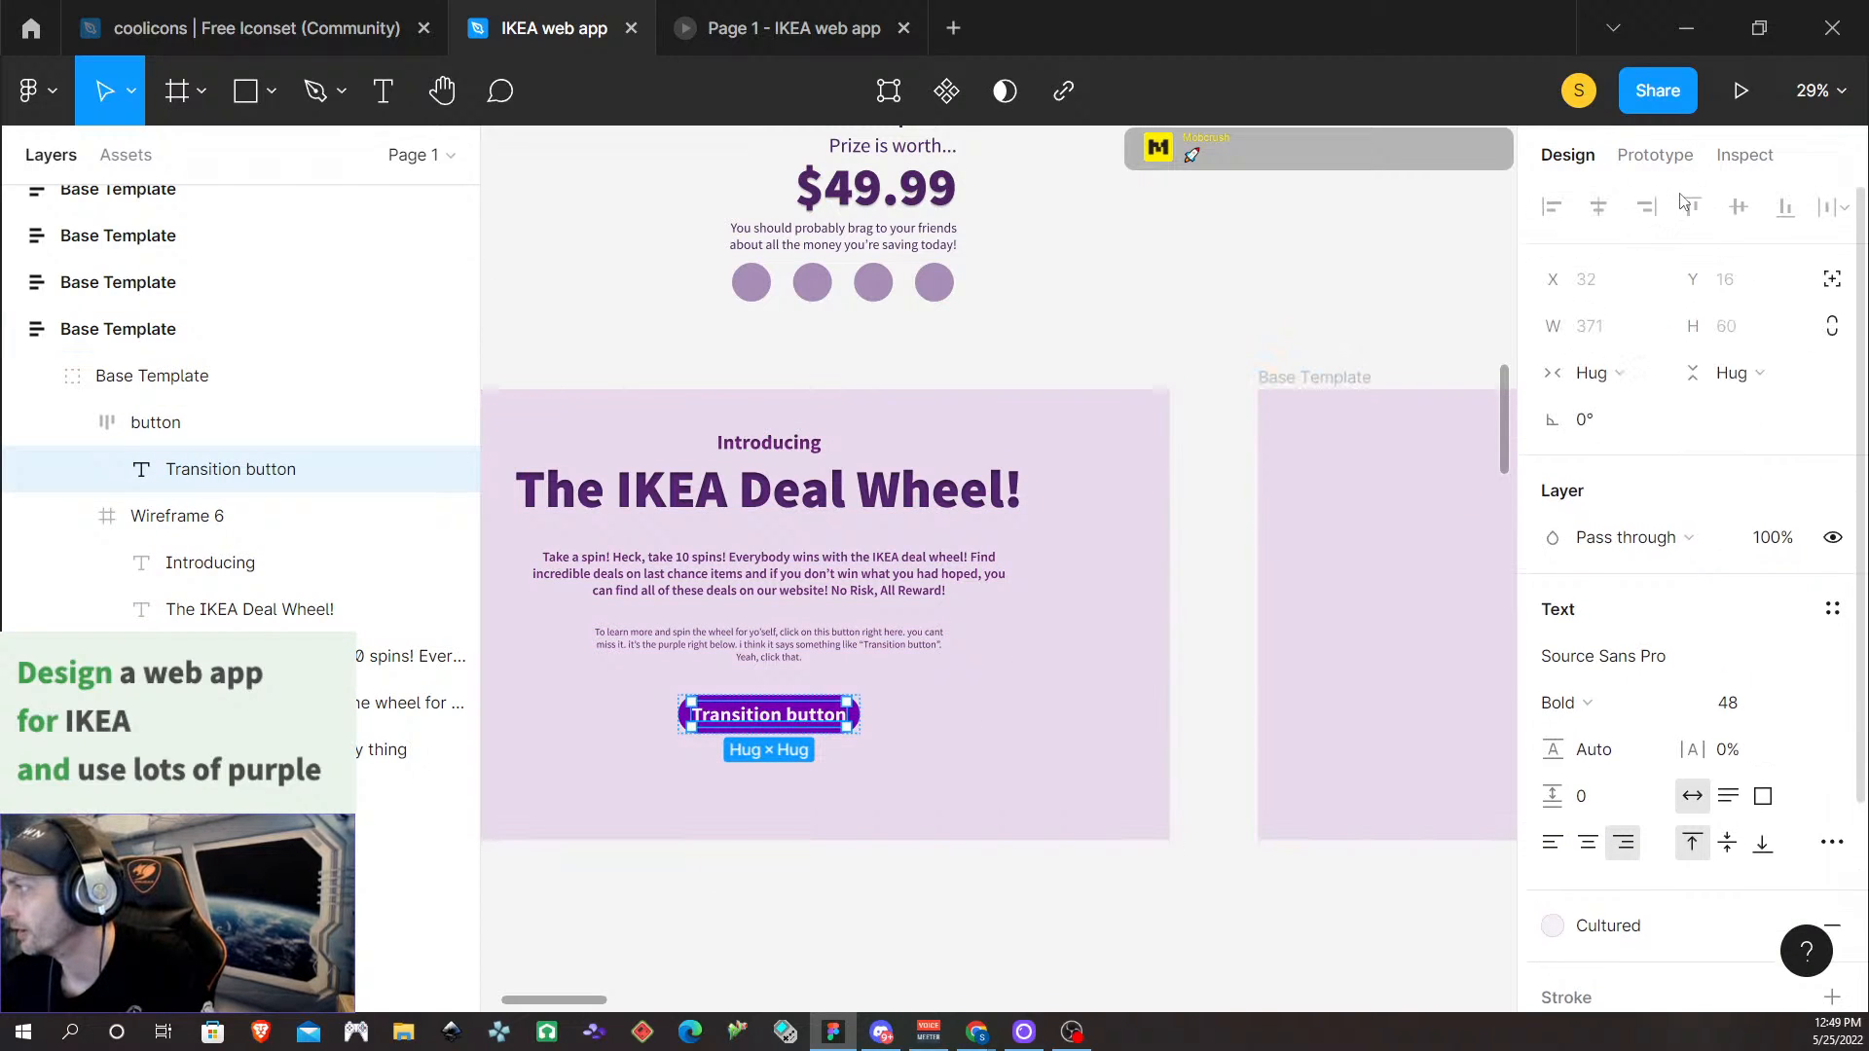
{"action": "left_click", "coordinate": [1597, 372]}
{"action": "left_click", "coordinate": [1675, 336]}
{"action": "left_click", "coordinate": [1738, 373]}
{"action": "left_click", "coordinate": [1735, 338]}
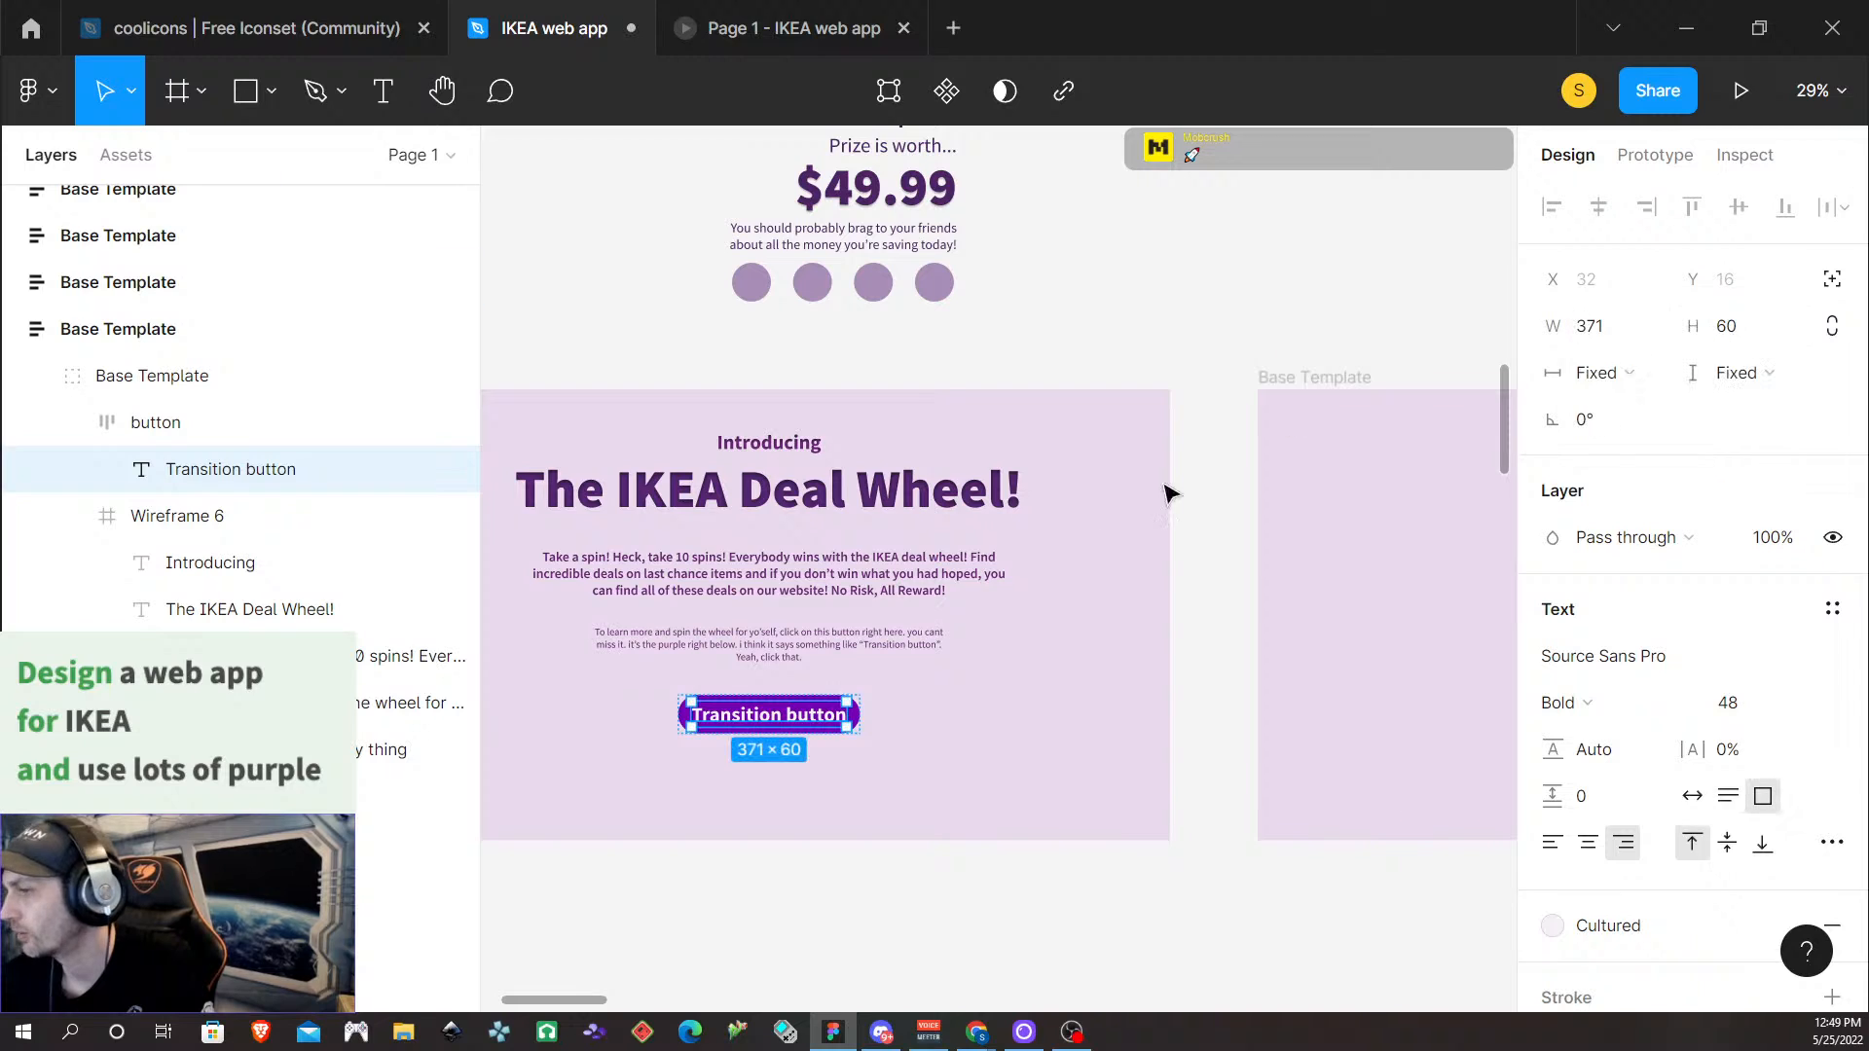
Change the button's label to "Learn More" and centre-align it within its text box
{"action": "double_click", "coordinate": [756, 715]}
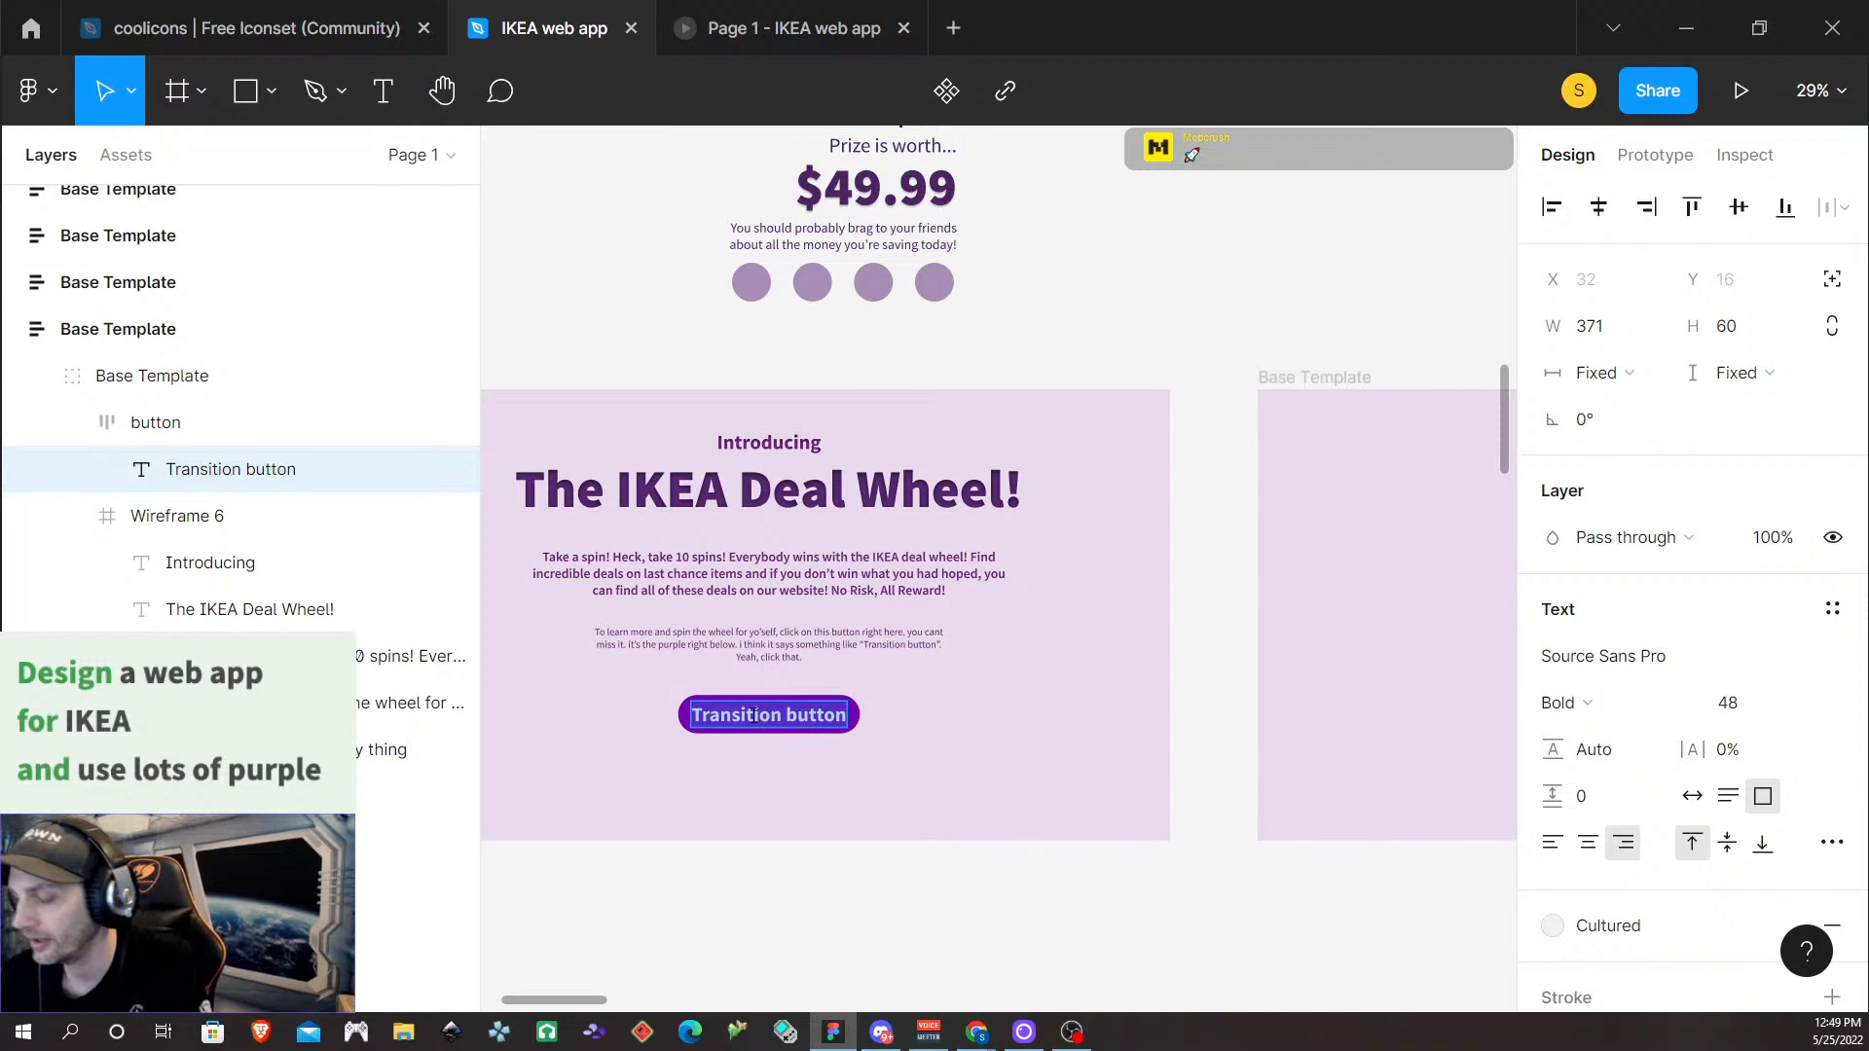
{"action": "type", "text": "Learn"}
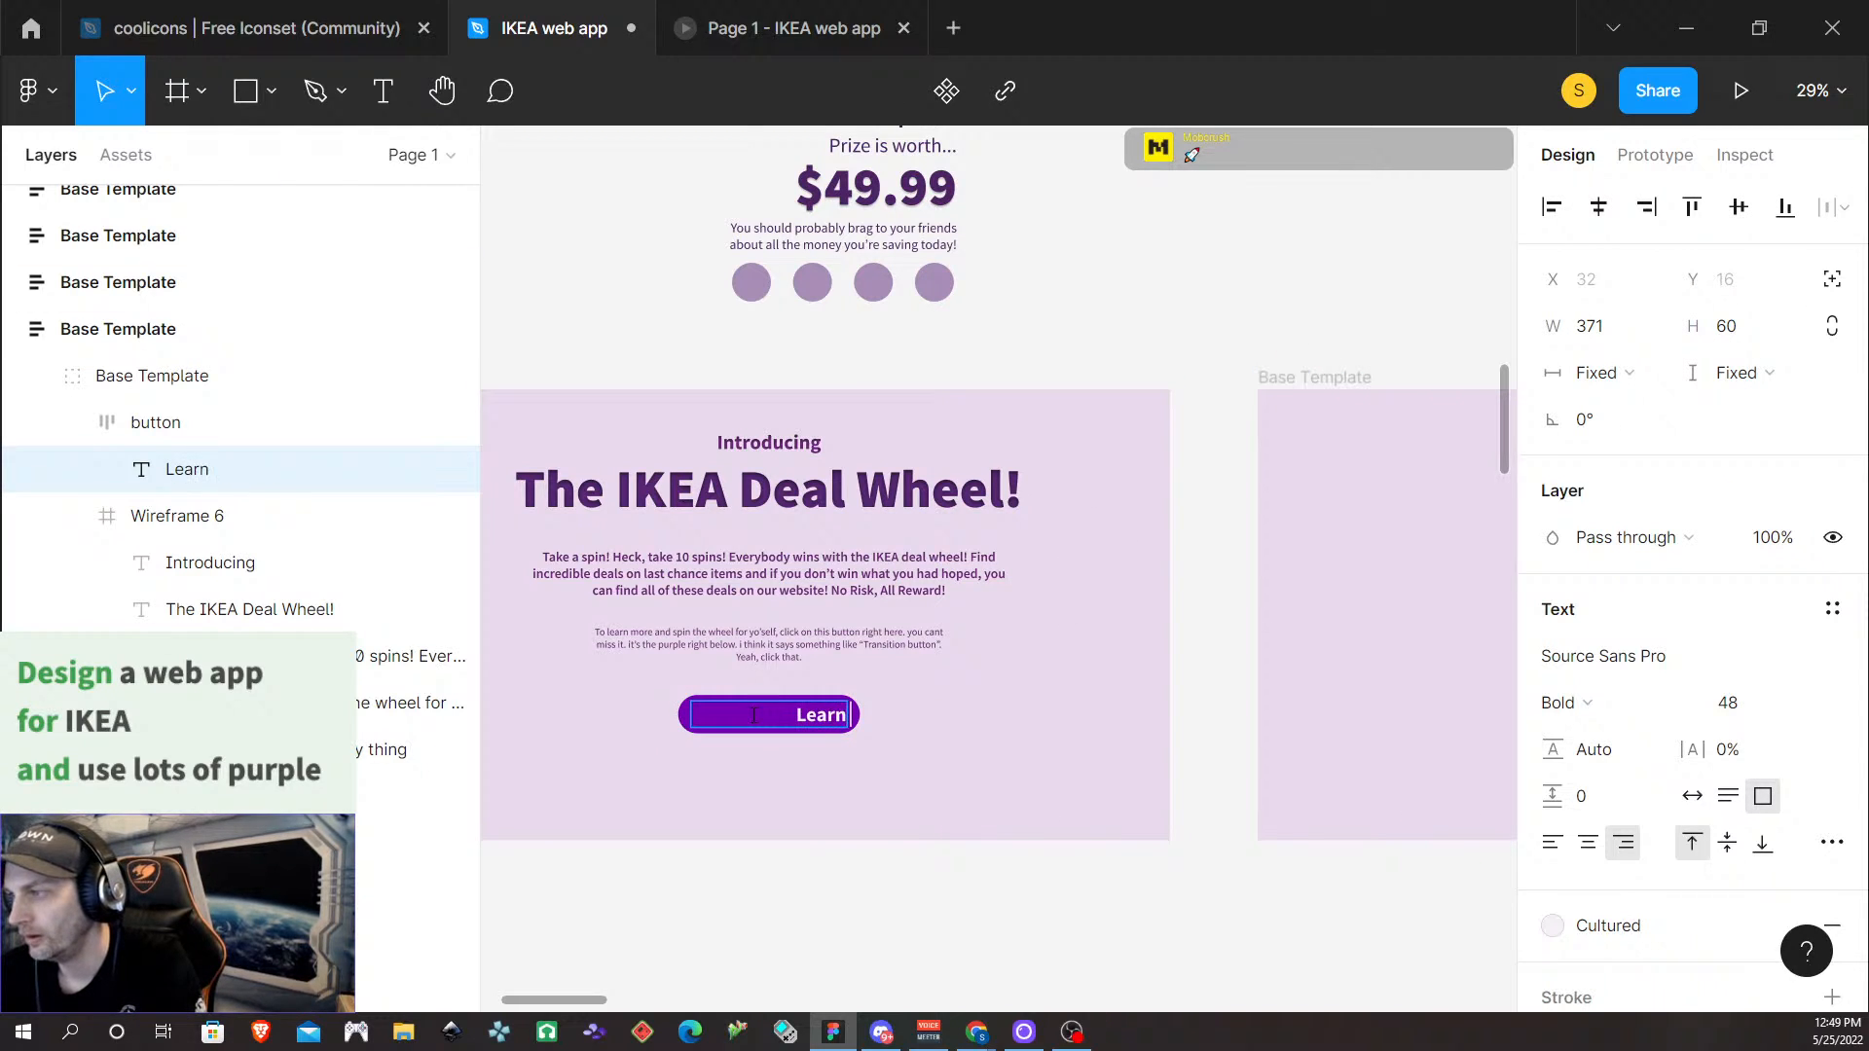
{"action": "type", "text": " MOre"}
{"action": "key", "text": "BackSpace"}
{"action": "key", "text": "BackSpace"}
{"action": "key", "text": "BackSpace"}
{"action": "type", "text": "ore"}
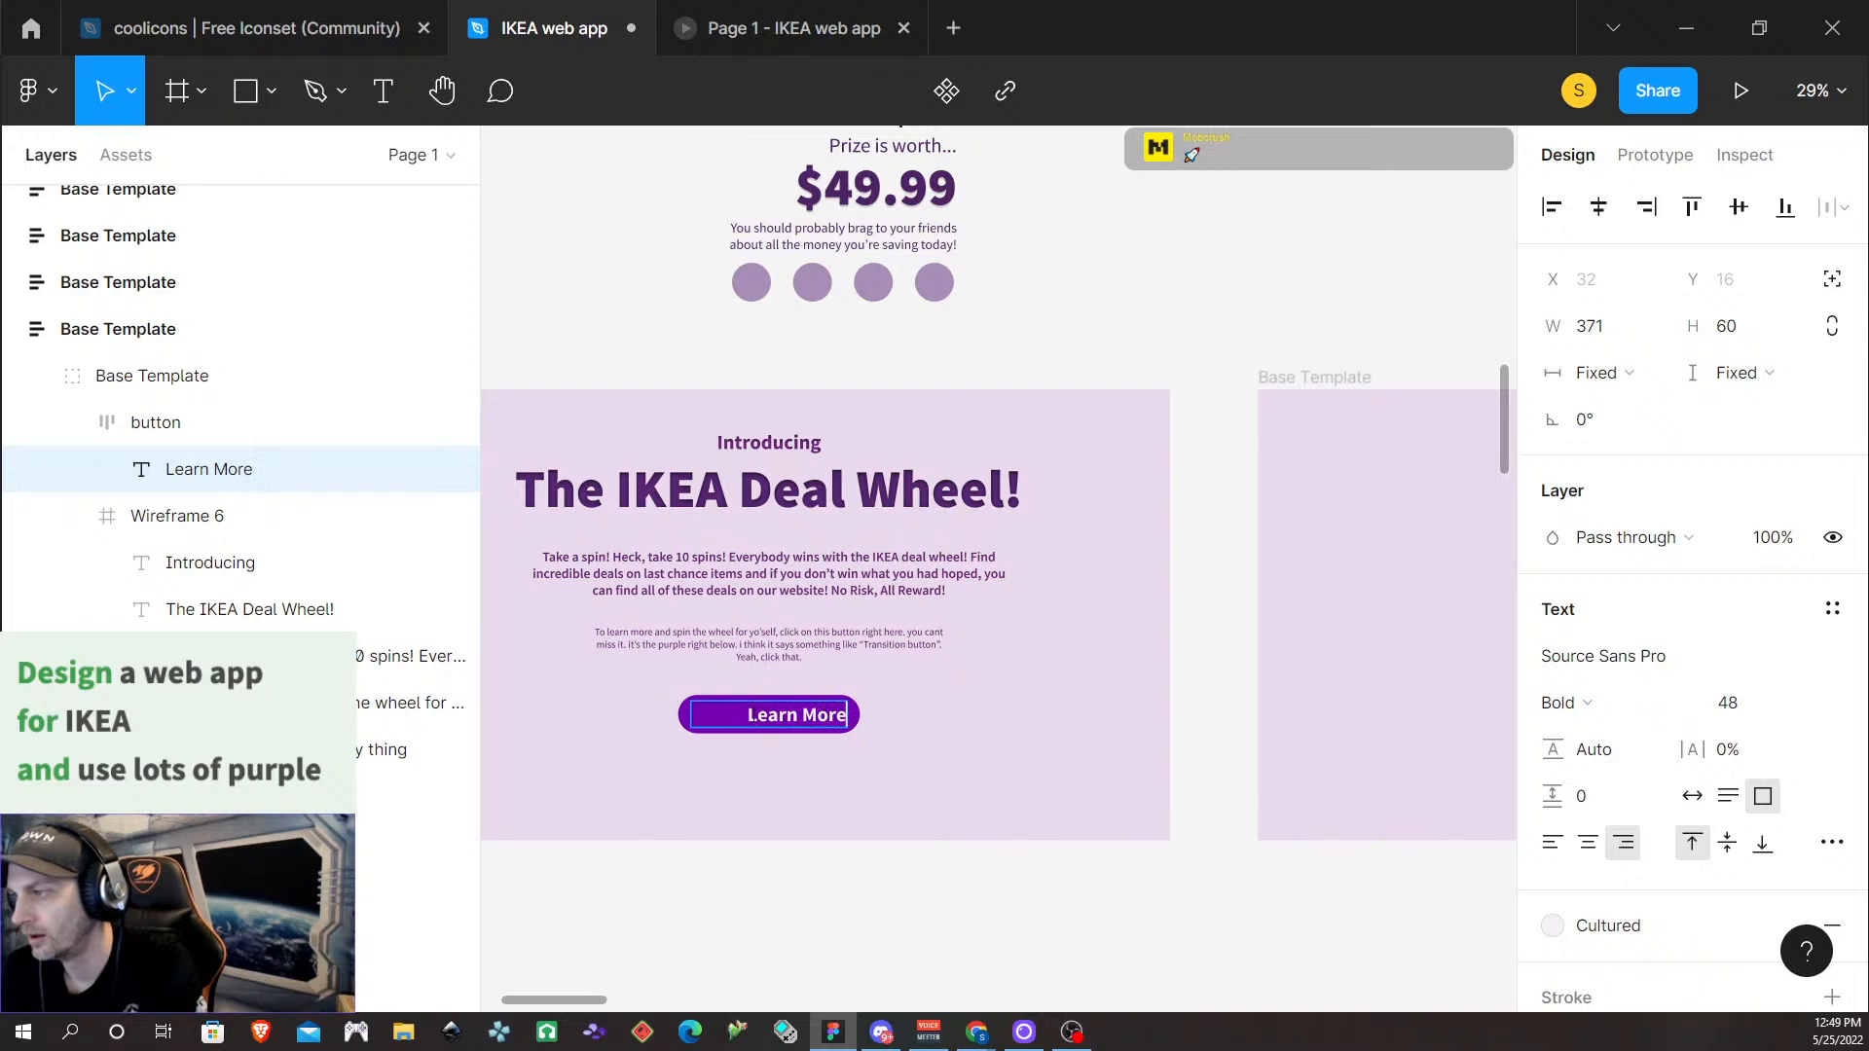
{"action": "left_click", "coordinate": [1588, 842]}
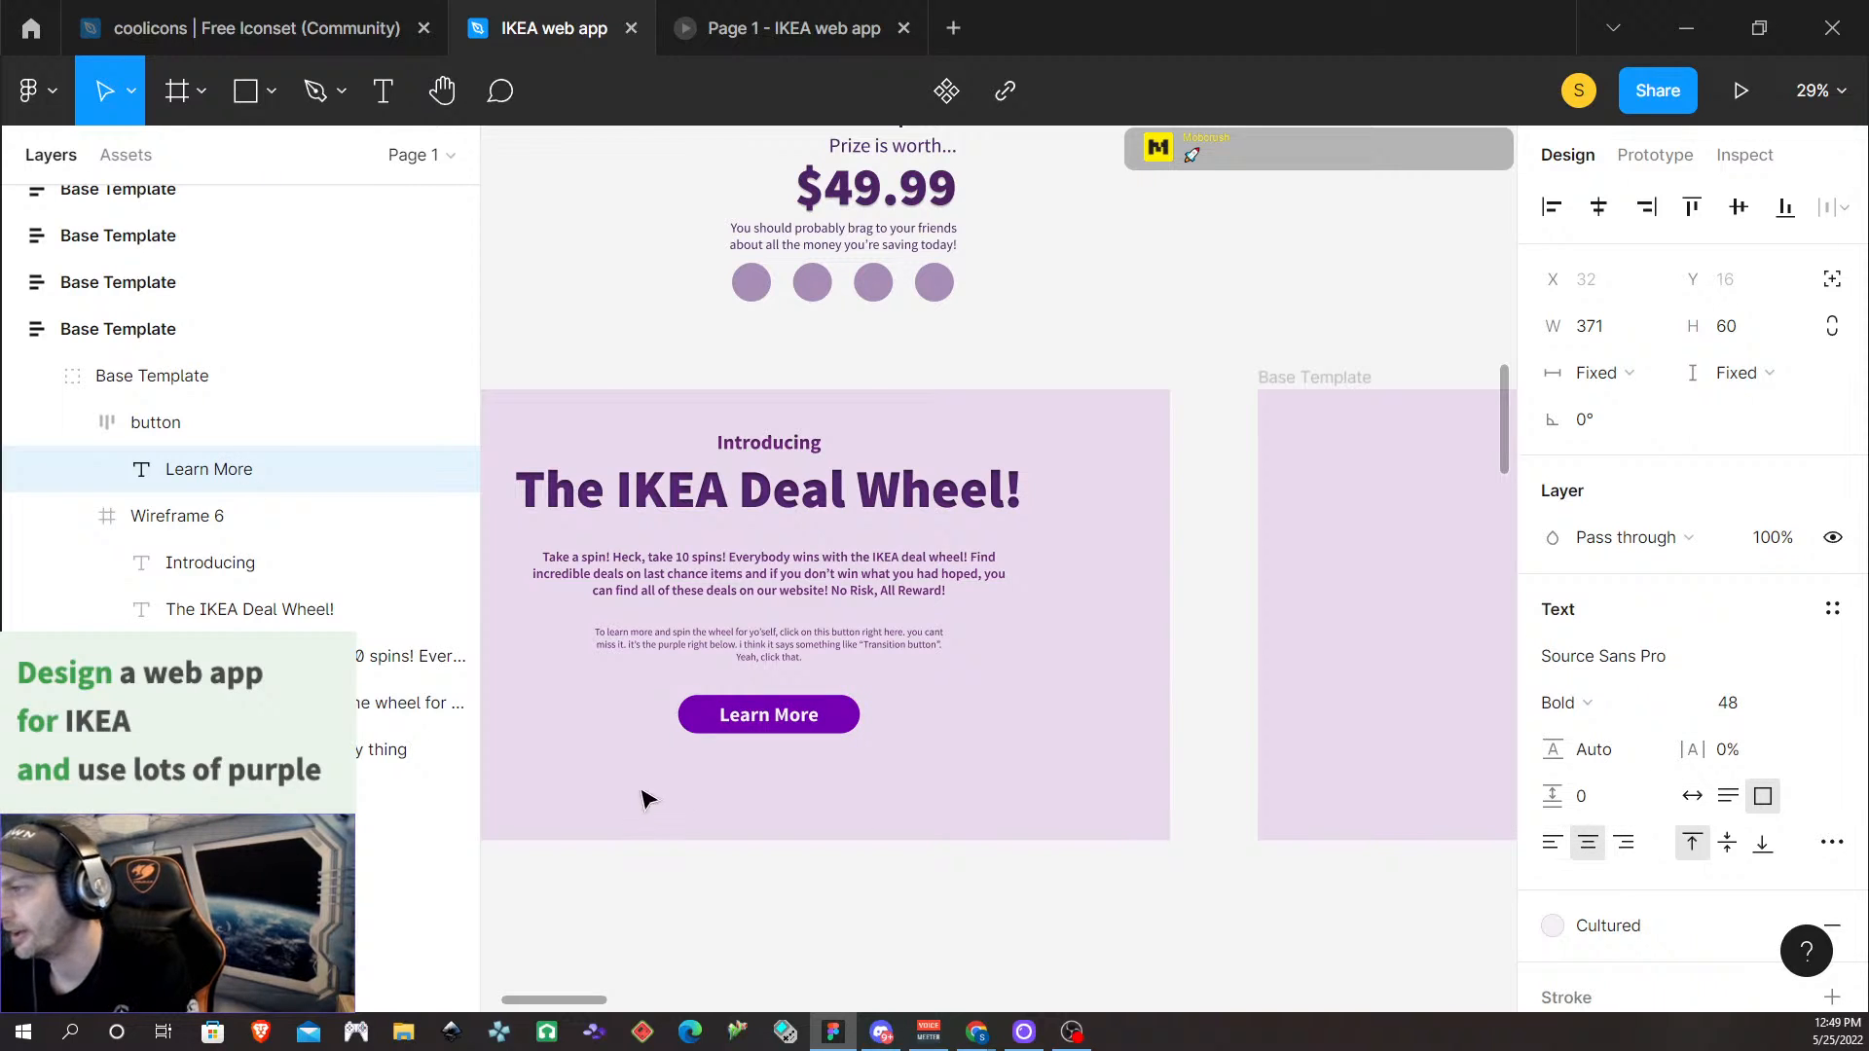
Replace the small paragraph above the button with "Click the button below the learn more and get spinnin!"
{"action": "left_click", "coordinate": [737, 638]}
{"action": "double_click", "coordinate": [737, 637]}
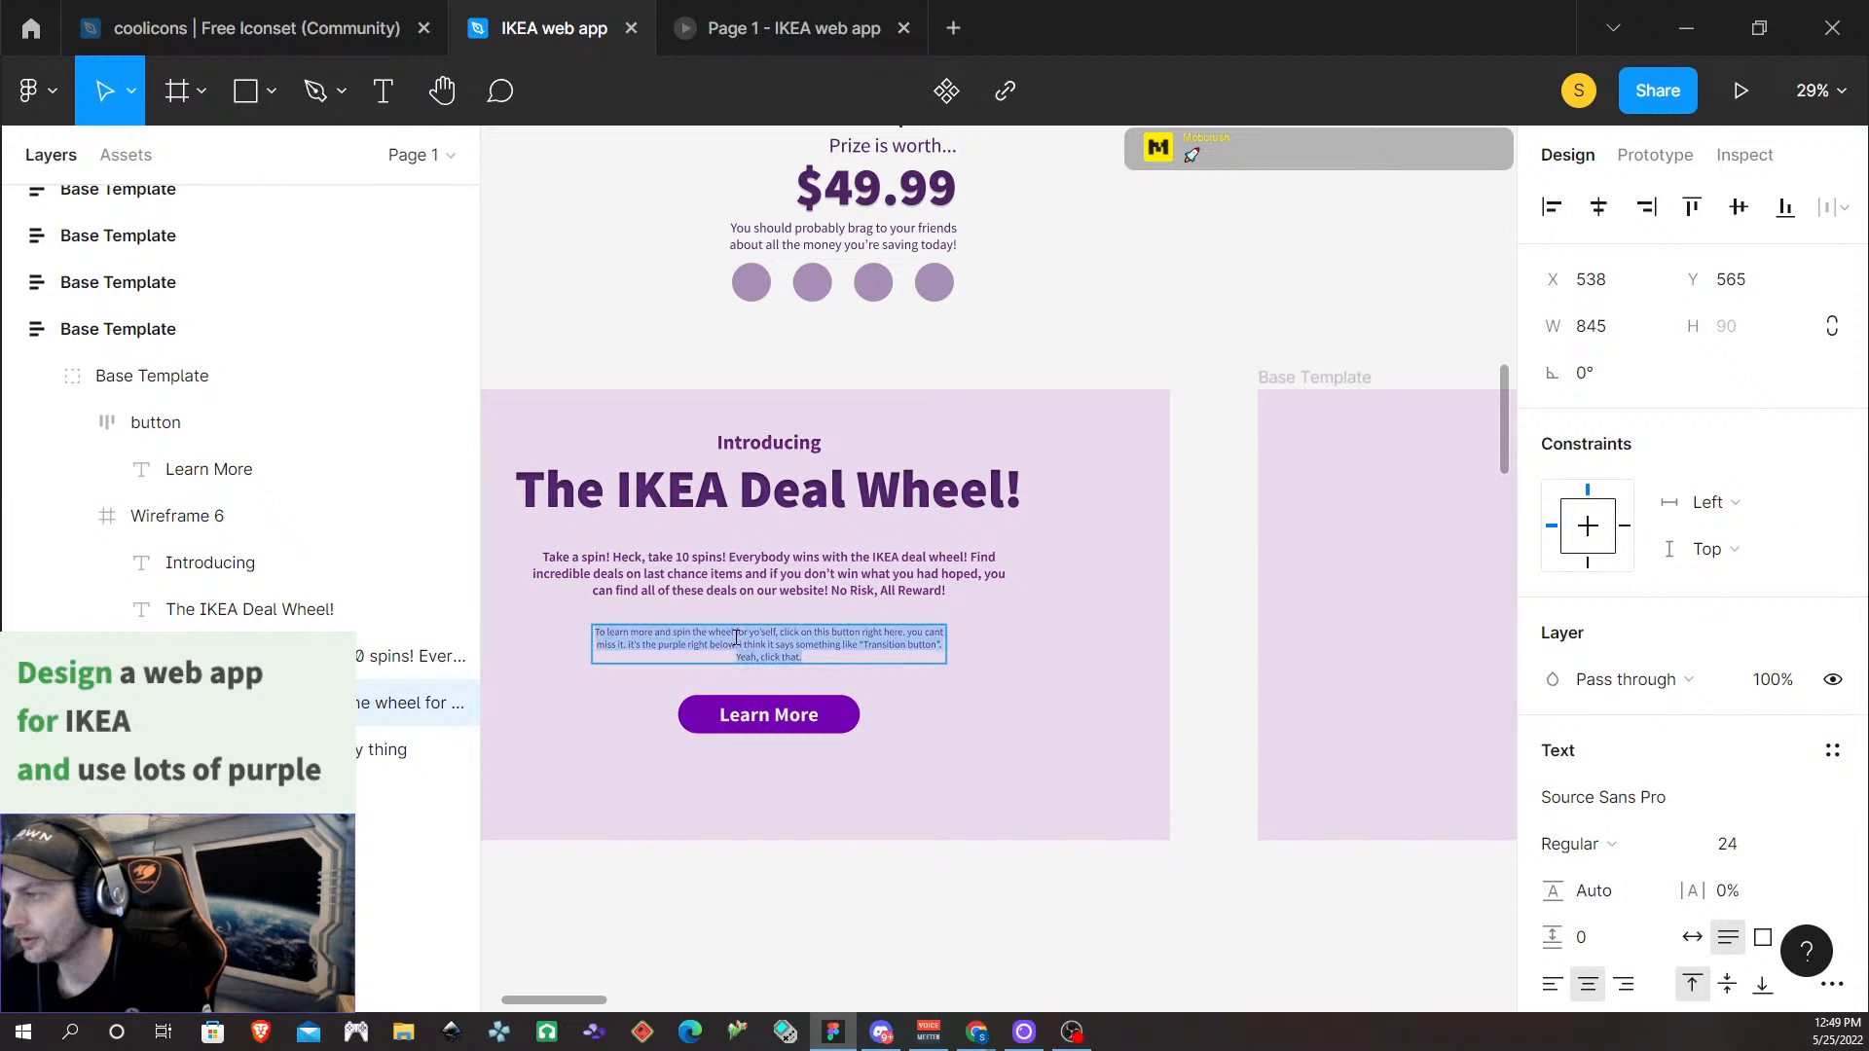
{"action": "left_click", "coordinate": [812, 650]}
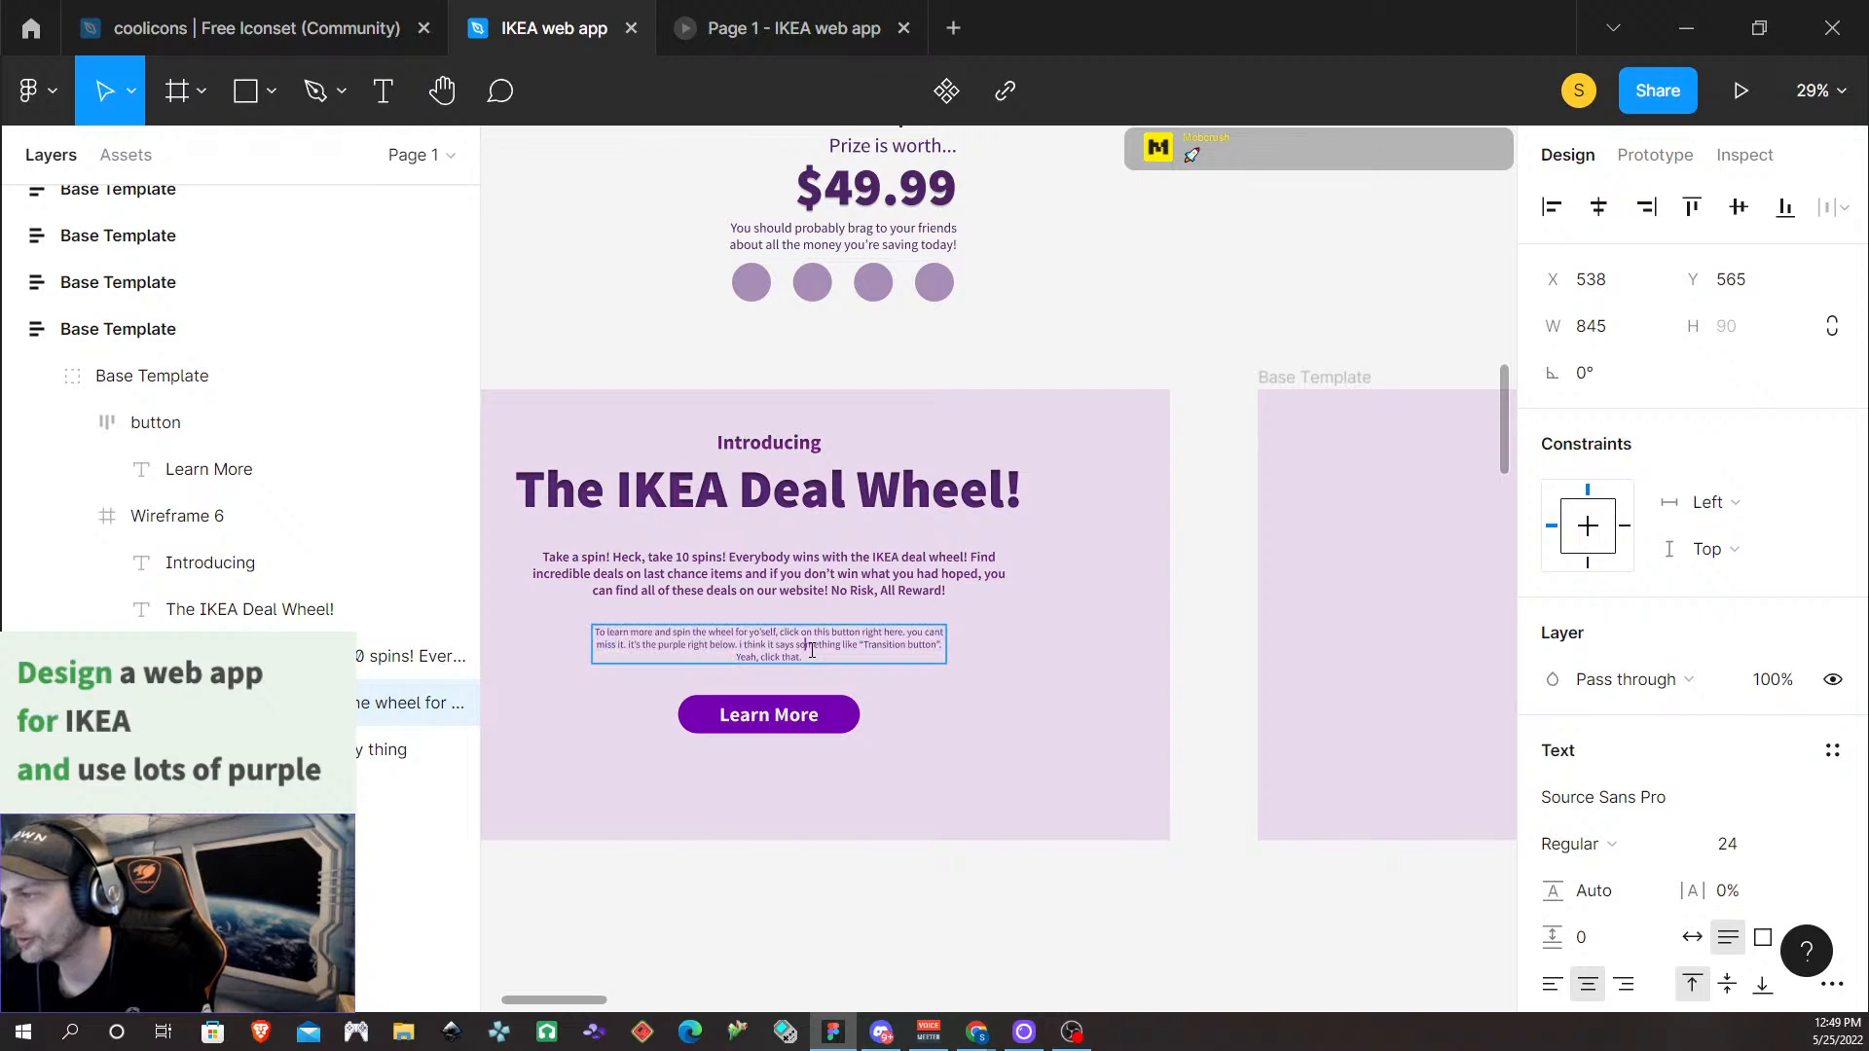
{"action": "left_click_drag", "start_coordinate": [822, 660], "coordinate": [586, 633]}
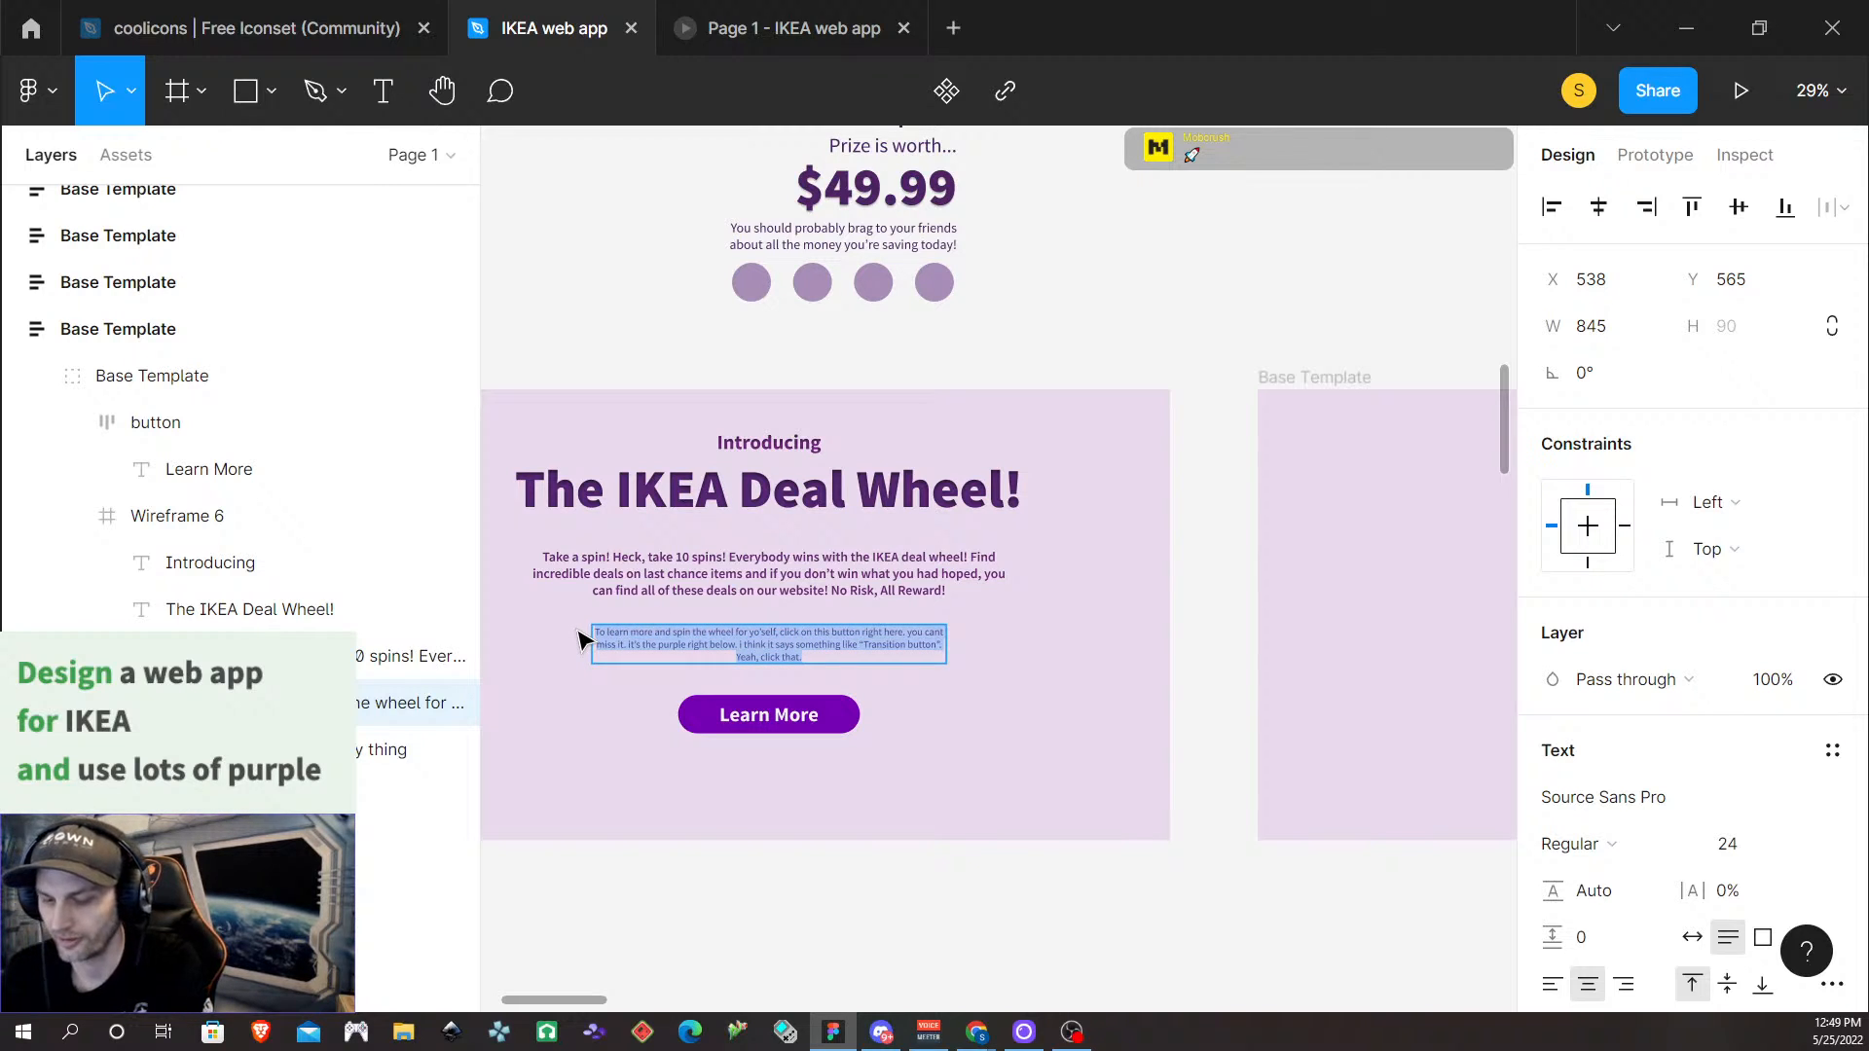
{"action": "type", "text": "click the b"}
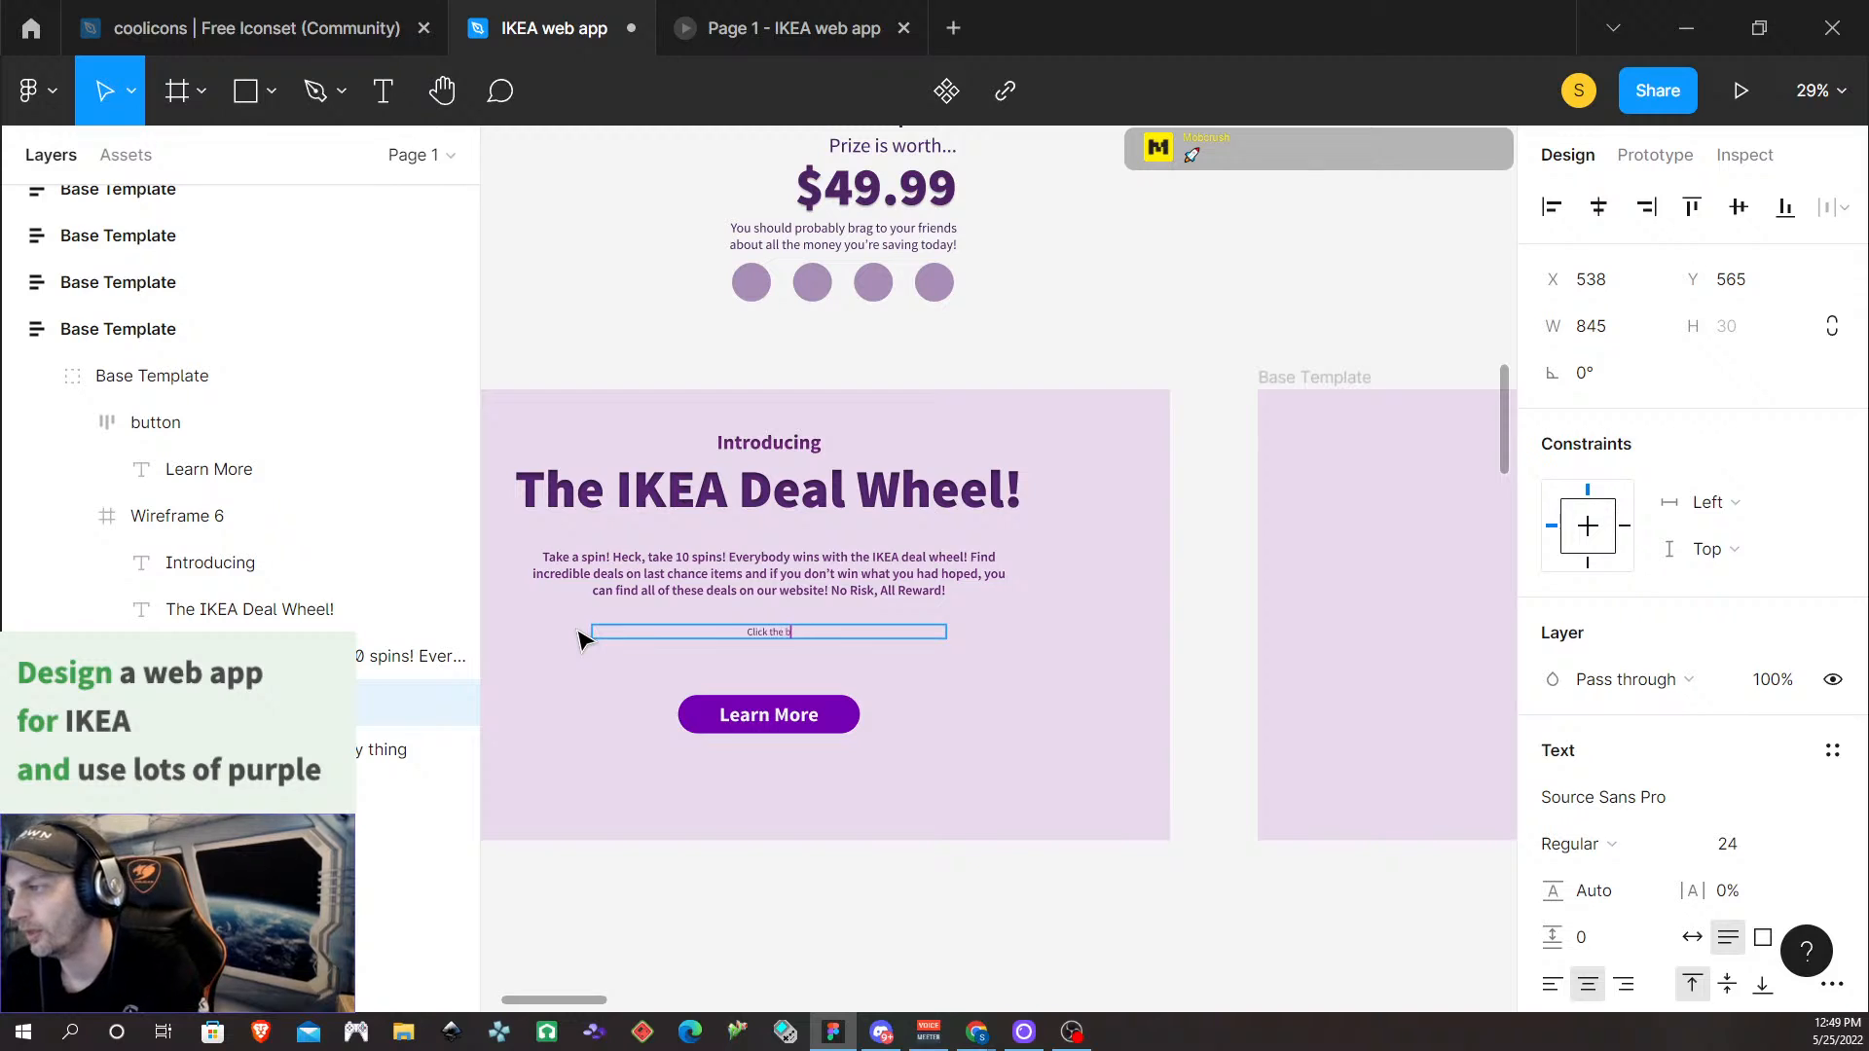
{"action": "type", "text": "utton below the"}
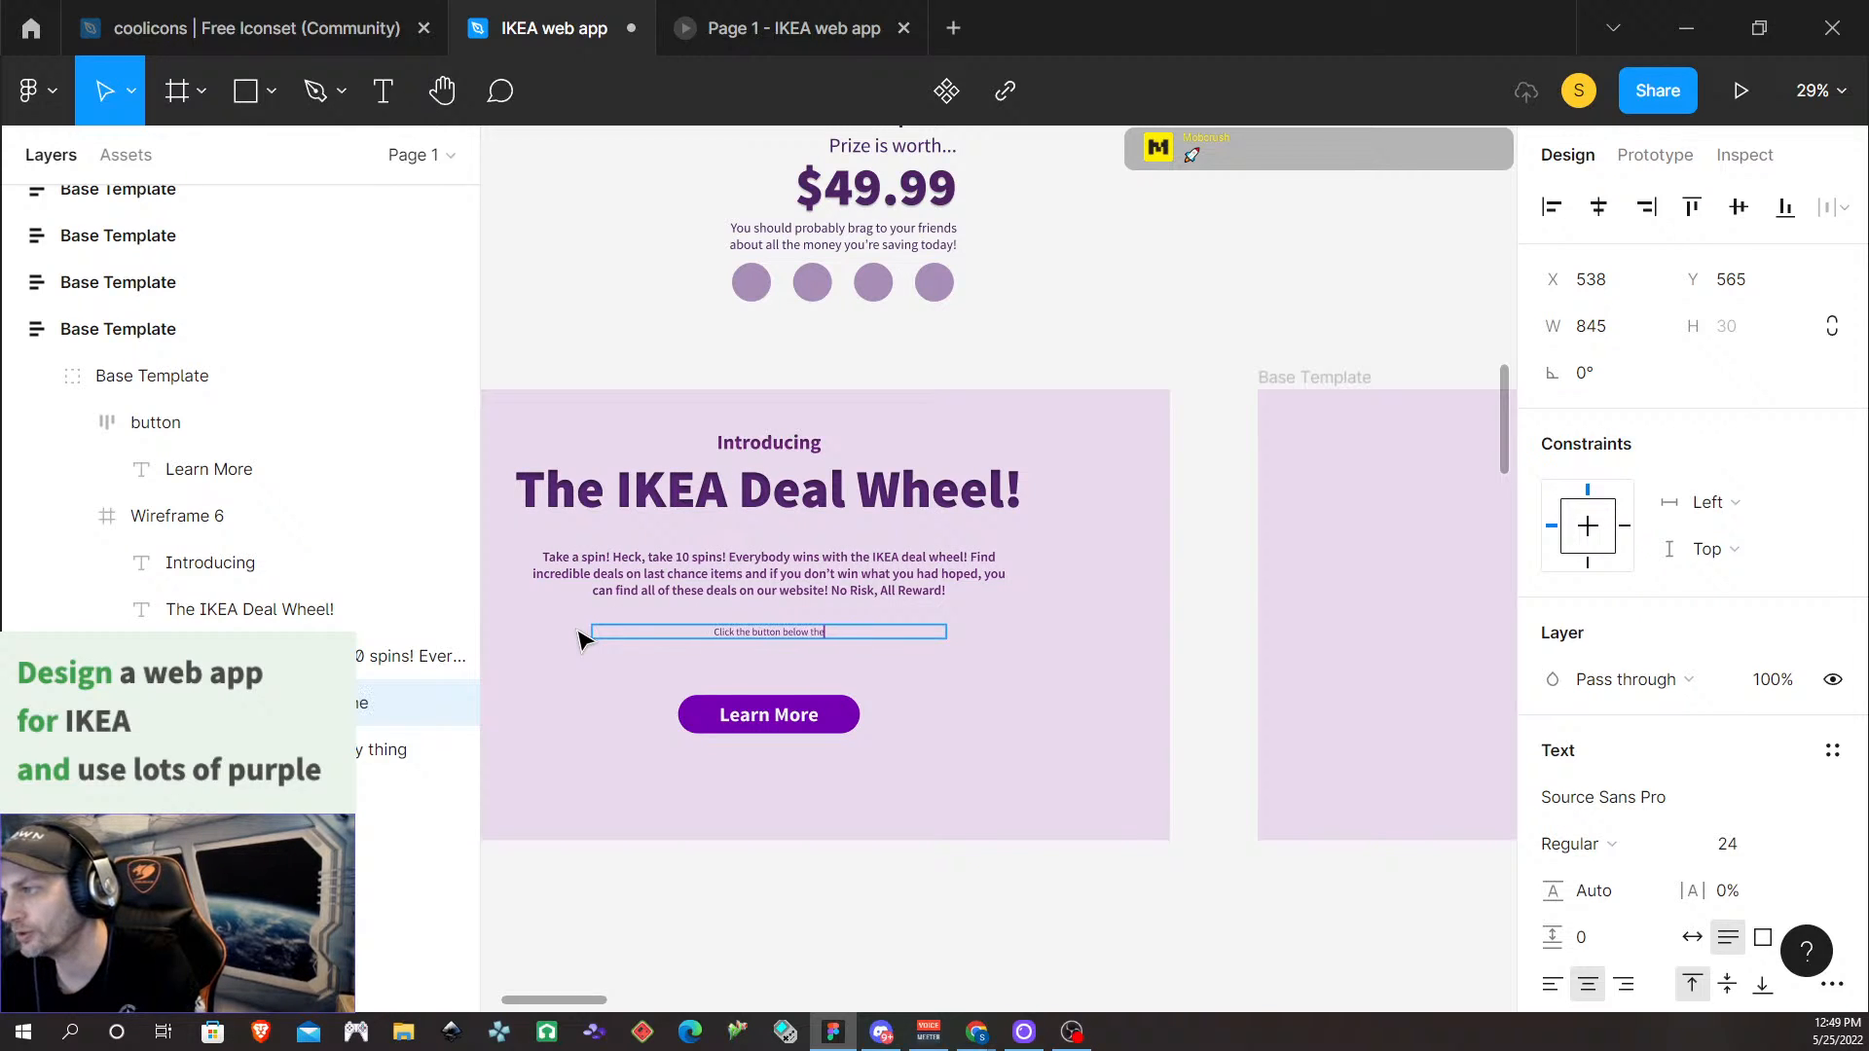
{"action": "type", "text": " learn"}
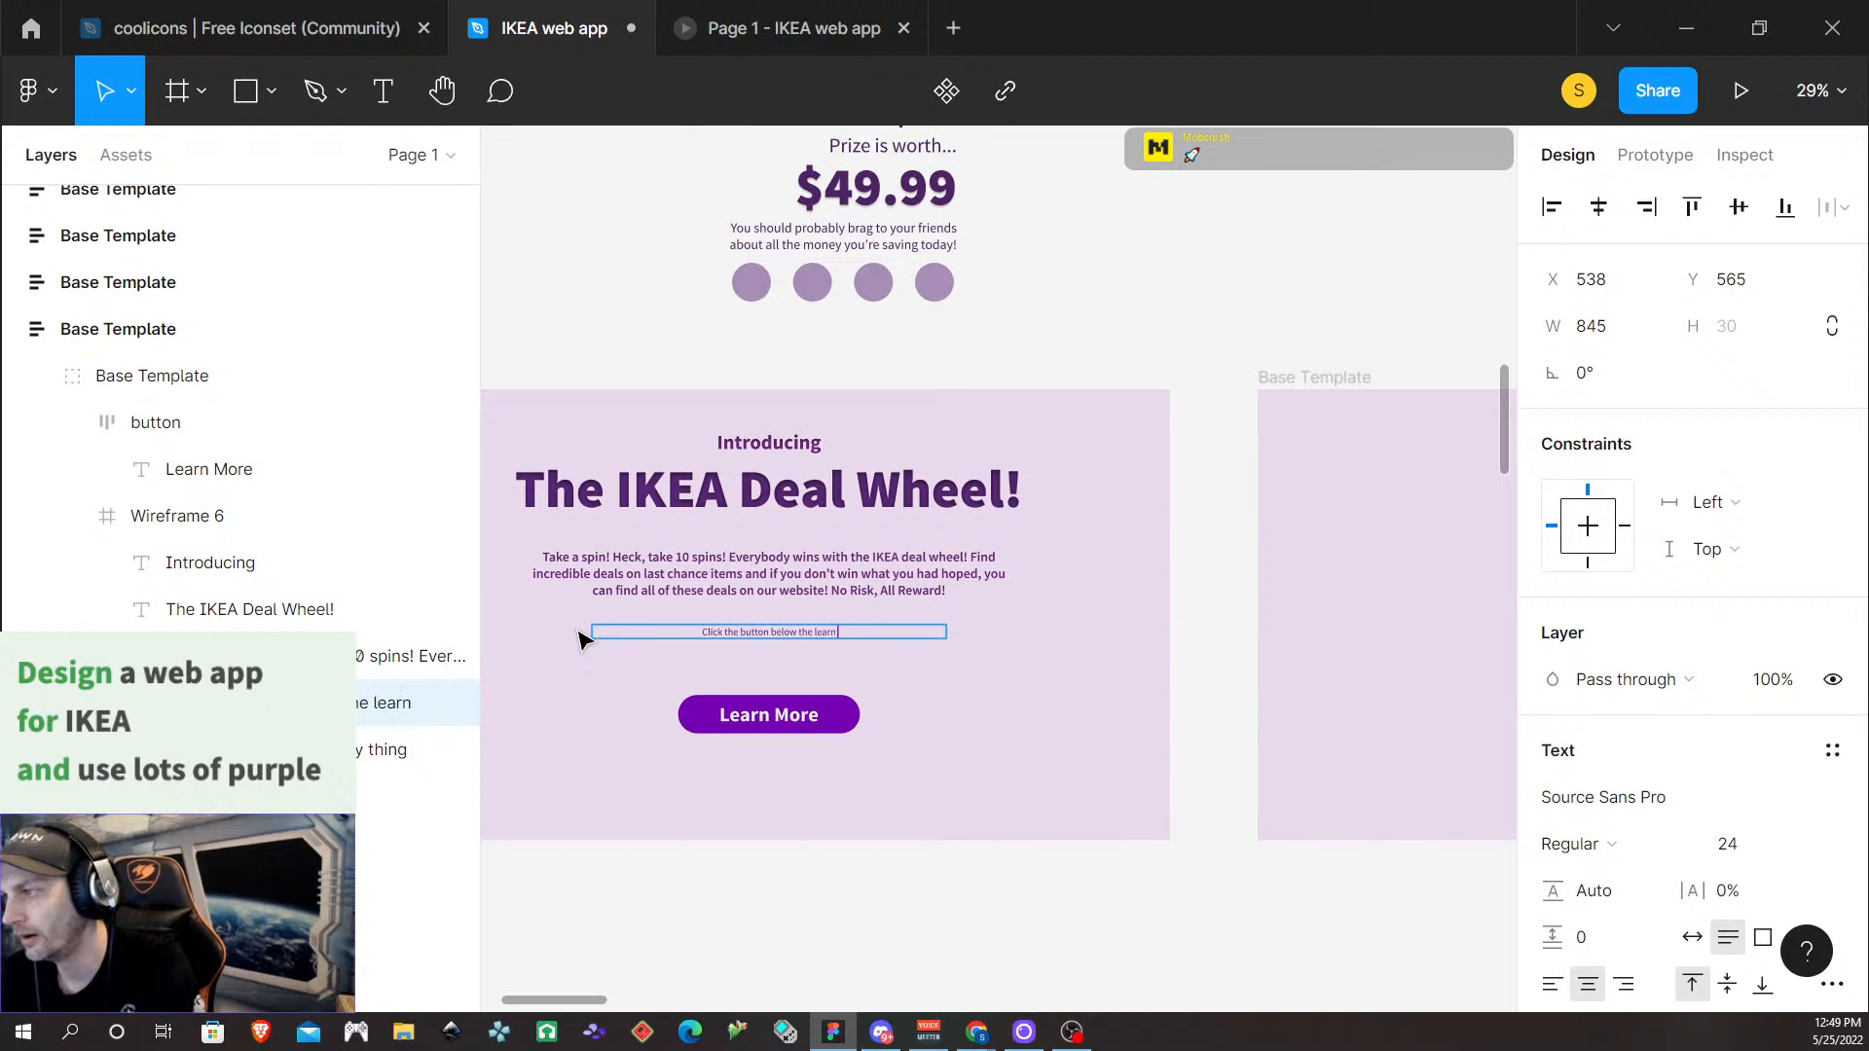
{"action": "type", "text": " more and get"}
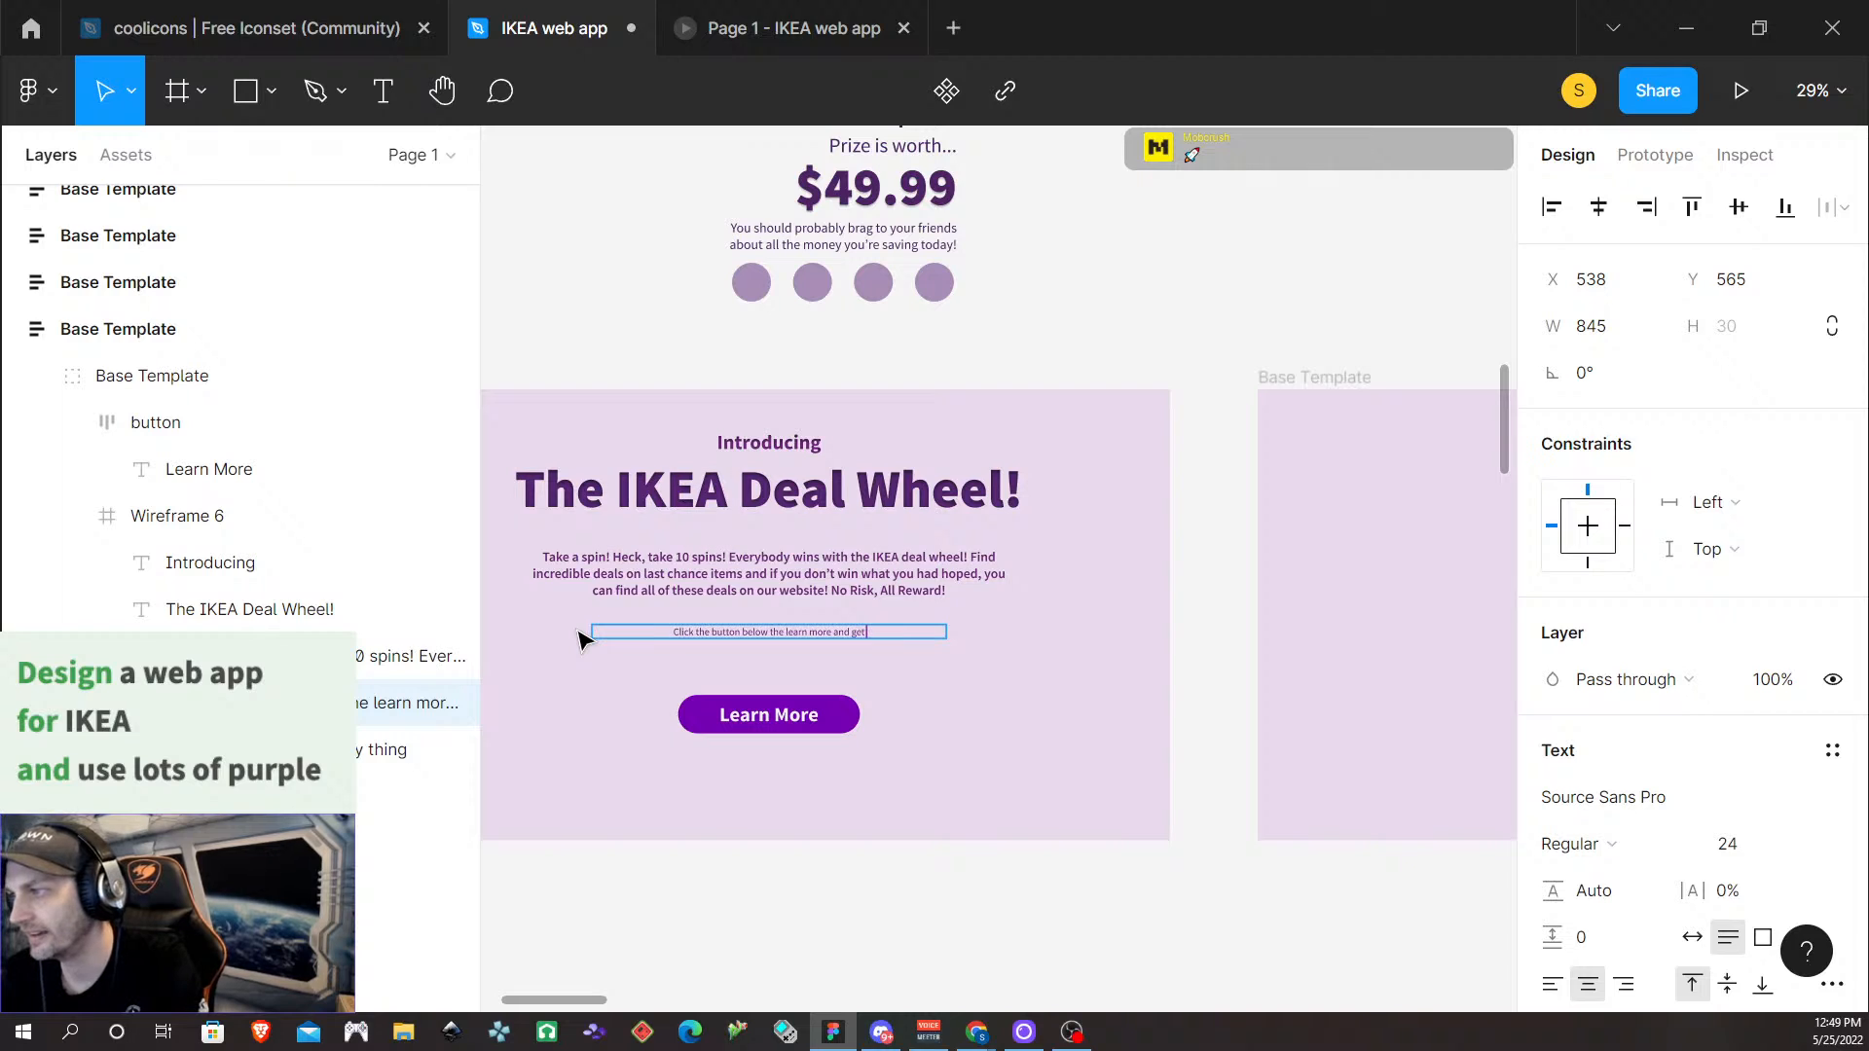
{"action": "type", "text": " spinn"}
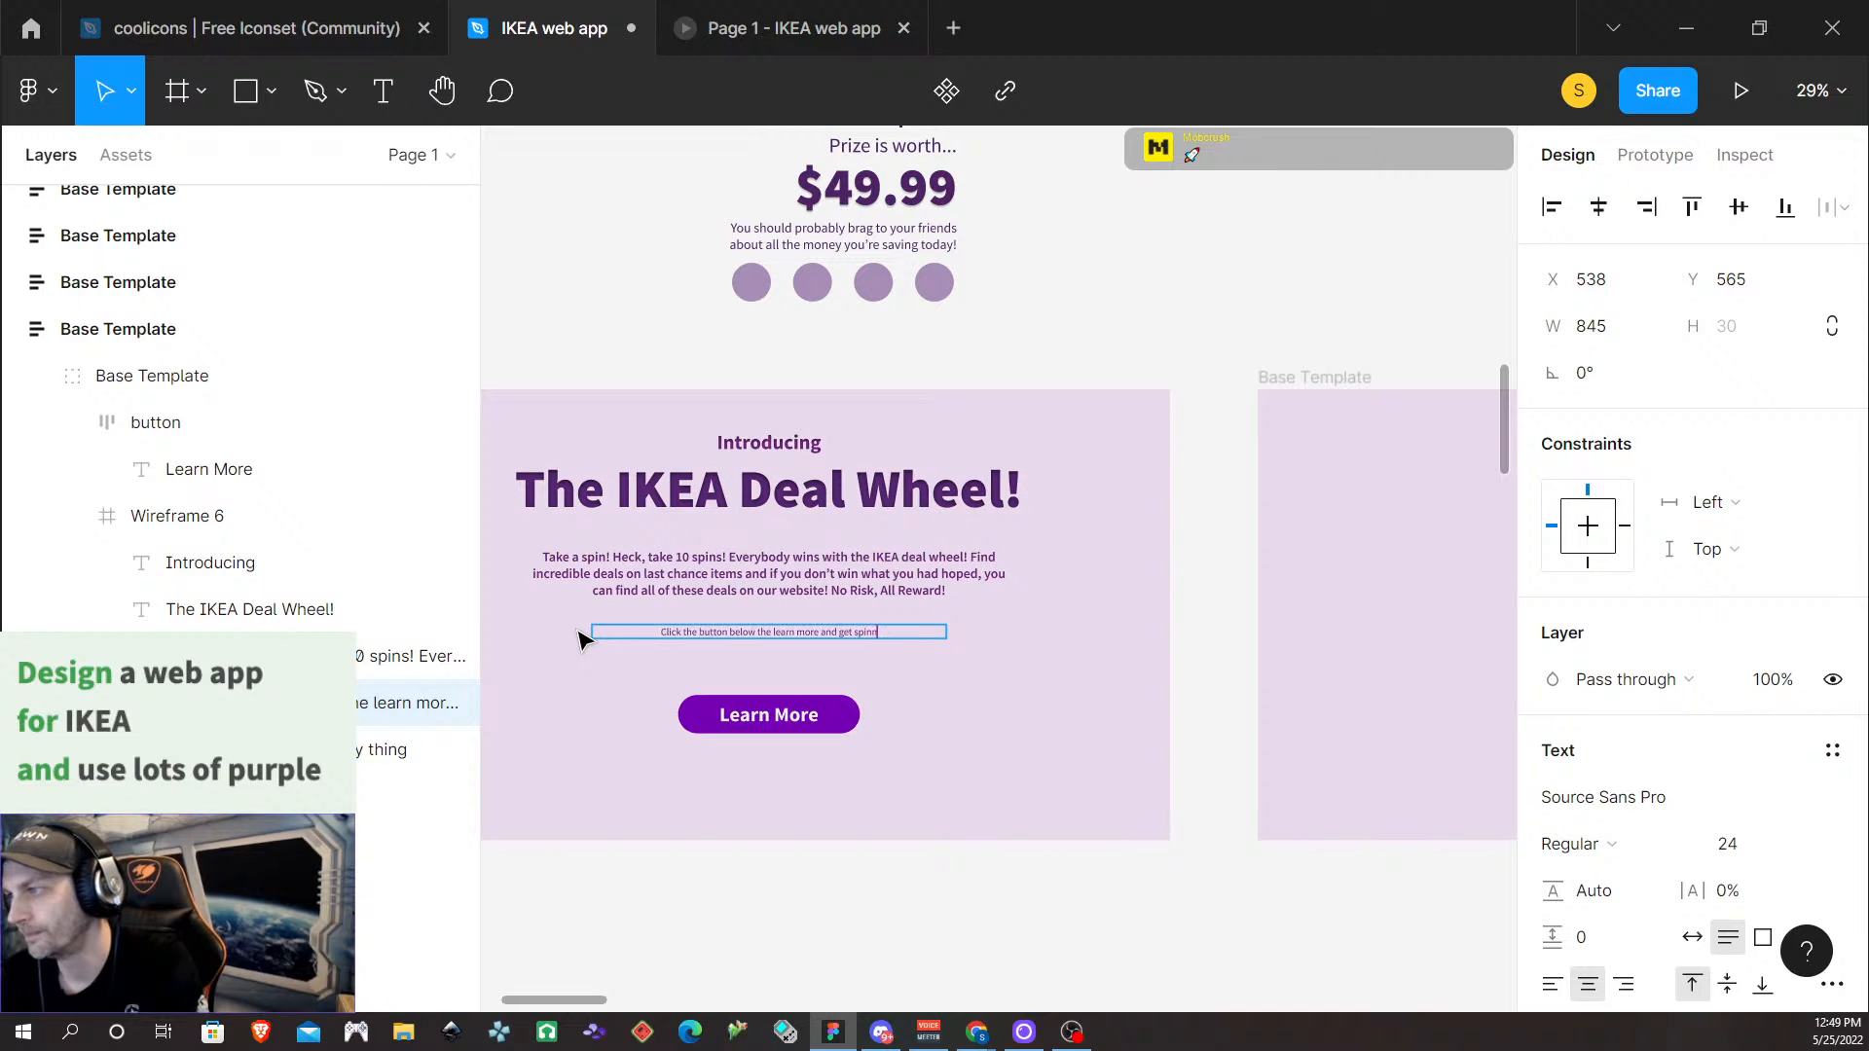
{"action": "type", "text": "ing"}
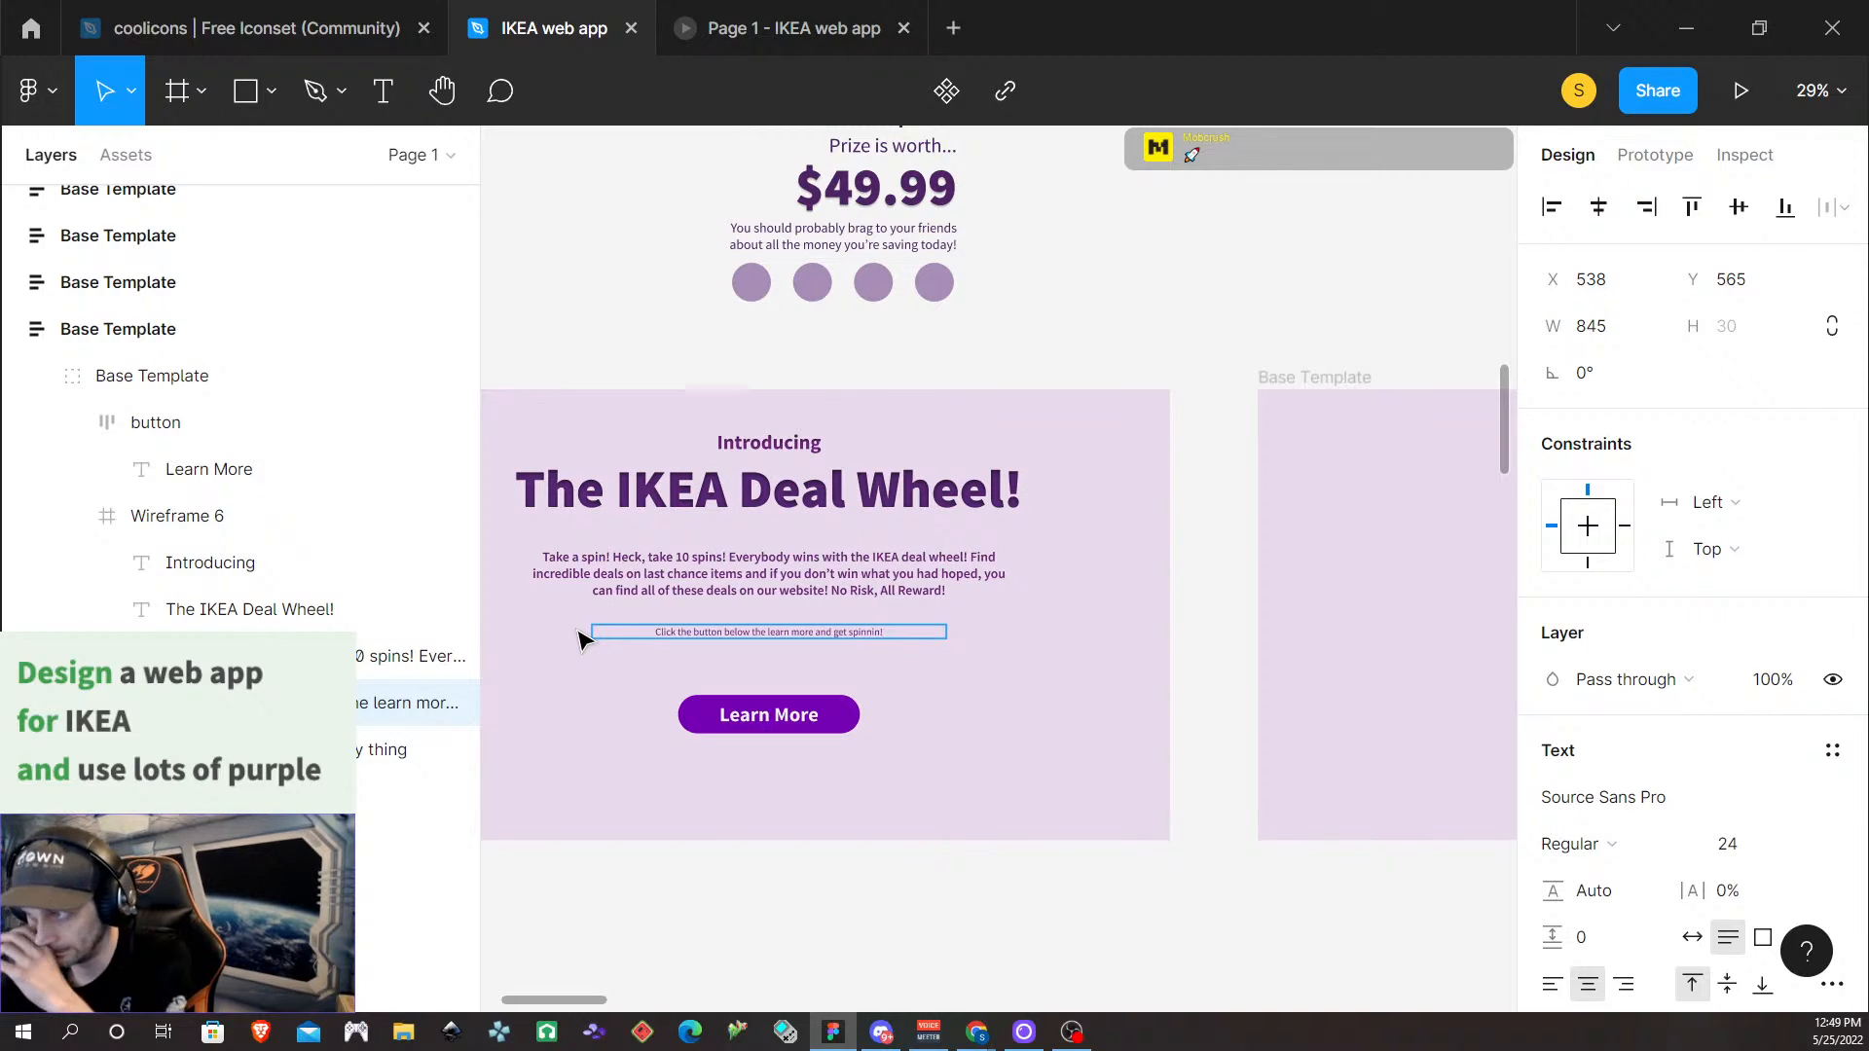
{"action": "key", "text": "Escape"}
{"action": "key", "text": "Escape"}
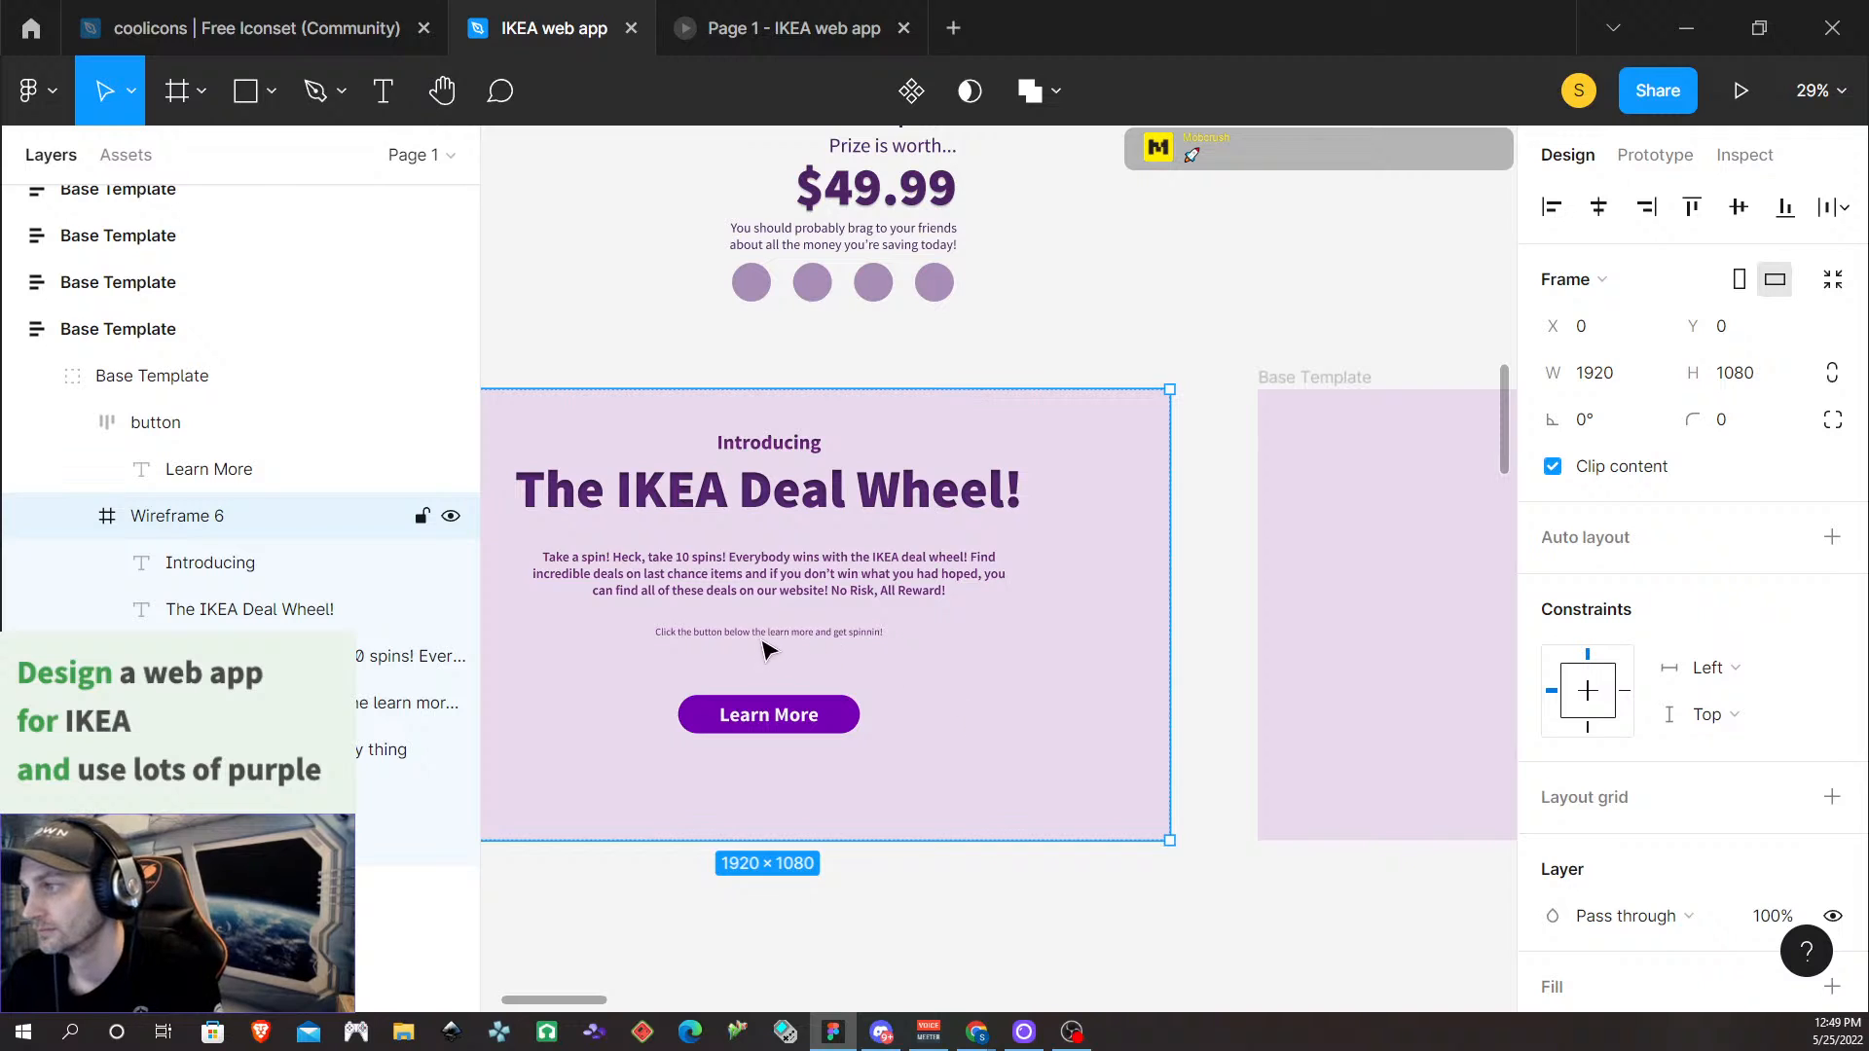
Move the small caption down toward the Learn More button, to Y 638
{"action": "left_click", "coordinate": [776, 634]}
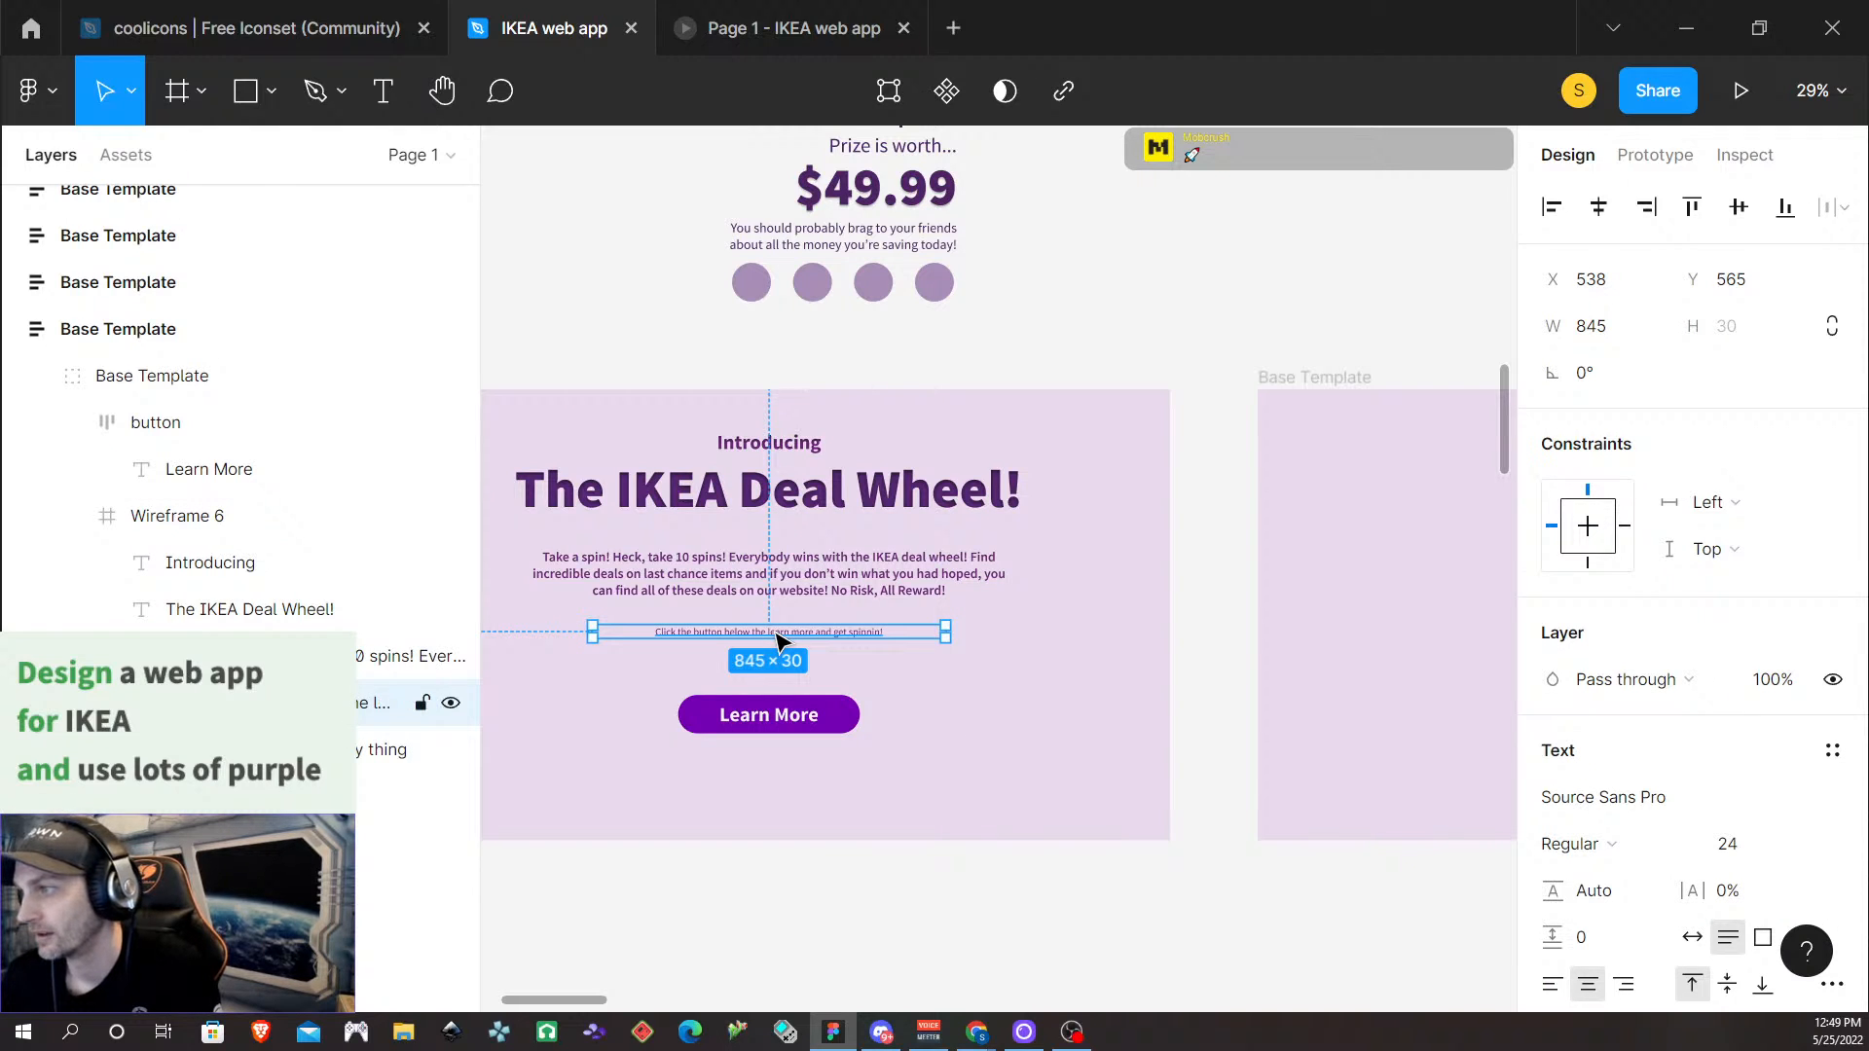
{"action": "key", "text": "alt"}
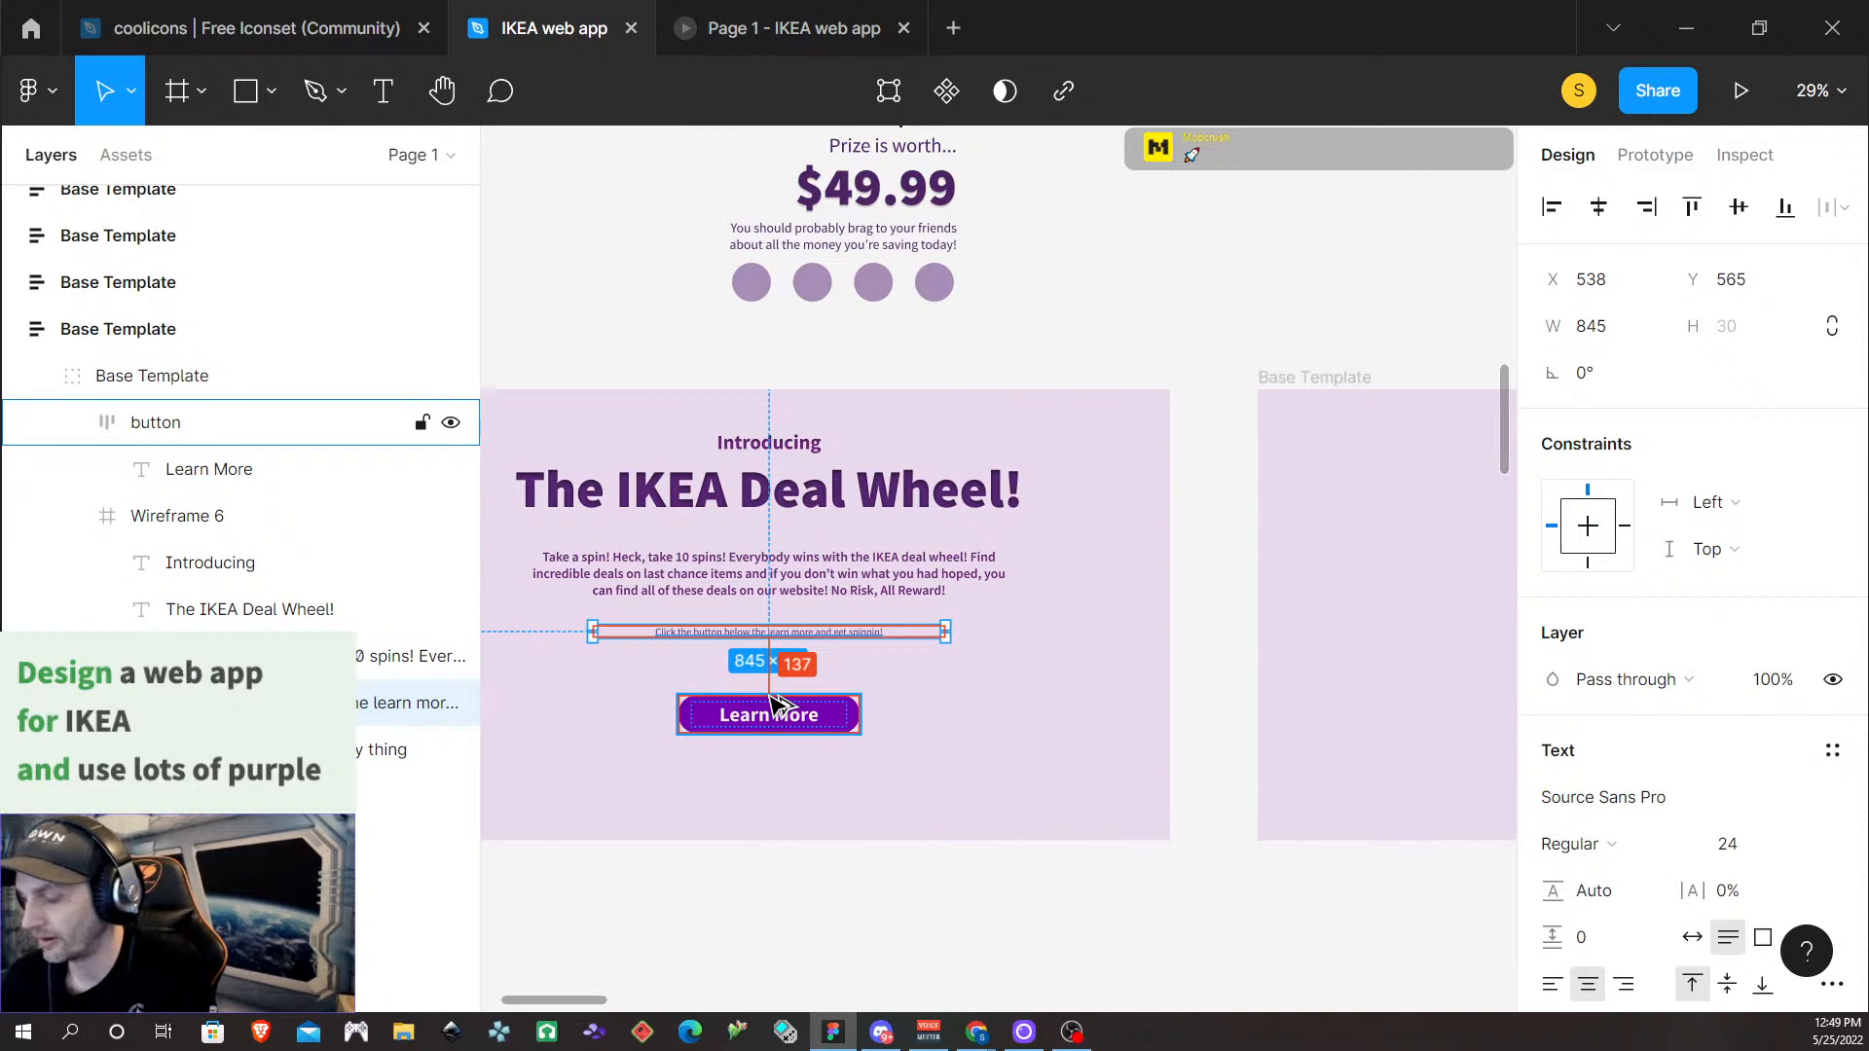
{"action": "key", "text": "shift+Down"}
{"action": "key", "text": "shift+Down"}
{"action": "key", "text": "shift+Down"}
{"action": "key", "text": "shift+Down"}
{"action": "key", "text": "shift+Down"}
{"action": "key", "text": "shift+Down"}
{"action": "key", "text": "shift+Down"}
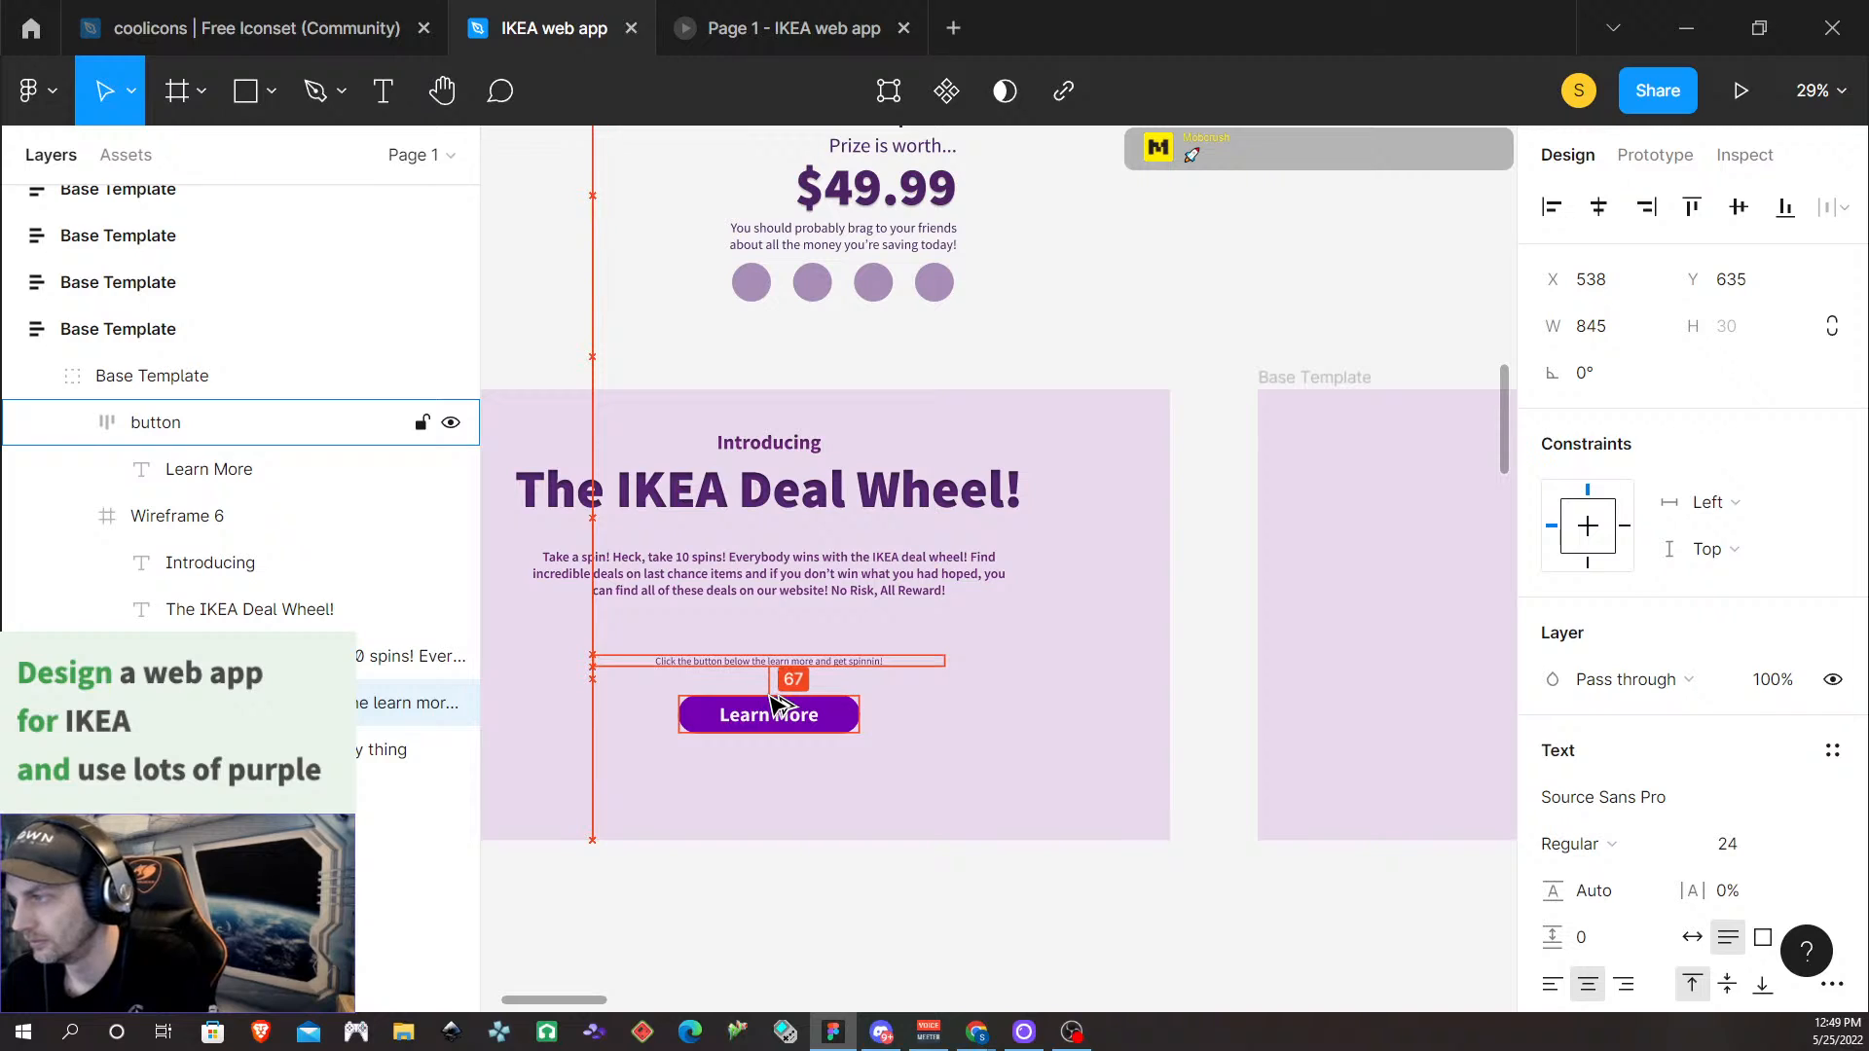
{"action": "key", "text": "shift+Down"}
{"action": "key", "text": "shift+Down"}
{"action": "key", "text": "Up"}
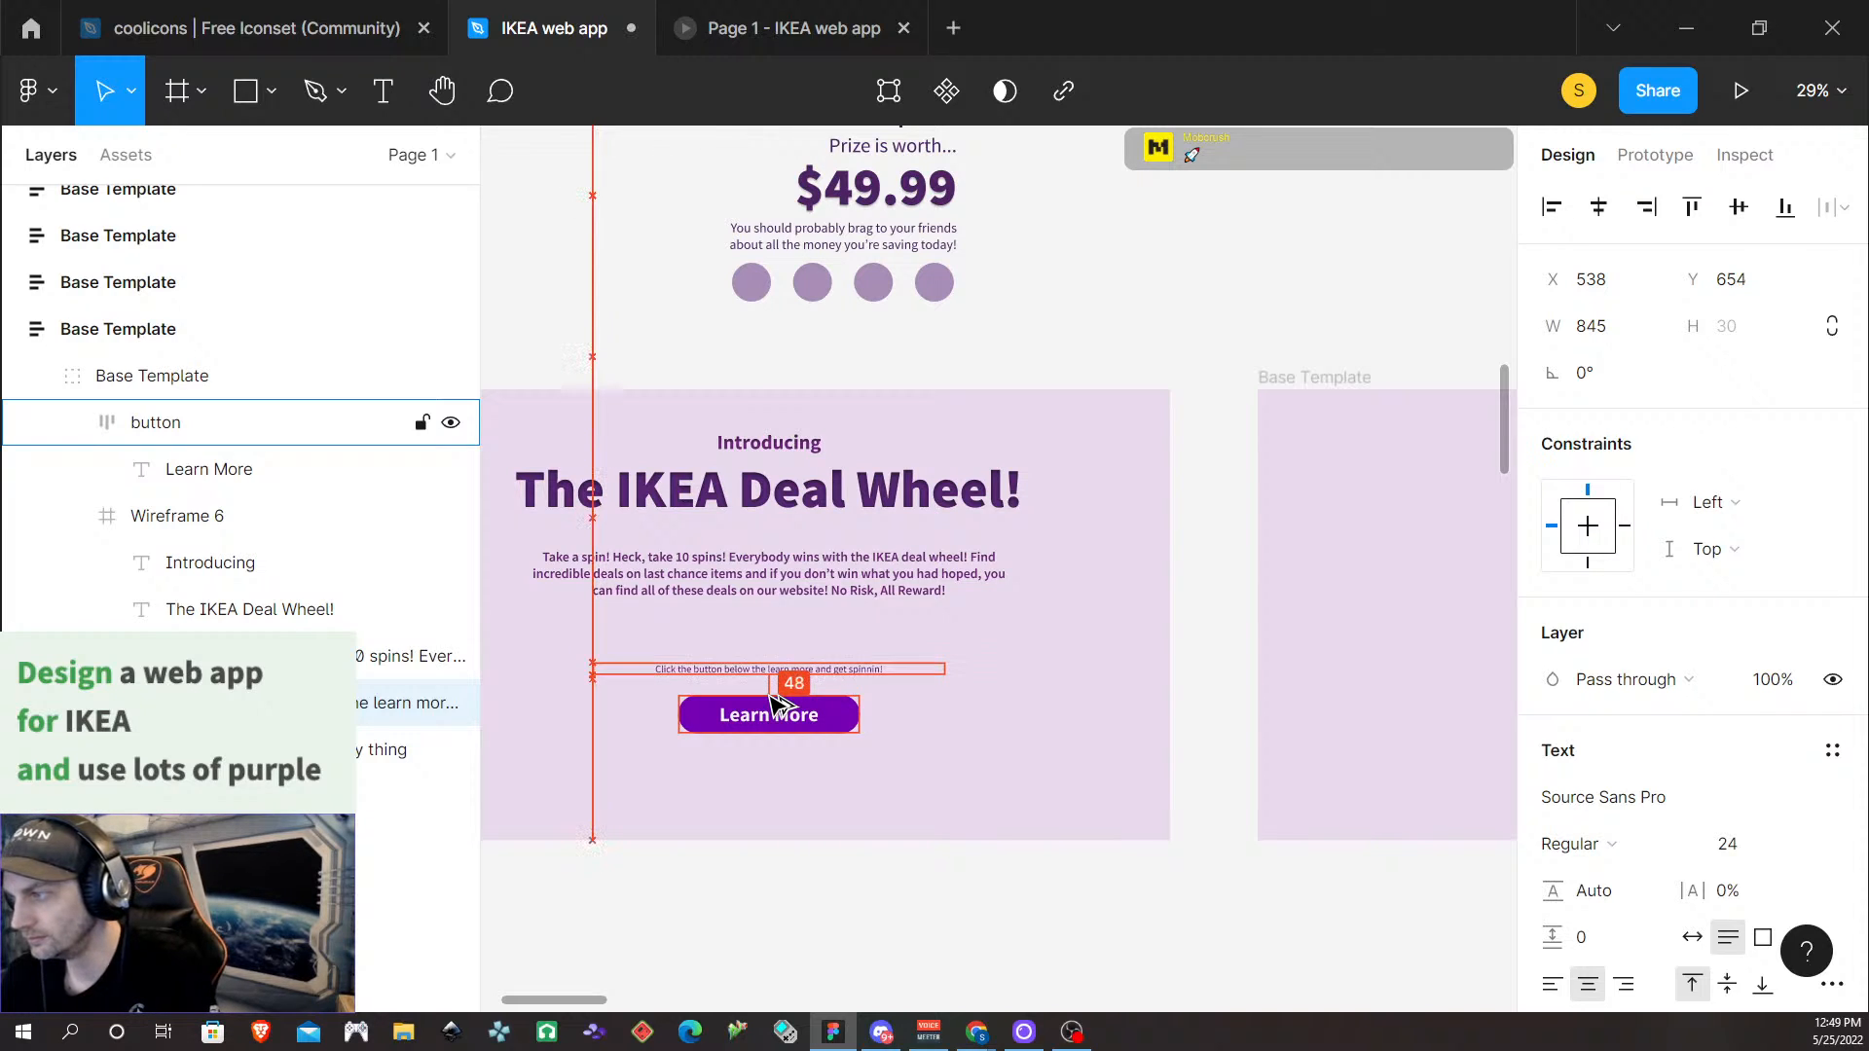
{"action": "key", "text": "Up"}
{"action": "key", "text": "Up"}
{"action": "key", "text": "Up"}
{"action": "key", "text": "shift+Up"}
{"action": "key", "text": "Up"}
{"action": "key", "text": "Up"}
{"action": "key", "text": "Up"}
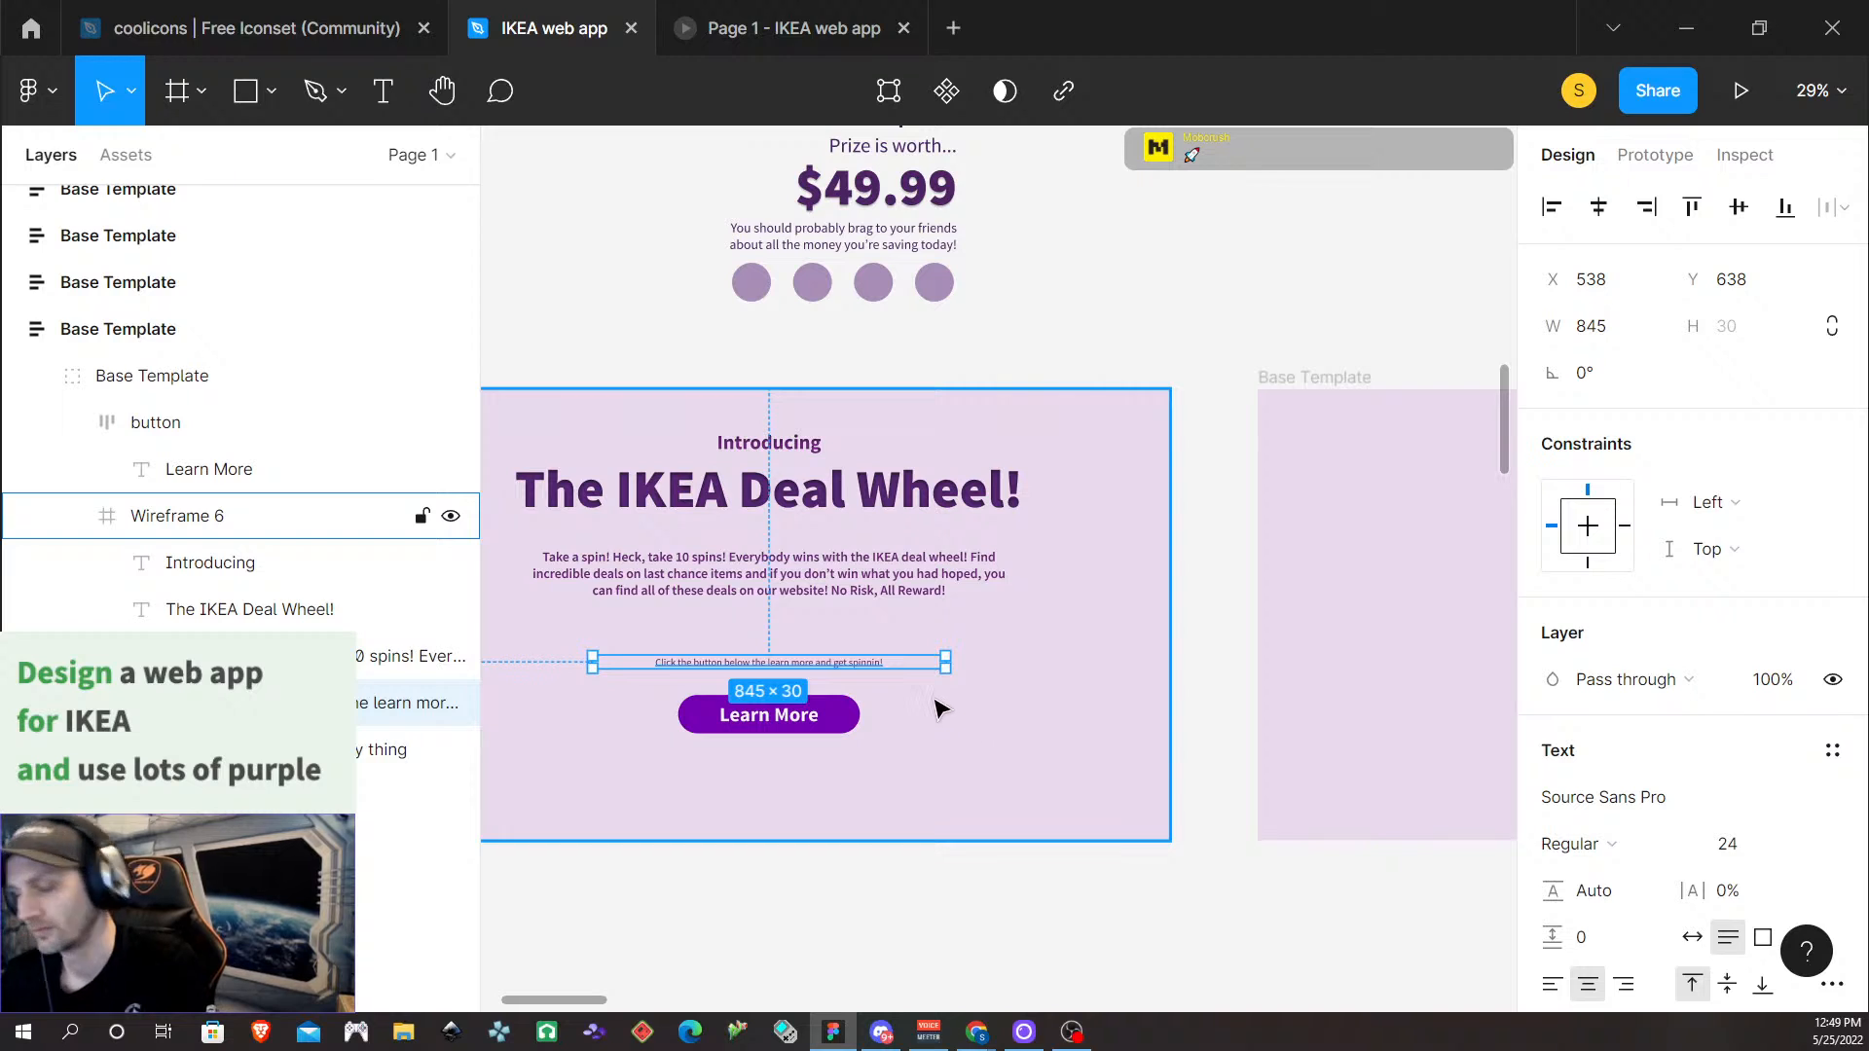
Nudge the caption closer to the Learn More button, to Y 670 with a 32 px gap between them
{"action": "key", "text": "shift+Down"}
{"action": "key", "text": "shift+Down"}
{"action": "key", "text": "shift+Down"}
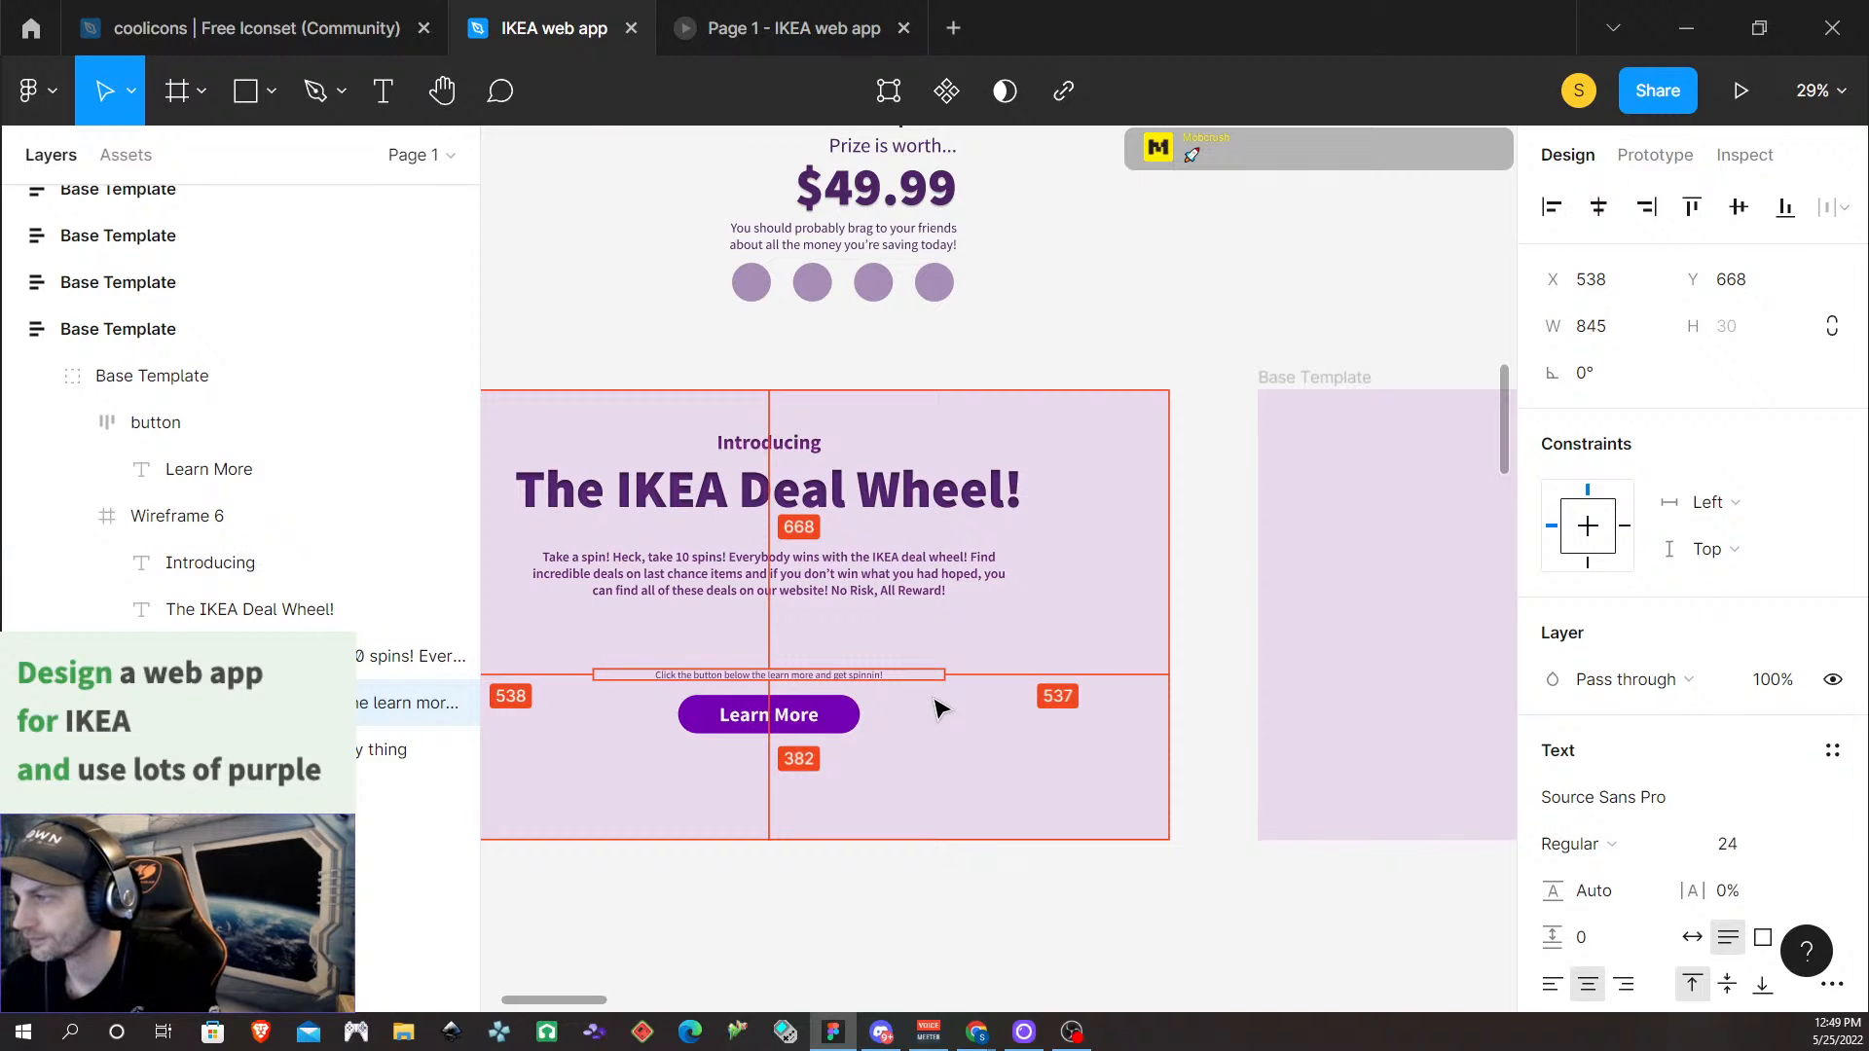
{"action": "key", "text": "Up"}
{"action": "key", "text": "Up"}
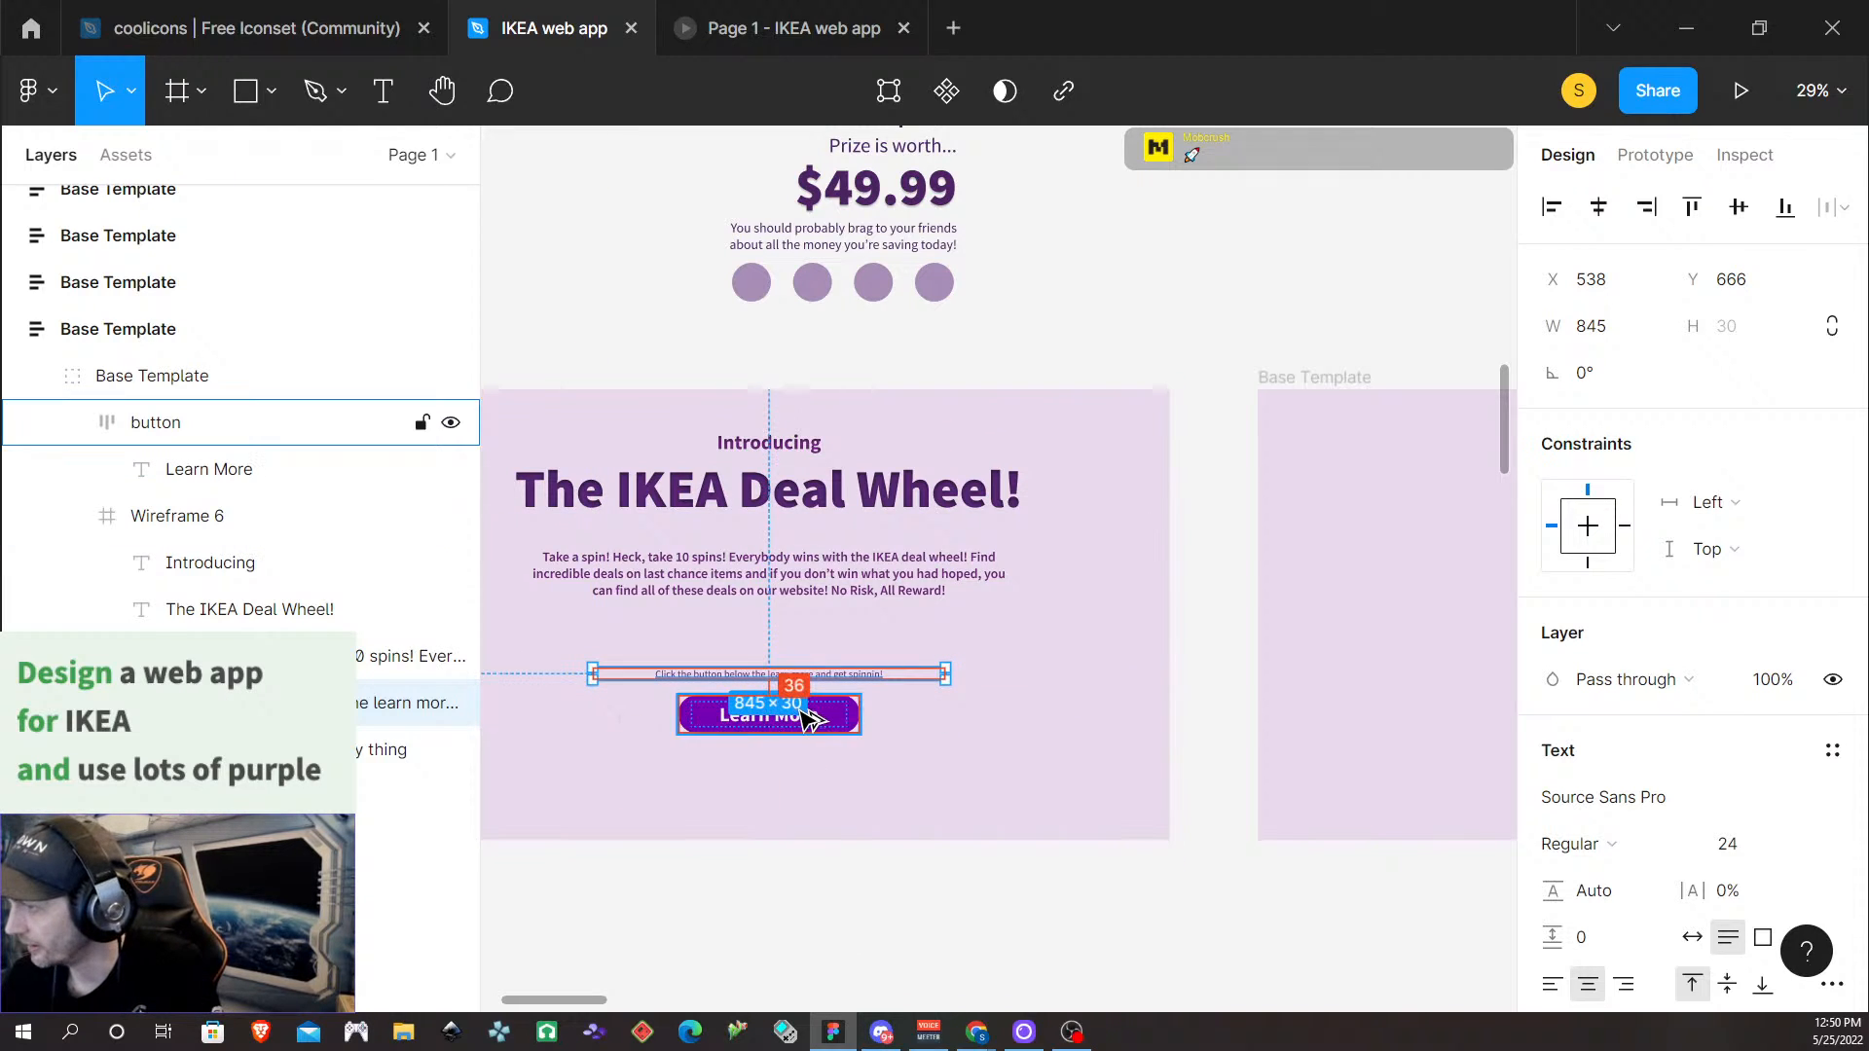
{"action": "key", "text": "Down"}
{"action": "key", "text": "Down"}
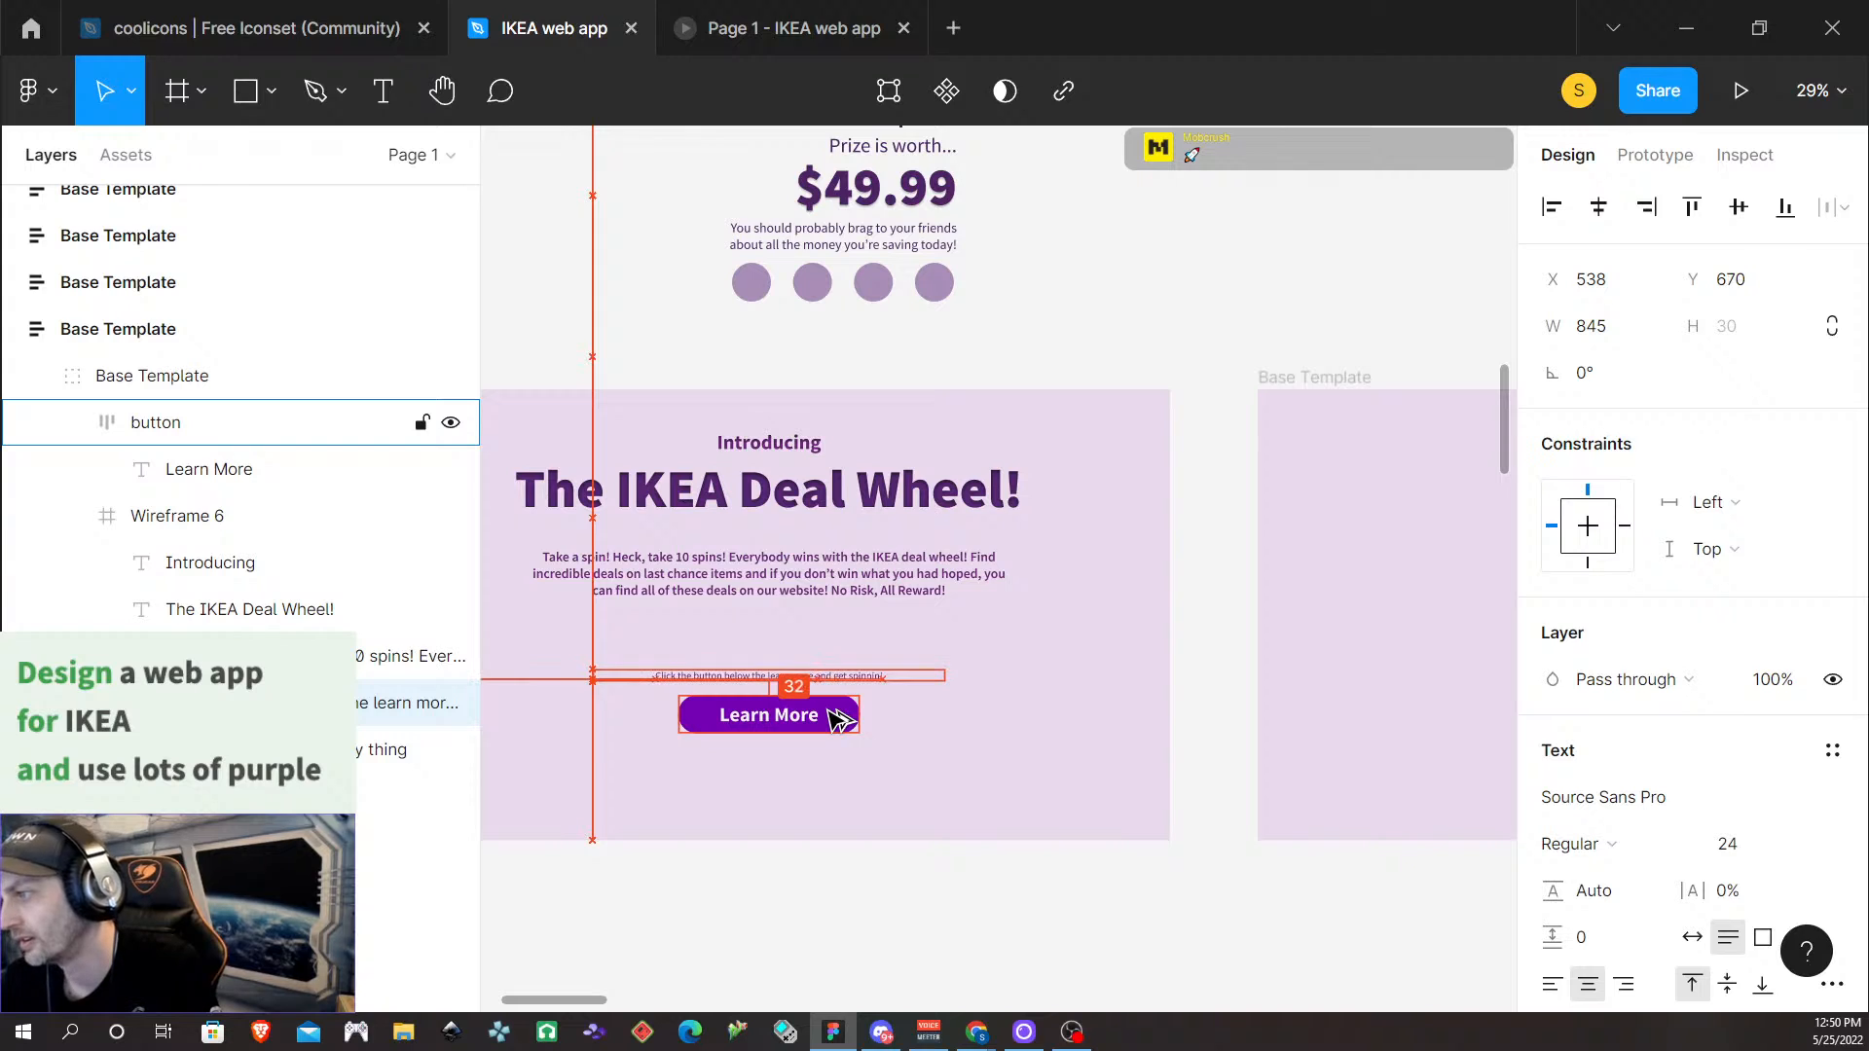
{"action": "left_click", "coordinate": [1049, 793]}
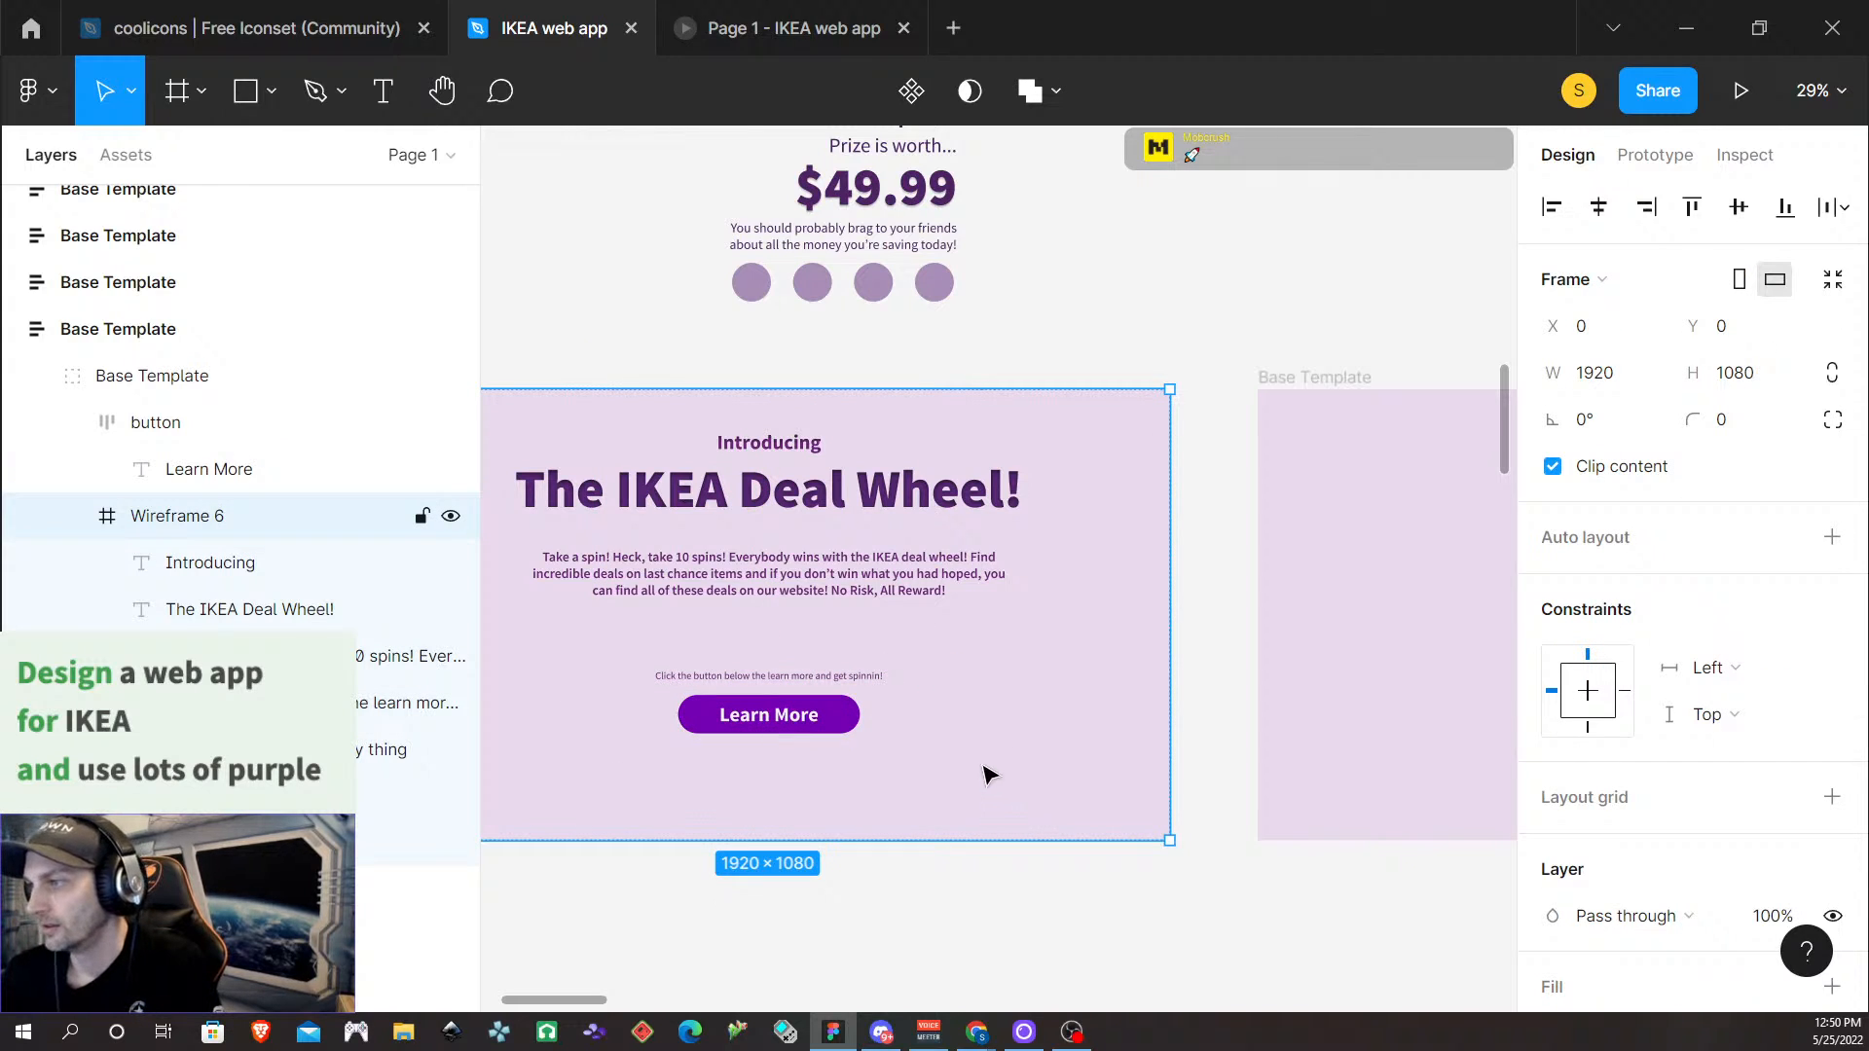
Reword the caption to "Click the button above to learn more and get spinnin!"
{"action": "scroll", "coordinate": [1032, 775], "scroll_direction": "left", "scroll_amount": 1}
{"action": "scroll", "coordinate": [1013, 774], "scroll_direction": "left", "scroll_amount": 2}
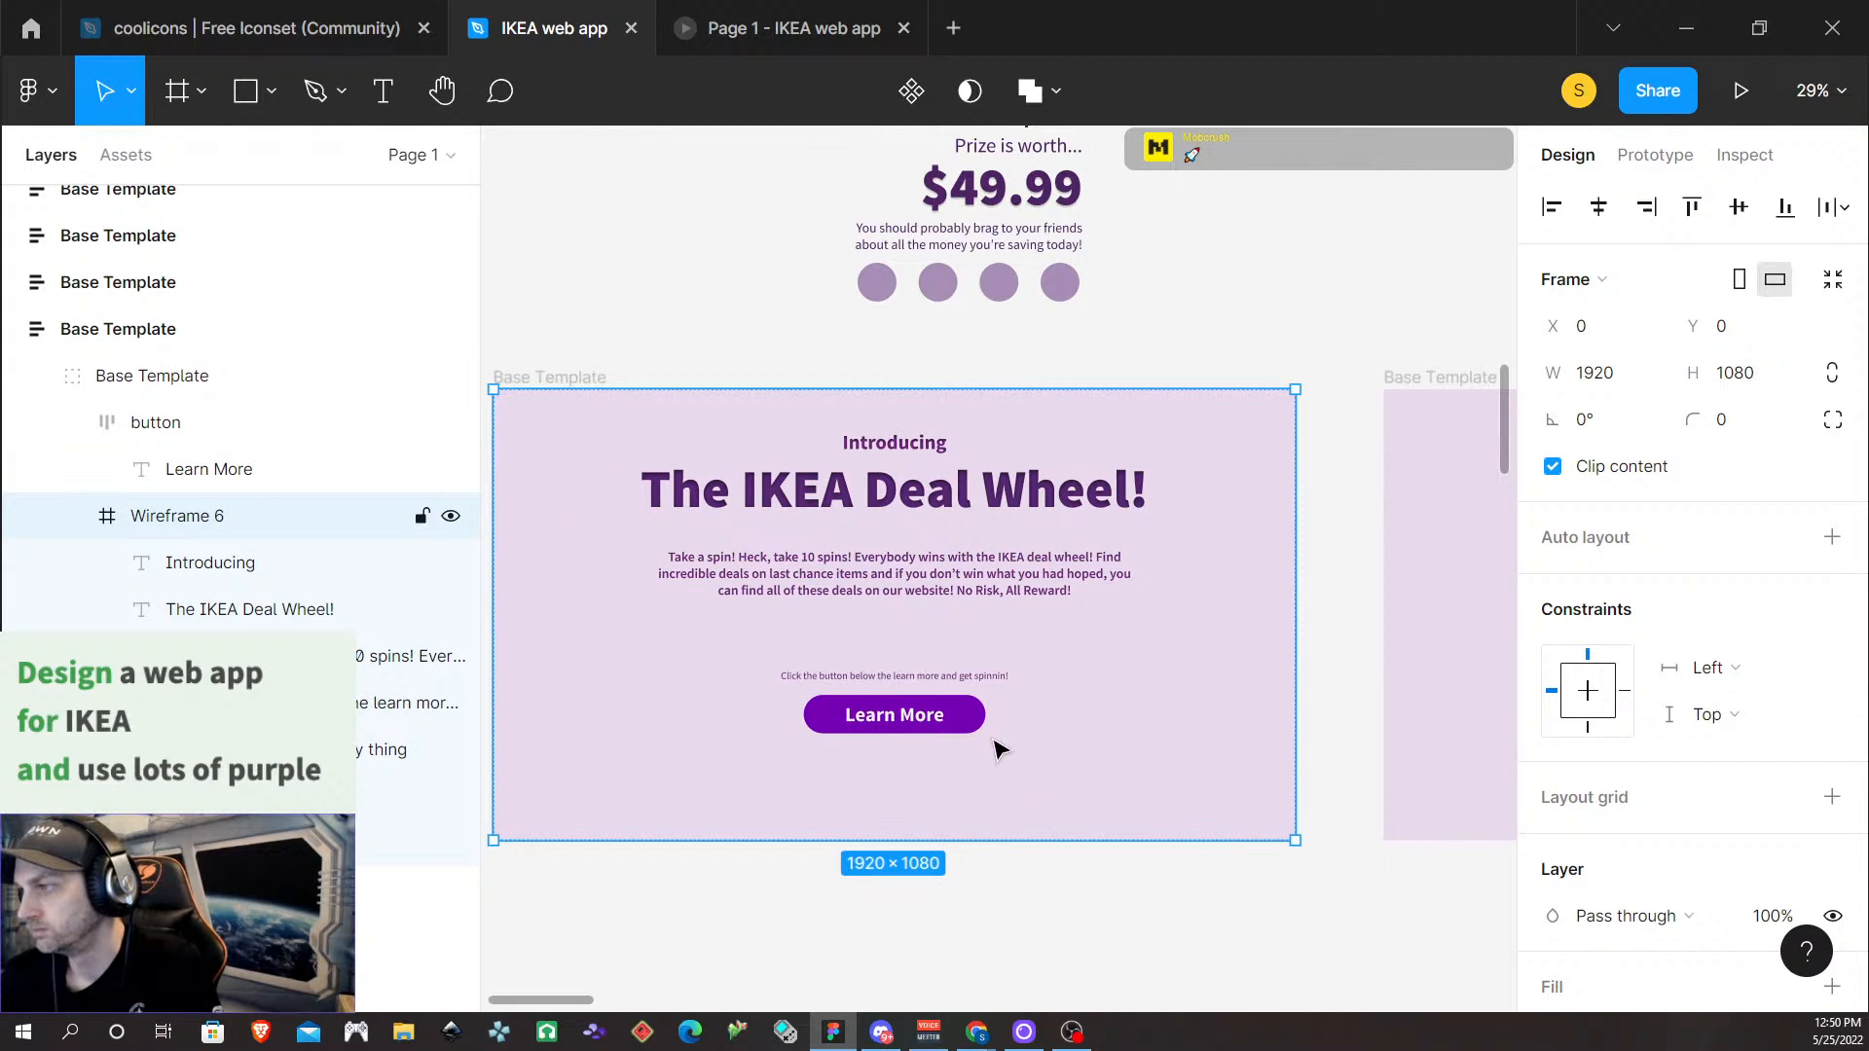
{"action": "left_click", "coordinate": [910, 678]}
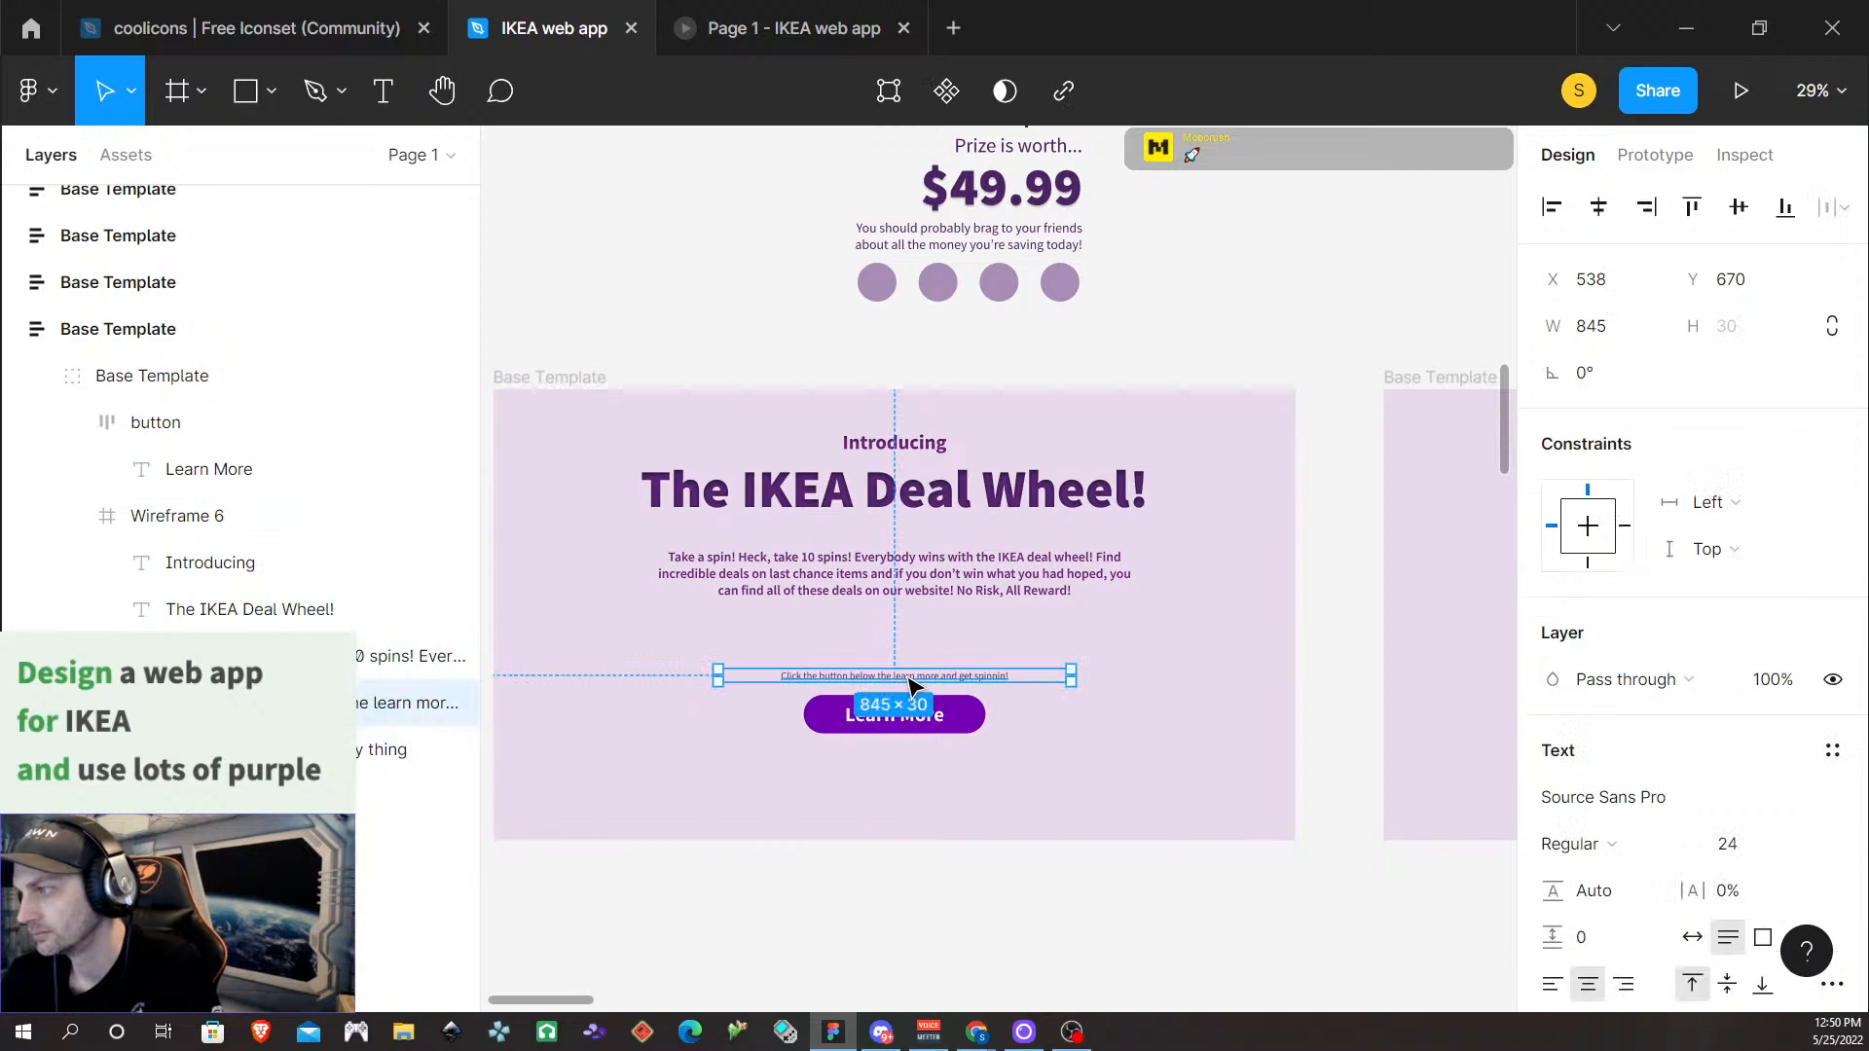
{"action": "left_click", "coordinate": [857, 677]}
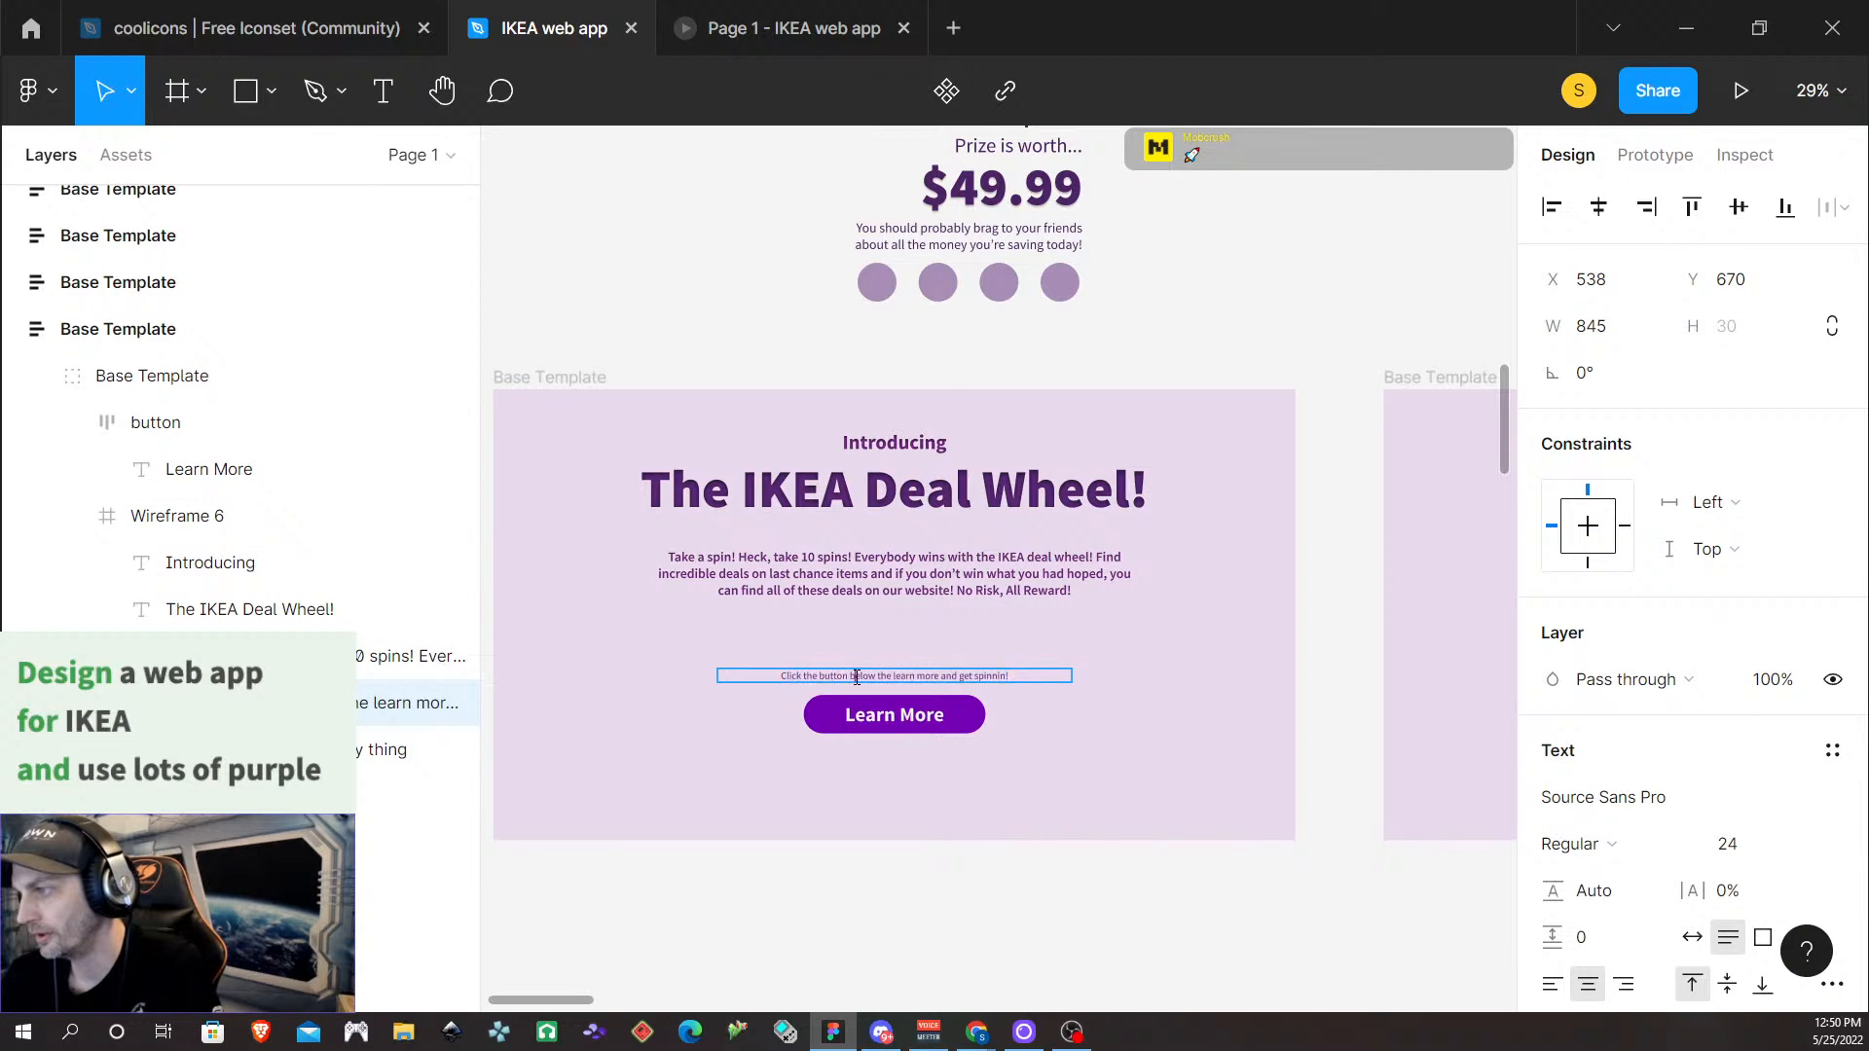
{"action": "mouse_move", "coordinate": [854, 675]}
{"action": "left_mouse_down"}
{"action": "mouse_move", "coordinate": [889, 679]}
{"action": "mouse_move", "coordinate": [838, 680]}
{"action": "left_mouse_up"}
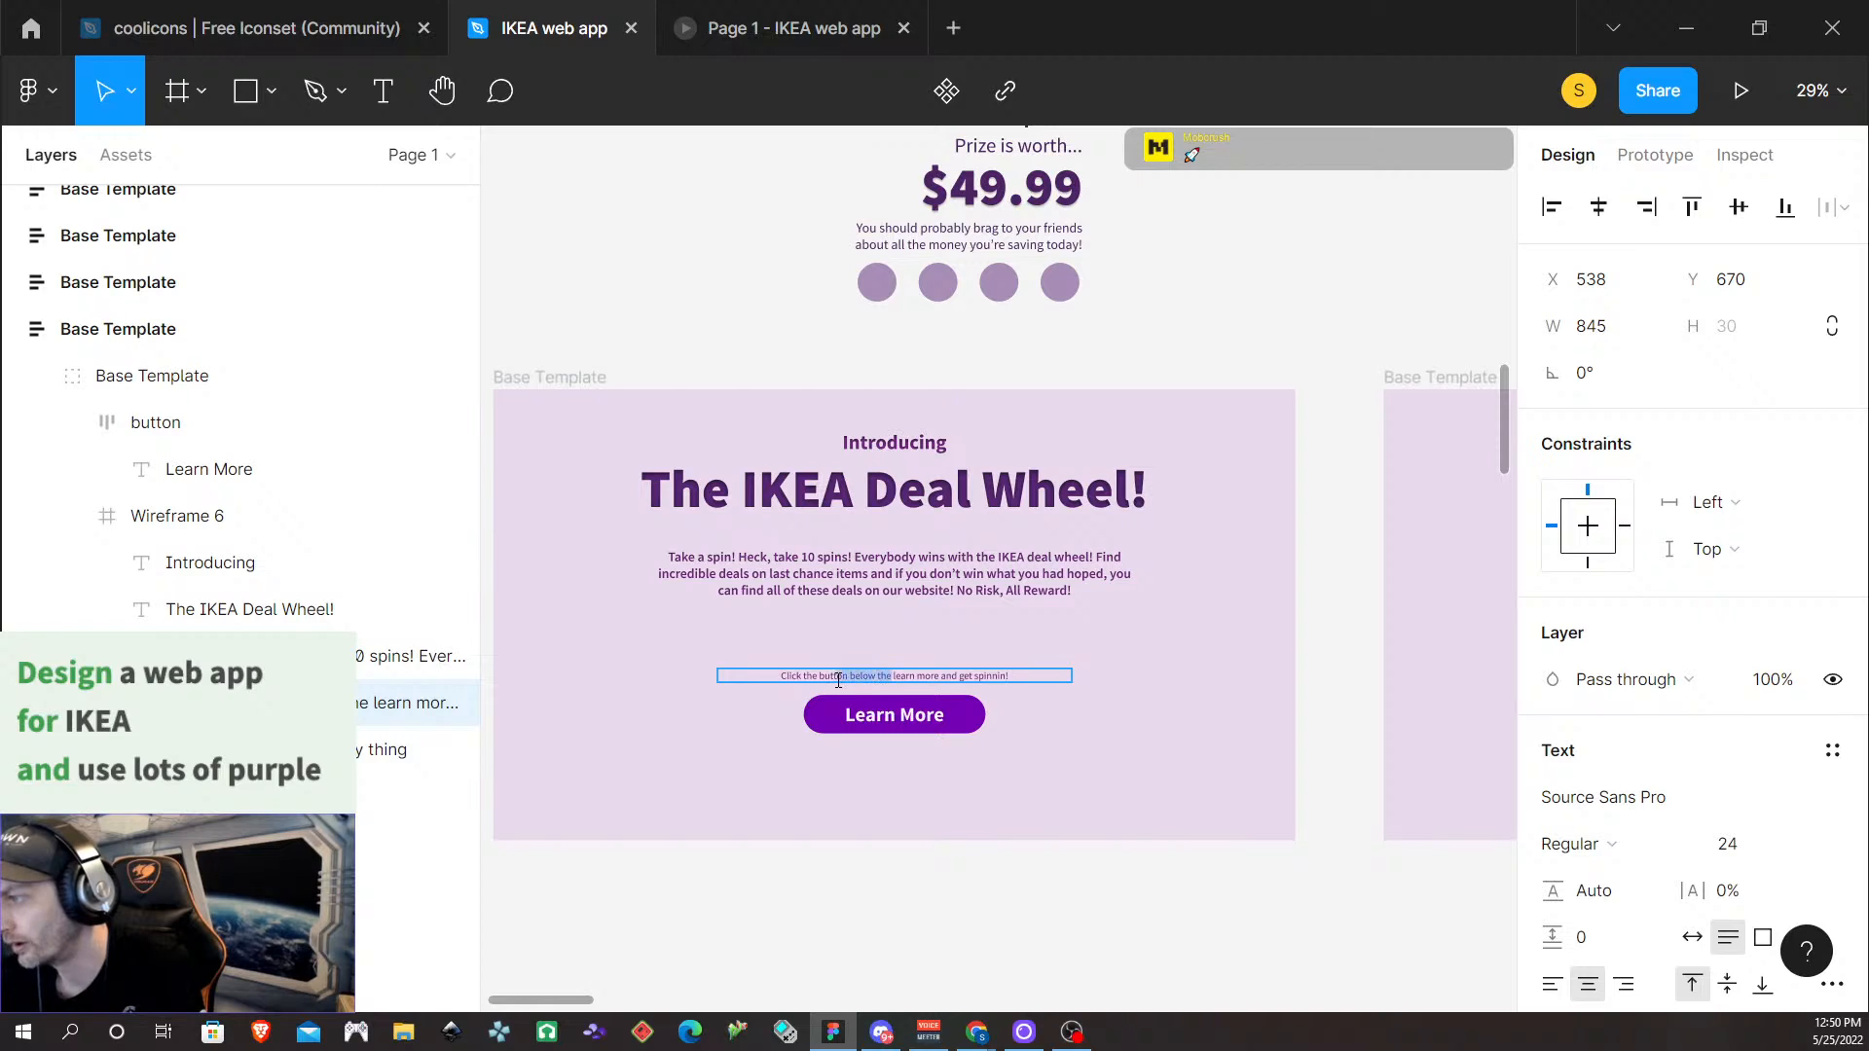
{"action": "type", "text": "above"}
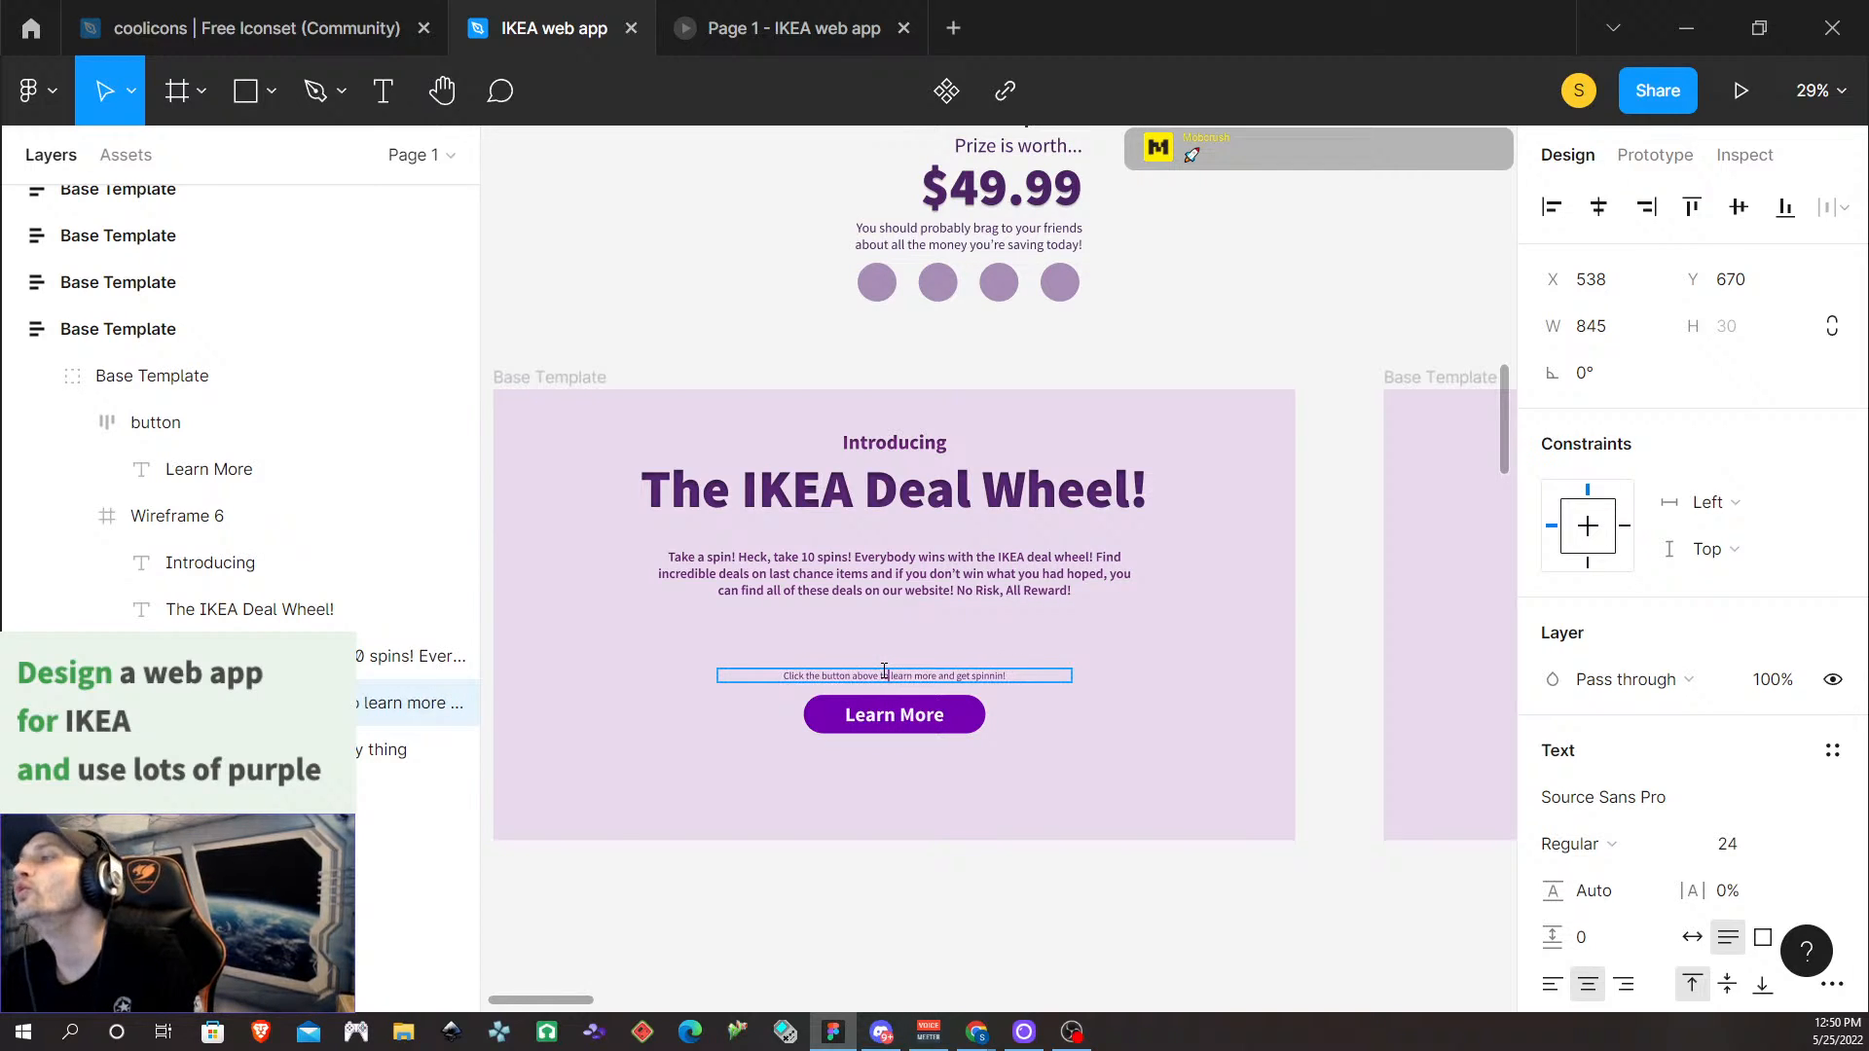
{"action": "key", "text": "Escape"}
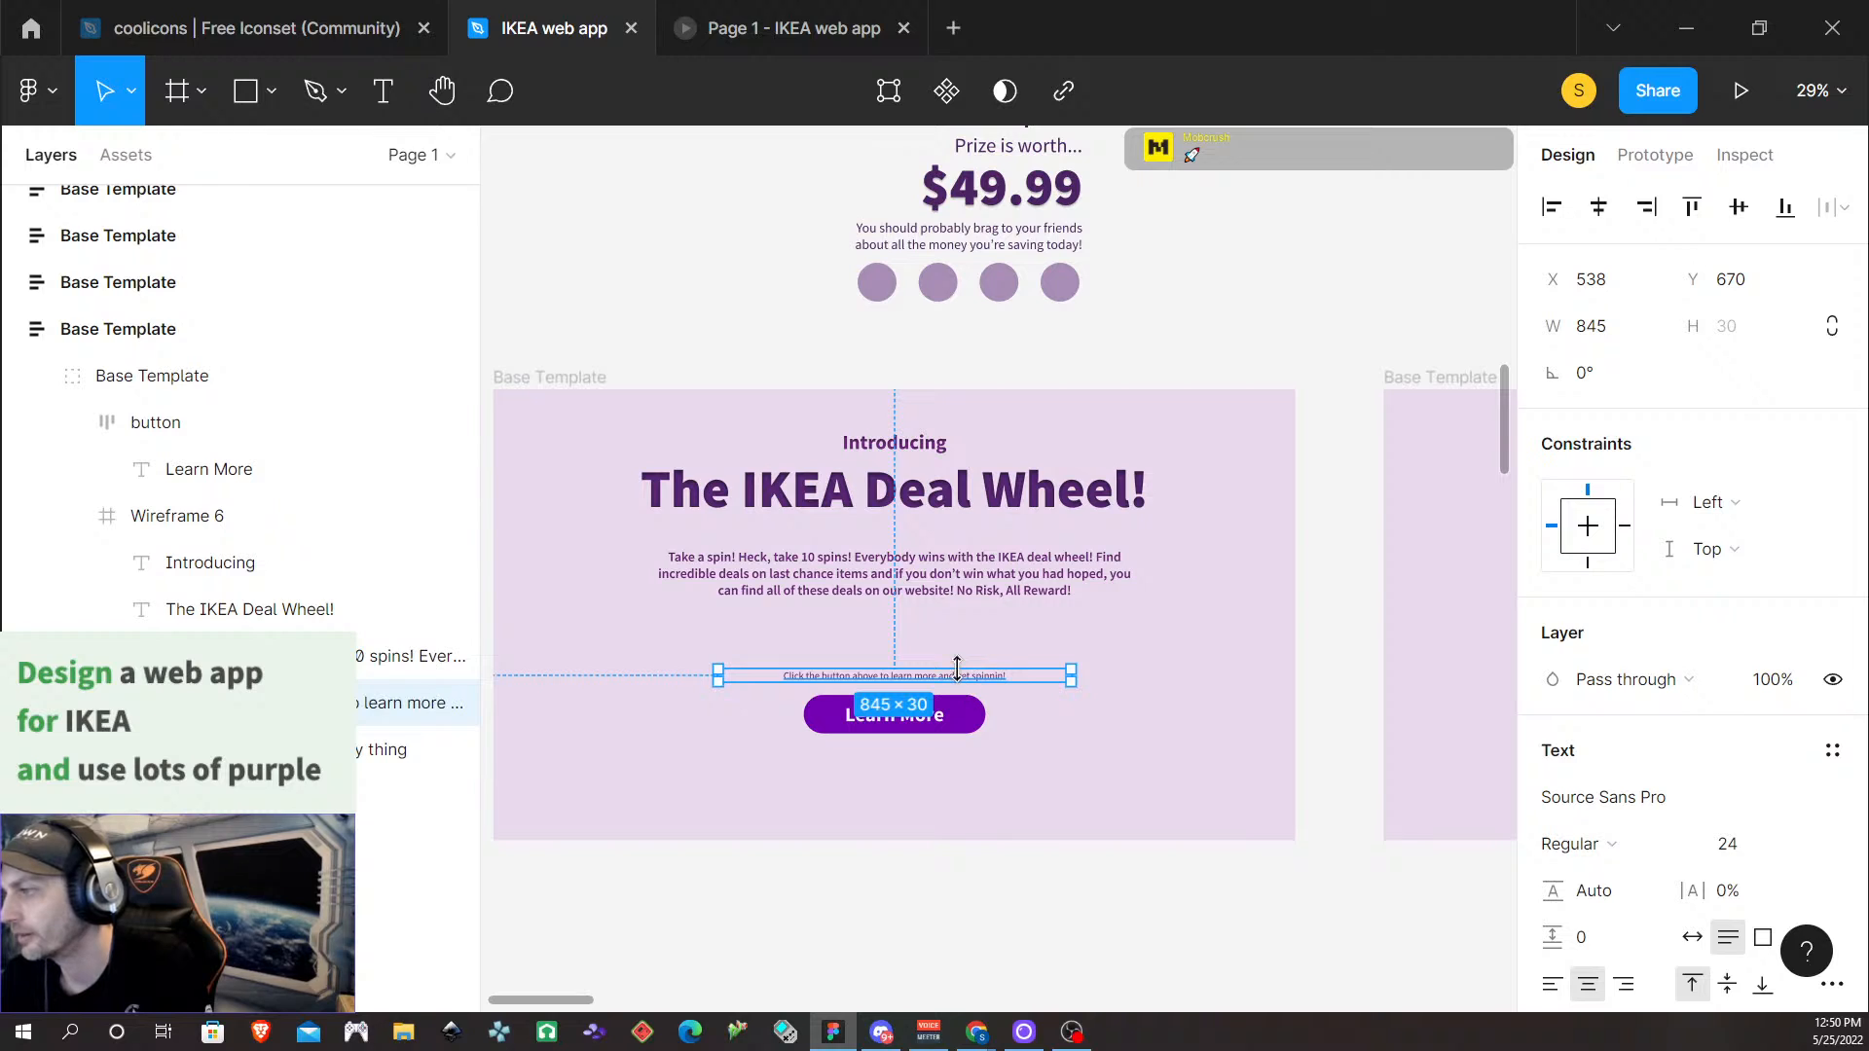
Move the small caption below the Learn More button, to Y 856
{"action": "left_click_drag", "start_coordinate": [955, 680], "coordinate": [954, 768]}
{"action": "key", "text": "alt"}
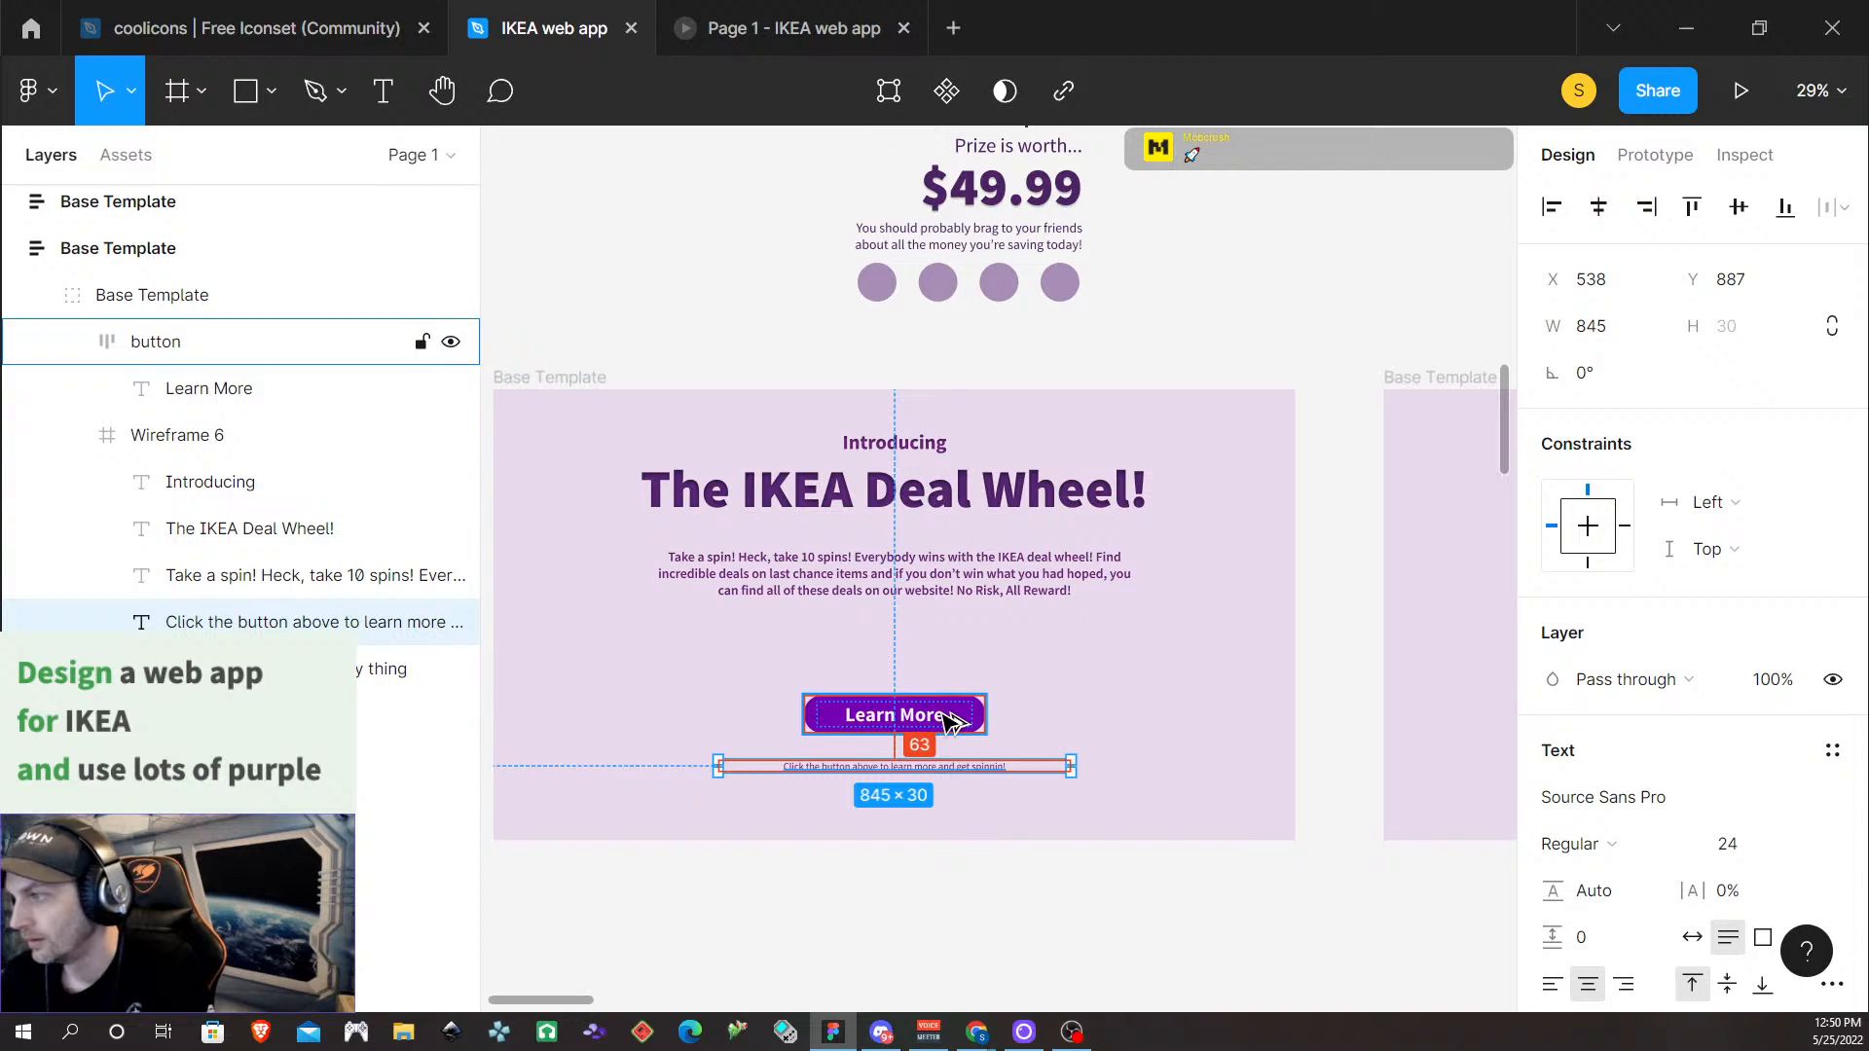
{"action": "key", "text": "shift+Up"}
{"action": "key", "text": "shift+Up"}
{"action": "key", "text": "shift+Up"}
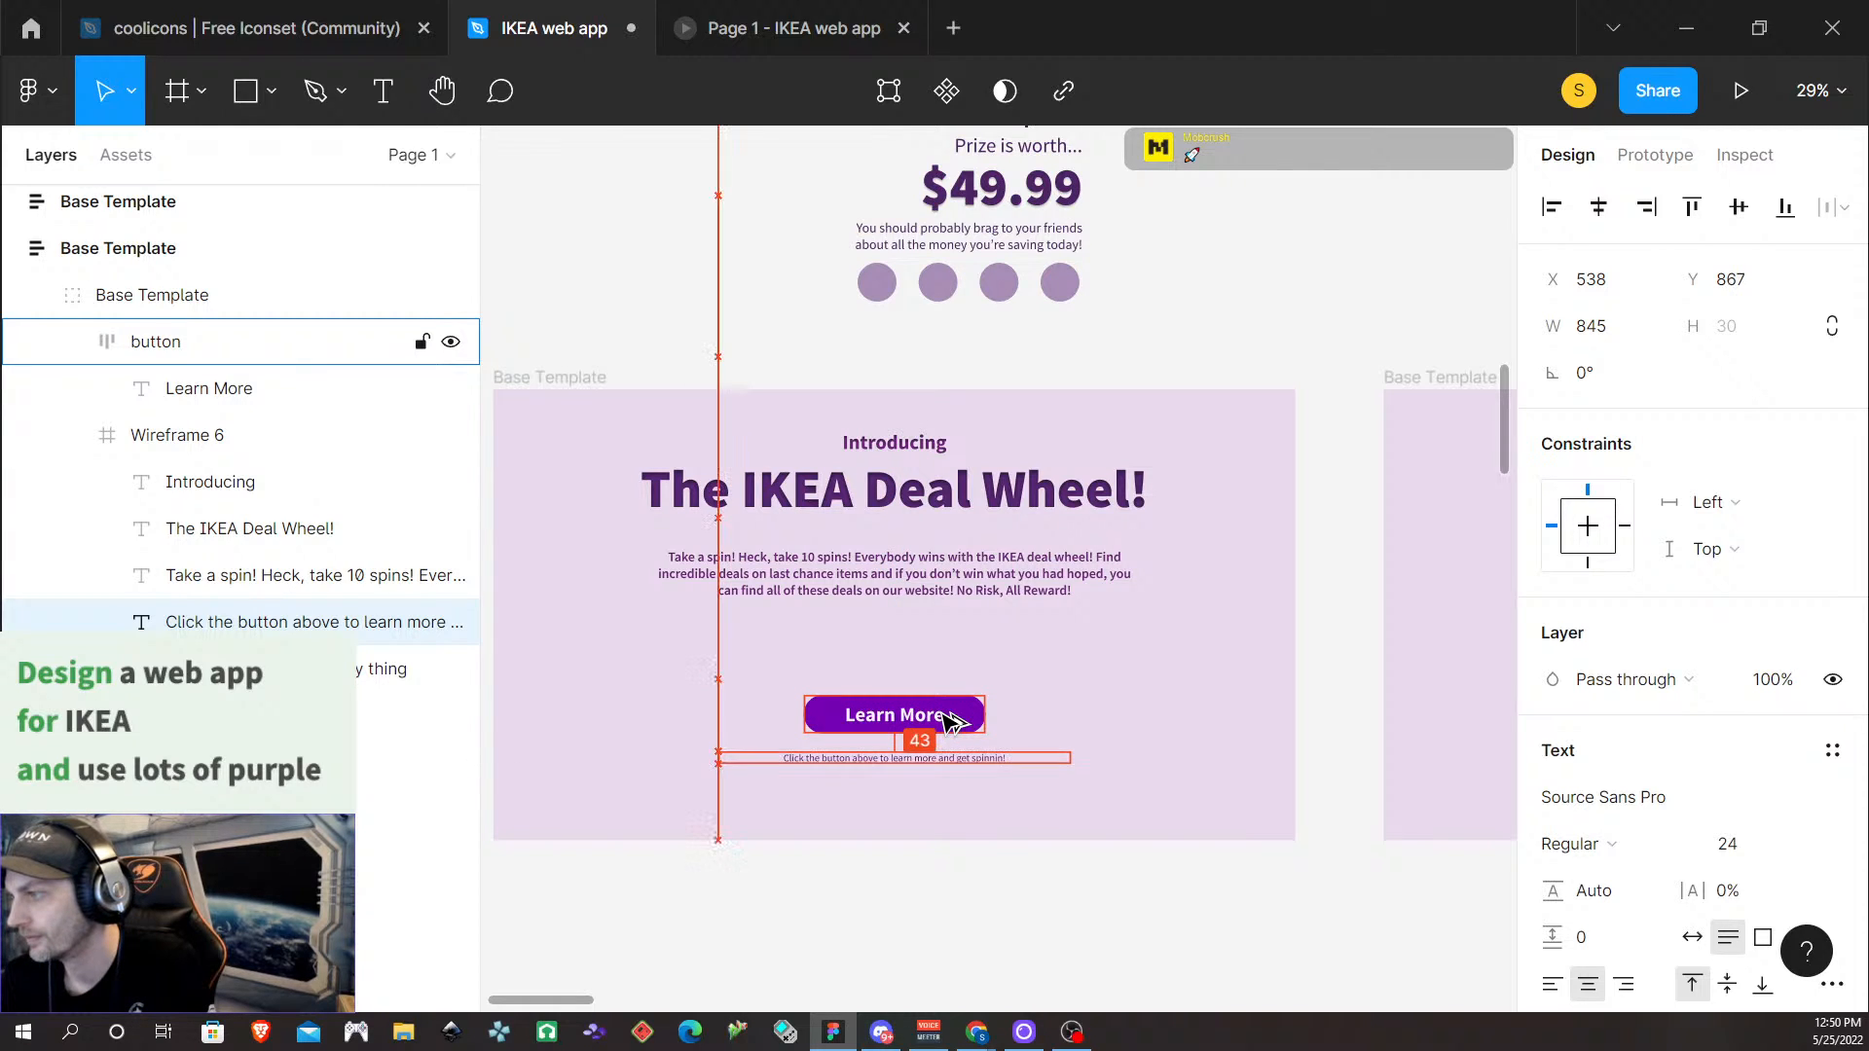
{"action": "key", "text": "Up"}
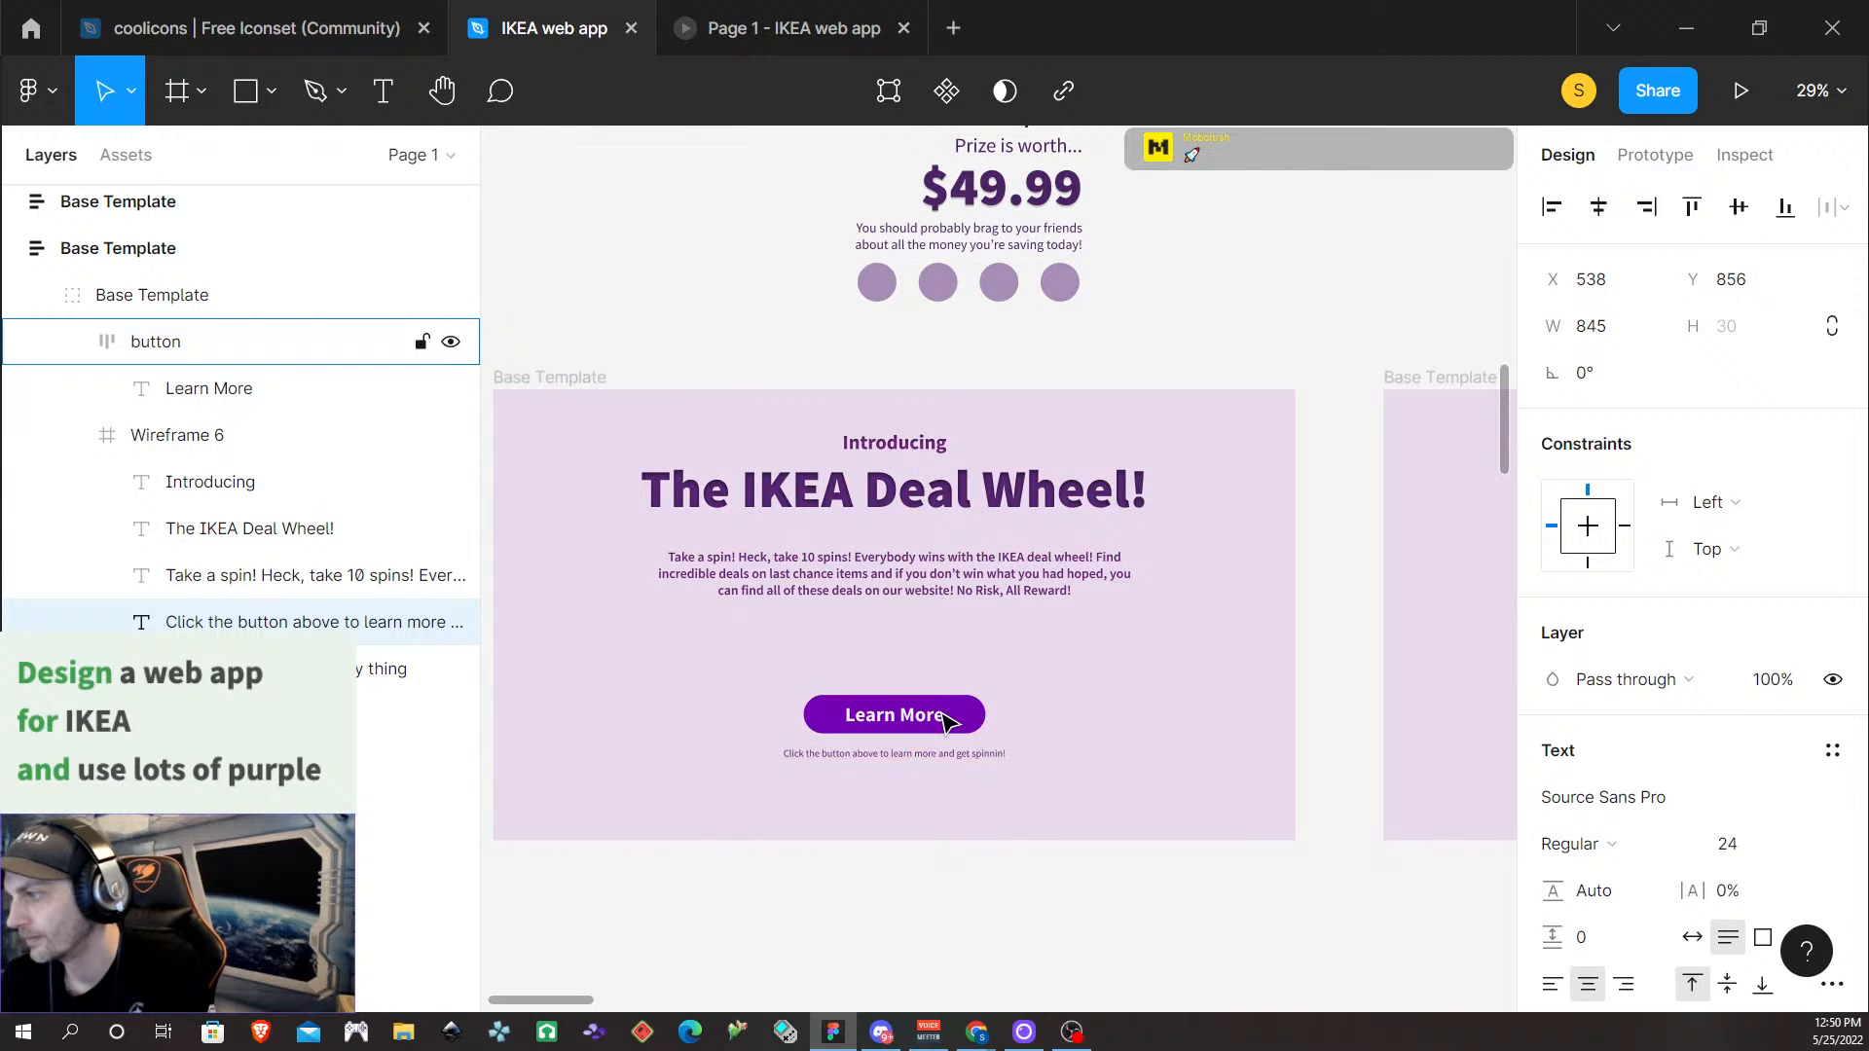
{"action": "left_click", "coordinate": [1076, 827]}
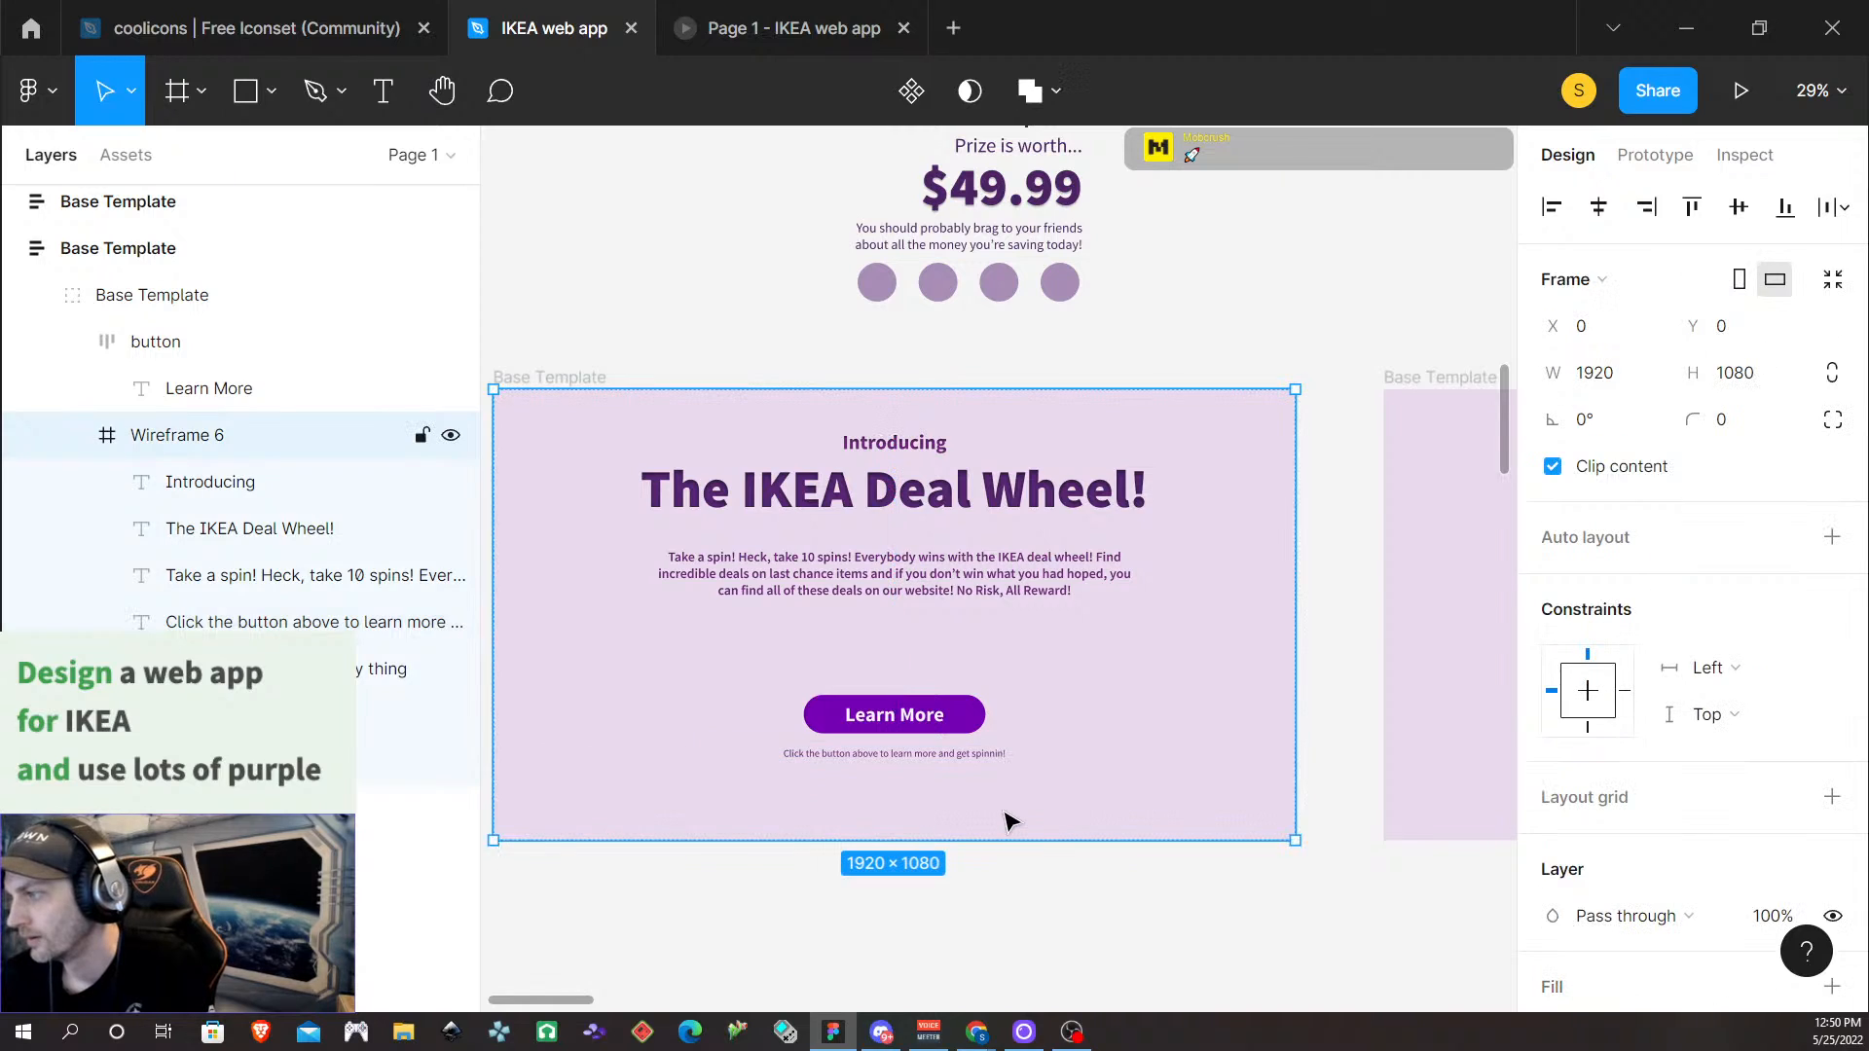
Examine the layout of the Deal Wheel intro page and the empty Base Template frames beside it
{"action": "scroll", "coordinate": [1172, 630], "scroll_direction": "right", "scroll_amount": 2}
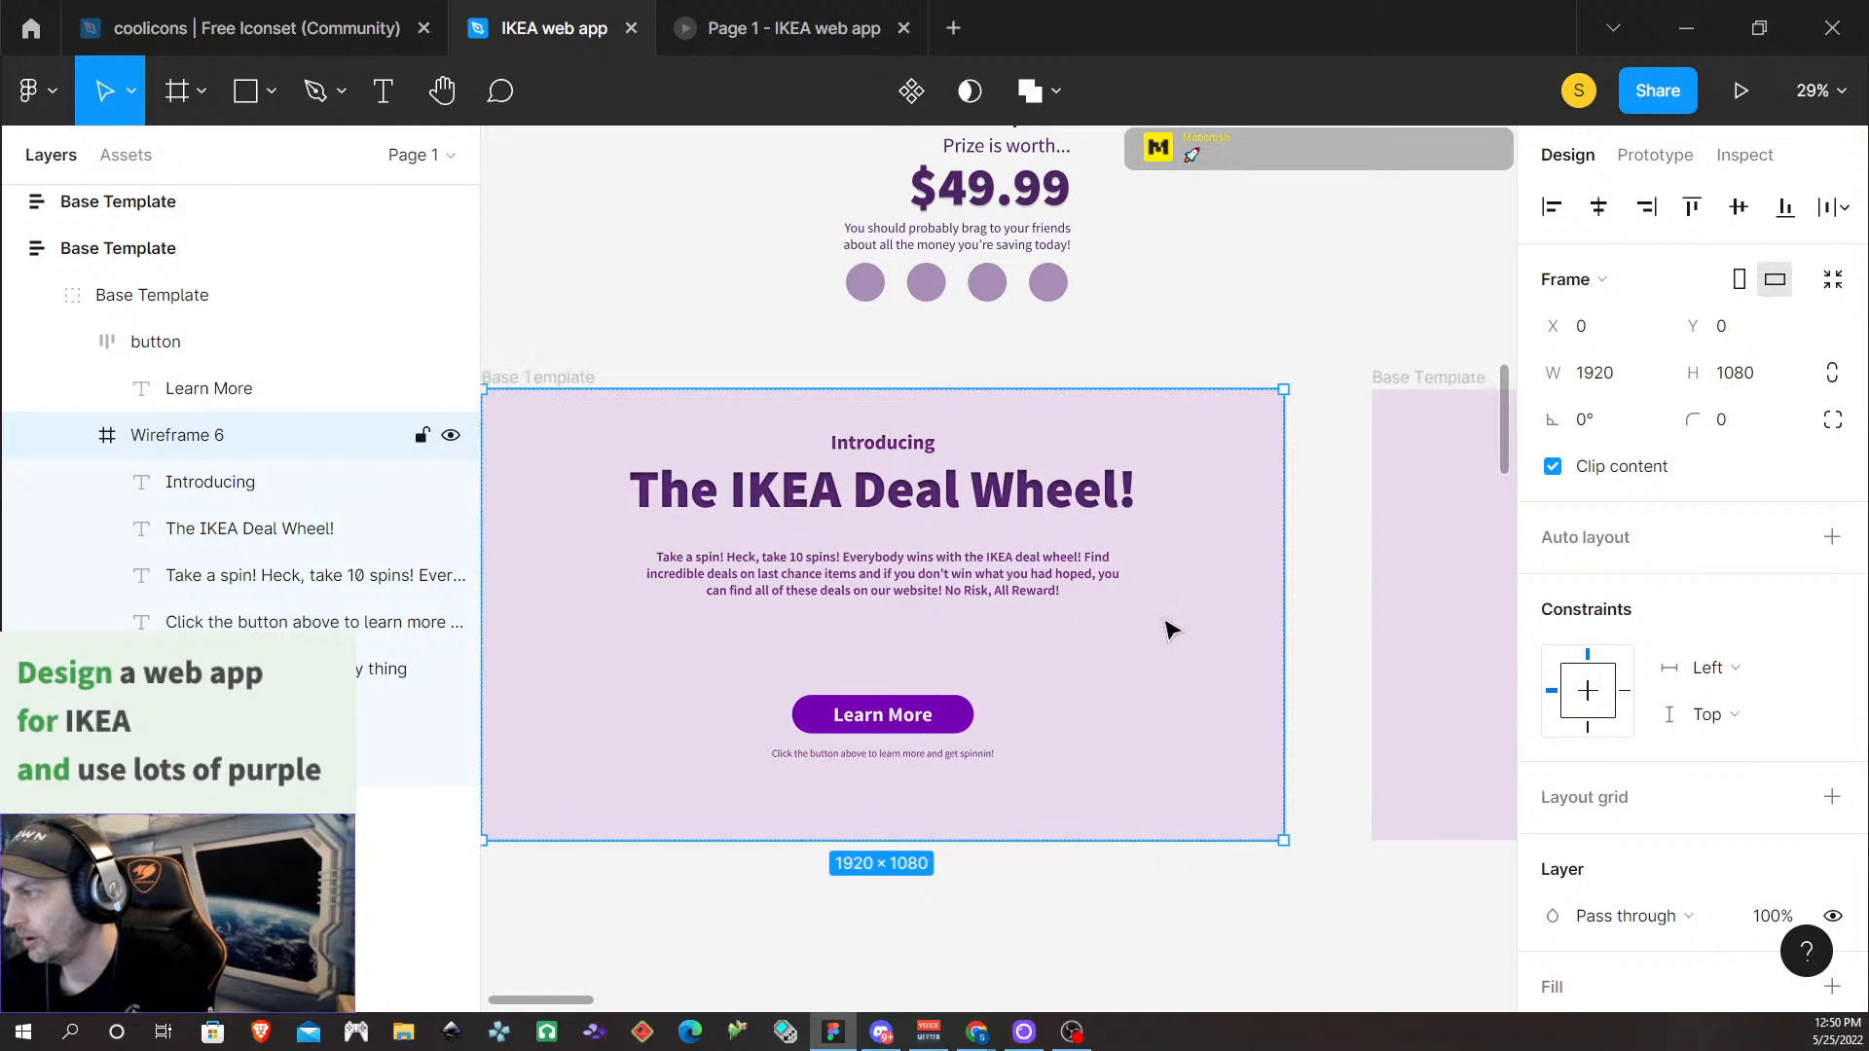
{"action": "scroll", "coordinate": [1159, 613], "scroll_direction": "right", "scroll_amount": 15}
{"action": "scroll", "coordinate": [1144, 596], "scroll_direction": "left", "scroll_amount": 17}
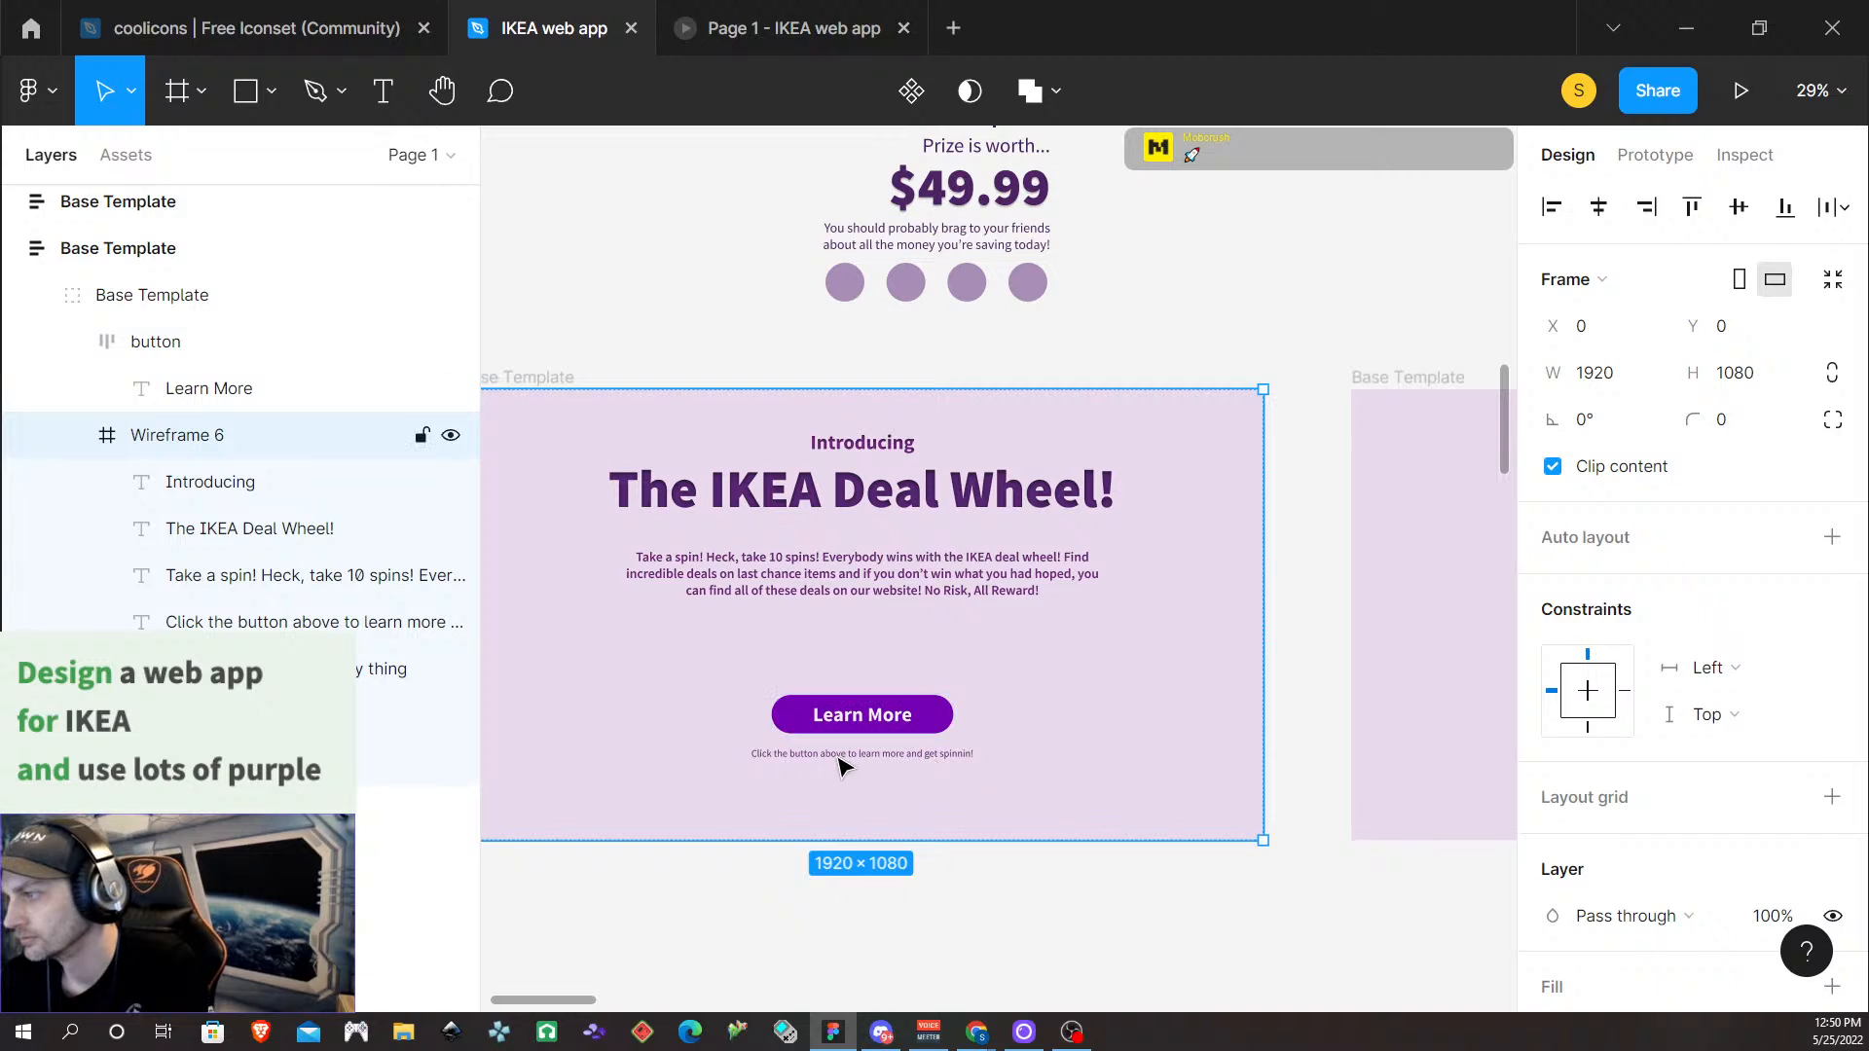
{"action": "scroll", "coordinate": [847, 576], "scroll_direction": "left", "scroll_amount": 2}
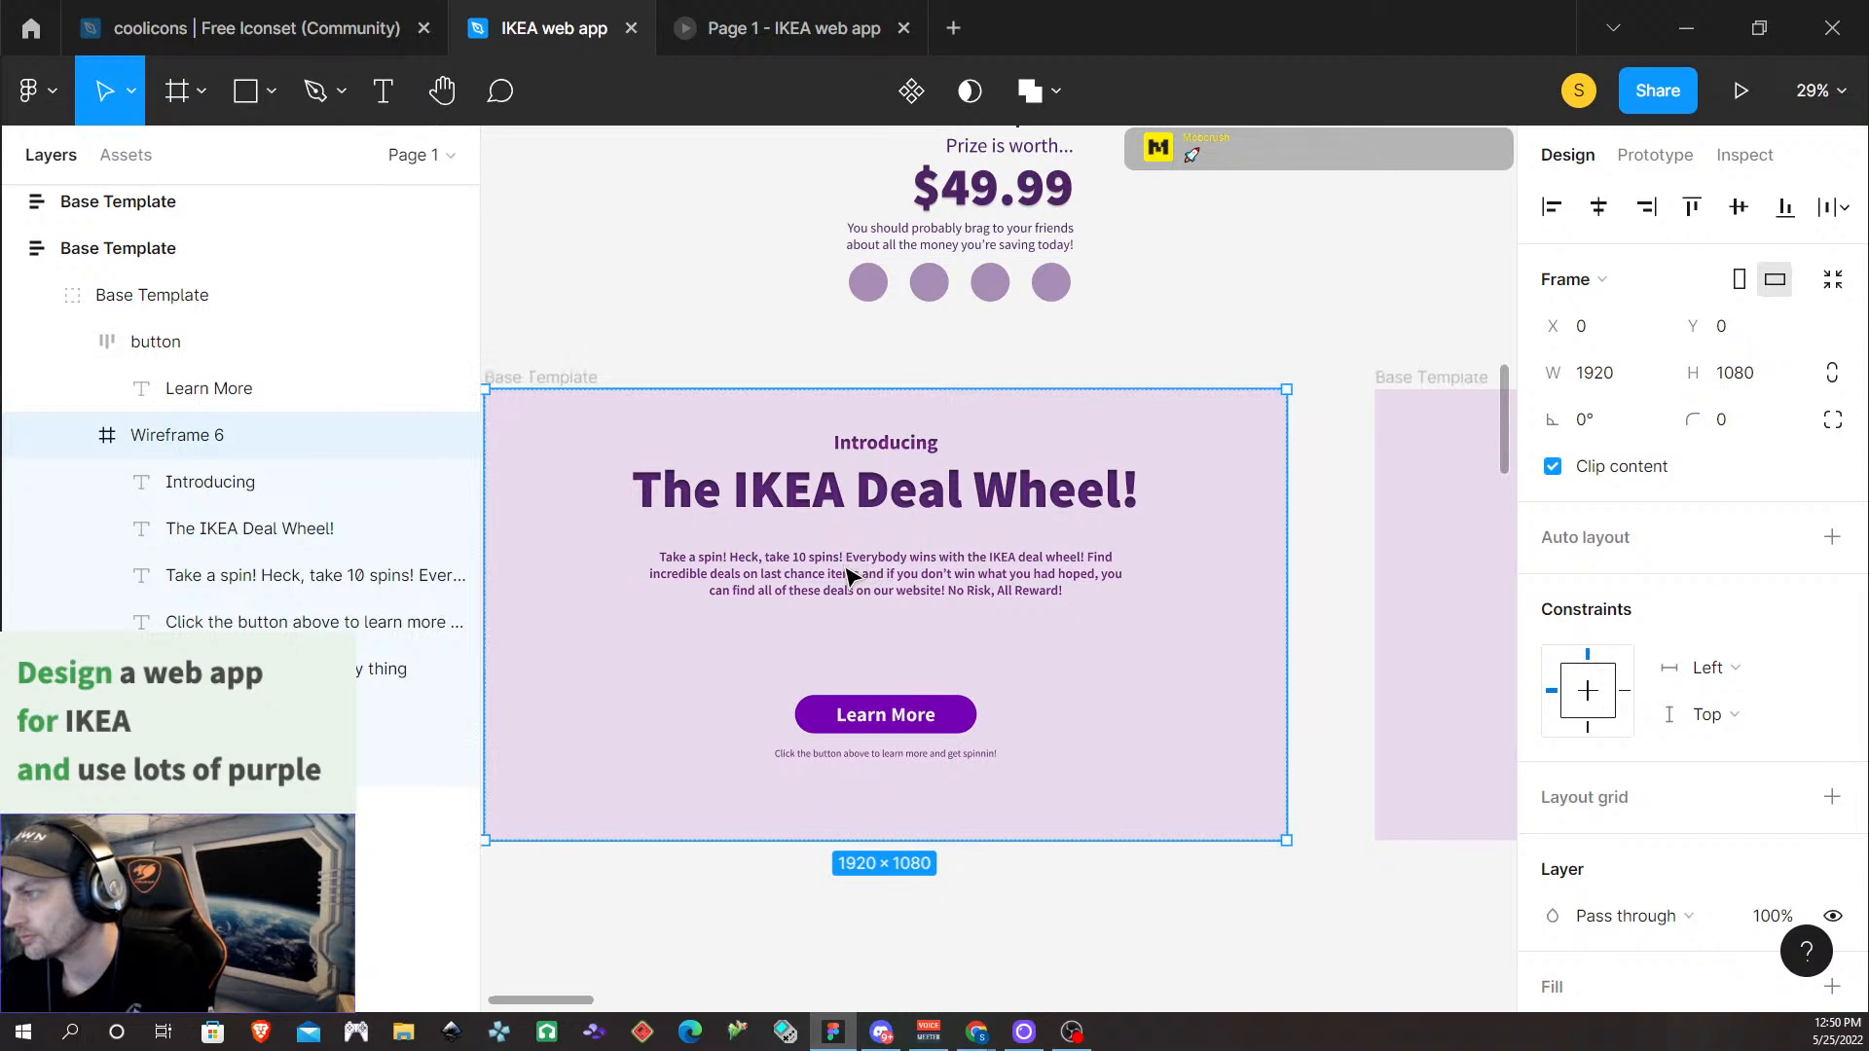
{"action": "scroll", "coordinate": [847, 576], "scroll_direction": "right", "scroll_amount": 2}
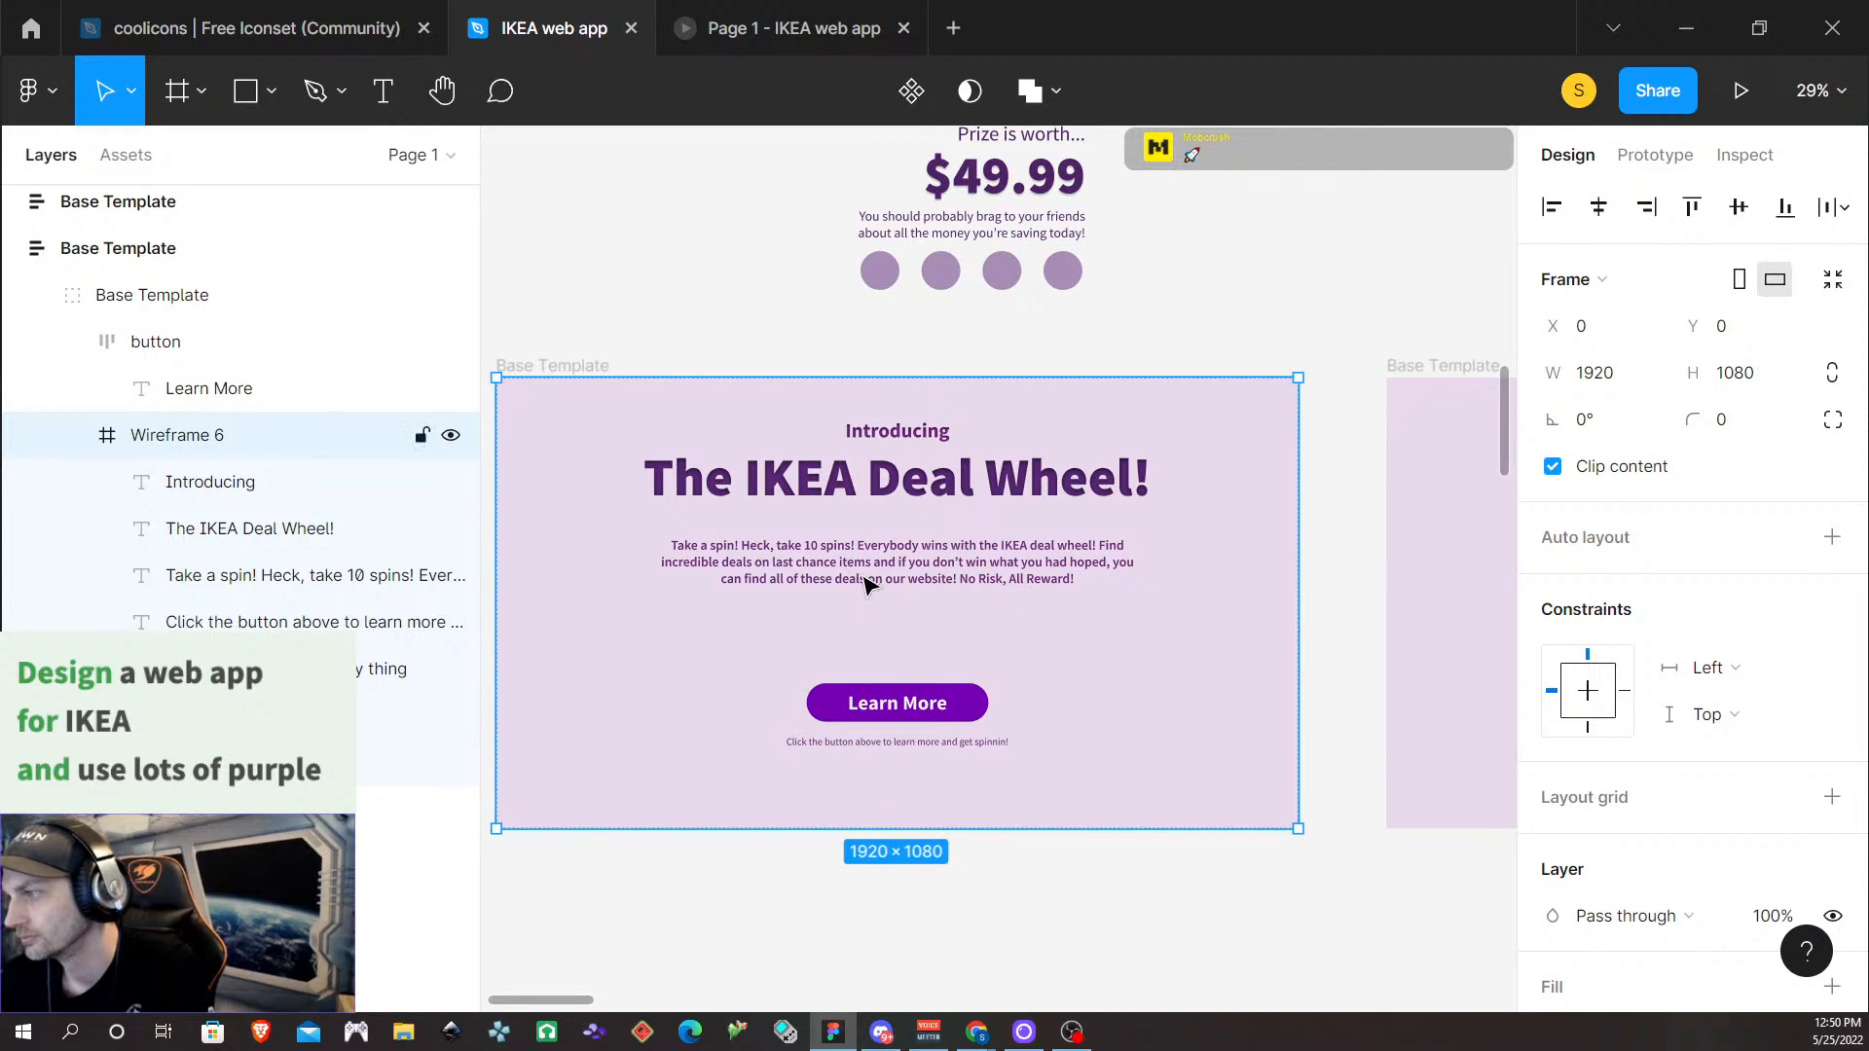
{"action": "scroll", "coordinate": [989, 638], "scroll_direction": "right", "scroll_amount": 1}
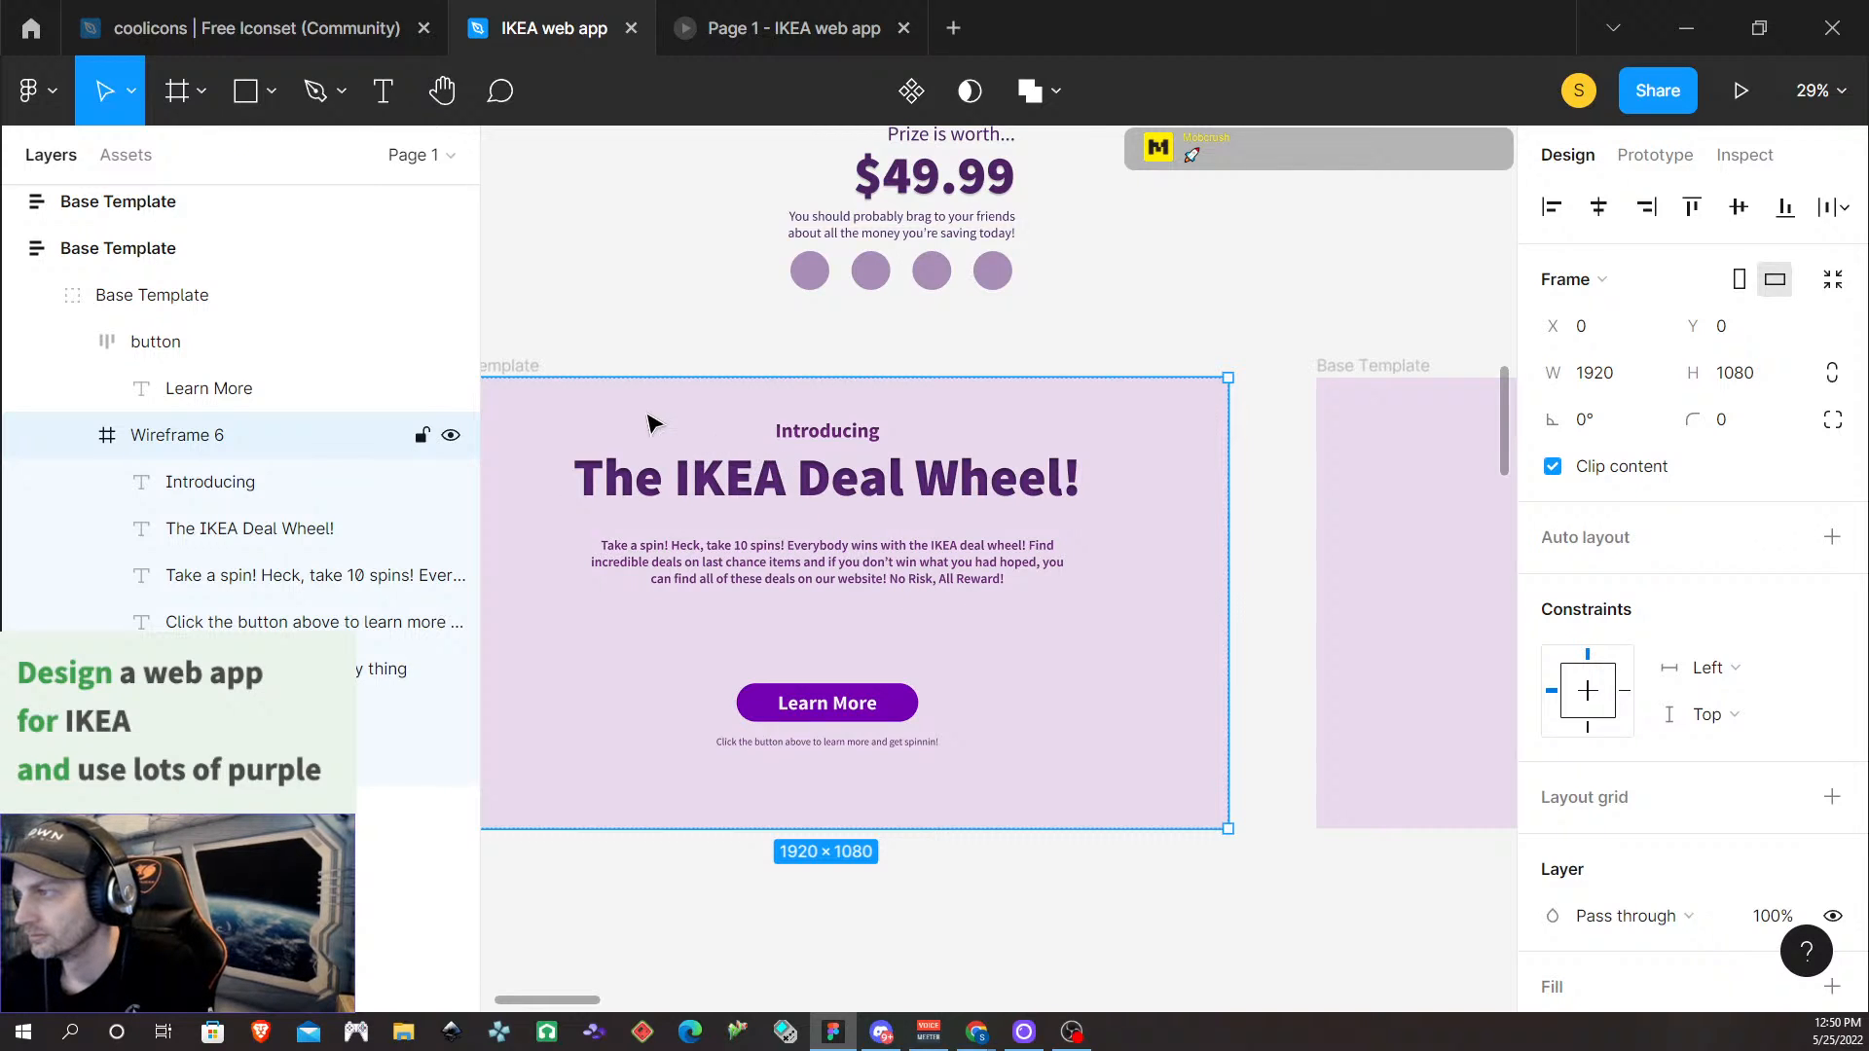
{"action": "scroll", "coordinate": [1085, 603], "scroll_direction": "right", "scroll_amount": 3}
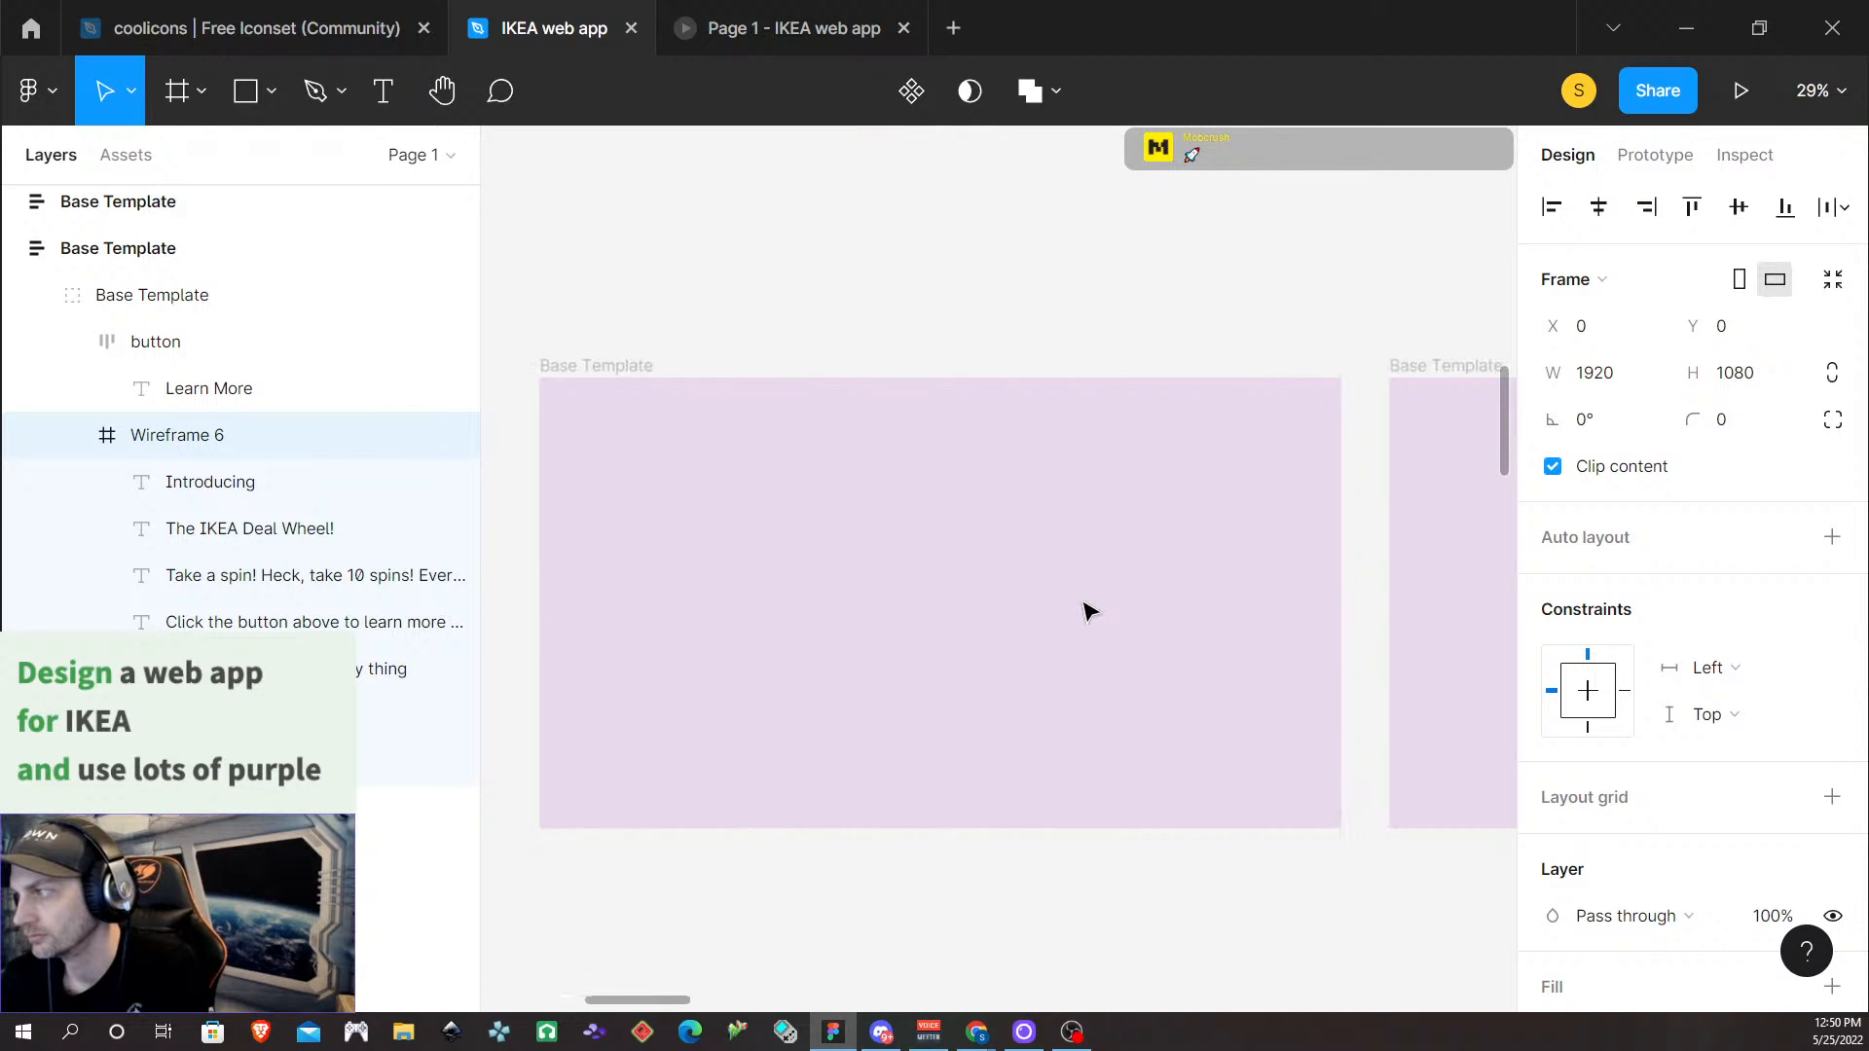
{"action": "scroll", "coordinate": [1091, 582], "scroll_direction": "left", "scroll_amount": 6}
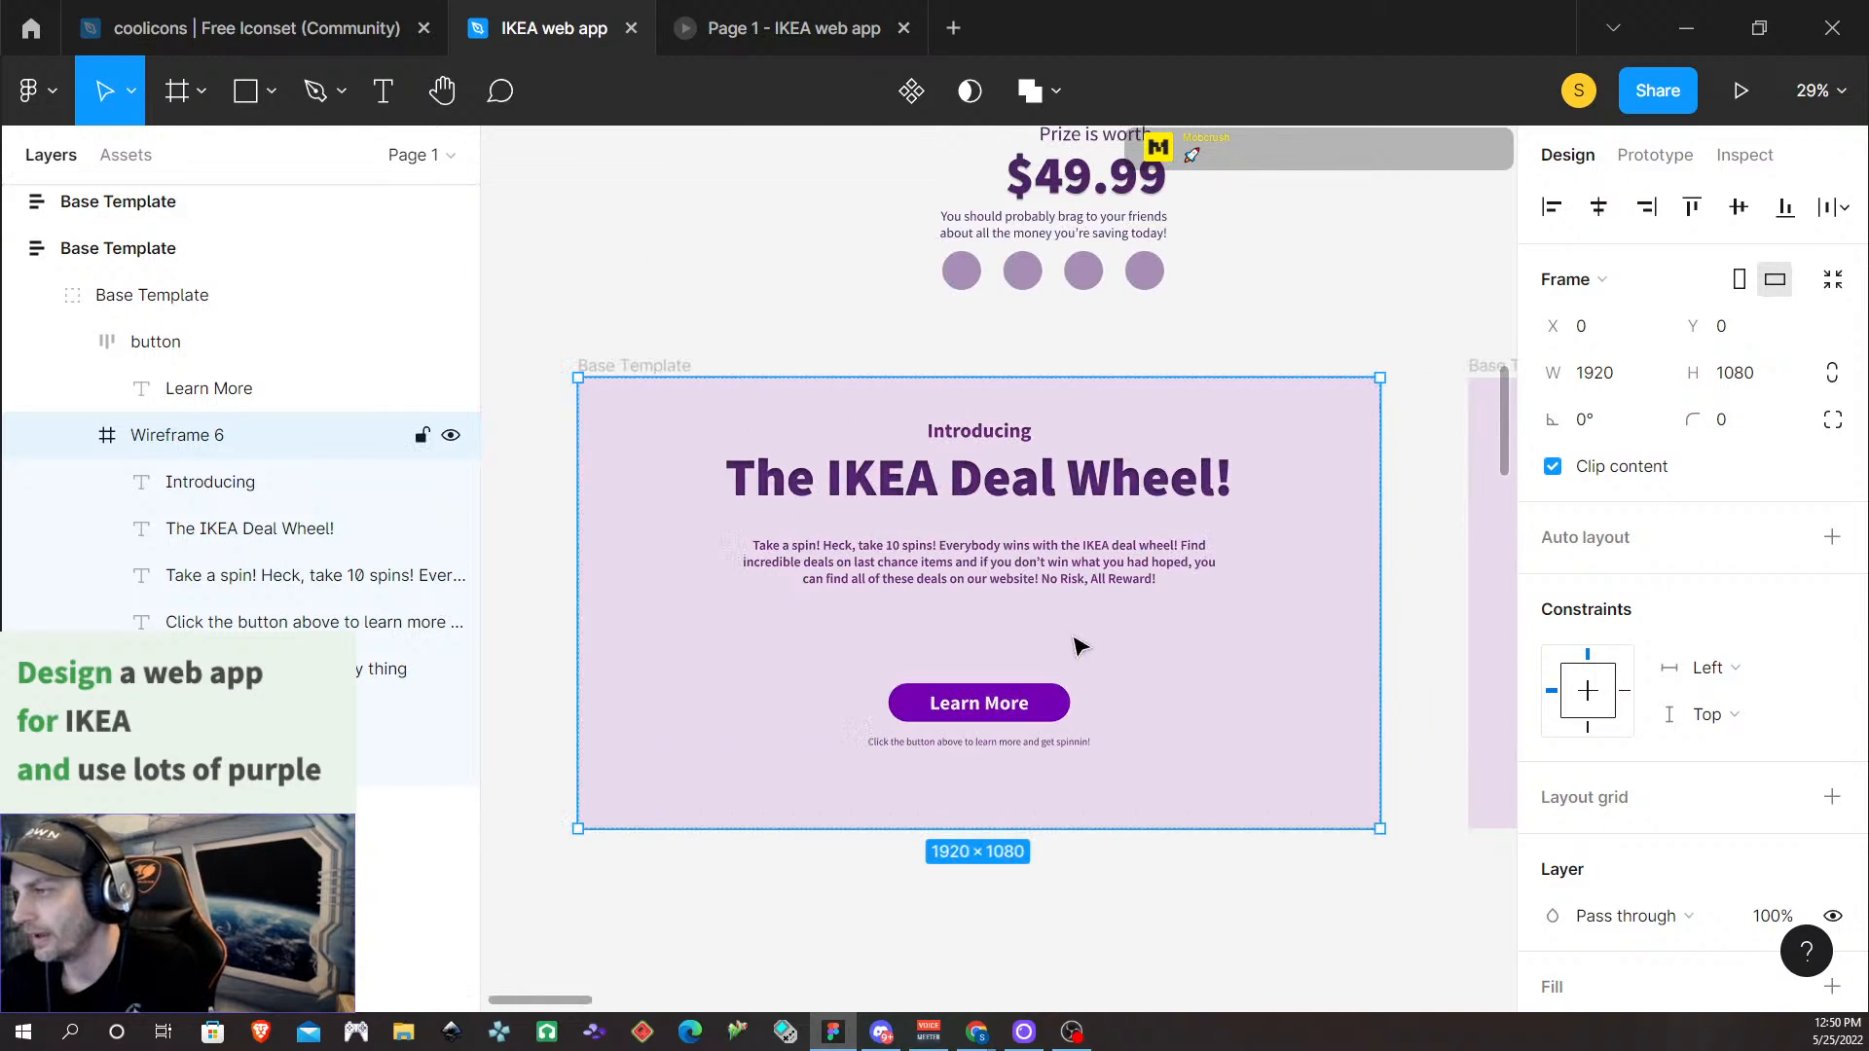
Group the intro page's caption, Learn More button, body paragraph, main heading and "Introducing" line
{"action": "left_click", "coordinate": [977, 750]}
{"action": "left_click", "coordinate": [1001, 711], "text": "shift"}
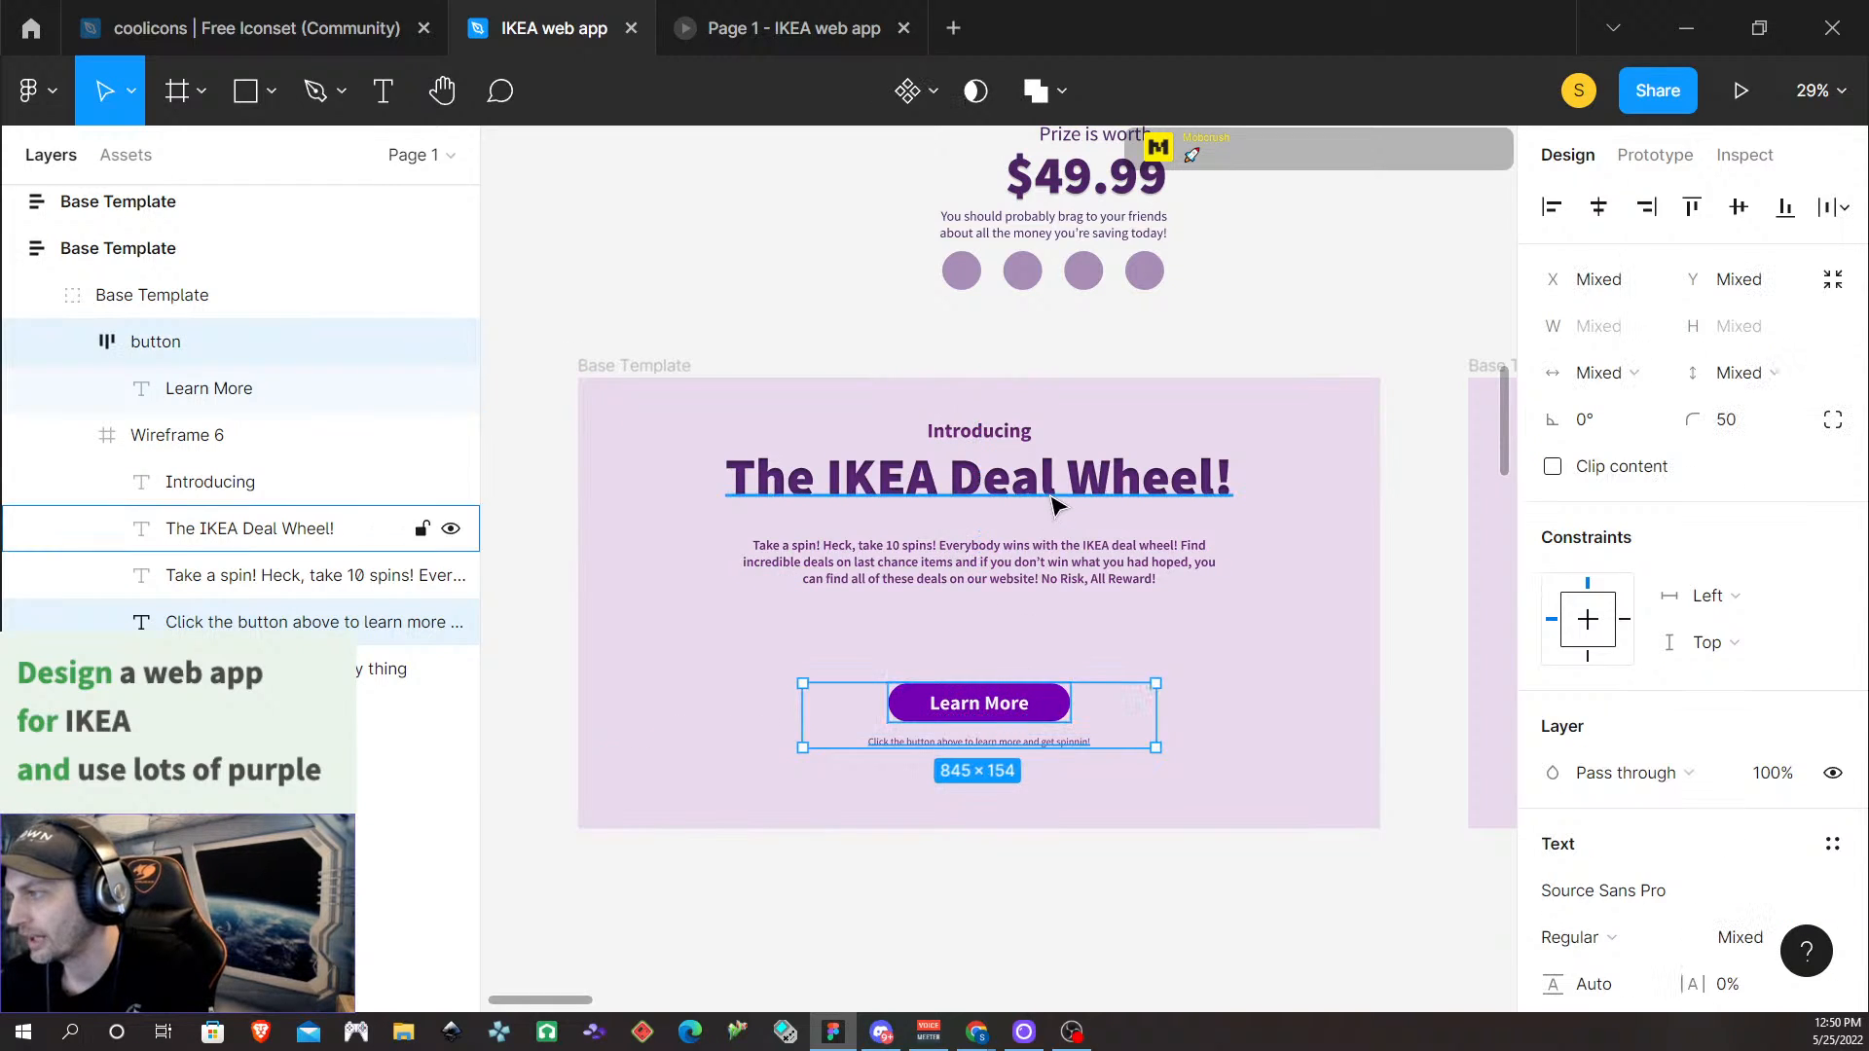
{"action": "left_click", "coordinate": [1055, 553], "text": "shift"}
{"action": "left_click", "coordinate": [1035, 482], "text": "shift"}
{"action": "left_click", "coordinate": [997, 424], "text": "shift"}
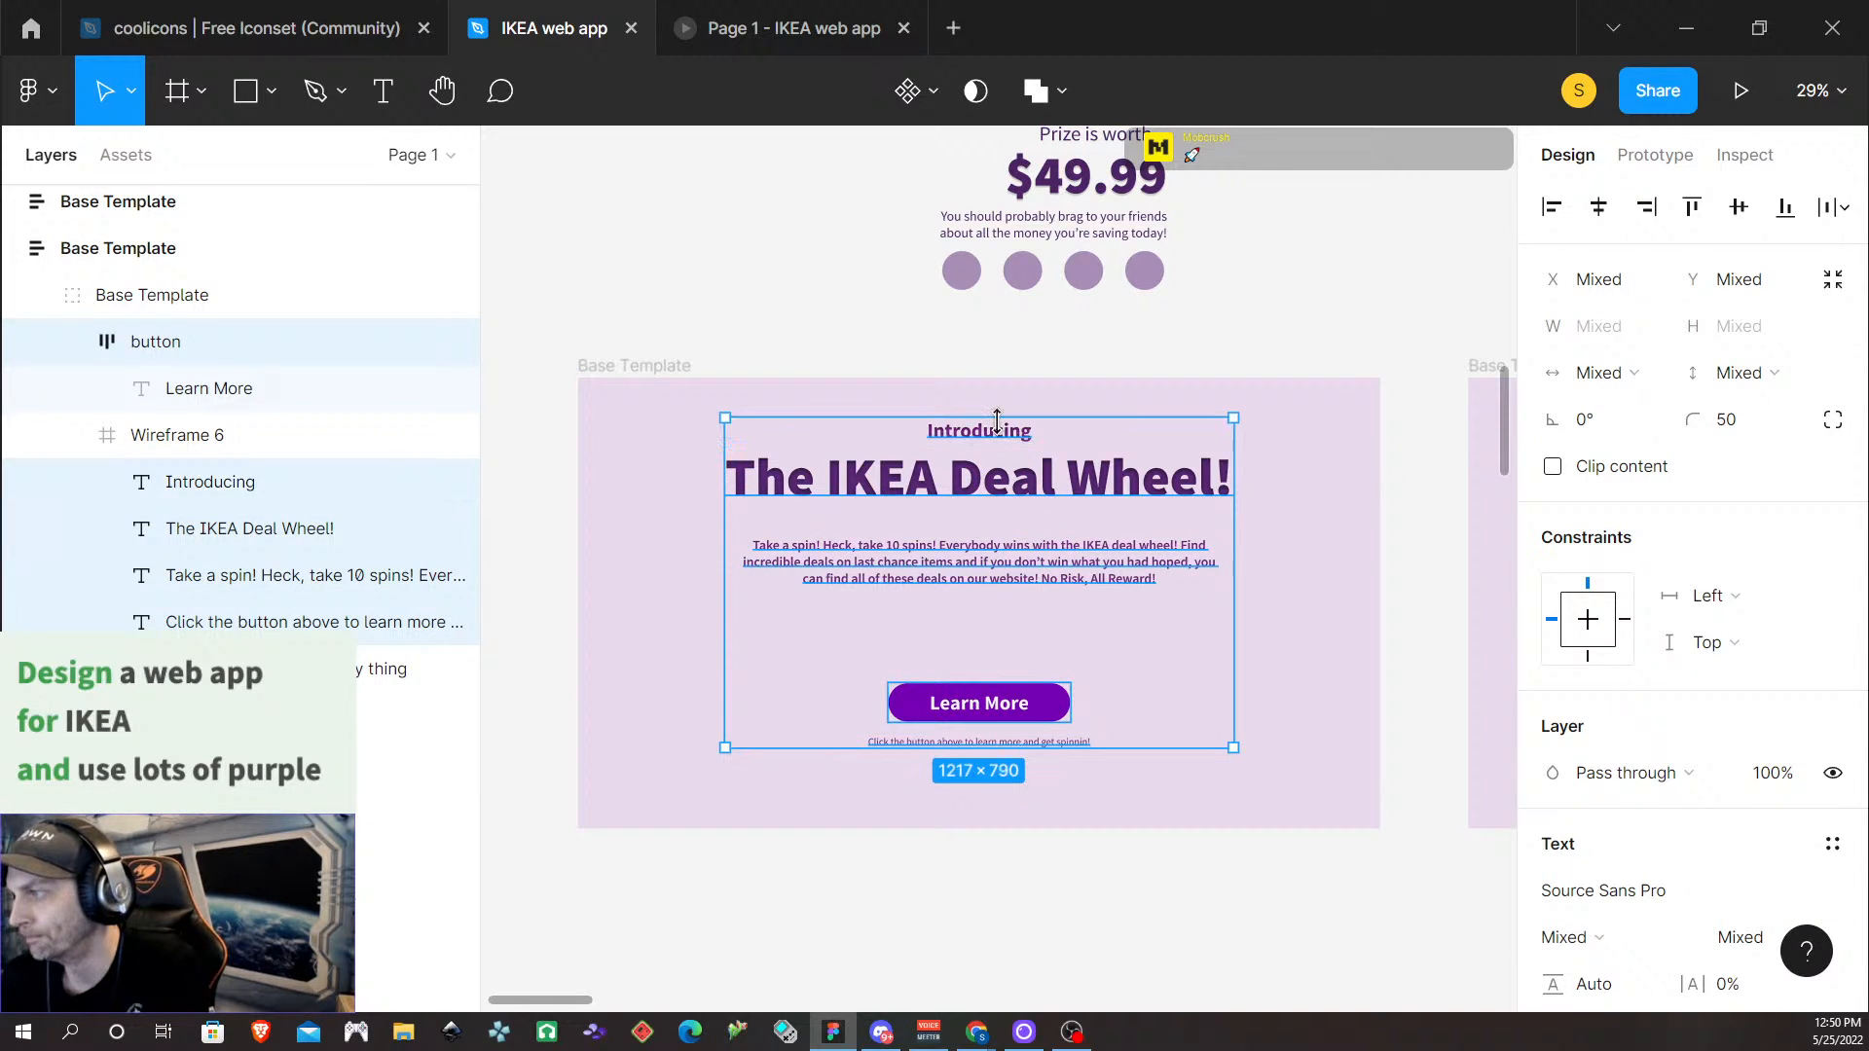
{"action": "key", "text": "ctrl+g"}
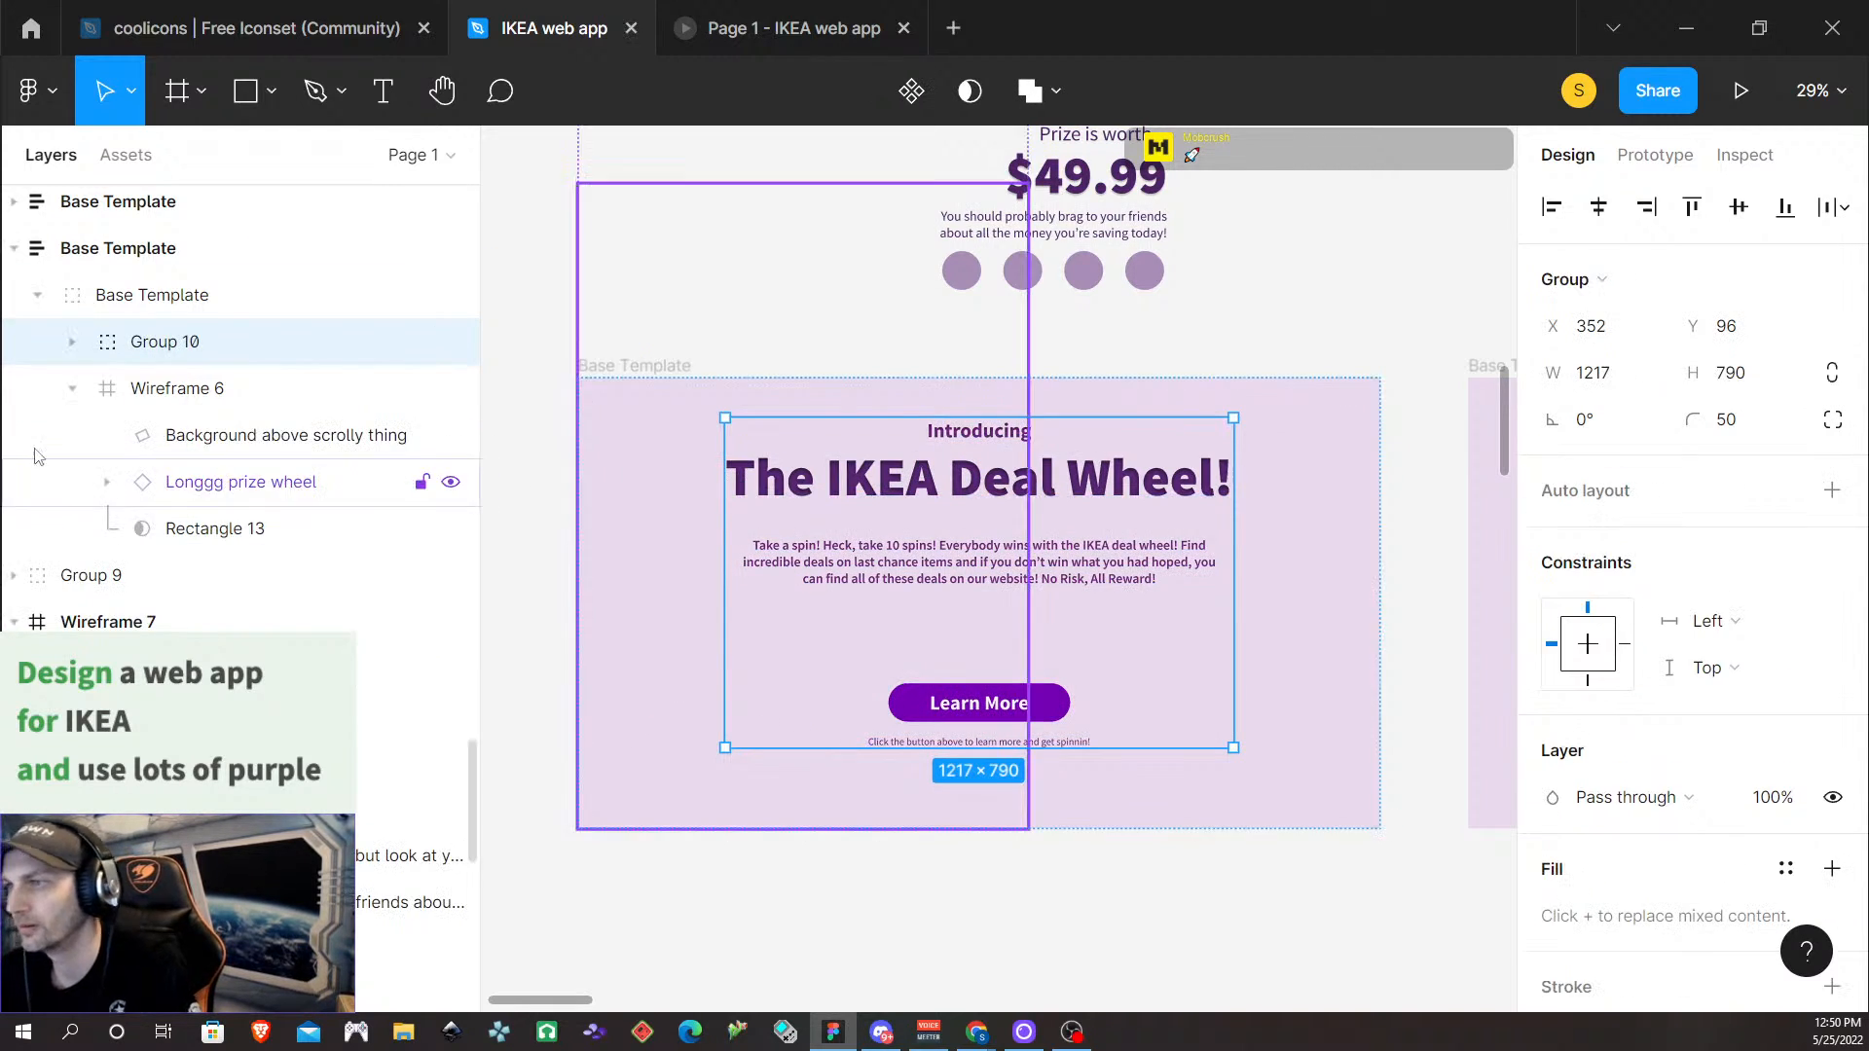
Rename the new group of intro page elements as "Page Contents"
{"action": "double_click", "coordinate": [151, 353]}
{"action": "type", "text": "Page Contents"}
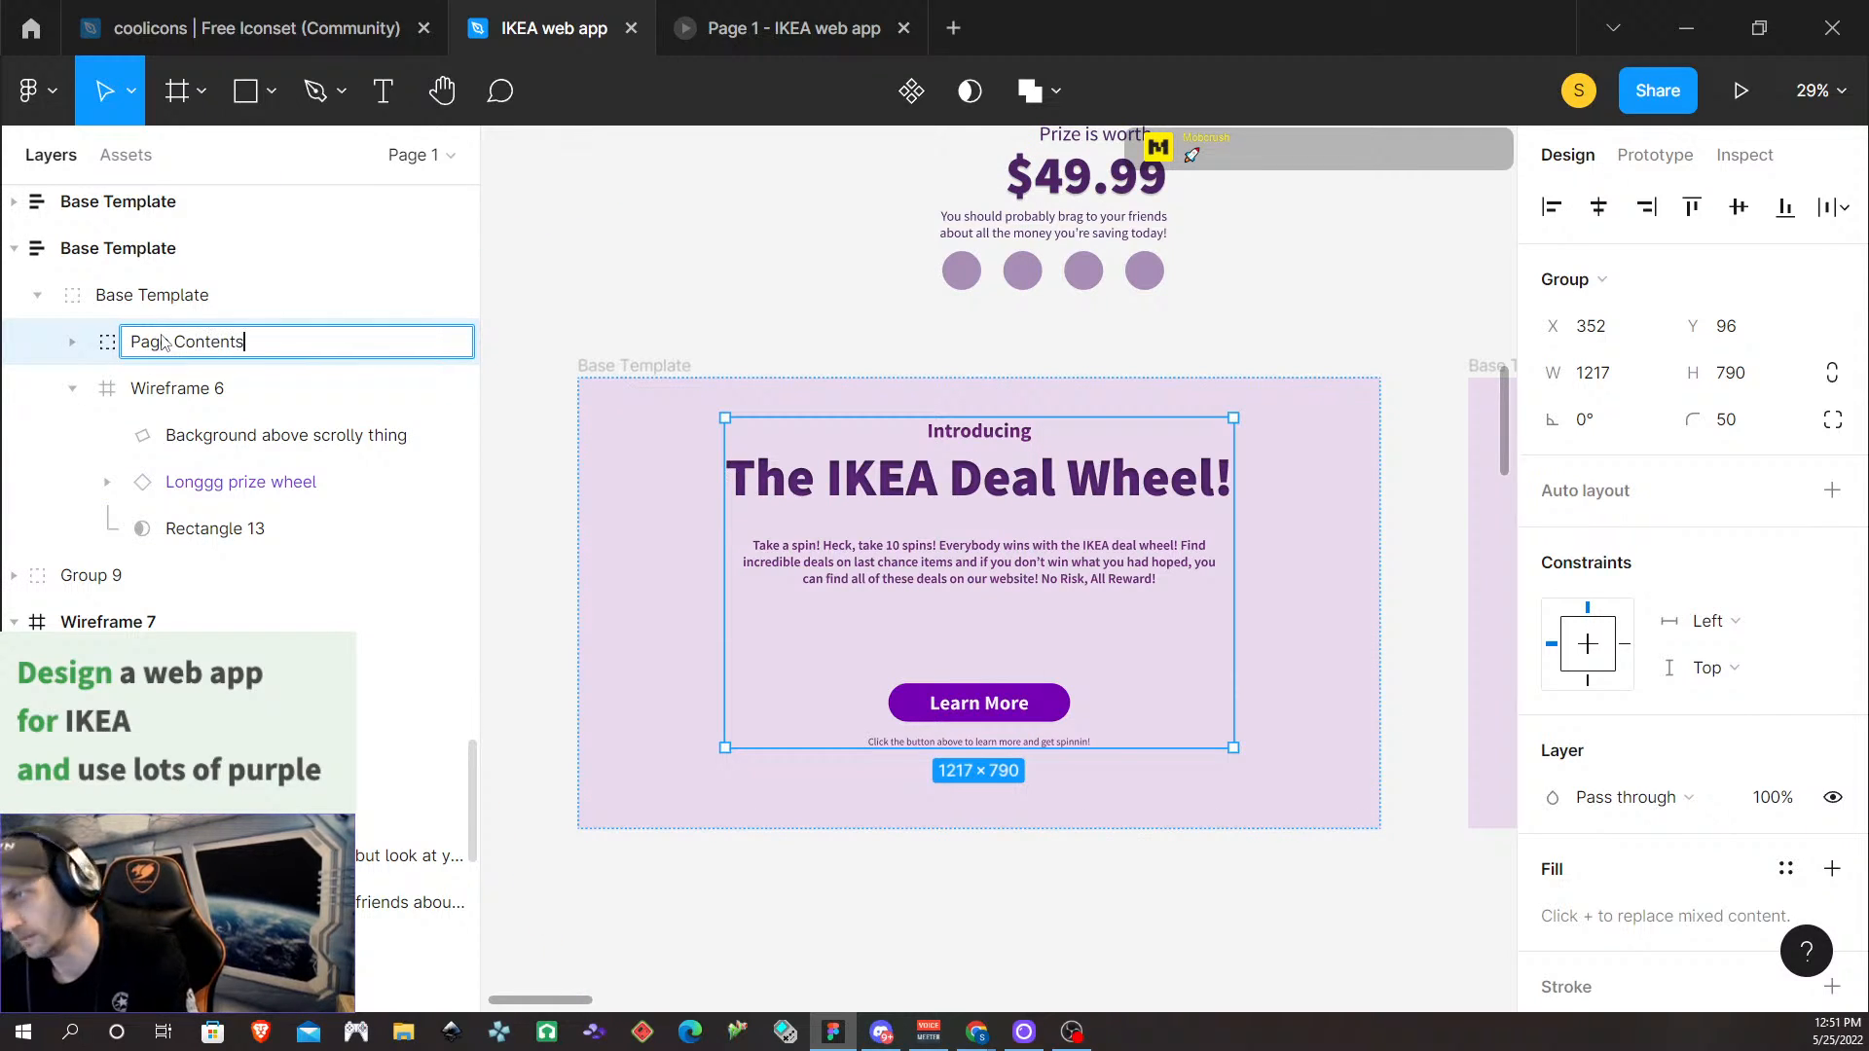
{"action": "key", "text": "Return"}
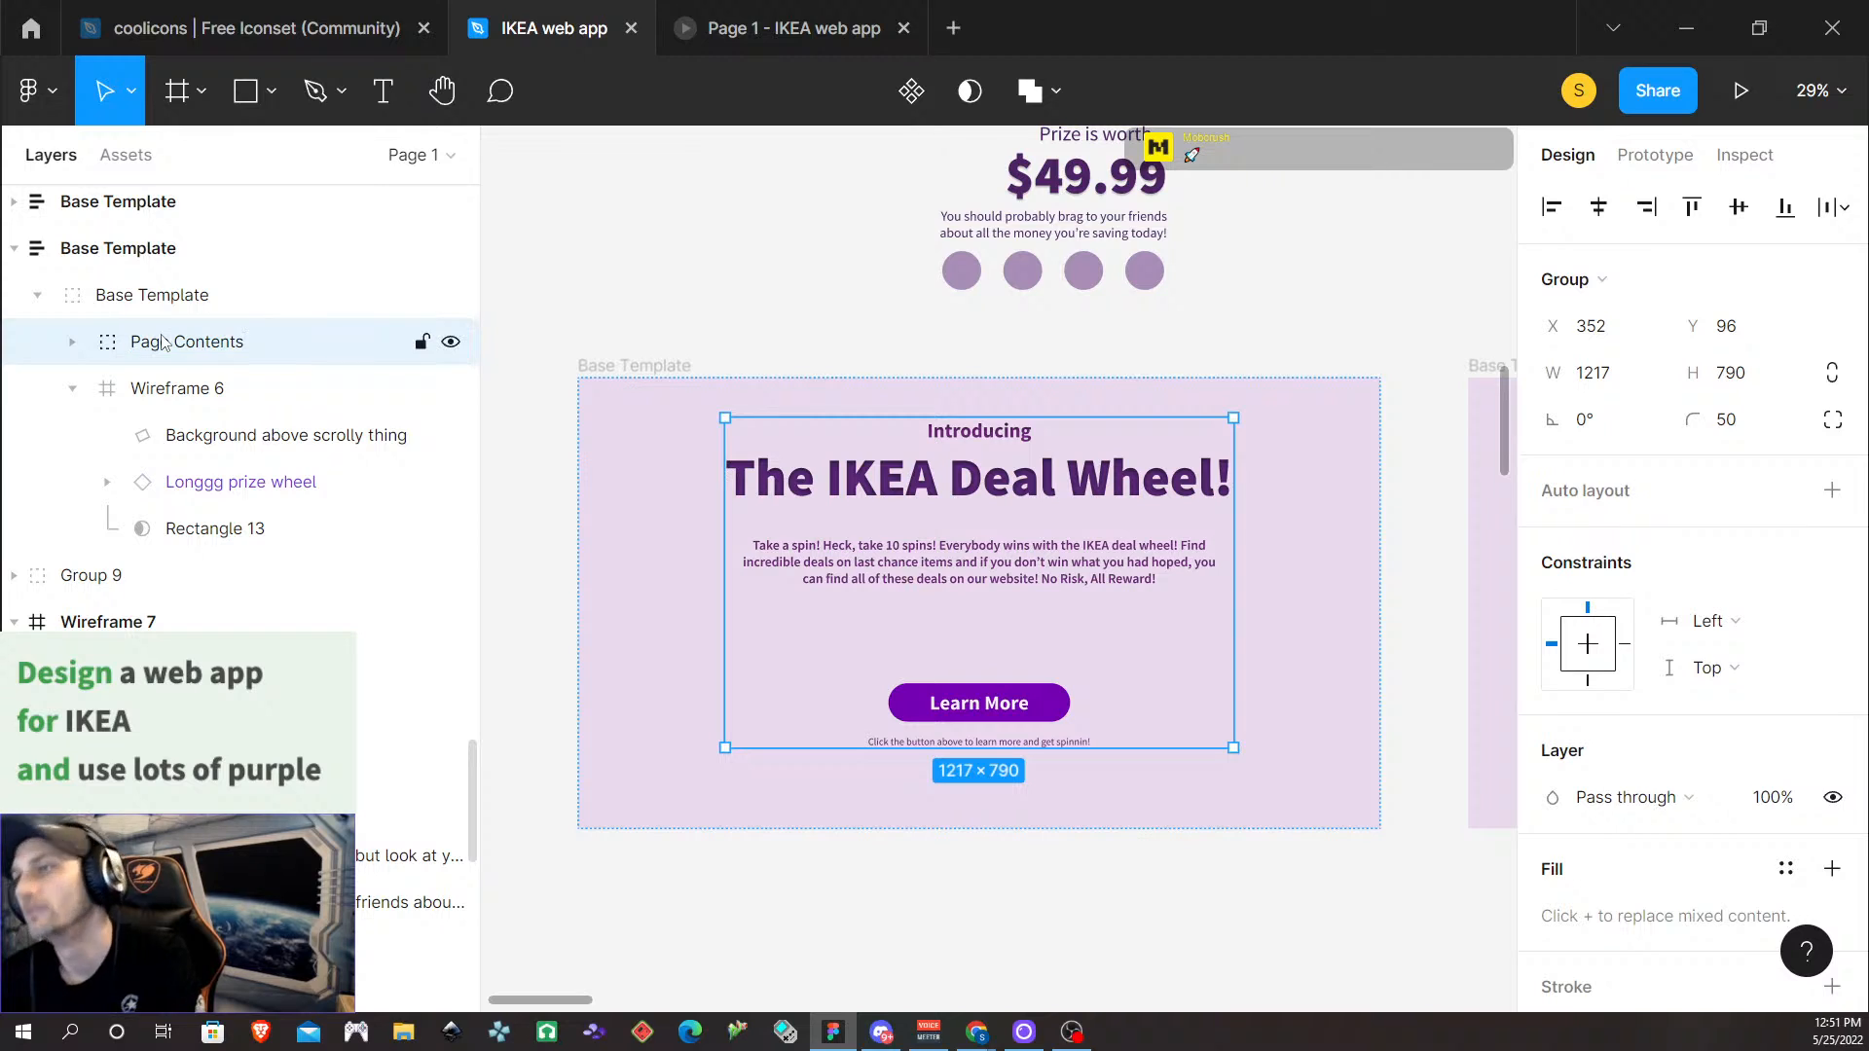
{"action": "left_click", "coordinate": [1190, 866]}
Copy the Page Contents group and paste it on the empty canvas above the "What could you win on" page
{"action": "scroll", "coordinate": [1193, 870], "scroll_direction": "up", "scroll_amount": 2, "text": "ctrl"}
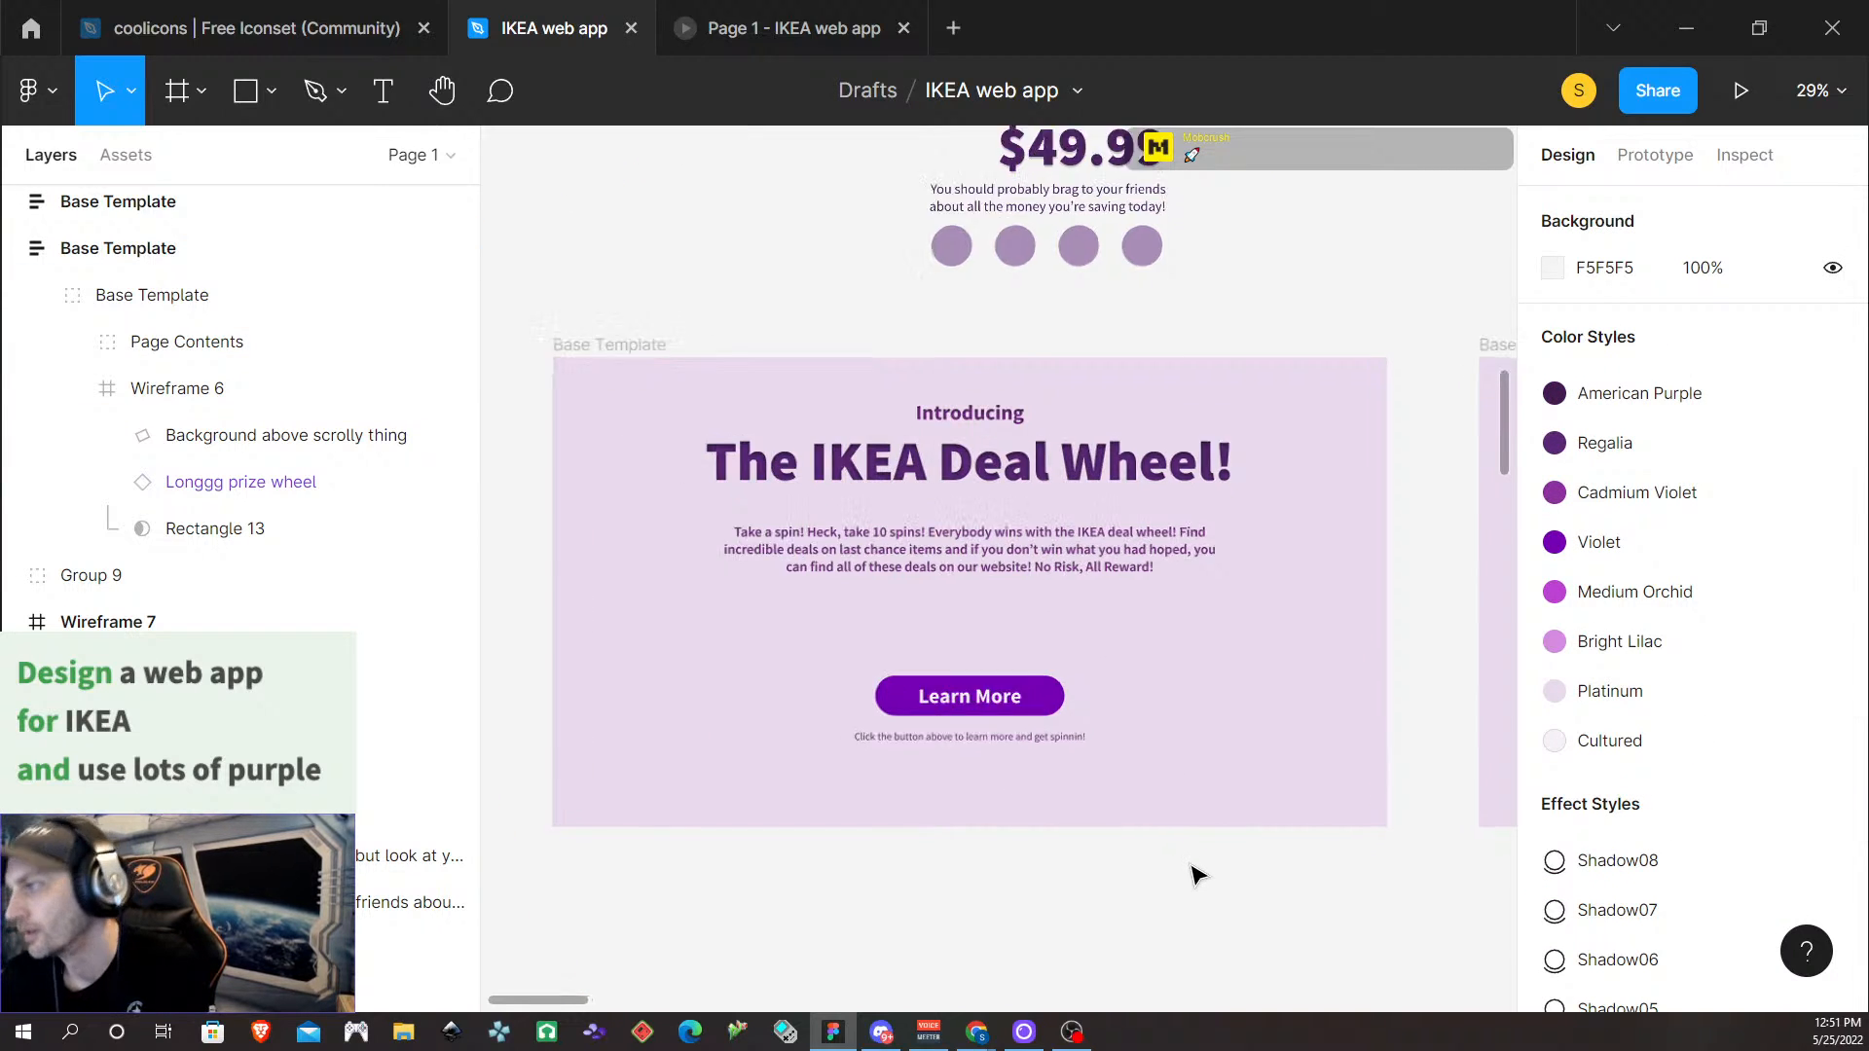
{"action": "scroll", "coordinate": [1193, 870], "scroll_direction": "down", "scroll_amount": 1, "text": "ctrl"}
{"action": "left_click", "coordinate": [1047, 531]}
{"action": "left_click", "coordinate": [1071, 531]}
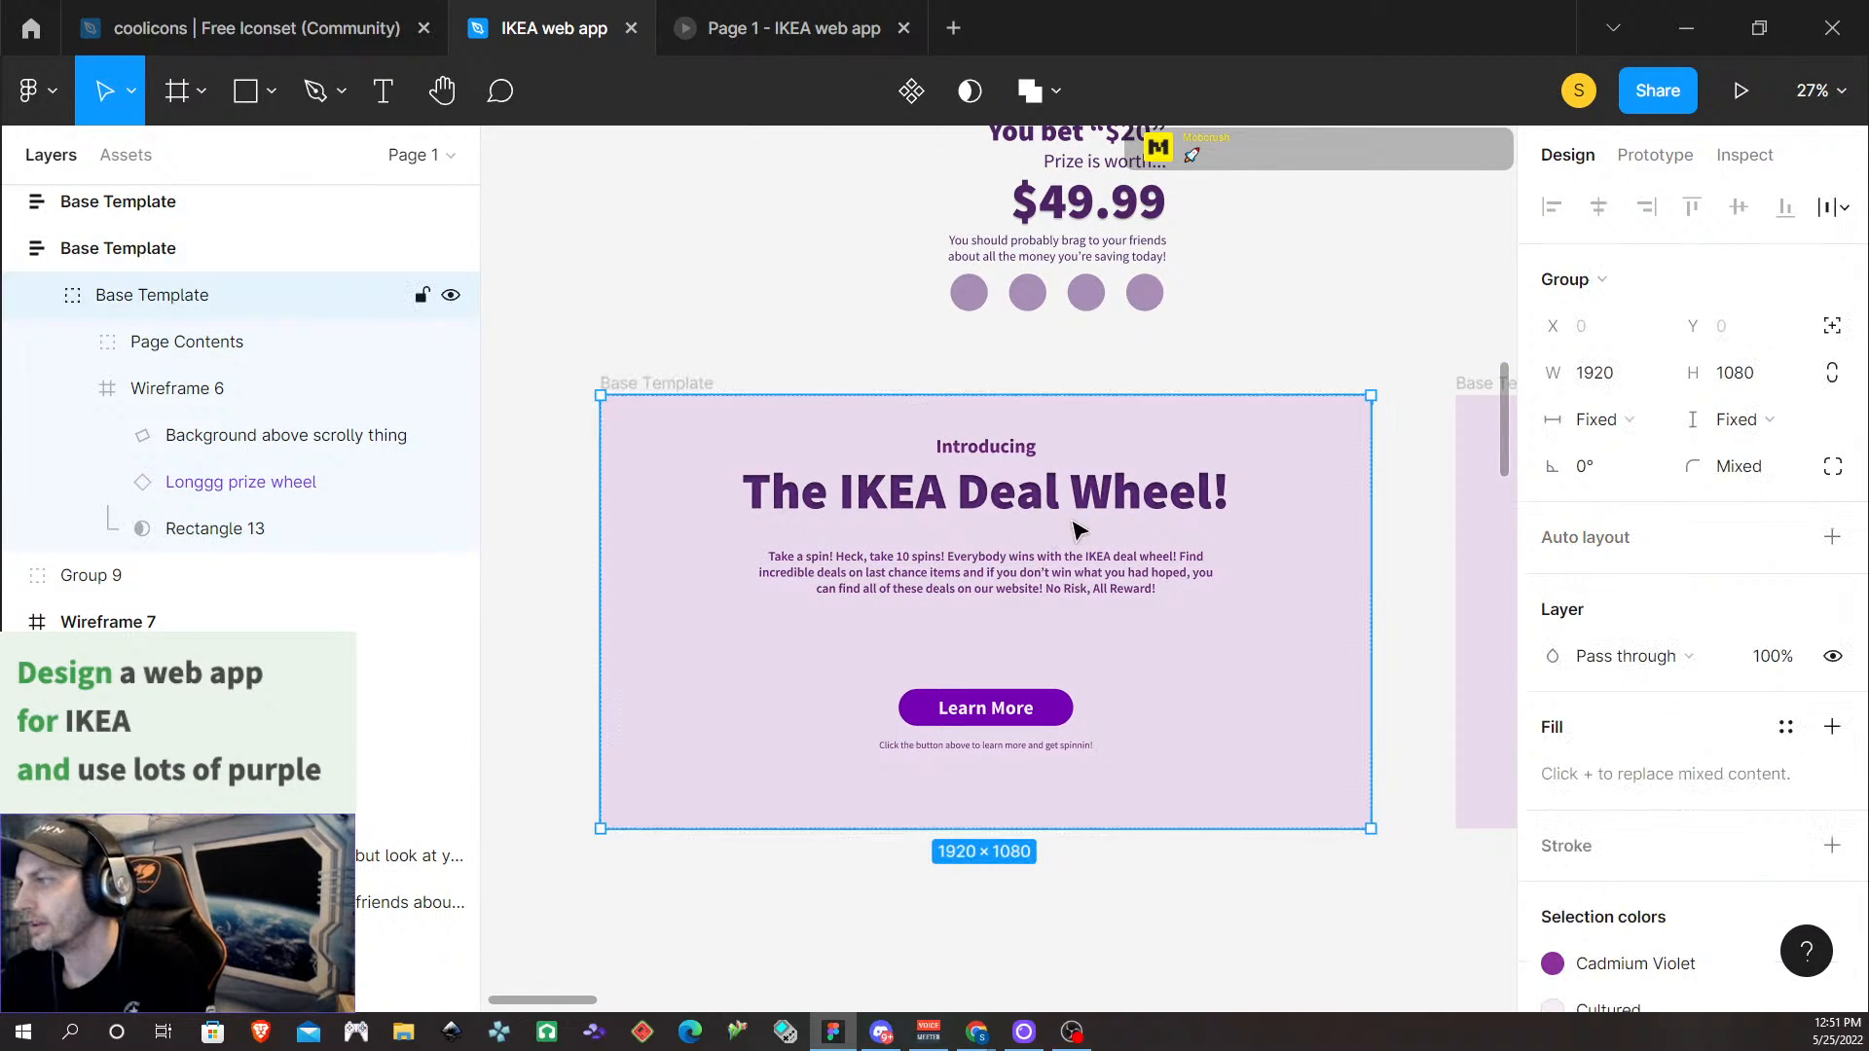
{"action": "left_click", "coordinate": [1040, 518]}
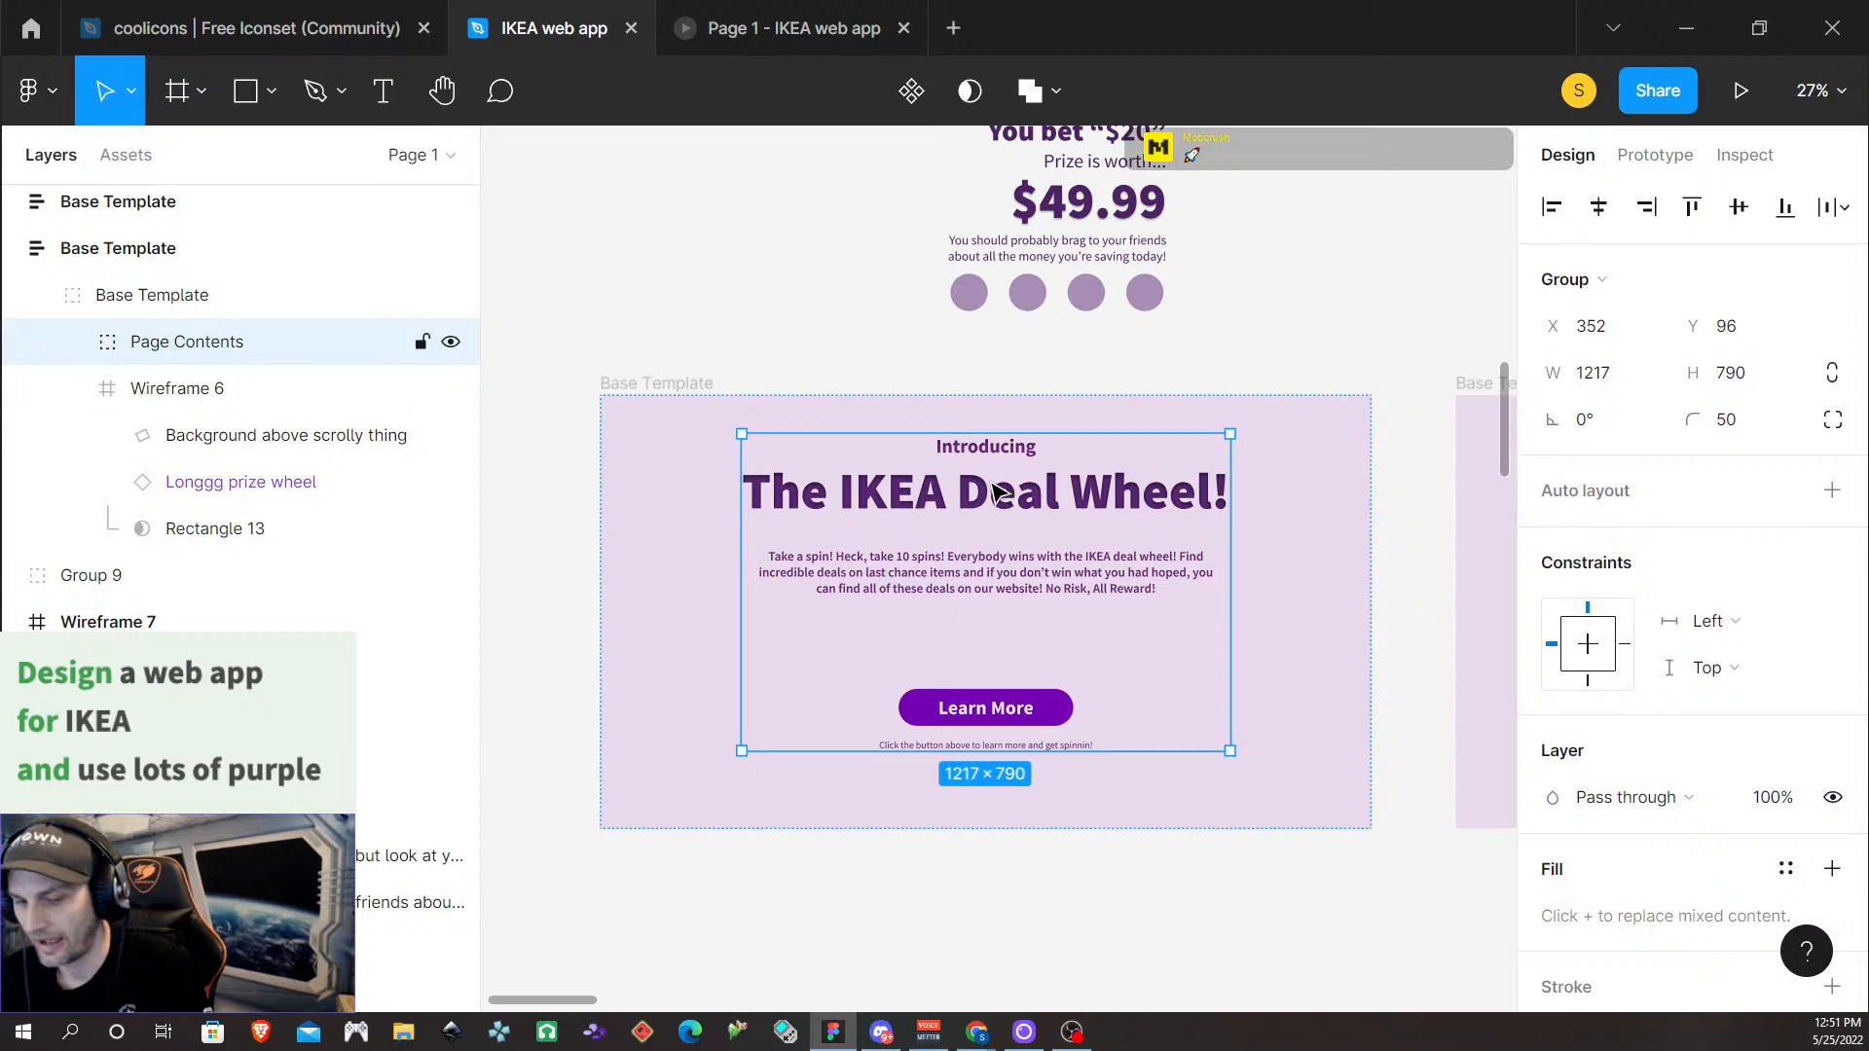
{"action": "scroll", "coordinate": [1119, 601], "scroll_direction": "right", "scroll_amount": 5}
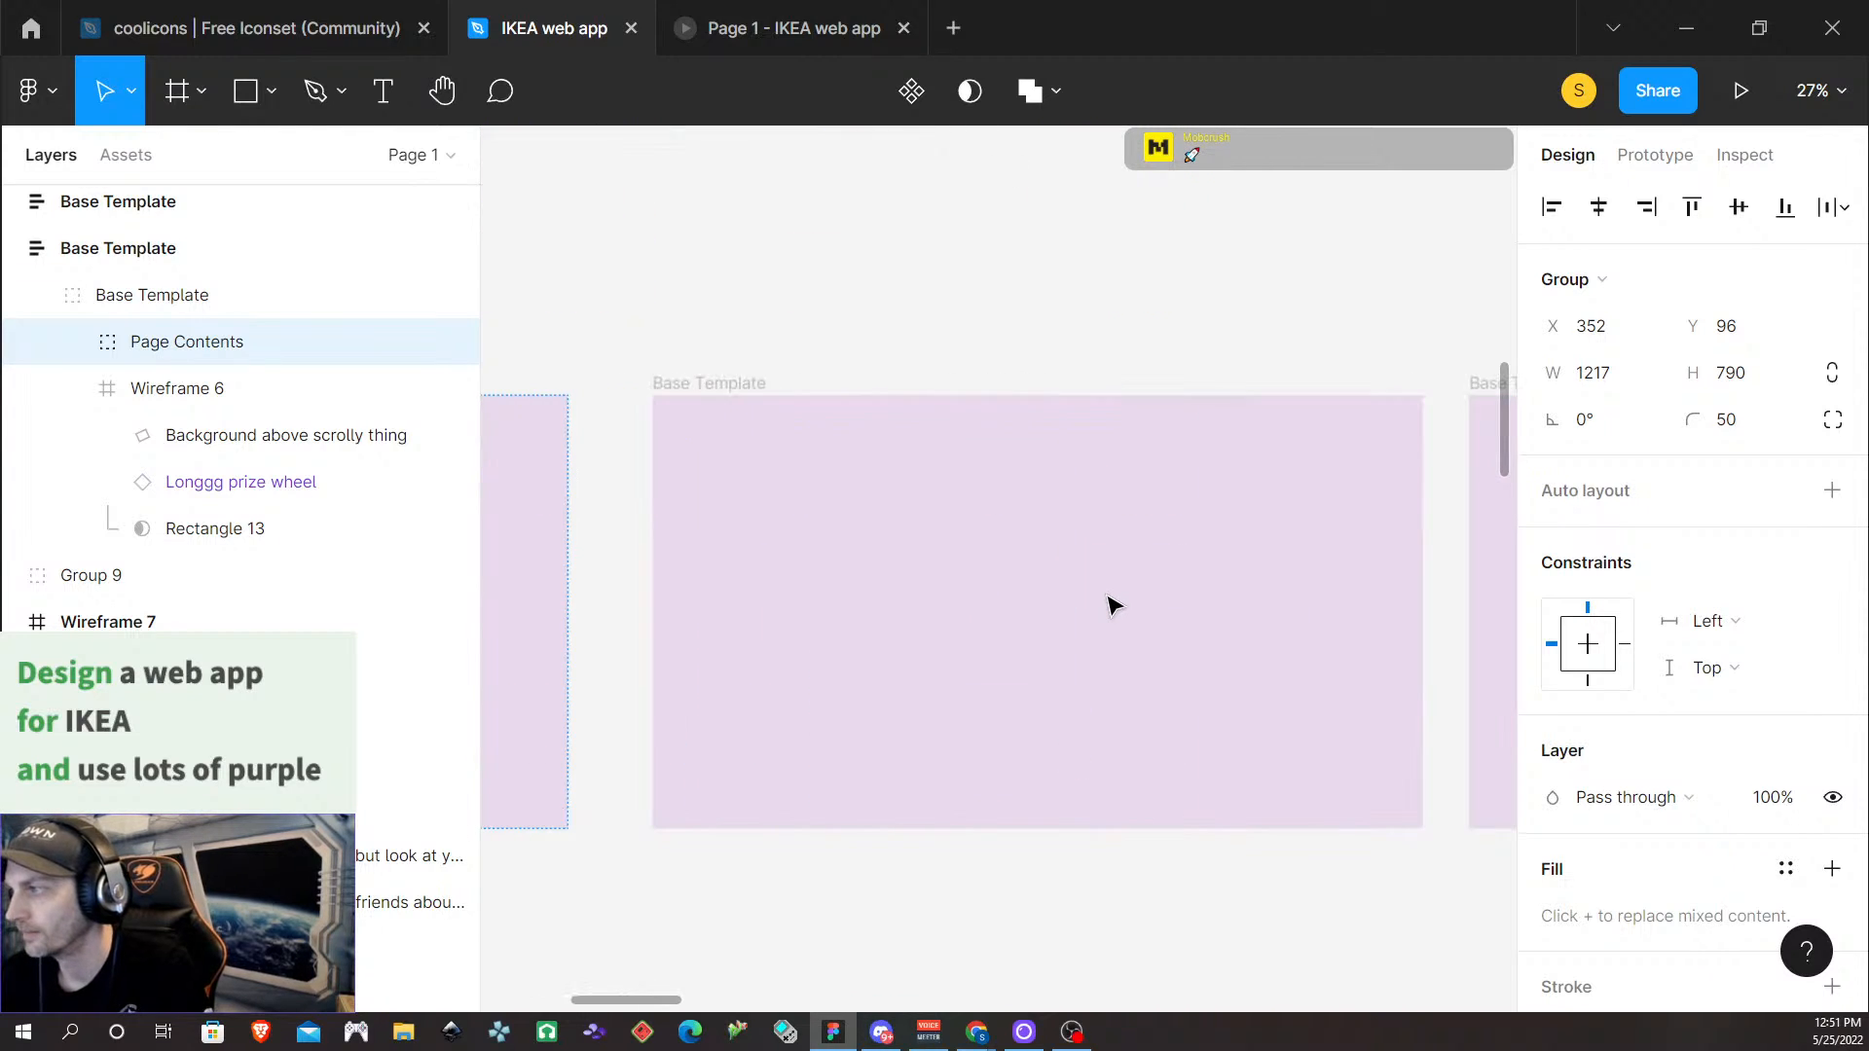
{"action": "scroll", "coordinate": [1113, 612], "scroll_direction": "right", "scroll_amount": 5}
{"action": "scroll", "coordinate": [931, 593], "scroll_direction": "up", "scroll_amount": 1}
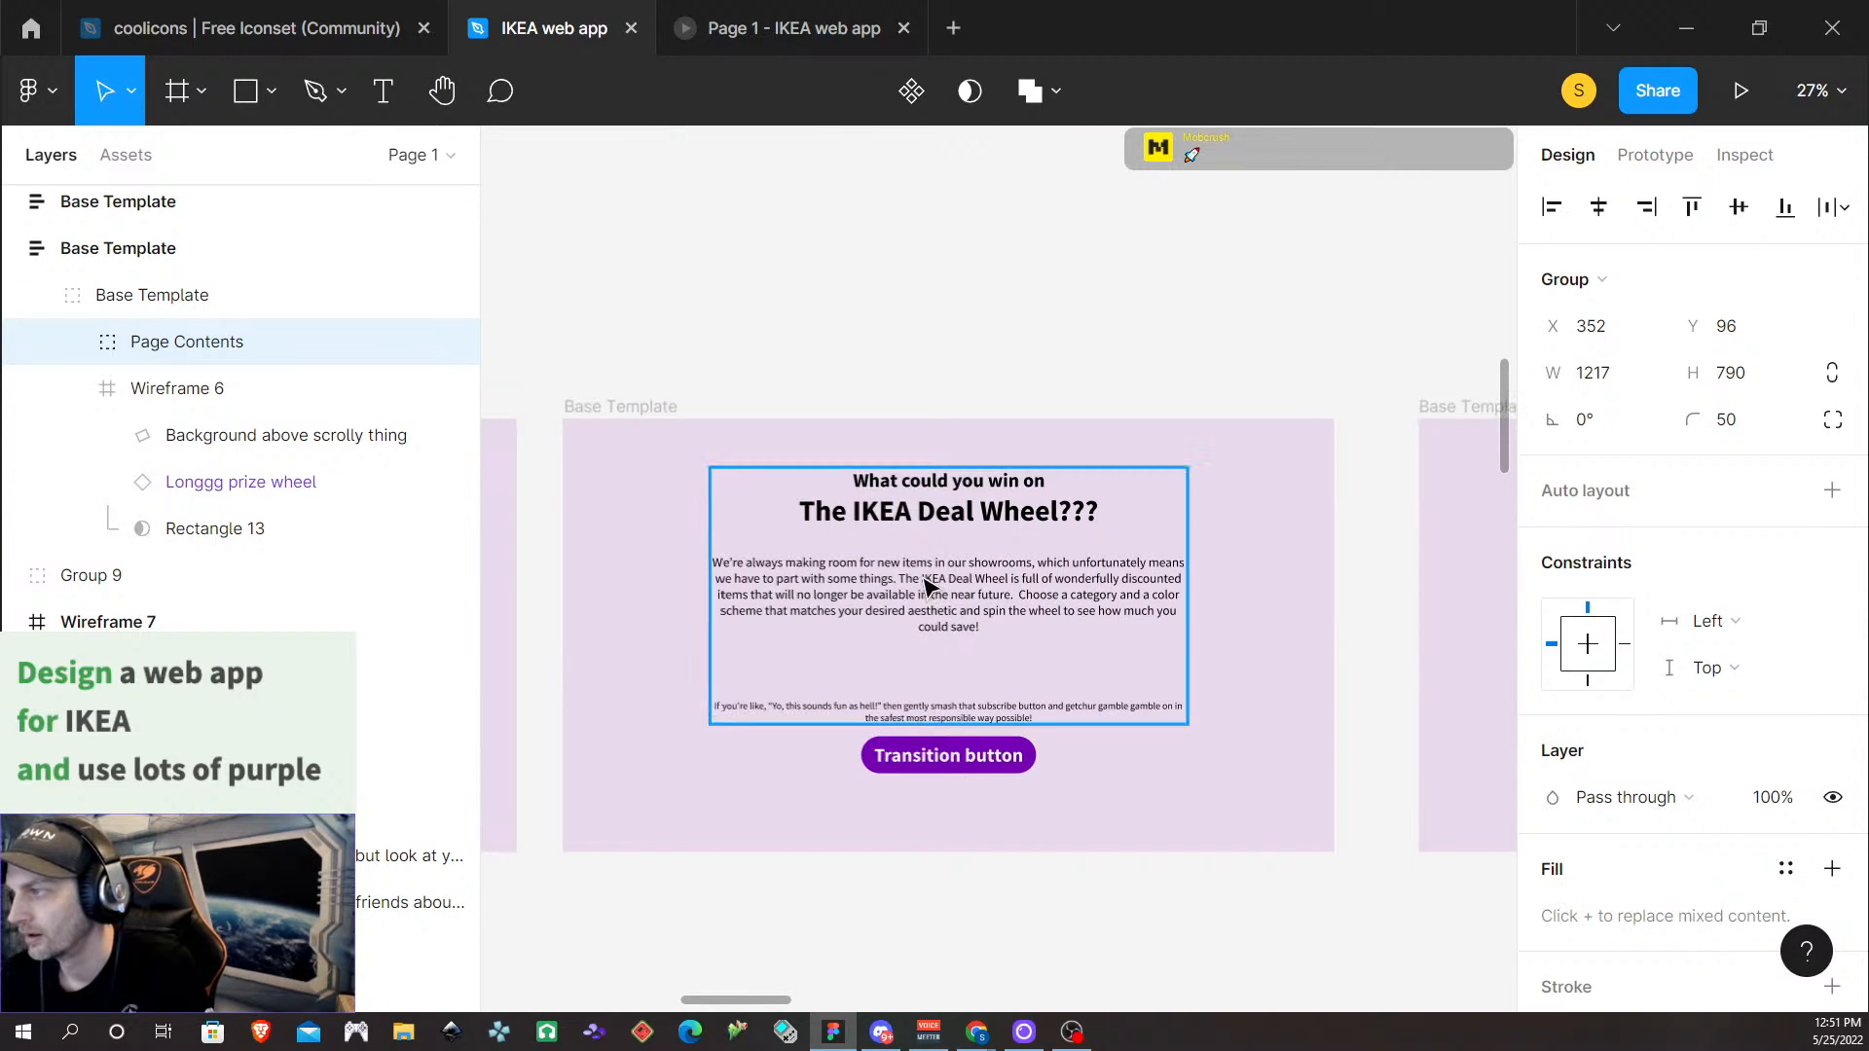
{"action": "scroll", "coordinate": [940, 601], "scroll_direction": "up", "scroll_amount": 4}
{"action": "right_click", "coordinate": [915, 421]}
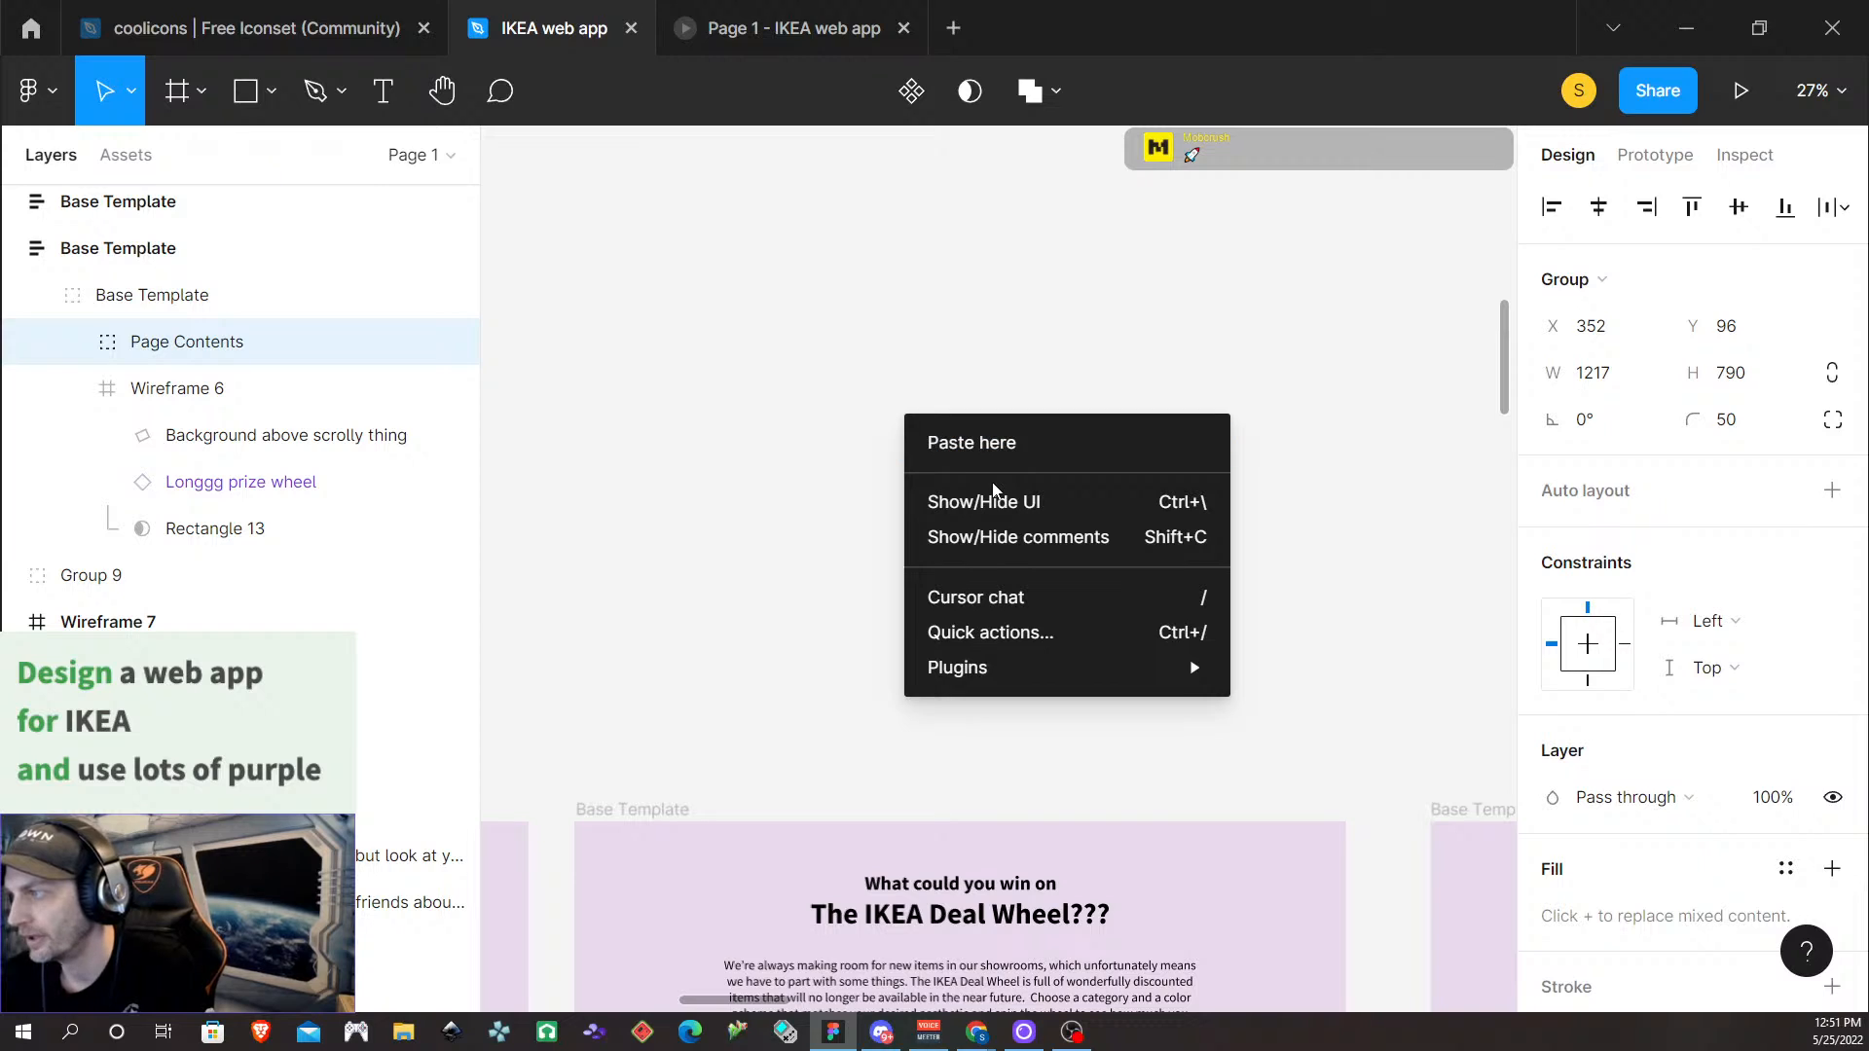
{"action": "left_click", "coordinate": [979, 443]}
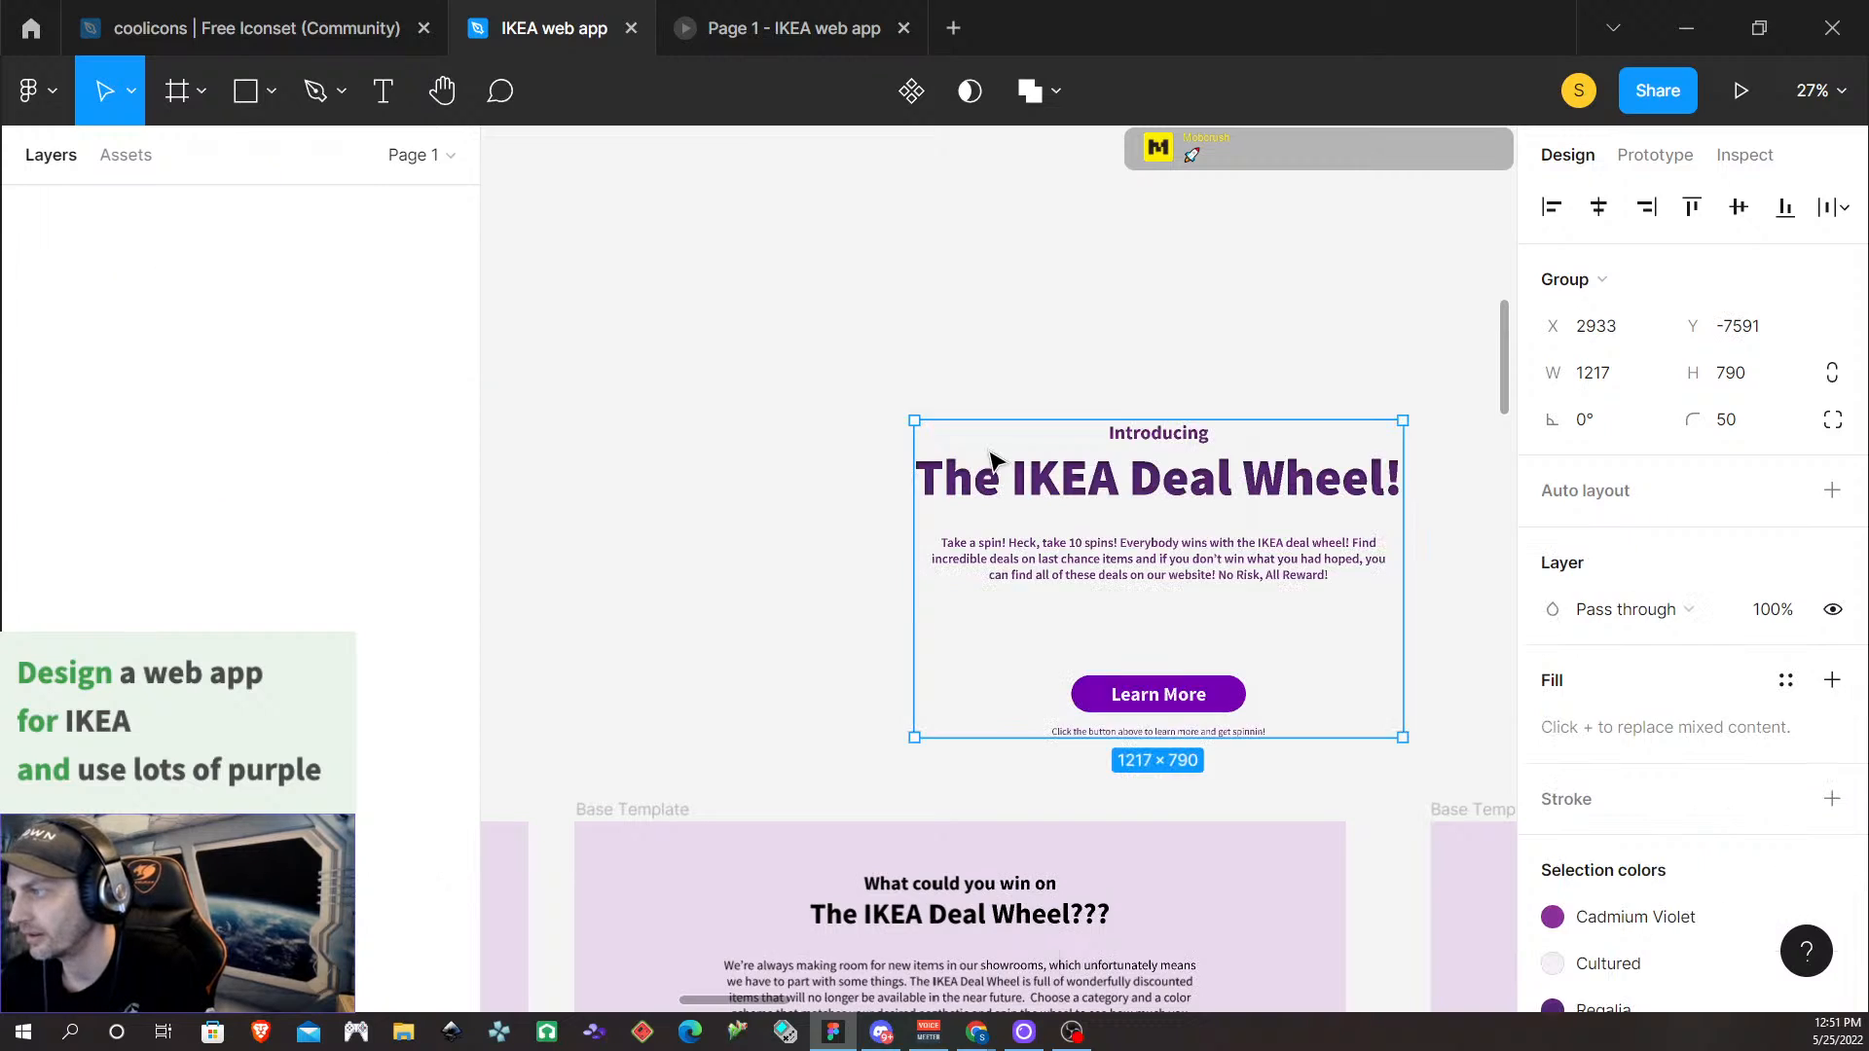
Change the pasted group's "Introducing" line to "What could you win on"
{"action": "double_click", "coordinate": [1160, 437]}
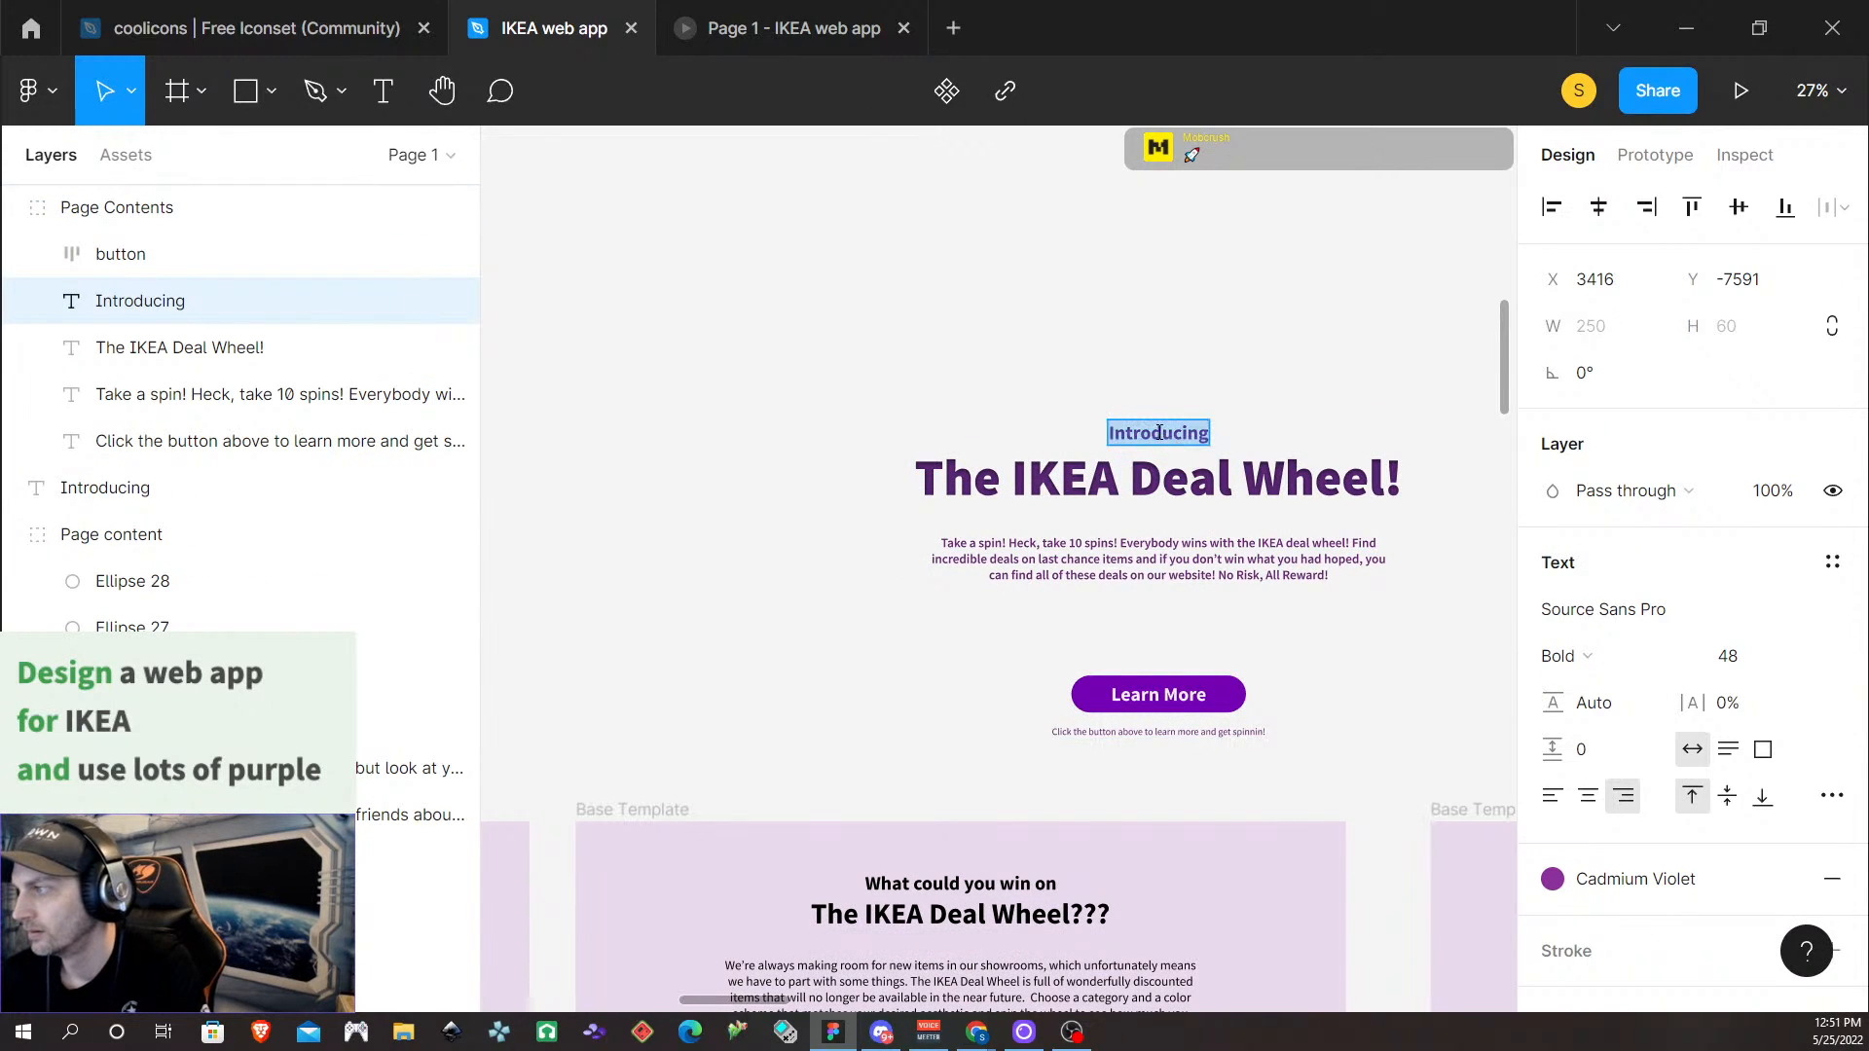
{"action": "type", "text": "What"}
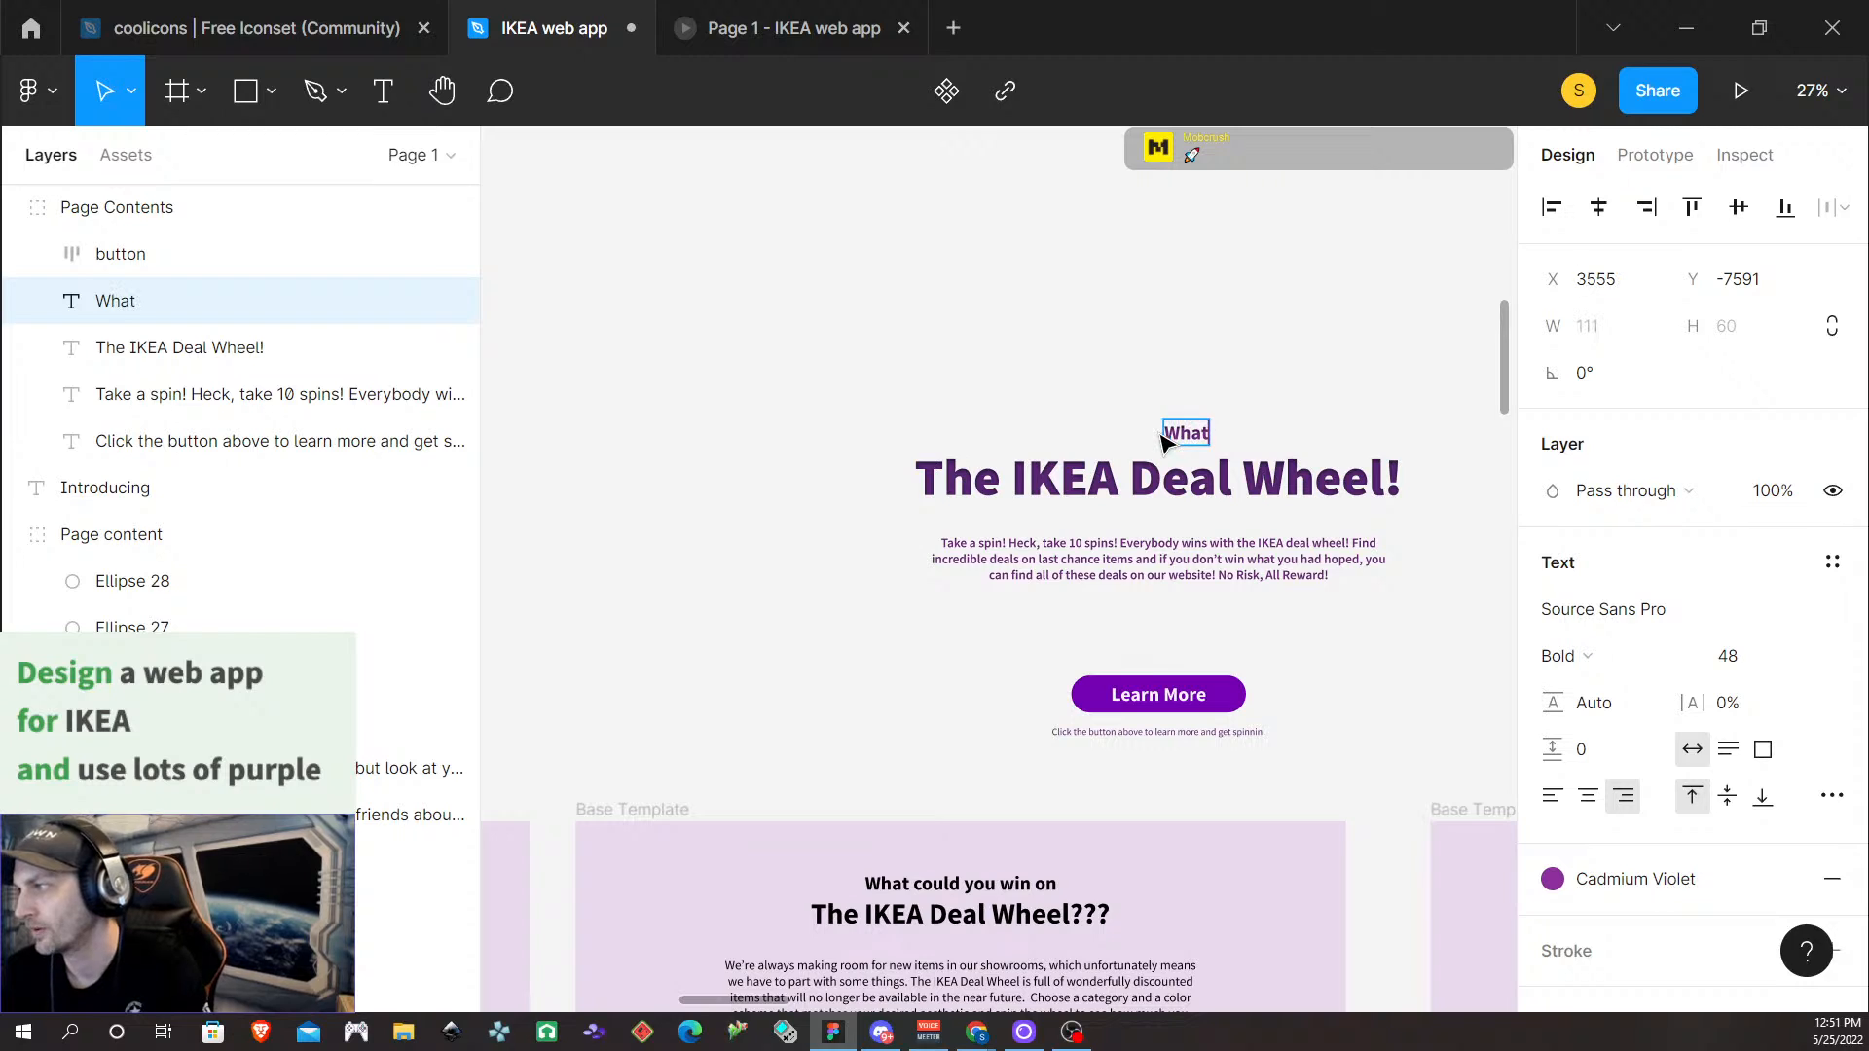
{"action": "type", "text": " could"}
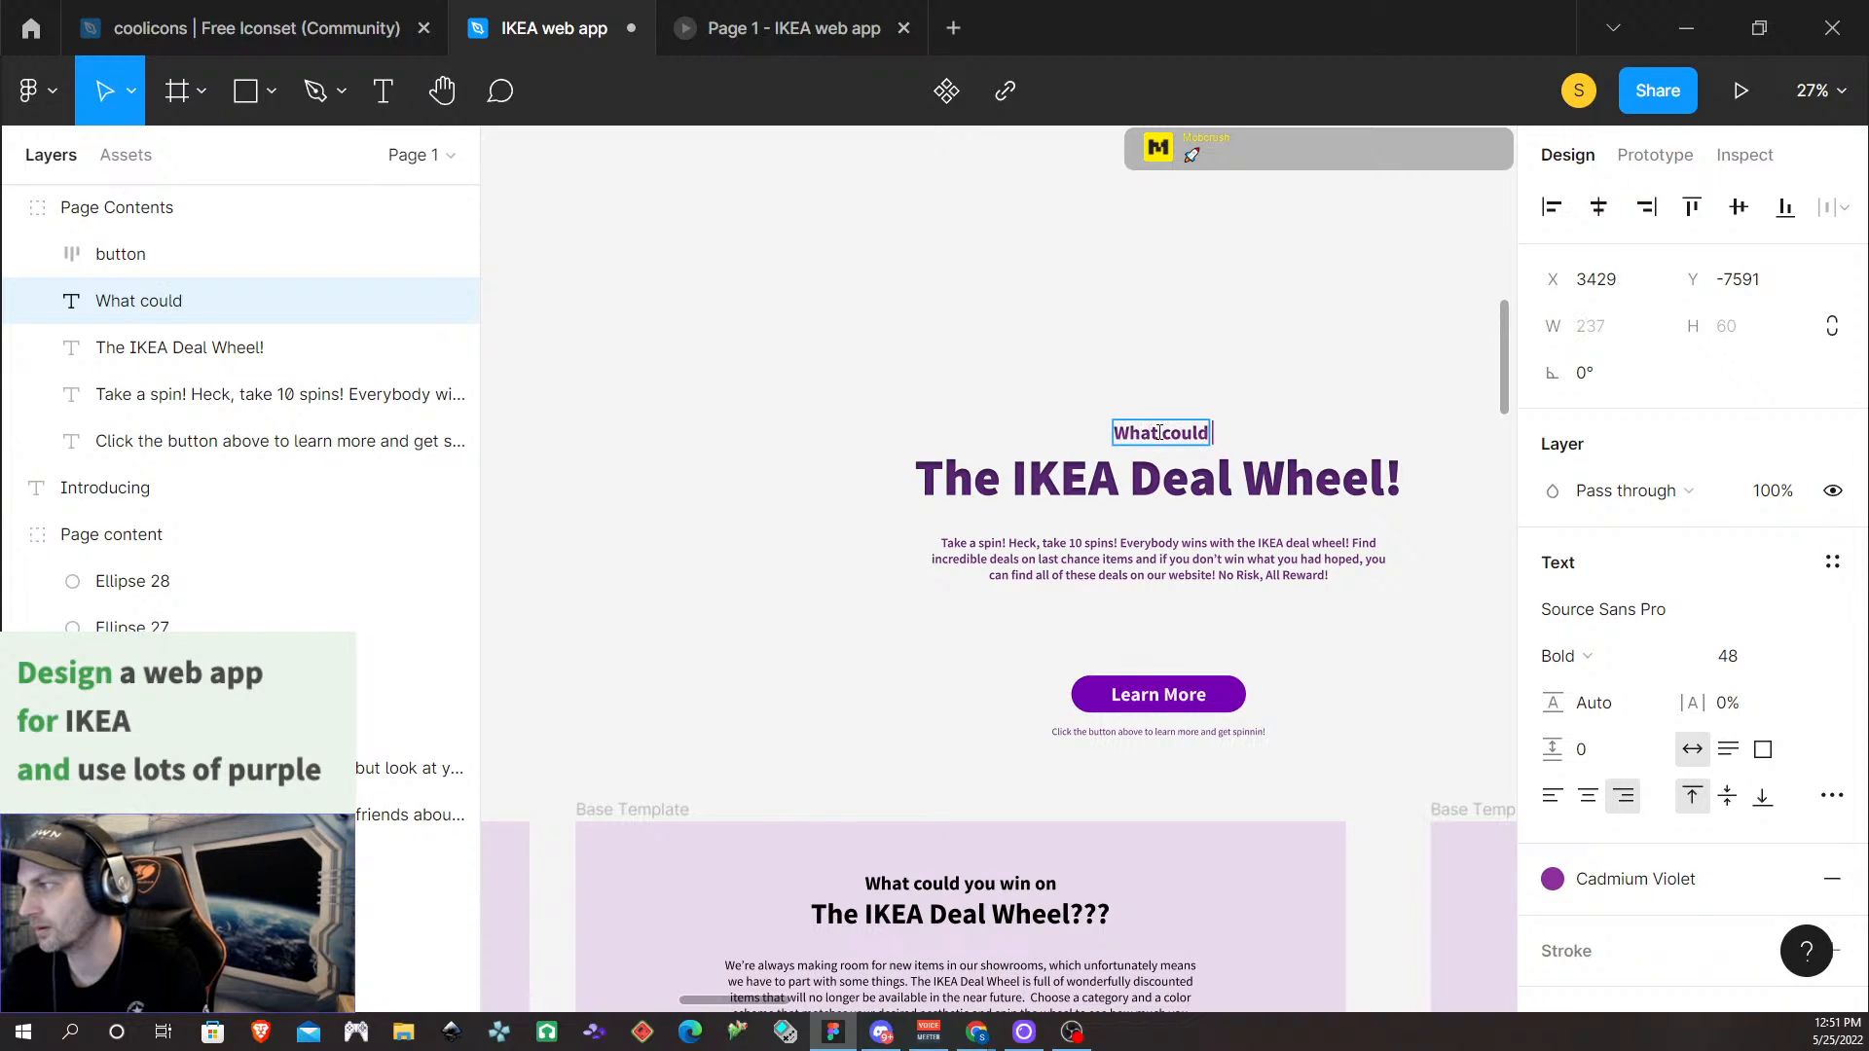
{"action": "type", "text": " you win on"}
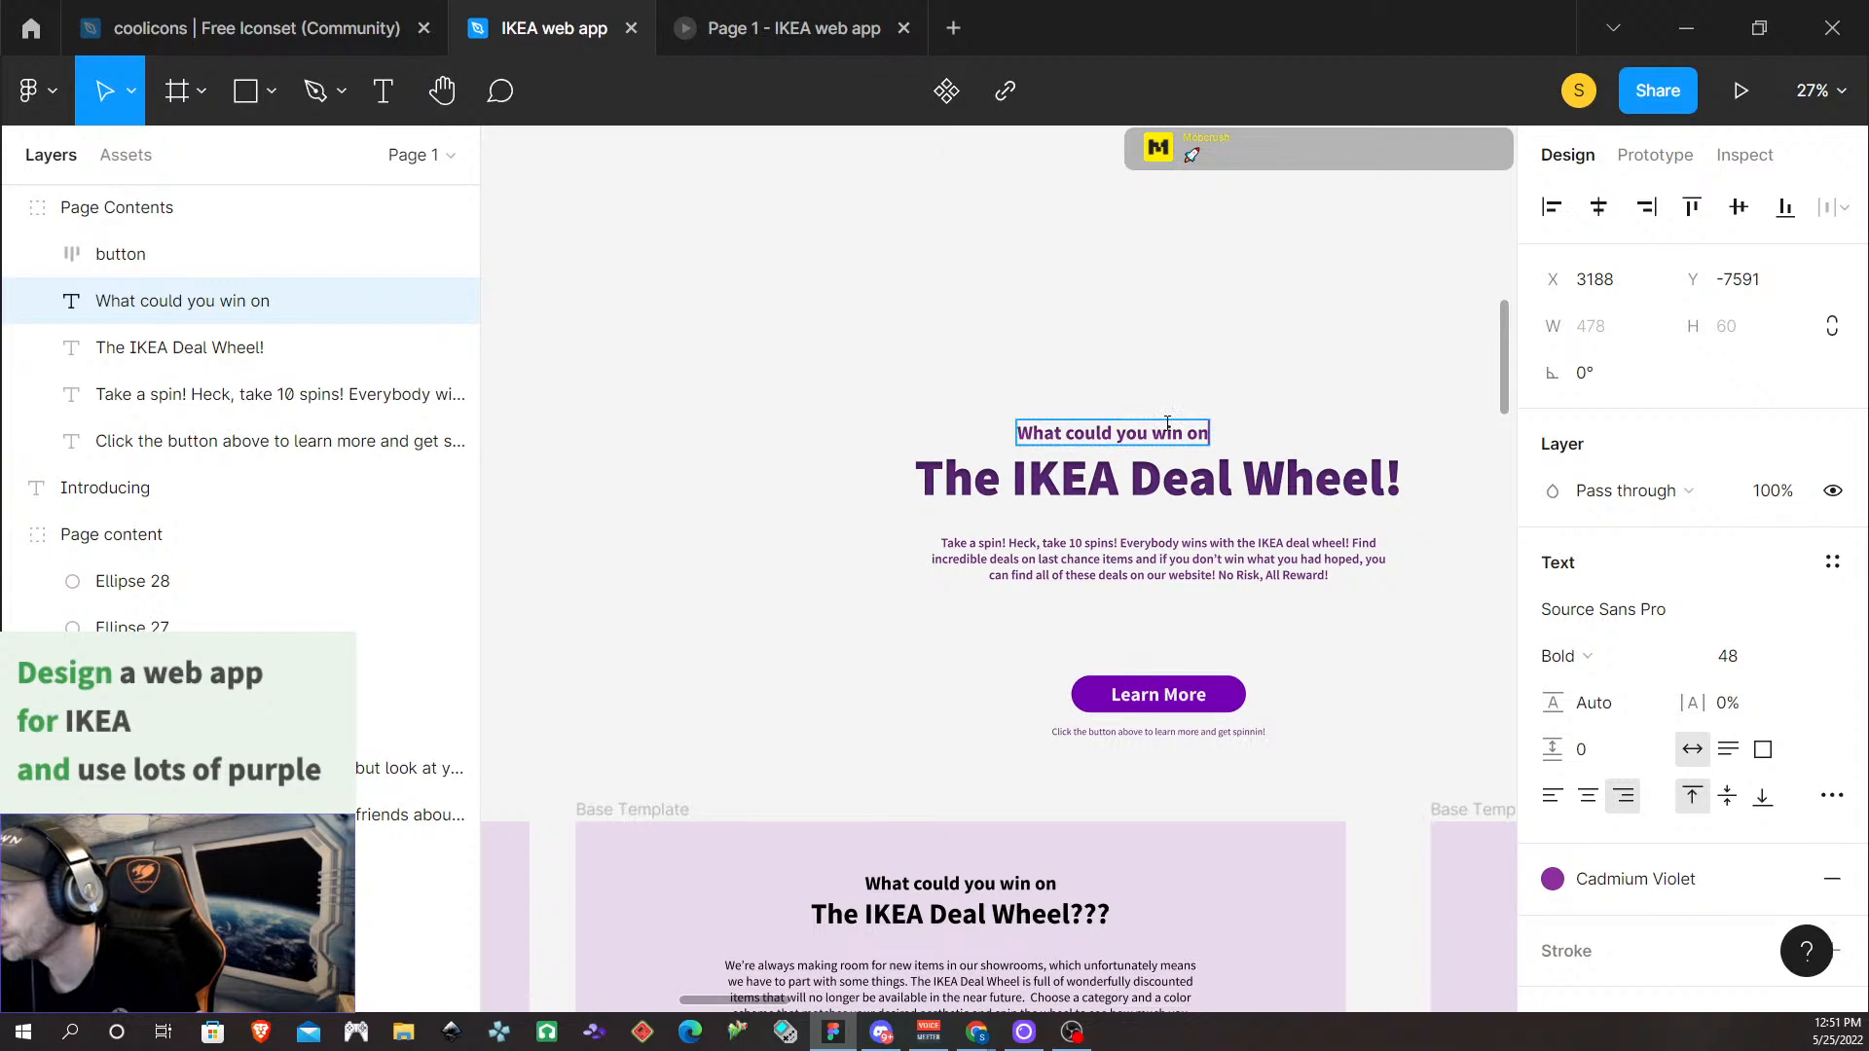
Change the end of the pasted group's main heading so it reads "The IKEA Deal Wheel???"
{"action": "left_click", "coordinate": [1393, 477]}
{"action": "double_click", "coordinate": [1394, 477]}
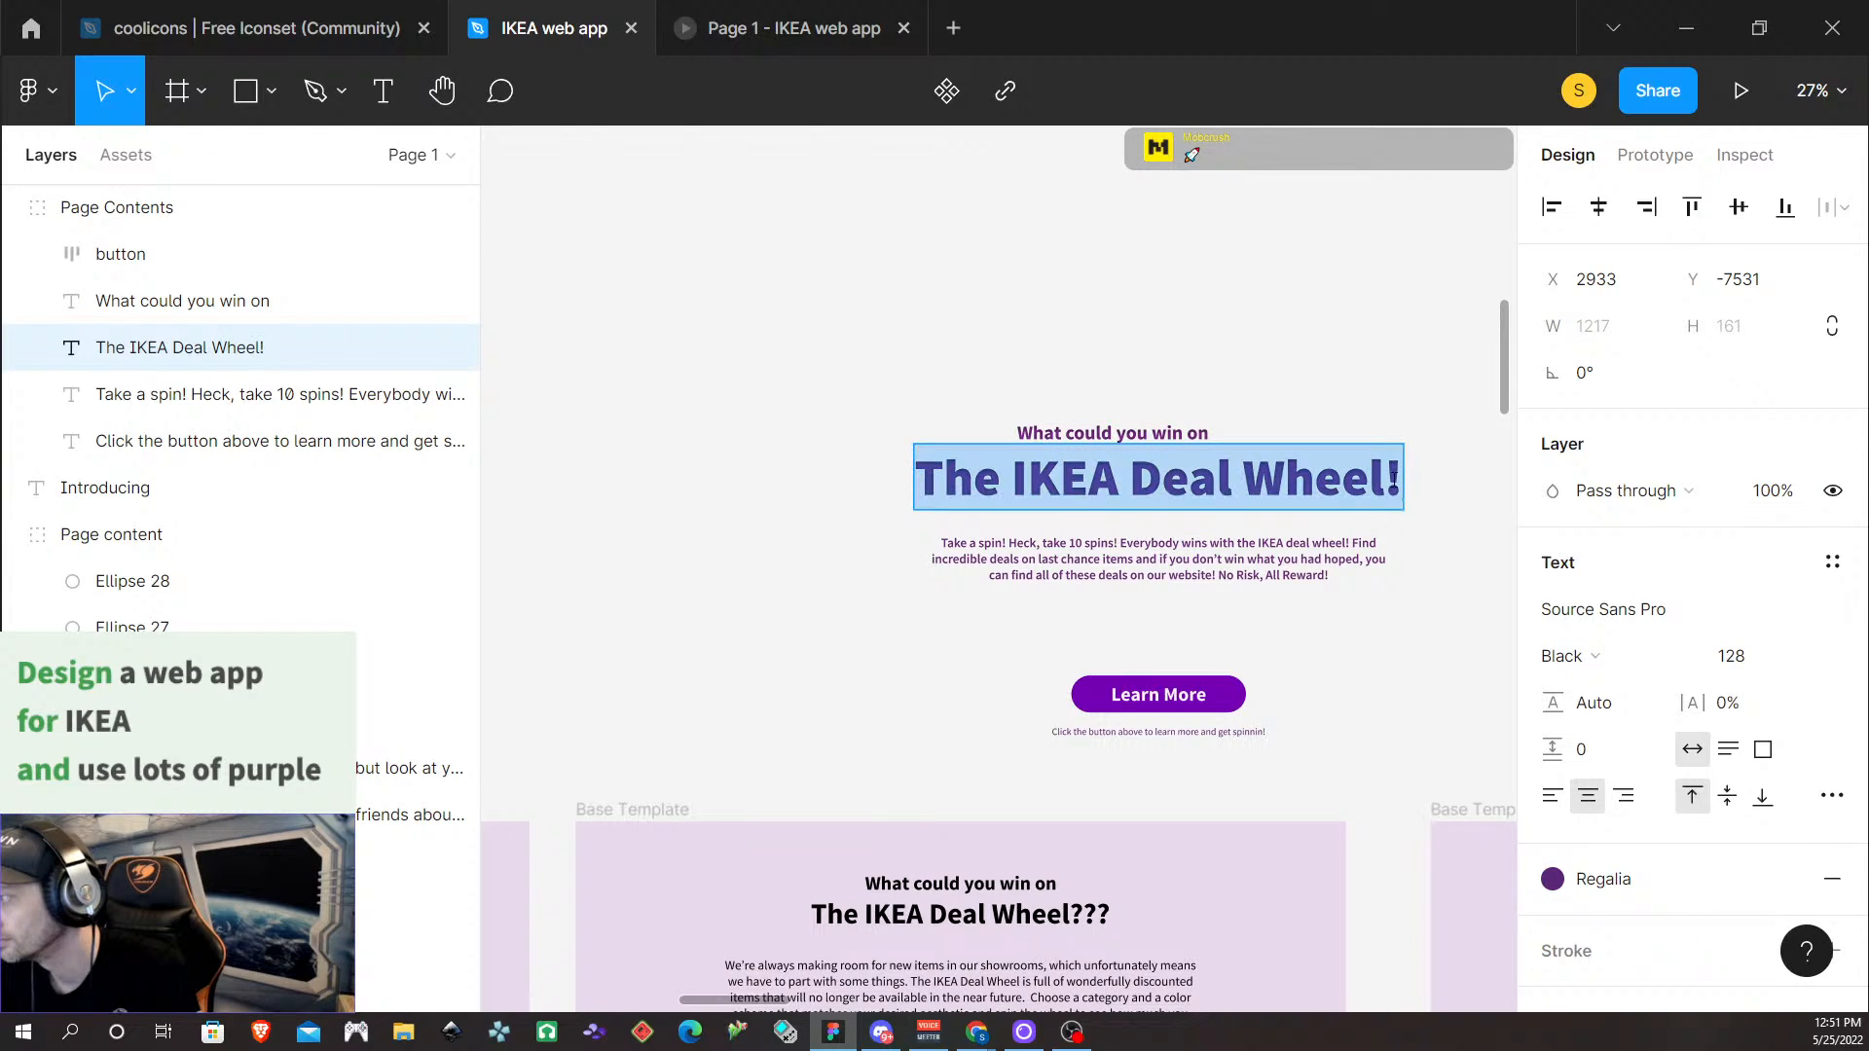
{"action": "double_click", "coordinate": [1396, 478]}
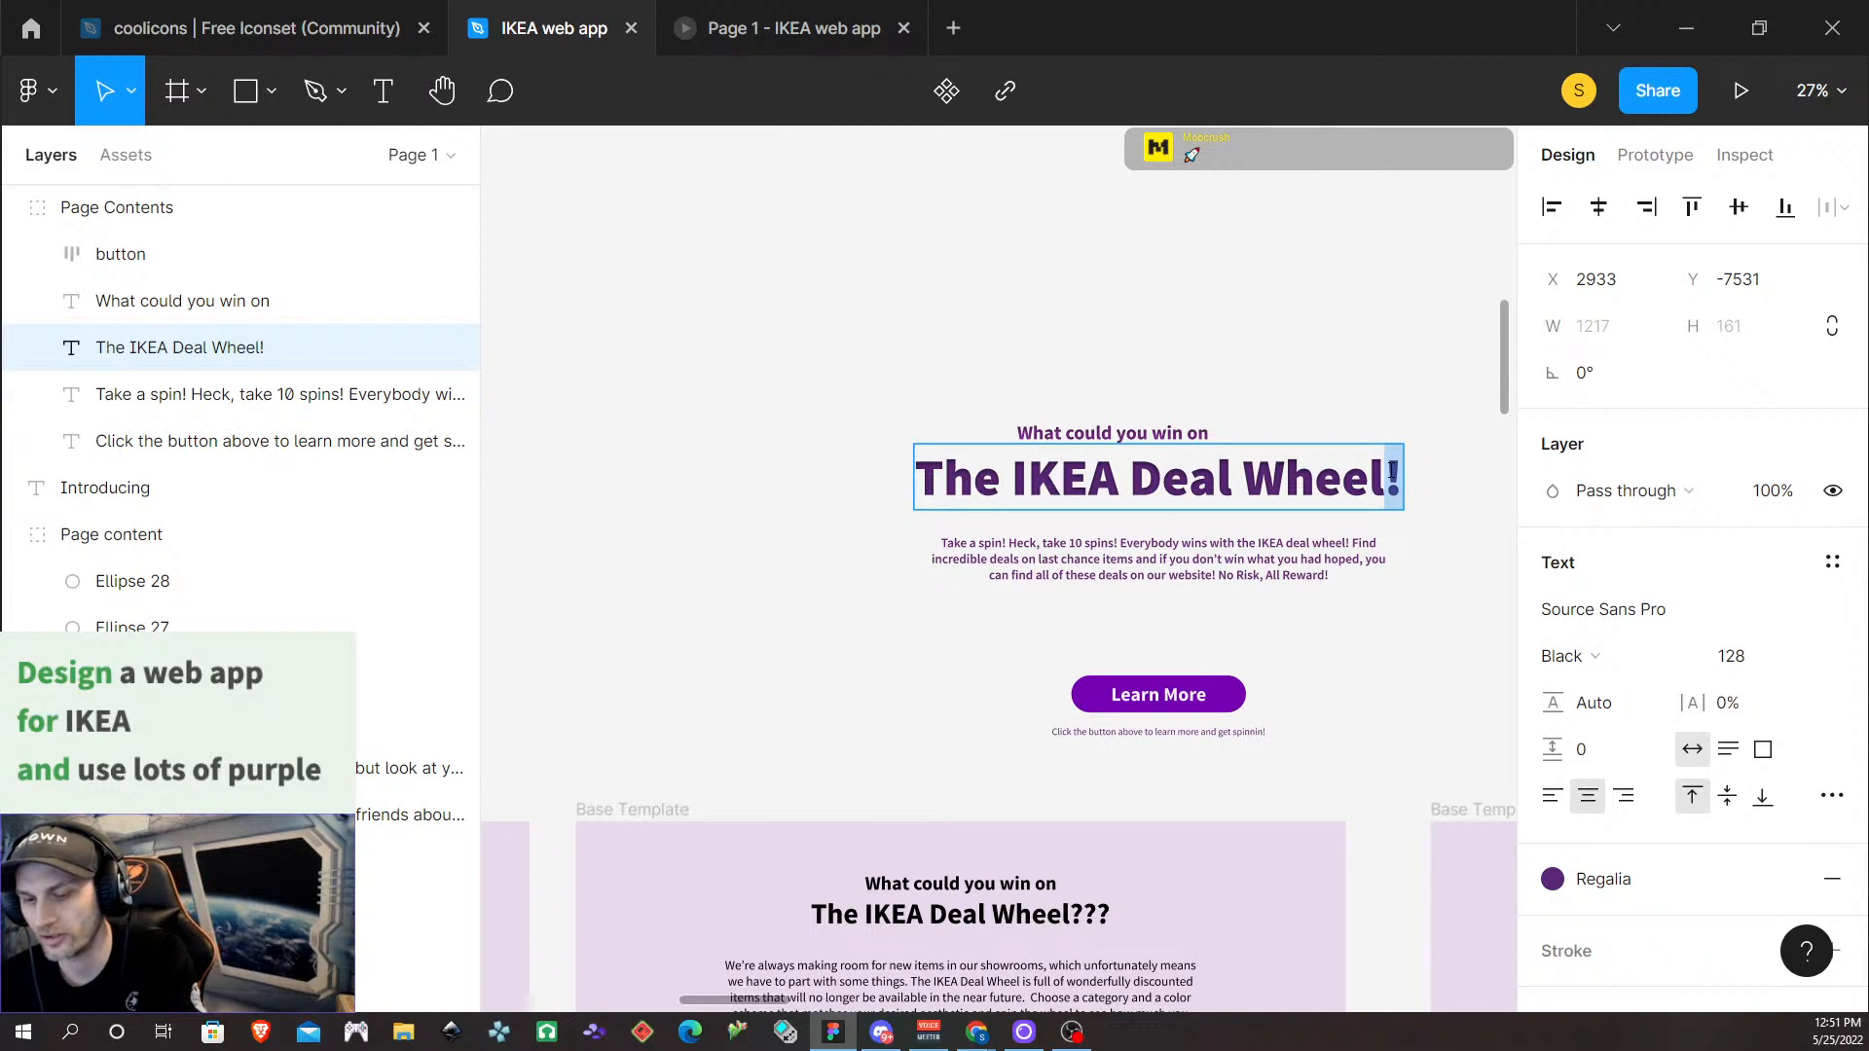
{"action": "type", "text": "???"}
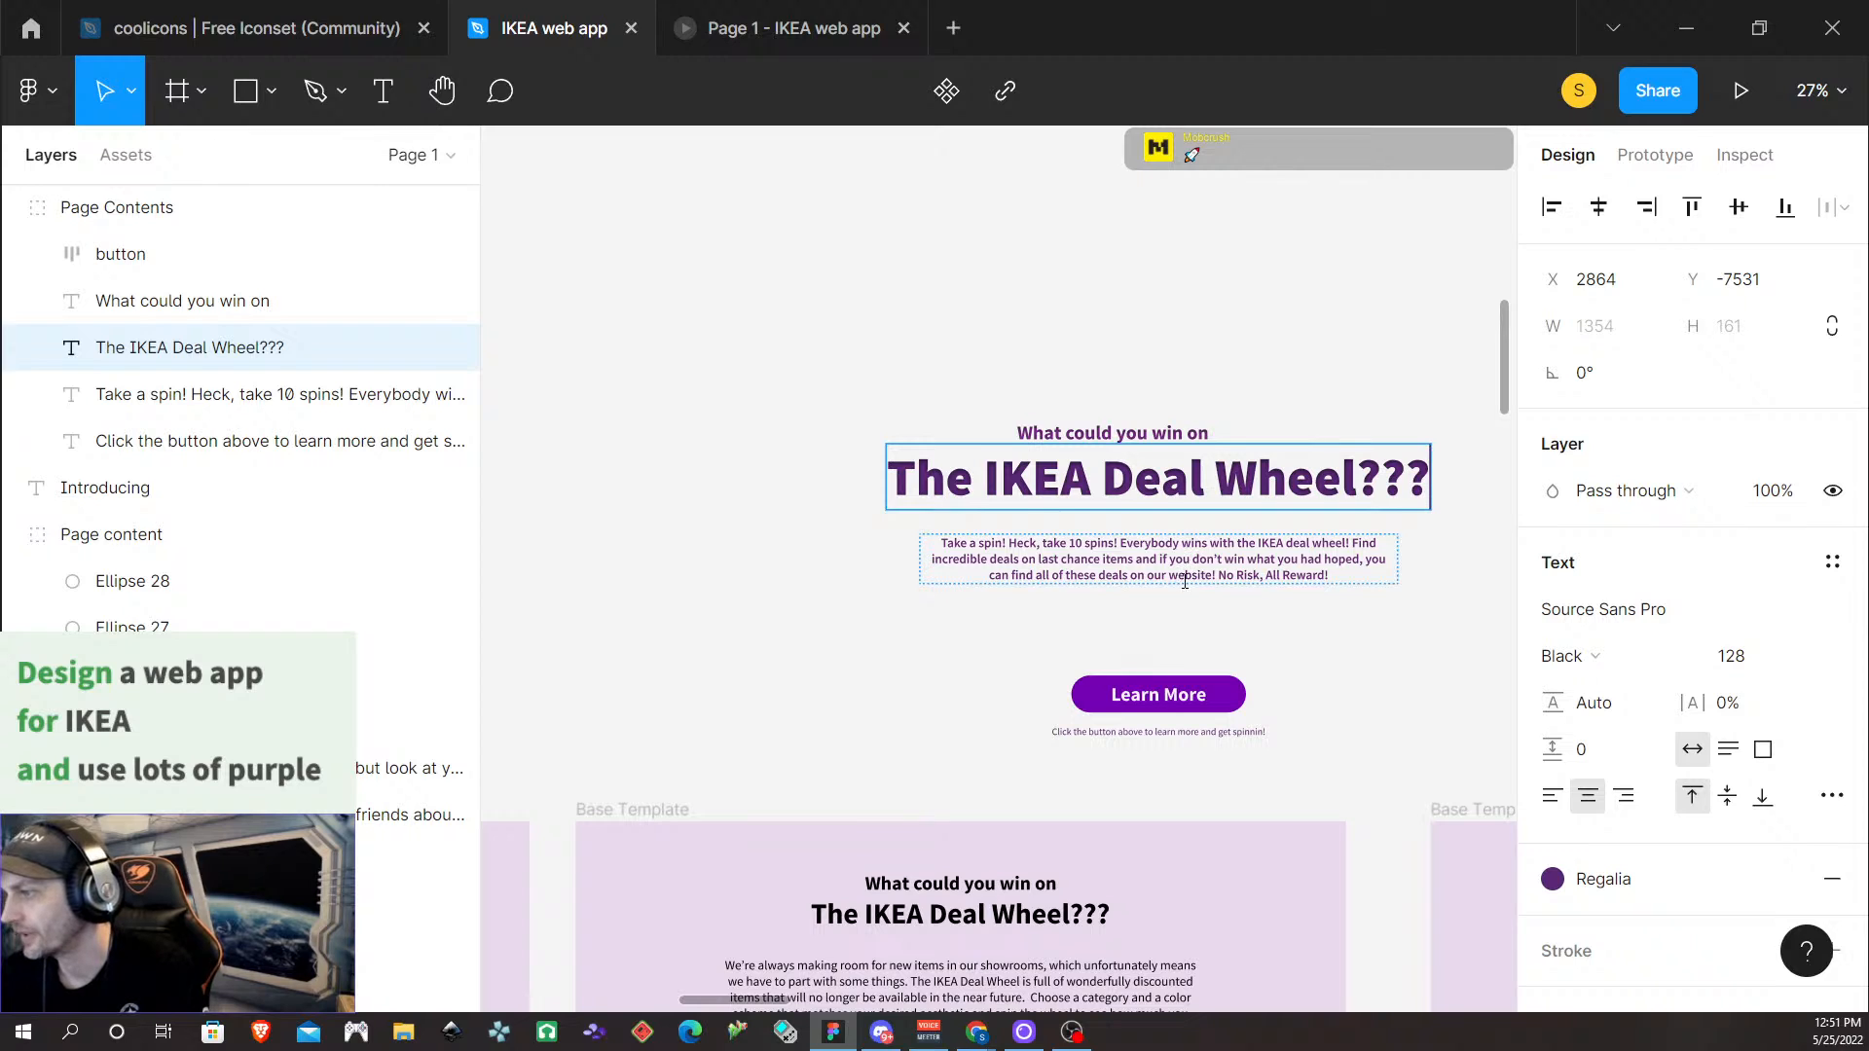
Replace the pasted group's body paragraph with the "We're always making room for new items in our showrooms" text copied from the page below
{"action": "scroll", "coordinate": [1185, 613], "scroll_direction": "down", "scroll_amount": 3}
{"action": "double_click", "coordinate": [967, 879]}
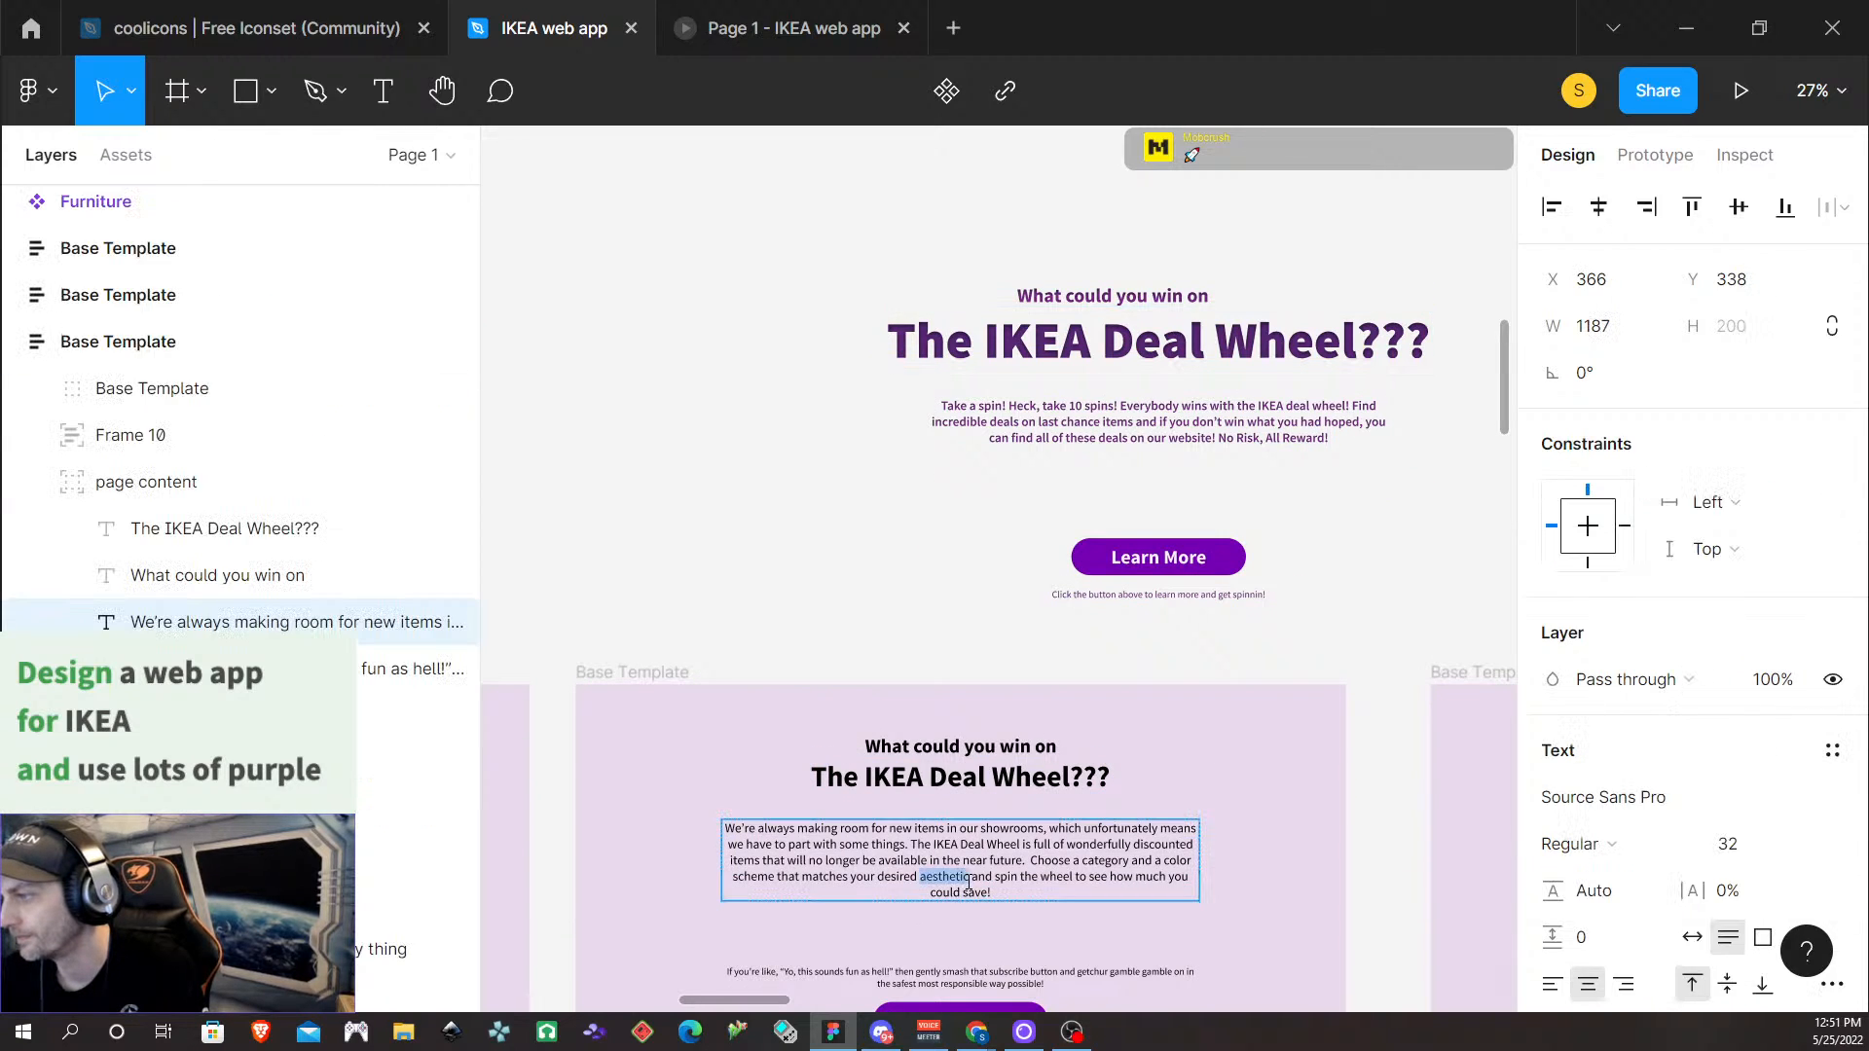
{"action": "triple_click", "coordinate": [969, 882]}
{"action": "key", "text": "ctrl+c"}
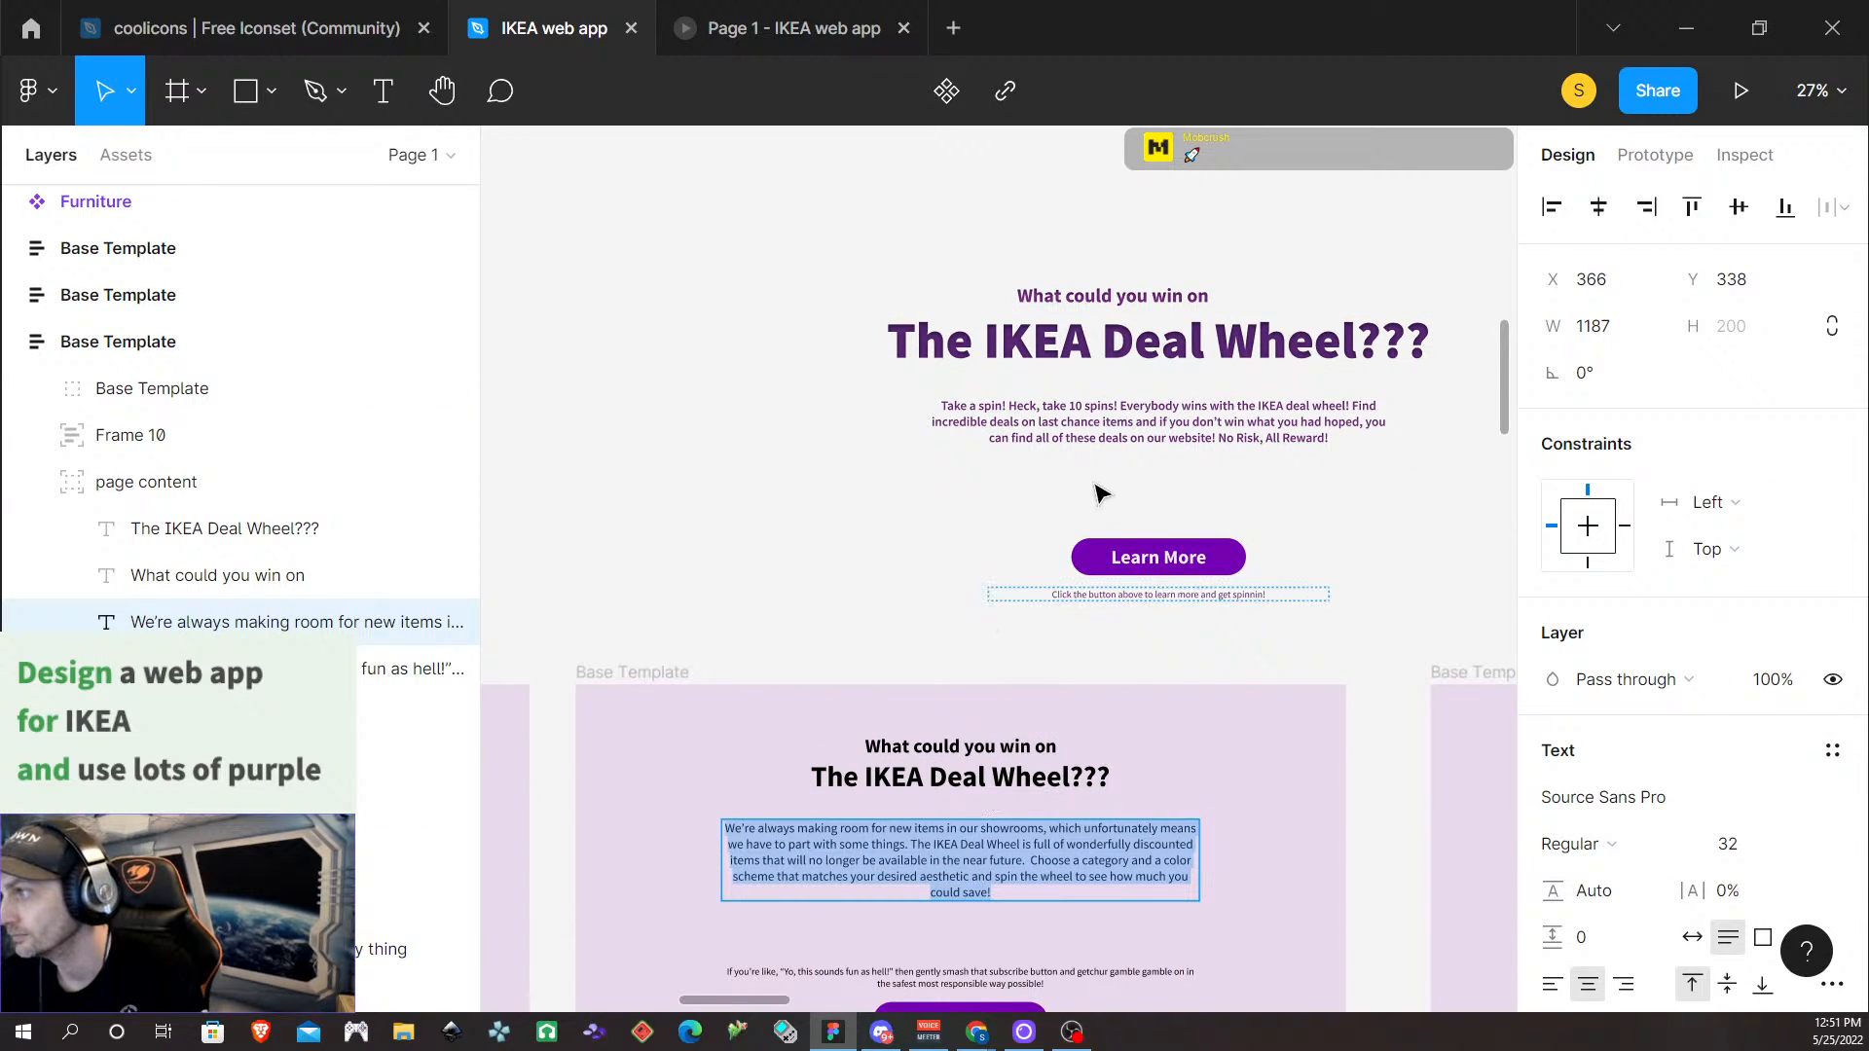
{"action": "double_click", "coordinate": [1147, 433]}
{"action": "key", "text": "ctrl+v"}
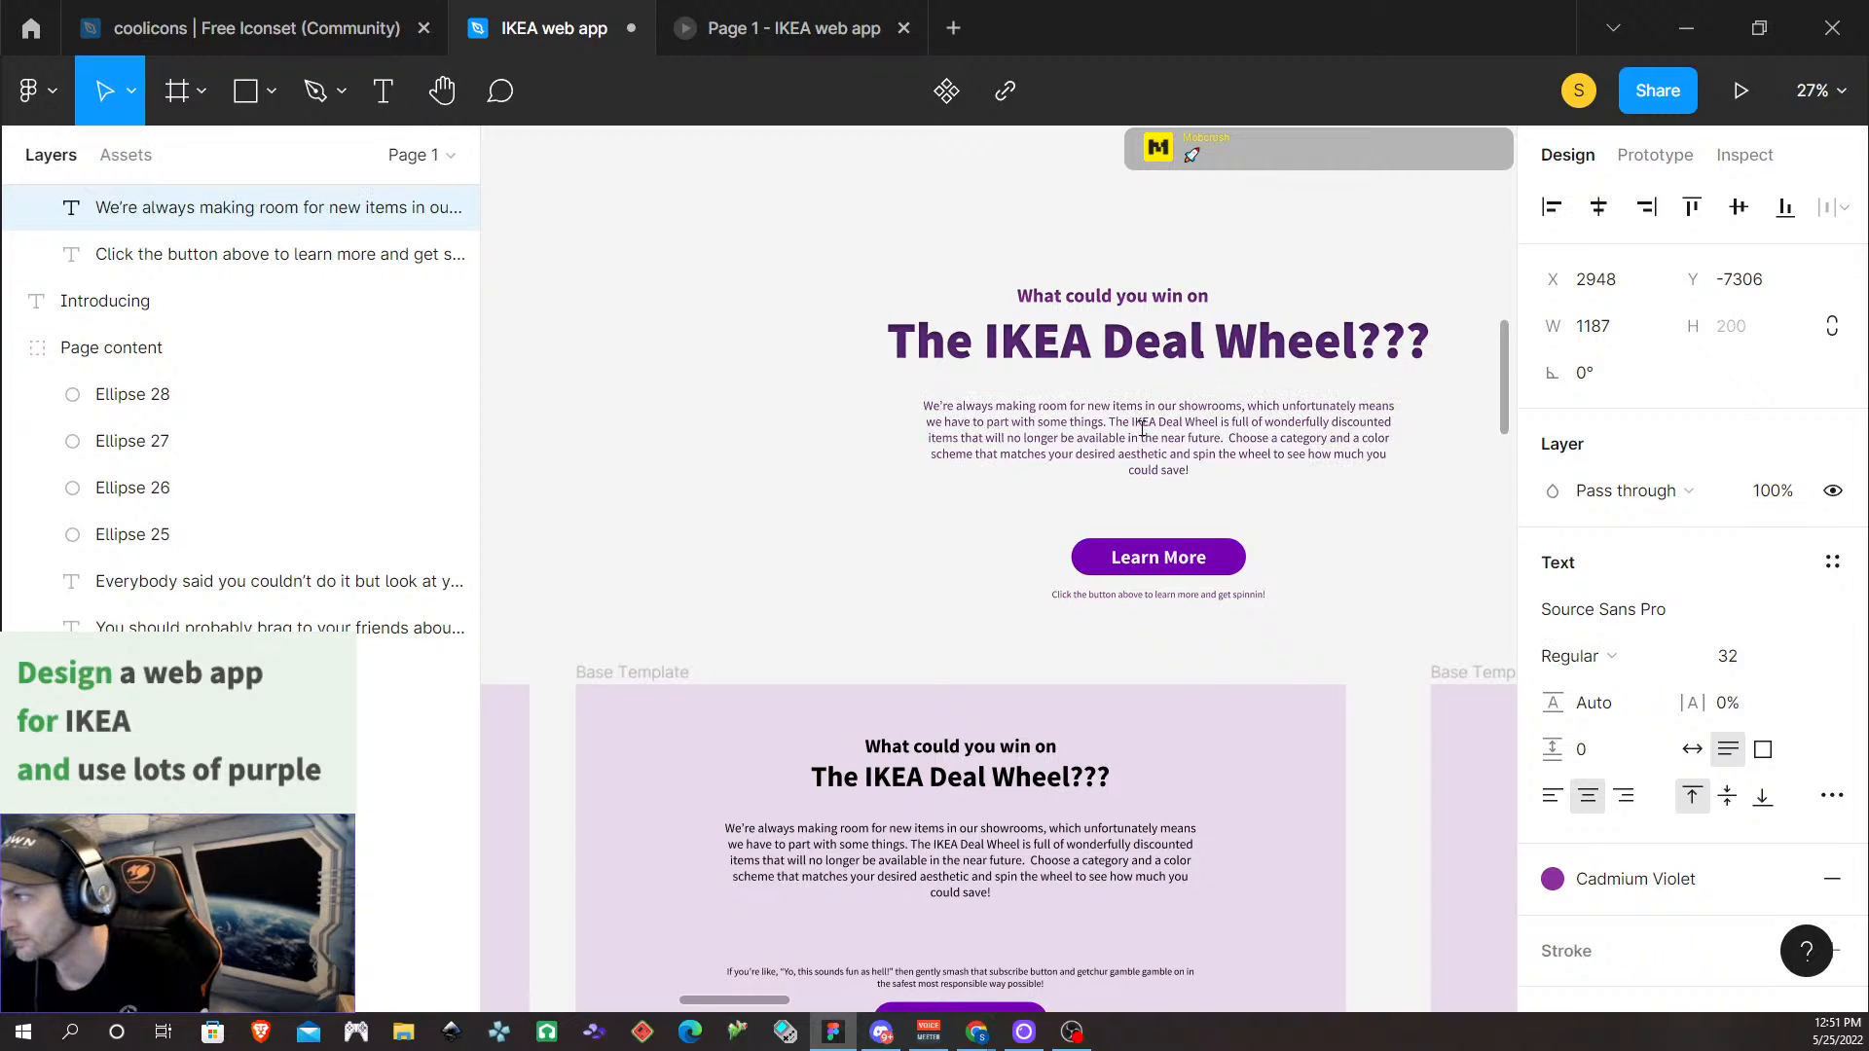
{"action": "key", "text": "Escape"}
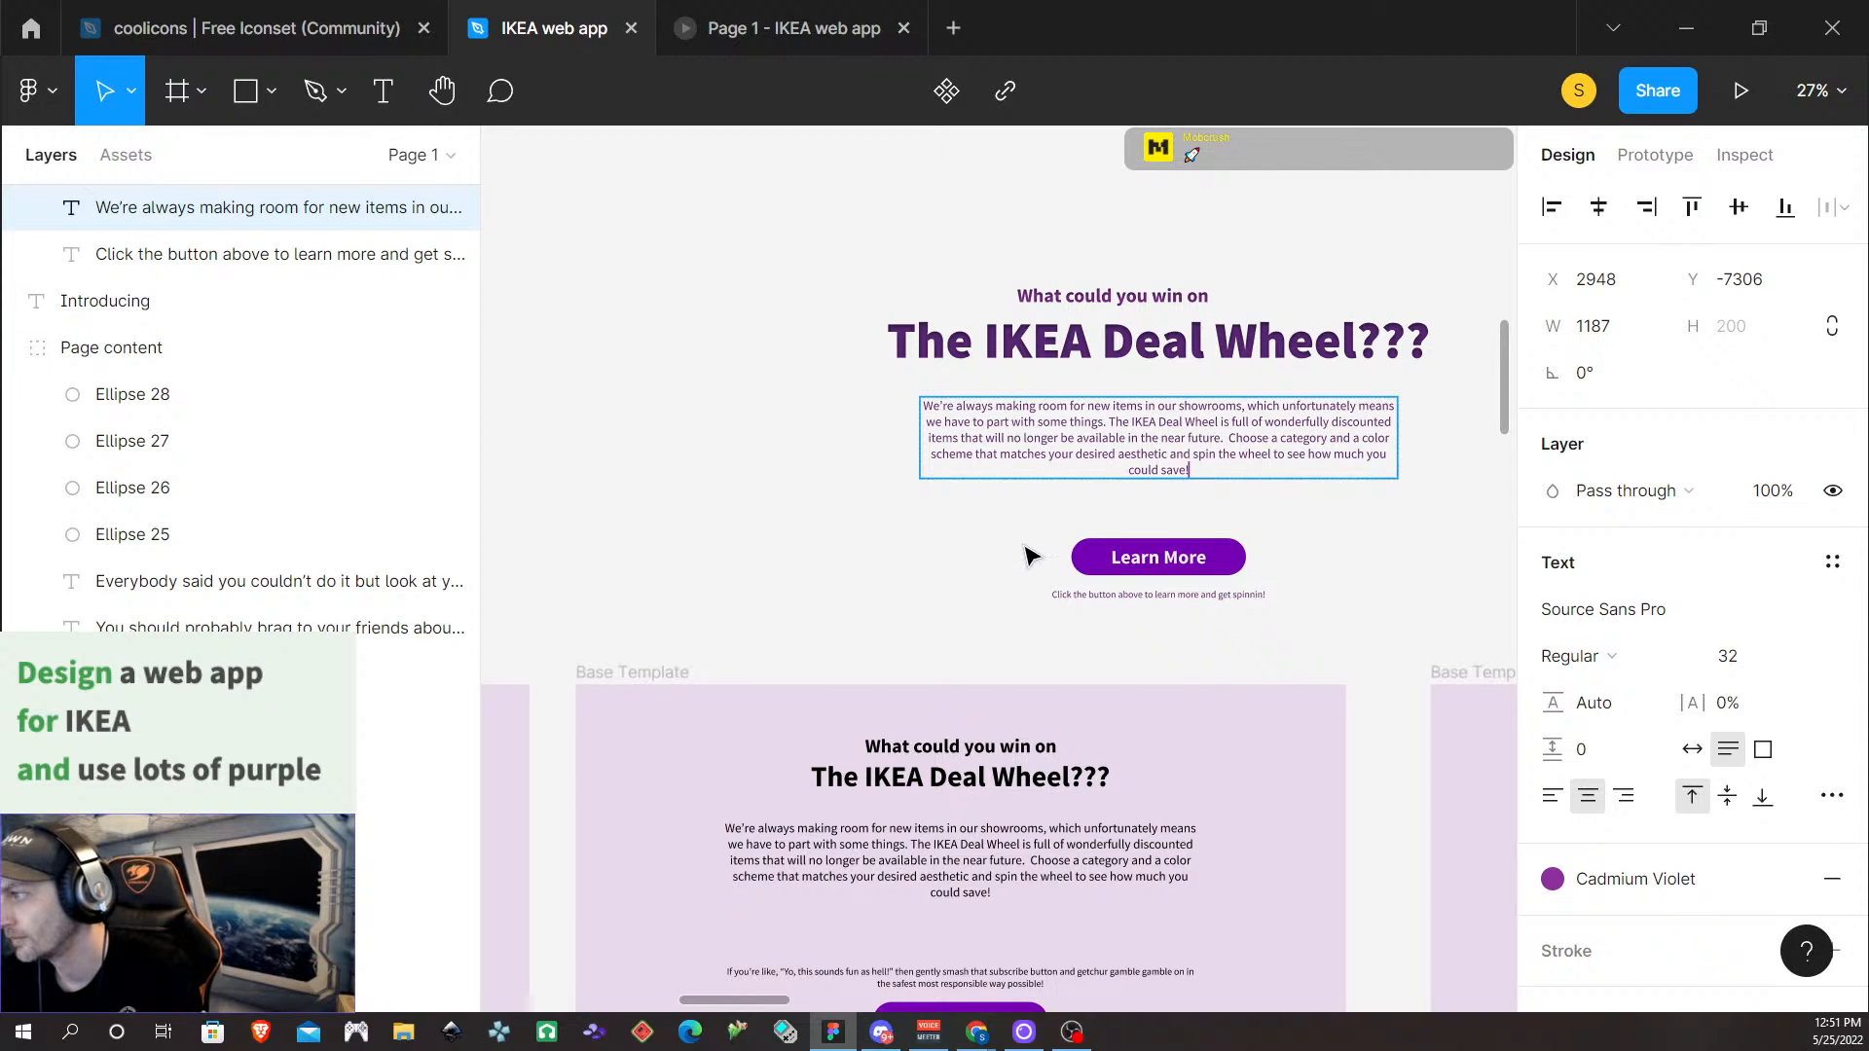
Set the font weight of the pasted group's "We're always making room for new items" paragraph to SemiBold
{"action": "scroll", "coordinate": [976, 592], "scroll_direction": "left", "scroll_amount": 1}
{"action": "scroll", "coordinate": [977, 592], "scroll_direction": "left", "scroll_amount": 10}
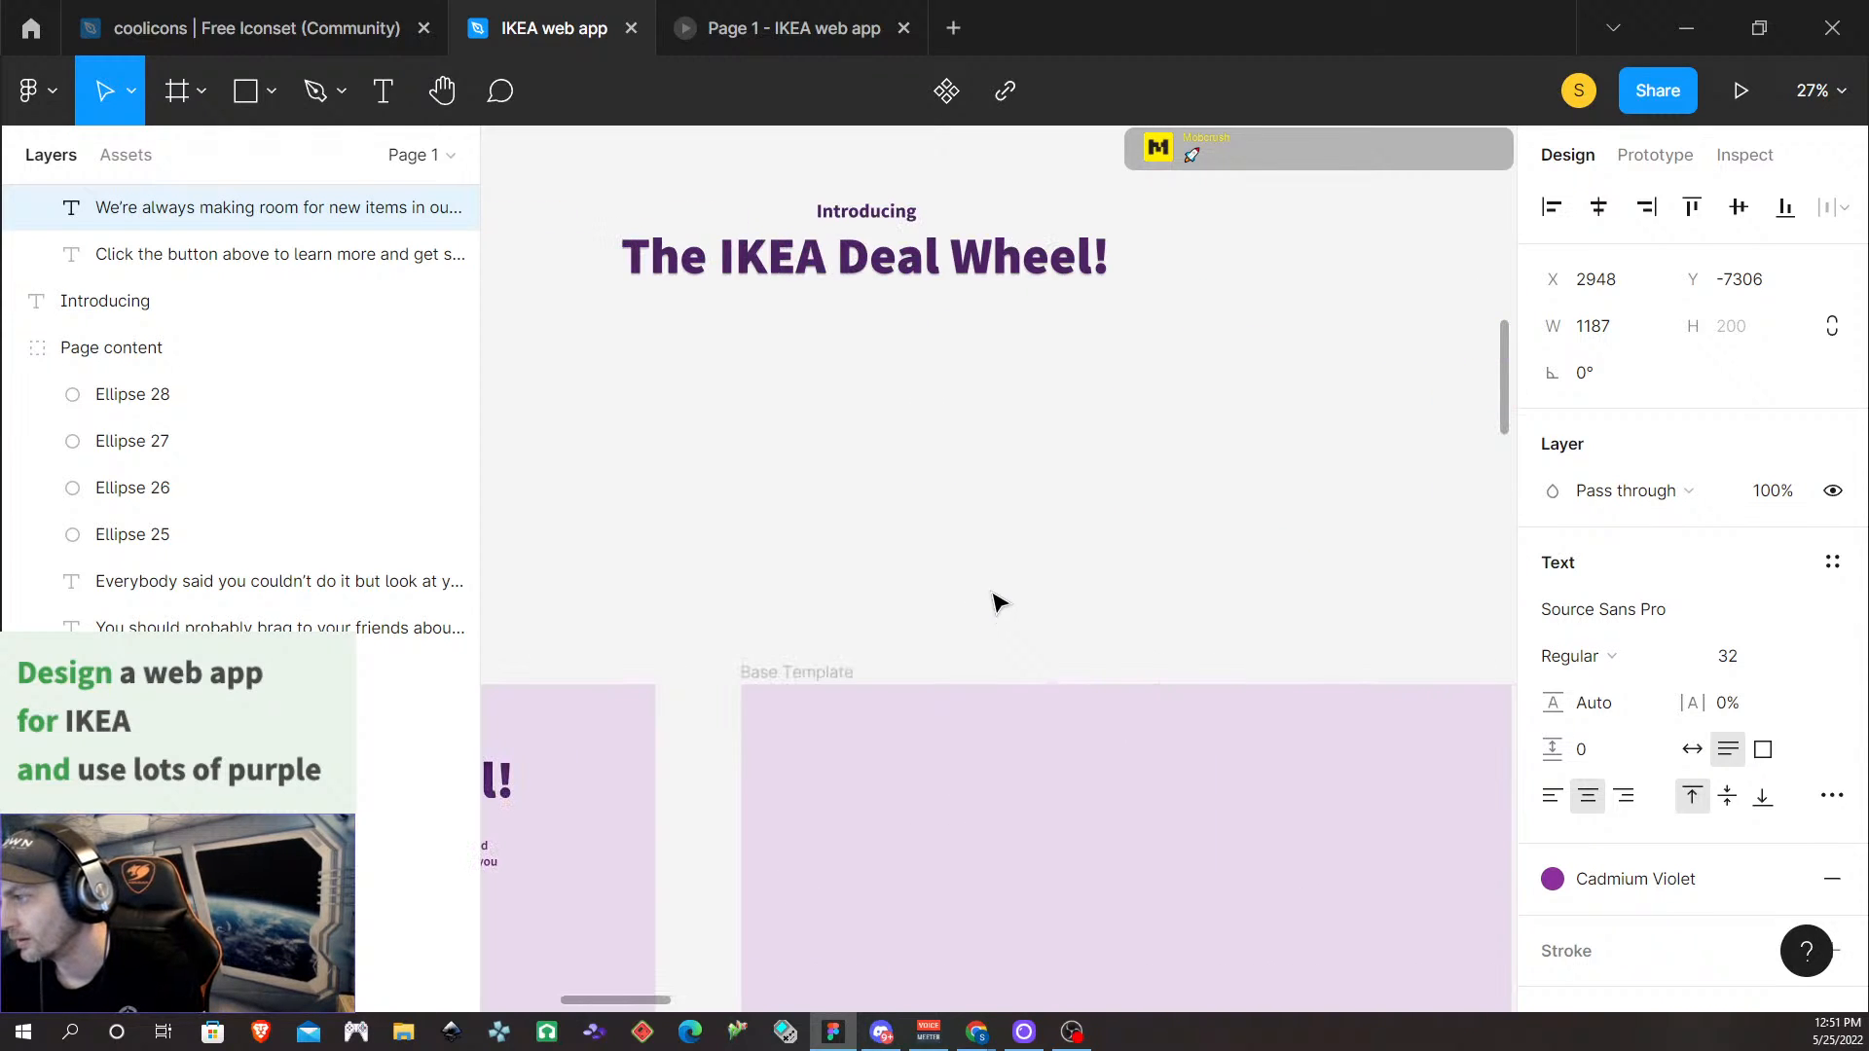
{"action": "scroll", "coordinate": [997, 604], "scroll_direction": "left", "scroll_amount": 6}
{"action": "scroll", "coordinate": [998, 604], "scroll_direction": "right", "scroll_amount": 15}
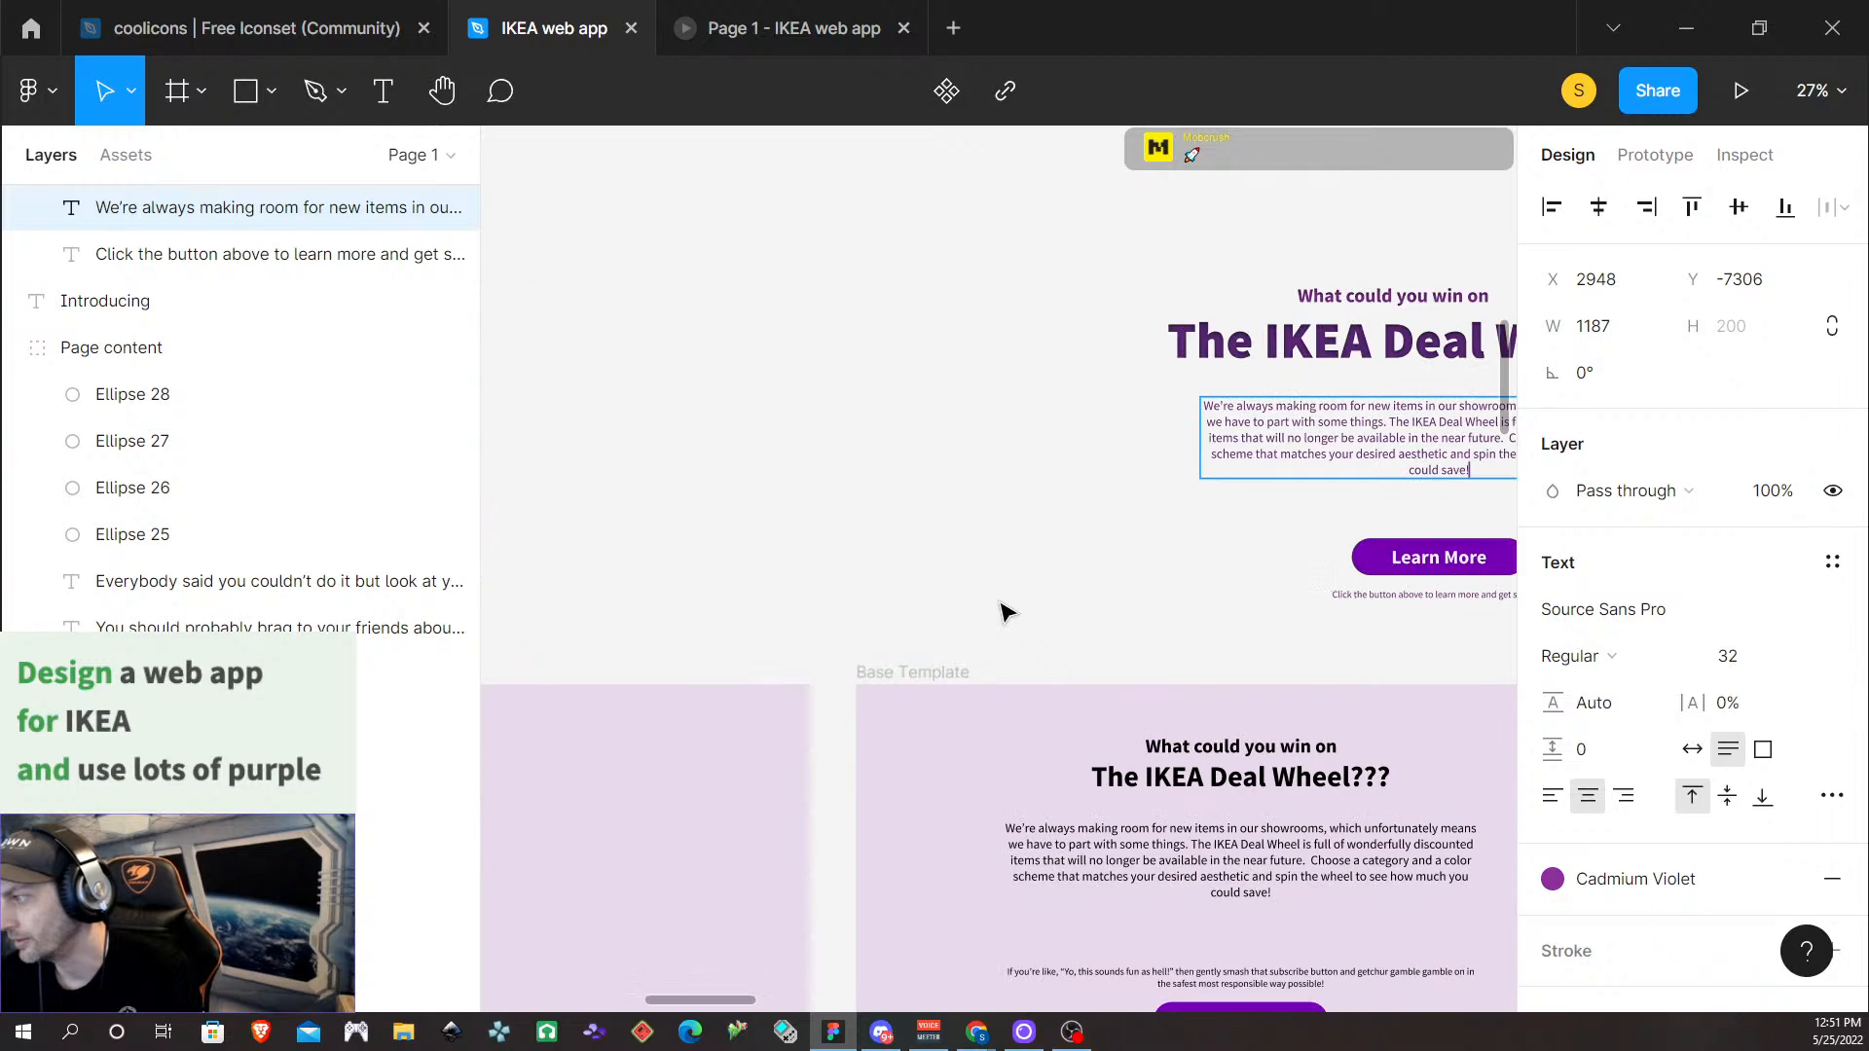
{"action": "key", "text": "Return"}
{"action": "key", "text": "ctrl+a"}
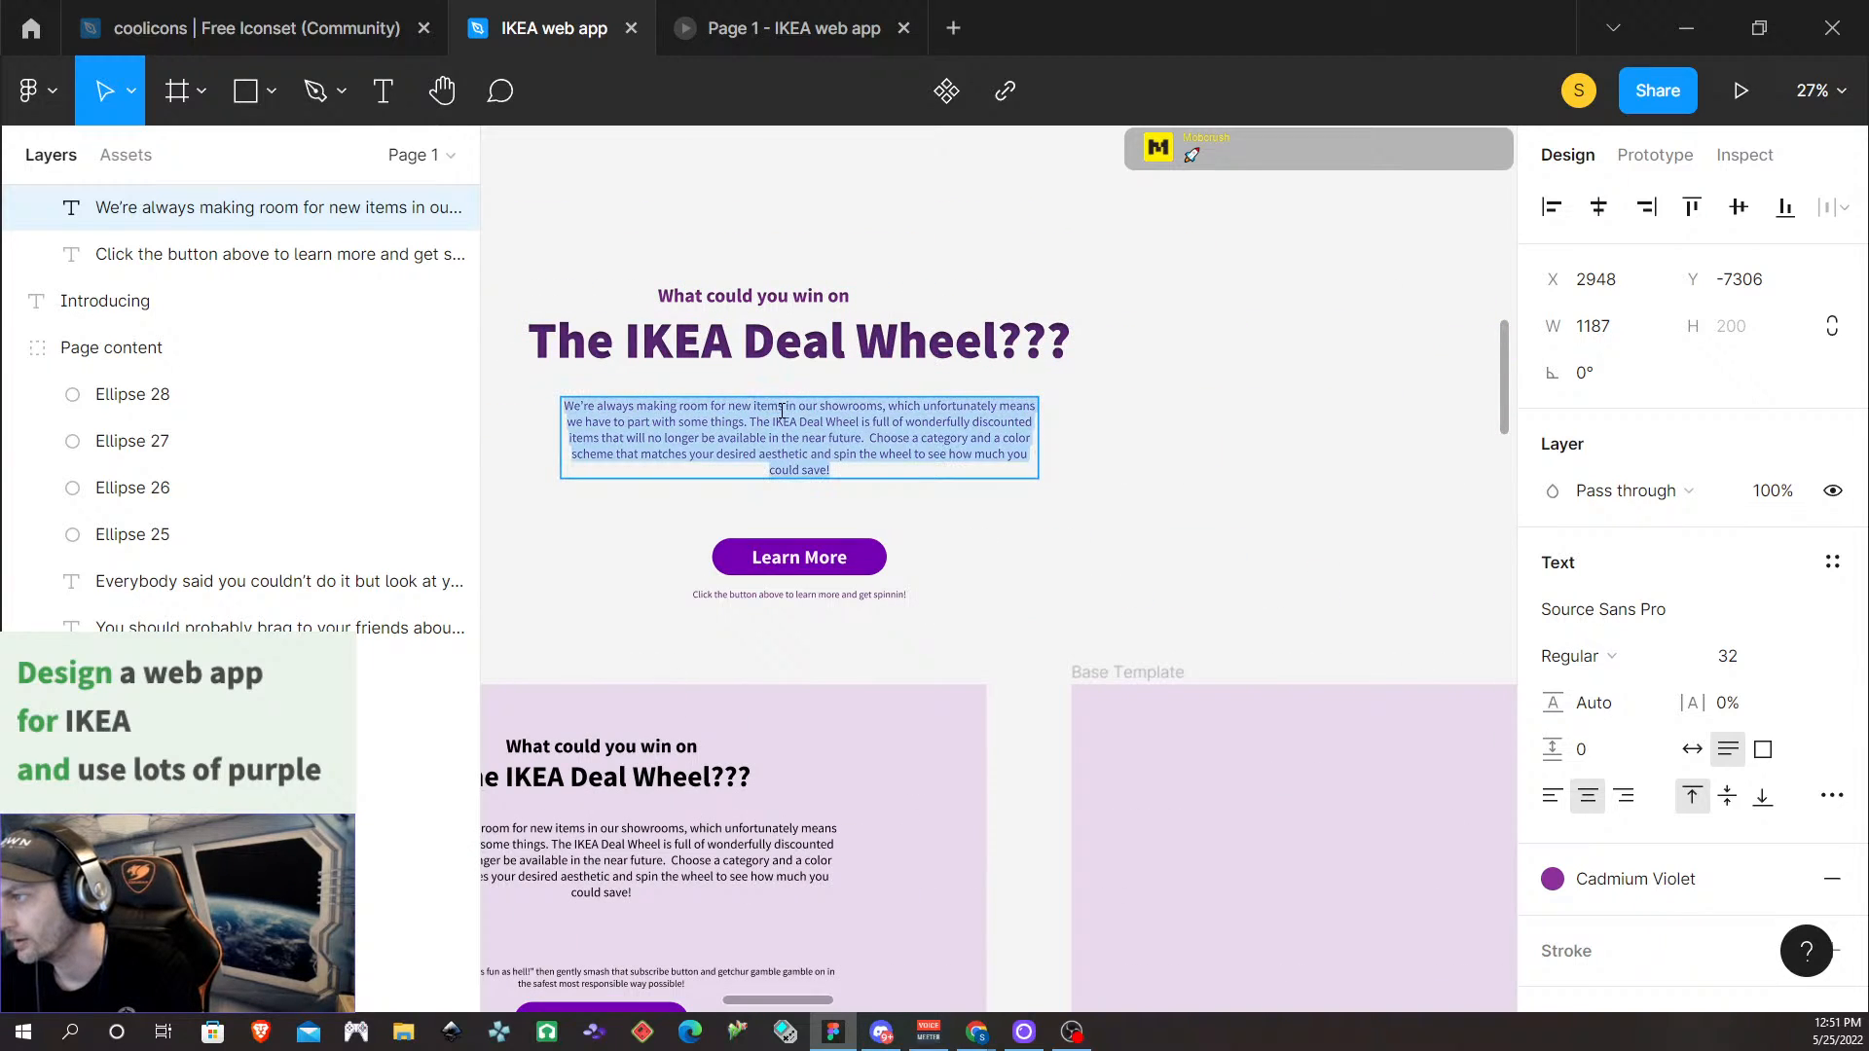
{"action": "left_click", "coordinate": [1612, 662]}
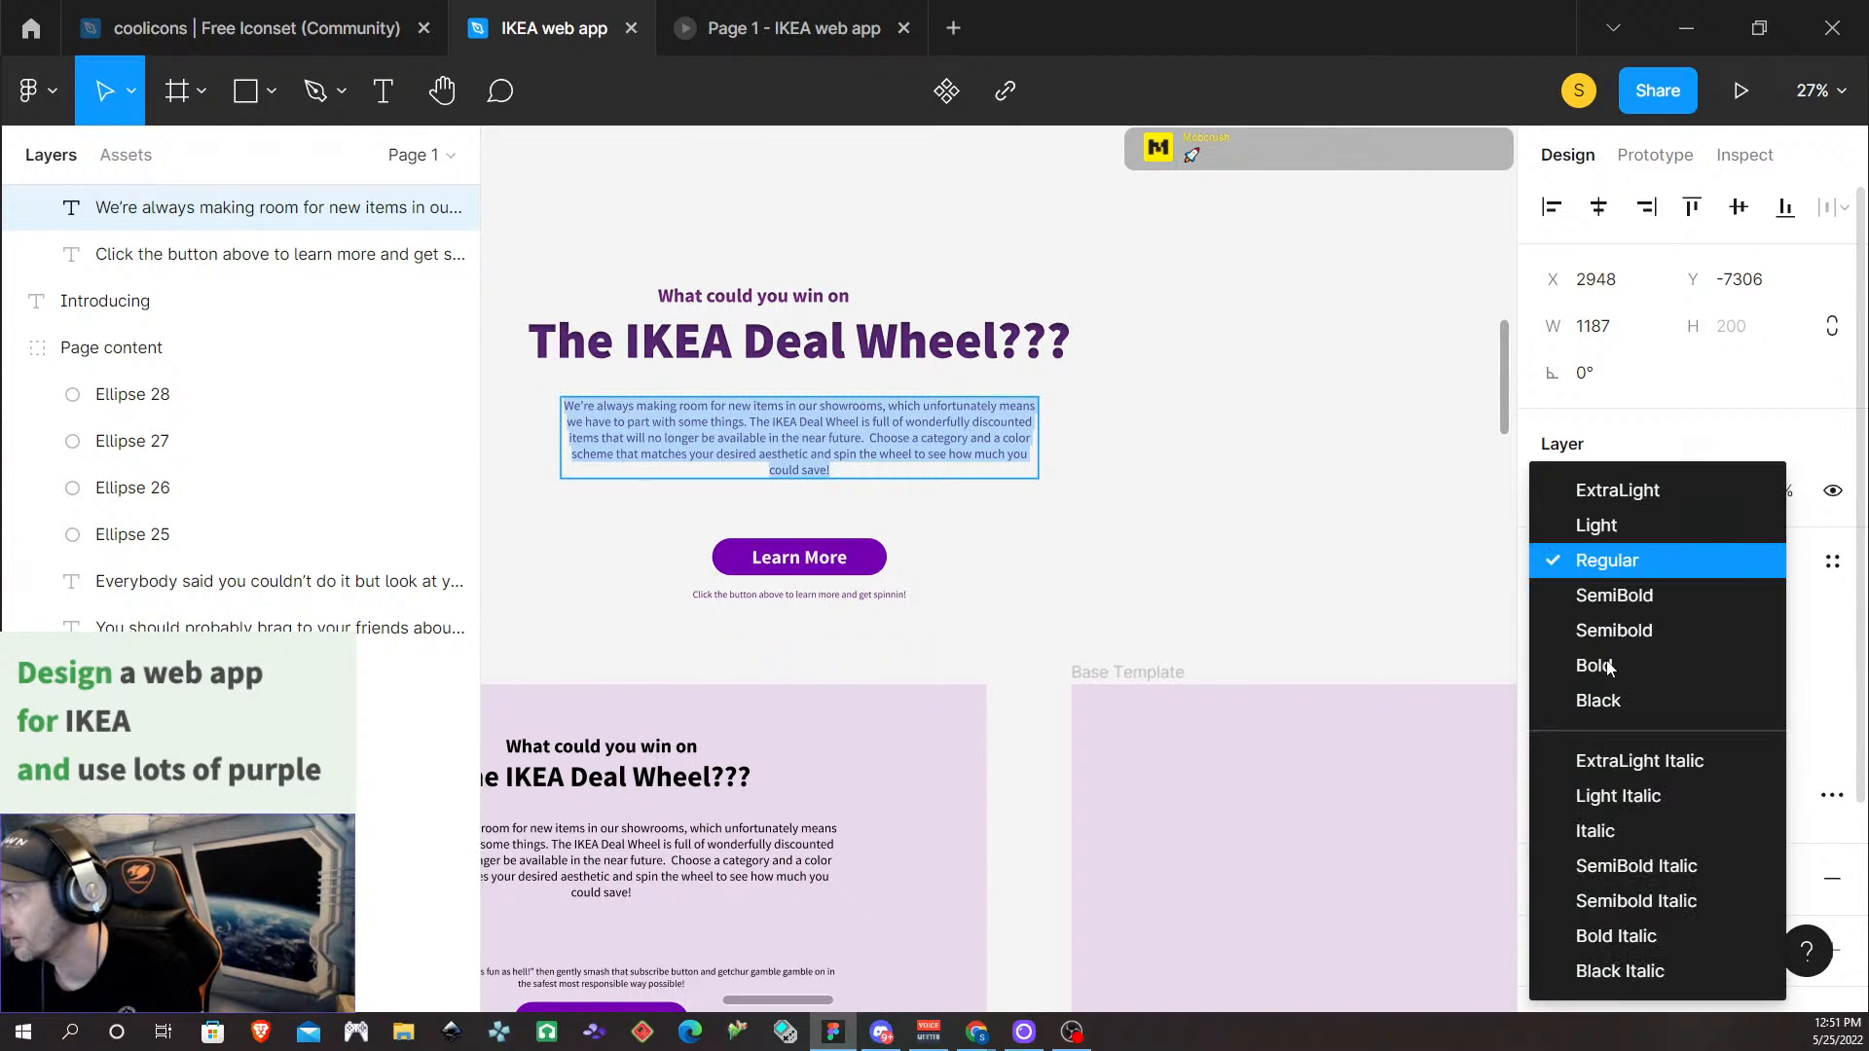
{"action": "left_click", "coordinate": [1598, 597]}
Compare the new paragraph's text styling with the "Take a spin!" paragraph on the intro page
{"action": "scroll", "coordinate": [872, 755], "scroll_direction": "left", "scroll_amount": 10}
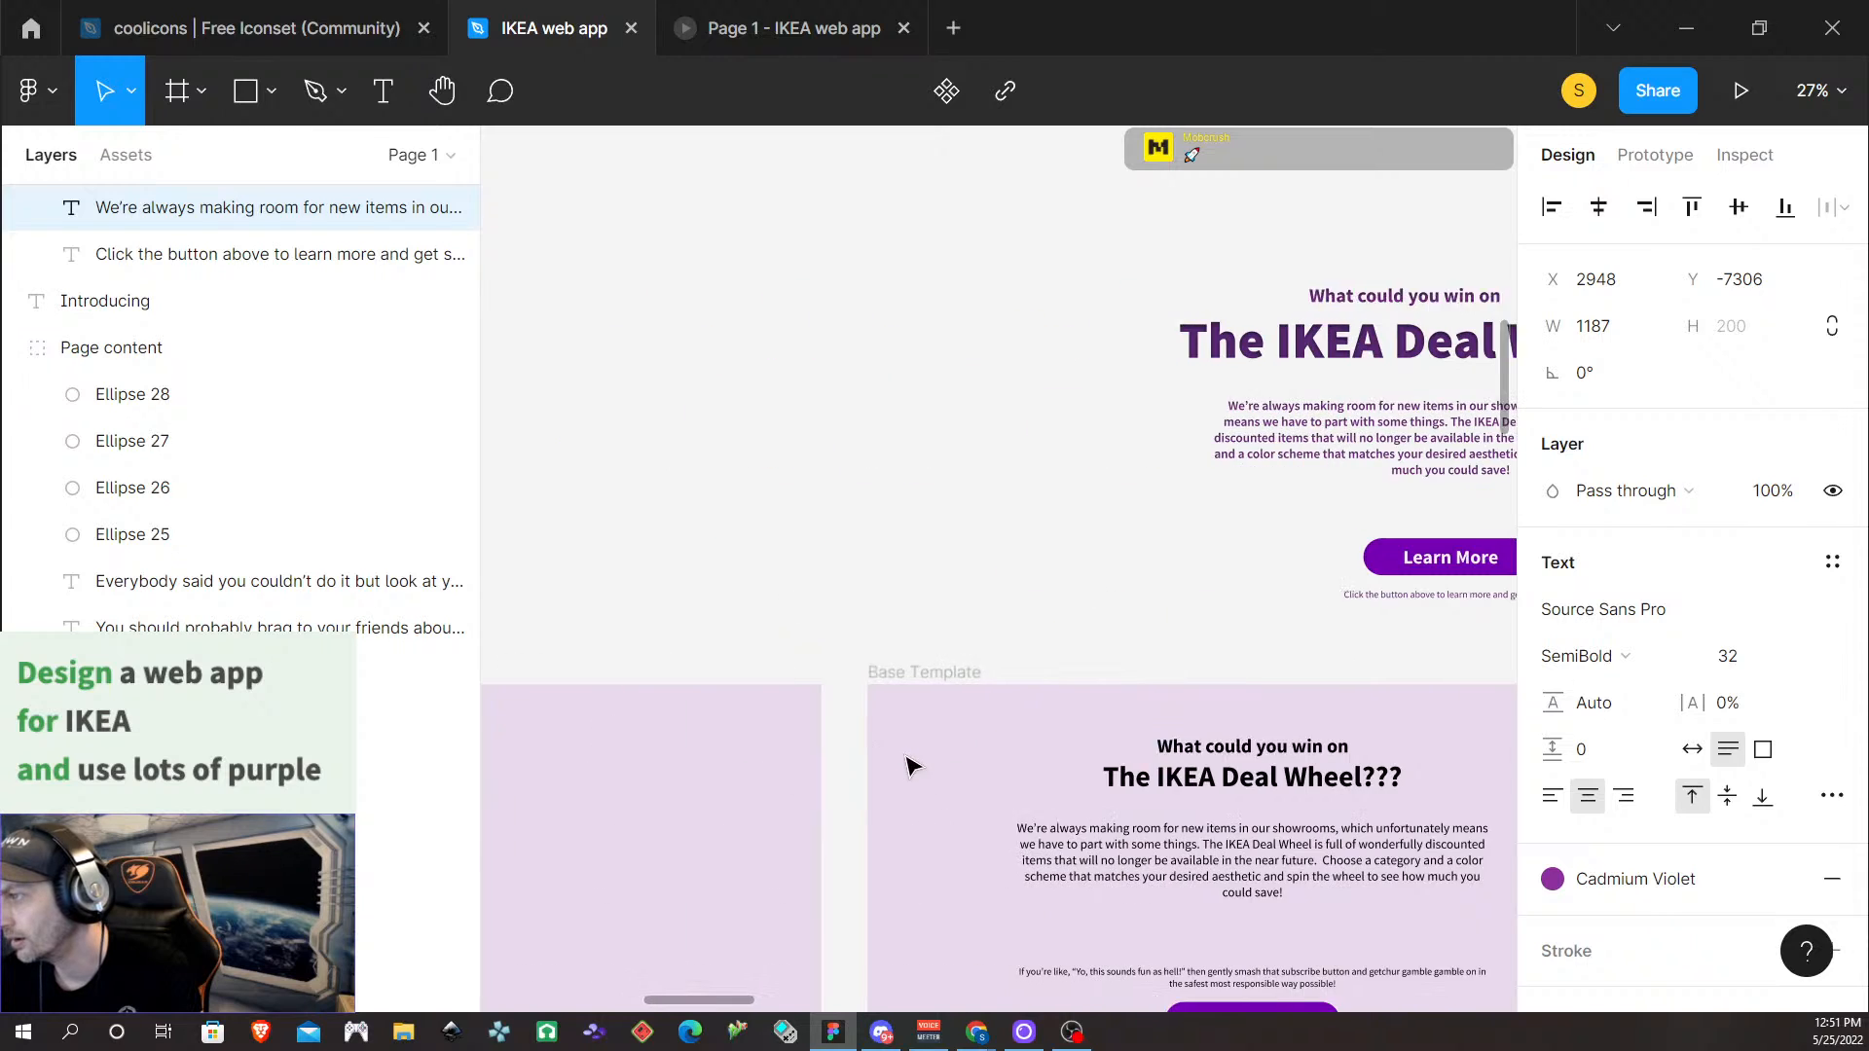
{"action": "left_click", "coordinate": [888, 859]}
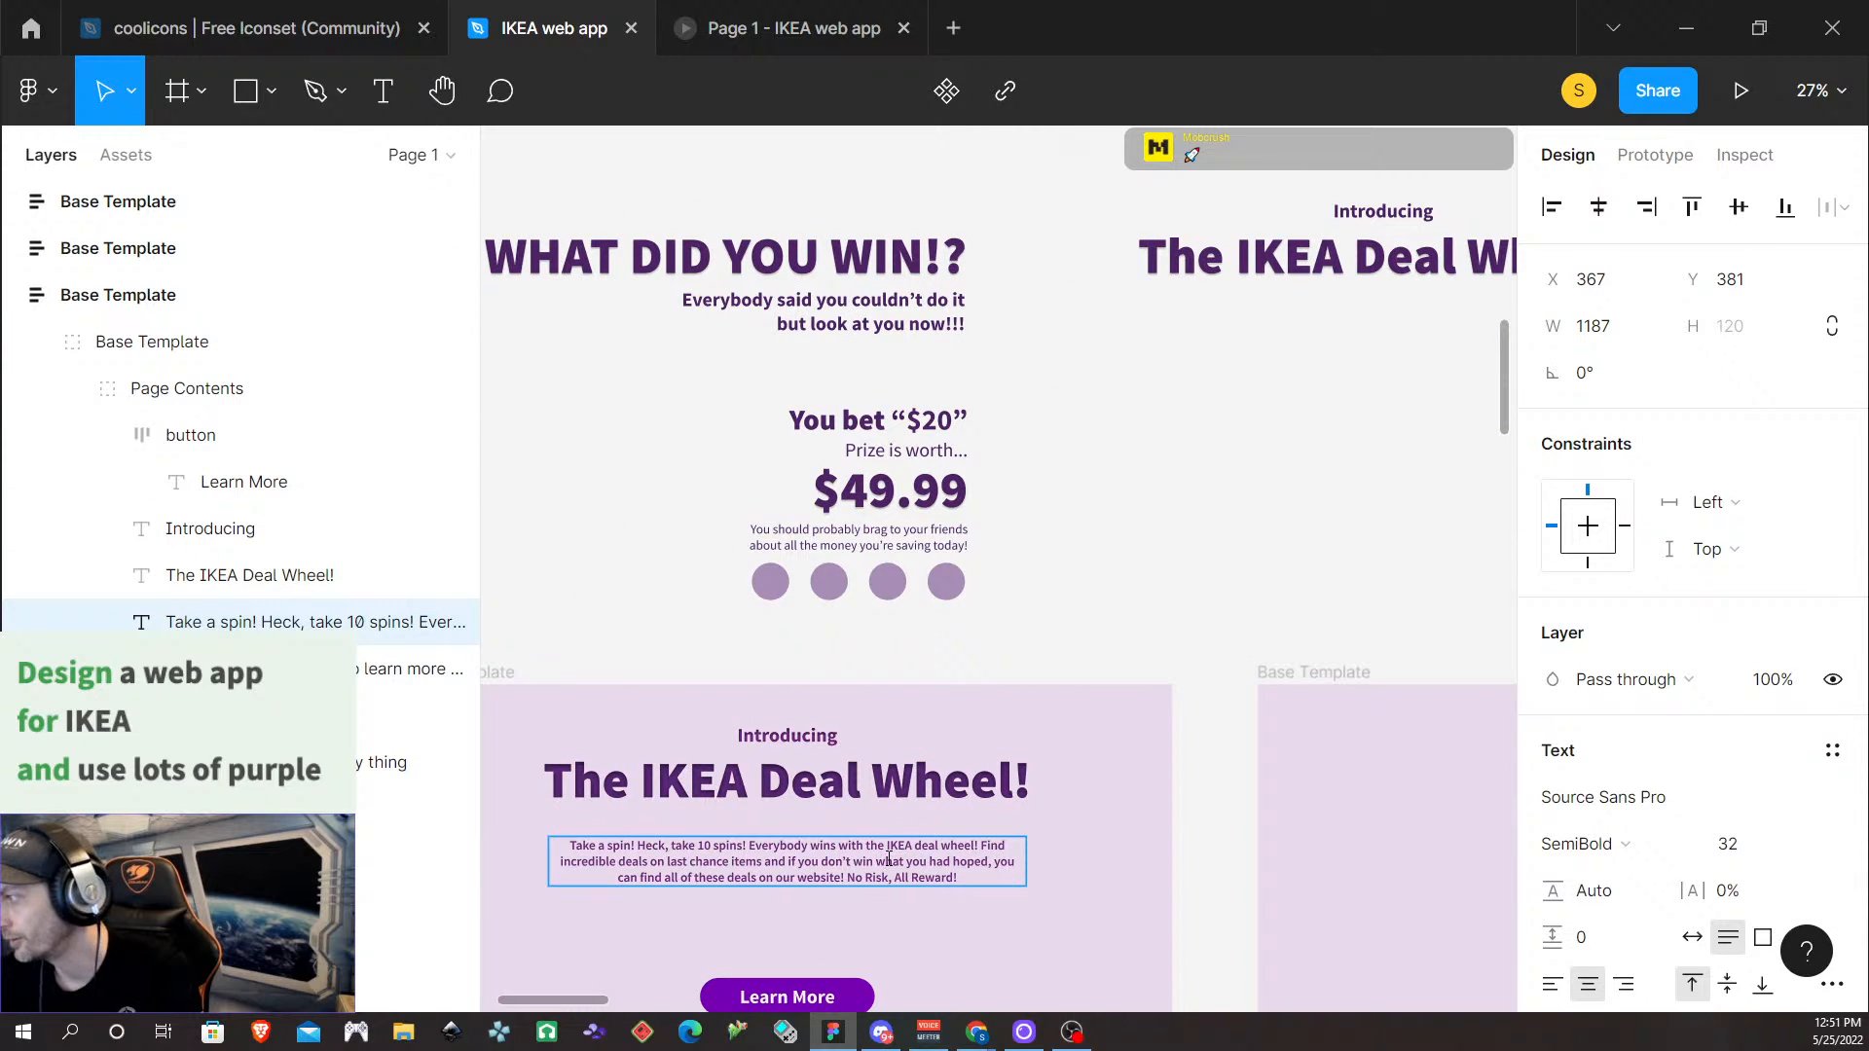
{"action": "scroll", "coordinate": [881, 872], "scroll_direction": "down", "scroll_amount": 3}
{"action": "scroll", "coordinate": [910, 697], "scroll_direction": "left", "scroll_amount": 5}
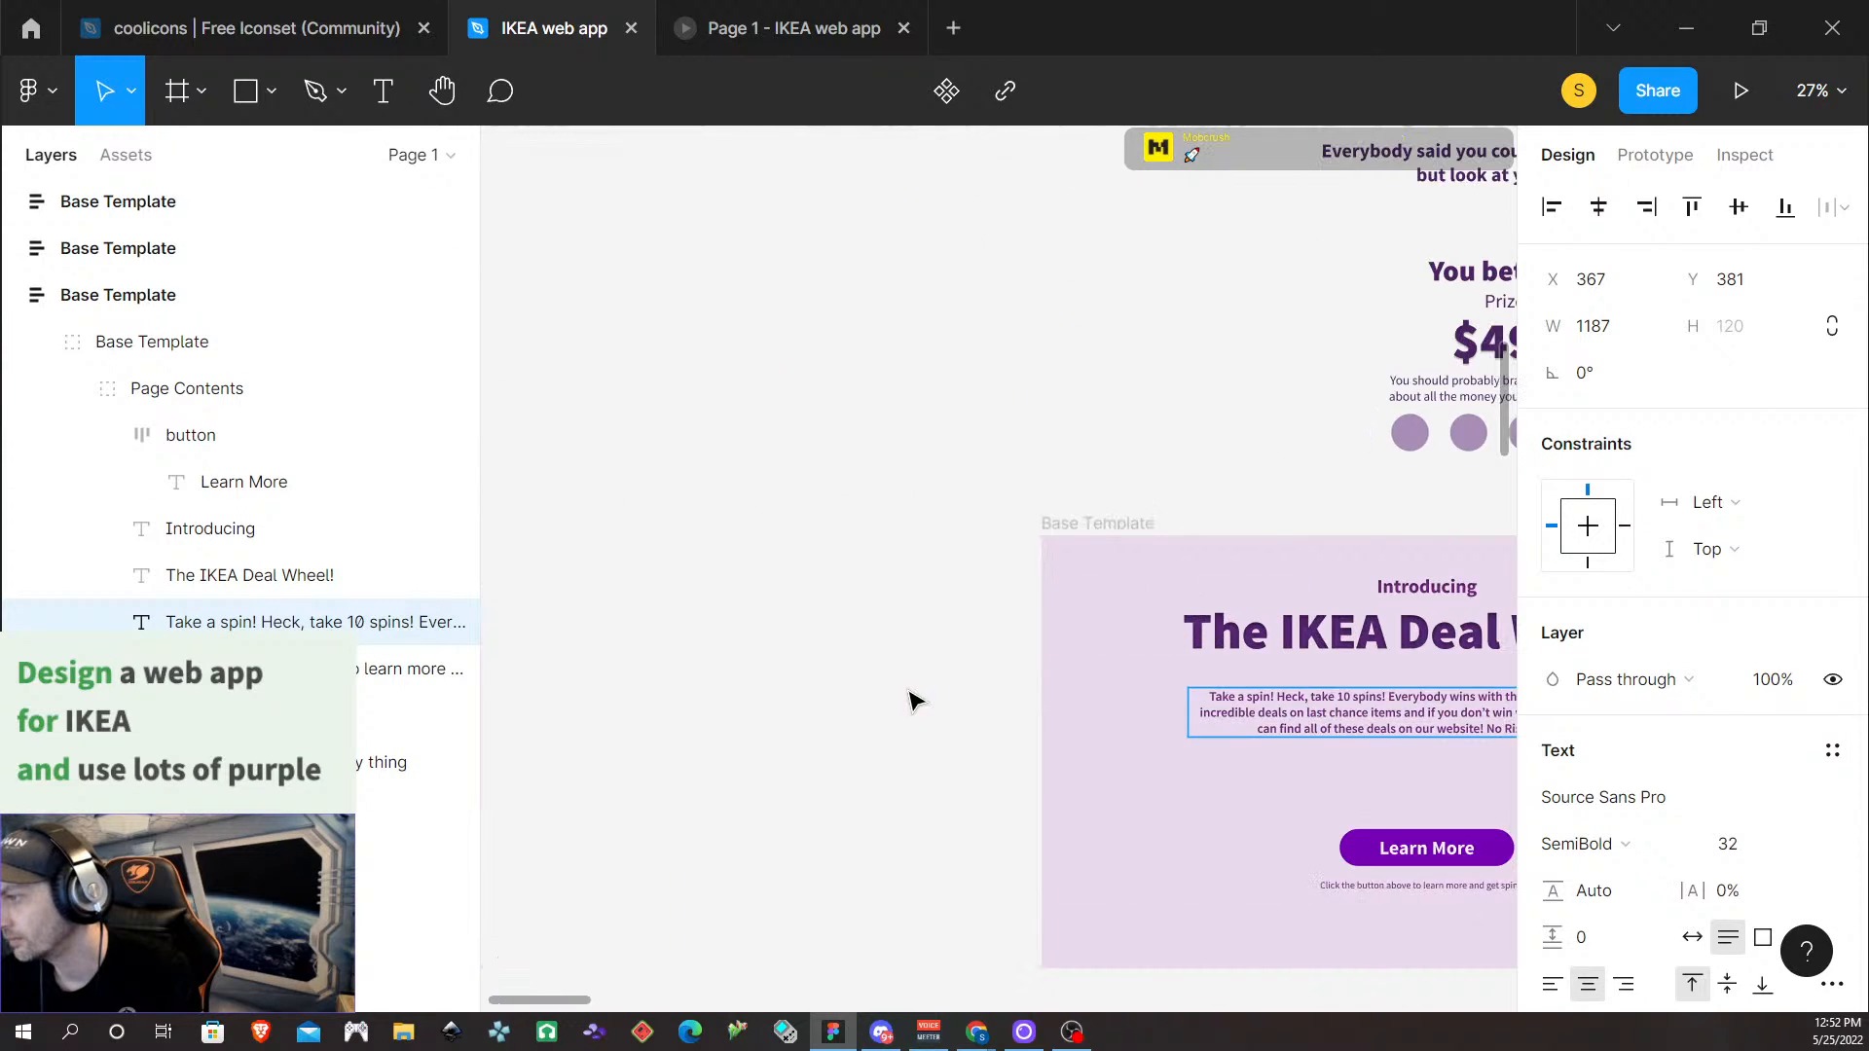
{"action": "scroll", "coordinate": [907, 703], "scroll_direction": "right", "scroll_amount": 5}
{"action": "scroll", "coordinate": [907, 702], "scroll_direction": "right", "scroll_amount": 6}
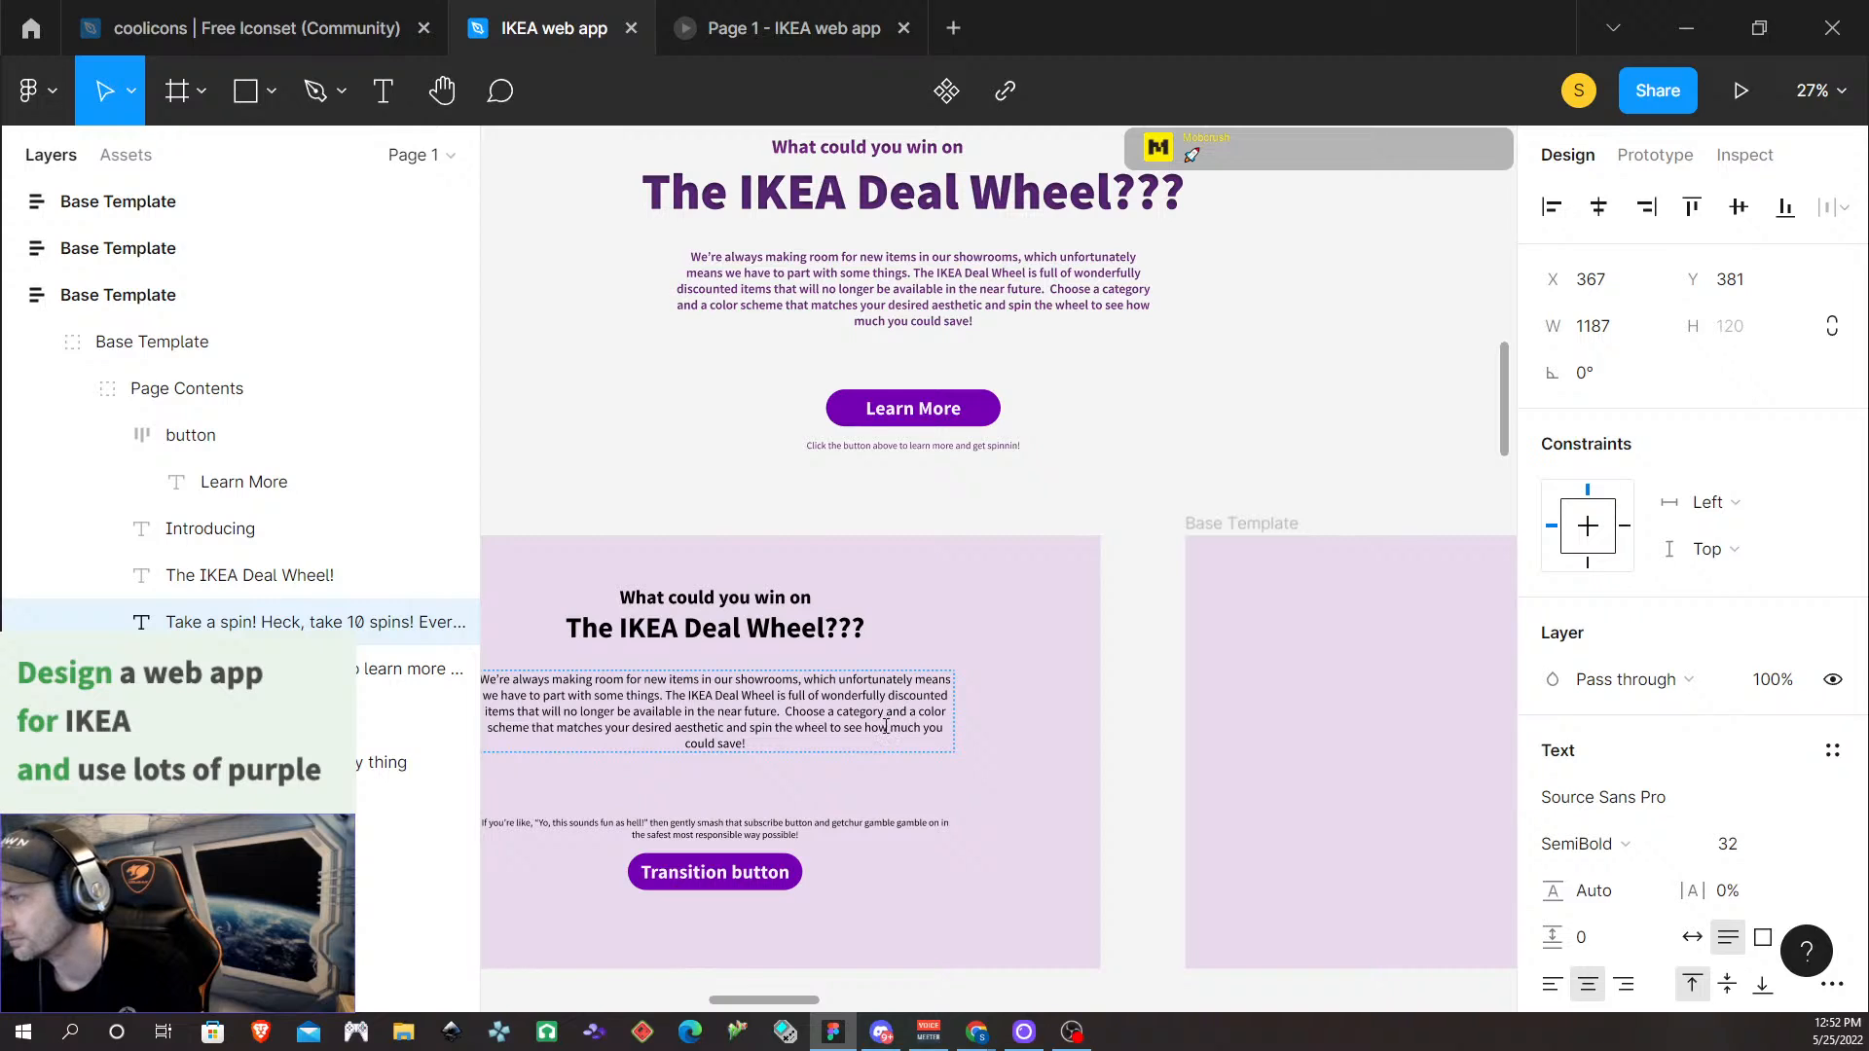
{"action": "scroll", "coordinate": [886, 727], "scroll_direction": "left", "scroll_amount": 5}
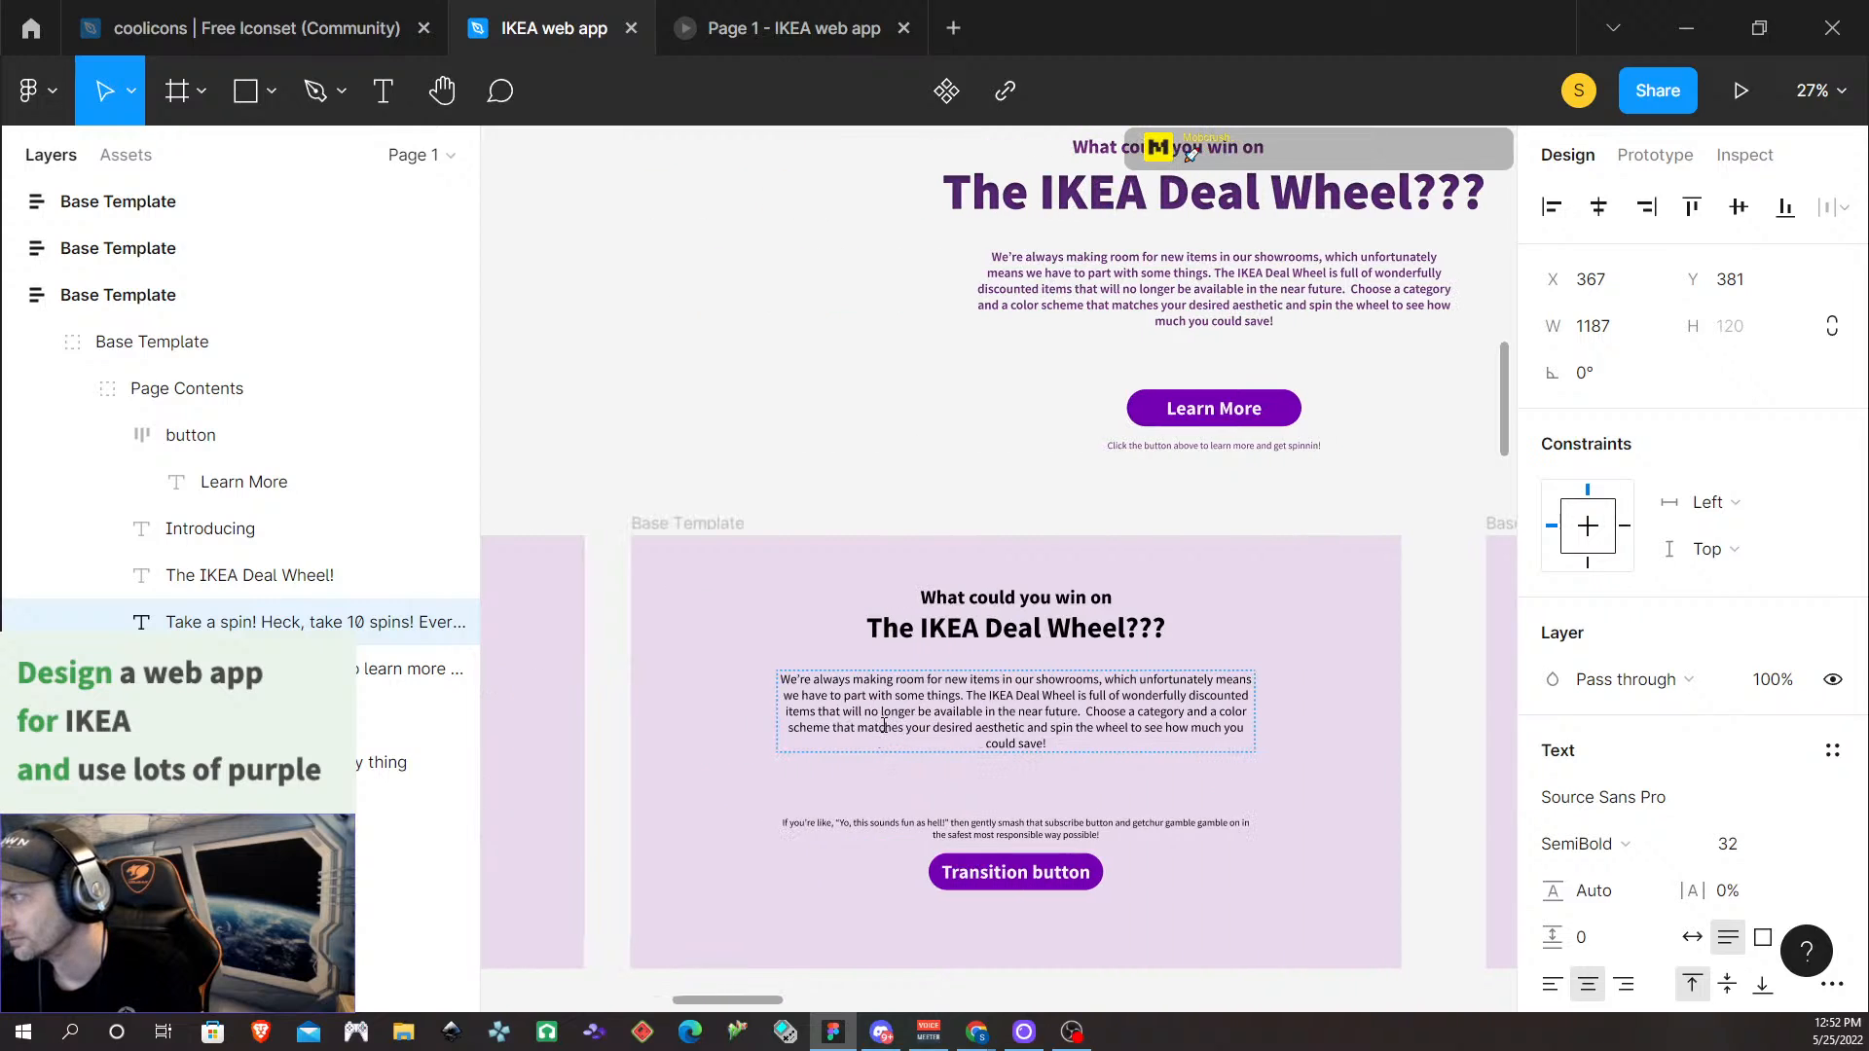
Change the caption under the pasted group's button to "Click the button above to take a spin!"
{"action": "left_click", "coordinate": [1209, 442]}
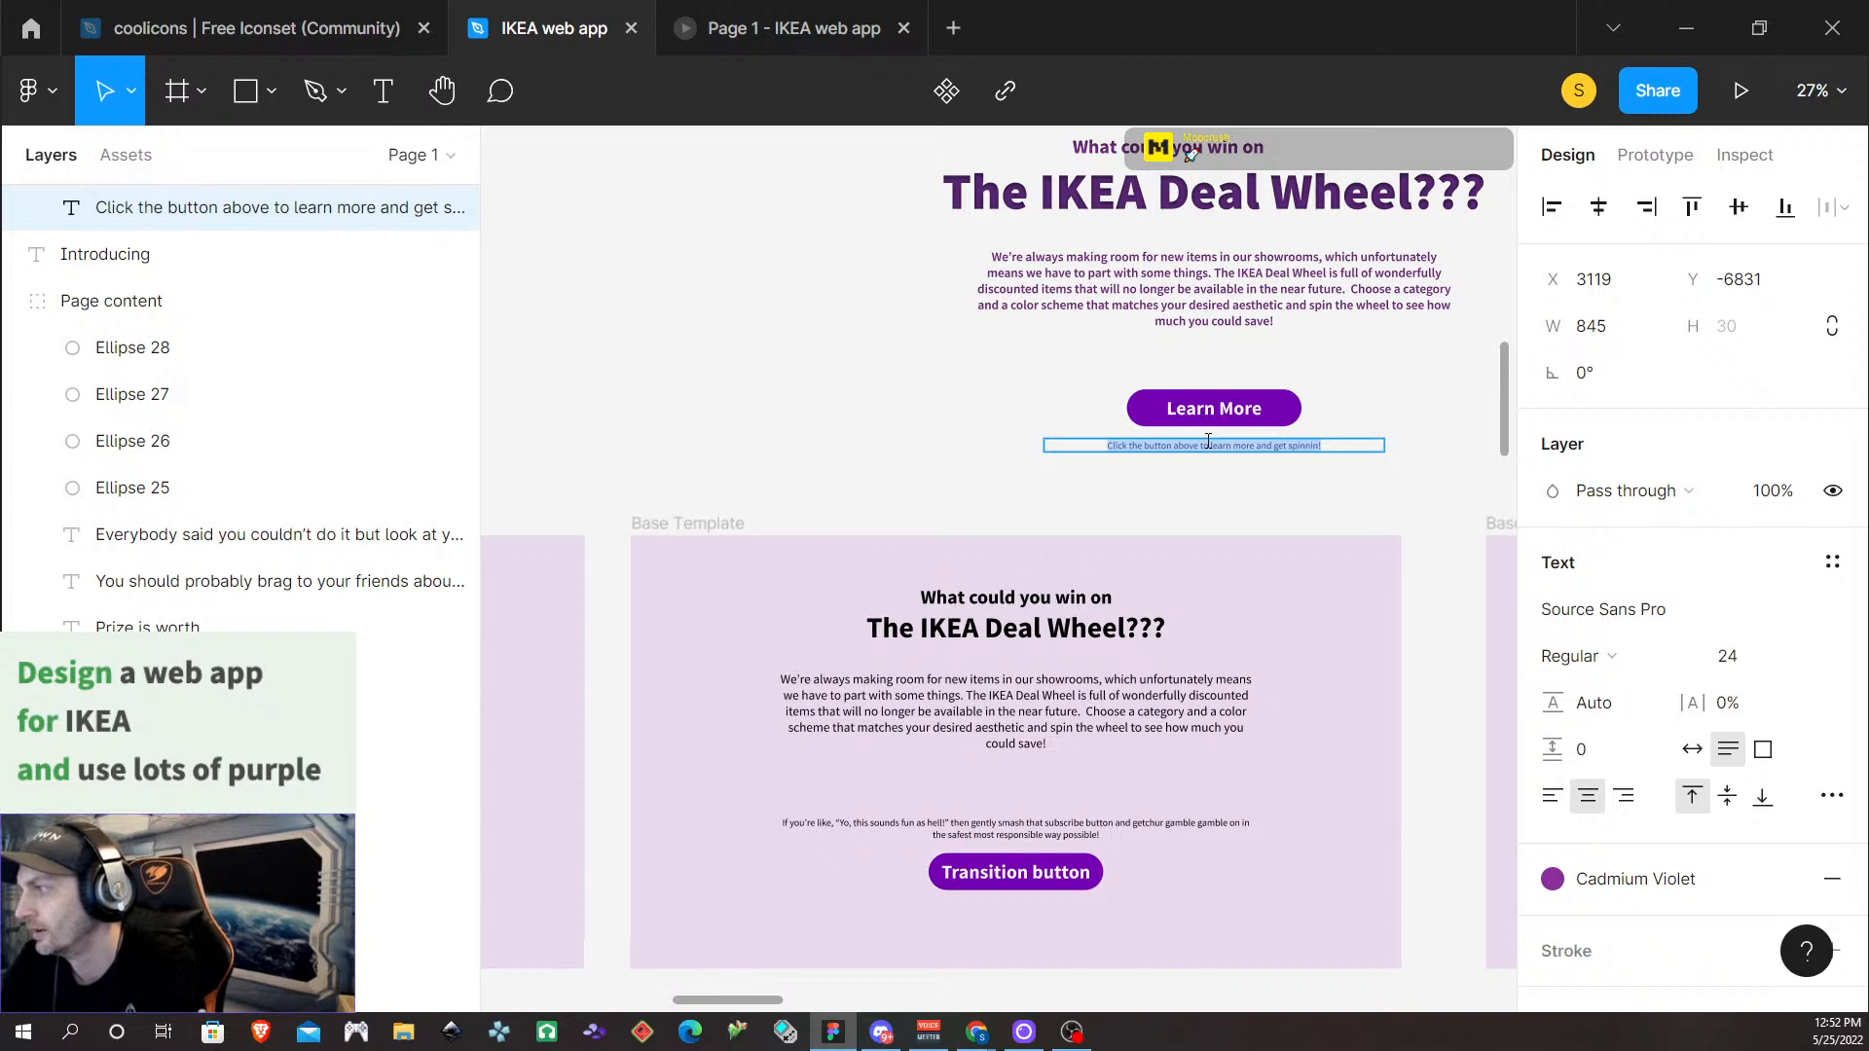
{"action": "left_click", "coordinate": [1209, 444]}
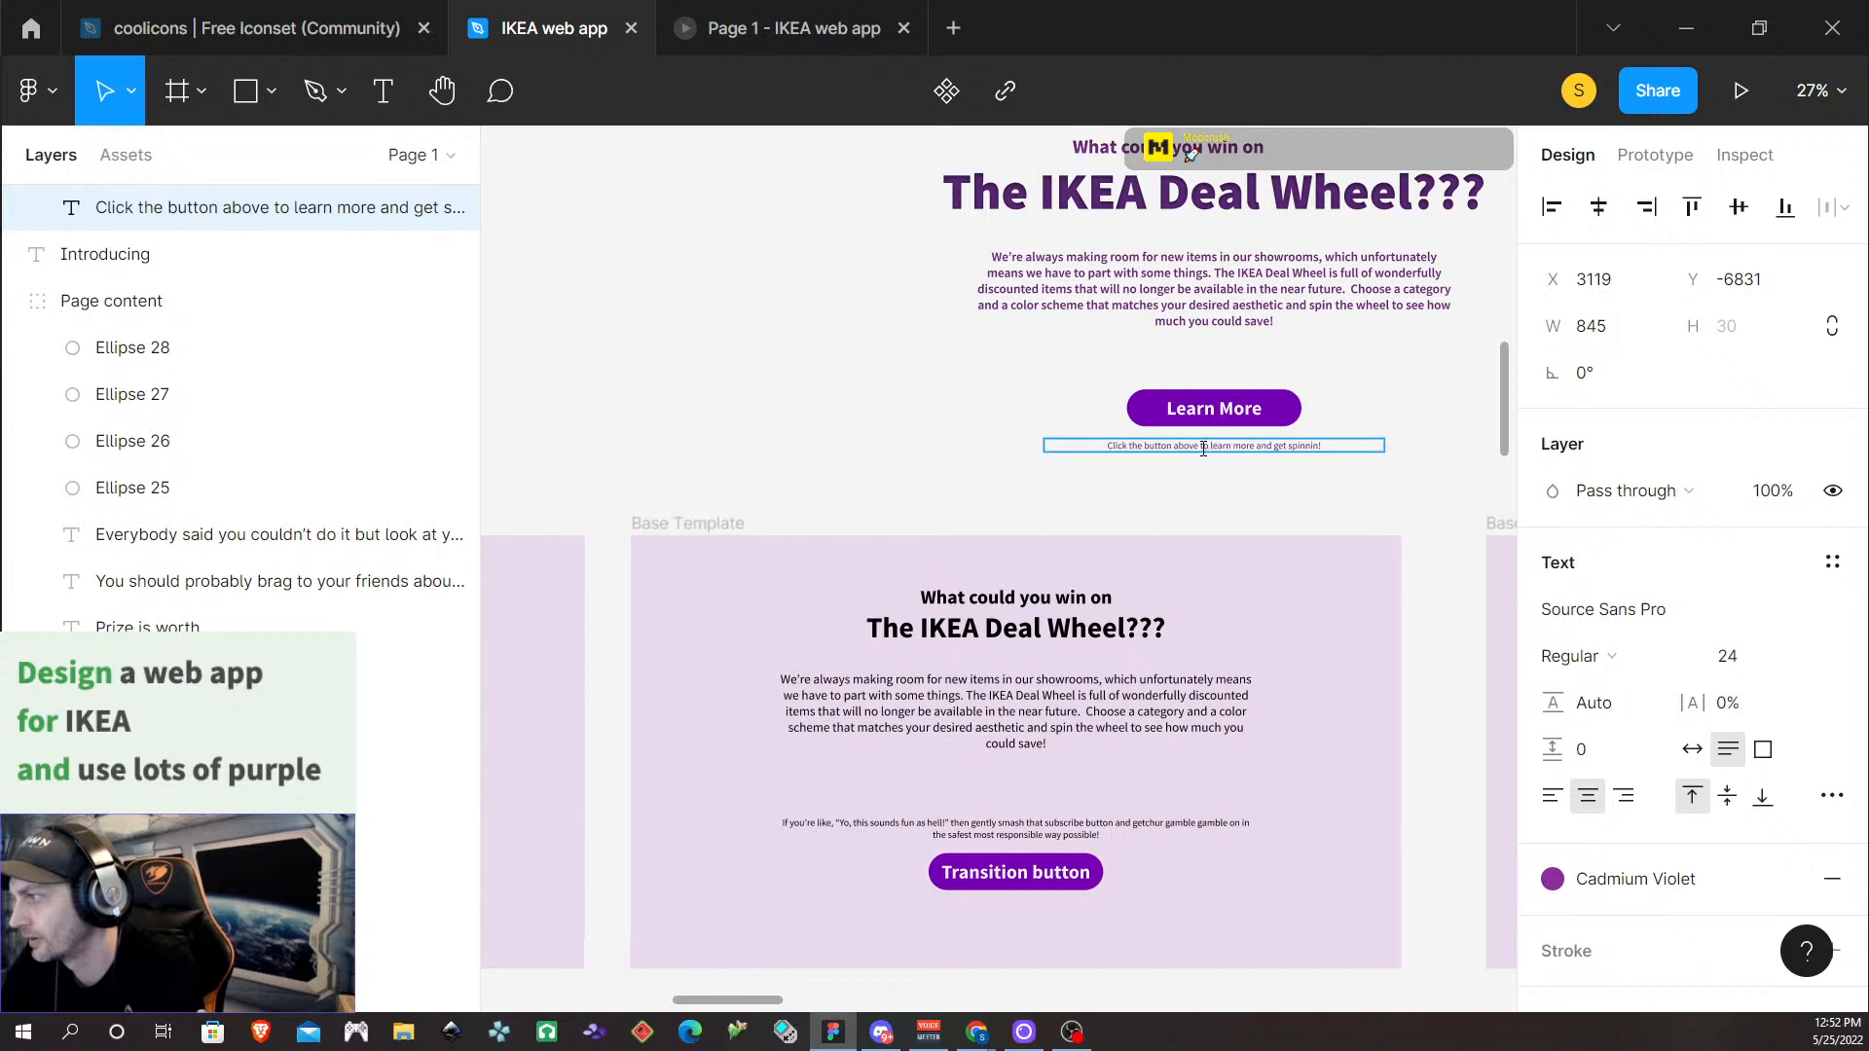
{"action": "left_click_drag", "start_coordinate": [1212, 446], "coordinate": [1359, 440]}
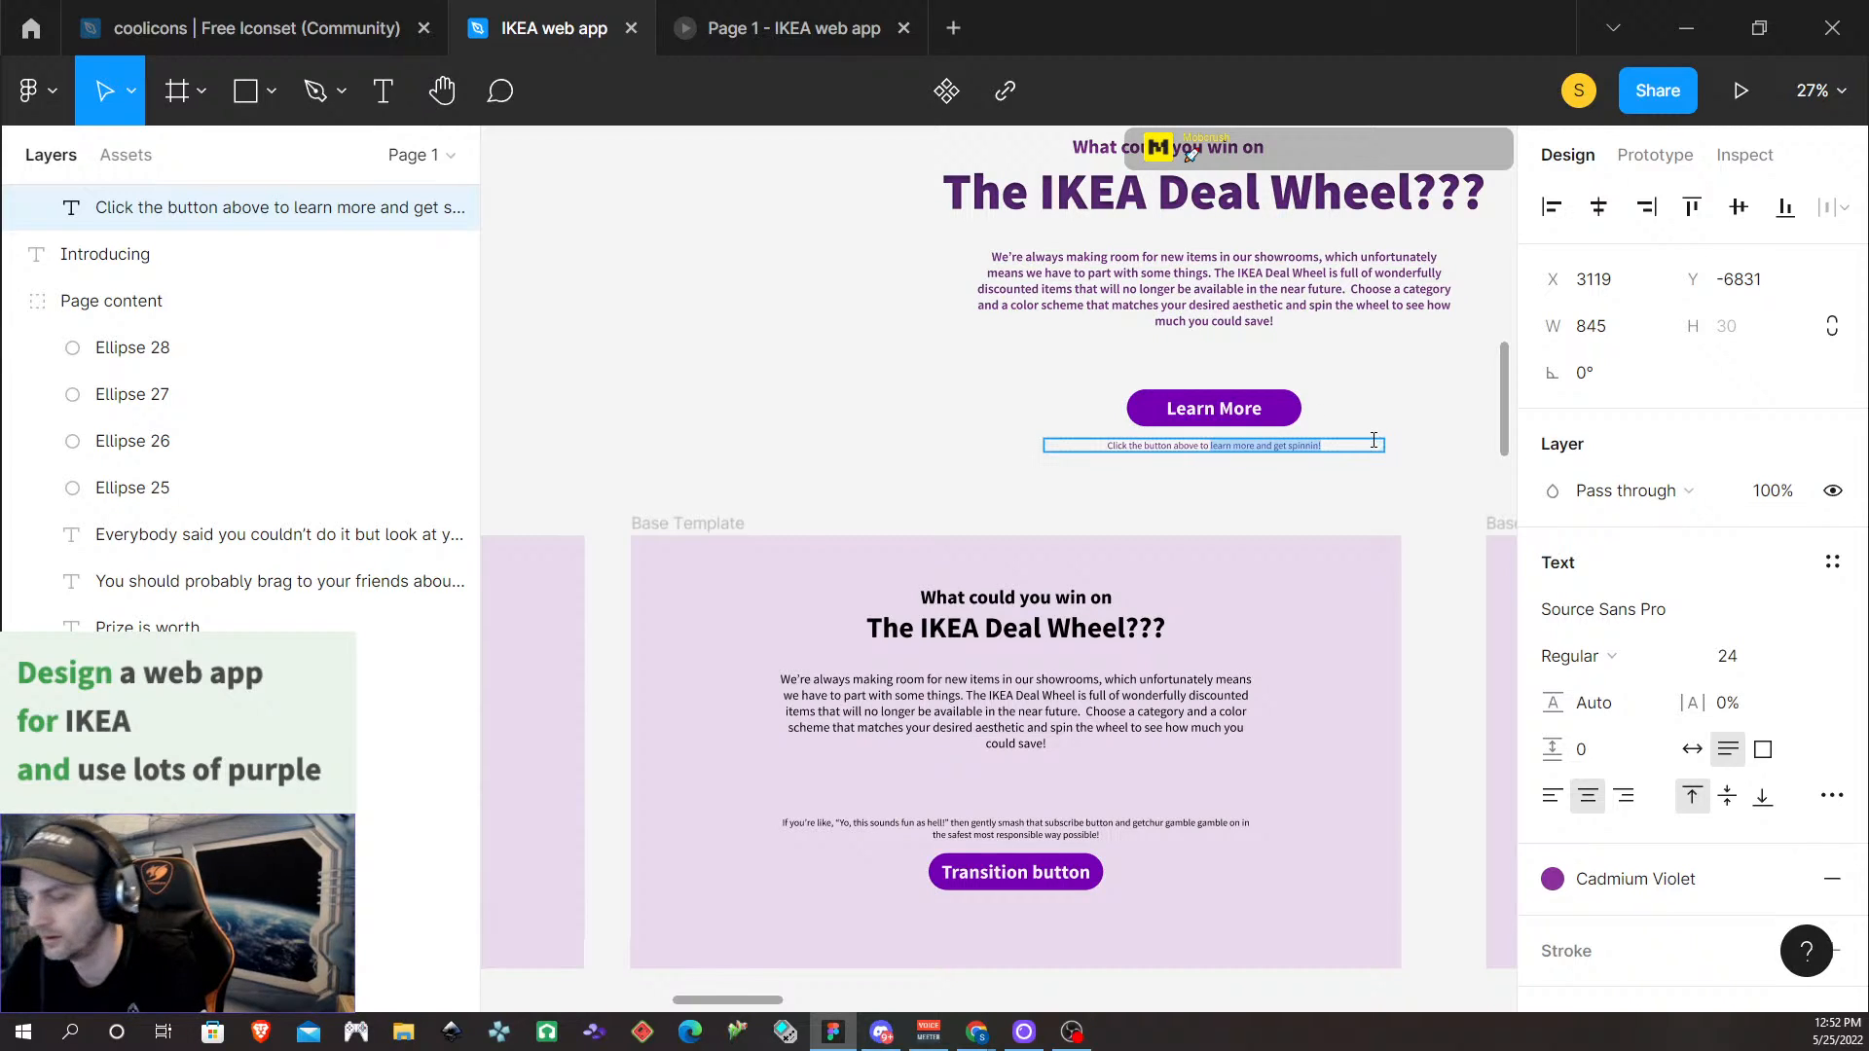
{"action": "type", "text": "tak"}
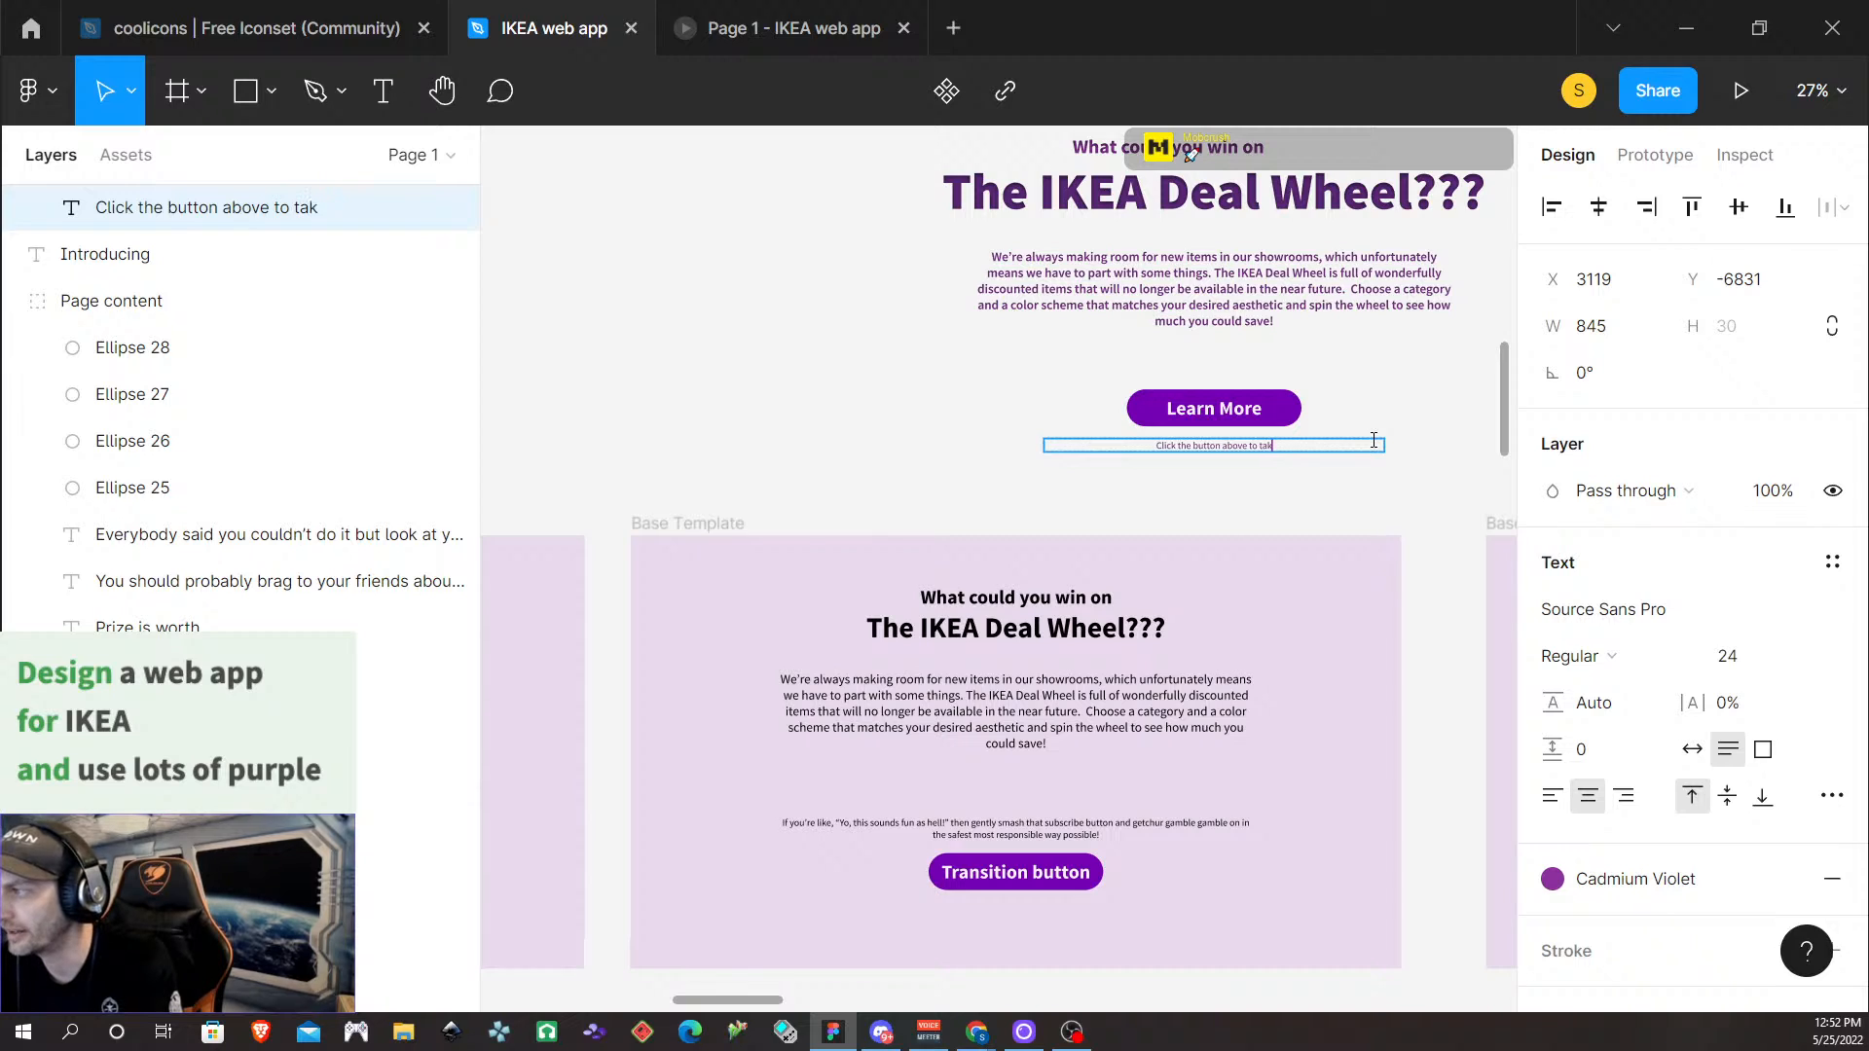
{"action": "type", "text": "e a spin!"}
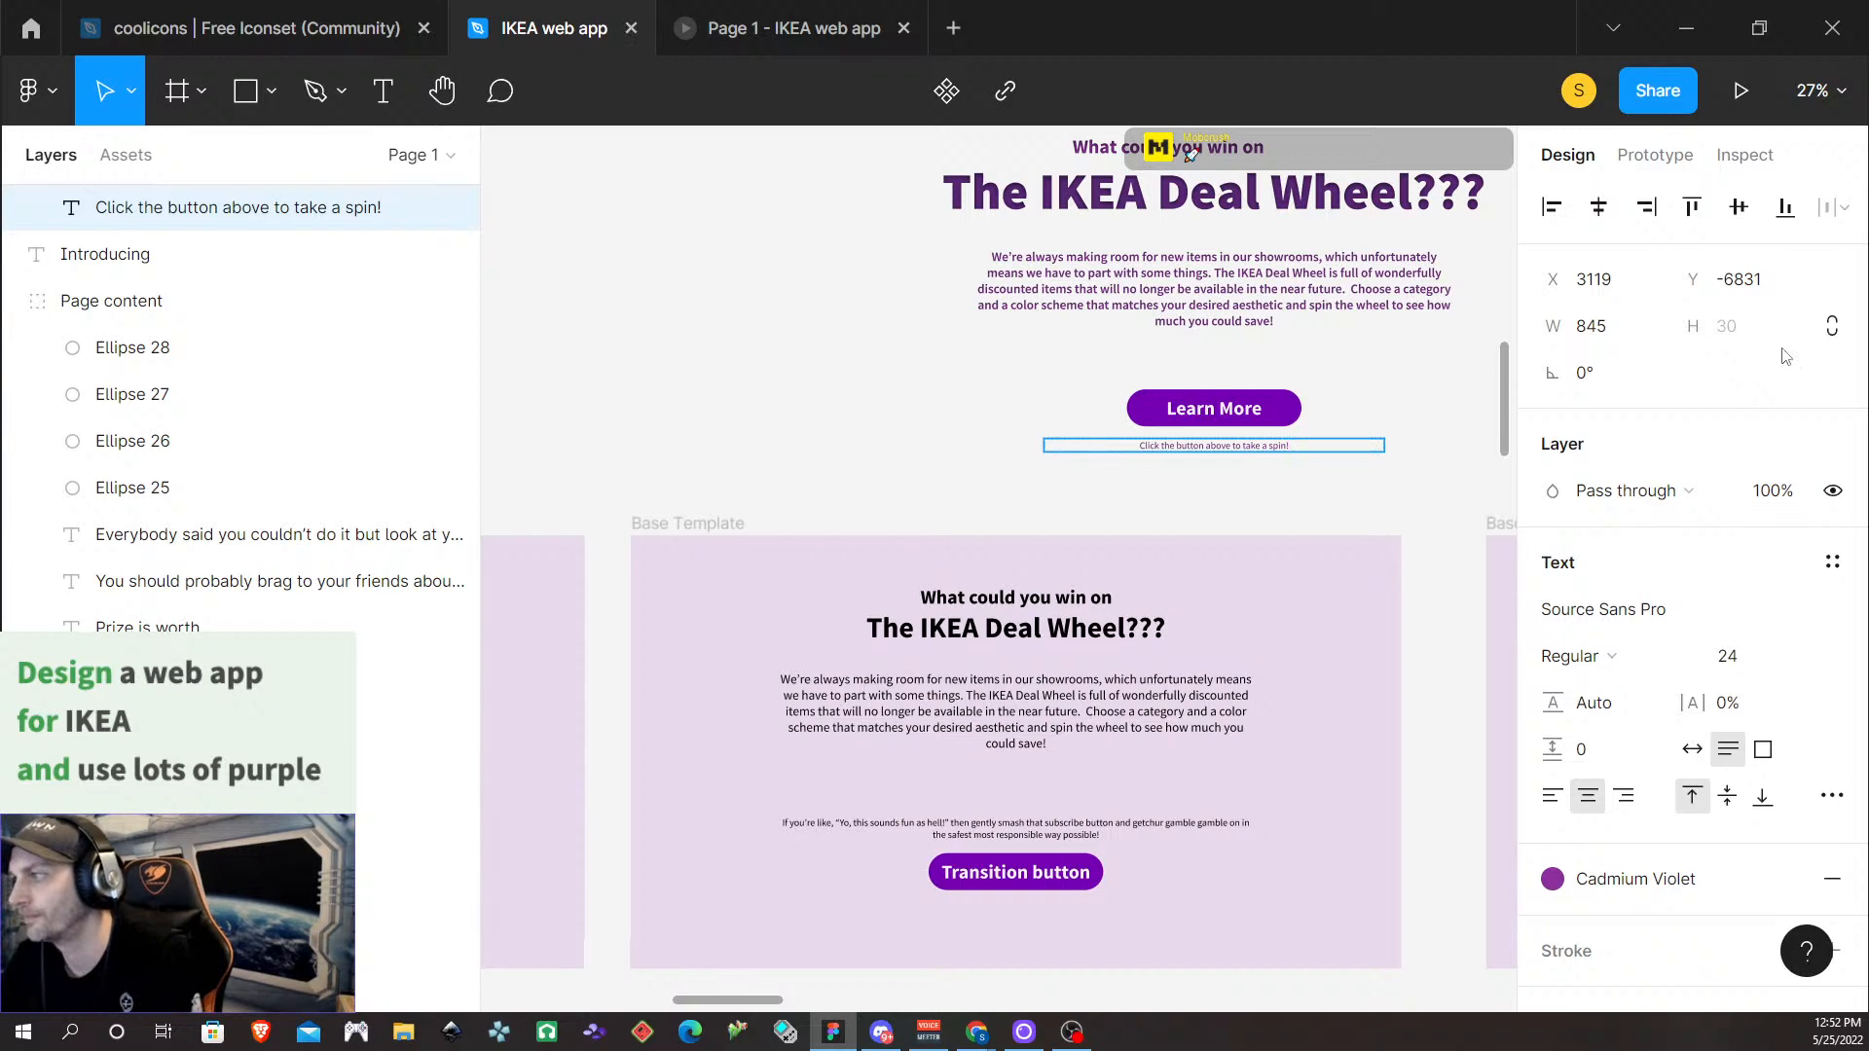
Check the following pages and reword the caption under the button to "Click the button above to set up your spin!"
{"action": "double_click", "coordinate": [1261, 410]}
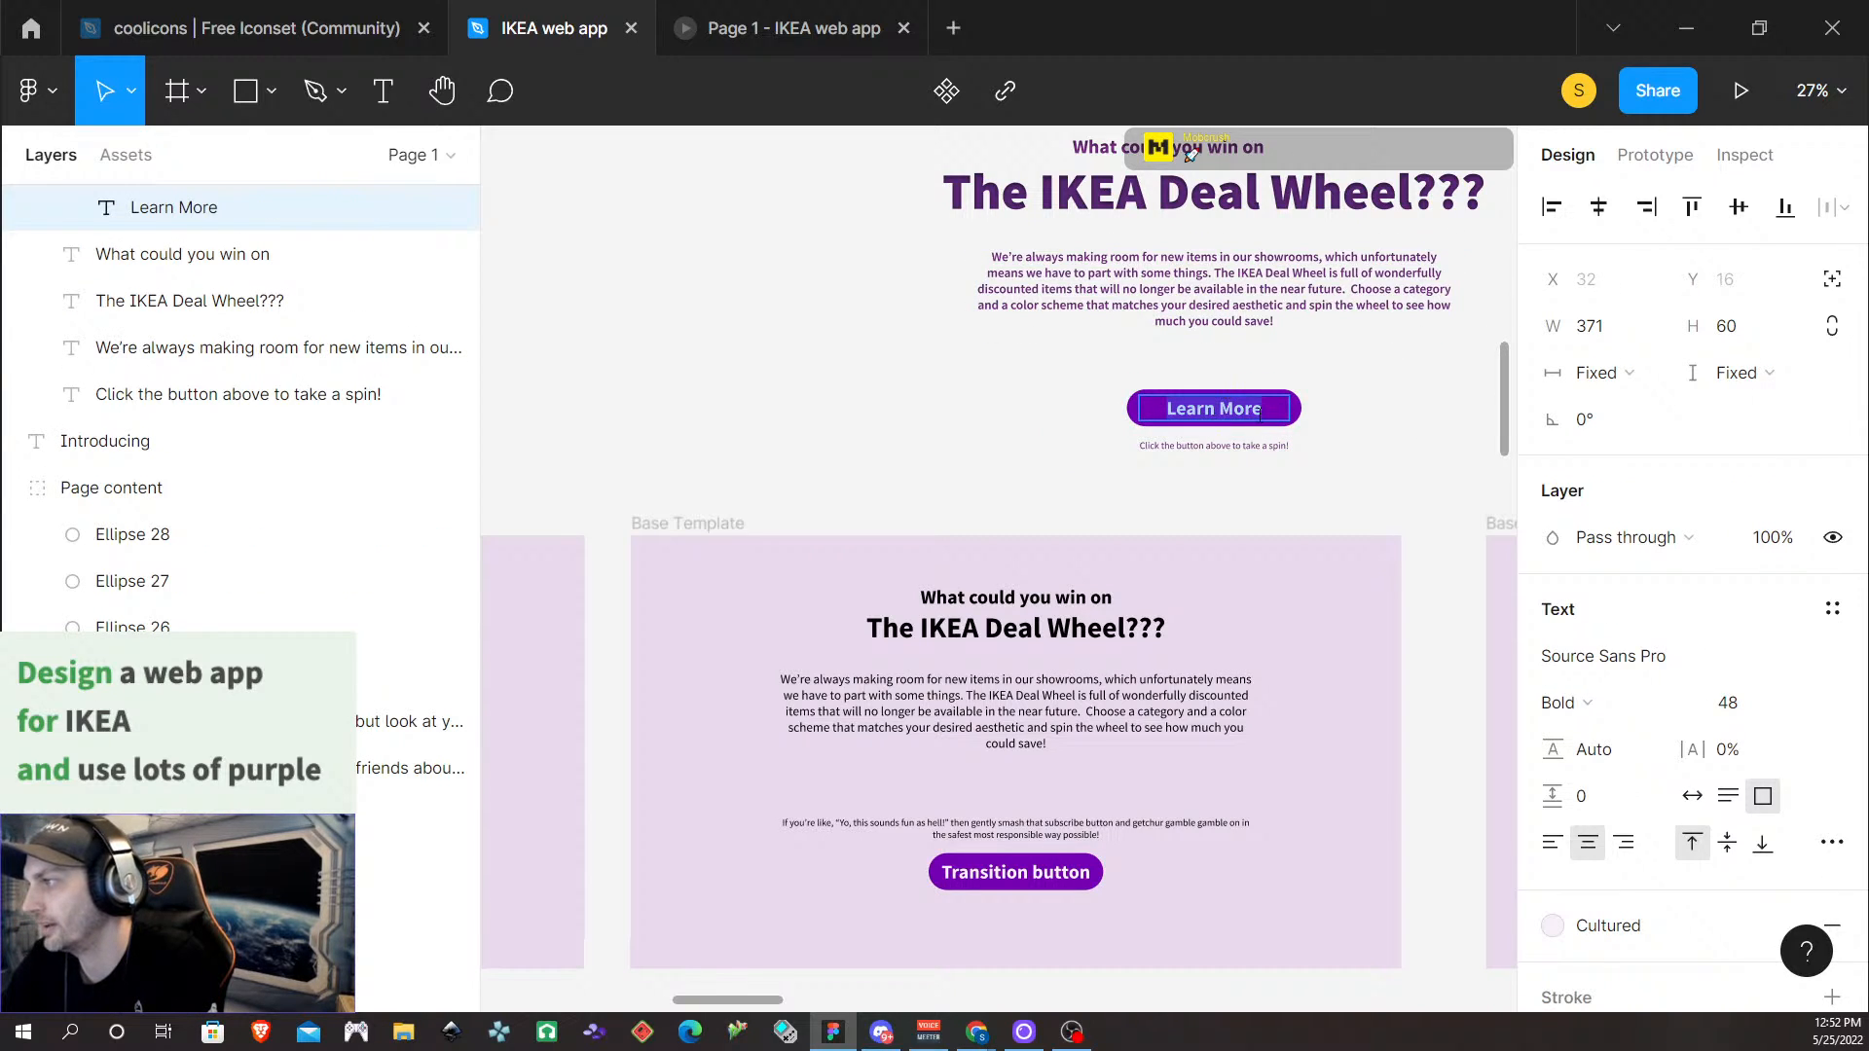
{"action": "scroll", "coordinate": [1314, 413], "scroll_direction": "right", "scroll_amount": 8}
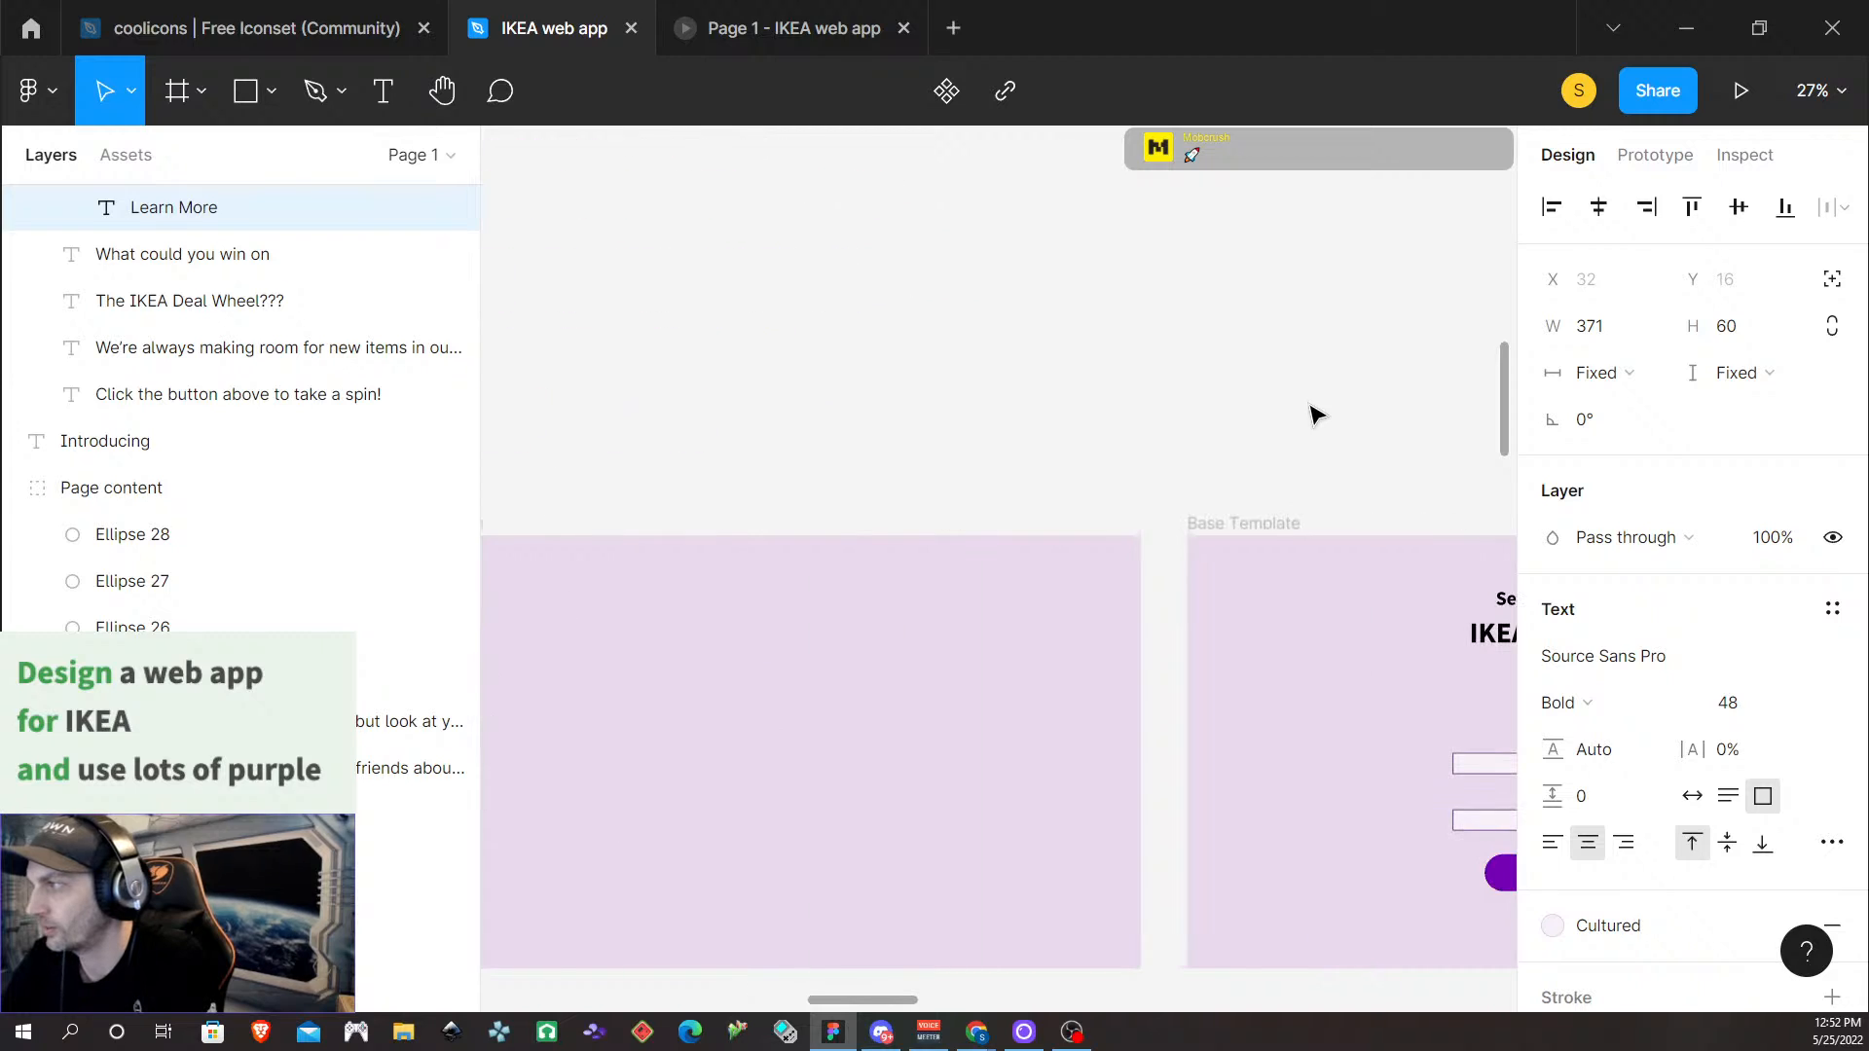
{"action": "scroll", "coordinate": [1310, 415], "scroll_direction": "right", "scroll_amount": 6}
{"action": "scroll", "coordinate": [1159, 421], "scroll_direction": "left", "scroll_amount": 5}
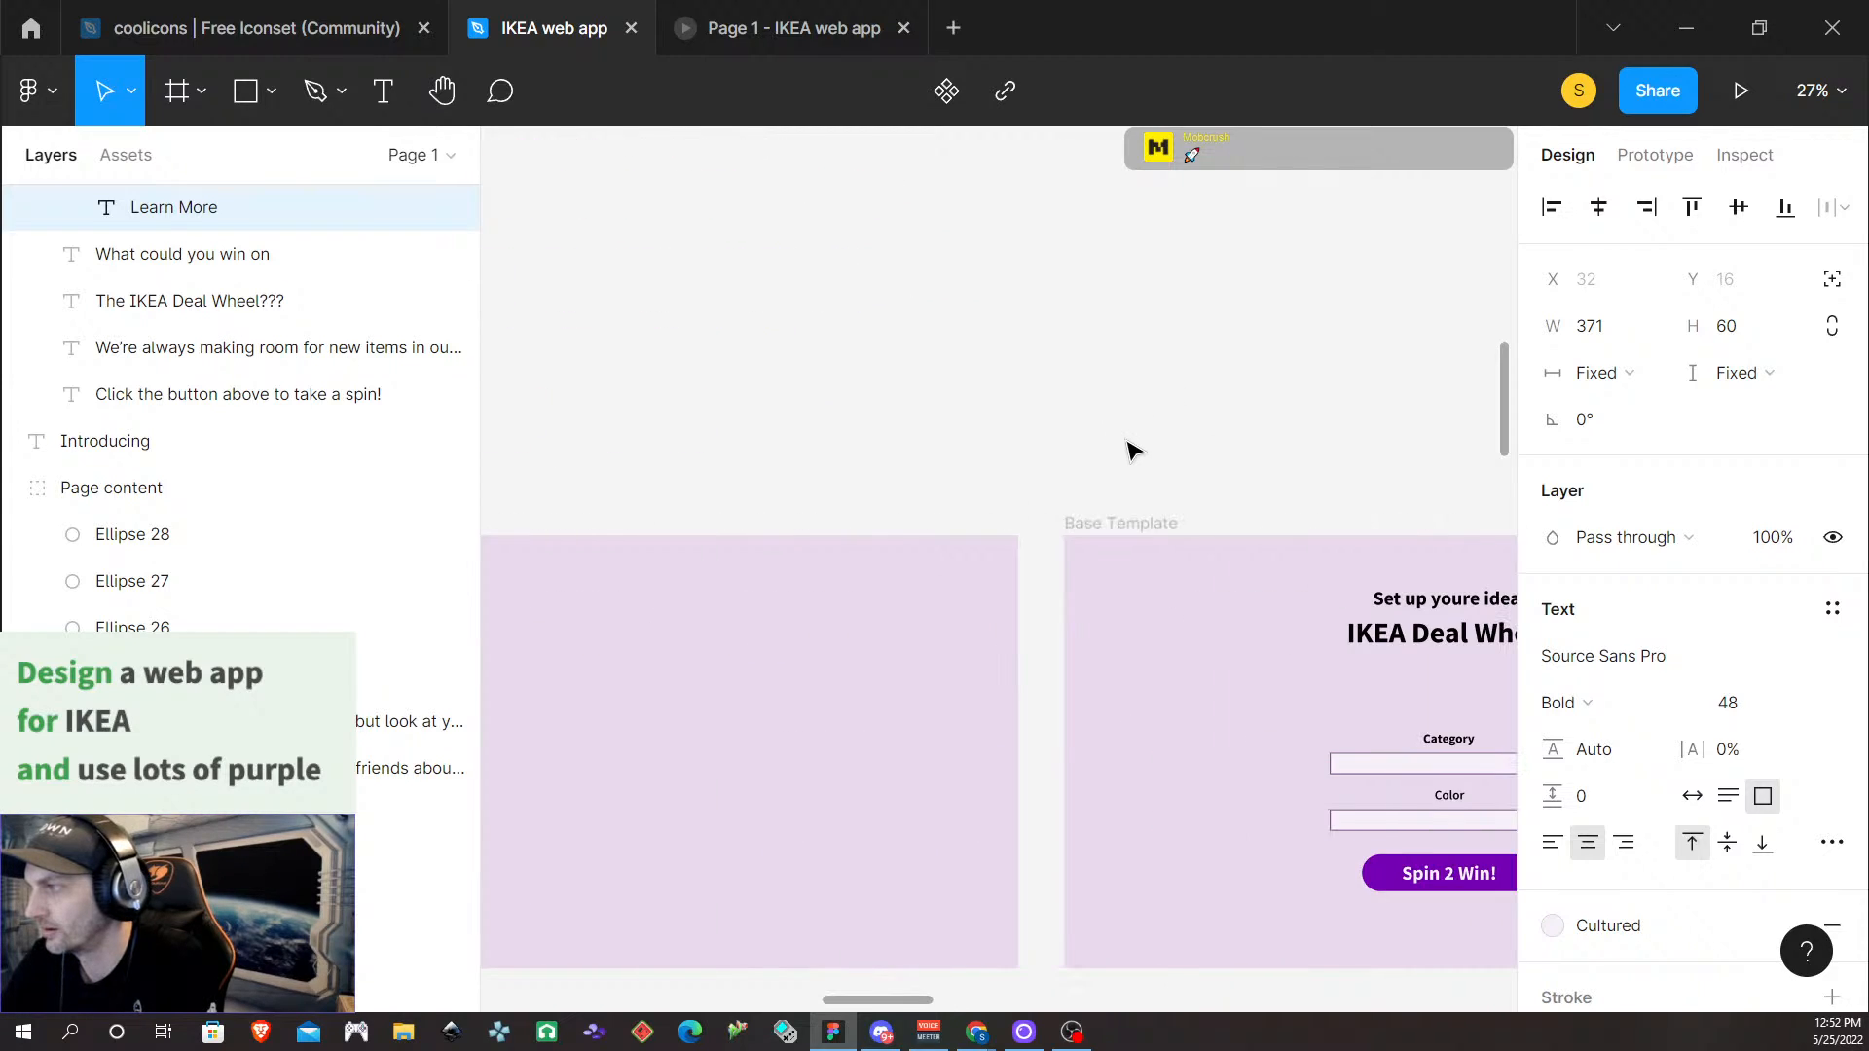
{"action": "scroll", "coordinate": [1169, 448], "scroll_direction": "right", "scroll_amount": 5}
{"action": "scroll", "coordinate": [1178, 465], "scroll_direction": "left", "scroll_amount": 7}
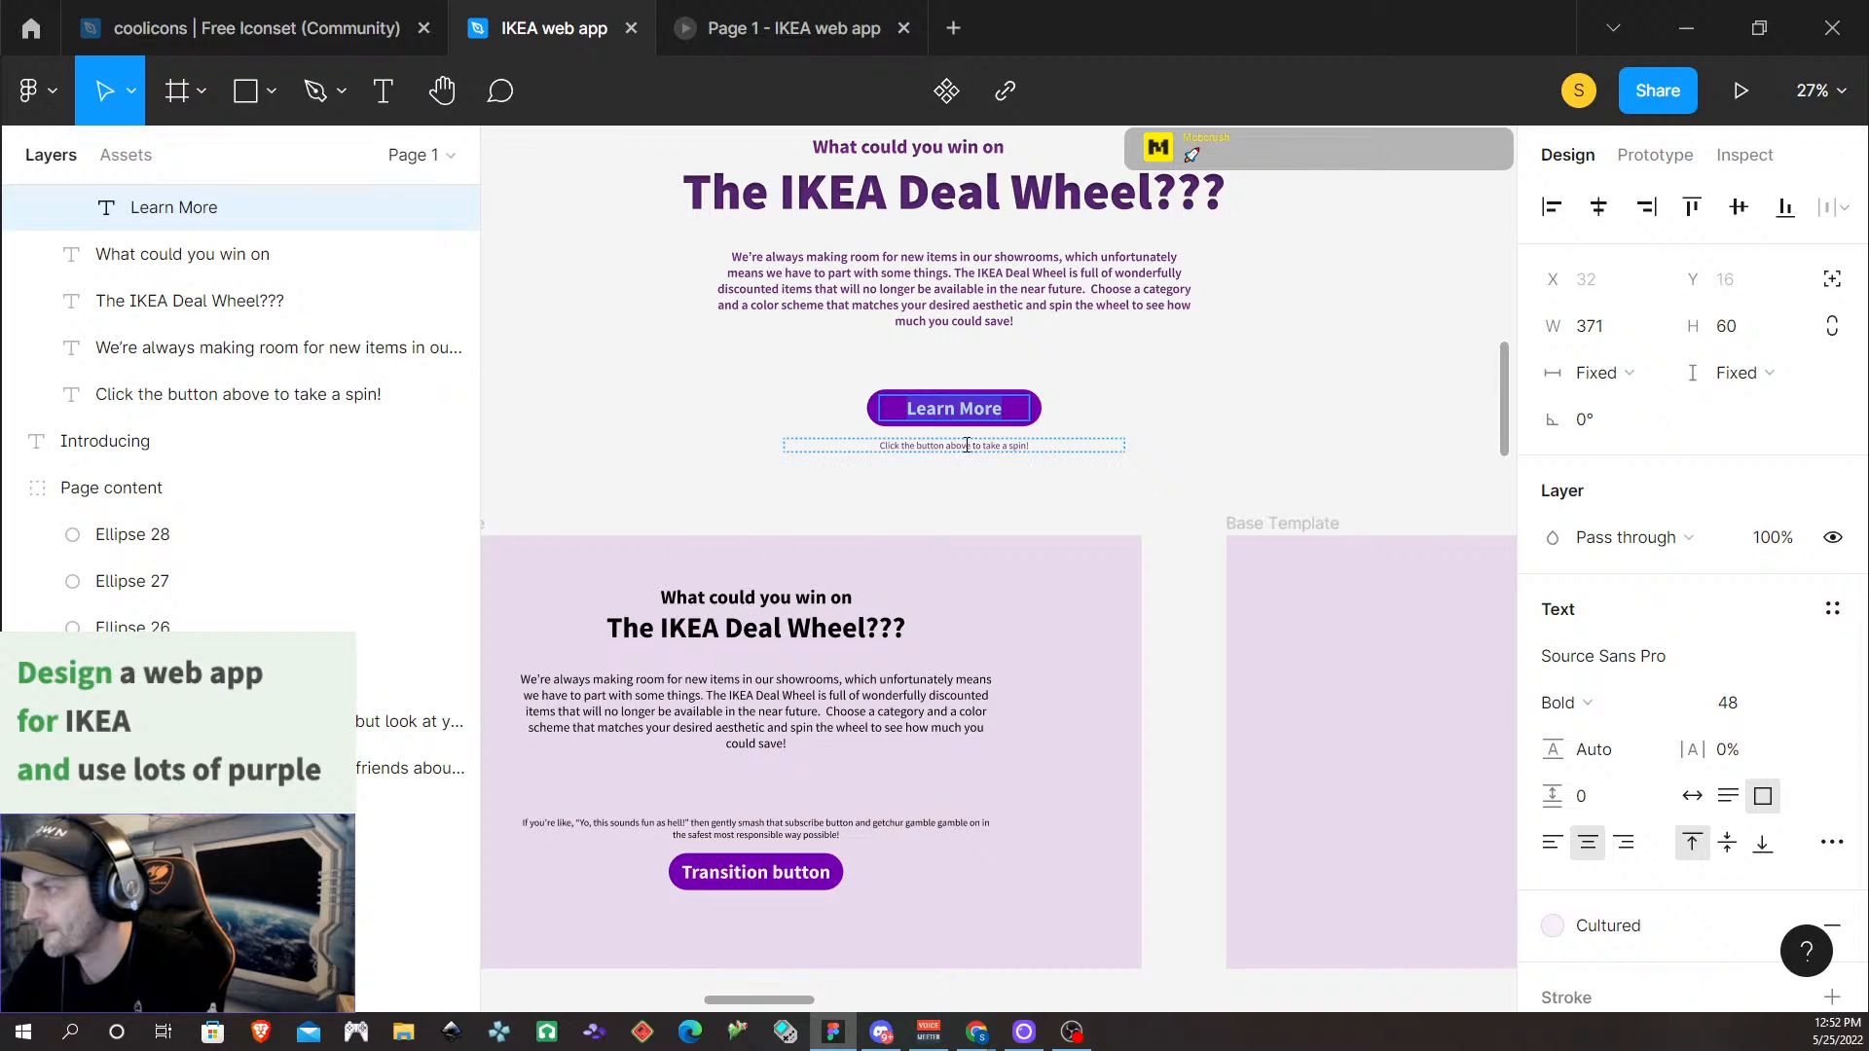
{"action": "double_click", "coordinate": [1025, 447]}
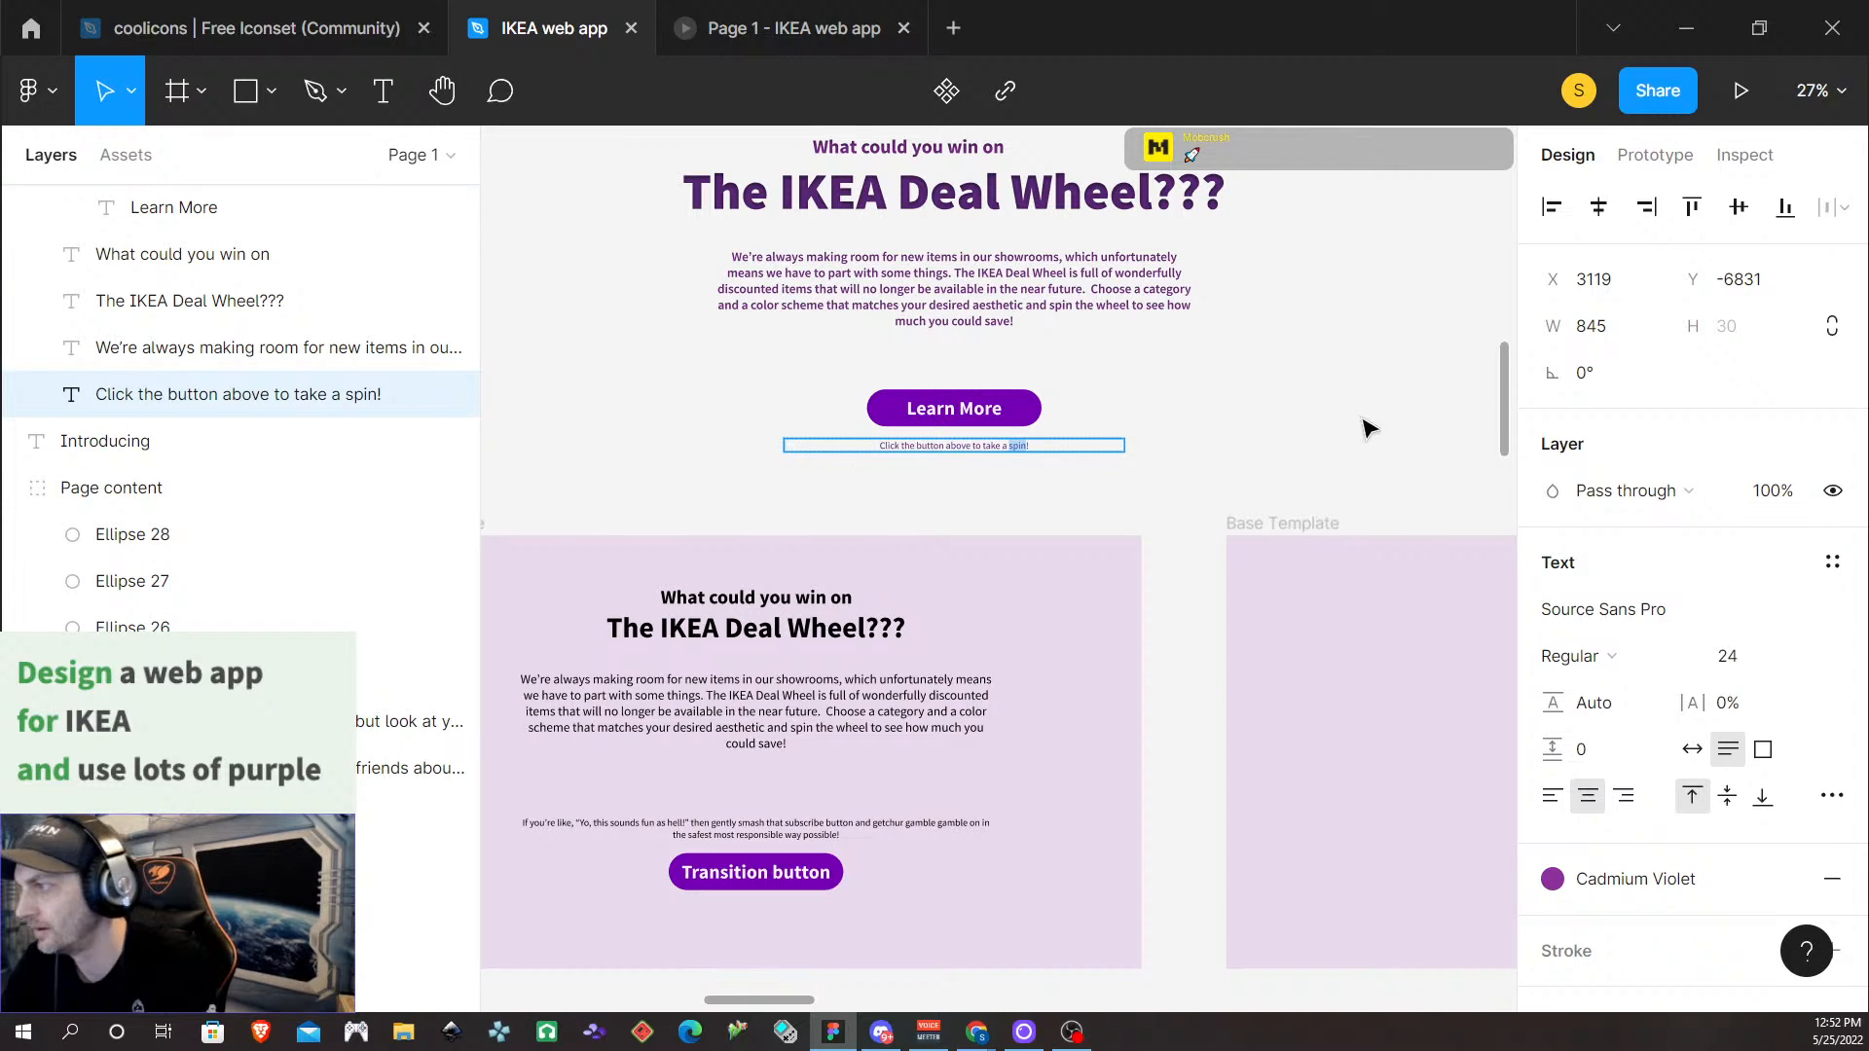
{"action": "key", "text": "BackSpace"}
{"action": "key", "text": "BackSpace"}
{"action": "key", "text": "BackSpace"}
{"action": "key", "text": "BackSpace"}
{"action": "key", "text": "BackSpace"}
{"action": "key", "text": "BackSpace"}
{"action": "key", "text": "BackSpace"}
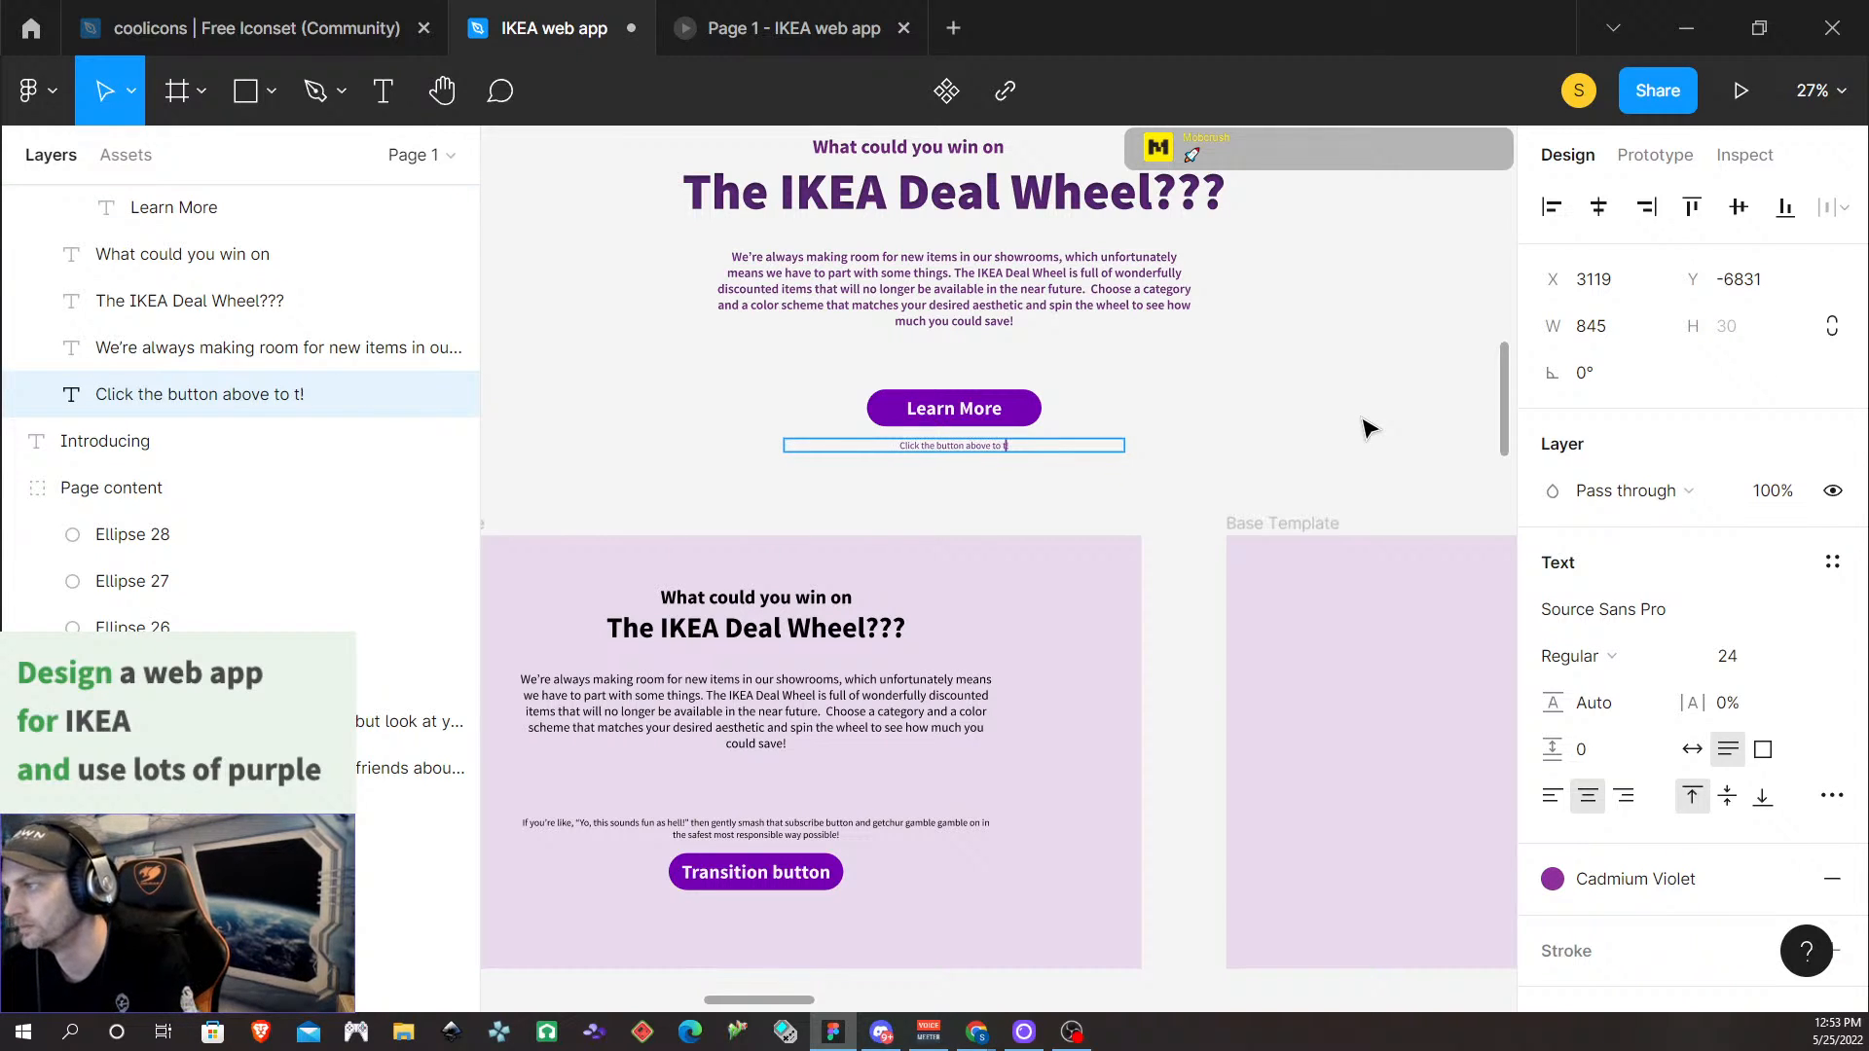
{"action": "type", "text": "set up your "}
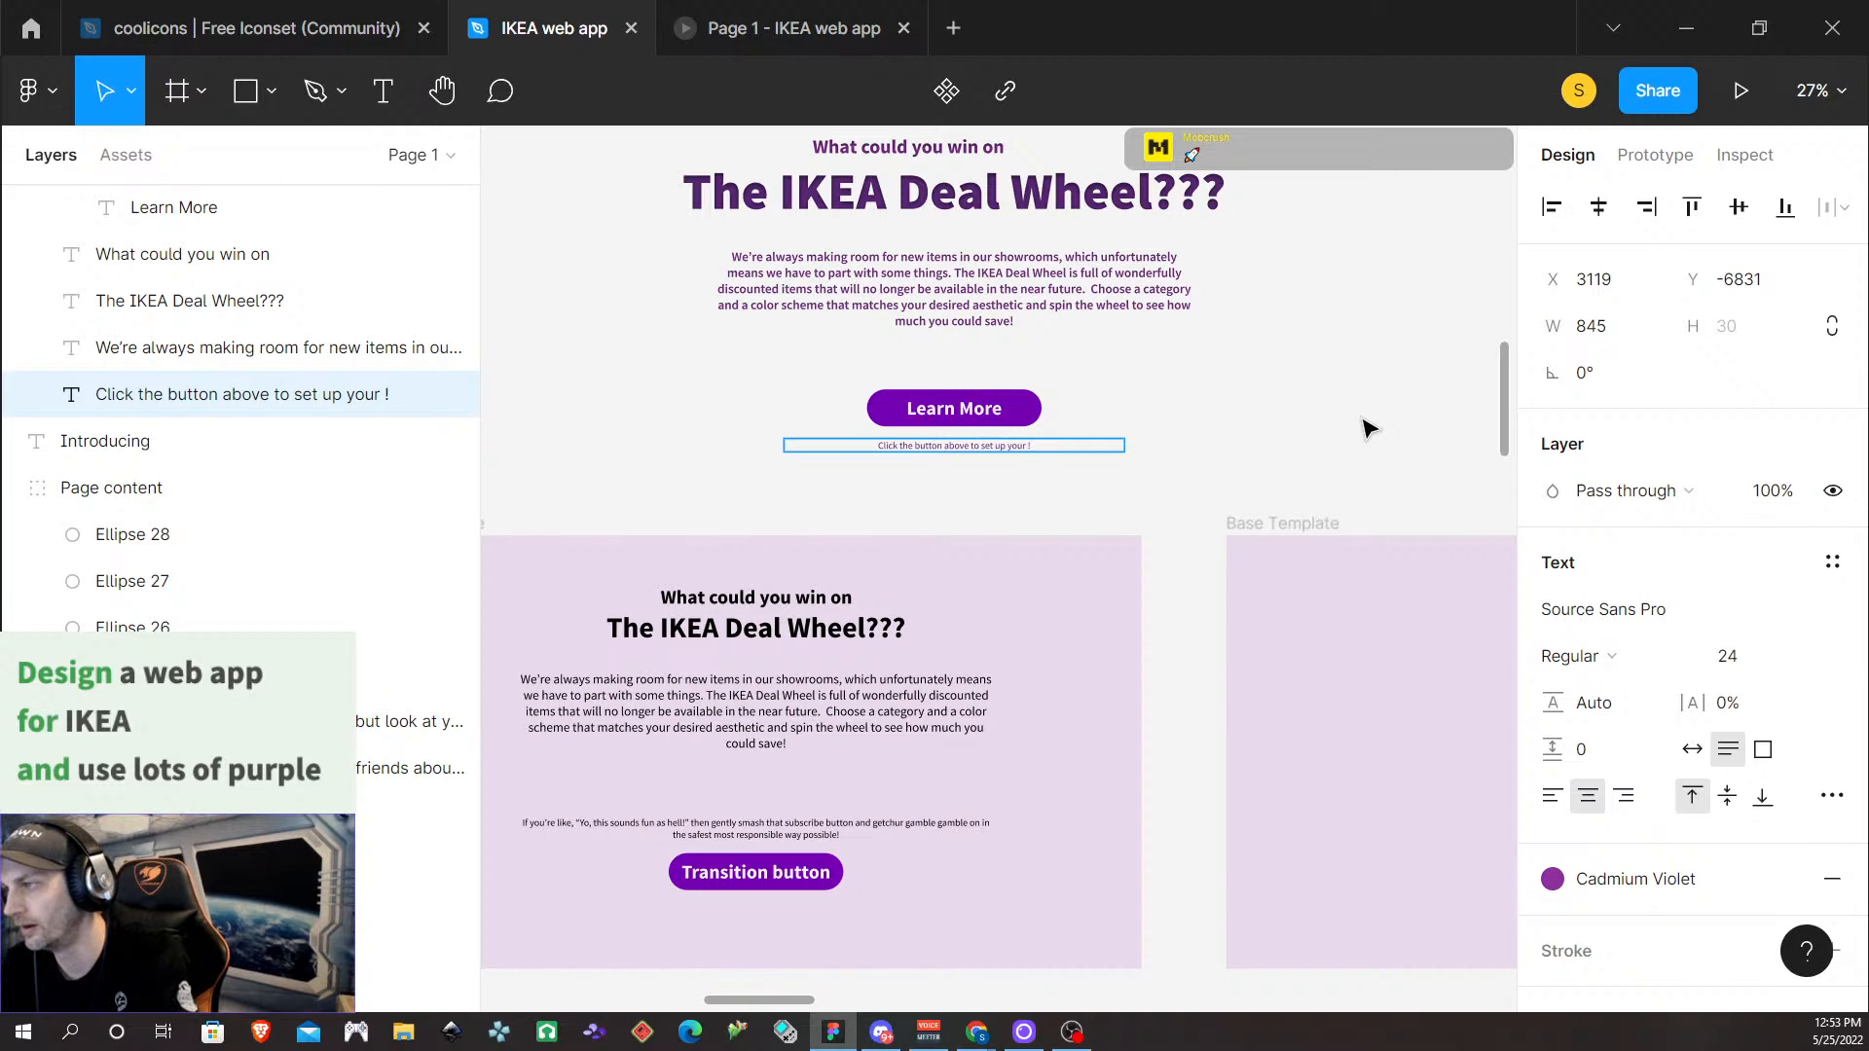
{"action": "type", "text": "spin"}
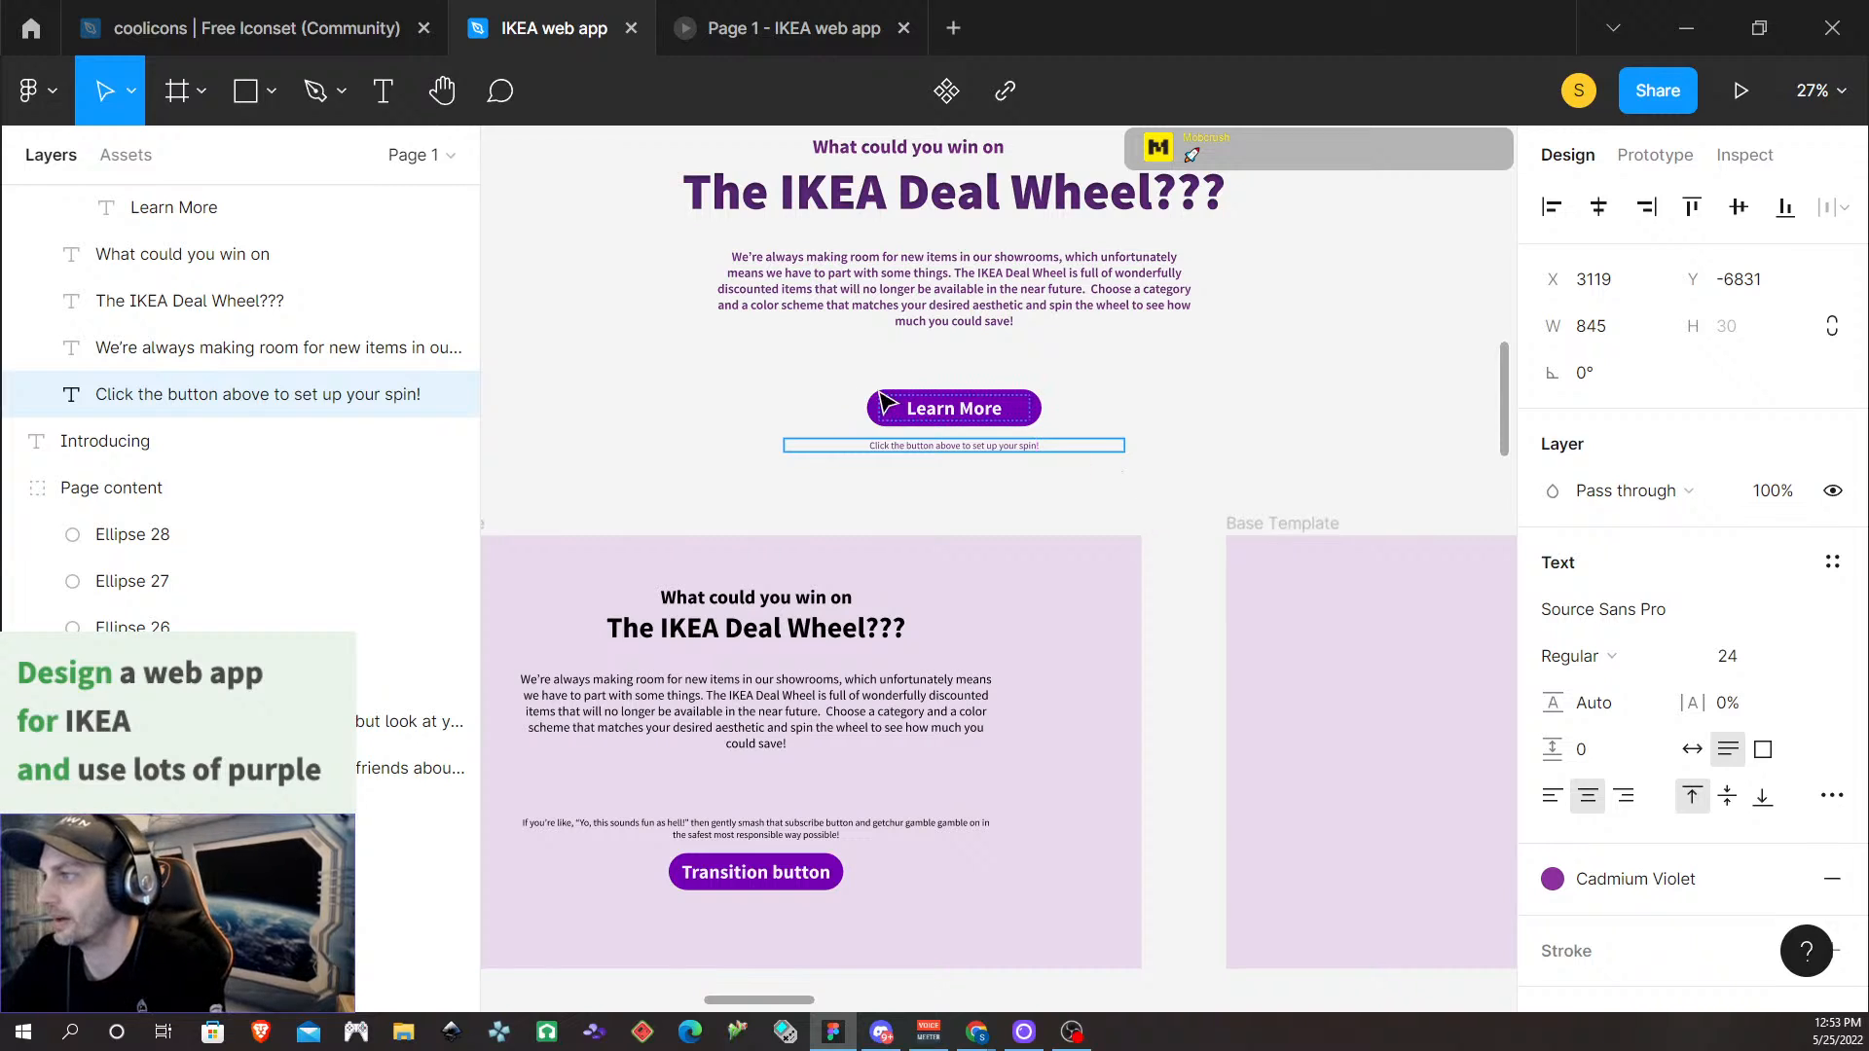
Change the pasted group's button label from "Learn More" to "Let's Go!"
{"action": "left_click", "coordinate": [962, 405]}
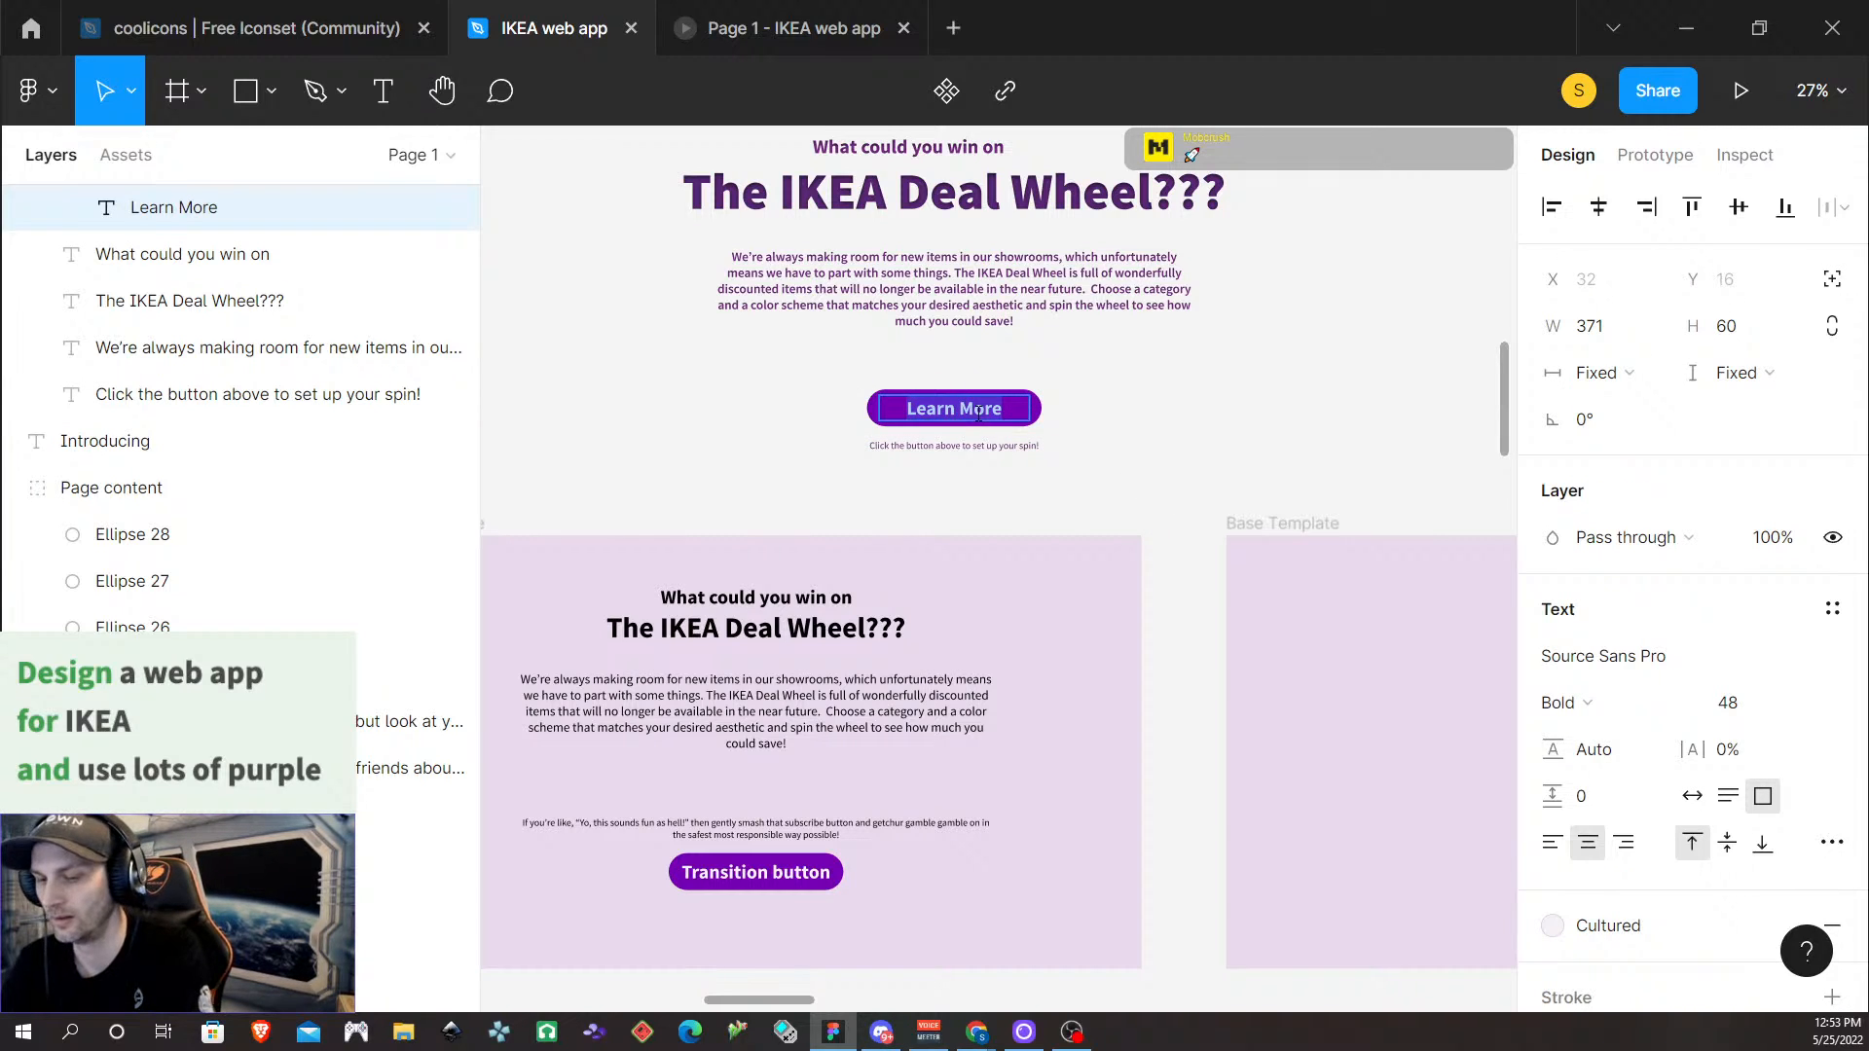
{"action": "key", "text": "Return"}
{"action": "type", "text": "Let's GO"}
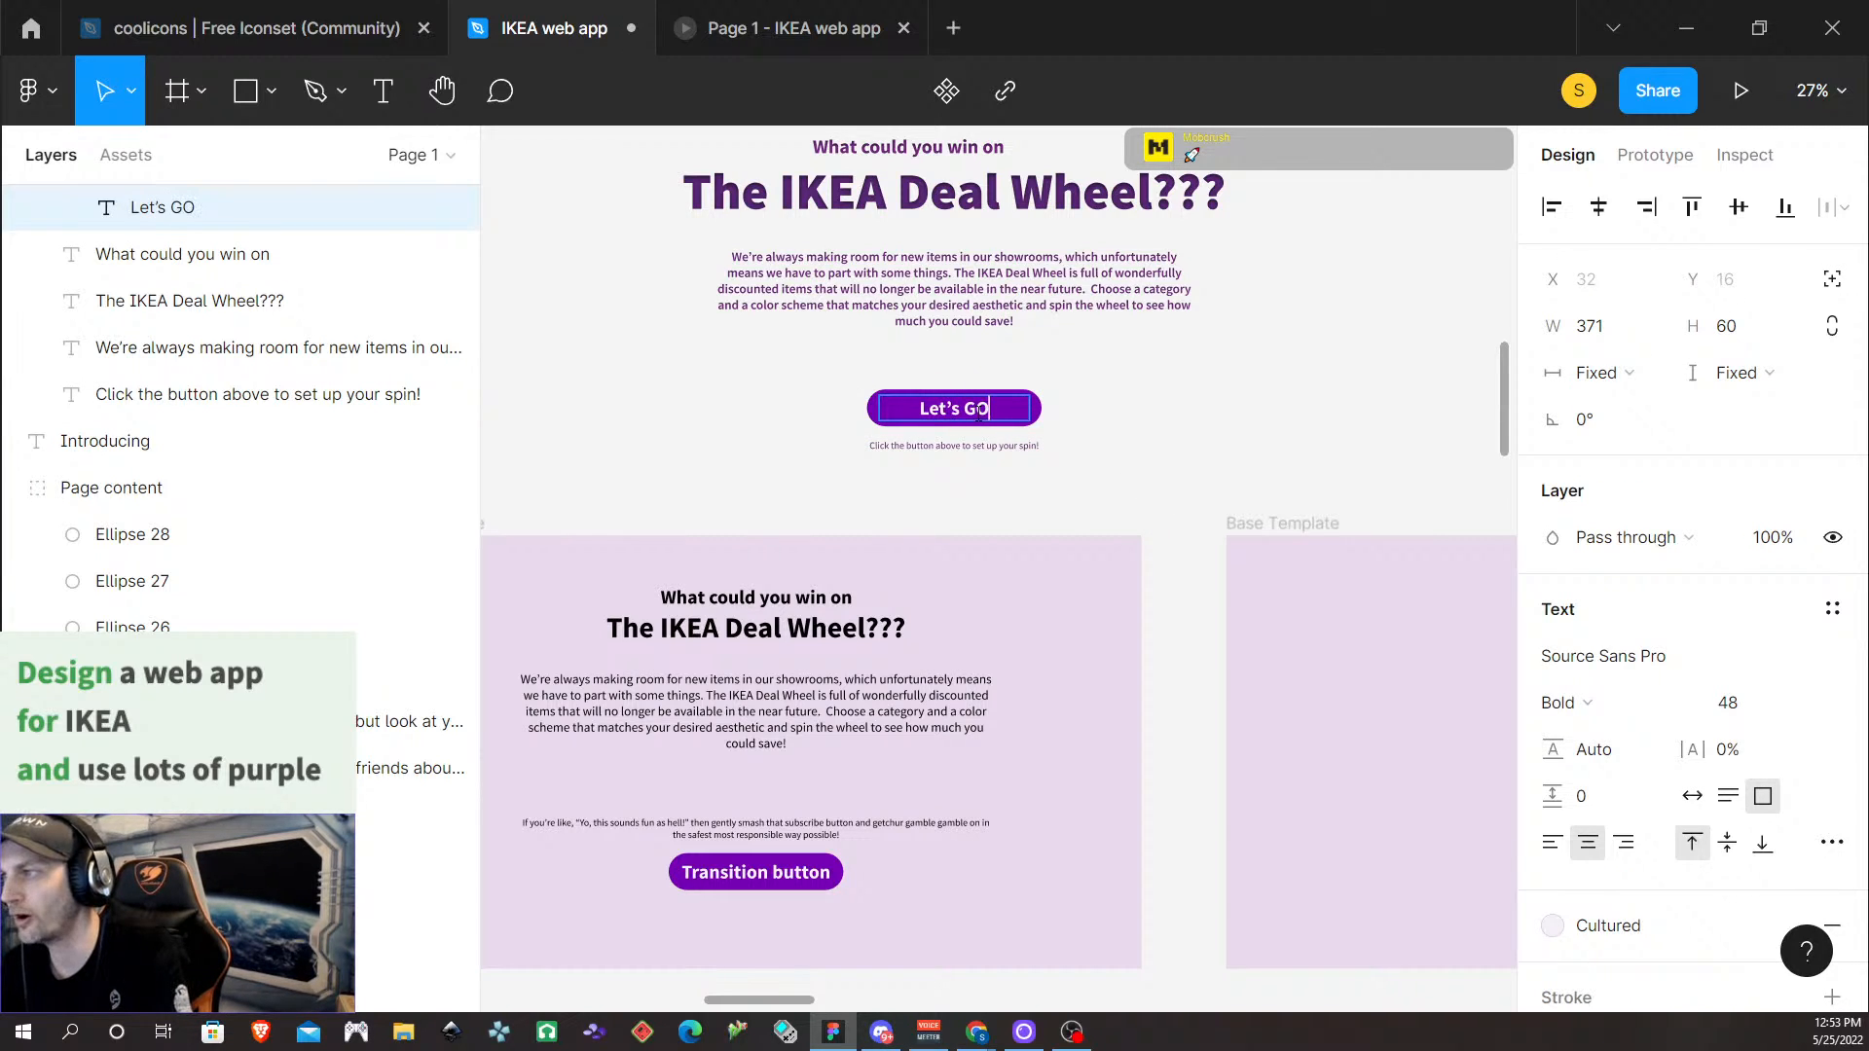
{"action": "key", "text": "BackSpace"}
{"action": "type", "text": "o!"}
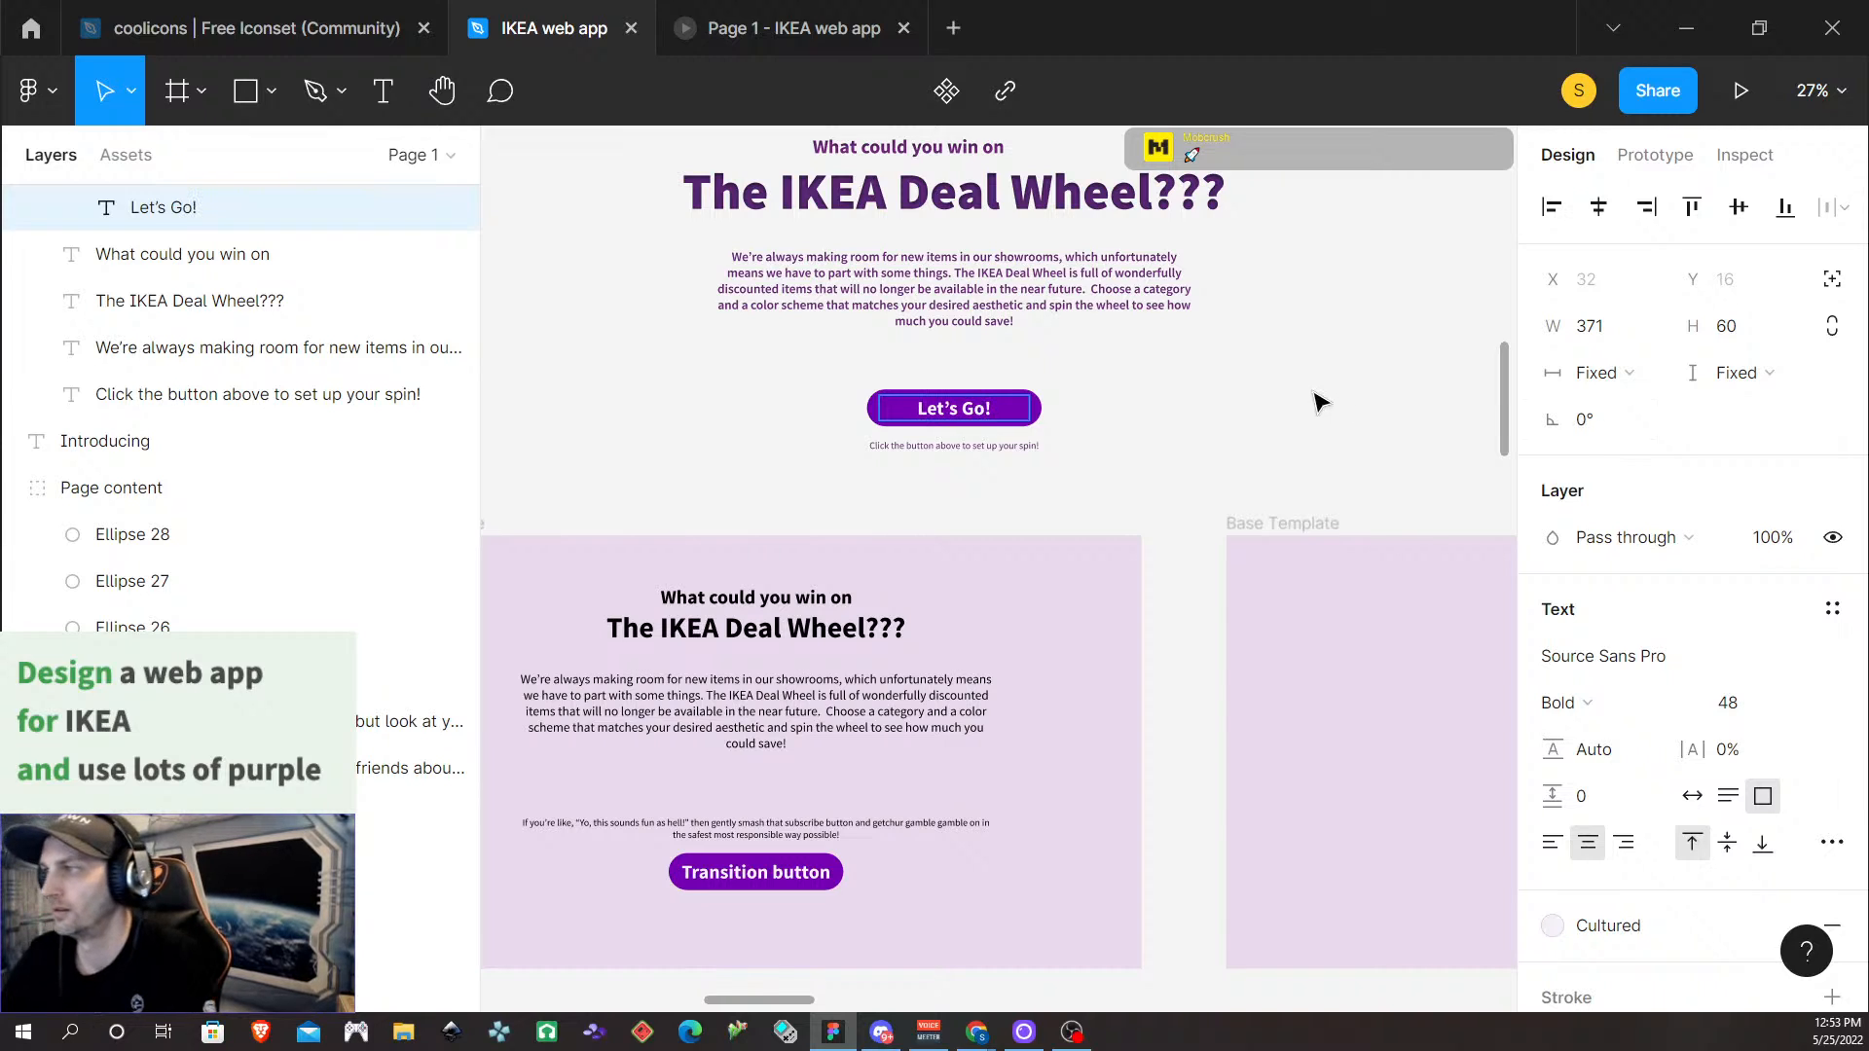
{"action": "key", "text": "Escape"}
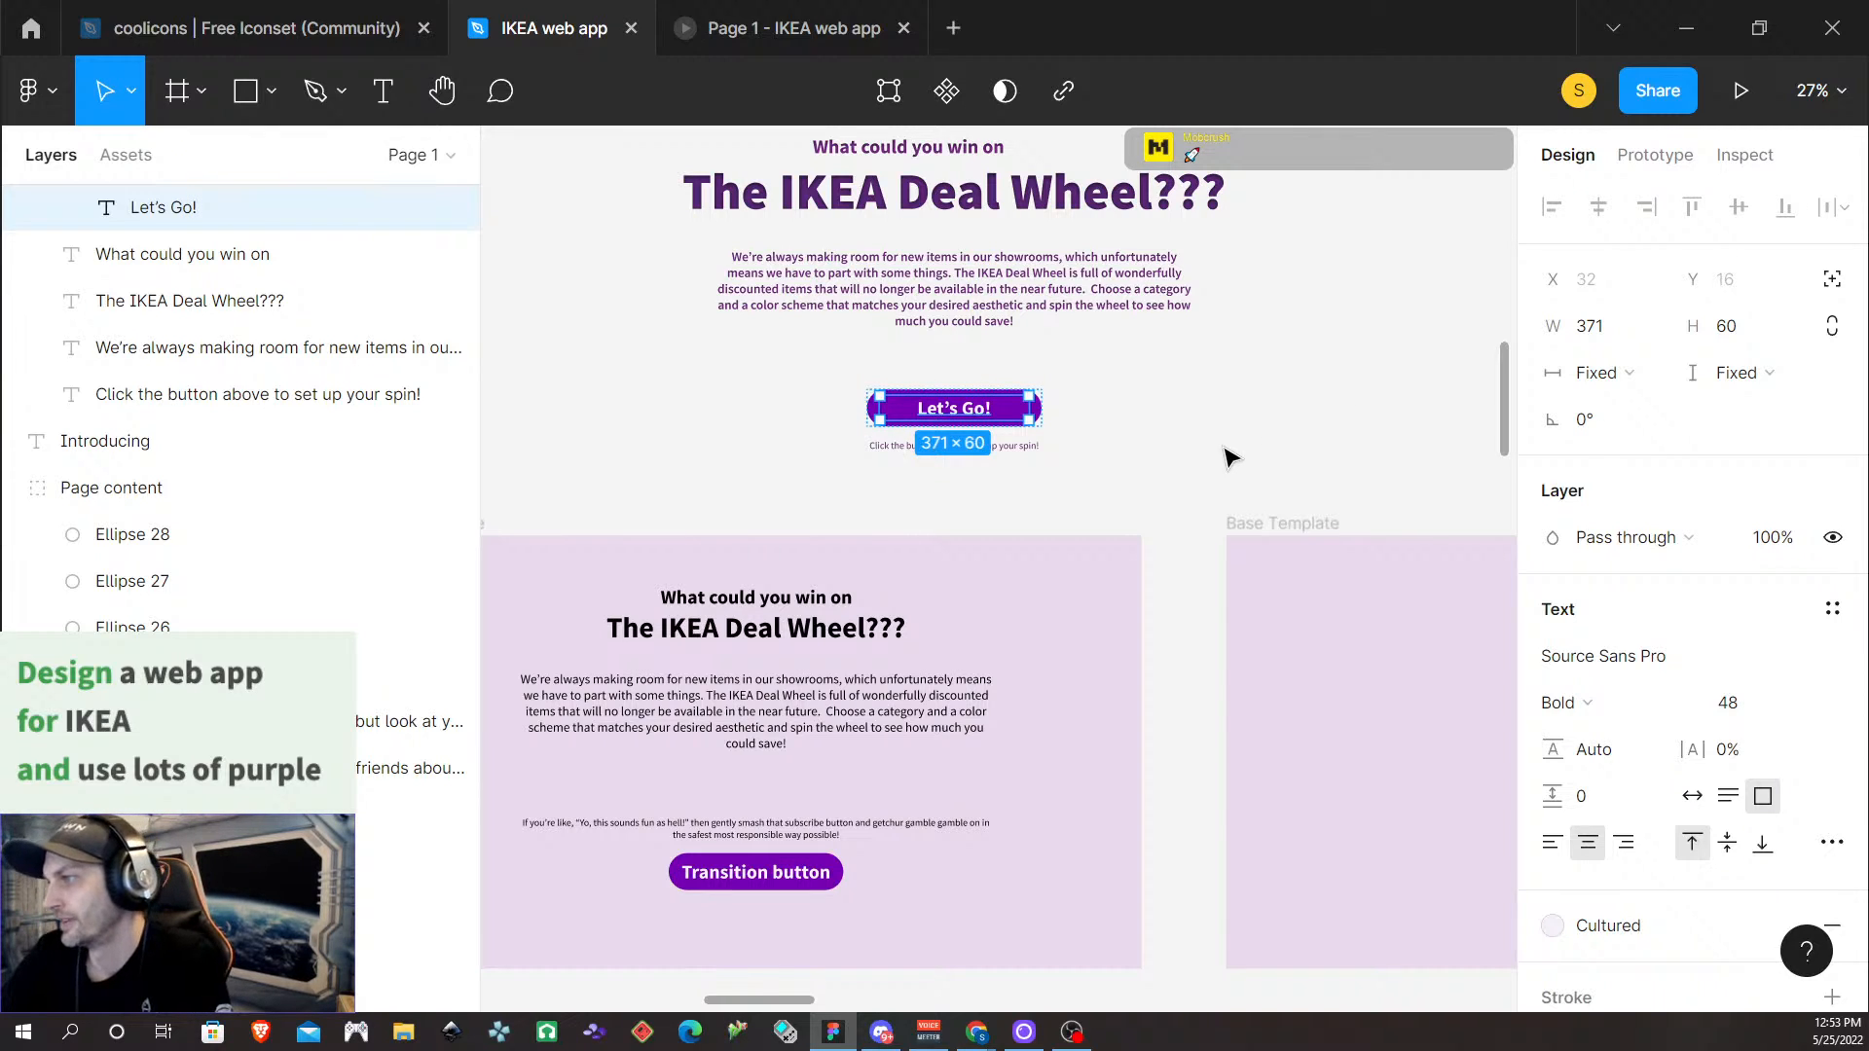
{"action": "left_click", "coordinate": [1231, 455]}
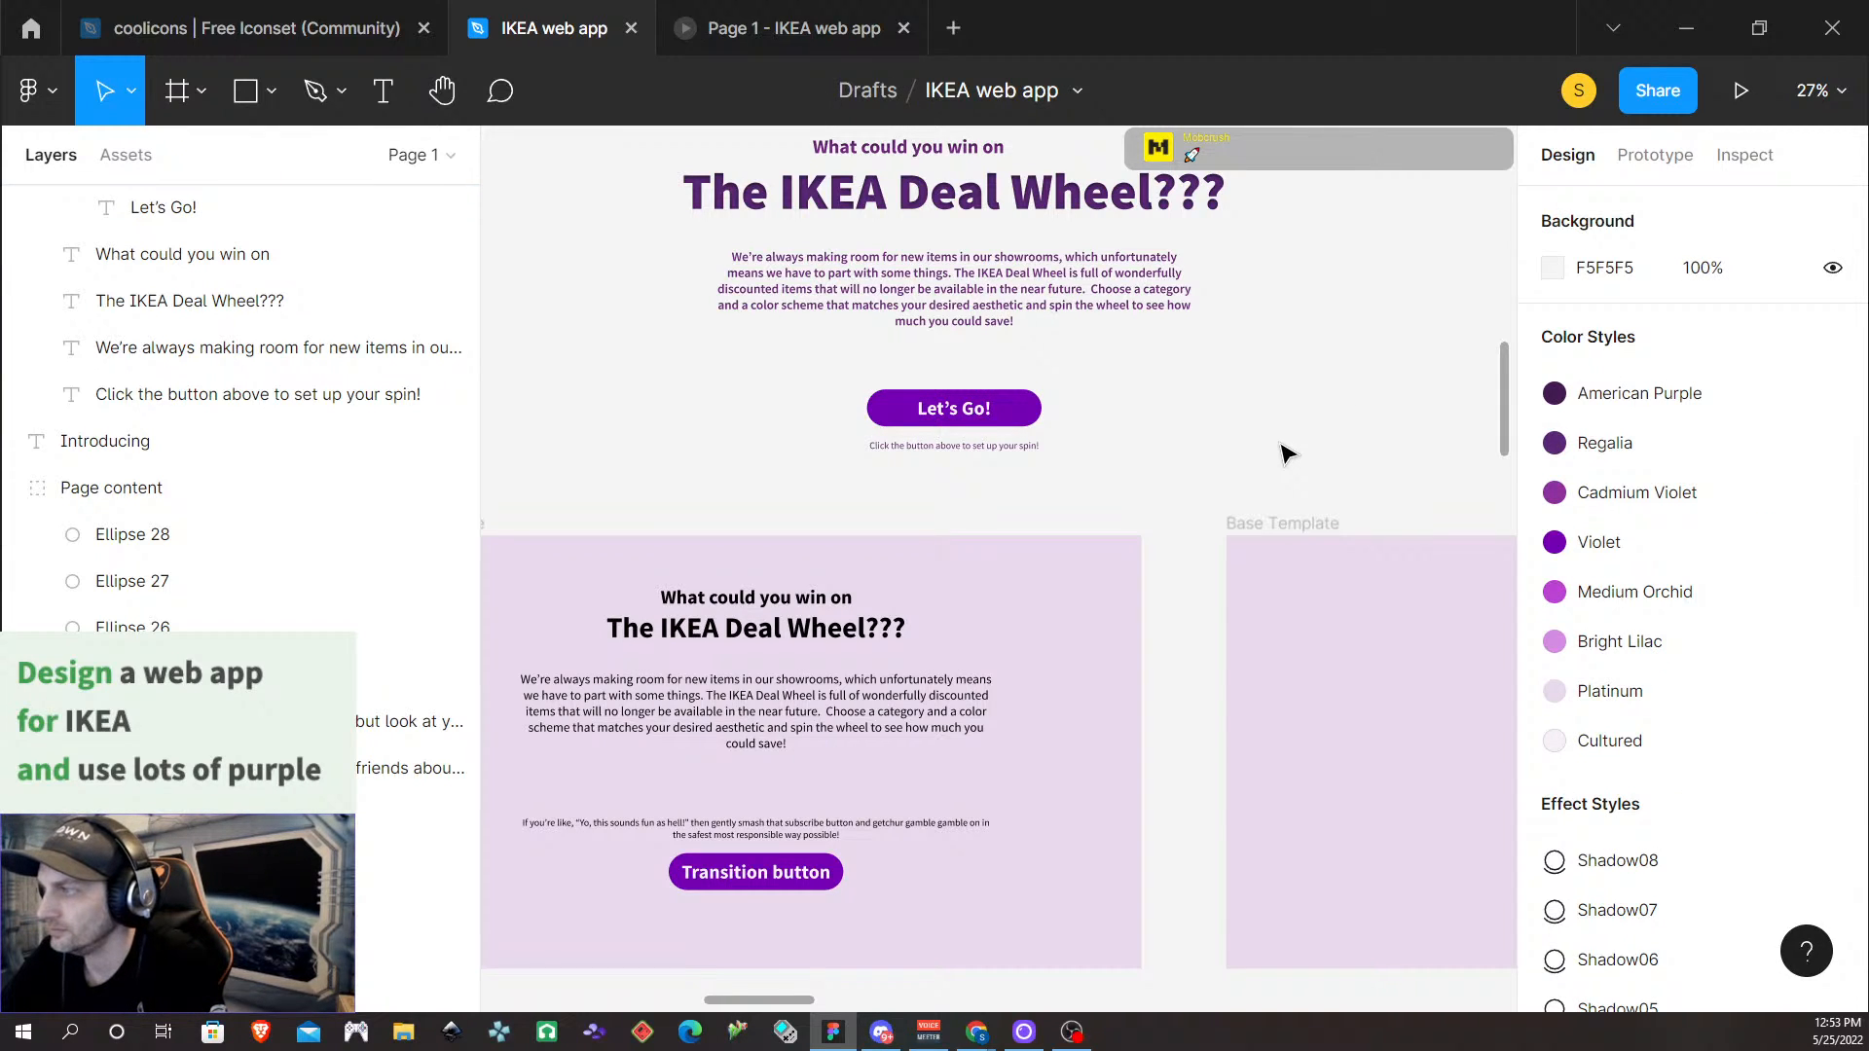
Align the elements of the new Page Contents group on their horizontal centers and copy the group
{"action": "scroll", "coordinate": [1285, 454], "scroll_direction": "up", "scroll_amount": 3}
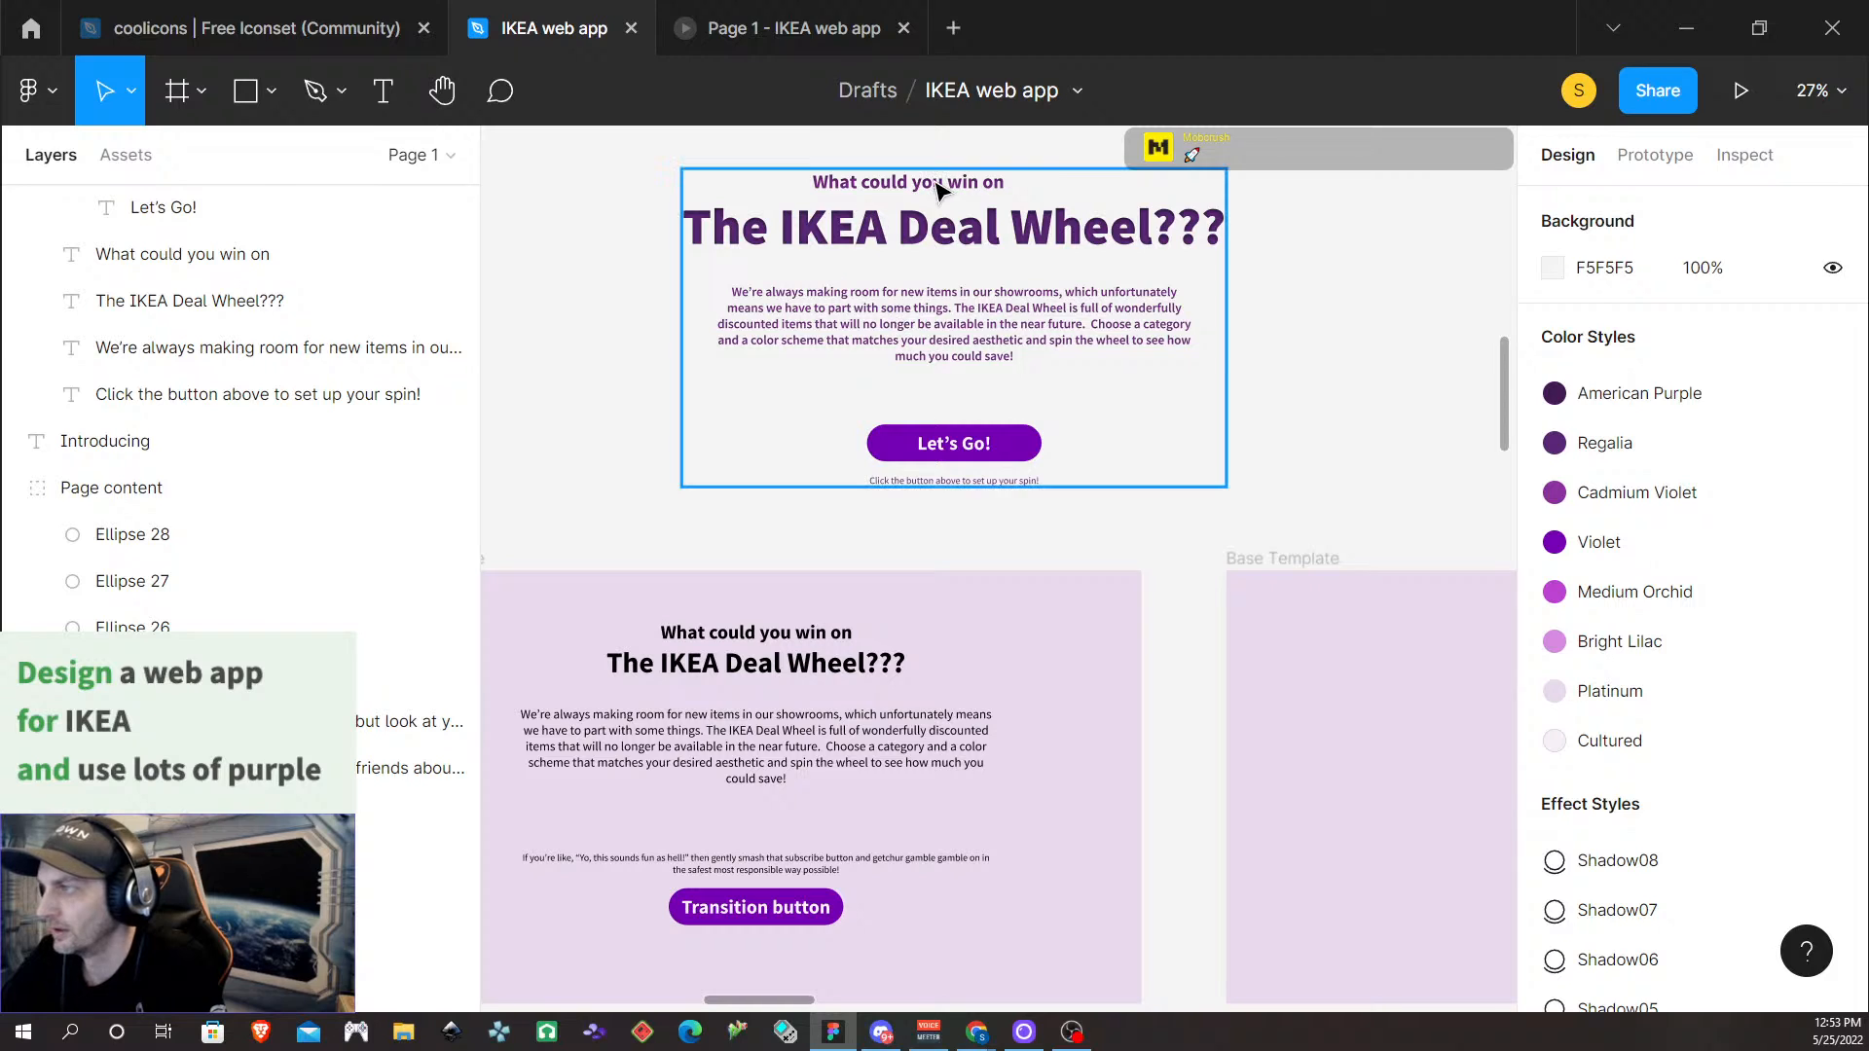
{"action": "left_click", "coordinate": [939, 190]}
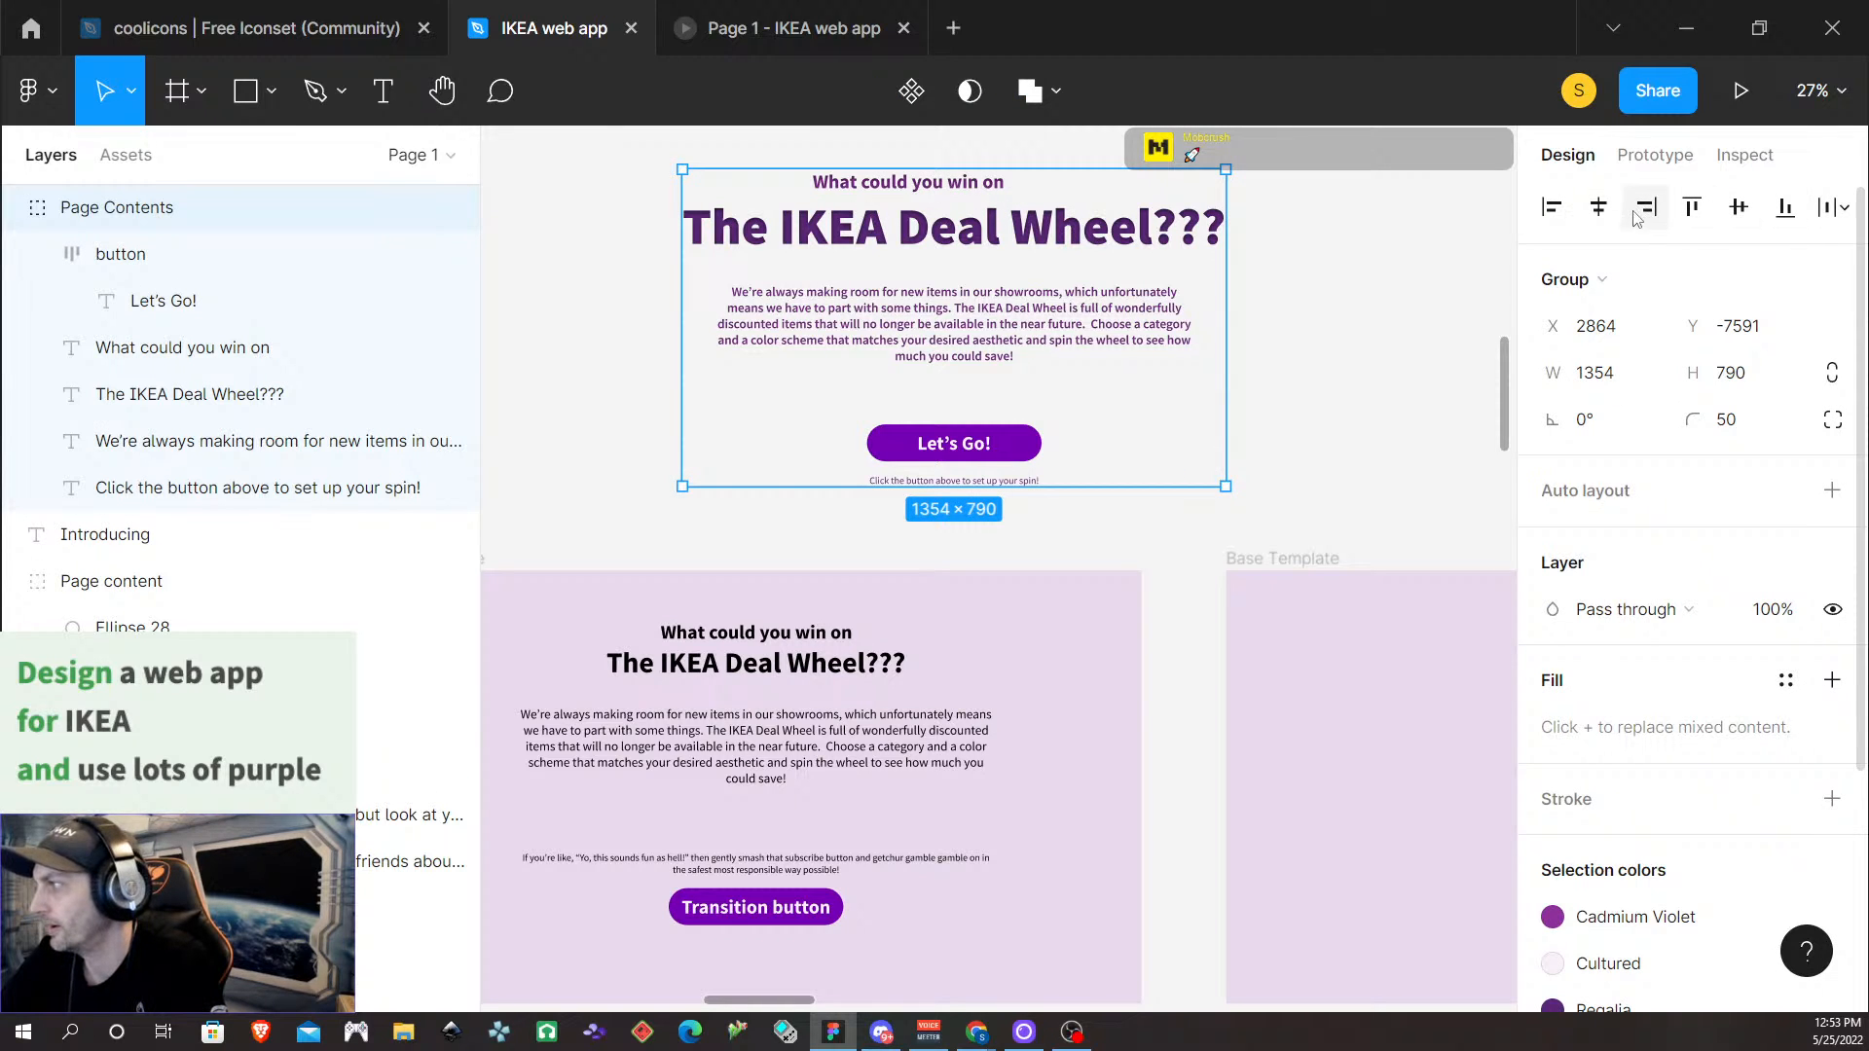
{"action": "left_click", "coordinate": [1739, 207]}
{"action": "key", "text": "ctrl+z"}
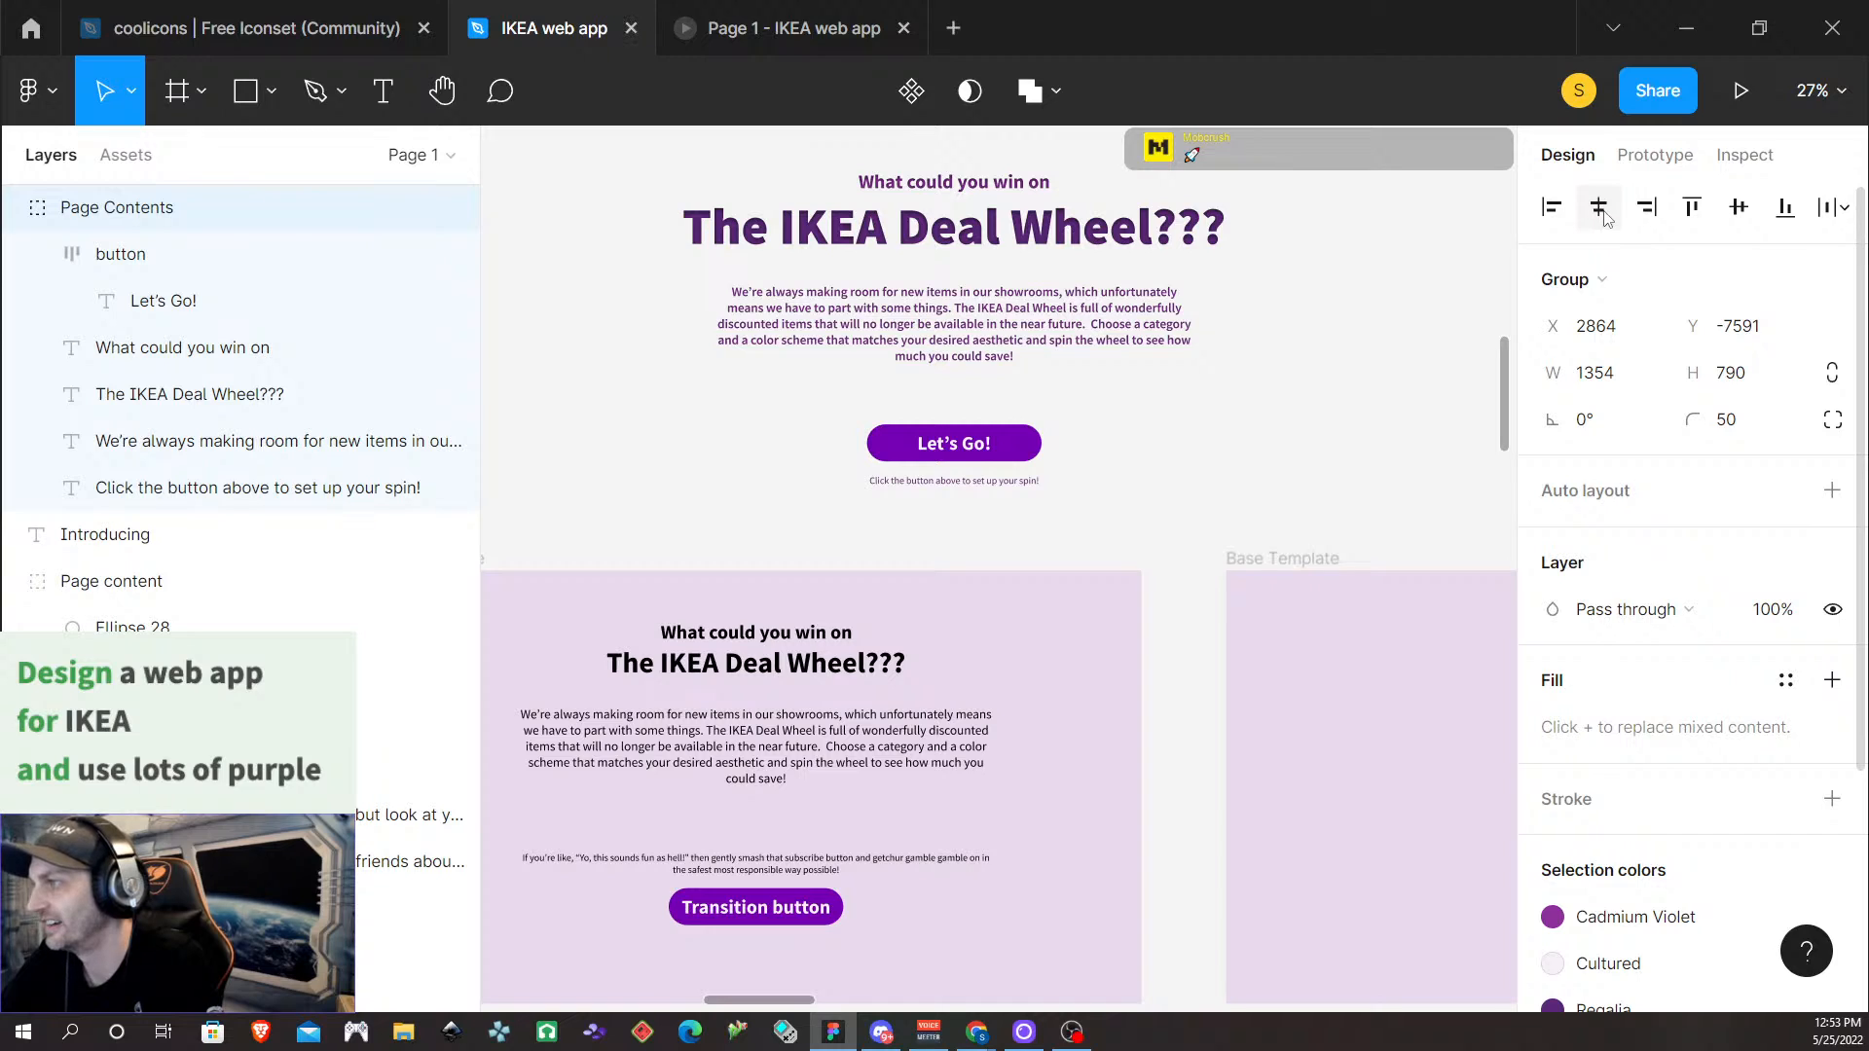
{"action": "right_click", "coordinate": [1015, 280]}
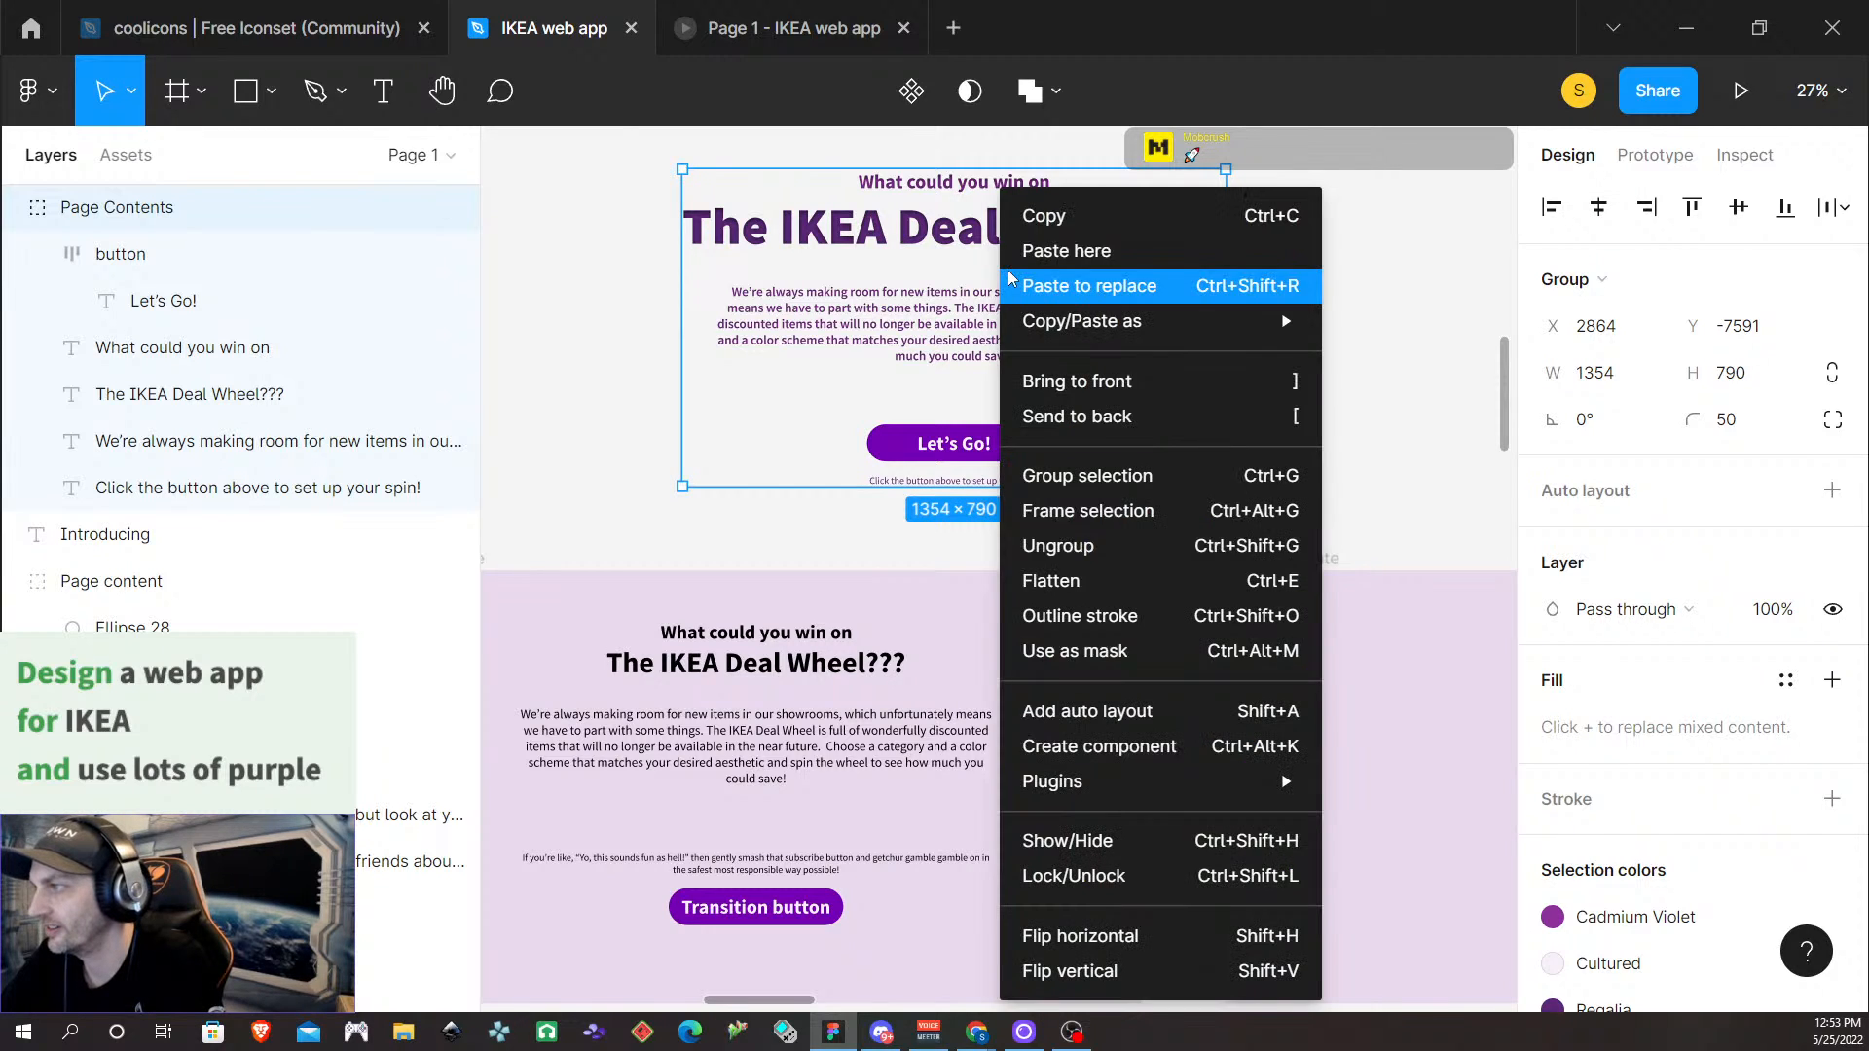
{"action": "left_click", "coordinate": [1074, 237]}
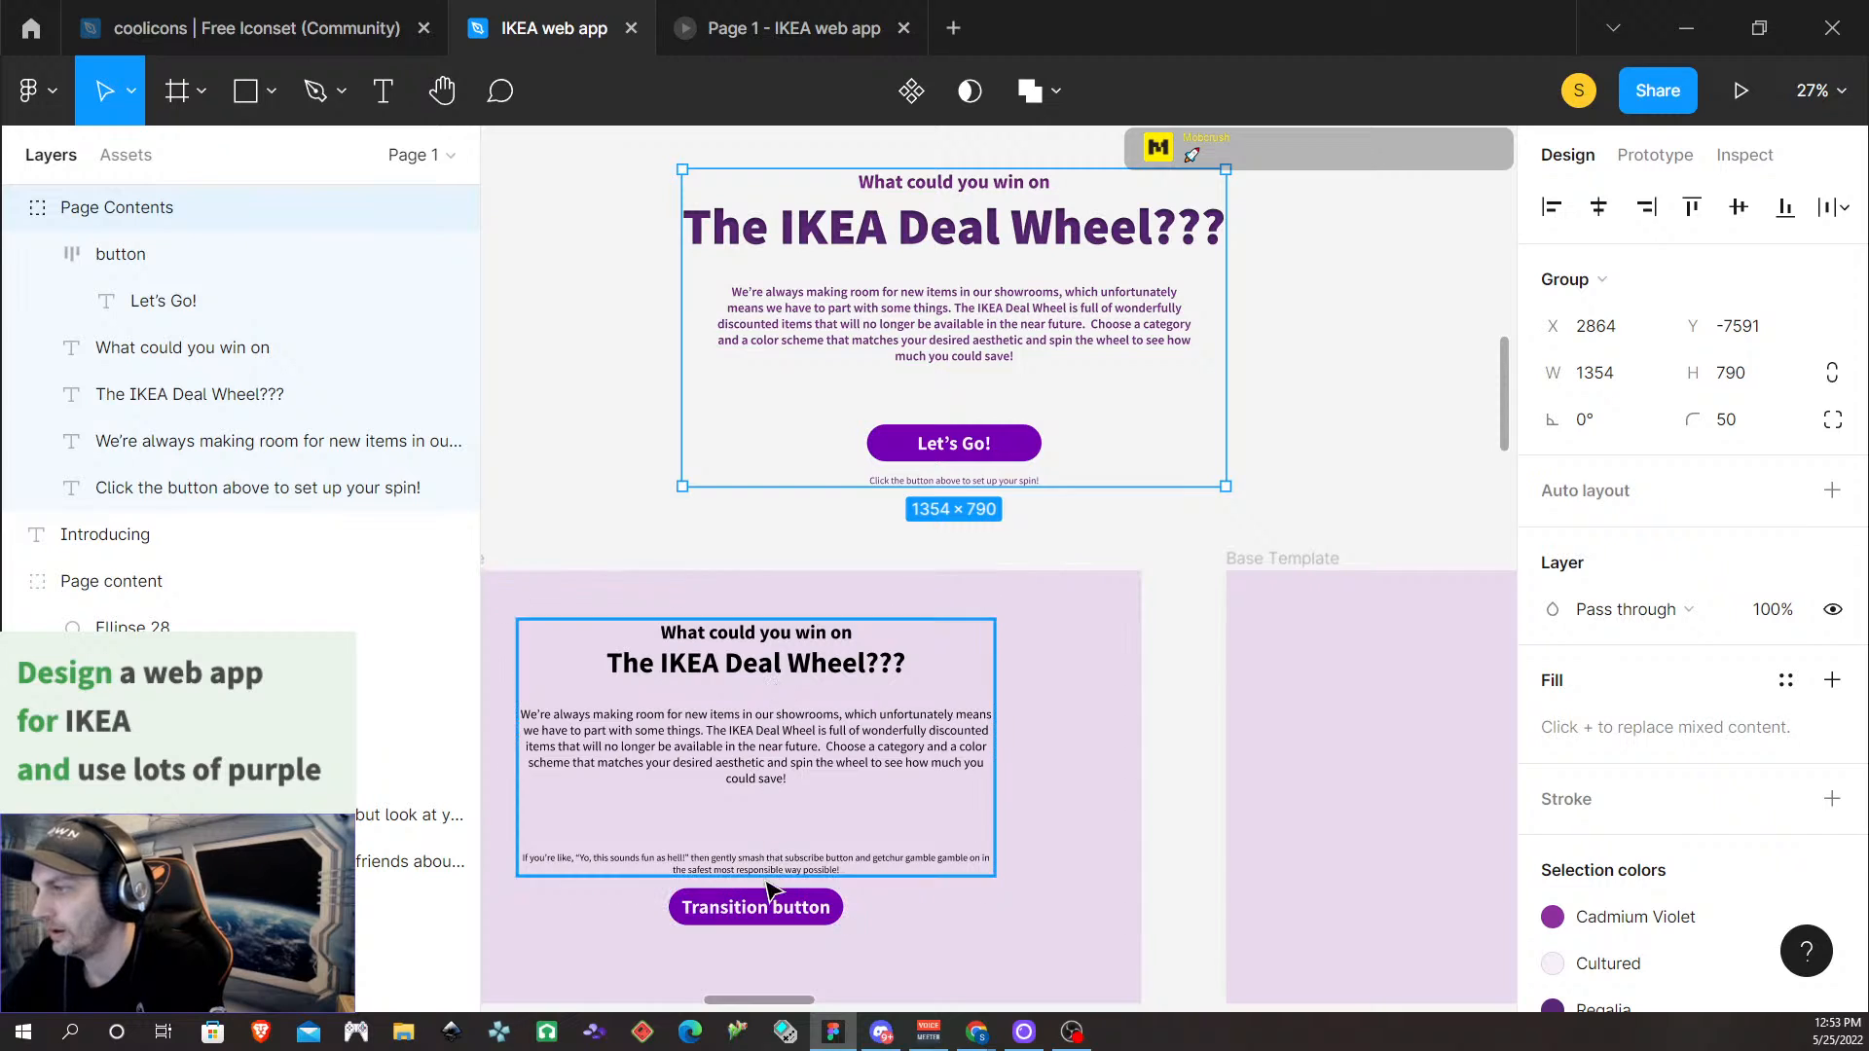
Delete the Transition button from the "What could you win on" page and replace its old page content group with the copied Page Contents group
{"action": "left_click", "coordinate": [769, 915]}
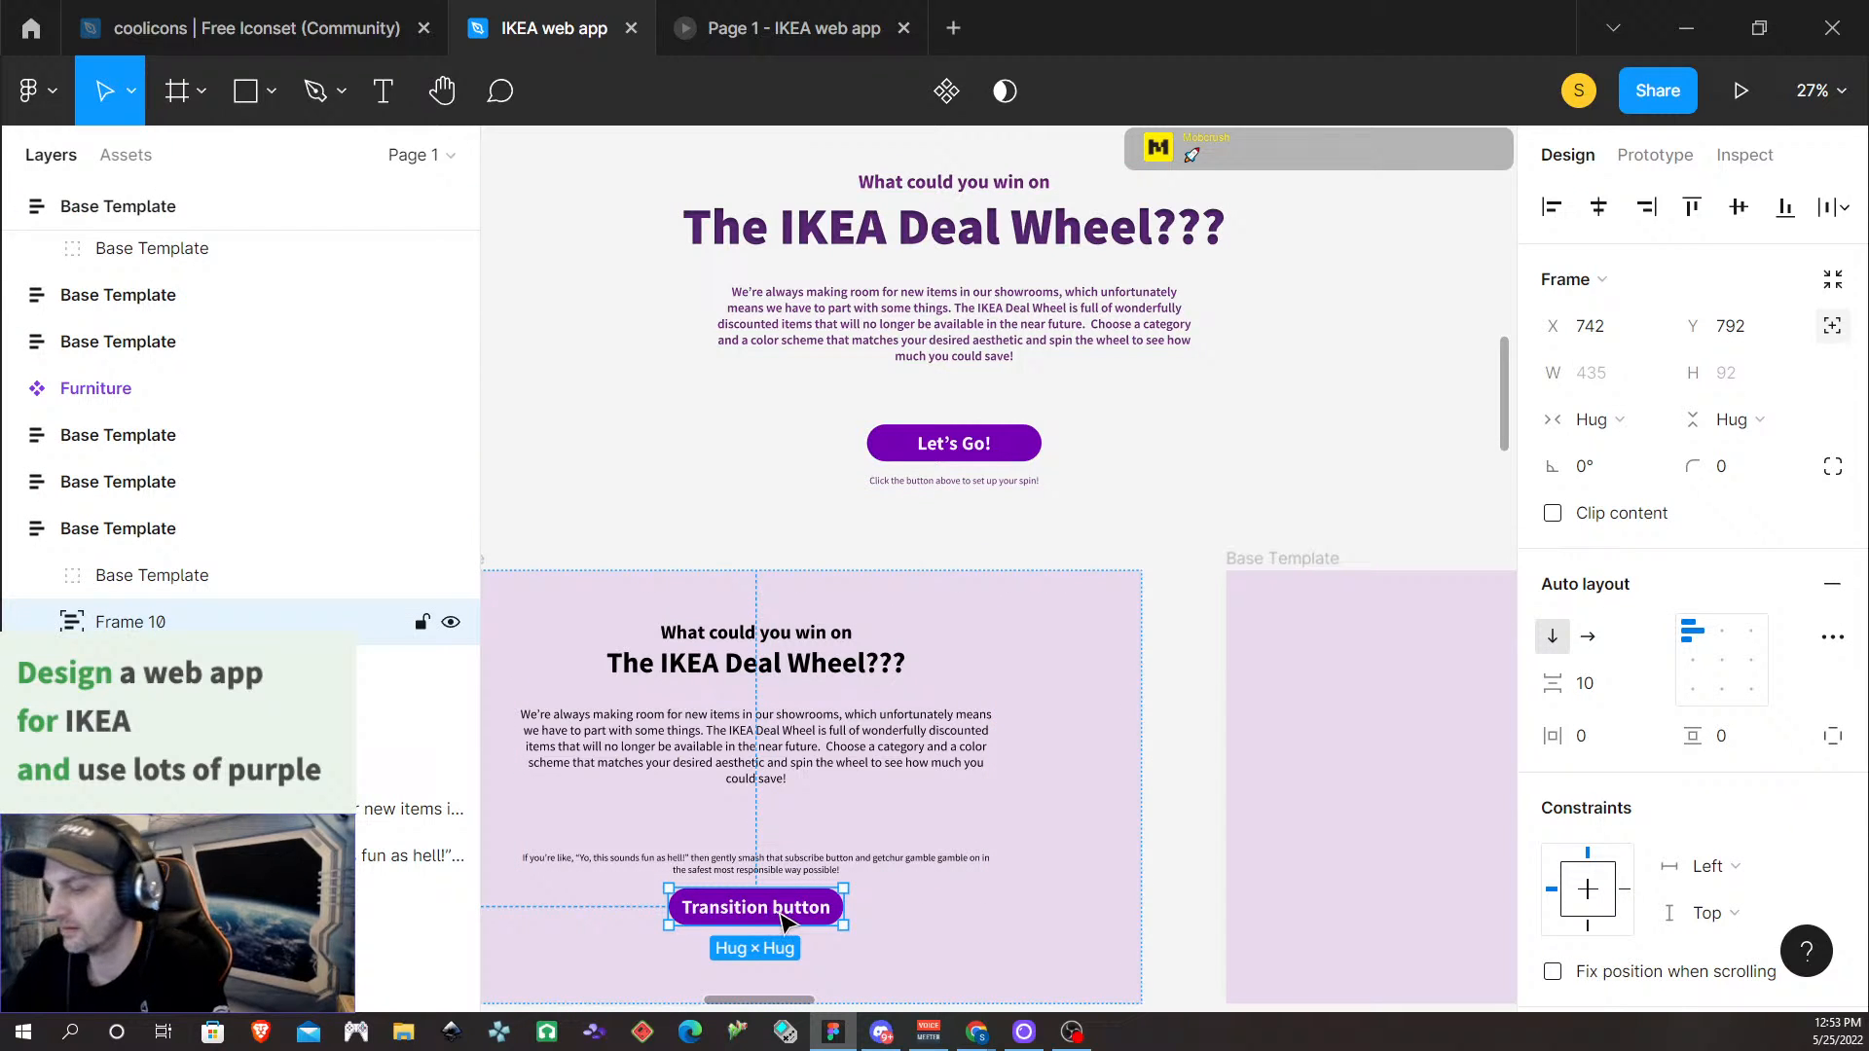
{"action": "key", "text": "Delete"}
{"action": "left_click", "coordinate": [804, 760]}
{"action": "right_click", "coordinate": [804, 760]}
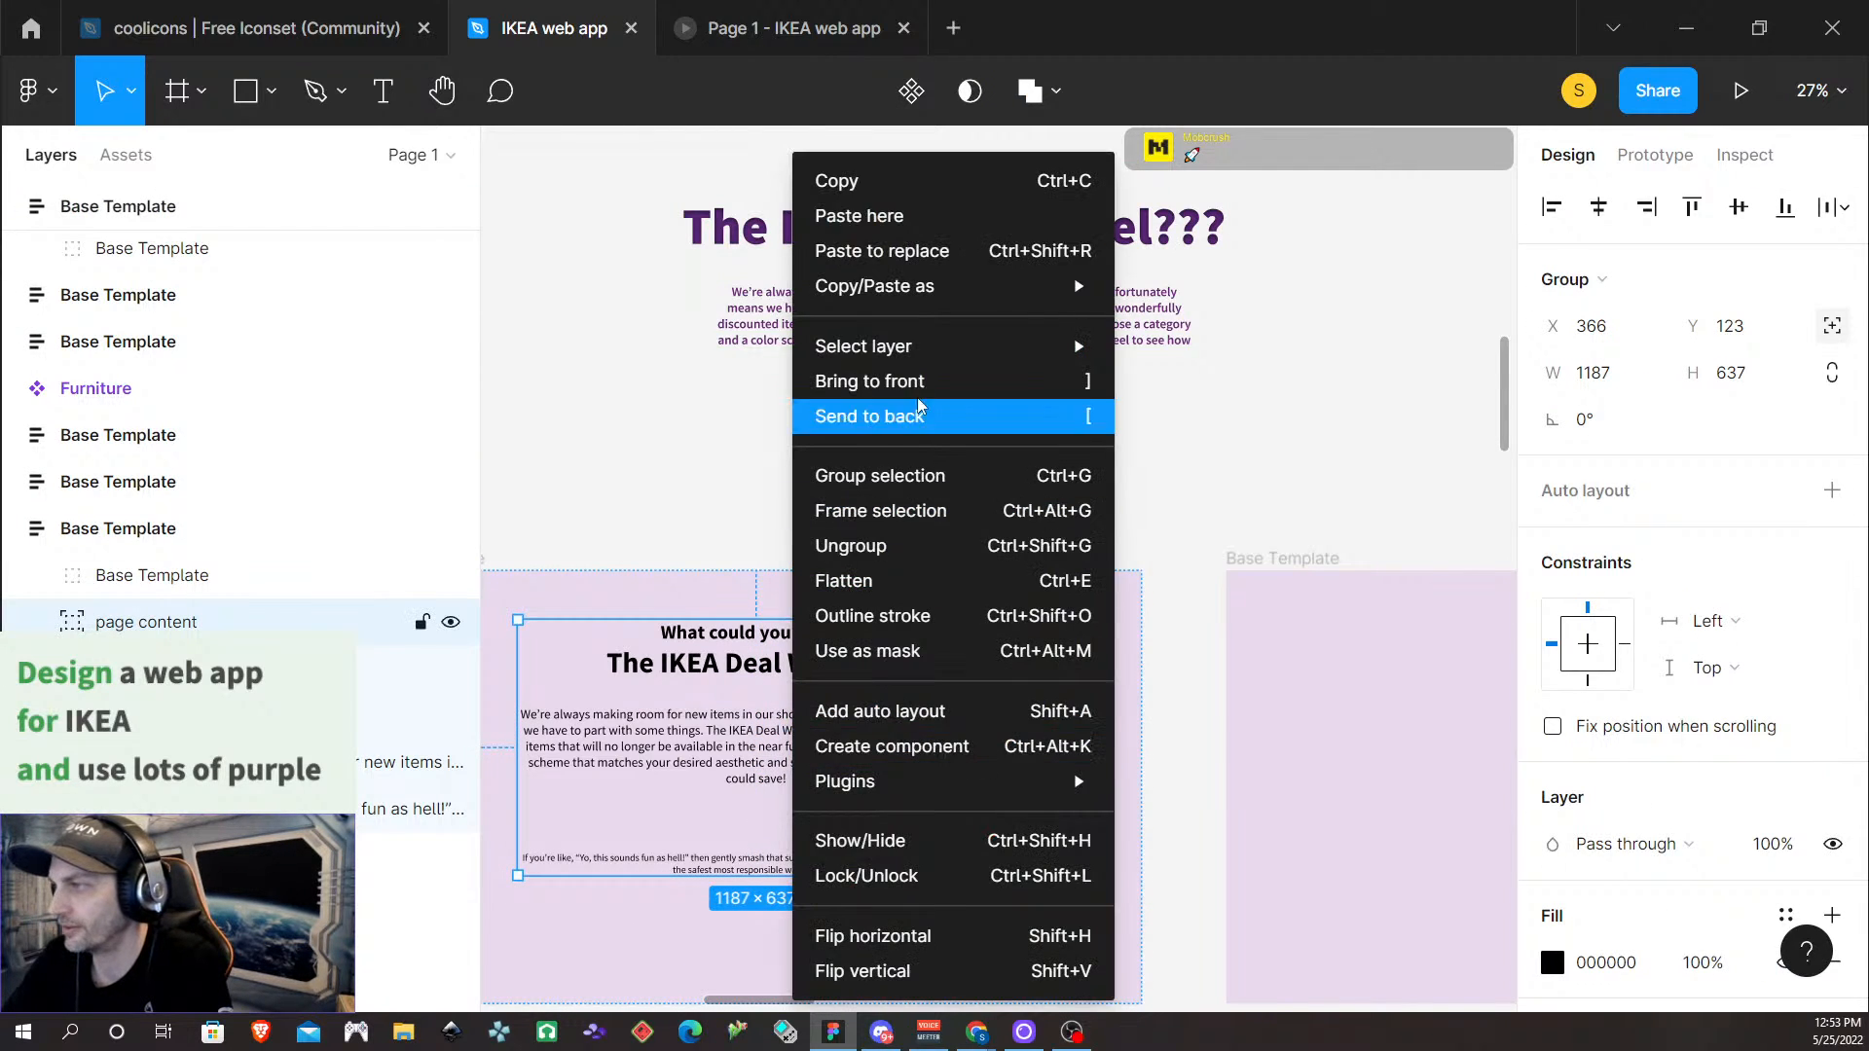
{"action": "left_click", "coordinate": [937, 255]}
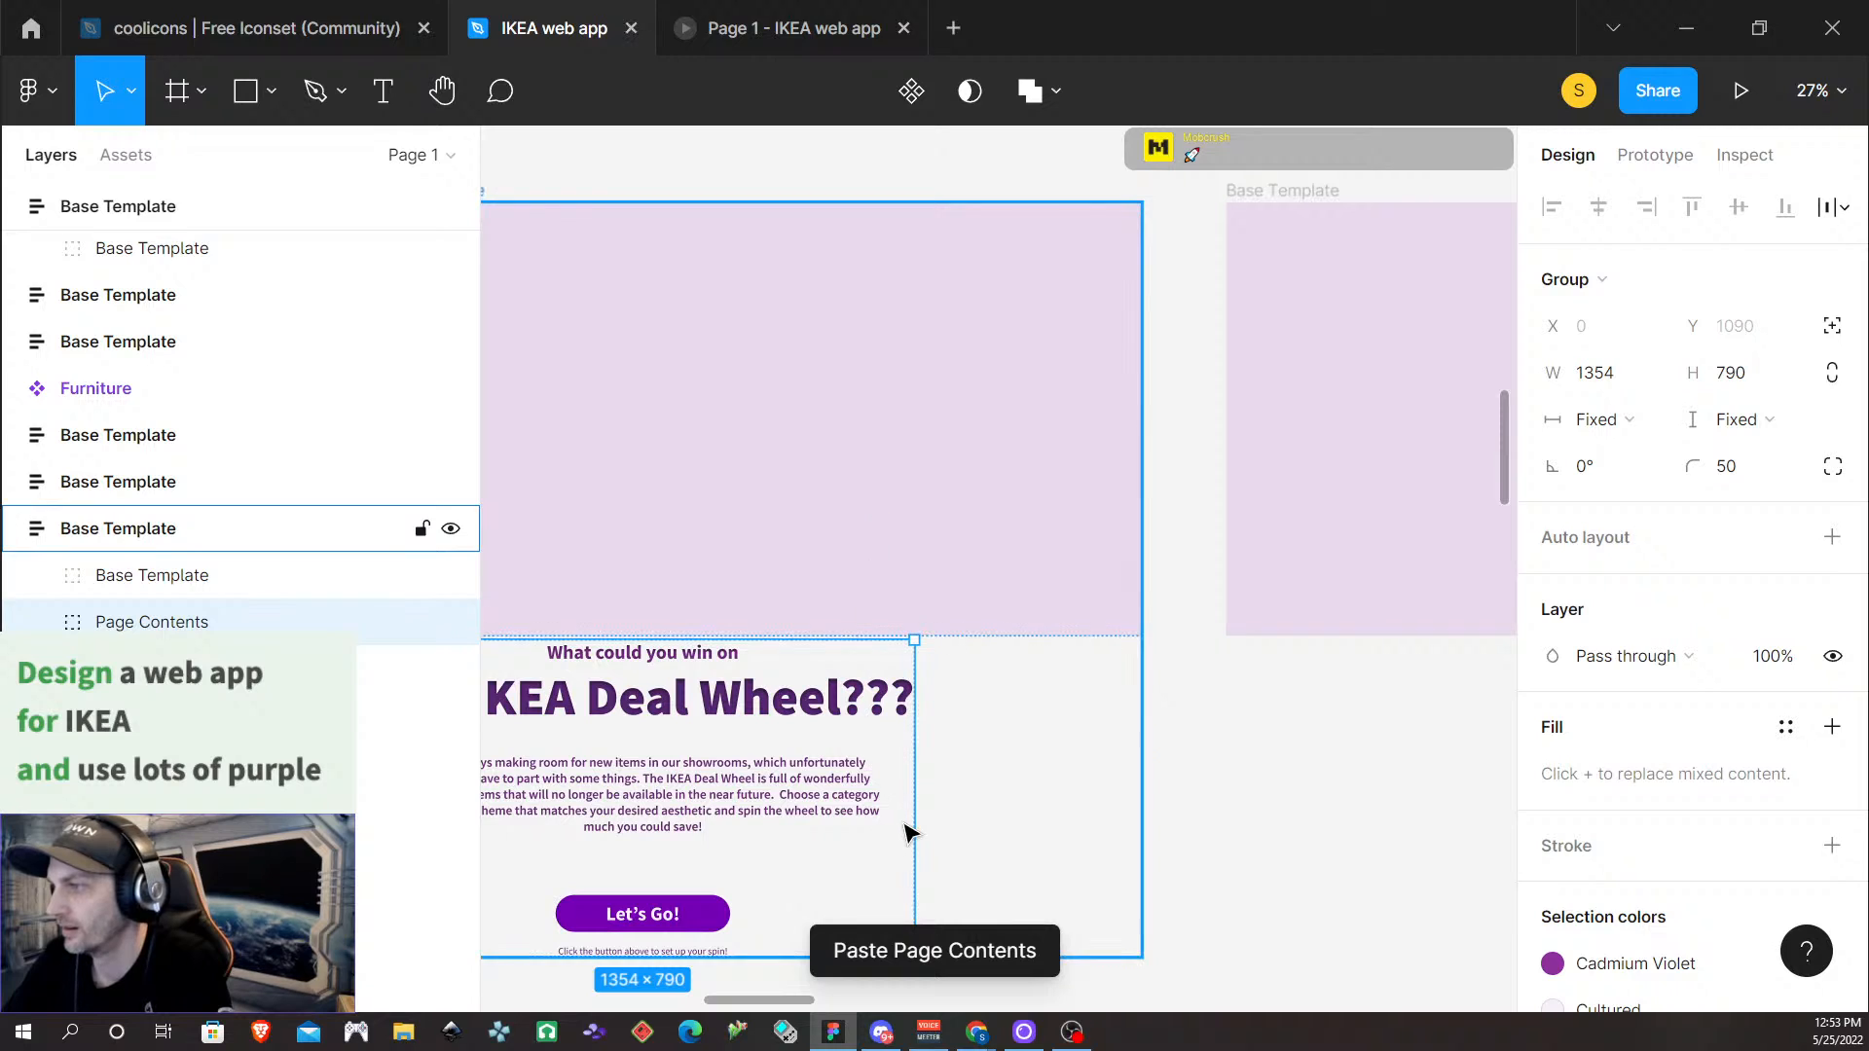
Move the pasted Page Contents group into the purple area of its Base Template, centered at X 283 and Y 145
{"action": "scroll", "coordinate": [763, 655], "scroll_direction": "down", "scroll_amount": 5}
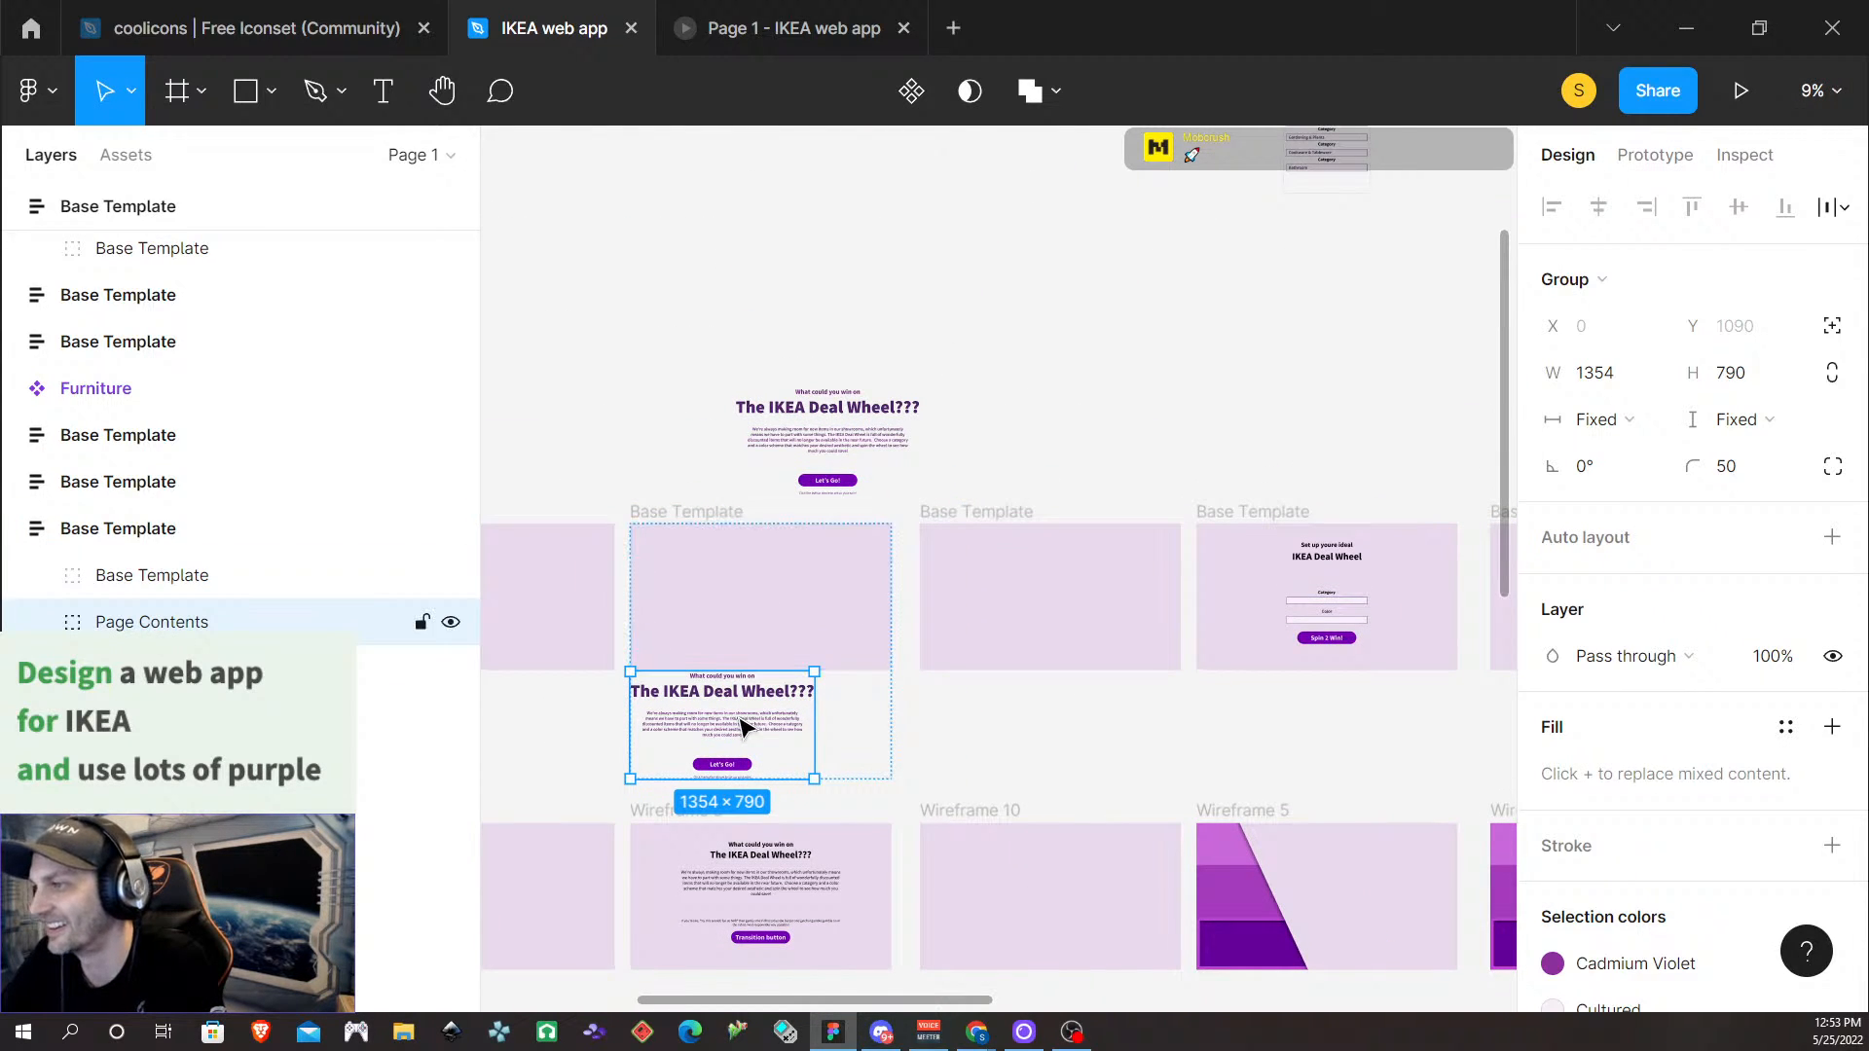
{"action": "left_click", "coordinate": [720, 518]}
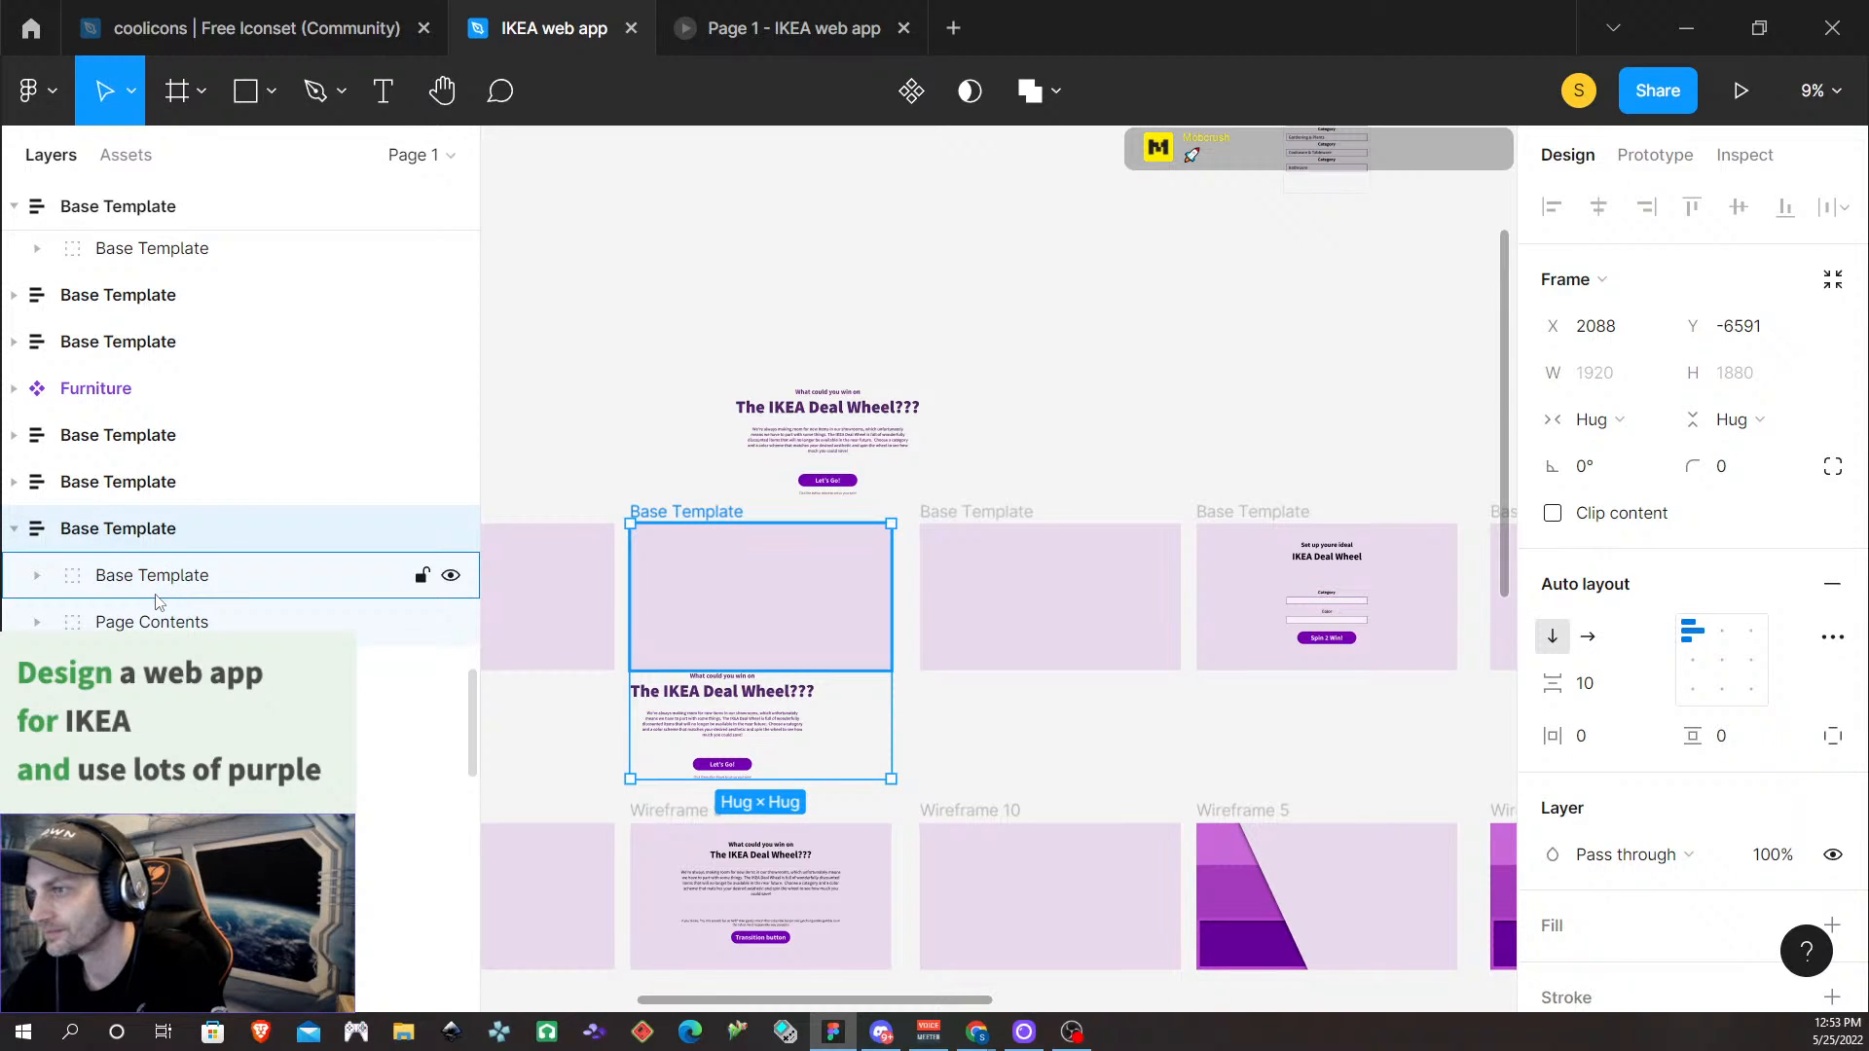
{"action": "scroll", "coordinate": [568, 701], "scroll_direction": "up", "scroll_amount": 3}
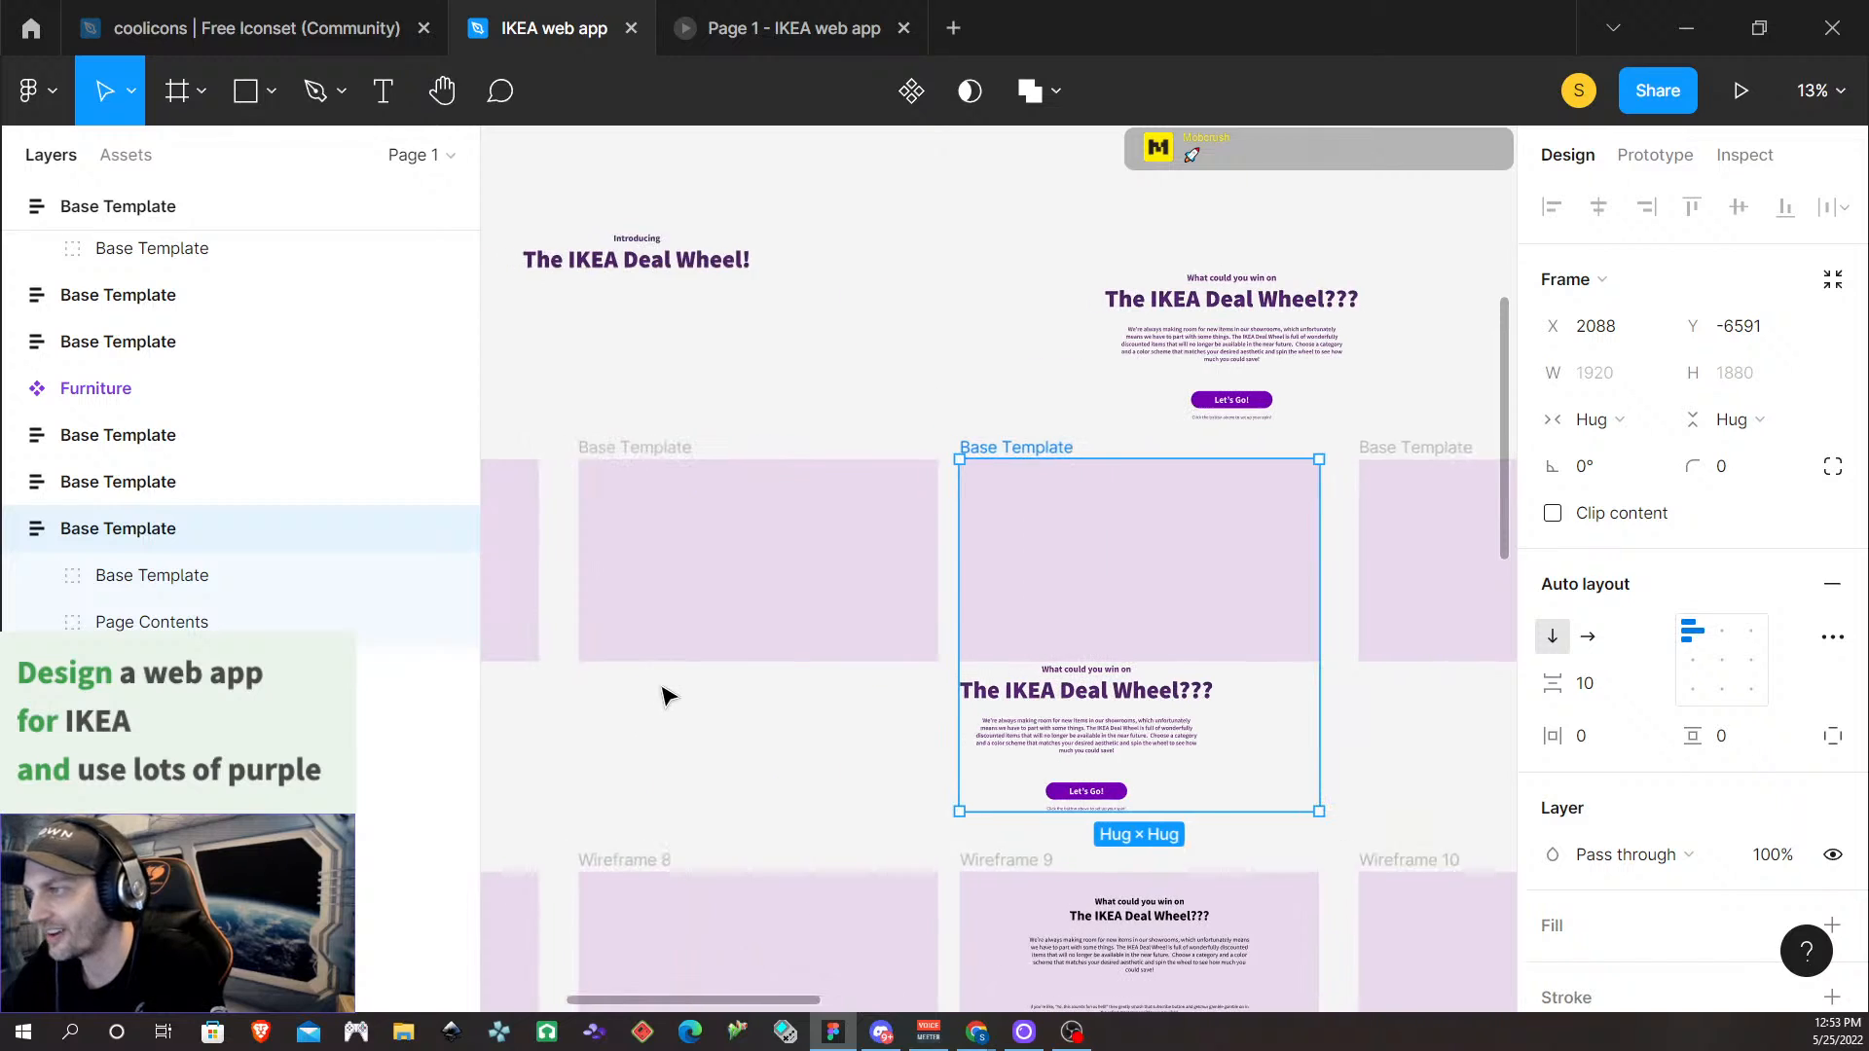
{"action": "scroll", "coordinate": [662, 696], "scroll_direction": "left", "scroll_amount": 4}
{"action": "left_click", "coordinate": [613, 451]}
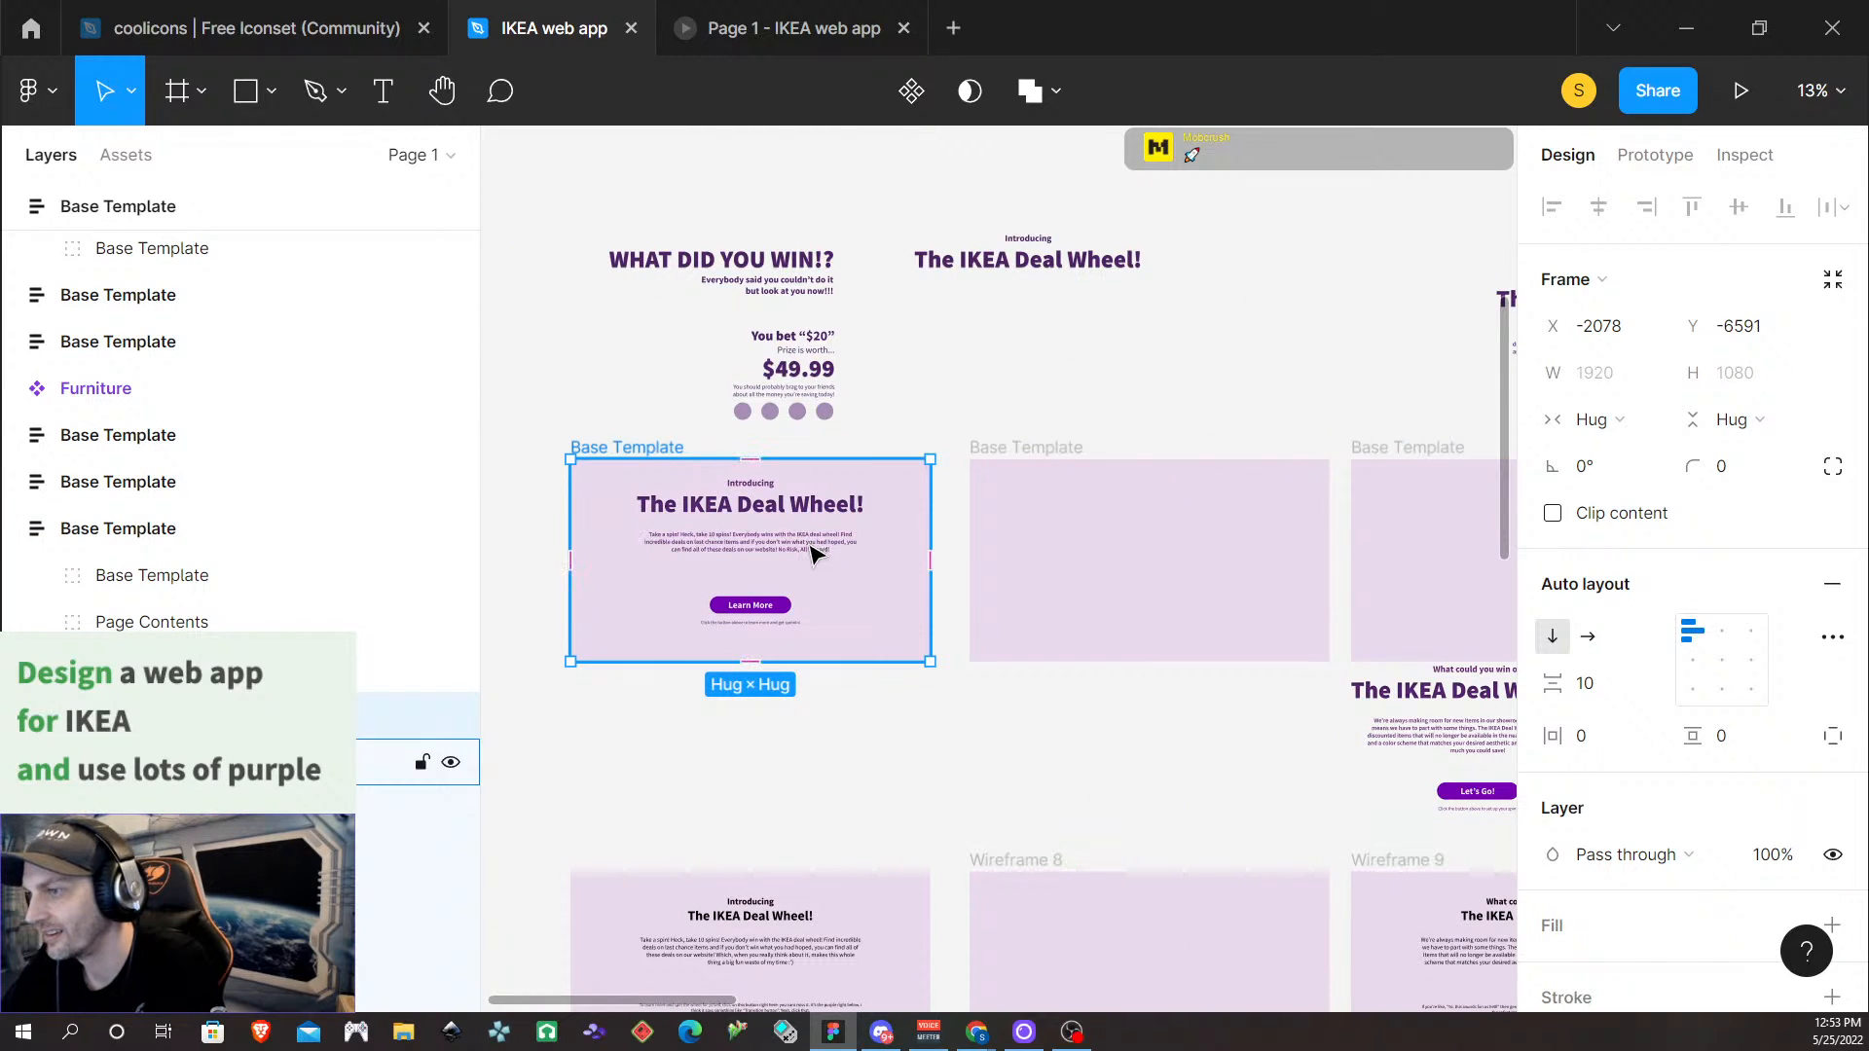
{"action": "scroll", "coordinate": [889, 576], "scroll_direction": "right", "scroll_amount": 4}
{"action": "left_click", "coordinate": [1089, 684]}
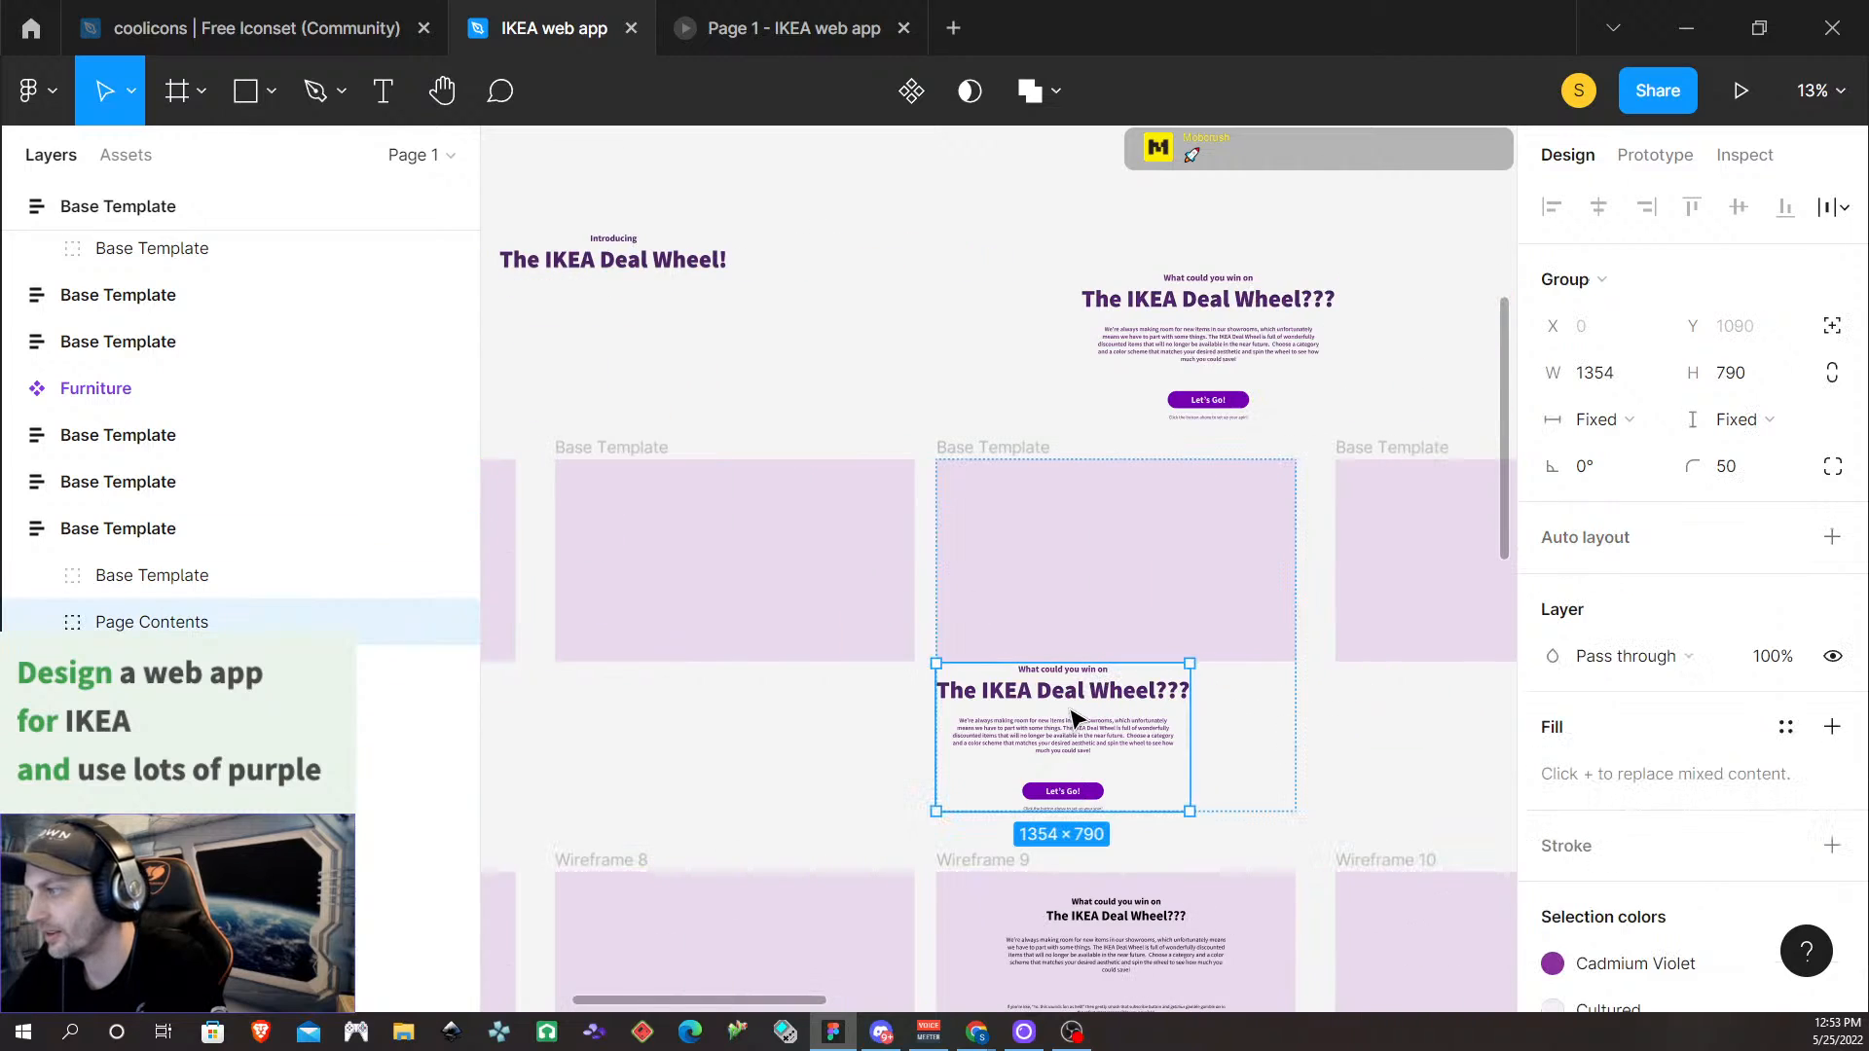
{"action": "left_click", "coordinate": [1833, 325]}
{"action": "left_click_drag", "start_coordinate": [1060, 751], "coordinate": [1114, 571]}
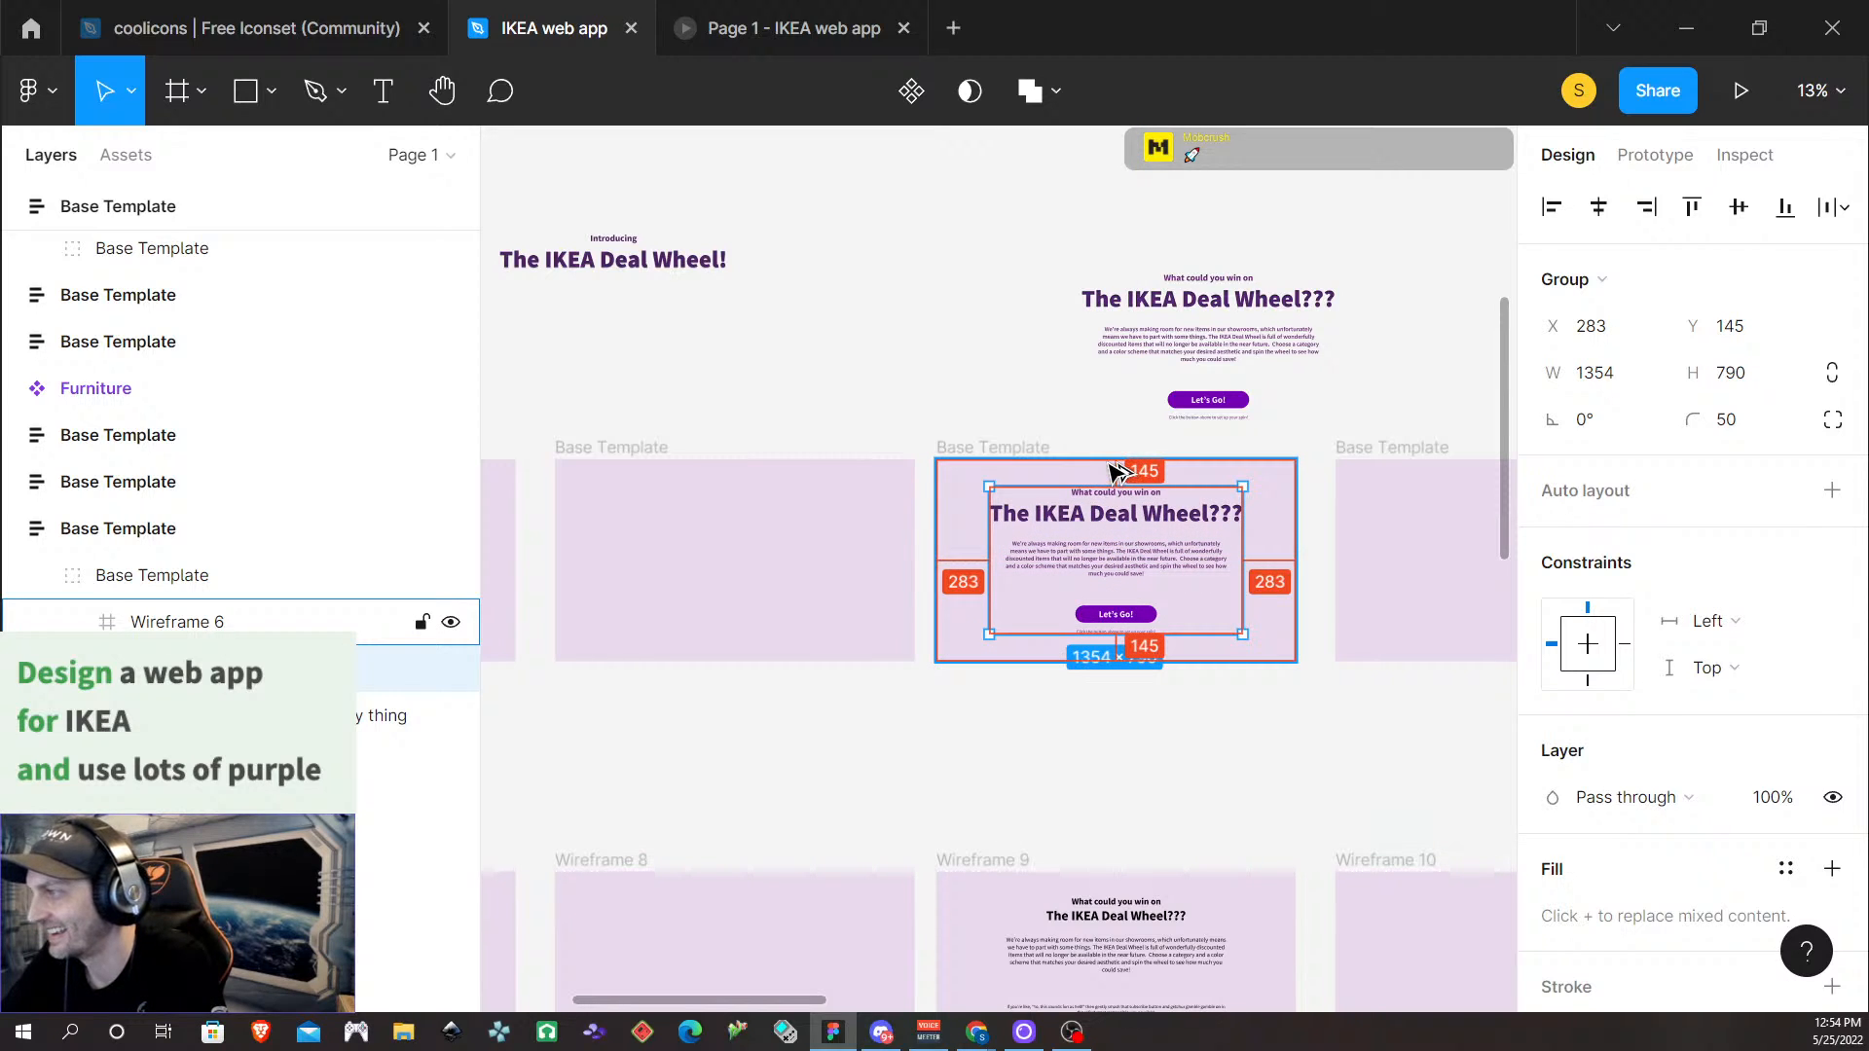
Examine the intro page's Base Template to compare its content placement with the "What could you win on" page
{"action": "scroll", "coordinate": [838, 633], "scroll_direction": "left", "scroll_amount": 6}
{"action": "left_click", "coordinate": [1072, 530]}
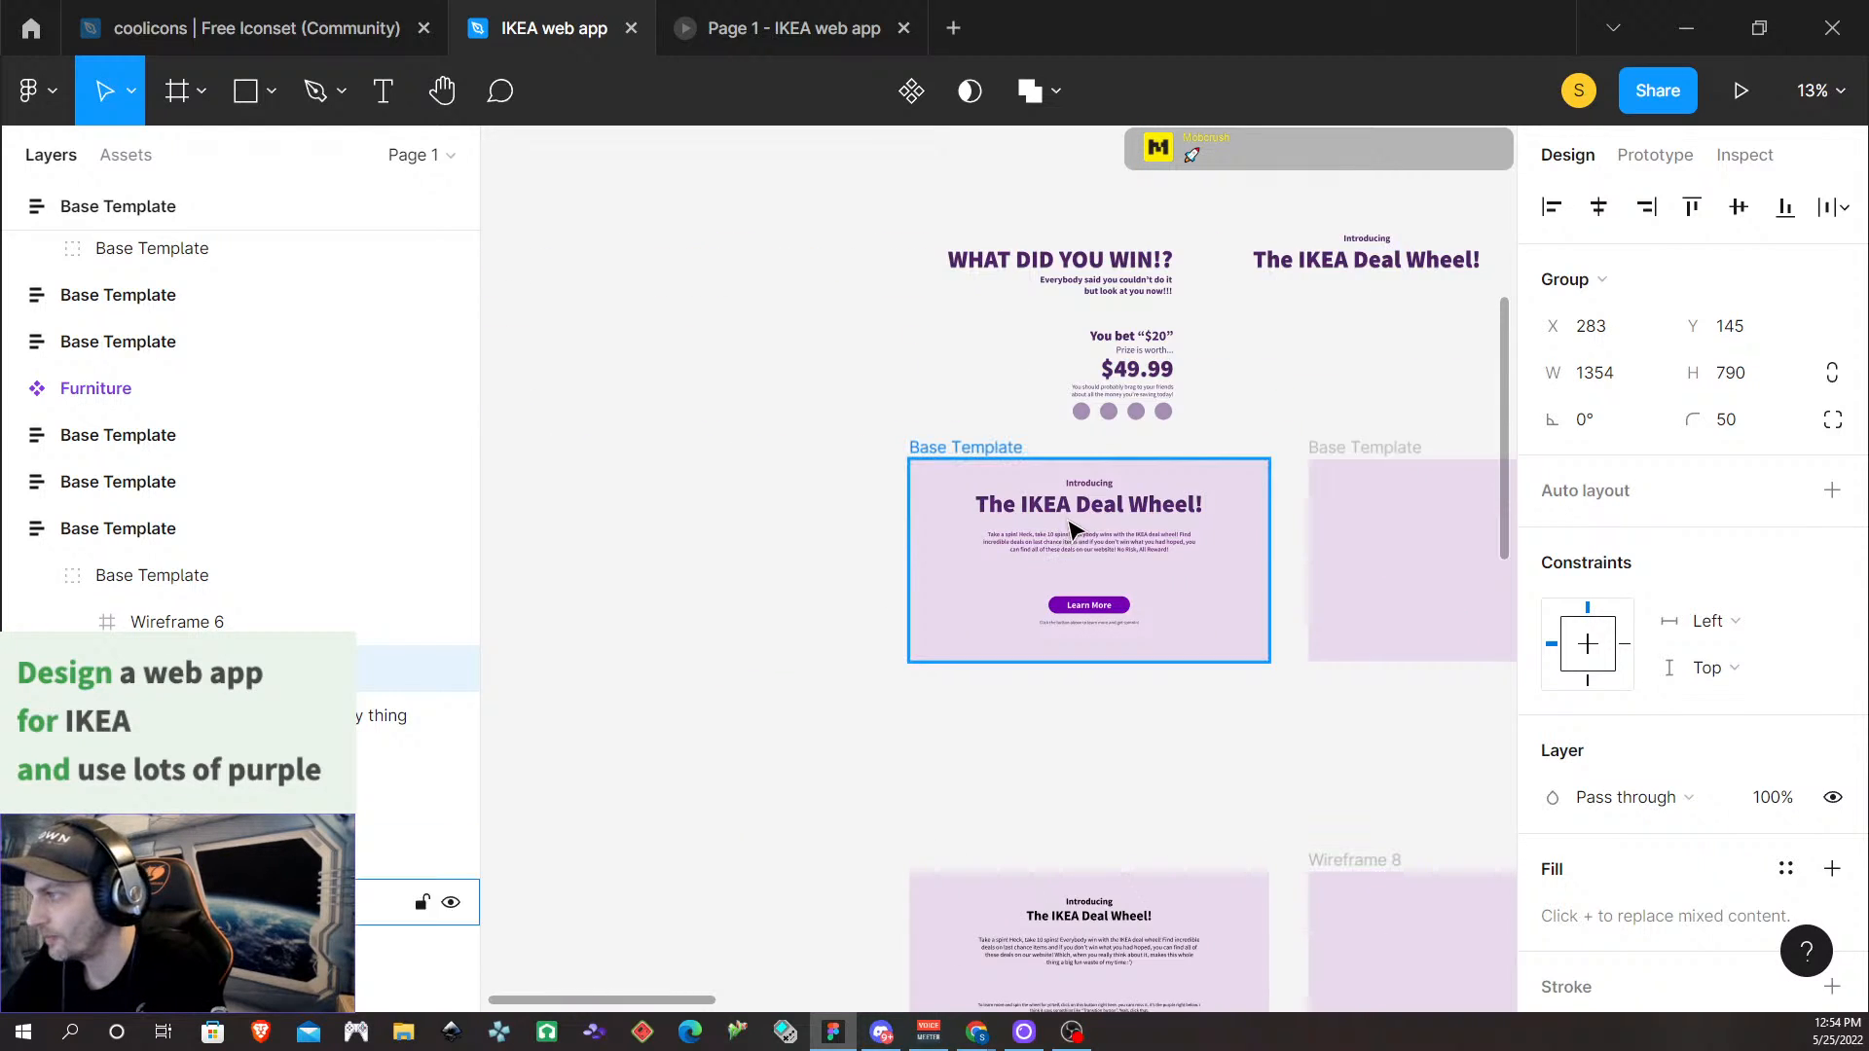
Check the distances between the page contents group and the frame edges in the "The IKEA Deal Wheel!" Base Template
{"action": "double_click", "coordinate": [1098, 489]}
{"action": "double_click", "coordinate": [1097, 486]}
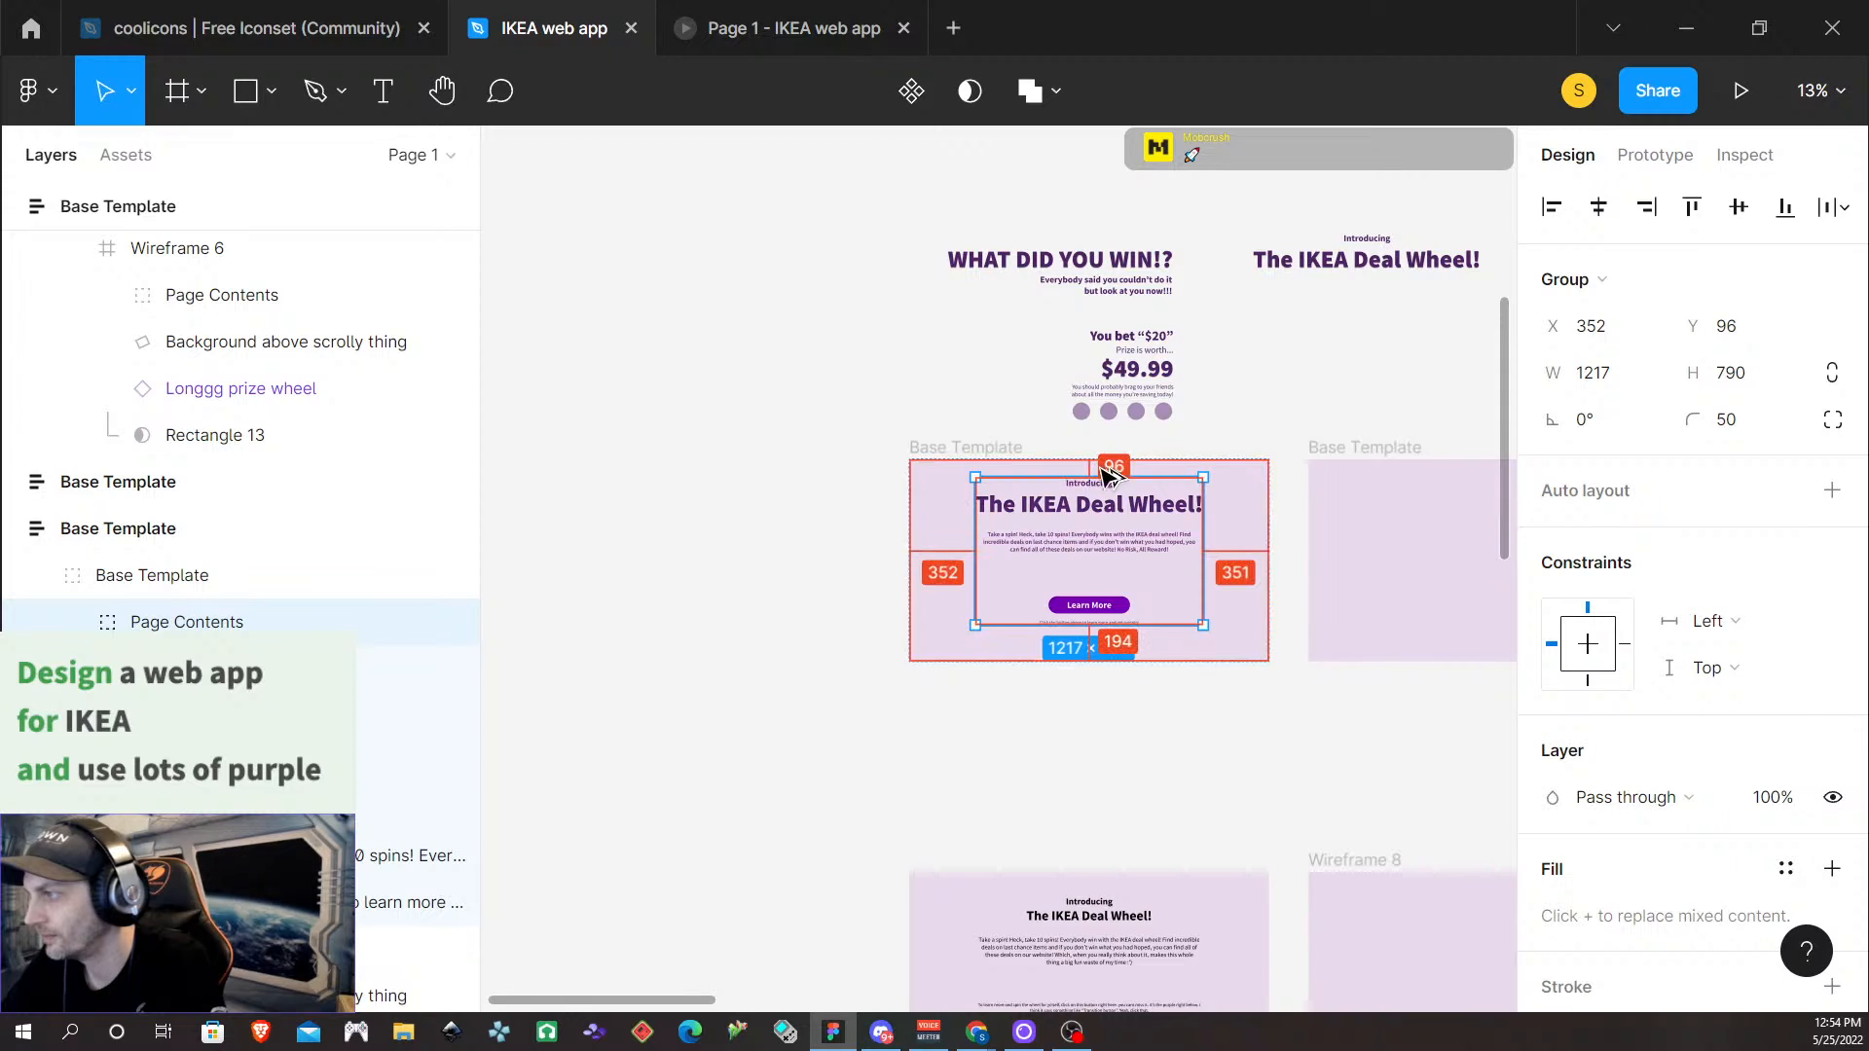
{"action": "scroll", "coordinate": [1281, 668], "scroll_direction": "right", "scroll_amount": 6}
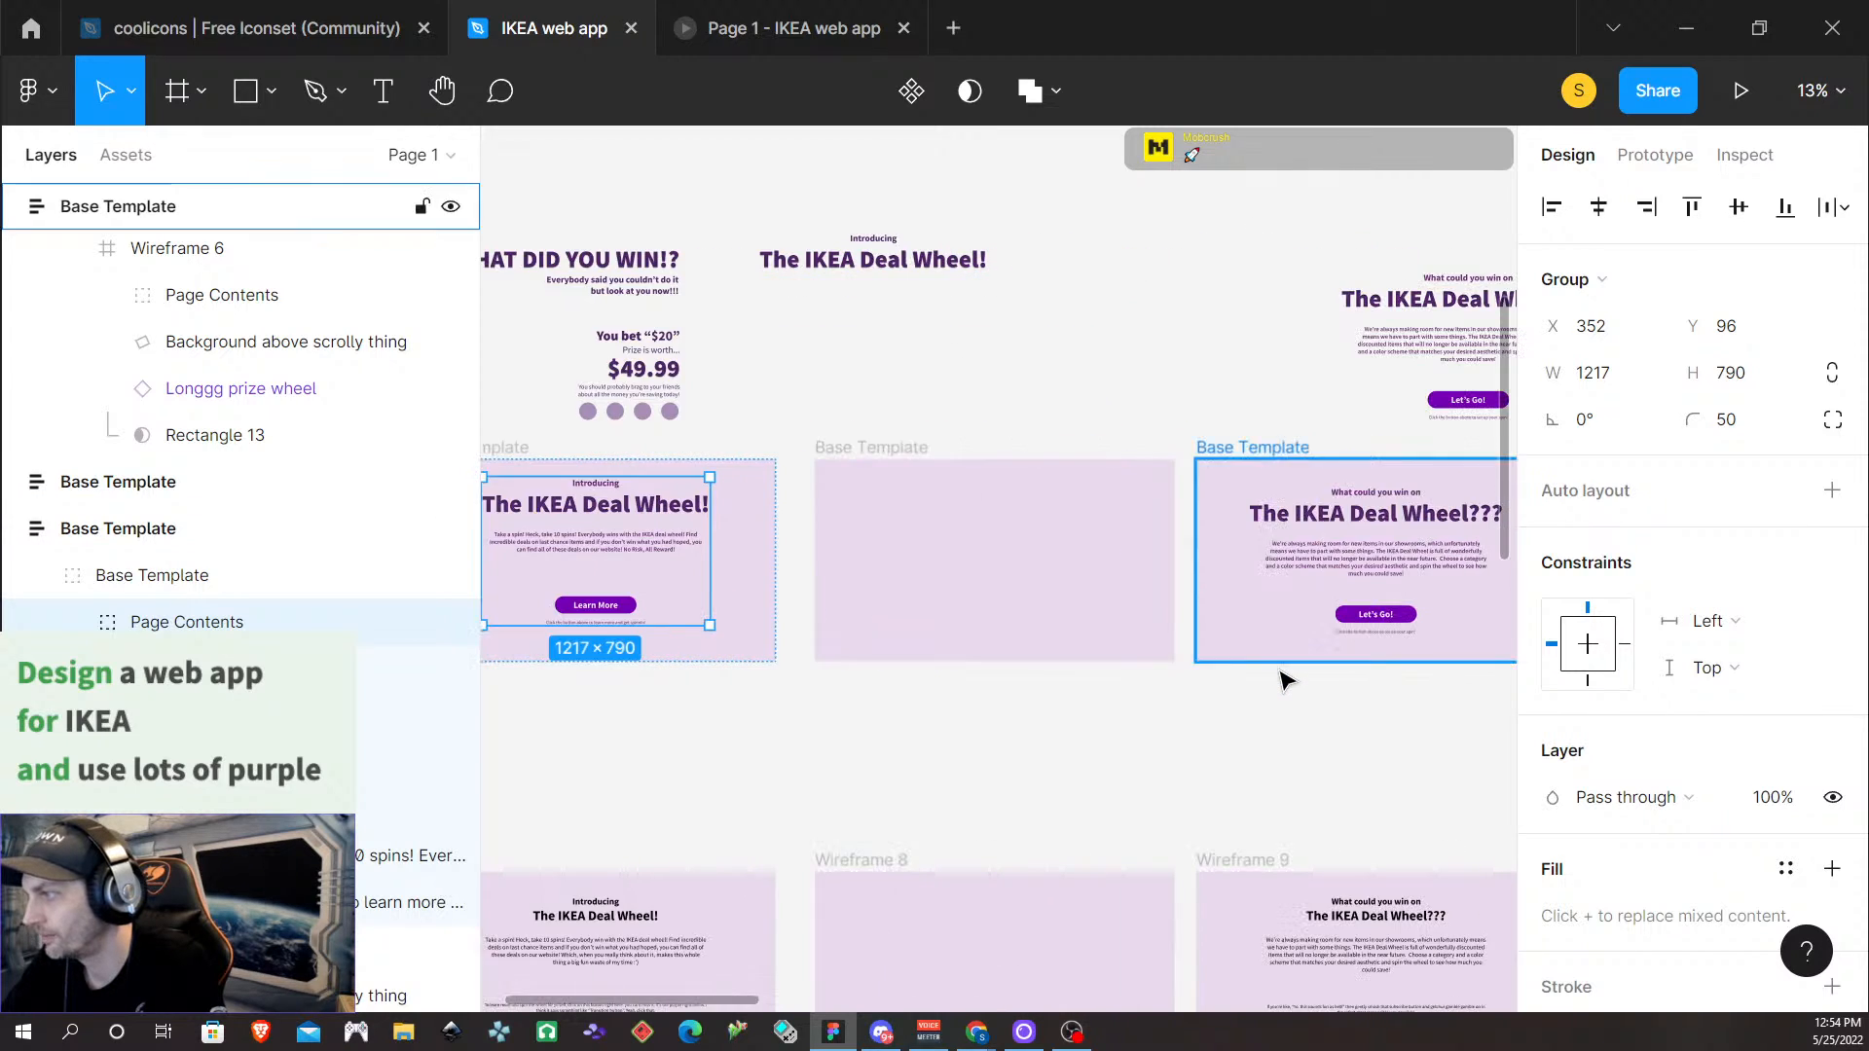
Move the Page Contents group in the "The IKEA Deal Wheel???" template up to Y 96
{"action": "left_click", "coordinate": [1064, 542]}
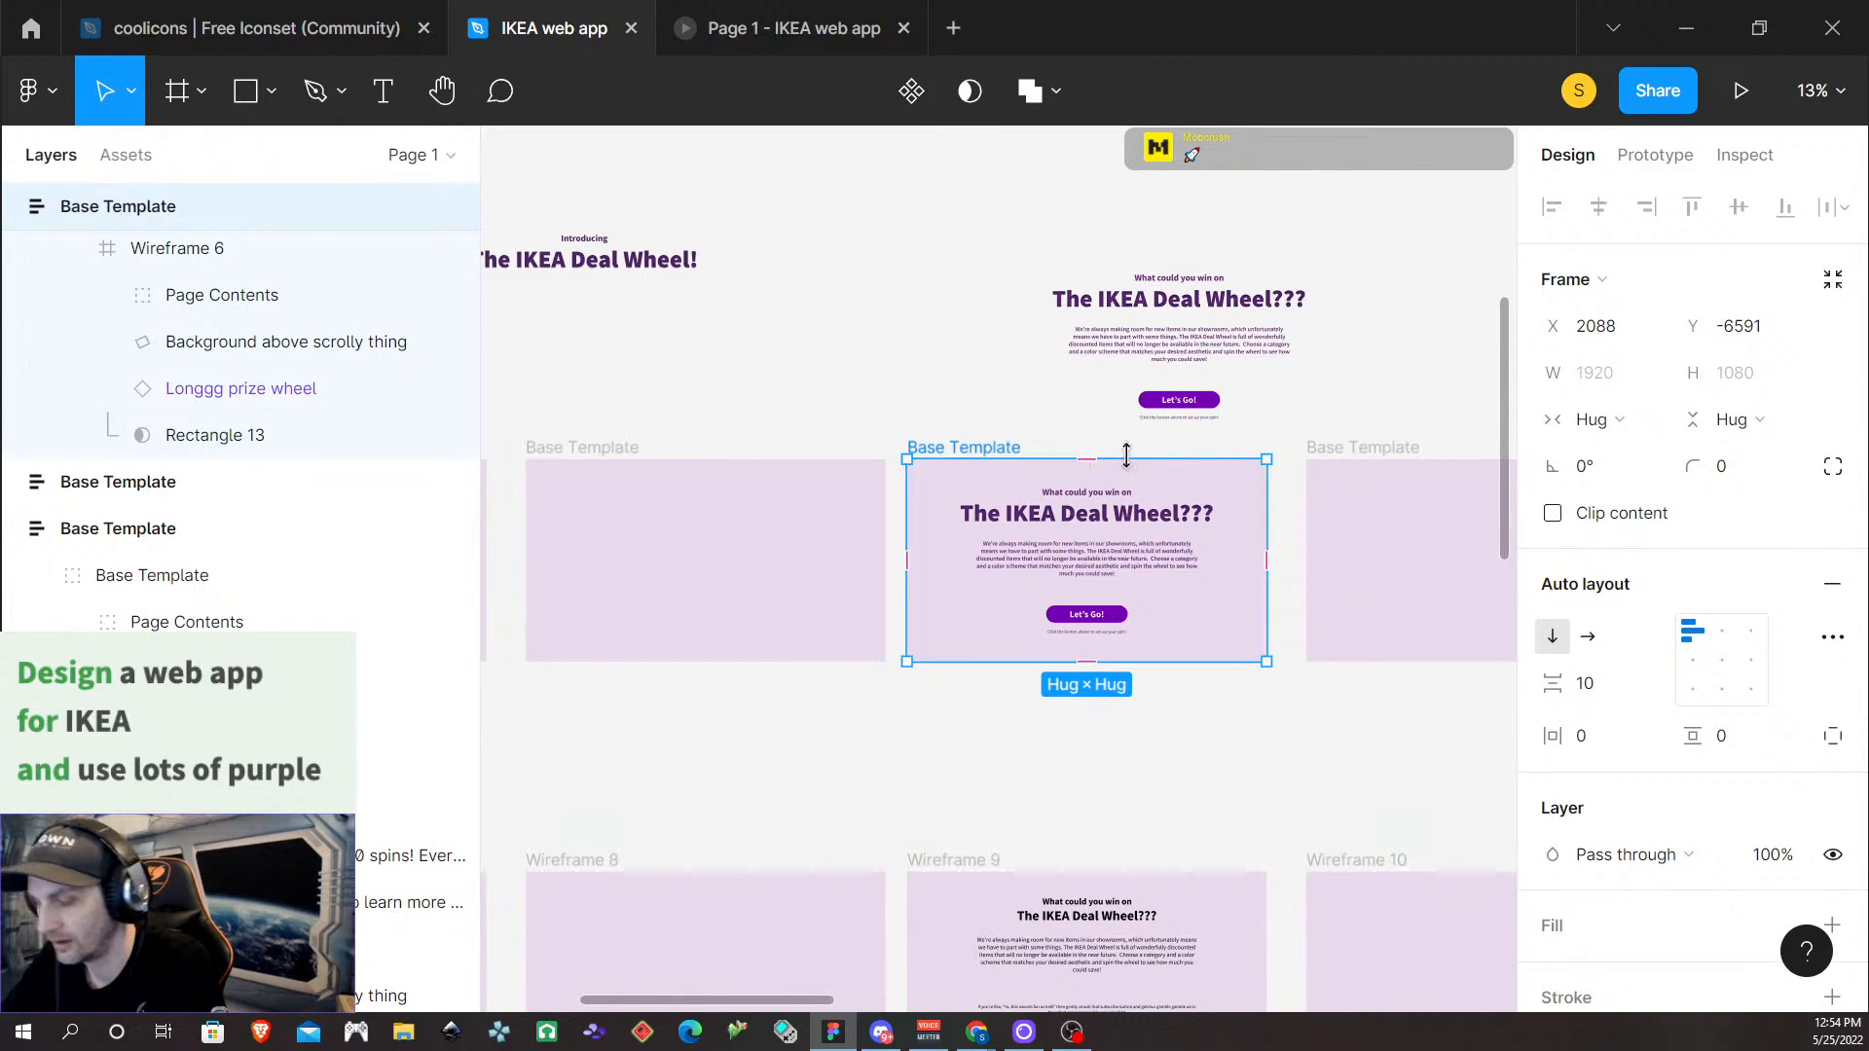
{"action": "scroll", "coordinate": [1163, 582], "scroll_direction": "up", "scroll_amount": 3}
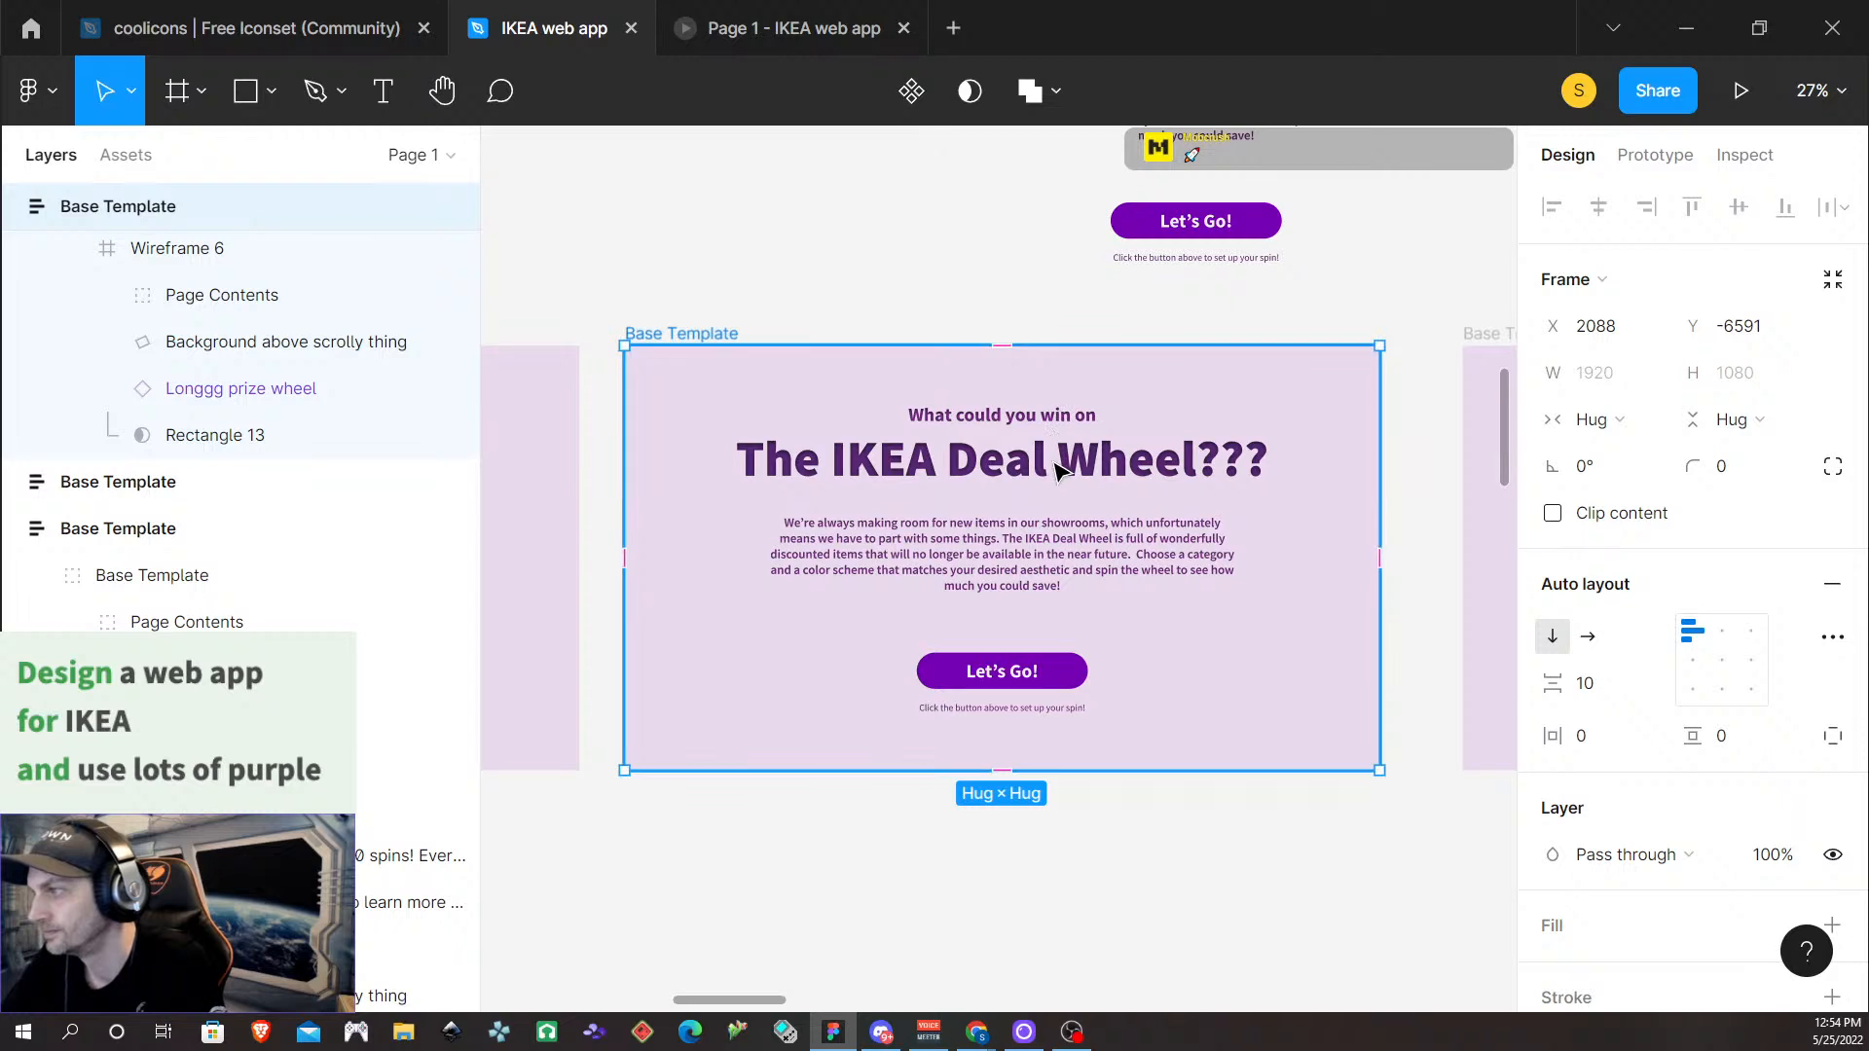
{"action": "left_click", "coordinate": [1061, 472]}
{"action": "left_click", "coordinate": [1061, 472]}
{"action": "left_click", "coordinate": [1003, 672]}
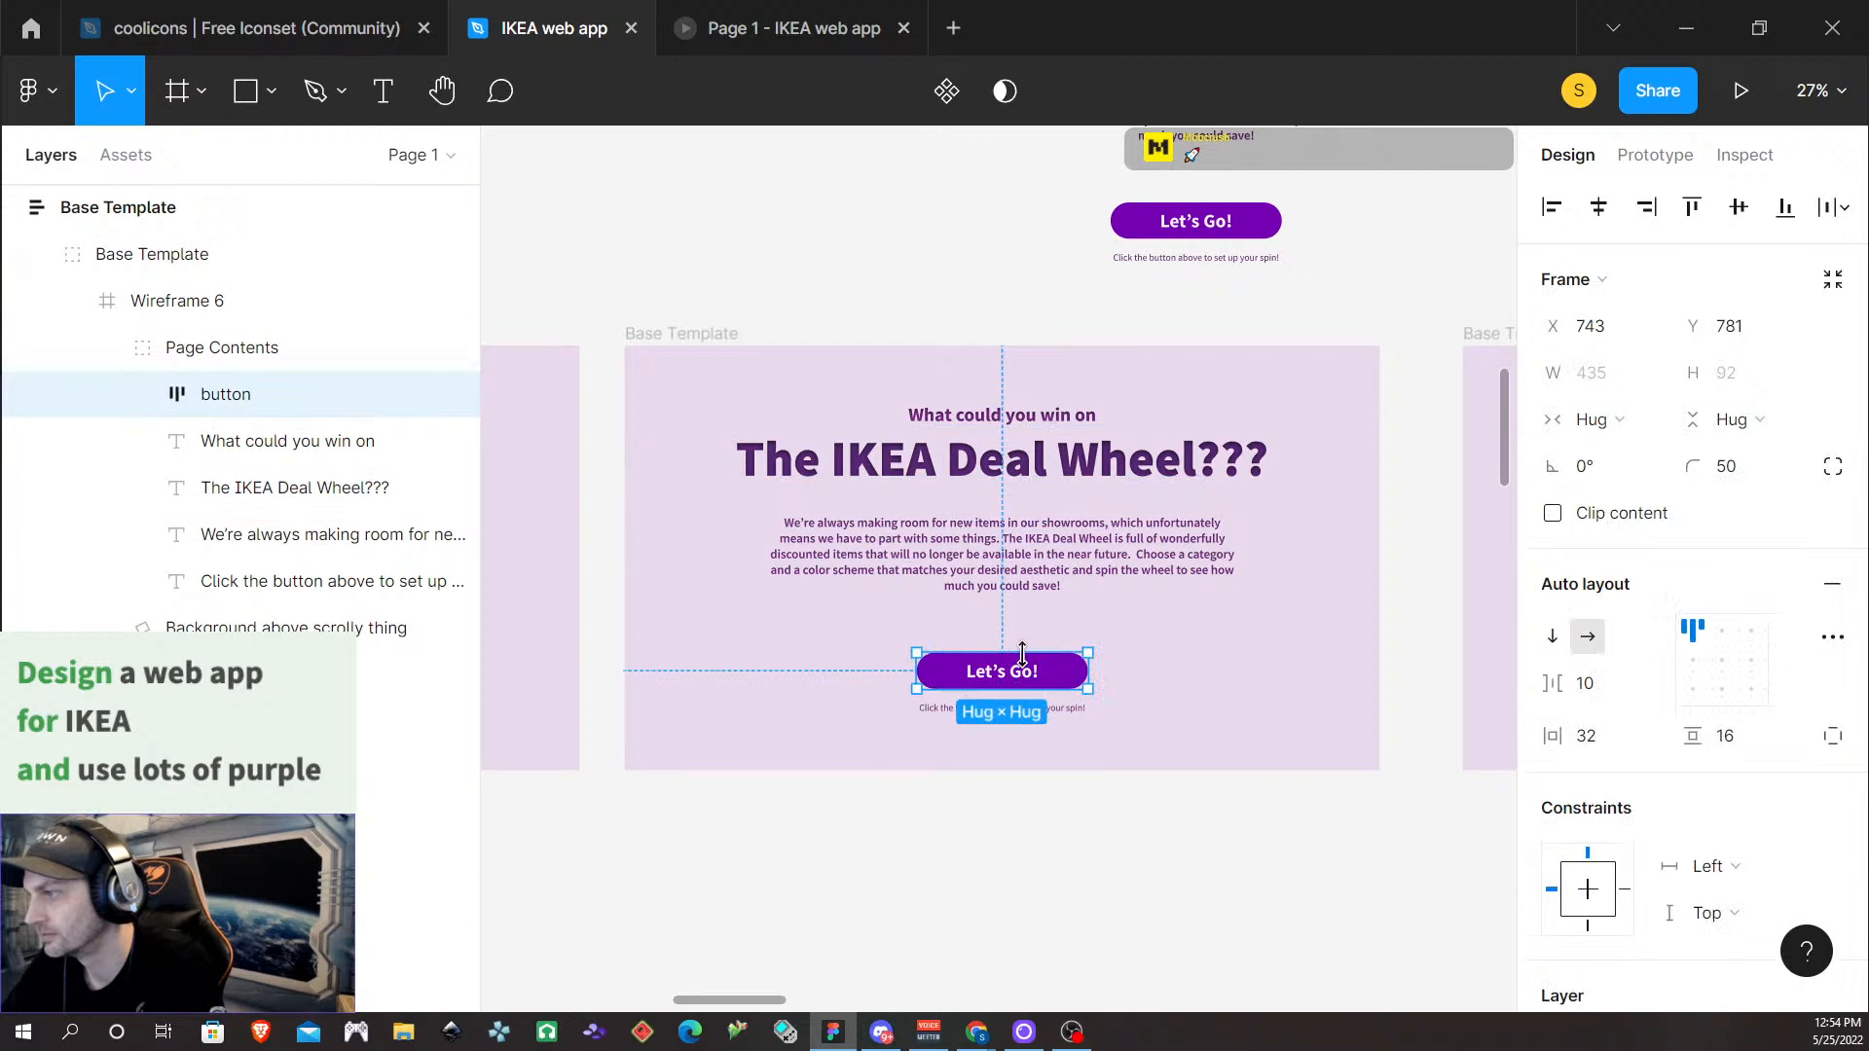
{"action": "left_click", "coordinate": [1032, 582]}
{"action": "key", "text": "shift+Tab"}
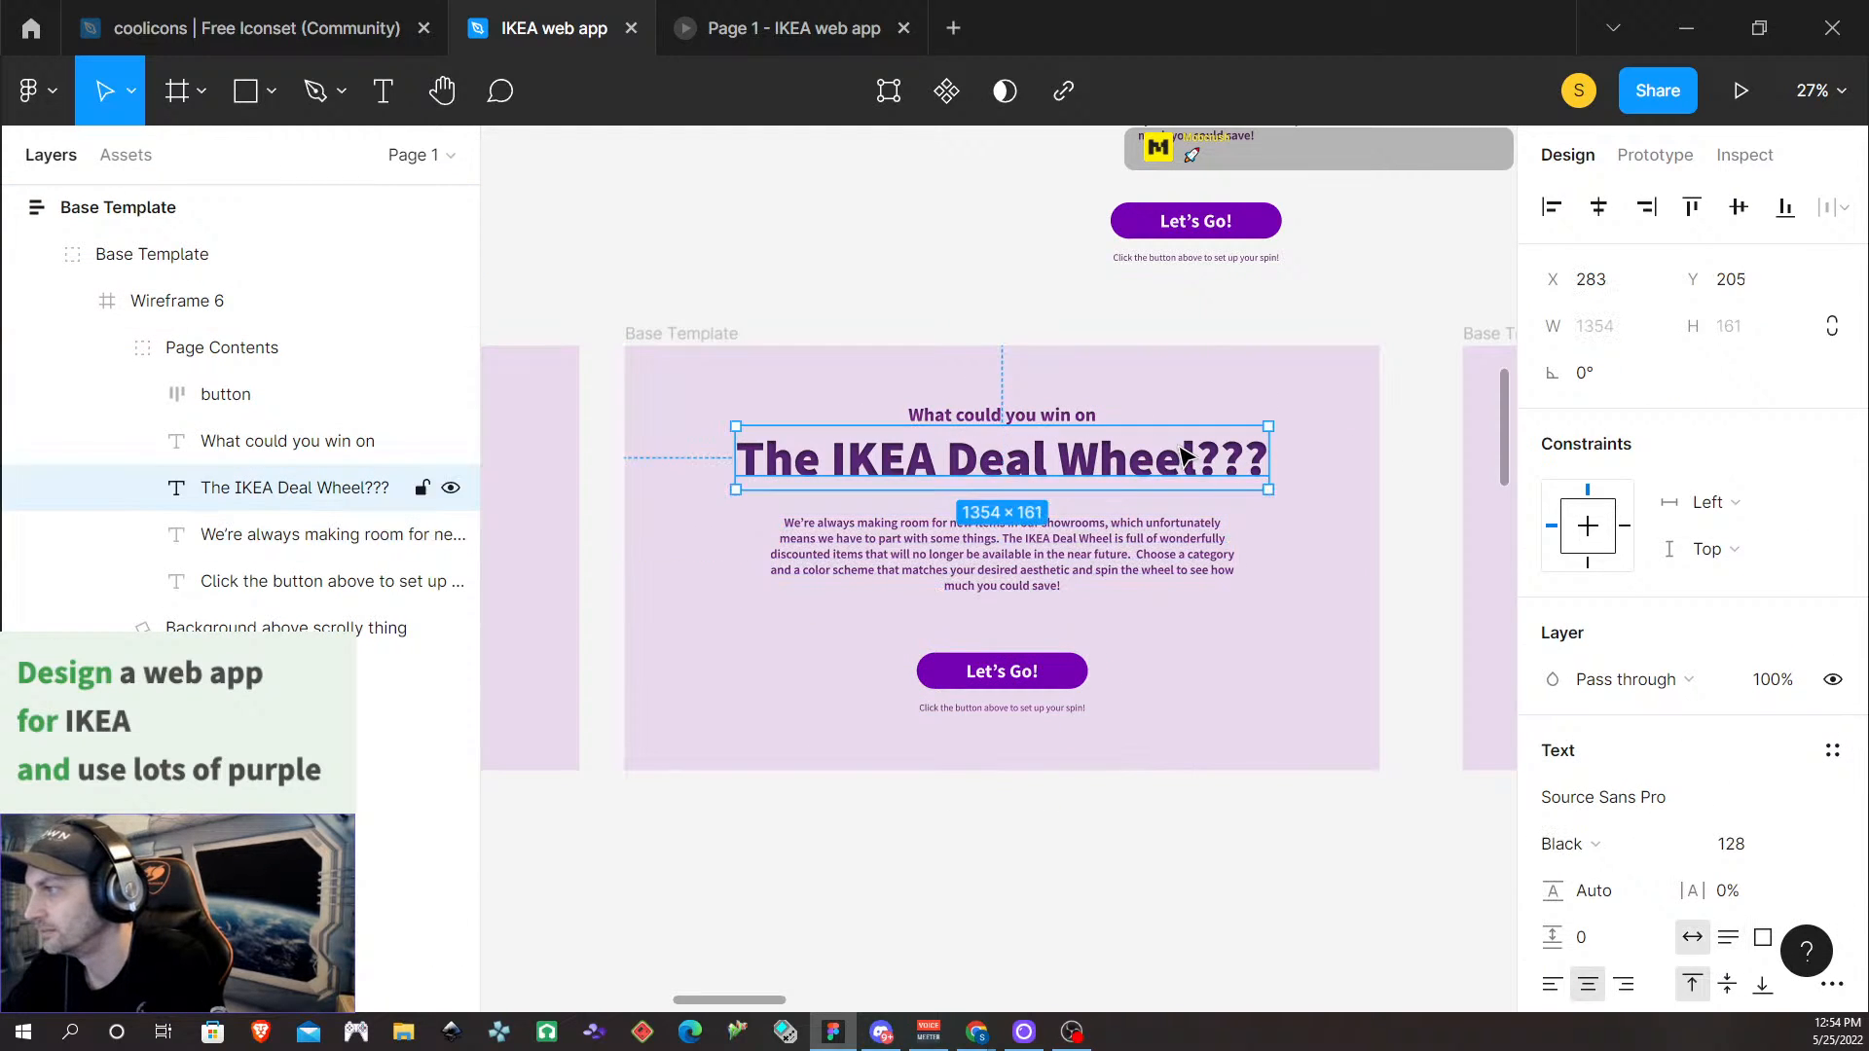
{"action": "left_click", "coordinate": [1398, 530]}
{"action": "left_click", "coordinate": [1158, 477]}
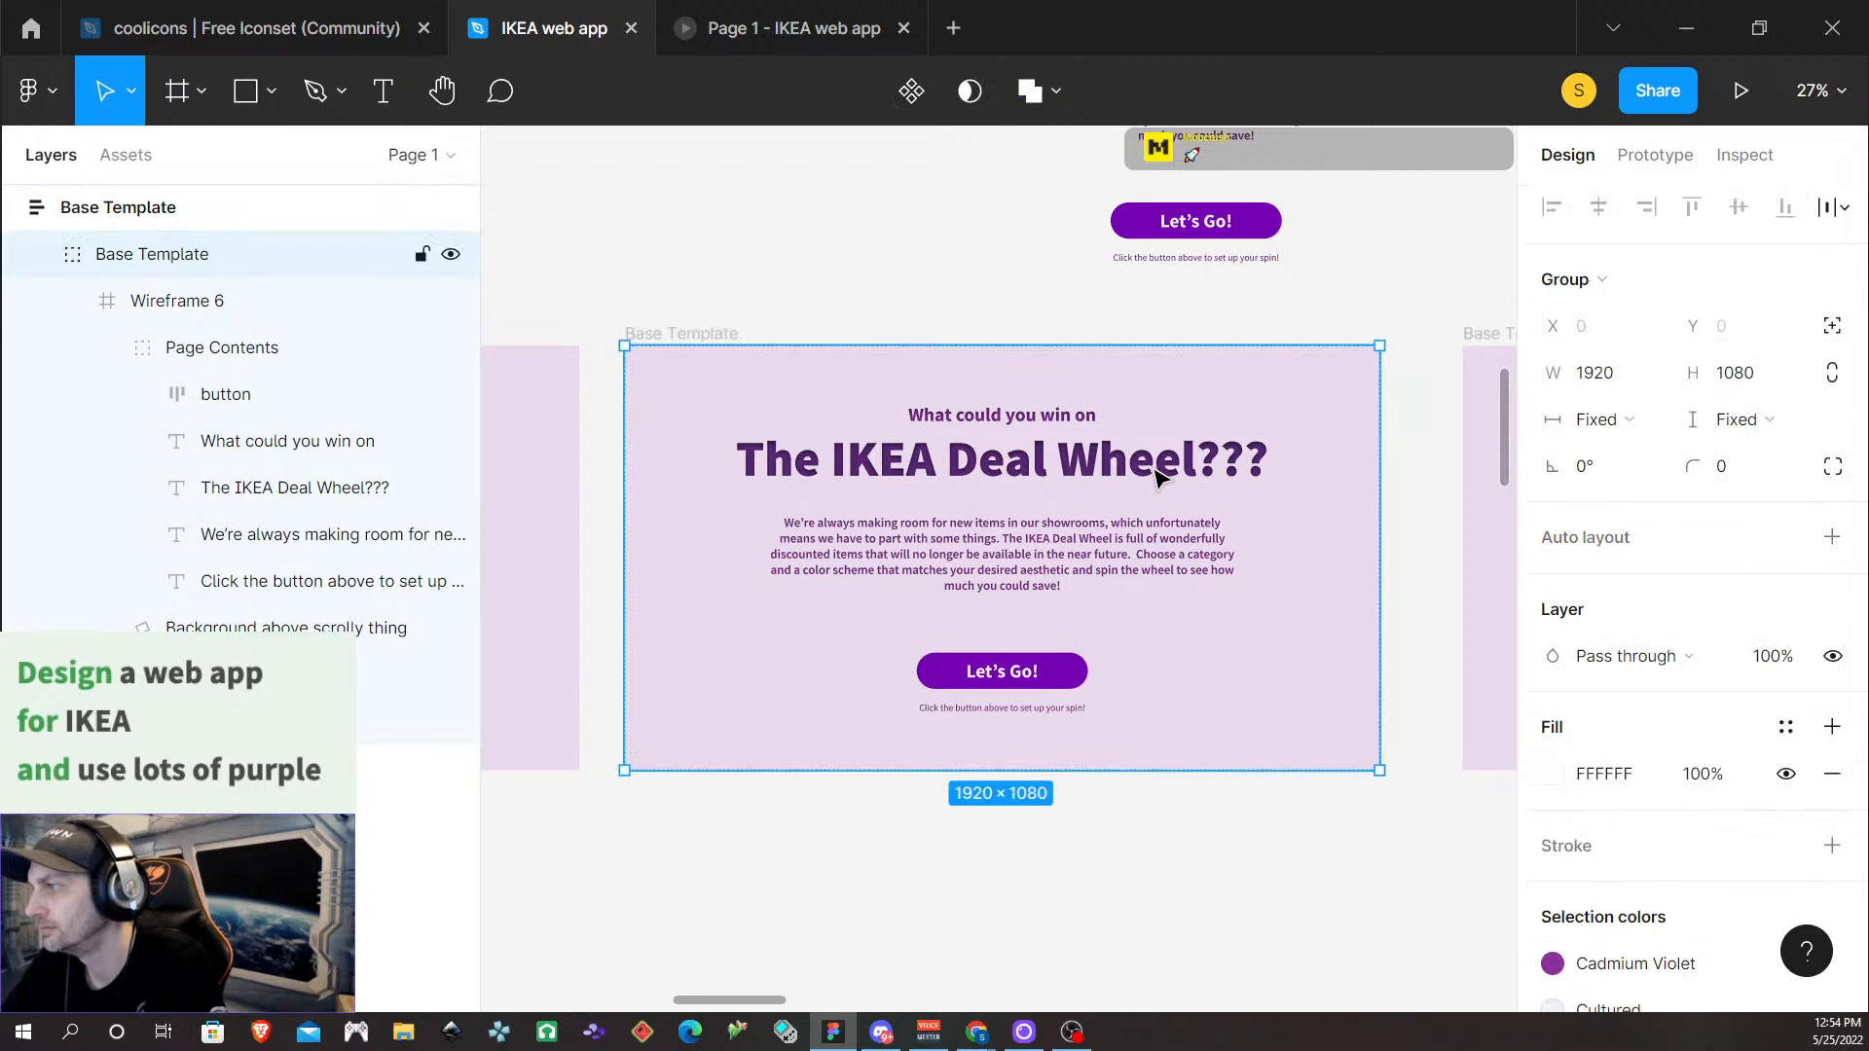
{"action": "left_click", "coordinate": [1158, 477]}
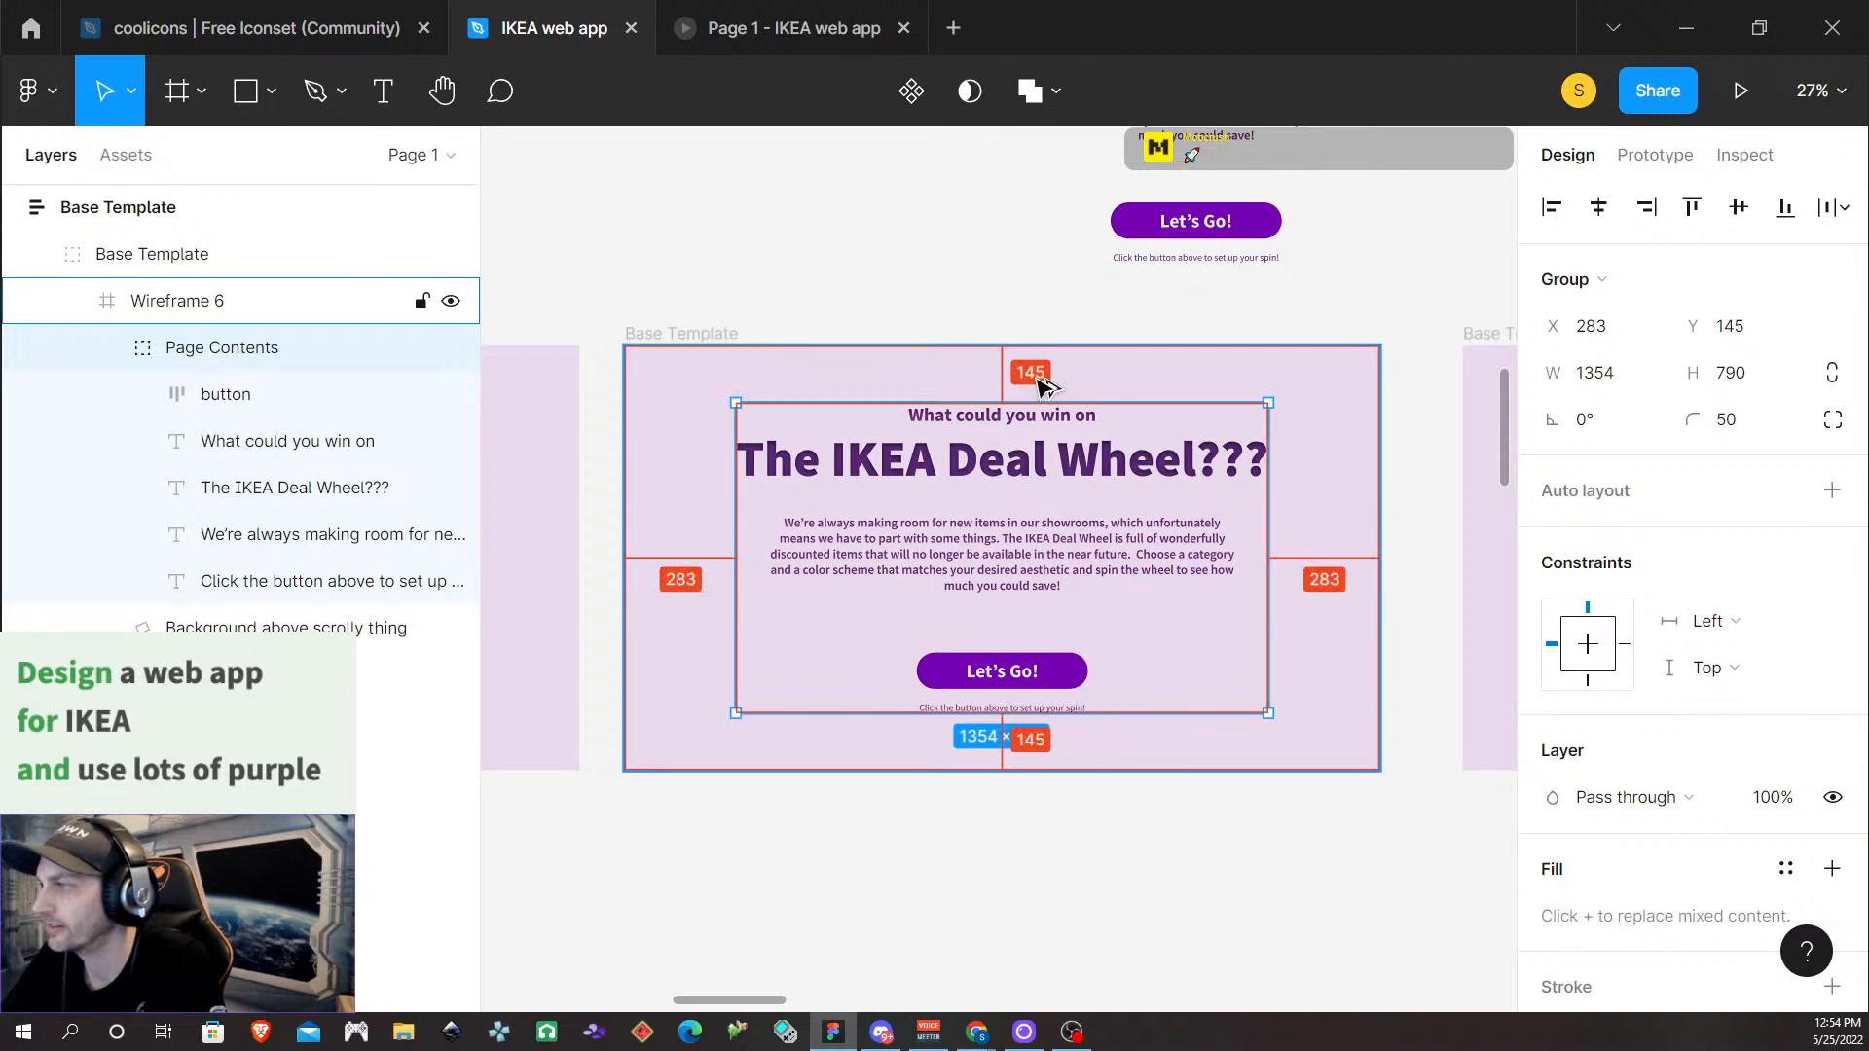
{"action": "key", "text": "shift+Up"}
{"action": "key", "text": "shift+Up"}
{"action": "key", "text": "shift+Up"}
{"action": "key", "text": "shift+Up"}
{"action": "key", "text": "Up"}
{"action": "key", "text": "Up"}
{"action": "key", "text": "Up"}
{"action": "key", "text": "Up"}
{"action": "key", "text": "Up"}
{"action": "key", "text": "Up"}
{"action": "key", "text": "Up"}
{"action": "key", "text": "Up"}
{"action": "key", "text": "Up"}
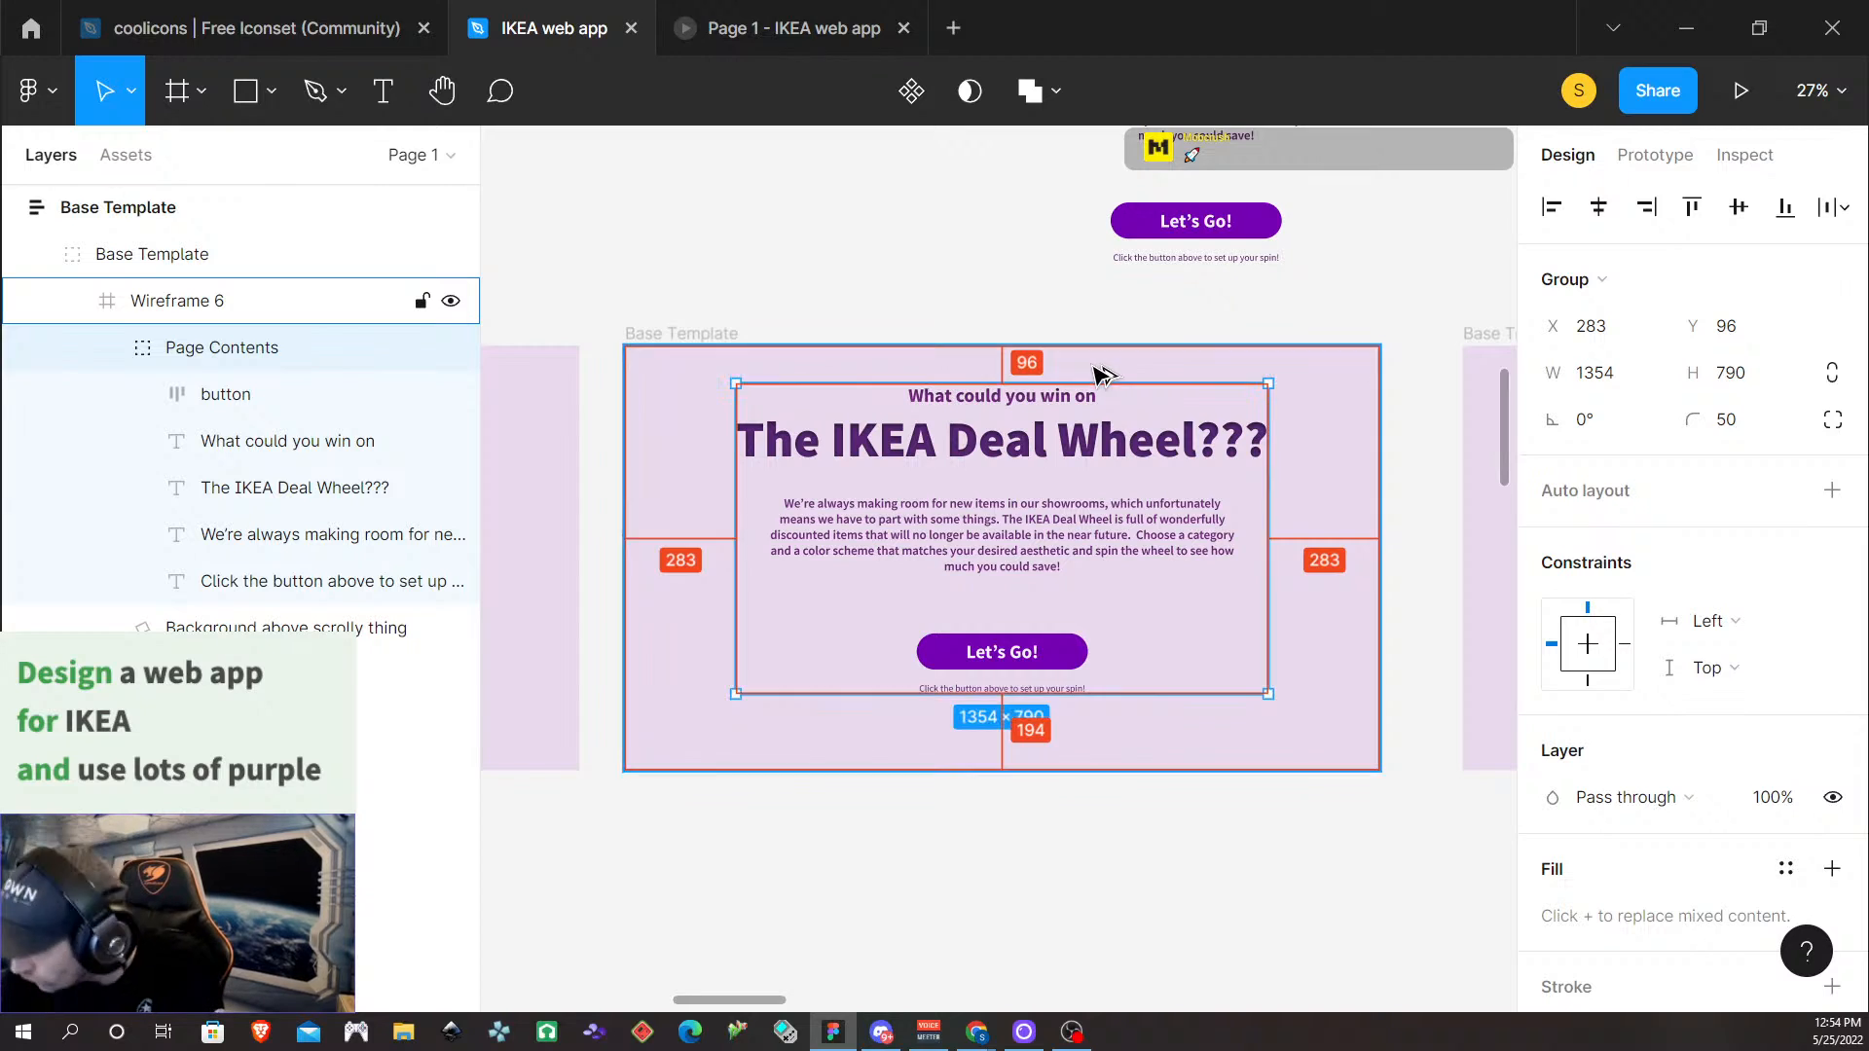
{"action": "left_click", "coordinate": [1111, 855]}
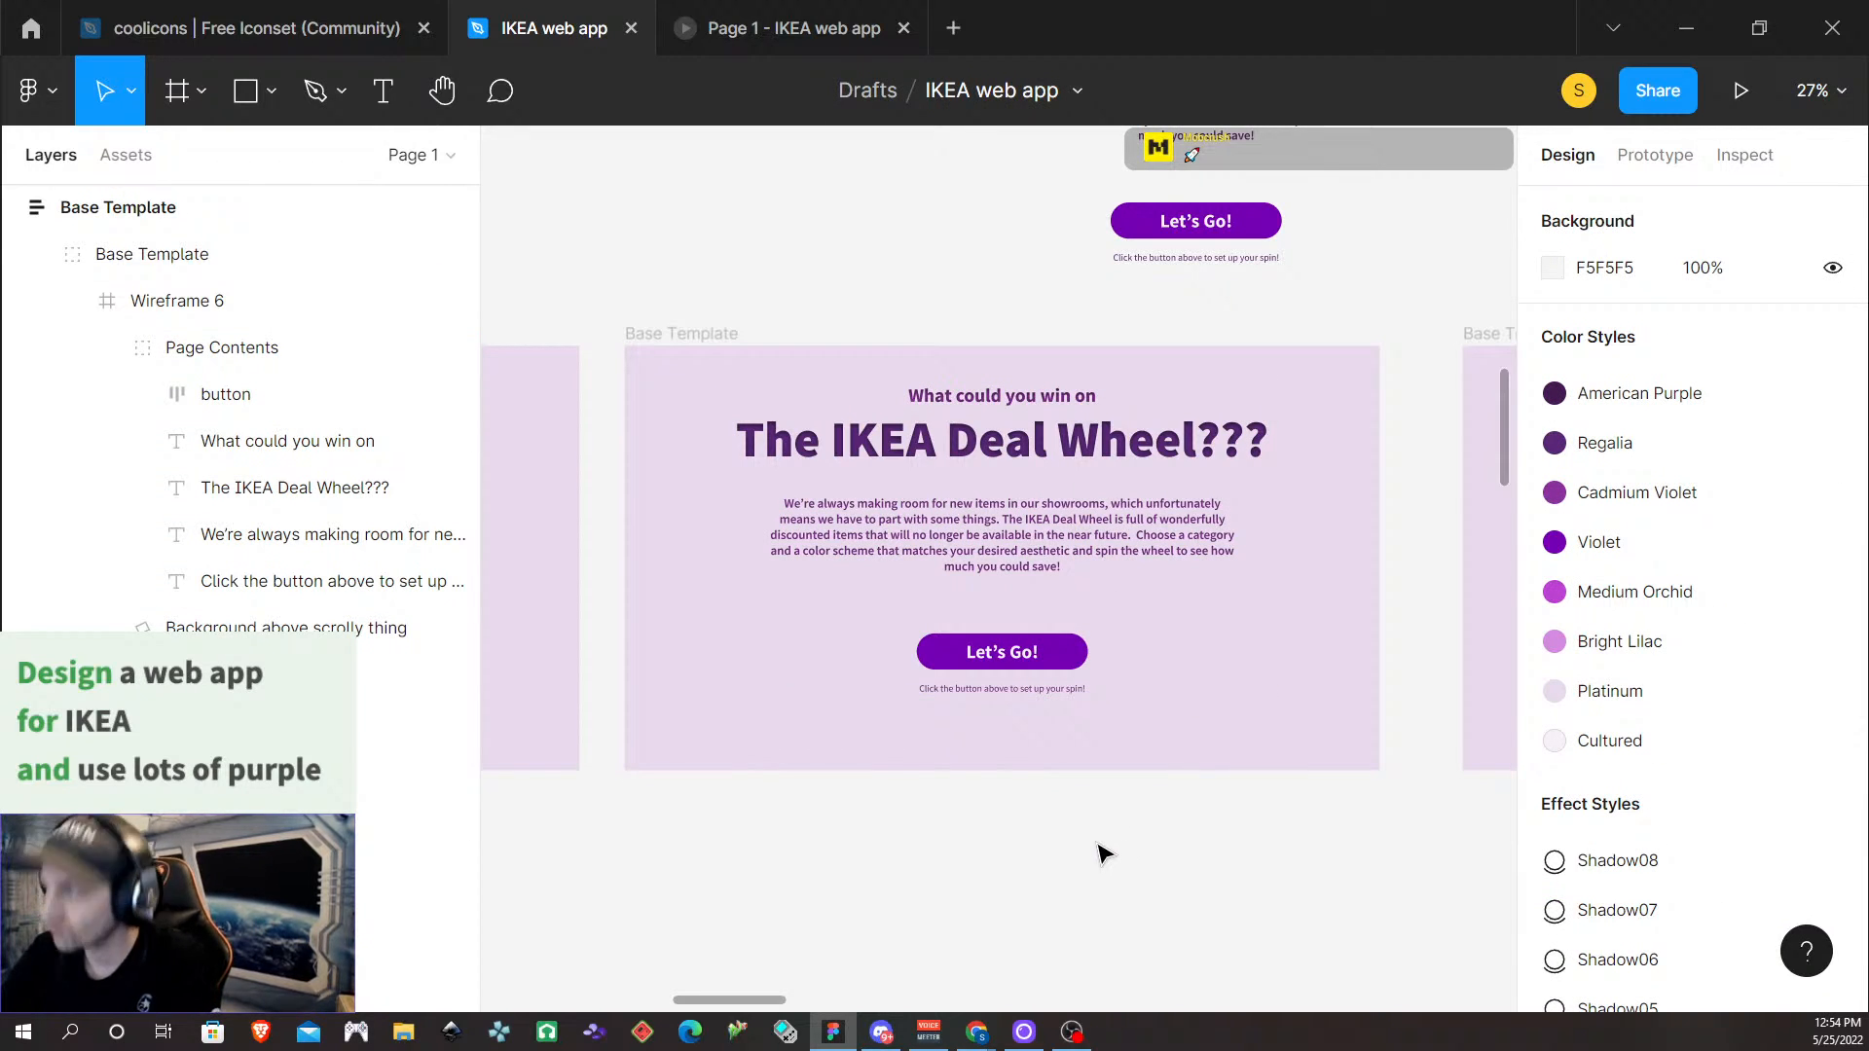
Compare the Base Template screens with the wireframes below them and look over the rest of the page
{"action": "scroll", "coordinate": [1103, 873], "scroll_direction": "down", "scroll_amount": 5}
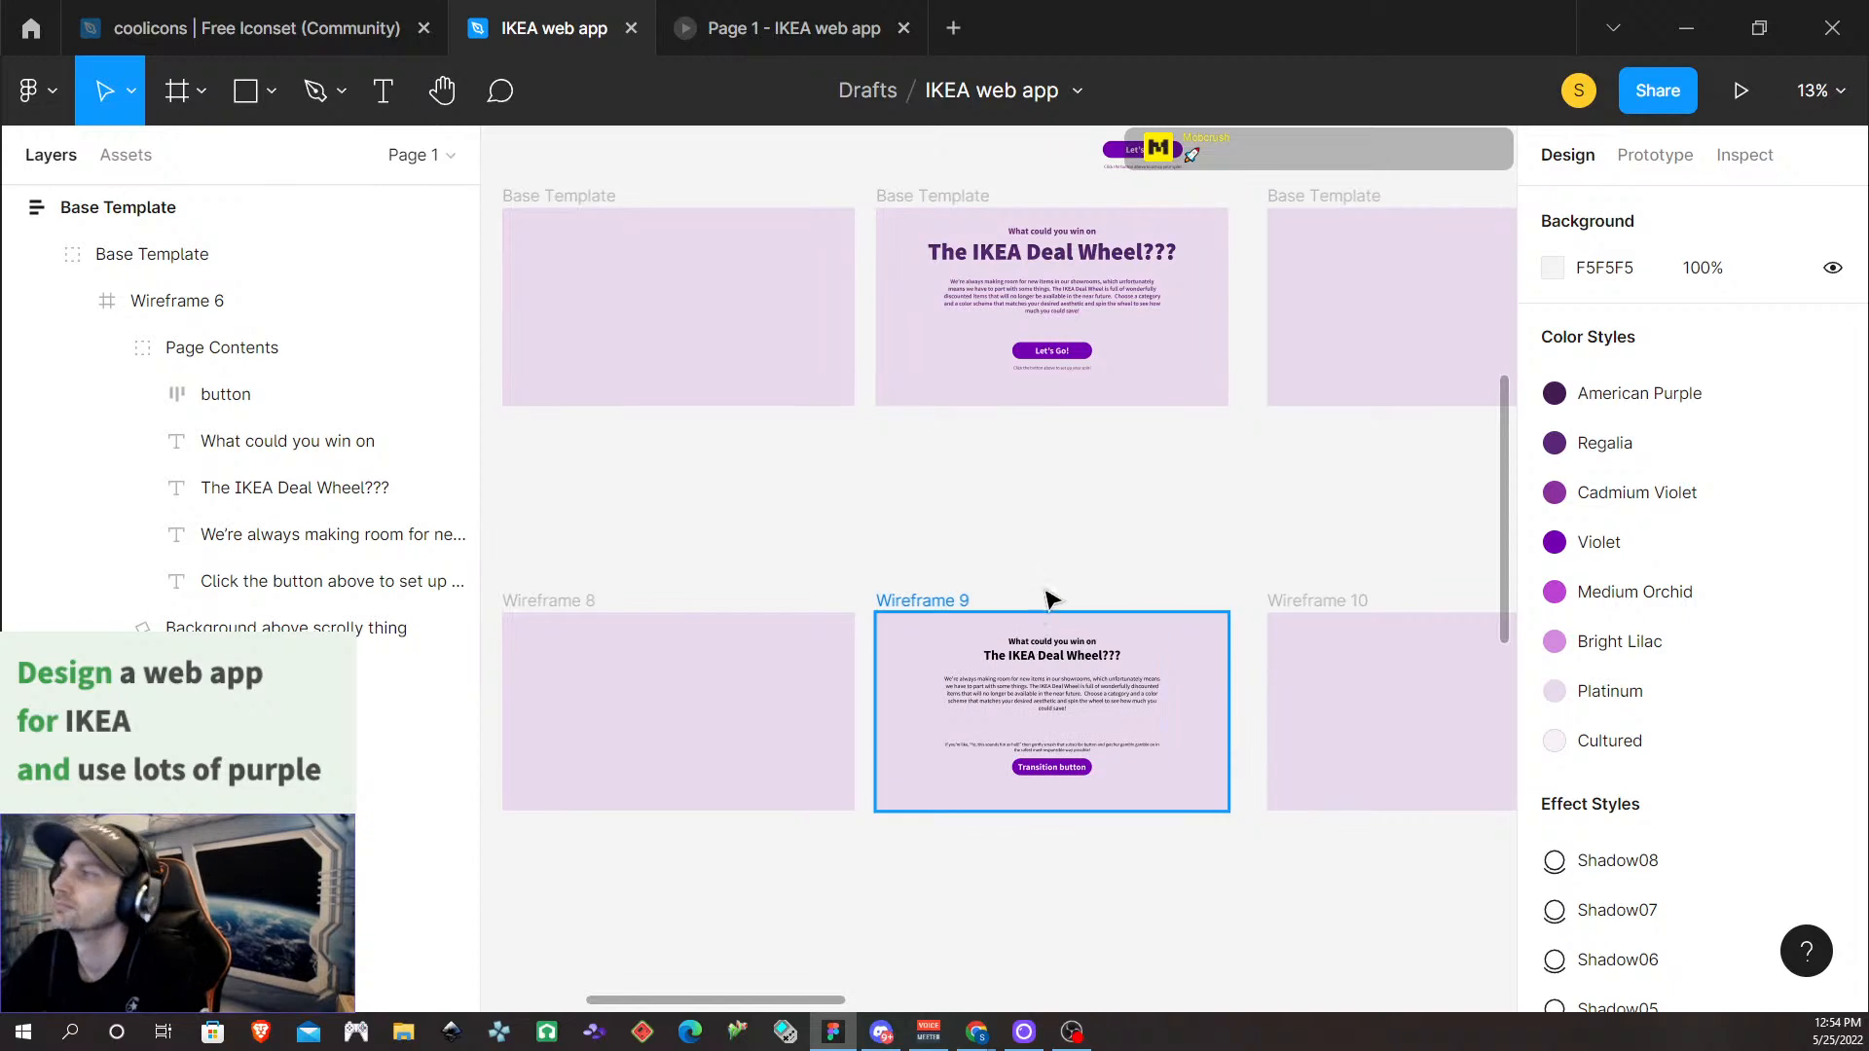
{"action": "scroll", "coordinate": [1056, 471], "scroll_direction": "down", "scroll_amount": 1}
{"action": "scroll", "coordinate": [993, 487], "scroll_direction": "left", "scroll_amount": 3}
{"action": "scroll", "coordinate": [1003, 482], "scroll_direction": "left", "scroll_amount": 8}
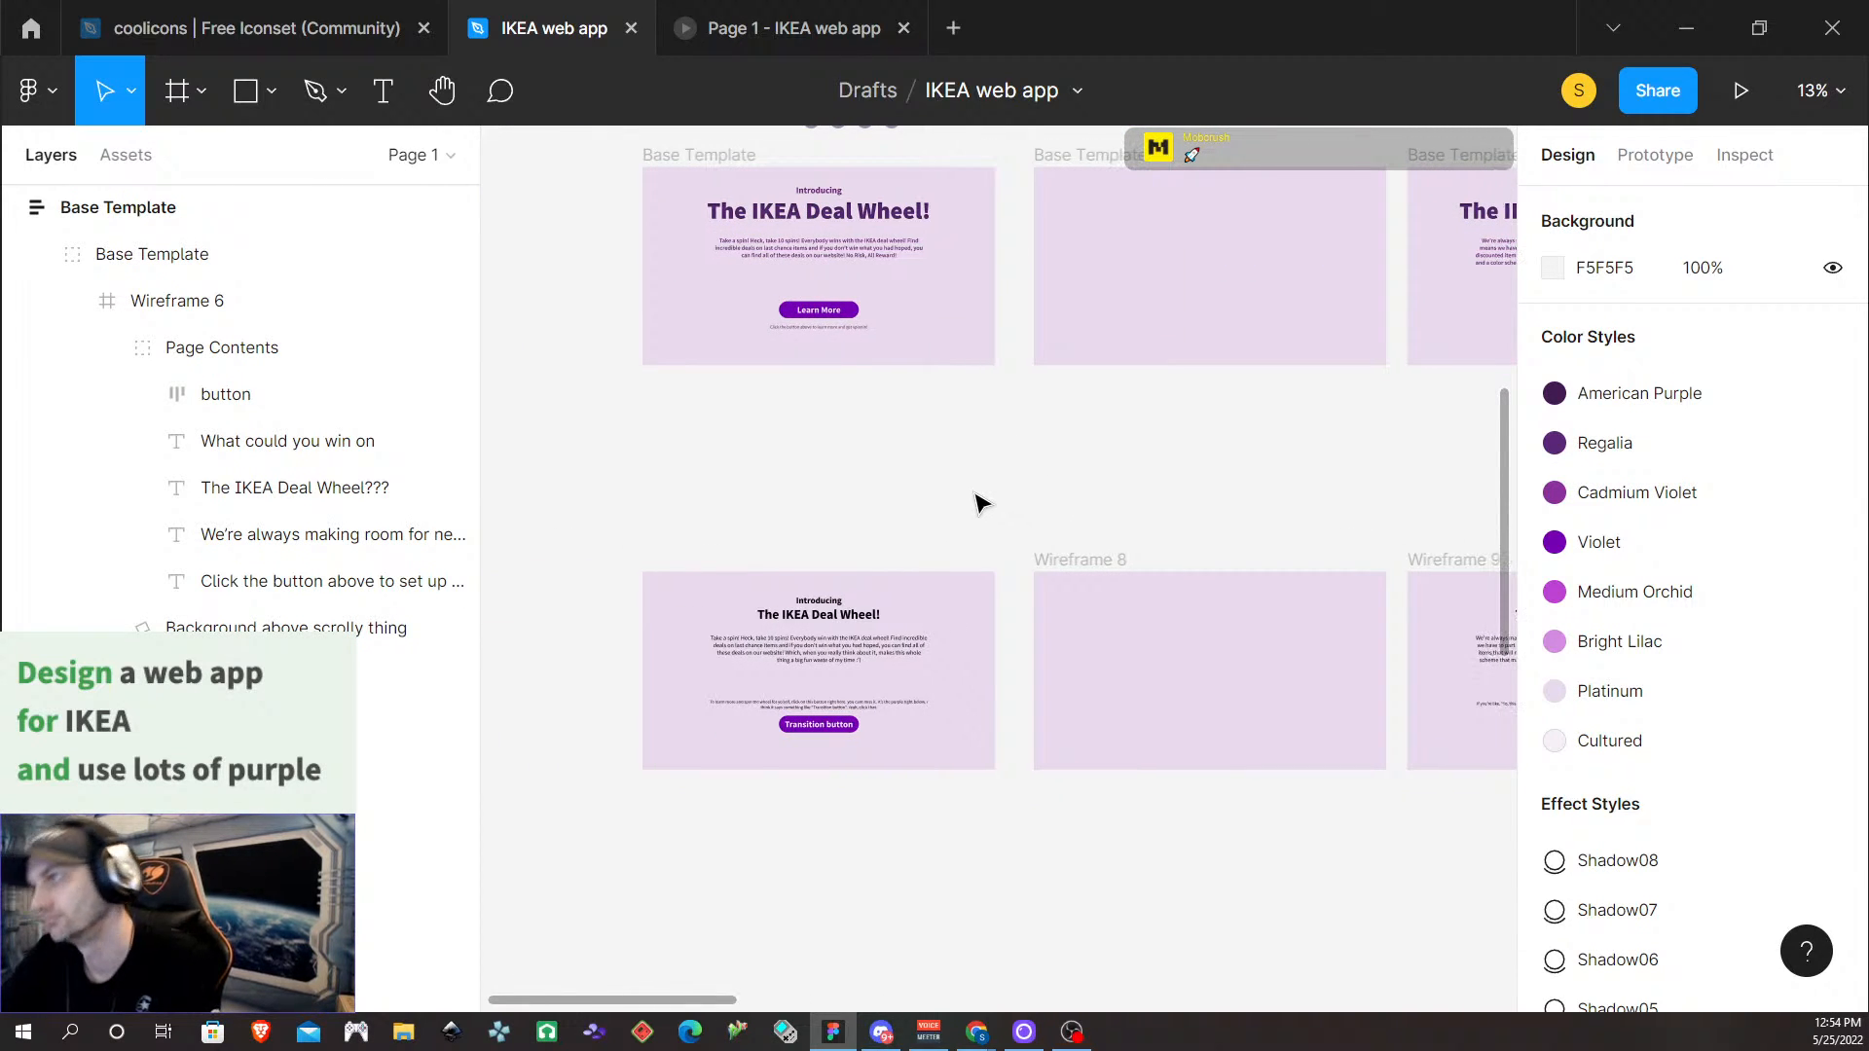
{"action": "scroll", "coordinate": [983, 499], "scroll_direction": "right", "scroll_amount": 10}
{"action": "scroll", "coordinate": [1002, 482], "scroll_direction": "right", "scroll_amount": 2}
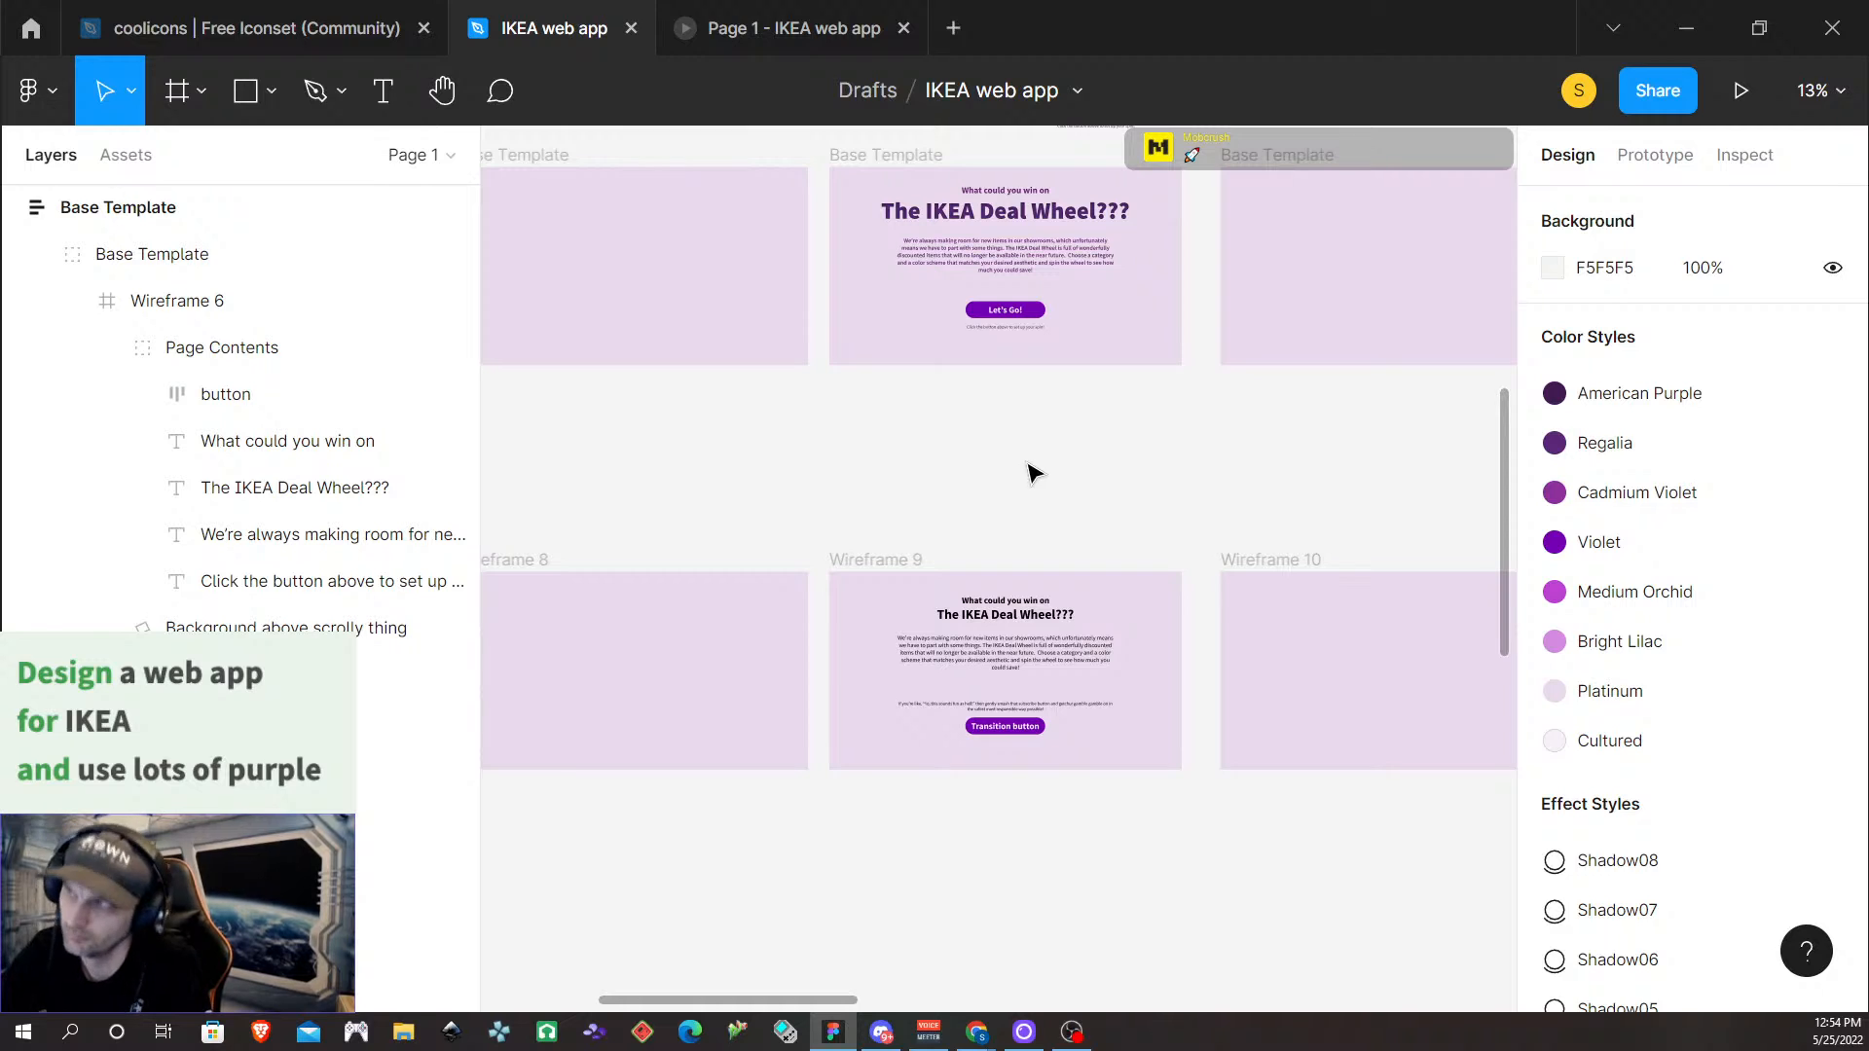
{"action": "scroll", "coordinate": [1010, 482], "scroll_direction": "right", "scroll_amount": 8}
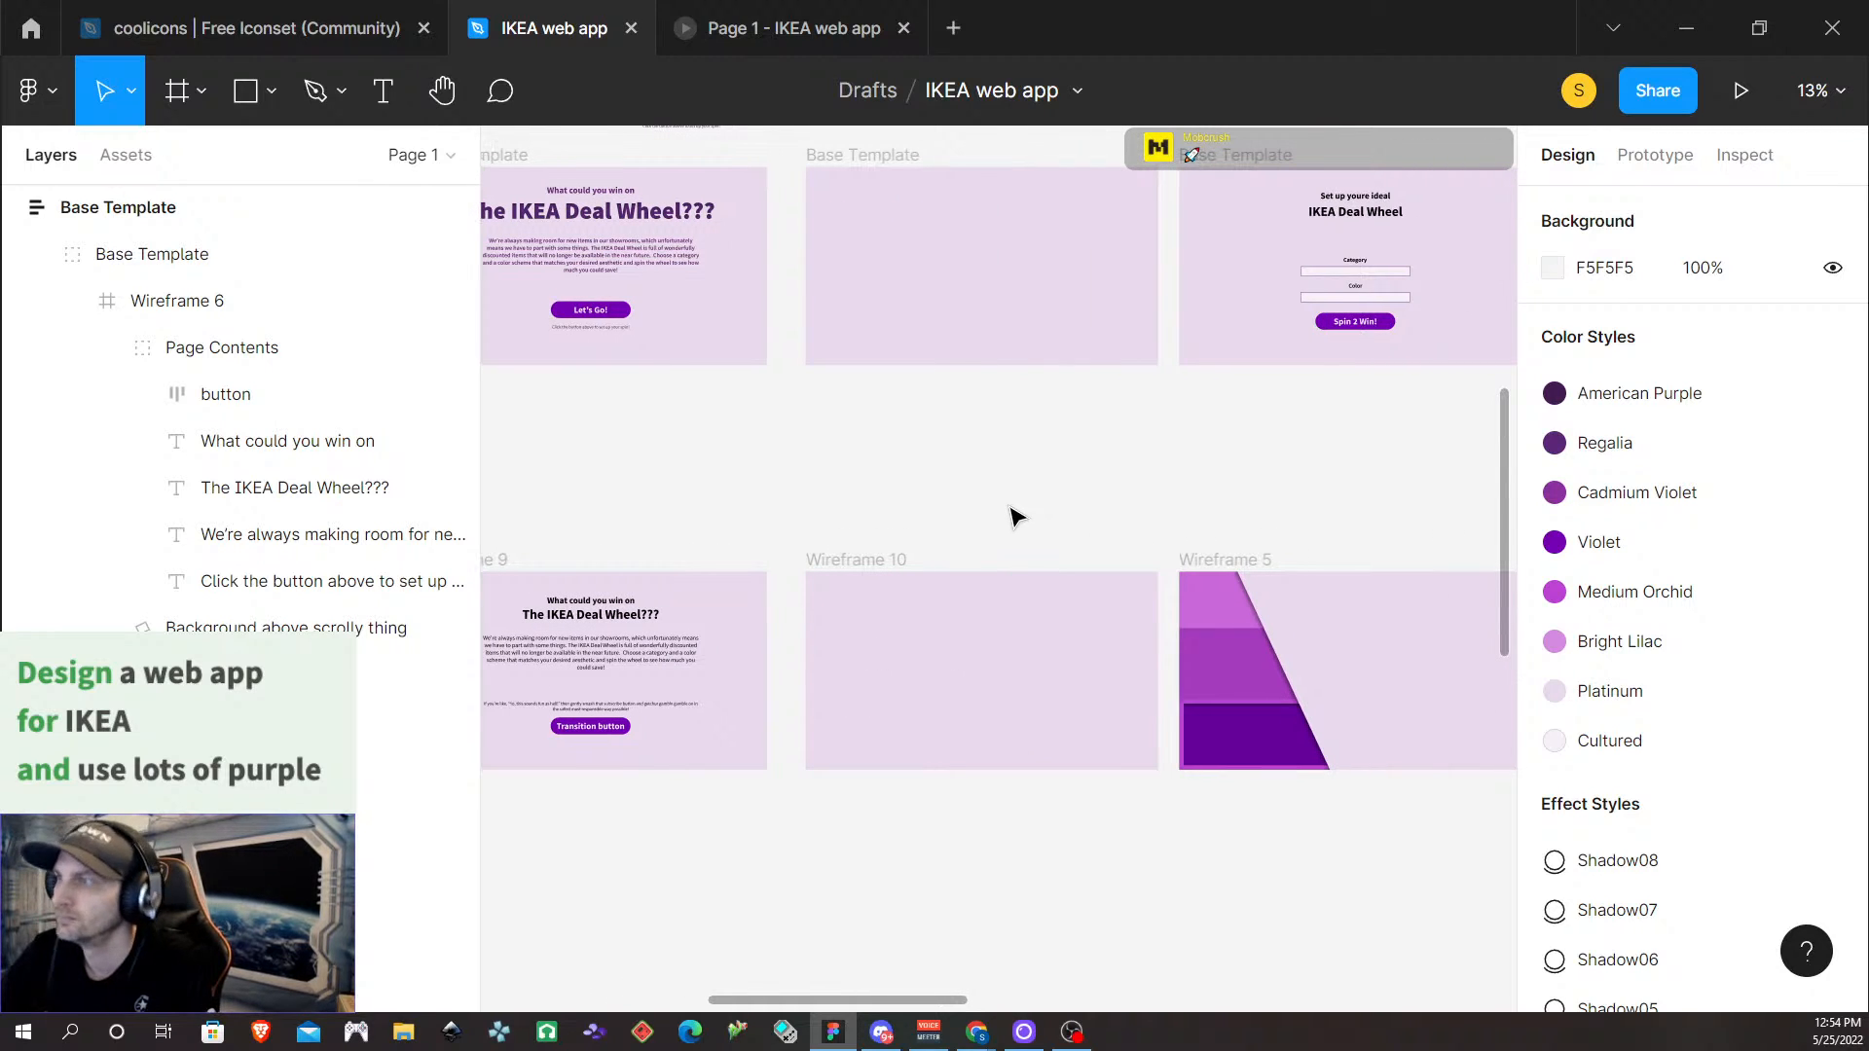
{"action": "scroll", "coordinate": [1009, 506], "scroll_direction": "left", "scroll_amount": 5}
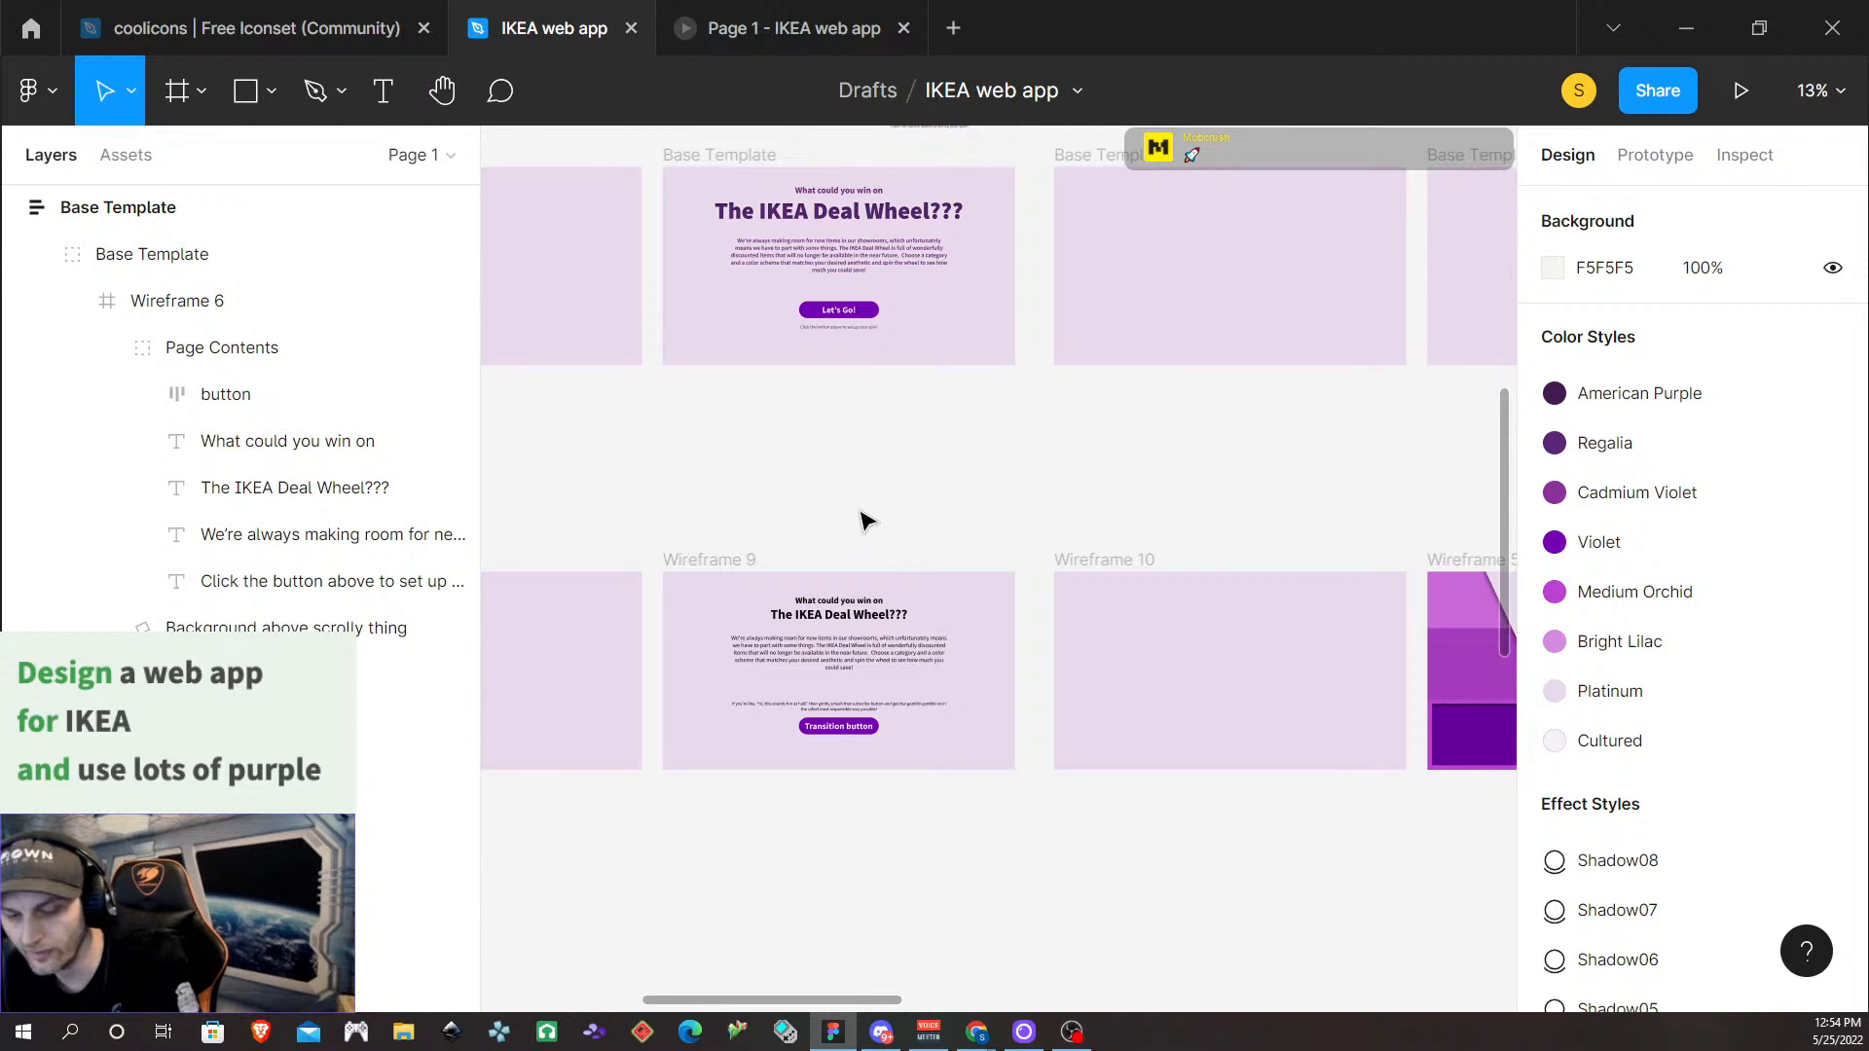
{"action": "scroll", "coordinate": [864, 517], "scroll_direction": "up", "scroll_amount": 1}
{"action": "scroll", "coordinate": [834, 534], "scroll_direction": "left", "scroll_amount": 5}
{"action": "scroll", "coordinate": [885, 515], "scroll_direction": "left", "scroll_amount": 1}
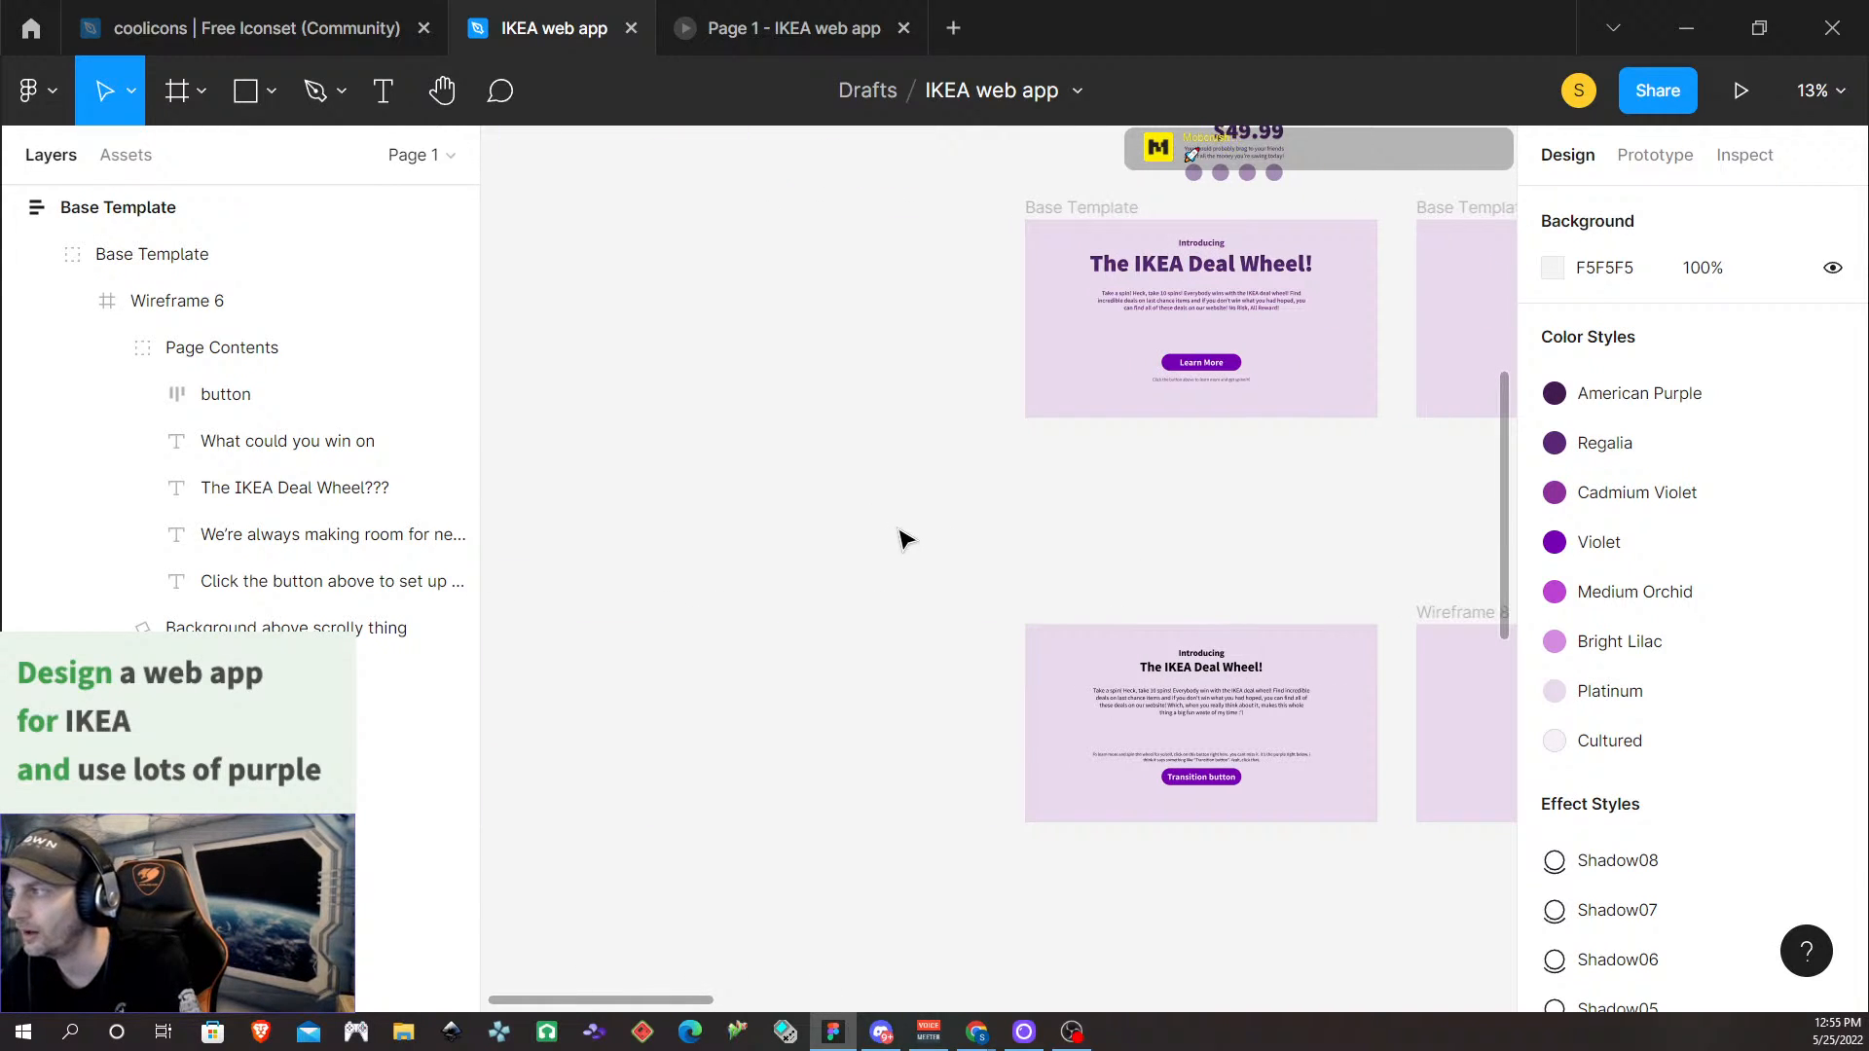
{"action": "scroll", "coordinate": [904, 539], "scroll_direction": "down", "scroll_amount": 5}
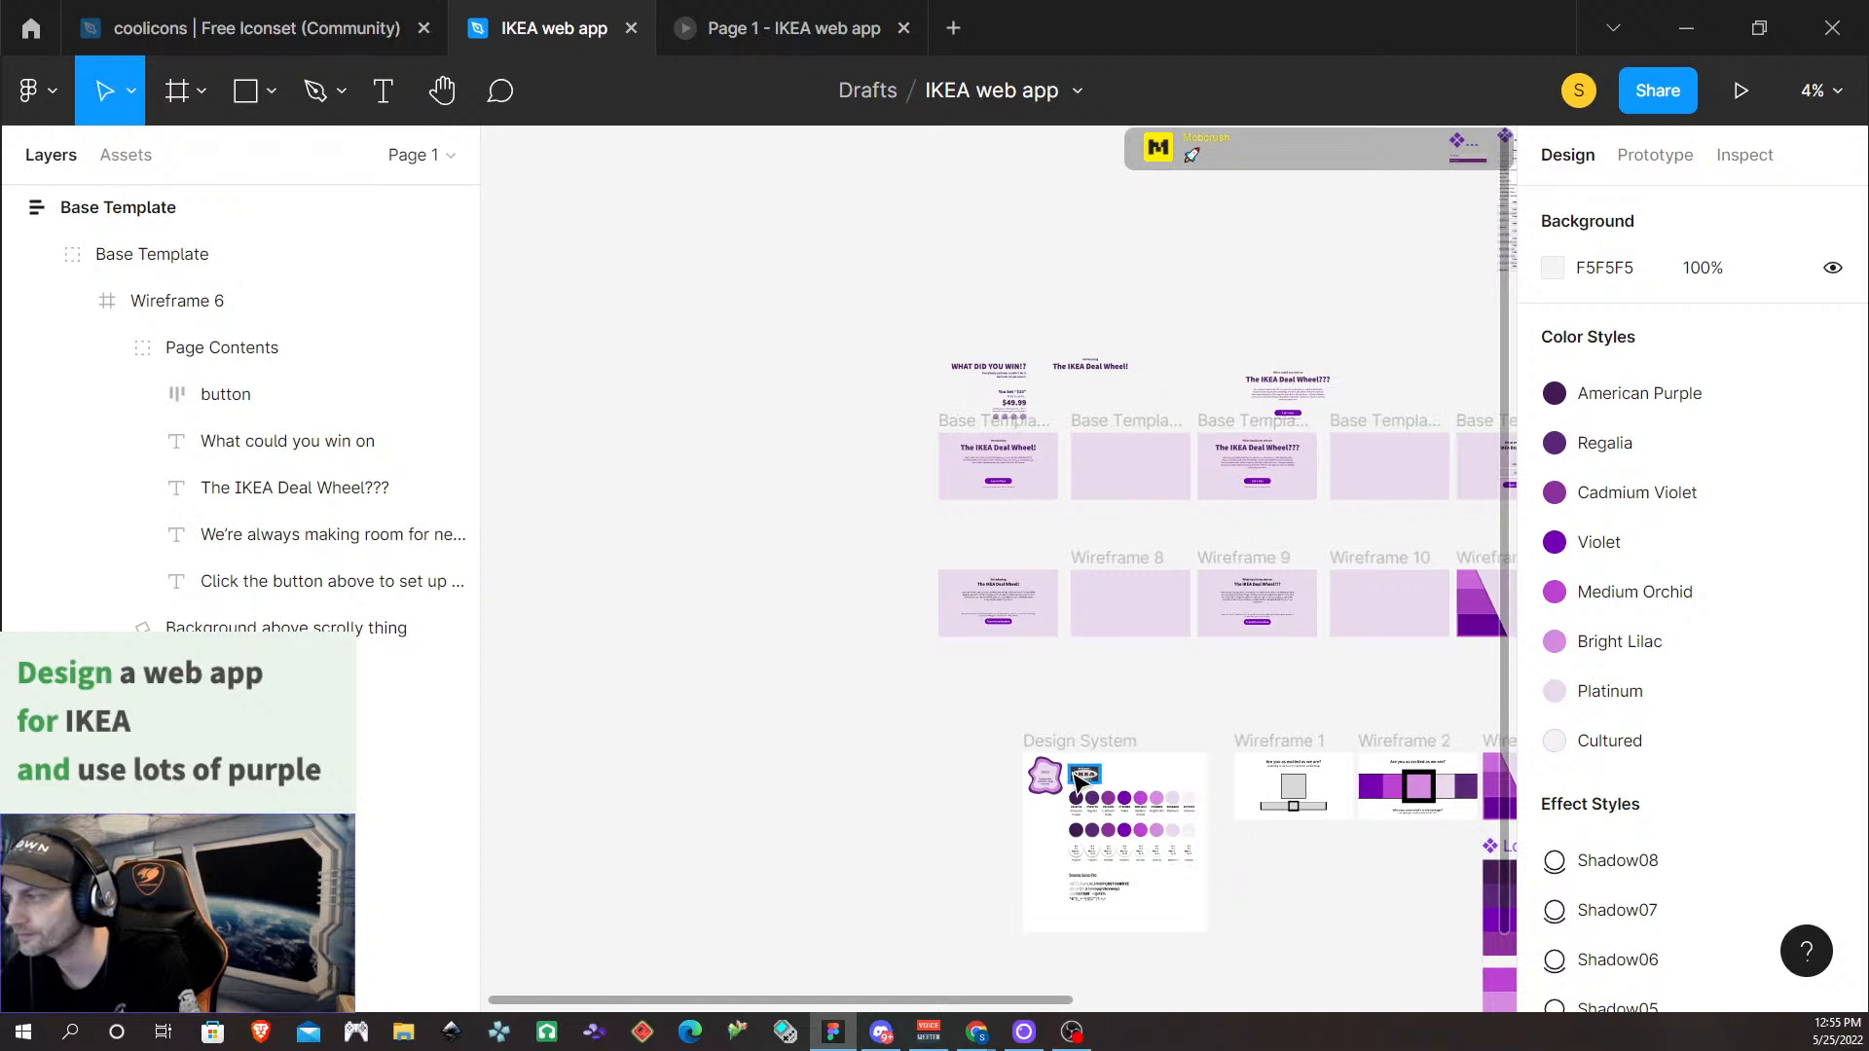
{"action": "scroll", "coordinate": [993, 472], "scroll_direction": "left", "scroll_amount": 8}
{"action": "scroll", "coordinate": [1176, 525], "scroll_direction": "right", "scroll_amount": 10}
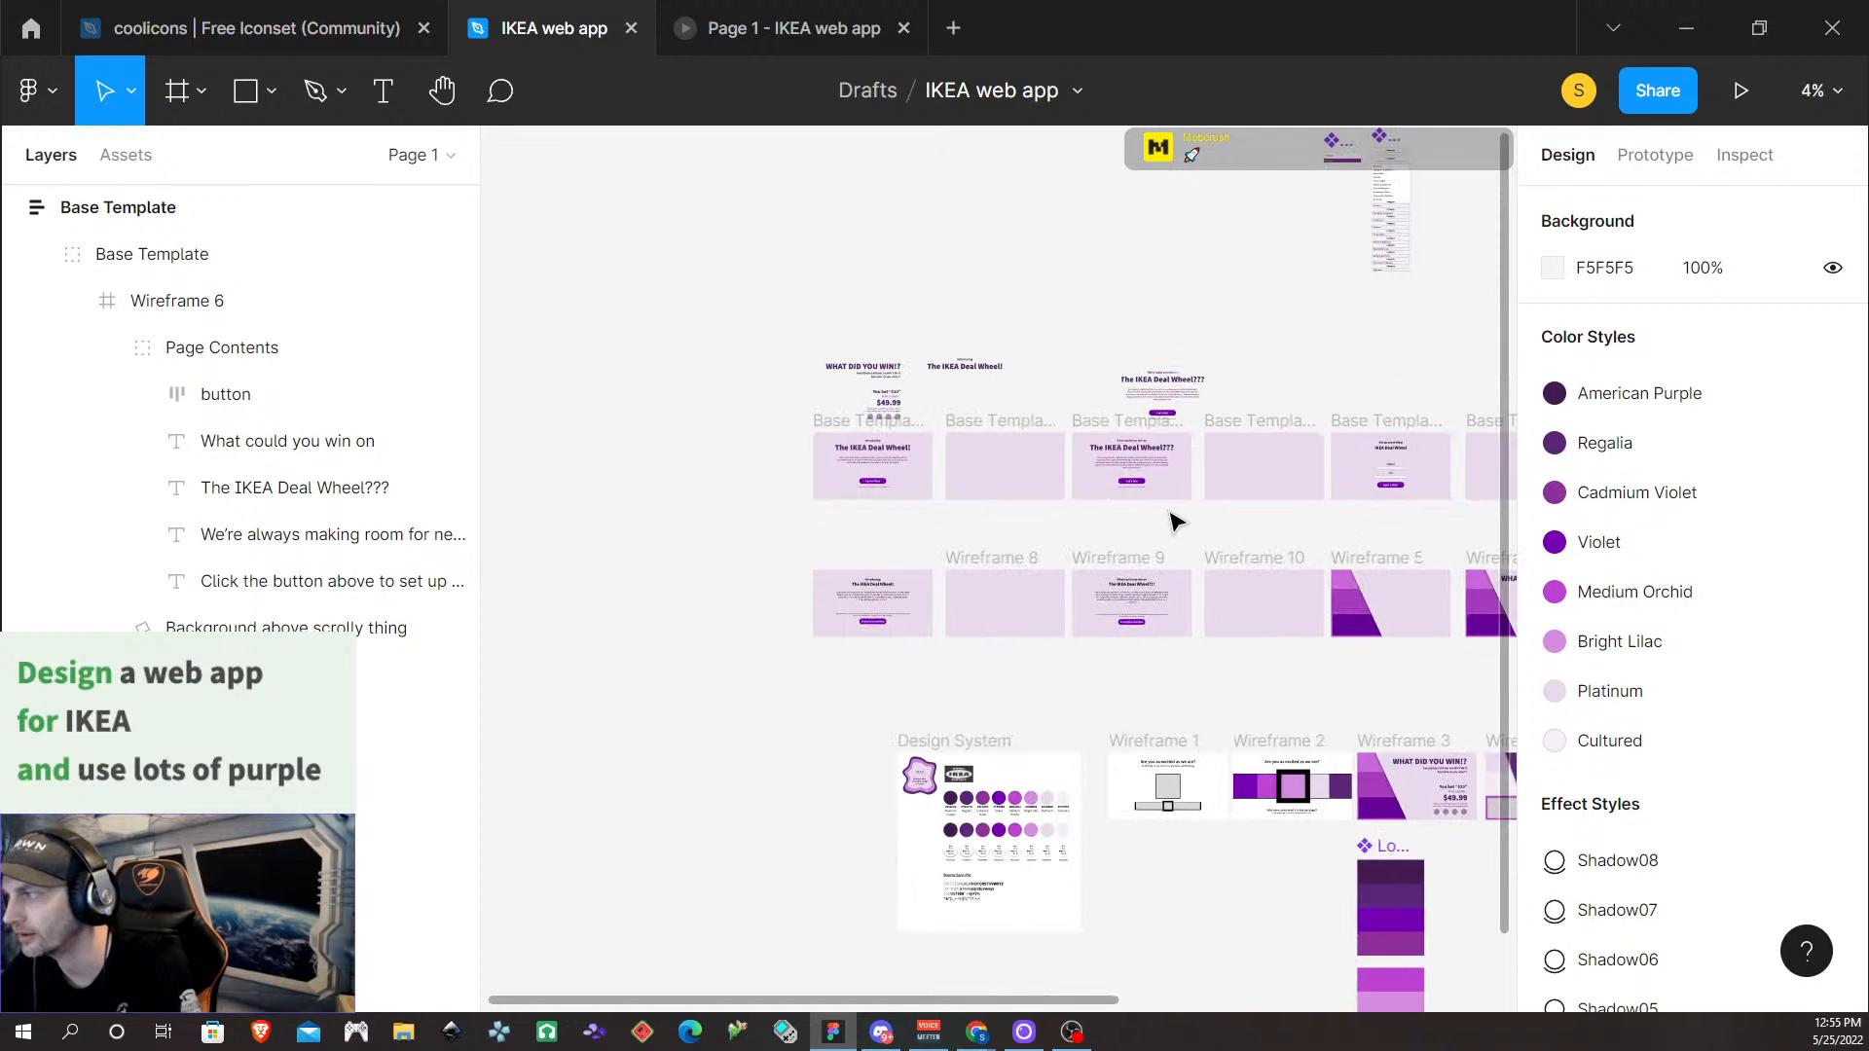
{"action": "scroll", "coordinate": [750, 492], "scroll_direction": "up", "scroll_amount": 6}
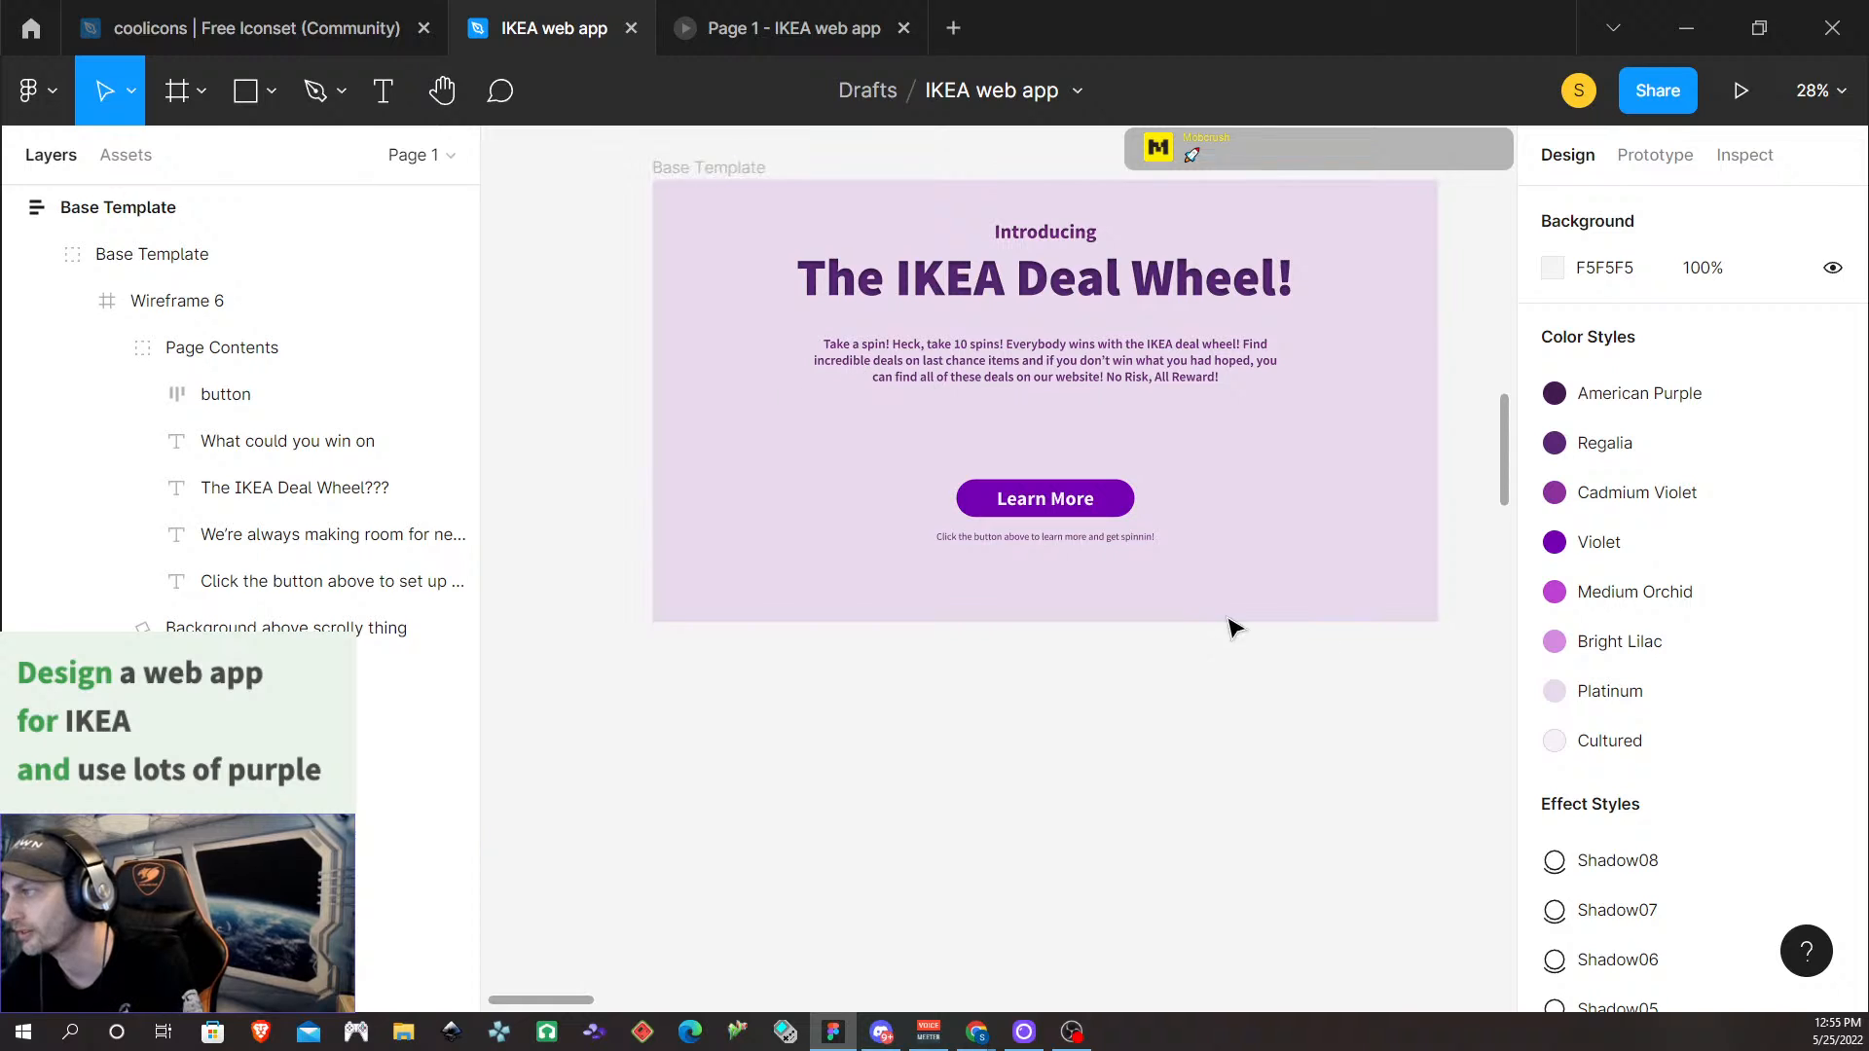
{"action": "scroll", "coordinate": [1217, 585], "scroll_direction": "down", "scroll_amount": 3}
{"action": "scroll", "coordinate": [1211, 591], "scroll_direction": "left", "scroll_amount": 3}
{"action": "scroll", "coordinate": [1294, 622], "scroll_direction": "right", "scroll_amount": 7}
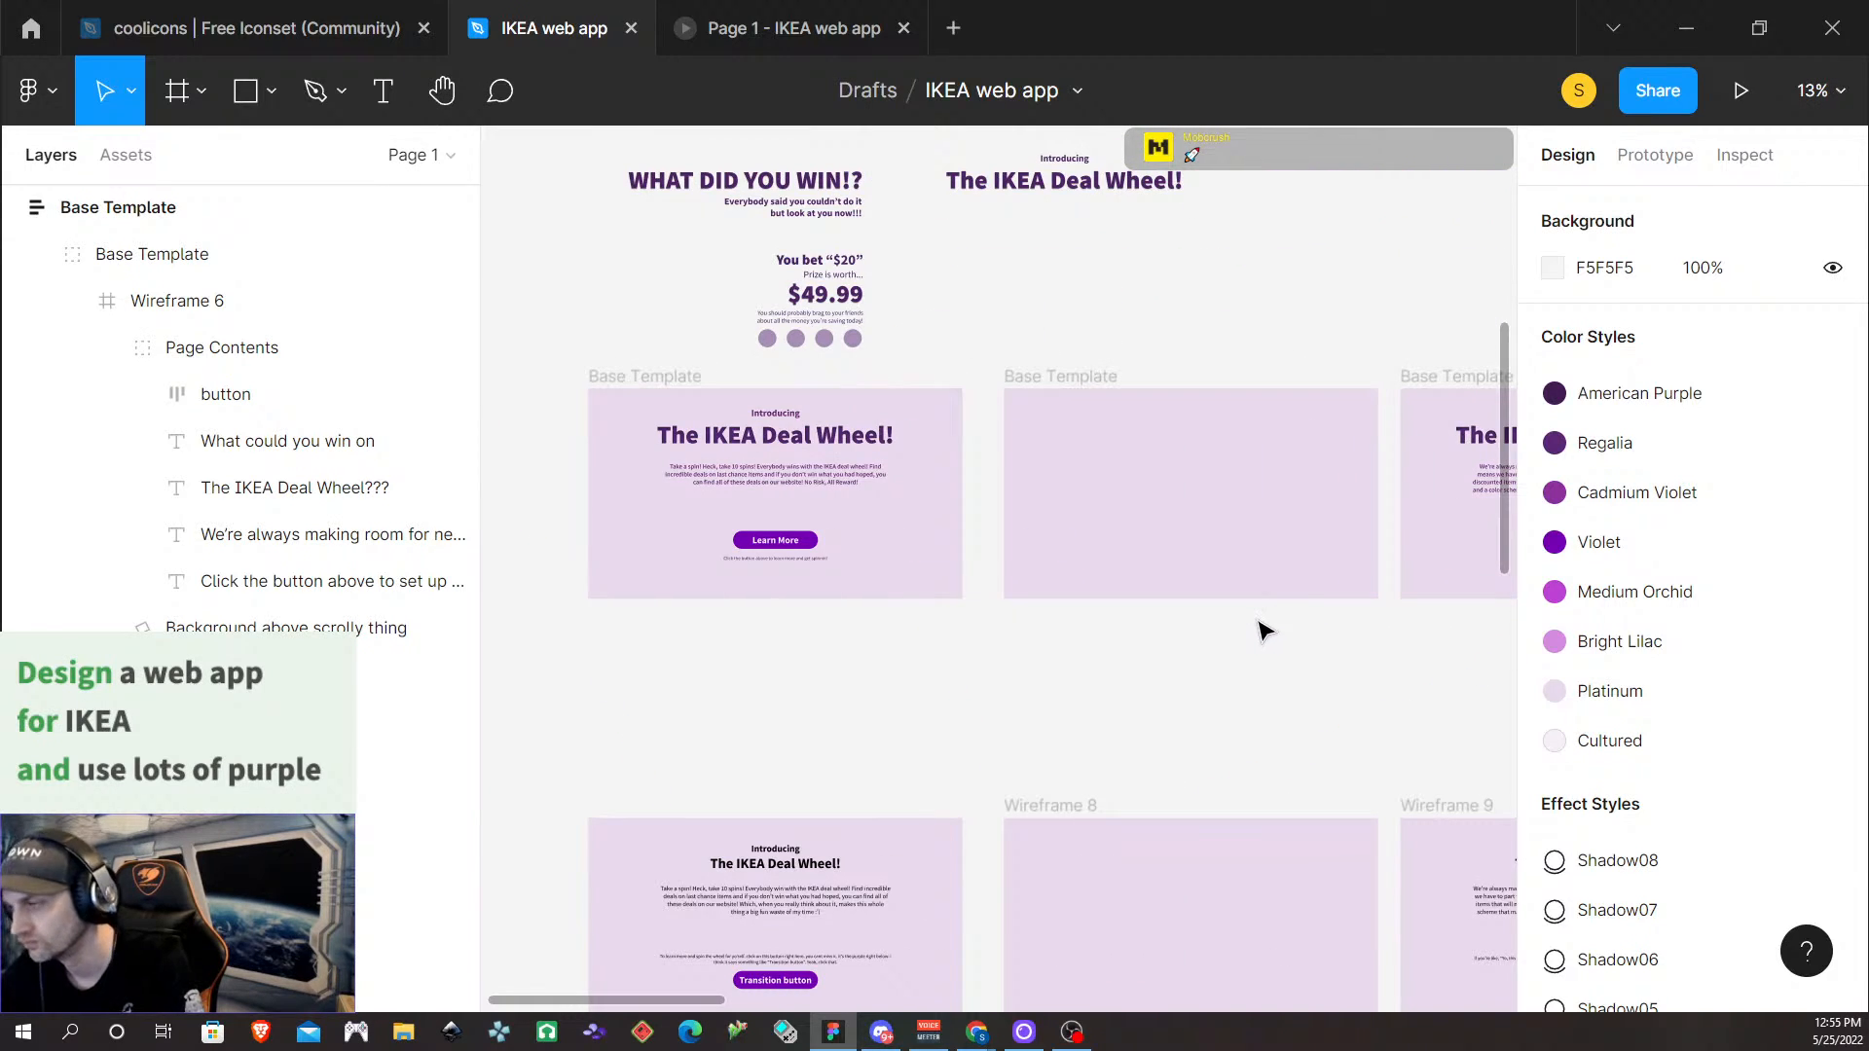
Place a copy of the loose "The IKEA Deal Wheel???" contents group above the "Set up youre ideal" template, at about X 6537, Y -7606
{"action": "scroll", "coordinate": [1245, 628], "scroll_direction": "right", "scroll_amount": 5}
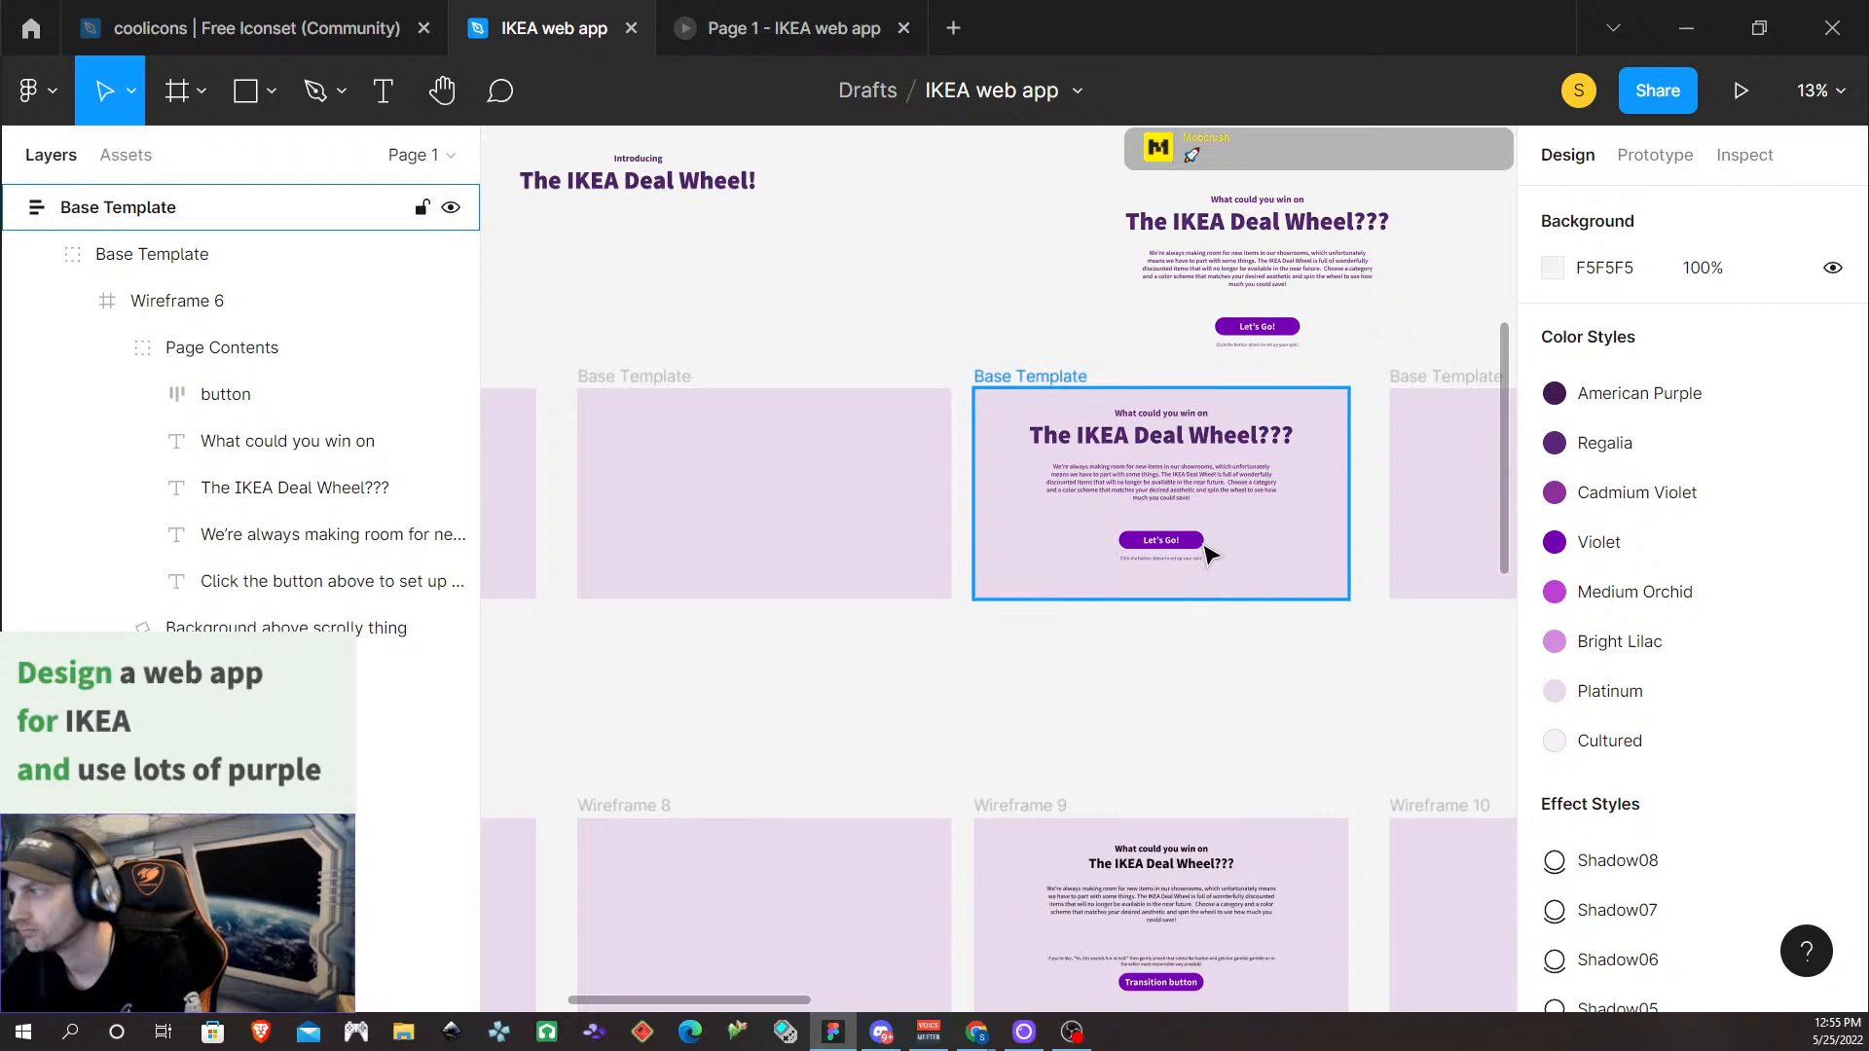
{"action": "scroll", "coordinate": [1207, 548], "scroll_direction": "right", "scroll_amount": 1}
{"action": "scroll", "coordinate": [1204, 542], "scroll_direction": "right", "scroll_amount": 4}
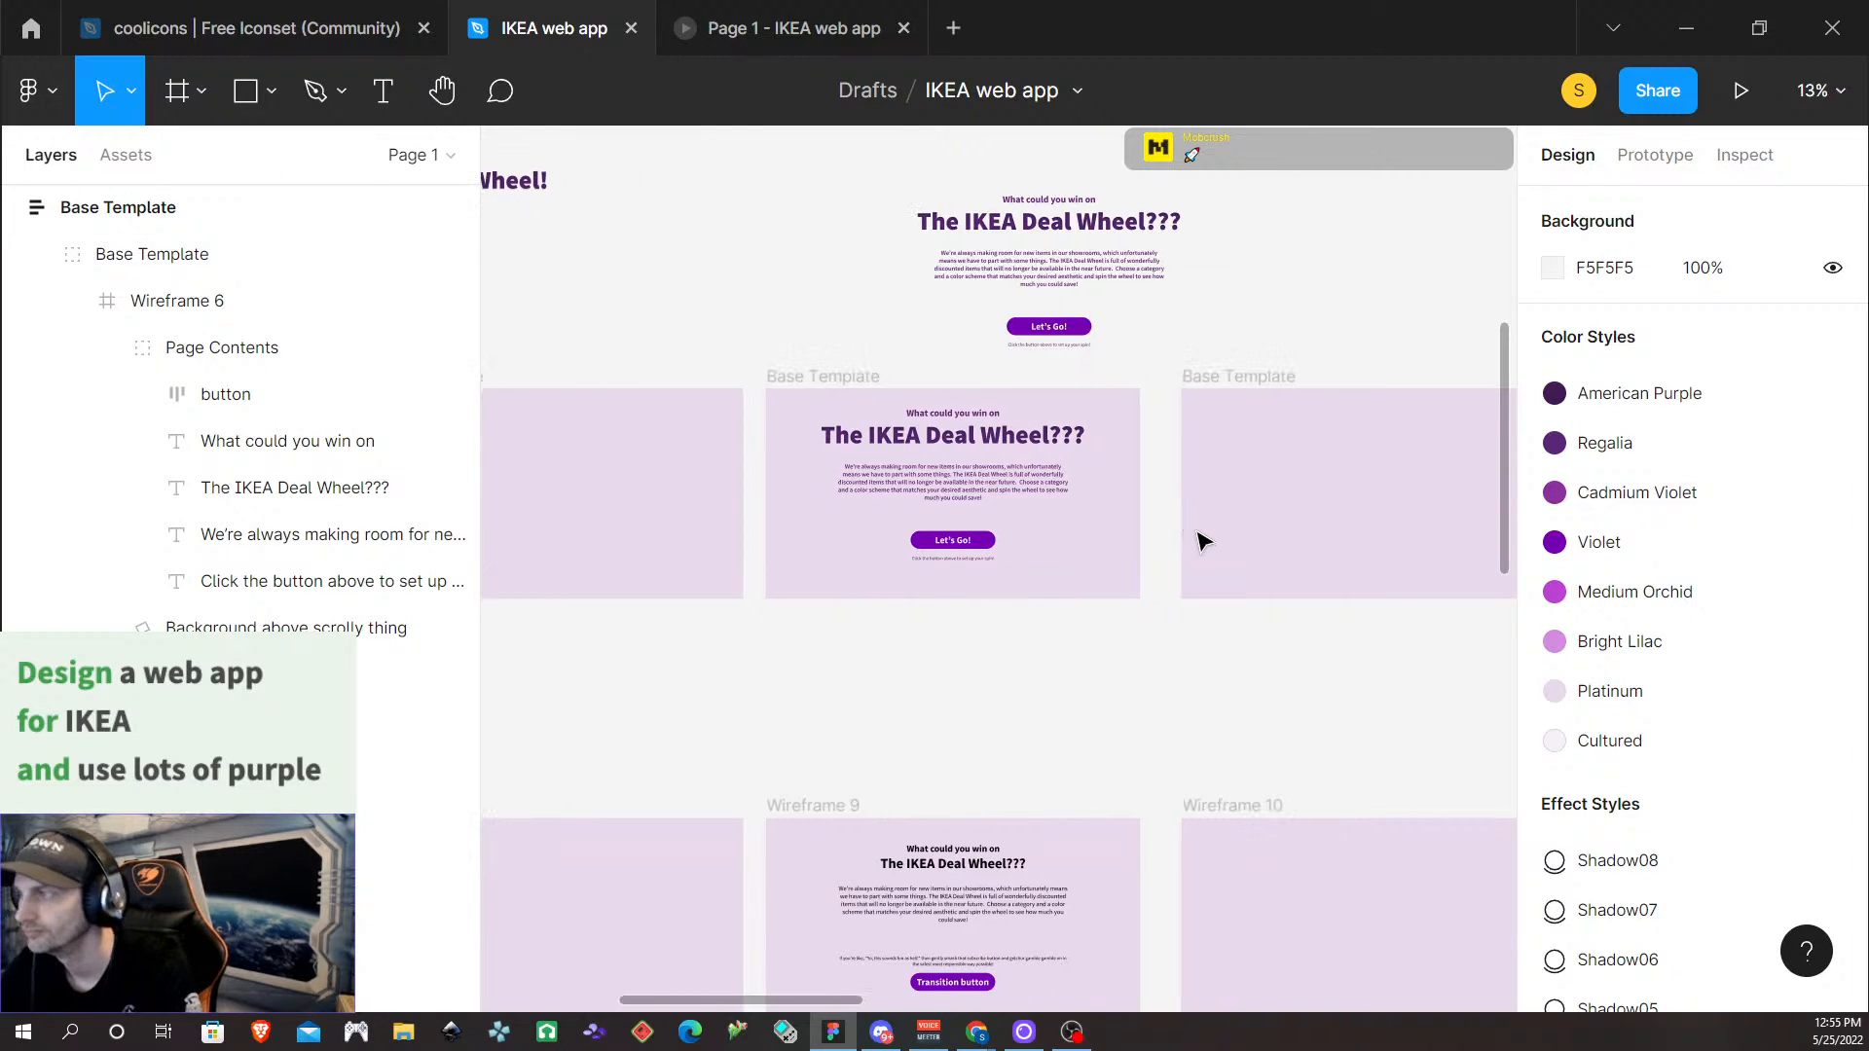
{"action": "scroll", "coordinate": [1205, 542], "scroll_direction": "right", "scroll_amount": 4}
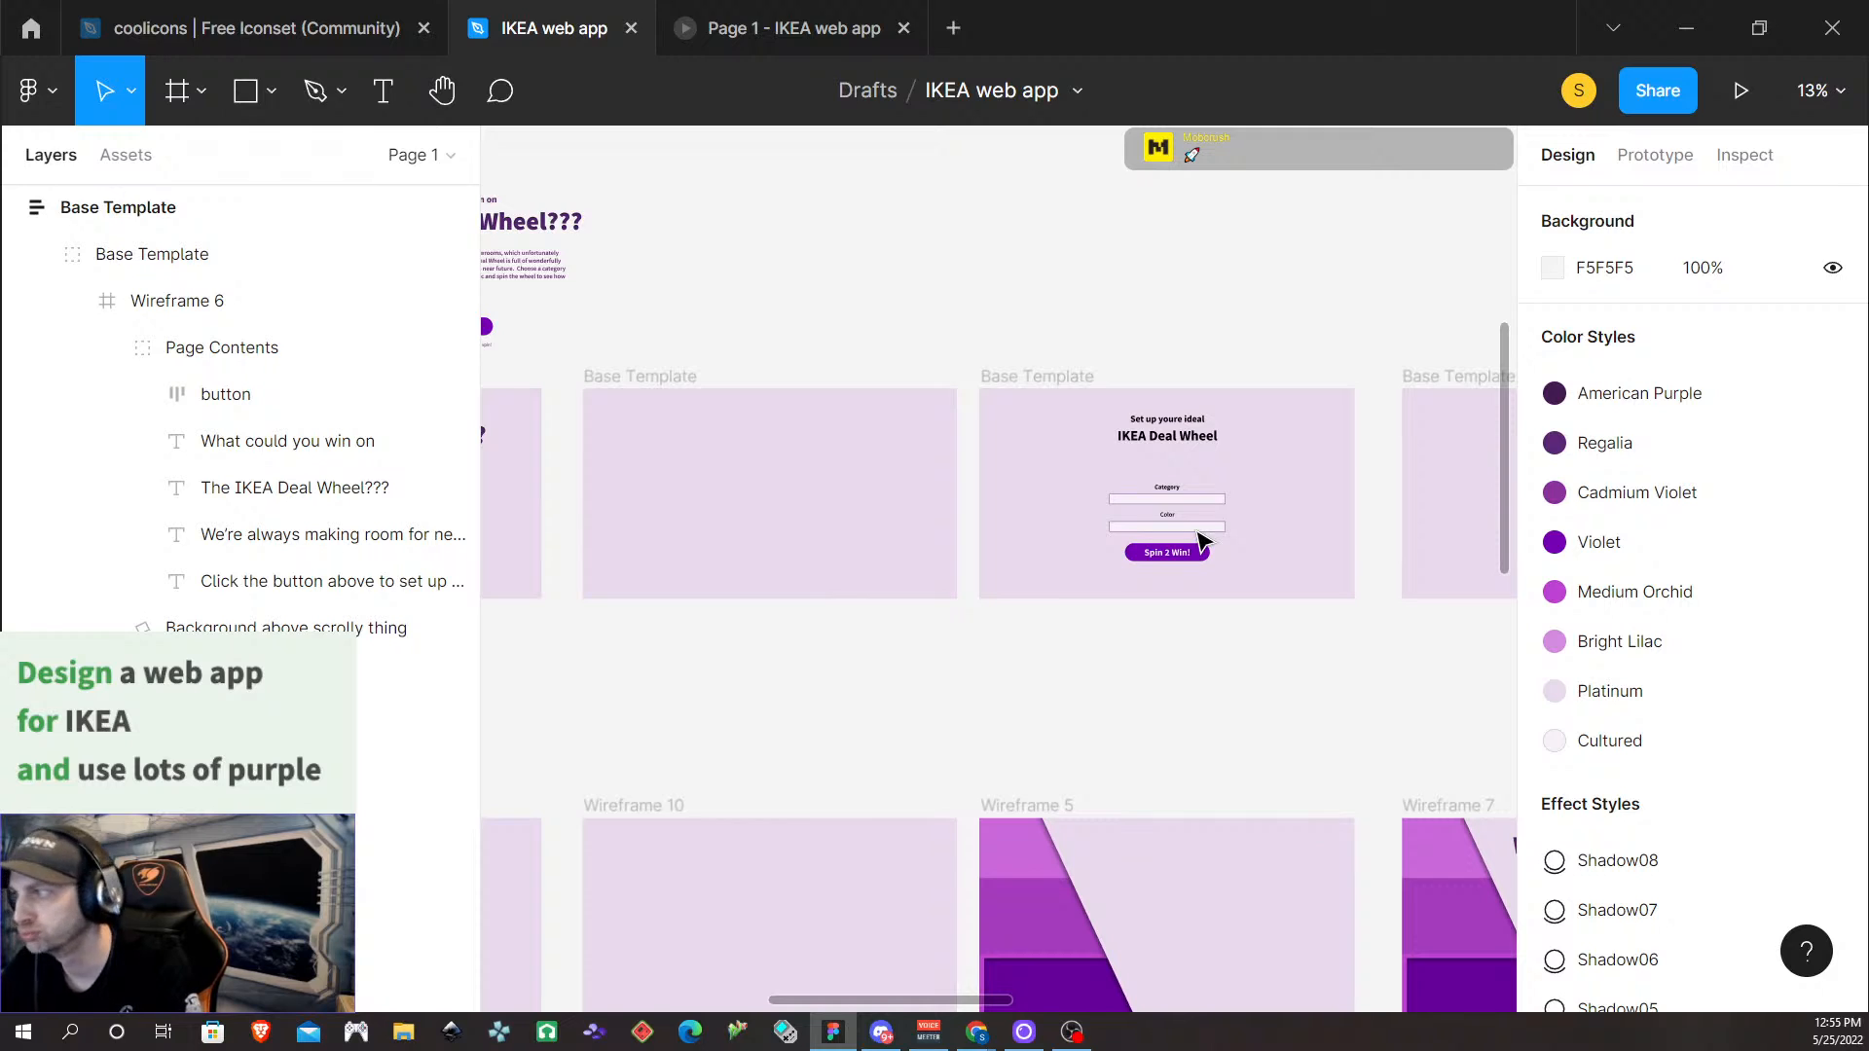
{"action": "scroll", "coordinate": [1204, 542], "scroll_direction": "right", "scroll_amount": 1}
{"action": "scroll", "coordinate": [1205, 541], "scroll_direction": "left", "scroll_amount": 5}
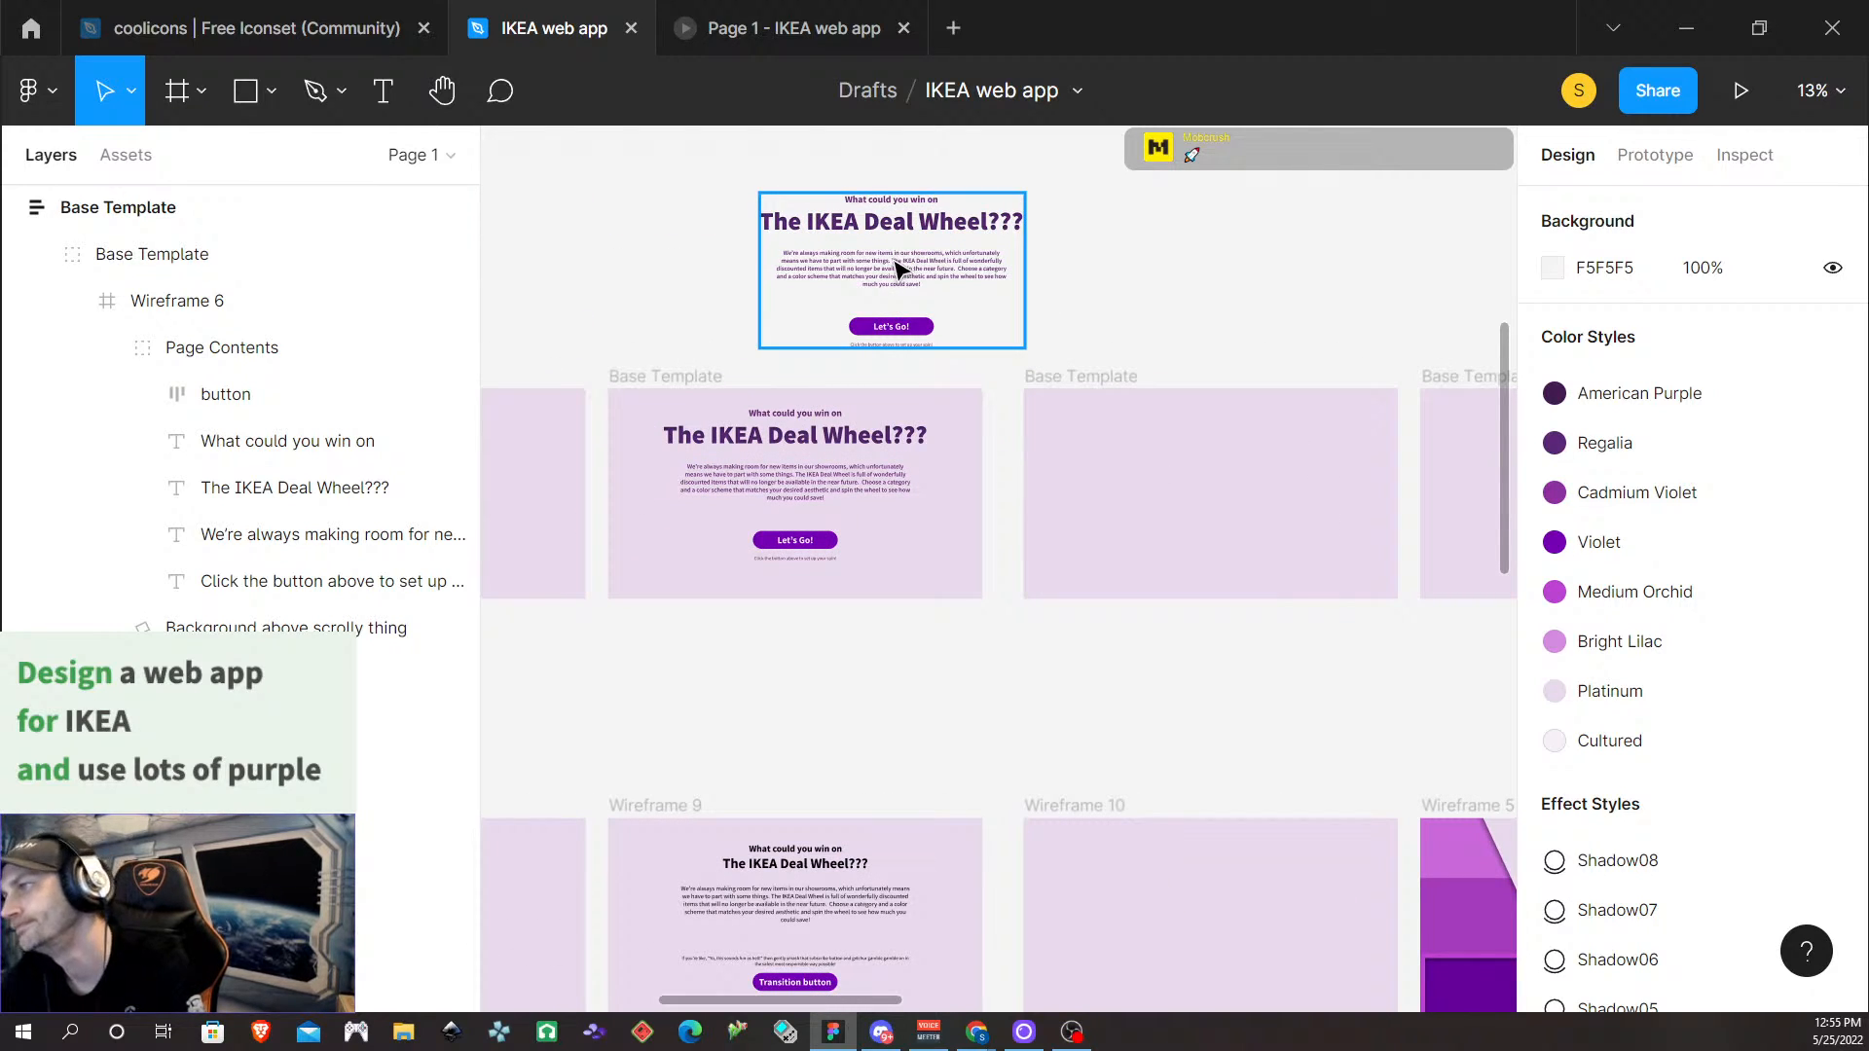
{"action": "left_click_drag", "start_coordinate": [892, 277], "coordinate": [1014, 272]}
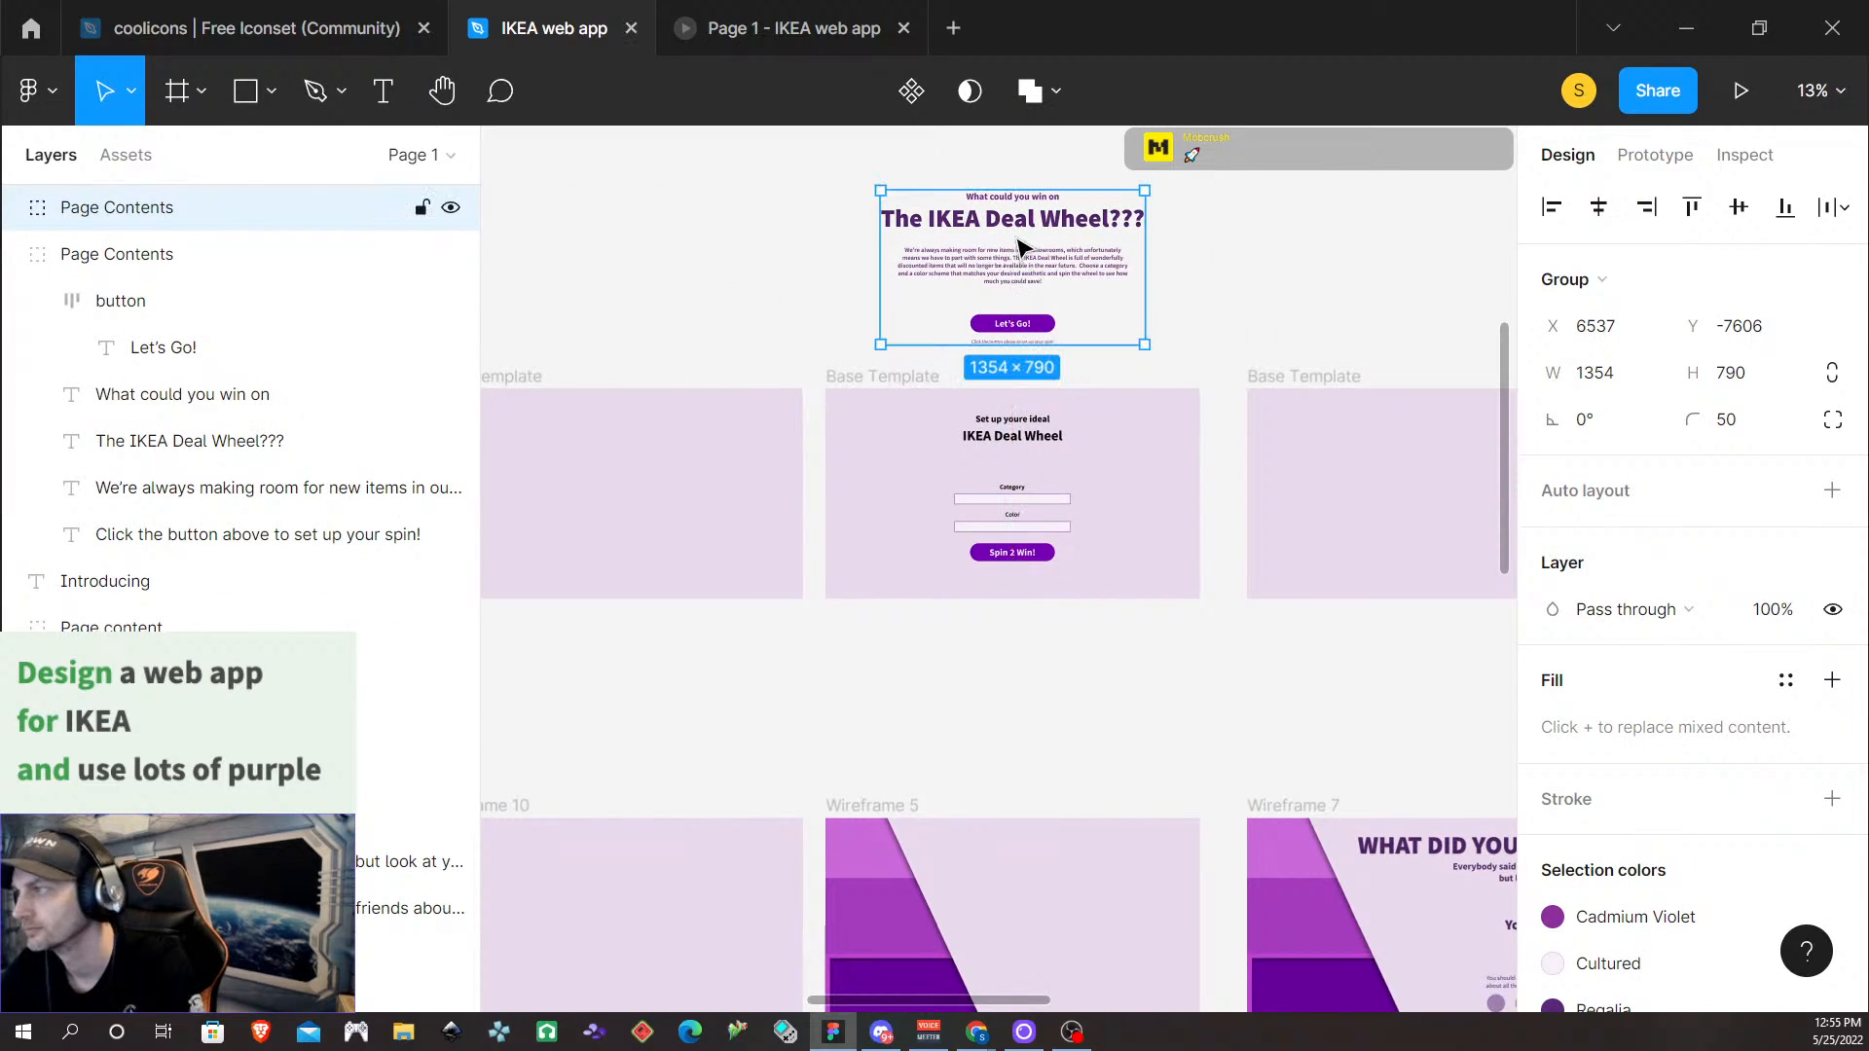
Replace the small intro line in the copied contents group with "Set up your ideal"
{"action": "double_click", "coordinate": [1008, 194]}
{"action": "double_click", "coordinate": [1009, 198]}
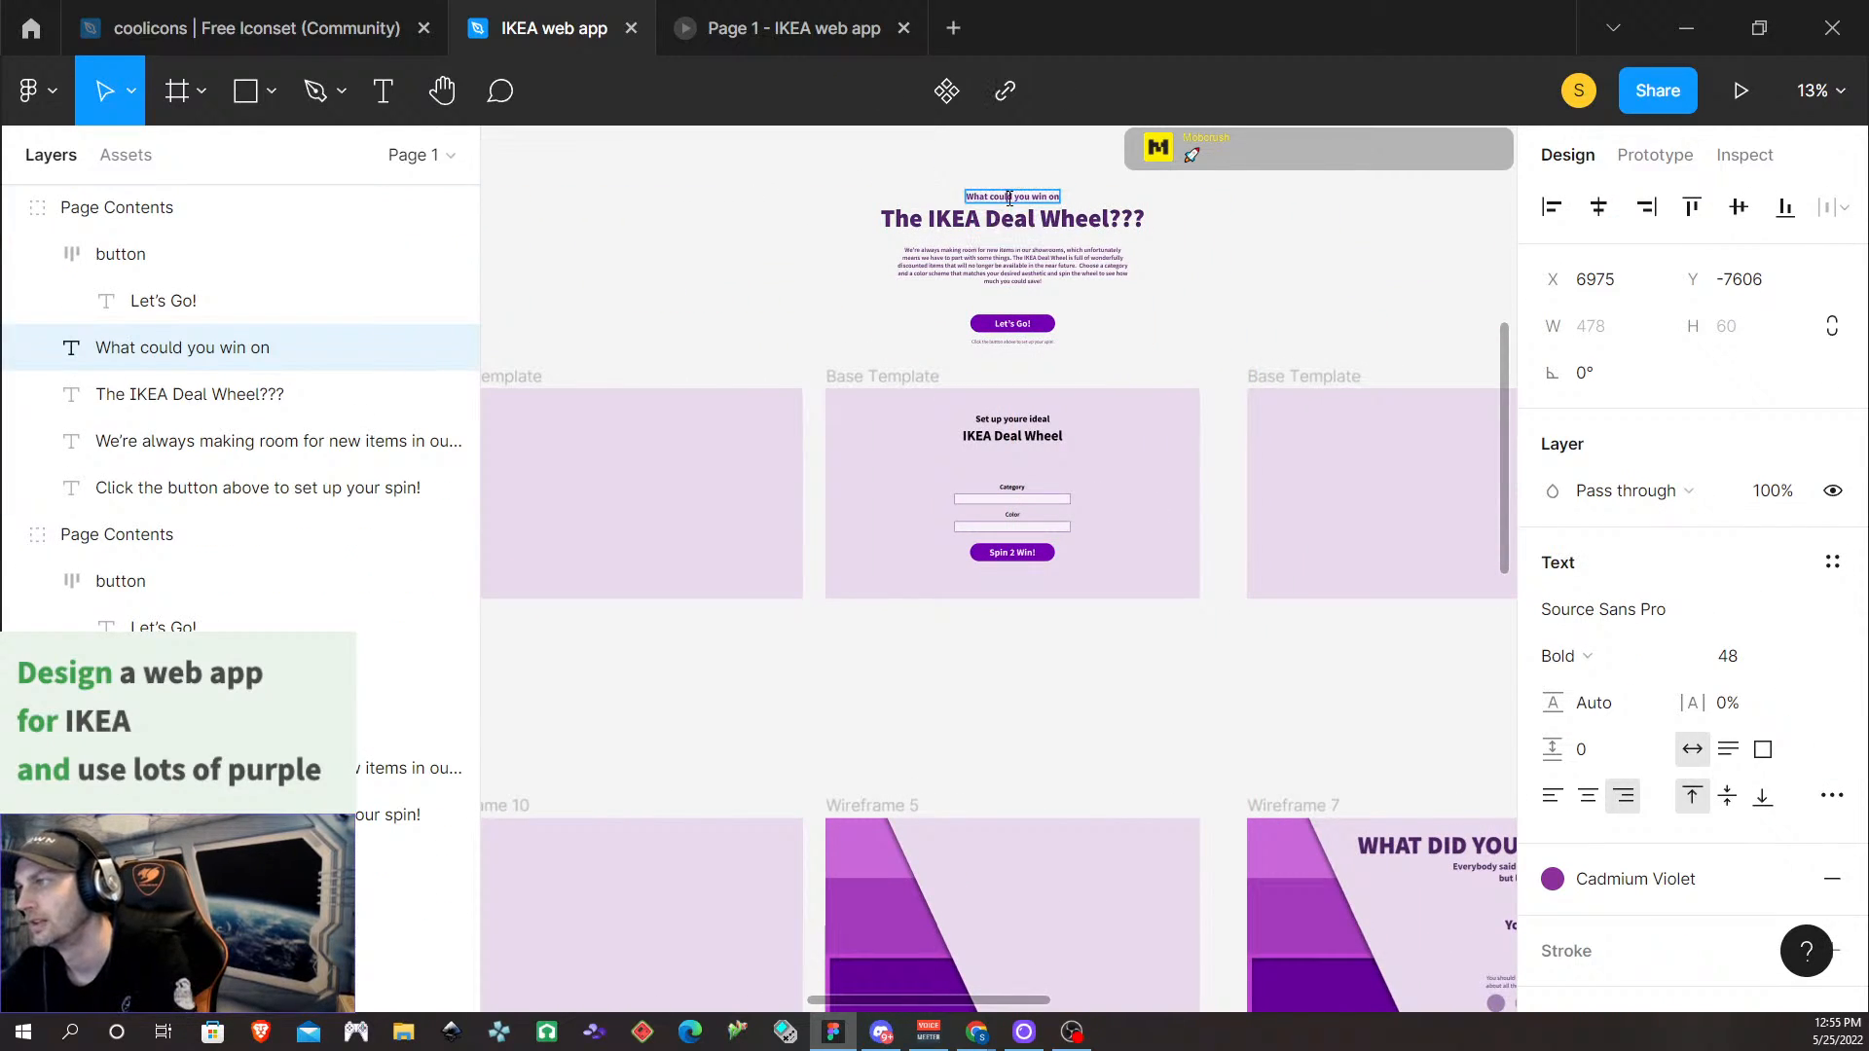
{"action": "type", "text": "W"}
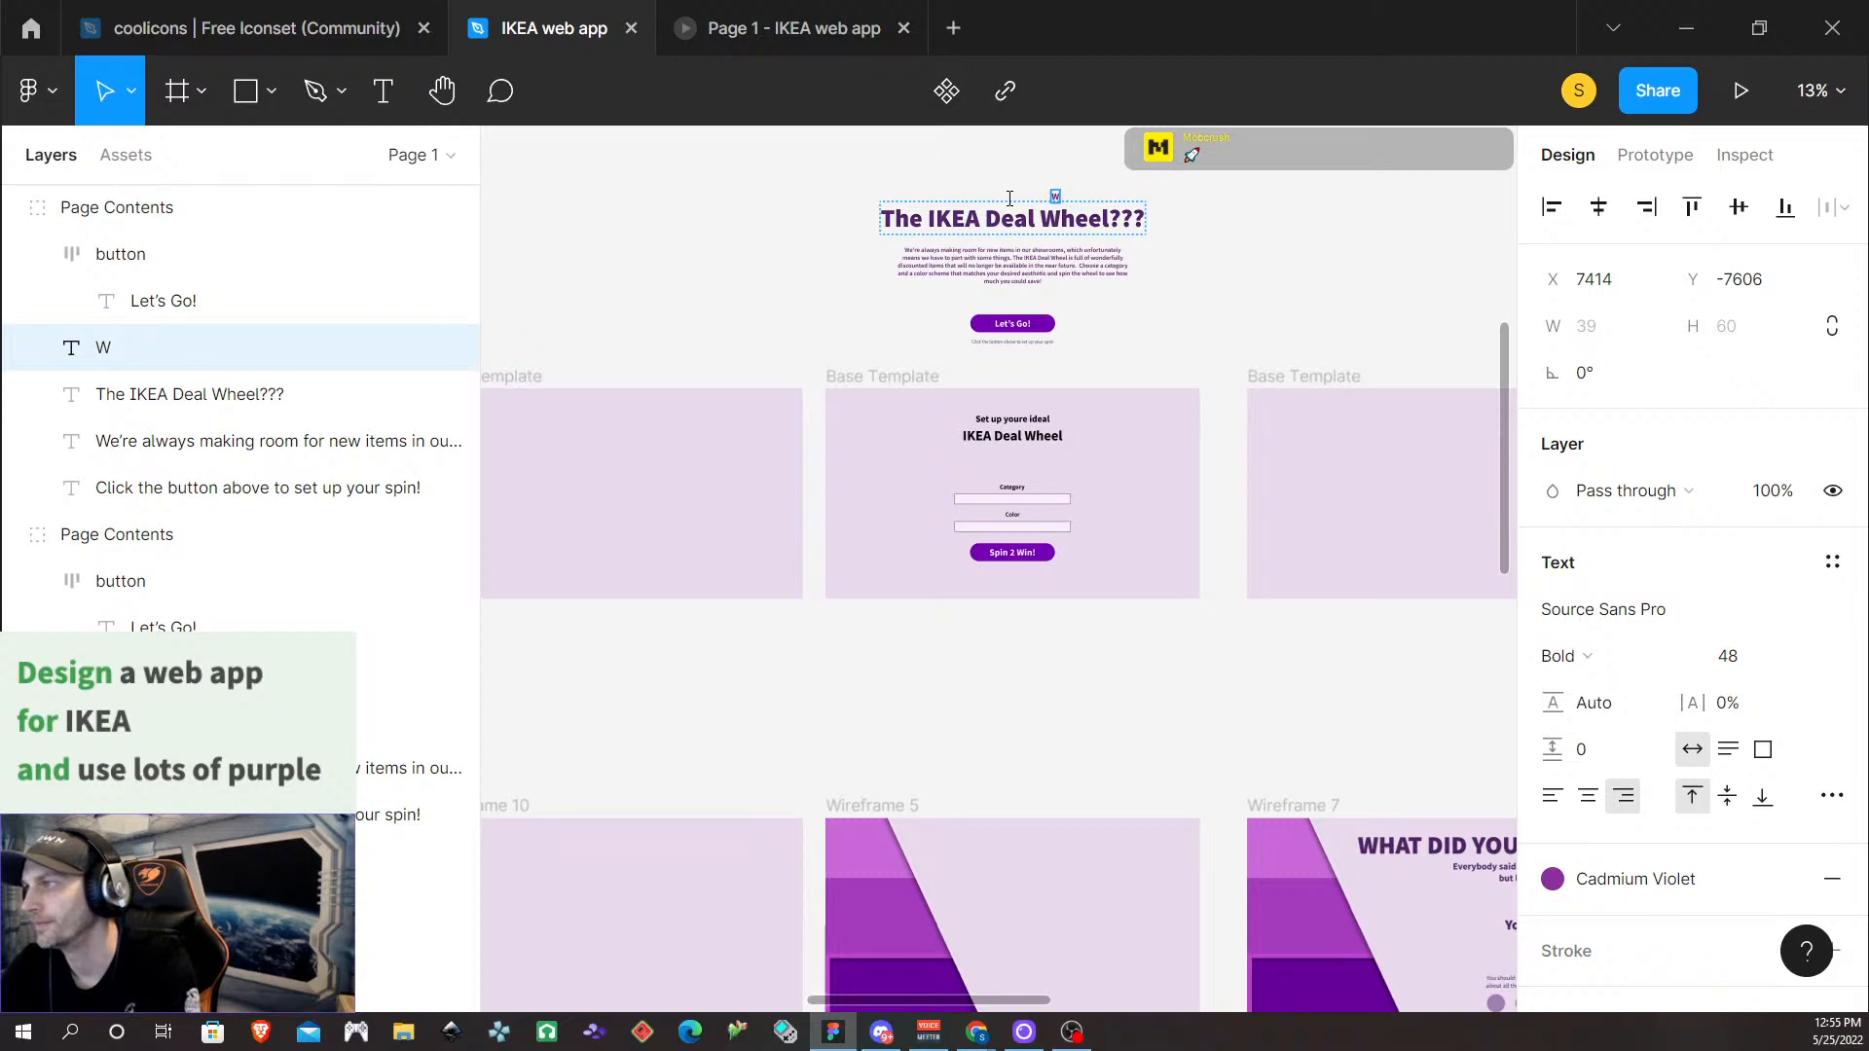
{"action": "key", "text": "BackSpace"}
{"action": "type", "text": "Set"}
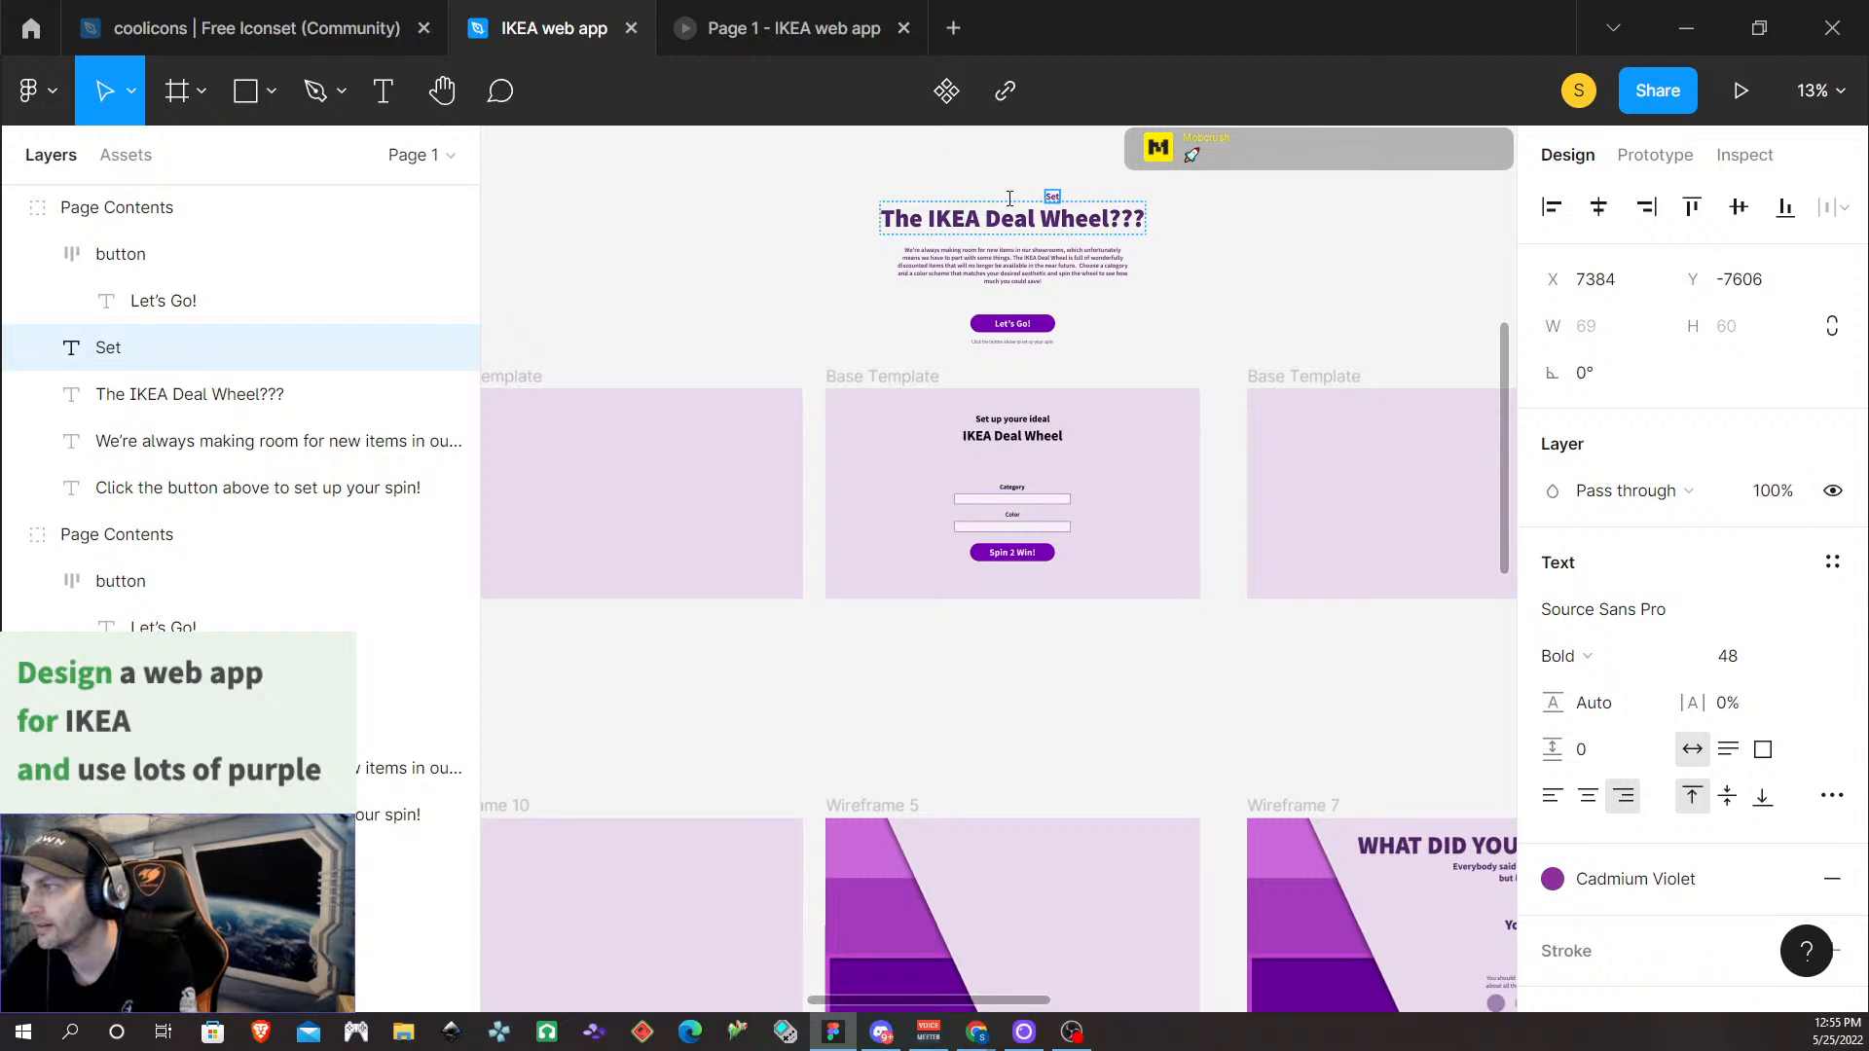
{"action": "type", "text": " up your"}
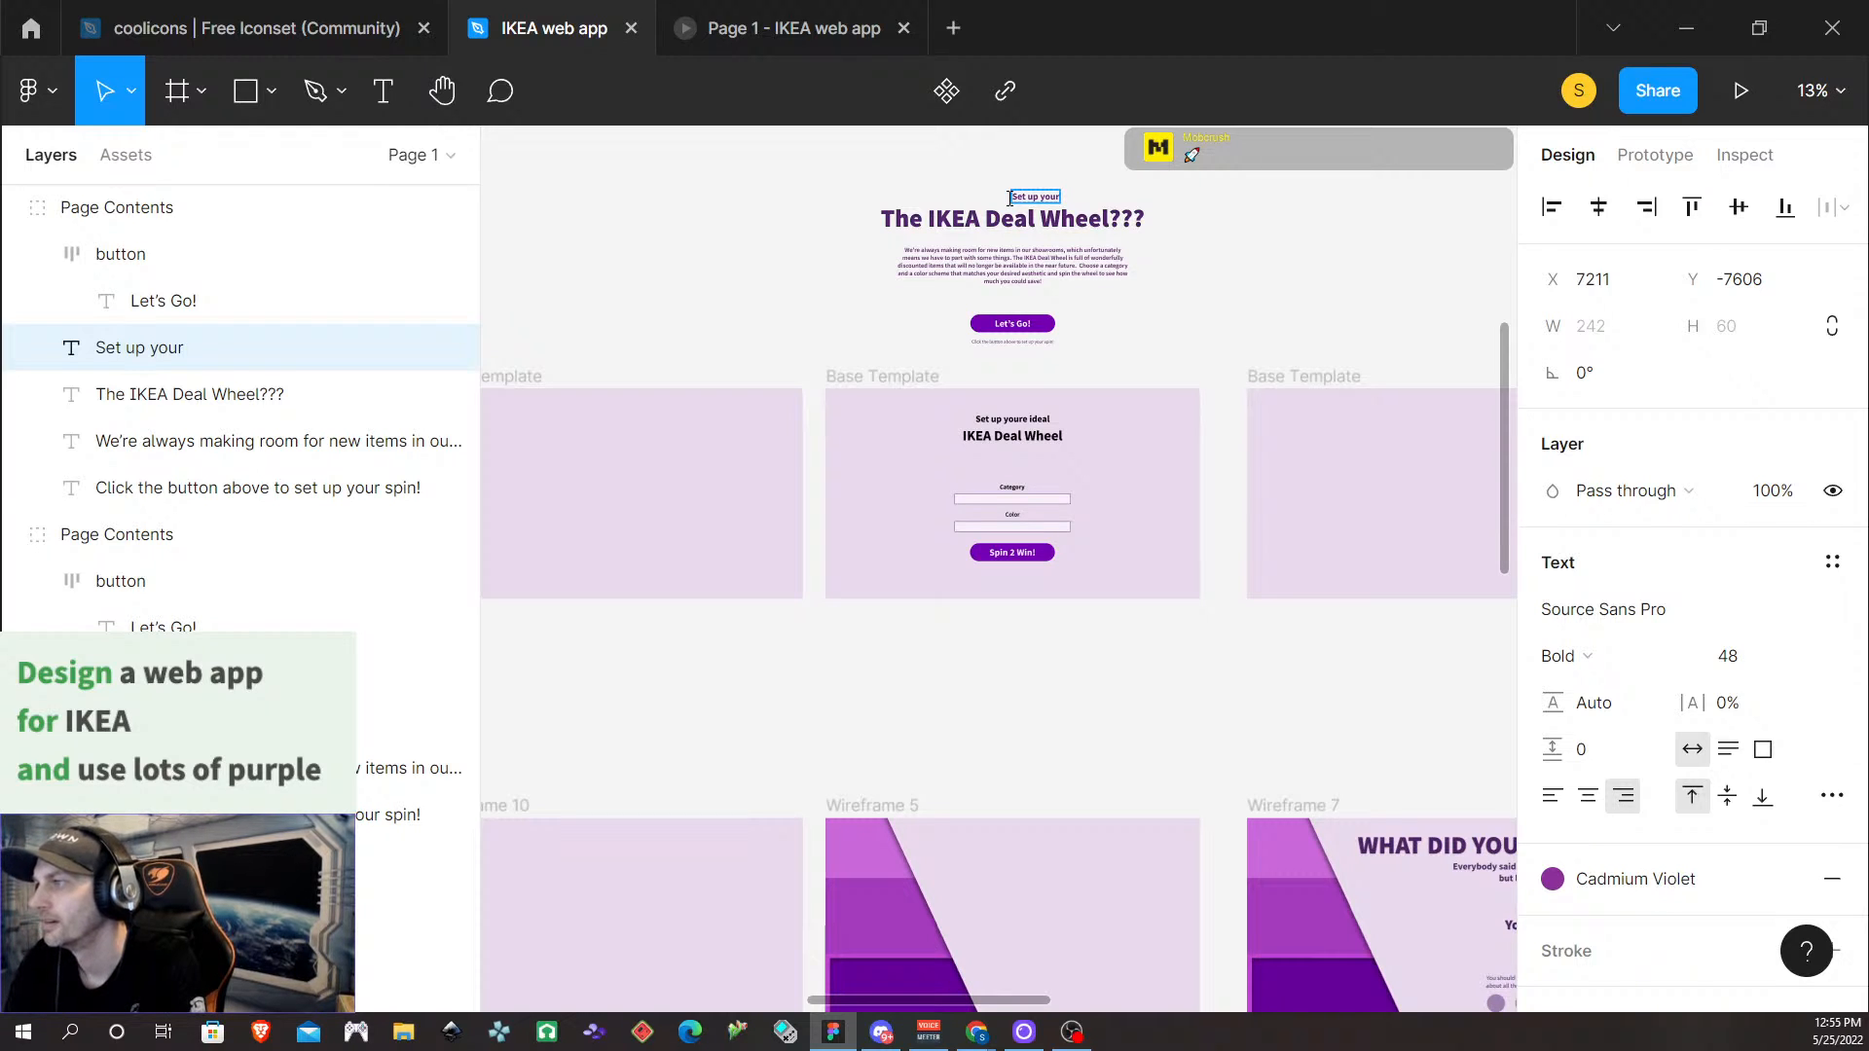
{"action": "type", "text": "ideal"}
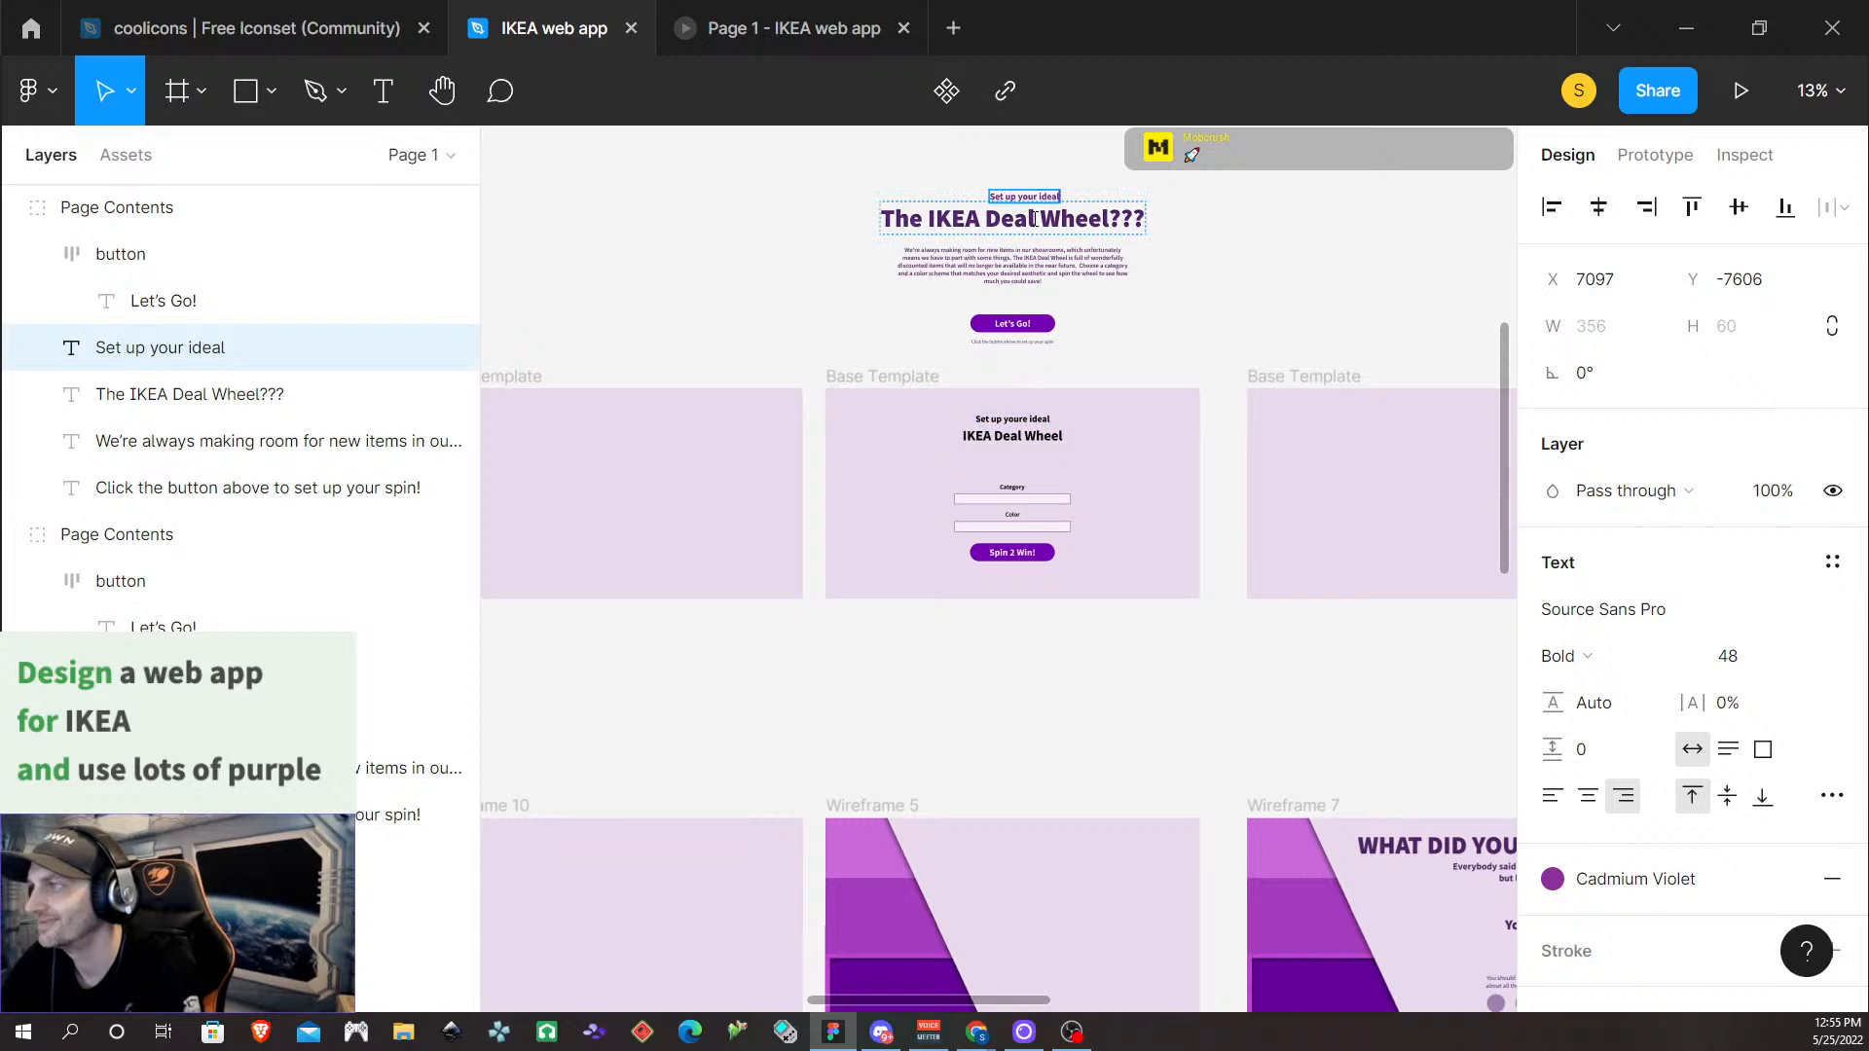
Change the large headline in the copied contents group to "IKEA Deal Wheel!"
{"action": "double_click", "coordinate": [926, 218]}
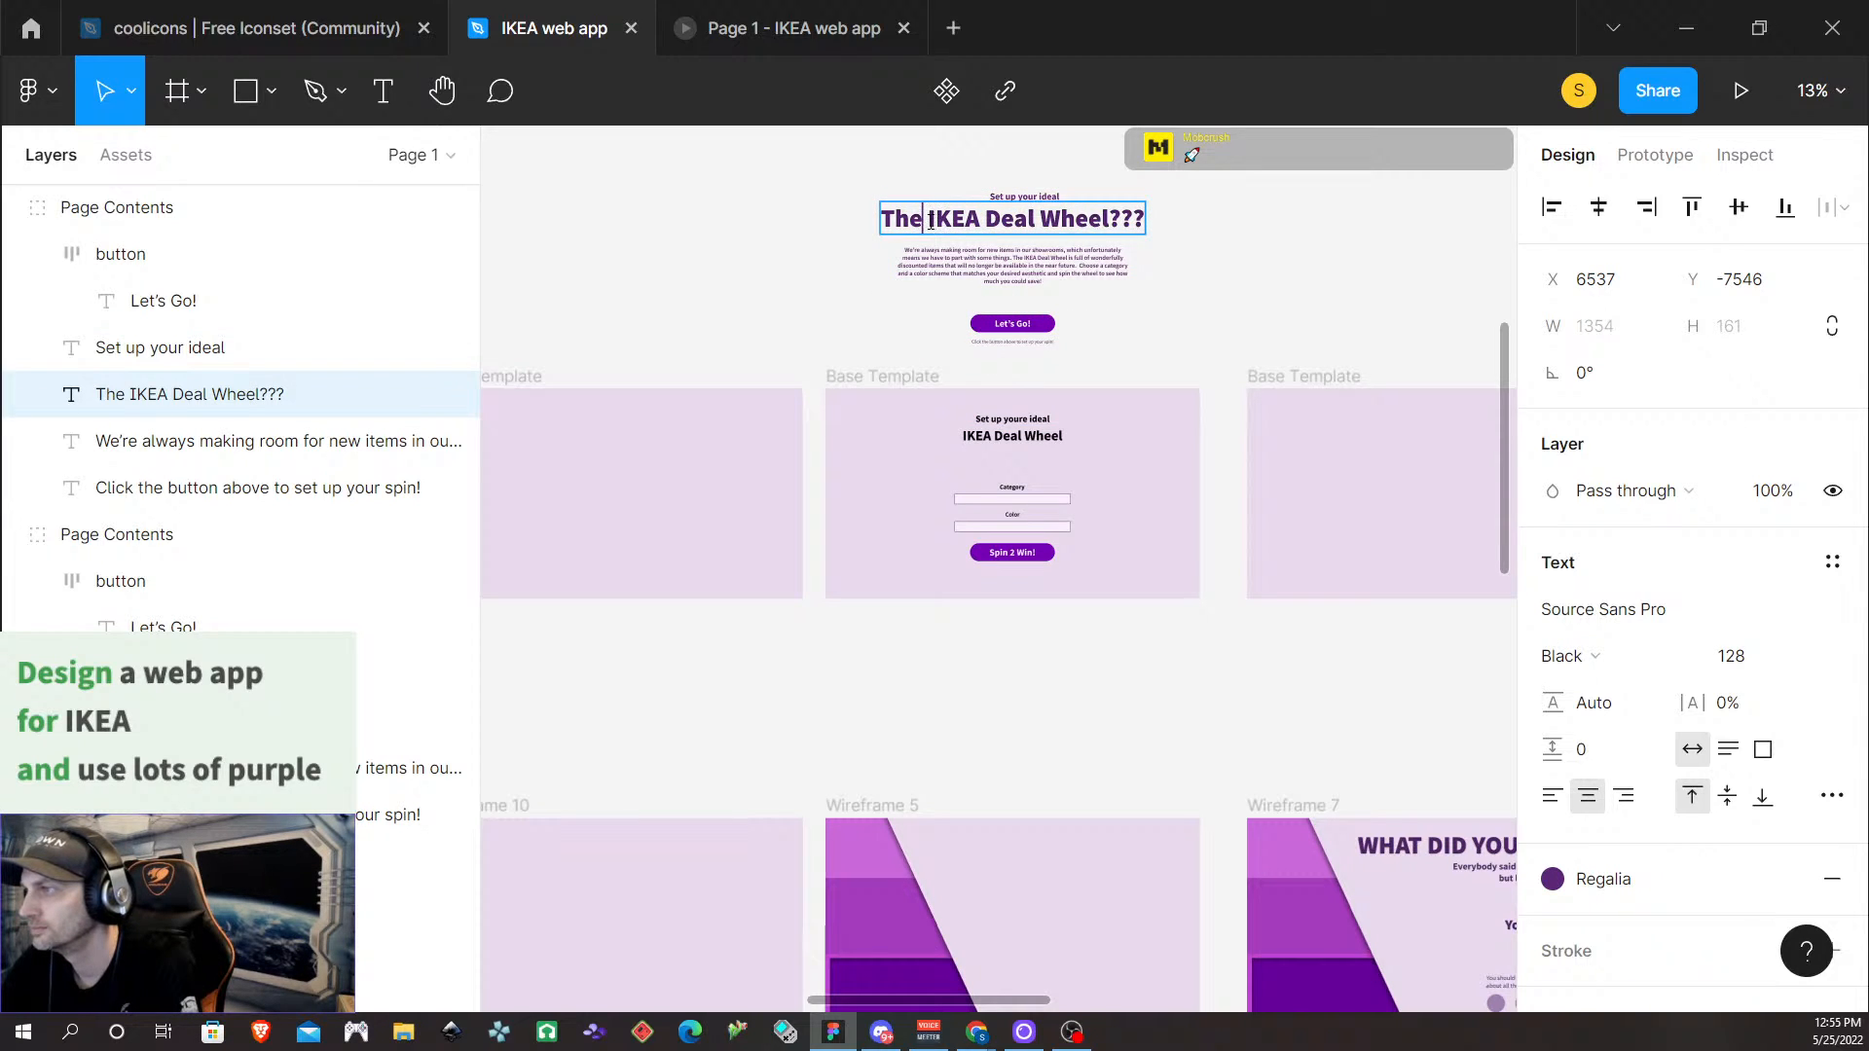
{"action": "left_click_drag", "start_coordinate": [931, 221], "coordinate": [873, 217]}
{"action": "key", "text": "BackSpace"}
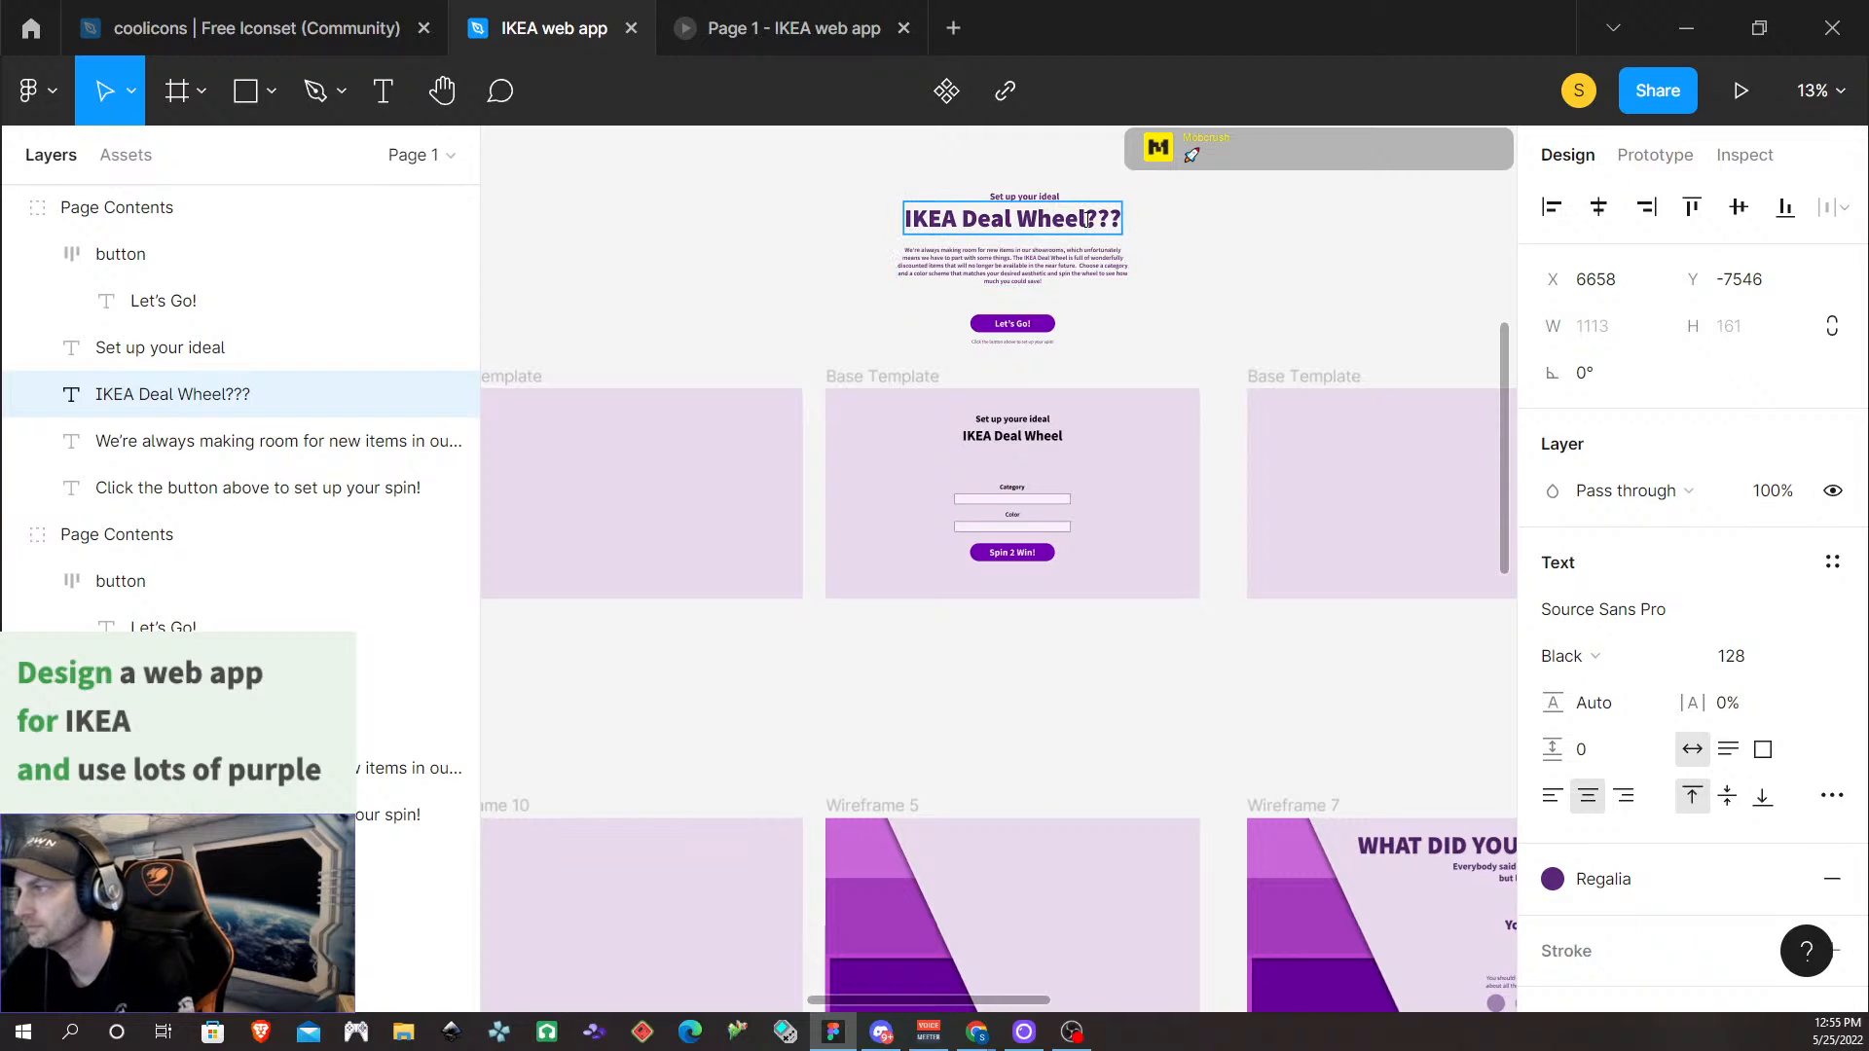
{"action": "left_click_drag", "start_coordinate": [1087, 218], "coordinate": [1126, 215]}
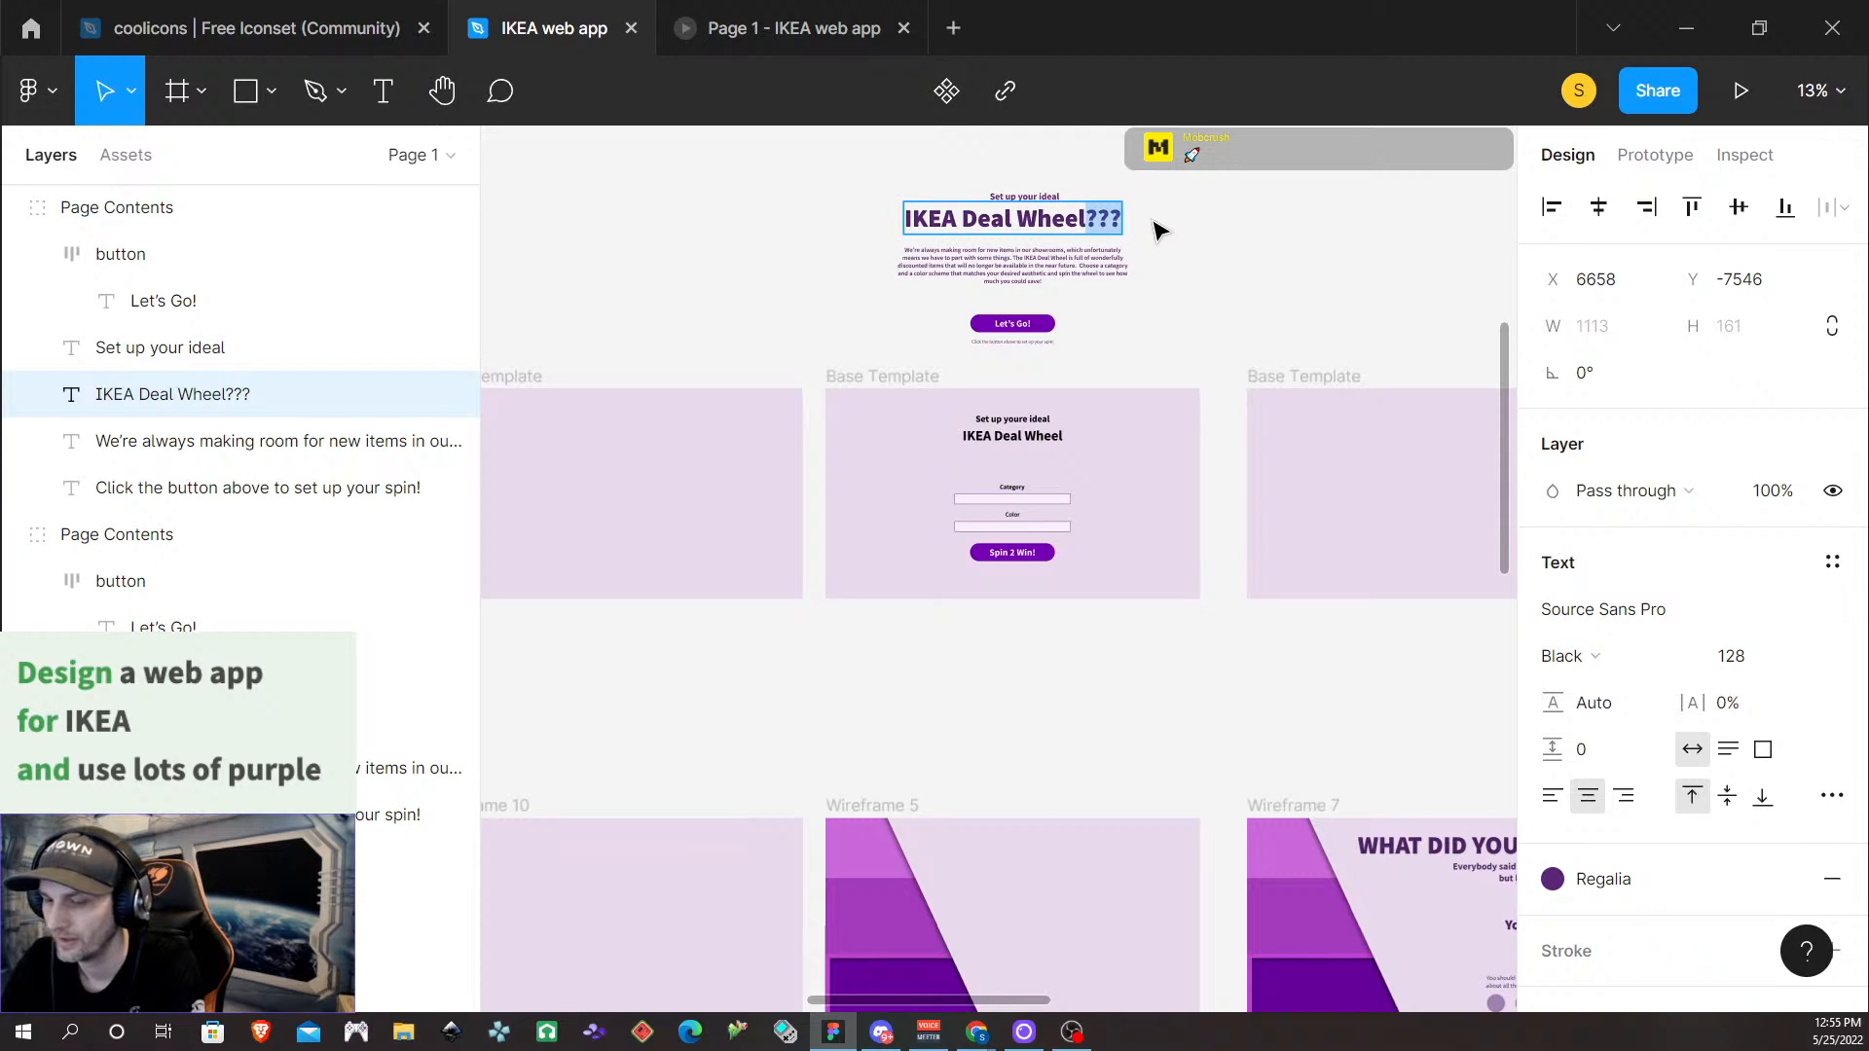
{"action": "type", "text": "!"}
{"action": "key", "text": "Escape"}
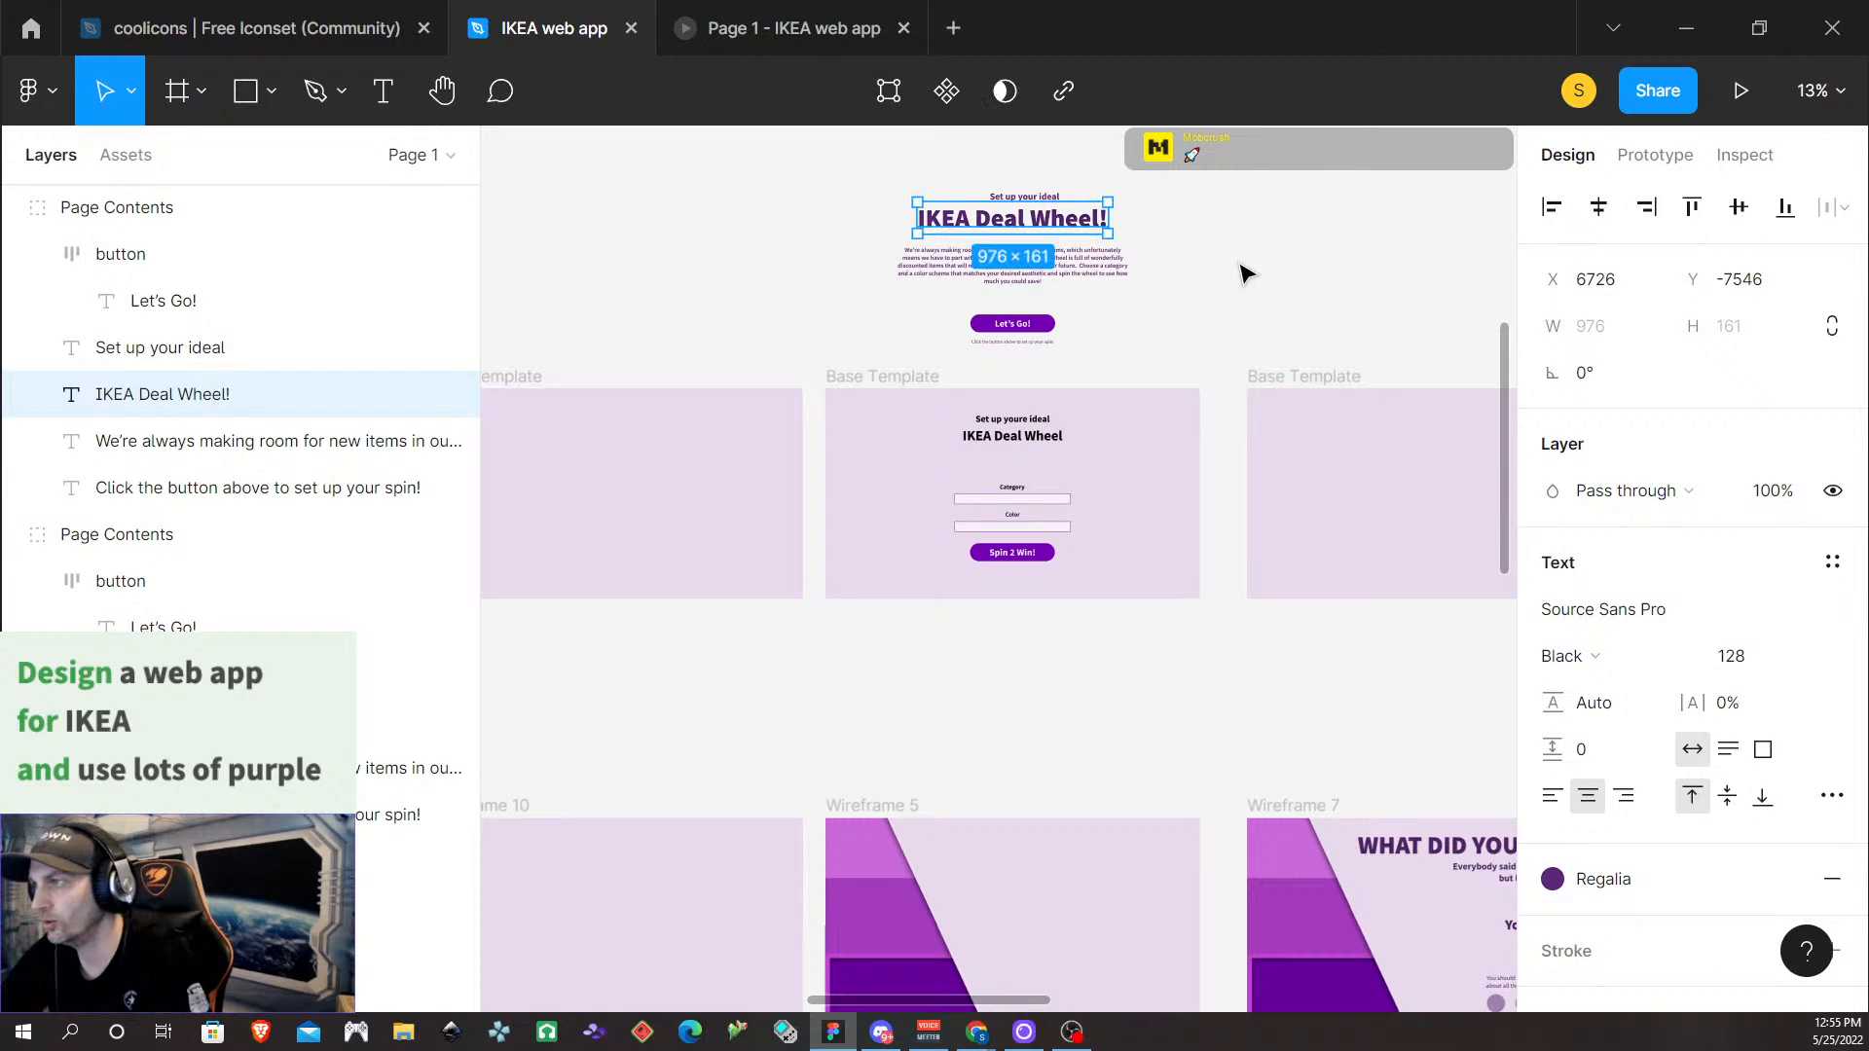
{"action": "scroll", "coordinate": [1080, 310], "scroll_direction": "up", "scroll_amount": 3}
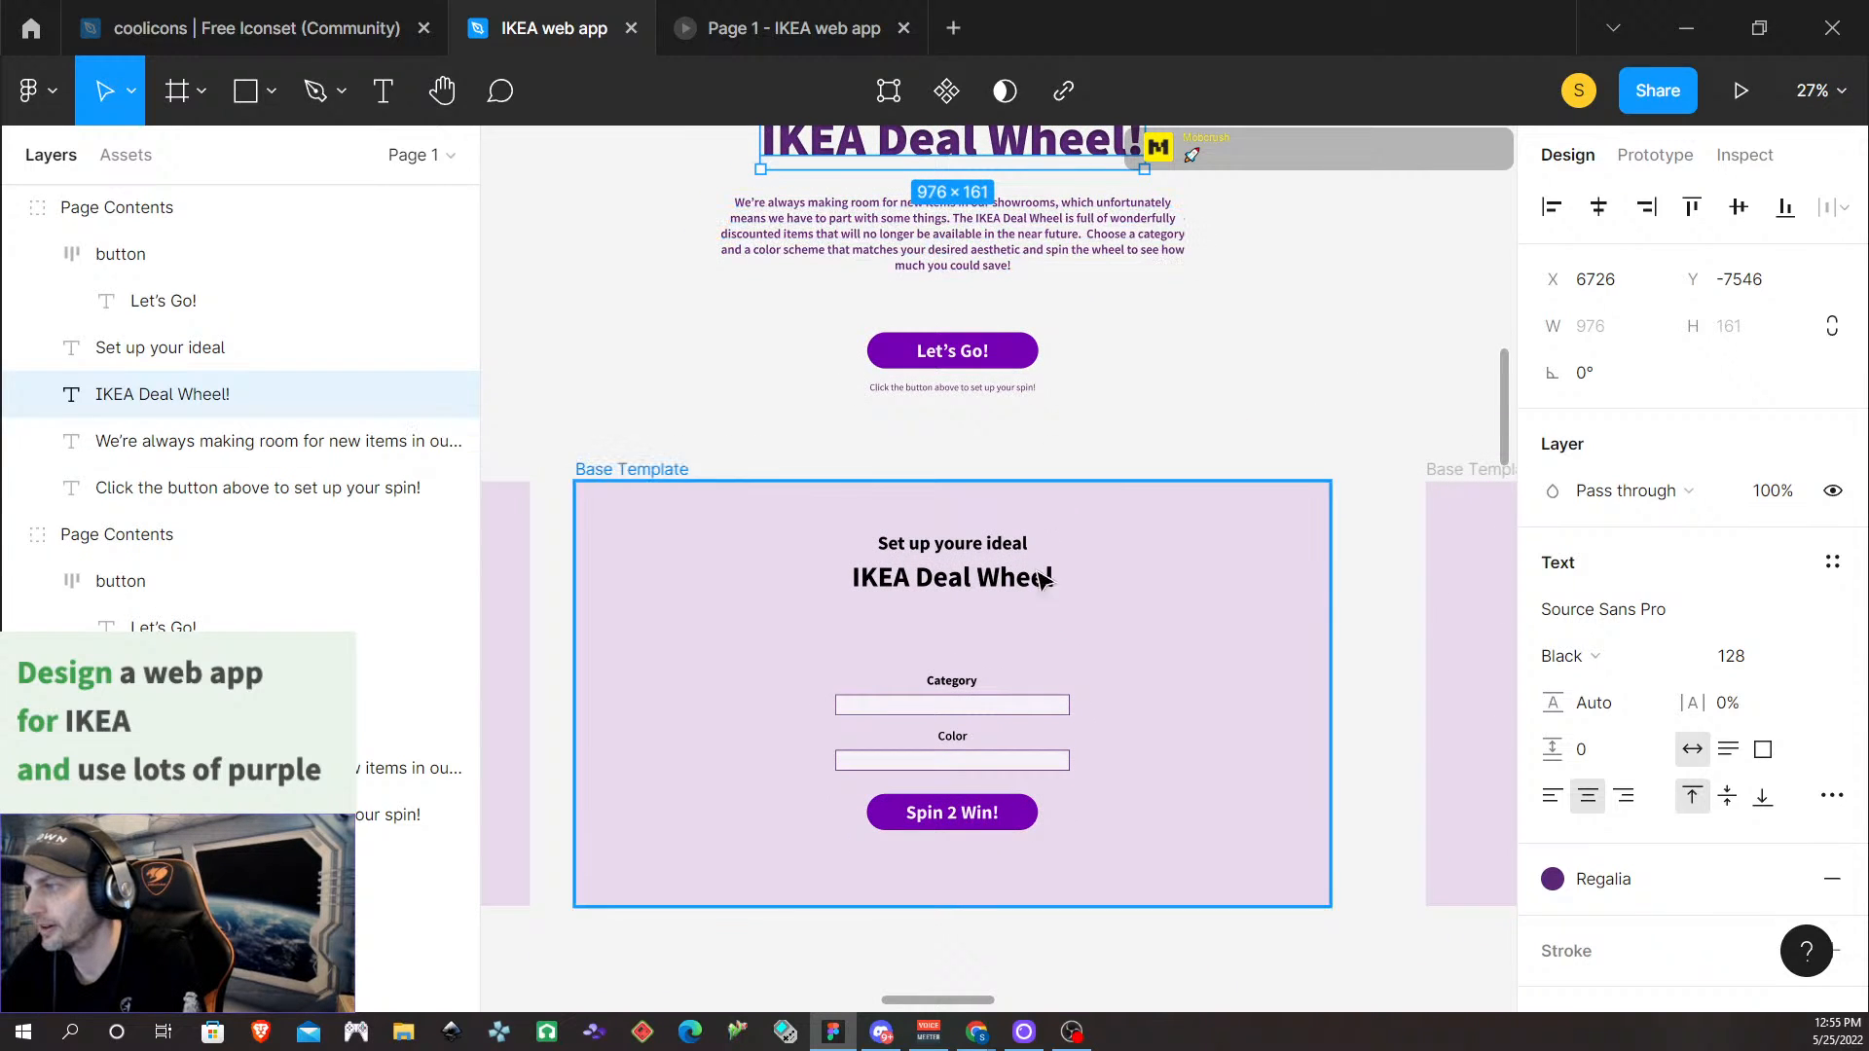
Center the "Set up your ideal" line and the "IKEA Deal Wheel!" headline horizontally on each other in the copied contents group
{"action": "left_click", "coordinate": [983, 224]}
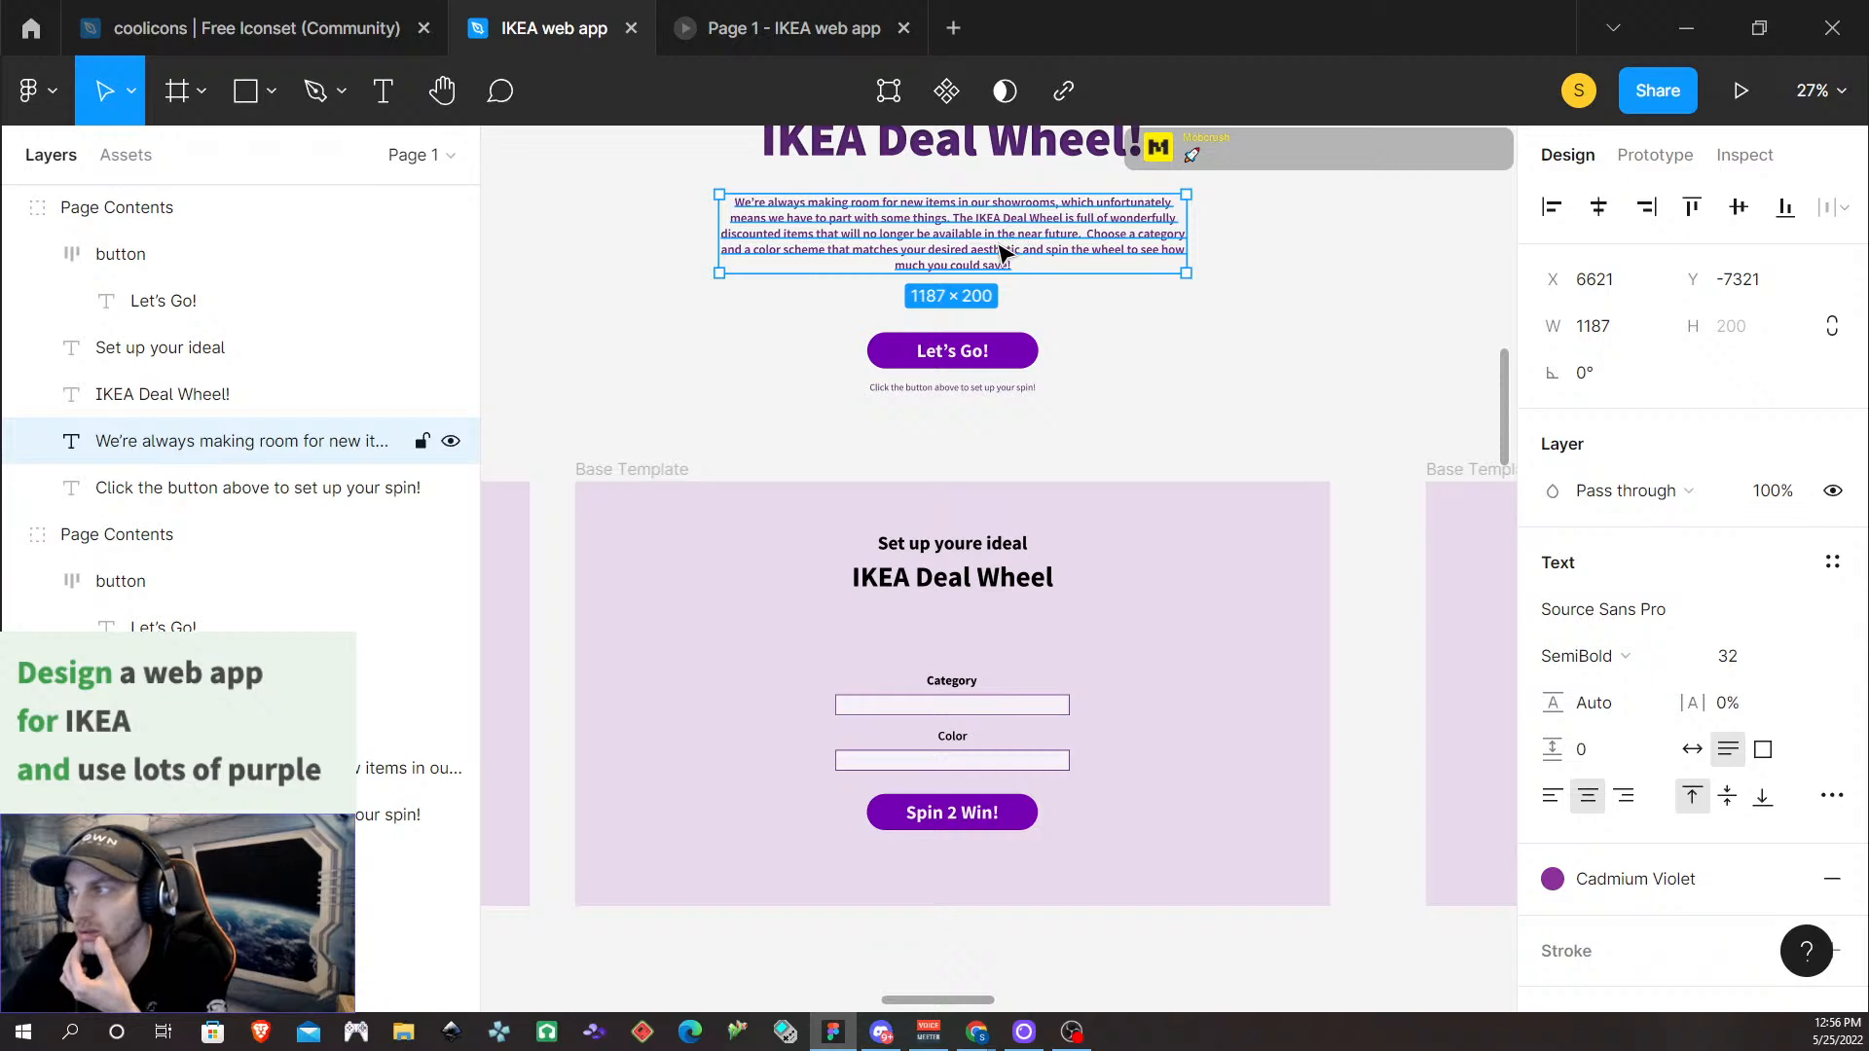
{"action": "double_click", "coordinate": [966, 245]}
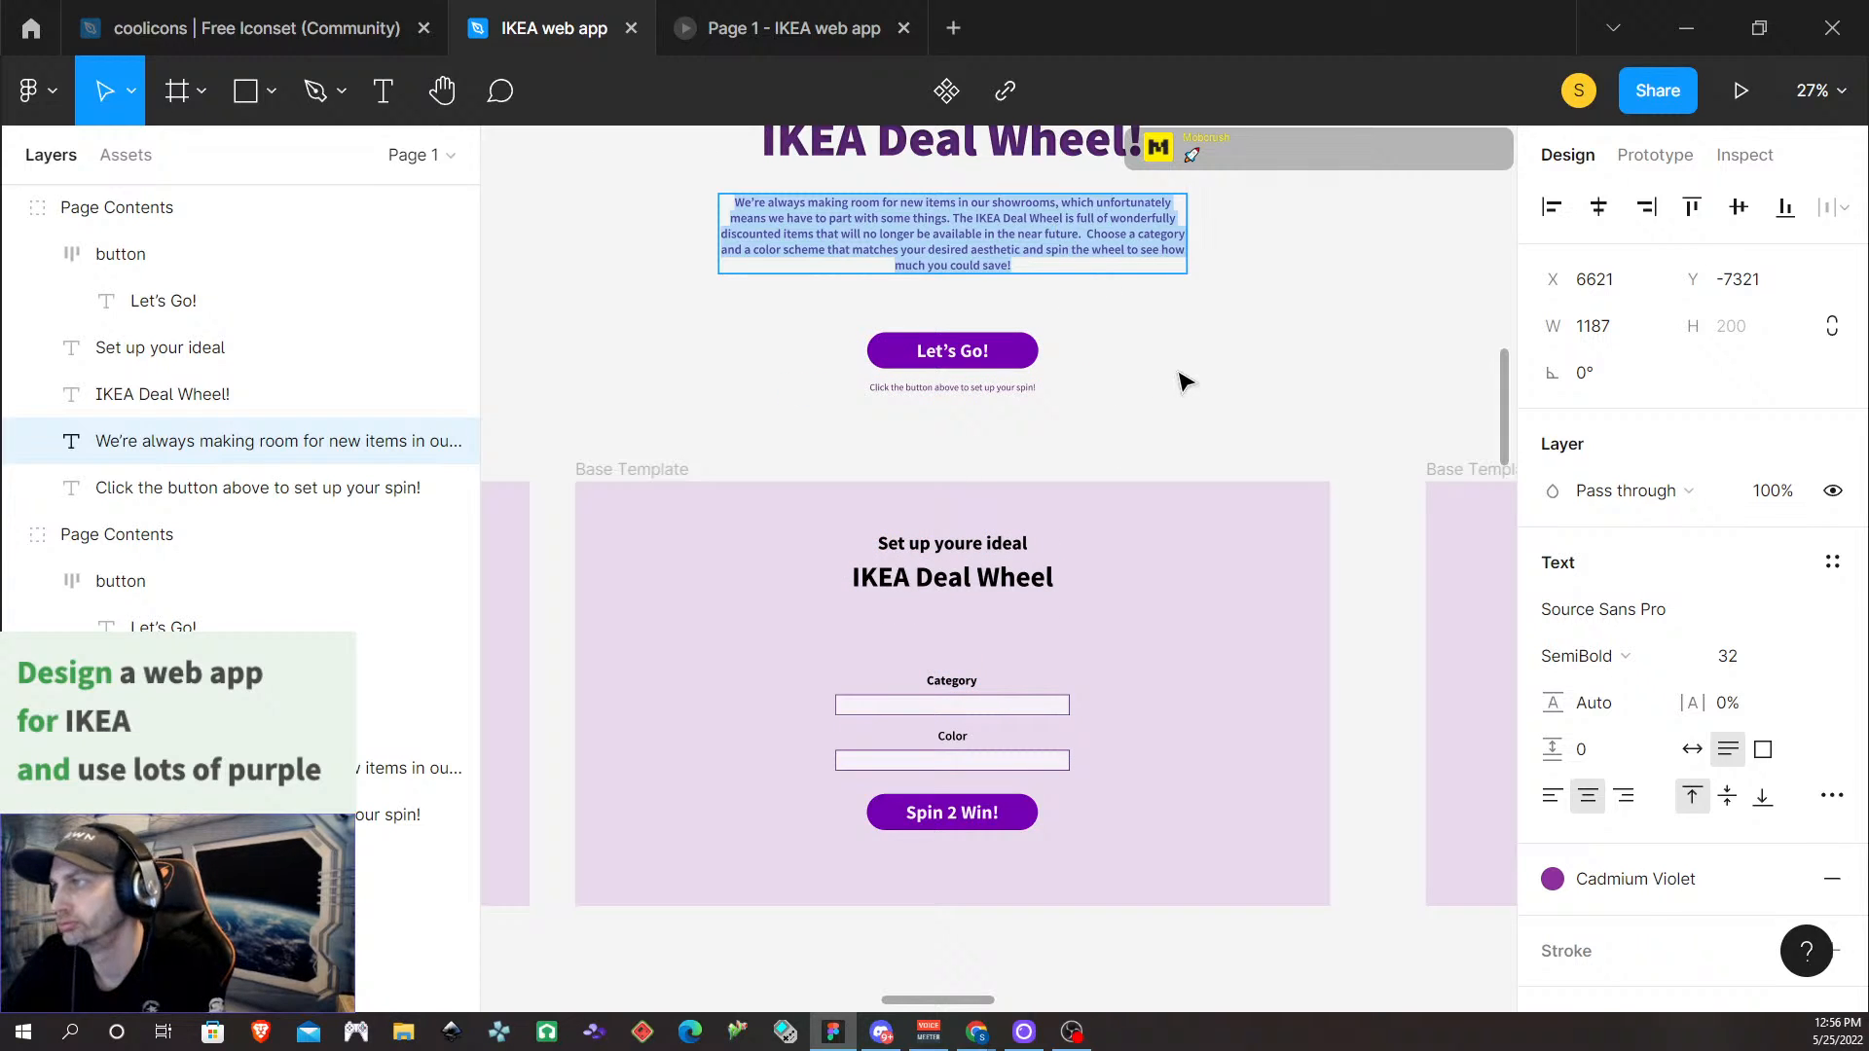
{"action": "scroll", "coordinate": [1183, 380], "scroll_direction": "up", "scroll_amount": 6}
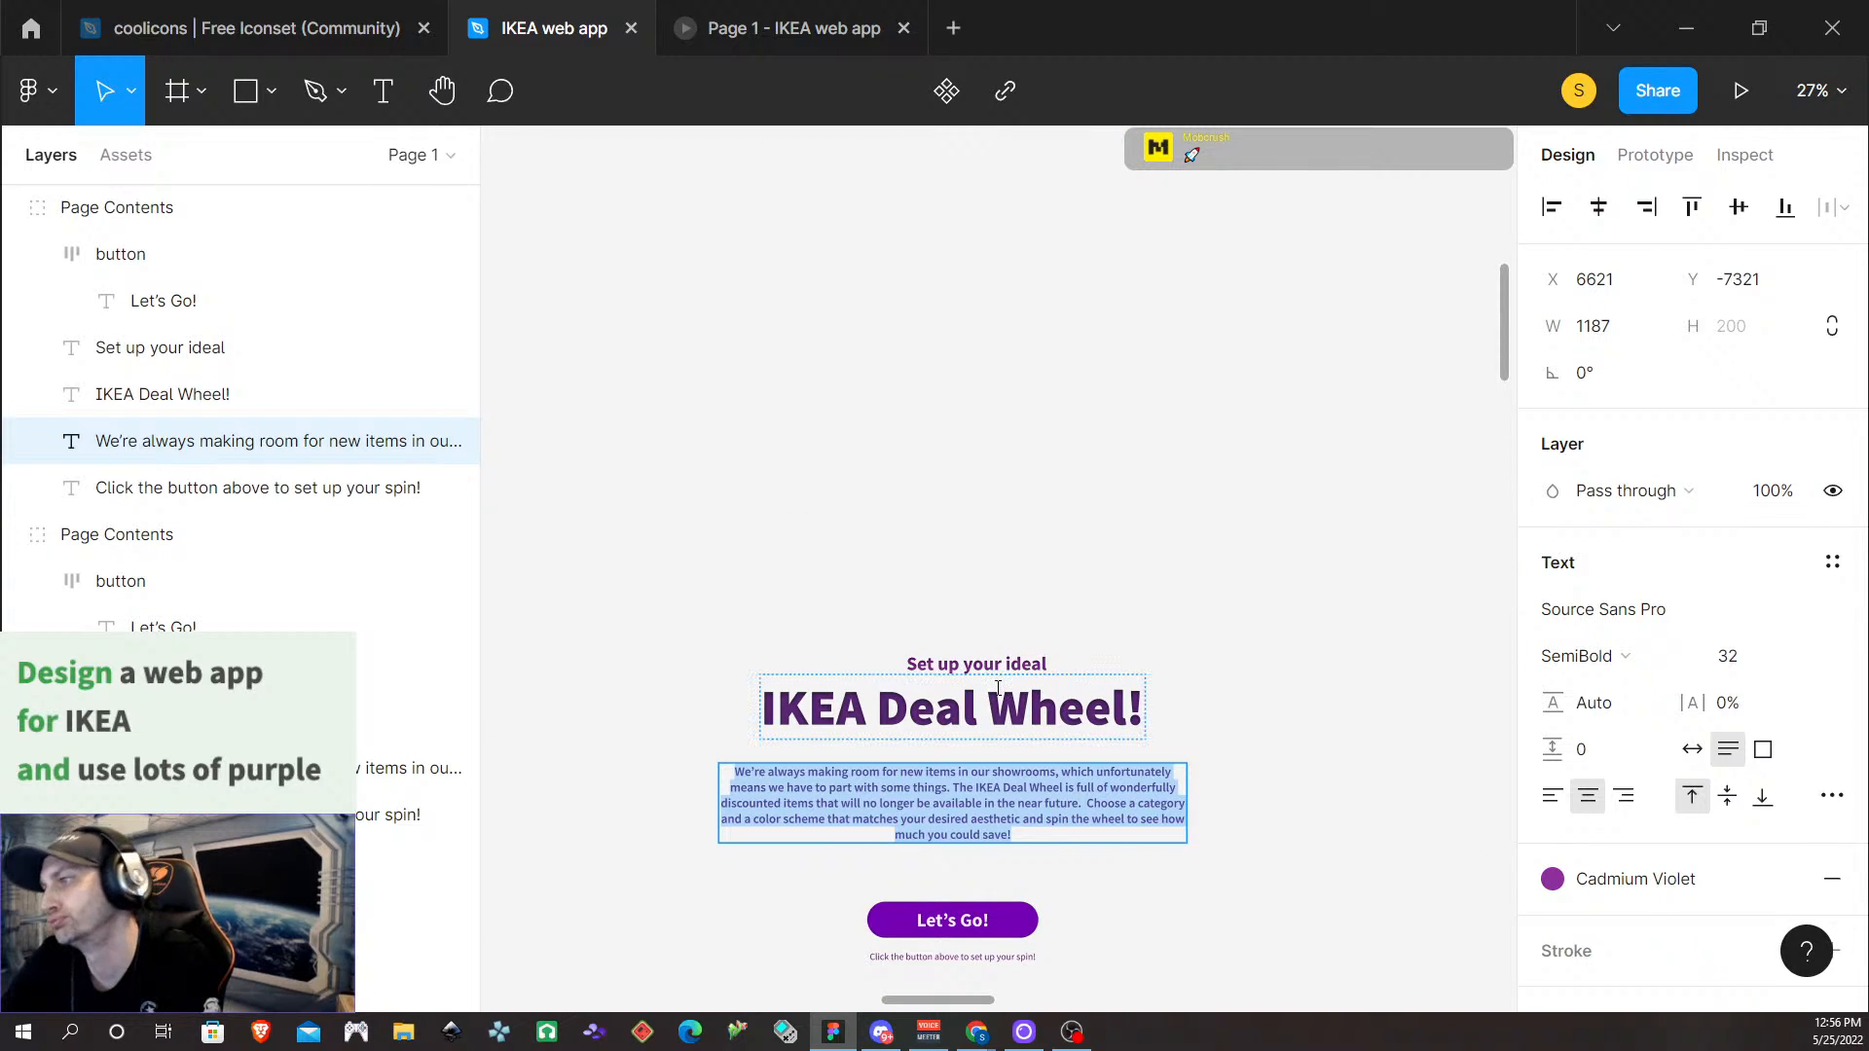
{"action": "left_click", "coordinate": [998, 688]}
{"action": "left_click", "coordinate": [988, 663], "text": "shift"}
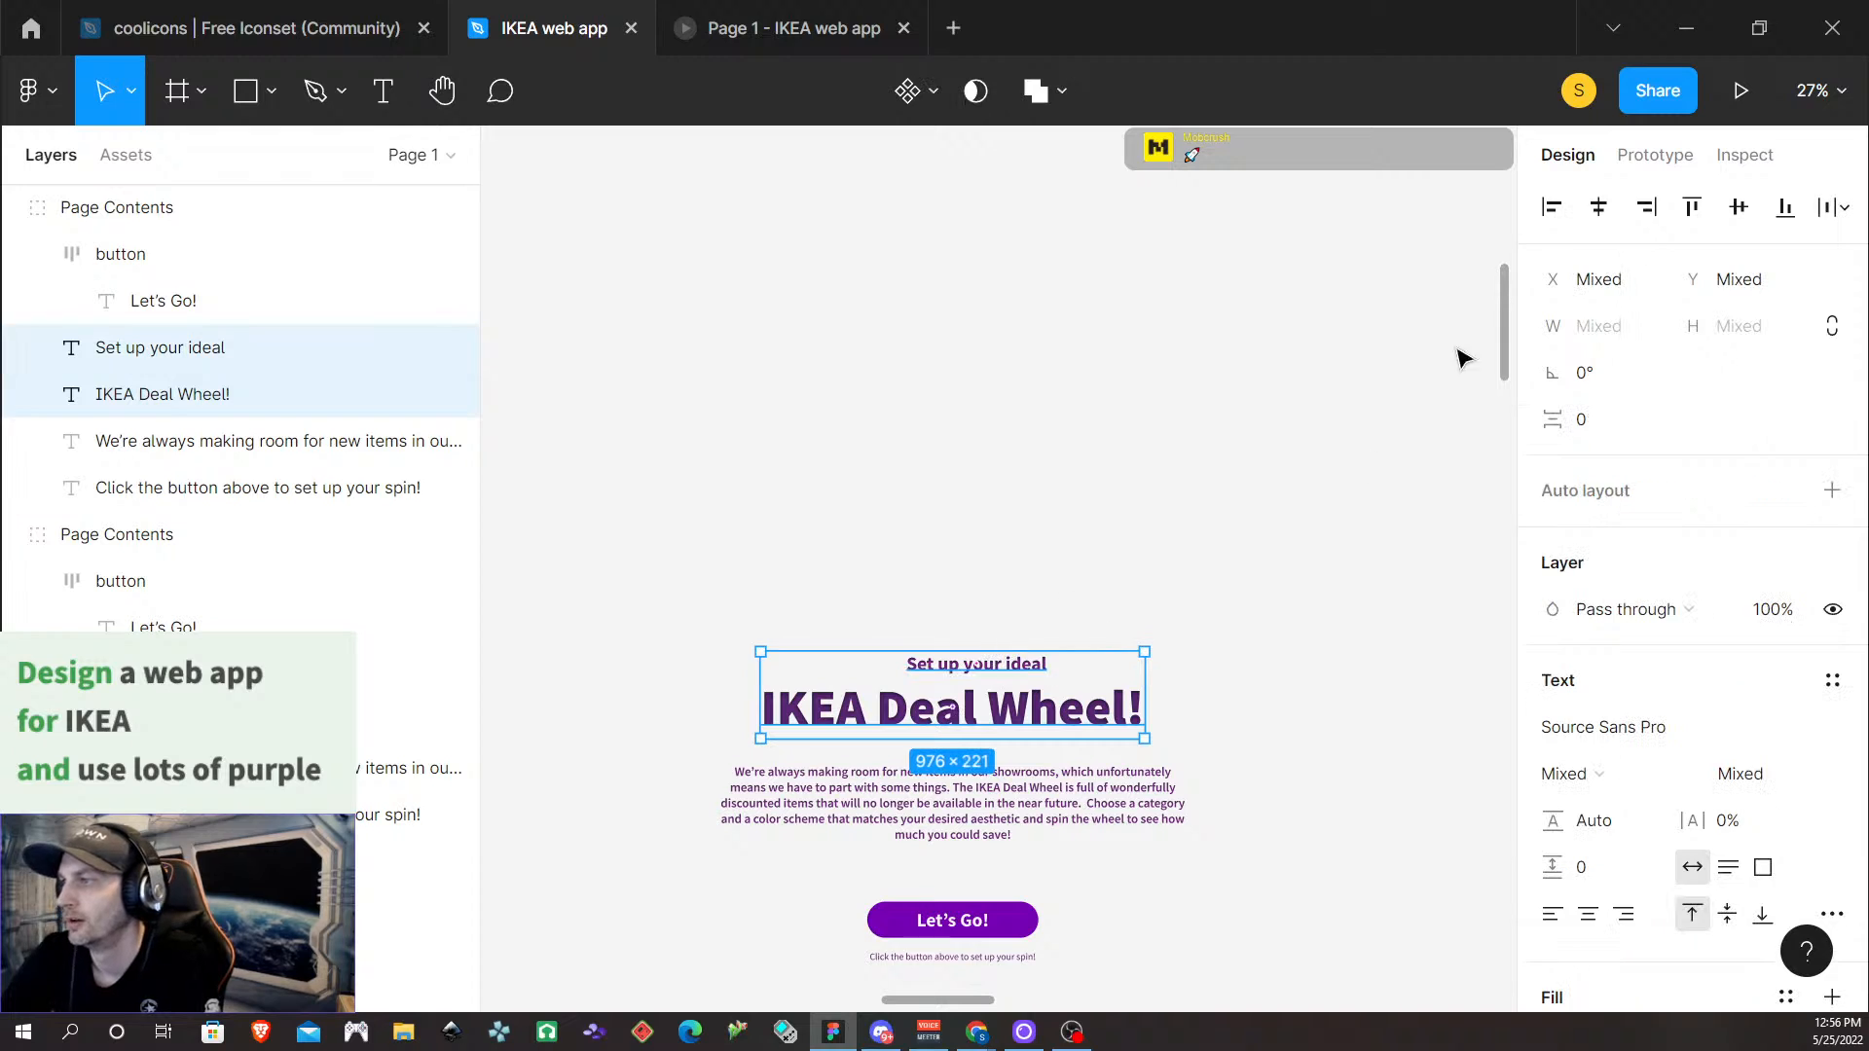
{"action": "left_click", "coordinate": [1600, 211]}
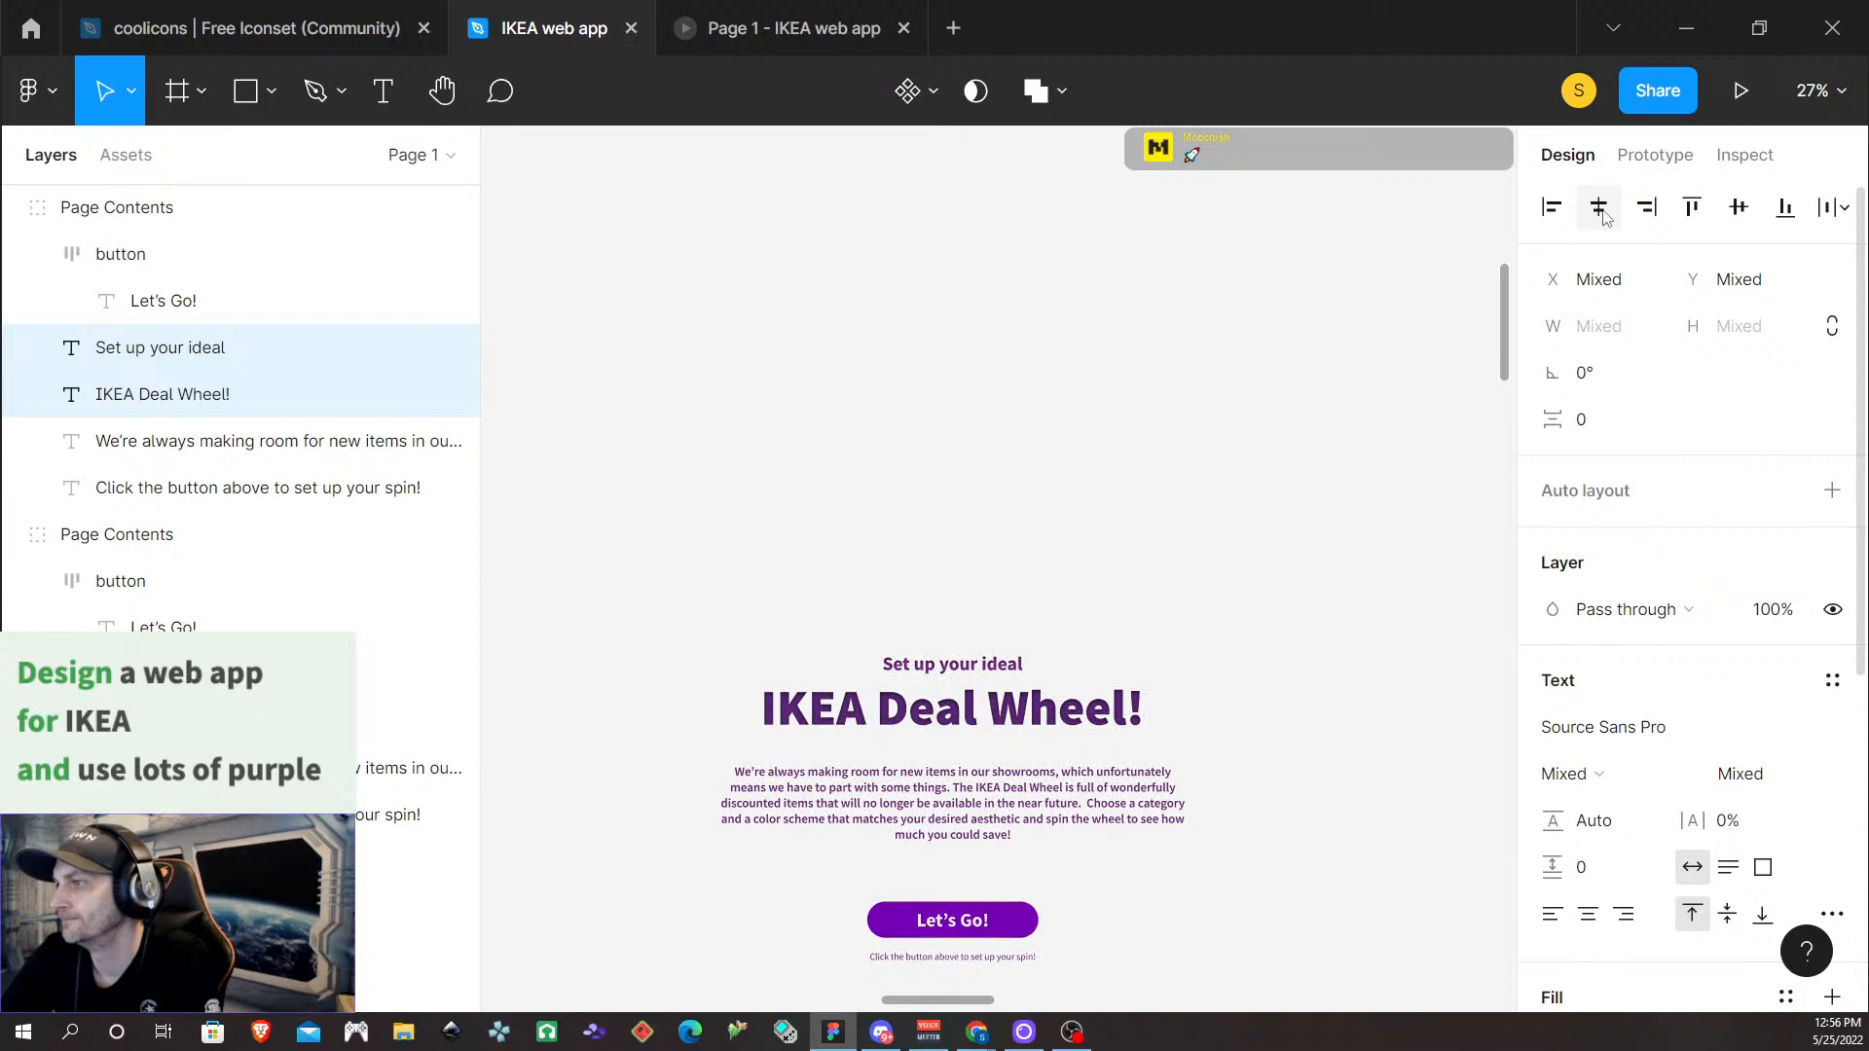
Replace the copied group's paragraph with "Choose a category in the drop down menu below and hit the spin button to win!"
{"action": "scroll", "coordinate": [1265, 750], "scroll_direction": "down", "scroll_amount": 2}
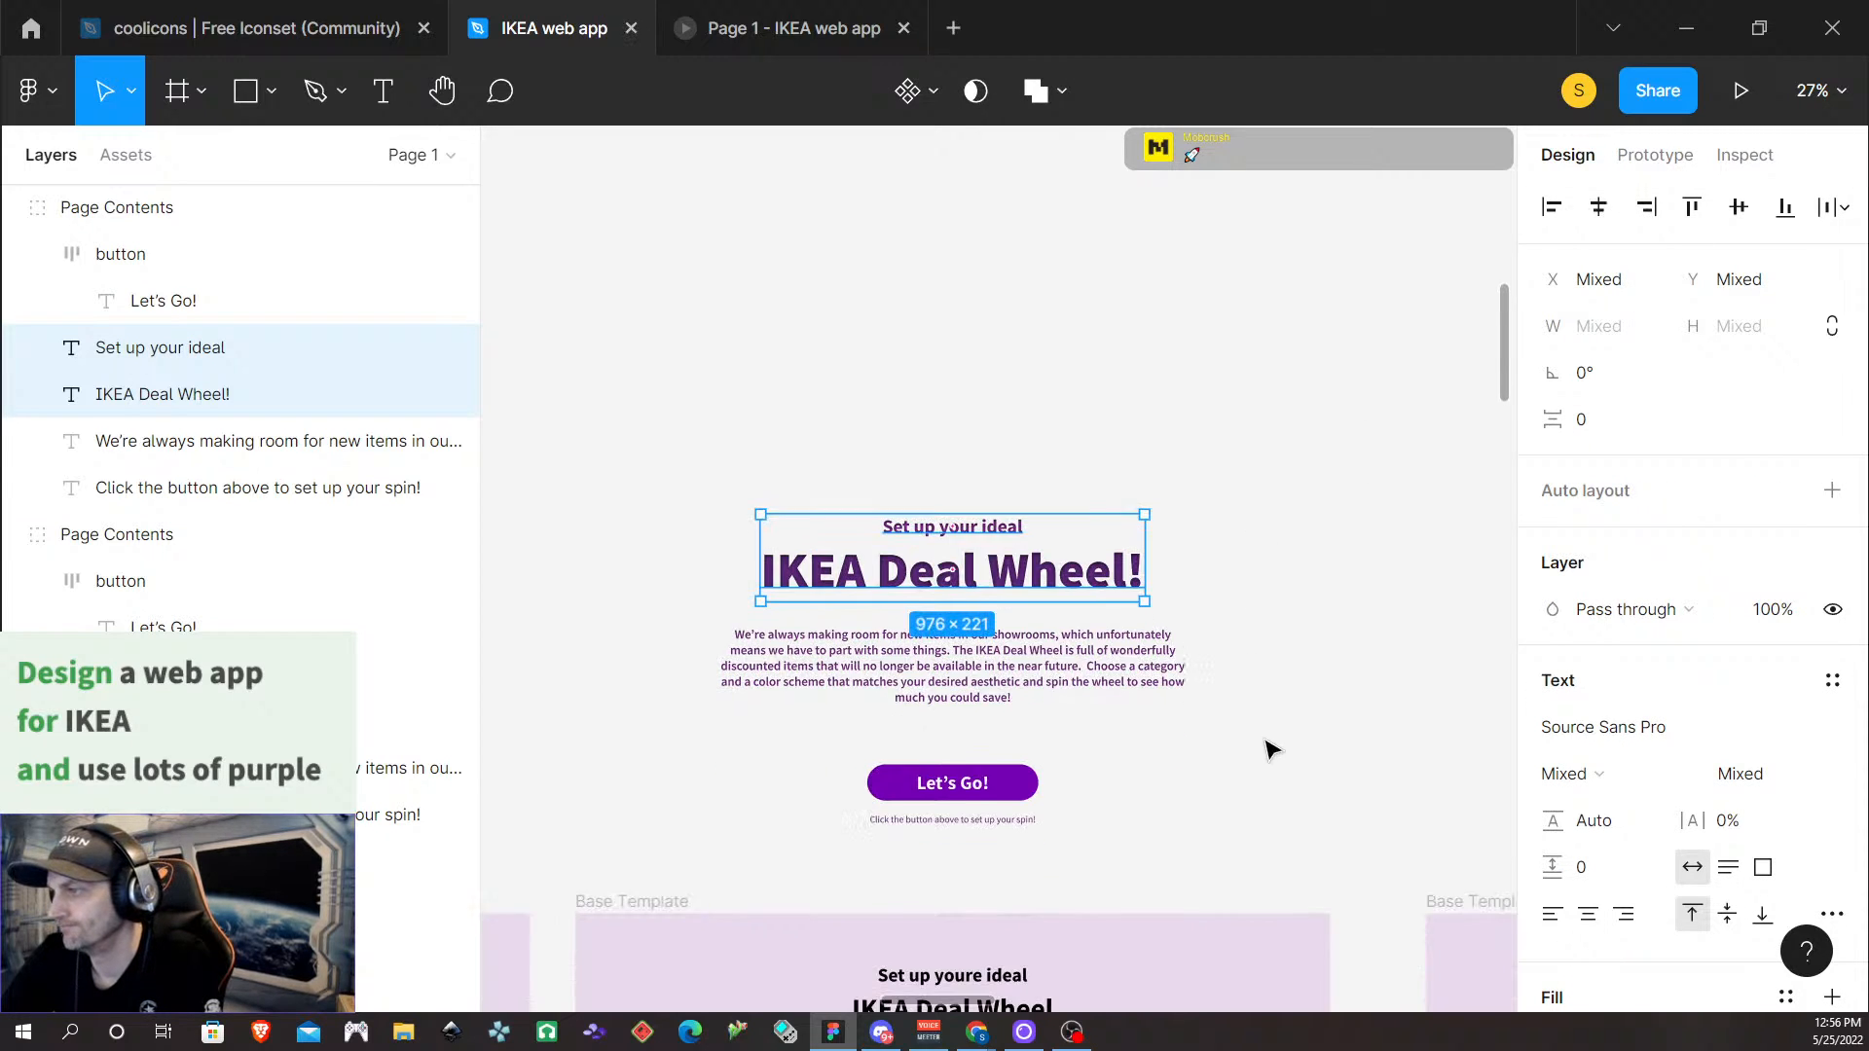
{"action": "double_click", "coordinate": [988, 660]}
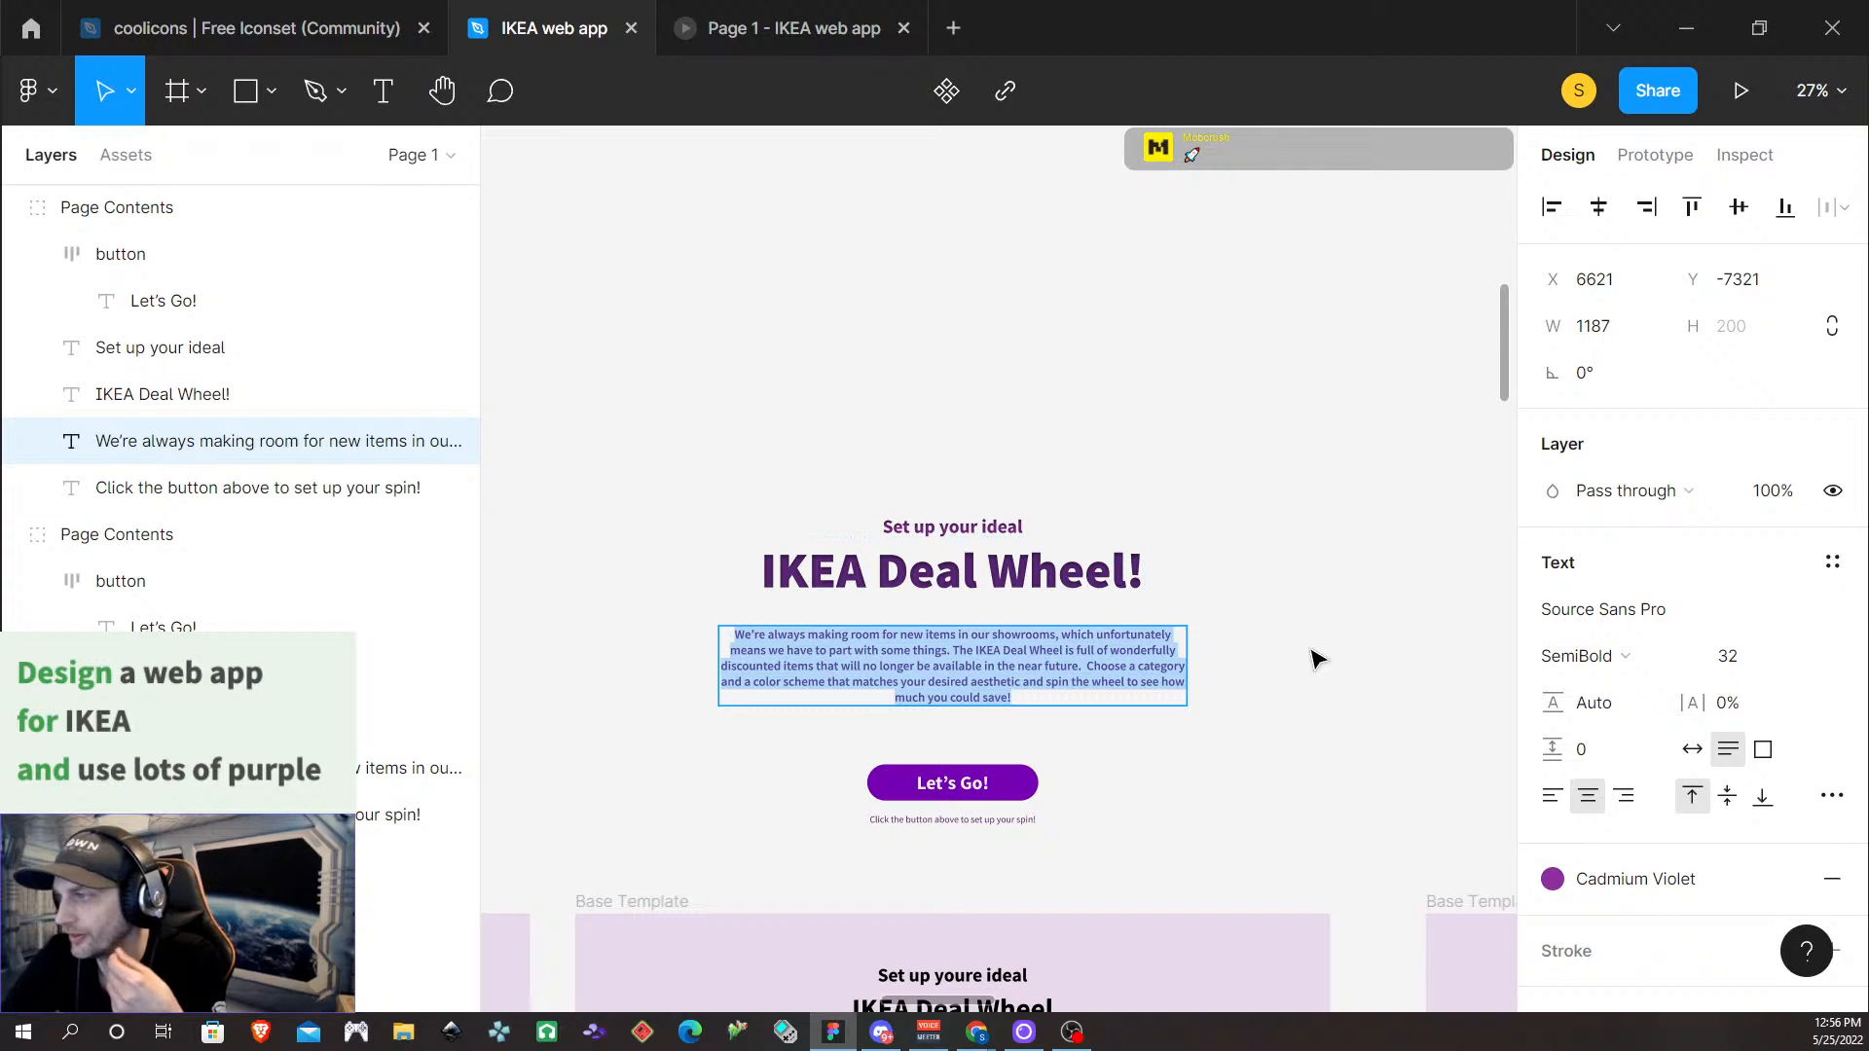
{"action": "type", "text": "Choose"}
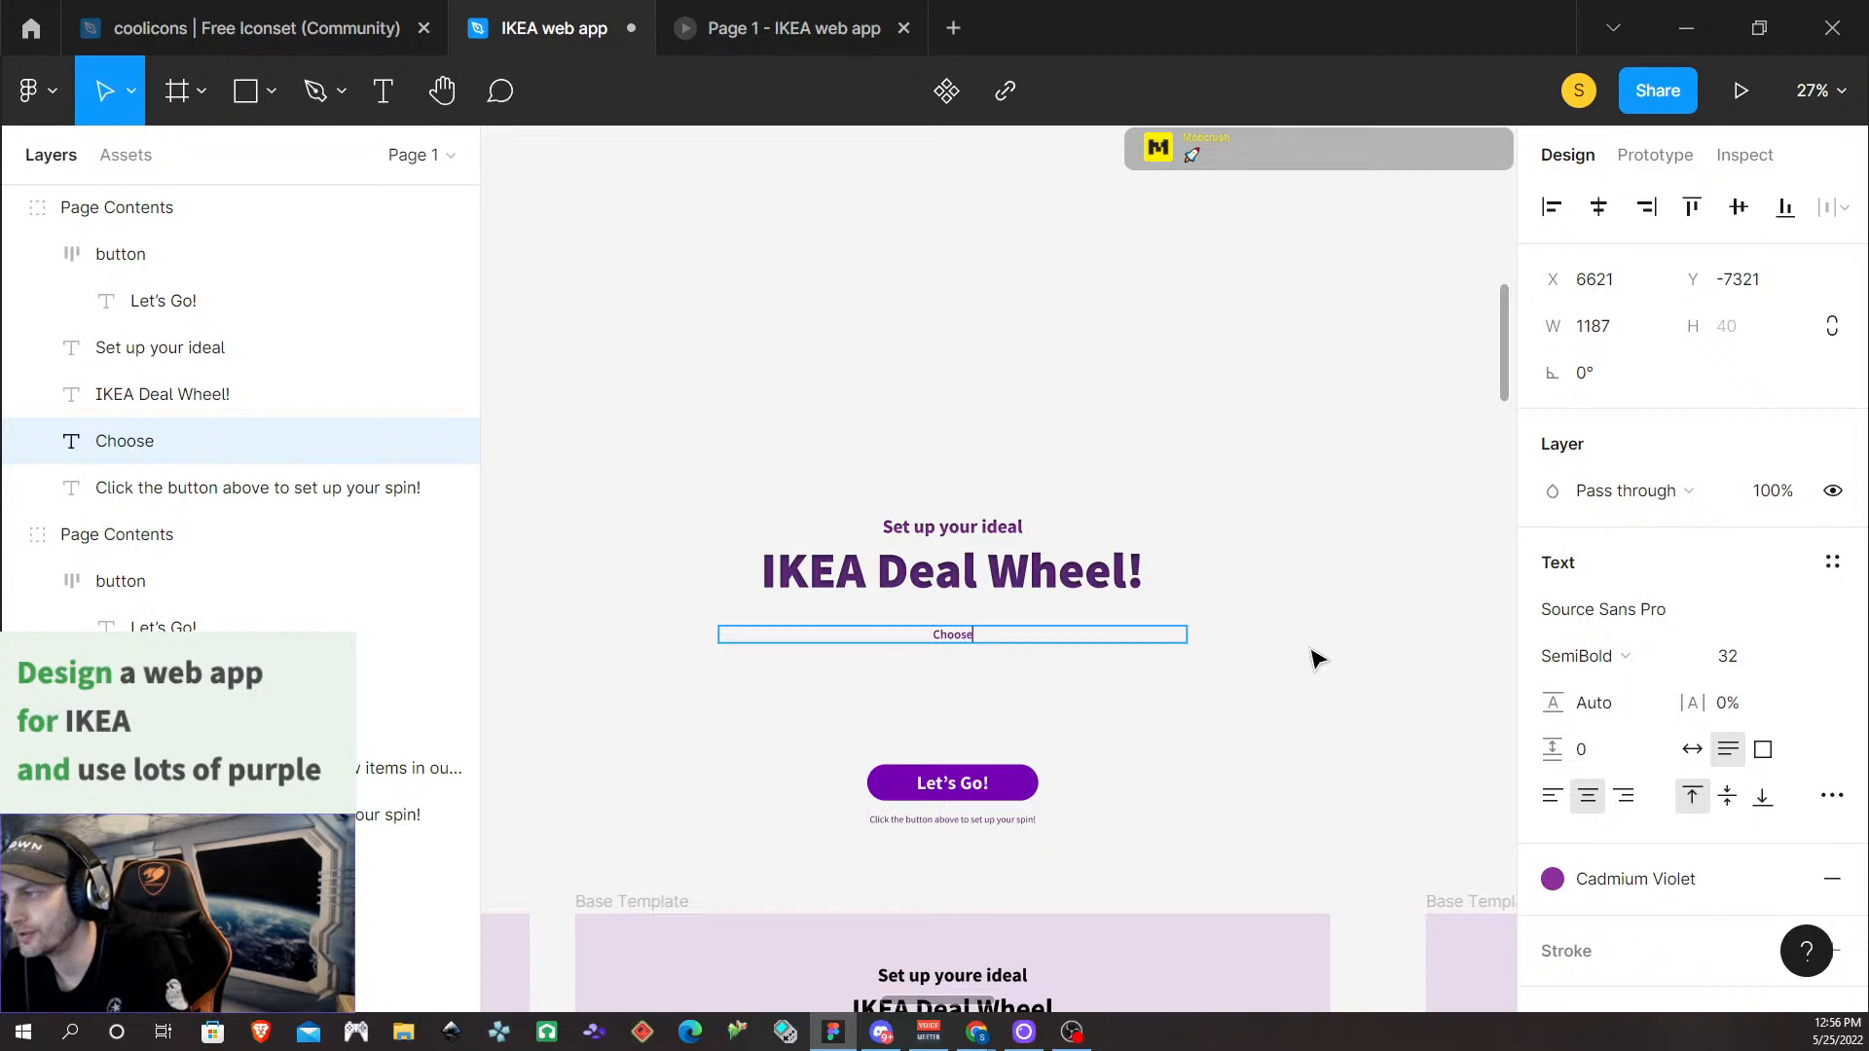
{"action": "type", "text": " a catego"}
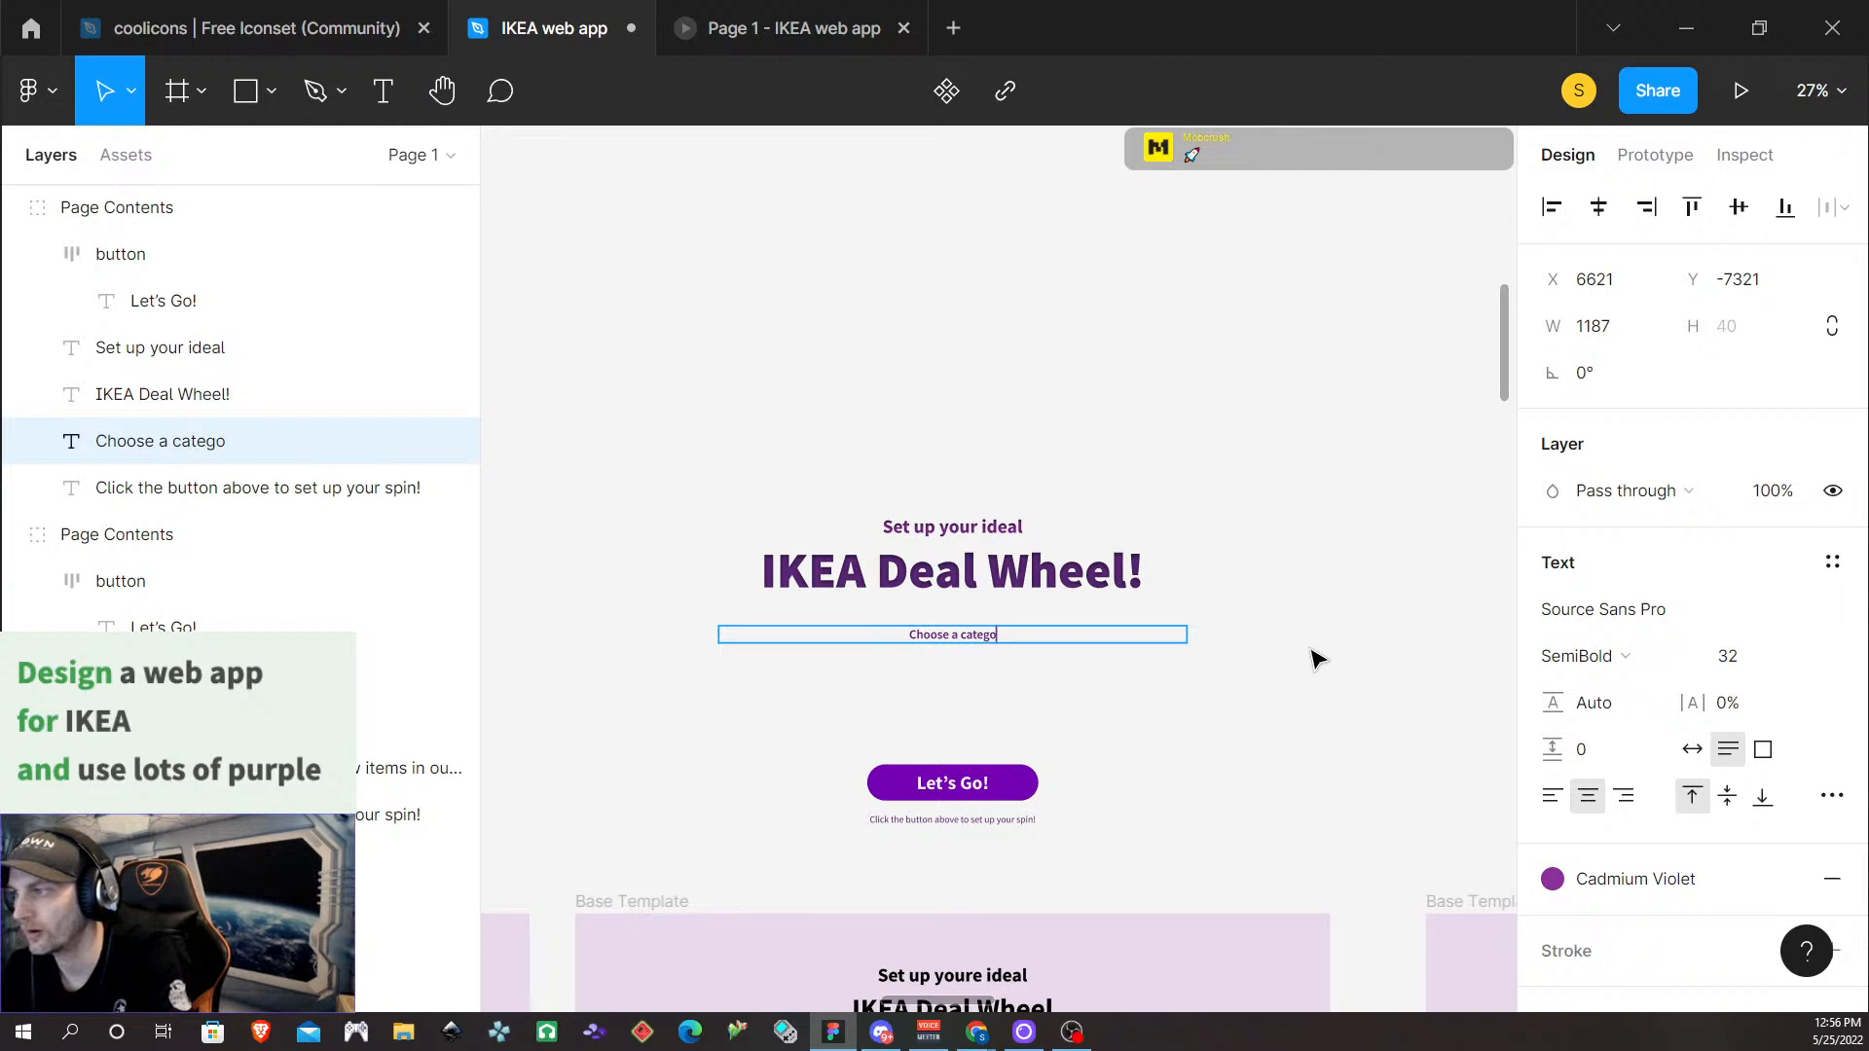
{"action": "type", "text": "ry in the"}
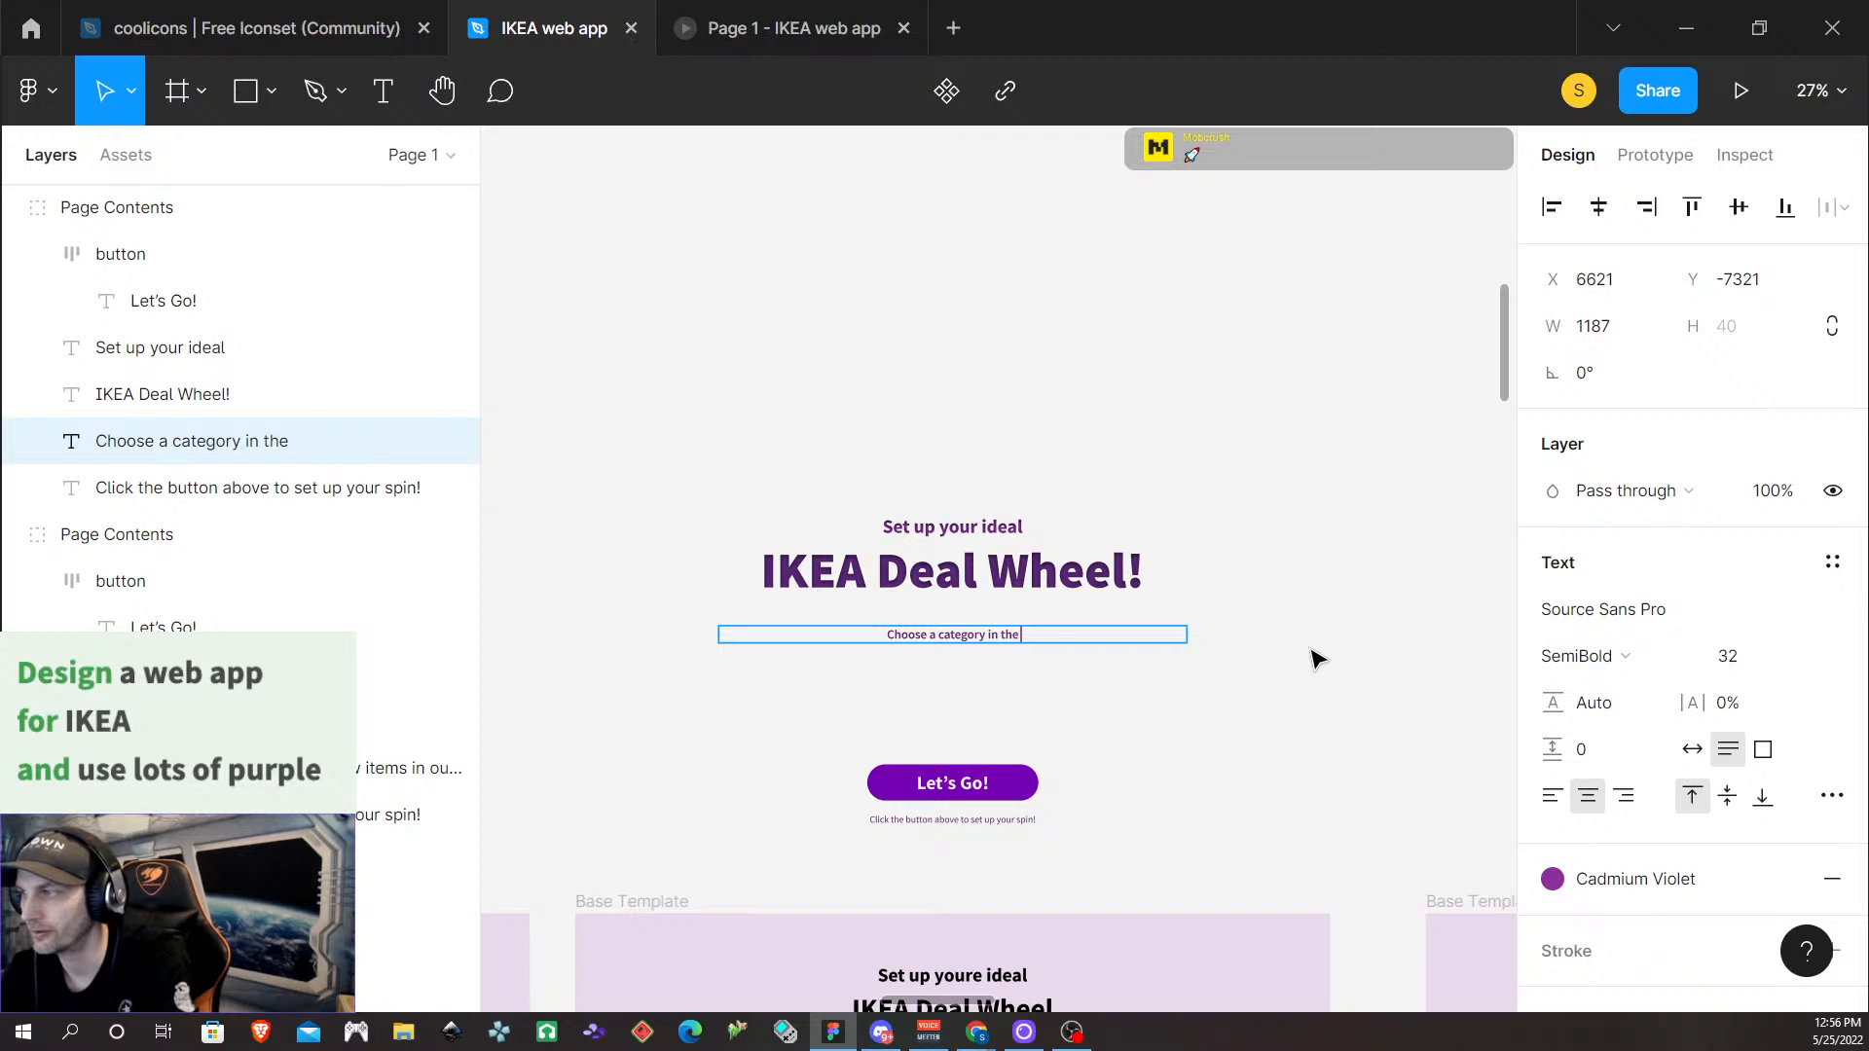
{"action": "type", "text": " drop down me"}
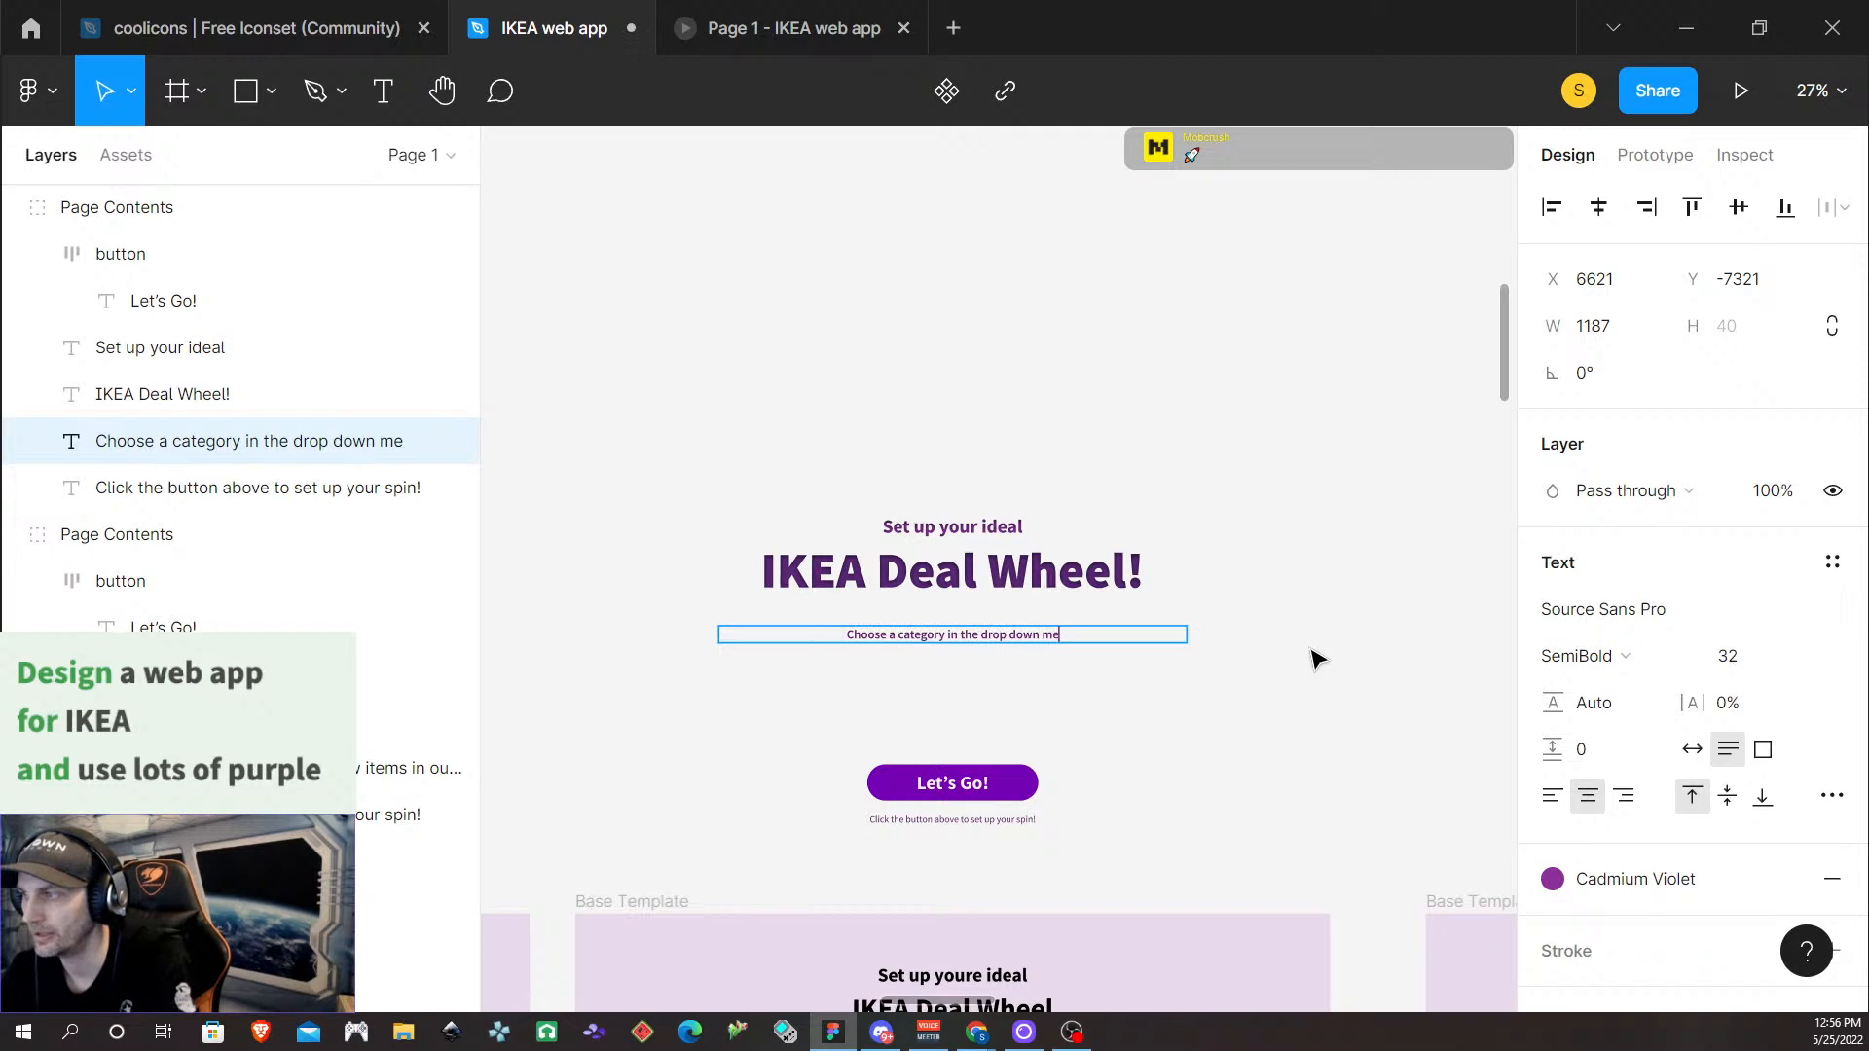
{"action": "type", "text": "nu"}
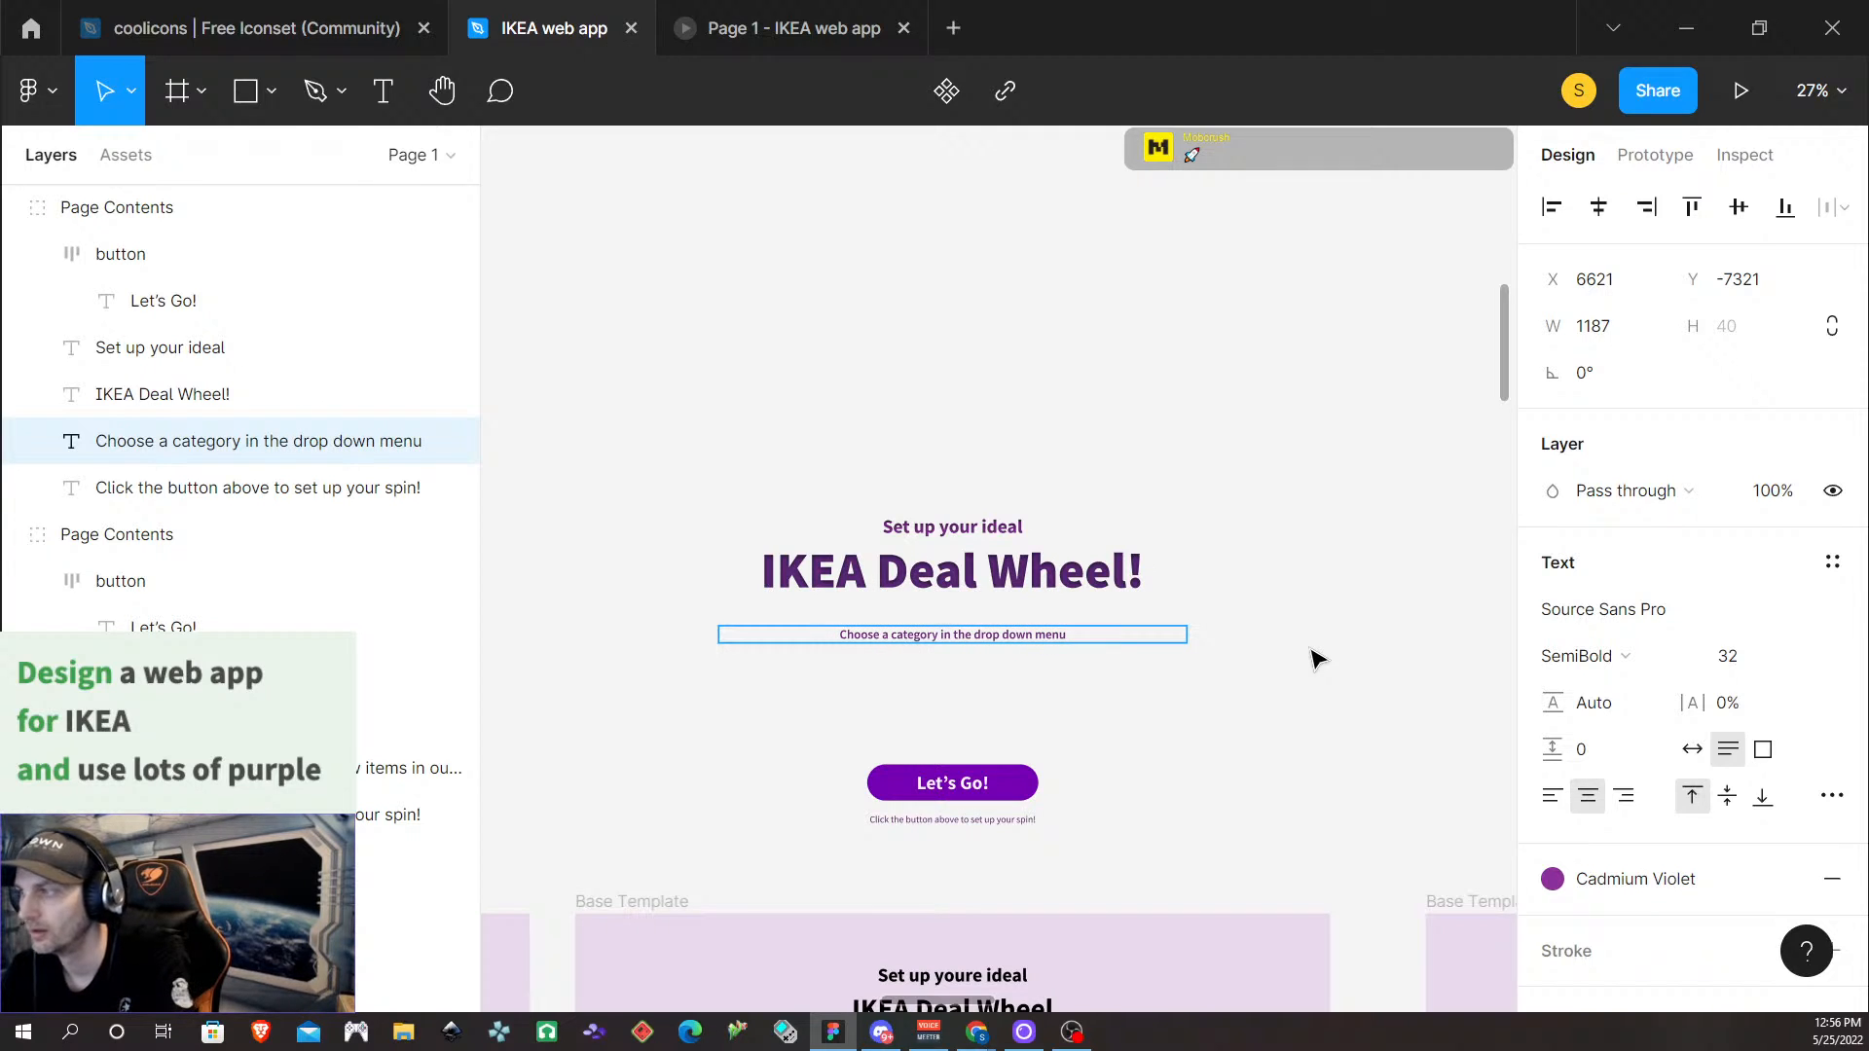
{"action": "type", "text": " below and"}
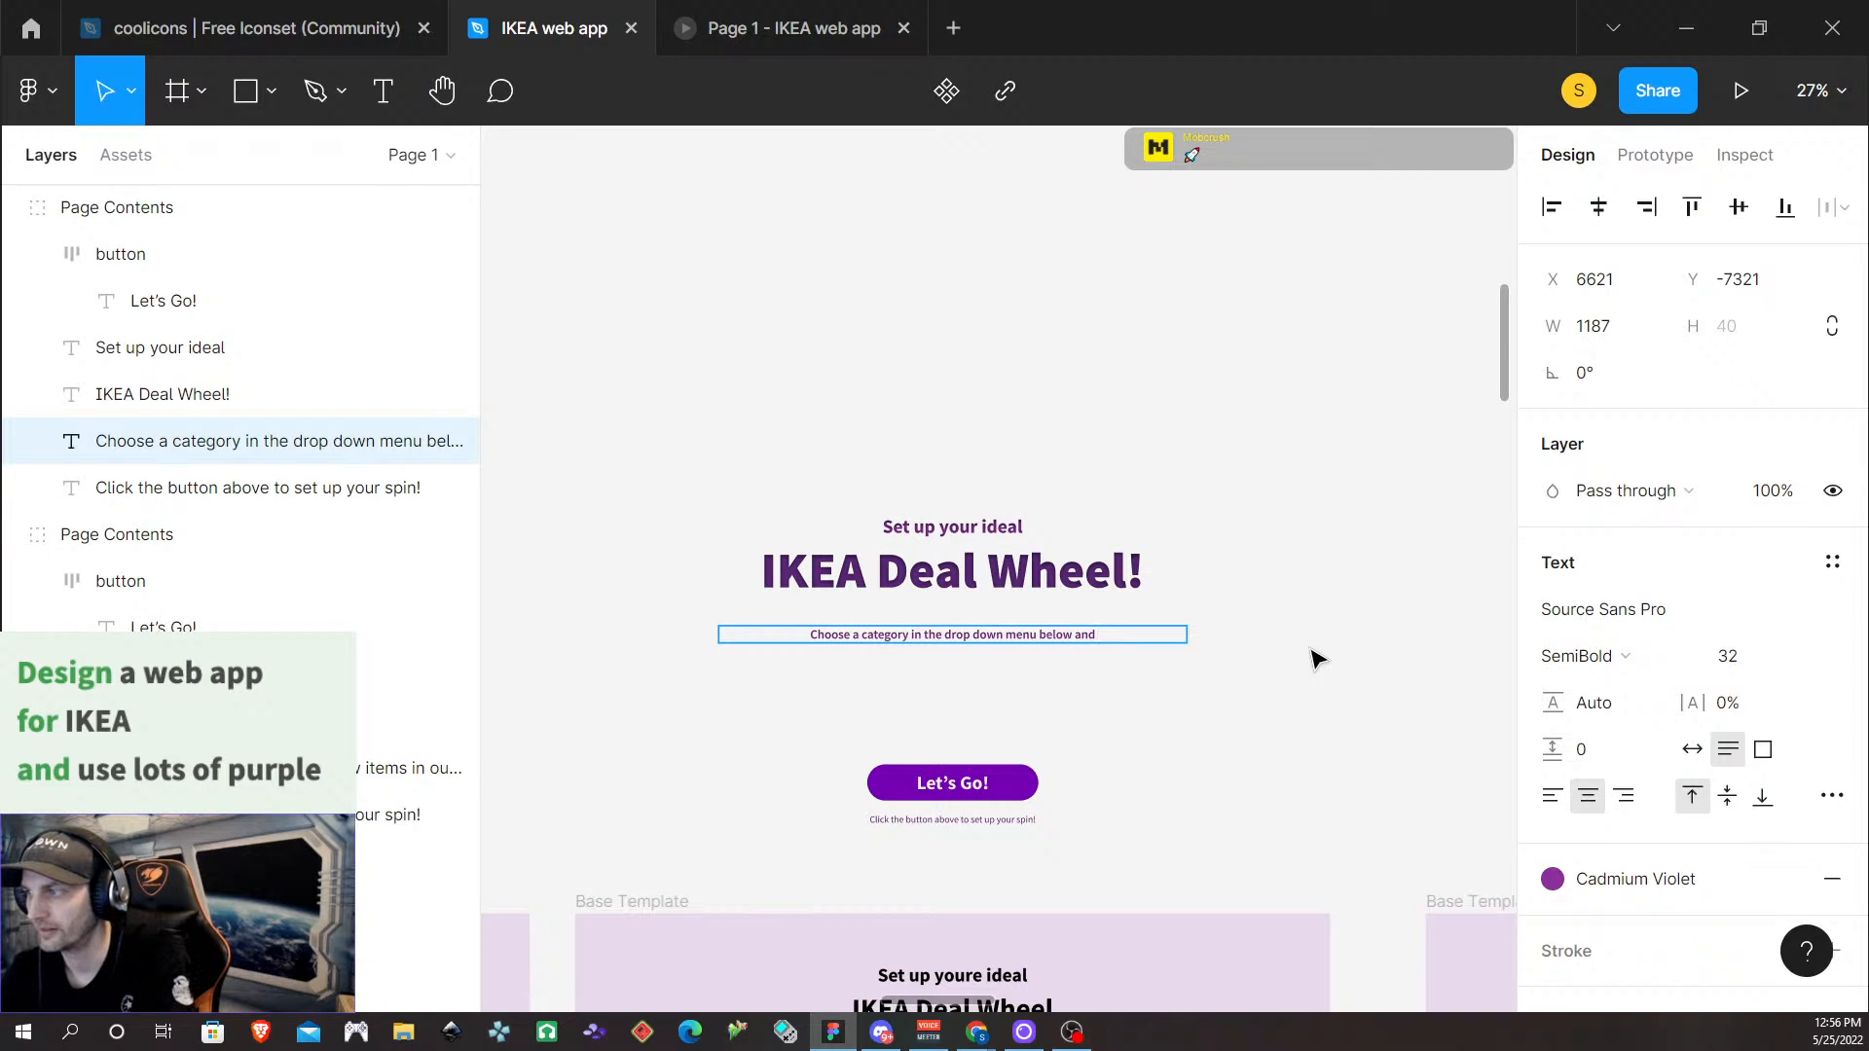
{"action": "type", "text": " hit"}
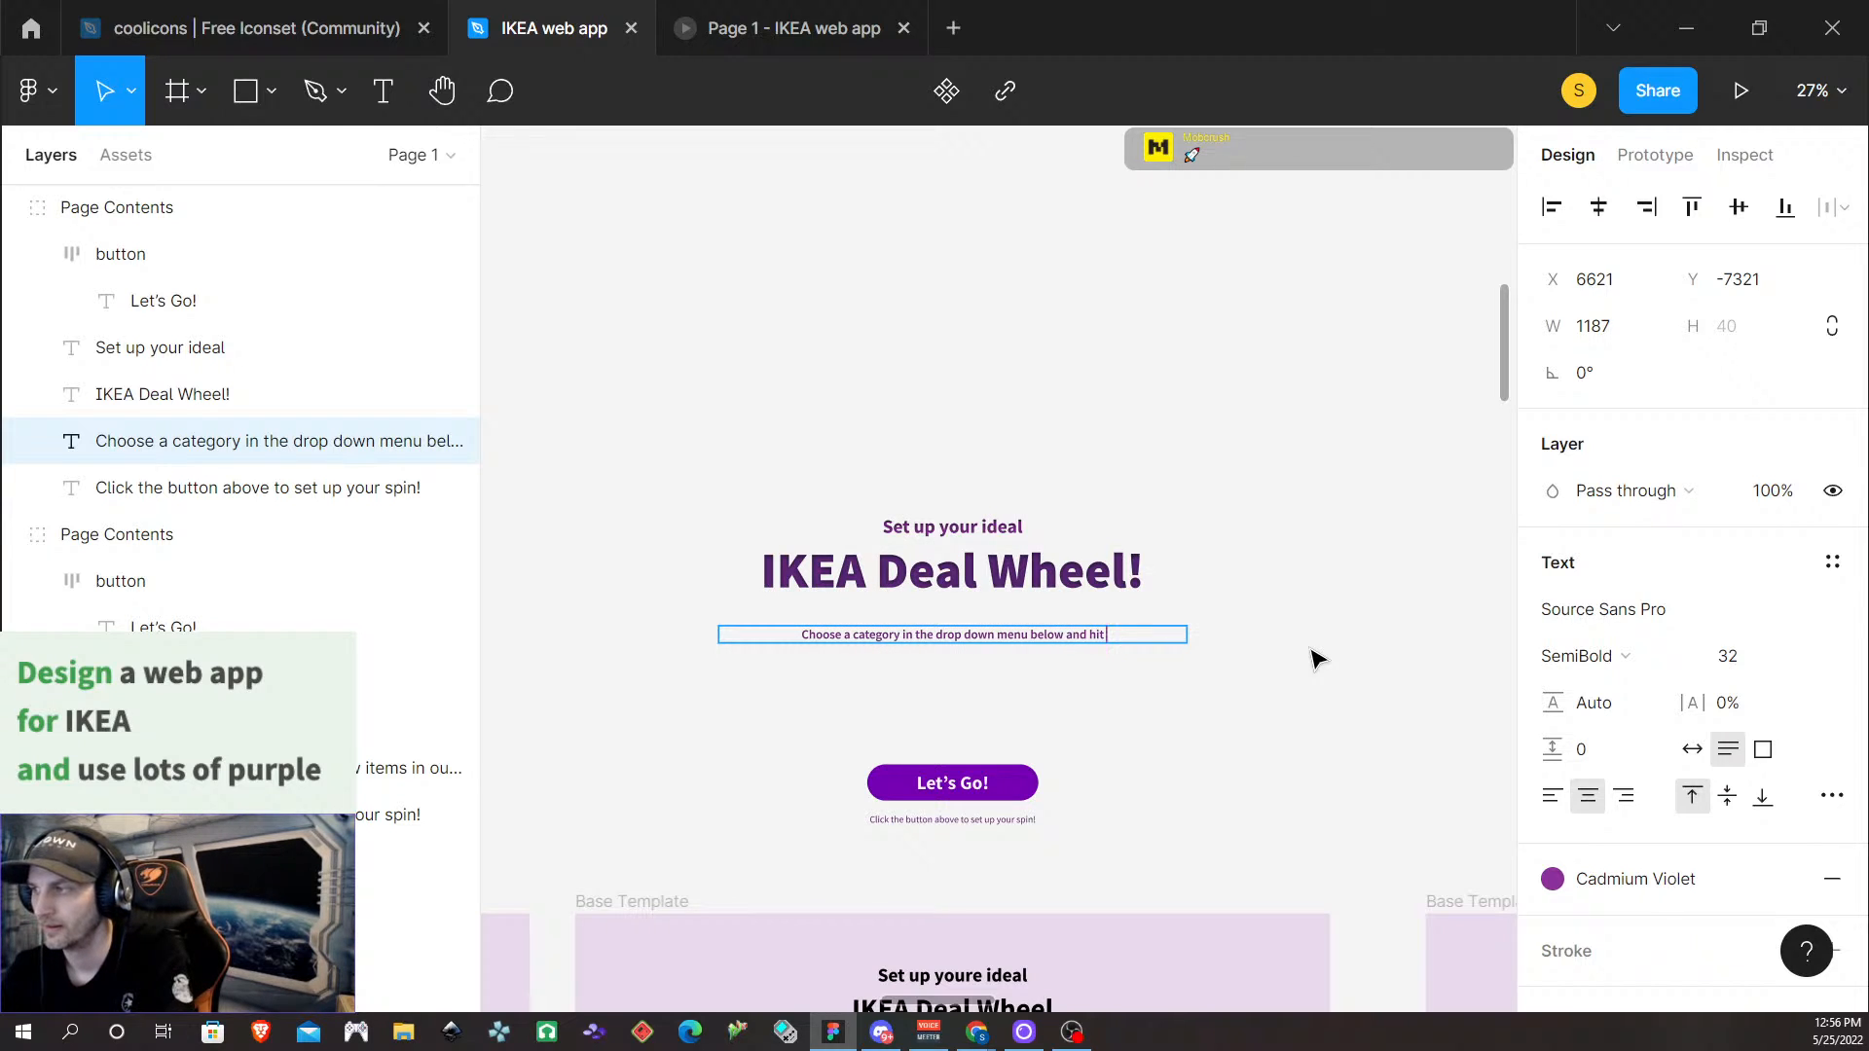
{"action": "type", "text": " the spin"}
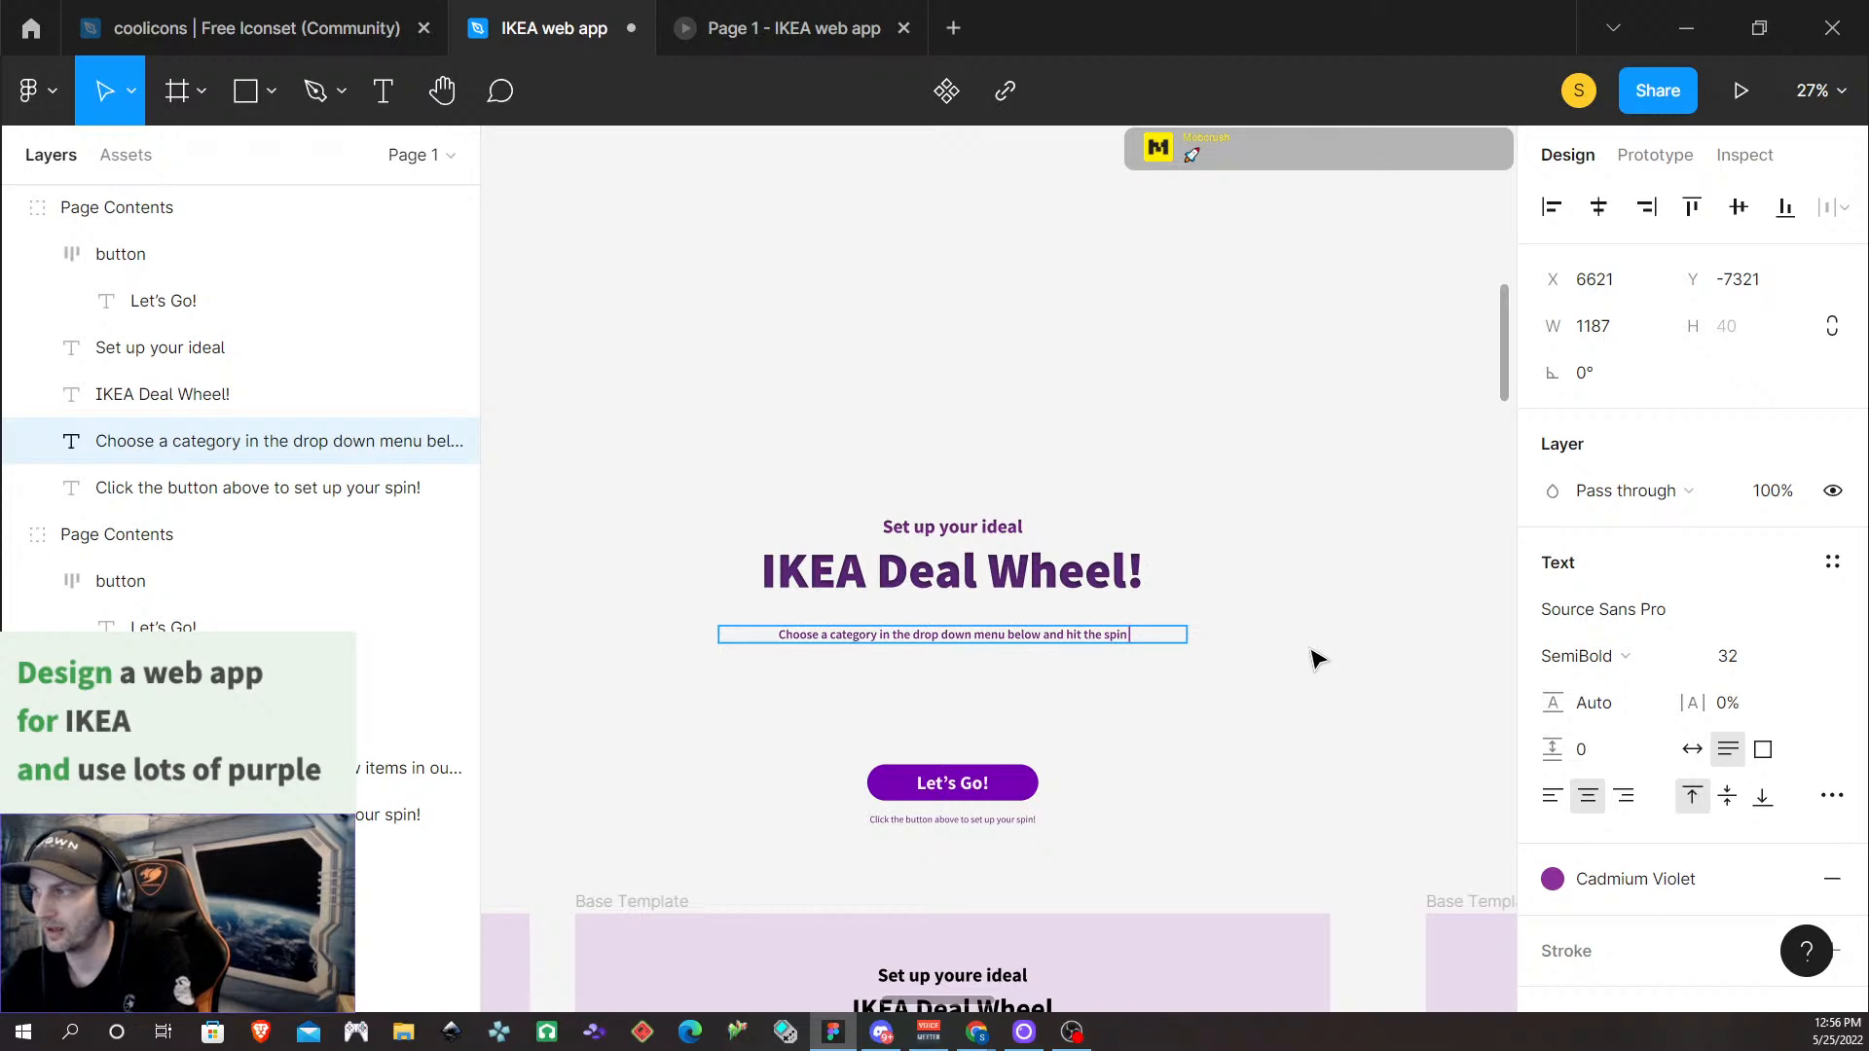
{"action": "type", "text": " button"}
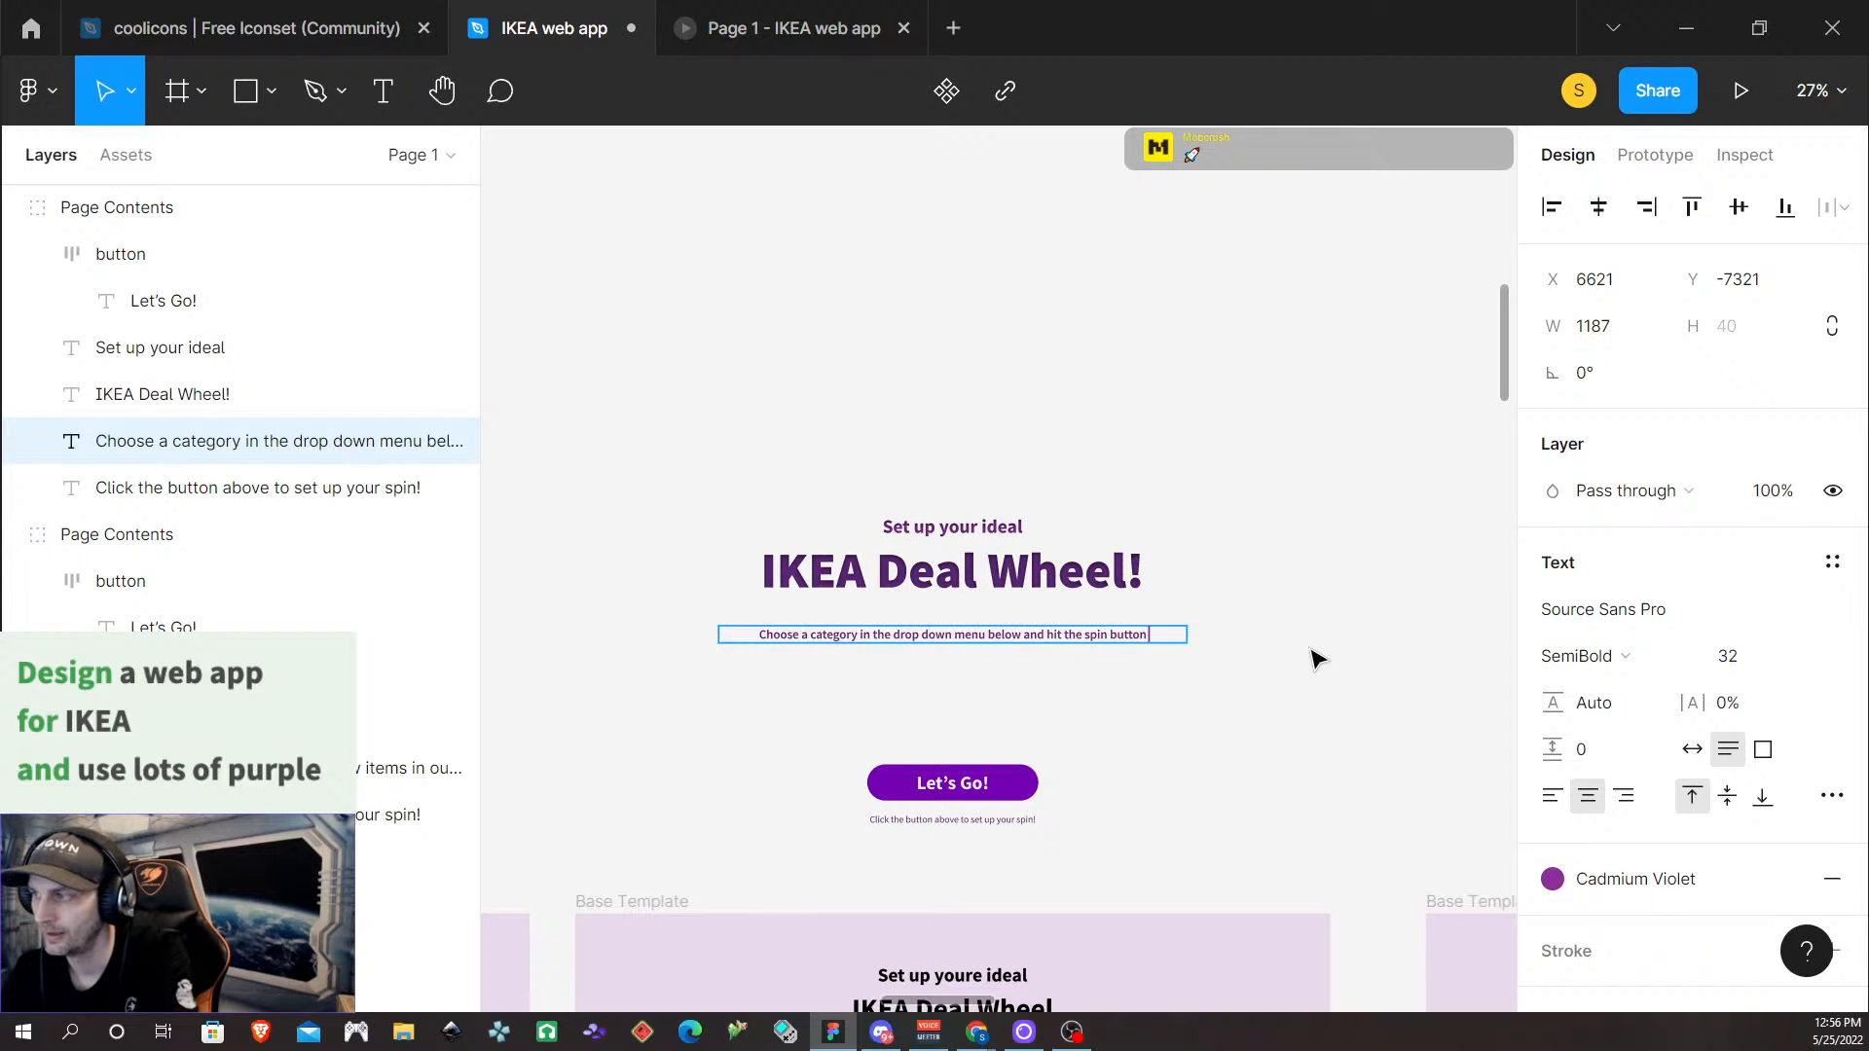
{"action": "type", "text": " to win!"}
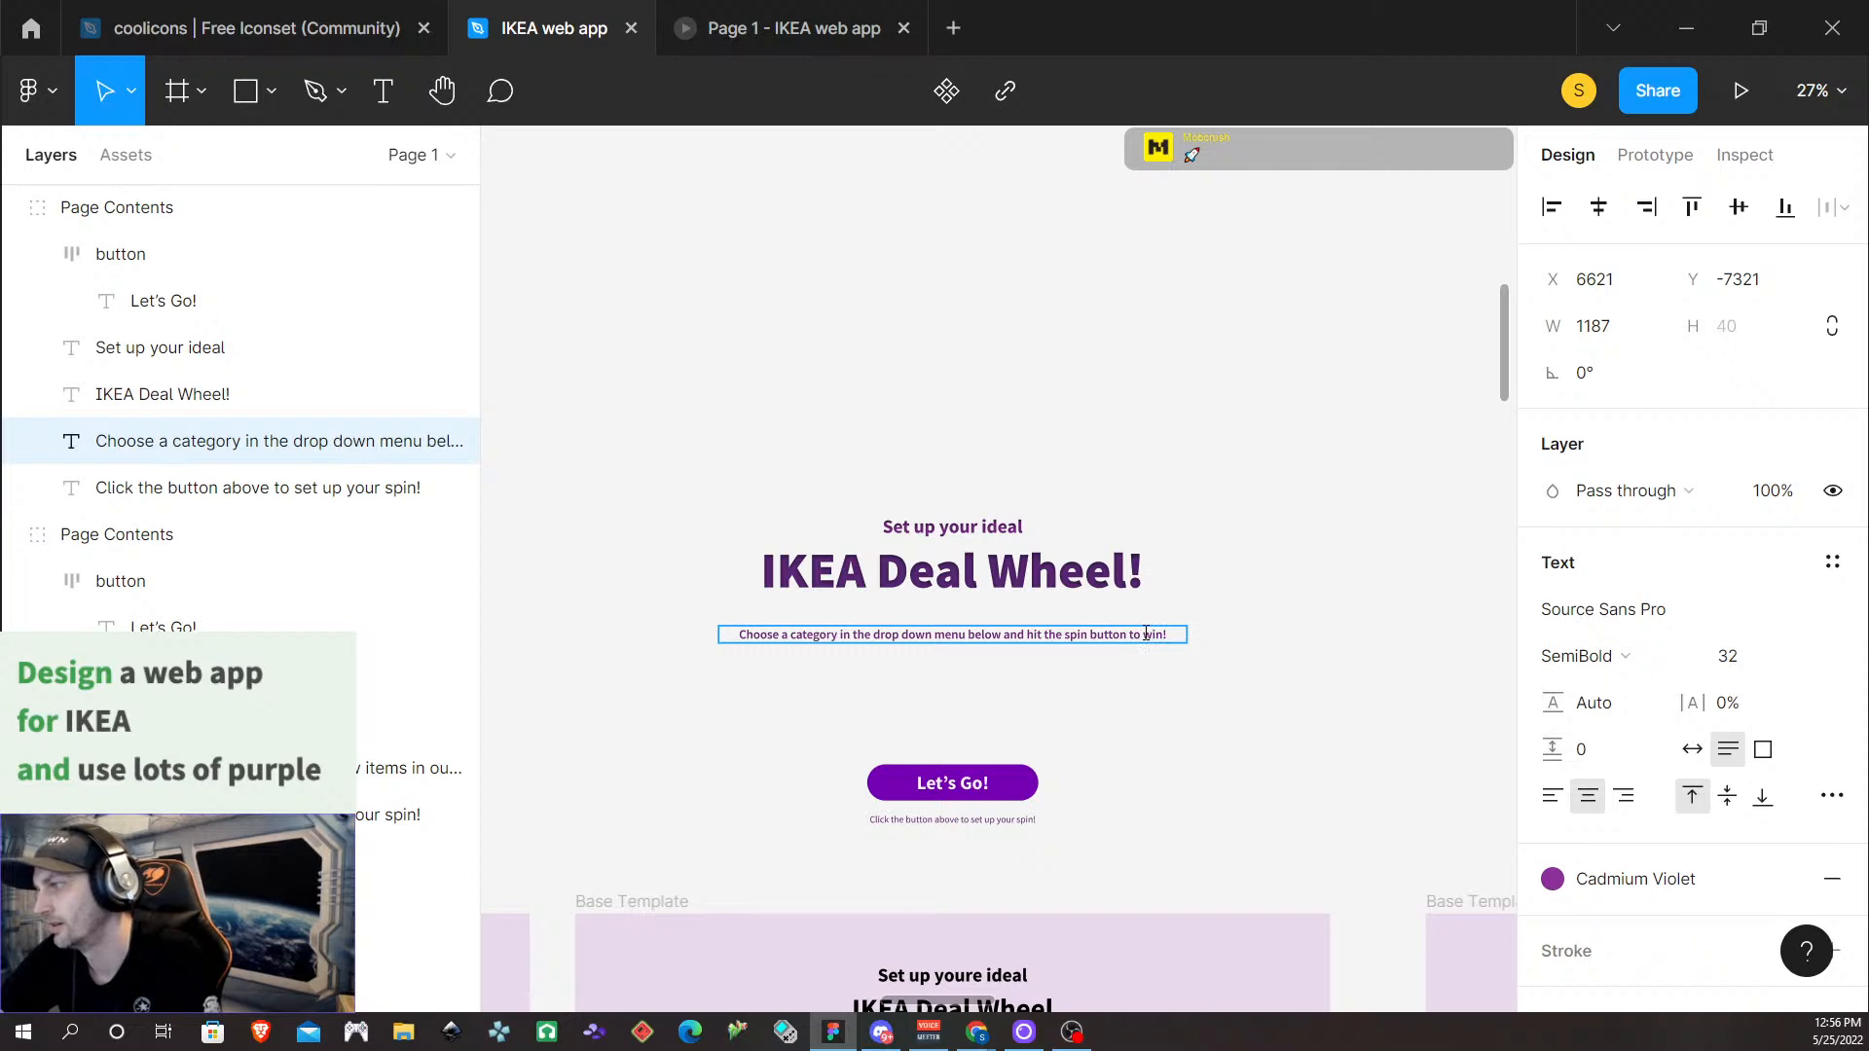
{"action": "key", "text": "Escape"}
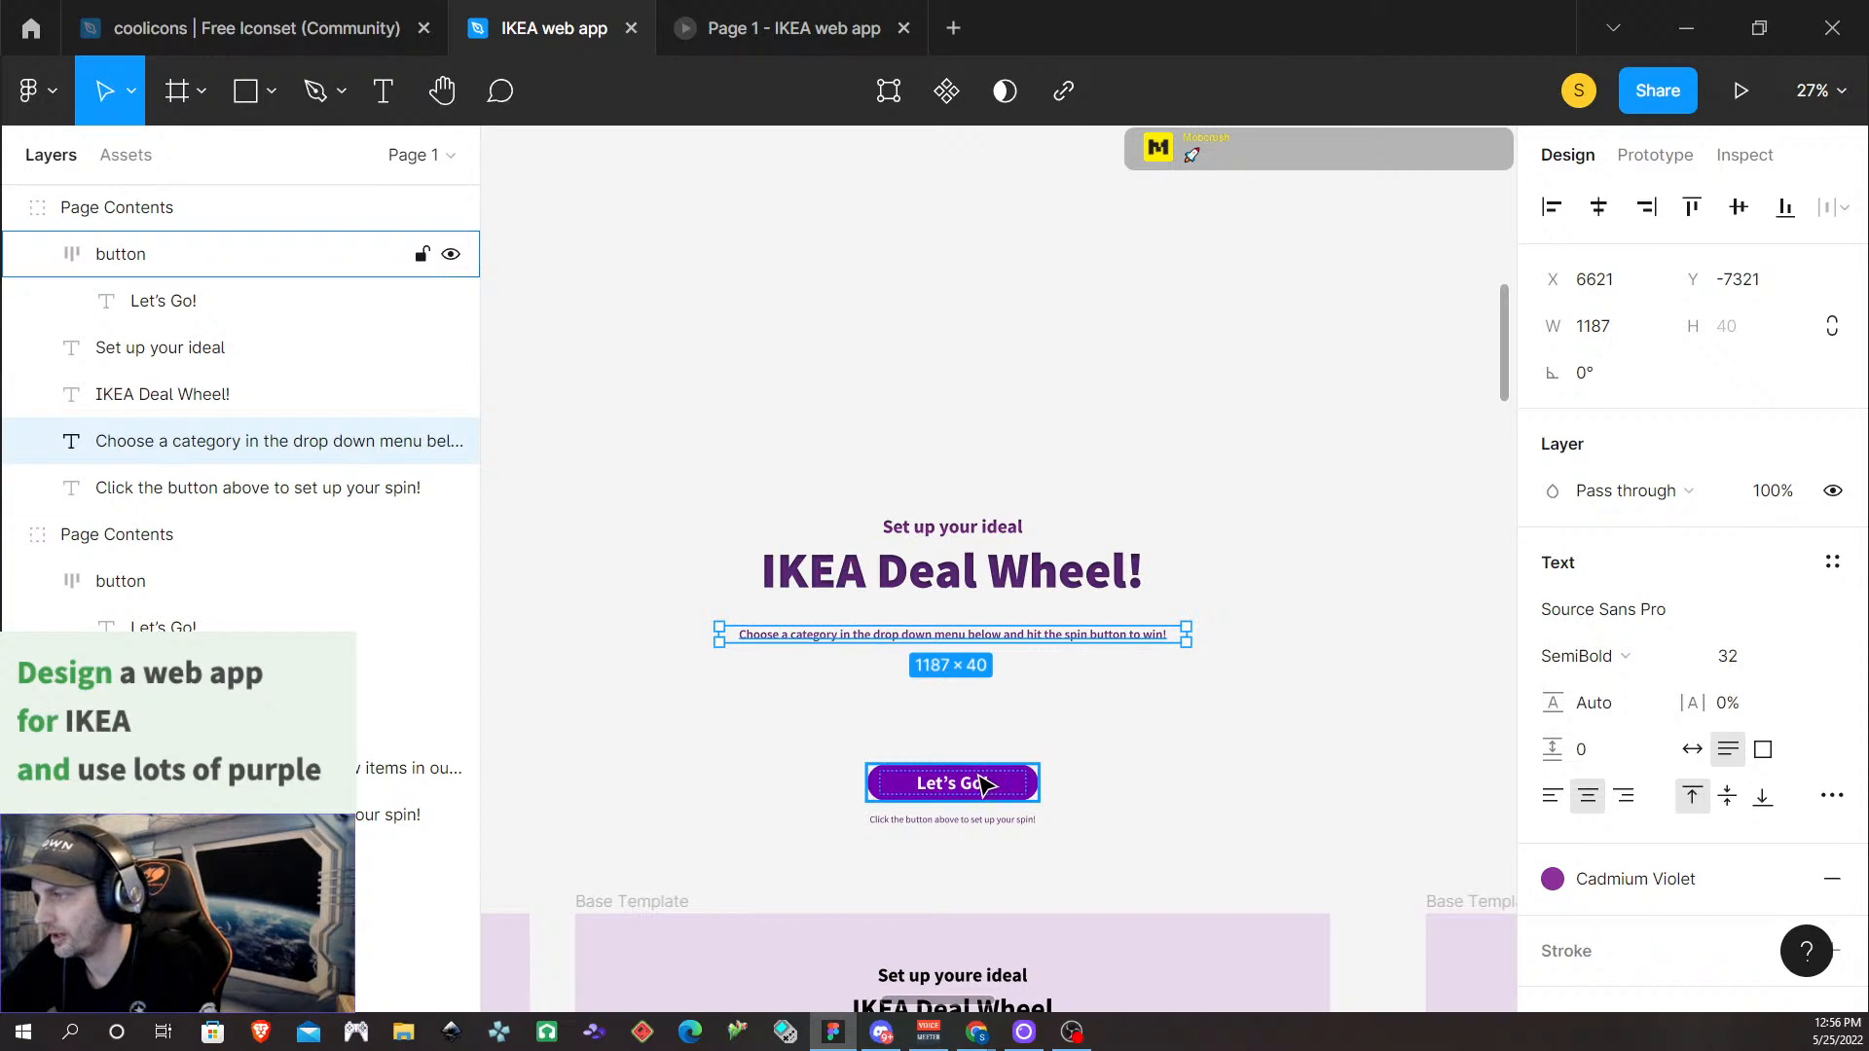
Replace the small caption beneath the "Let's Go!" button with "You're ready to spin! Click the button to do the thing!"
{"action": "scroll", "coordinate": [1120, 783], "scroll_direction": "down", "scroll_amount": 3}
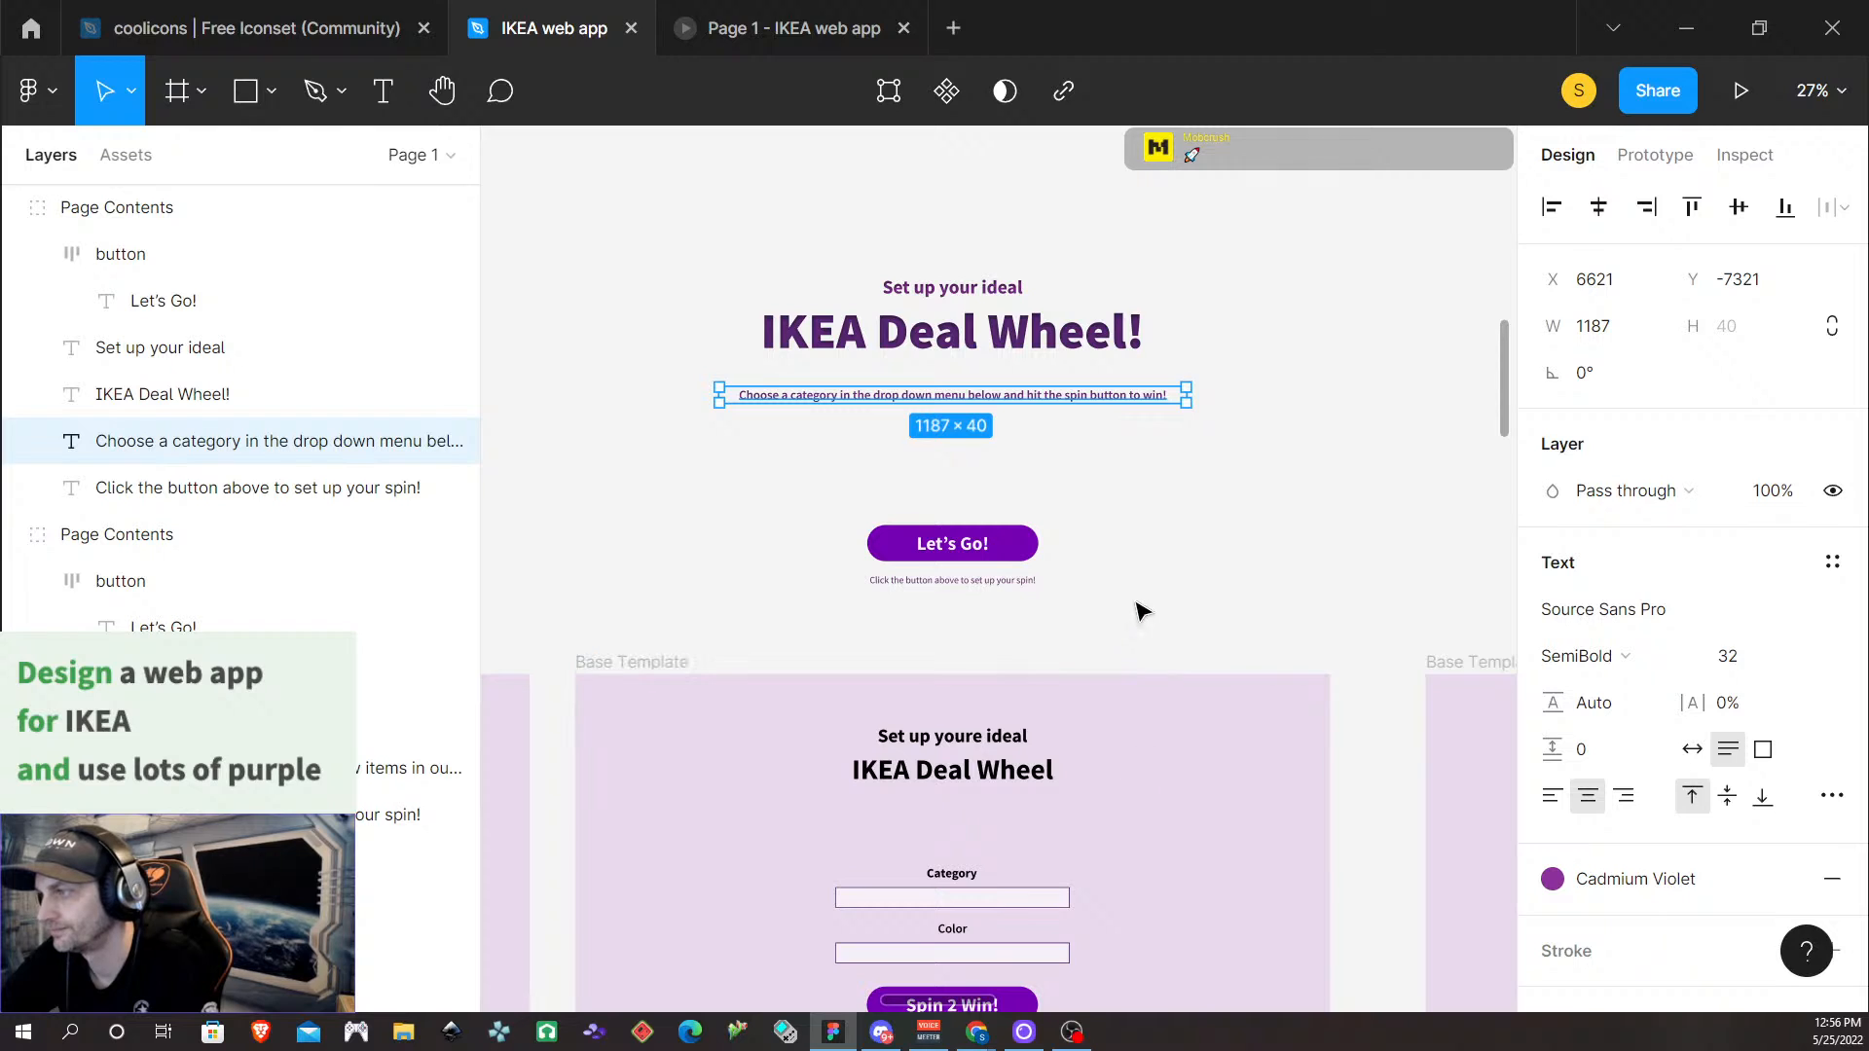
{"action": "left_click", "coordinate": [1136, 602]}
{"action": "left_click", "coordinate": [976, 580]}
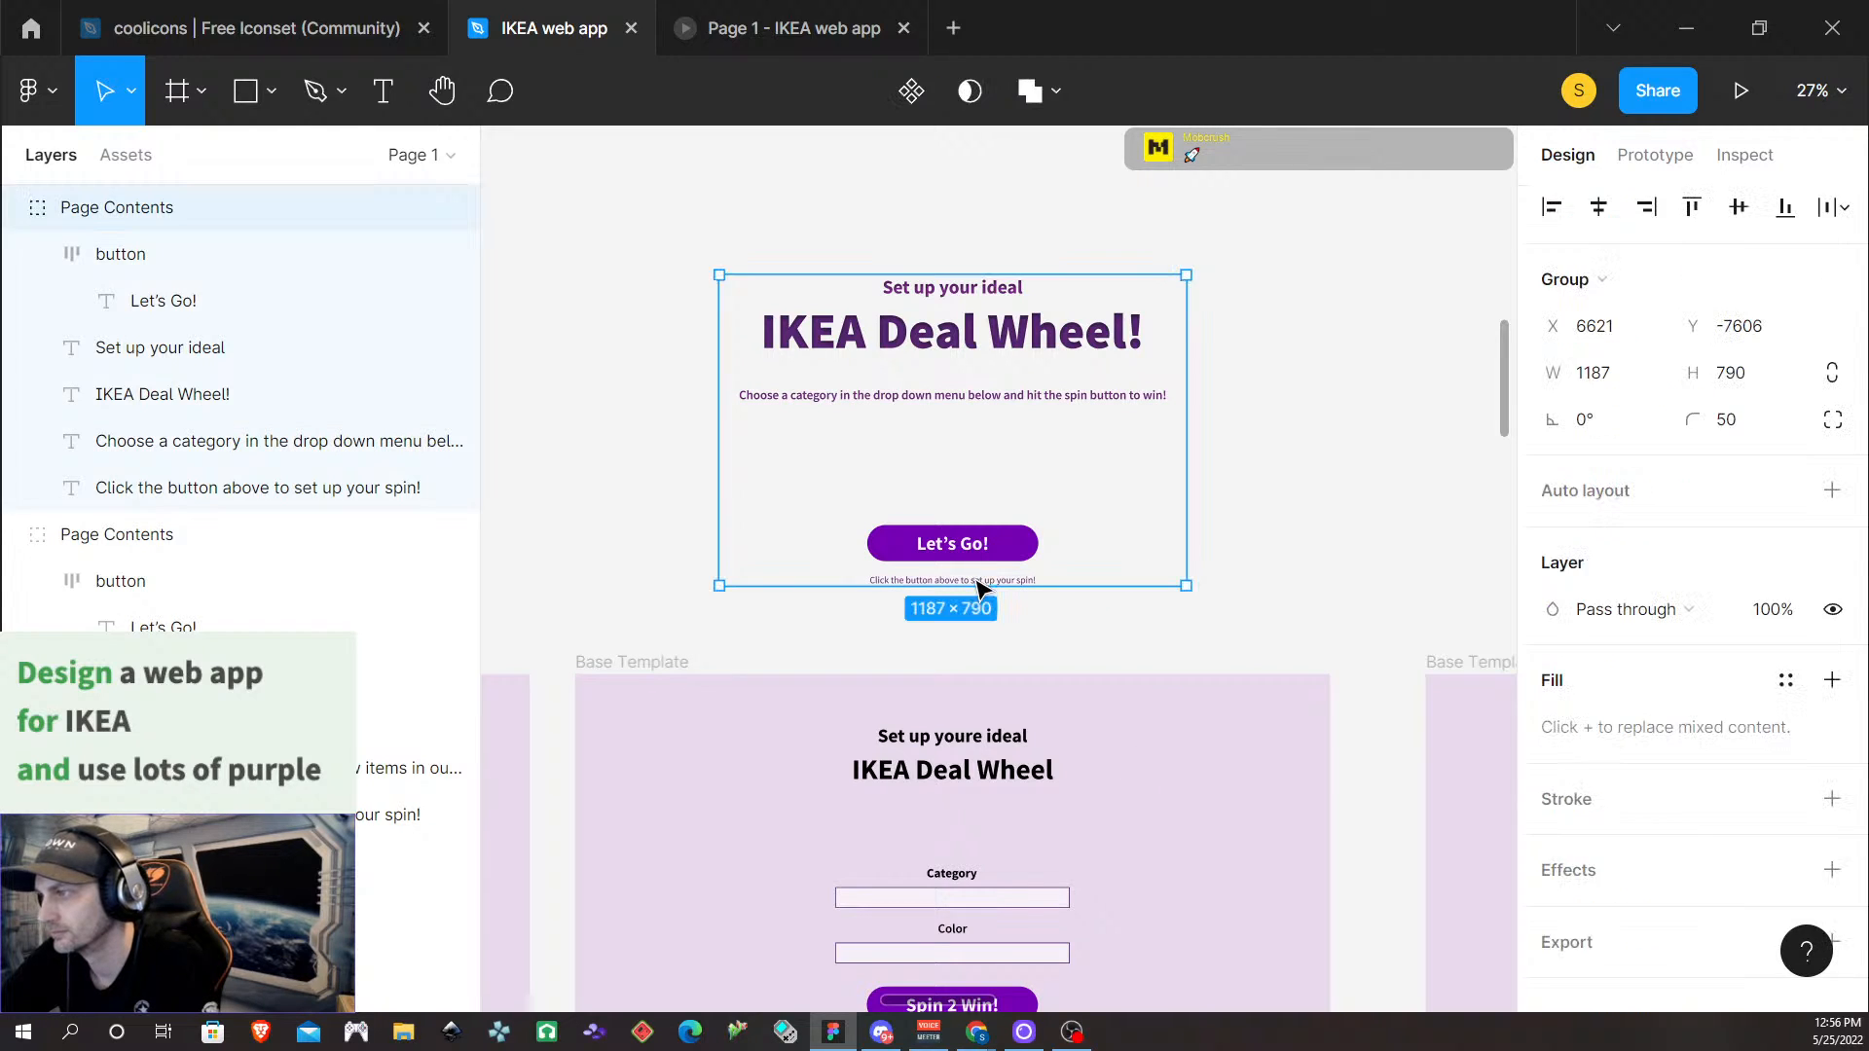
{"action": "left_click", "coordinate": [975, 579]}
{"action": "double_click", "coordinate": [976, 579]}
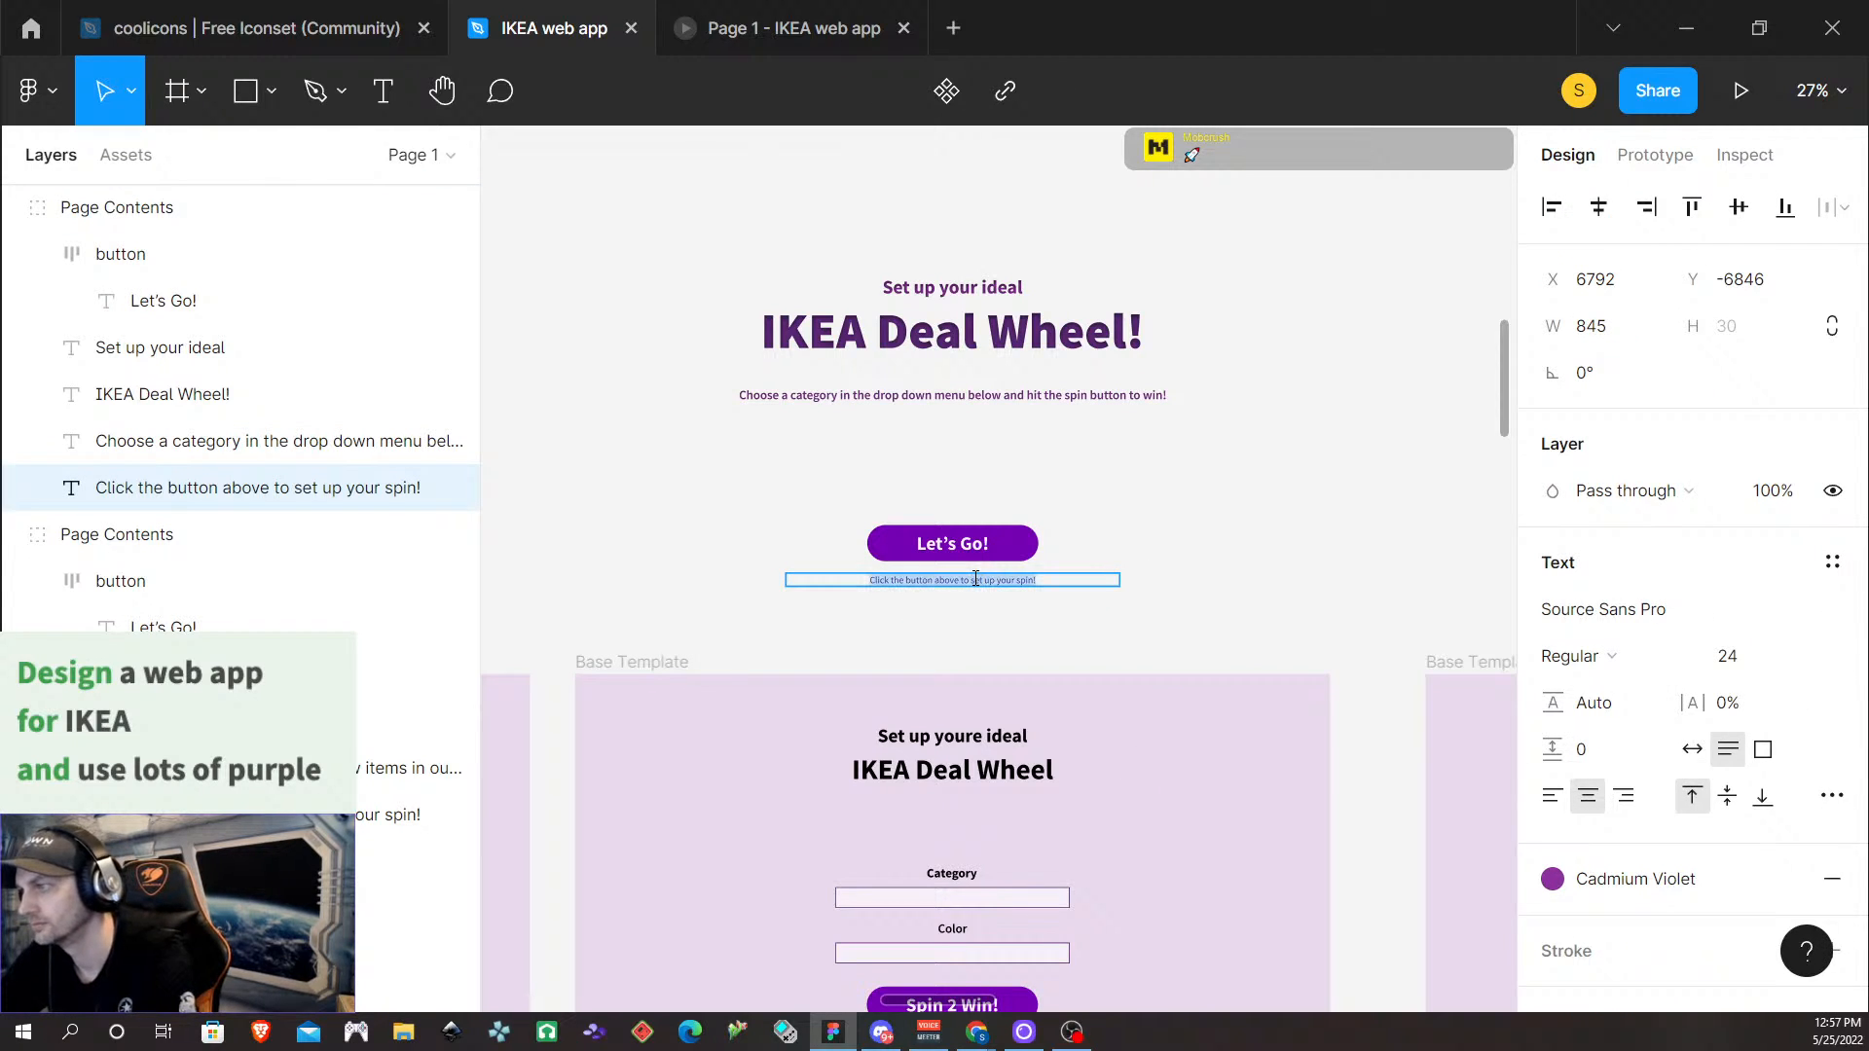
{"action": "type", "text": "You're ready to"}
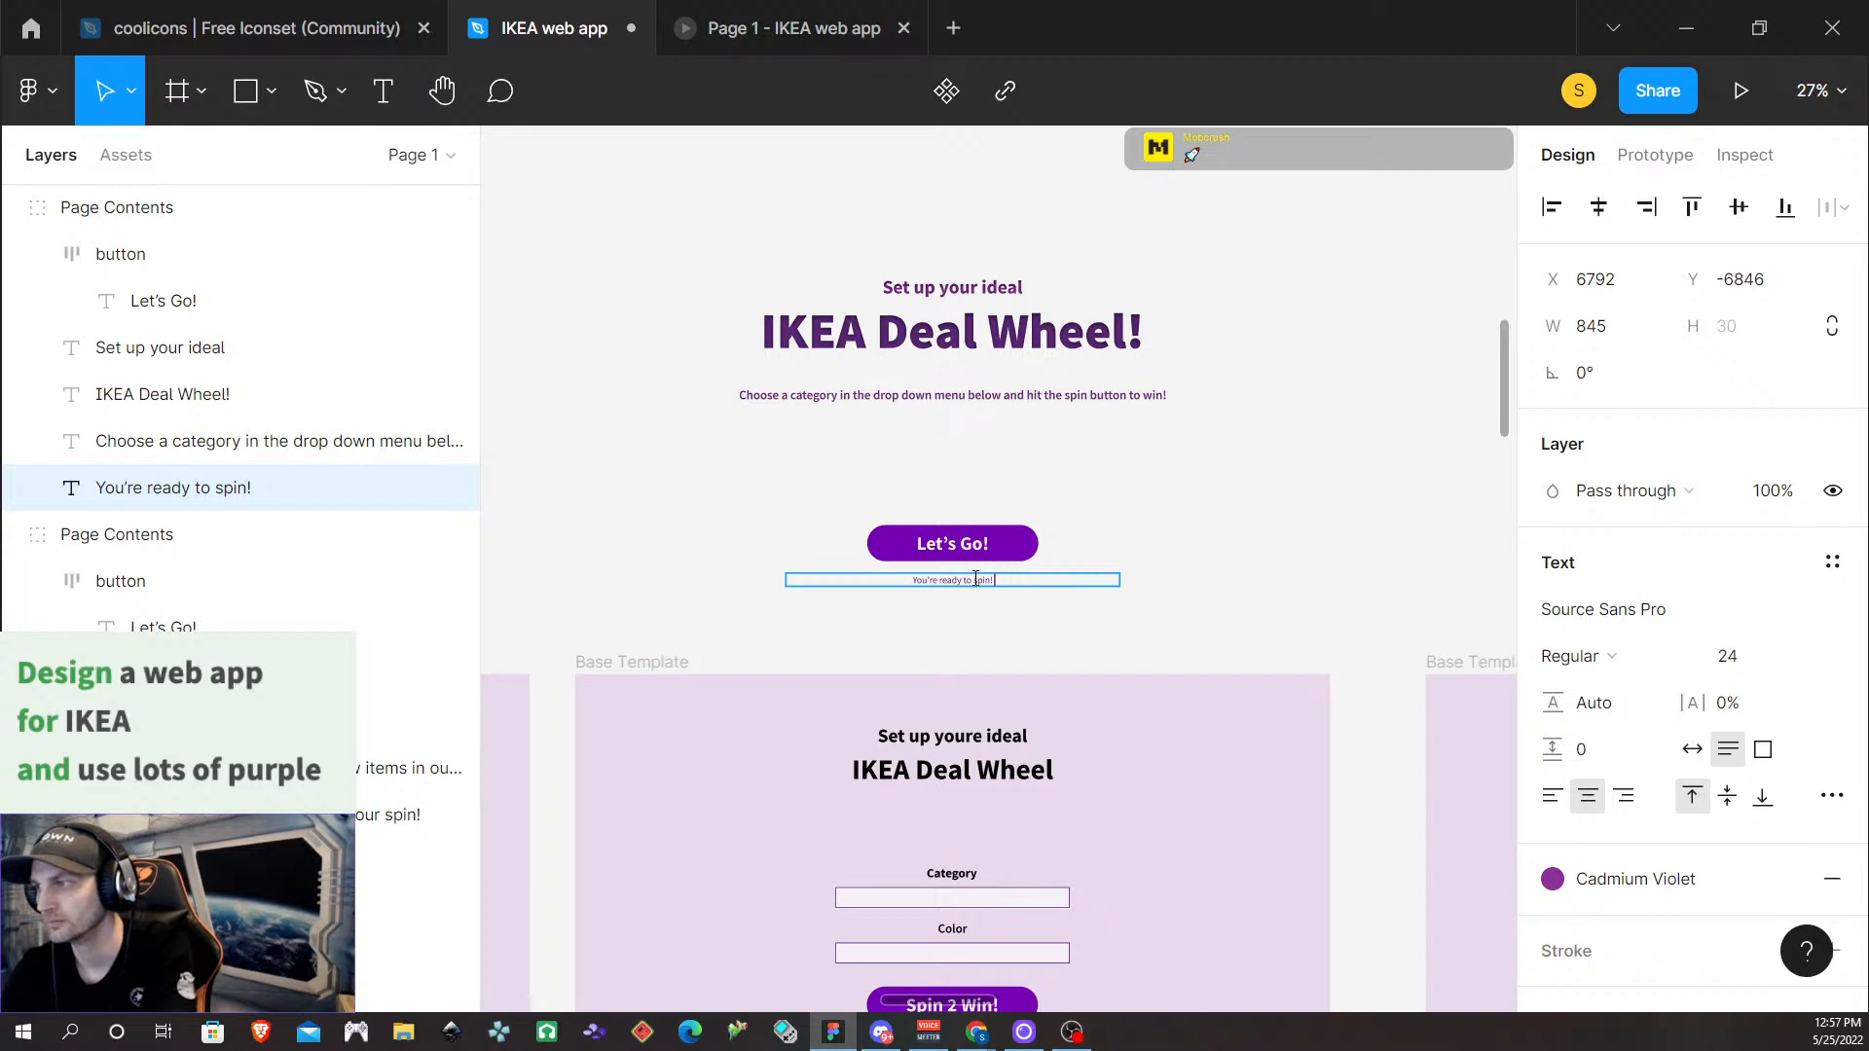
{"action": "type", "text": "the but"}
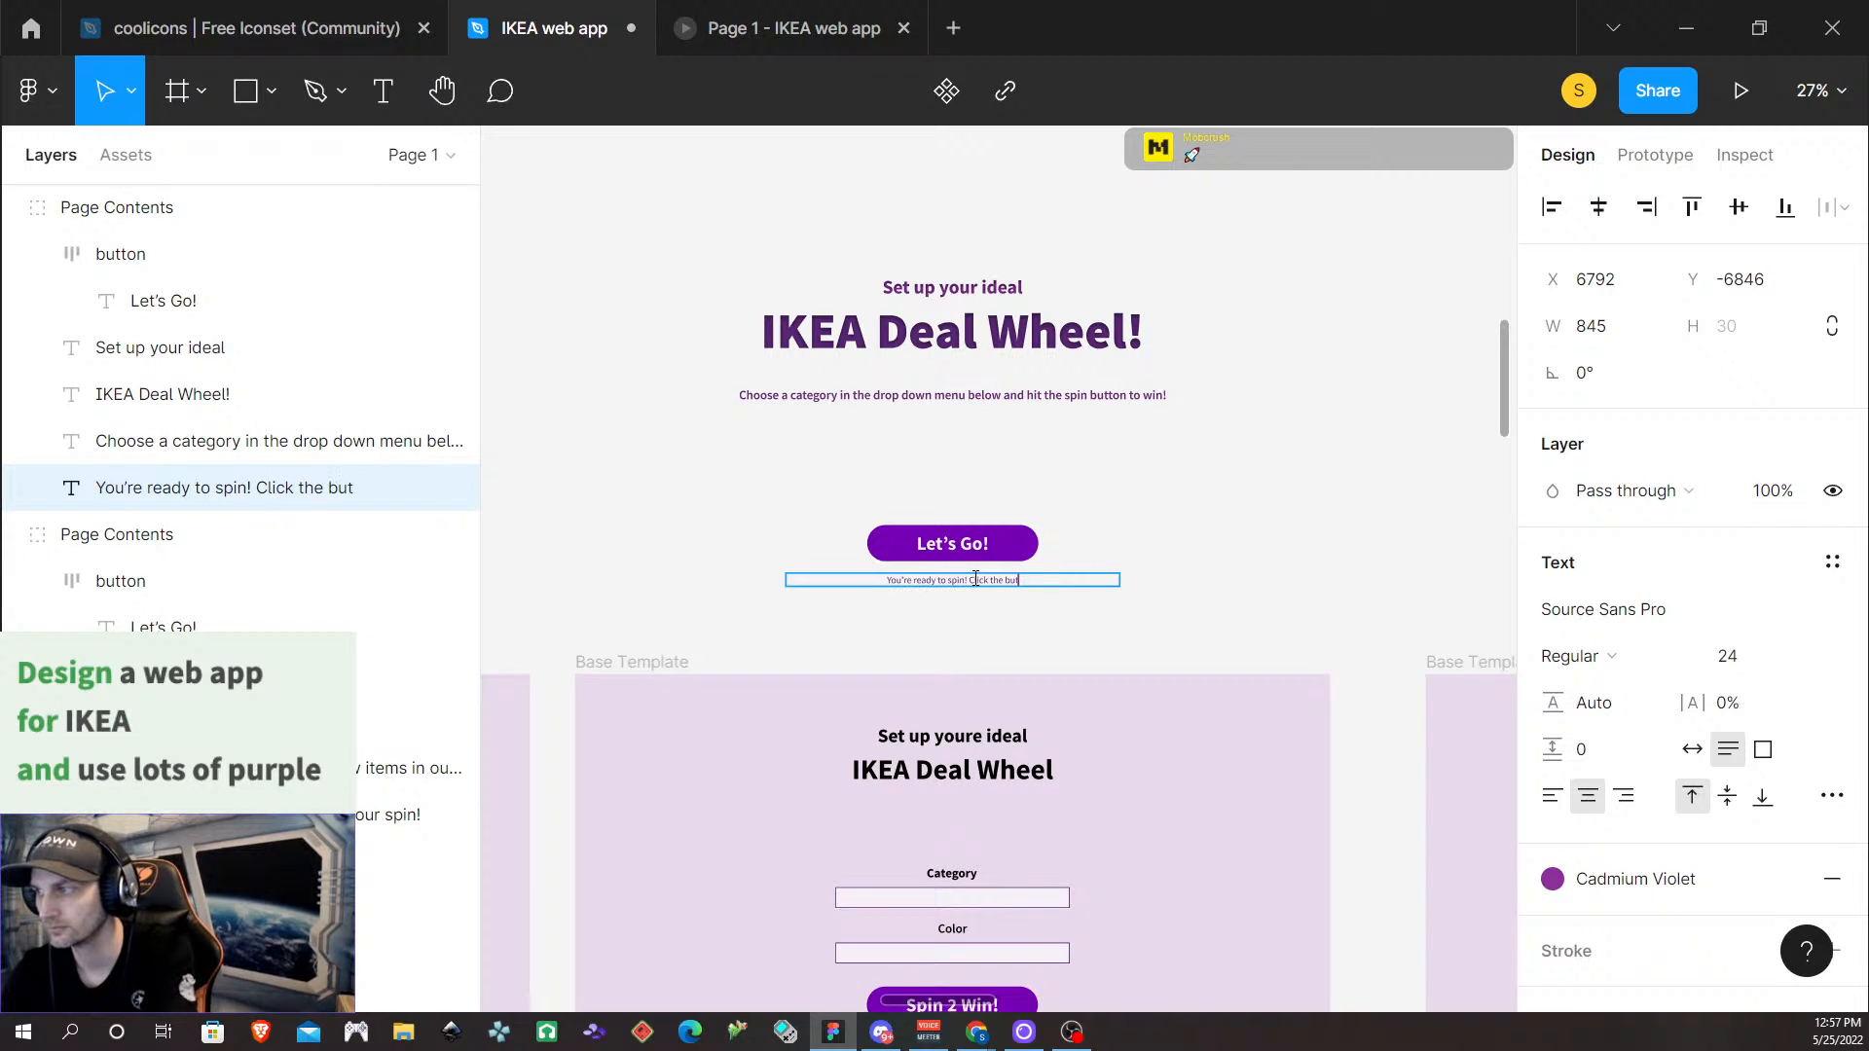
{"action": "type", "text": "ton to do it!"}
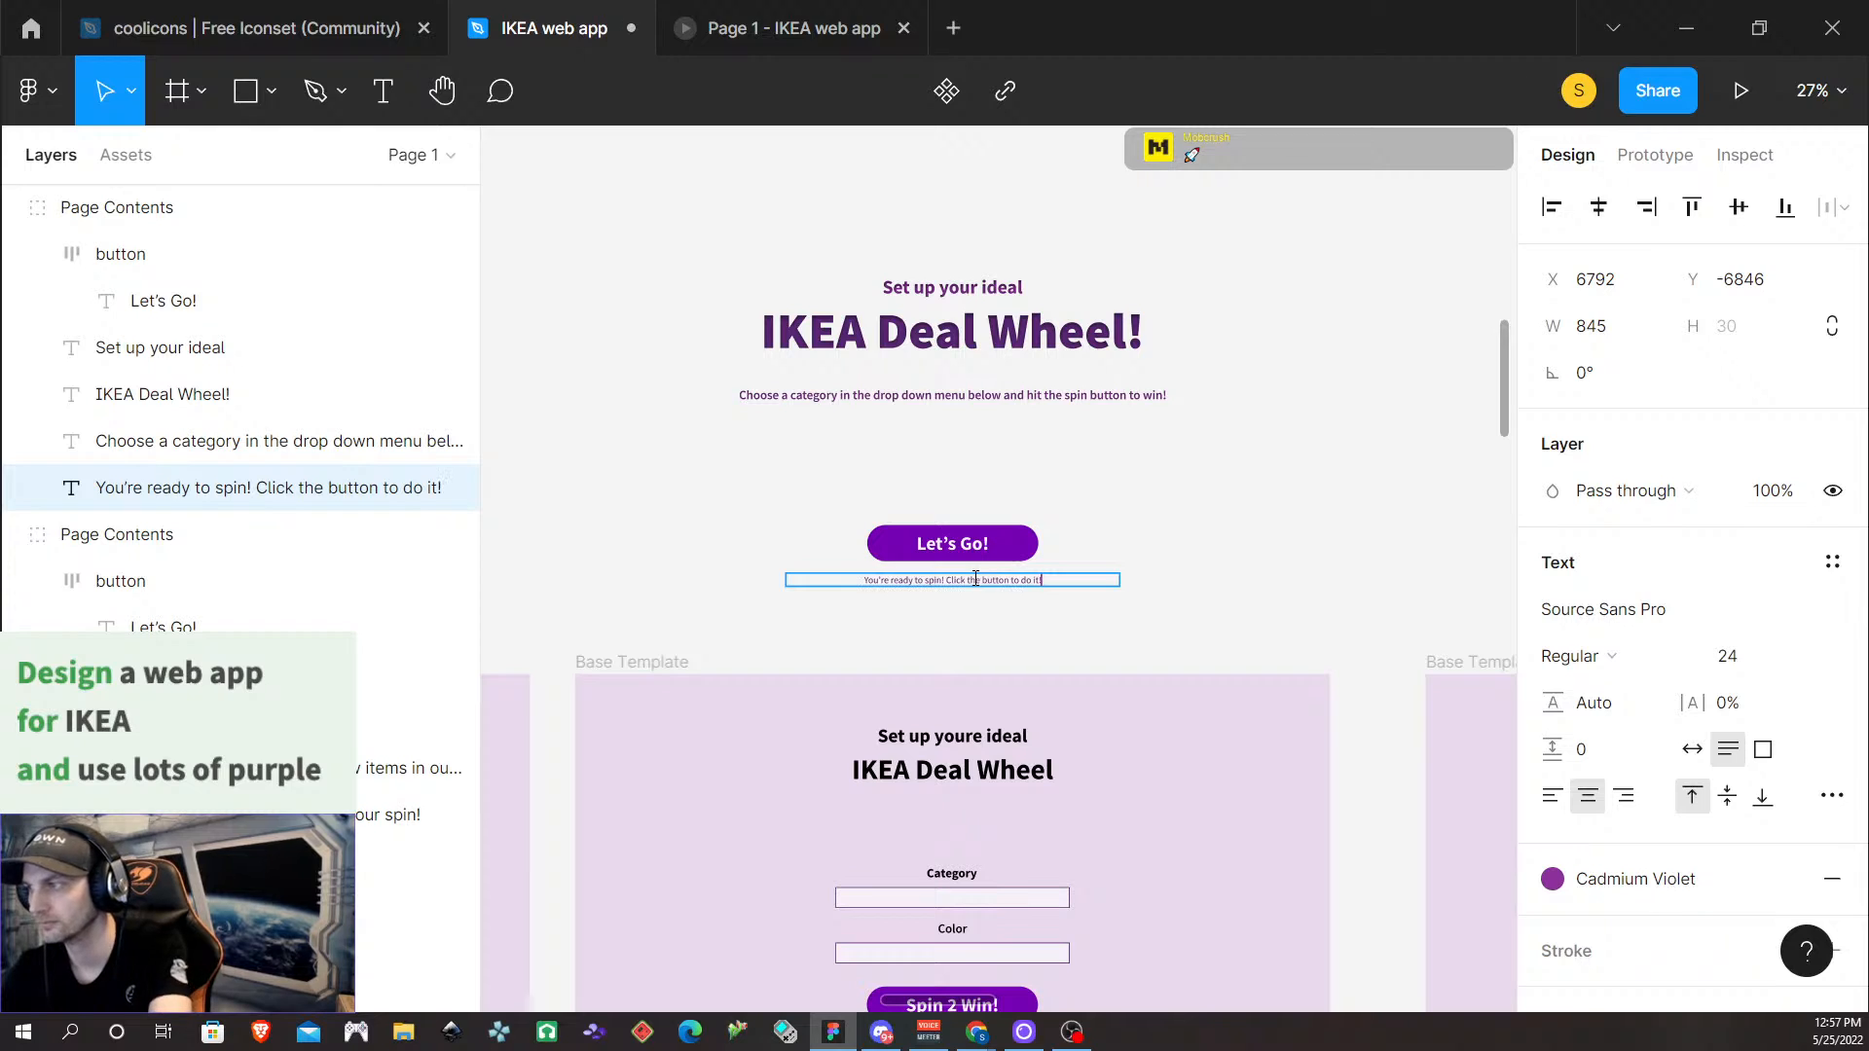
{"action": "type", "text": "he thing!"}
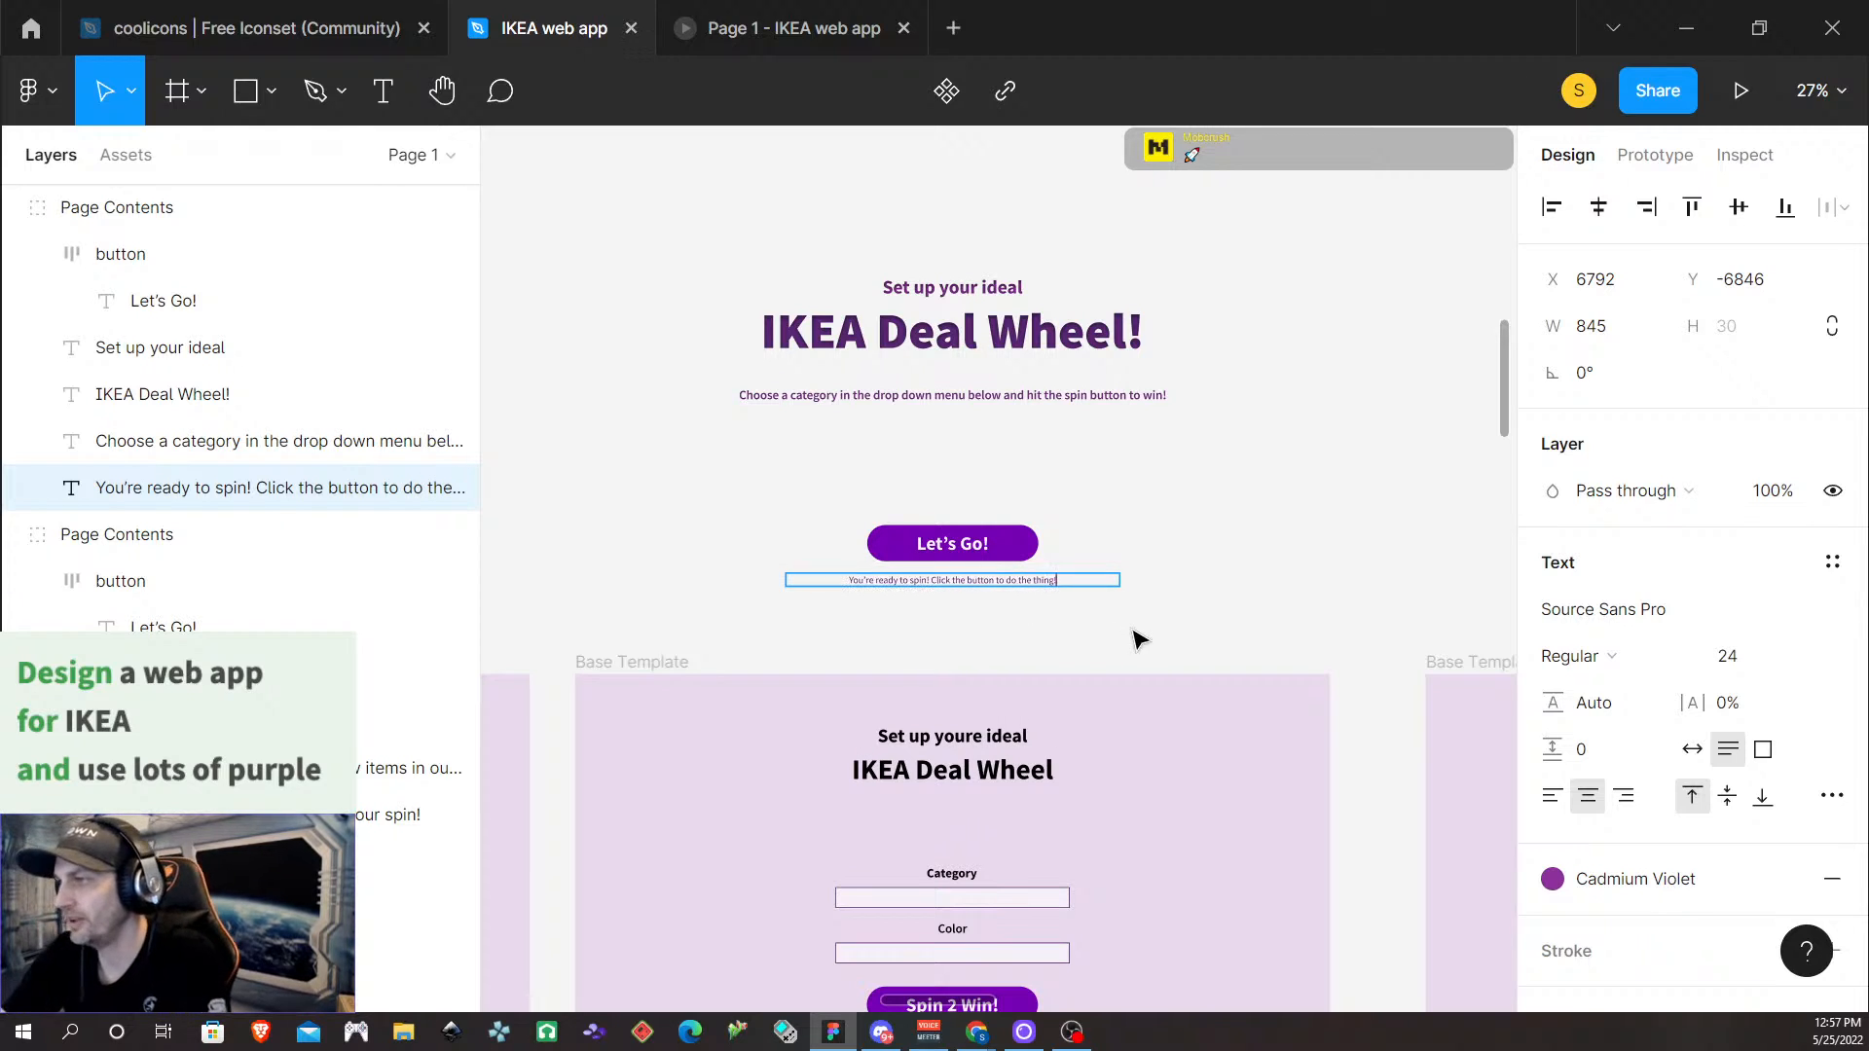
{"action": "key", "text": "Escape"}
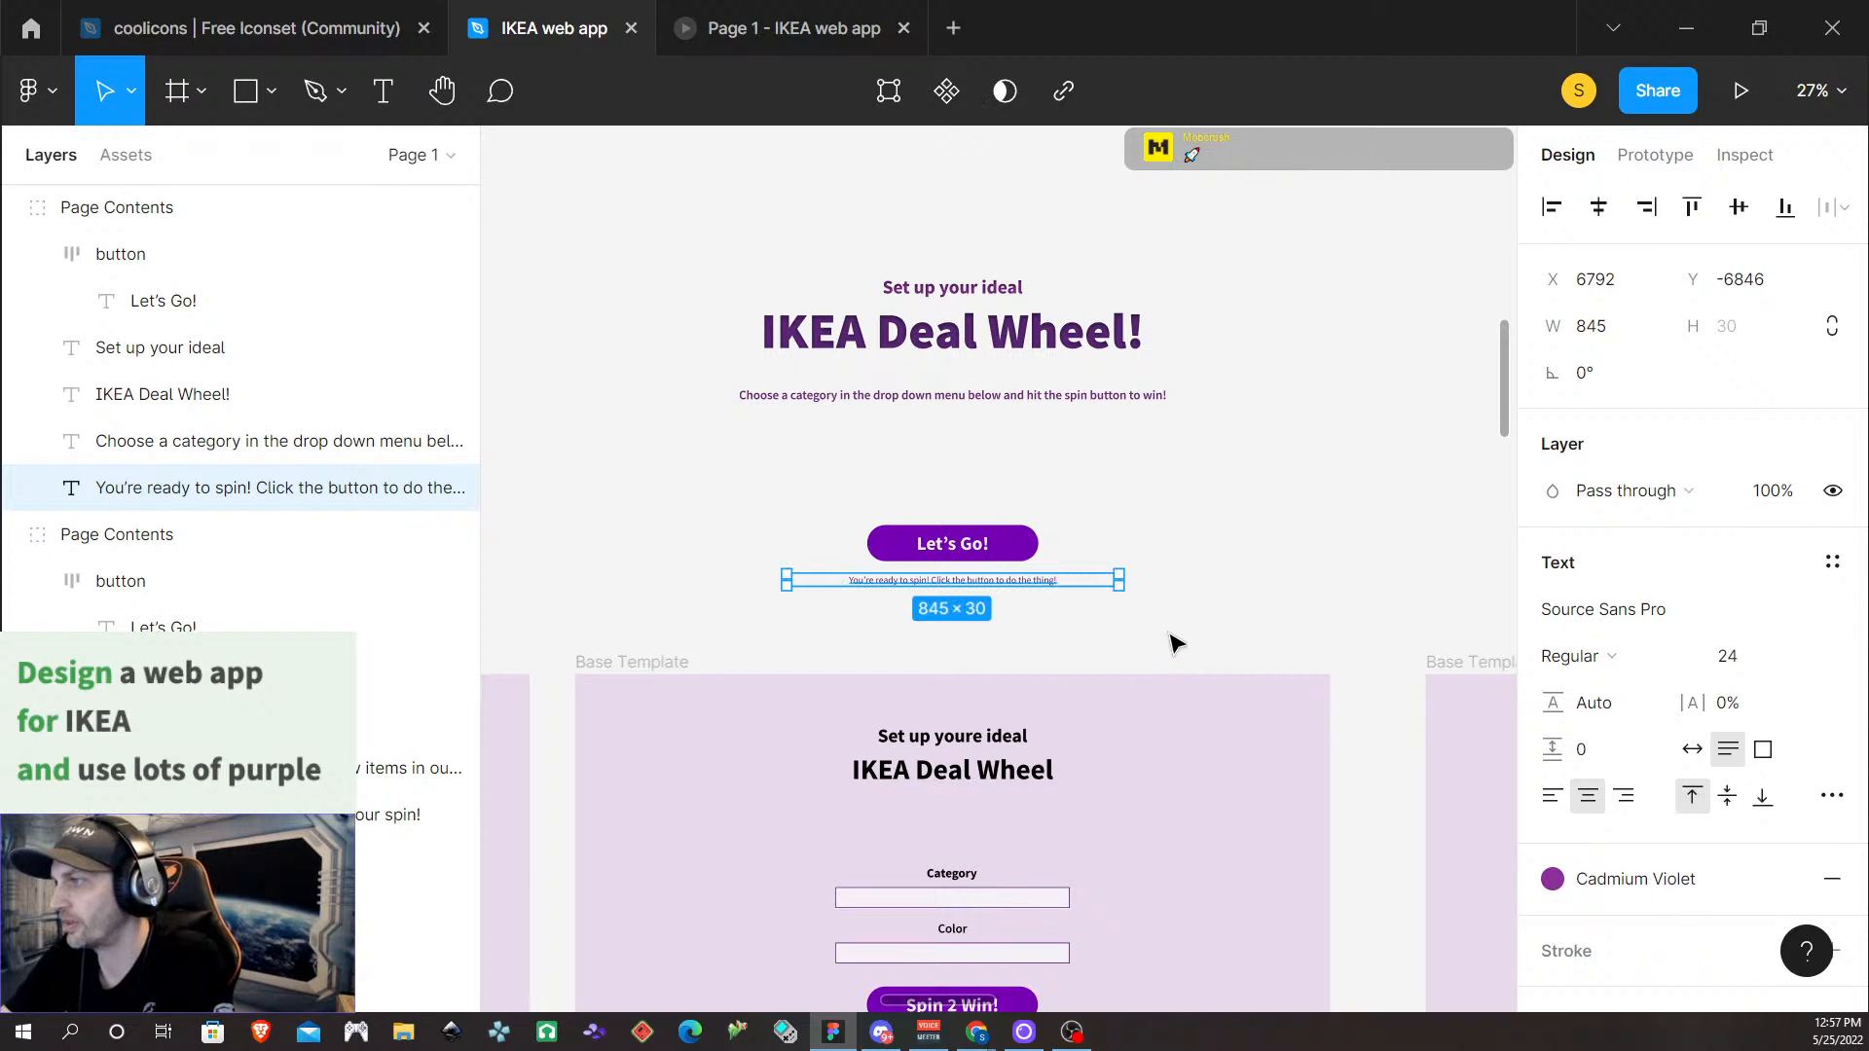
Delete the Color label and its input field from the "Set up youre ideal" template
{"action": "scroll", "coordinate": [973, 799], "scroll_direction": "down", "scroll_amount": 1}
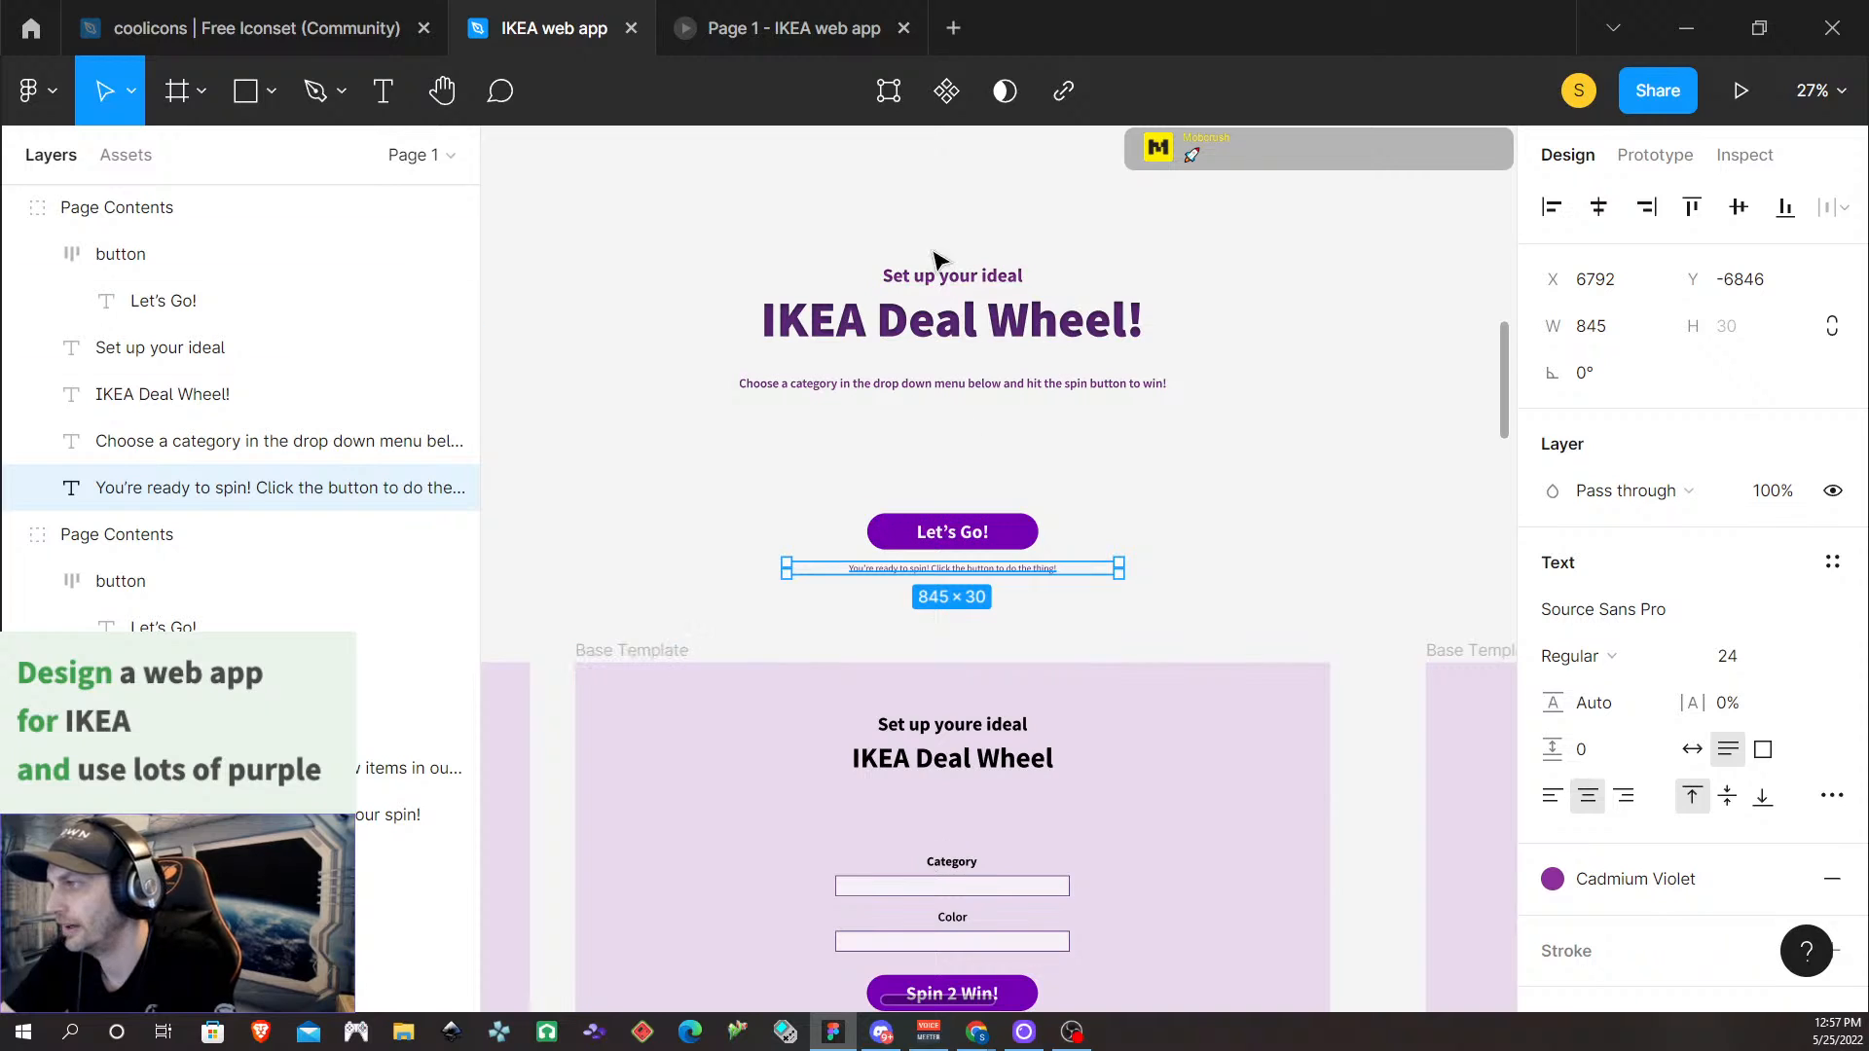
{"action": "scroll", "coordinate": [967, 304], "scroll_direction": "down", "scroll_amount": 4}
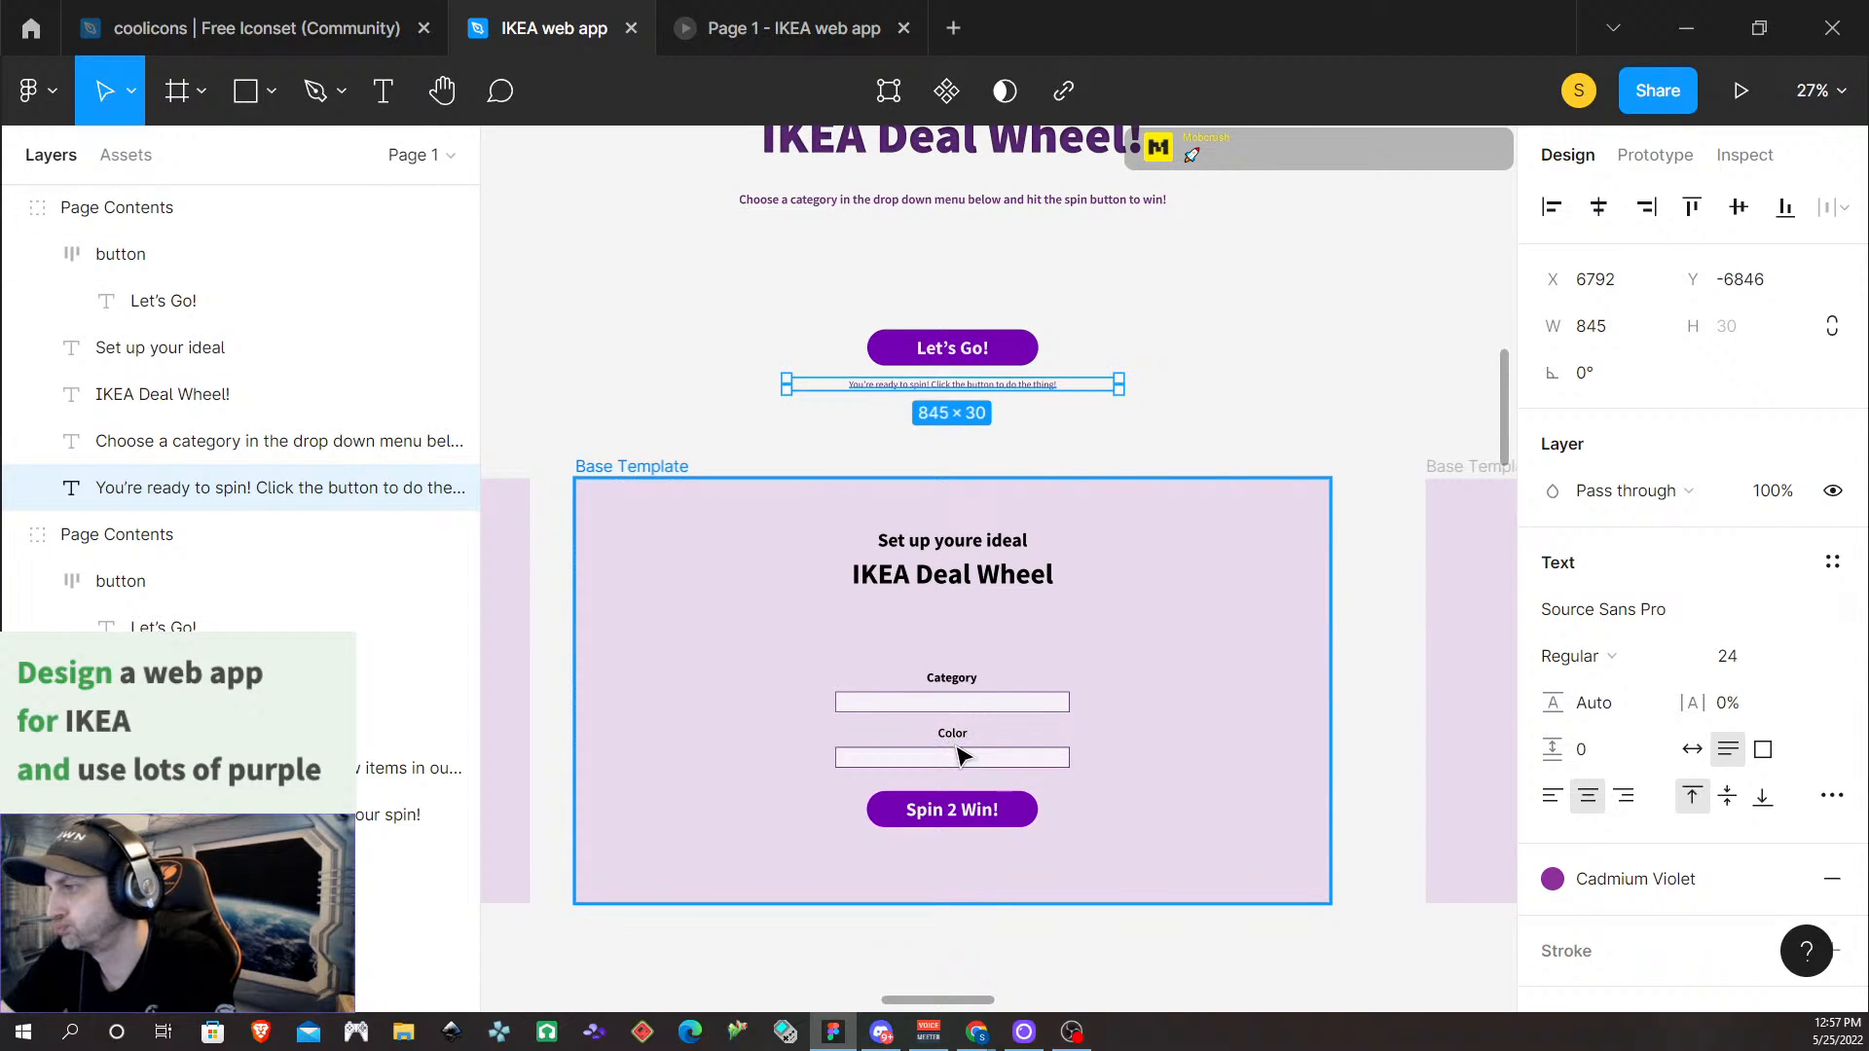
{"action": "left_click", "coordinate": [955, 742]}
{"action": "double_click", "coordinate": [955, 742]}
{"action": "double_click", "coordinate": [954, 740]}
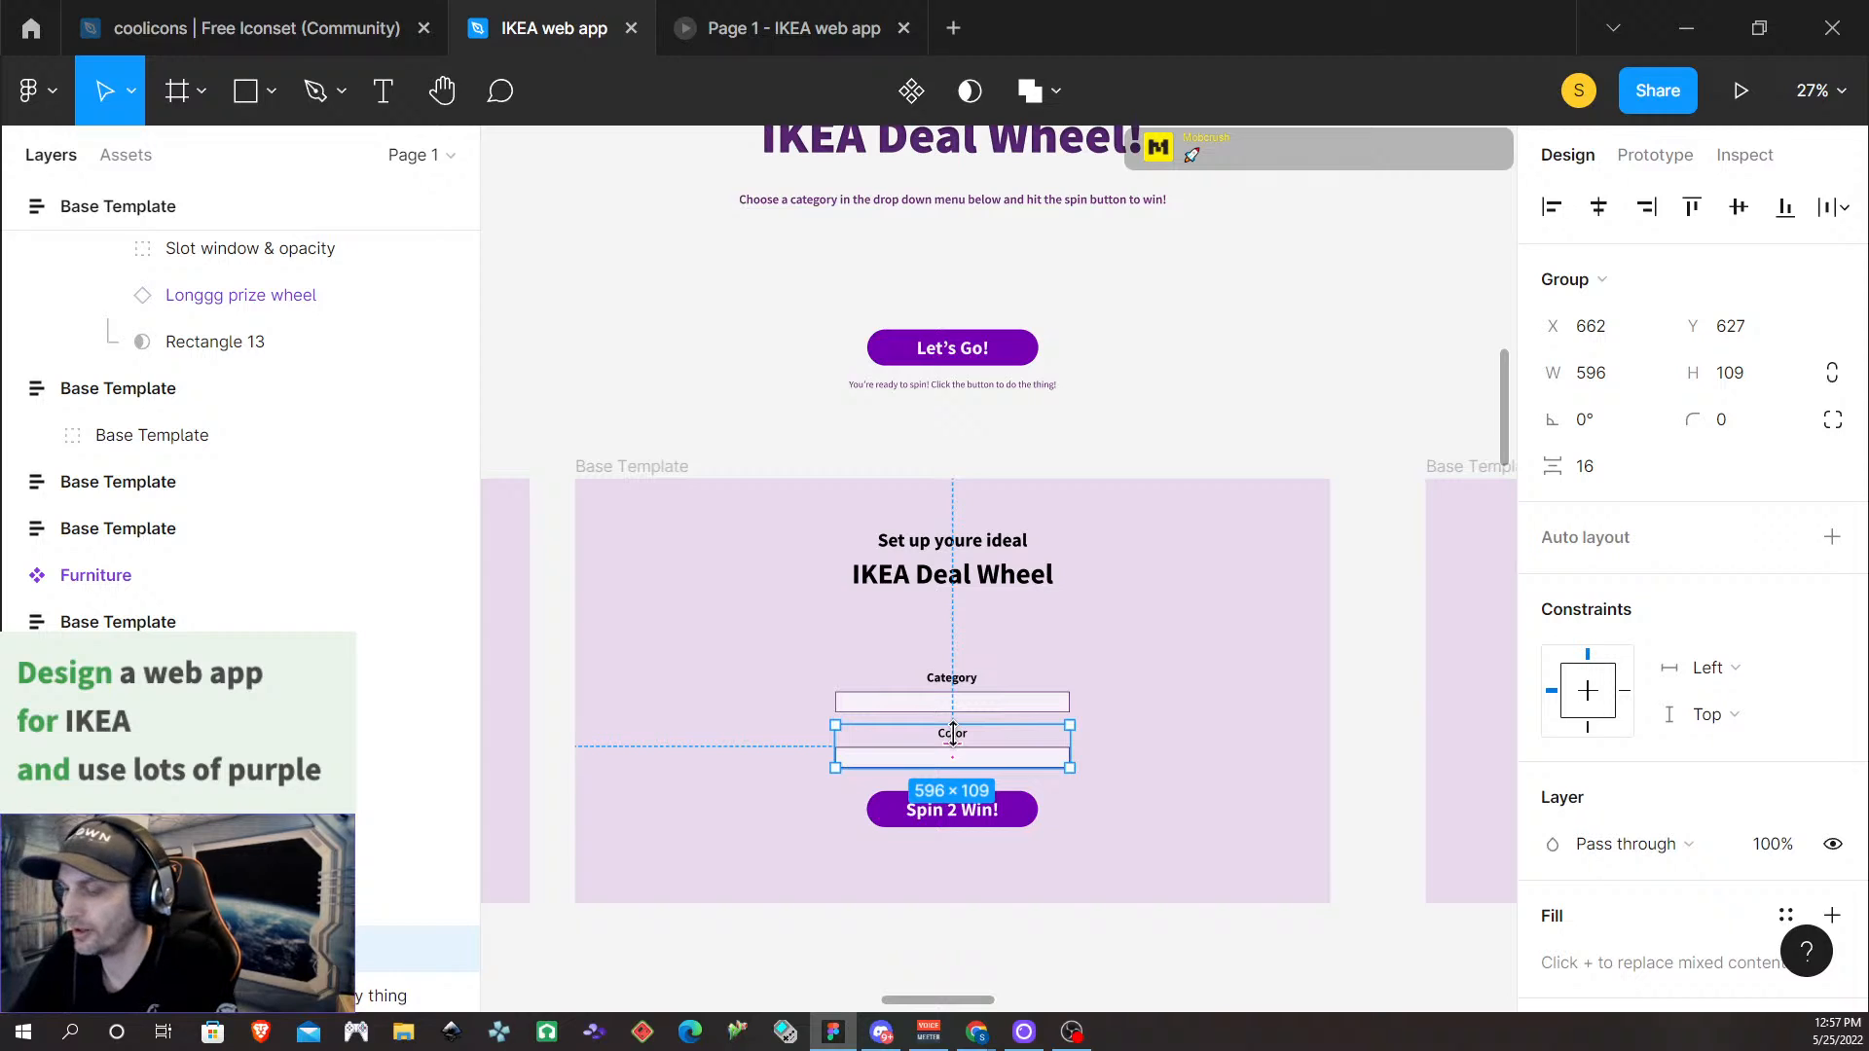
{"action": "key", "text": "Delete"}
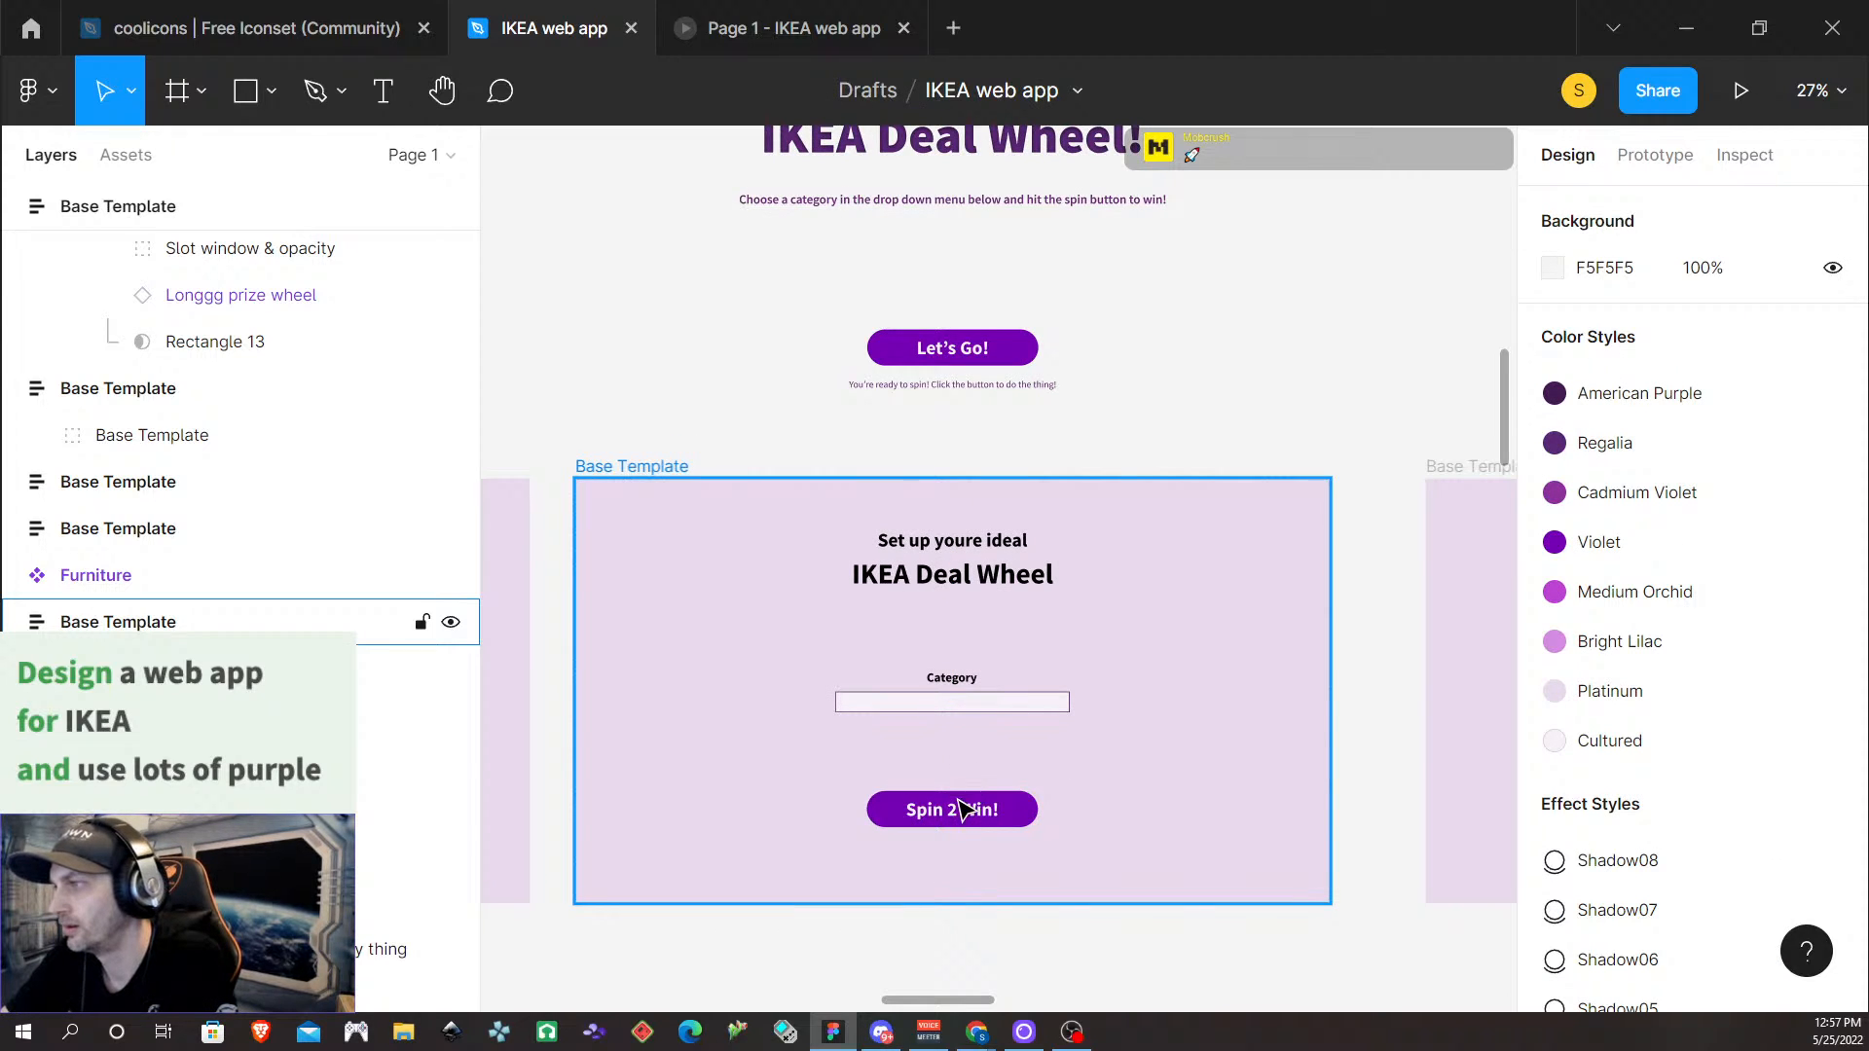
Delete the "Spin 2 Win!" button from the template beneath the copied contents group
{"action": "left_click", "coordinate": [961, 808]}
{"action": "double_click", "coordinate": [962, 808]}
{"action": "double_click", "coordinate": [962, 808]}
{"action": "left_click", "coordinate": [1171, 818]}
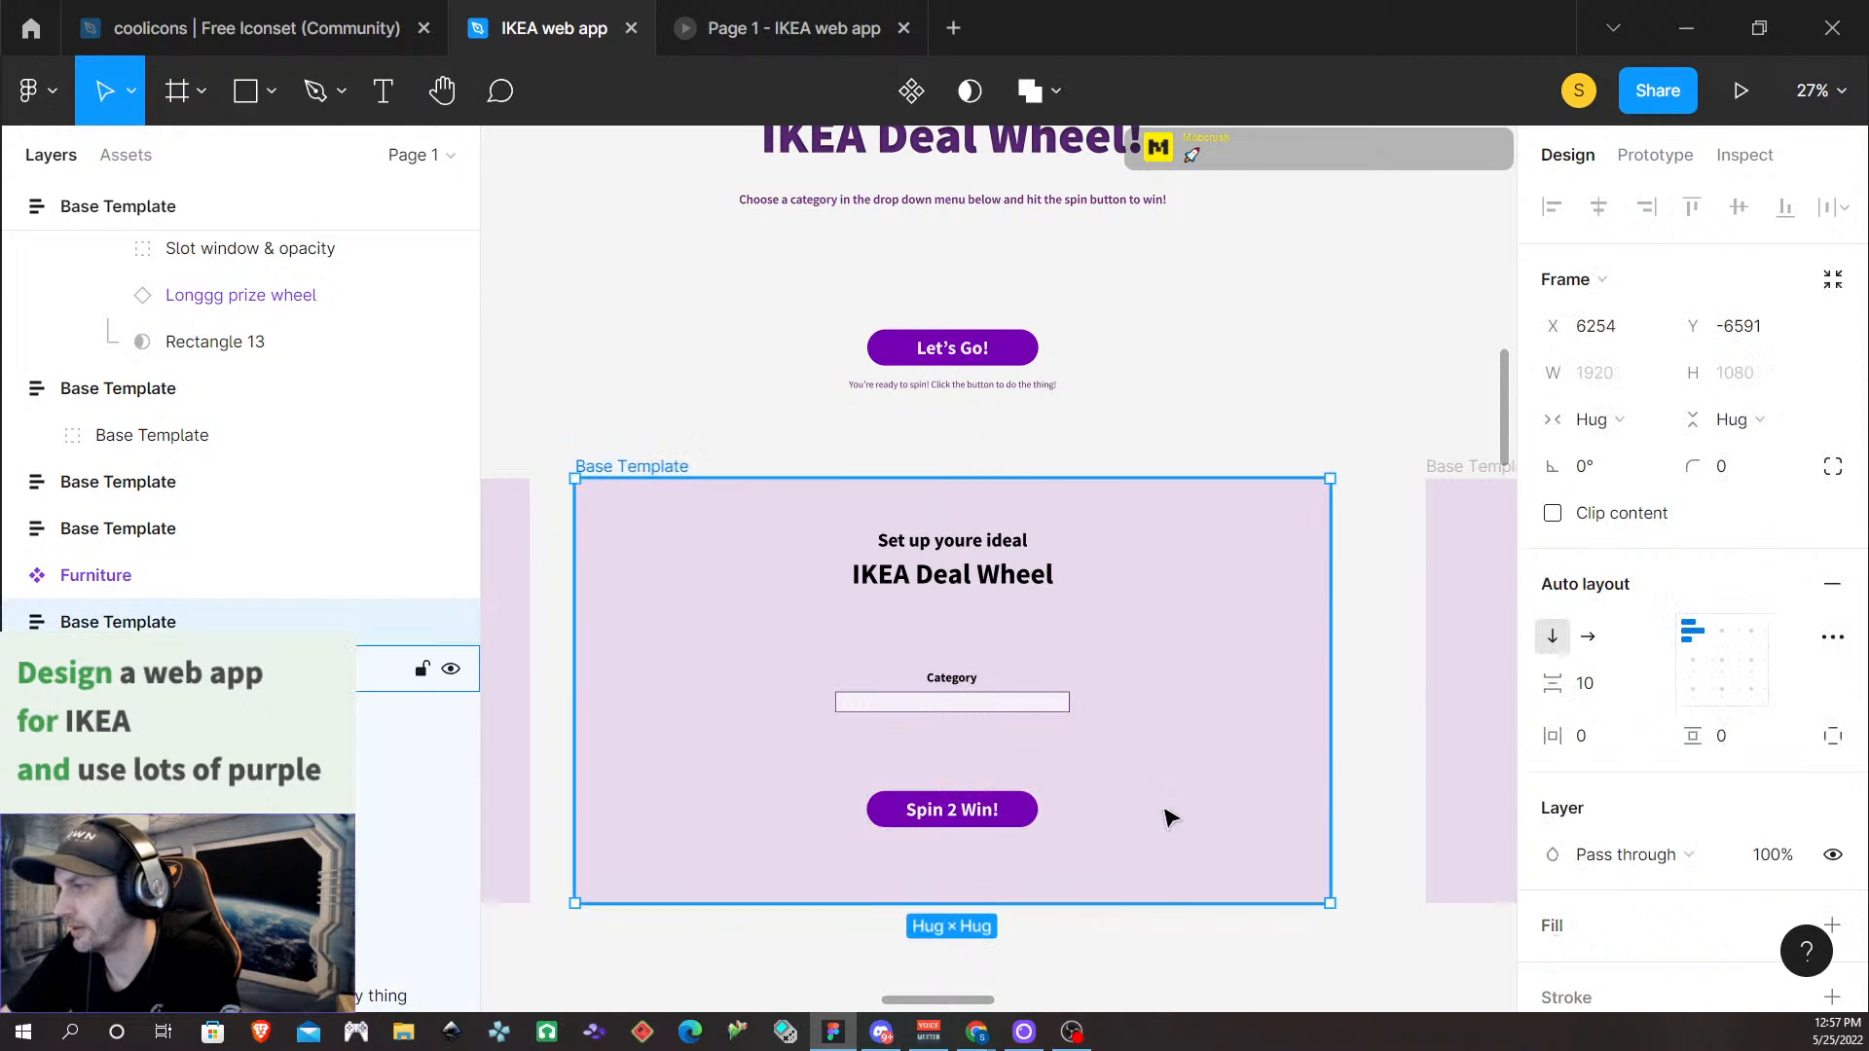
{"action": "left_click", "coordinate": [977, 814]}
{"action": "double_click", "coordinate": [979, 816]}
{"action": "key", "text": "Delete"}
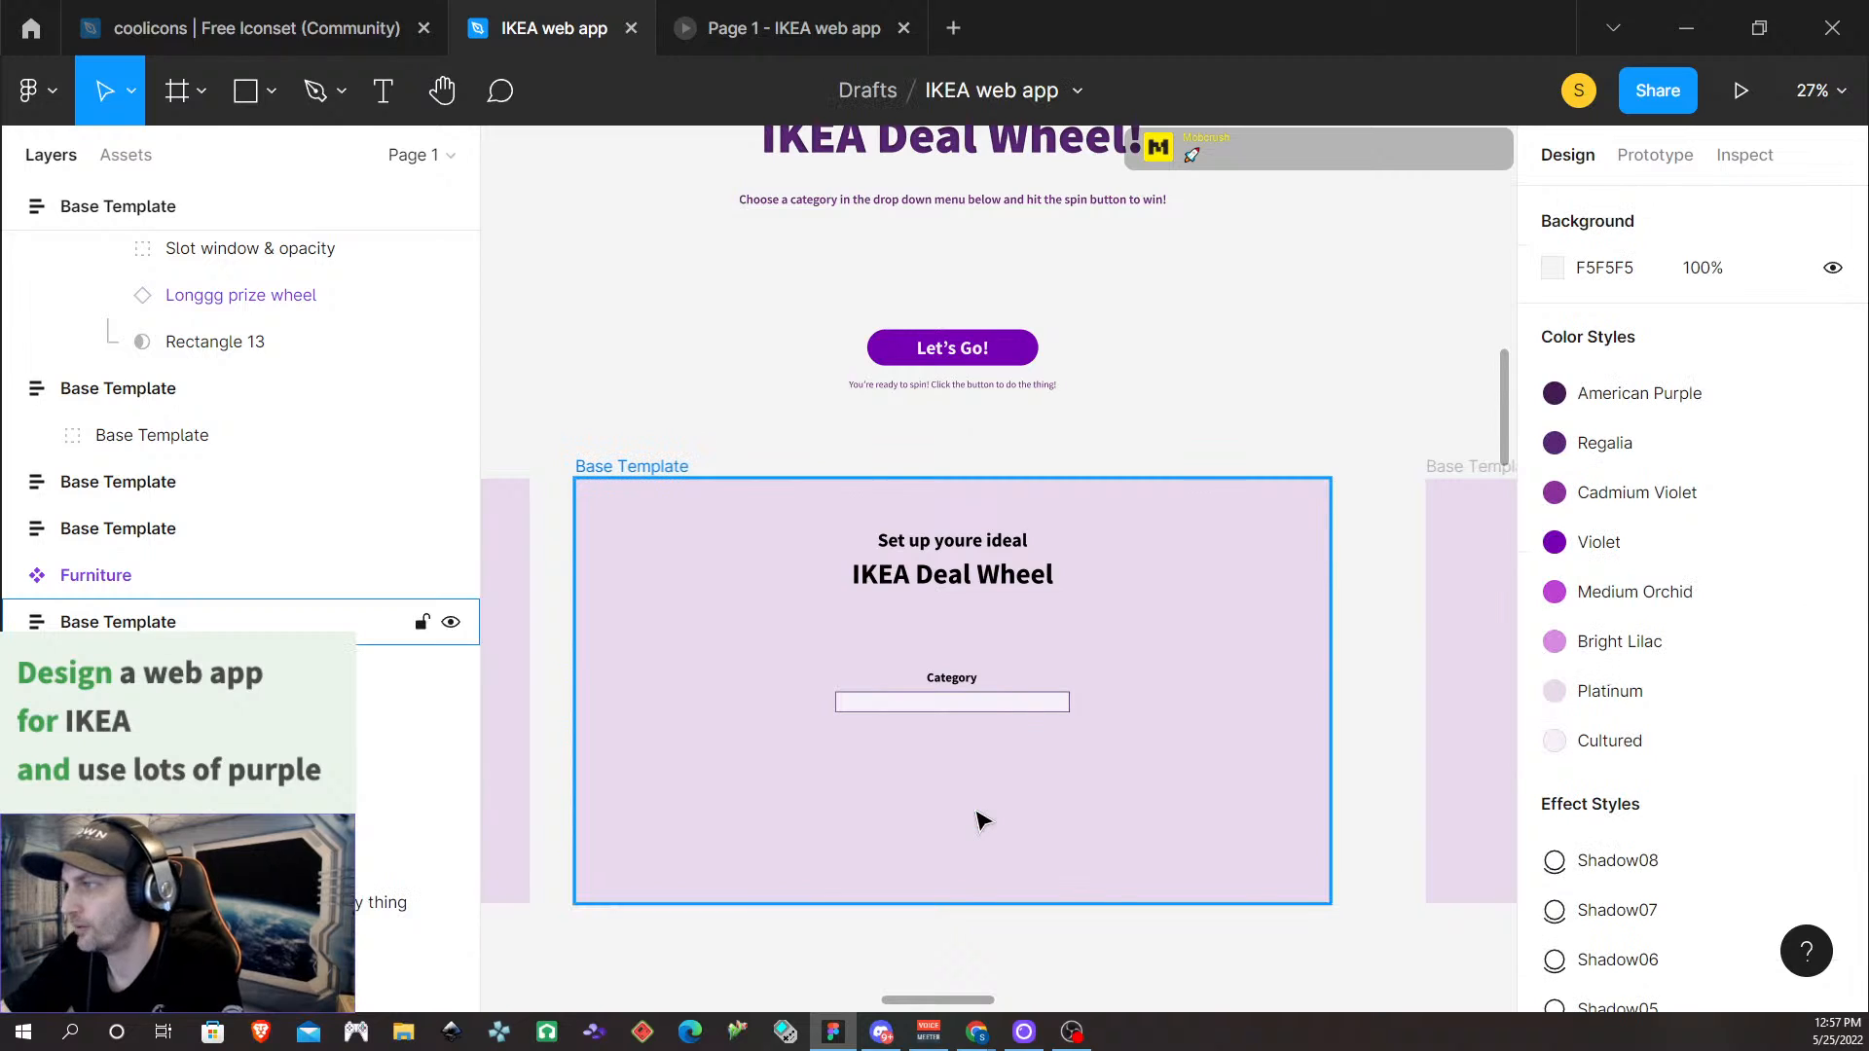
Delete the old "Set up youre ideal" and "IKEA Deal Wheel" headings from the template, keeping the Category field
{"action": "left_click", "coordinate": [942, 584]}
{"action": "double_click", "coordinate": [942, 584]}
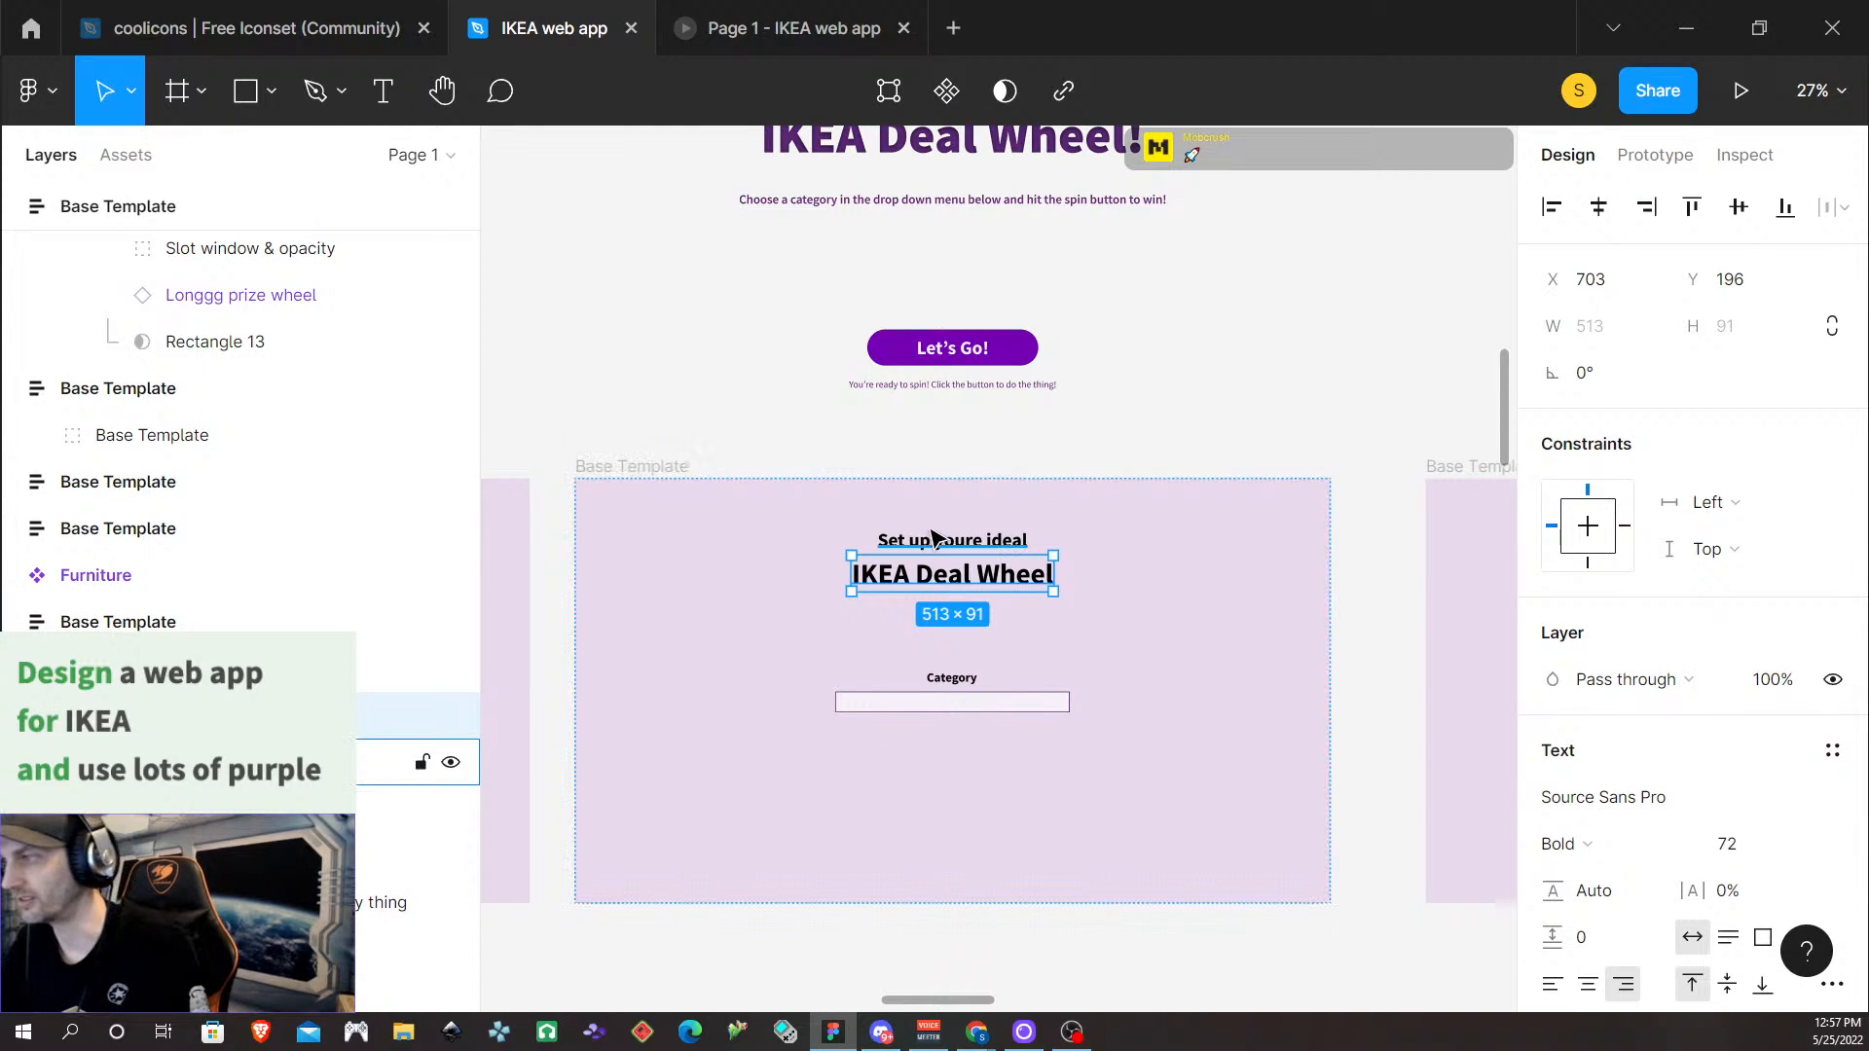
{"action": "left_click", "coordinate": [936, 551], "text": "shift"}
{"action": "key", "text": "Delete"}
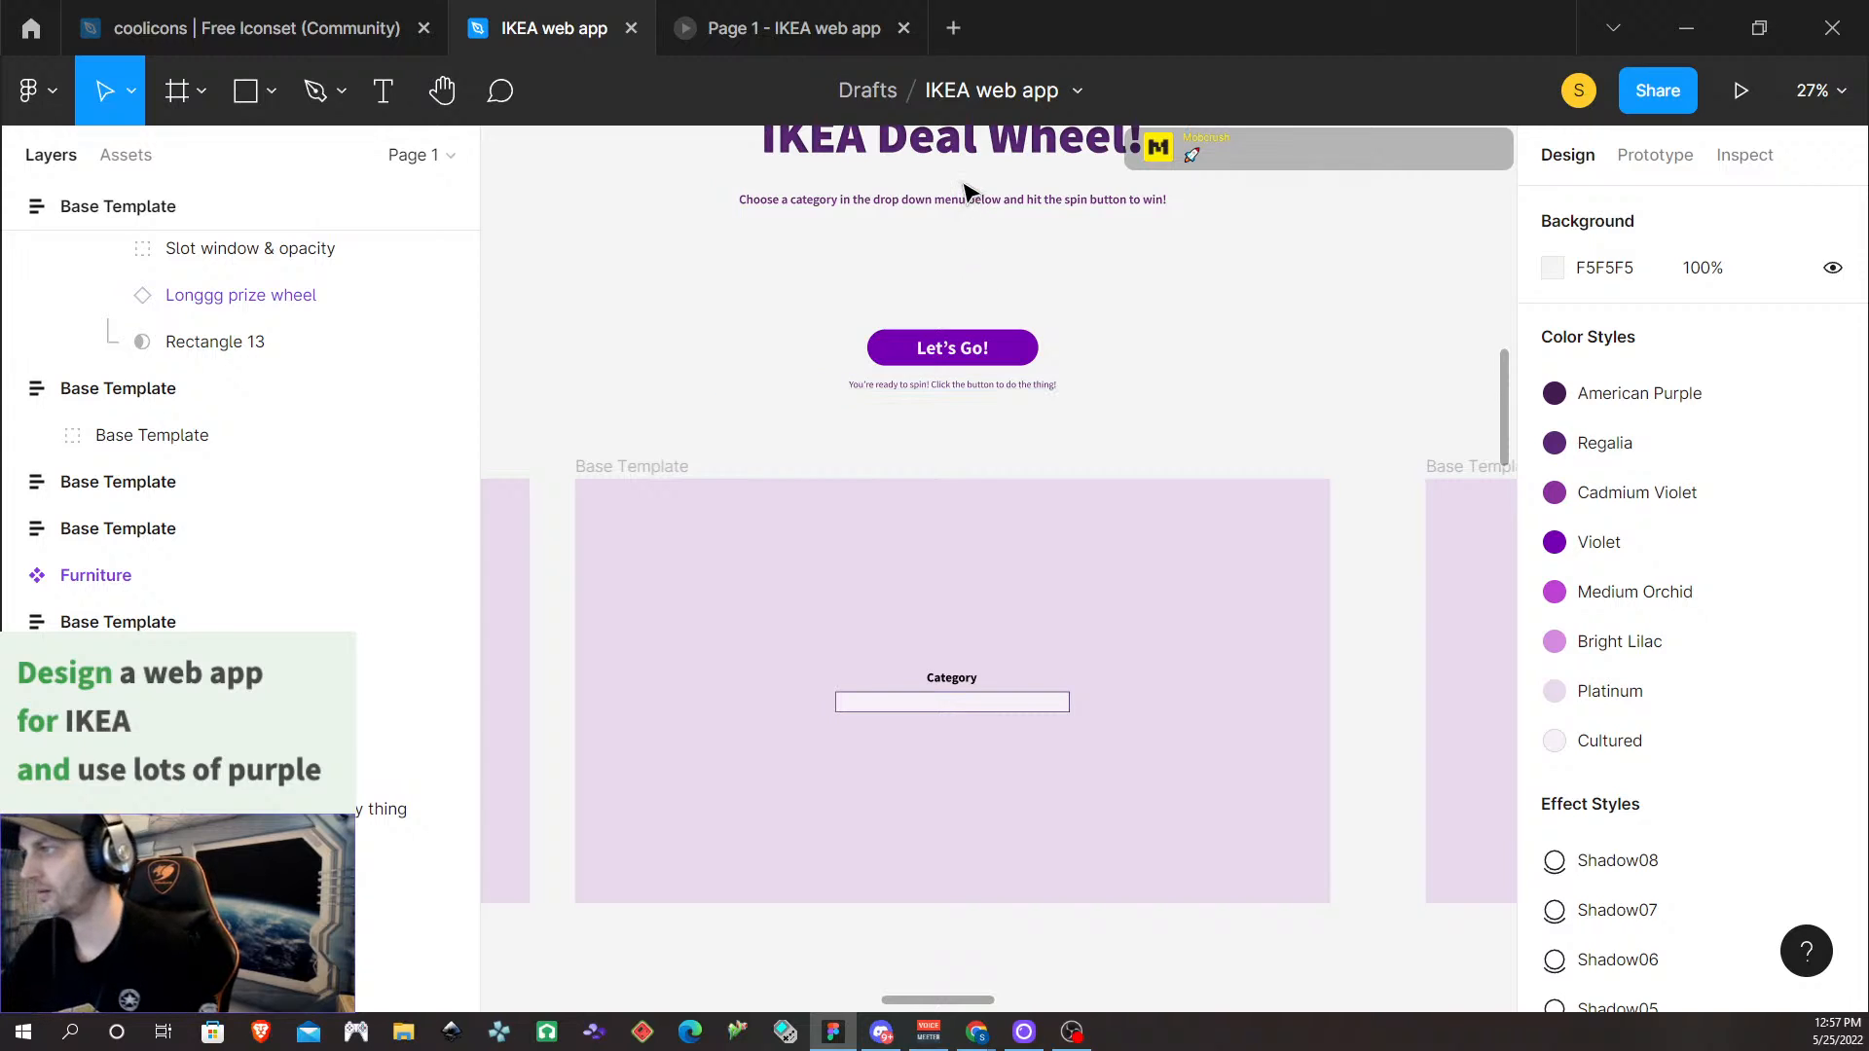
Place a copy of the "Set up your ideal IKEA Deal Wheel!" contents group on the Category template, 96 px below its upper edge
{"action": "left_click", "coordinate": [957, 158]}
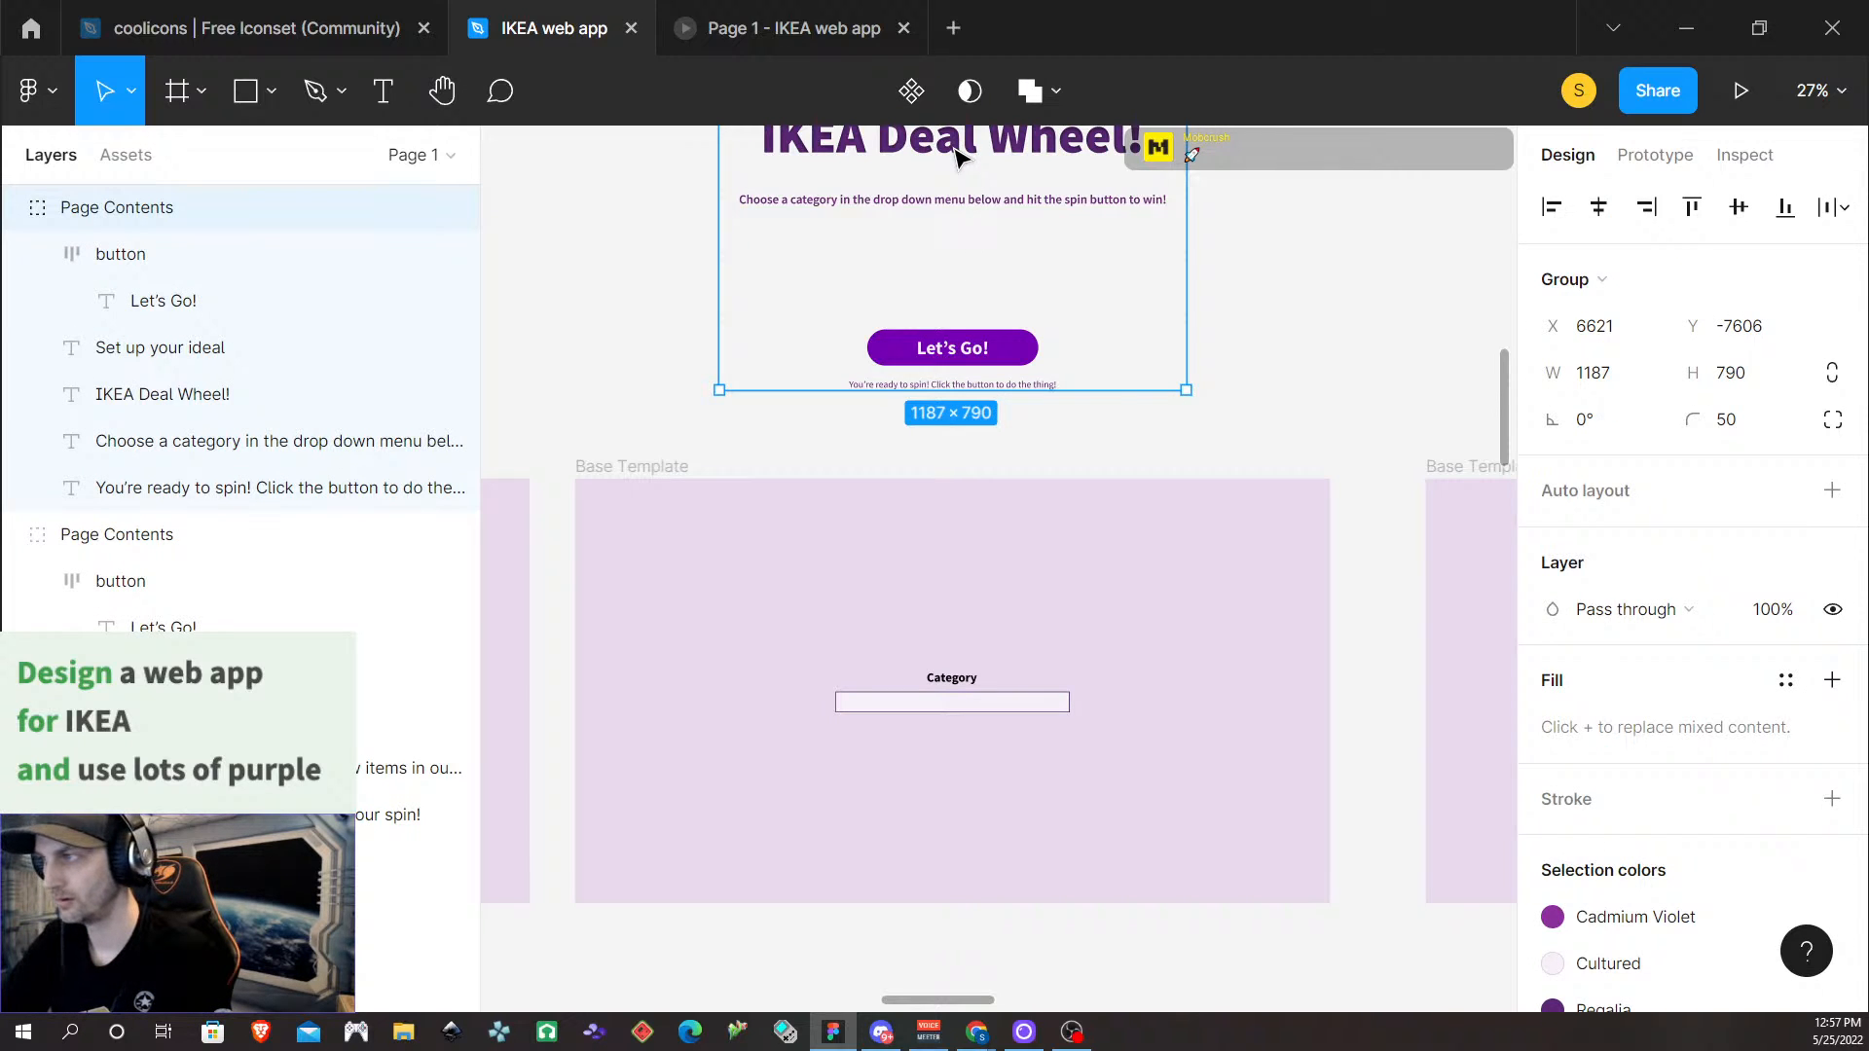
{"action": "left_click_drag", "start_coordinate": [957, 158], "coordinate": [957, 591]}
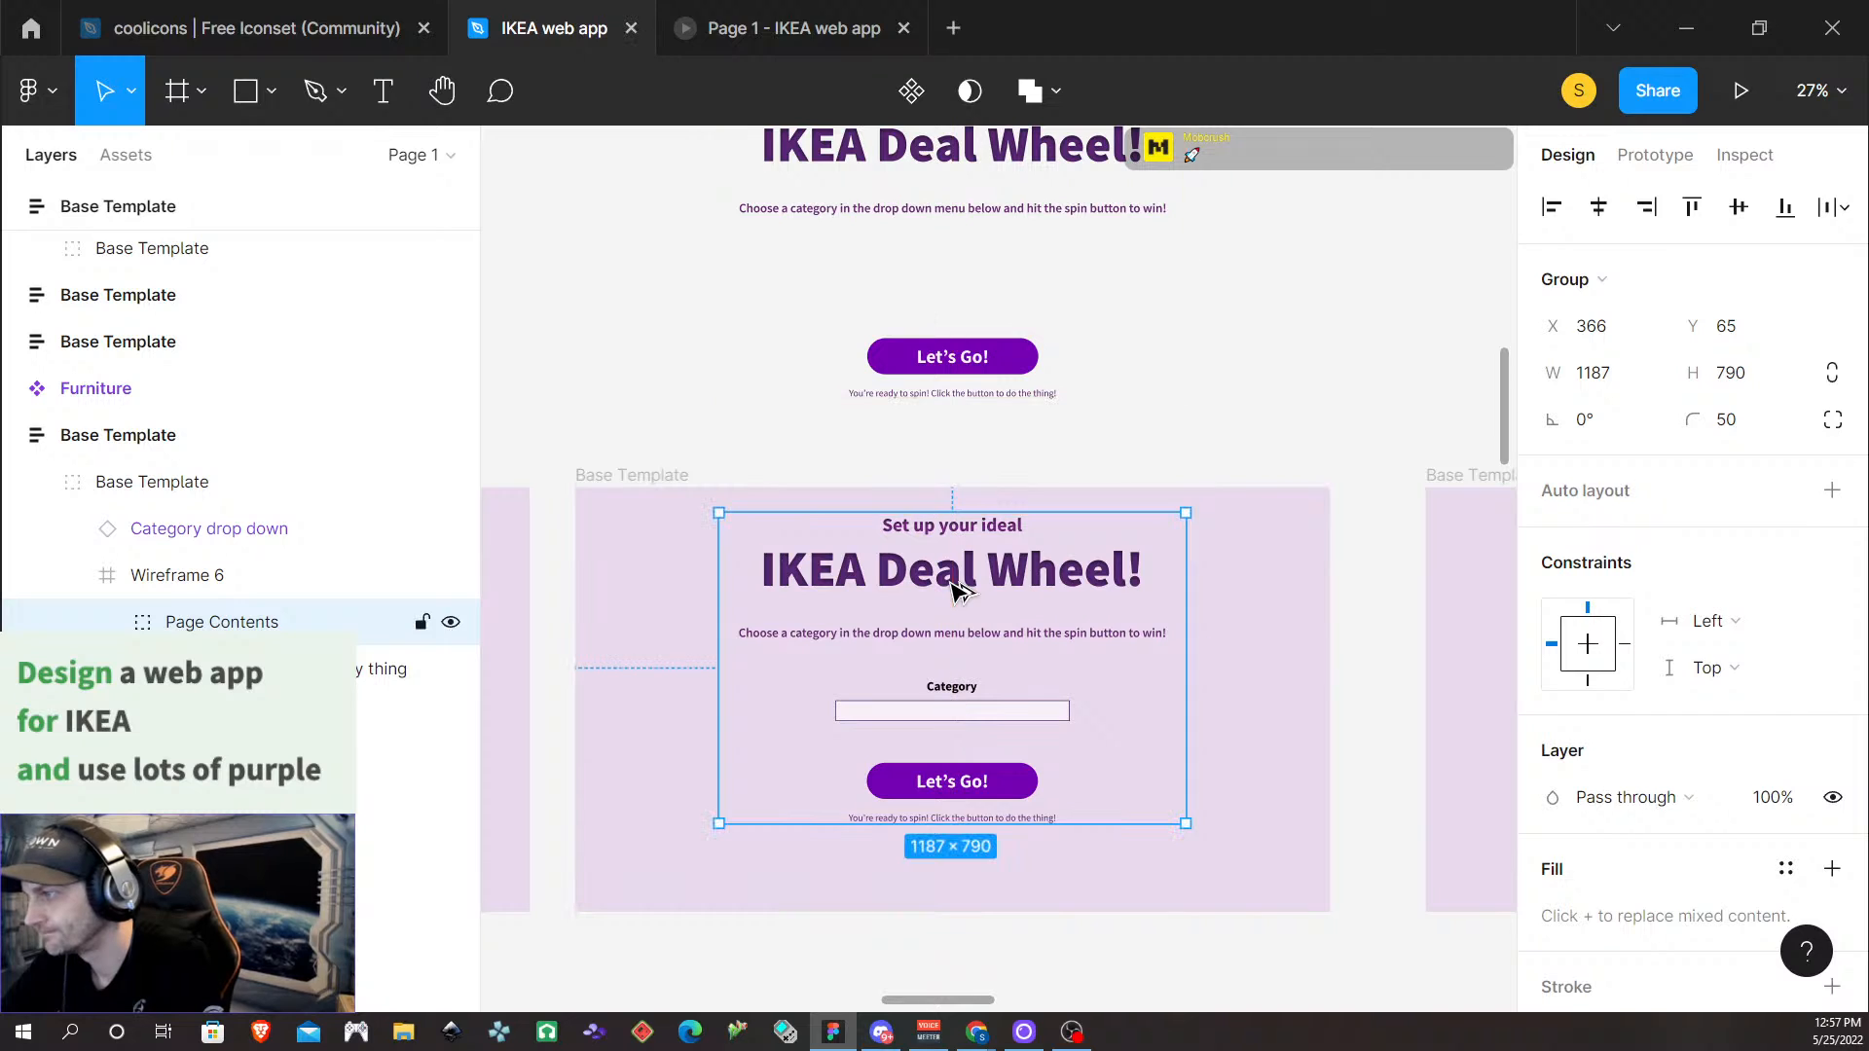
{"action": "key", "text": "alt"}
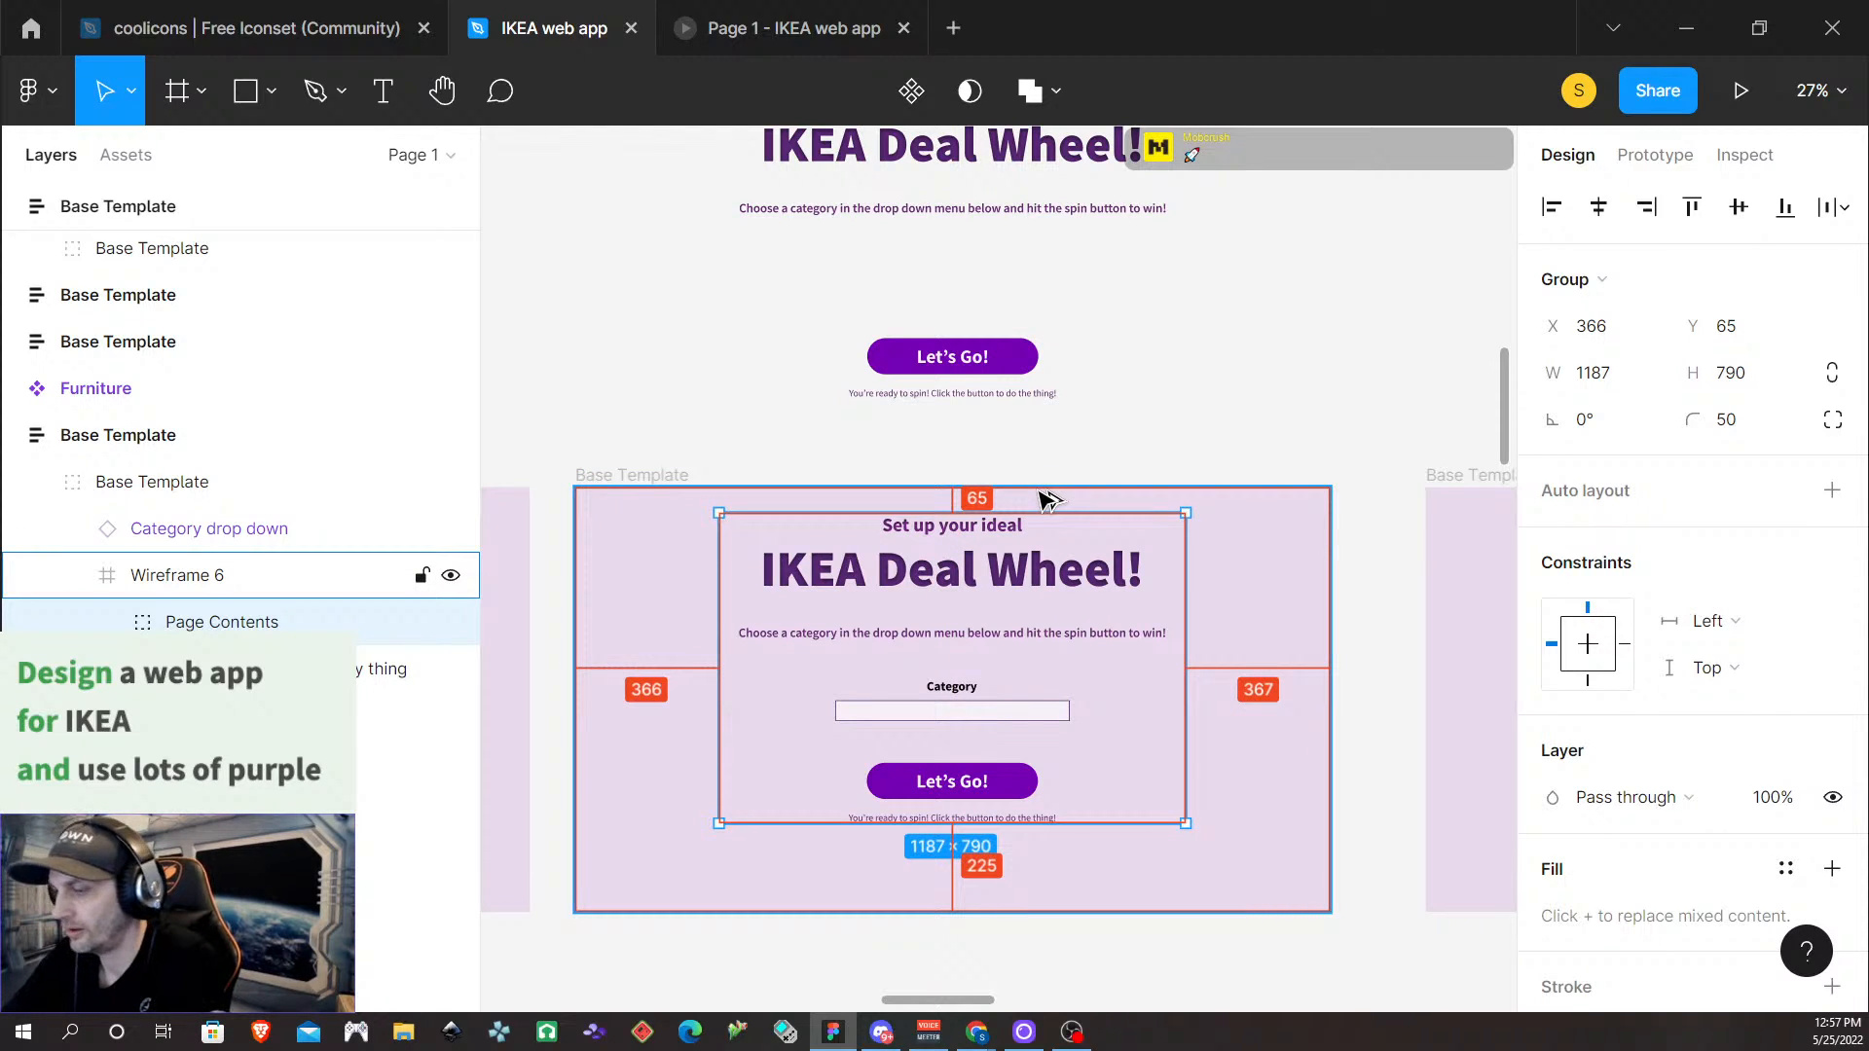
{"action": "key", "text": "shift+Down"}
{"action": "key", "text": "shift+Down"}
{"action": "key", "text": "shift+Down"}
{"action": "key", "text": "Down"}
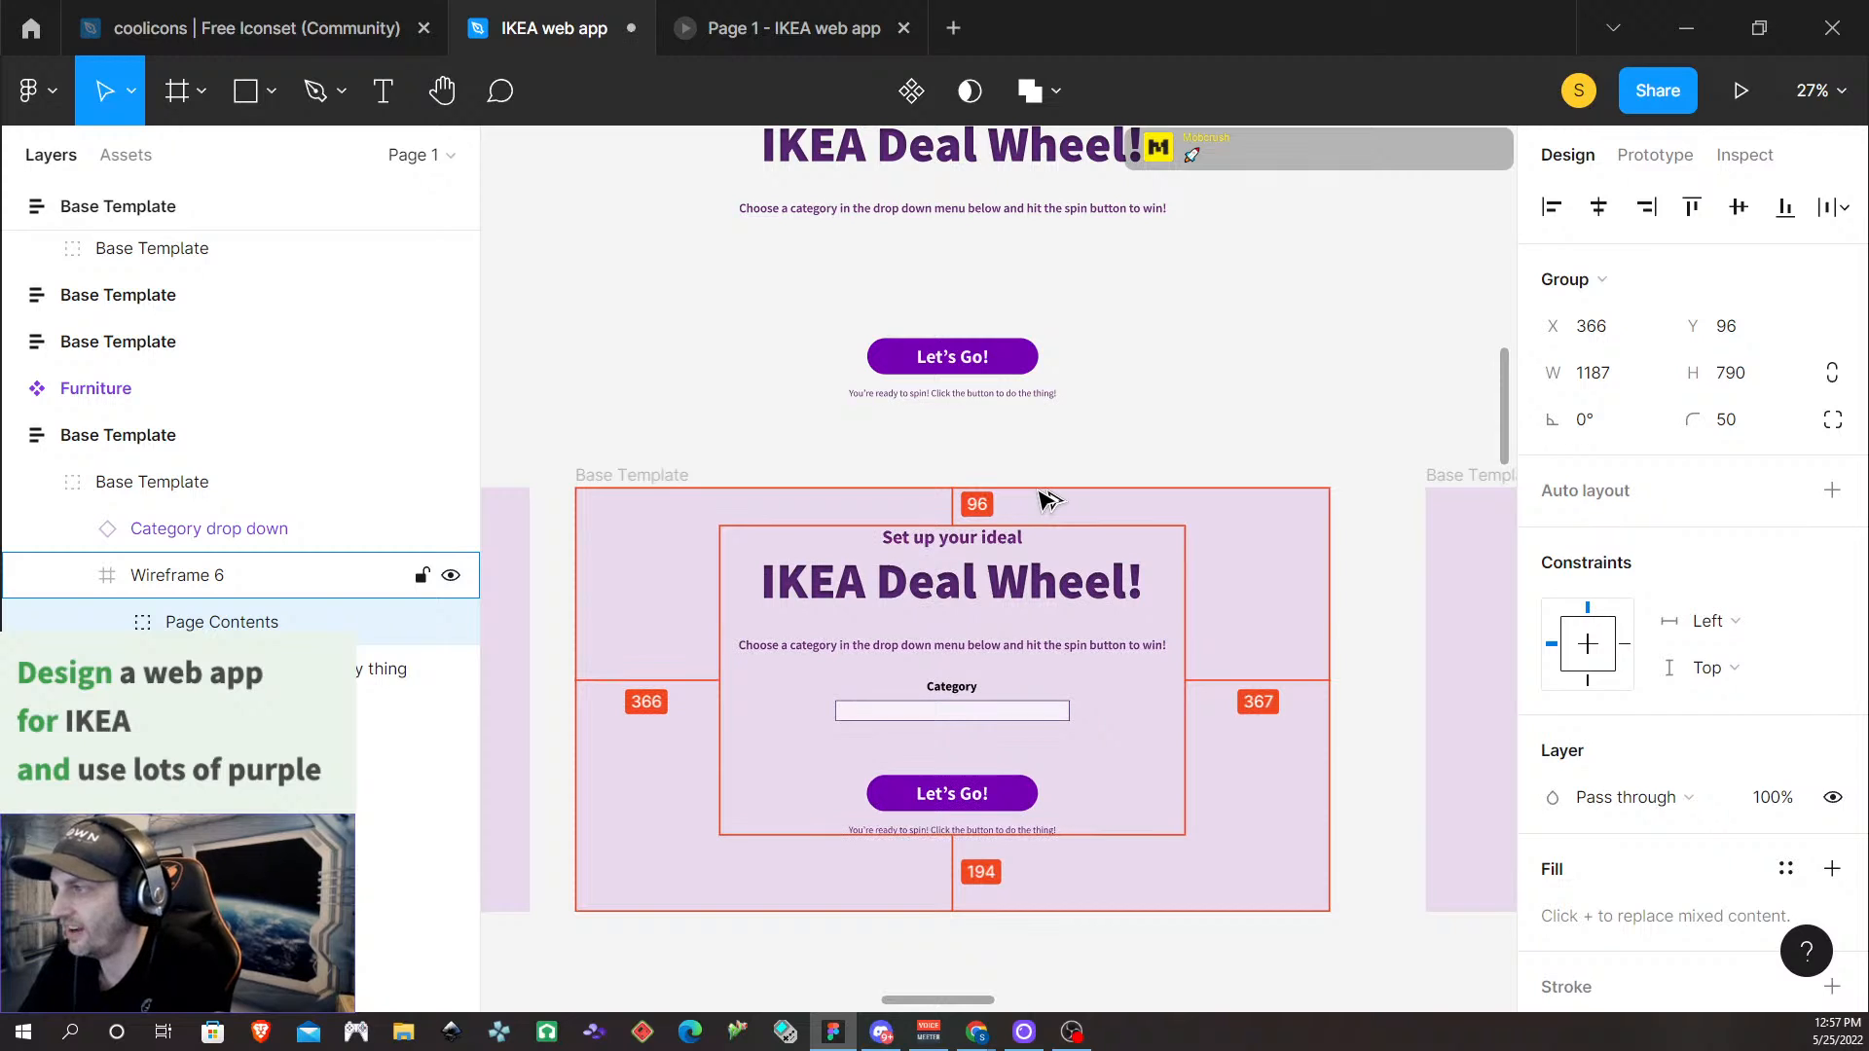
{"action": "left_click", "coordinate": [1241, 800]}
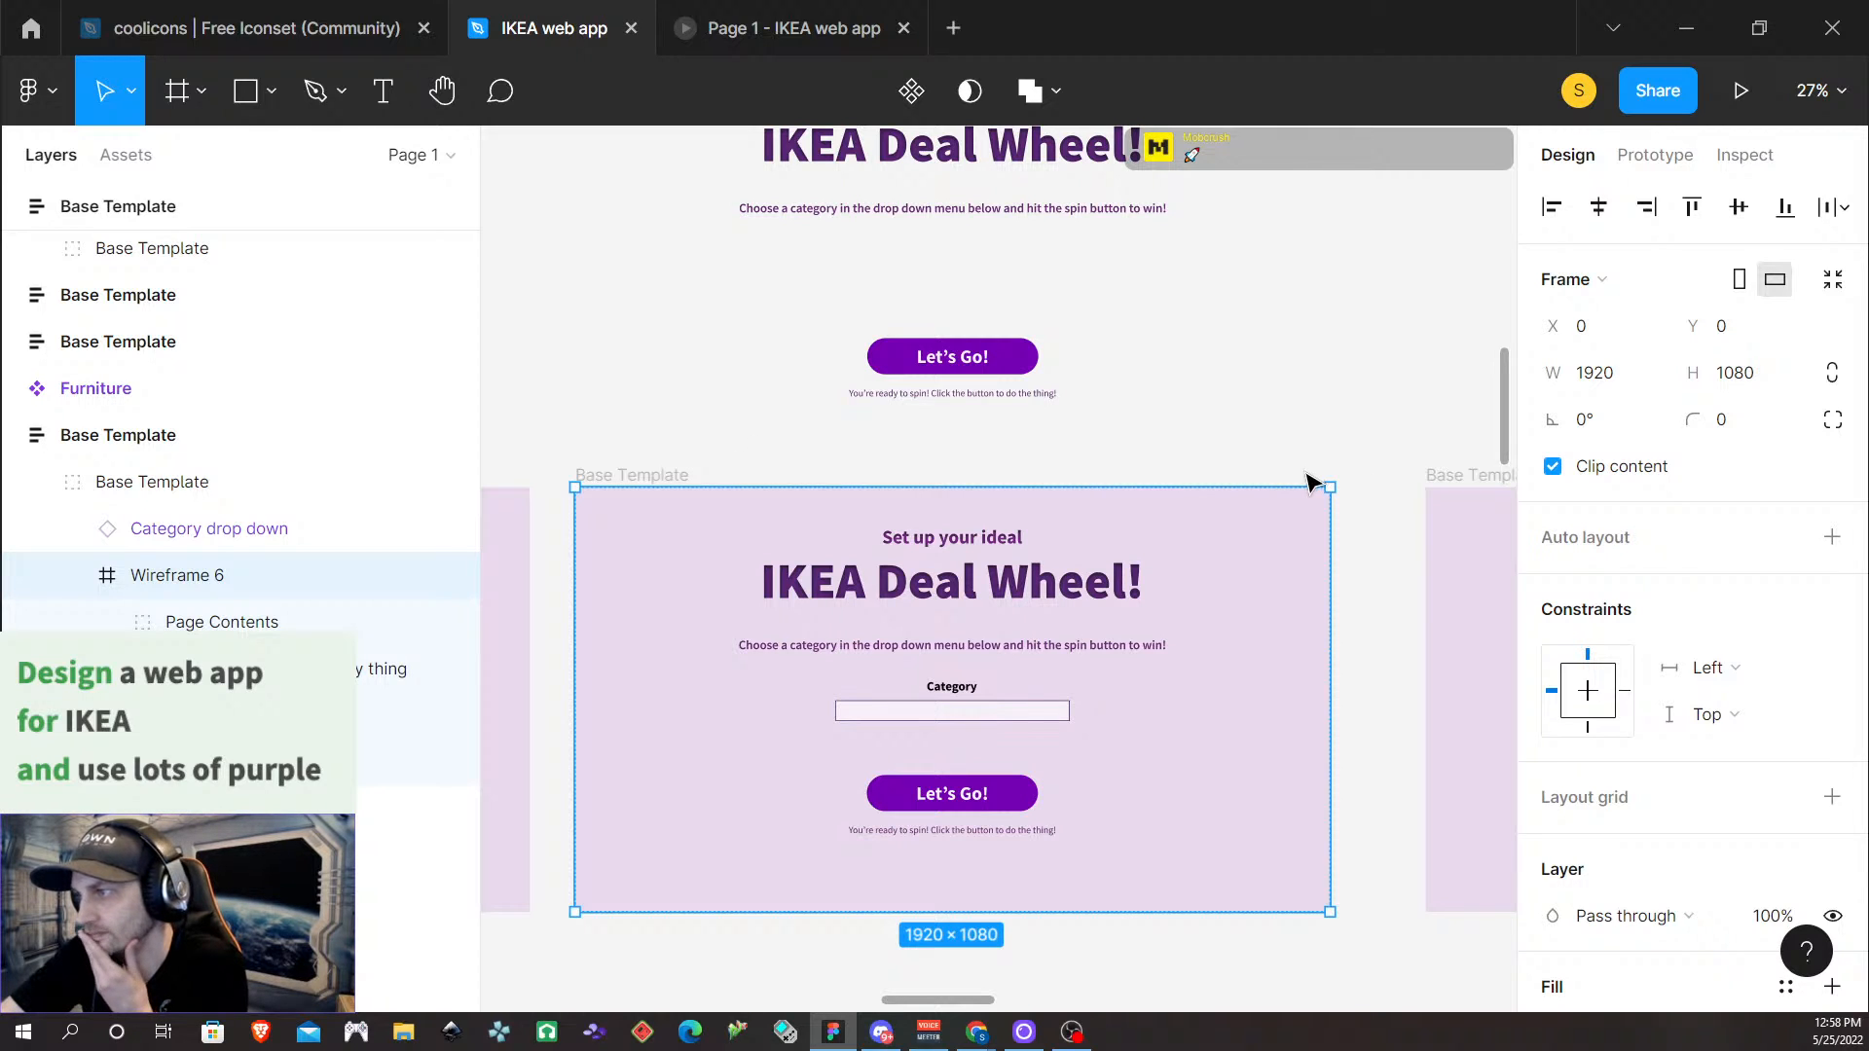
Compare the new setup screen with the other Base Template screens and the wireframes beneath them
{"action": "scroll", "coordinate": [1282, 480], "scroll_direction": "down", "scroll_amount": 5}
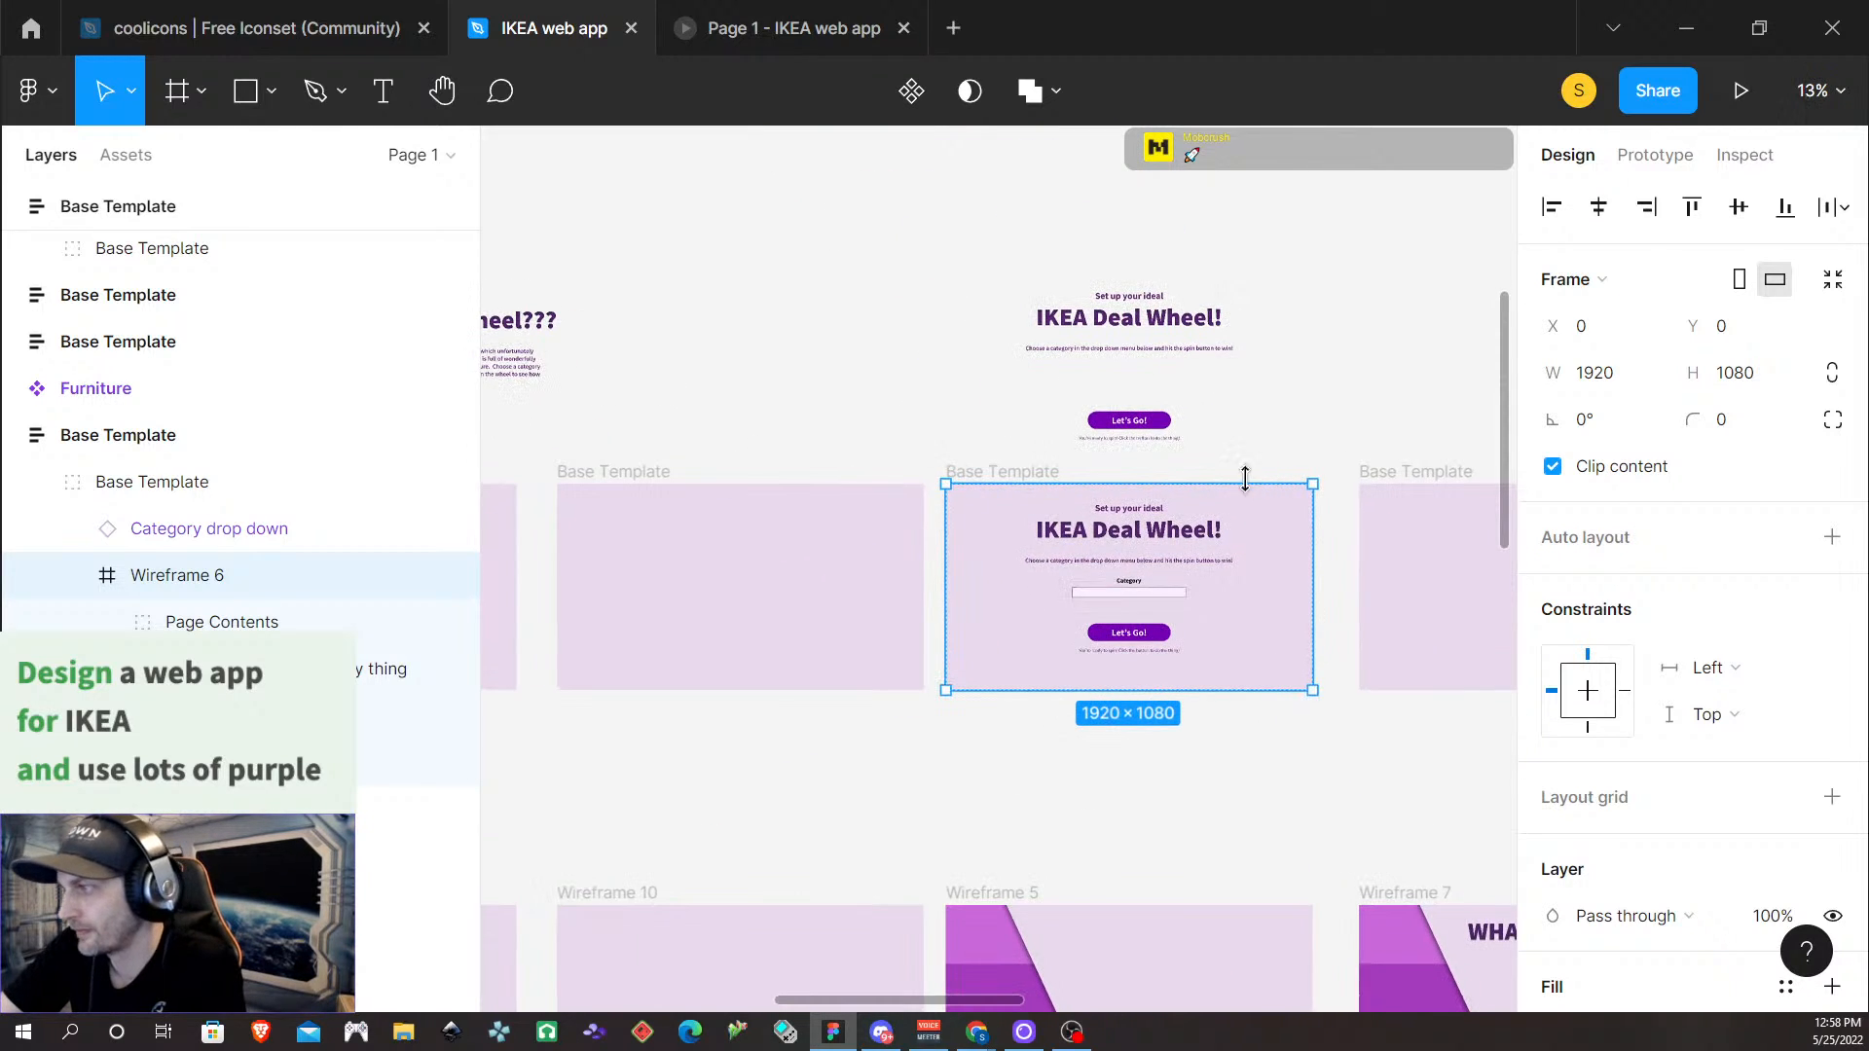
{"action": "scroll", "coordinate": [1248, 488], "scroll_direction": "left", "scroll_amount": 5}
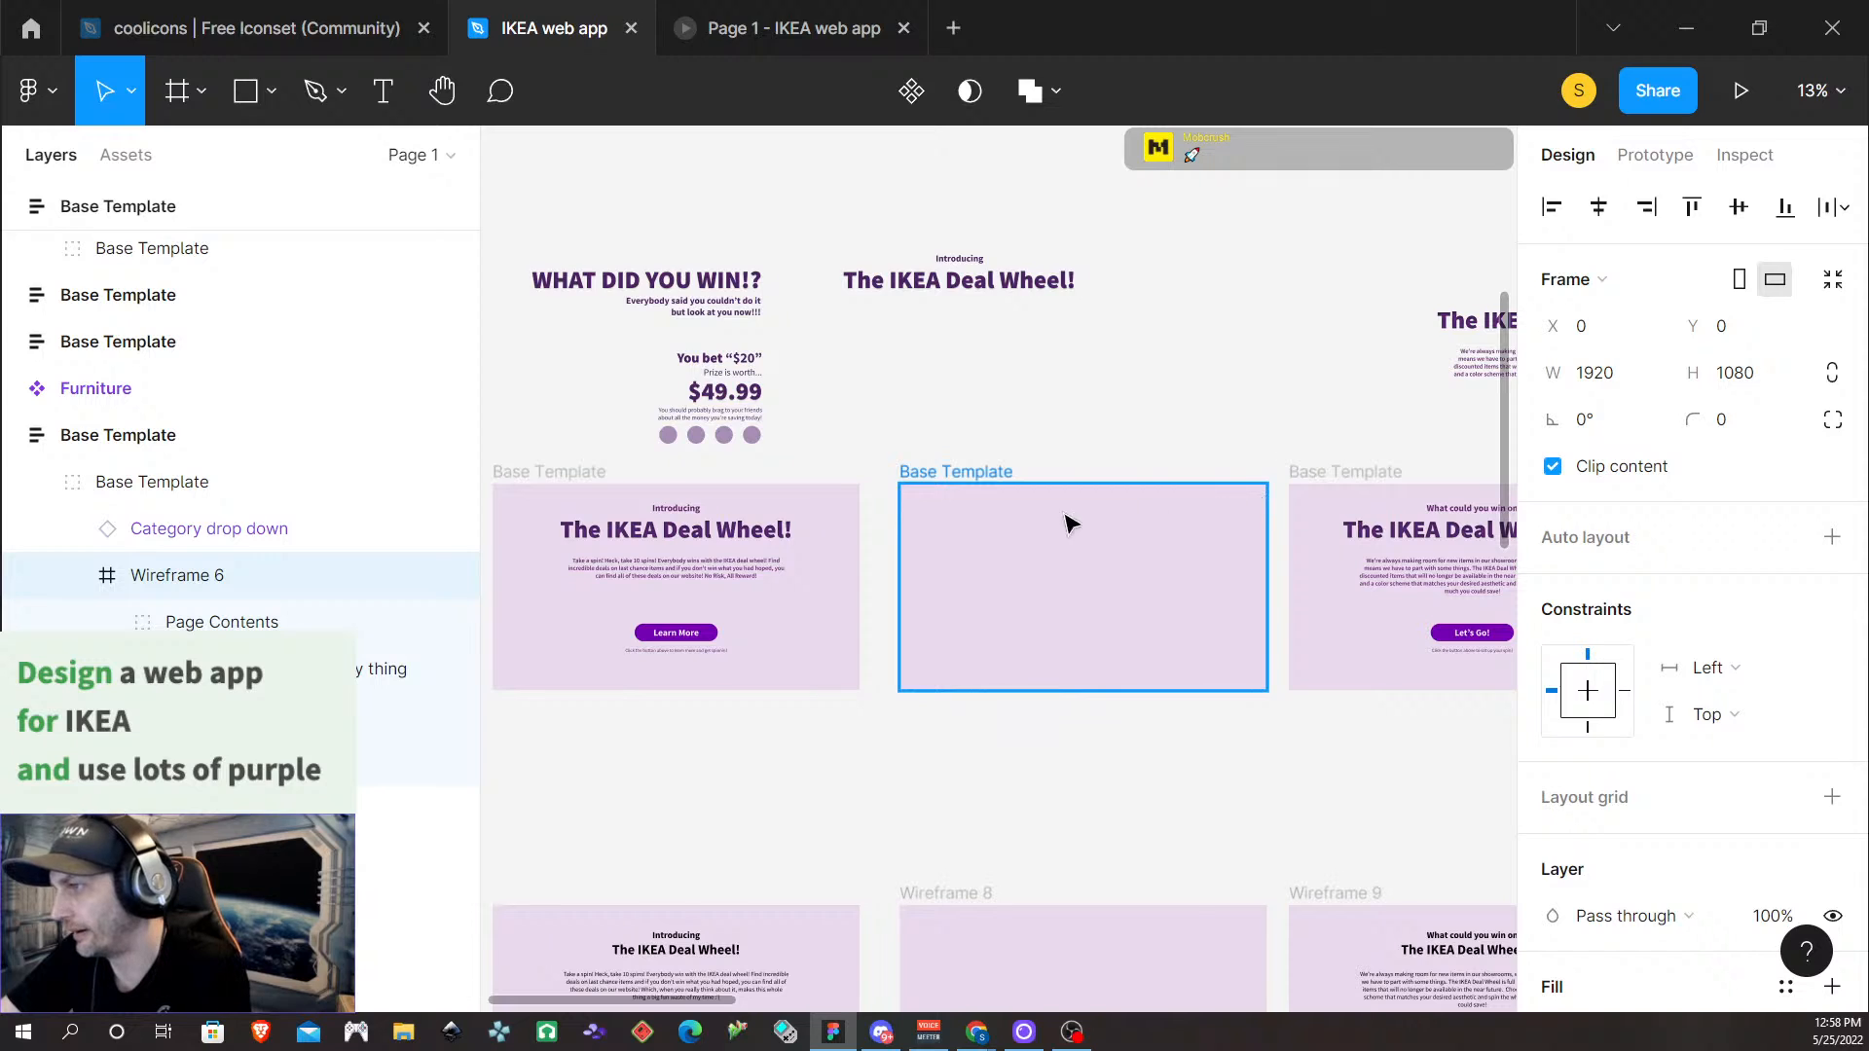
{"action": "scroll", "coordinate": [1012, 530], "scroll_direction": "left", "scroll_amount": 3}
{"action": "scroll", "coordinate": [995, 538], "scroll_direction": "right", "scroll_amount": 5}
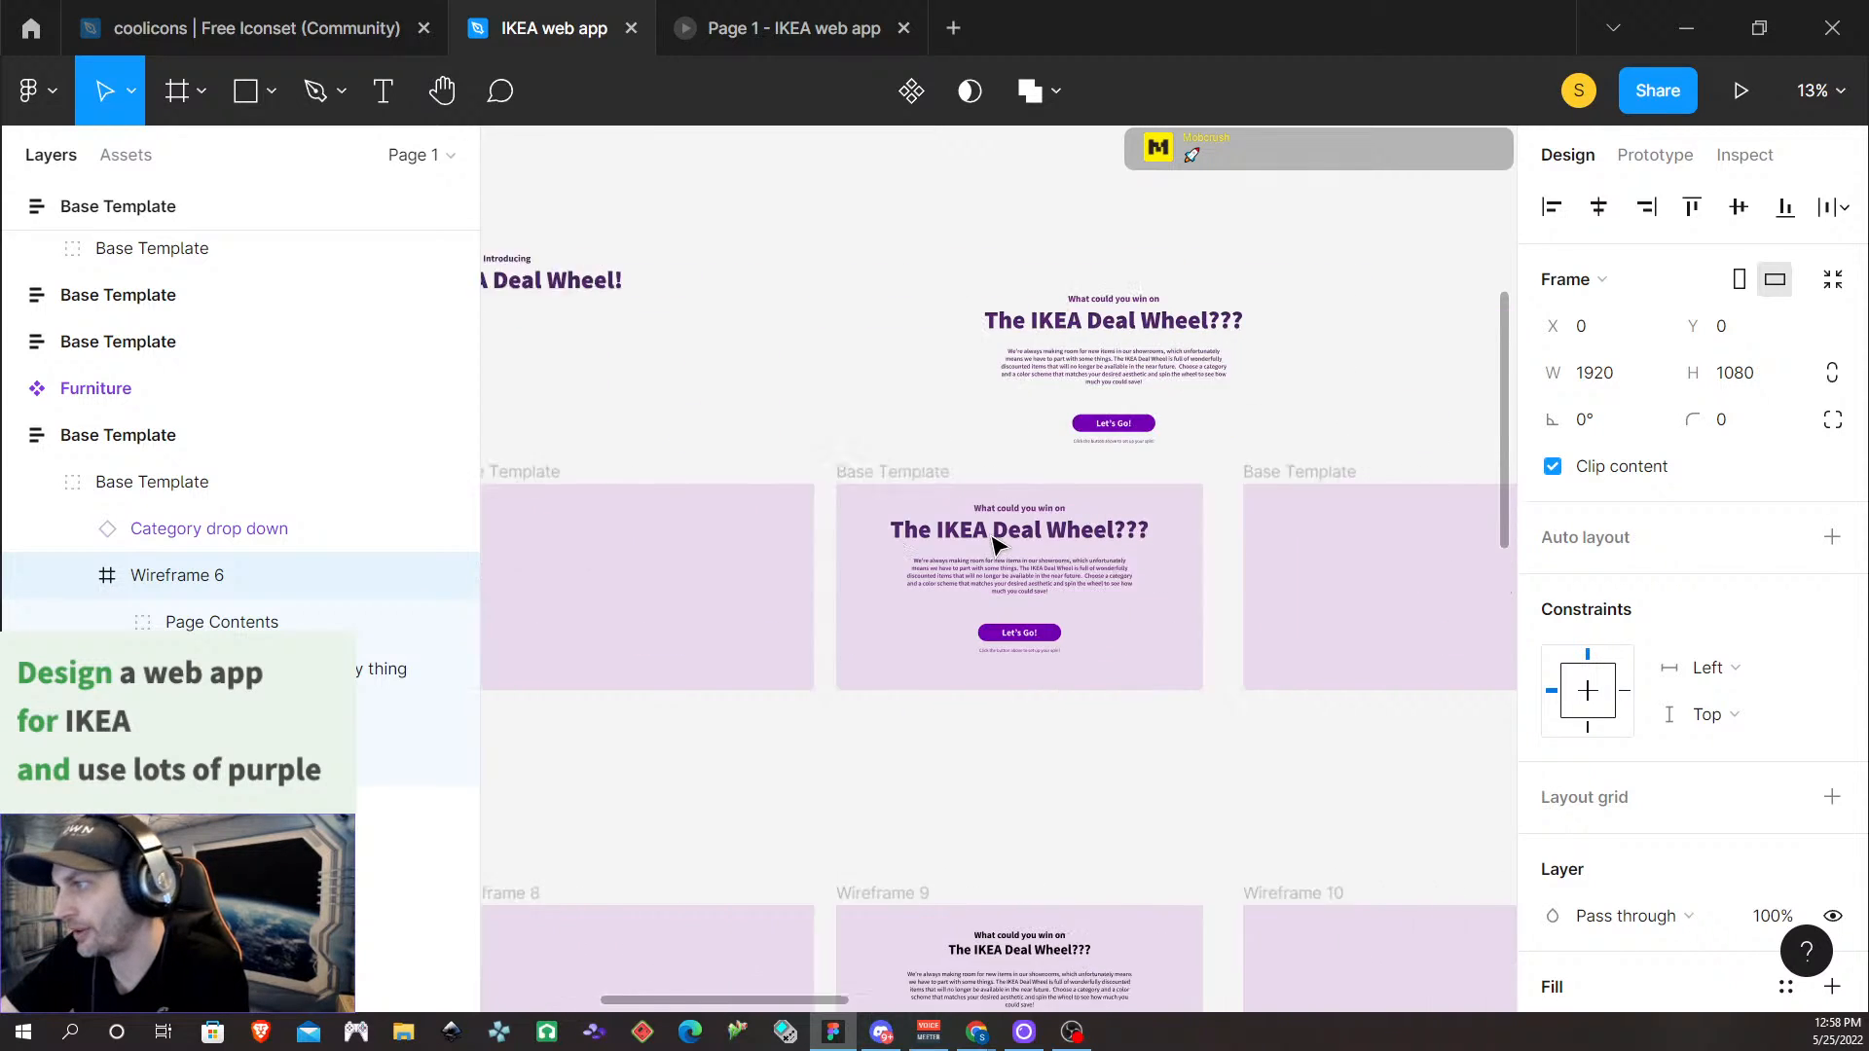
{"action": "scroll", "coordinate": [787, 579], "scroll_direction": "right", "scroll_amount": 7}
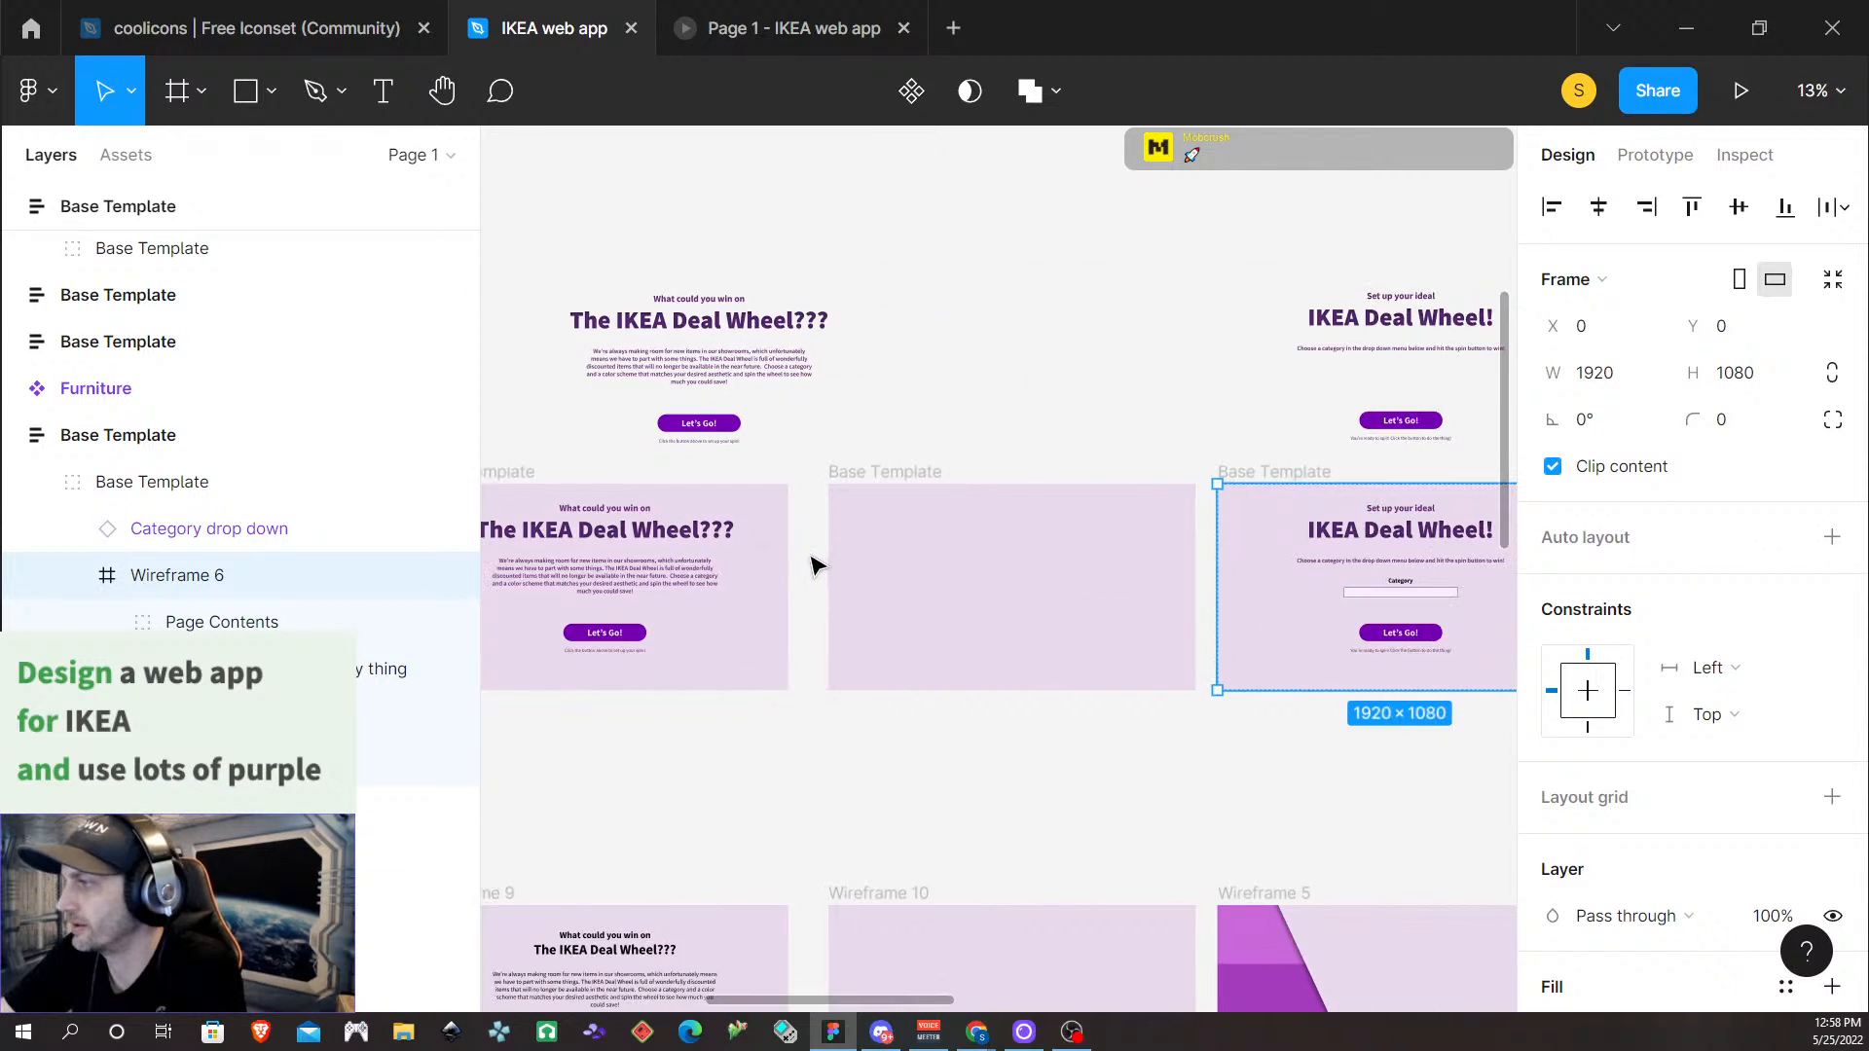
{"action": "scroll", "coordinate": [1035, 735], "scroll_direction": "down", "scroll_amount": 3}
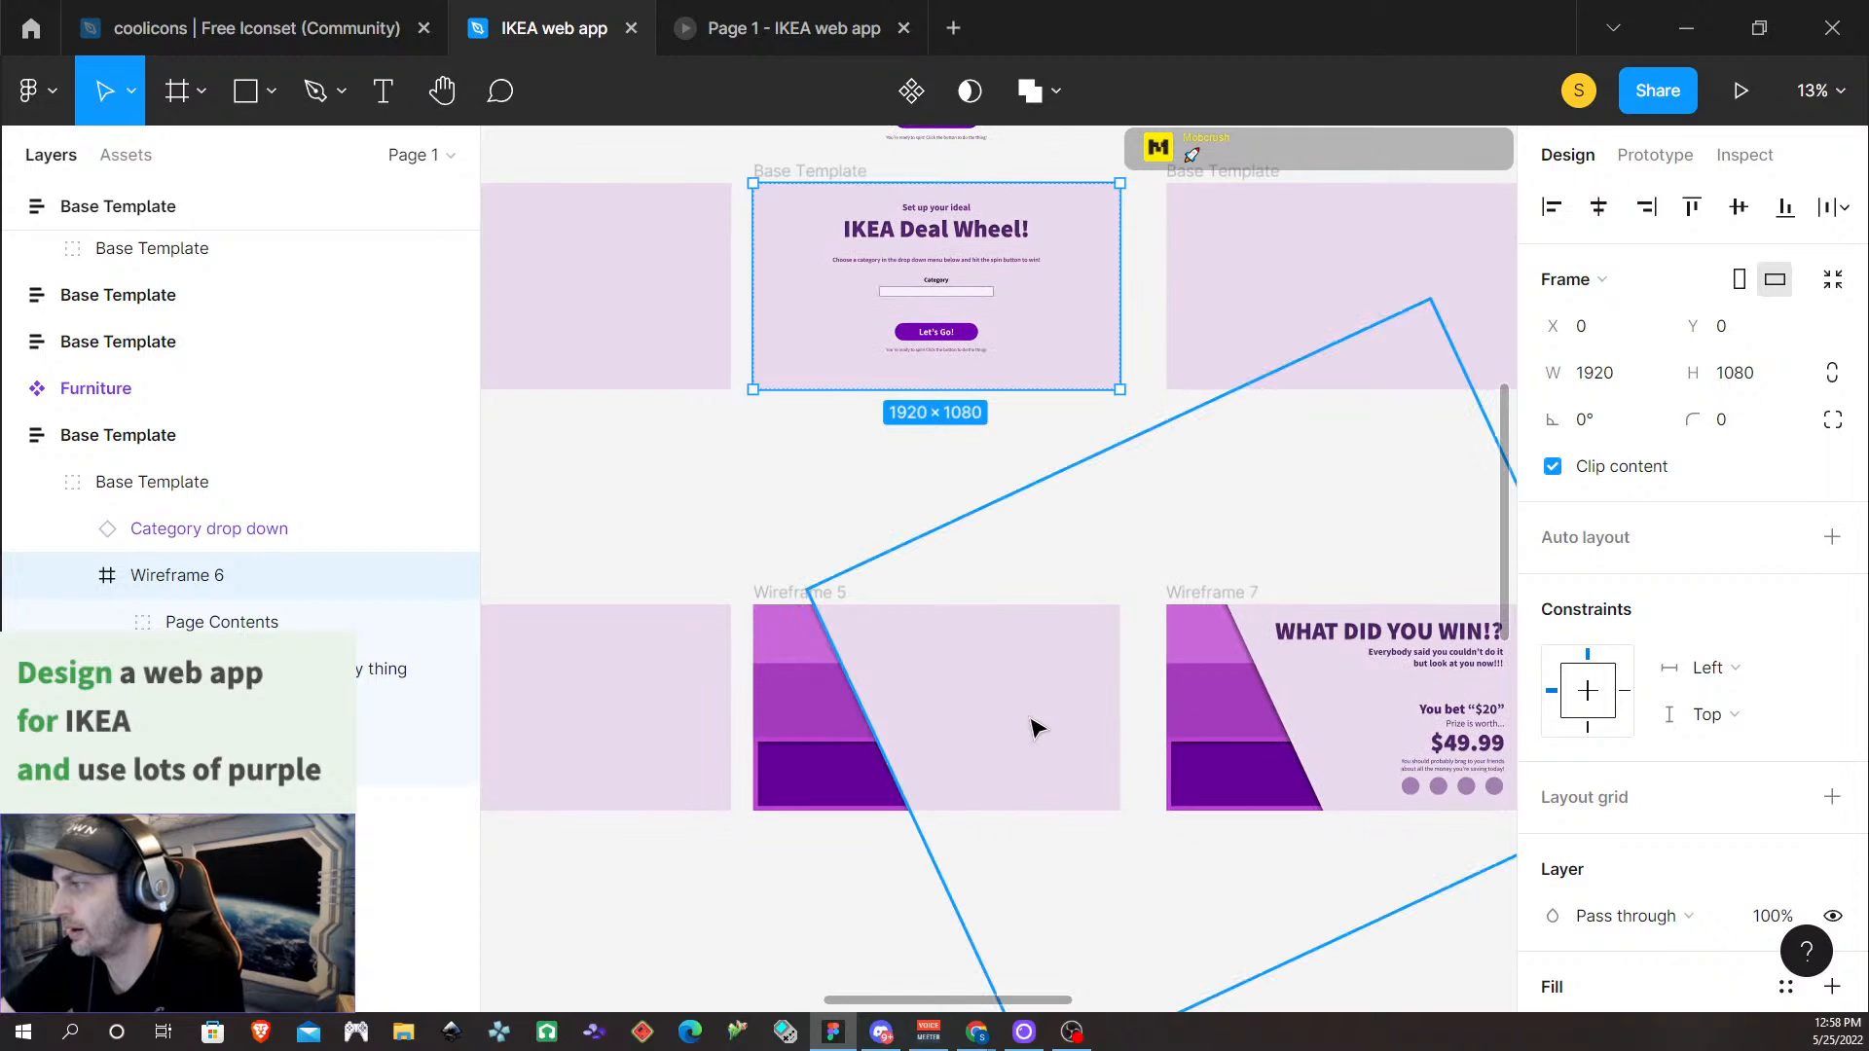
{"action": "scroll", "coordinate": [1035, 723], "scroll_direction": "up", "scroll_amount": 3}
{"action": "scroll", "coordinate": [1032, 716], "scroll_direction": "right", "scroll_amount": 3}
{"action": "scroll", "coordinate": [1032, 713], "scroll_direction": "right", "scroll_amount": 12}
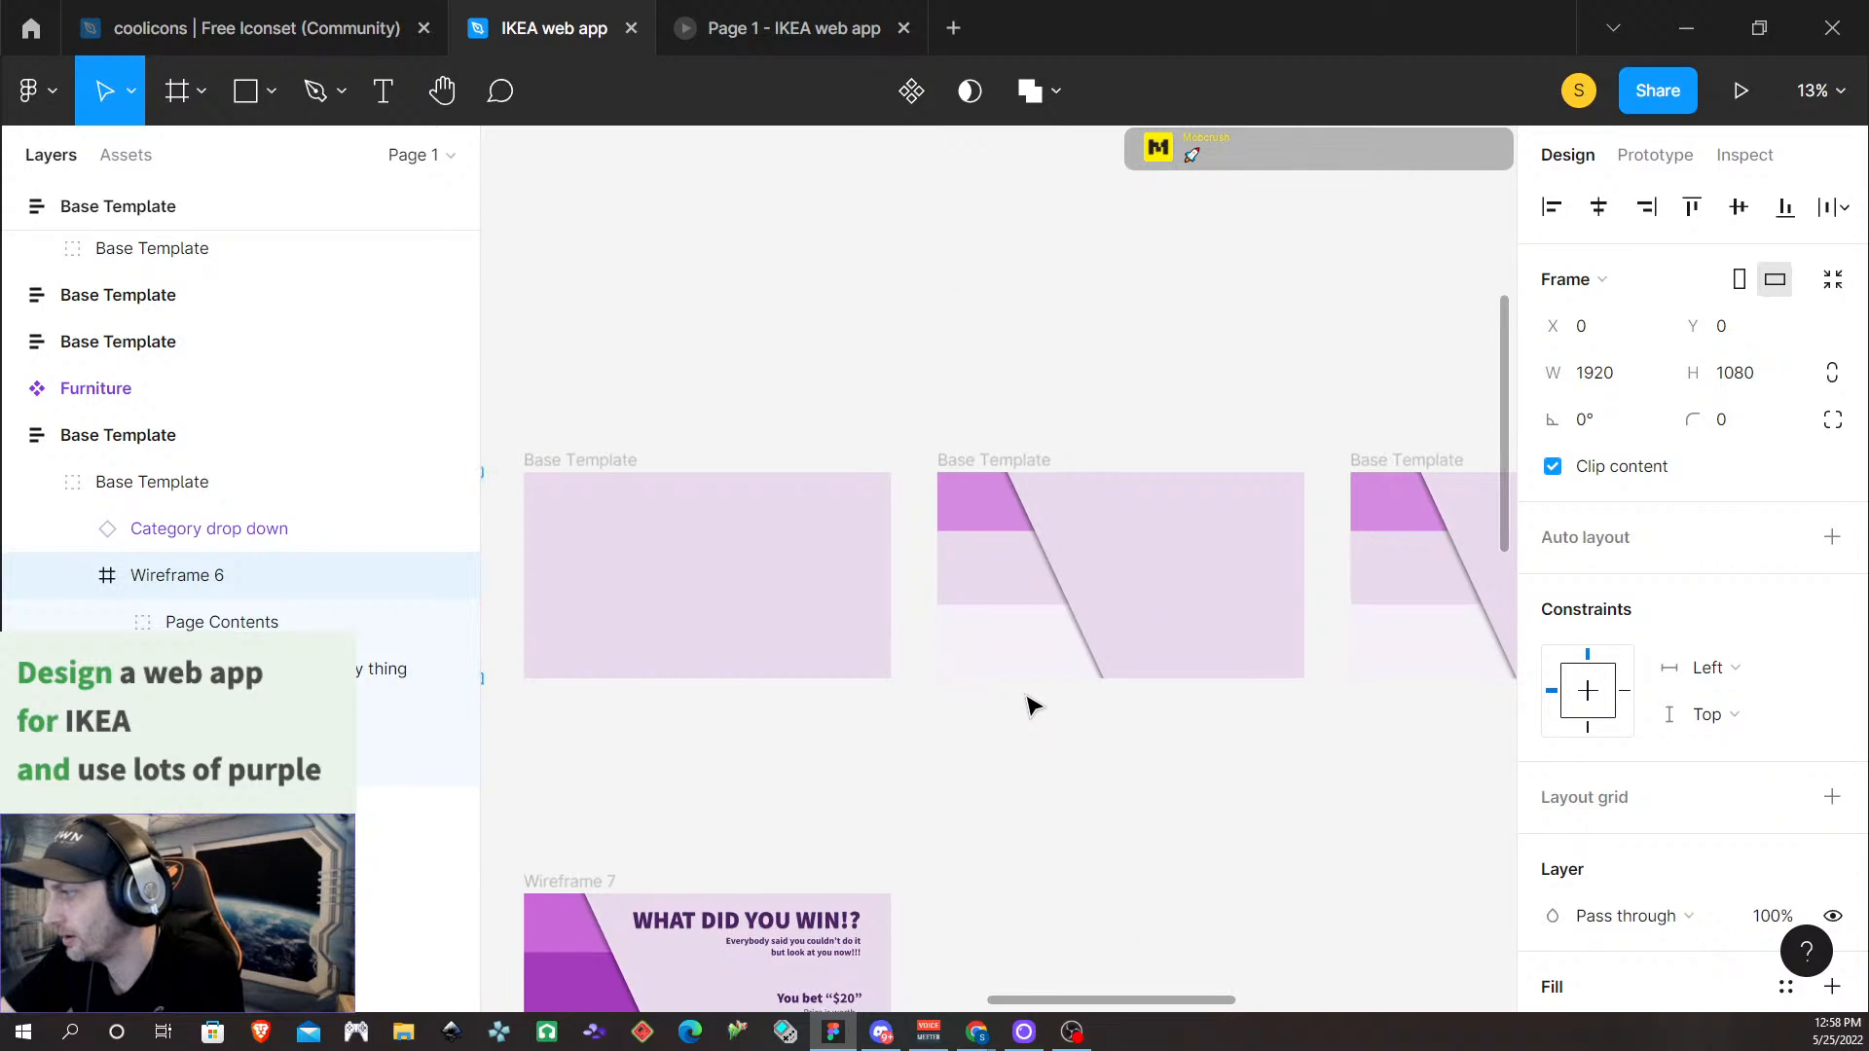
{"action": "scroll", "coordinate": [1030, 710], "scroll_direction": "right", "scroll_amount": 10}
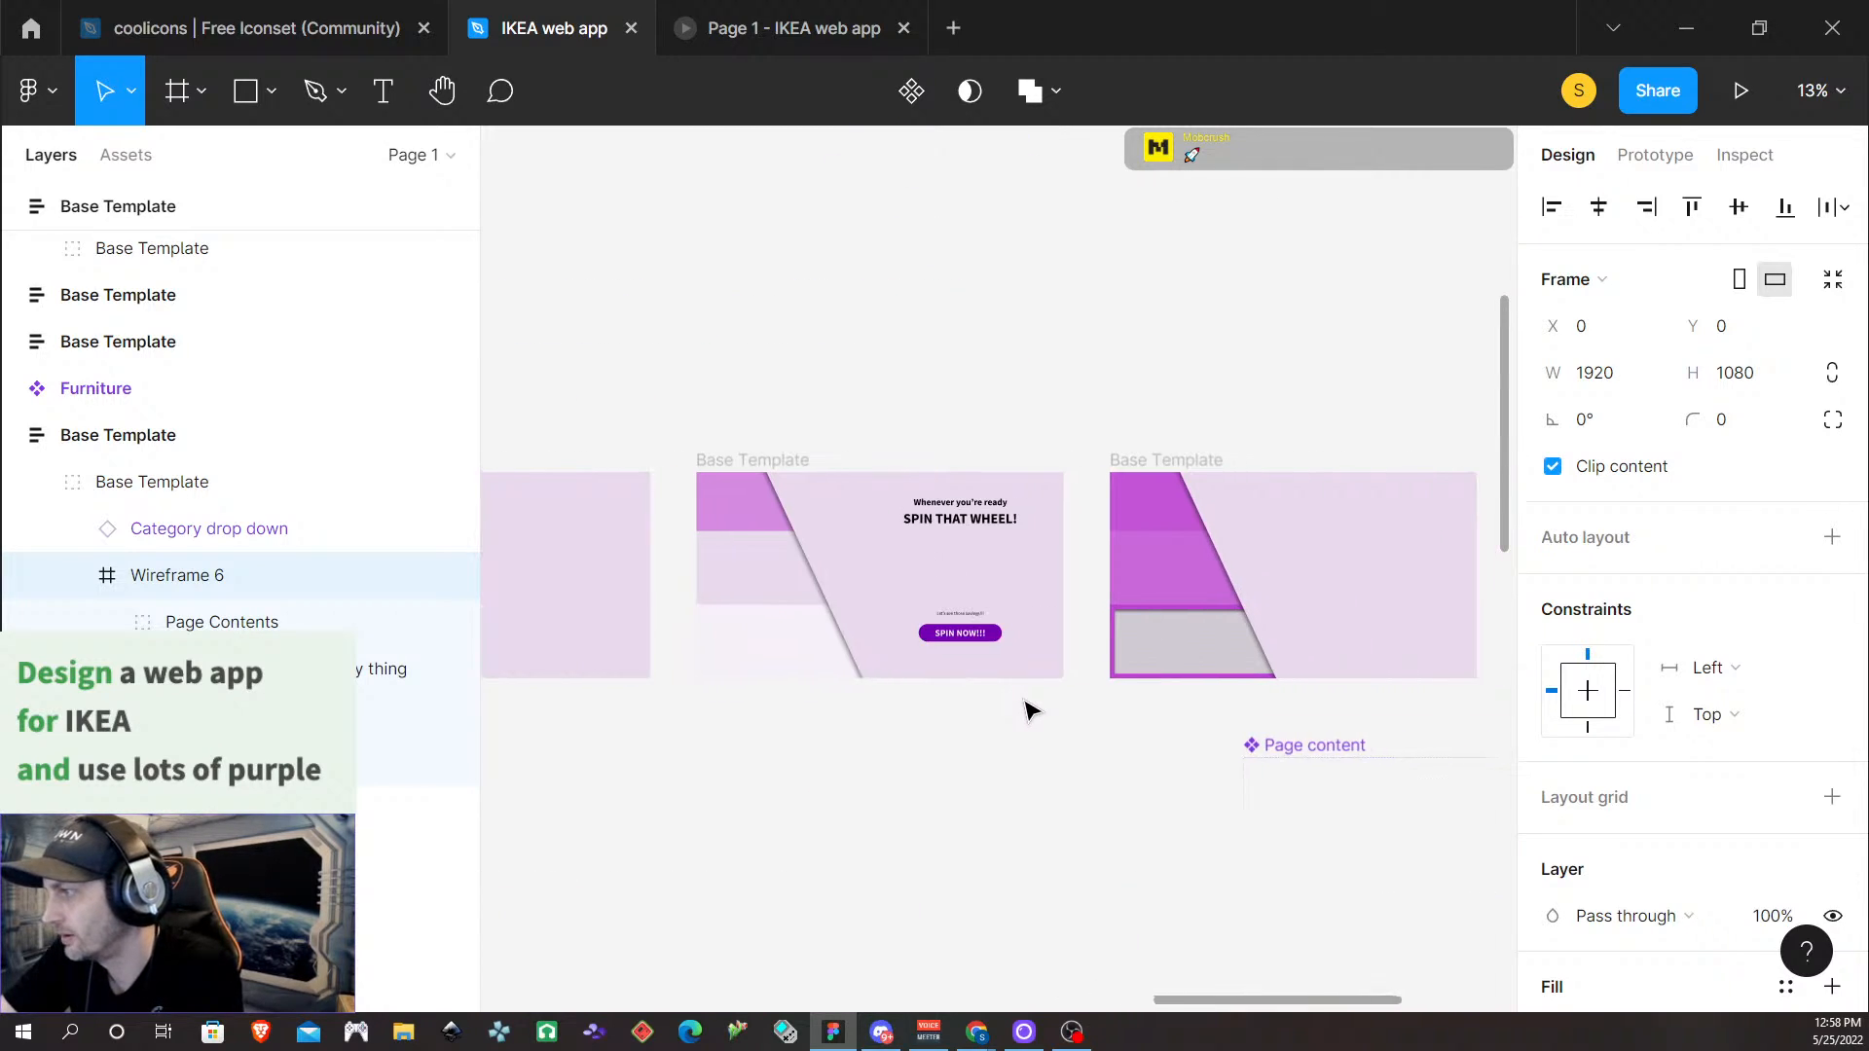
{"action": "scroll", "coordinate": [1031, 714], "scroll_direction": "left", "scroll_amount": 6}
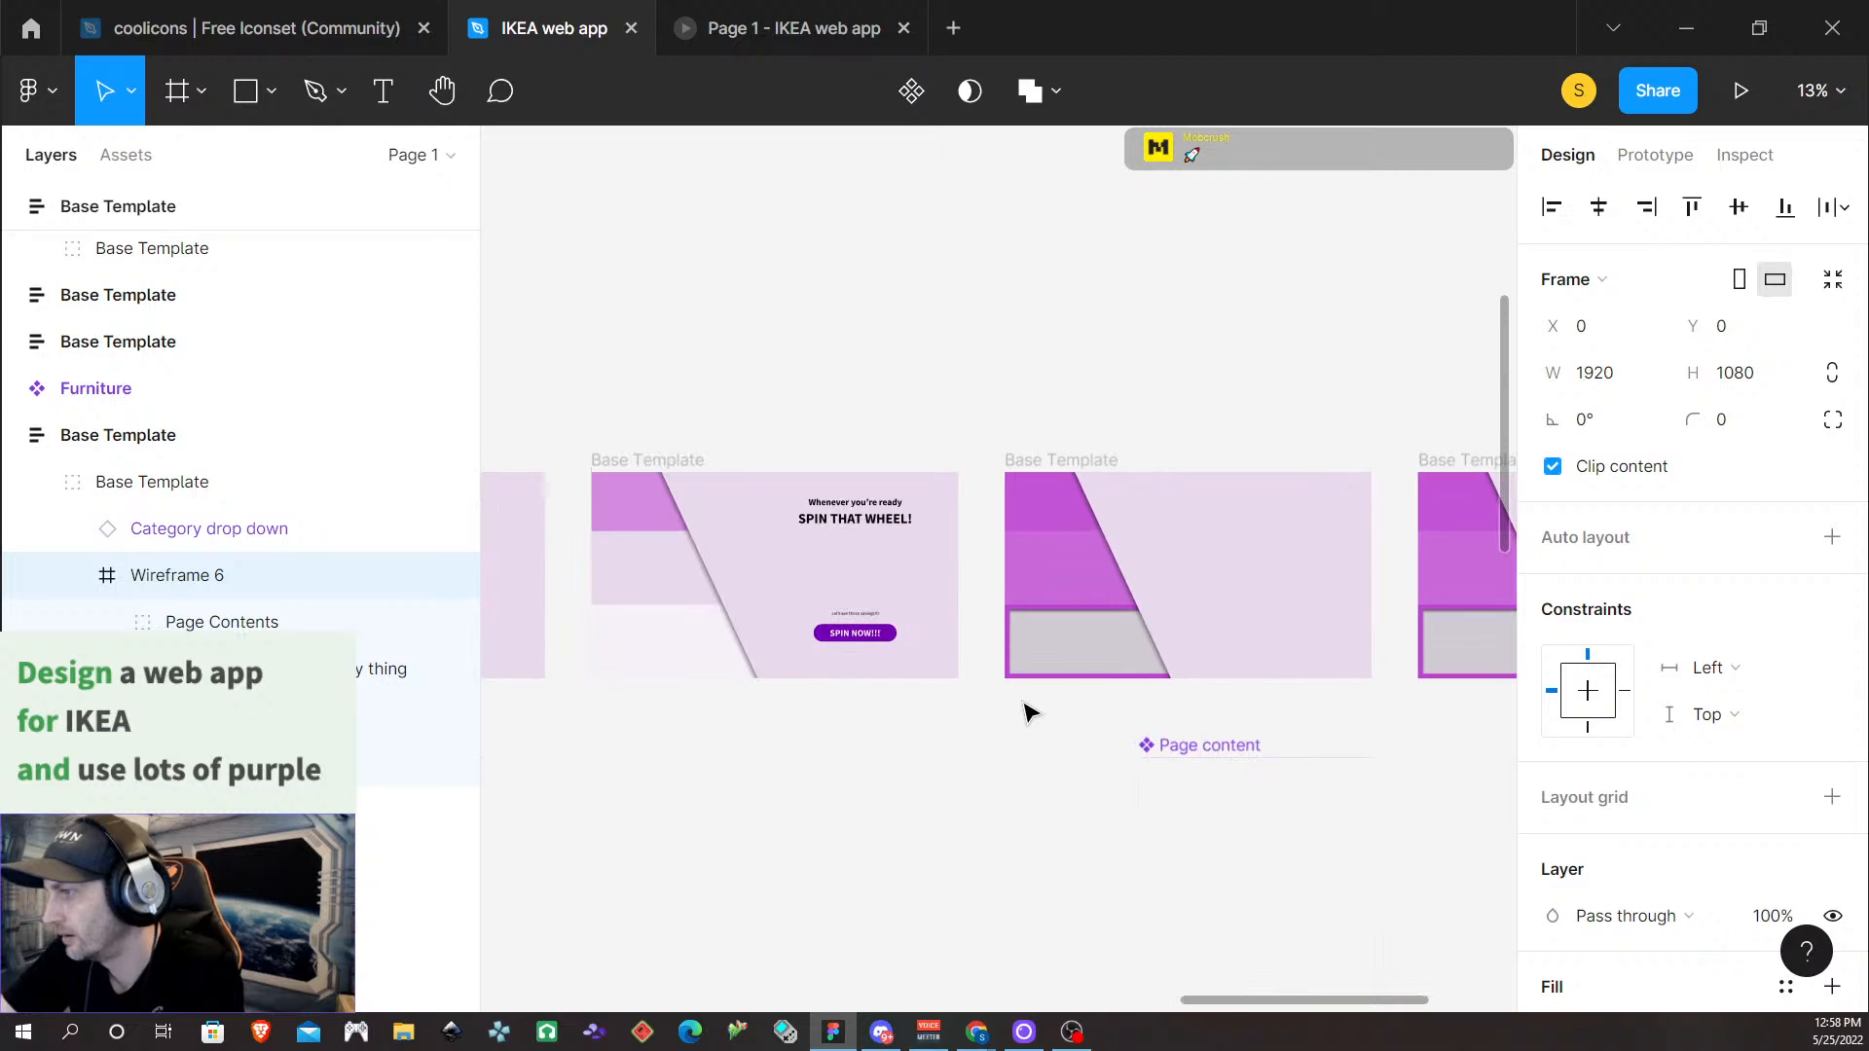
{"action": "scroll", "coordinate": [1030, 714], "scroll_direction": "left", "scroll_amount": 10}
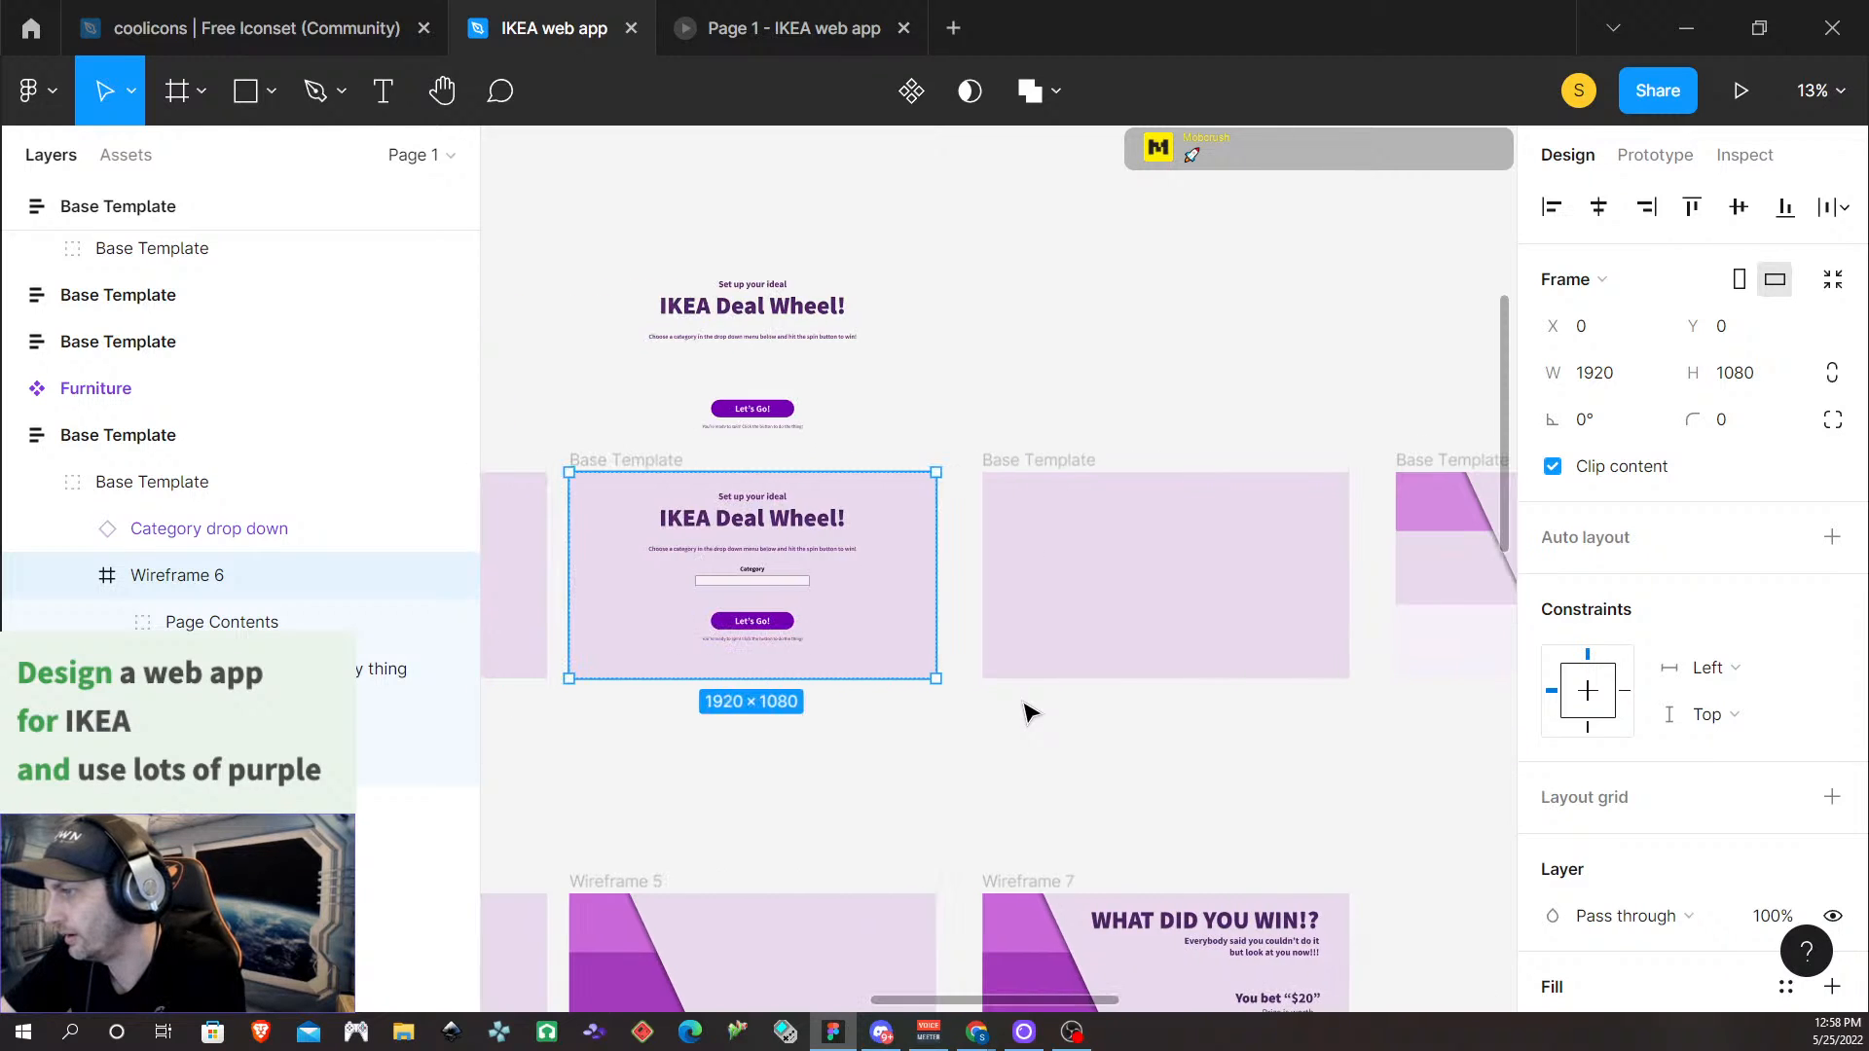
Change the "Let's Go!" button label on the Category setup template to "Spin Time!"
{"action": "scroll", "coordinate": [1035, 604], "scroll_direction": "up", "scroll_amount": 4}
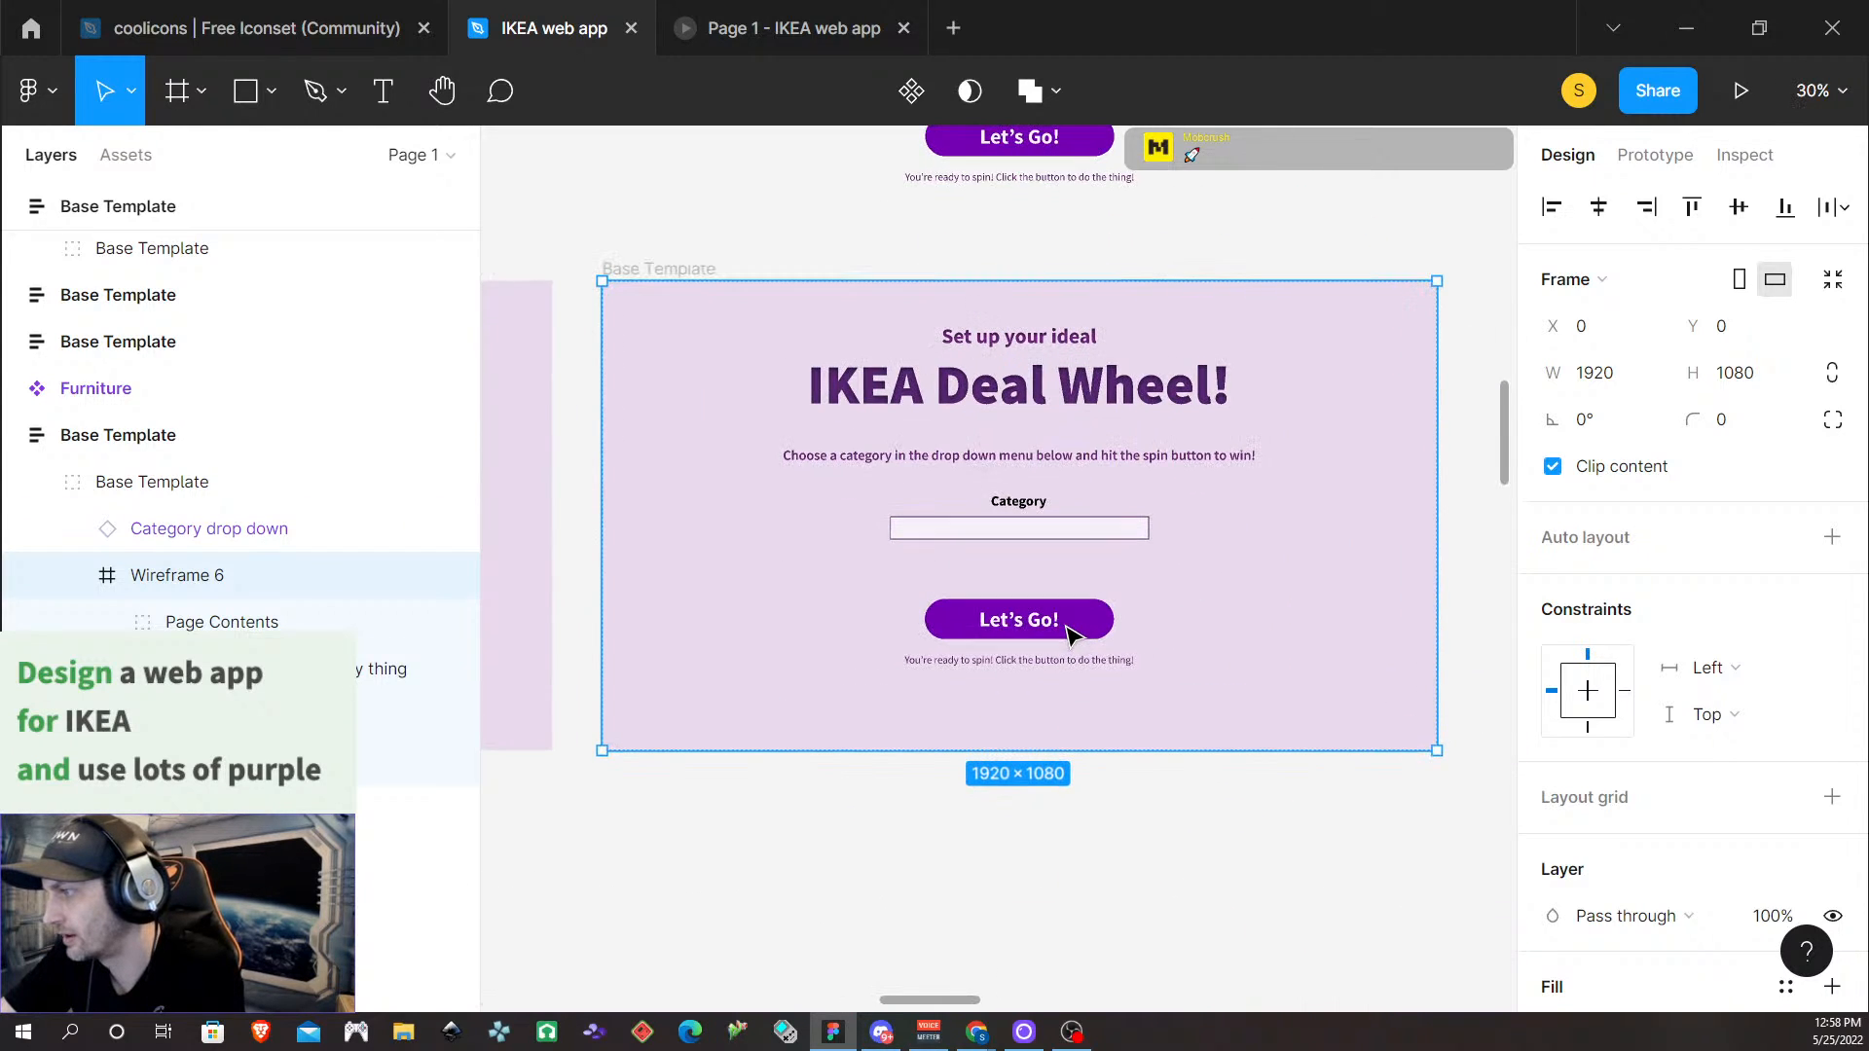
{"action": "left_click", "coordinate": [1043, 633]}
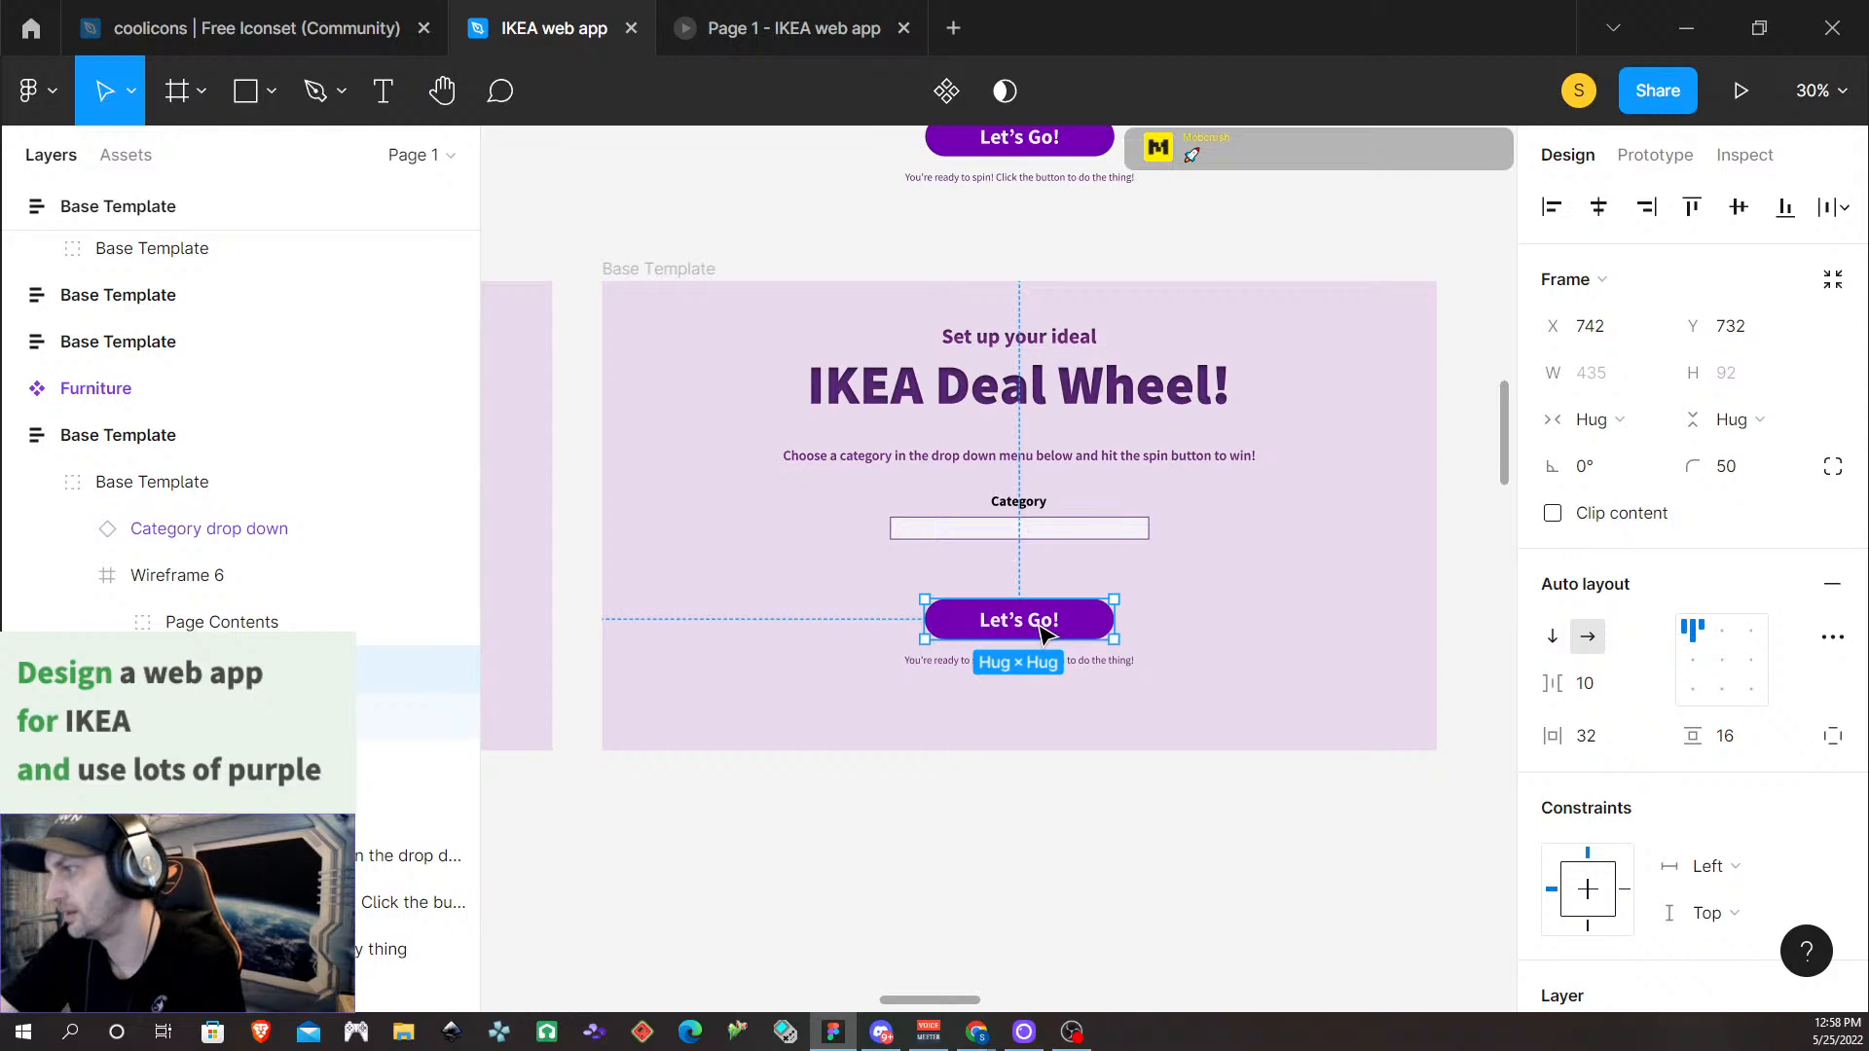
{"action": "double_click", "coordinate": [1043, 633]}
{"action": "double_click", "coordinate": [1040, 621]}
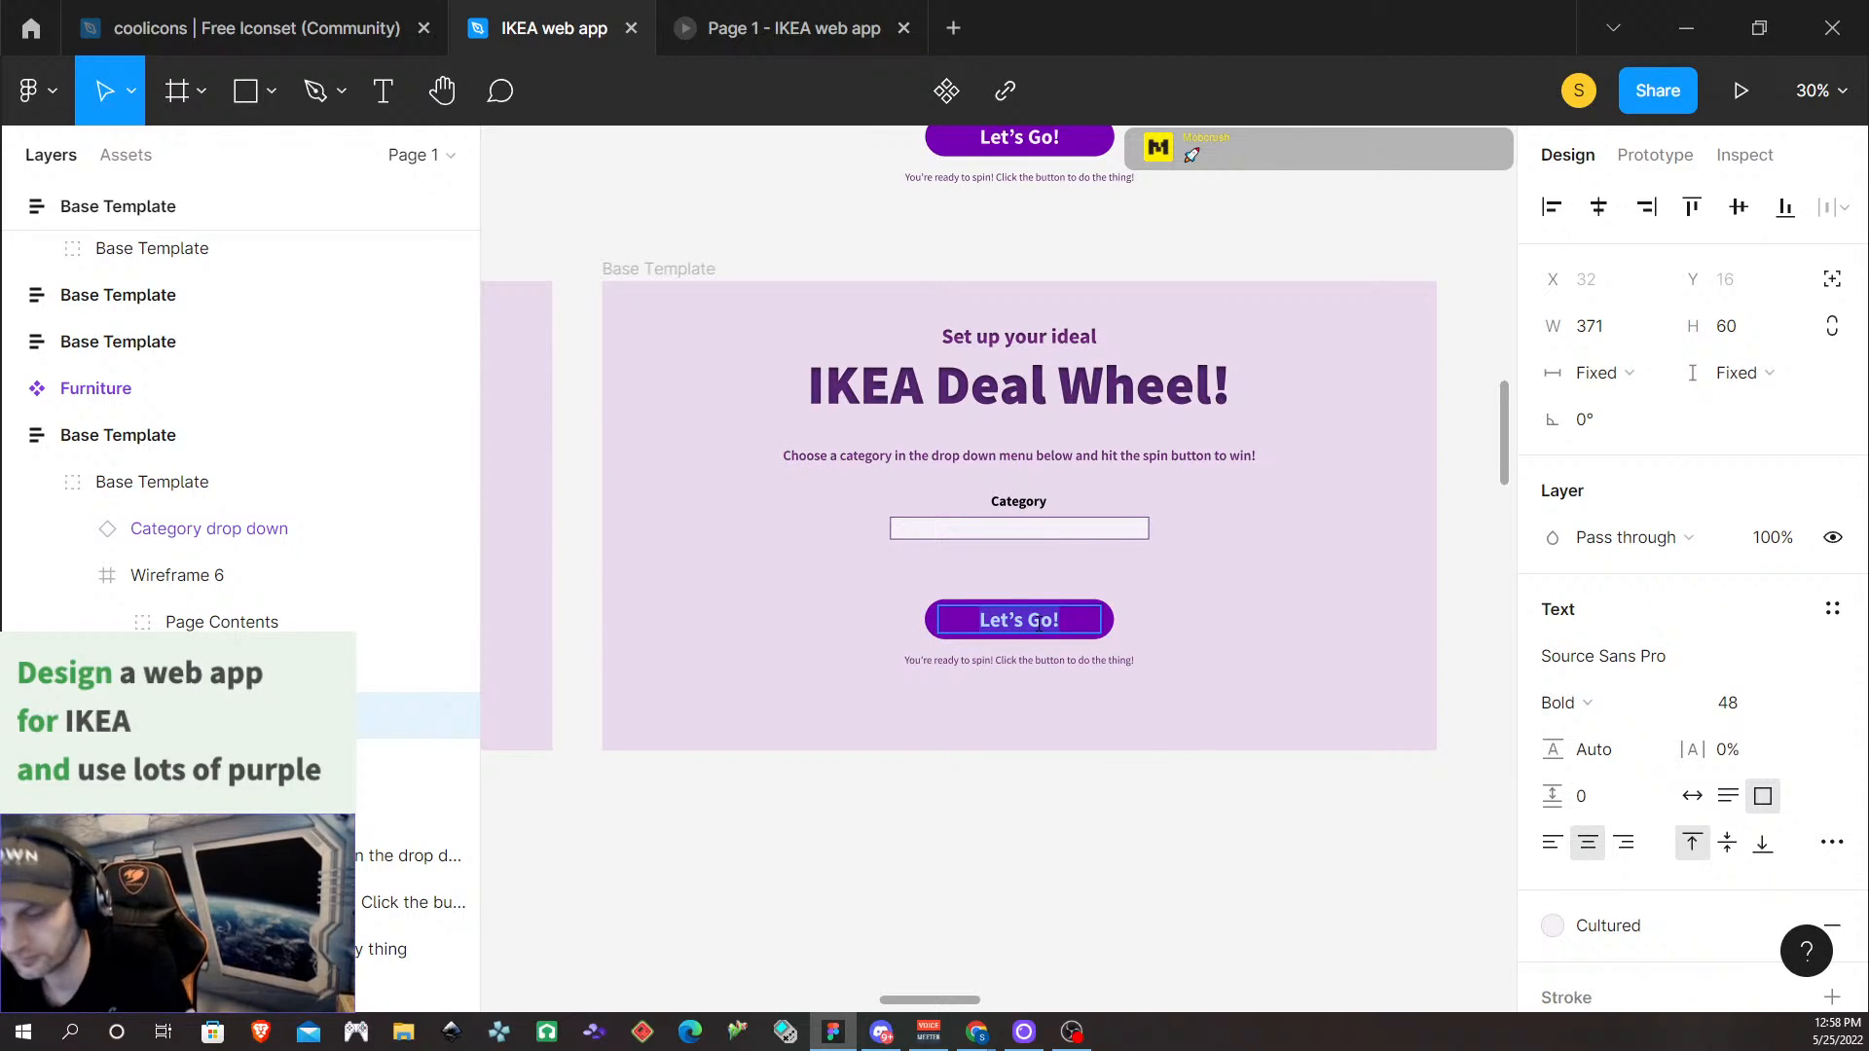
{"action": "type", "text": "Spin"}
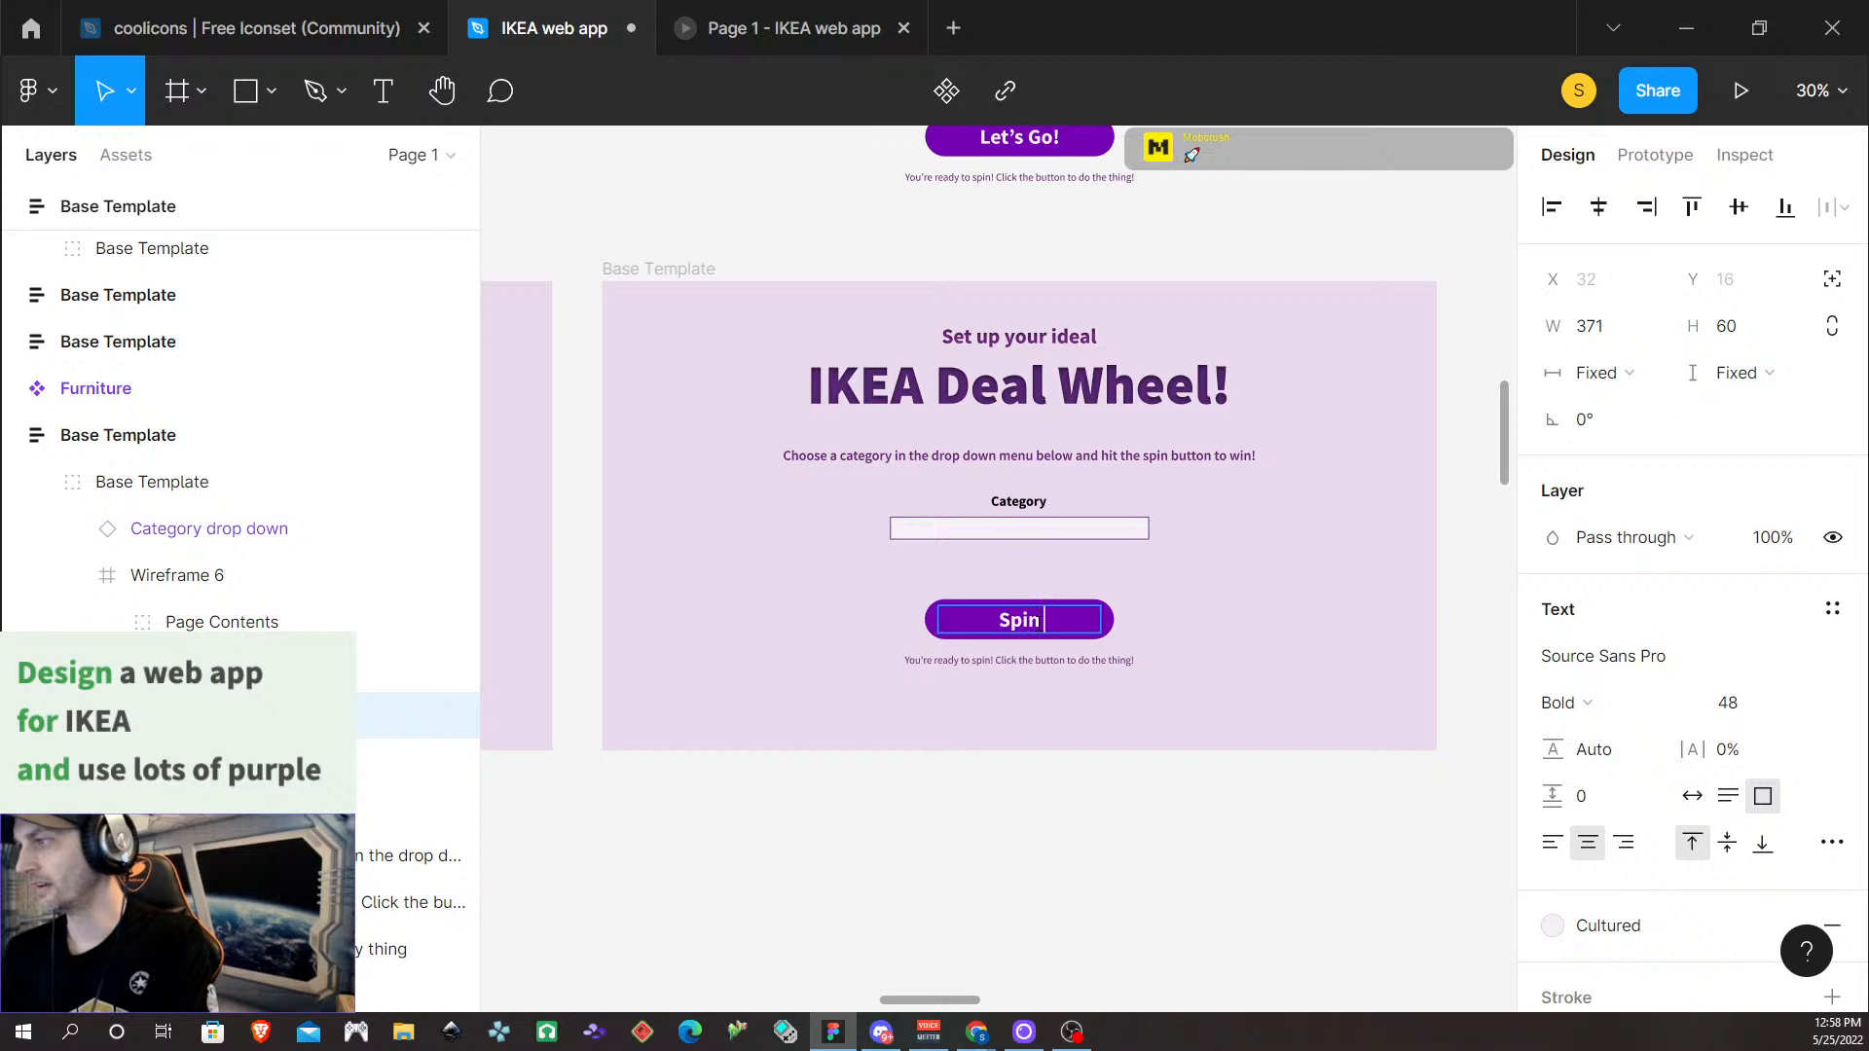
{"action": "type", "text": " Time!"}
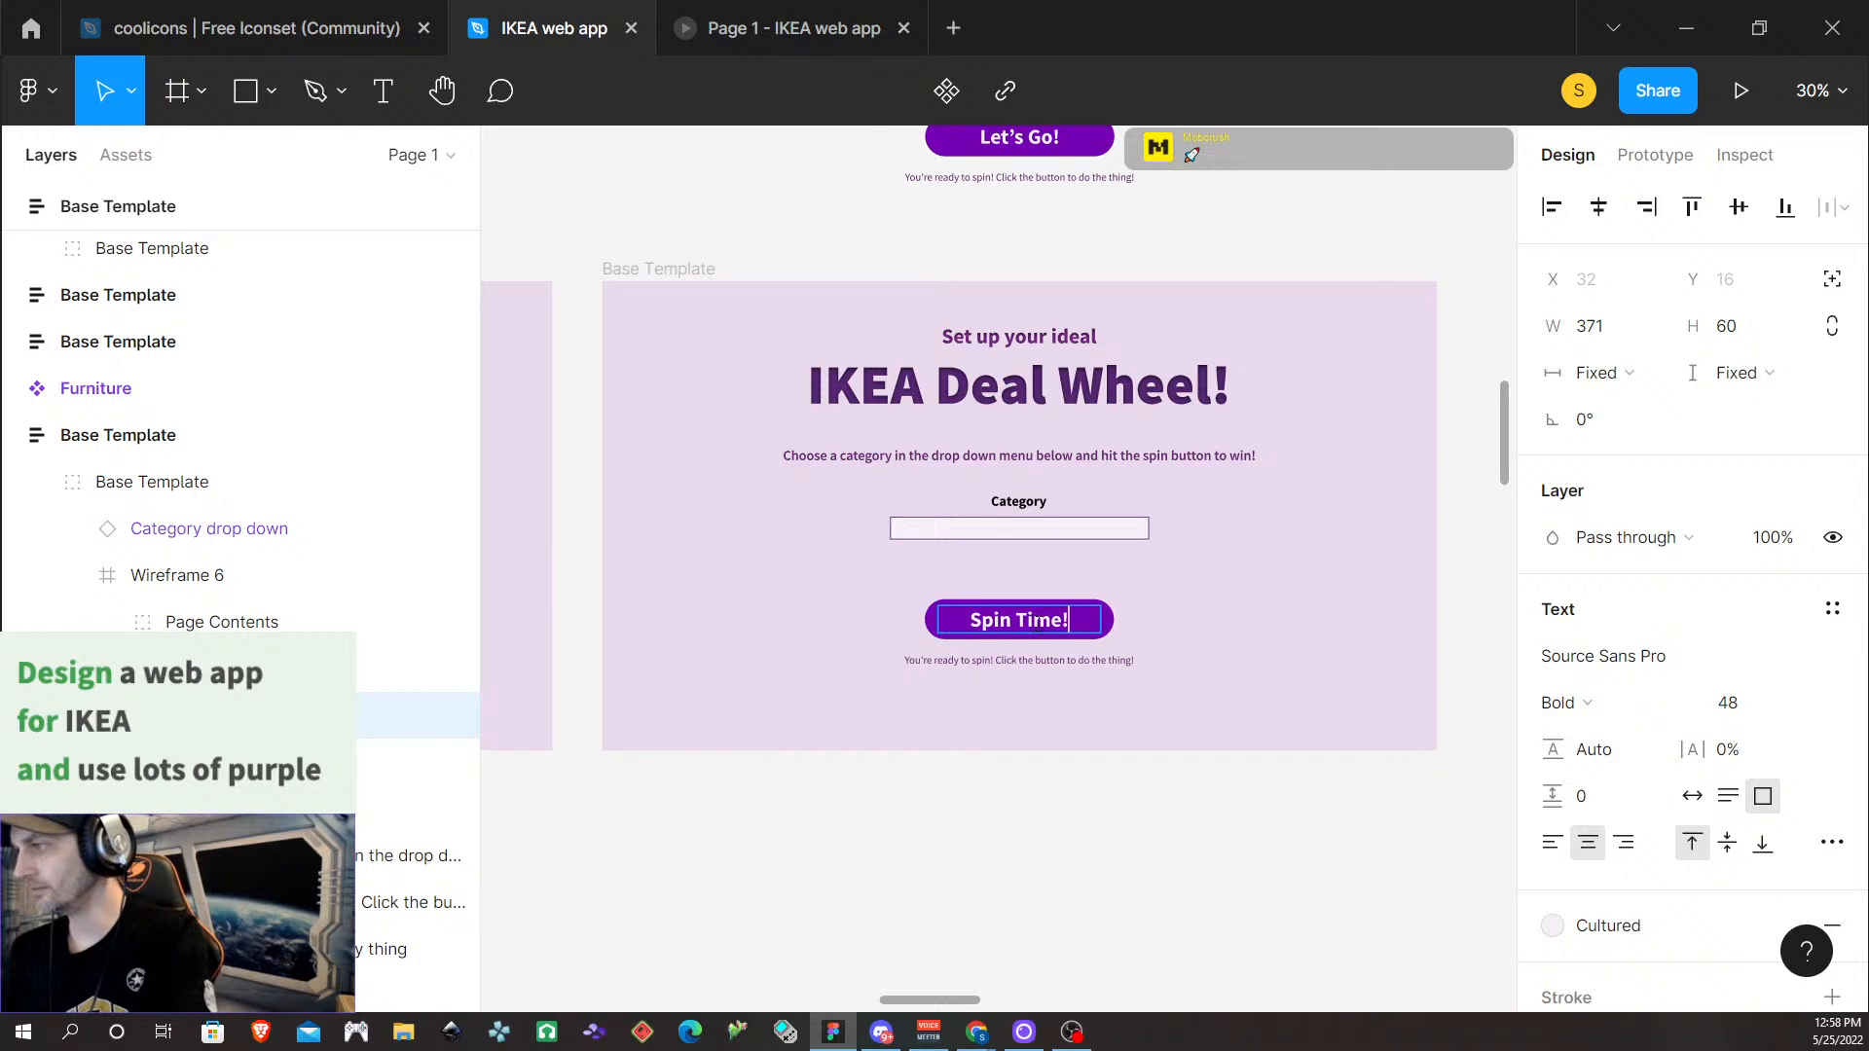
{"action": "key", "text": "Escape"}
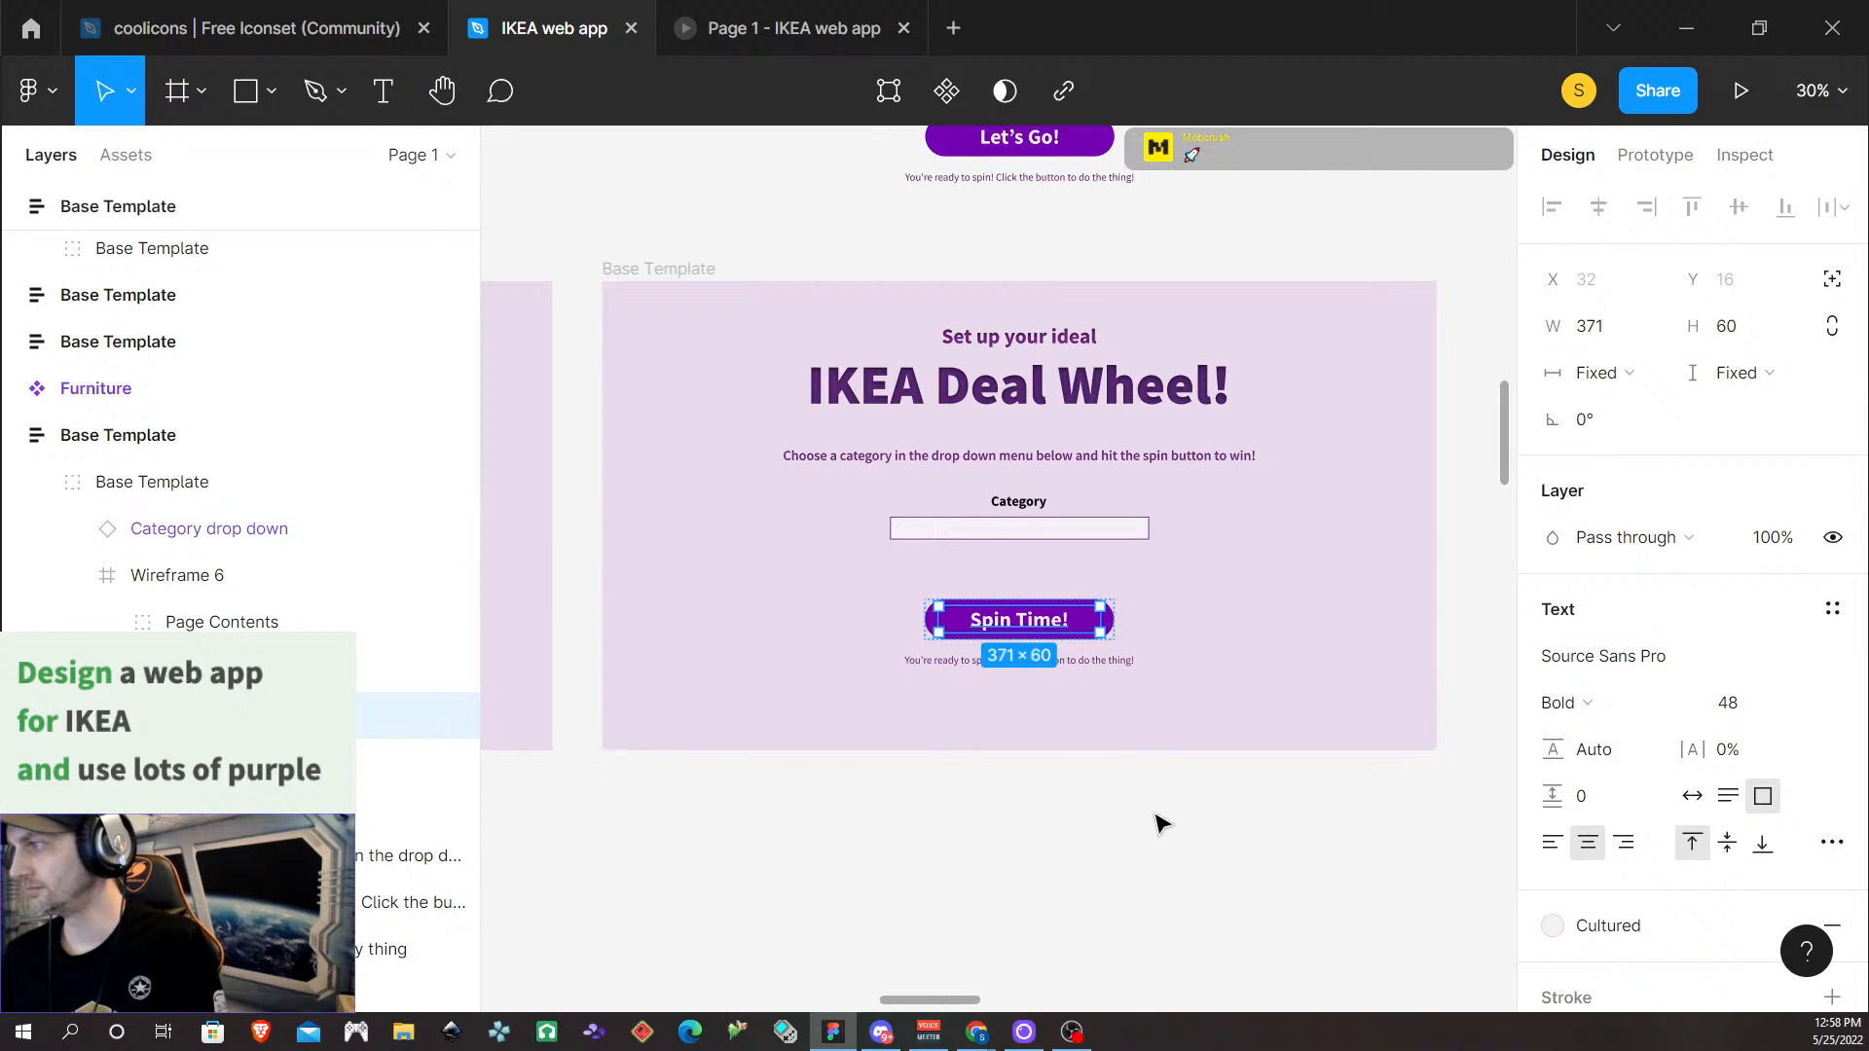
Review the row of templates, from the "What could you win on" page through the blank and prize wheel screens
{"action": "scroll", "coordinate": [1164, 808], "scroll_direction": "down", "scroll_amount": 2}
{"action": "scroll", "coordinate": [1166, 799], "scroll_direction": "up", "scroll_amount": 1}
{"action": "scroll", "coordinate": [1166, 799], "scroll_direction": "down", "scroll_amount": 3}
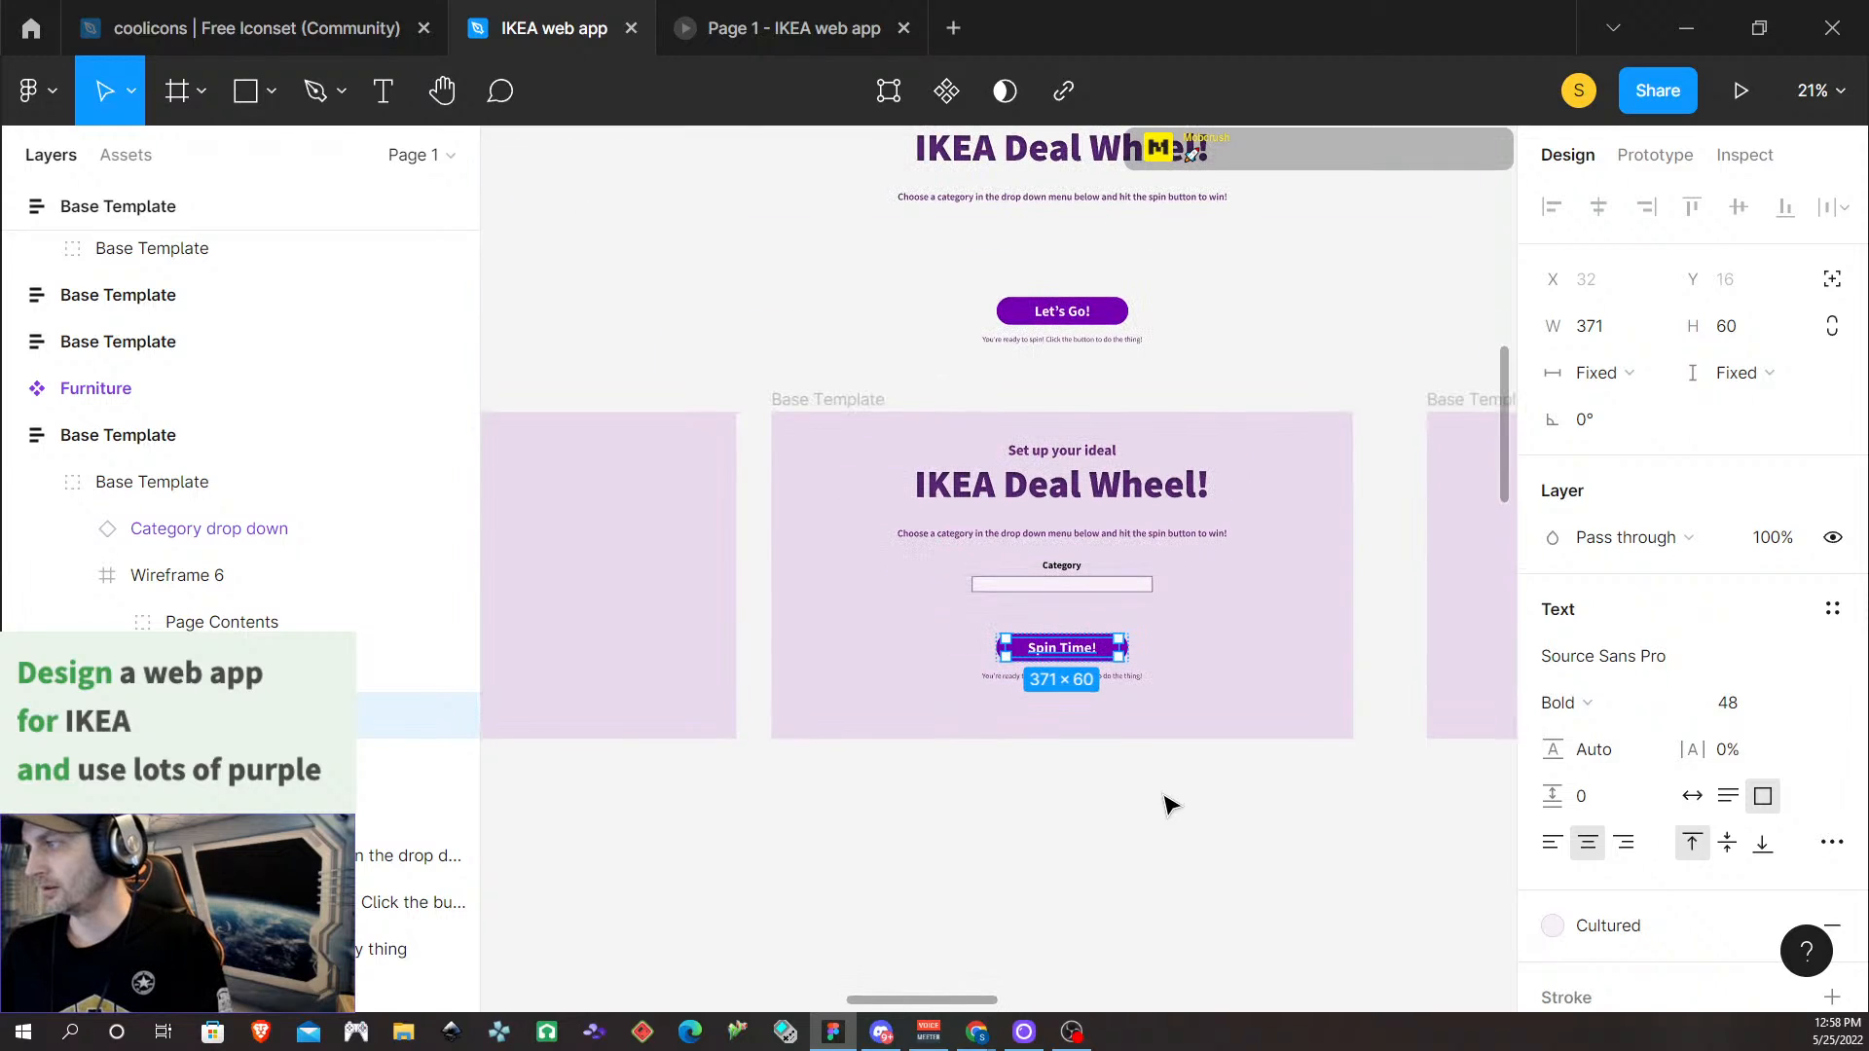
{"action": "scroll", "coordinate": [1164, 800], "scroll_direction": "right", "scroll_amount": 8}
{"action": "scroll", "coordinate": [1166, 810], "scroll_direction": "right", "scroll_amount": 10}
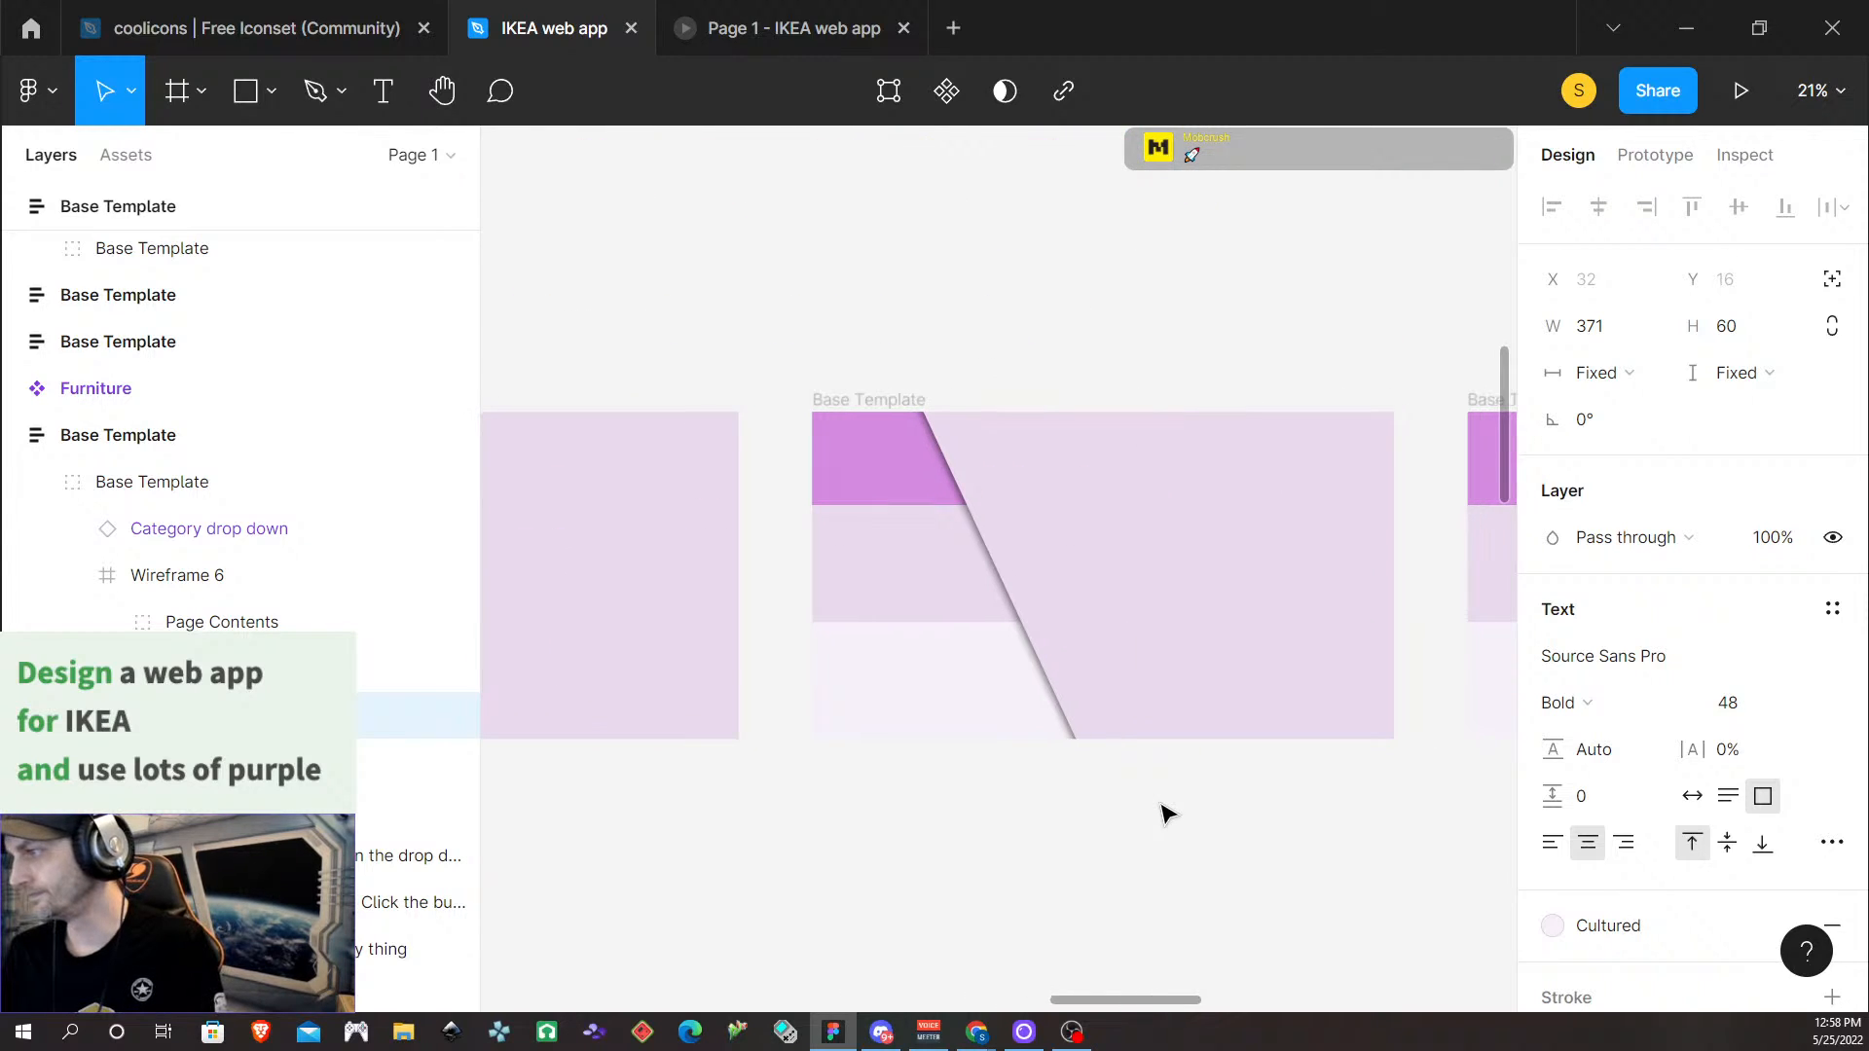
{"action": "scroll", "coordinate": [1165, 813], "scroll_direction": "left", "scroll_amount": 10}
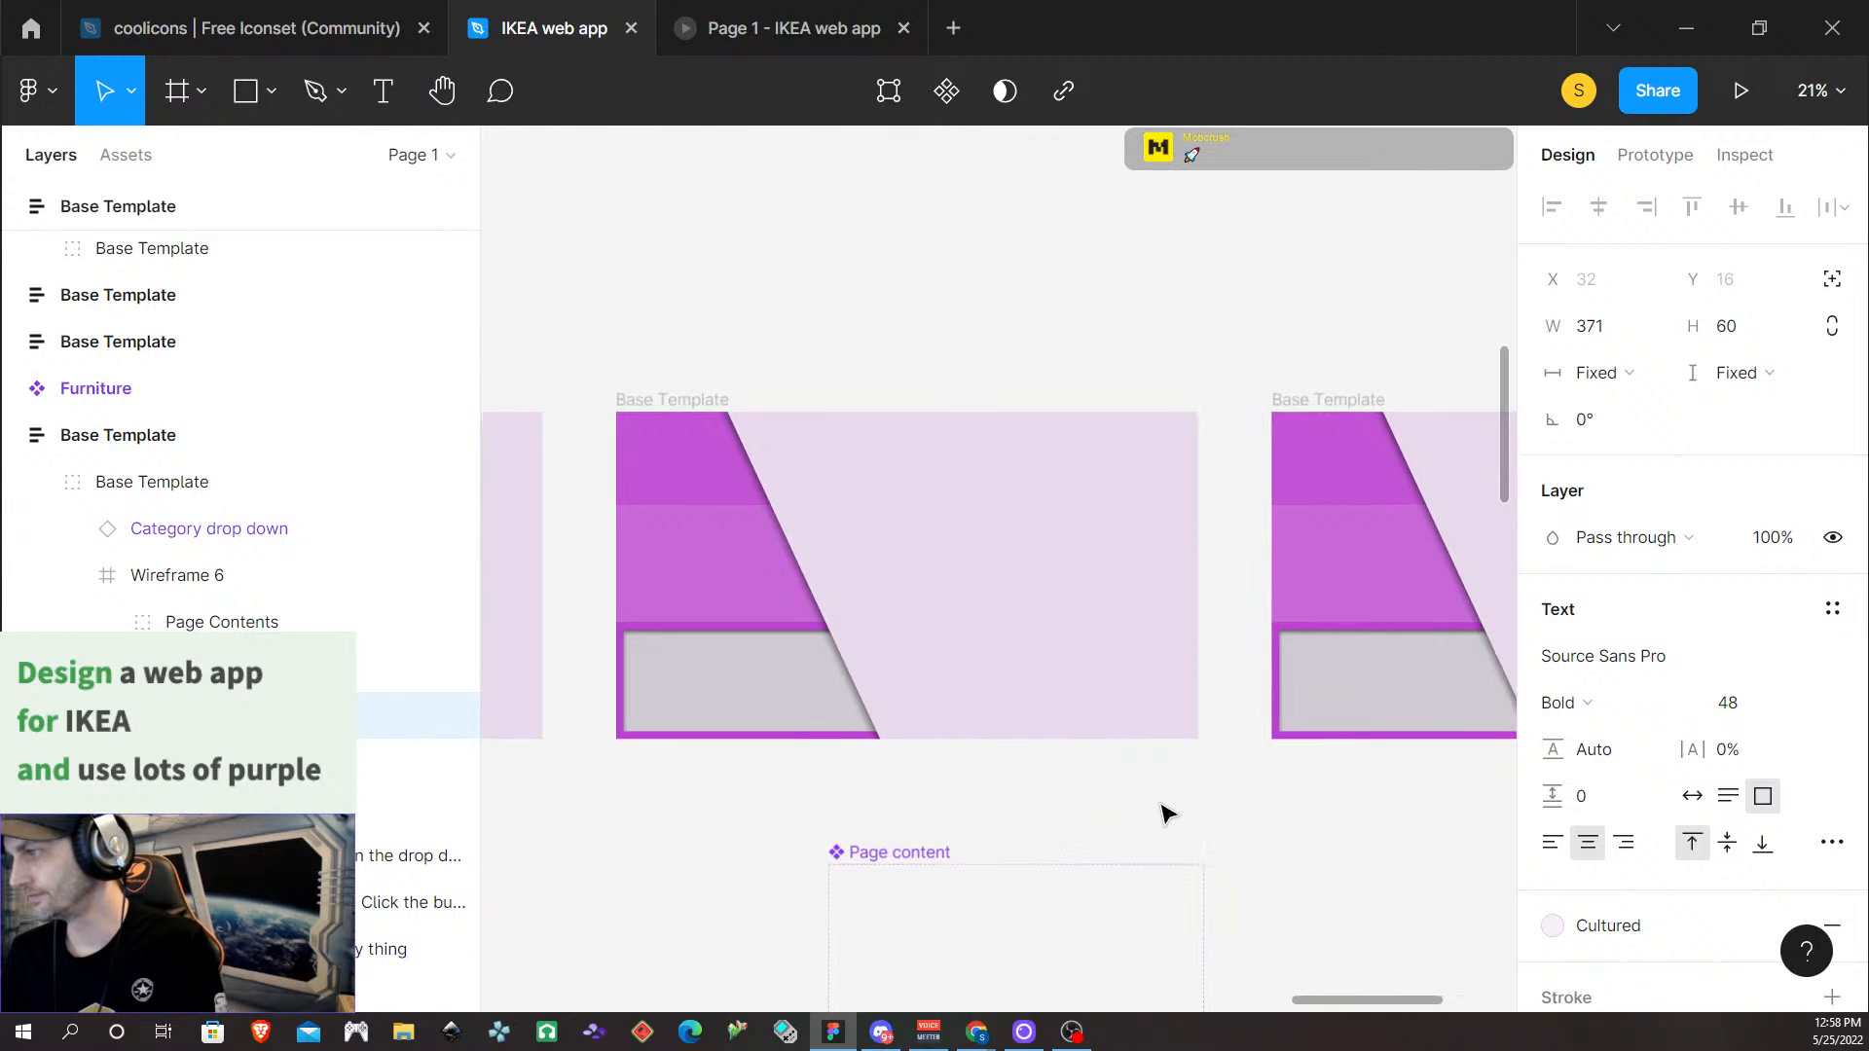
{"action": "scroll", "coordinate": [1167, 814], "scroll_direction": "left", "scroll_amount": 6}
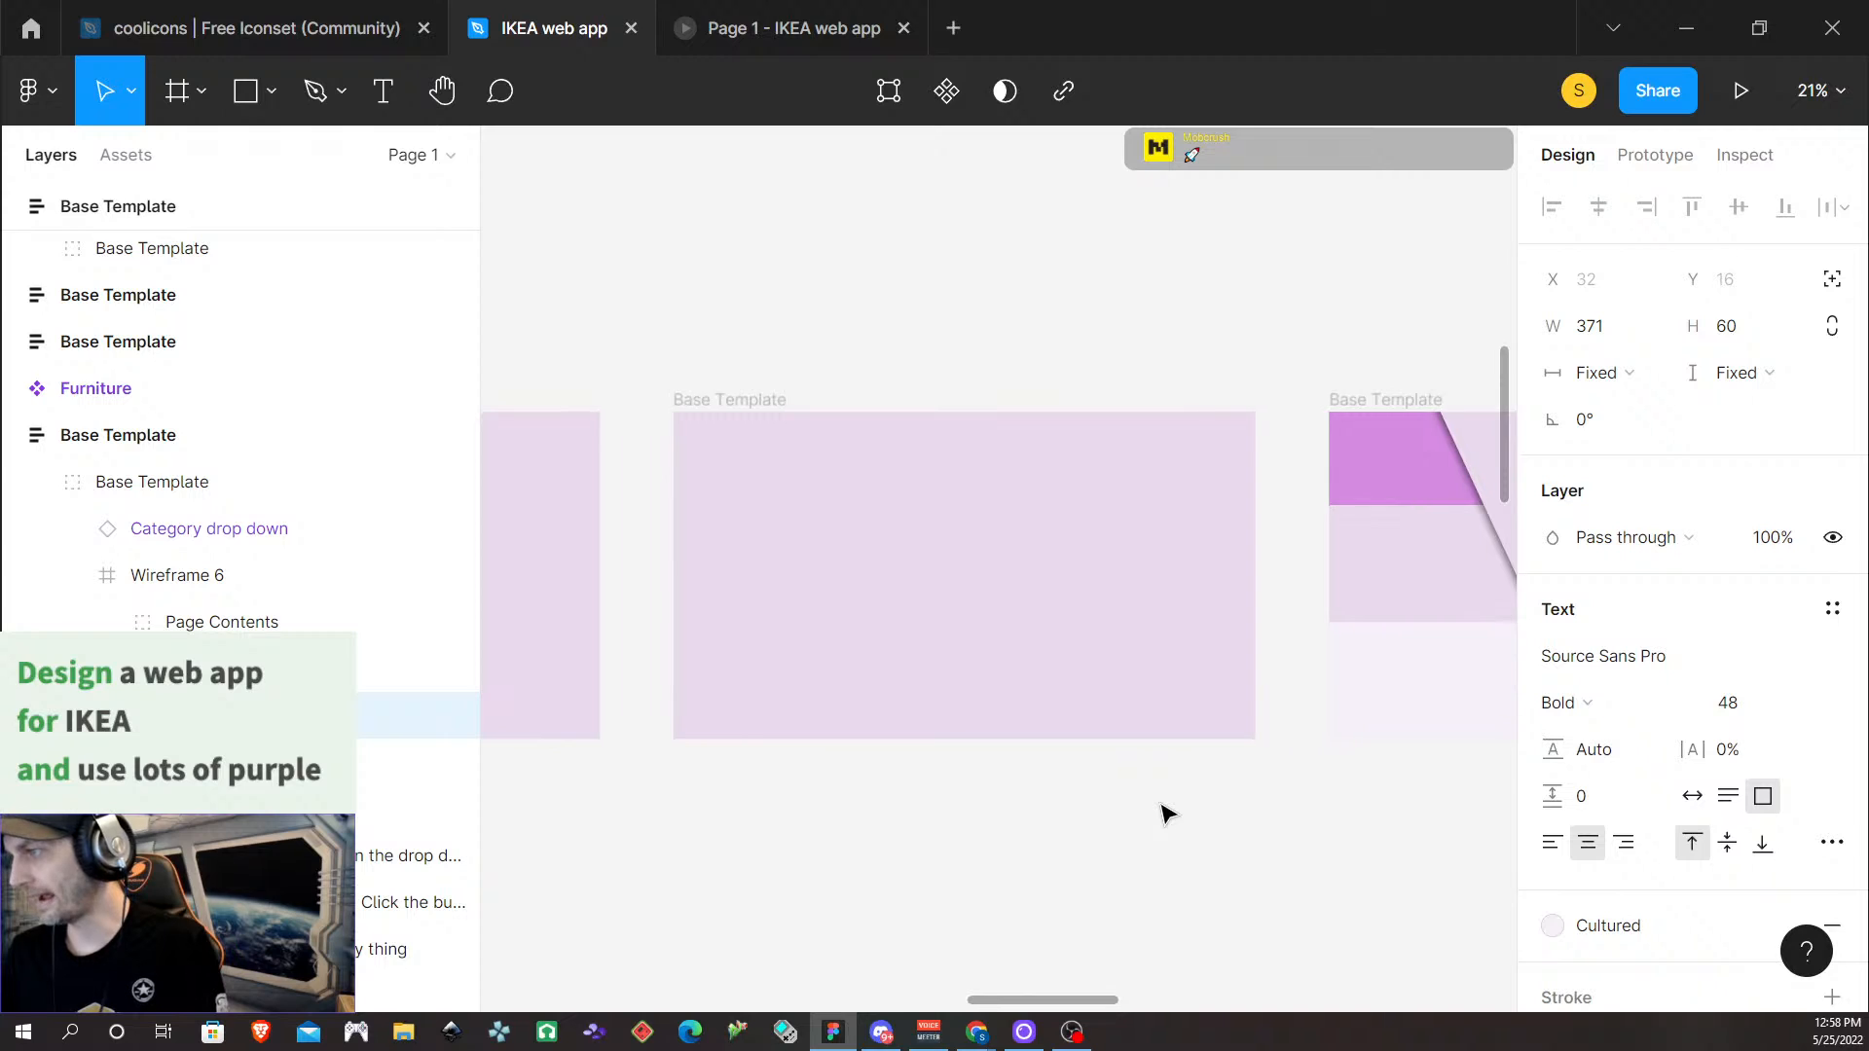
{"action": "scroll", "coordinate": [1165, 812], "scroll_direction": "down", "scroll_amount": 4}
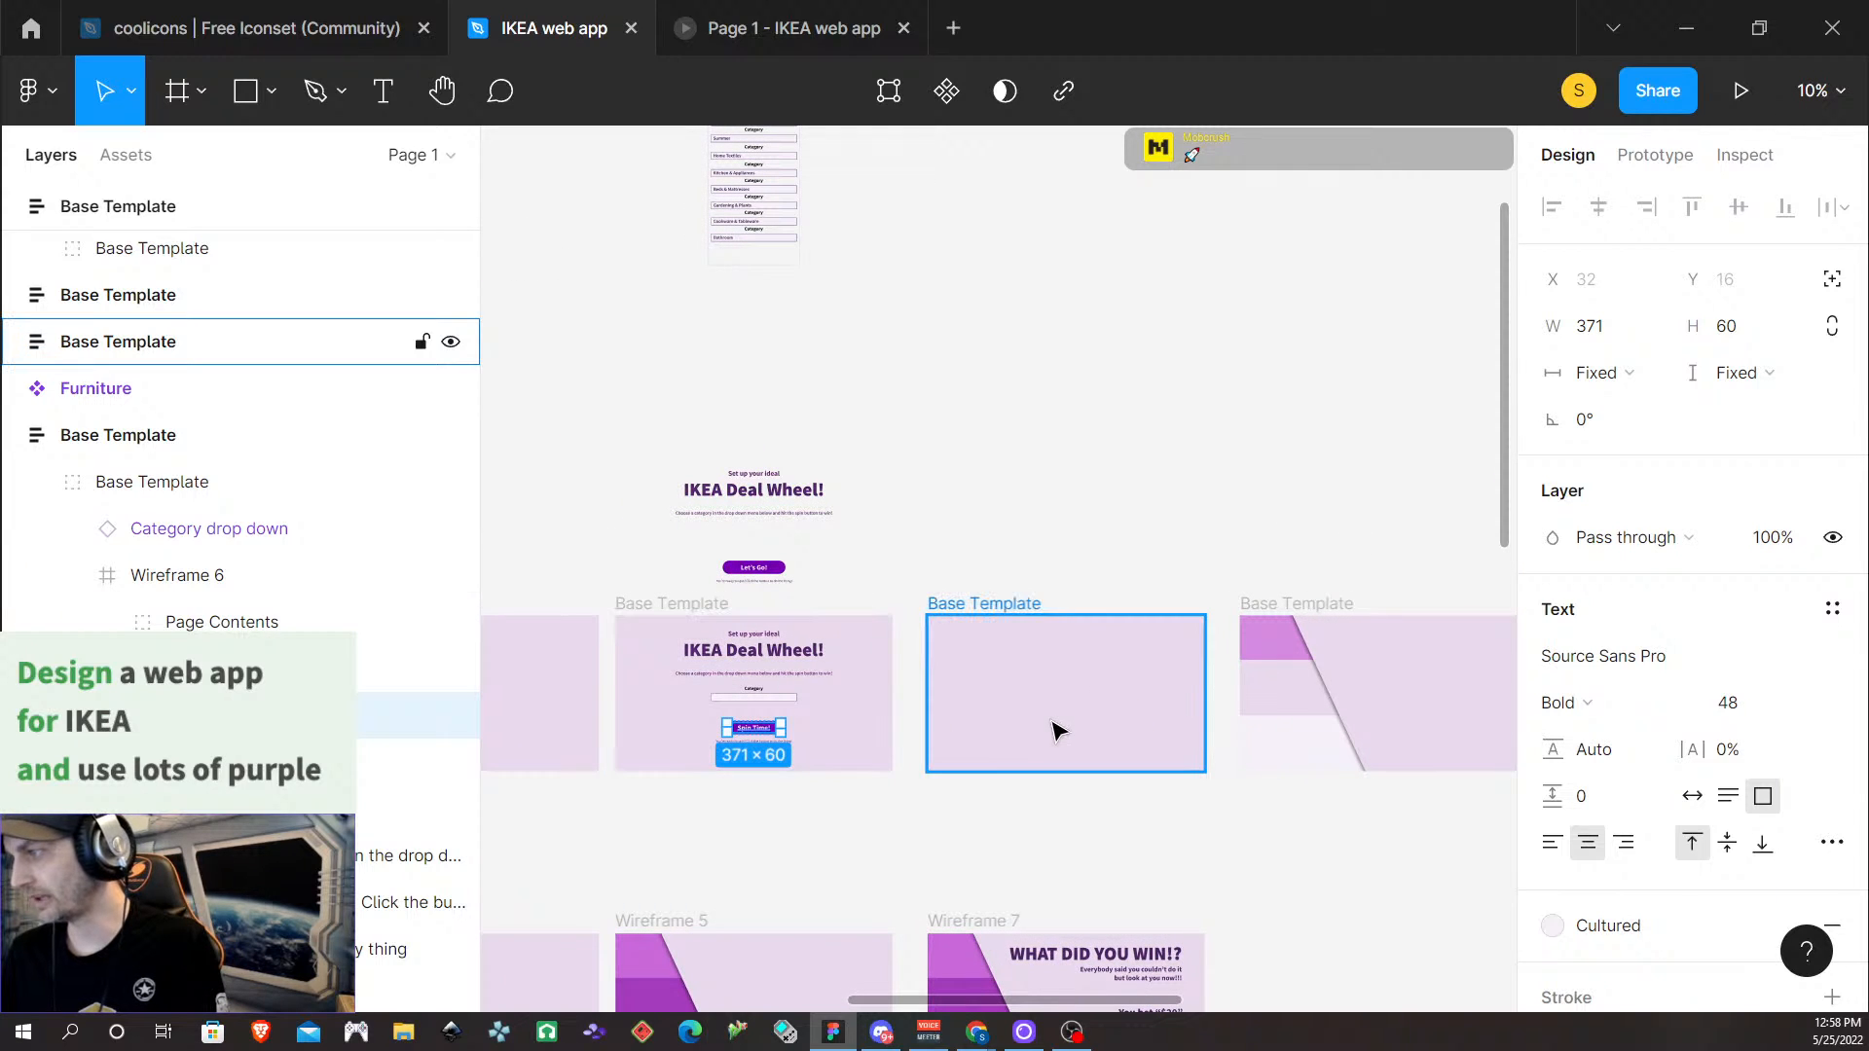
{"action": "scroll", "coordinate": [1317, 730], "scroll_direction": "down", "scroll_amount": 1}
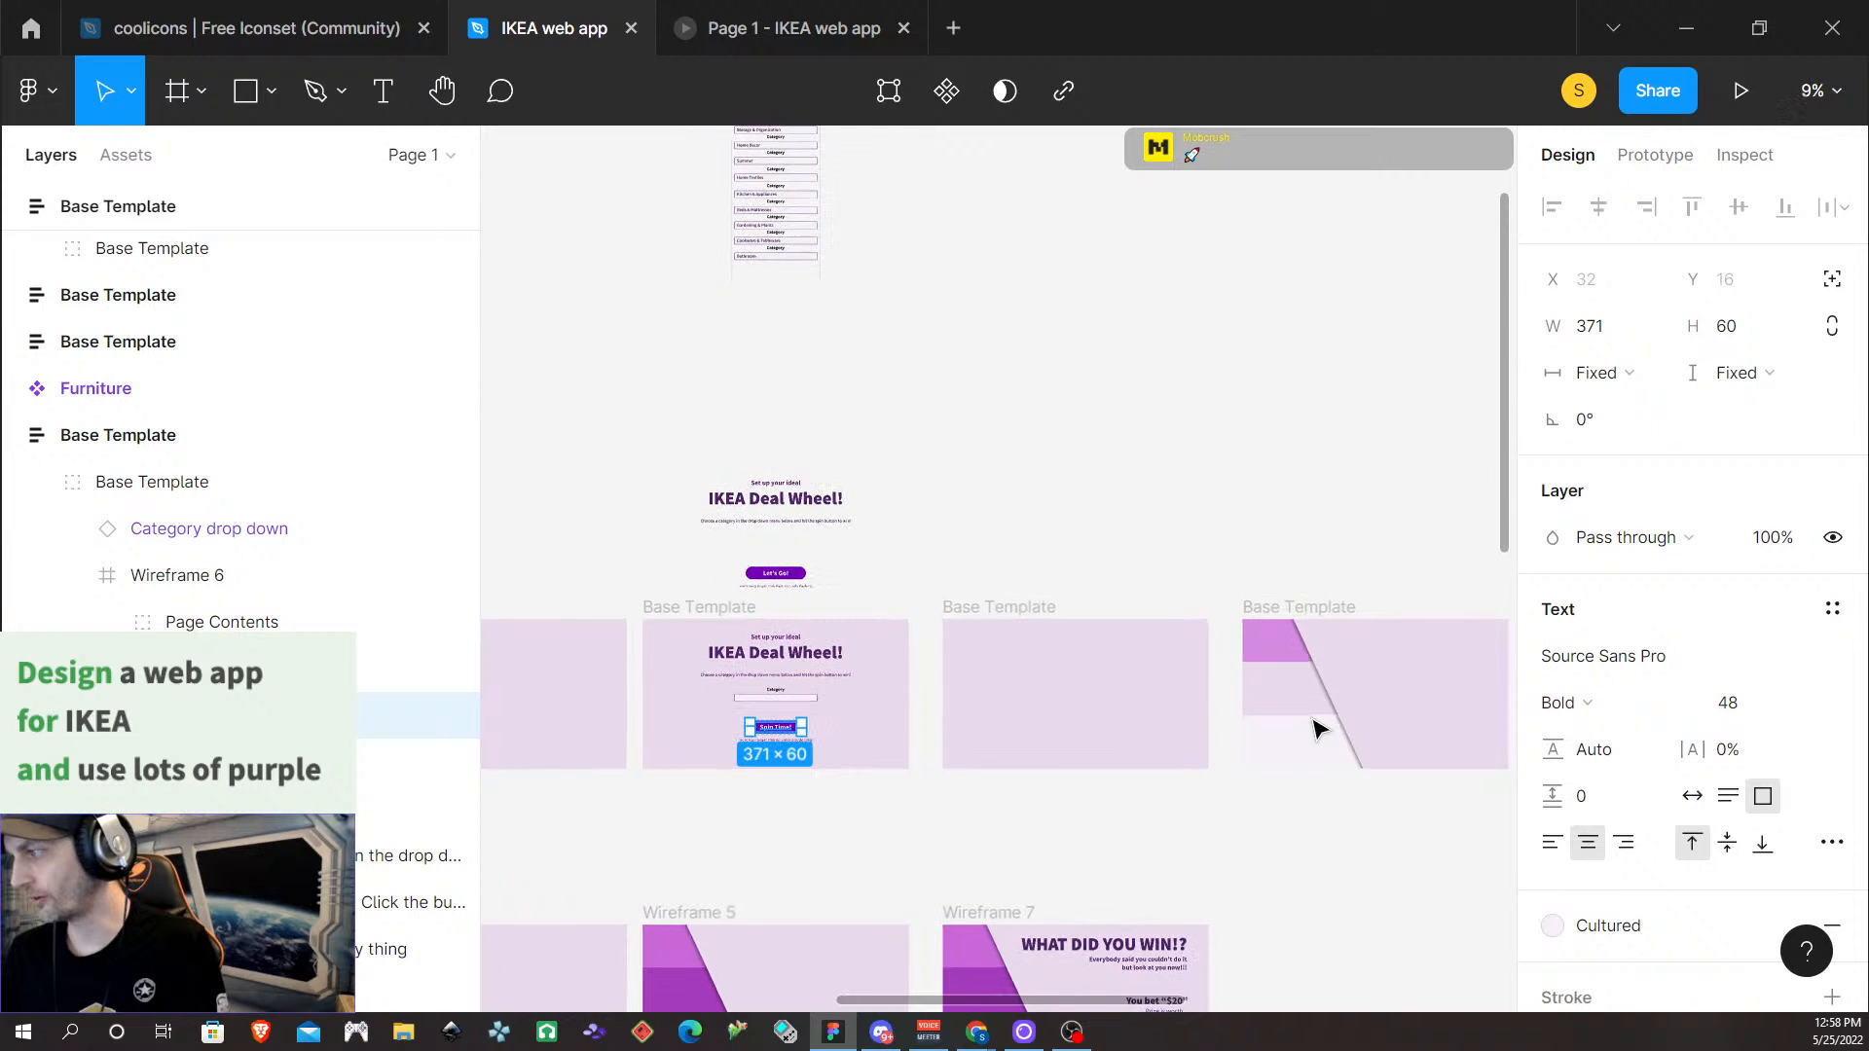
{"action": "scroll", "coordinate": [1315, 730], "scroll_direction": "right", "scroll_amount": 10}
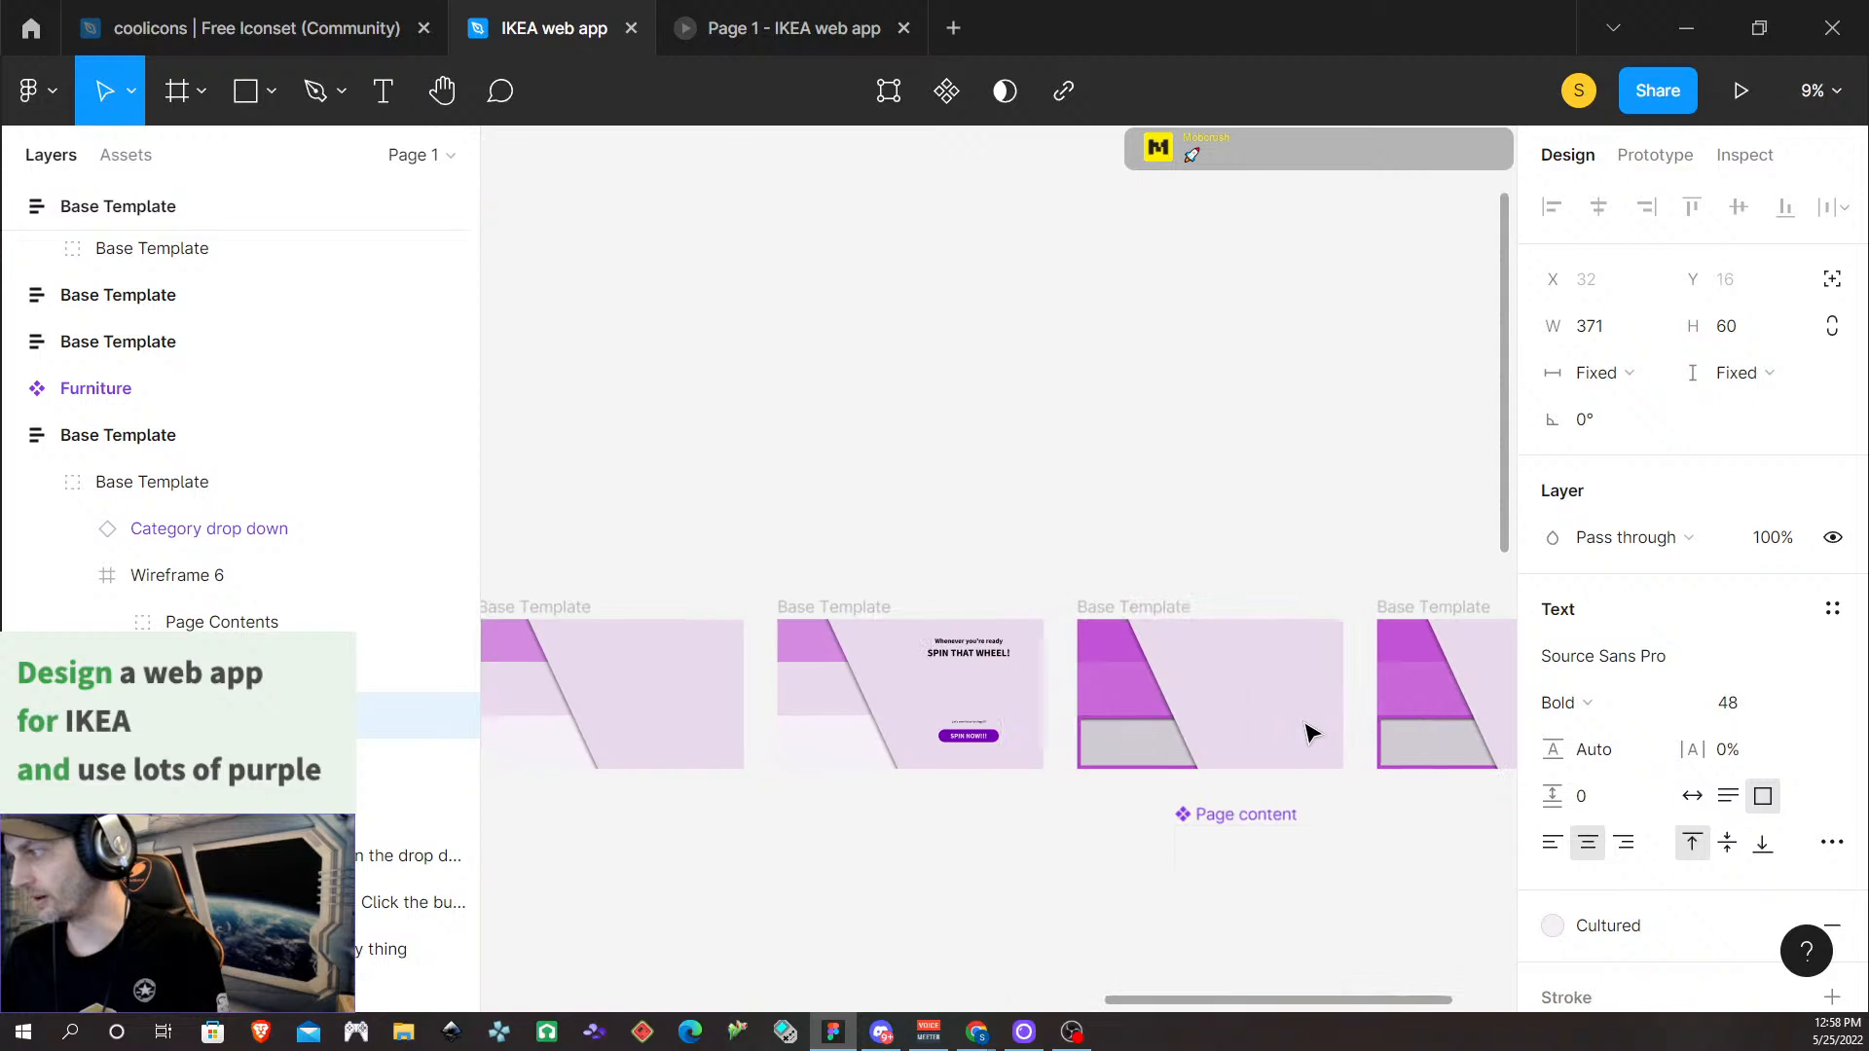
{"action": "scroll", "coordinate": [1313, 731], "scroll_direction": "right", "scroll_amount": 4}
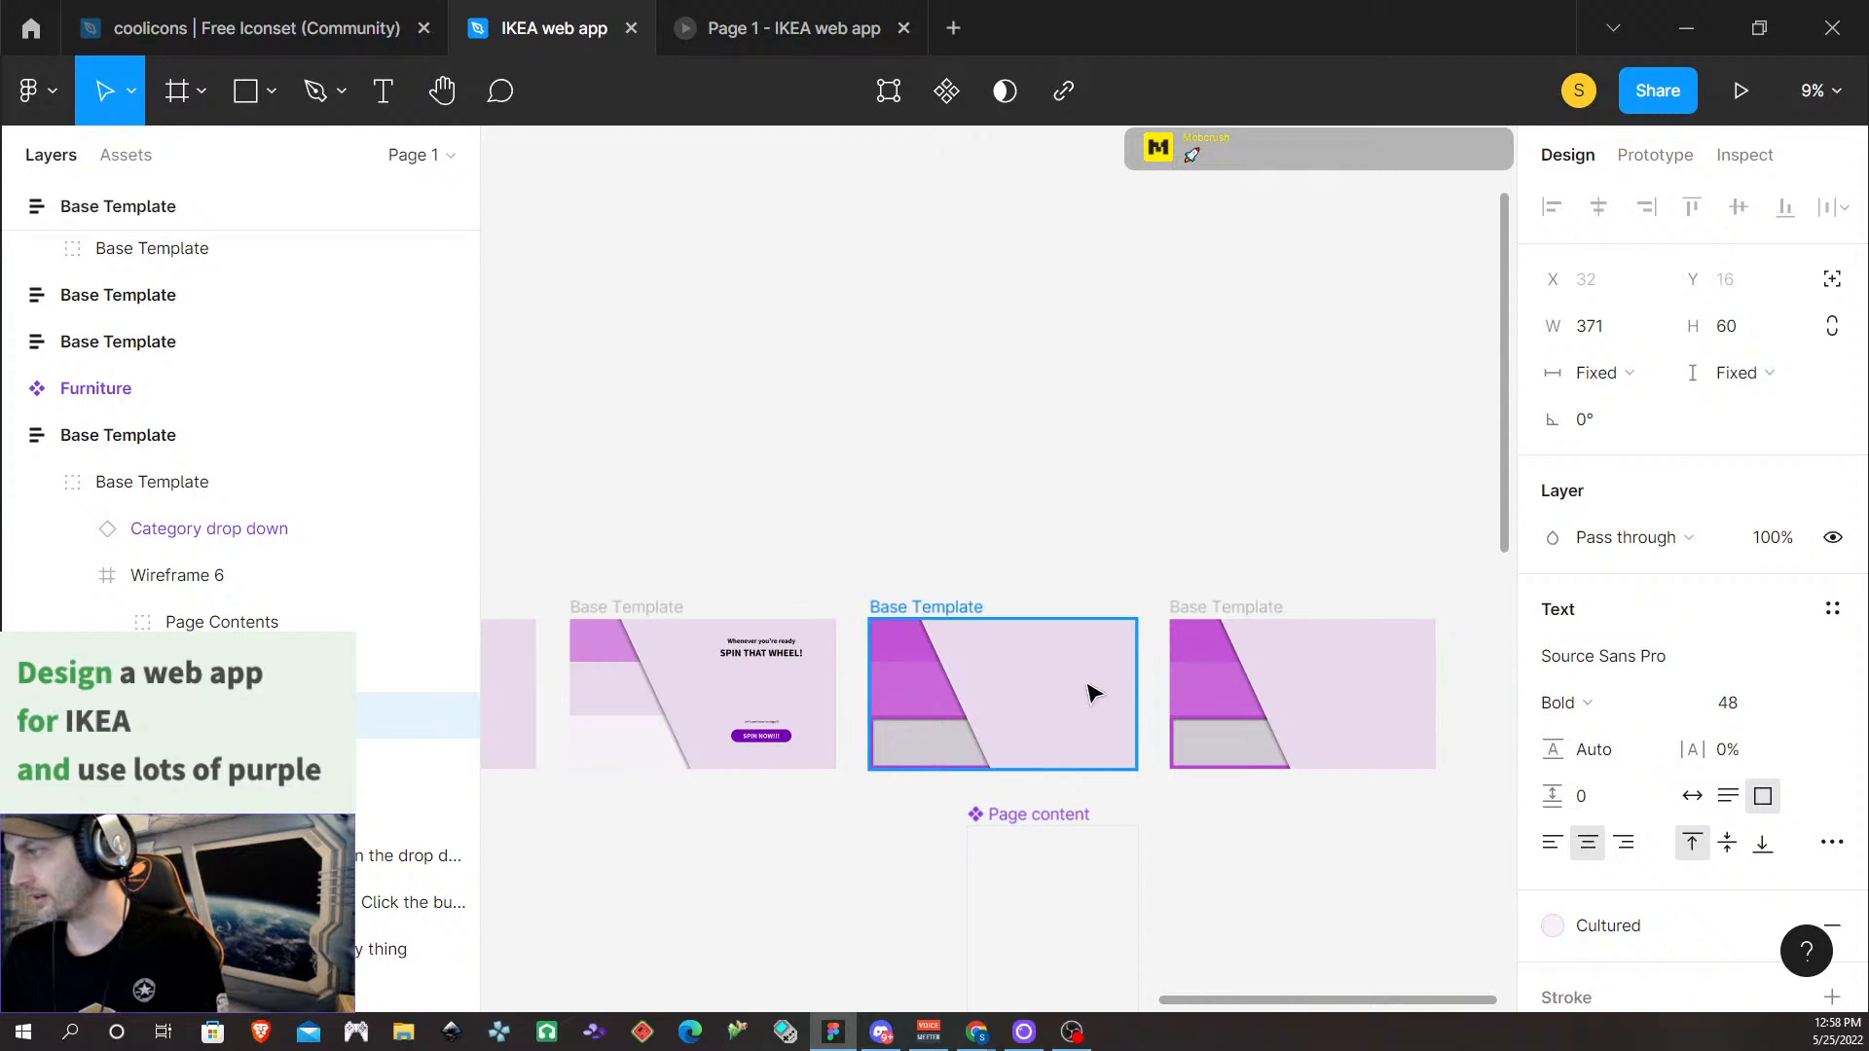
{"action": "scroll", "coordinate": [720, 737], "scroll_direction": "left", "scroll_amount": 10}
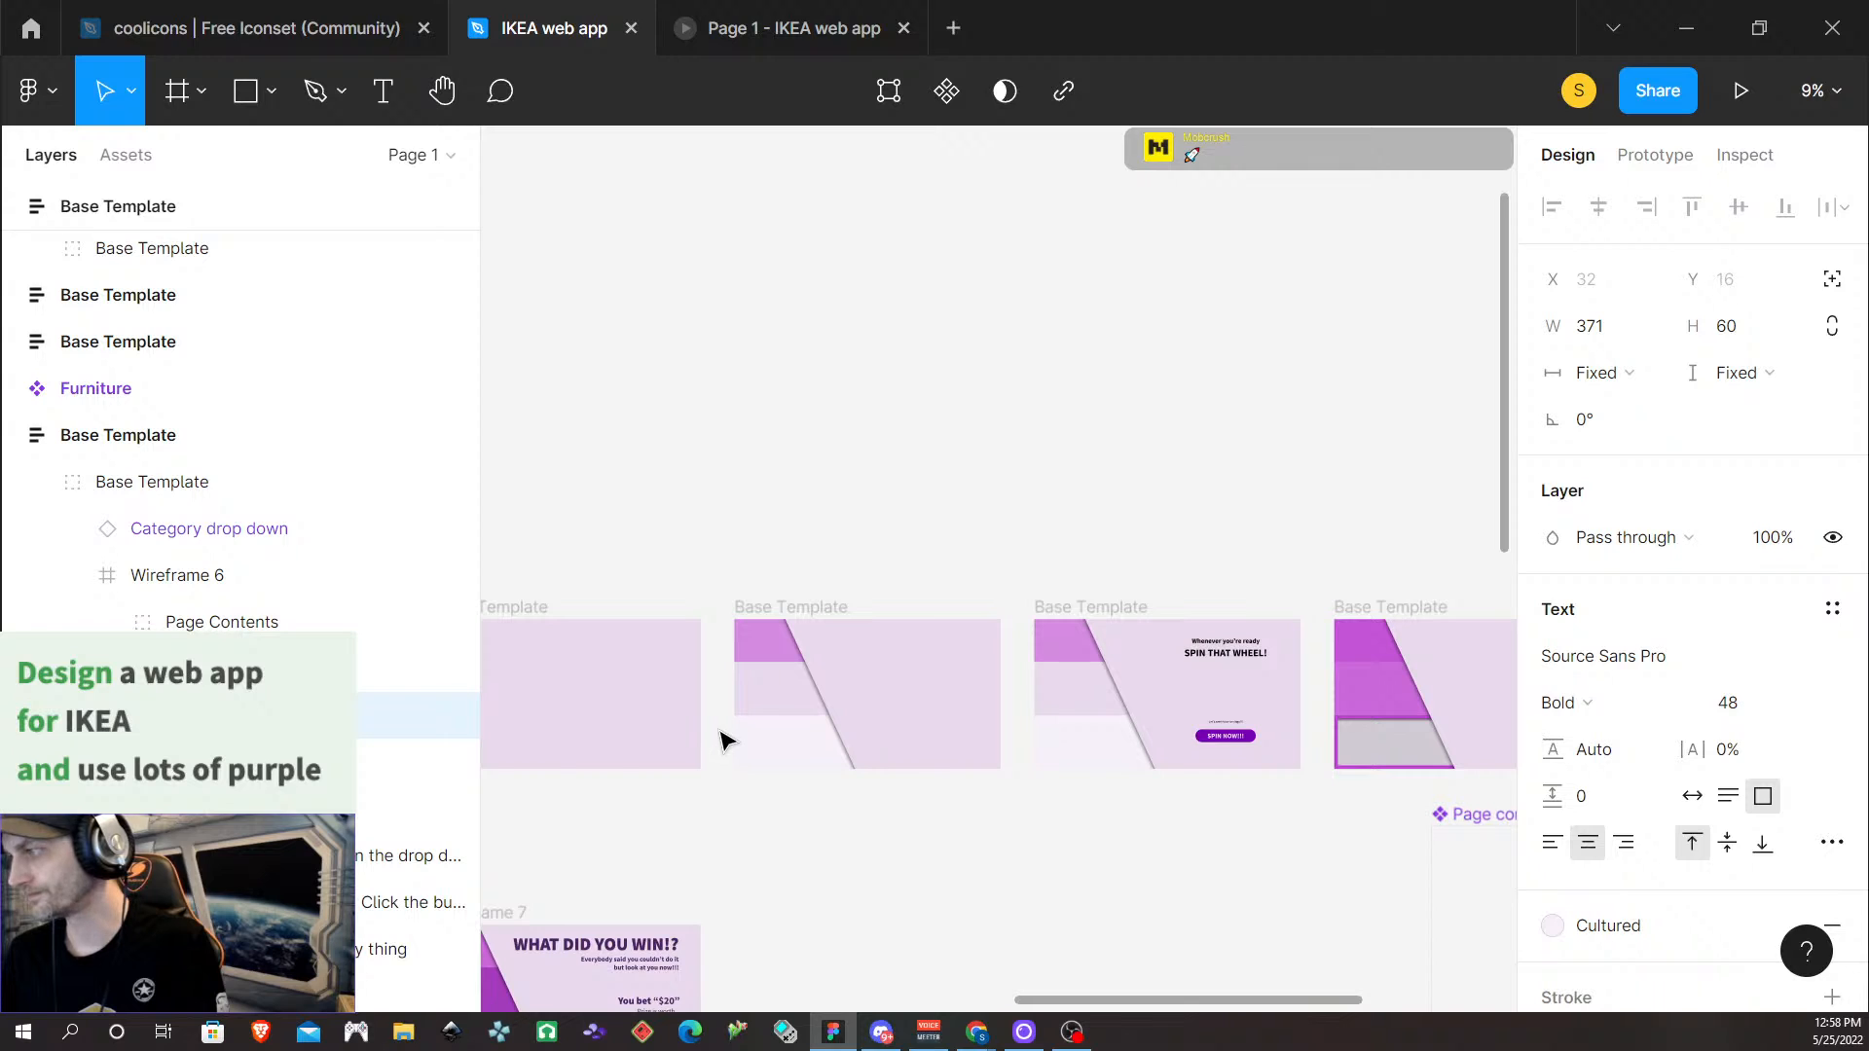
{"action": "scroll", "coordinate": [725, 744], "scroll_direction": "left", "scroll_amount": 8}
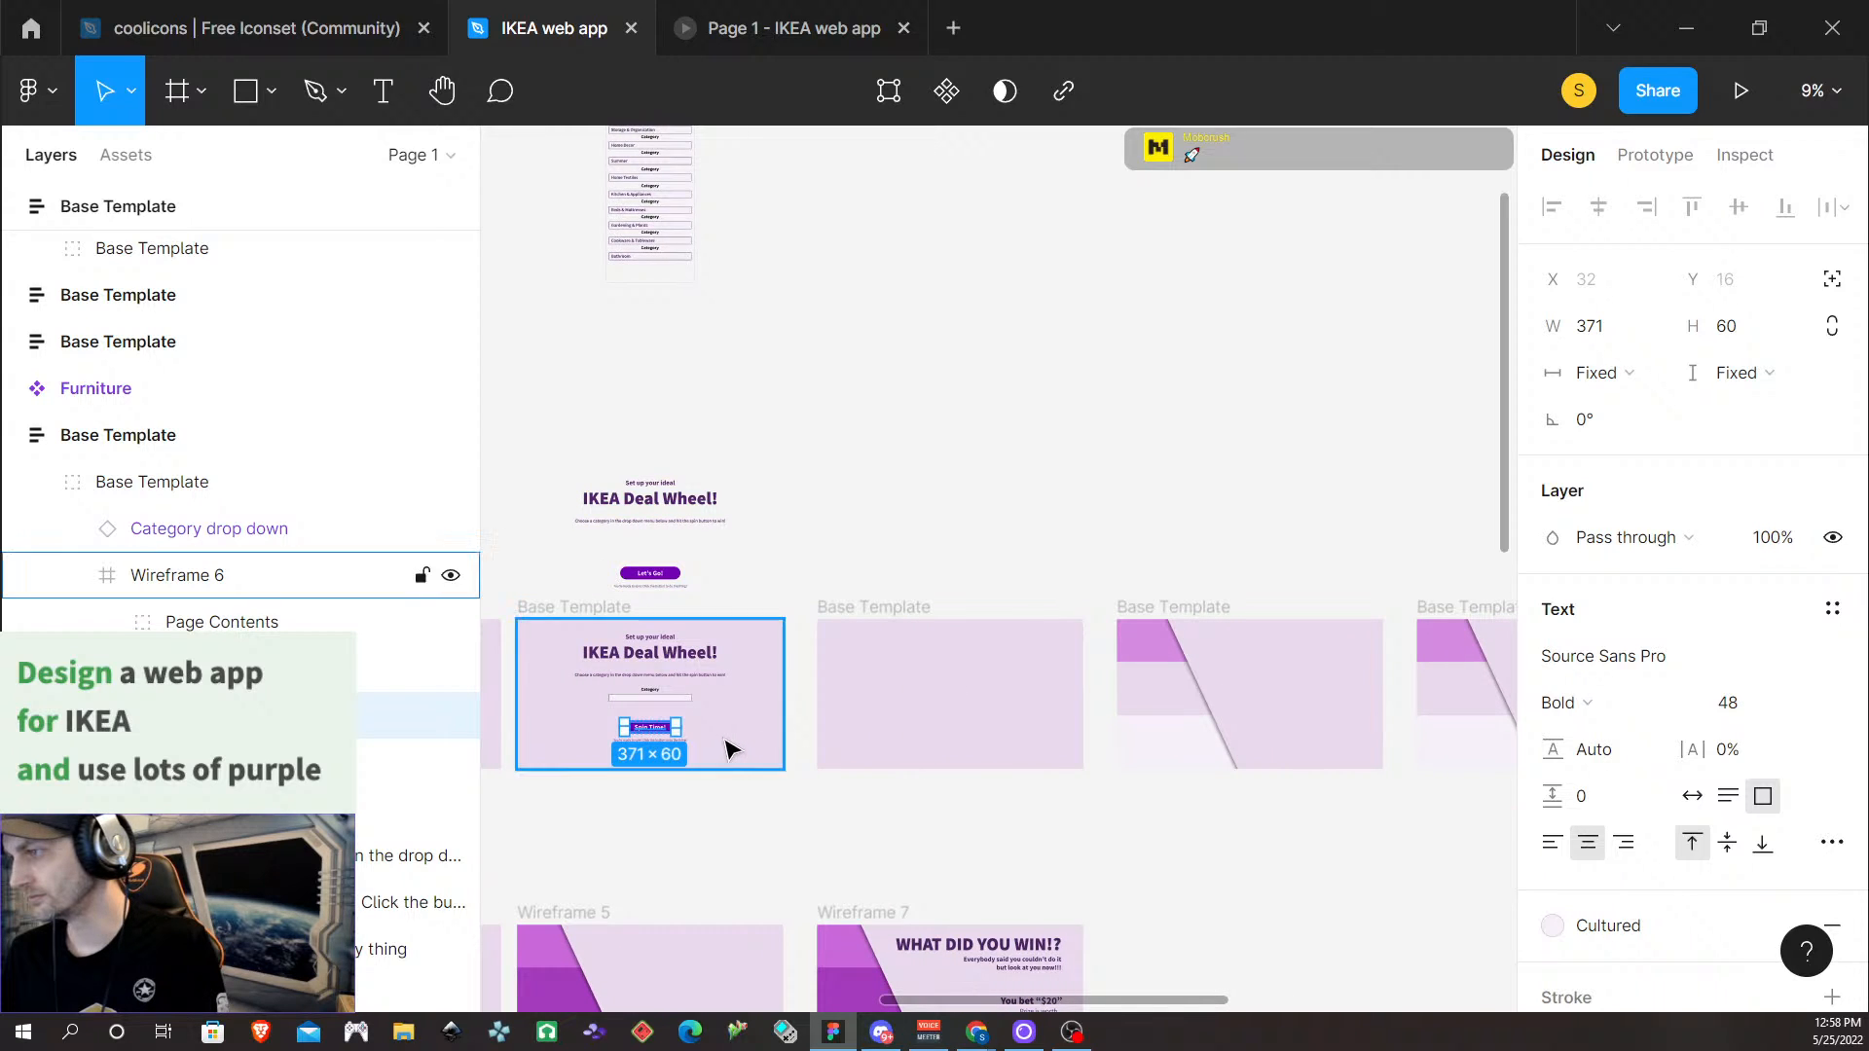
{"action": "scroll", "coordinate": [978, 813], "scroll_direction": "down", "scroll_amount": 1}
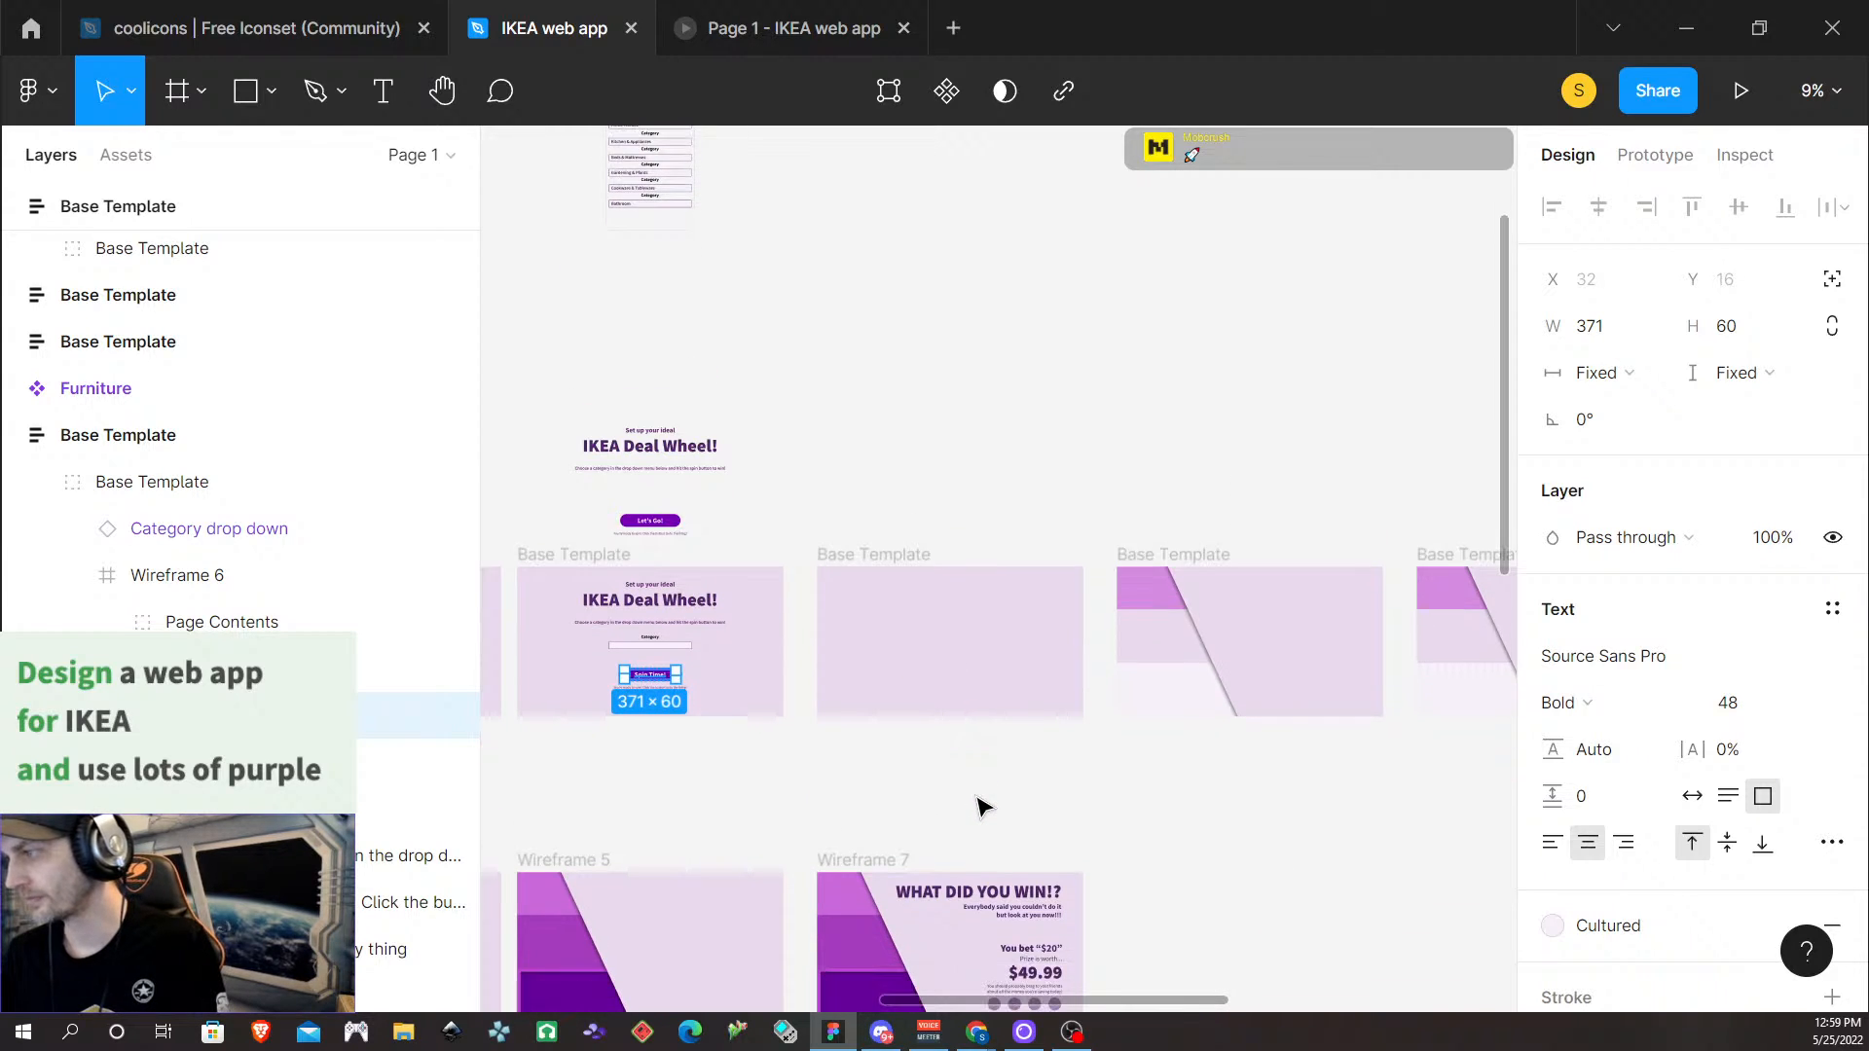
{"action": "scroll", "coordinate": [981, 808], "scroll_direction": "right", "scroll_amount": 6}
{"action": "scroll", "coordinate": [978, 810], "scroll_direction": "right", "scroll_amount": 1}
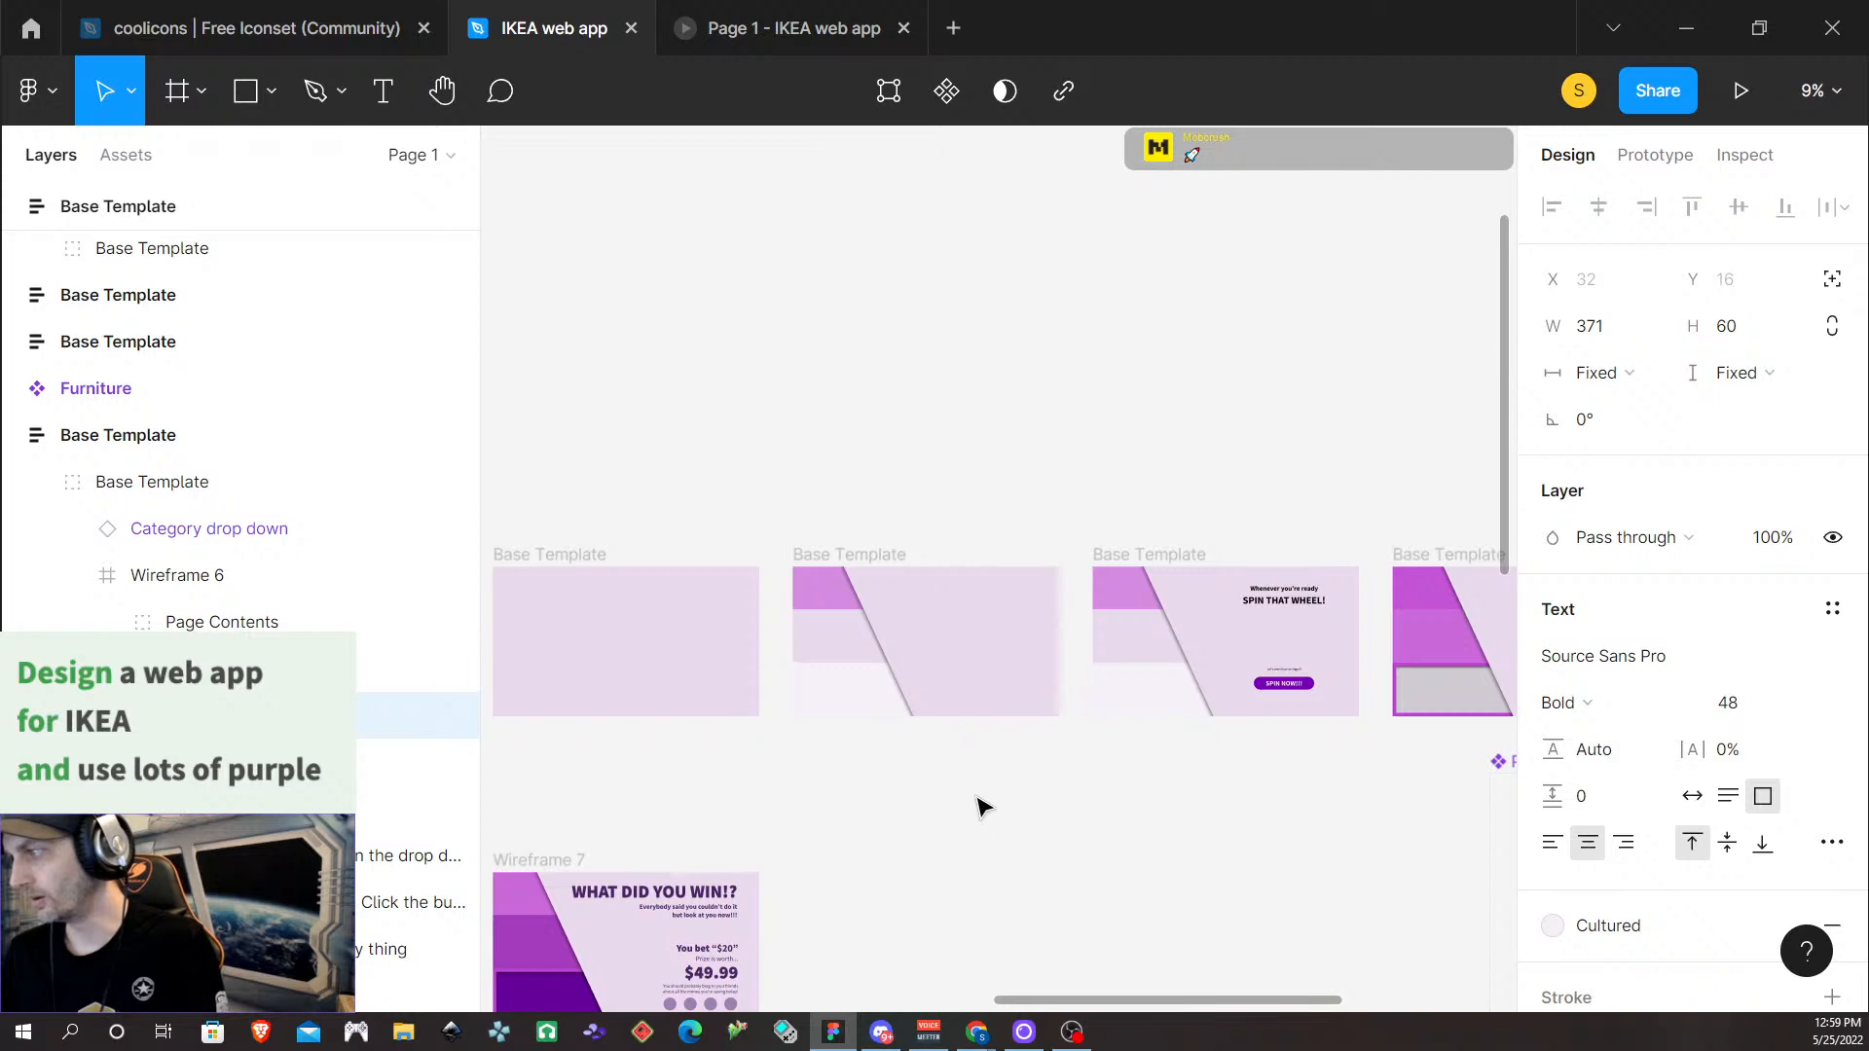
{"action": "scroll", "coordinate": [978, 808], "scroll_direction": "left", "scroll_amount": 10}
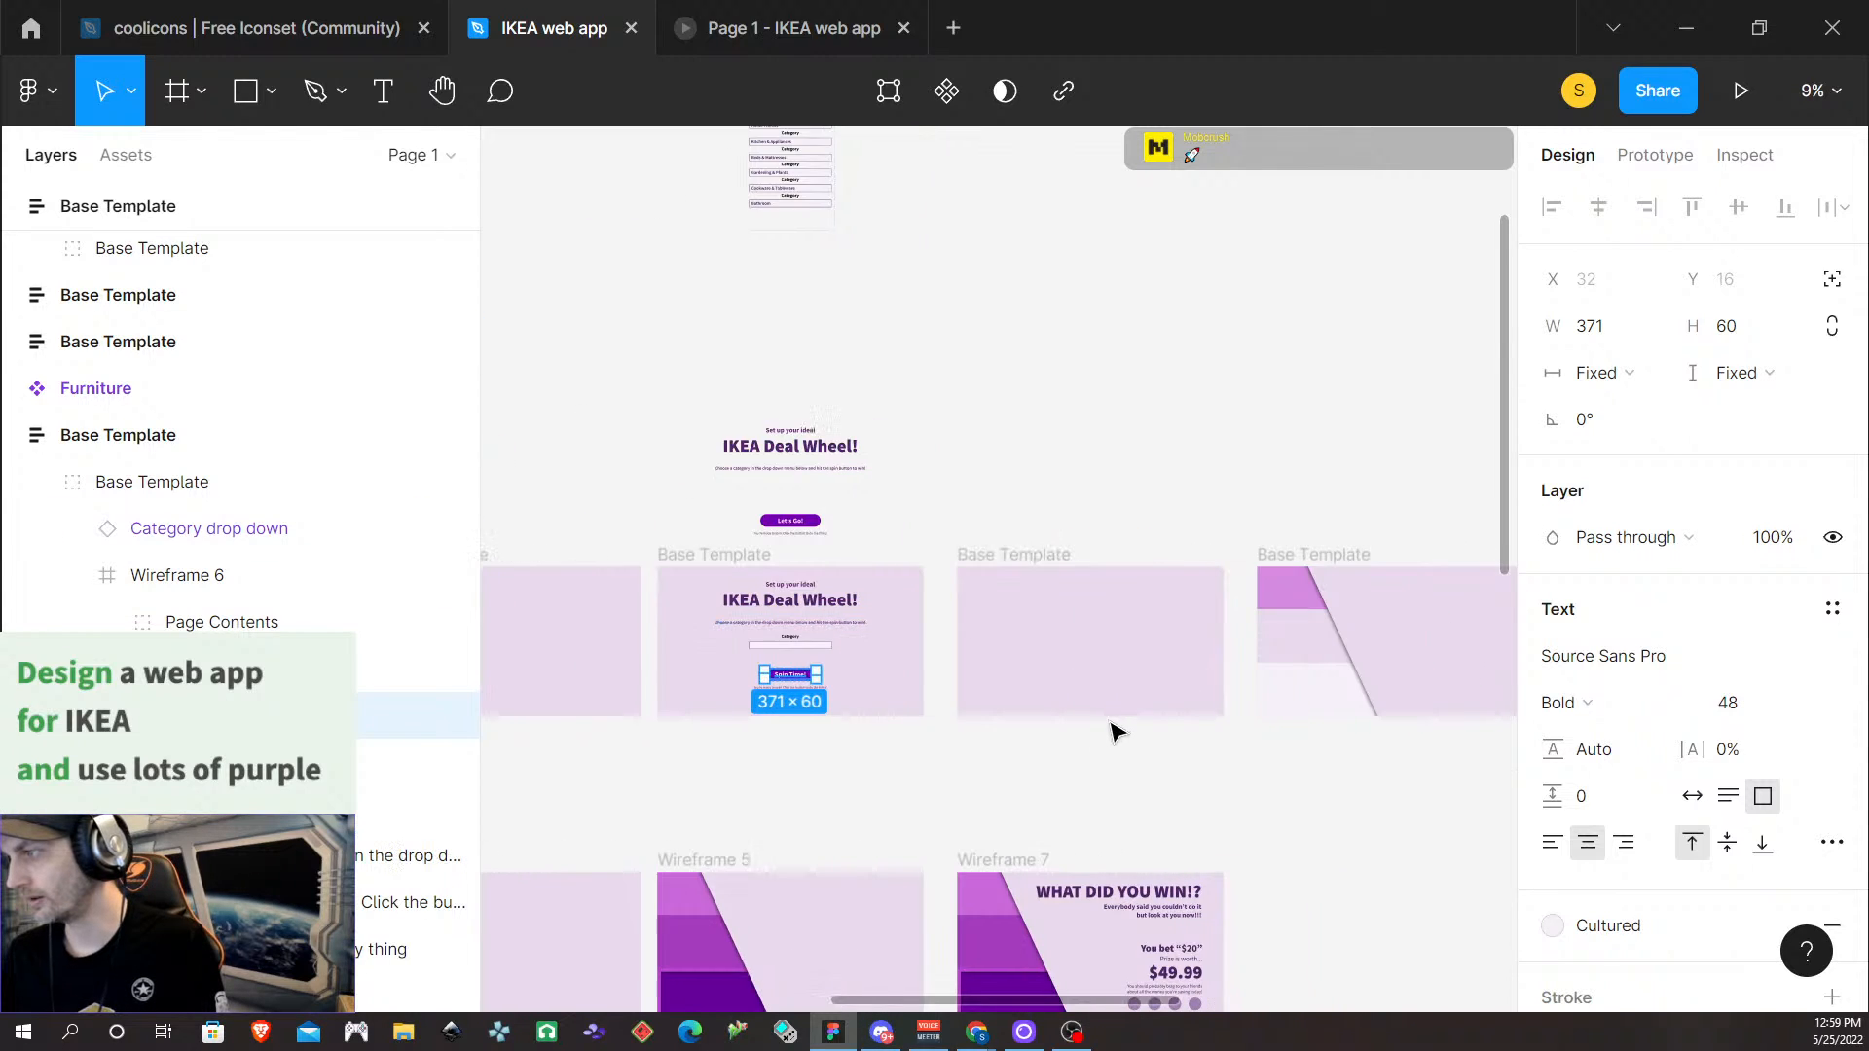
{"action": "scroll", "coordinate": [1110, 731], "scroll_direction": "right", "scroll_amount": 10}
{"action": "scroll", "coordinate": [1099, 743], "scroll_direction": "left", "scroll_amount": 11}
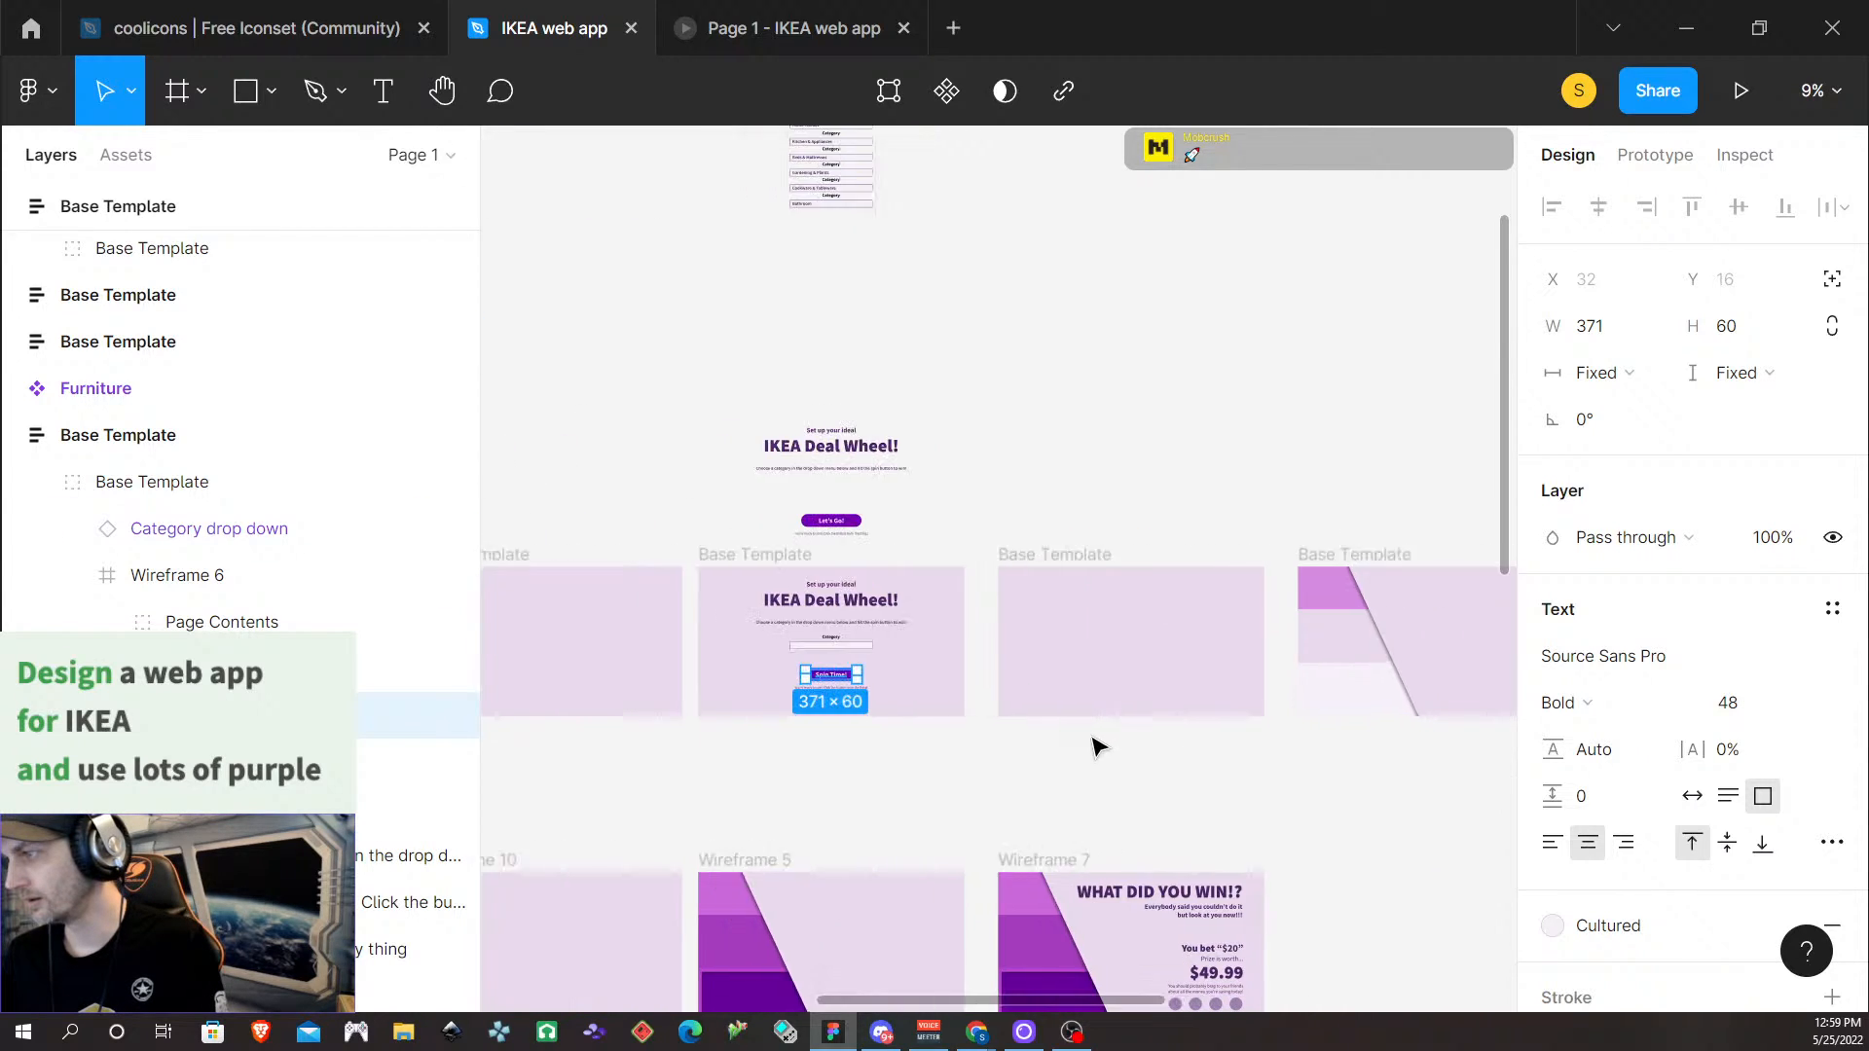
{"action": "scroll", "coordinate": [1095, 746], "scroll_direction": "left", "scroll_amount": 12}
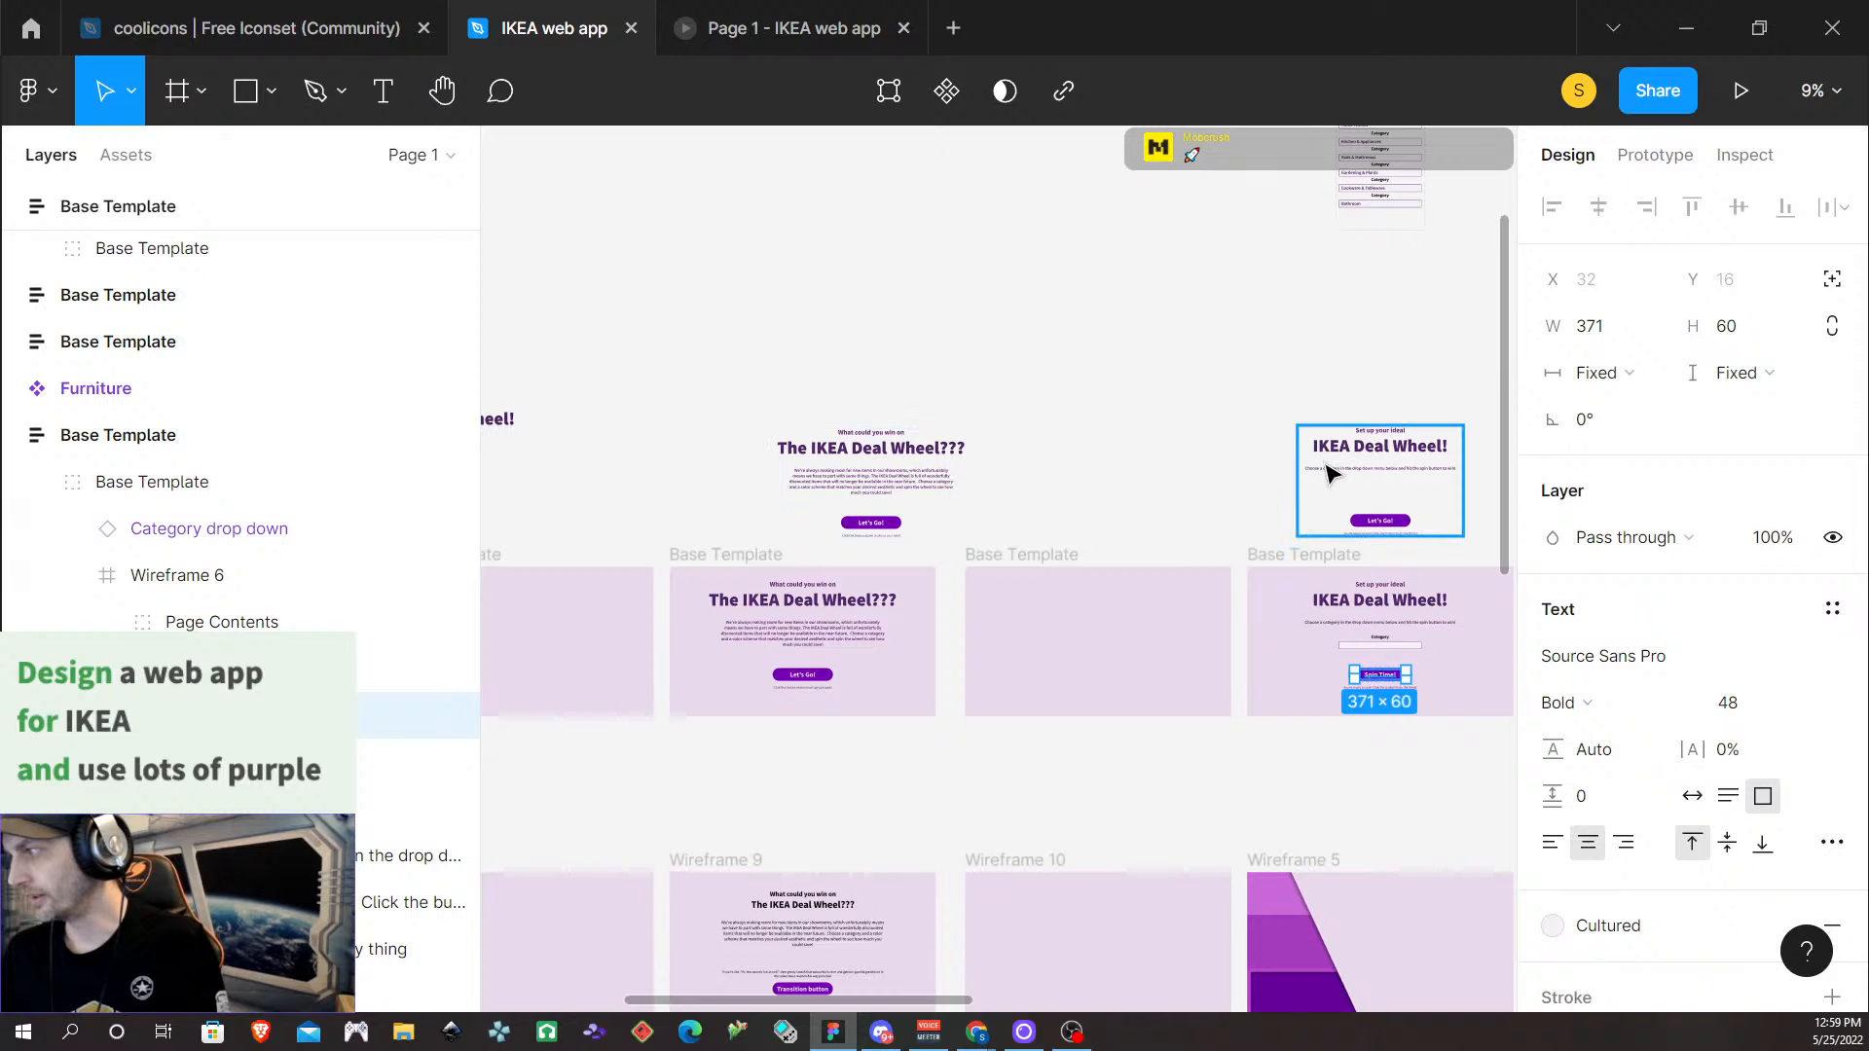
Place a copy of the "Set up your ideal" and "IKEA Deal Wheel!" headings above the "SPIN THAT WHEEL!" template
{"action": "left_click", "coordinate": [1383, 446]}
{"action": "left_click", "coordinate": [1378, 453]}
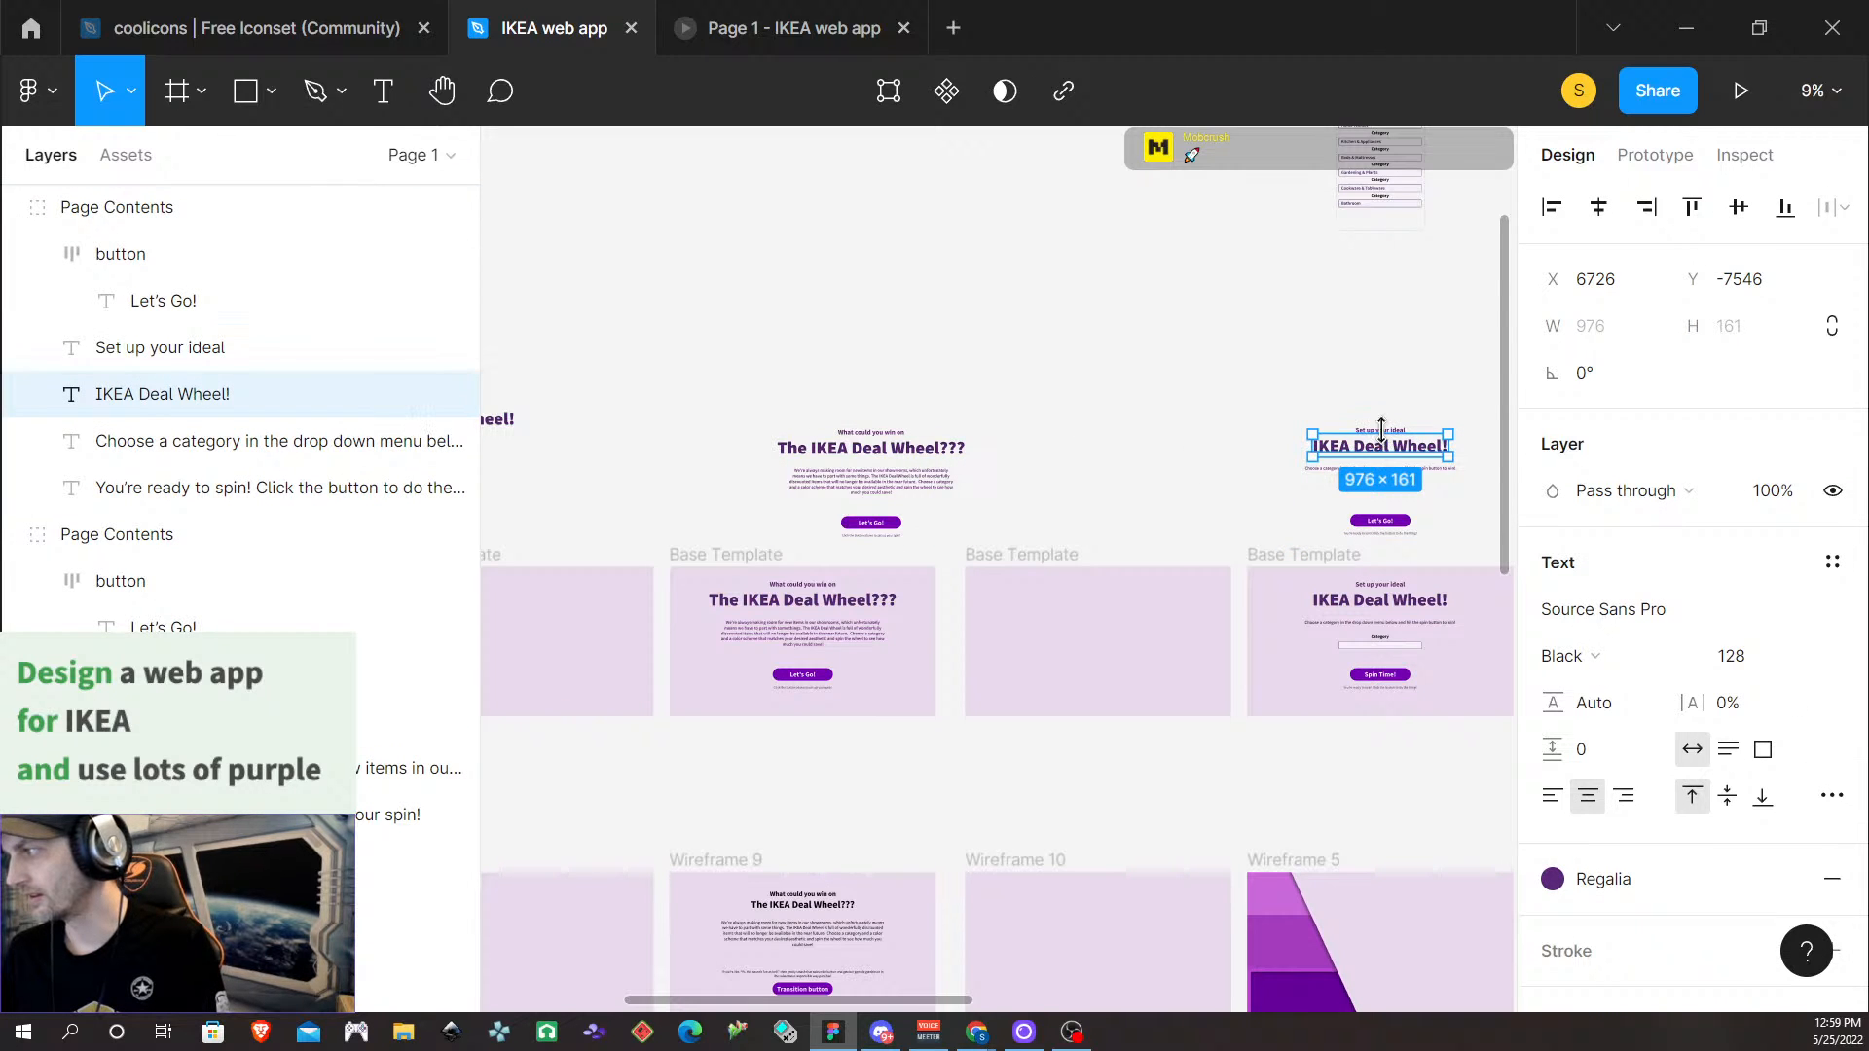
{"action": "scroll", "coordinate": [1344, 549], "scroll_direction": "up", "scroll_amount": 2}
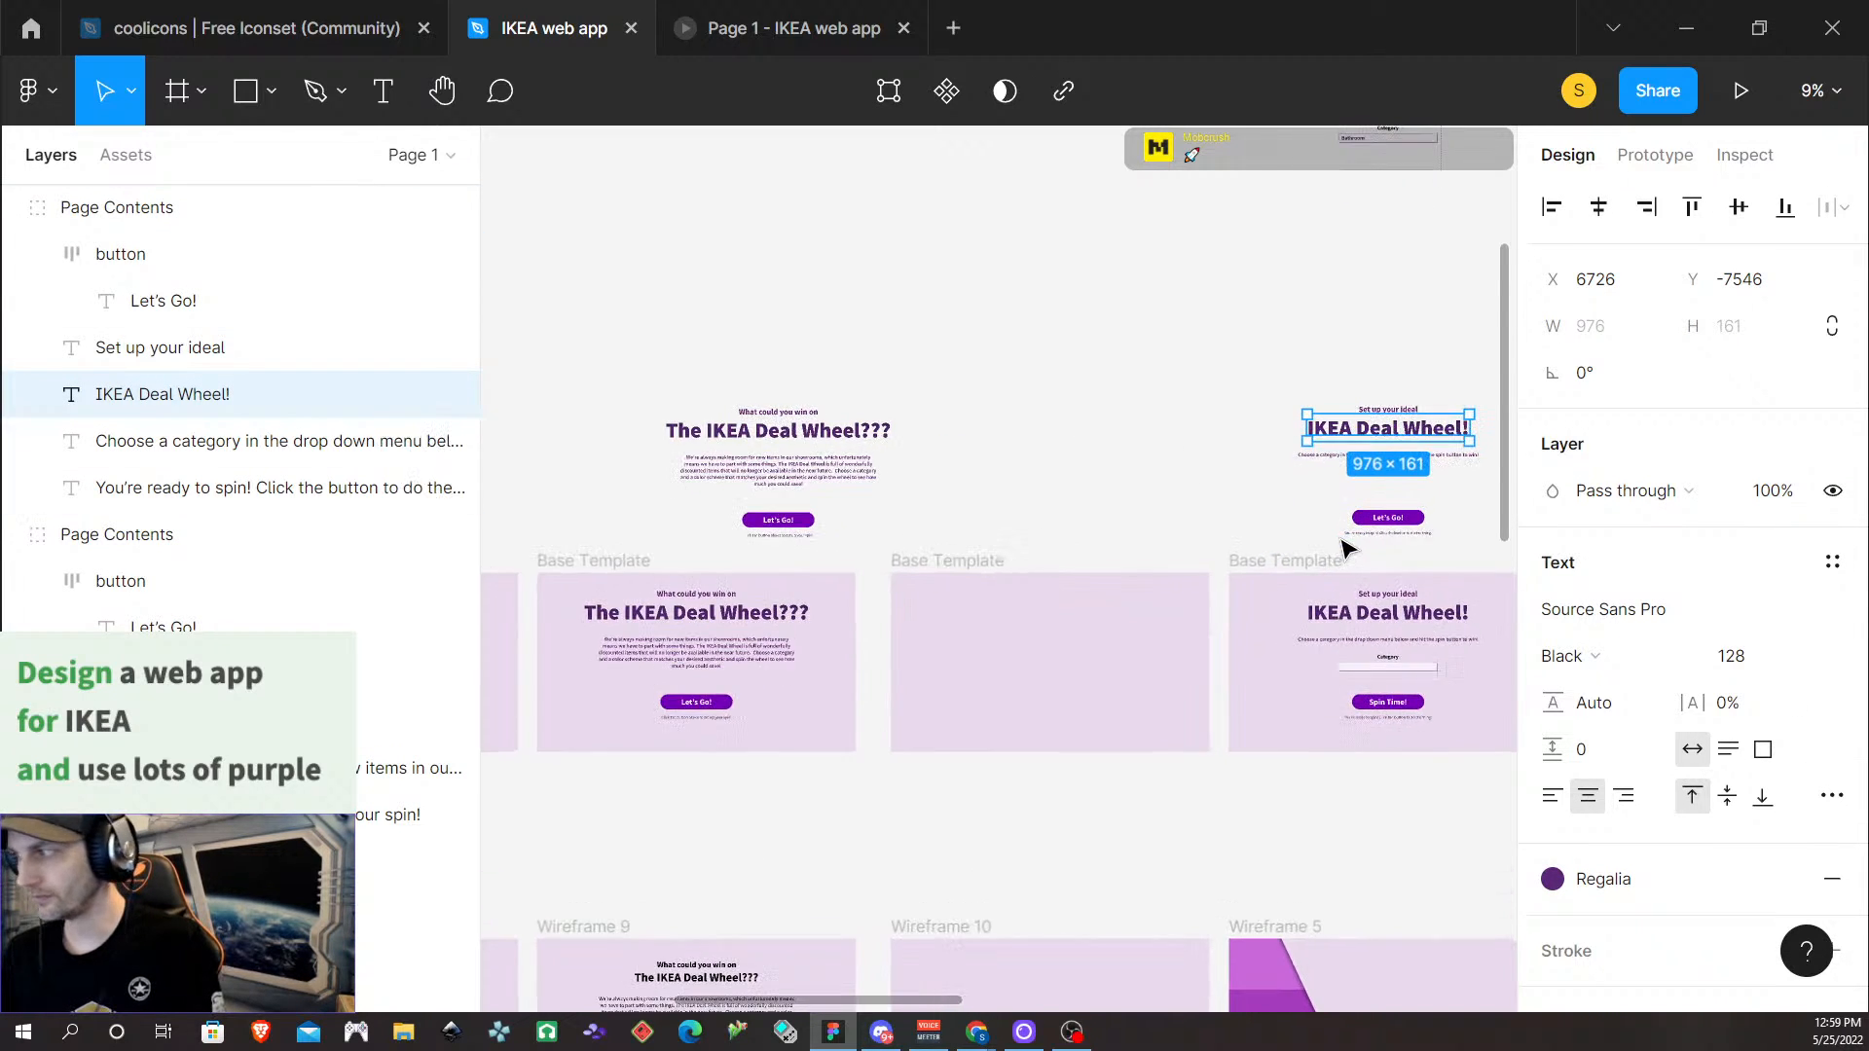
{"action": "scroll", "coordinate": [1343, 548], "scroll_direction": "up", "scroll_amount": 5}
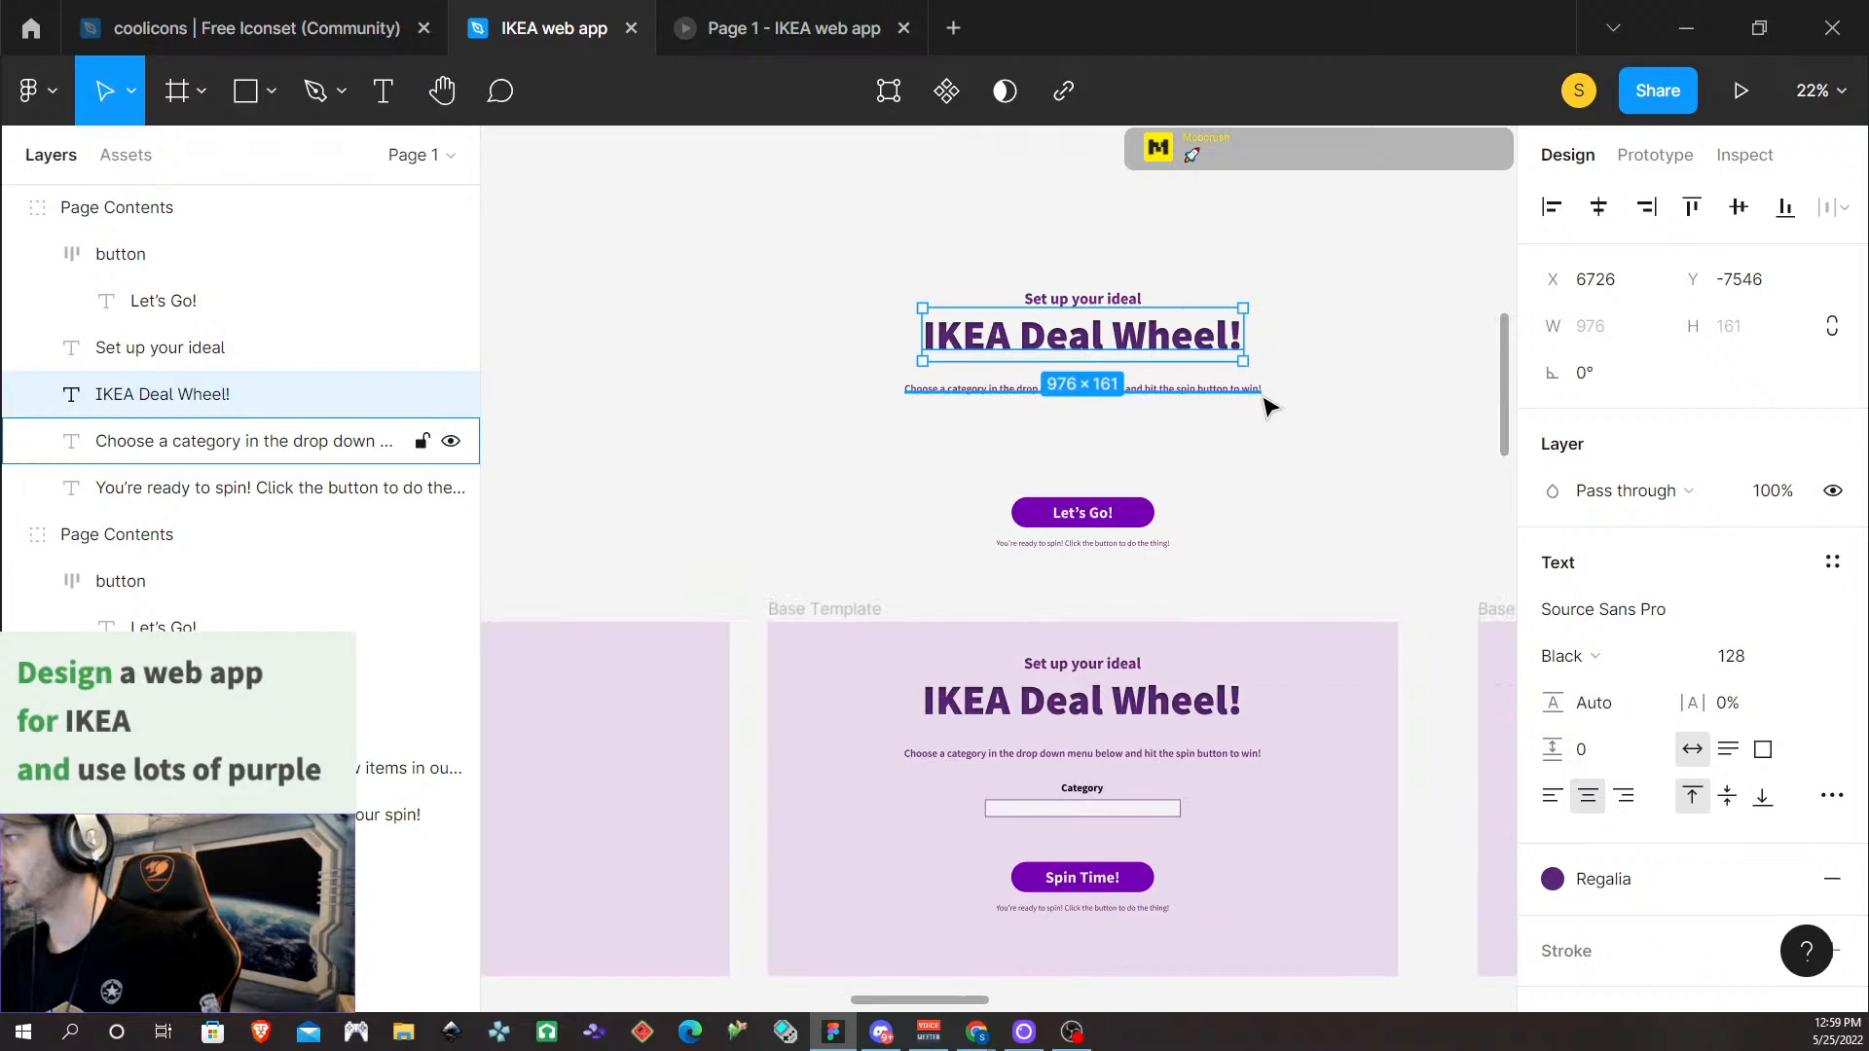
{"action": "left_click", "coordinate": [1119, 299]}
{"action": "left_click", "coordinate": [1186, 346], "text": "shift"}
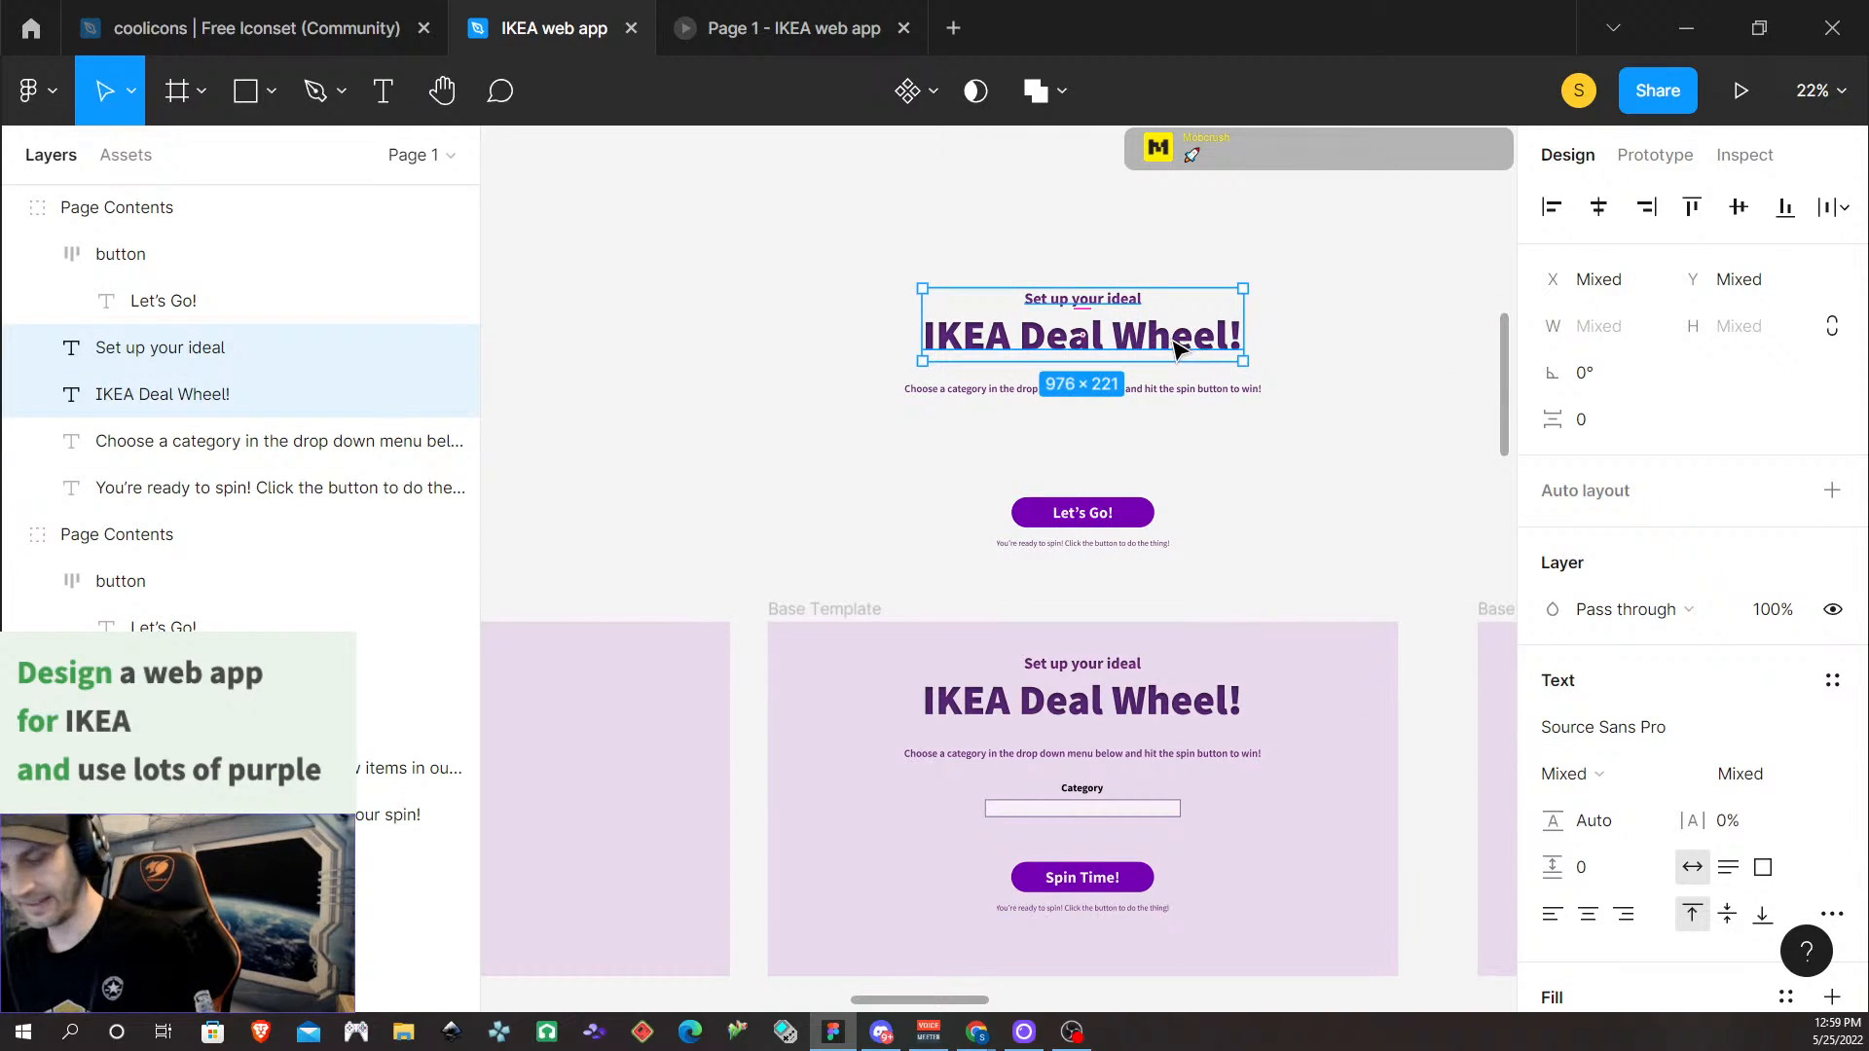
{"action": "left_click_drag", "start_coordinate": [1119, 353], "coordinate": [1113, 443]}
Change the copied "Set up your ideal" line to "Whenever you are ready"
{"action": "left_click", "coordinate": [1083, 394]}
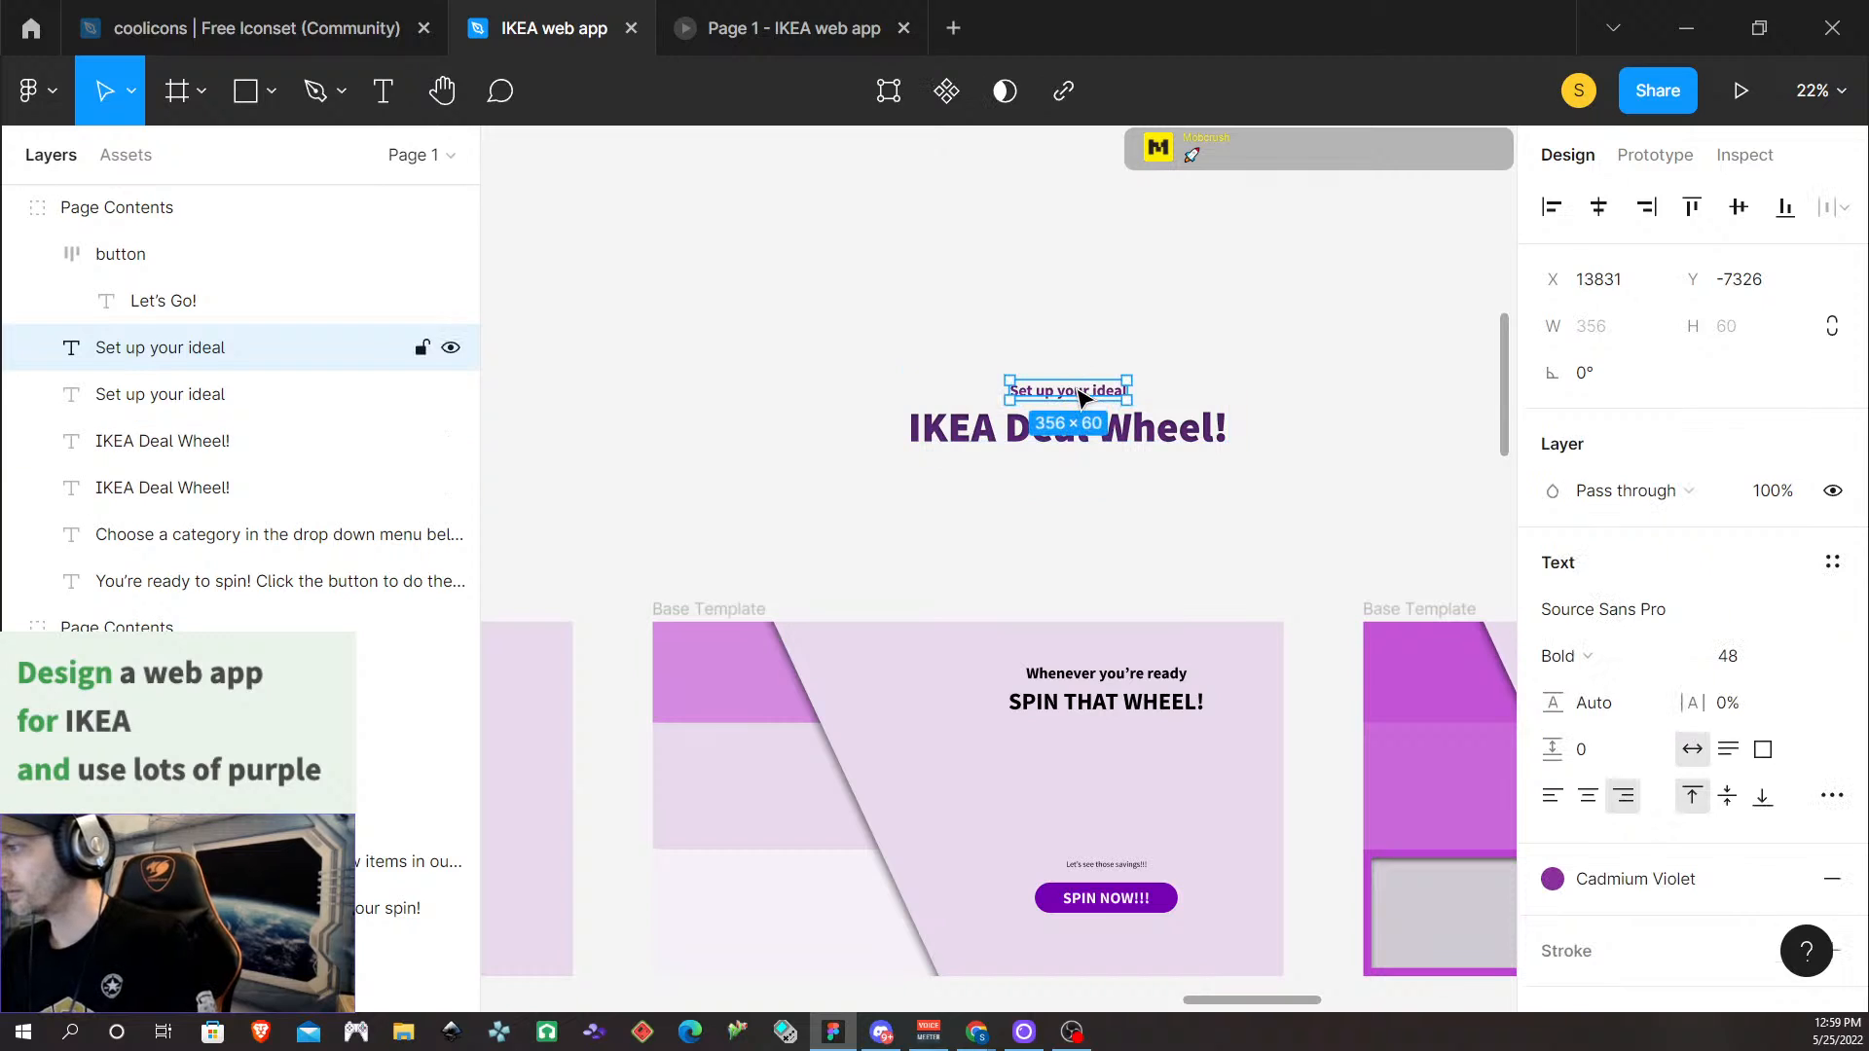
{"action": "double_click", "coordinate": [1084, 392]}
{"action": "type", "text": "W"}
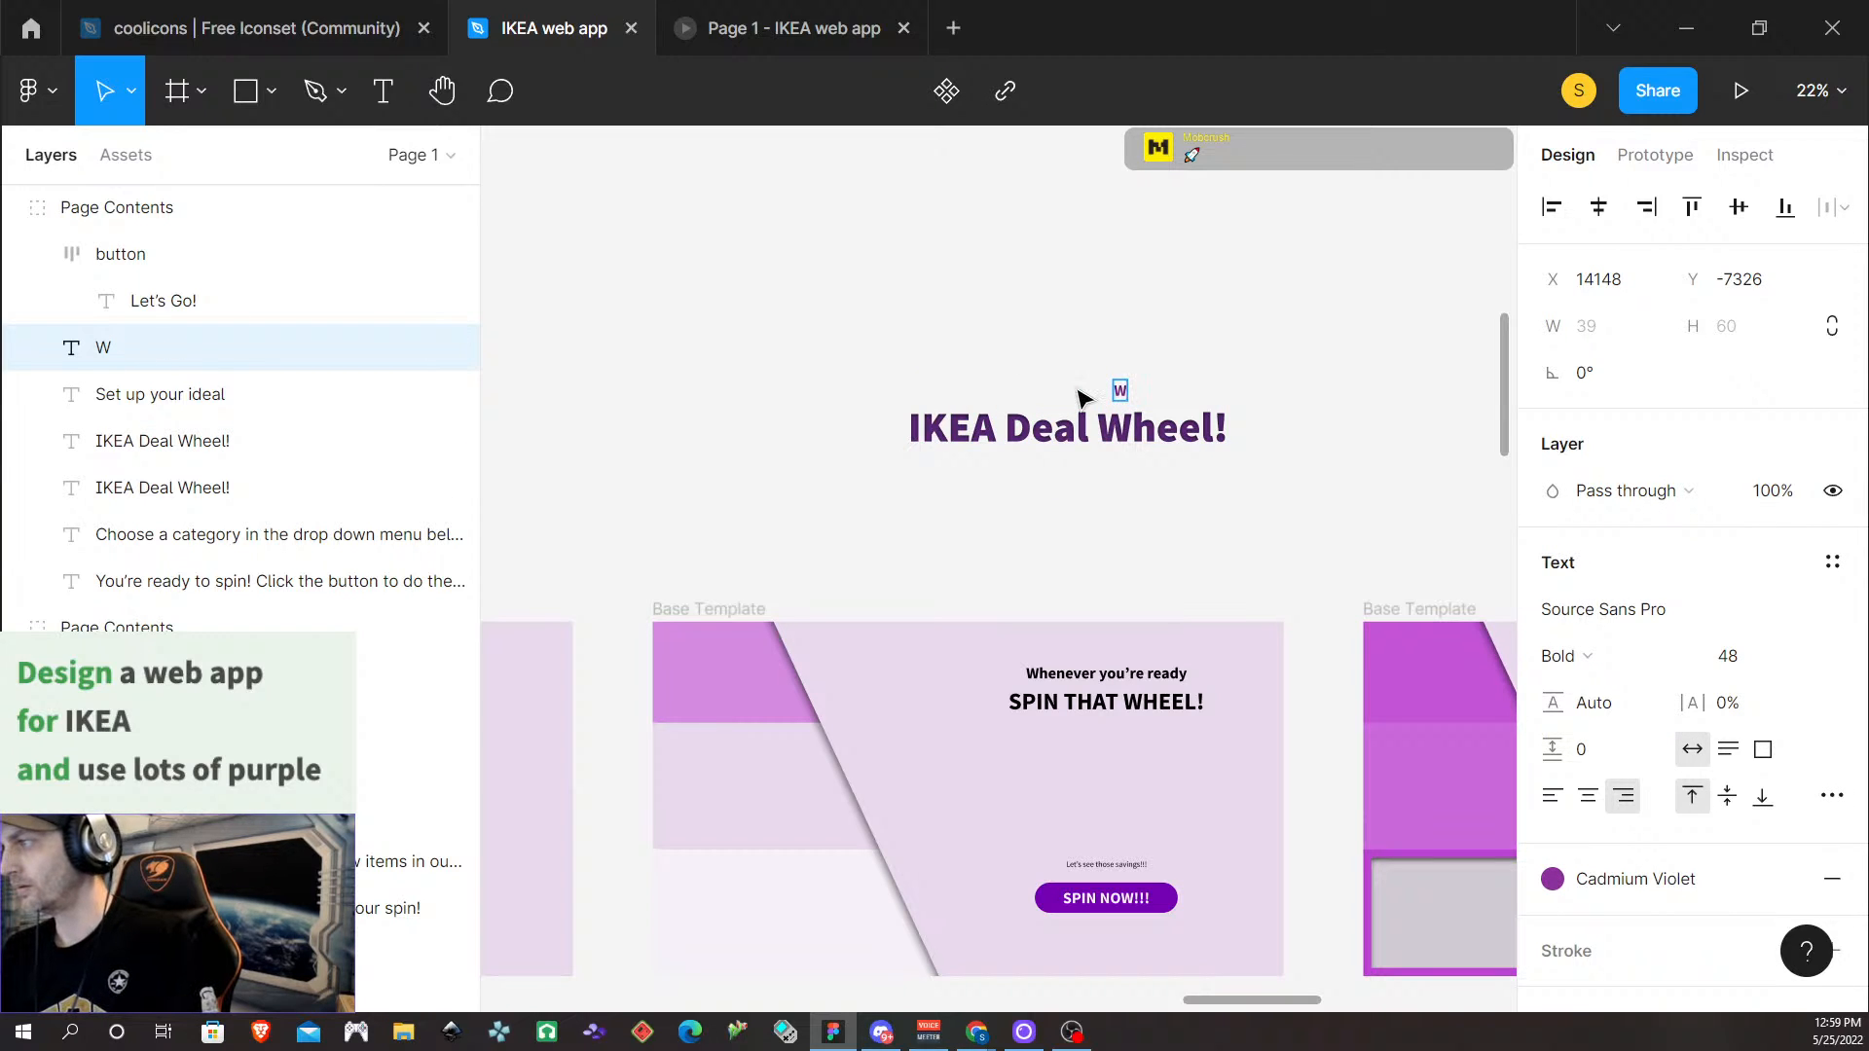
{"action": "type", "text": "henev"}
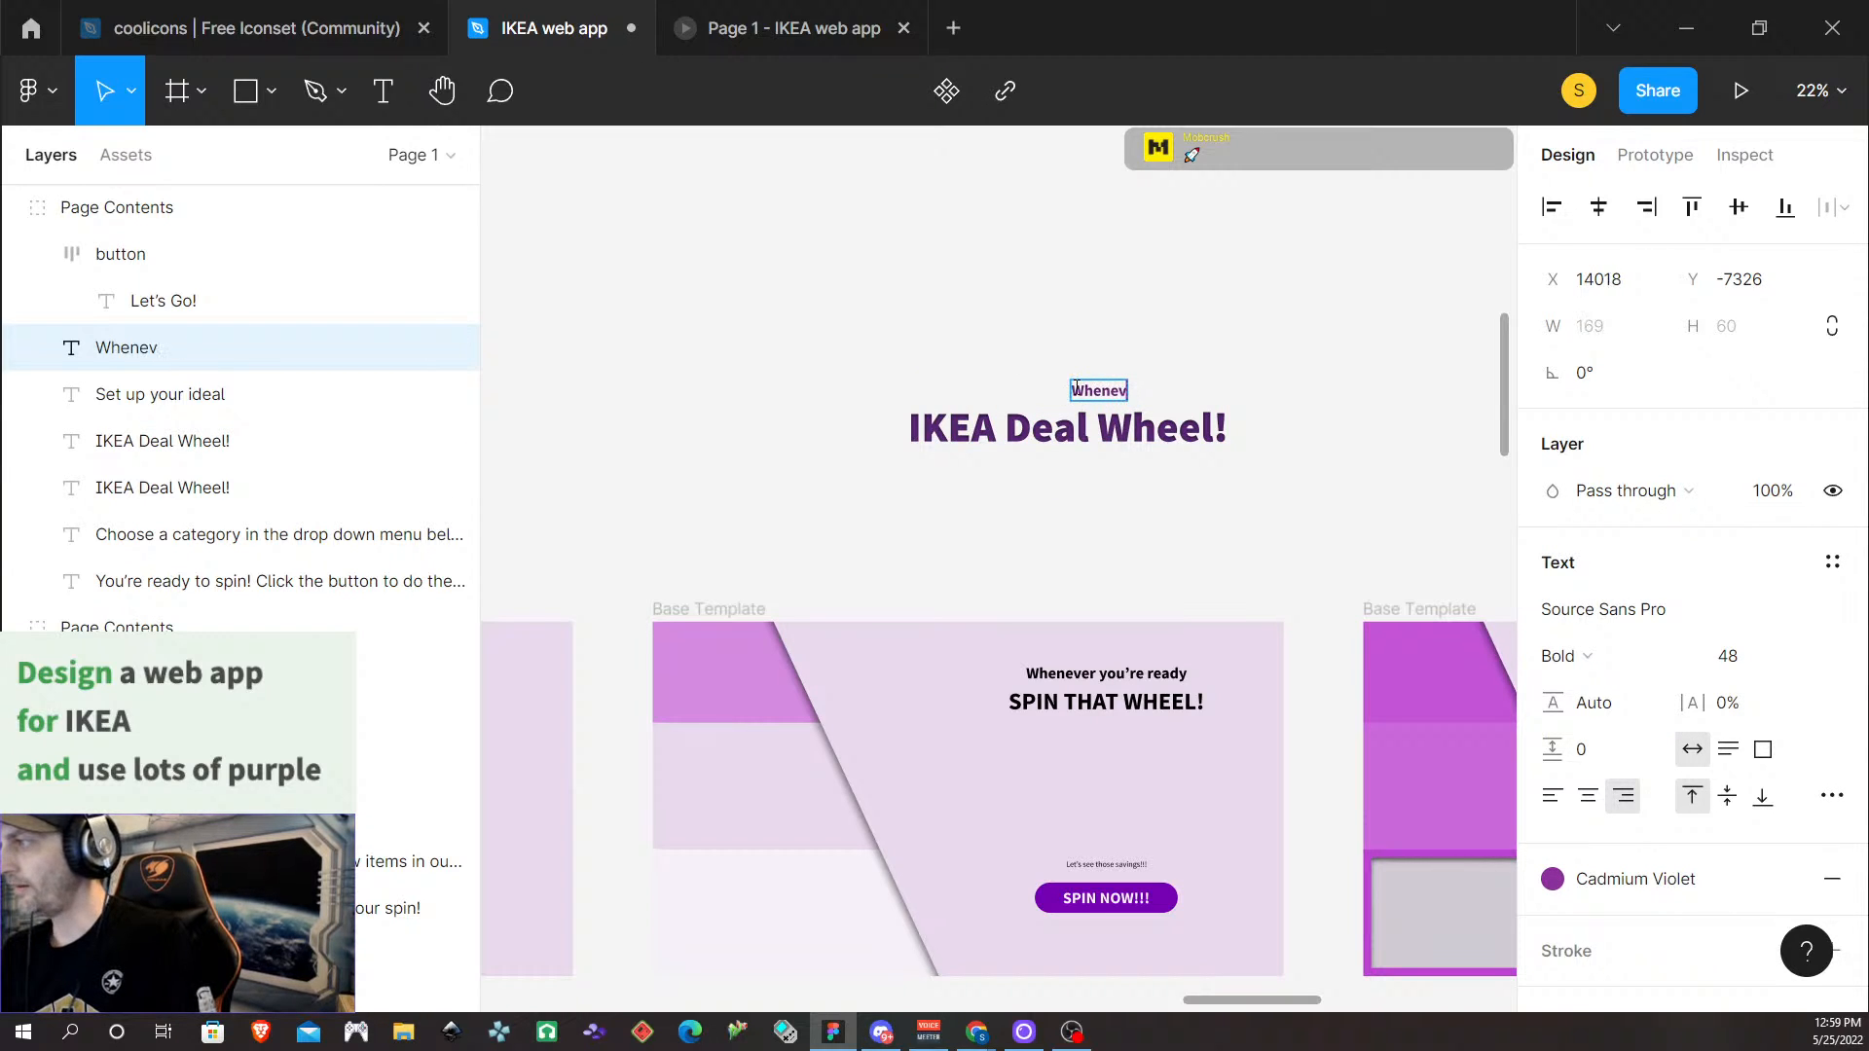
{"action": "type", "text": "er Y"}
{"action": "key", "text": "BackSpace"}
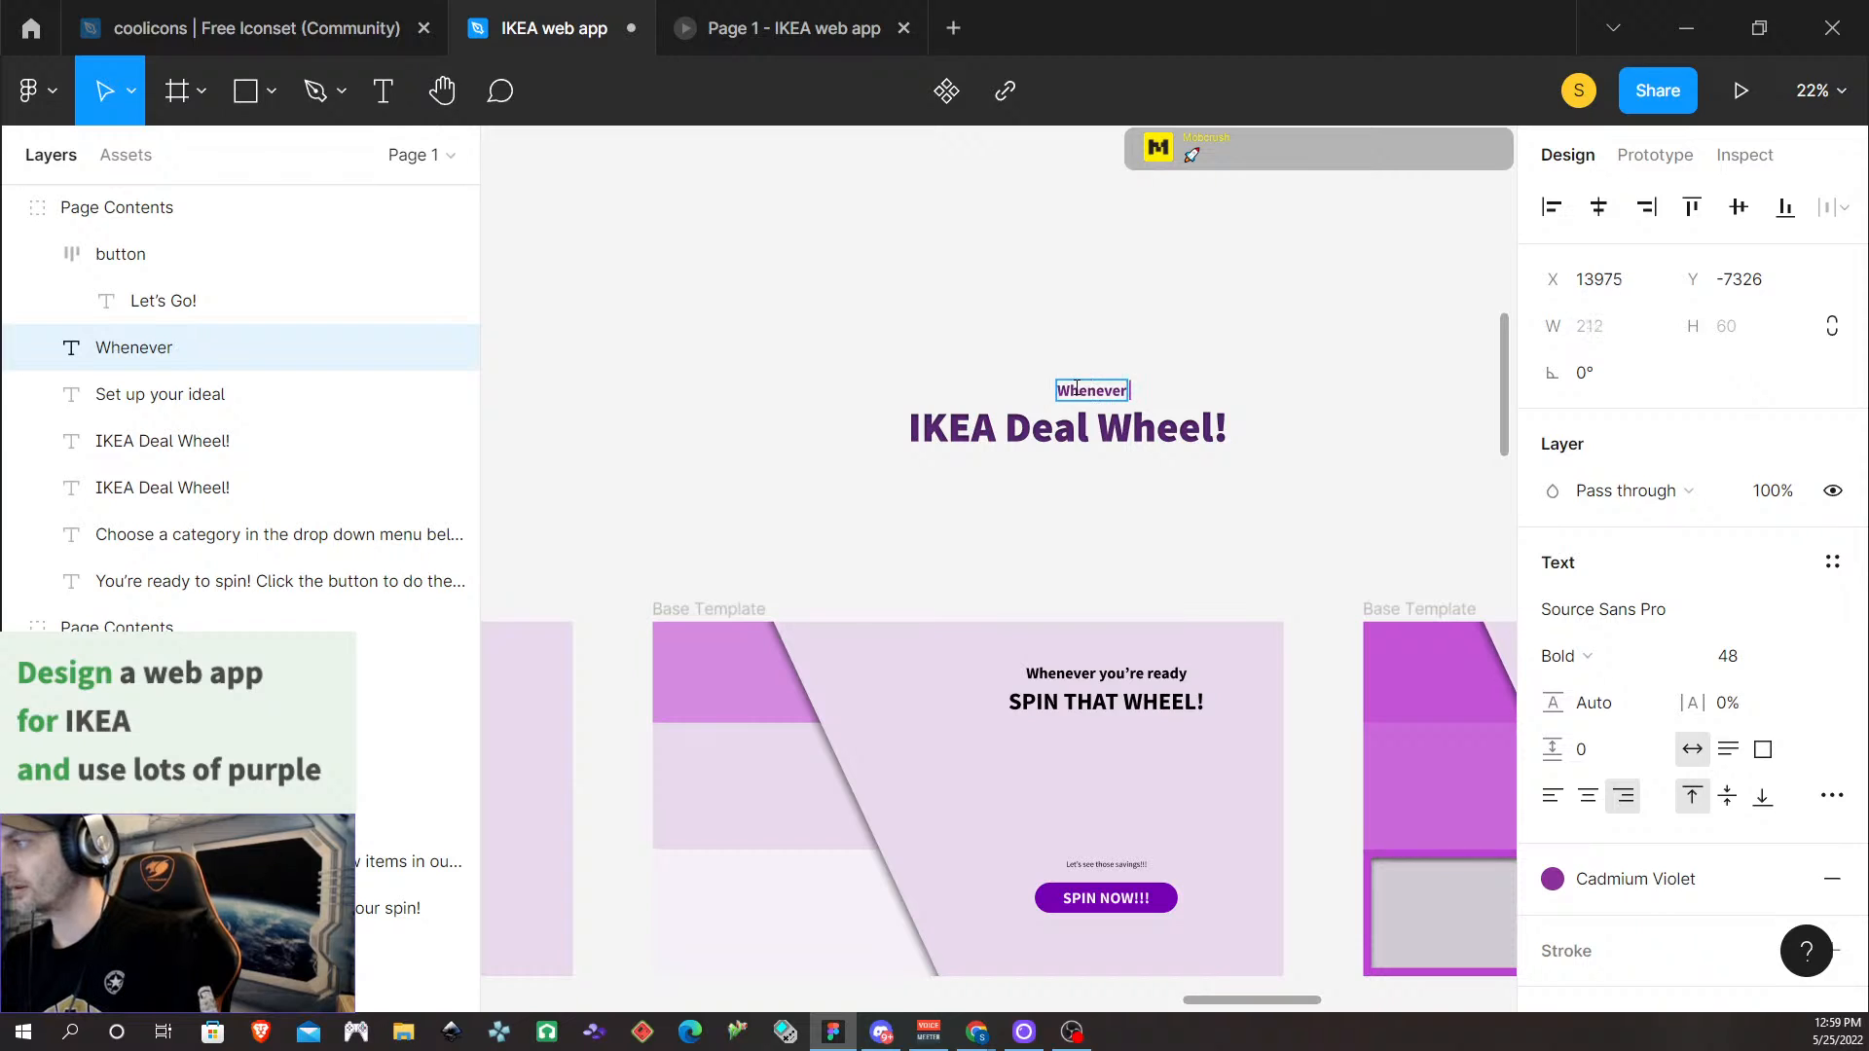
{"action": "type", "text": "yu"}
{"action": "key", "text": "BackSpace"}
{"action": "type", "text": "ou"}
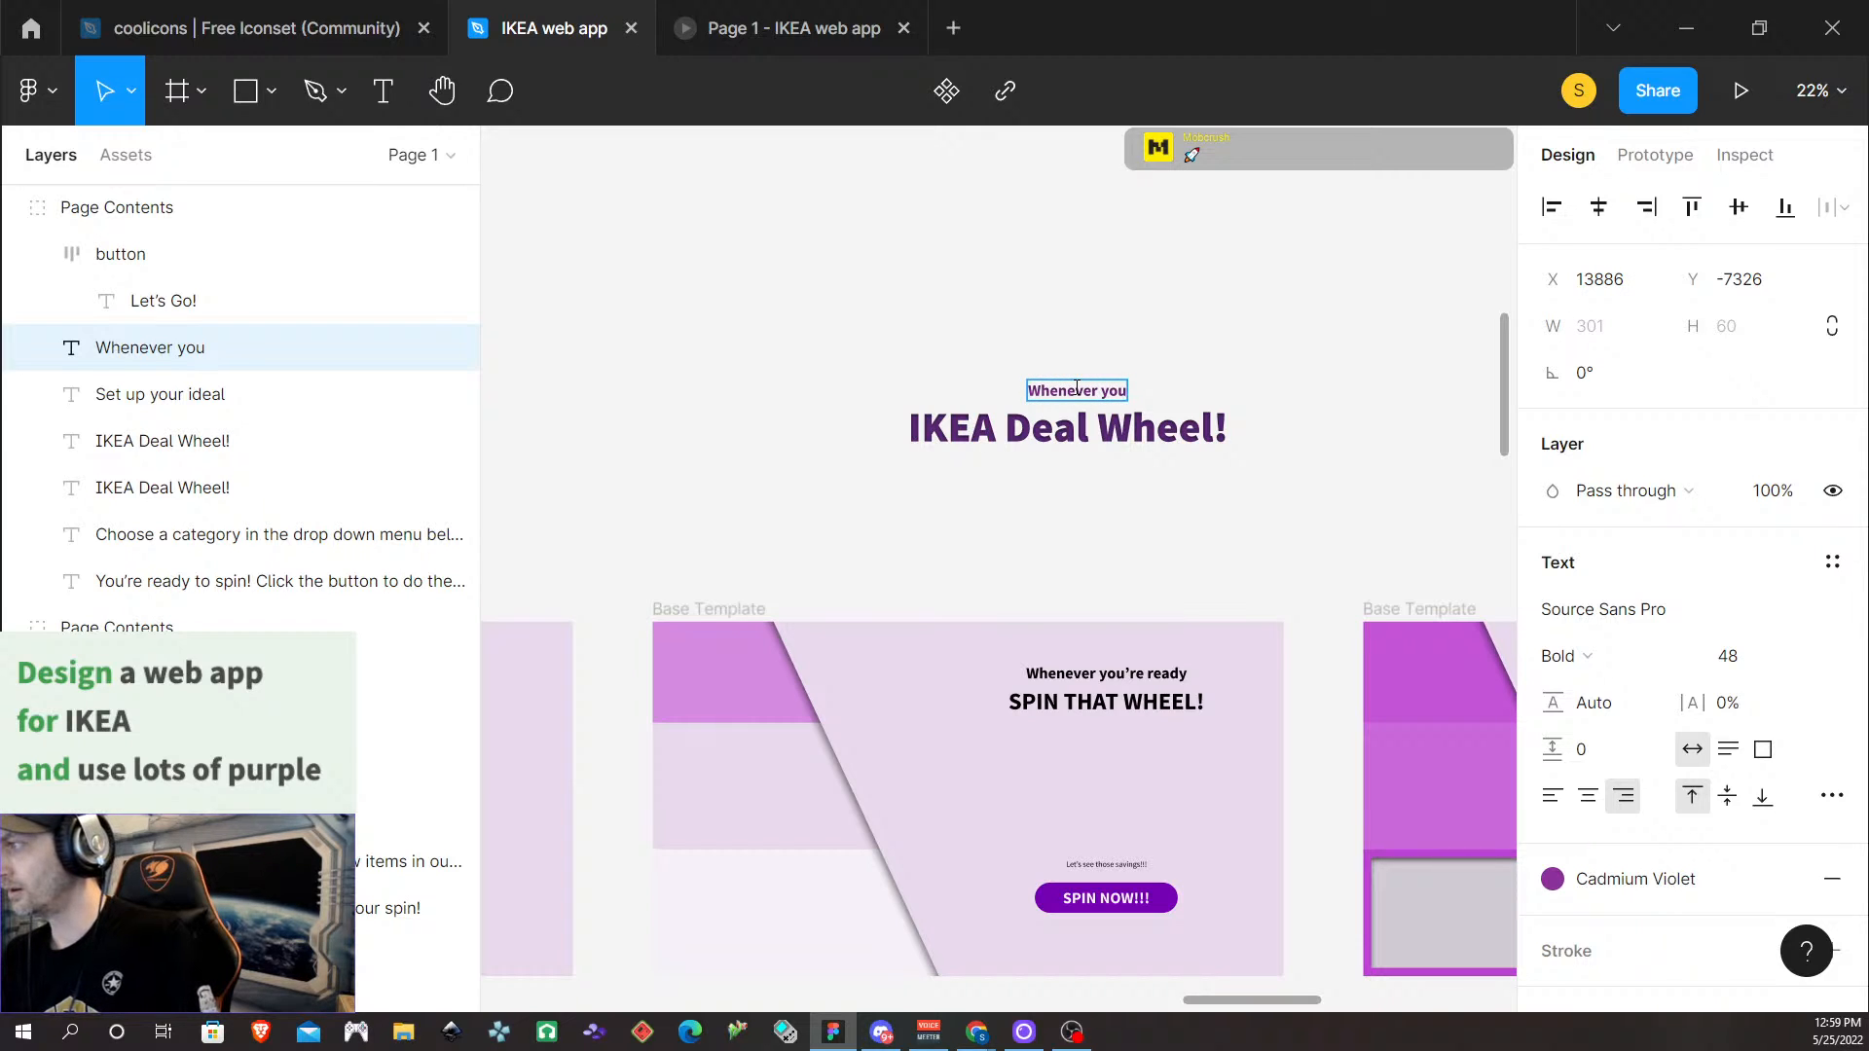
{"action": "type", "text": " are ready"}
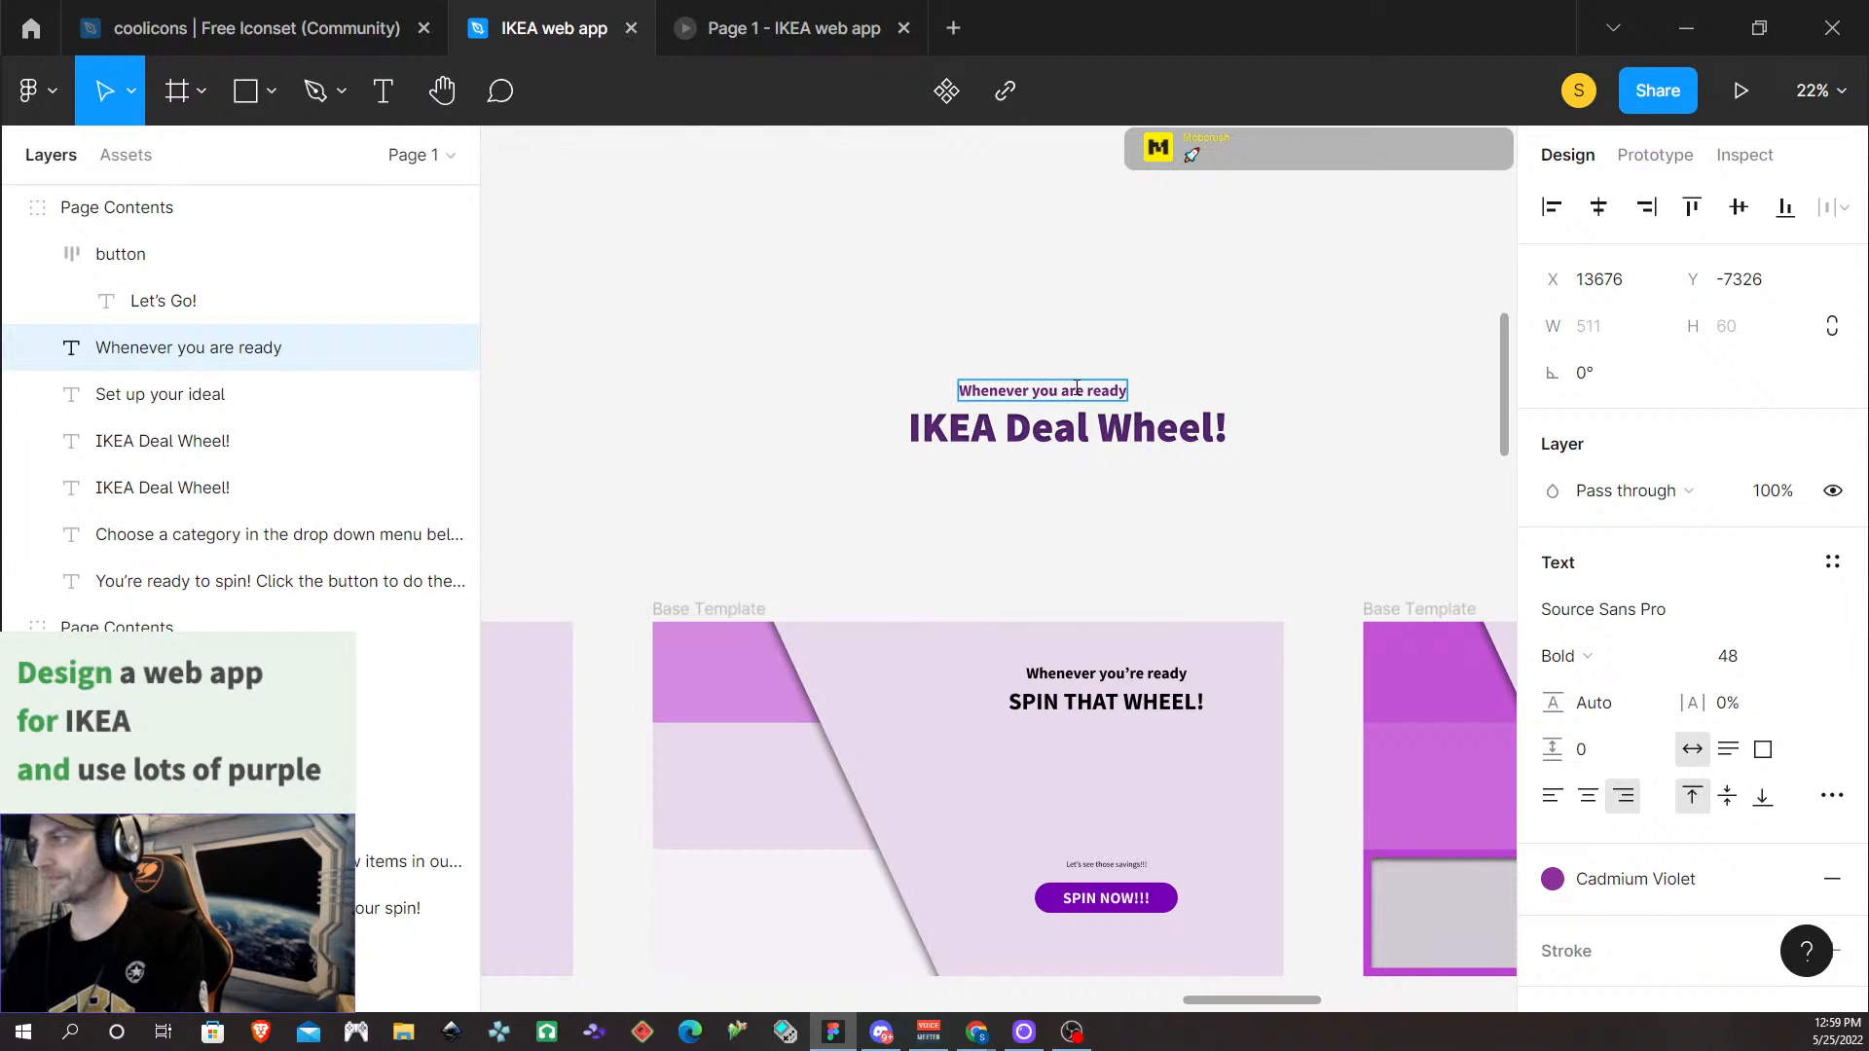
Change the copied "IKEA Deal Wheel!" title to "SPIN THAT WHEEL!"
{"action": "triple_click", "coordinate": [1082, 430]}
{"action": "left_click_drag", "start_coordinate": [1092, 430], "coordinate": [805, 438]}
{"action": "type", "text": "S"}
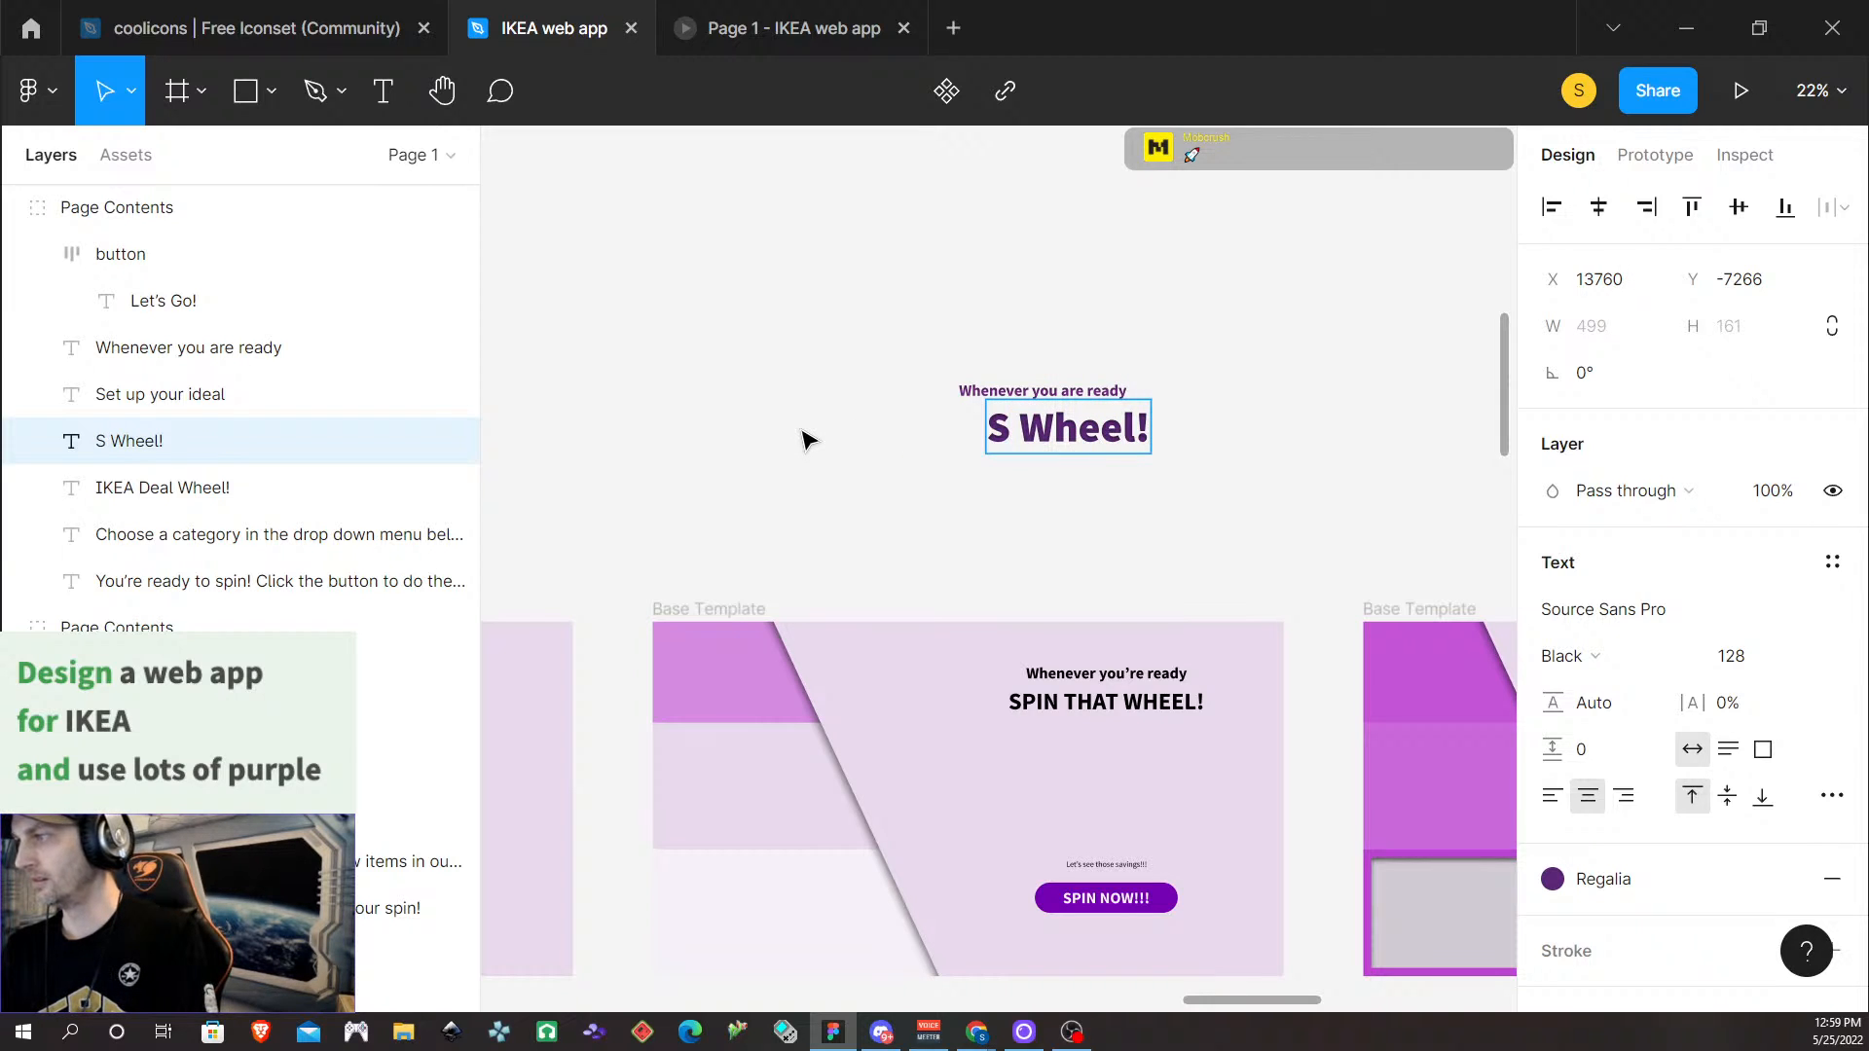
{"action": "type", "text": "PIN THAT"}
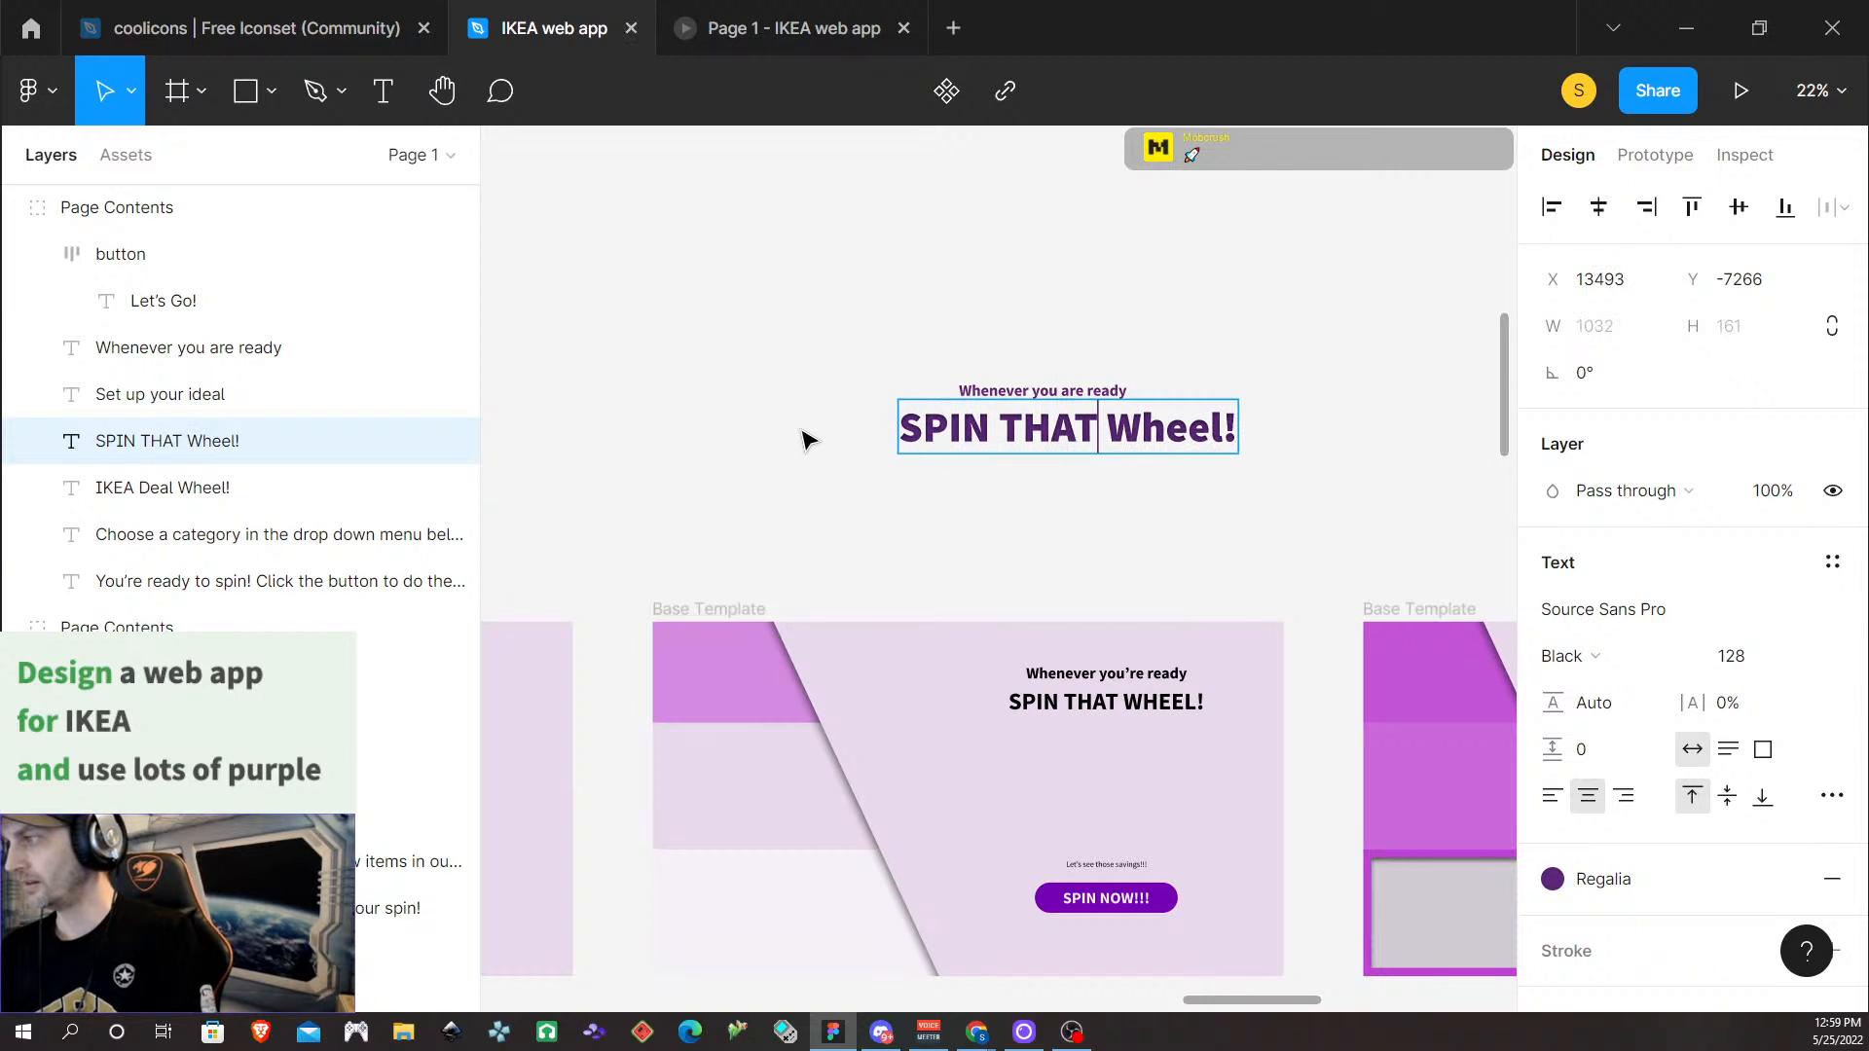
{"action": "left_click_drag", "start_coordinate": [1229, 434], "coordinate": [1175, 438]}
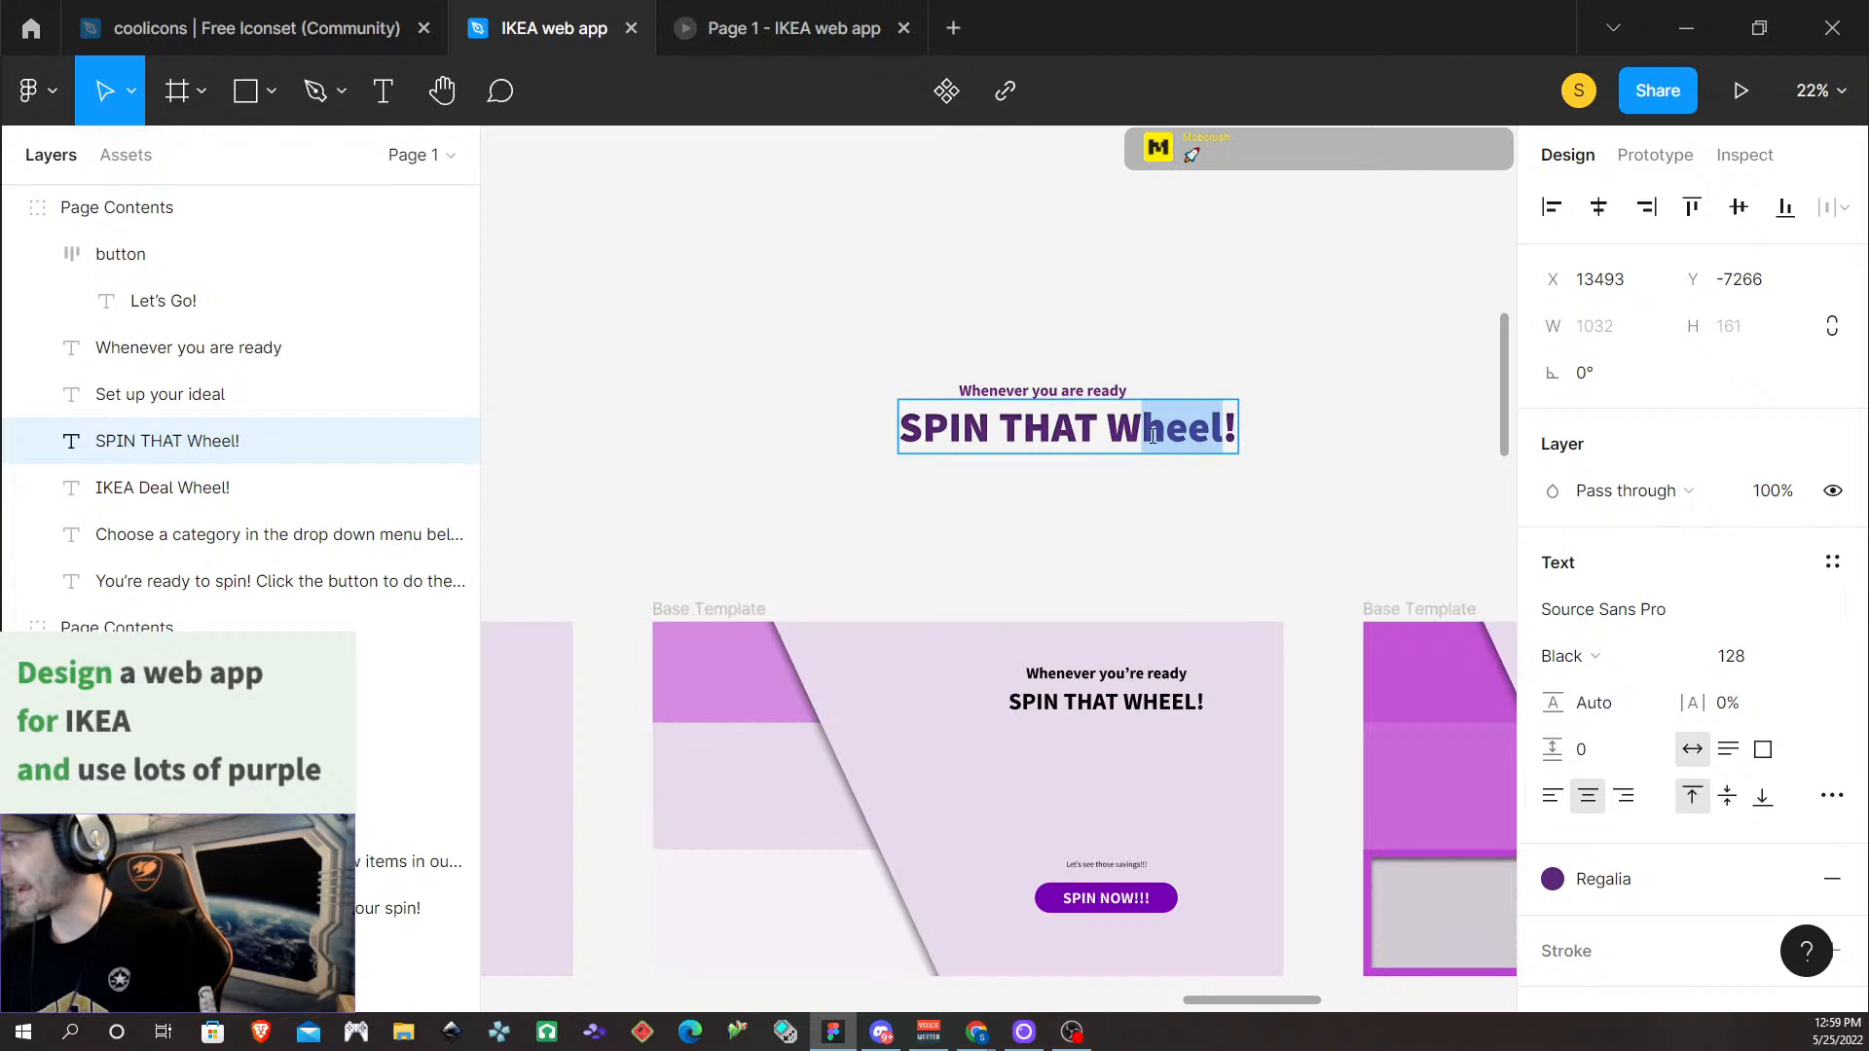
{"action": "type", "text": "HEEL!"}
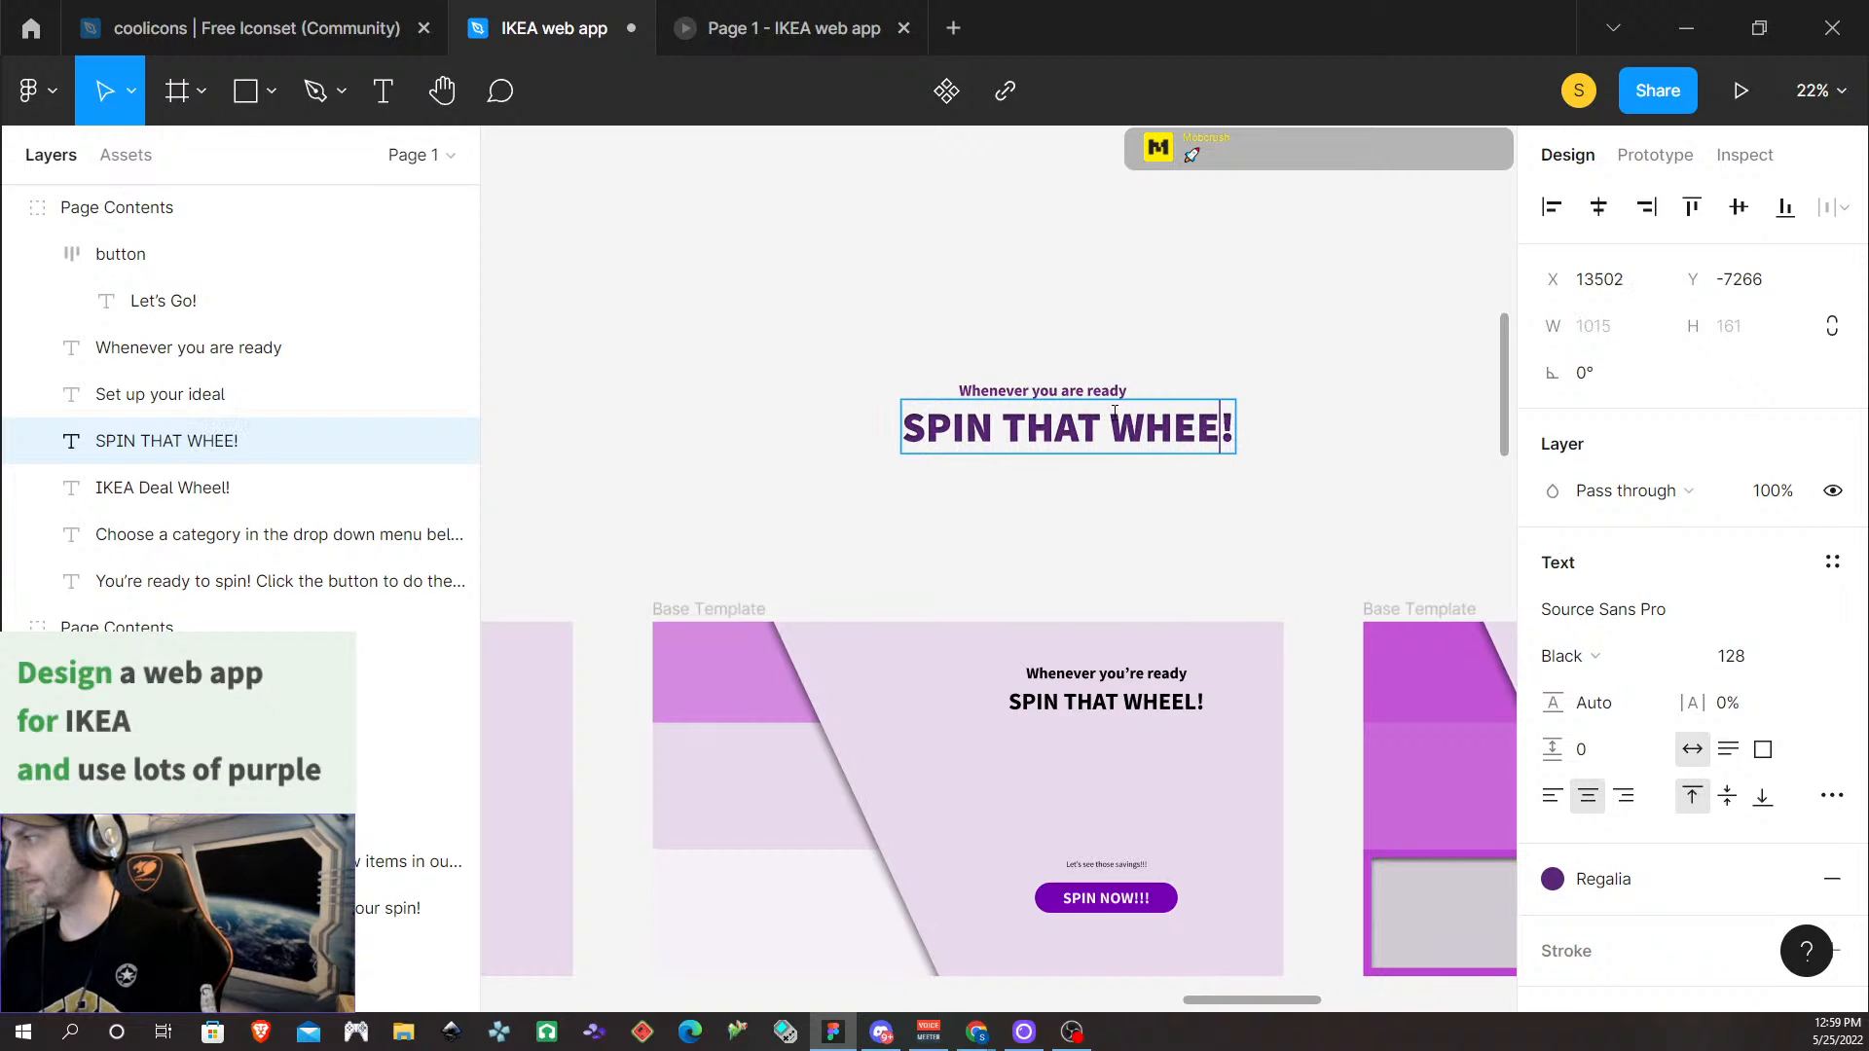
{"action": "key", "text": "BackSpace"}
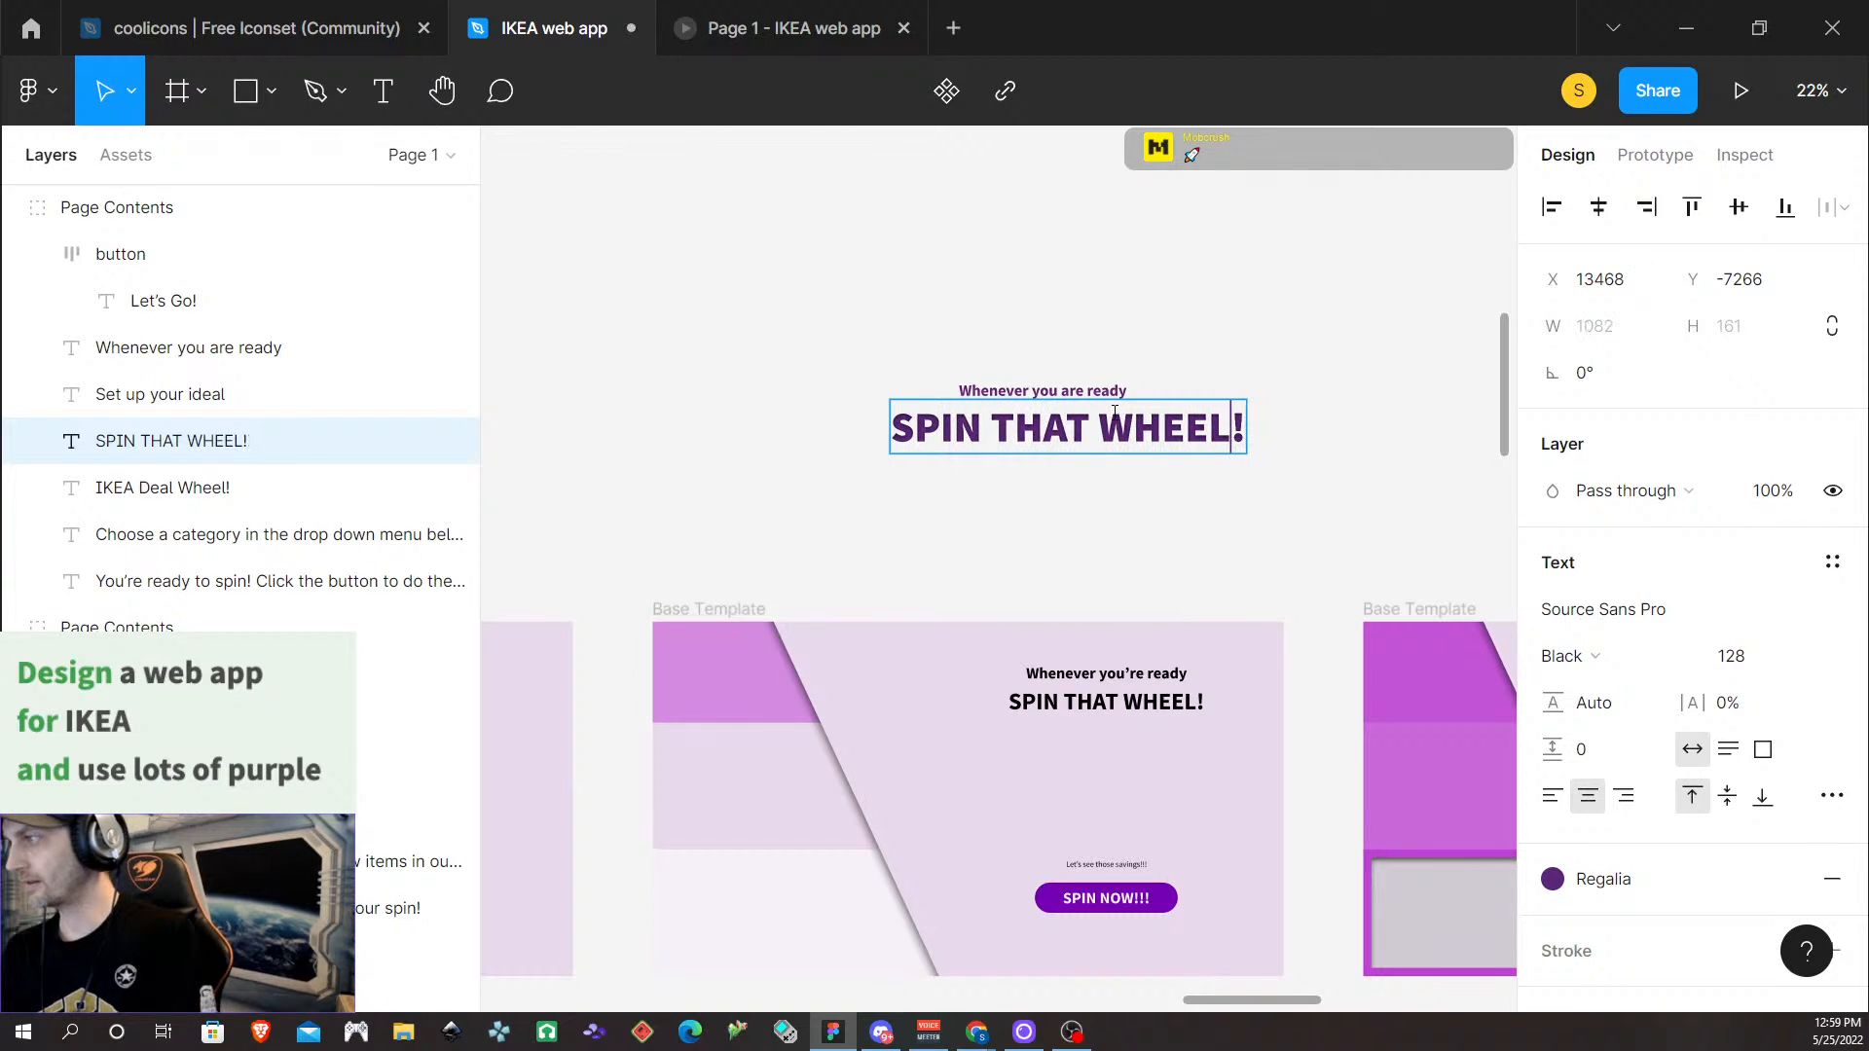
Align the horizontal centers of the "Whenever you are ready" line and the purple "SPIN THAT WHEEL!" title
{"action": "left_click", "coordinate": [1067, 392]}
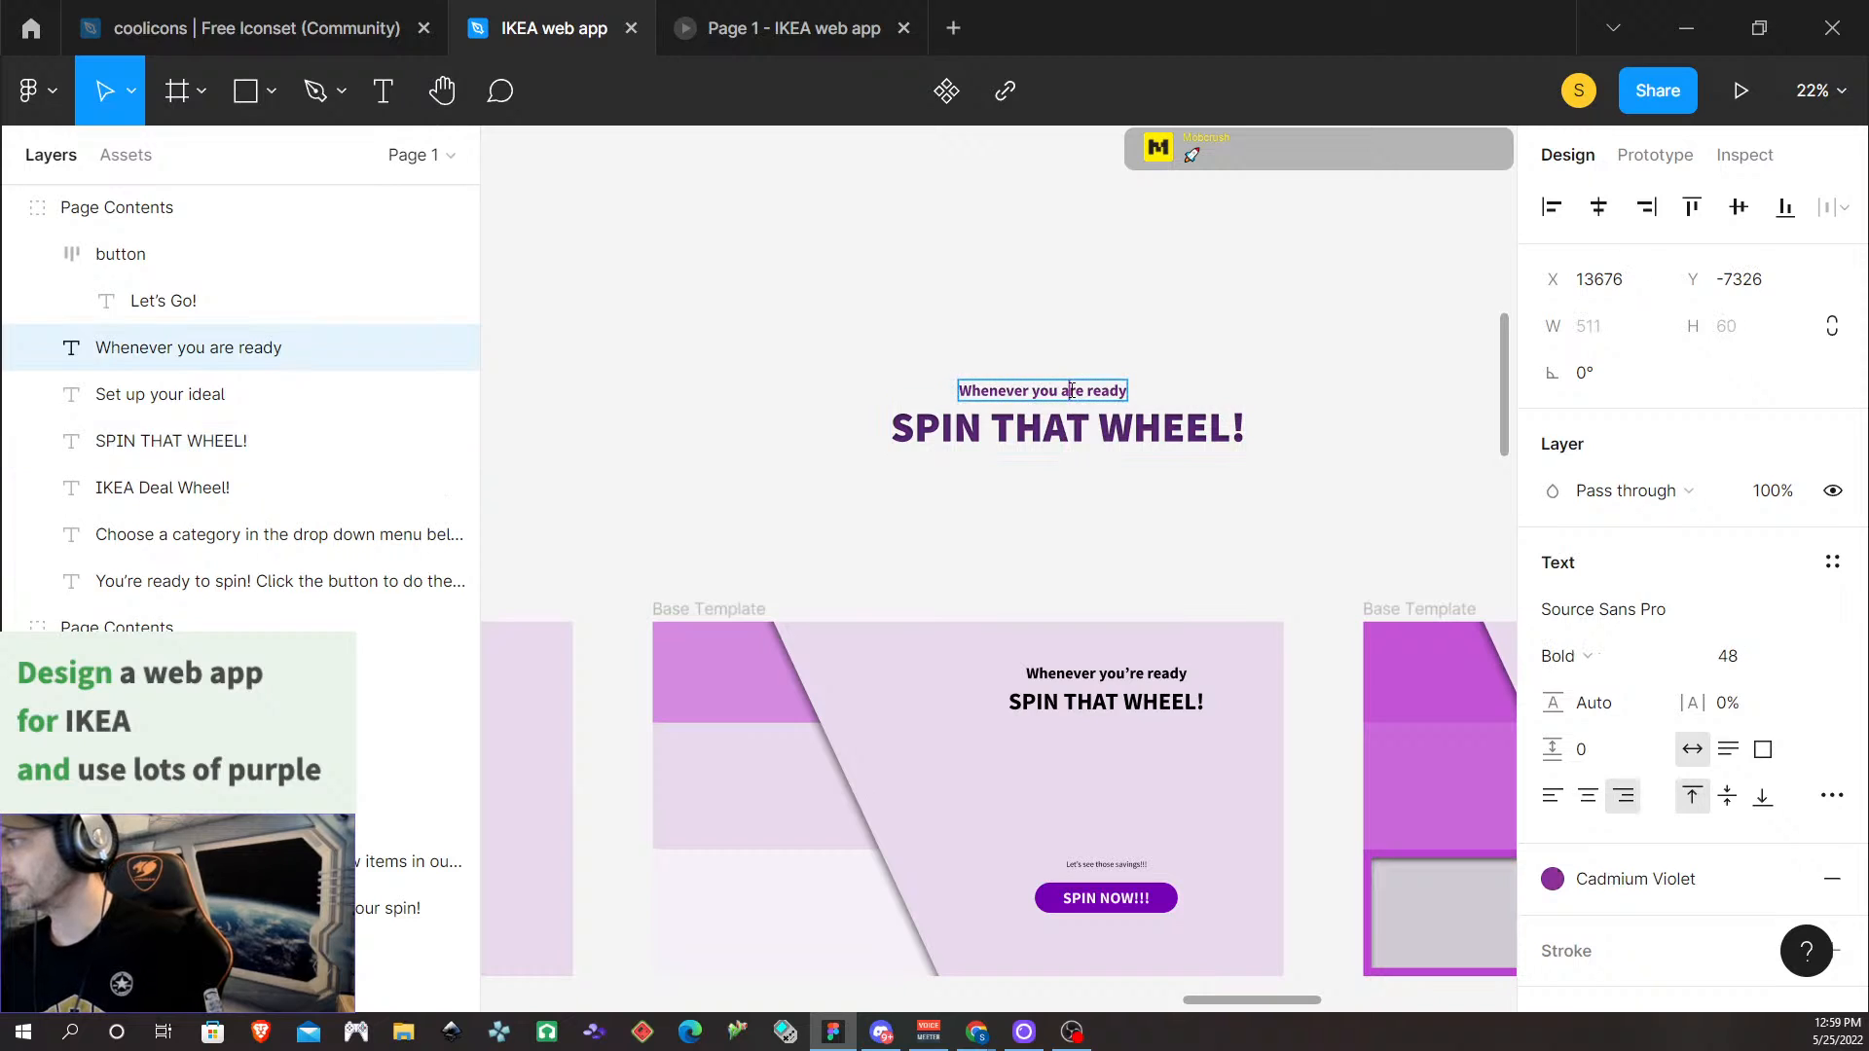
{"action": "double_click", "coordinate": [1068, 417]}
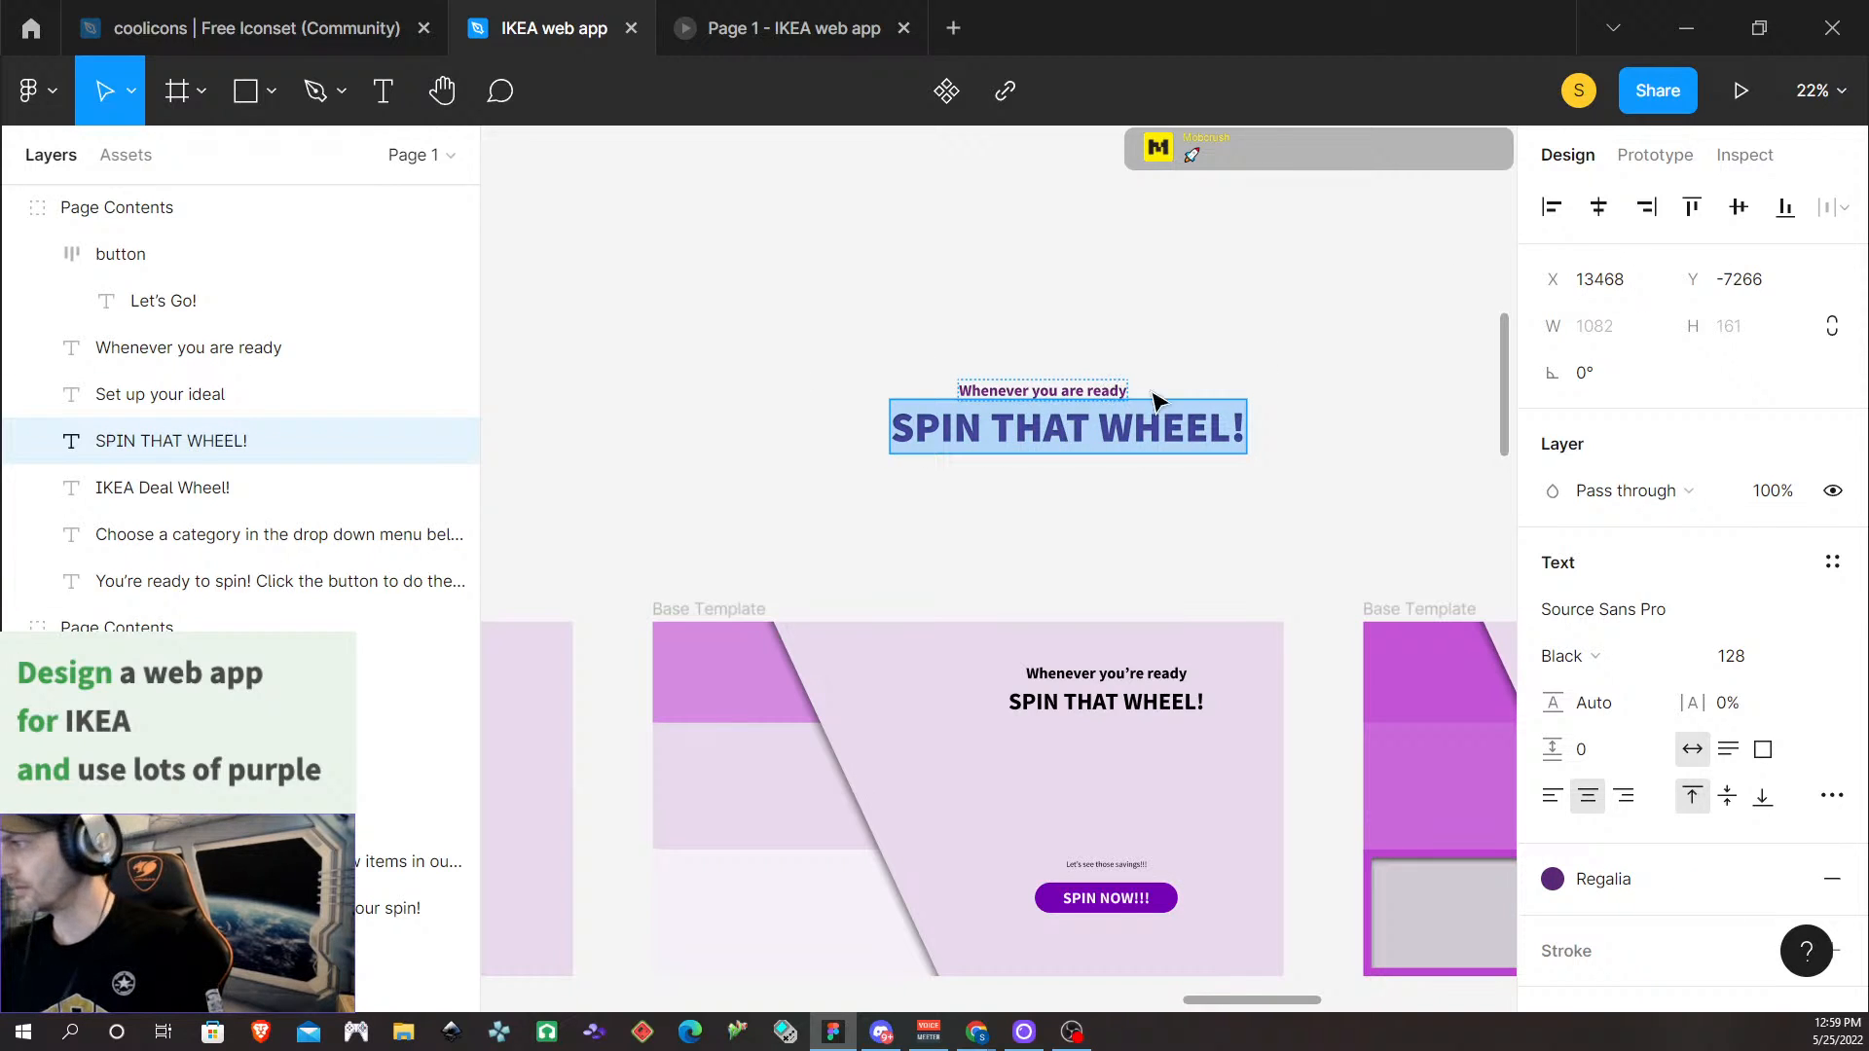
{"action": "key", "text": "Escape"}
{"action": "left_click", "coordinate": [1108, 389], "text": "shift"}
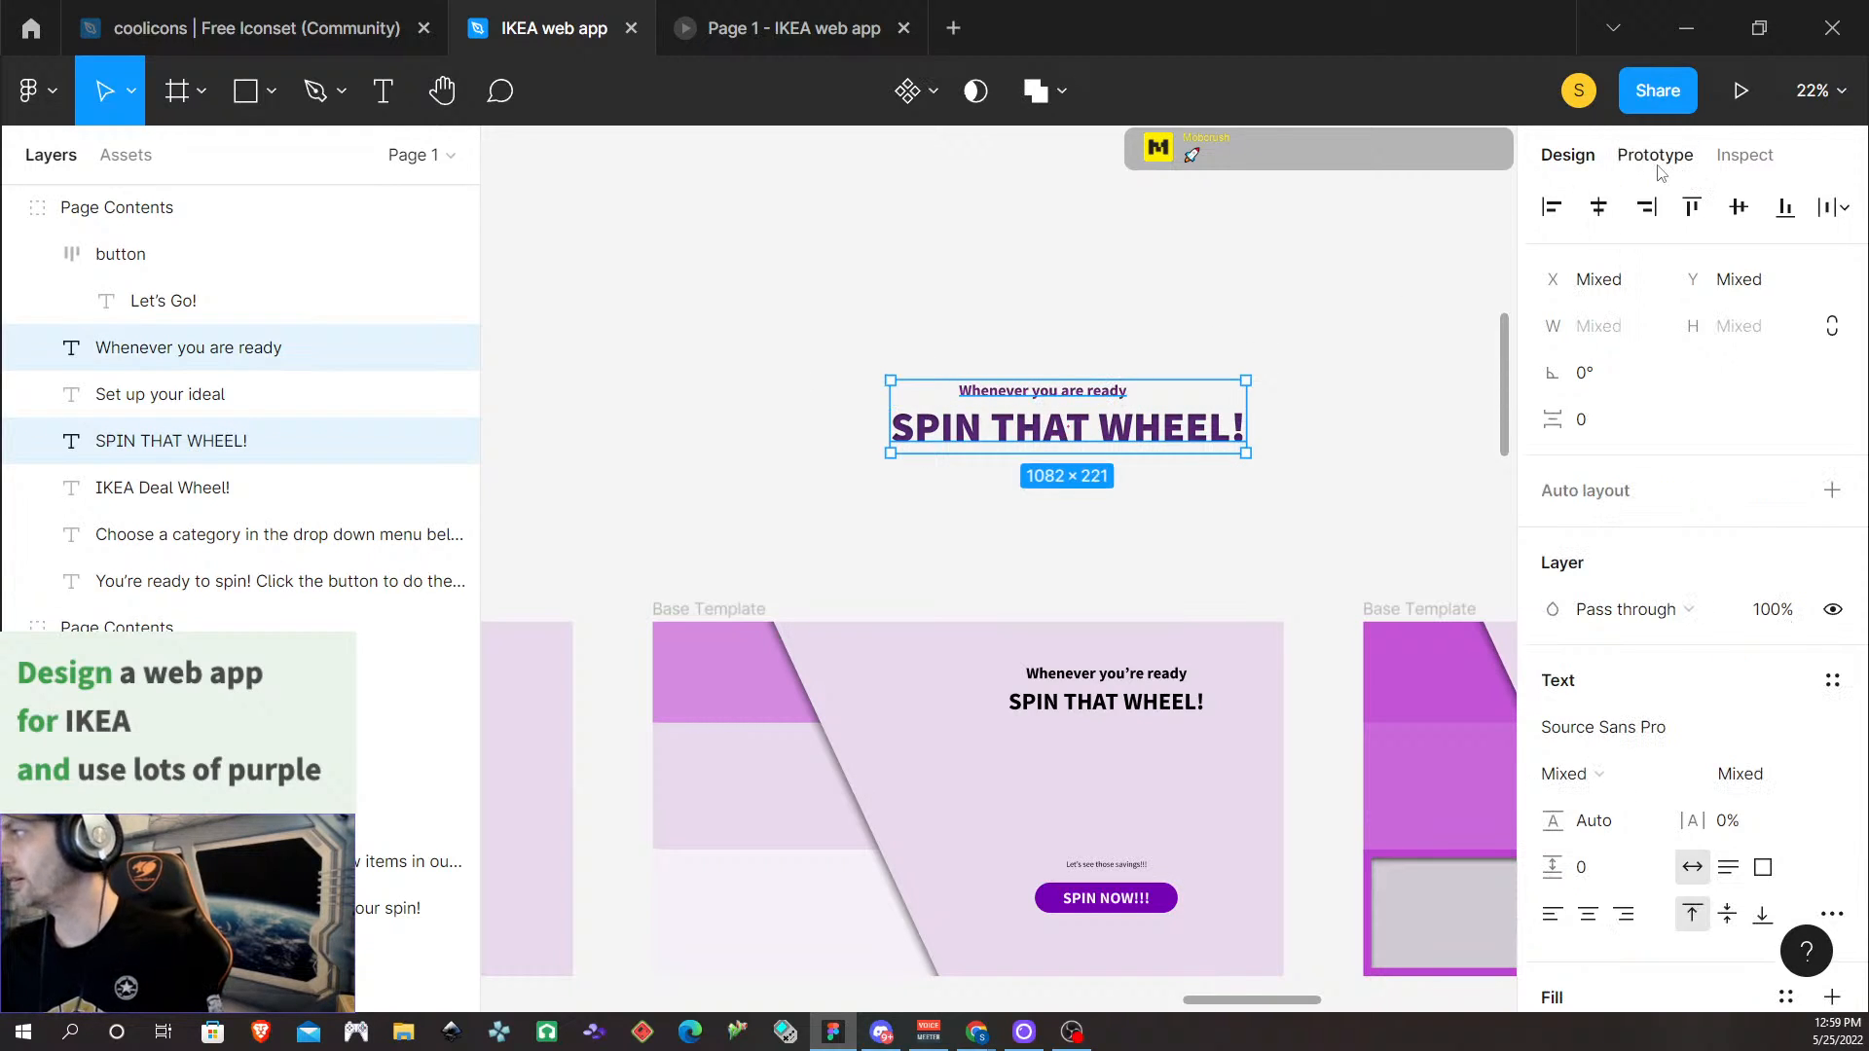
{"action": "left_click", "coordinate": [1599, 207]}
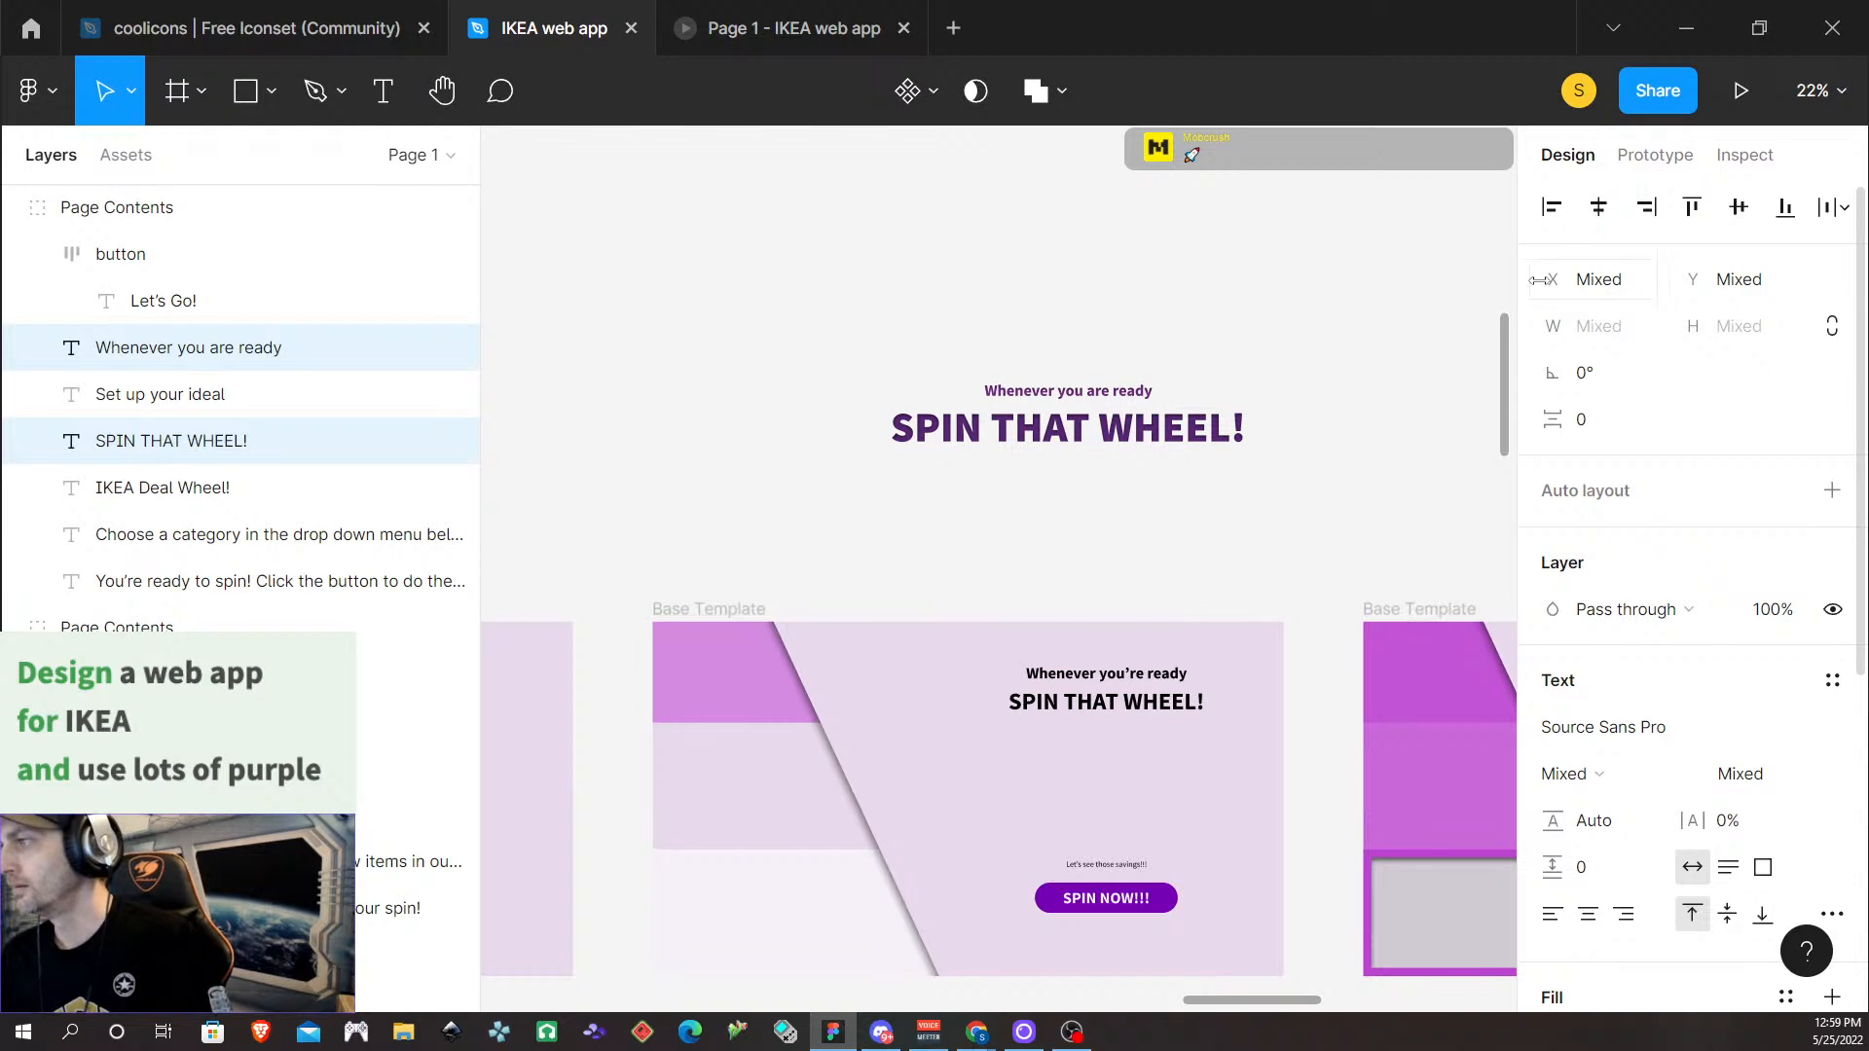
{"action": "left_click", "coordinate": [1373, 458]}
Group the purple "Whenever you are ready" and "SPIN THAT WHEEL!" headings, and copy the group
{"action": "left_click", "coordinate": [1105, 438]}
{"action": "double_click", "coordinate": [1105, 439]}
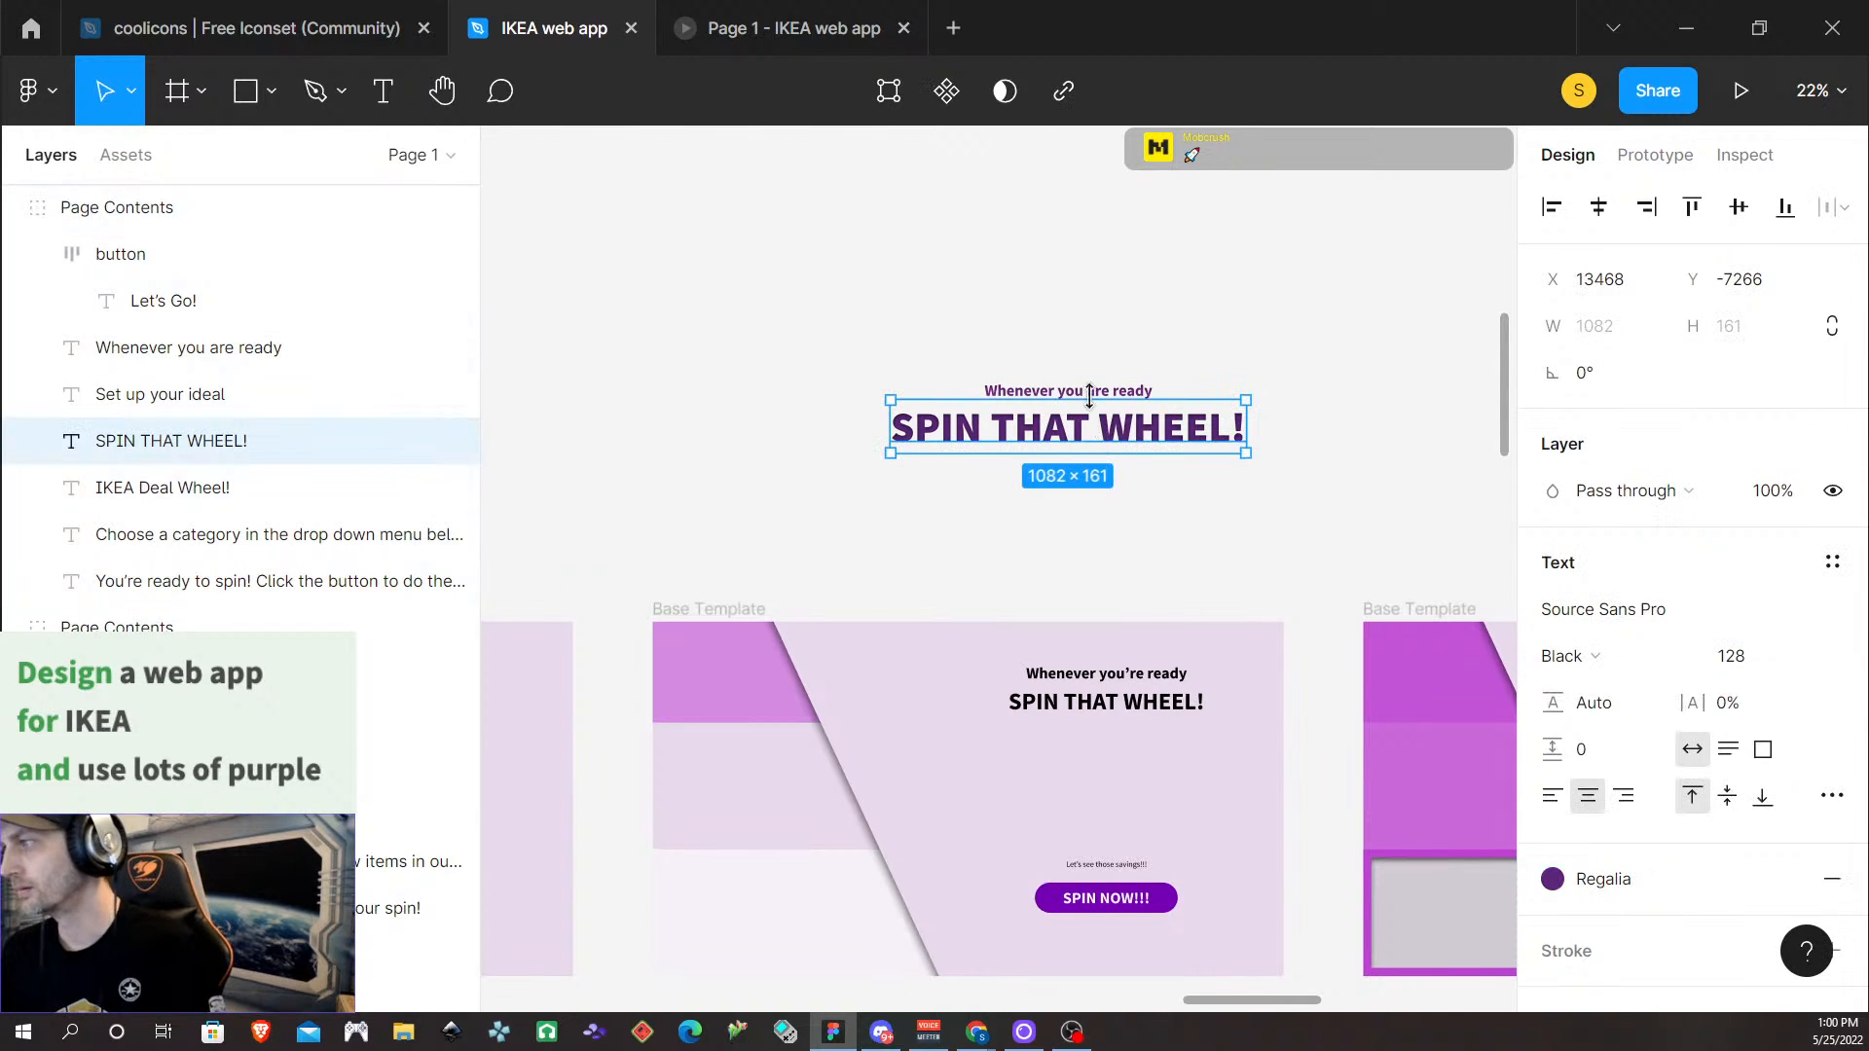
{"action": "left_click", "coordinate": [1105, 392], "text": "shift"}
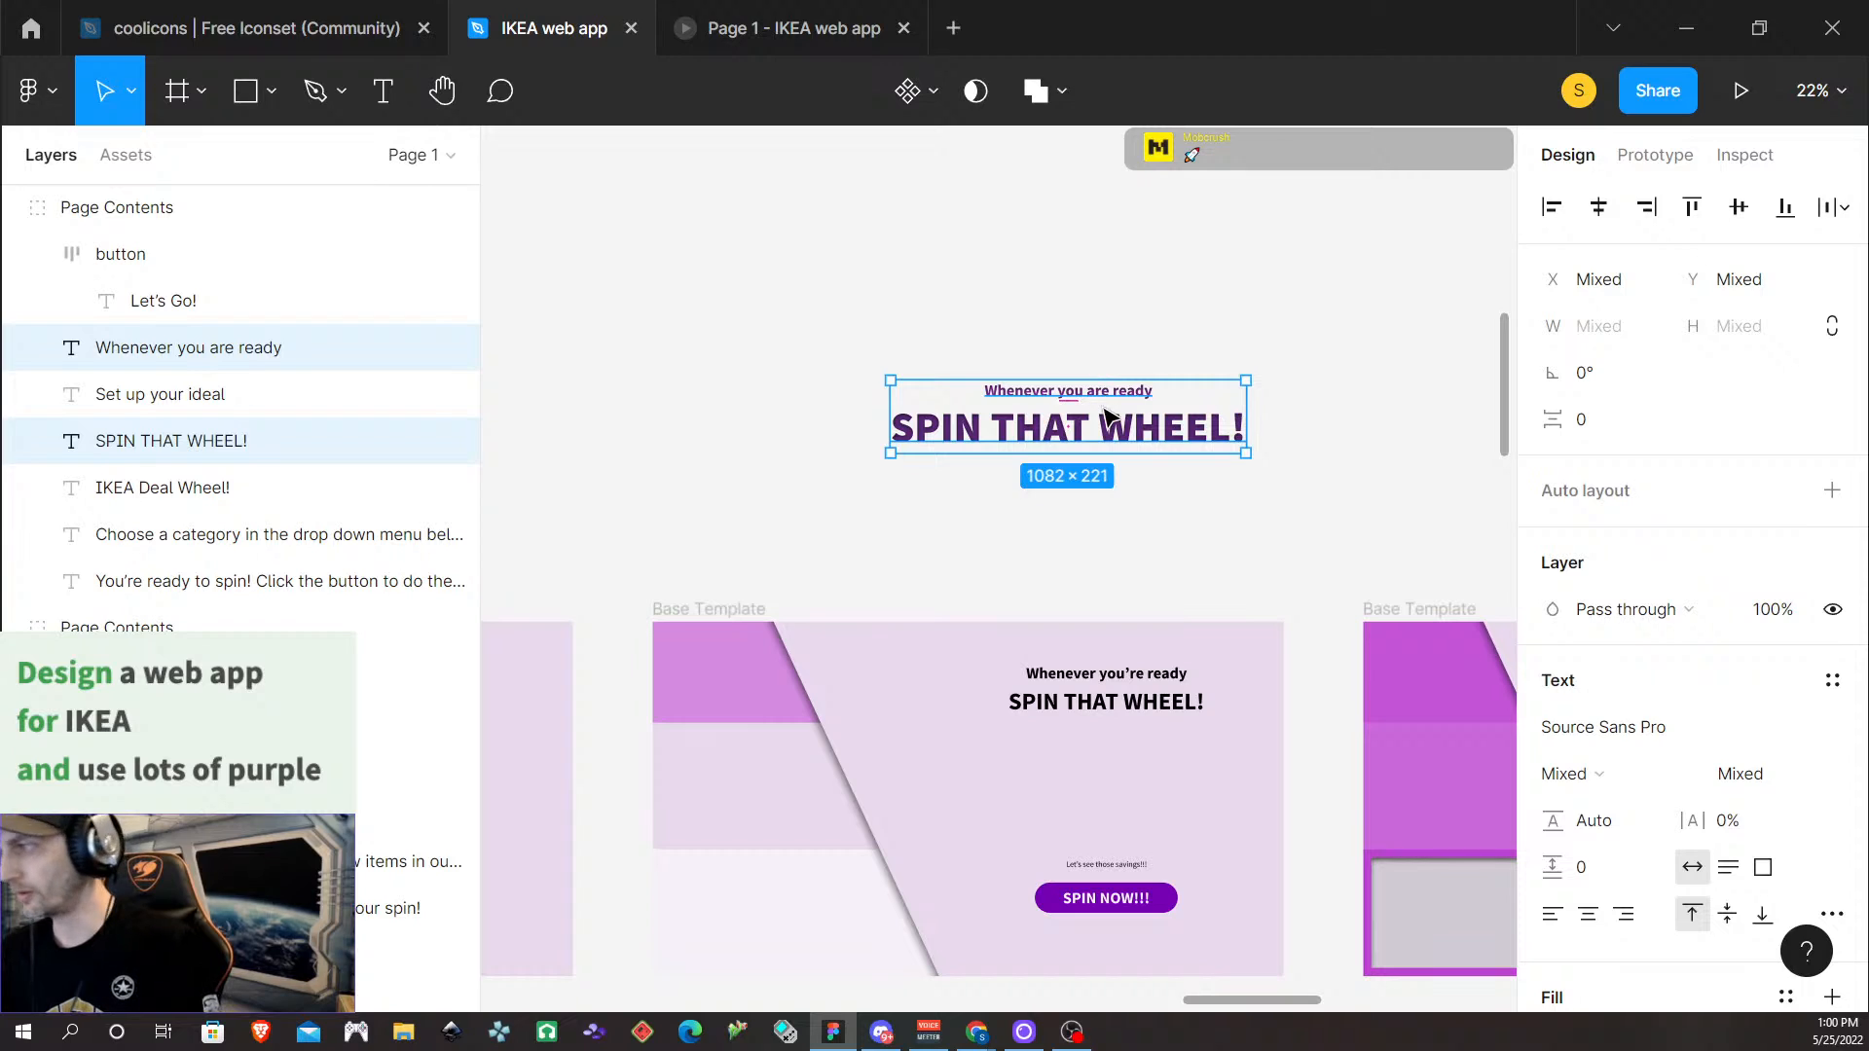
{"action": "key", "text": "ctrl+g"}
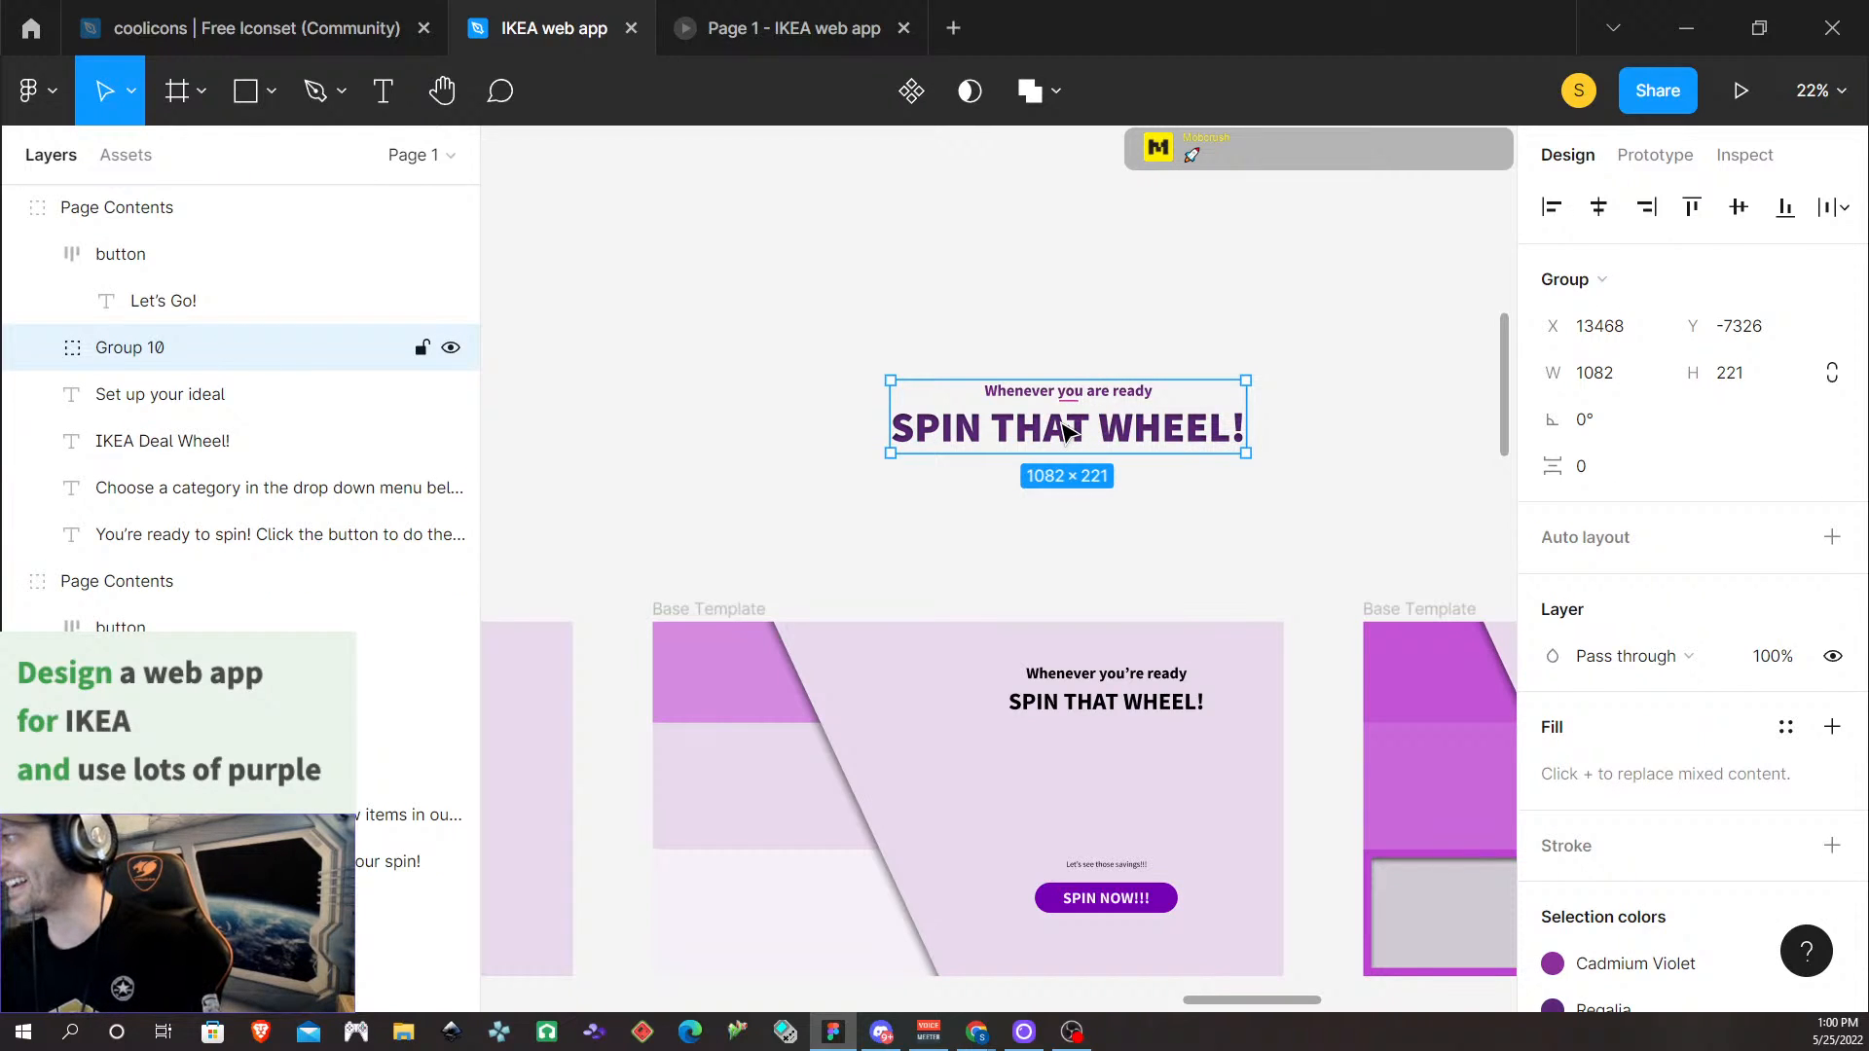
Delete the template's black "Whenever you're ready" line and replace its black "SPIN THAT WHEEL!" title with the copied heading group
{"action": "left_click", "coordinate": [1120, 699]}
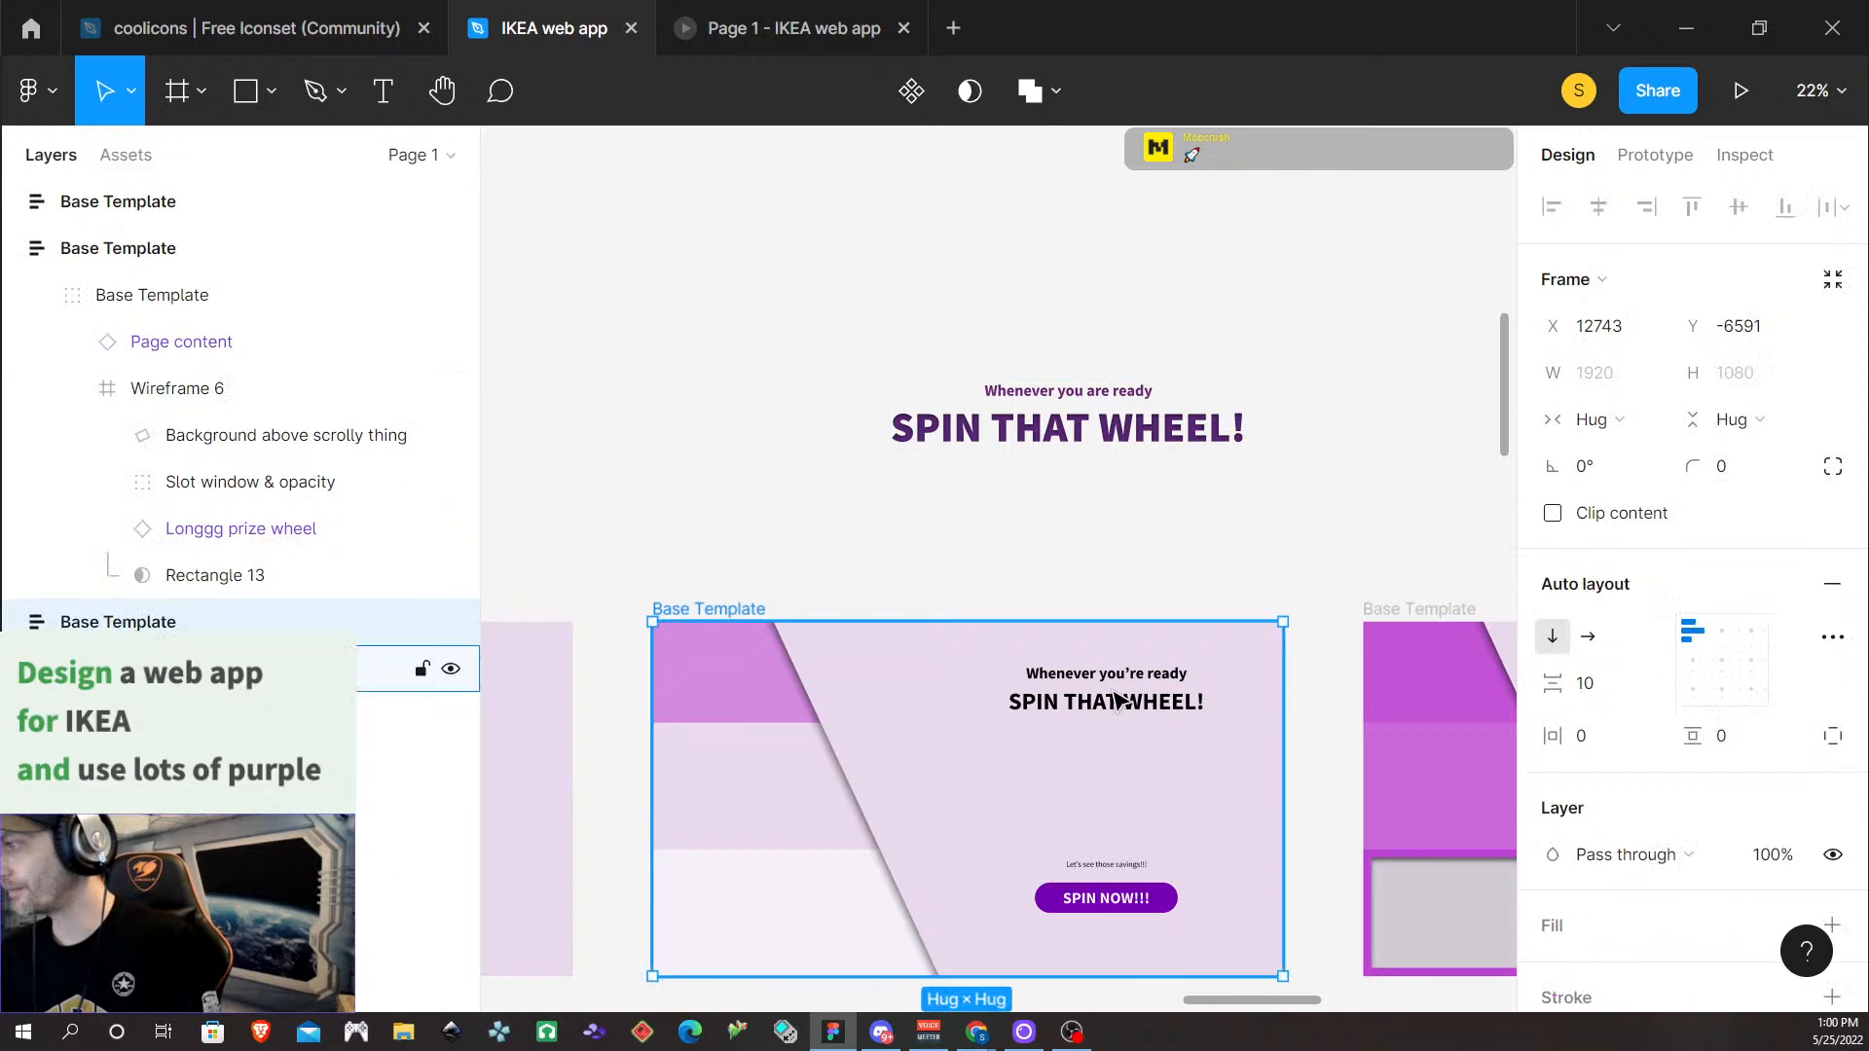
{"action": "double_click", "coordinate": [1112, 683]}
{"action": "double_click", "coordinate": [1113, 679]}
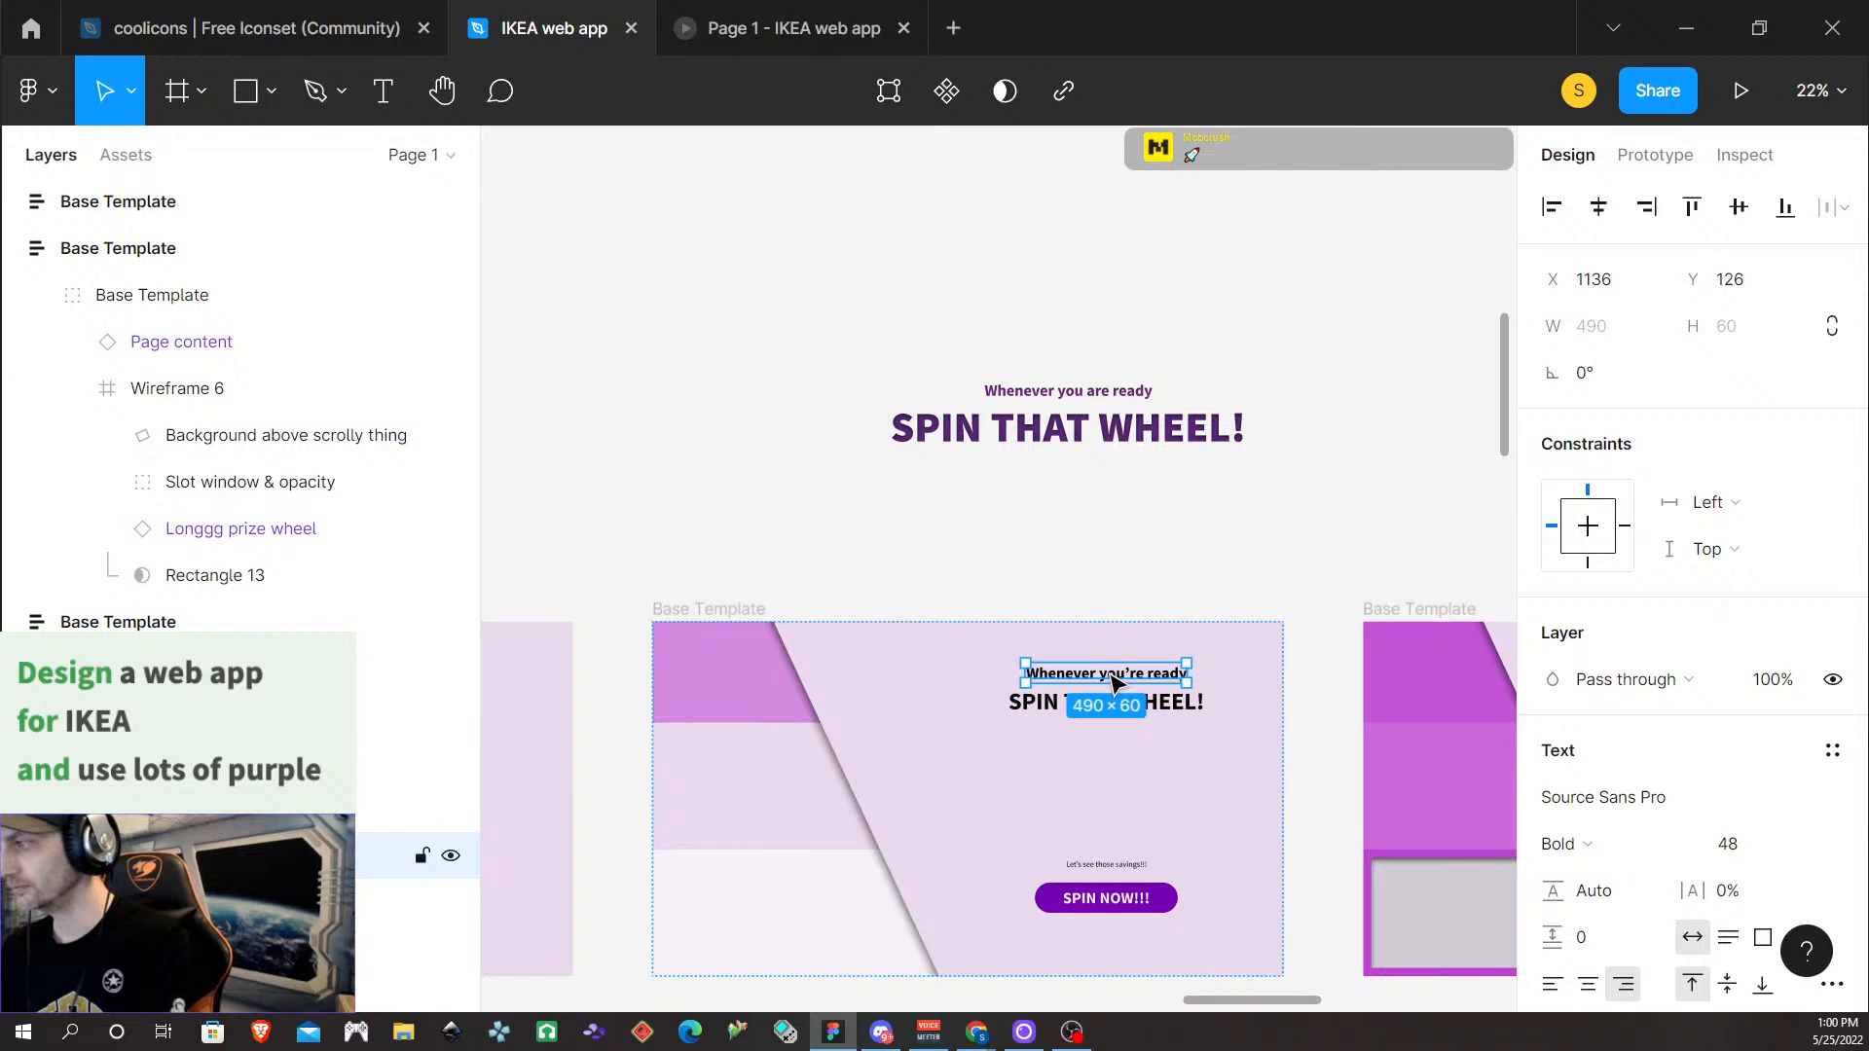
{"action": "key", "text": "Delete"}
{"action": "left_click", "coordinate": [1118, 707]}
{"action": "double_click", "coordinate": [1115, 705]}
{"action": "right_click", "coordinate": [1113, 703]}
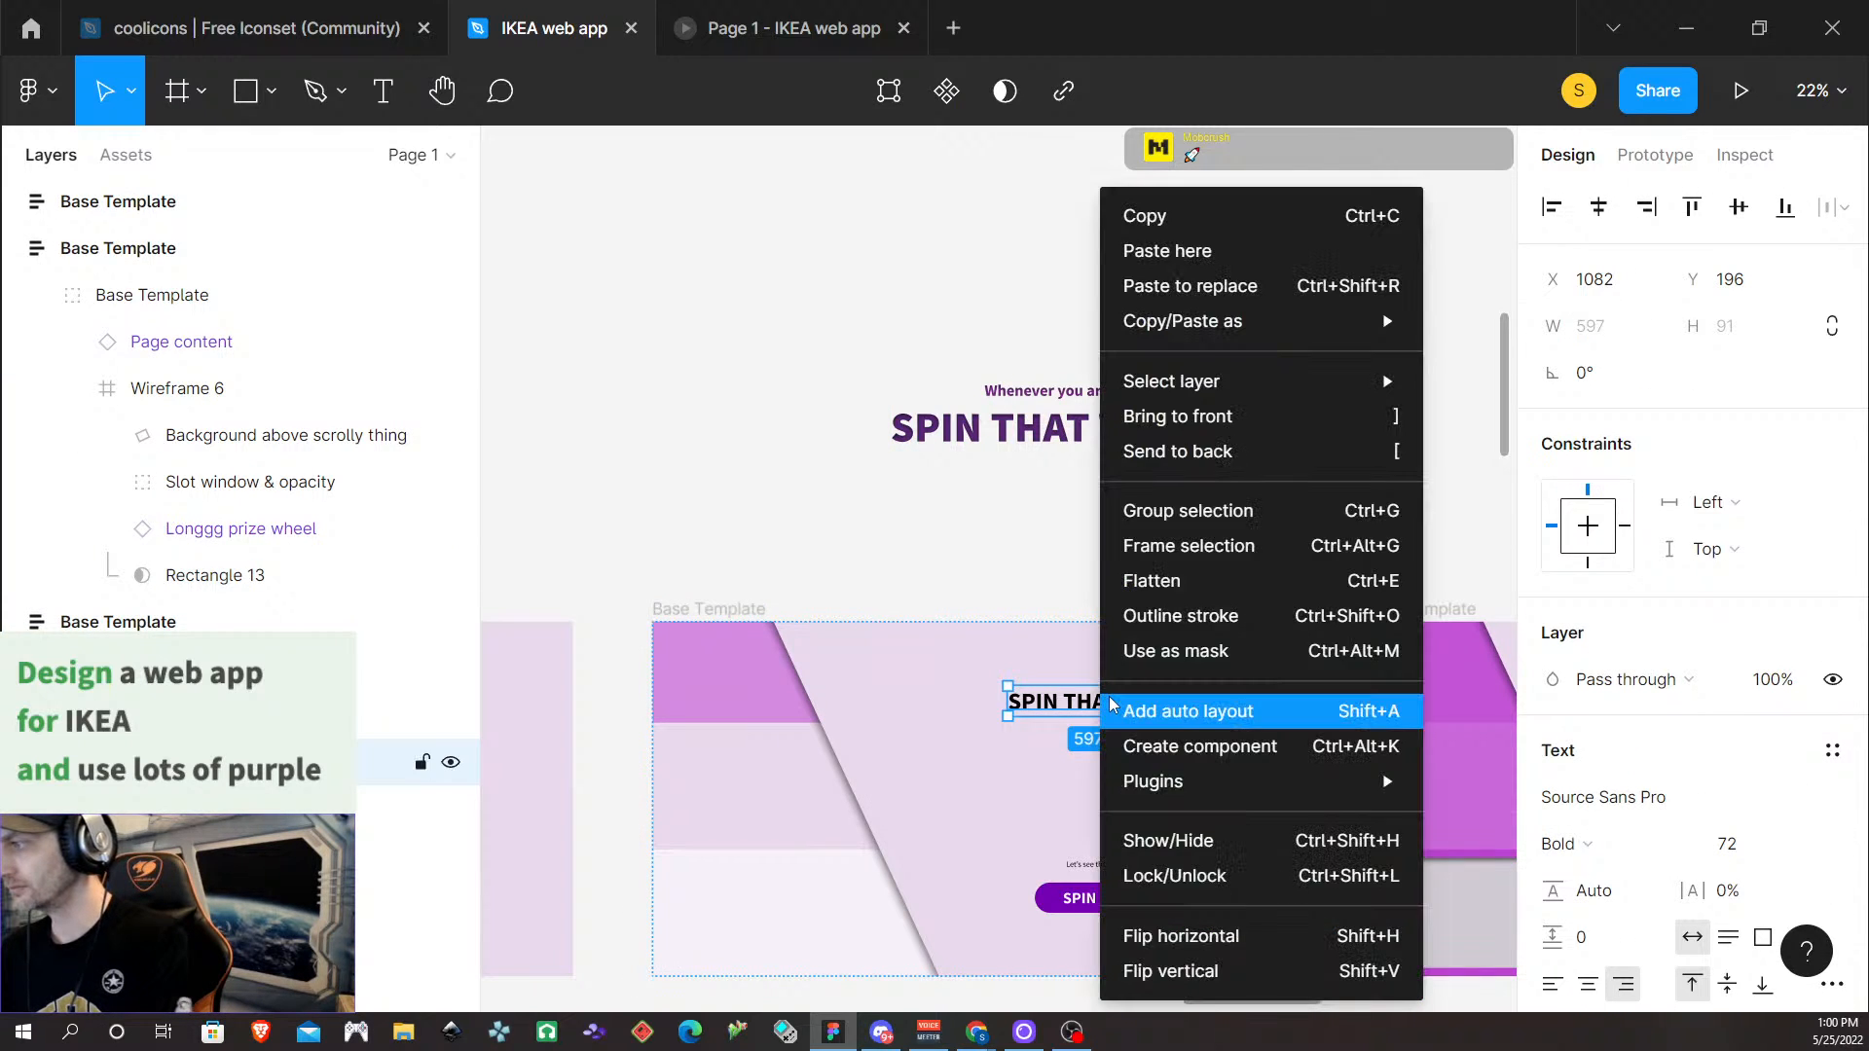
{"action": "left_click", "coordinate": [1197, 287]}
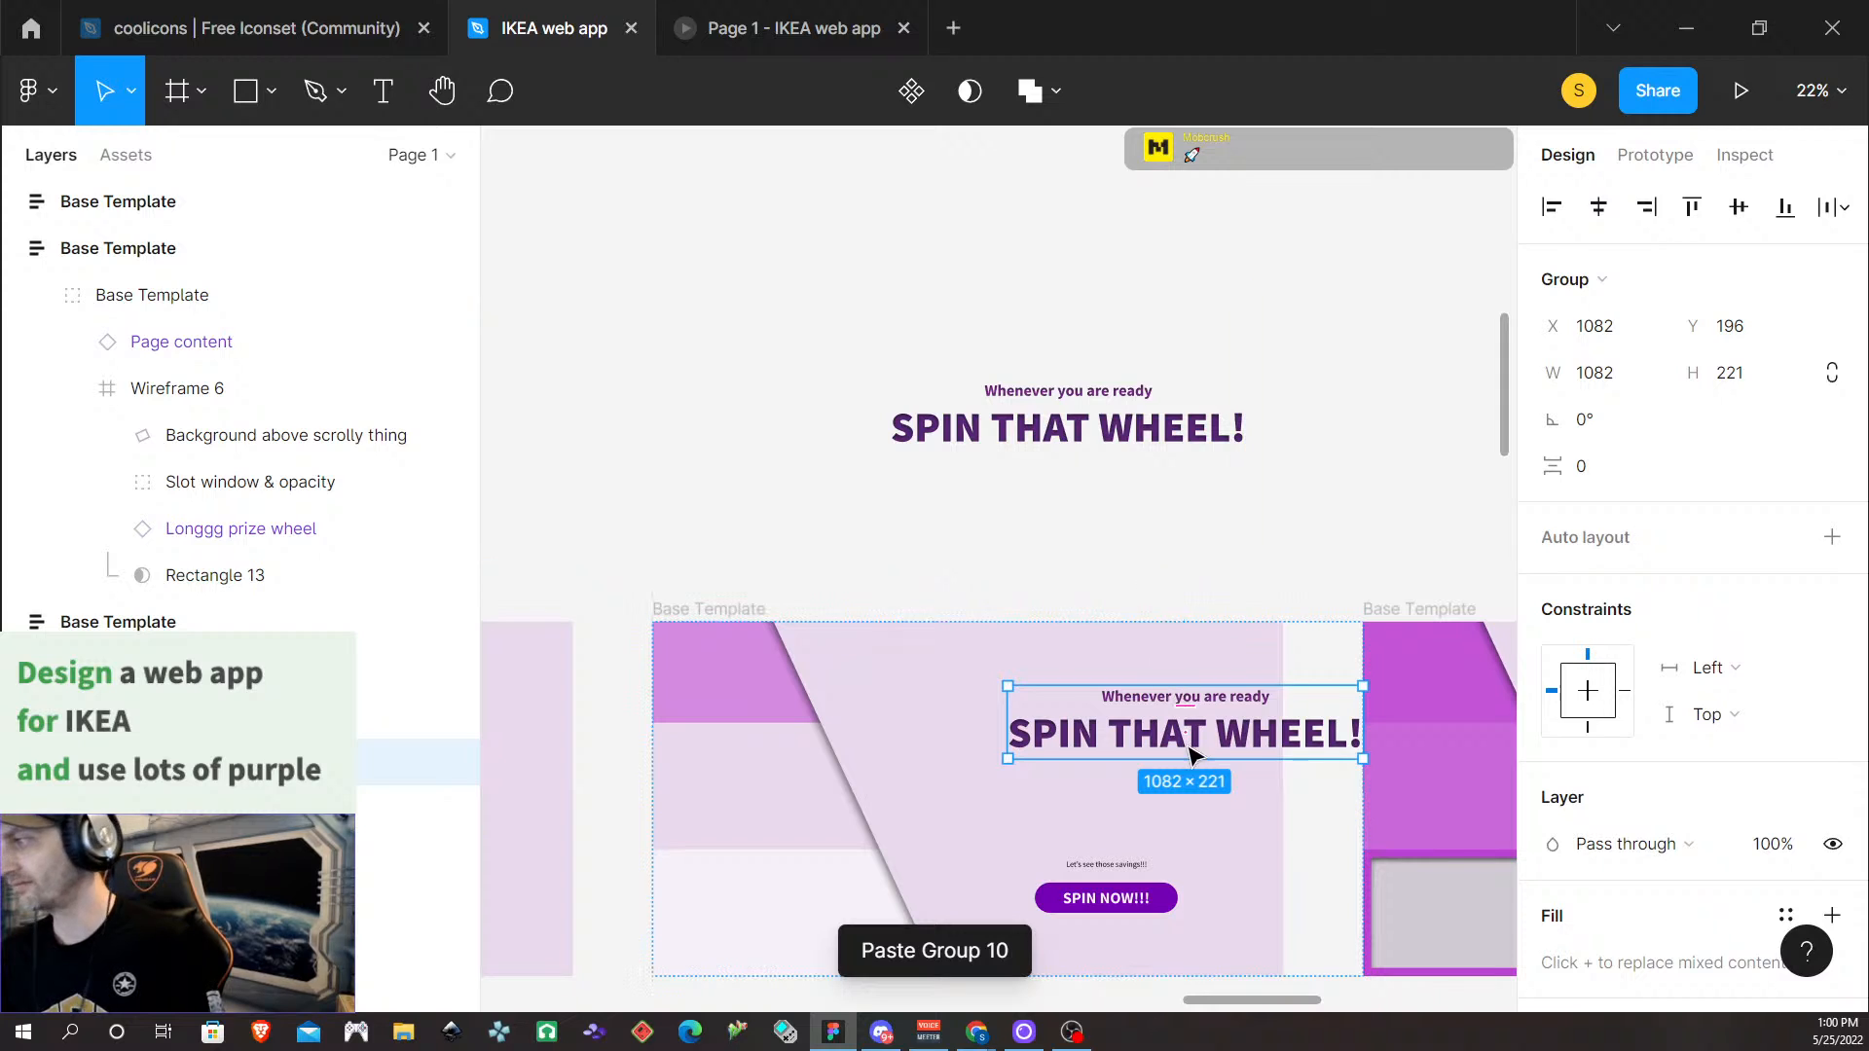
Move the pasted heading group over the template's light area, 96 px below its upper edge
{"action": "left_click_drag", "start_coordinate": [1190, 755], "coordinate": [1081, 699]}
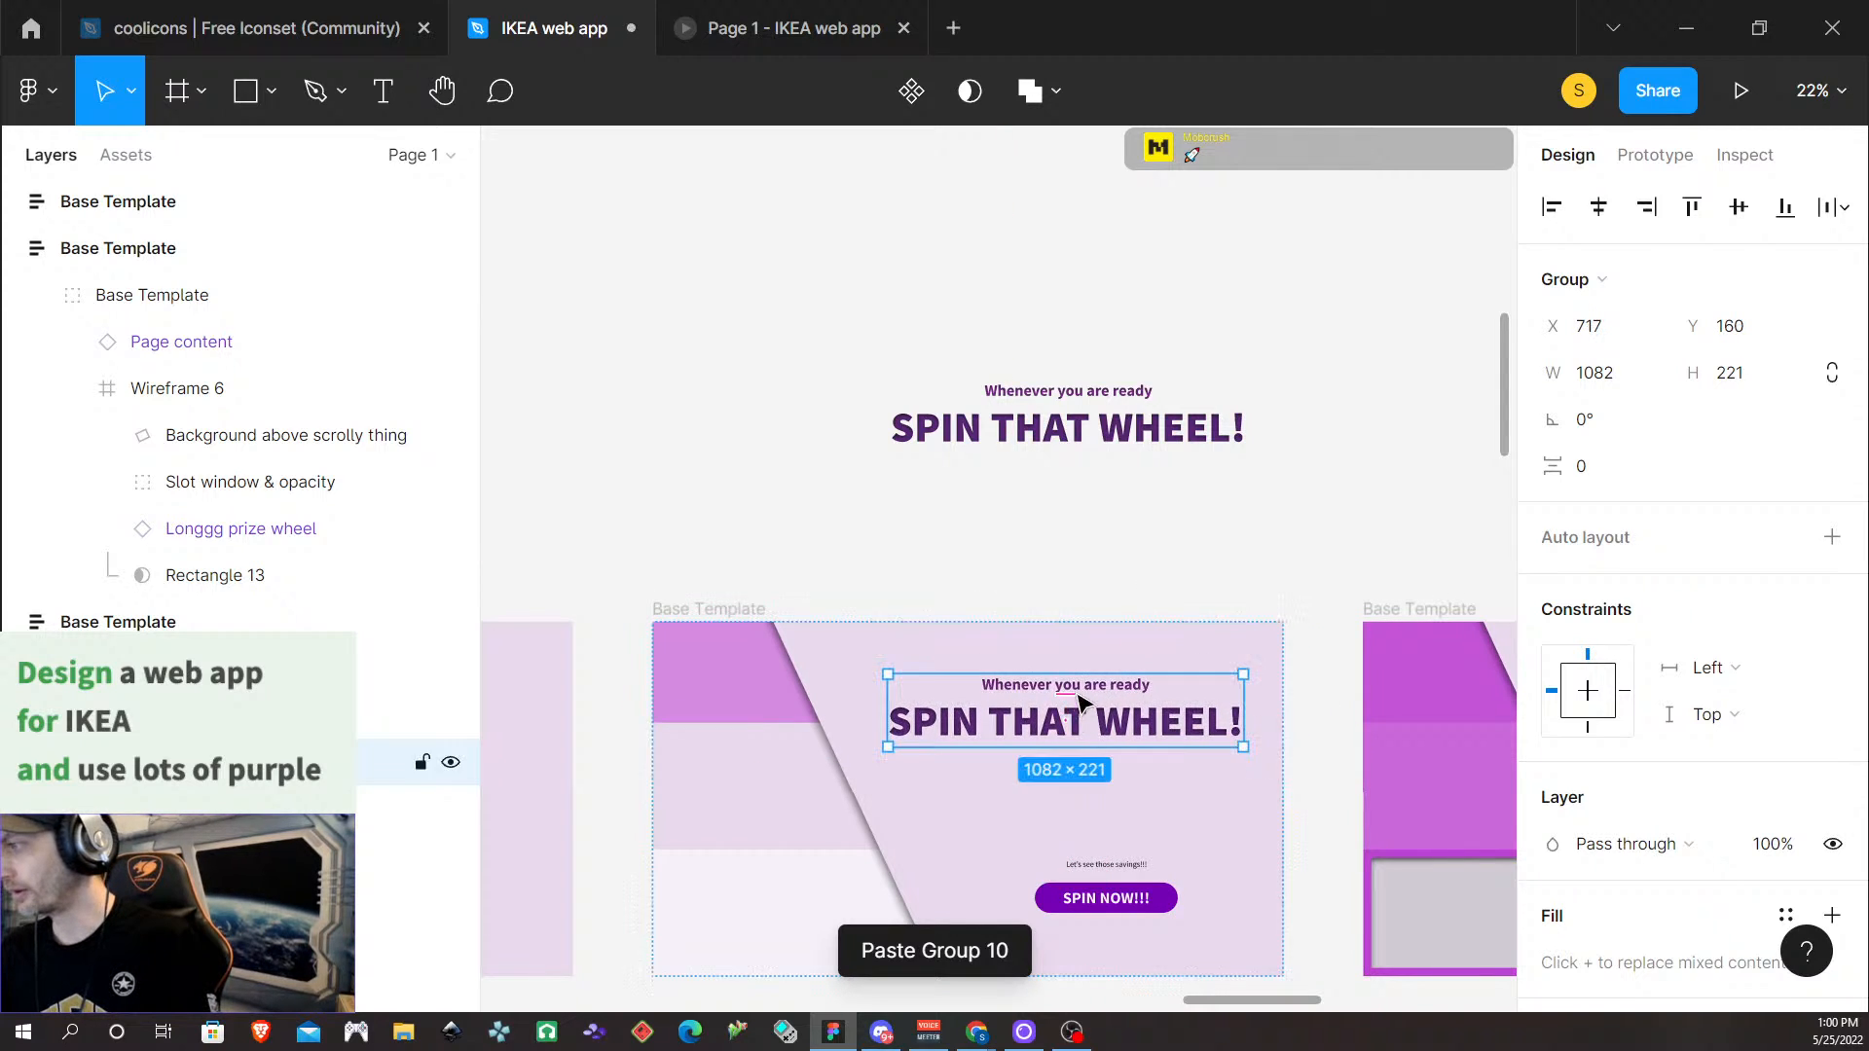
{"action": "key", "text": "alt"}
{"action": "key", "text": "shift+Up"}
{"action": "key", "text": "shift+Up"}
{"action": "key", "text": "shift+Up"}
{"action": "key", "text": "shift+Up"}
{"action": "key", "text": "shift+Up"}
{"action": "key", "text": "shift+Up"}
{"action": "key", "text": "shift+Up"}
{"action": "key", "text": "shift+Up"}
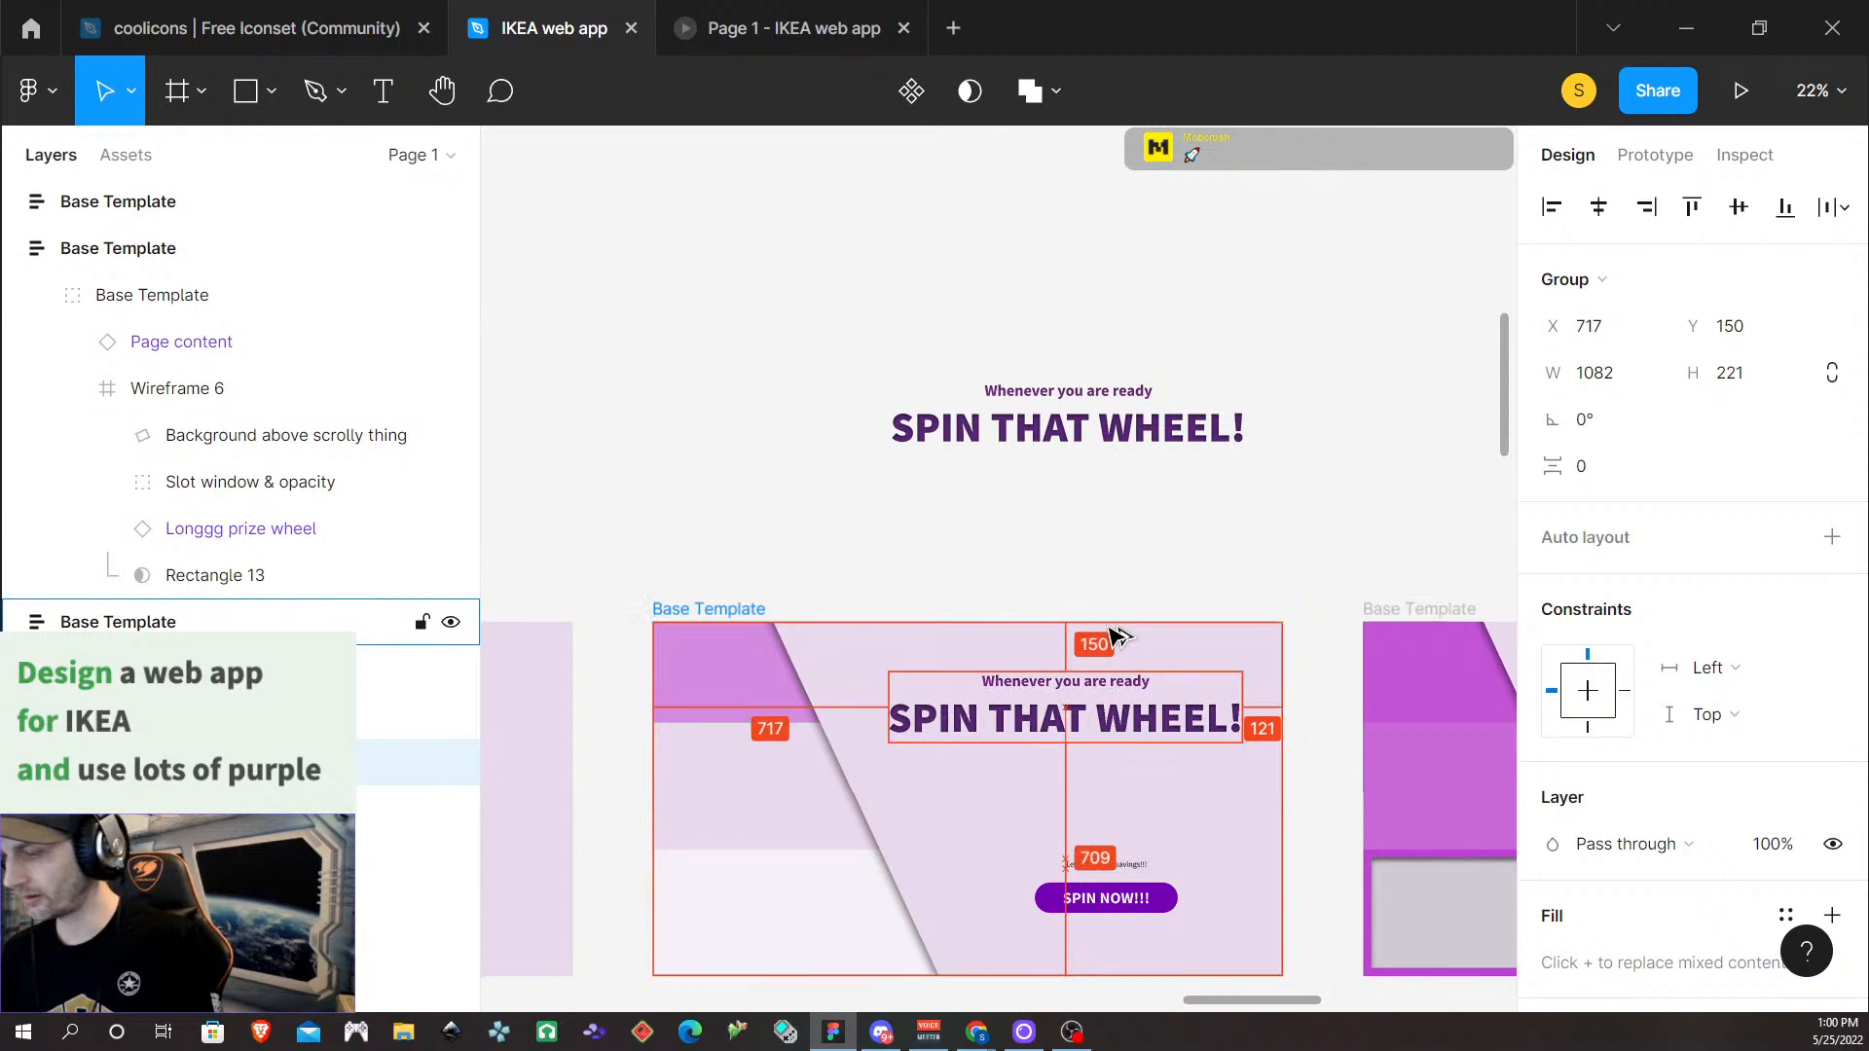
{"action": "key", "text": "shift+Down"}
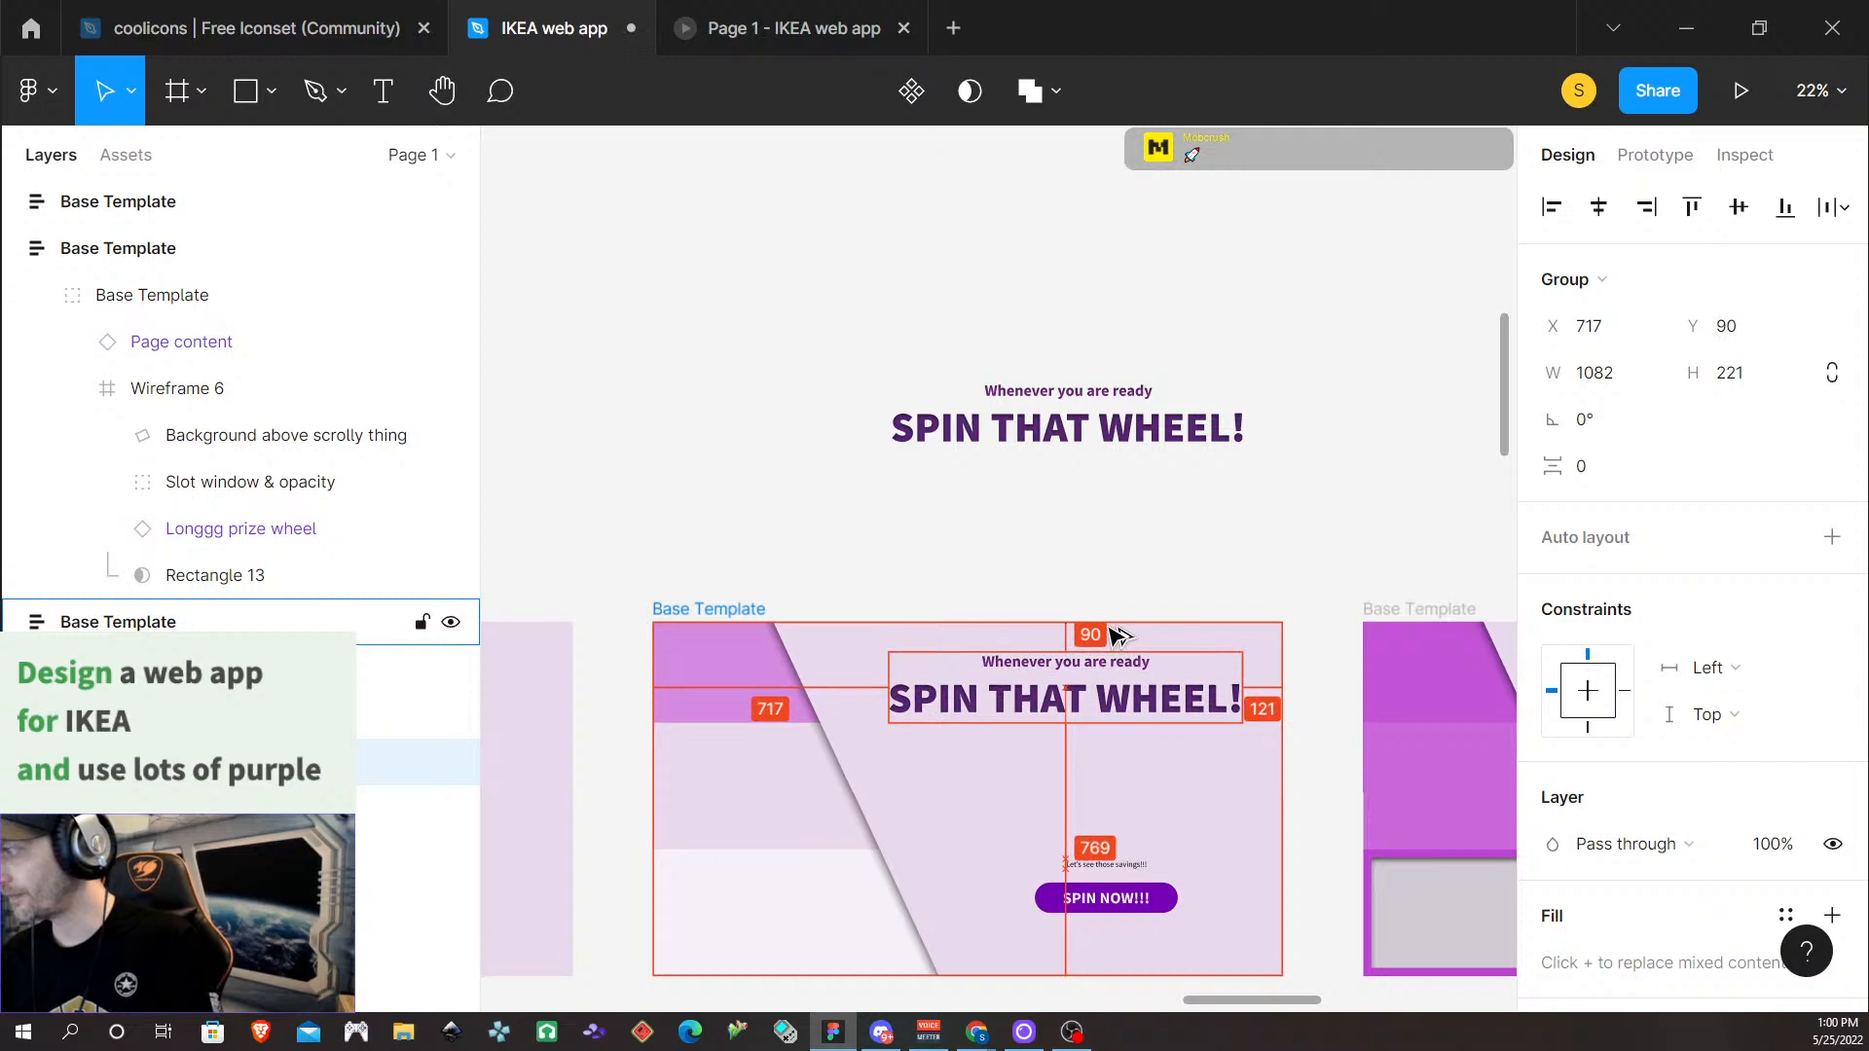
{"action": "key", "text": "Down"}
{"action": "key", "text": "Down"}
{"action": "key", "text": "Down"}
{"action": "key", "text": "Down"}
{"action": "key", "text": "Down"}
{"action": "key", "text": "Down"}
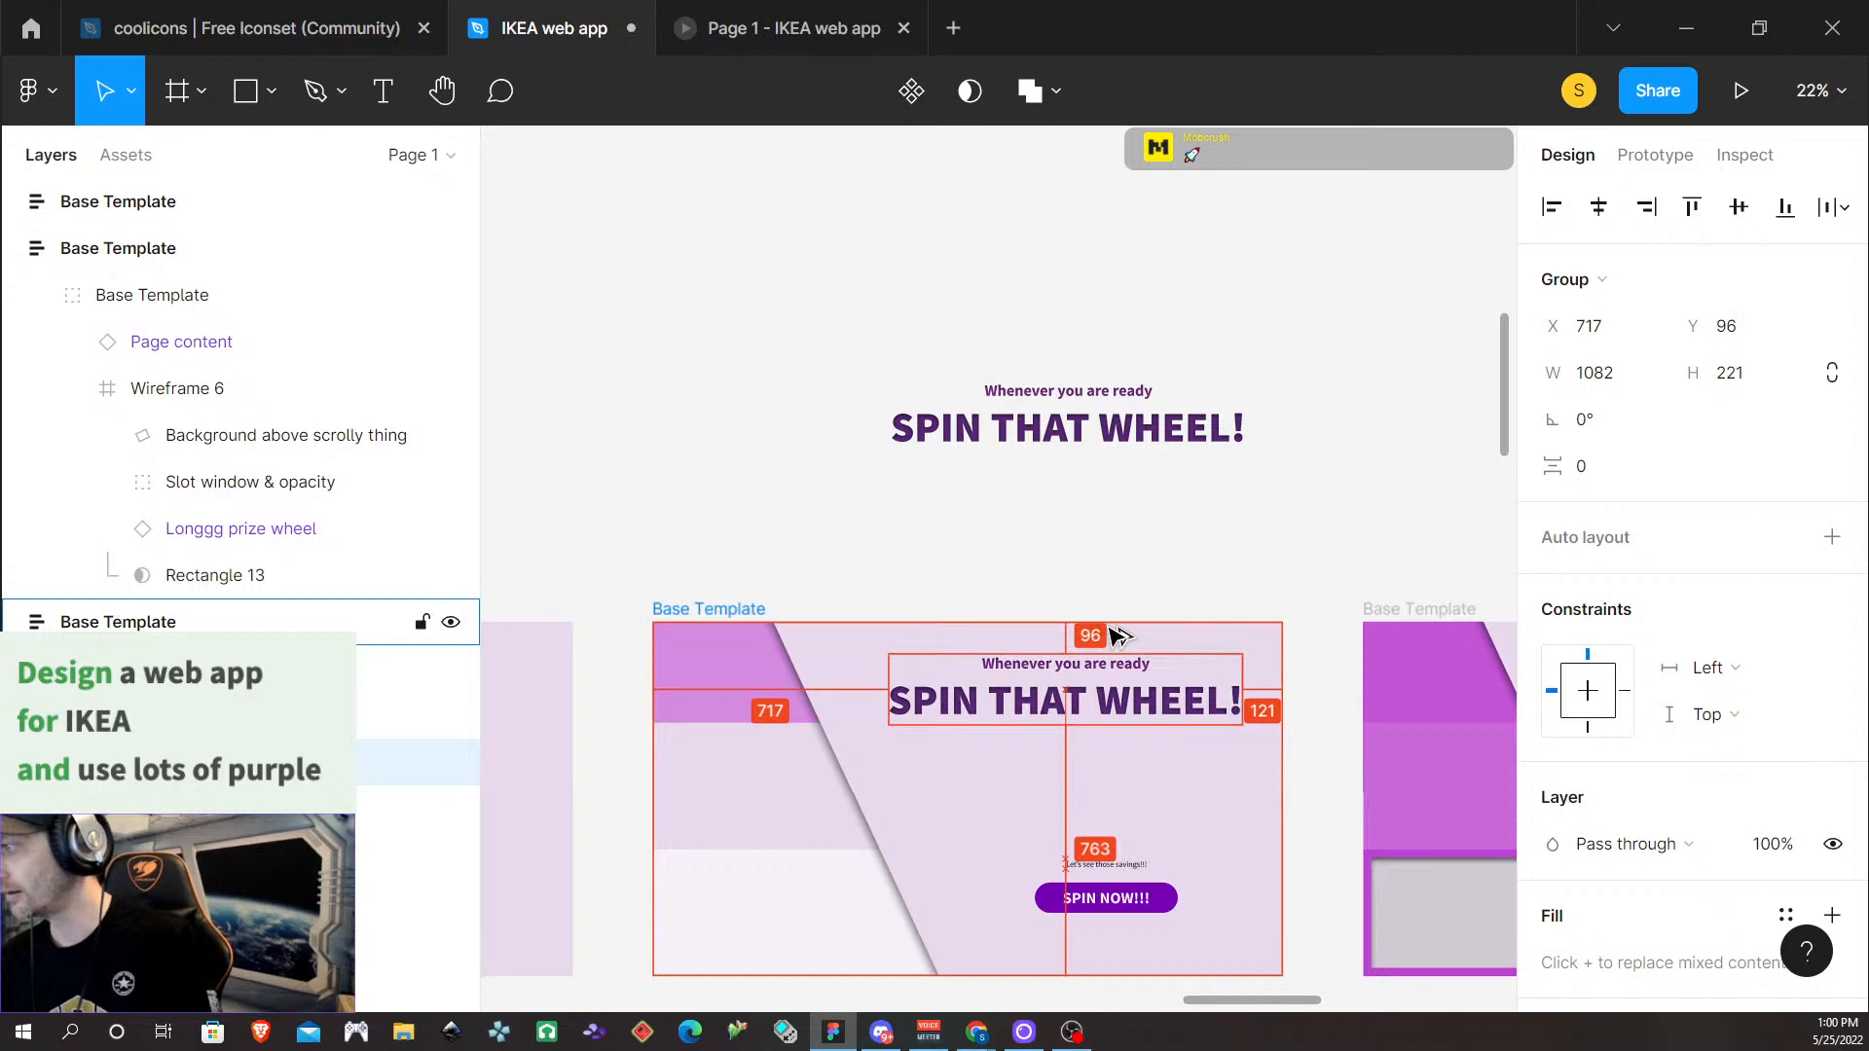
Shift the heading group horizontally on the template to X 687
{"action": "key", "text": "shift+Left"}
{"action": "key", "text": "shift+Left"}
{"action": "key", "text": "shift+Left"}
{"action": "key", "text": "shift+Left"}
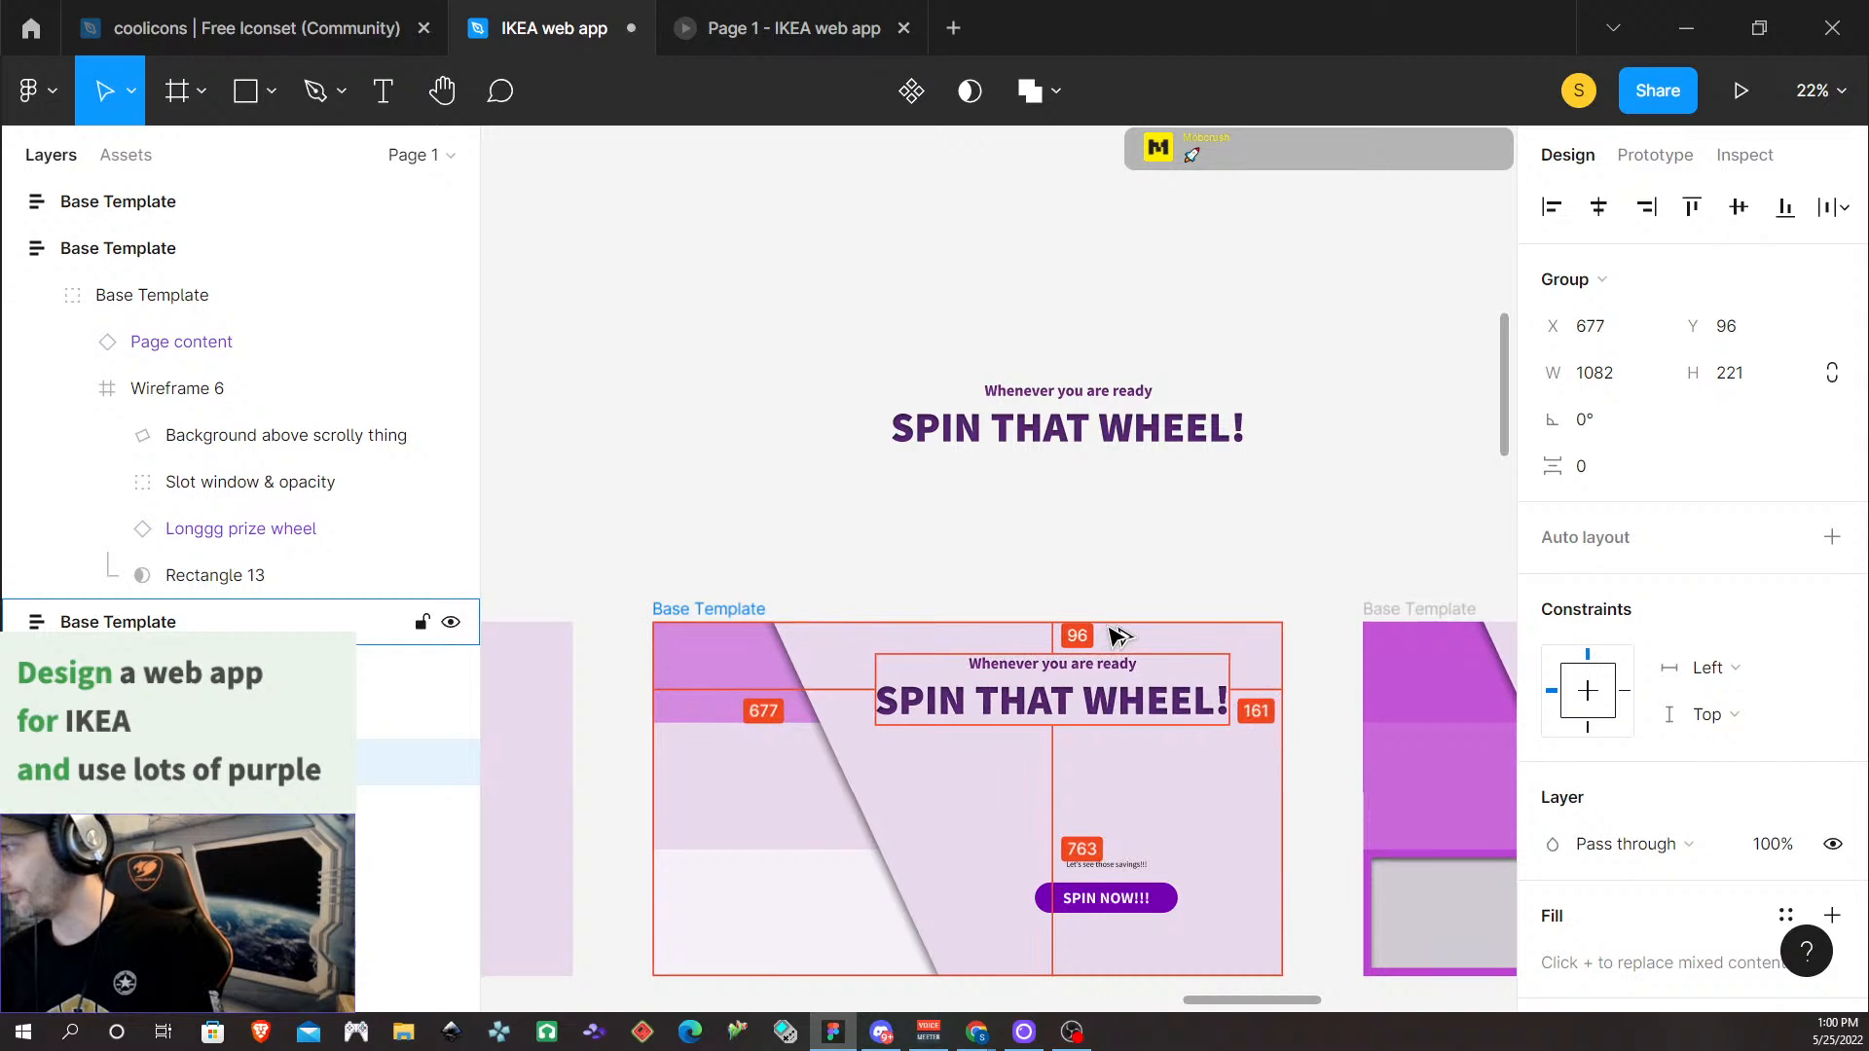
{"action": "key", "text": "shift+Right"}
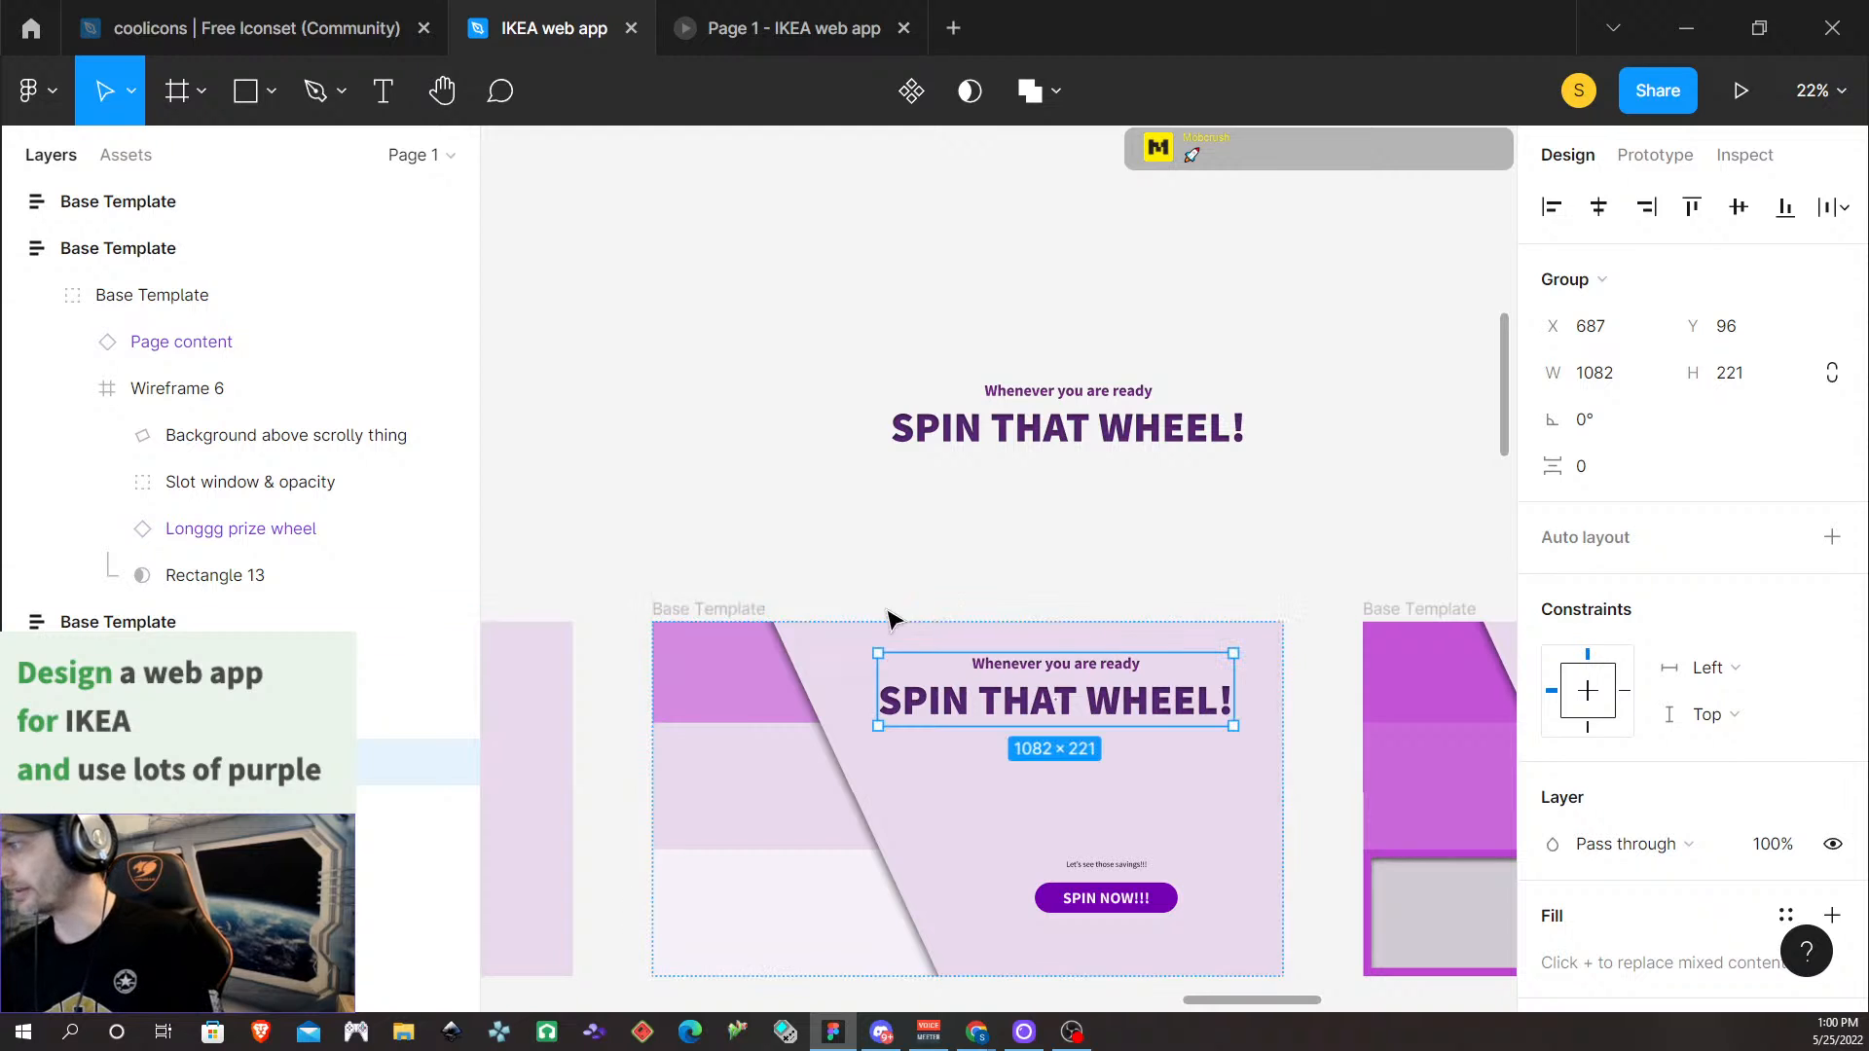
{"action": "scroll", "coordinate": [1302, 539], "scroll_direction": "up", "scroll_amount": 3}
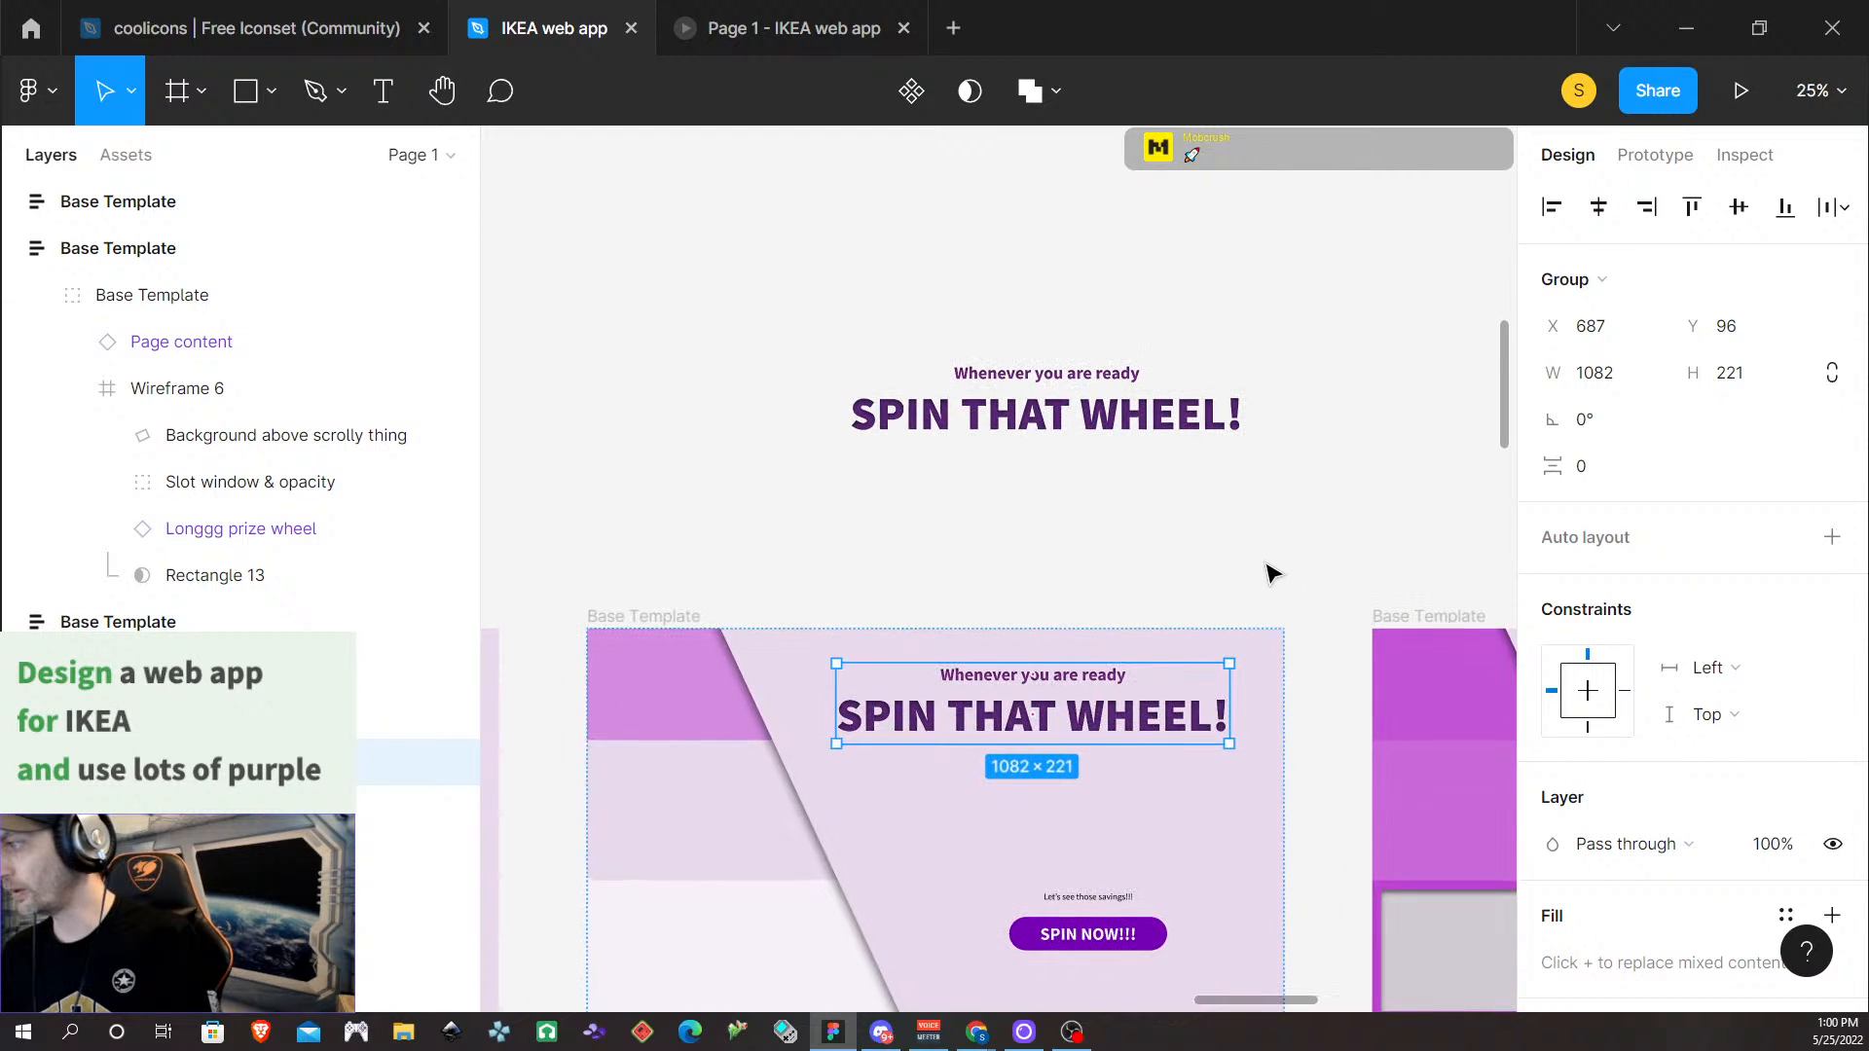
{"action": "scroll", "coordinate": [1277, 584], "scroll_direction": "left", "scroll_amount": 3}
{"action": "scroll", "coordinate": [1359, 635], "scroll_direction": "down", "scroll_amount": 4}
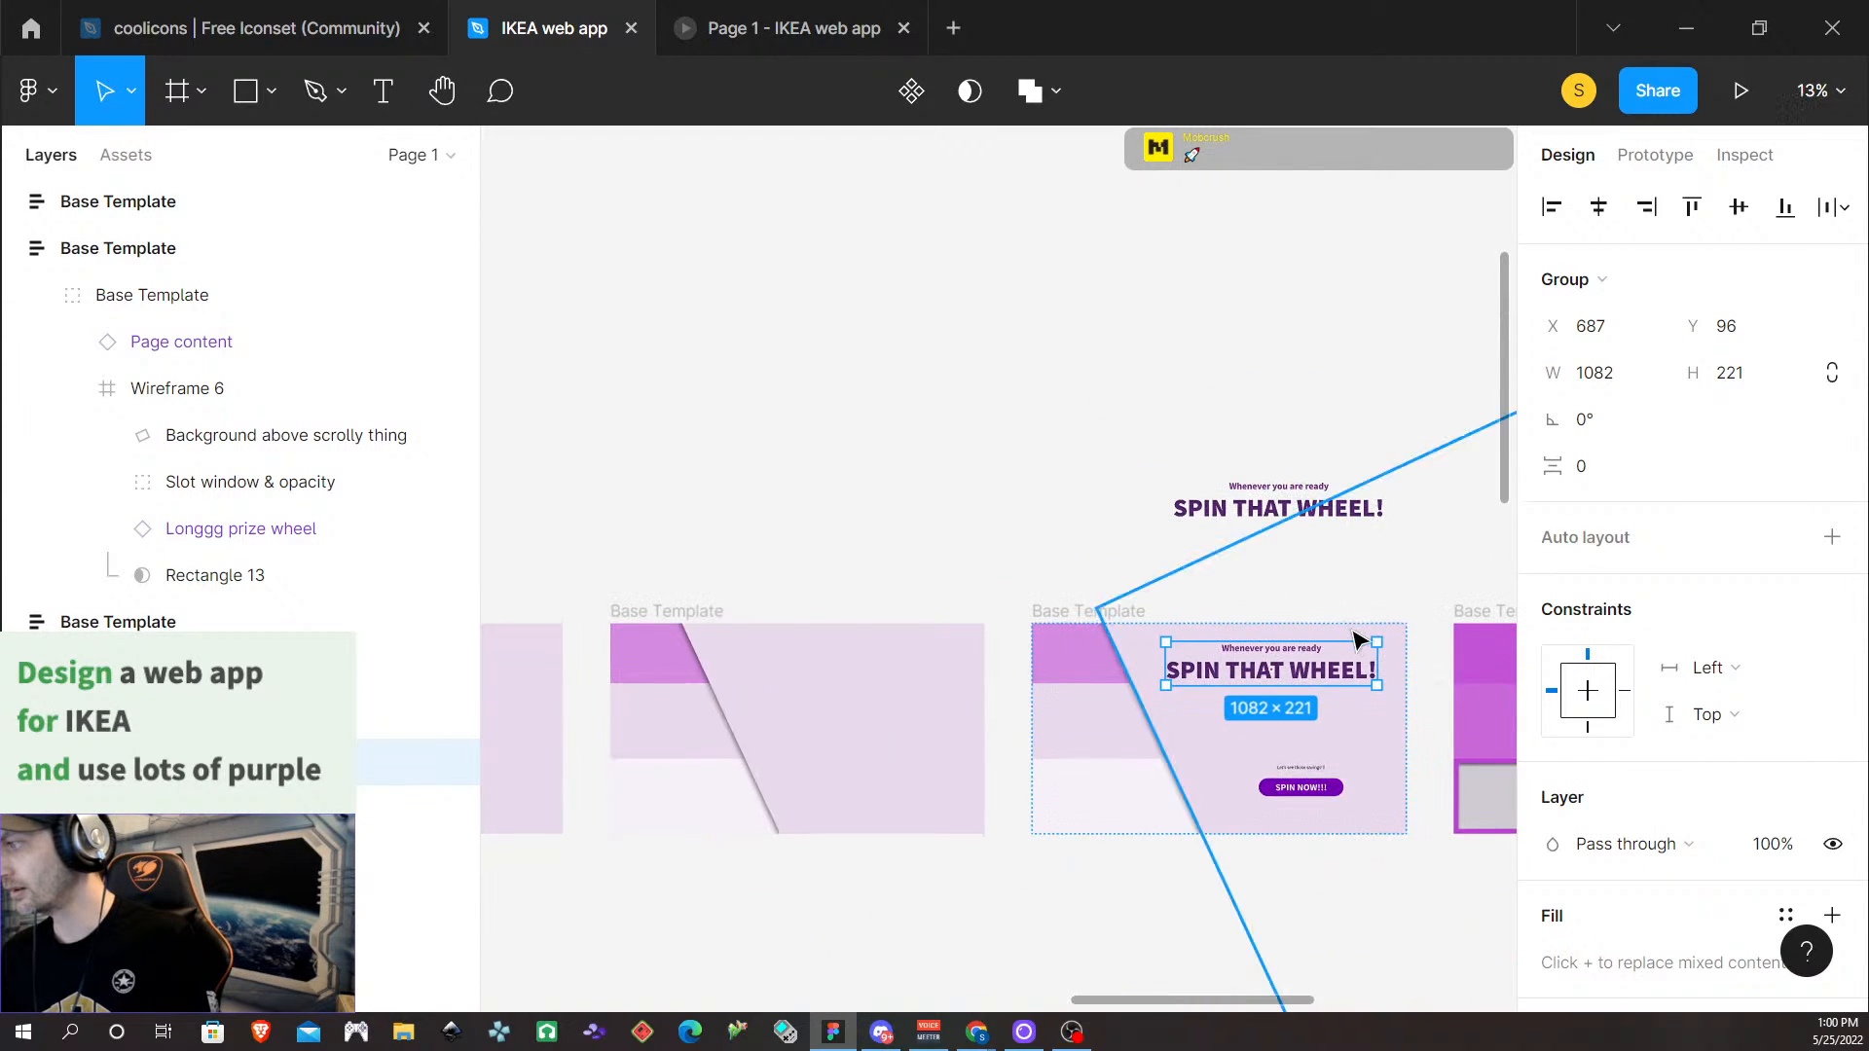
{"action": "scroll", "coordinate": [1392, 690], "scroll_direction": "right", "scroll_amount": 5}
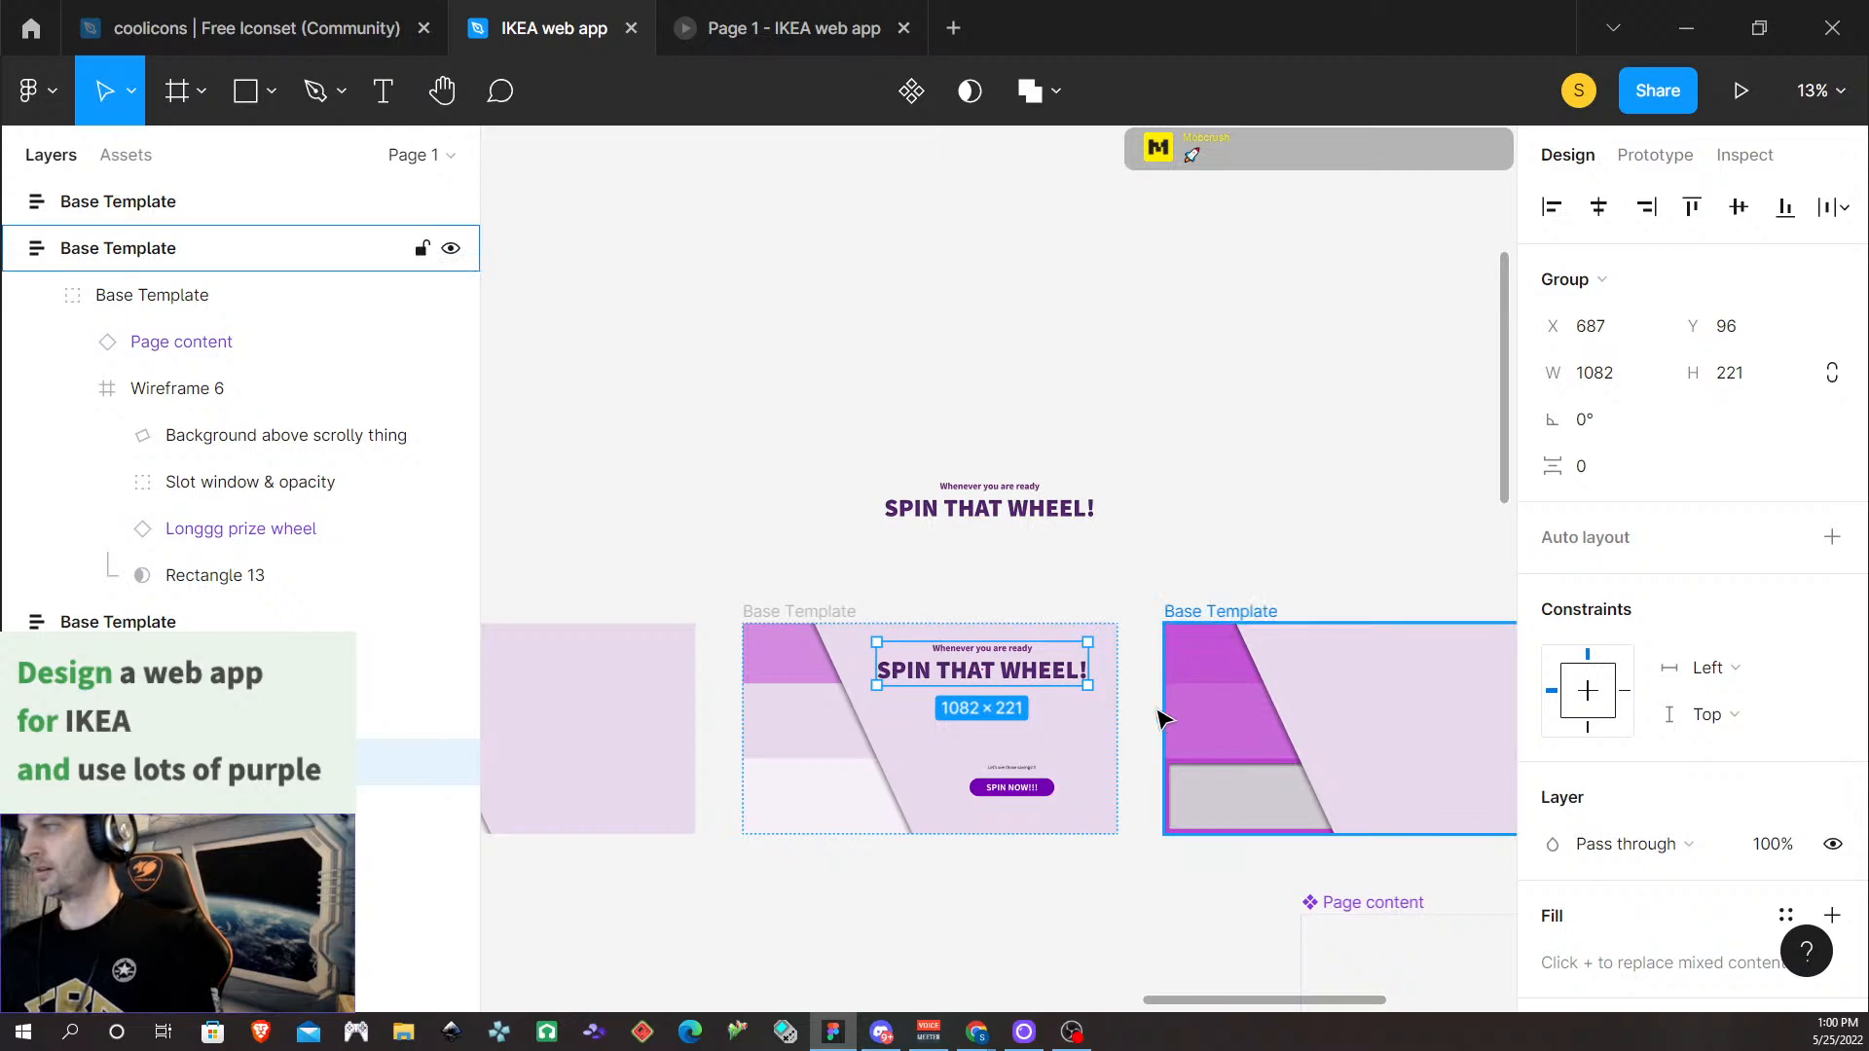
Compare the text settings of the "Let's see those savings!!!" caption with those of the caption under the Spin Time! button
{"action": "scroll", "coordinate": [997, 857], "scroll_direction": "up", "scroll_amount": 6}
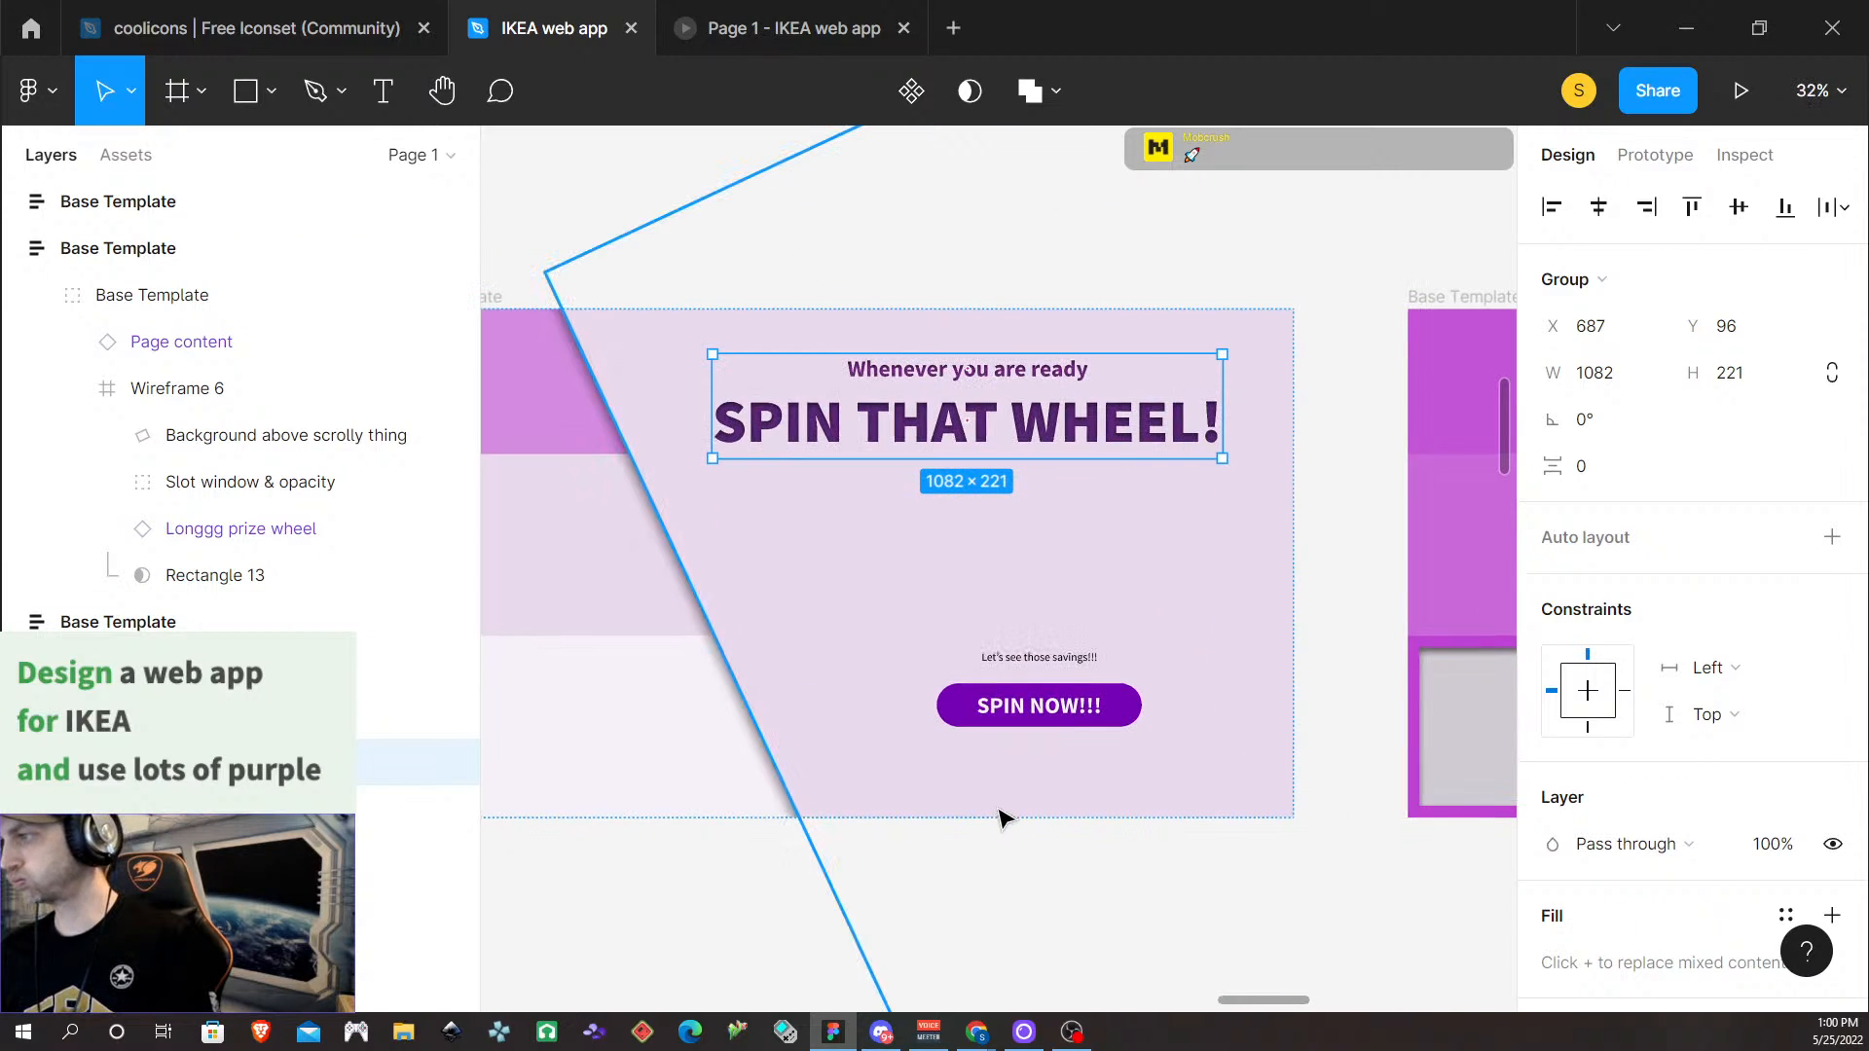
{"action": "double_click", "coordinate": [1077, 600]}
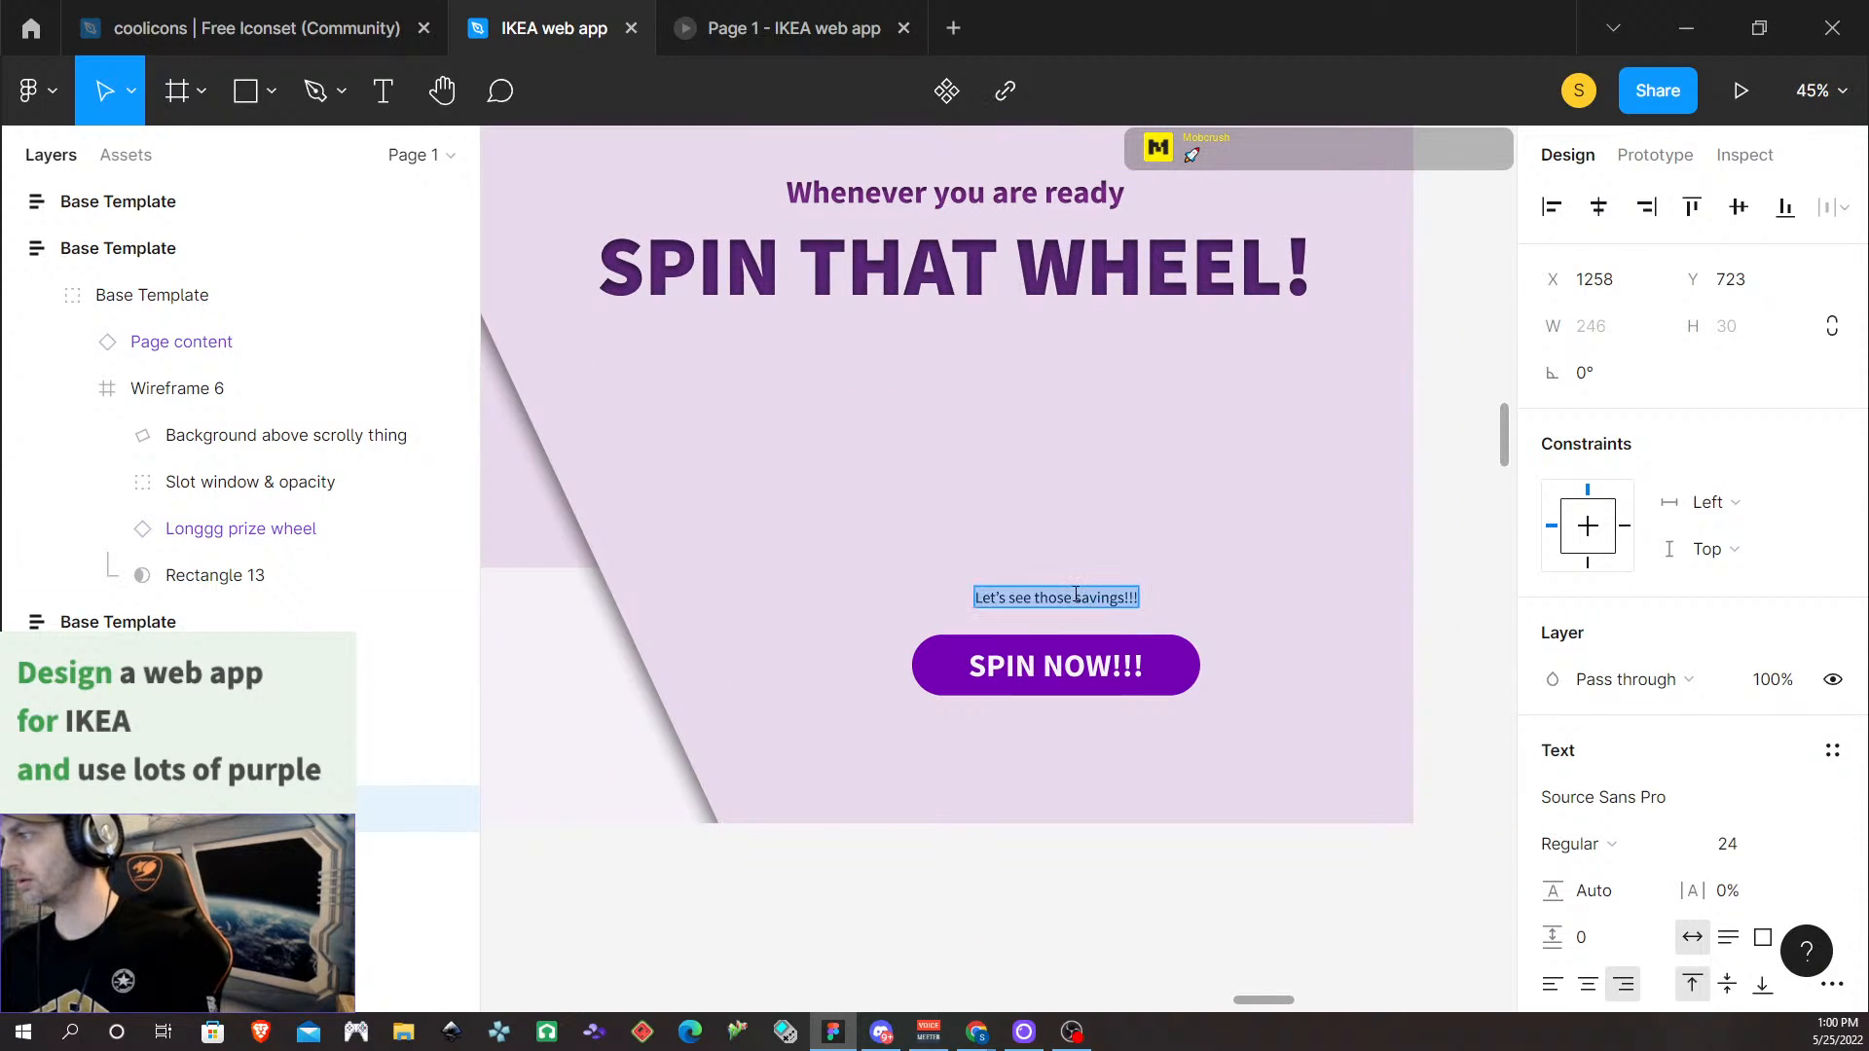
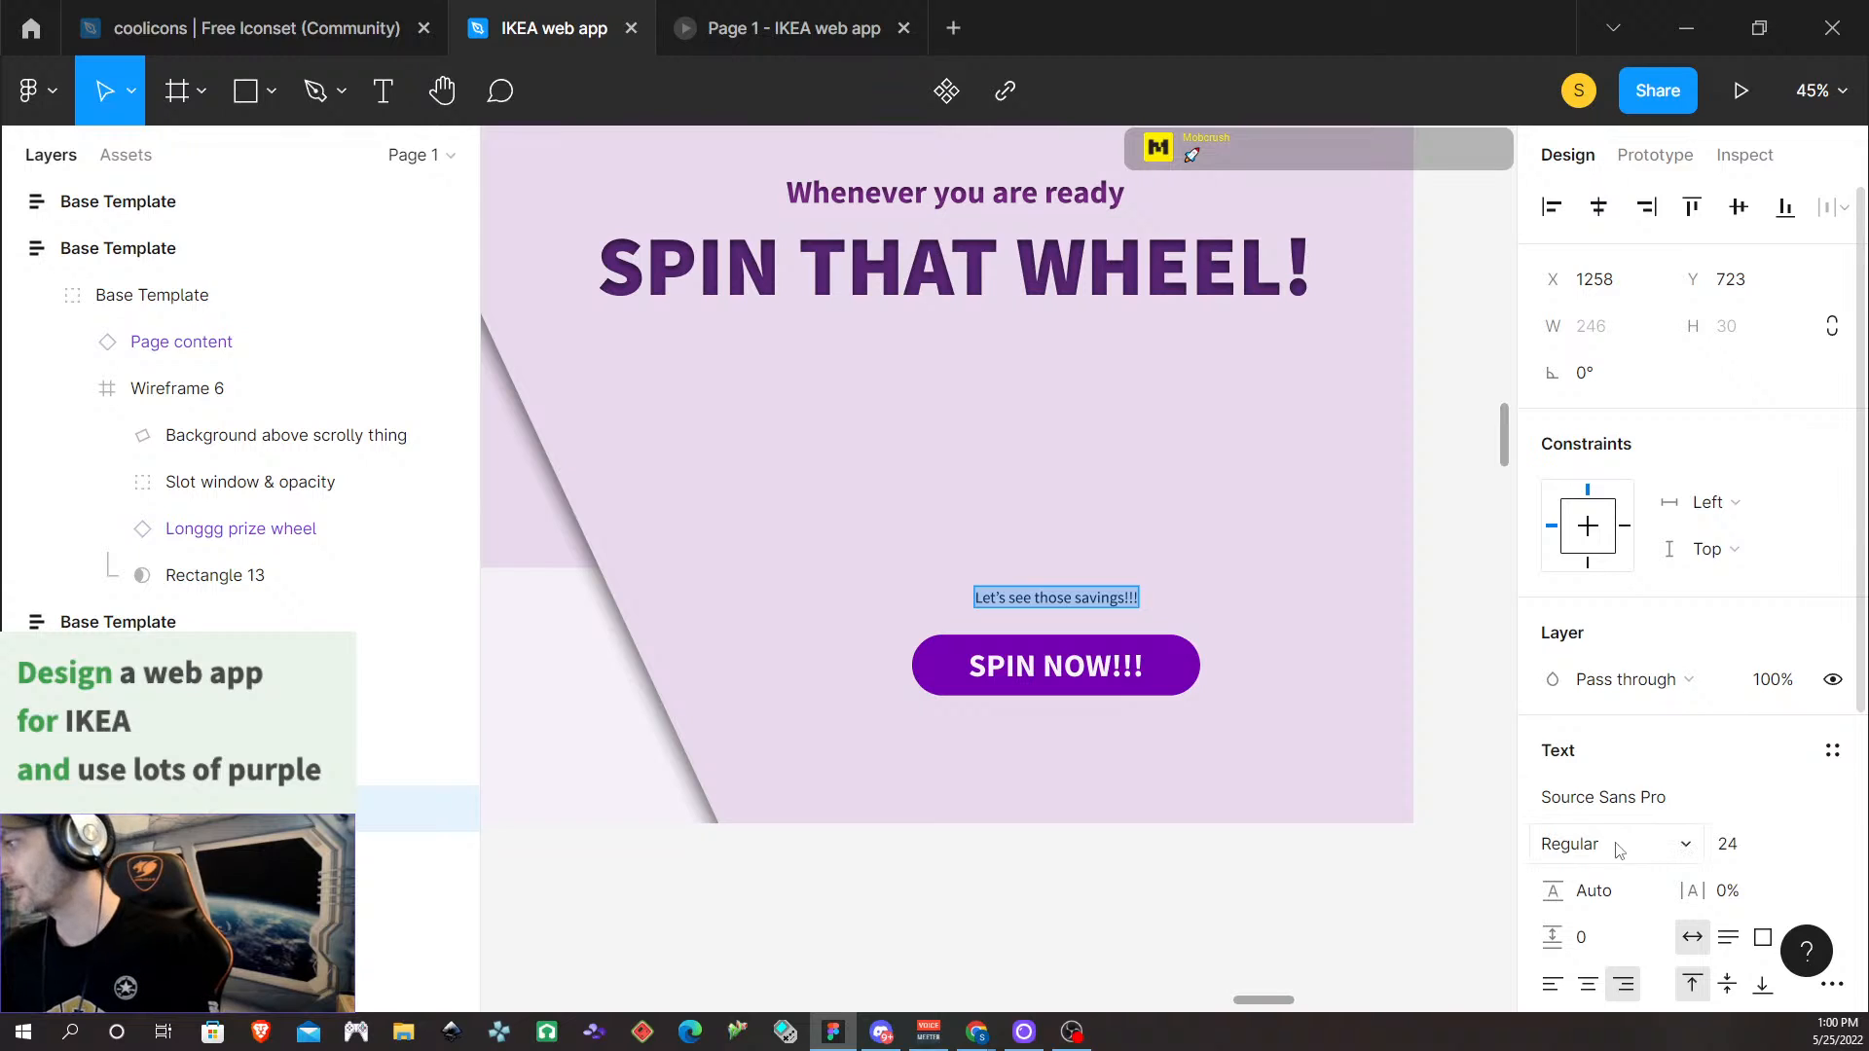
{"action": "scroll", "coordinate": [966, 804], "scroll_direction": "up", "scroll_amount": 6}
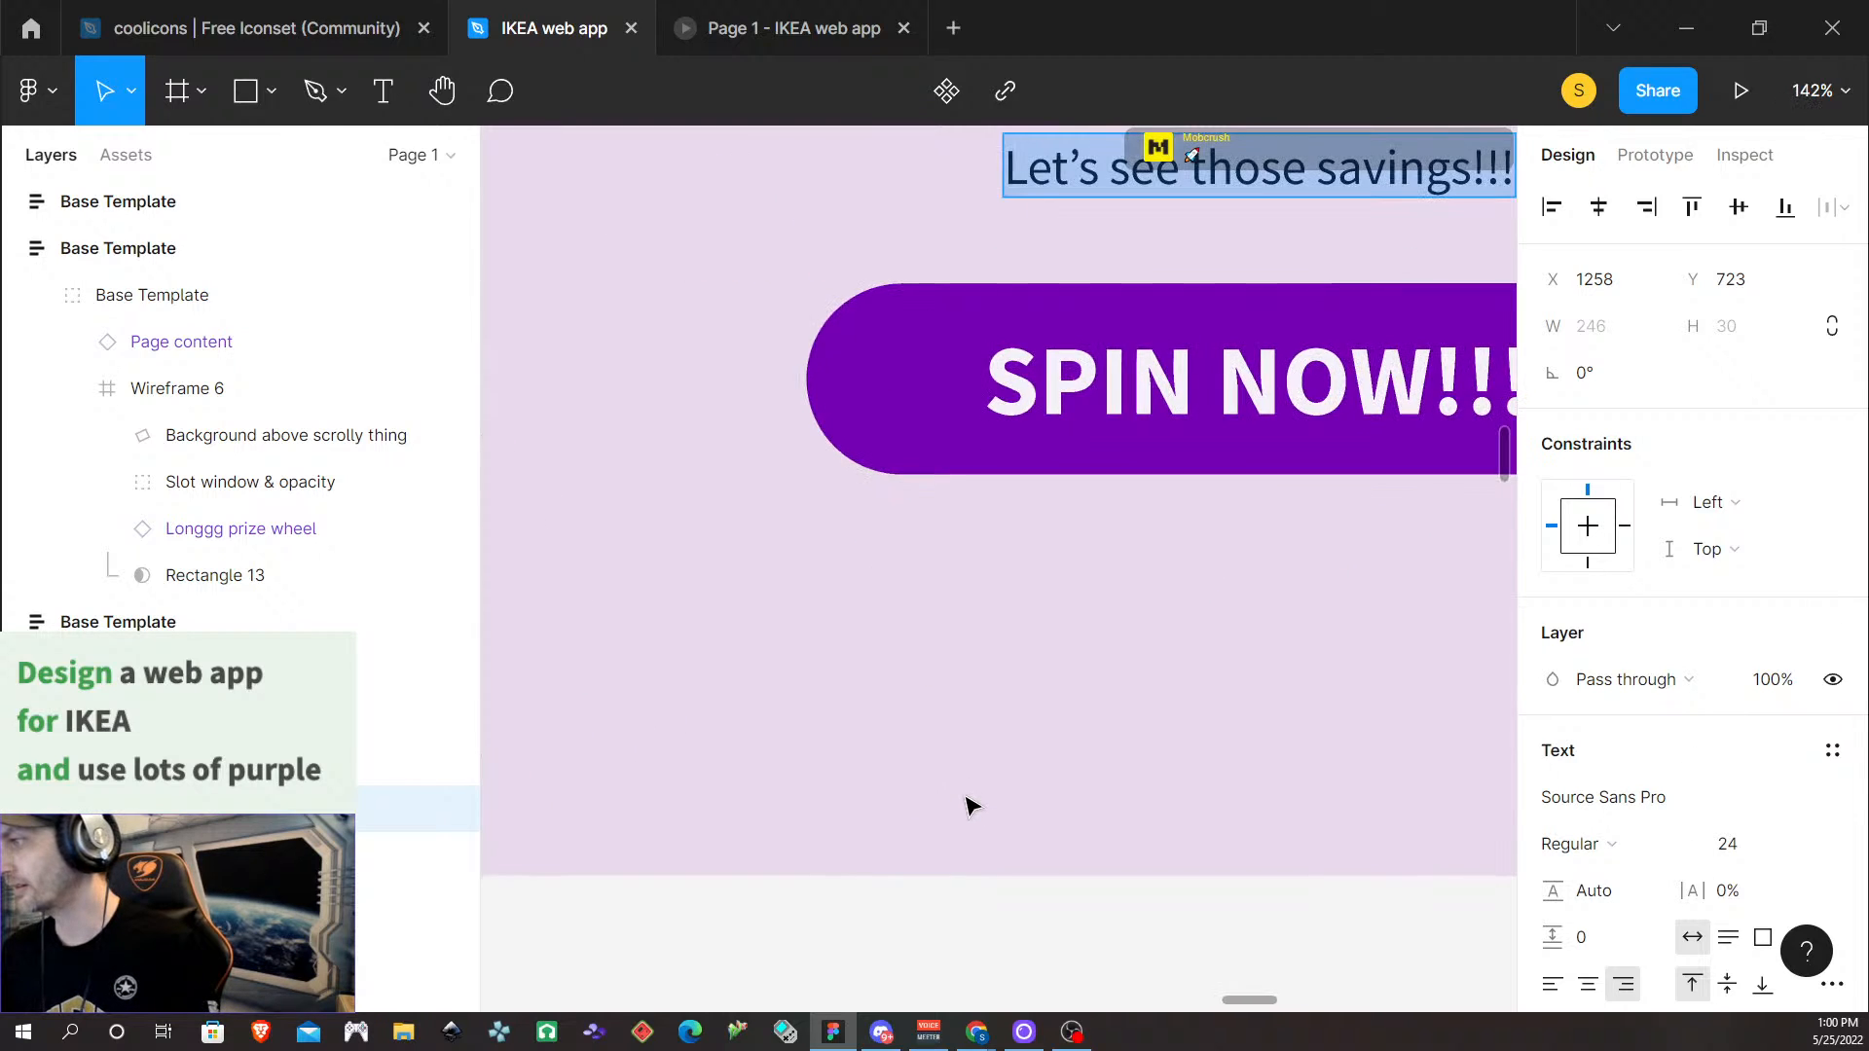
{"action": "scroll", "coordinate": [964, 801], "scroll_direction": "down", "scroll_amount": 5}
{"action": "scroll", "coordinate": [832, 718], "scroll_direction": "left", "scroll_amount": 6}
{"action": "scroll", "coordinate": [827, 720], "scroll_direction": "left", "scroll_amount": 10}
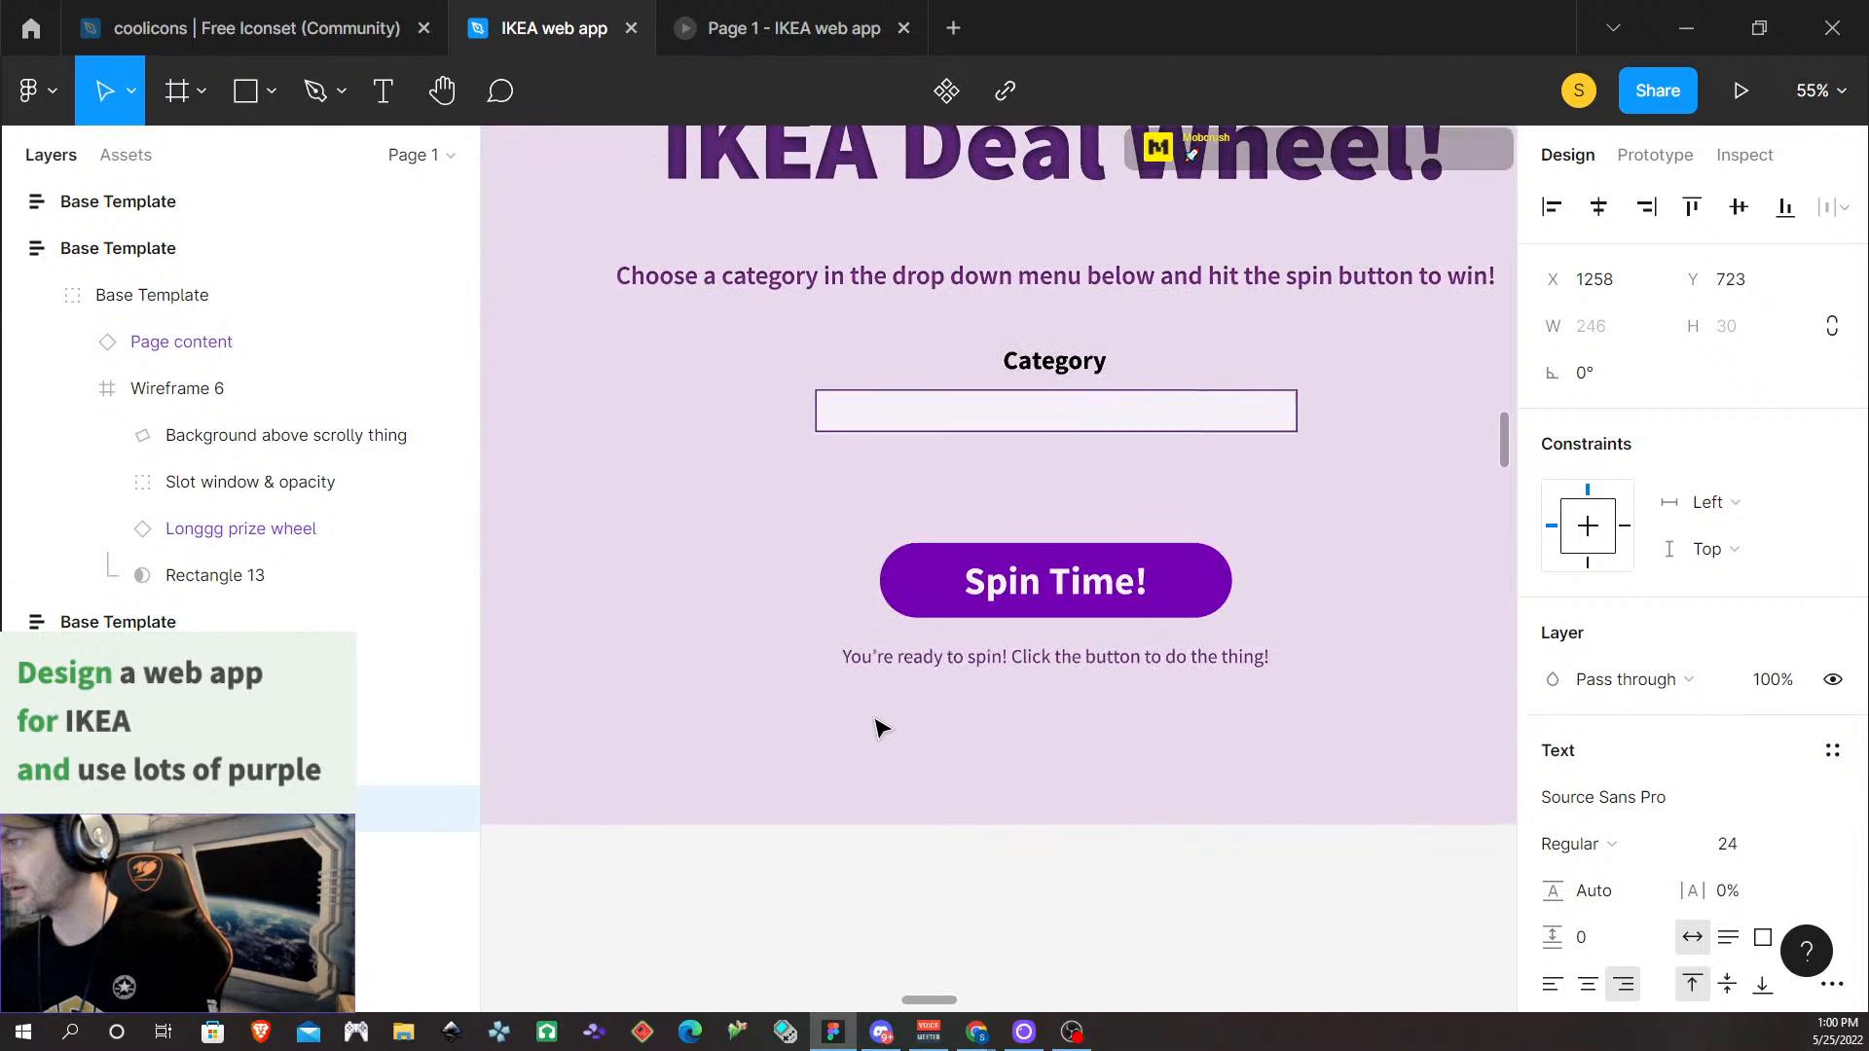
{"action": "left_click", "coordinate": [1006, 662]}
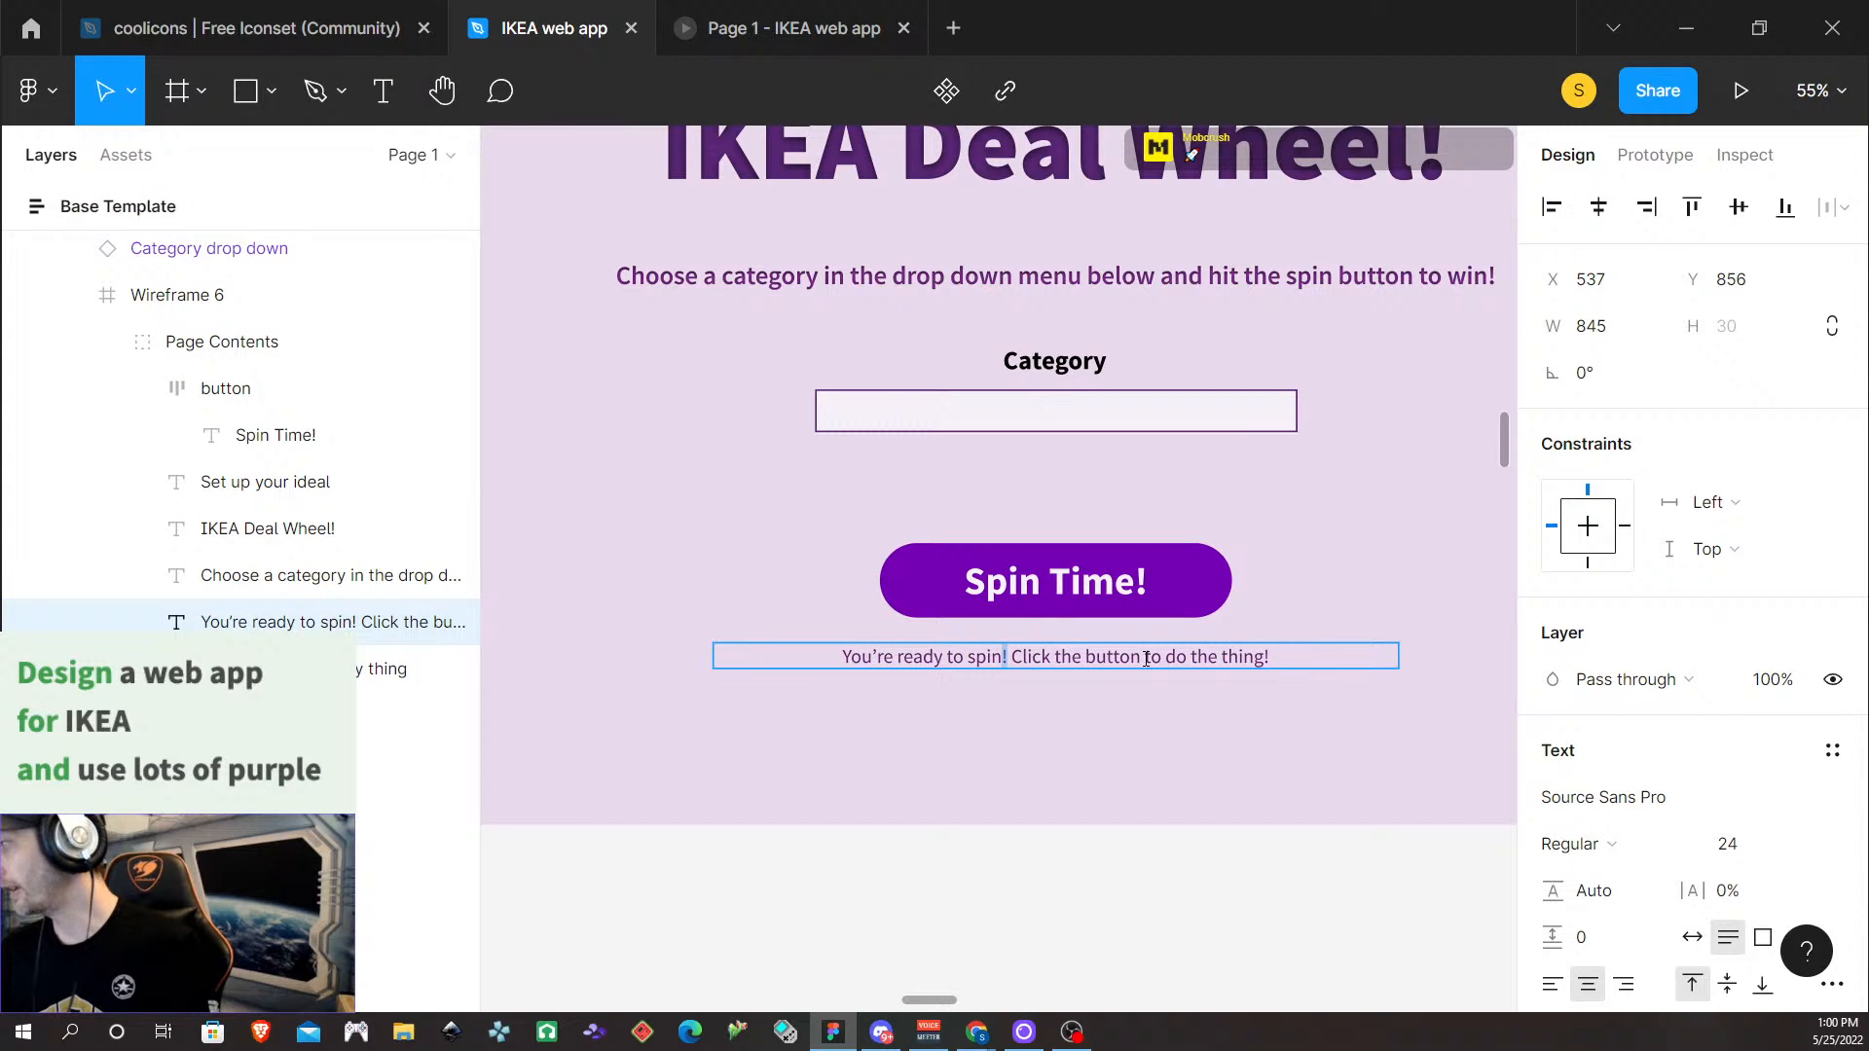
{"action": "scroll", "coordinate": [1147, 659], "scroll_direction": "down", "scroll_amount": 2}
{"action": "scroll", "coordinate": [1147, 674], "scroll_direction": "right", "scroll_amount": 15}
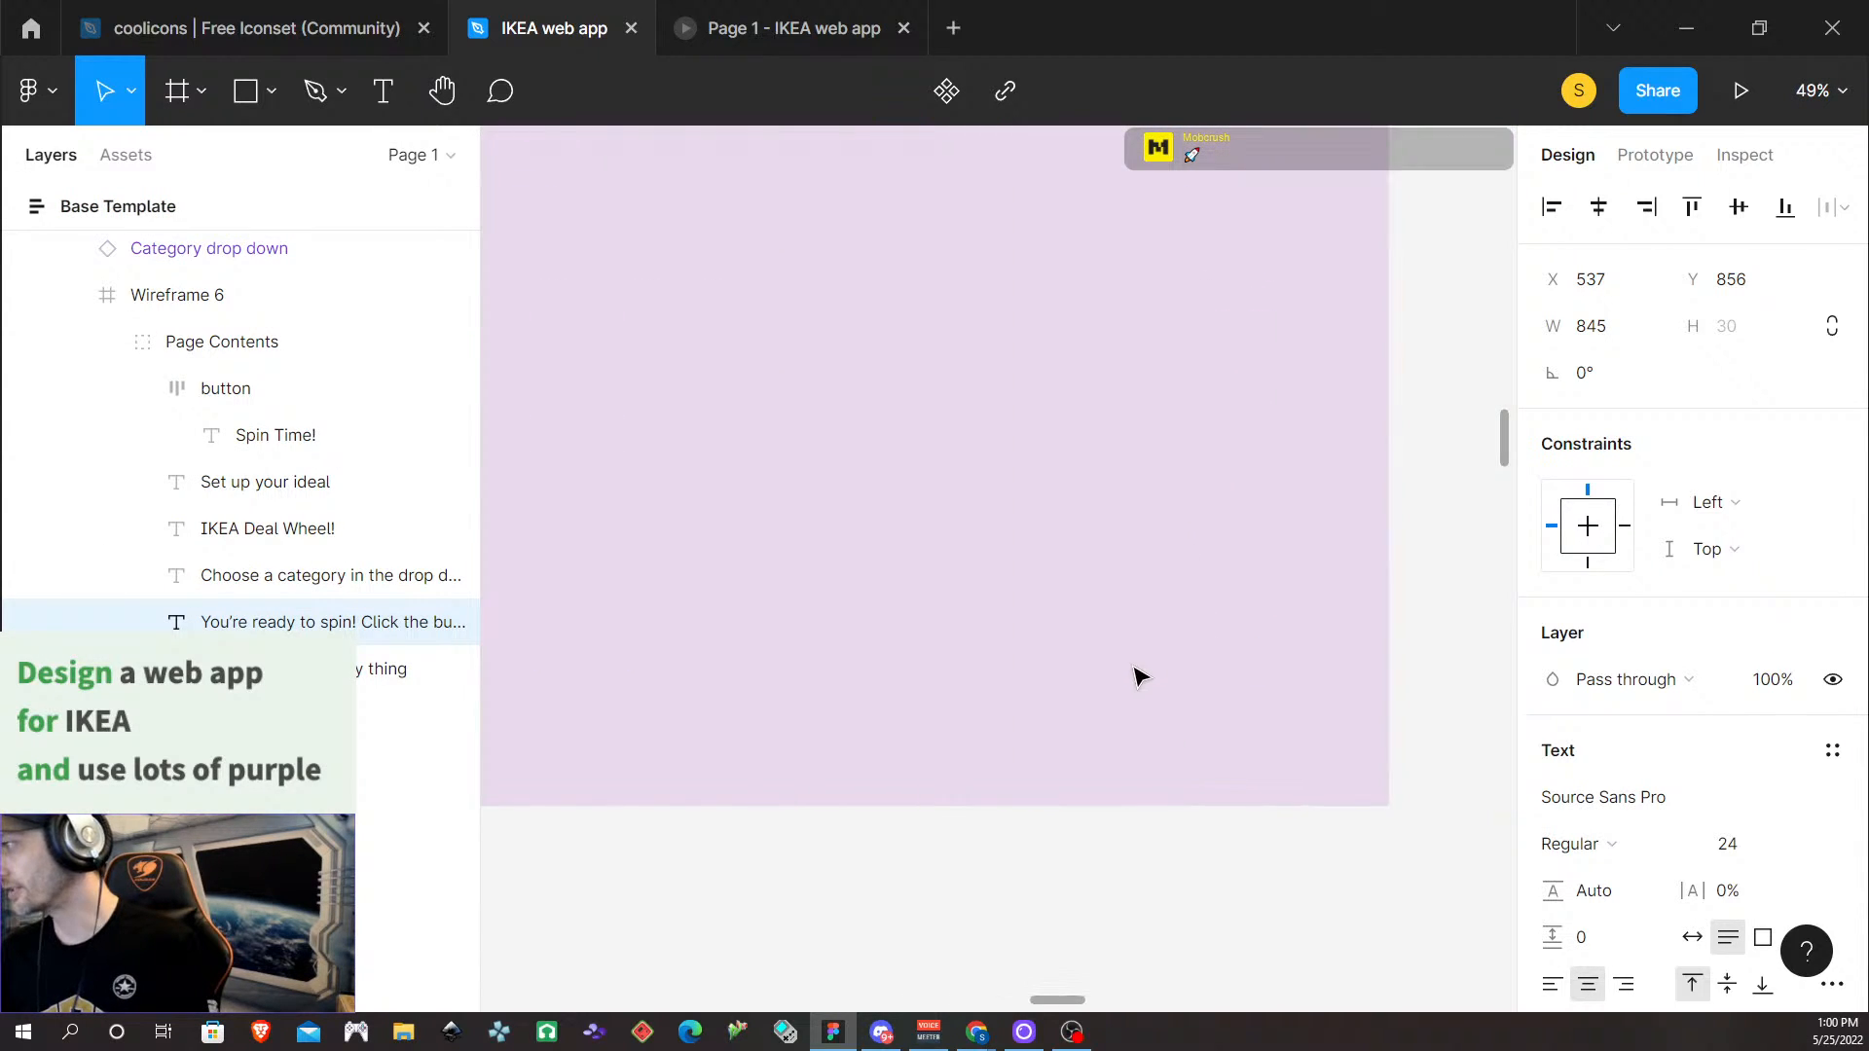
{"action": "scroll", "coordinate": [1139, 671], "scroll_direction": "right", "scroll_amount": 15}
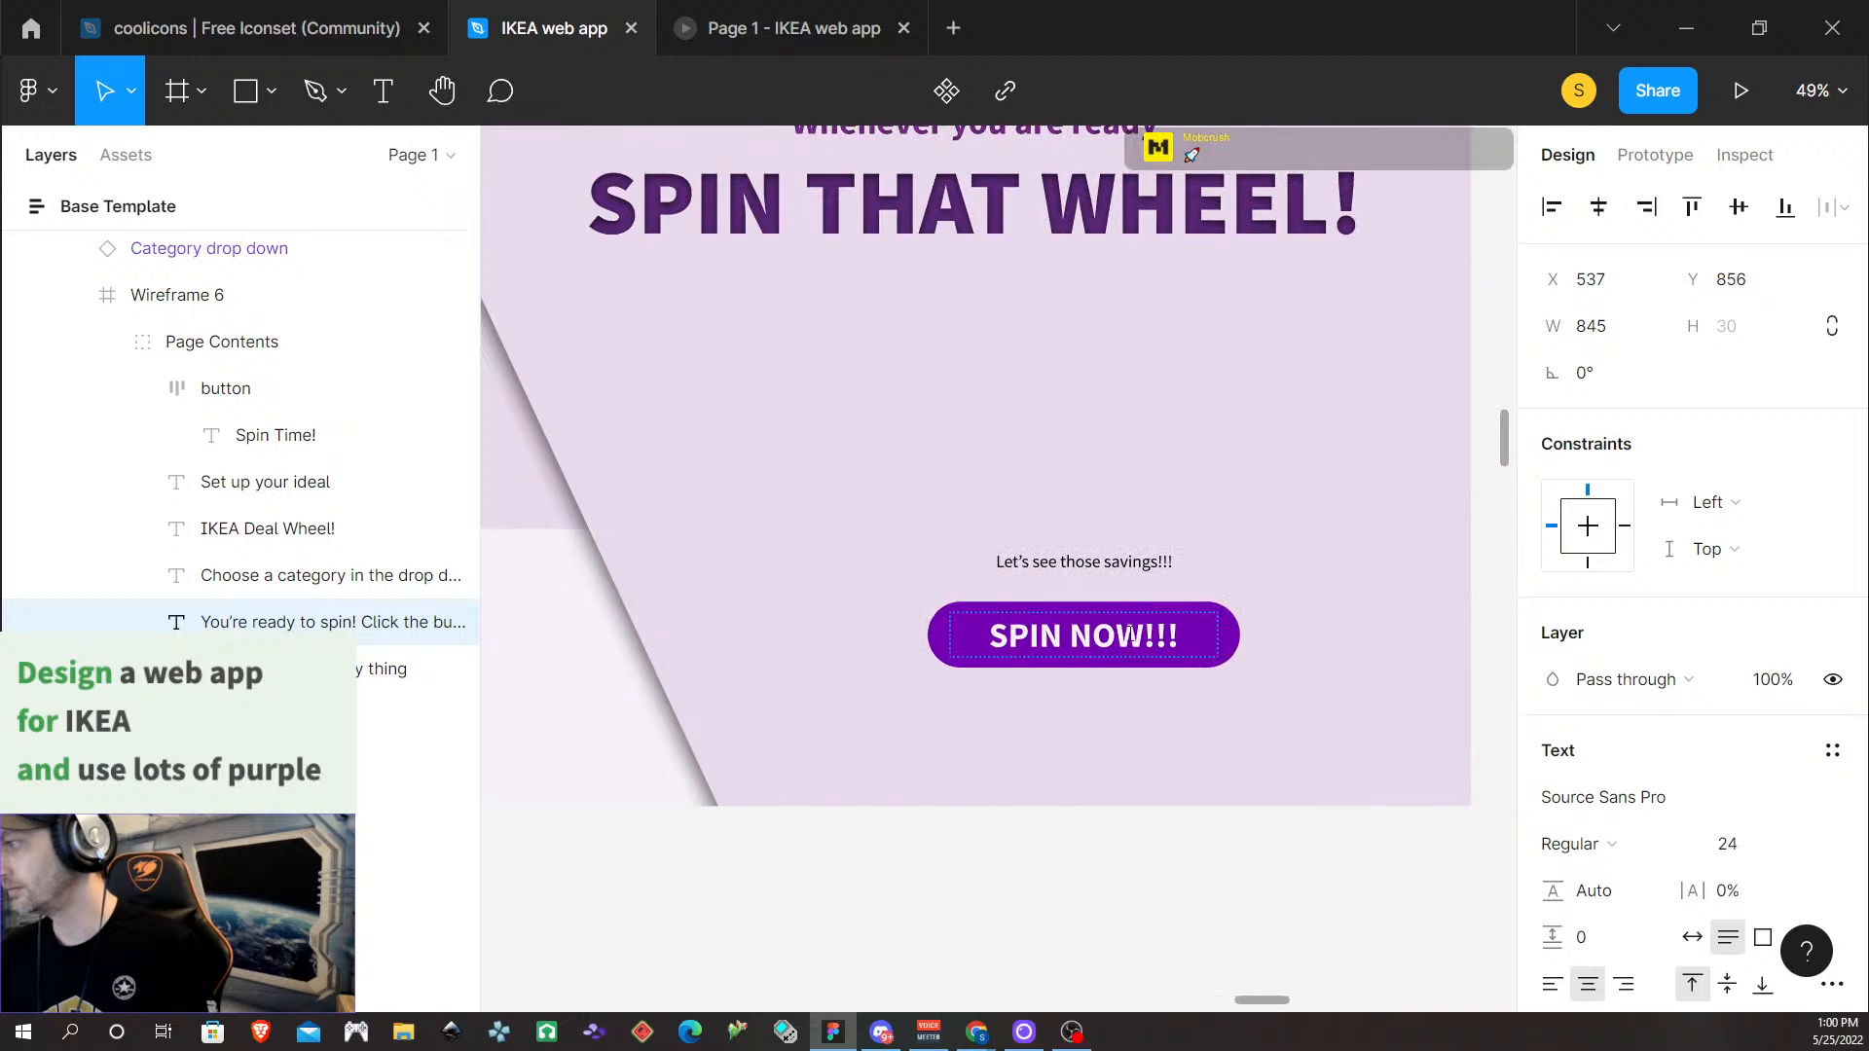
Apply the Cadmium Violet colour style to the "Let's see those savings!!!" caption
{"action": "double_click", "coordinate": [1117, 565]}
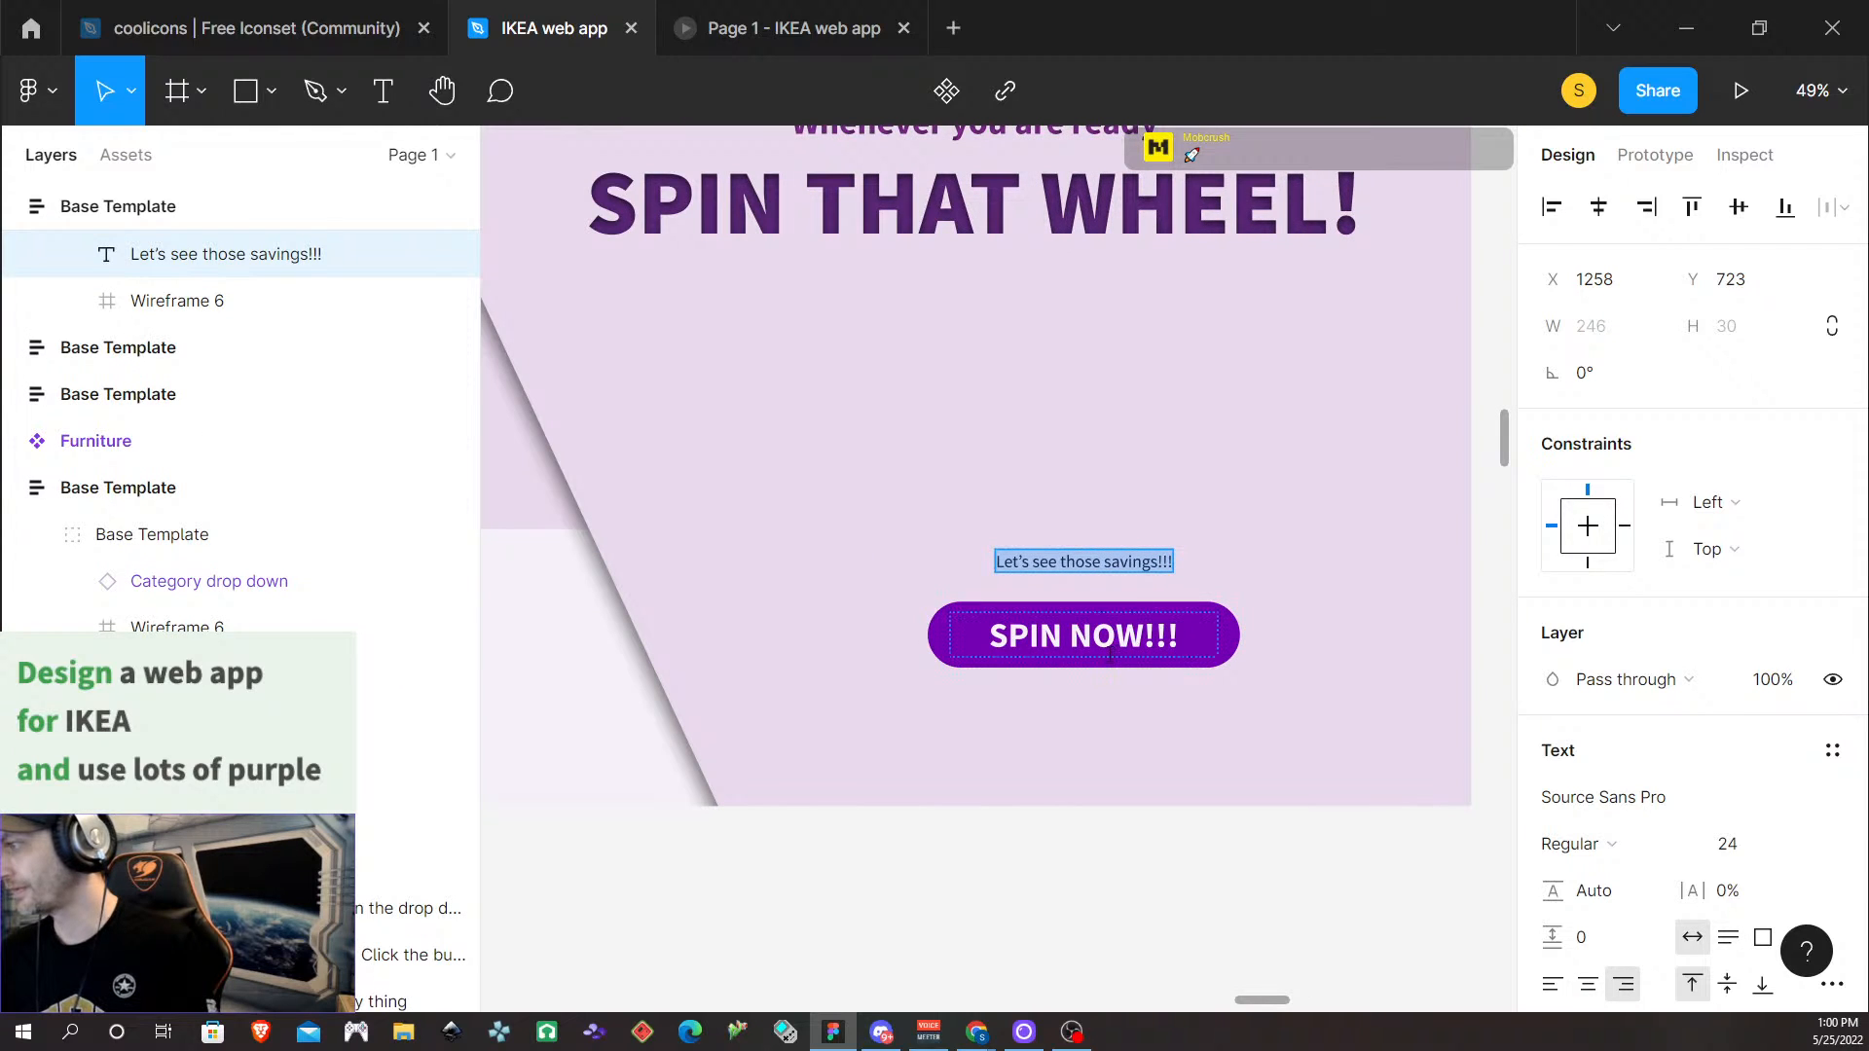
{"action": "left_click", "coordinate": [1110, 654]}
{"action": "left_click", "coordinate": [1105, 565]}
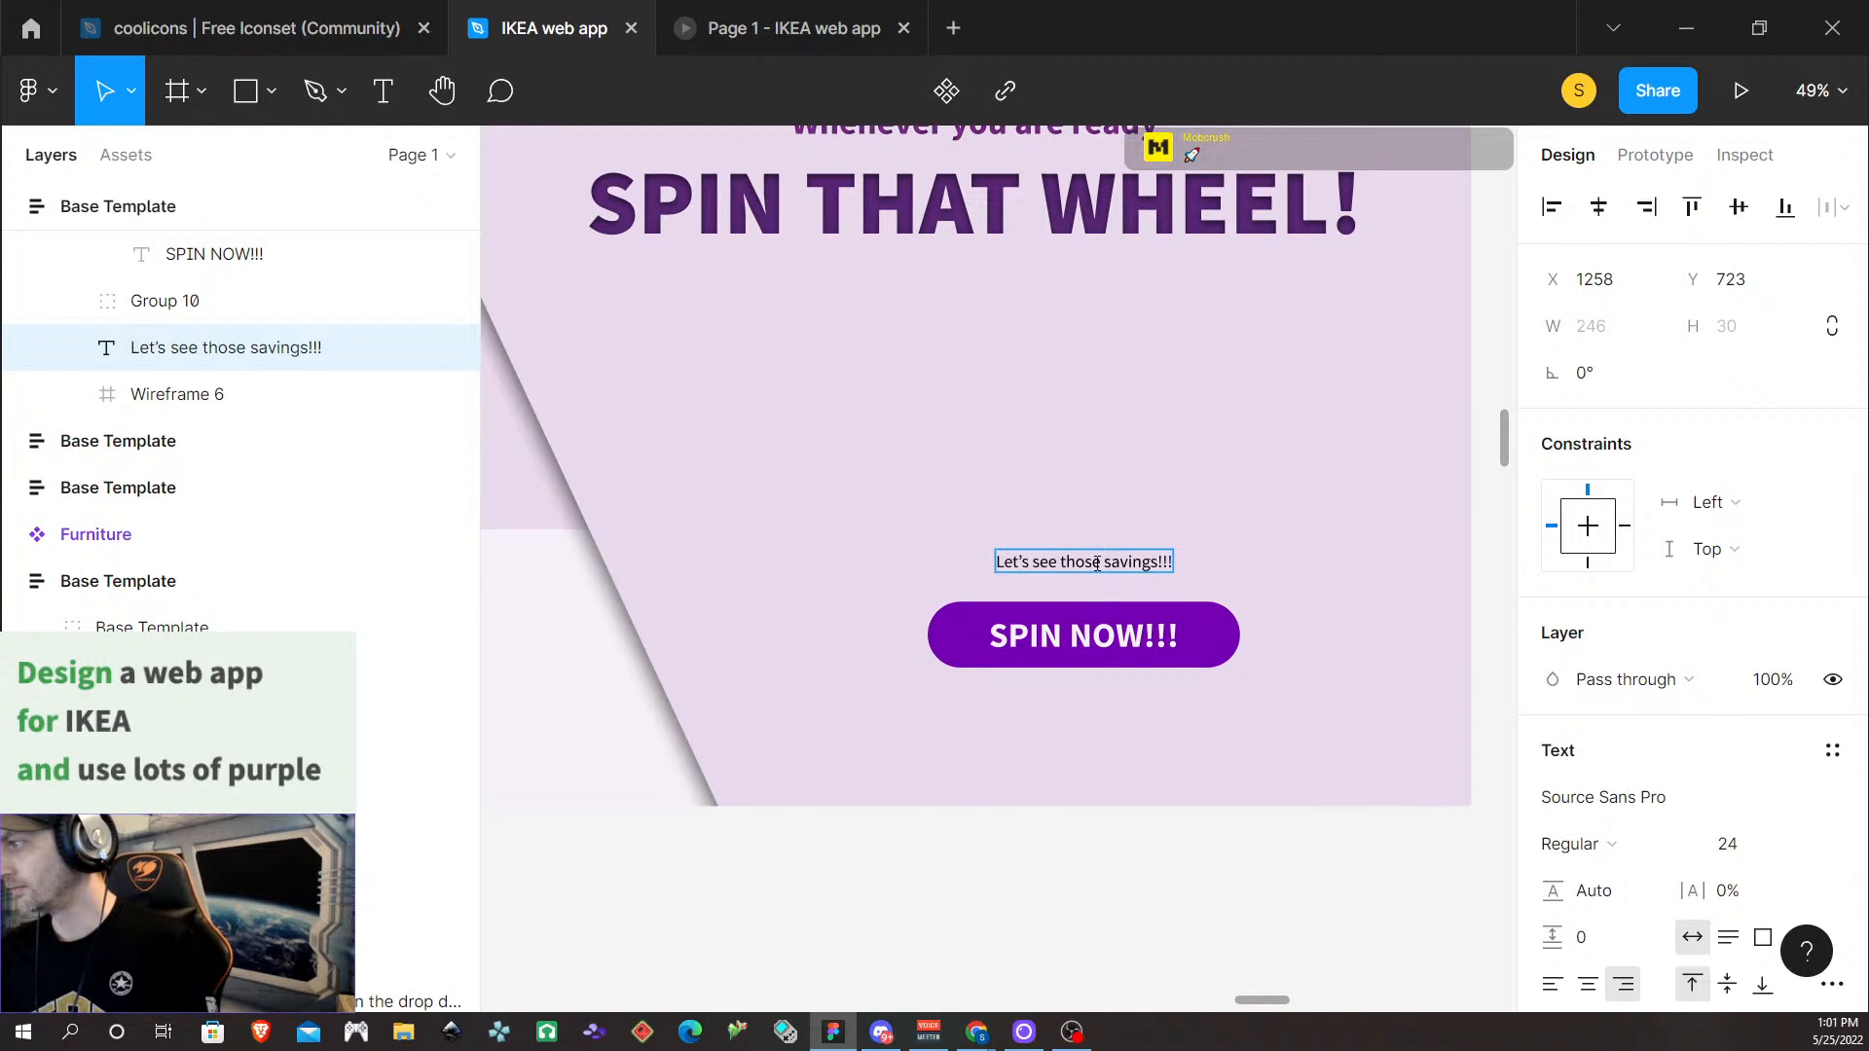
{"action": "triple_click", "coordinate": [1097, 565]}
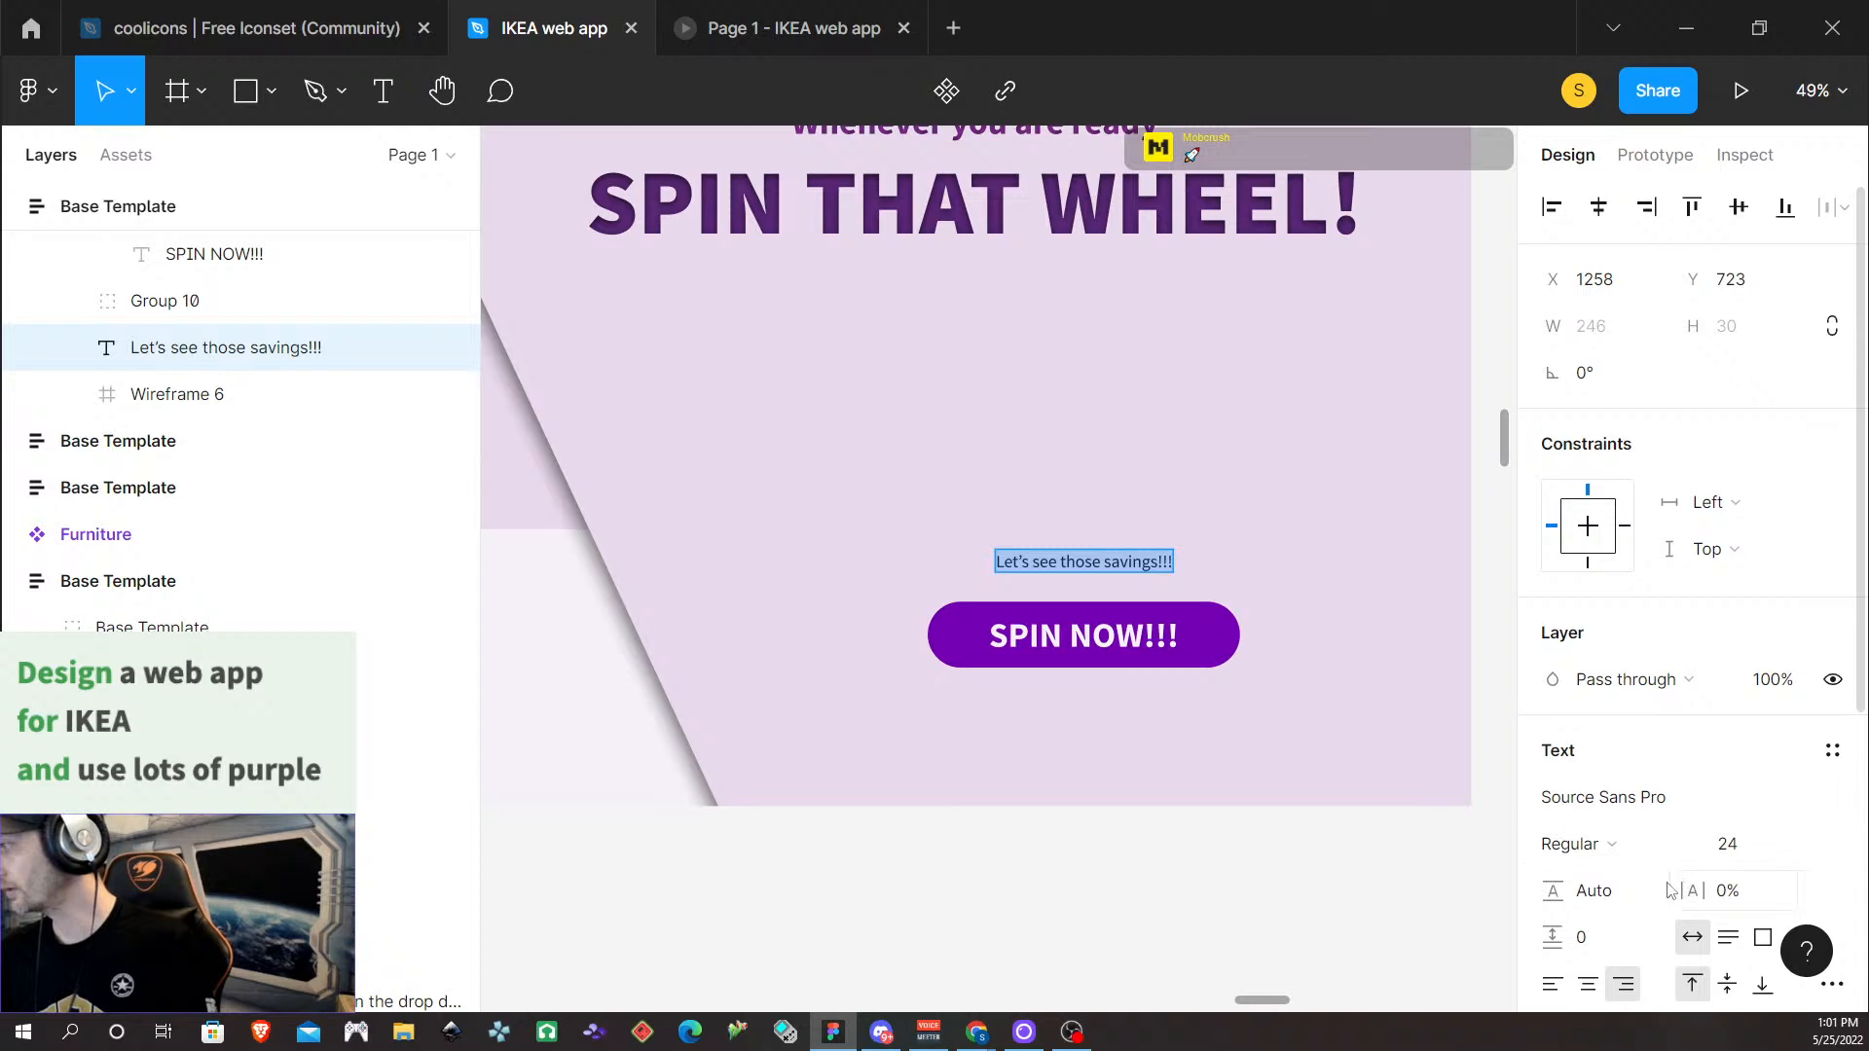
{"action": "scroll", "coordinate": [1667, 890], "scroll_direction": "down", "scroll_amount": 5}
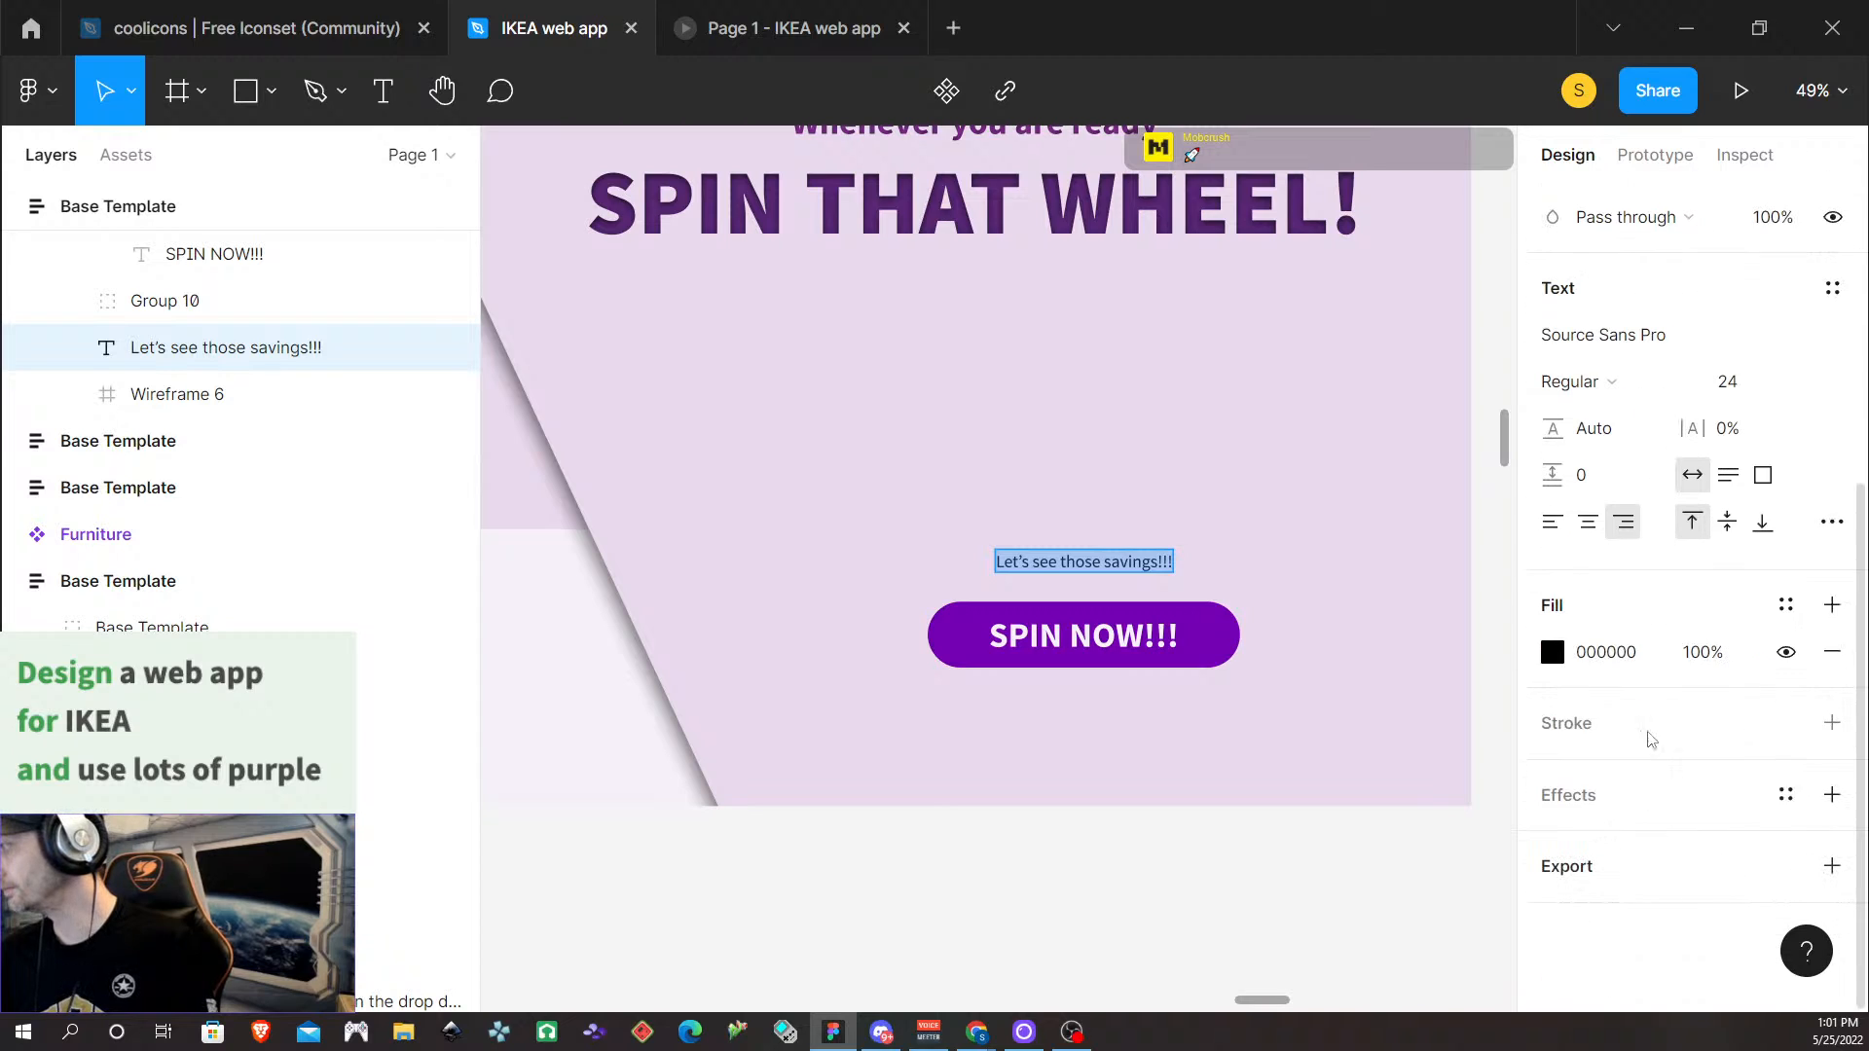
{"action": "left_click", "coordinate": [1788, 608]}
{"action": "left_click", "coordinate": [1669, 692]}
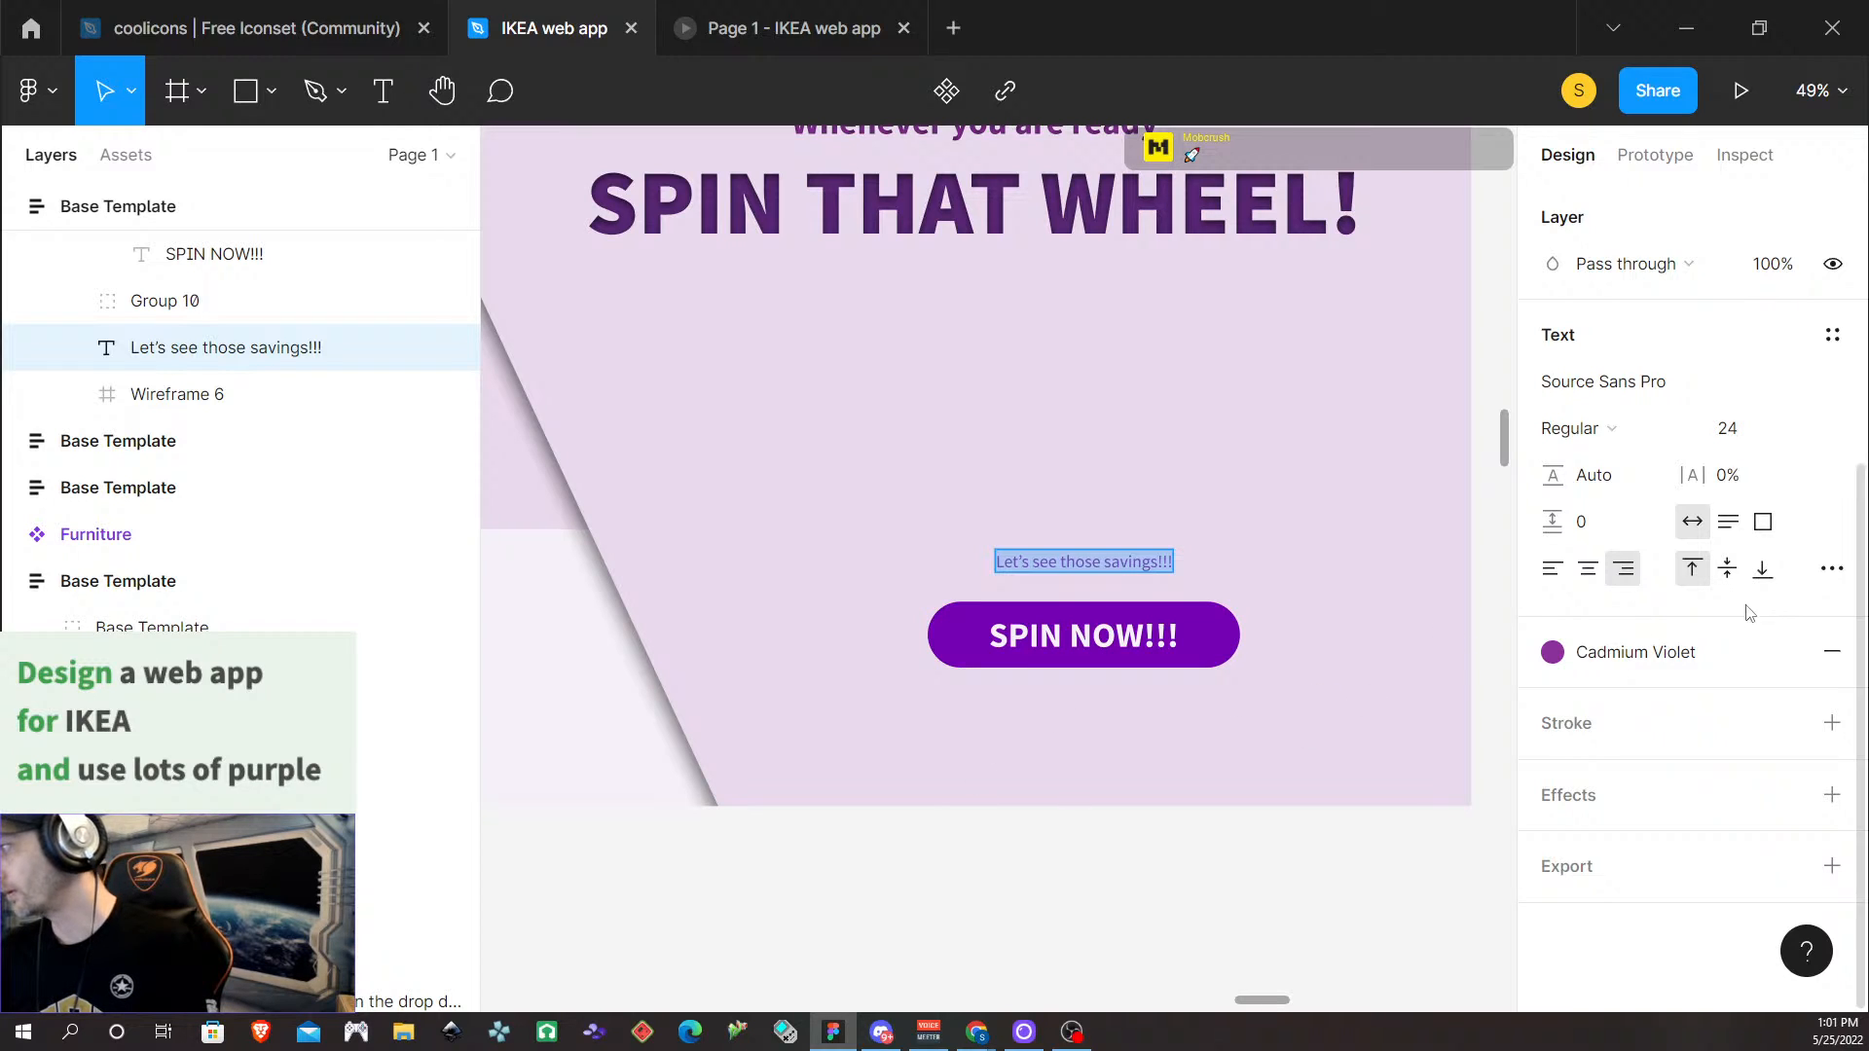
Add an inner shadow with a Y offset of 2 to the "Let's see those savings!!!" caption
{"action": "left_click", "coordinate": [1833, 795]}
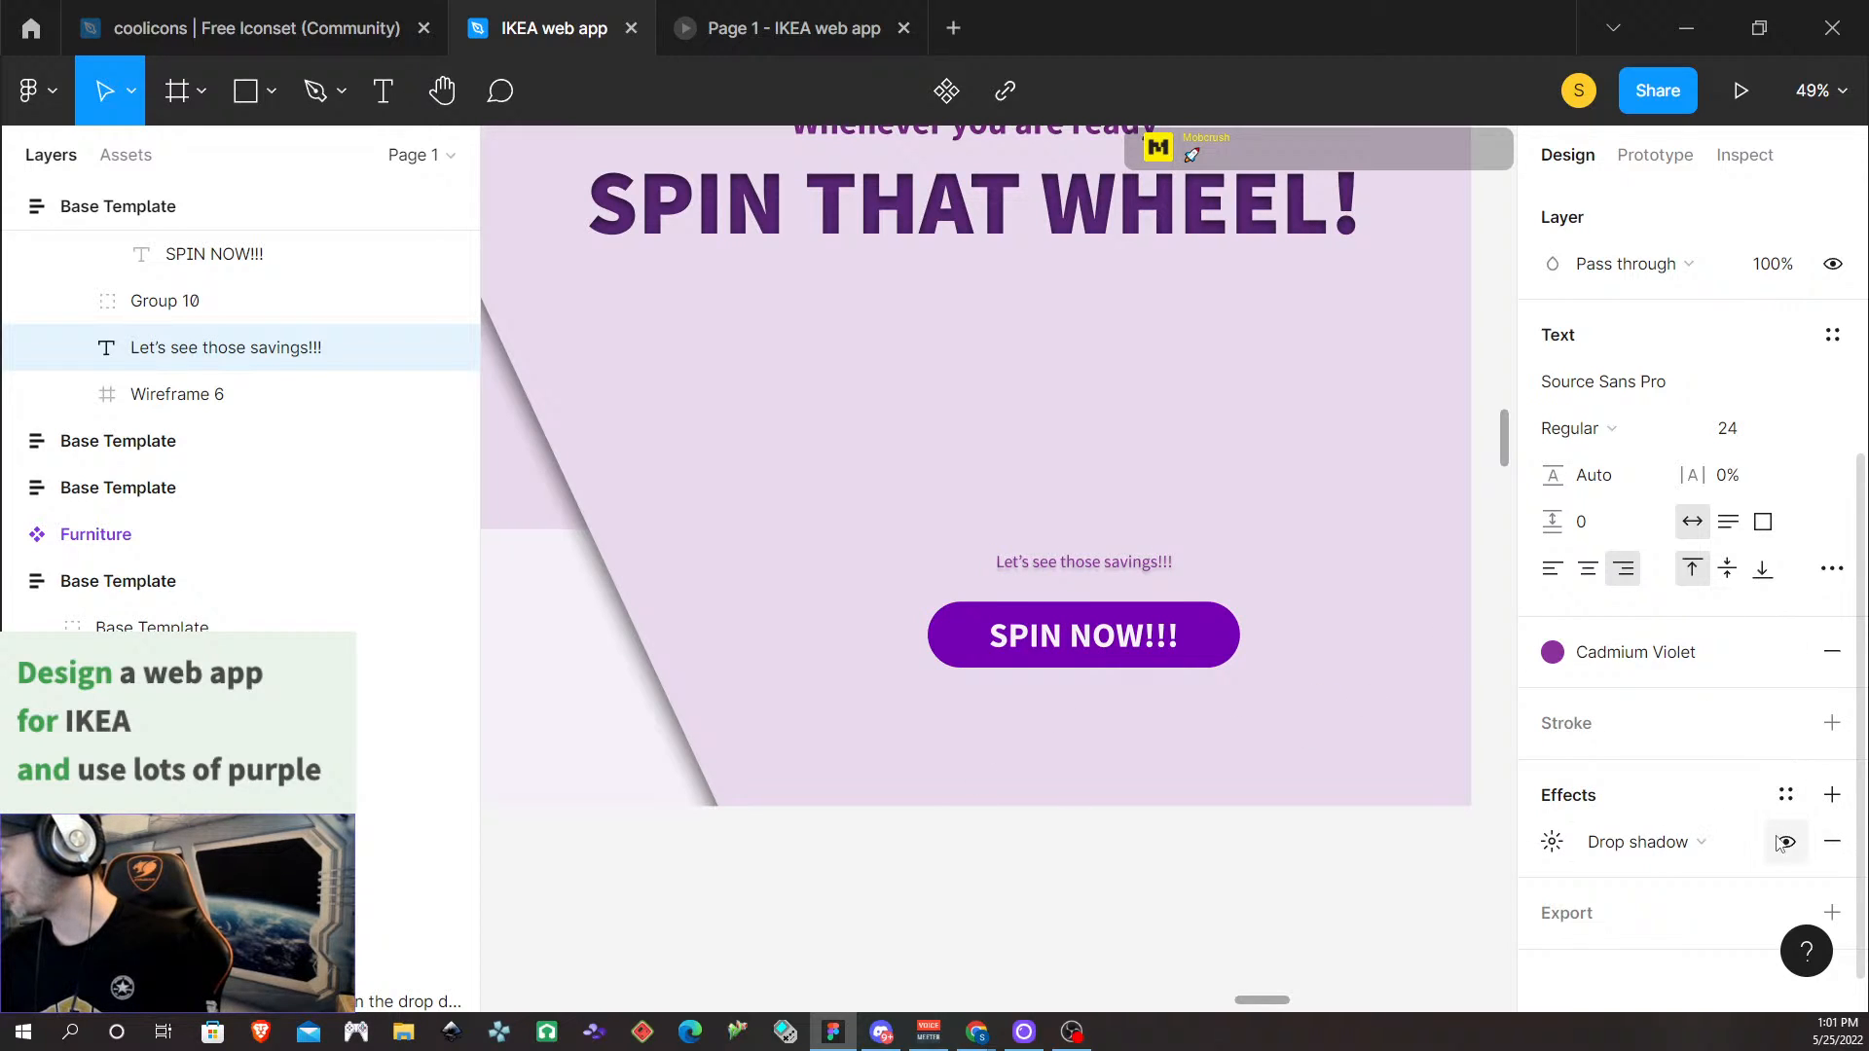
{"action": "left_click", "coordinate": [1657, 847]}
{"action": "left_click", "coordinate": [1659, 816]}
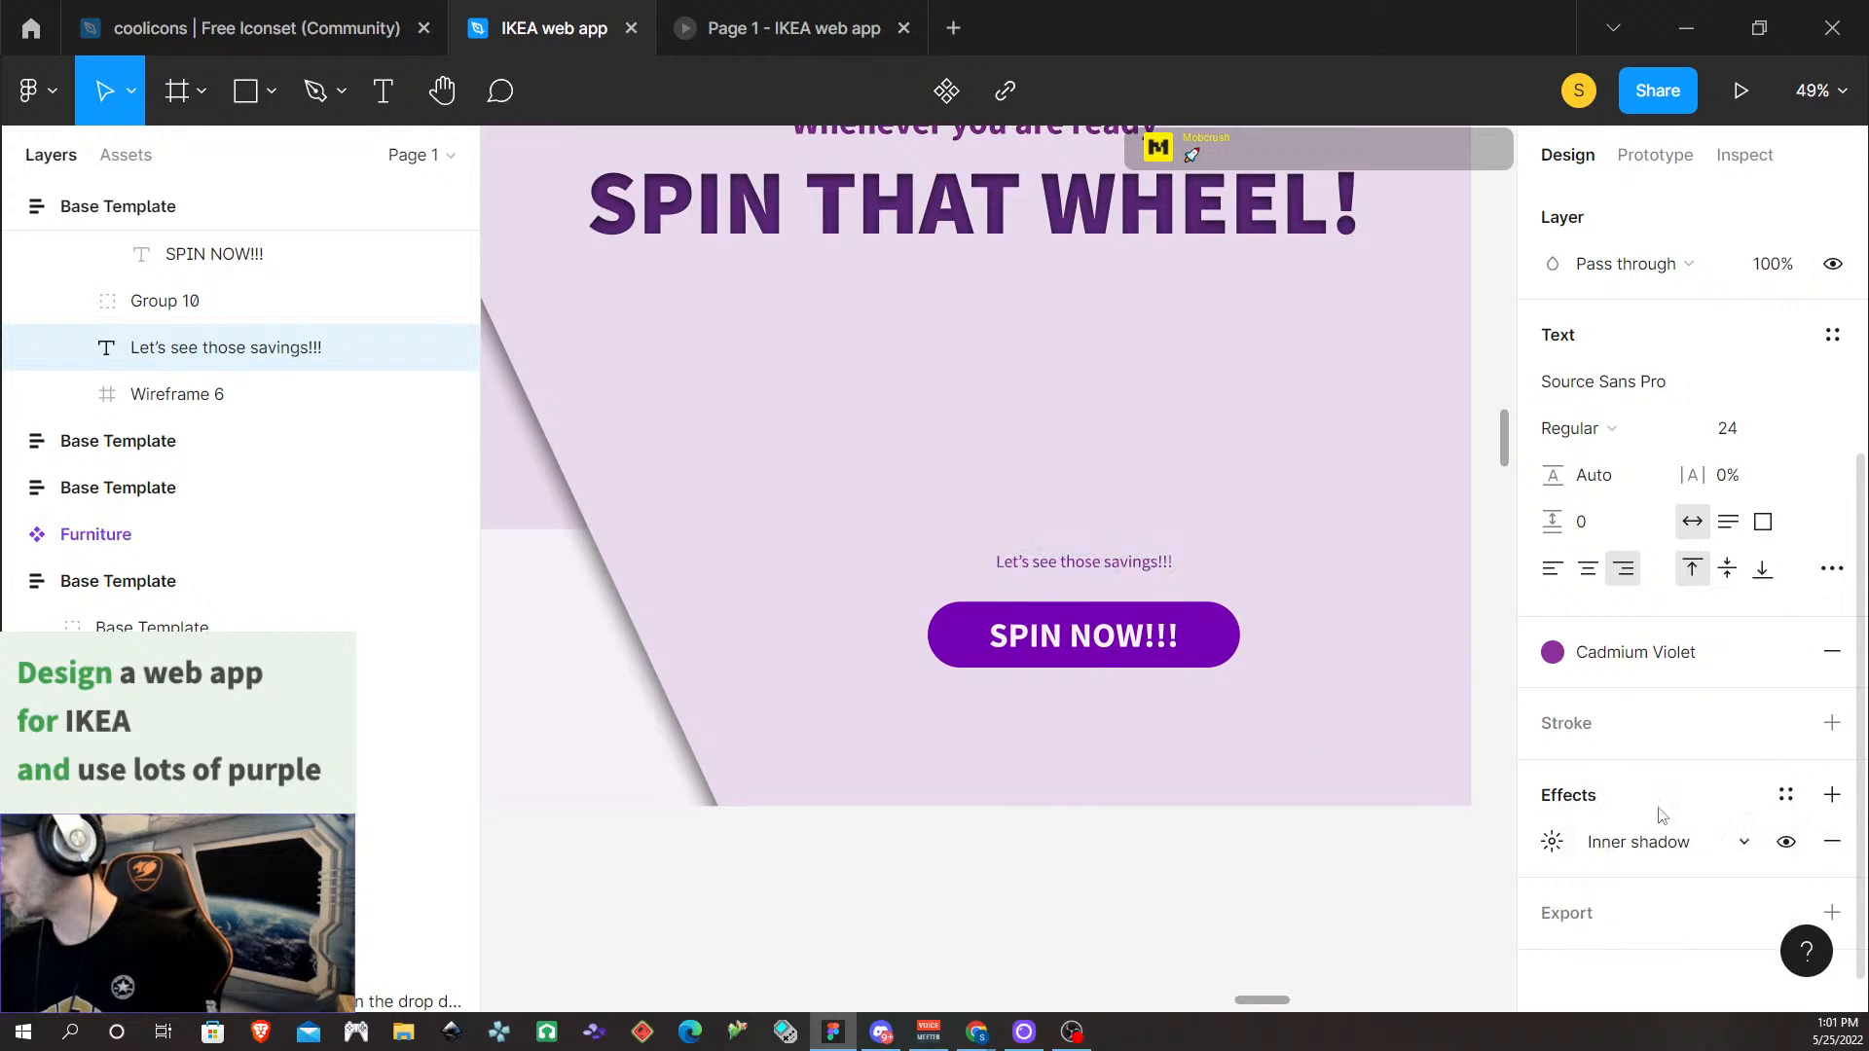
{"action": "left_click", "coordinate": [1554, 842]}
{"action": "left_click", "coordinate": [1241, 921]}
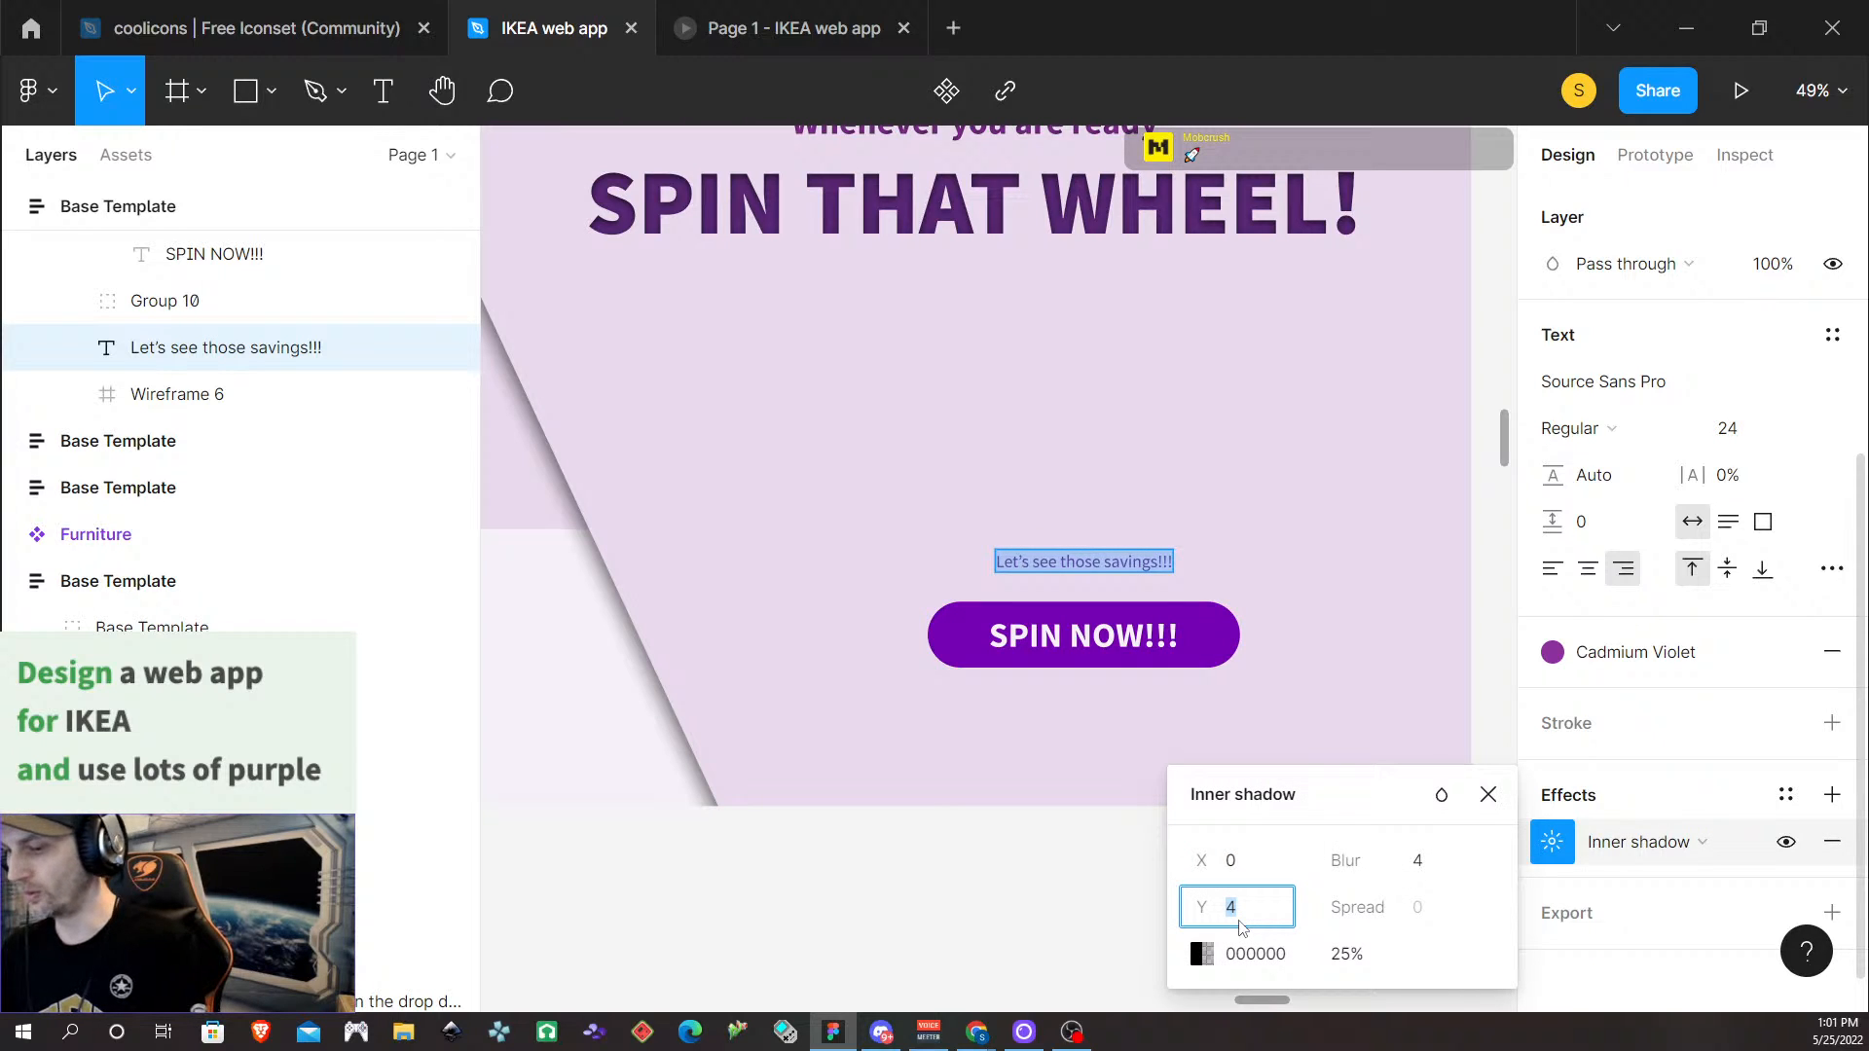
{"action": "left_click", "coordinate": [1347, 956]}
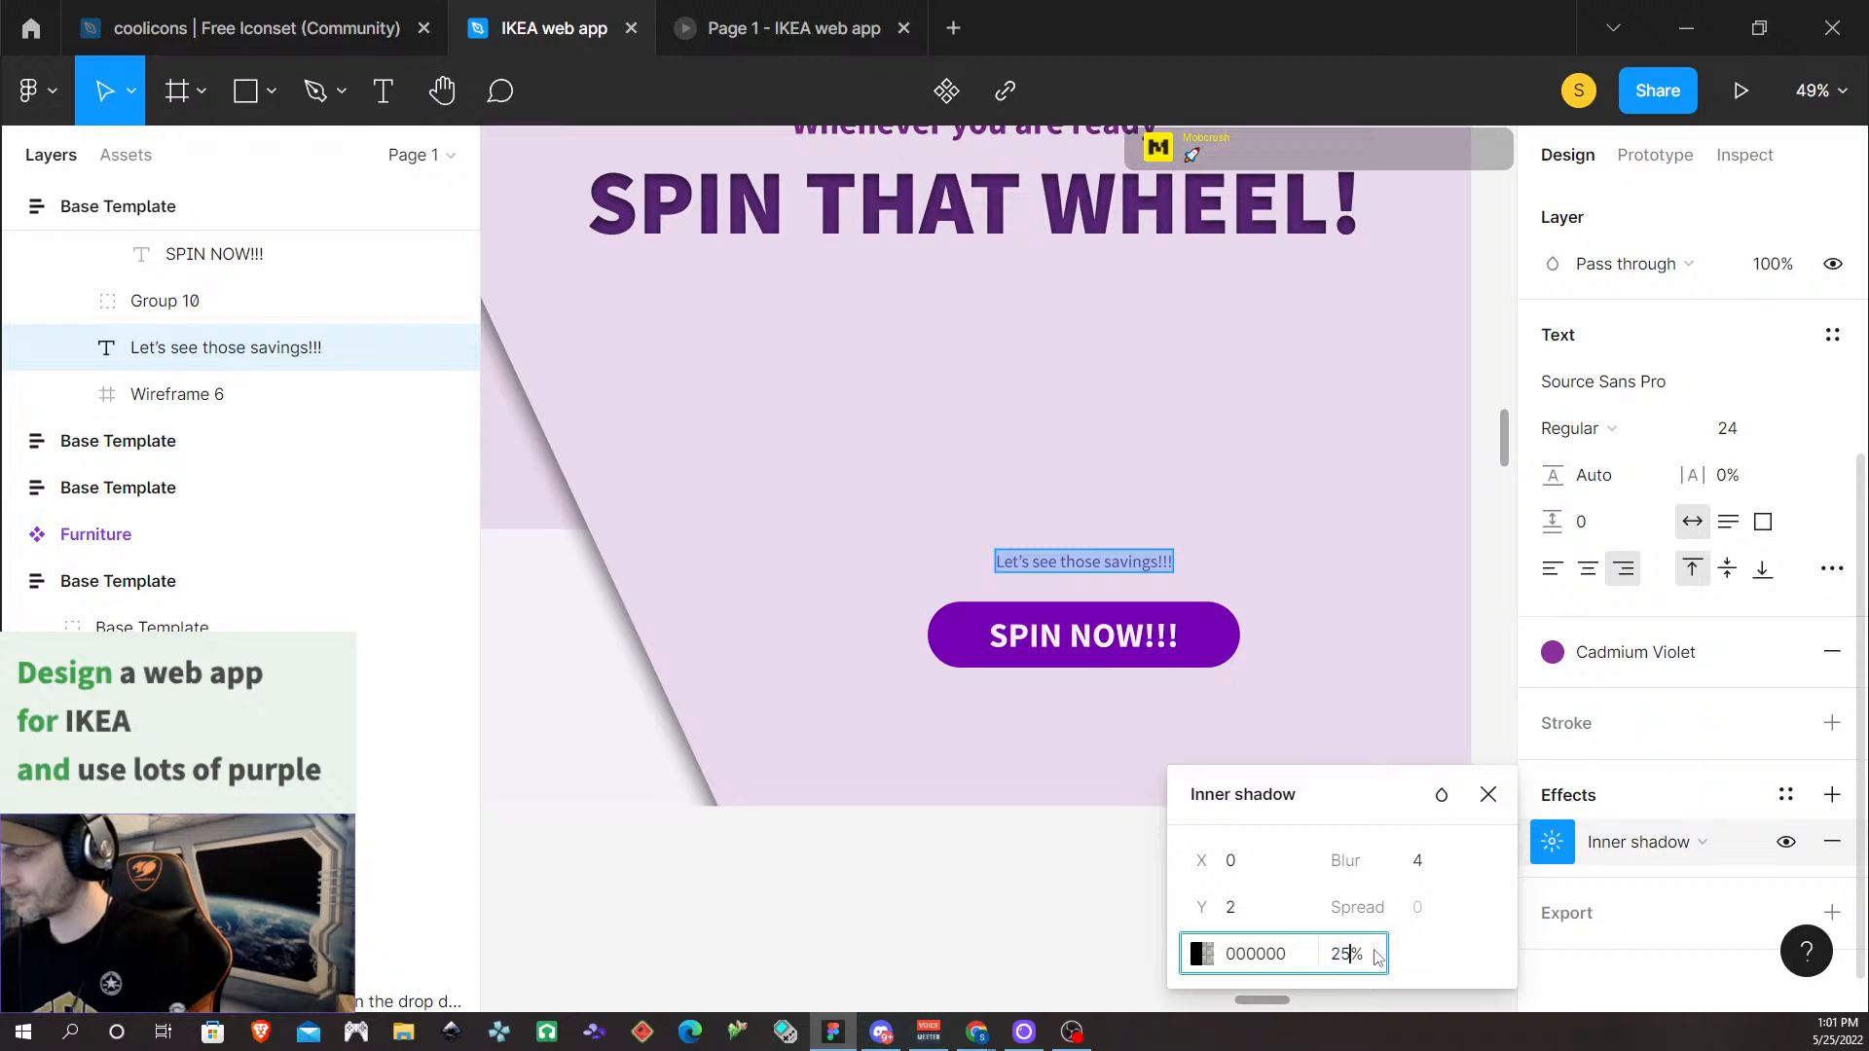
{"action": "key", "text": "Escape"}
Measure the distances from the Spin Time! button to its template's edges as a reference for the SPIN NOW!!! button
{"action": "scroll", "coordinate": [1372, 699], "scroll_direction": "up", "scroll_amount": 1}
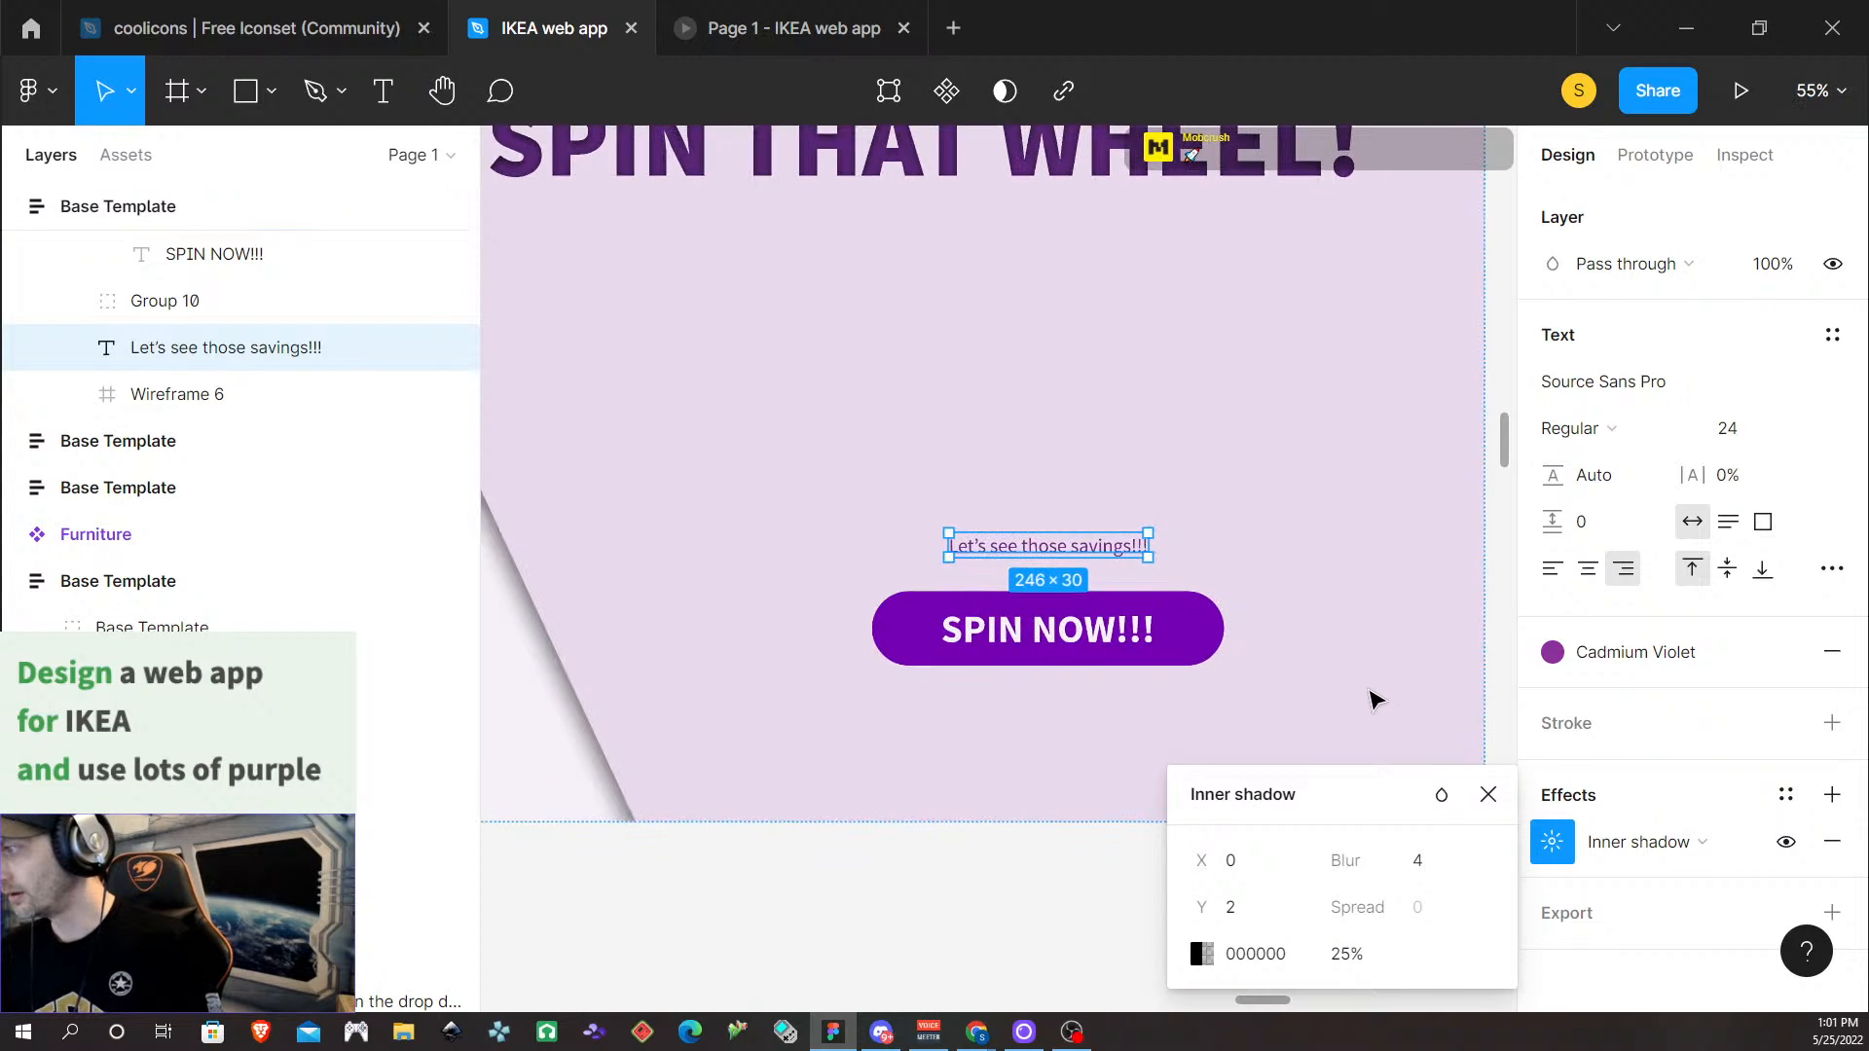
{"action": "scroll", "coordinate": [1368, 695], "scroll_direction": "up", "scroll_amount": 1}
{"action": "left_click", "coordinate": [1026, 609]}
{"action": "key", "text": "shift+a"}
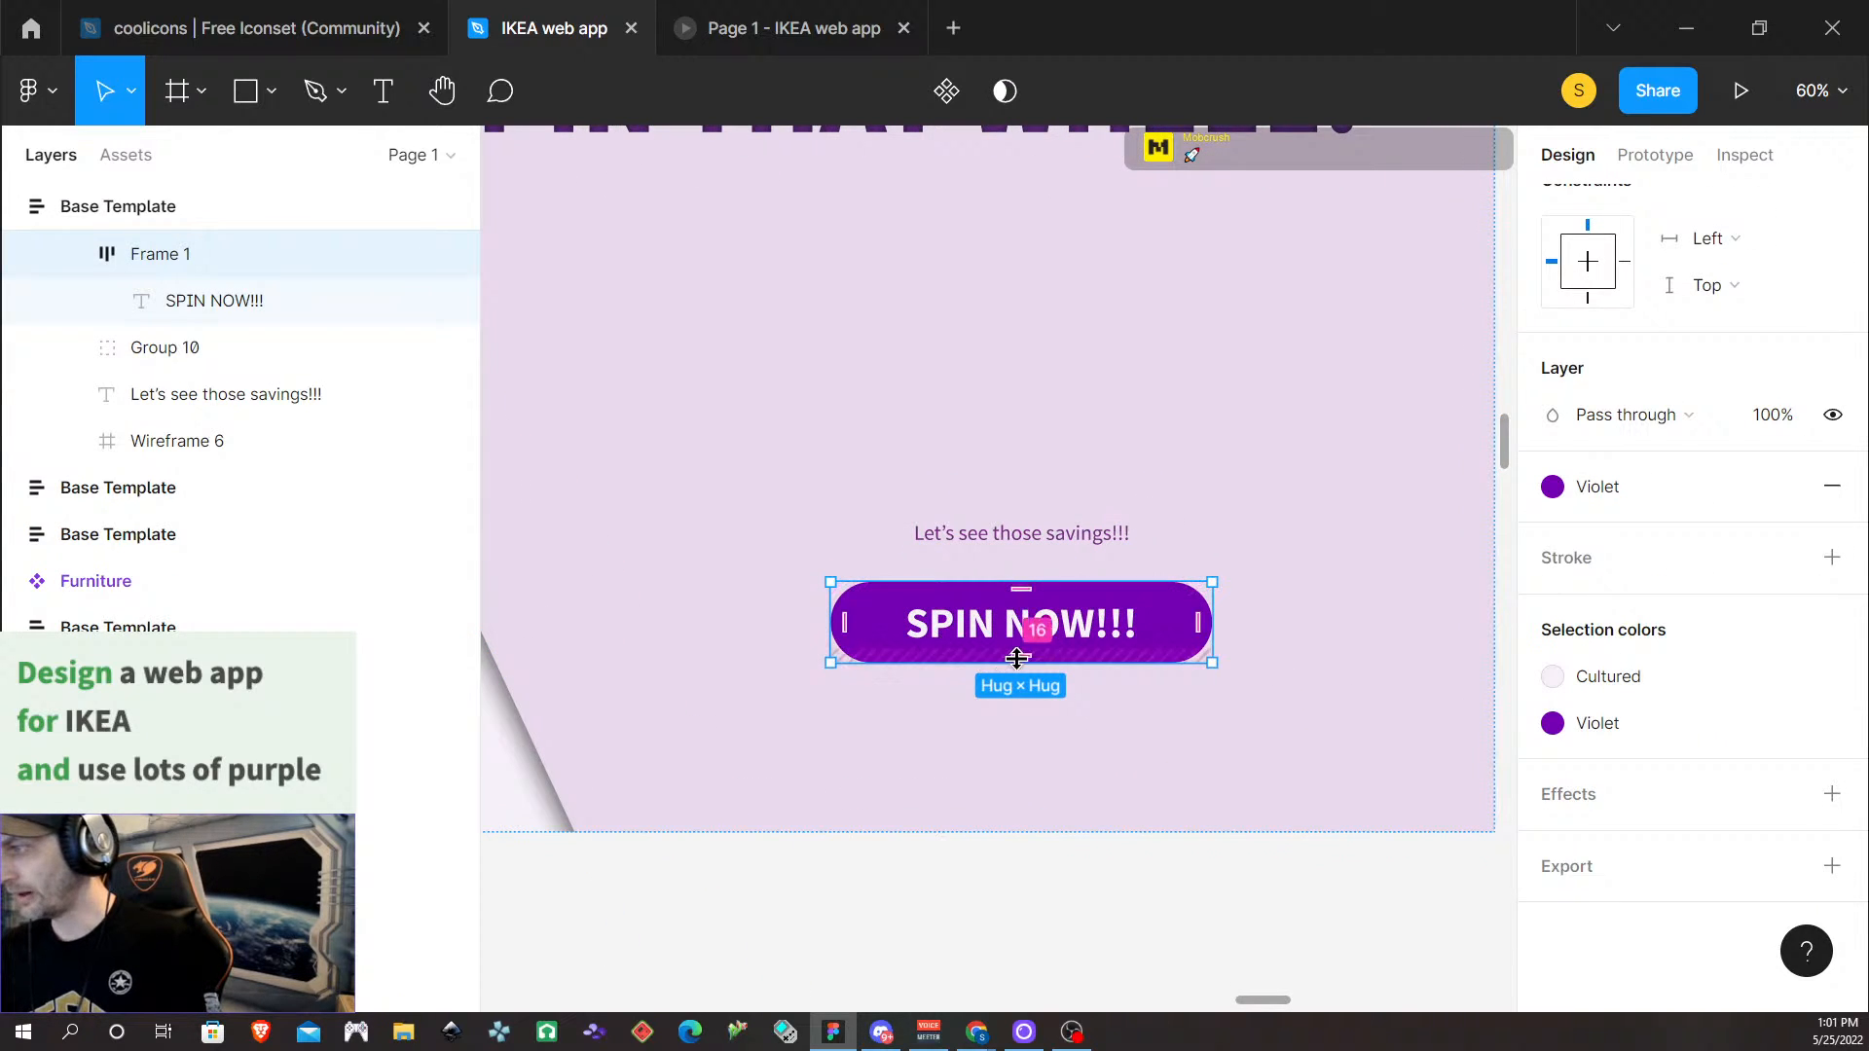
{"action": "scroll", "coordinate": [1019, 652], "scroll_direction": "down", "scroll_amount": 10}
{"action": "scroll", "coordinate": [983, 725], "scroll_direction": "right", "scroll_amount": 8}
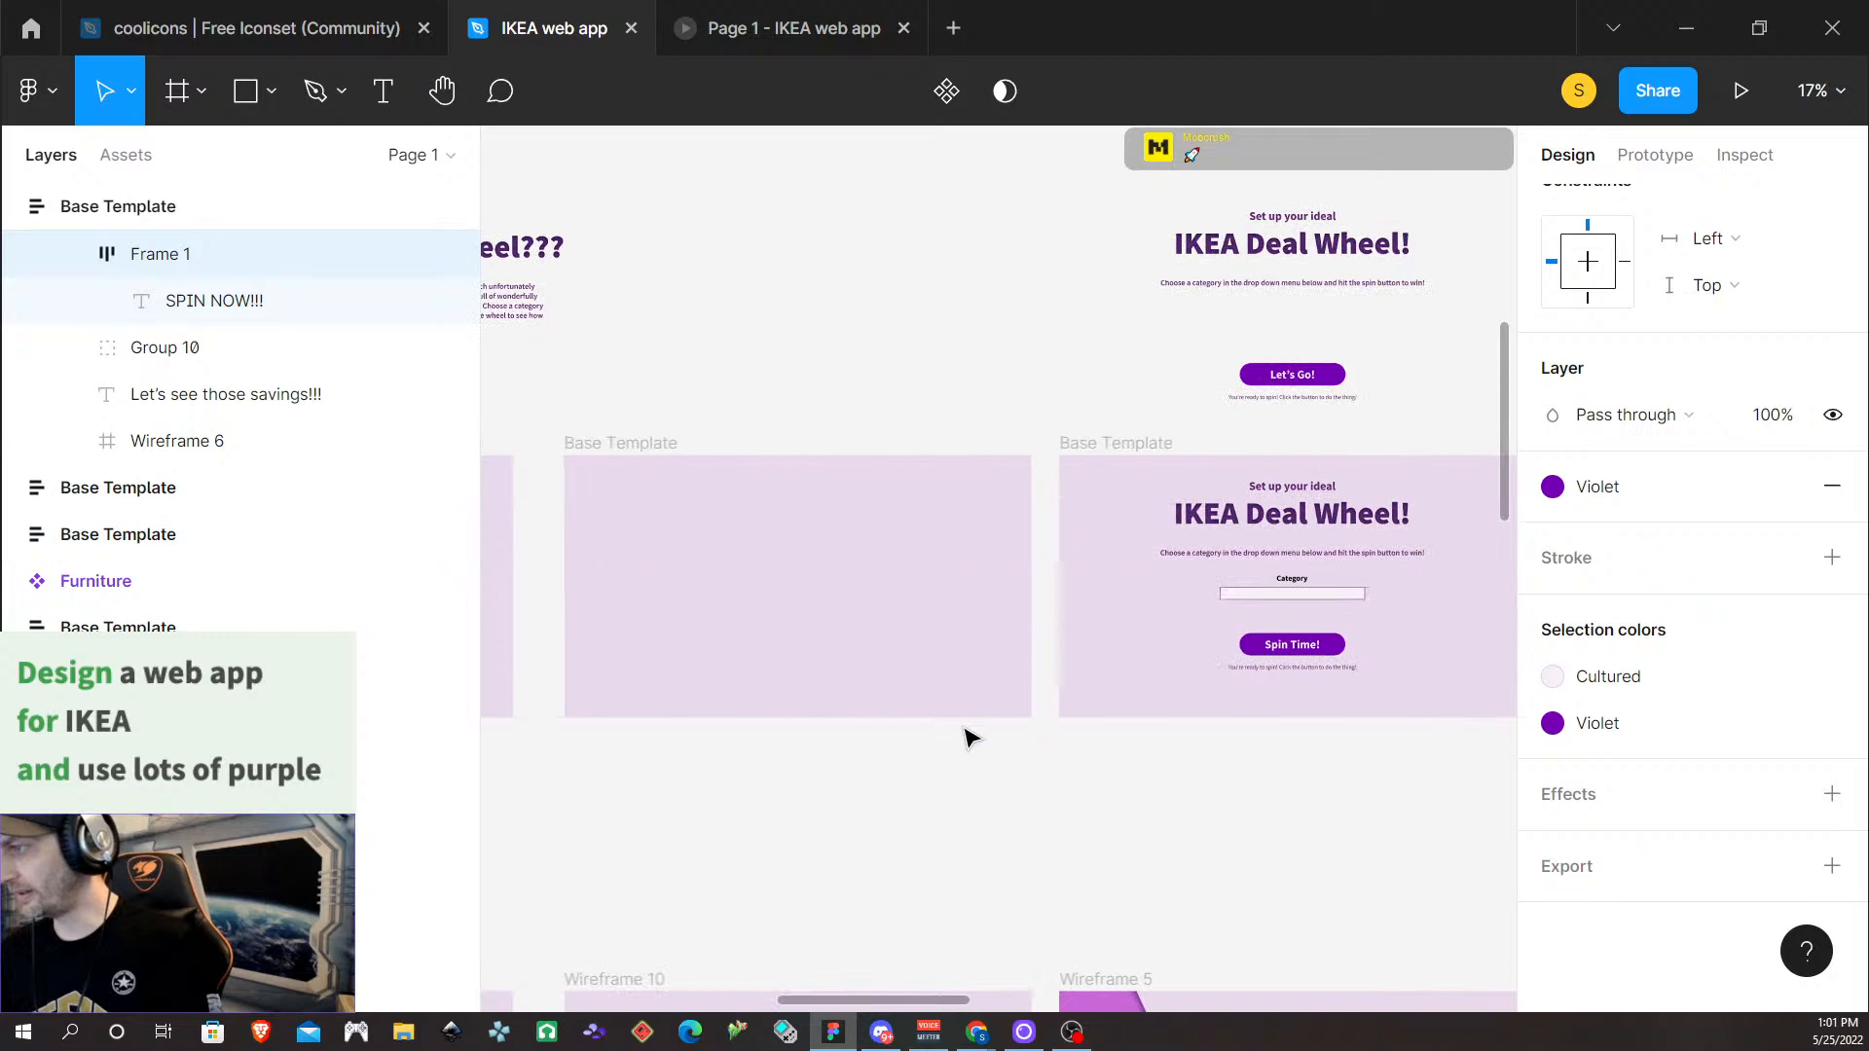
{"action": "left_click", "coordinate": [1315, 650]}
{"action": "left_click", "coordinate": [1331, 647]}
{"action": "left_click", "coordinate": [1332, 647]}
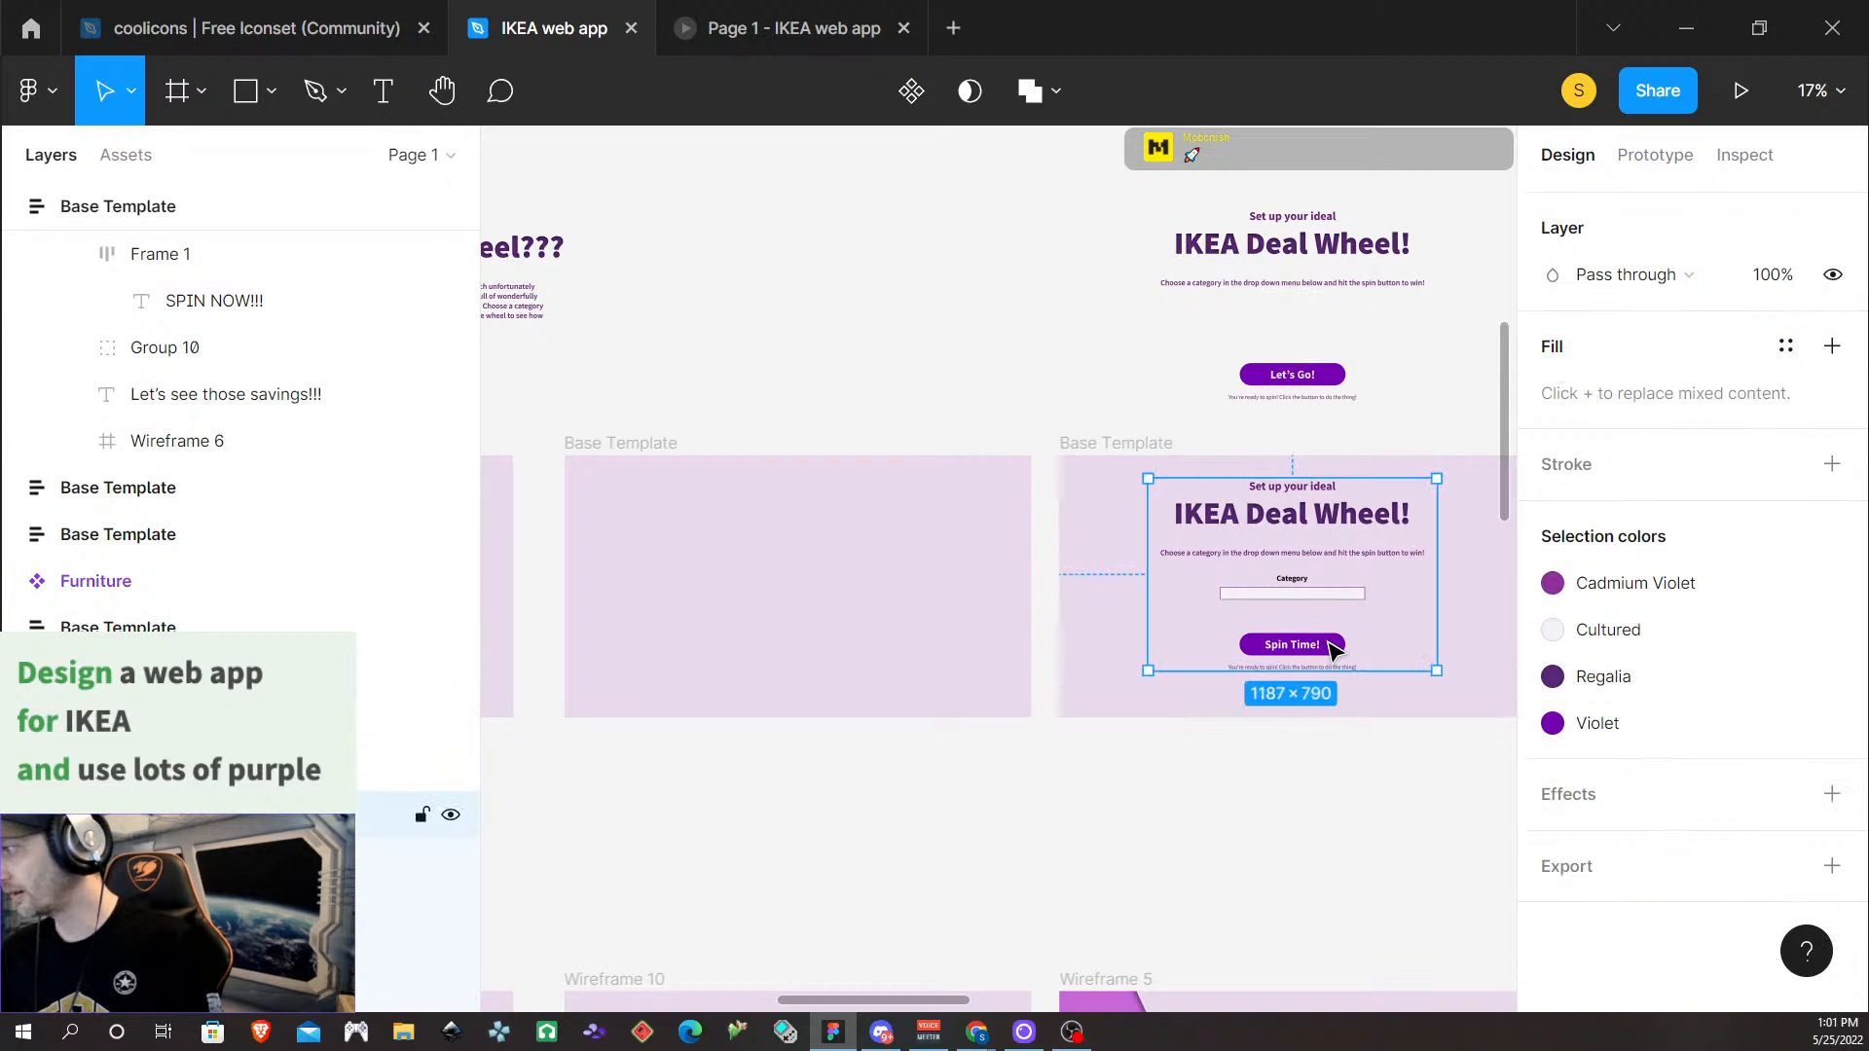
{"action": "left_click", "coordinate": [1333, 648]}
{"action": "key", "text": "alt"}
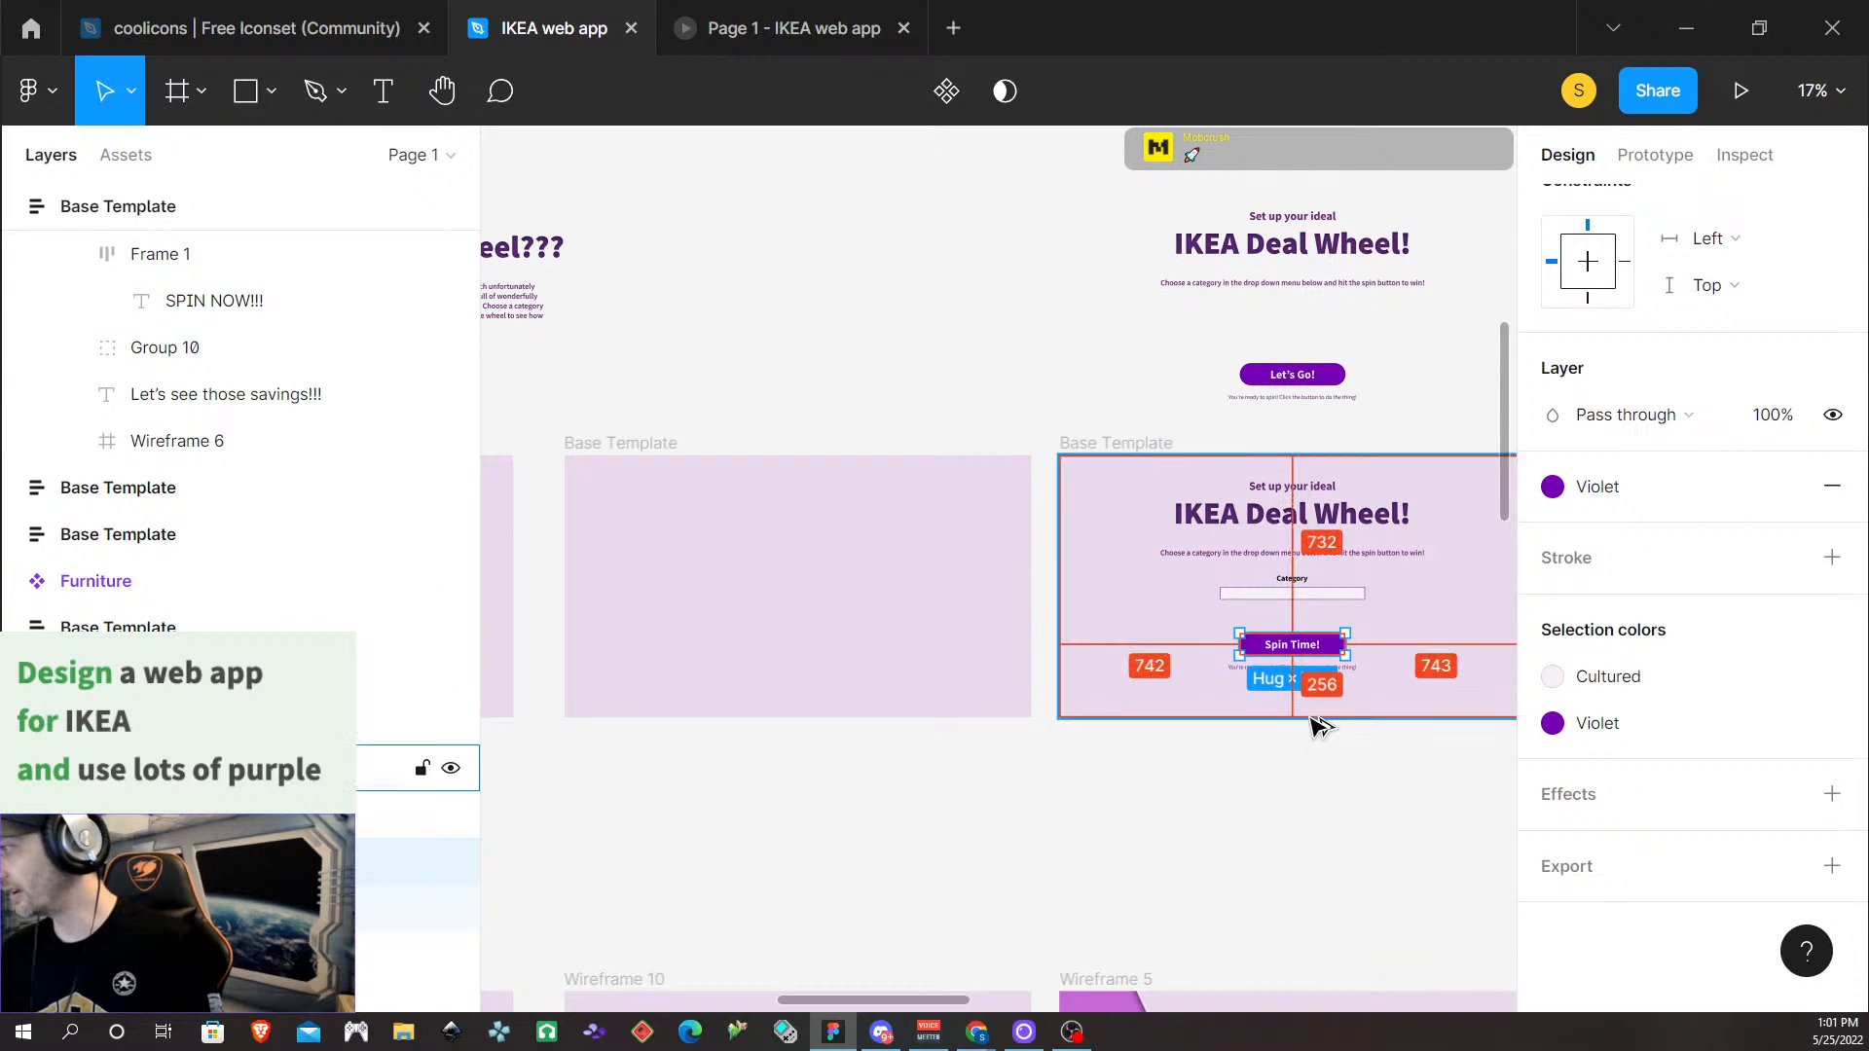
Move the SPIN NOW!!! button up until it sits 256 px above the template's lower edge
{"action": "scroll", "coordinate": [1315, 725], "scroll_direction": "right", "scroll_amount": 10}
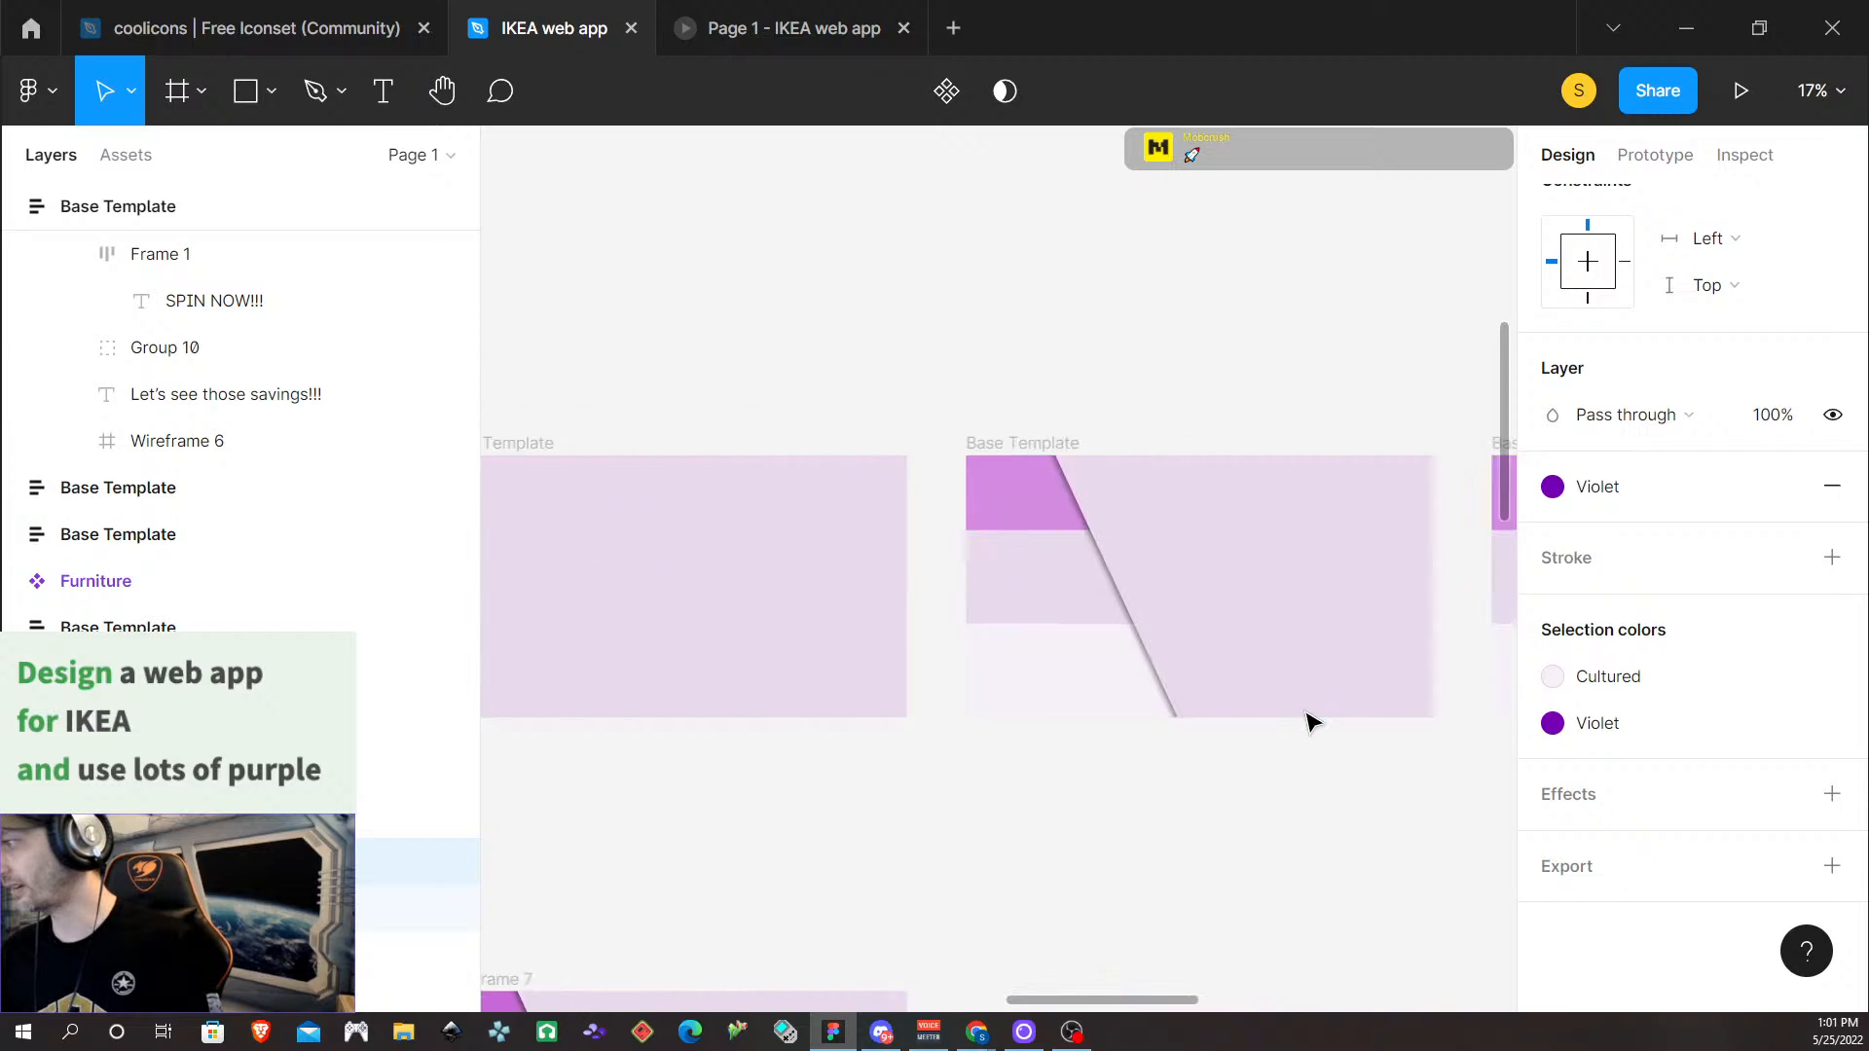
{"action": "scroll", "coordinate": [1306, 717], "scroll_direction": "right", "scroll_amount": 2}
{"action": "scroll", "coordinate": [1306, 717], "scroll_direction": "left", "scroll_amount": 6}
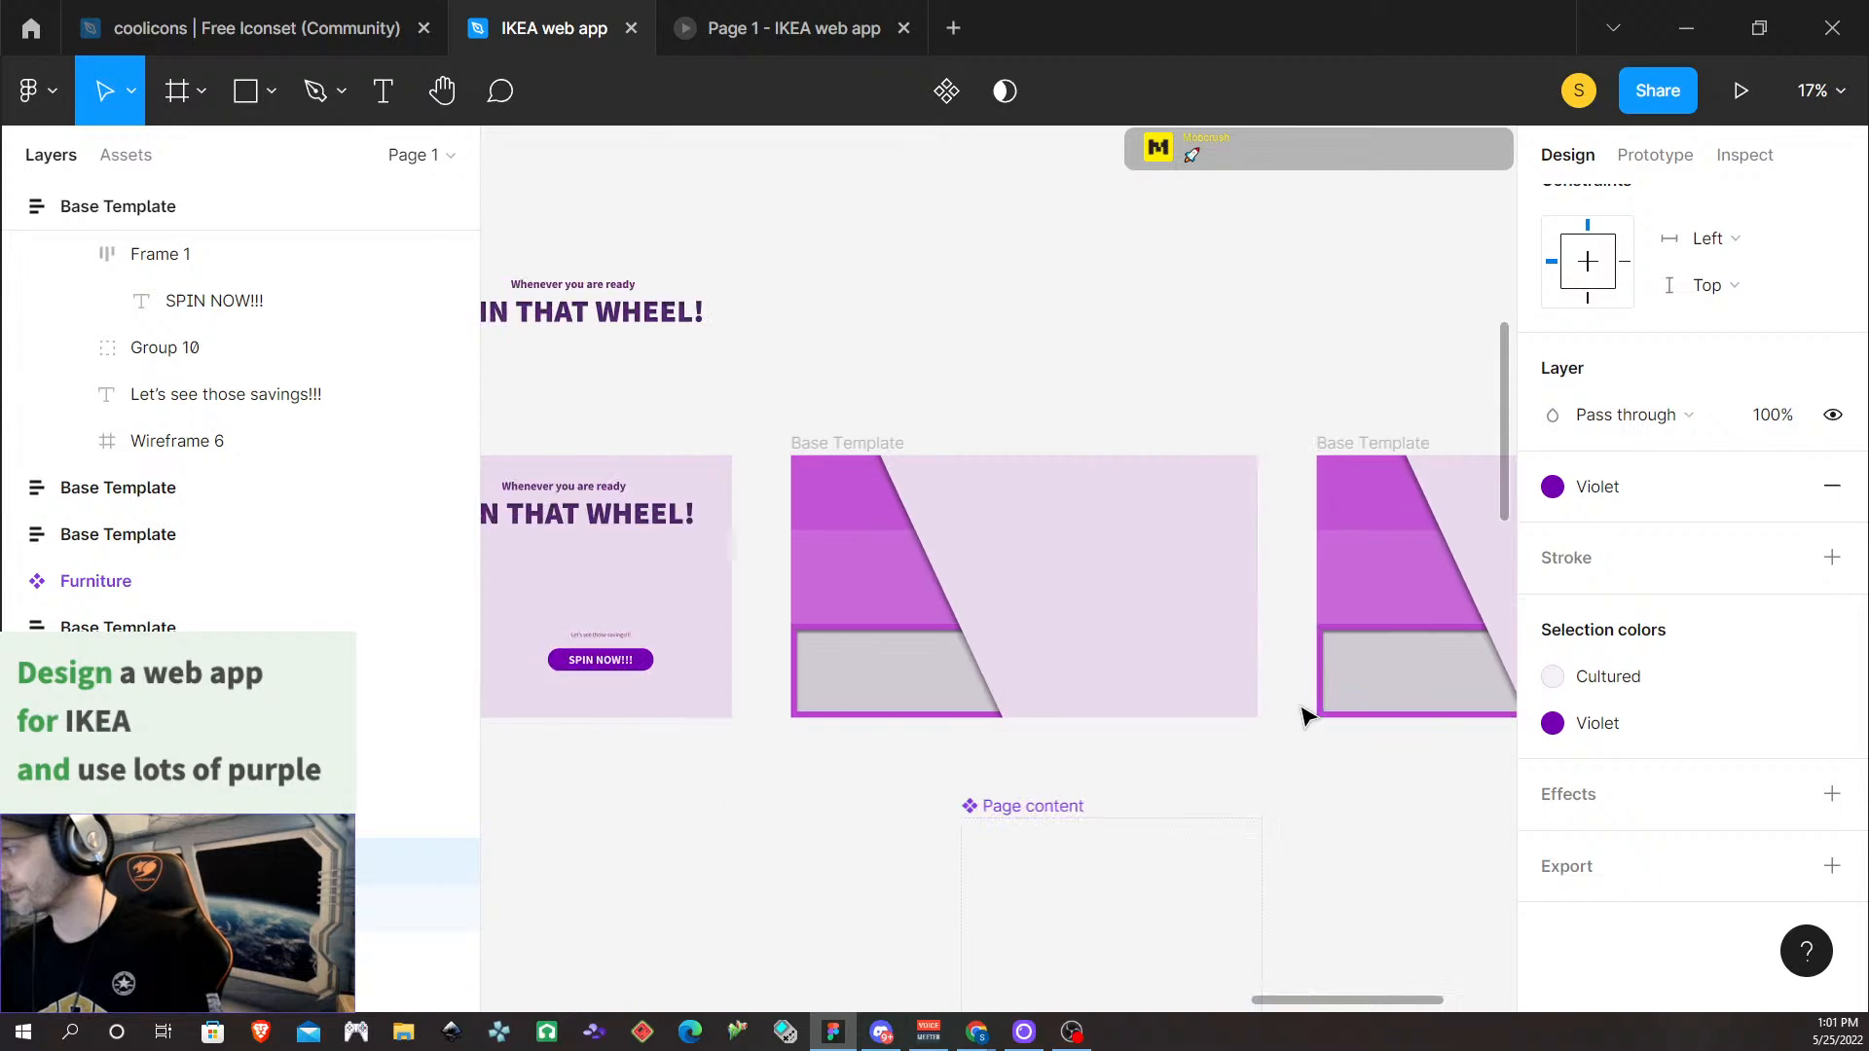
{"action": "left_click", "coordinate": [1091, 693]}
{"action": "double_click", "coordinate": [1098, 666]}
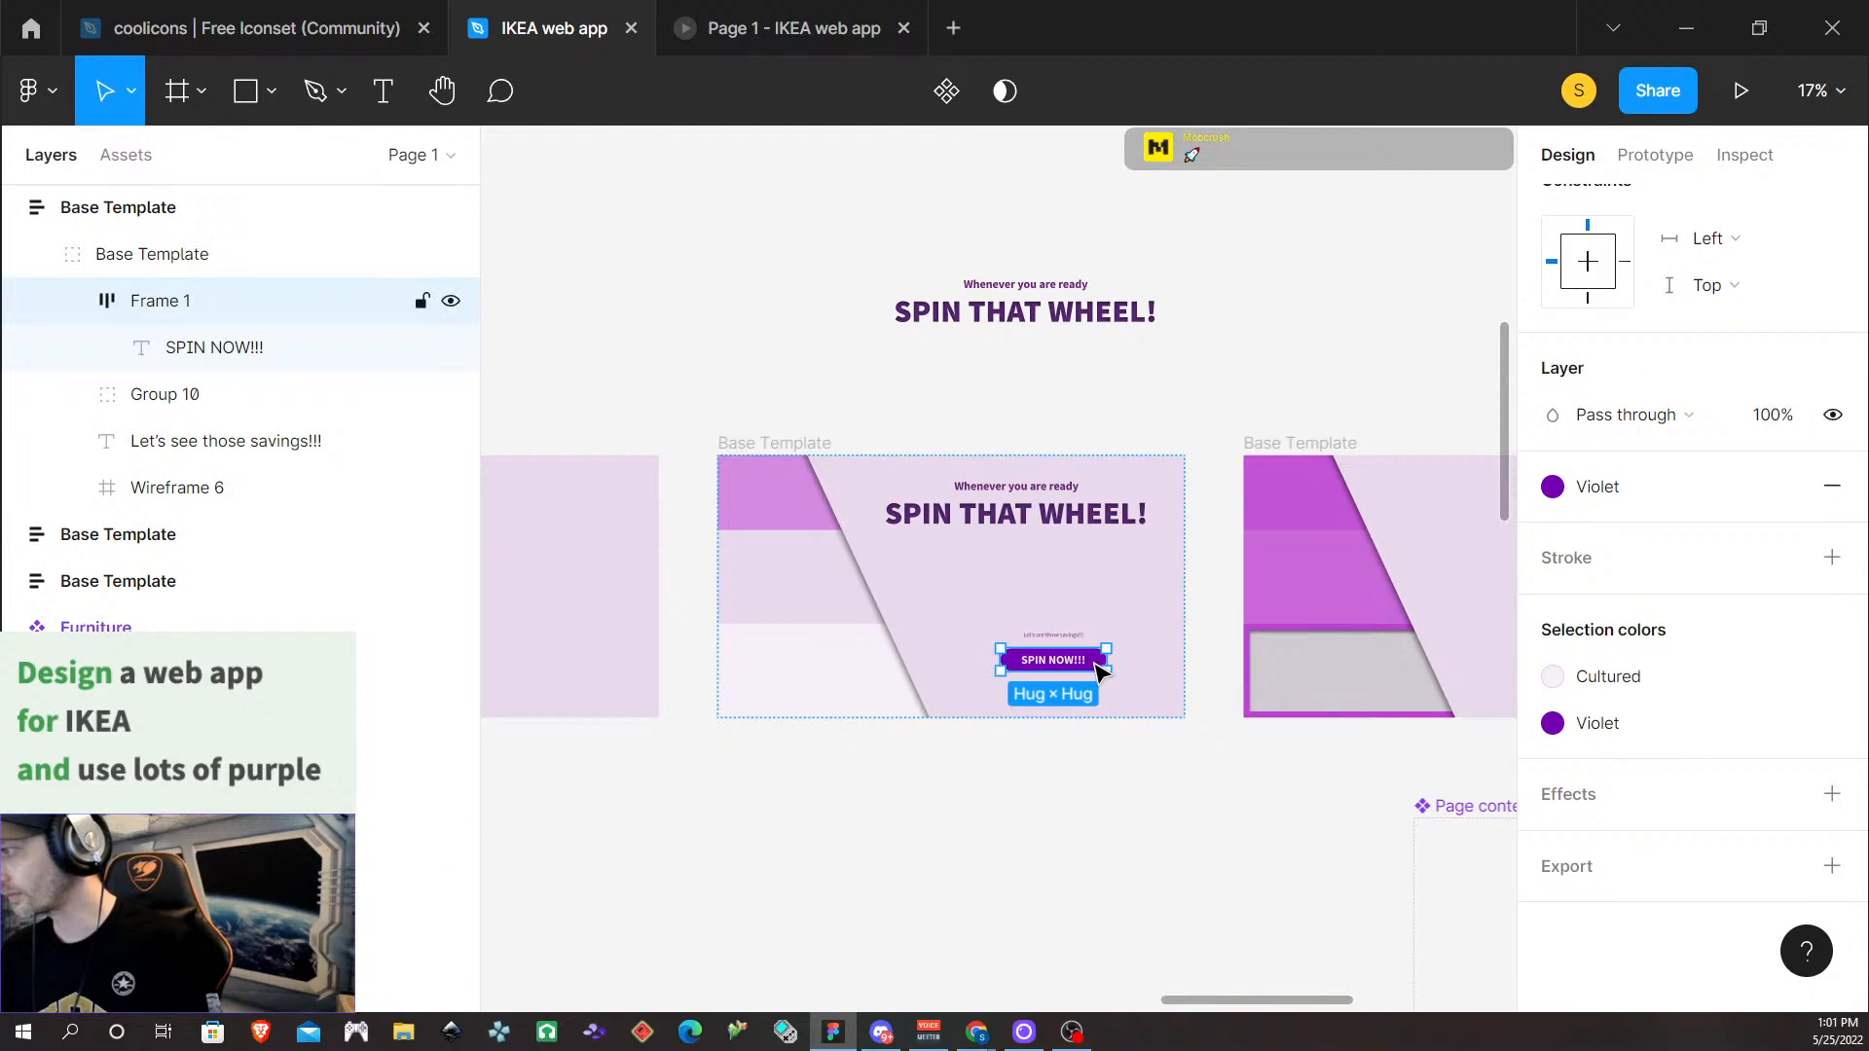
{"action": "key", "text": "alt"}
{"action": "key", "text": "shift+Up"}
{"action": "key", "text": "shift+Up"}
{"action": "key", "text": "shift+Up"}
{"action": "key", "text": "shift+Up"}
{"action": "key", "text": "shift+Up"}
{"action": "key", "text": "shift+Up"}
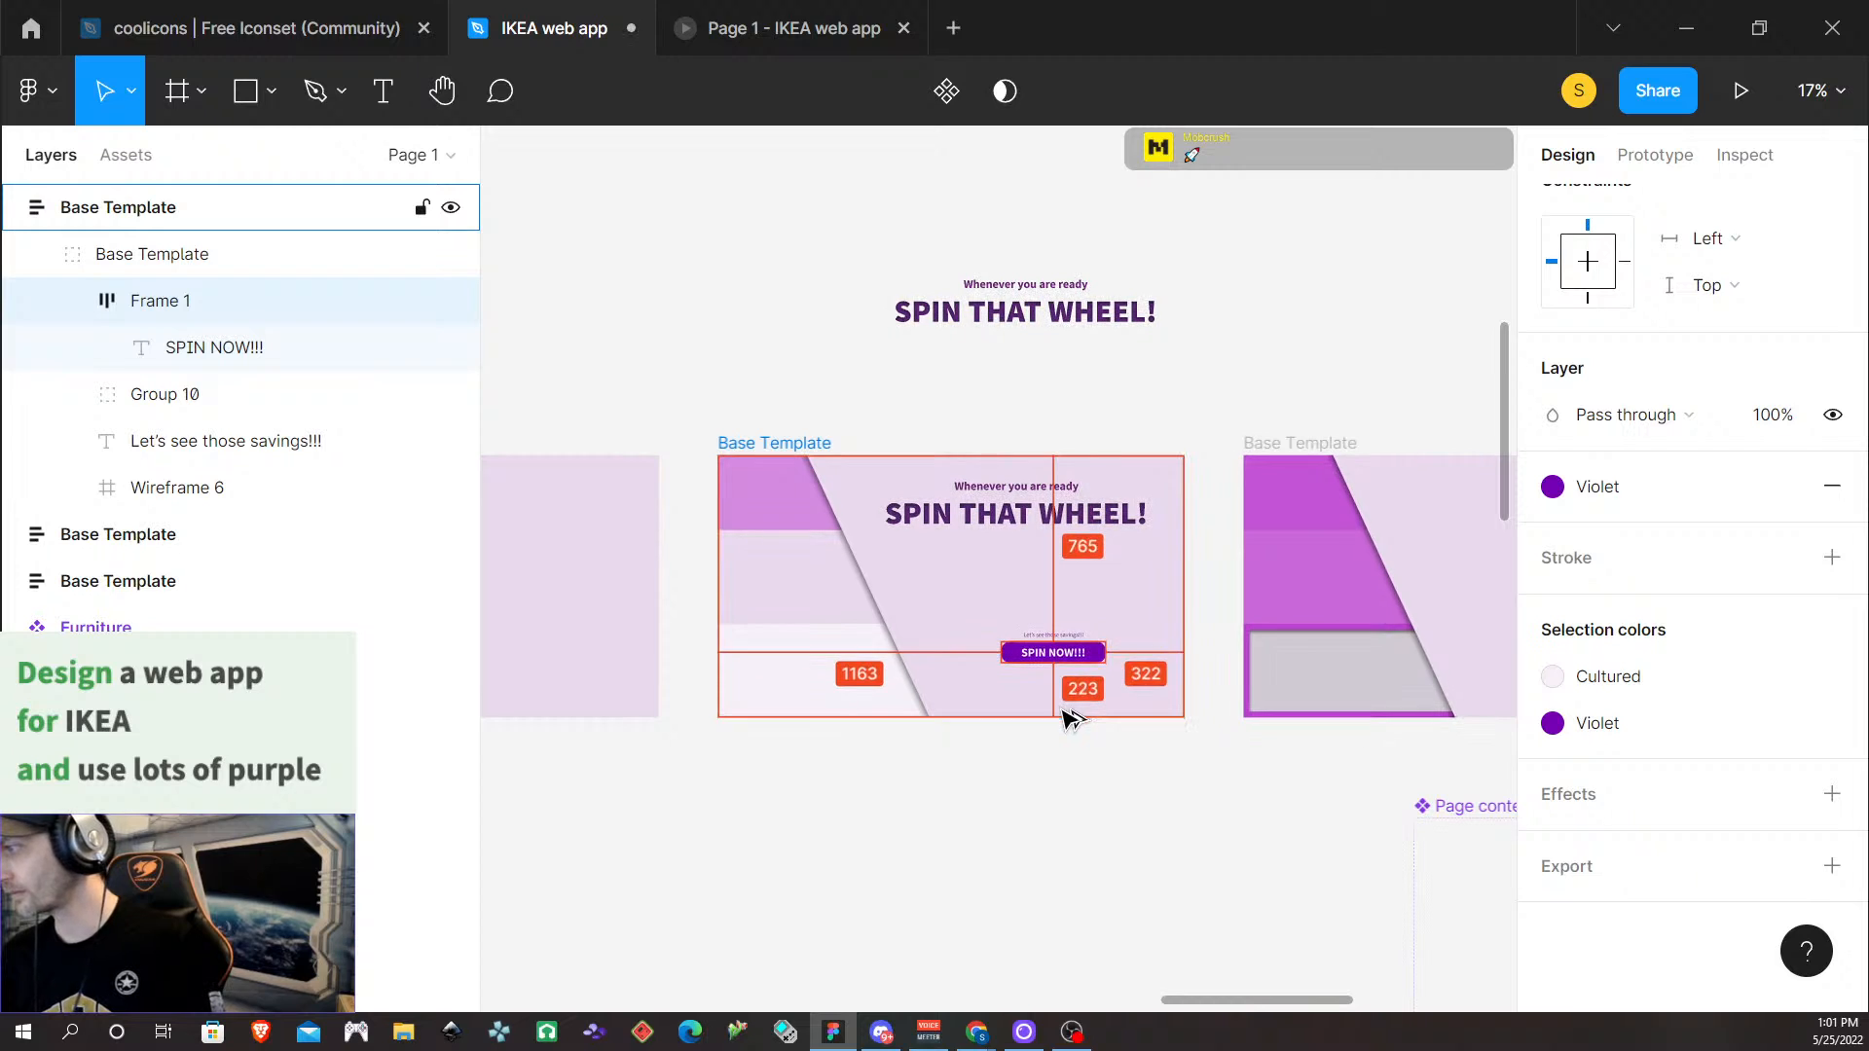
{"action": "key", "text": "shift+Up"}
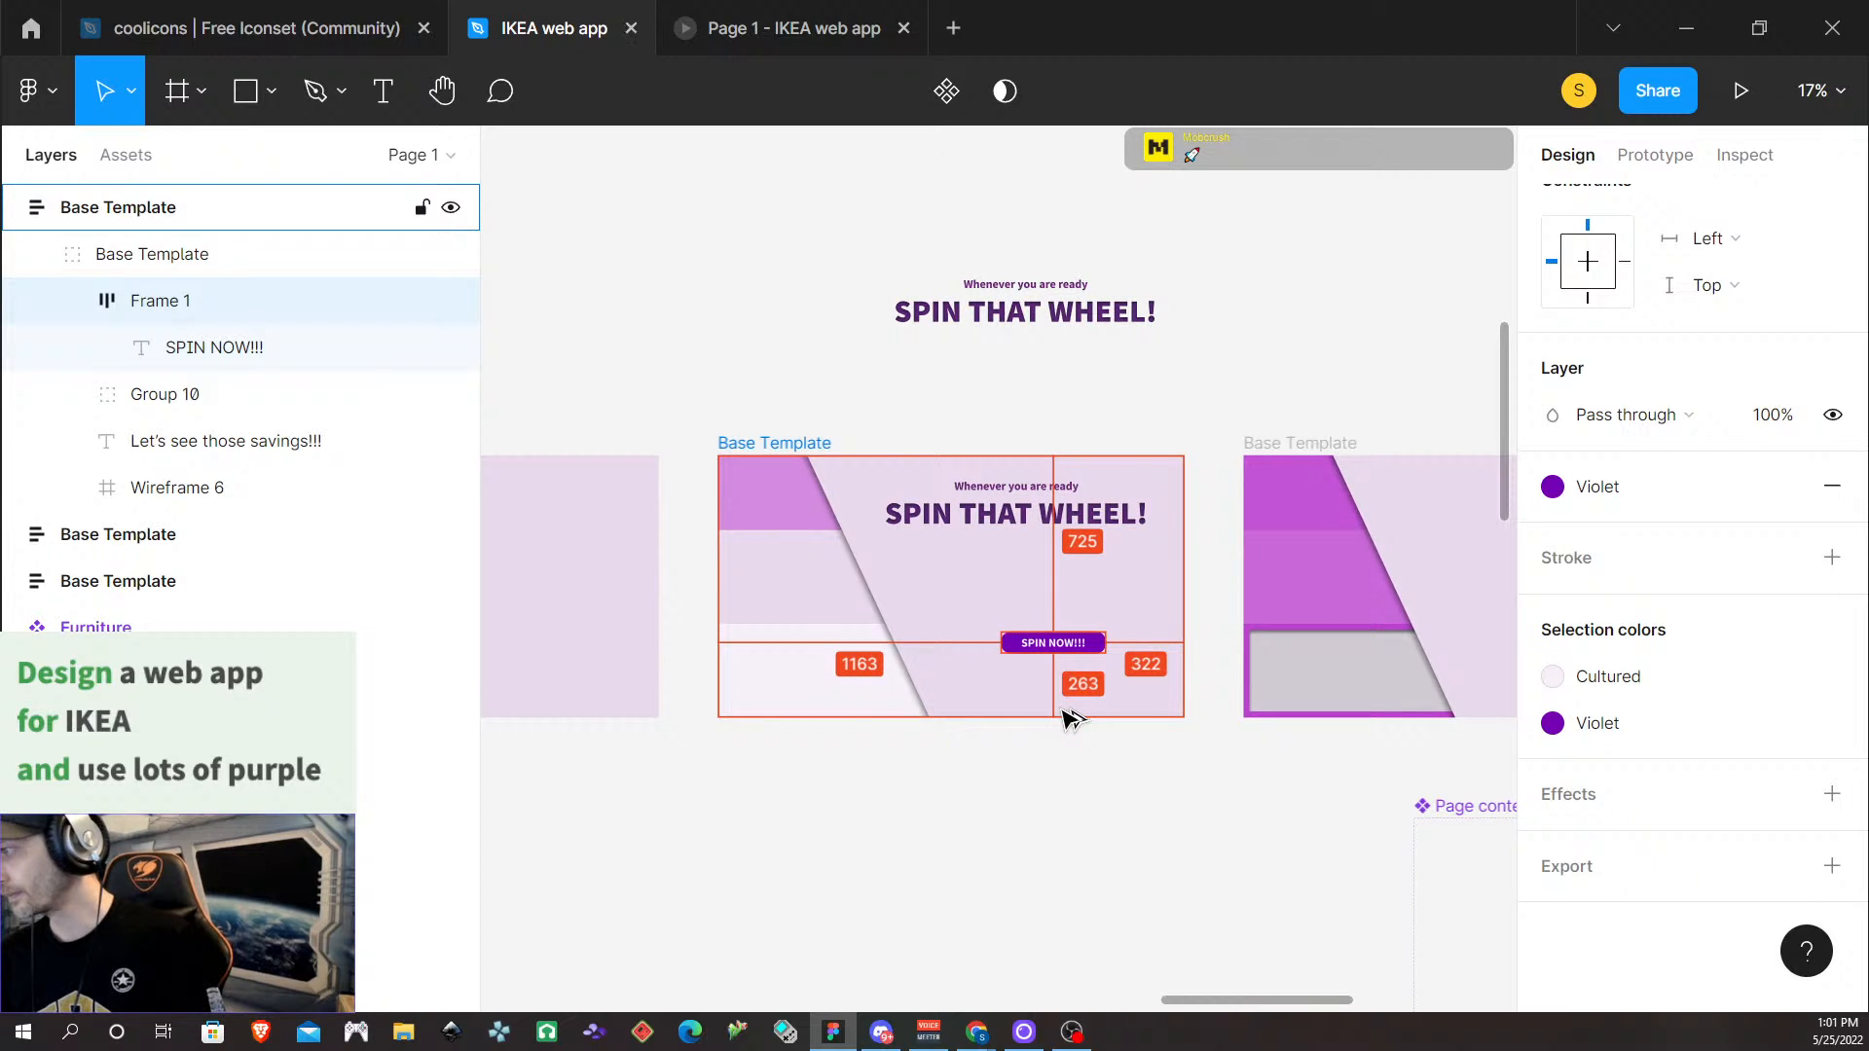
{"action": "key", "text": "Down"}
{"action": "key", "text": "Down"}
{"action": "key", "text": "Down"}
{"action": "key", "text": "Down"}
{"action": "key", "text": "Down"}
{"action": "key", "text": "Down"}
{"action": "key", "text": "Down"}
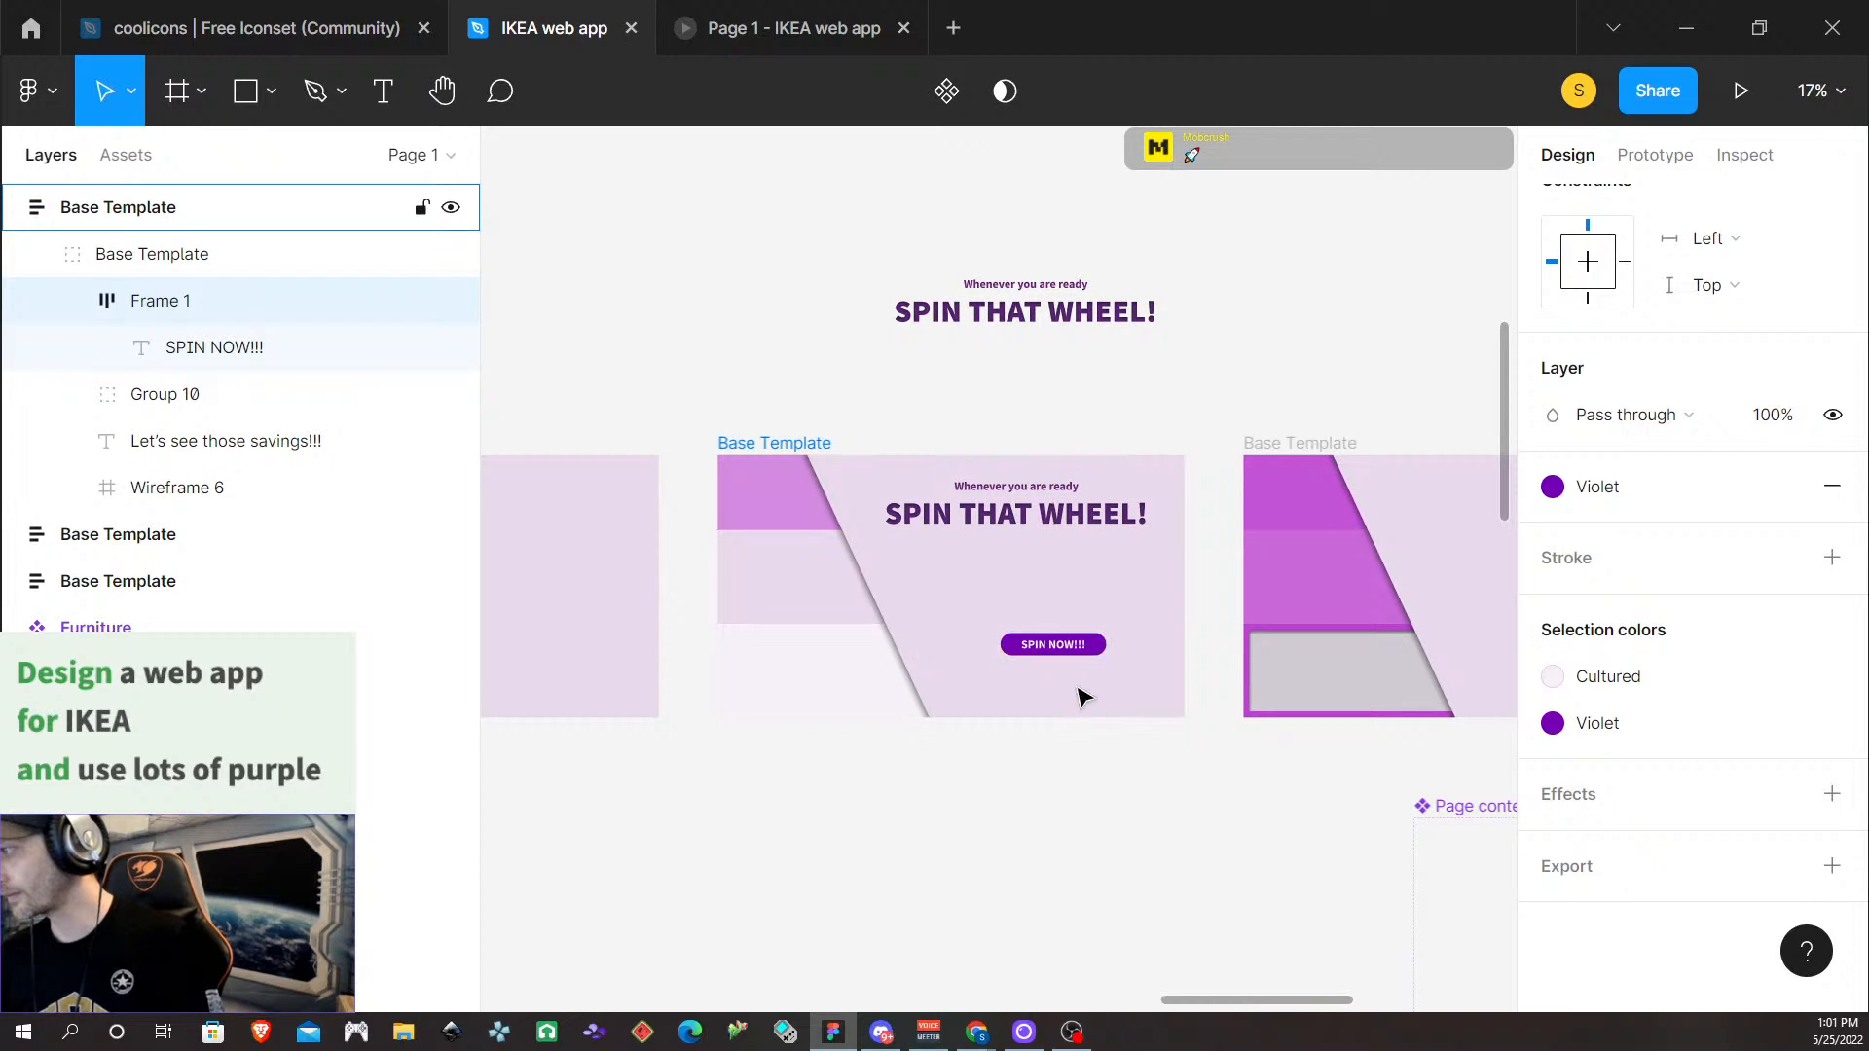
Hide the SPIN NOW!!! button and move the "Let's see those savings!!!" caption down below the button's area
{"action": "scroll", "coordinate": [1077, 697], "scroll_direction": "up", "scroll_amount": 5}
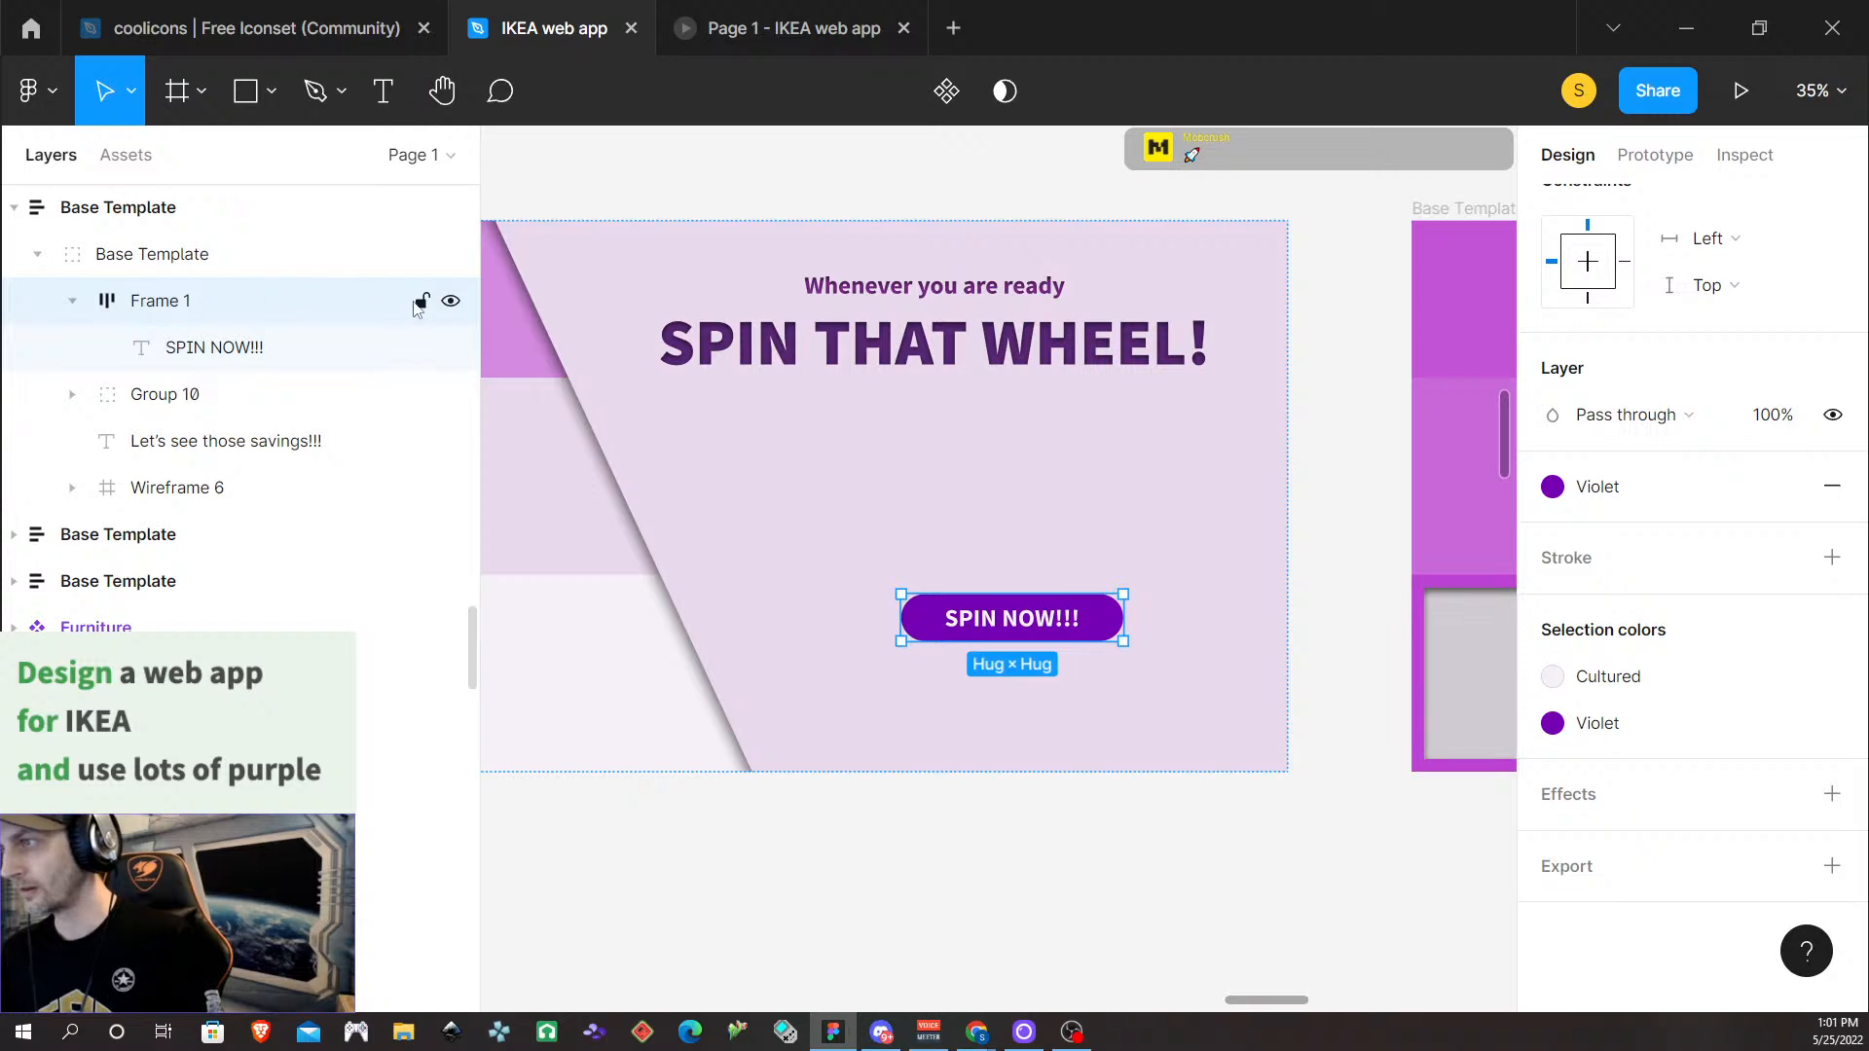
{"action": "left_click", "coordinate": [450, 301]}
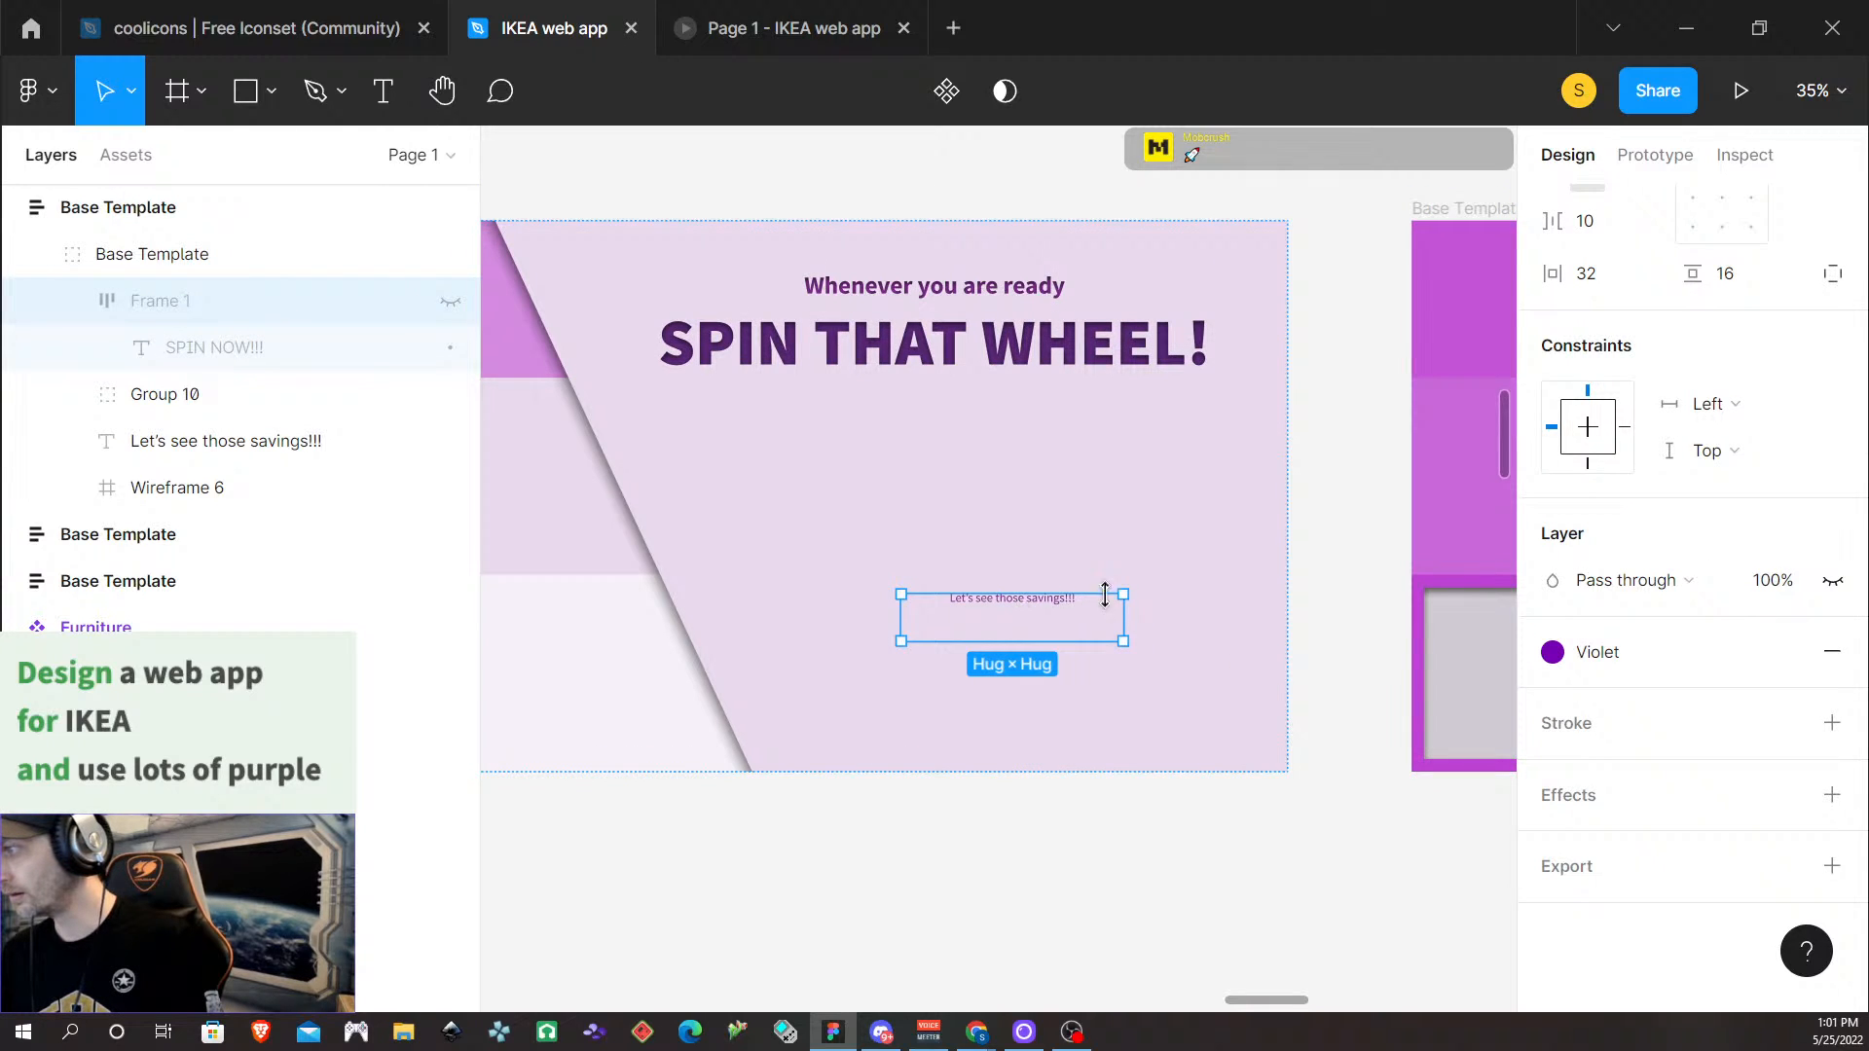
{"action": "left_click", "coordinate": [1006, 600]}
{"action": "double_click", "coordinate": [1007, 604]}
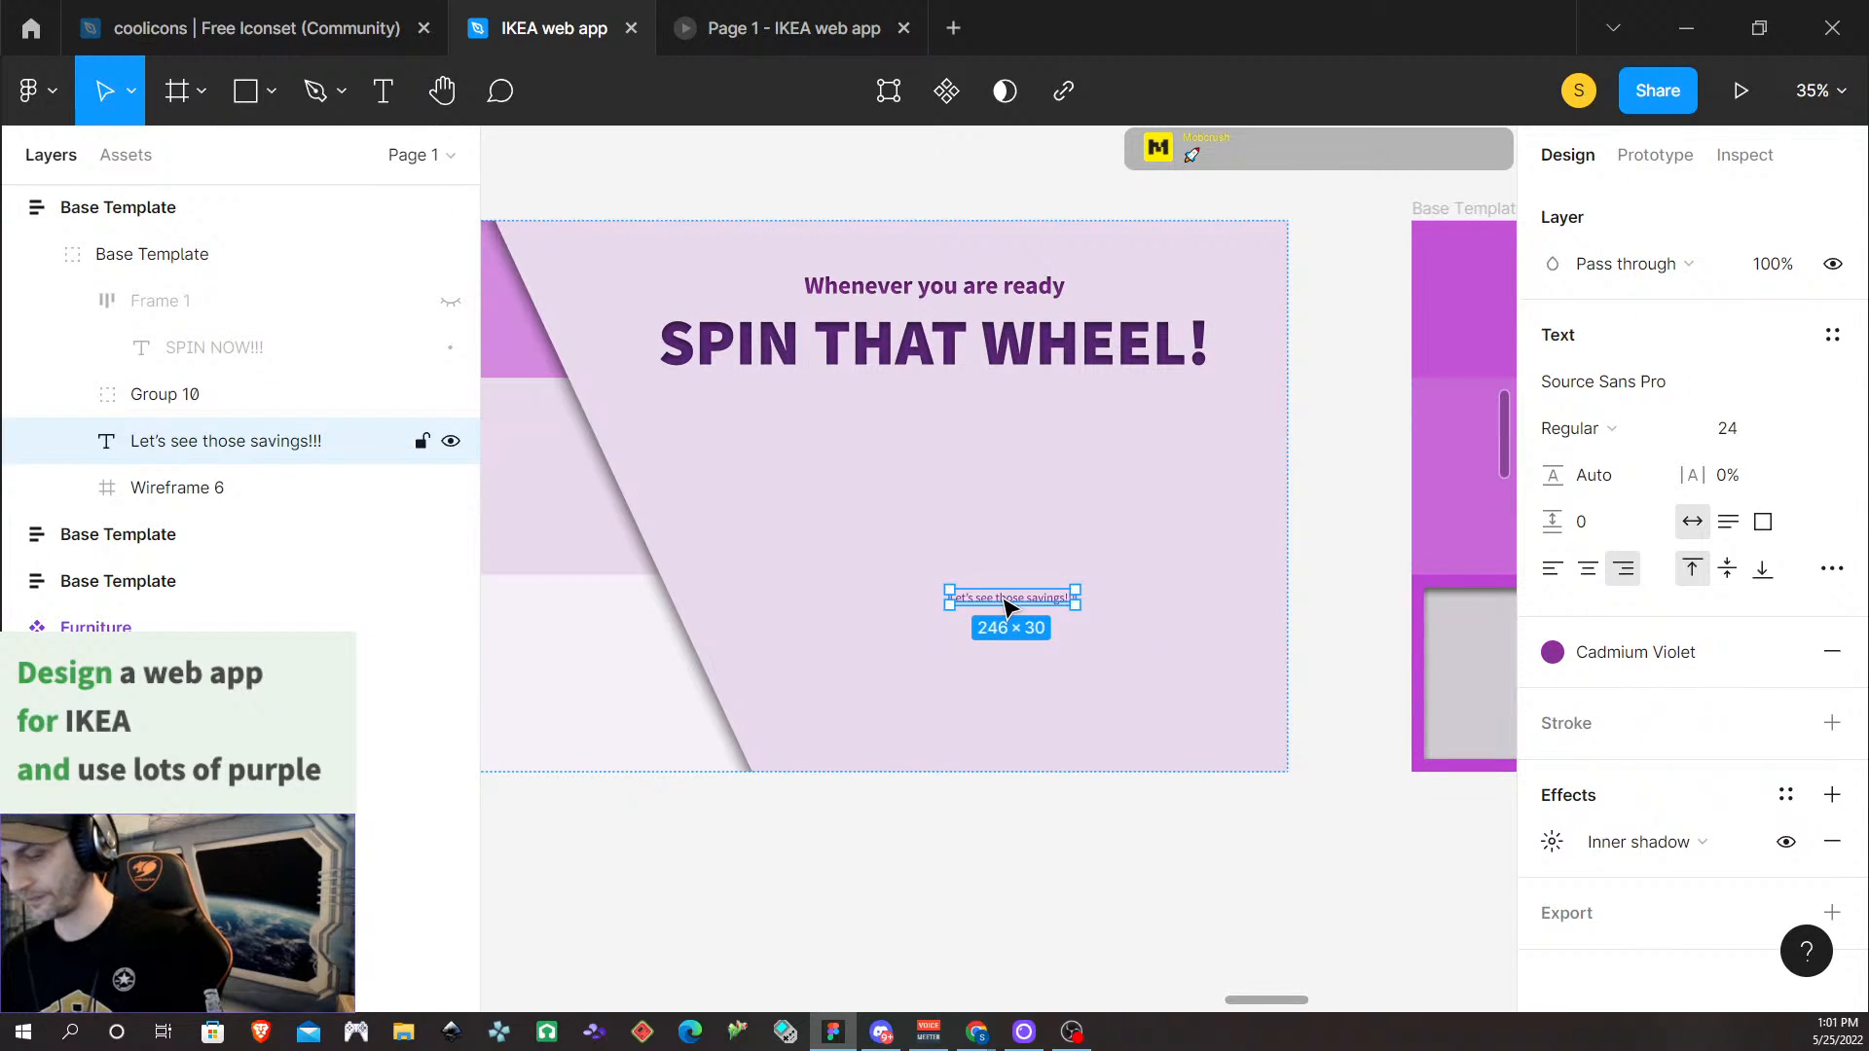
{"action": "key", "text": "shift+Down"}
{"action": "key", "text": "shift+Down"}
{"action": "key", "text": "shift+Down"}
{"action": "key", "text": "shift+Down"}
{"action": "key", "text": "shift+Down"}
{"action": "key", "text": "shift+Down"}
{"action": "key", "text": "shift+Down"}
{"action": "key", "text": "shift+Down"}
{"action": "key", "text": "shift+Down"}
{"action": "key", "text": "shift+Down"}
{"action": "key", "text": "shift+Down"}
{"action": "key", "text": "shift+Down"}
{"action": "key", "text": "shift+Down"}
{"action": "key", "text": "shift+Down"}
{"action": "key", "text": "shift+Down"}
{"action": "key", "text": "shift+Down"}
{"action": "key", "text": "shift+Down"}
{"action": "key", "text": "shift+Down"}
{"action": "key", "text": "shift+Down"}
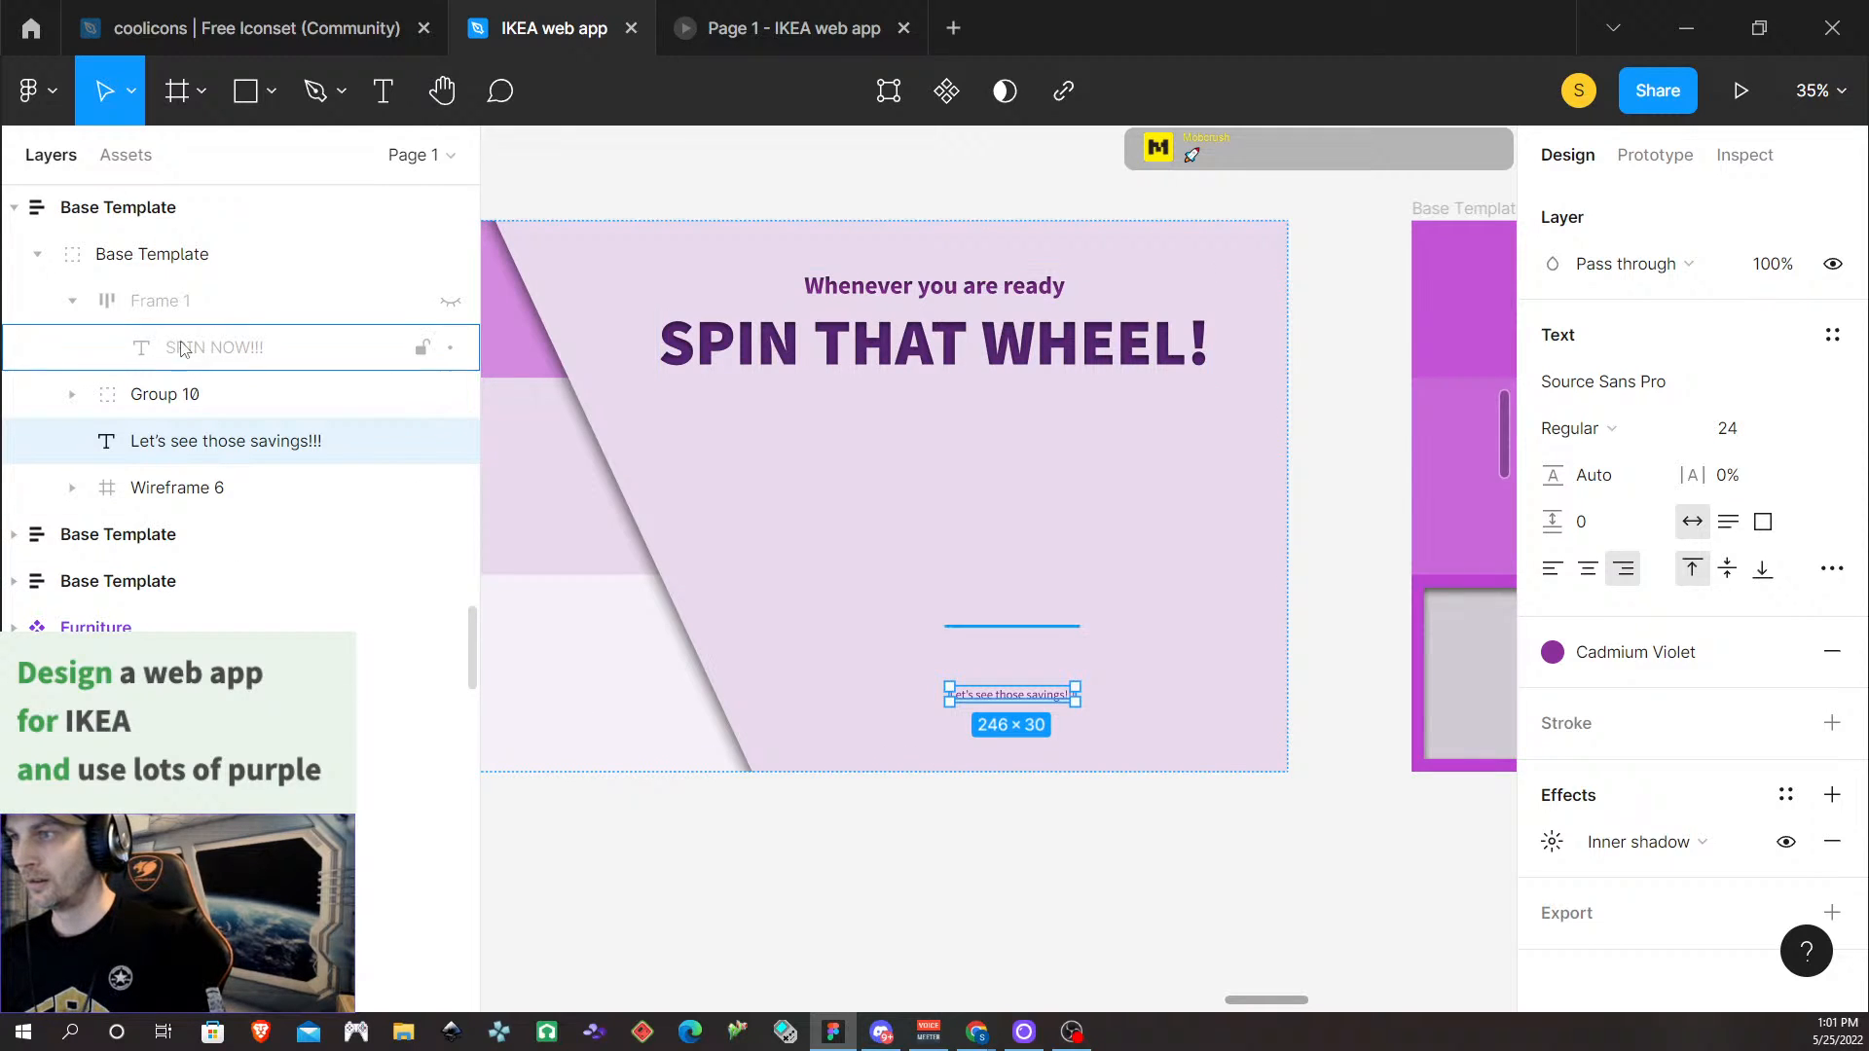
Show the SPIN NOW!!! button again and position the "Let's see those savings!!!" caption 32 px below it
{"action": "left_click", "coordinate": [451, 302]}
{"action": "key", "text": "alt"}
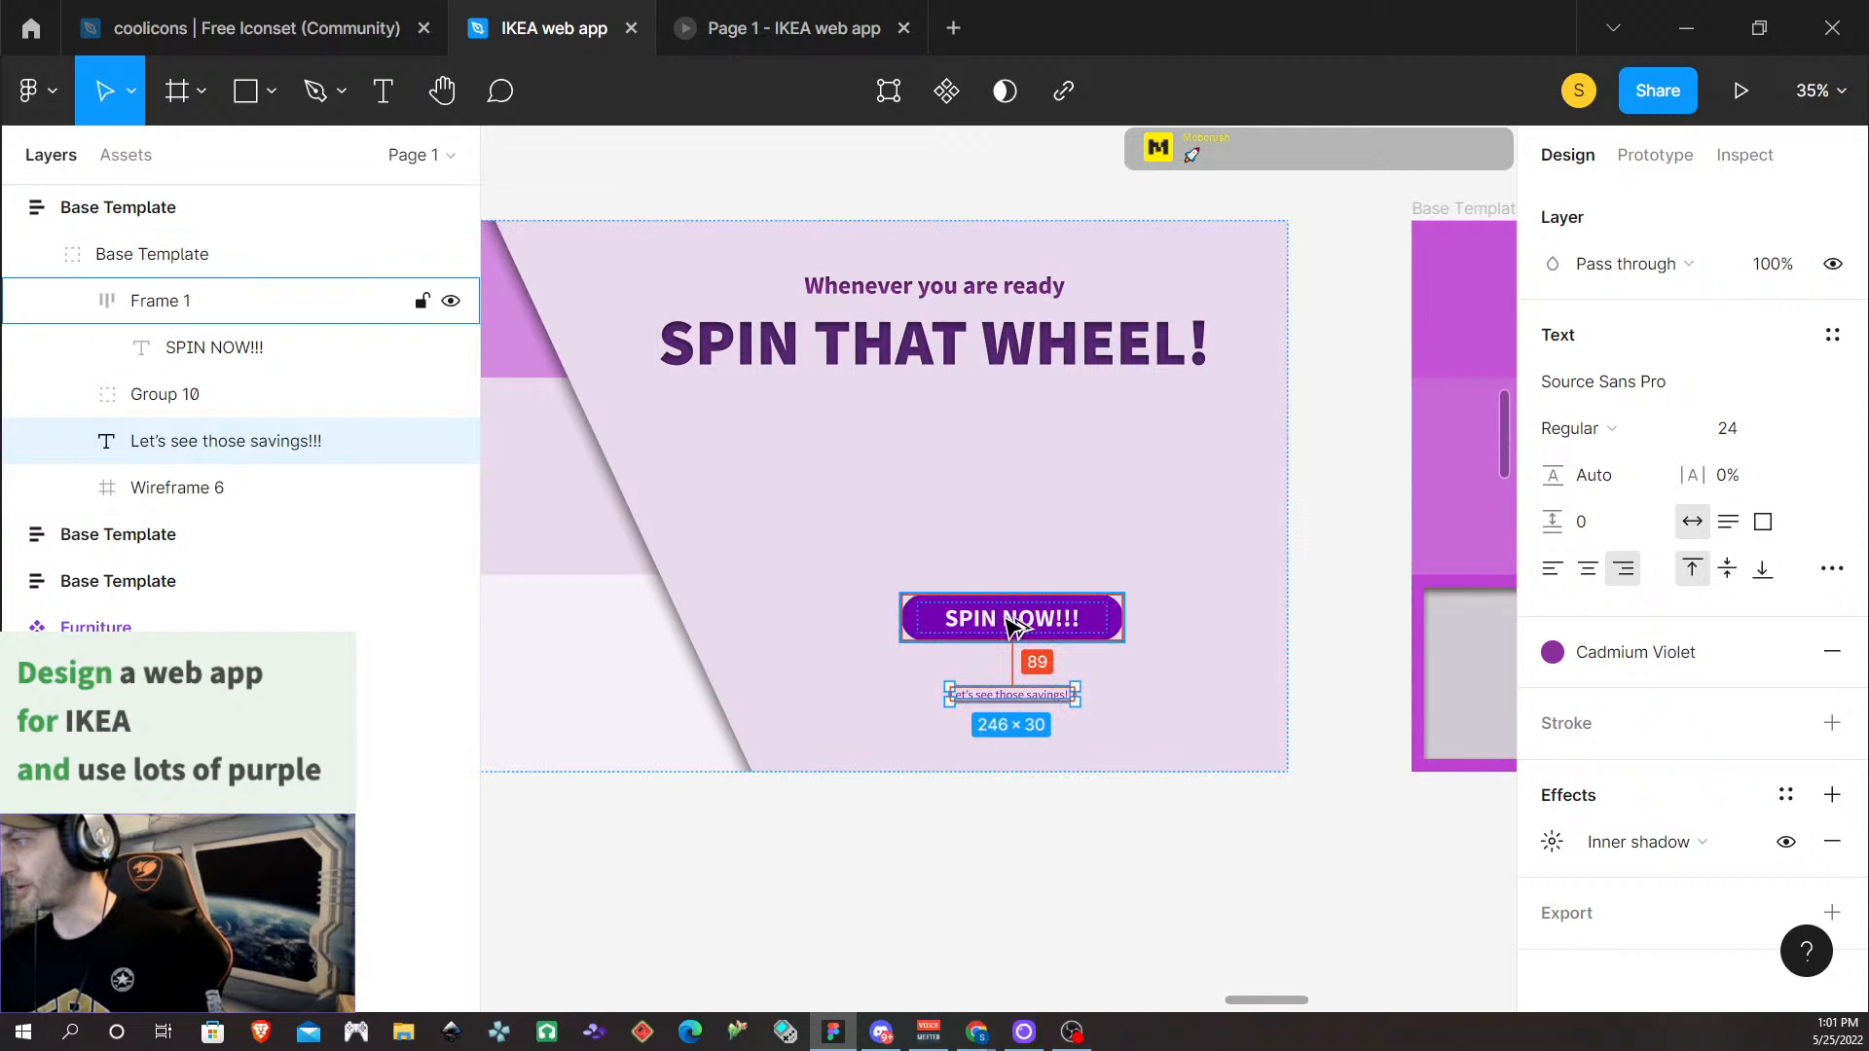
{"action": "key", "text": "shift+Up"}
{"action": "key", "text": "shift+Up"}
{"action": "key", "text": "shift+Up"}
{"action": "key", "text": "shift+Up"}
{"action": "key", "text": "shift+Up"}
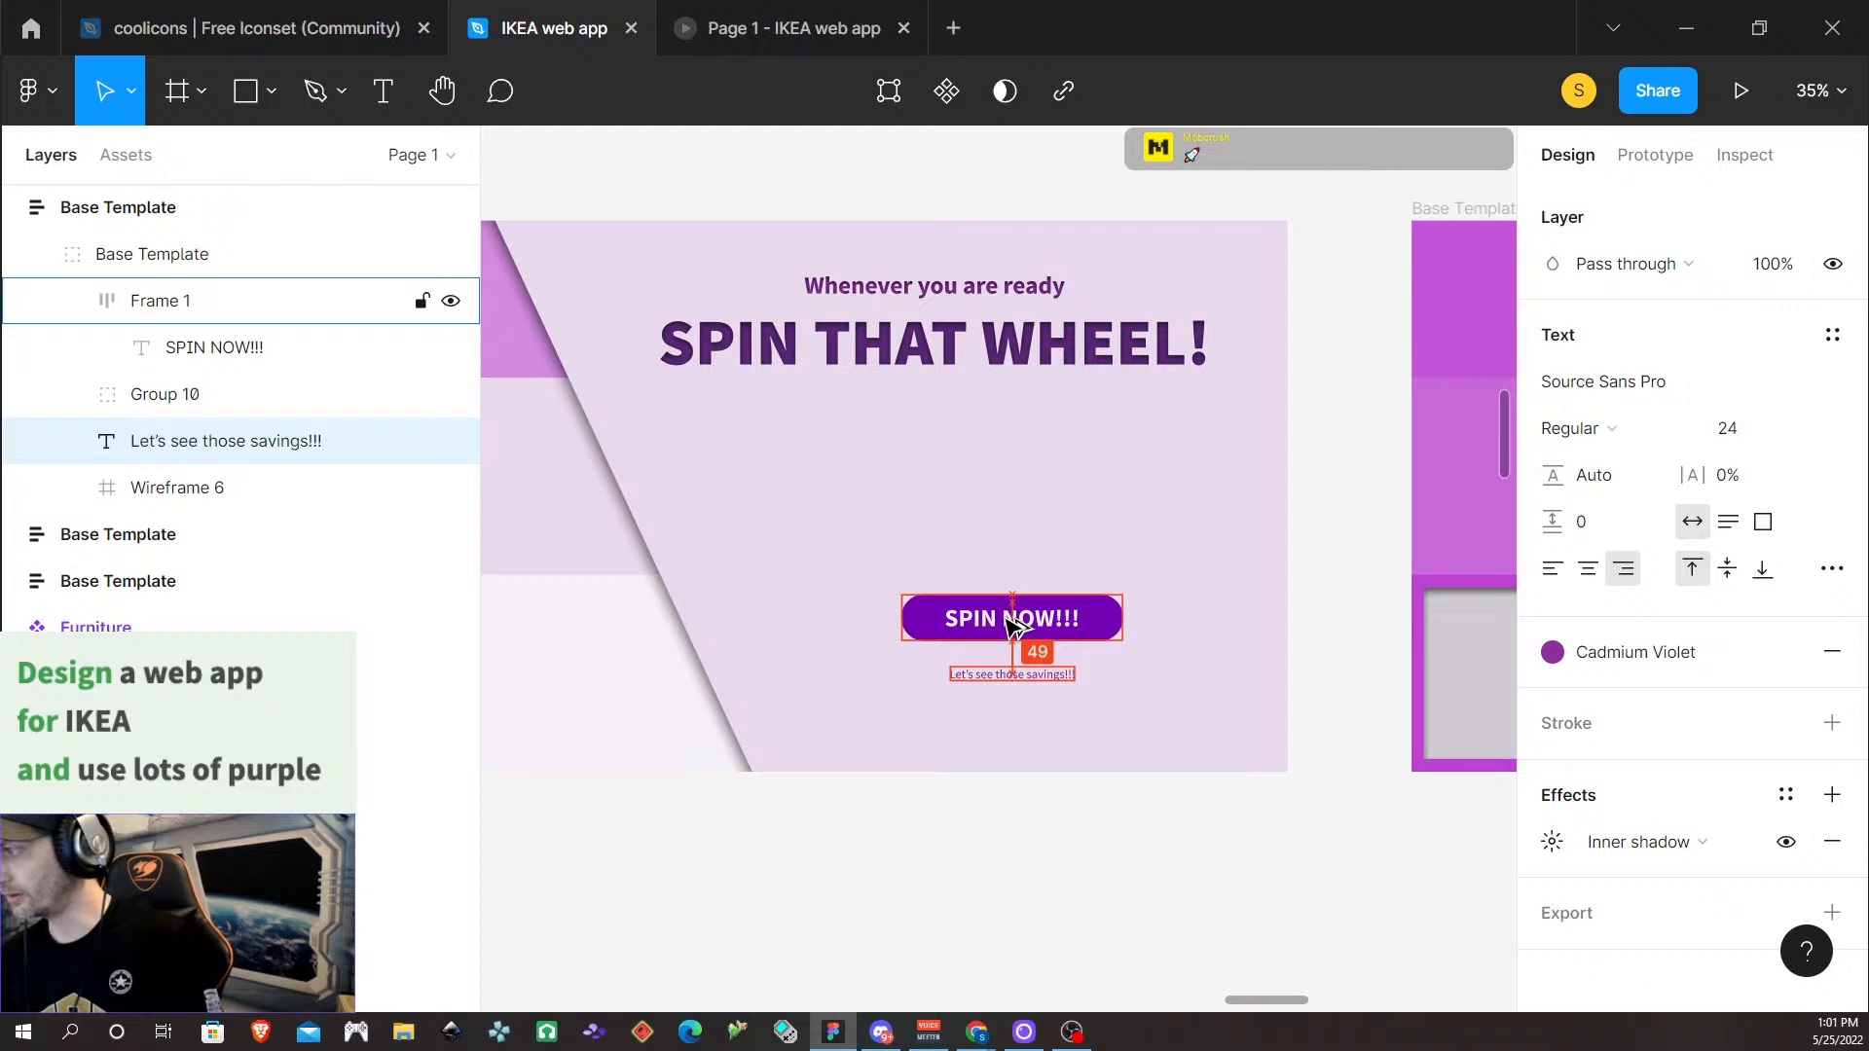
{"action": "key", "text": "shift+Up"}
{"action": "key", "text": "Down"}
{"action": "key", "text": "Down"}
{"action": "key", "text": "Down"}
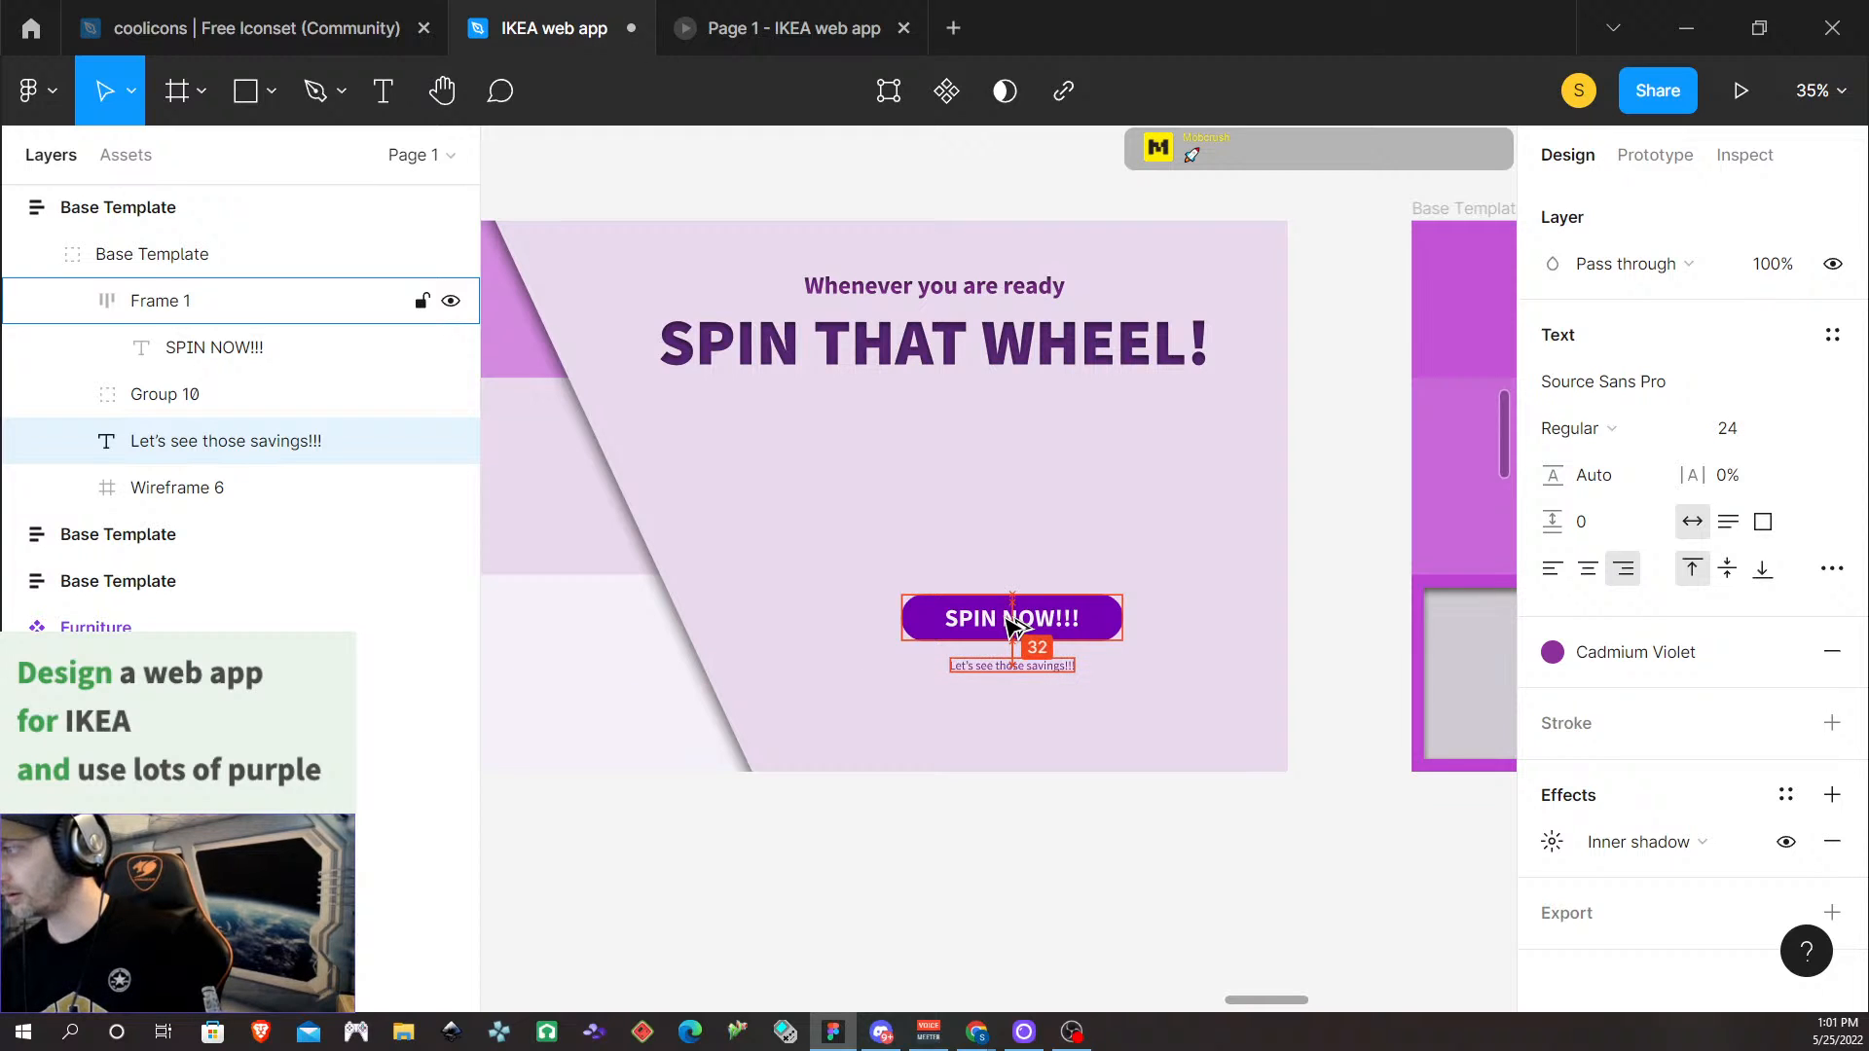
Measure the gap between the Spin Time! button and the caption below it as a spacing reference
{"action": "scroll", "coordinate": [973, 880], "scroll_direction": "right", "scroll_amount": 10}
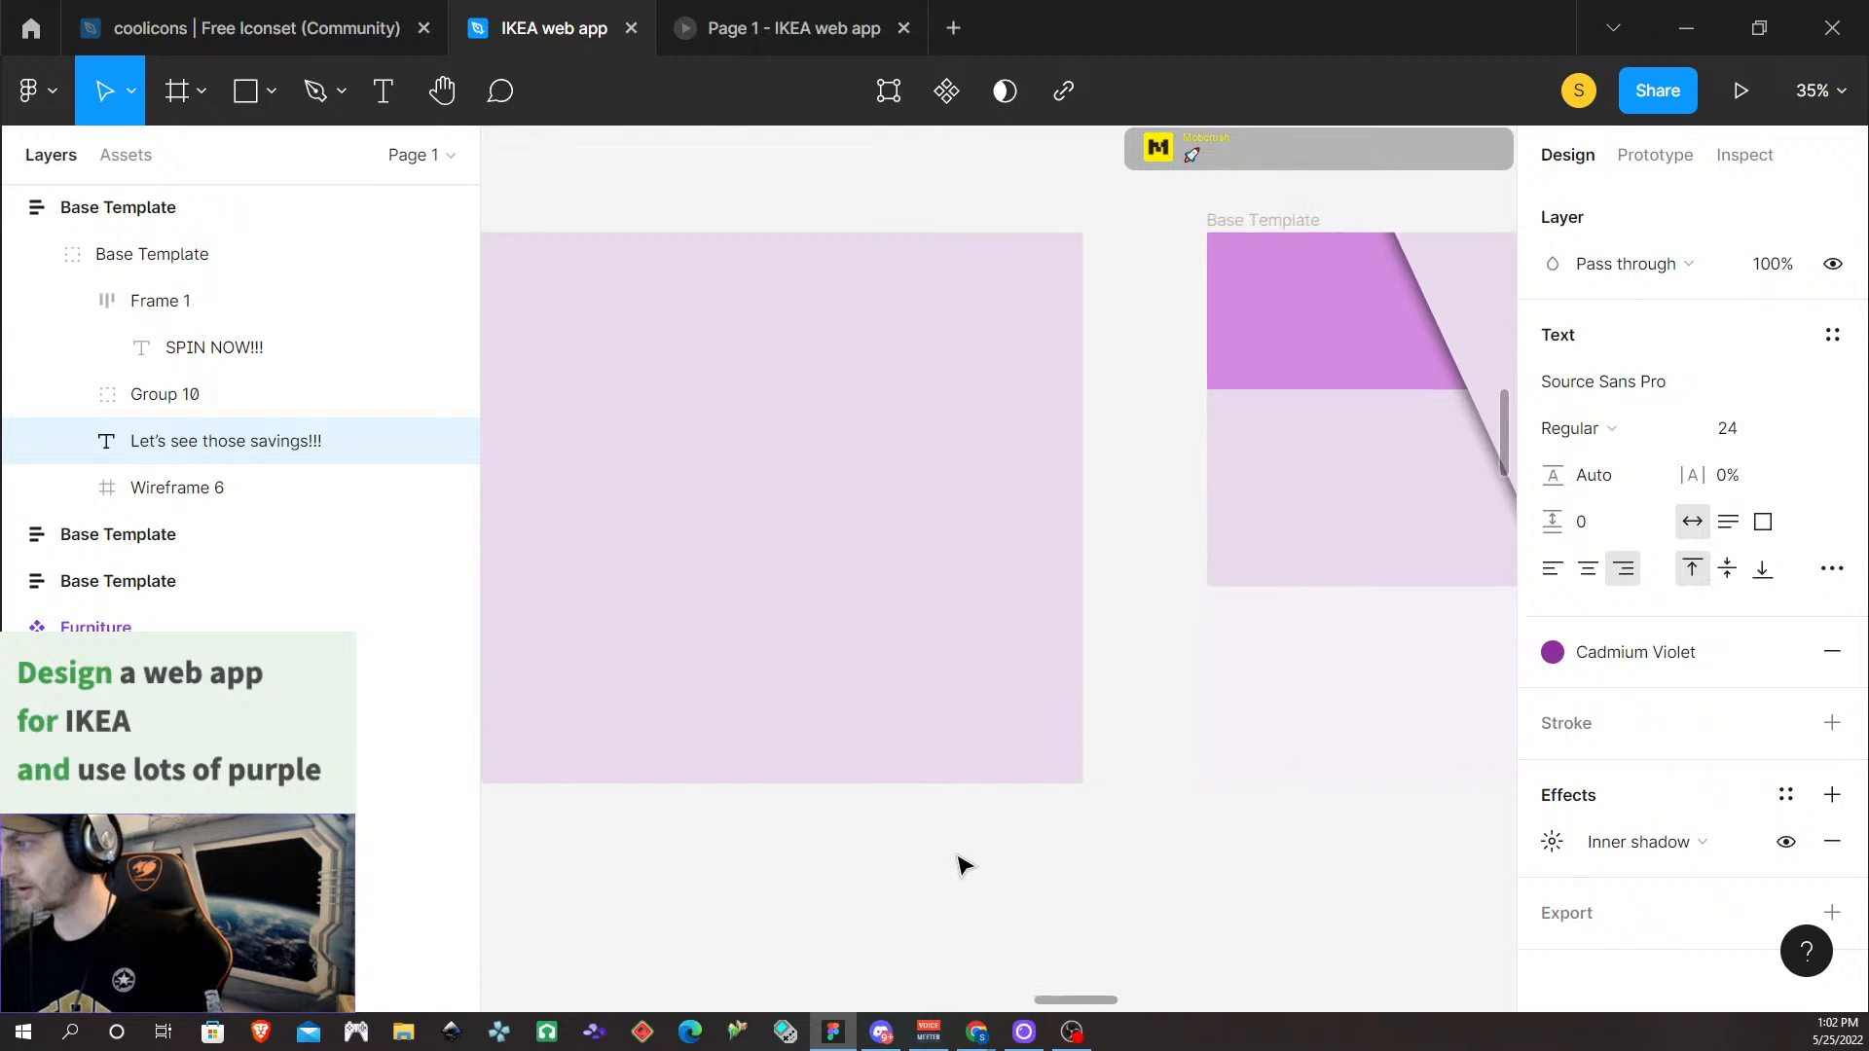
{"action": "scroll", "coordinate": [939, 867], "scroll_direction": "left", "scroll_amount": 4}
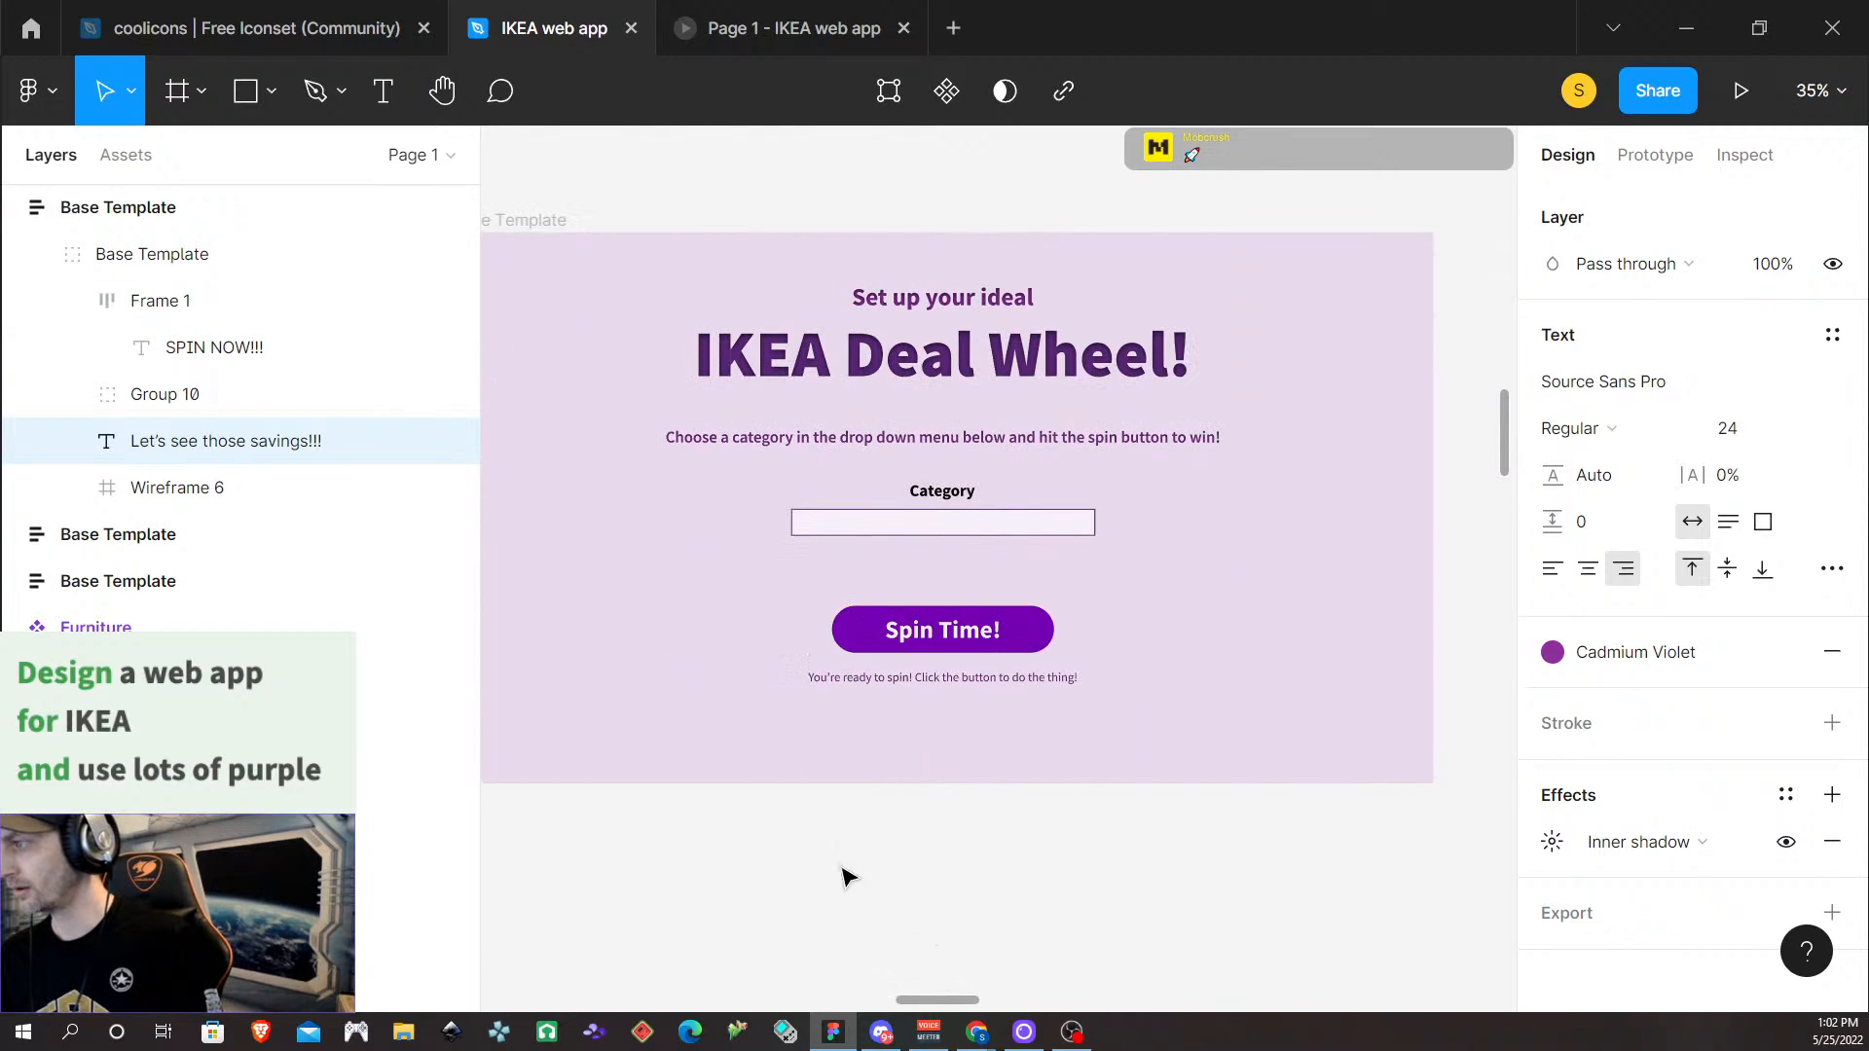
{"action": "left_click", "coordinate": [923, 689]}
{"action": "double_click", "coordinate": [923, 689]}
{"action": "double_click", "coordinate": [923, 690]}
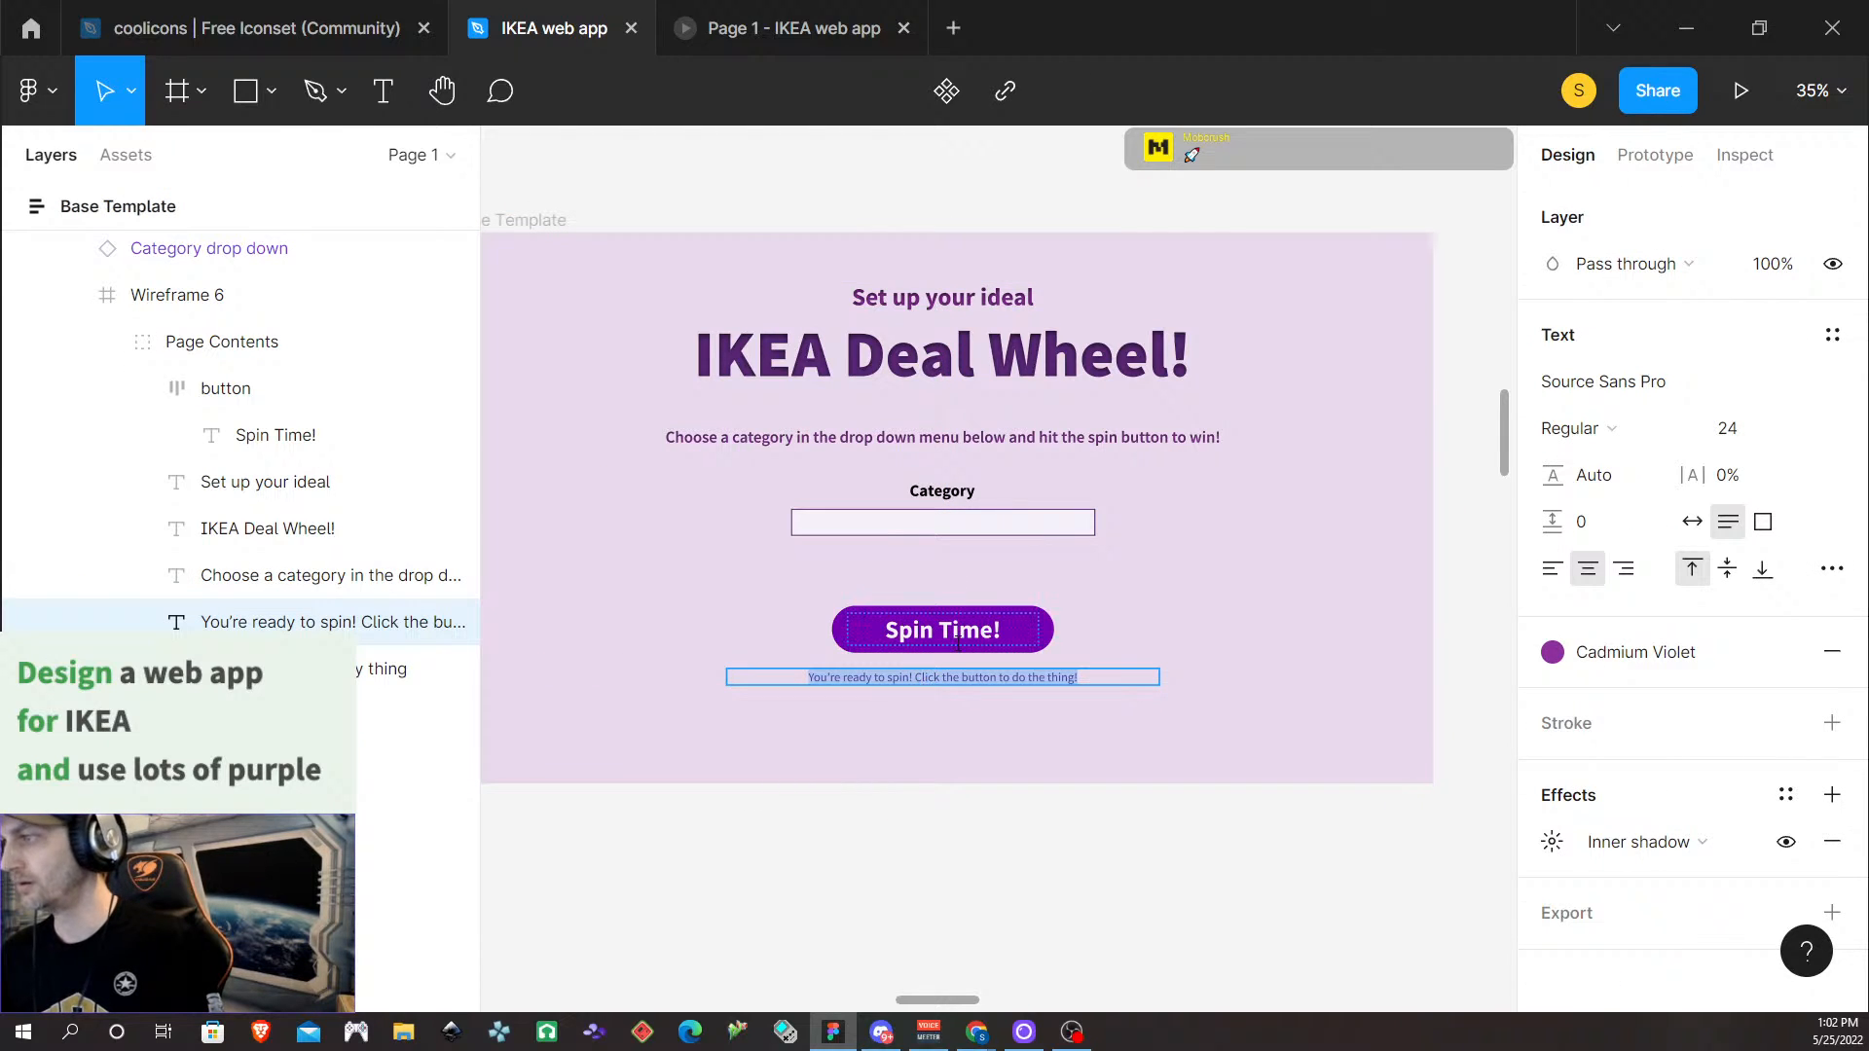
{"action": "left_click", "coordinate": [1208, 723]}
{"action": "key", "text": "alt"}
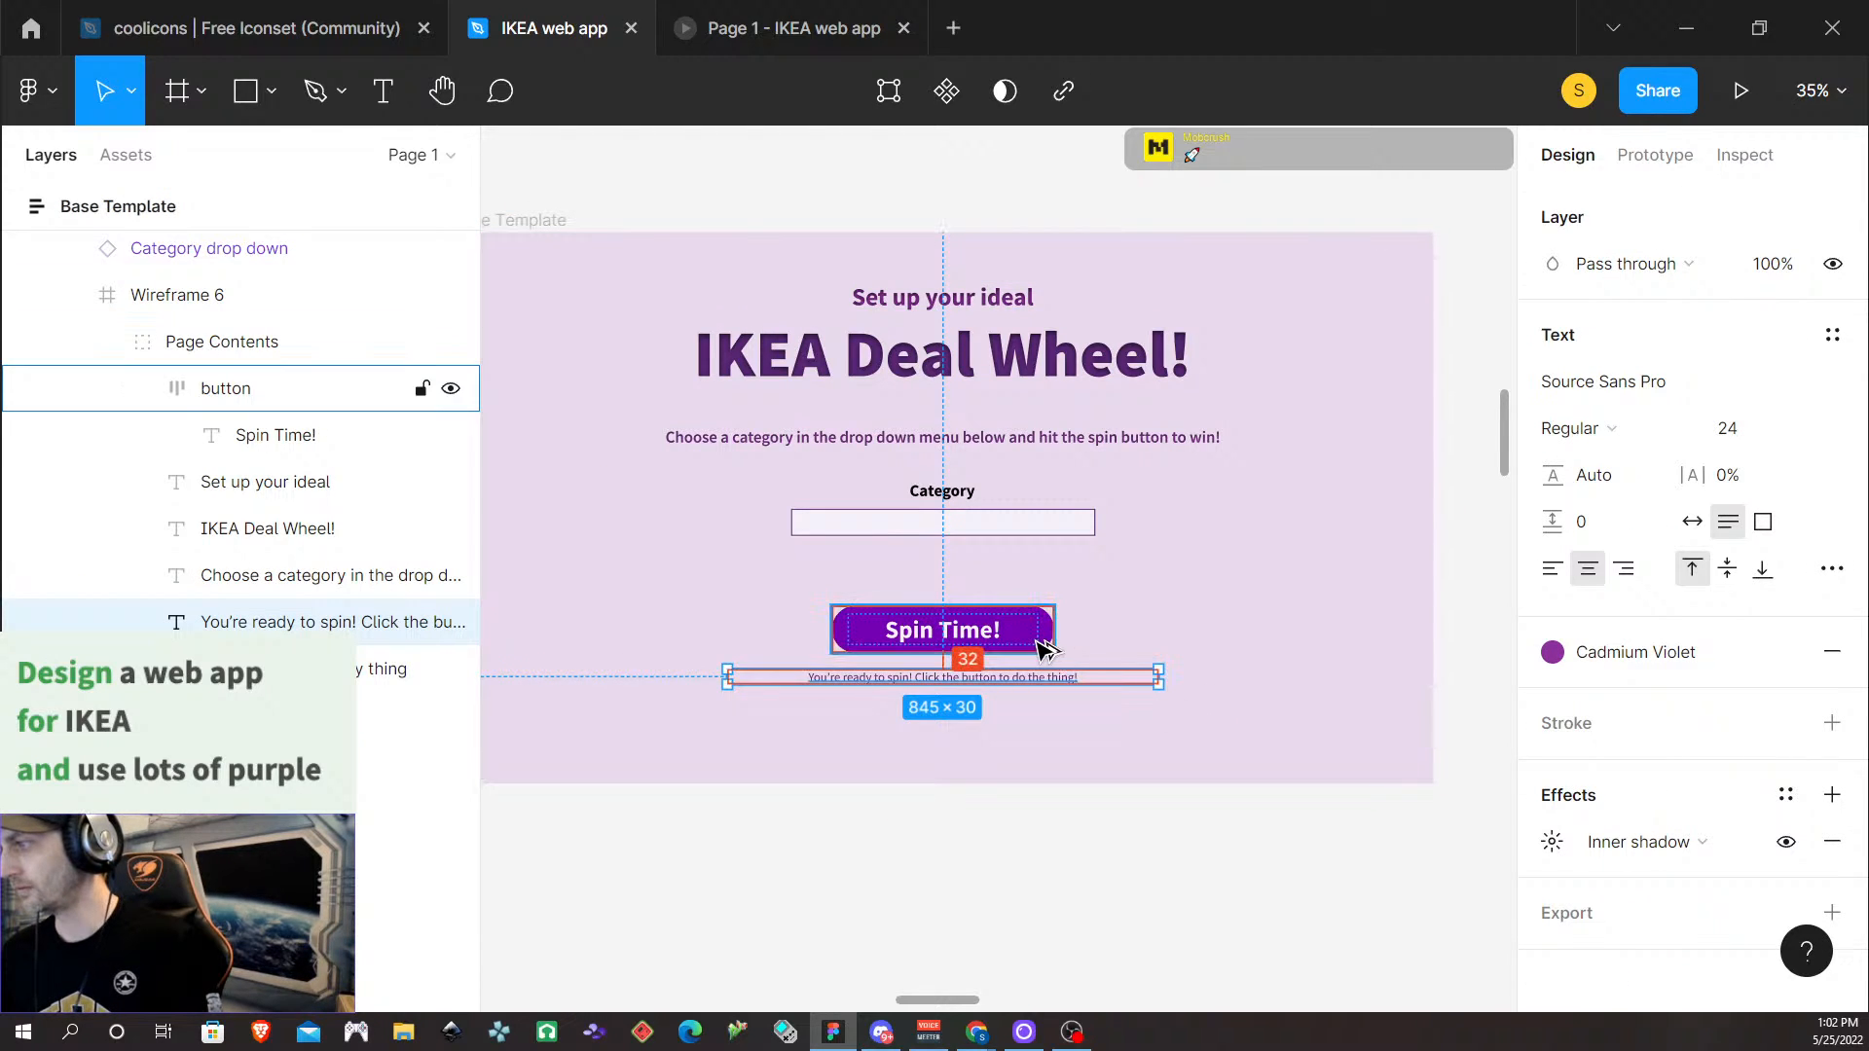
Move the SPIN NOW!!! button and its "Let's see those savings!!!" caption together so they are centered under the "SPIN THAT WHEEL!" heading
{"action": "scroll", "coordinate": [1225, 660], "scroll_direction": "right", "scroll_amount": 10}
{"action": "scroll", "coordinate": [1225, 668], "scroll_direction": "left", "scroll_amount": 10}
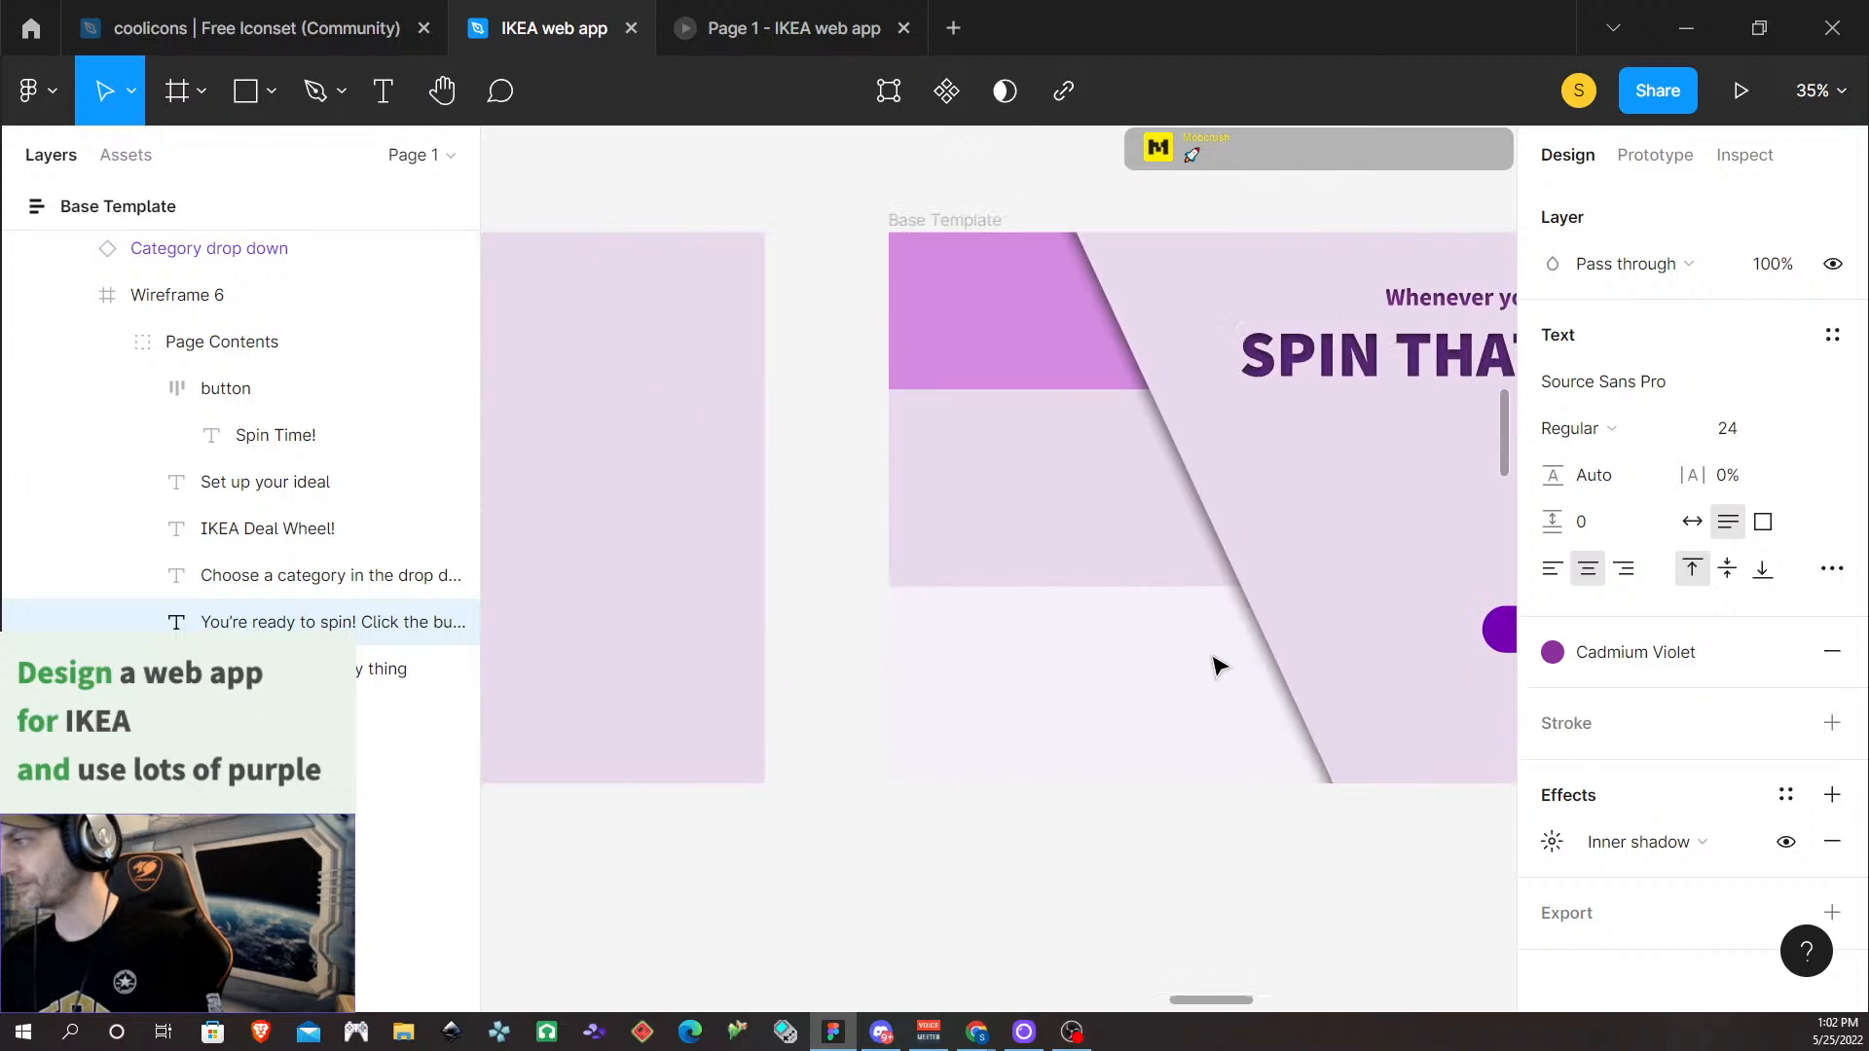
{"action": "scroll", "coordinate": [1217, 666], "scroll_direction": "down", "scroll_amount": 3}
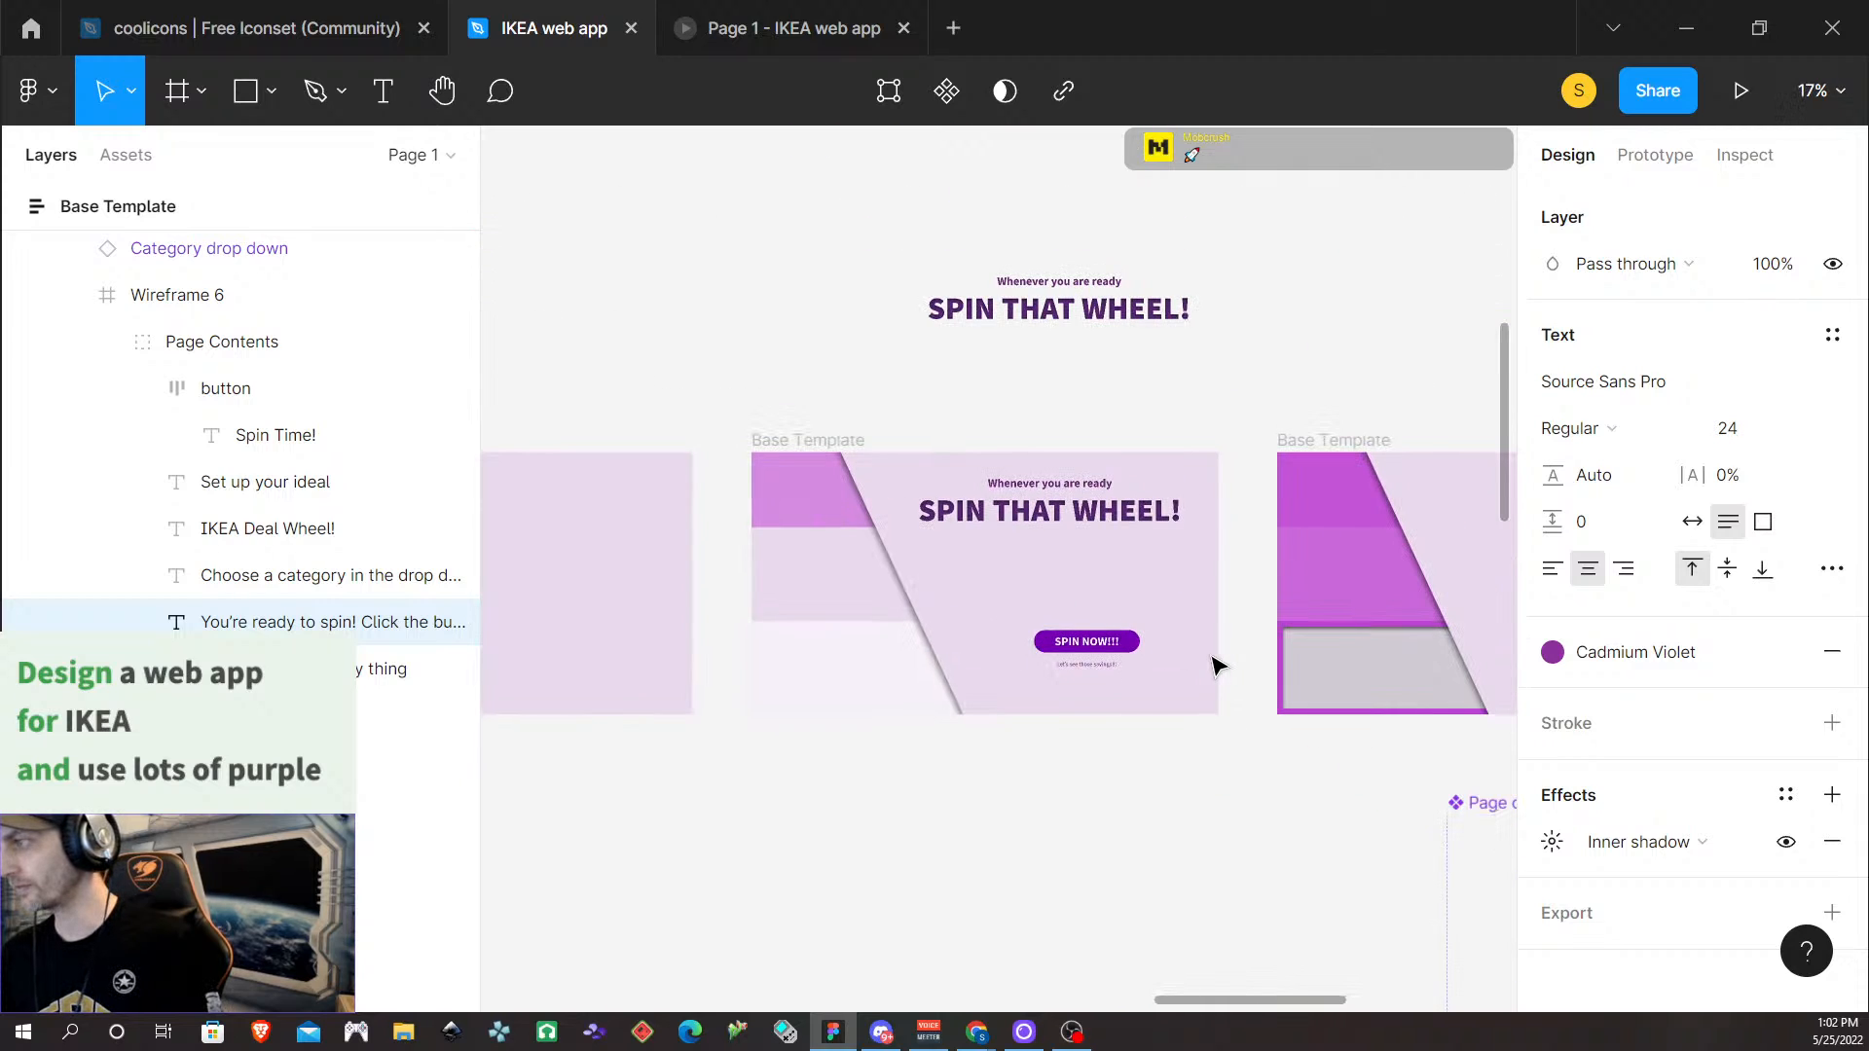
{"action": "left_click", "coordinate": [1105, 616]}
{"action": "scroll", "coordinate": [1129, 662], "scroll_direction": "left", "scroll_amount": 5}
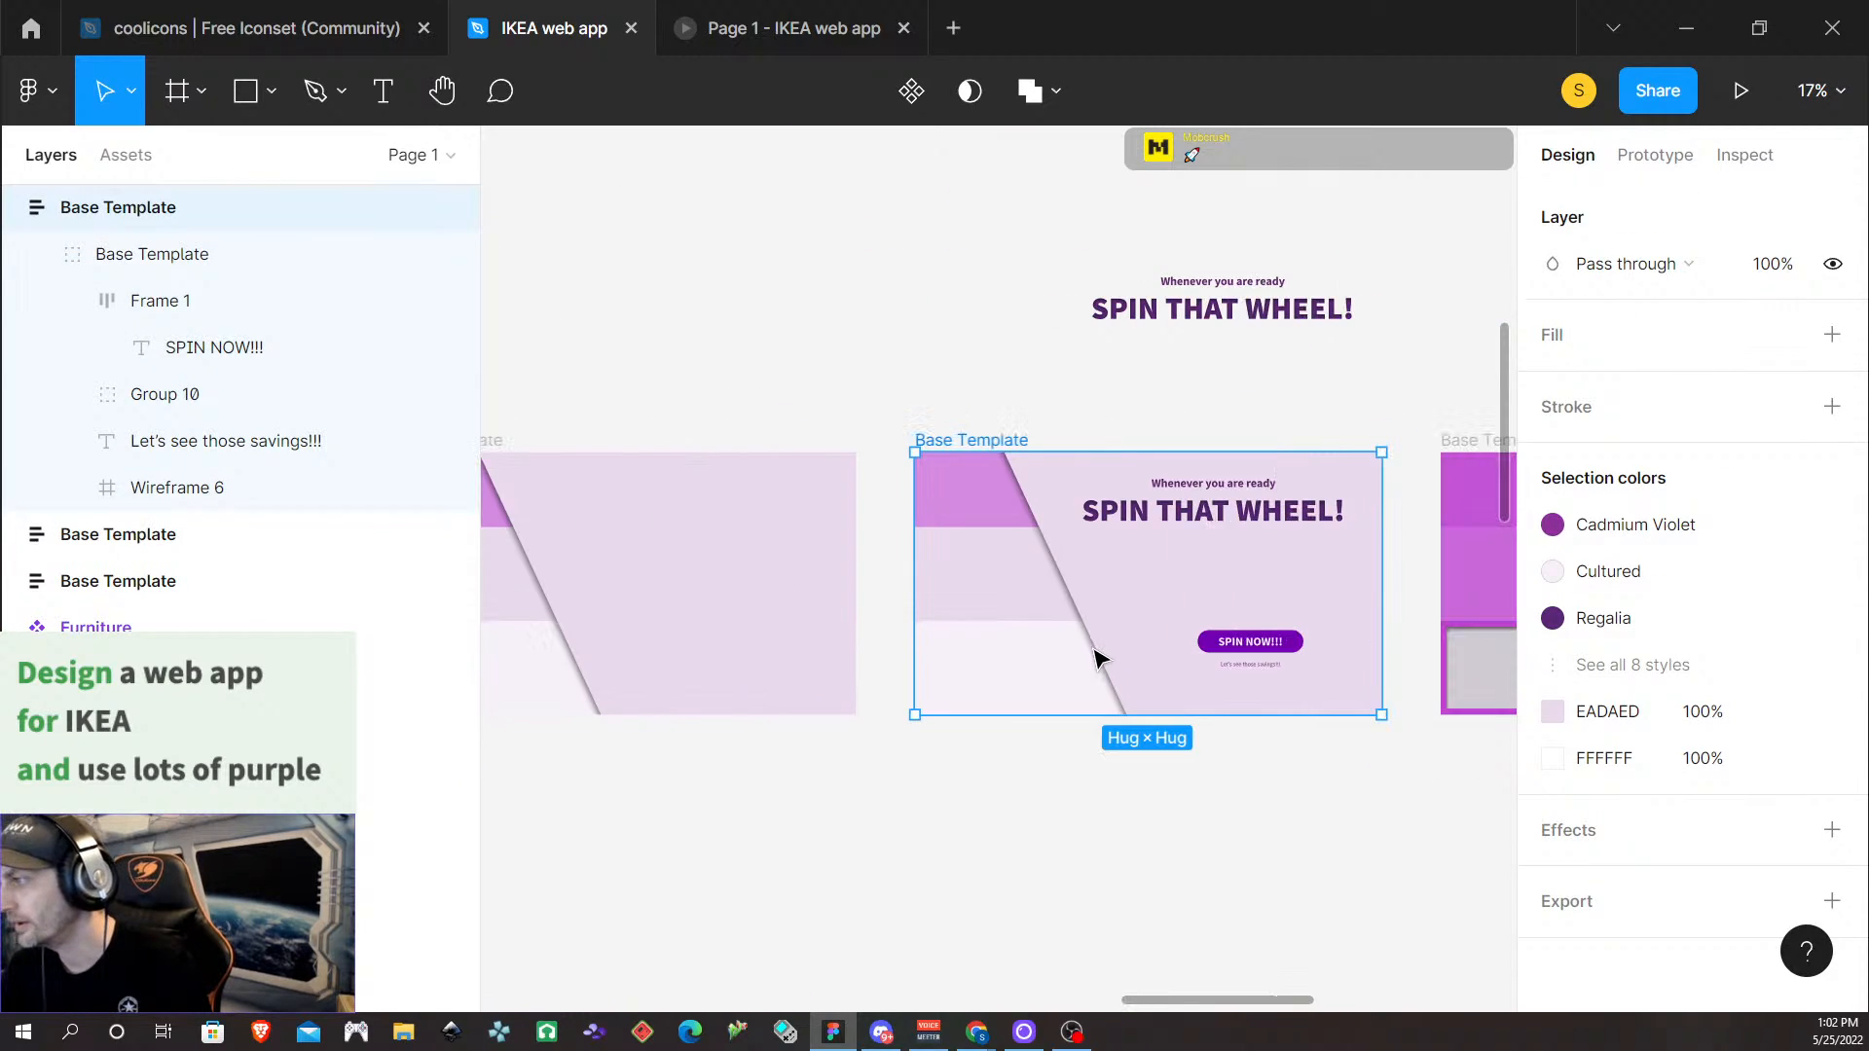
{"action": "scroll", "coordinate": [1099, 660], "scroll_direction": "right", "scroll_amount": 8}
{"action": "double_click", "coordinate": [984, 646]}
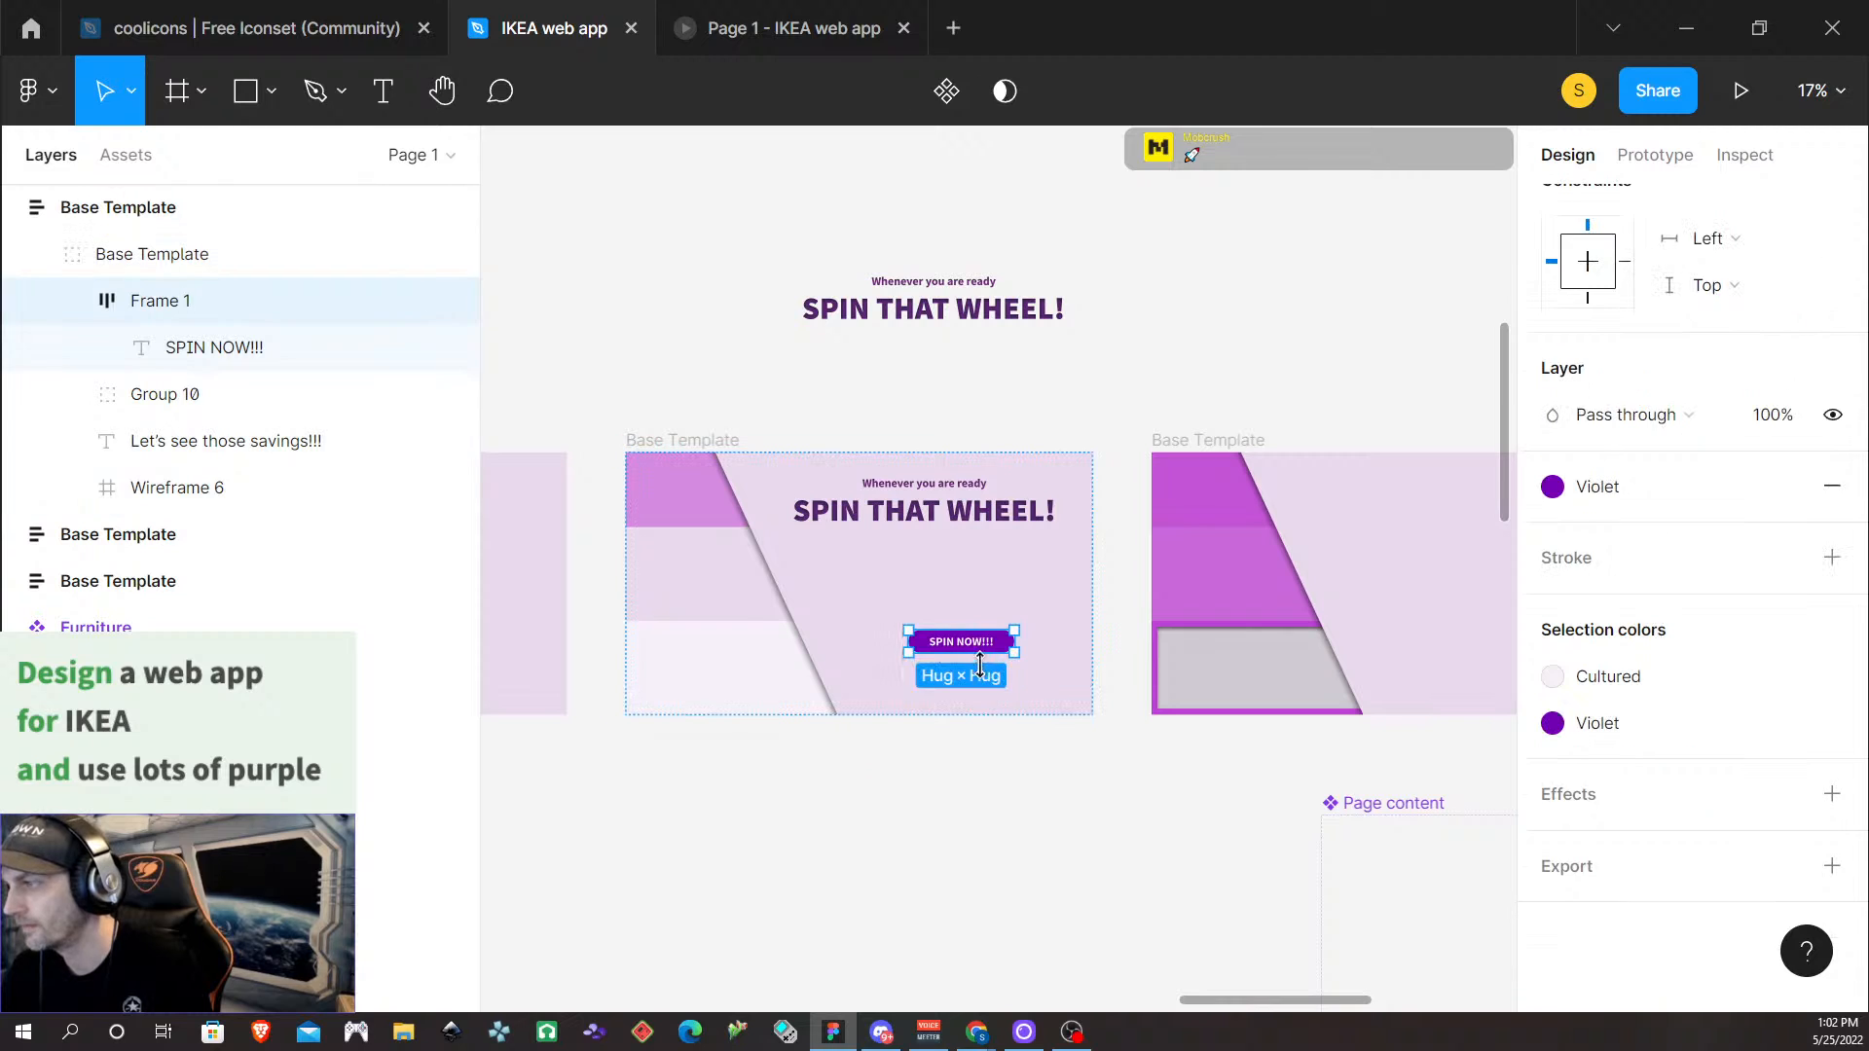
{"action": "scroll", "coordinate": [988, 677], "scroll_direction": "left", "scroll_amount": 5}
{"action": "scroll", "coordinate": [1003, 691], "scroll_direction": "right", "scroll_amount": 8}
{"action": "scroll", "coordinate": [634, 680], "scroll_direction": "up", "scroll_amount": 5}
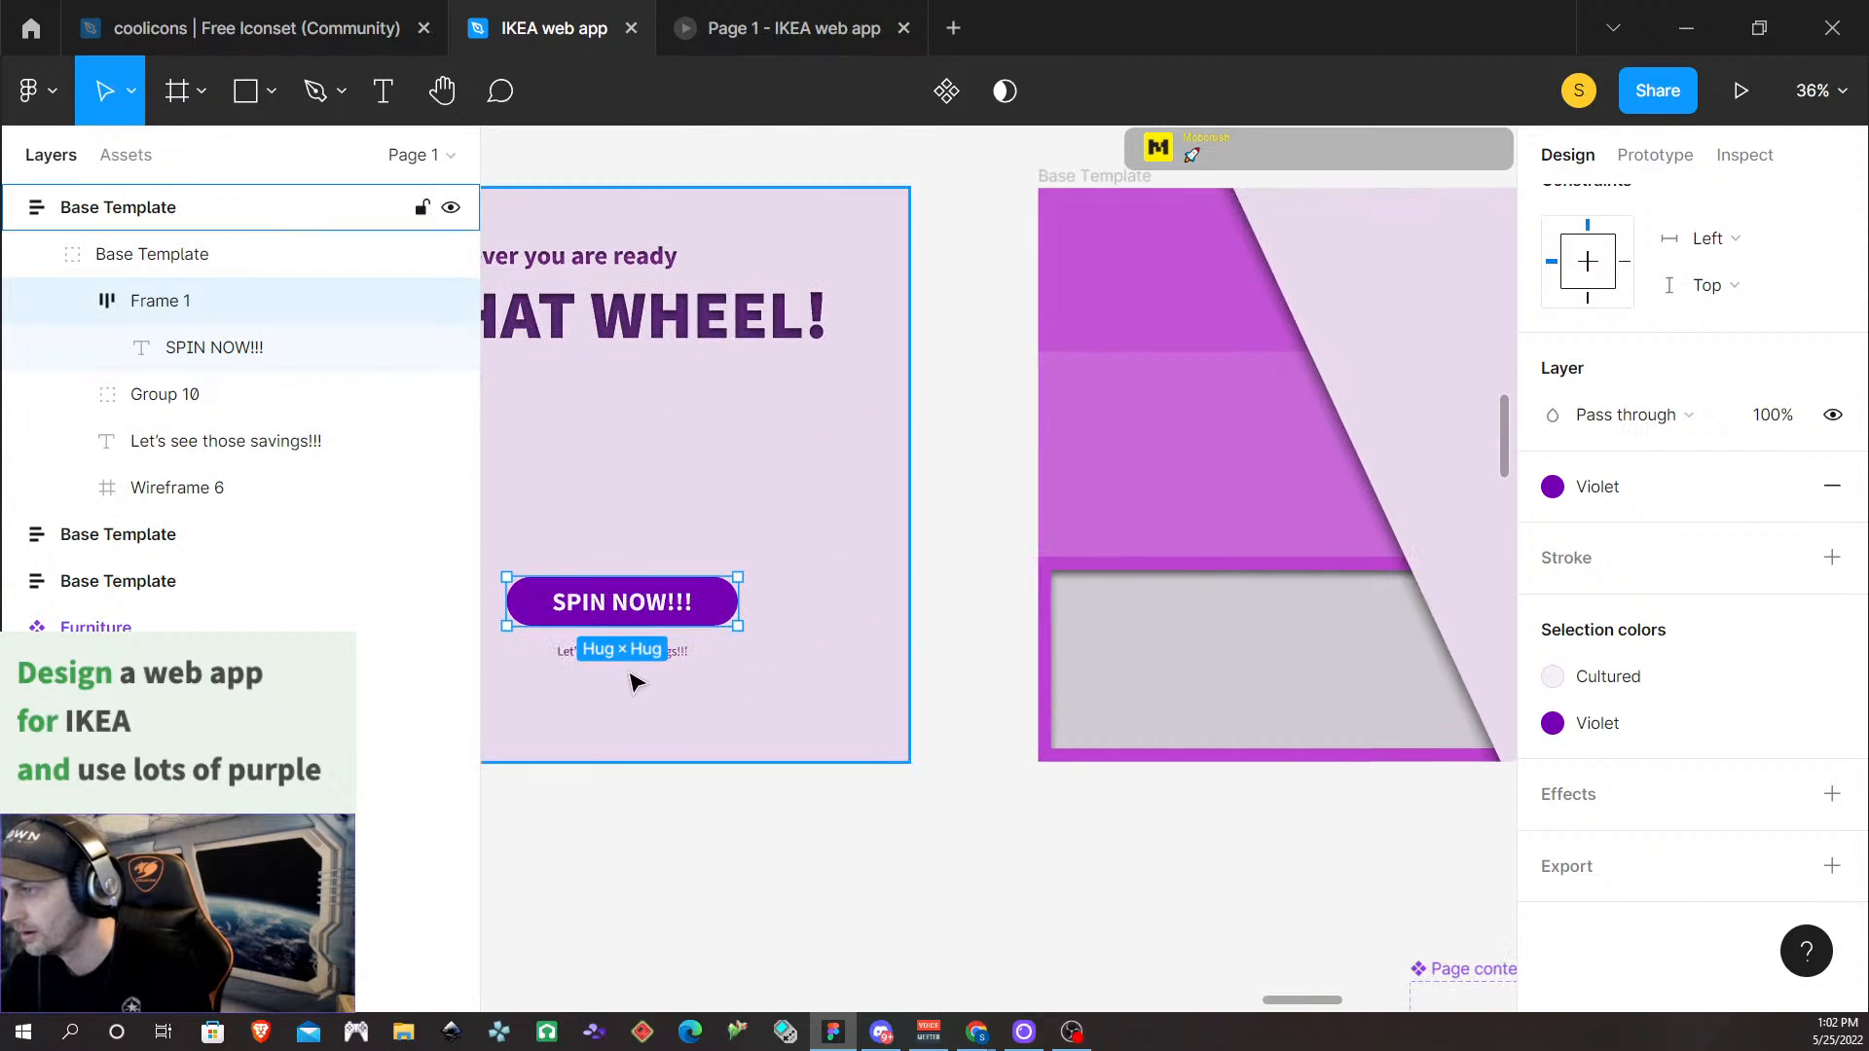
{"action": "left_click", "coordinate": [682, 652], "text": "shift"}
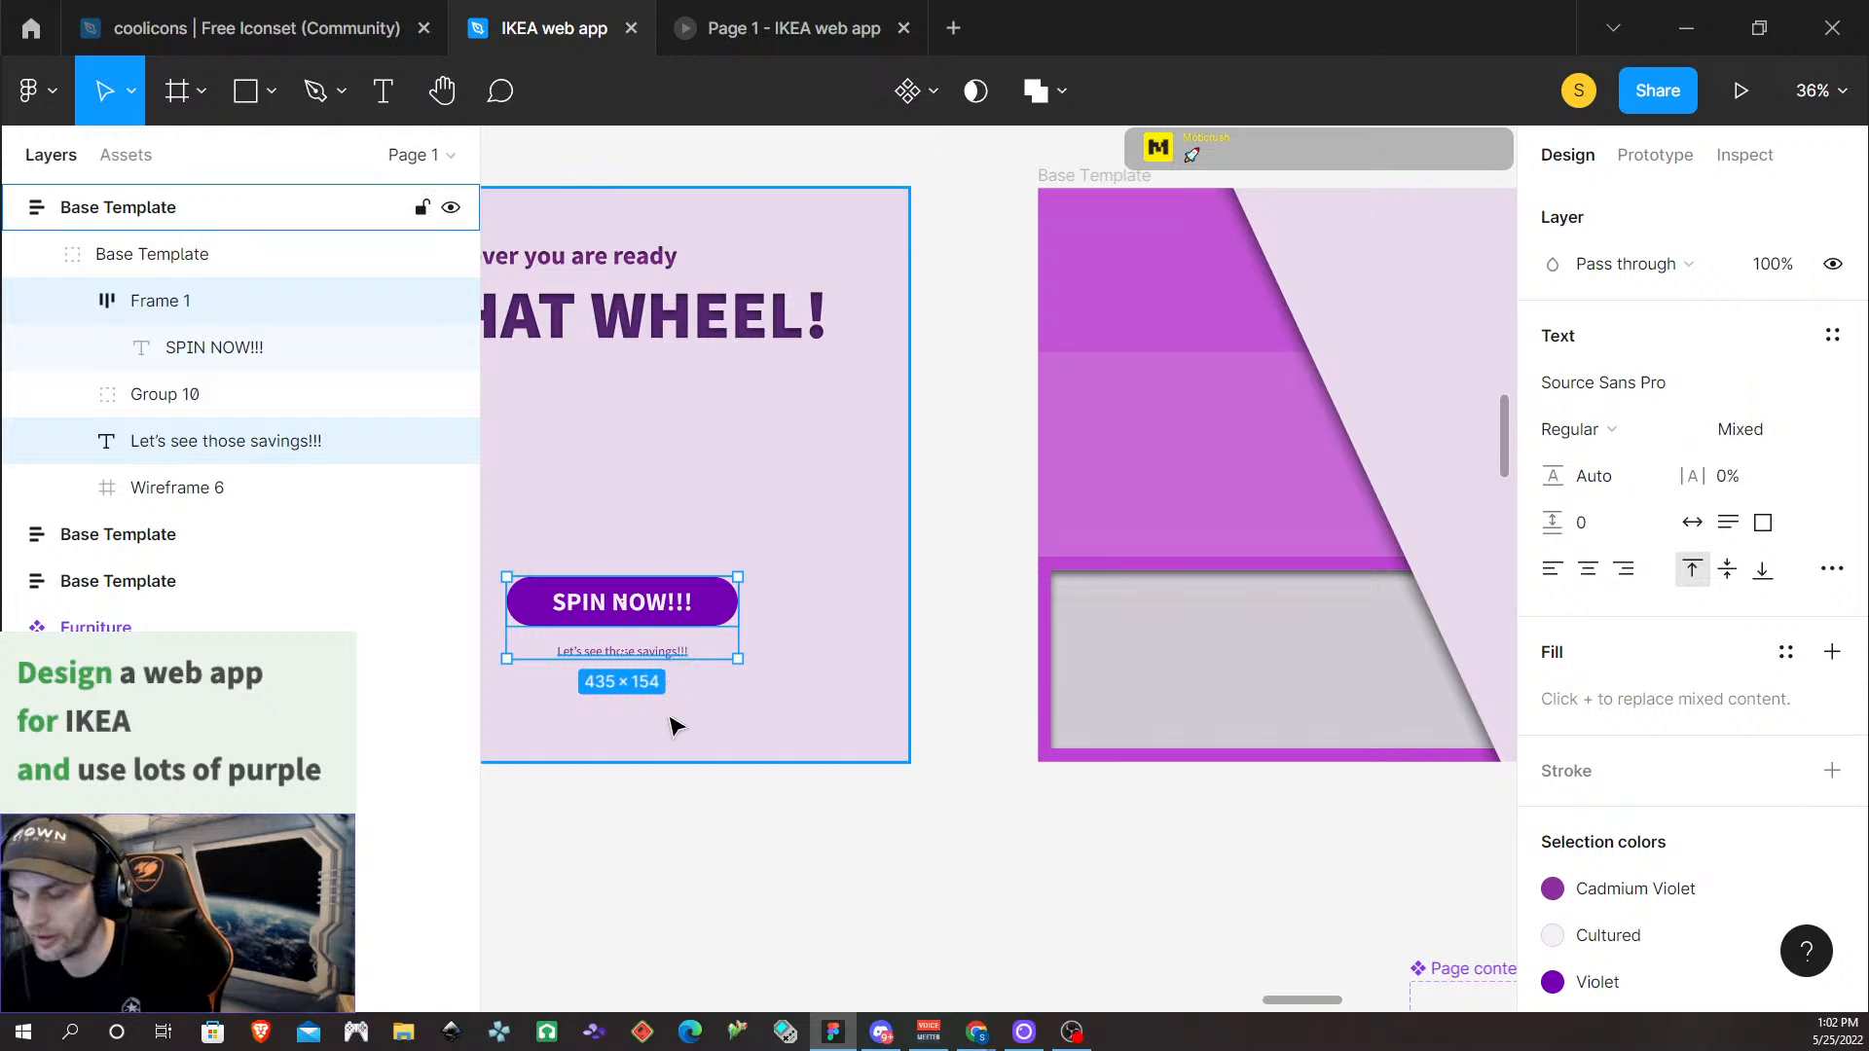
{"action": "scroll", "coordinate": [682, 723], "scroll_direction": "left", "scroll_amount": 10}
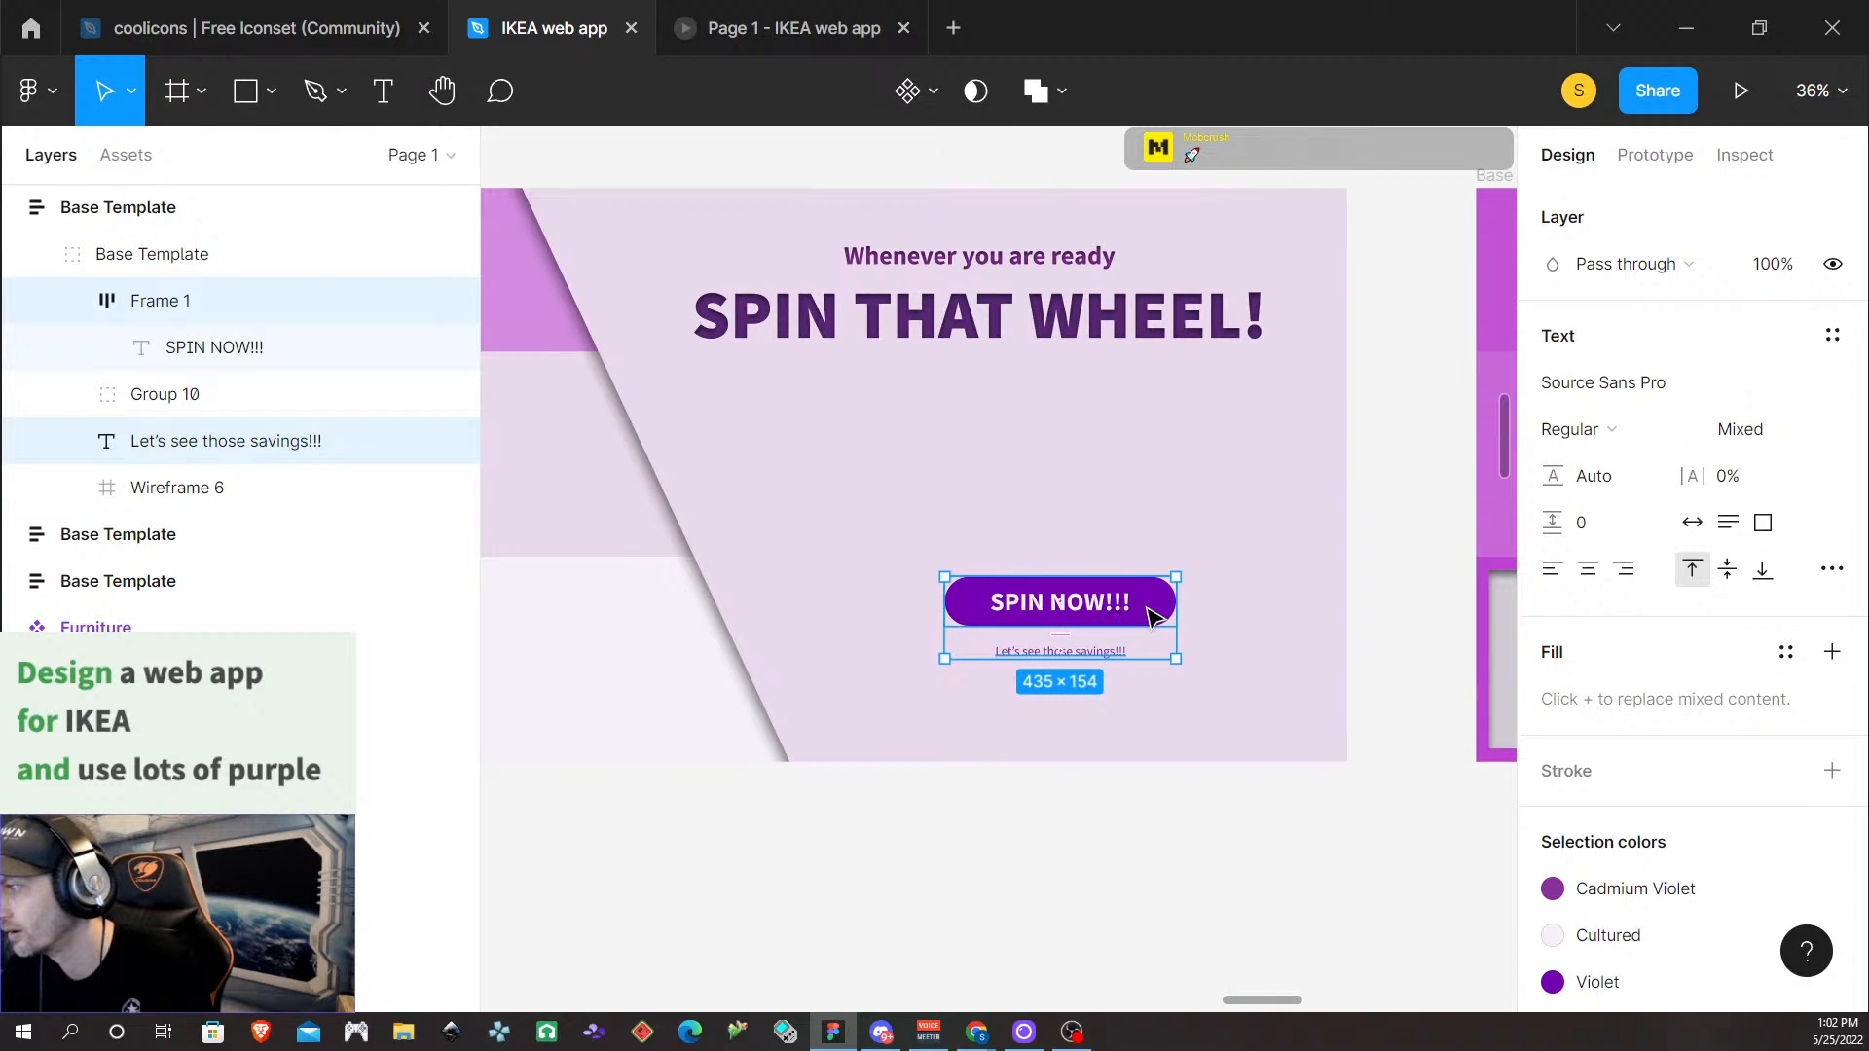
{"action": "left_click_drag", "start_coordinate": [1152, 619], "coordinate": [1072, 608]}
{"action": "left_click", "coordinate": [1176, 664]}
Examine the spin screen's layout and compare it with the other templates in the row
{"action": "scroll", "coordinate": [1160, 668], "scroll_direction": "right", "scroll_amount": 3}
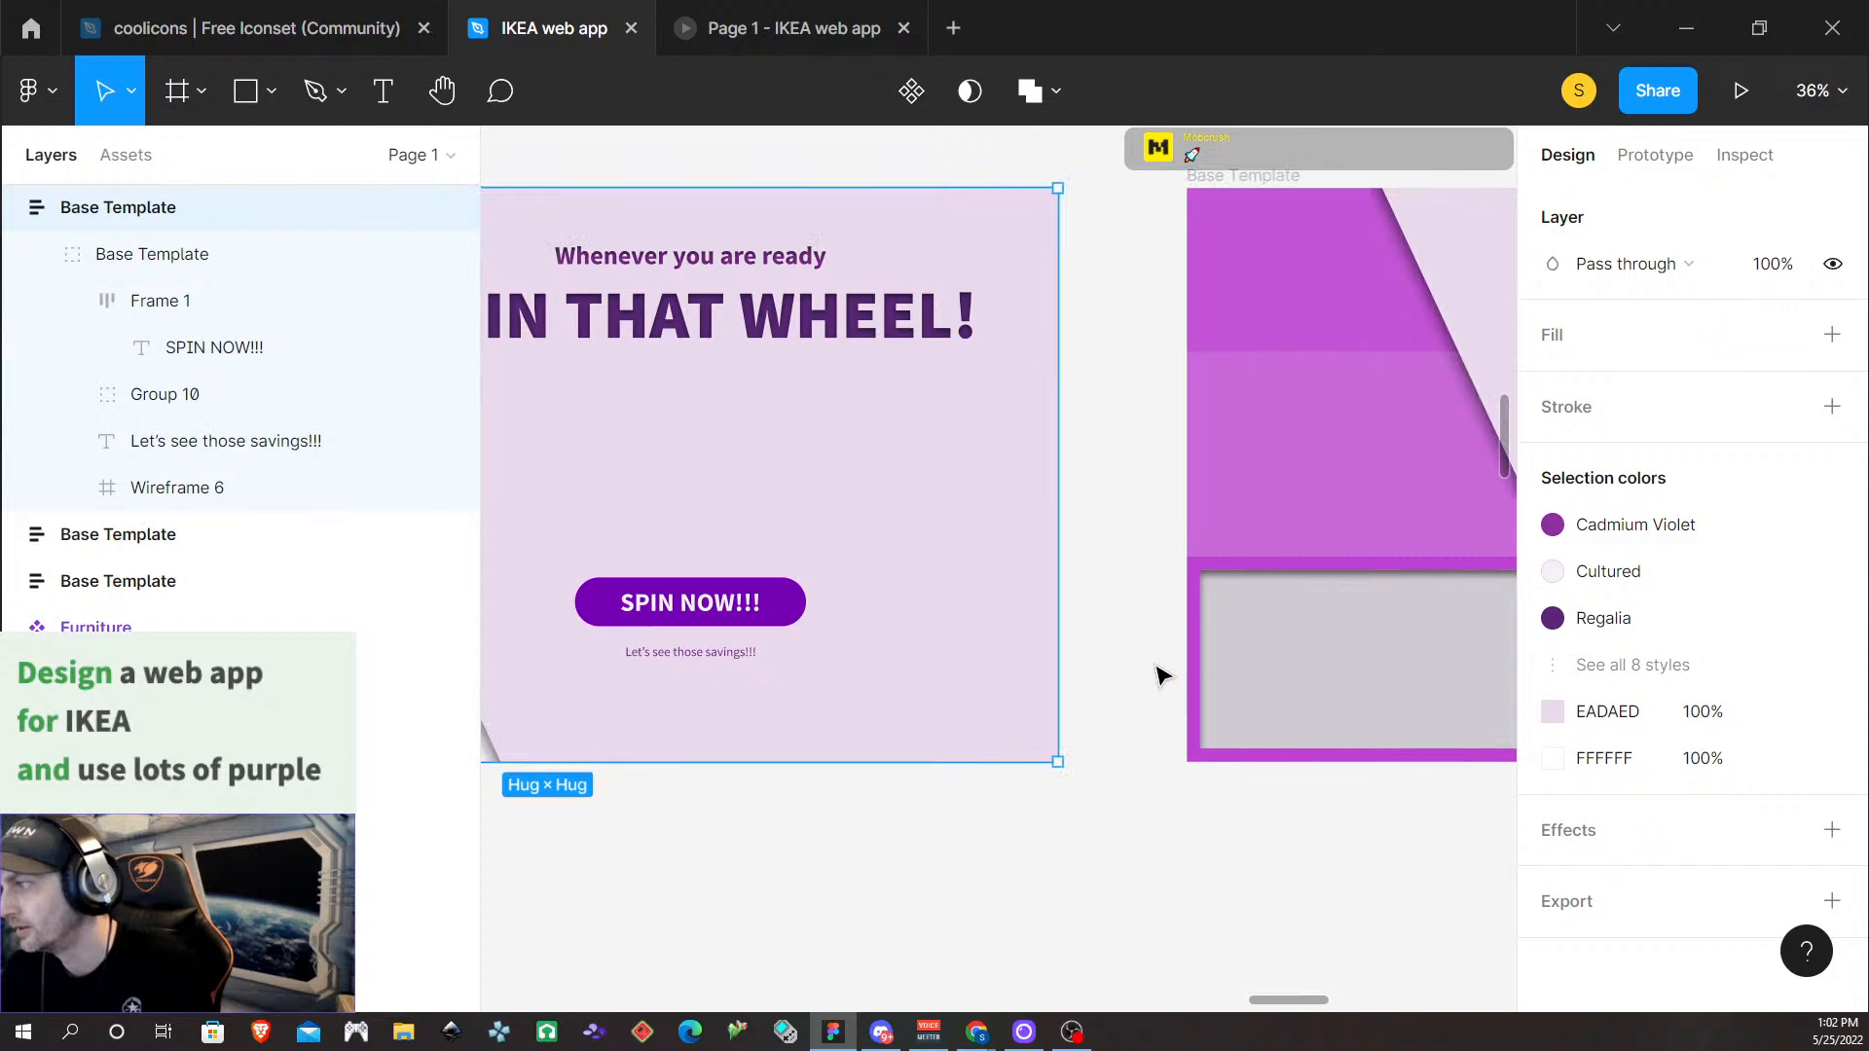
{"action": "scroll", "coordinate": [816, 669], "scroll_direction": "left", "scroll_amount": 5}
{"action": "scroll", "coordinate": [1135, 668], "scroll_direction": "down", "scroll_amount": 3}
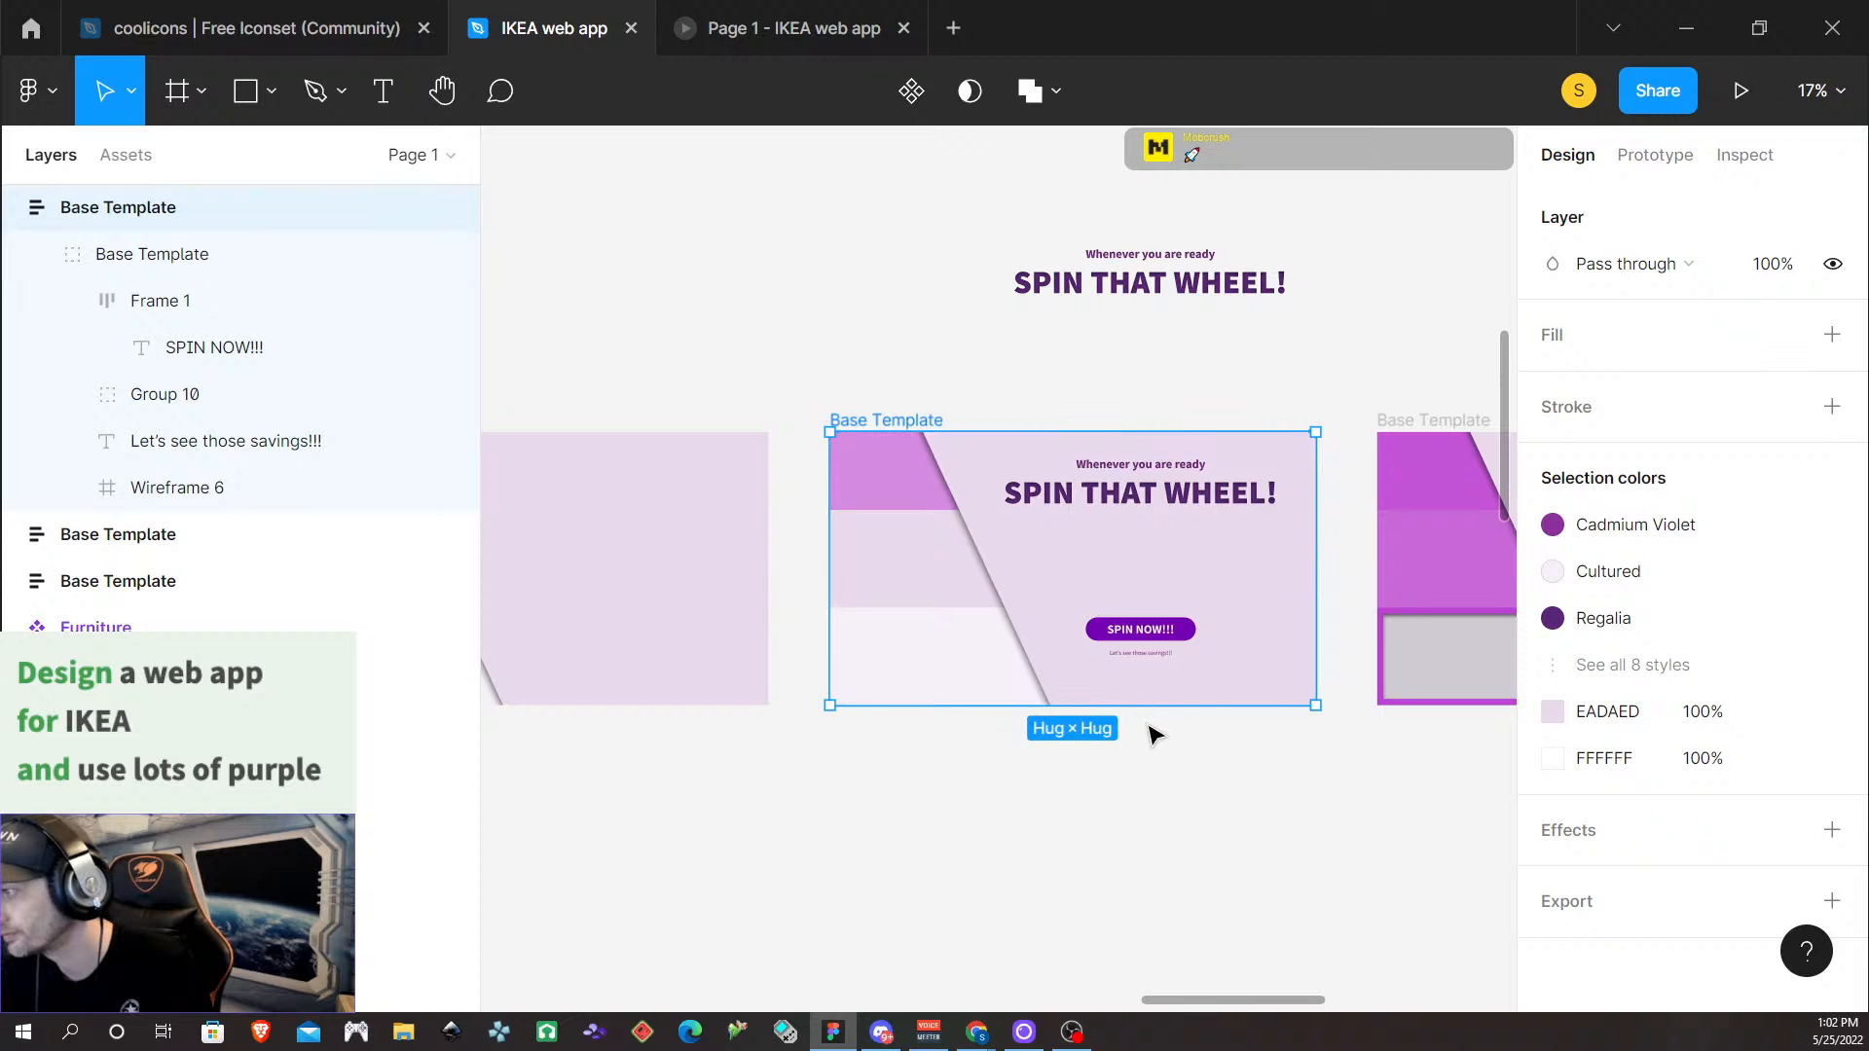
{"action": "scroll", "coordinate": [1169, 730], "scroll_direction": "left", "scroll_amount": 1}
{"action": "scroll", "coordinate": [1159, 732], "scroll_direction": "right", "scroll_amount": 5}
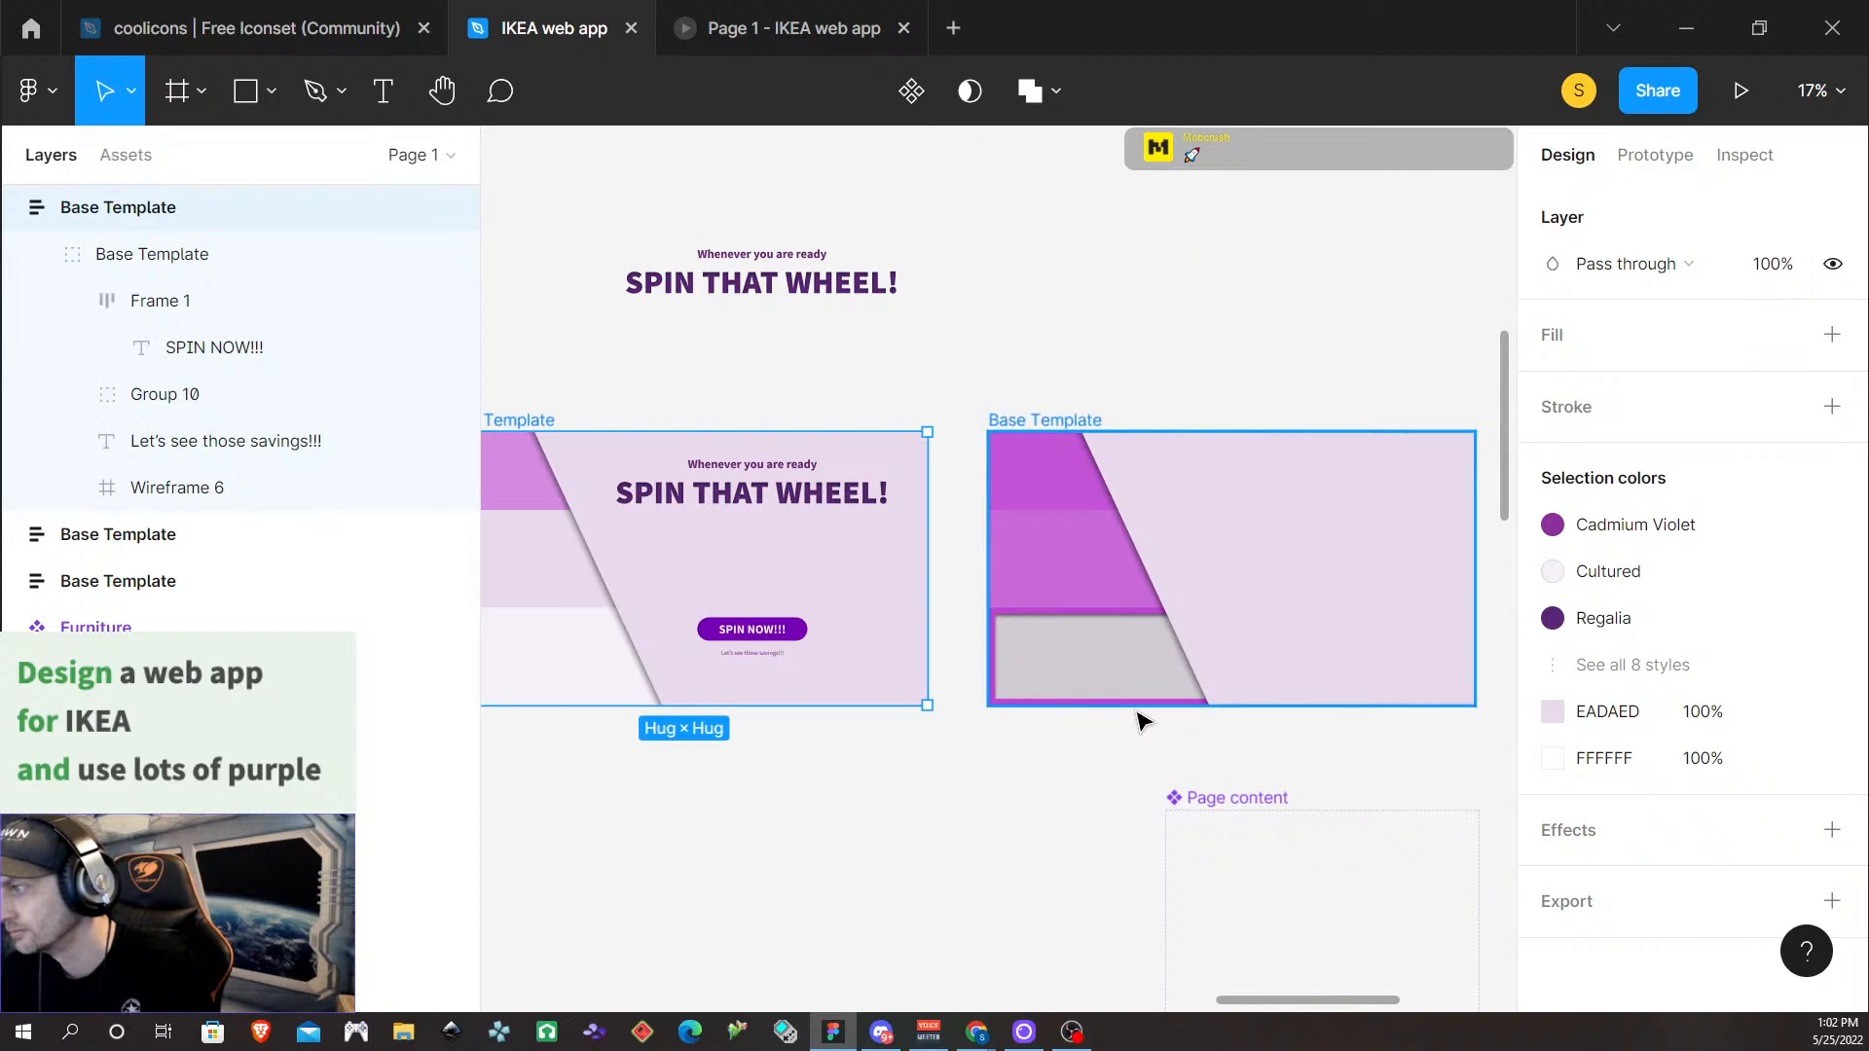
{"action": "scroll", "coordinate": [1149, 729], "scroll_direction": "right", "scroll_amount": 15}
{"action": "scroll", "coordinate": [1149, 730], "scroll_direction": "left", "scroll_amount": 10}
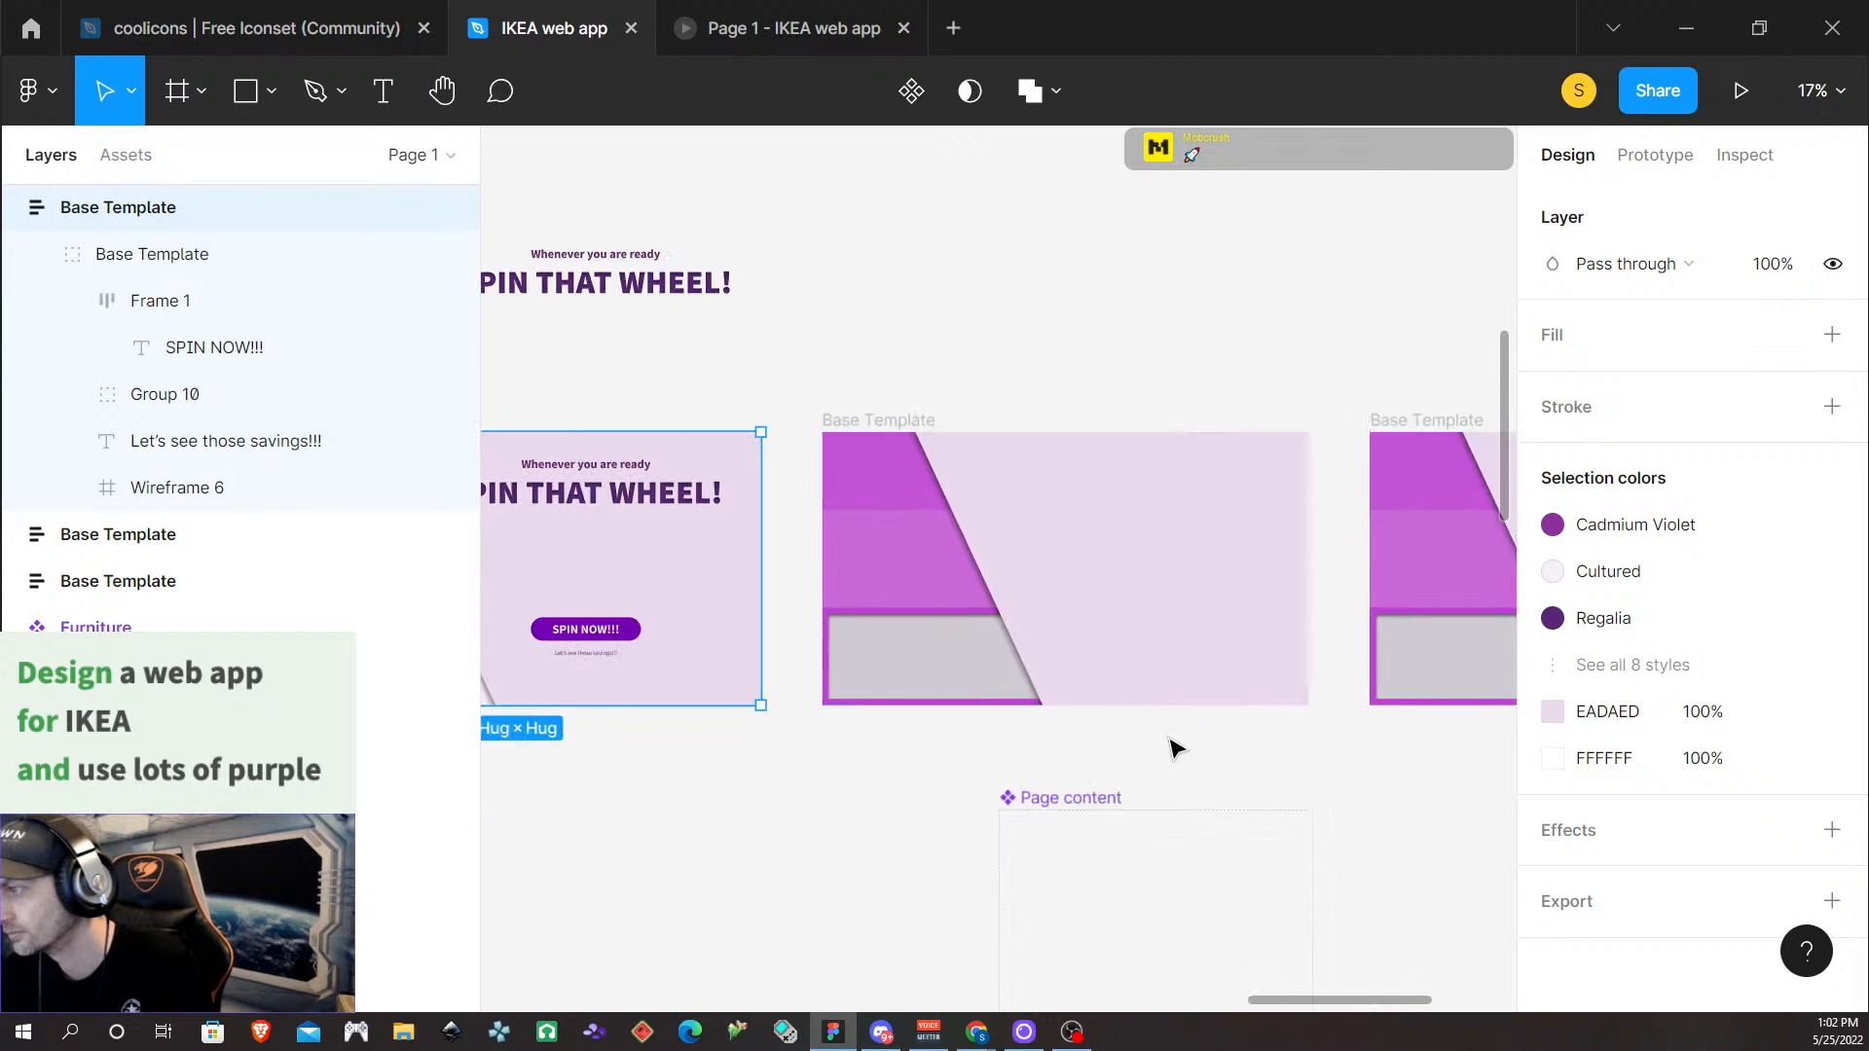
{"action": "scroll", "coordinate": [1168, 755], "scroll_direction": "left", "scroll_amount": 5}
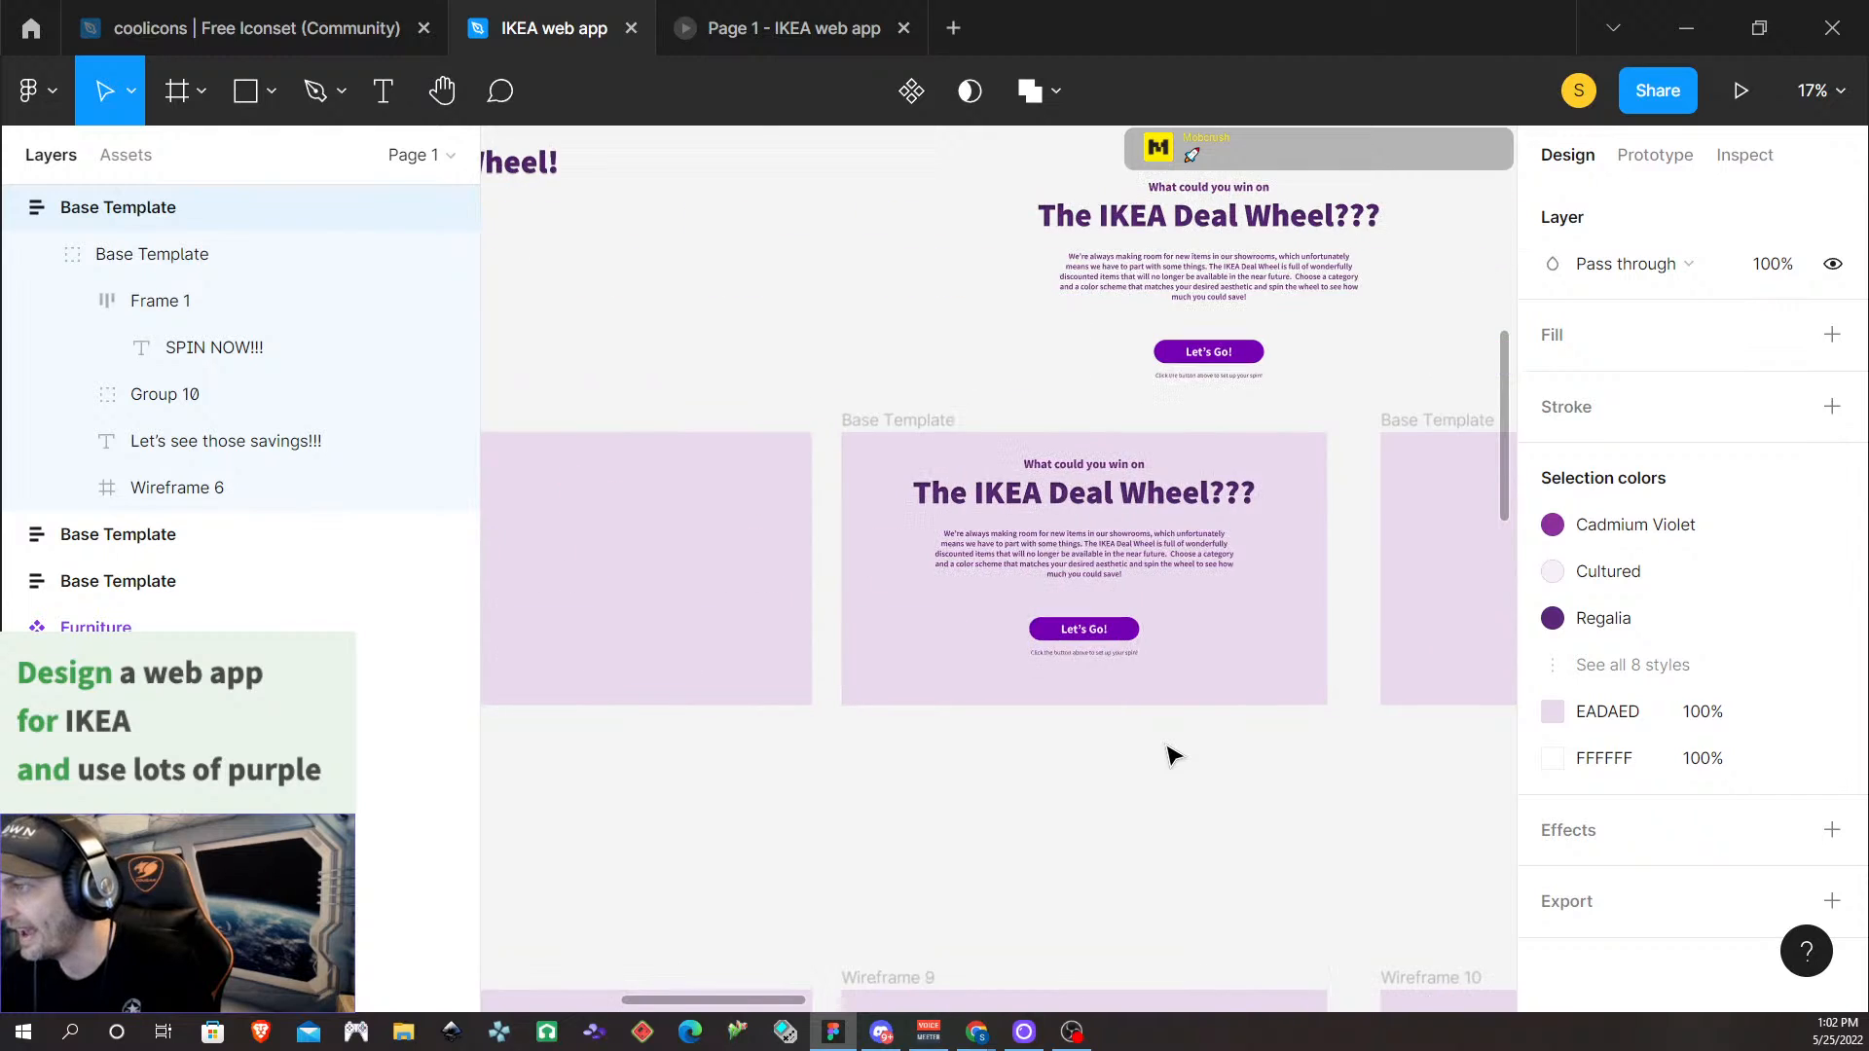
Compare the introductory "The IKEA Deal Wheel!" template with its original wireframe below
{"action": "scroll", "coordinate": [1163, 760], "scroll_direction": "down", "scroll_amount": 5}
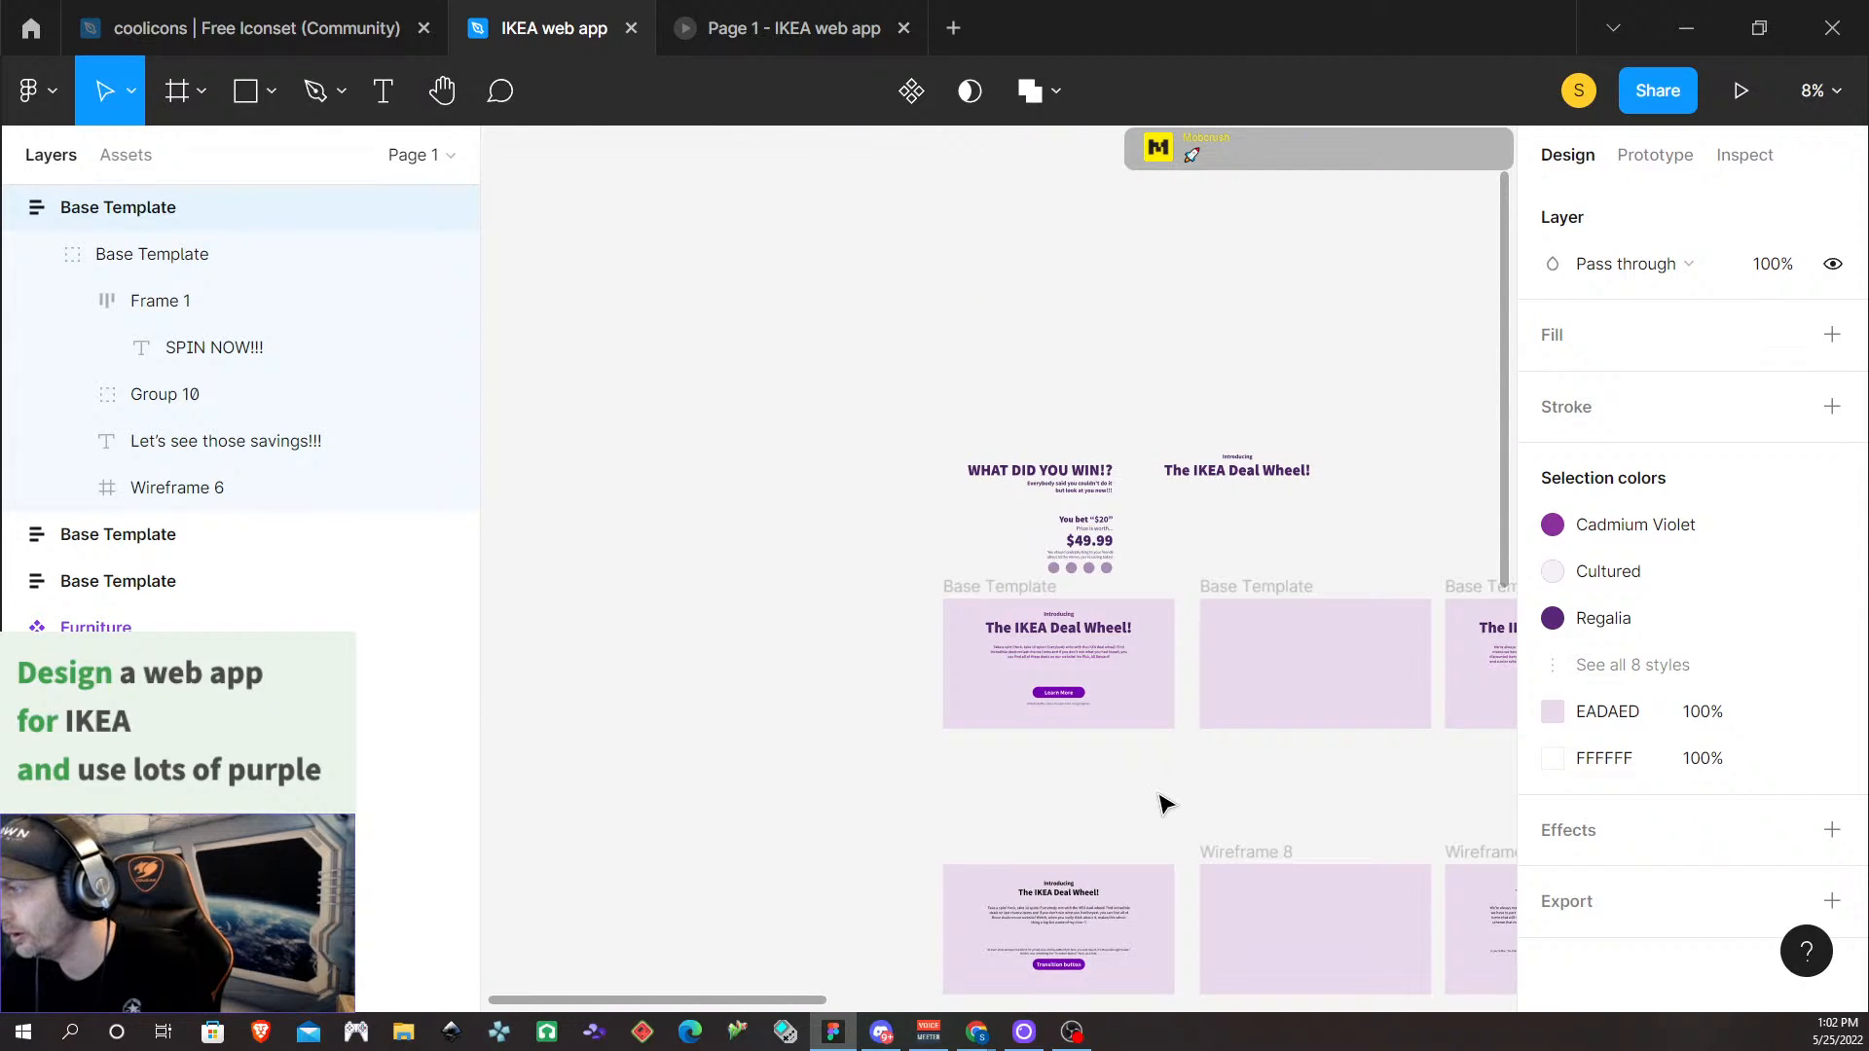
{"action": "scroll", "coordinate": [1165, 804], "scroll_direction": "right", "scroll_amount": 5}
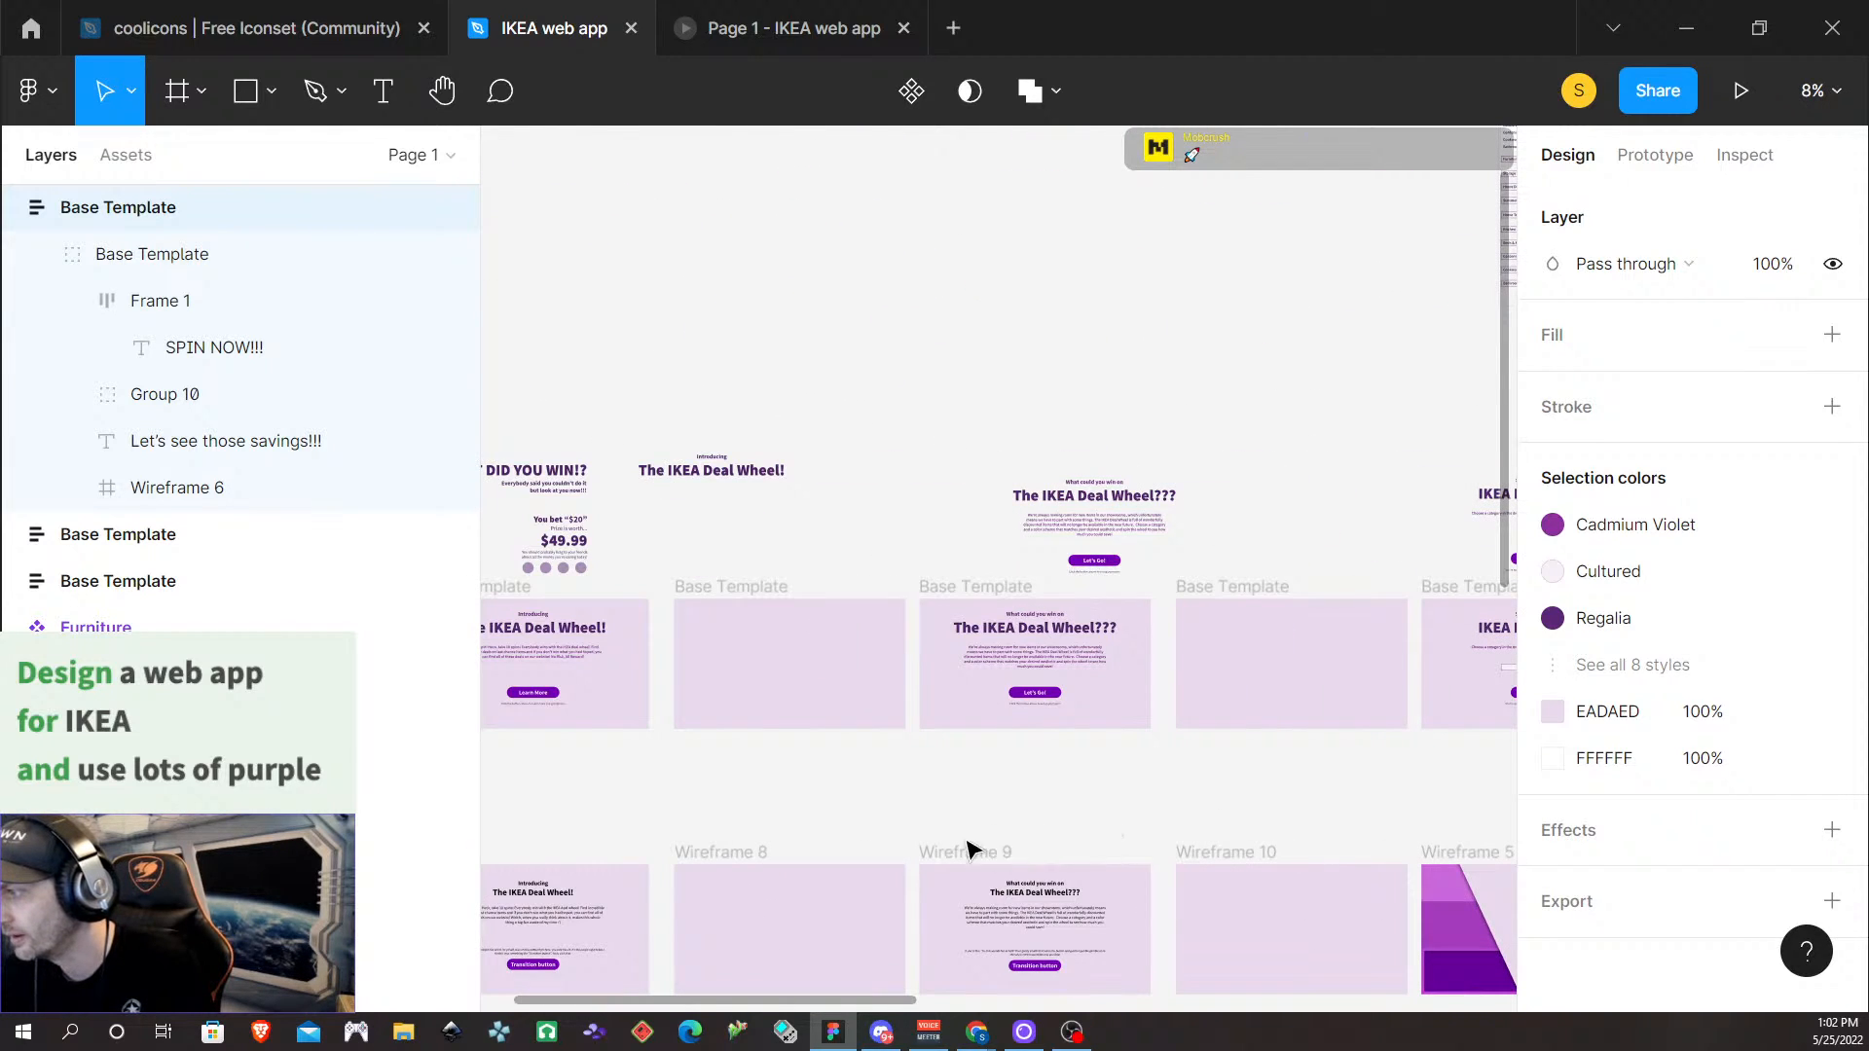
{"action": "scroll", "coordinate": [696, 813], "scroll_direction": "up", "scroll_amount": 5}
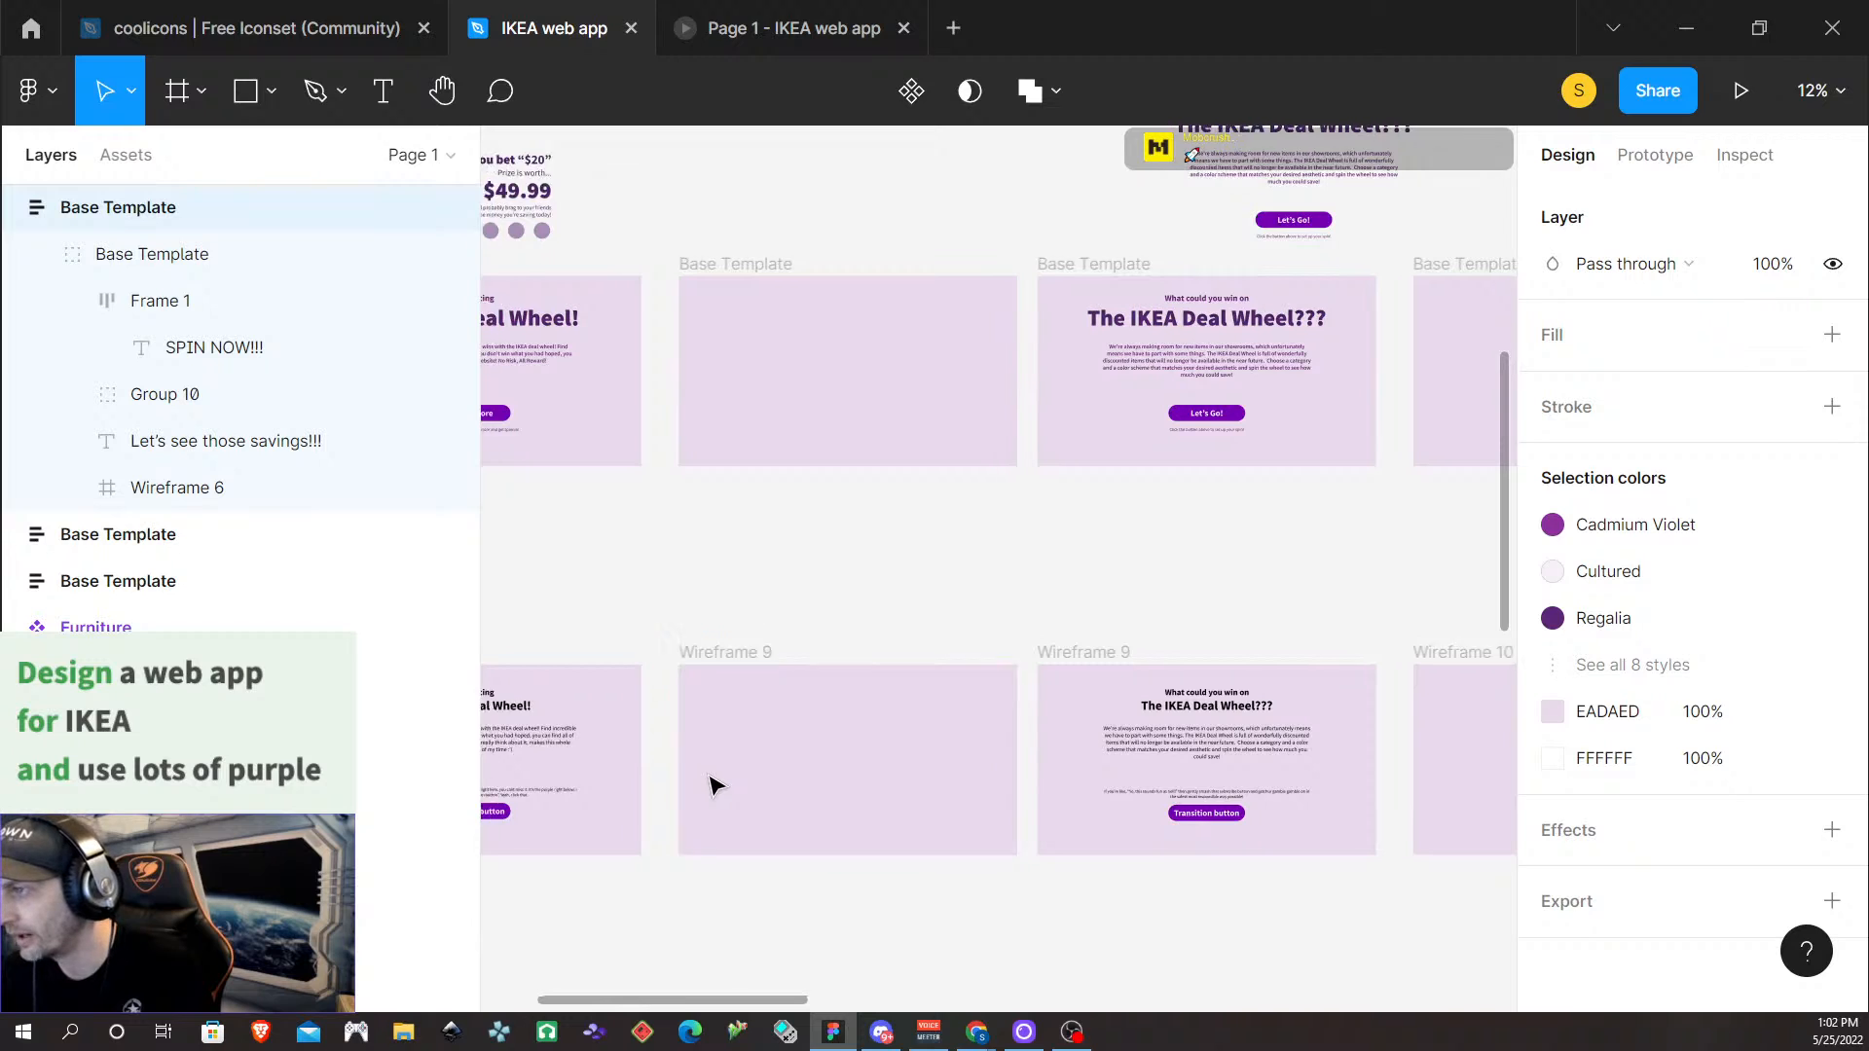
{"action": "scroll", "coordinate": [716, 787], "scroll_direction": "left", "scroll_amount": 5}
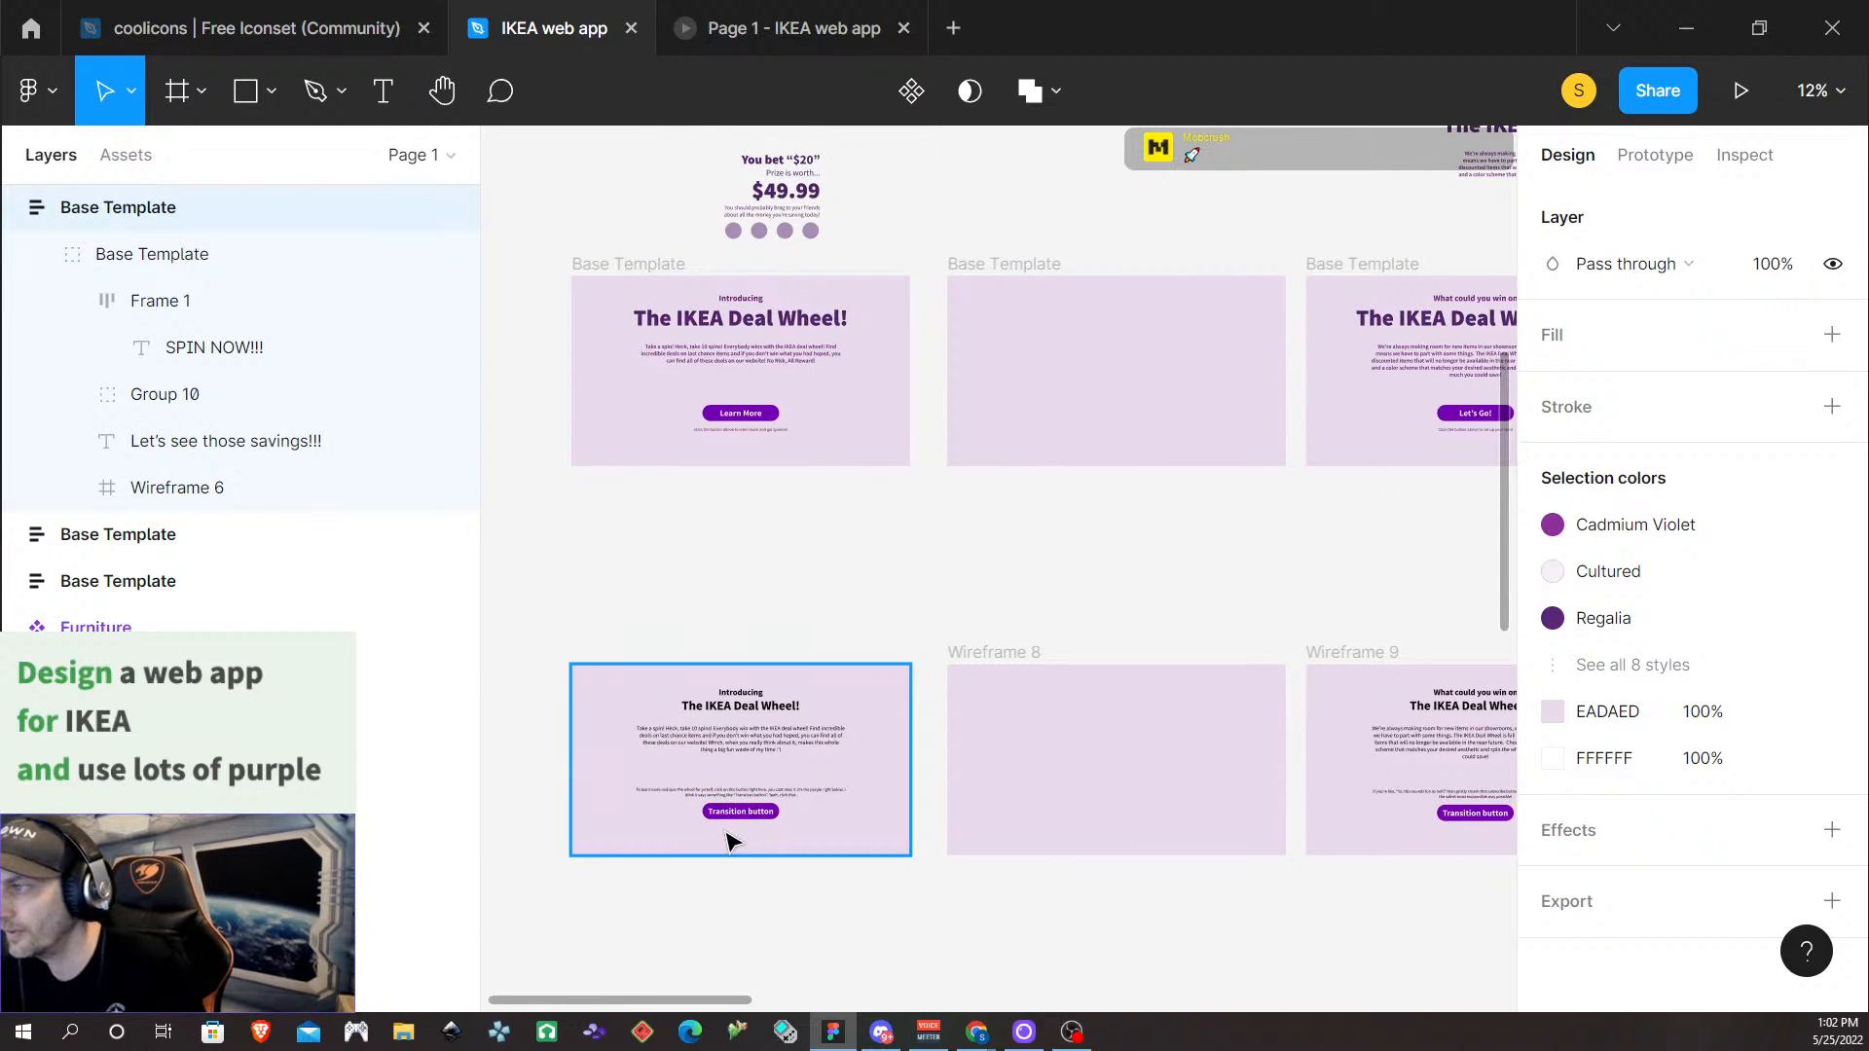
{"action": "scroll", "coordinate": [728, 839], "scroll_direction": "up", "scroll_amount": 3}
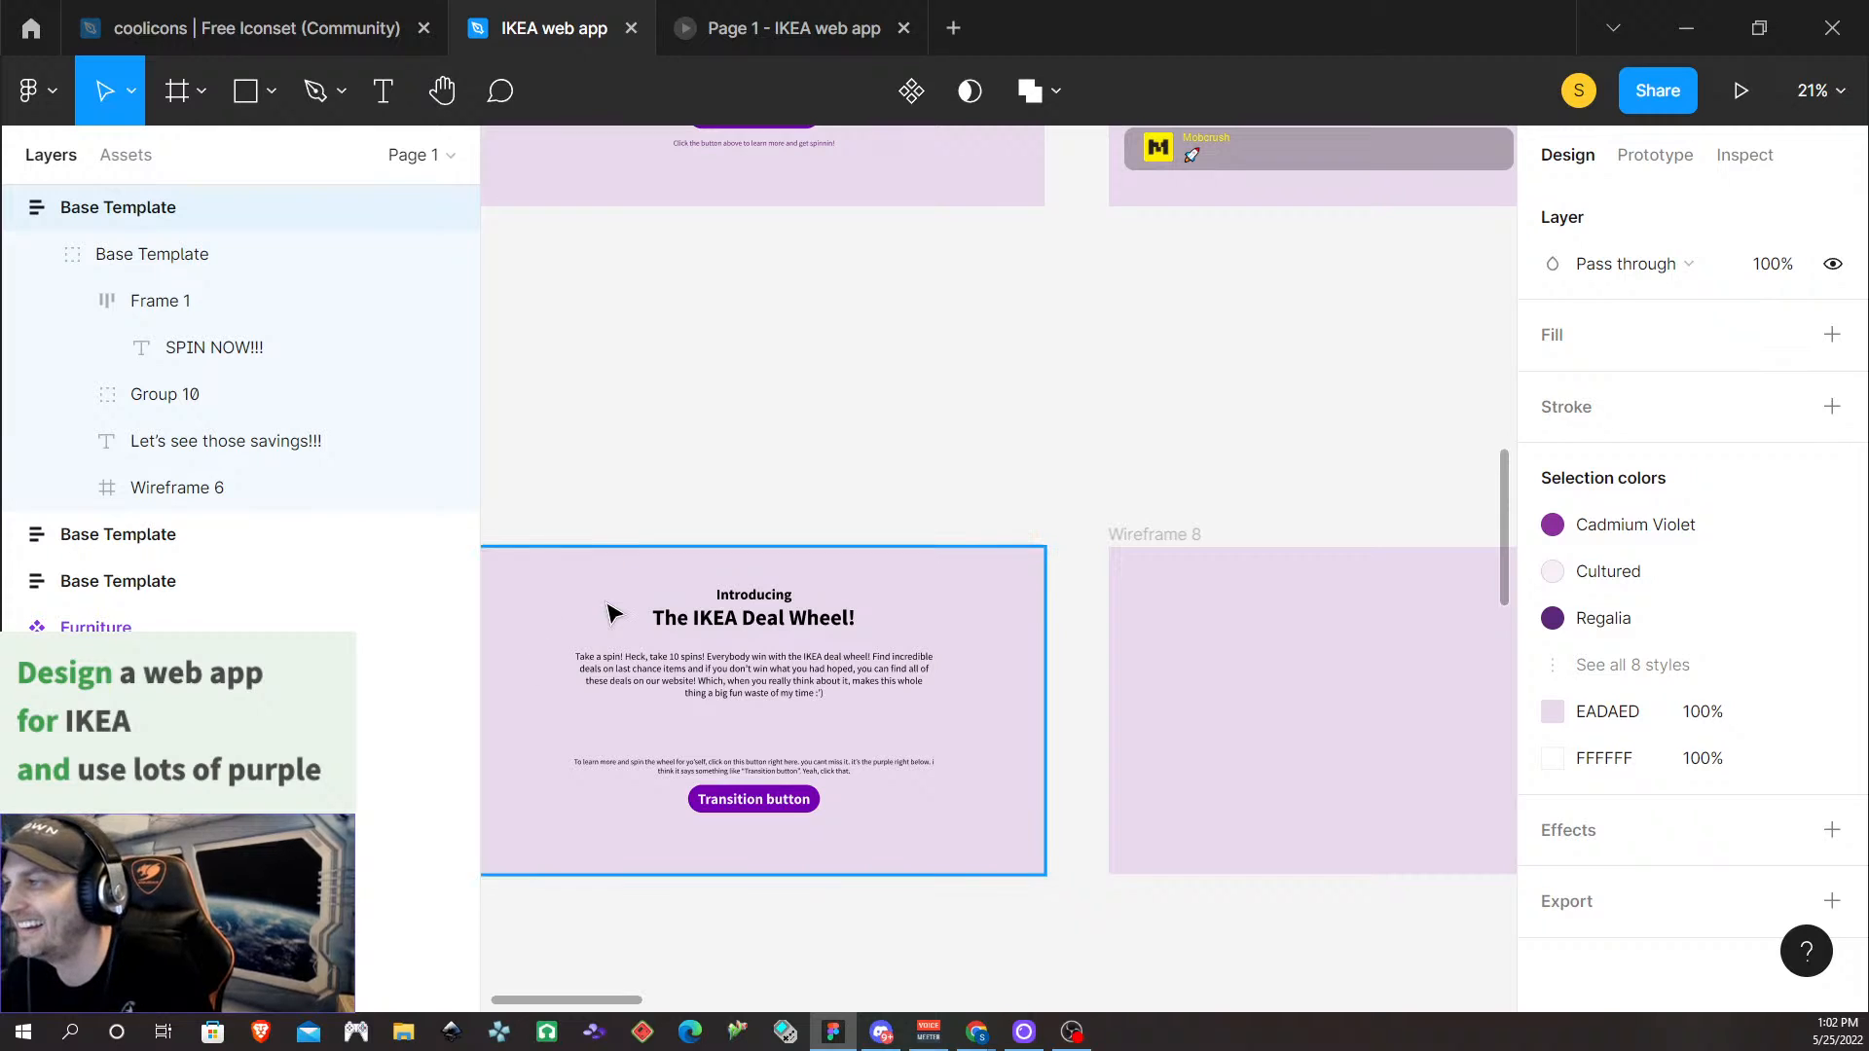
{"action": "scroll", "coordinate": [593, 597], "scroll_direction": "left", "scroll_amount": 1}
{"action": "scroll", "coordinate": [618, 601], "scroll_direction": "up", "scroll_amount": 6}
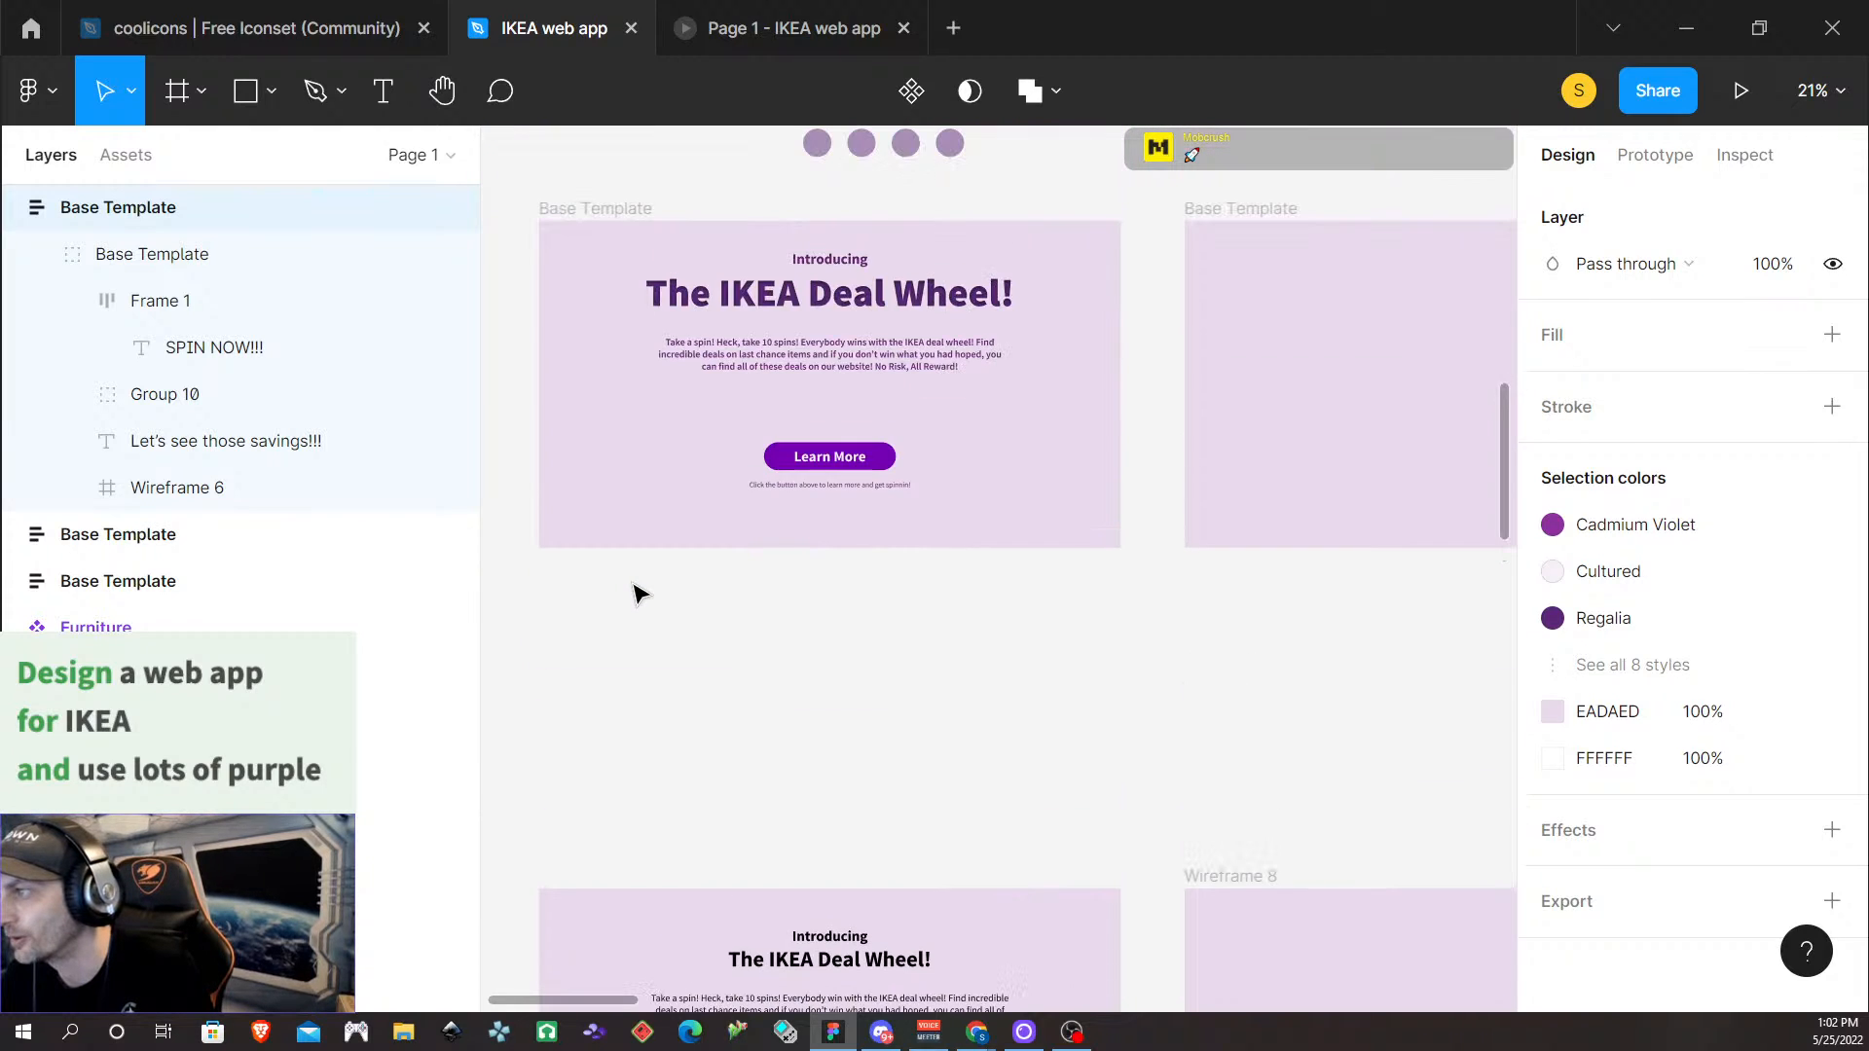
{"action": "scroll", "coordinate": [852, 531], "scroll_direction": "down", "scroll_amount": 2}
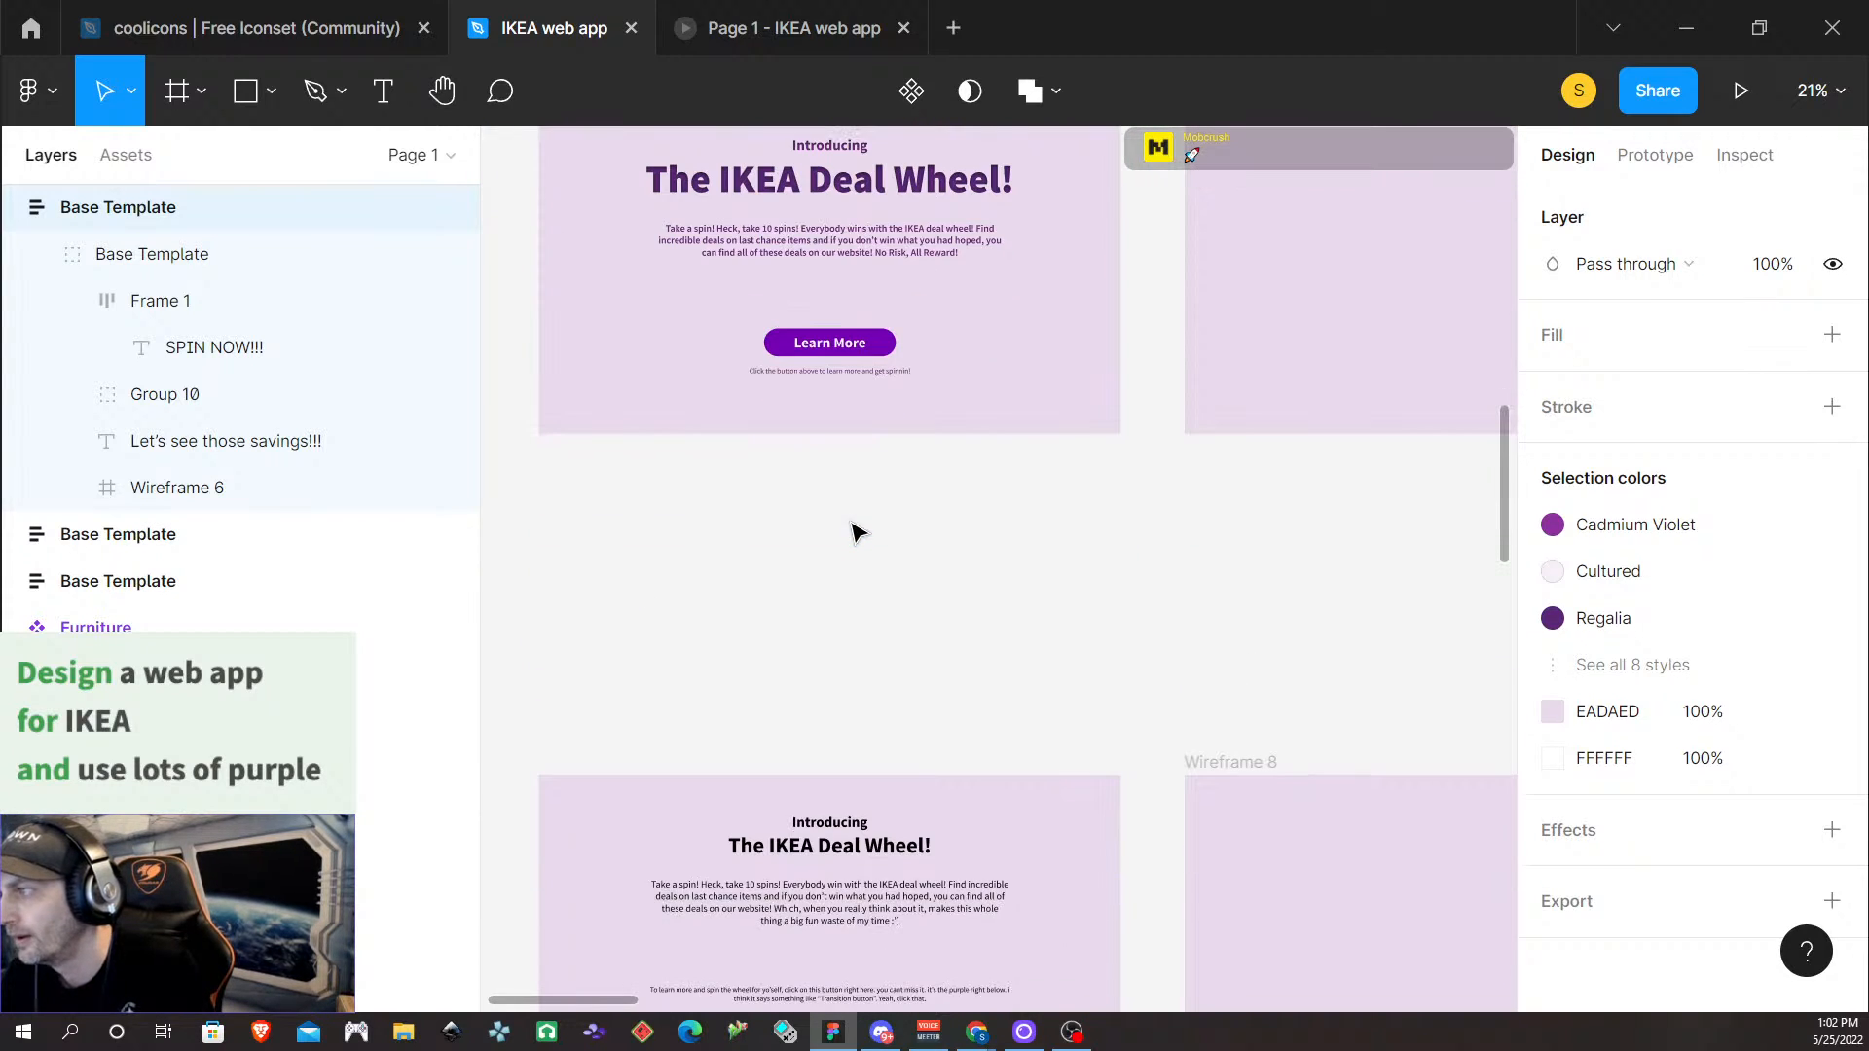
{"action": "scroll", "coordinate": [856, 626], "scroll_direction": "down", "scroll_amount": 1}
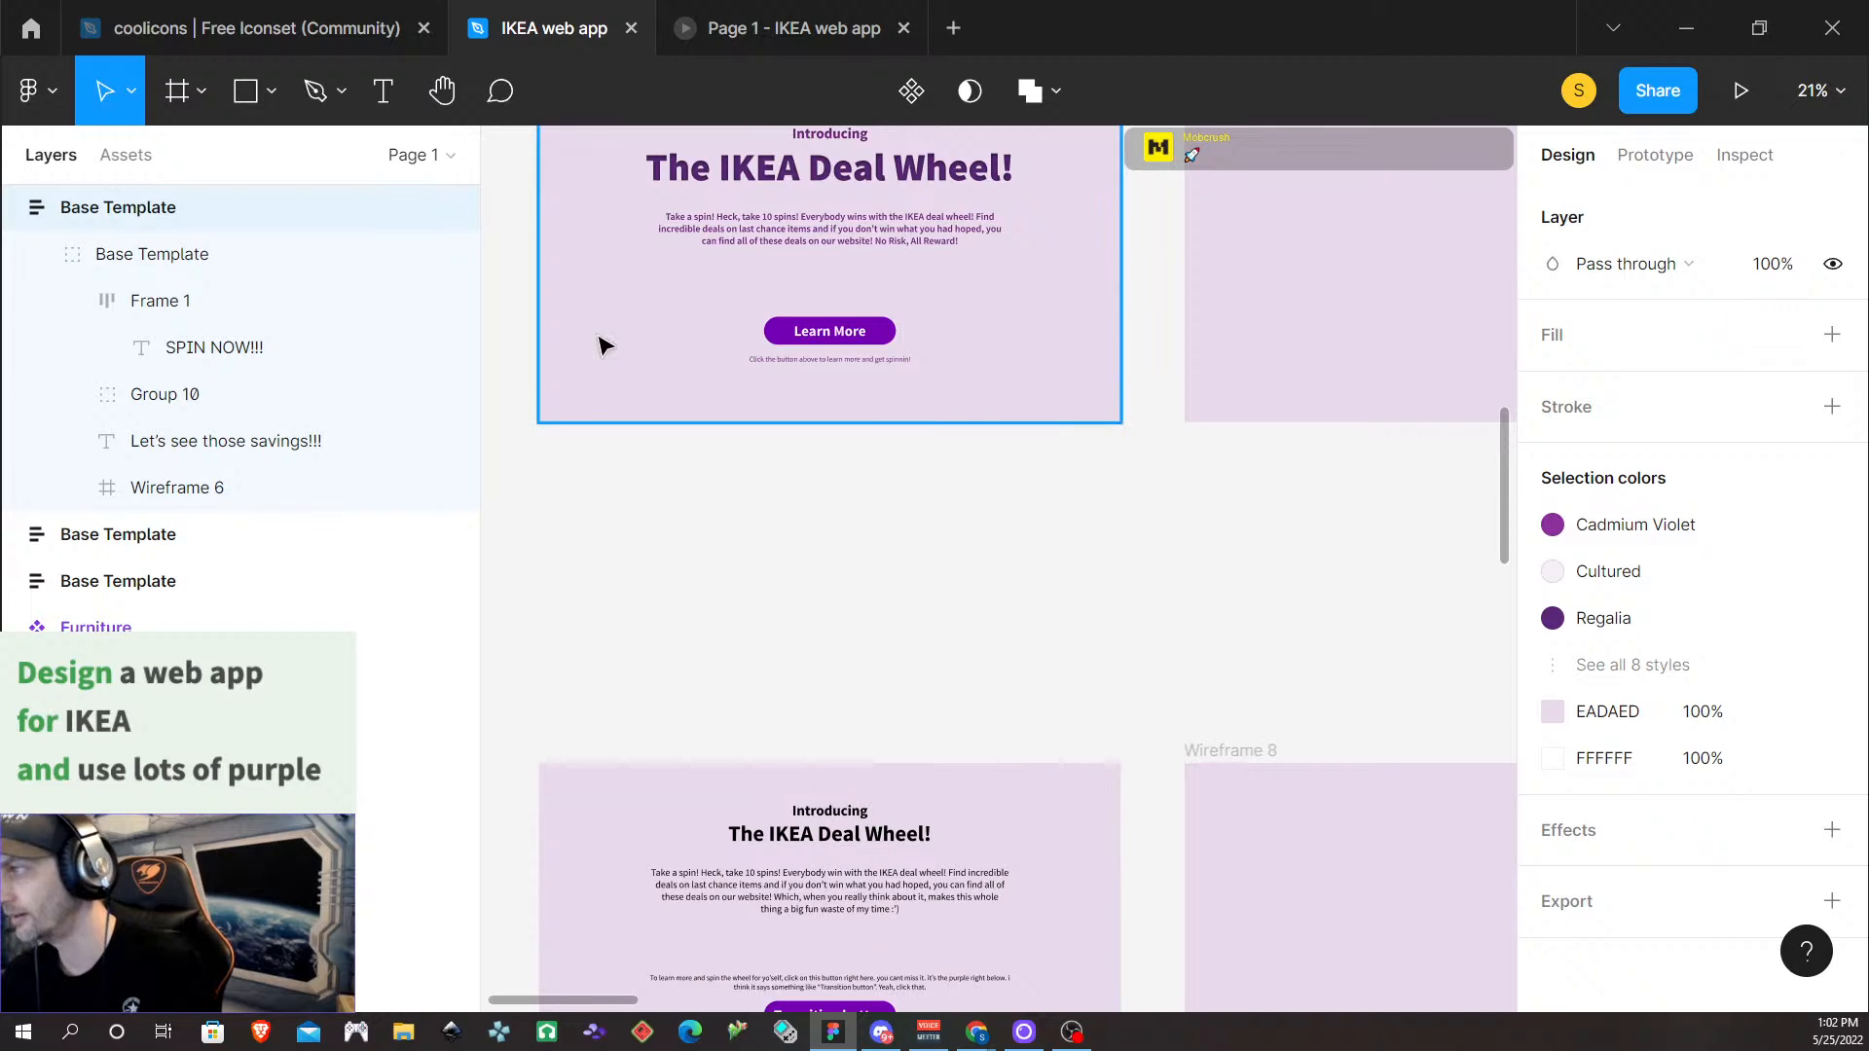
Review the remaining templates against their wireframes along the row, from the "What could you win on" screen to the prize screen
{"action": "scroll", "coordinate": [920, 579], "scroll_direction": "left", "scroll_amount": 2}
{"action": "scroll", "coordinate": [910, 571], "scroll_direction": "right", "scroll_amount": 10}
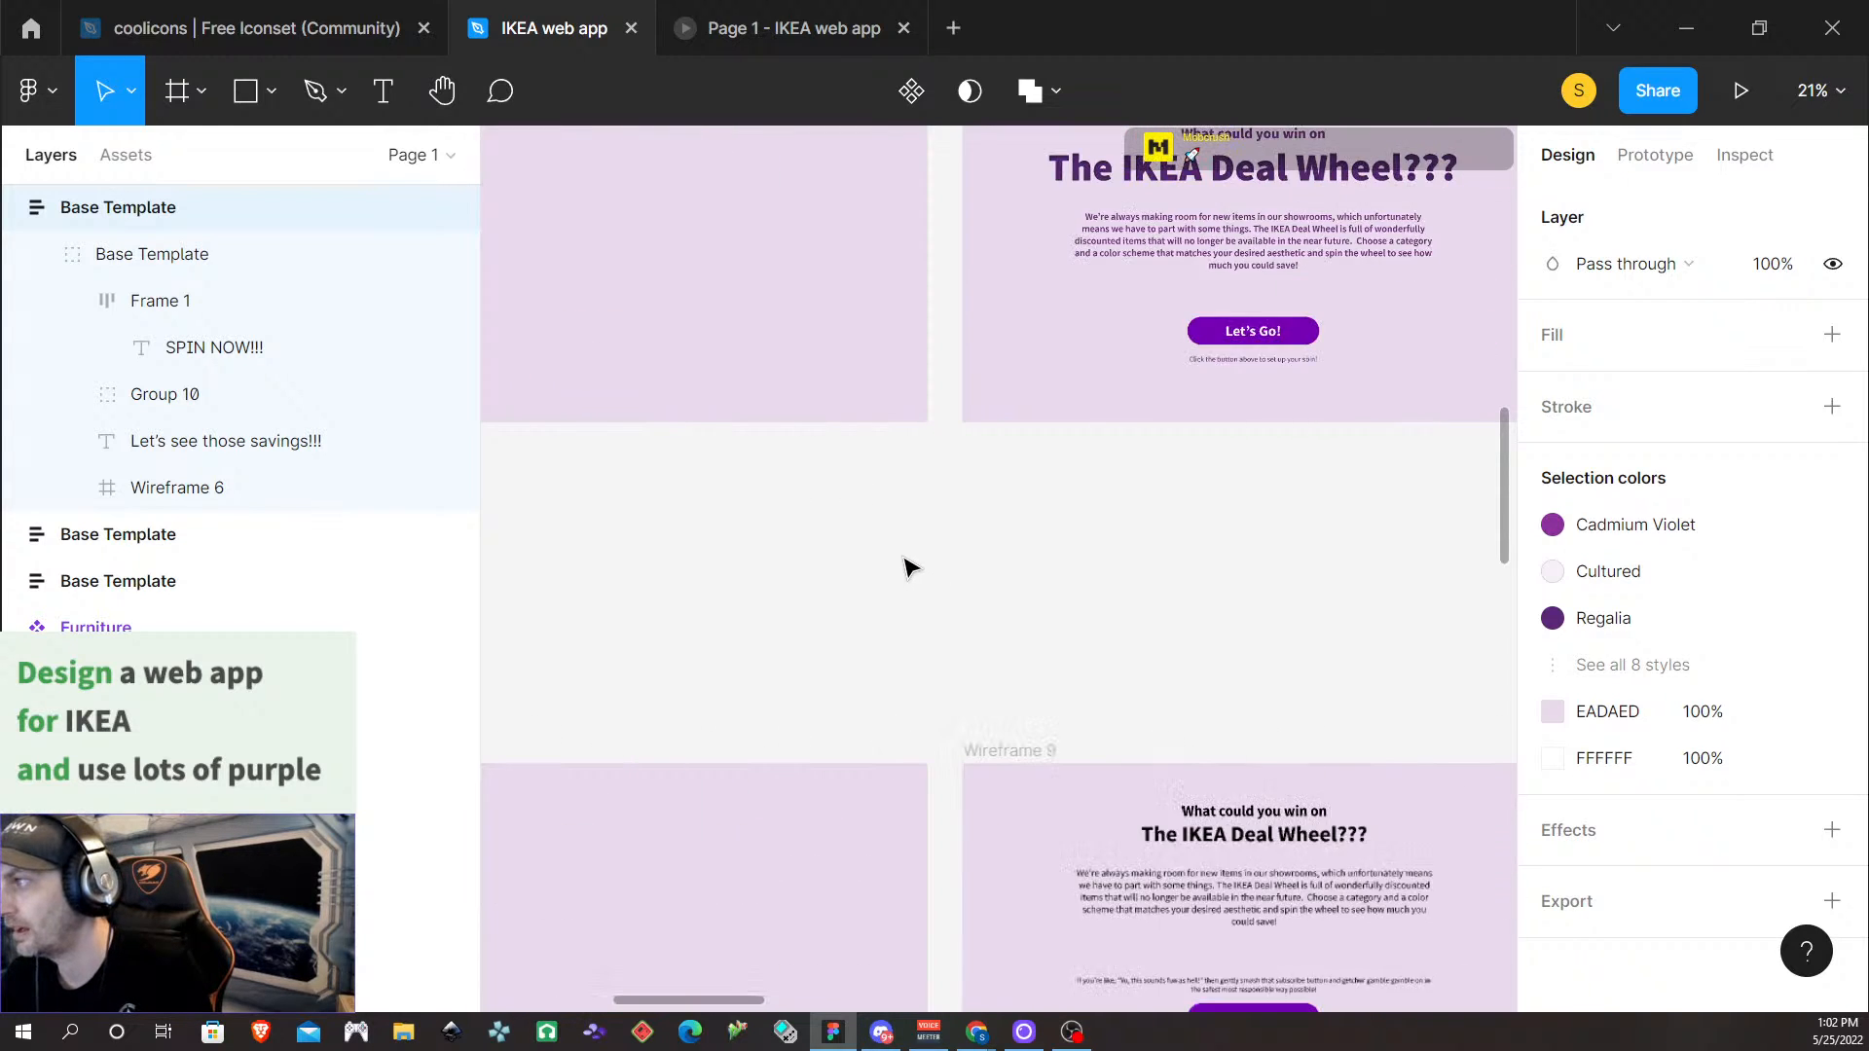
{"action": "scroll", "coordinate": [905, 568], "scroll_direction": "right", "scroll_amount": 3}
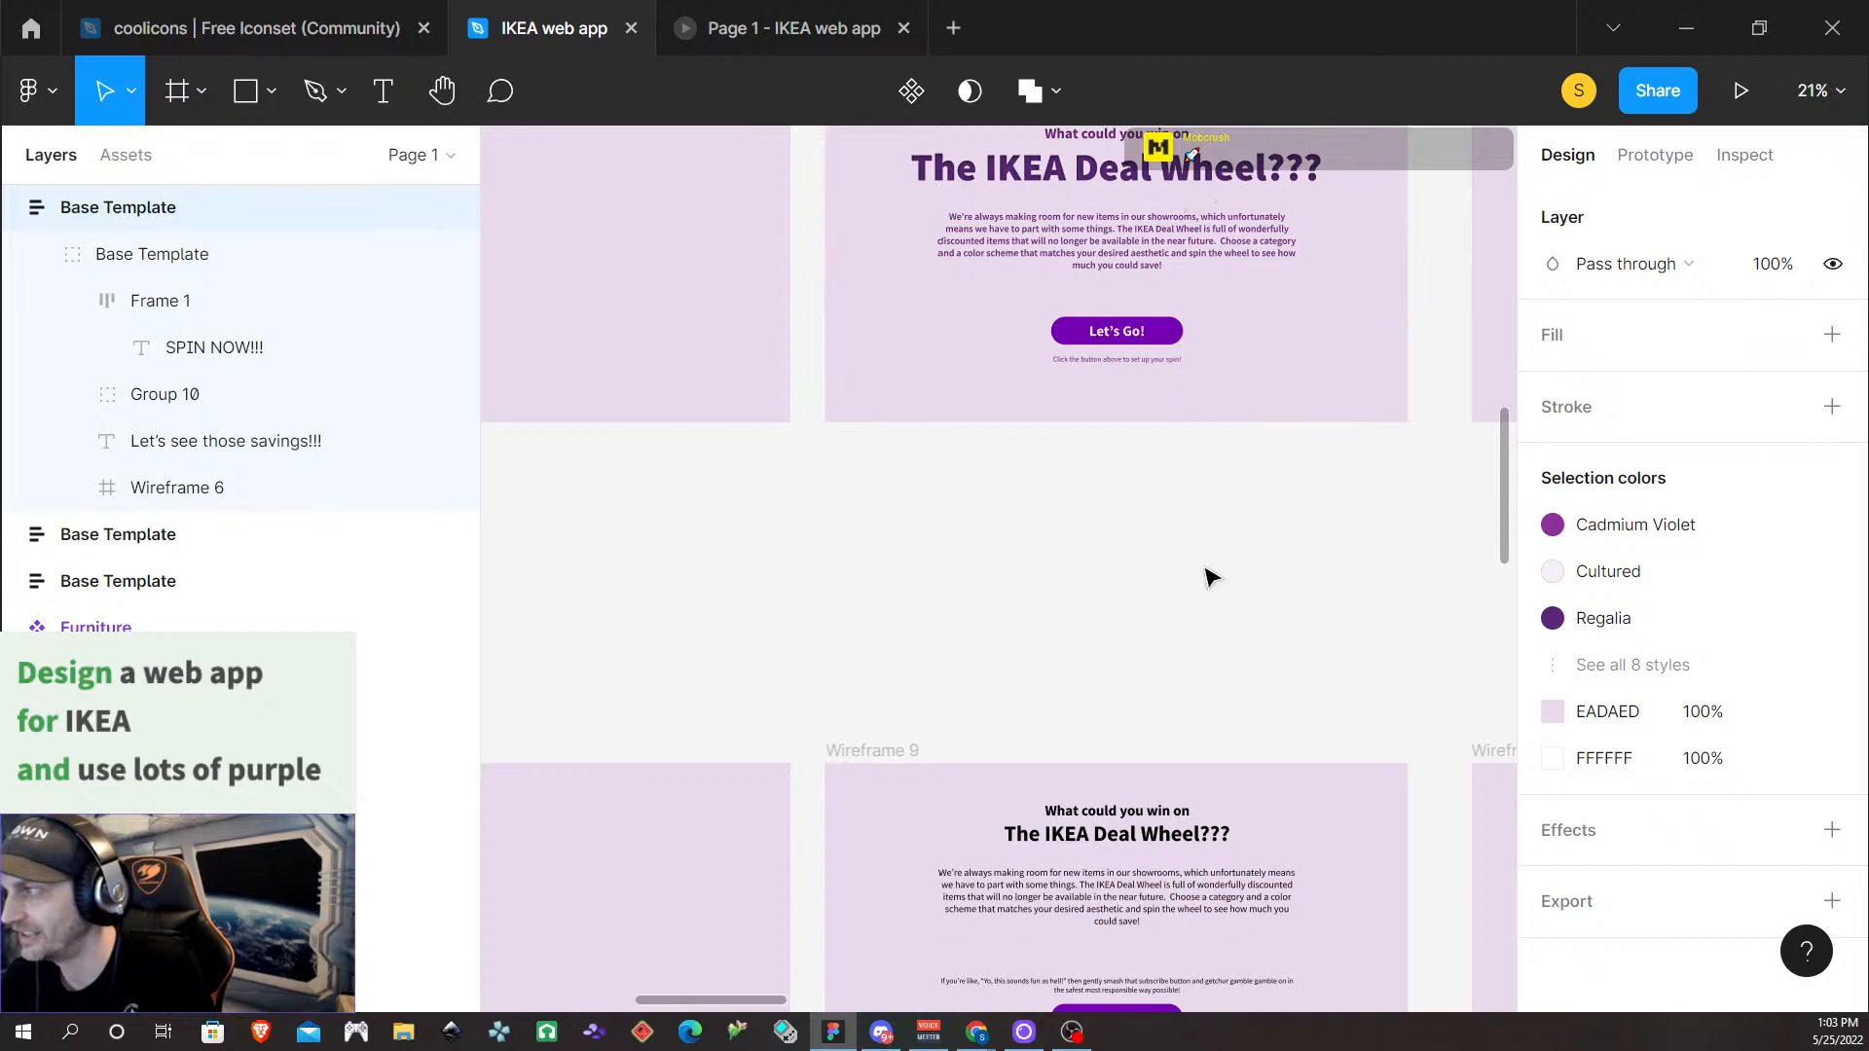
{"action": "scroll", "coordinate": [1207, 650], "scroll_direction": "right", "scroll_amount": 10}
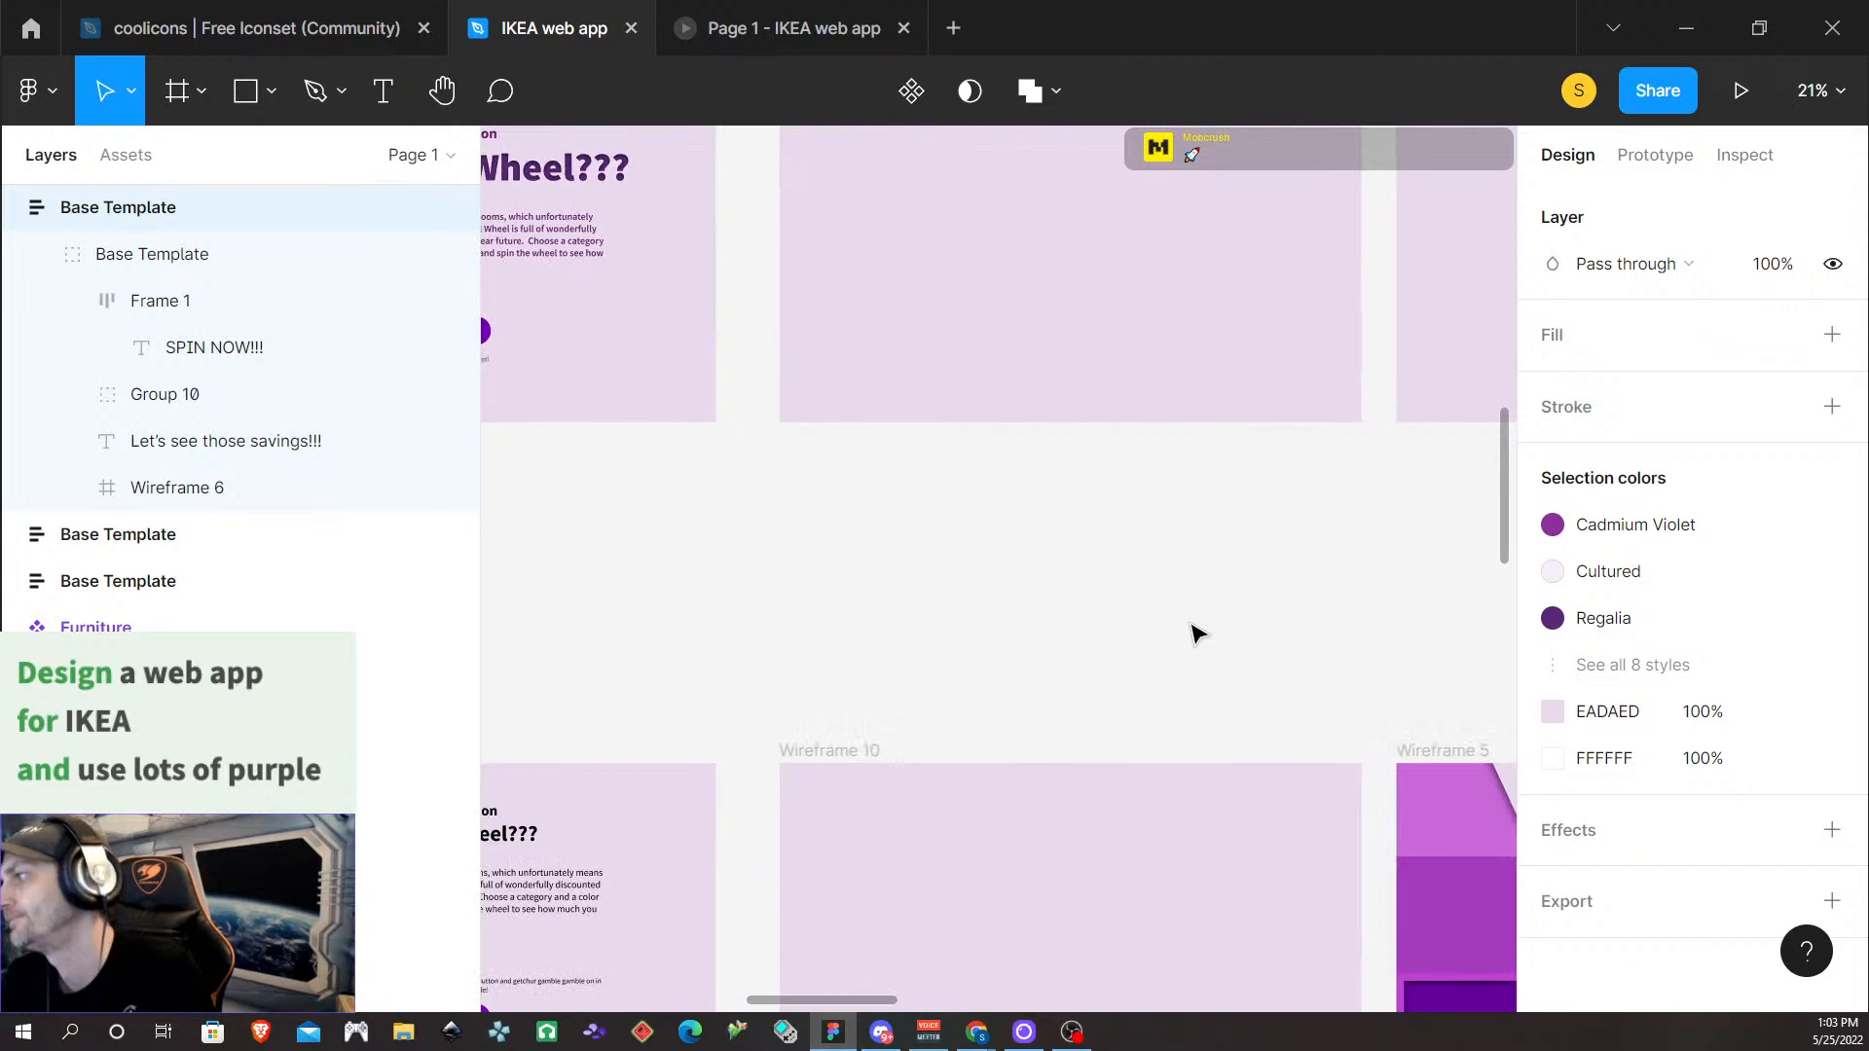
{"action": "scroll", "coordinate": [1182, 635], "scroll_direction": "right", "scroll_amount": 8}
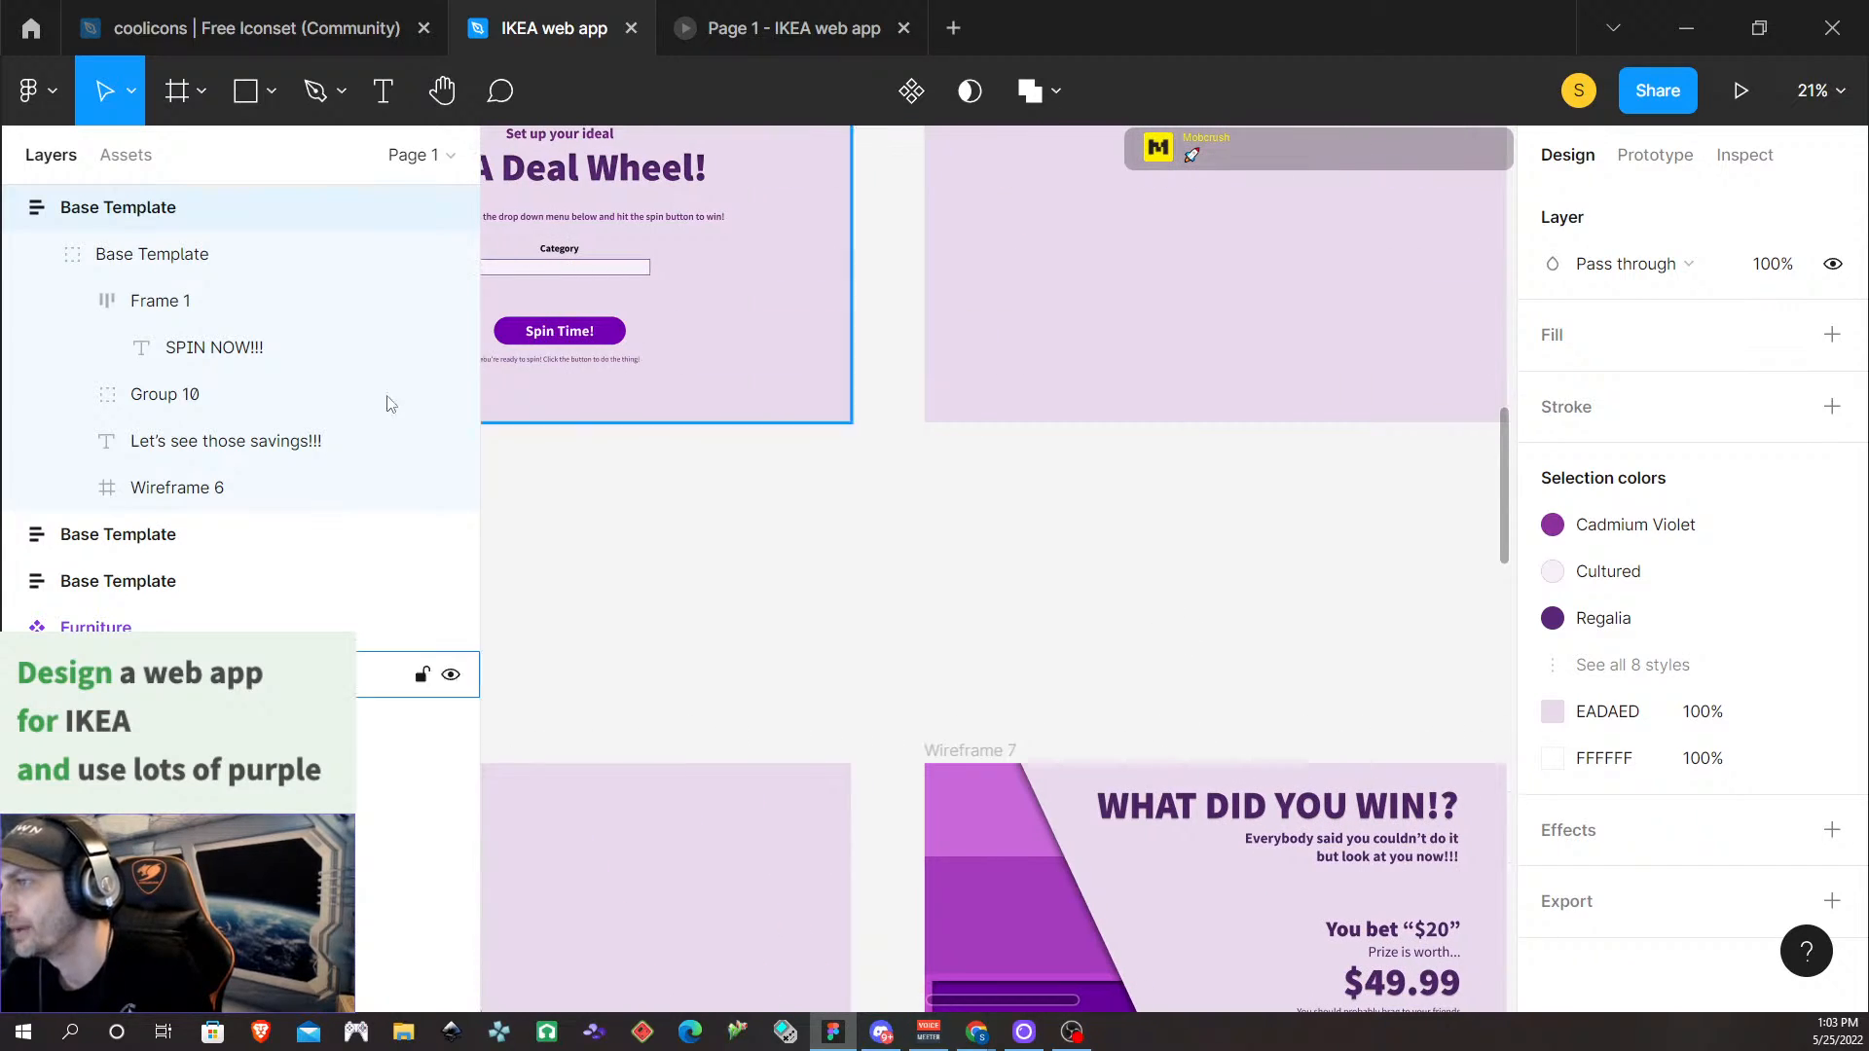
{"action": "scroll", "coordinate": [995, 471], "scroll_direction": "right", "scroll_amount": 7}
{"action": "scroll", "coordinate": [995, 470], "scroll_direction": "right", "scroll_amount": 3}
{"action": "scroll", "coordinate": [945, 467], "scroll_direction": "left", "scroll_amount": 15}
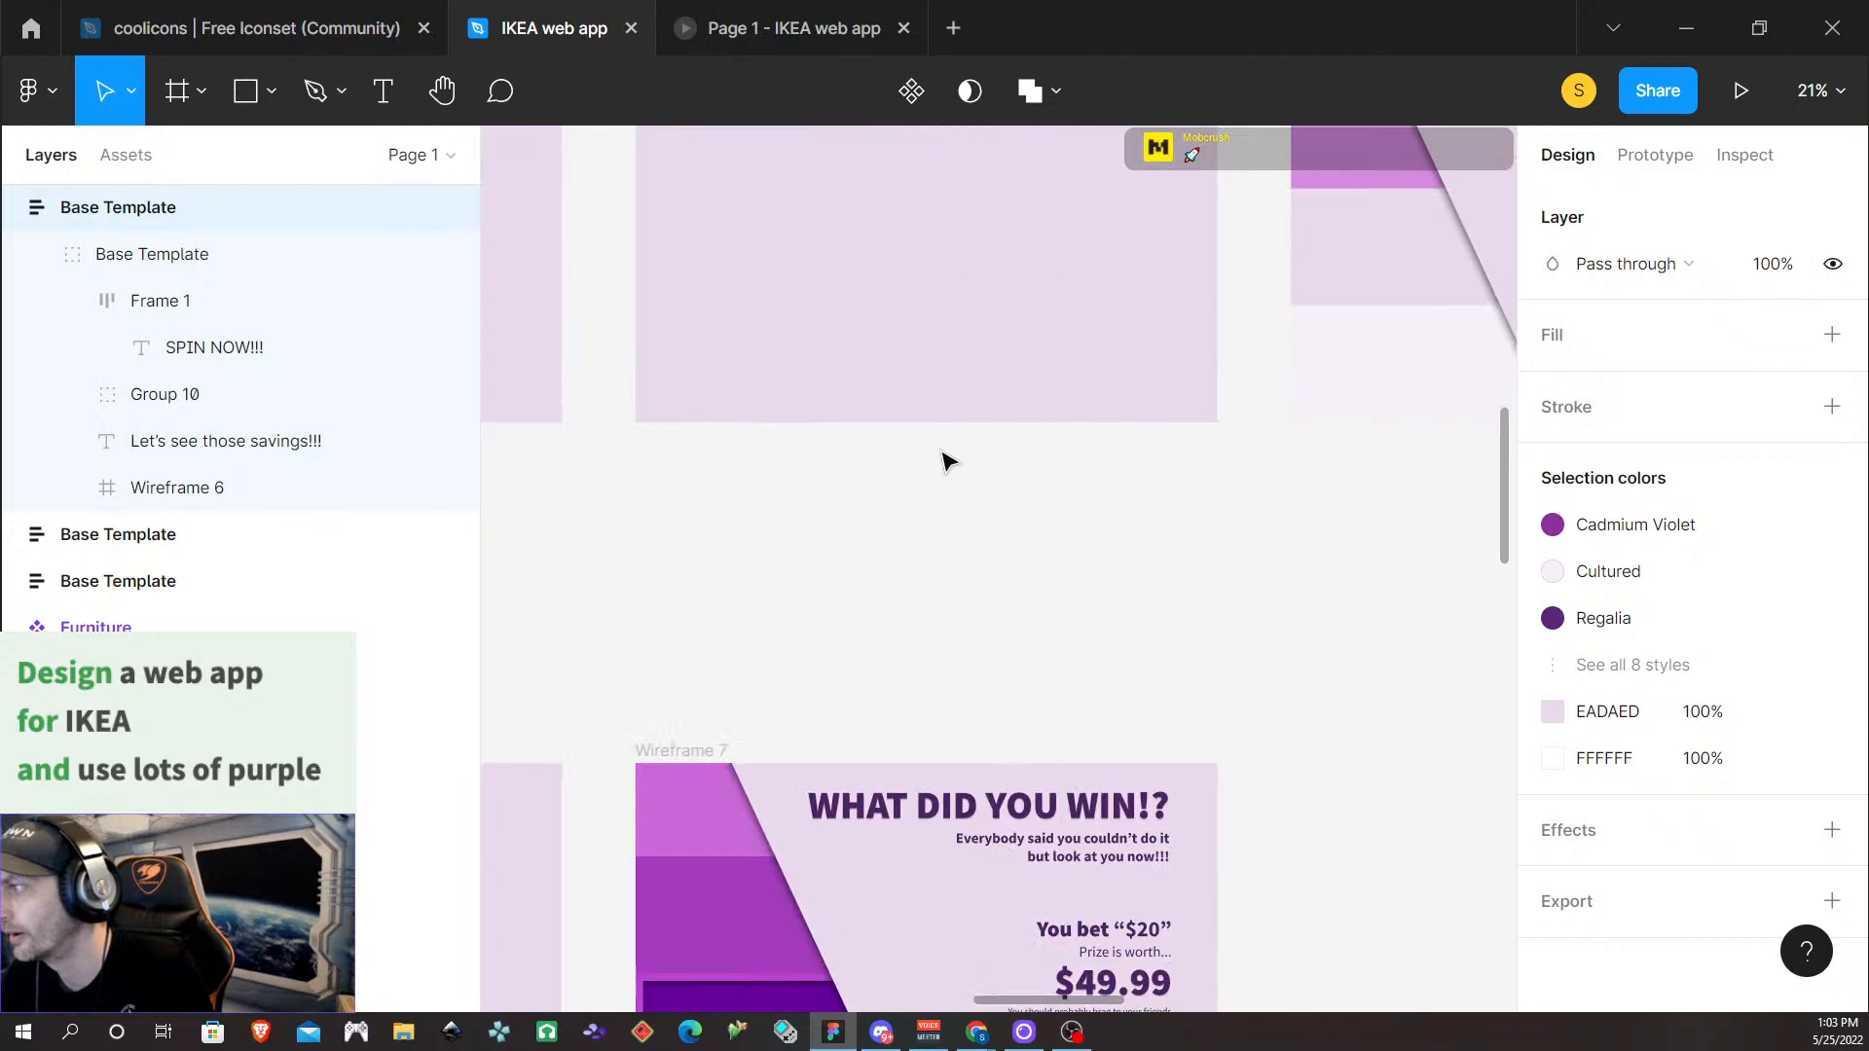
{"action": "scroll", "coordinate": [956, 509], "scroll_direction": "left", "scroll_amount": 6}
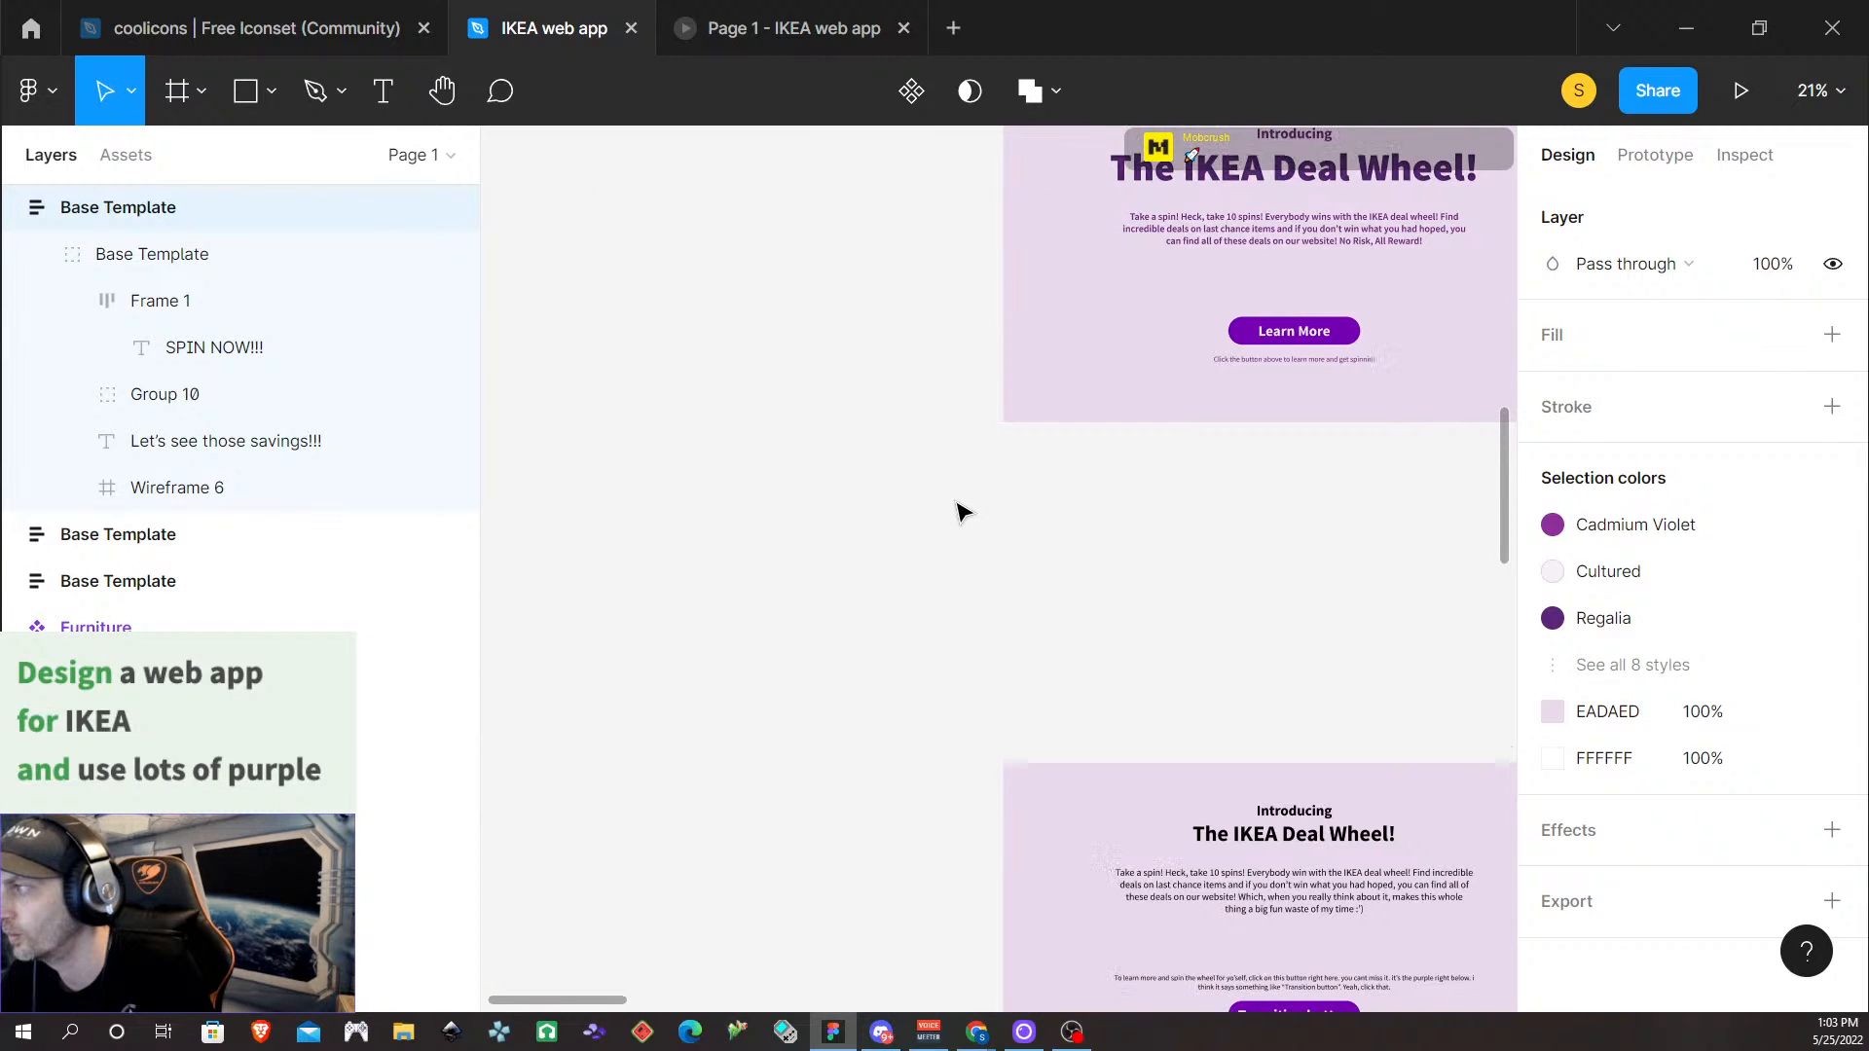
{"action": "scroll", "coordinate": [964, 502], "scroll_direction": "down", "scroll_amount": 3}
{"action": "scroll", "coordinate": [1016, 344], "scroll_direction": "left", "scroll_amount": 6}
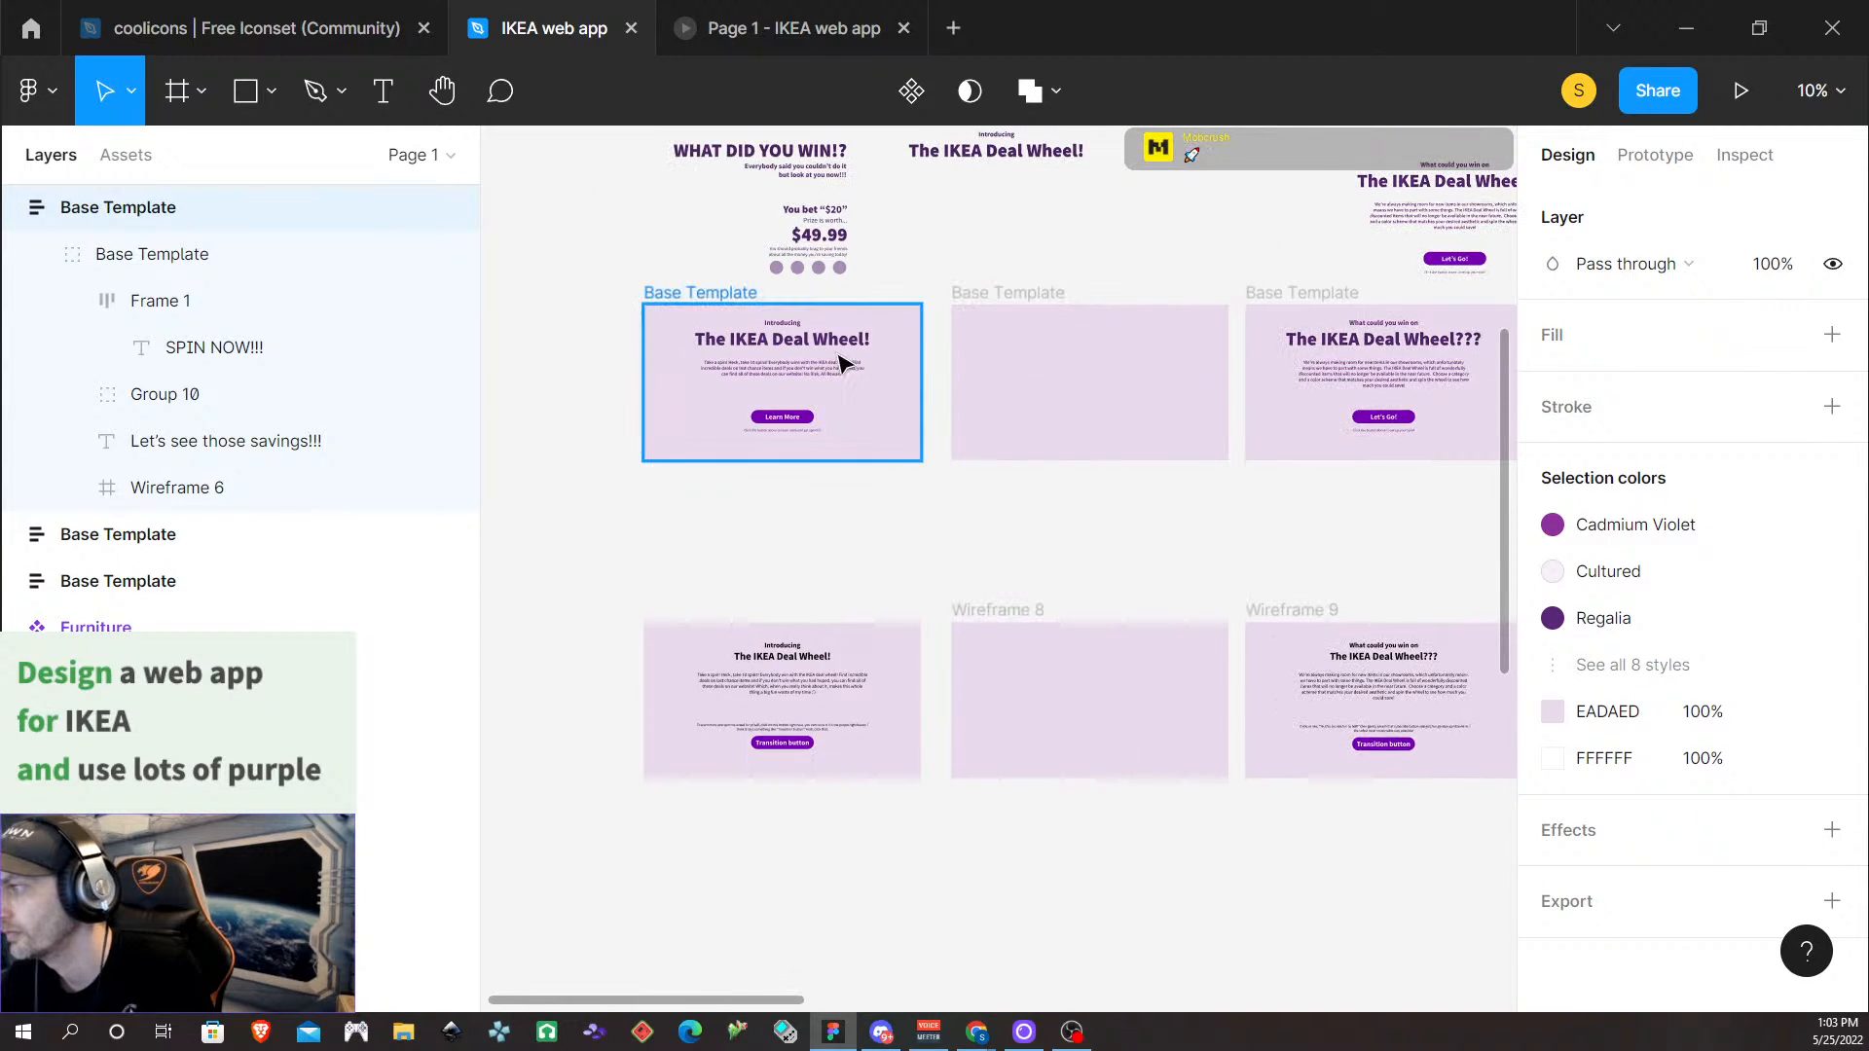
Preview the prototype starting from the introductory "The IKEA Deal Wheel!" template, scaled to fit the screen
{"action": "scroll", "coordinate": [658, 321], "scroll_direction": "up", "scroll_amount": 1}
{"action": "left_click", "coordinate": [670, 349]}
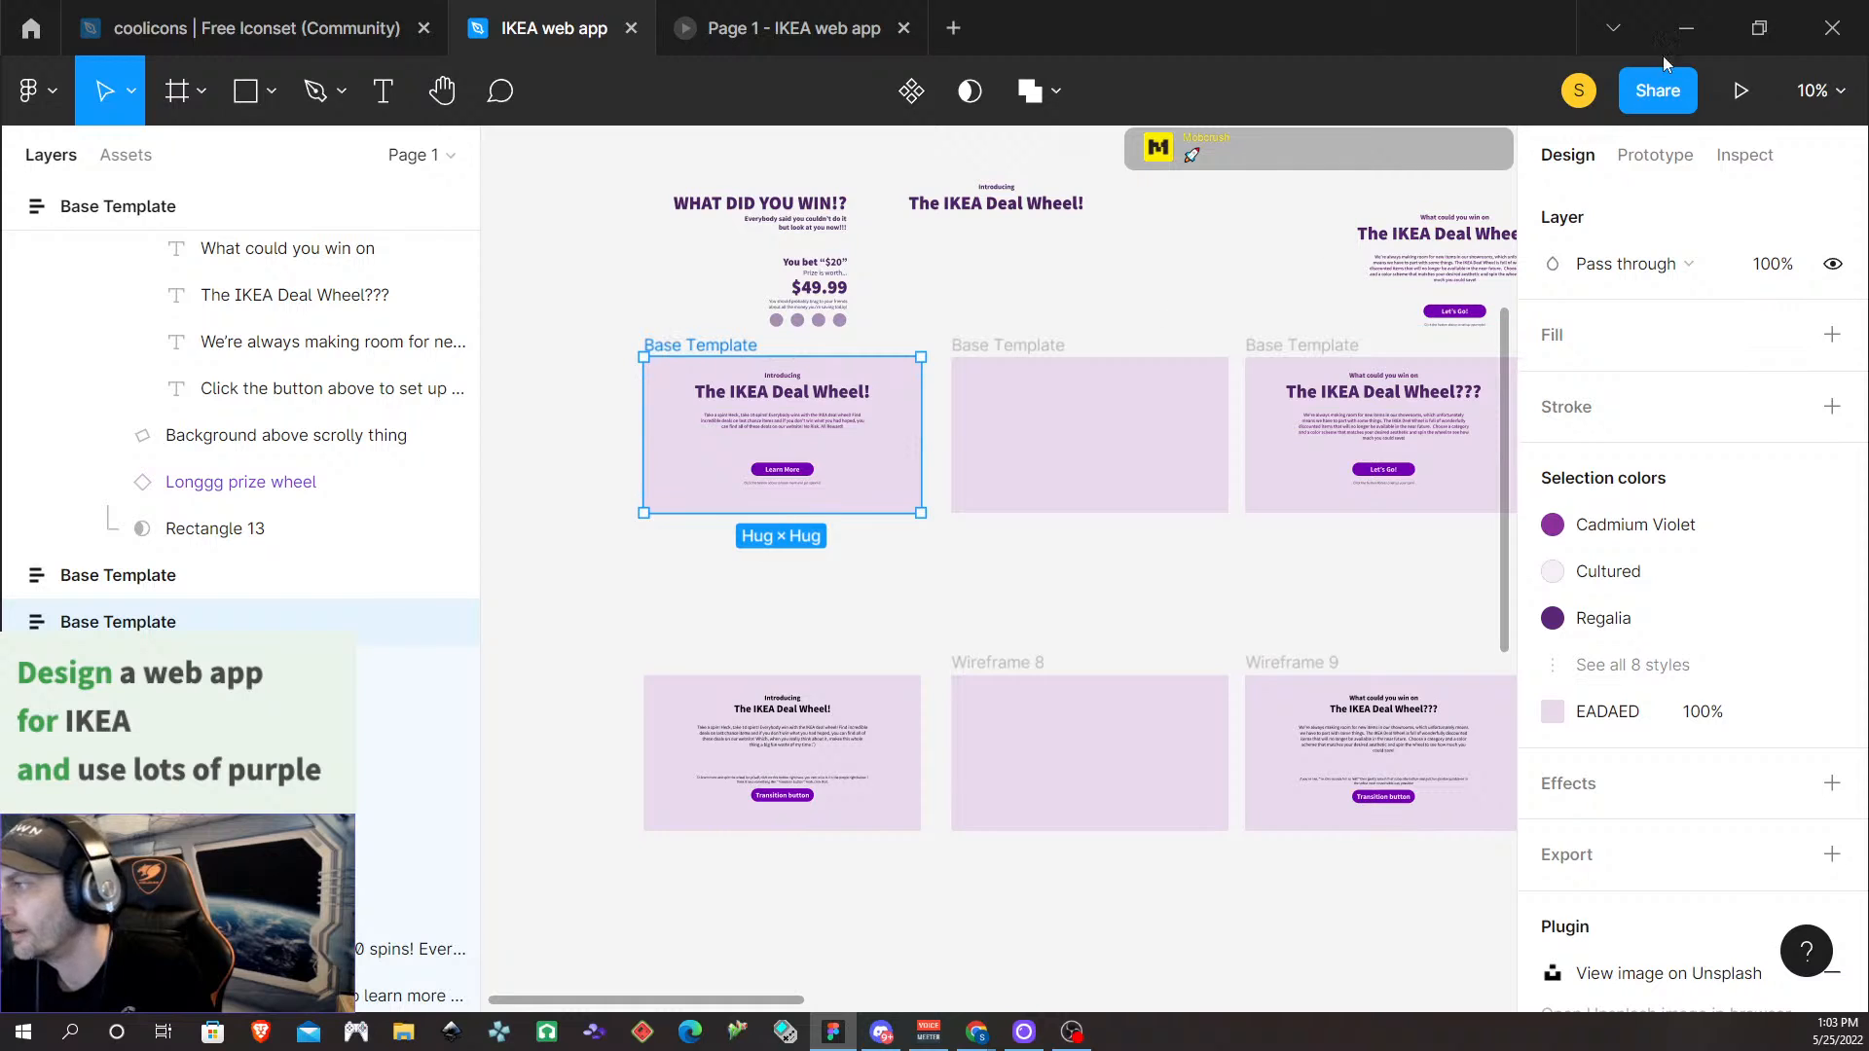
{"action": "left_click", "coordinate": [1743, 86]}
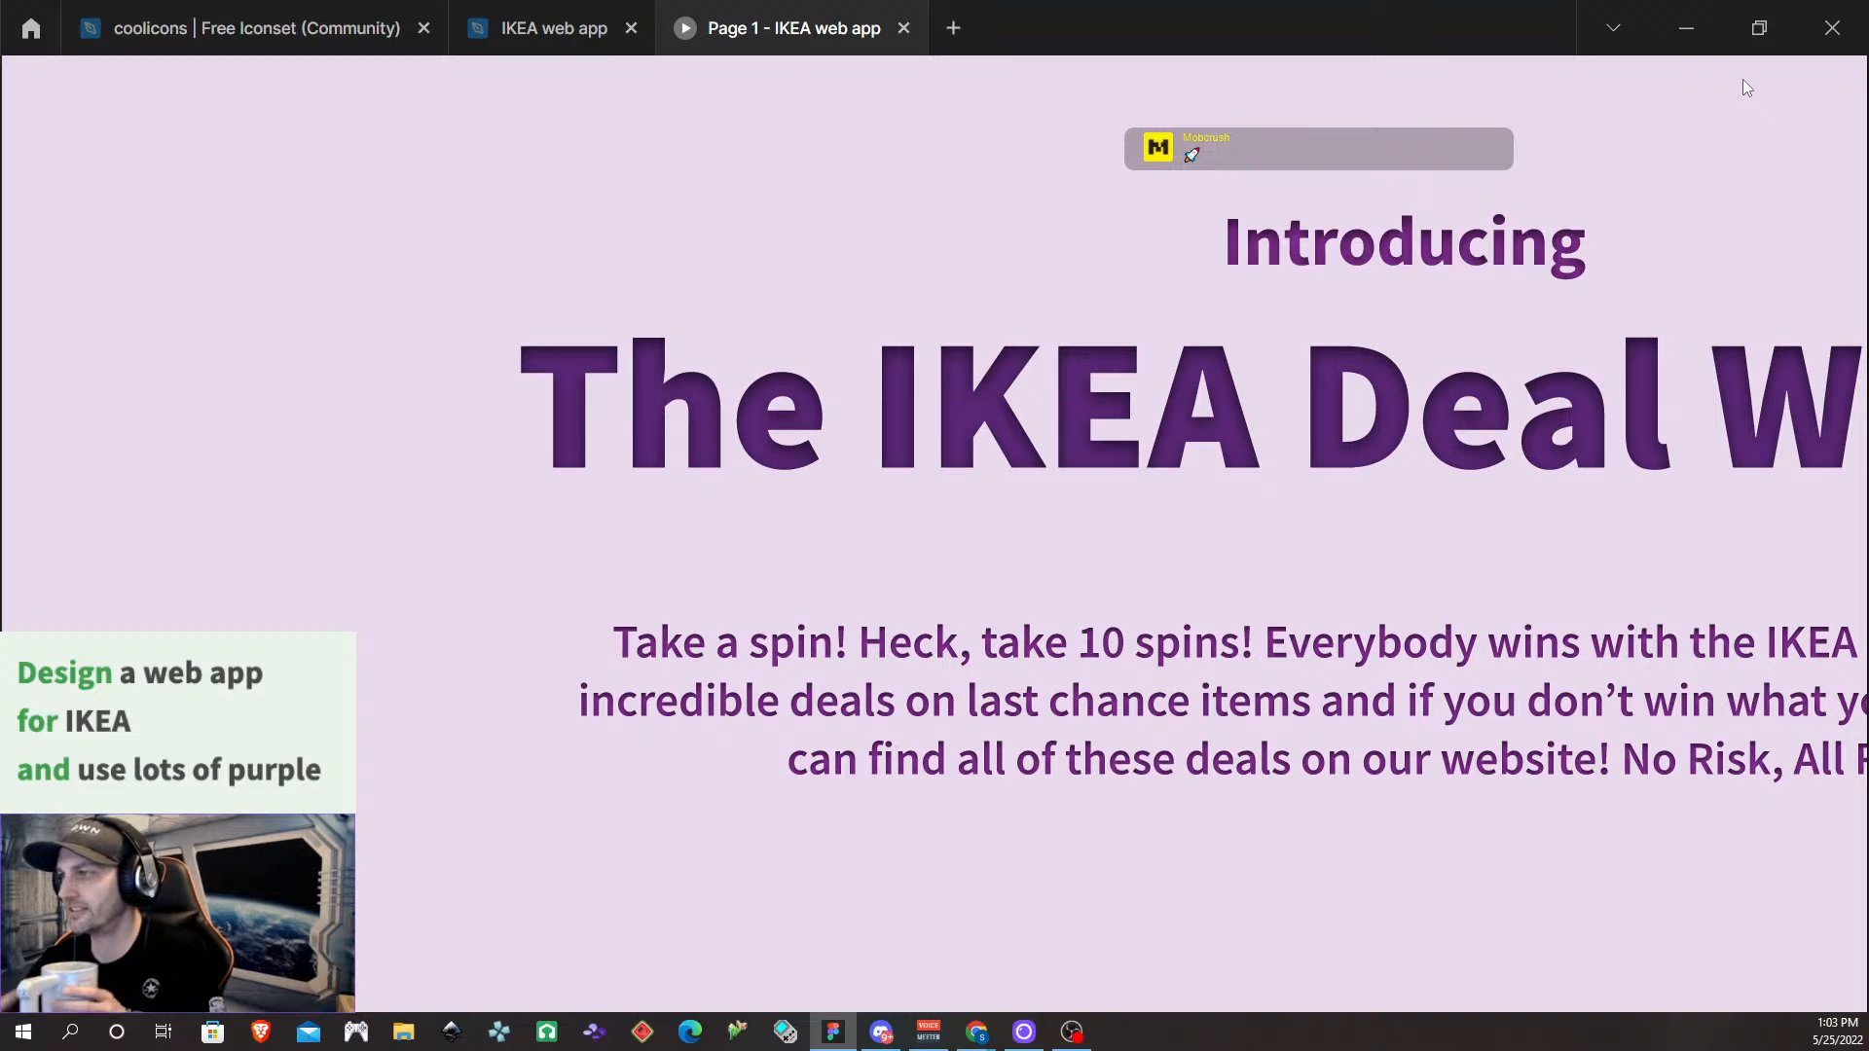
{"action": "mouse_move", "coordinate": [1558, 151]}
{"action": "left_click", "coordinate": [1766, 99]}
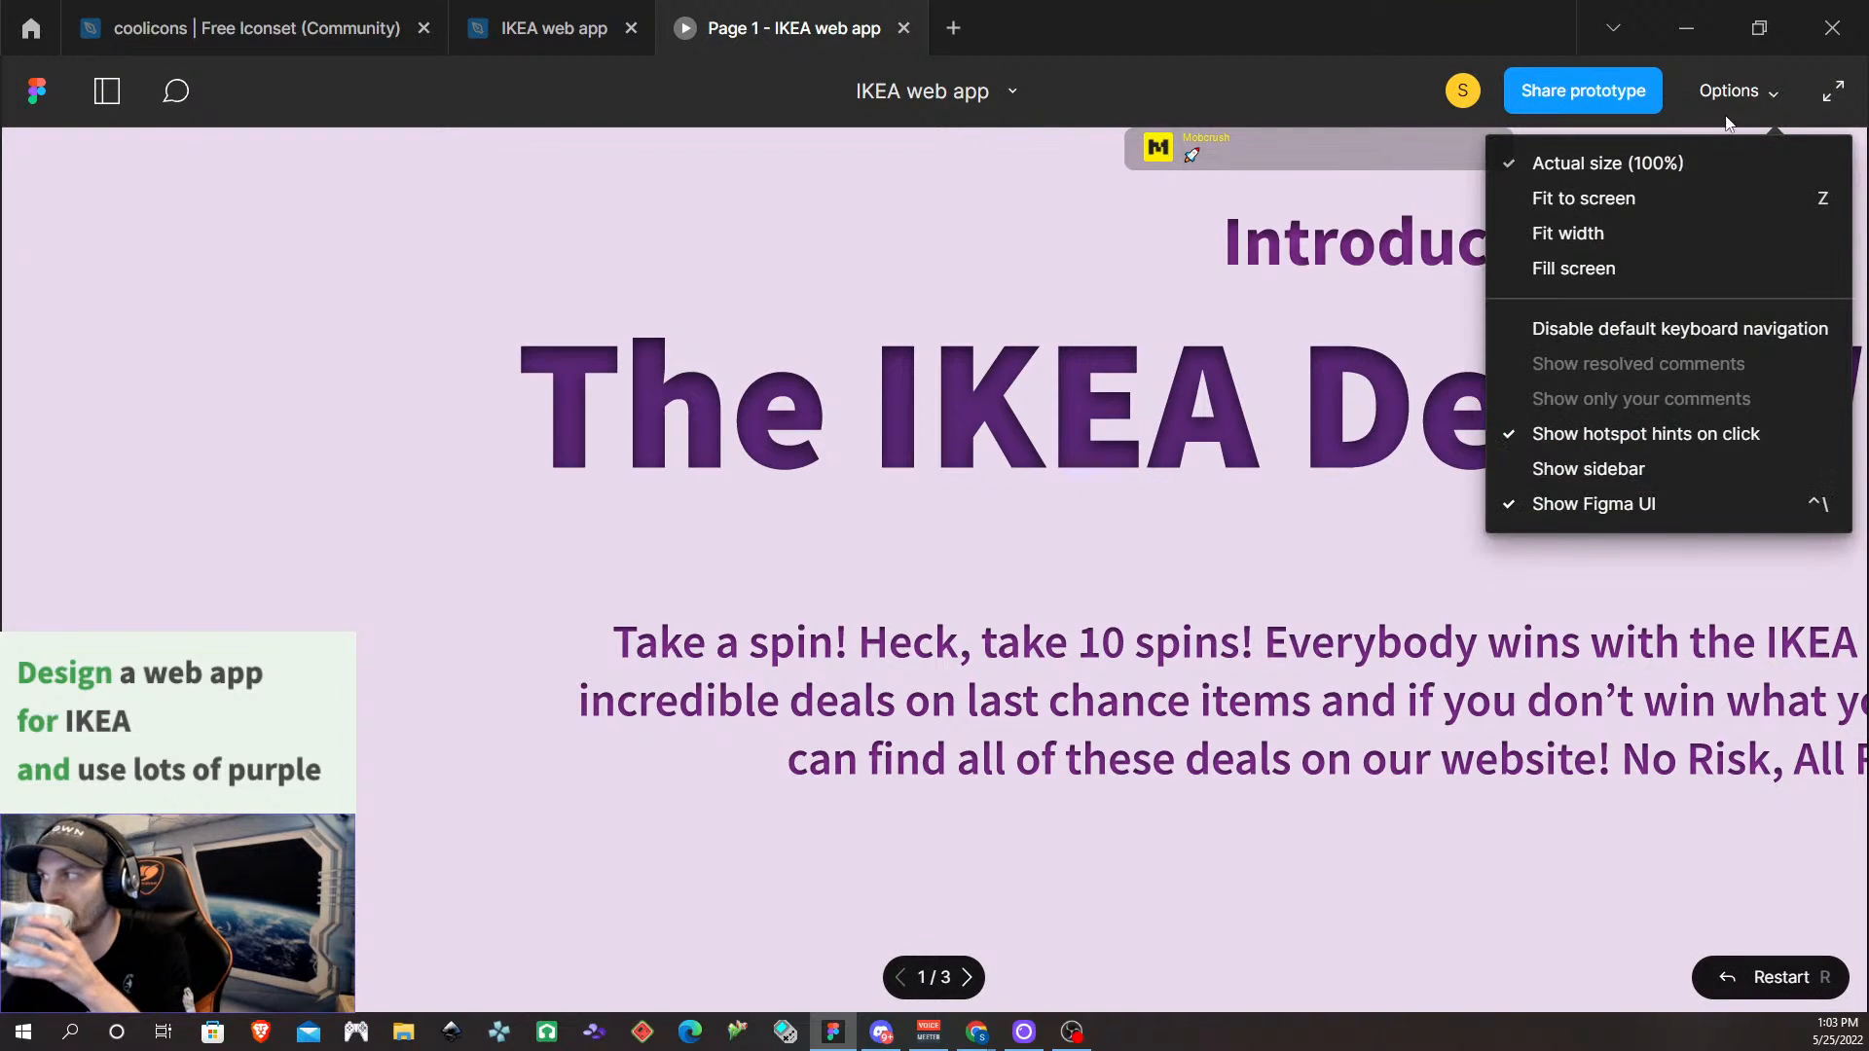
{"action": "left_click", "coordinate": [1686, 184]}
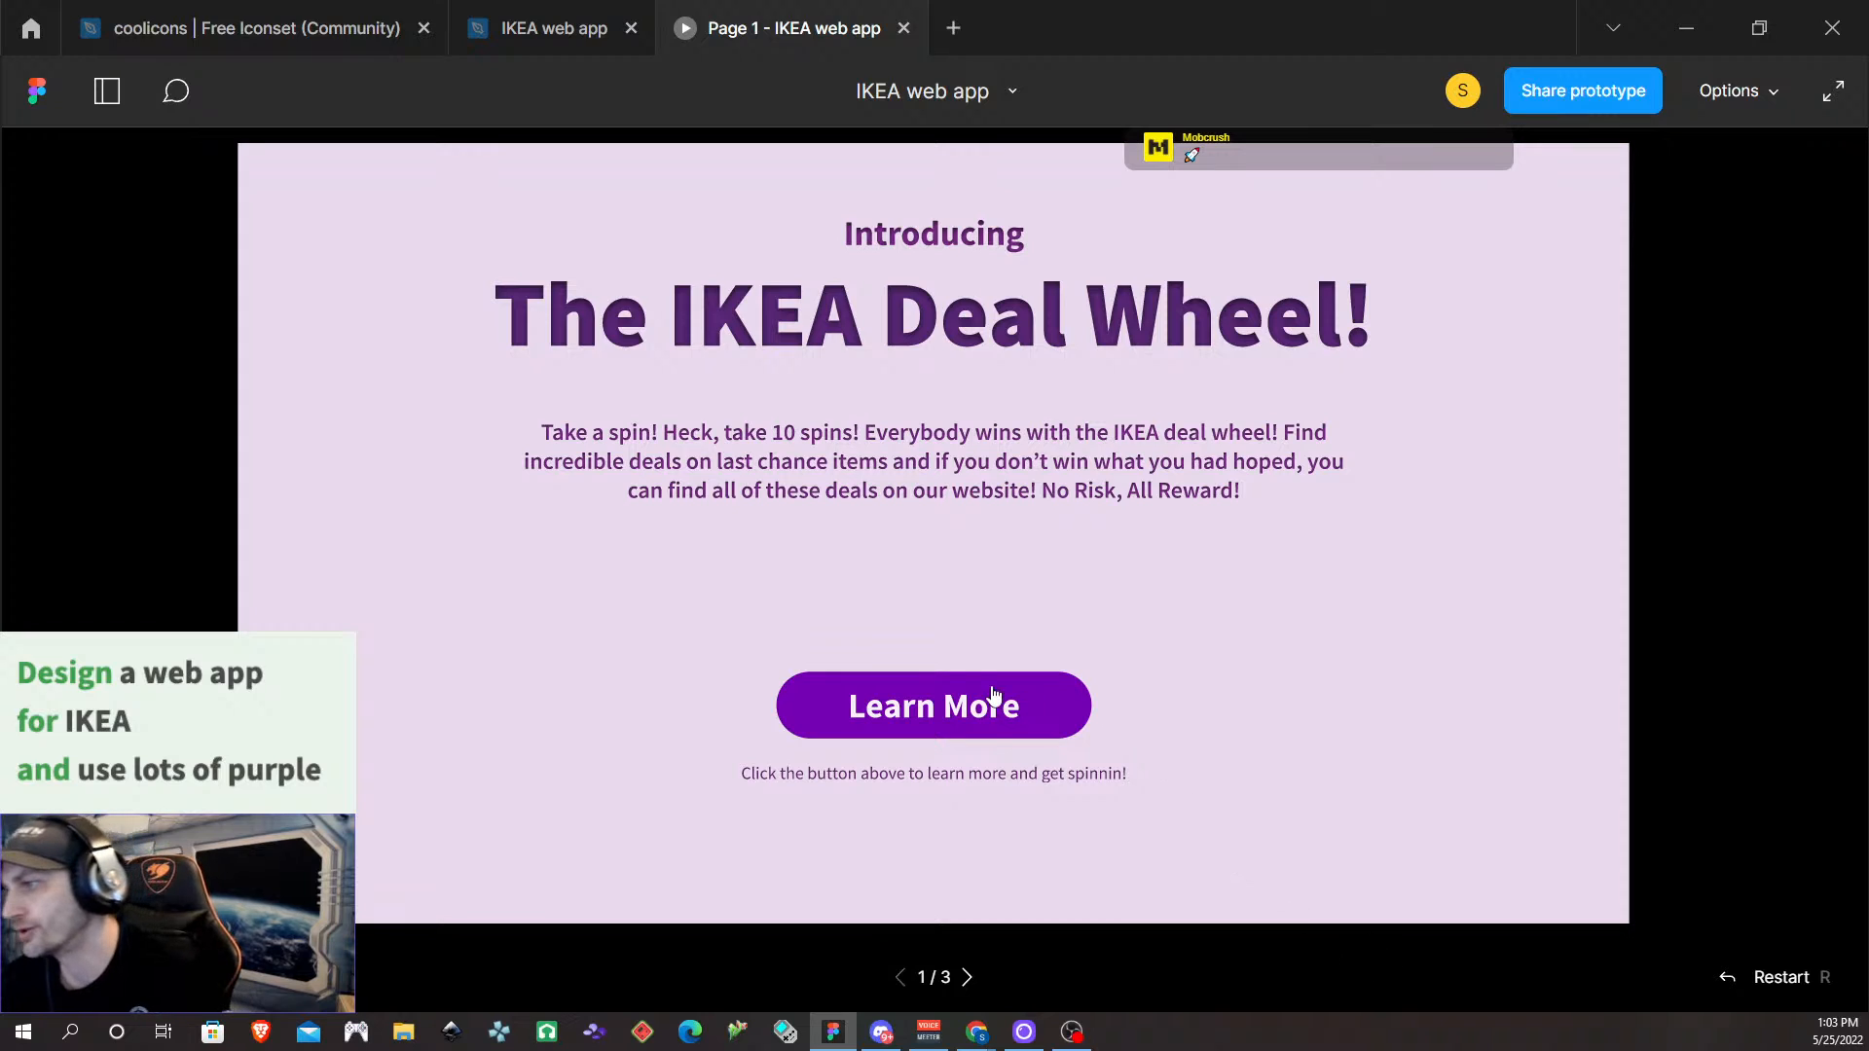
Test the Learn More and Let's Go! buttons in the prototype preview and close the preview
{"action": "left_click", "coordinate": [995, 730]}
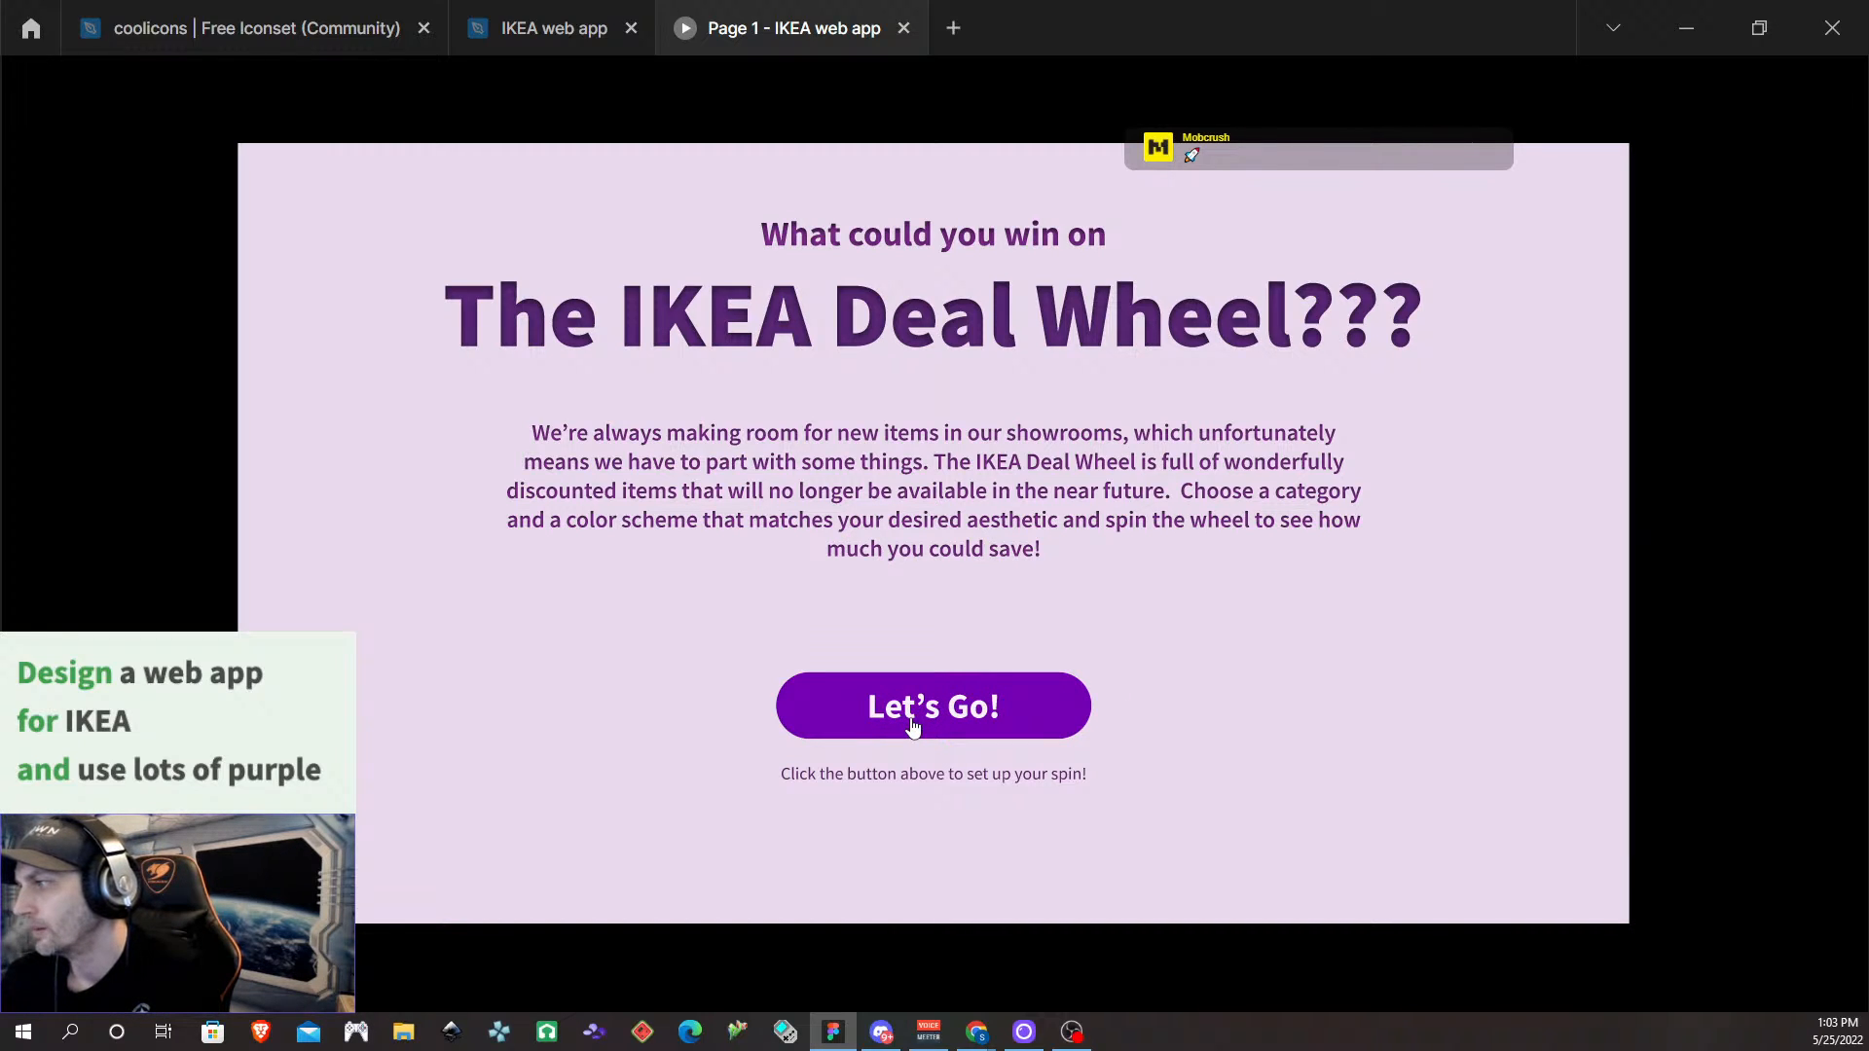
{"action": "key", "text": "r"}
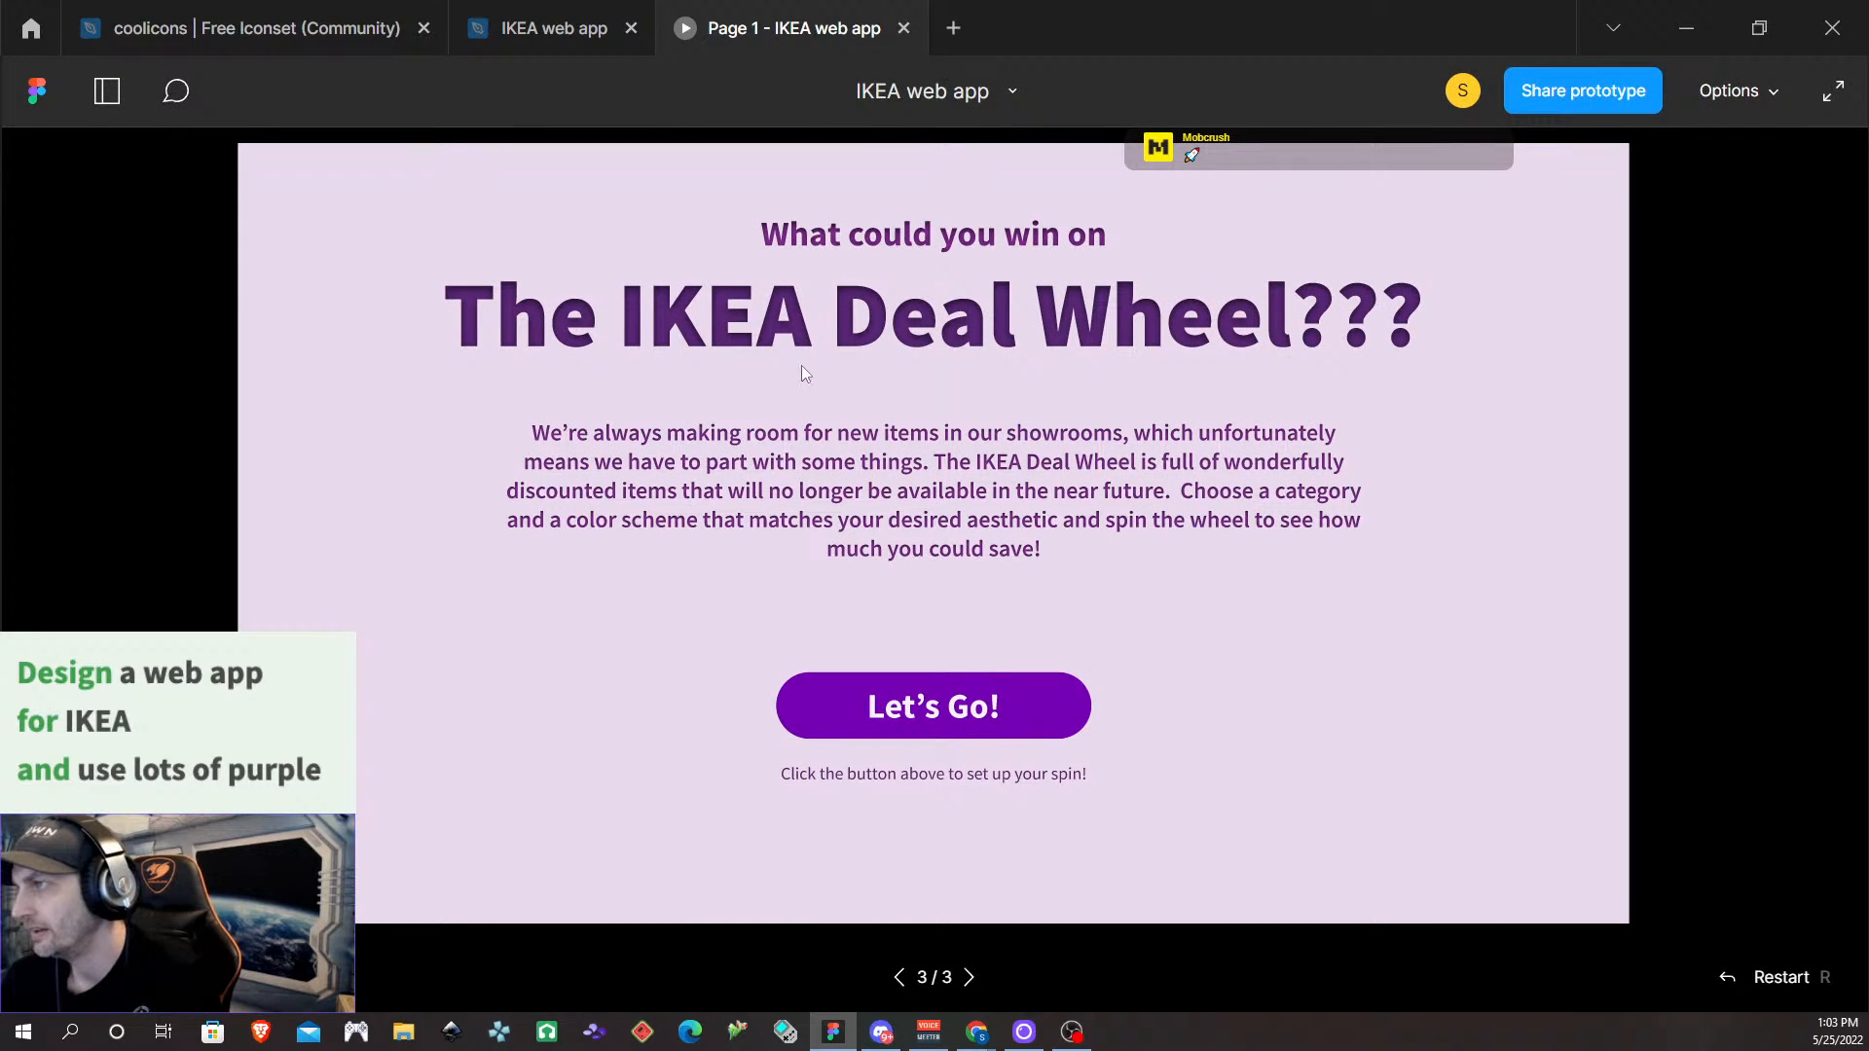
{"action": "left_click", "coordinate": [953, 714]}
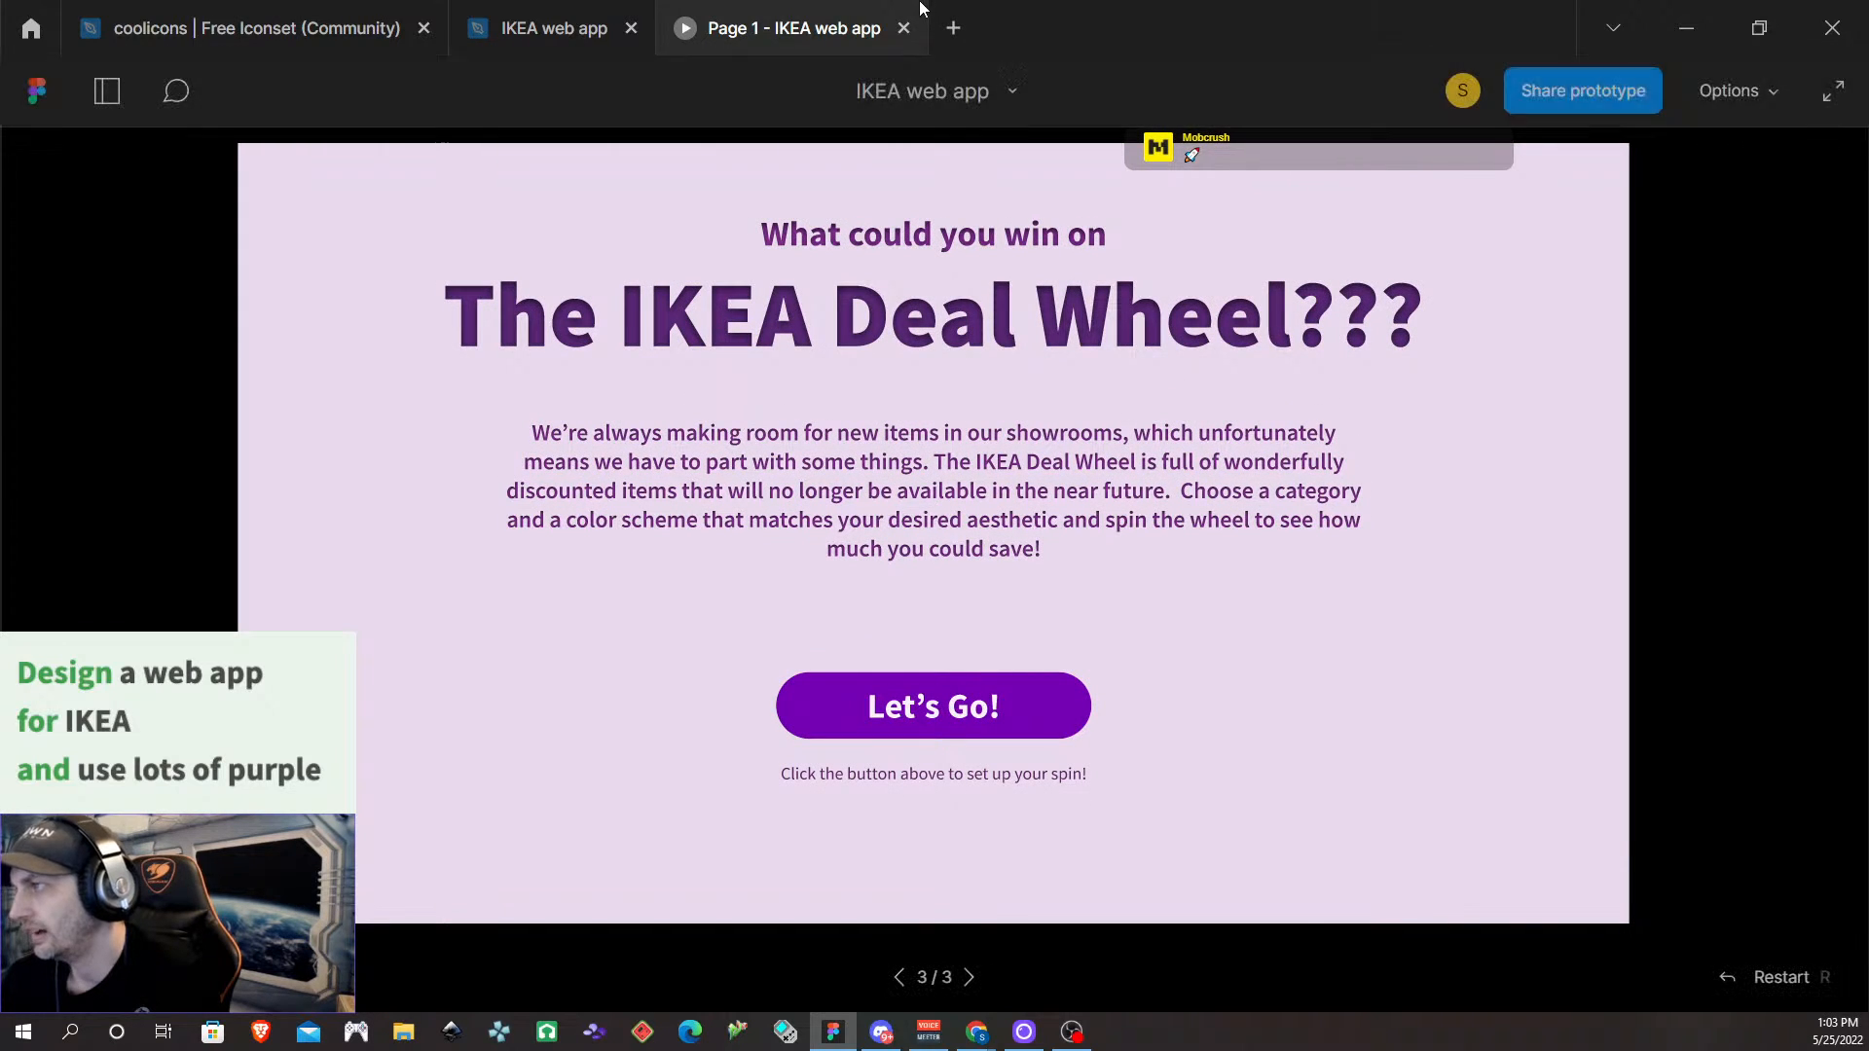
{"action": "left_click", "coordinate": [904, 28]}
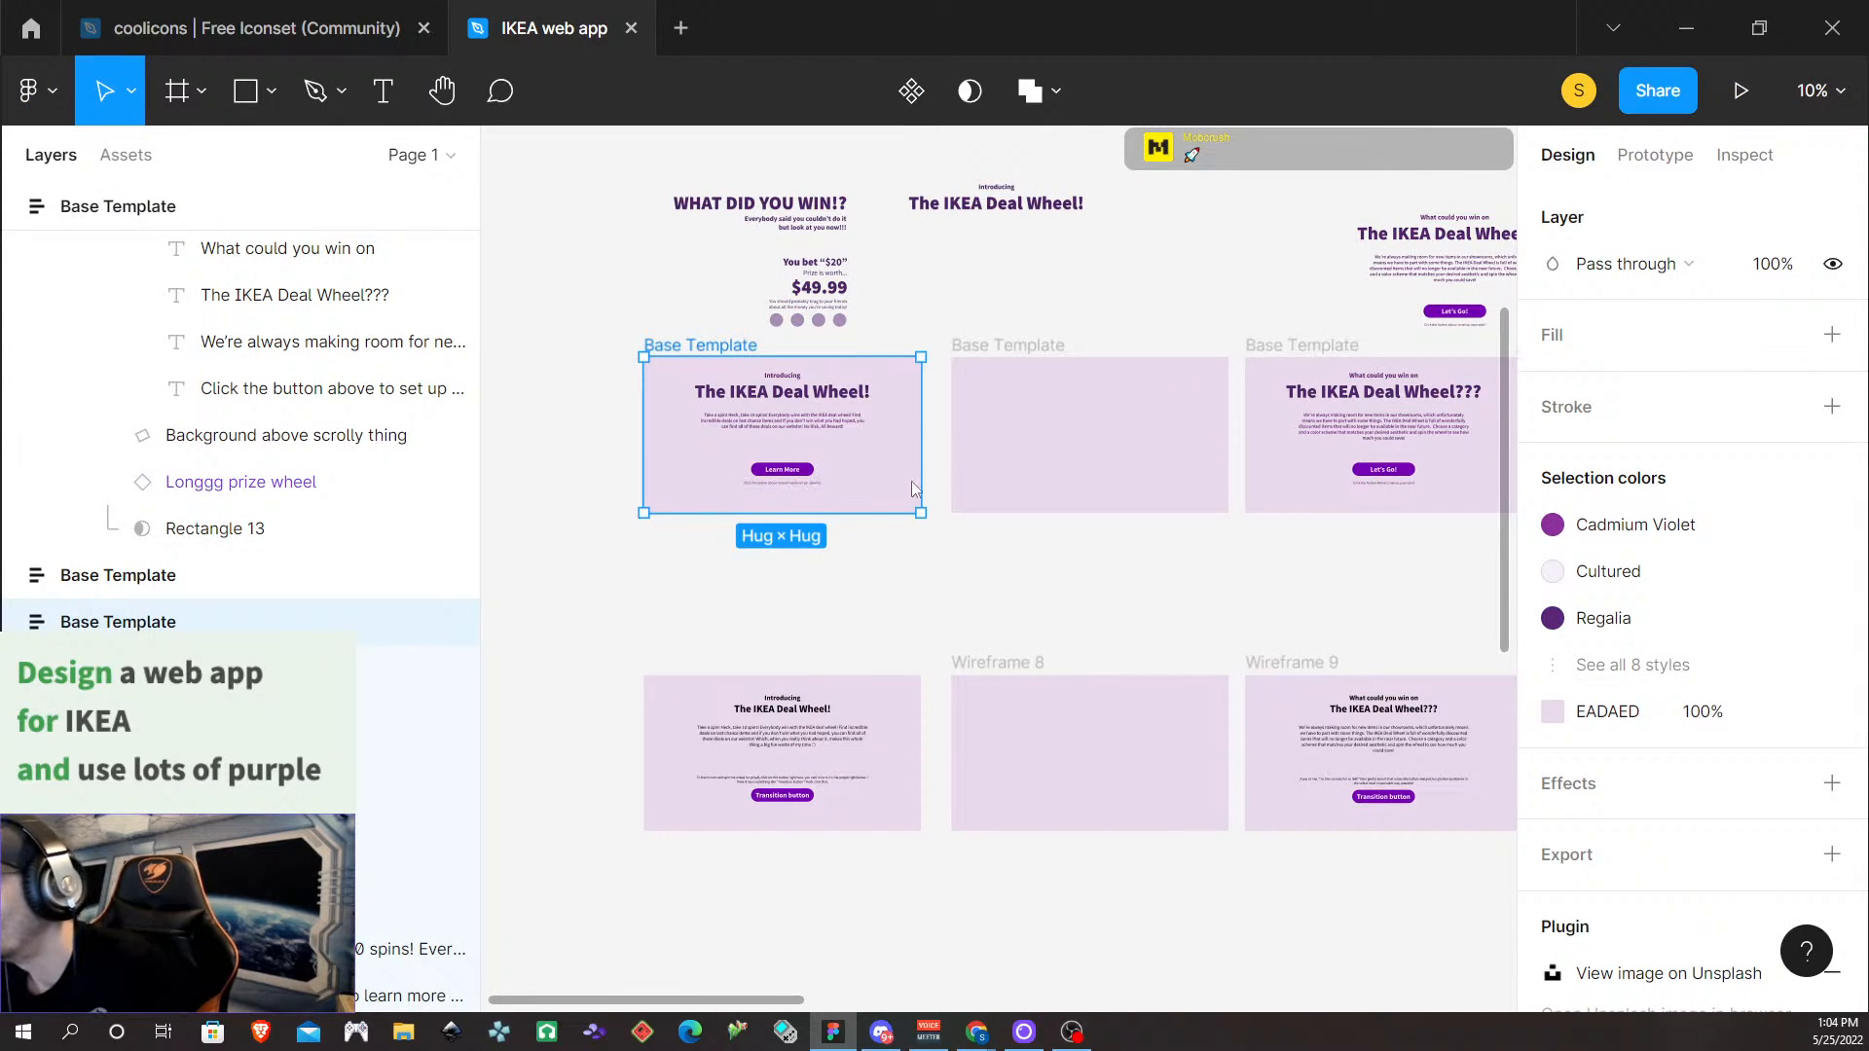
{"action": "left_click", "coordinate": [785, 476]}
{"action": "left_click", "coordinate": [787, 479]}
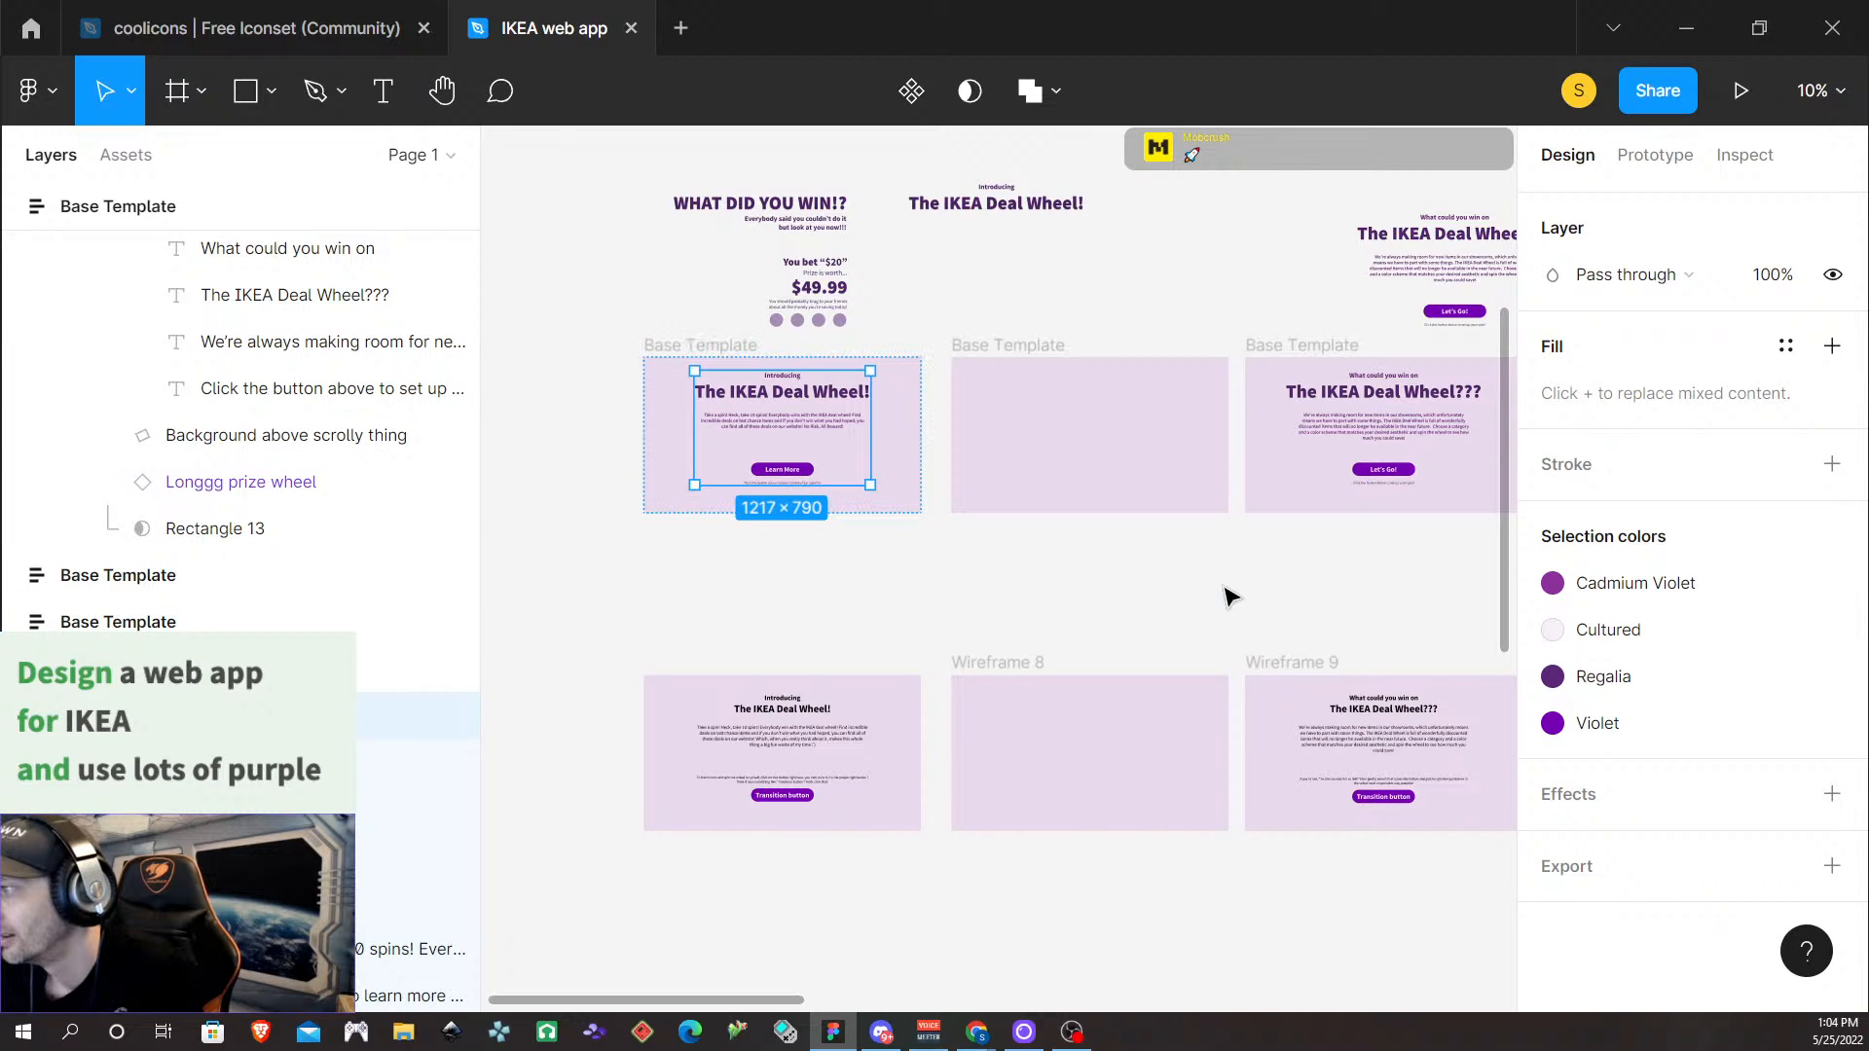
{"action": "scroll", "coordinate": [1182, 573], "scroll_direction": "down", "scroll_amount": 3}
{"action": "scroll", "coordinate": [1173, 572], "scroll_direction": "left", "scroll_amount": 3}
{"action": "scroll", "coordinate": [1172, 575], "scroll_direction": "right", "scroll_amount": 6}
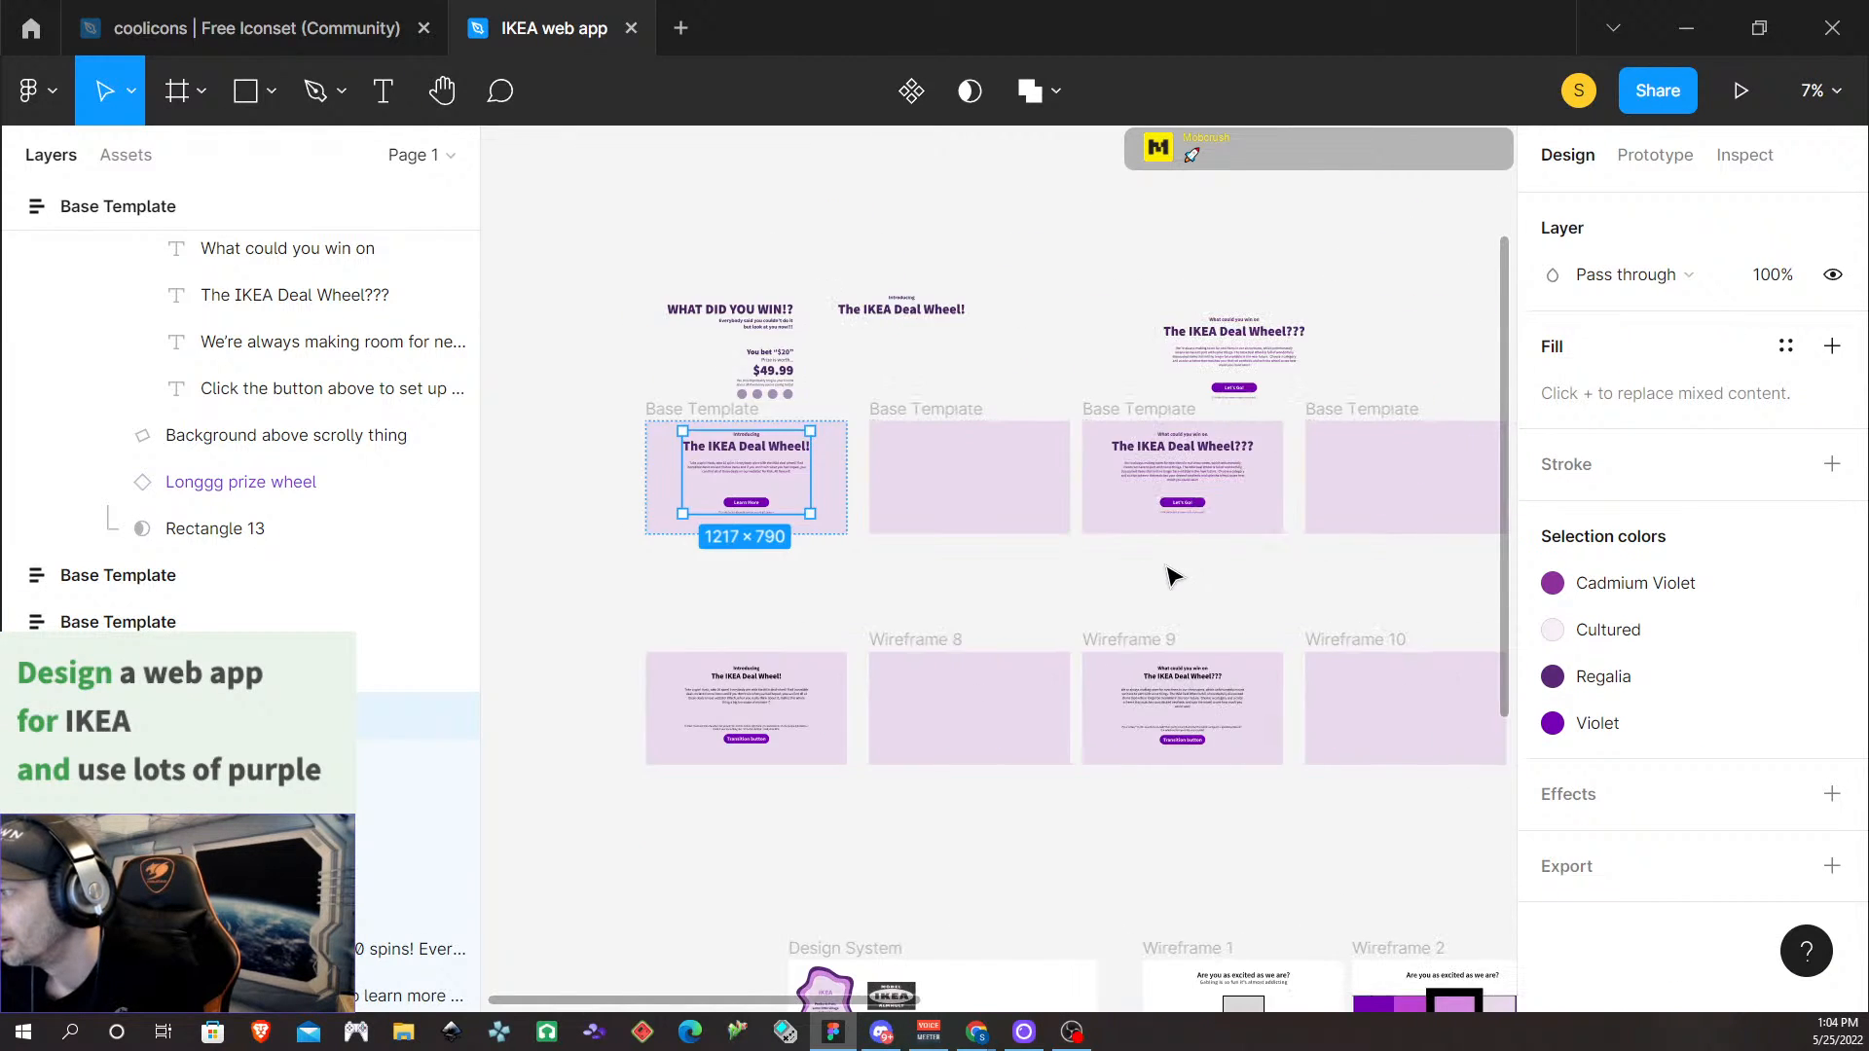
{"action": "scroll", "coordinate": [1032, 557], "scroll_direction": "up", "scroll_amount": 1}
{"action": "scroll", "coordinate": [1041, 540], "scroll_direction": "up", "scroll_amount": 4}
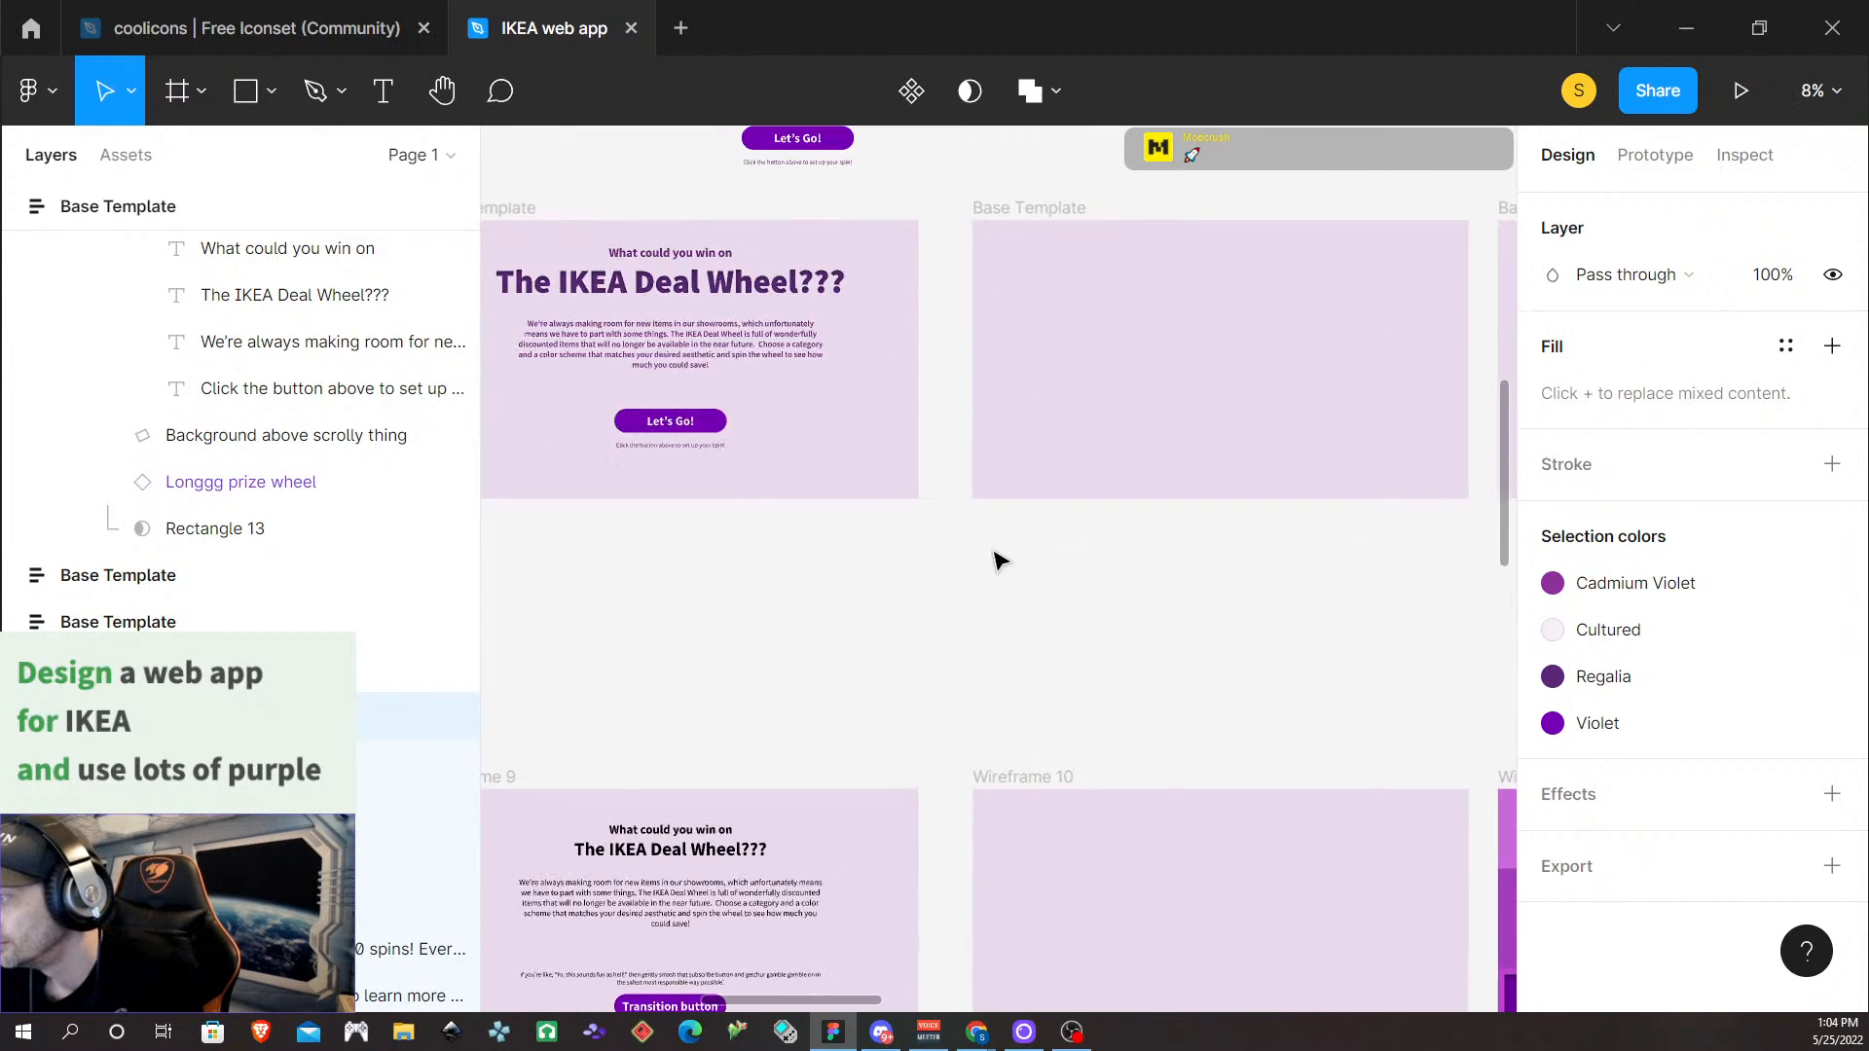
Redirect the click interaction of the "What could you win on" template's Let's Go! button to the blank base template after it
{"action": "left_click", "coordinate": [692, 426]}
{"action": "double_click", "coordinate": [688, 421]}
{"action": "double_click", "coordinate": [688, 422]}
{"action": "double_click", "coordinate": [689, 421]}
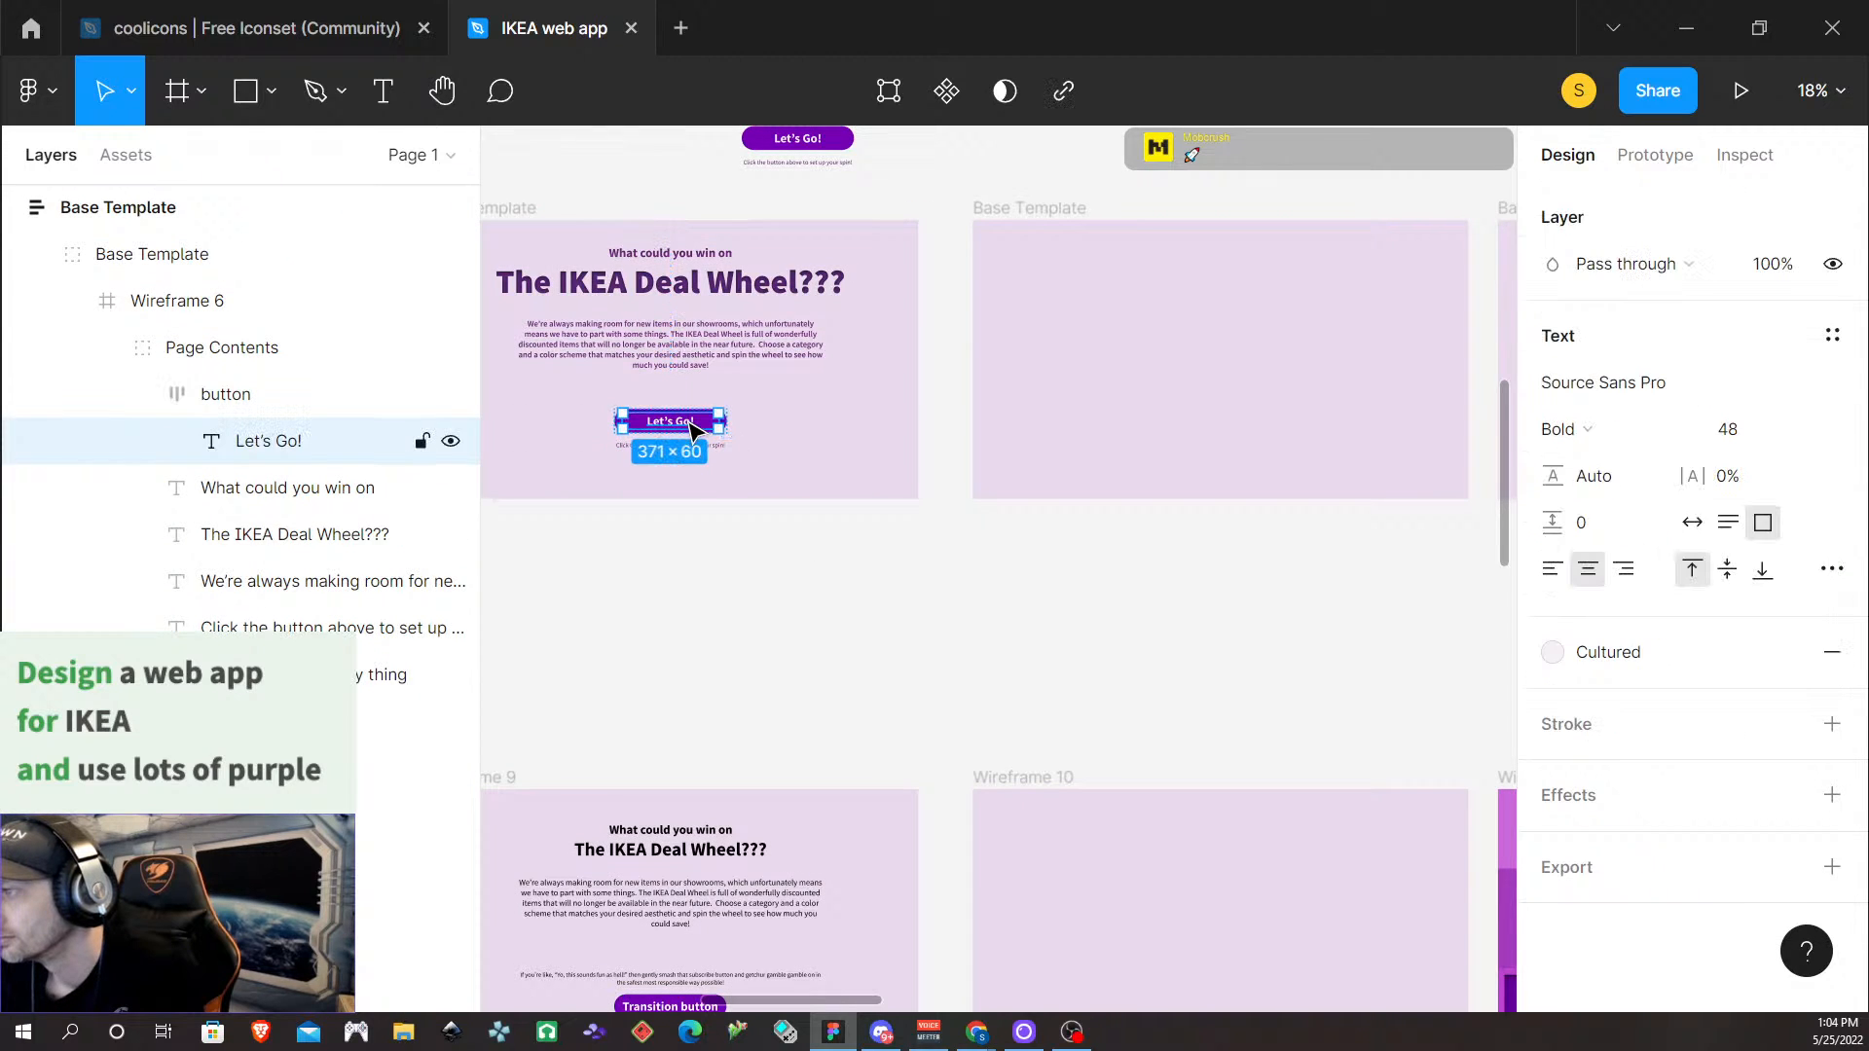
{"action": "left_click", "coordinate": [717, 524]}
{"action": "left_click", "coordinate": [712, 424]}
{"action": "double_click", "coordinate": [713, 424]}
{"action": "double_click", "coordinate": [714, 424]}
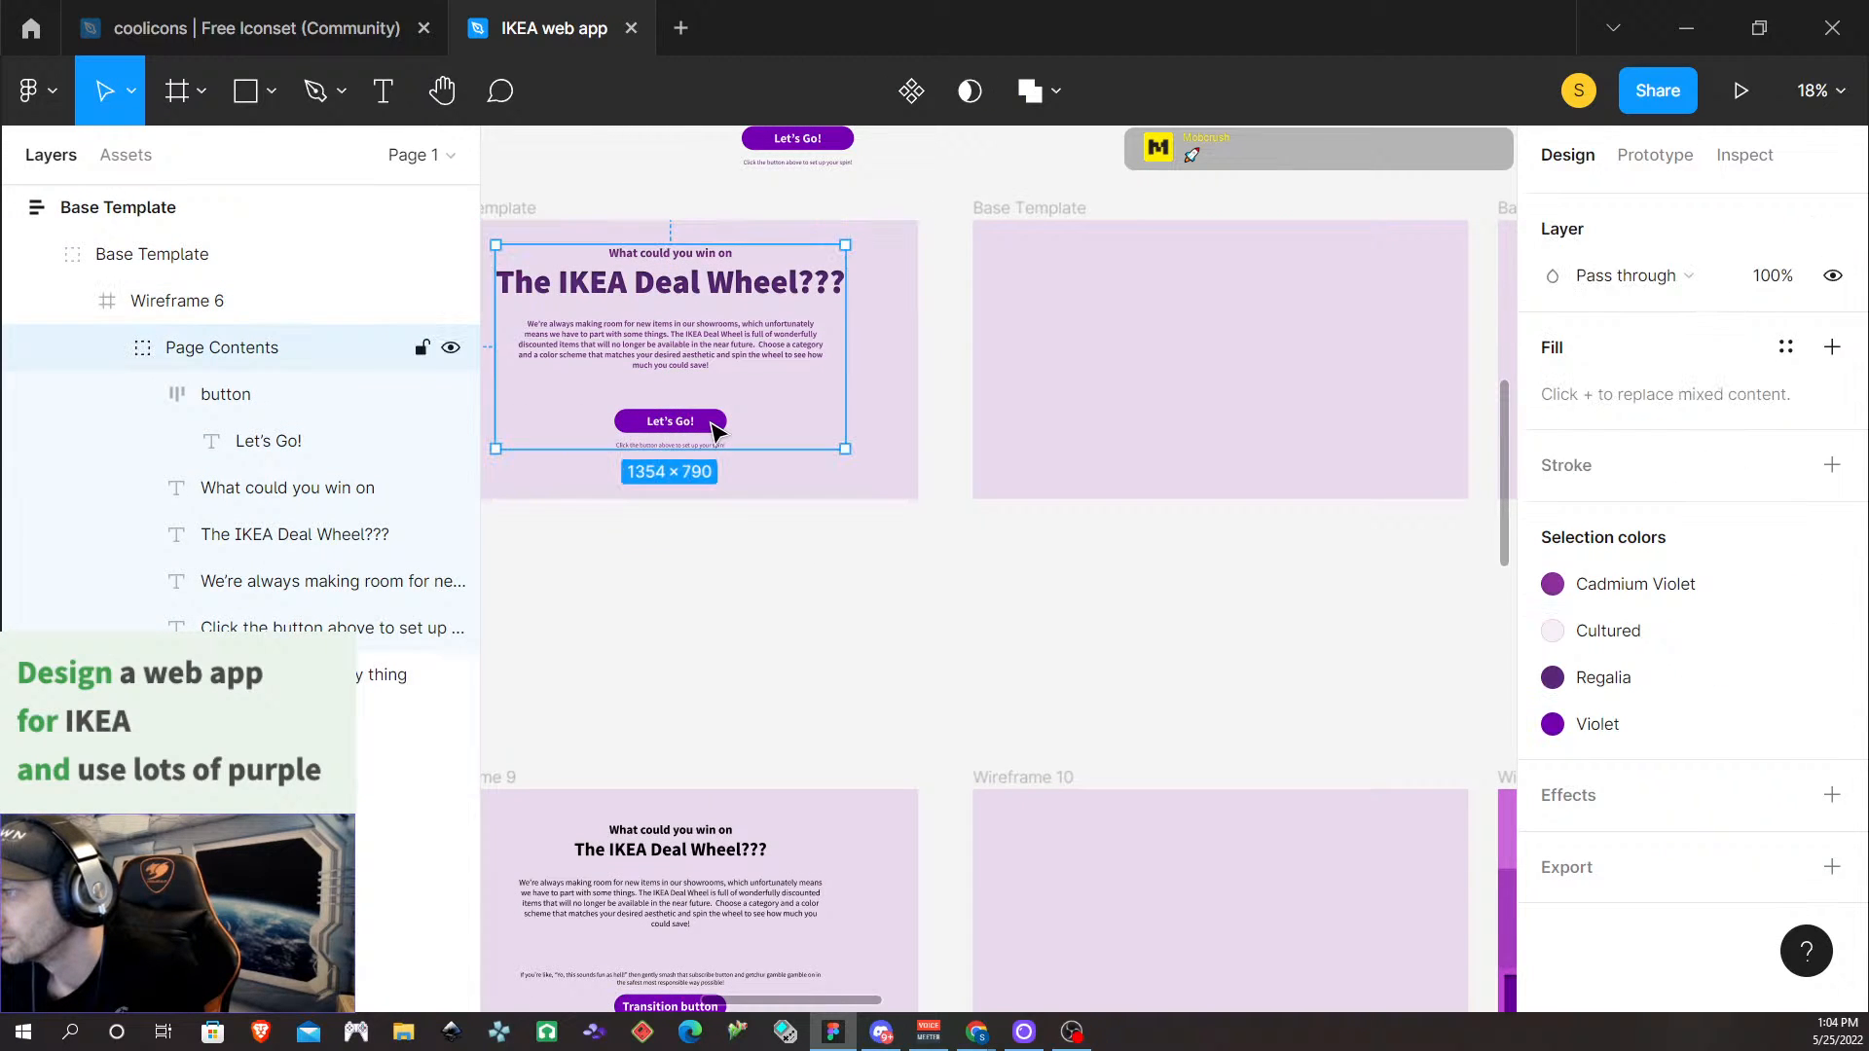
{"action": "double_click", "coordinate": [714, 424]}
{"action": "left_click", "coordinate": [1658, 155]}
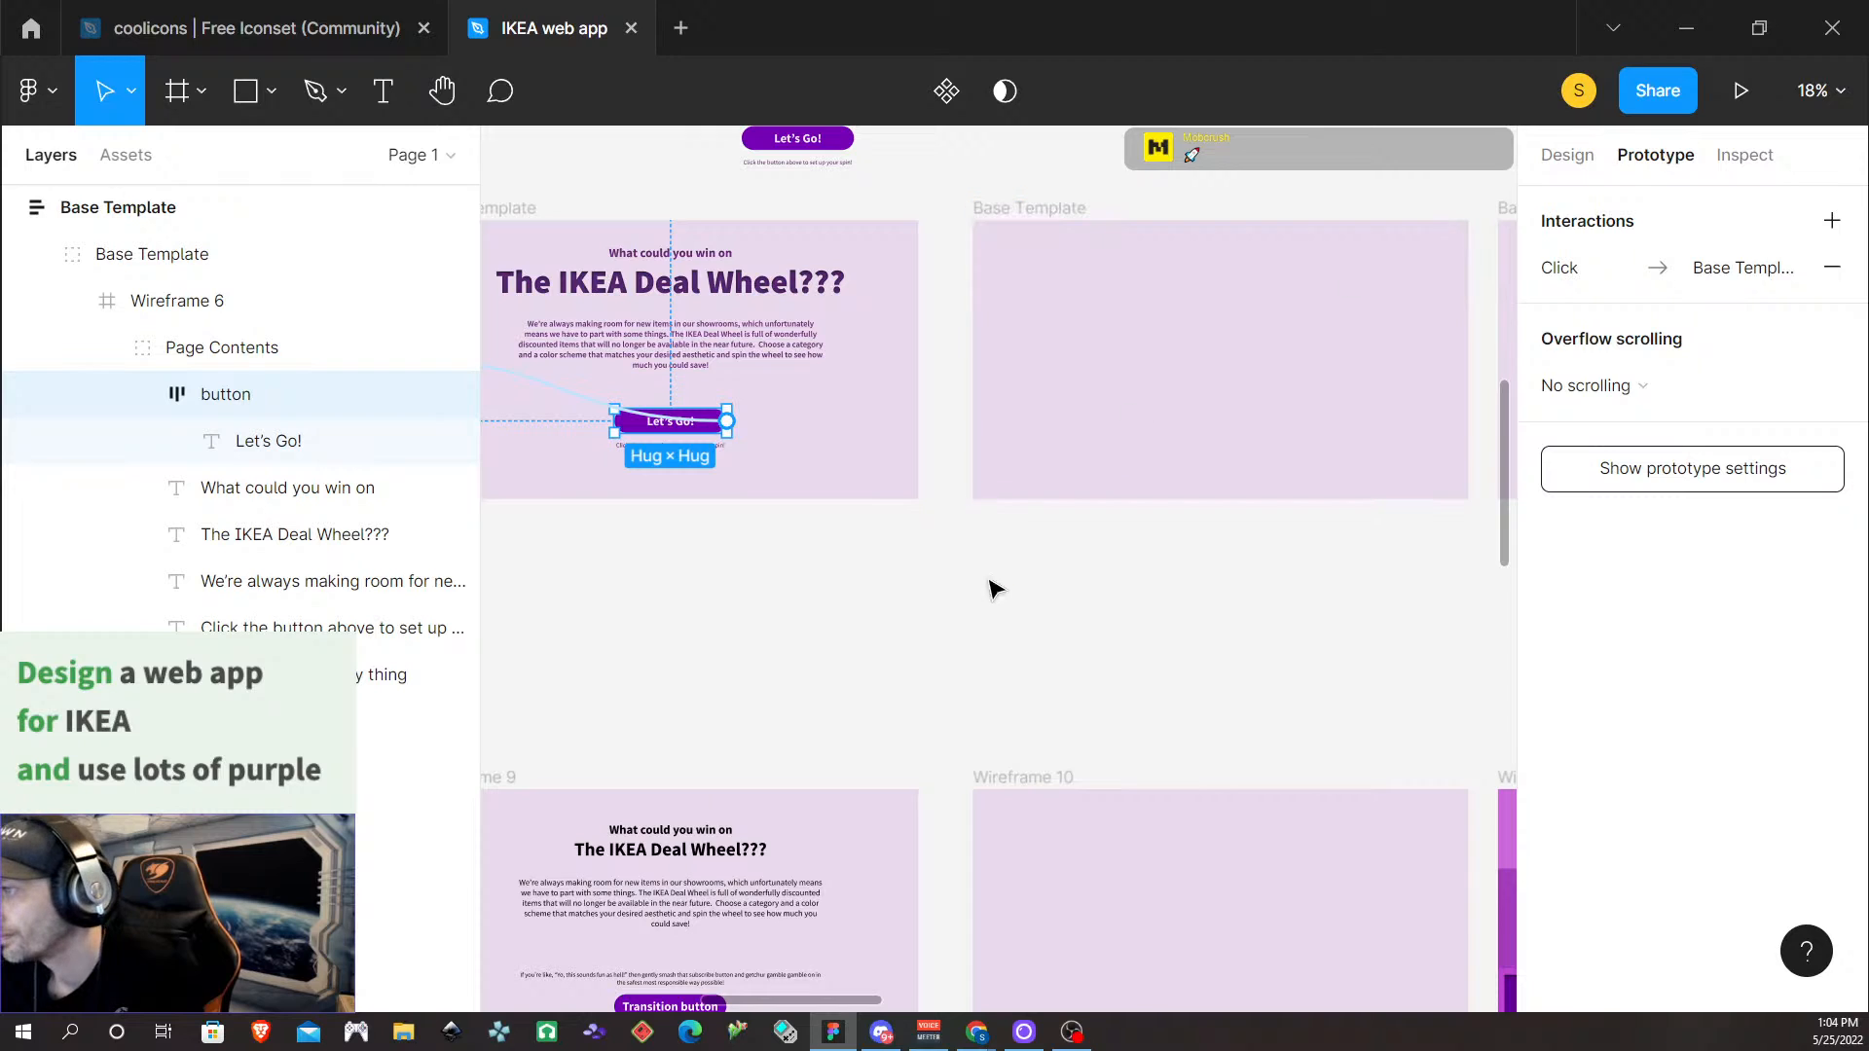
{"action": "scroll", "coordinate": [659, 646], "scroll_direction": "up", "scroll_amount": 1}
{"action": "scroll", "coordinate": [698, 659], "scroll_direction": "left", "scroll_amount": 5}
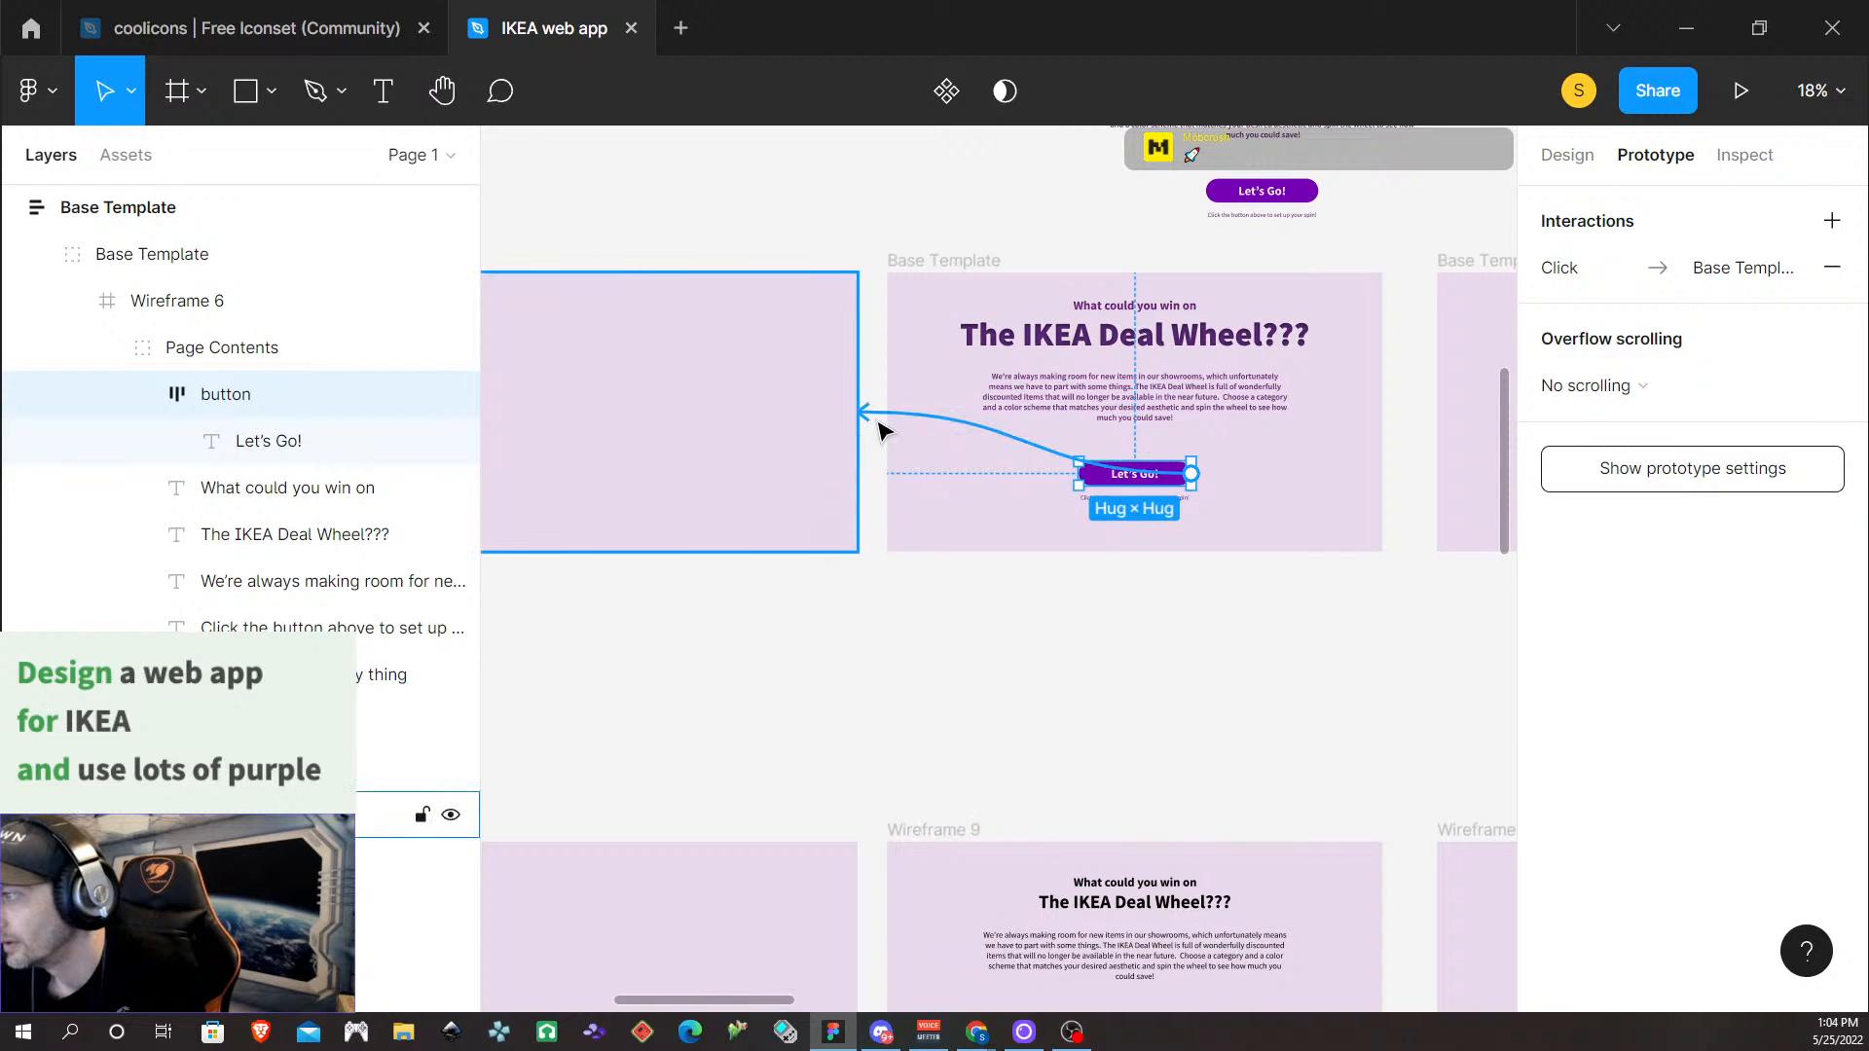
{"action": "left_click_drag", "start_coordinate": [880, 413], "coordinate": [1137, 441]}
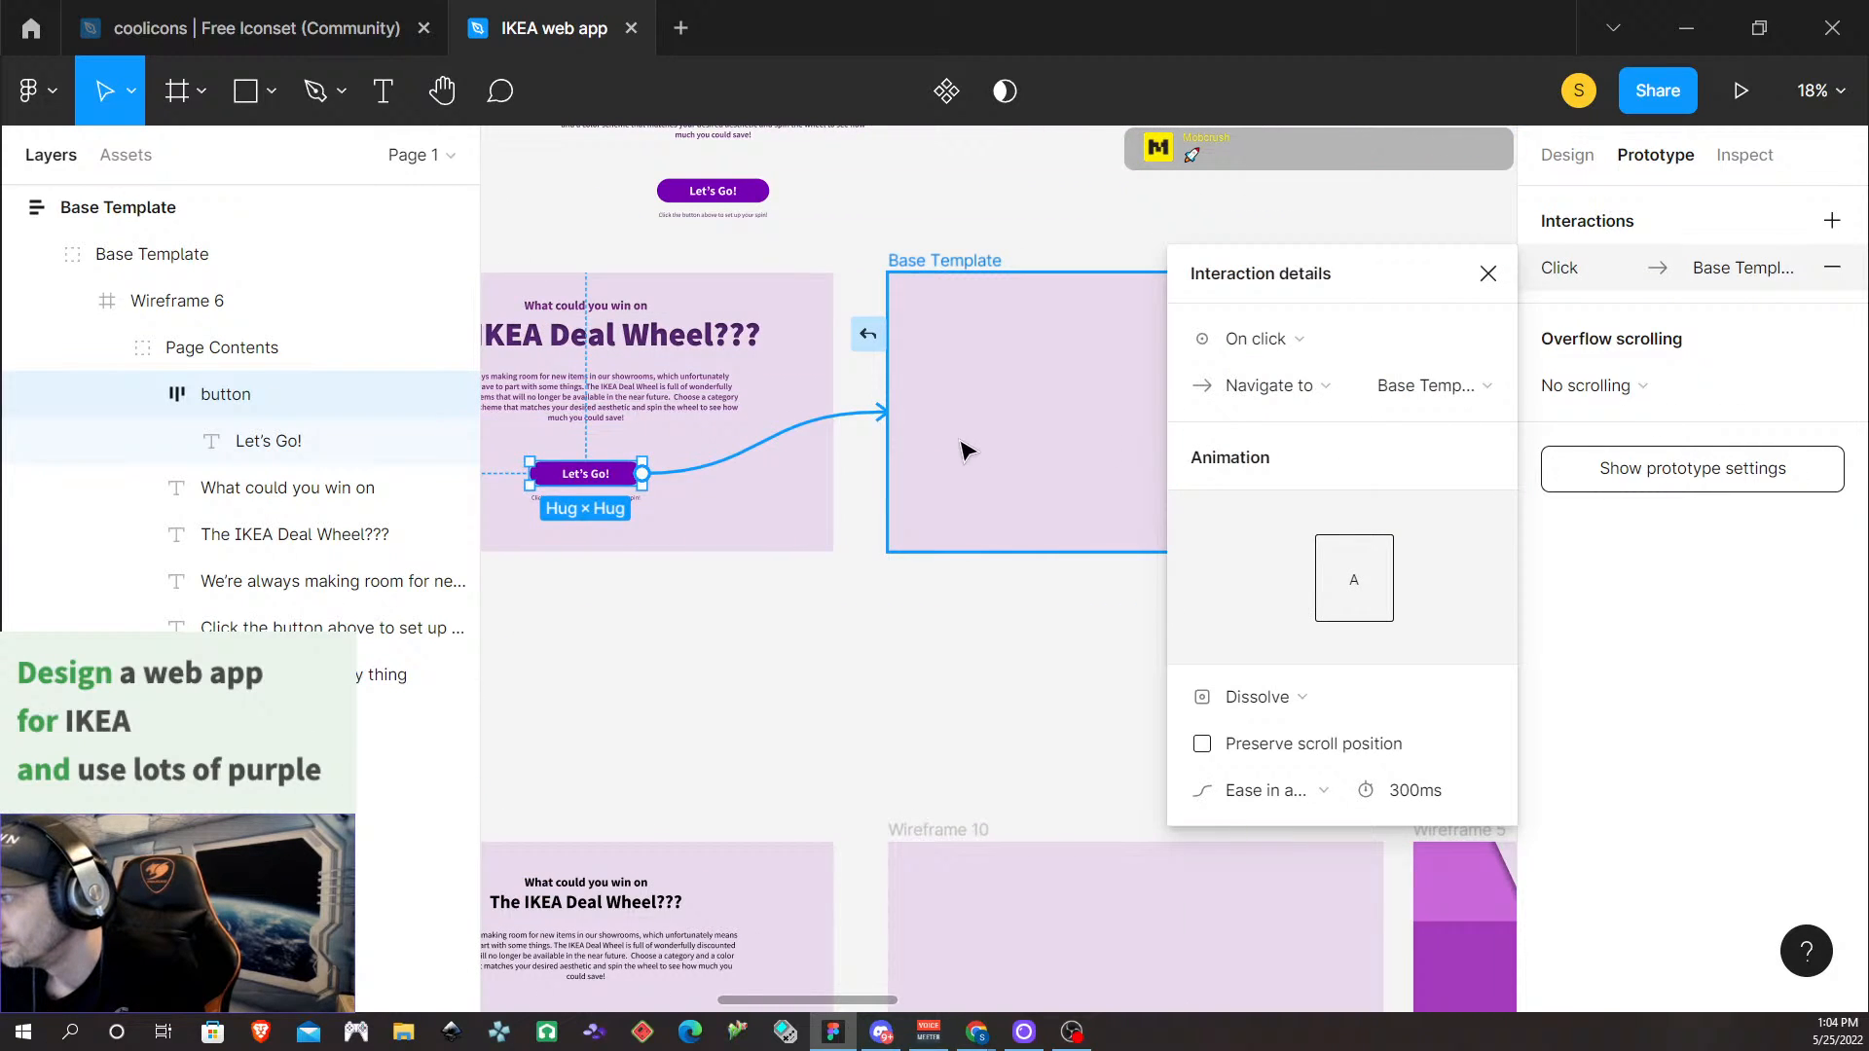
Check the delay interaction of the blank template preceding the "Set up your ideal" template
{"action": "scroll", "coordinate": [1013, 559], "scroll_direction": "right", "scroll_amount": 3}
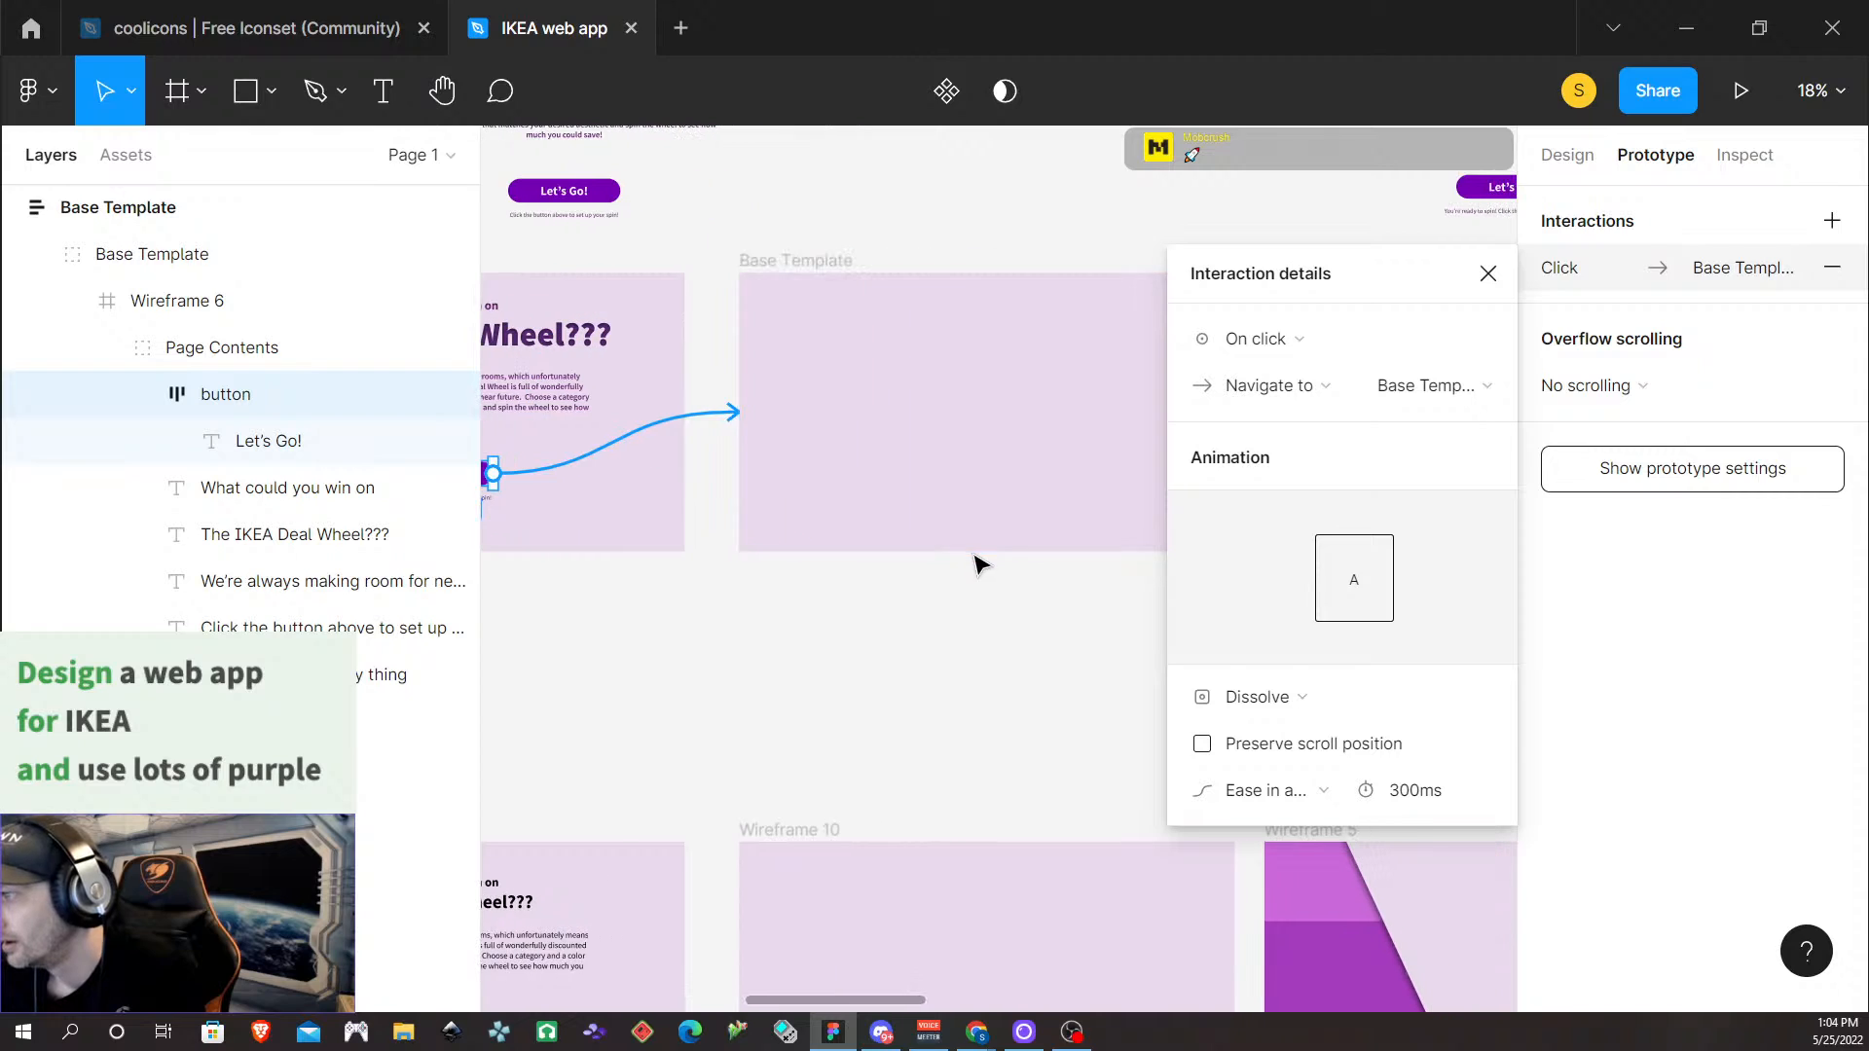
{"action": "scroll", "coordinate": [977, 563], "scroll_direction": "right", "scroll_amount": 3}
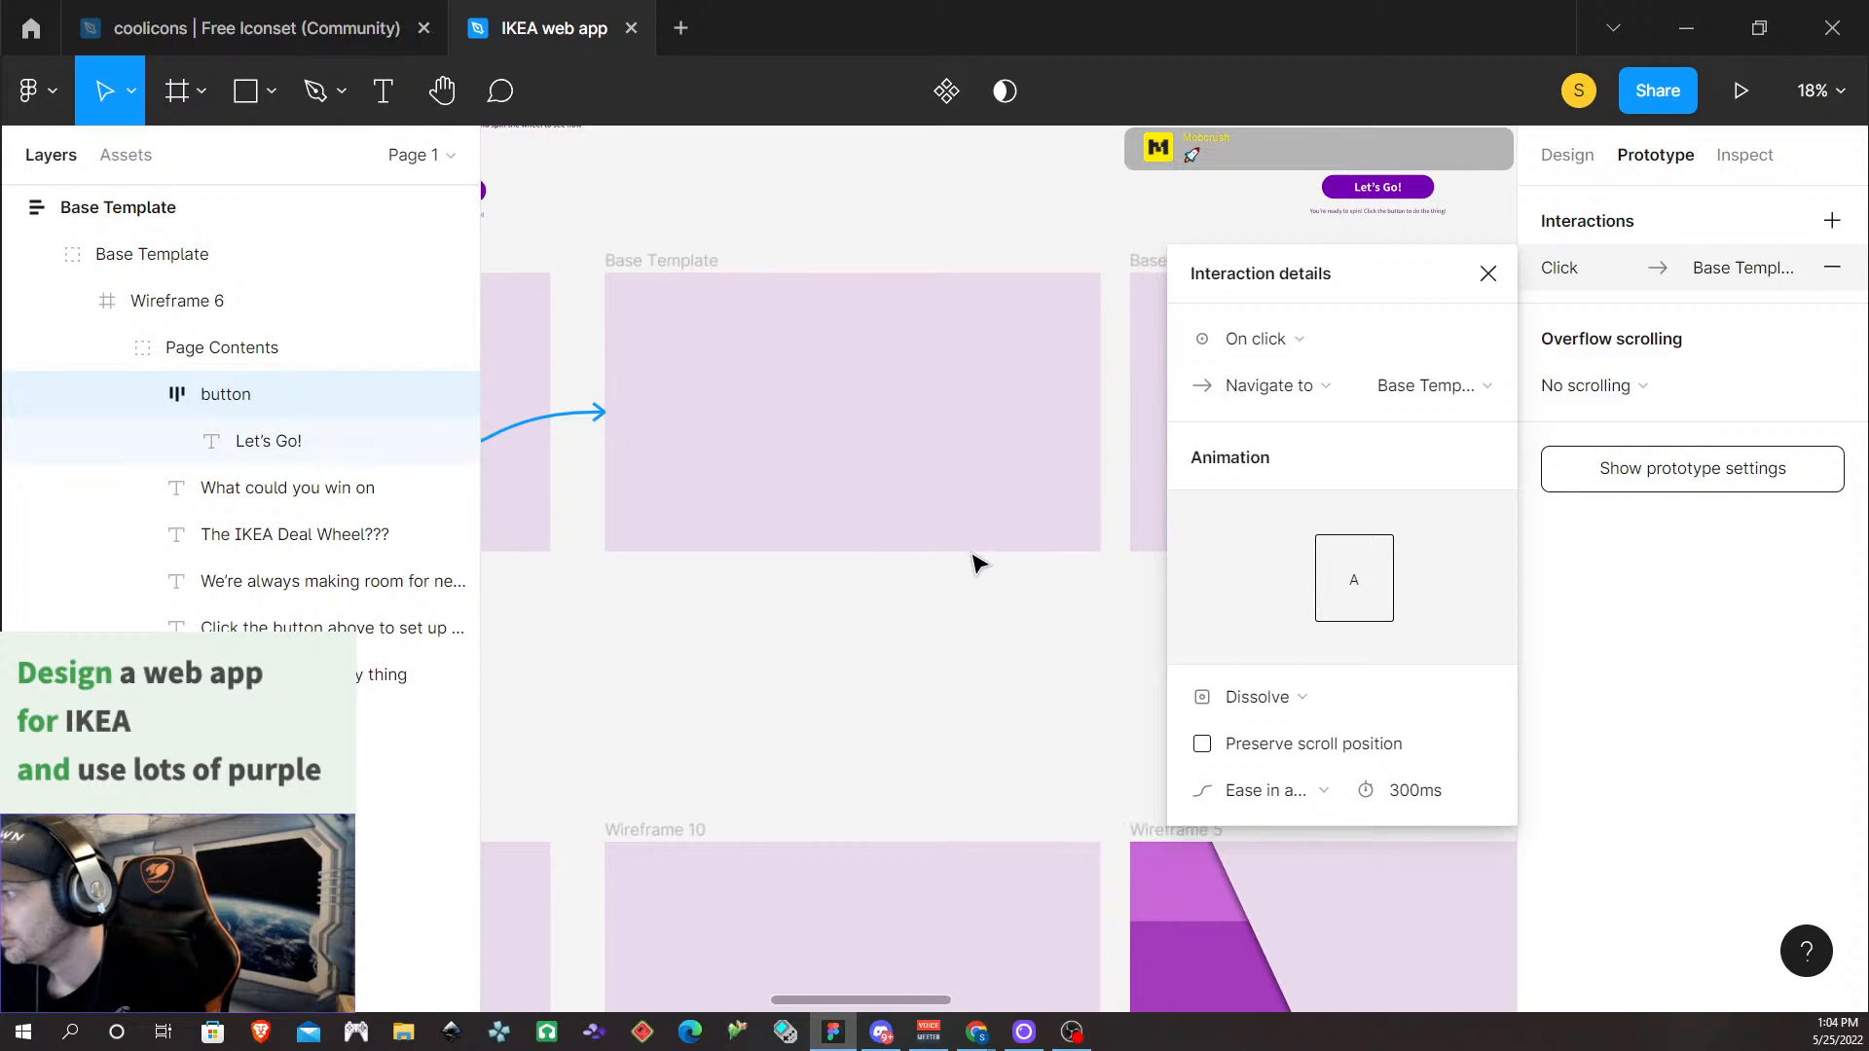
{"action": "left_click", "coordinate": [797, 452]}
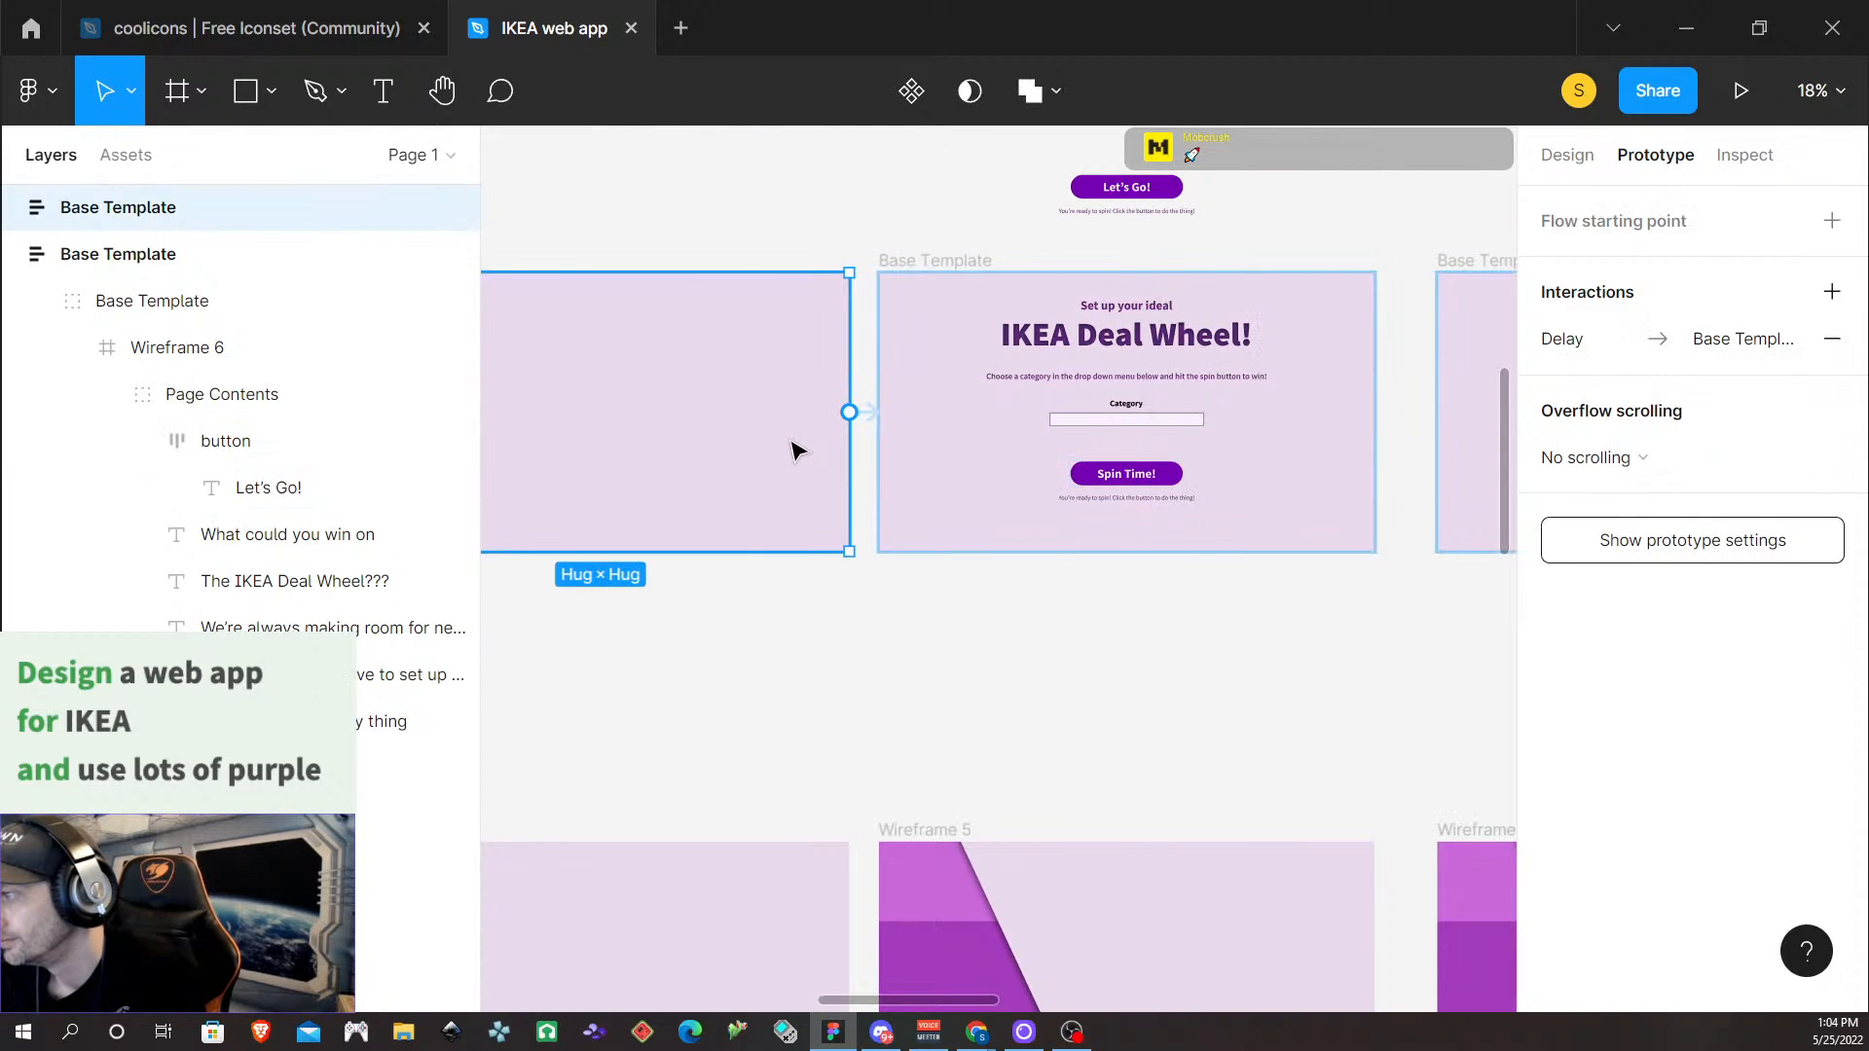
Redirect the click interaction of the Spin Time! button to the blank base template following the "Set up your ideal" template
{"action": "left_click", "coordinate": [1181, 475]}
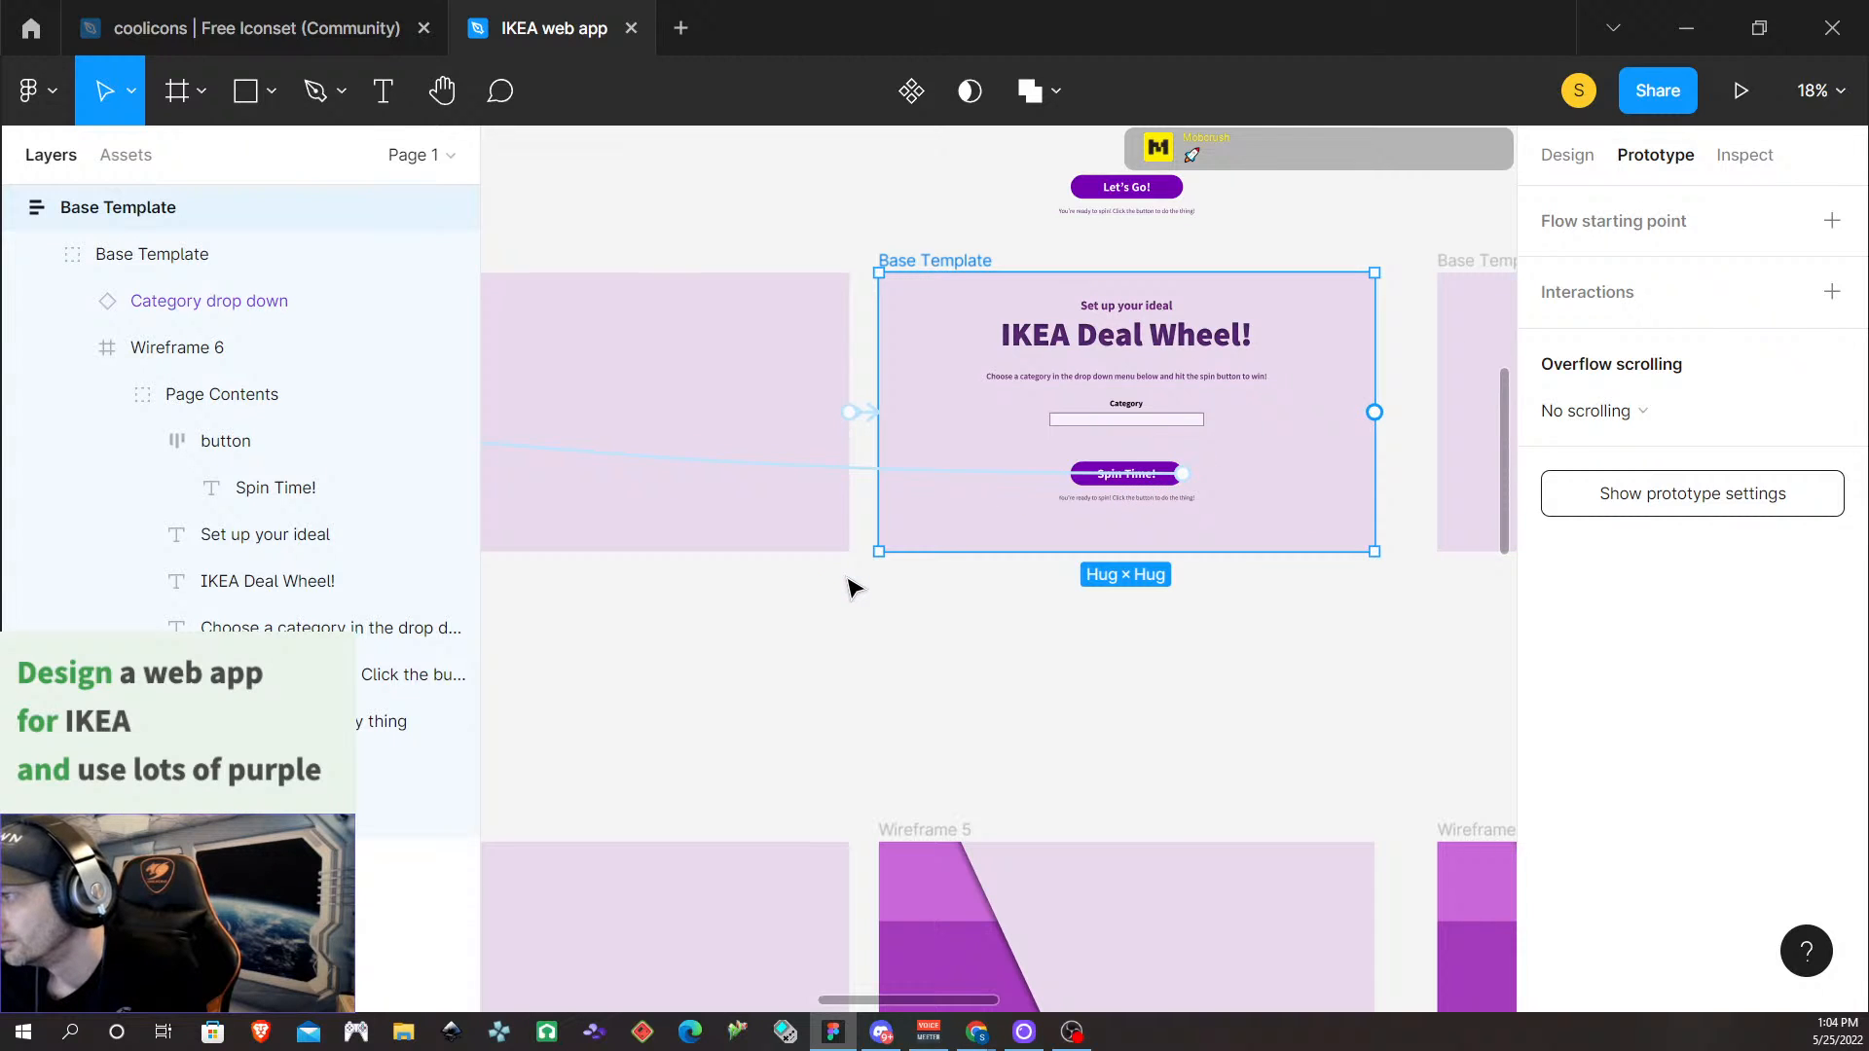
{"action": "scroll", "coordinate": [852, 589], "scroll_direction": "down", "scroll_amount": 6}
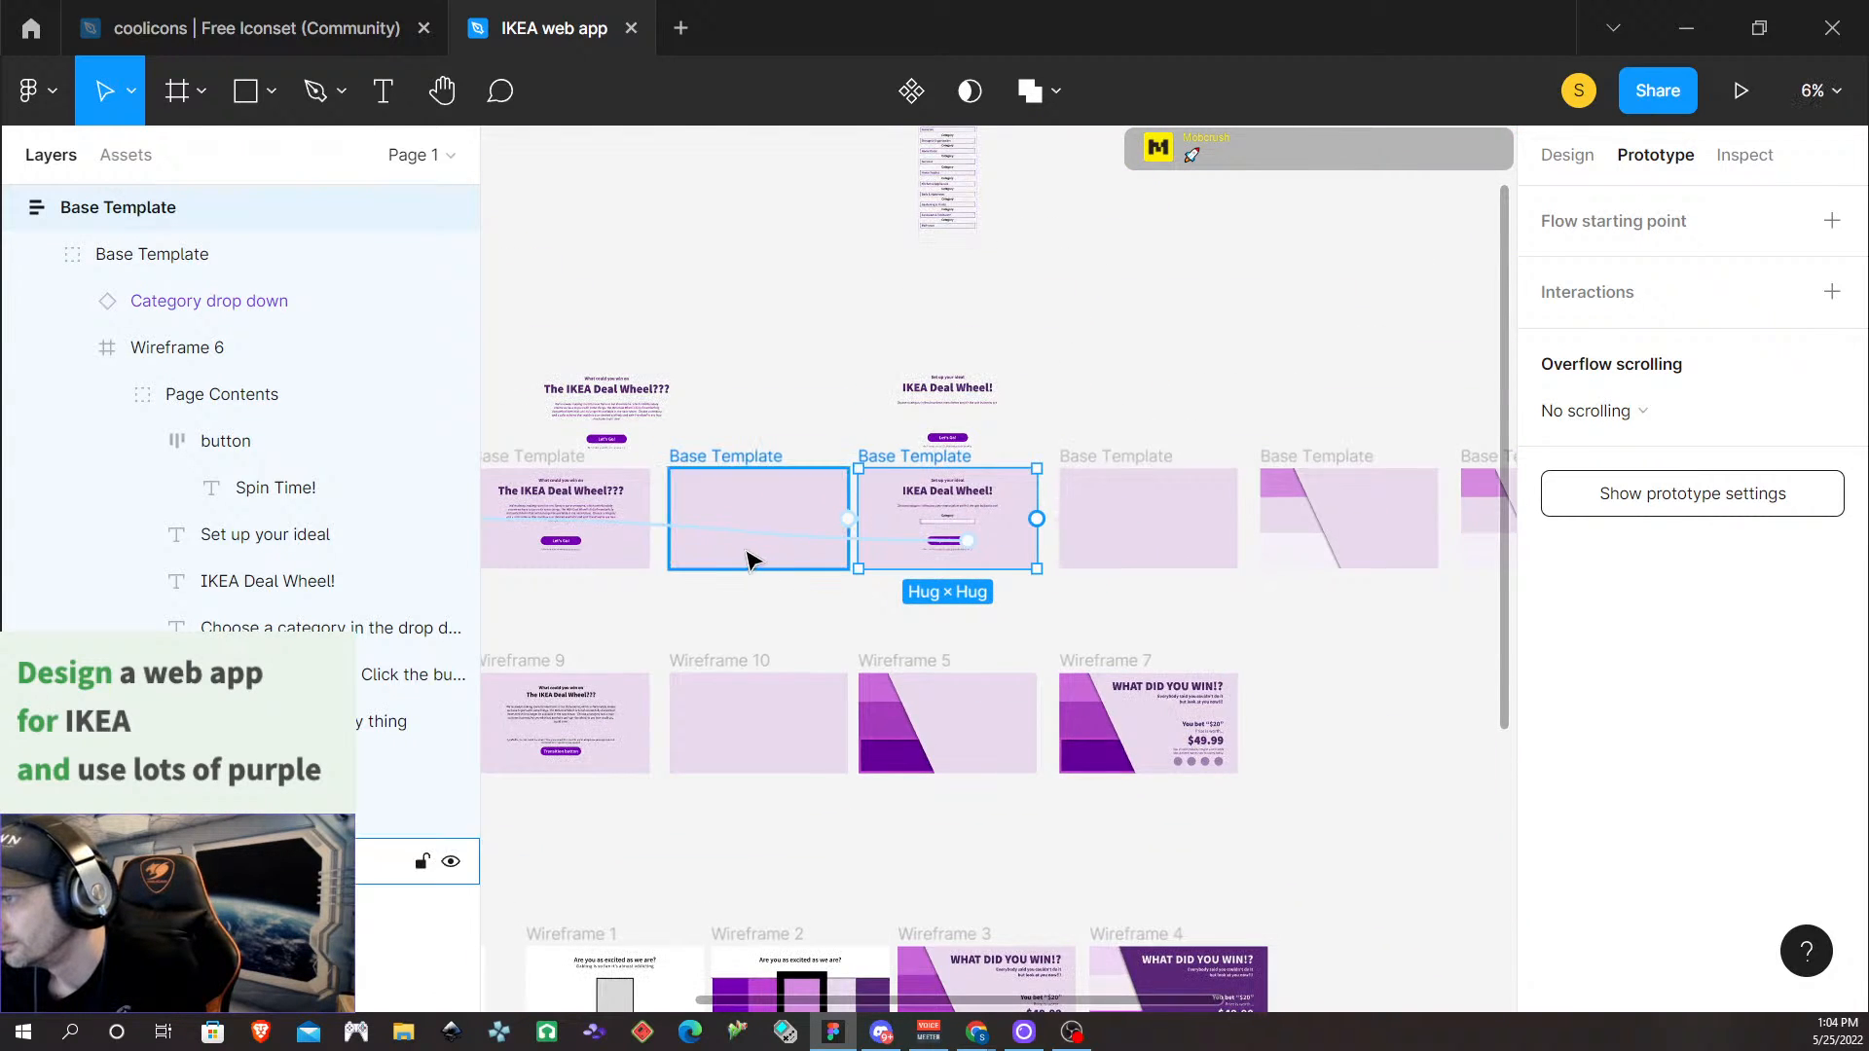
{"action": "left_click_drag", "start_coordinate": [750, 560], "coordinate": [543, 526]}
{"action": "scroll", "coordinate": [650, 604], "scroll_direction": "left", "scroll_amount": 2}
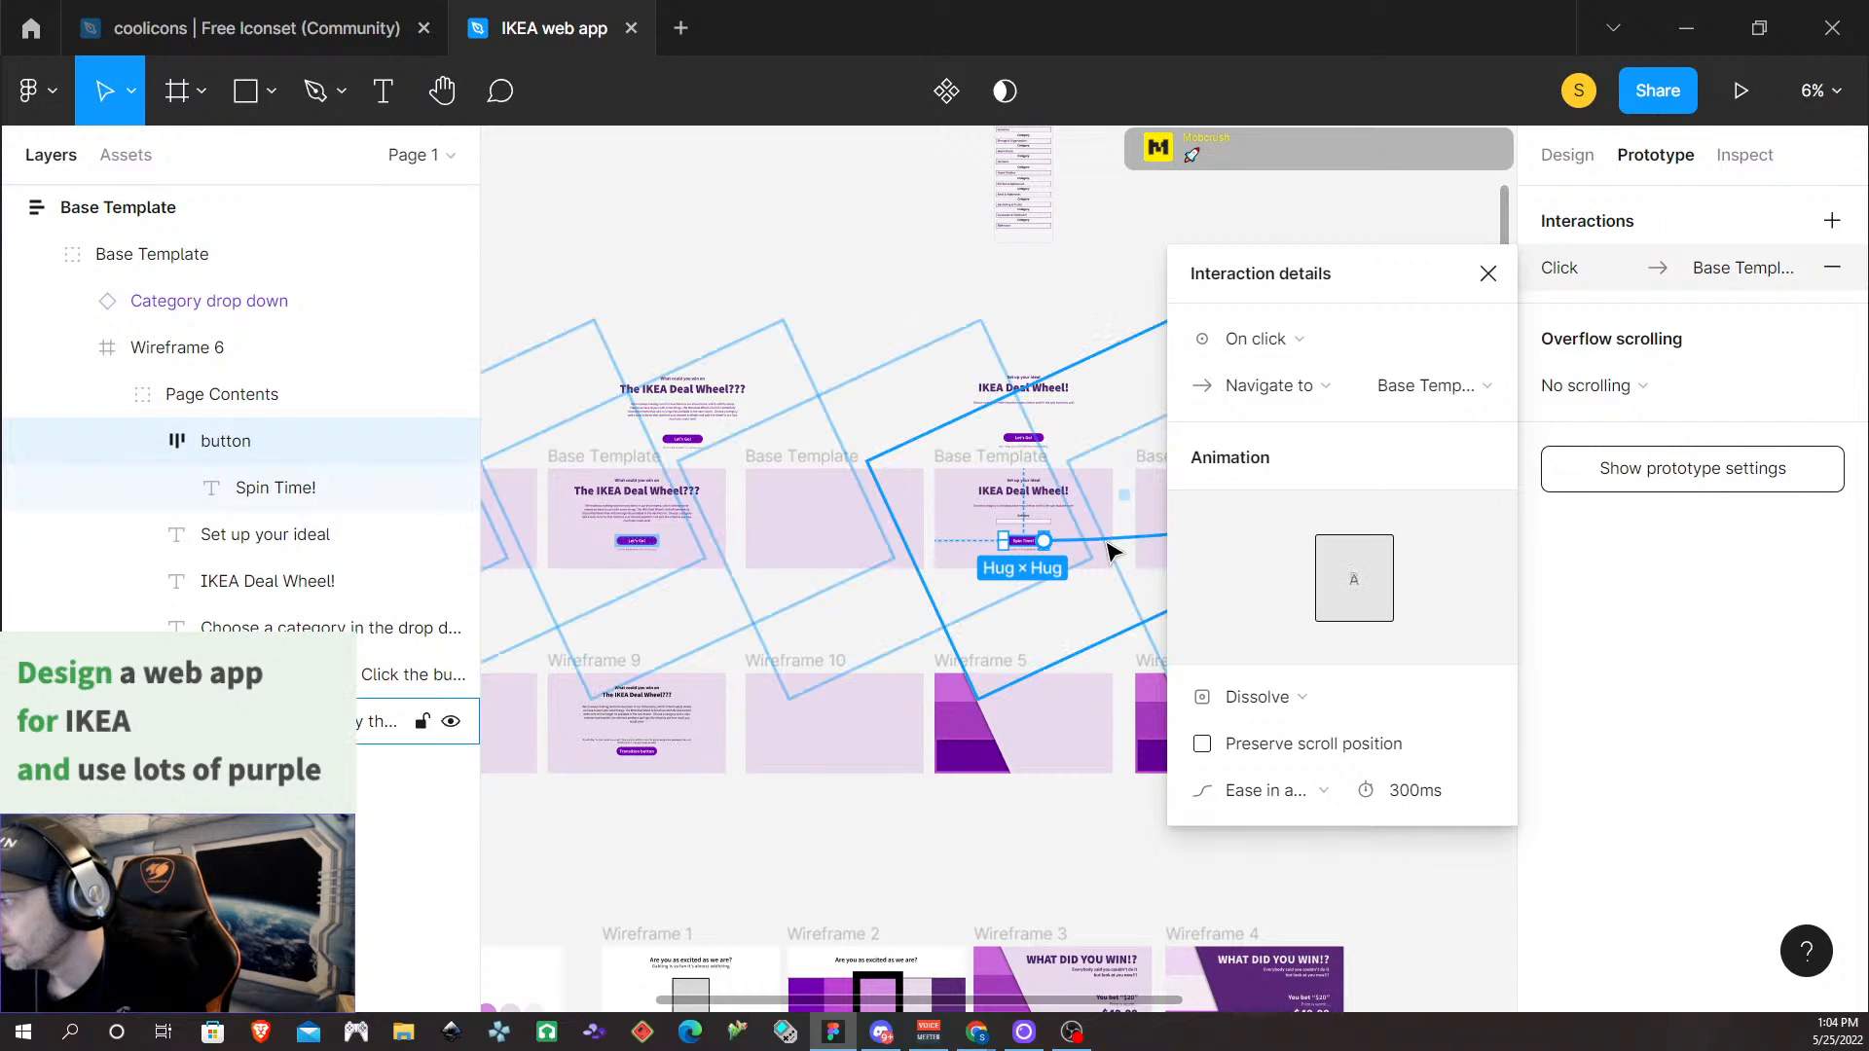
{"action": "left_click_drag", "start_coordinate": [1110, 553], "coordinate": [1149, 541]}
{"action": "scroll", "coordinate": [1094, 553], "scroll_direction": "down", "scroll_amount": 2}
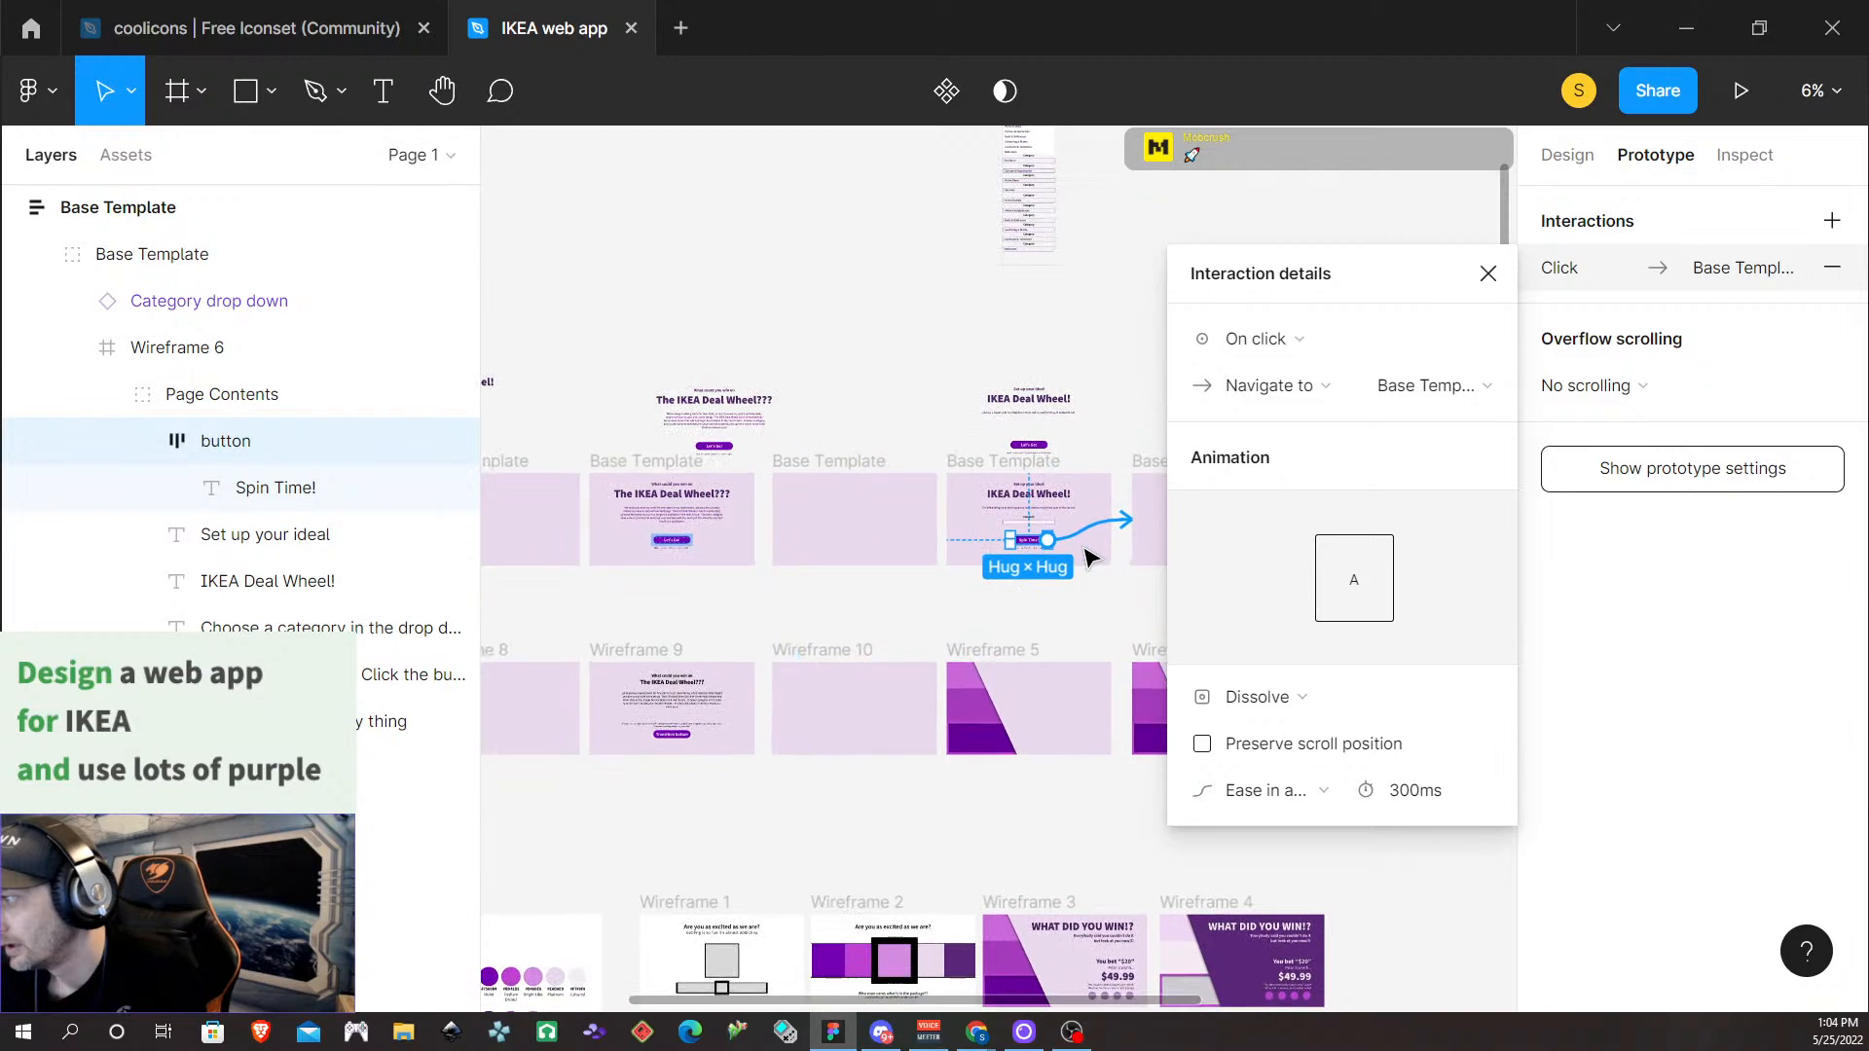
Review the connections of the remaining templates, including the click interaction of the SPIN NOW!!! button
{"action": "scroll", "coordinate": [1074, 551], "scroll_direction": "right", "scroll_amount": 5}
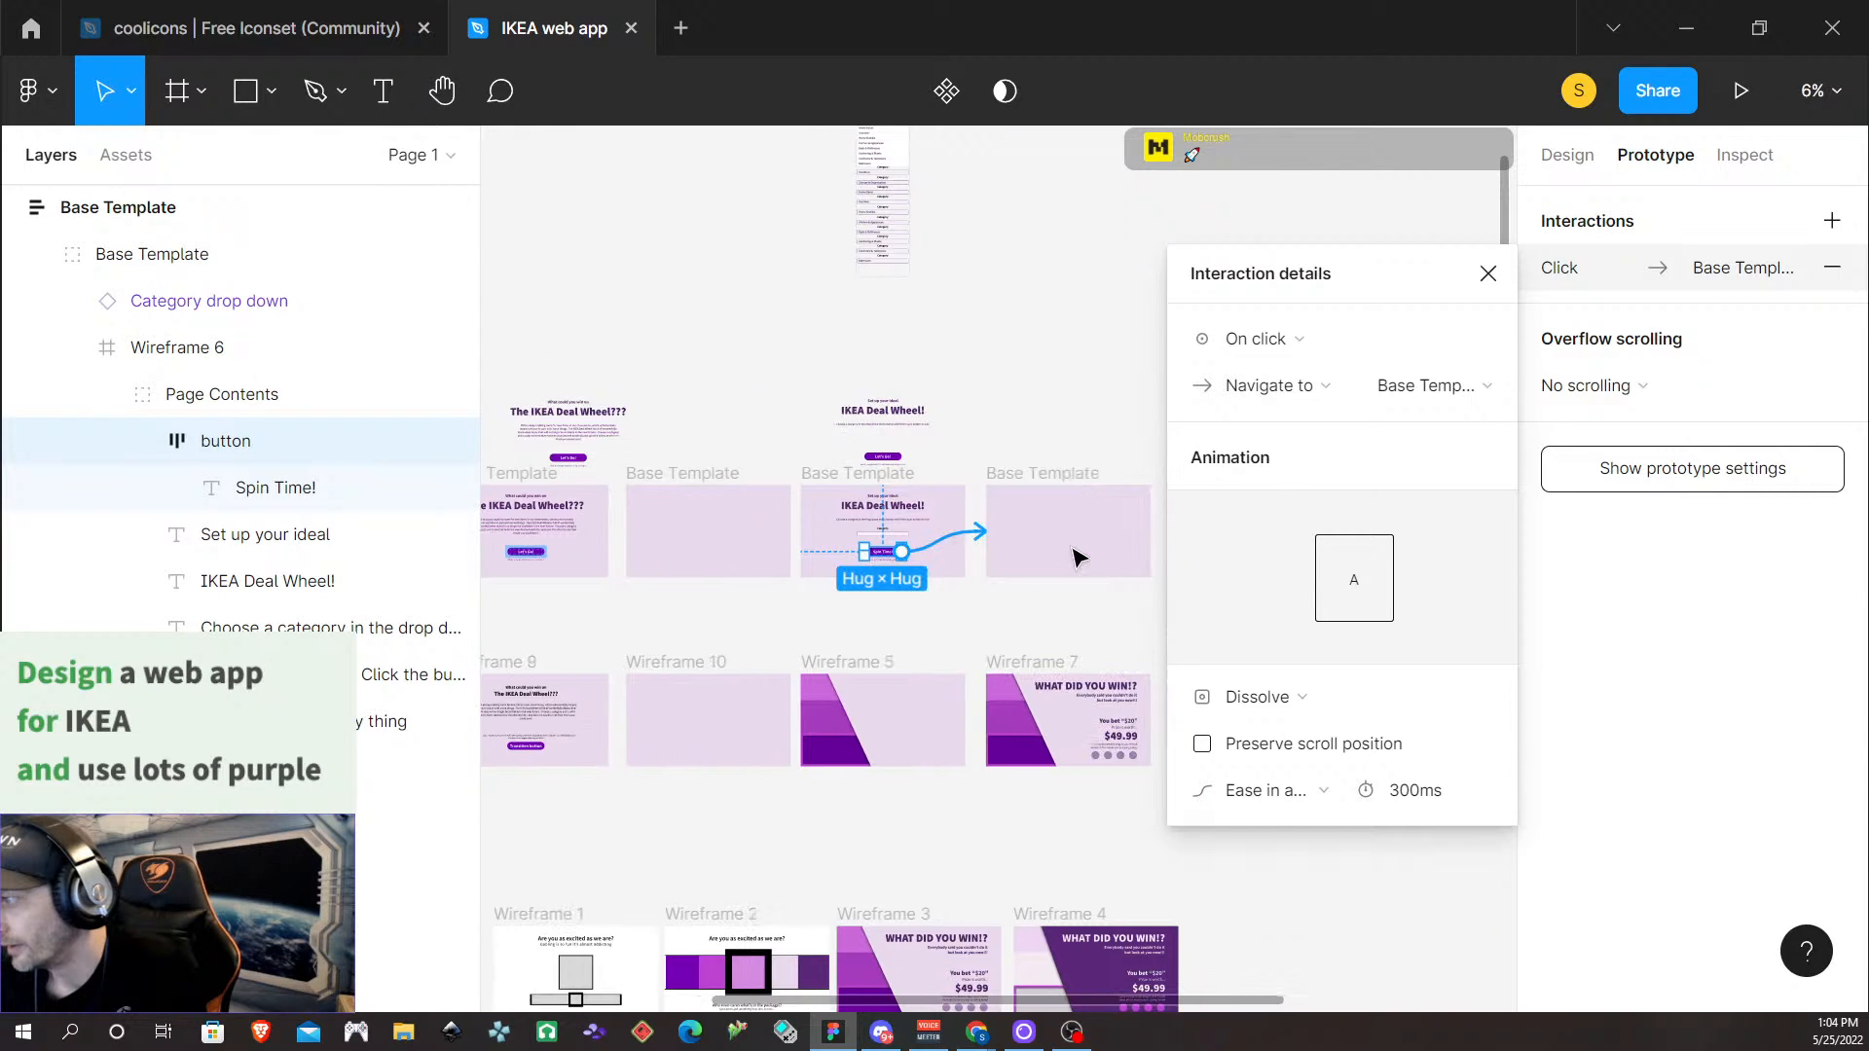
{"action": "scroll", "coordinate": [744, 590], "scroll_direction": "up", "scroll_amount": 5}
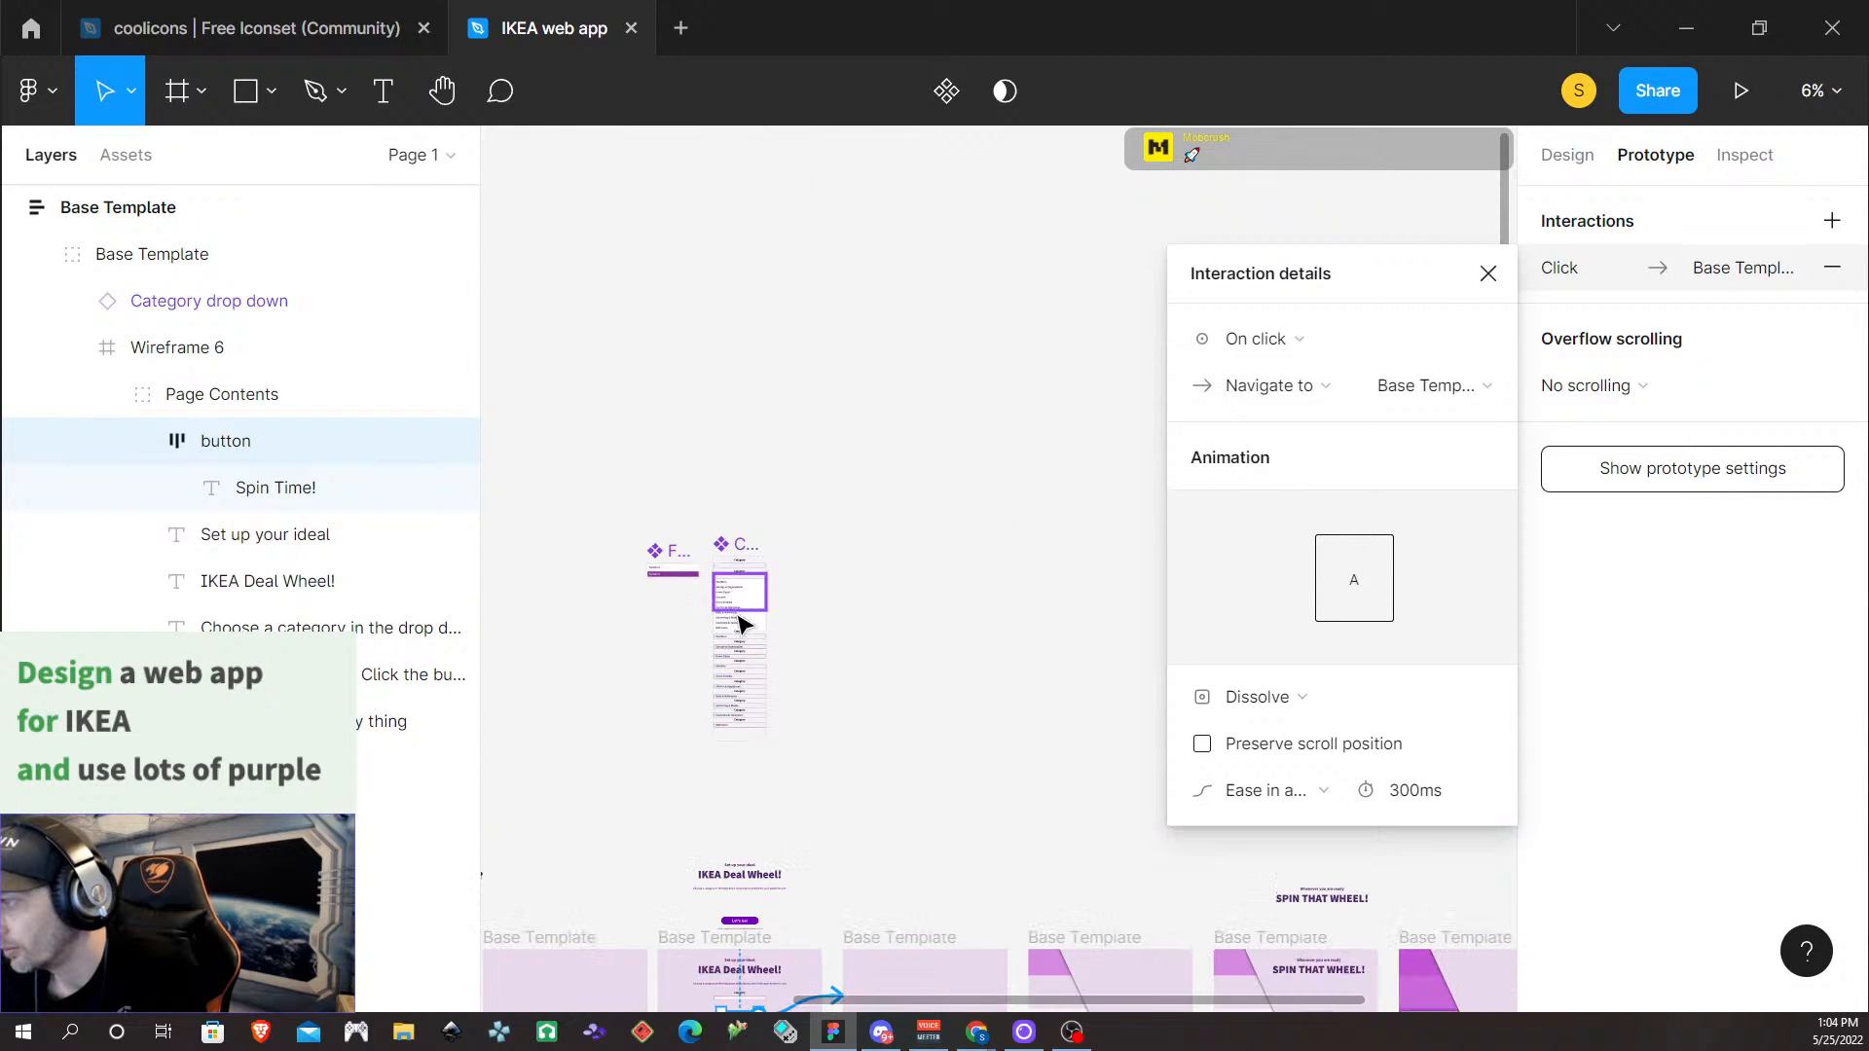
{"action": "scroll", "coordinate": [748, 633], "scroll_direction": "down", "scroll_amount": 5}
{"action": "scroll", "coordinate": [952, 608], "scroll_direction": "down", "scroll_amount": 1}
{"action": "scroll", "coordinate": [952, 613], "scroll_direction": "up", "scroll_amount": 2}
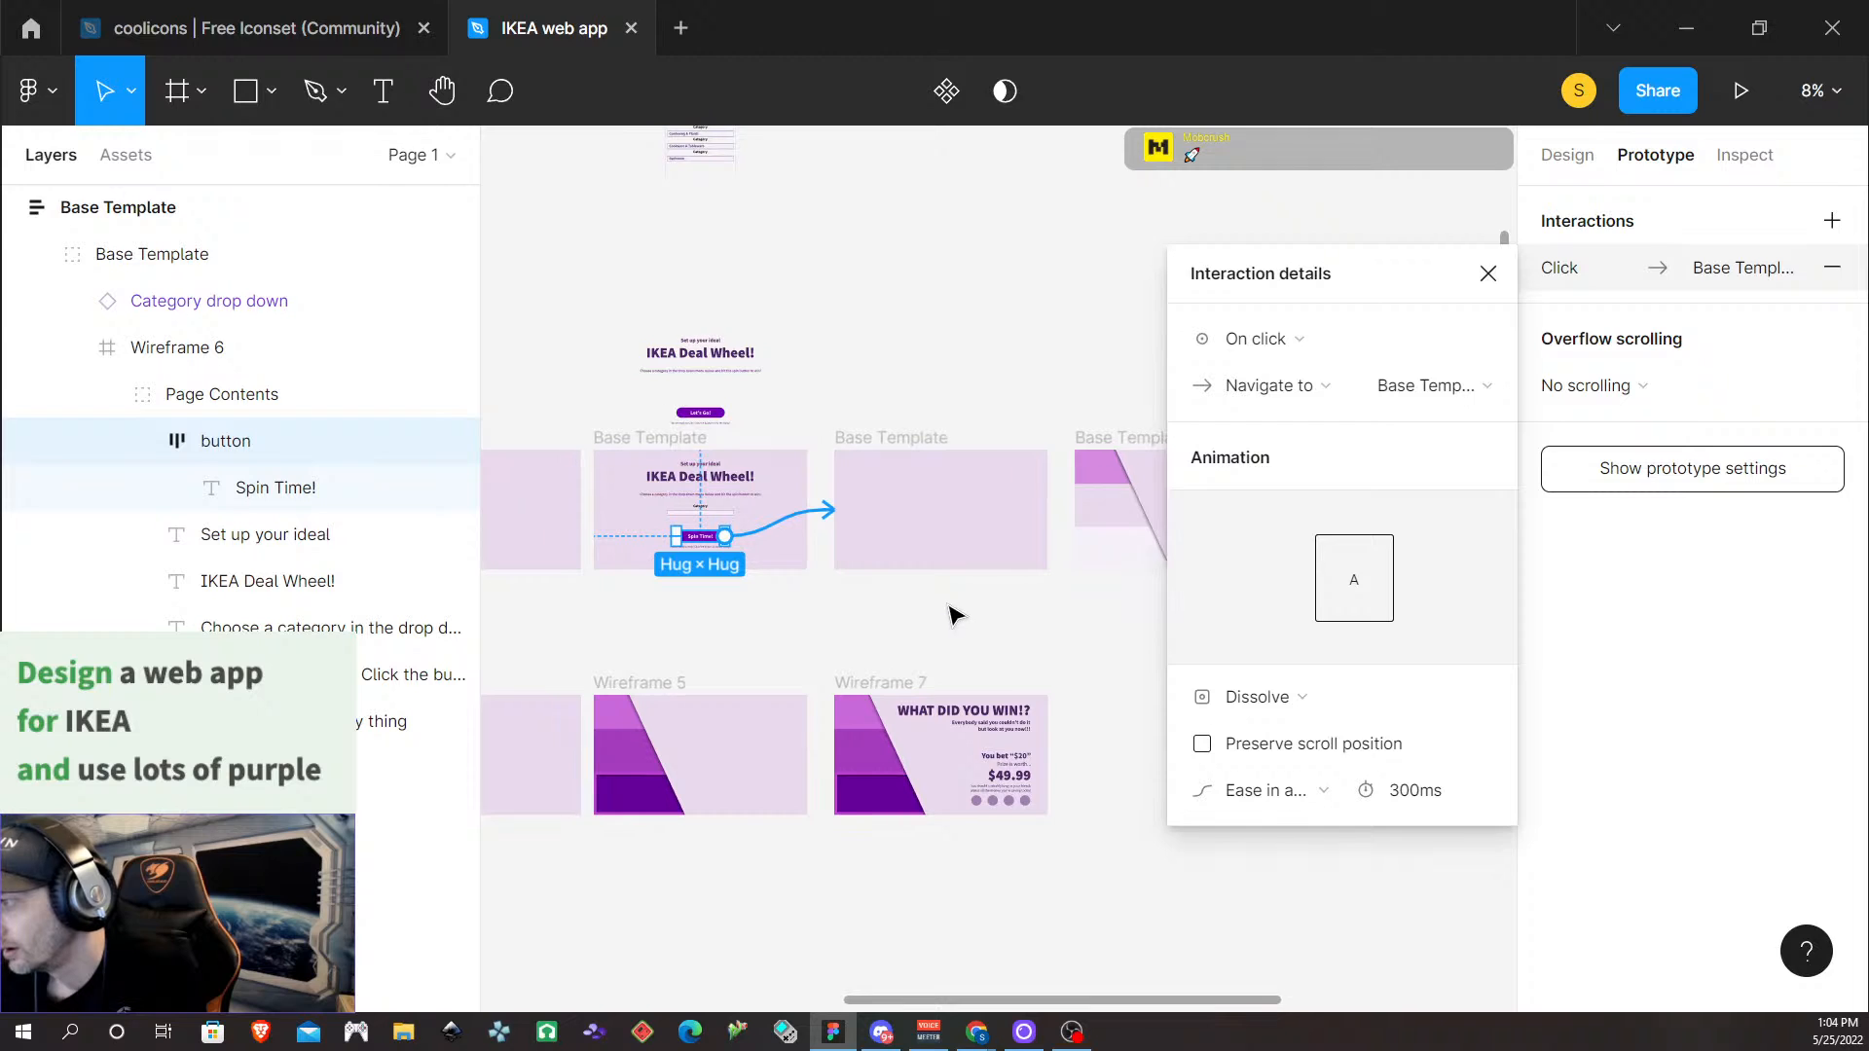
{"action": "scroll", "coordinate": [952, 615], "scroll_direction": "right", "scroll_amount": 5}
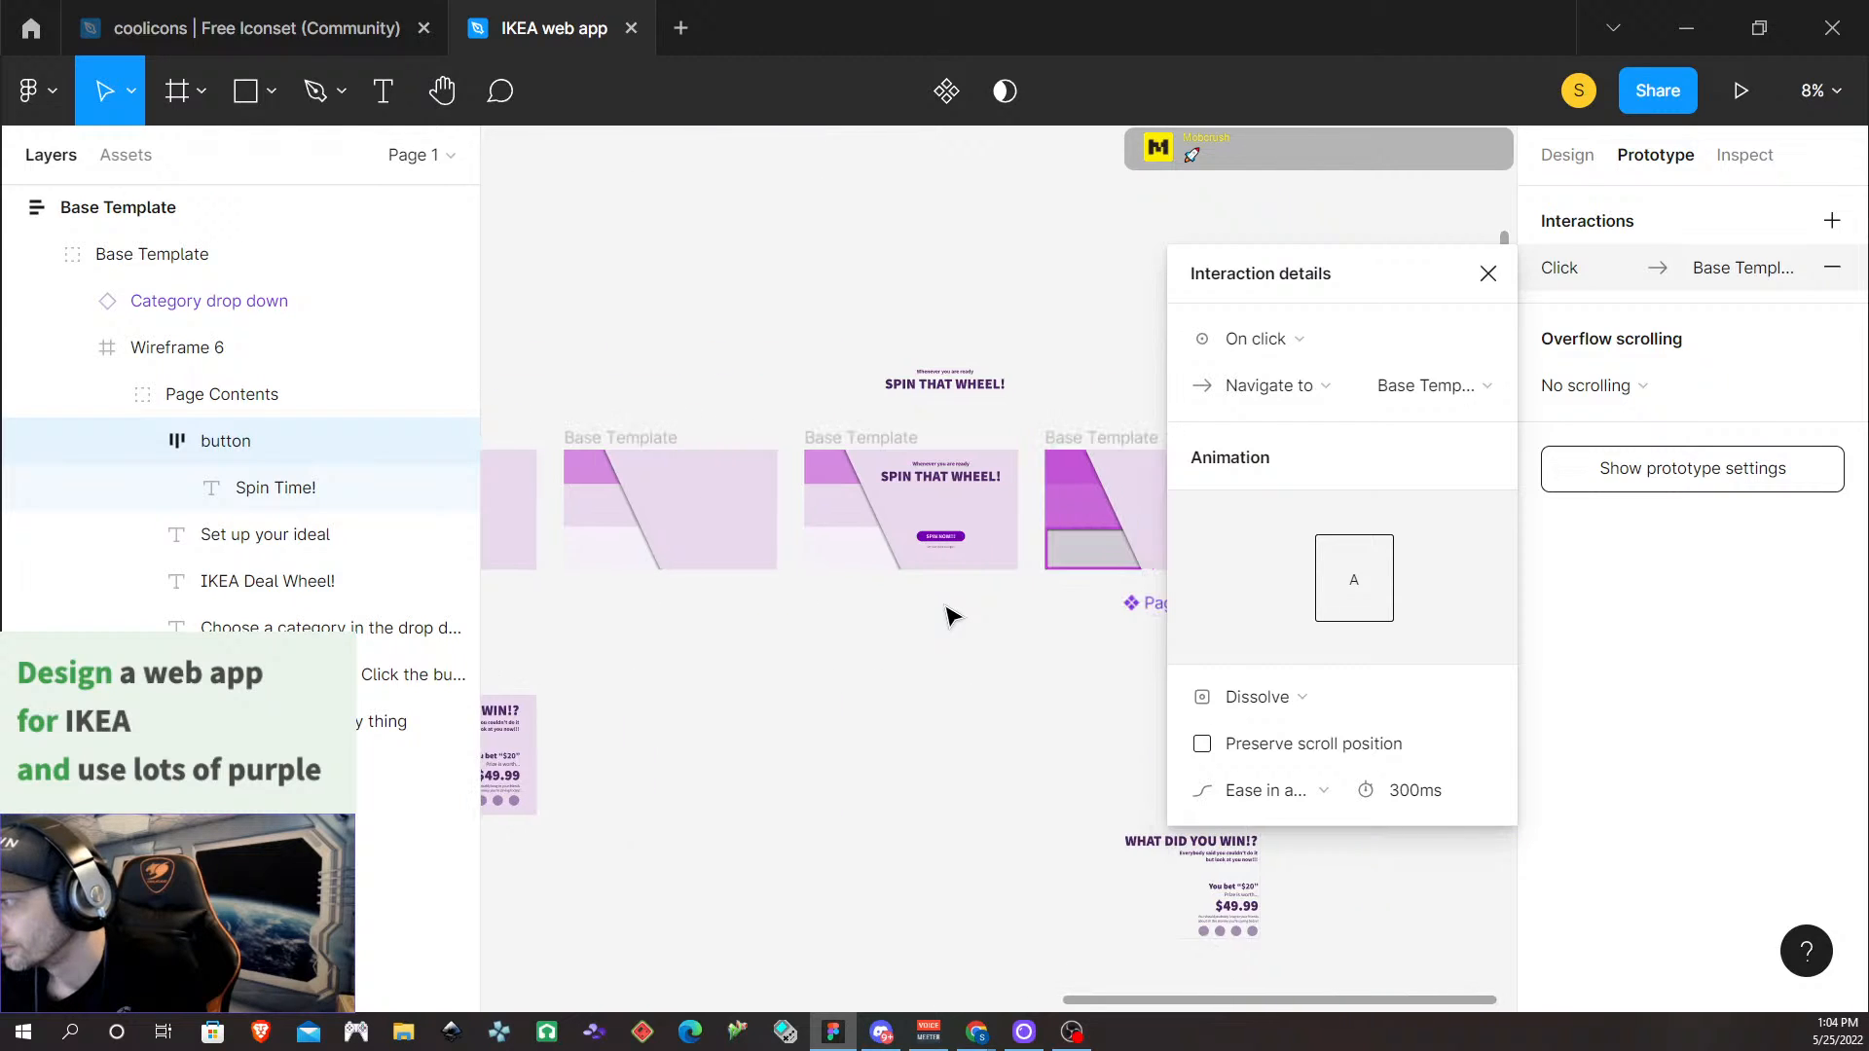
{"action": "left_click", "coordinate": [946, 538]}
{"action": "left_click", "coordinate": [932, 652]}
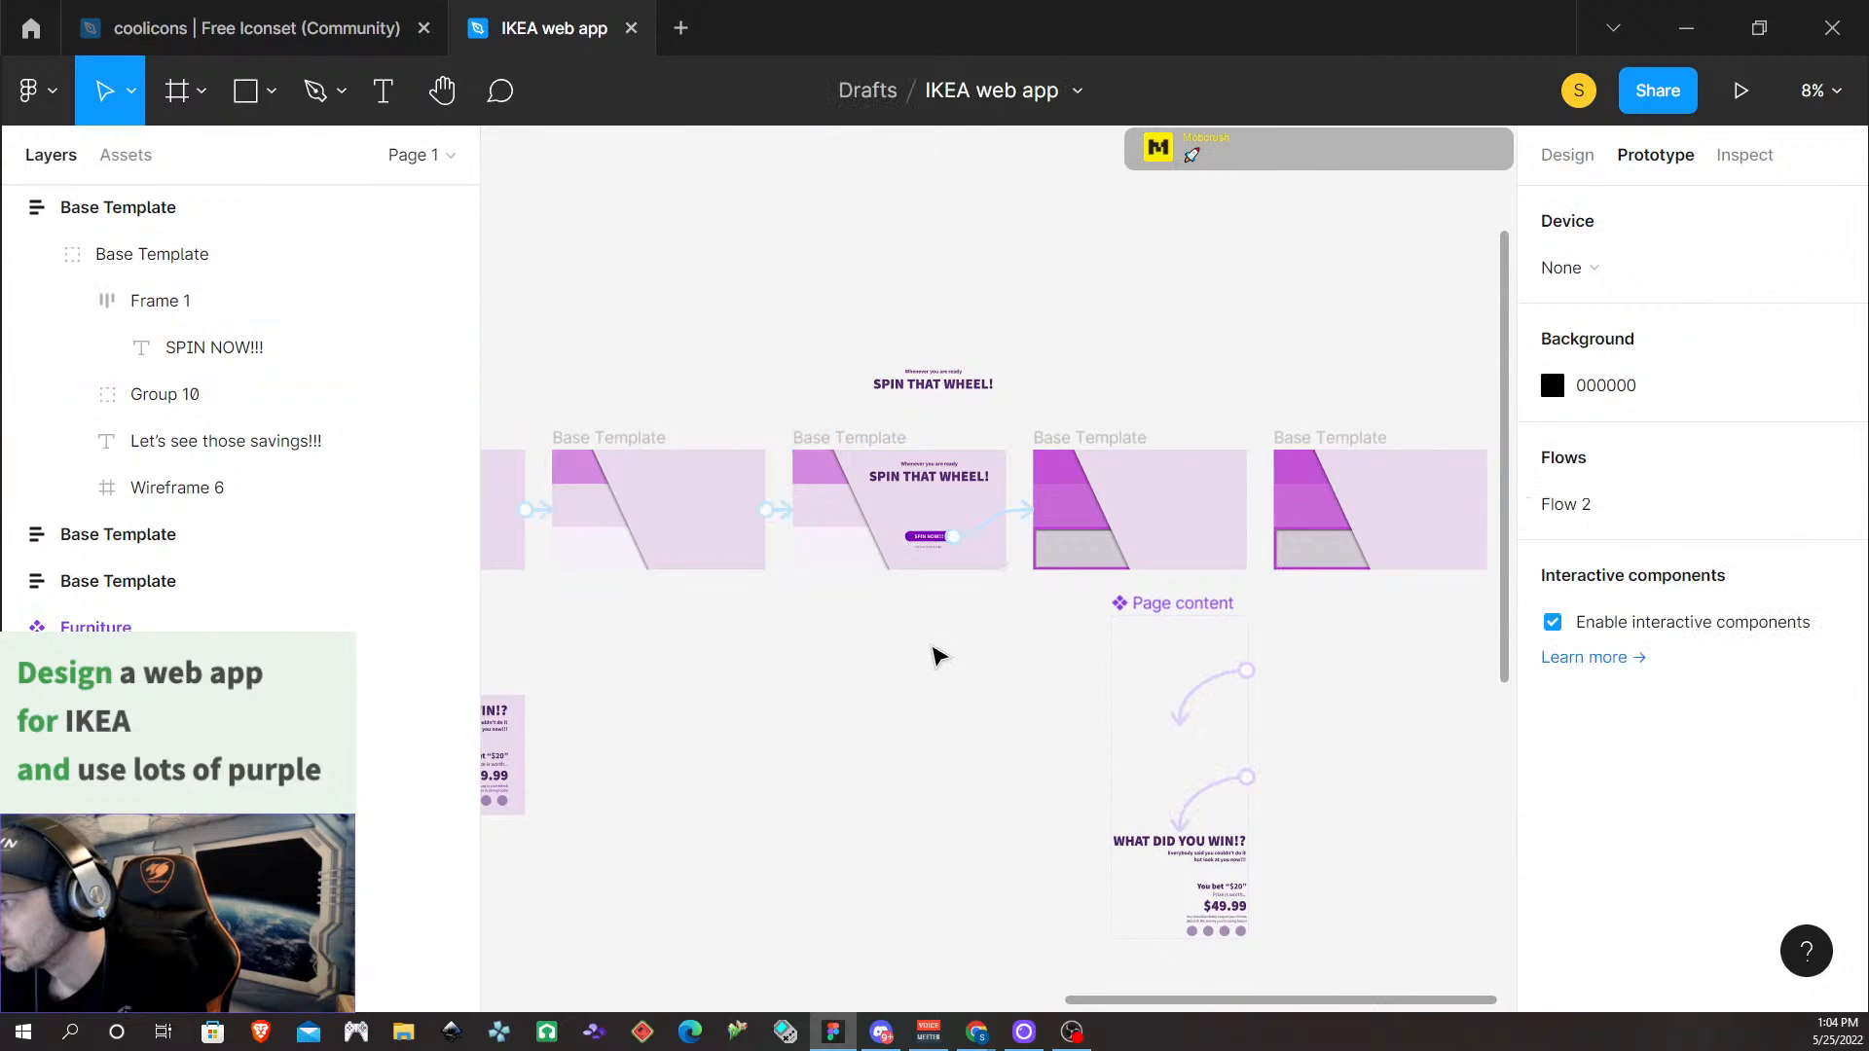
{"action": "left_click", "coordinate": [949, 532]}
{"action": "double_click", "coordinate": [923, 537]}
{"action": "double_click", "coordinate": [923, 535]}
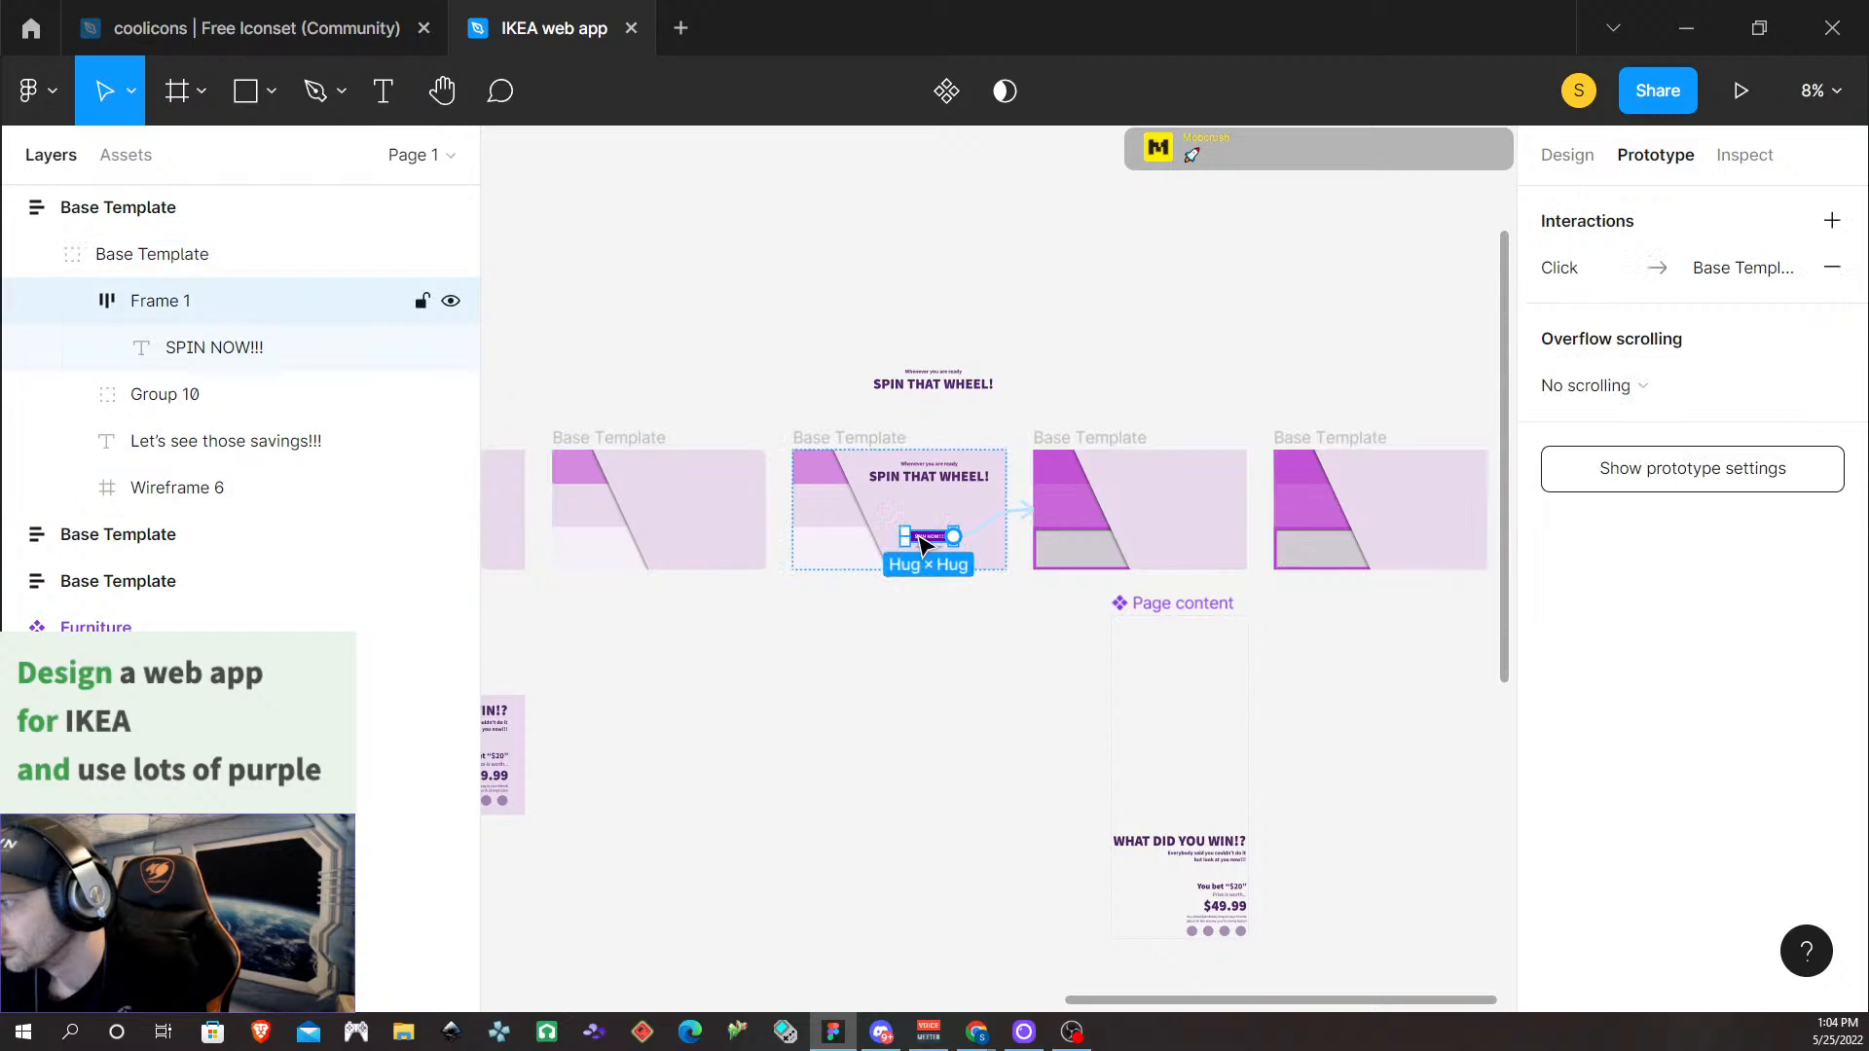
Preview the prototype again from the introductory Flow 2 template, scaled to fit the screen
{"action": "scroll", "coordinate": [889, 709], "scroll_direction": "down", "scroll_amount": 5}
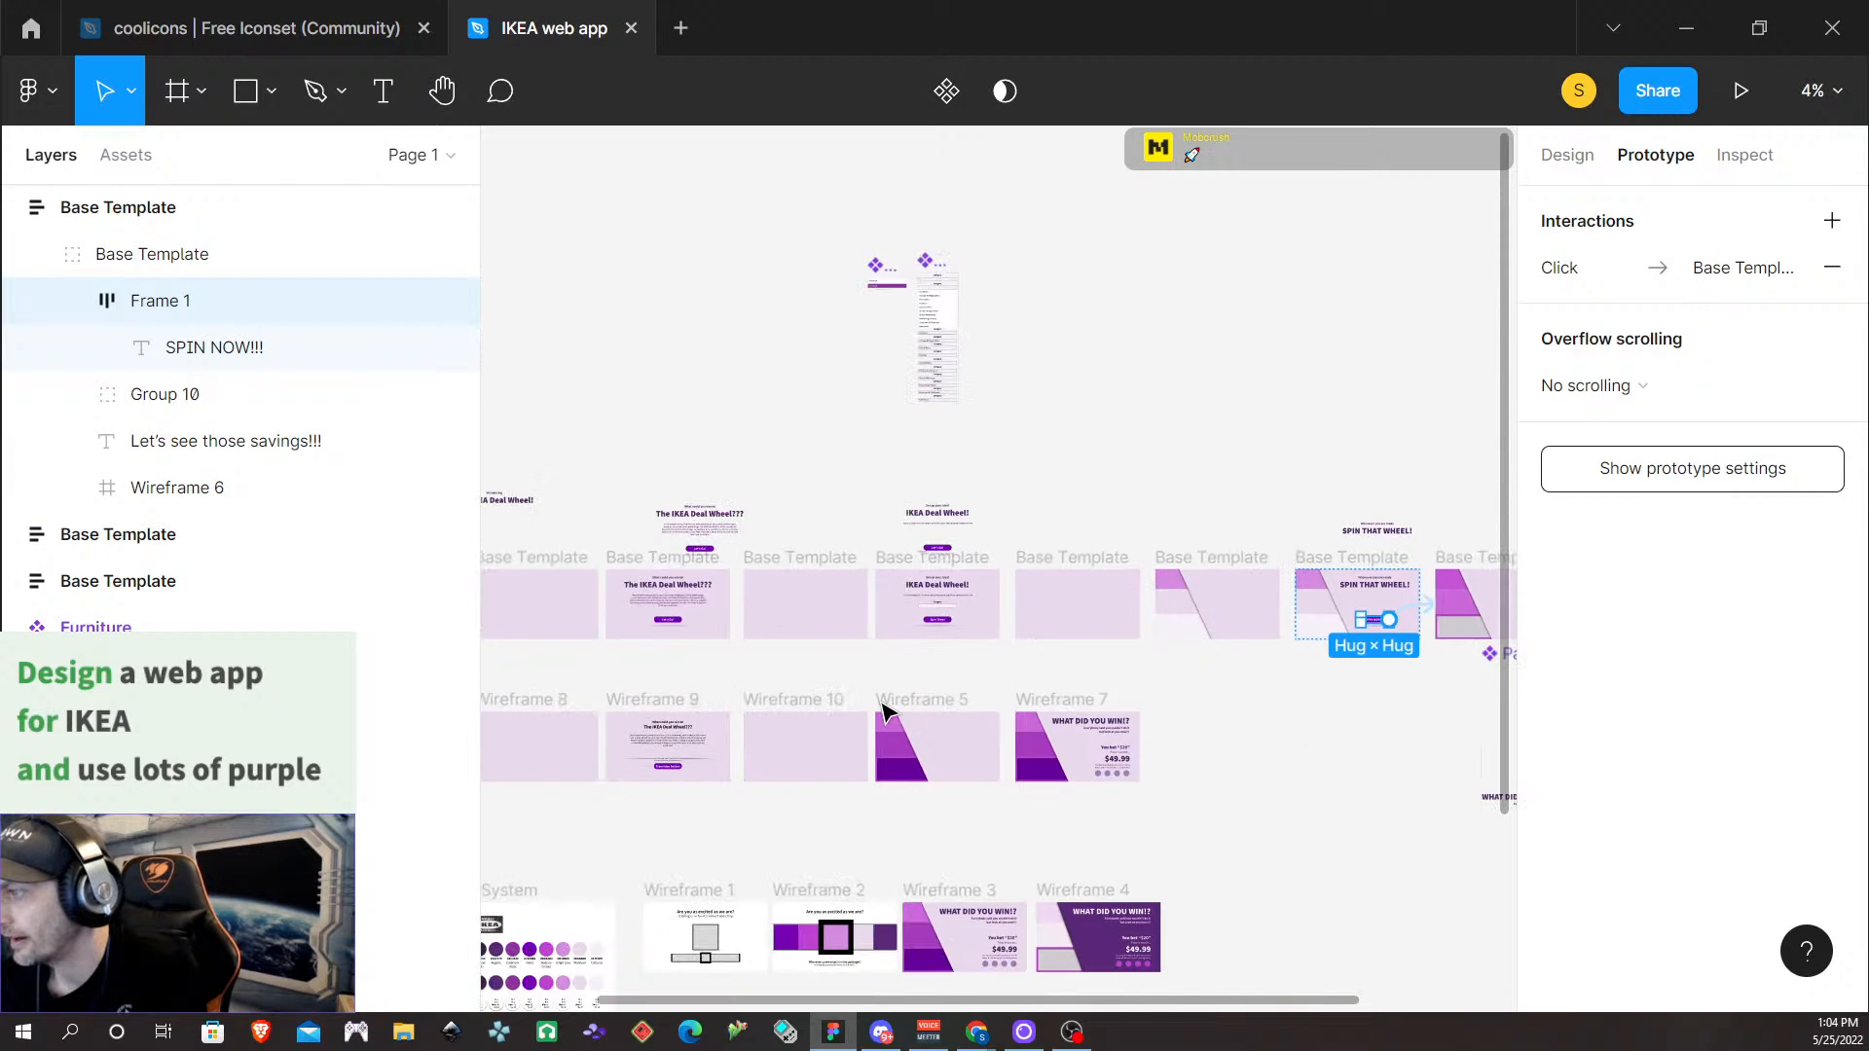
{"action": "left_click", "coordinate": [835, 568]}
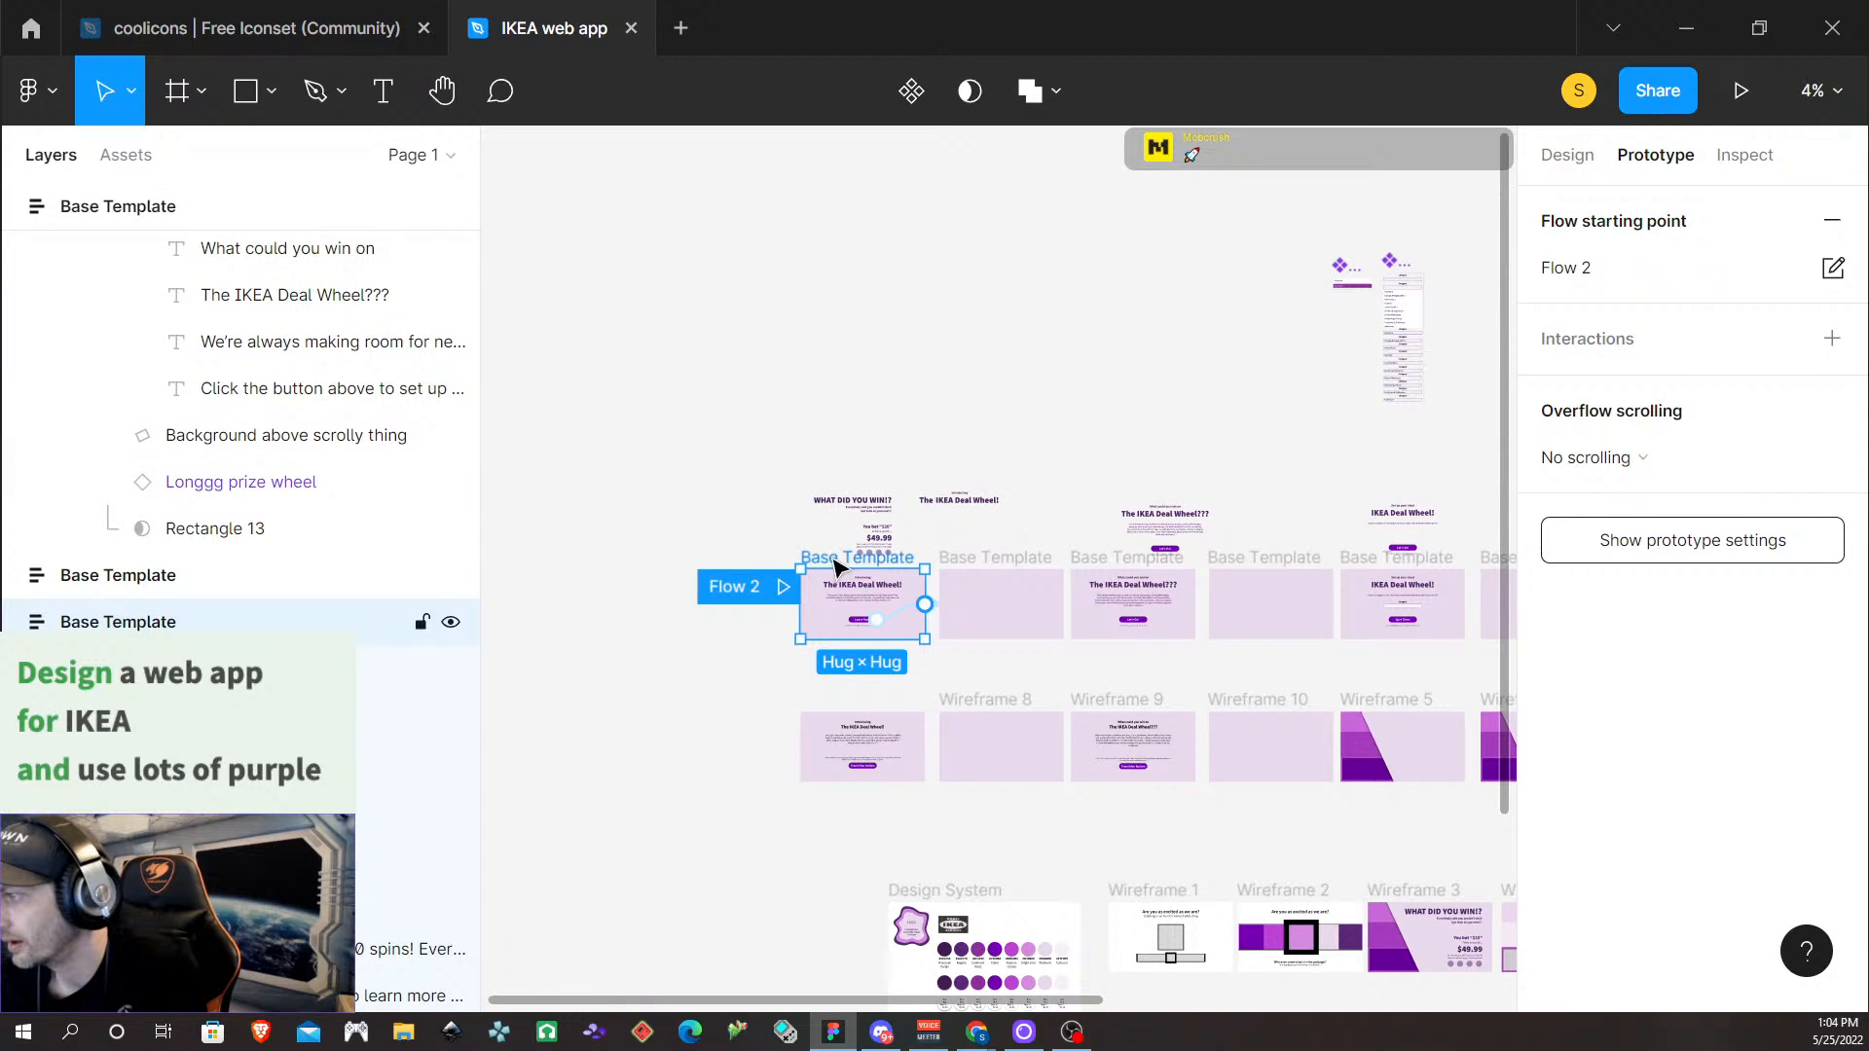
{"action": "left_click", "coordinate": [1725, 91]}
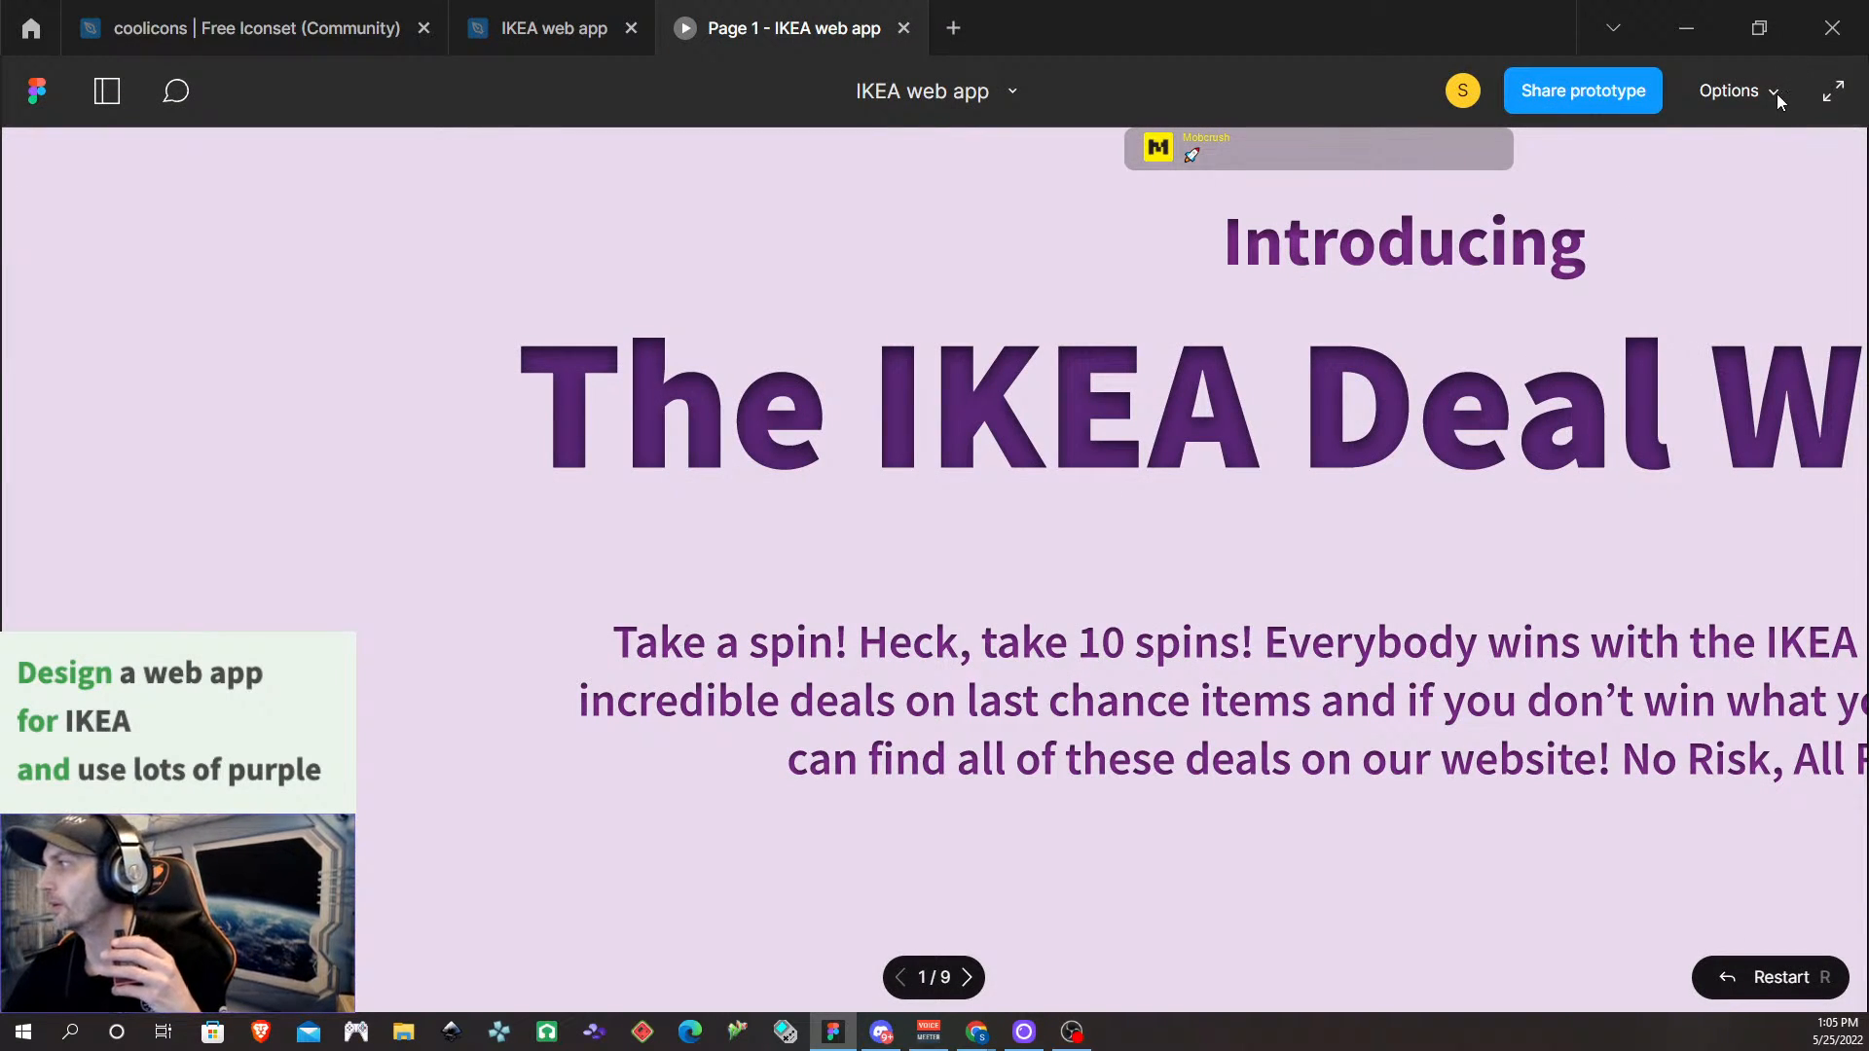
{"action": "left_click", "coordinate": [1737, 91]}
{"action": "left_click", "coordinate": [1639, 201]}
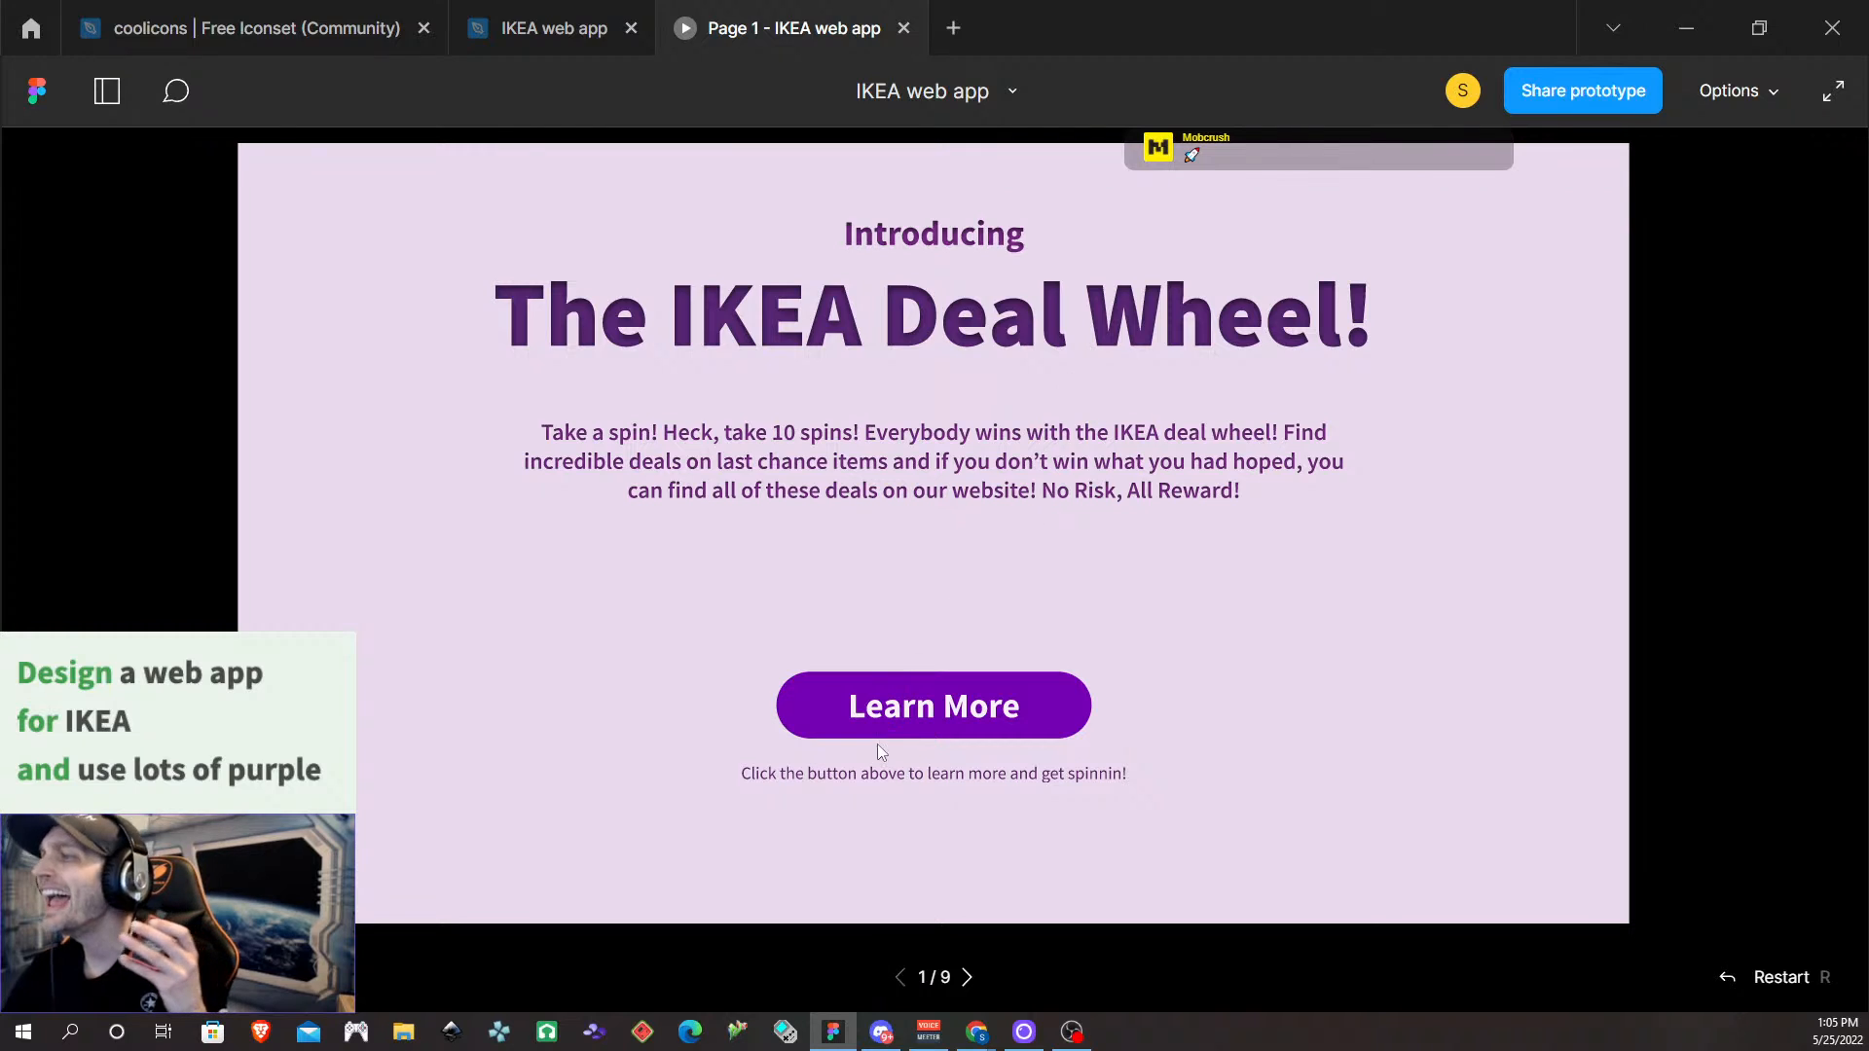
Play the full prototype flow from Learn More to the prize screen, choosing the Kitchen & Appliances category and spinning the wheel
{"action": "left_click", "coordinate": [932, 719]}
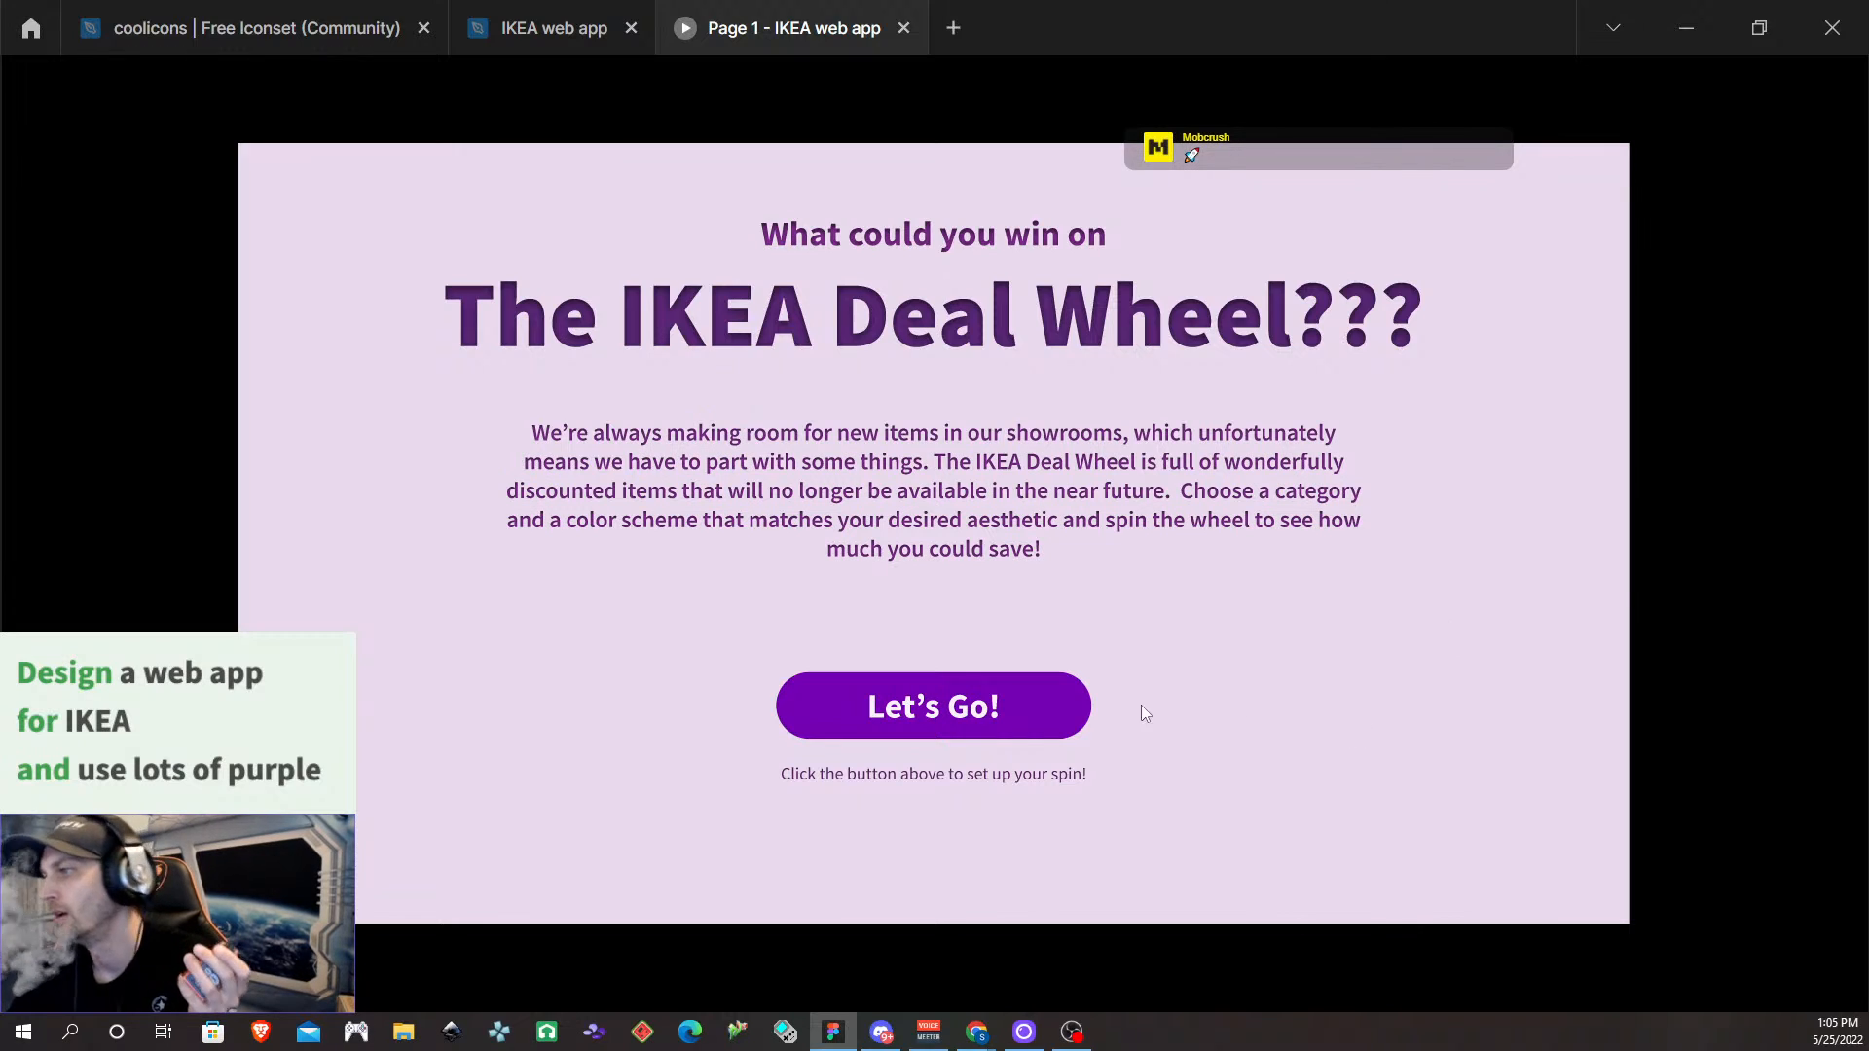
{"action": "left_click", "coordinate": [1008, 714]}
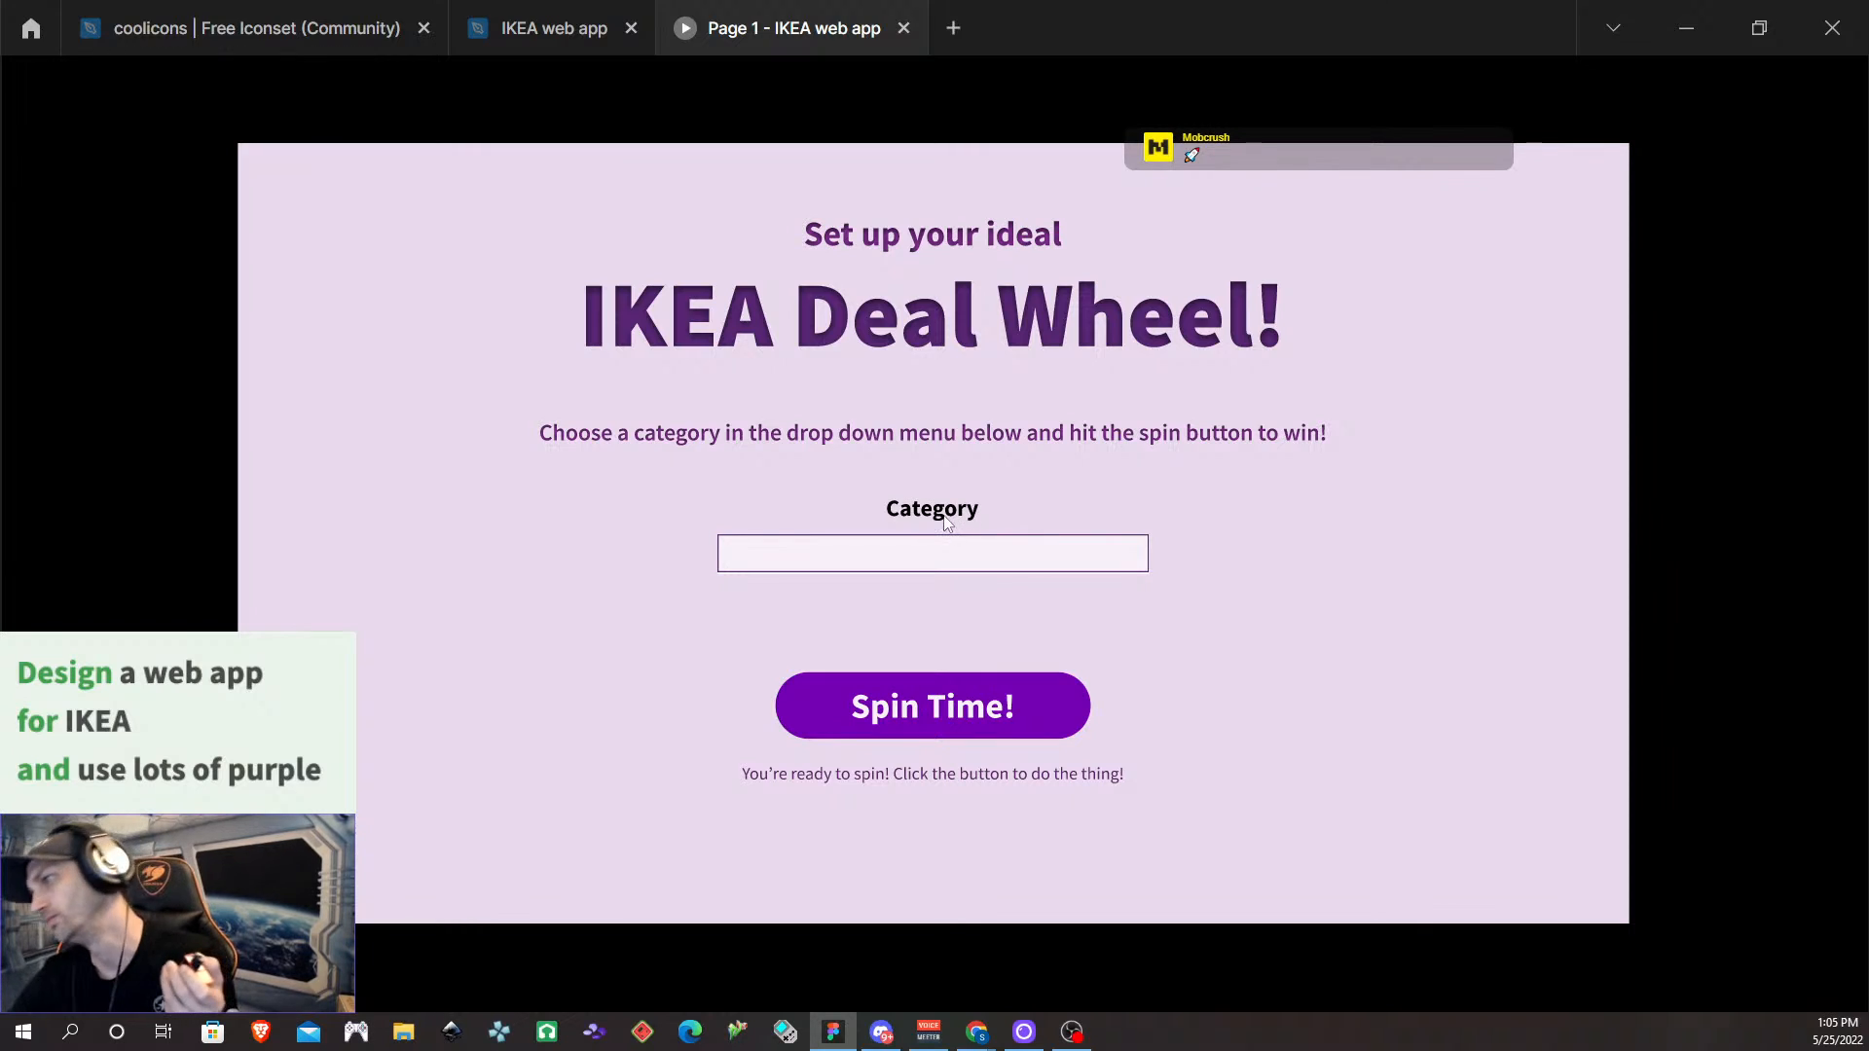
{"action": "left_click", "coordinate": [928, 557]}
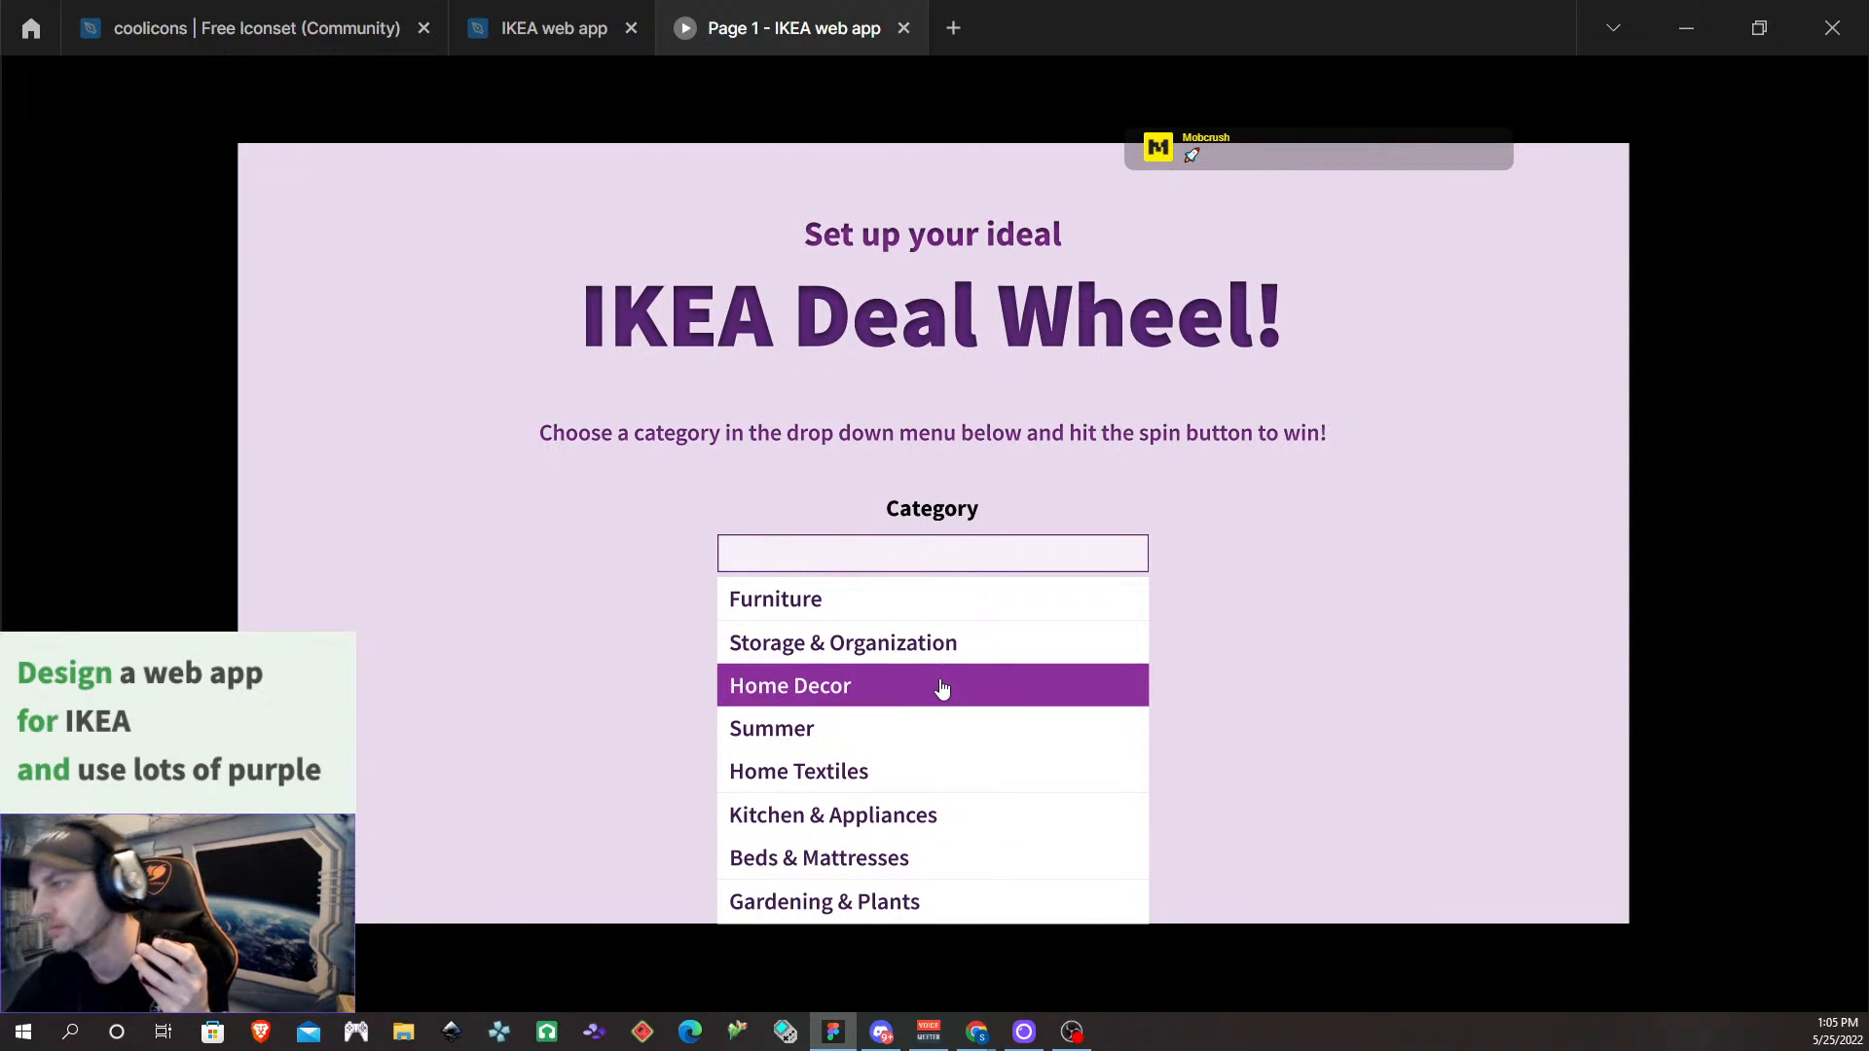
{"action": "left_click", "coordinate": [970, 814]}
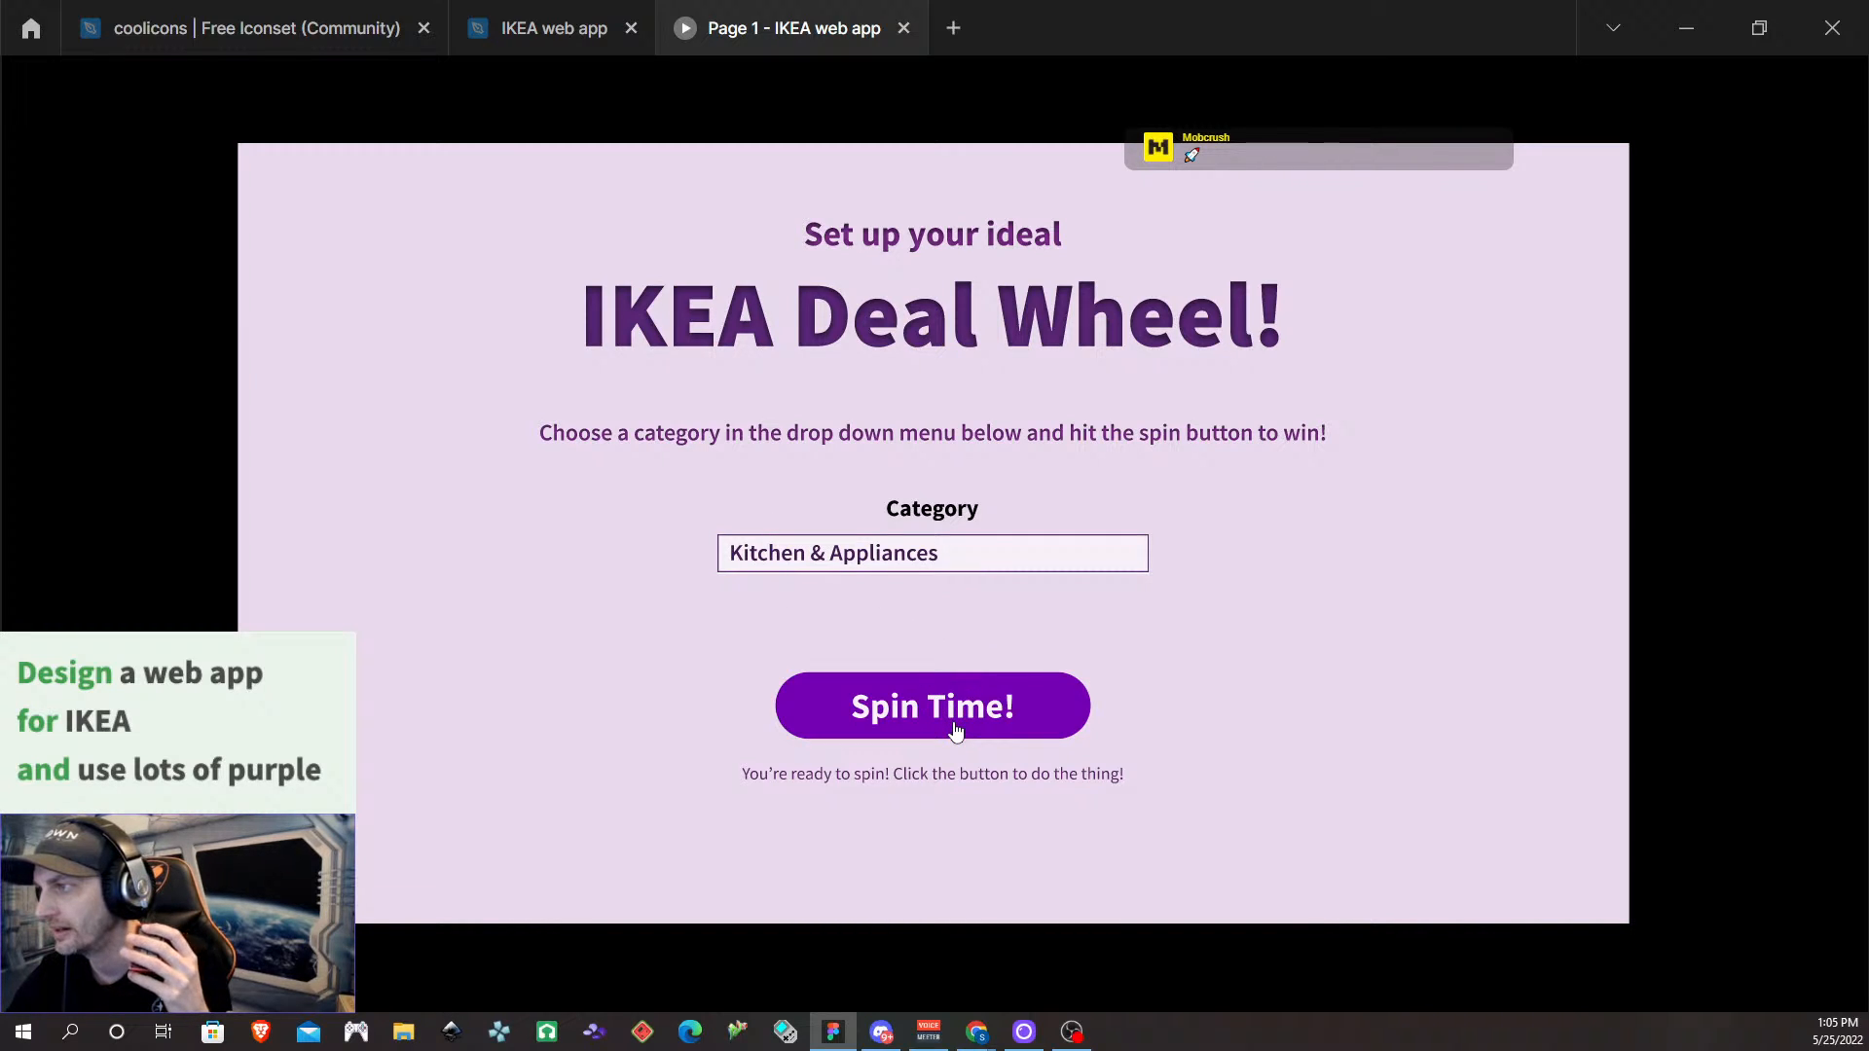
{"action": "left_click", "coordinate": [955, 730]}
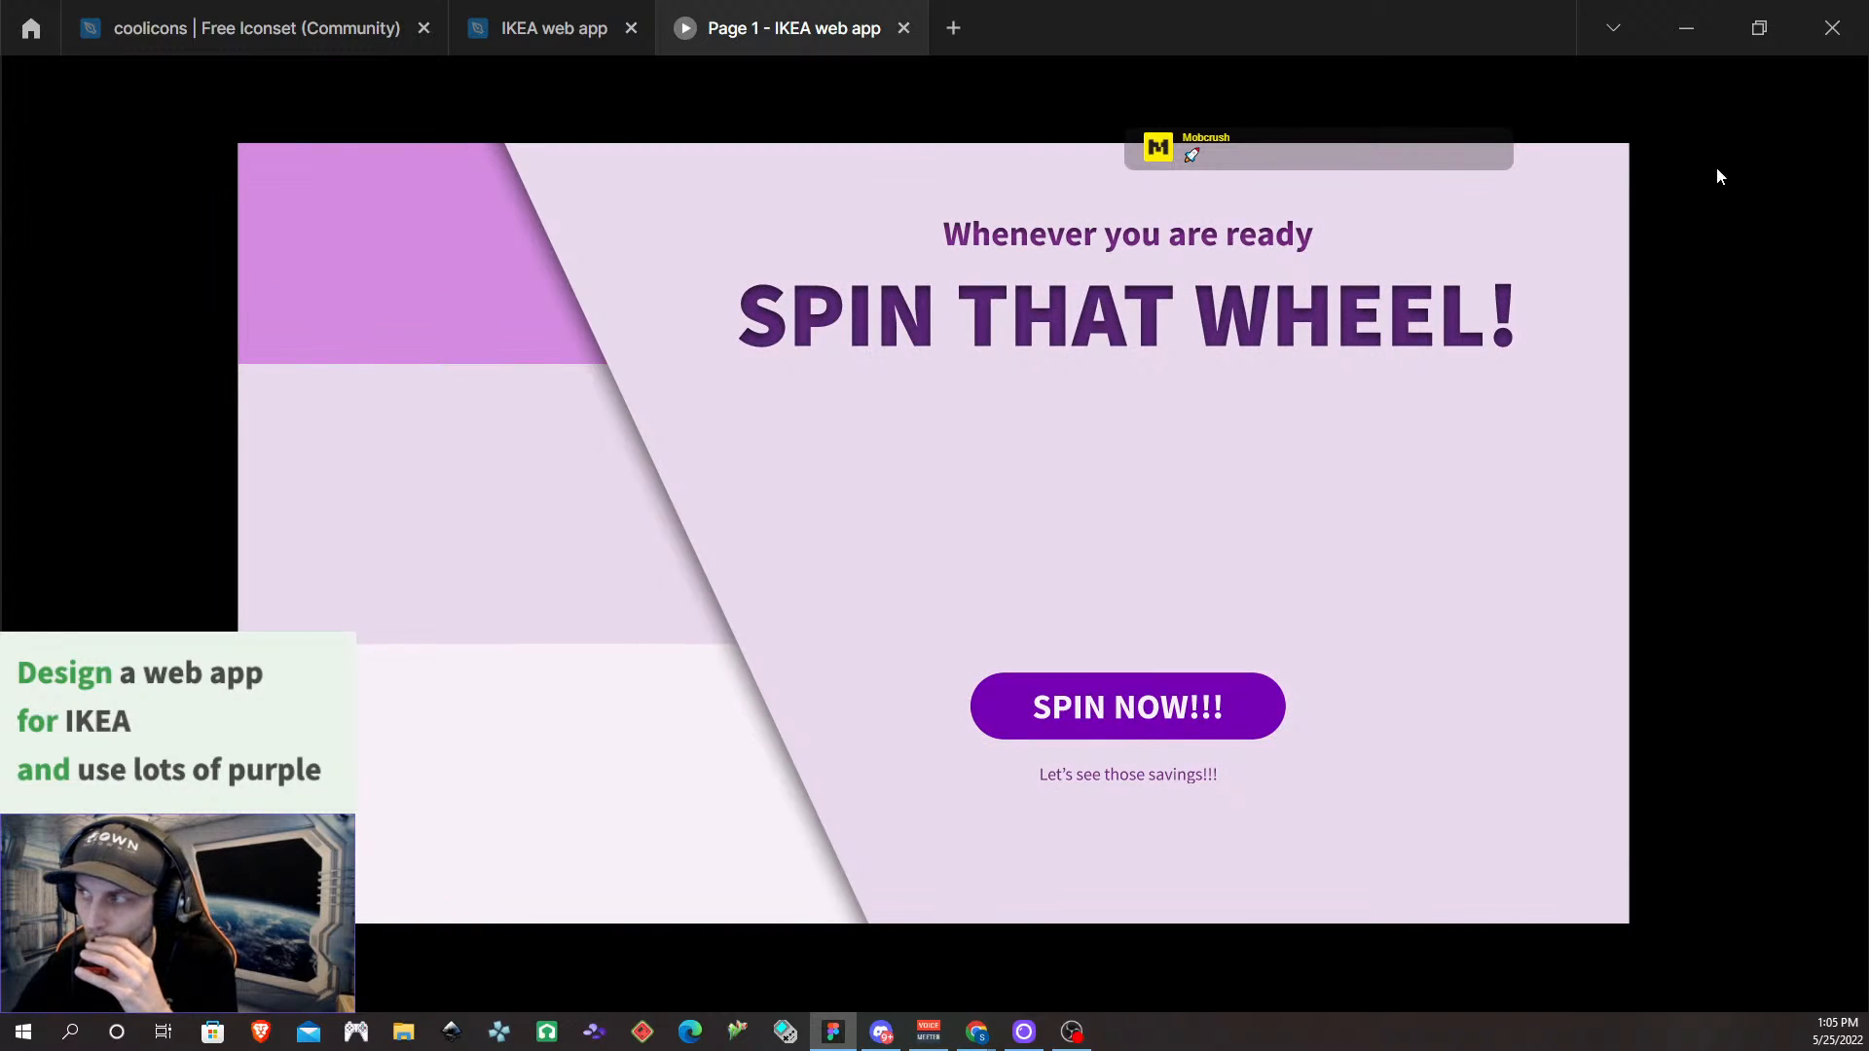
{"action": "left_click", "coordinate": [1147, 718]}
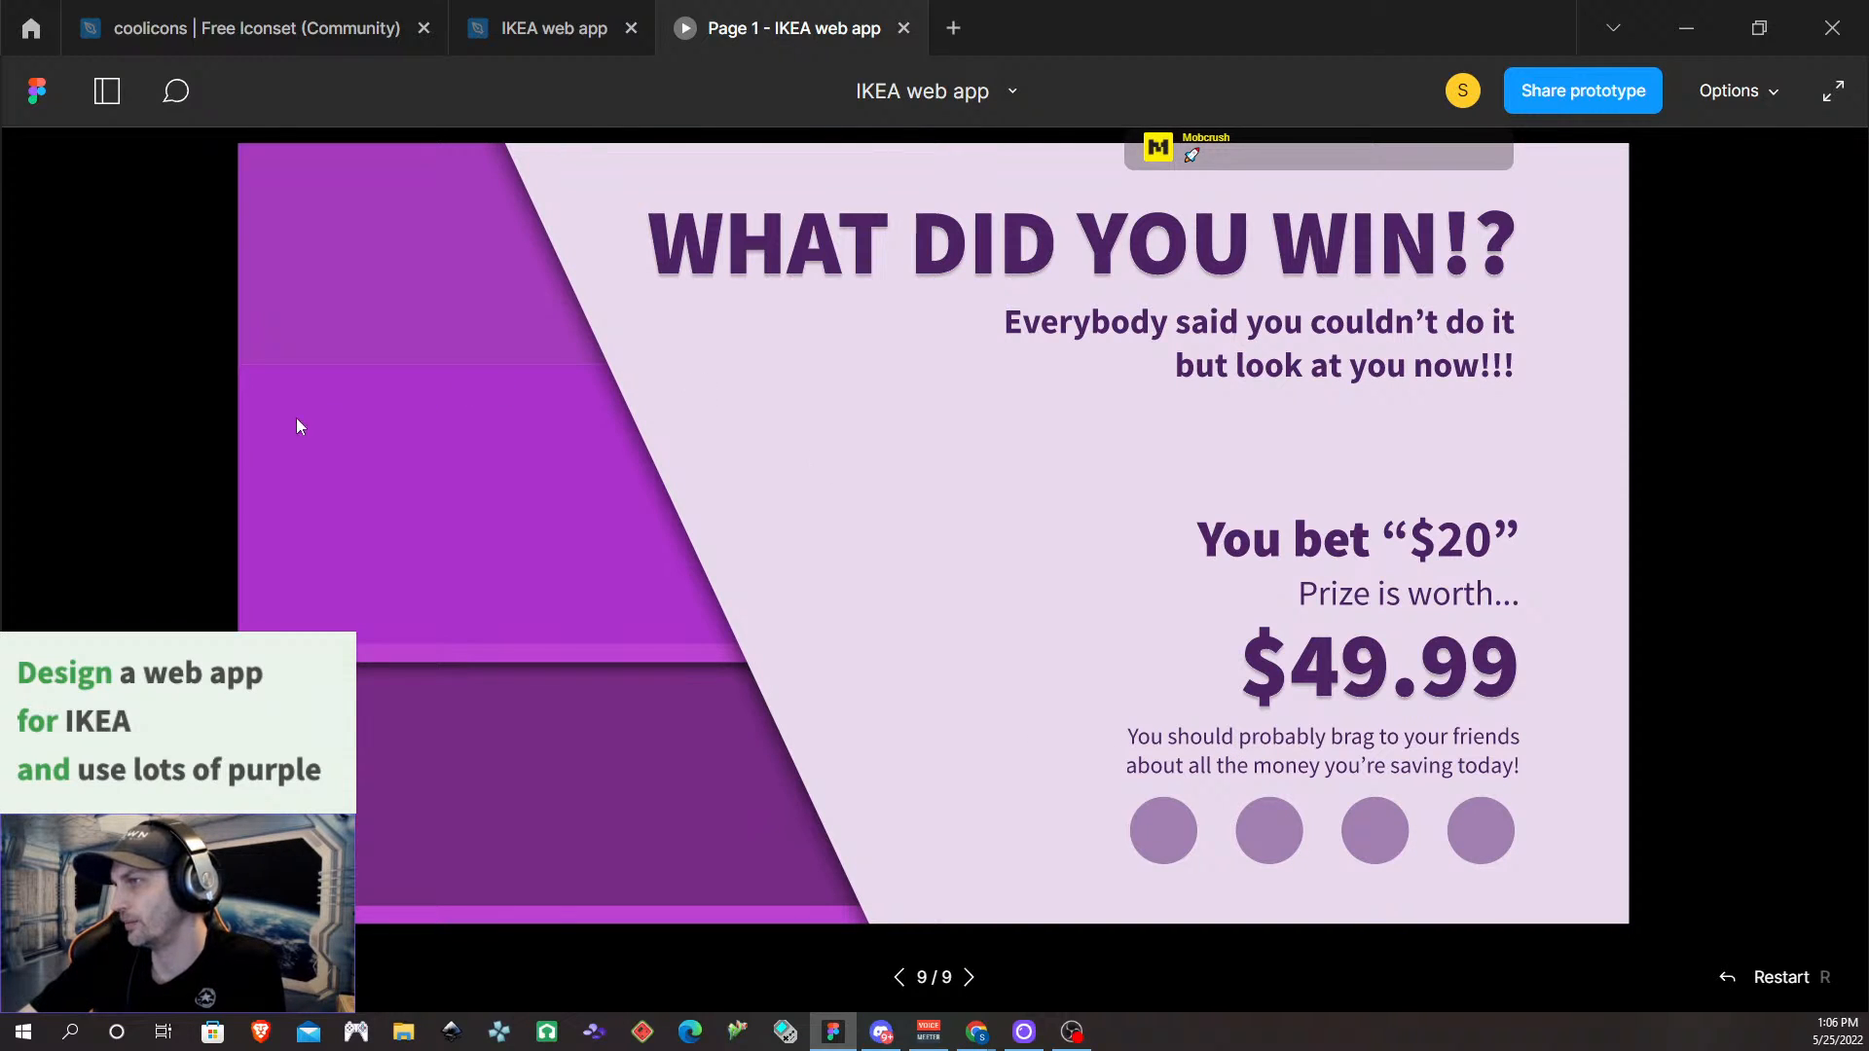
Return to the IKEA web app design file and examine the full row of base templates against the wireframes below it
{"action": "left_click", "coordinate": [521, 41]}
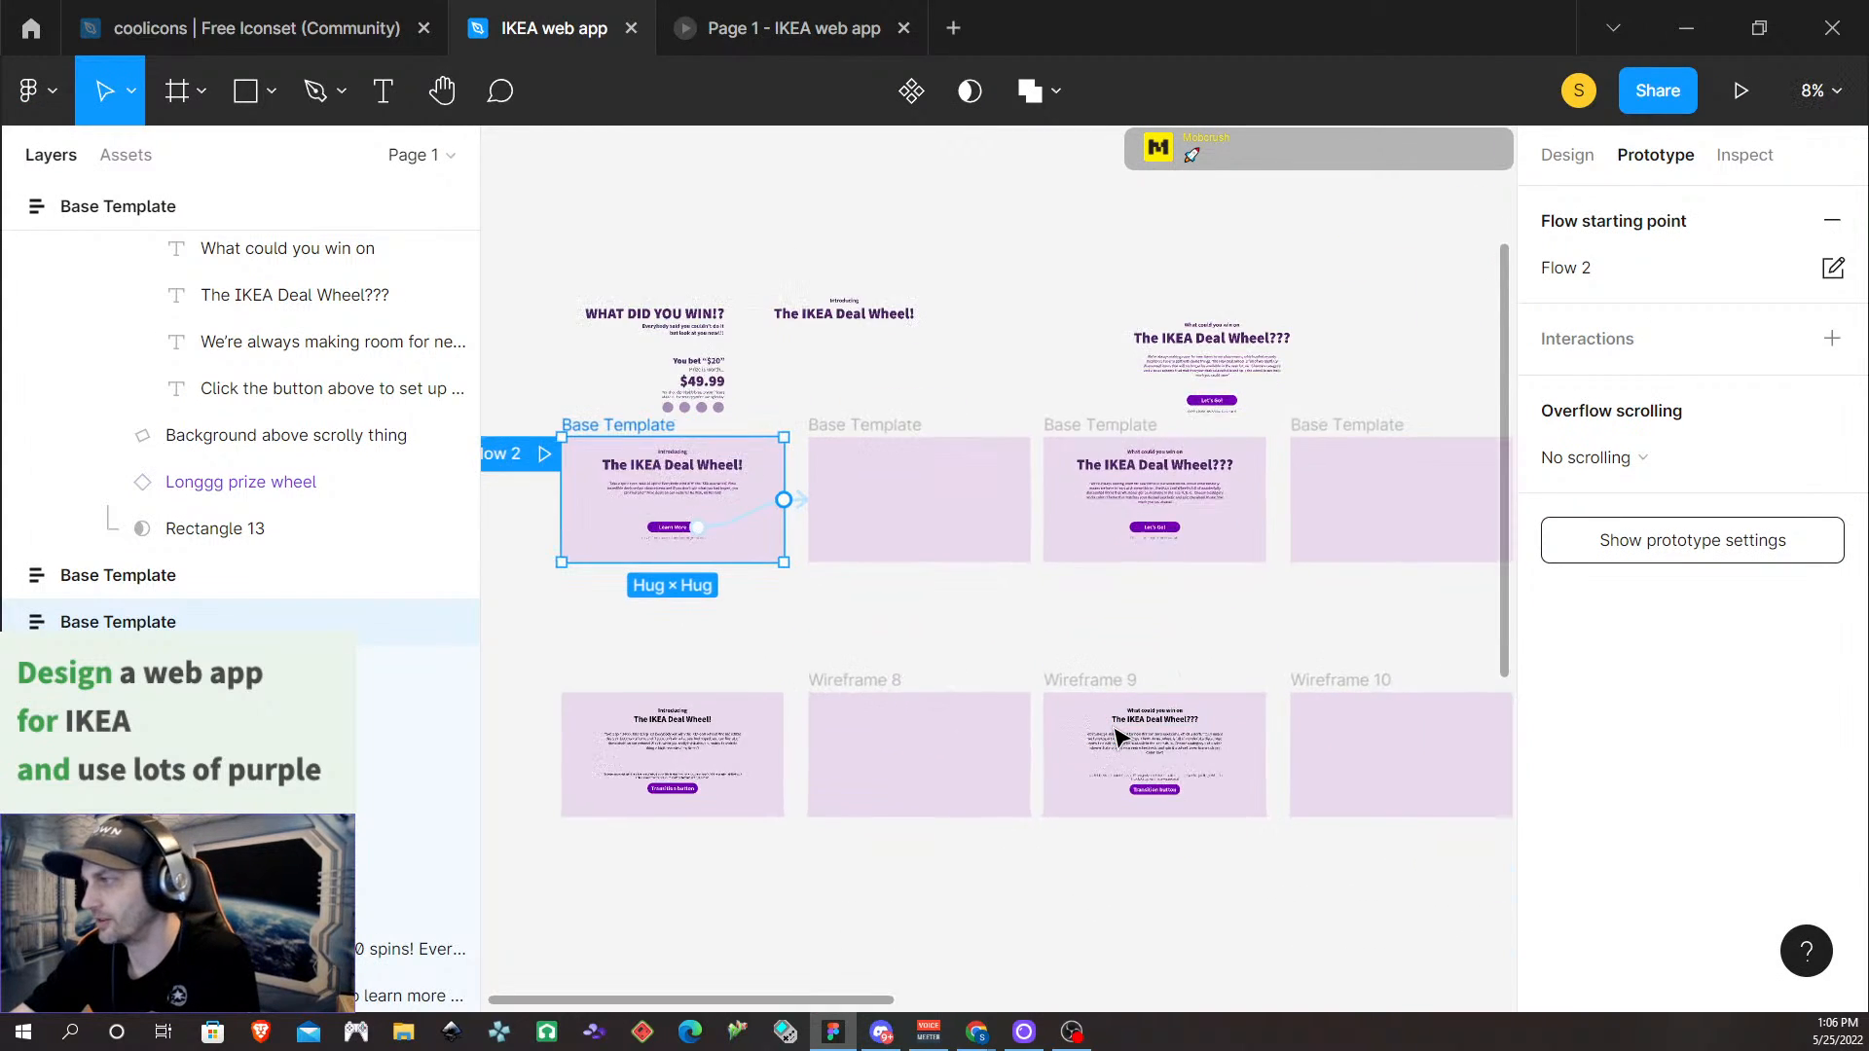
{"action": "scroll", "coordinate": [1120, 737], "scroll_direction": "down", "scroll_amount": 2}
{"action": "scroll", "coordinate": [1129, 705], "scroll_direction": "left", "scroll_amount": 1}
{"action": "scroll", "coordinate": [1132, 701], "scroll_direction": "right", "scroll_amount": 7}
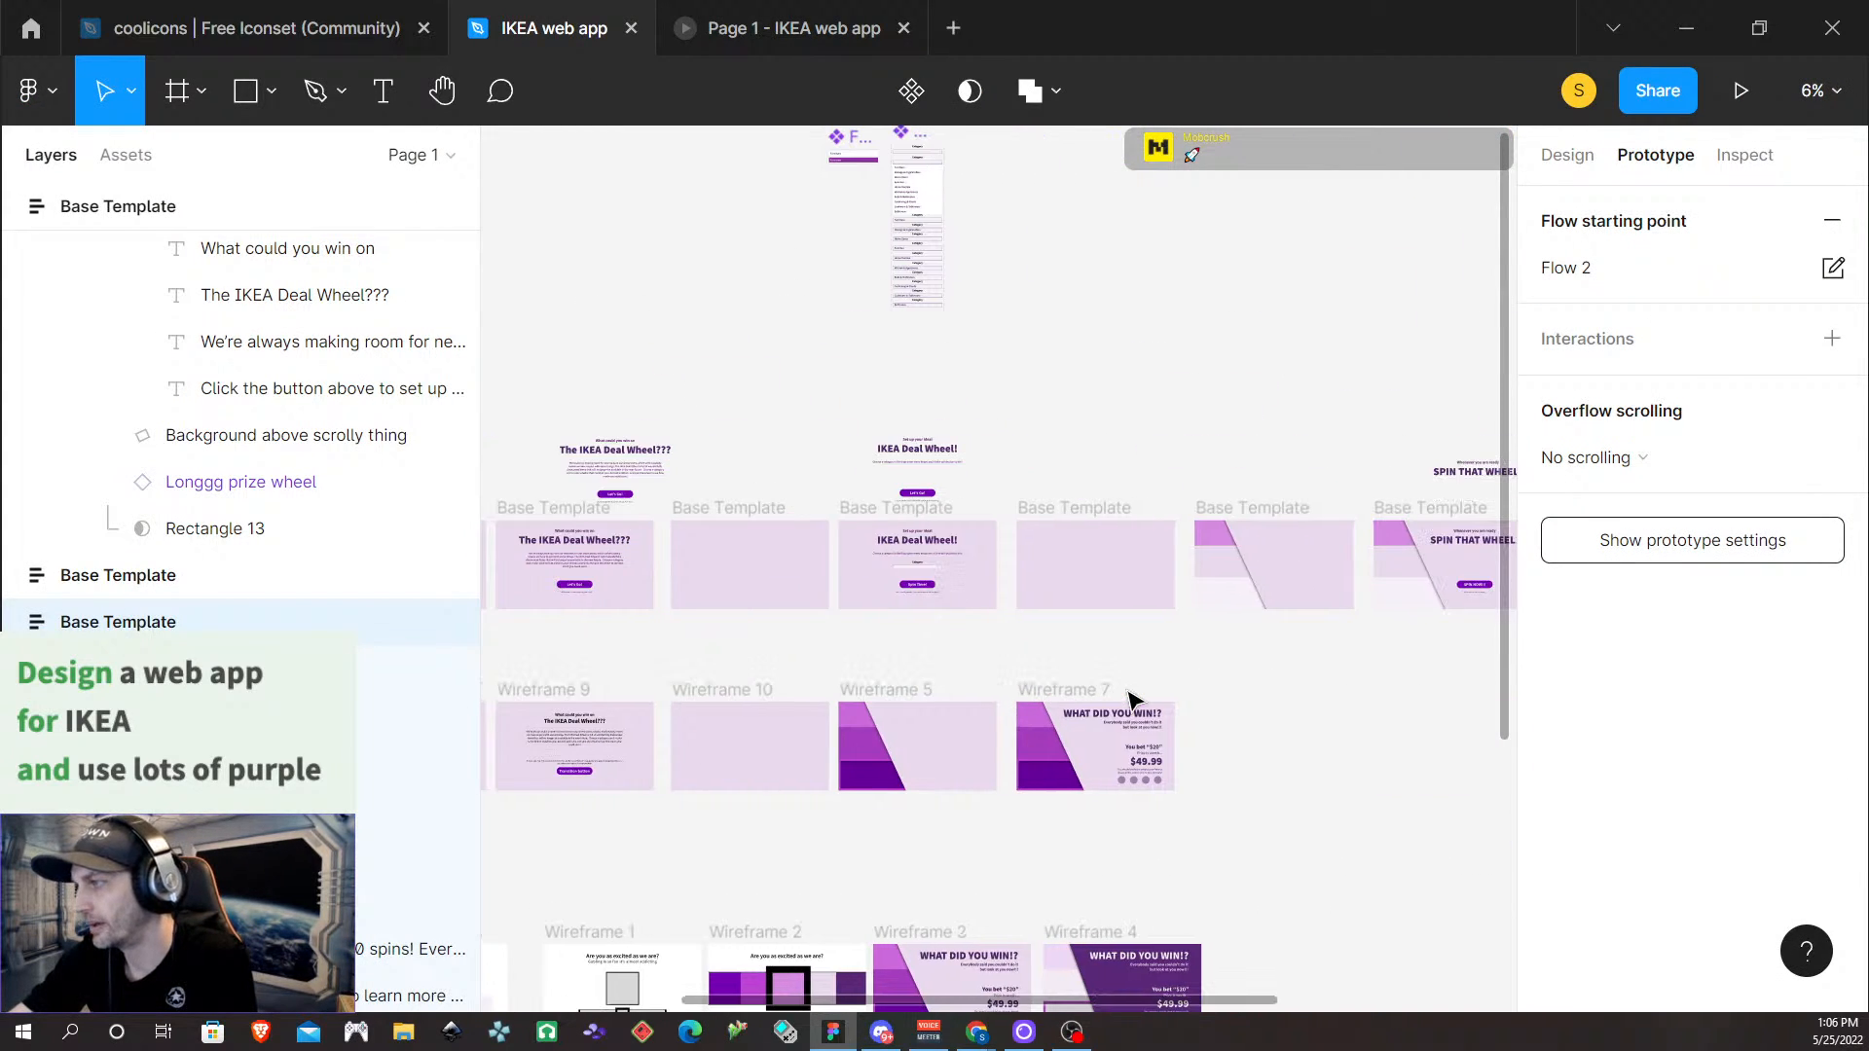
{"action": "scroll", "coordinate": [1129, 697], "scroll_direction": "right", "scroll_amount": 5}
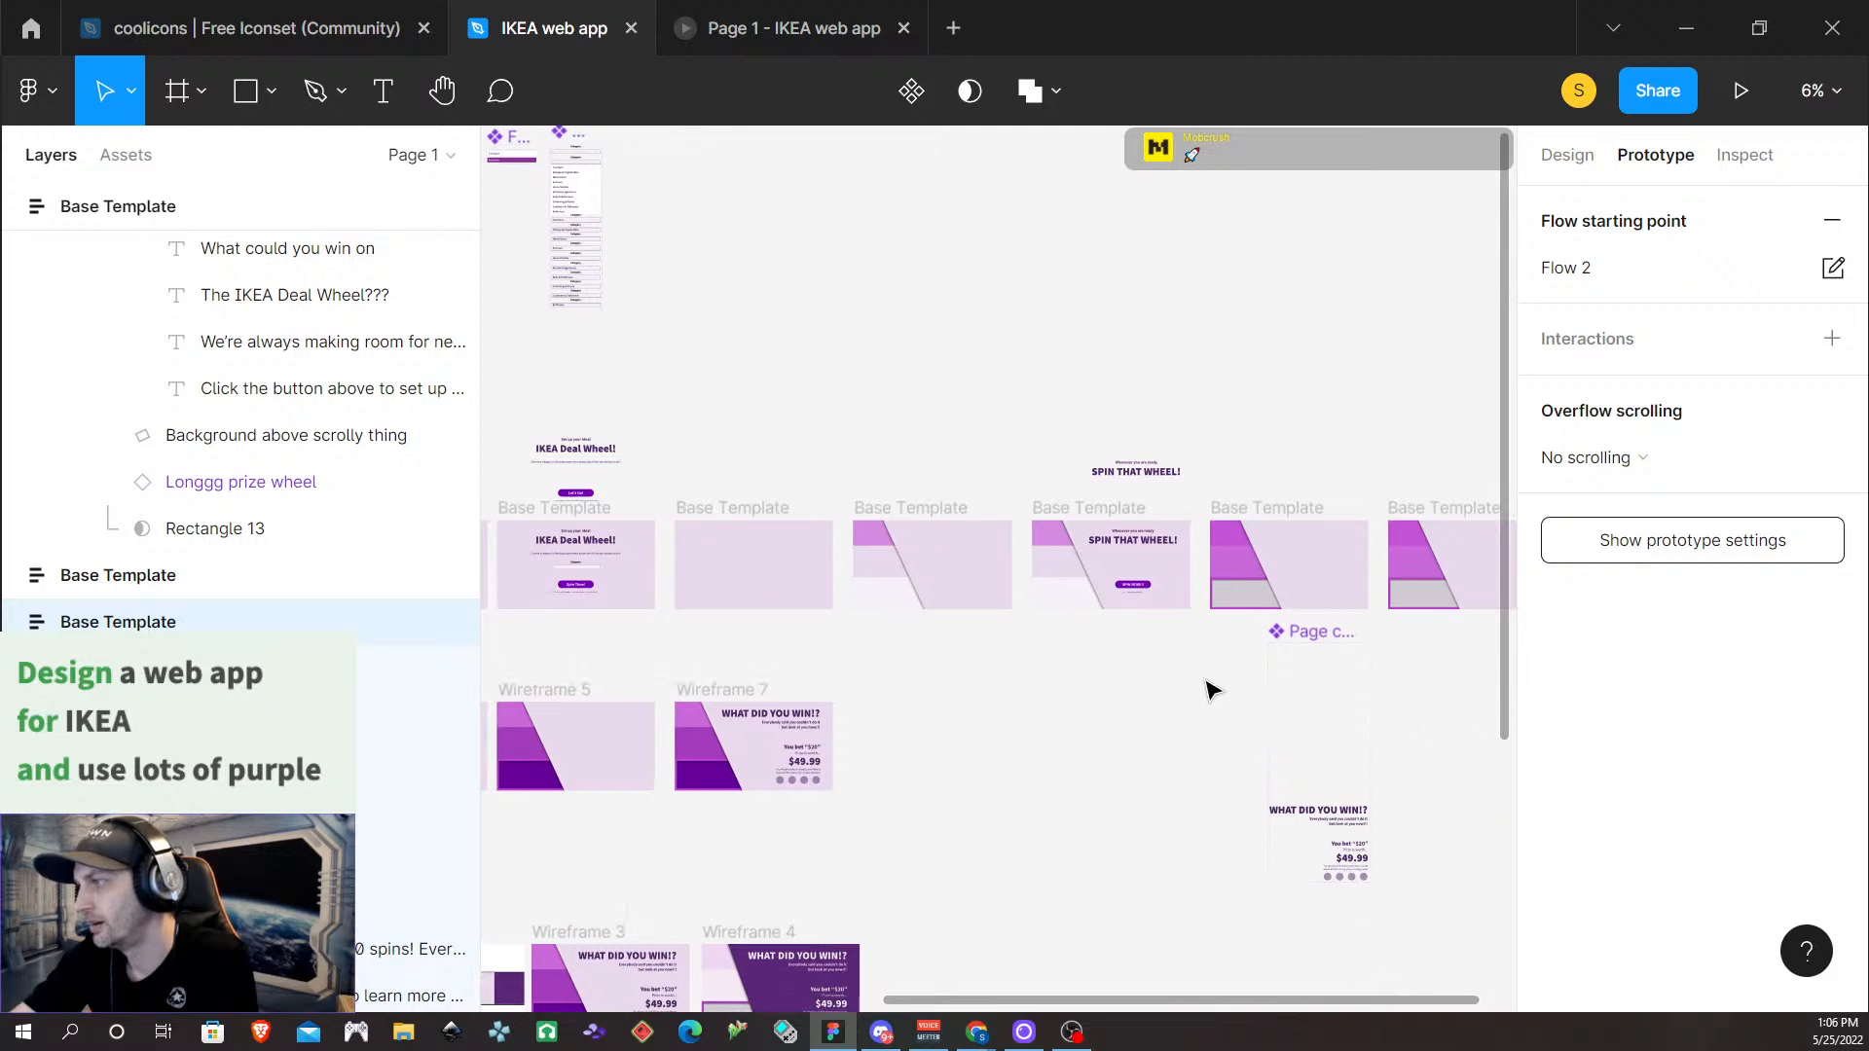
{"action": "scroll", "coordinate": [1208, 692], "scroll_direction": "right", "scroll_amount": 2}
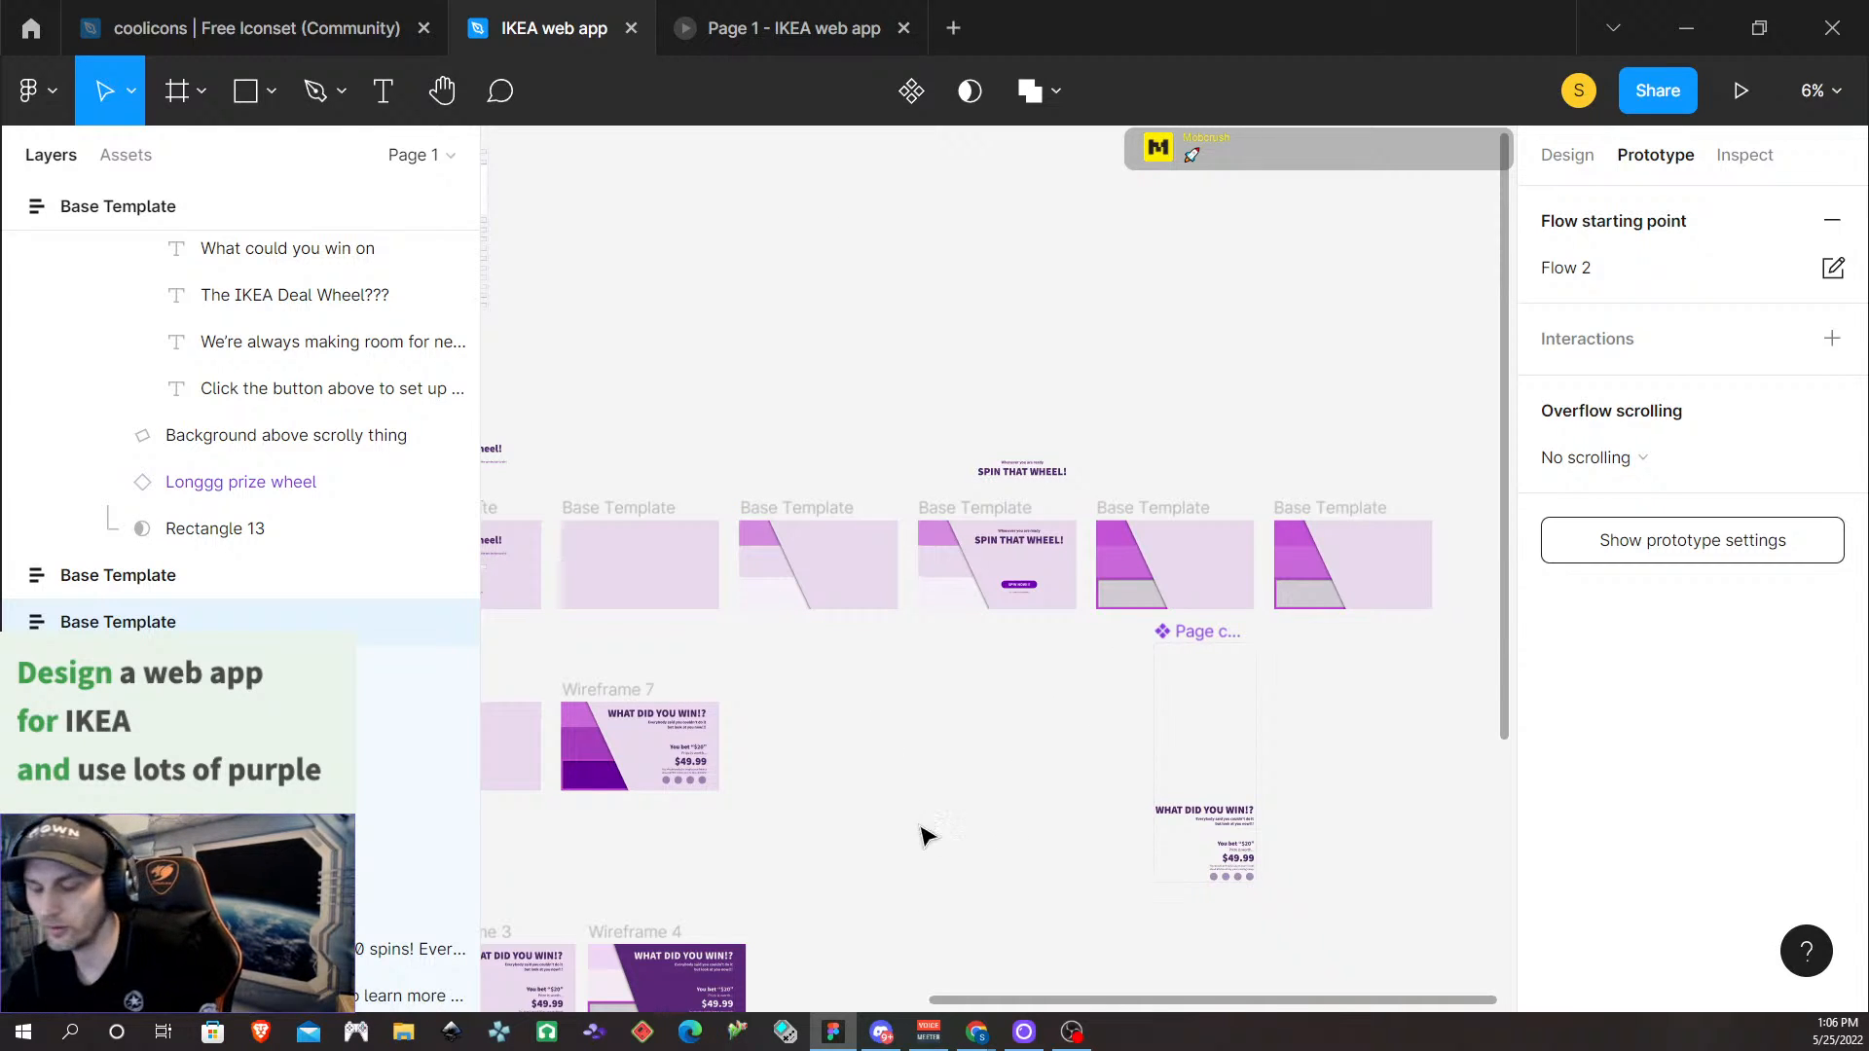
{"action": "scroll", "coordinate": [922, 834], "scroll_direction": "up", "scroll_amount": 3}
{"action": "scroll", "coordinate": [869, 794], "scroll_direction": "left", "scroll_amount": 10}
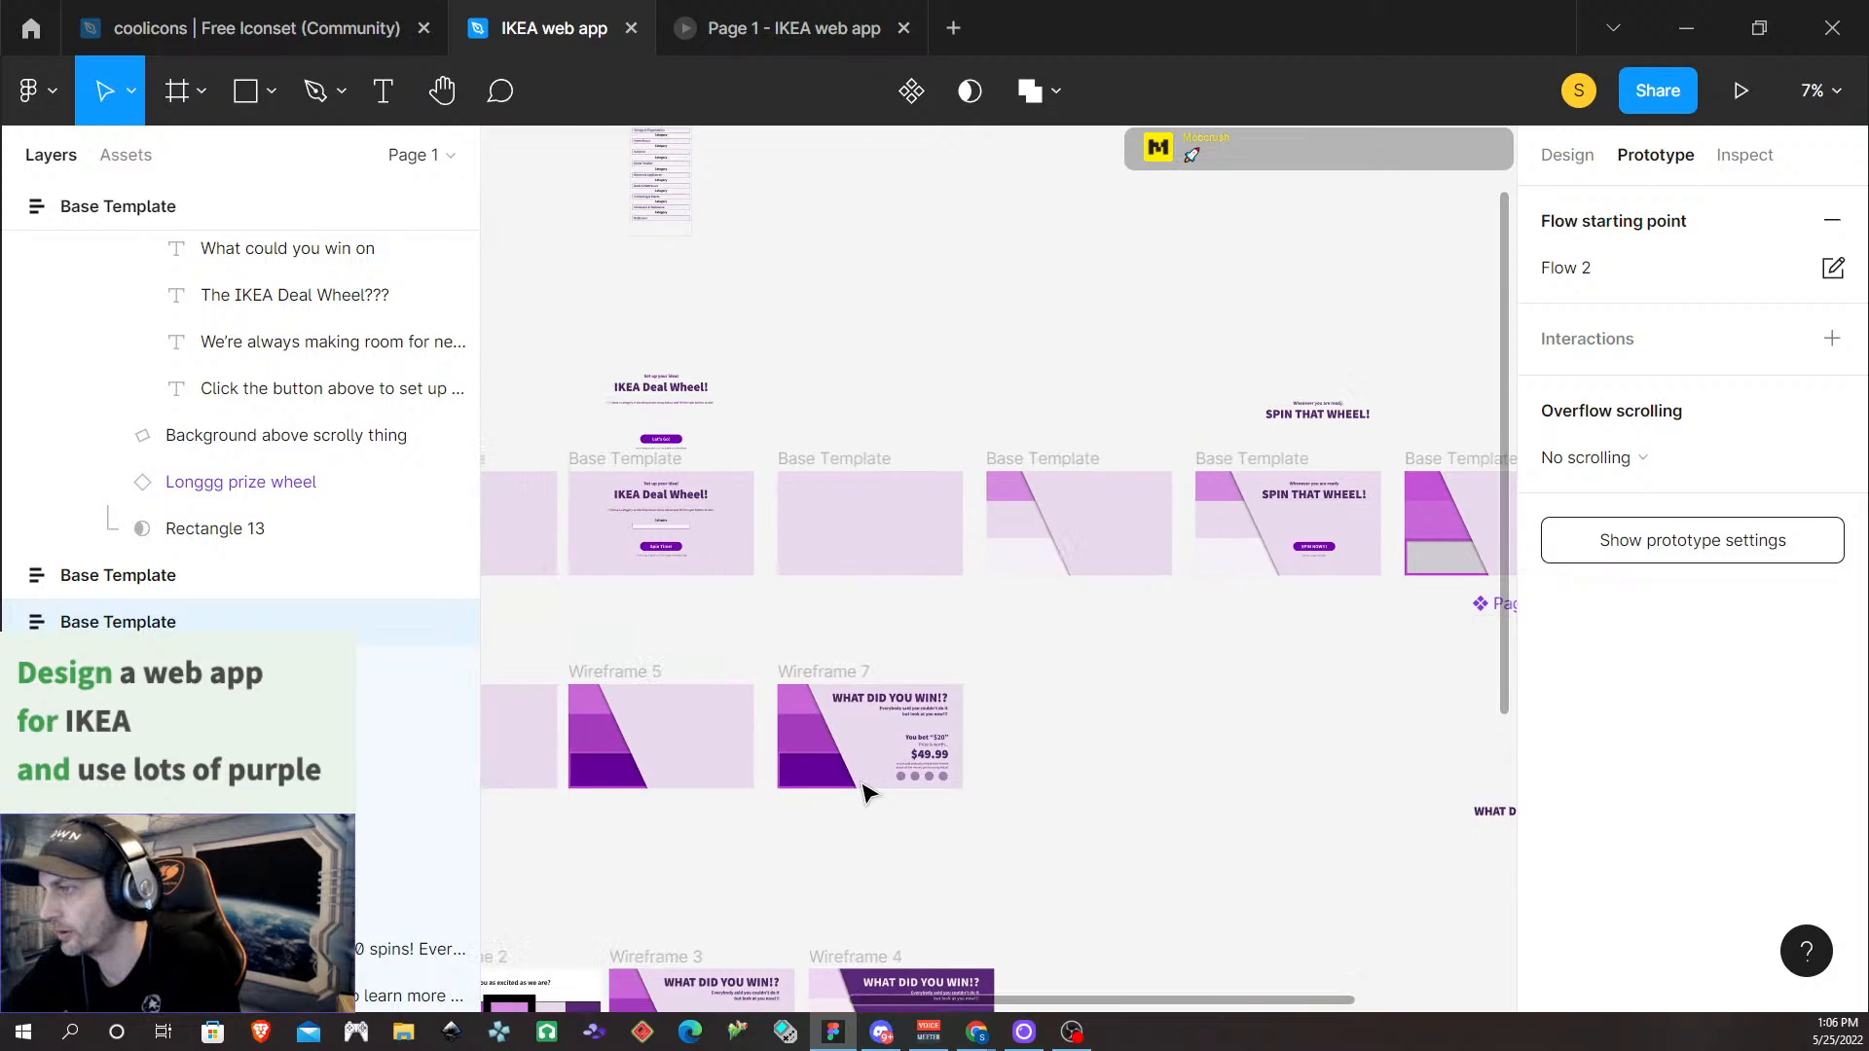
{"action": "scroll", "coordinate": [850, 802], "scroll_direction": "left", "scroll_amount": 6}
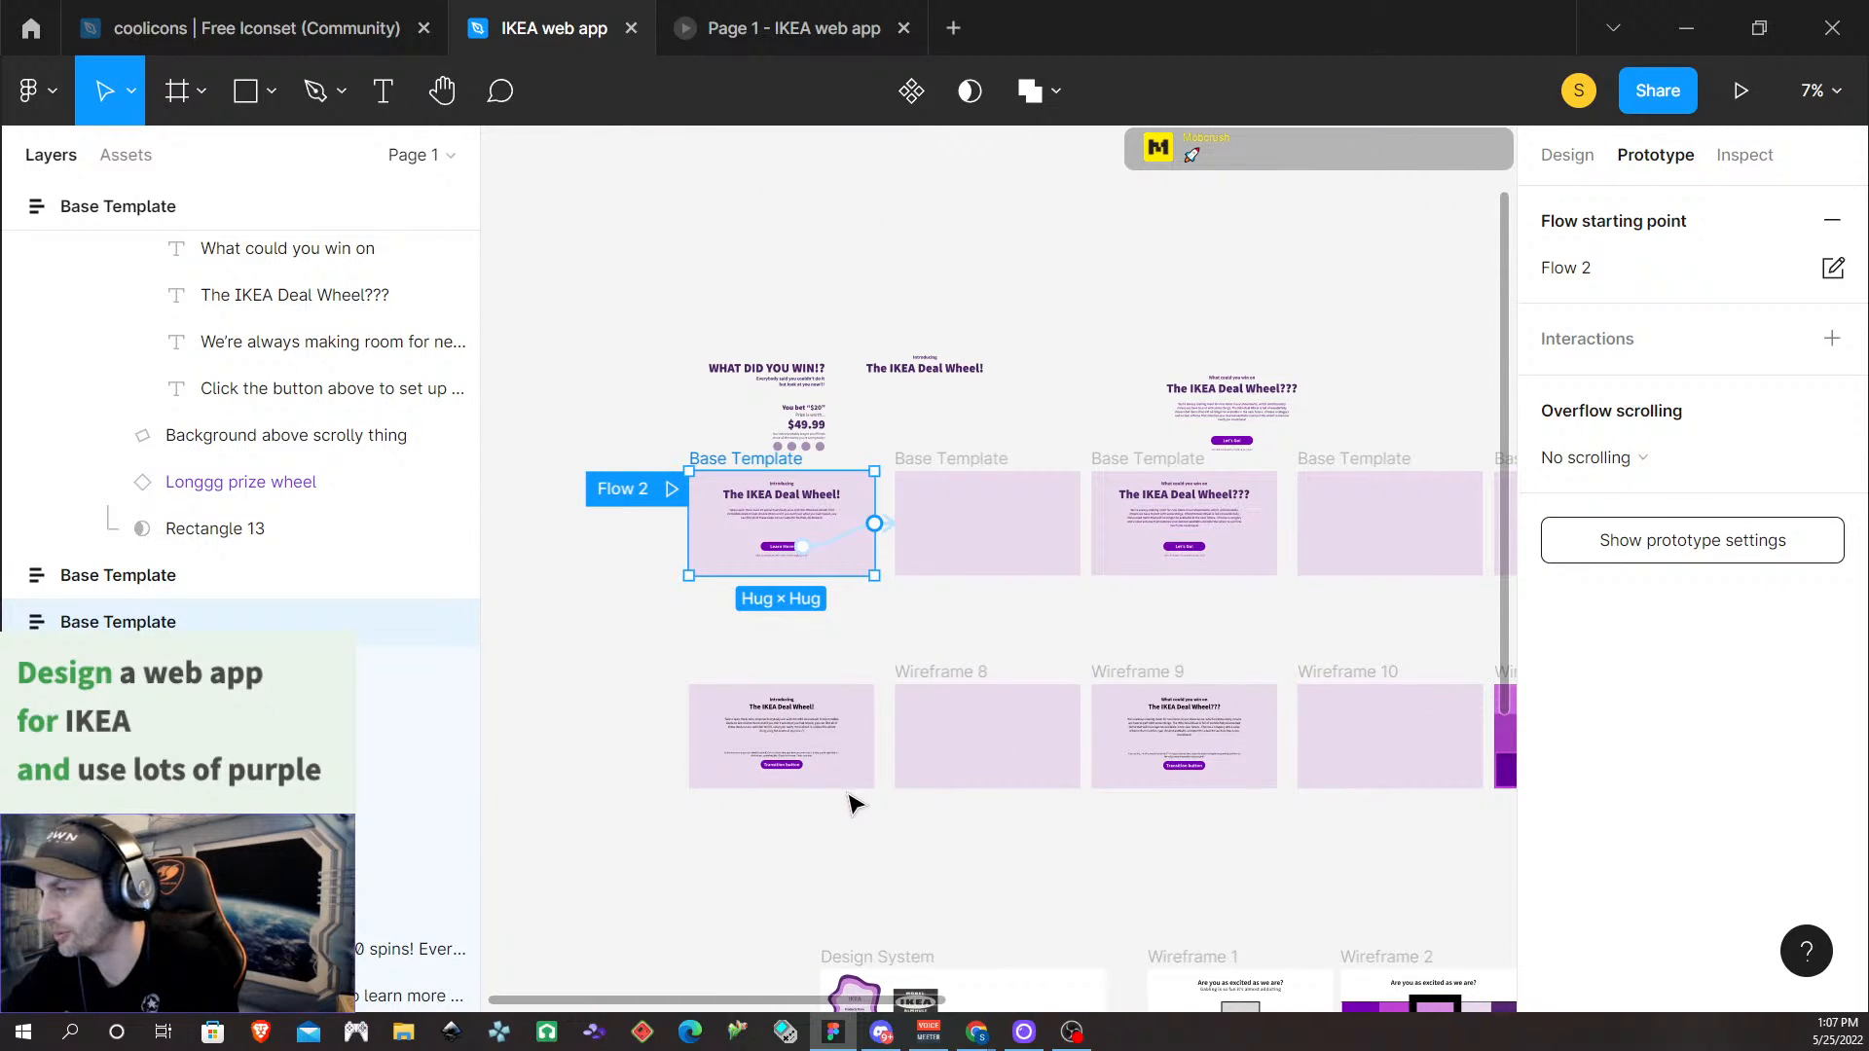
{"action": "scroll", "coordinate": [850, 802], "scroll_direction": "left", "scroll_amount": 1}
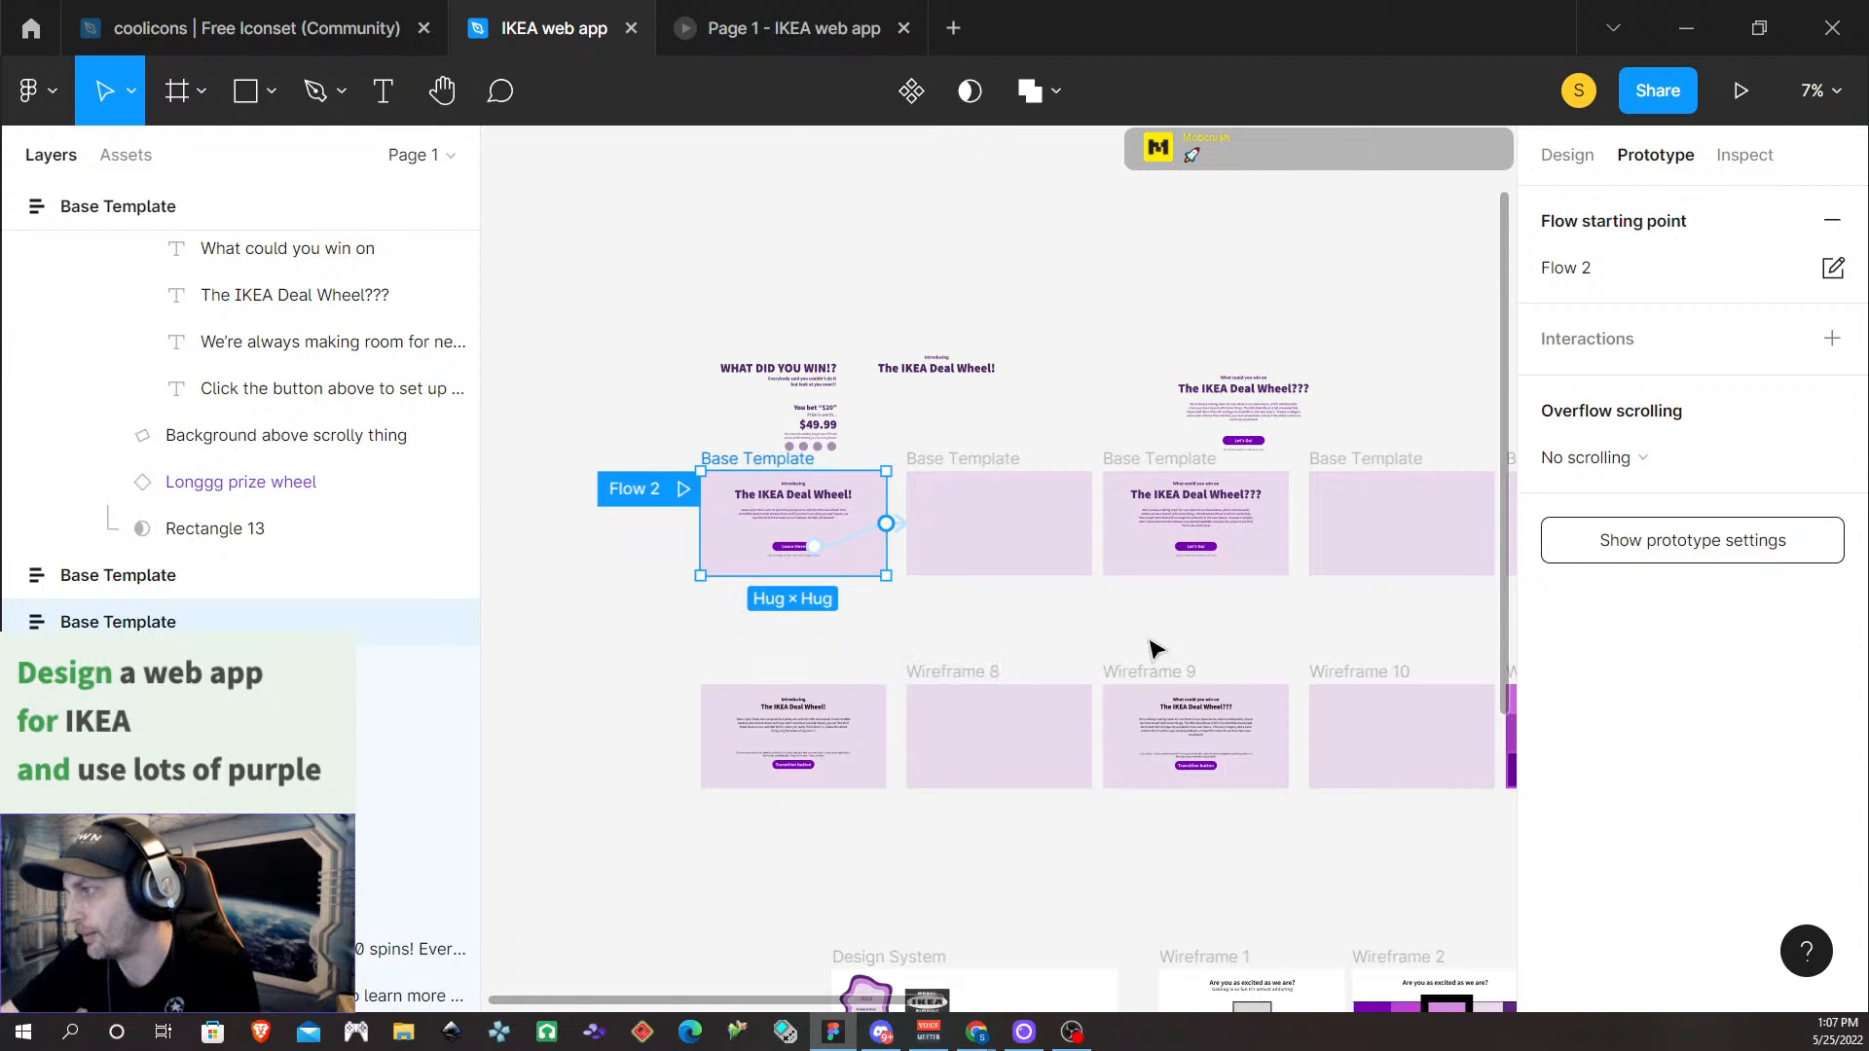
{"action": "scroll", "coordinate": [839, 710], "scroll_direction": "up", "scroll_amount": 2}
{"action": "scroll", "coordinate": [954, 662], "scroll_direction": "up", "scroll_amount": 1}
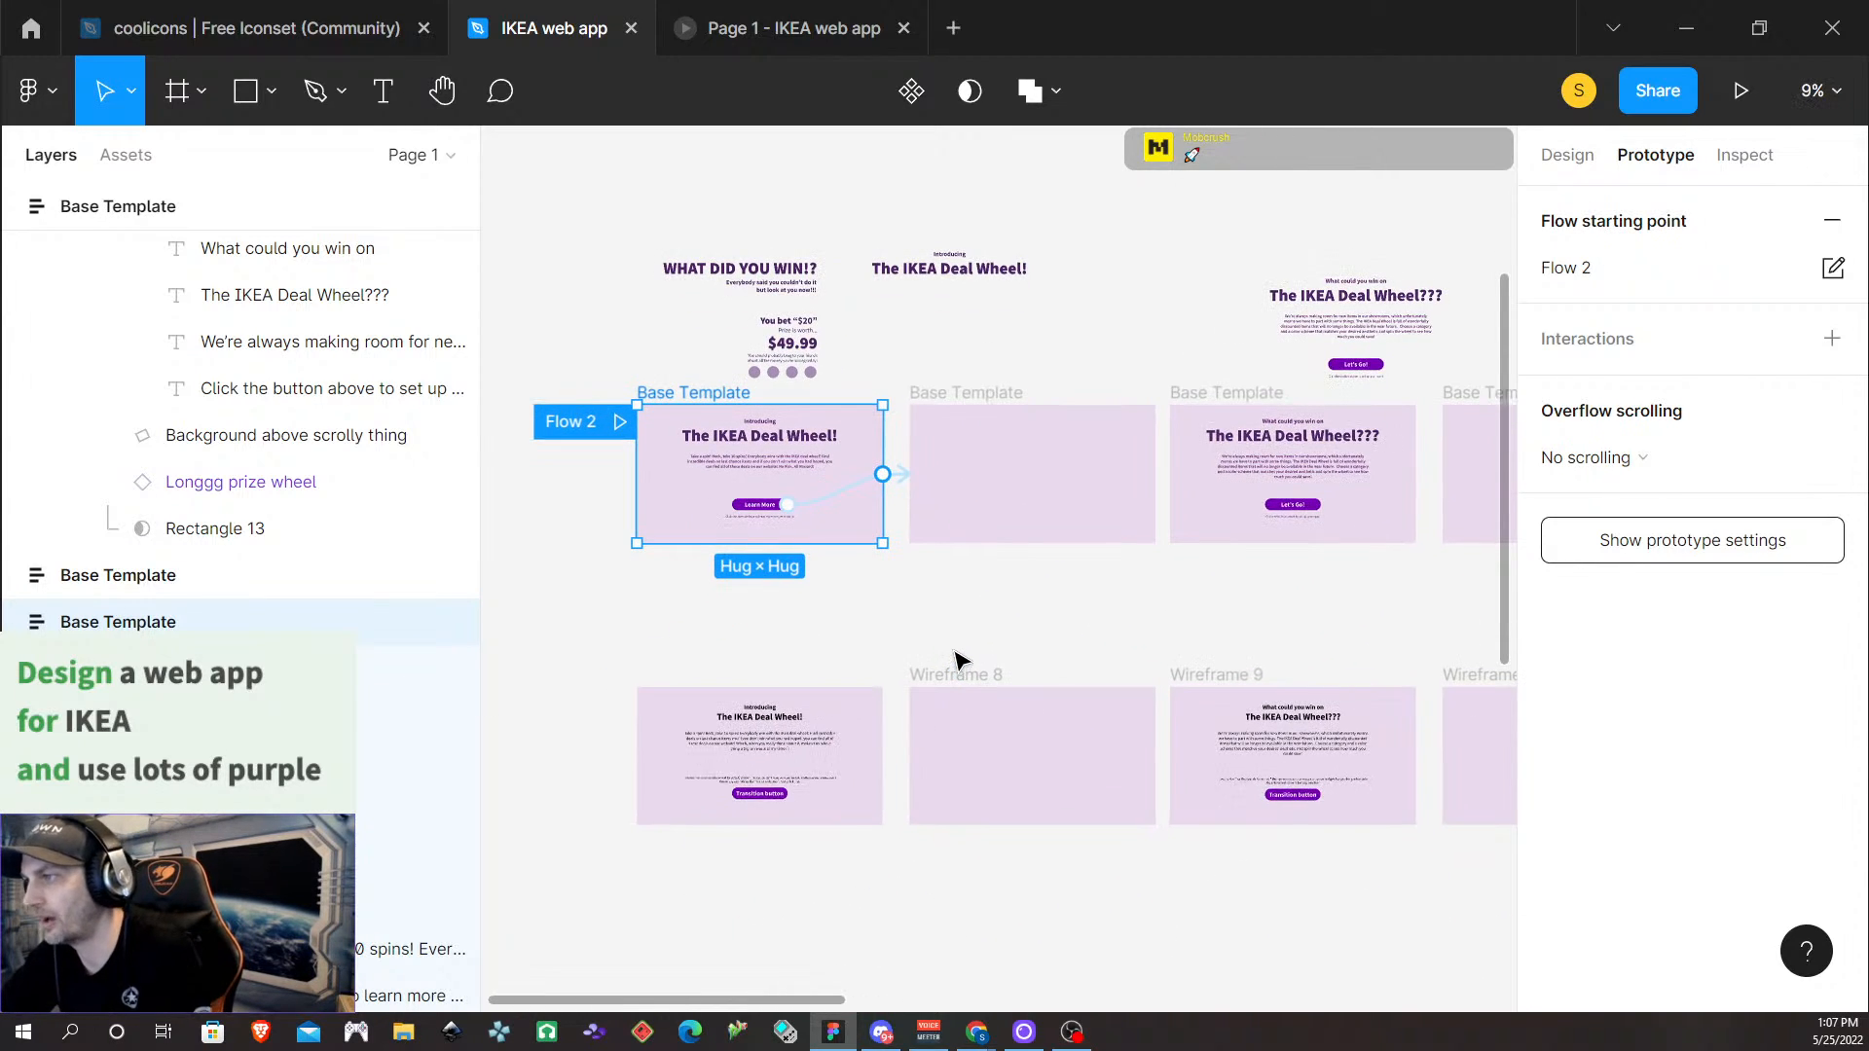
{"action": "scroll", "coordinate": [951, 623], "scroll_direction": "up", "scroll_amount": 1}
{"action": "scroll", "coordinate": [949, 623], "scroll_direction": "left", "scroll_amount": 5}
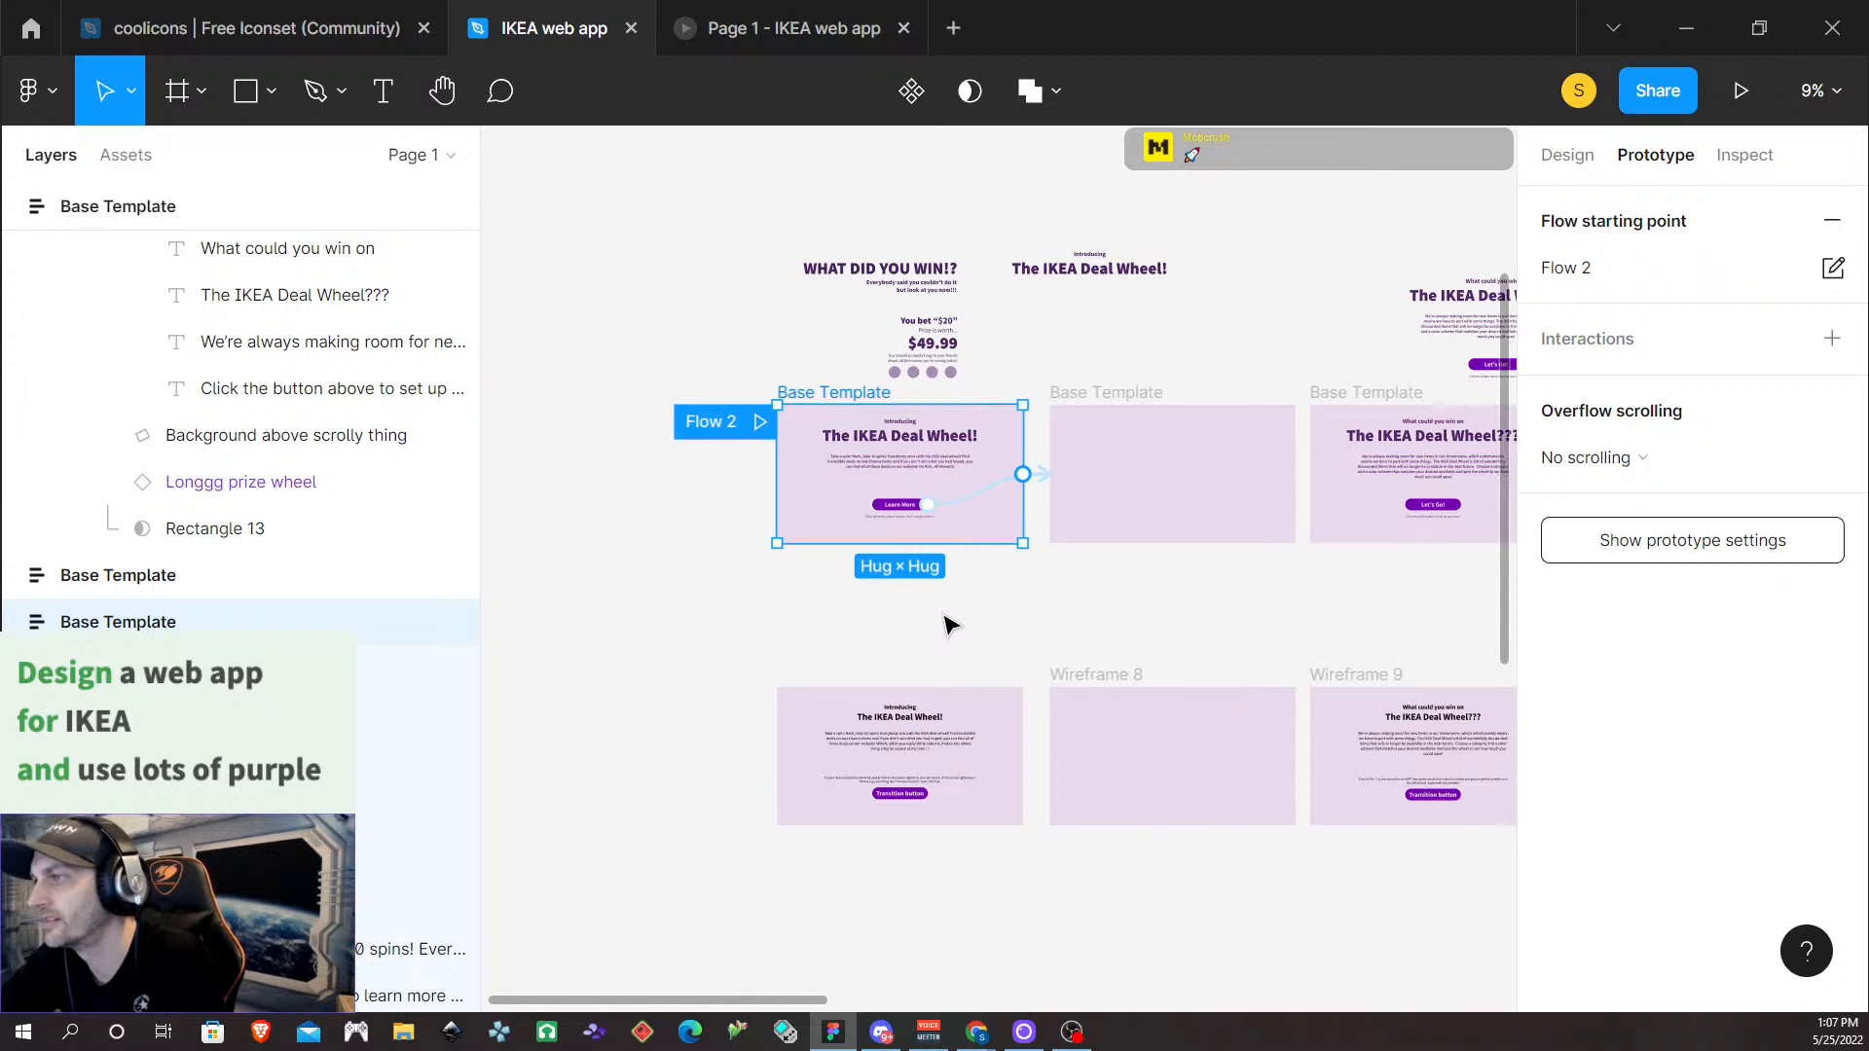
{"action": "scroll", "coordinate": [1022, 584], "scroll_direction": "right", "scroll_amount": 3}
{"action": "scroll", "coordinate": [1092, 553], "scroll_direction": "right", "scroll_amount": 10}
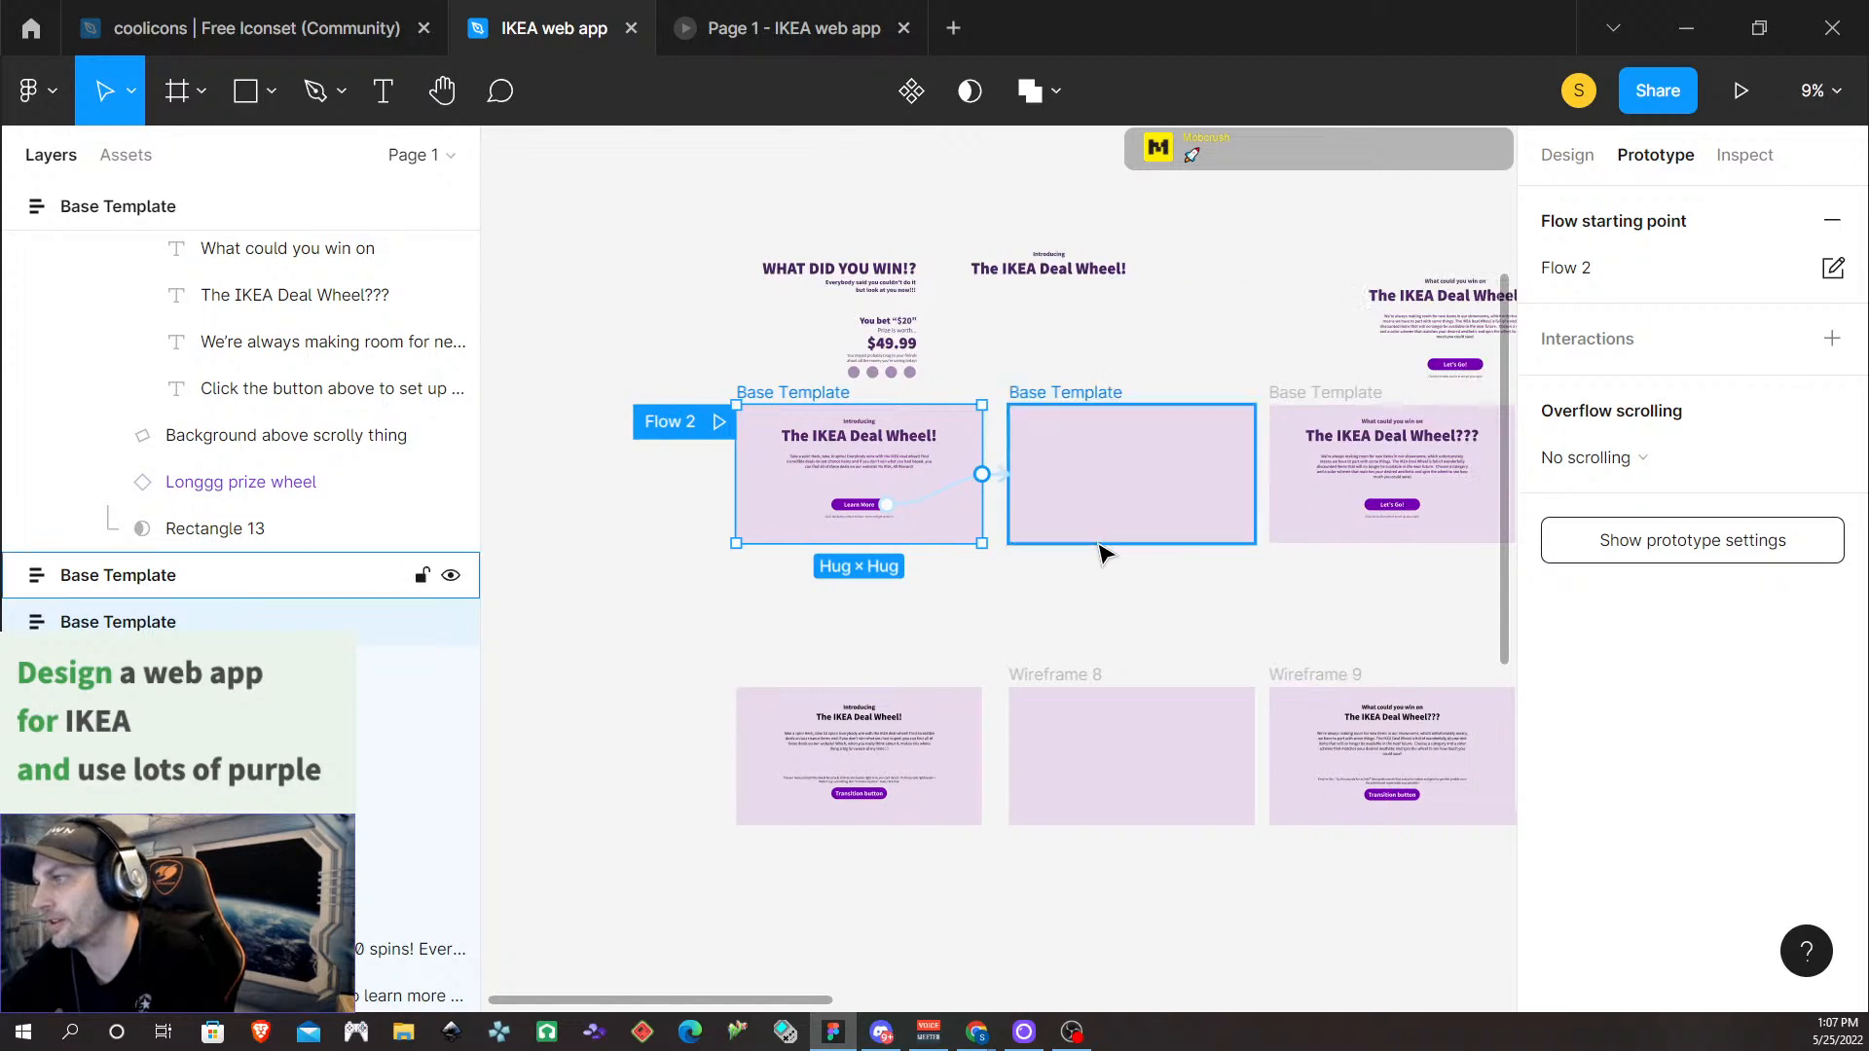
{"action": "scroll", "coordinate": [1079, 532], "scroll_direction": "right", "scroll_amount": 4}
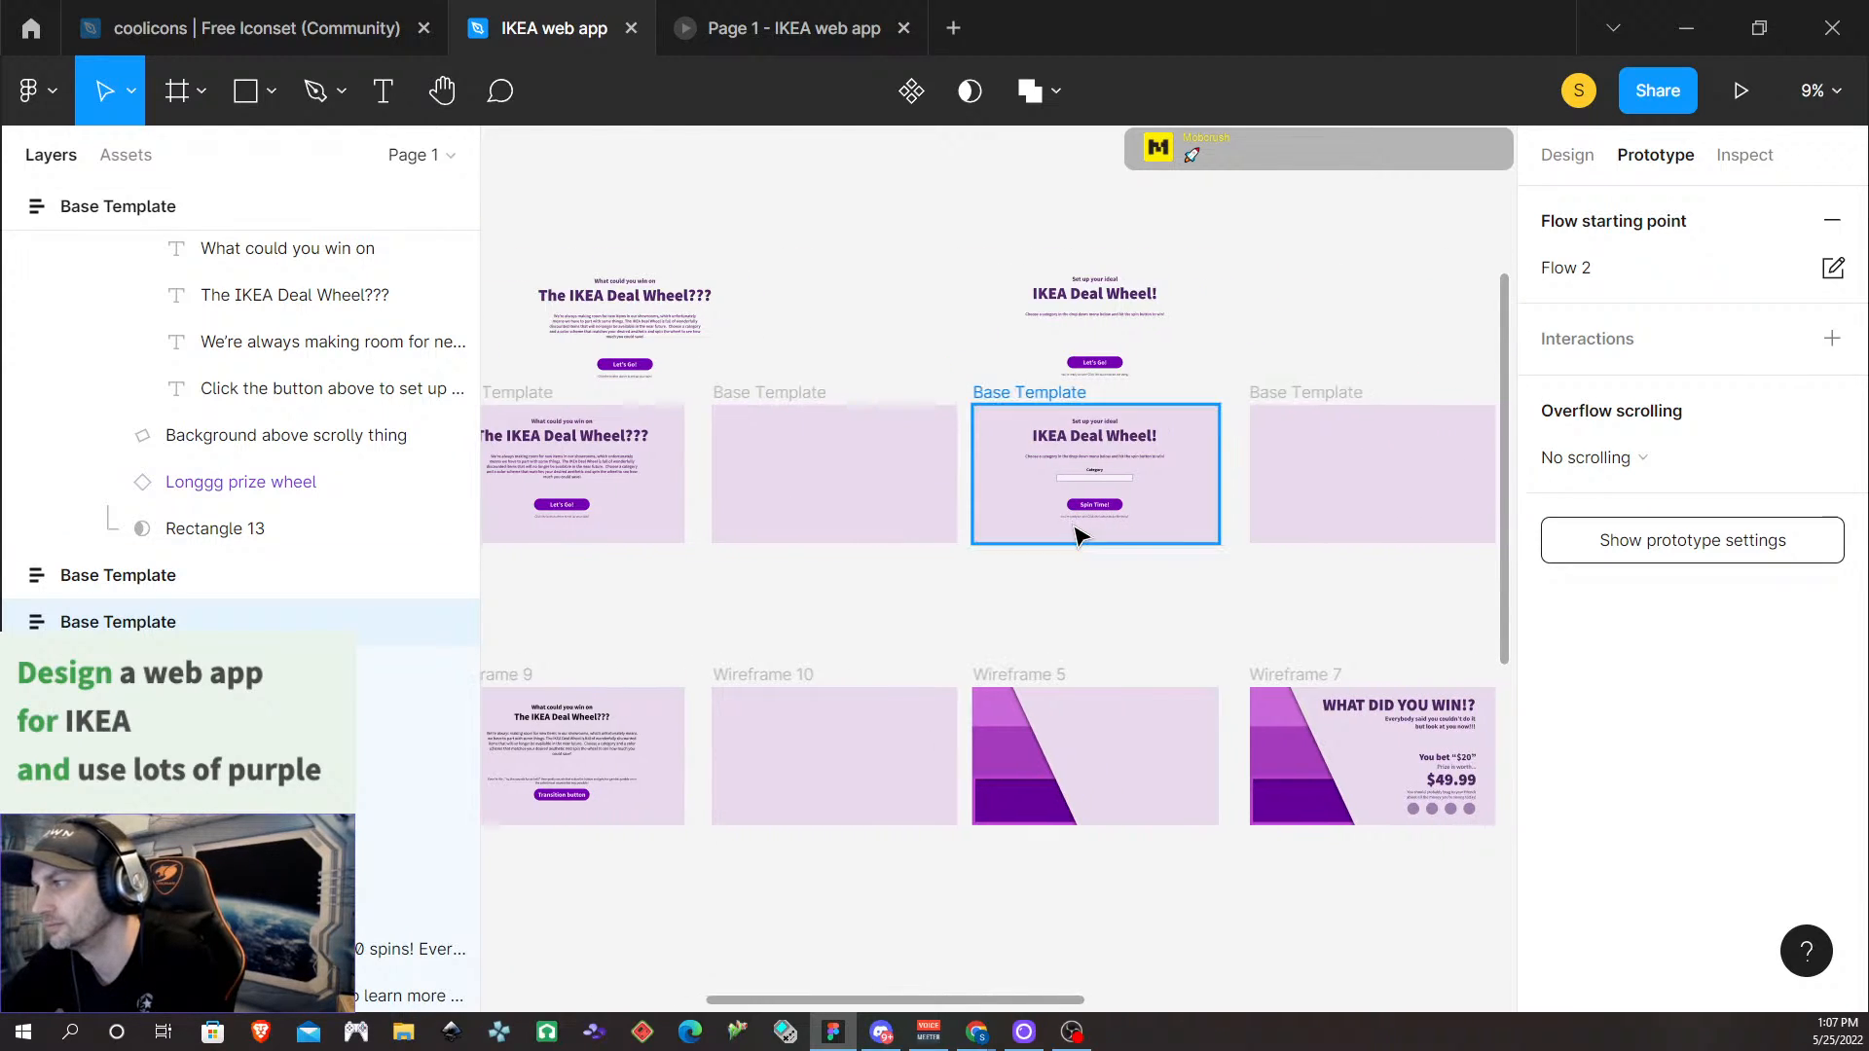
Apply the Regalia colour style to the Category label of the drop down on the "Set up your ideal" template
{"action": "scroll", "coordinate": [905, 480], "scroll_direction": "up", "scroll_amount": 10}
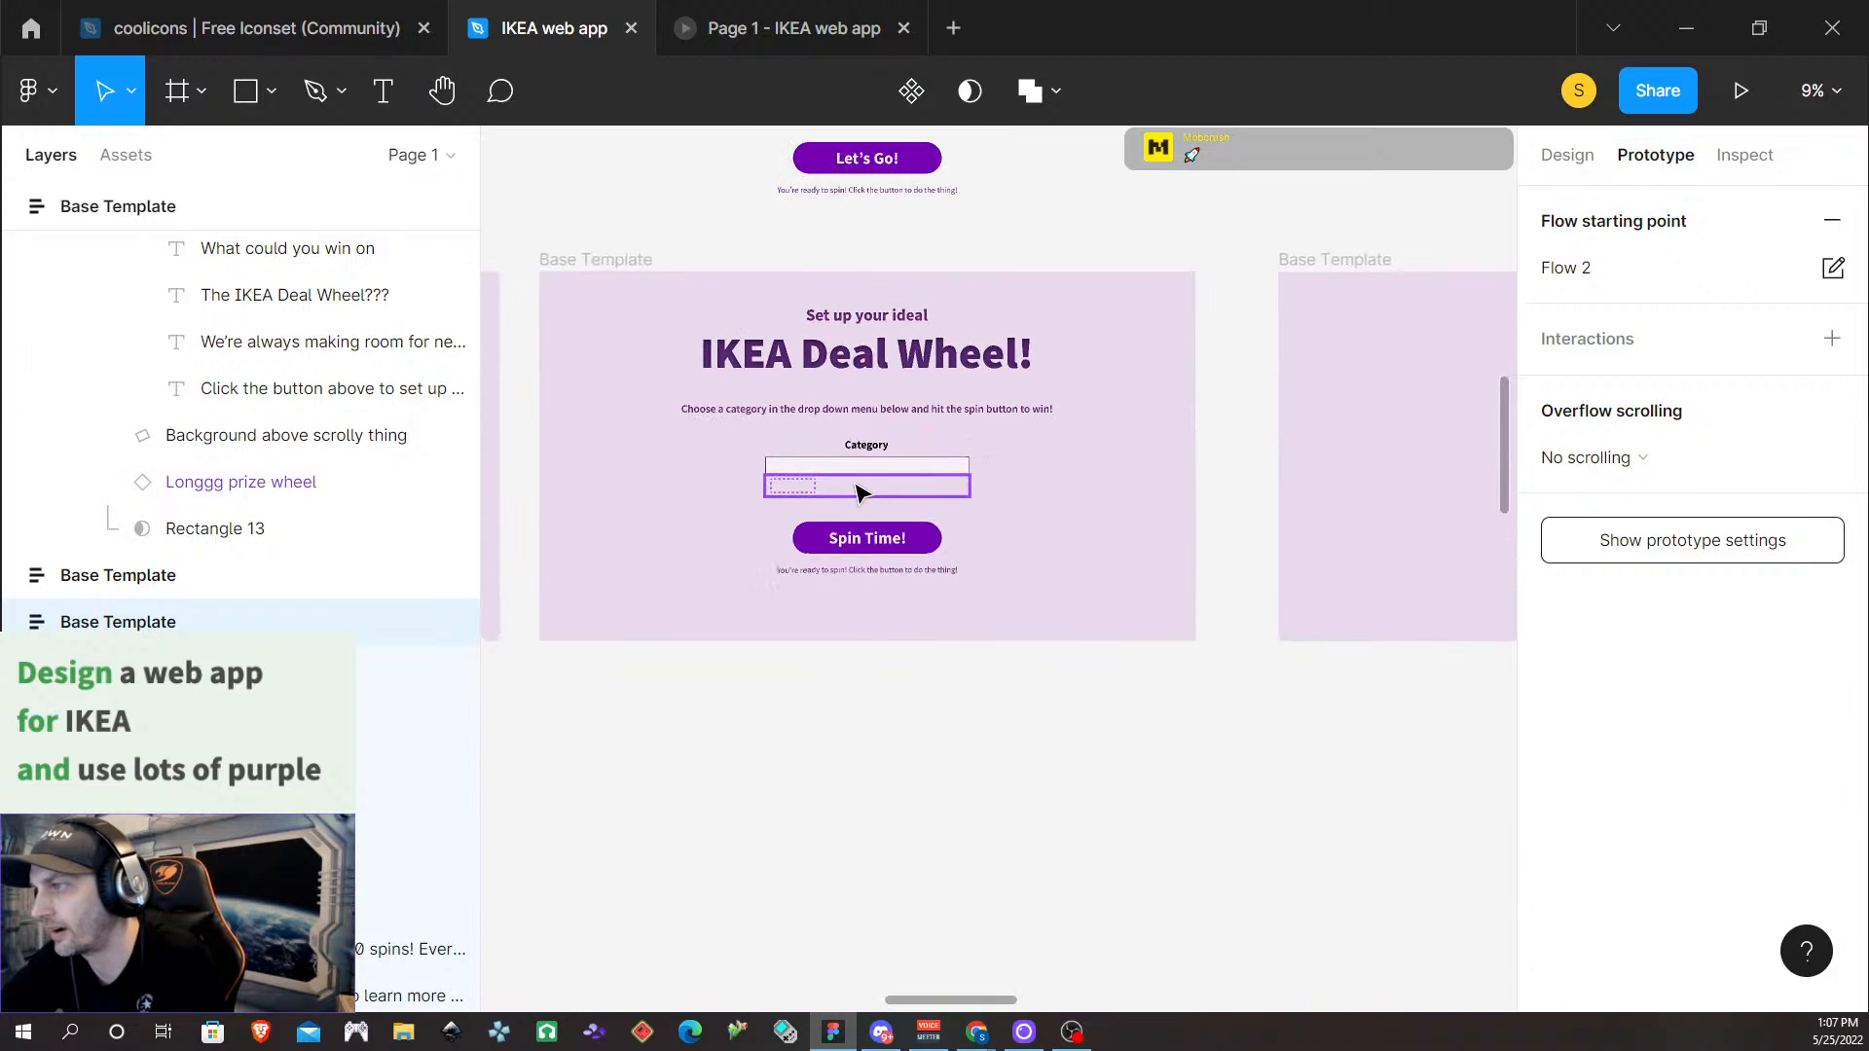
{"action": "left_click", "coordinate": [863, 407]}
{"action": "left_click", "coordinate": [858, 405]}
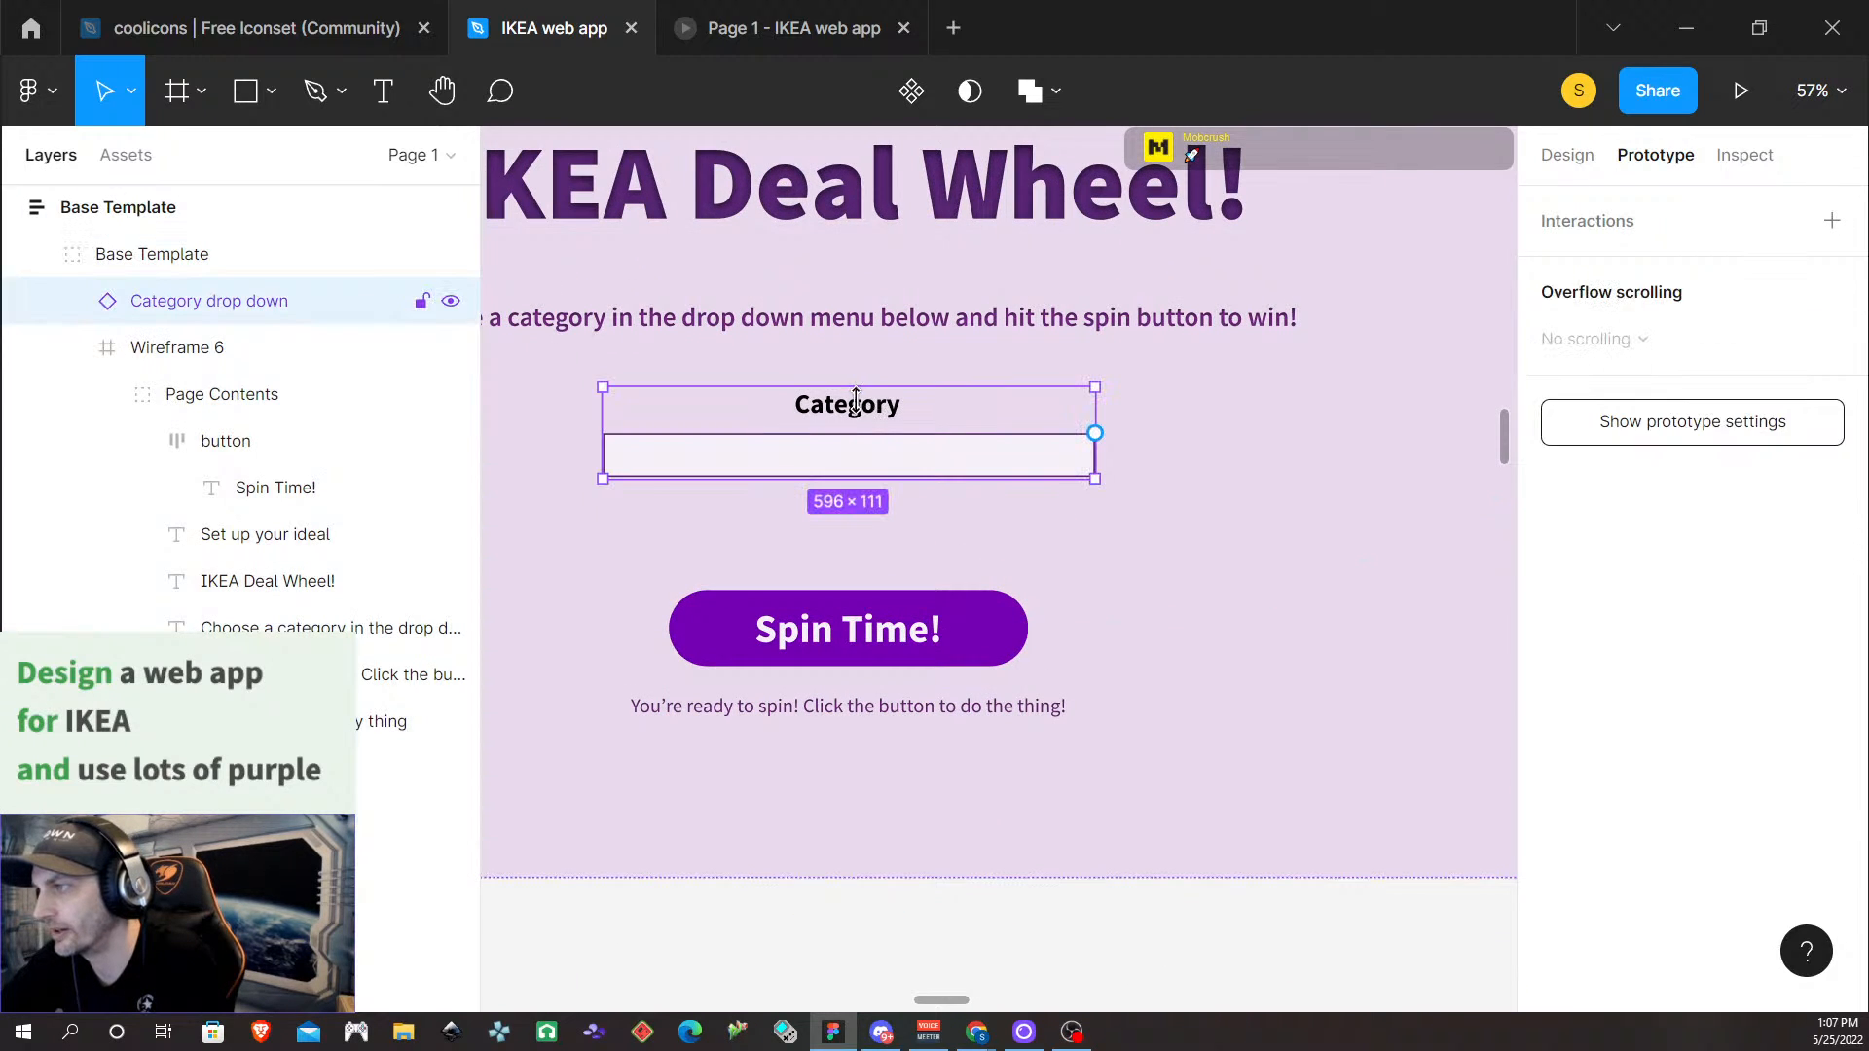
{"action": "left_click", "coordinate": [857, 405]}
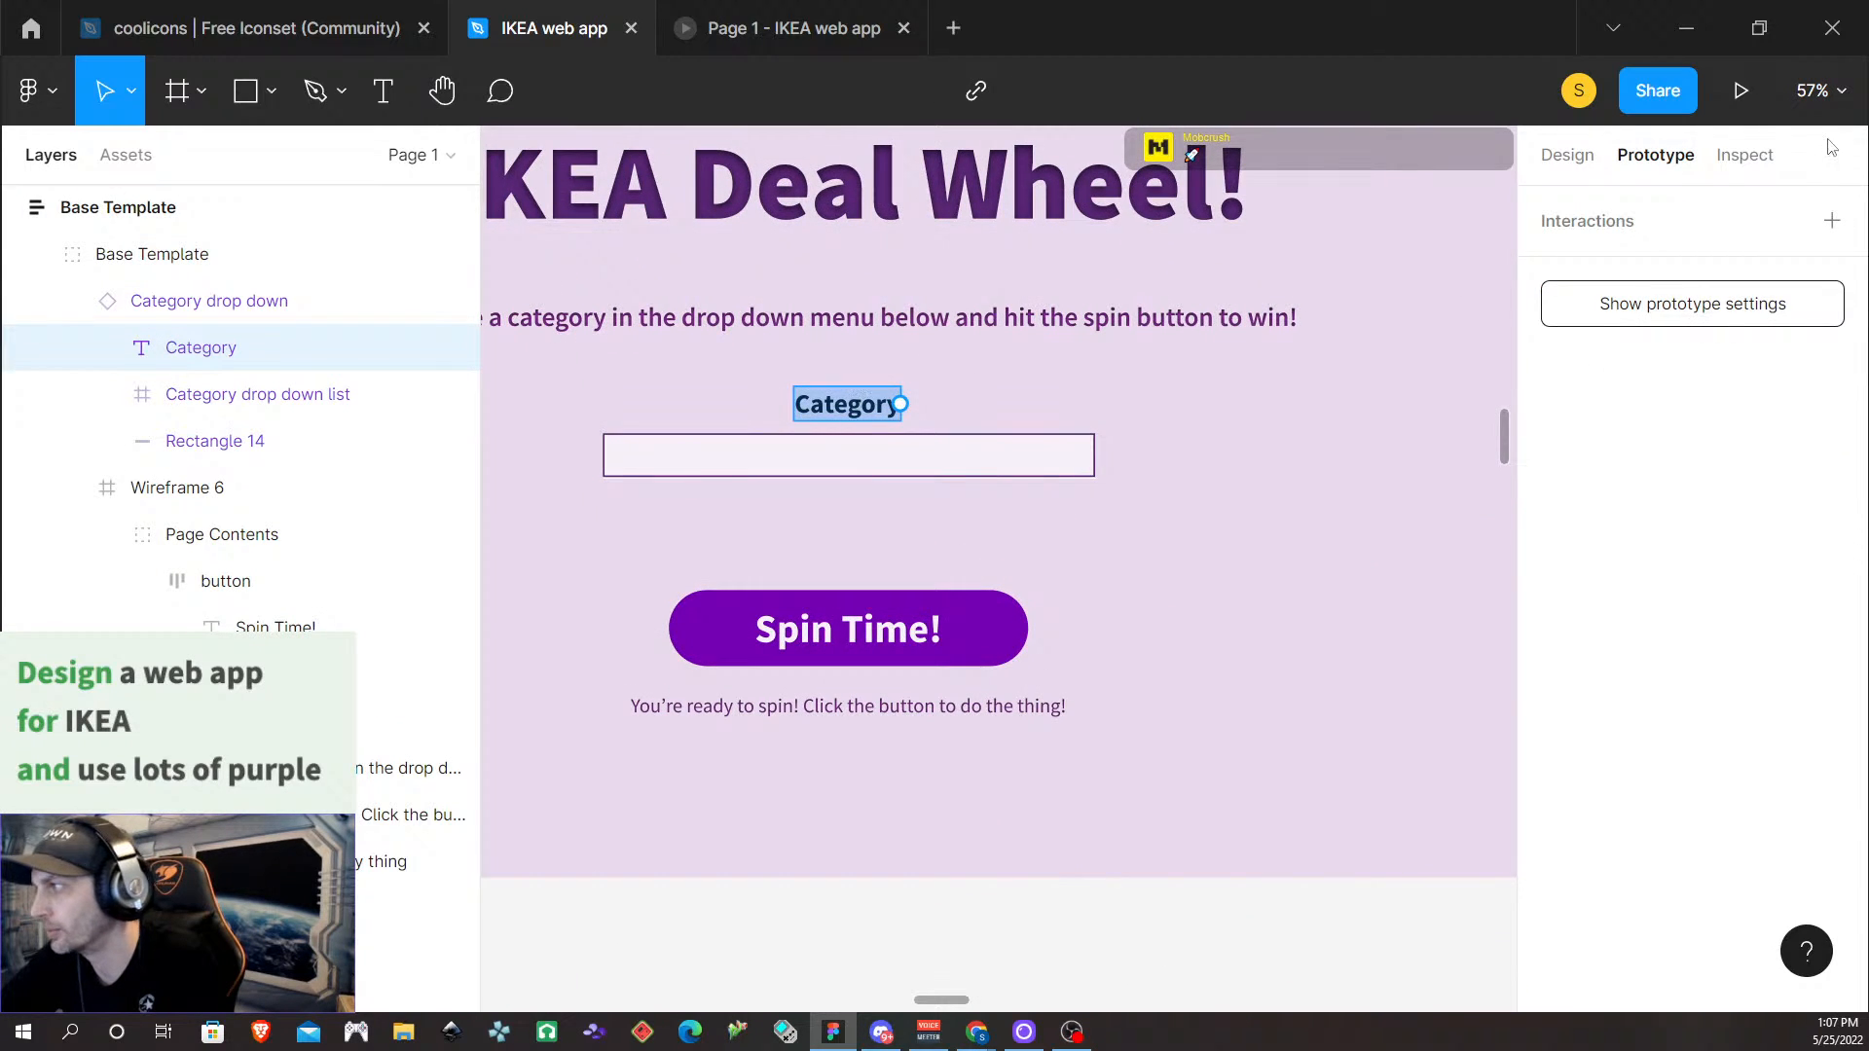
{"action": "left_click", "coordinate": [1570, 155]}
{"action": "scroll", "coordinate": [1673, 740], "scroll_direction": "down", "scroll_amount": 3}
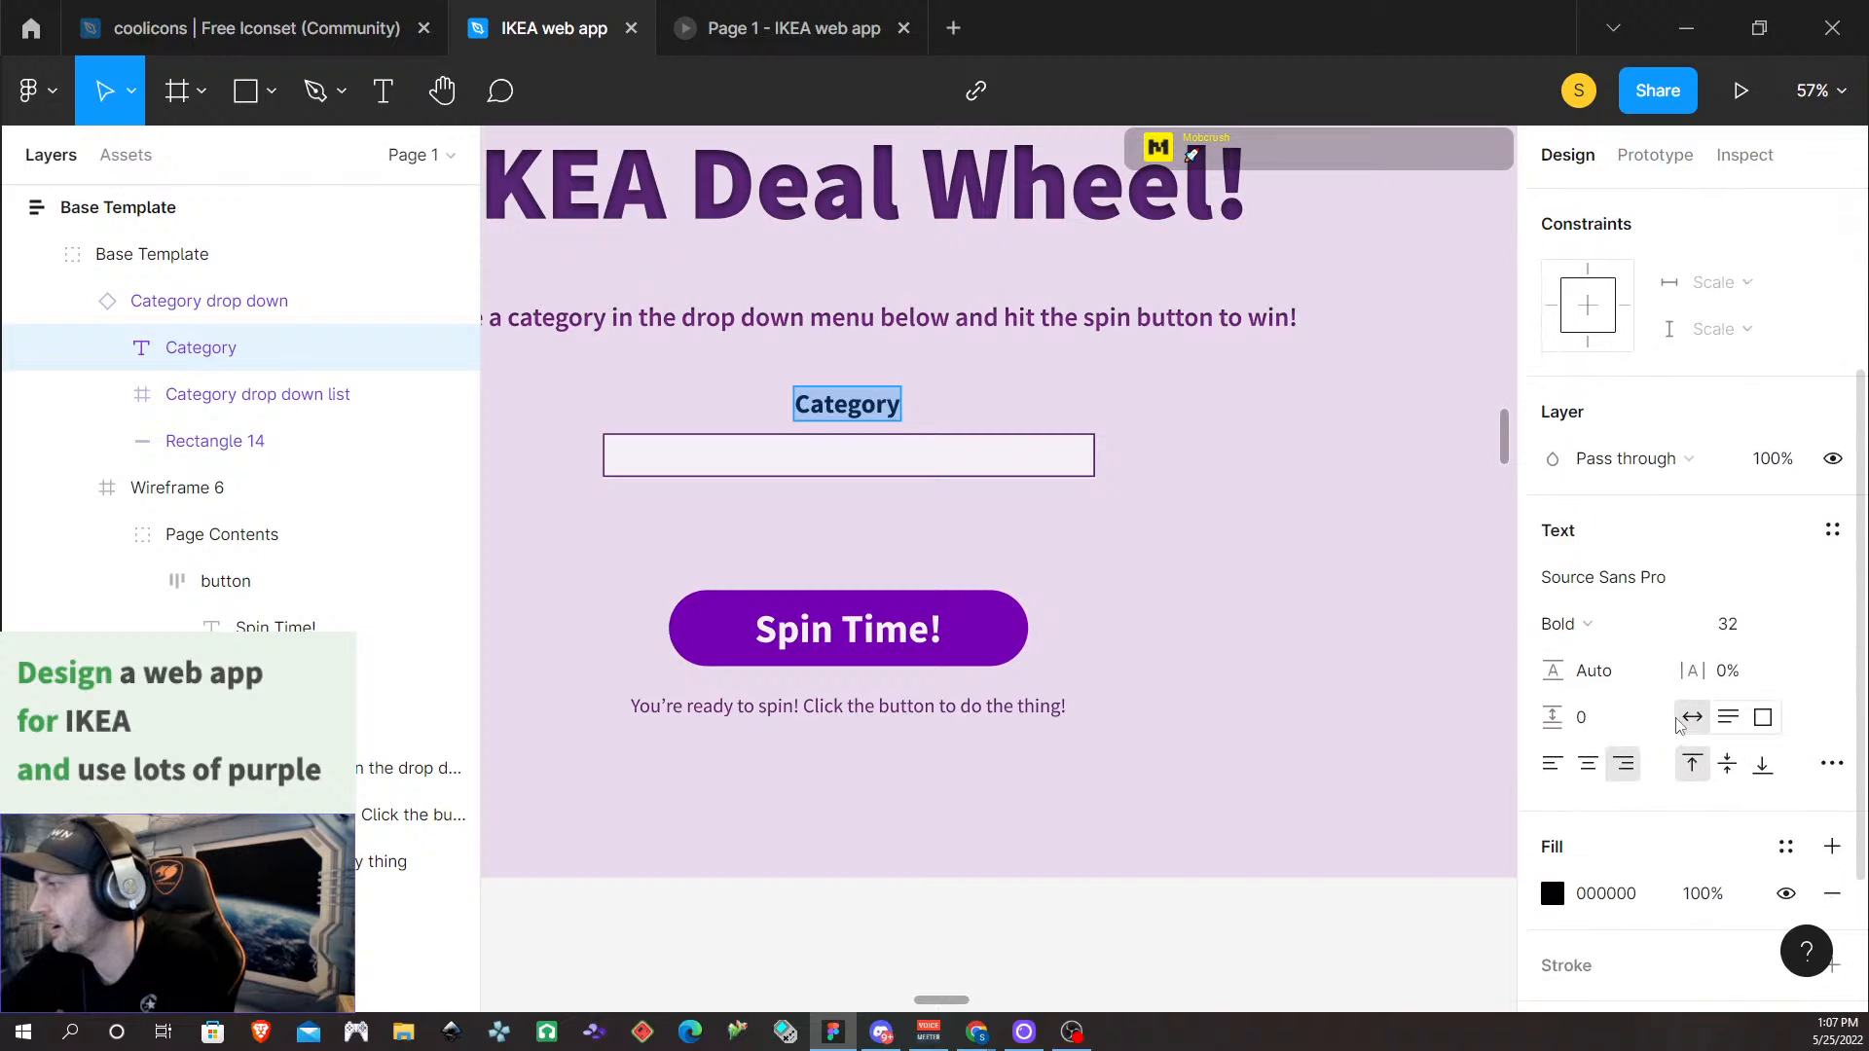
{"action": "left_click", "coordinate": [1620, 624]}
{"action": "left_click", "coordinate": [1581, 629]}
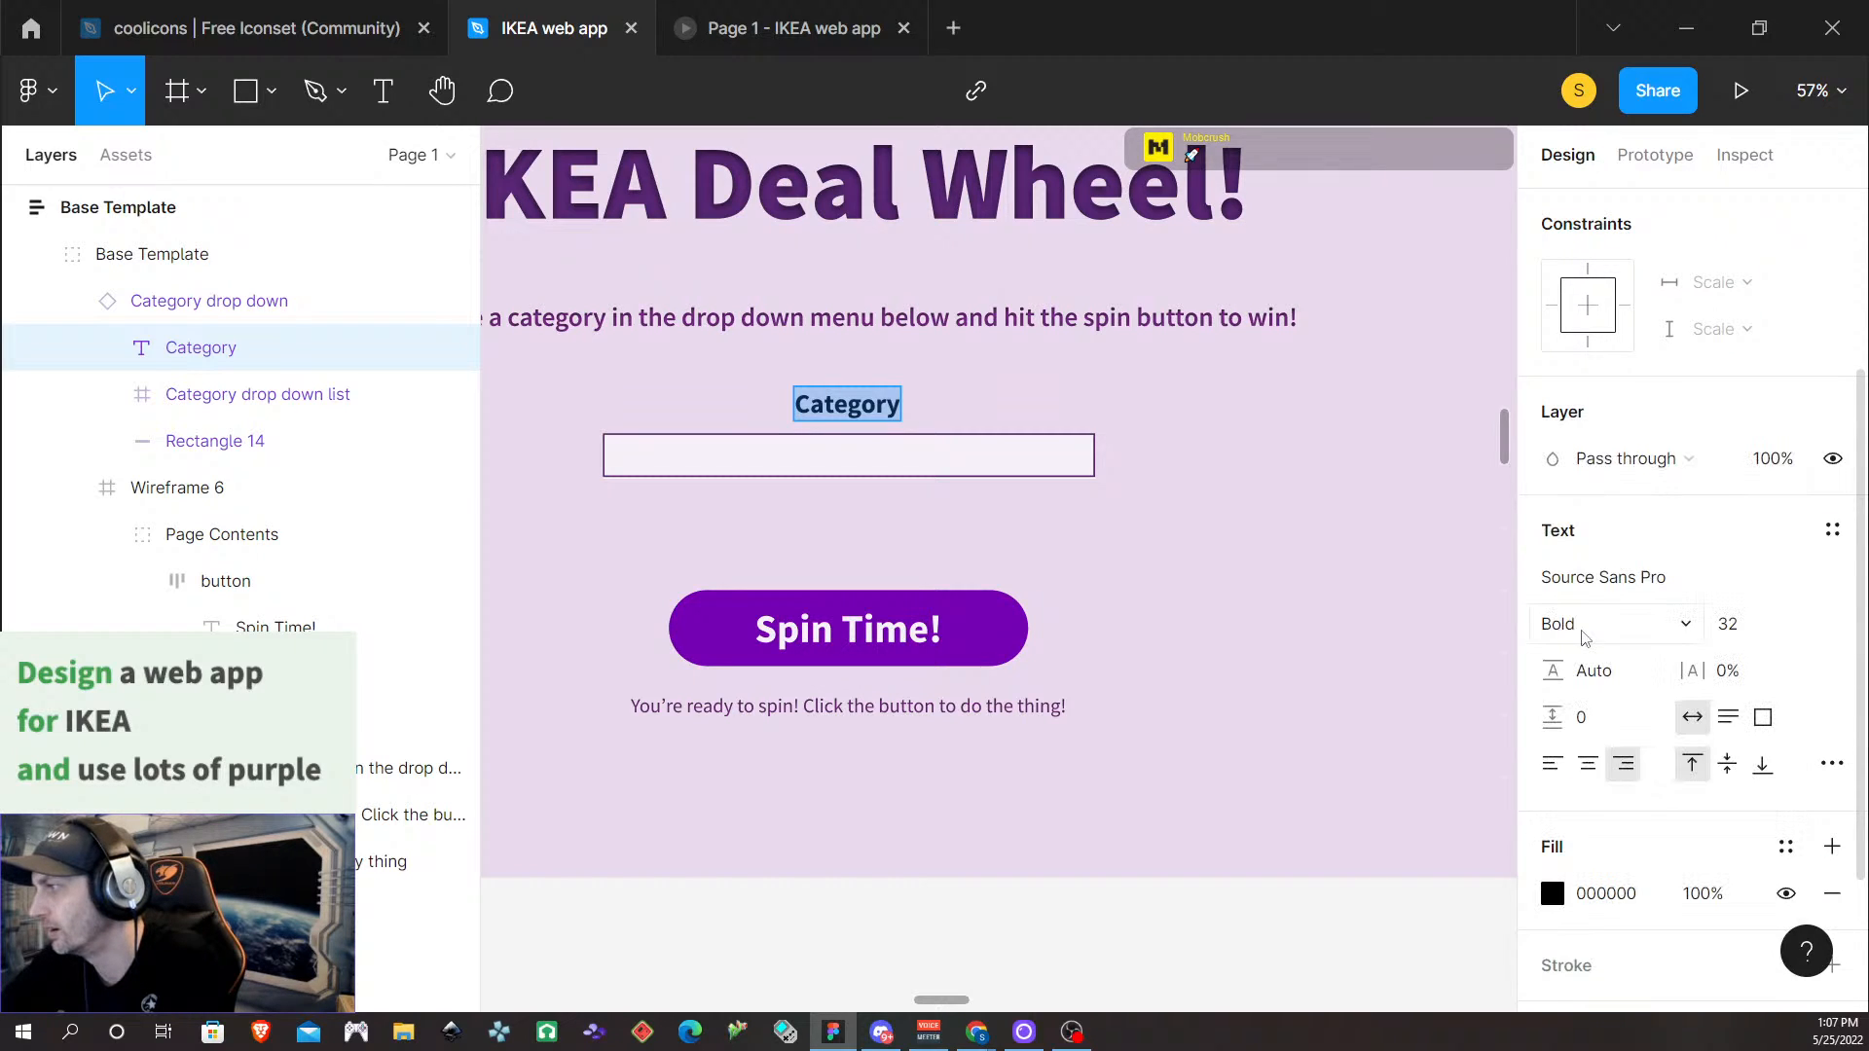
{"action": "scroll", "coordinate": [1673, 670], "scroll_direction": "down", "scroll_amount": 2}
{"action": "left_click", "coordinate": [1786, 642]}
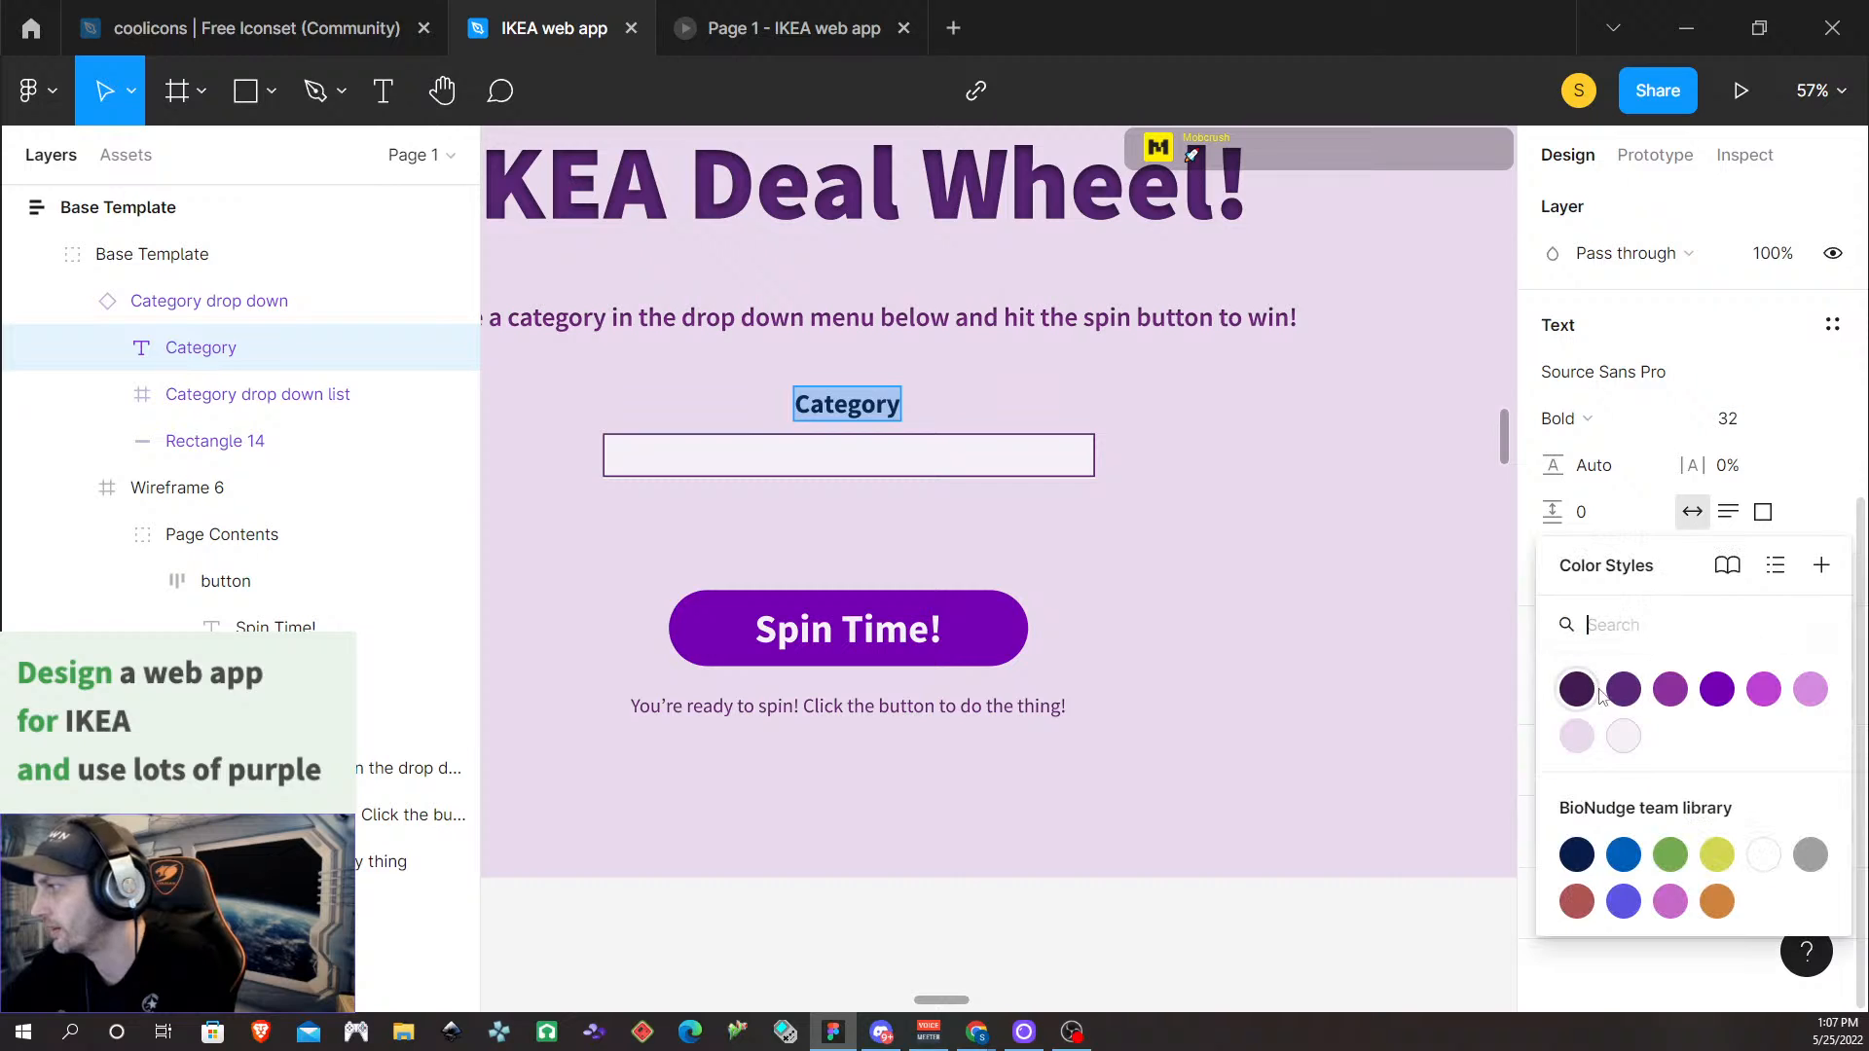
{"action": "left_click", "coordinate": [1634, 698]}
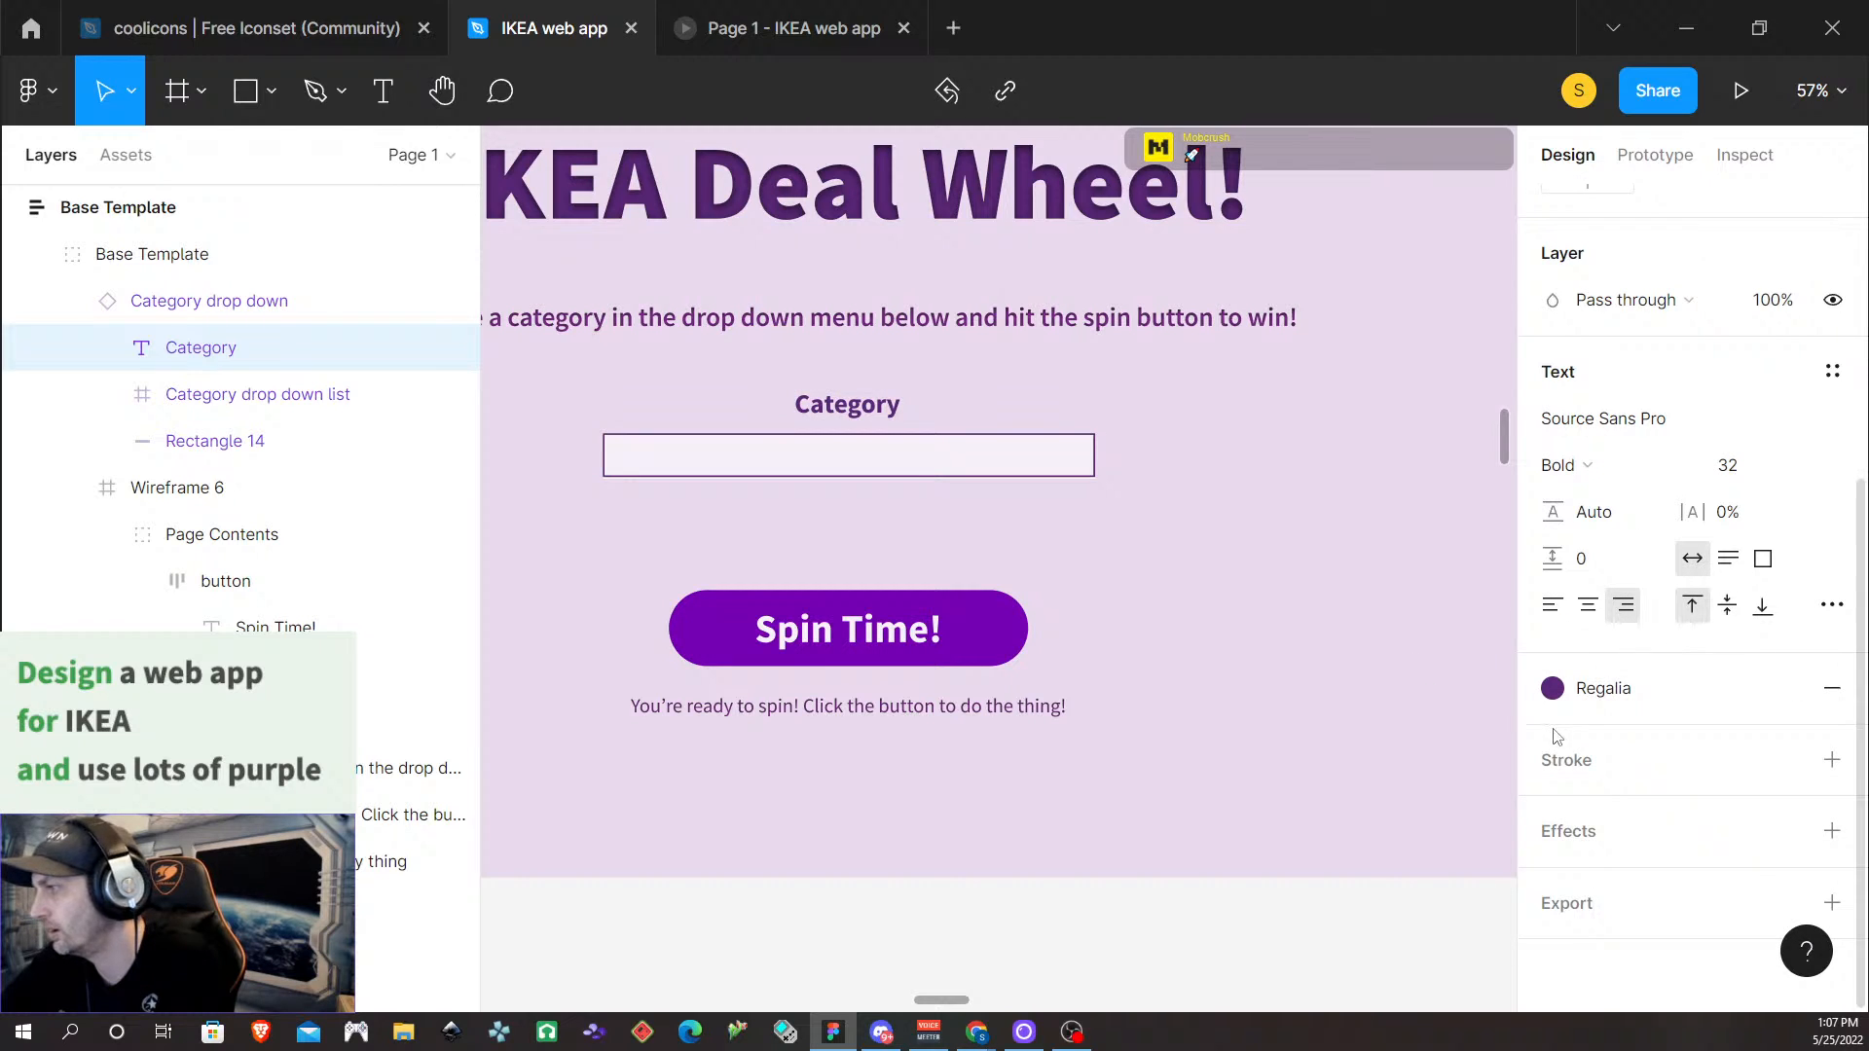
Add an effect to the Category label, change it to an inner shadow and open its settings
{"action": "left_click", "coordinate": [1832, 830]}
{"action": "left_click", "coordinate": [1655, 878]}
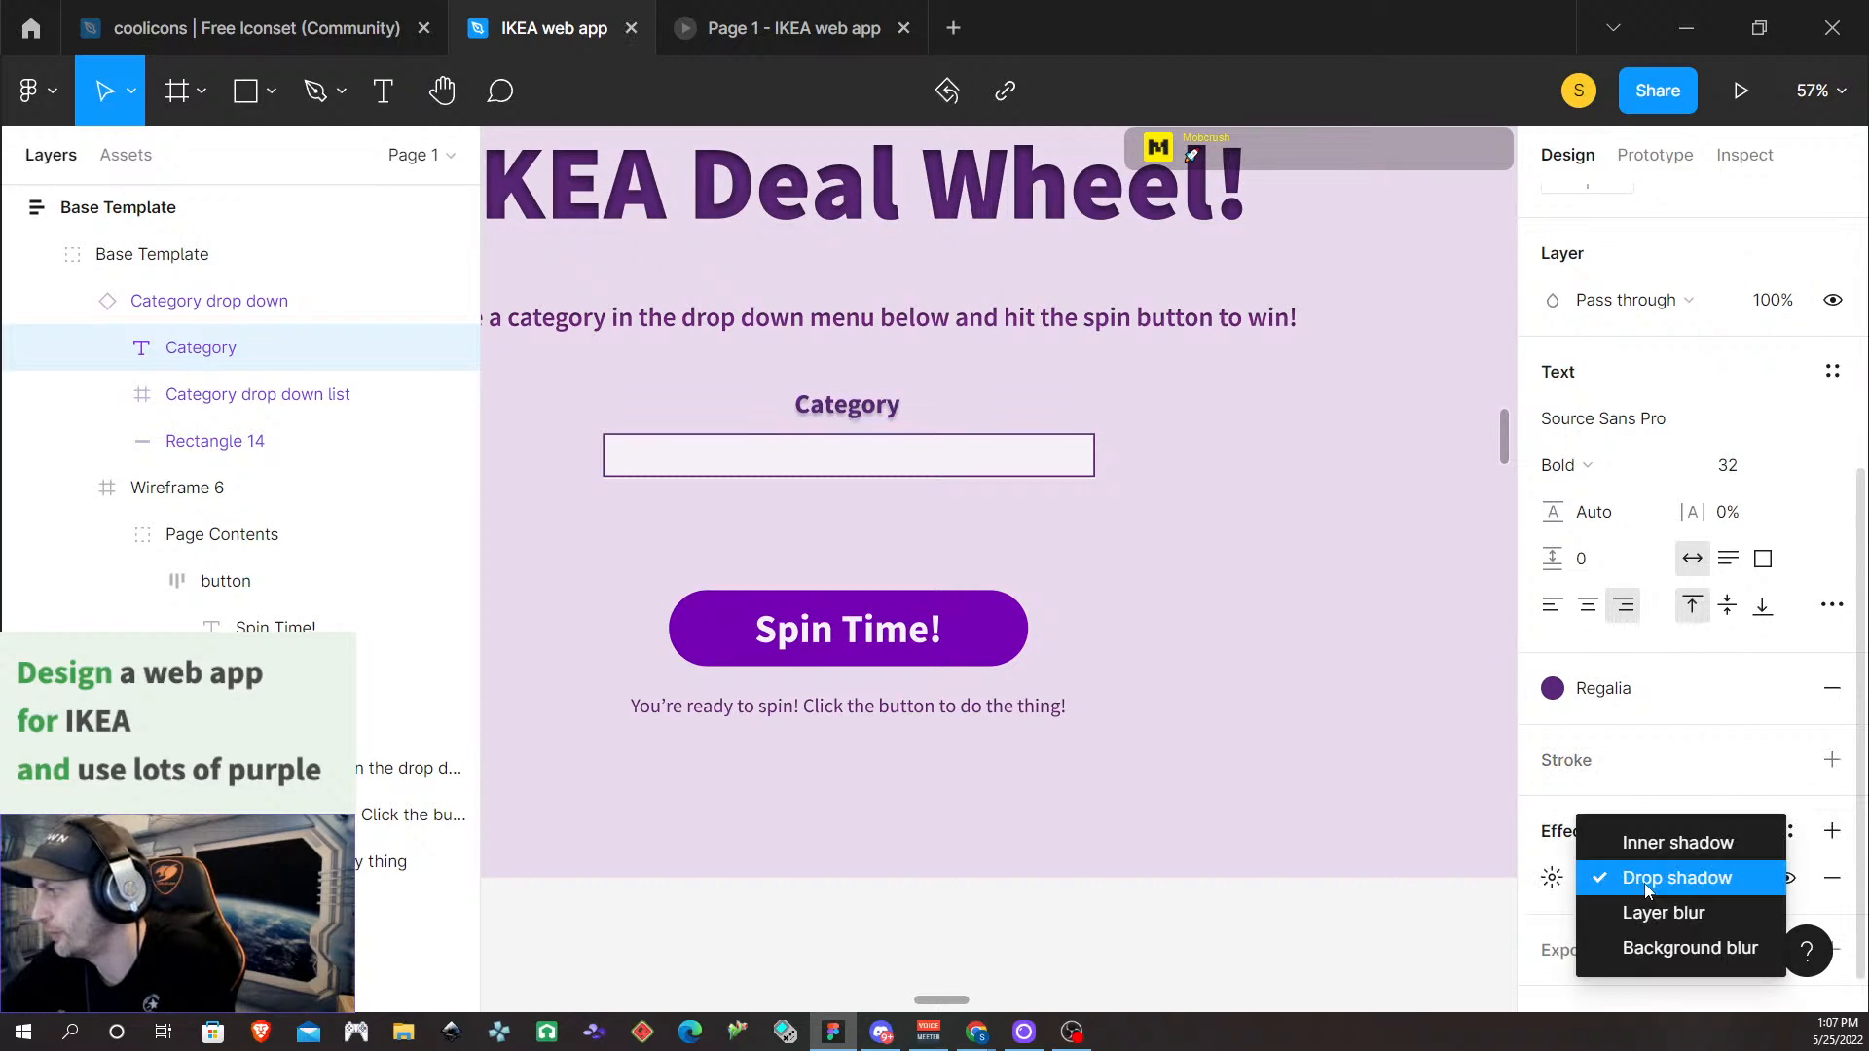
{"action": "left_click", "coordinate": [1689, 844]}
{"action": "left_click", "coordinate": [1553, 879]}
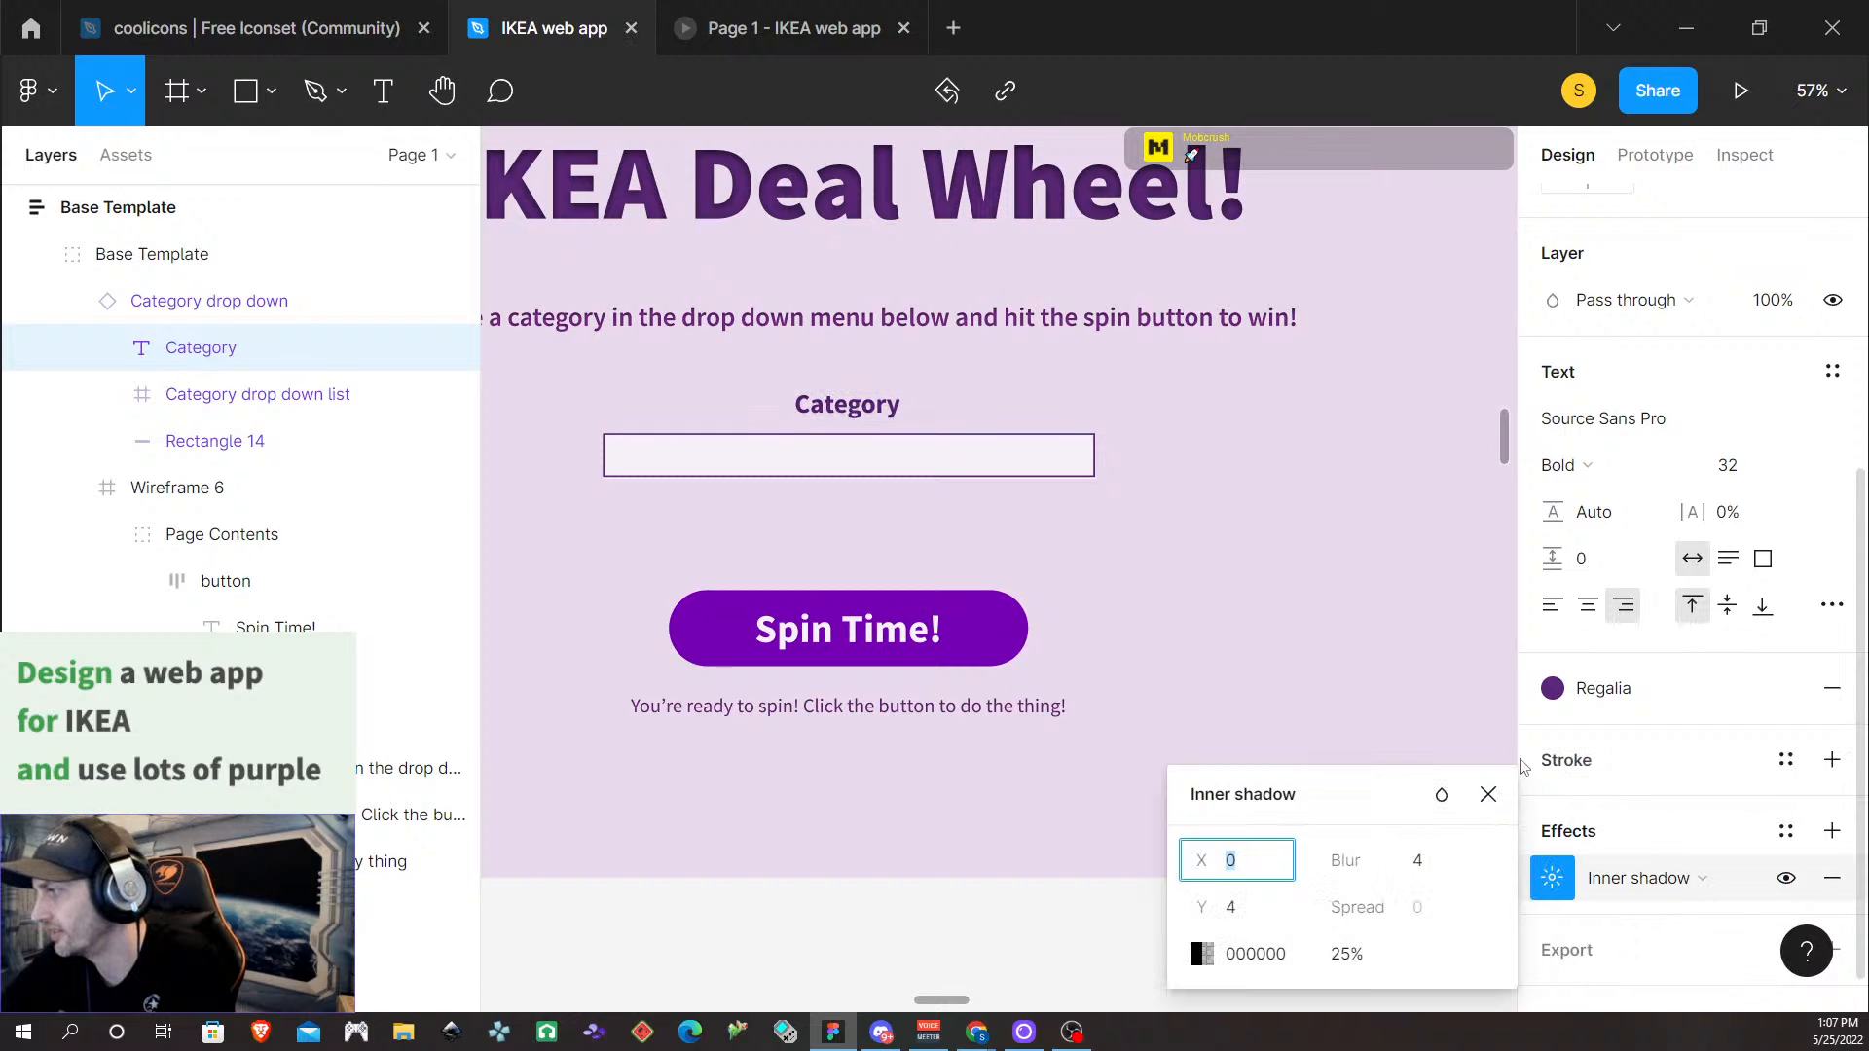
Increase the blur of the Category label's inner shadow to 8
{"action": "left_click", "coordinate": [1418, 861]}
{"action": "type", "text": "5"}
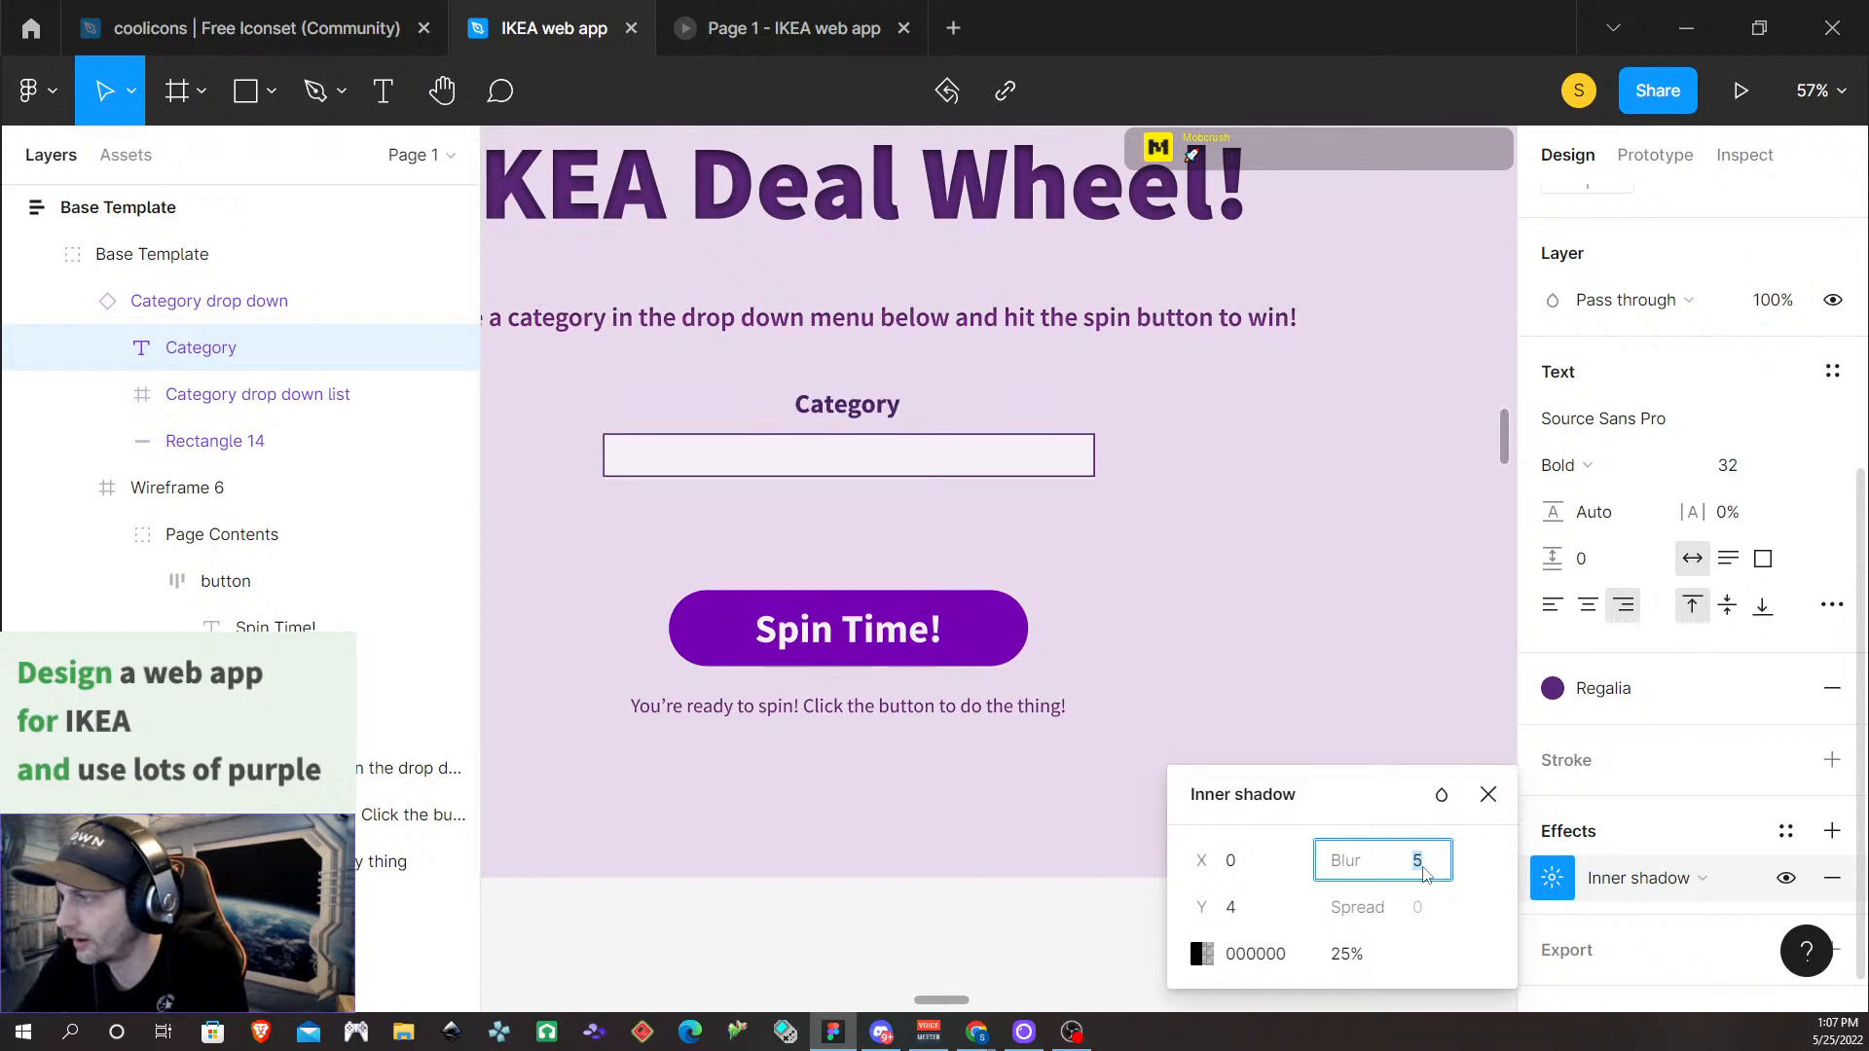
{"action": "key", "text": "Return"}
{"action": "left_click", "coordinate": [1423, 869]}
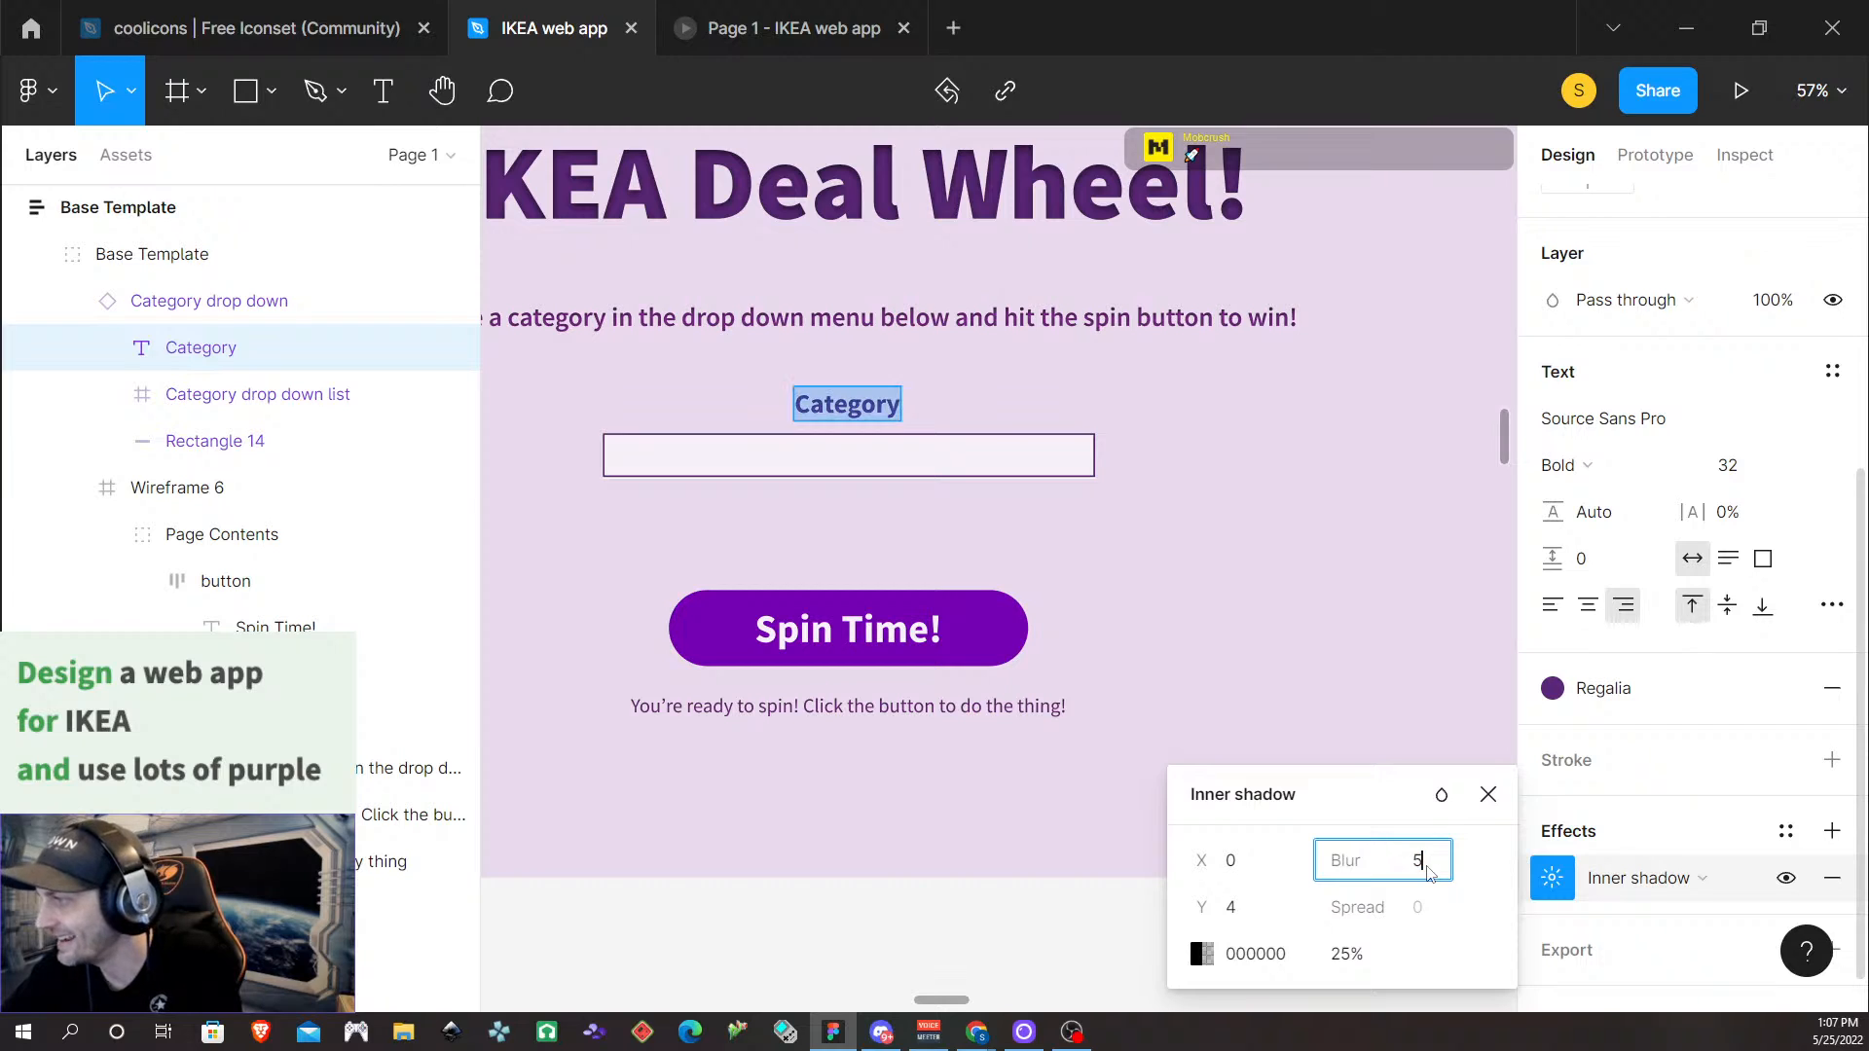
{"action": "double_click", "coordinate": [1417, 868]}
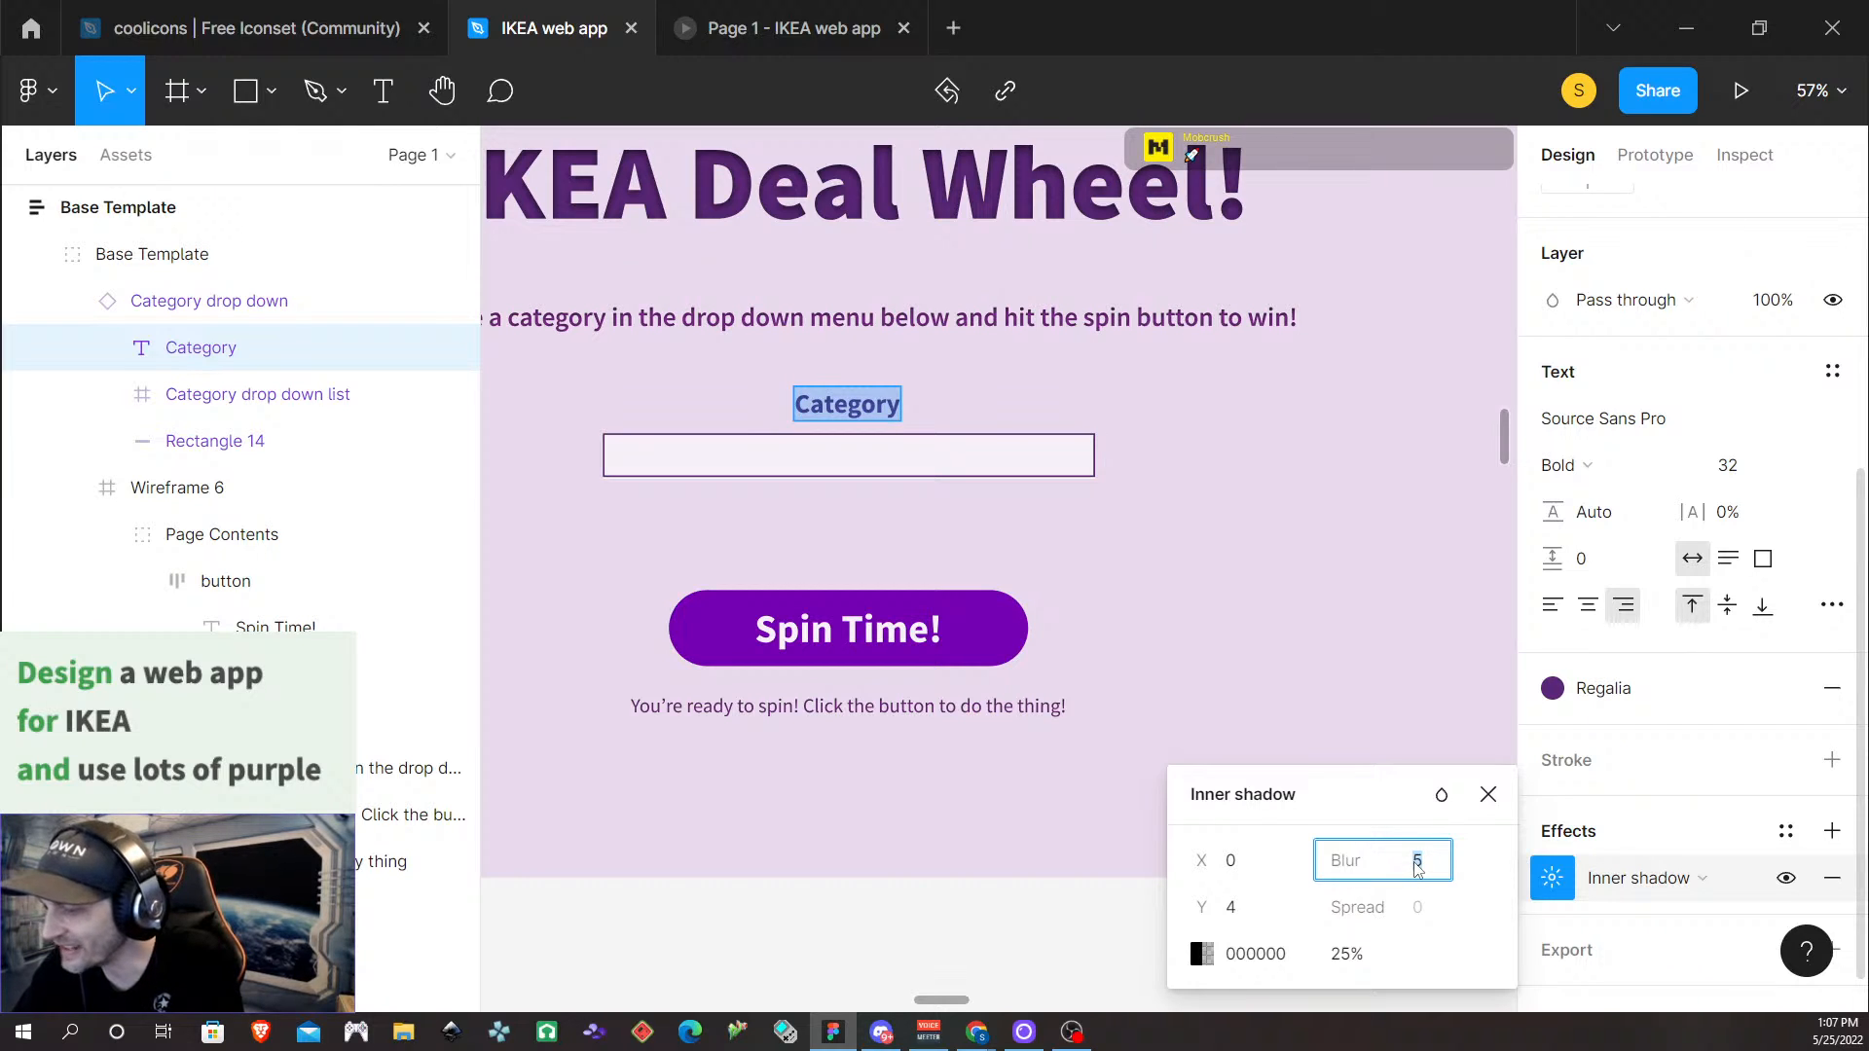
{"action": "key", "text": "Up"}
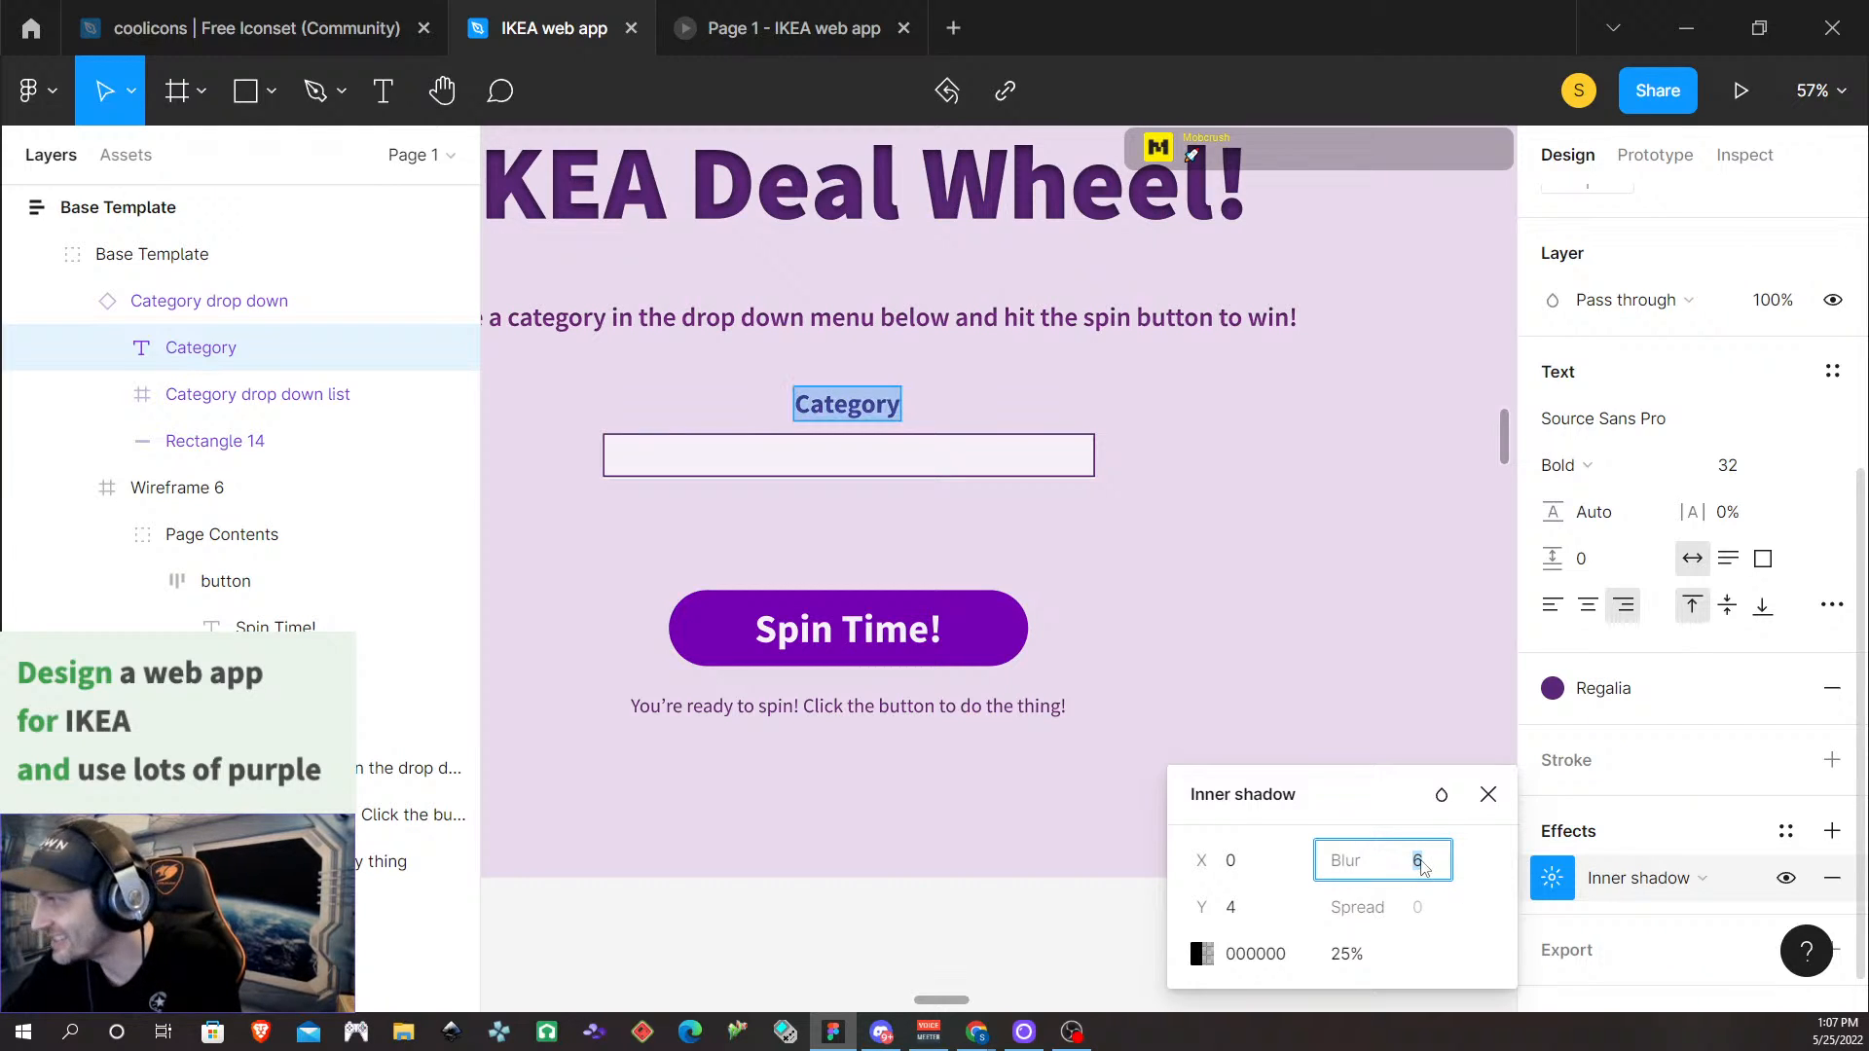
{"action": "key", "text": "Up"}
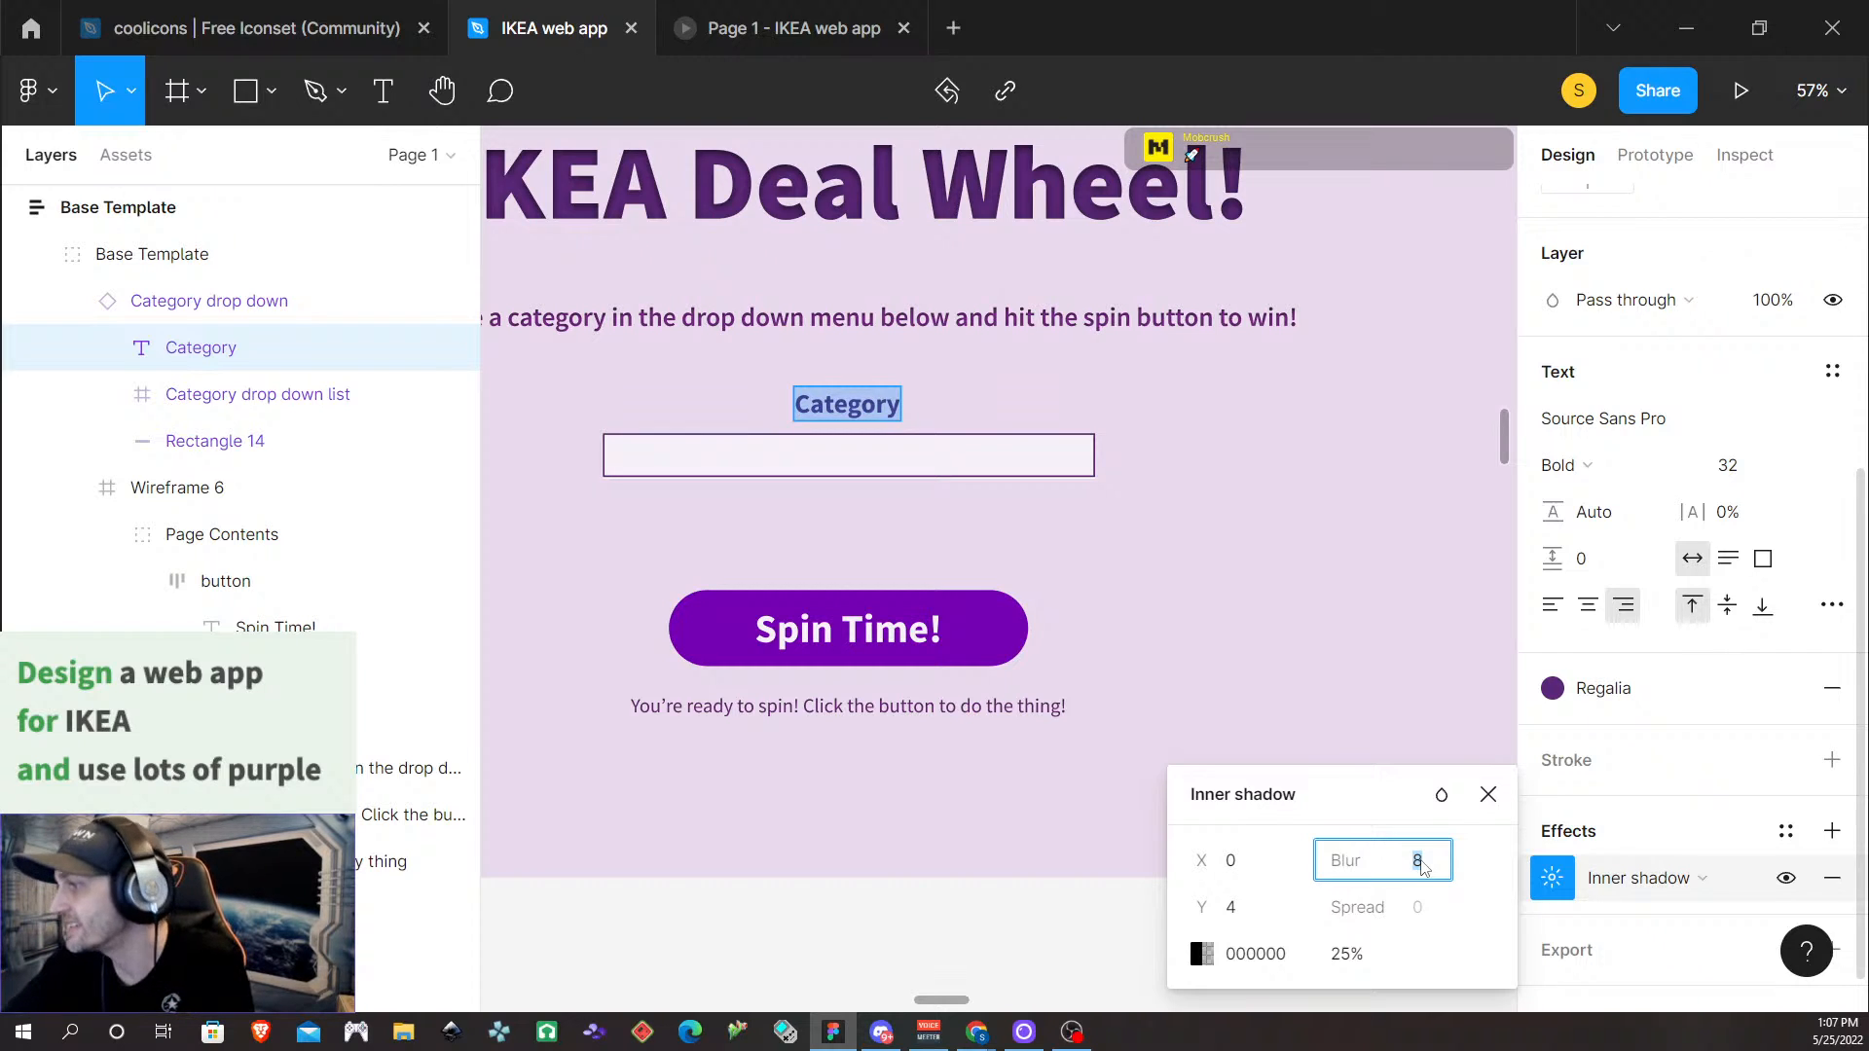
{"action": "left_click", "coordinate": [1458, 904]}
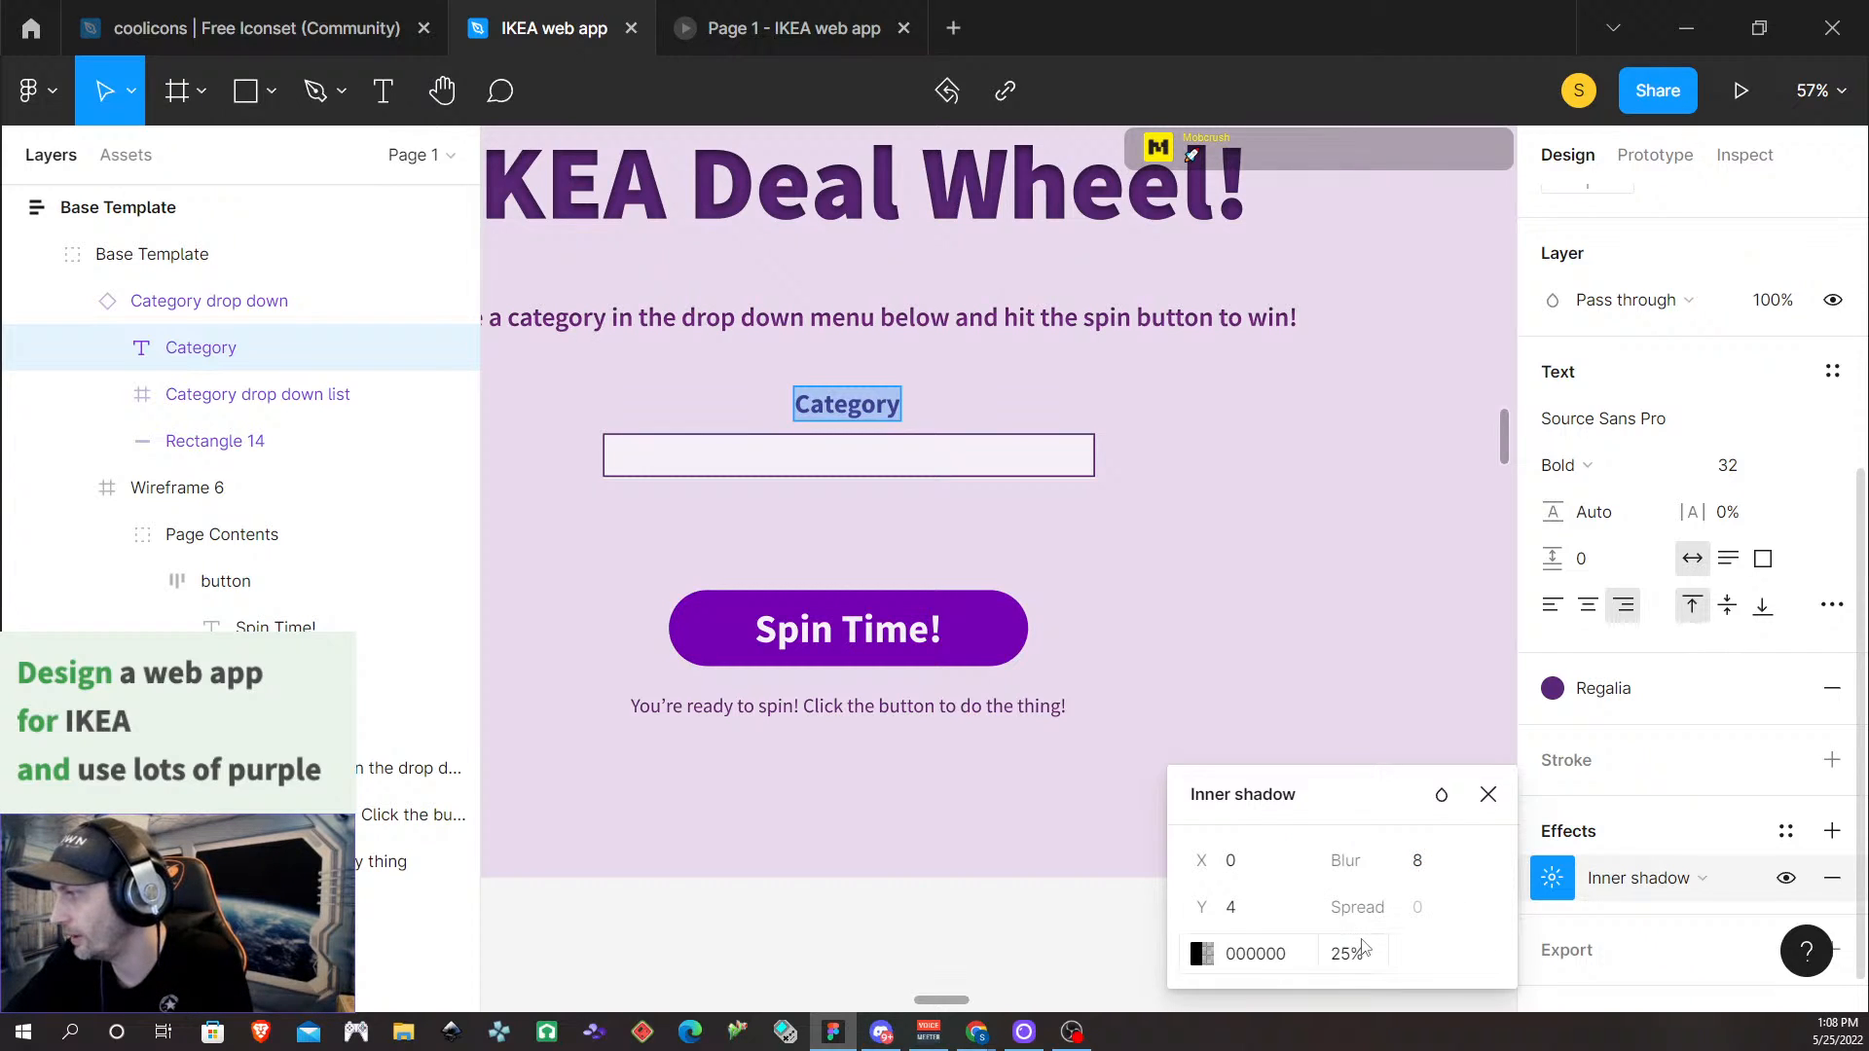
Set the opacity of the Category label's inner shadow to 60%
{"action": "left_click", "coordinate": [1376, 965]}
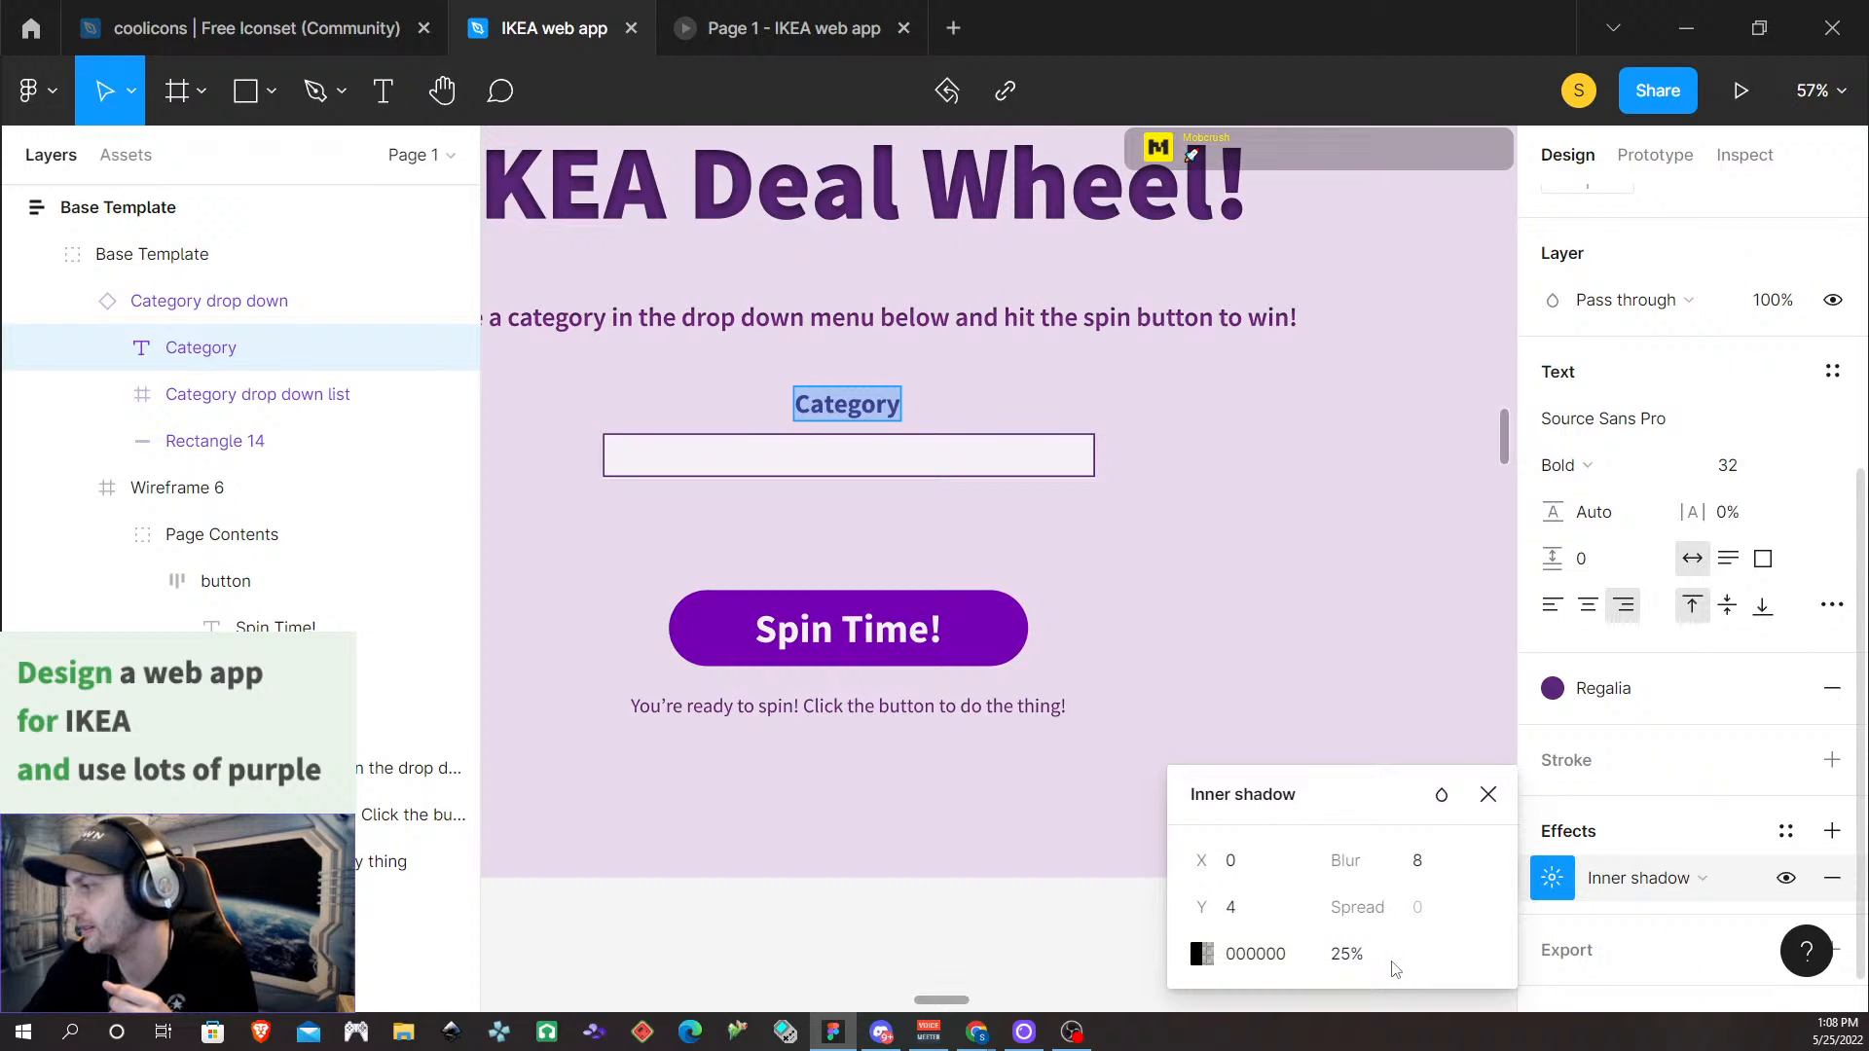
{"action": "left_click", "coordinate": [1343, 954]}
{"action": "double_click", "coordinate": [1342, 960]}
{"action": "key", "text": "Right"}
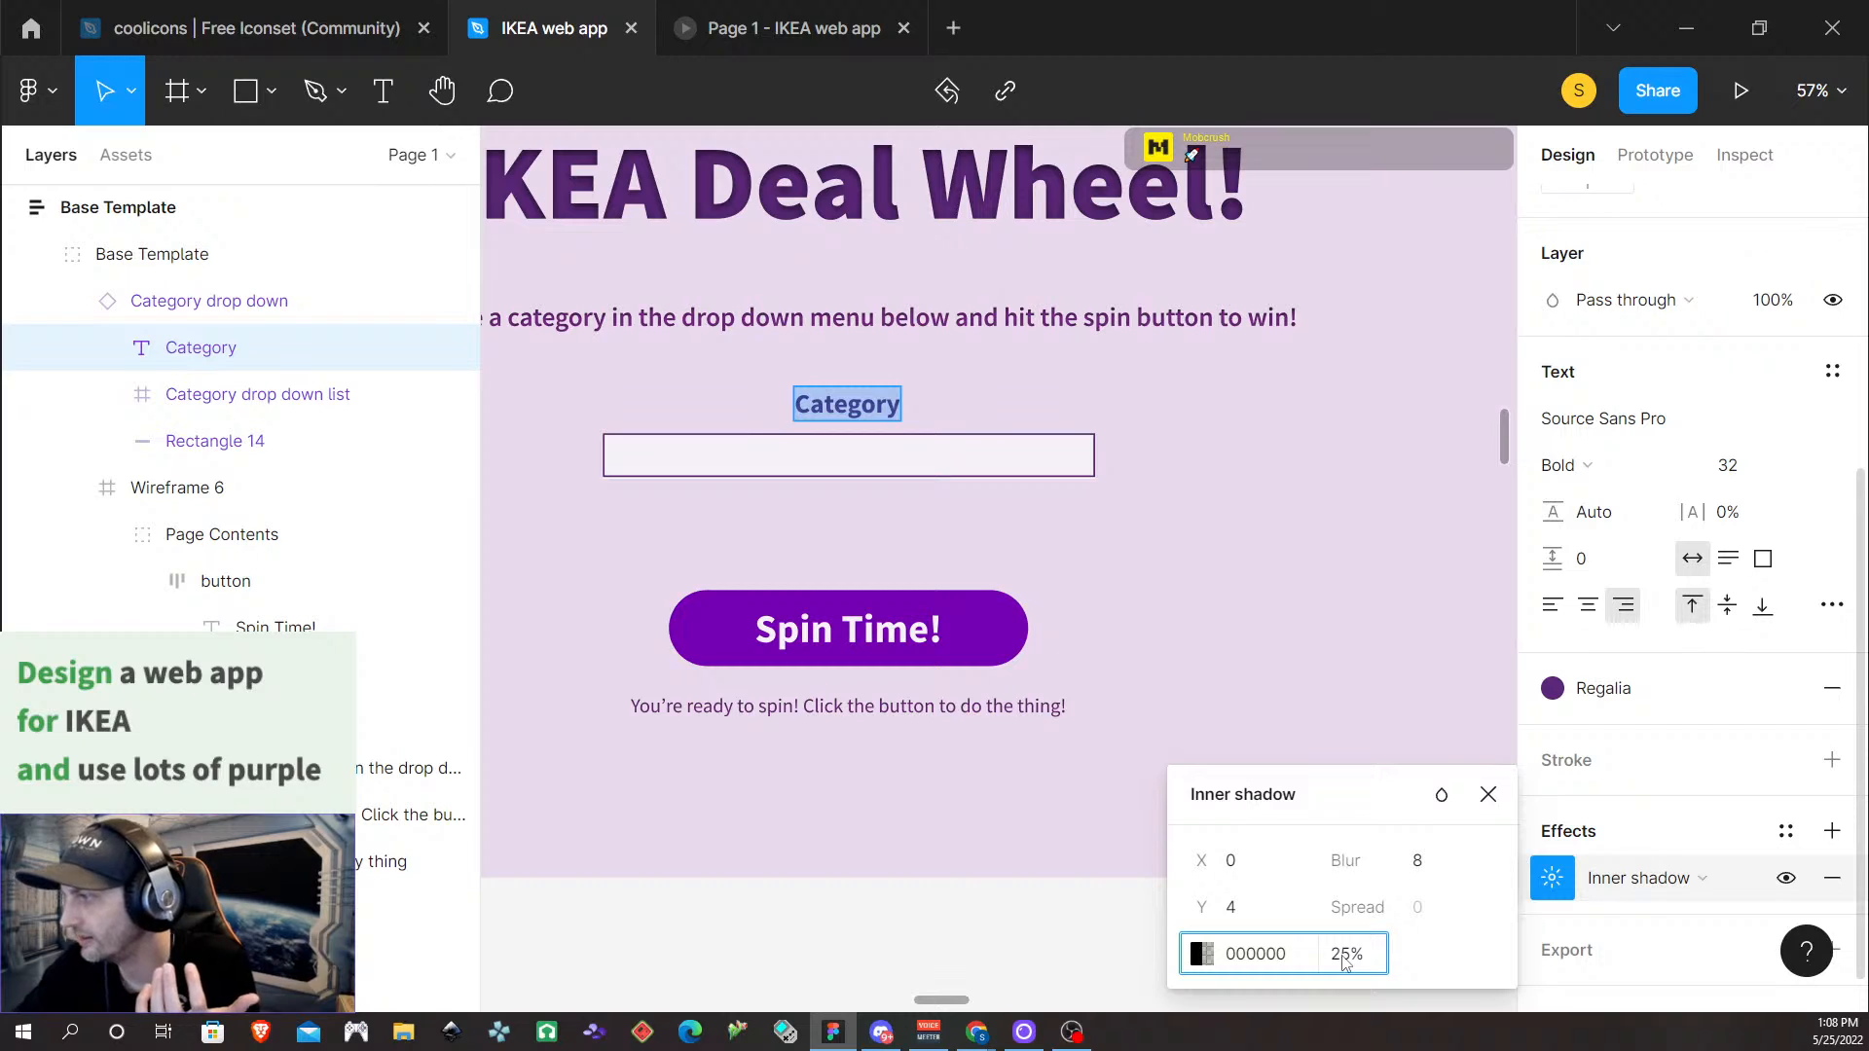
{"action": "double_click", "coordinate": [1345, 960]}
{"action": "type", "text": "60"}
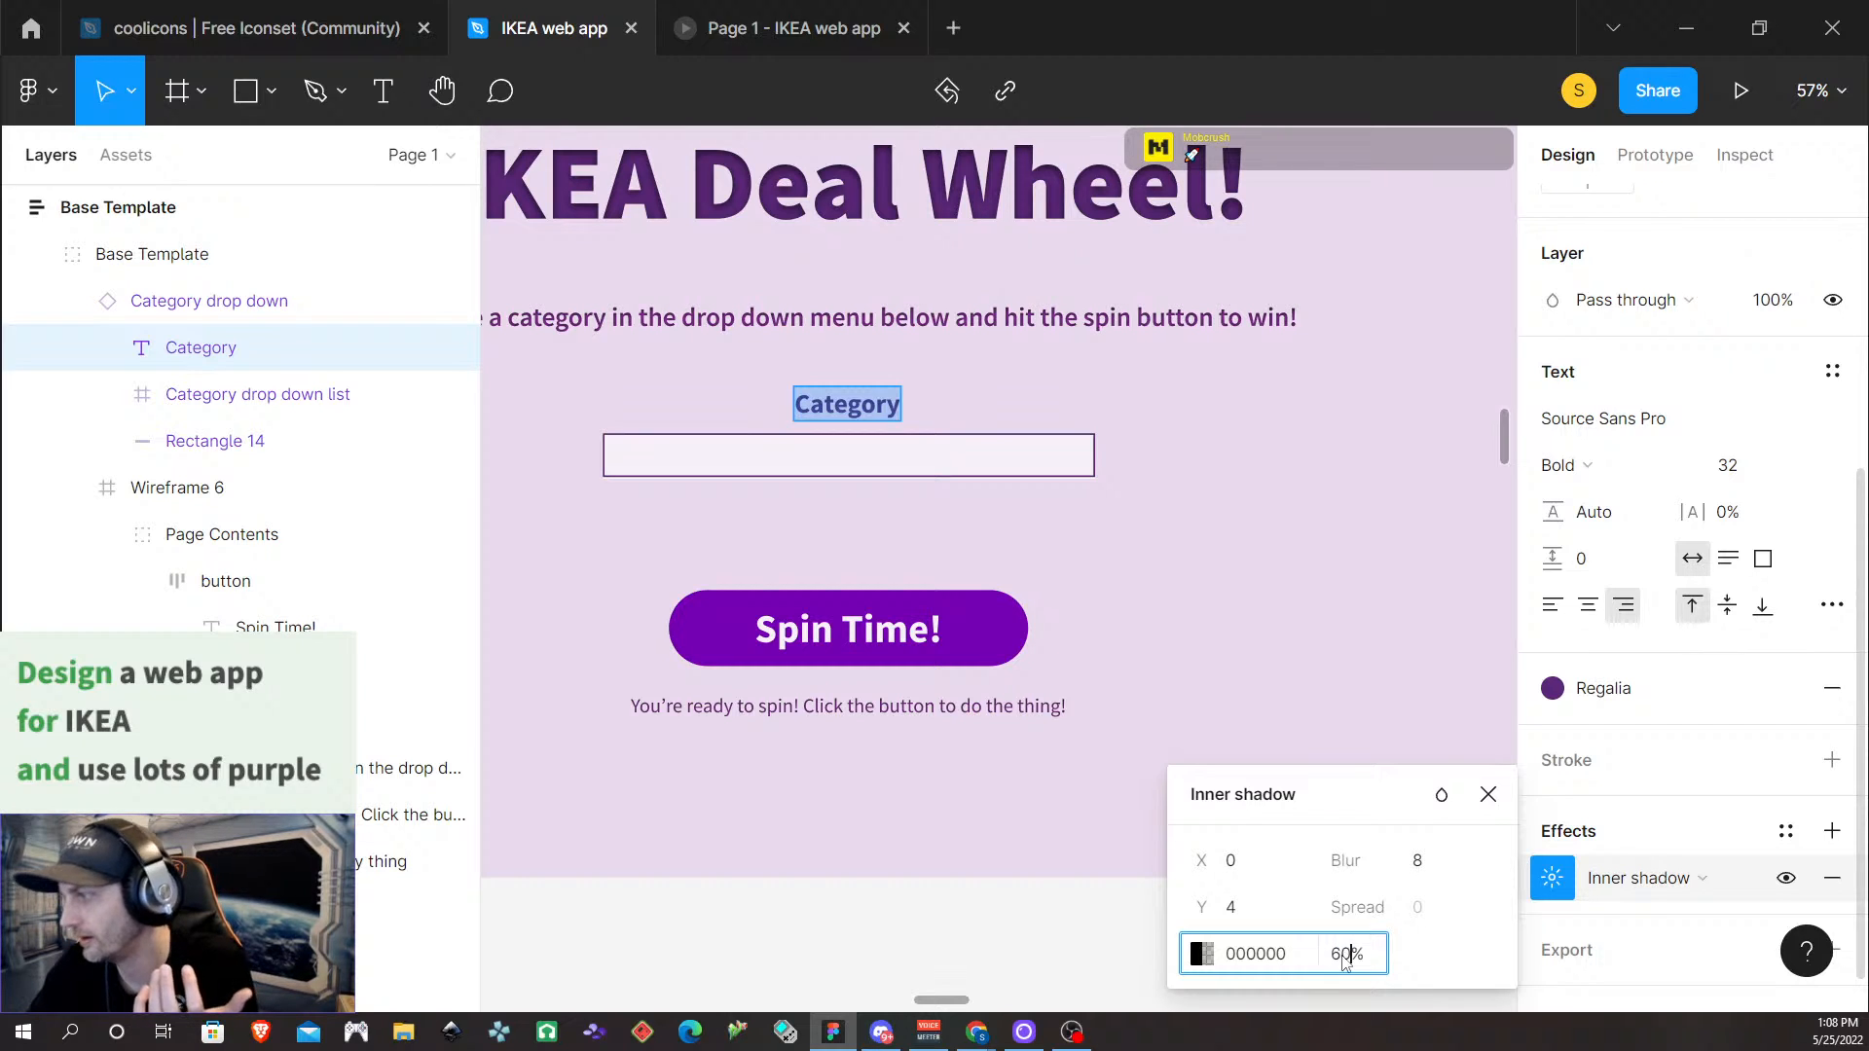
{"action": "key", "text": "Return"}
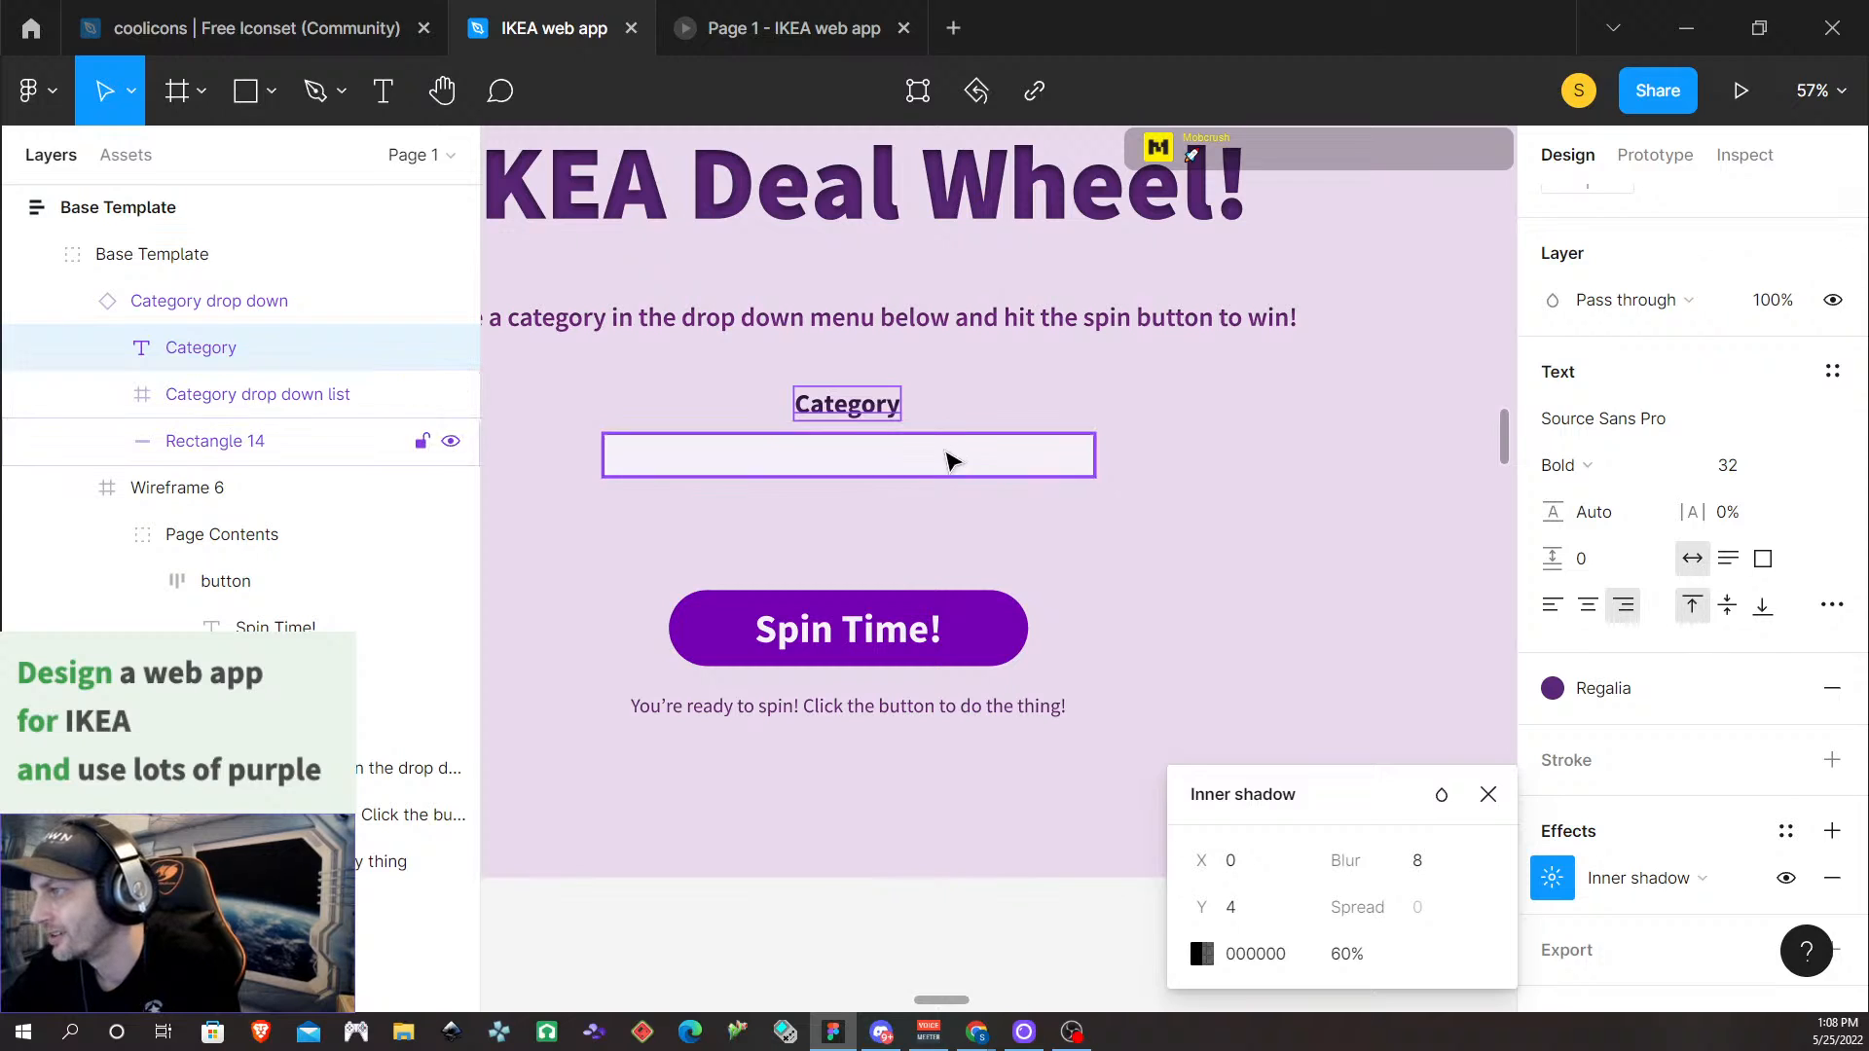
Inspect the Category label's shading up close and set its inner shadow blur to 4
{"action": "scroll", "coordinate": [855, 438], "scroll_direction": "up", "scroll_amount": 10}
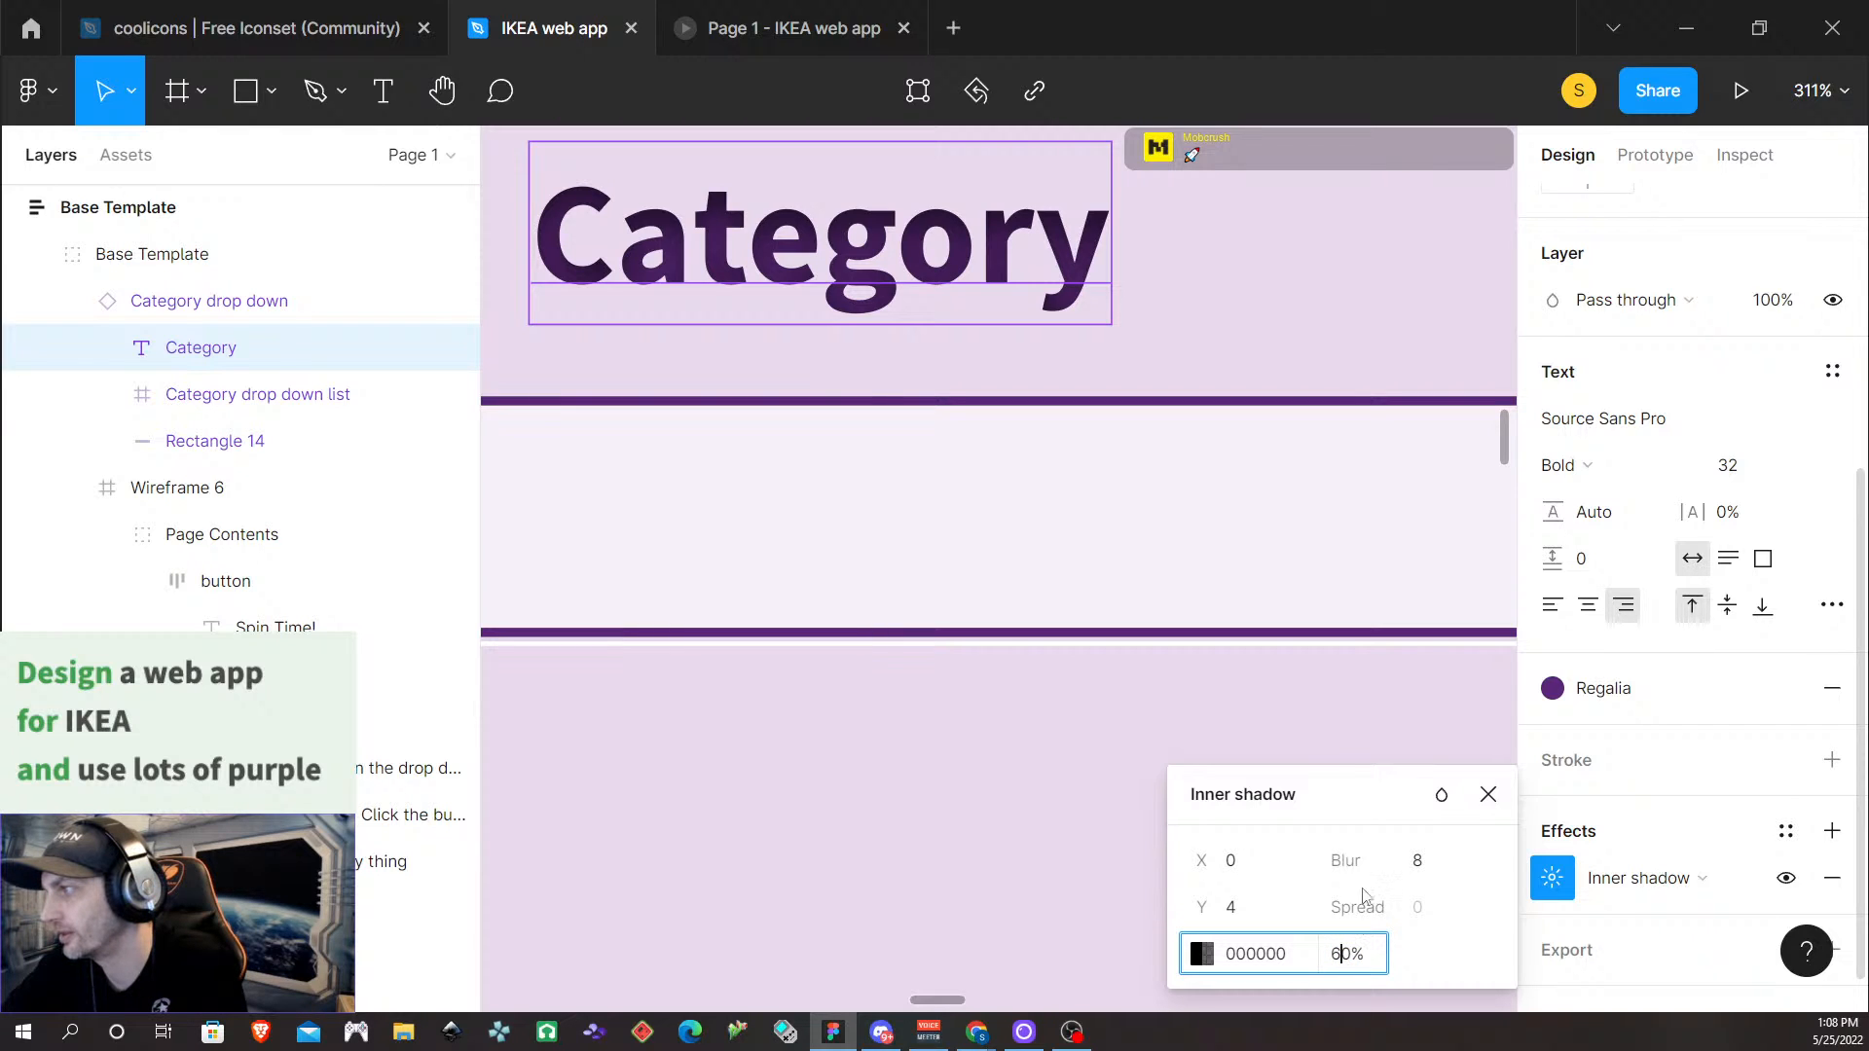
{"action": "scroll", "coordinate": [860, 685], "scroll_direction": "down", "scroll_amount": 5}
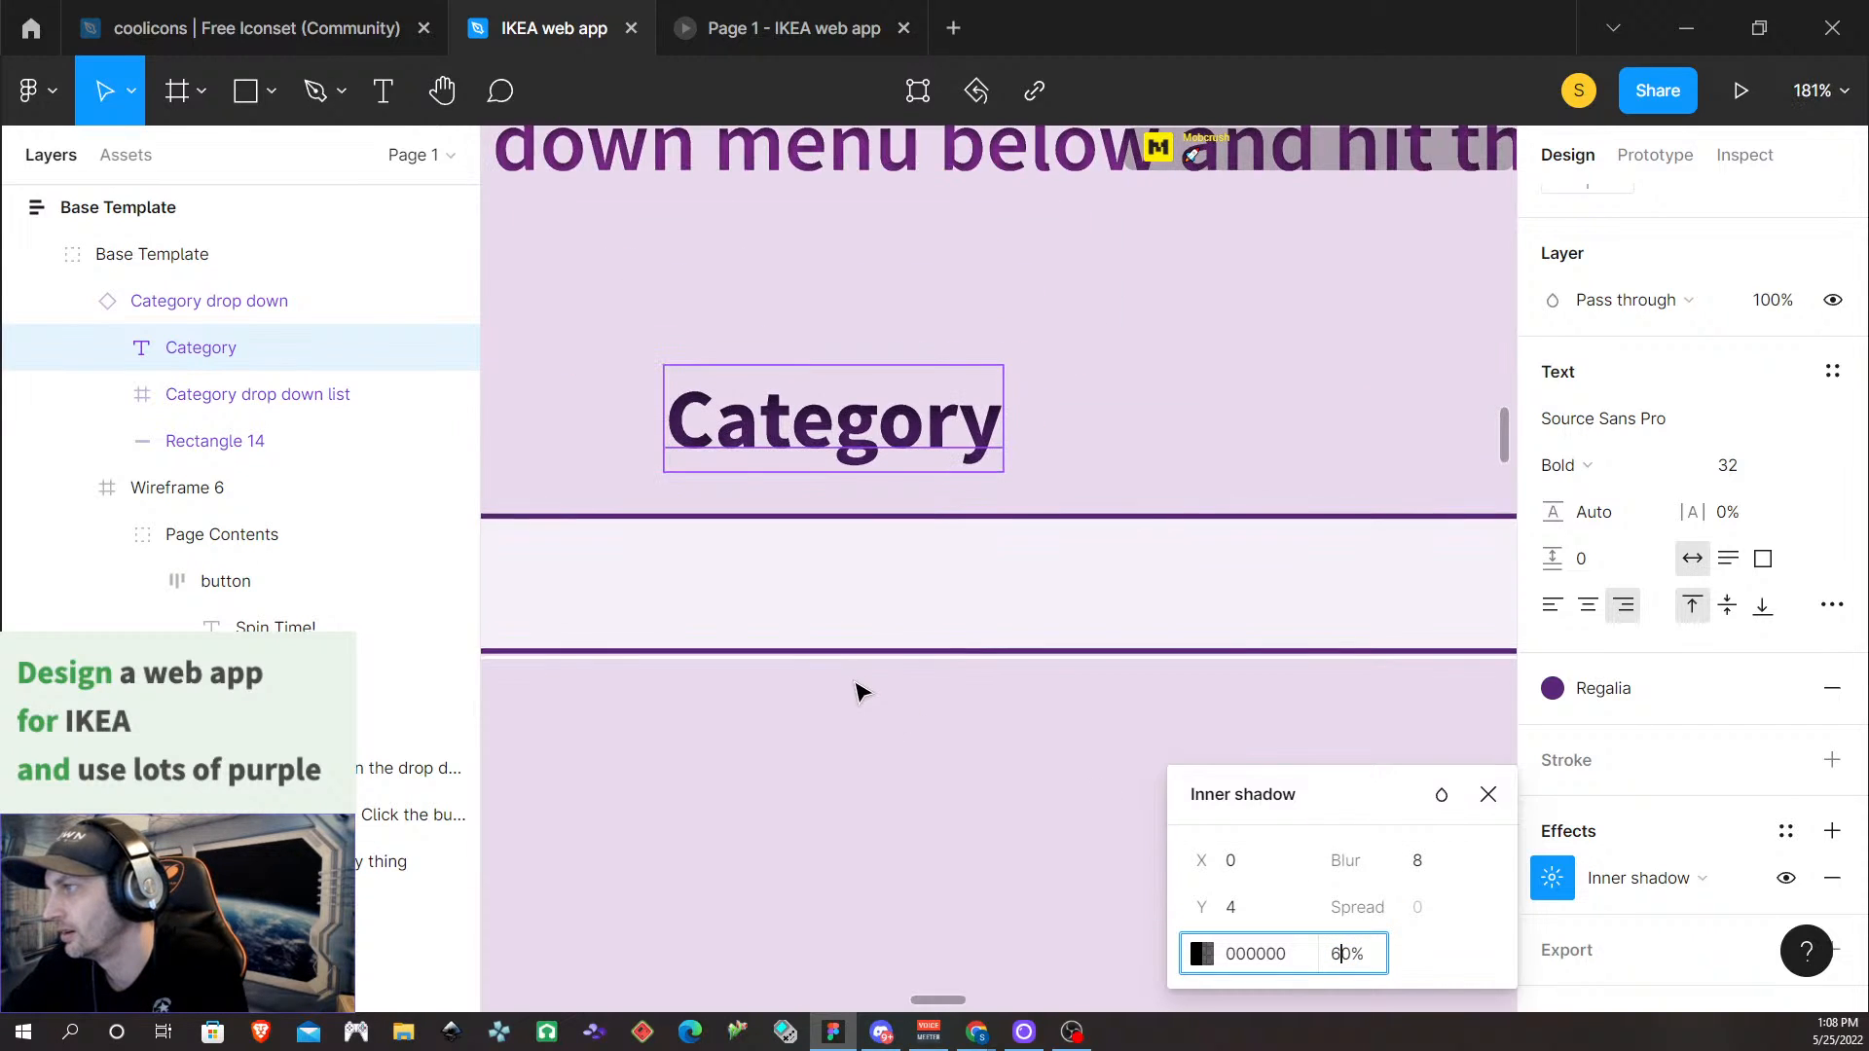
{"action": "scroll", "coordinate": [893, 701], "scroll_direction": "up", "scroll_amount": 3}
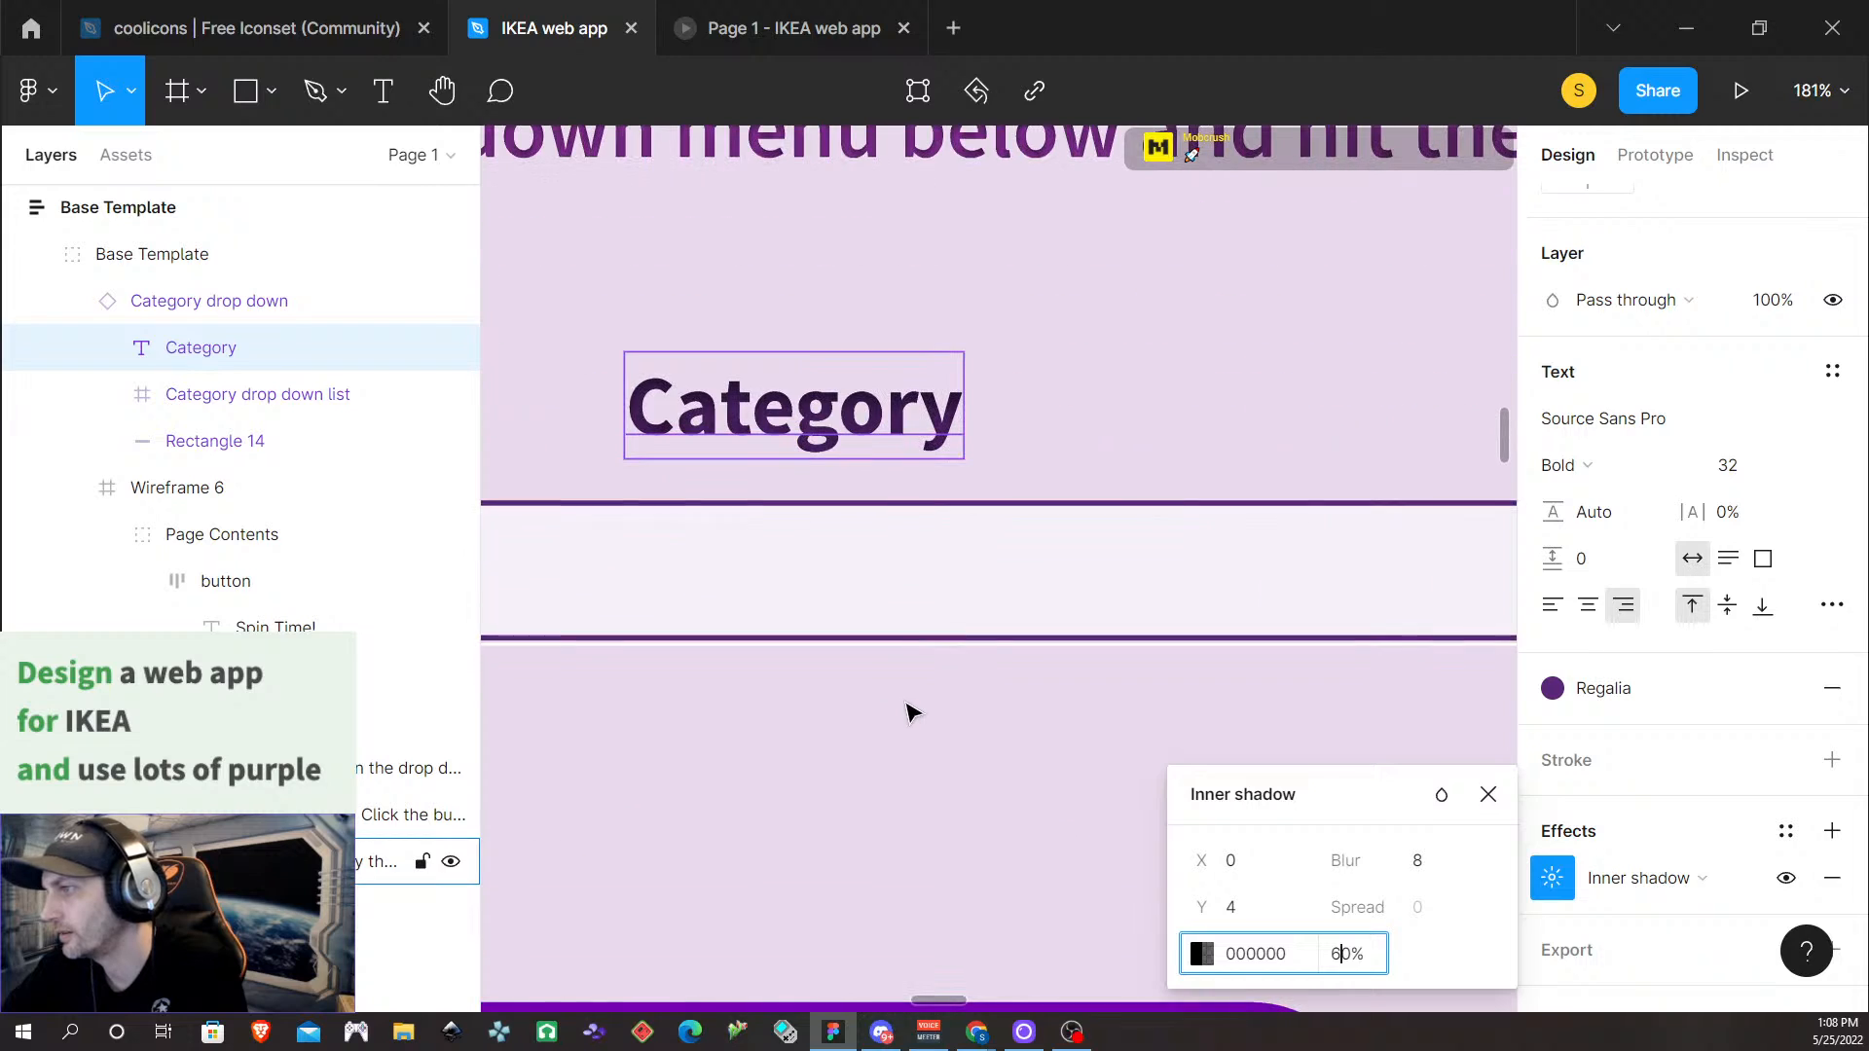
{"action": "left_click", "coordinate": [1412, 857]}
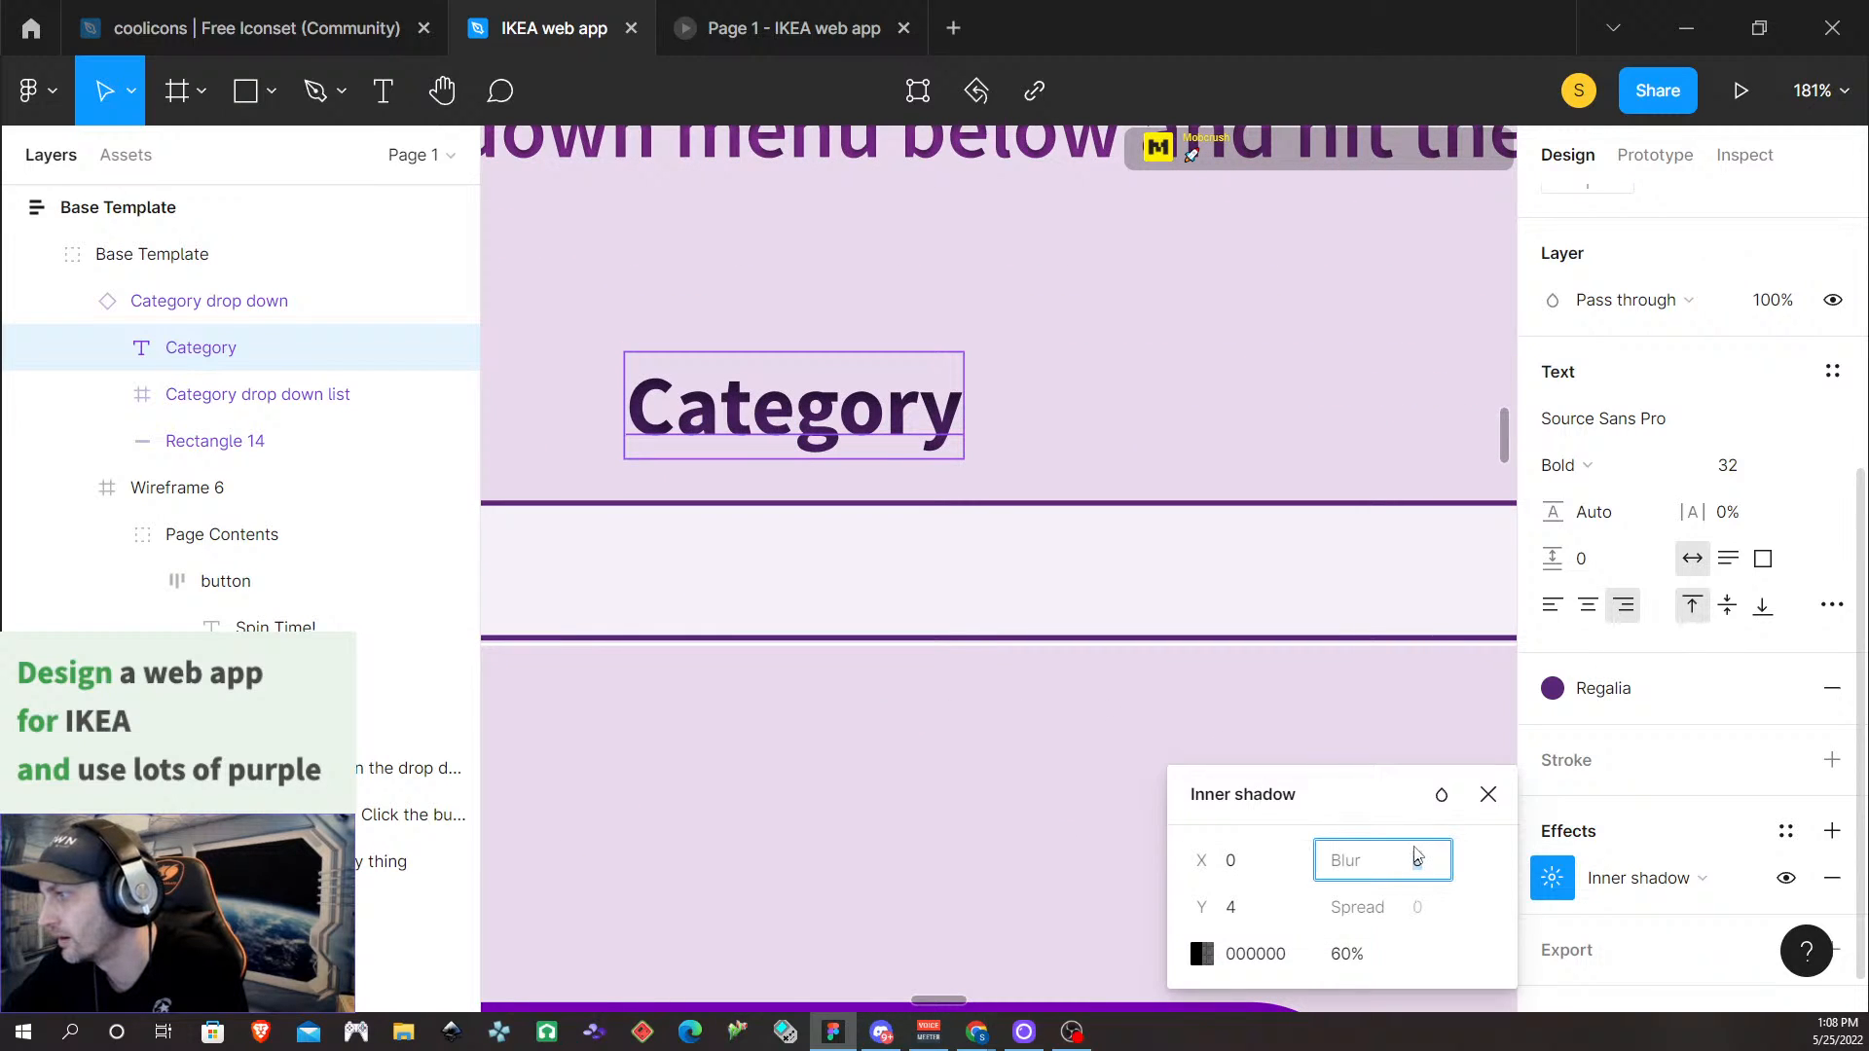
{"action": "key", "text": "Return"}
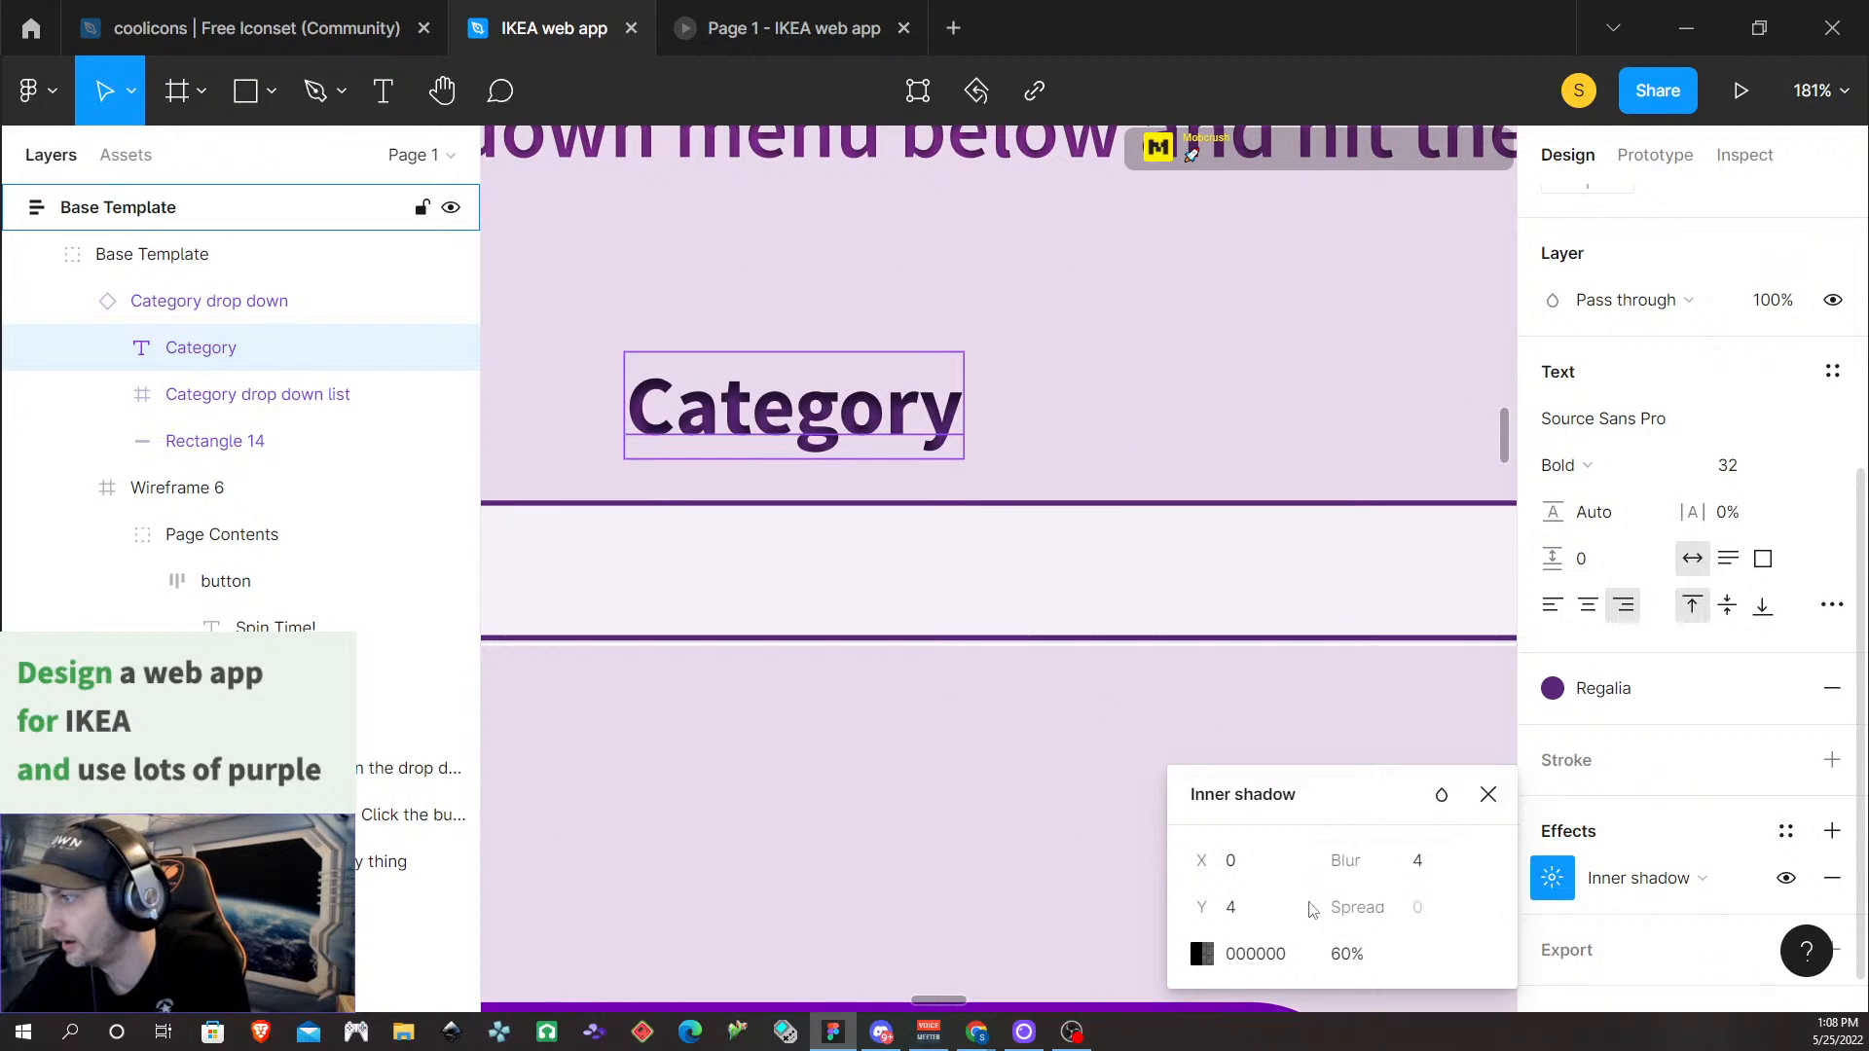
Set the Category label's inner shadow to a Y offset of 2 and 40% opacity
{"action": "type", "text": "2"}
{"action": "key", "text": "Return"}
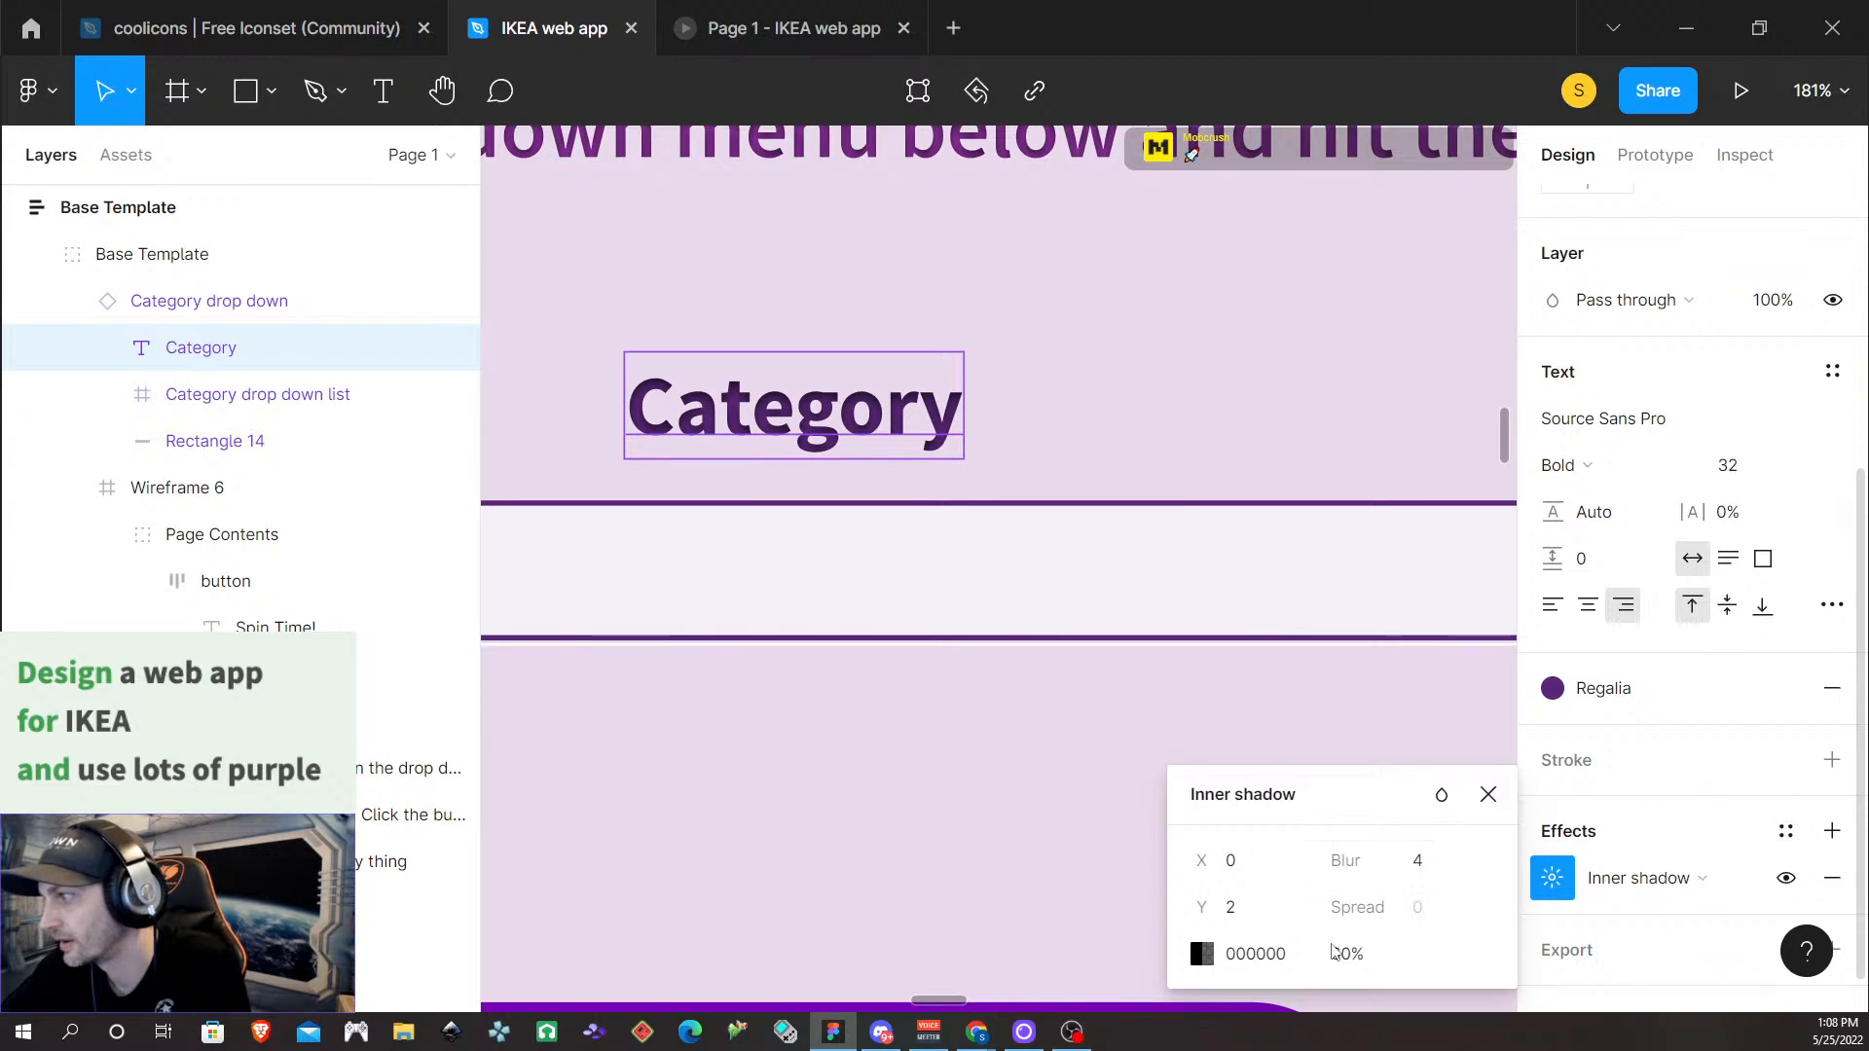
{"action": "left_click", "coordinate": [1337, 954]}
{"action": "type", "text": "4"}
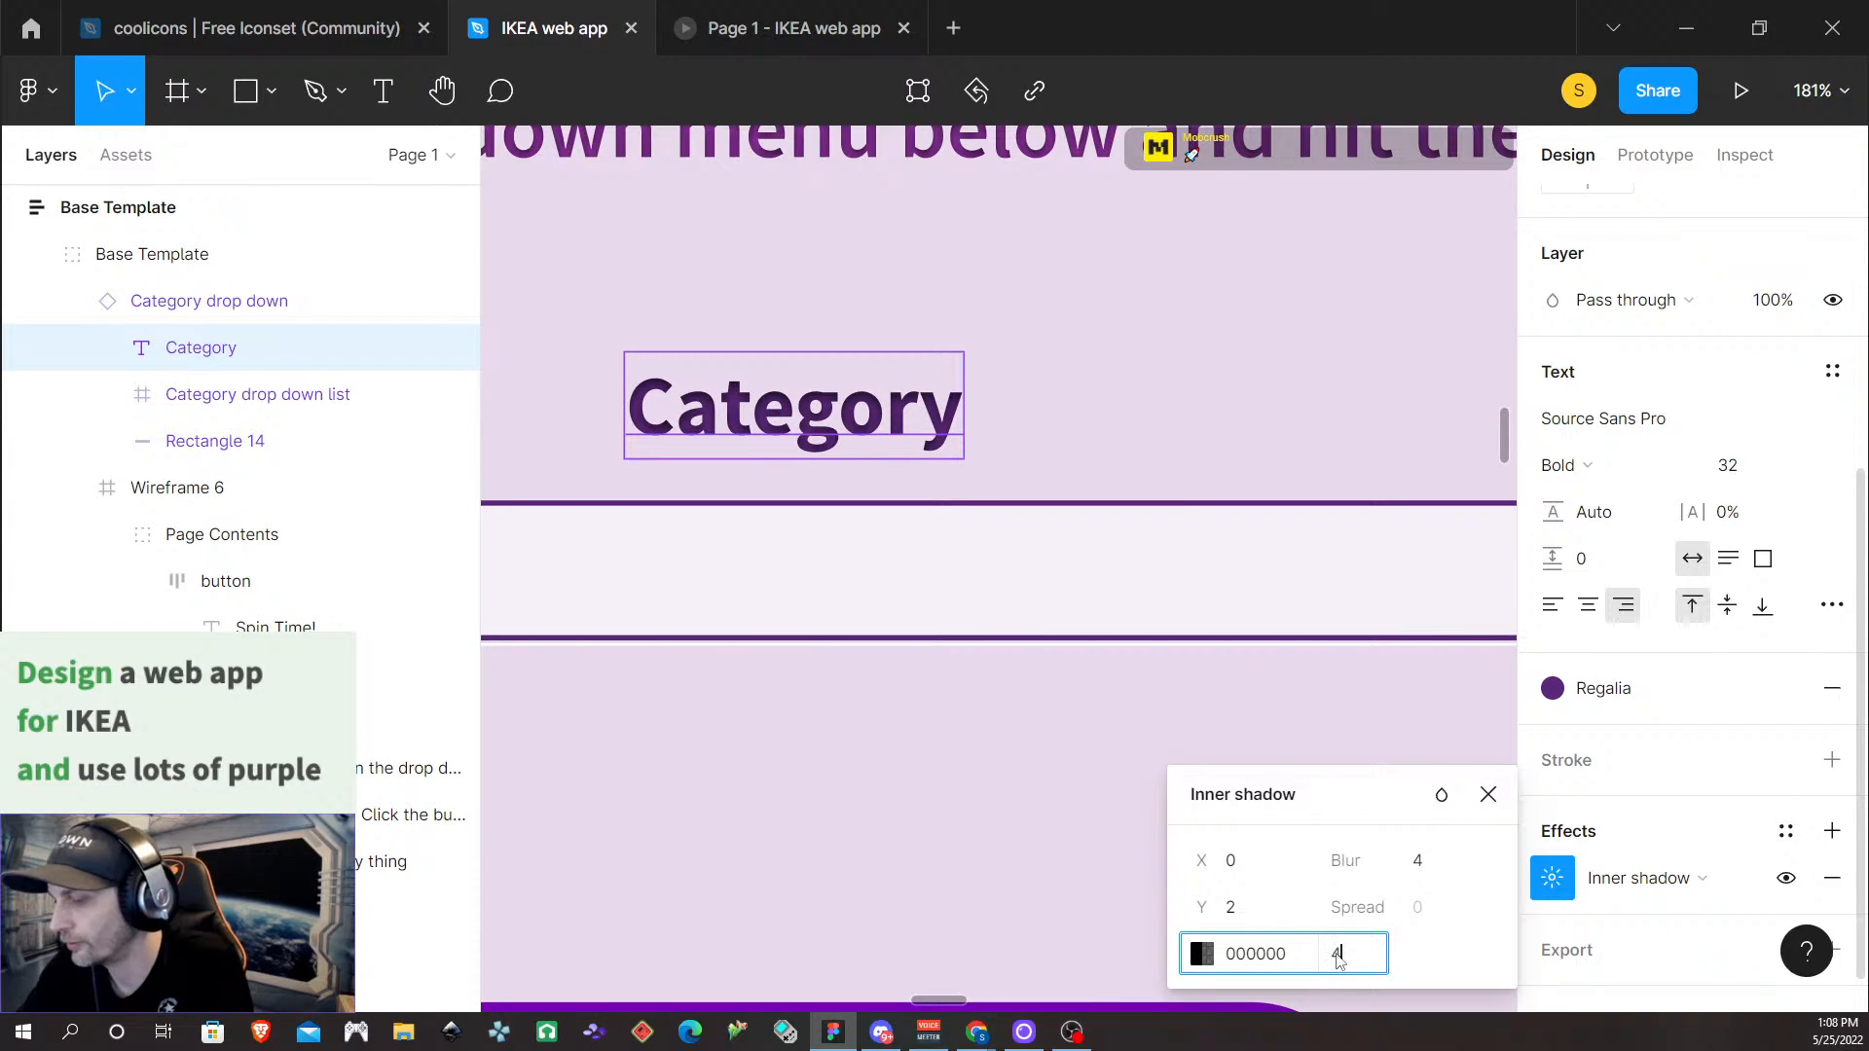
{"action": "type", "text": "0"}
{"action": "key", "text": "Return"}
{"action": "left_click", "coordinate": [925, 689]}
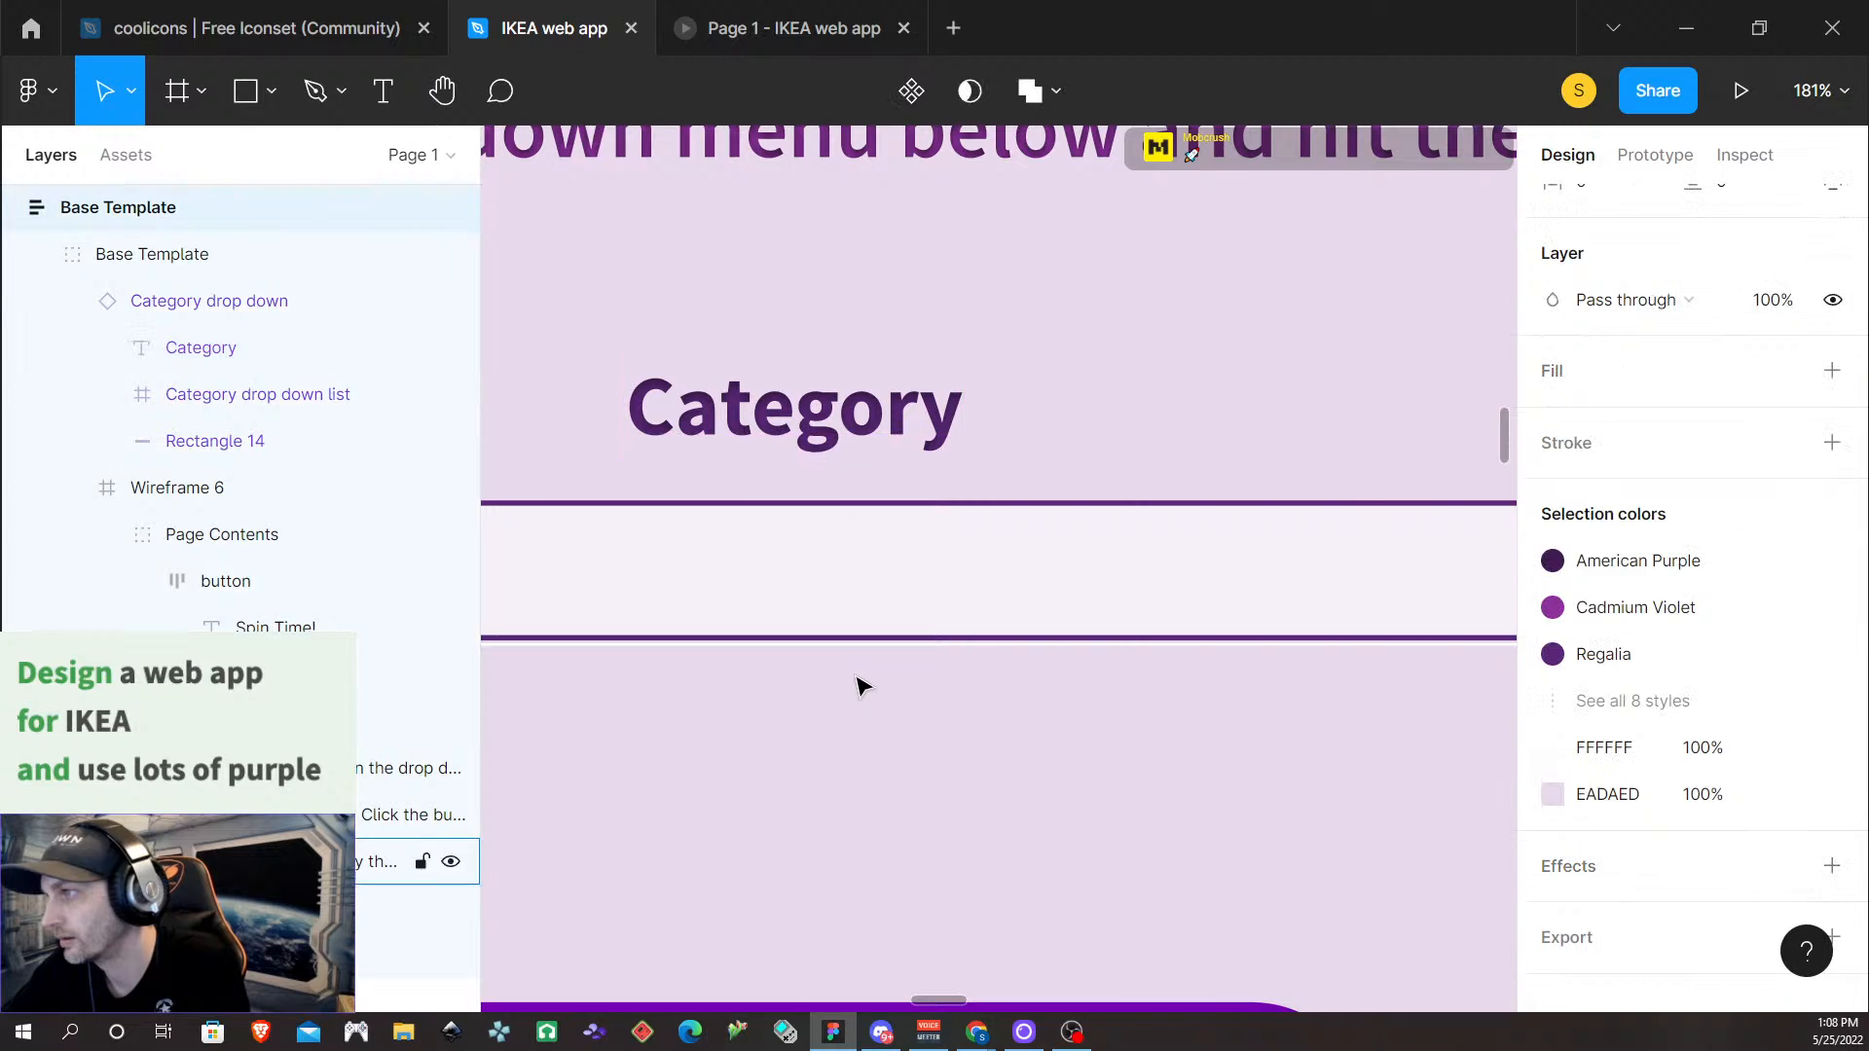
Review the Category label's shading against the rest of the IKEA Deal Wheel screen at different zoom levels
{"action": "scroll", "coordinate": [857, 686], "scroll_direction": "down", "scroll_amount": 5}
{"action": "scroll", "coordinate": [843, 708], "scroll_direction": "left", "scroll_amount": 2}
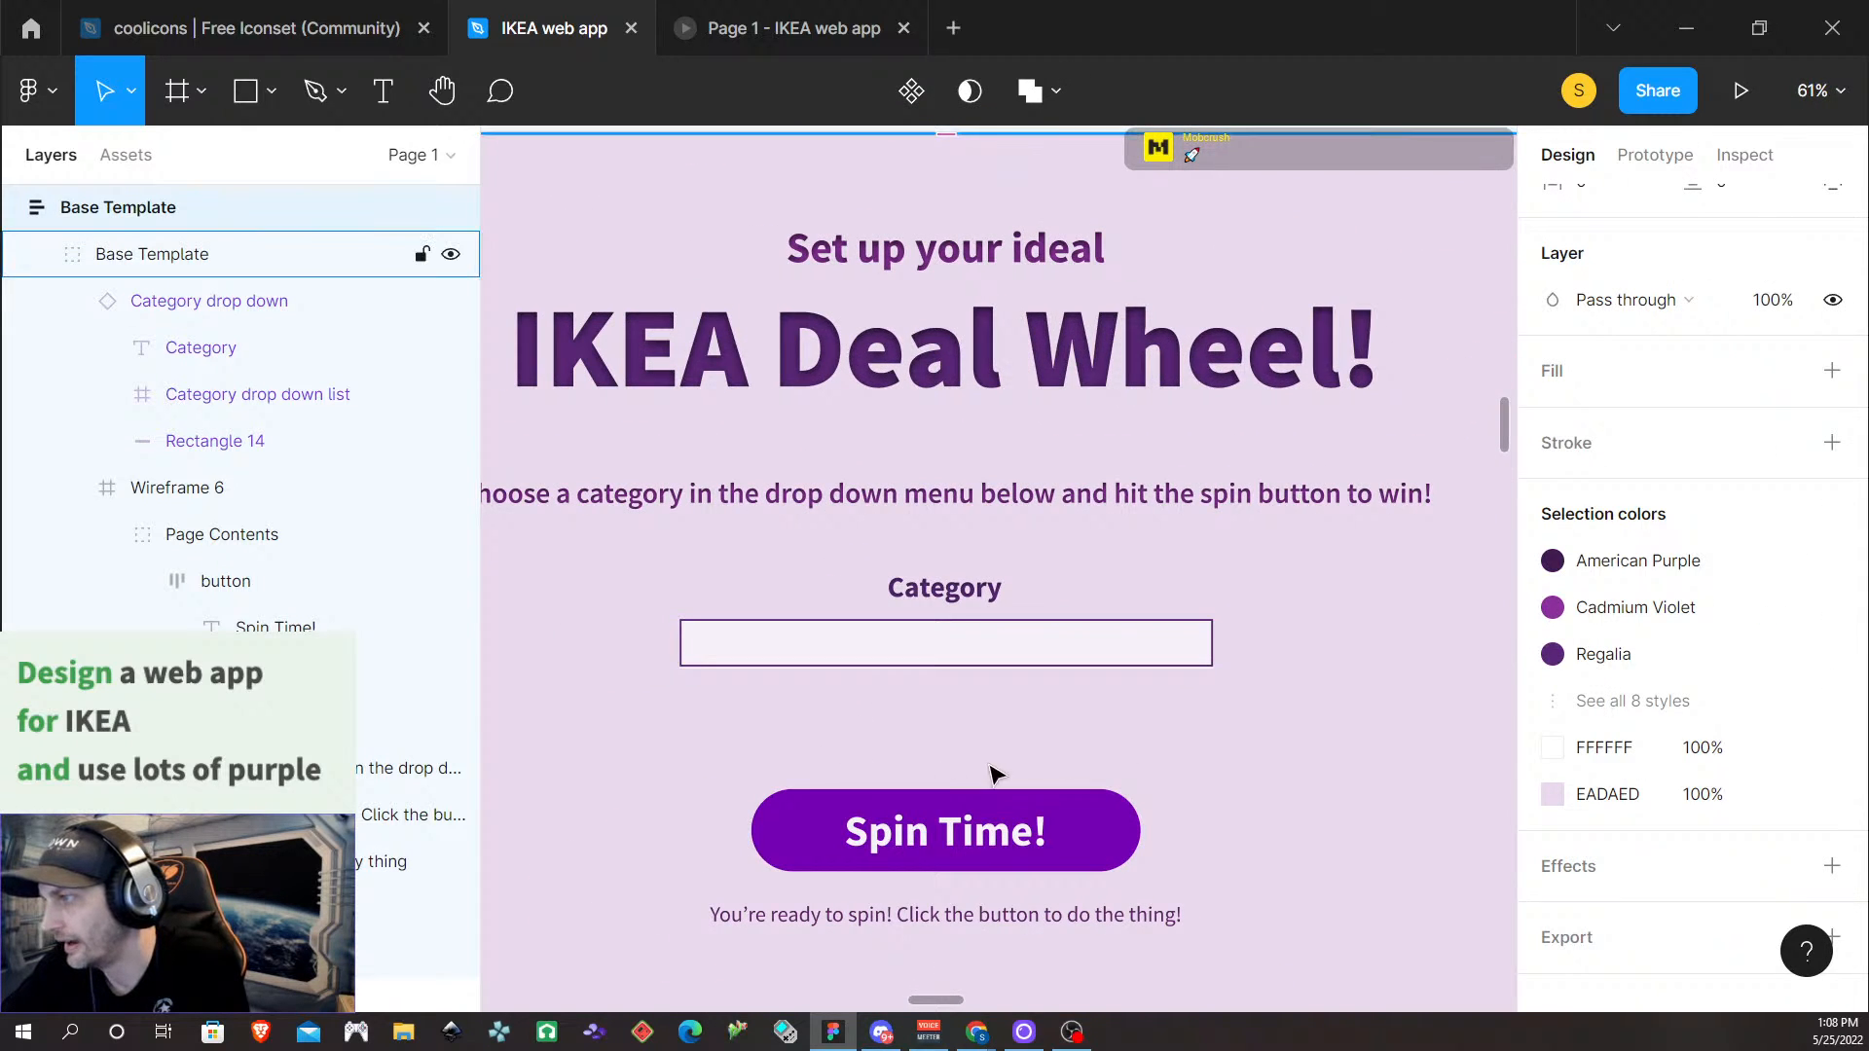
{"action": "scroll", "coordinate": [1097, 739], "scroll_direction": "down", "scroll_amount": 5}
{"action": "scroll", "coordinate": [954, 750], "scroll_direction": "right", "scroll_amount": 5}
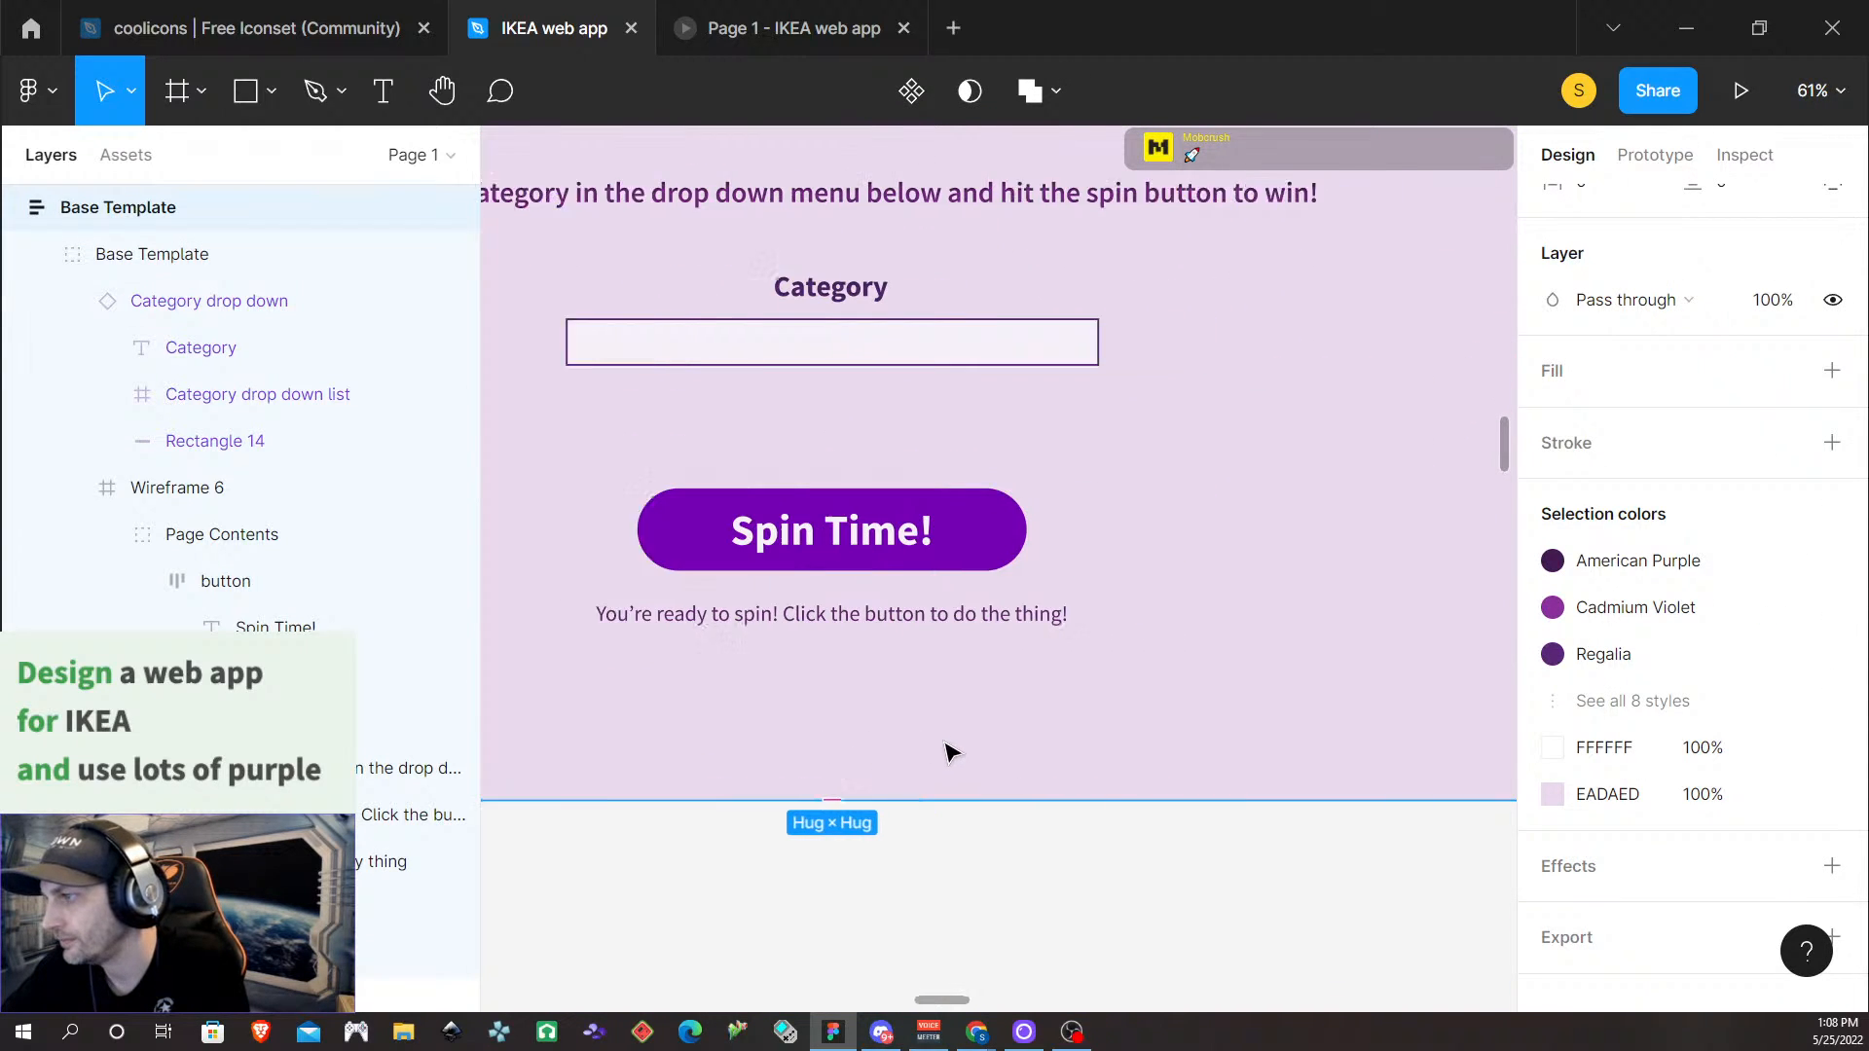
{"action": "scroll", "coordinate": [759, 693], "scroll_direction": "up", "scroll_amount": 5}
{"action": "scroll", "coordinate": [757, 699], "scroll_direction": "right", "scroll_amount": 3}
{"action": "scroll", "coordinate": [754, 694], "scroll_direction": "down", "scroll_amount": 1}
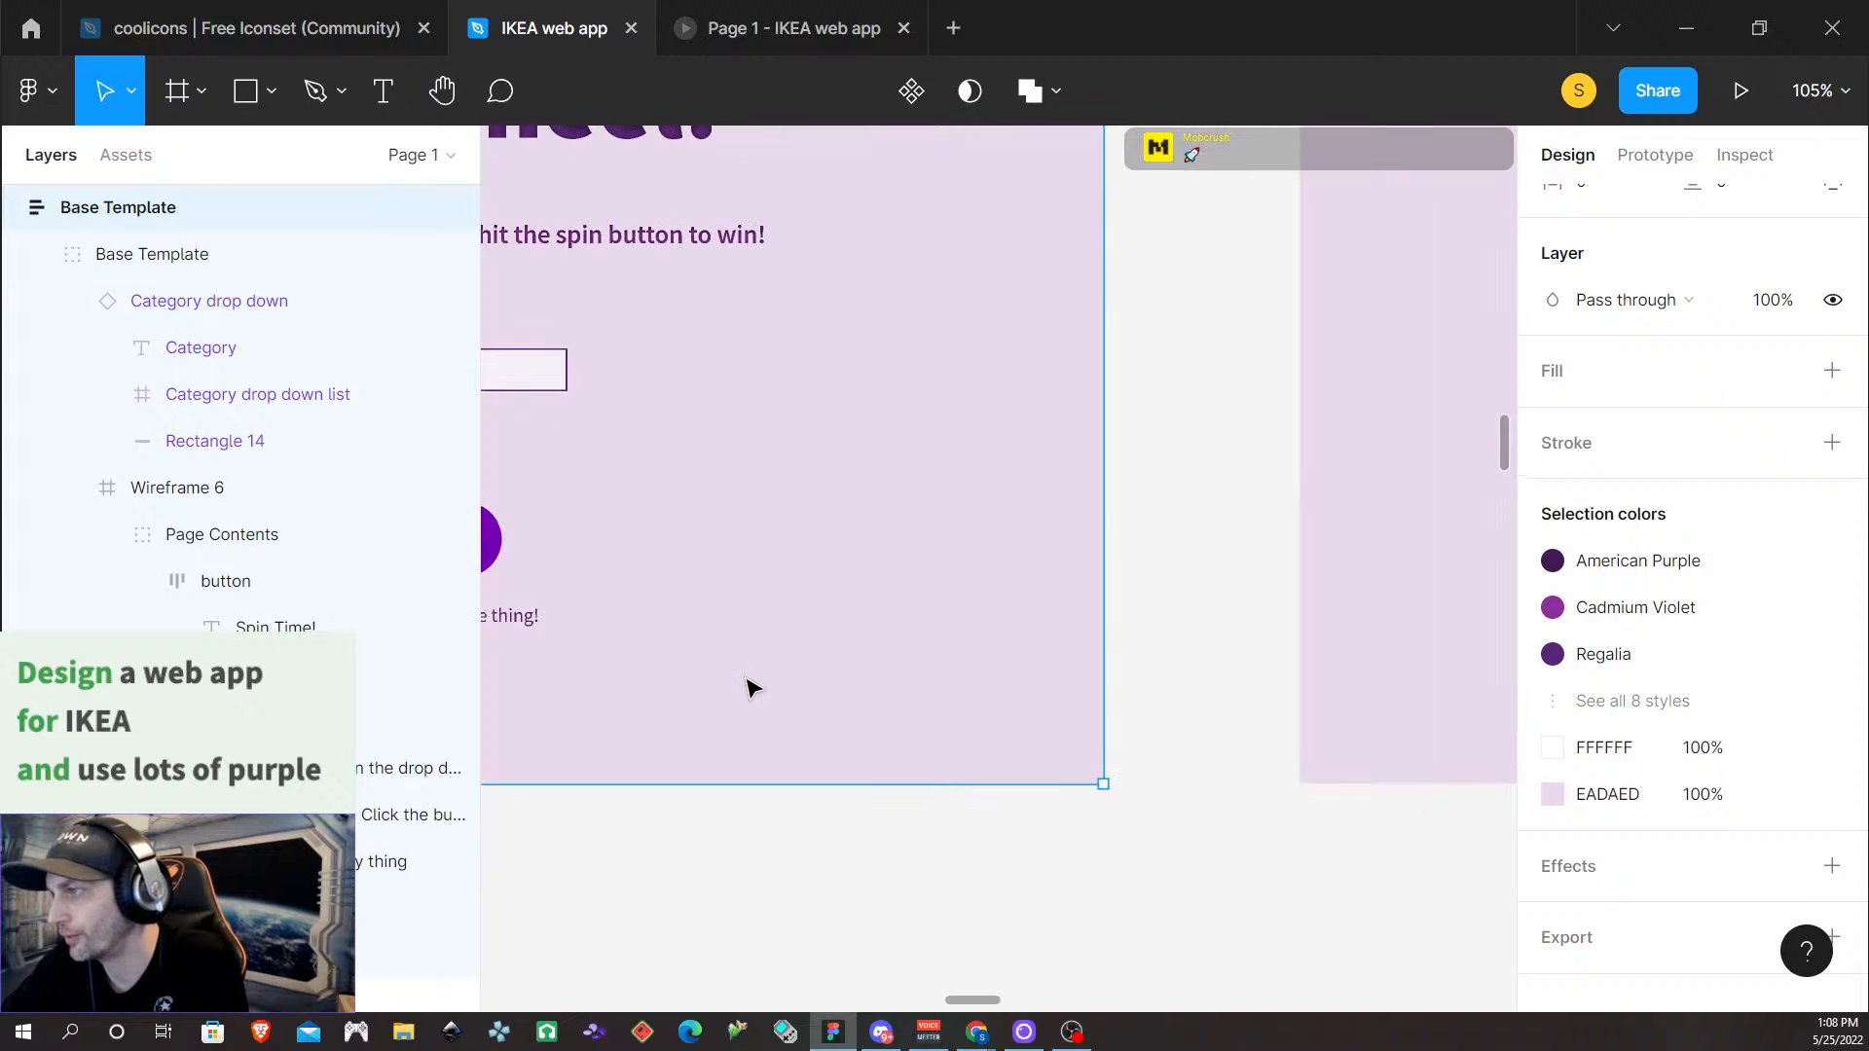
{"action": "scroll", "coordinate": [759, 675], "scroll_direction": "down", "scroll_amount": 5}
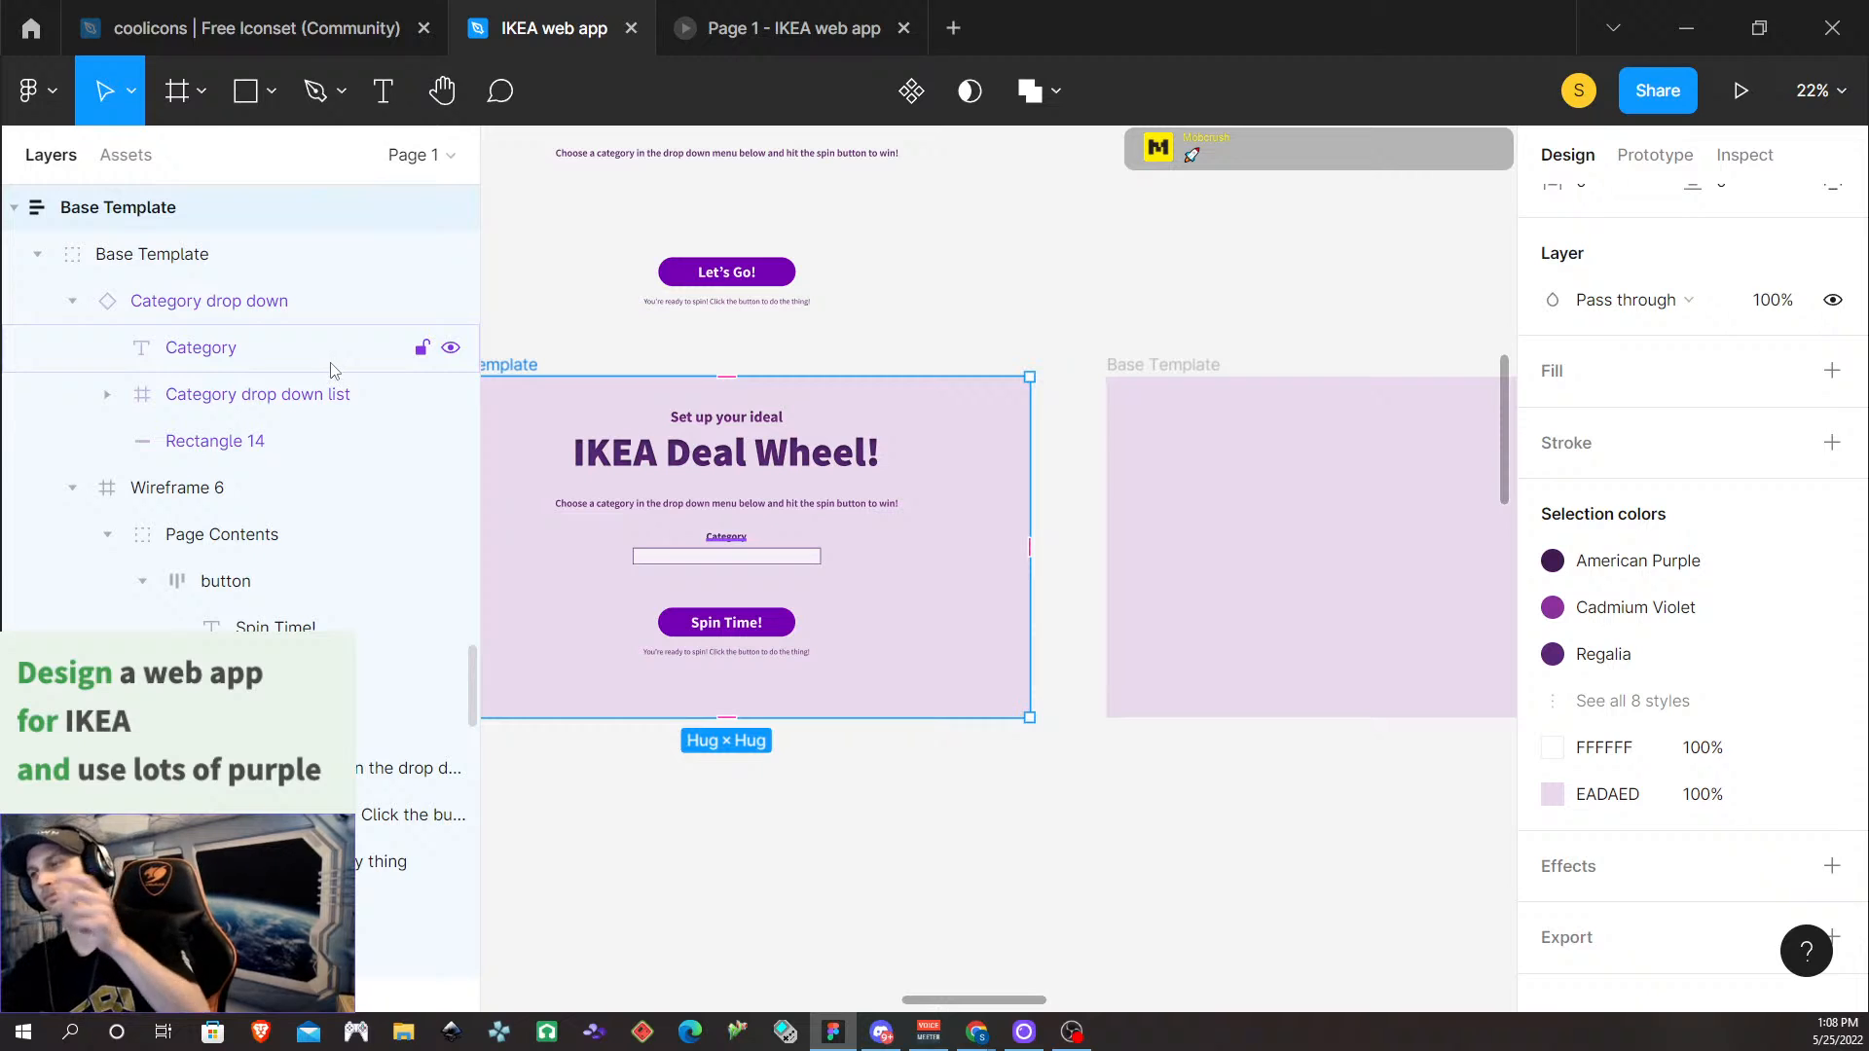
Try to move the Category label below the Category drop down list within the Base Template's drop down instance
{"action": "left_click", "coordinate": [200, 348]}
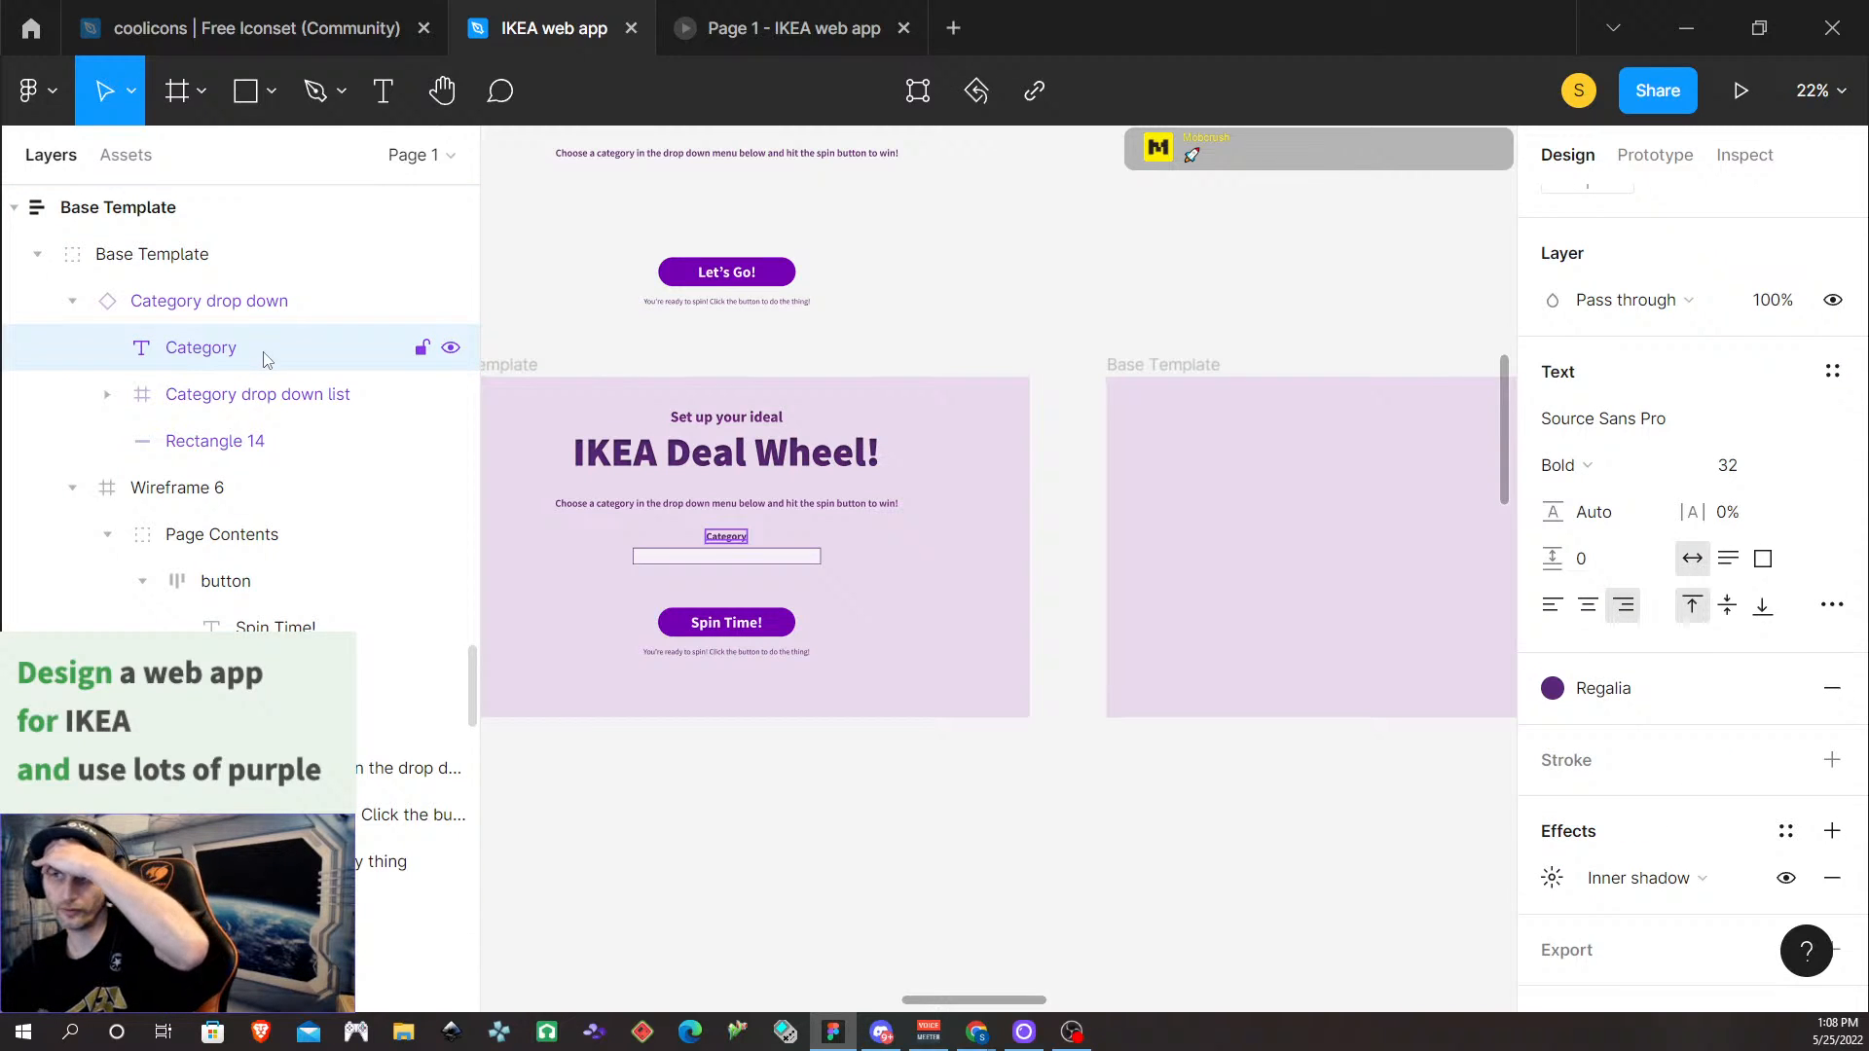
{"action": "left_click_drag", "start_coordinate": [263, 363], "coordinate": [178, 407]}
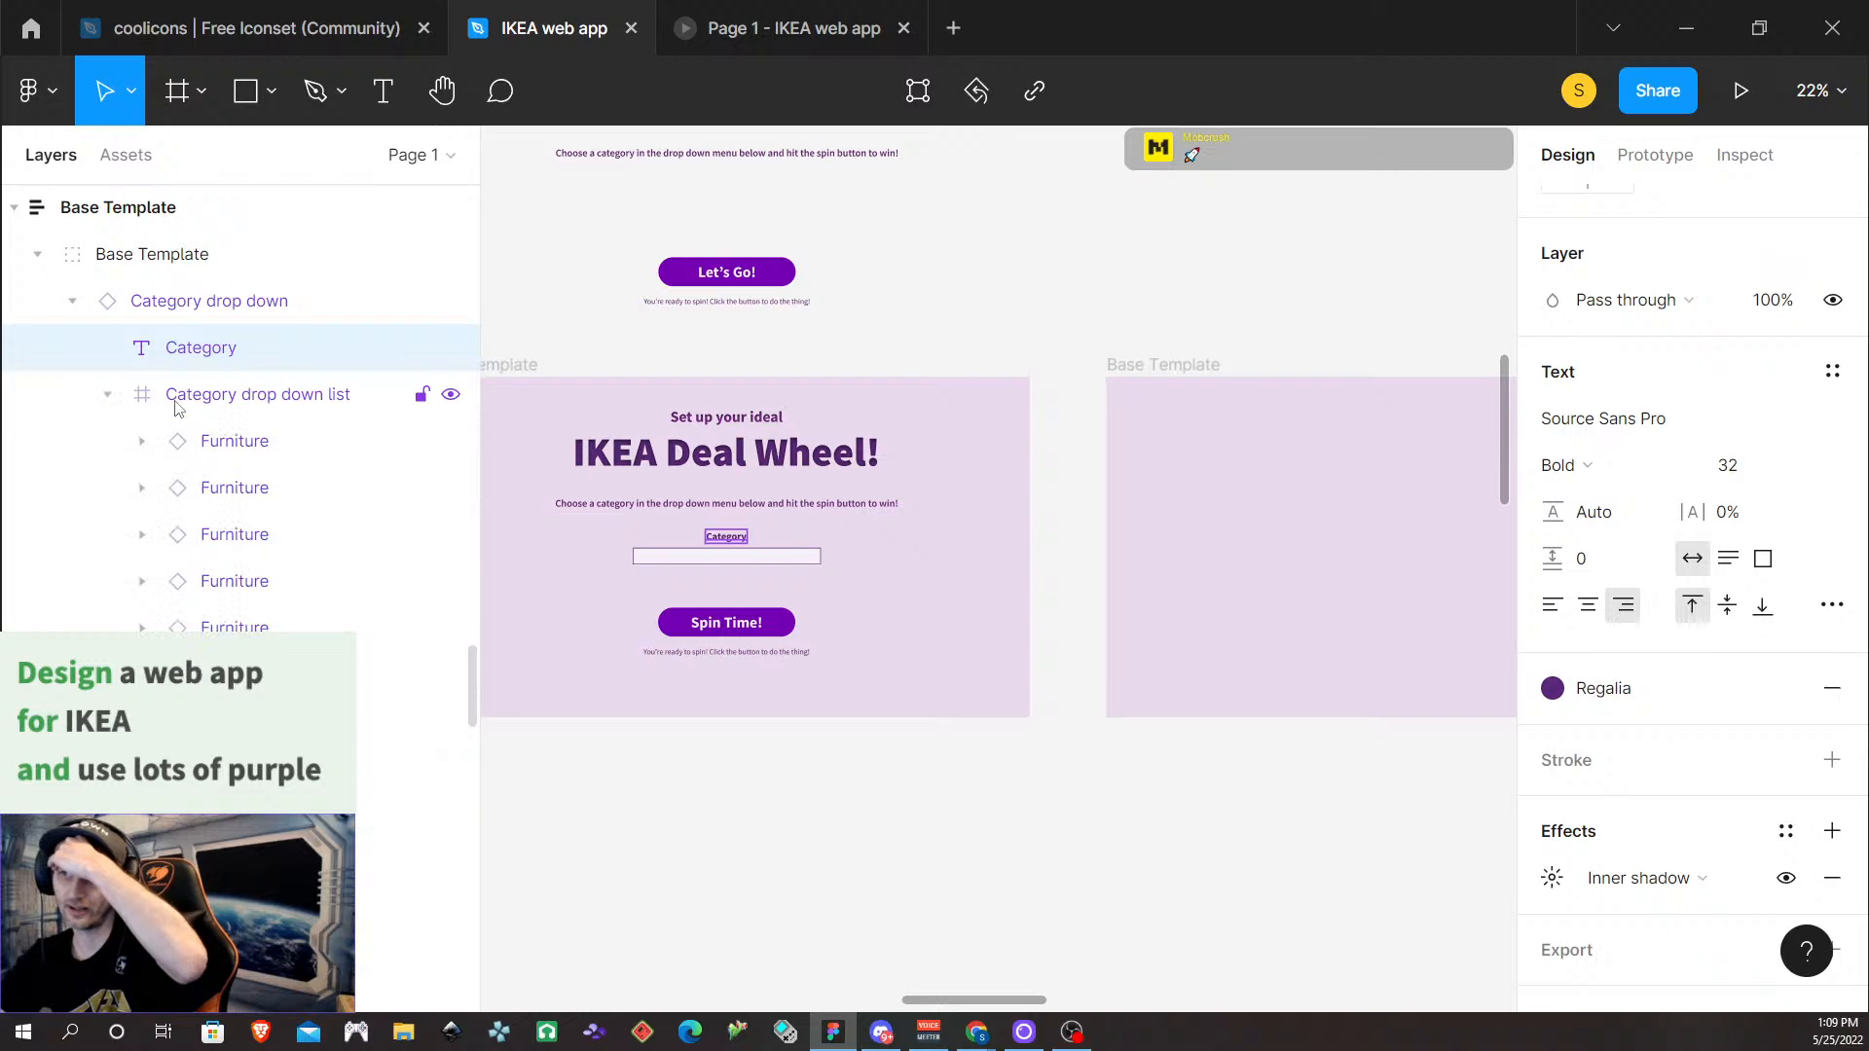
{"action": "left_click", "coordinate": [108, 394]}
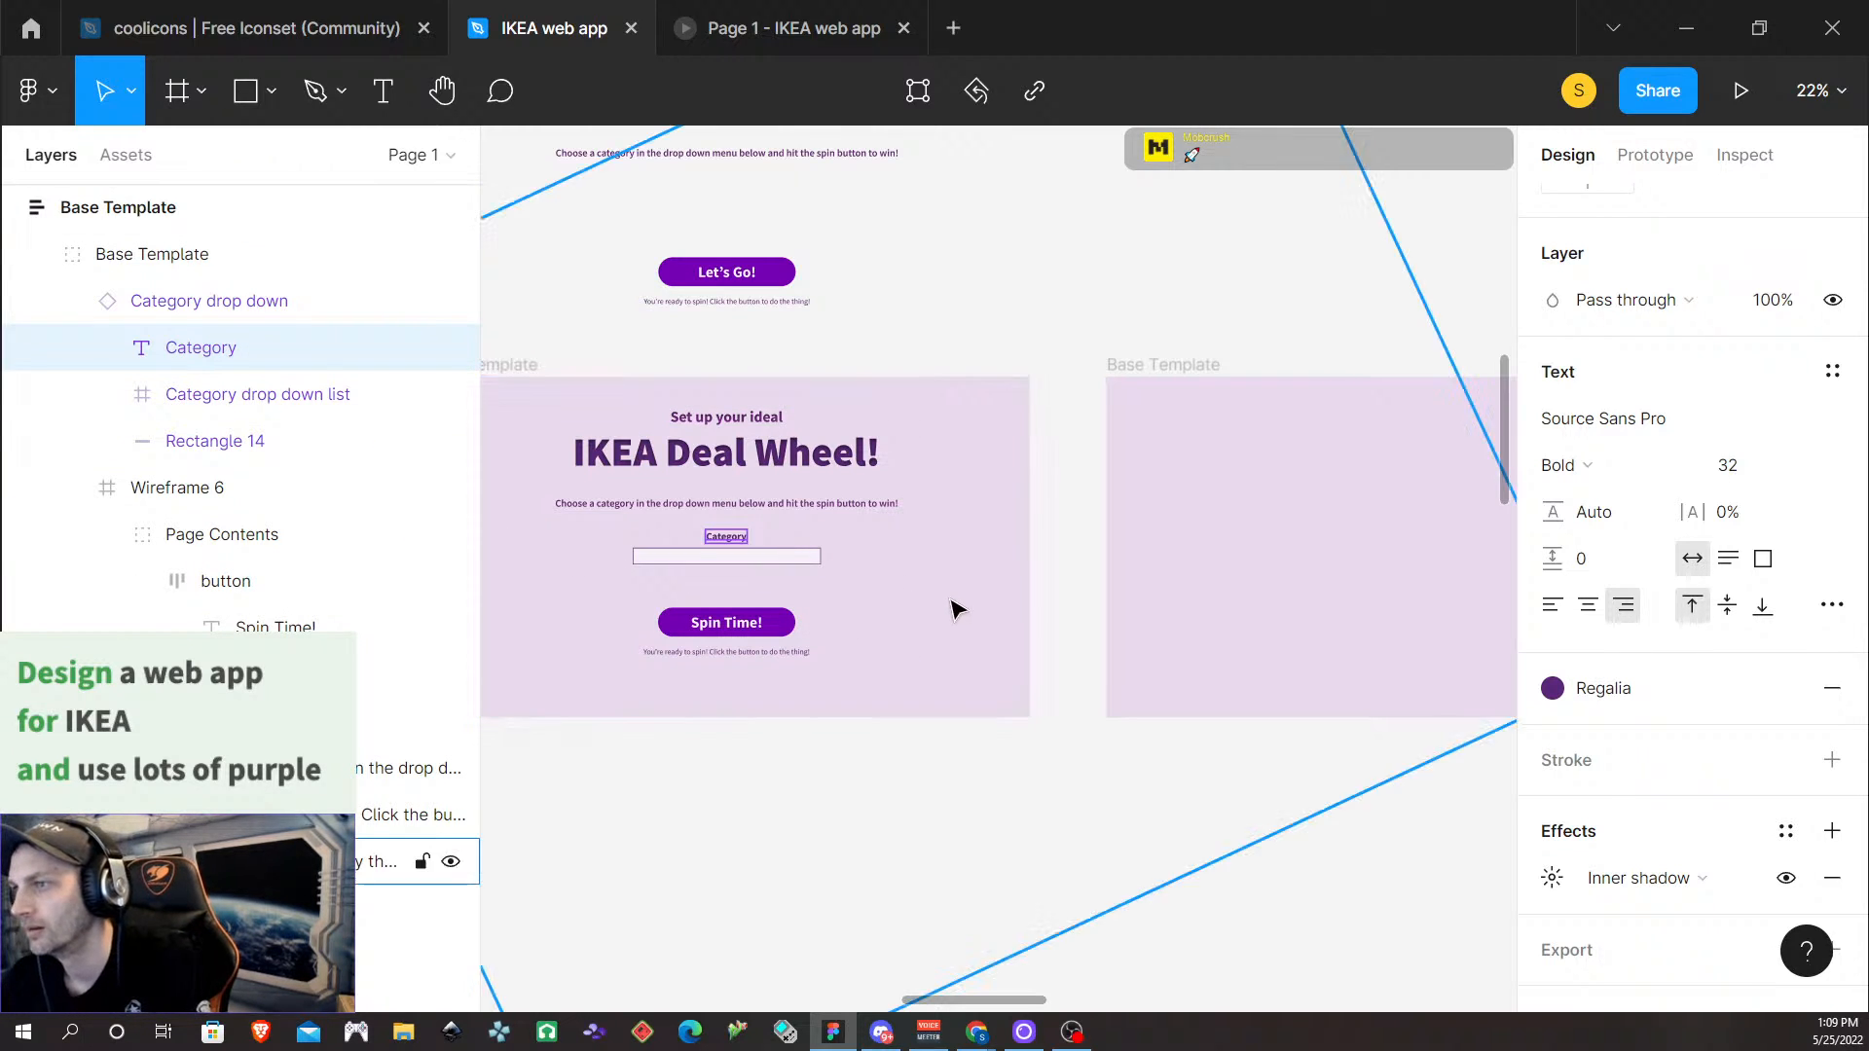
Locate the main Category drop down component above the screens and select its Drop down closed variant
{"action": "scroll", "coordinate": [964, 605], "scroll_direction": "up", "scroll_amount": 2}
{"action": "scroll", "coordinate": [968, 599], "scroll_direction": "down", "scroll_amount": 6}
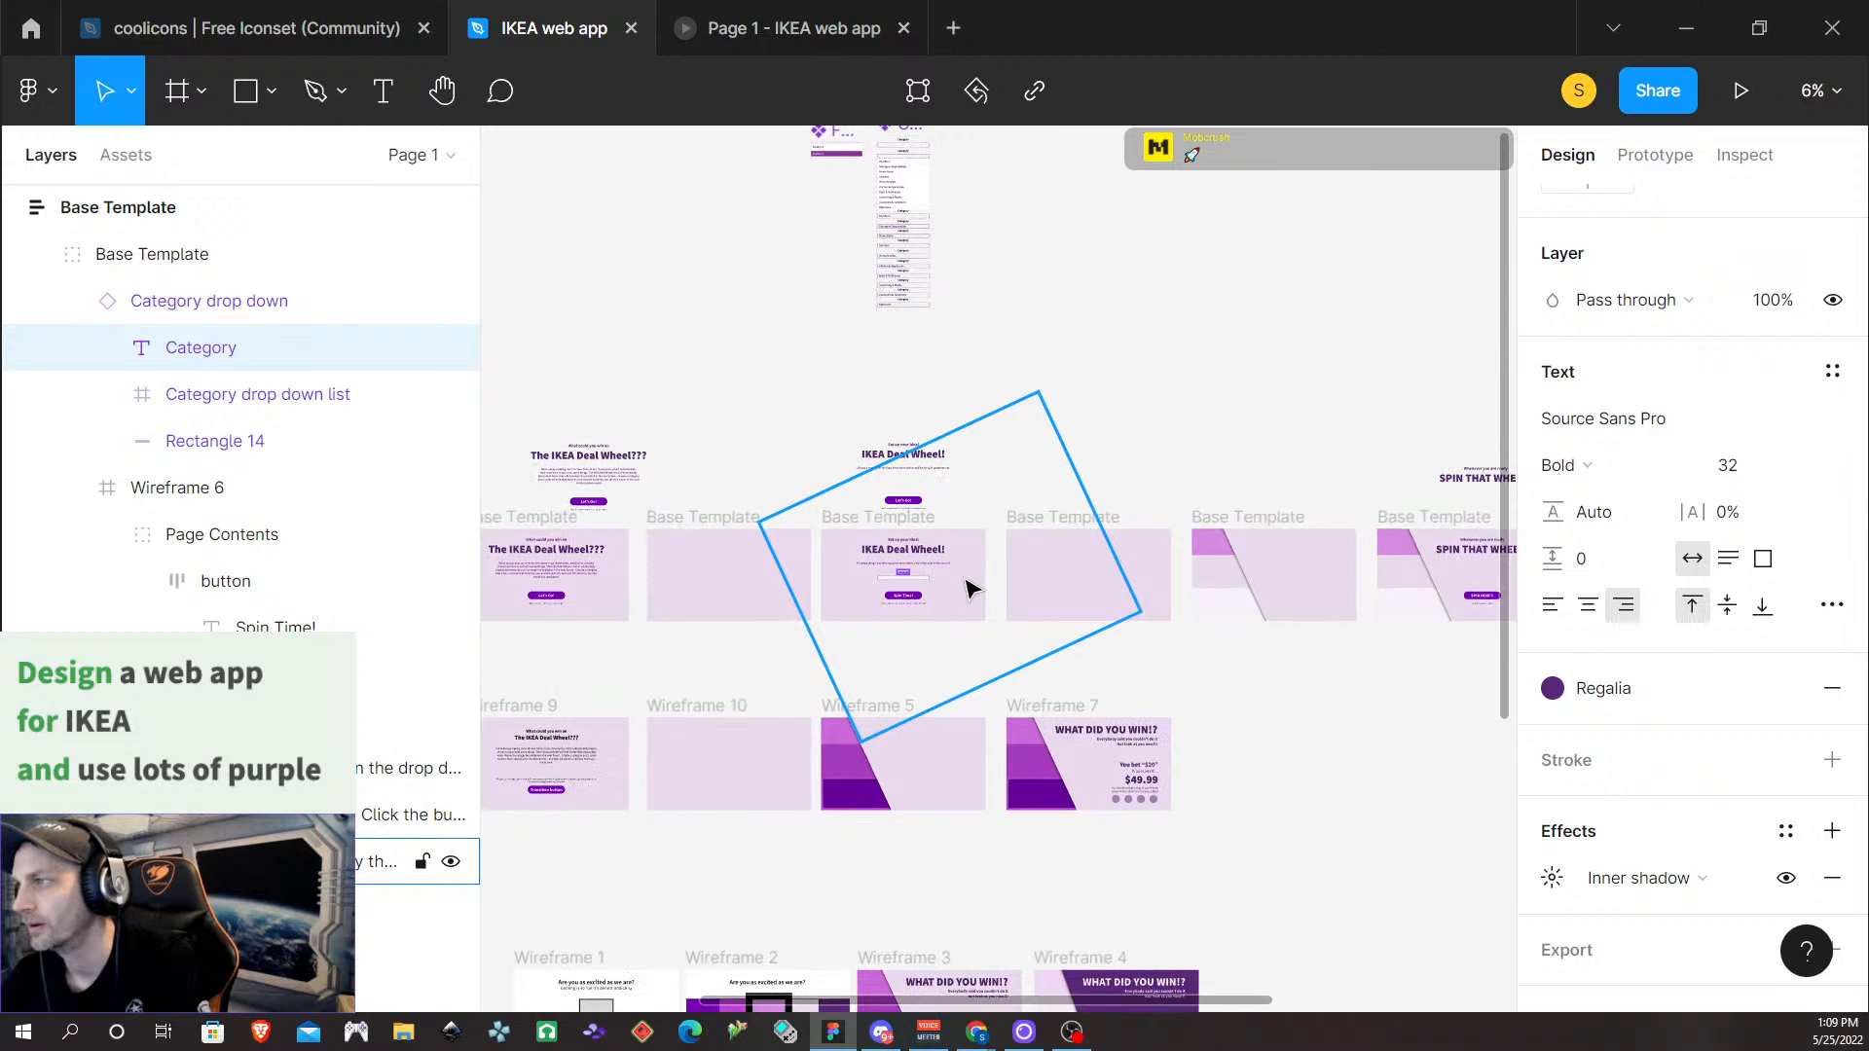
{"action": "scroll", "coordinate": [968, 584], "scroll_direction": "up", "scroll_amount": 6}
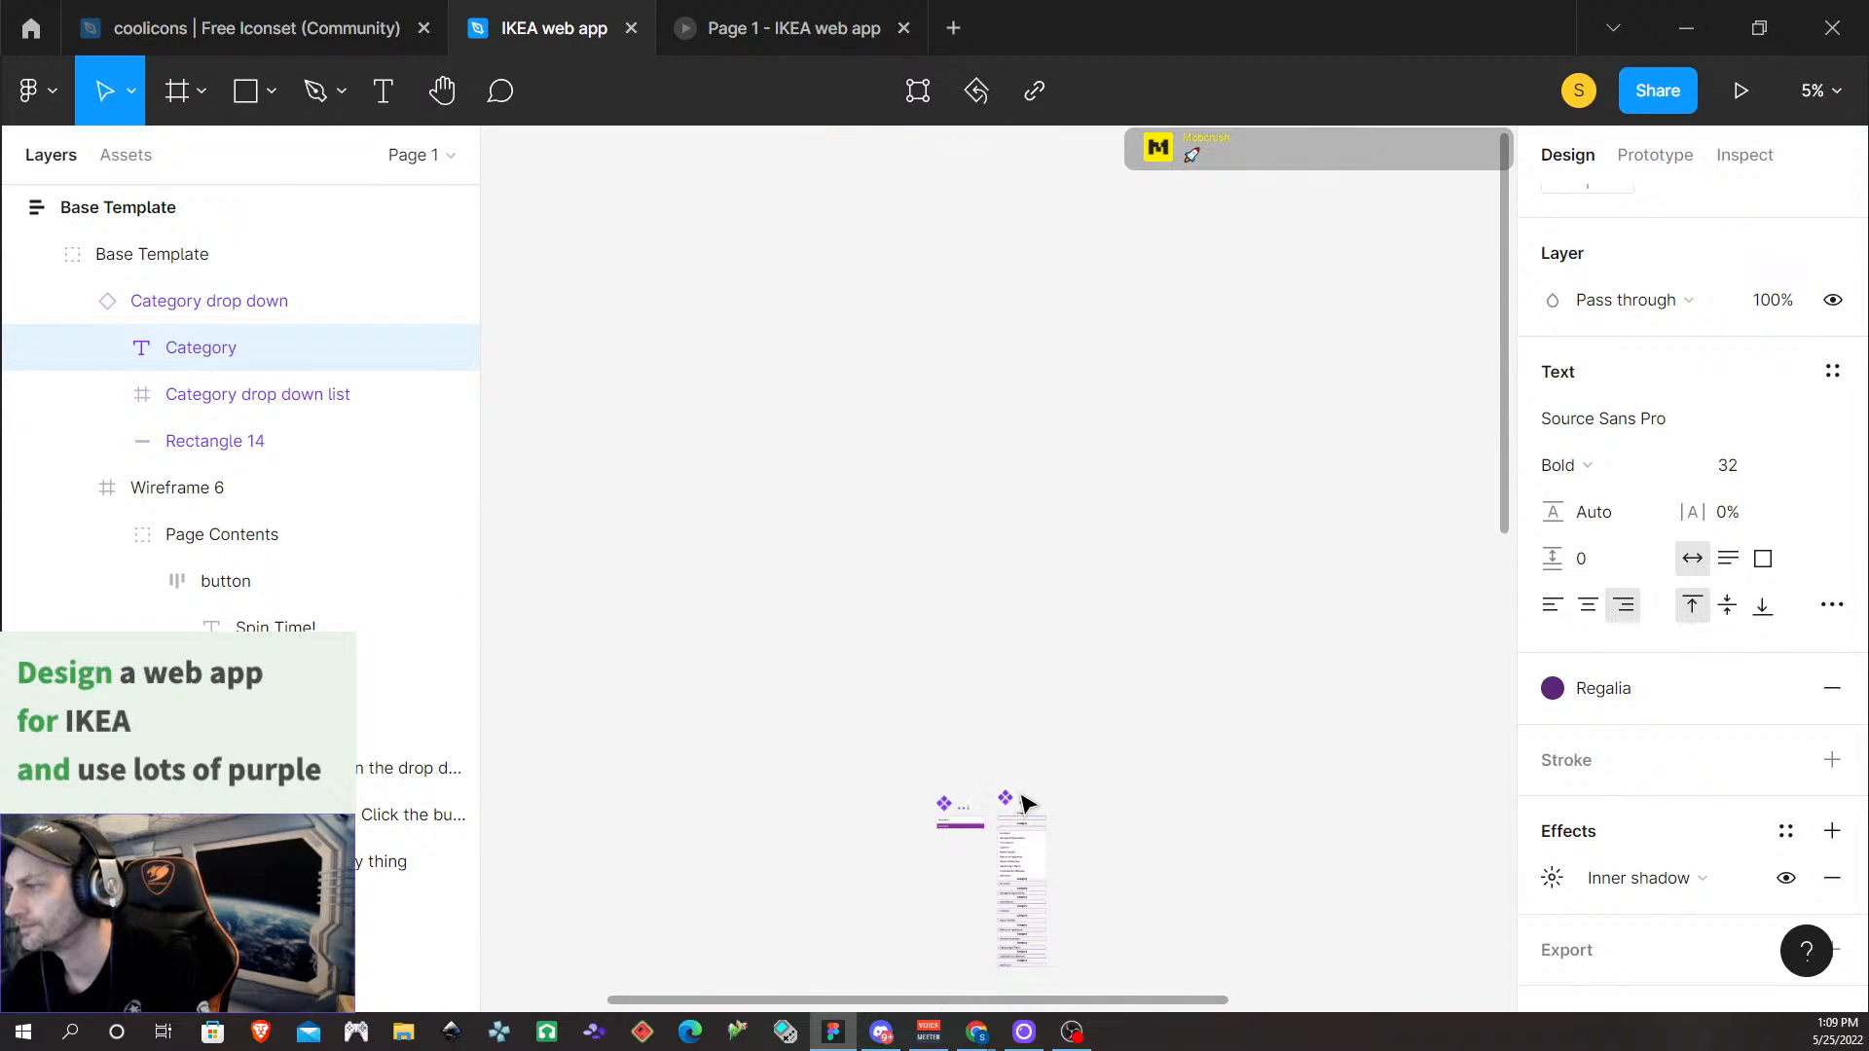
{"action": "scroll", "coordinate": [1012, 438], "scroll_direction": "down", "scroll_amount": 5}
{"action": "scroll", "coordinate": [876, 421], "scroll_direction": "right", "scroll_amount": 3}
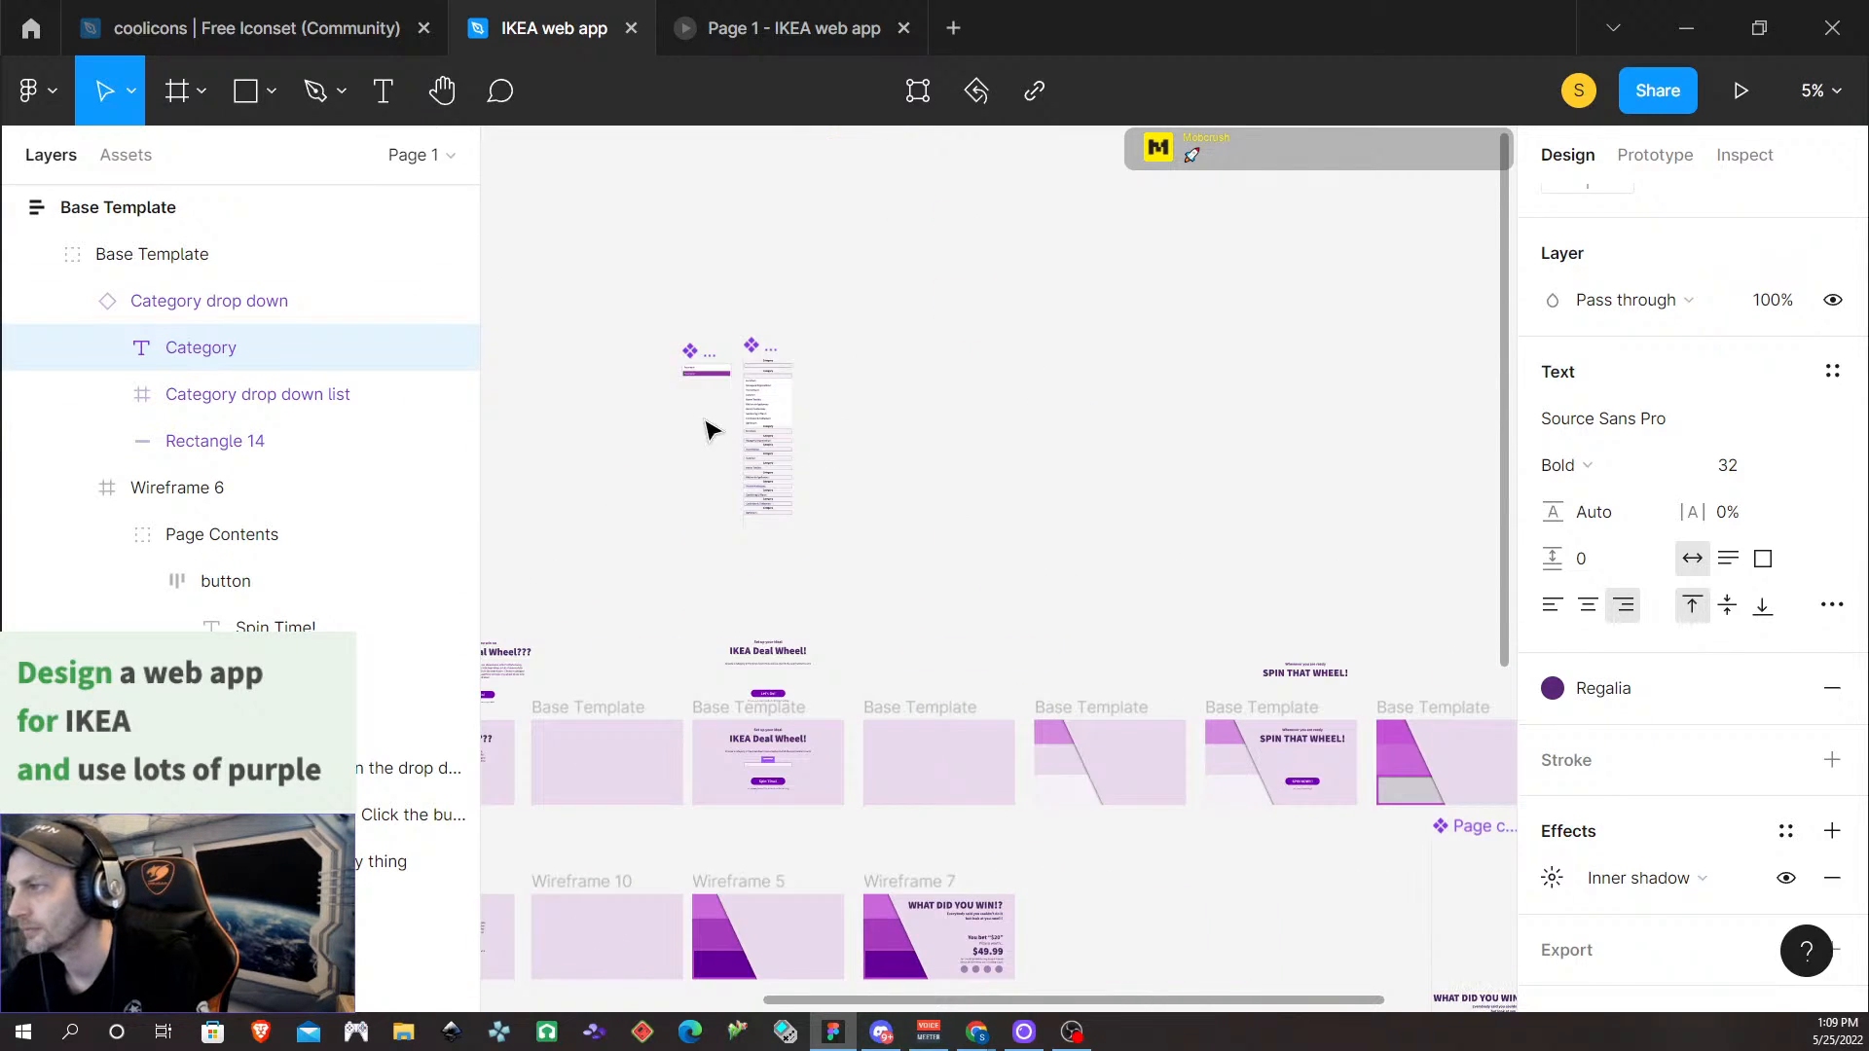
{"action": "scroll", "coordinate": [688, 417], "scroll_direction": "up", "scroll_amount": 8}
{"action": "scroll", "coordinate": [791, 351], "scroll_direction": "down", "scroll_amount": 1}
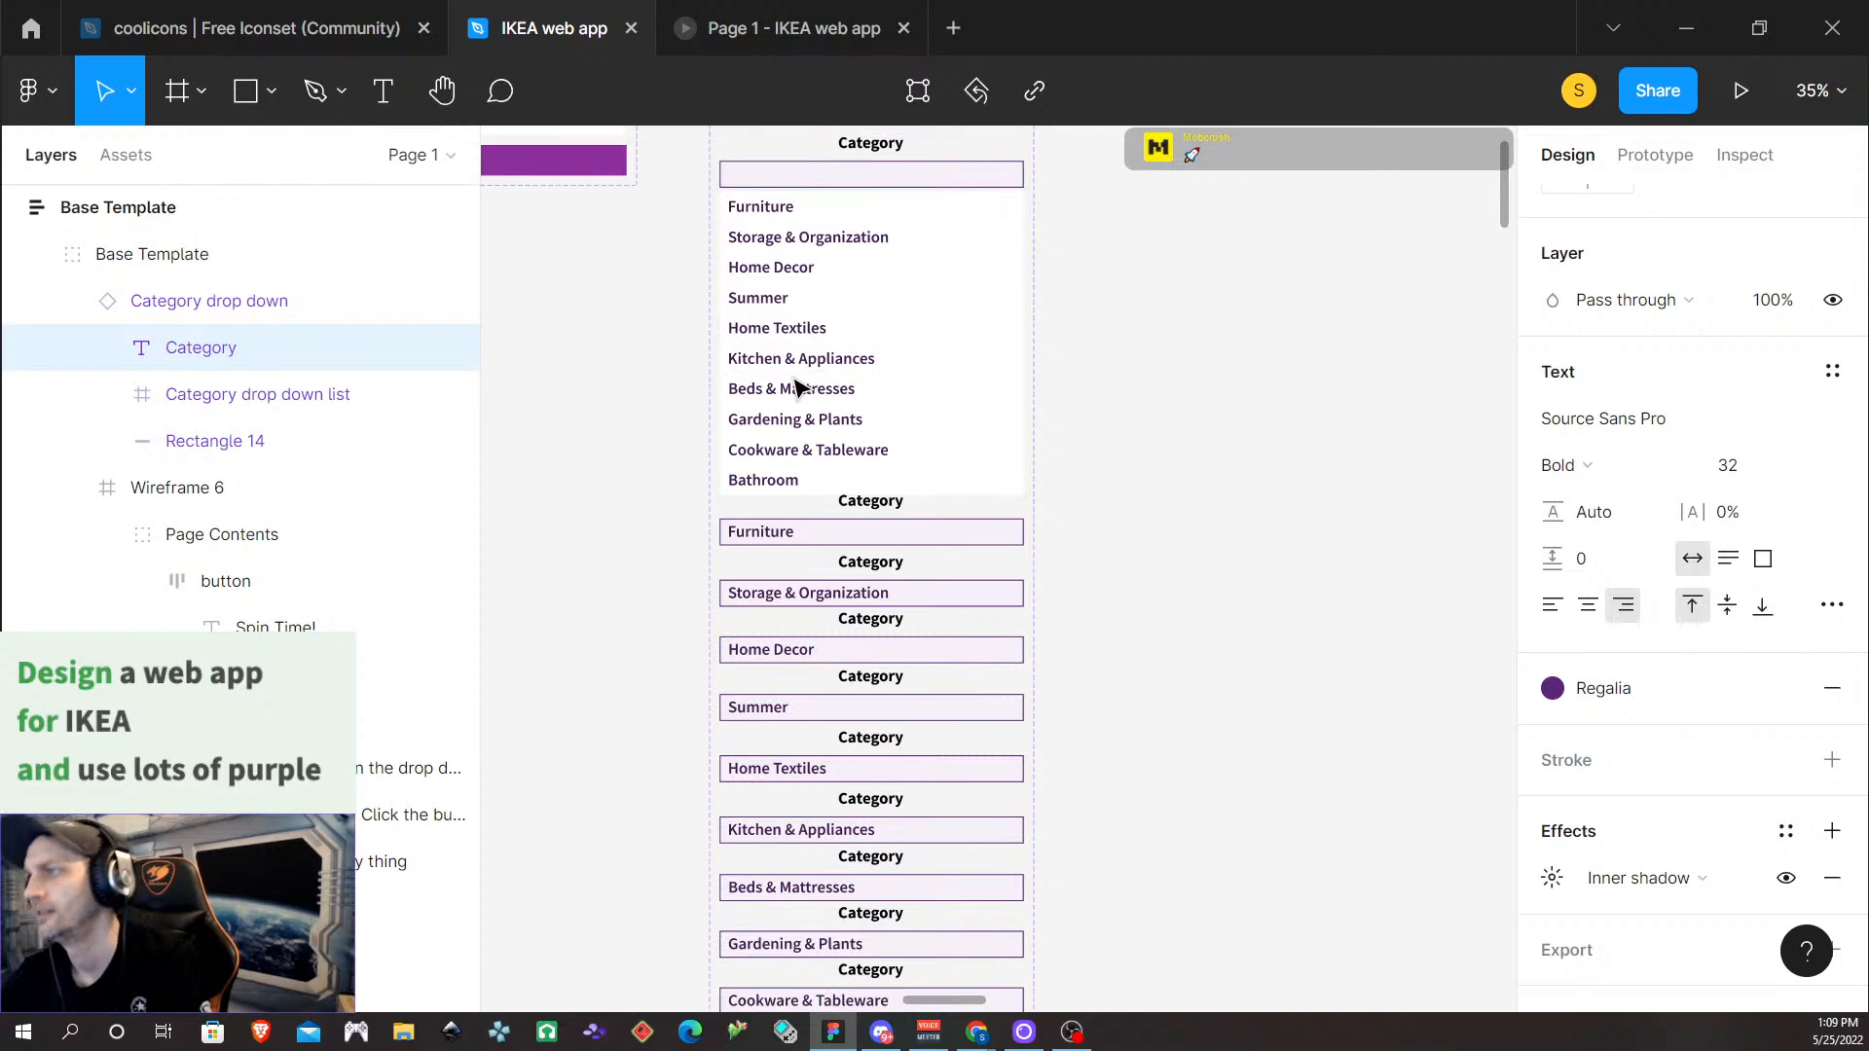
{"action": "scroll", "coordinate": [791, 385], "scroll_direction": "left", "scroll_amount": 1}
{"action": "scroll", "coordinate": [789, 388], "scroll_direction": "right", "scroll_amount": 2}
{"action": "scroll", "coordinate": [788, 389], "scroll_direction": "up", "scroll_amount": 4}
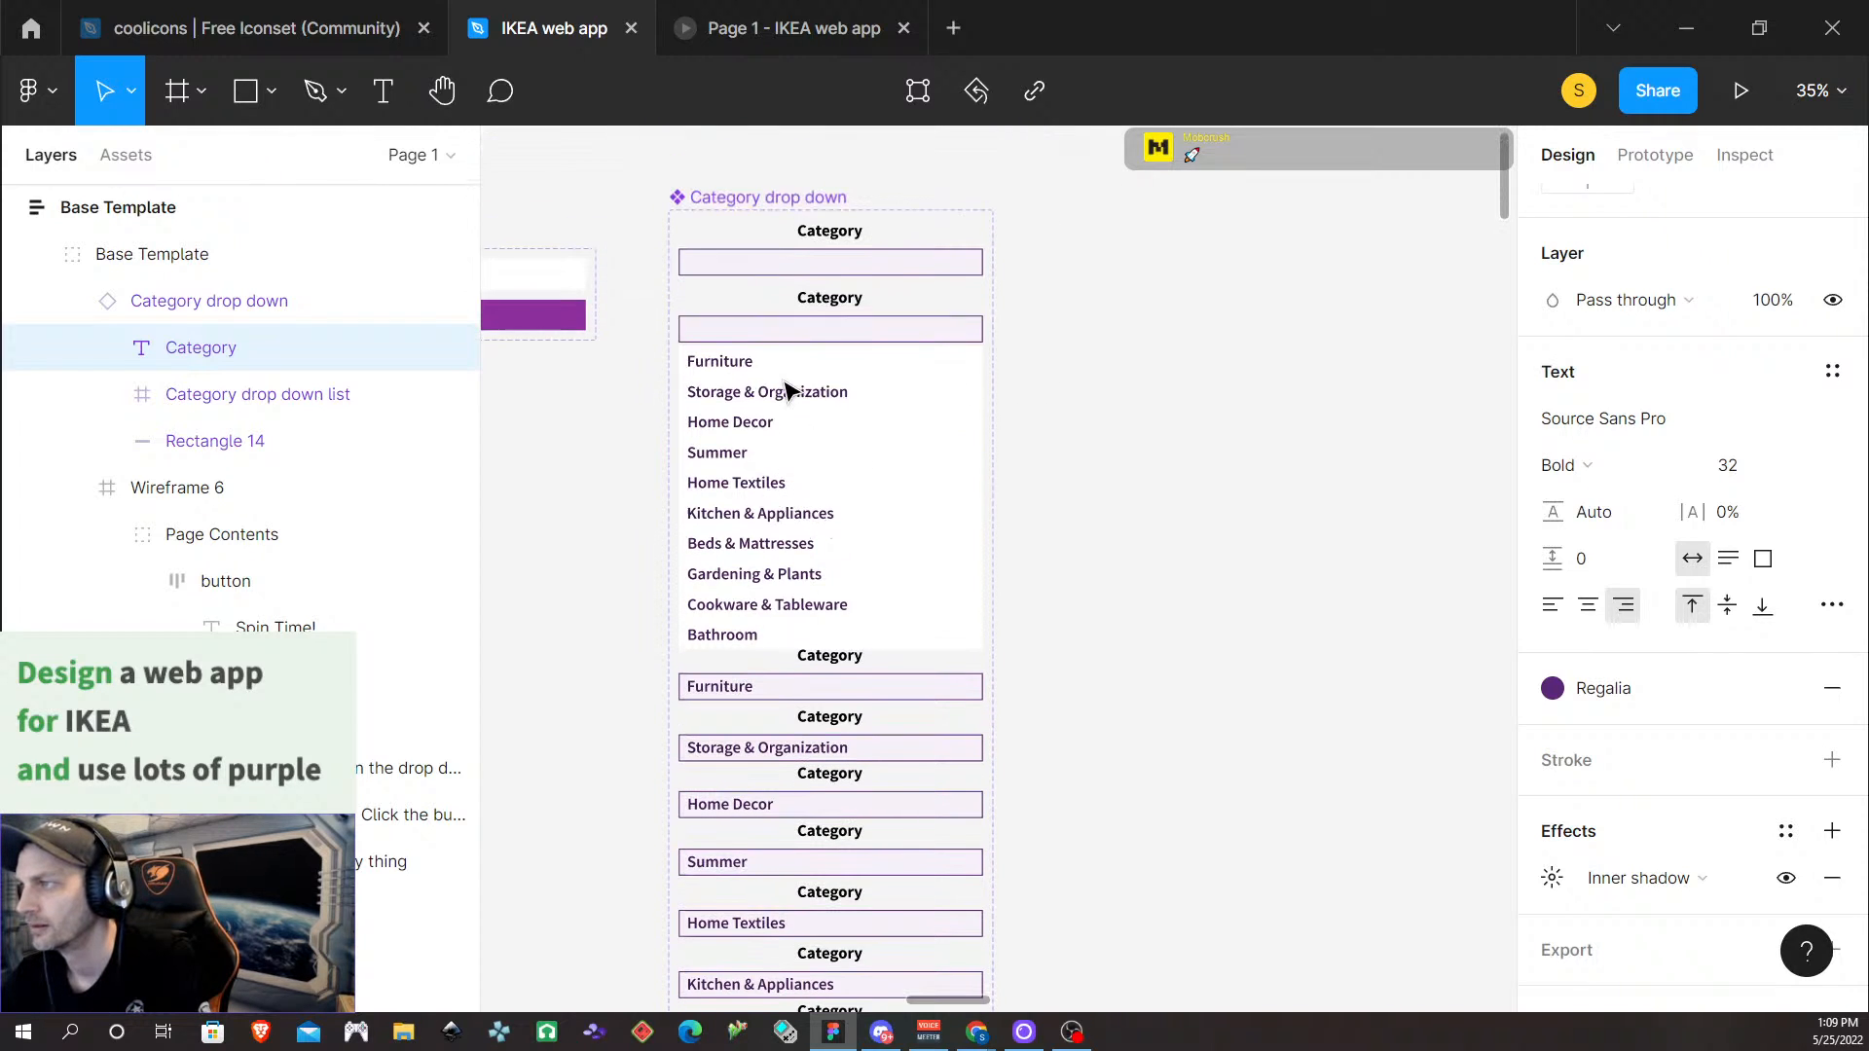
{"action": "left_click", "coordinate": [845, 240]}
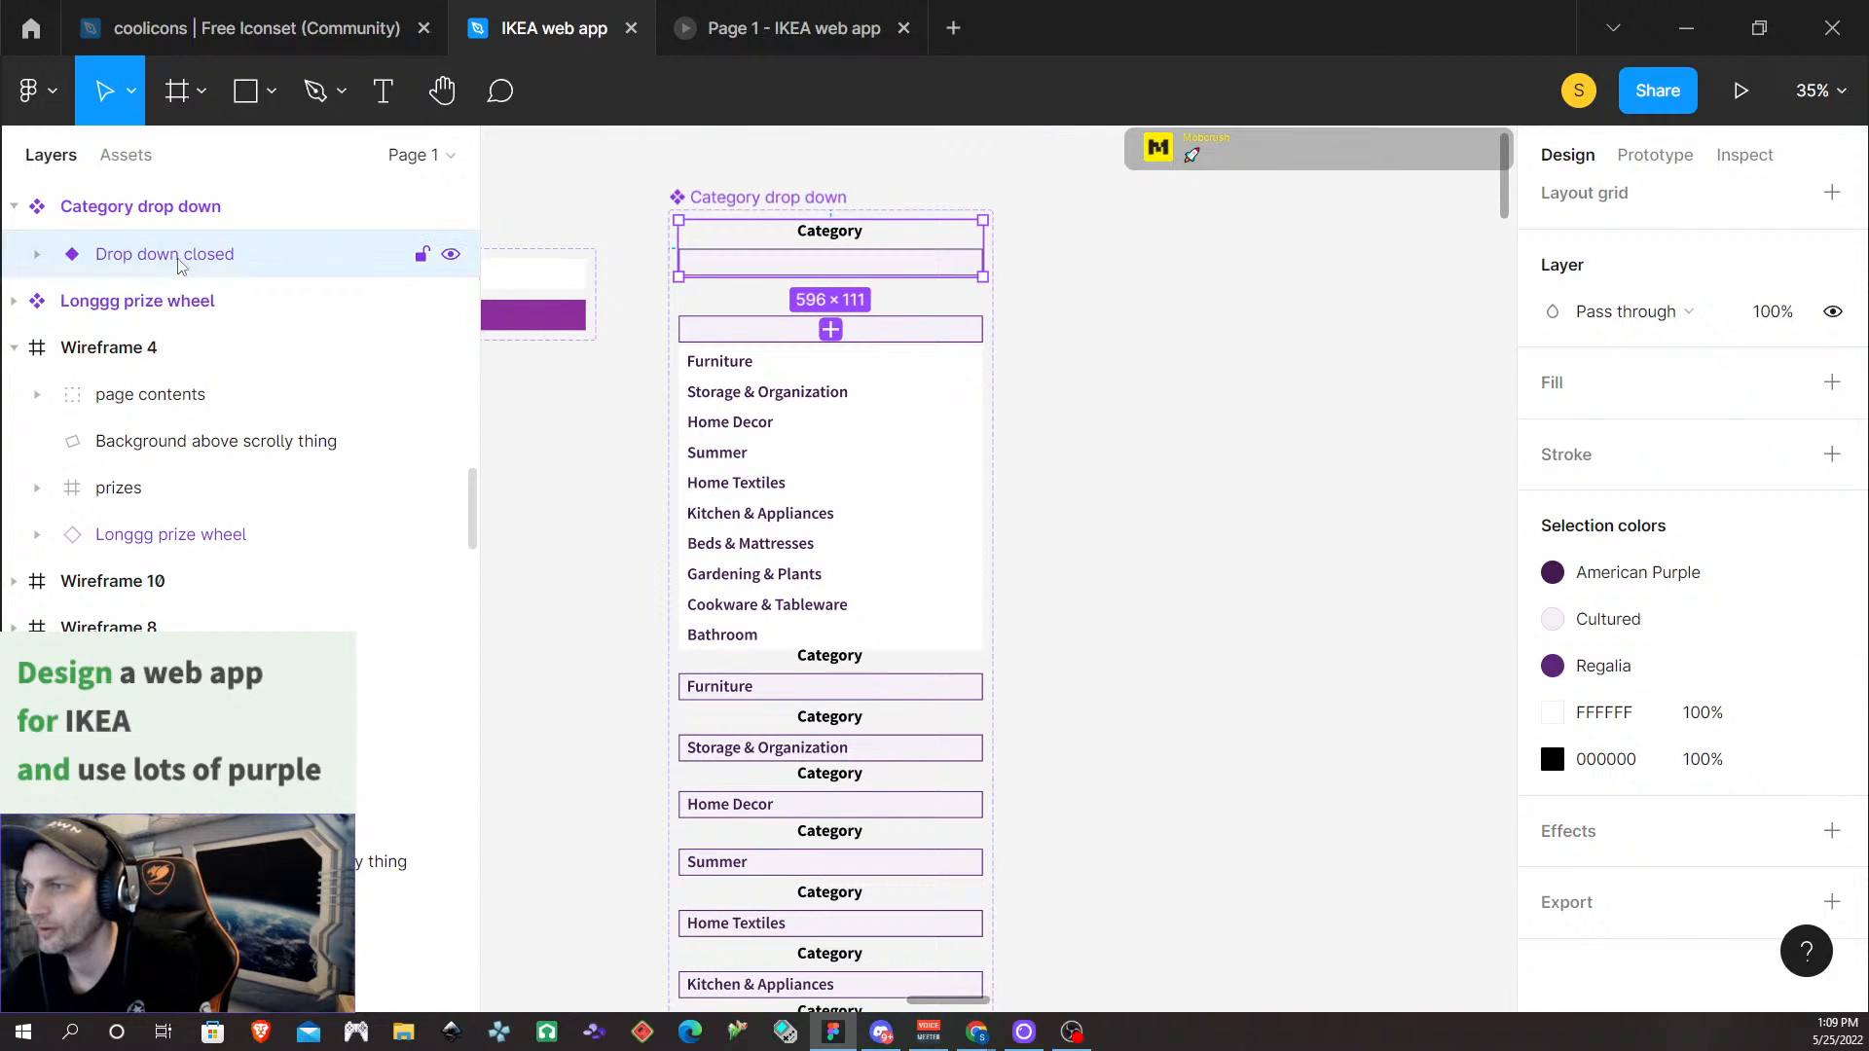
Select the Category drop down component and look through the list of its variants
{"action": "left_click", "coordinate": [207, 206]}
{"action": "scroll", "coordinate": [207, 322], "scroll_direction": "up", "scroll_amount": 4}
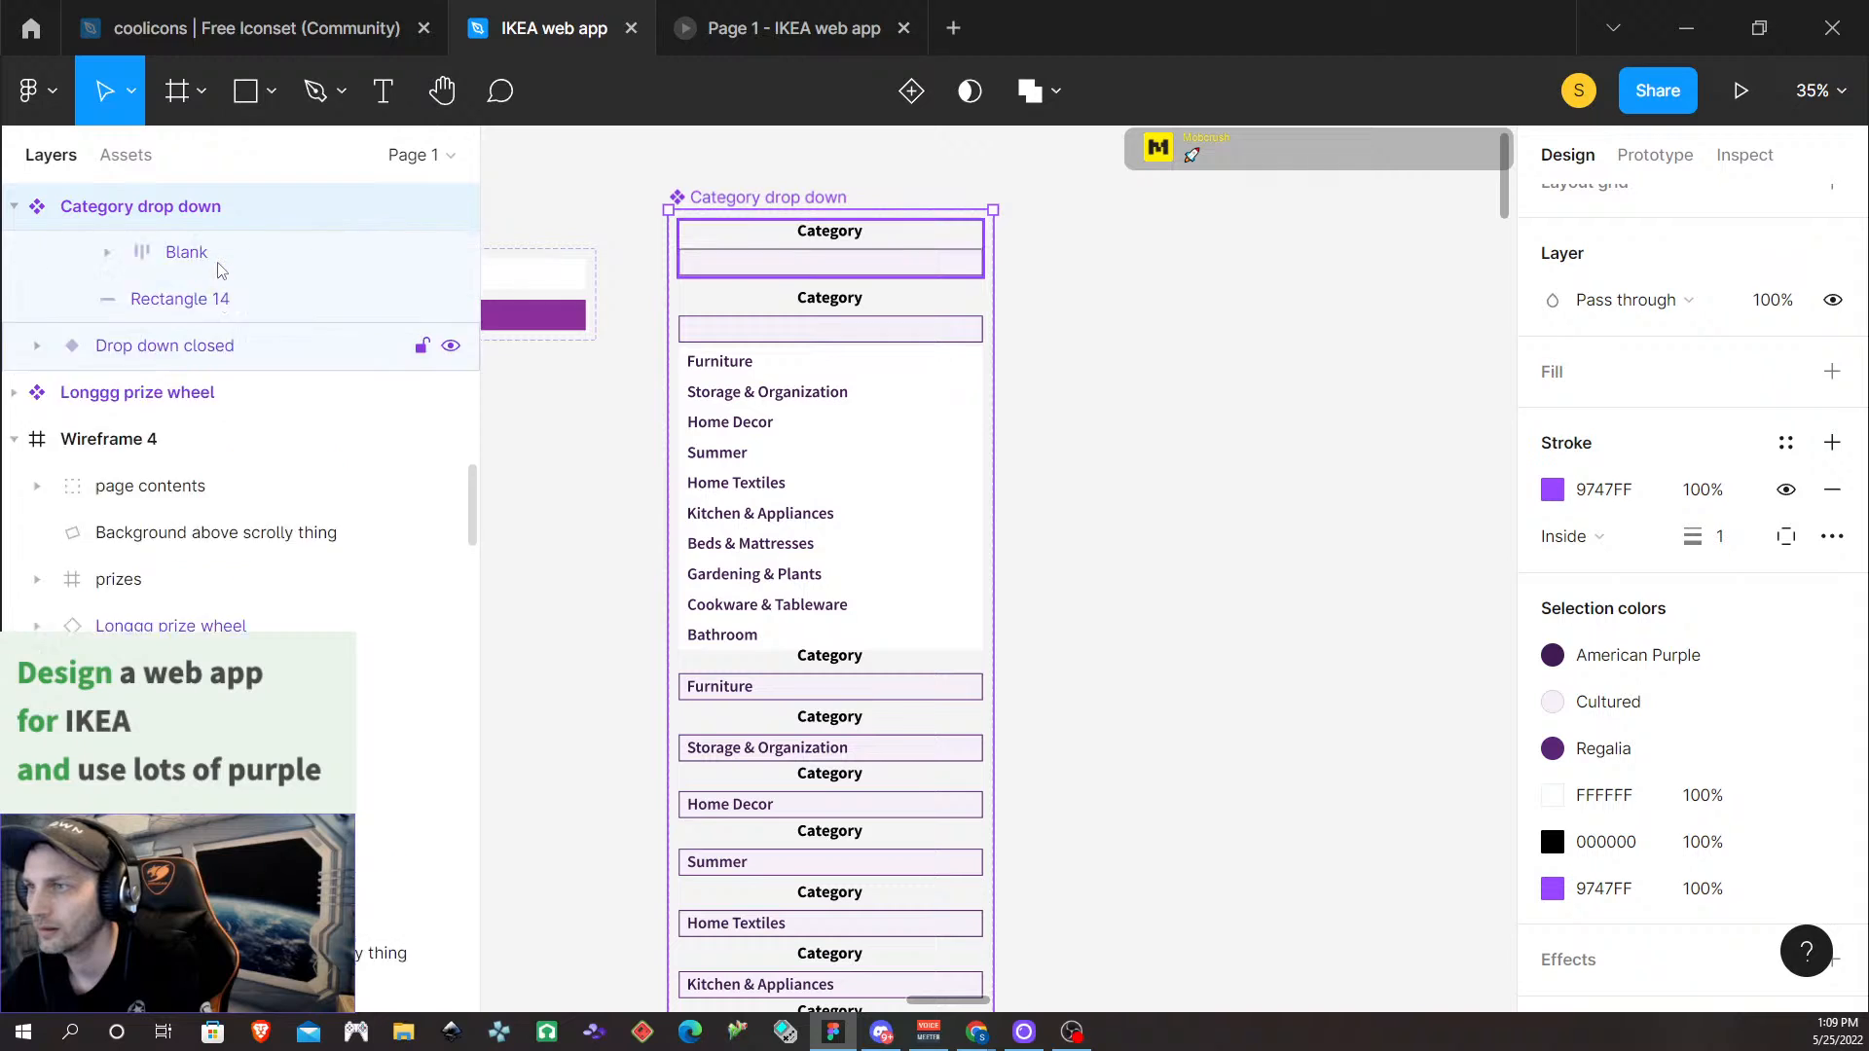
{"action": "scroll", "coordinate": [207, 389], "scroll_direction": "up", "scroll_amount": 5}
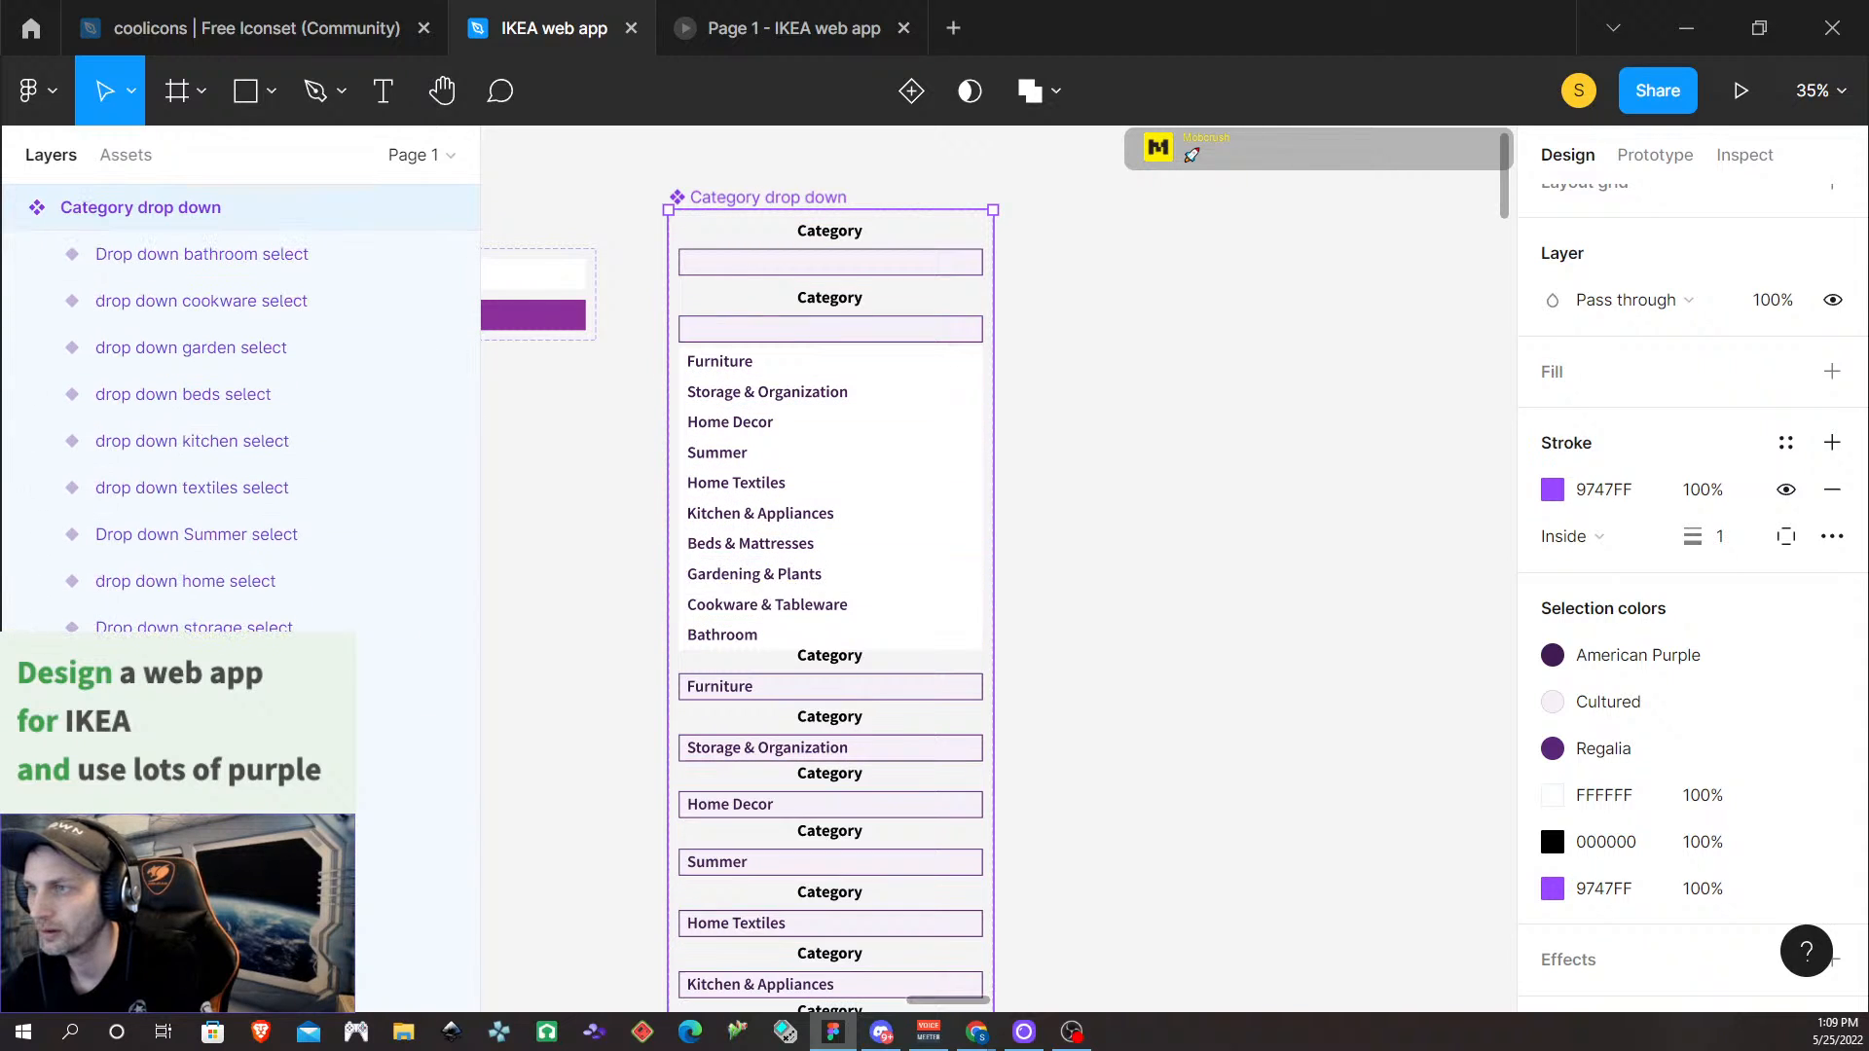
{"action": "left_click", "coordinate": [12, 208]}
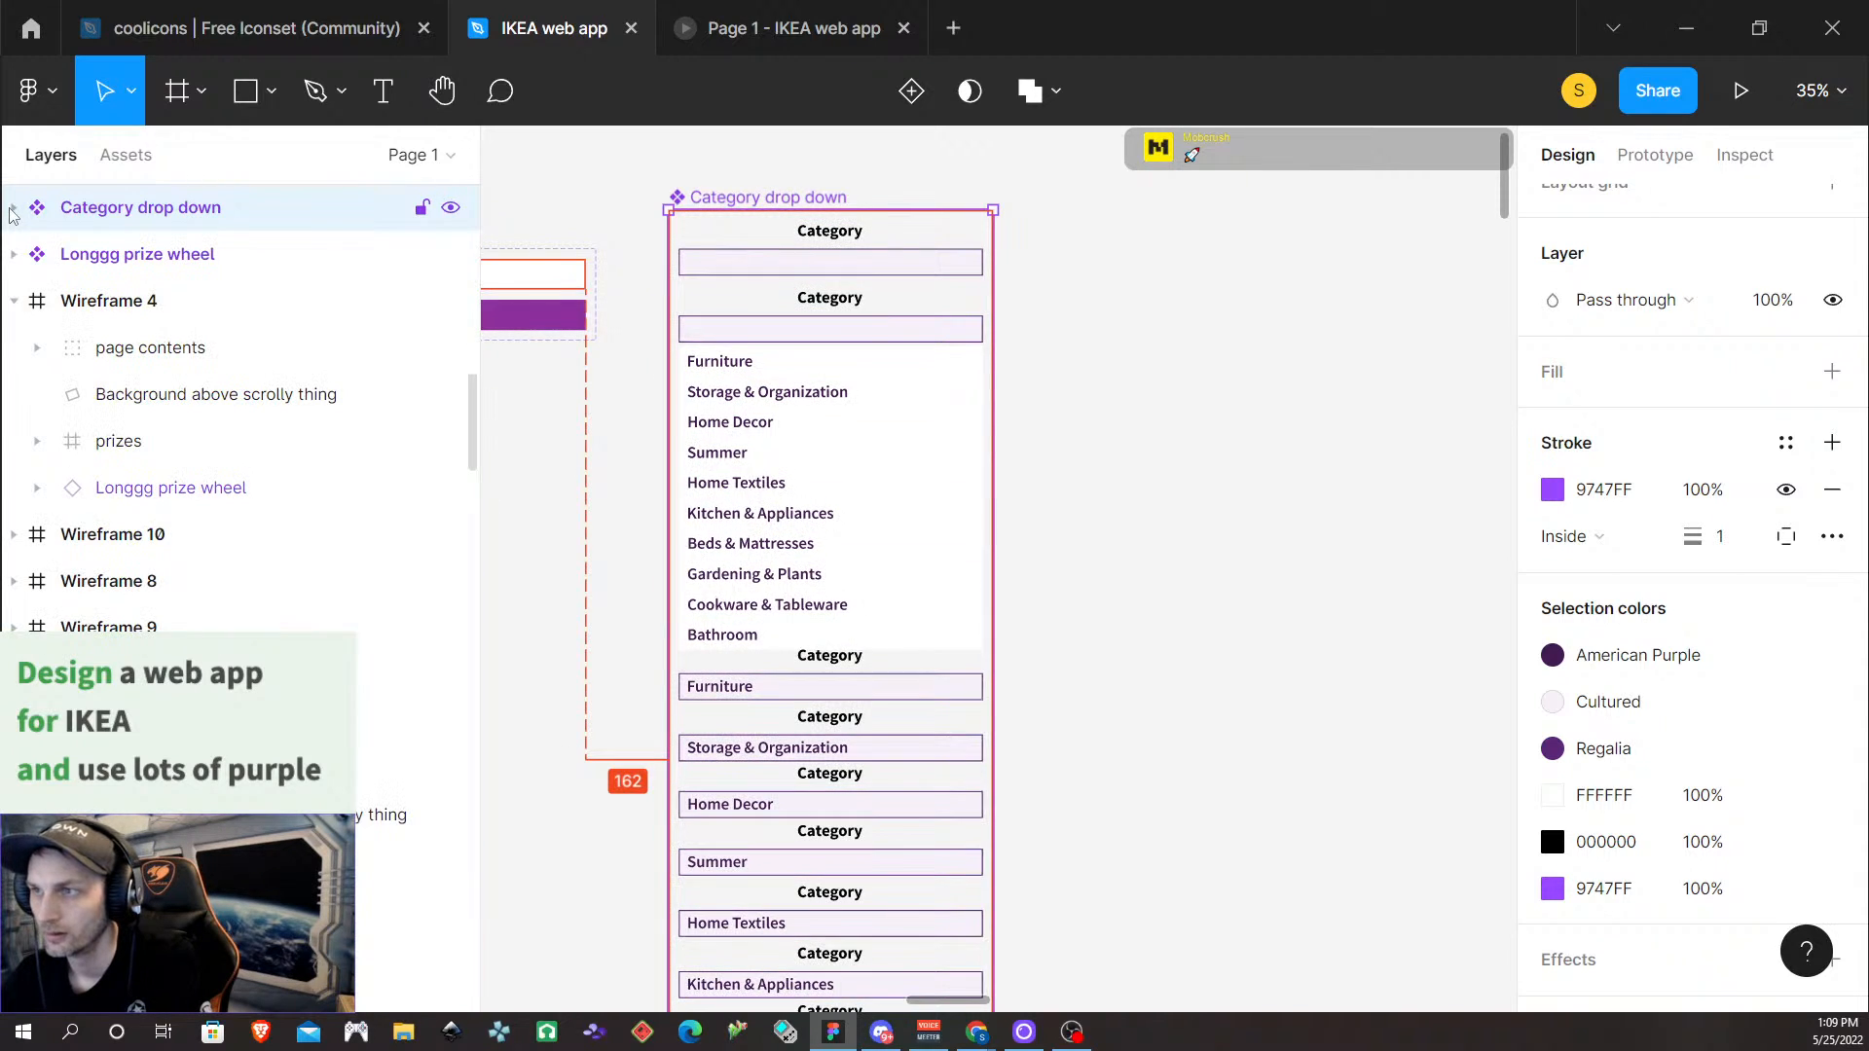
{"action": "left_click", "coordinate": [12, 208]}
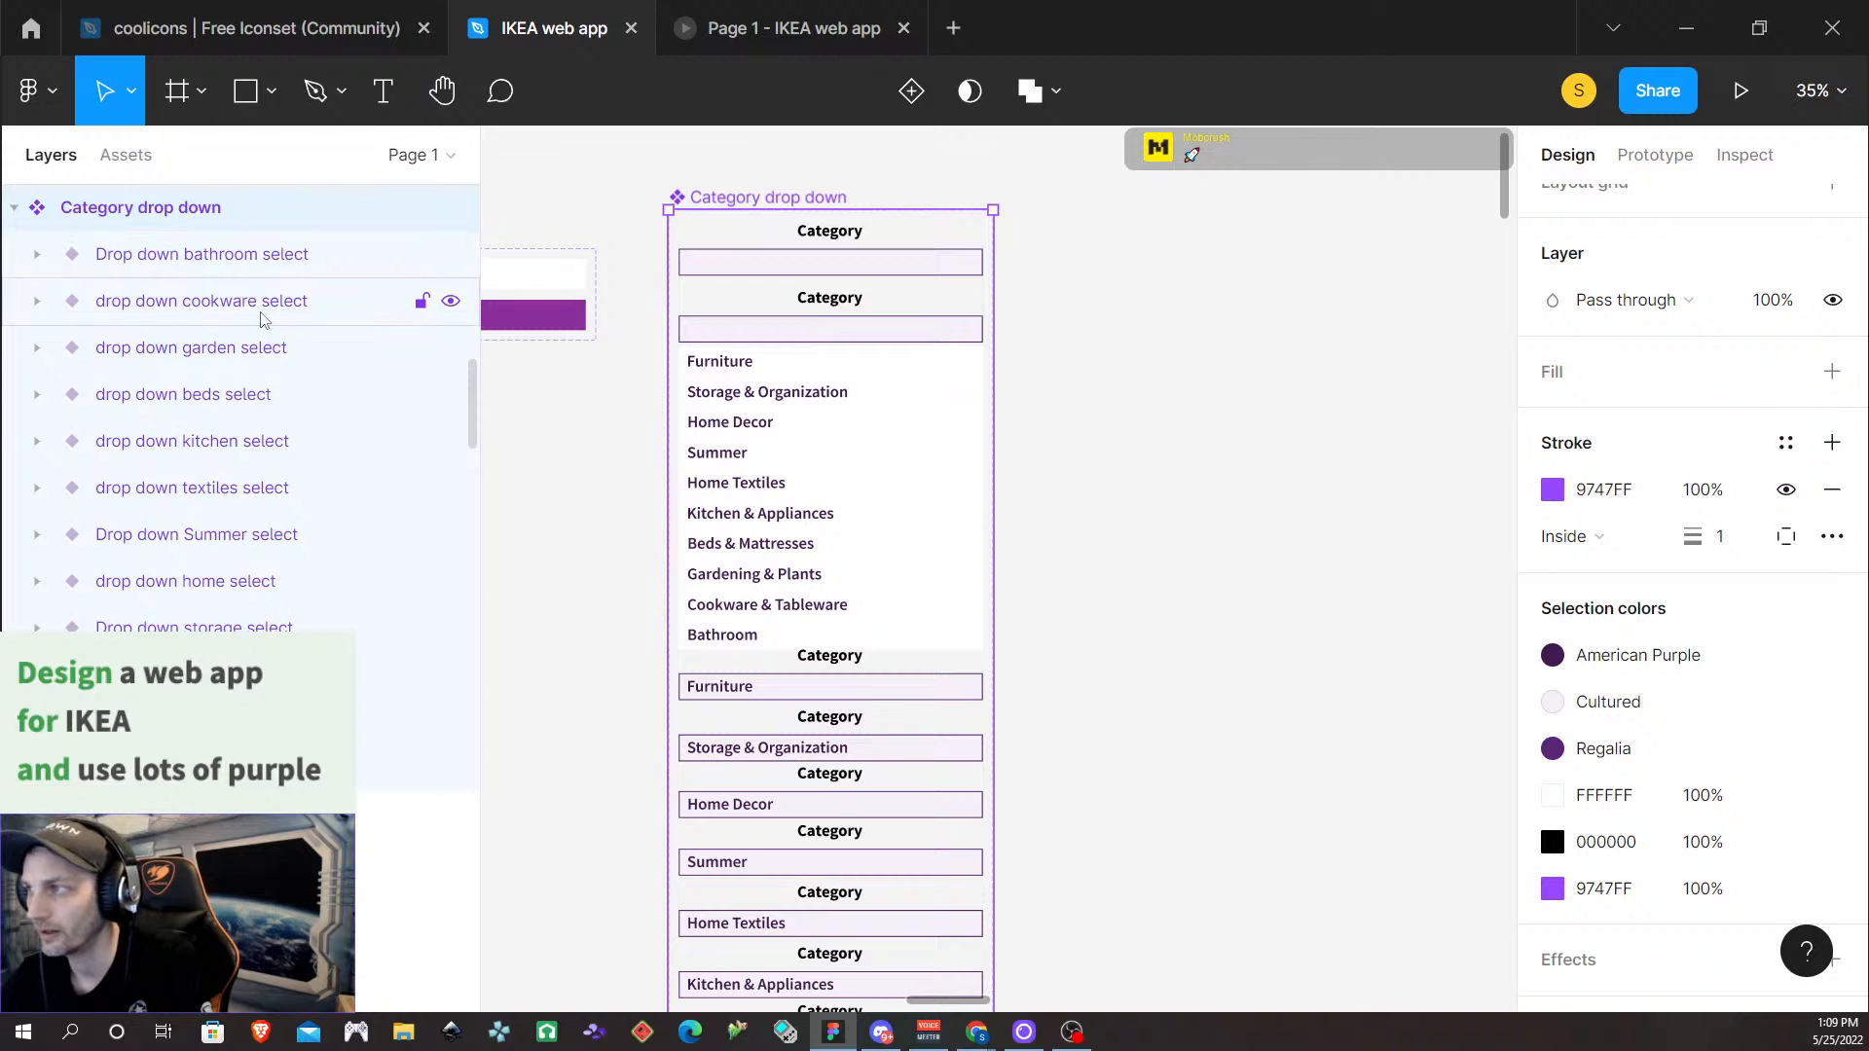
{"action": "scroll", "coordinate": [223, 321], "scroll_direction": "up", "scroll_amount": 3}
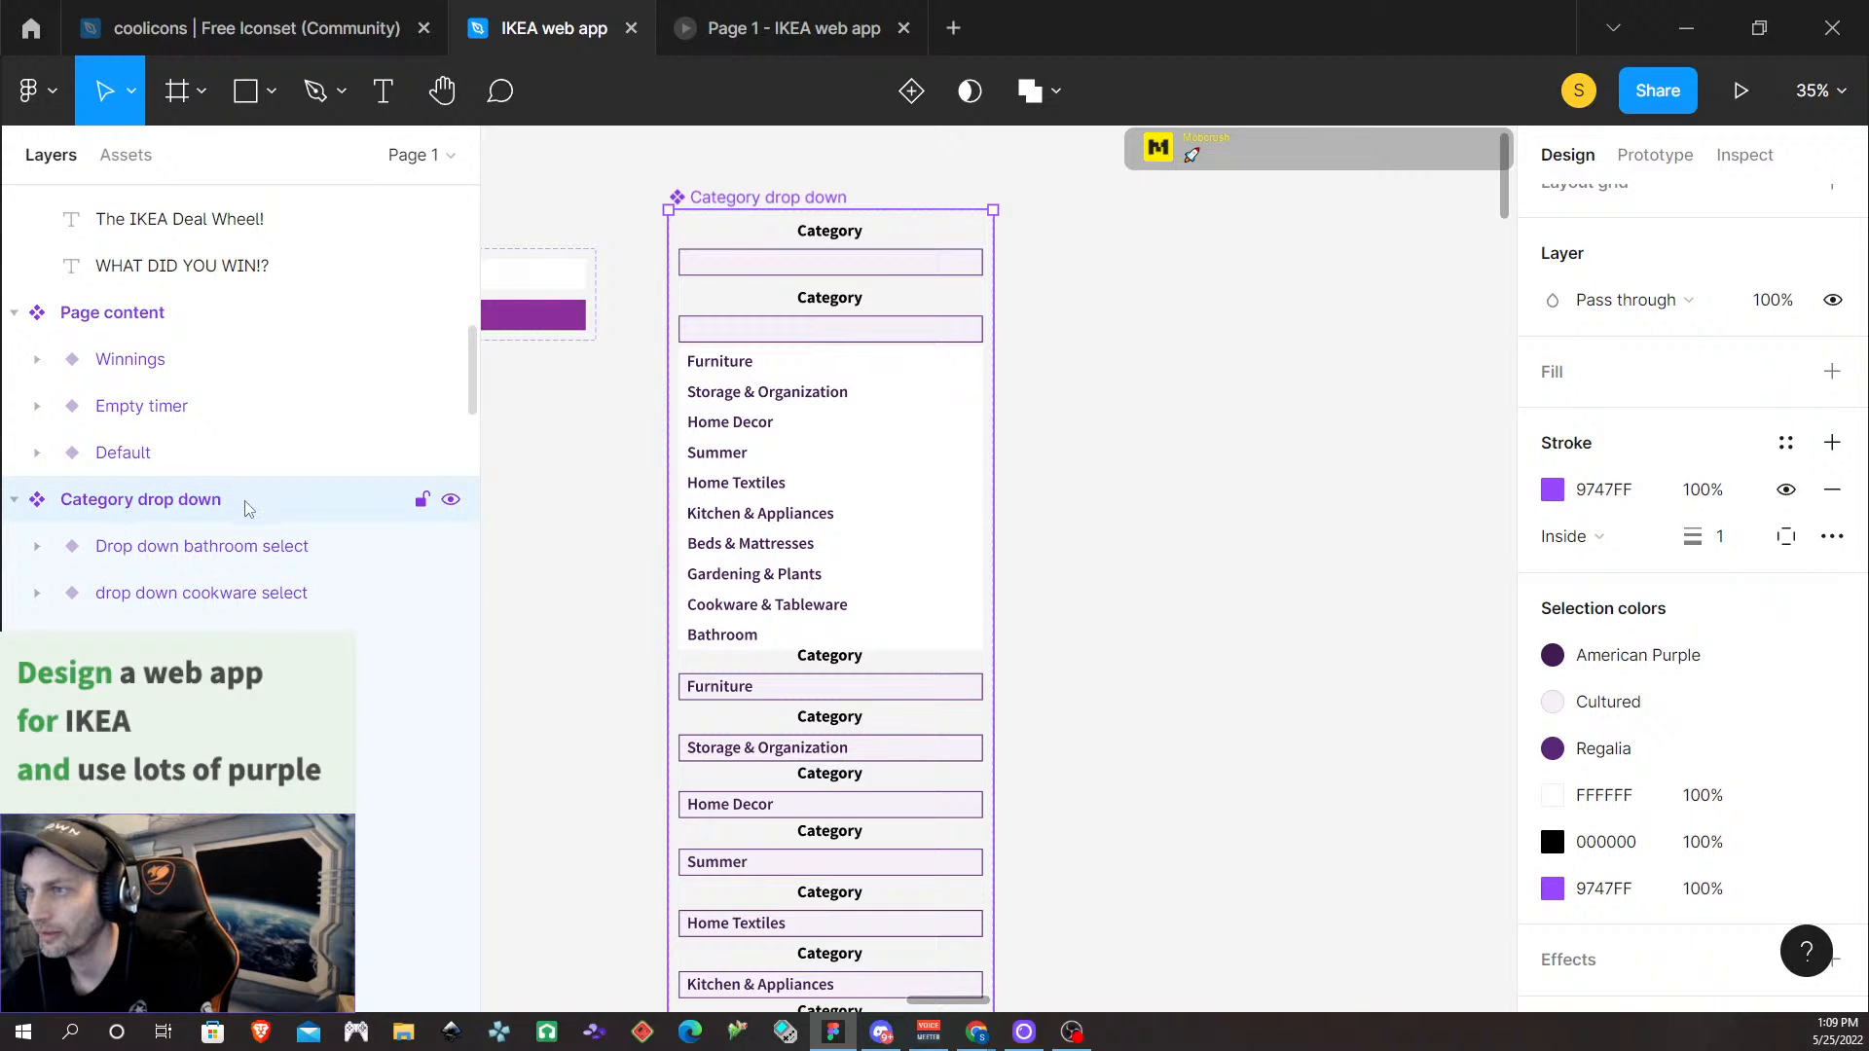
{"action": "scroll", "coordinate": [245, 508], "scroll_direction": "down", "scroll_amount": 3}
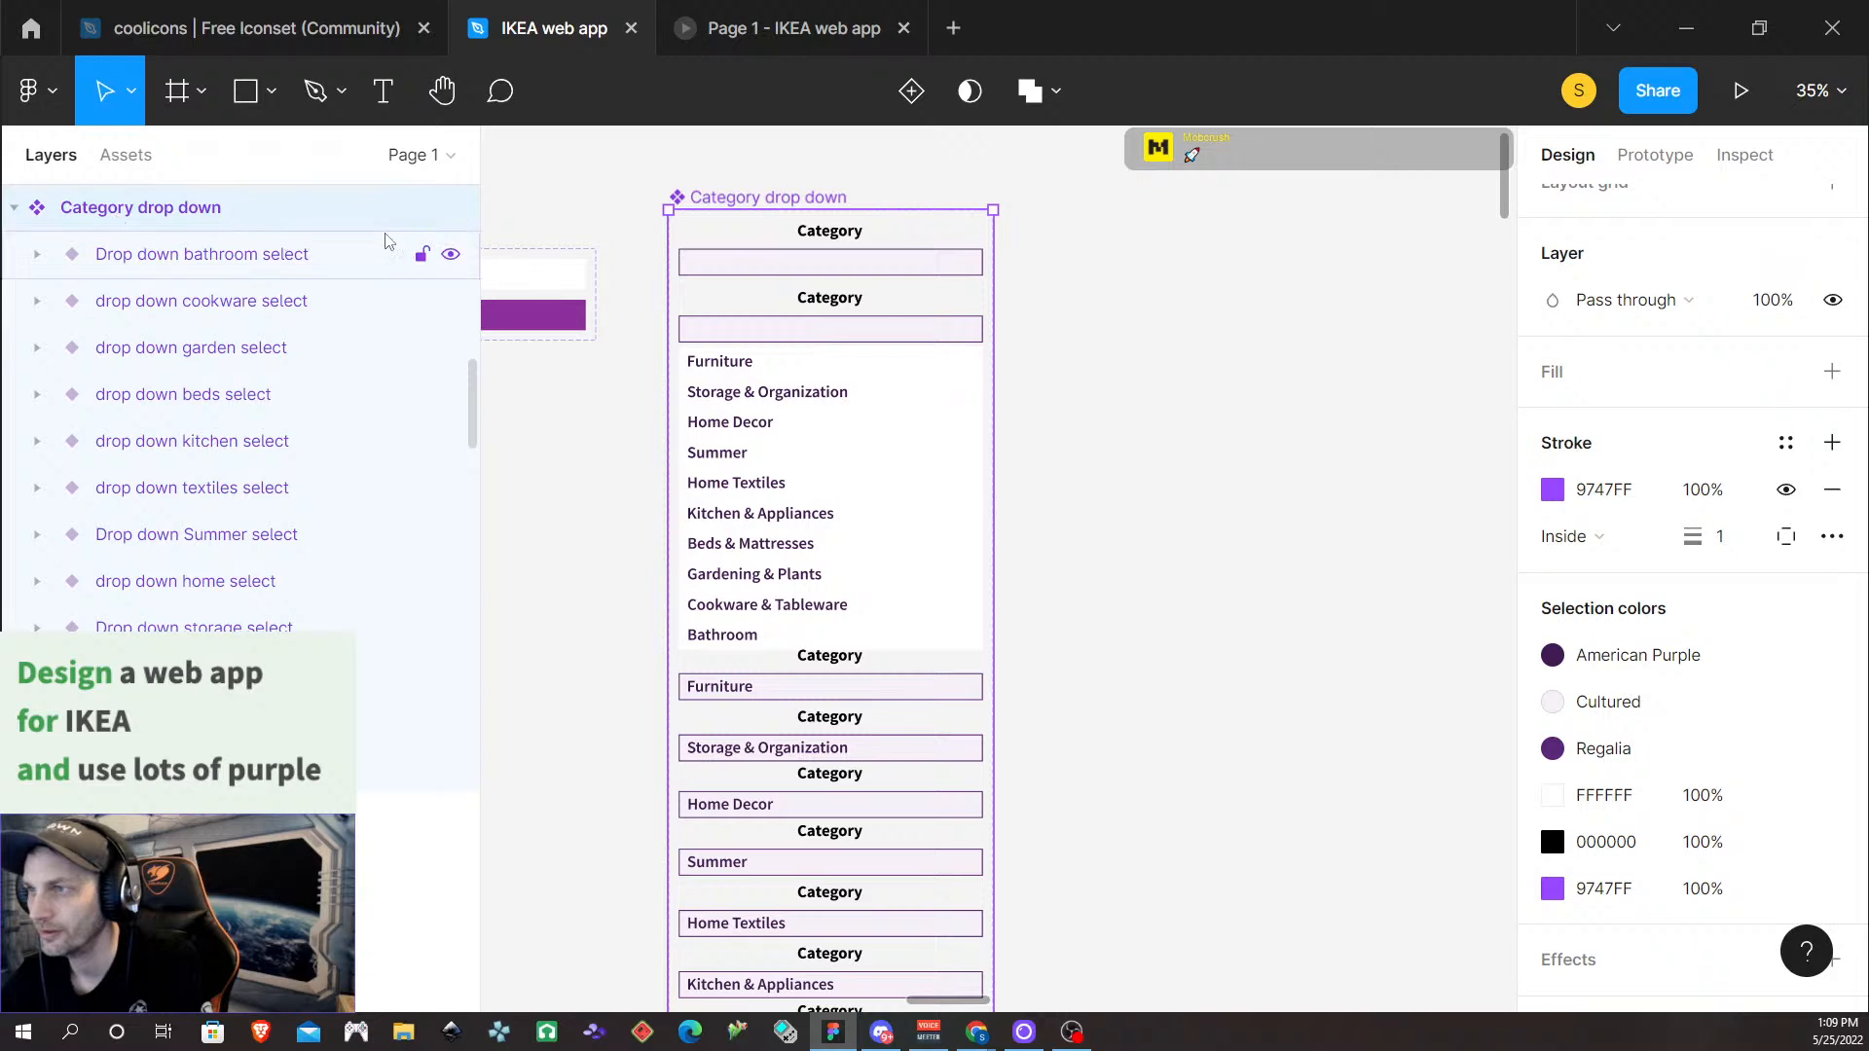
Reorder the layers so the Category label sits below the Category drop down list in the closed and open variants
{"action": "left_click", "coordinate": [791, 245]}
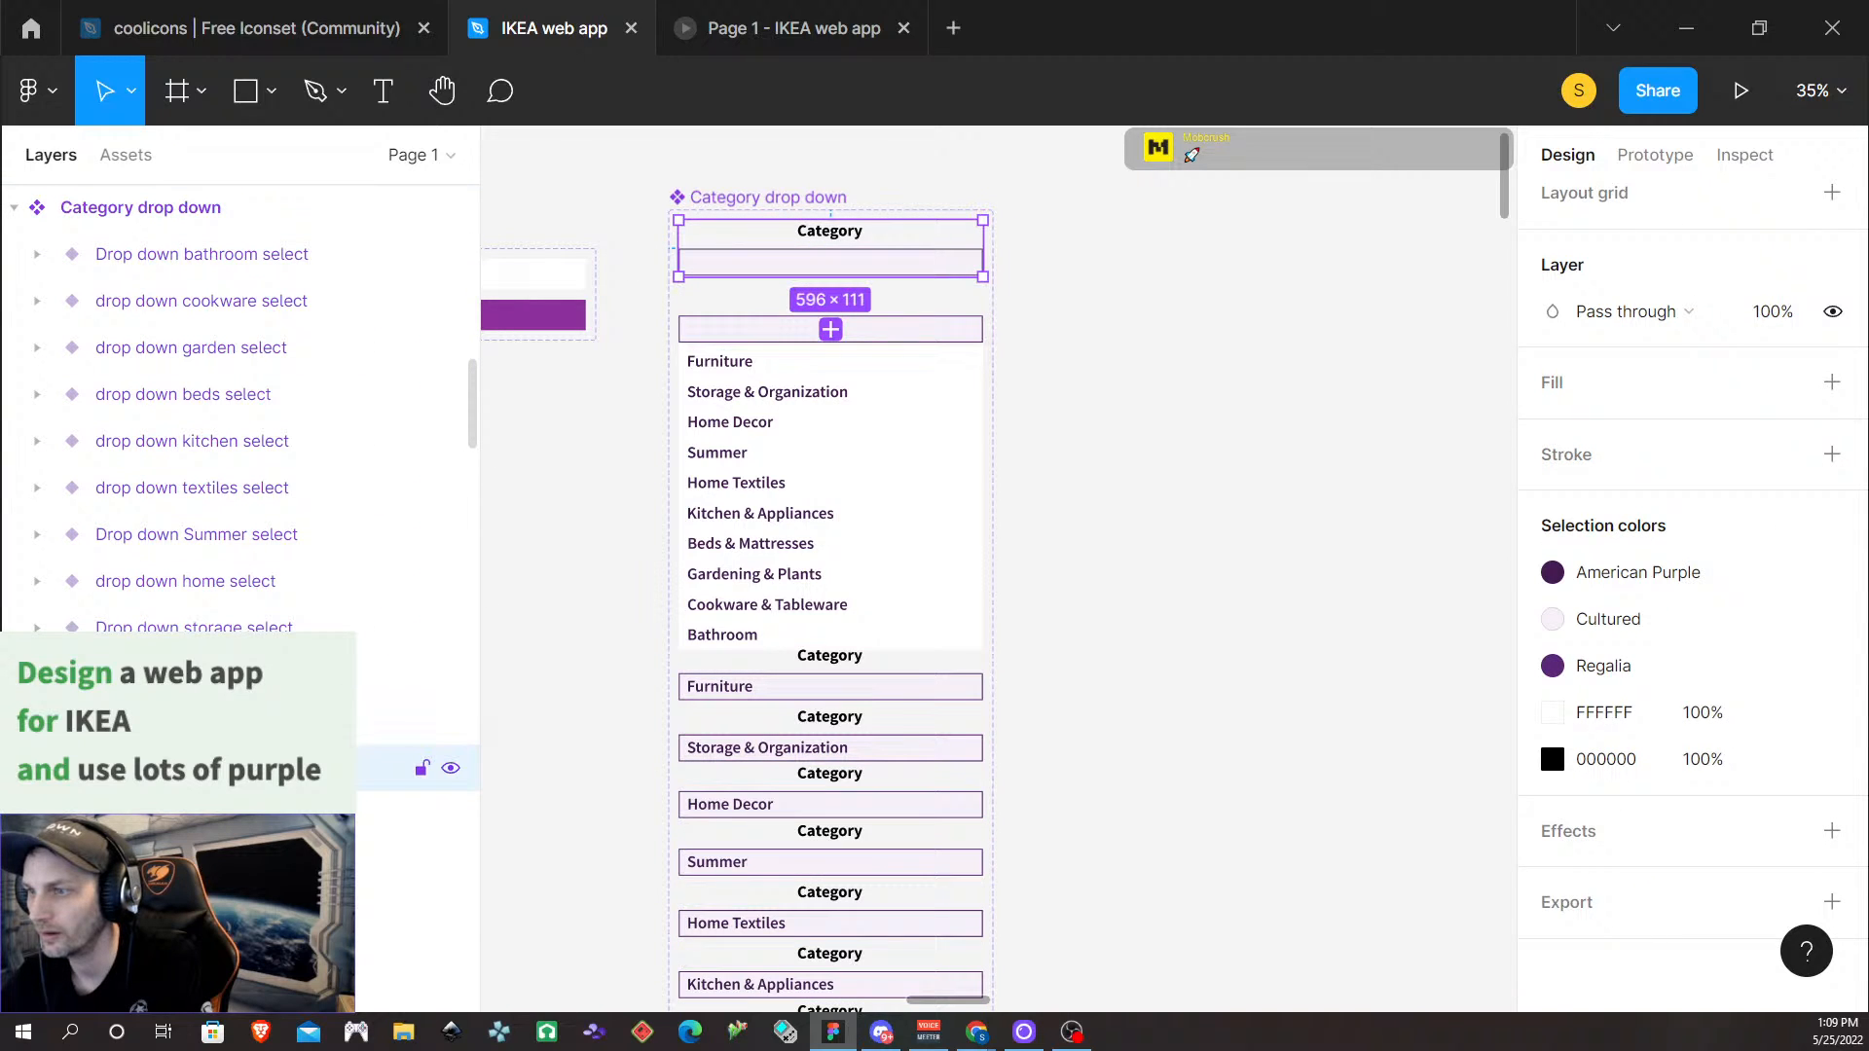
{"action": "left_click_drag", "start_coordinate": [195, 815], "coordinate": [195, 857]}
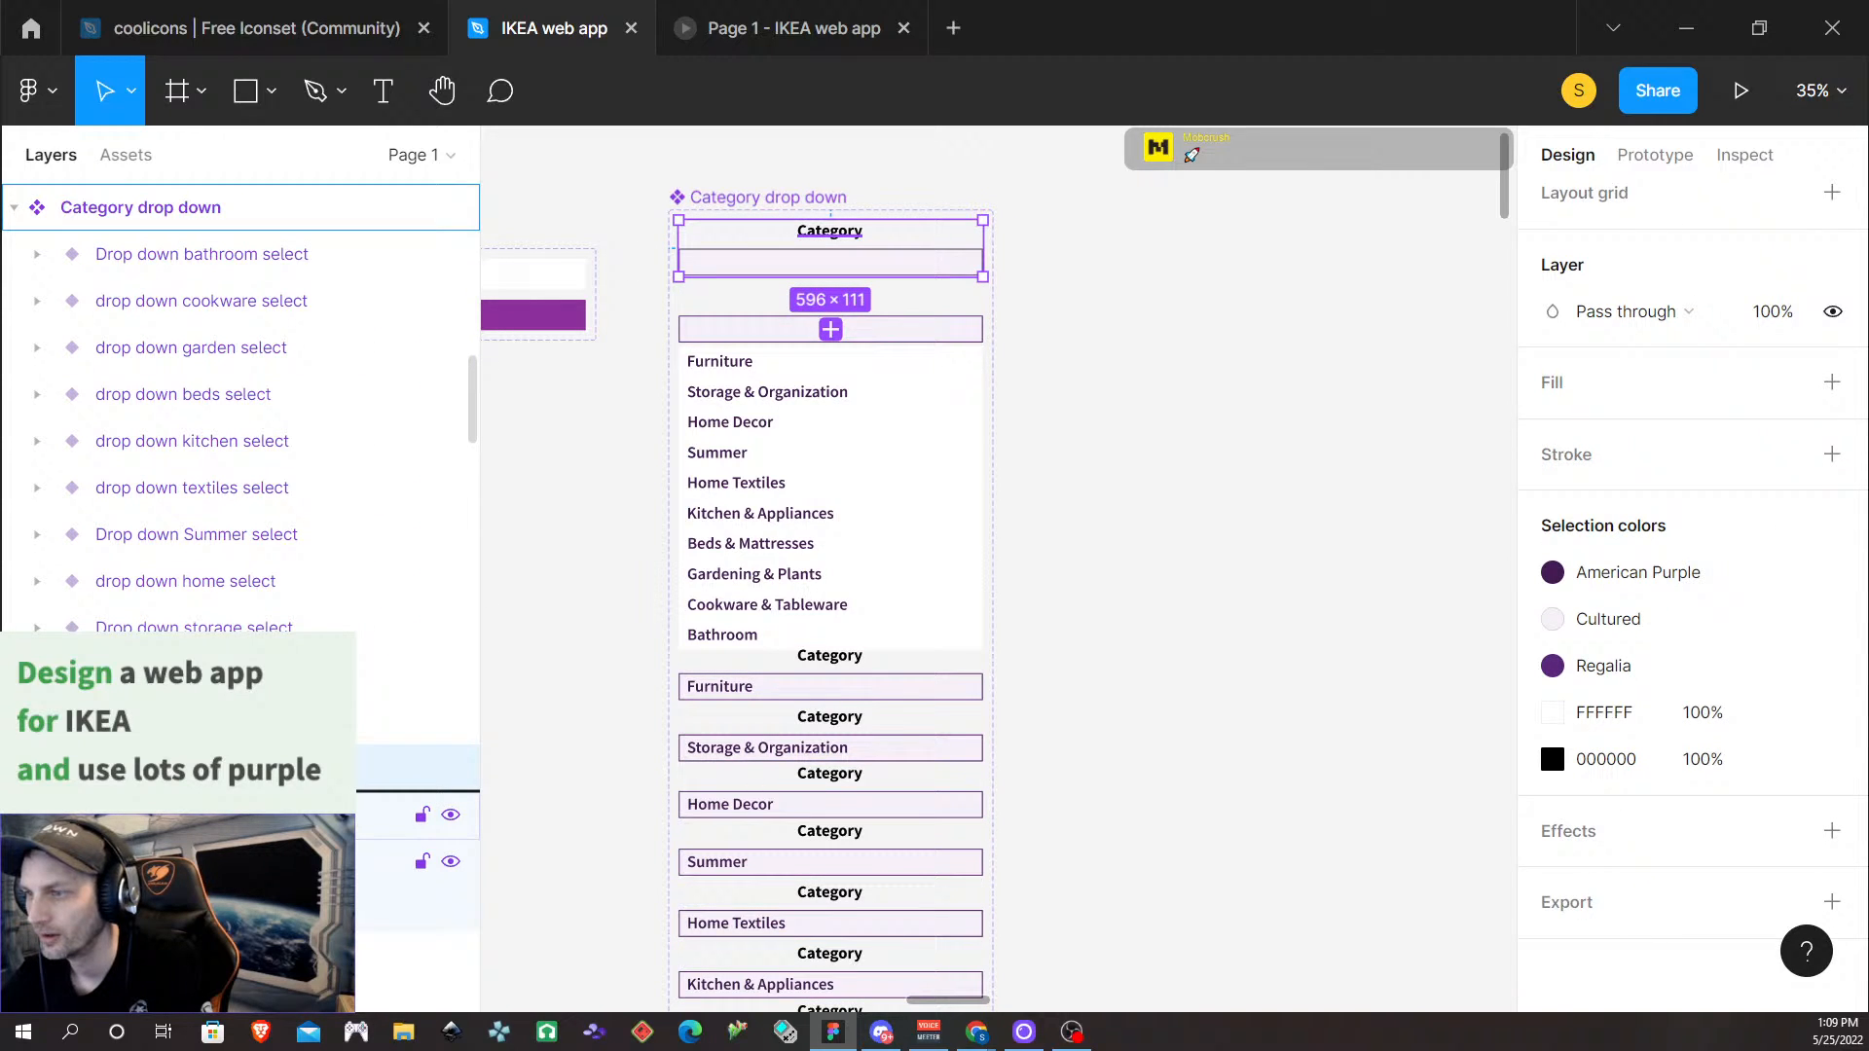
{"action": "left_click_drag", "start_coordinate": [829, 231], "coordinate": [829, 294]}
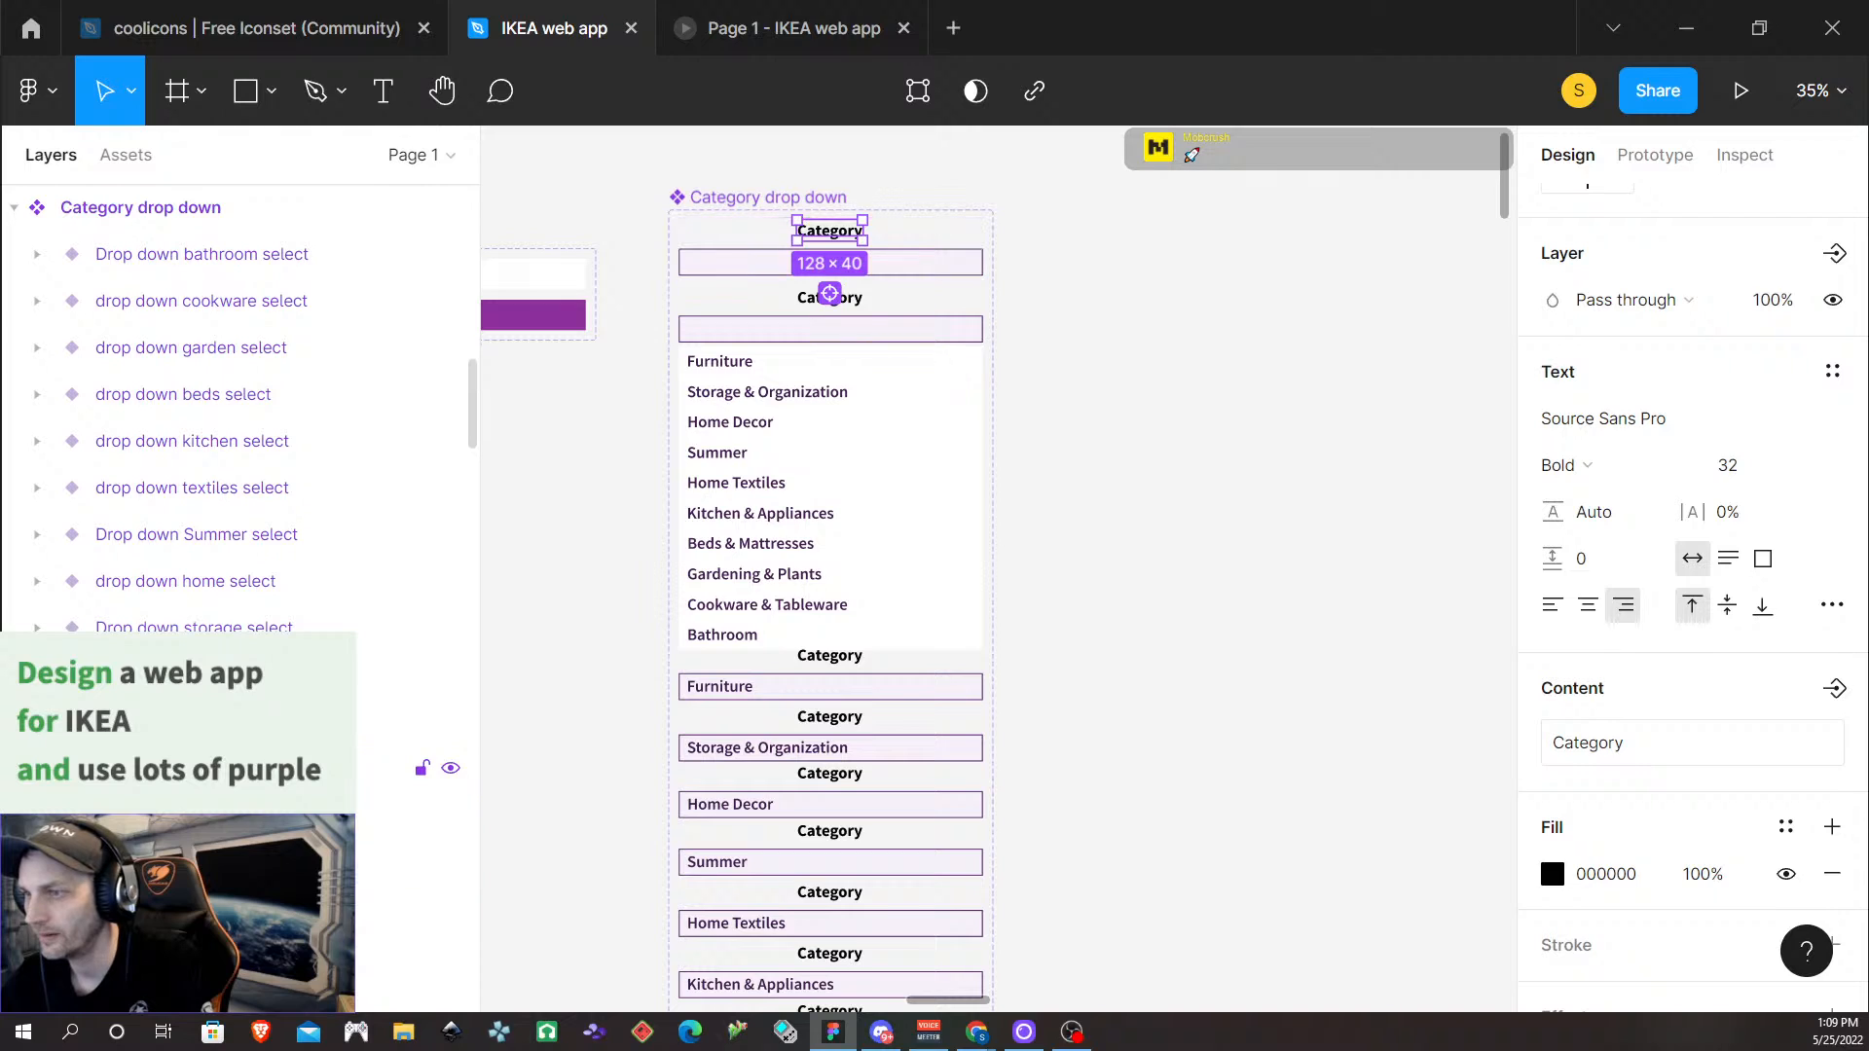
{"action": "left_click", "coordinate": [156, 769]}
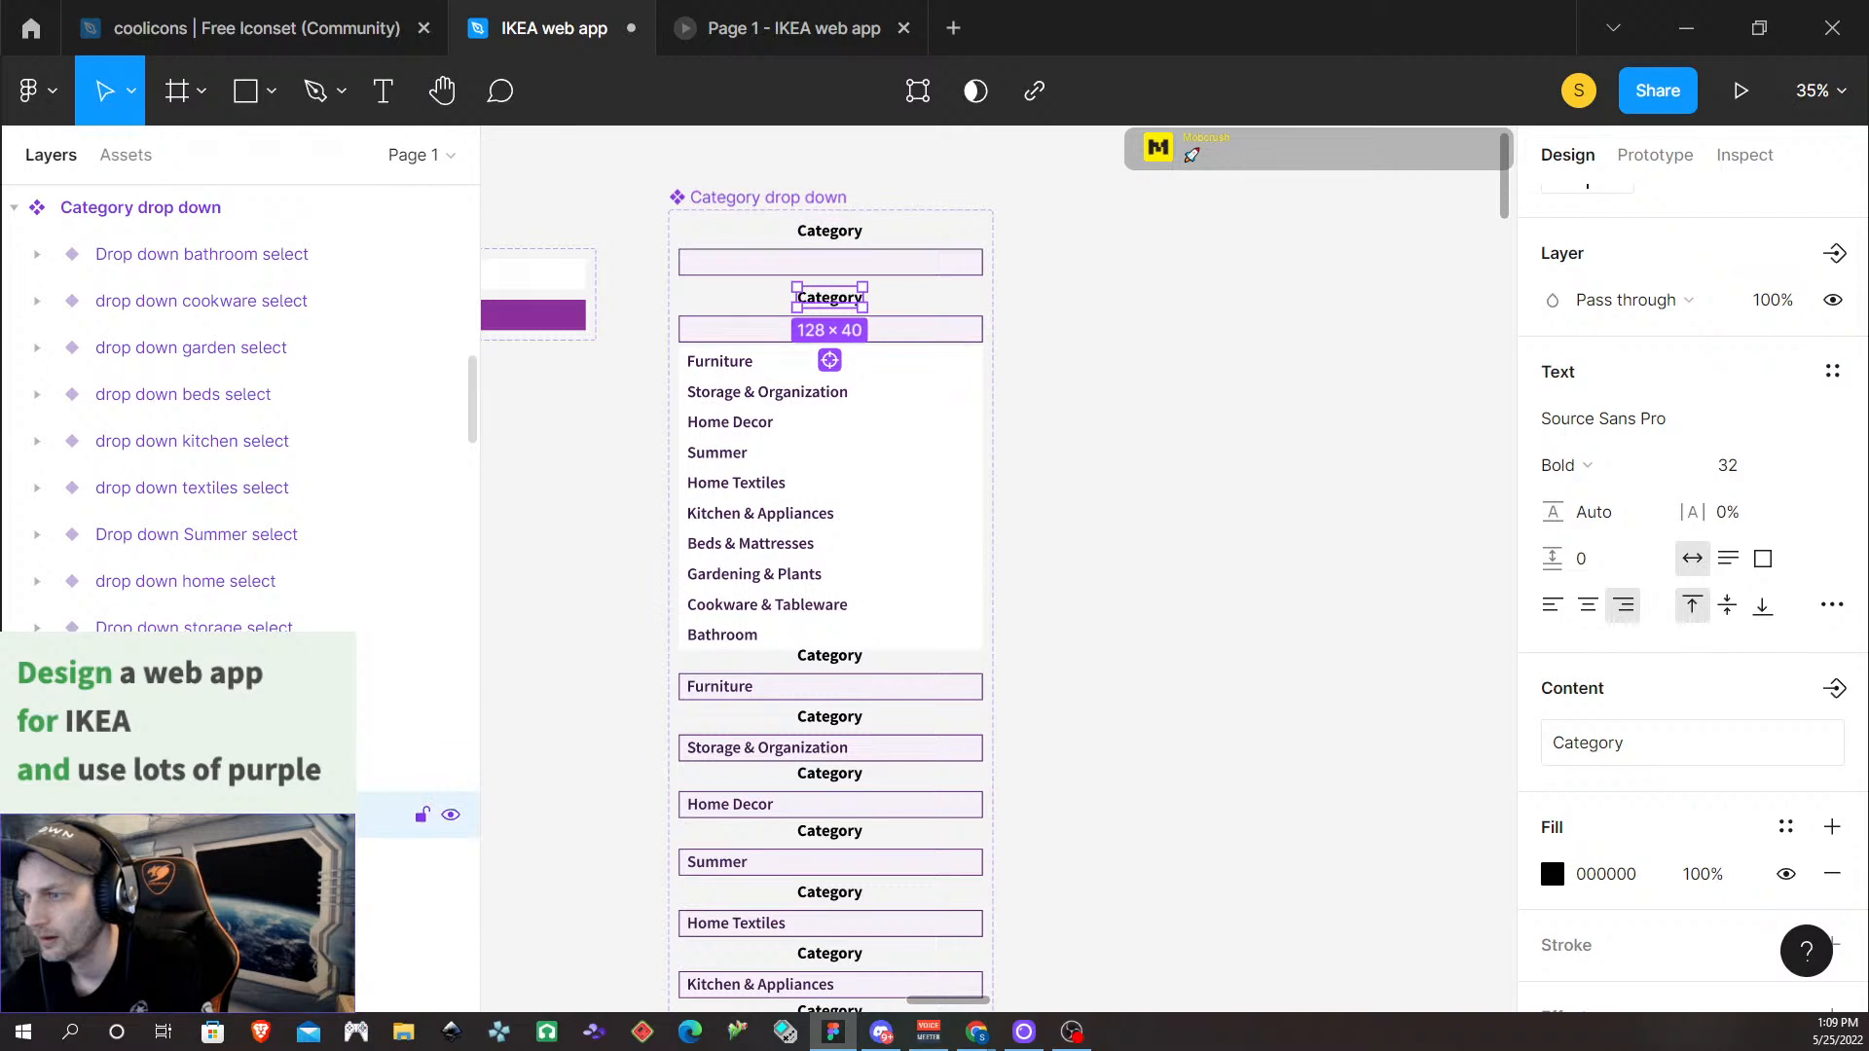
{"action": "left_click", "coordinate": [37, 721]}
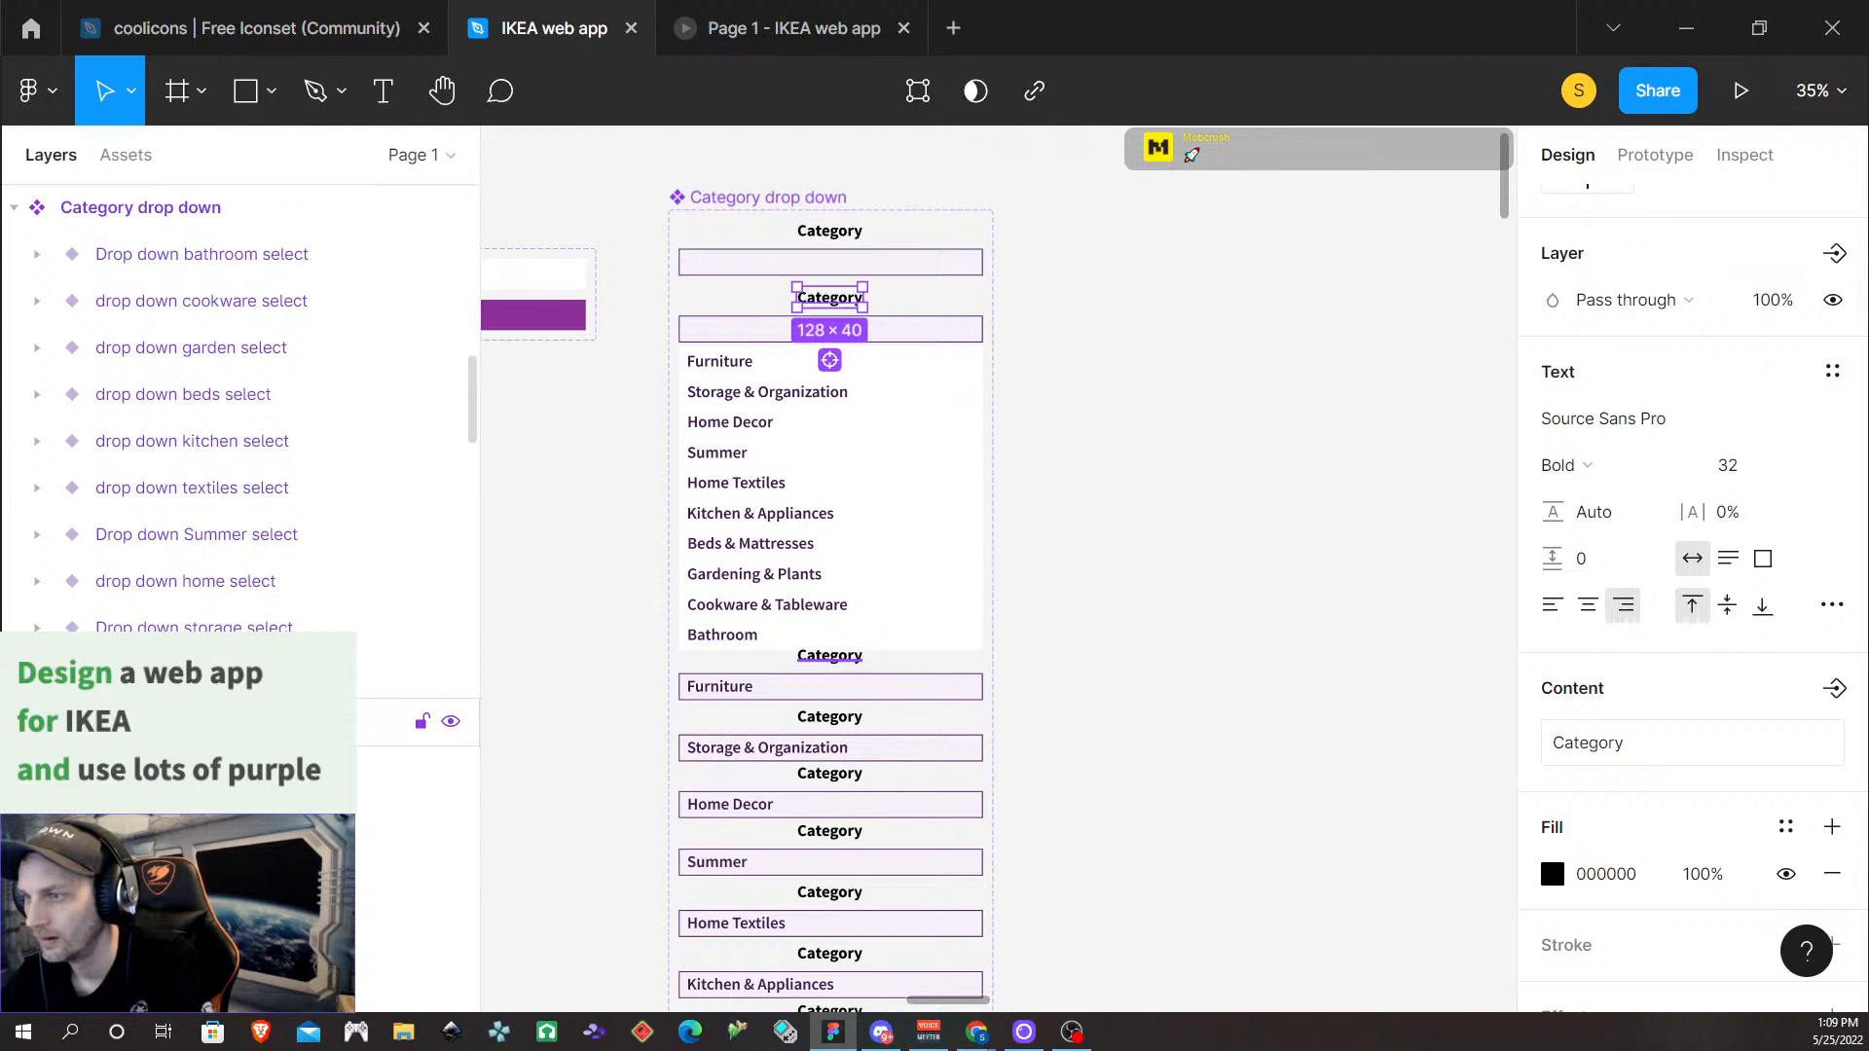
Move the Category label below the Category drop down list in the layer order of the furniture and storage select variants
{"action": "left_click", "coordinate": [156, 768]}
{"action": "left_click", "coordinate": [37, 675]}
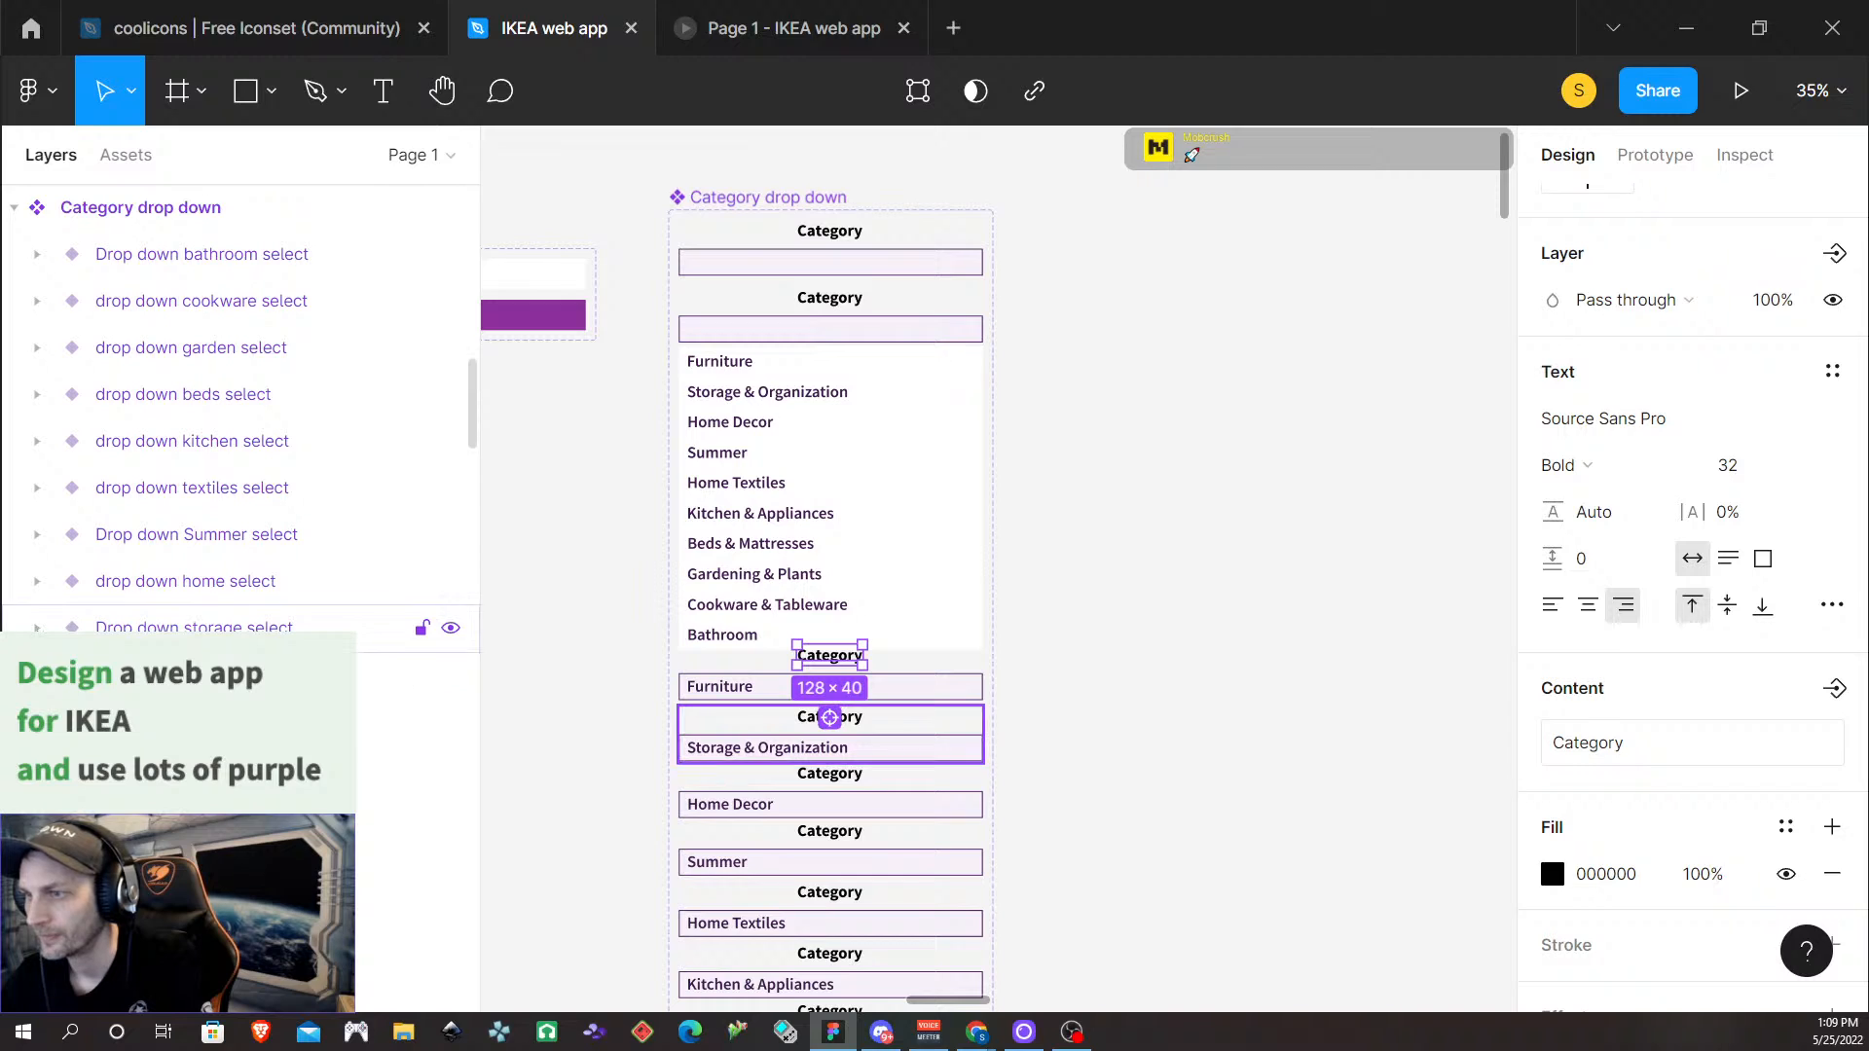
{"action": "left_click", "coordinate": [37, 628]}
{"action": "left_click", "coordinate": [155, 722]}
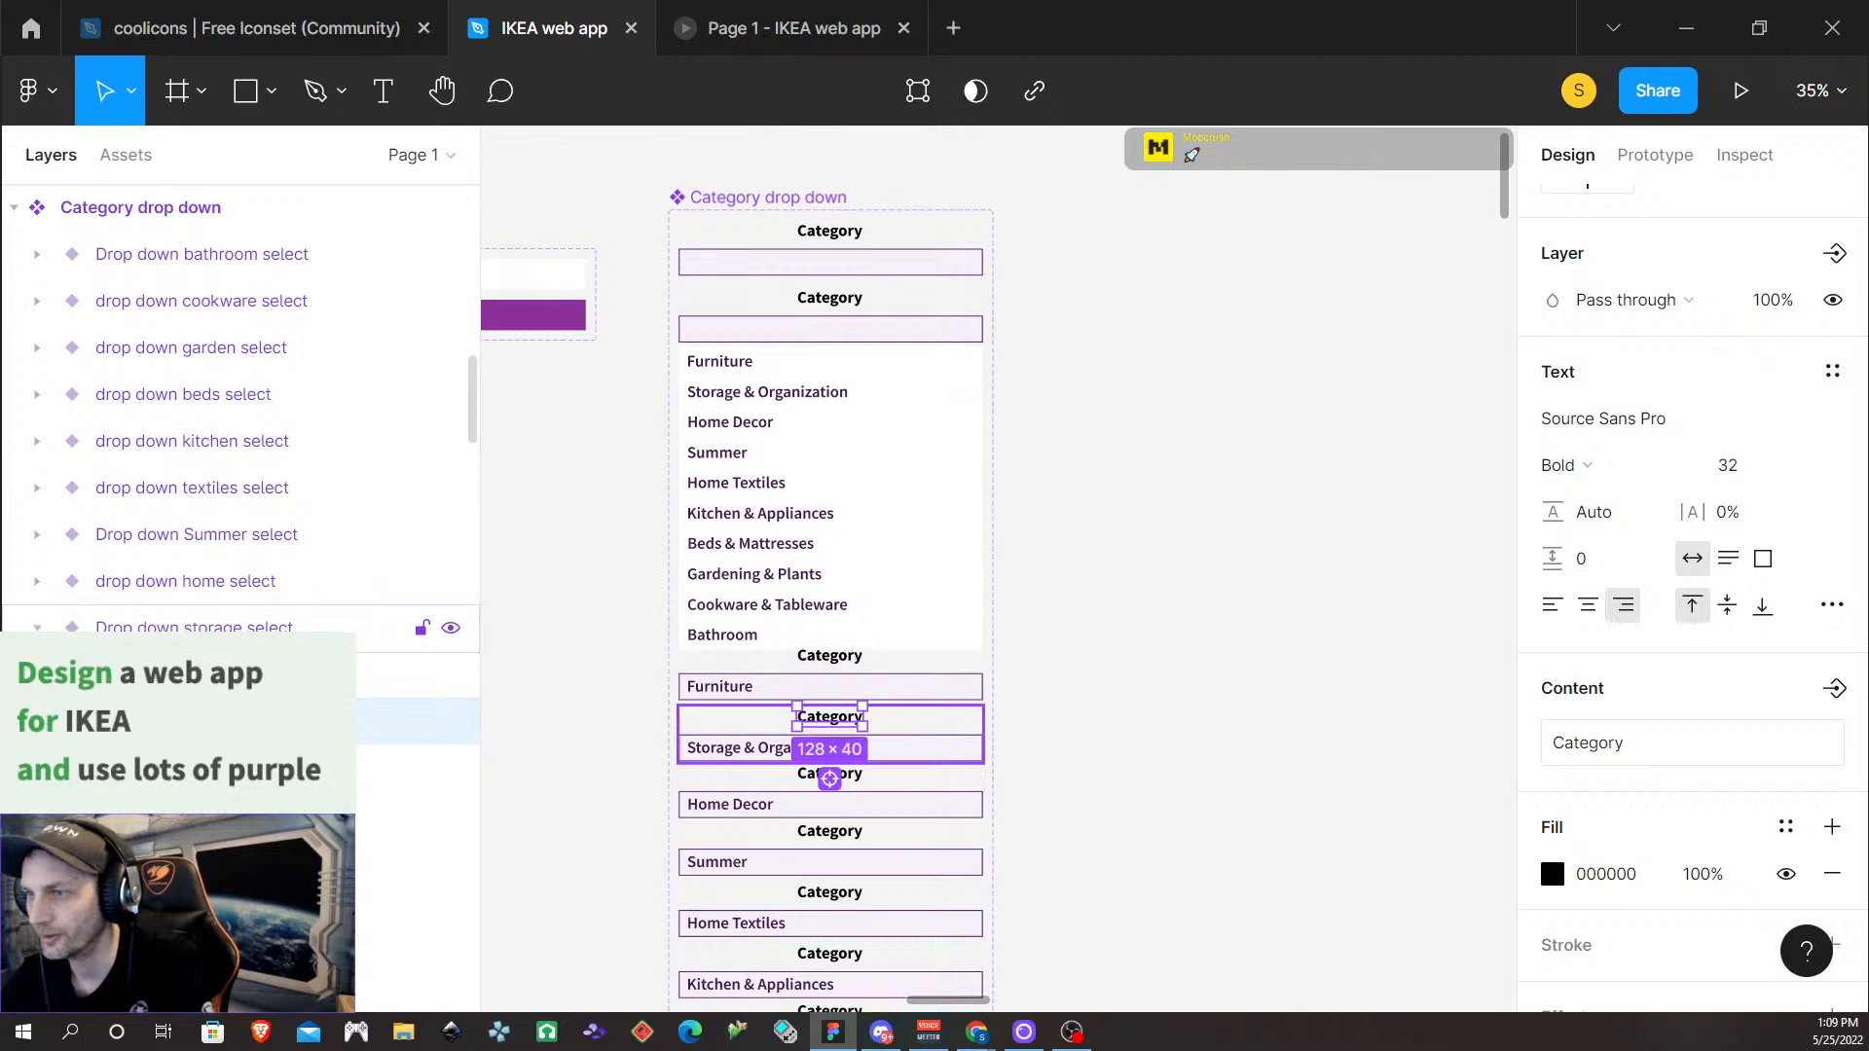
{"action": "left_click", "coordinate": [37, 628]}
Move the Category label below the Category drop down list in the layer order of the home and Summer select variants
{"action": "left_click", "coordinate": [37, 581]}
{"action": "left_click", "coordinate": [156, 628]}
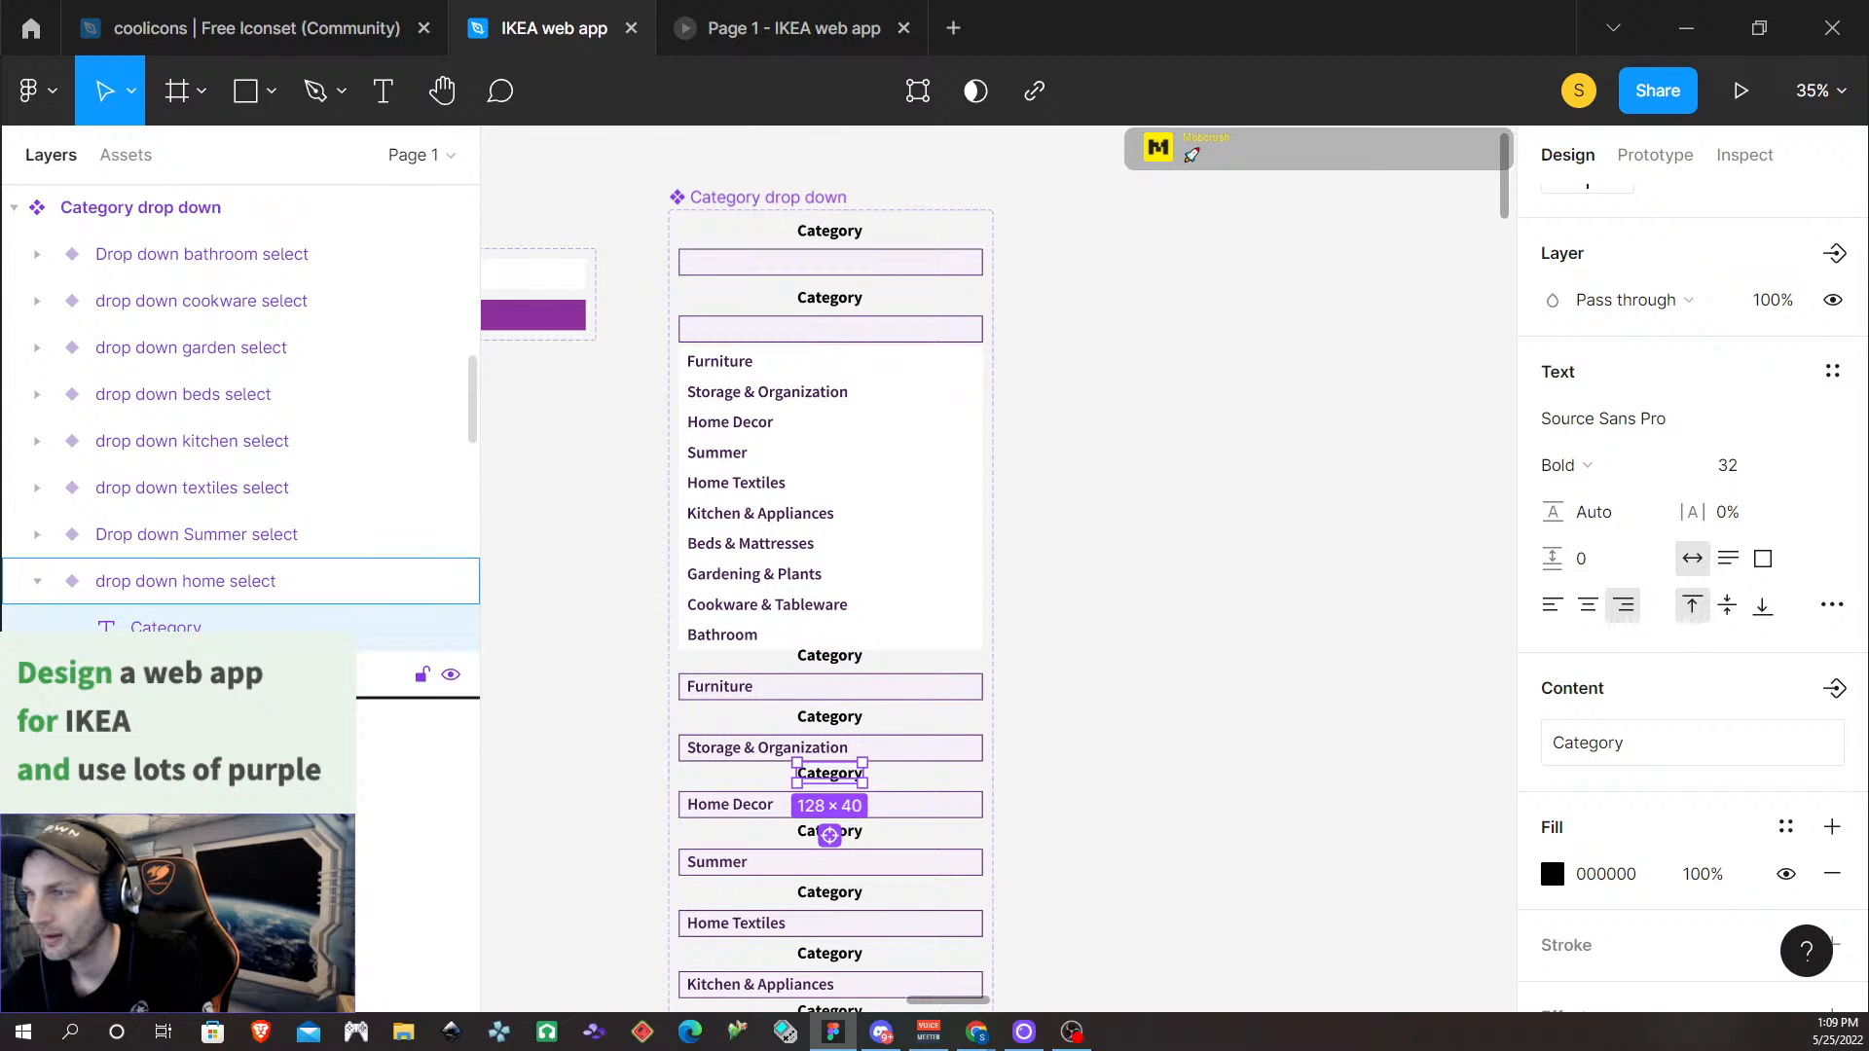
{"action": "left_click", "coordinate": [37, 581]}
{"action": "left_click", "coordinate": [37, 534]}
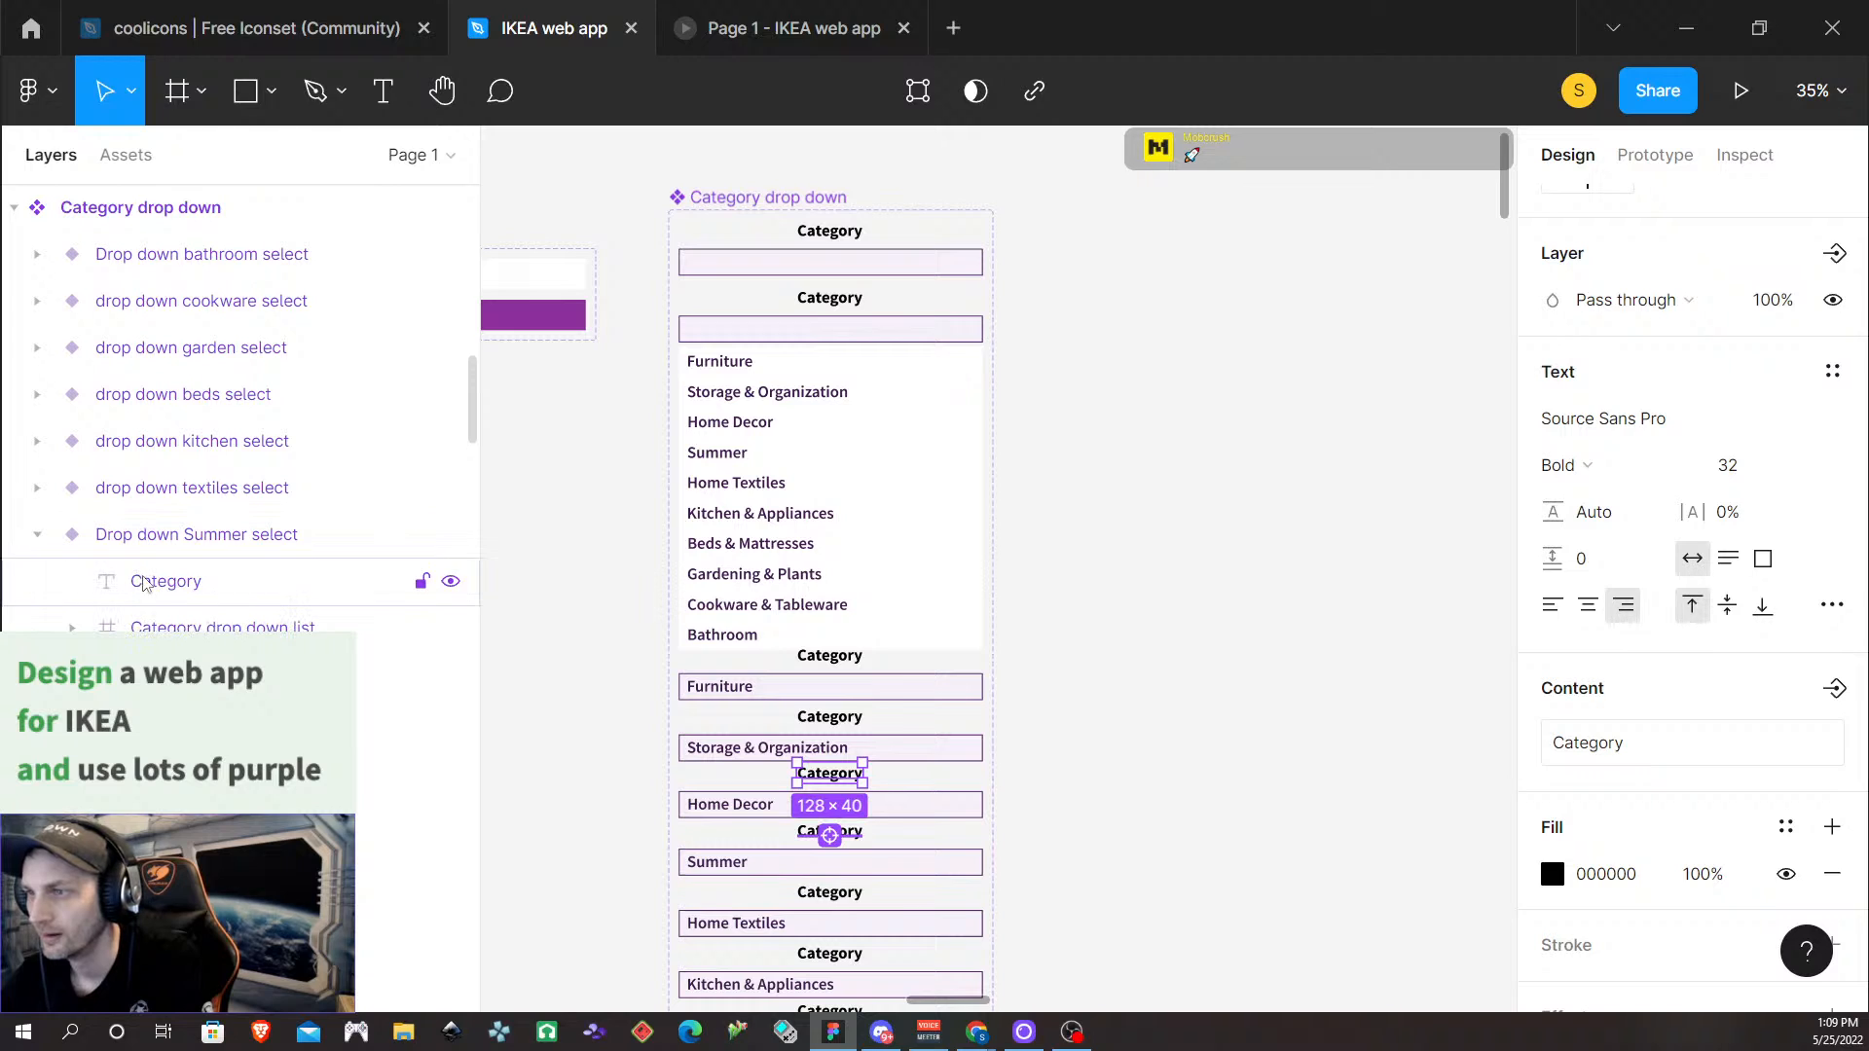
{"action": "left_click_drag", "start_coordinate": [148, 582], "coordinate": [151, 645]}
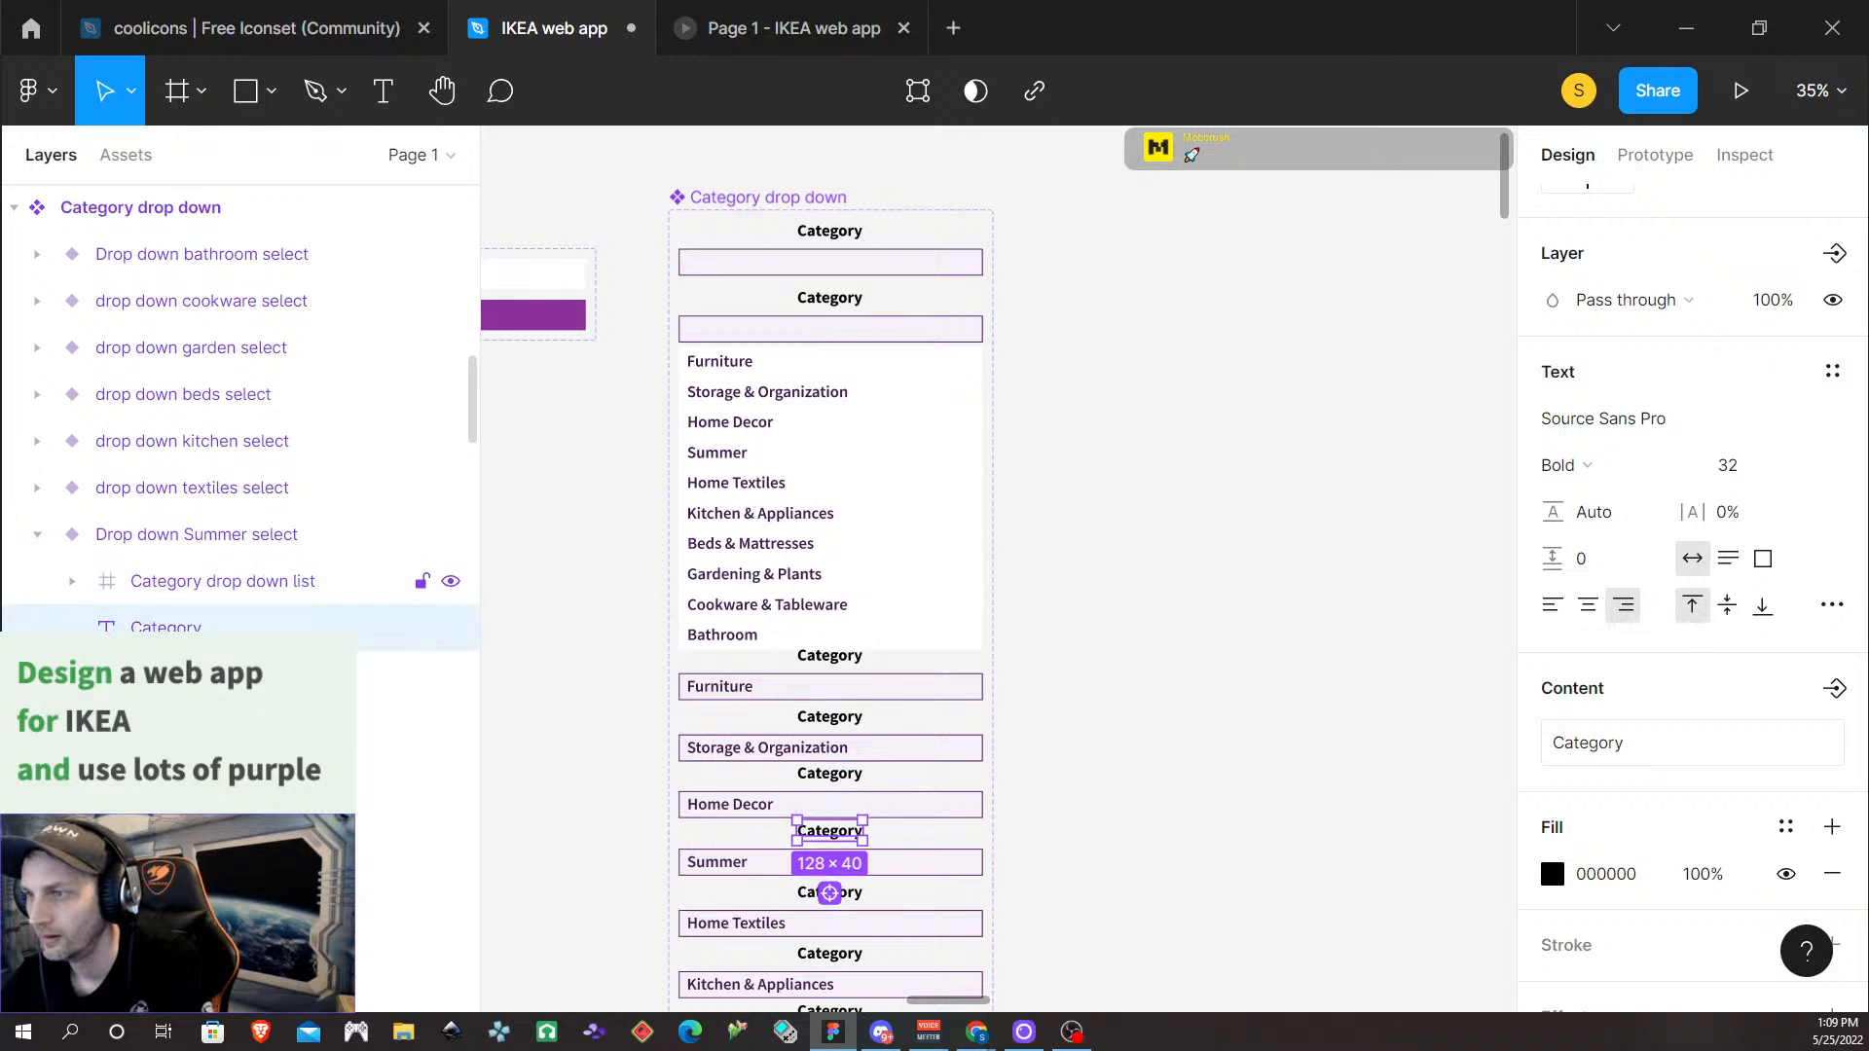
{"action": "left_click", "coordinate": [37, 534]}
Move the Category label below the Category drop down list in the layer order of the textiles select variant
{"action": "left_click", "coordinate": [37, 488]}
{"action": "left_click", "coordinate": [171, 535]}
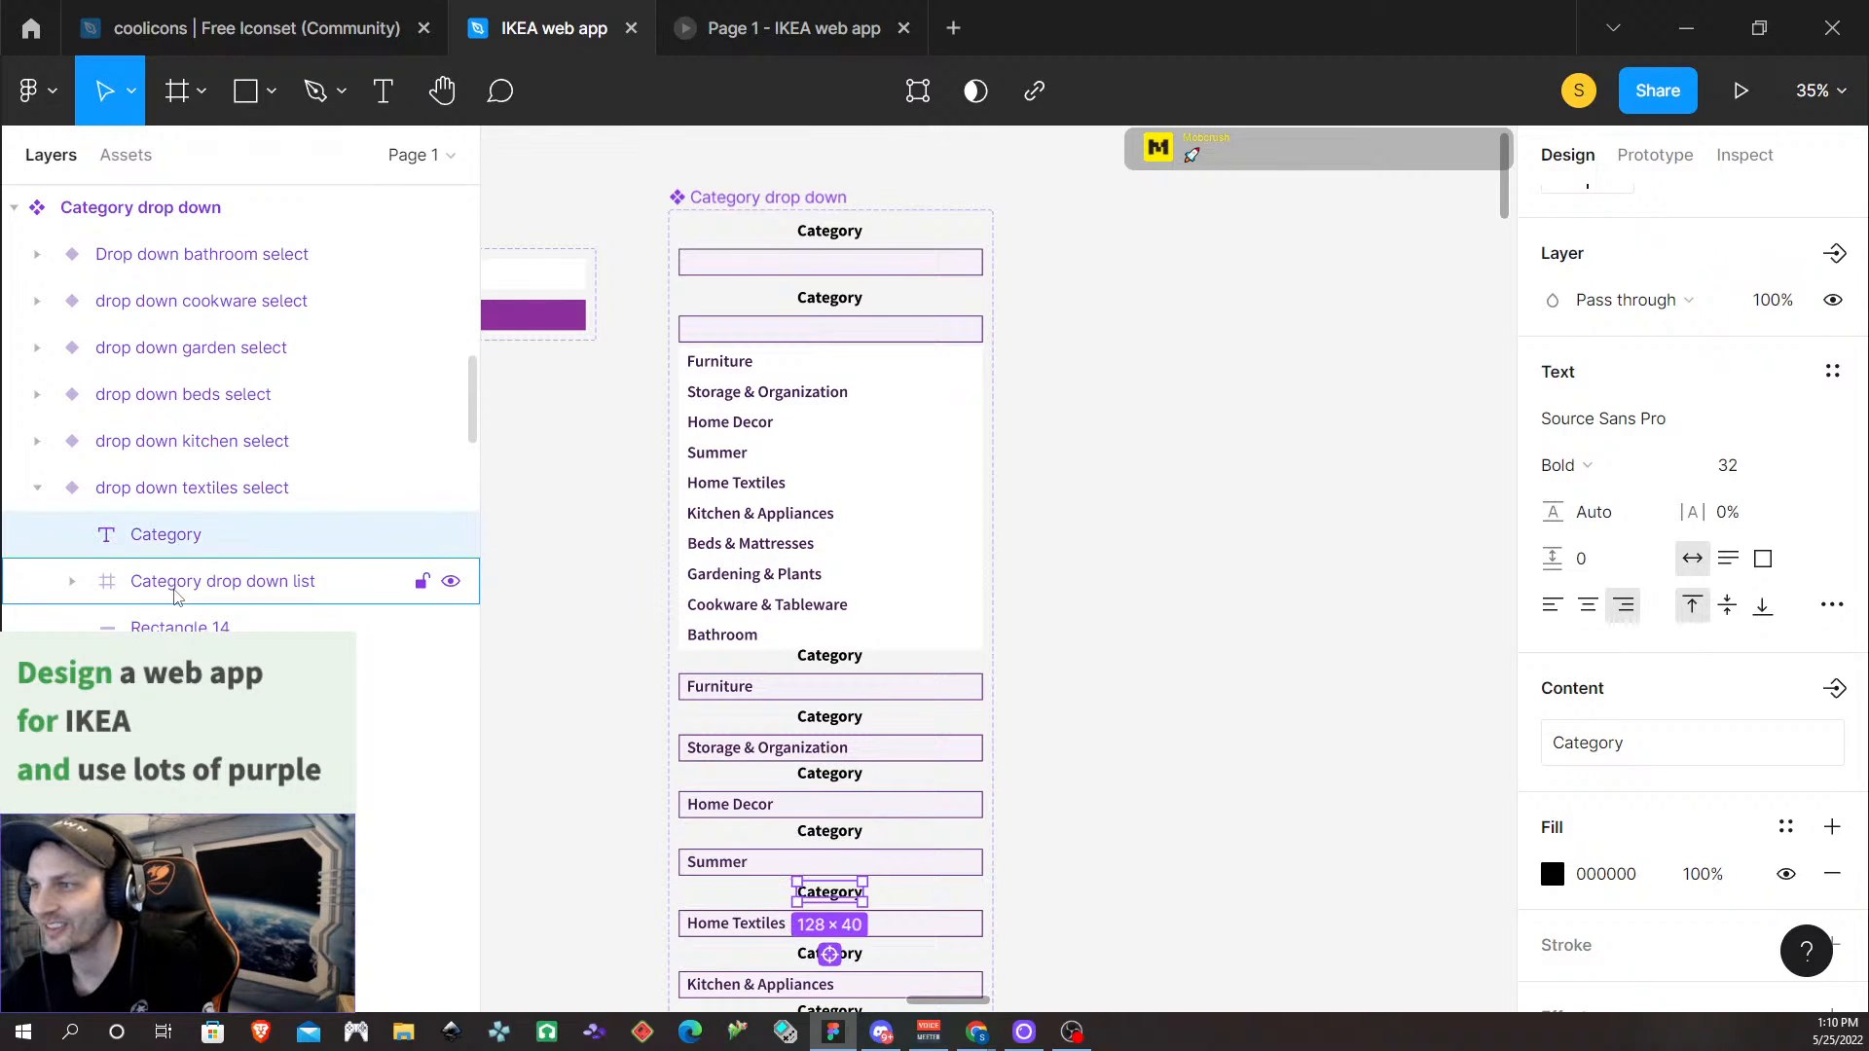
{"action": "left_click_drag", "start_coordinate": [175, 590], "coordinate": [174, 586]}
{"action": "key", "text": "ctrl+z"}
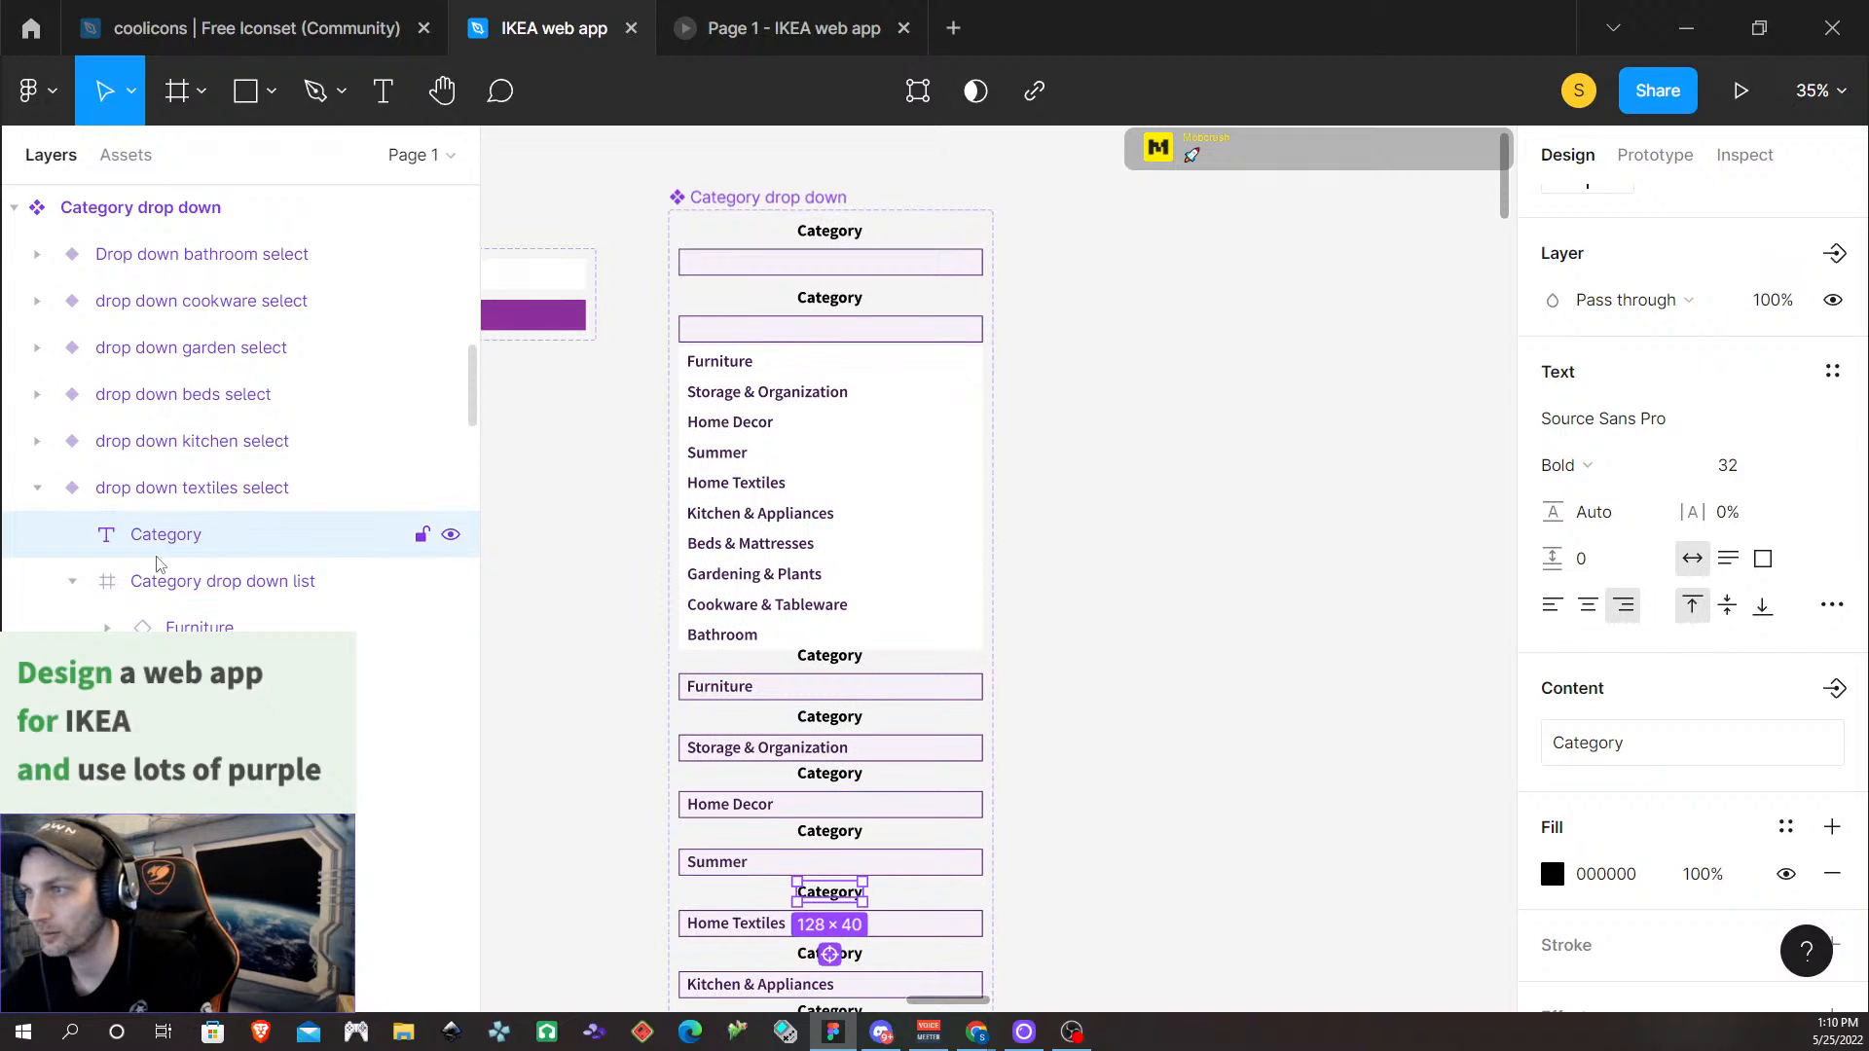
{"action": "left_click", "coordinate": [73, 582]}
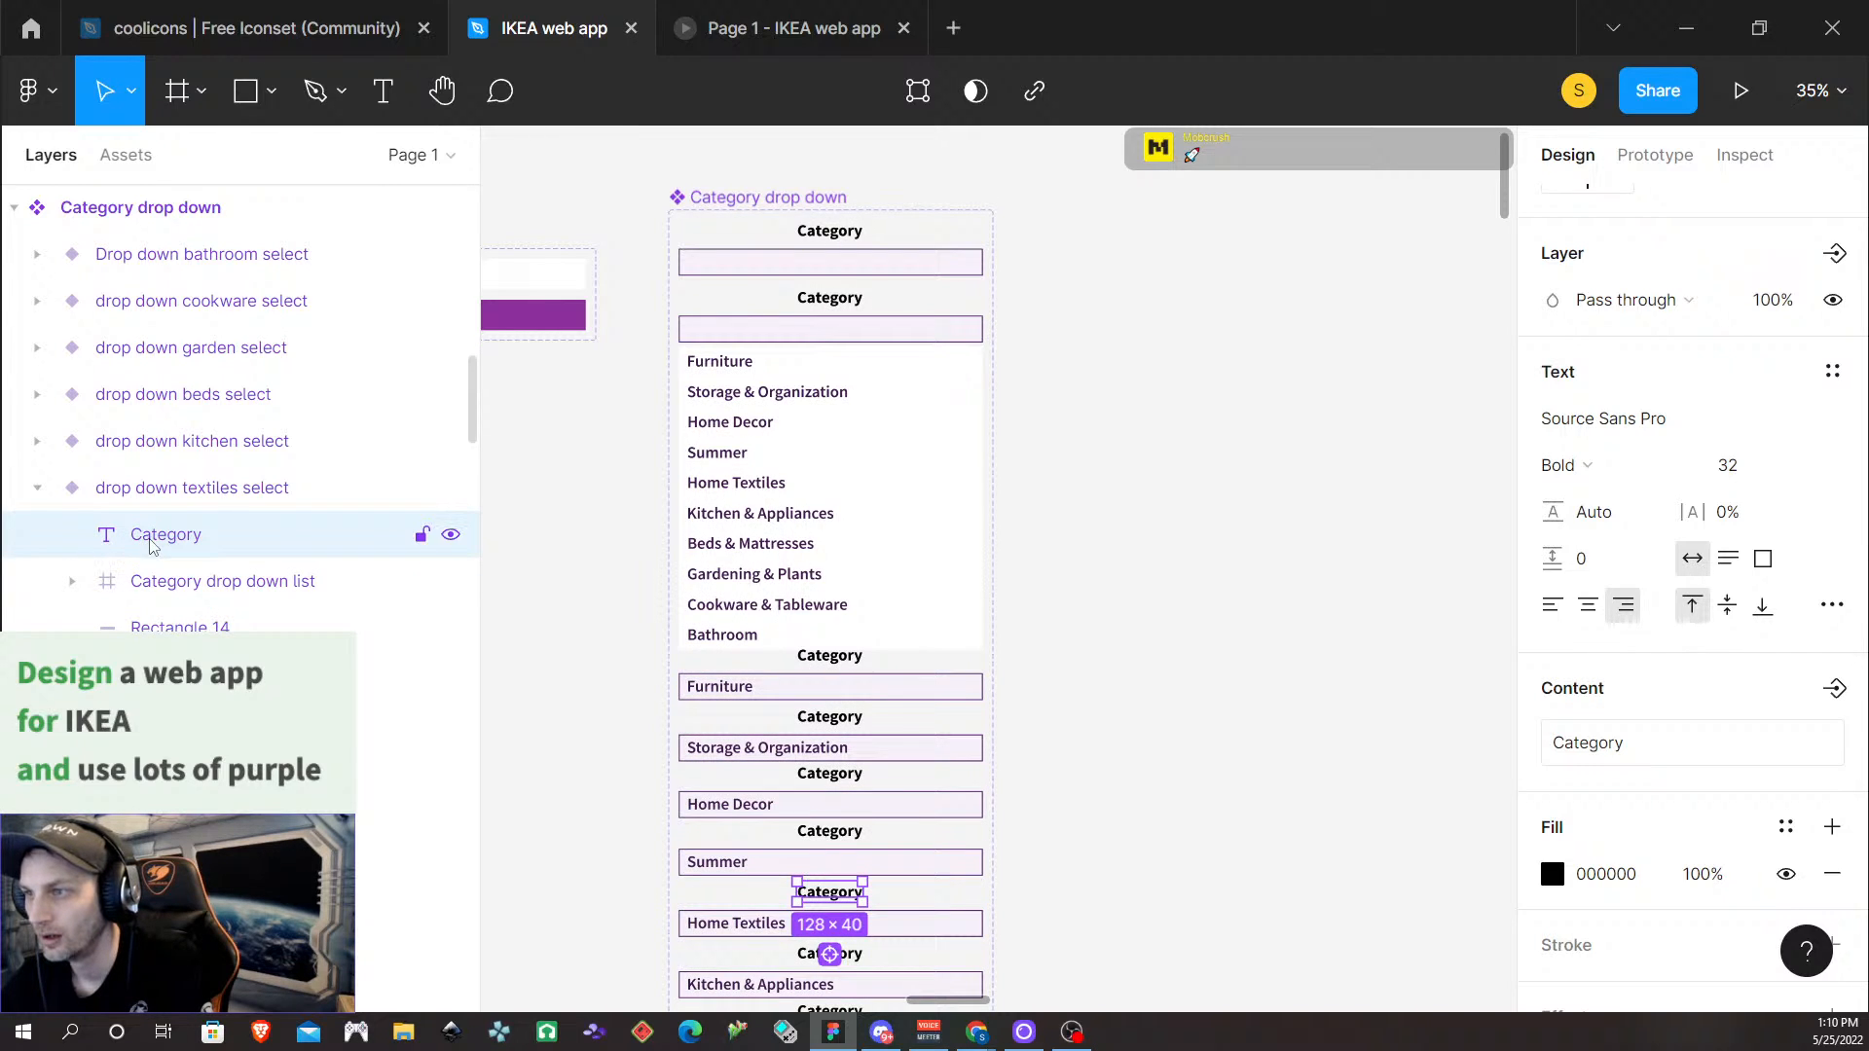
{"action": "left_click_drag", "start_coordinate": [151, 546], "coordinate": [151, 605]}
{"action": "left_click", "coordinate": [37, 488]}
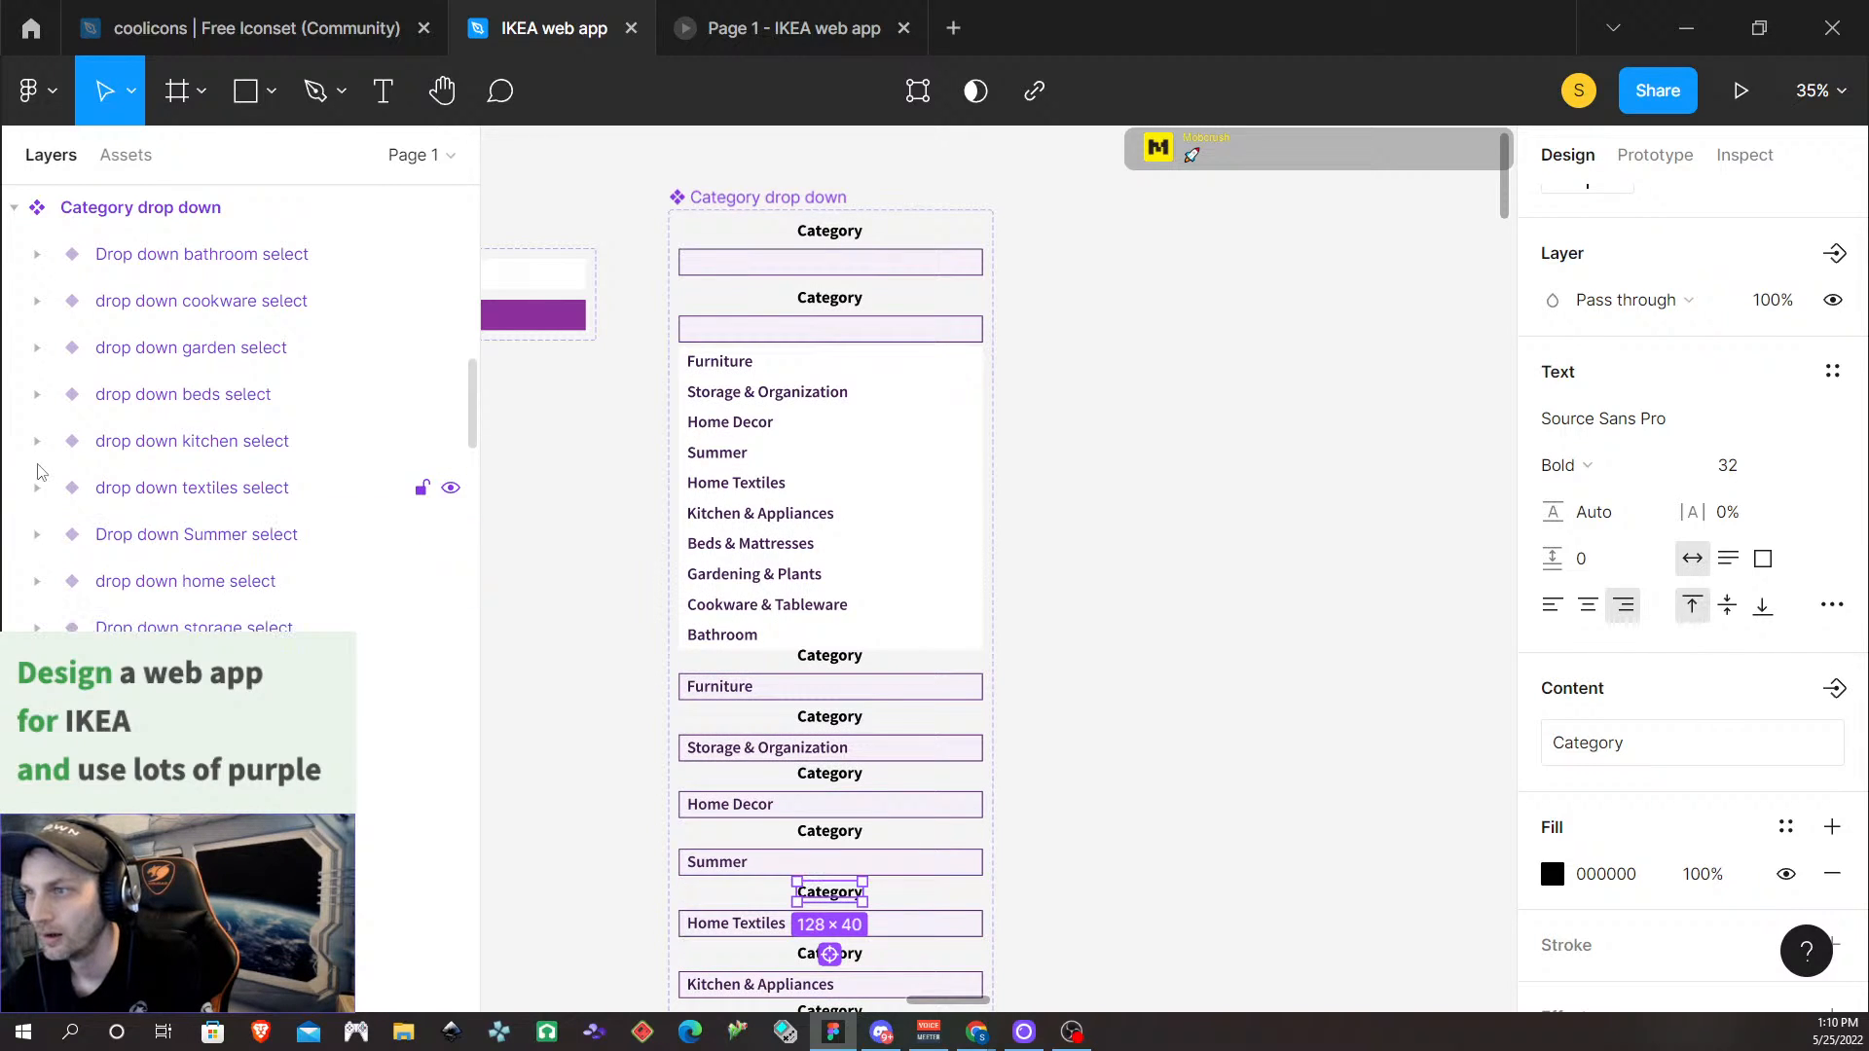
Move the Category label below the Category drop down list in the layer order of the kitchen and beds select variants
{"action": "left_click", "coordinate": [37, 441]}
{"action": "left_click_drag", "start_coordinate": [156, 490], "coordinate": [154, 576]}
{"action": "left_click", "coordinate": [37, 441]}
{"action": "left_click", "coordinate": [37, 395]}
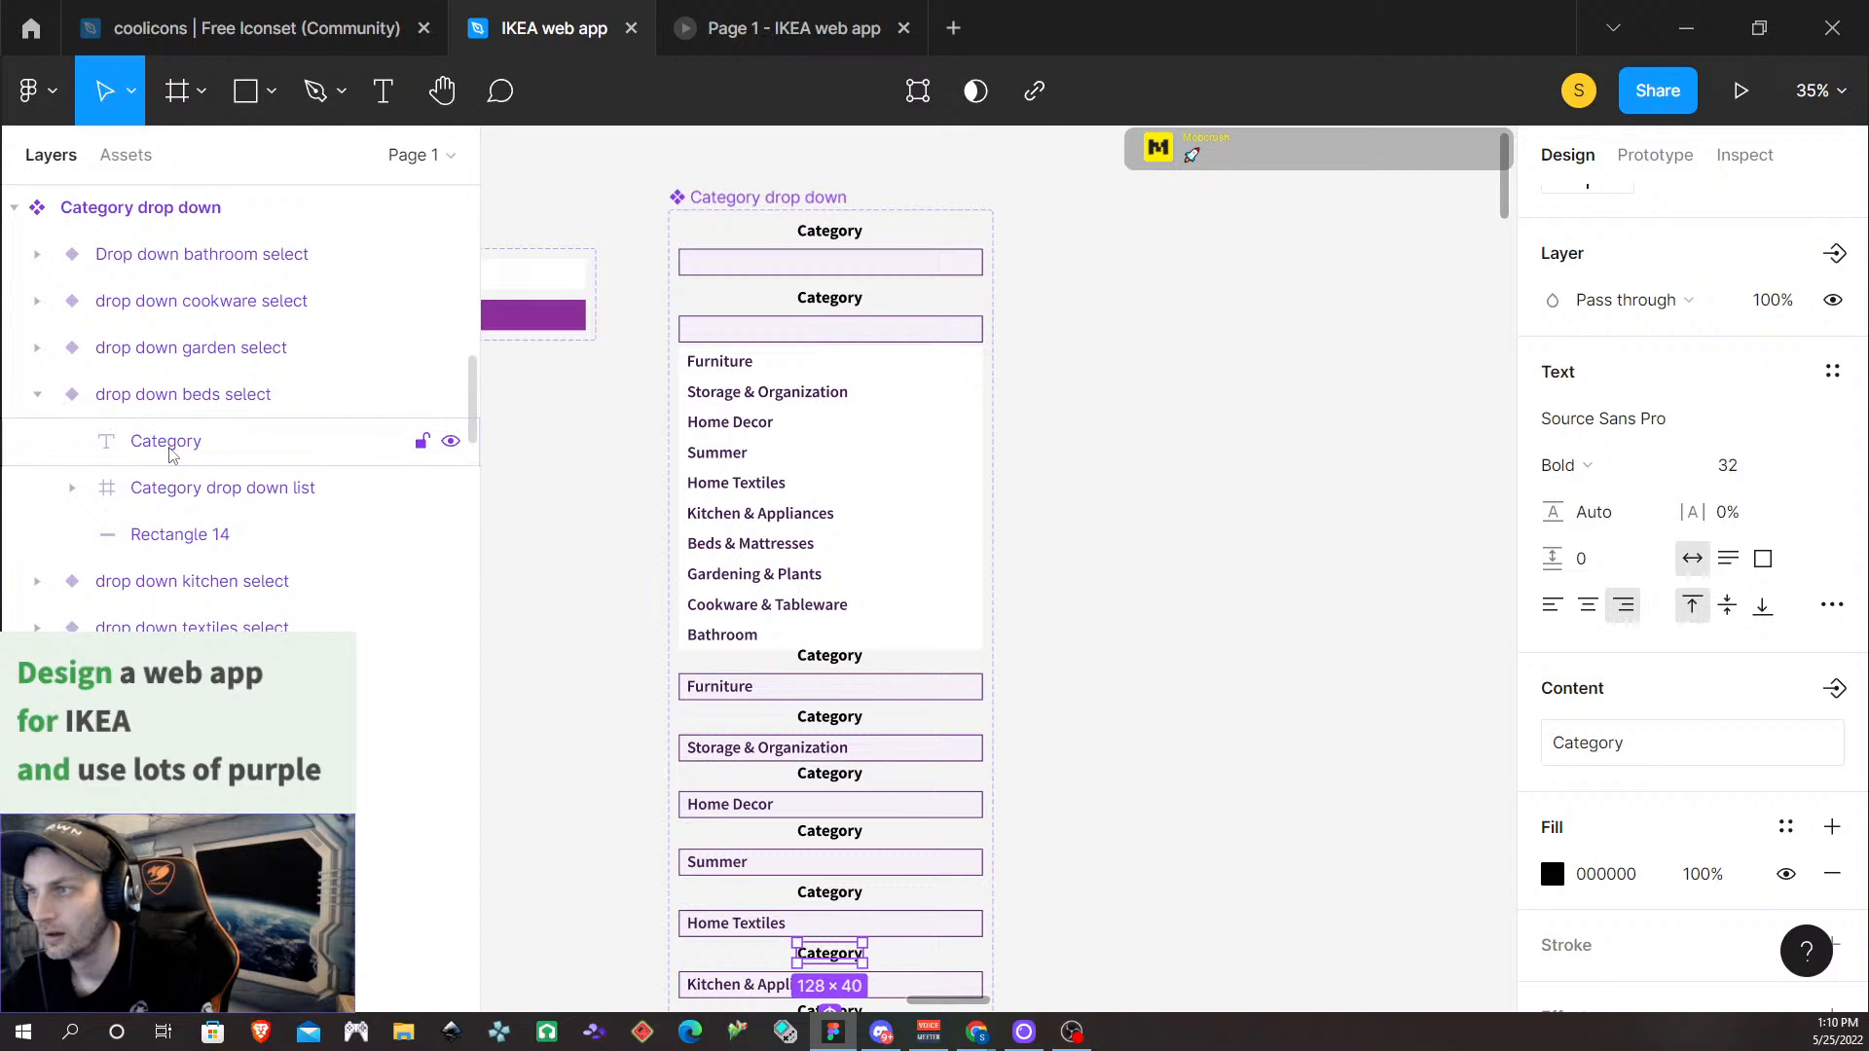
{"action": "left_click_drag", "start_coordinate": [169, 453], "coordinate": [170, 518]}
{"action": "left_click", "coordinate": [37, 394]}
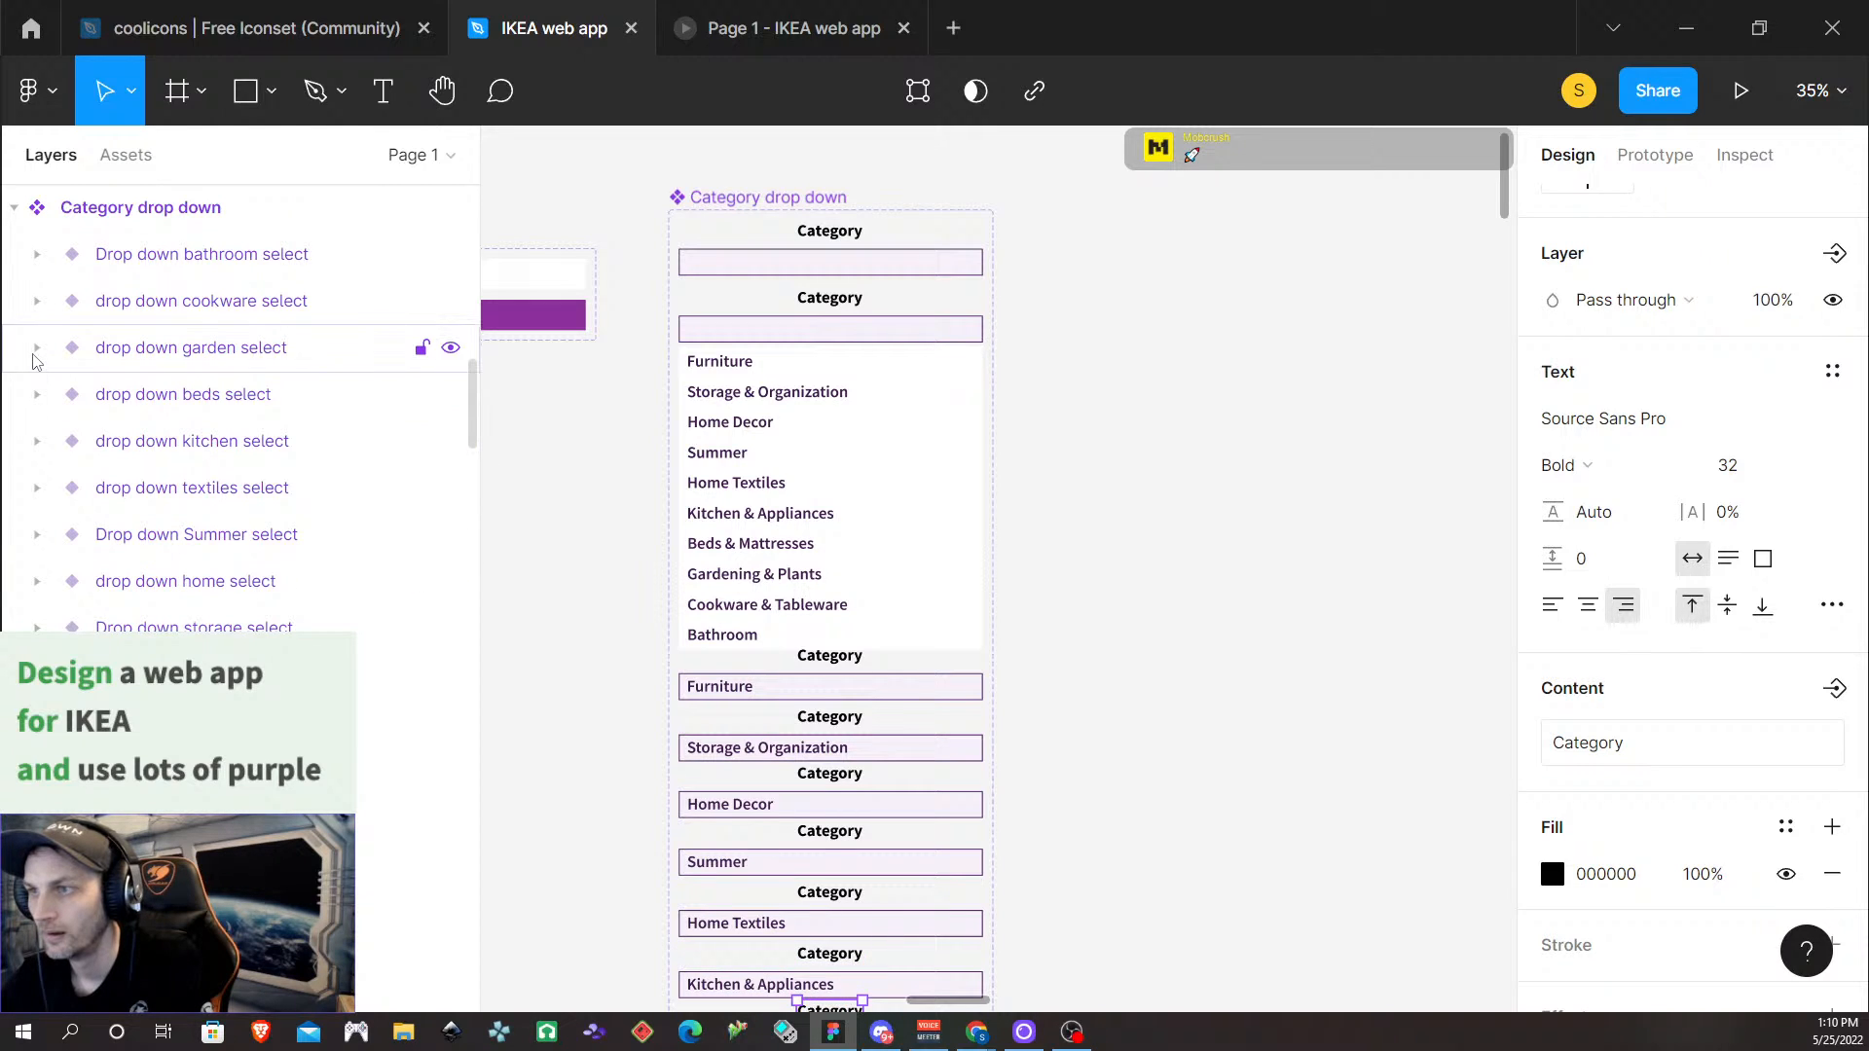
Move the Category label below the Category drop down list in the layer order of the garden and cookware select variants
{"action": "left_click", "coordinate": [37, 347]}
{"action": "left_click_drag", "start_coordinate": [156, 392], "coordinate": [156, 458]}
{"action": "left_click", "coordinate": [37, 348]}
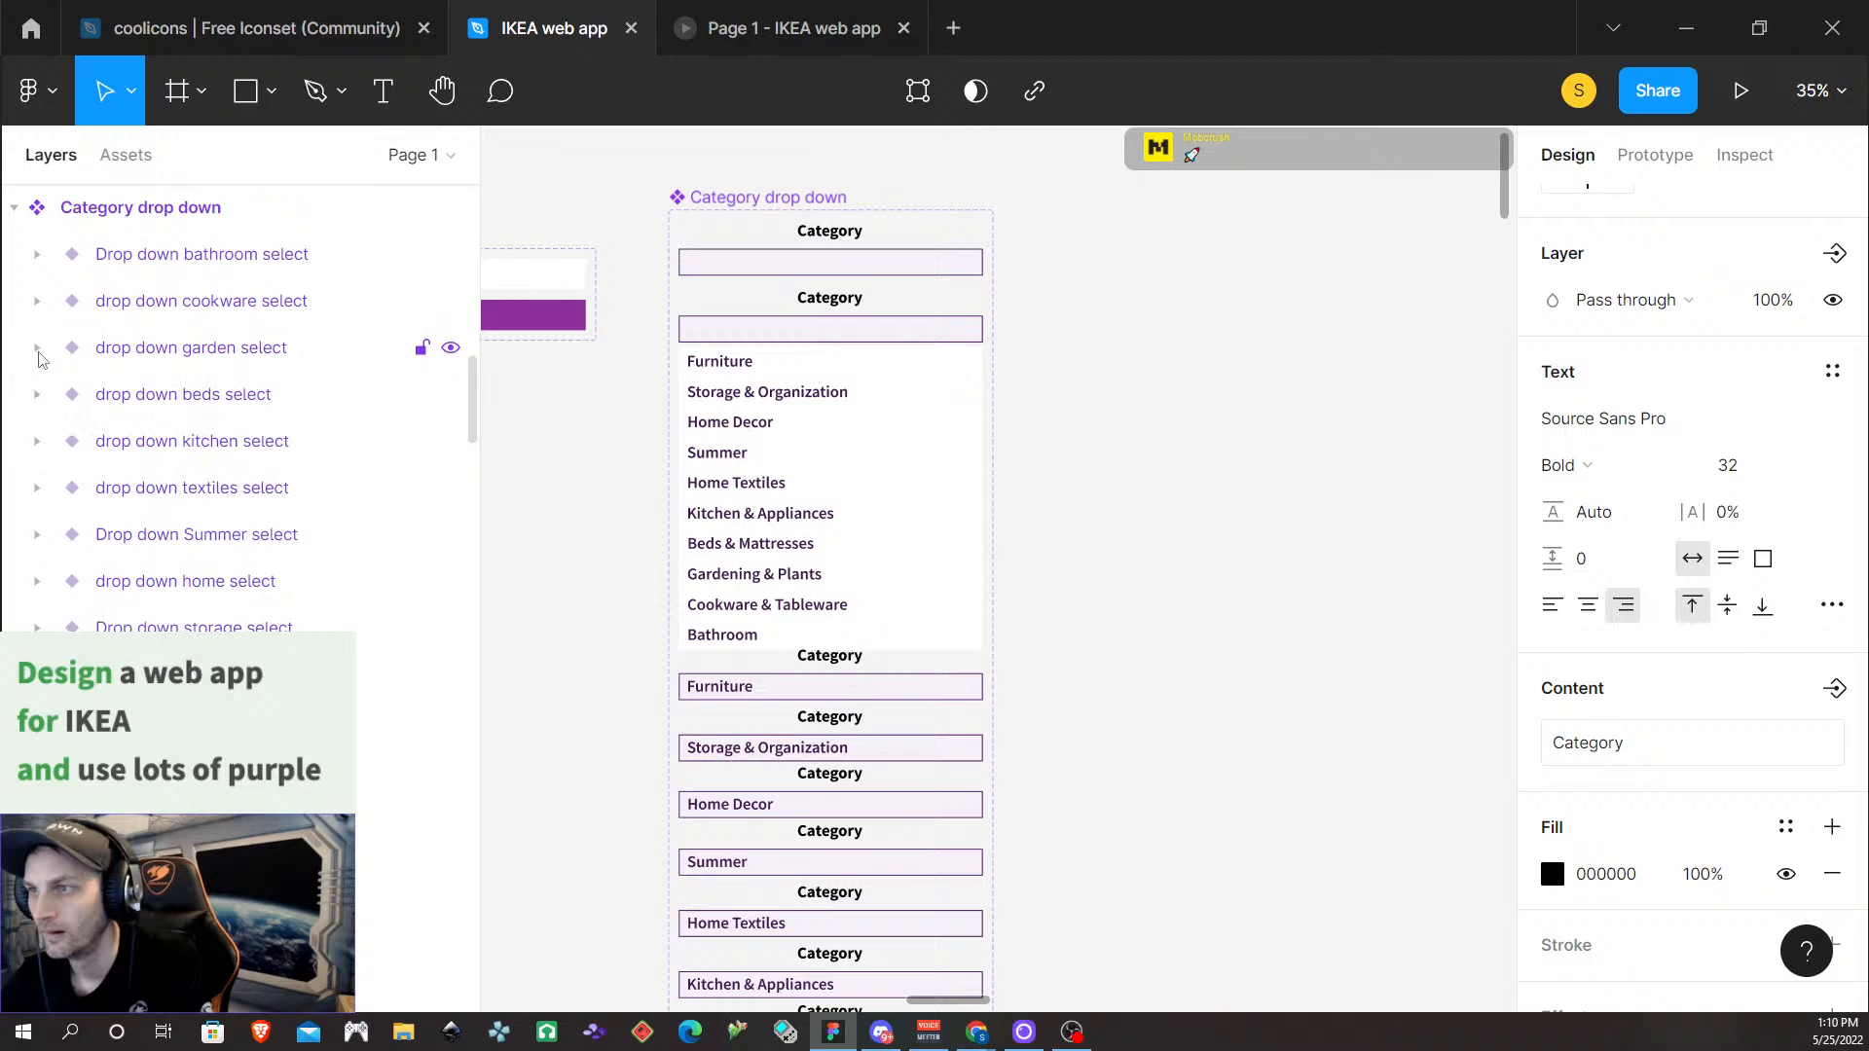
{"action": "left_click", "coordinate": [37, 301]}
{"action": "left_click_drag", "start_coordinate": [161, 349], "coordinate": [146, 433]}
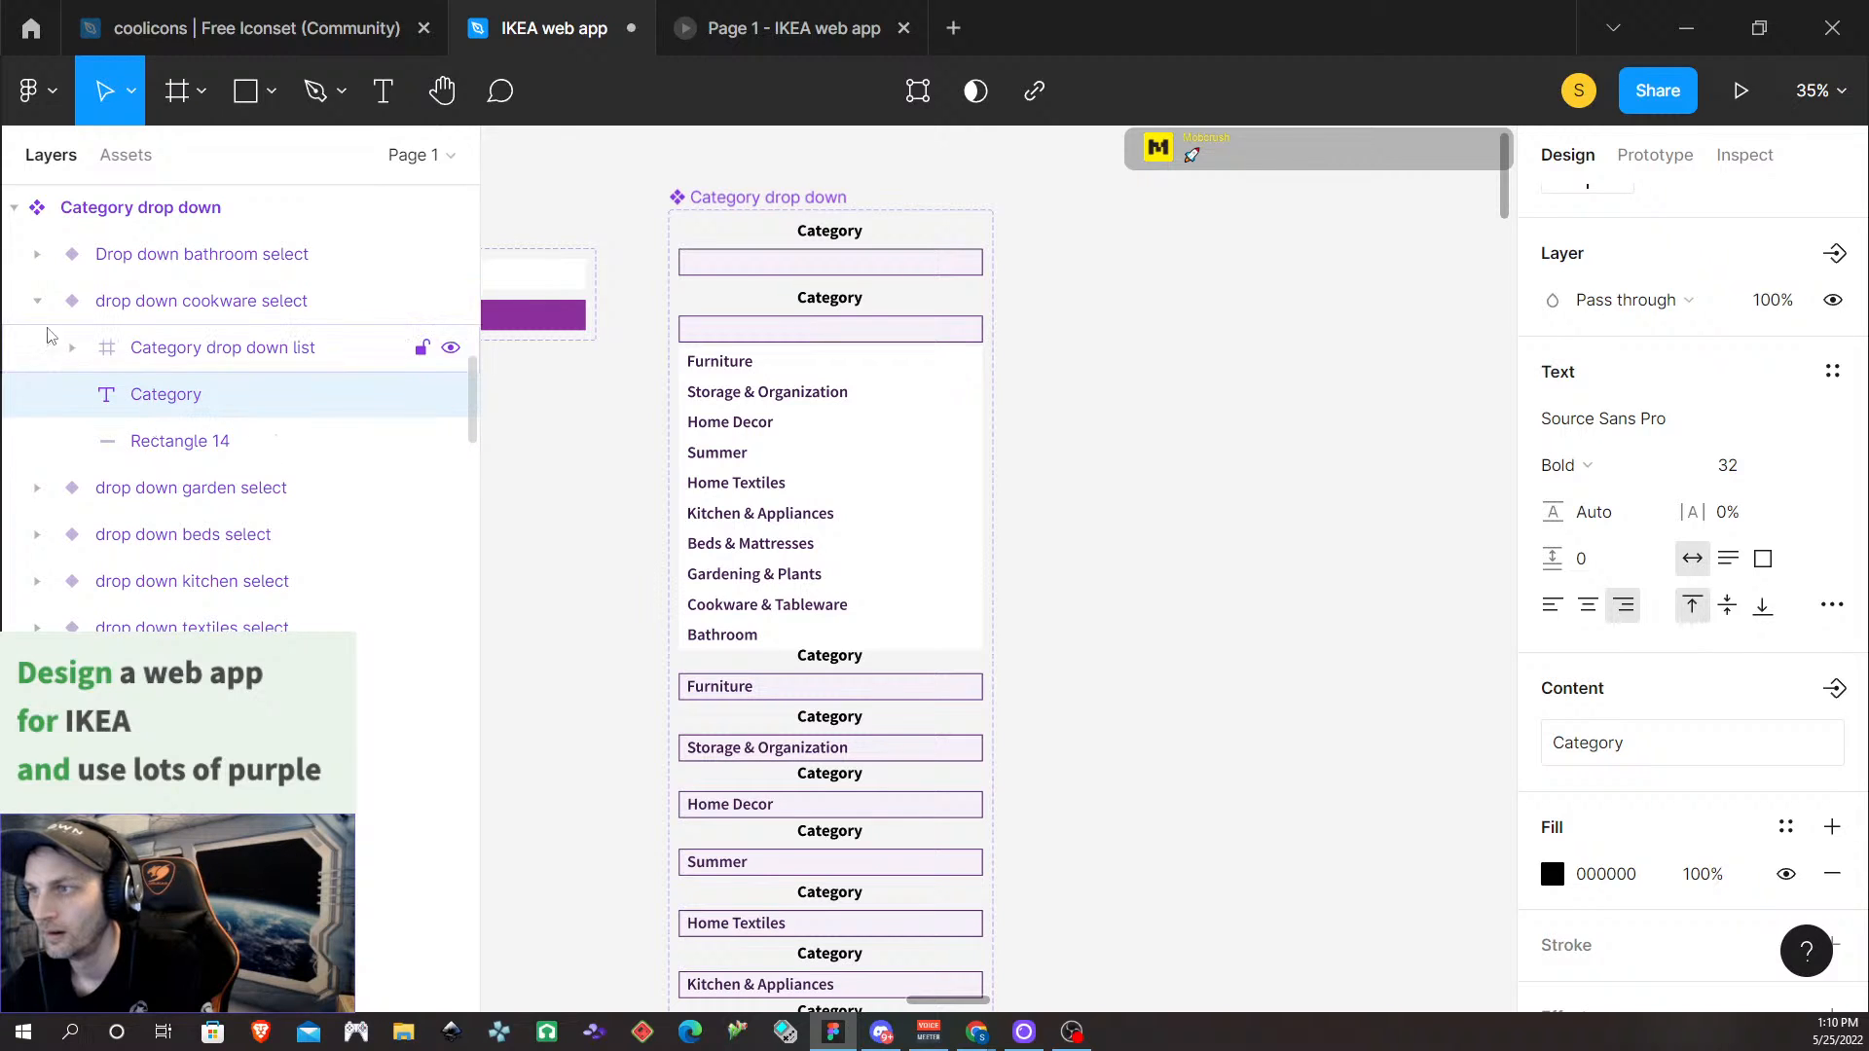
{"action": "left_click", "coordinate": [37, 301]}
Move the Category label below the Category drop down list in the layer order of the bathroom select variant
{"action": "left_click", "coordinate": [37, 254]}
{"action": "left_click_drag", "start_coordinate": [191, 302], "coordinate": [178, 370]}
{"action": "scroll", "coordinate": [102, 468], "scroll_direction": "up", "scroll_amount": 5}
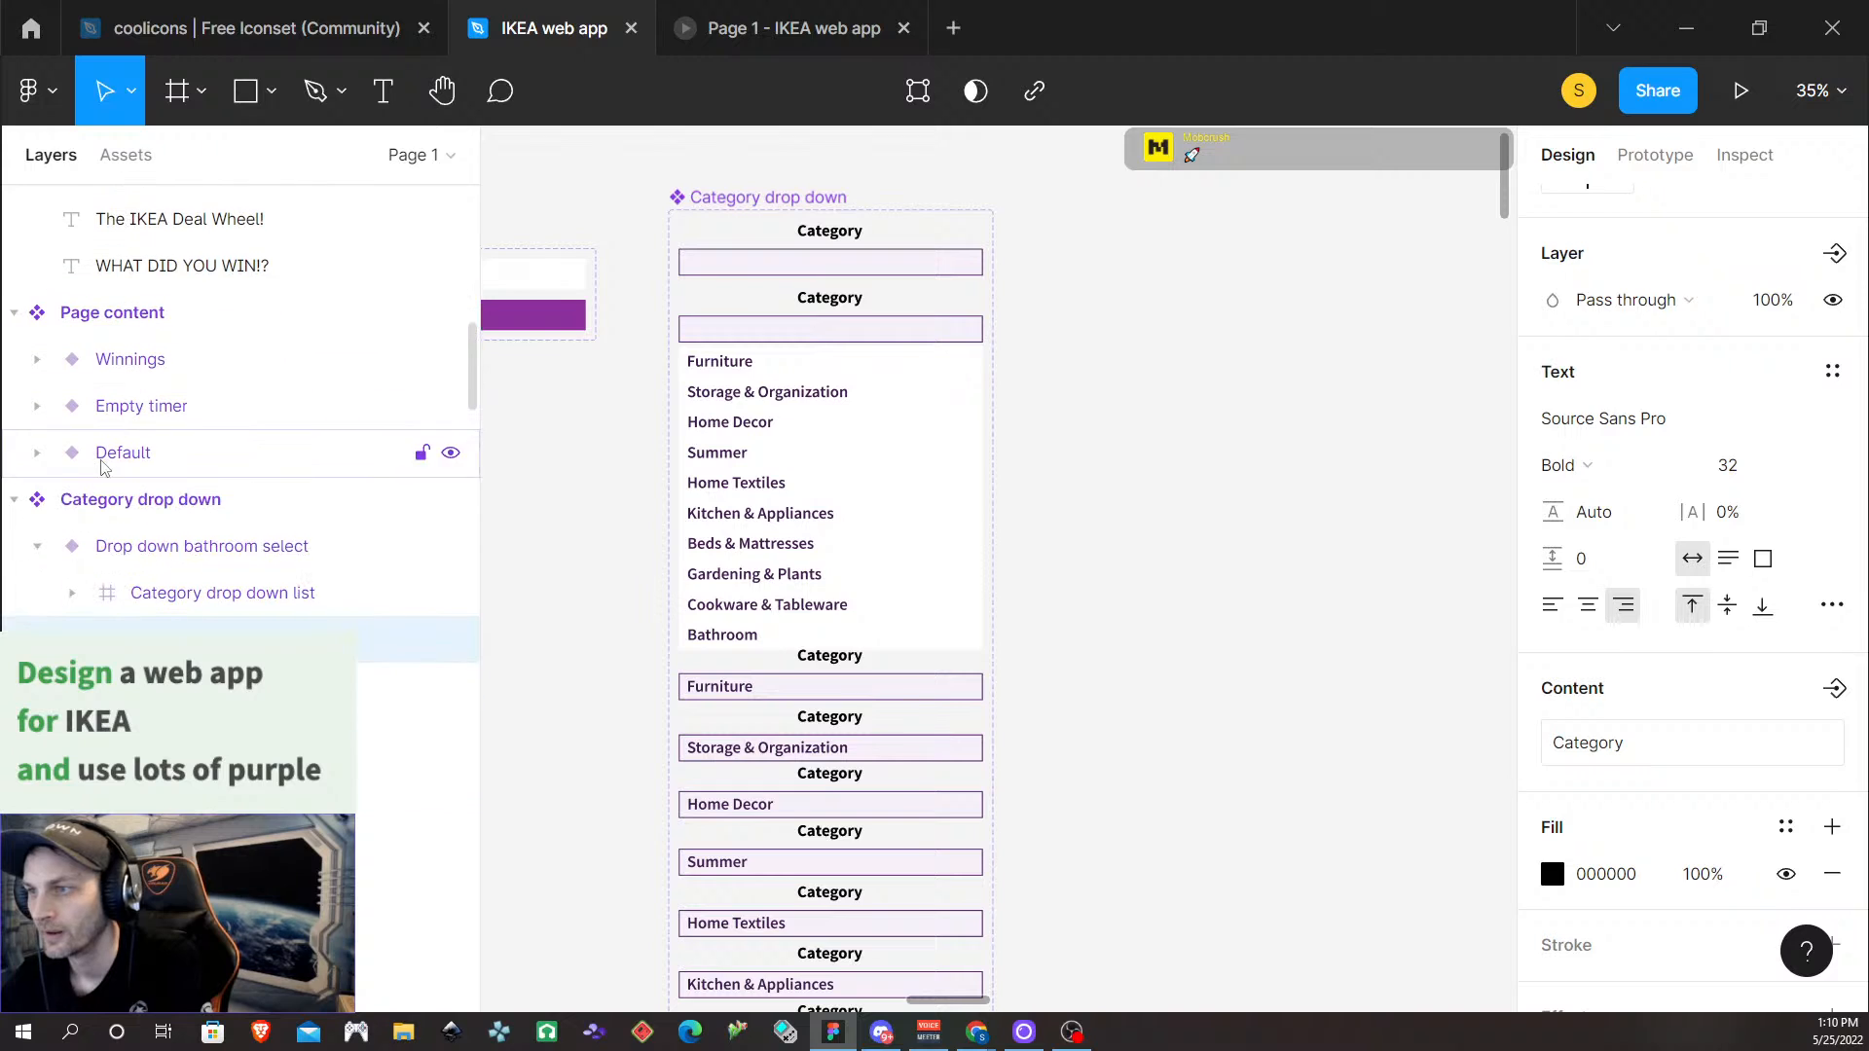
{"action": "left_click", "coordinate": [37, 546]}
Inspect the Category drop down instance on the Base Template frame that has the Spin Time! button
{"action": "scroll", "coordinate": [1040, 672], "scroll_direction": "down", "scroll_amount": 1}
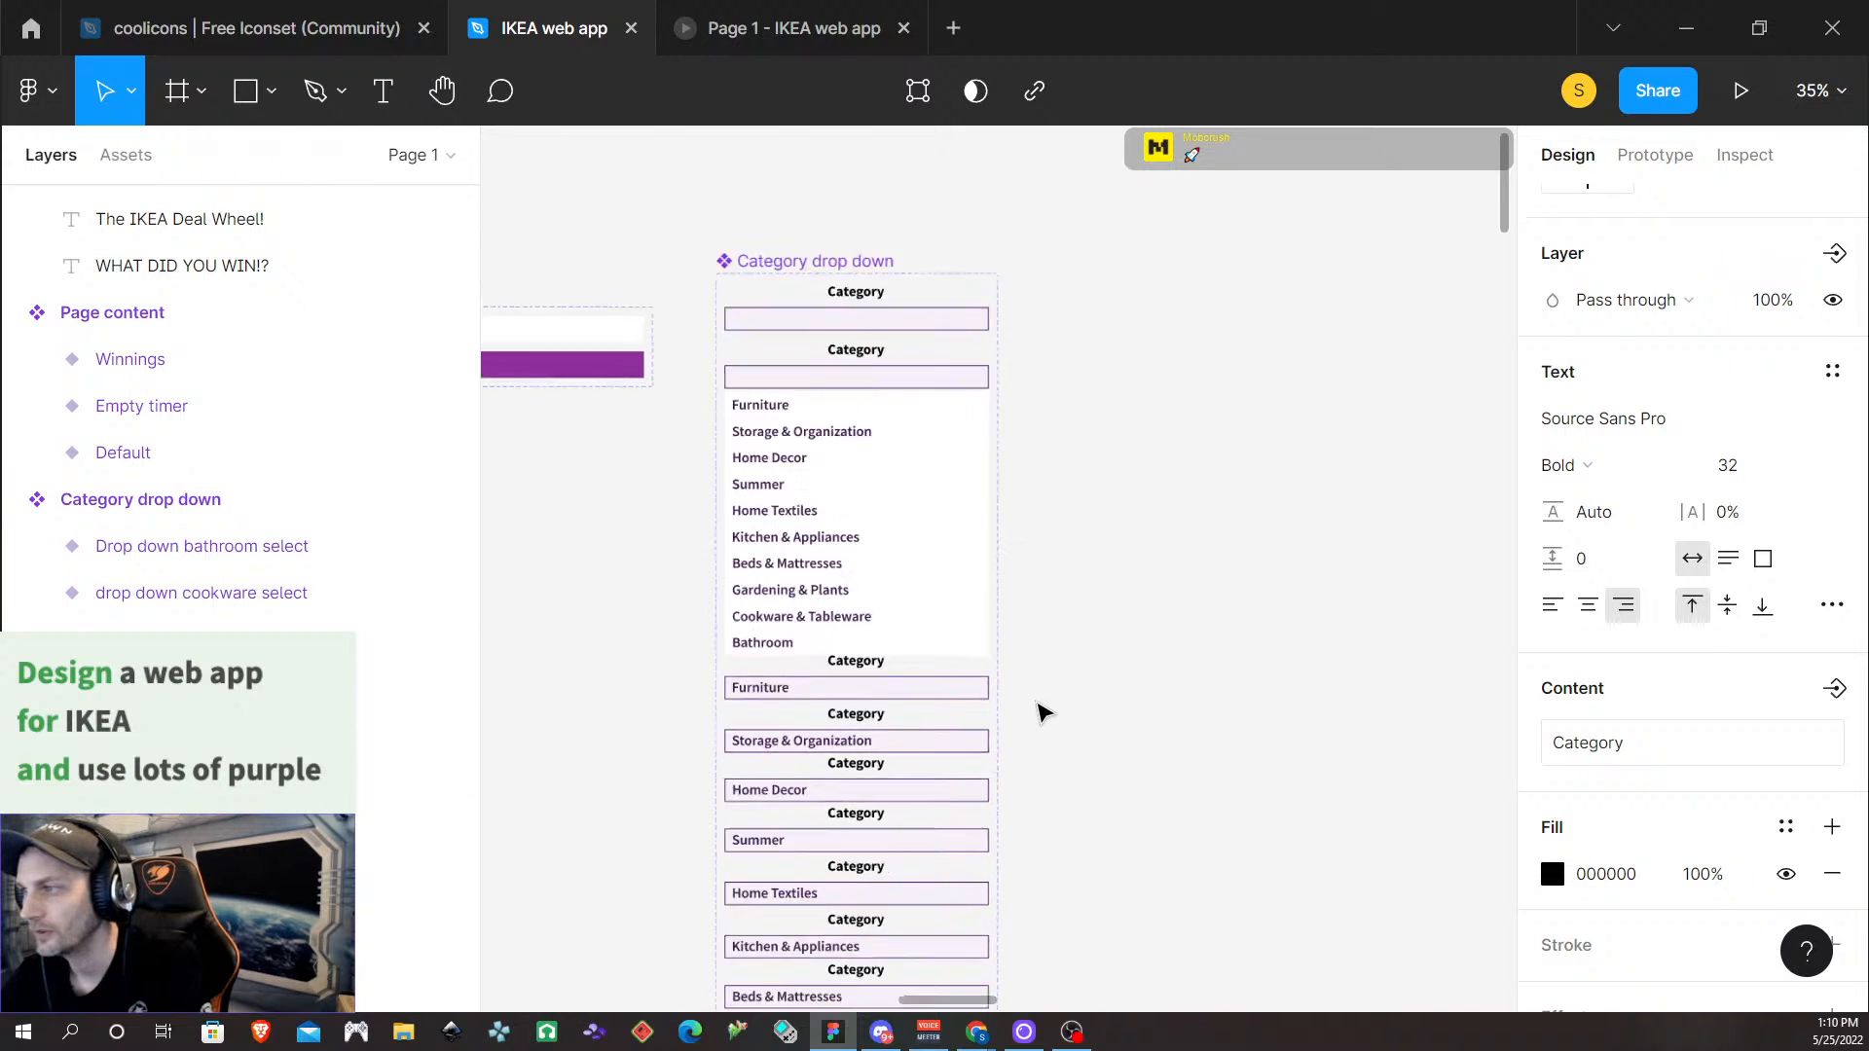
{"action": "scroll", "coordinate": [1038, 726], "scroll_direction": "down", "scroll_amount": 1}
{"action": "scroll", "coordinate": [801, 881], "scroll_direction": "down", "scroll_amount": 2}
{"action": "scroll", "coordinate": [801, 881], "scroll_direction": "up", "scroll_amount": 1}
{"action": "scroll", "coordinate": [816, 857], "scroll_direction": "down", "scroll_amount": 6}
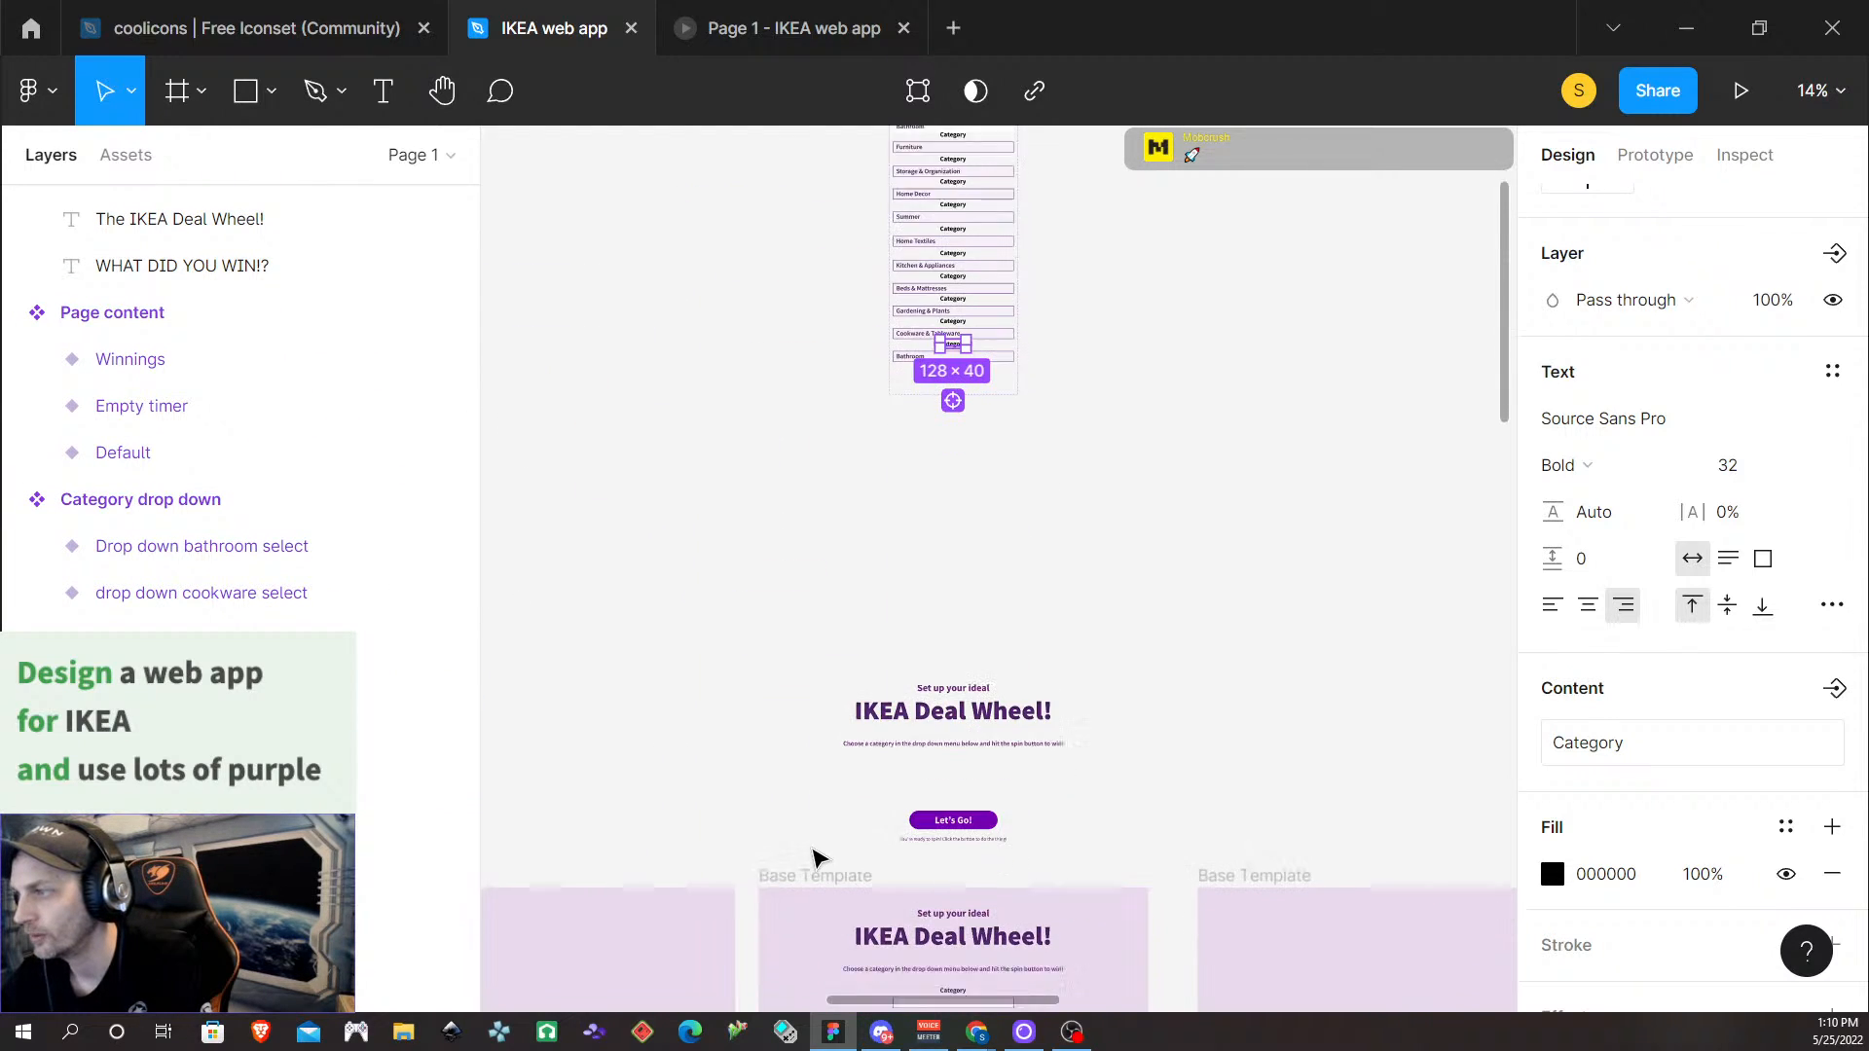
{"action": "scroll", "coordinate": [818, 856], "scroll_direction": "down", "scroll_amount": 3}
{"action": "scroll", "coordinate": [1034, 893], "scroll_direction": "up", "scroll_amount": 2}
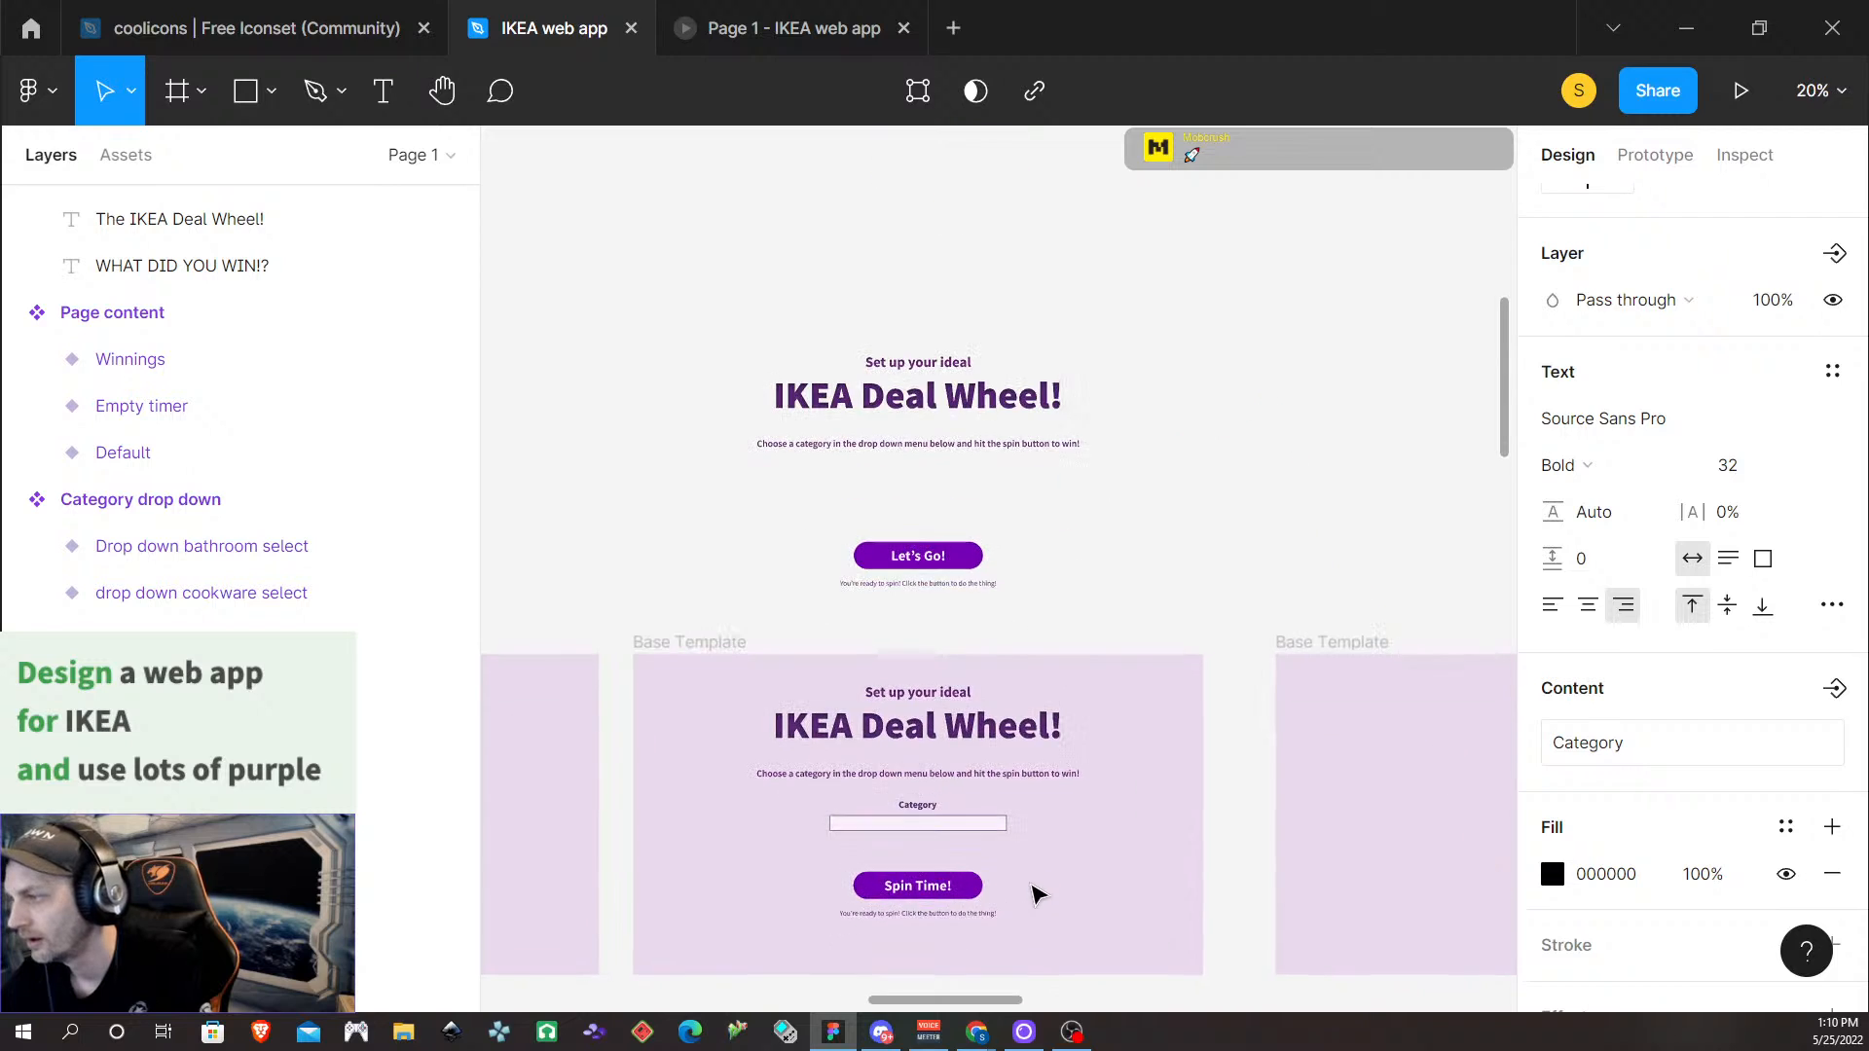
{"action": "scroll", "coordinate": [1032, 891], "scroll_direction": "up", "scroll_amount": 2}
{"action": "left_click", "coordinate": [849, 772]}
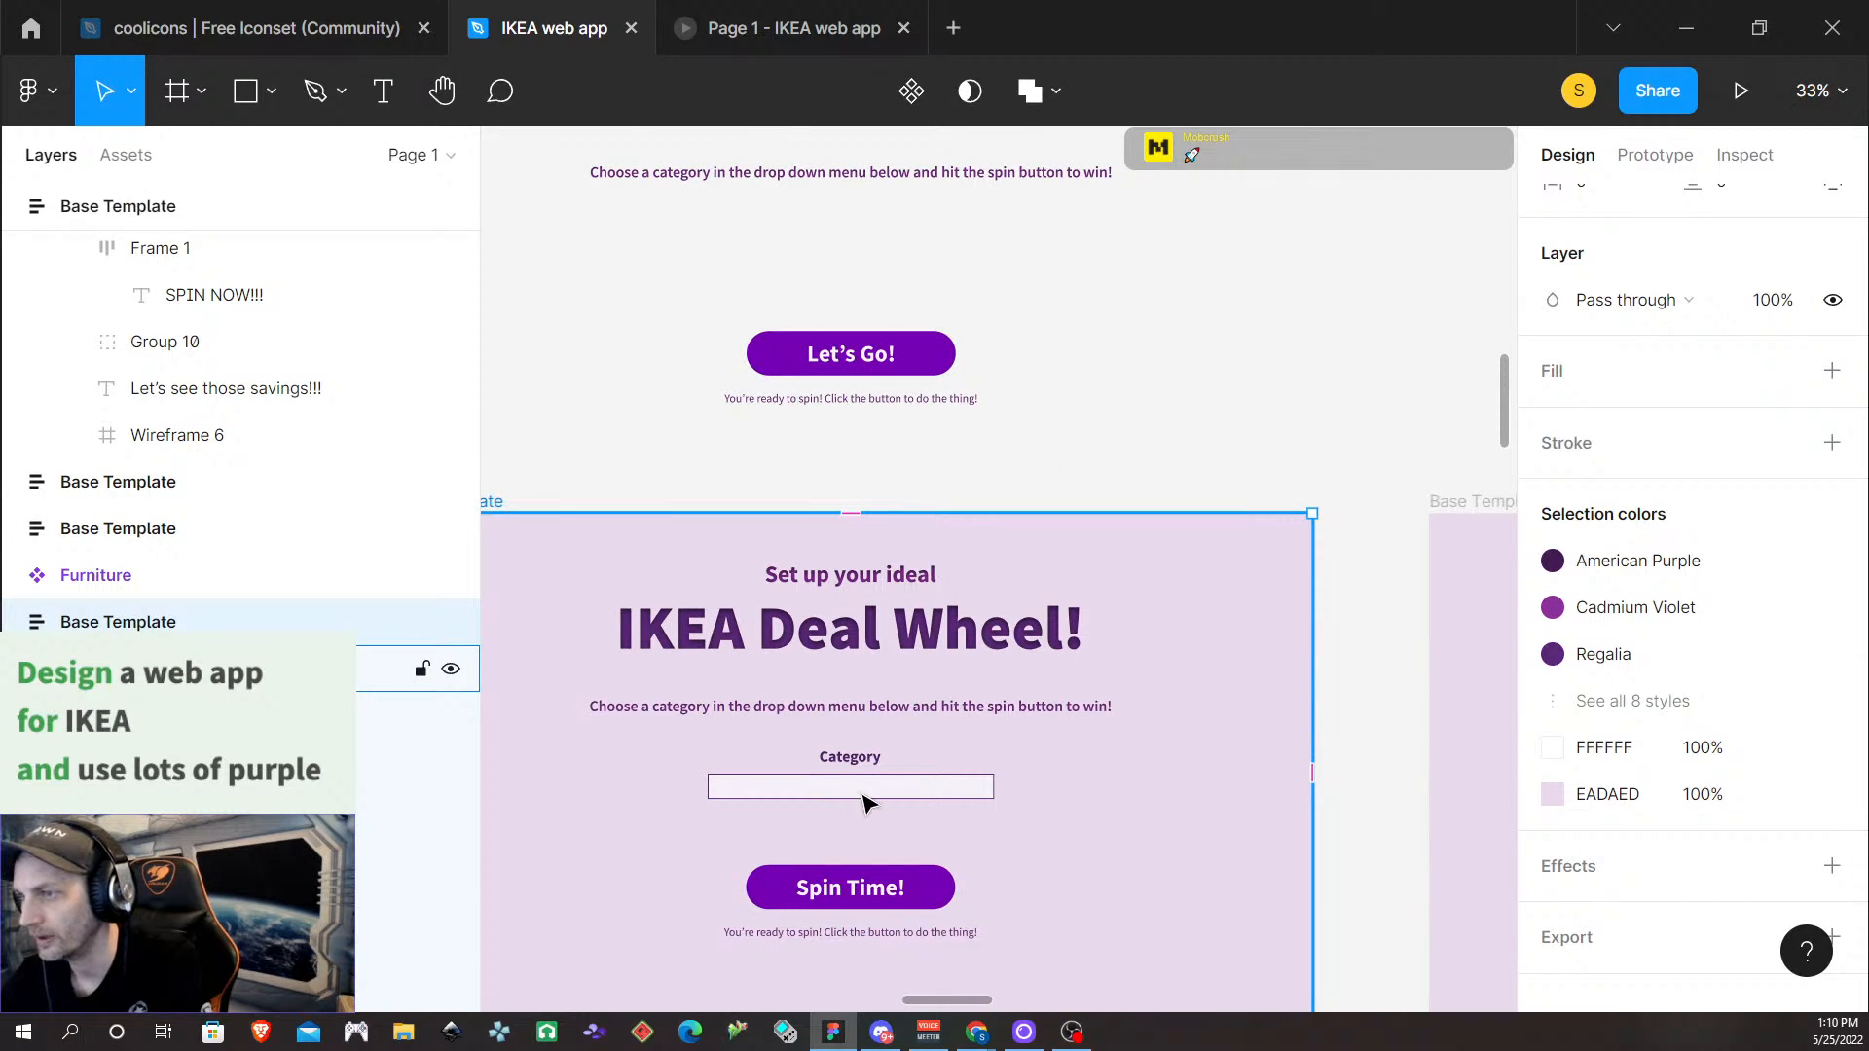
{"action": "double_click", "coordinate": [869, 799]}
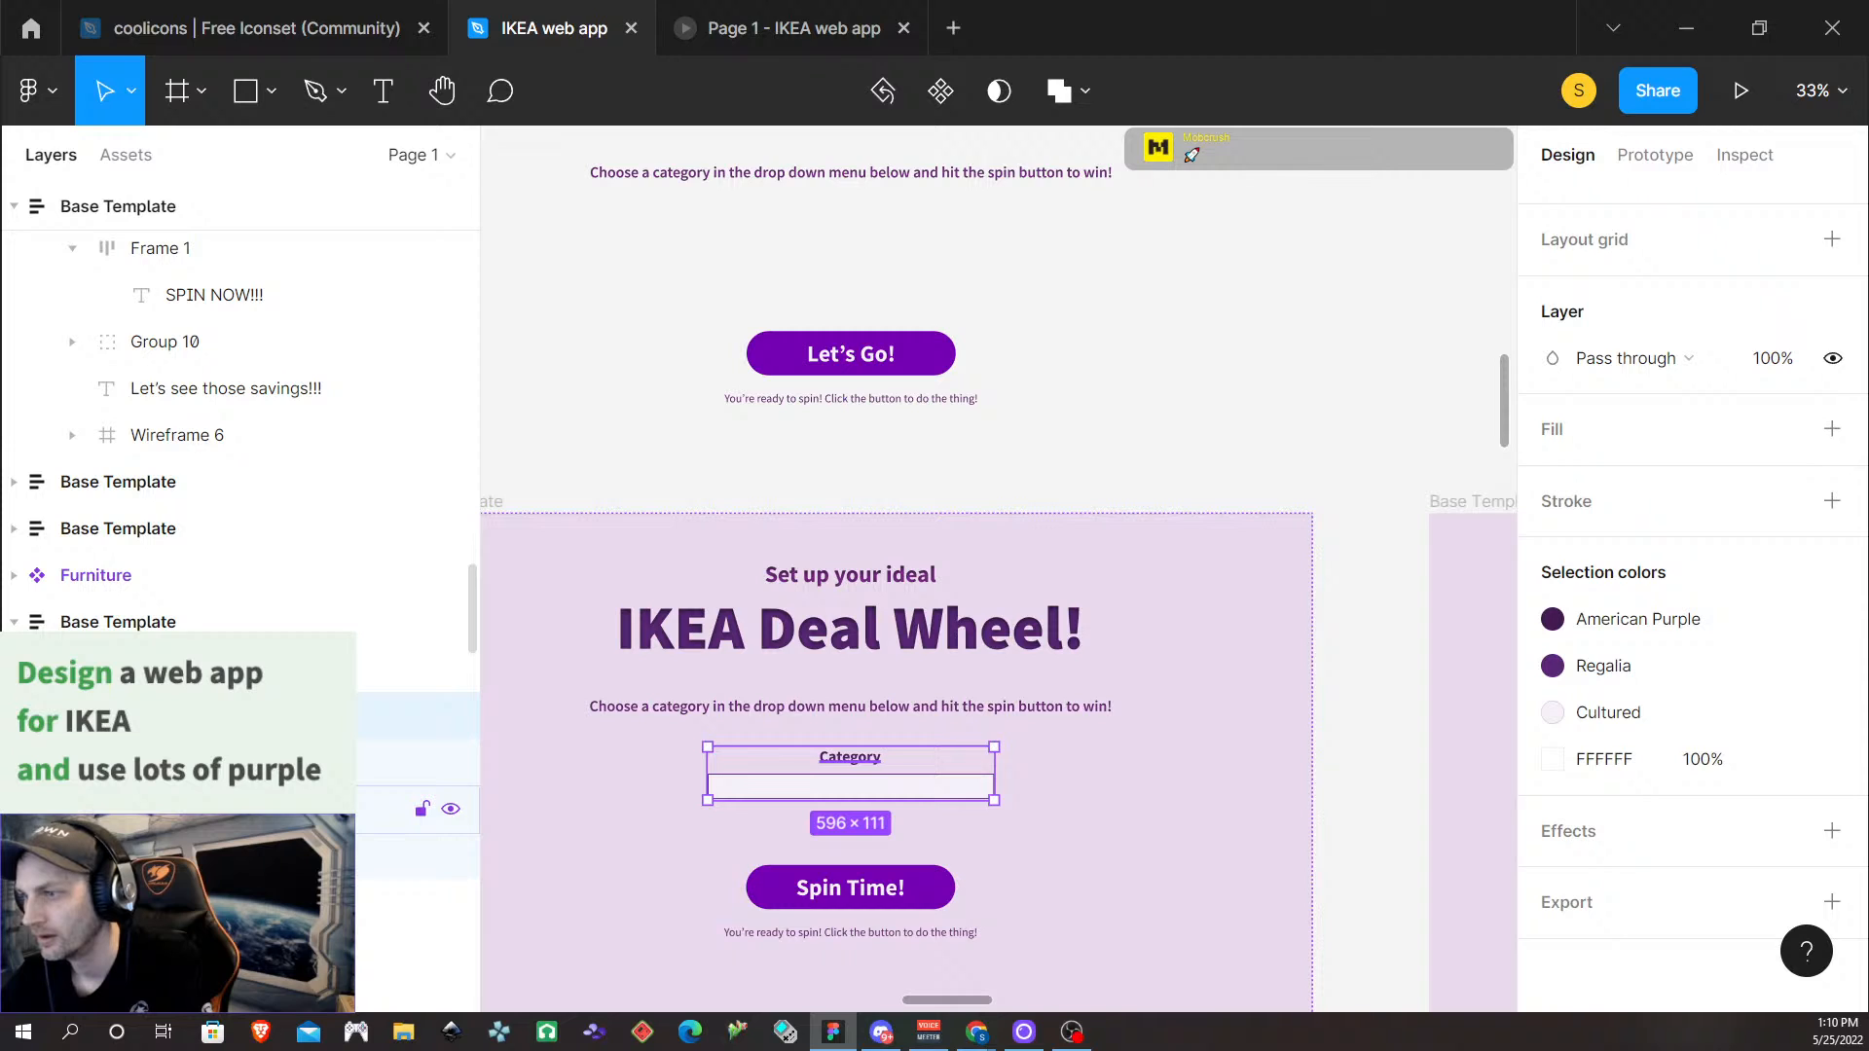
{"action": "left_click", "coordinate": [643, 460]}
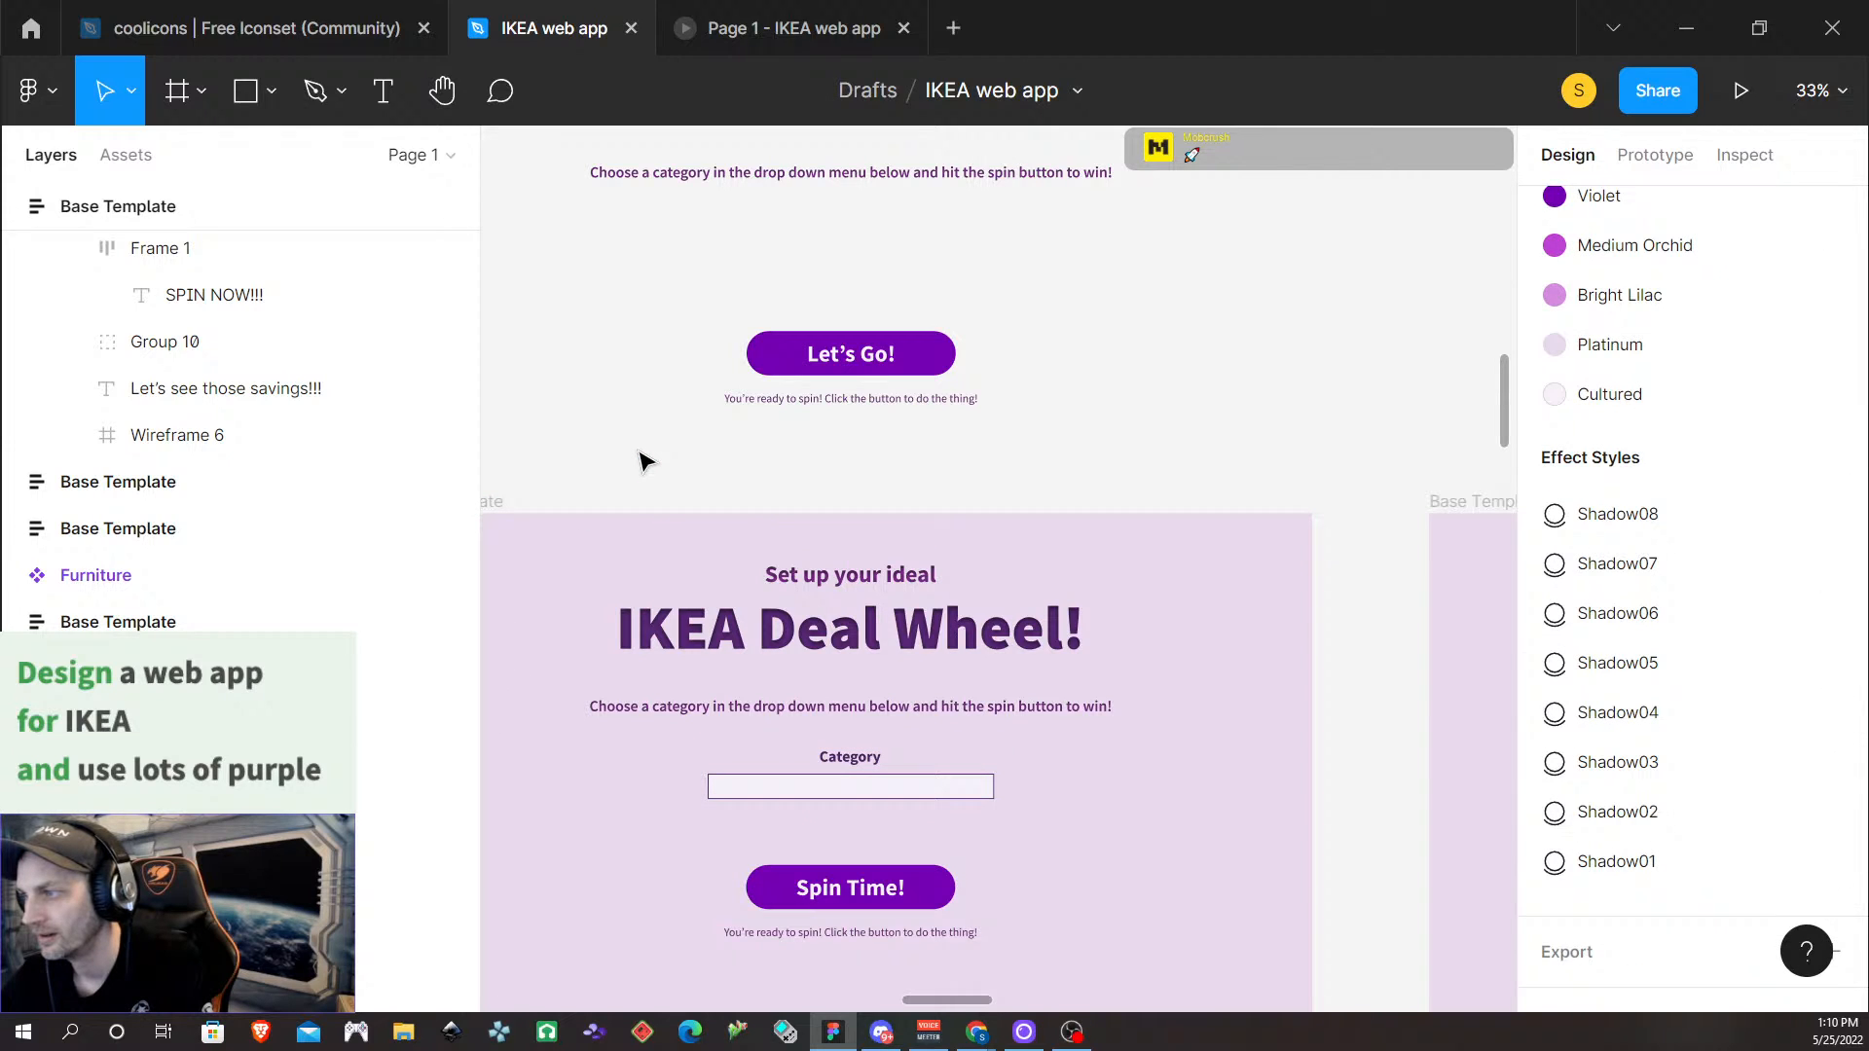
Present the prototype from the Spin Time! Base Template frame, scaled so the whole screen fits the window
{"action": "scroll", "coordinate": [584, 497], "scroll_direction": "up", "scroll_amount": 1}
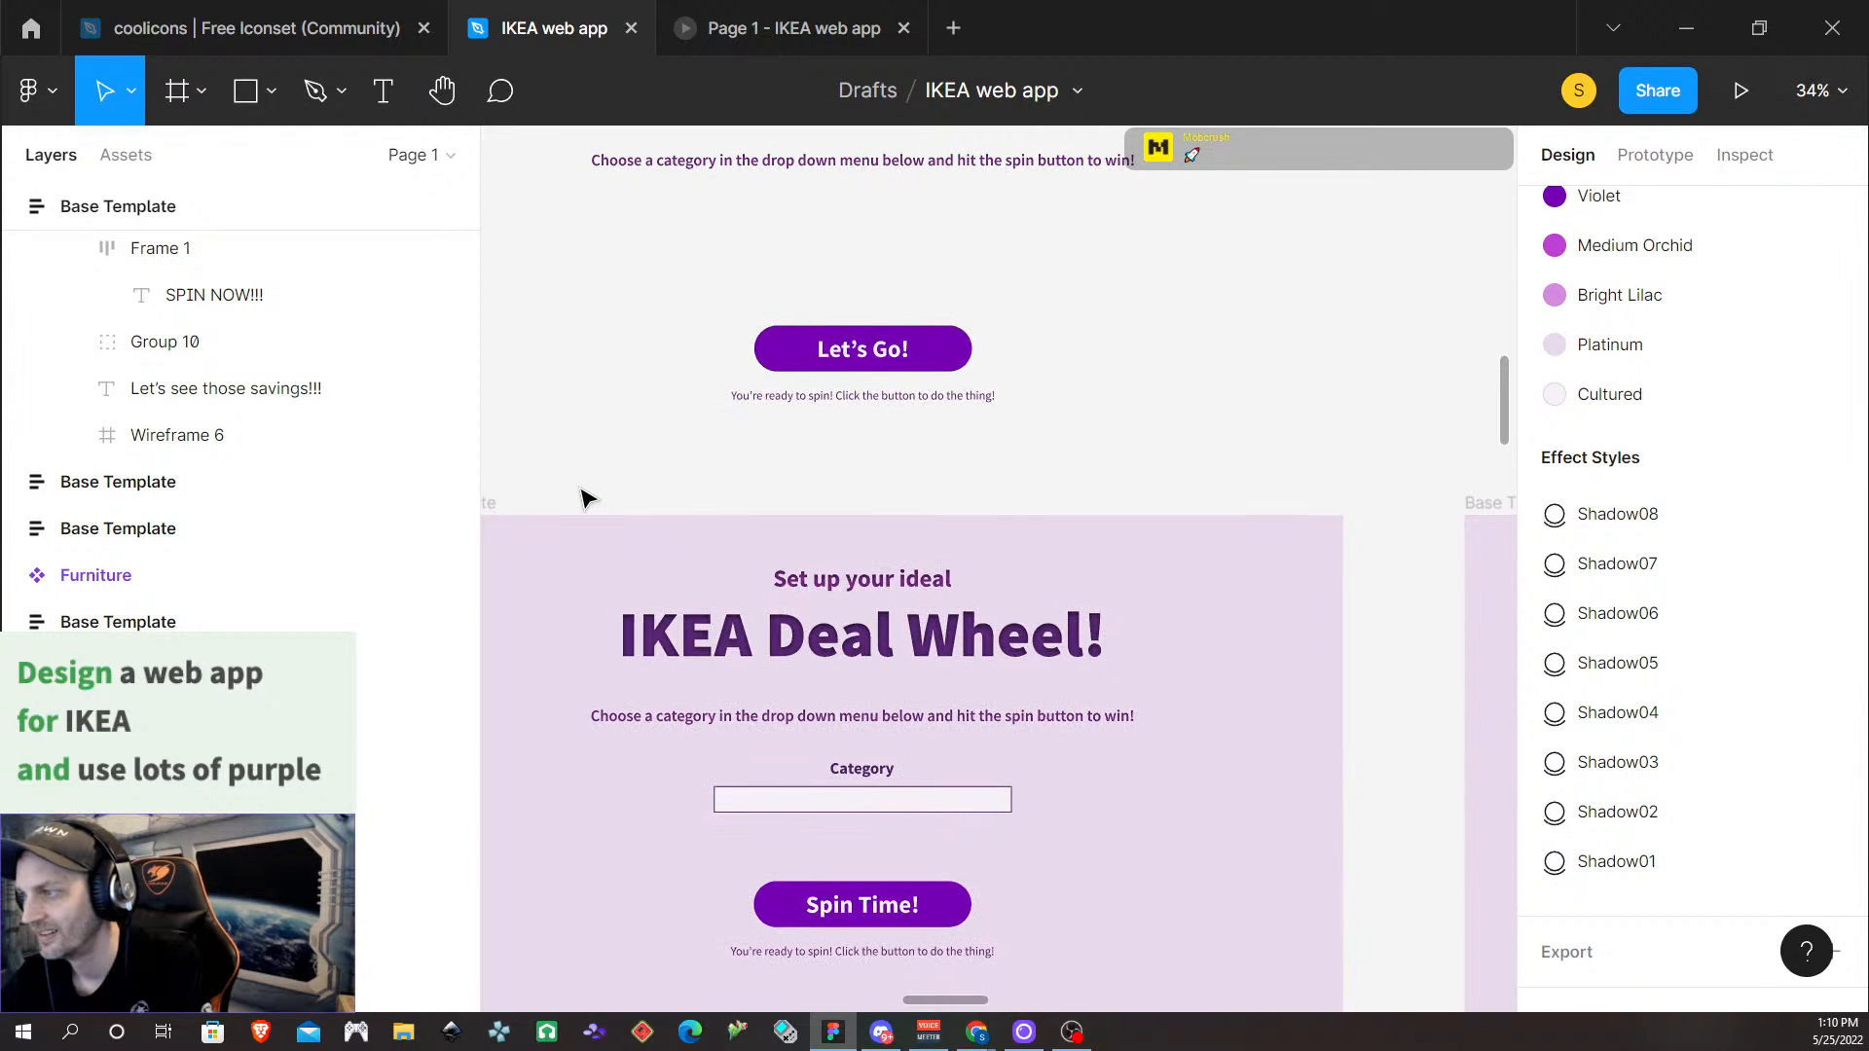
{"action": "scroll", "coordinate": [584, 499], "scroll_direction": "up", "scroll_amount": 1}
{"action": "scroll", "coordinate": [575, 500], "scroll_direction": "down", "scroll_amount": 5}
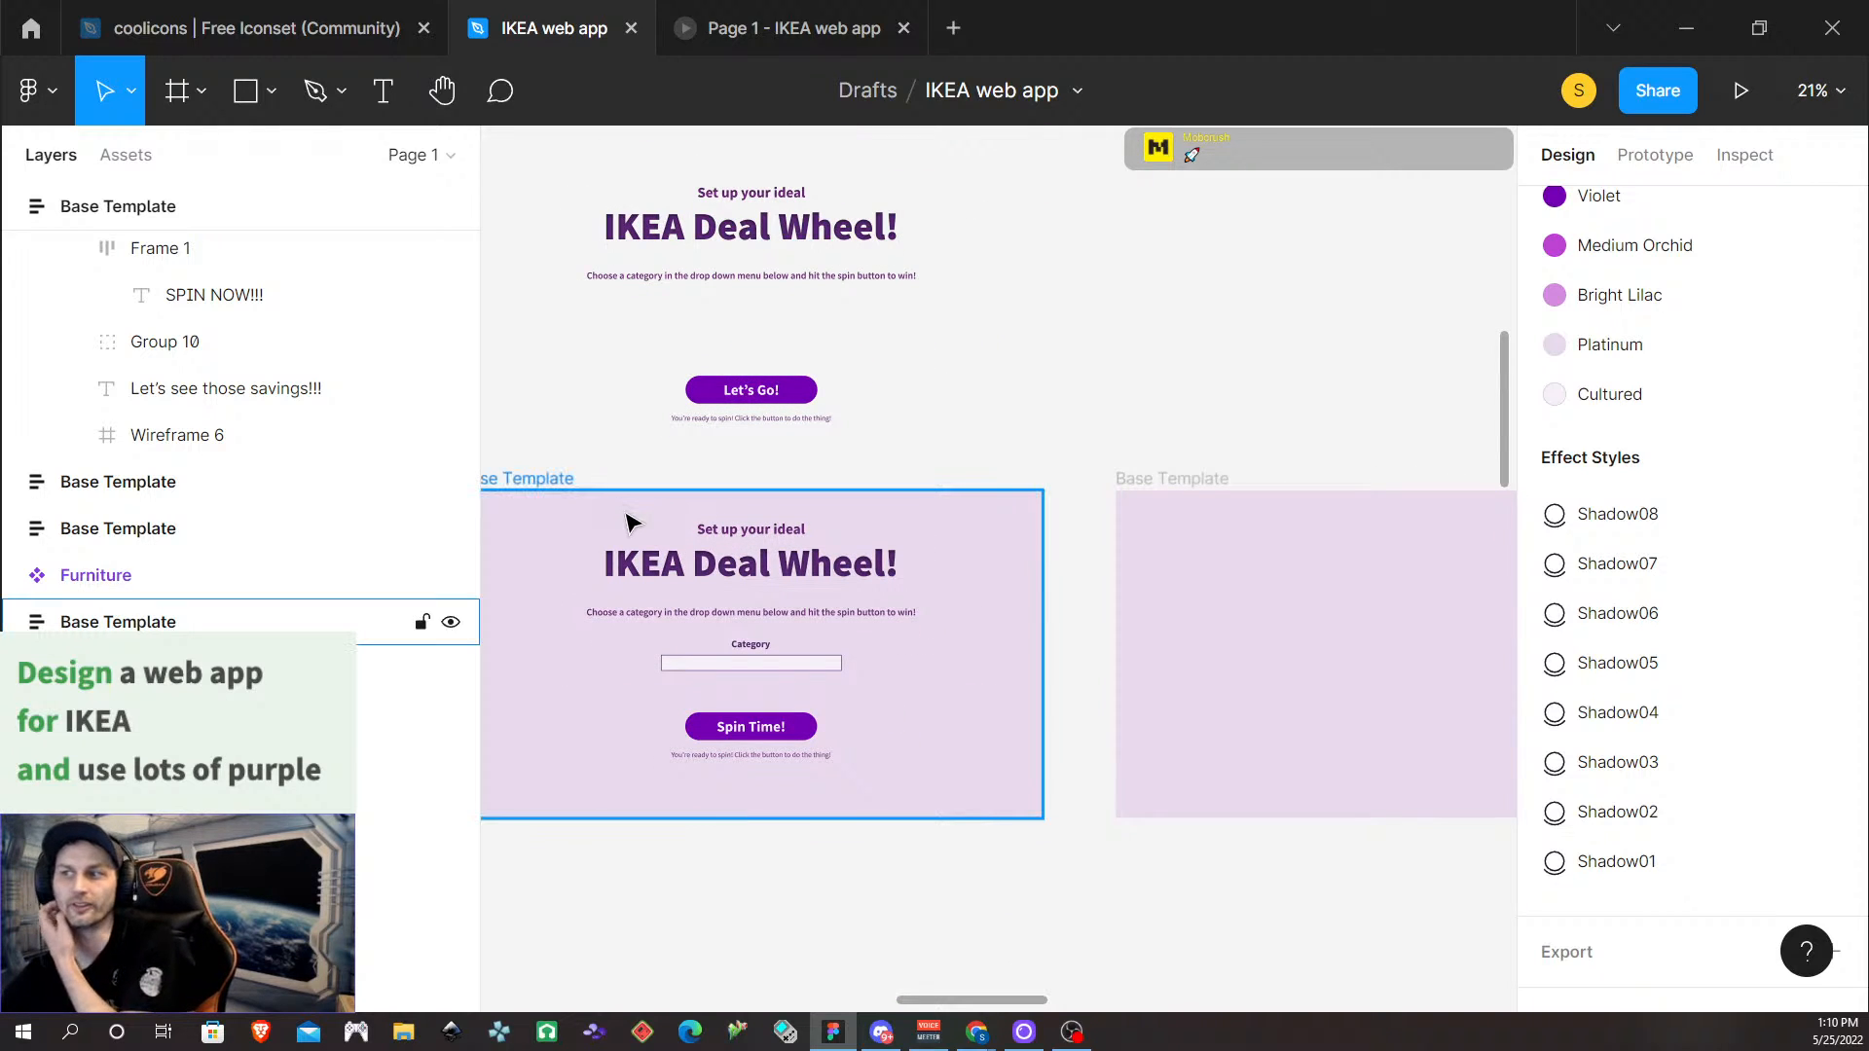
{"action": "left_click", "coordinate": [587, 481]}
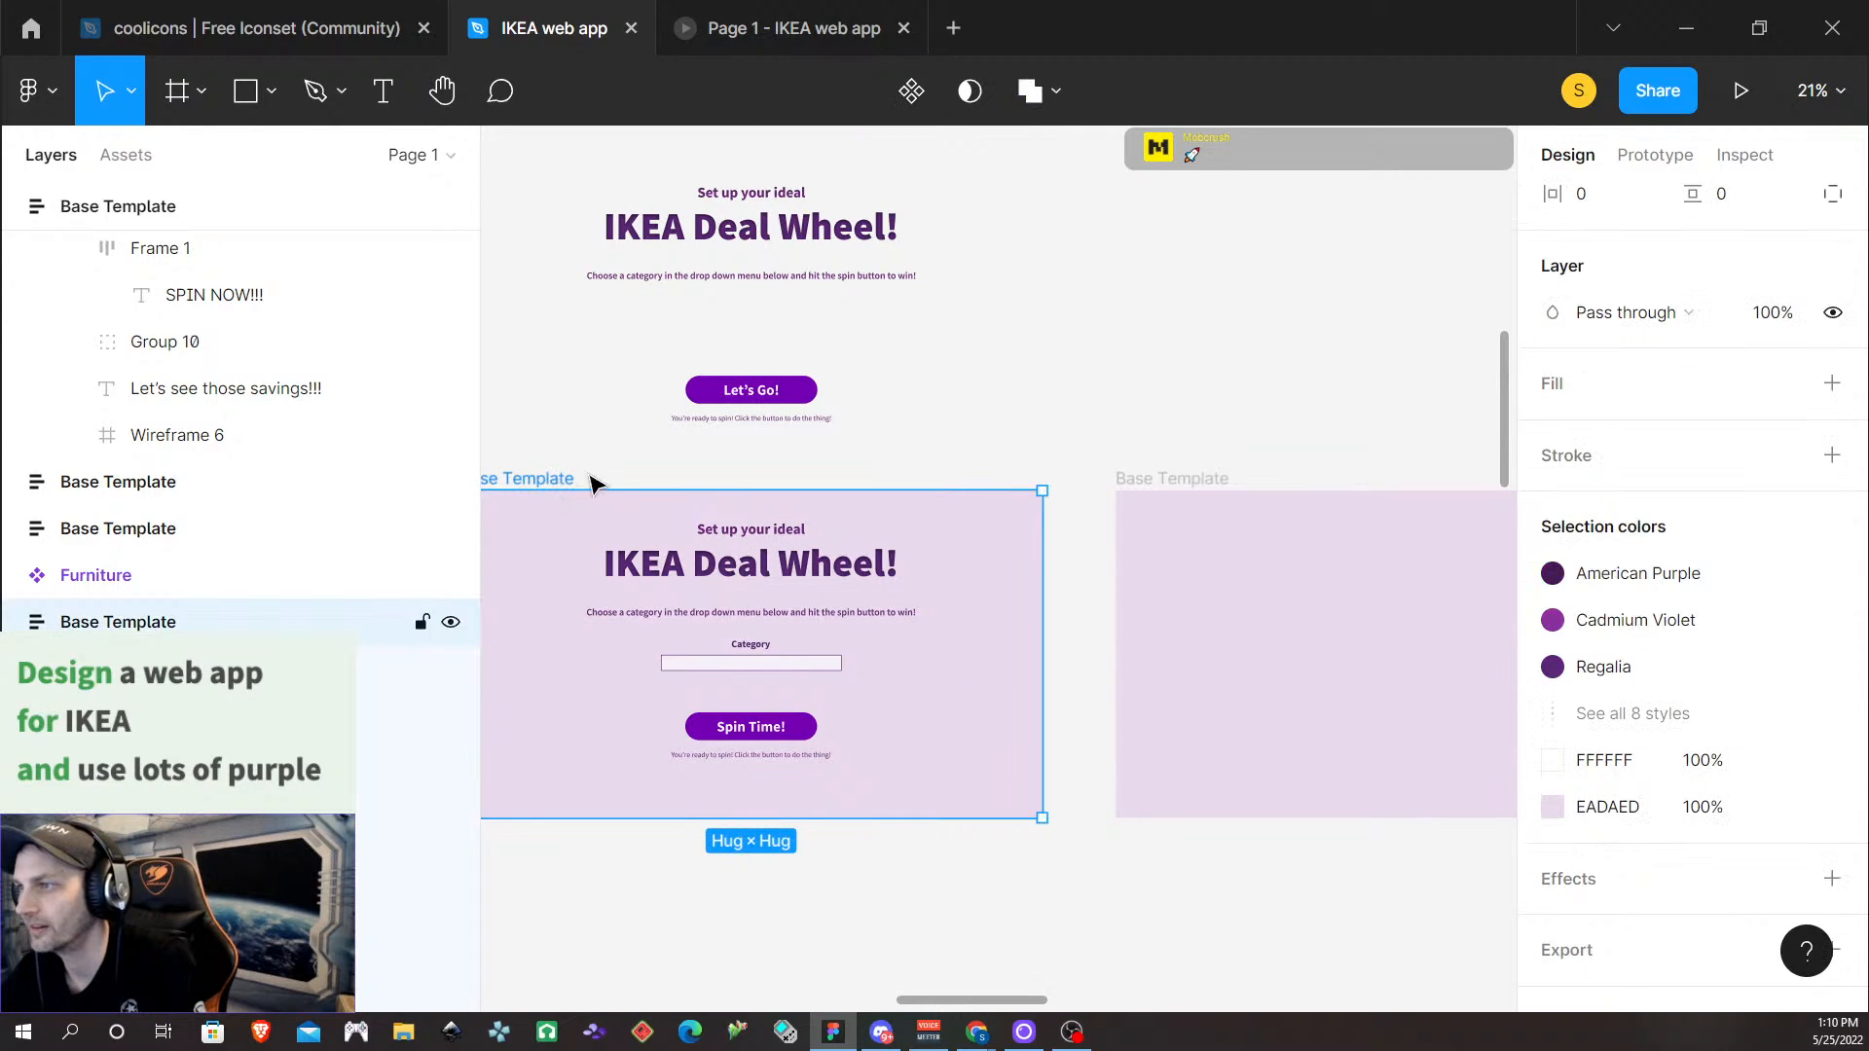
{"action": "left_click", "coordinate": [1741, 90]}
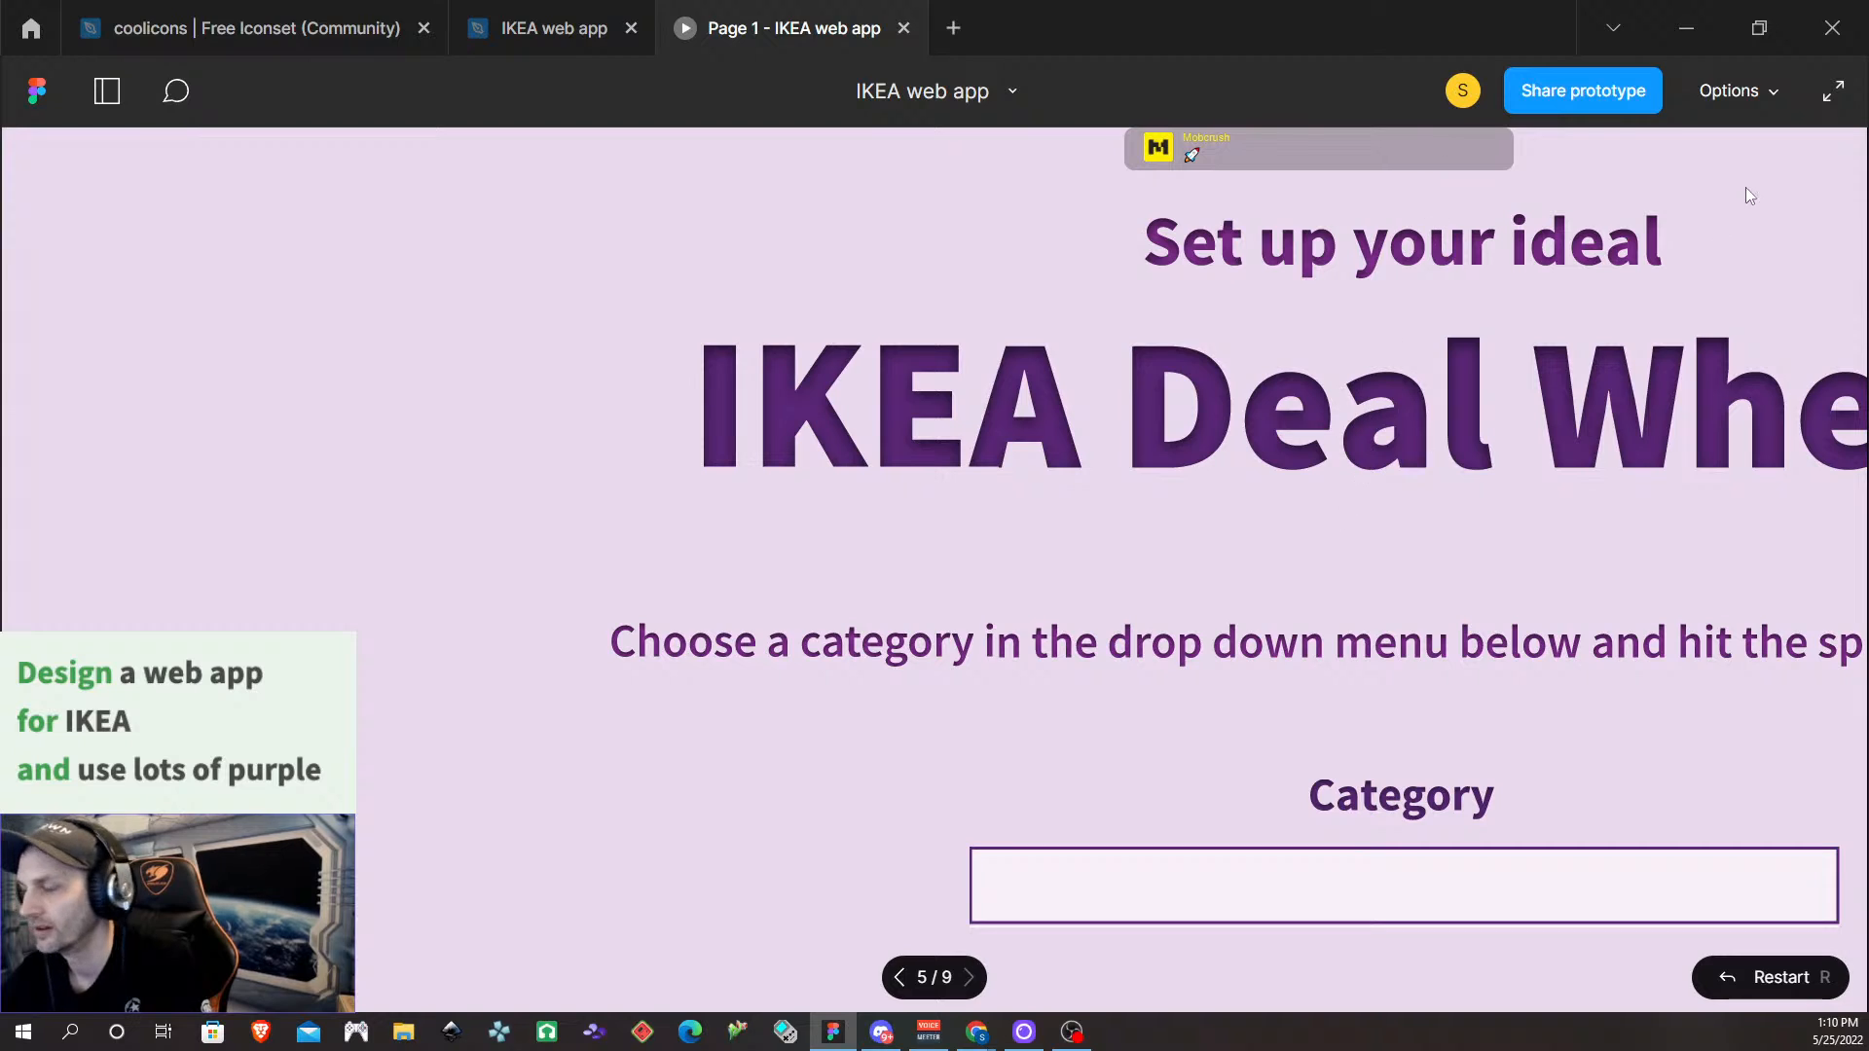
{"action": "left_click", "coordinate": [1753, 93]}
{"action": "left_click", "coordinate": [1679, 185]}
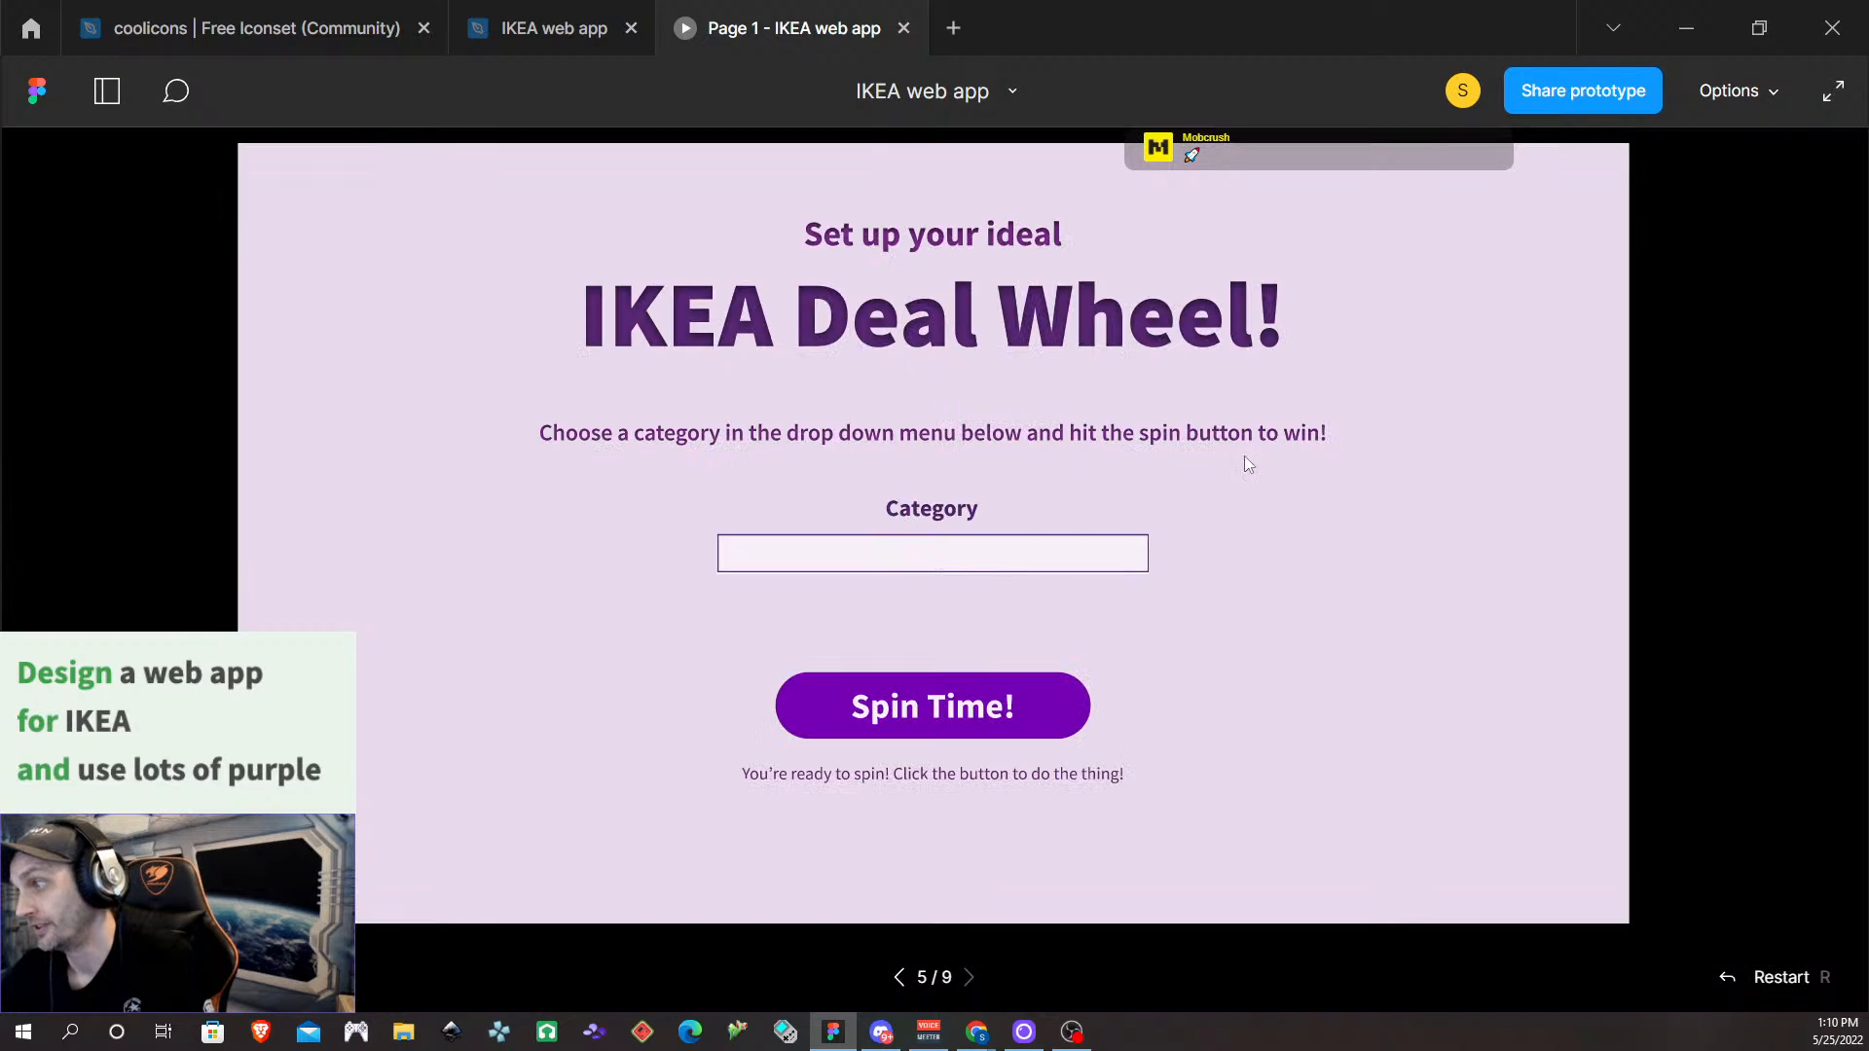
Test the Category drop down by scrolling its open list and choosing Gardening & Plants, and close the prototype preview
{"action": "left_click", "coordinate": [940, 571]}
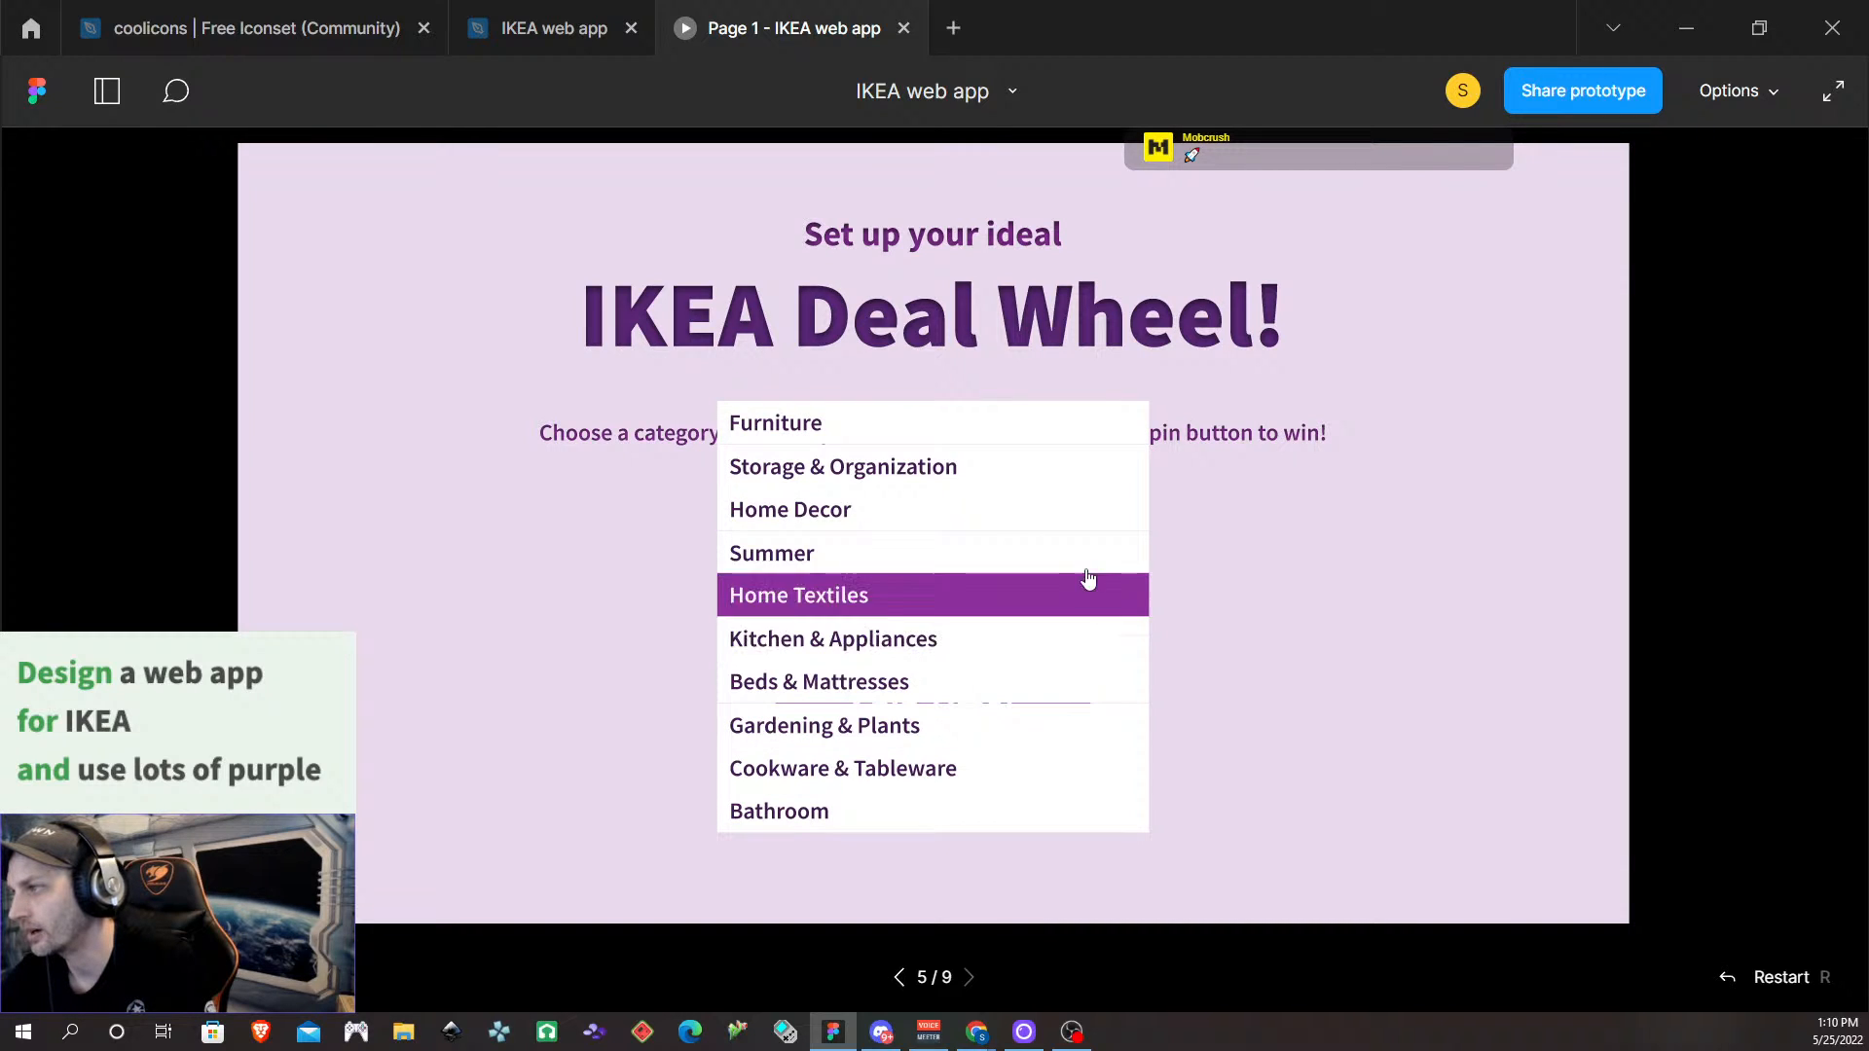
{"action": "scroll", "coordinate": [986, 711], "scroll_direction": "up", "scroll_amount": 2}
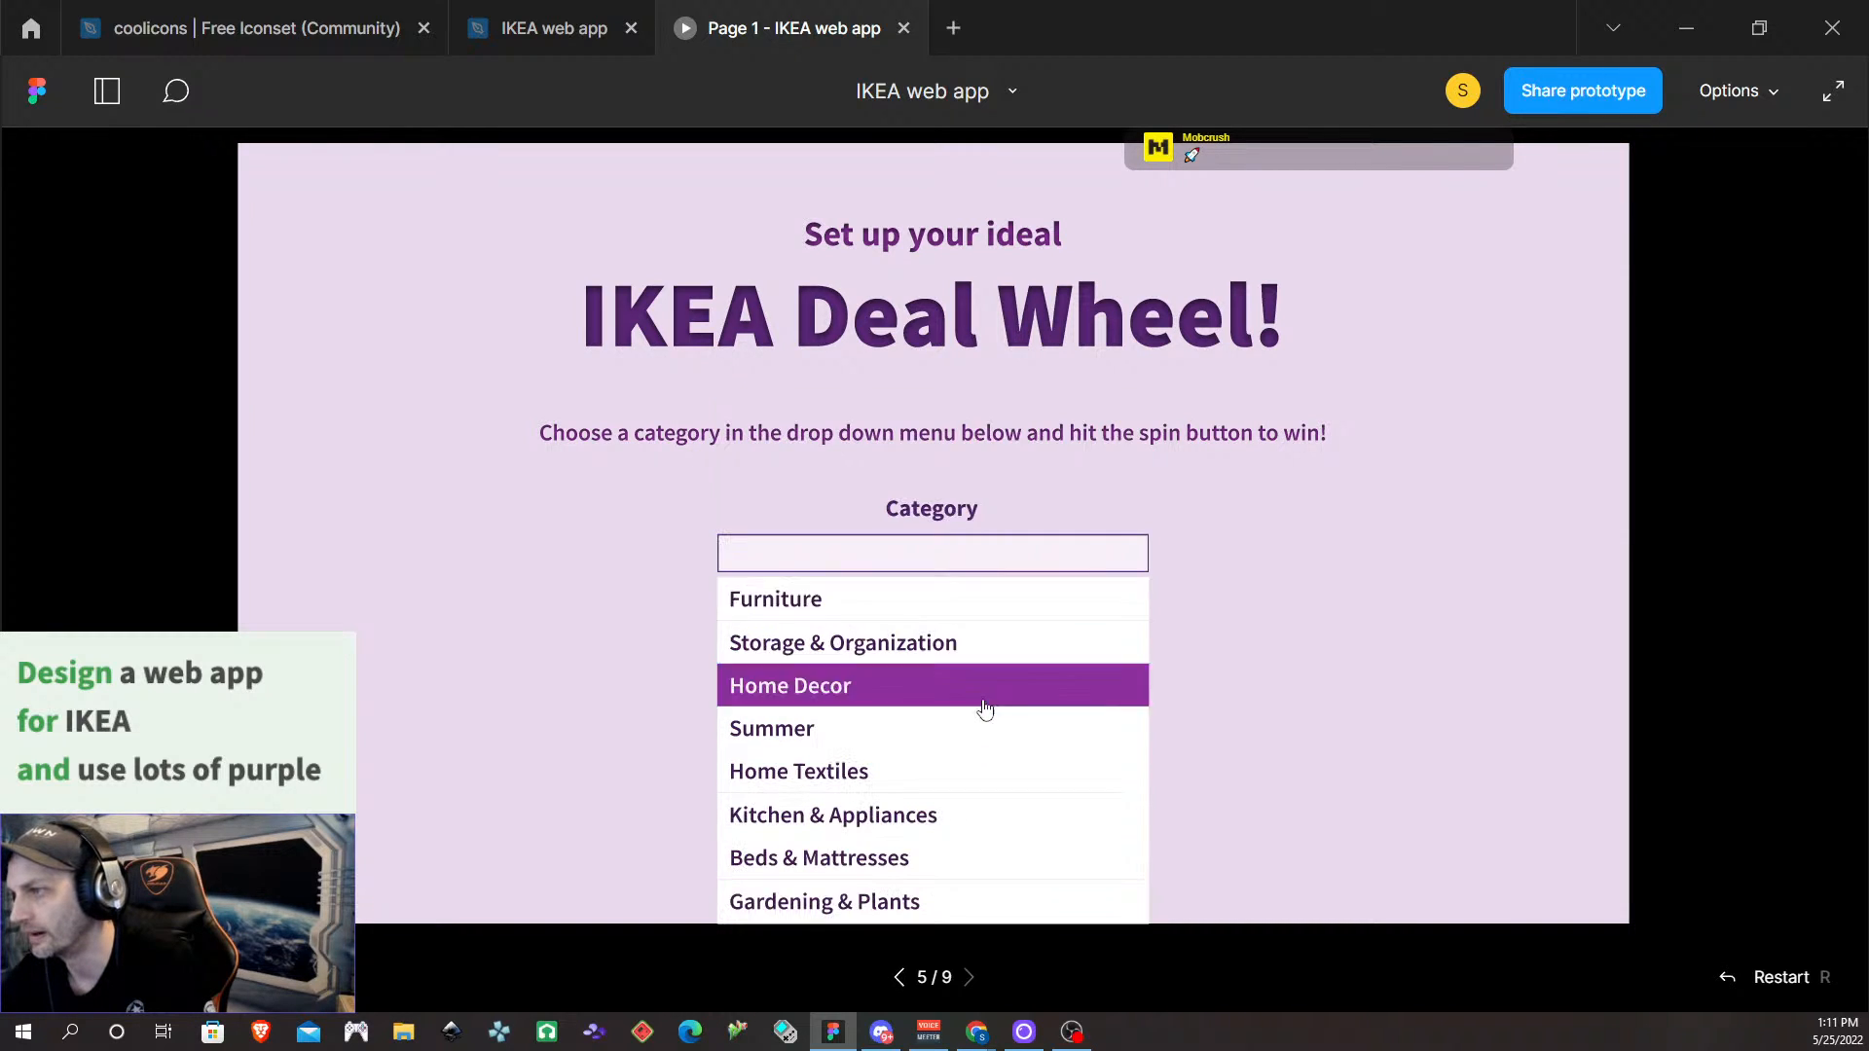
{"action": "scroll", "coordinate": [985, 708], "scroll_direction": "down", "scroll_amount": 2}
{"action": "scroll", "coordinate": [985, 721], "scroll_direction": "up", "scroll_amount": 2}
{"action": "scroll", "coordinate": [977, 681], "scroll_direction": "down", "scroll_amount": 2}
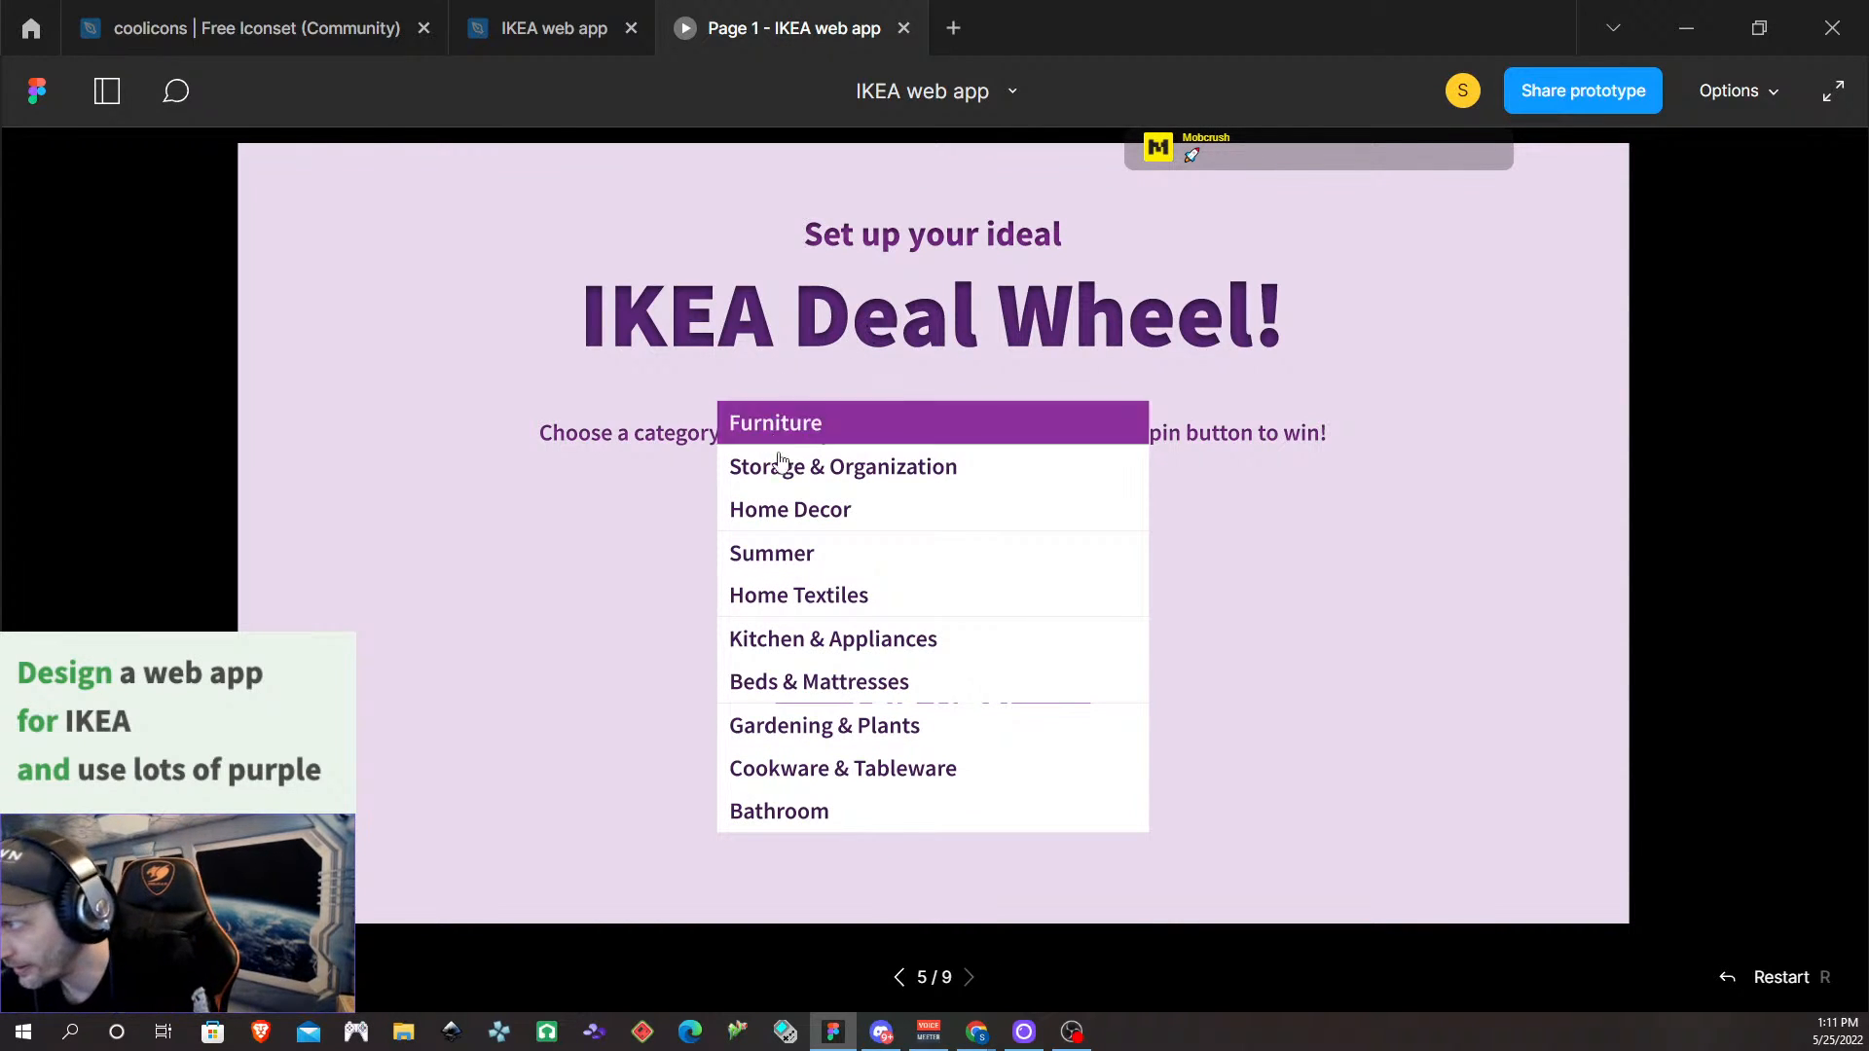
{"action": "left_click", "coordinate": [920, 738]}
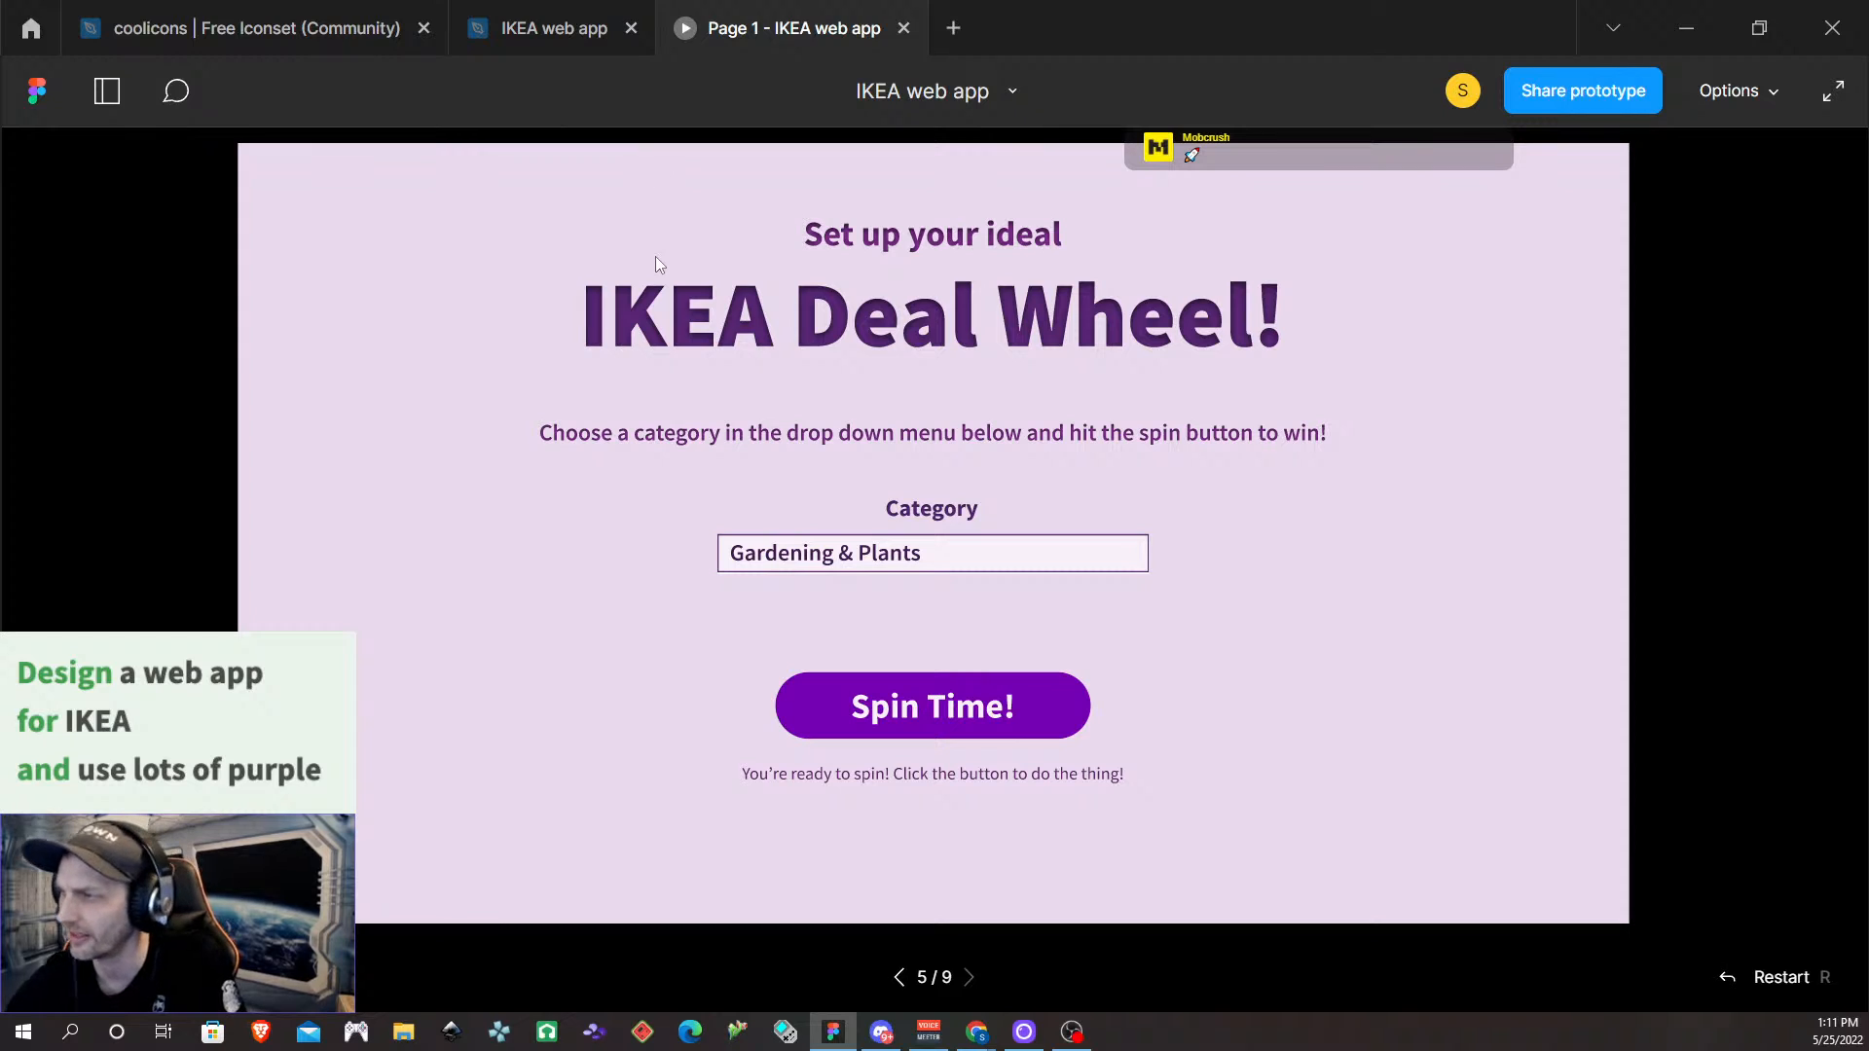
{"action": "left_click", "coordinate": [904, 28]}
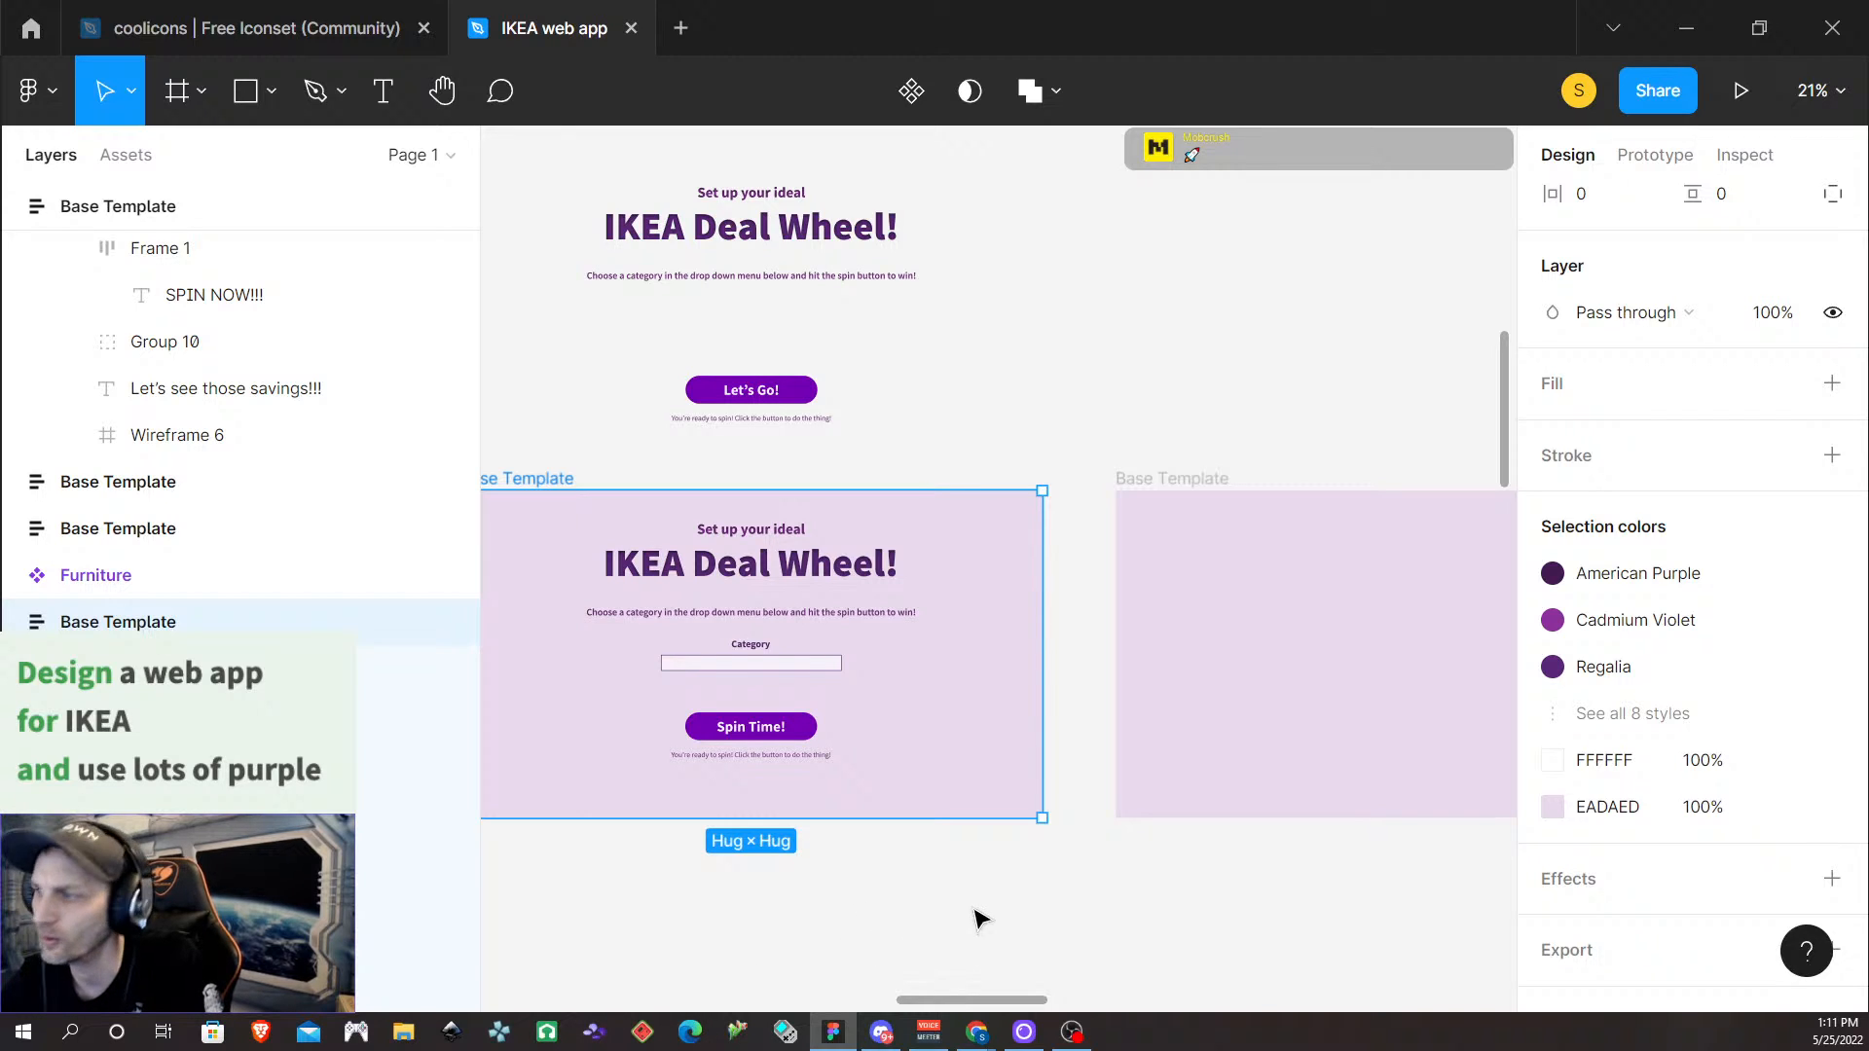
Look over the whole canvas with its components, Base Template frames, wireframes and design system, leaving nothing selected
{"action": "scroll", "coordinate": [978, 920], "scroll_direction": "left", "scroll_amount": 5}
{"action": "scroll", "coordinate": [1006, 891], "scroll_direction": "down", "scroll_amount": 5}
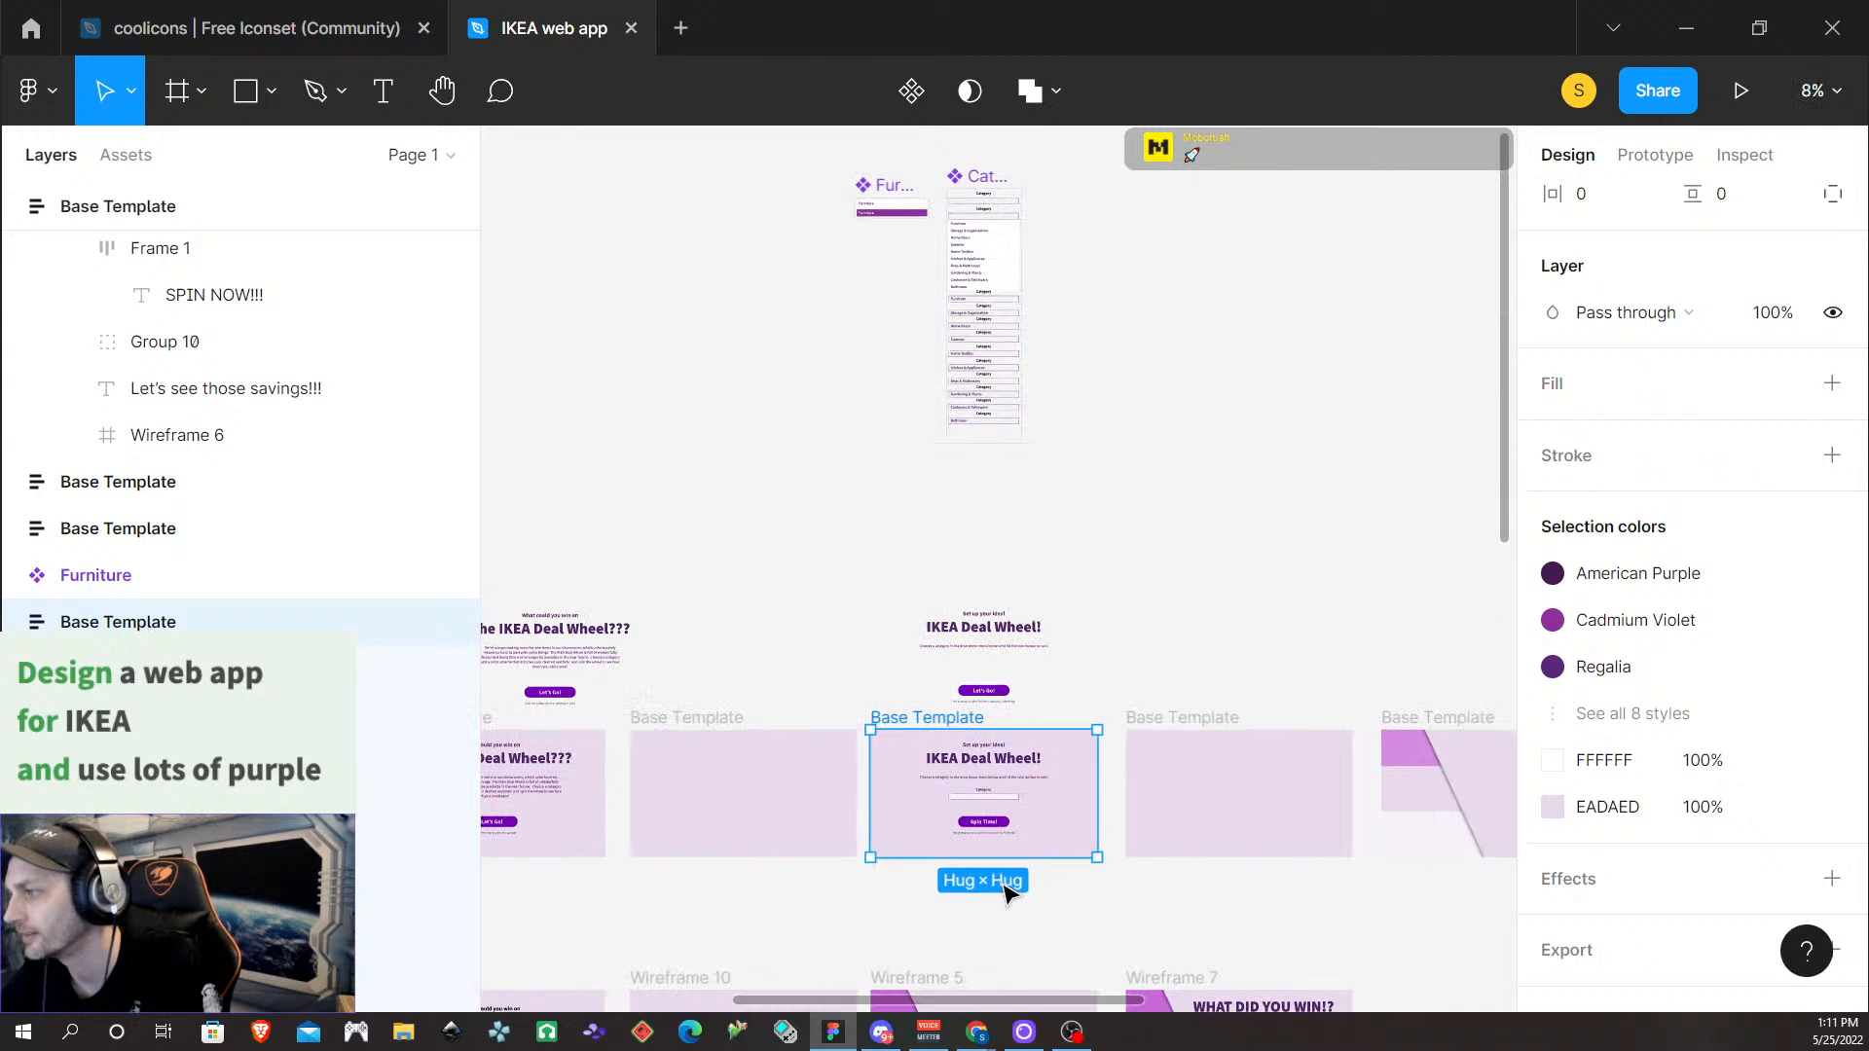
{"action": "scroll", "coordinate": [1006, 877], "scroll_direction": "down", "scroll_amount": 5}
{"action": "scroll", "coordinate": [1003, 717], "scroll_direction": "down", "scroll_amount": 5}
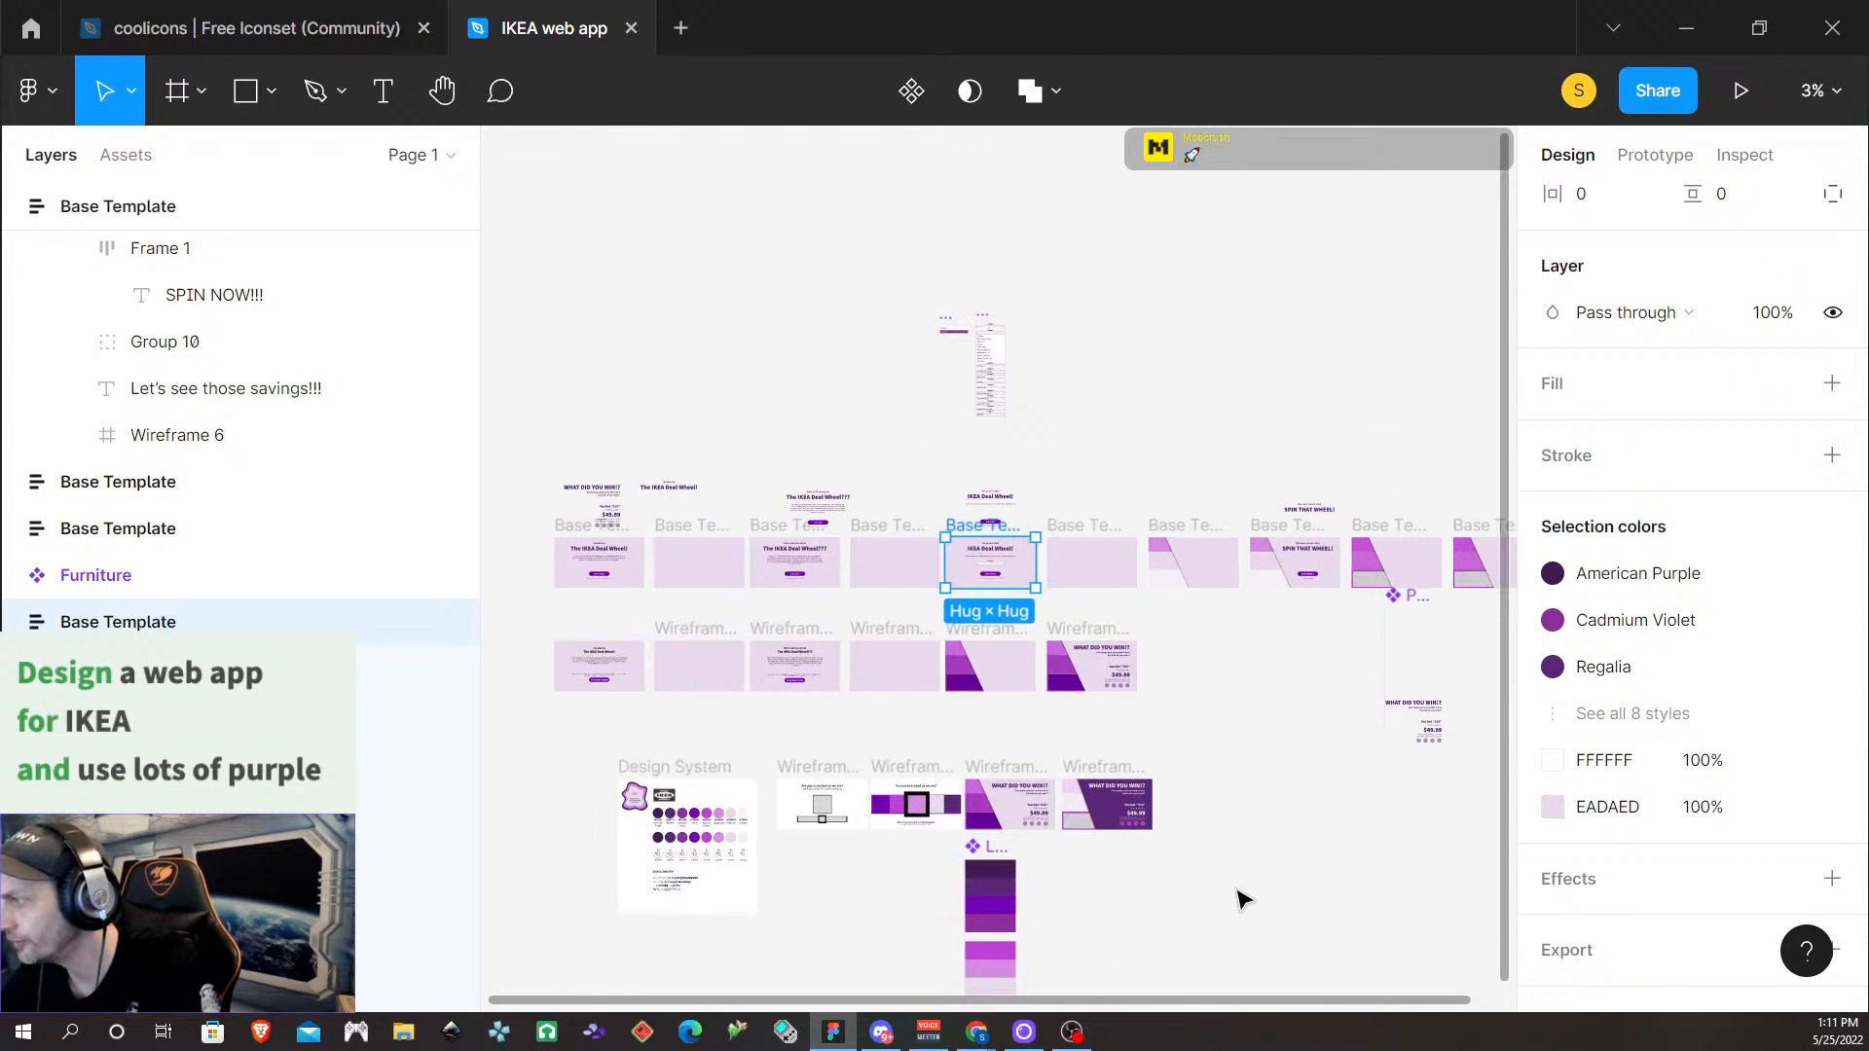
{"action": "scroll", "coordinate": [1229, 886], "scroll_direction": "down", "scroll_amount": 3}
{"action": "scroll", "coordinate": [710, 753], "scroll_direction": "up", "scroll_amount": 2}
{"action": "scroll", "coordinate": [712, 754], "scroll_direction": "down", "scroll_amount": 3}
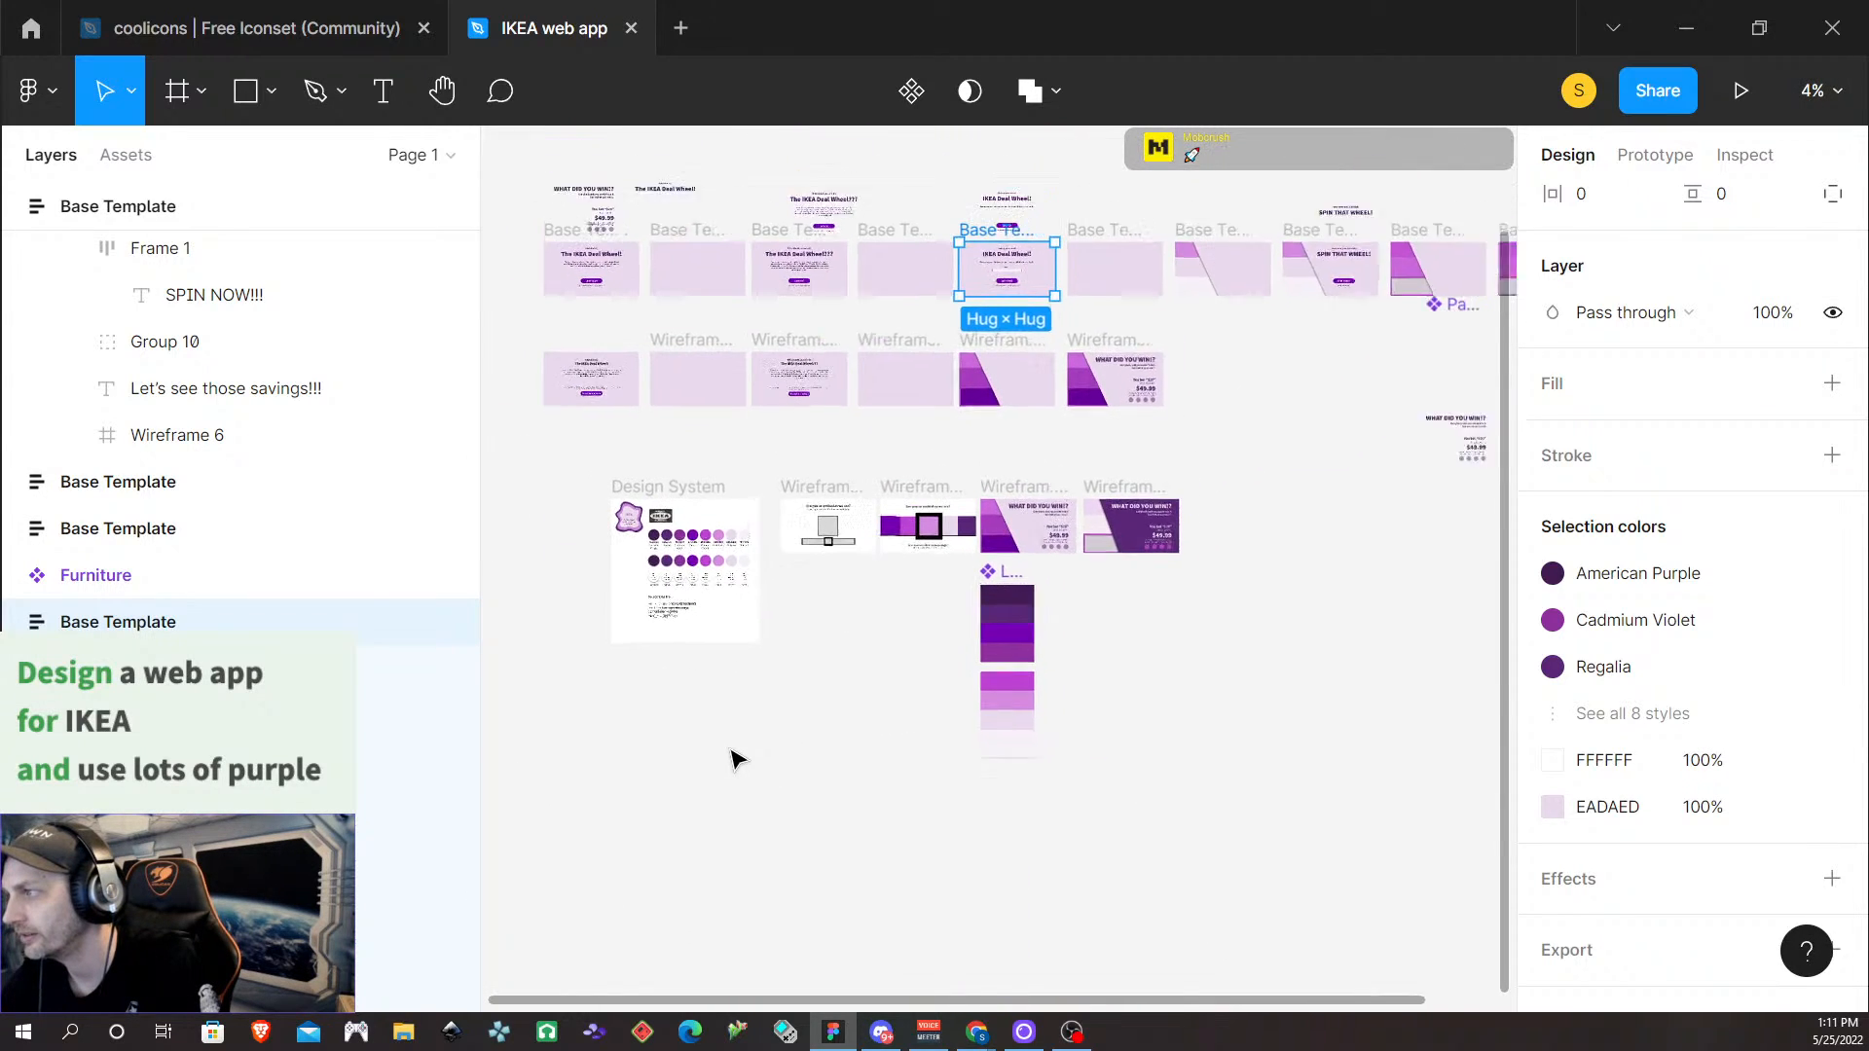
{"action": "scroll", "coordinate": [698, 665], "scroll_direction": "right", "scroll_amount": 3}
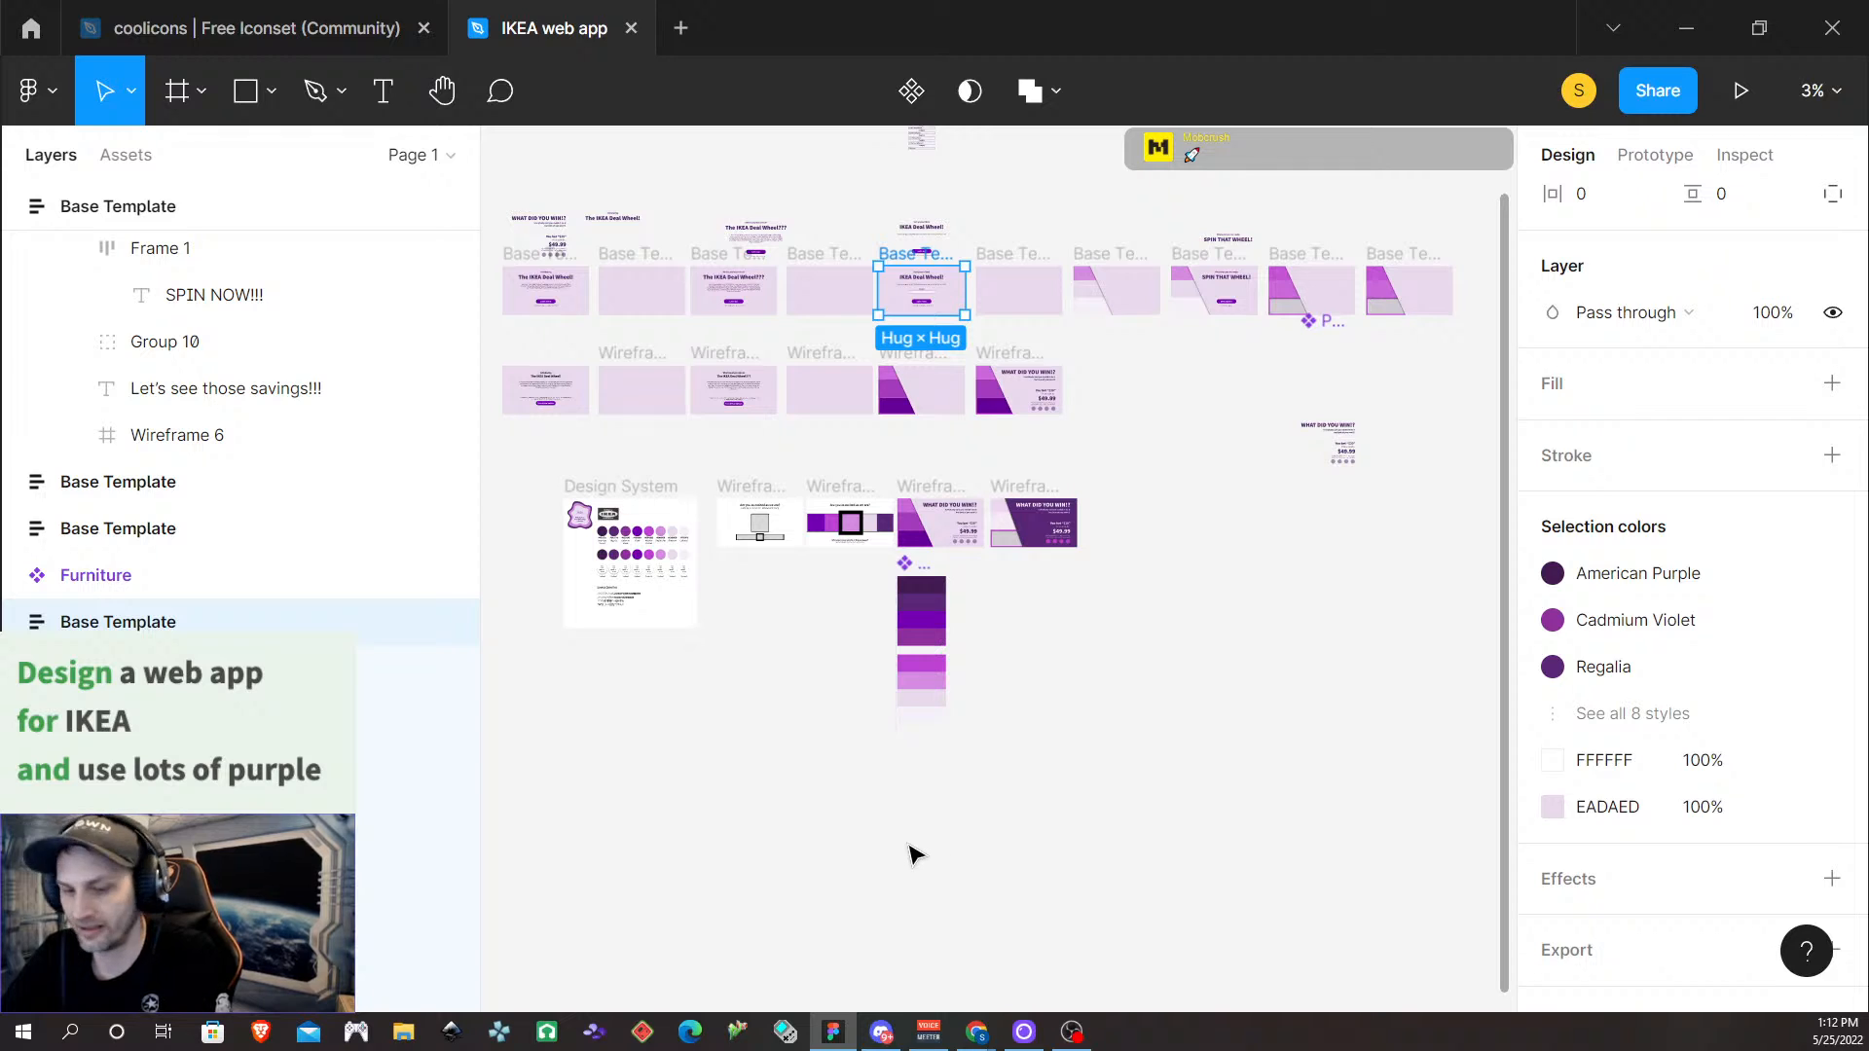
{"action": "scroll", "coordinate": [913, 845], "scroll_direction": "up", "scroll_amount": 1}
{"action": "scroll", "coordinate": [918, 840], "scroll_direction": "left", "scroll_amount": 1}
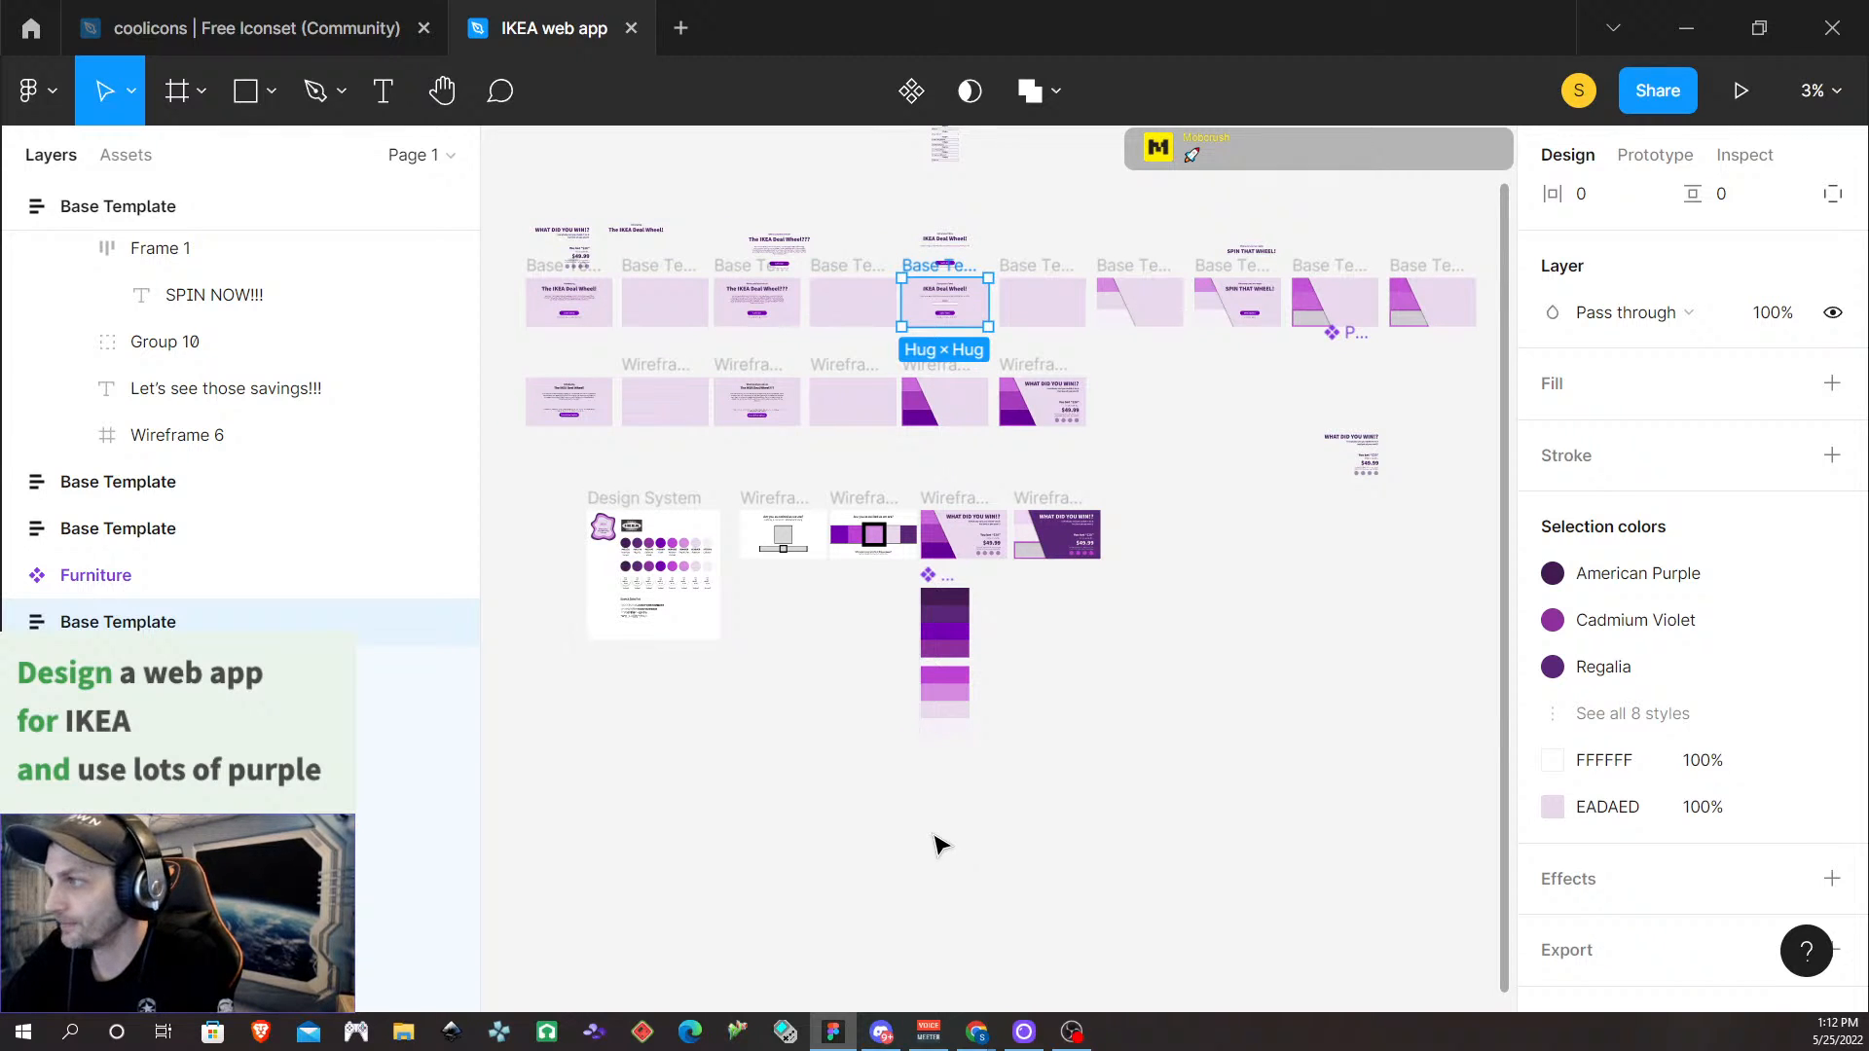
{"action": "scroll", "coordinate": [934, 835], "scroll_direction": "up", "scroll_amount": 1}
{"action": "scroll", "coordinate": [938, 835], "scroll_direction": "up", "scroll_amount": 5}
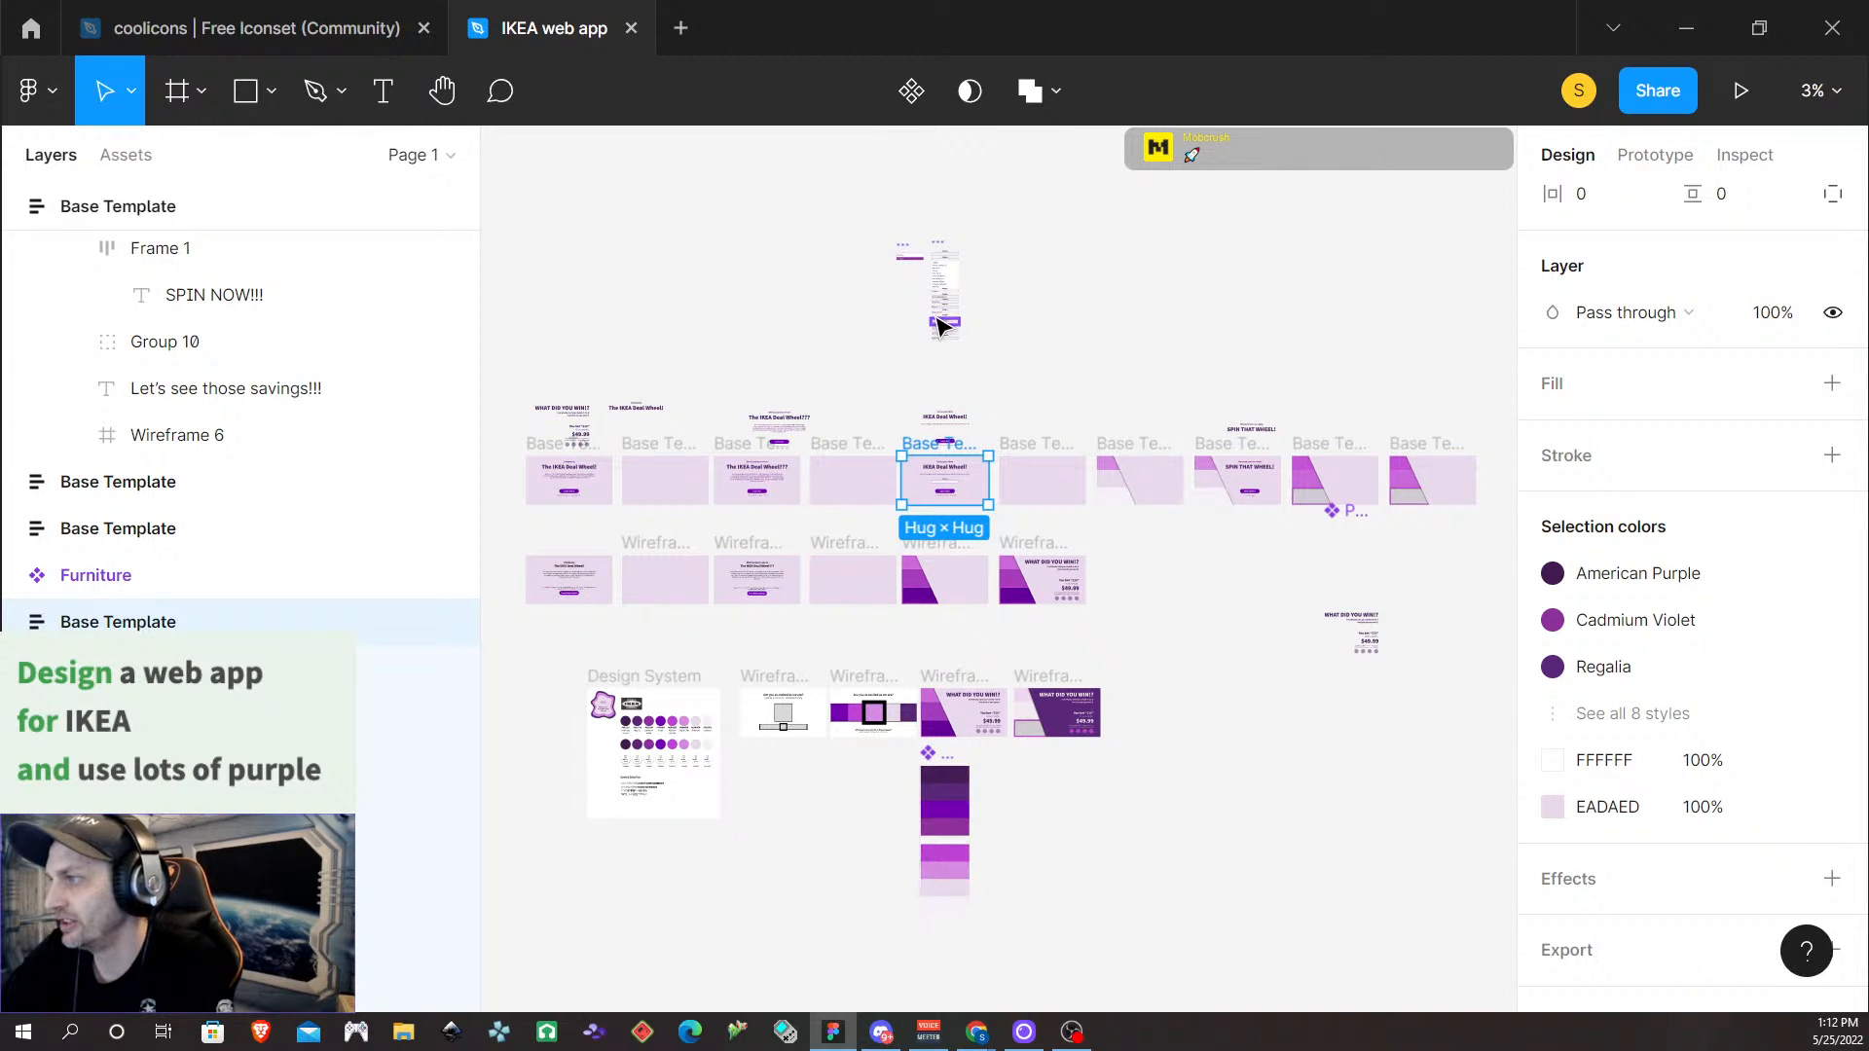
{"action": "left_click", "coordinate": [1088, 893]}
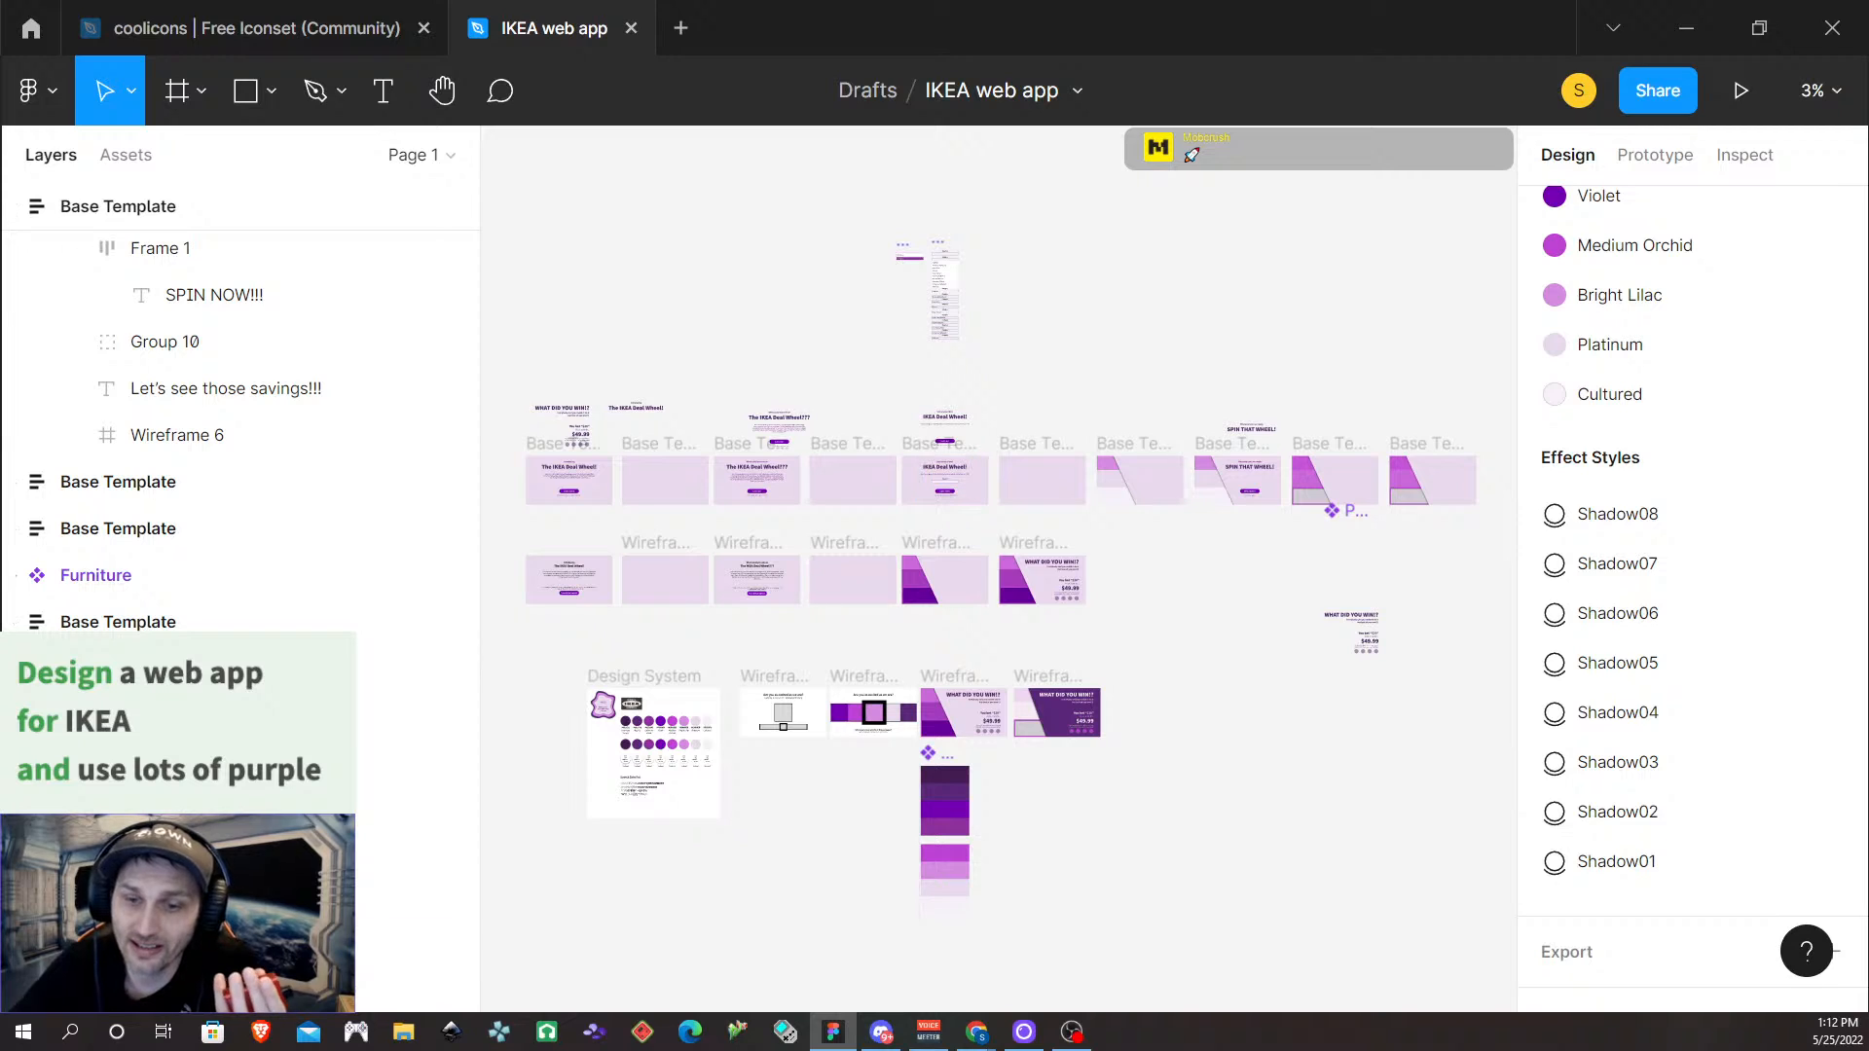
{"action": "key", "text": "alt+Tab"}
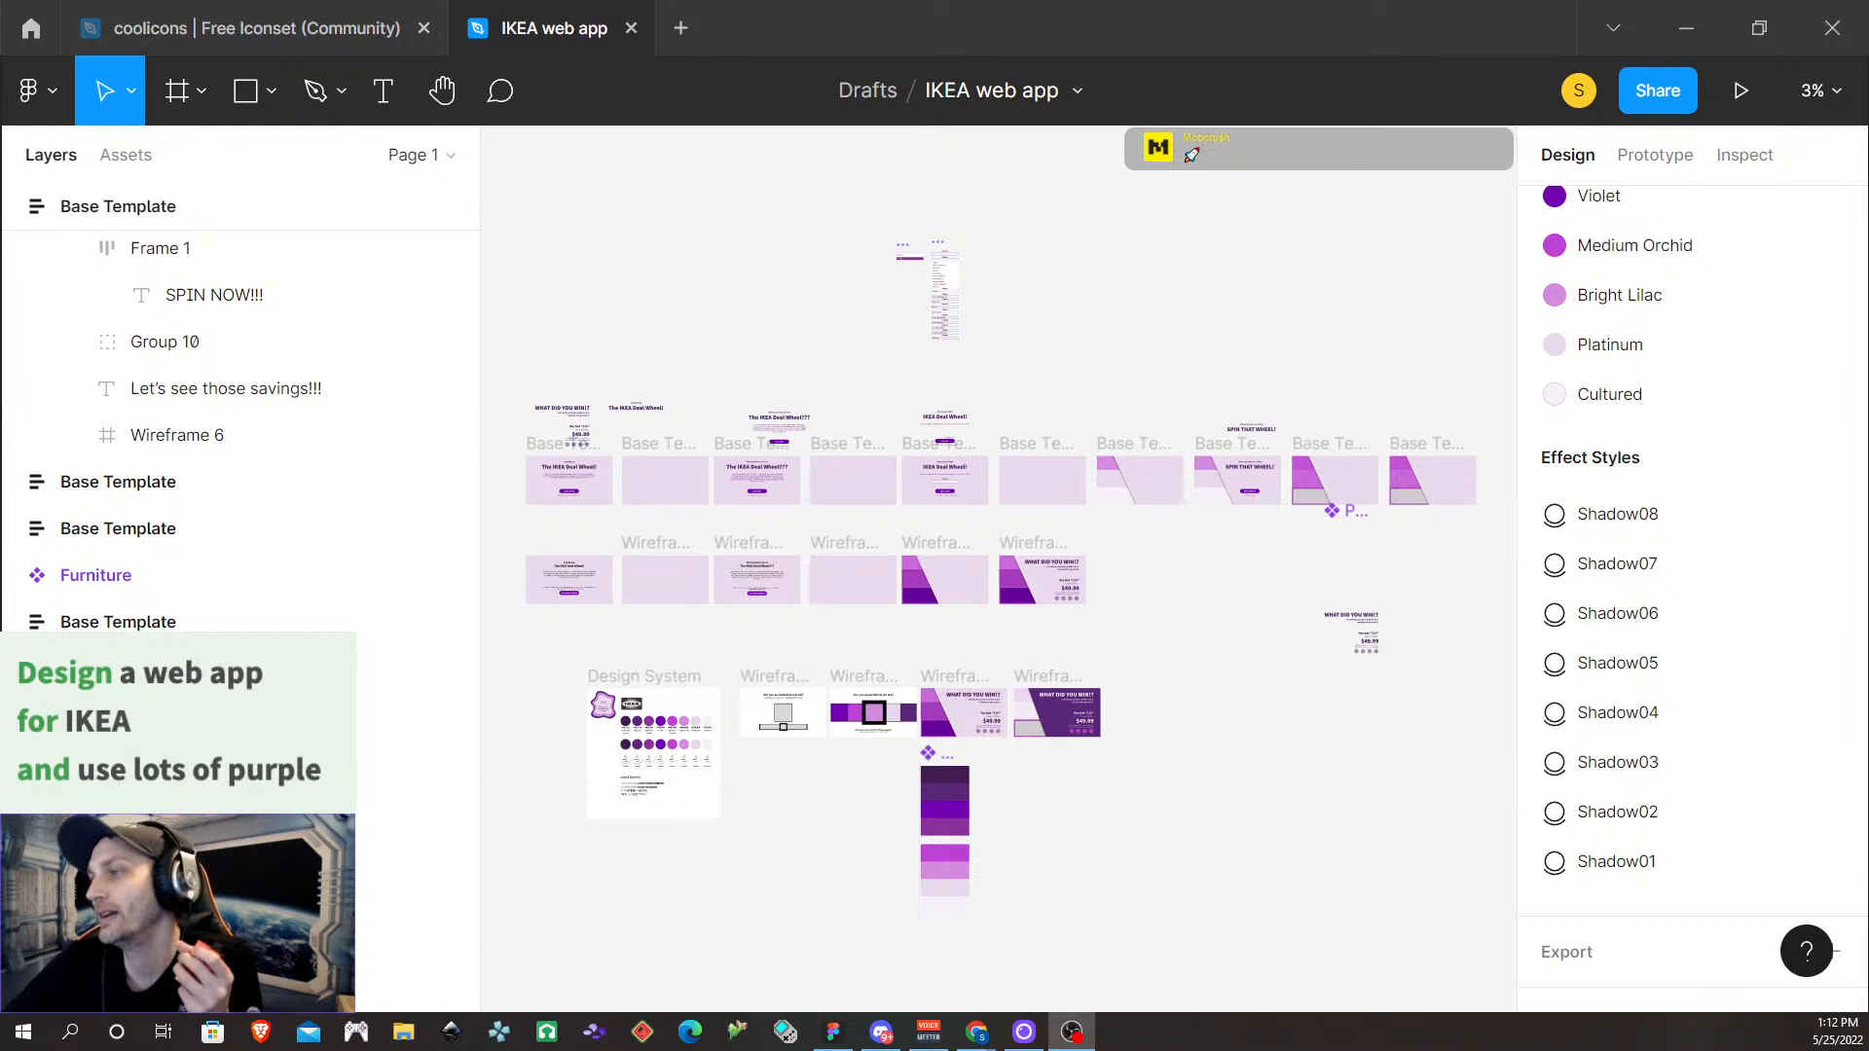